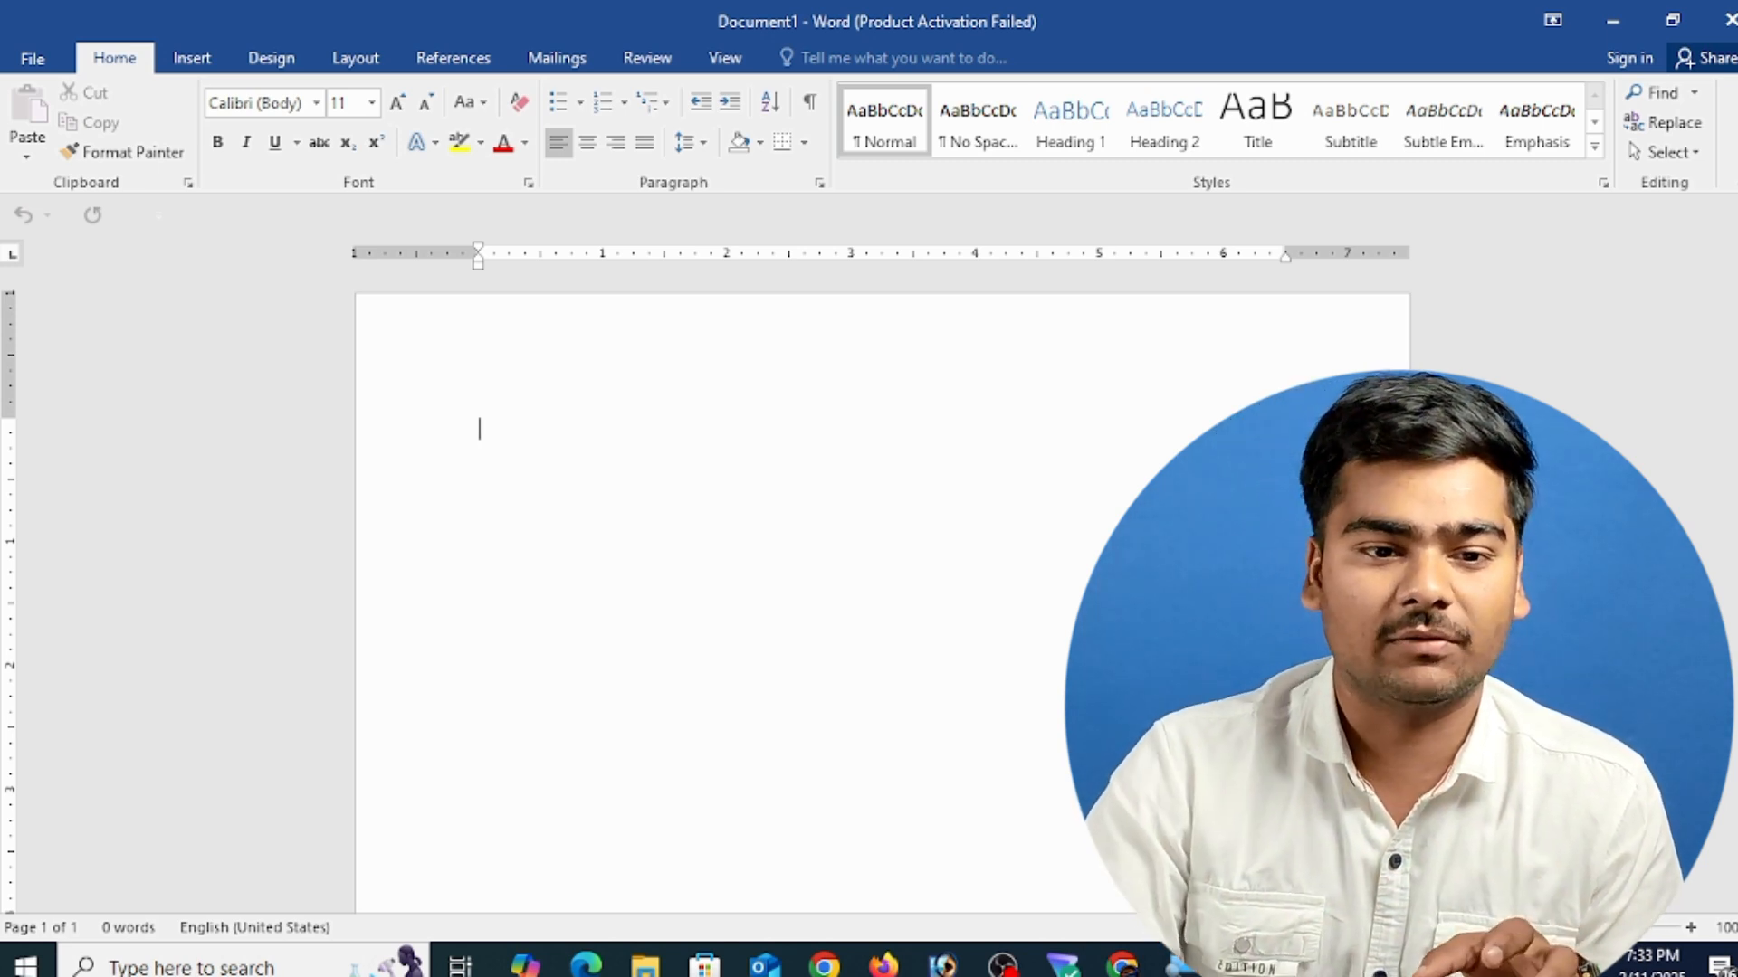
- Browse the built-in cover page designs and insert the Banded cover page into the blank document
left_click(210, 64)
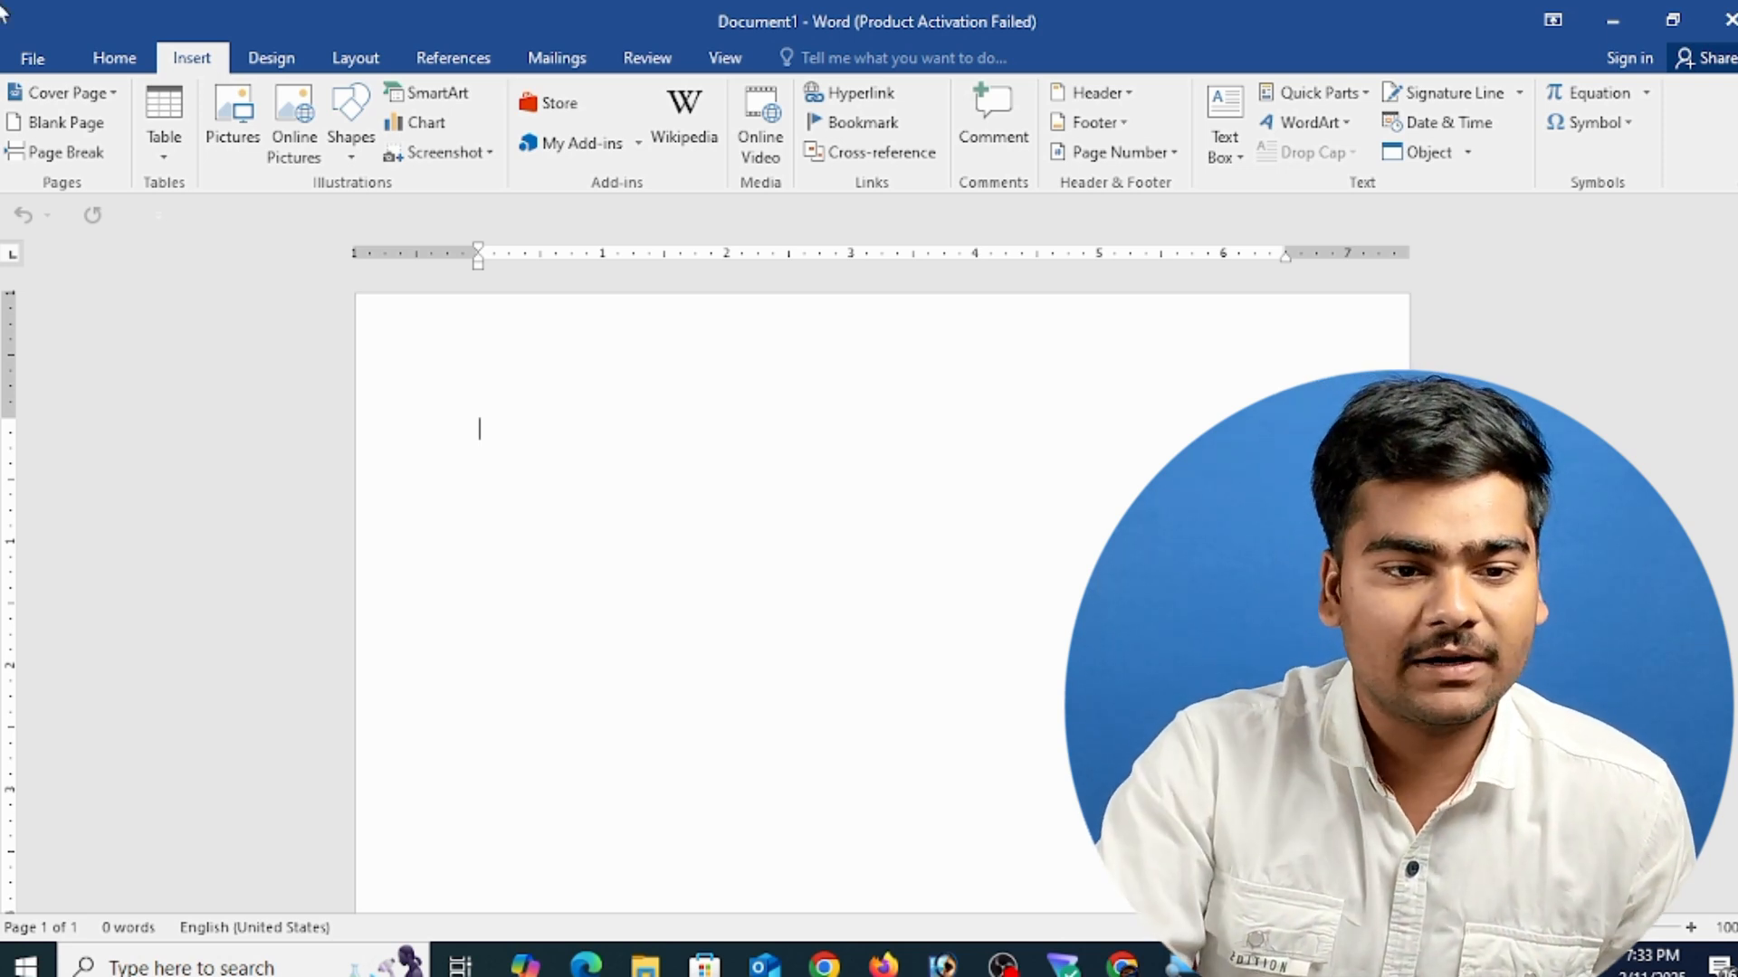
left_click(88, 97)
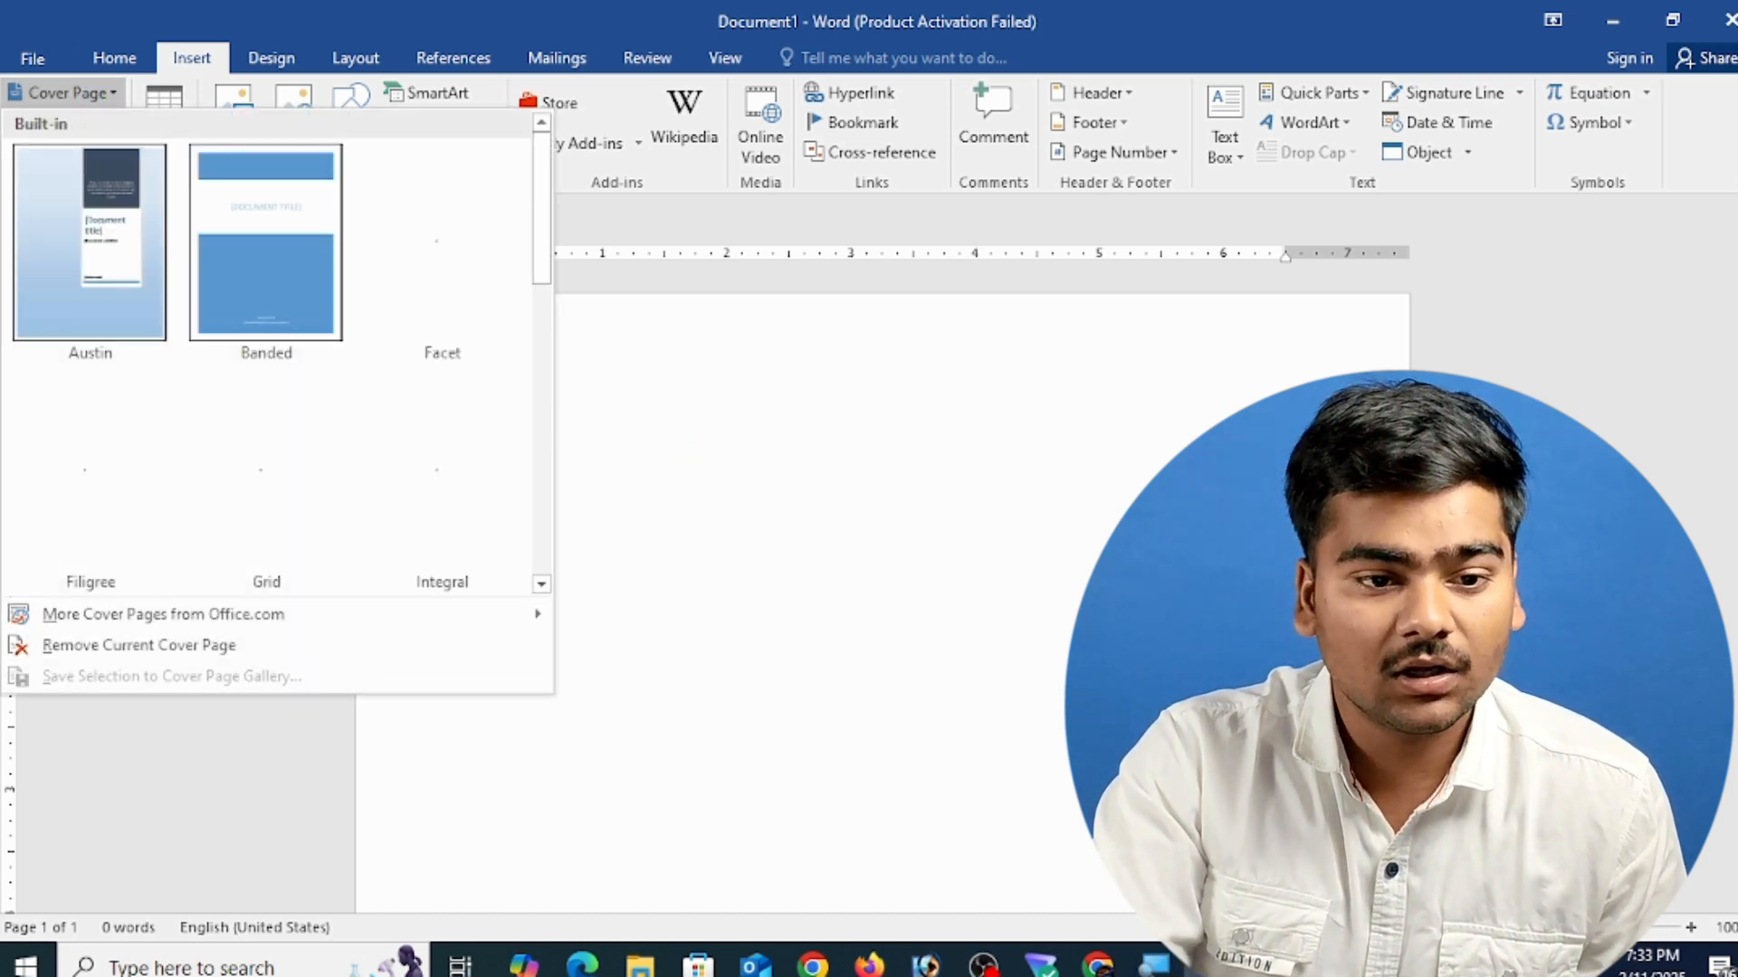
left_click(621, 434)
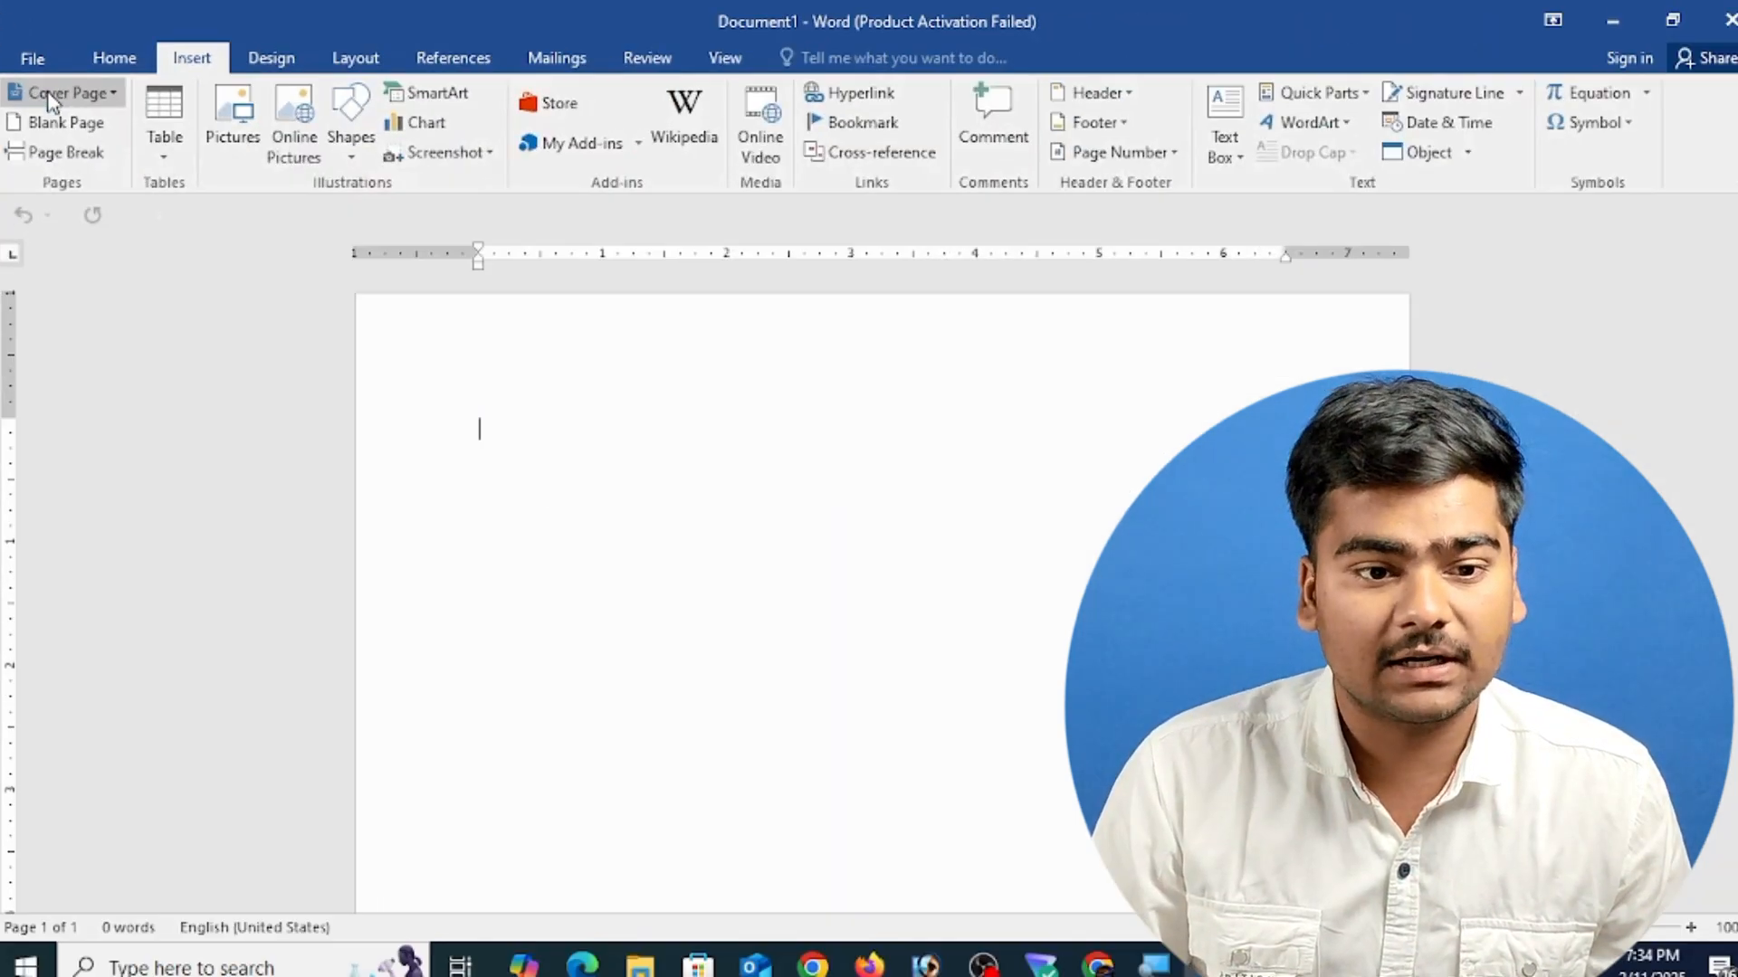
left_click(88, 94)
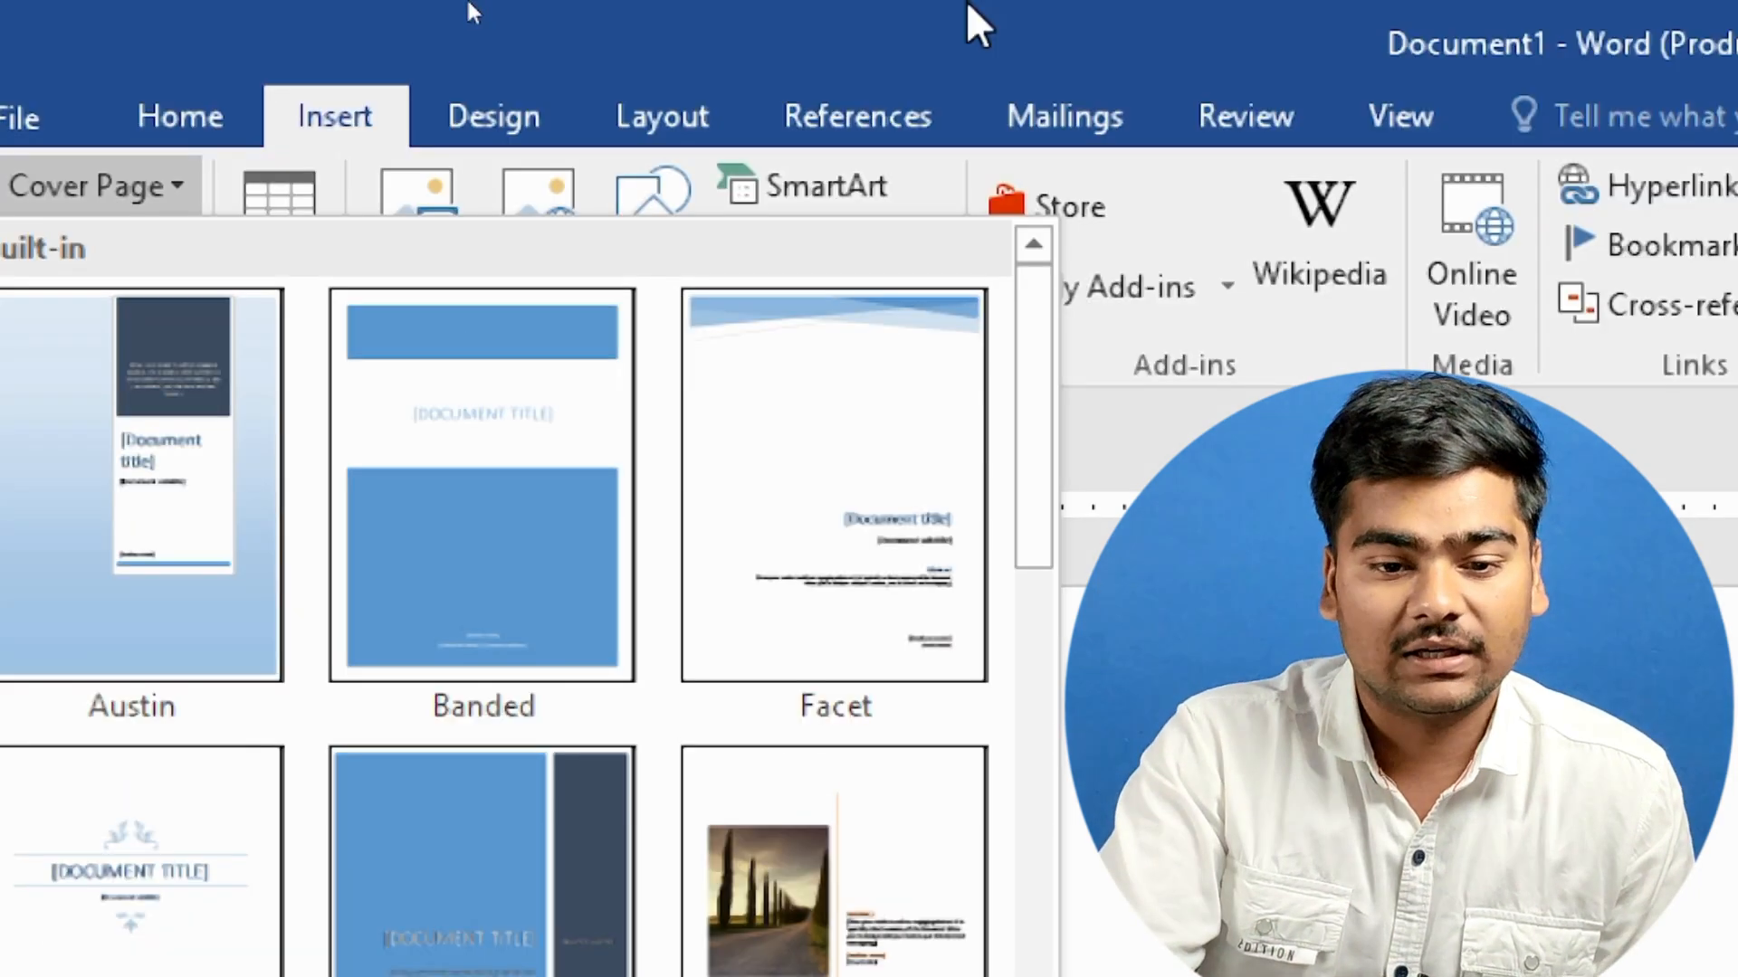
scroll(226, 801, "down", 5)
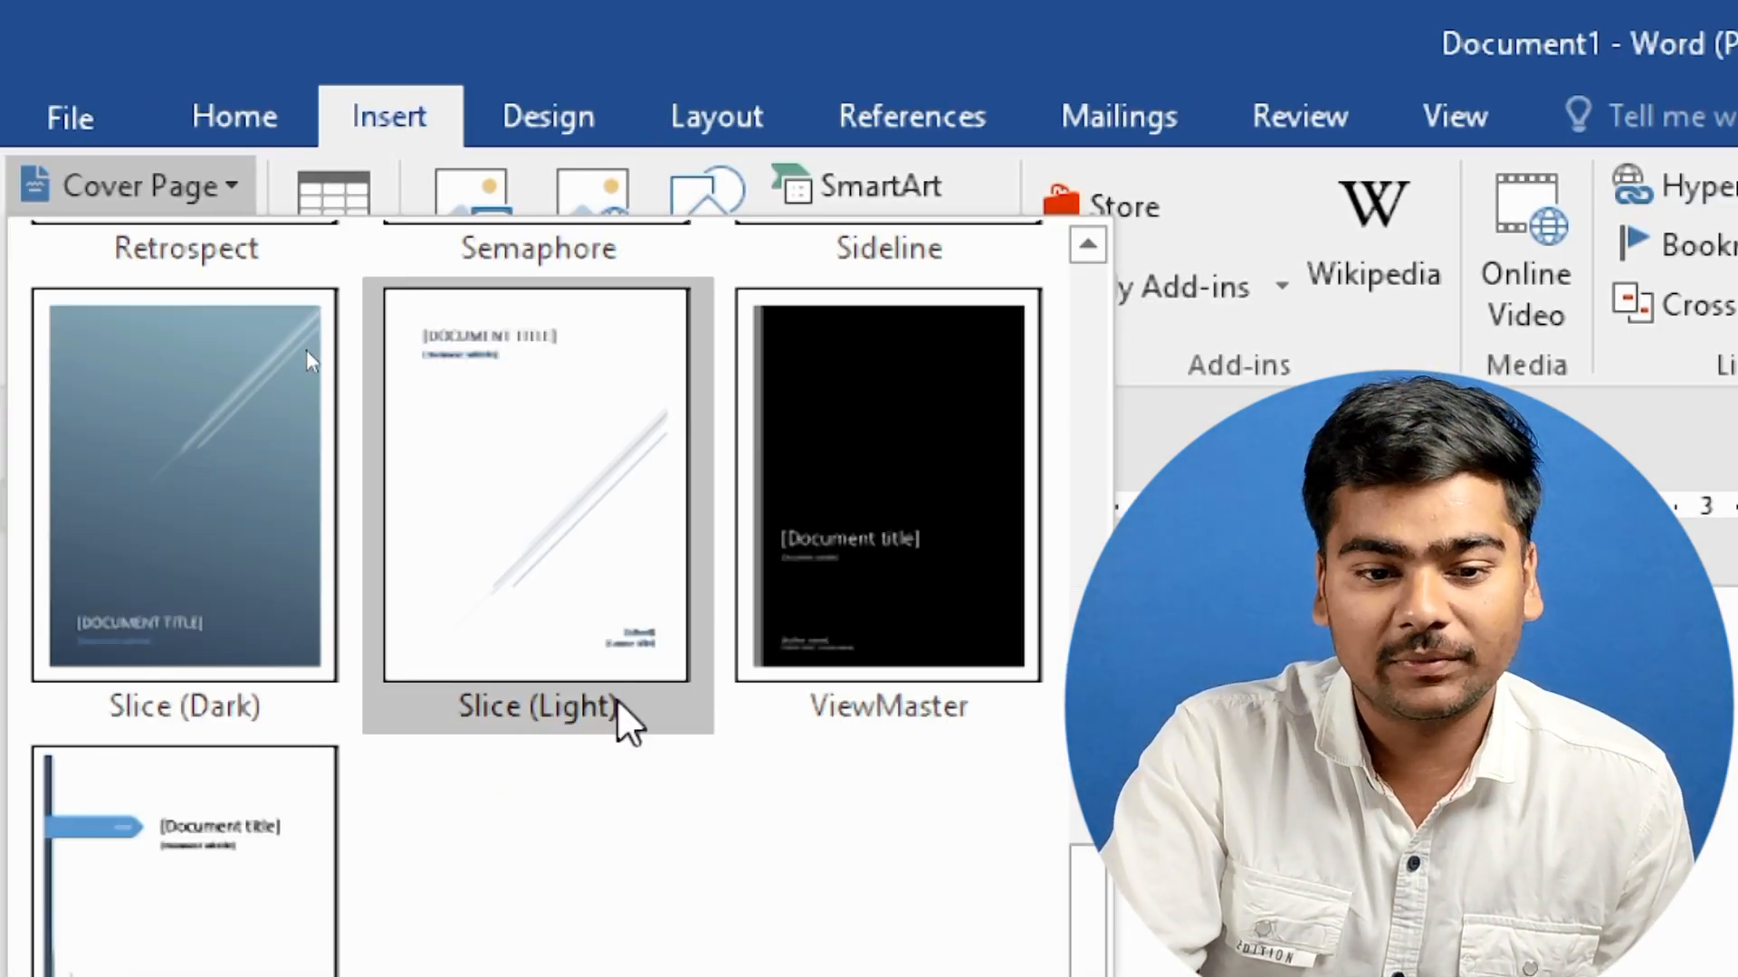
scroll(620, 724, "up", 5)
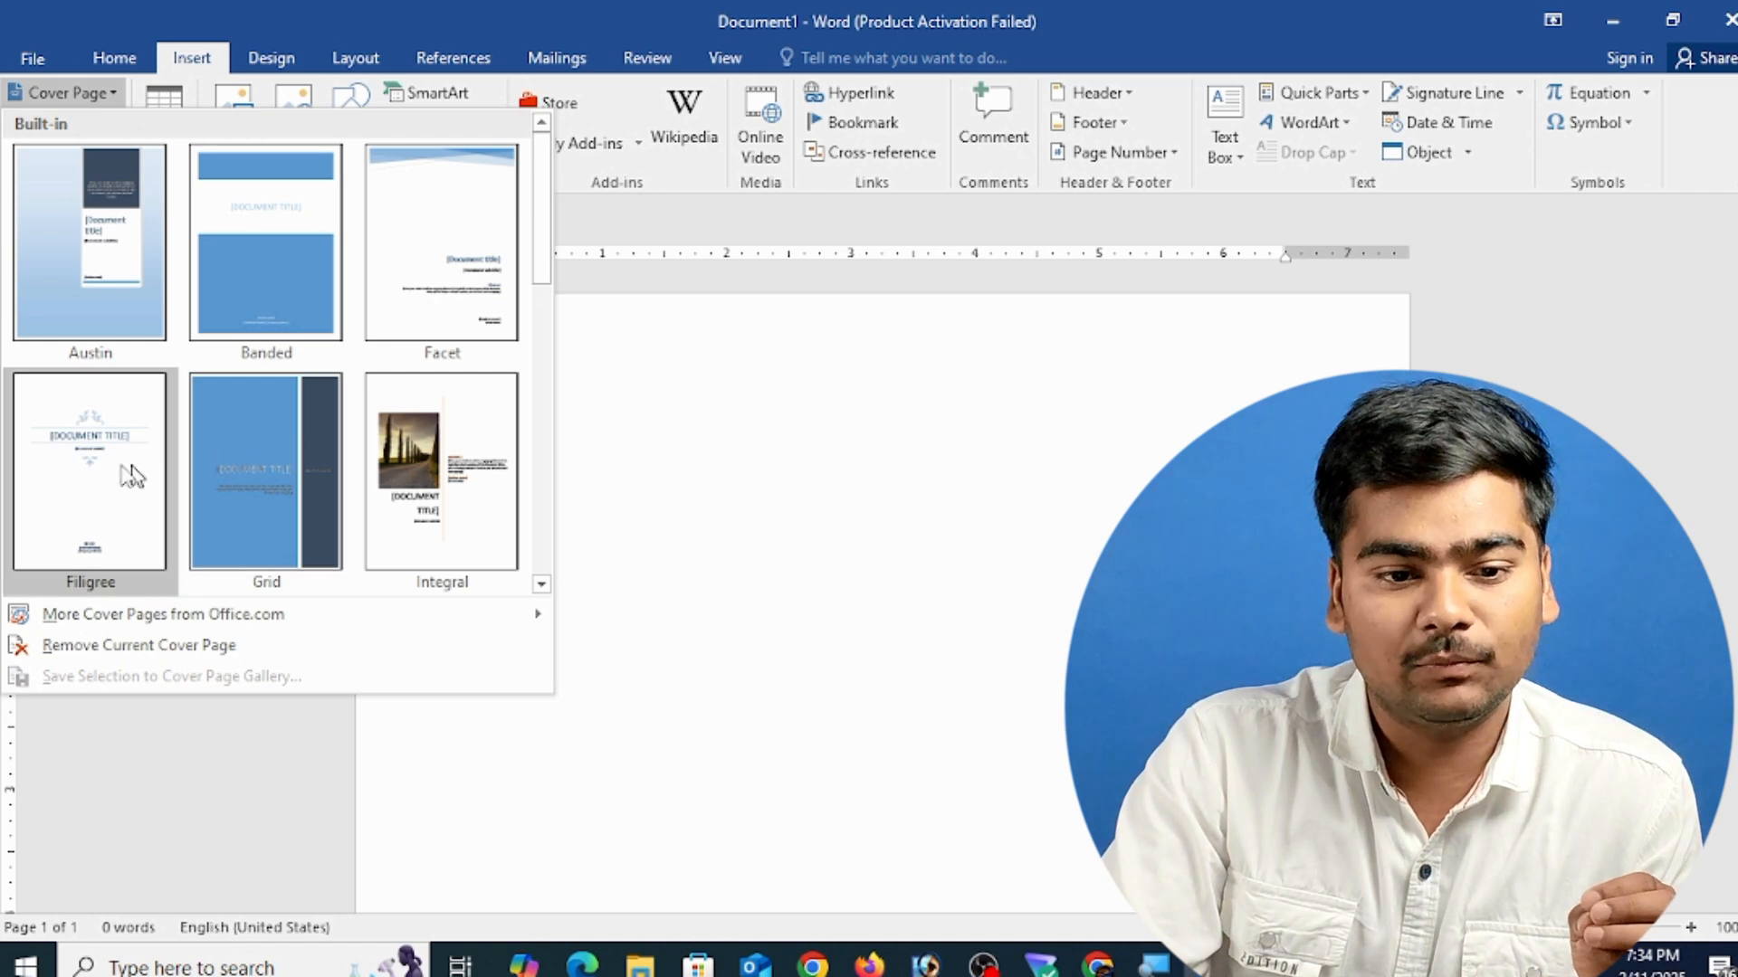
left_click(243, 285)
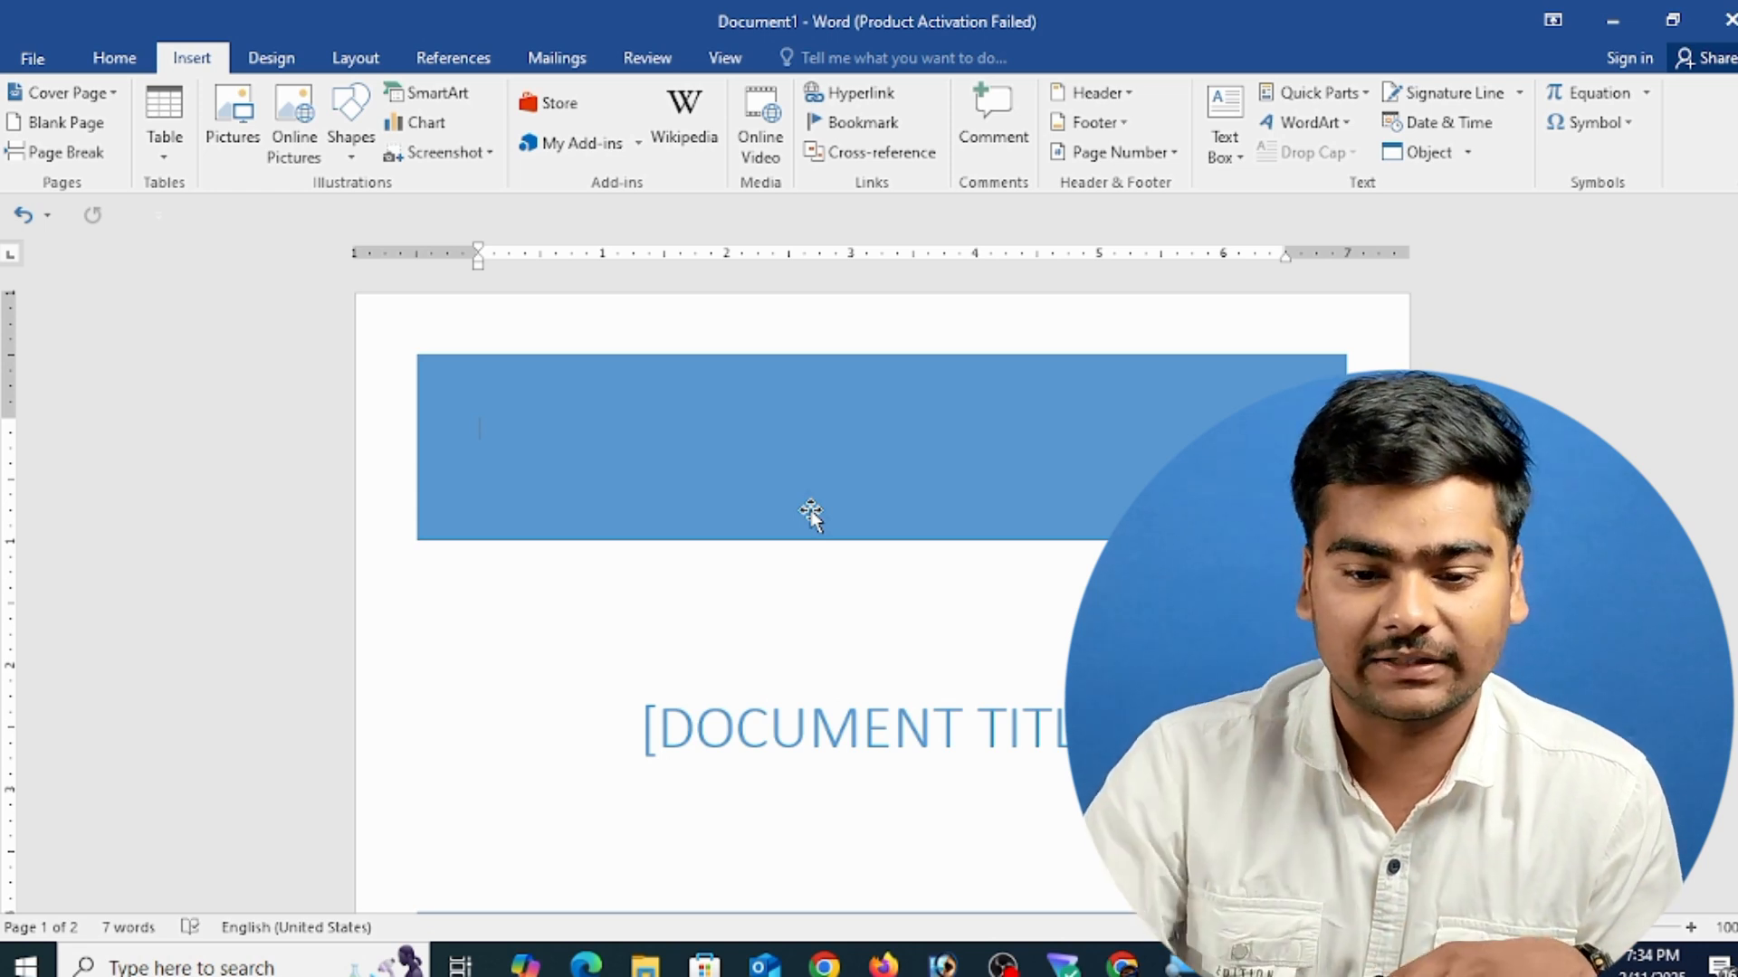
- Examine the cover page's title, author, company name and company address placeholders
scroll(930, 590, "down", 3)
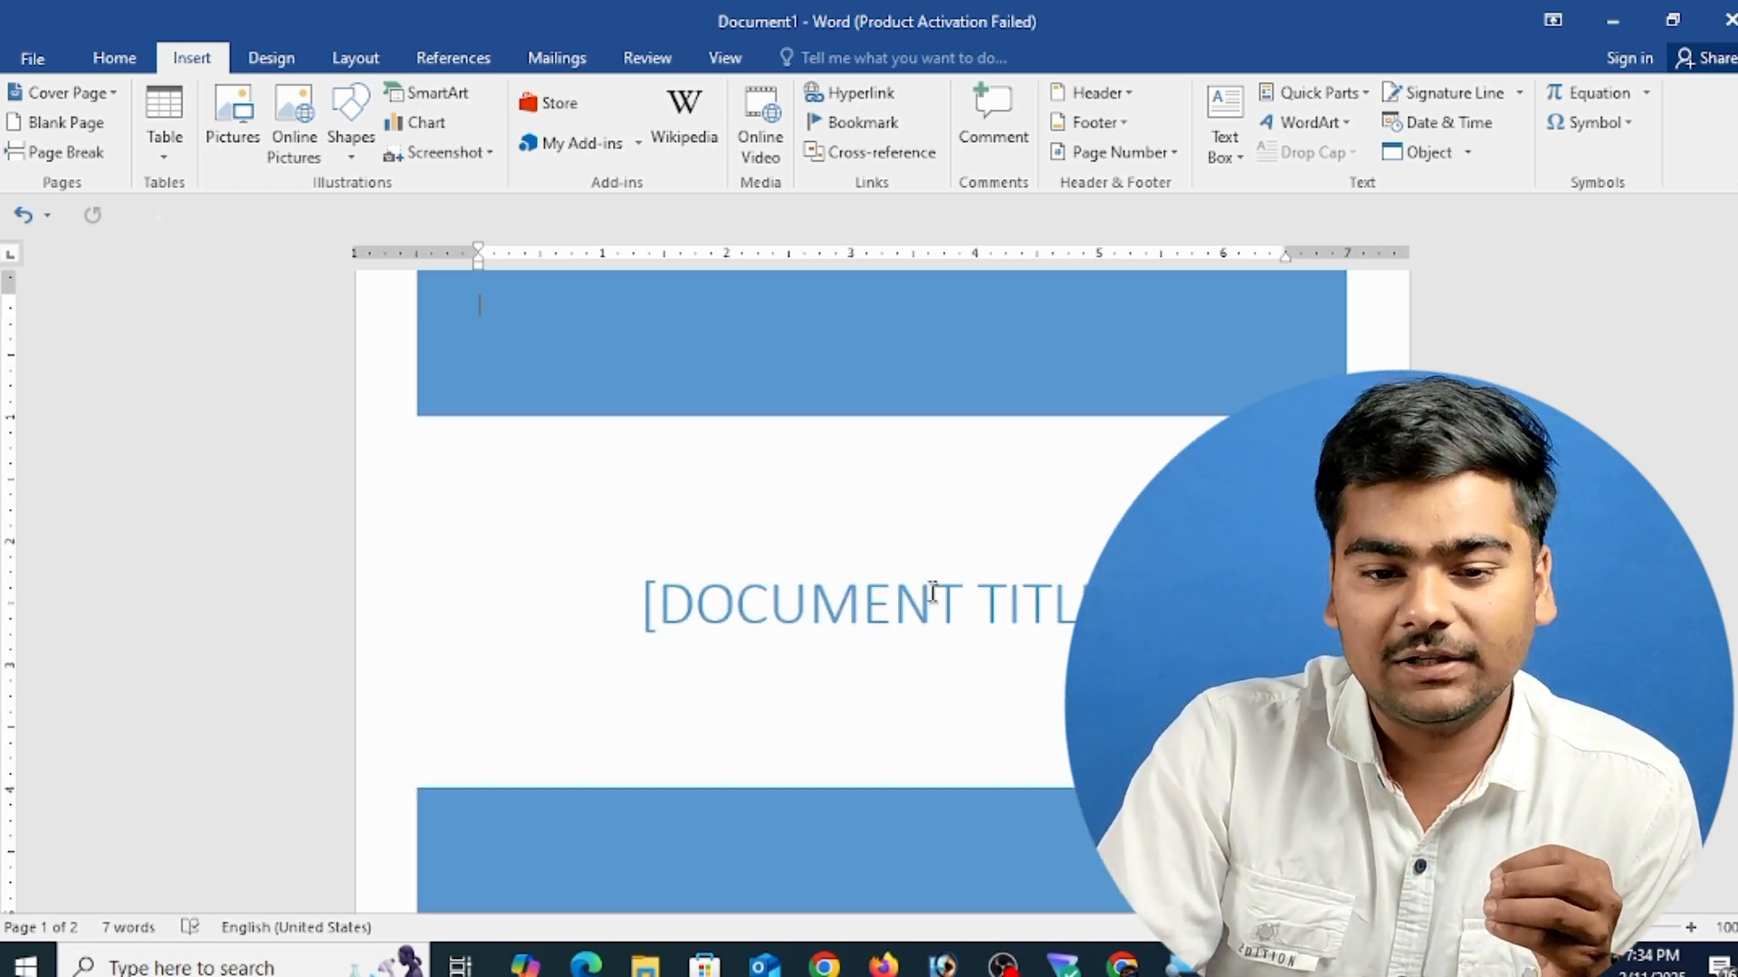
scroll(975, 670, "down", 3)
scroll(1013, 683, "up", 6)
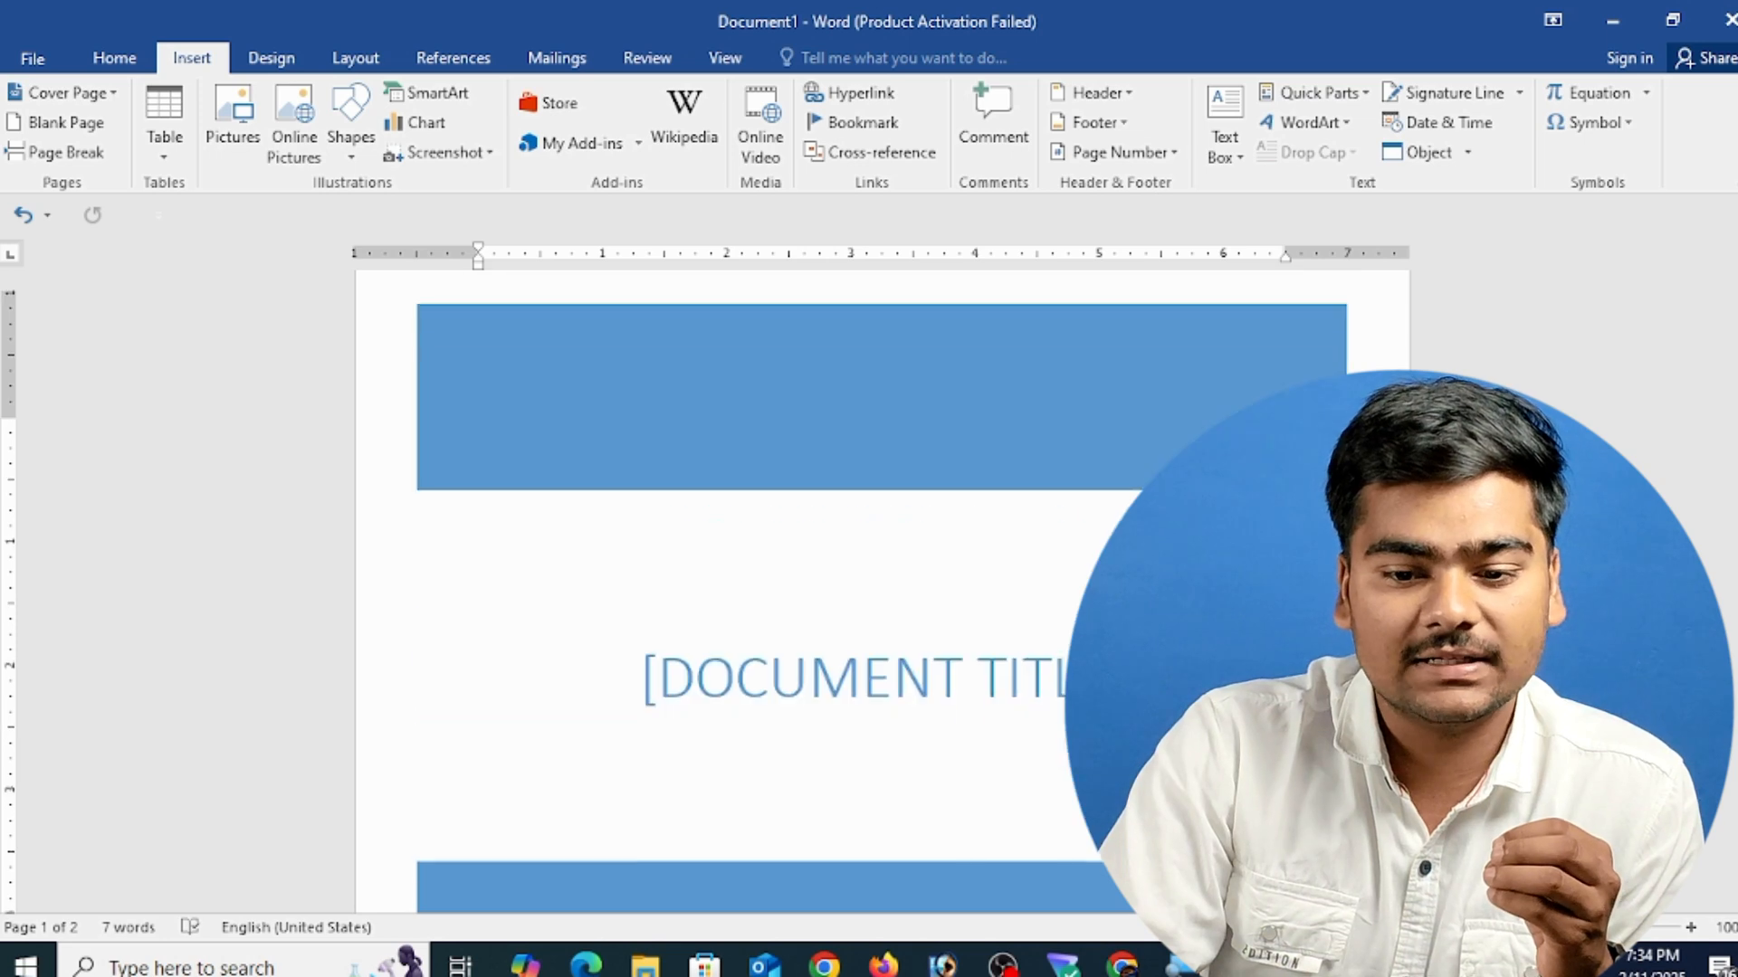
left_click(949, 727)
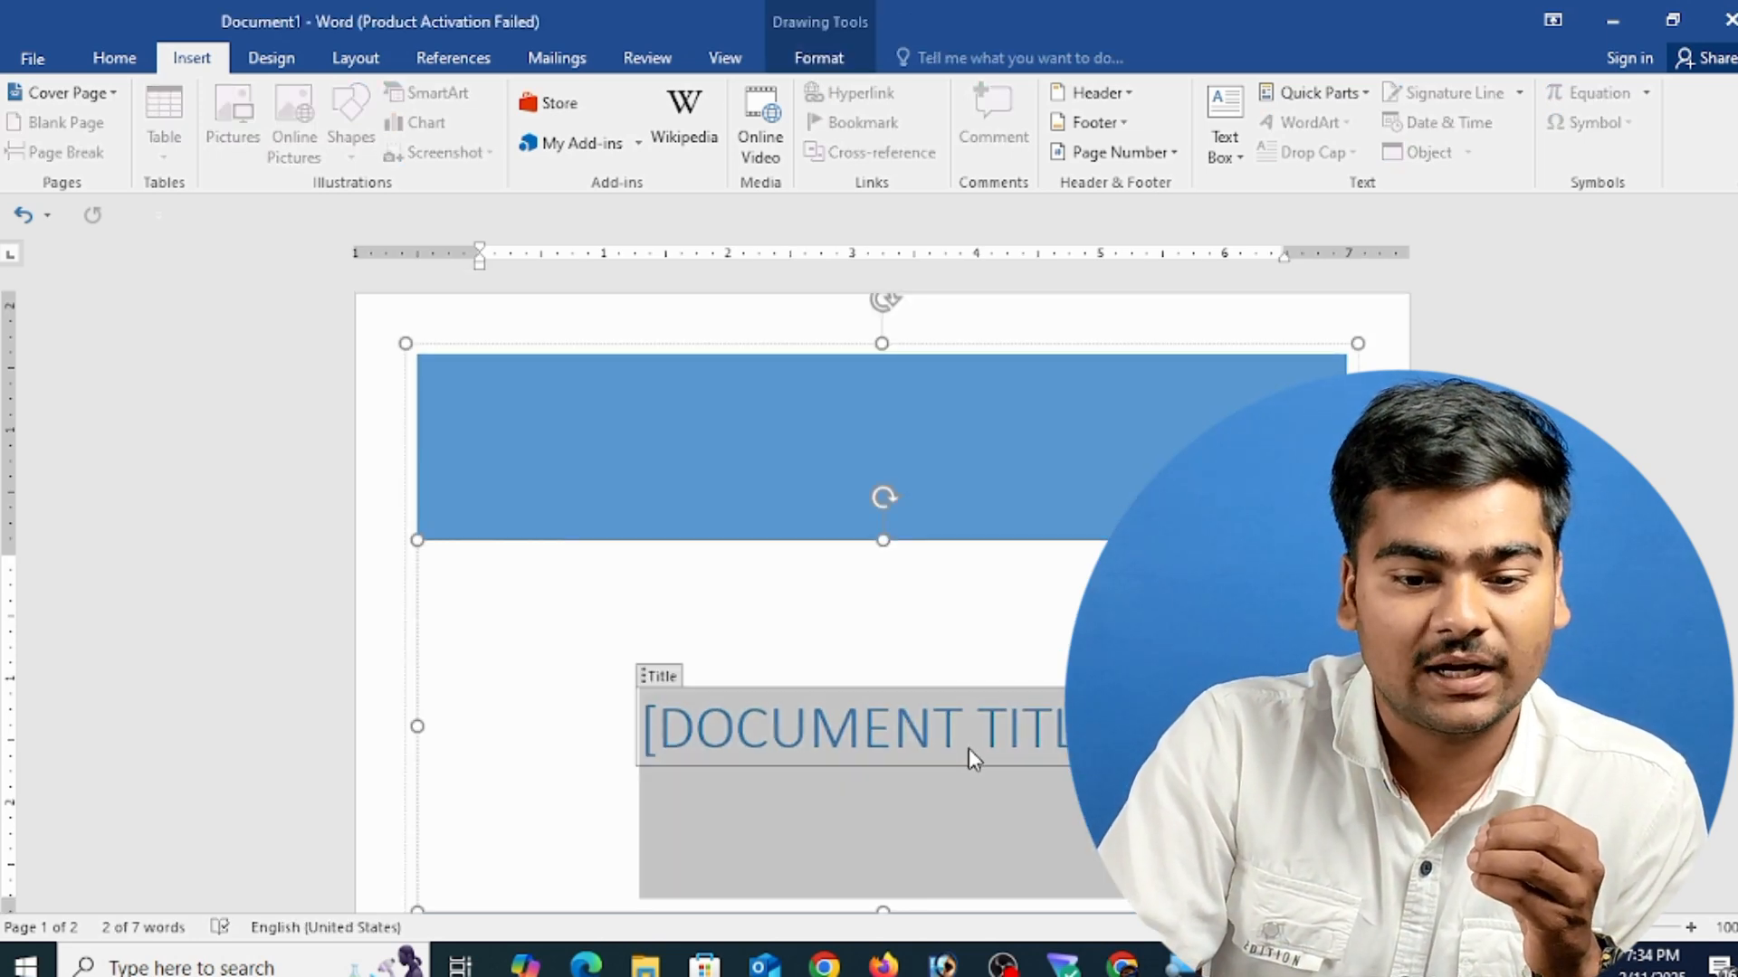
scroll(936, 664, "down", 6)
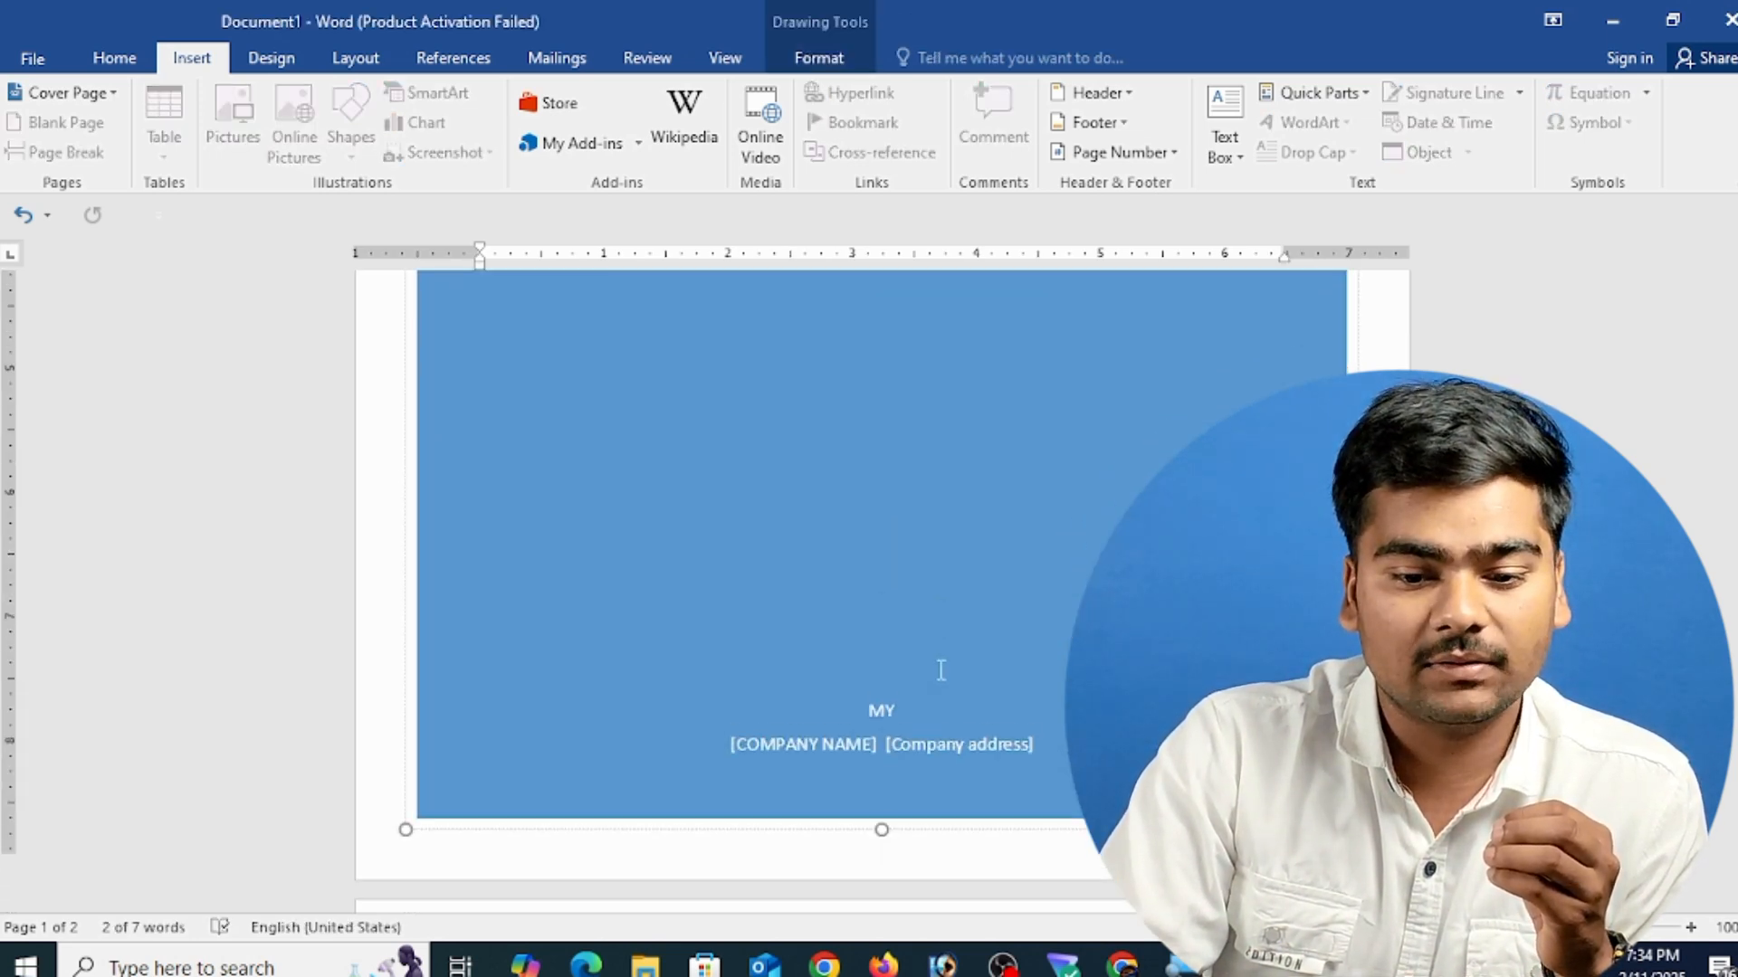
left_click(889, 684)
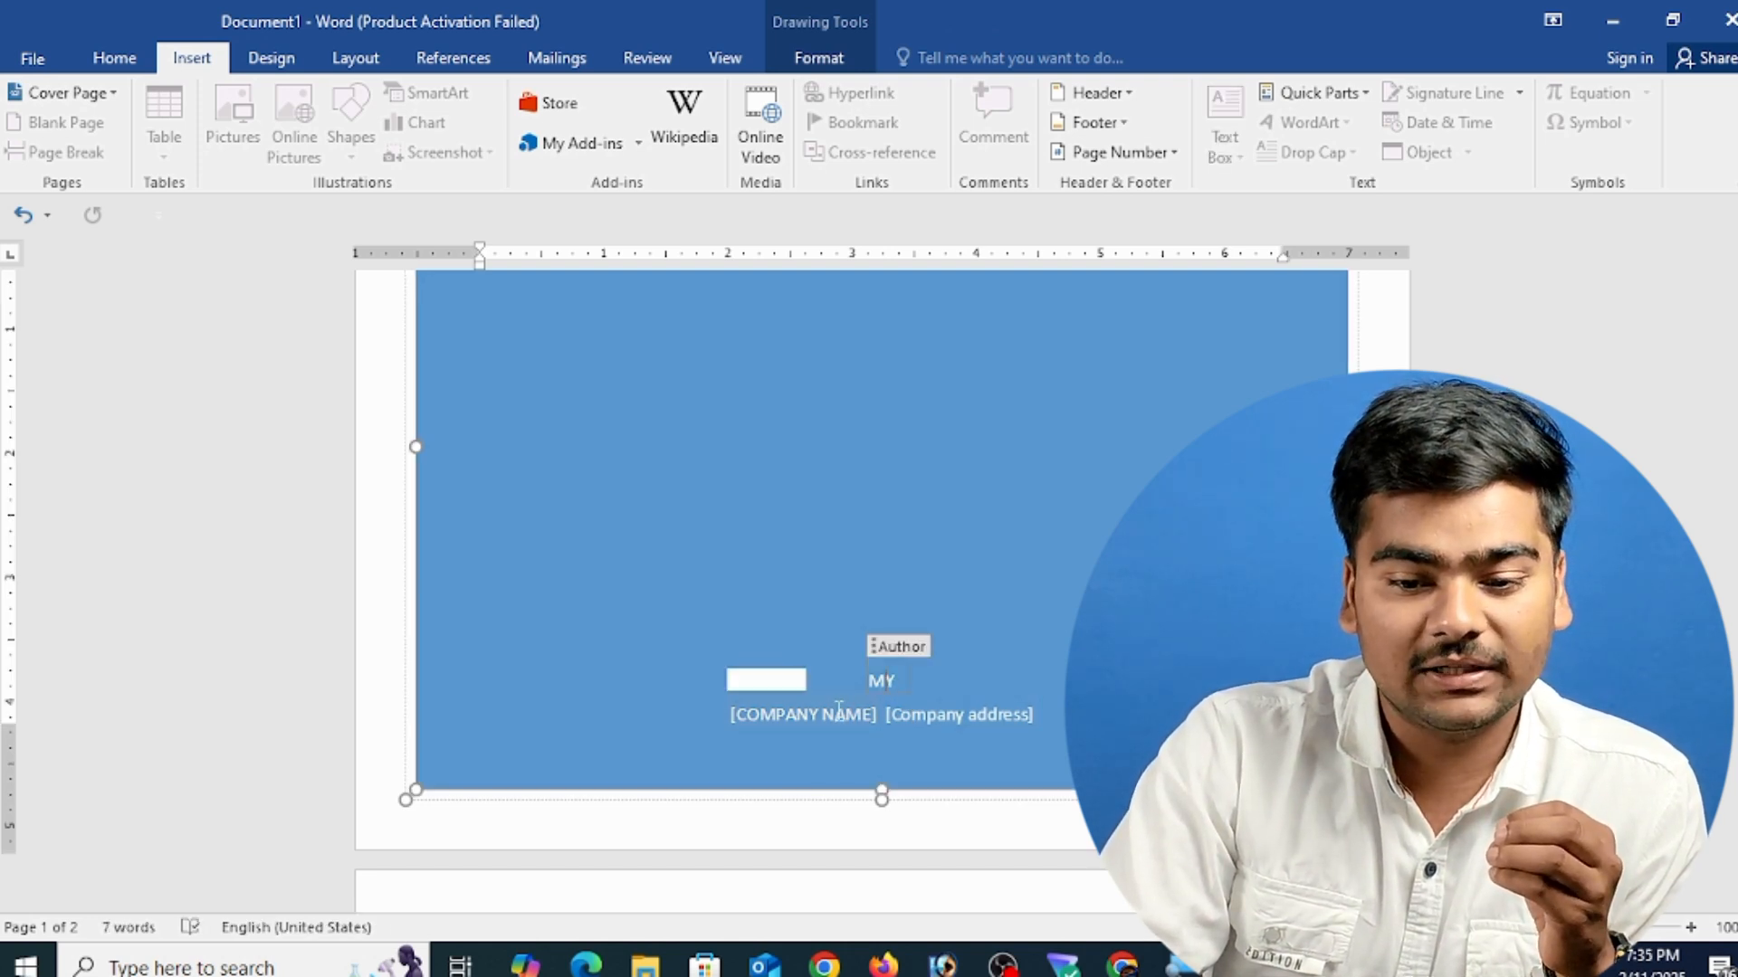
left_click(802, 715)
left_click(994, 719)
- Replace the cover page's document title placeholder with "COMPUTER BY" followed by the author's first name in capitals
scroll(1066, 653, "up", 5)
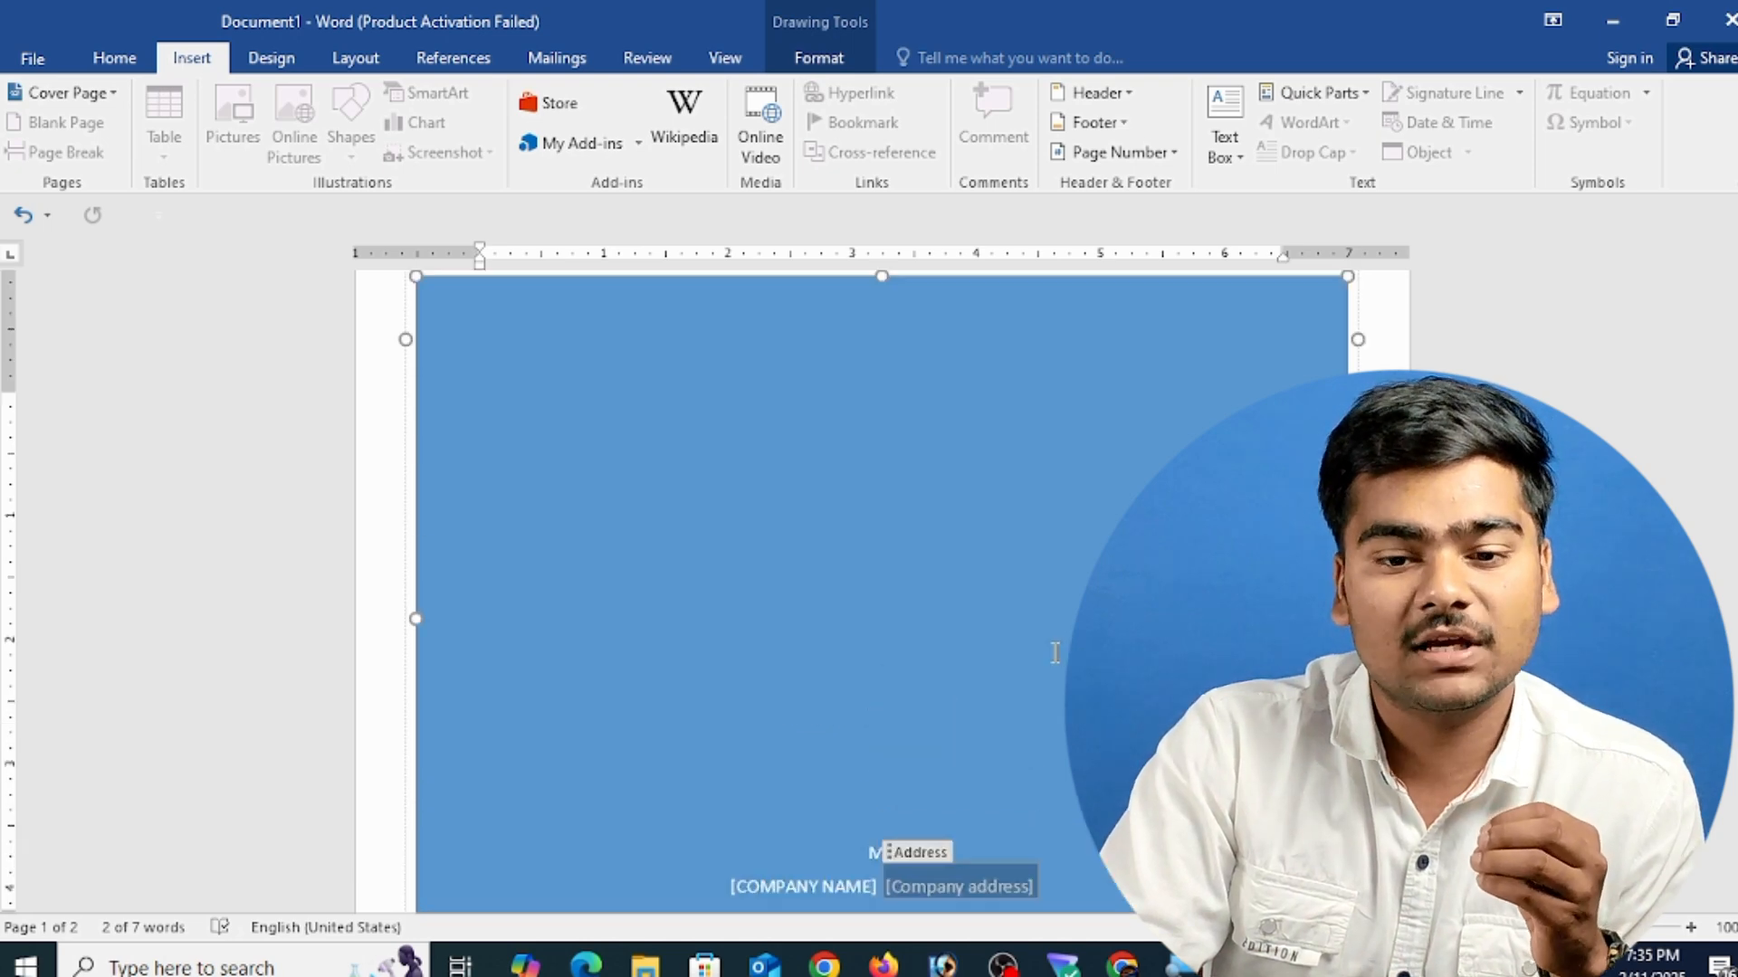
left_click(945, 595)
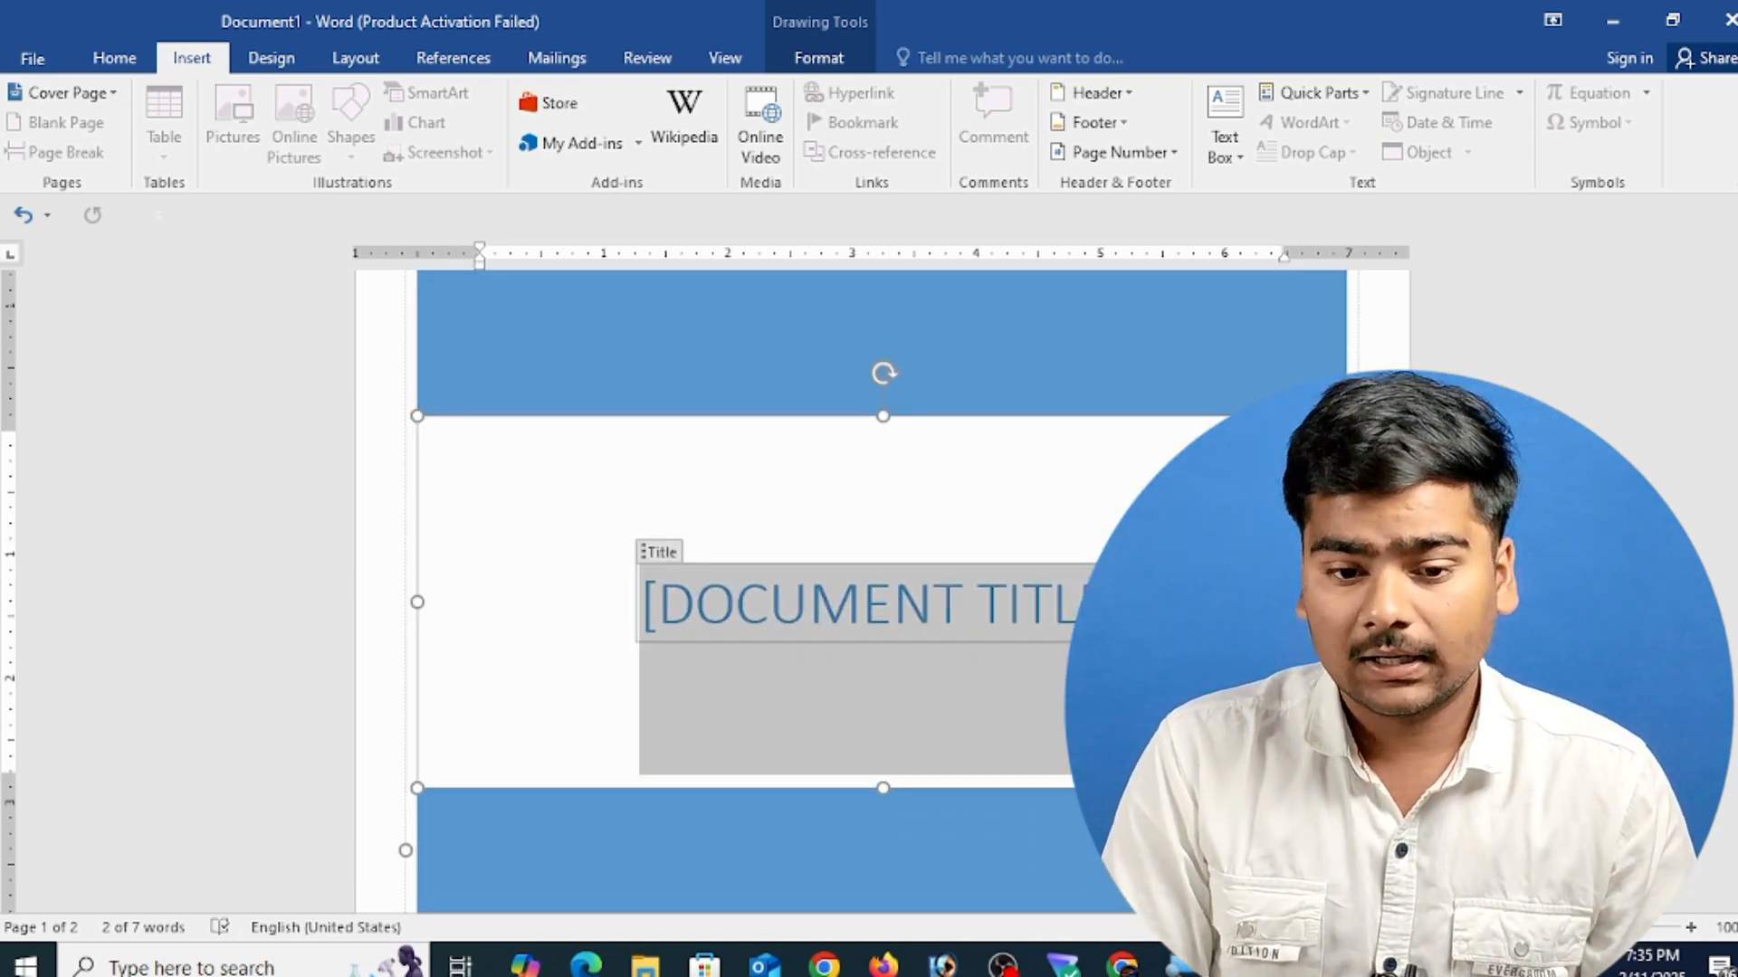
type("COMPUT")
key("BackSpace")
key("BackSpace")
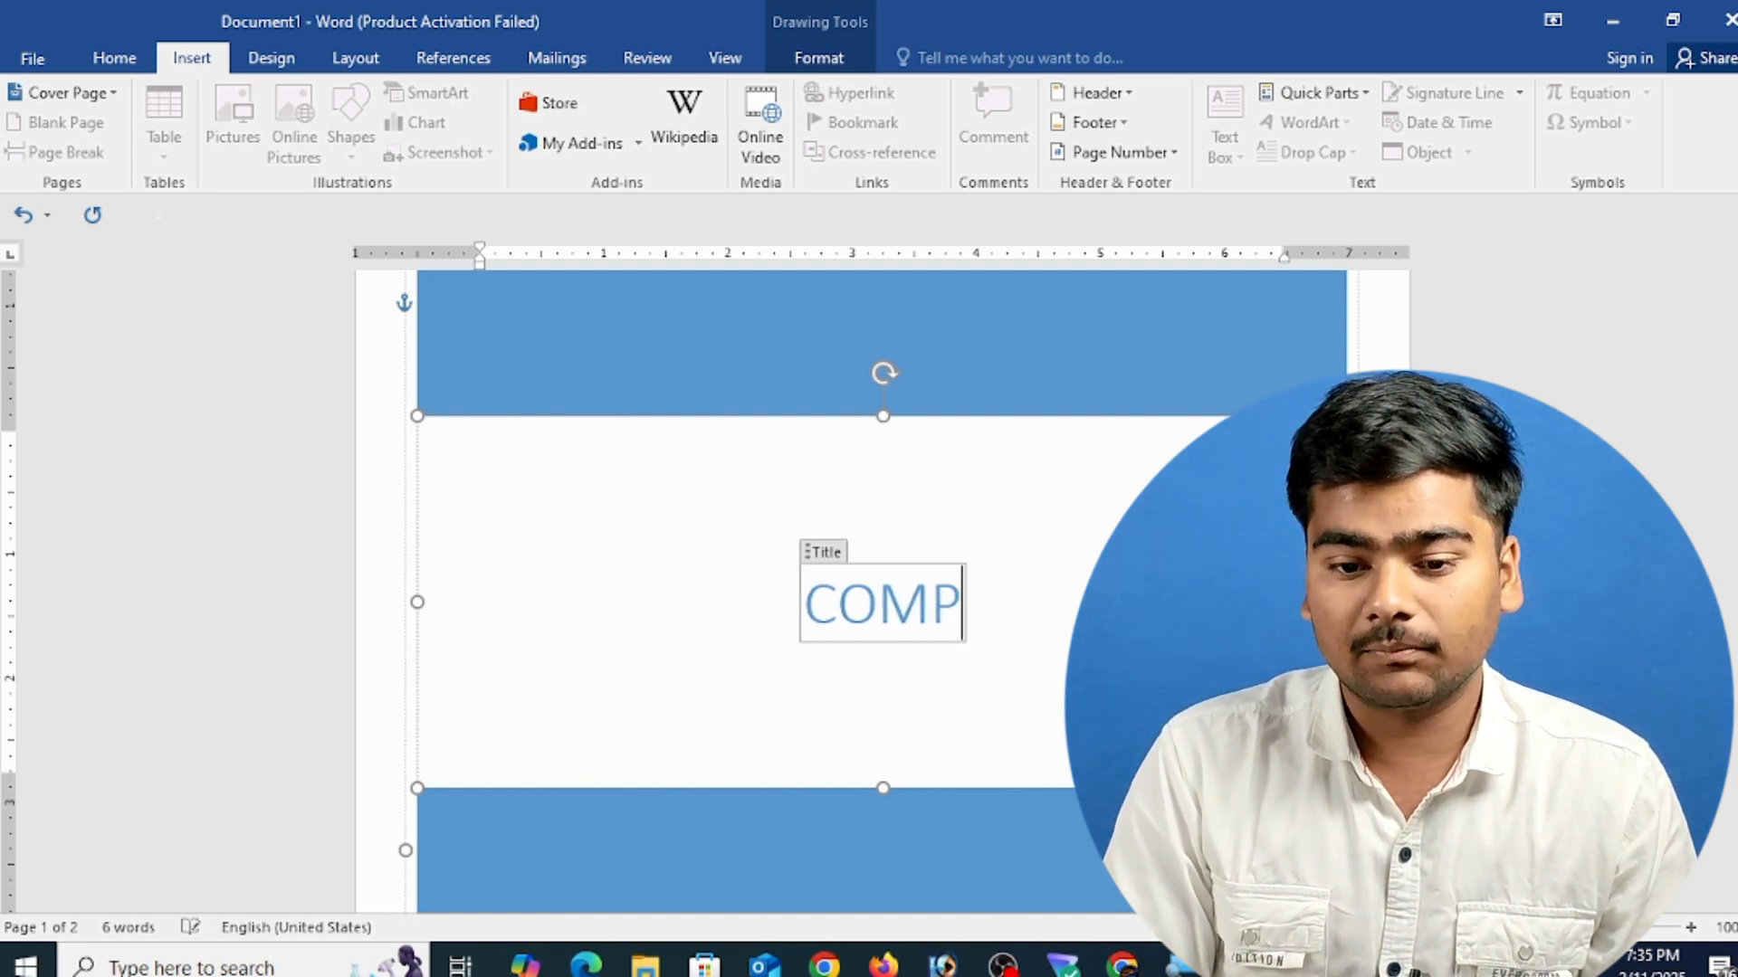
type("UTER BY S")
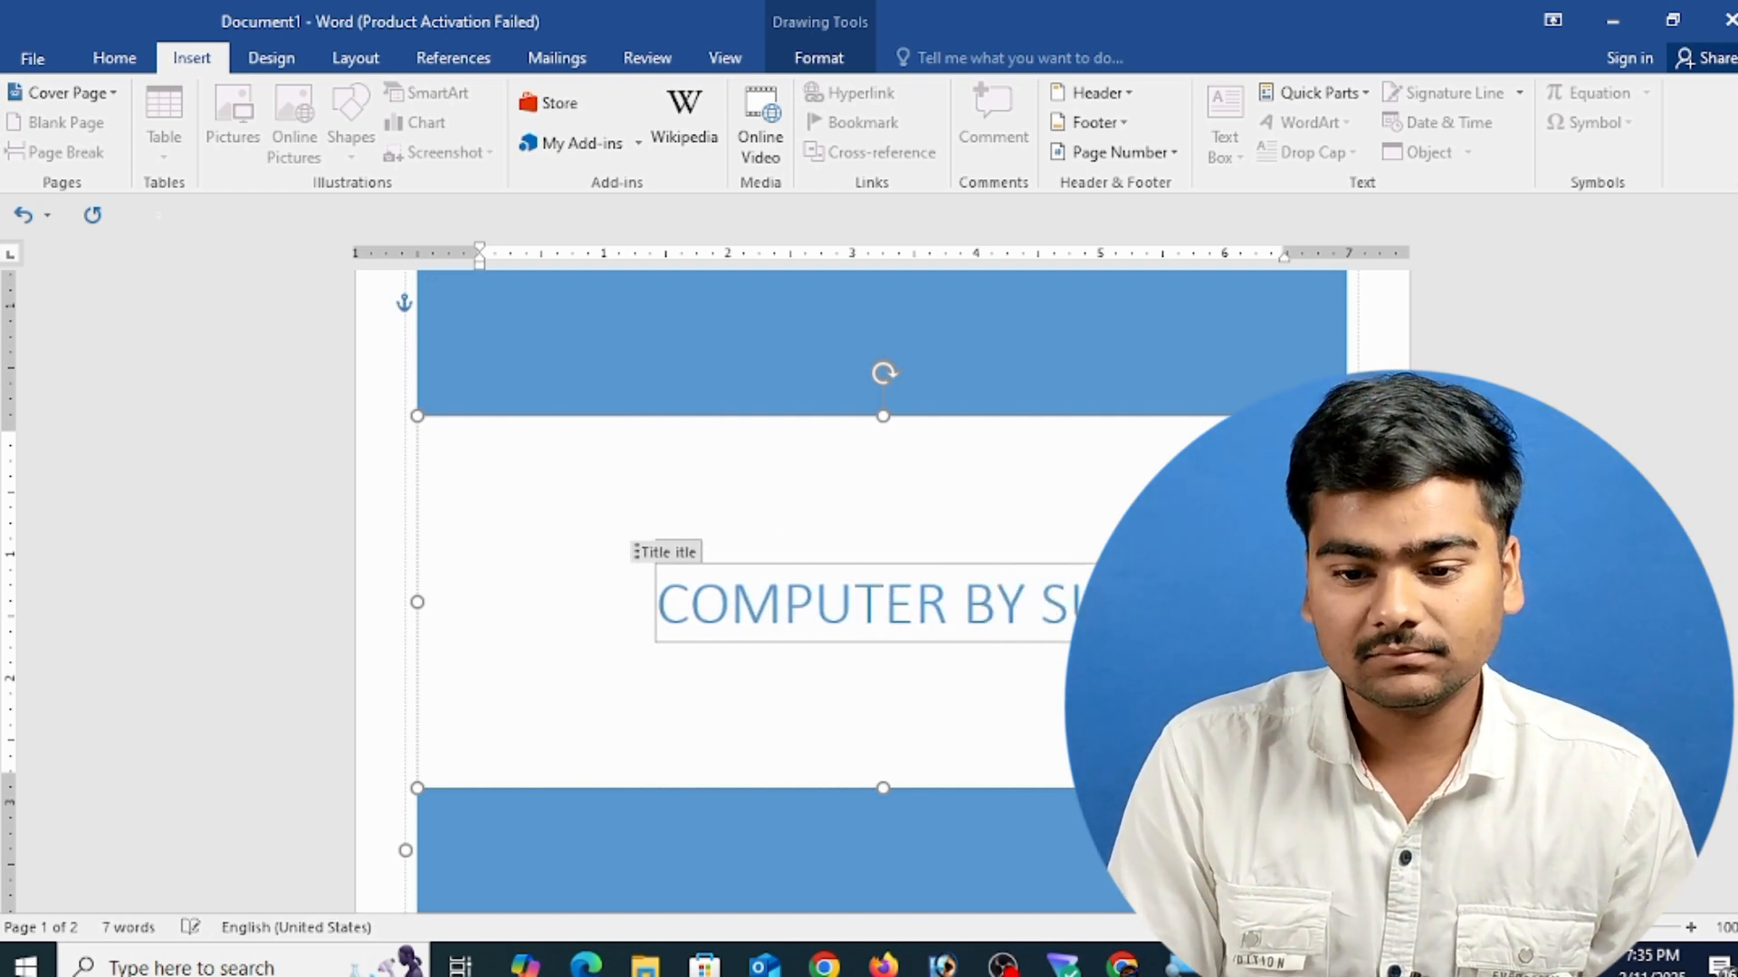
type("UM")
- Replace the author text near the foot of the cover page with "Mr." and the author's first name
scroll(878, 622, "down", 6)
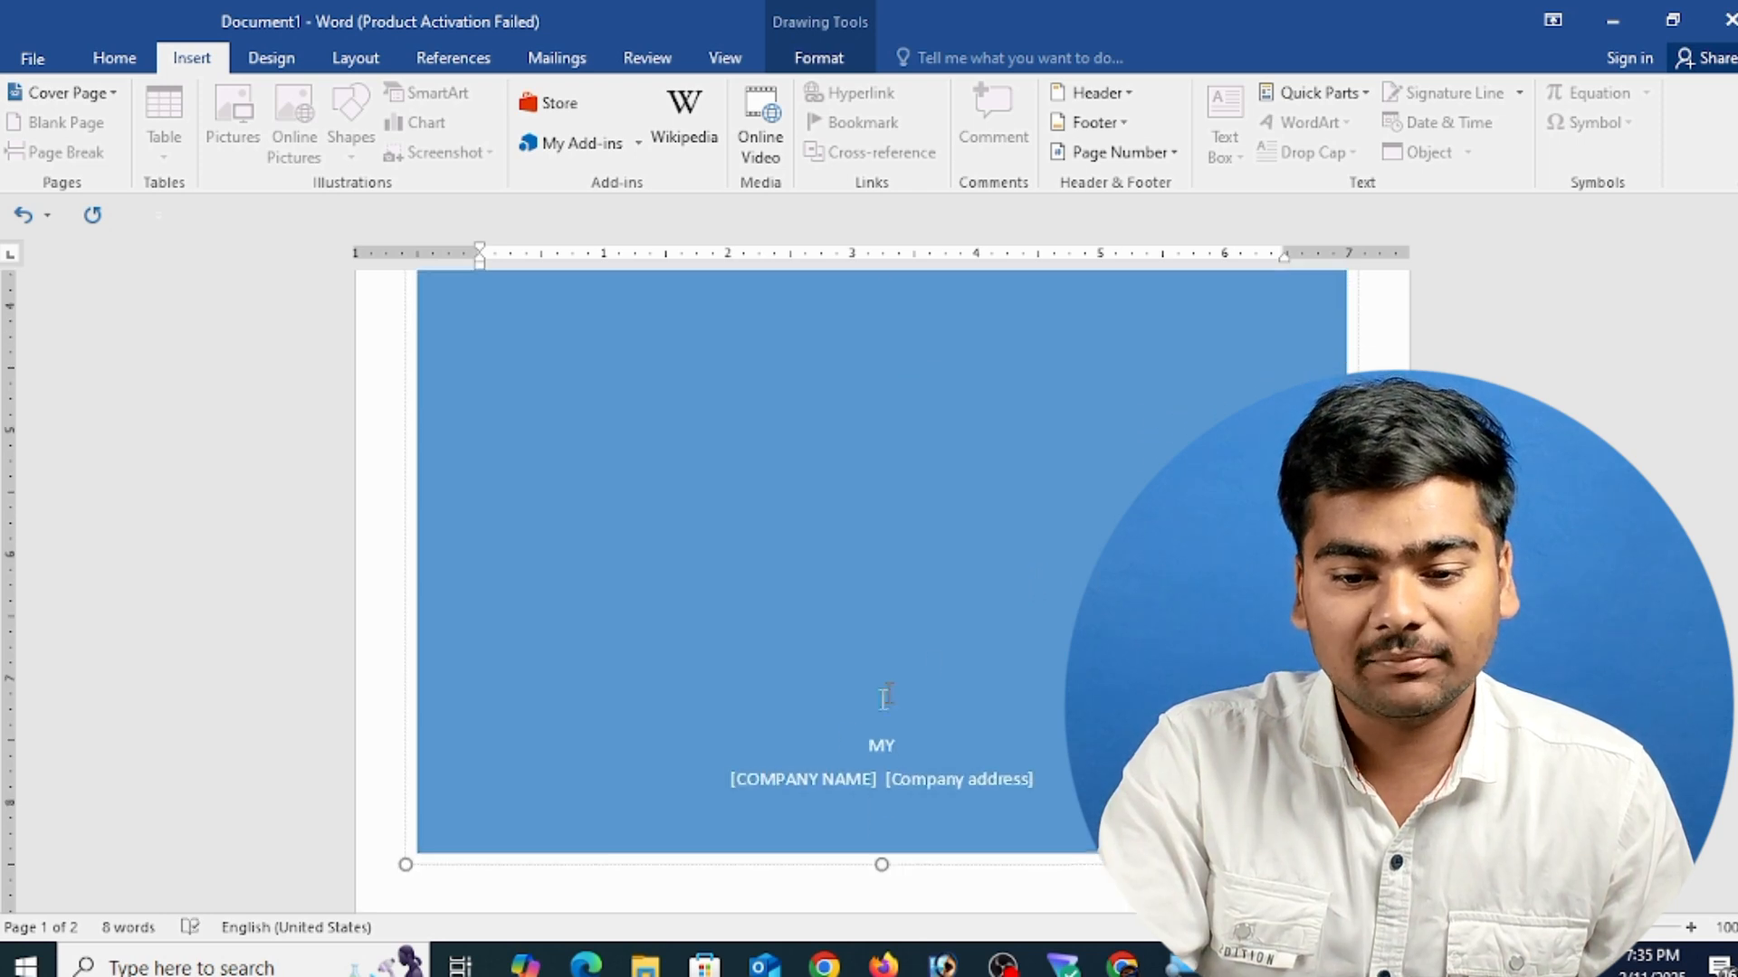
left_click(889, 621)
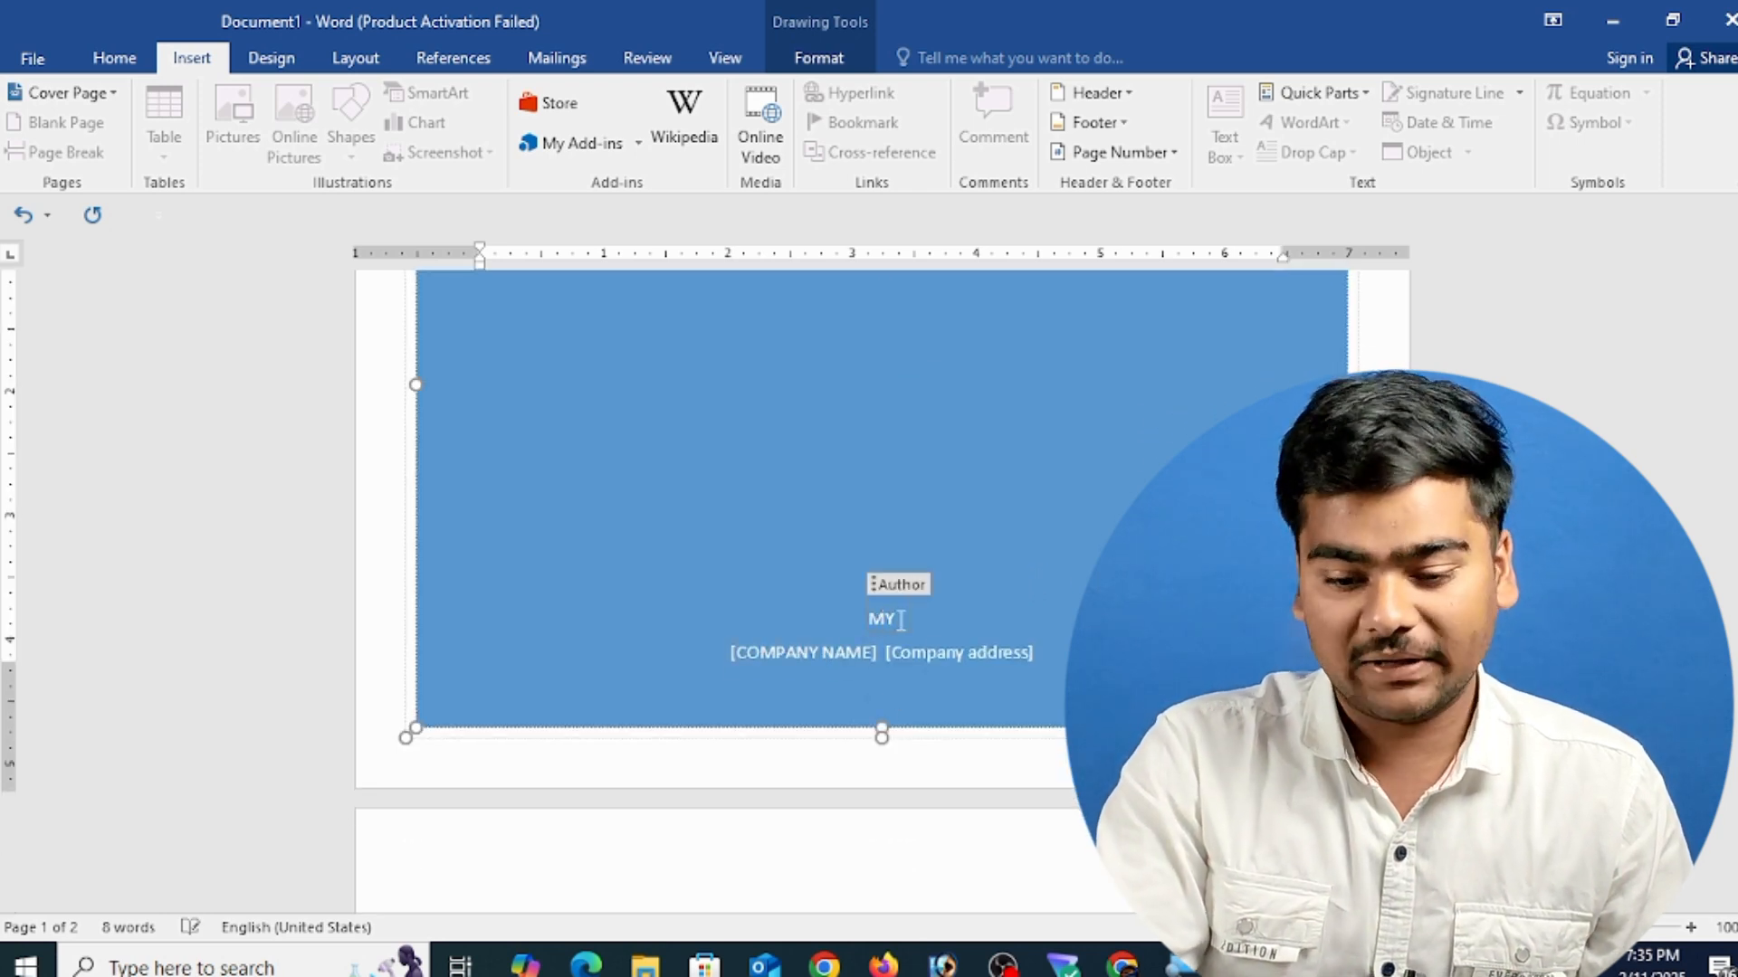
key("BackSpace")
key("BackSpace")
type("Mr")
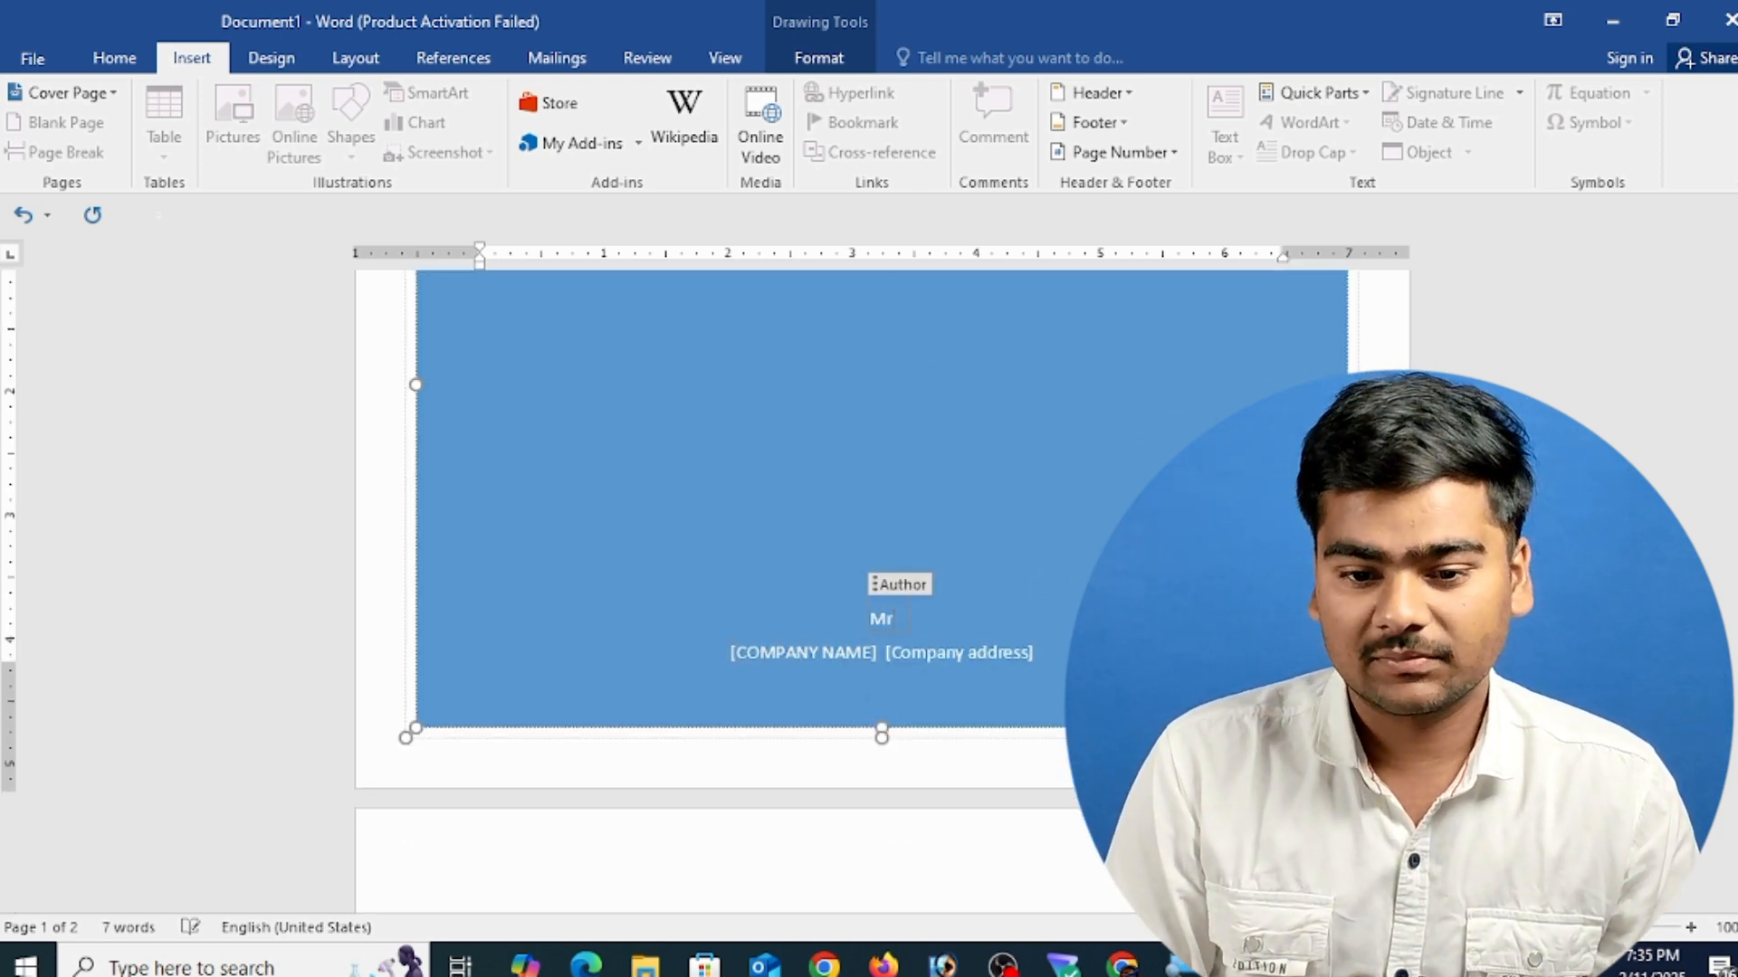
type(". Sumit")
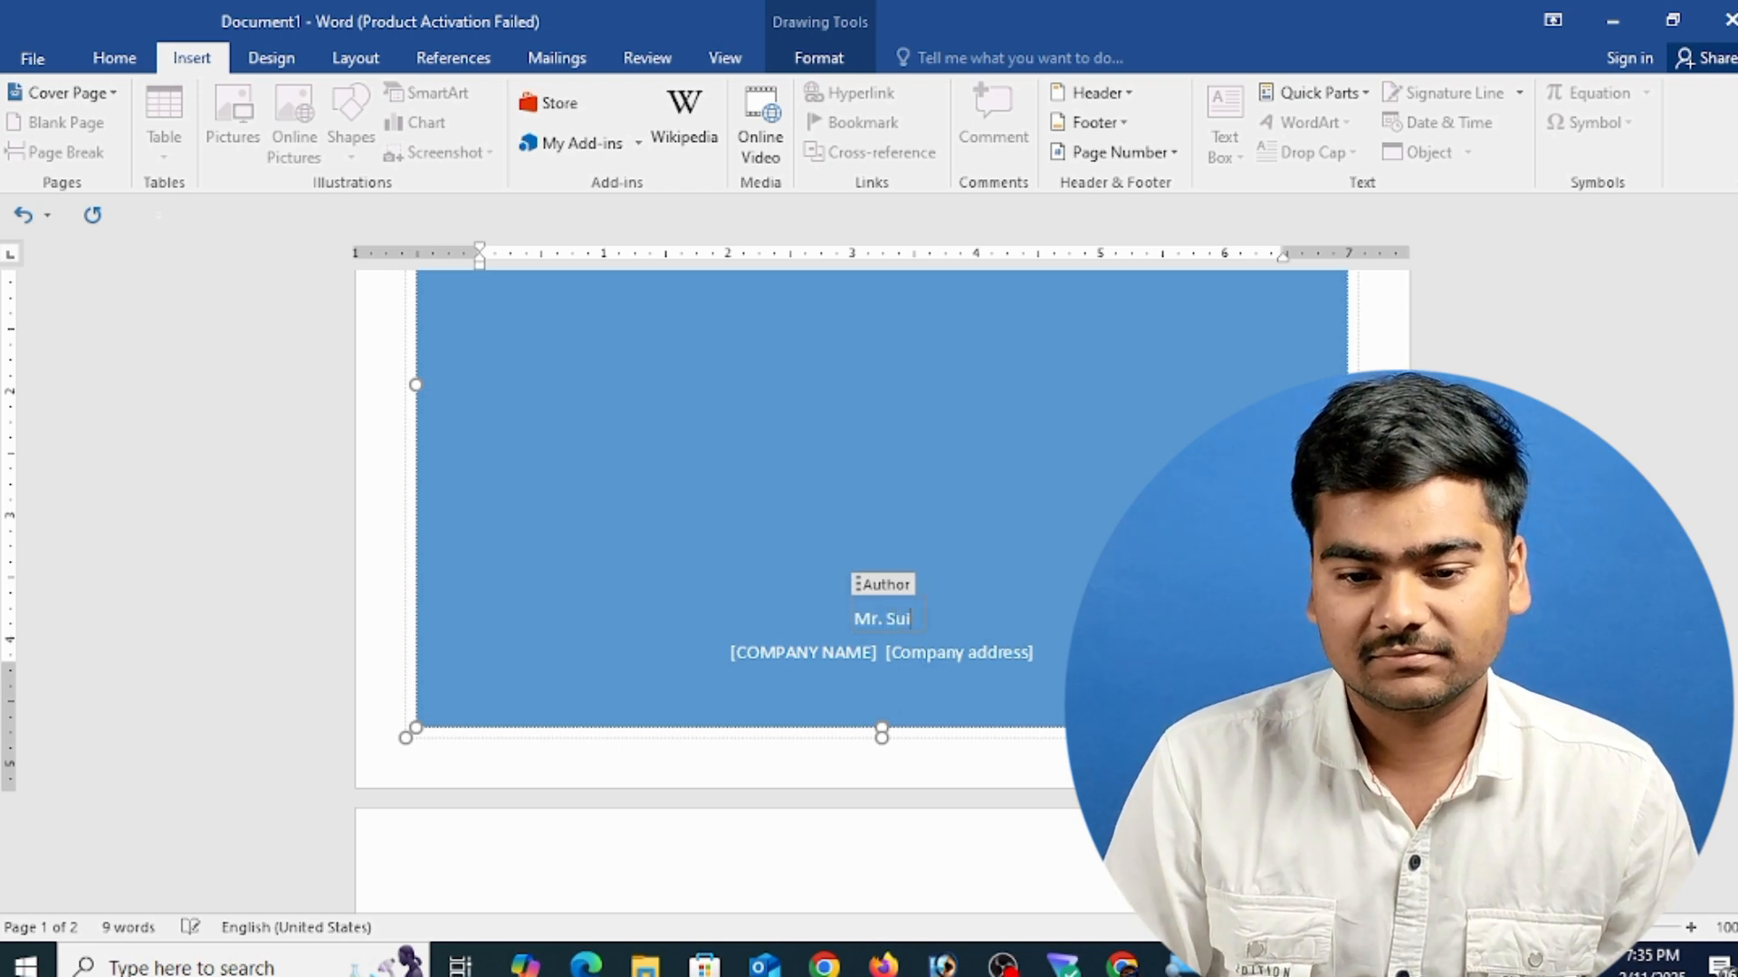
- Fill in the cover page's company name with "COMPUTER BY" plus the author's first name, and enter the company address
left_click(770, 650)
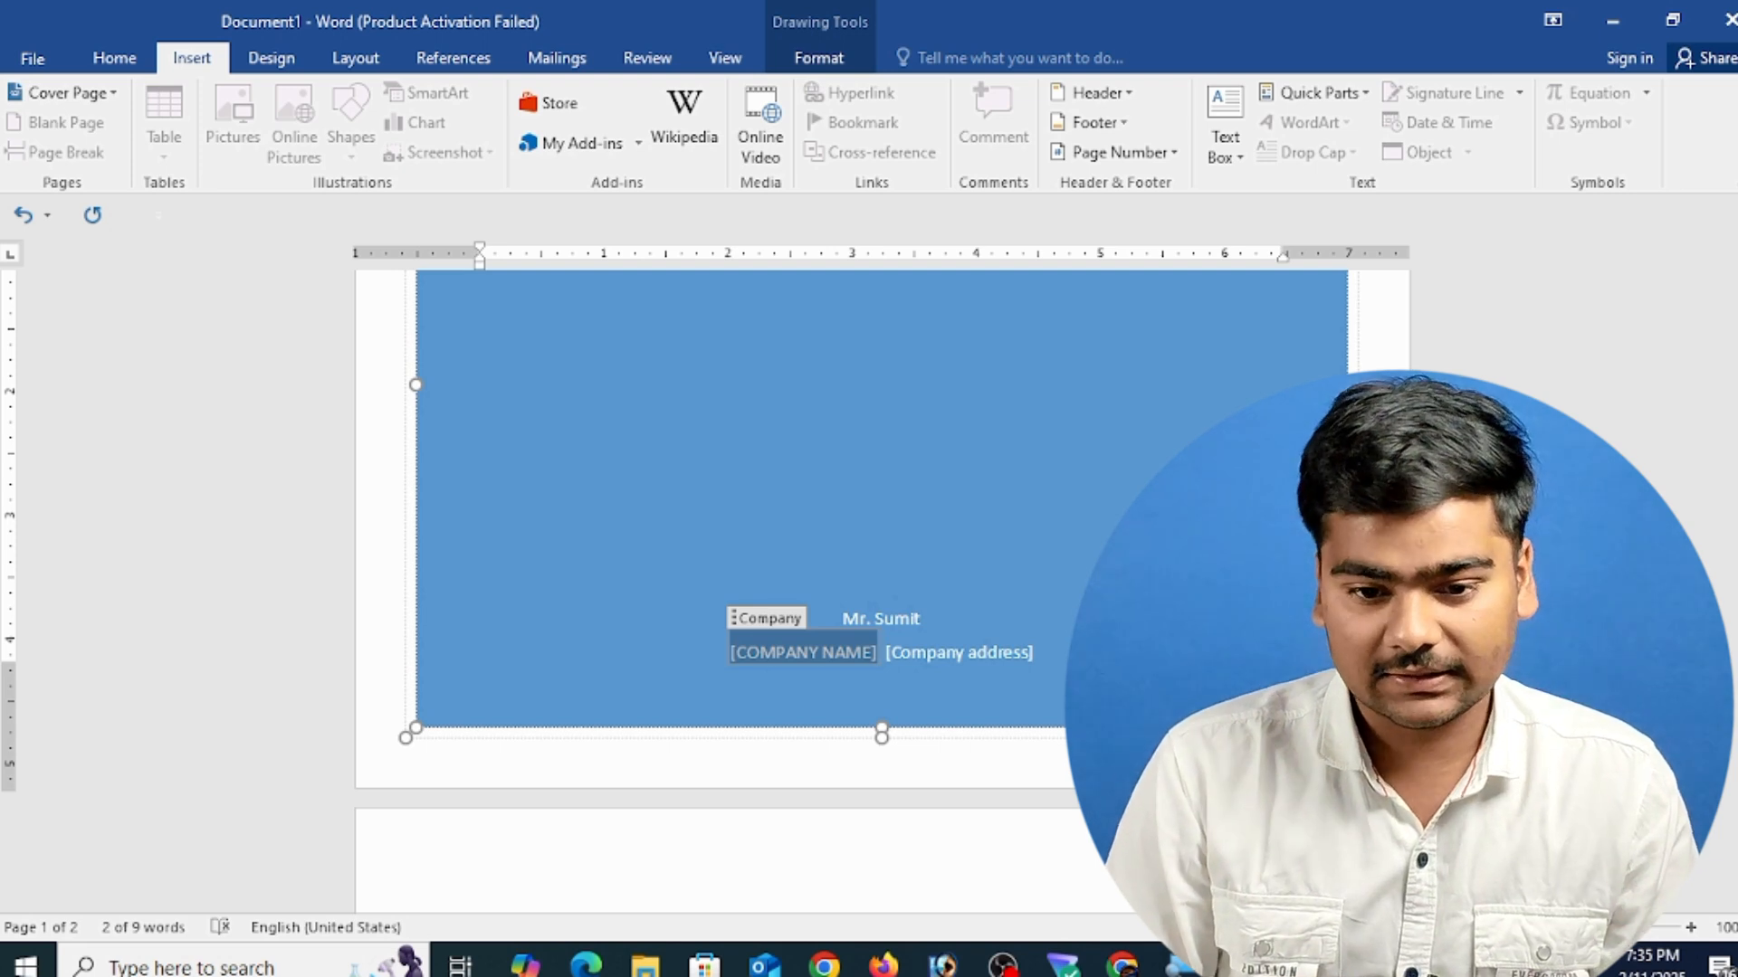
type("COMPUTER BY SUMI")
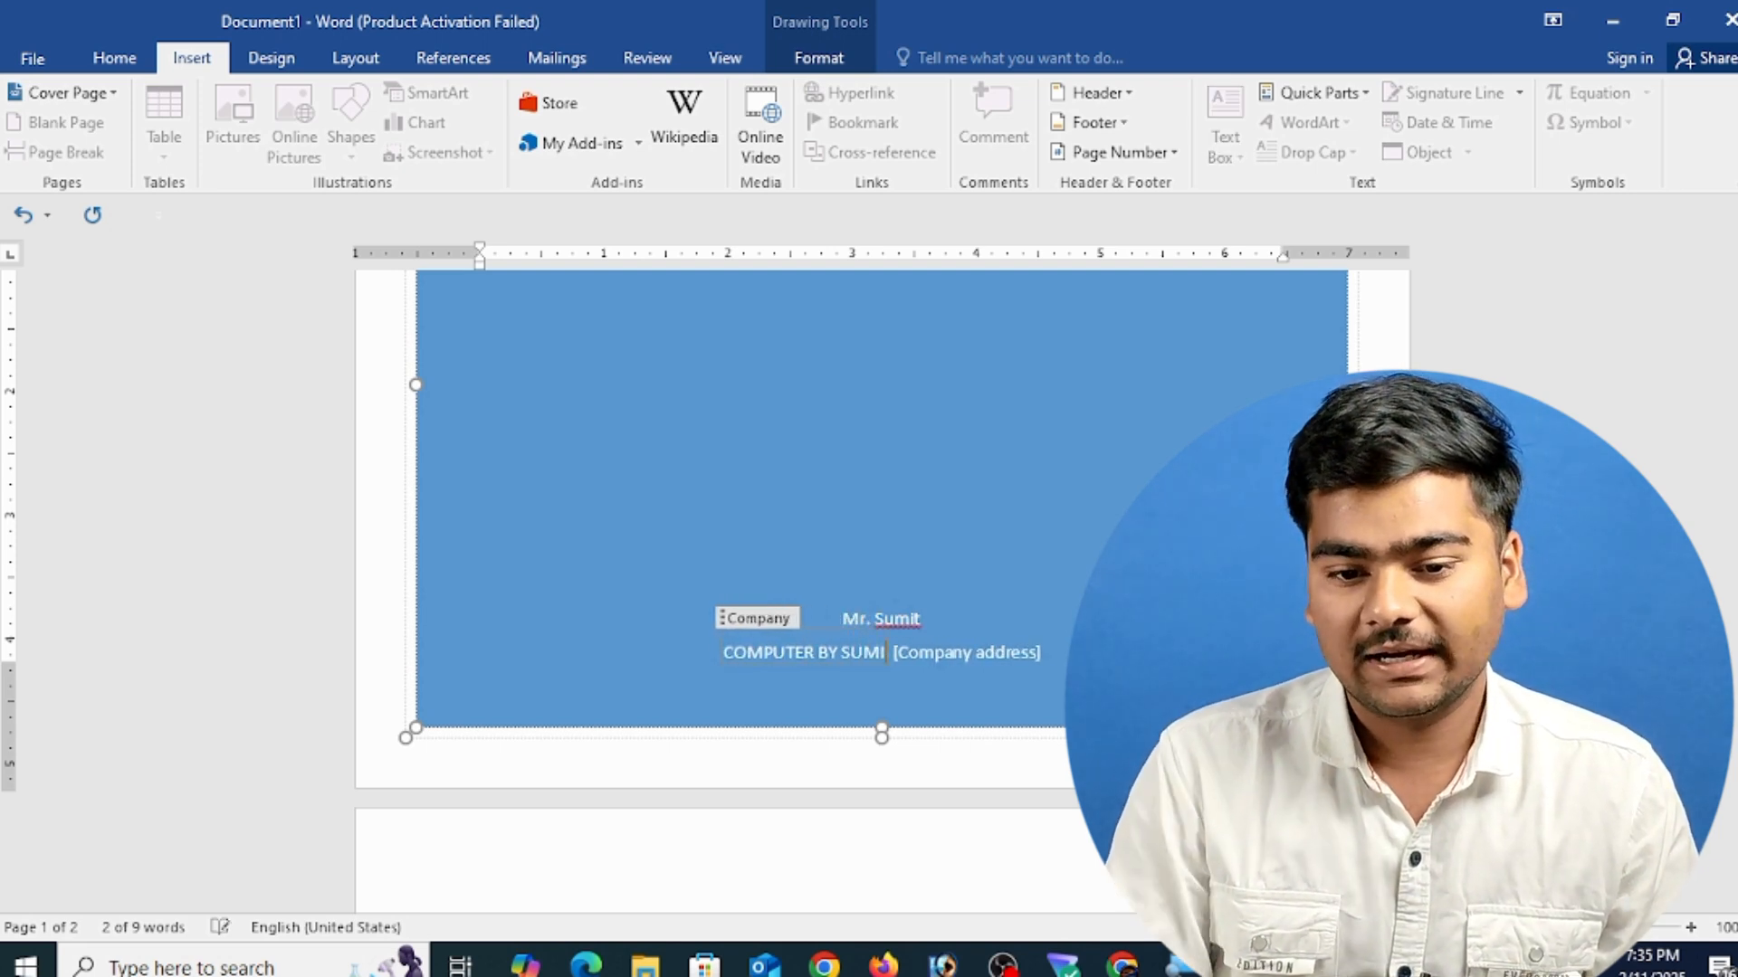
type("T")
left_click(1014, 652)
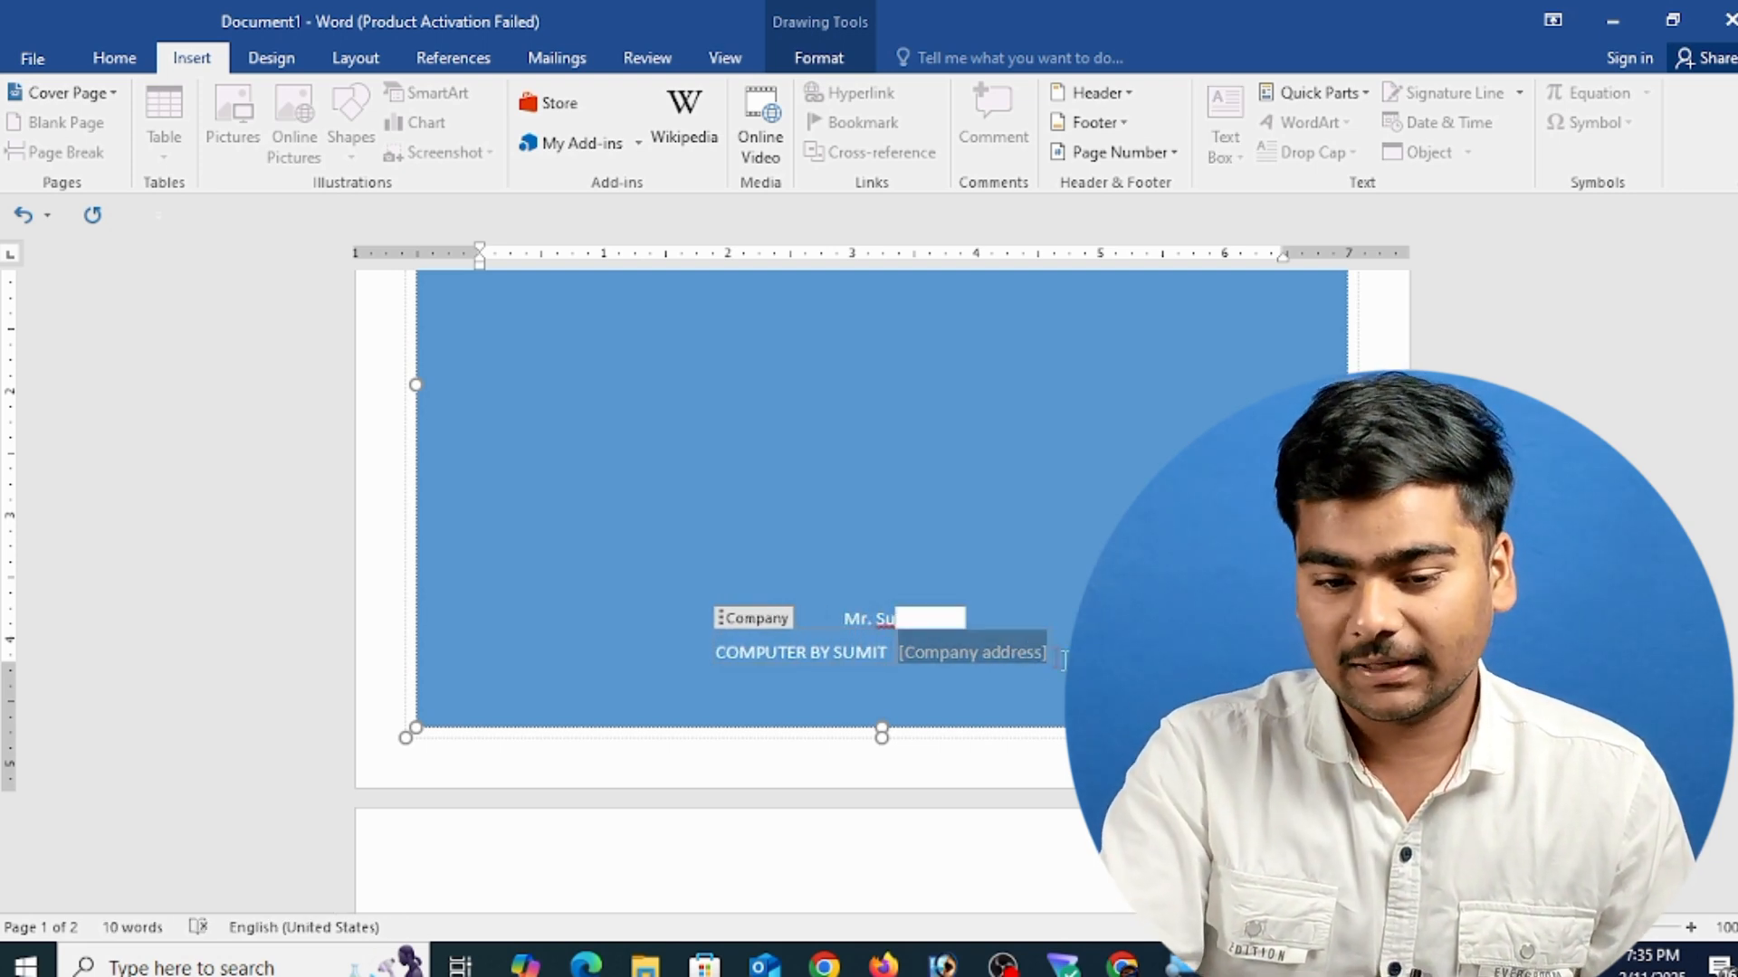
type("sagar")
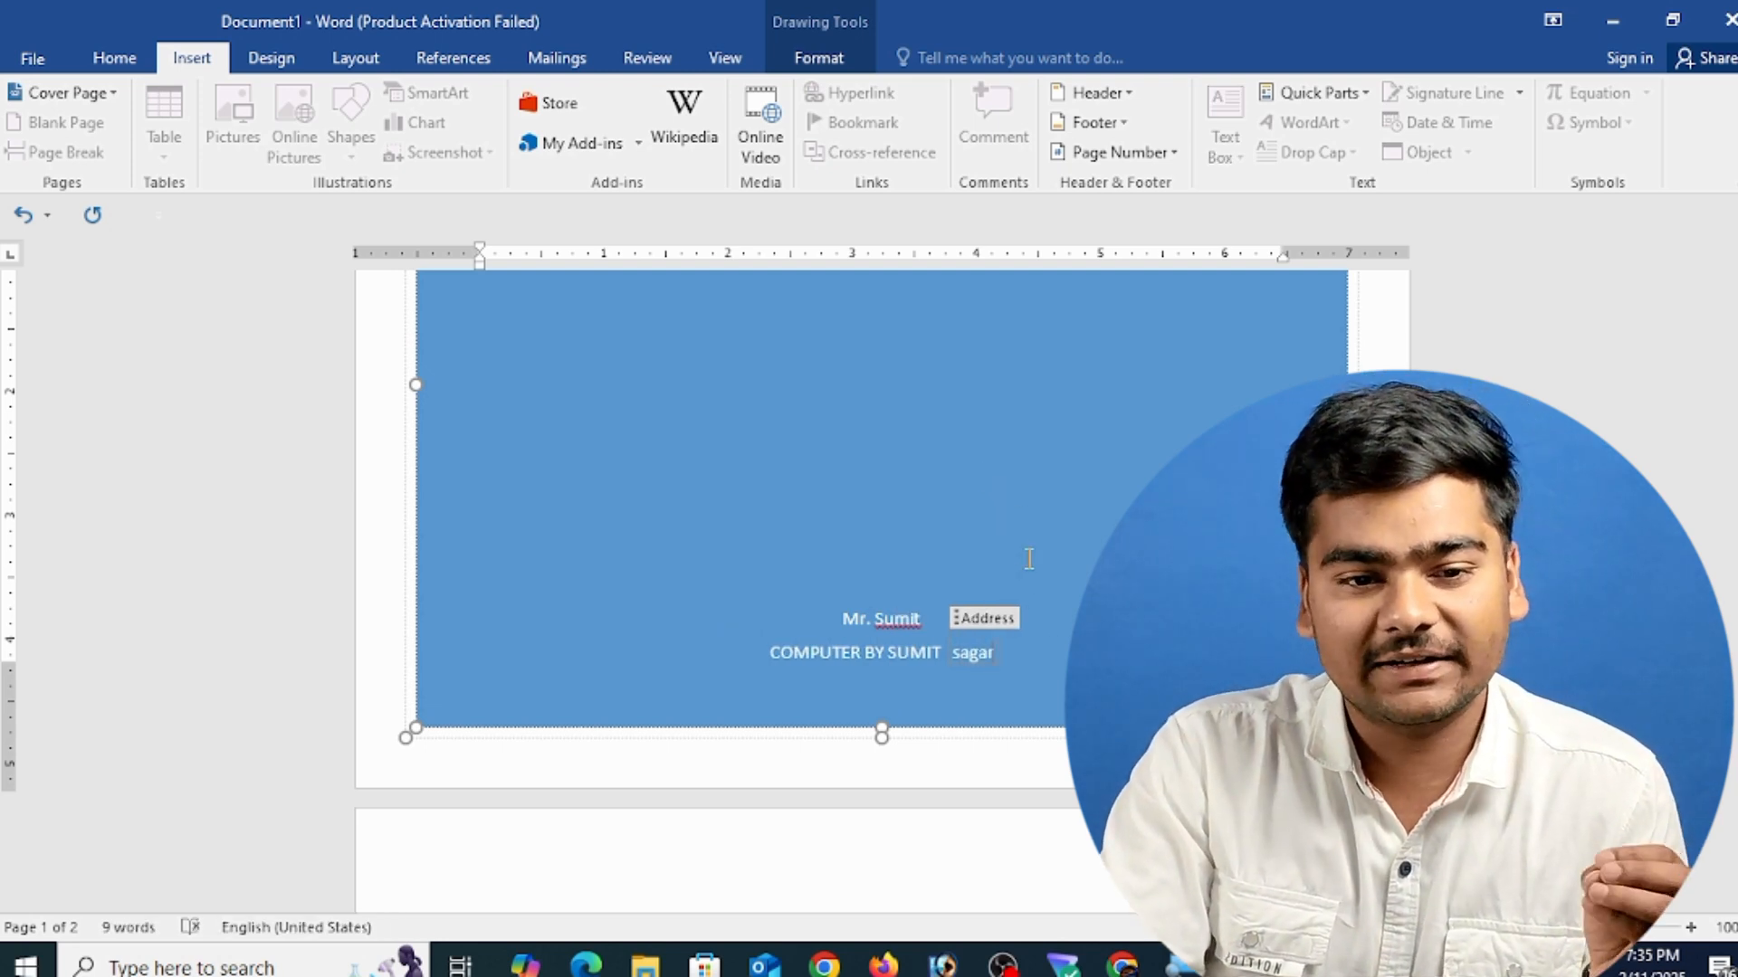
scroll(920, 536, "up", 8)
scroll(833, 652, "up", 1)
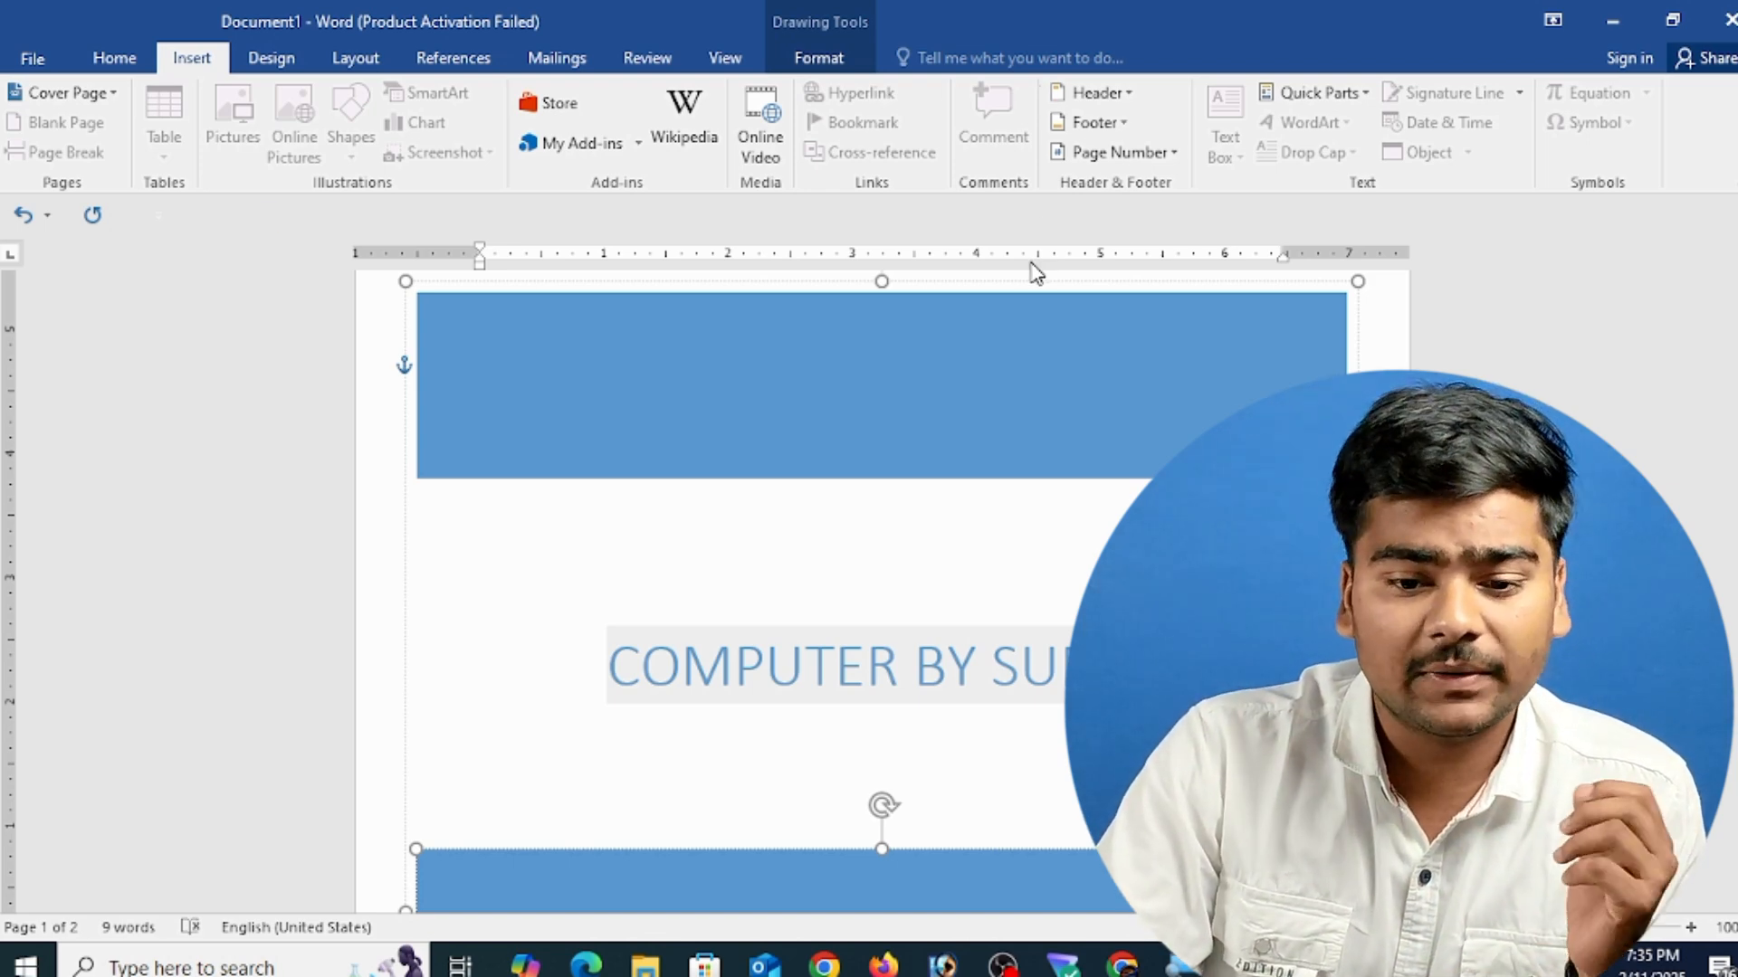
scroll(794, 459, "up", 1)
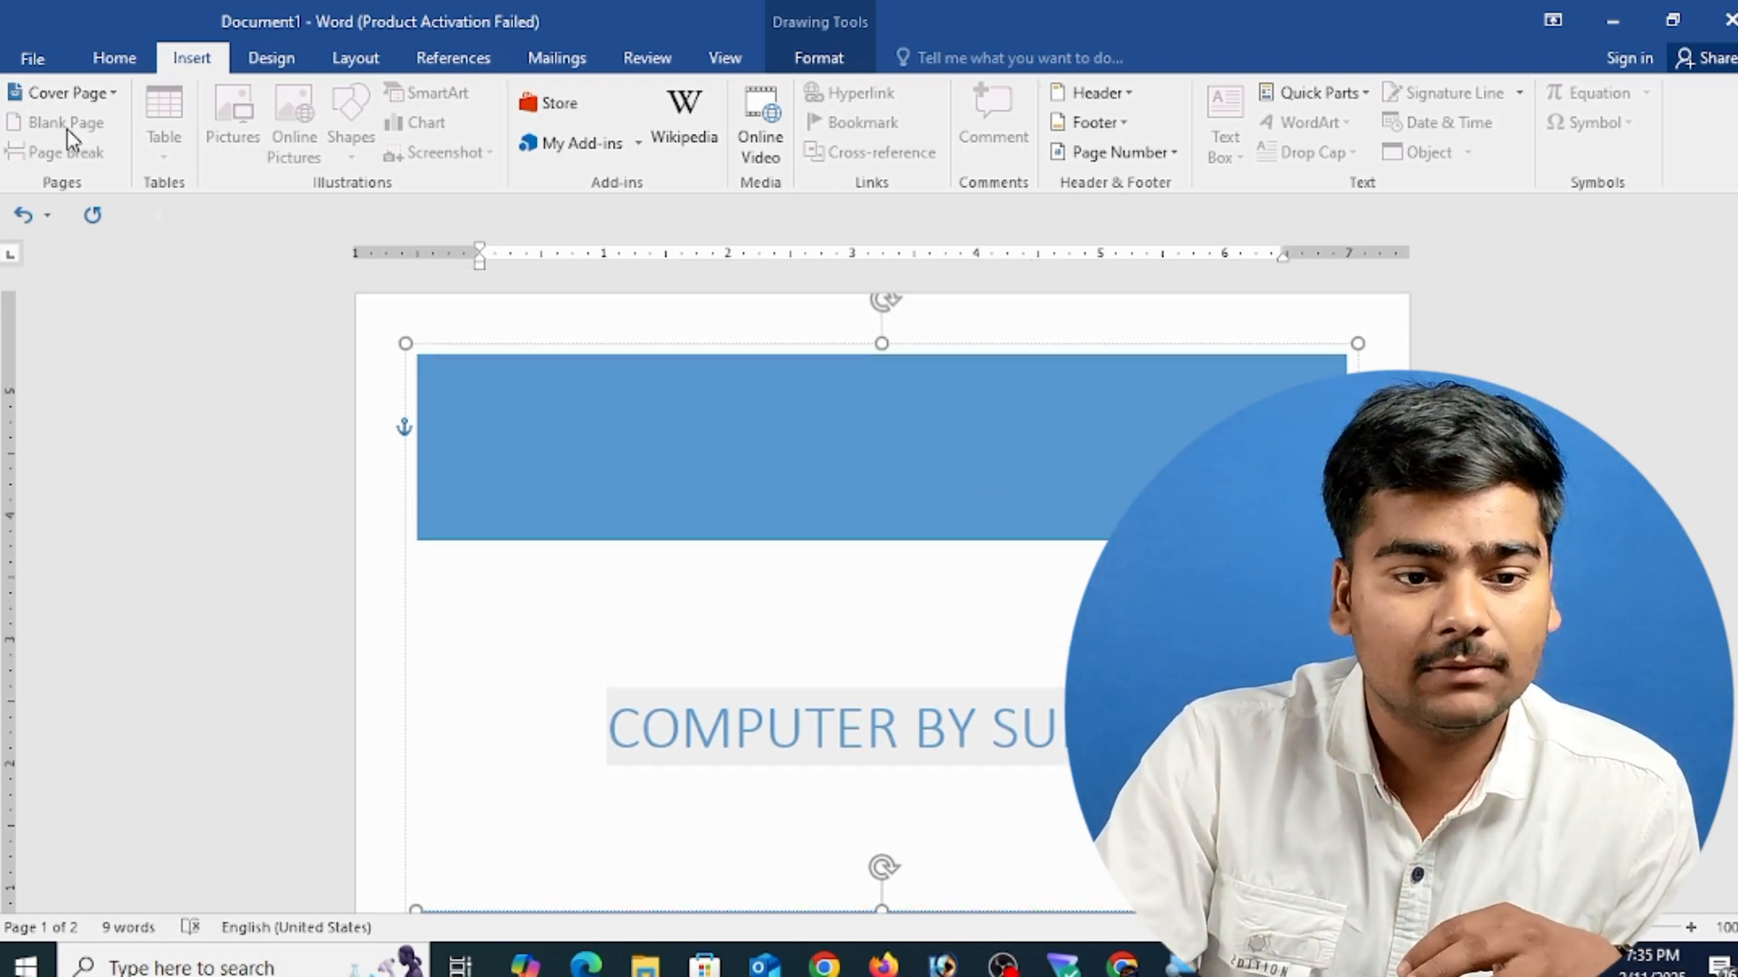
- Create a new blank document and generate sample paragraphs in it with =rand()
key("ctrl+n")
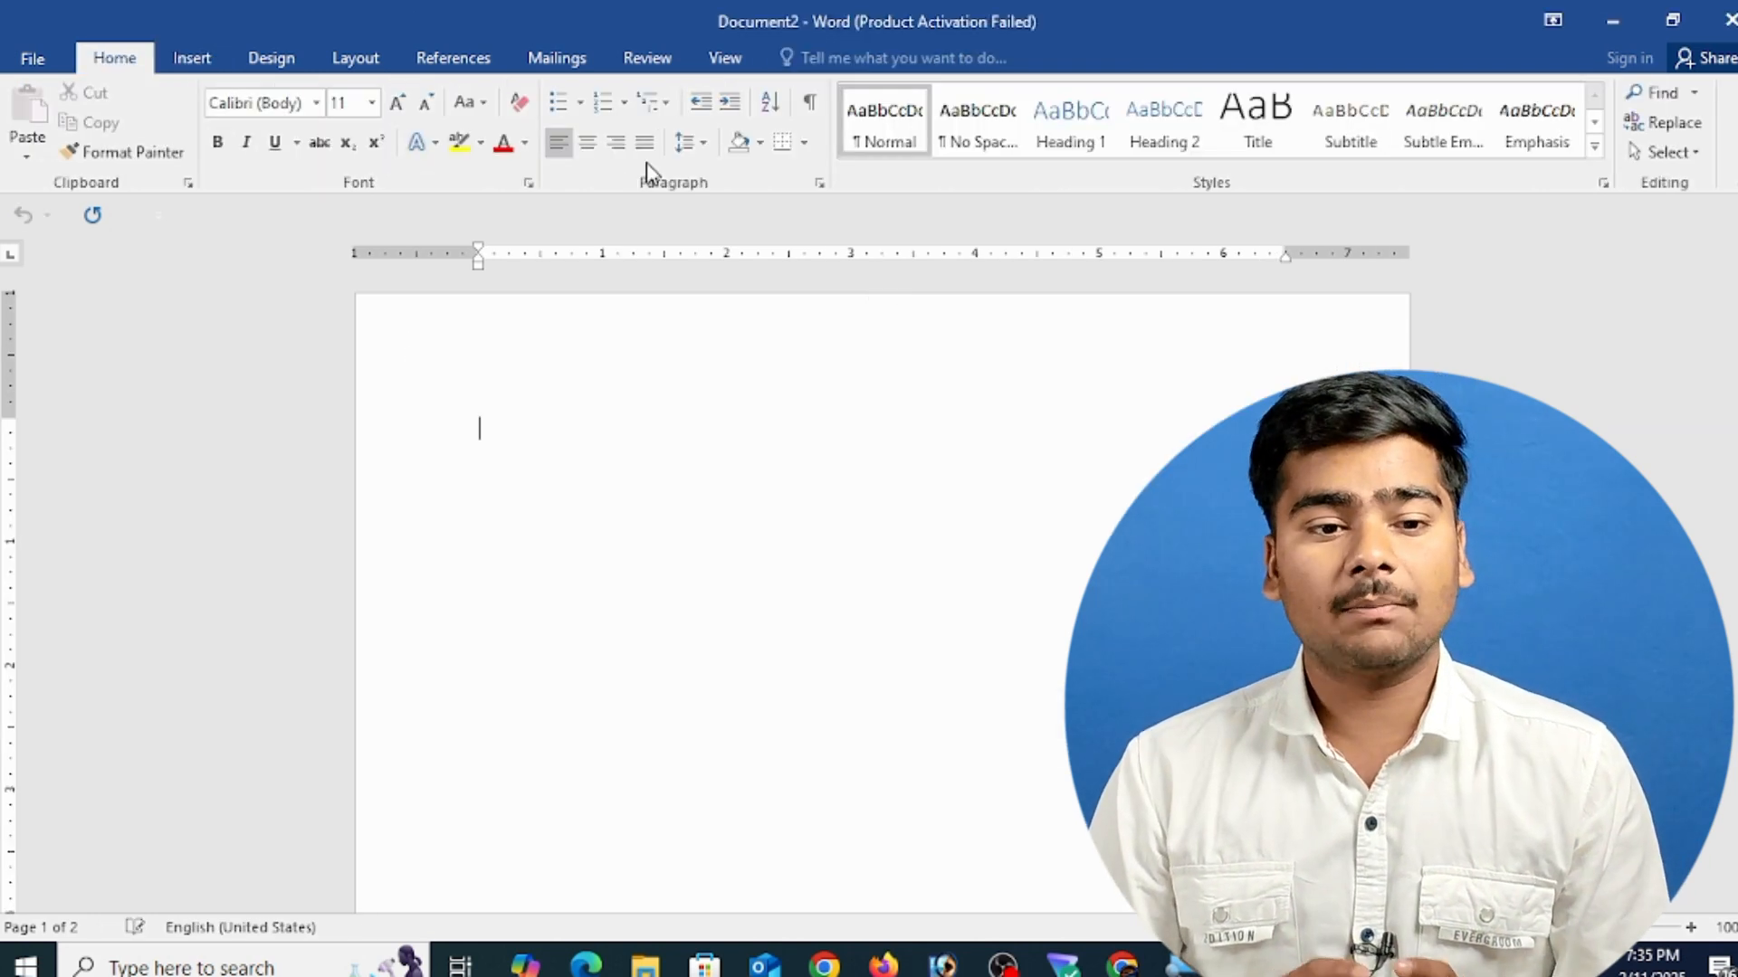
left_click(177, 65)
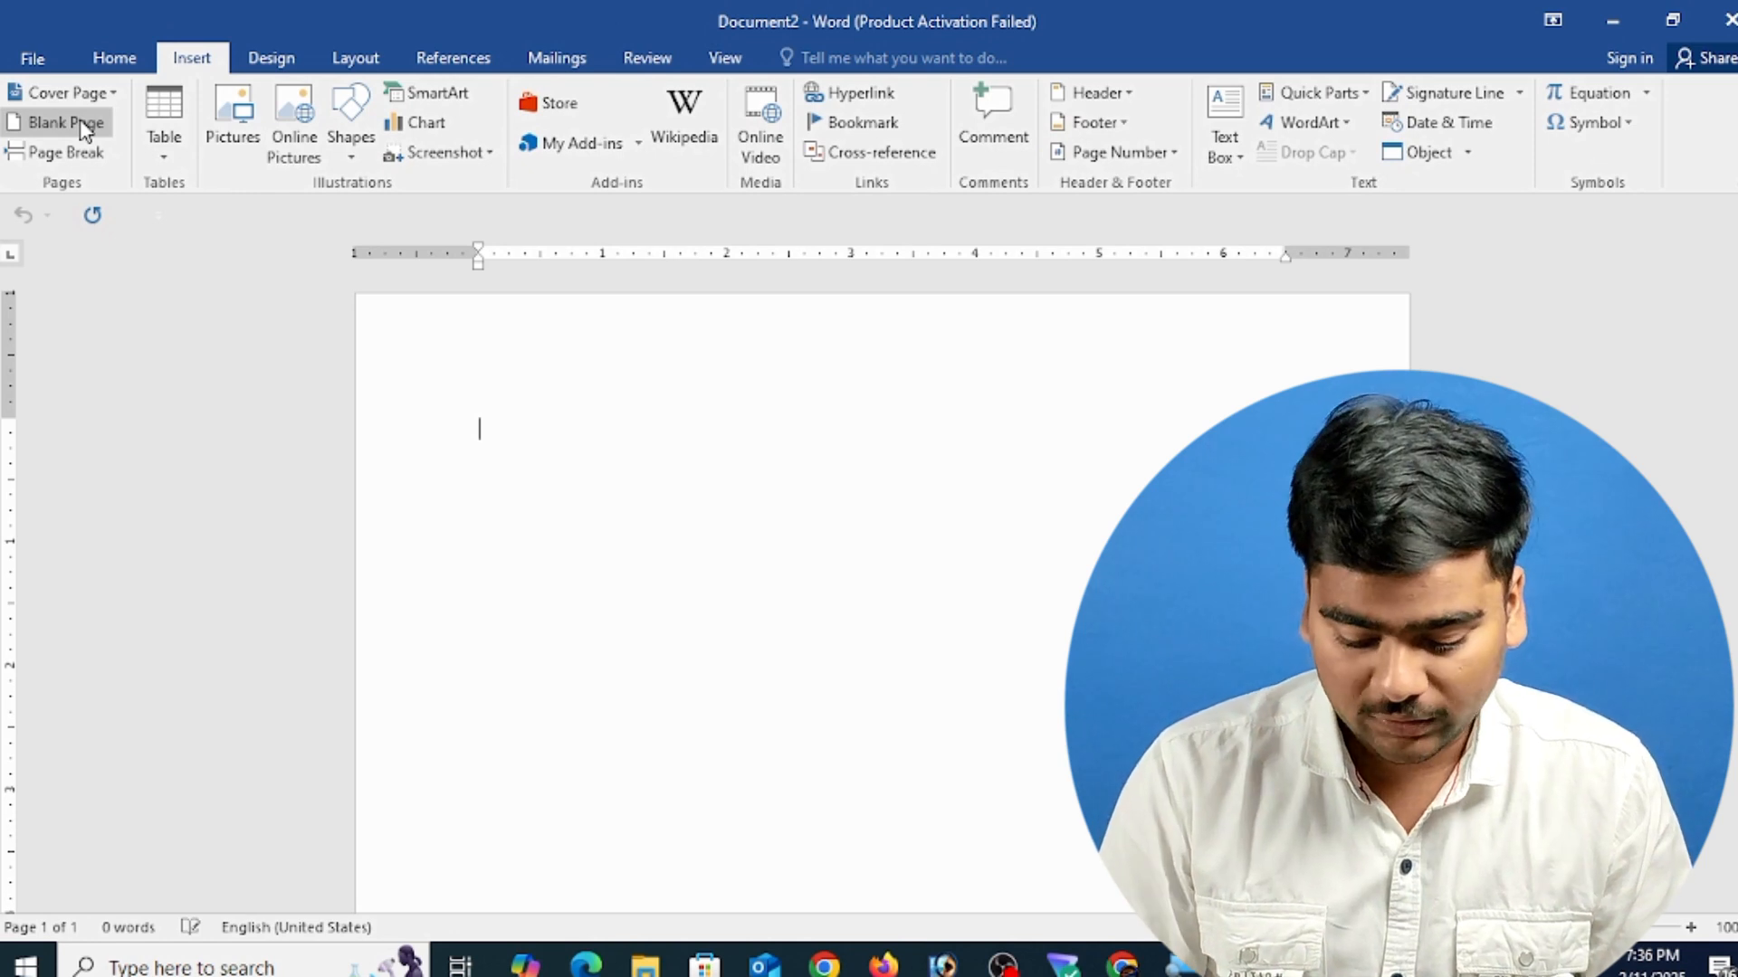
left_click(84, 126)
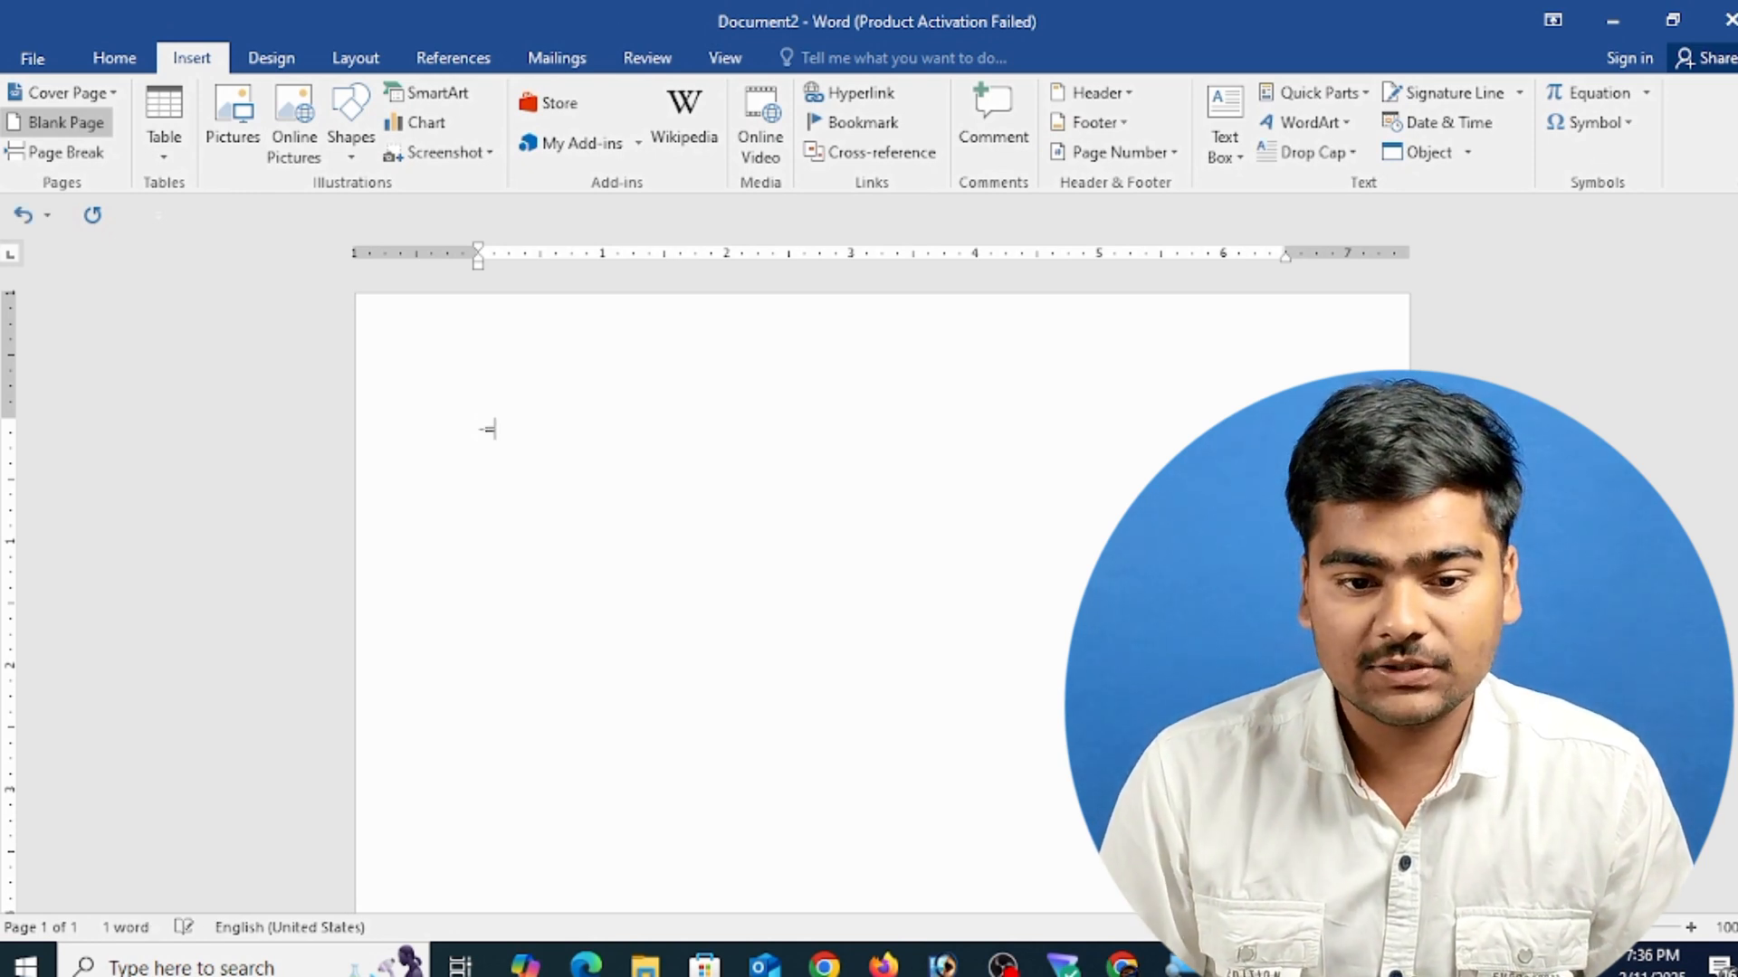
type("=rand")
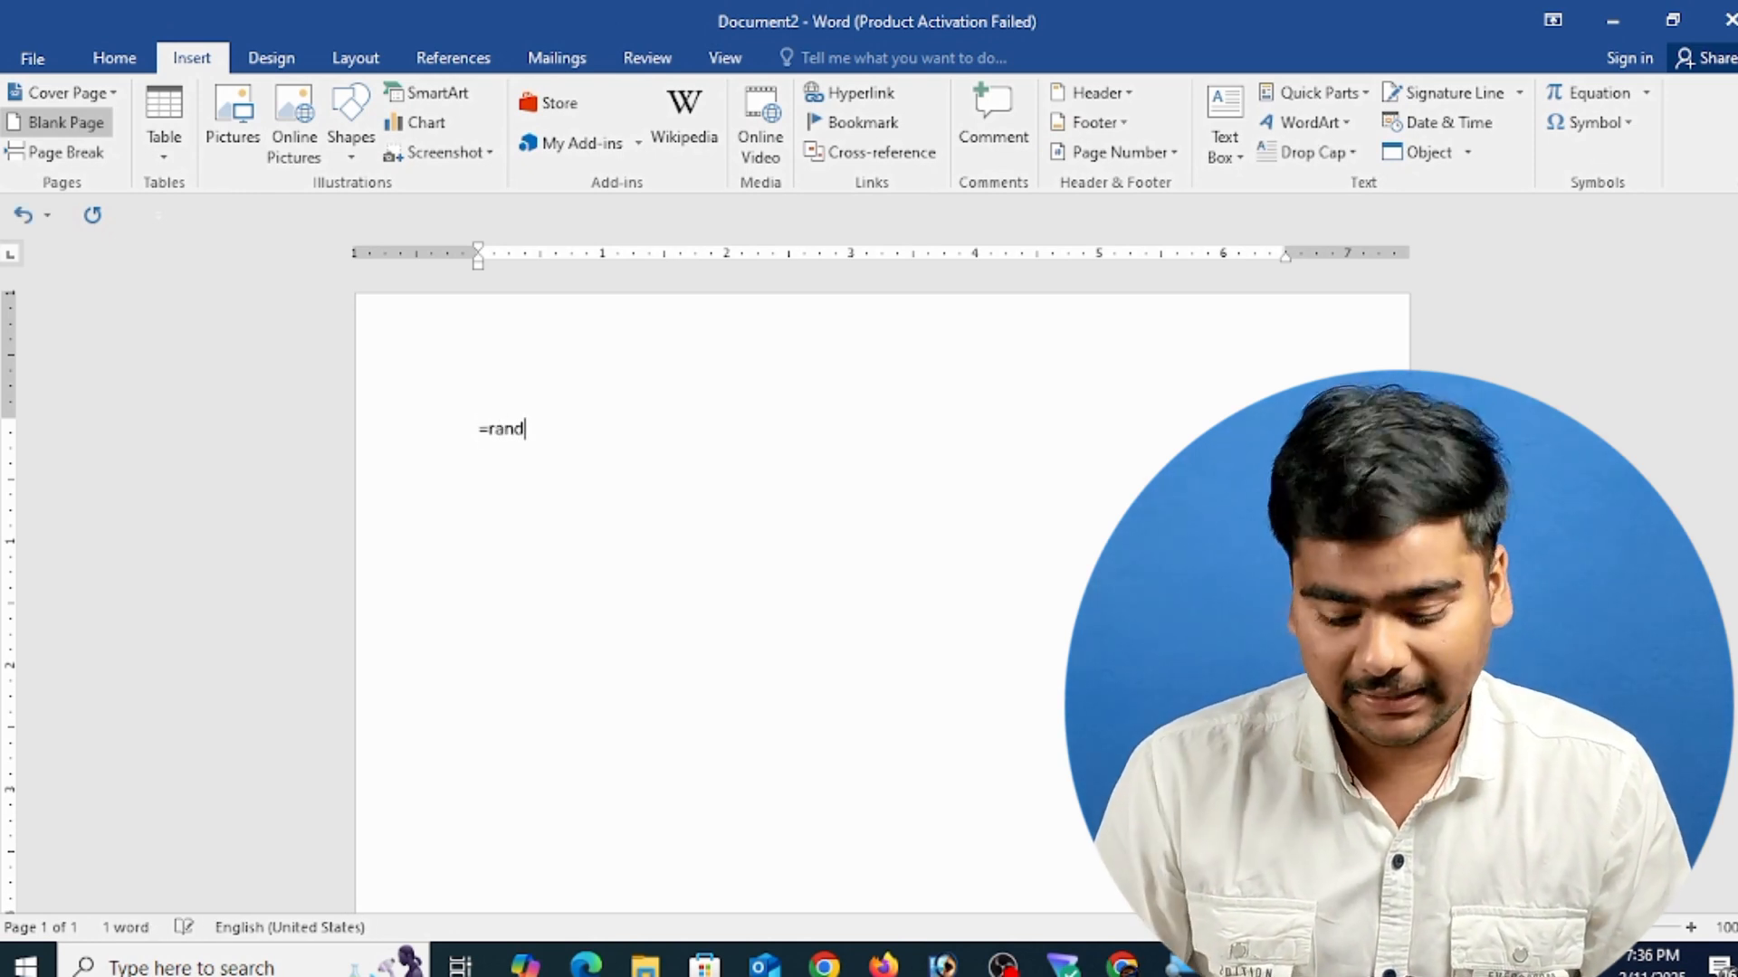
type("()")
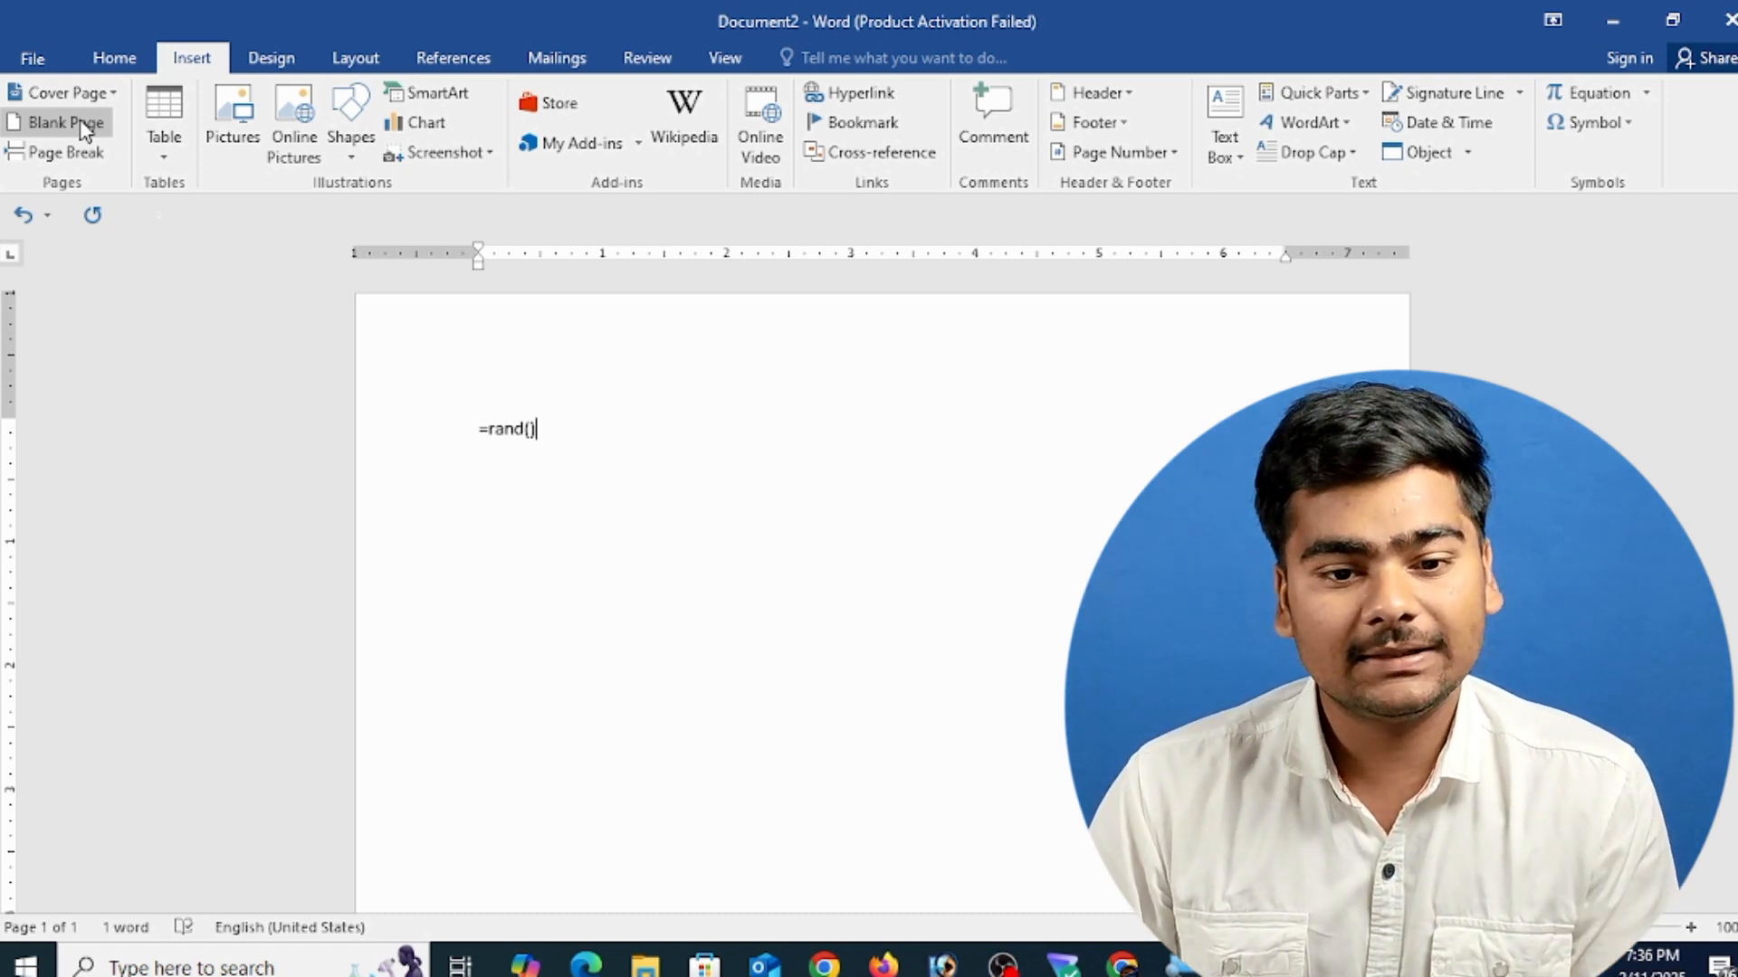
key("Return")
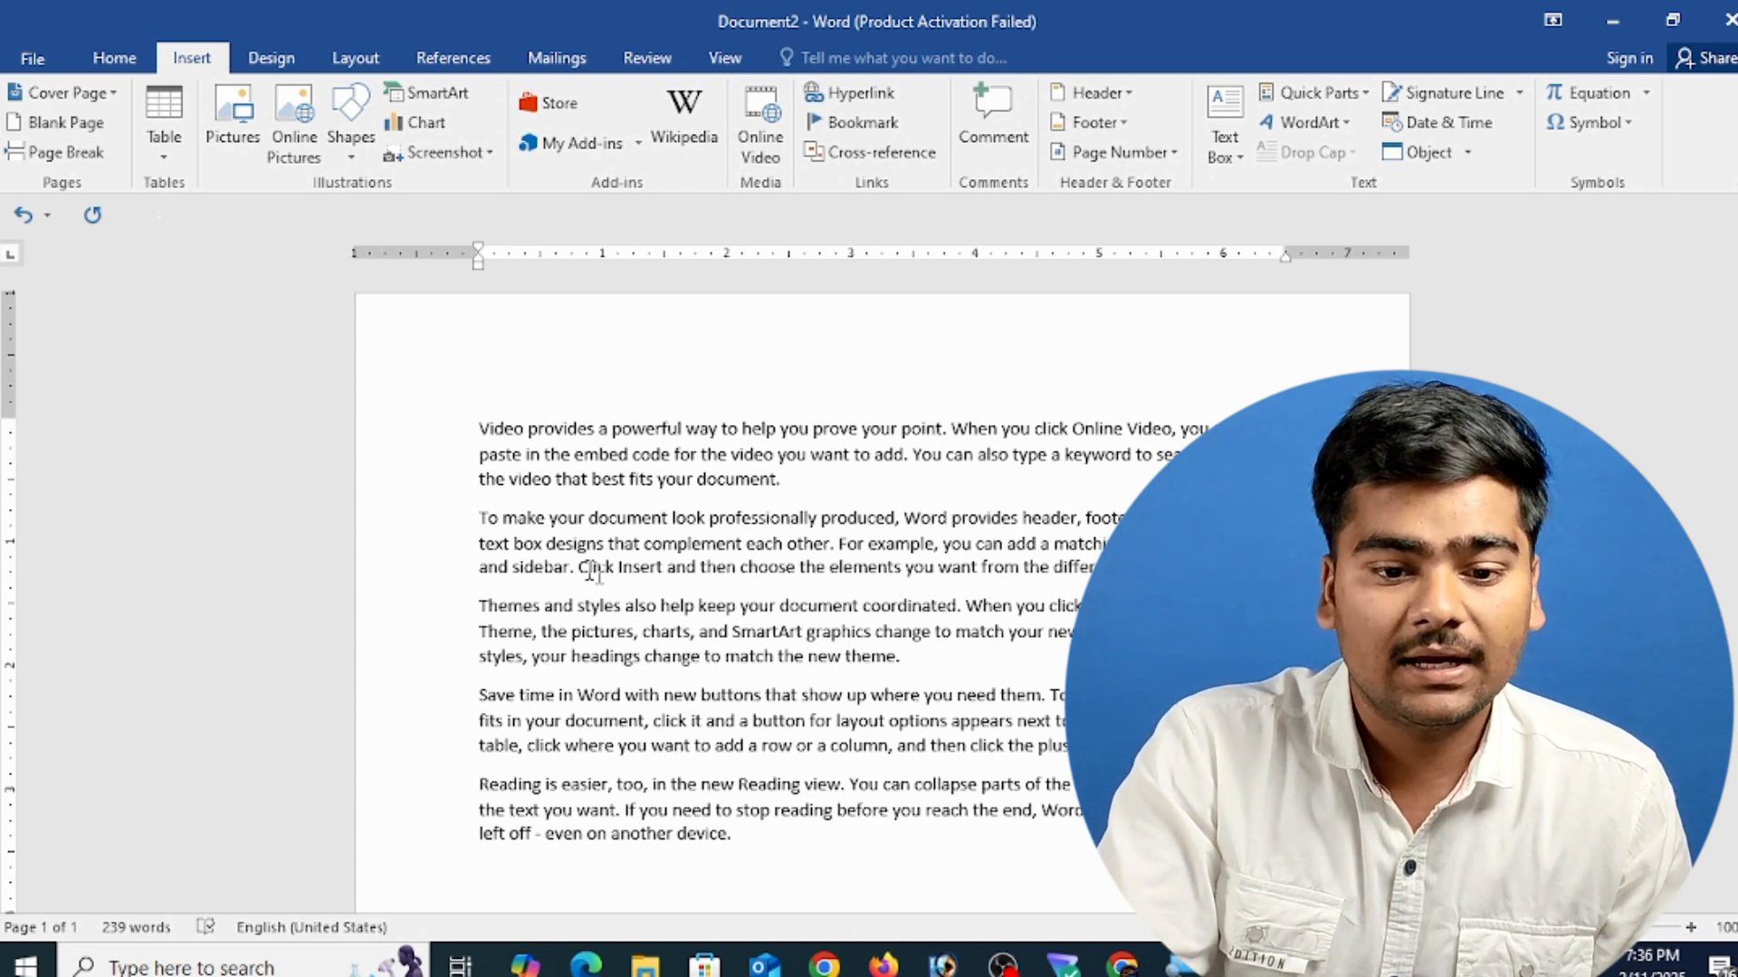
- Insert a blank page before the second paragraph, which starts with "To make your document look professionally produced"
left_click(481, 518)
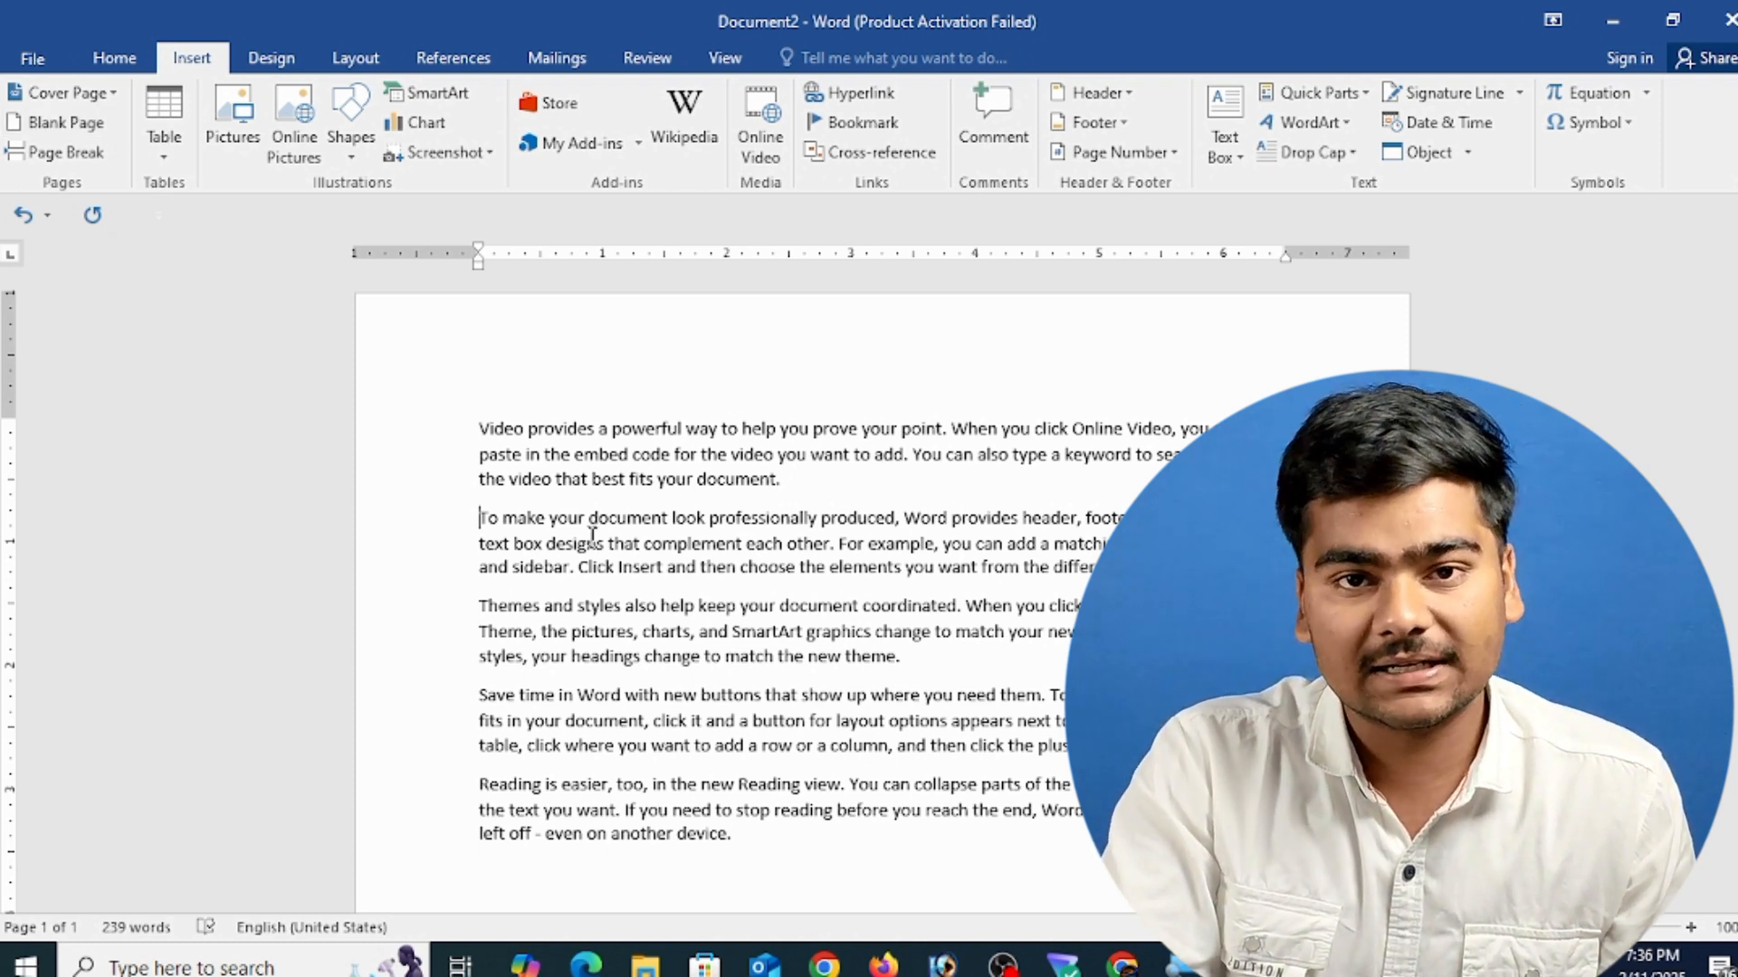
left_click(60, 134)
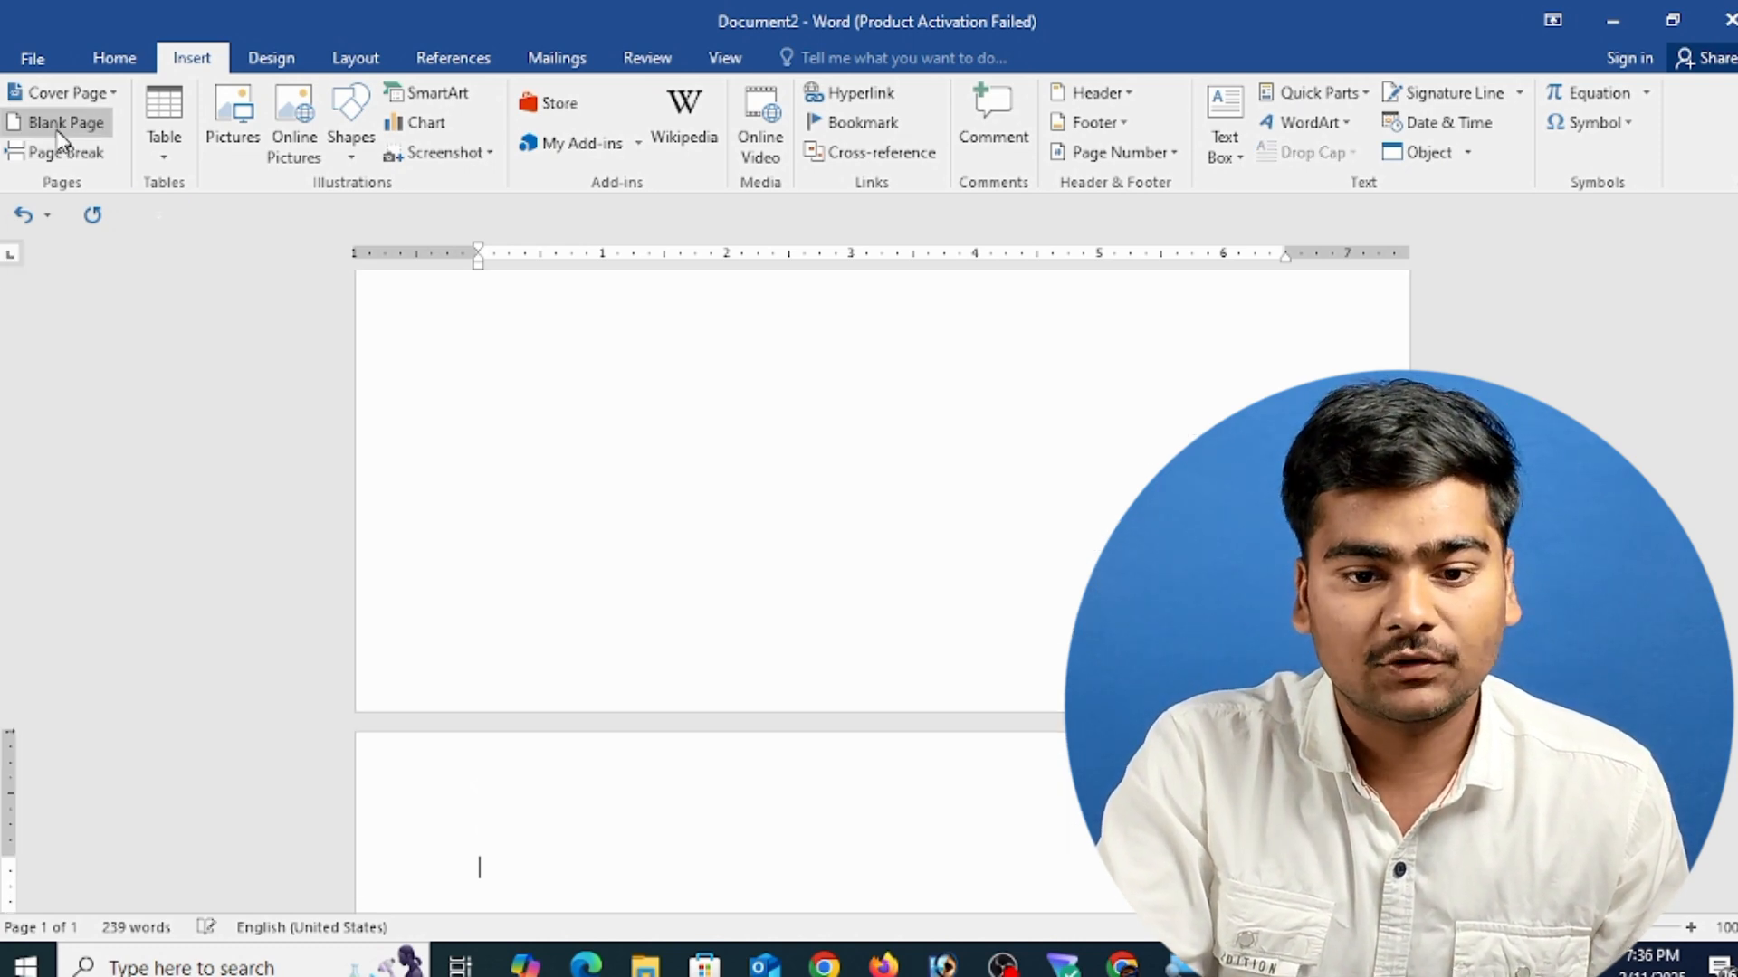
scroll(776, 589, "up", 10)
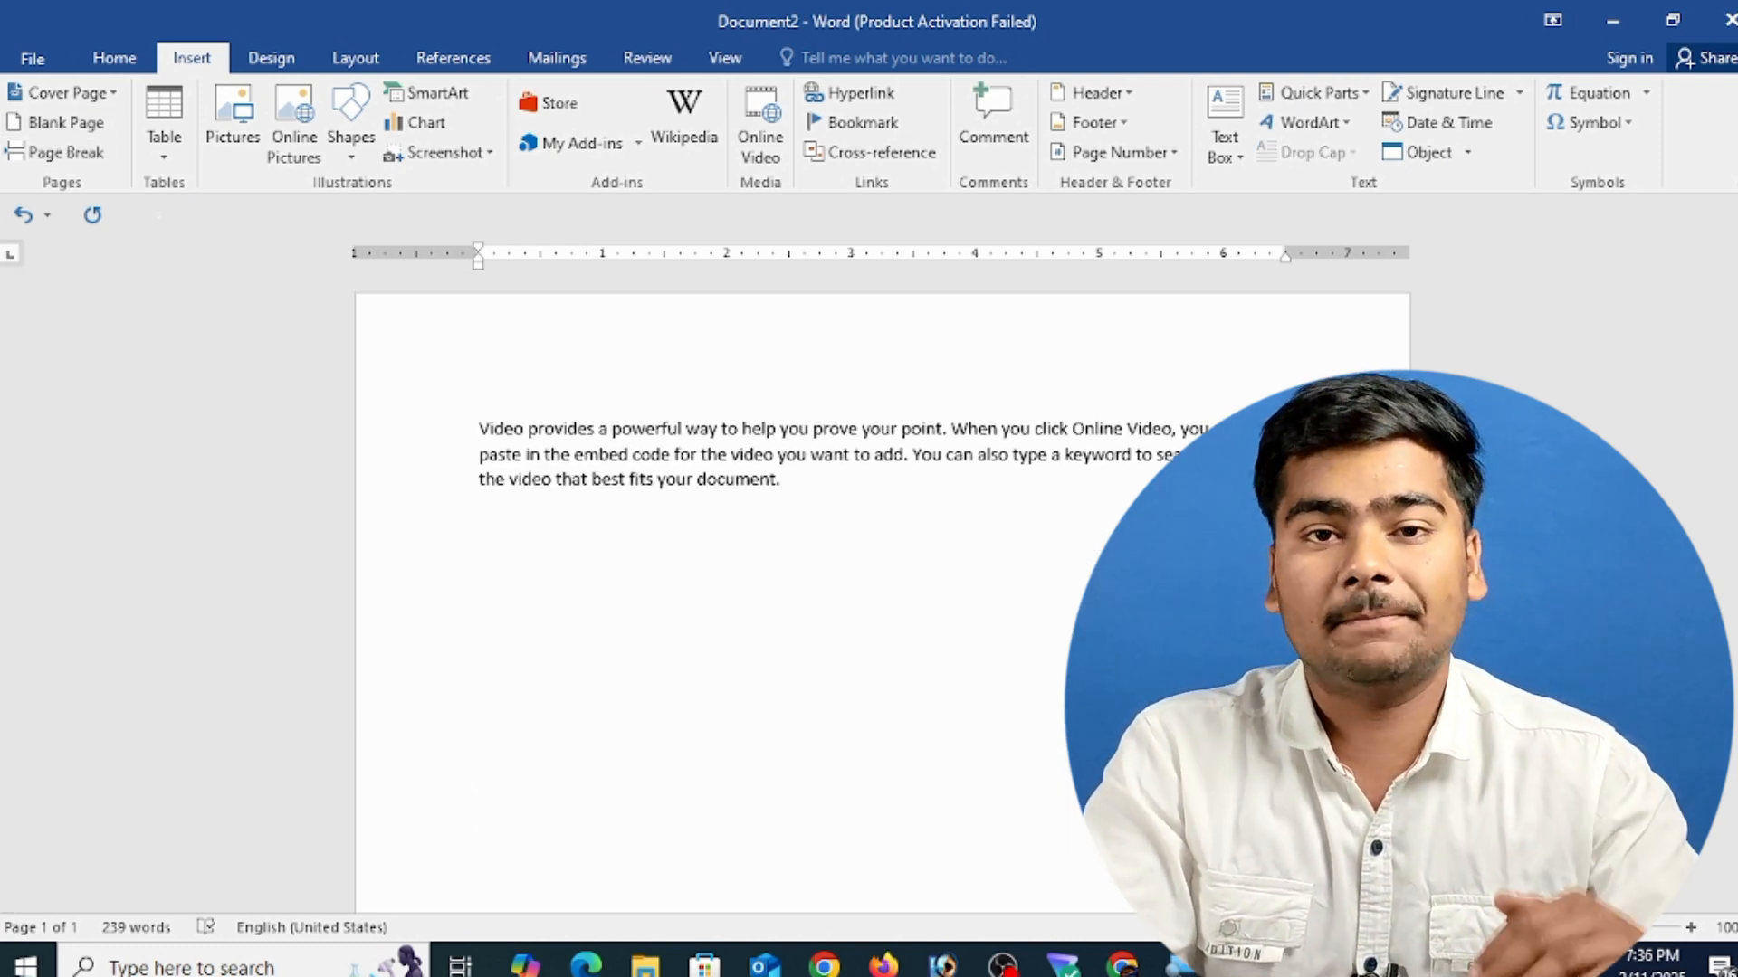
- Look through the document's pages to check how the inserted blank page separates the first paragraph from the rest
scroll(882, 589, "down", 12)
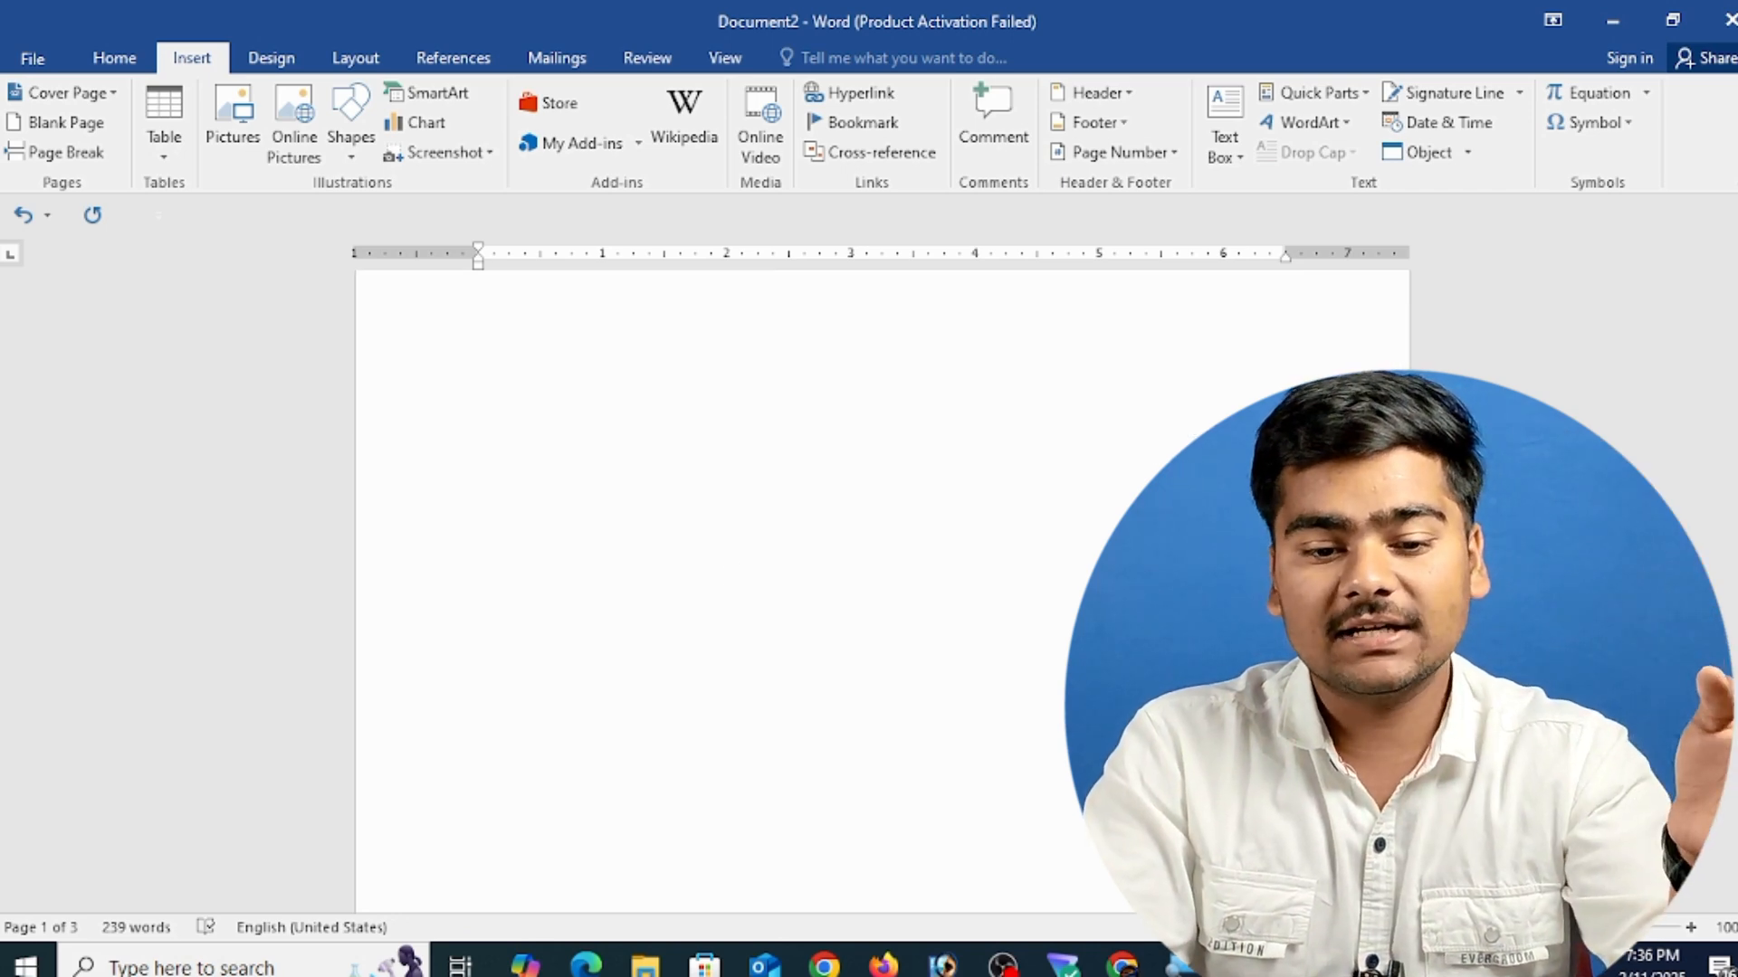
scroll(882, 588, "down", 2)
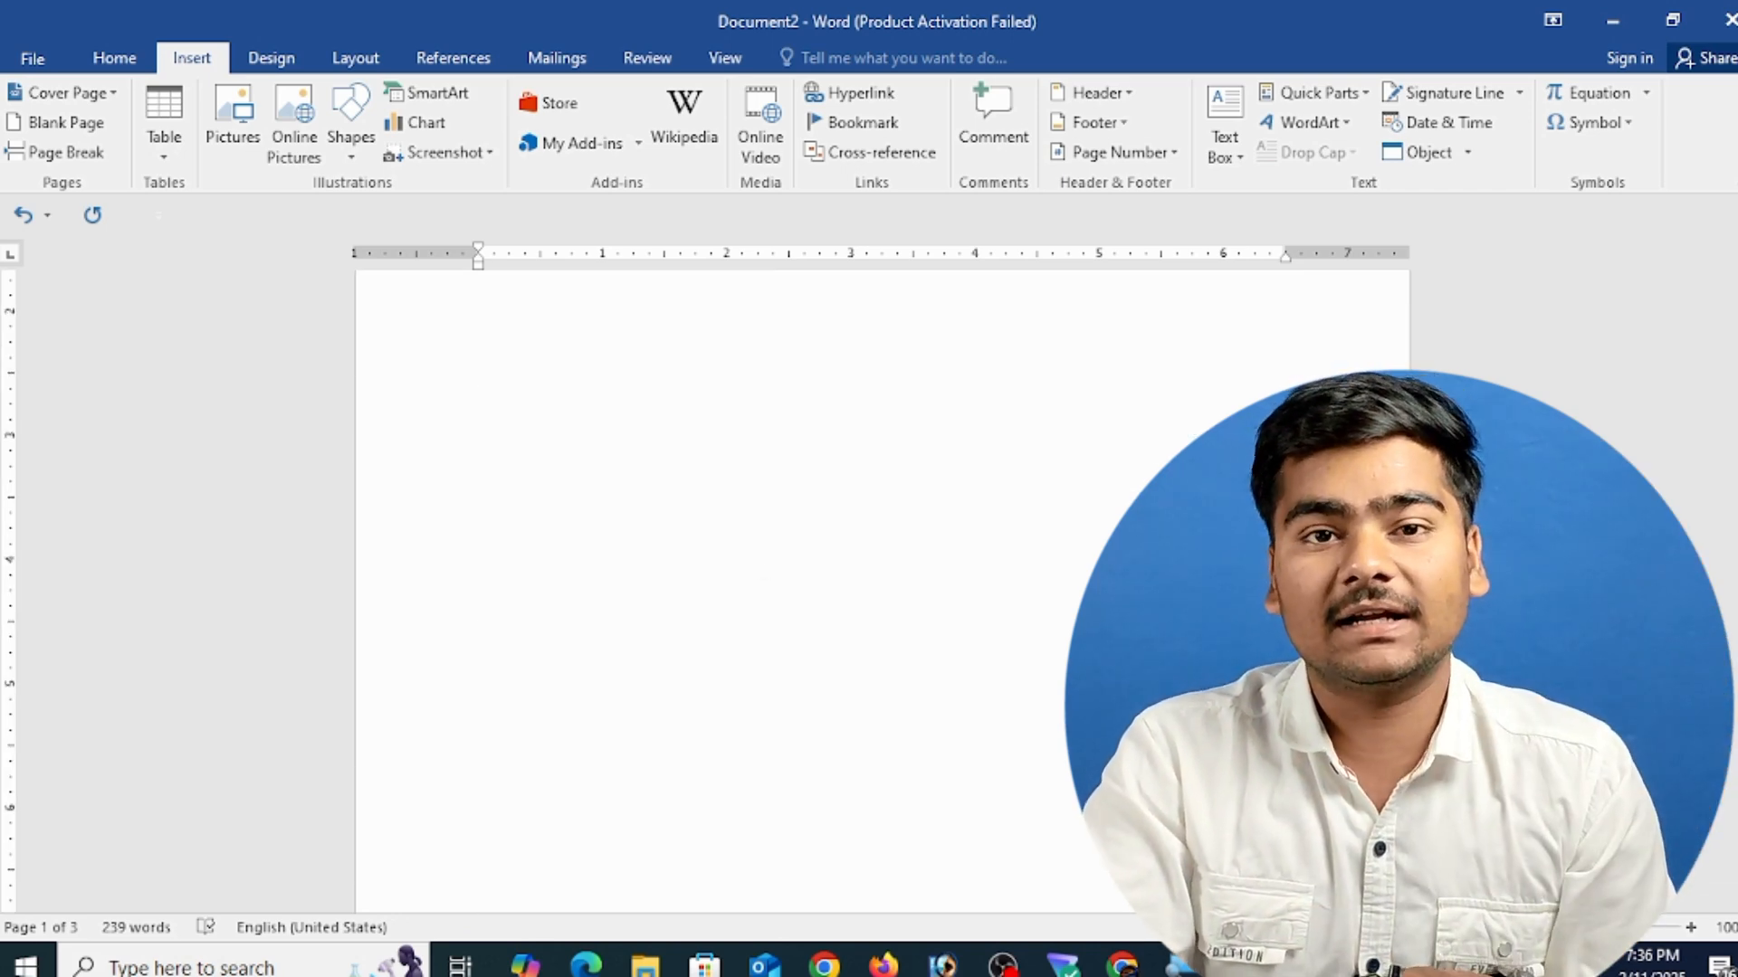
scroll(883, 588, "down", 8)
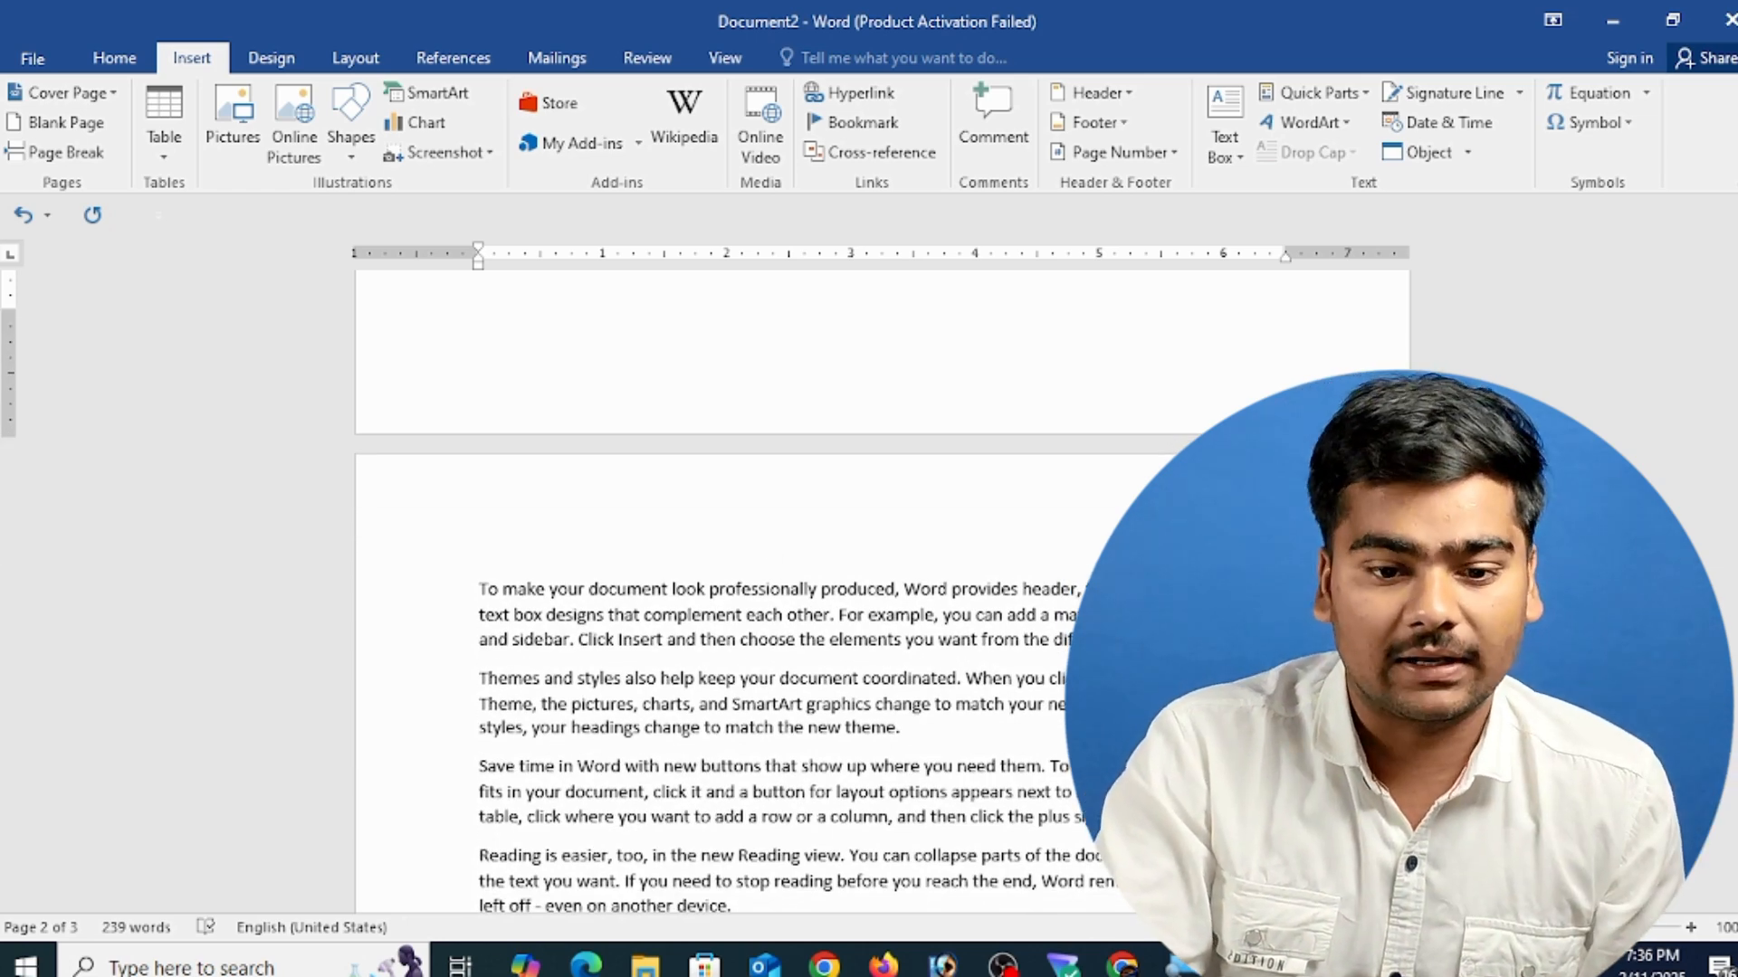
scroll(882, 588, "down", 5)
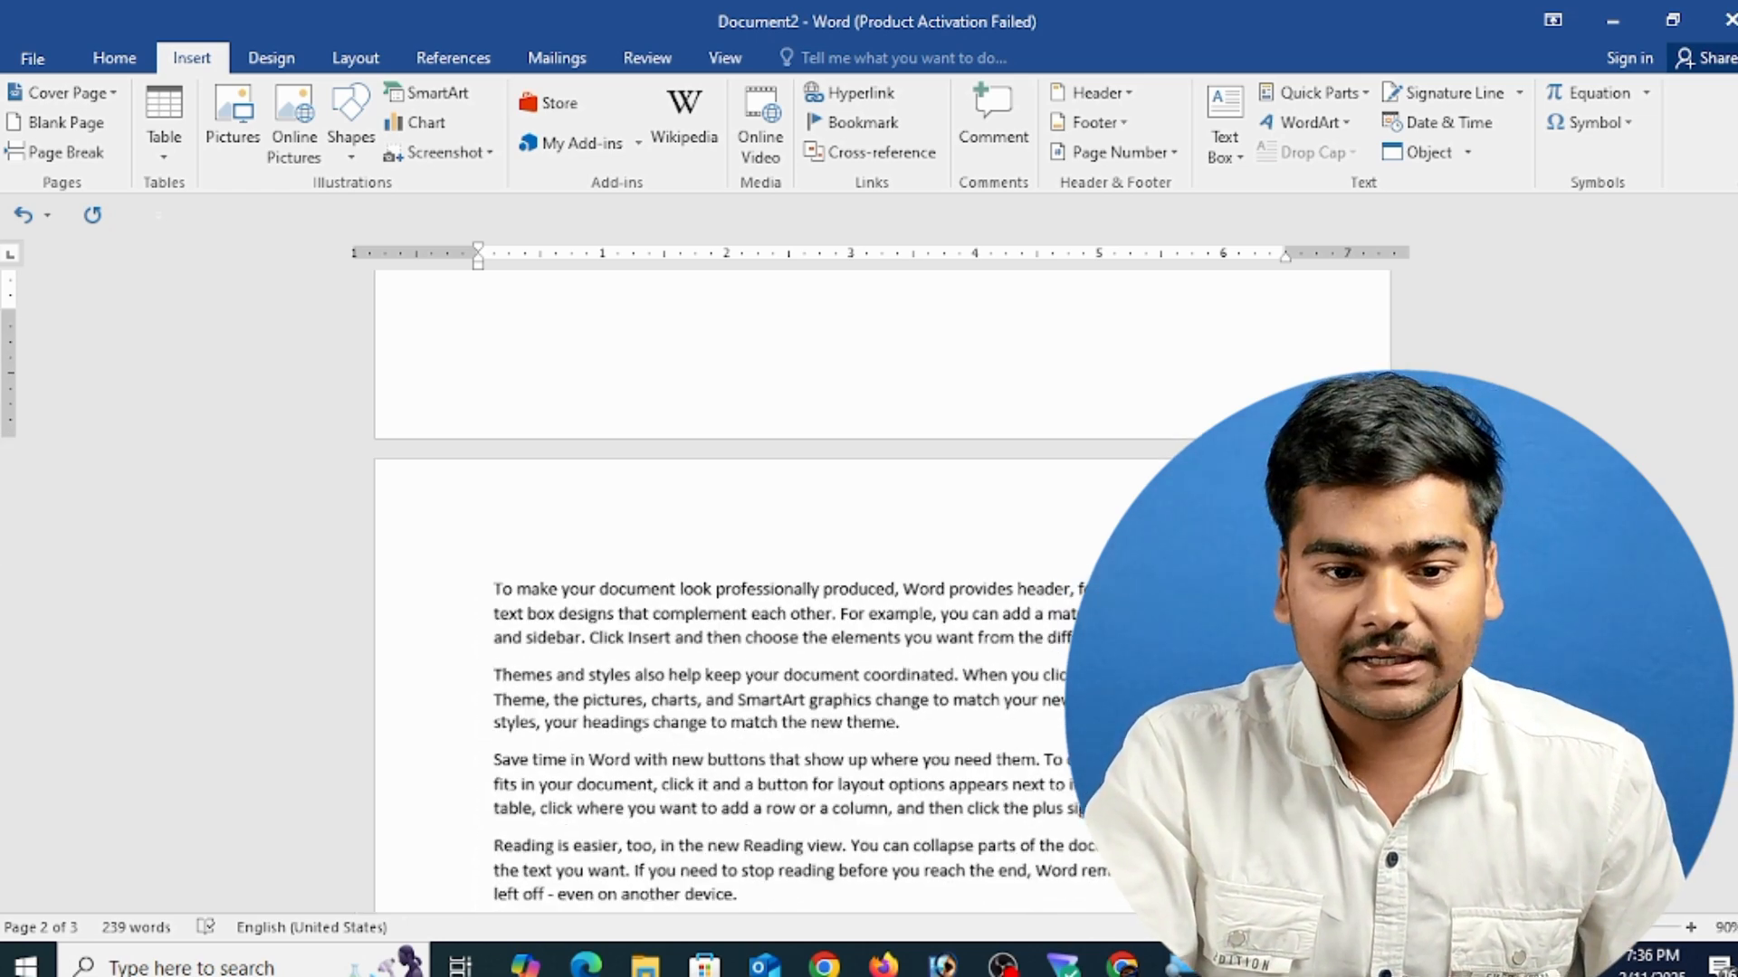
scroll(882, 589, "down", 4)
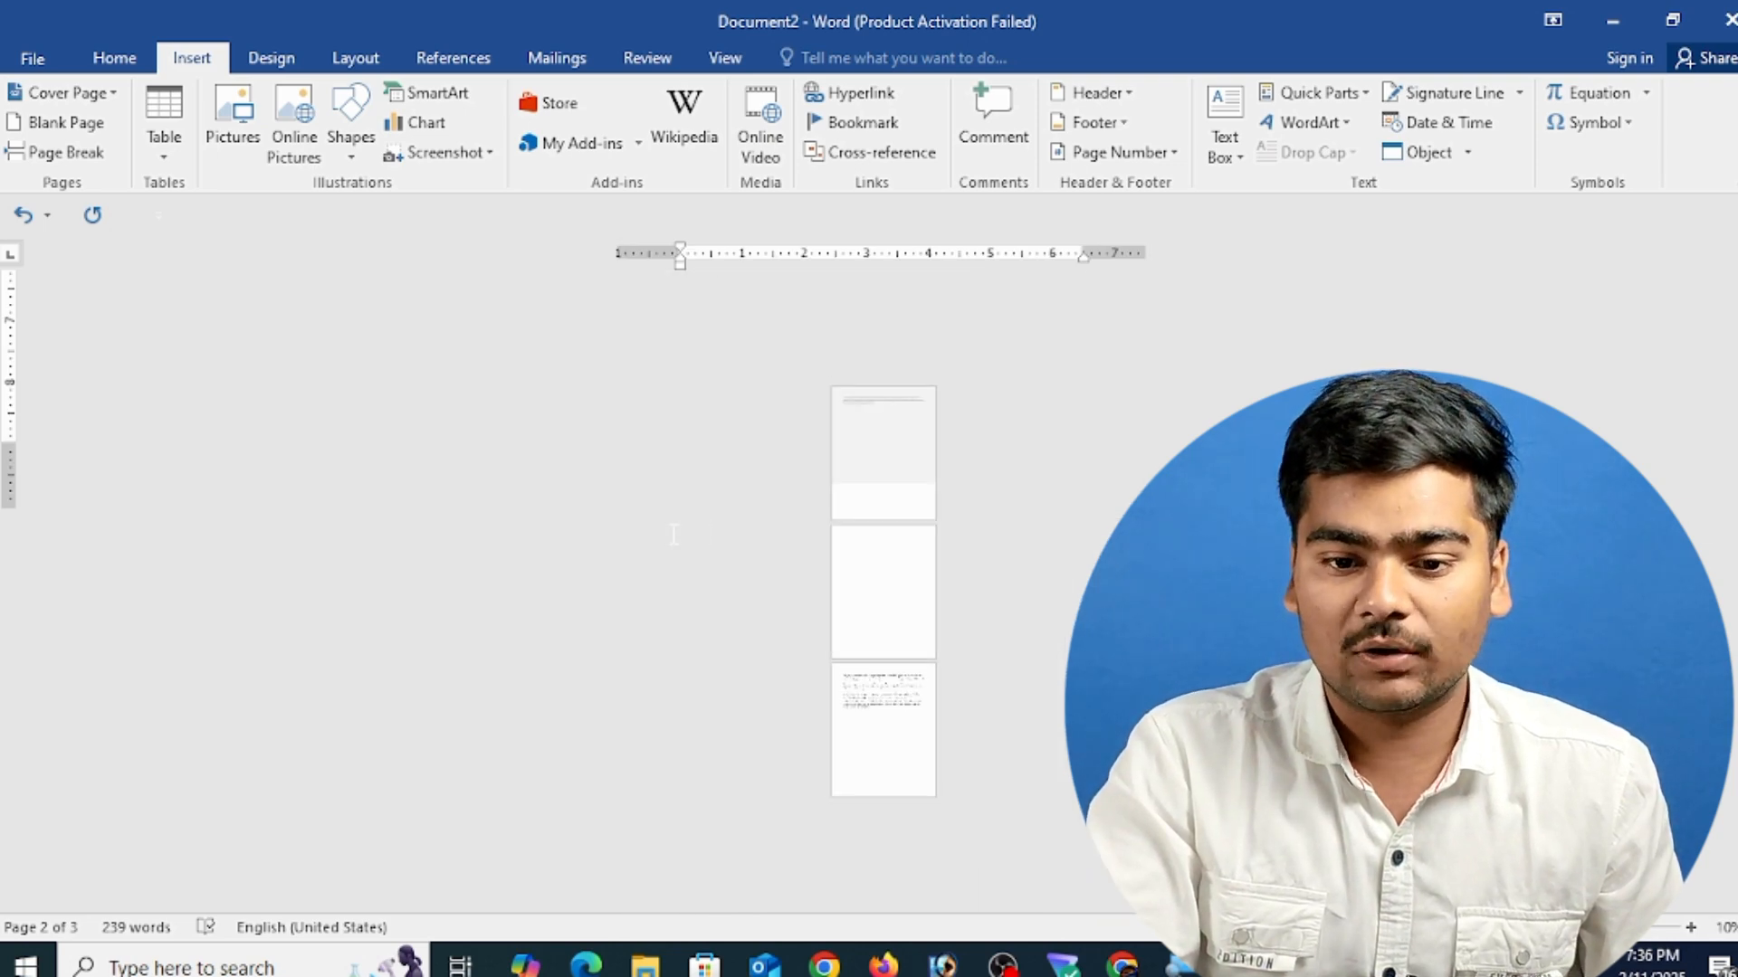
scroll(995, 591, "down", 2)
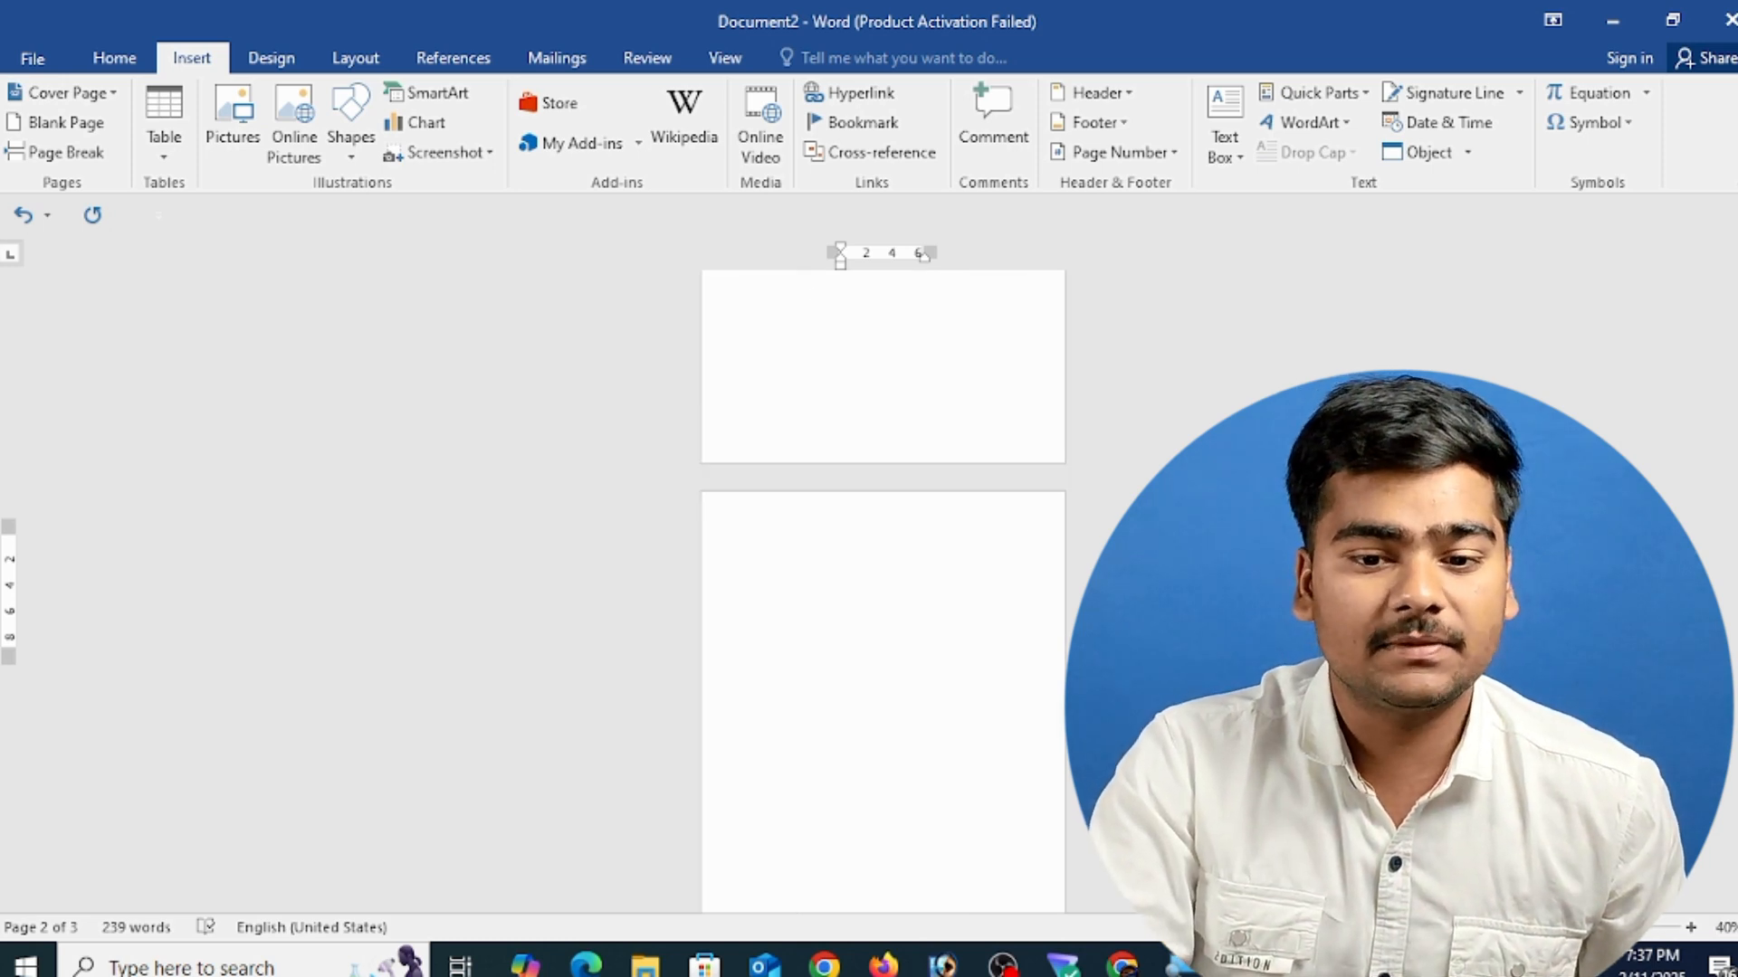
scroll(915, 548, "up", 3)
- Start another blank document and fill it with sample paragraphs using =rand()
key("ctrl+n")
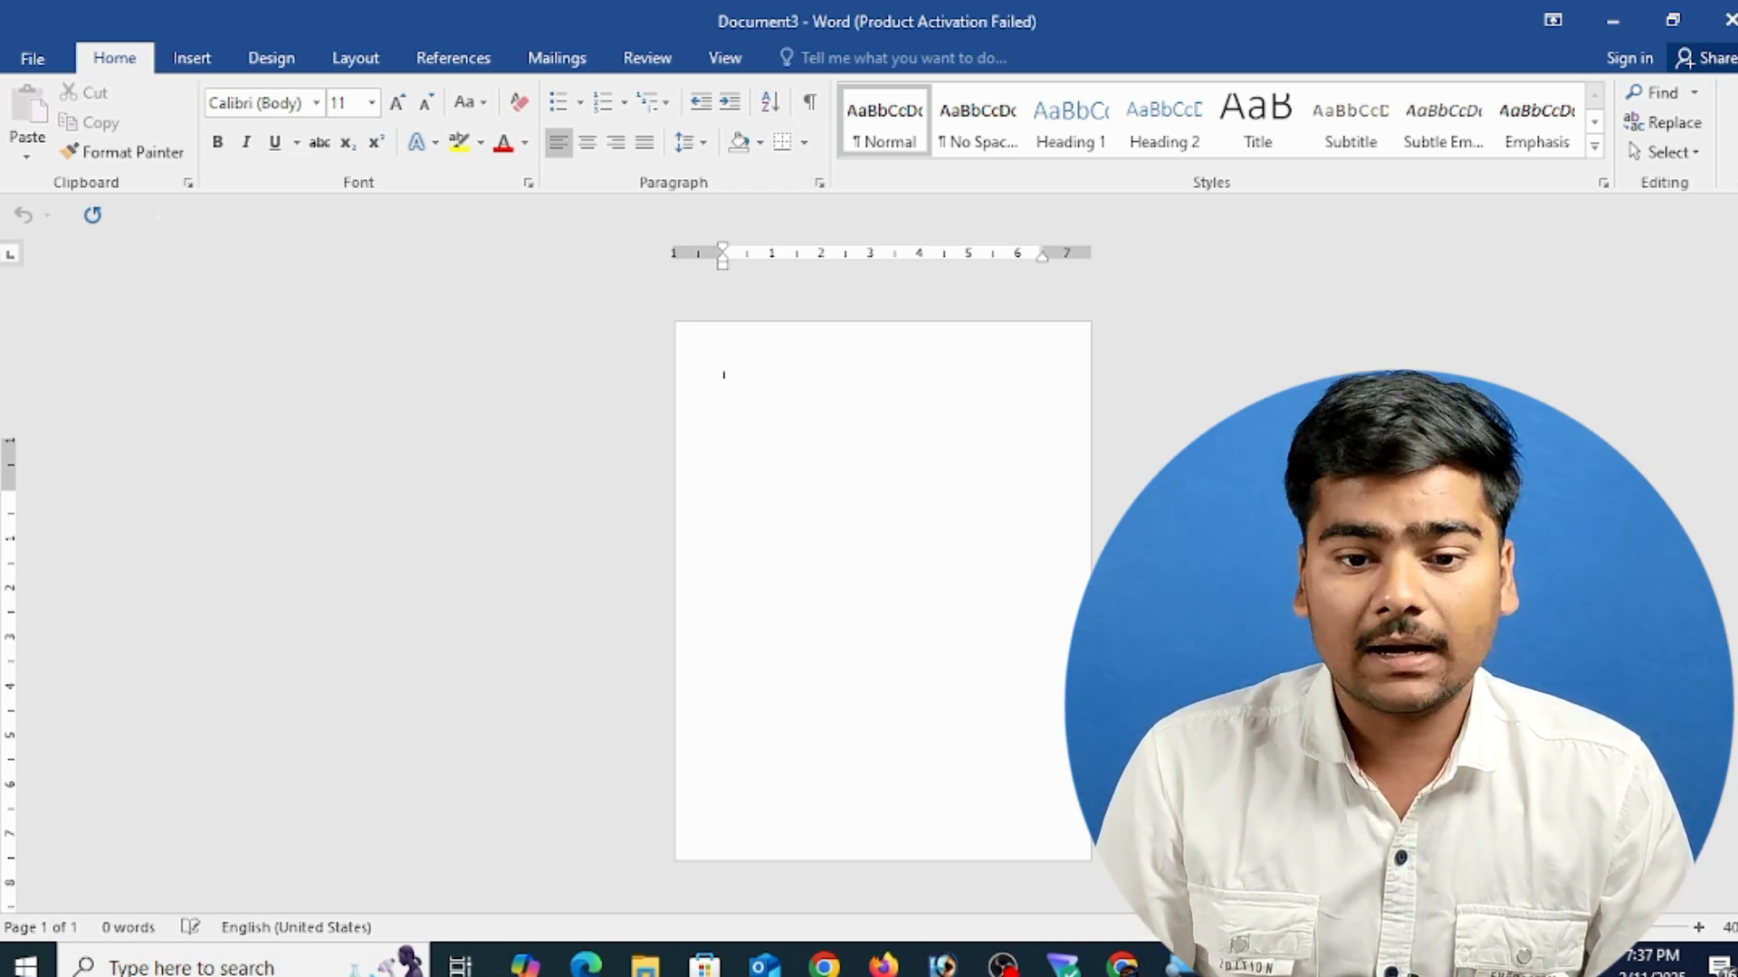
type("1")
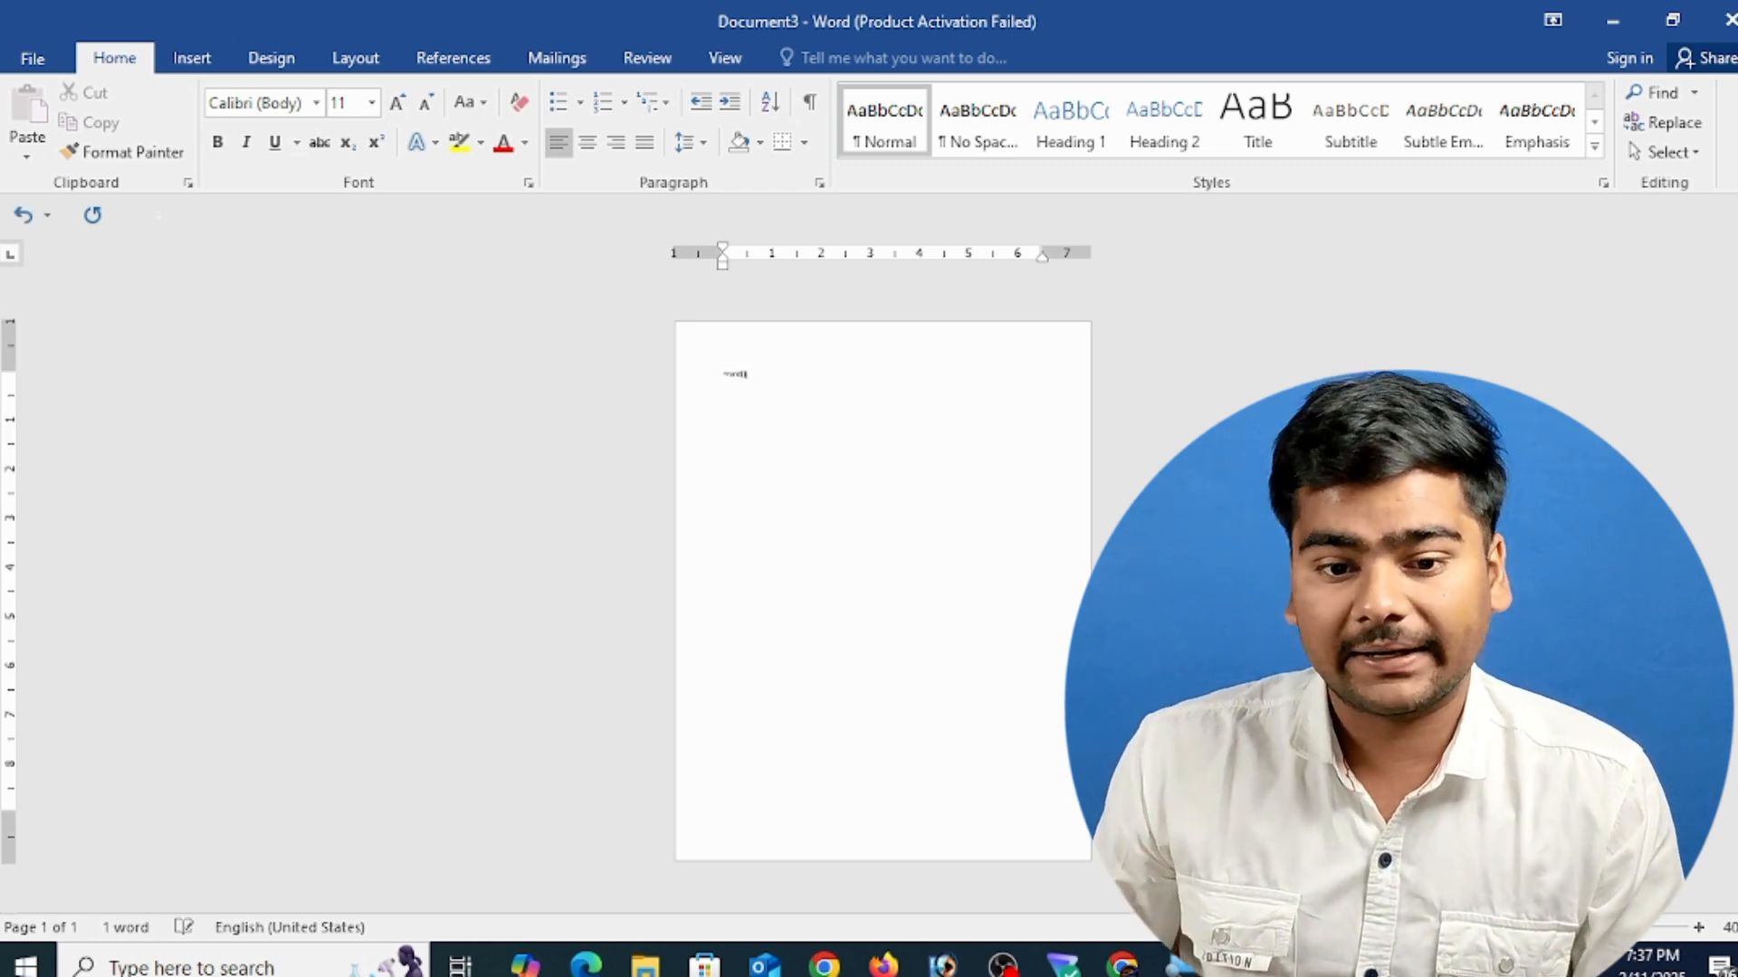
key("Return")
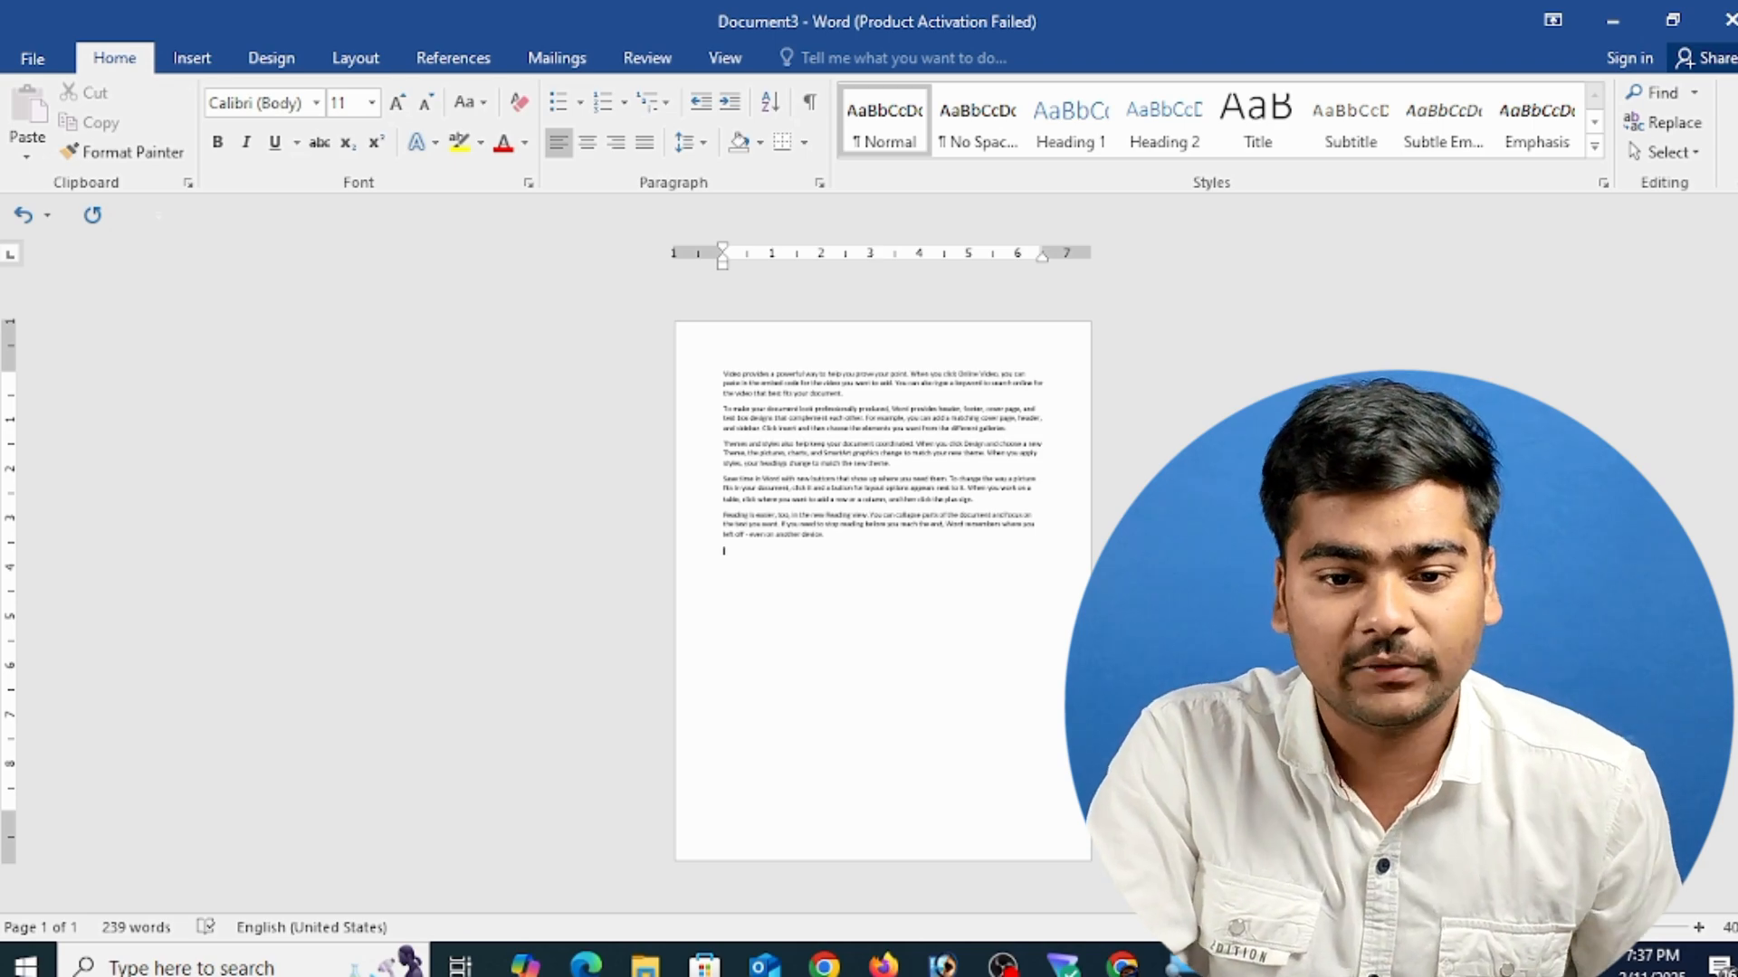
- Insert a page break before the second paragraph, which starts with "To make your document look professionally produced", and view the resulting pages
scroll(770, 559, "up", 3)
scroll(769, 559, "up", 4)
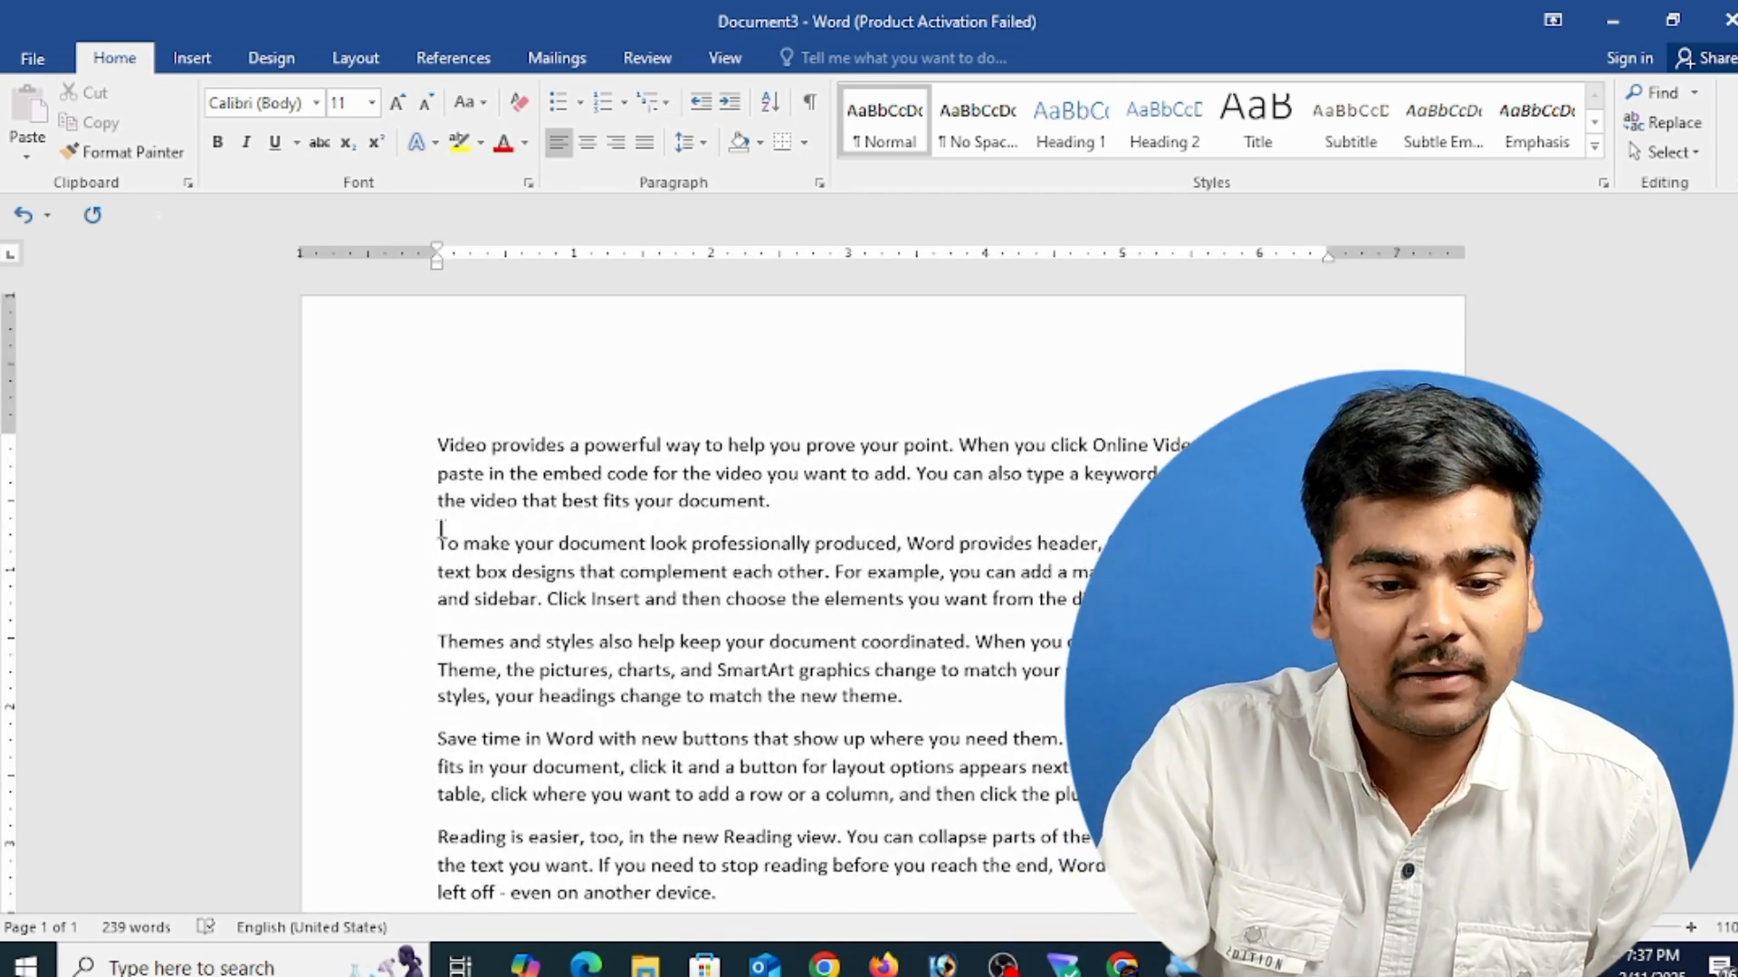
left_click(205, 62)
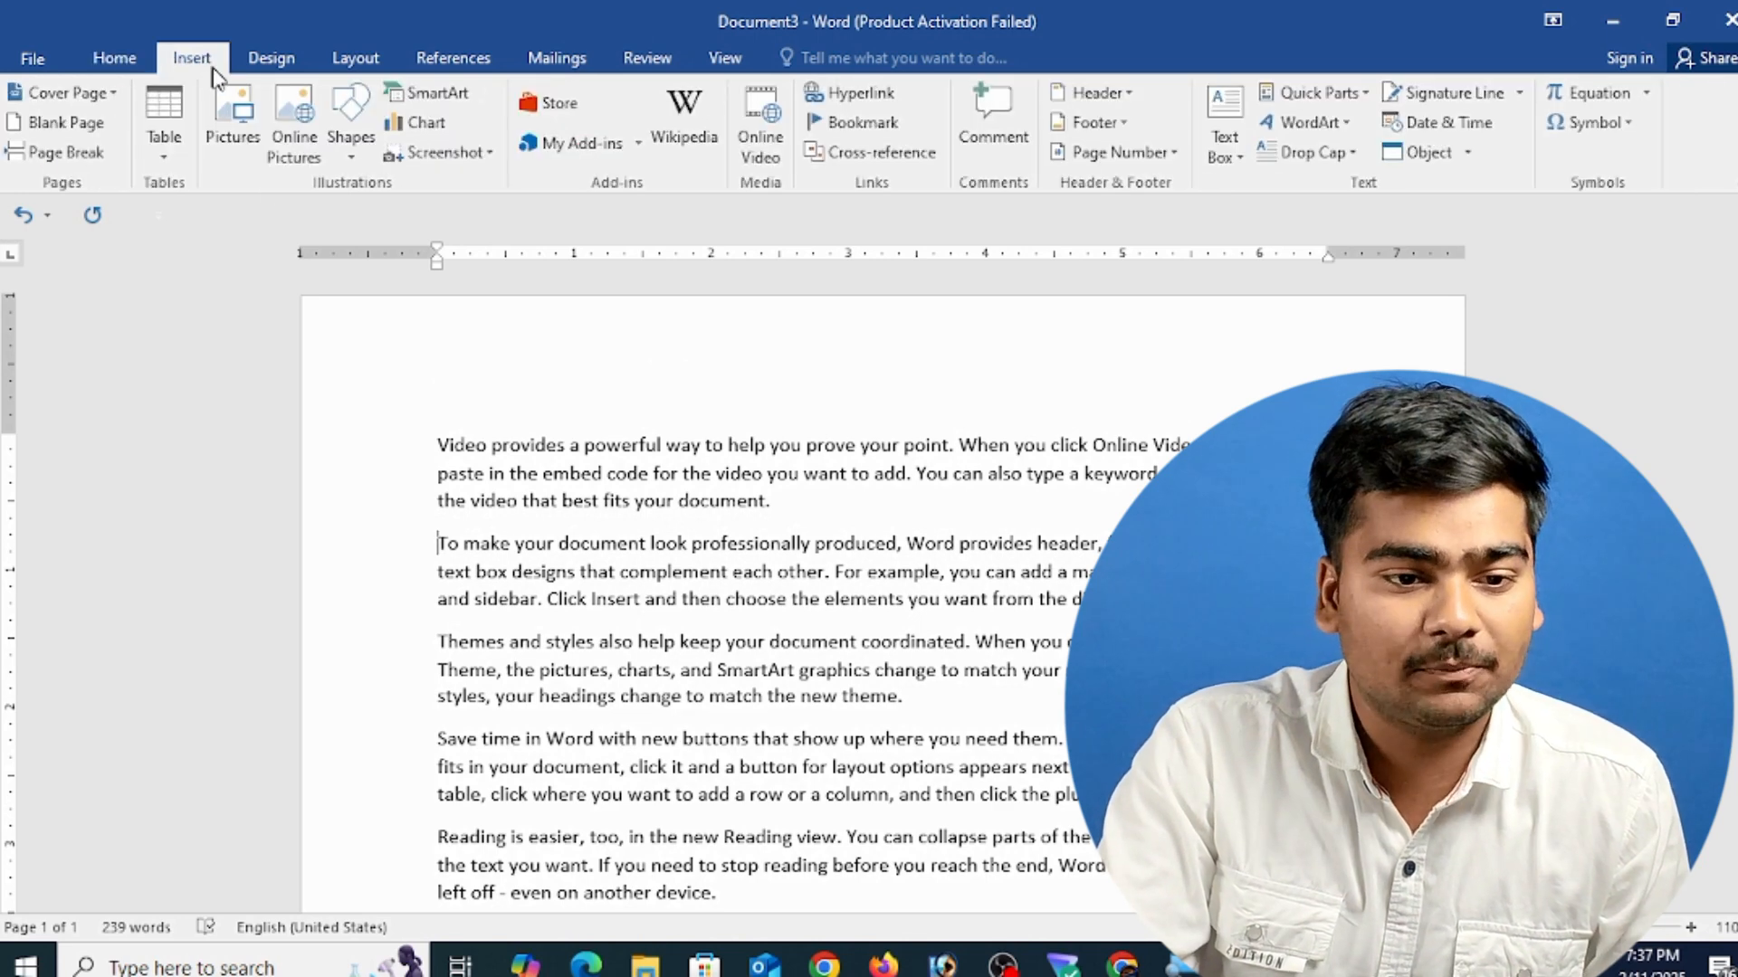
left_click(67, 152)
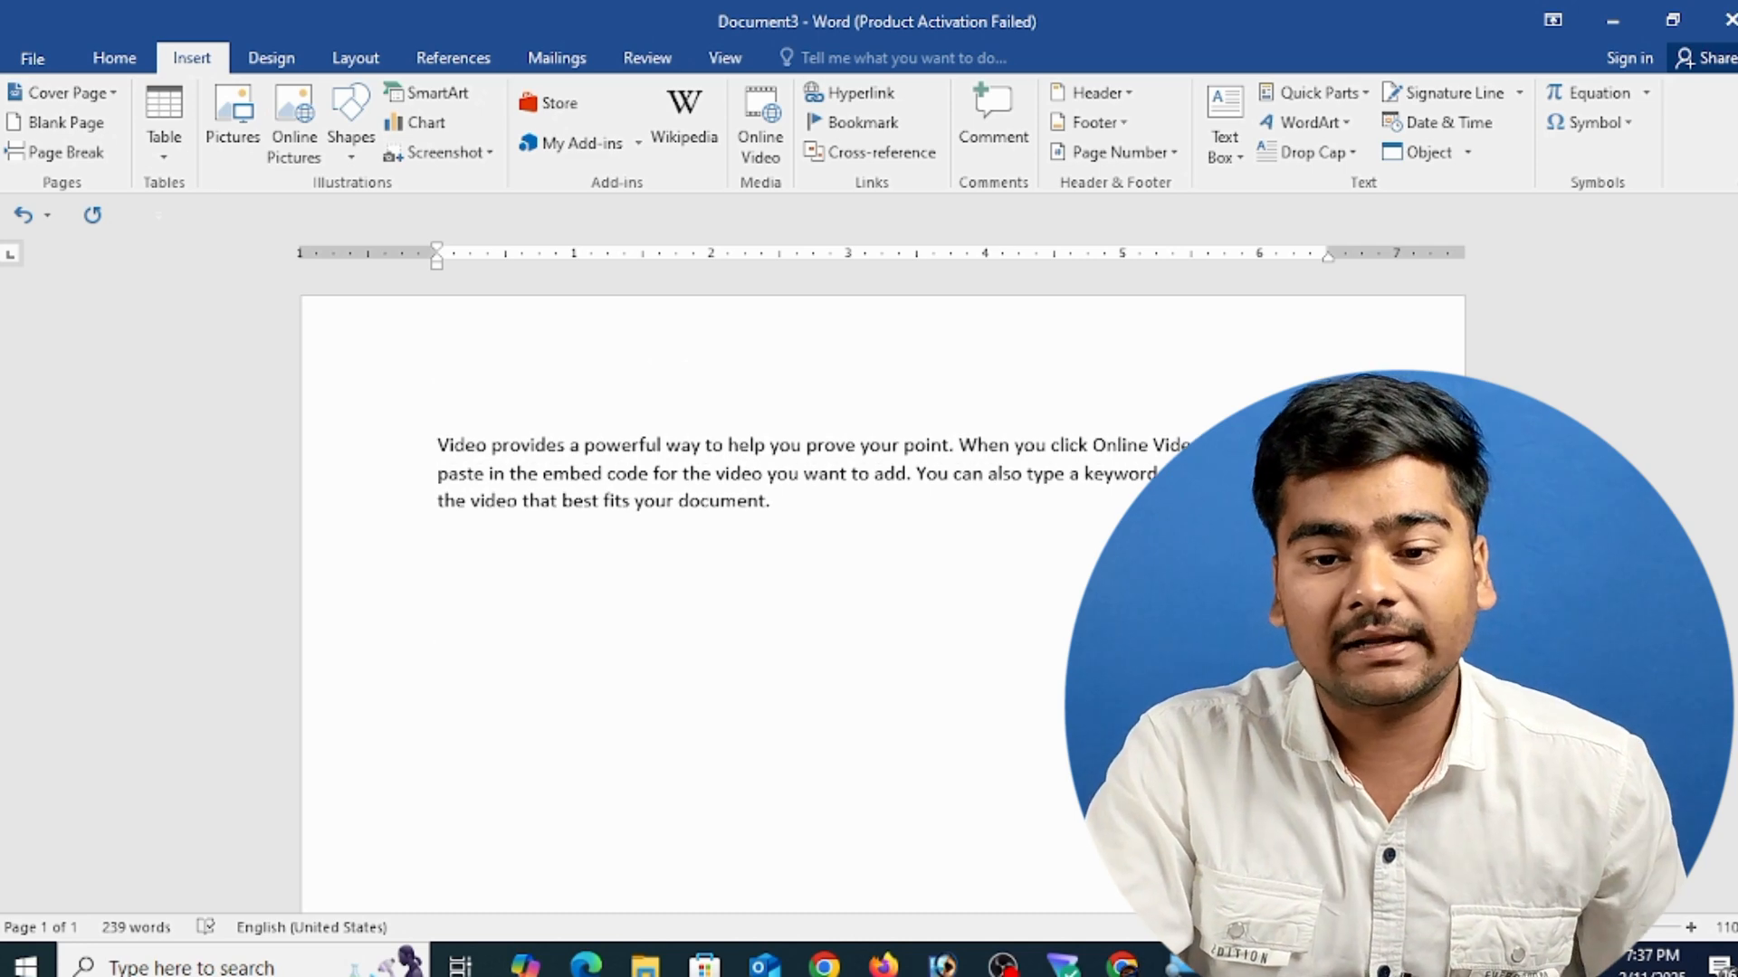
scroll(746, 715, "down", 9, "ctrl")
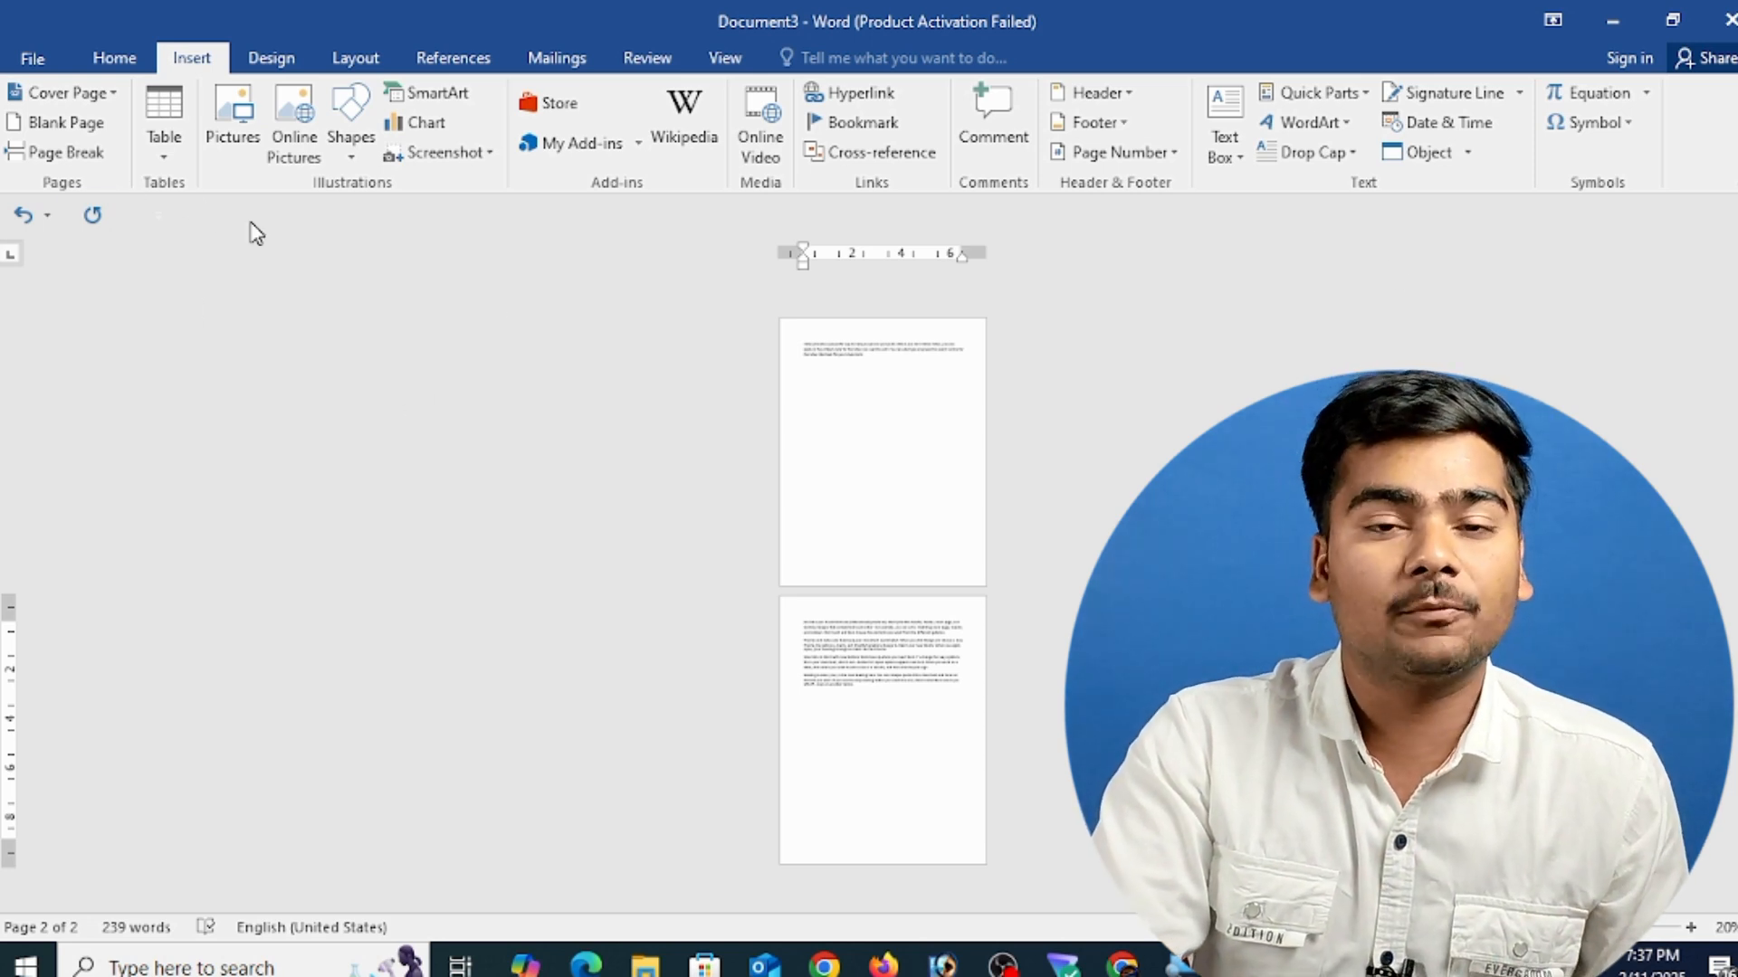
scroll(1040, 534, "up", 3)
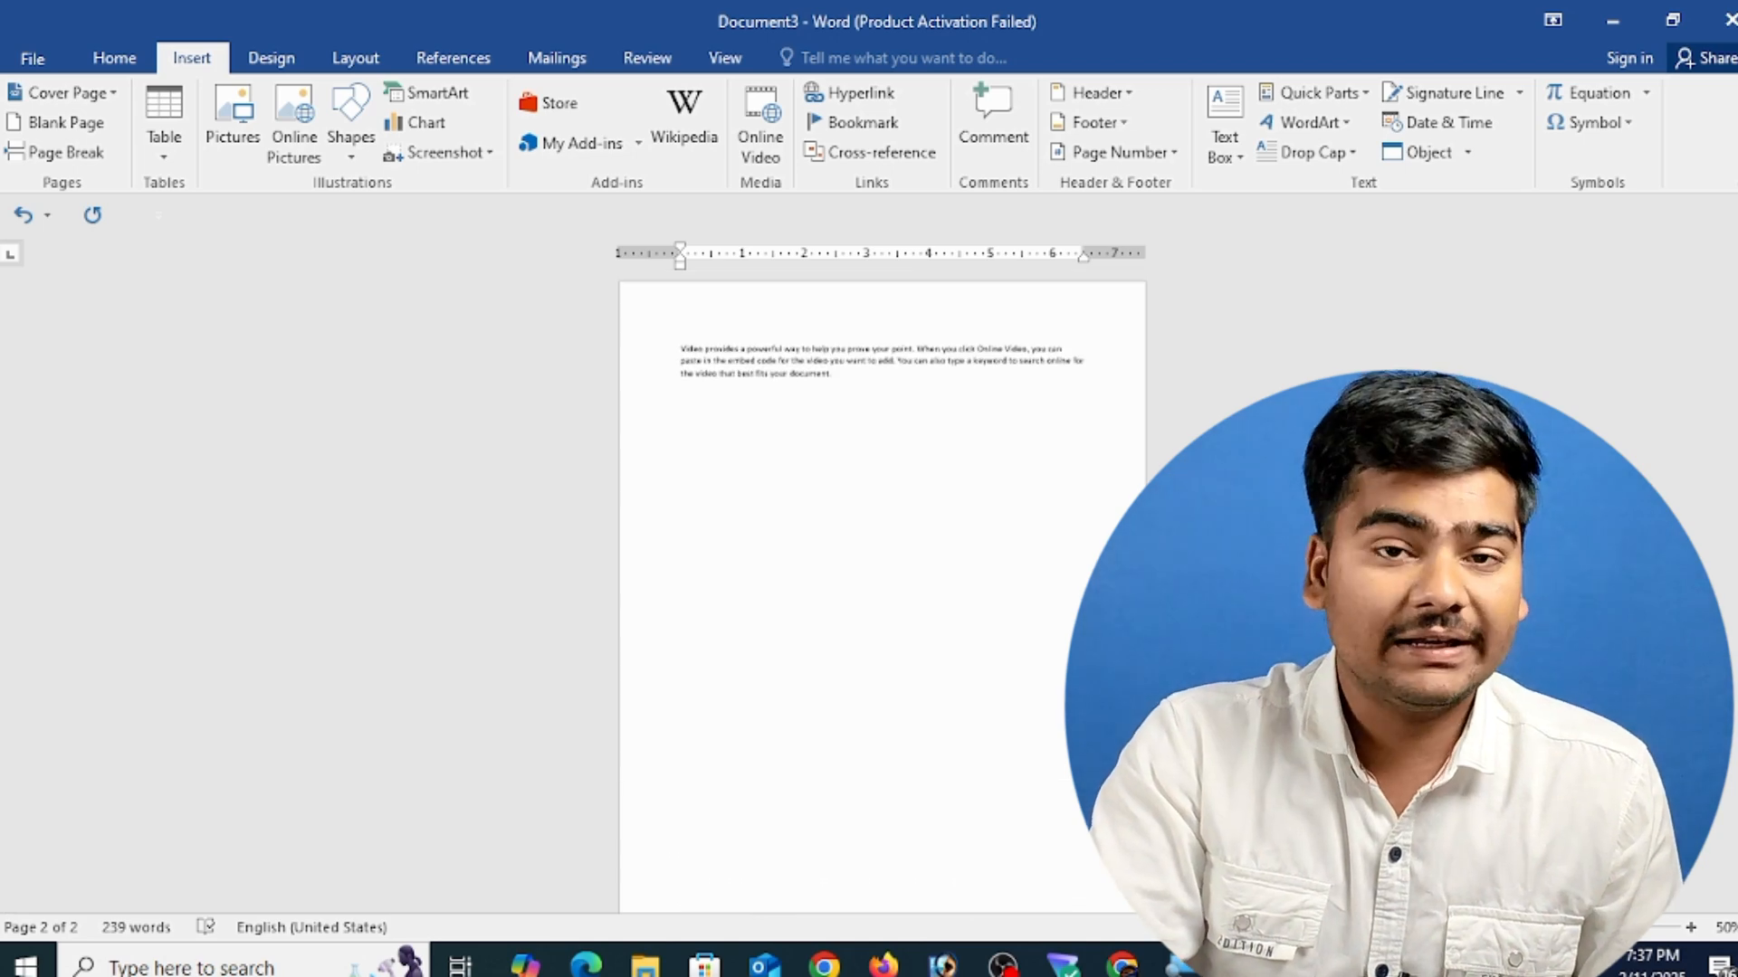
scroll(1086, 543, "up", 4)
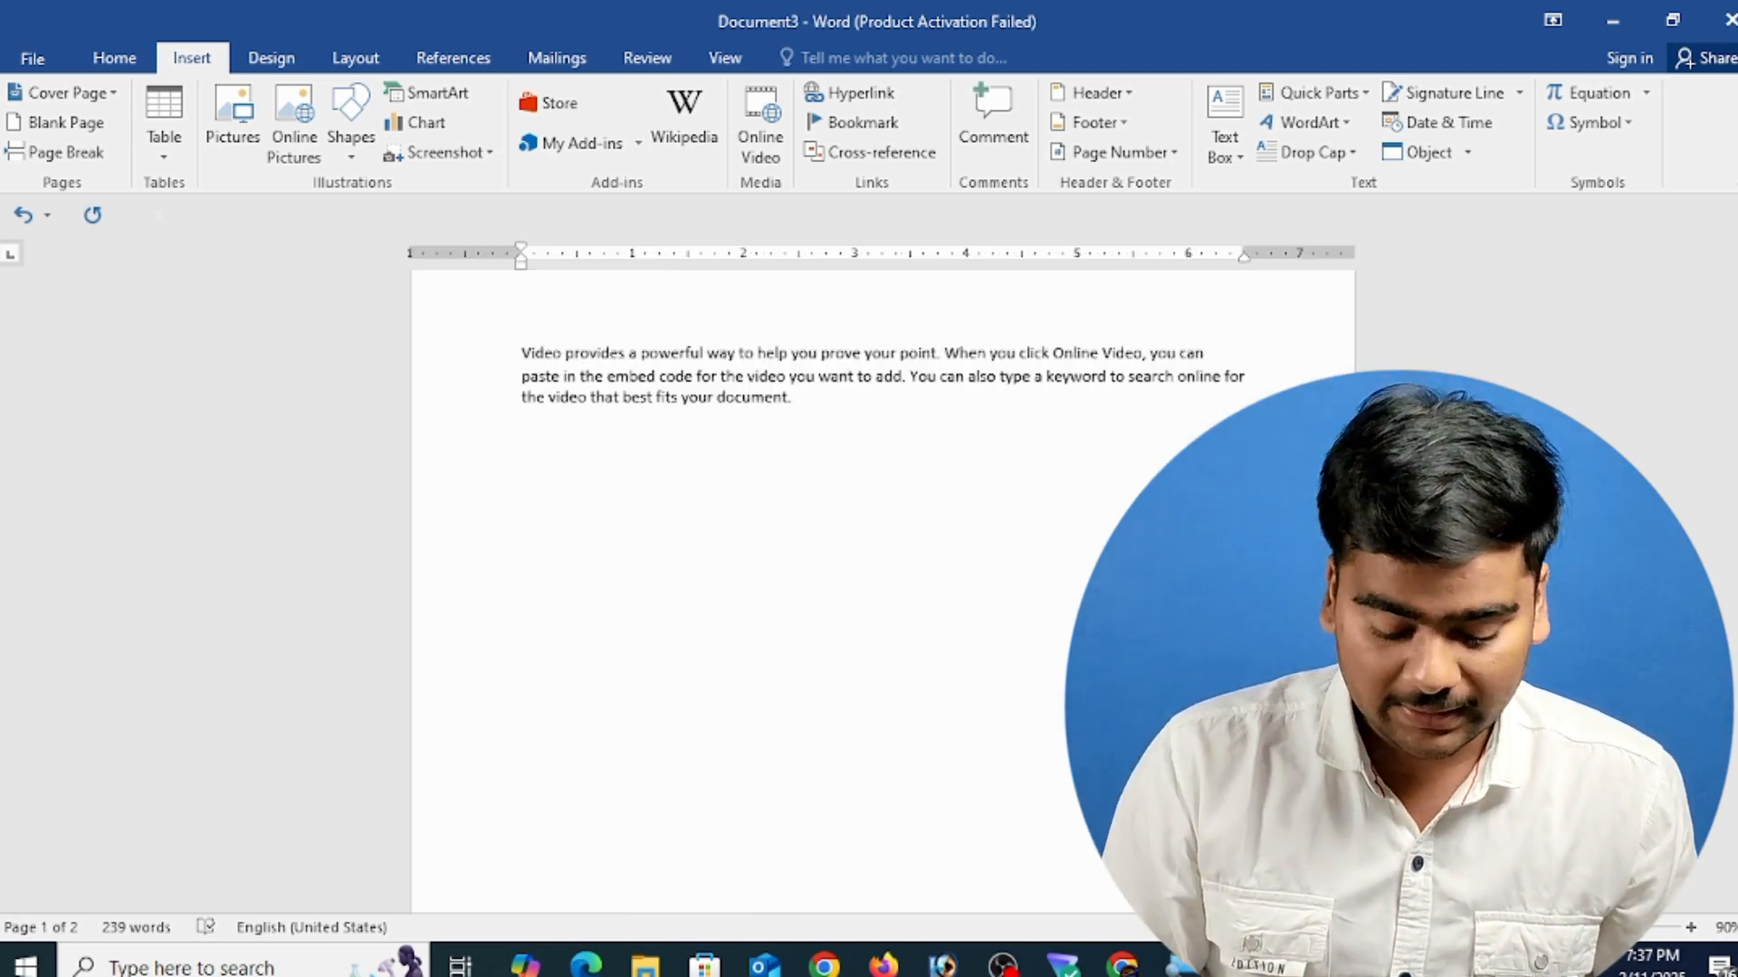
- Create a new blank document and insert a table with 10 columns and 8 rows in it
key("ctrl+n")
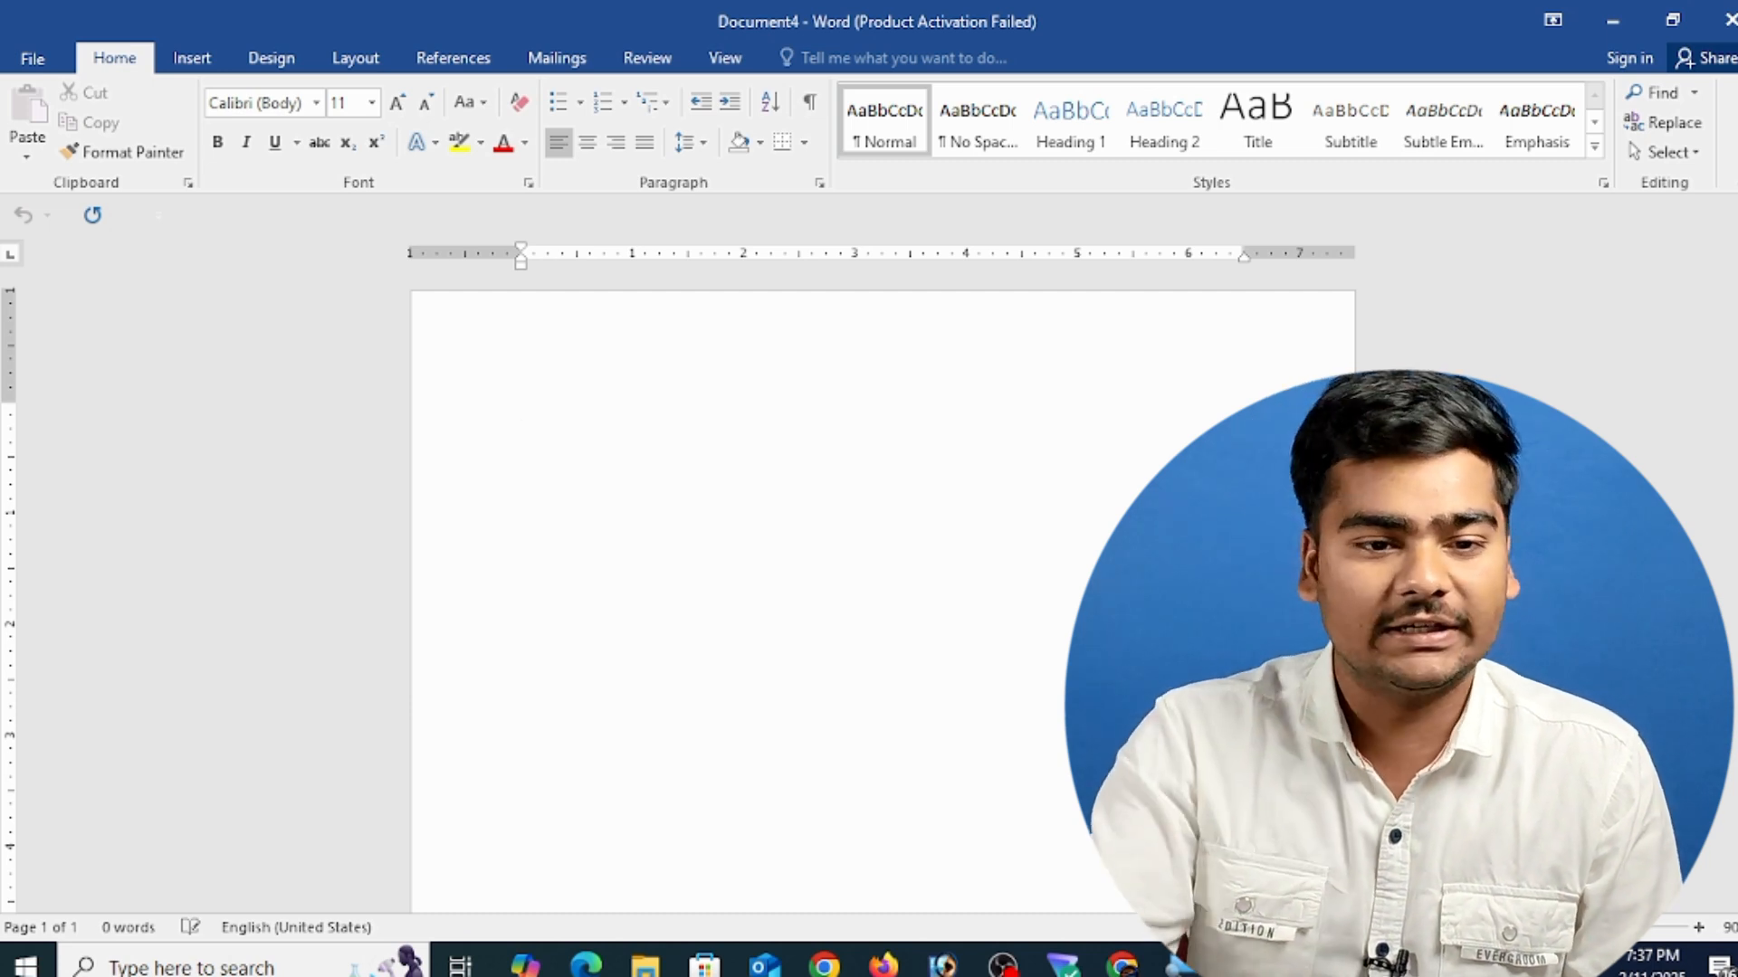
left_click(191, 60)
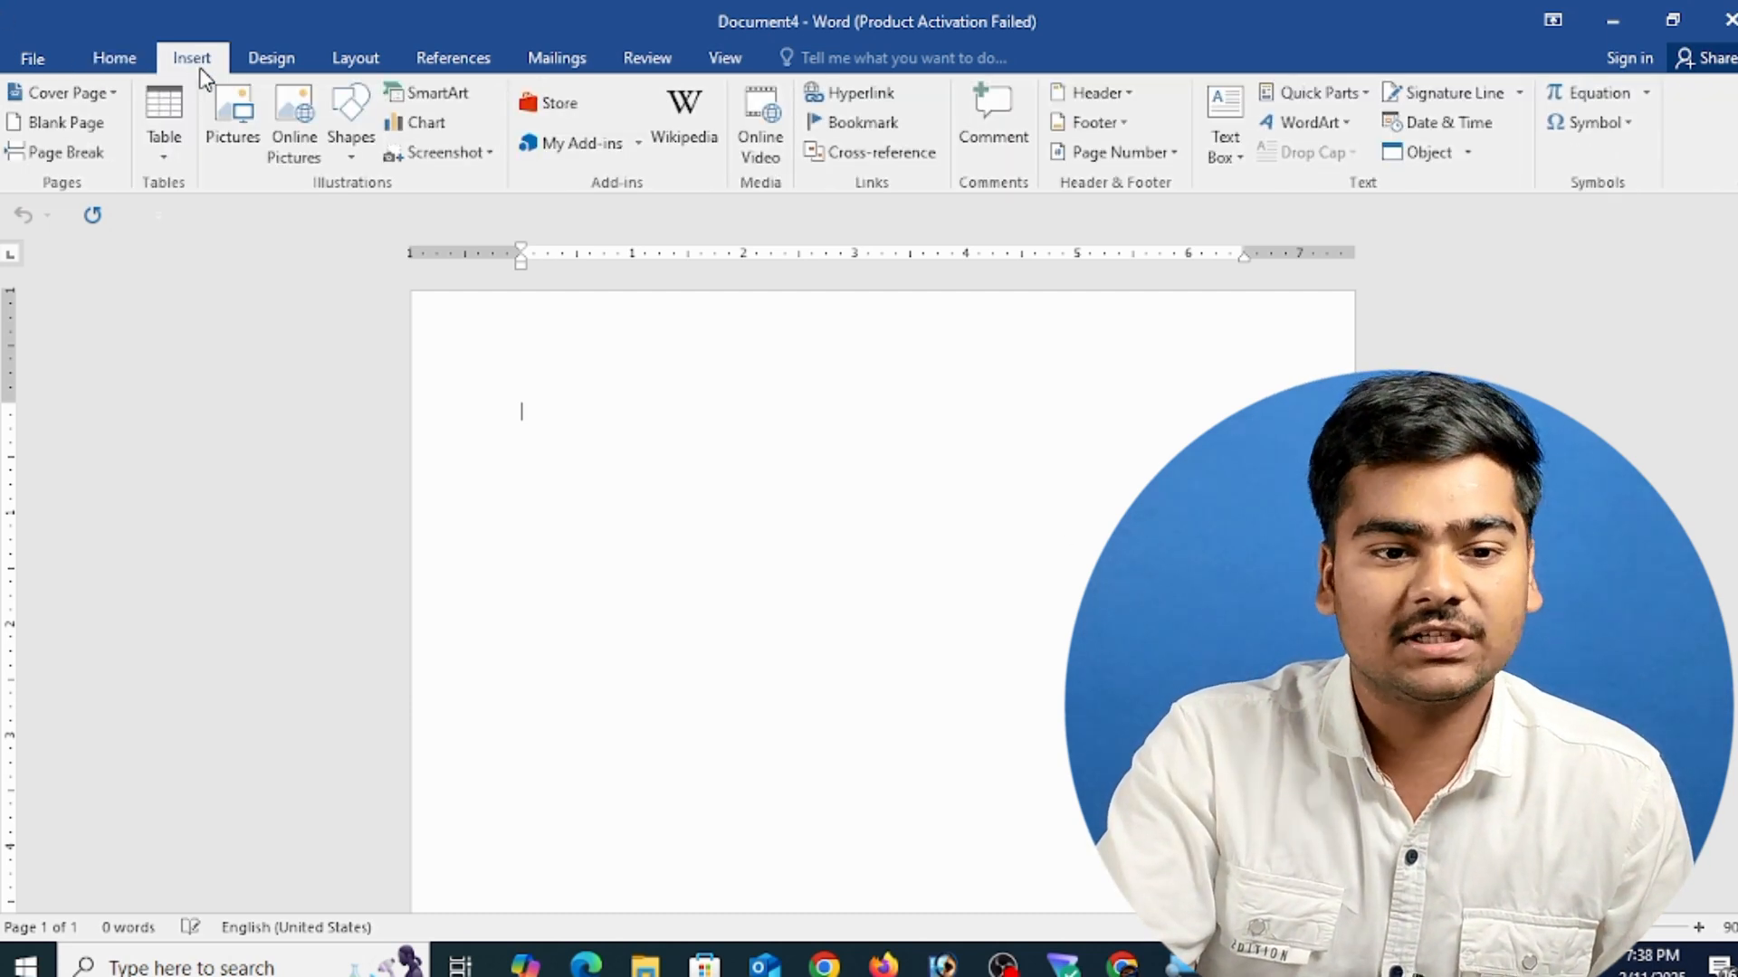
left_click(163, 154)
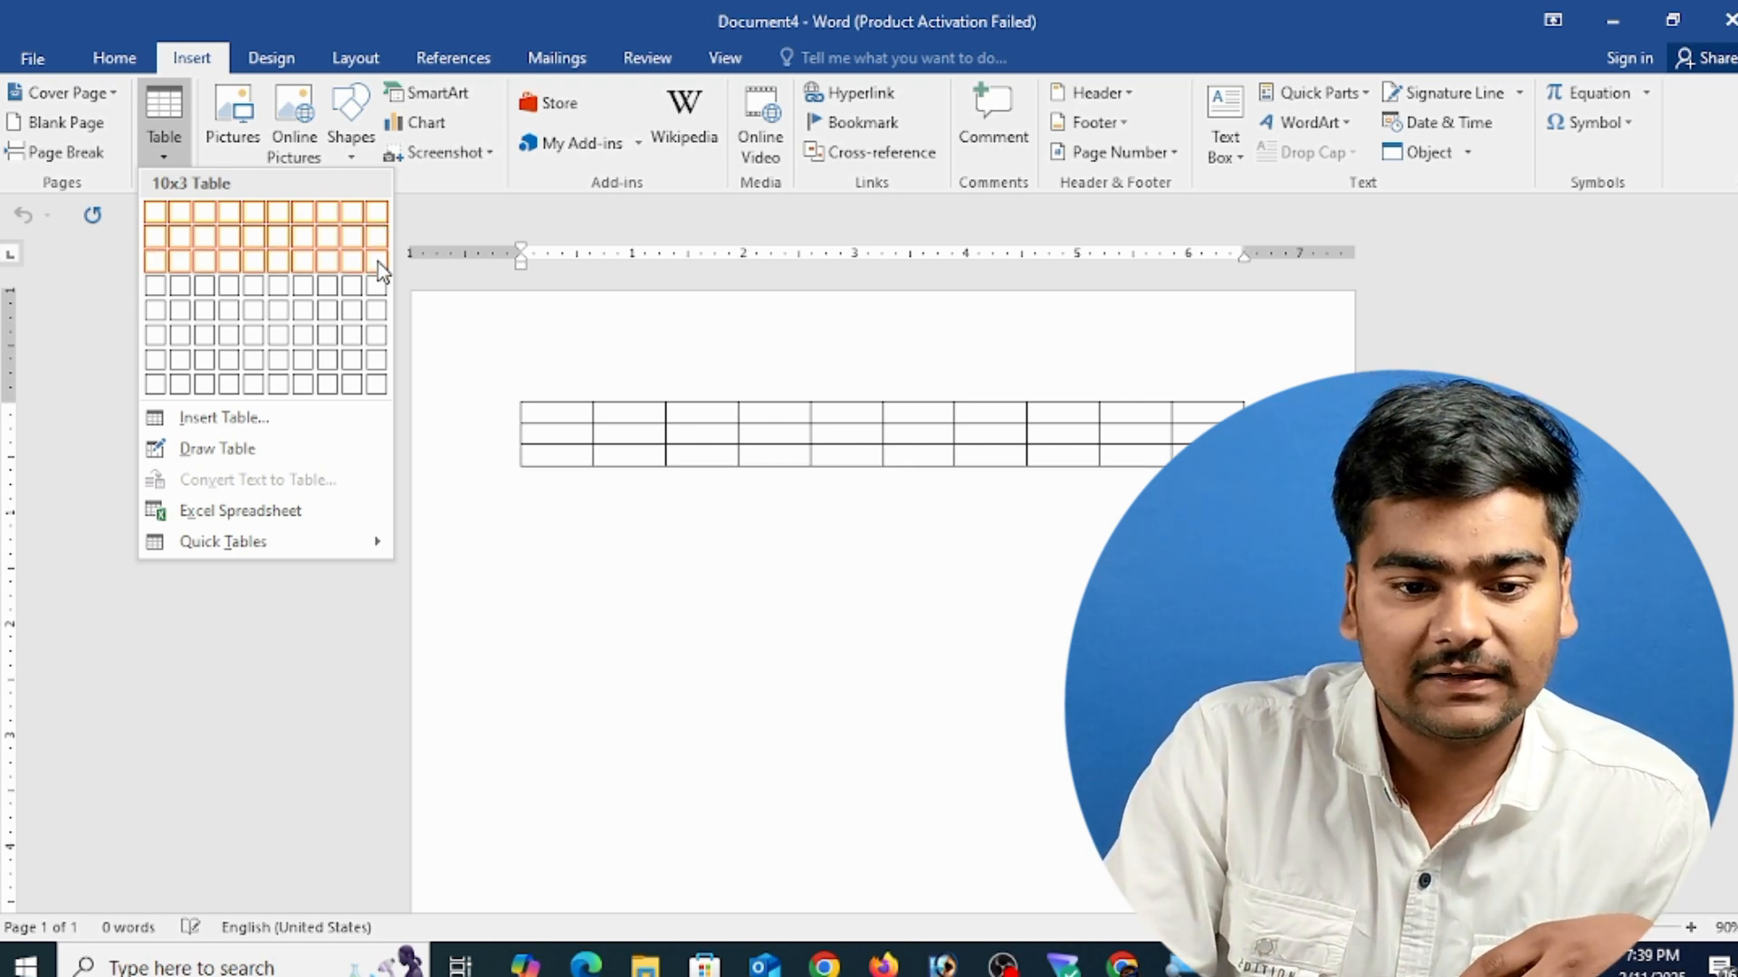
left_click(379, 386)
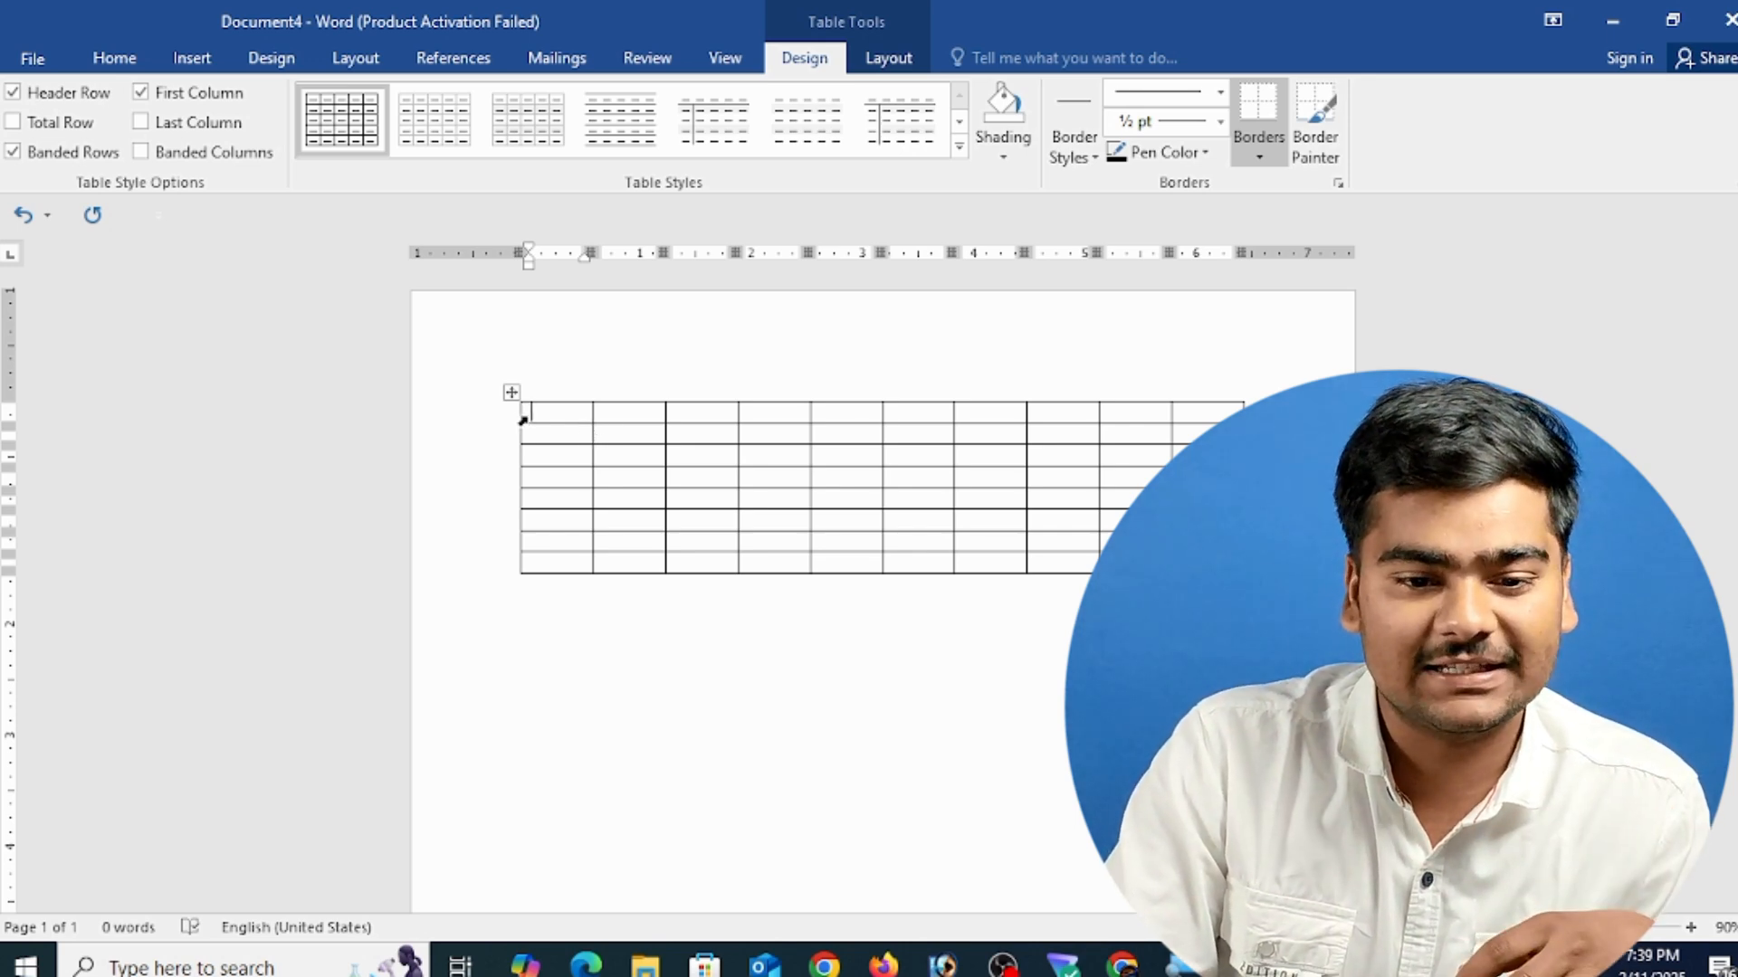
- Select the whole 10-column table and delete it from the document
left_click(507, 391)
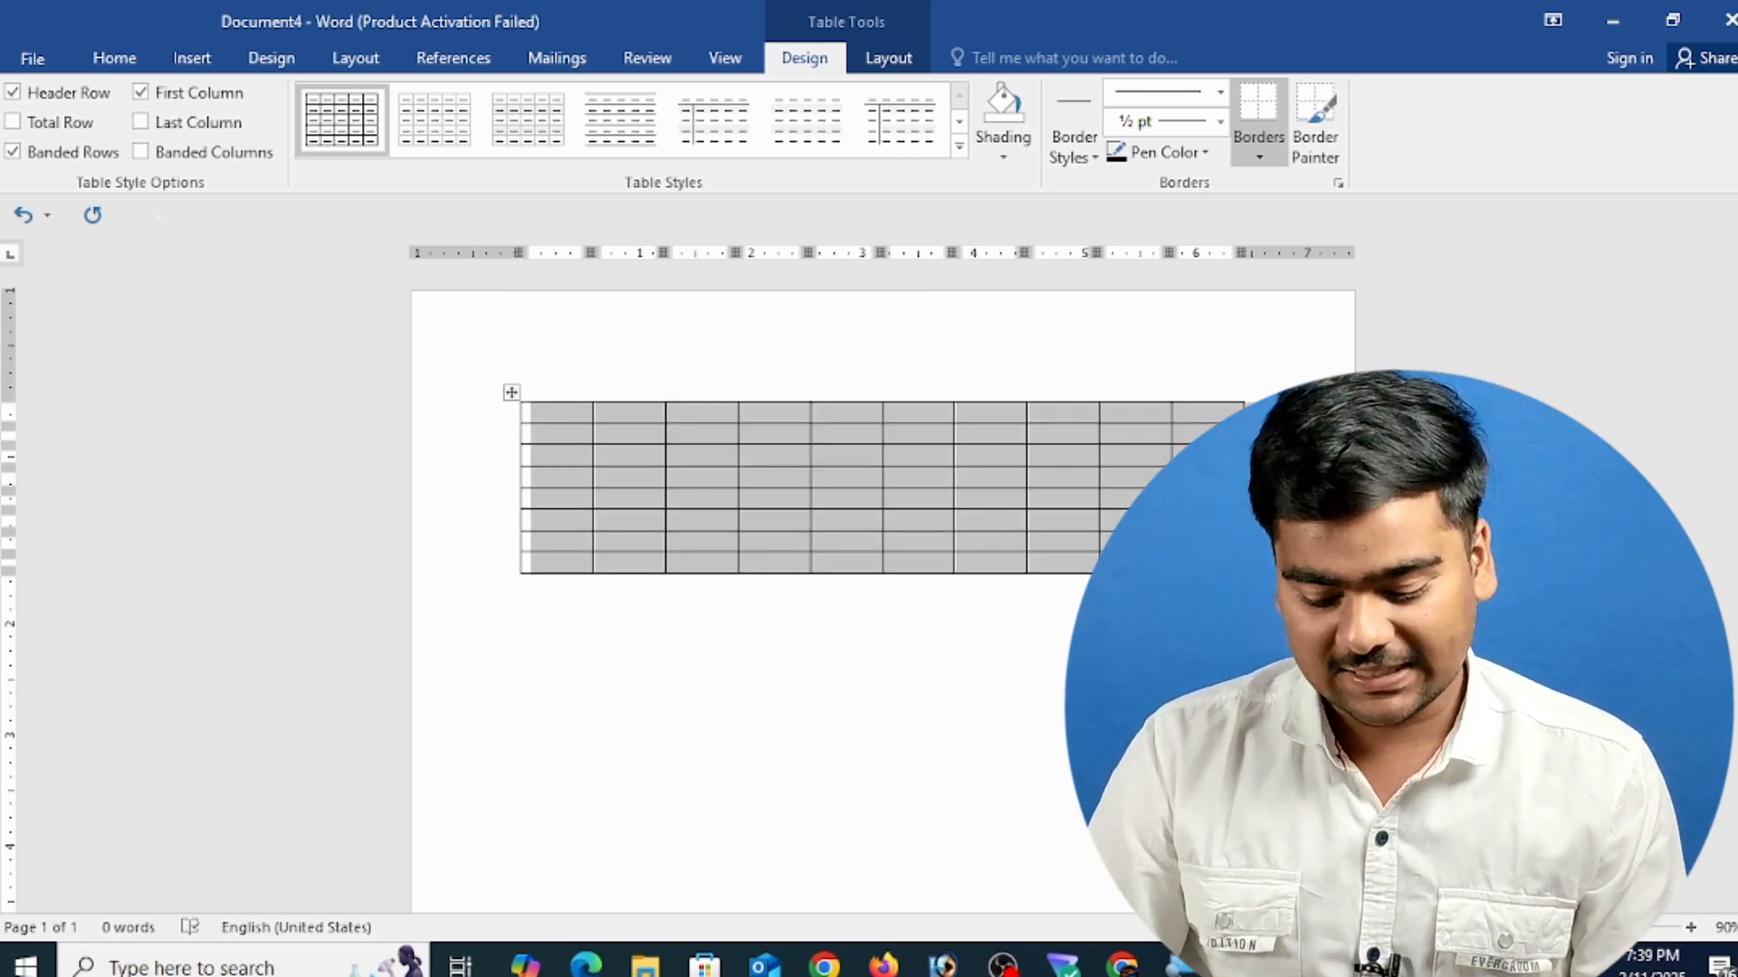
left_click(496, 413)
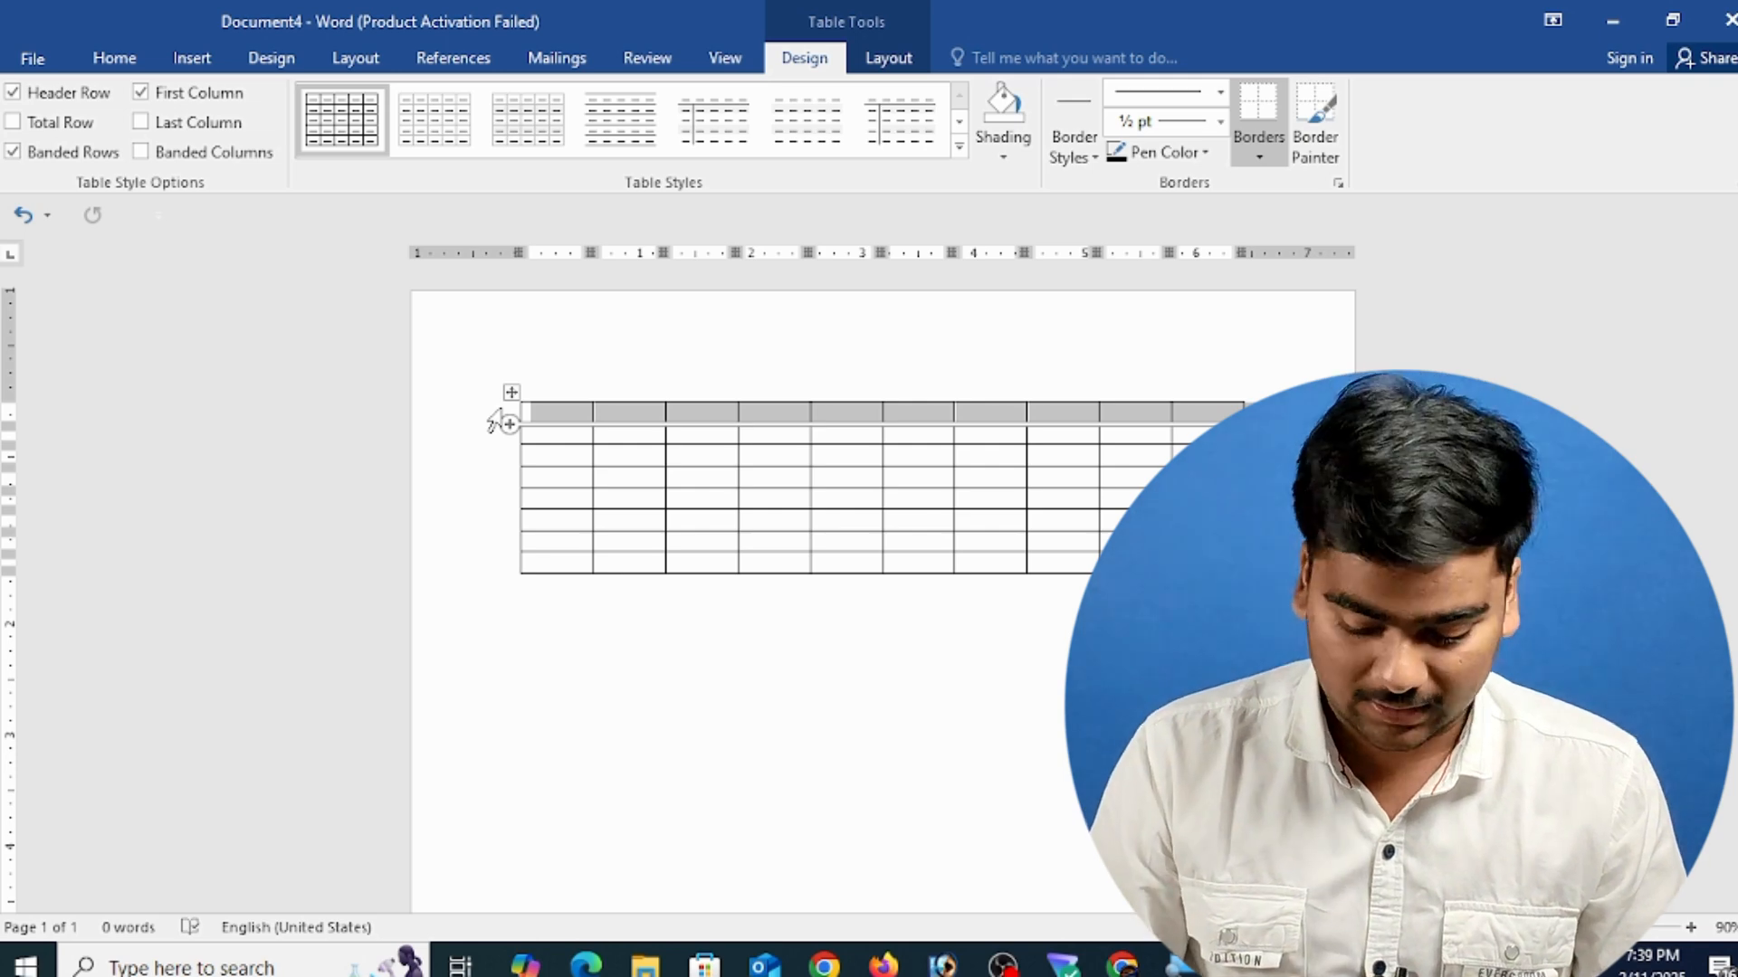
type("\\")
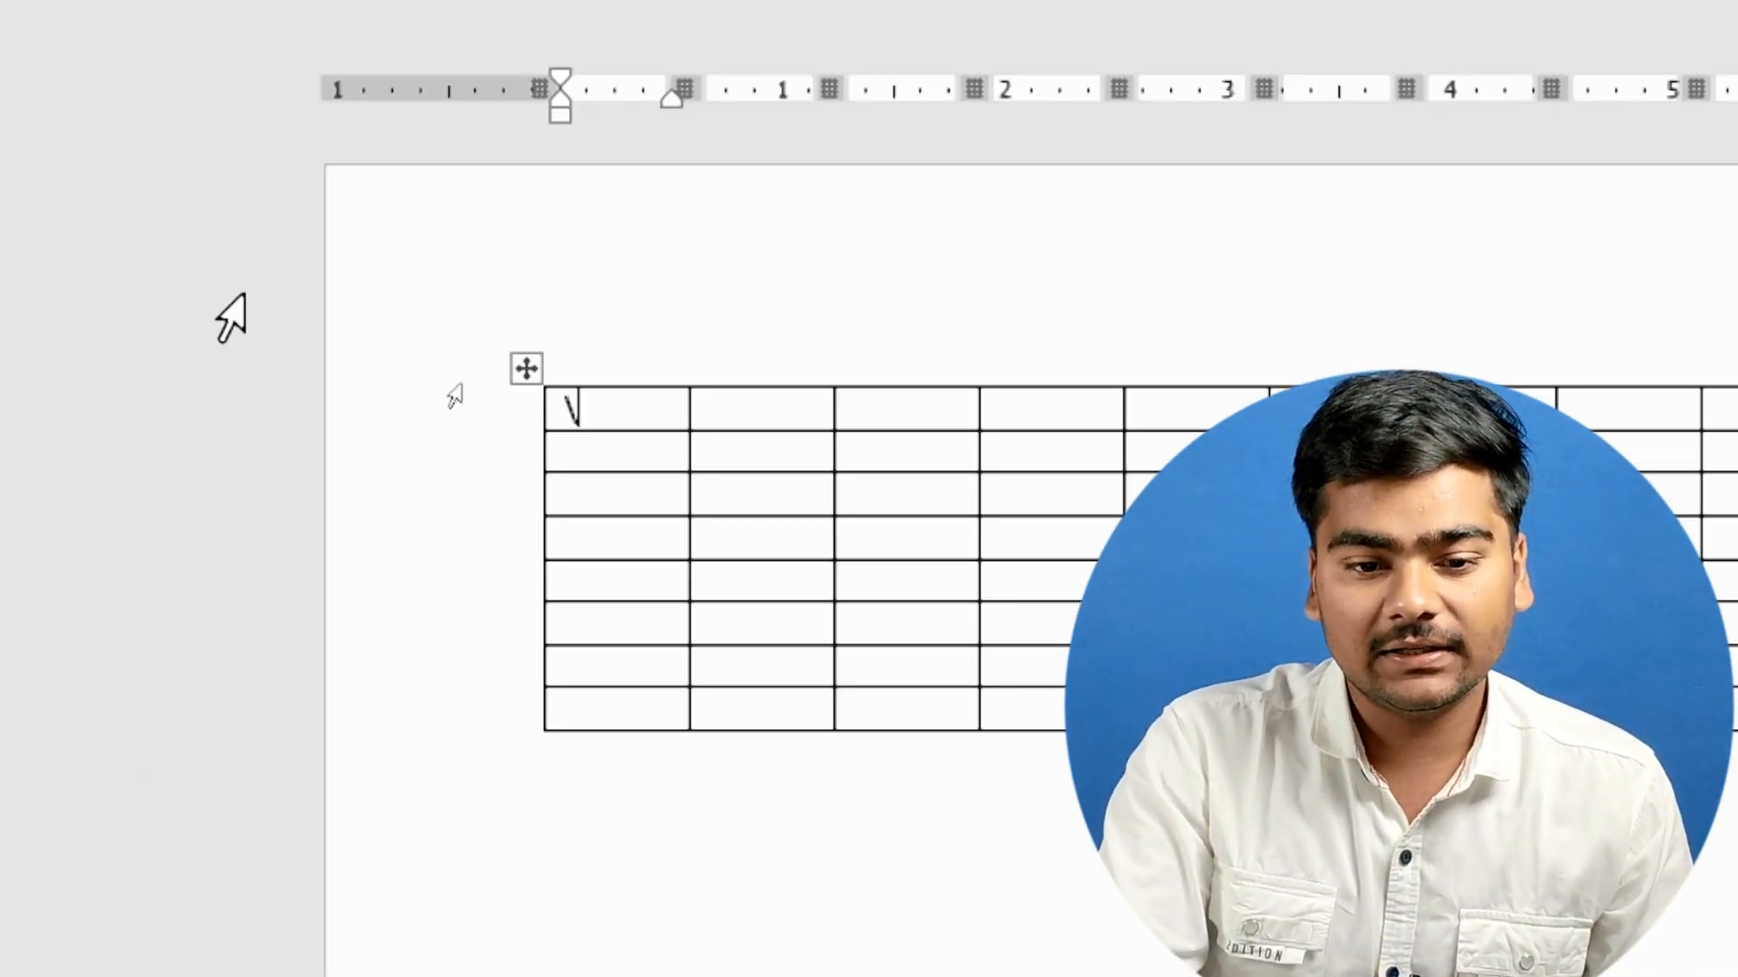
left_click(526, 369)
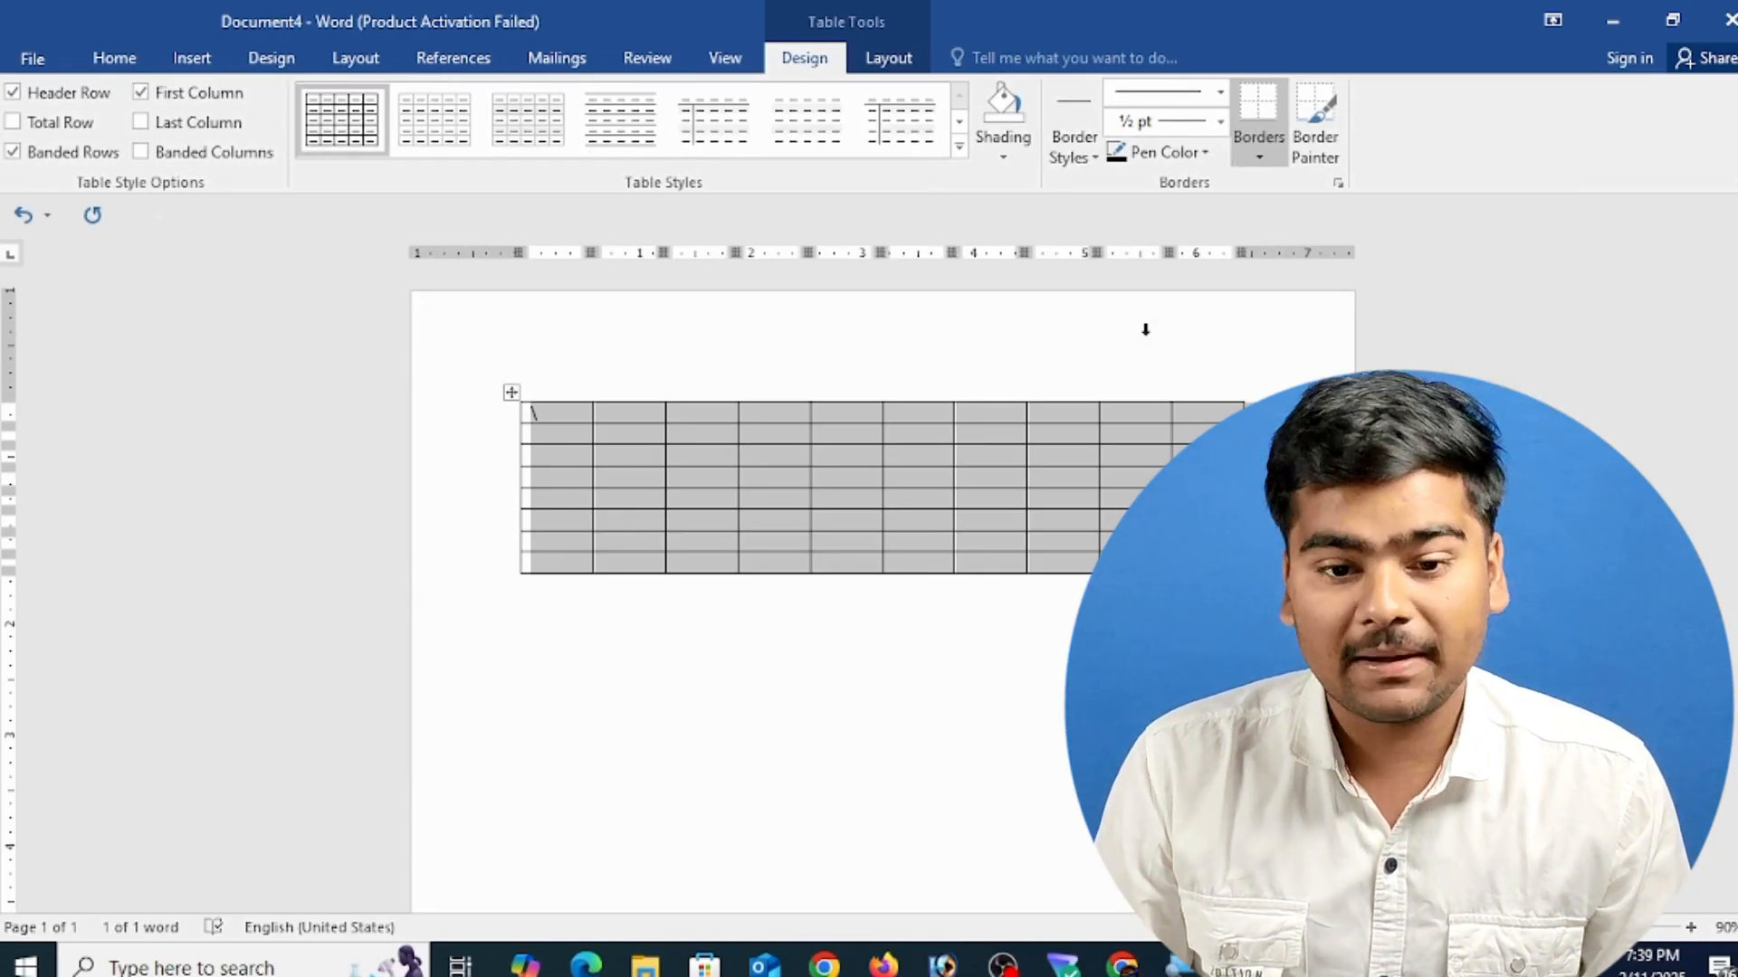
key("BackSpace")
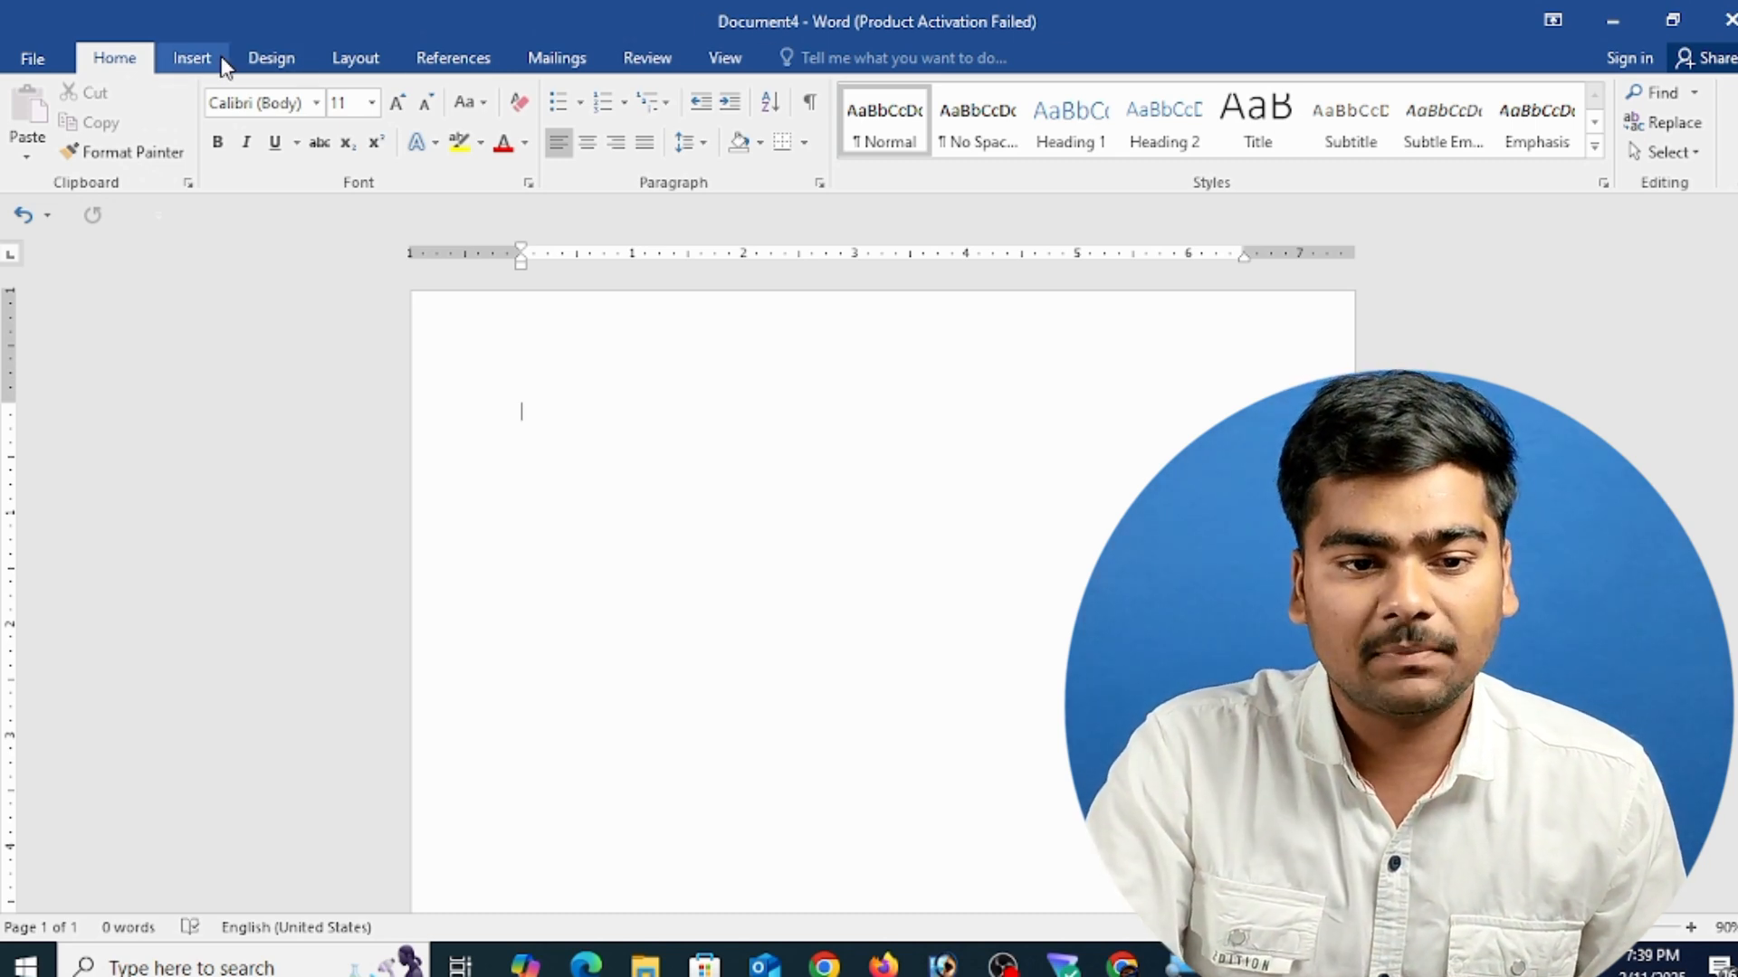
- Insert a table with 7 columns and 6 rows, and delete it again with everything on the page
left_click(194, 58)
left_click(163, 136)
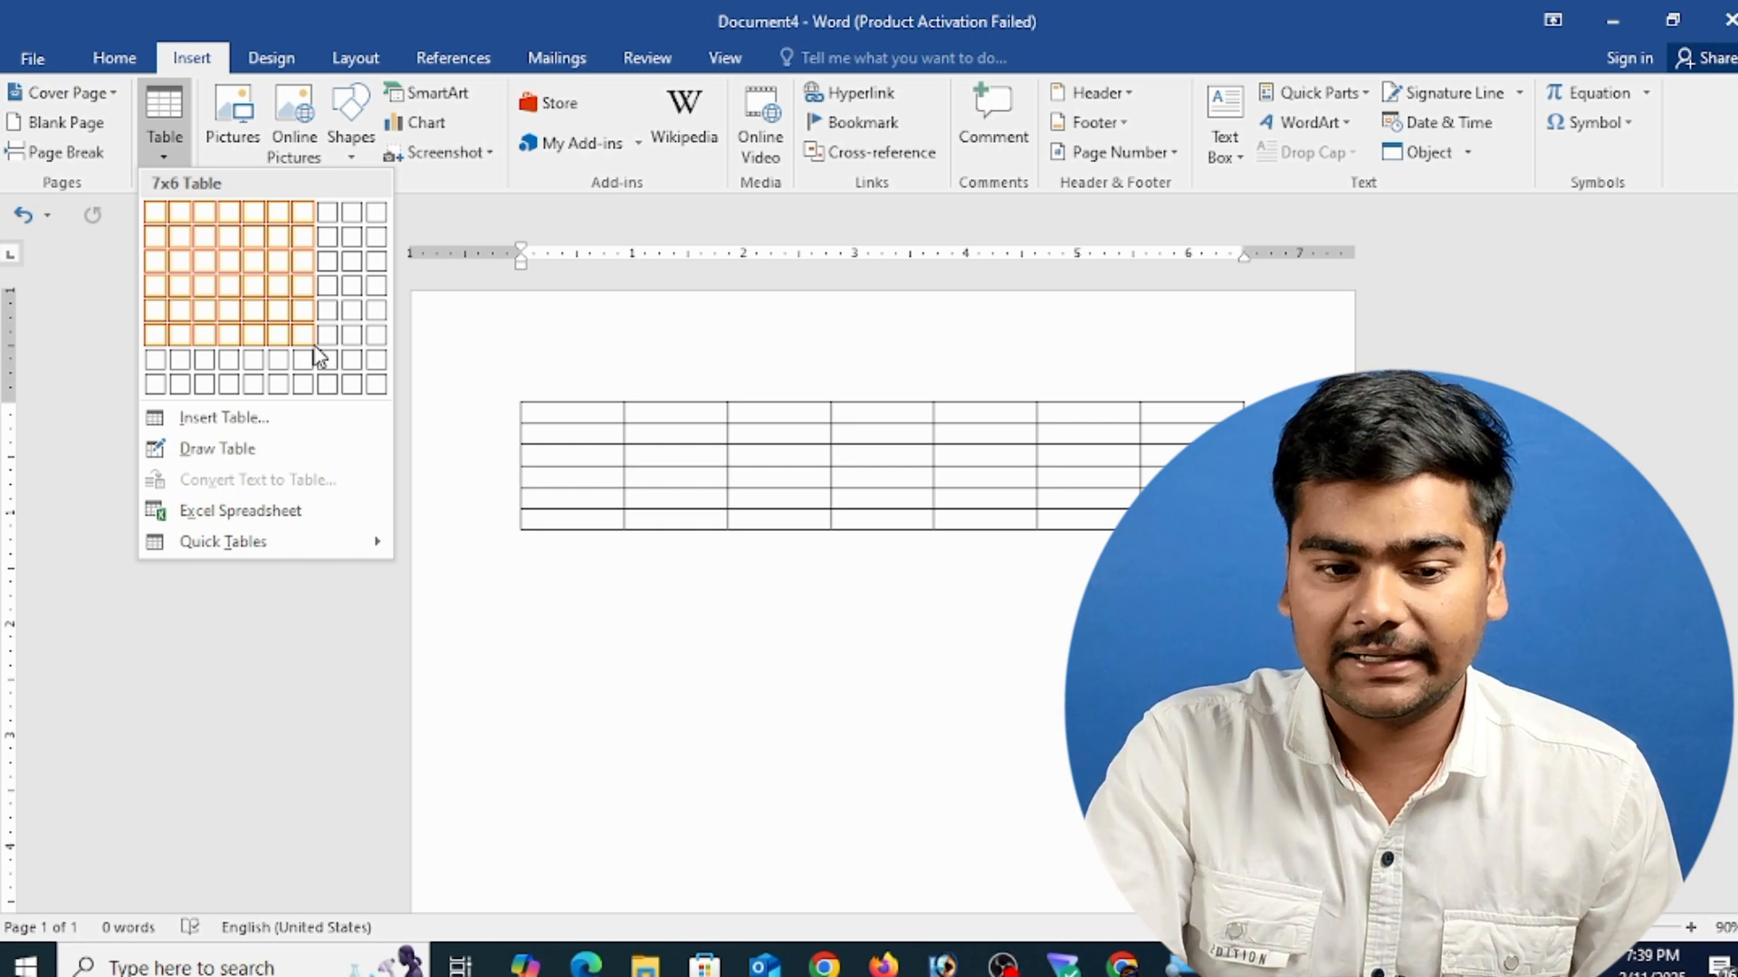
left_click(302, 342)
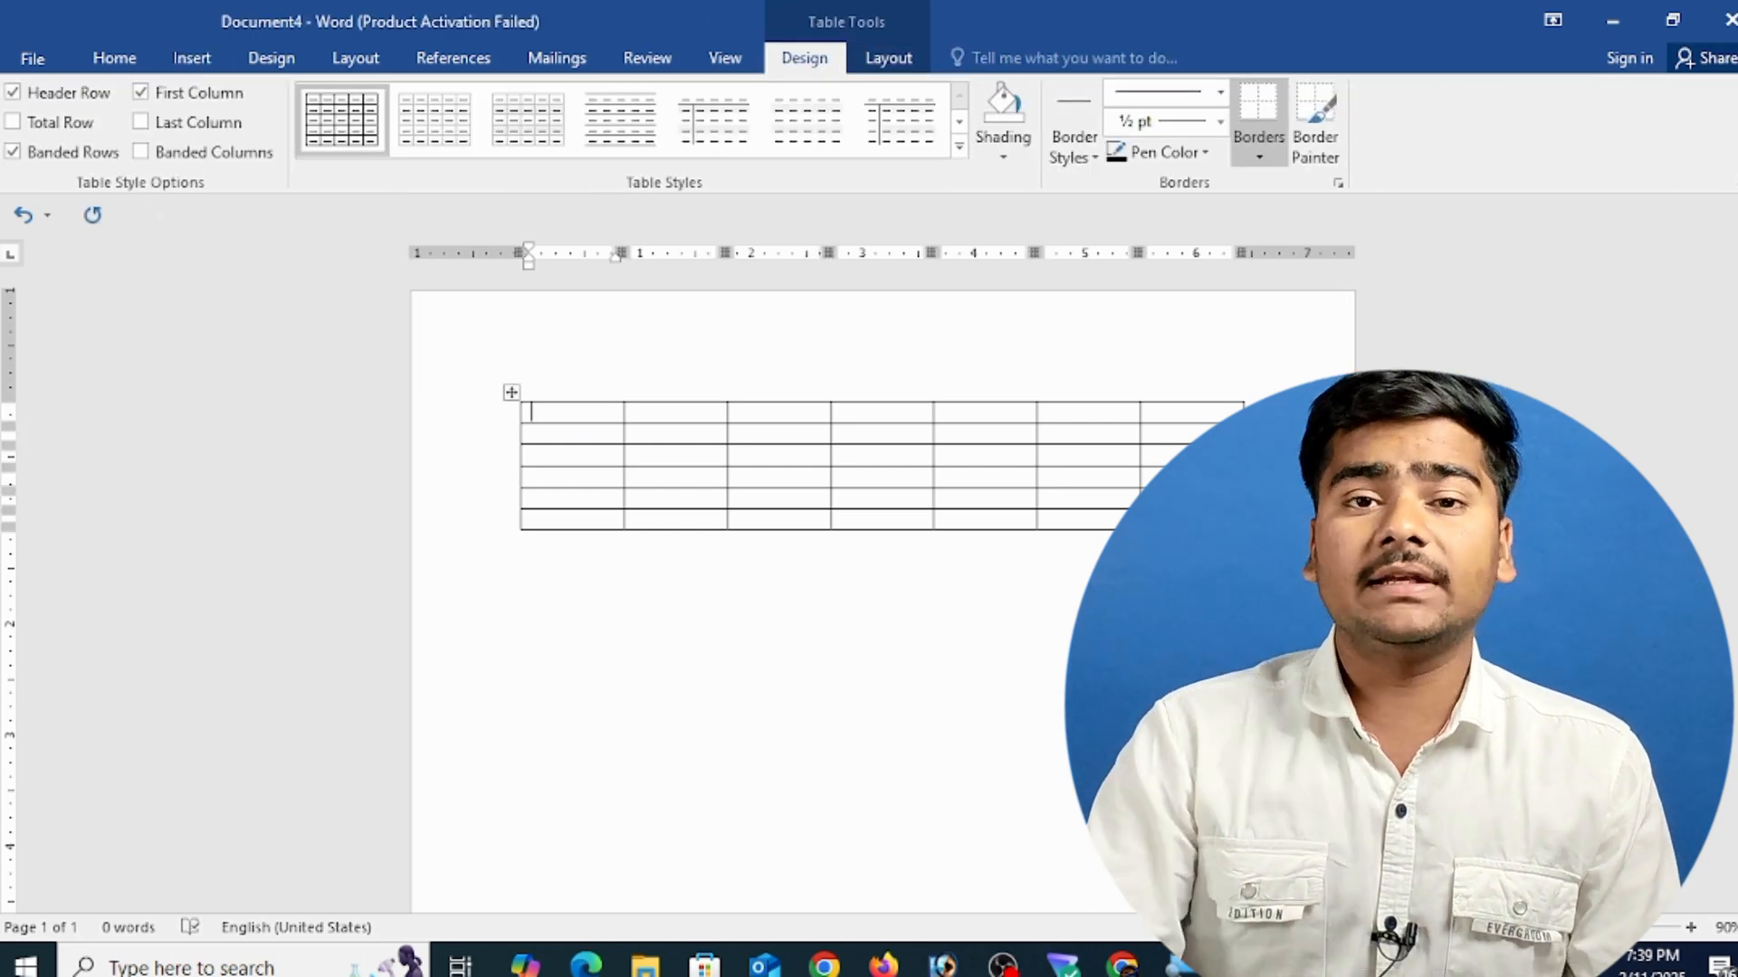
key("ctrl+a")
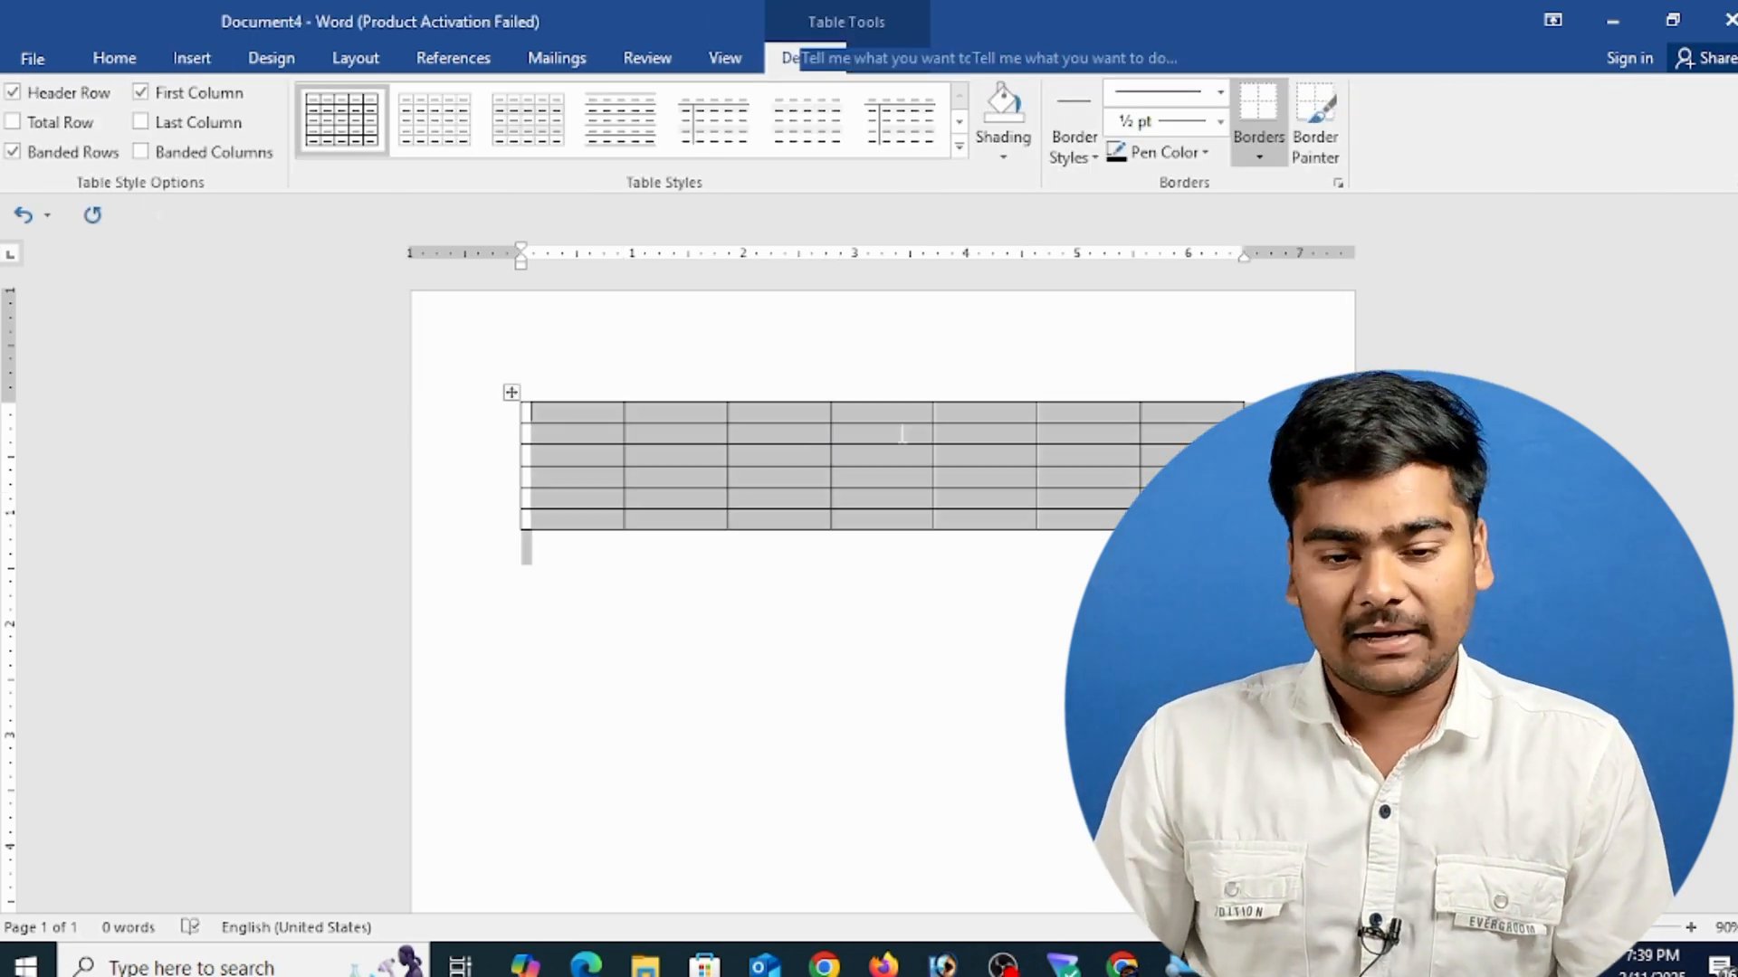
key("Delete")
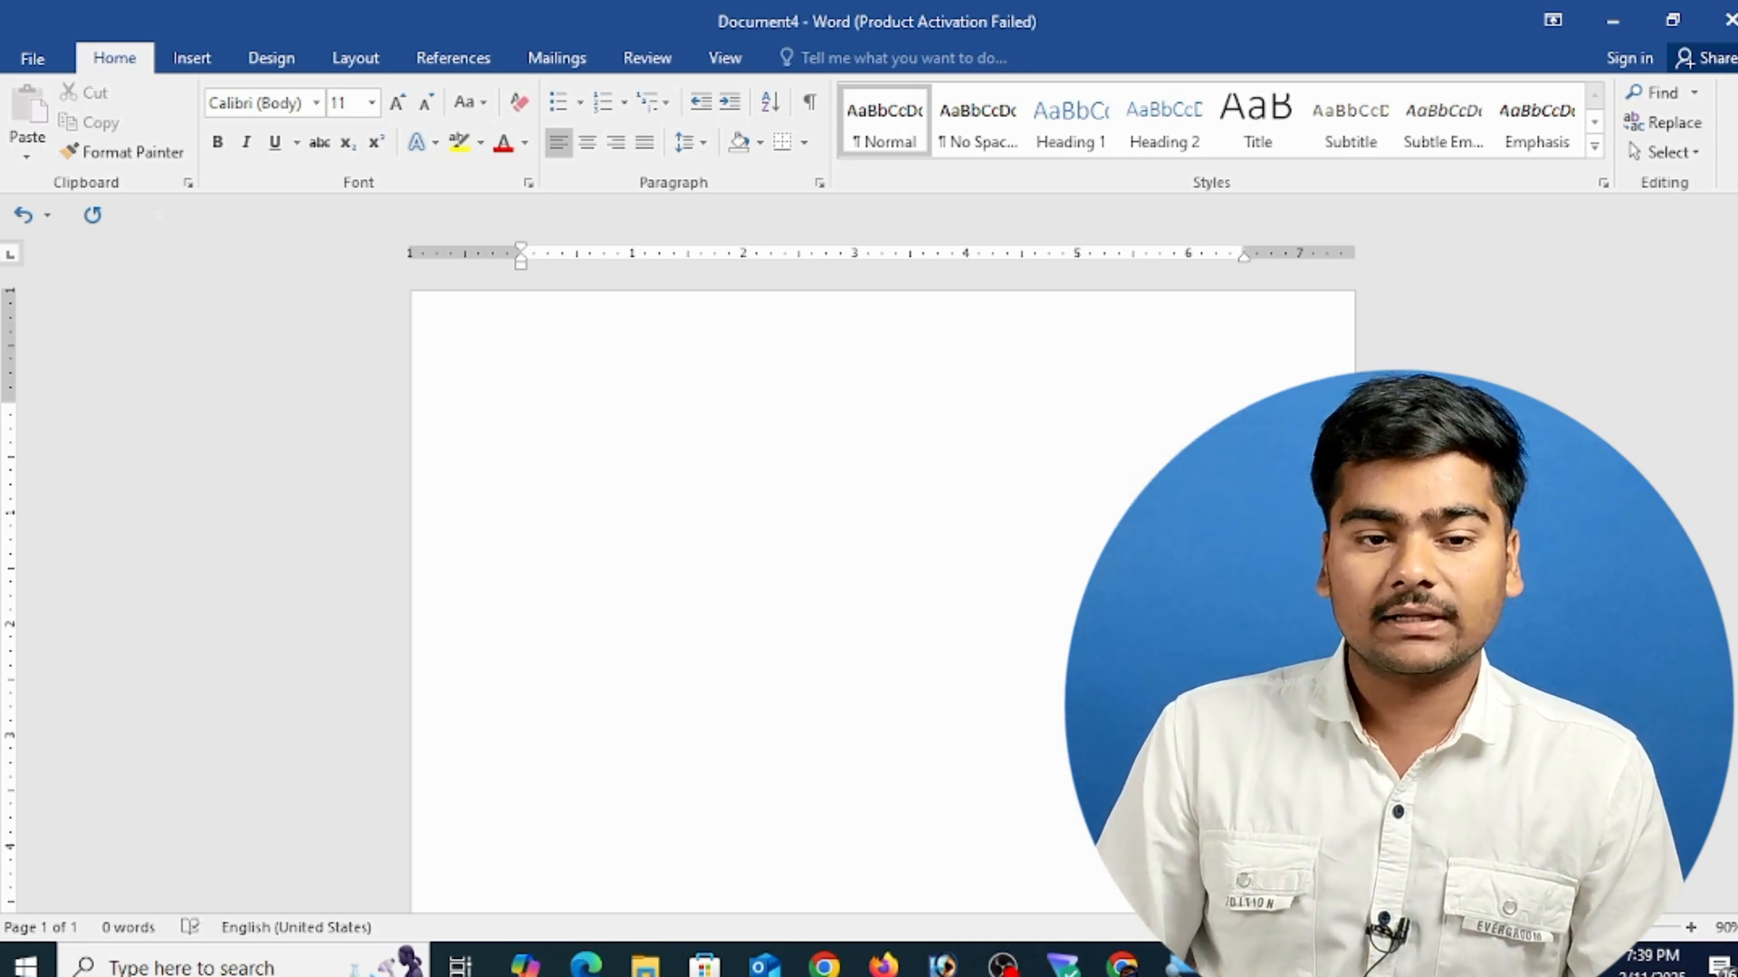
- Insert a table with 10 columns and 15 rows by entering its dimensions, and delete it again from the page
left_click(208, 62)
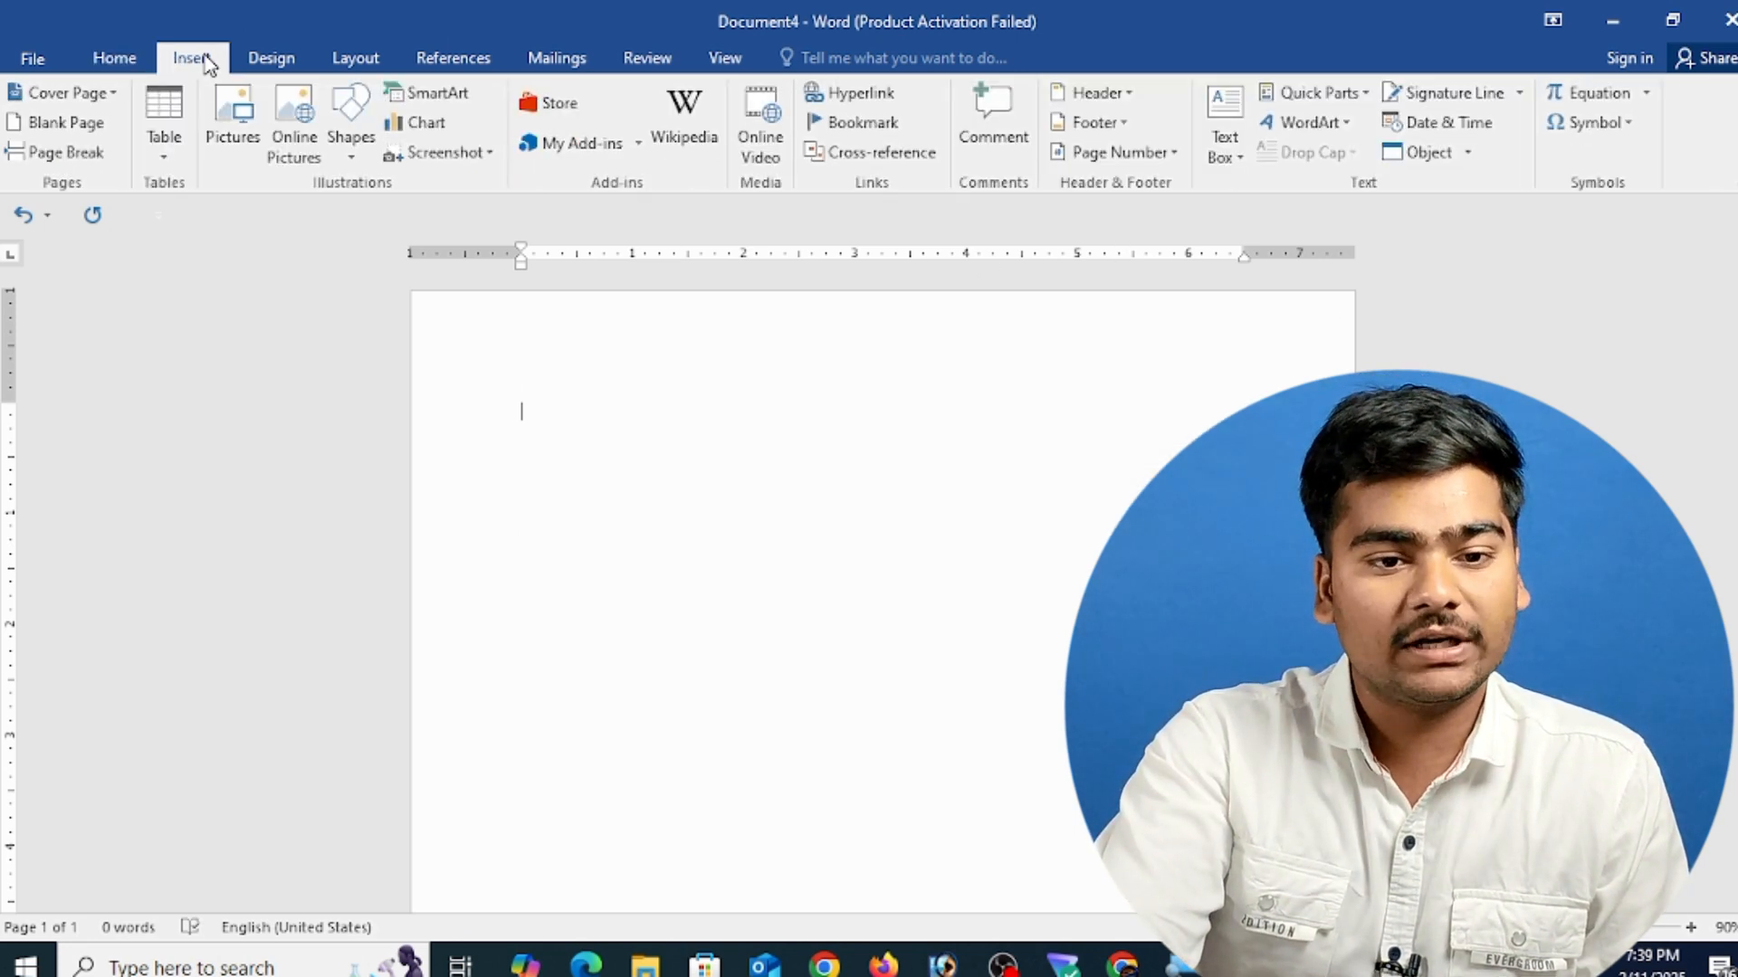
left_click(165, 149)
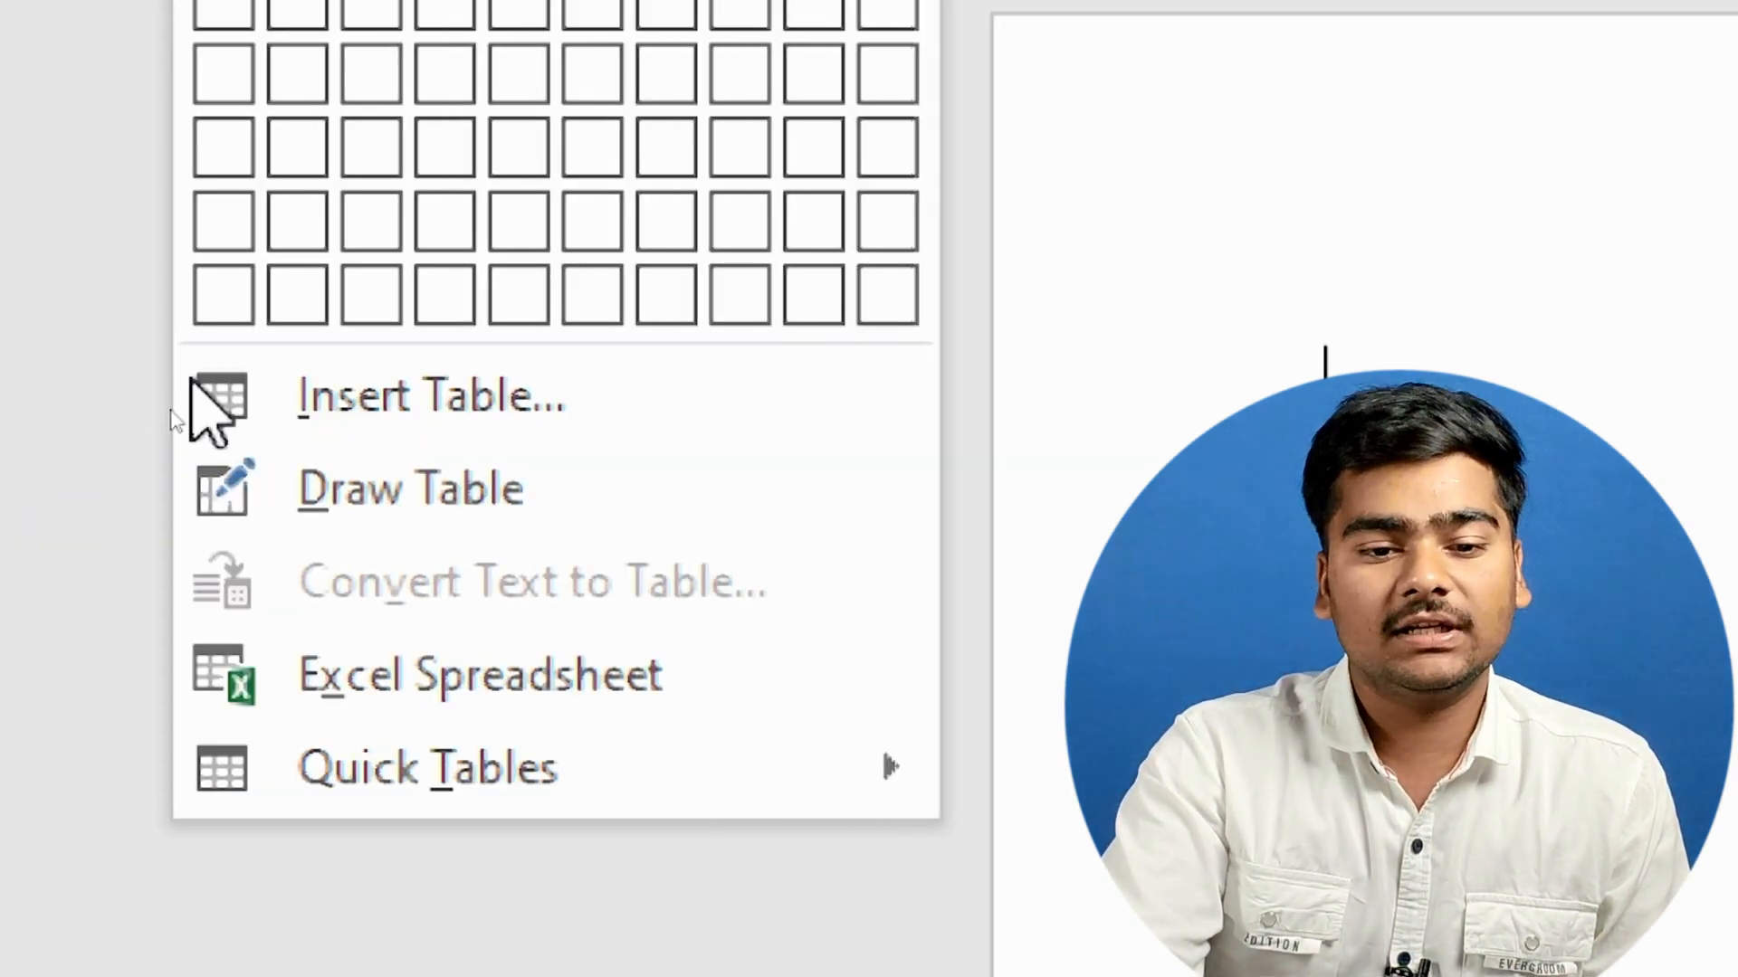
left_click(369, 391)
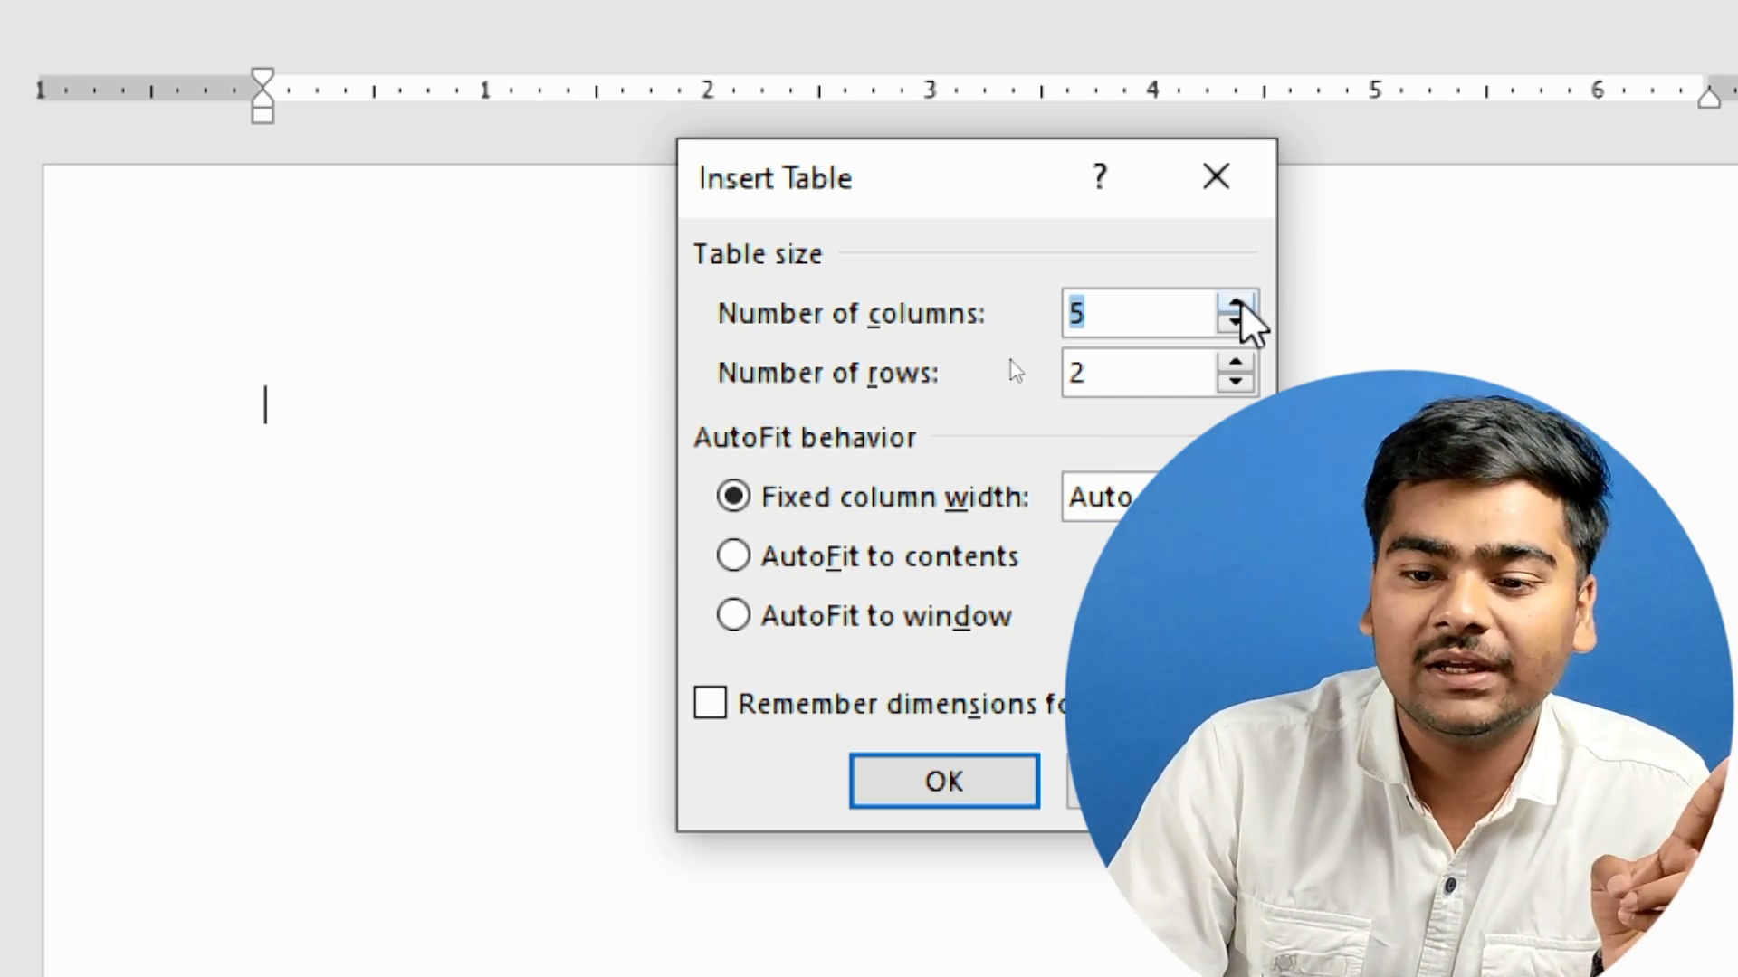
left_click(1235, 304)
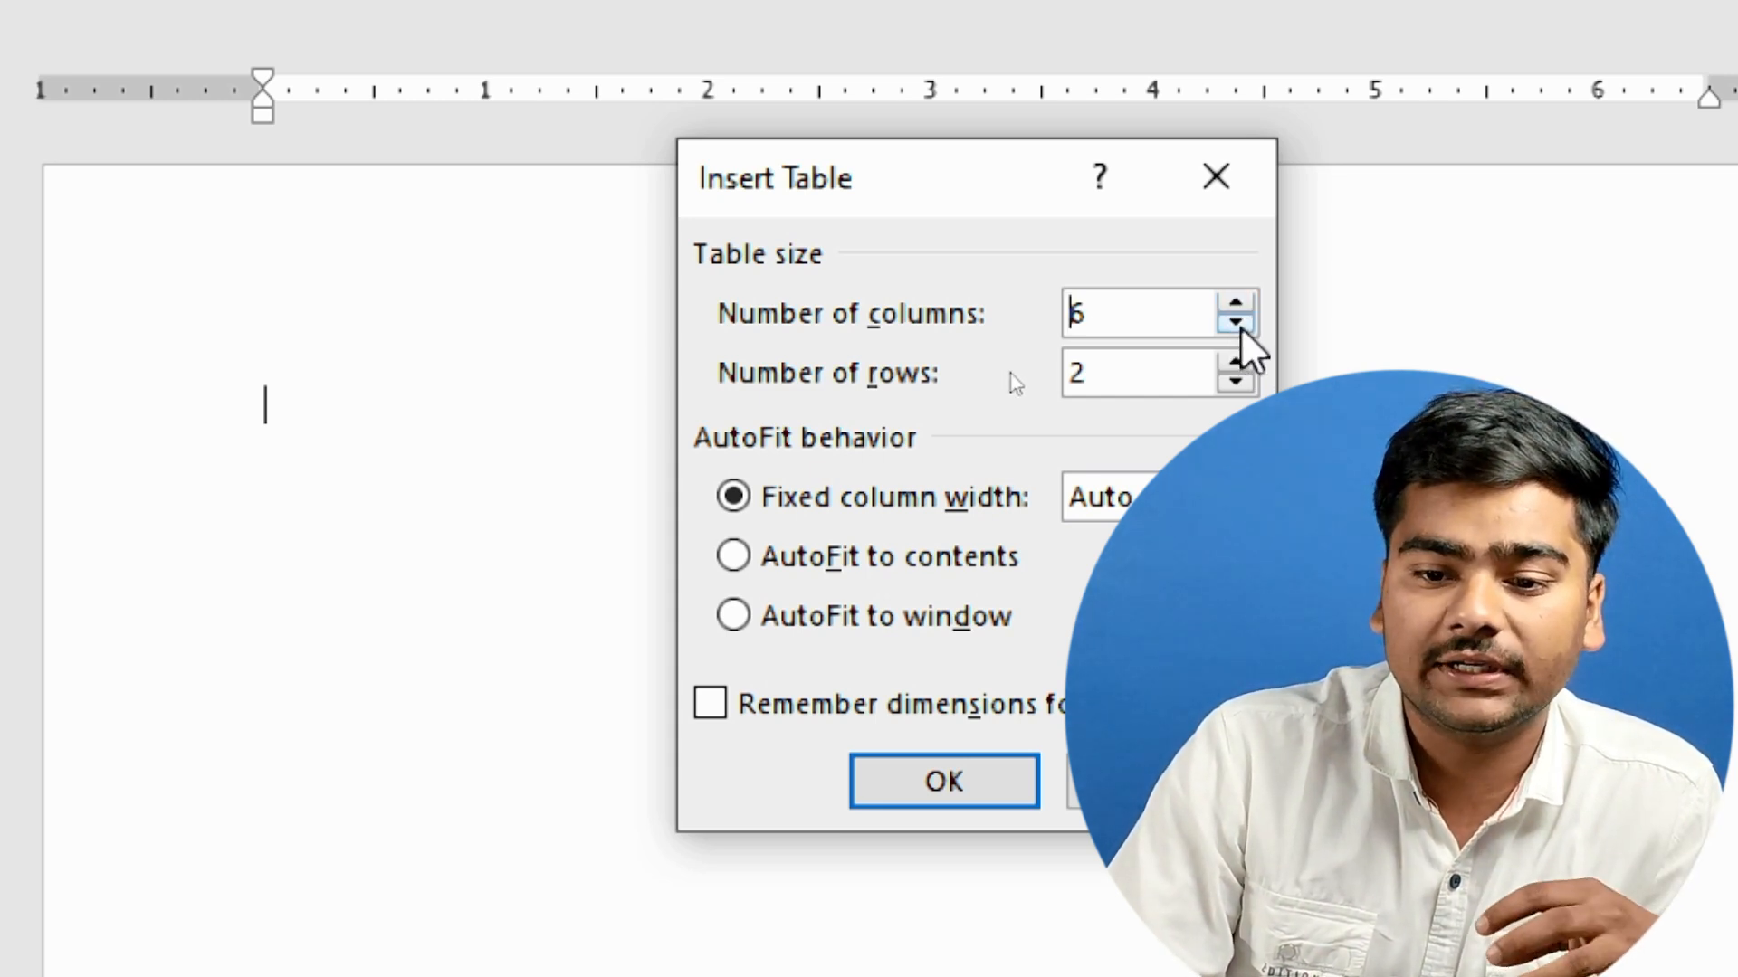
left_click(1238, 324)
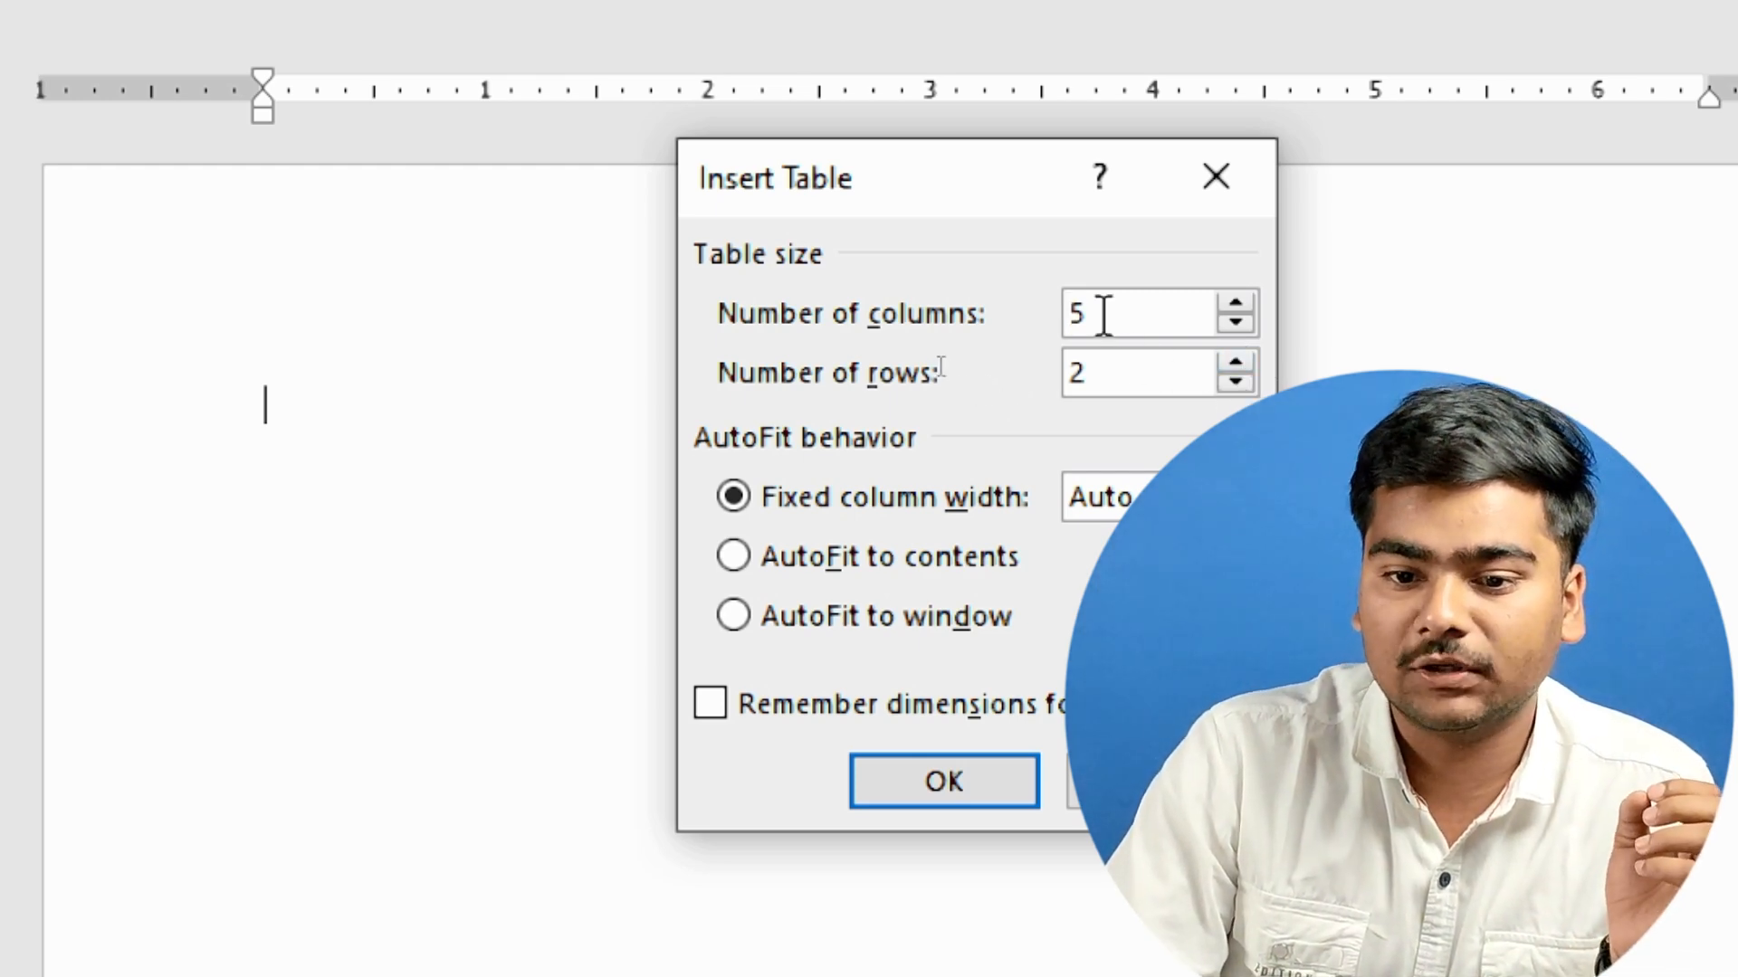
key("BackSpace")
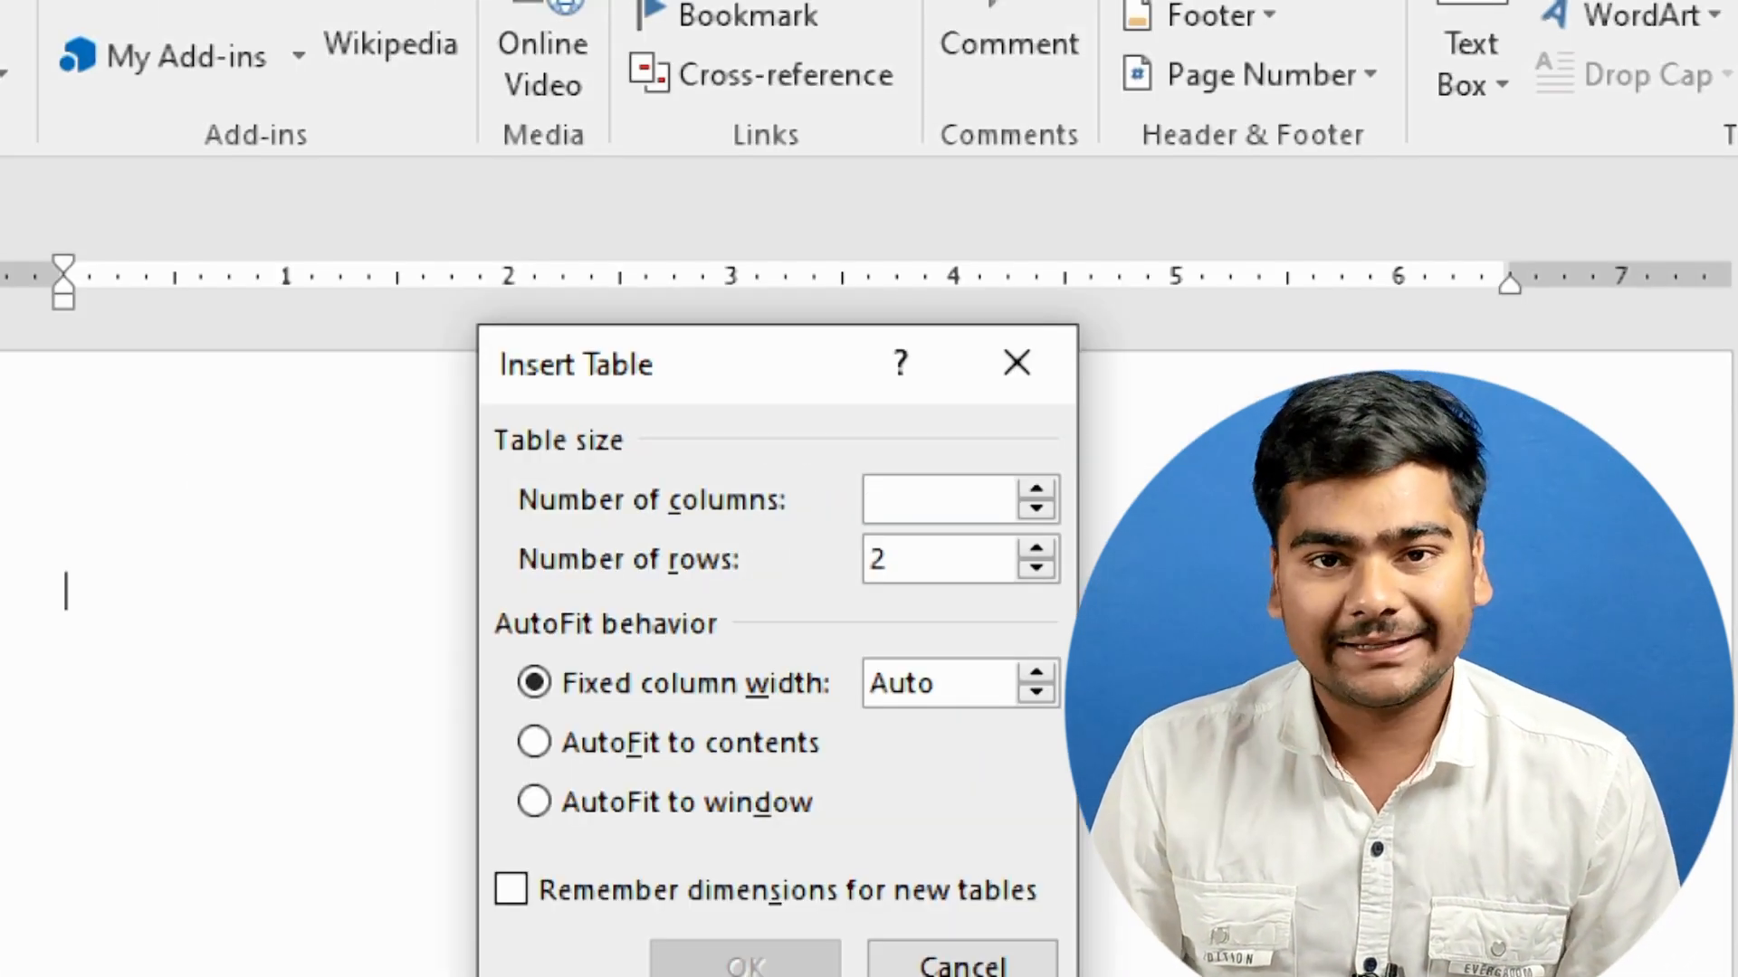
type("10")
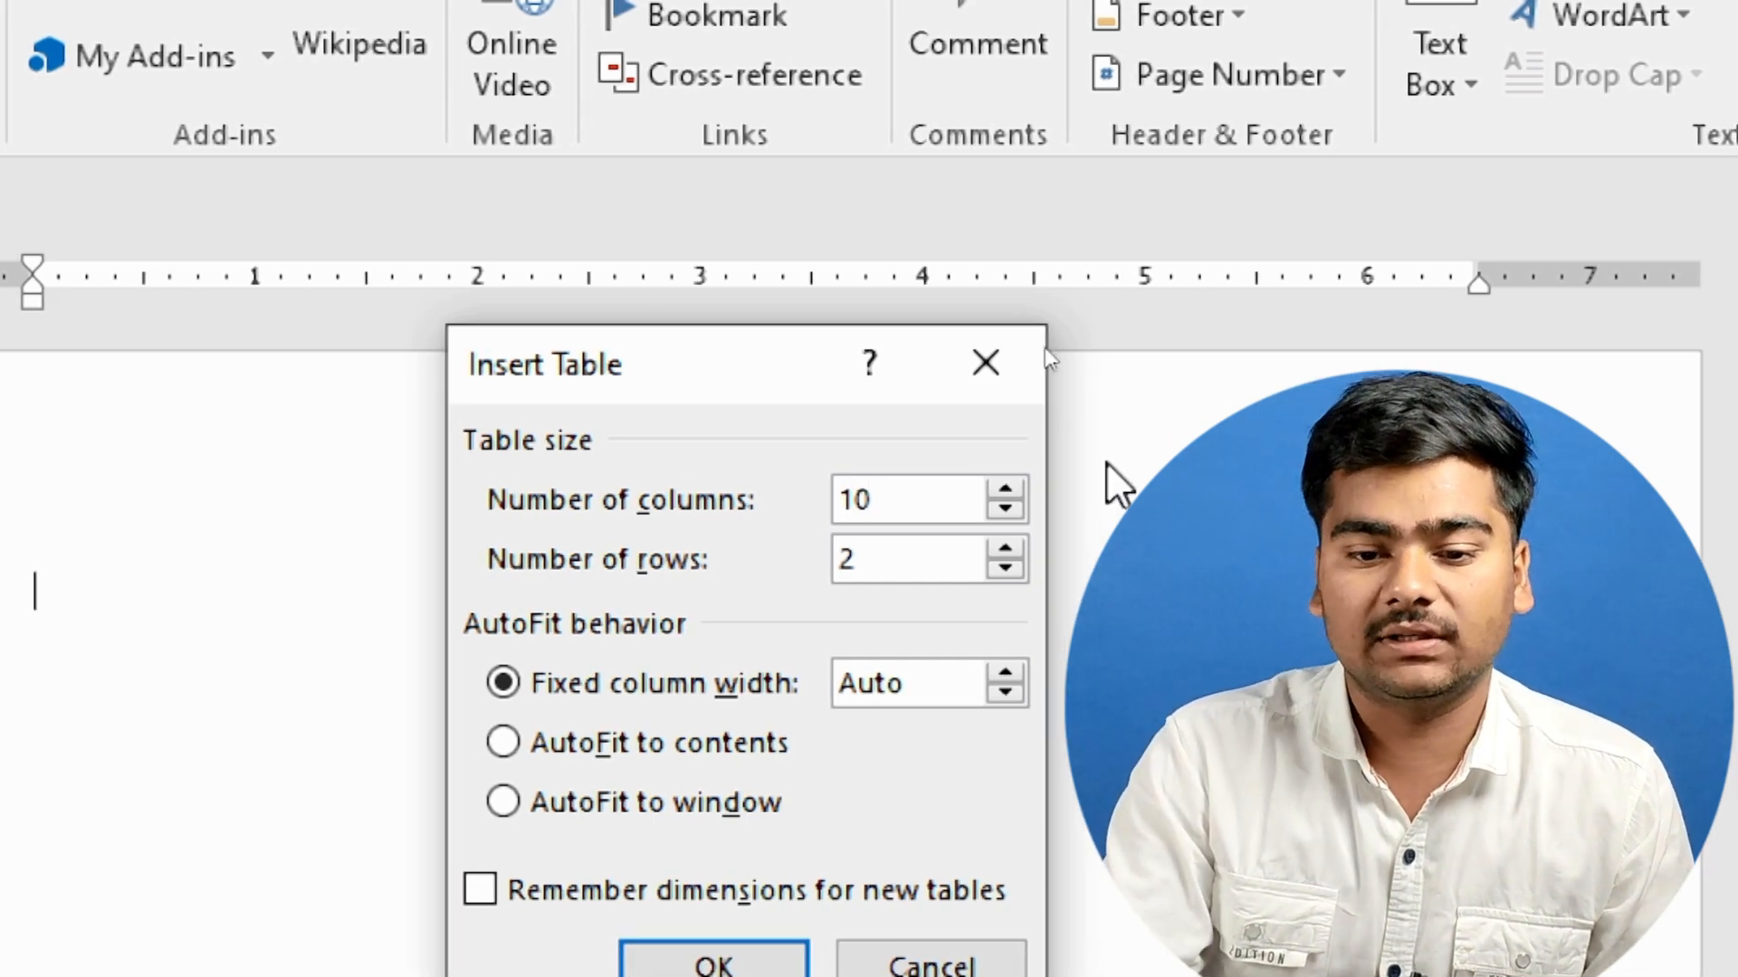
left_click_drag(884, 570, 729, 532)
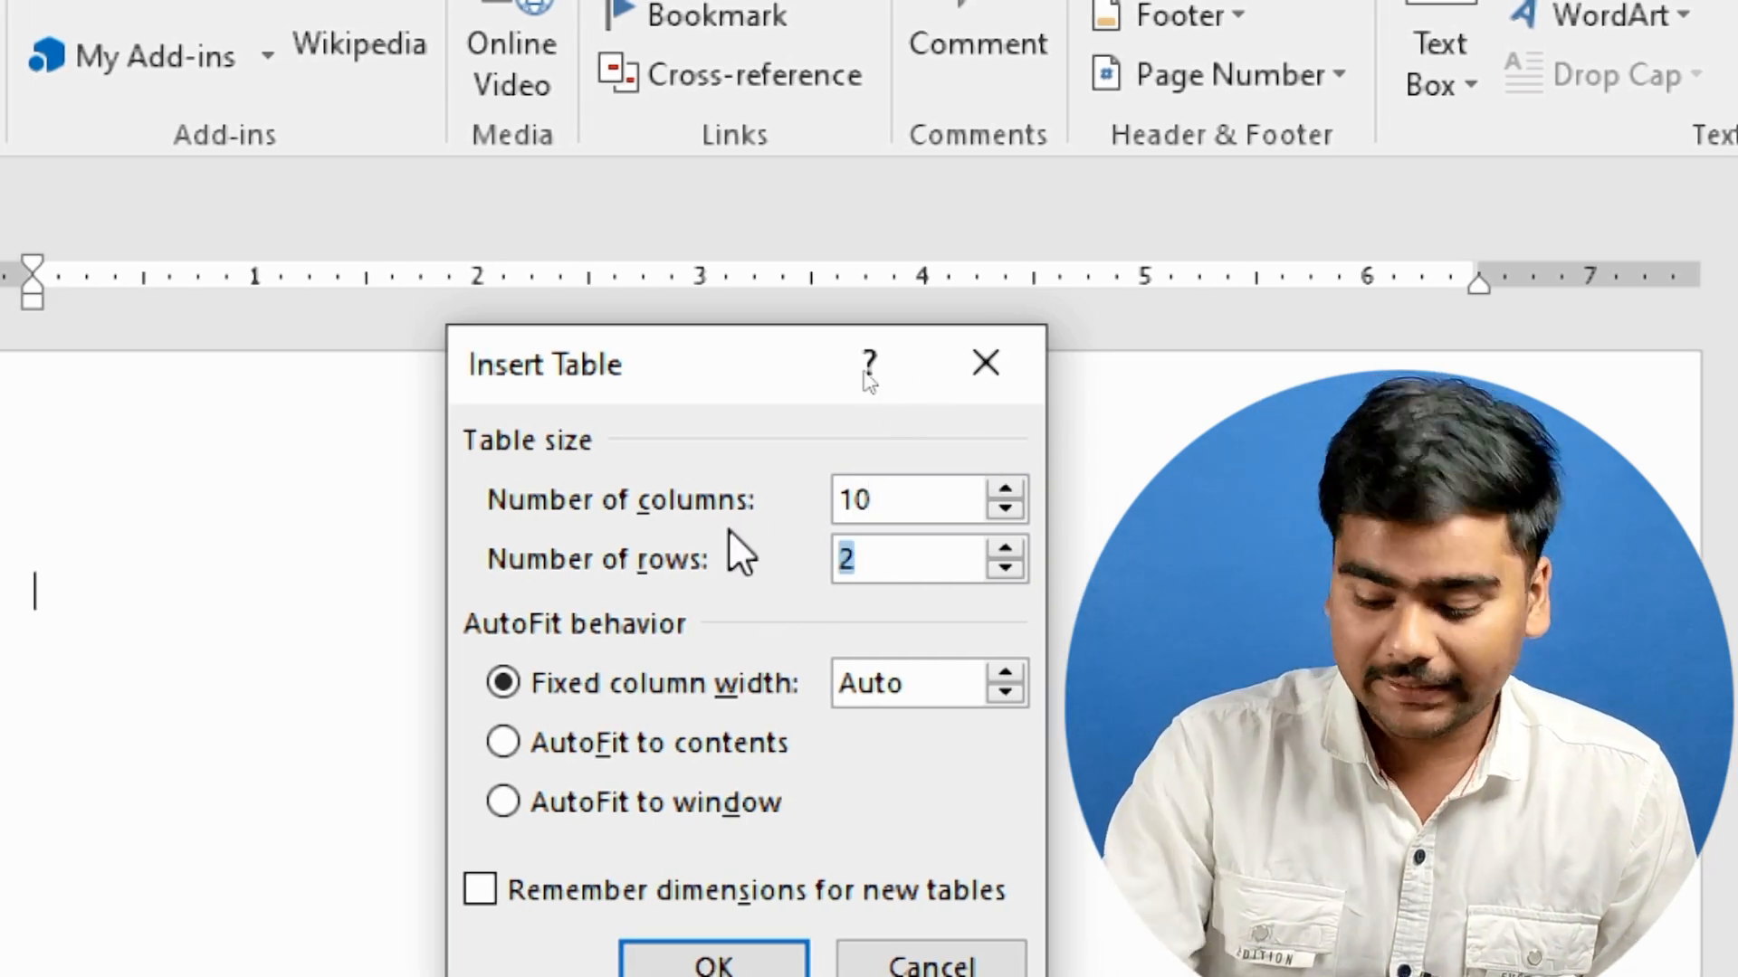
type("15")
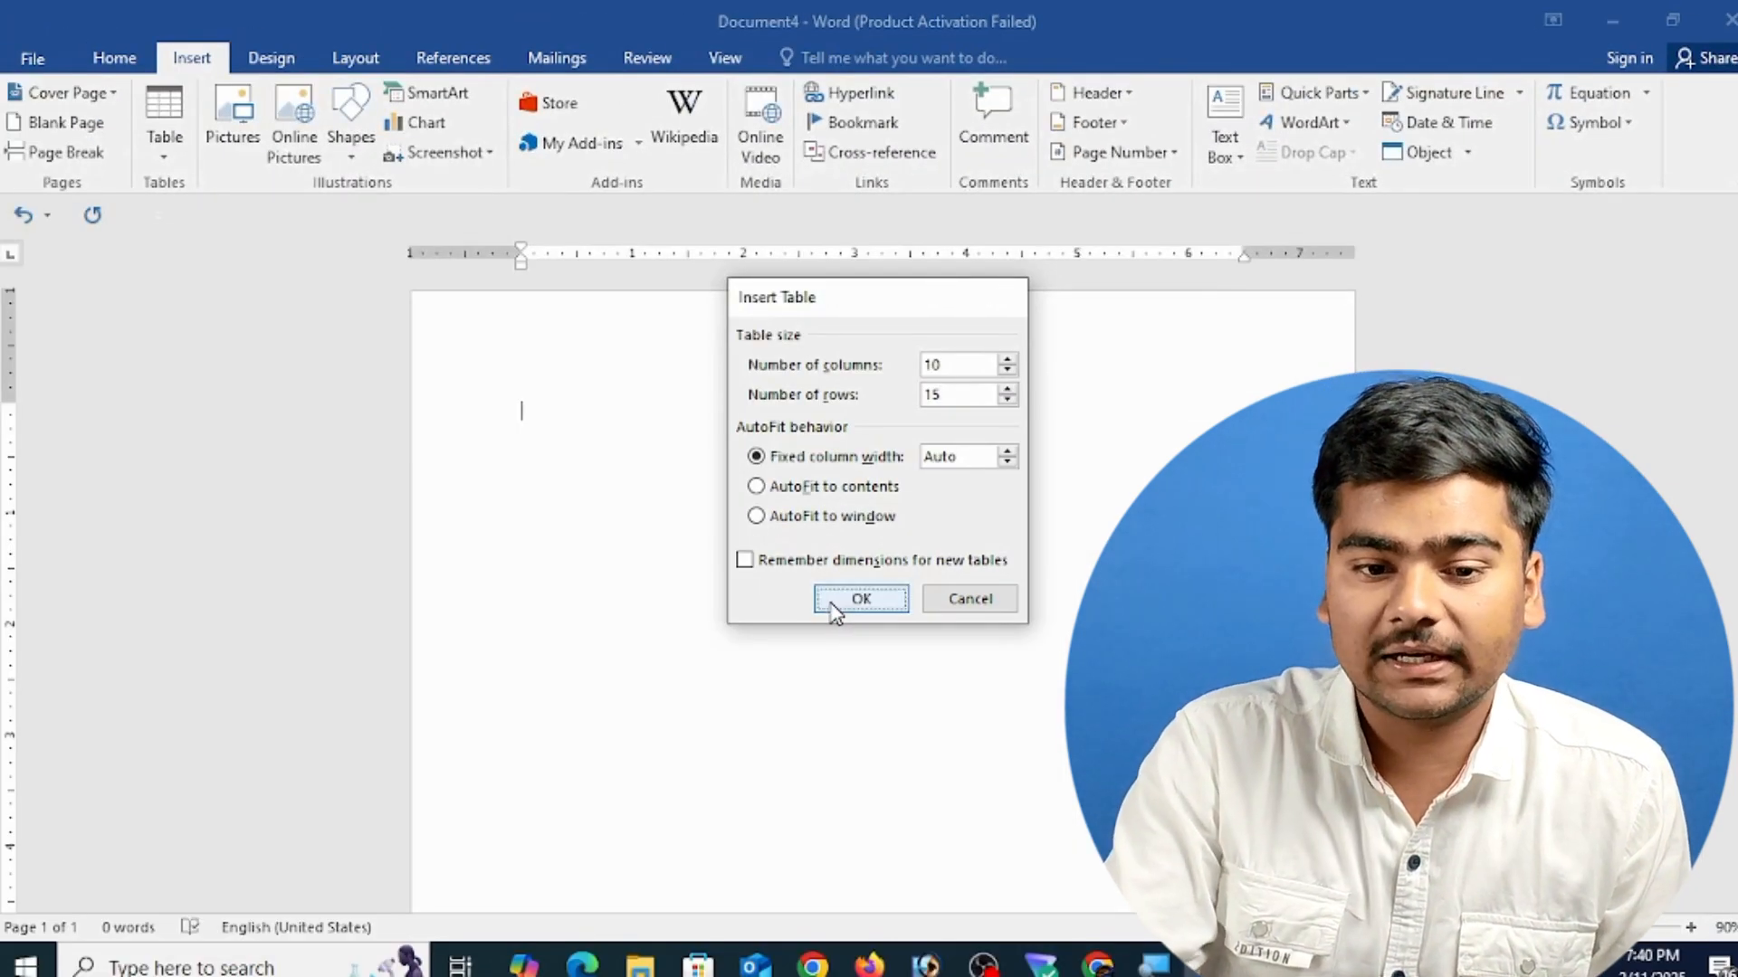
left_click(833, 603)
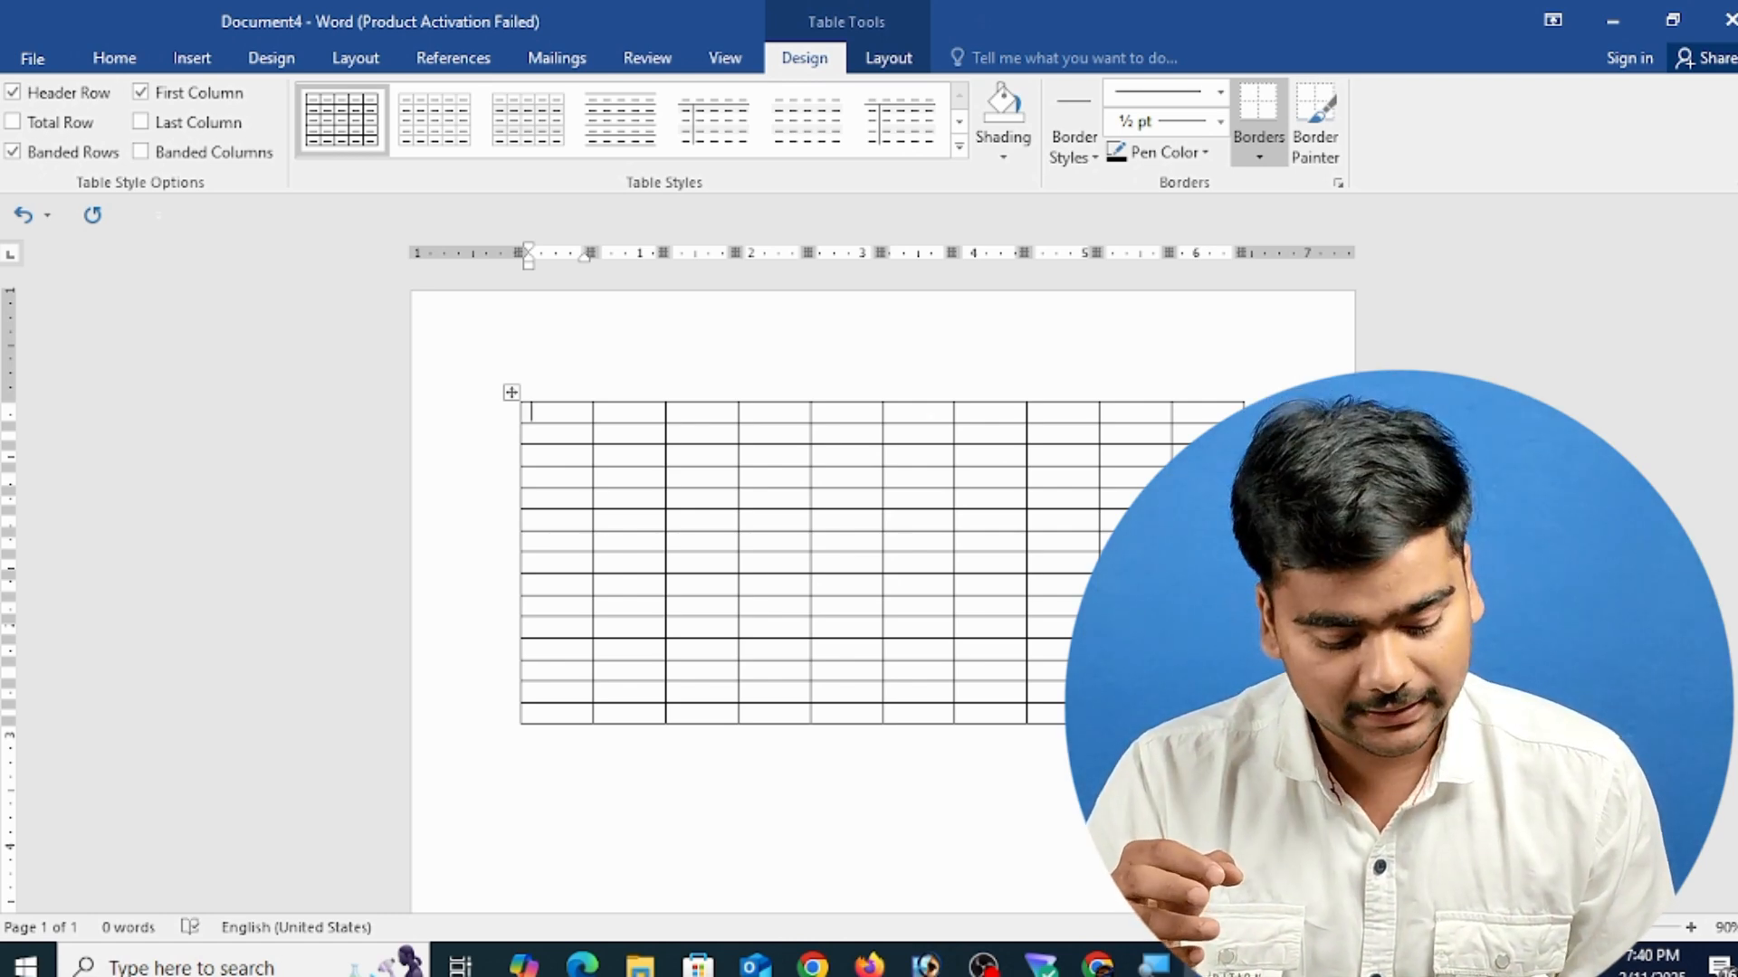
key("ctrl+a")
key("BackSpace")
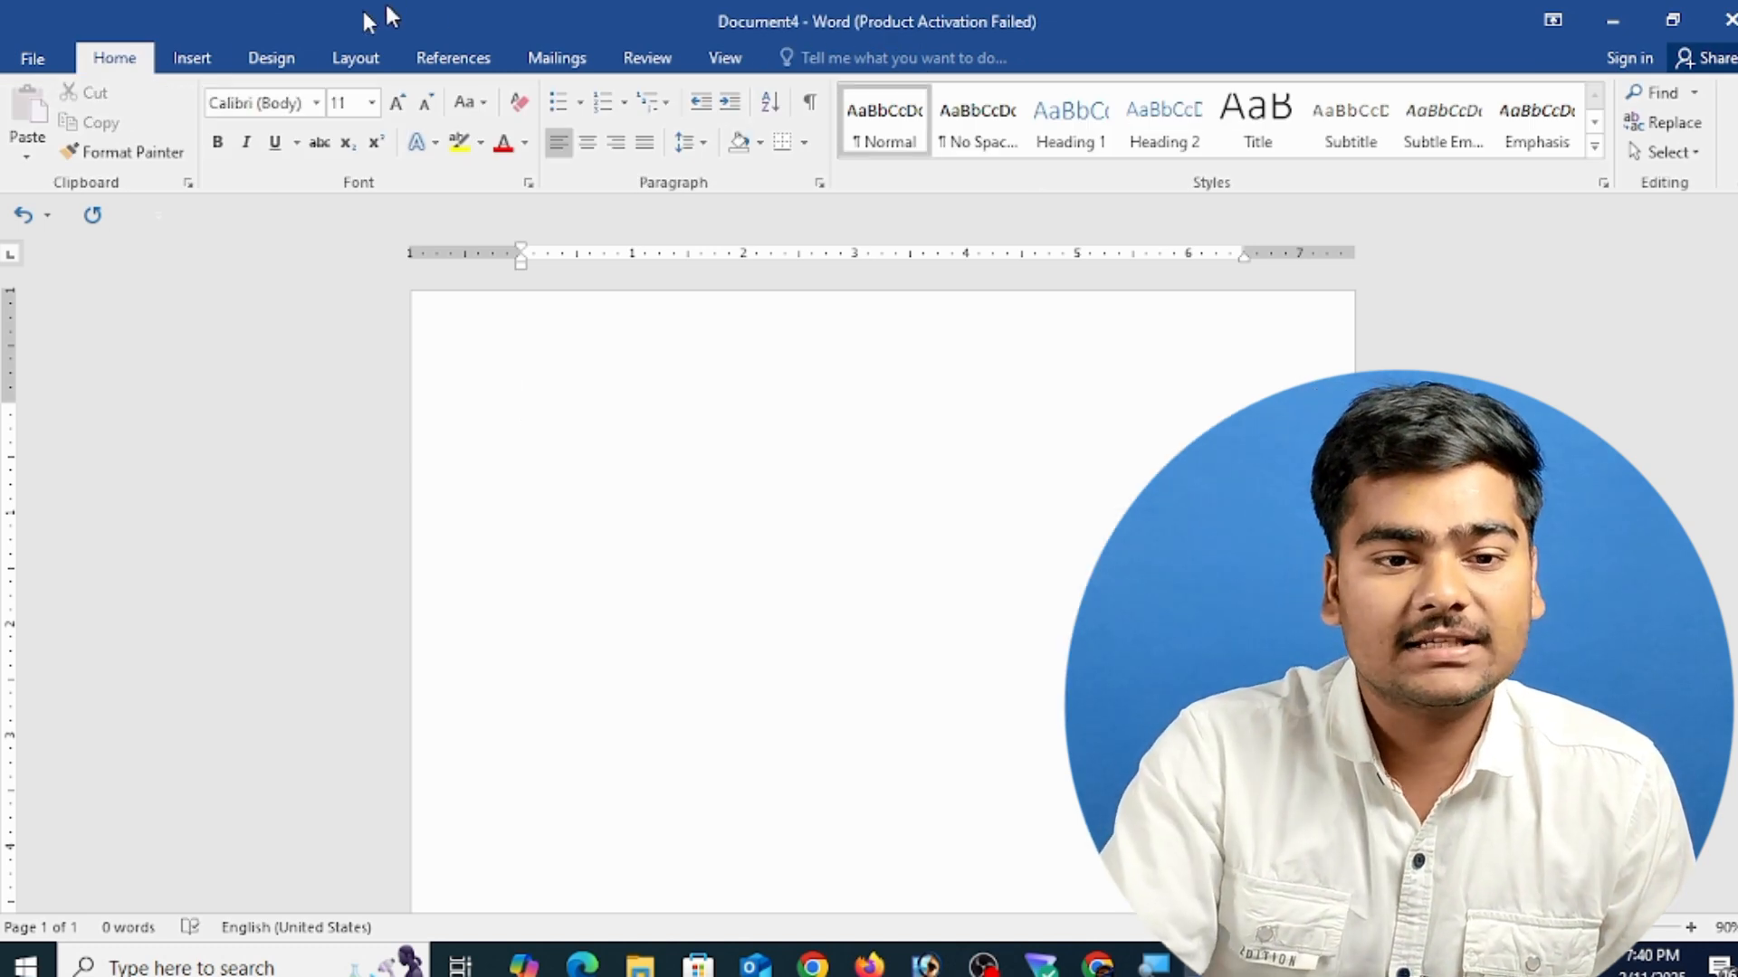
- Start a new table by entered dimensions and set it to 5 columns and 7 rows
left_click(206, 63)
left_click(170, 147)
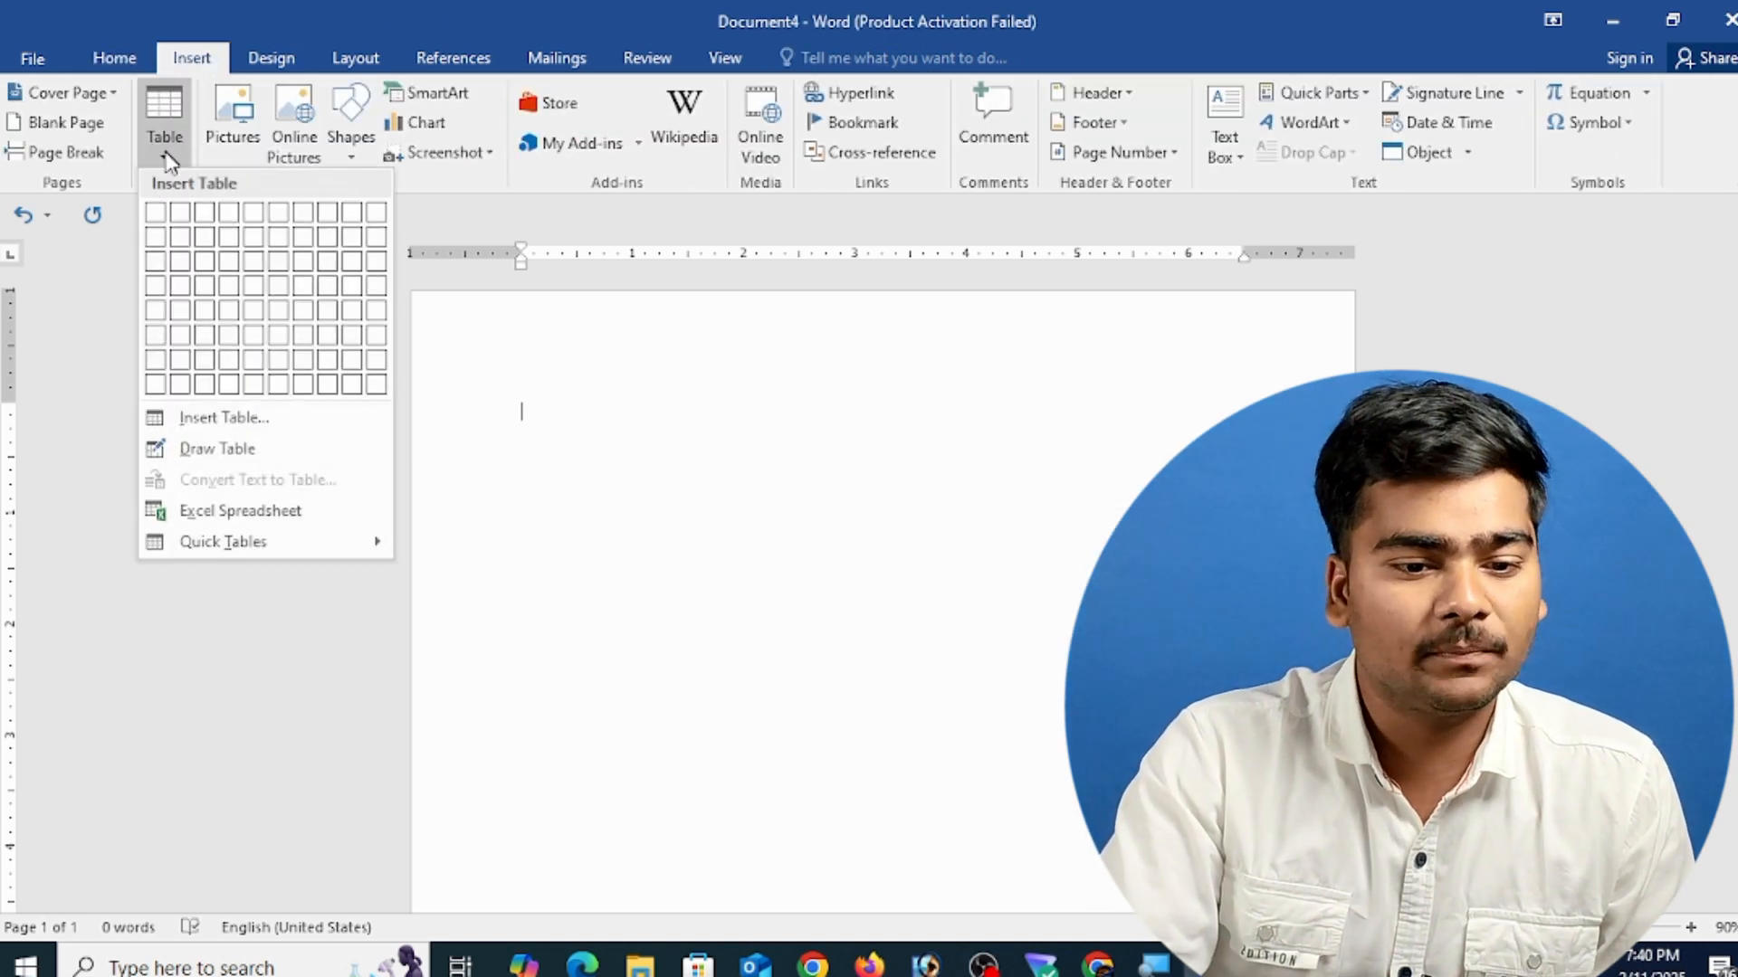
left_click(263, 422)
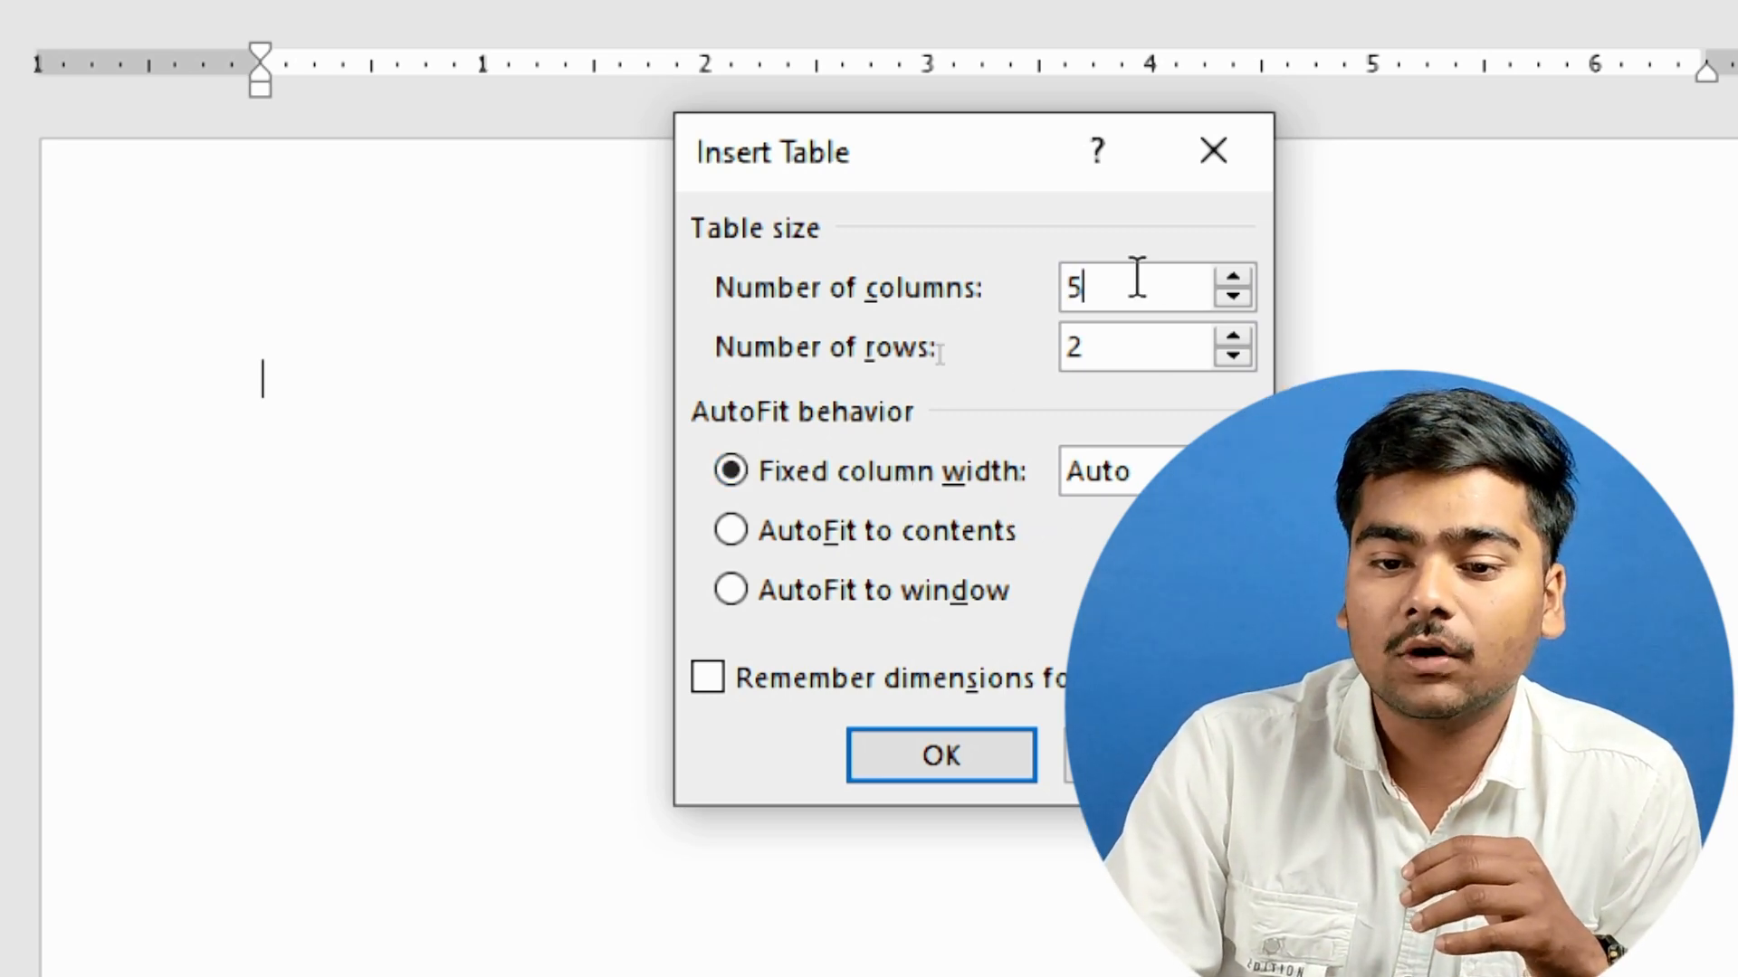
key("BackSpace")
type("5")
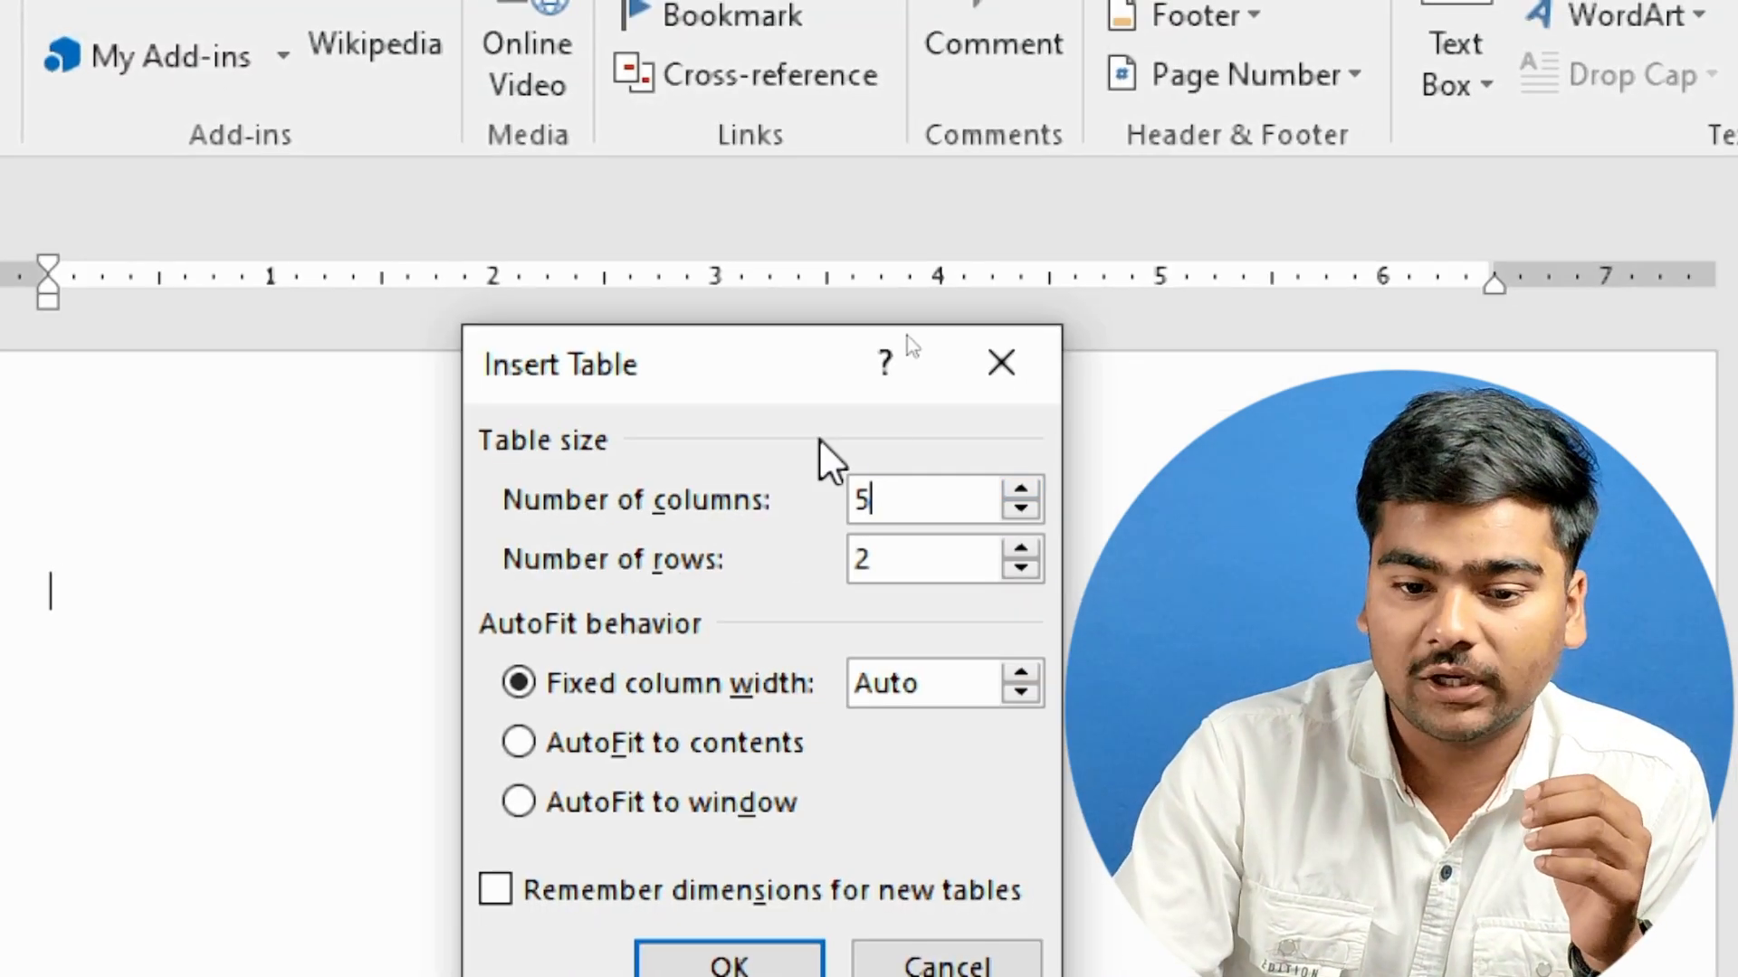
left_click(1020, 549)
left_click(1021, 549)
left_click(1020, 550)
left_click(1020, 549)
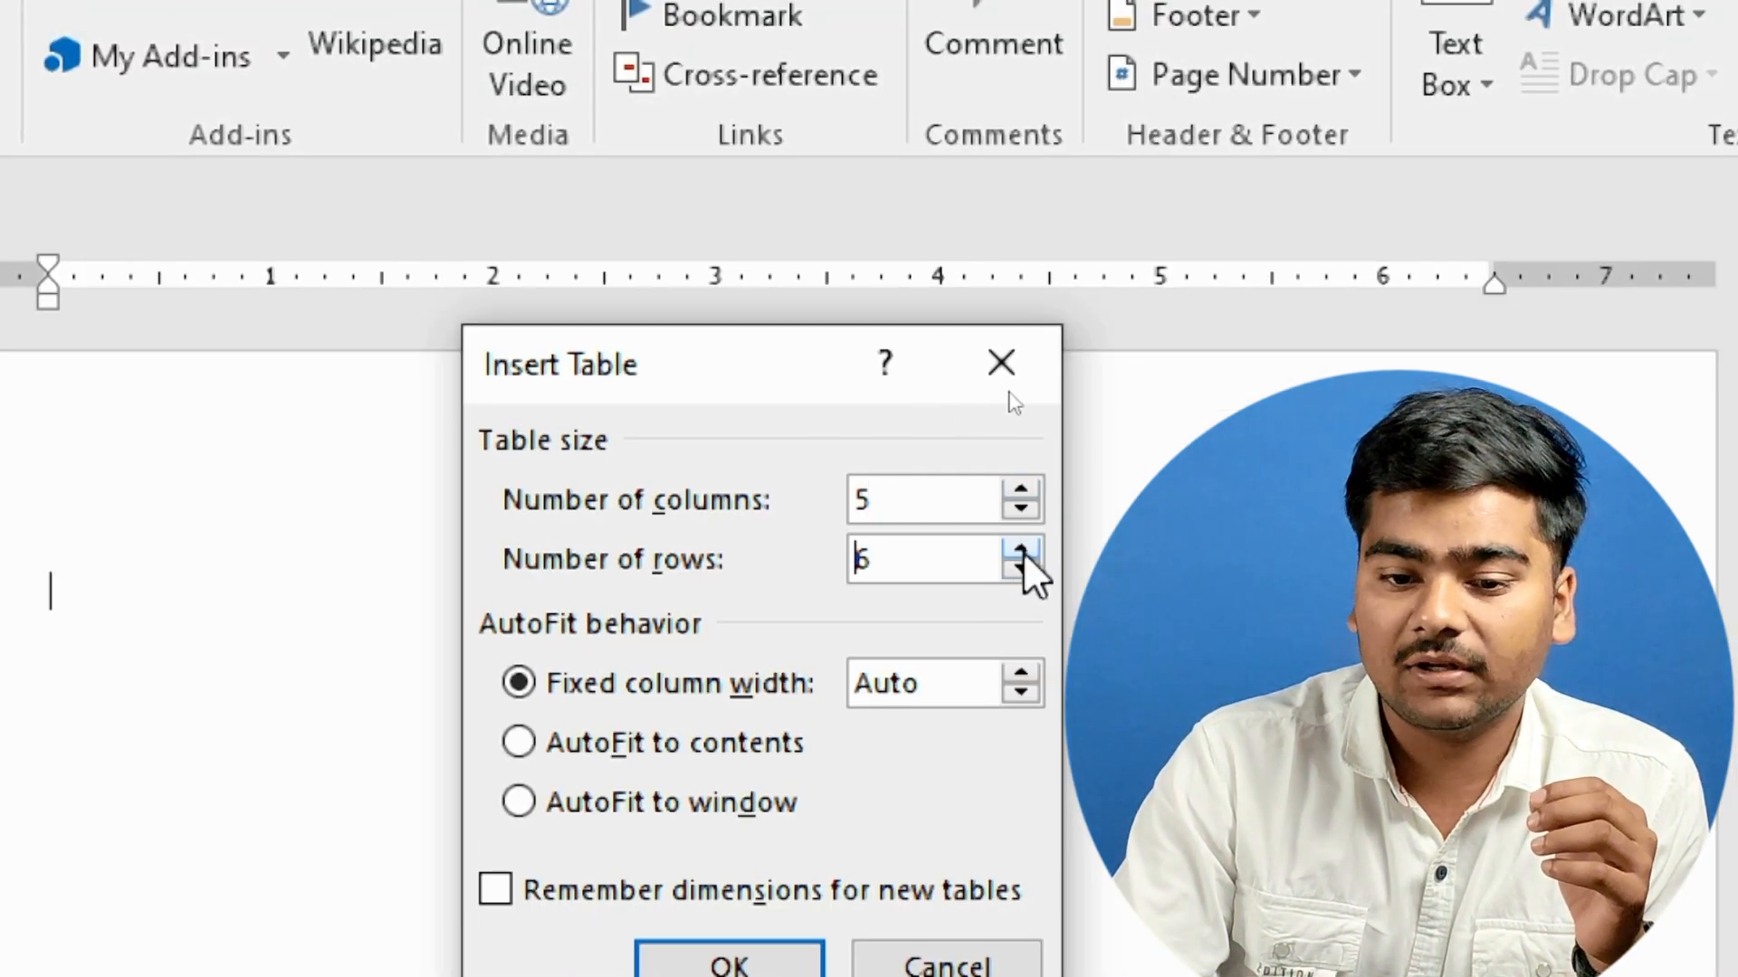
left_click(1021, 549)
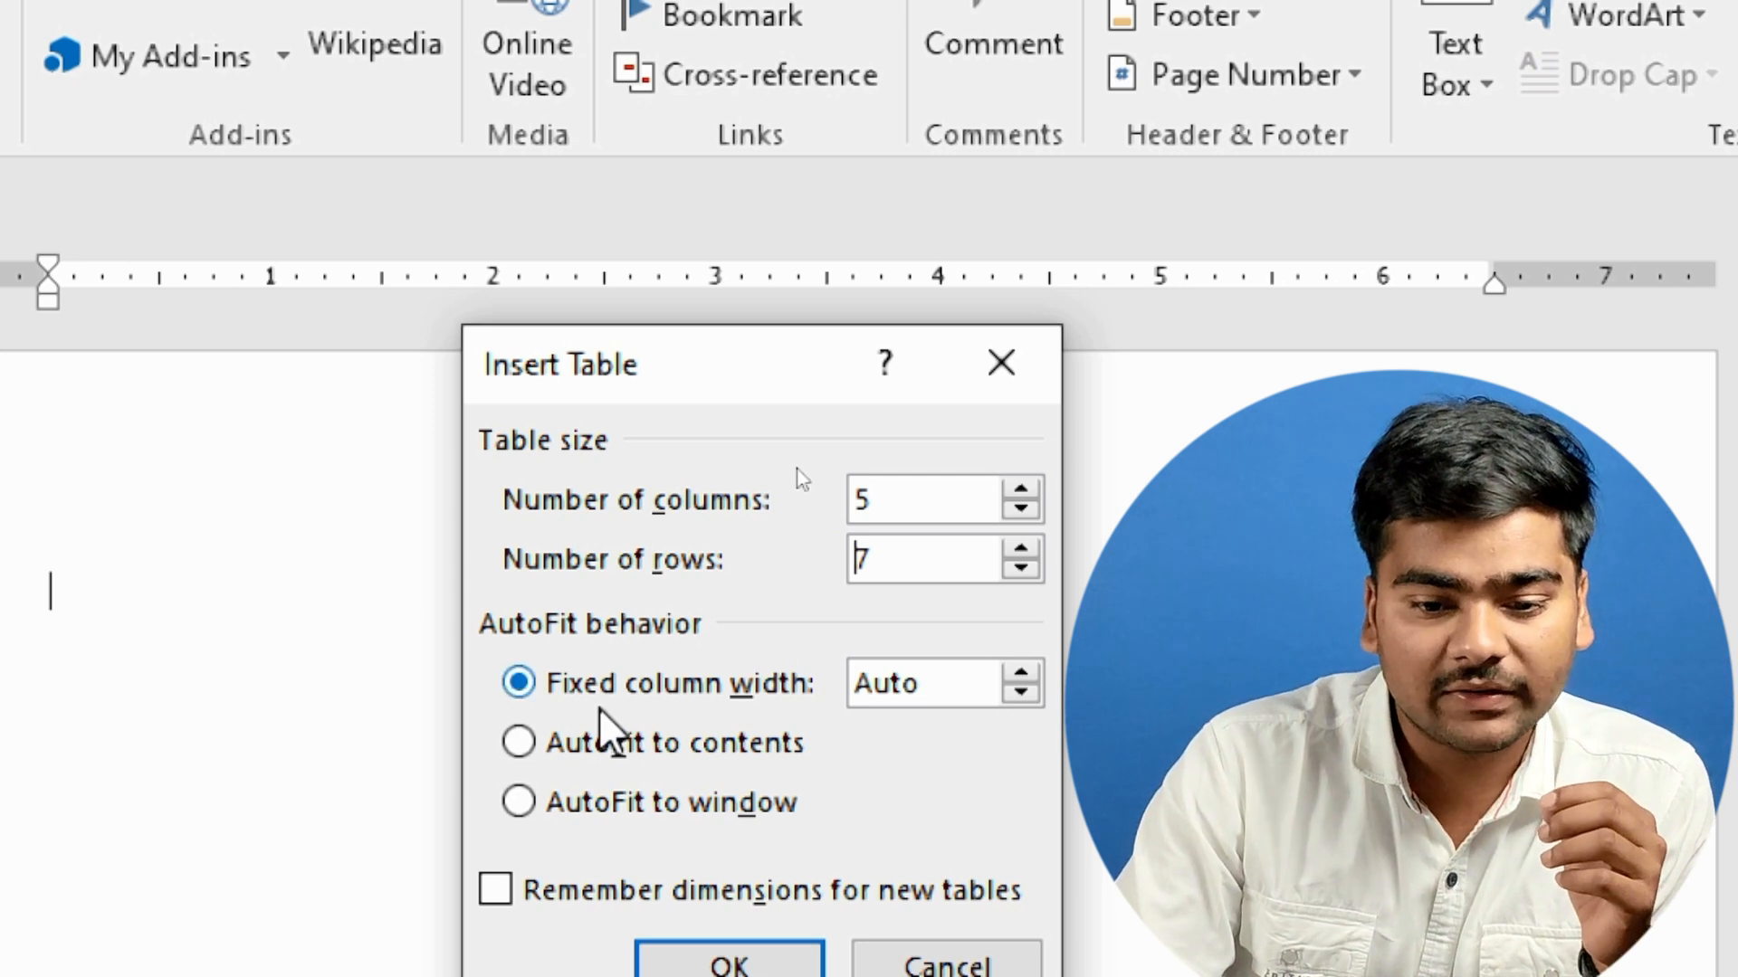
- Set the table's fixed column width to 1" and insert the table
left_click(614, 686)
left_click(969, 691)
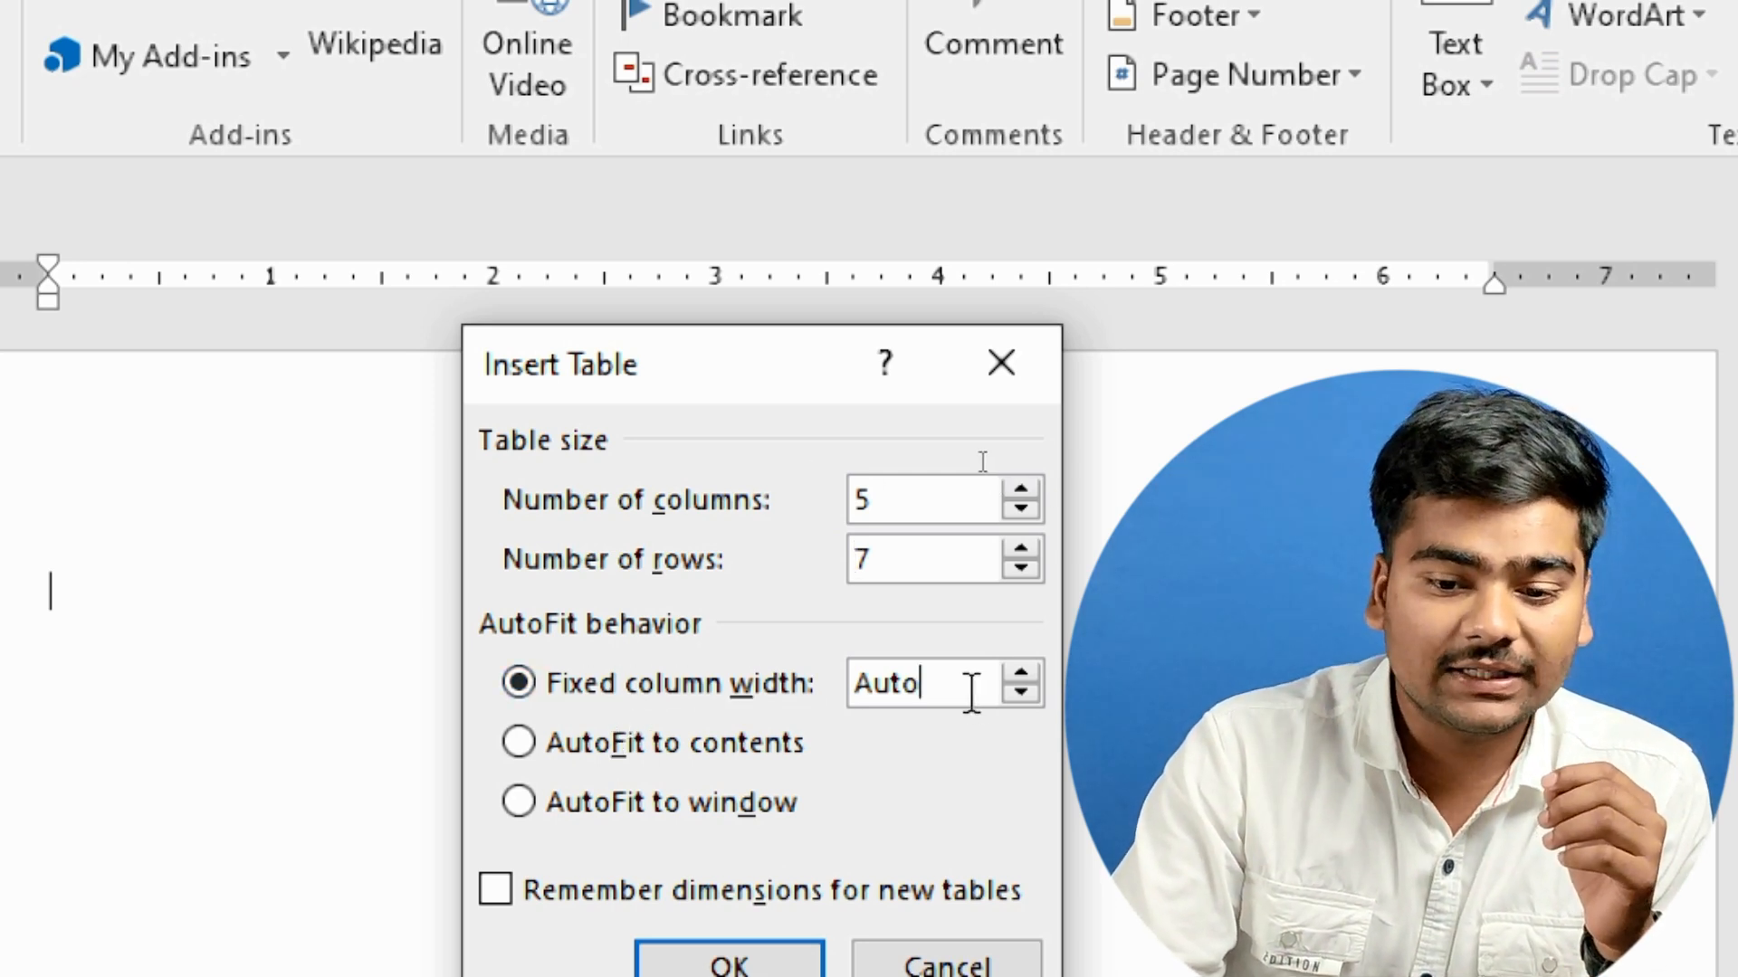
left_click(1022, 674)
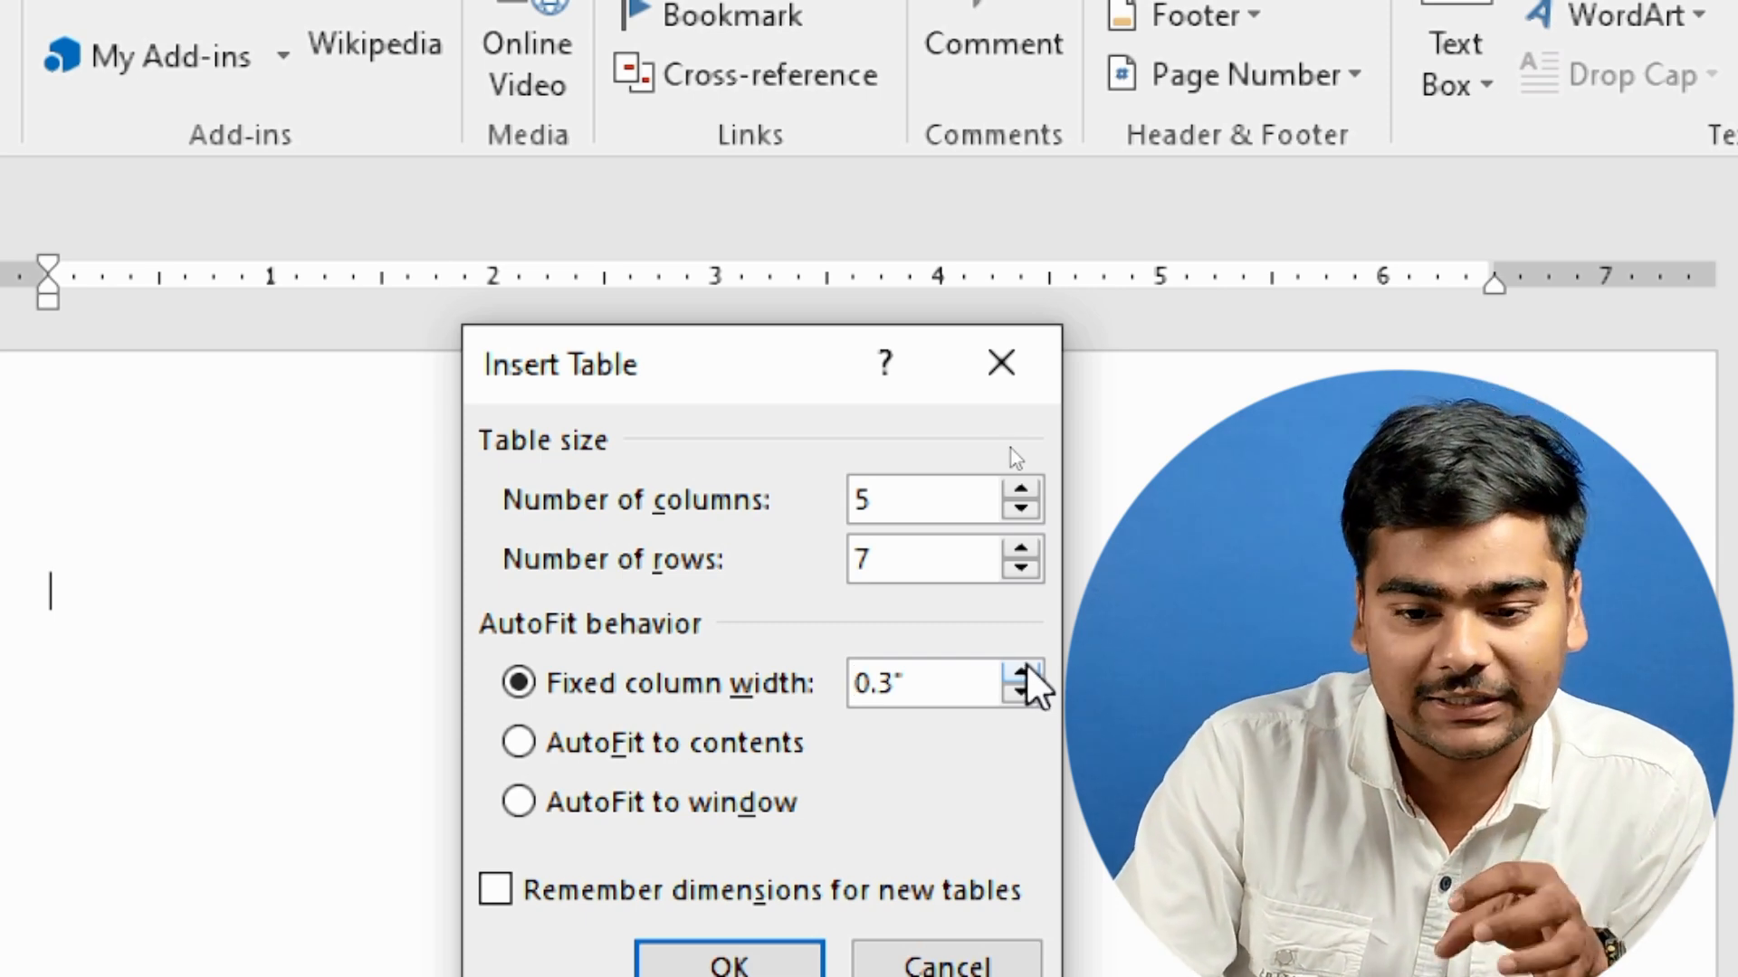
left_click(1029, 674)
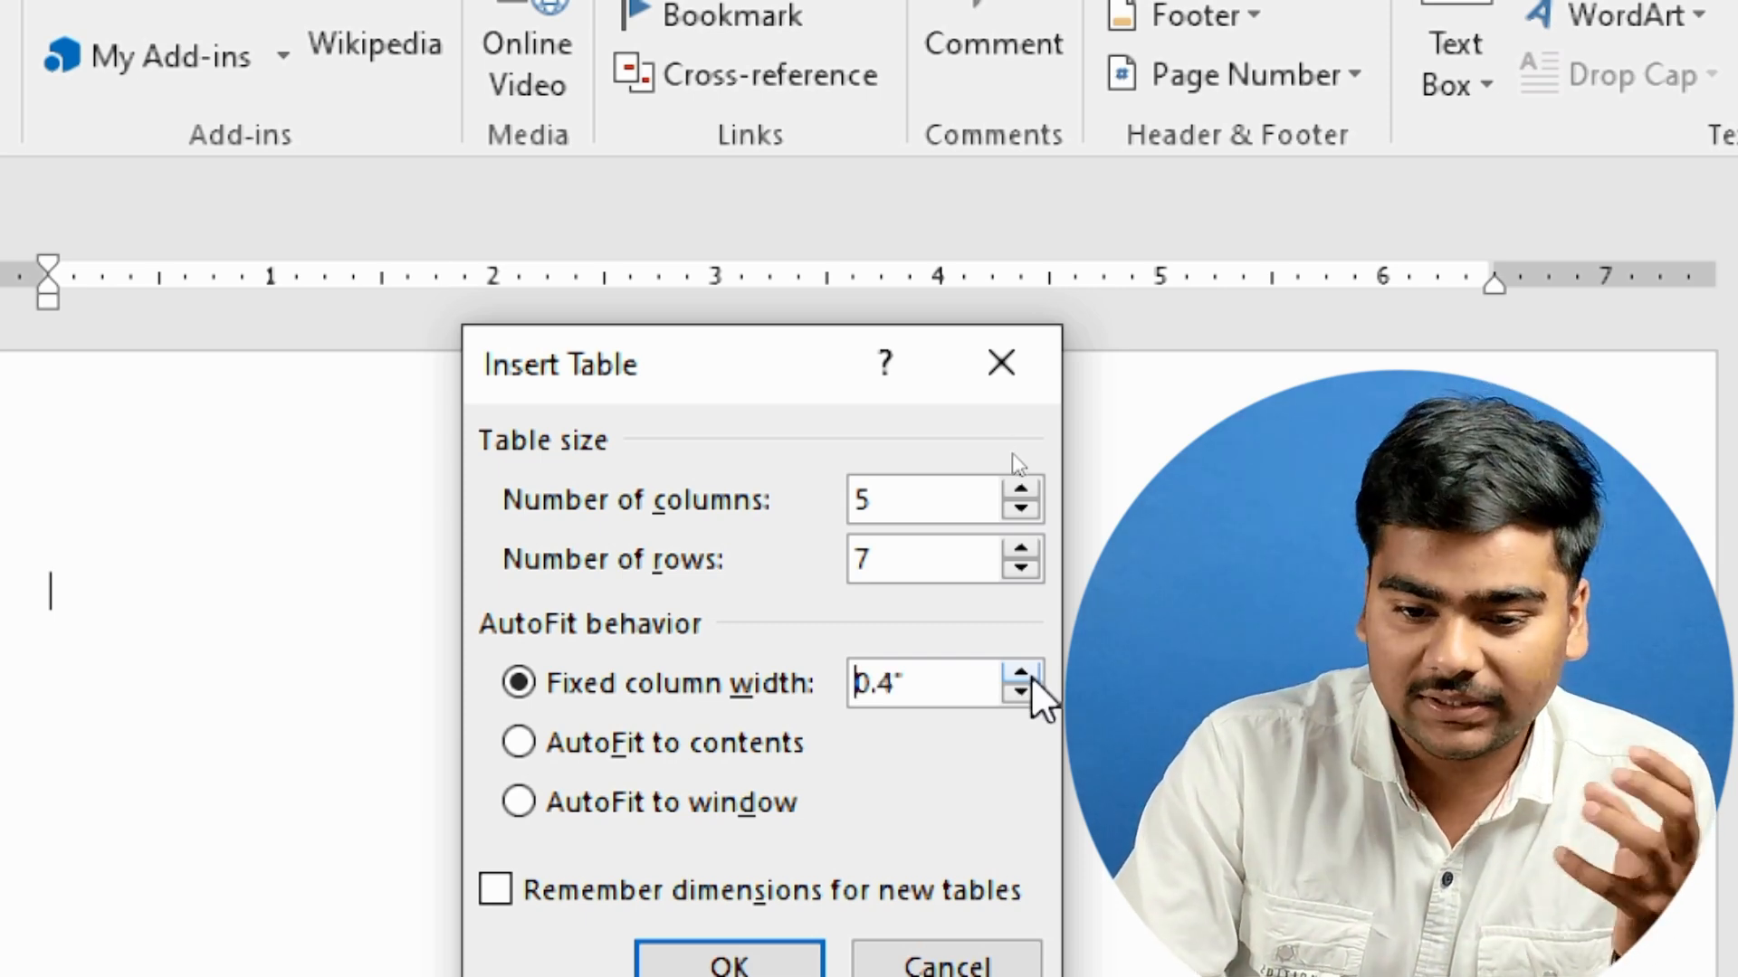
left_click(1023, 675)
left_click(1022, 675)
left_click(1023, 675)
left_click(1022, 674)
left_click(1023, 675)
left_click(1022, 674)
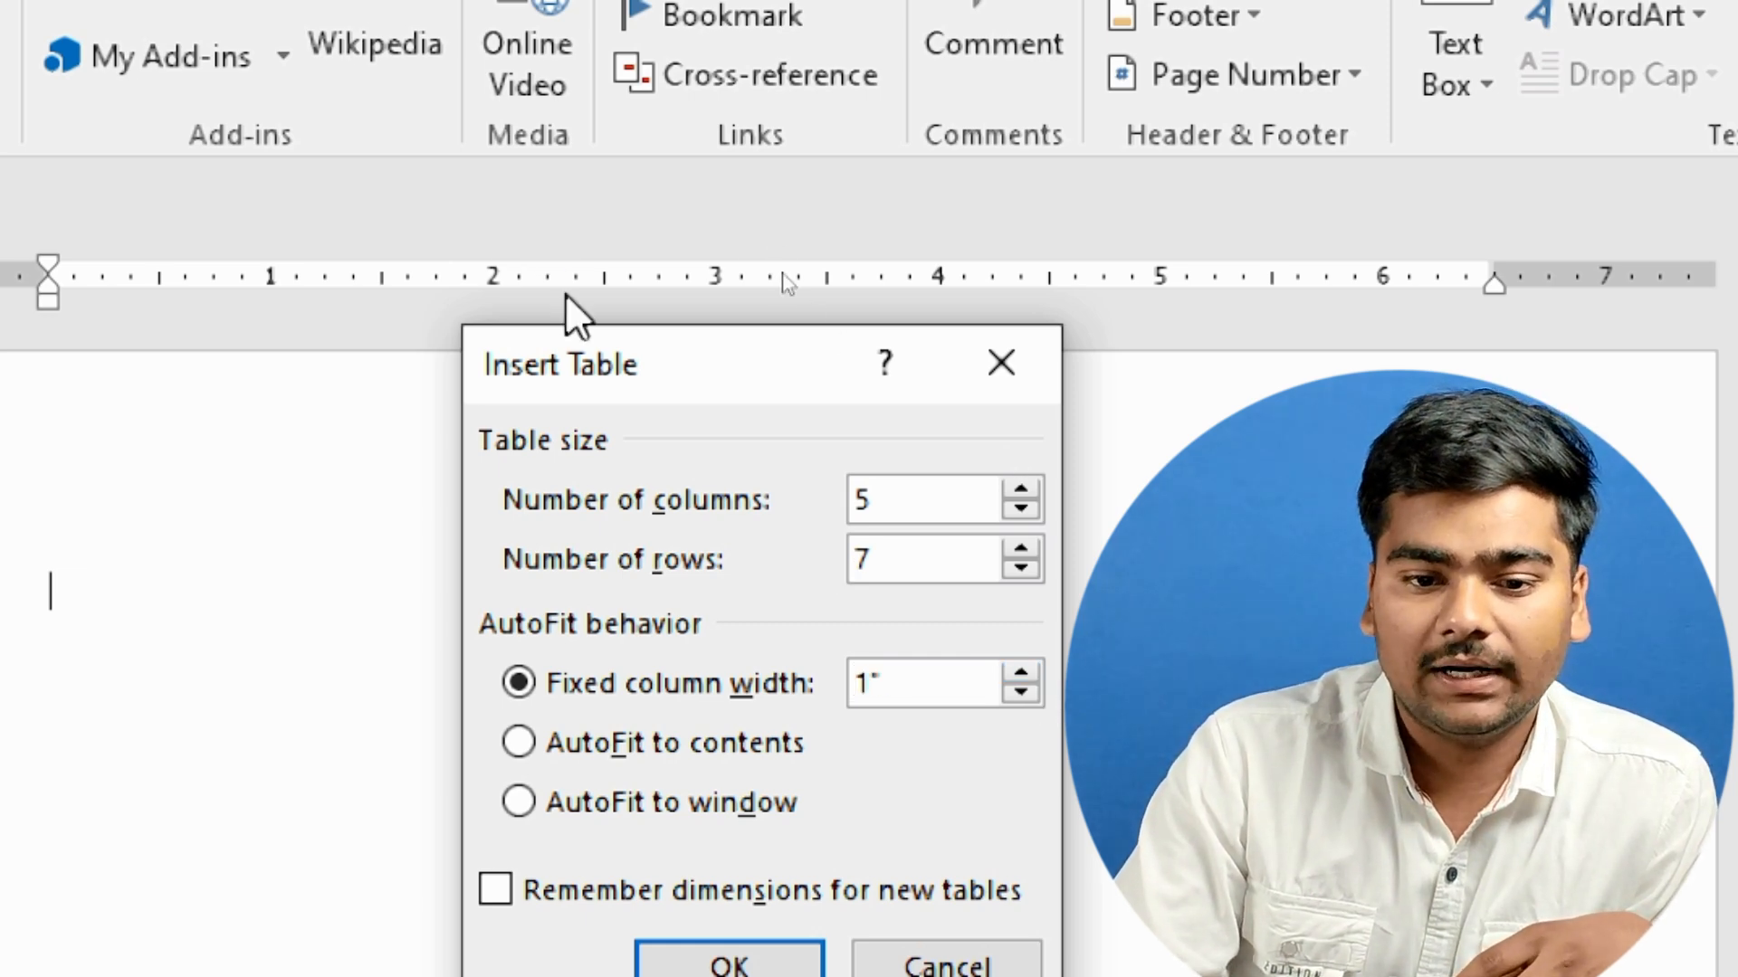
left_click_drag(582, 362, 631, 226)
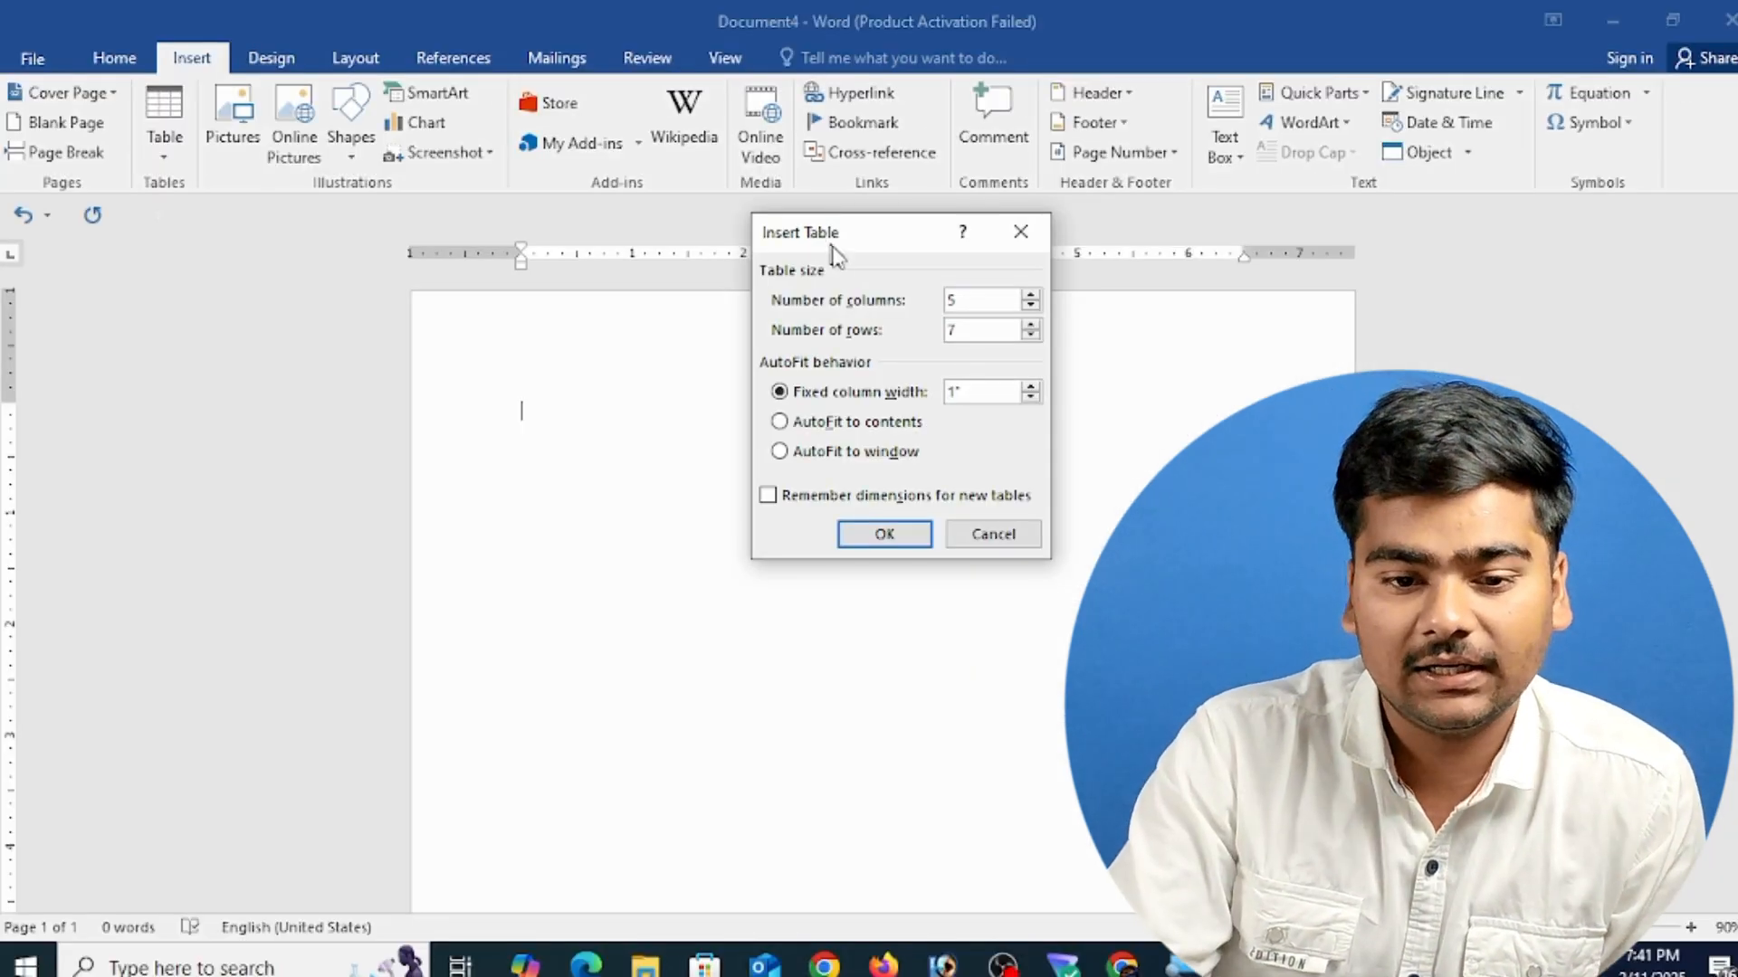
left_click(885, 534)
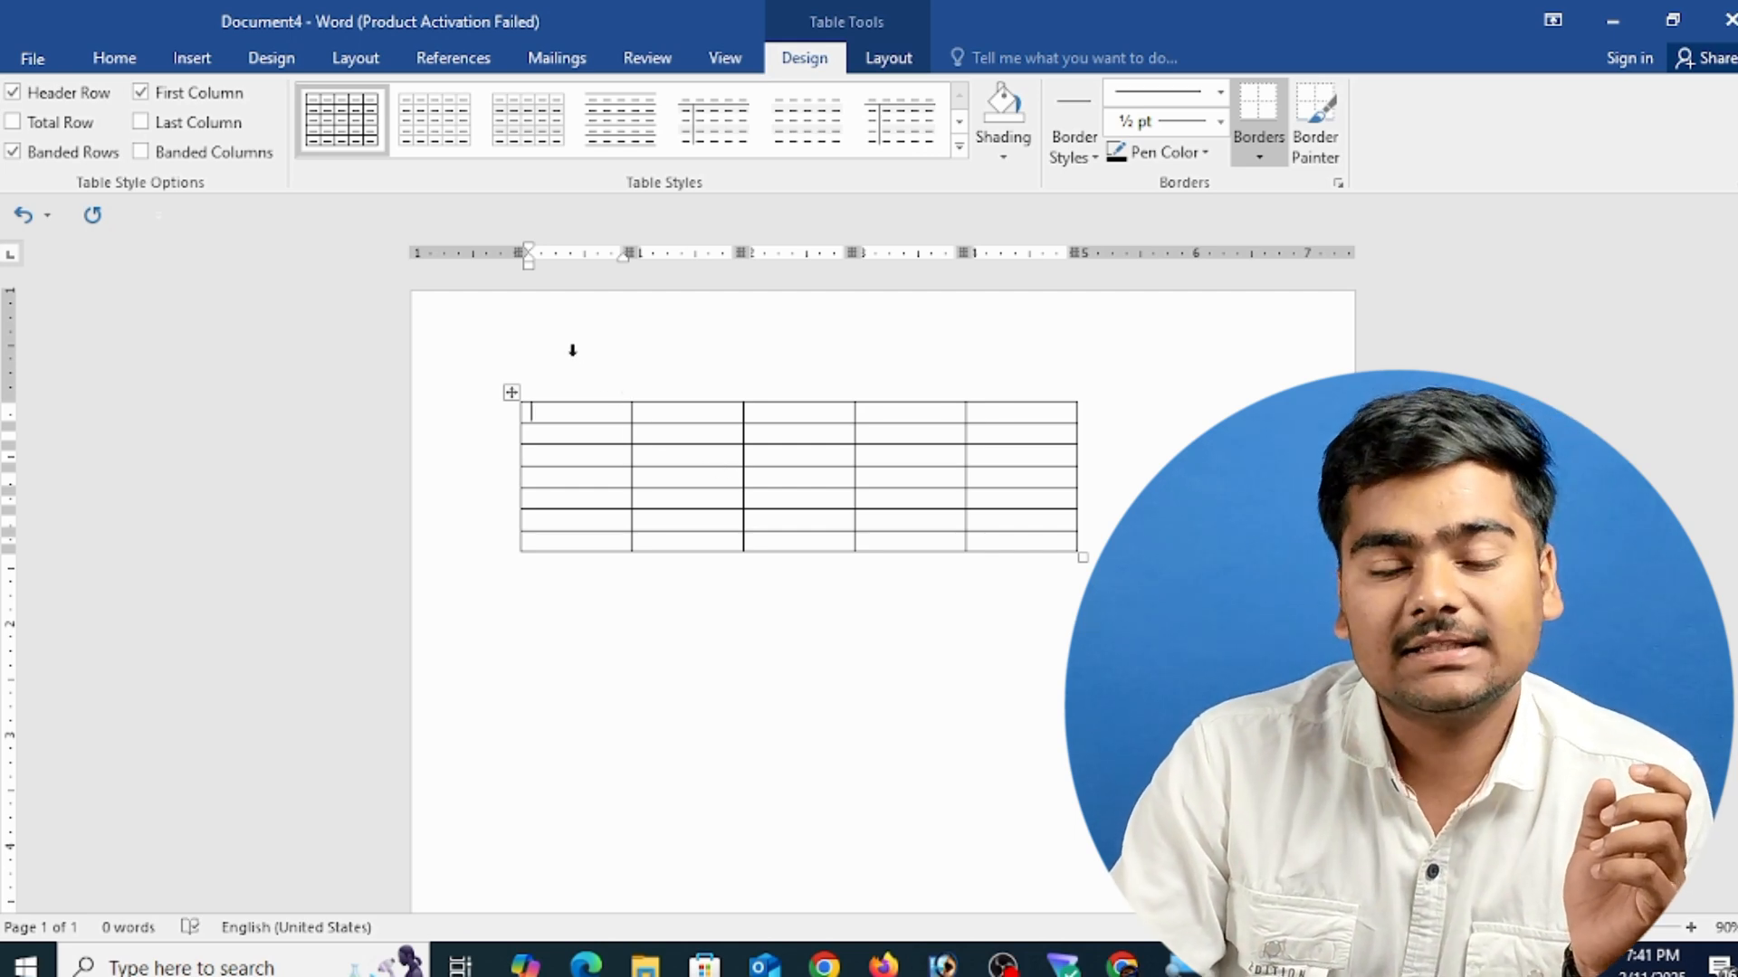
- Replace the 7-row table with one of 5 columns and 2 rows that has a fixed column width of about 0.5"
triple_click(471, 319)
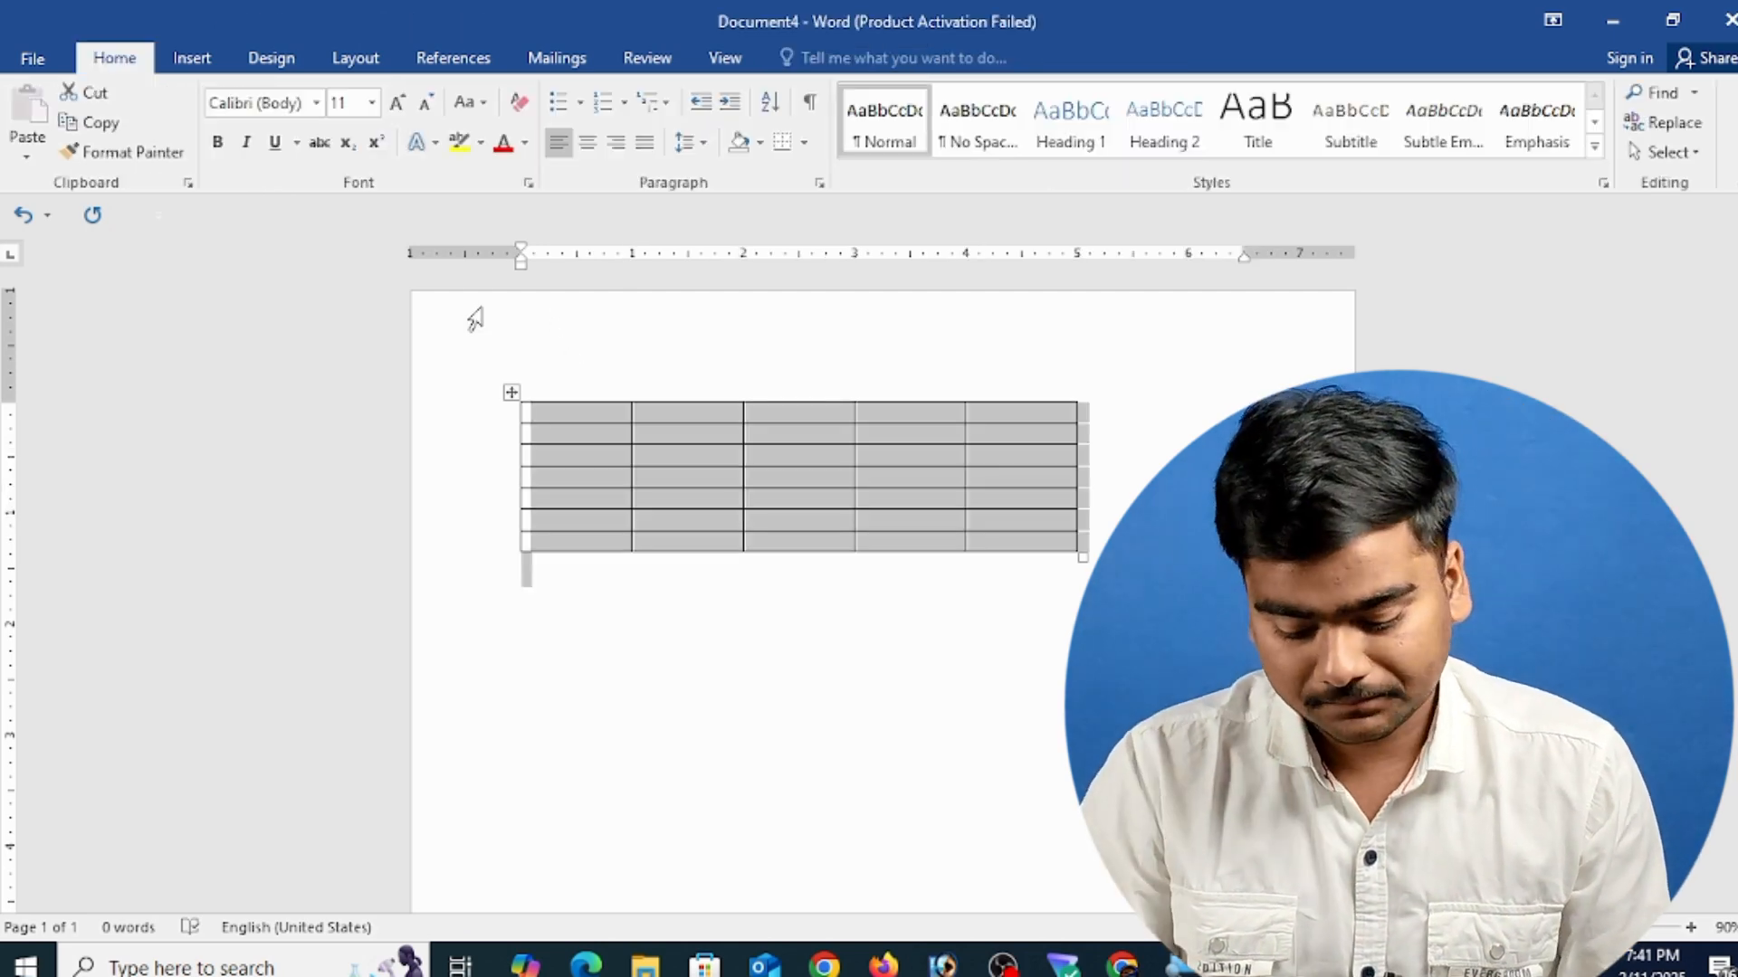
key("Delete")
left_click(189, 57)
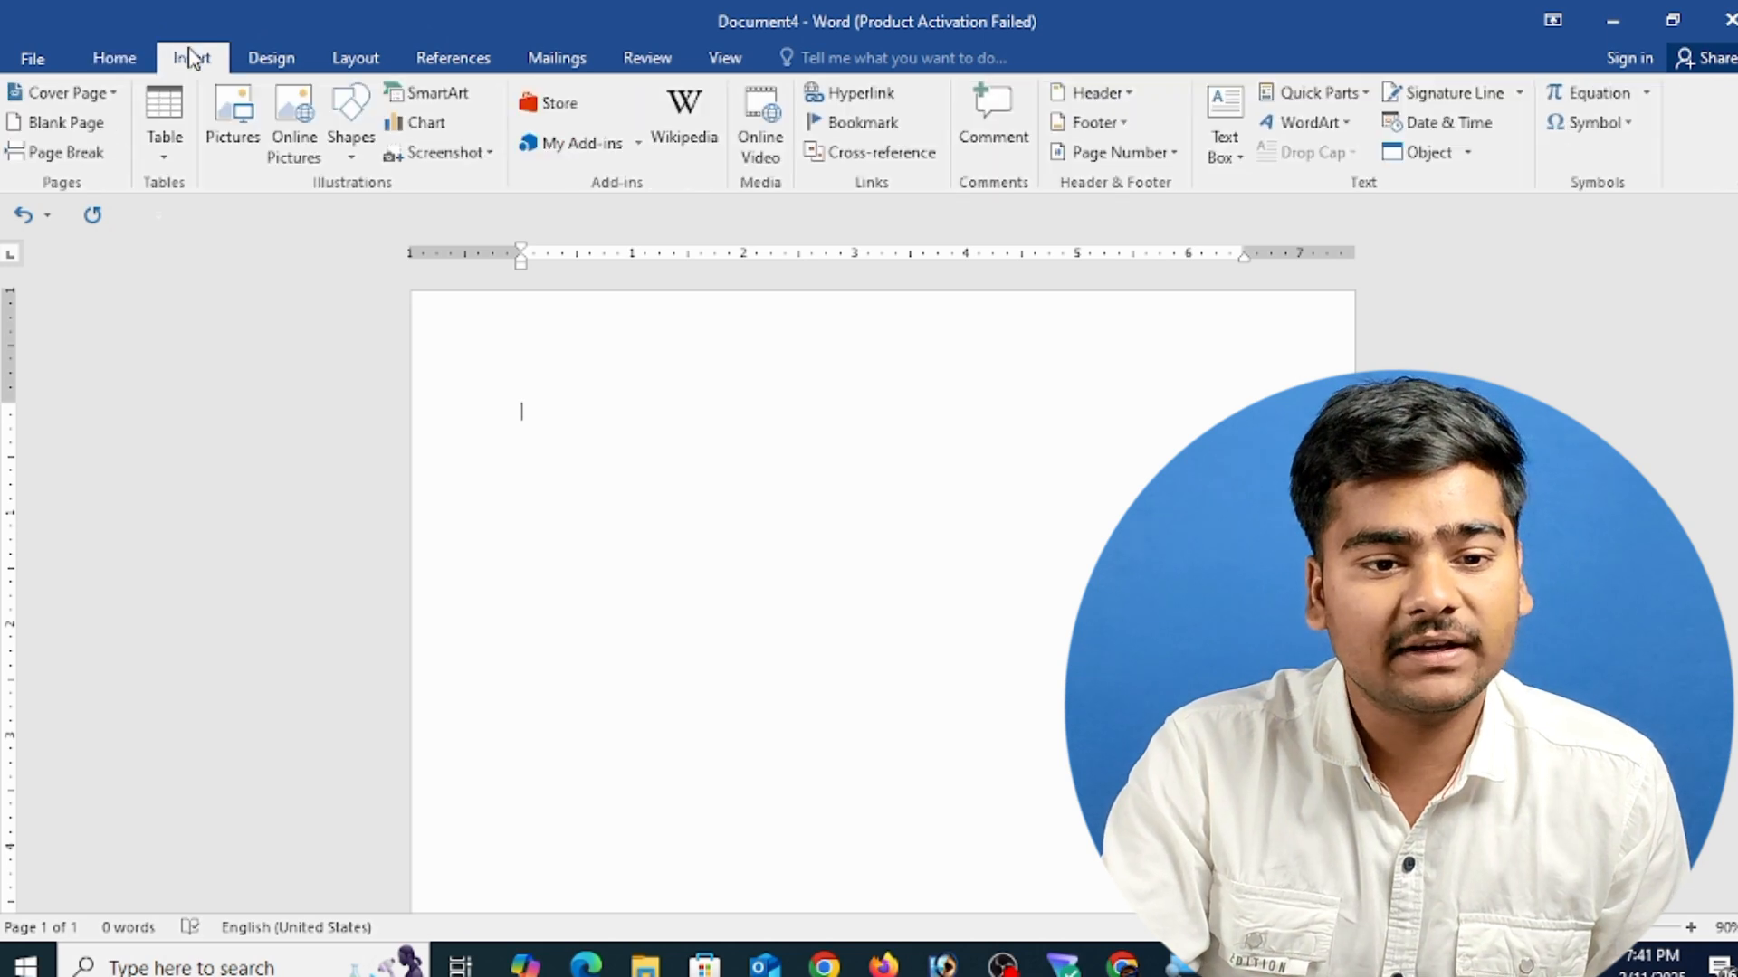
left_click(177, 156)
left_click(253, 418)
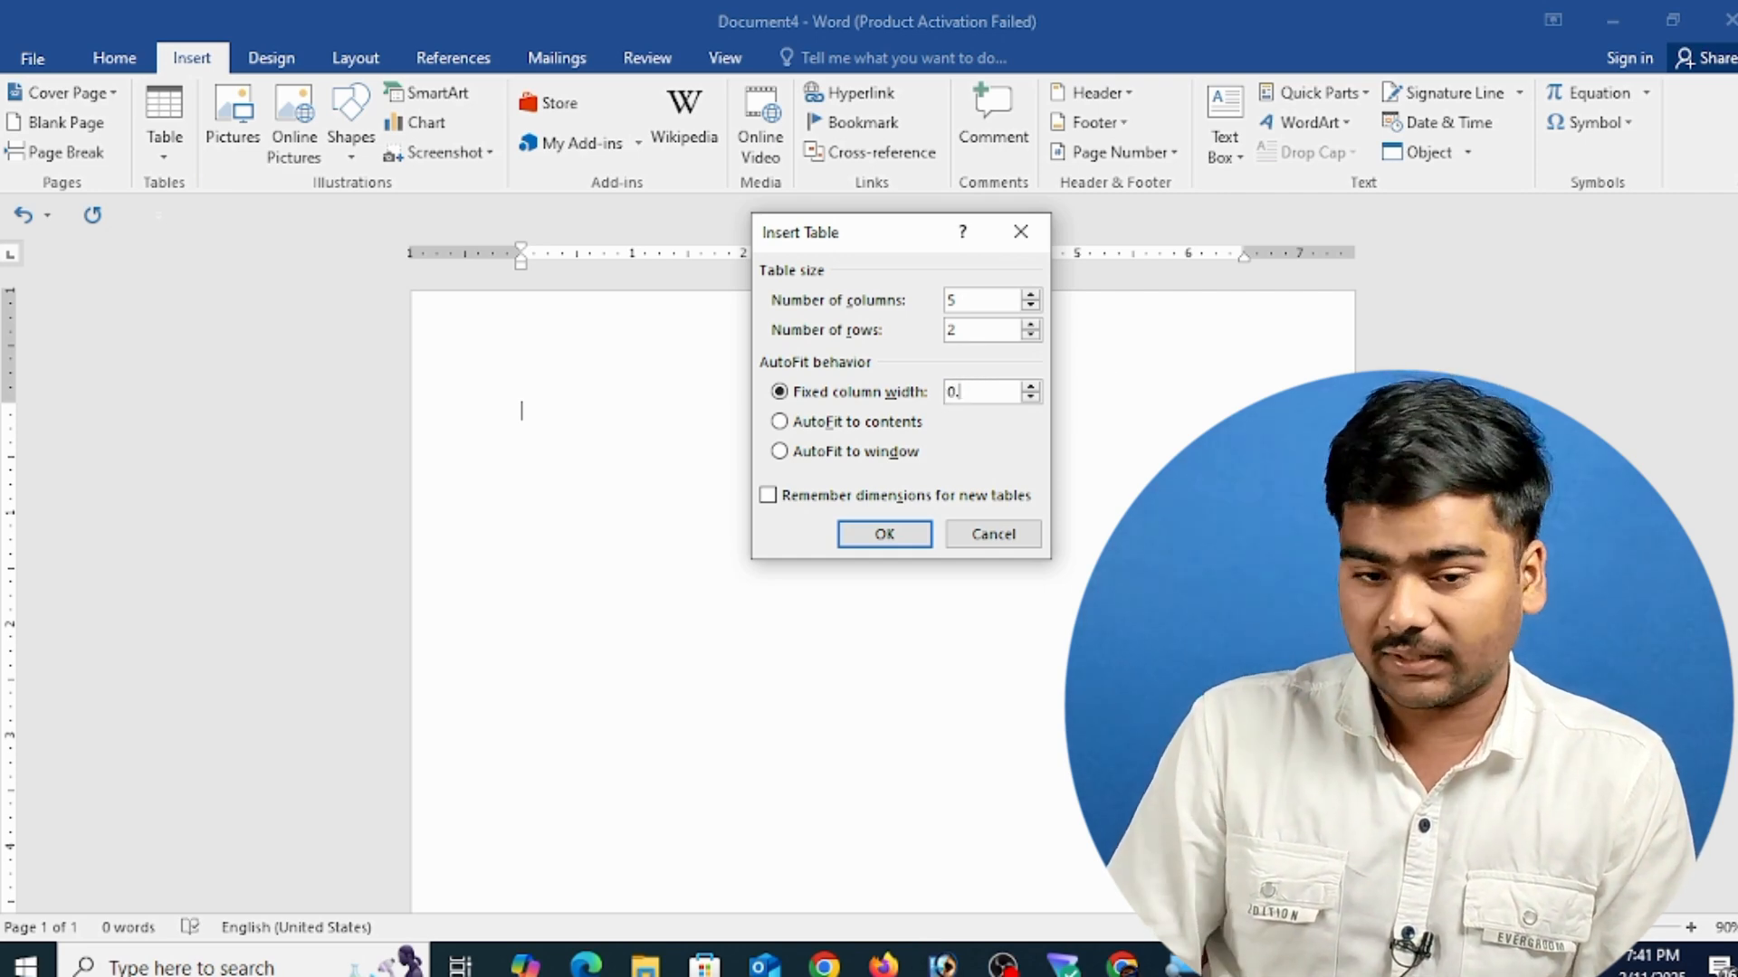
left_click(910, 536)
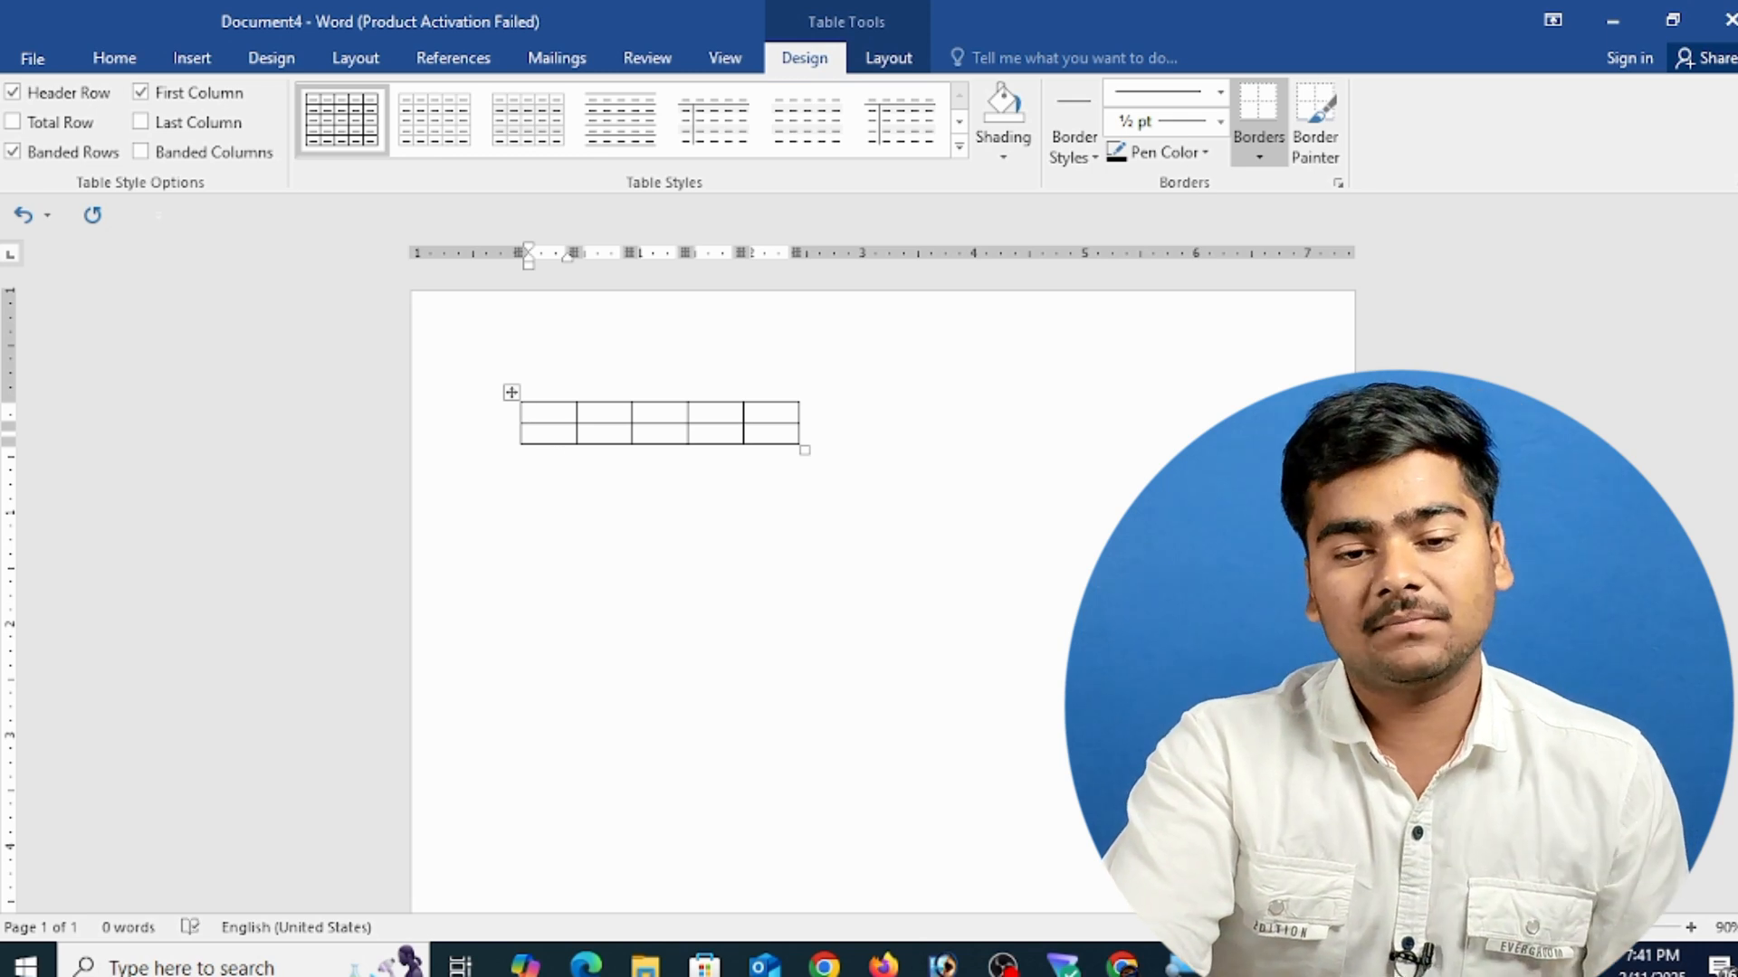
scroll(510, 452, "up", 7, "ctrl")
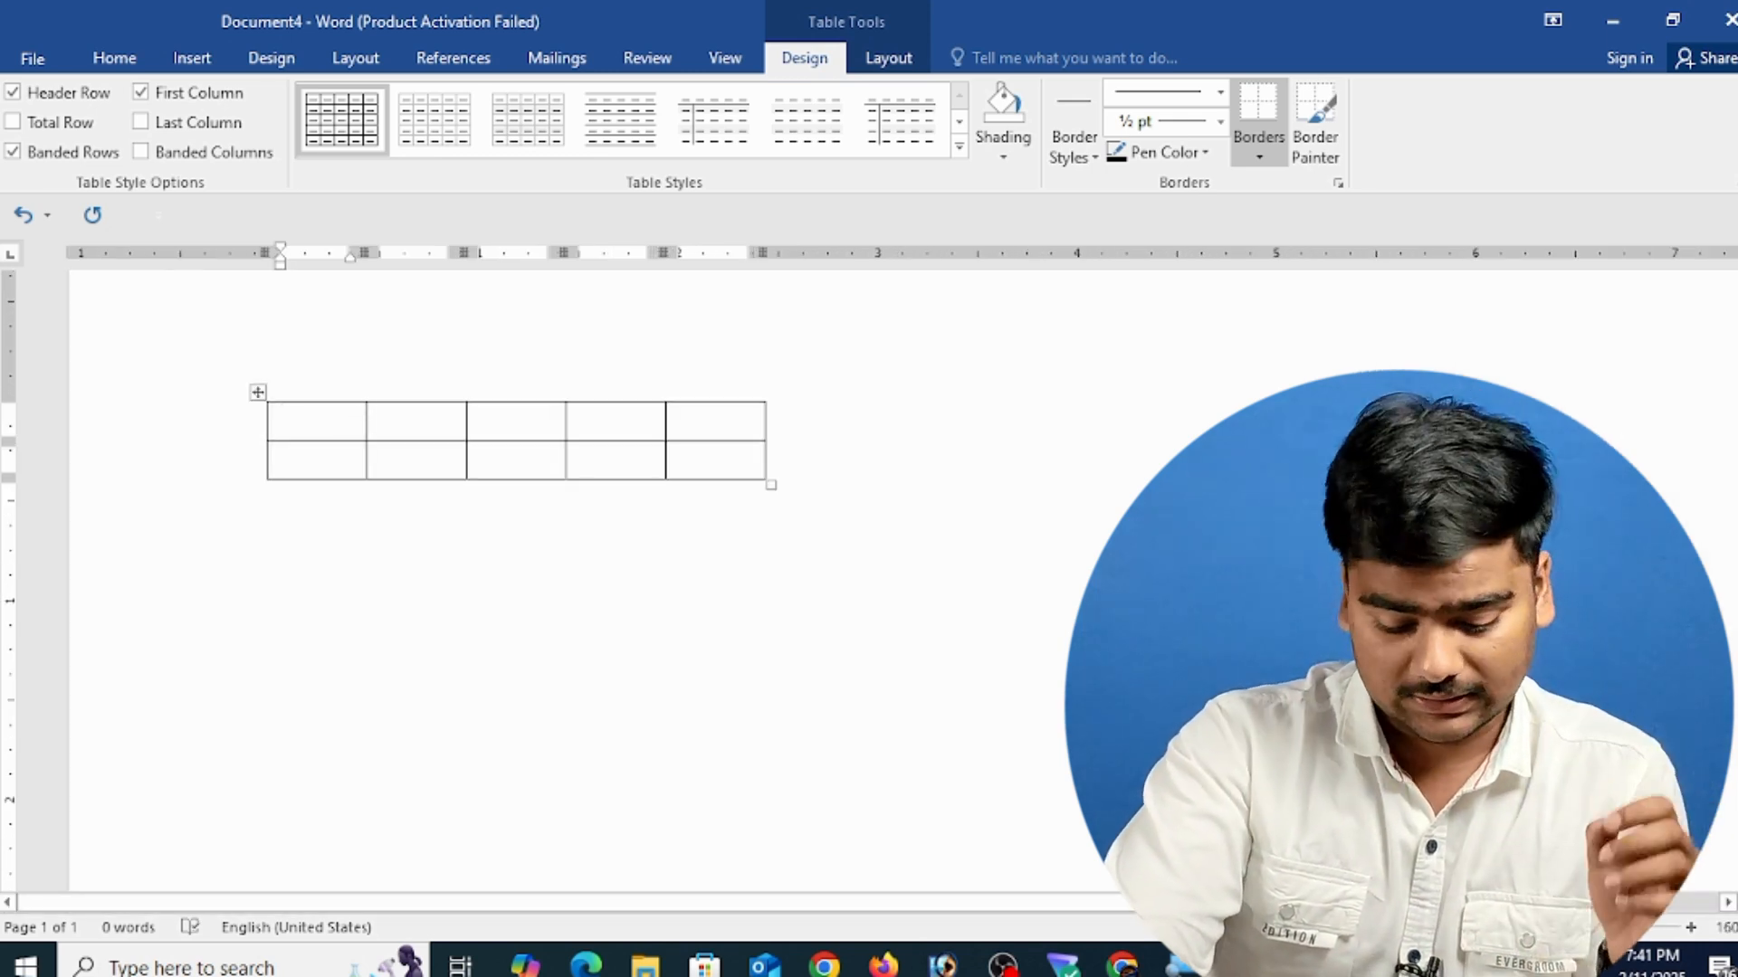
scroll(360, 403, "down", 8, "ctrl")
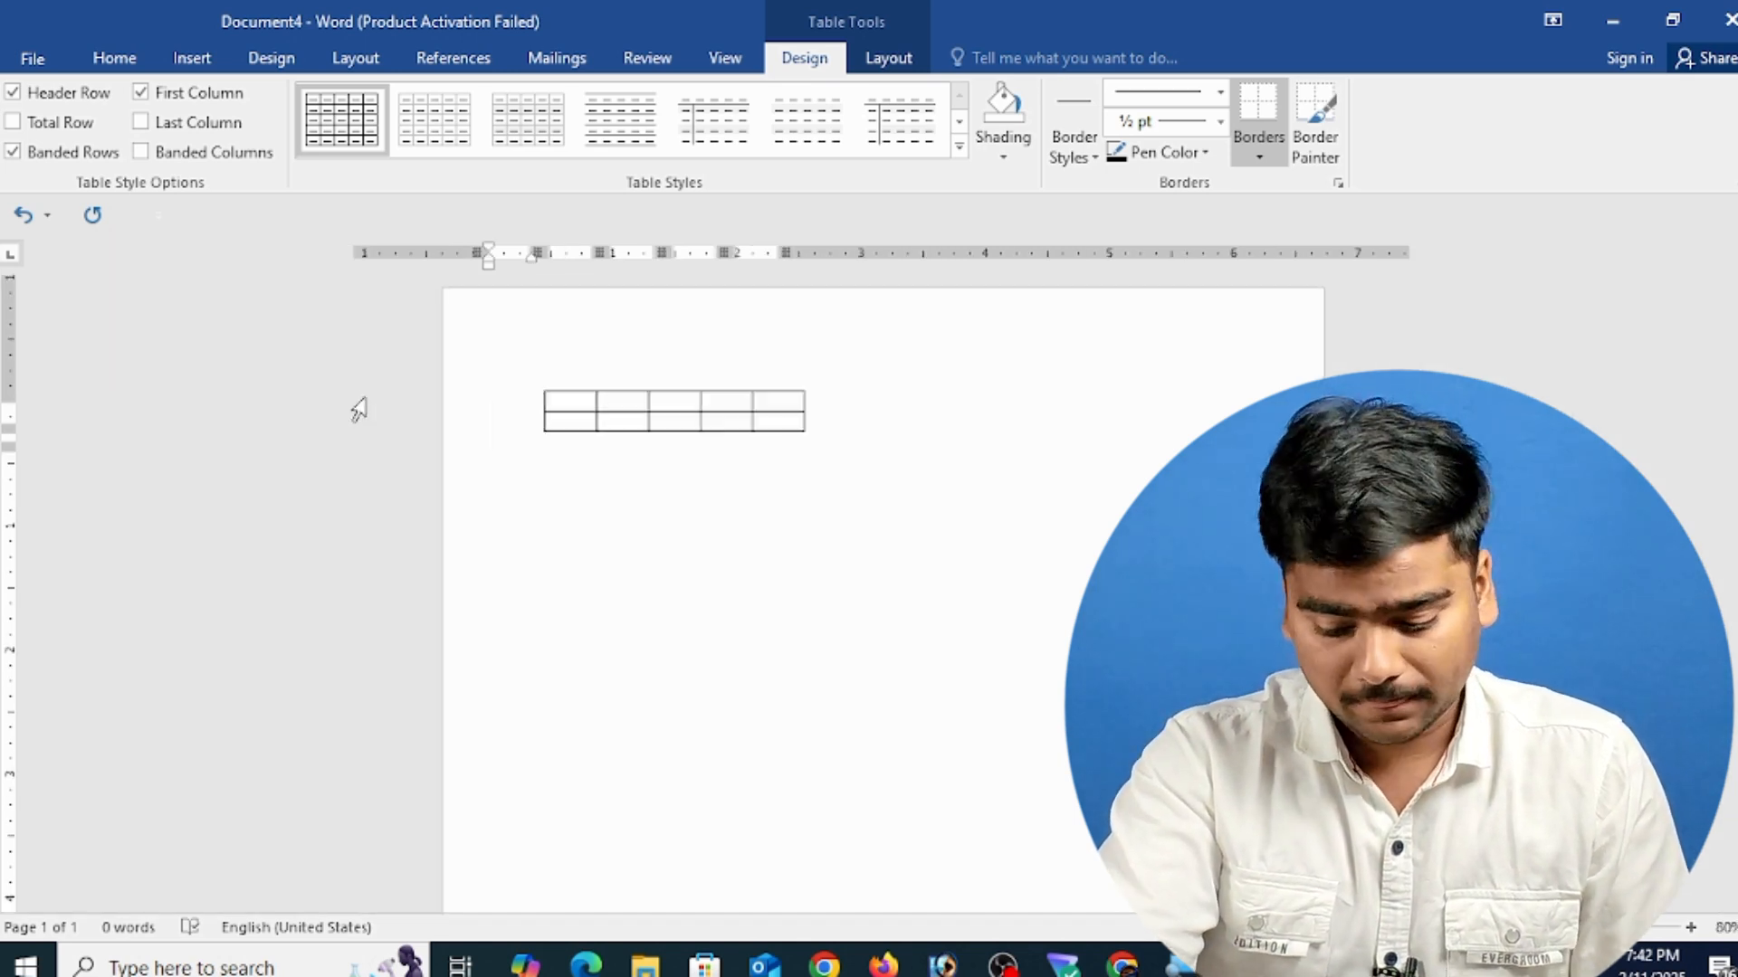
- Replace the narrow table with one of 5 columns and 2 rows, entering a fixed column width of 2
key("ctrl+a")
key("Delete")
left_click(206, 67)
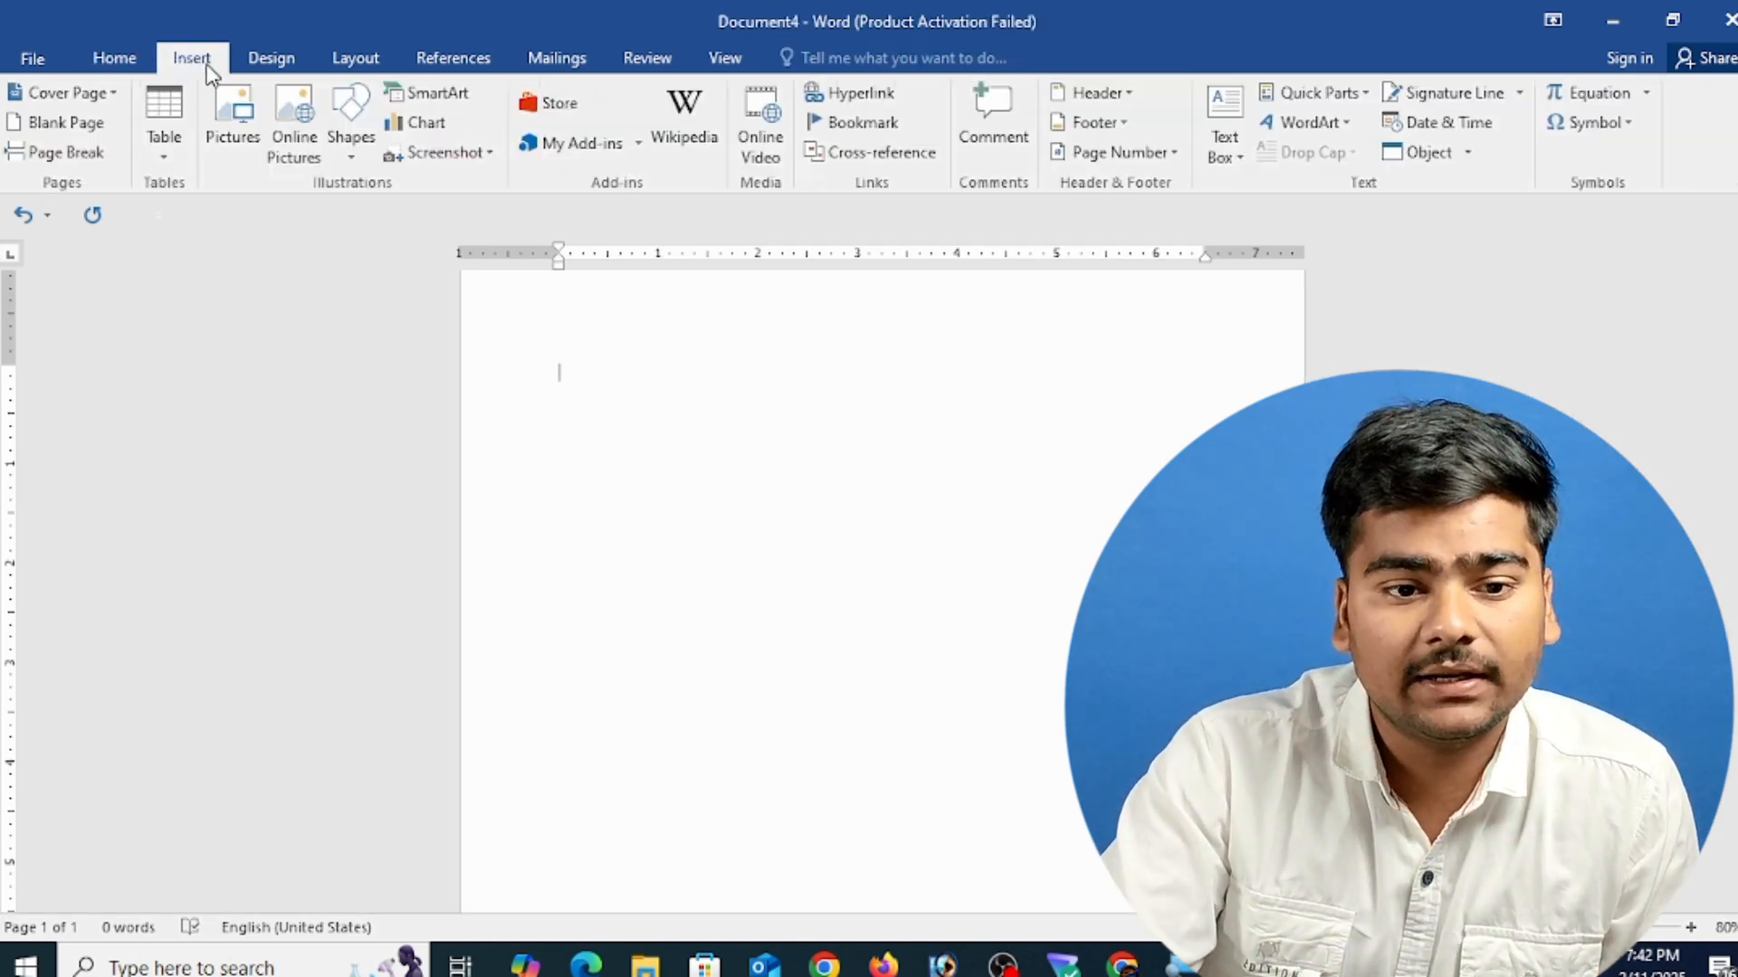
left_click(164, 145)
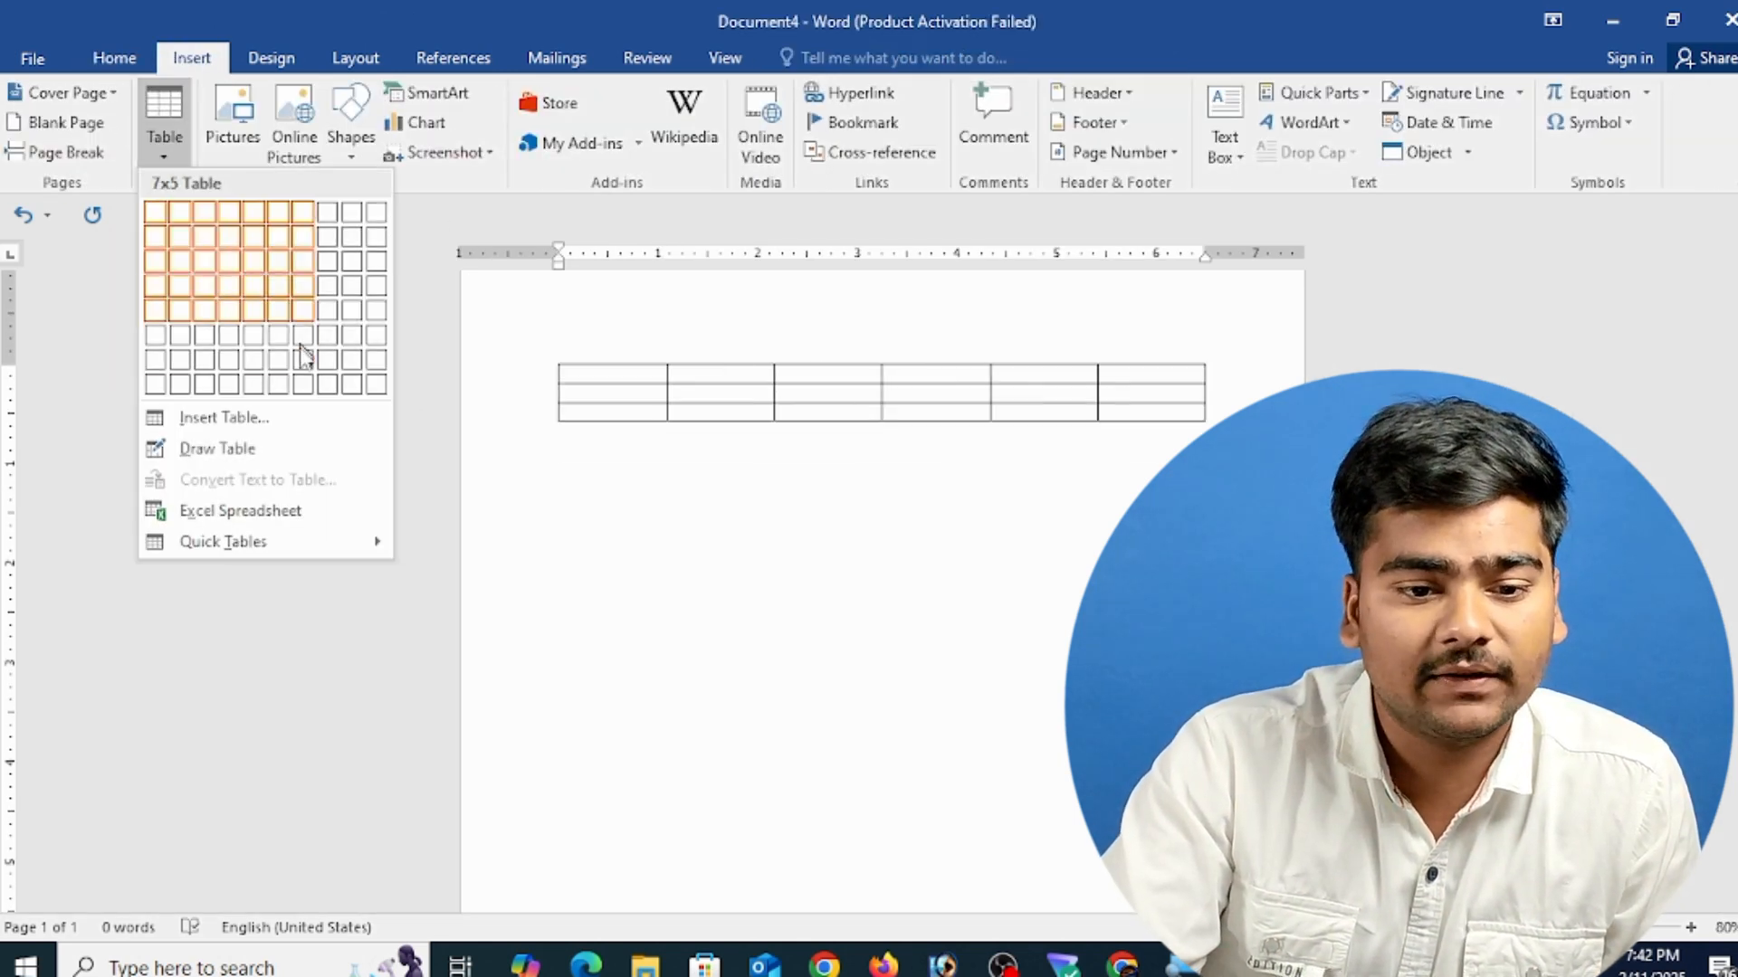
left_click(288, 425)
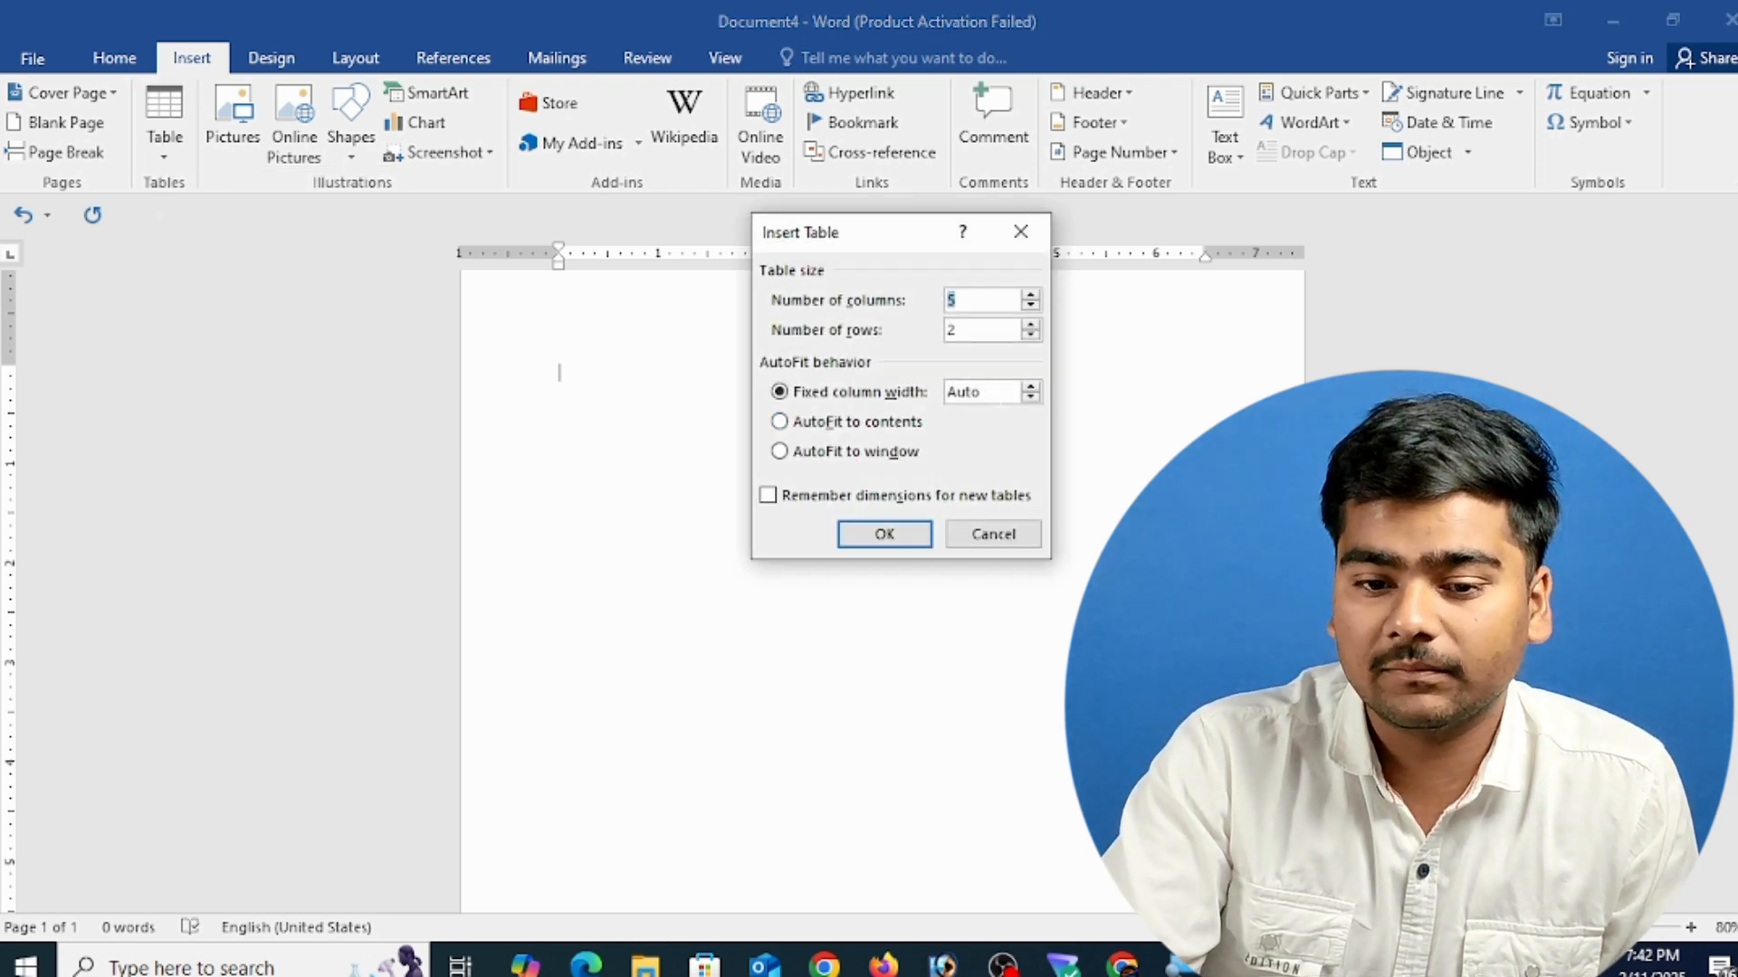
left_click_drag(1000, 394, 919, 374)
key("BackSpace")
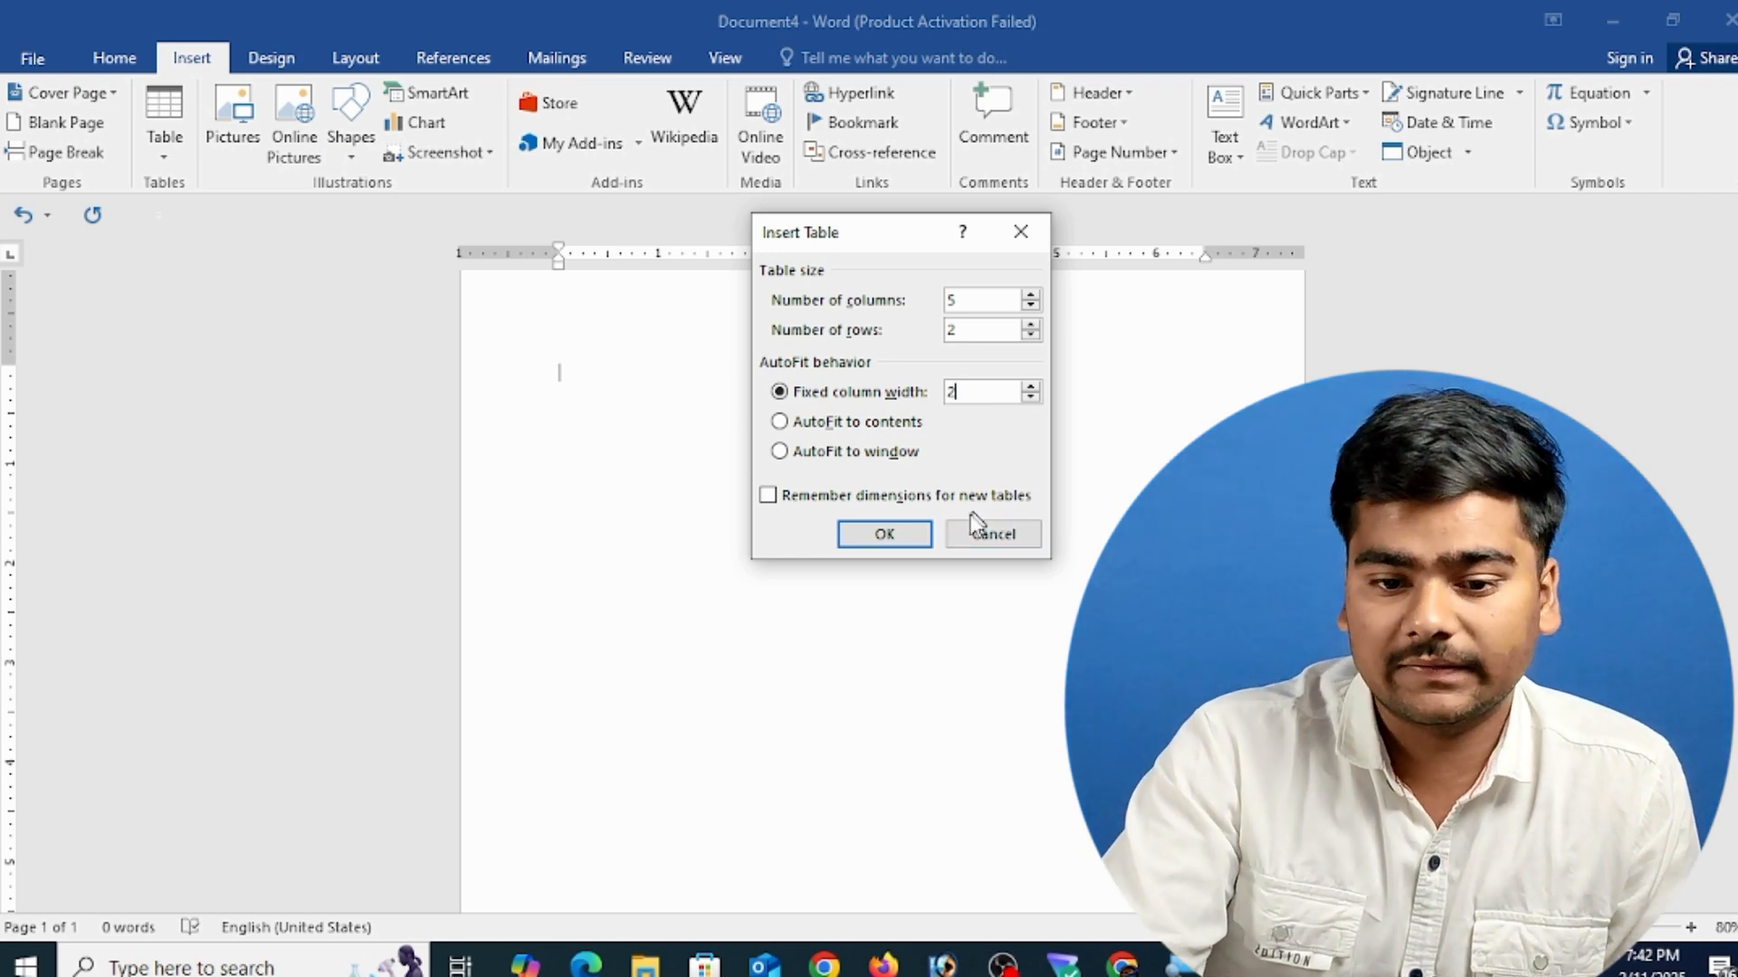
left_click(891, 540)
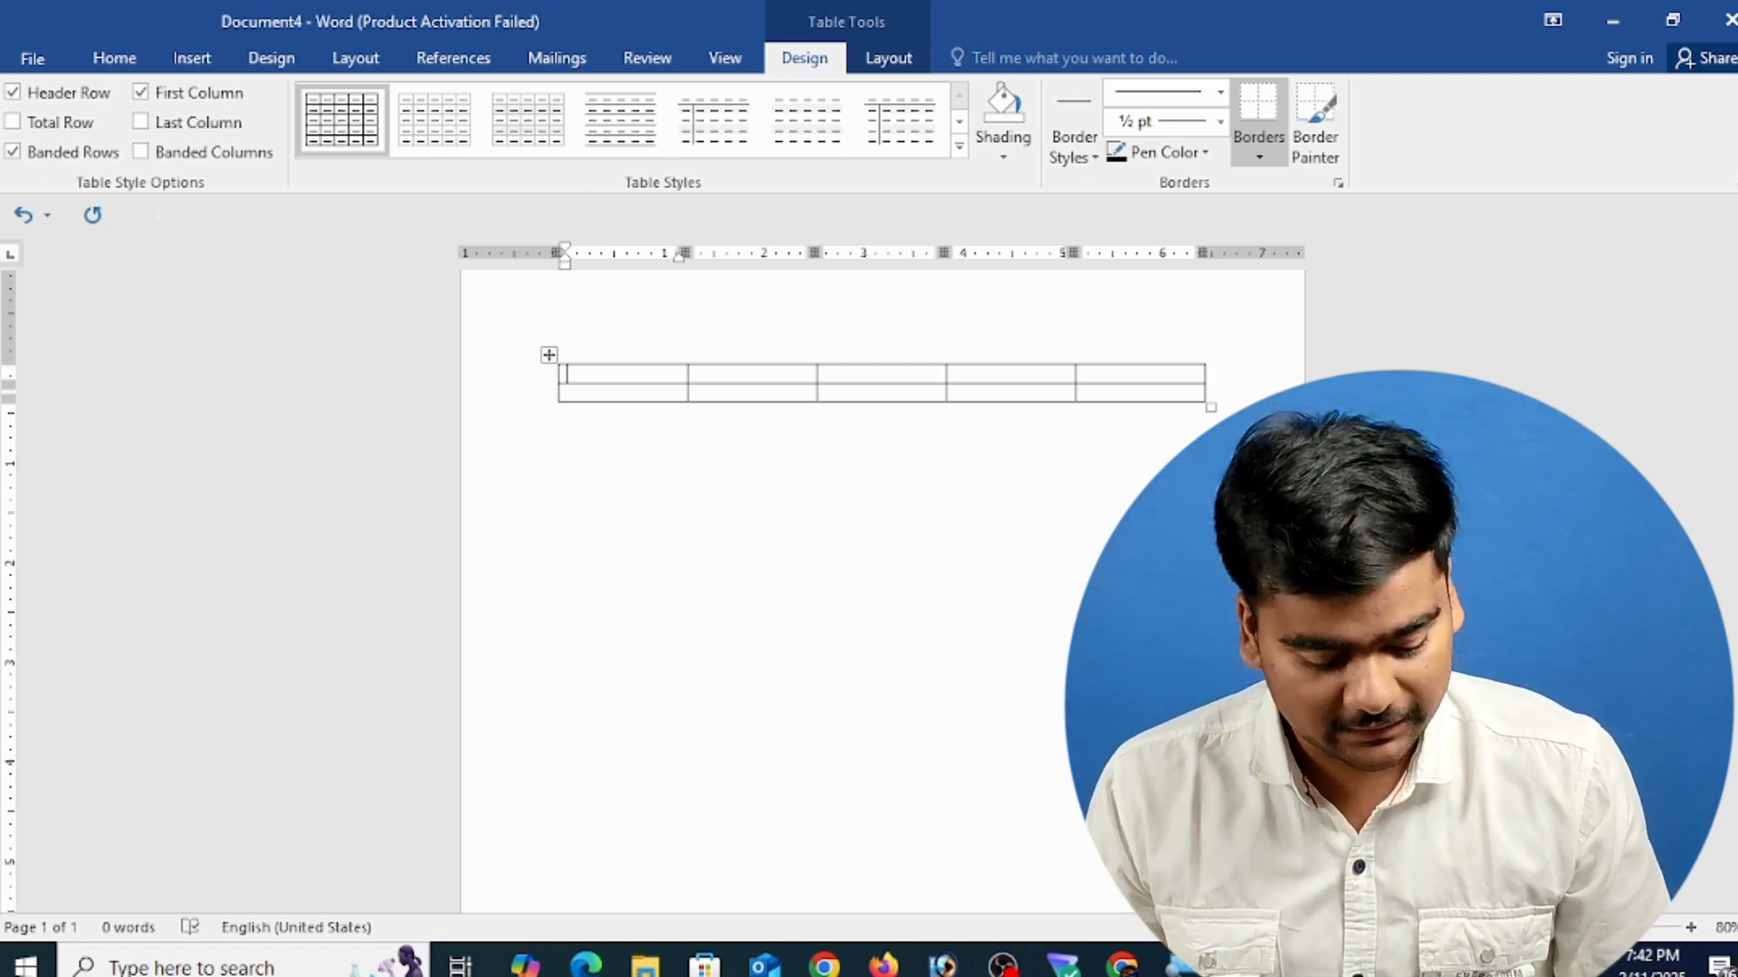
- Replace the current table with one of 5 columns and 5 rows that autofits to its contents
key("ctrl+a")
key("Delete")
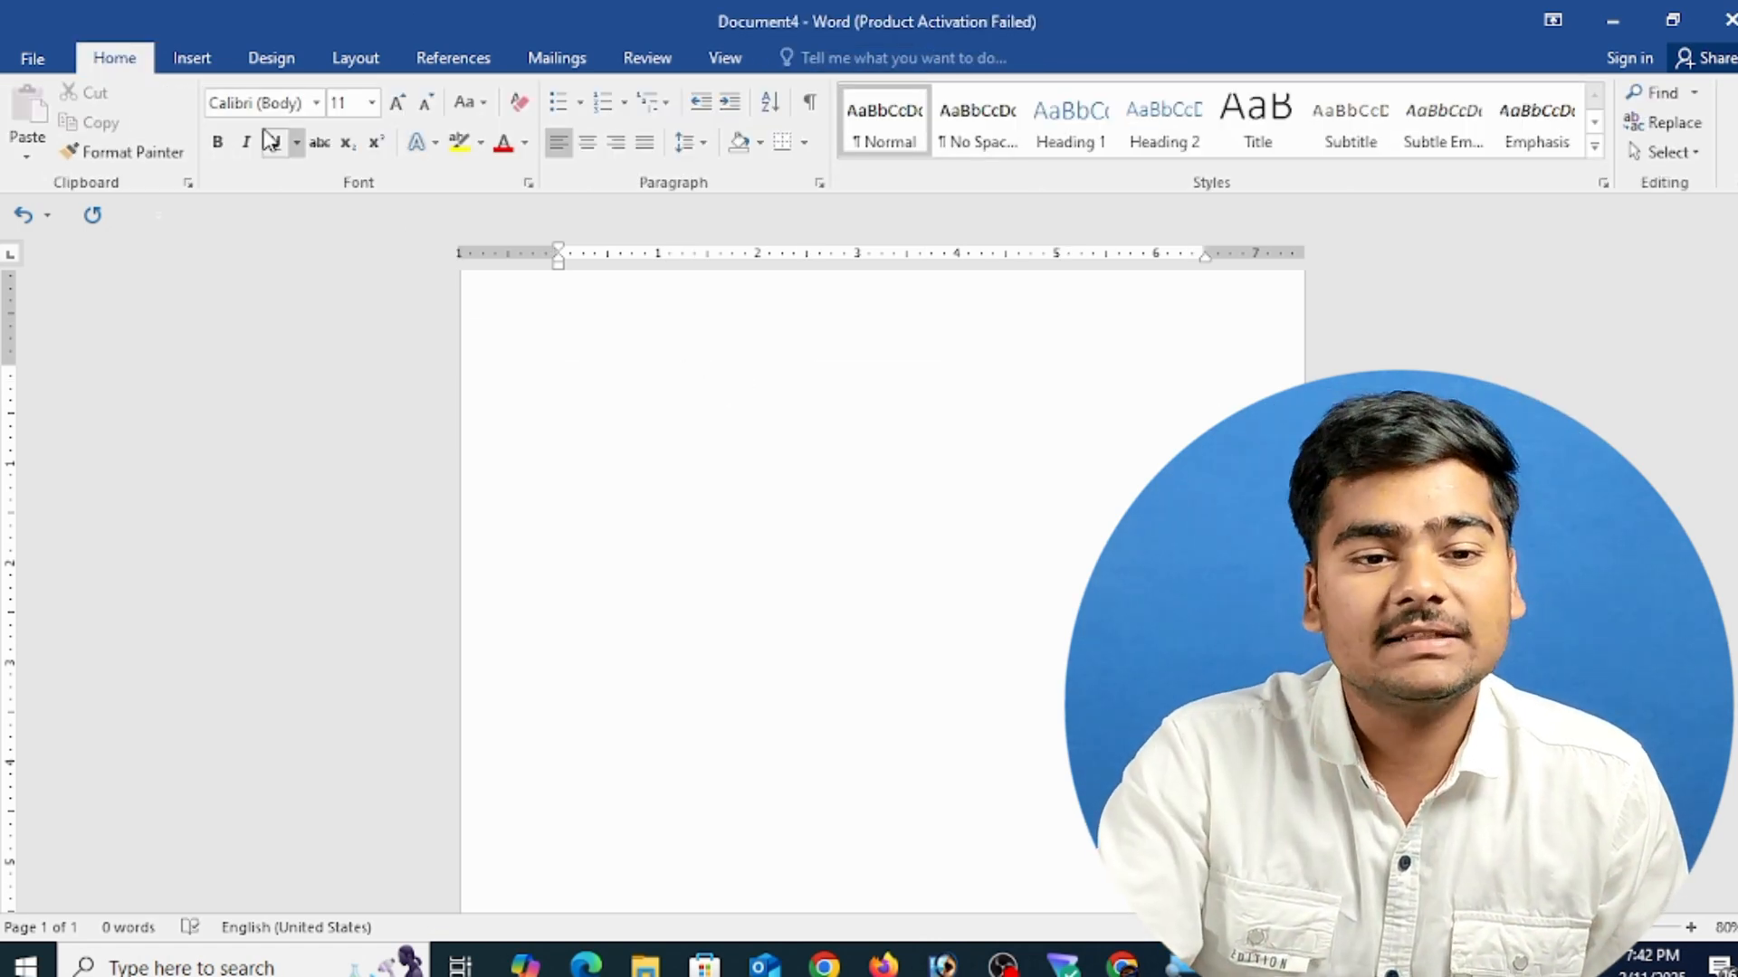
left_click(206, 63)
left_click(175, 133)
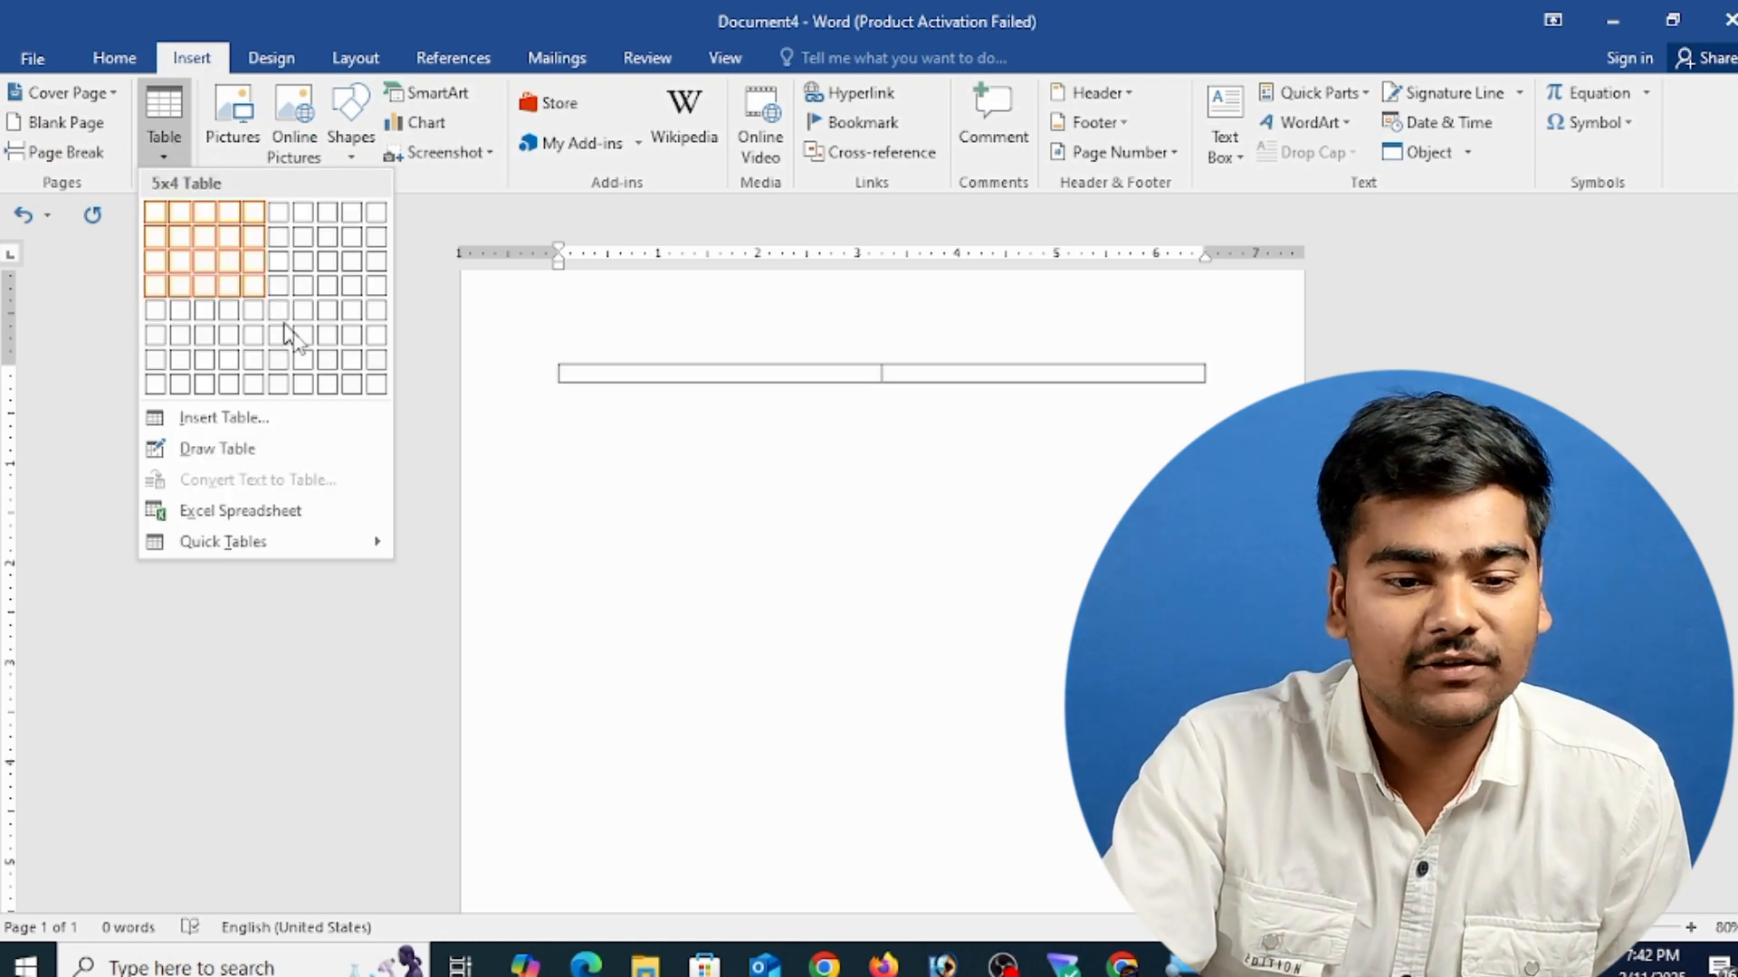
left_click(291, 423)
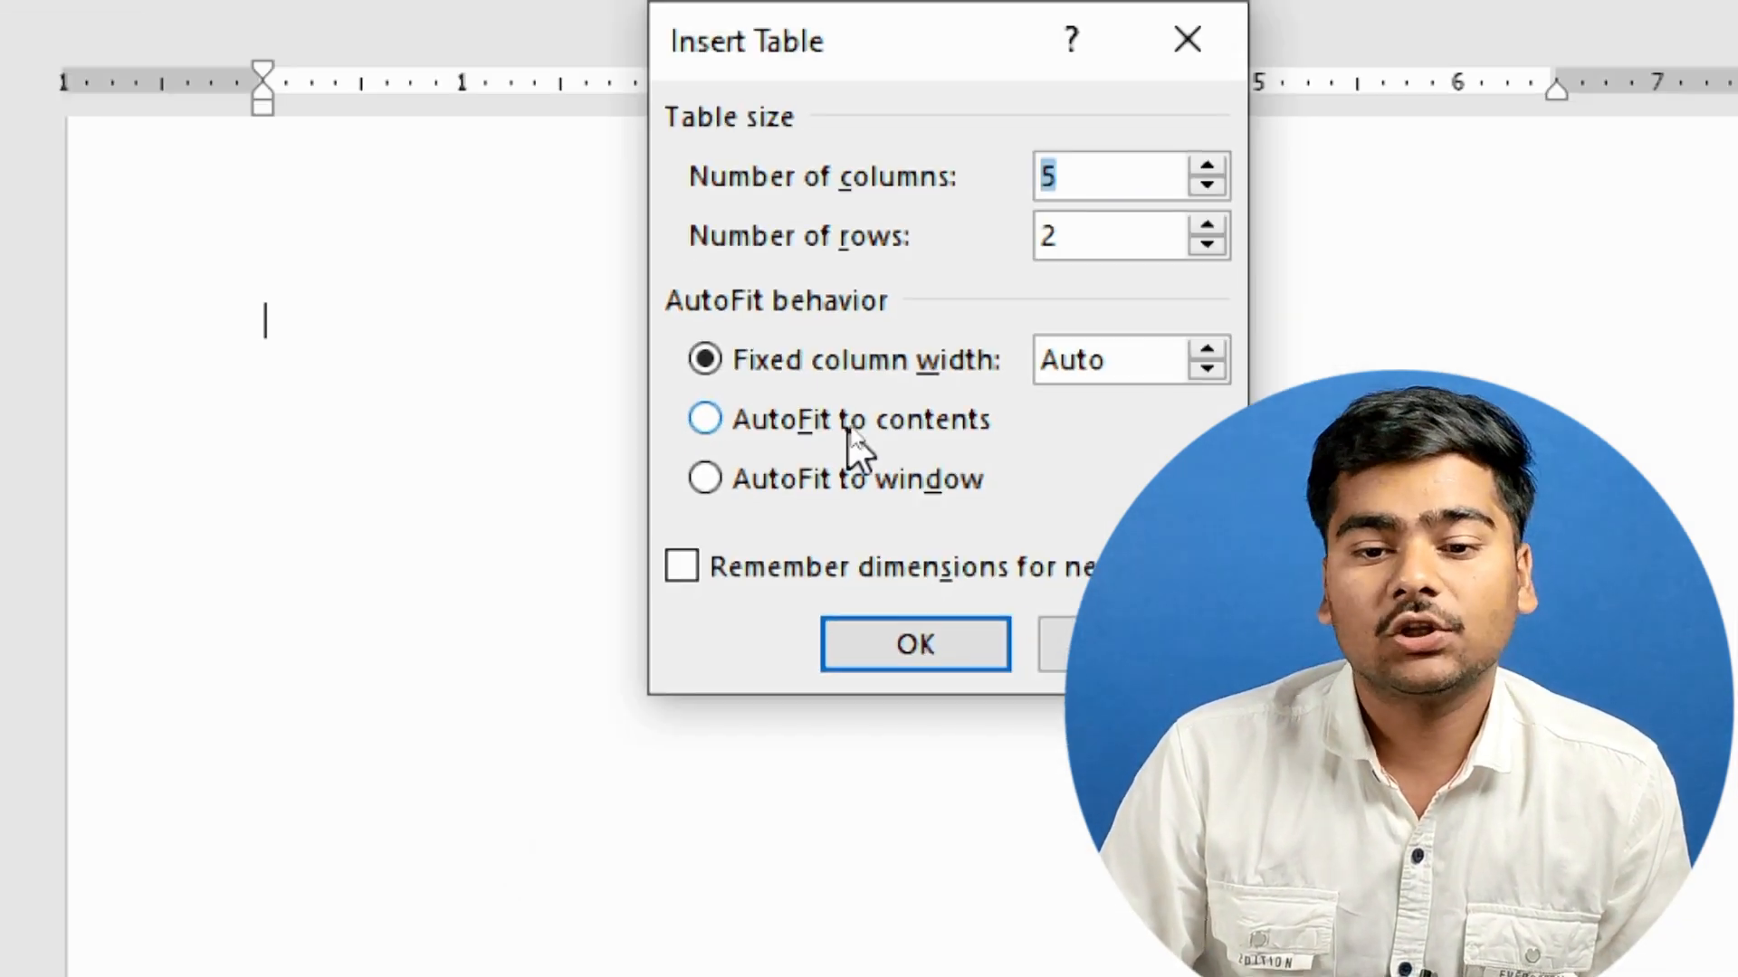
left_click(837, 427)
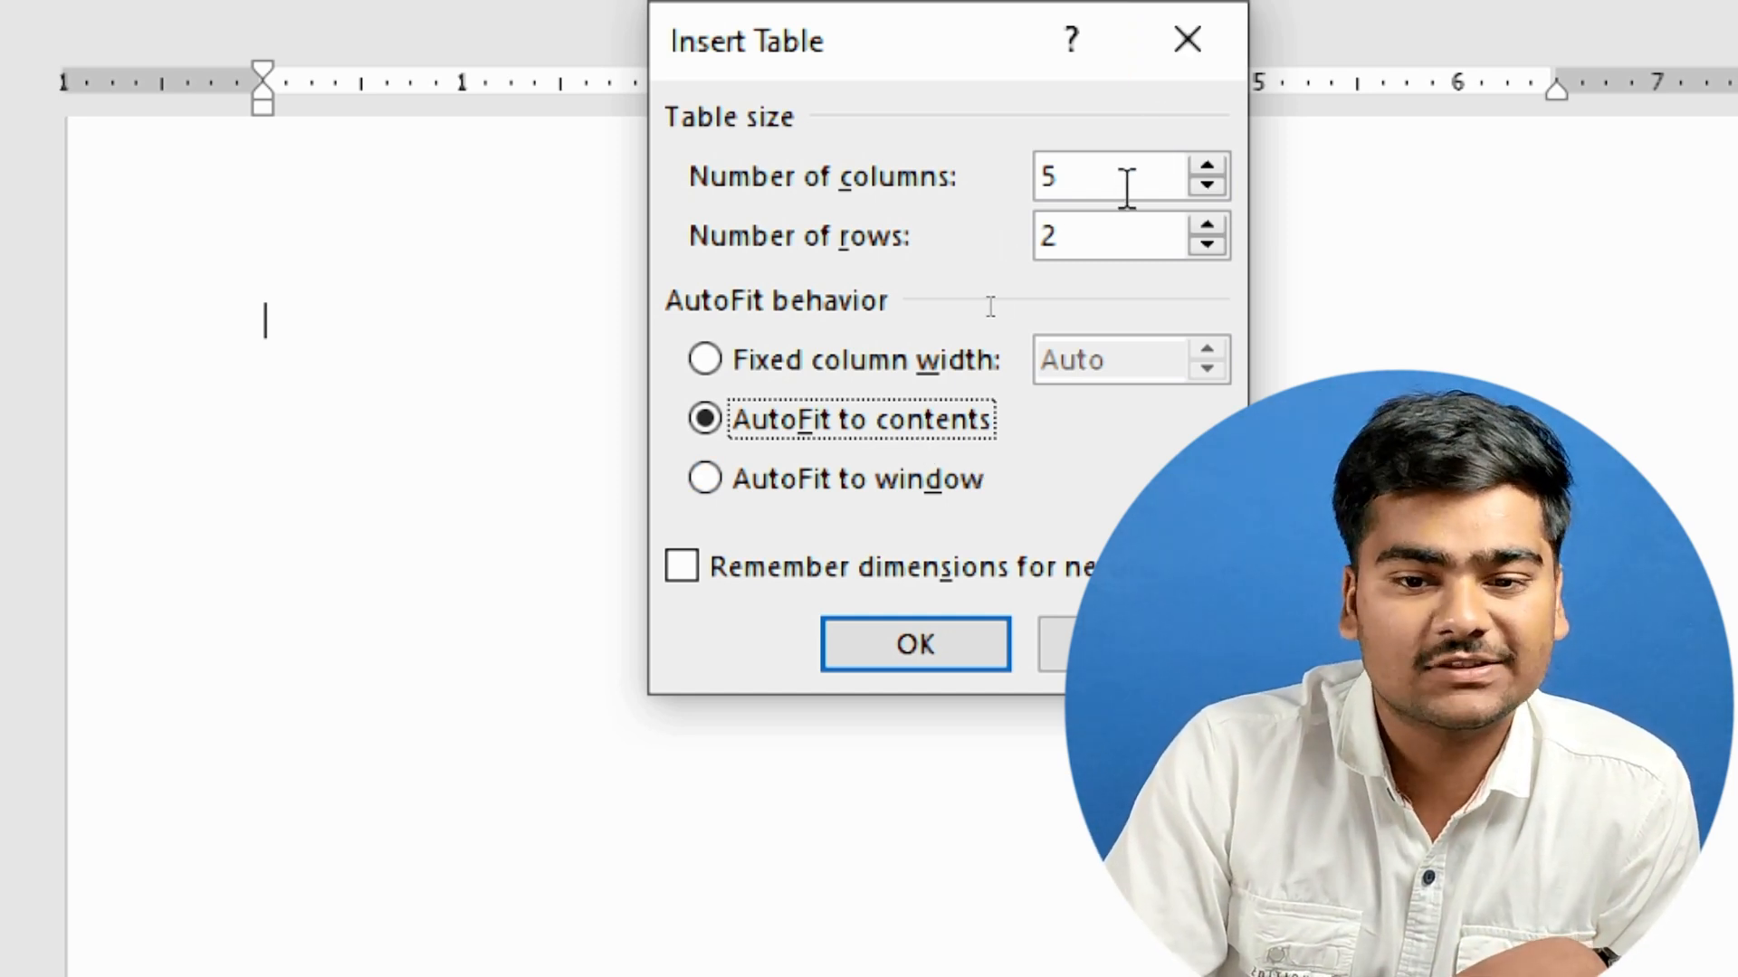
left_click(1081, 253)
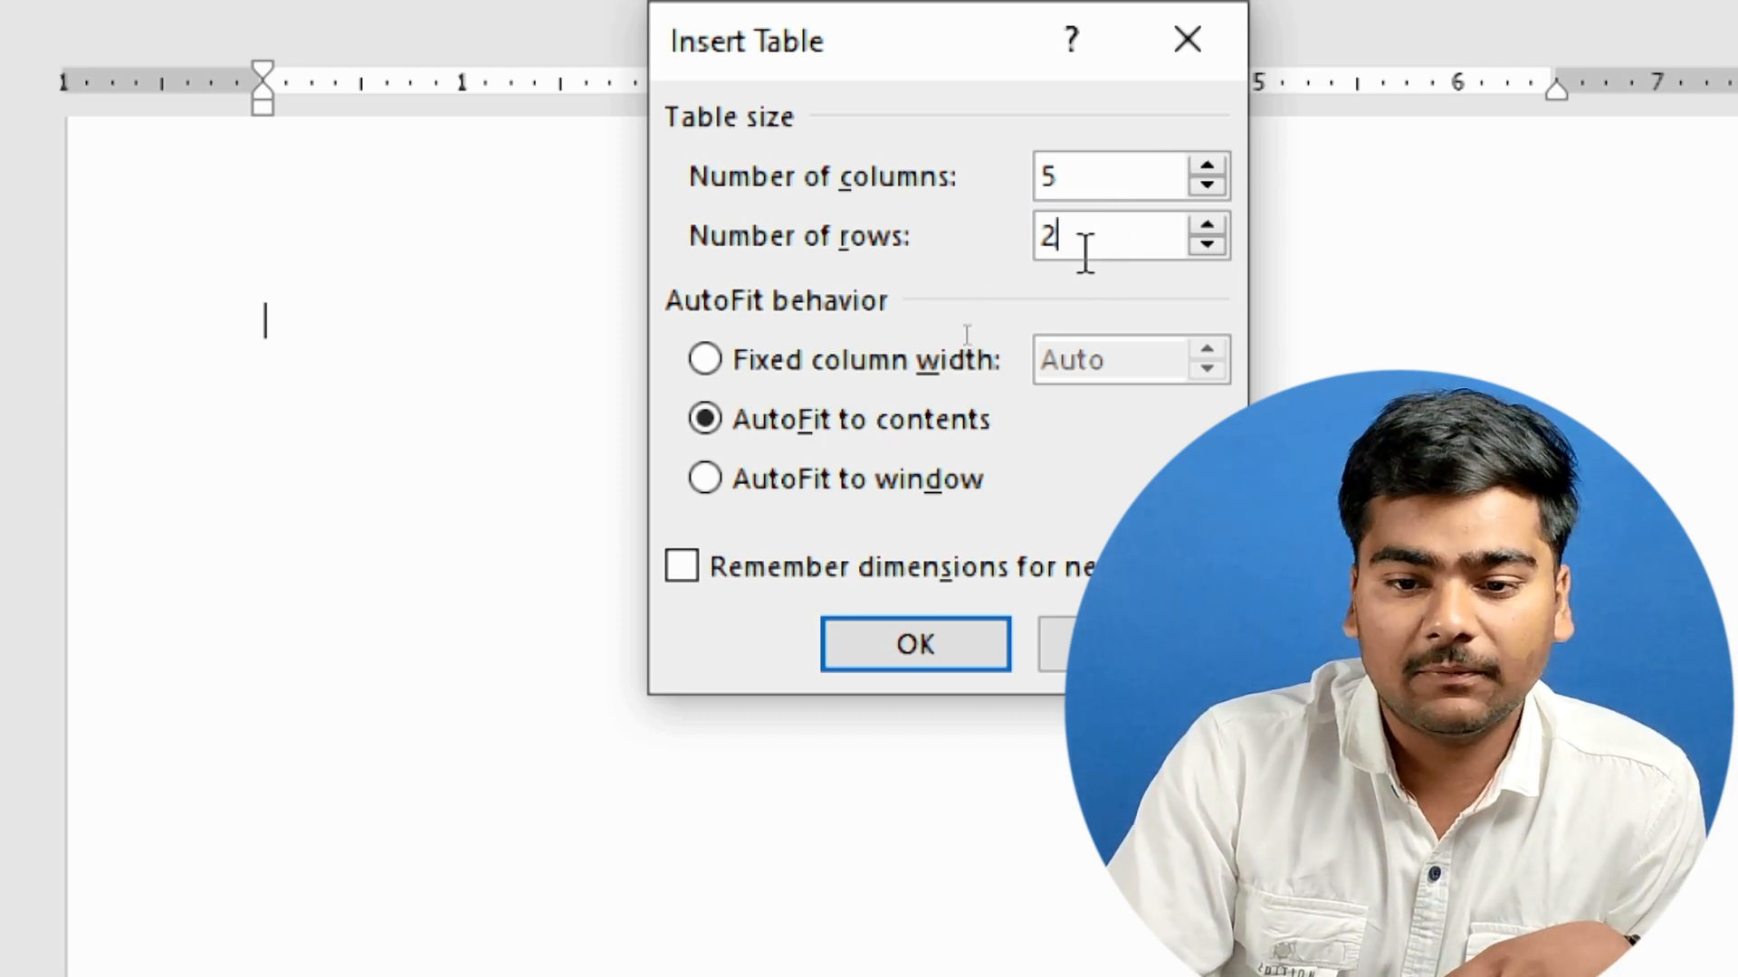
key("BackSpace")
type("5")
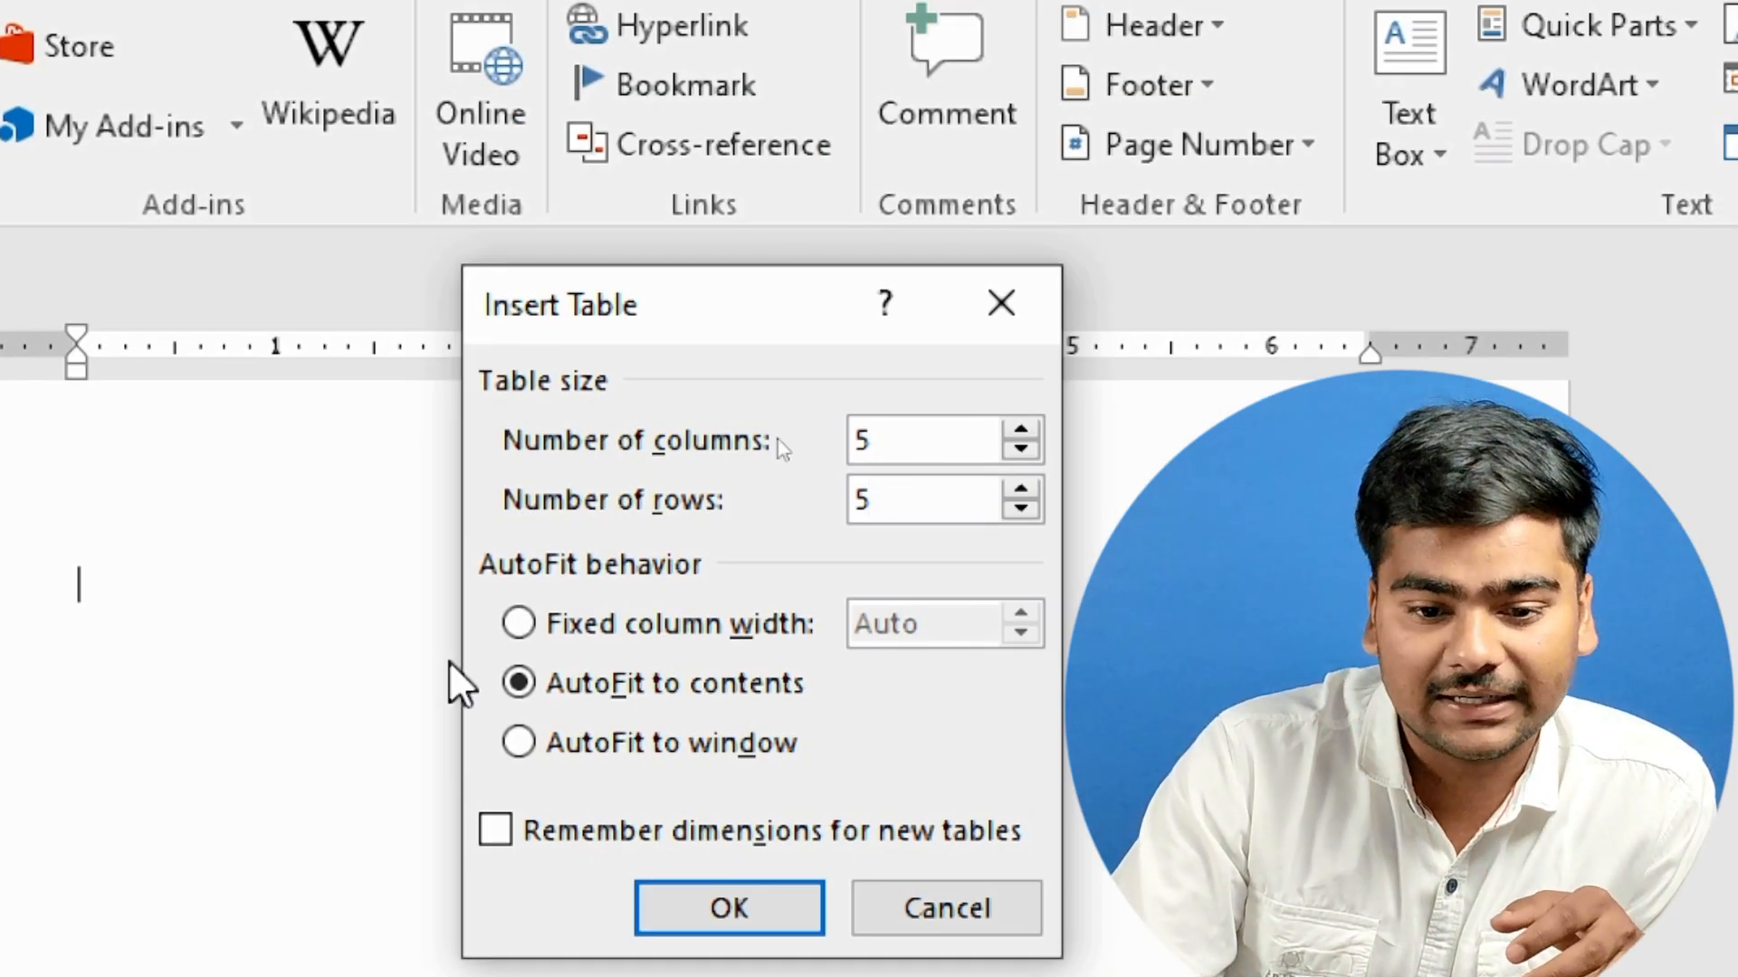
left_click(790, 899)
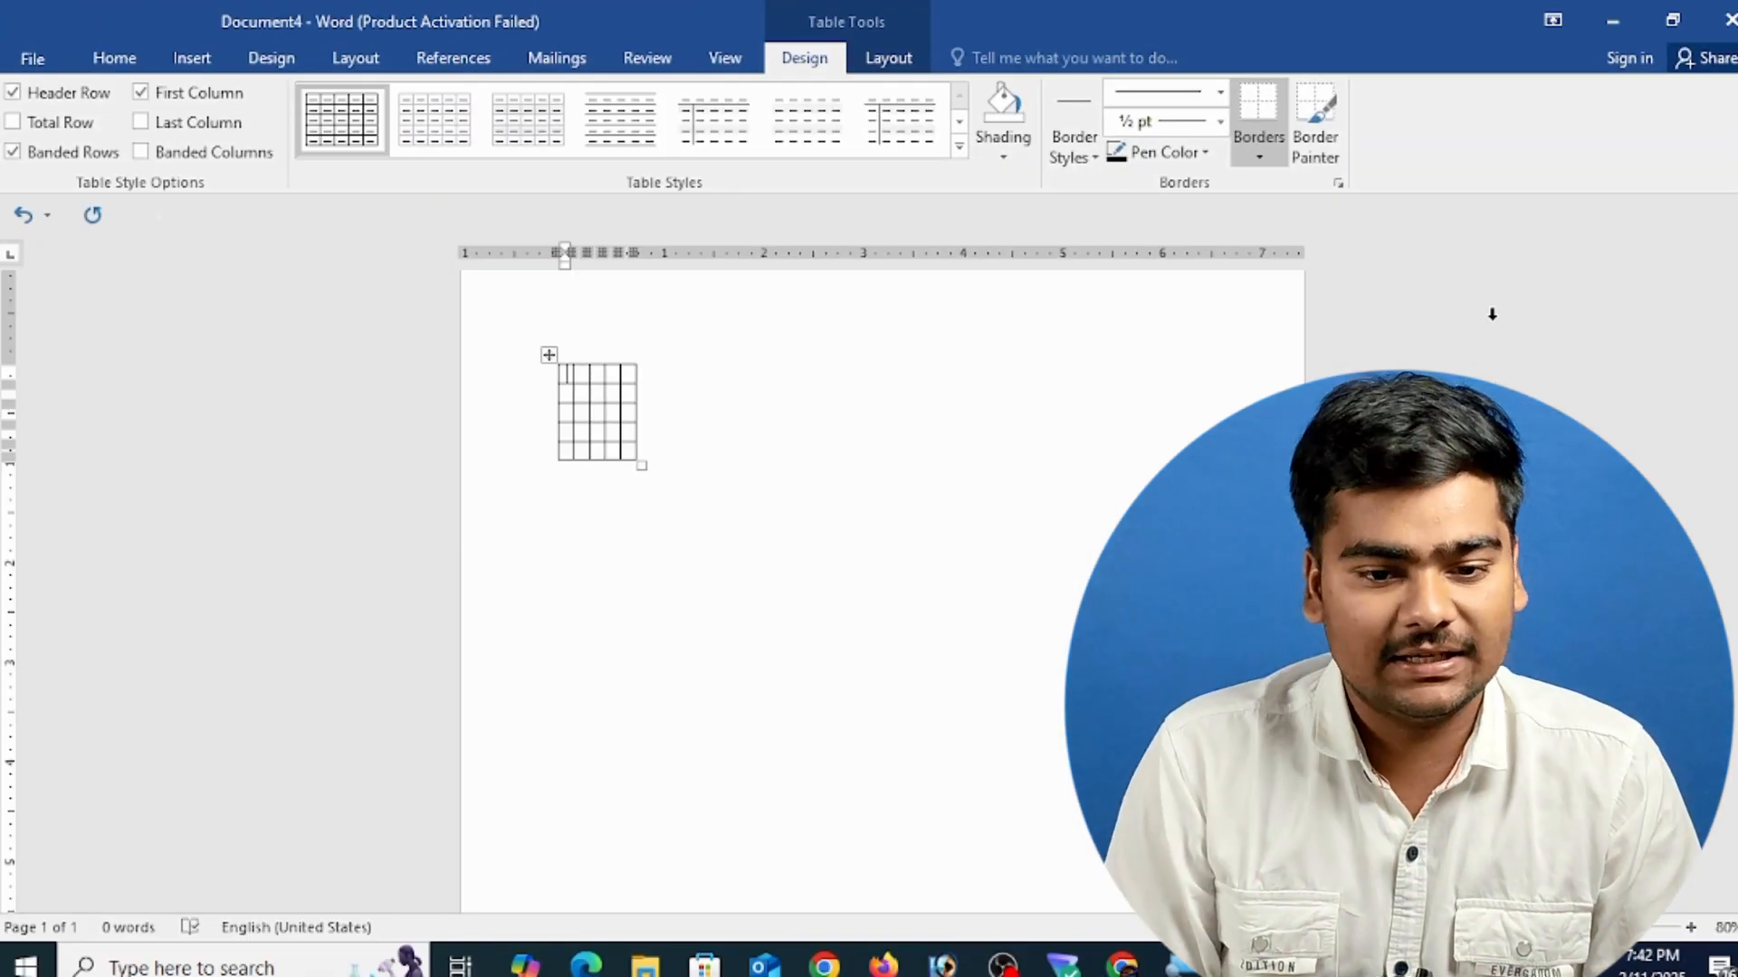
- Fill the first three cells of the top row with the sample text "asjfdklsdj", "Ajsdklfjsdklf as" and "Askjdfklasdfjsd"
type("asjfdklsdj")
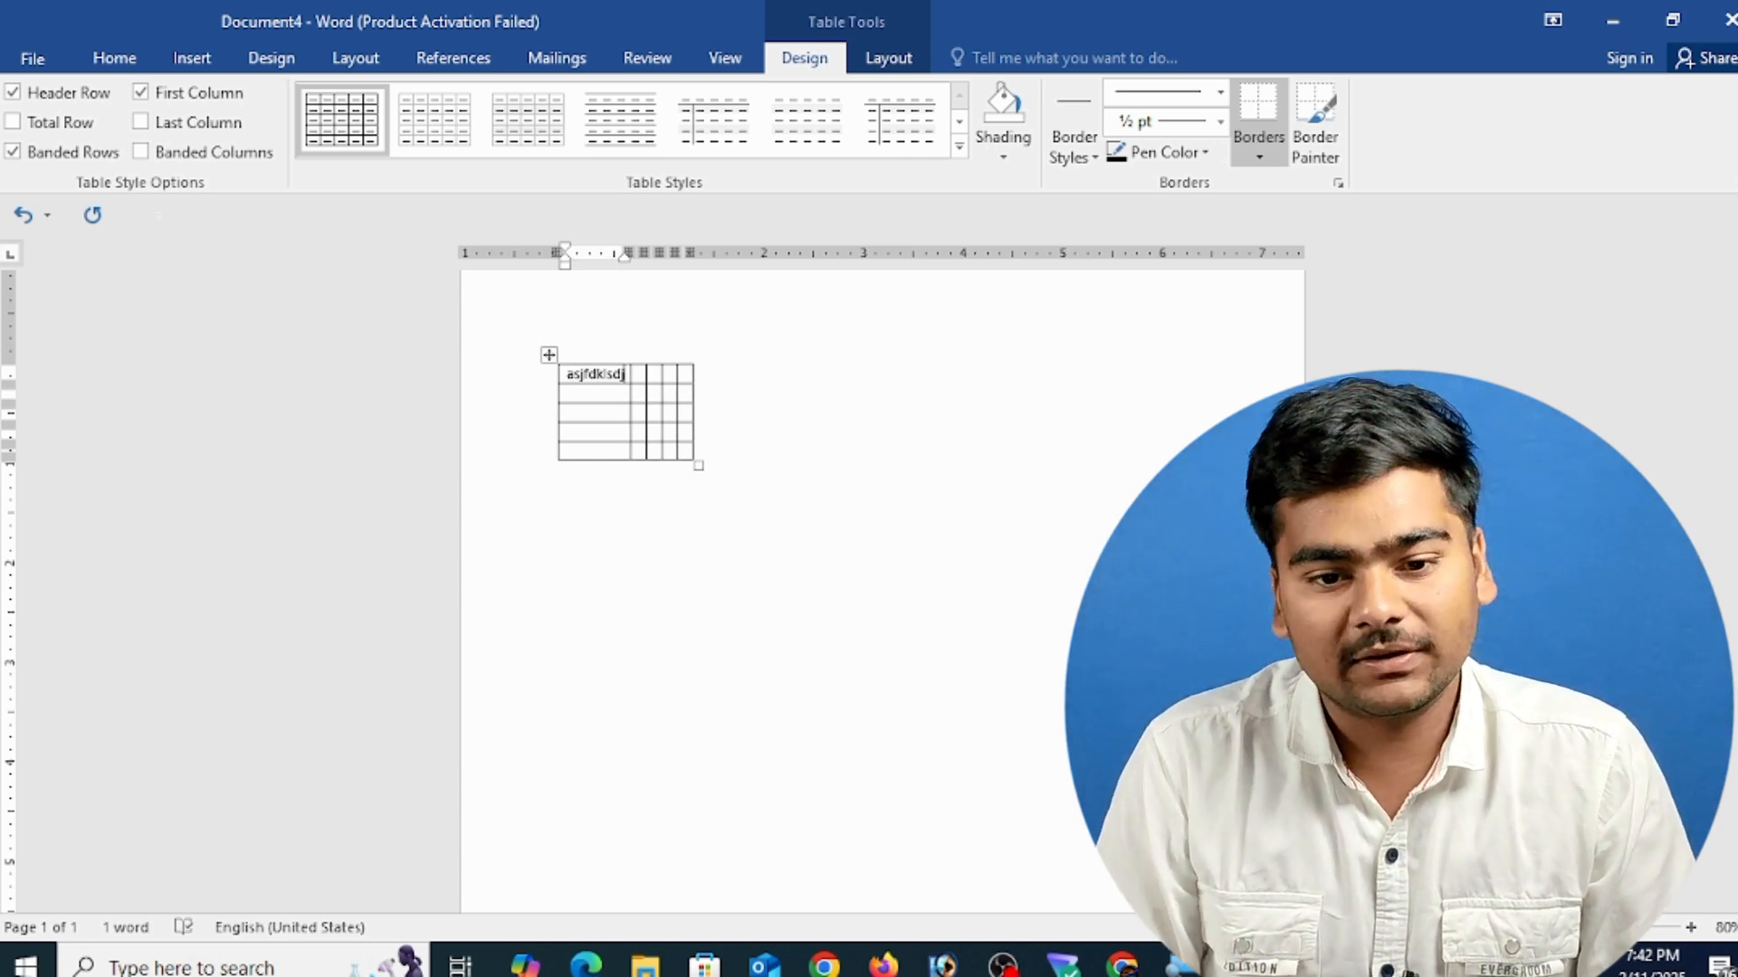
key("Tab")
type("ajsdklfjsdk")
type("f as")
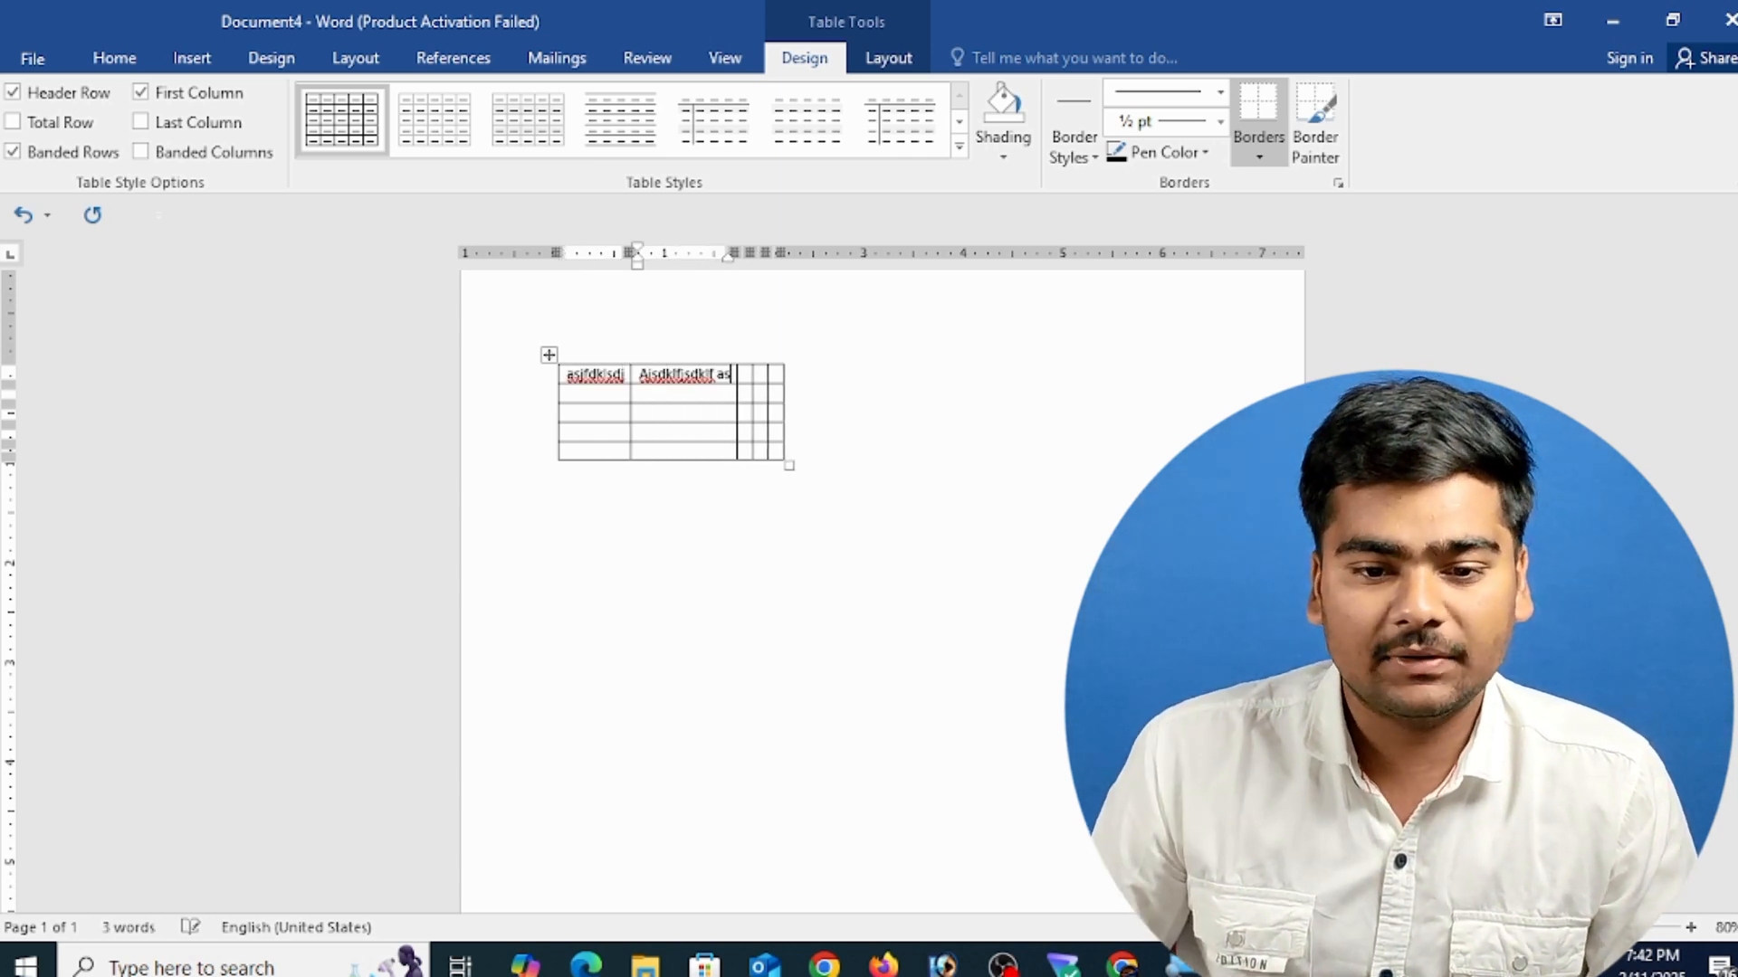
key("Tab")
type("Askjdfklasdfjsd")
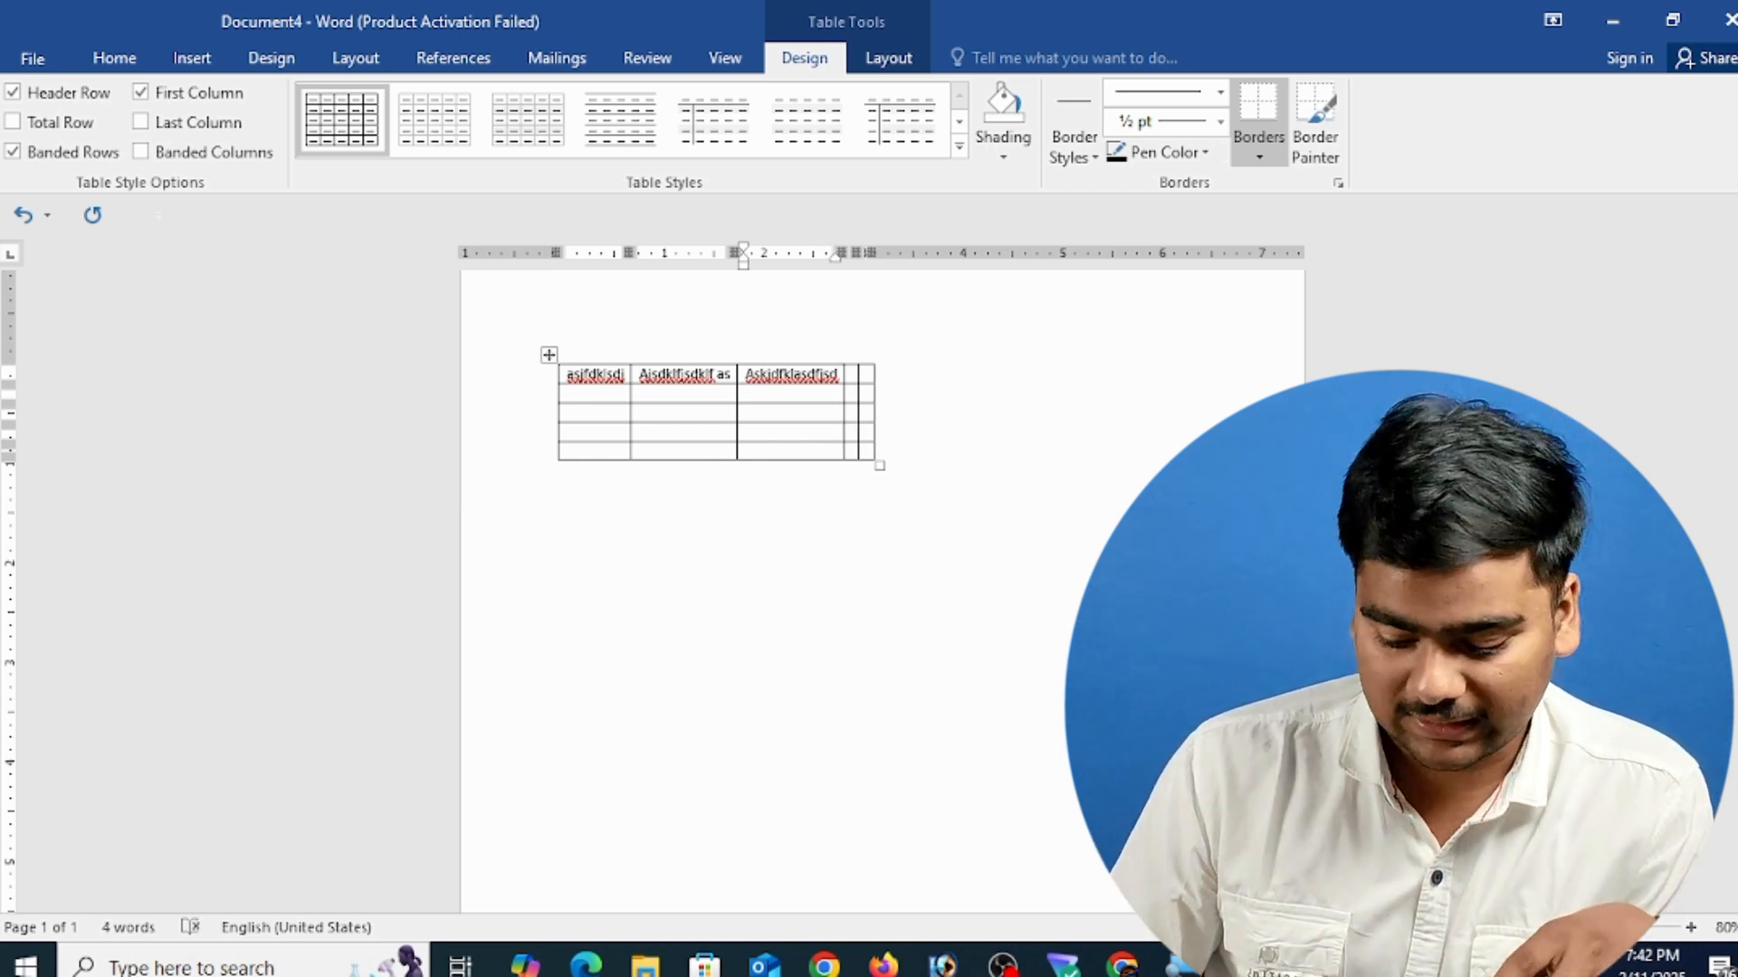
- Erase the sample text from the first three cells of the table's top row
key("BackSpace")
key("BackSpace")
key("BackSpace")
key("BackSpace")
key("BackSpace")
key("BackSpace")
key("BackSpace")
key("BackSpace")
key("BackSpace")
key("BackSpace")
key("BackSpace")
key("BackSpace")
key("BackSpace")
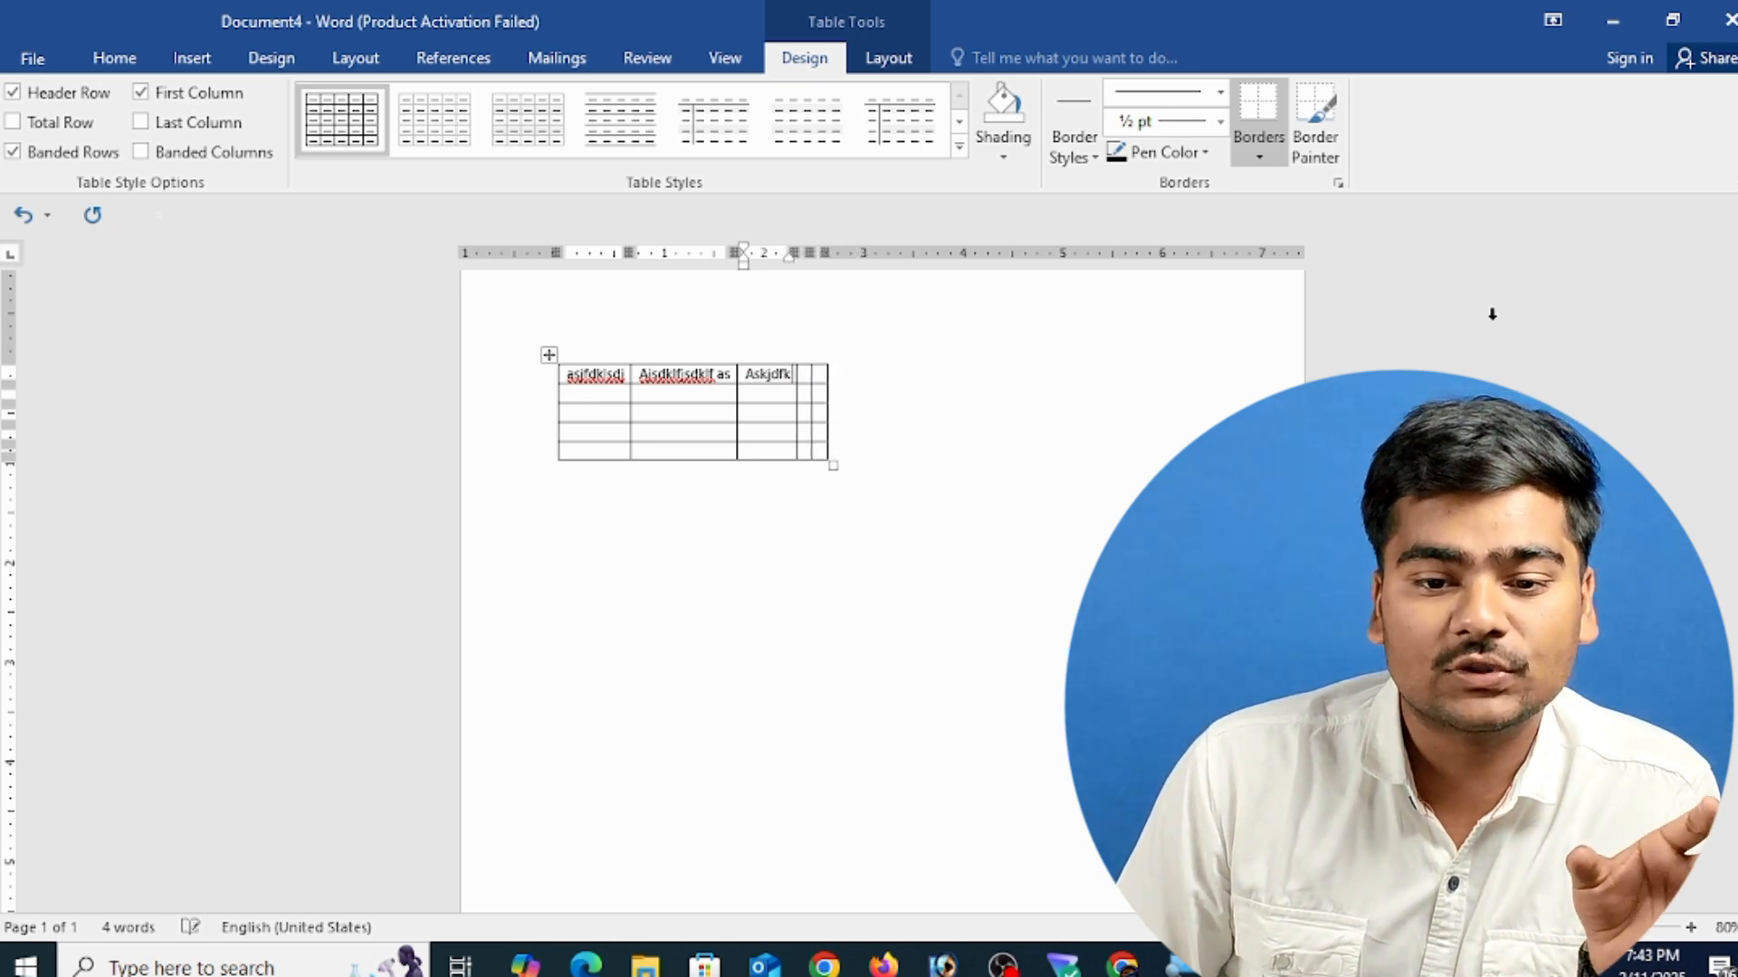
key("BackSpace")
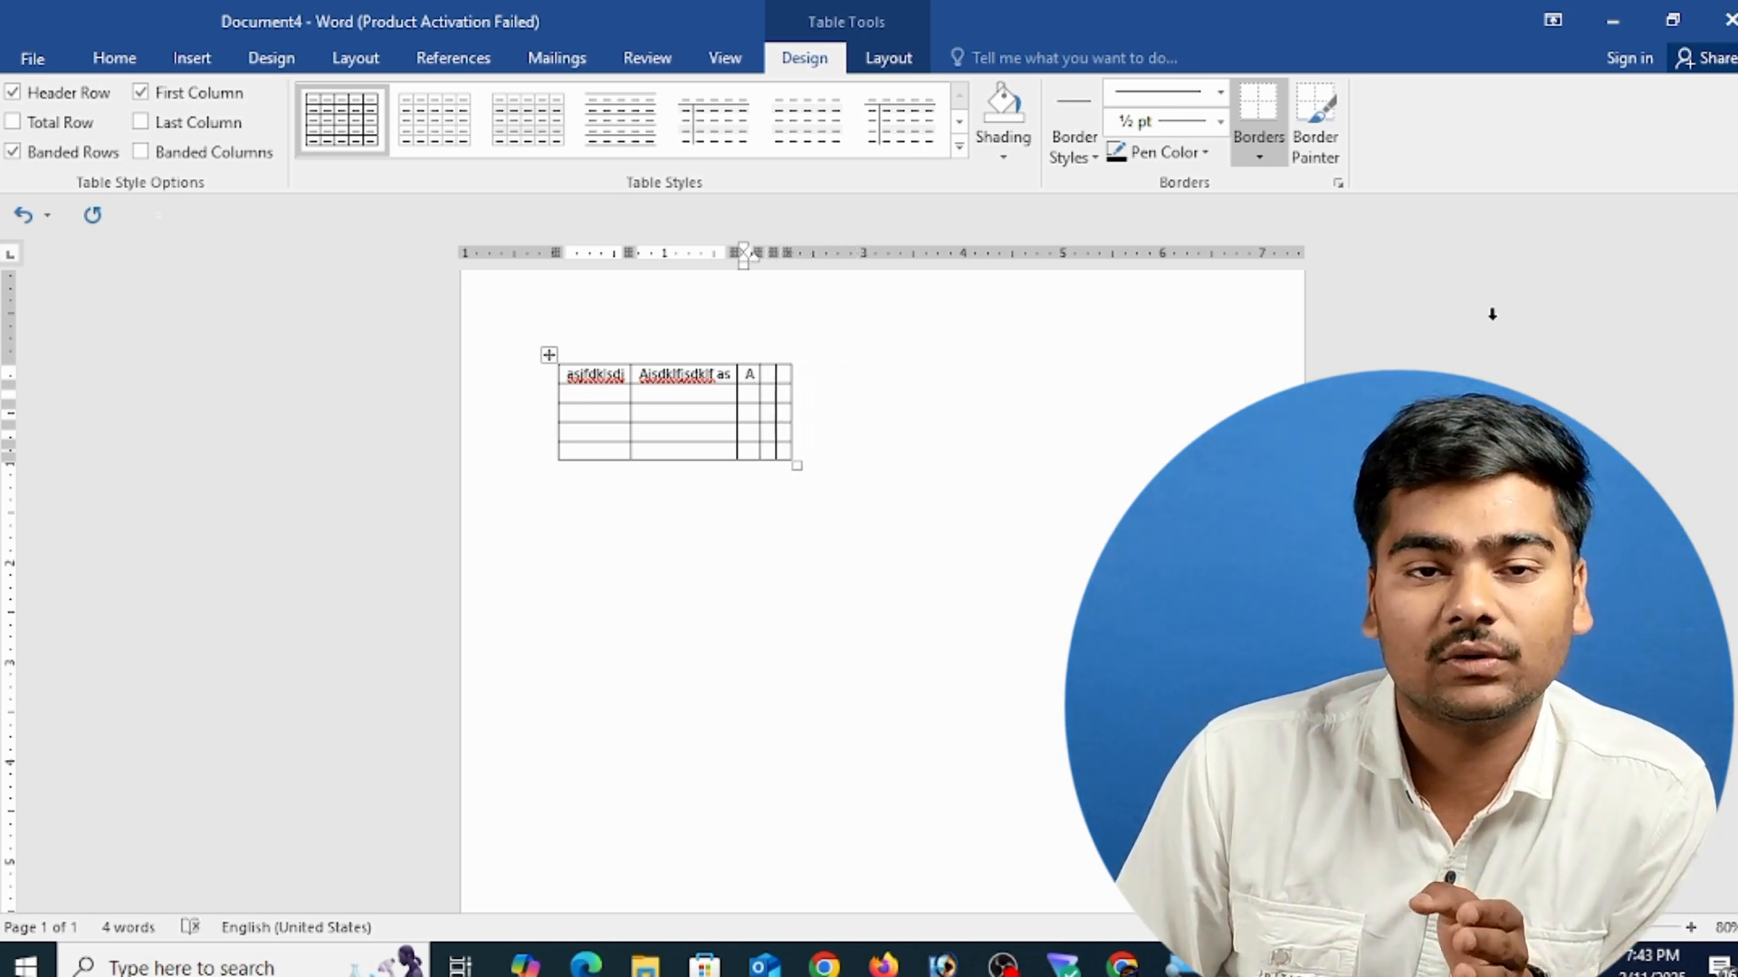
key("BackSpace")
key("BackSpace")
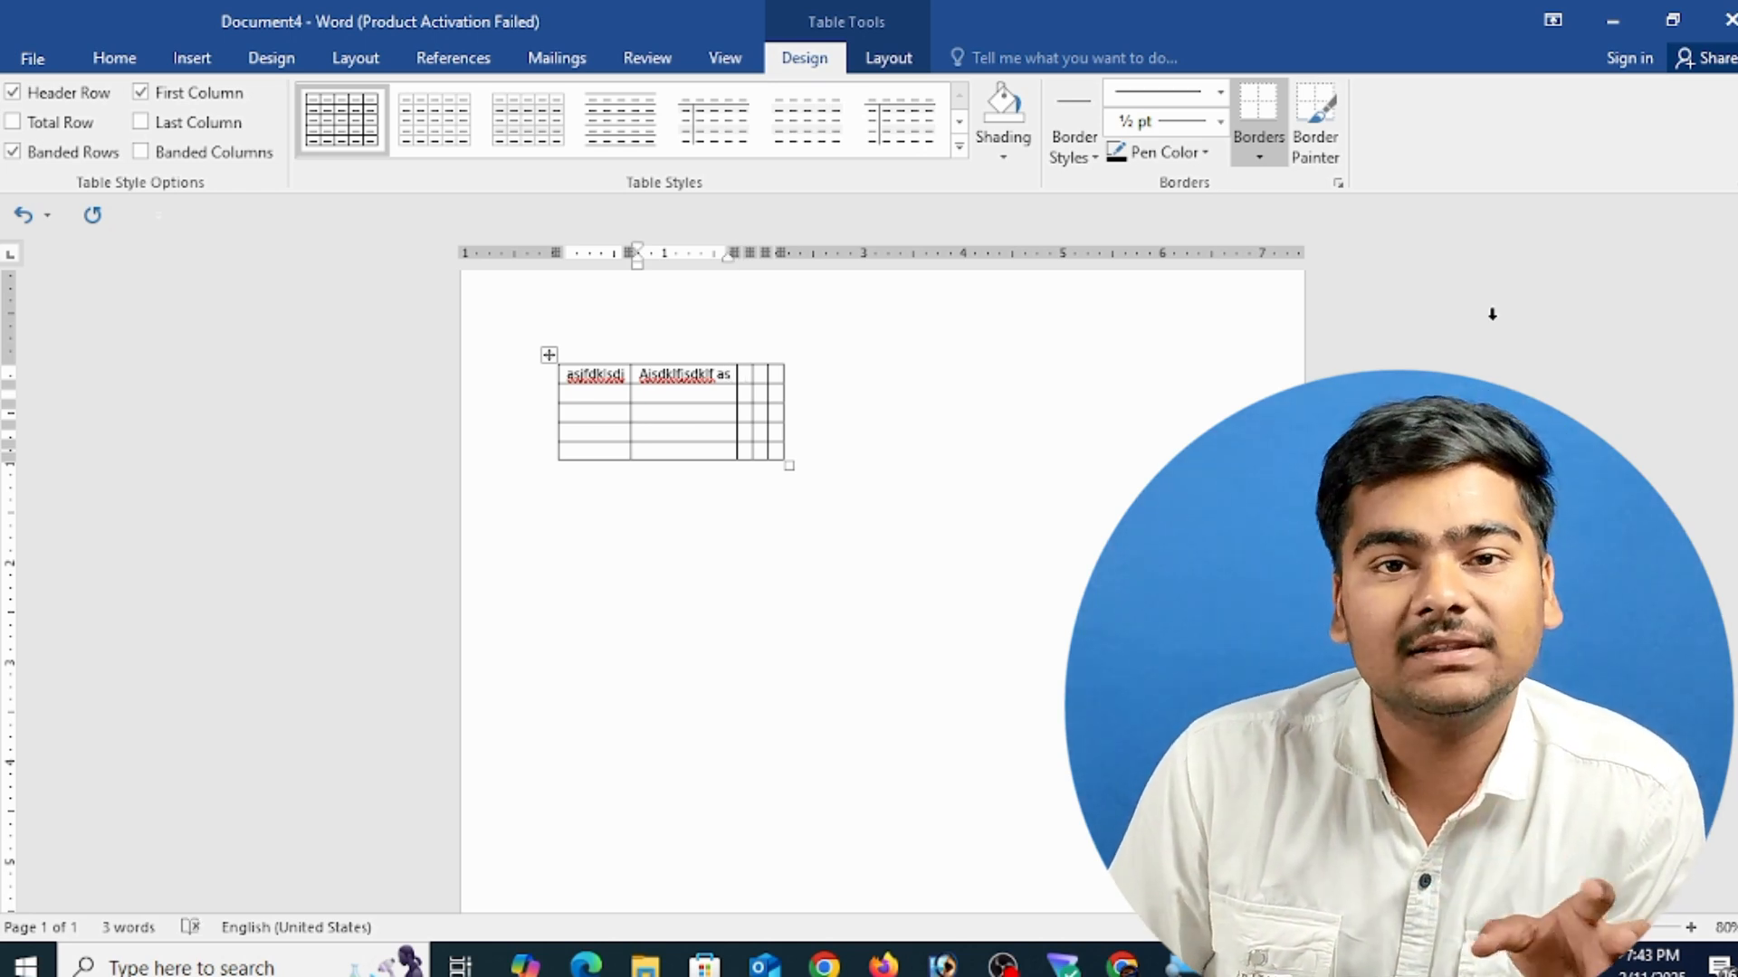
key("BackSpace")
key("BackSpace")
key("BackSpace")
key("BackSpace")
key("BackSpace")
key("BackSpace")
key("BackSpace")
key("BackSpace")
key("BackSpace")
key("BackSpace")
key("BackSpace")
key("BackSpace")
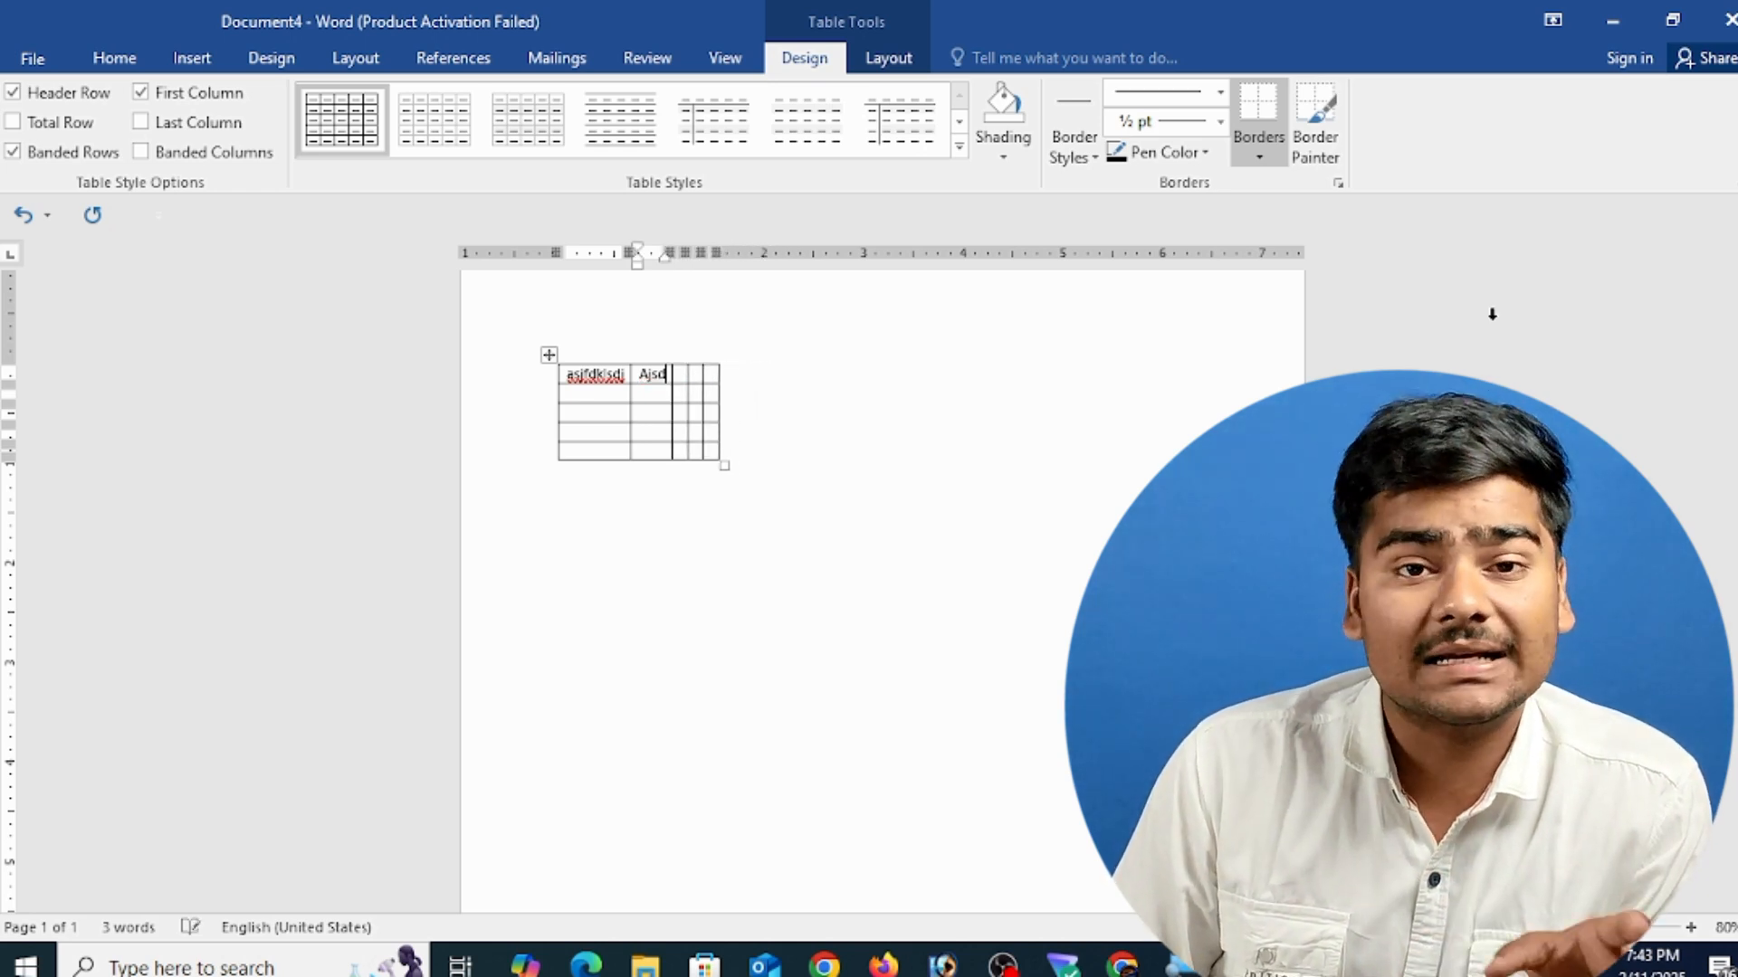
key("BackSpace")
key("BackSpace")
key("BackSpace")
key("BackSpace")
key("BackSpace")
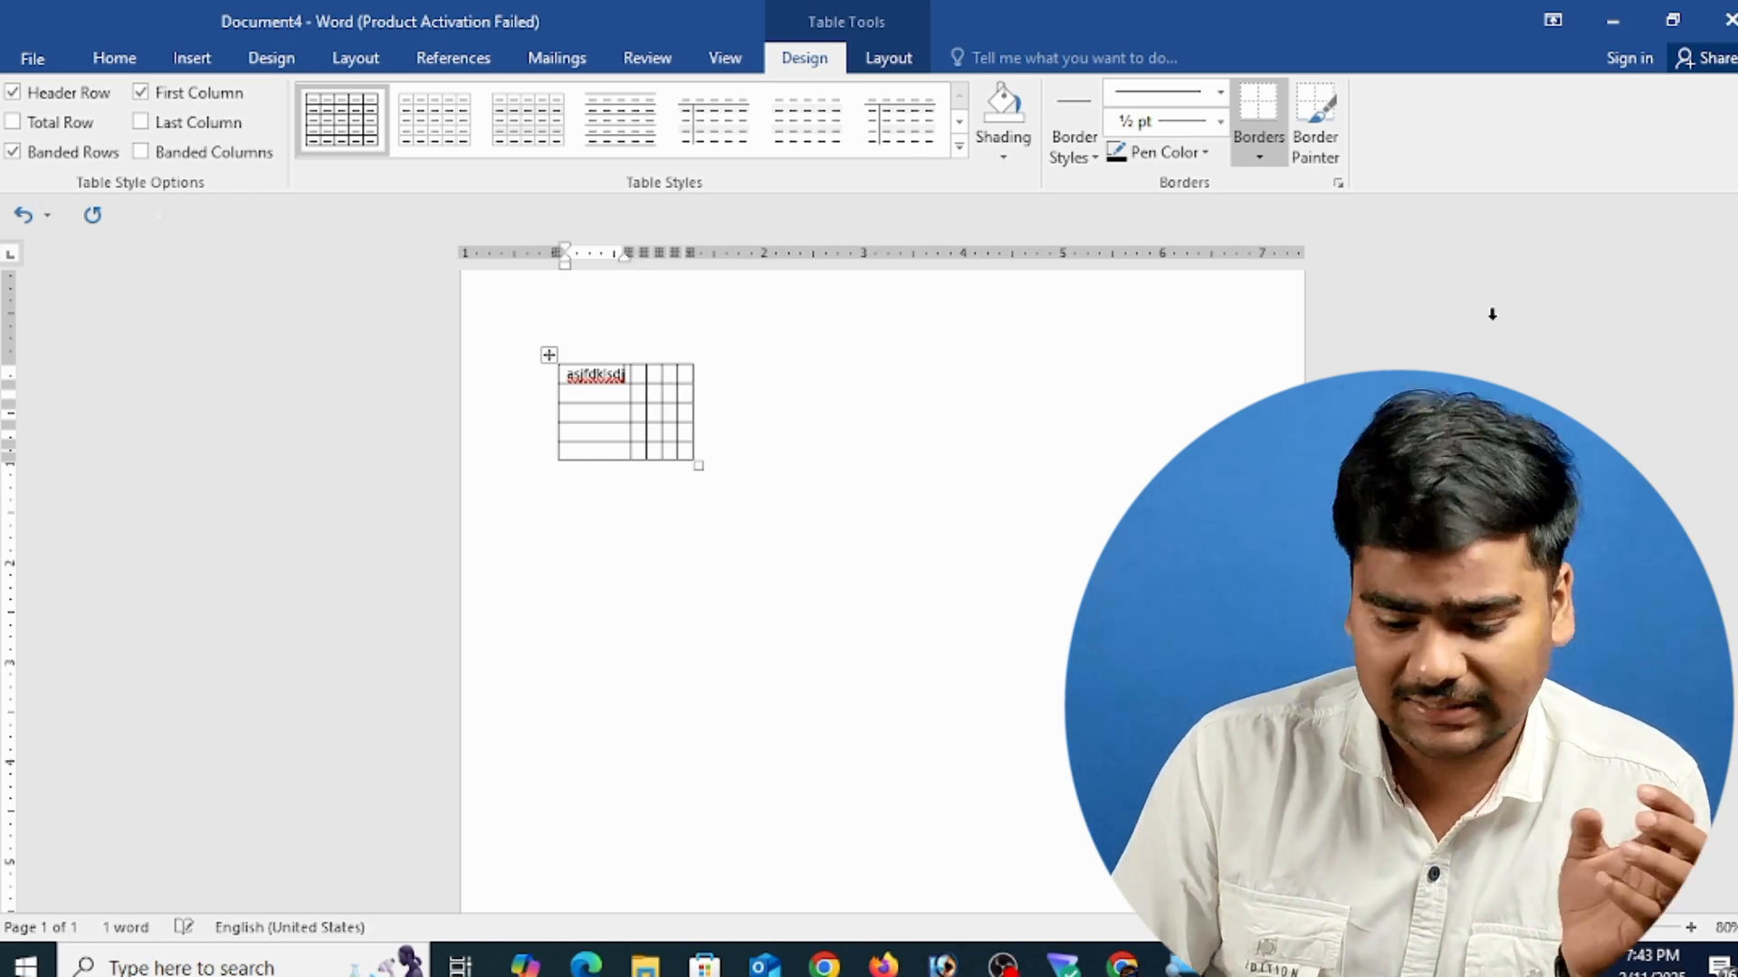
key("BackSpace")
key("BackSpace")
key("BackSpace")
key("BackSpace")
key("BackSpace")
key("BackSpace")
key("BackSpace")
key("BackSpace")
key("BackSpace")
key("BackSpace")
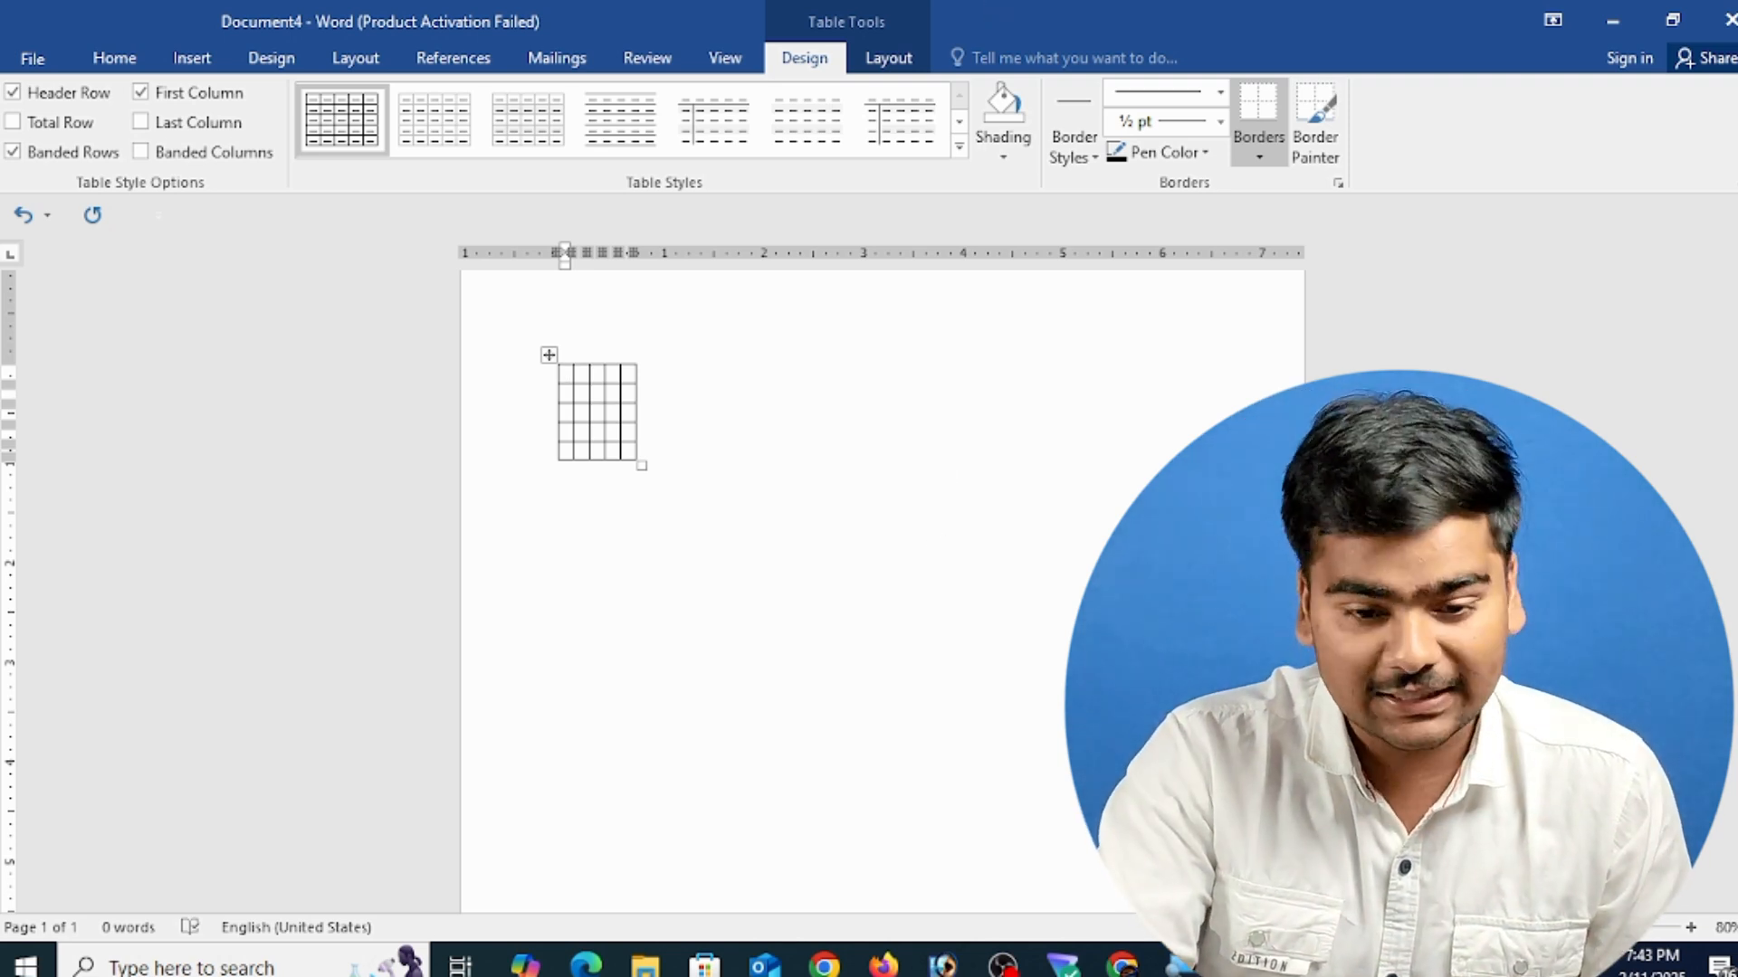
- Replace the contents-fitted table with one of 5 columns and 2 rows that autofits to the window
key("ctrl+a")
key("Delete")
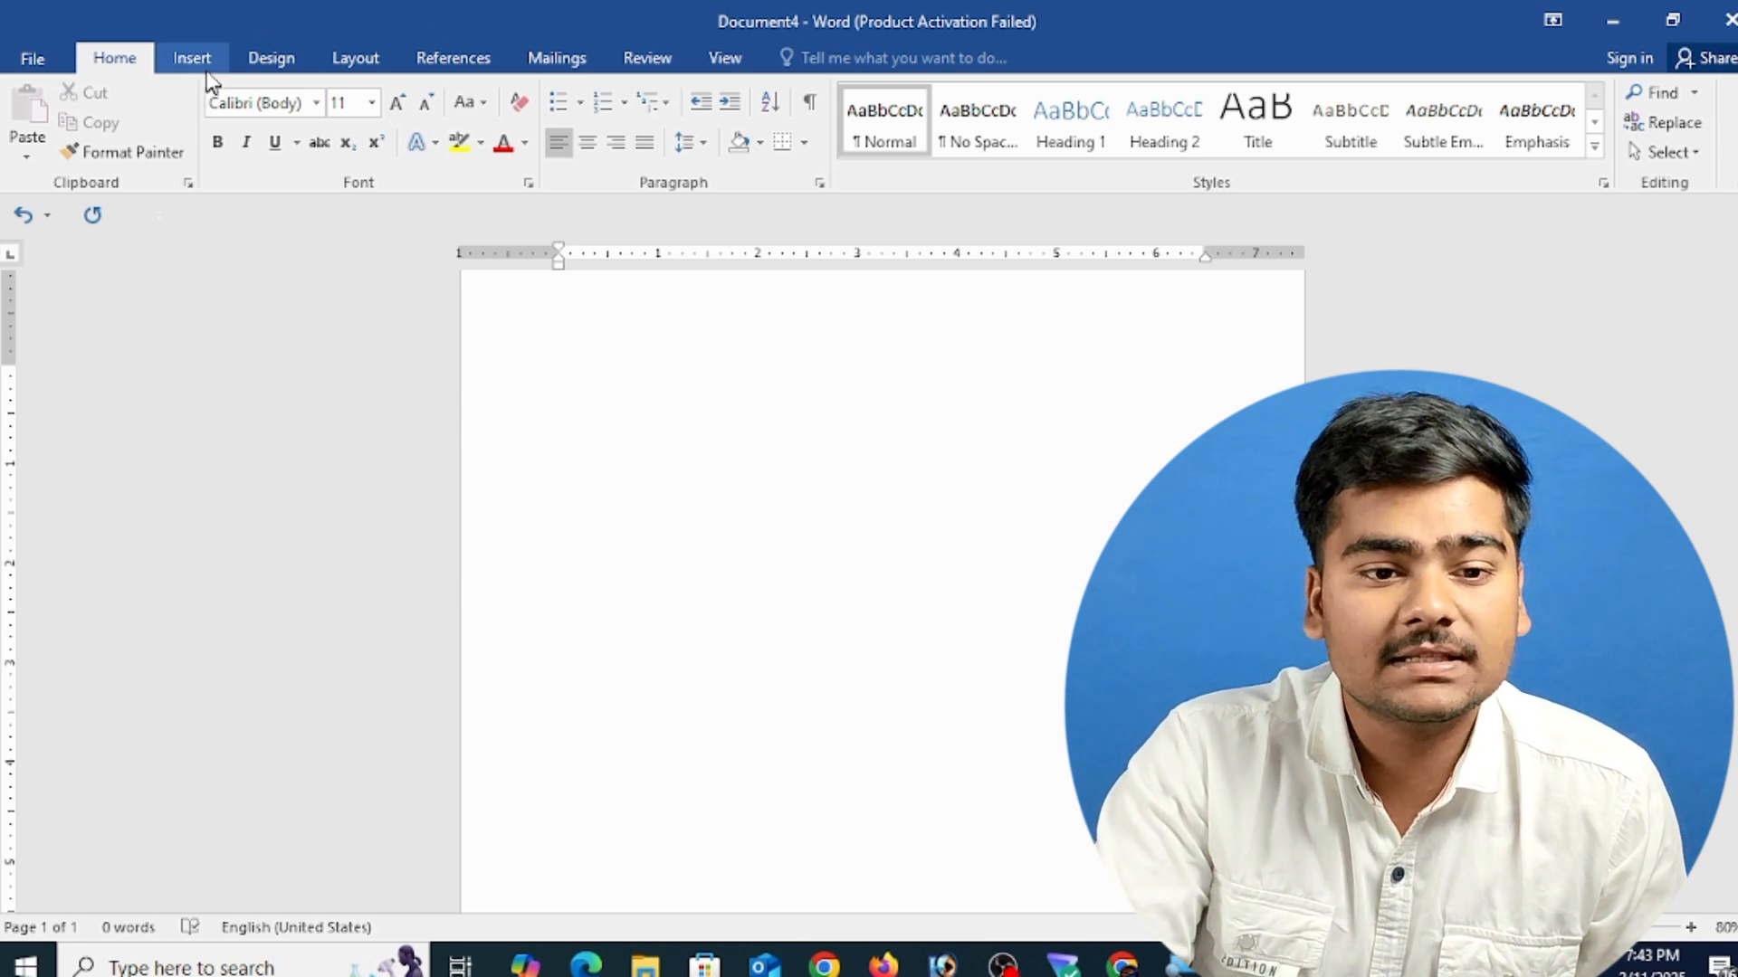
left_click(191, 57)
left_click(157, 155)
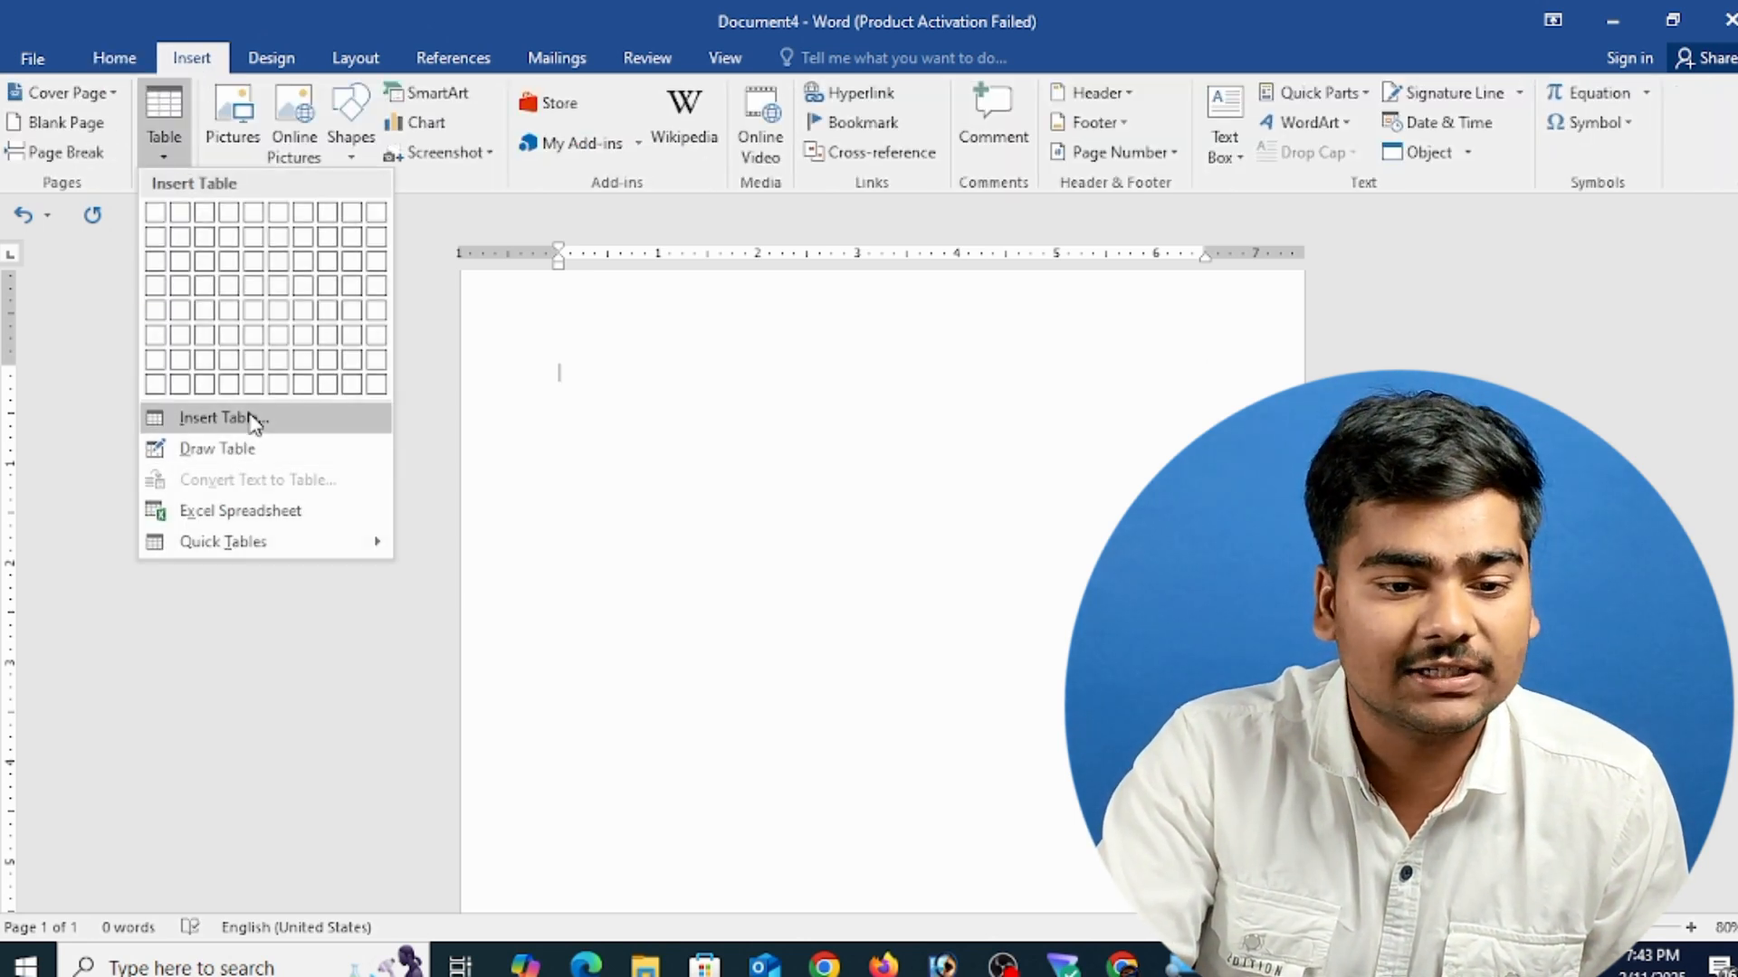
left_click(250, 416)
left_click(890, 459)
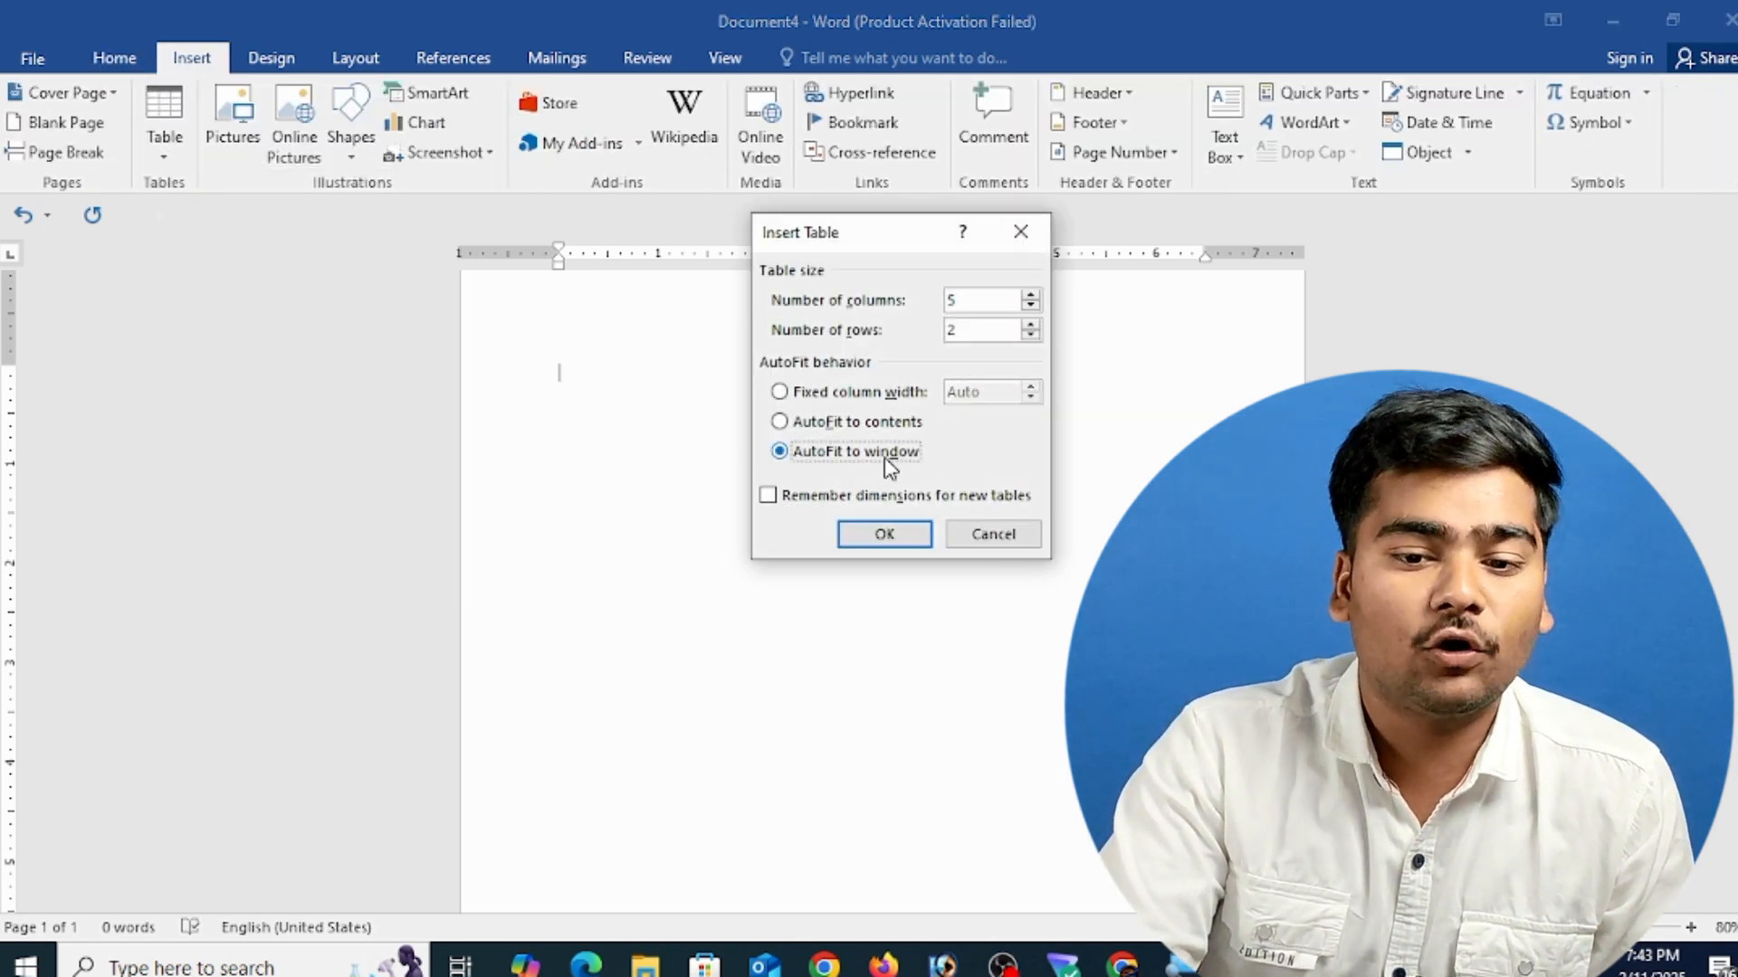
left_click(884, 534)
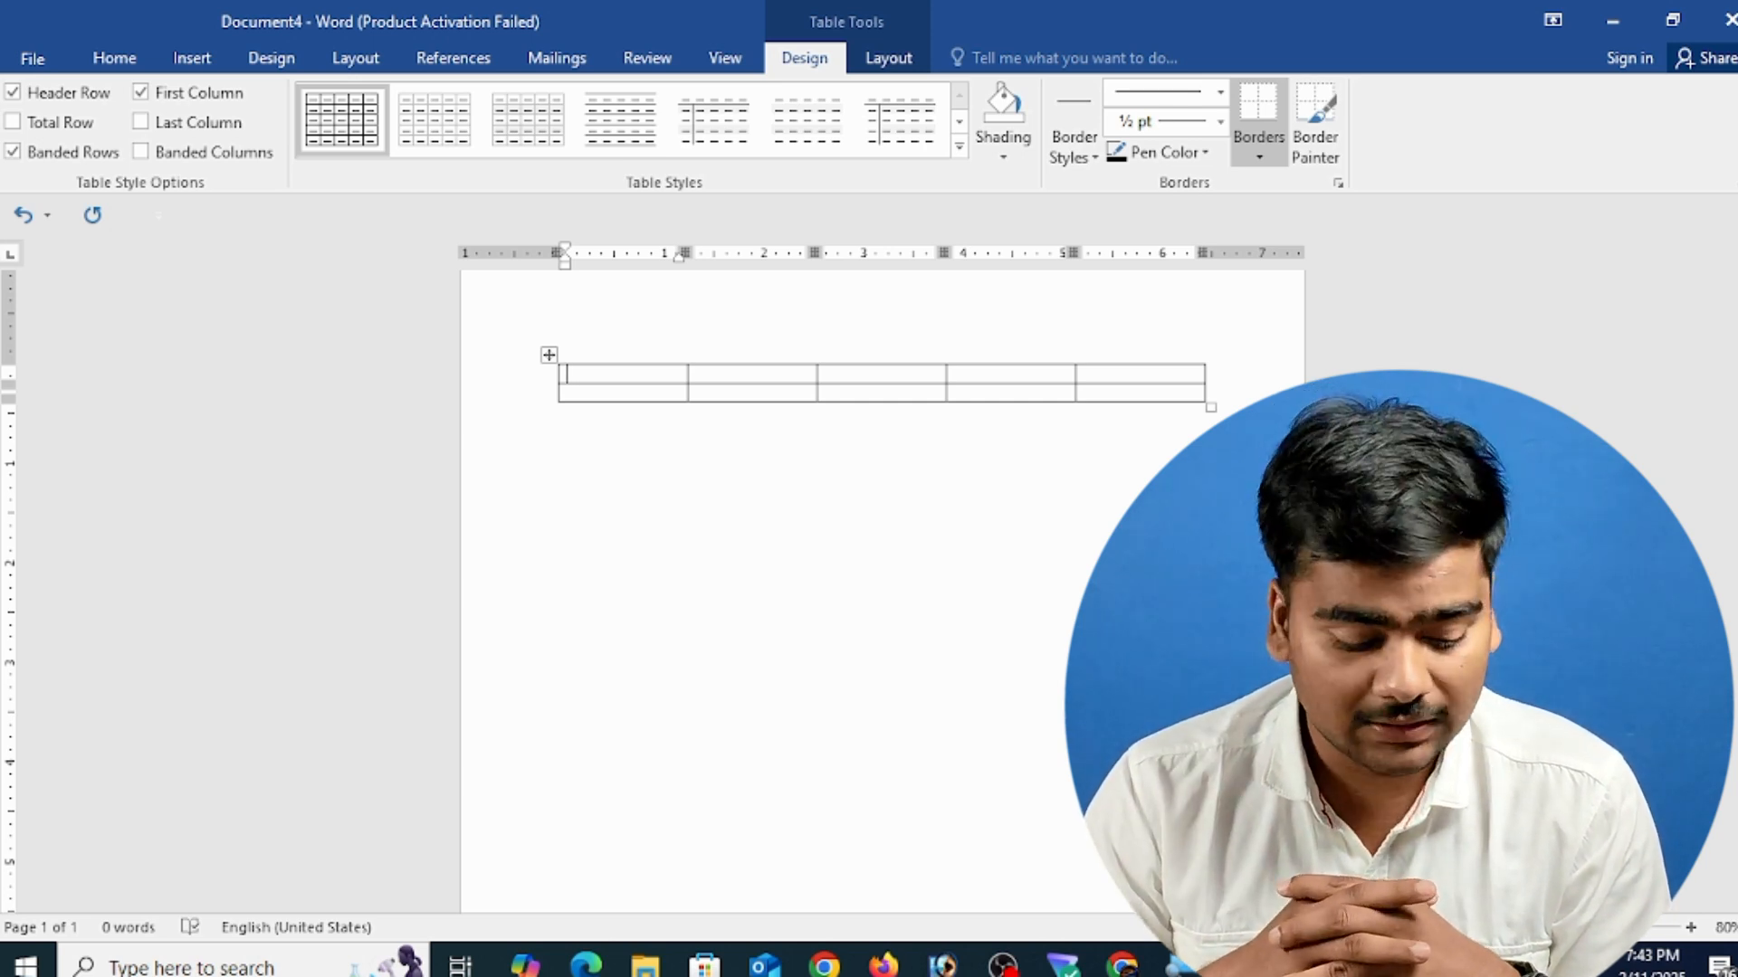
- Replace the window-fitted table with a hand-drawn single-cell table about 7.04" wide and 2.43" high
key("ctrl+a")
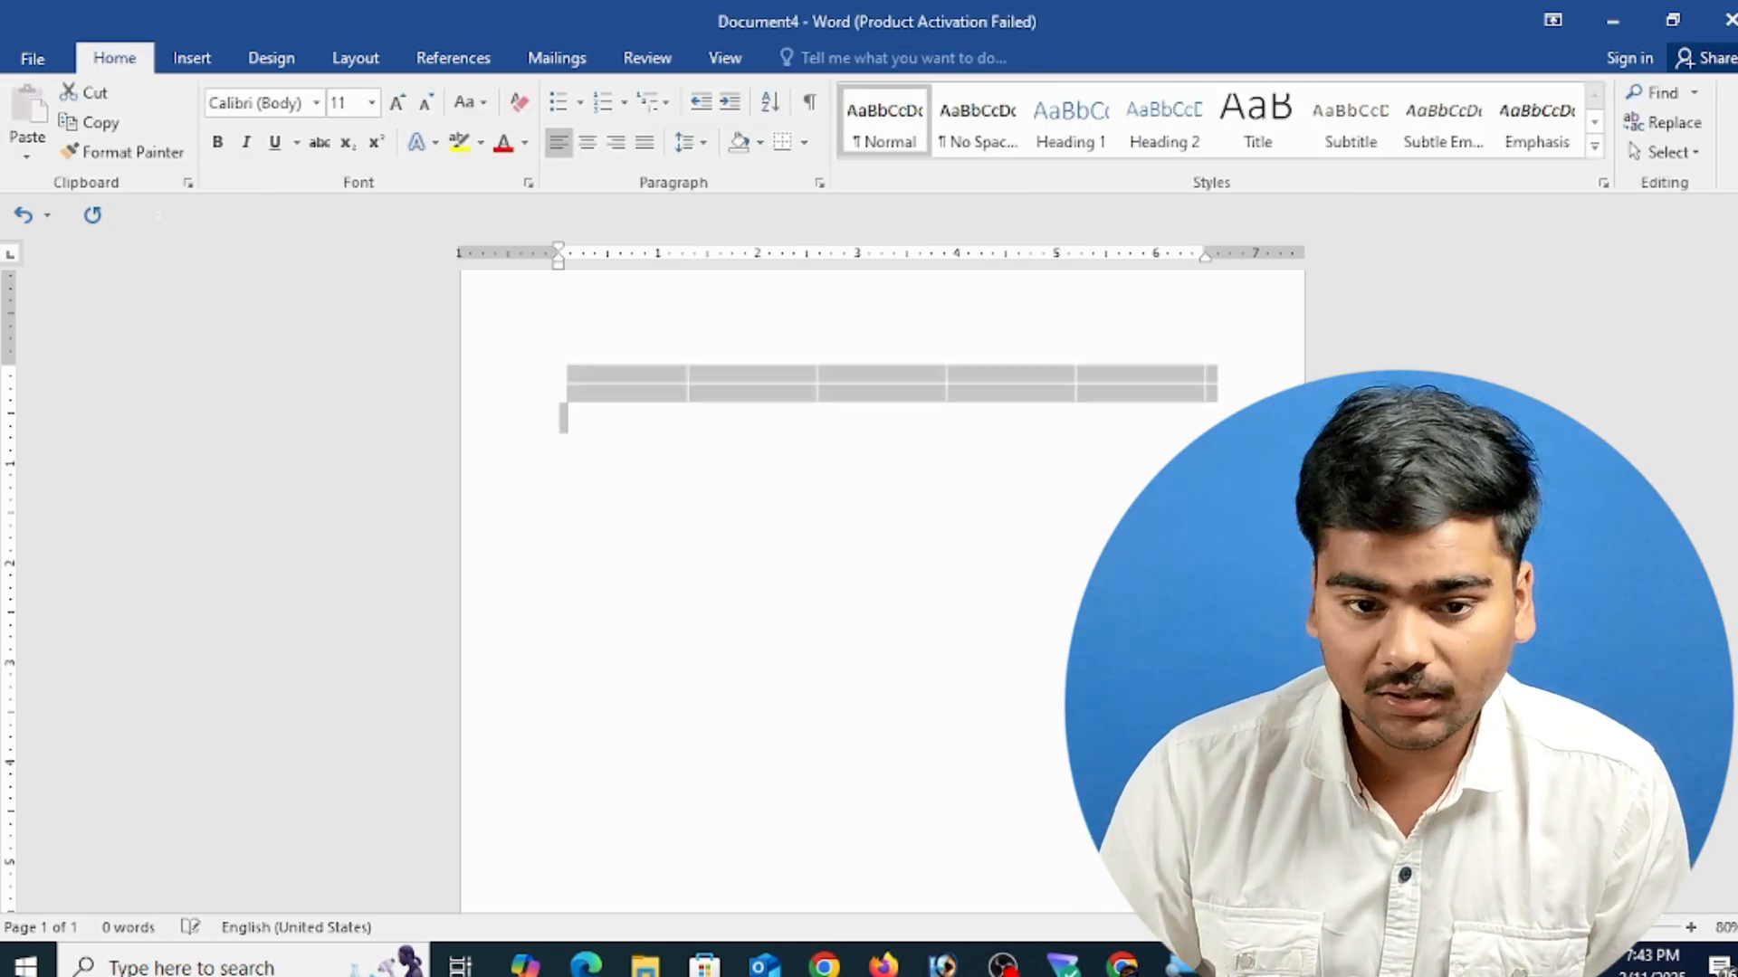
key("Delete")
left_click(191, 57)
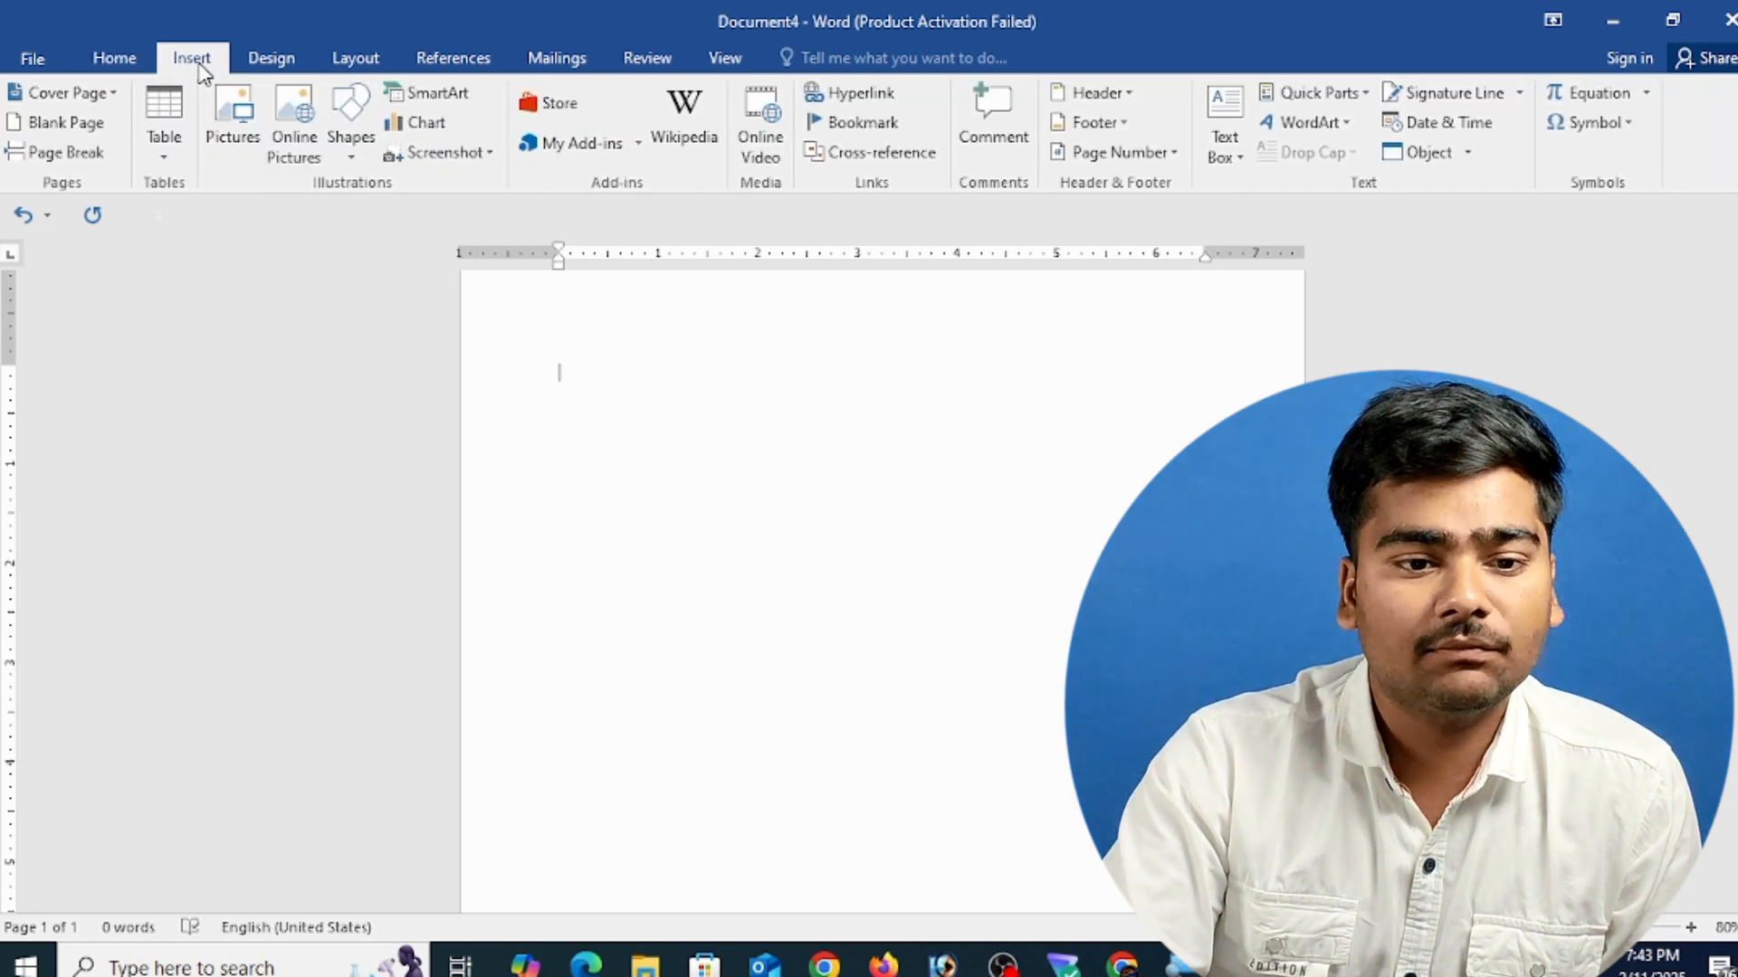
left_click(164, 136)
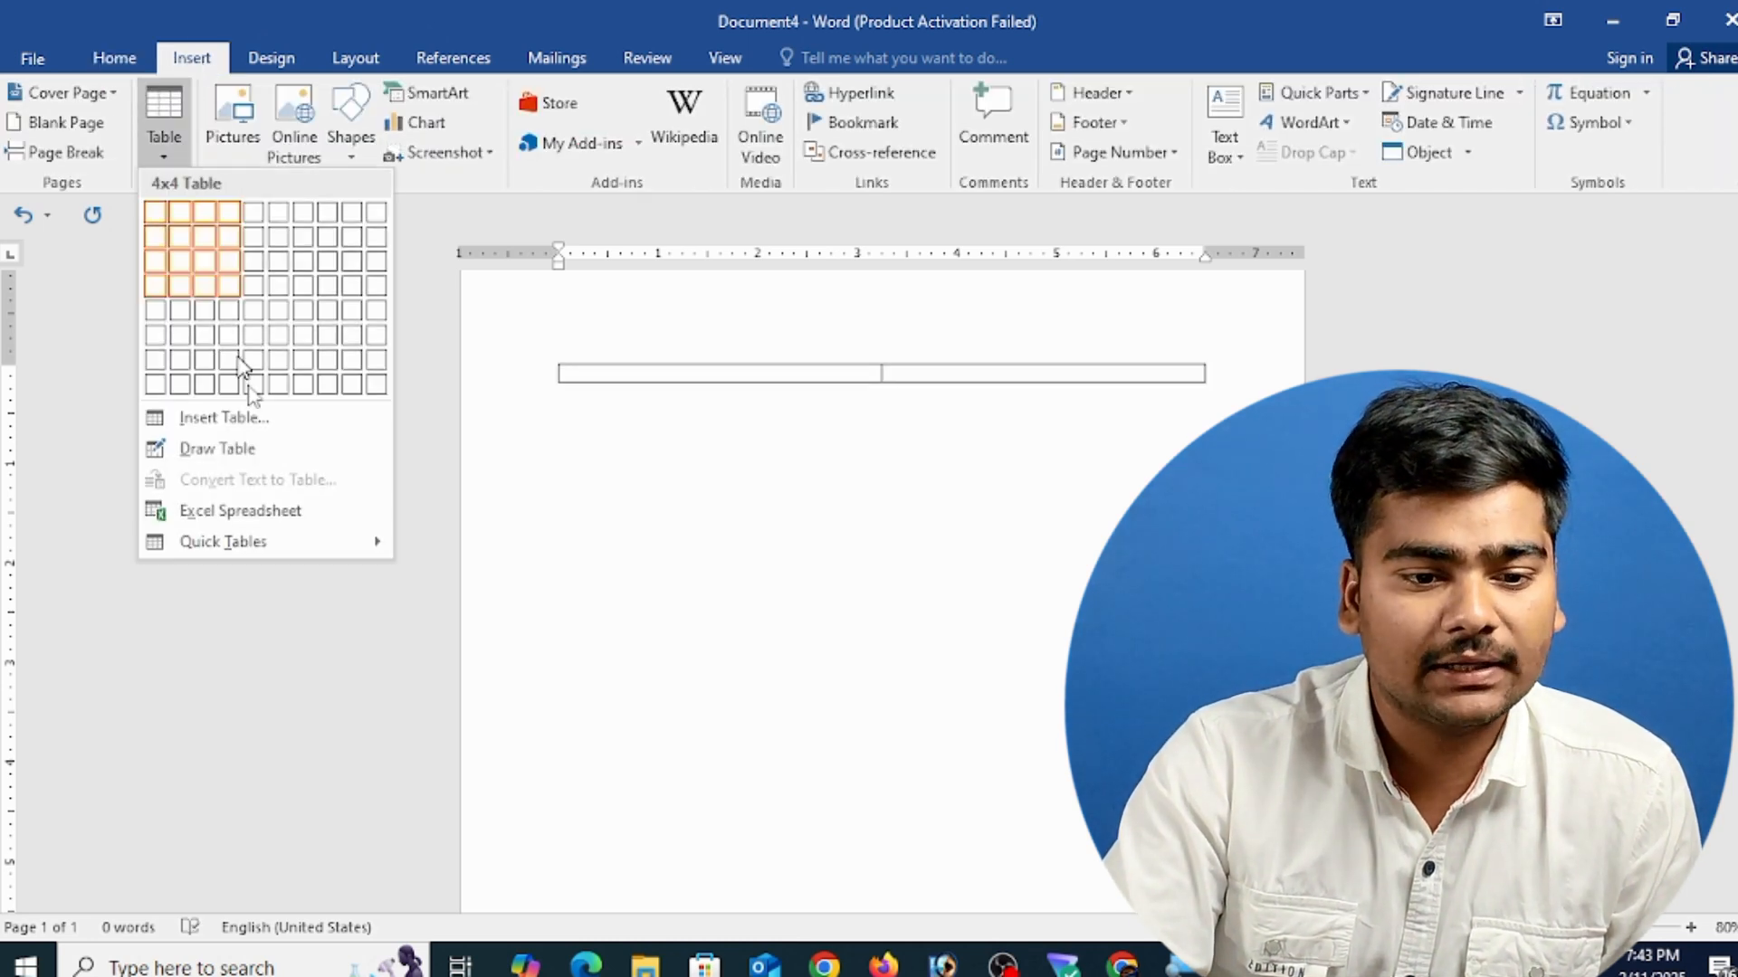
left_click(279, 462)
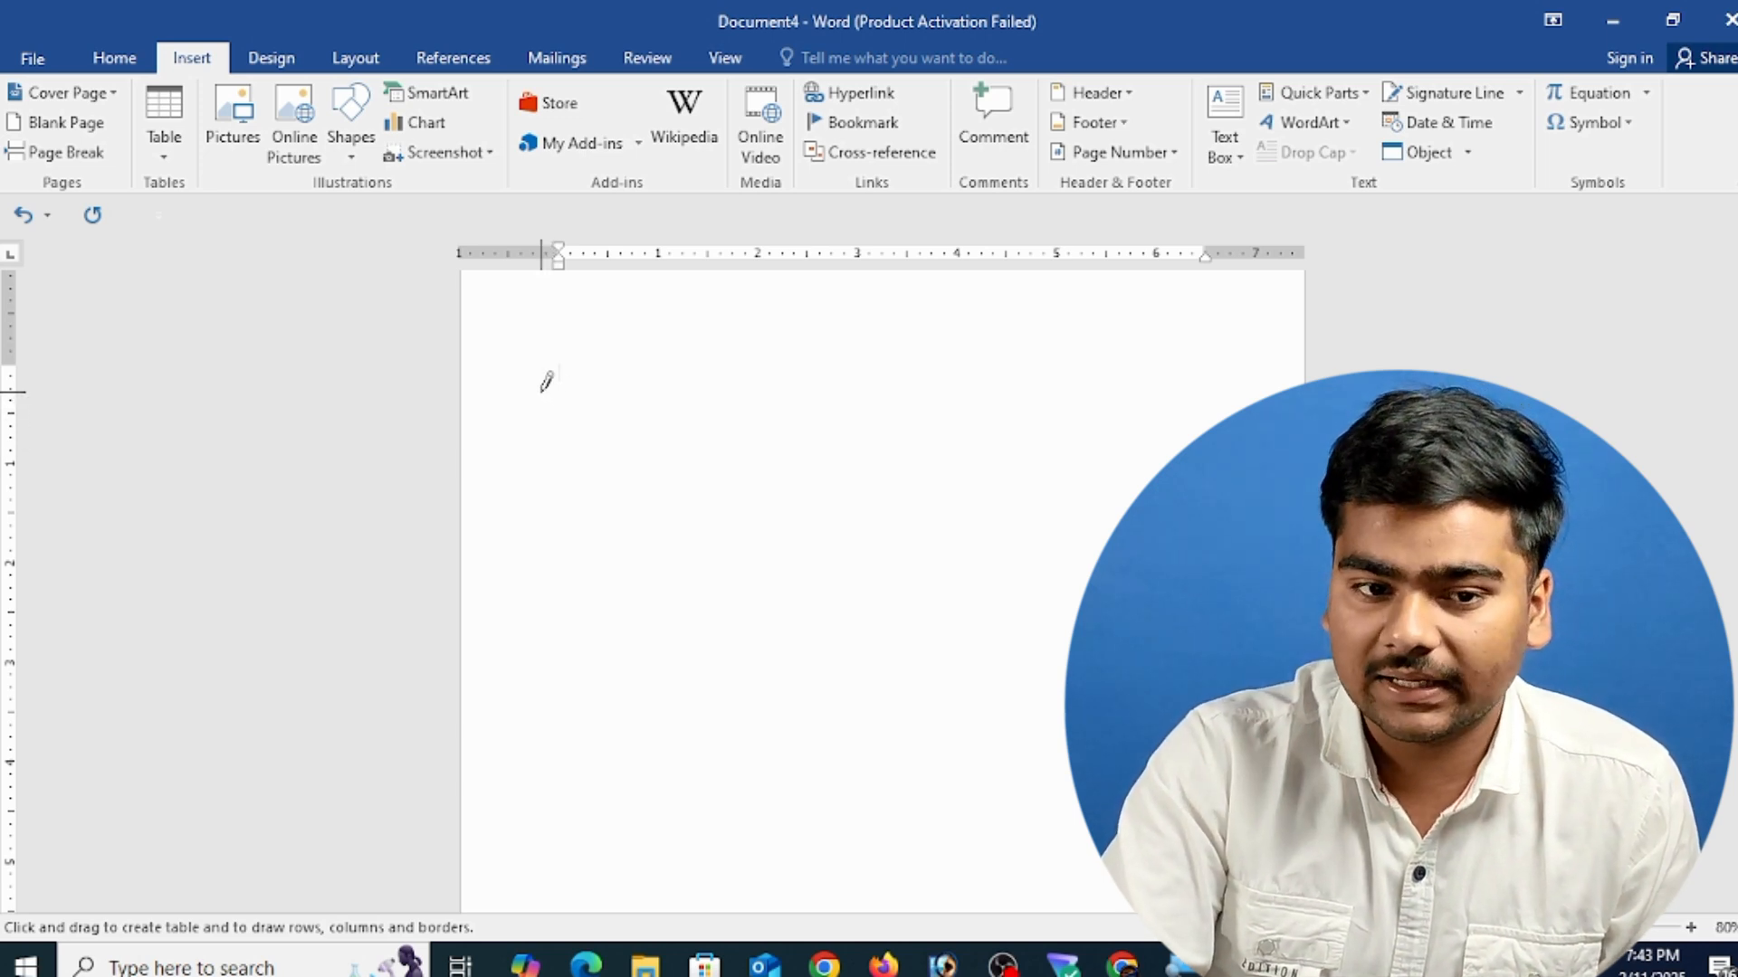
mouse_move(542, 365)
left_mouse_down()
mouse_move(881, 540)
mouse_move(1242, 605)
left_mouse_up()
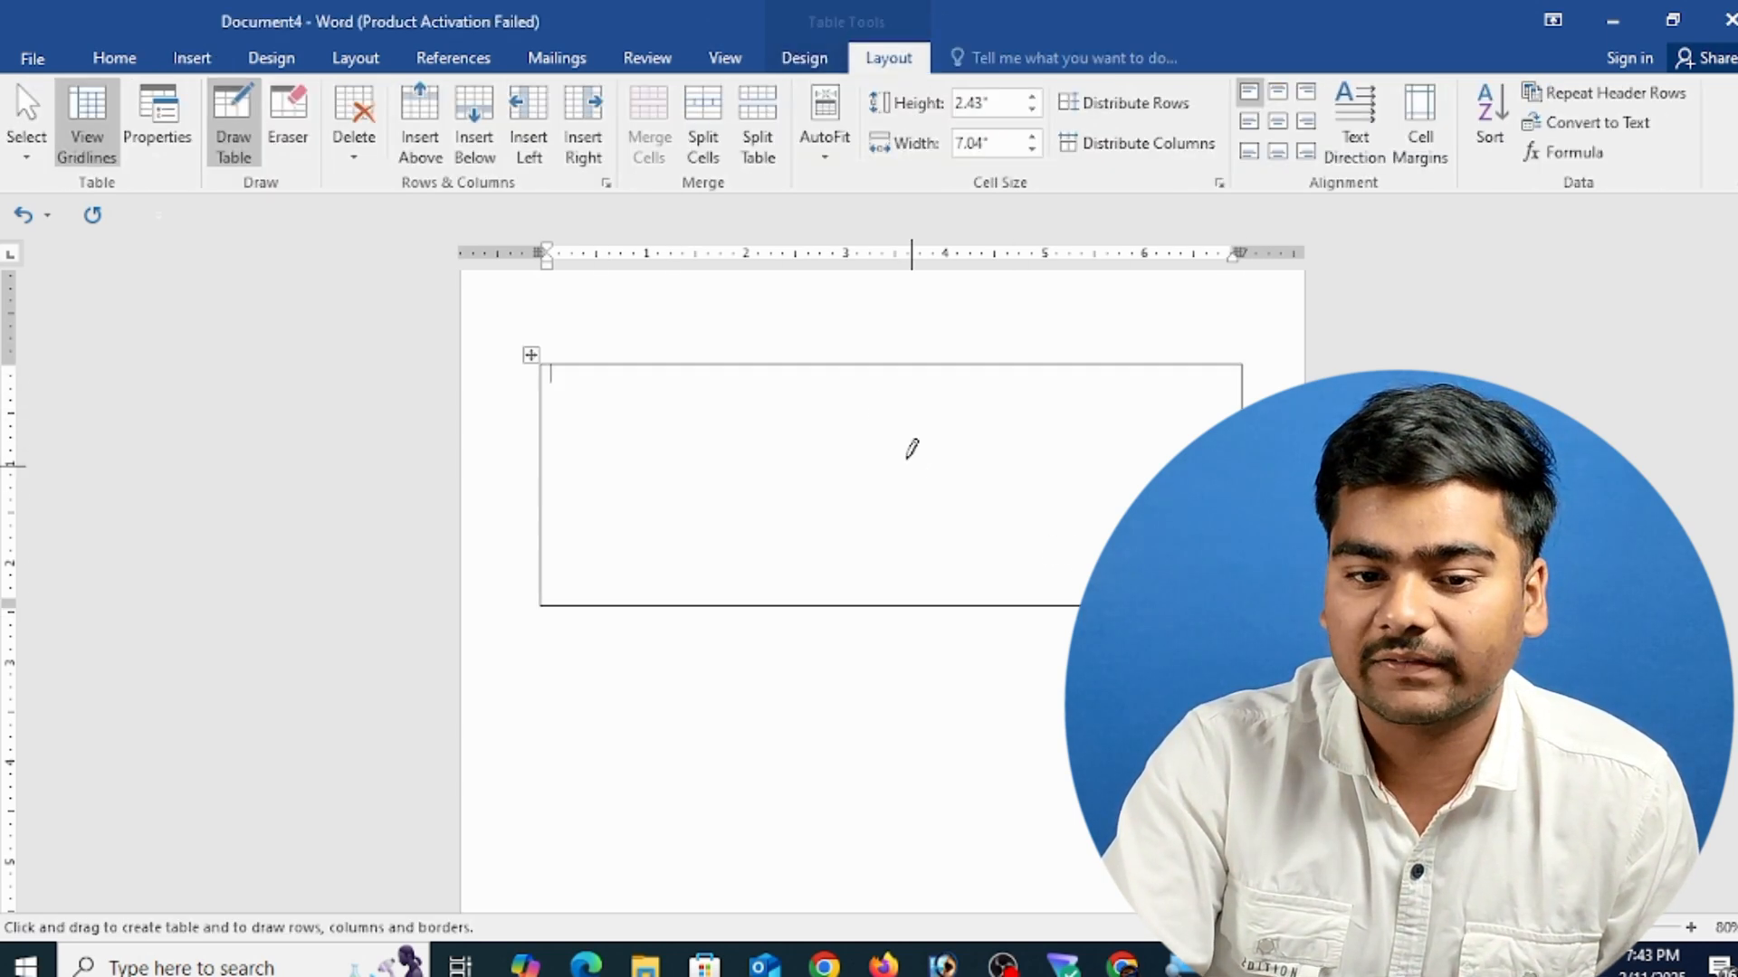
left_click_drag(856, 396, 895, 577)
left_click_drag(951, 395, 973, 602)
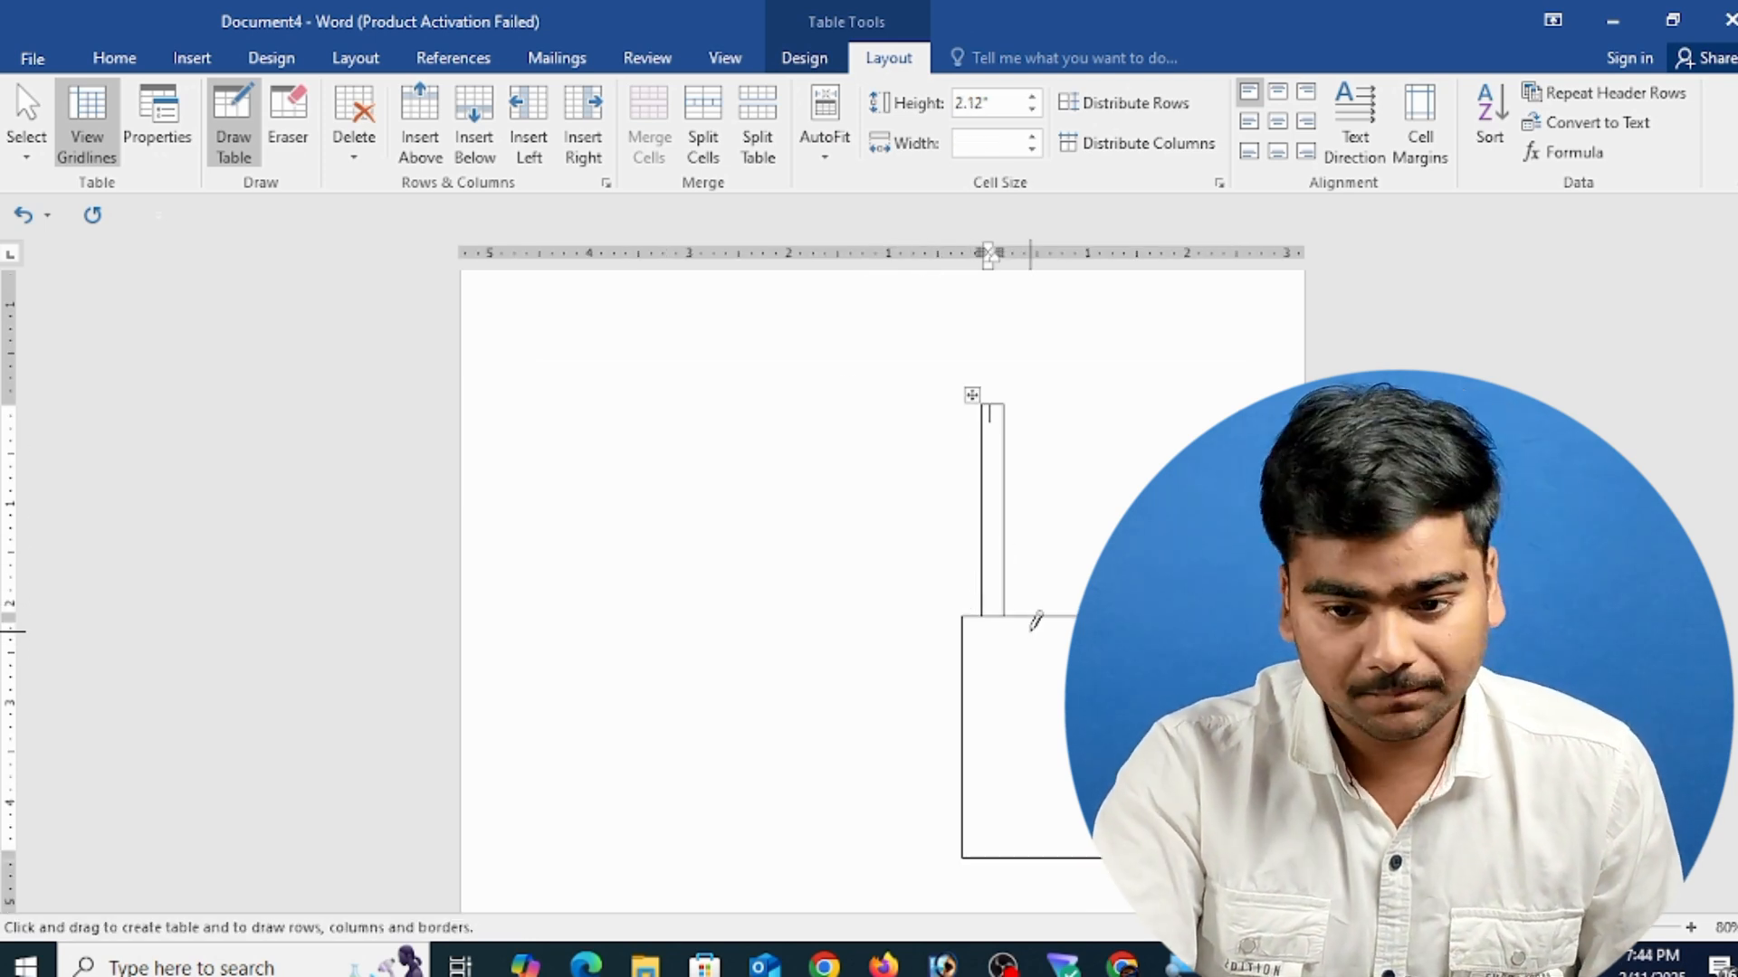
key("ctrl+z")
- Divide the drawn table by hand into seven uneven columns and two rows, splitting the lower row again from the third column on
left_click_drag(850, 357, 858, 525)
left_click_drag(942, 377, 952, 534)
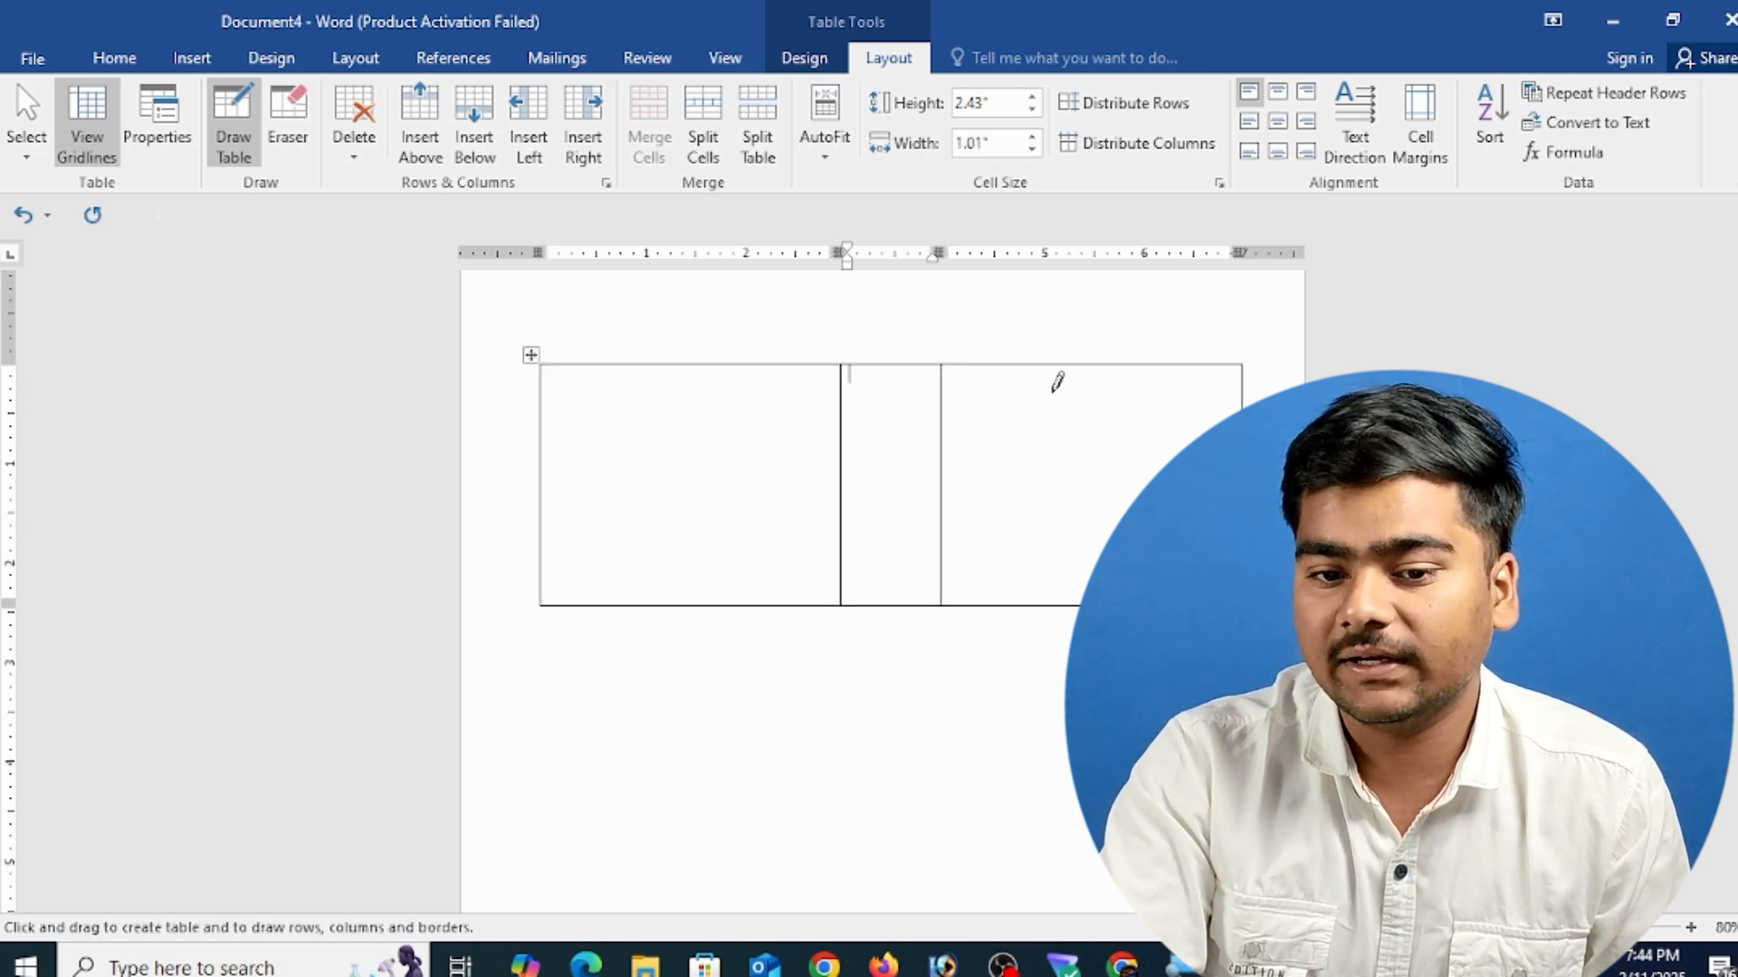
left_click_drag(1057, 382, 1071, 547)
left_click_drag(679, 499, 1144, 493)
left_click_drag(954, 558, 1077, 565)
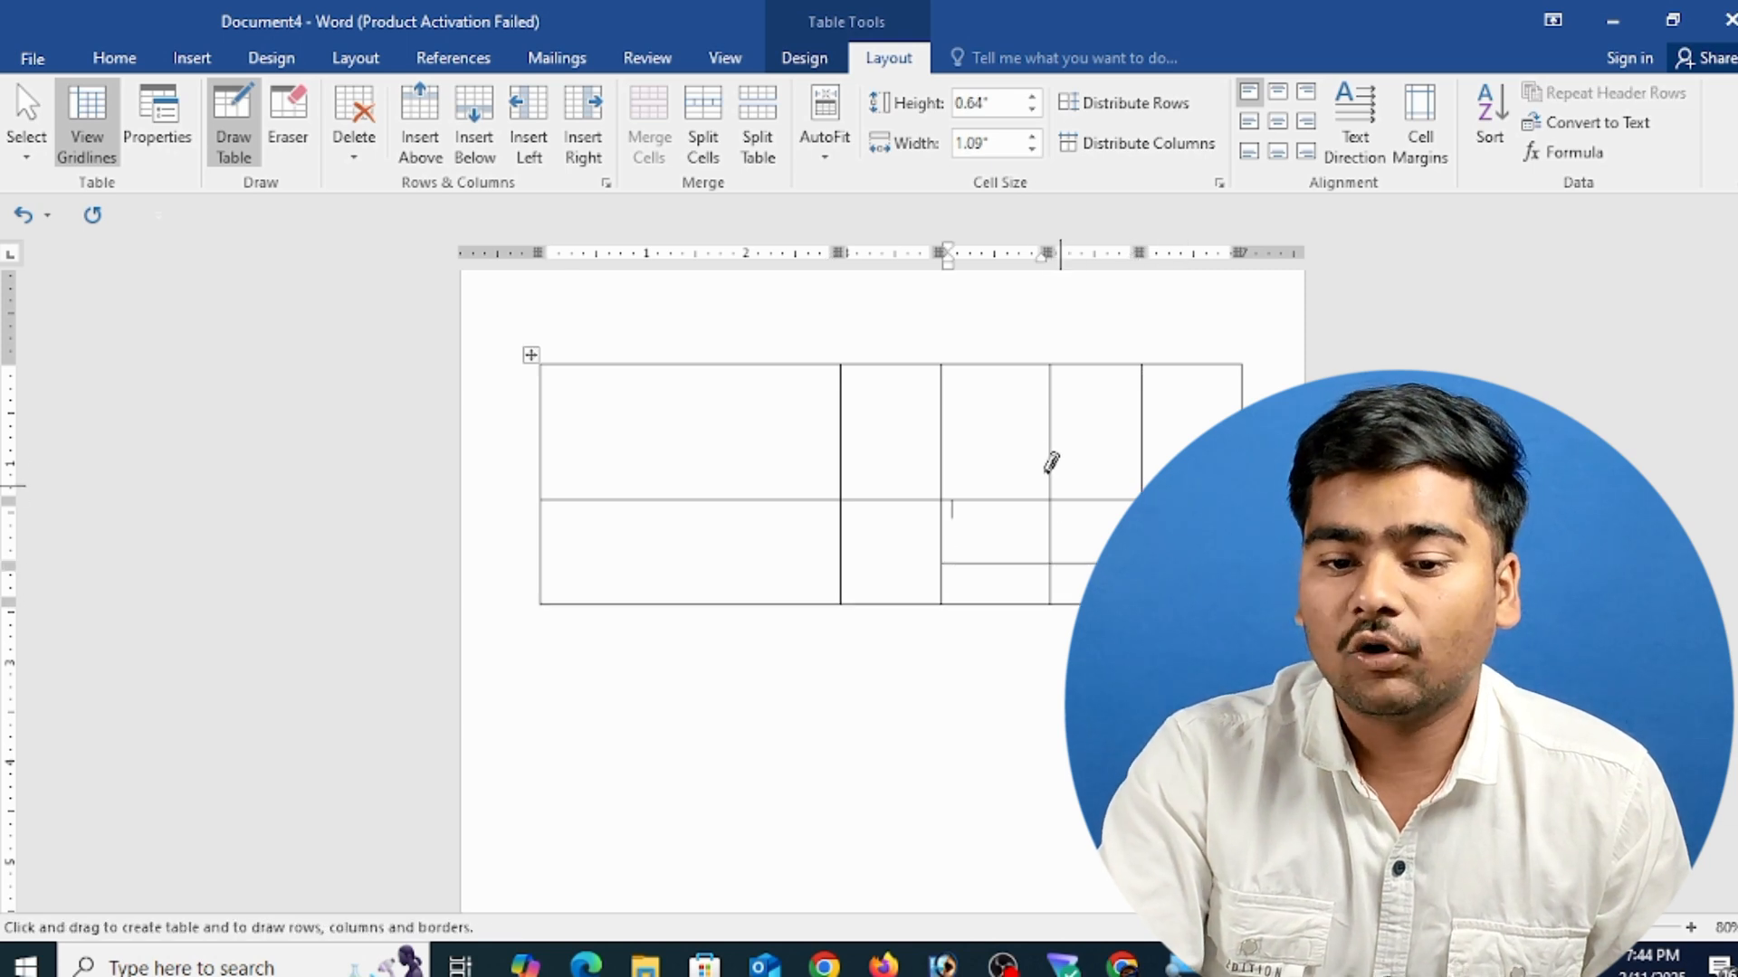
mouse_move(1010, 423)
left_mouse_down()
mouse_move(1031, 593)
mouse_move(1008, 609)
left_mouse_up()
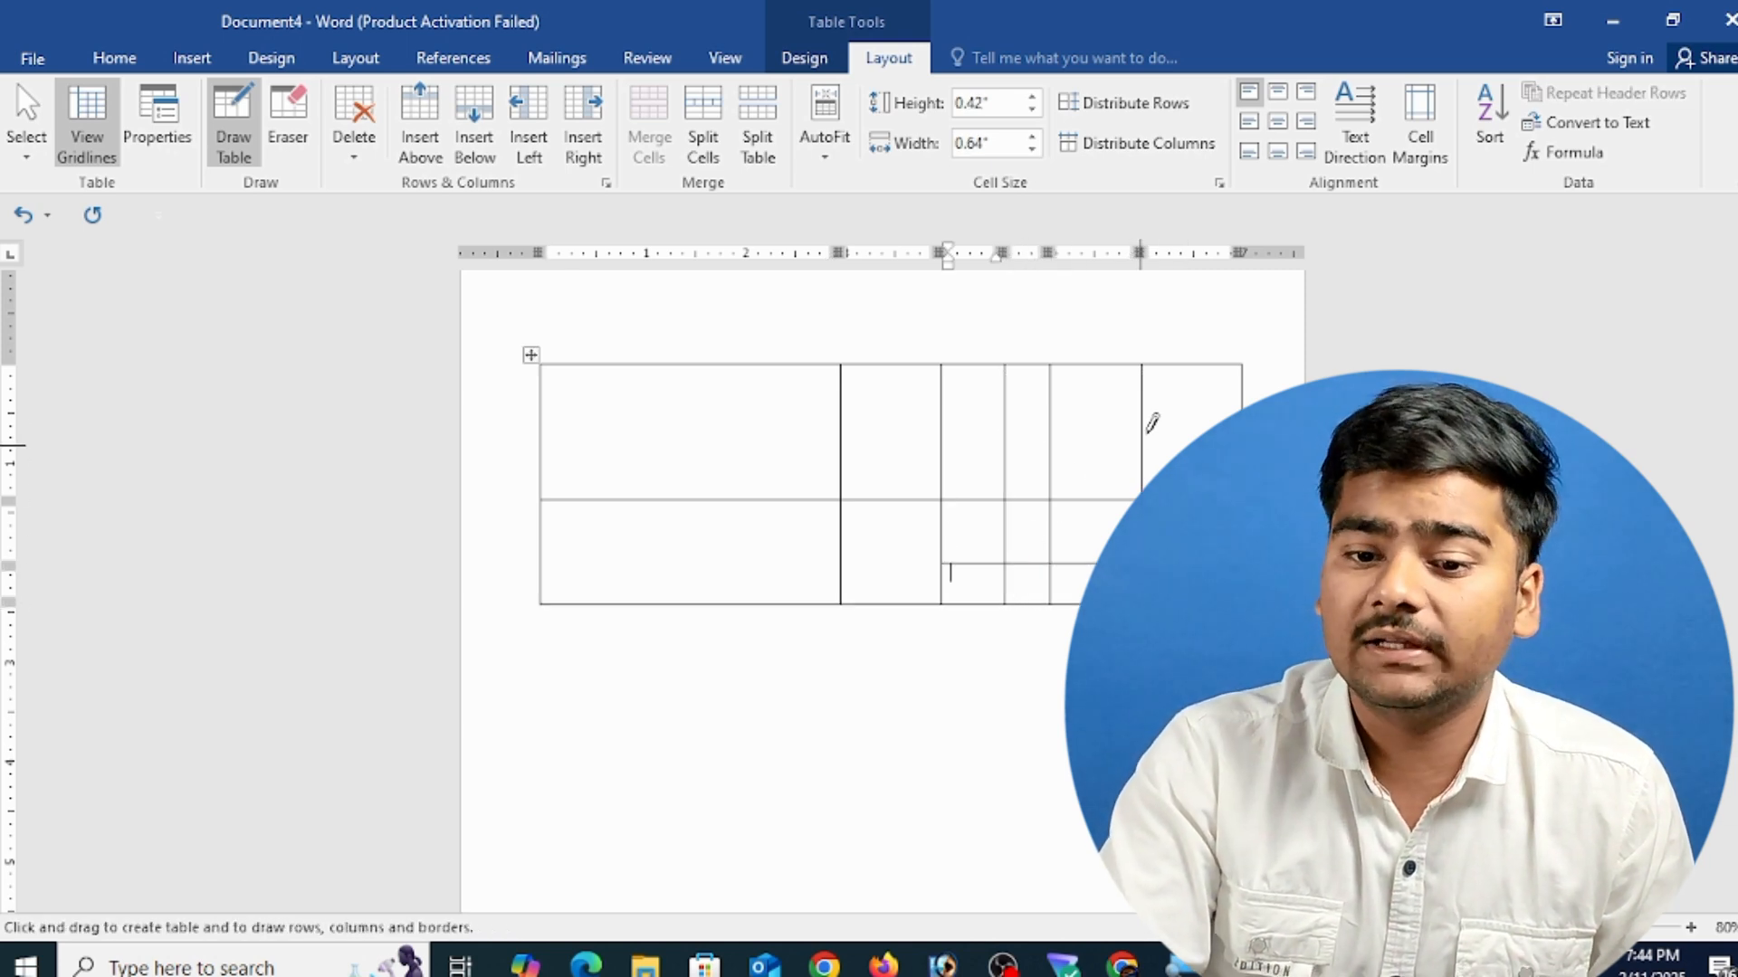
left_click_drag(1174, 391, 1174, 484)
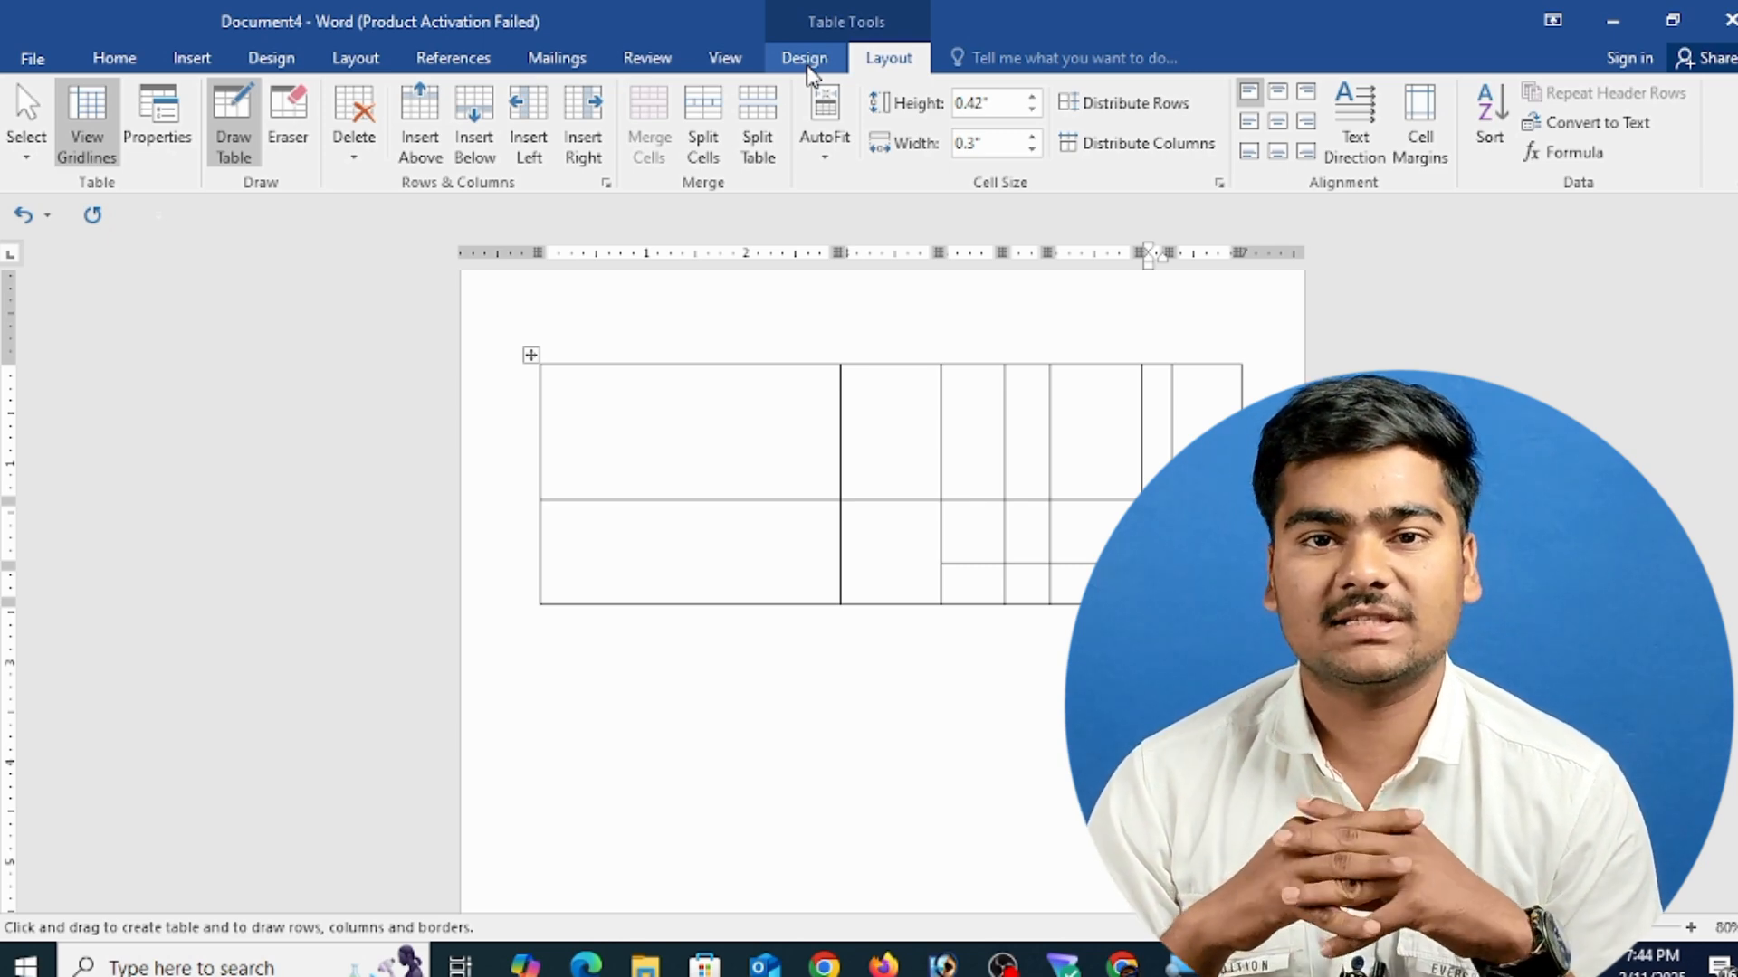
- Replace the hand-drawn table with an embedded Excel spreadsheet
key("ctrl+a")
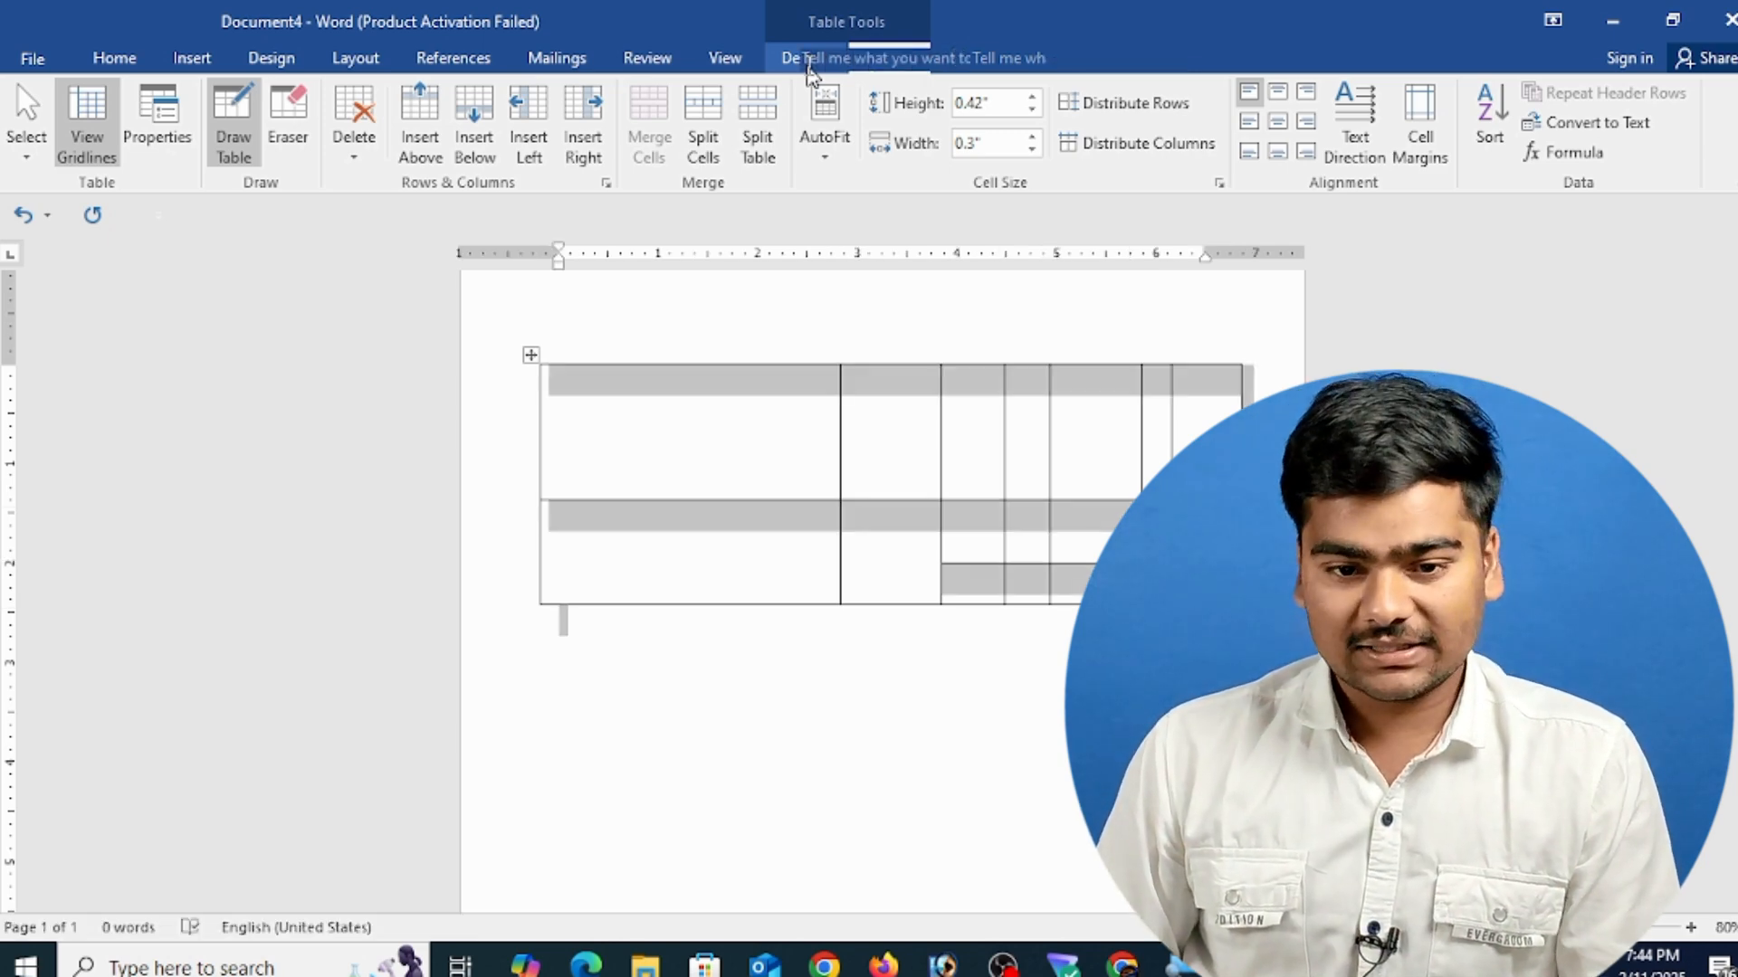
key("Delete")
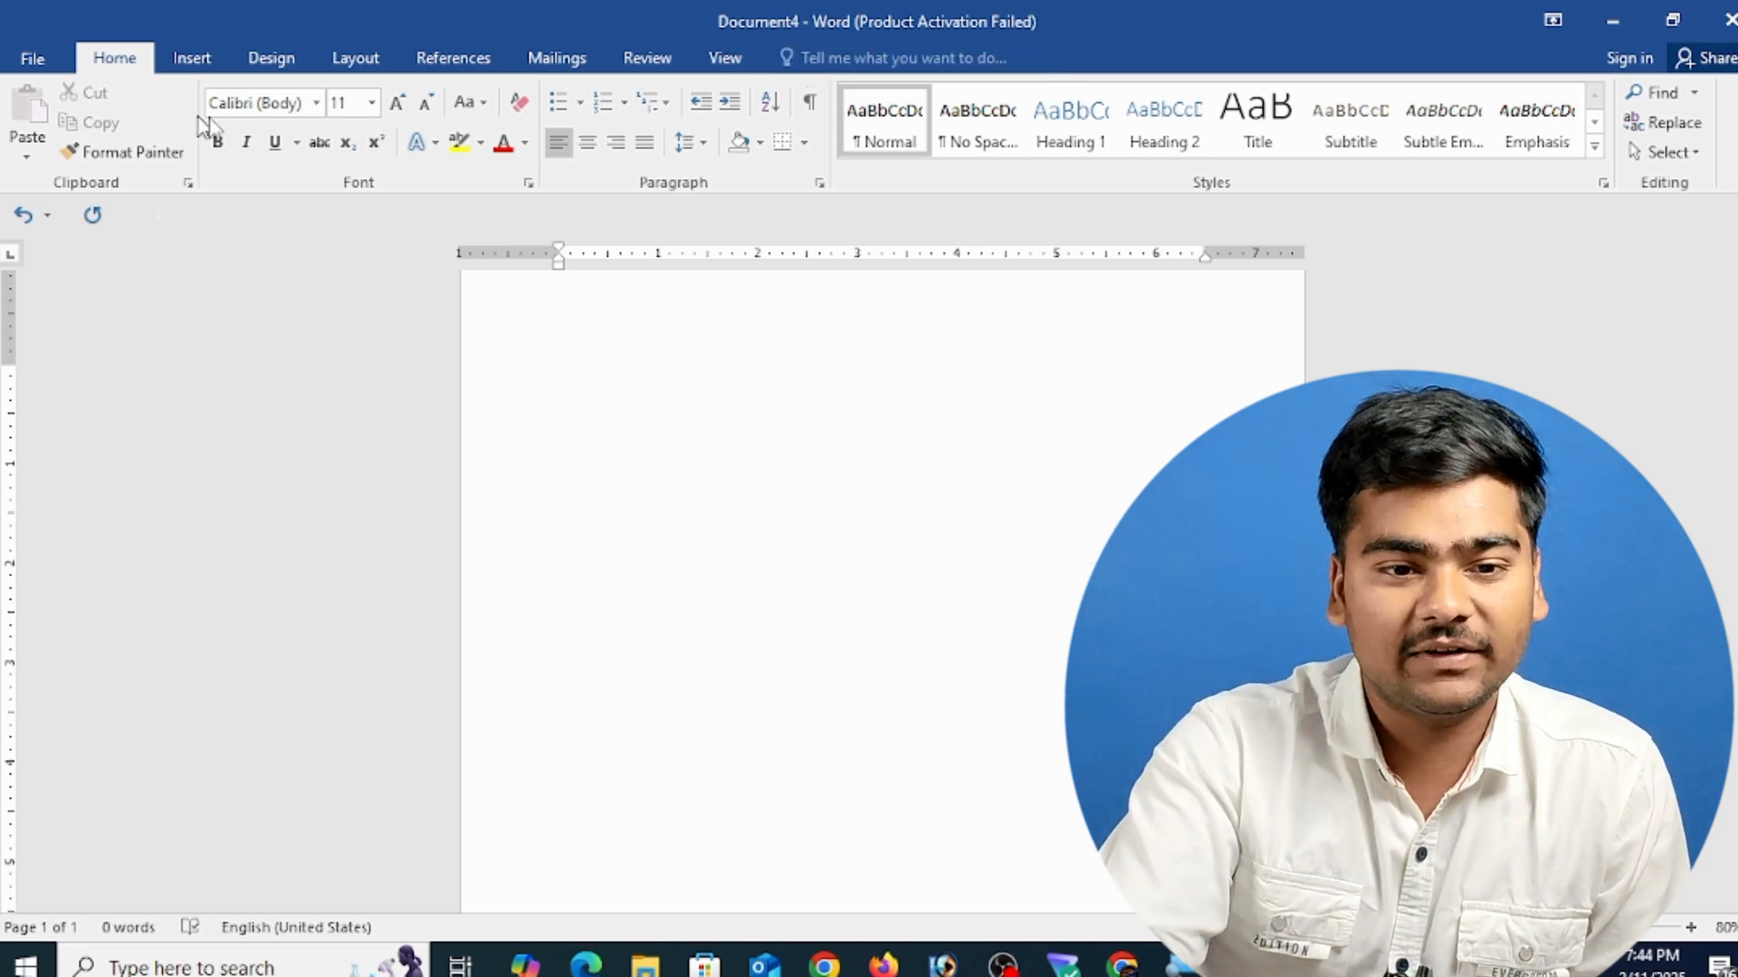
left_click(191, 57)
left_click(163, 144)
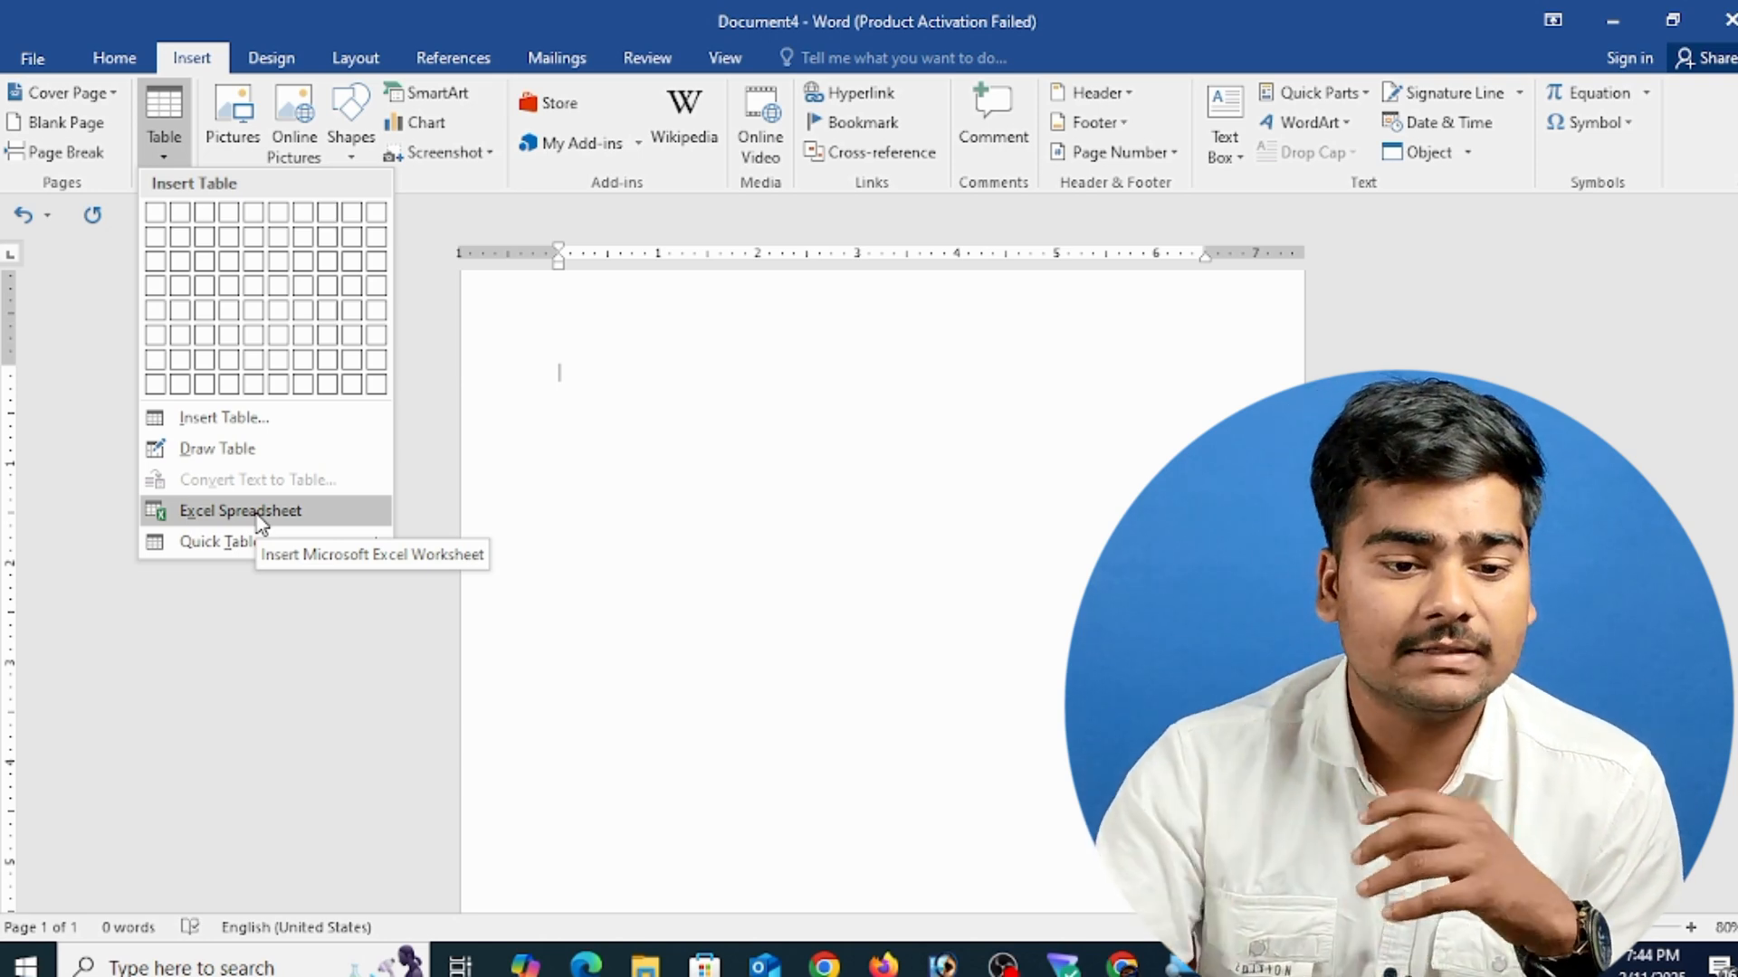
left_click(257, 515)
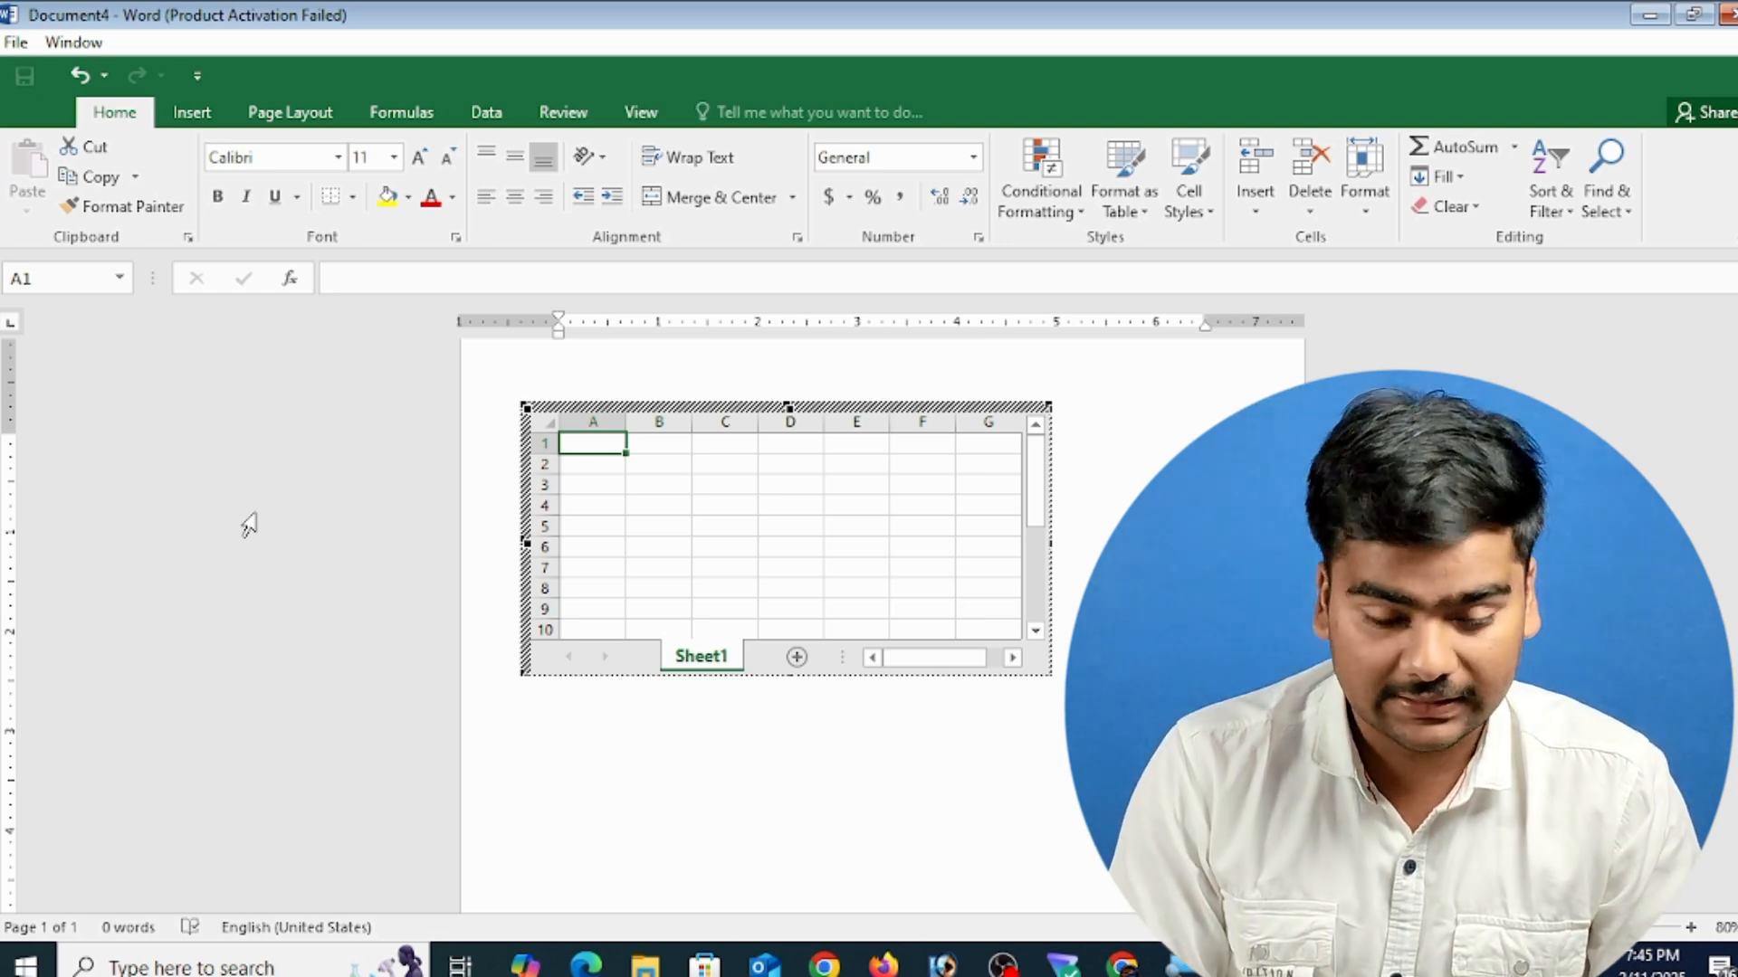
- Enter the headings Name, age and city in cells A1 to C1 of the embedded spreadsheet
type("n")
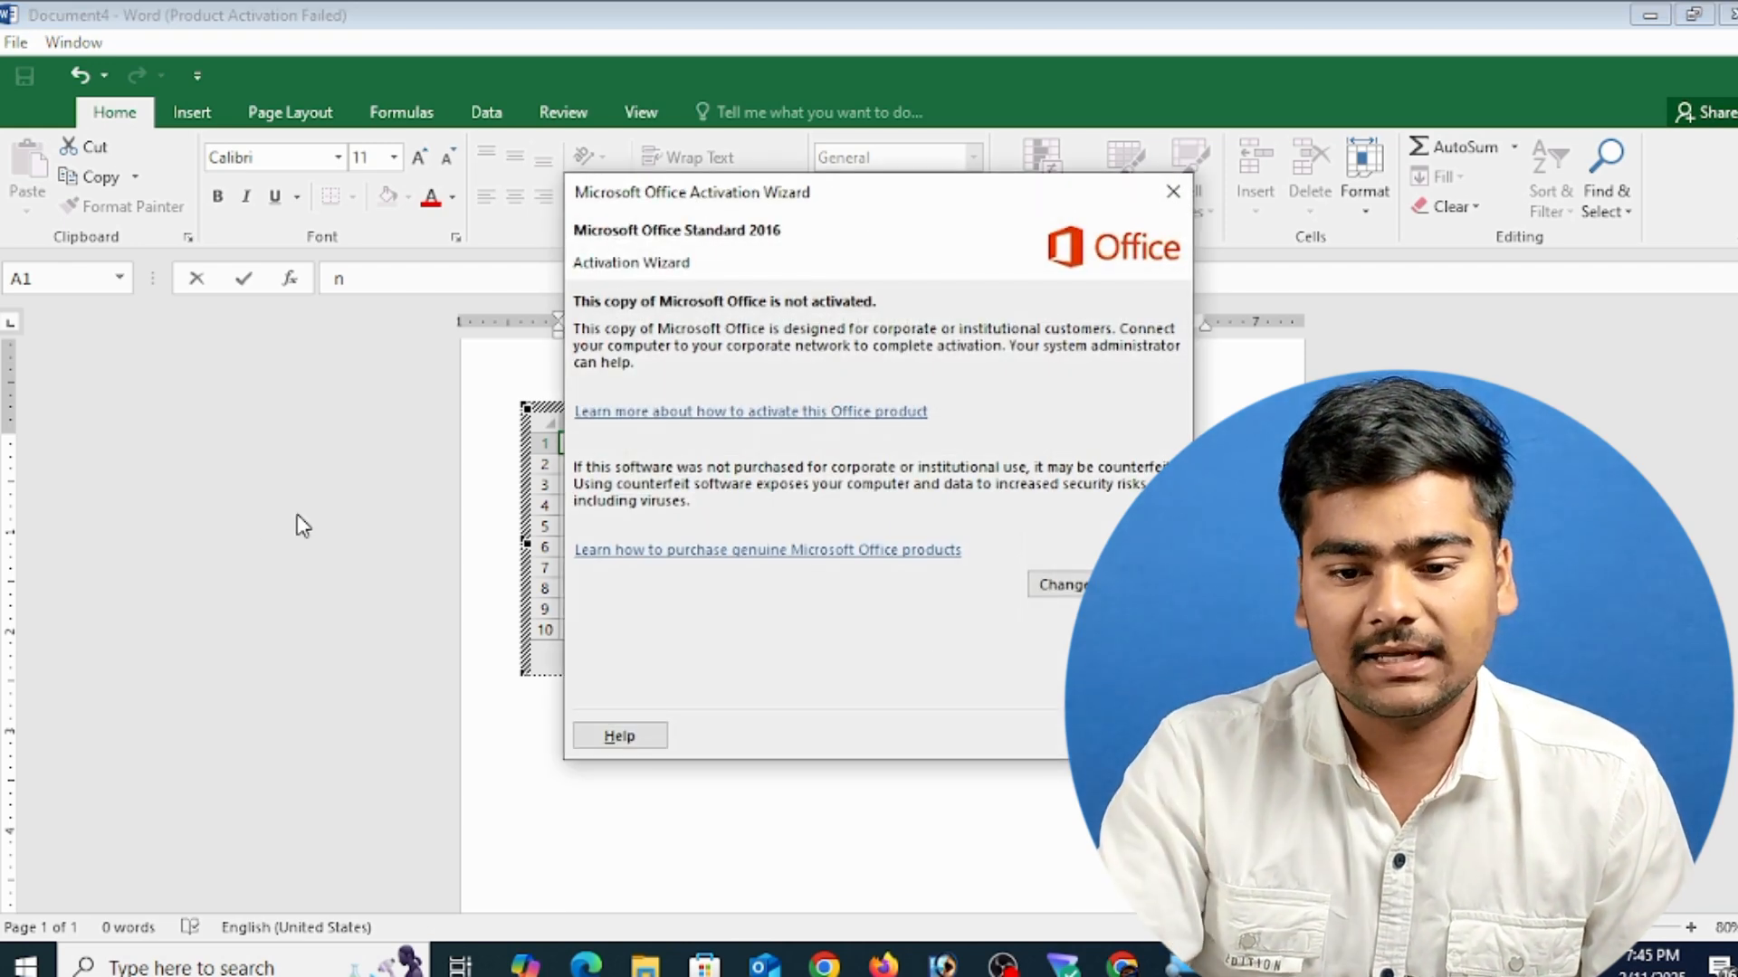
key("Escape")
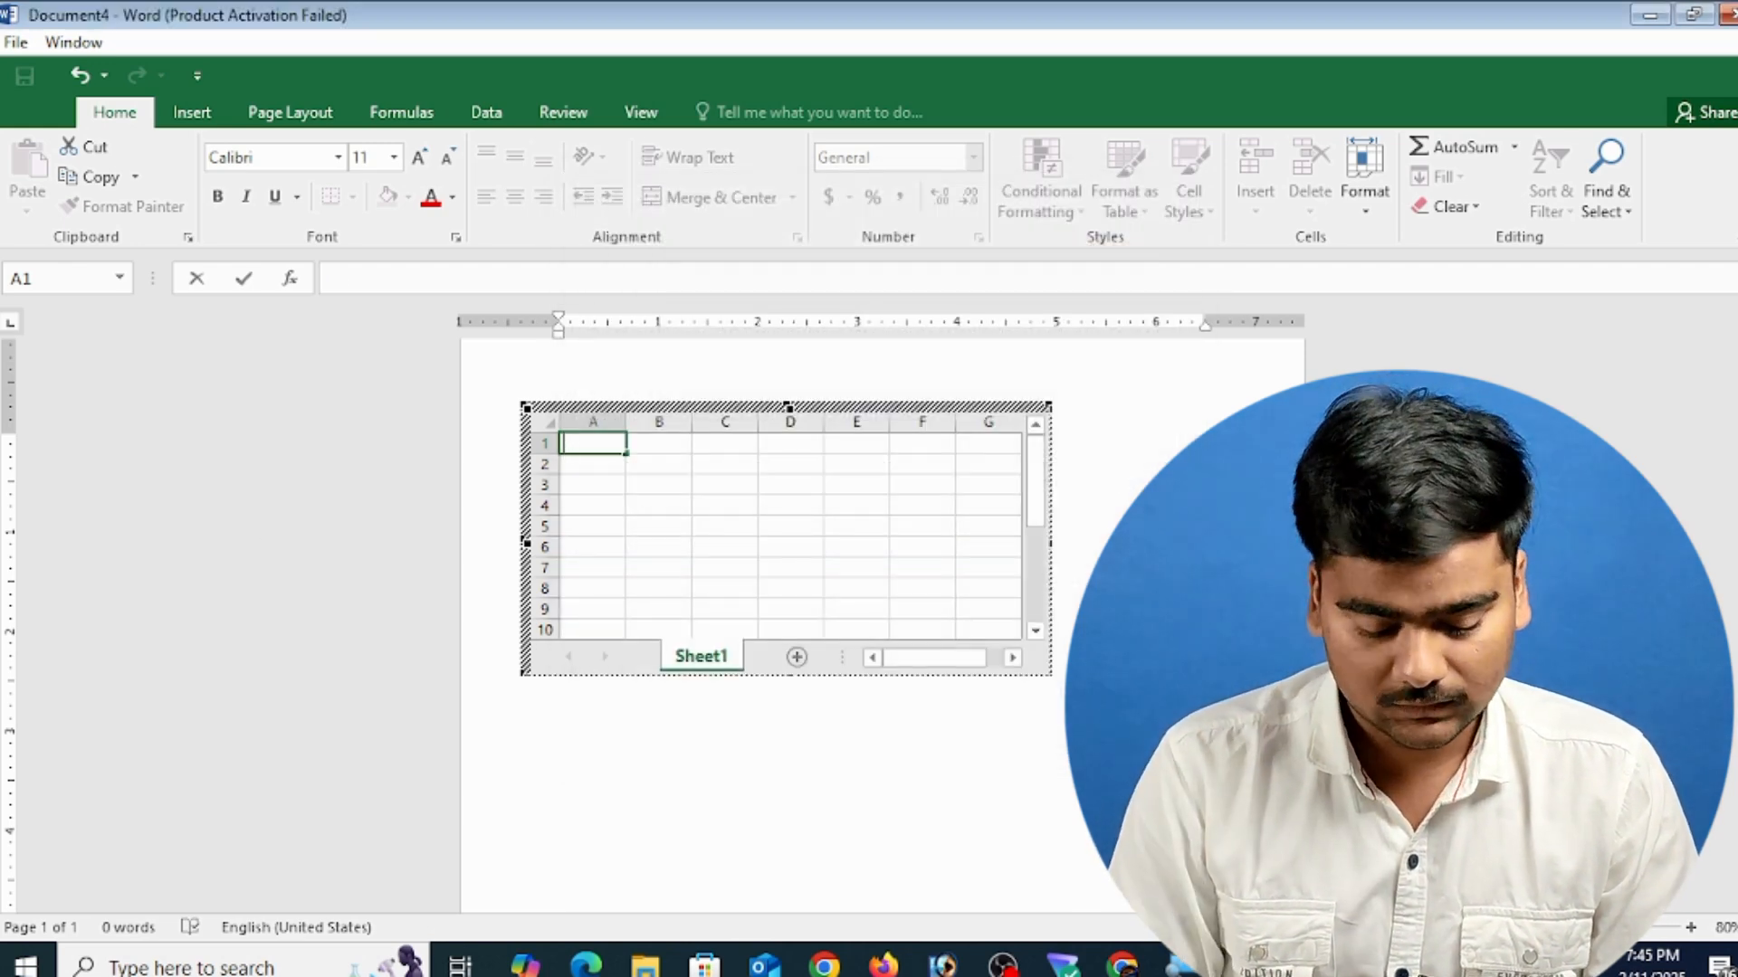
type("Name")
key("Tab")
type("age")
key("Tab")
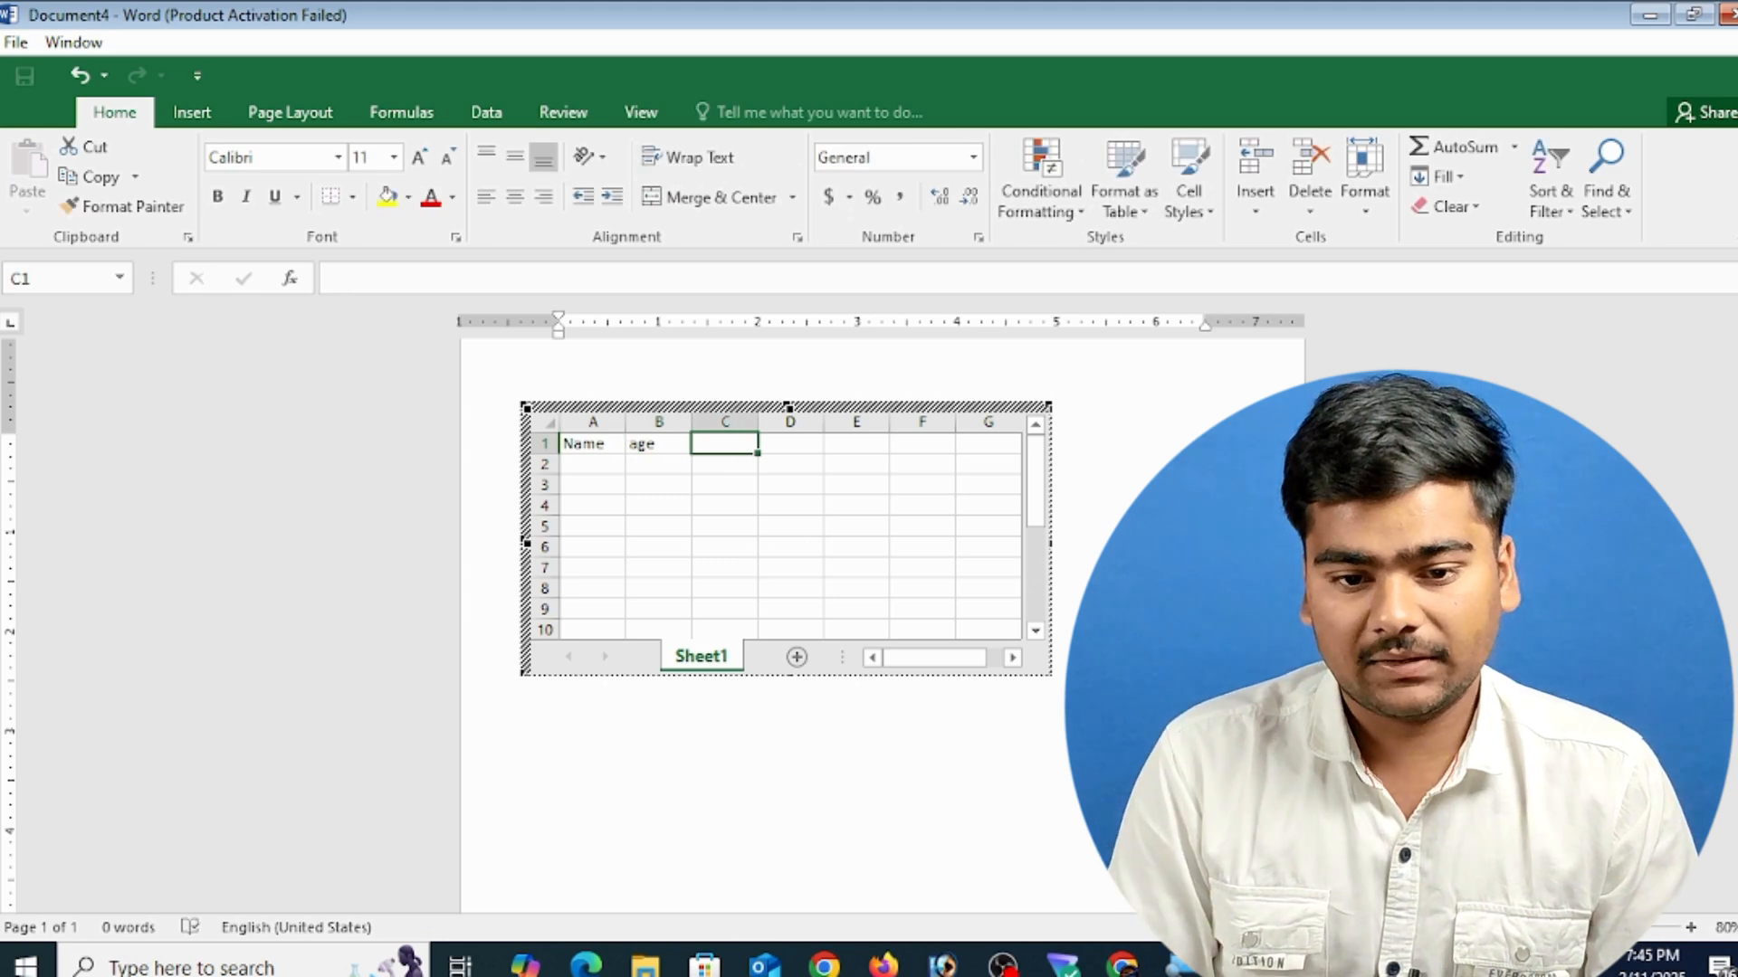
type("city")
key("Return")
- List the entries a, b and c under Name in cells A2 to A4
type("a")
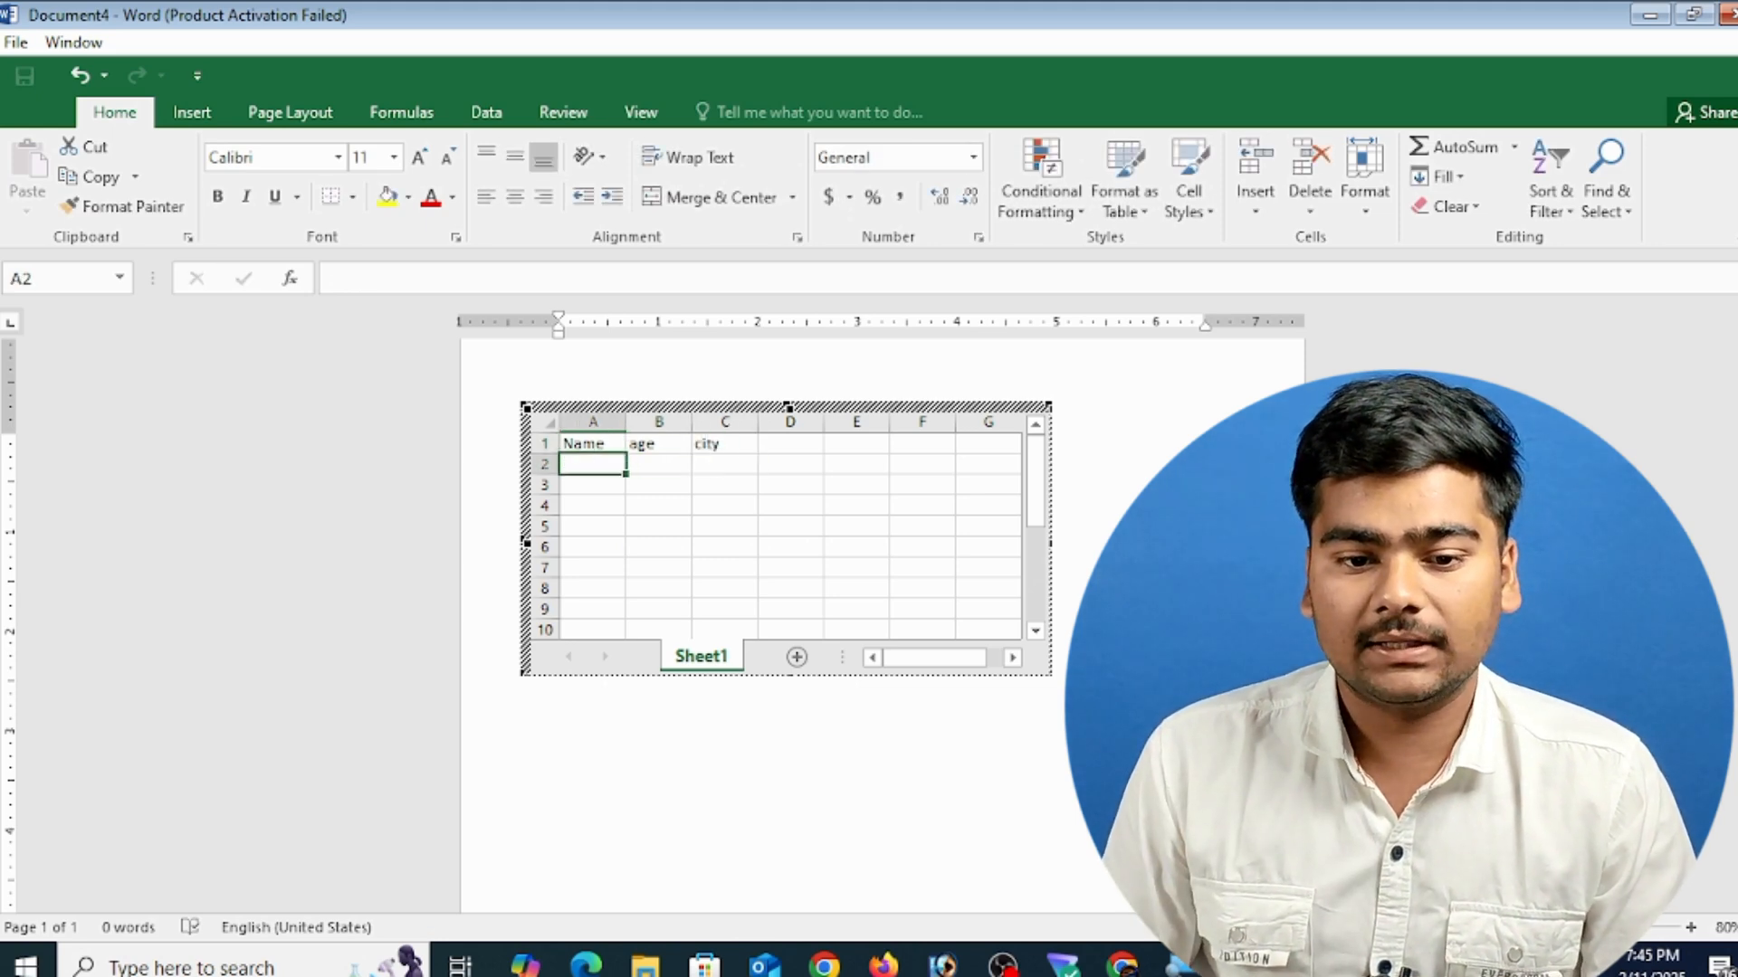
key("Return")
type("b")
key("Return")
type("c")
- Fill cells B2 to B4 under age with 20, 21 and 20
key("Tab")
key("Up")
key("Up")
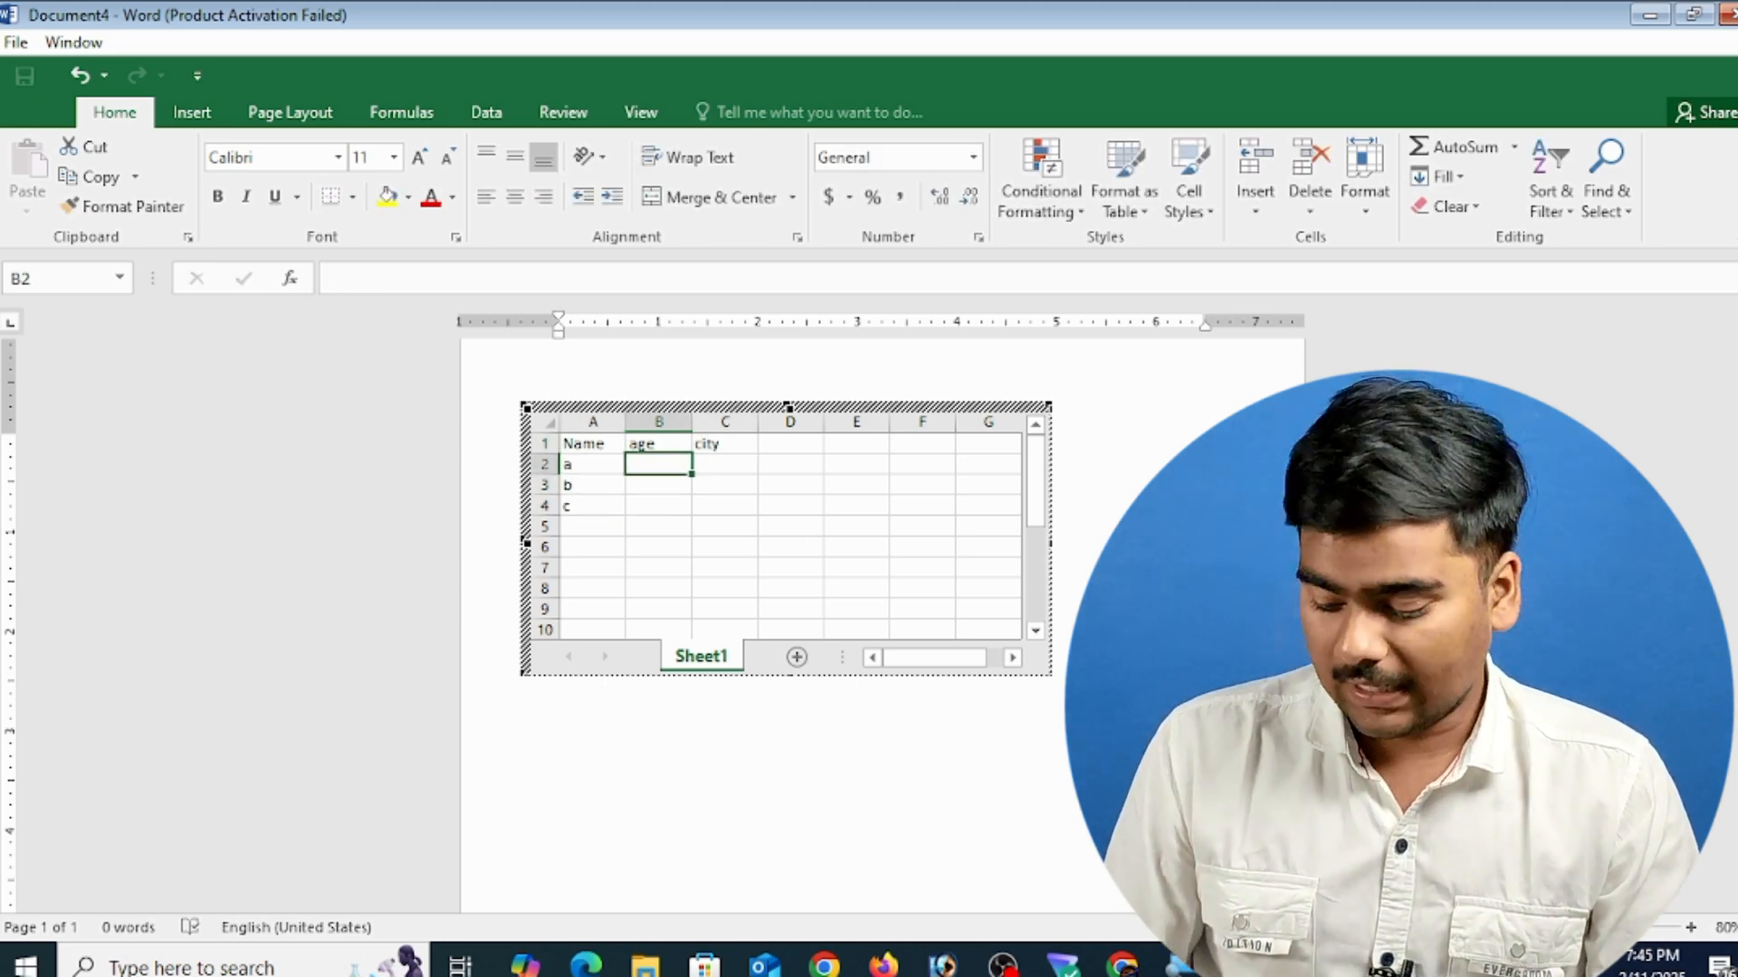
type("20")
key("Return")
type("21")
key("Return")
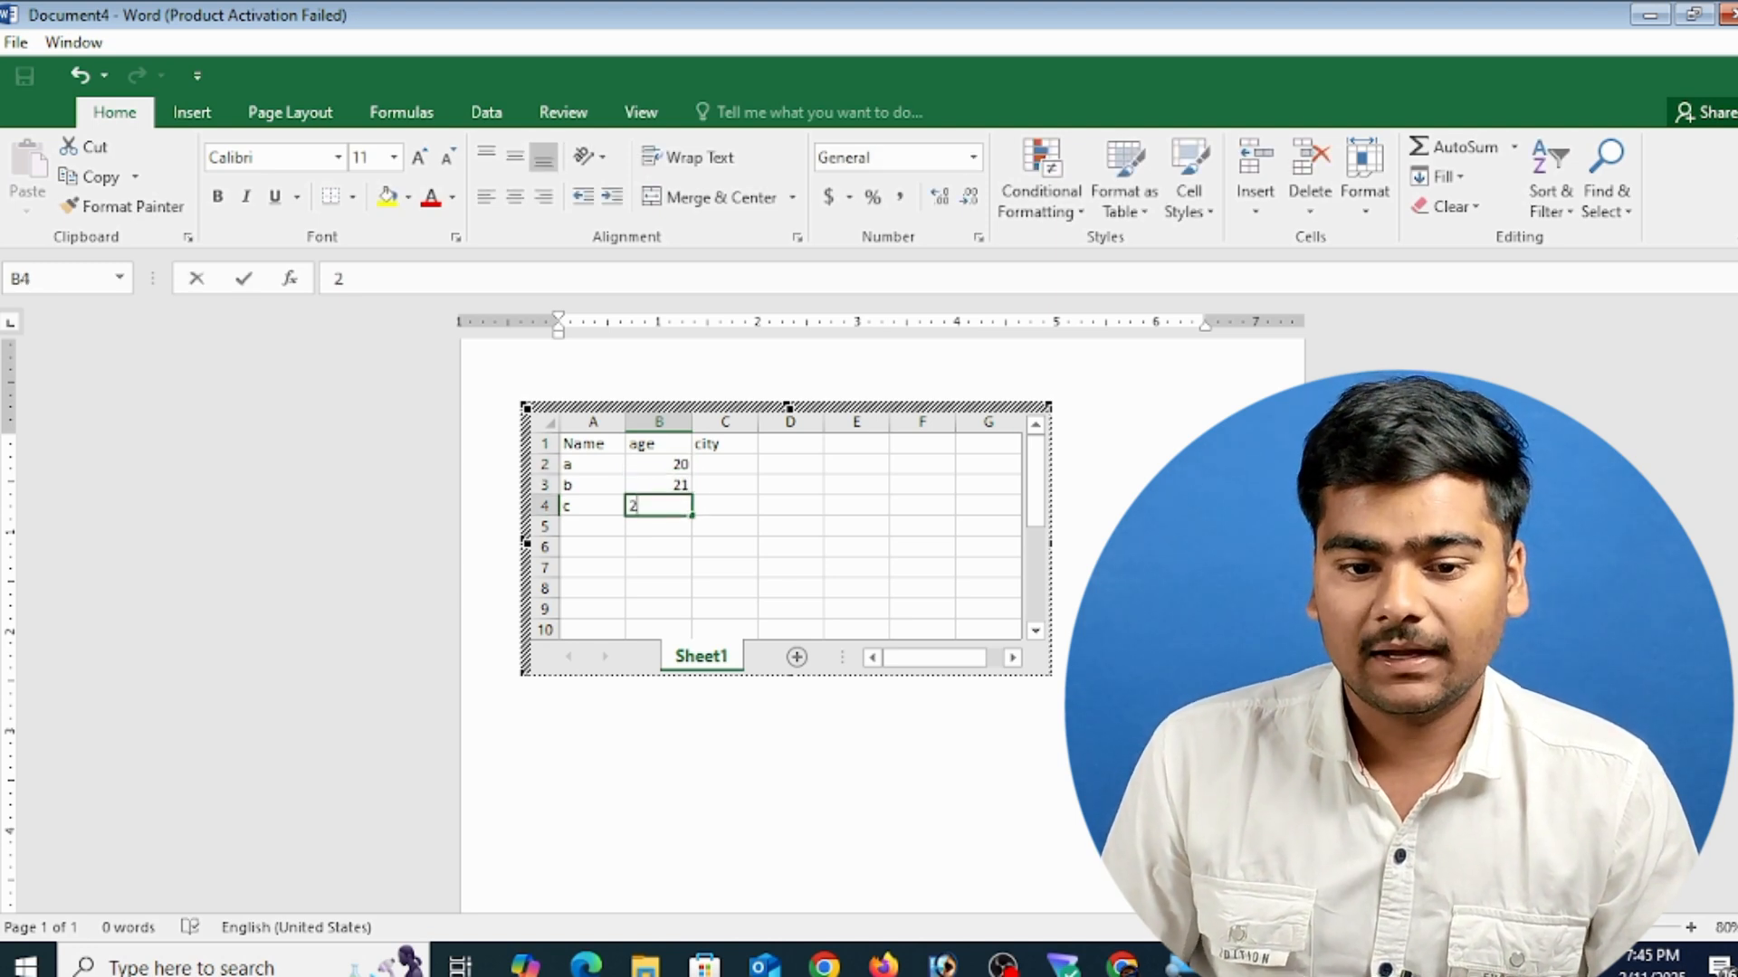
type("201")
key("Tab")
key("Up")
key("Up")
key("Up")
key("Down")
key("Down")
key("Down")
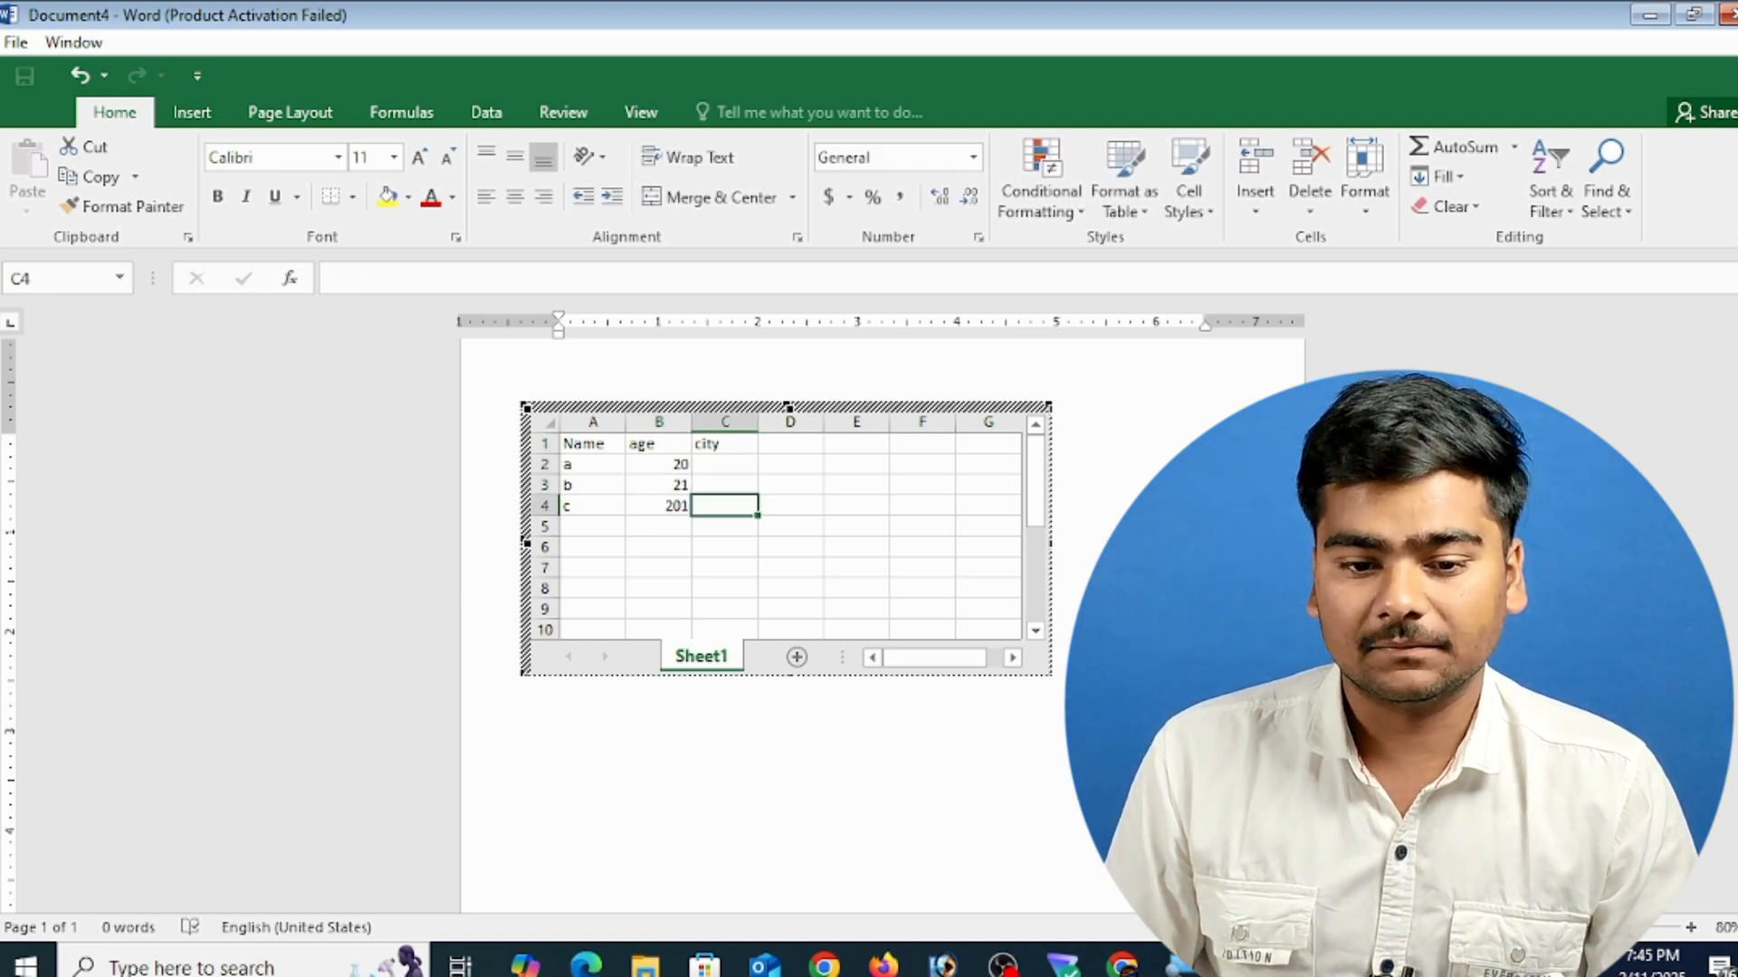
key("Left")
type("20")
- Enter the cities sagar, indore and bhopal in cells C2 to C4 and return to the document
key("Tab")
key("Up")
key("Up")
type("sagar")
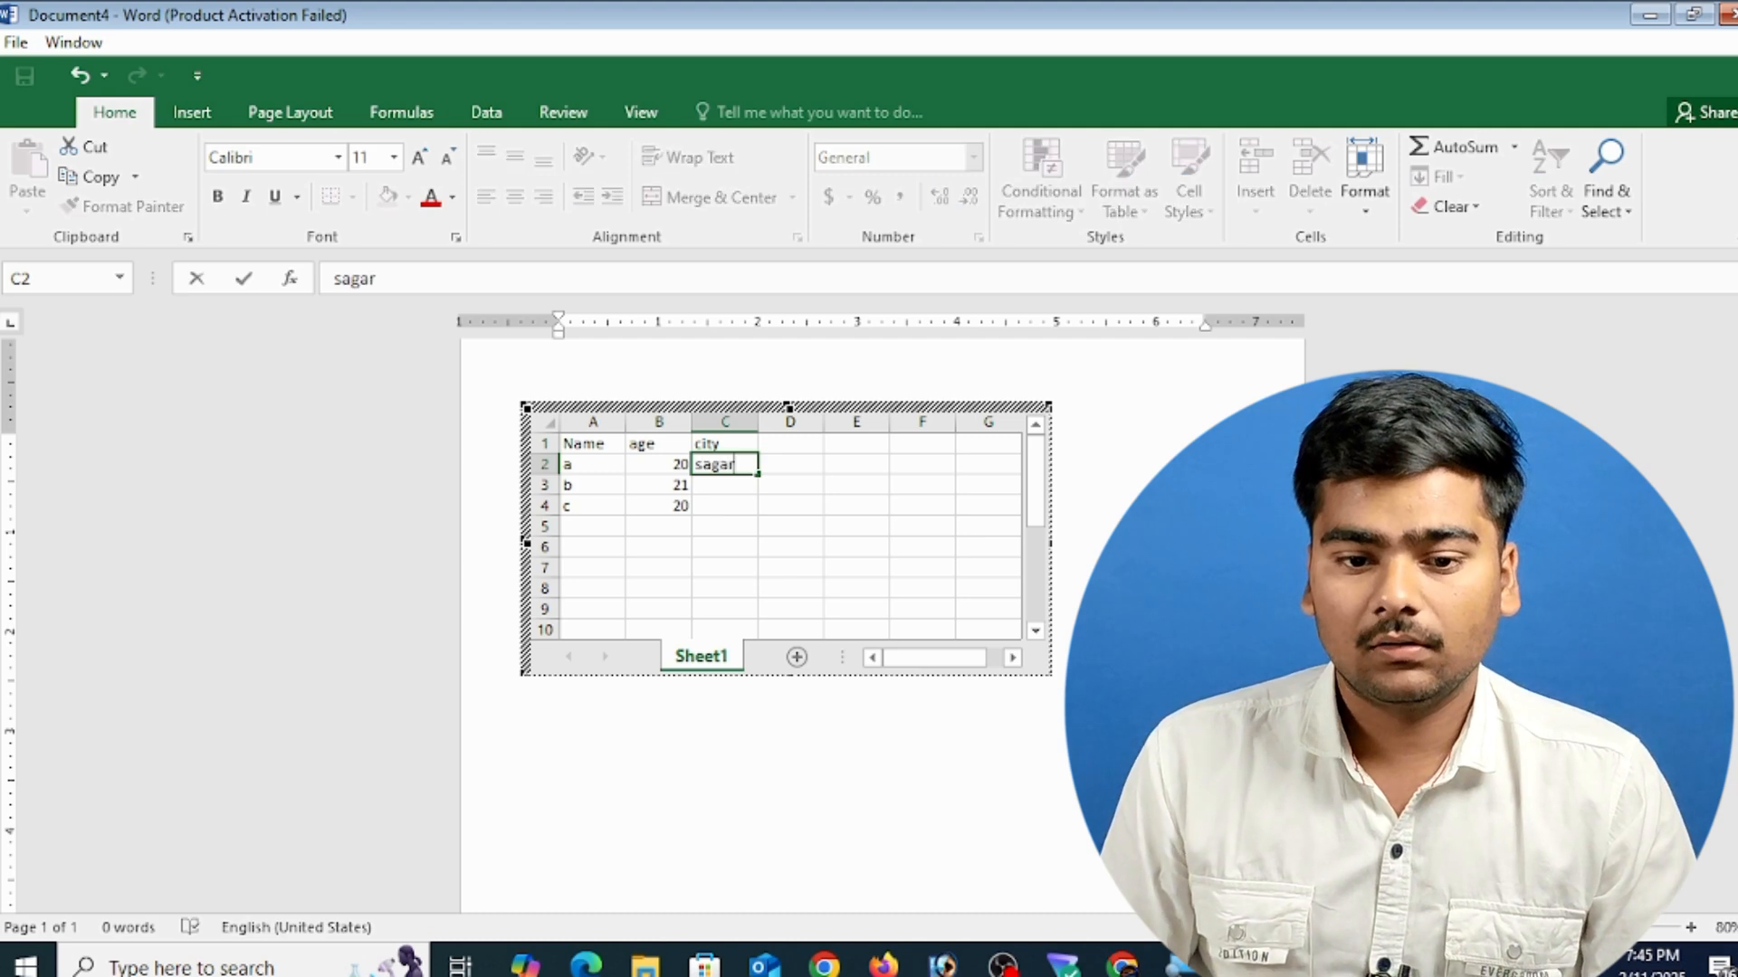
key("Return")
type("indore")
key("Return")
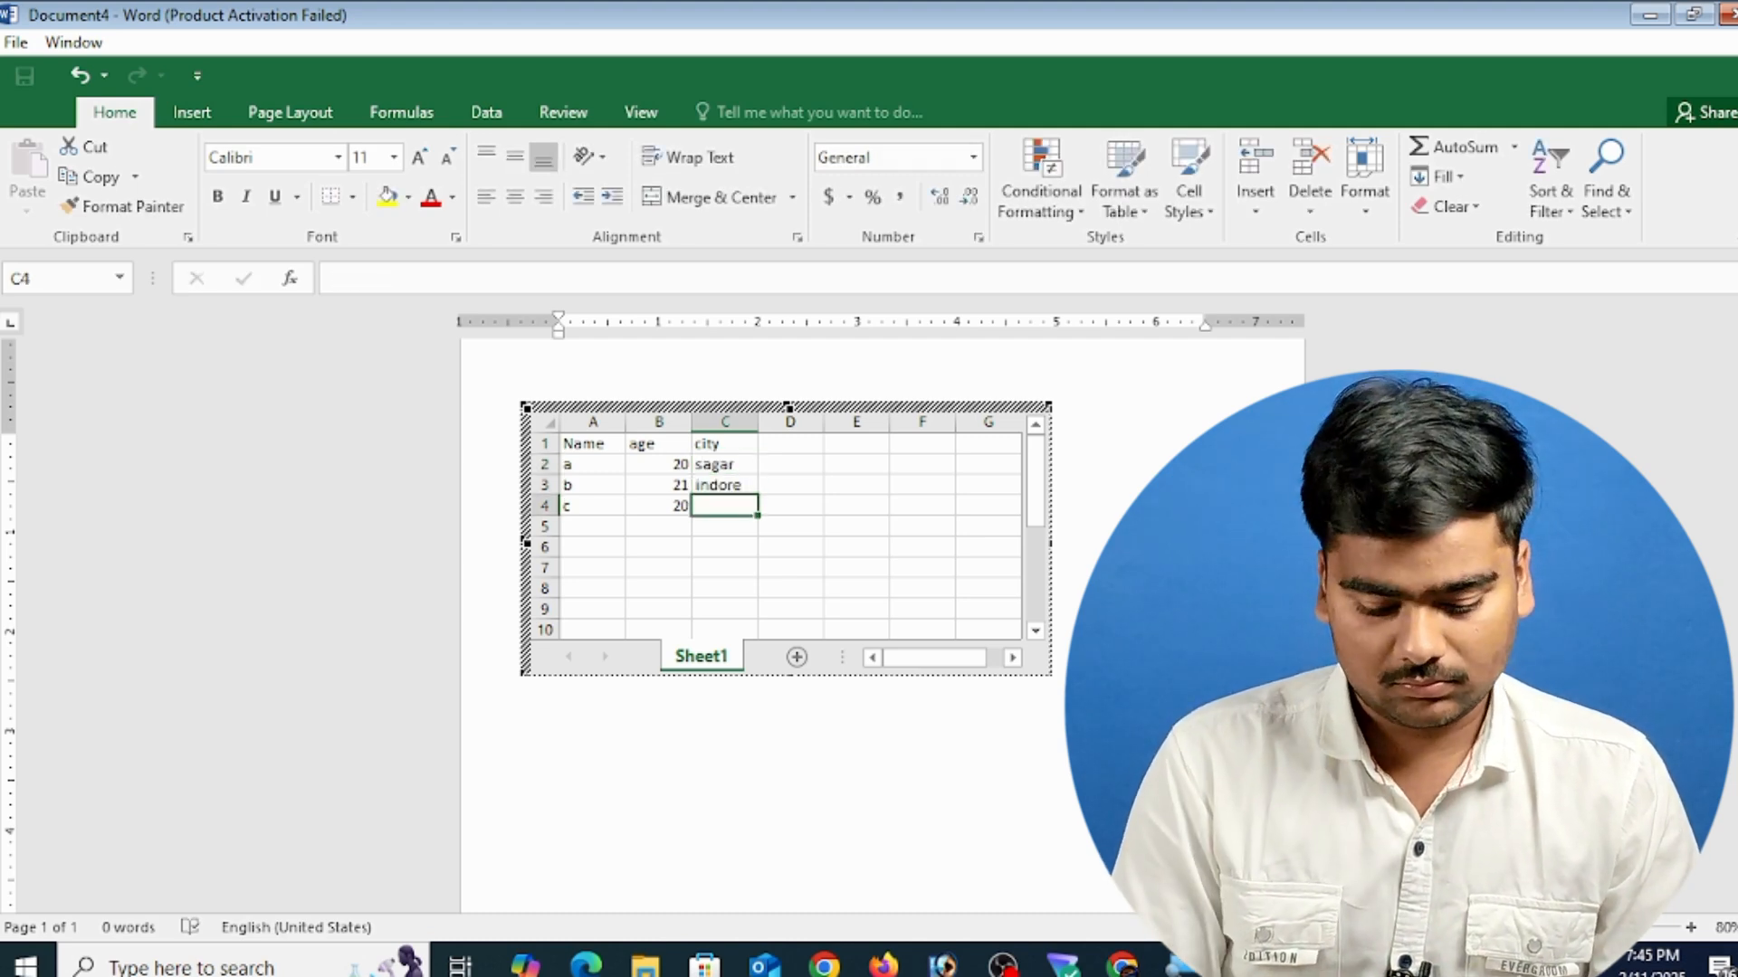
type("bhopal")
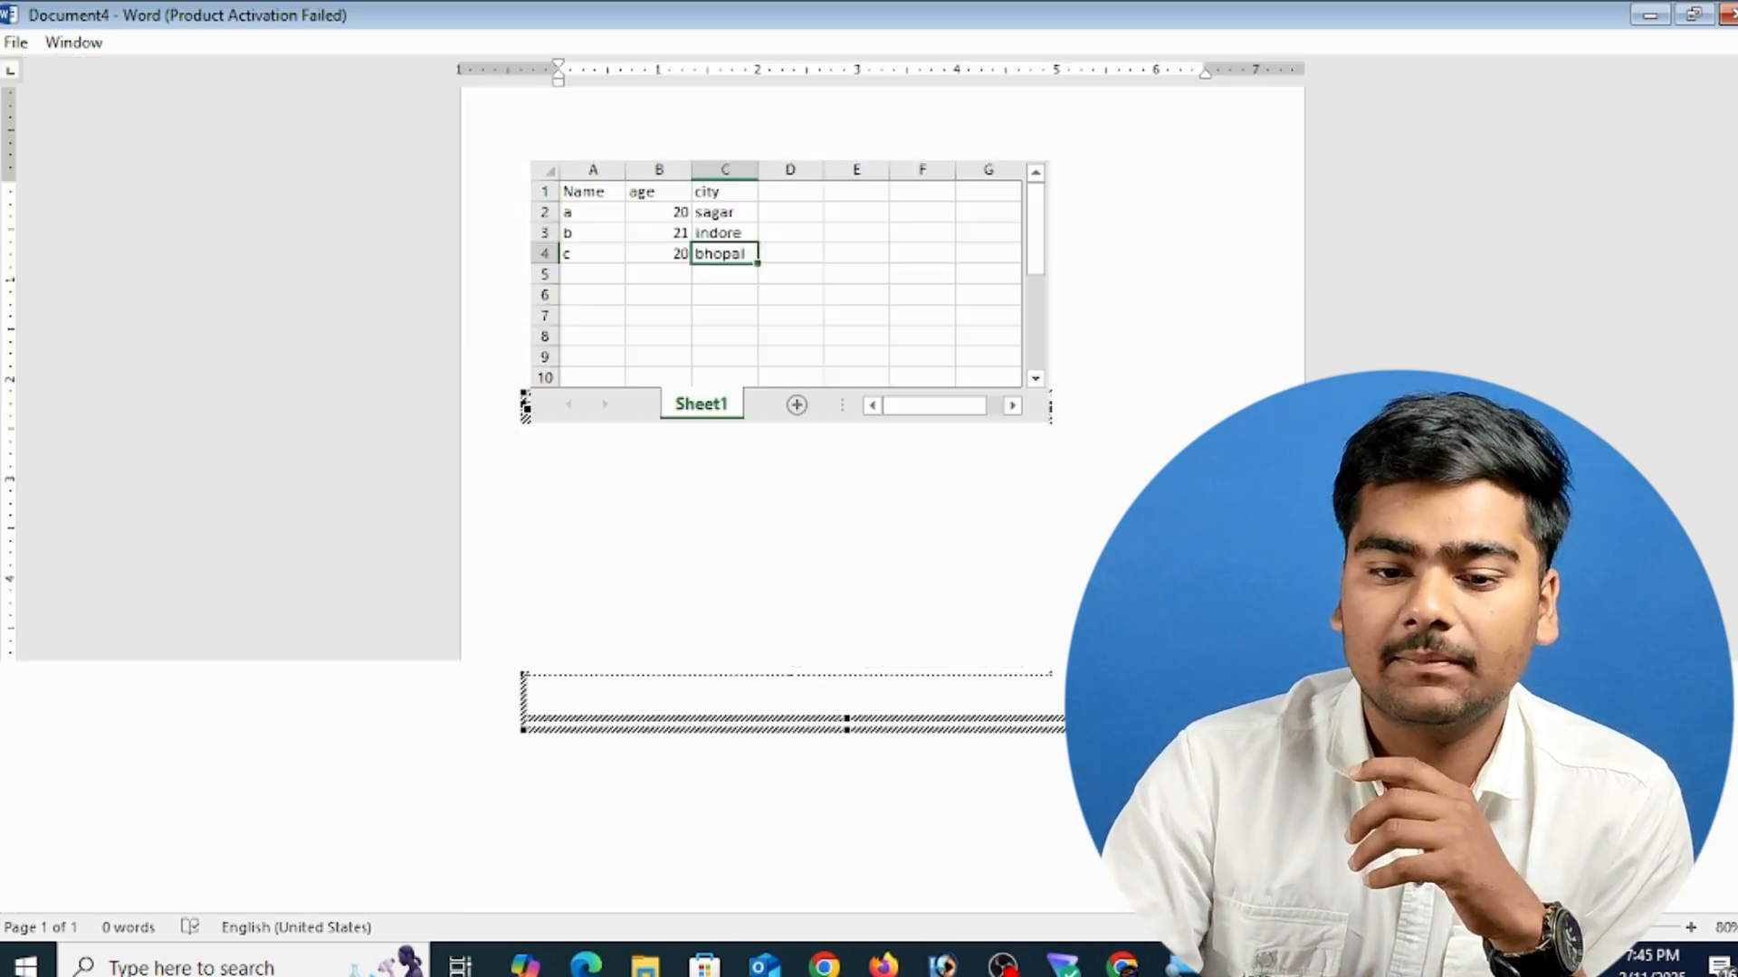
left_click(1106, 507)
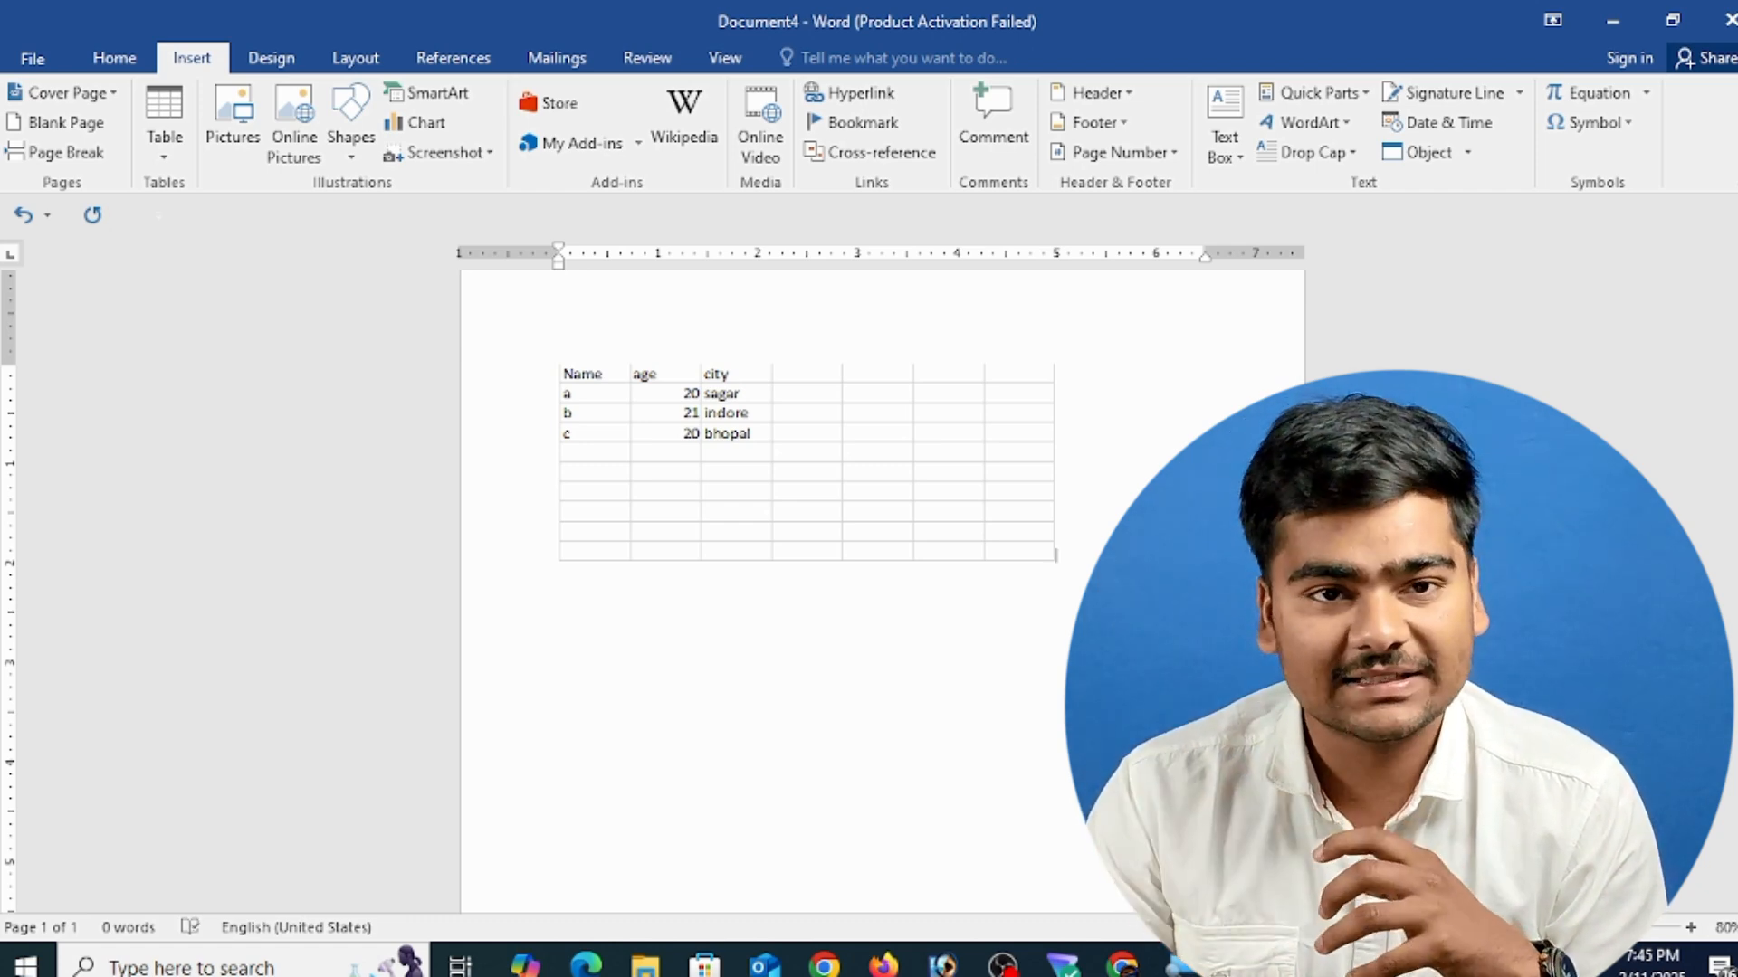
- Replace the embedded spreadsheet with the built-in Calendar 2 quick table
left_click(865, 413)
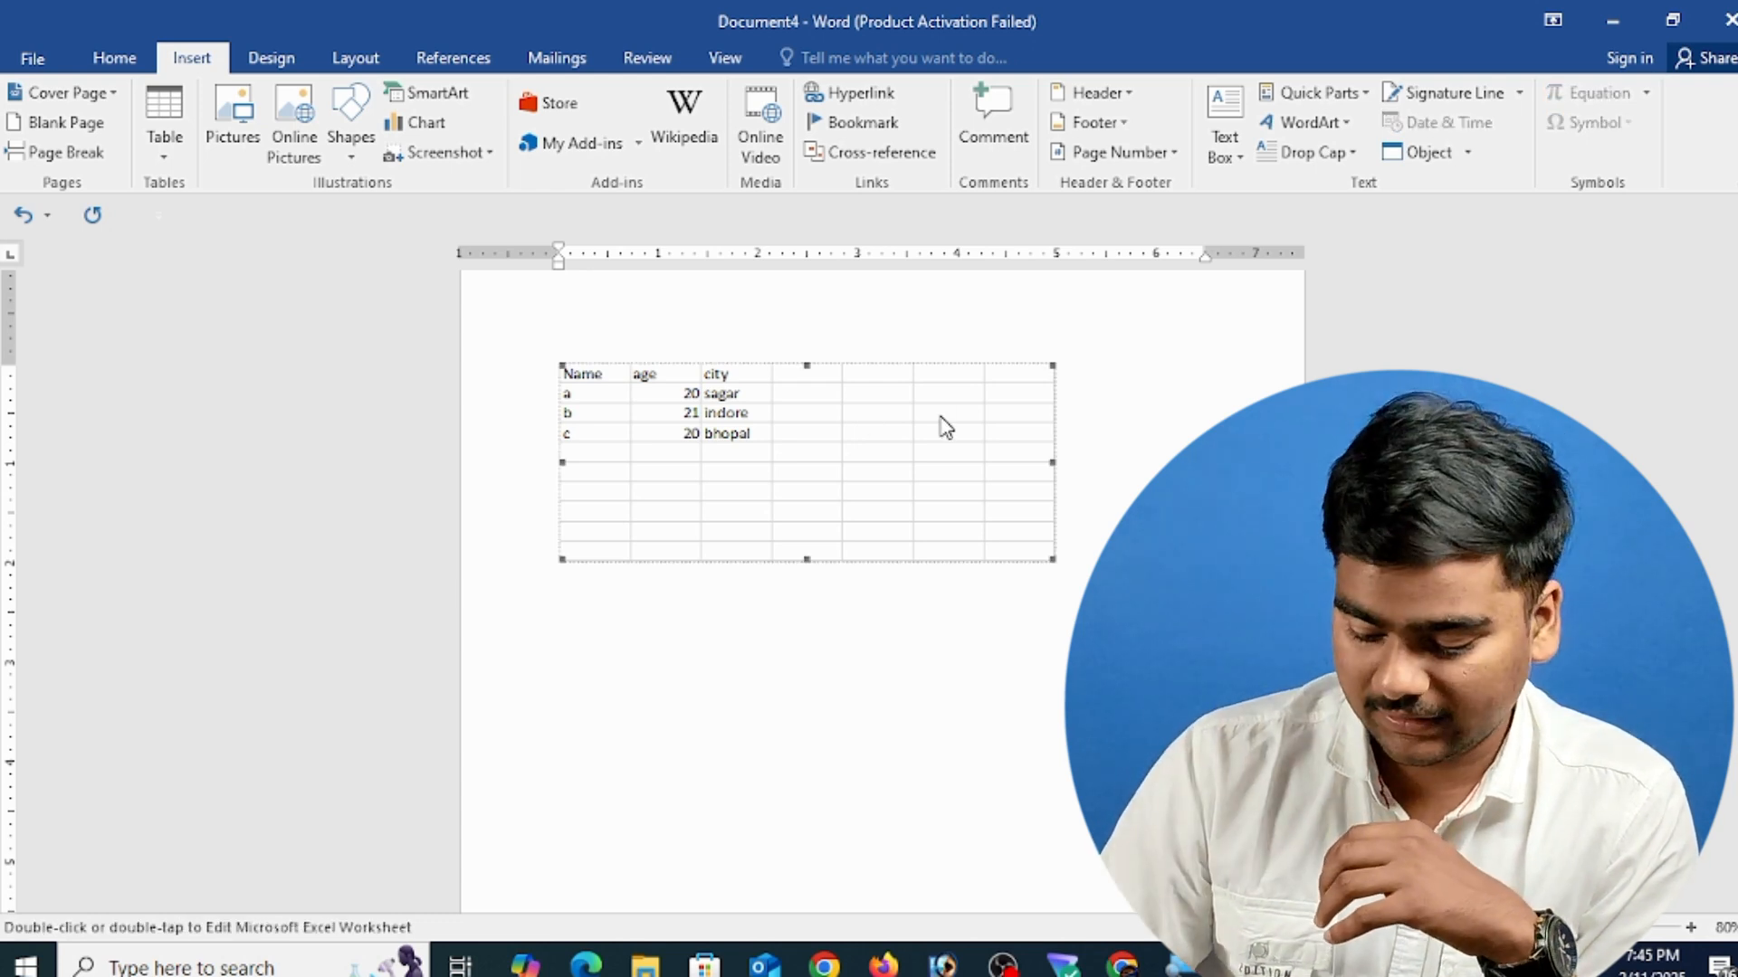
key("Delete")
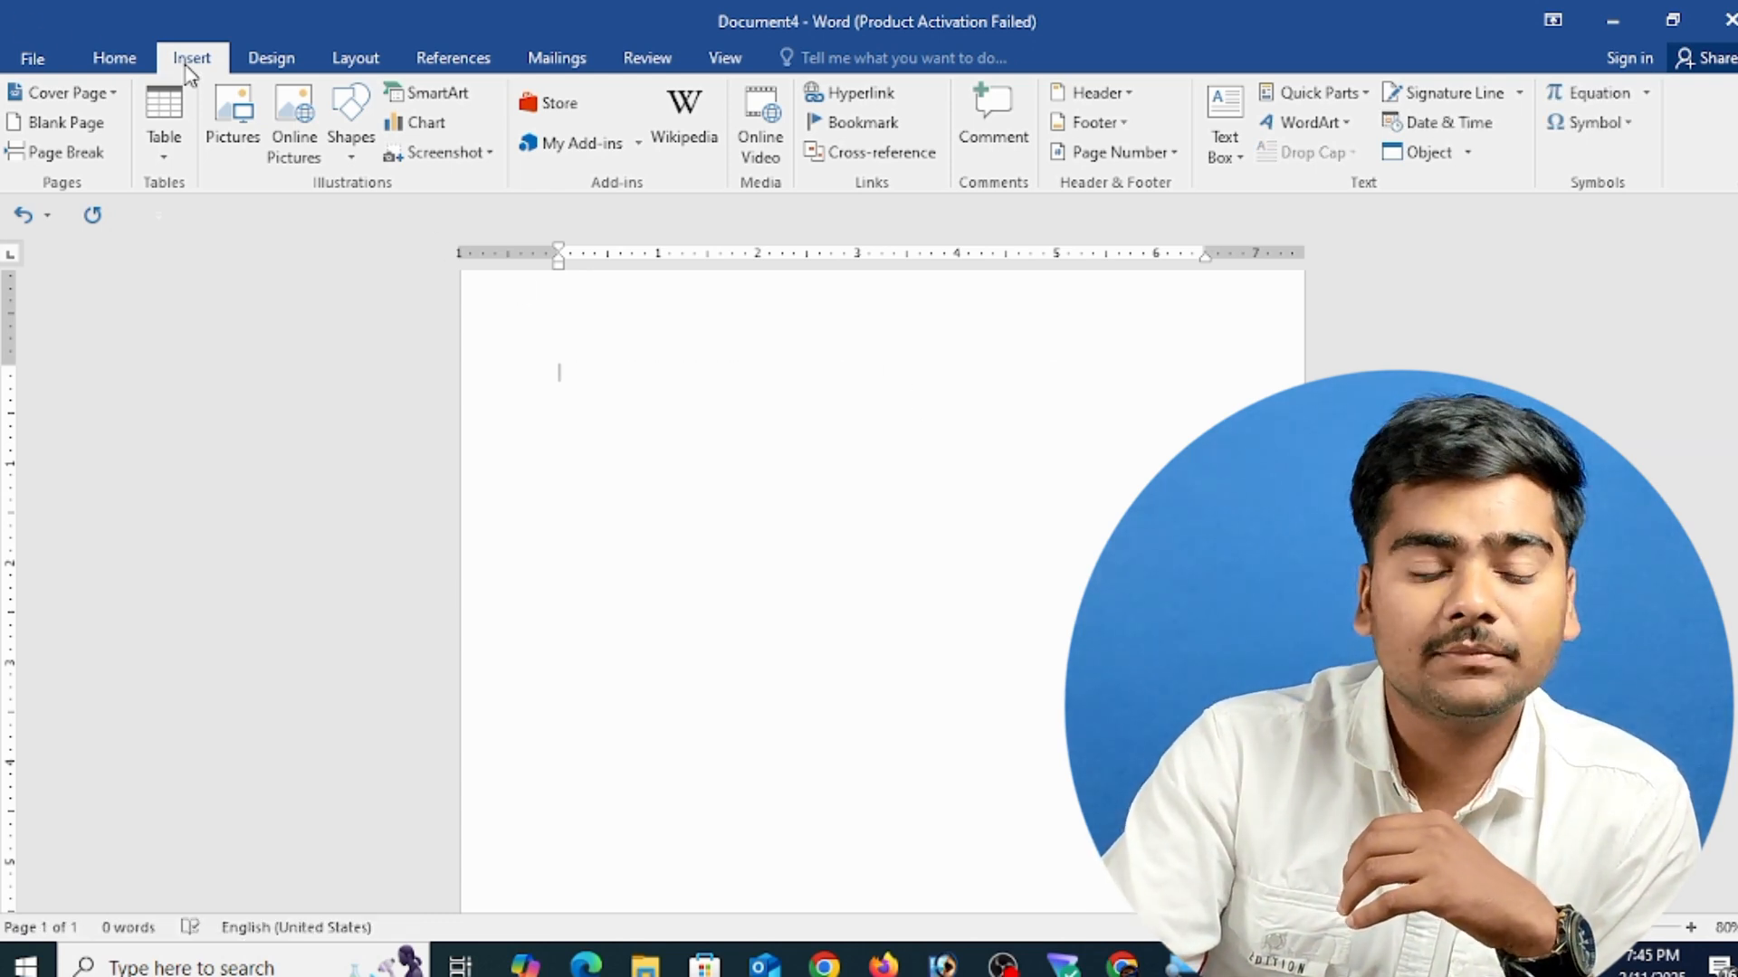
left_click(183, 139)
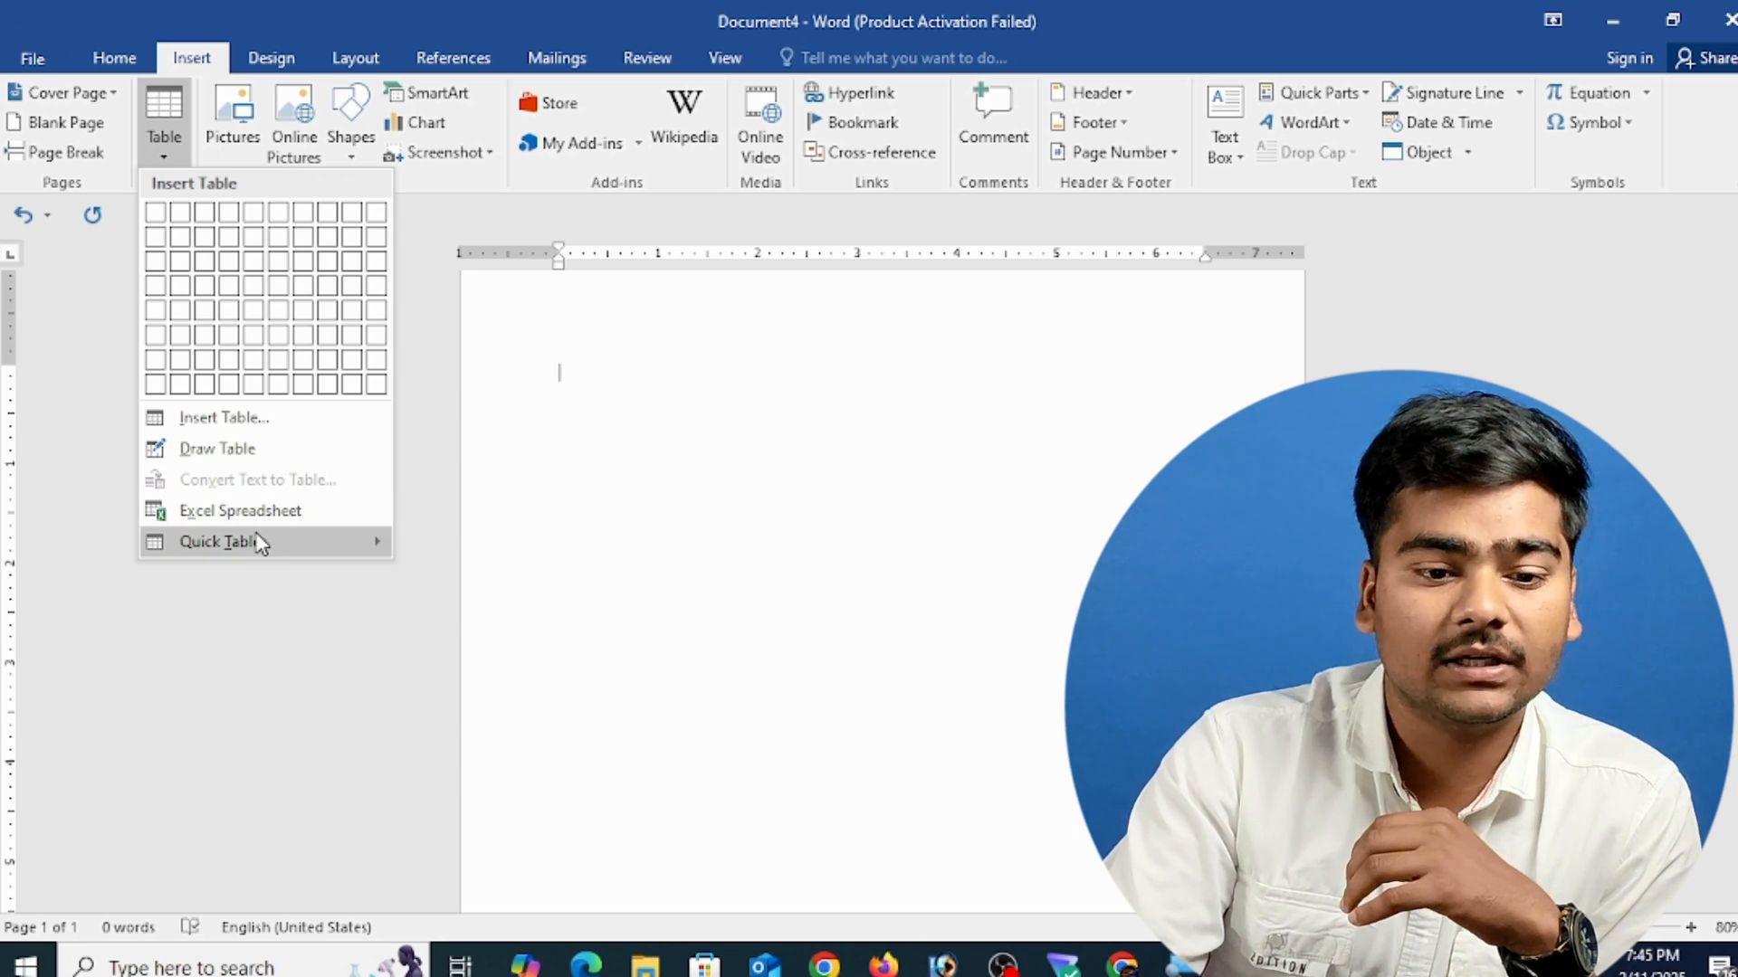
mouse_move(263, 545)
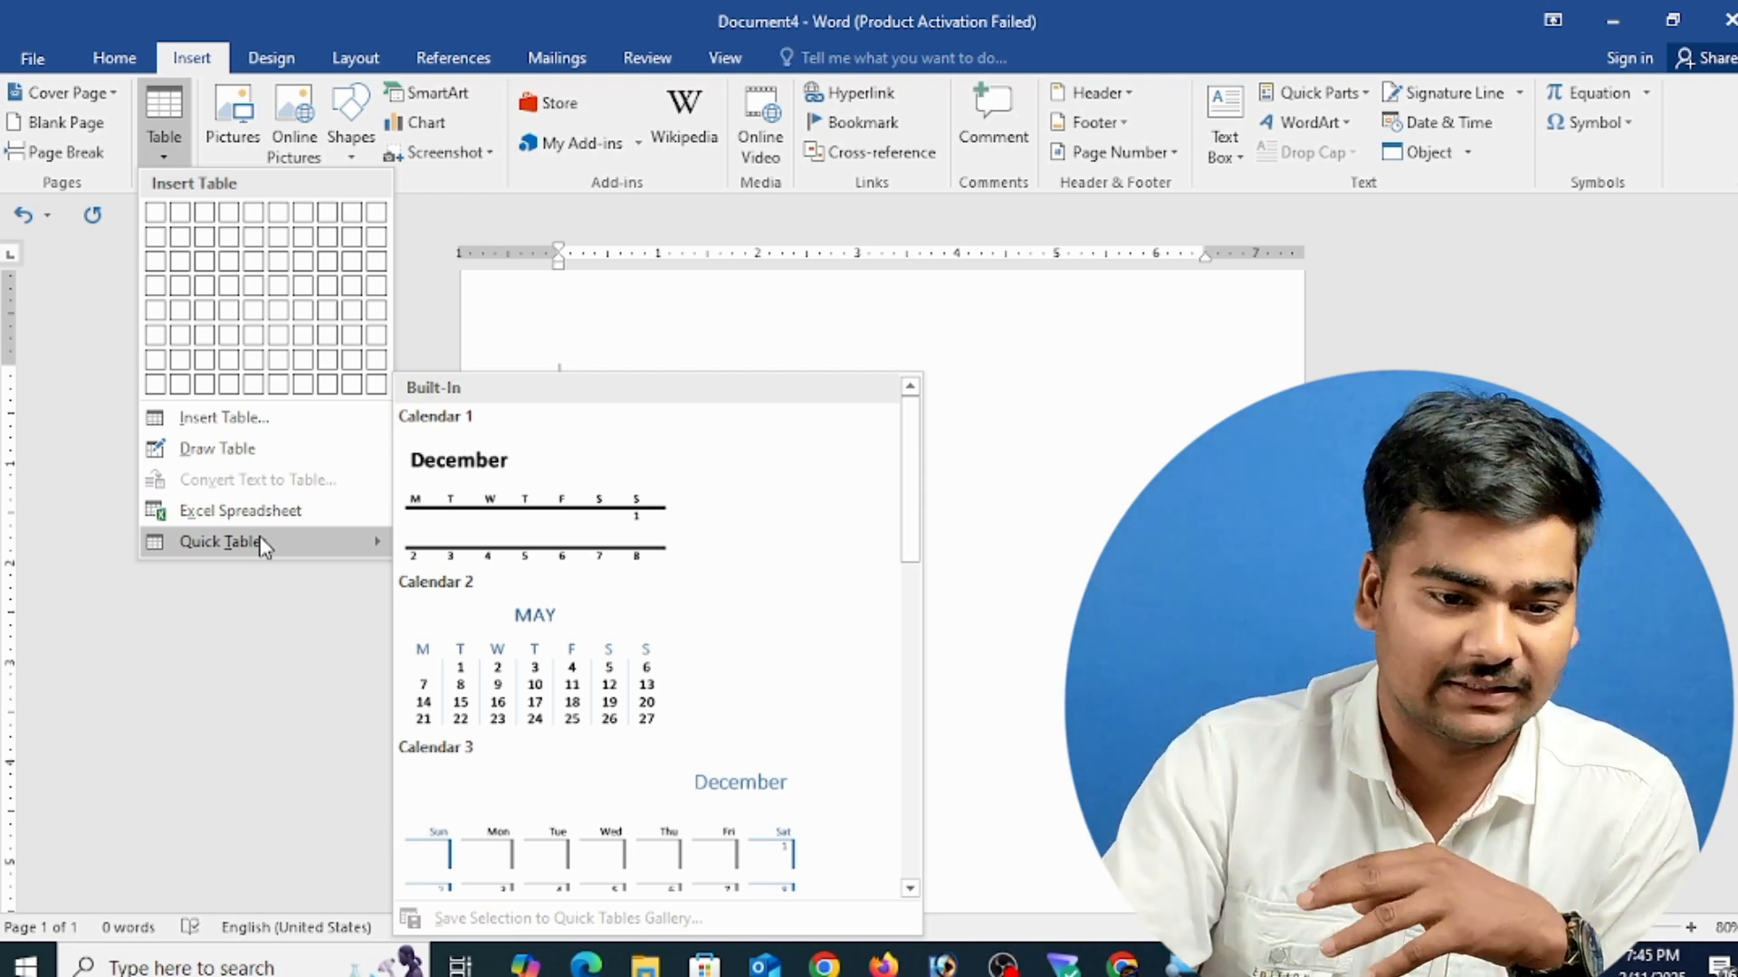
scroll(523, 605, "down", 3)
scroll(621, 667, "down", 3)
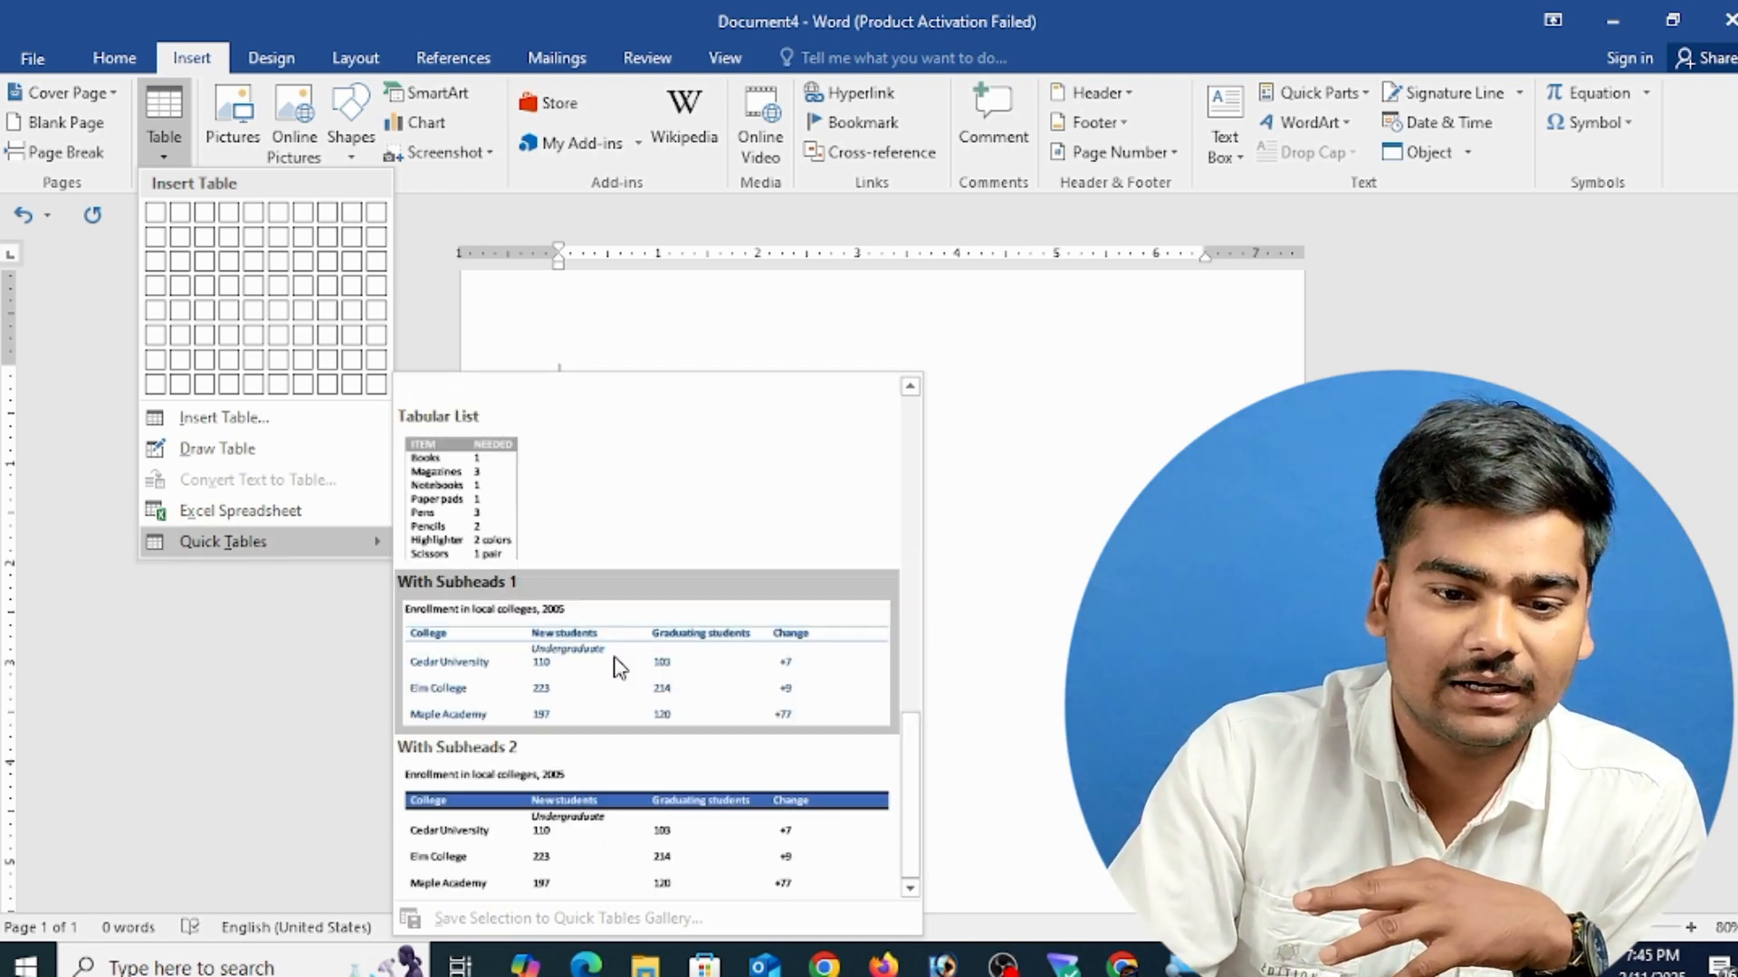
scroll(627, 801, "up", 8)
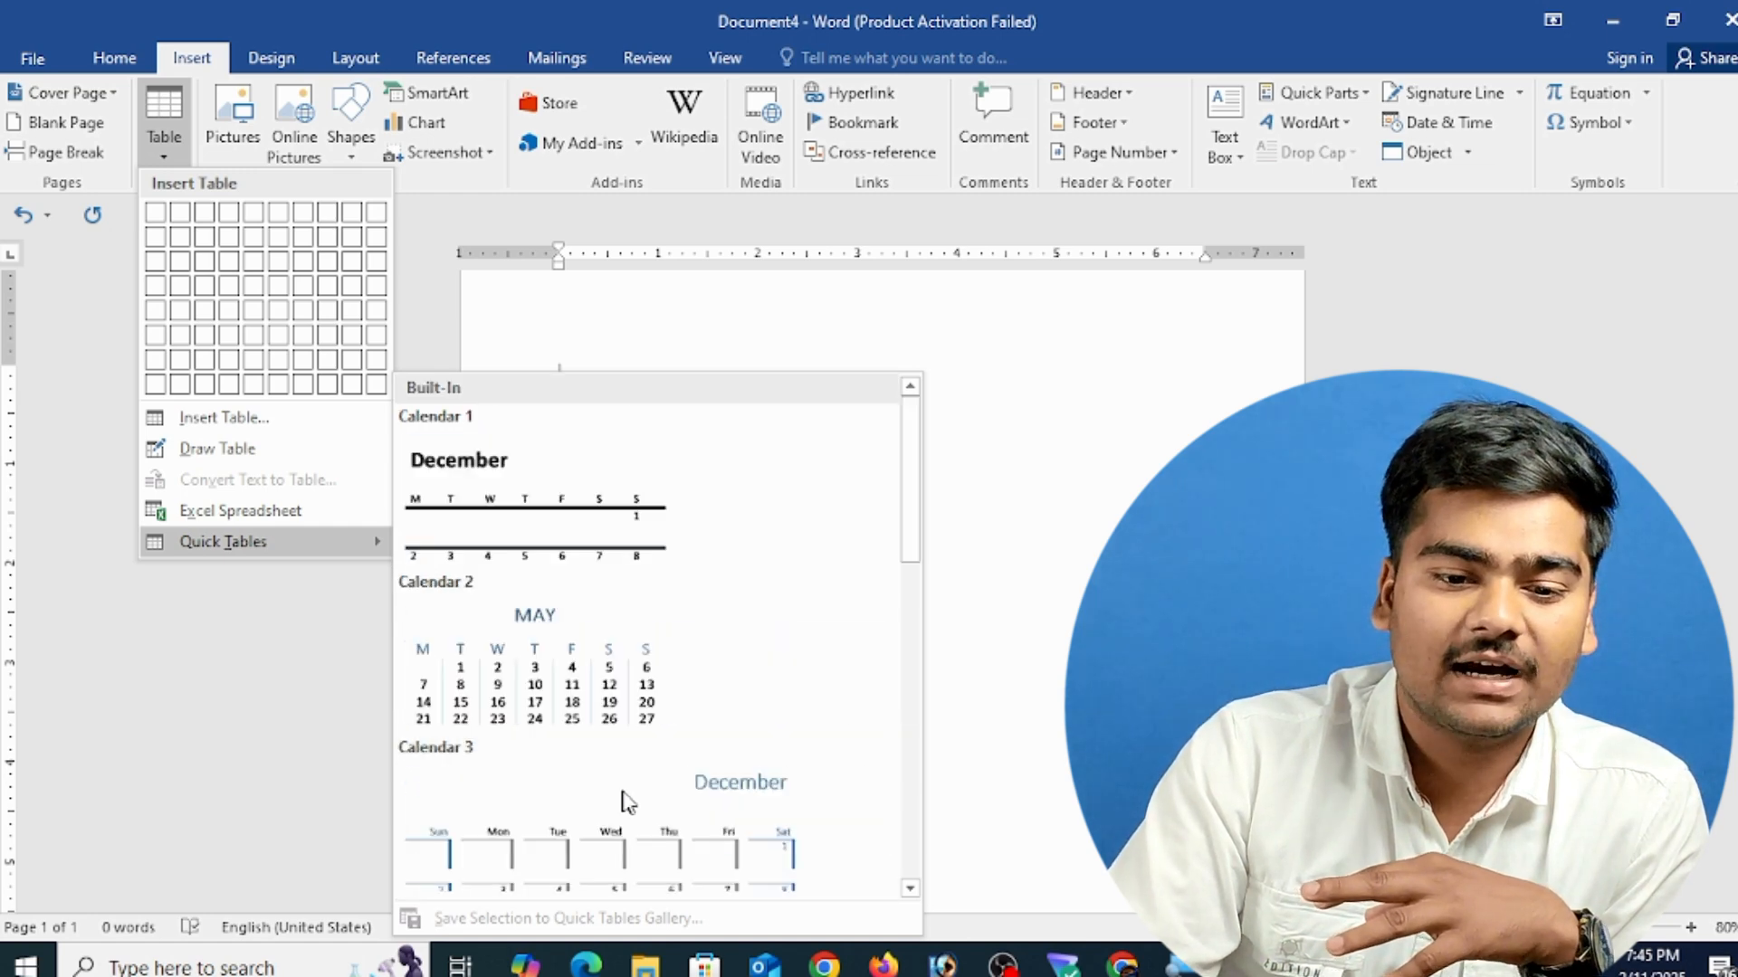
left_click(605, 687)
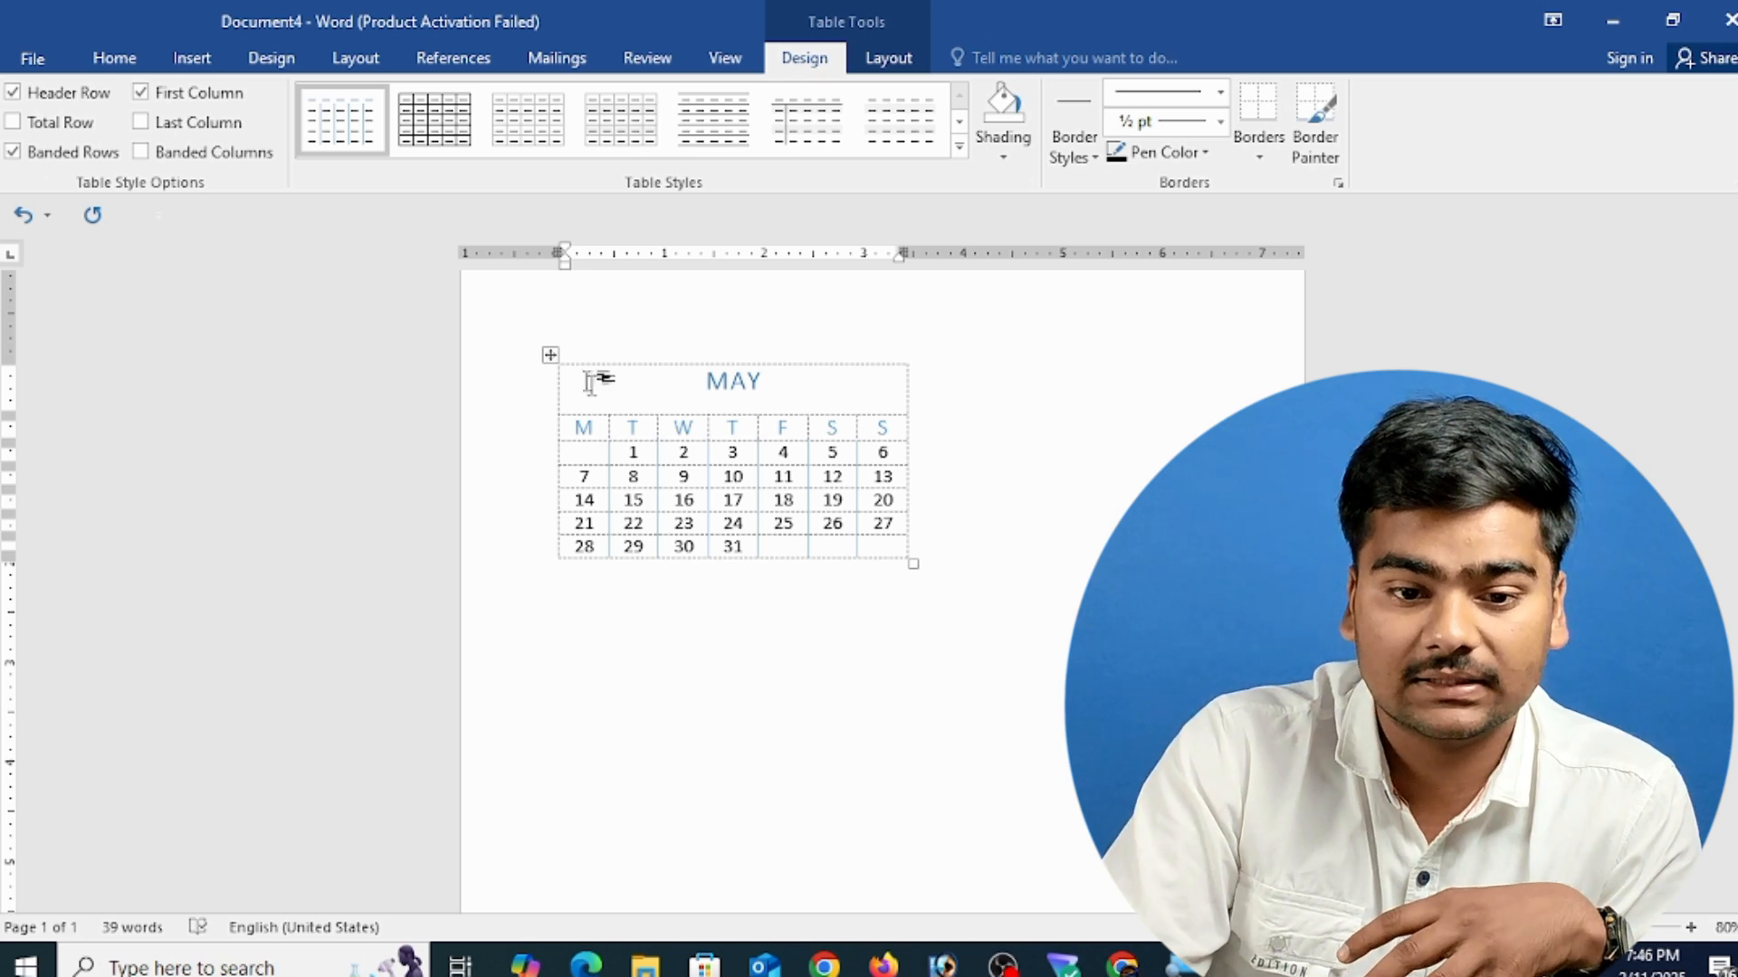
- Replace the calendar with a table of 5 columns and 5 rows using automatic fixed column width
left_click(547, 355)
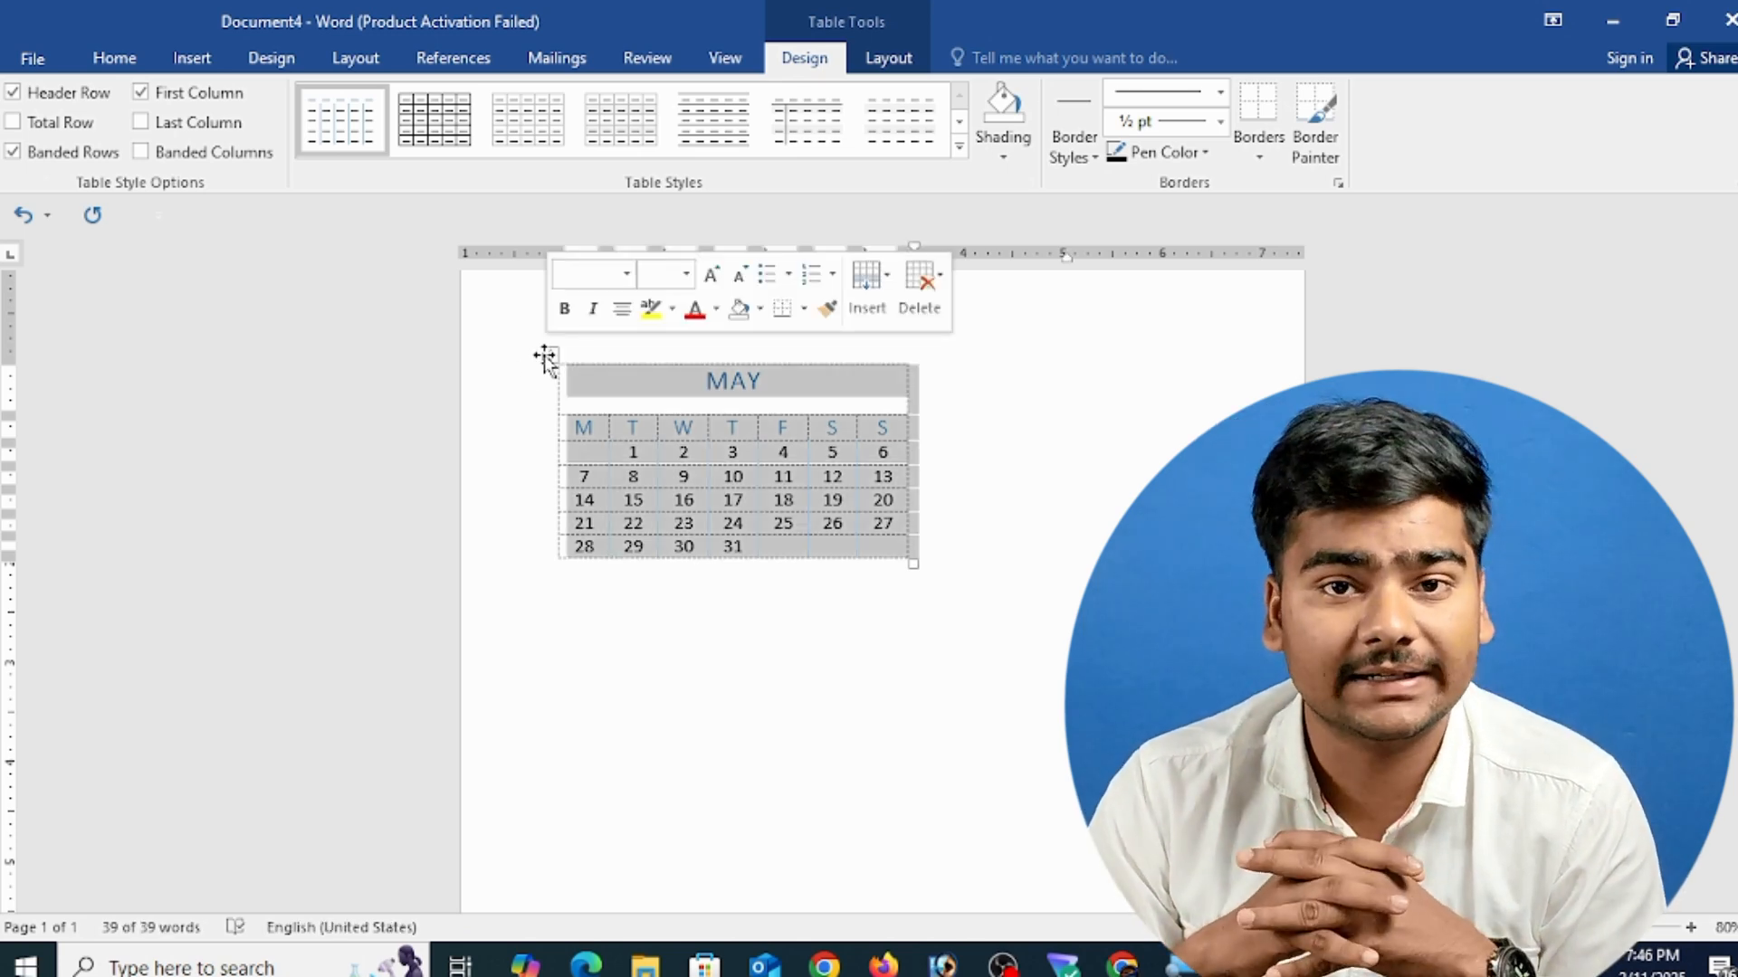
key("BackSpace")
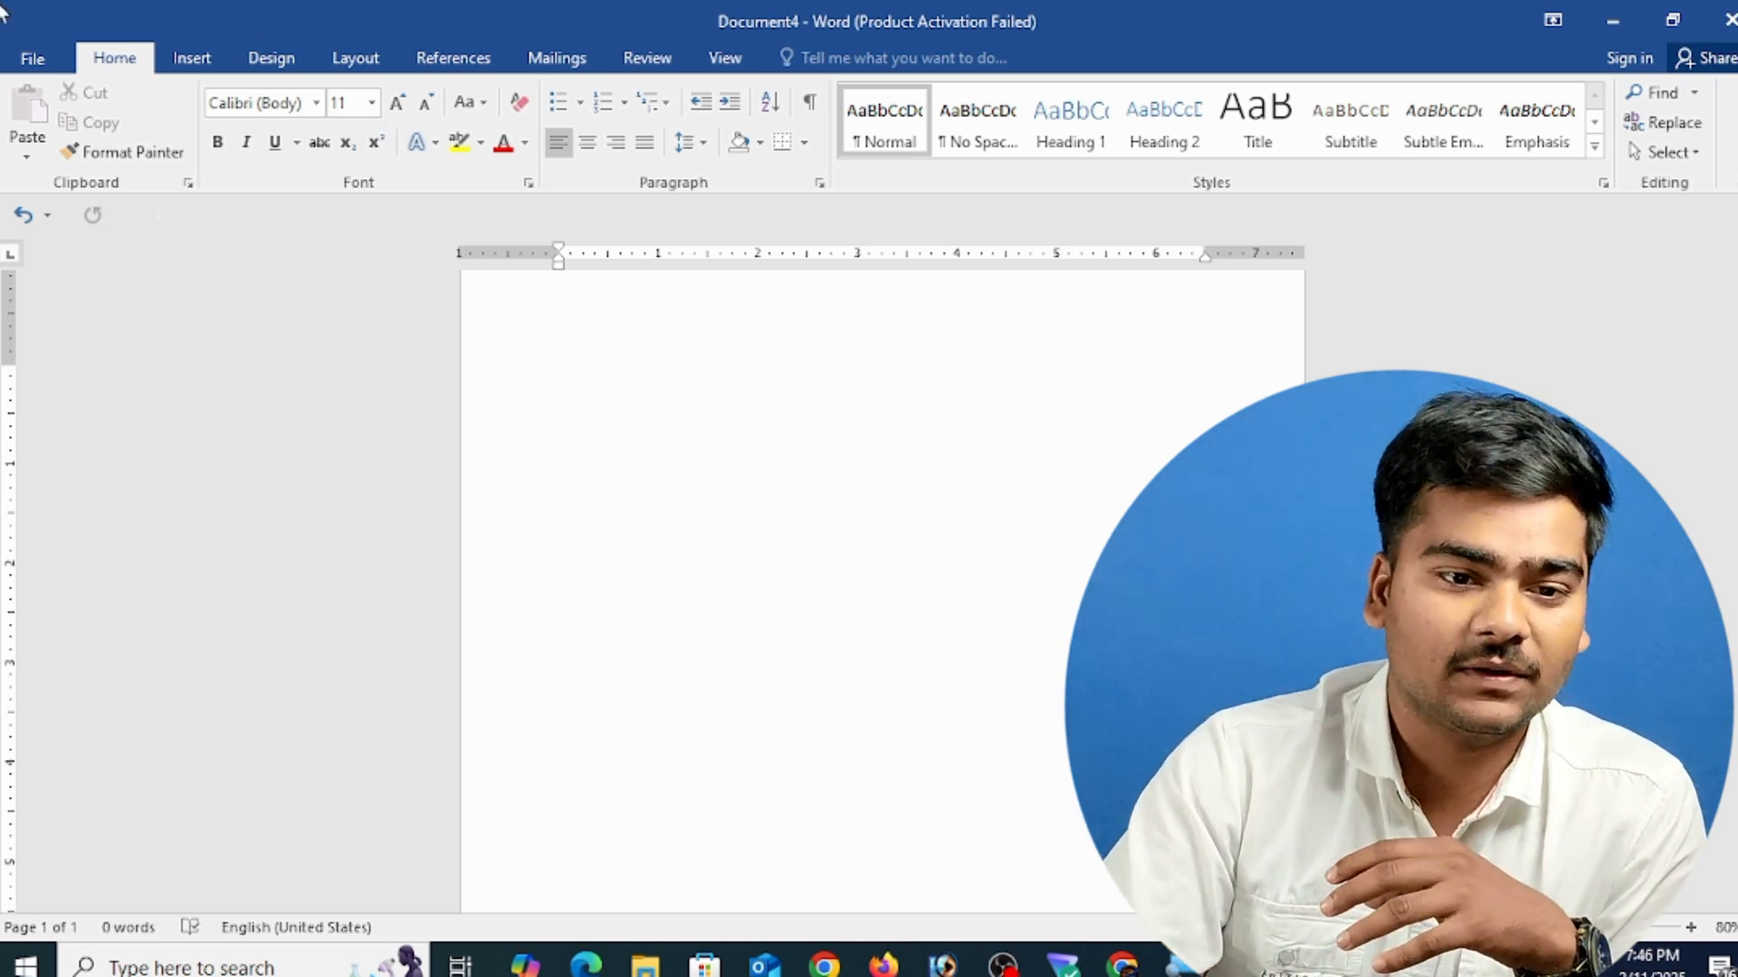
left_click(191, 57)
left_click(179, 150)
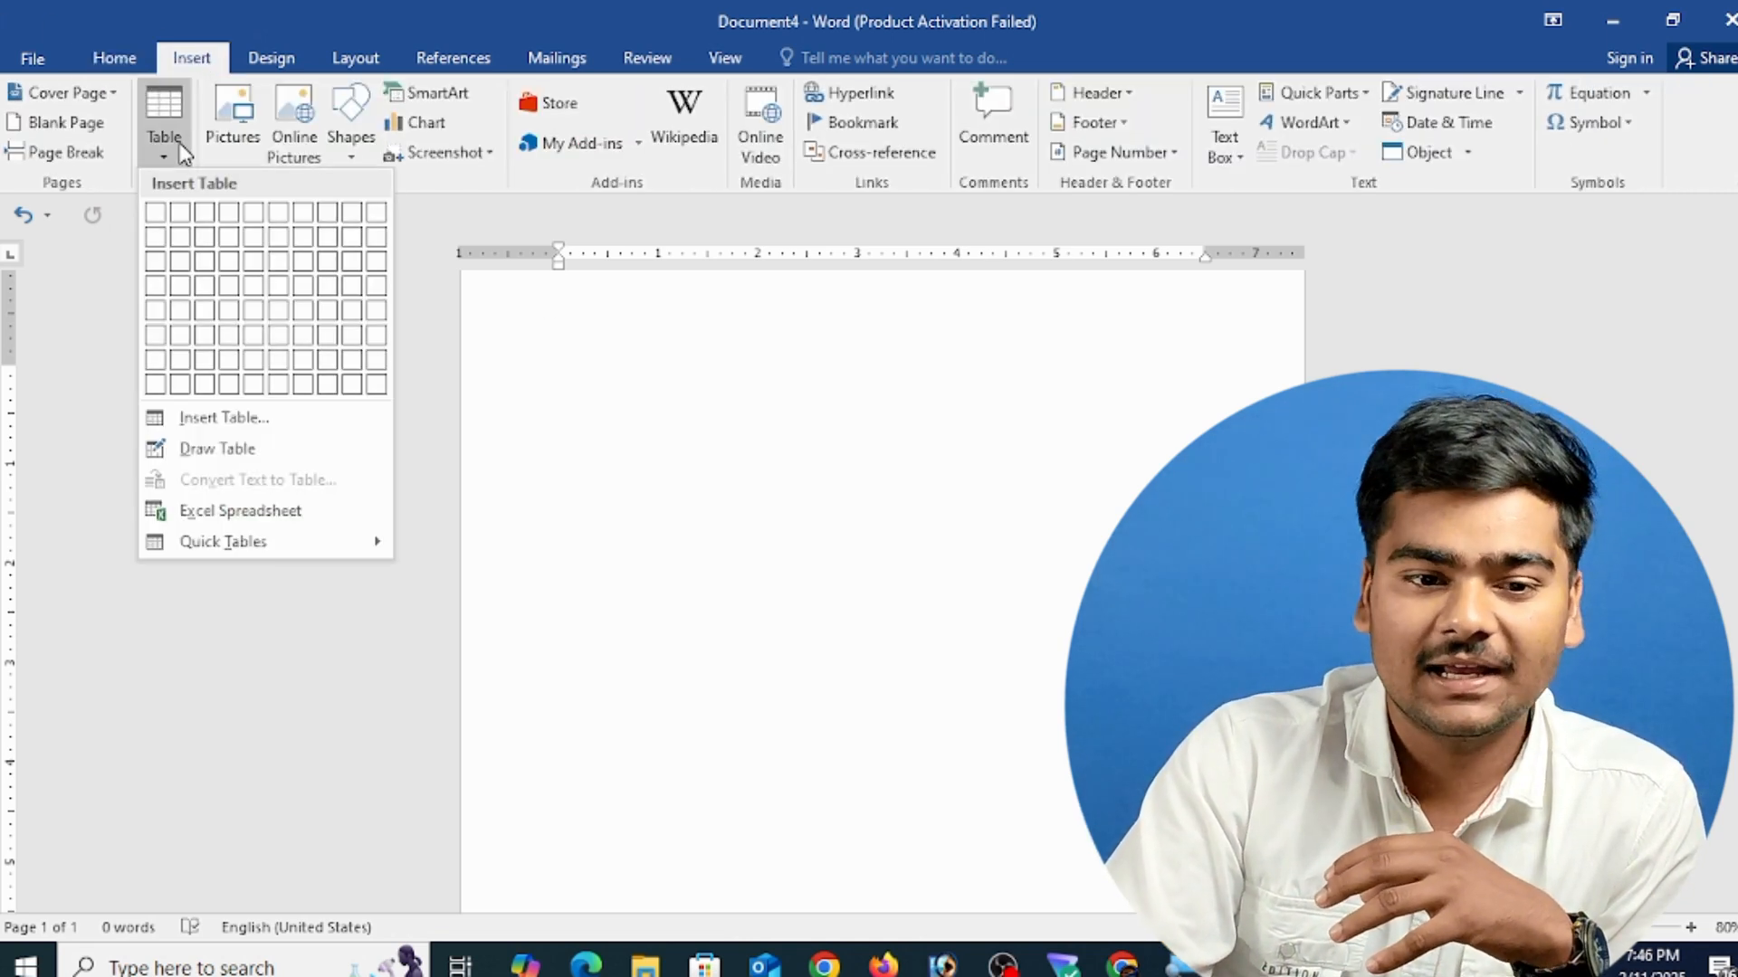
left_click(251, 418)
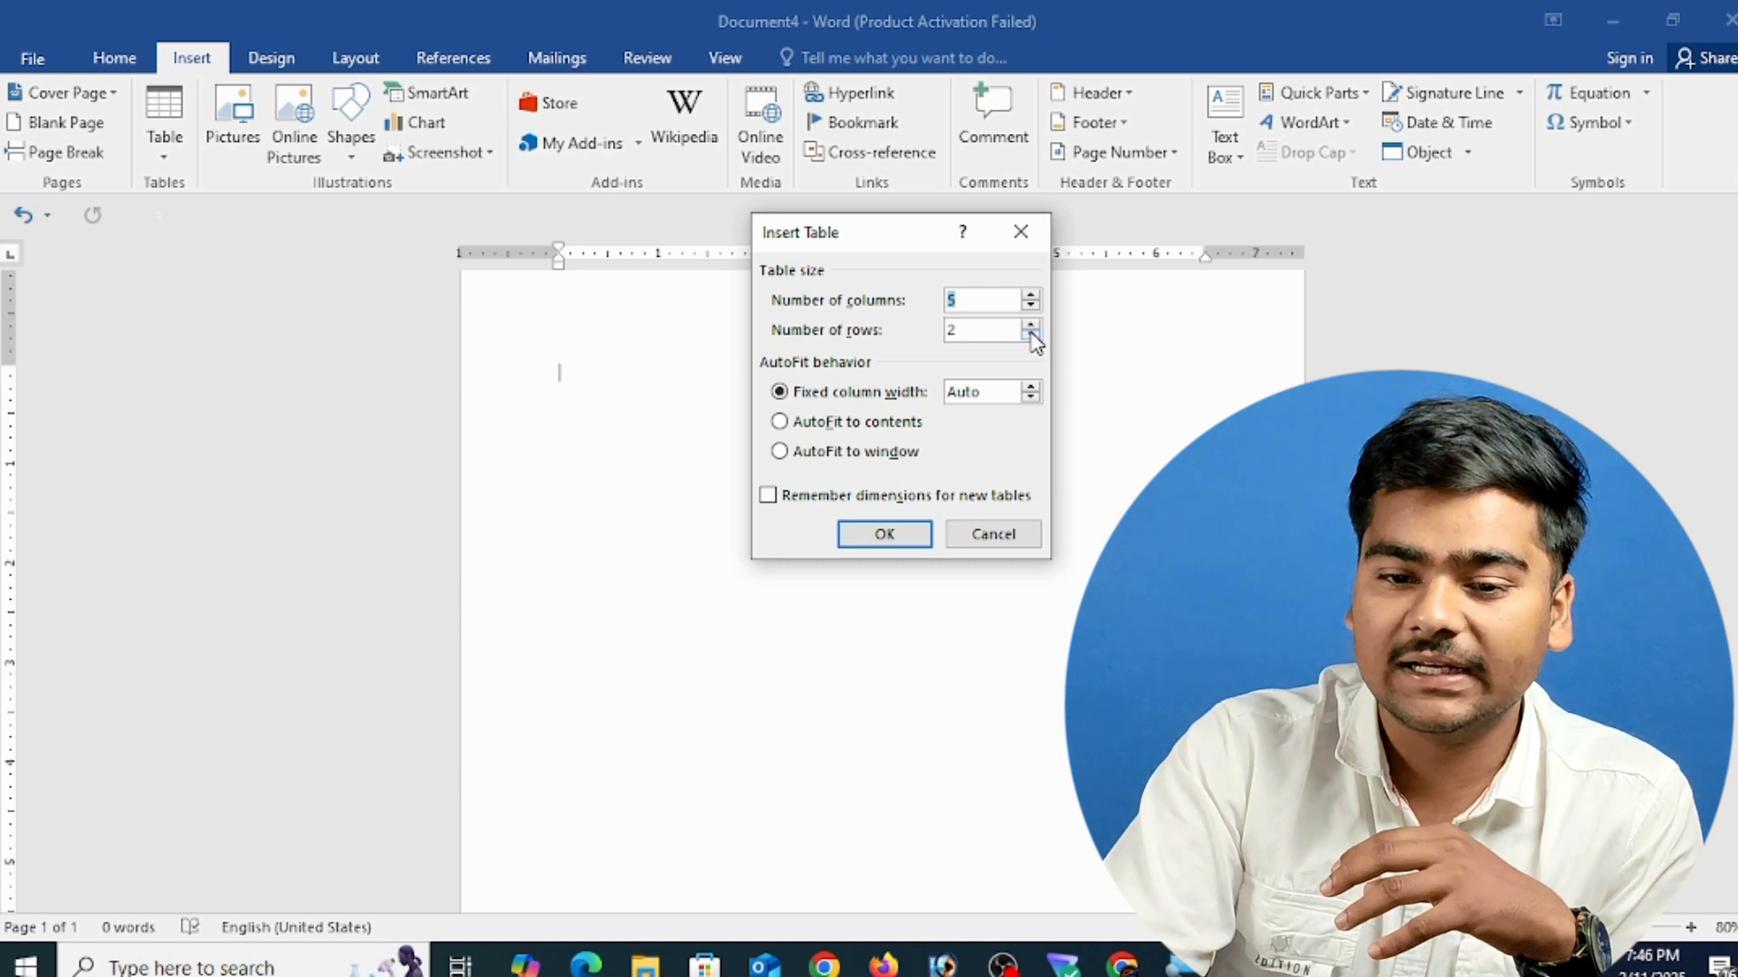
left_click(1030, 325)
left_click(1030, 326)
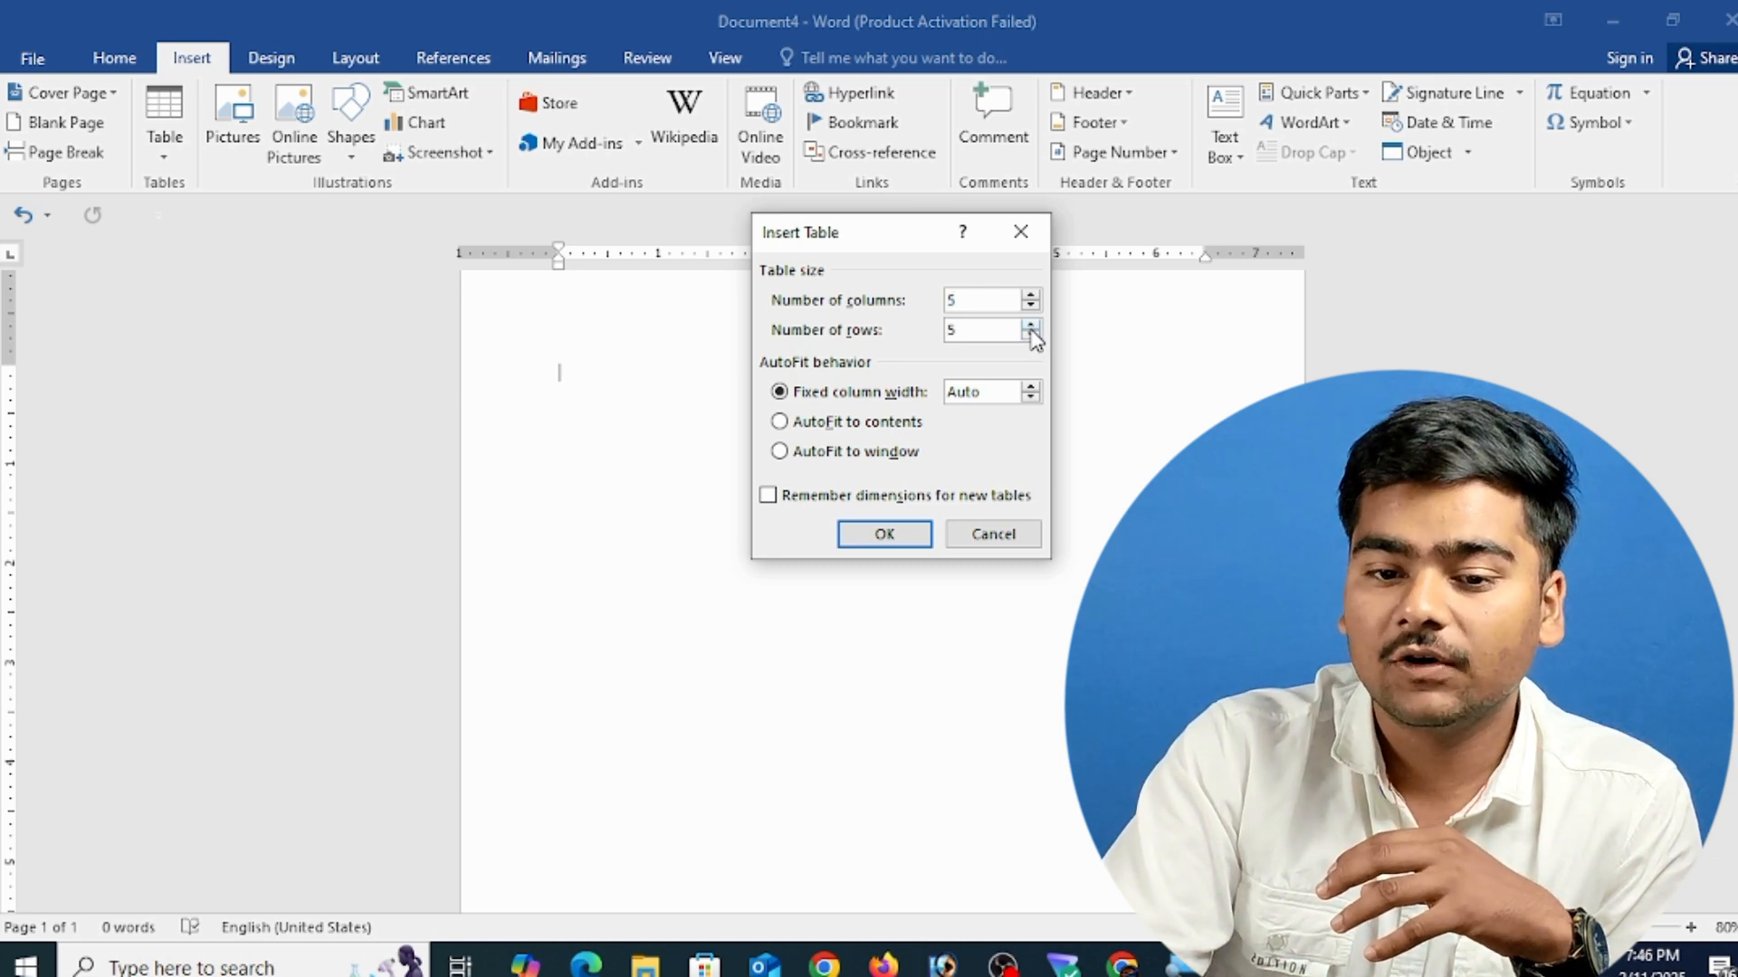
left_click(884, 534)
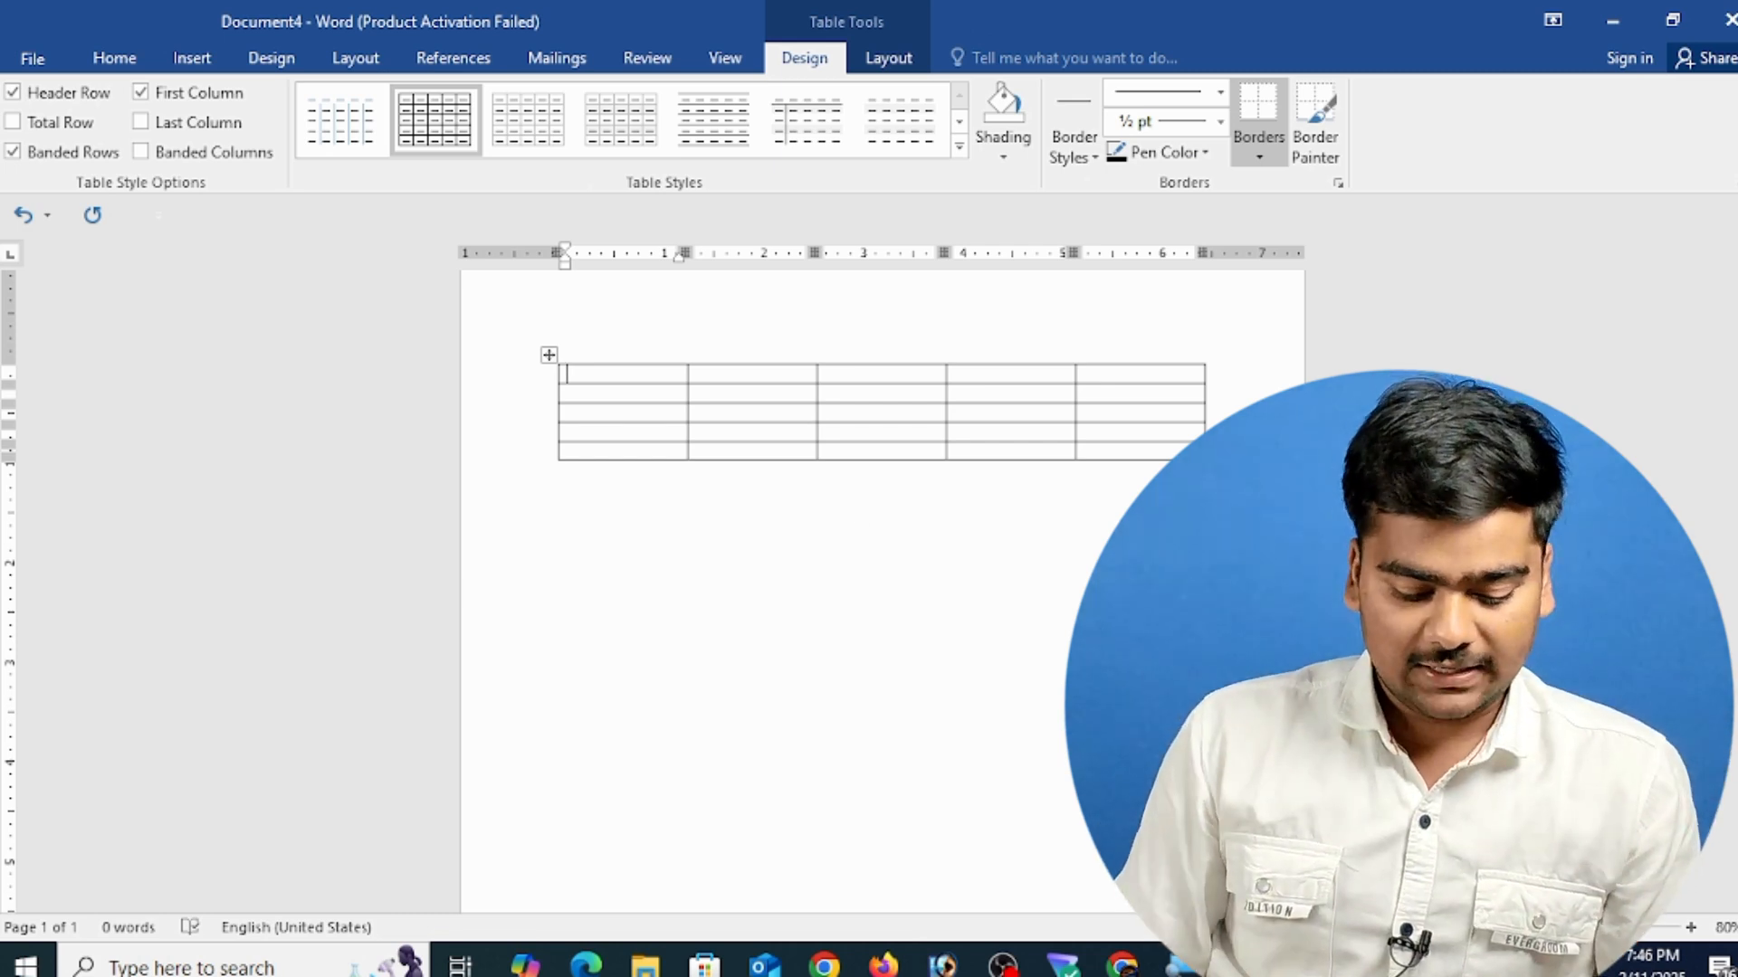
- Enter the headings S.no., Name, Age, City and Salary across the table's first row
key("BackSpace")
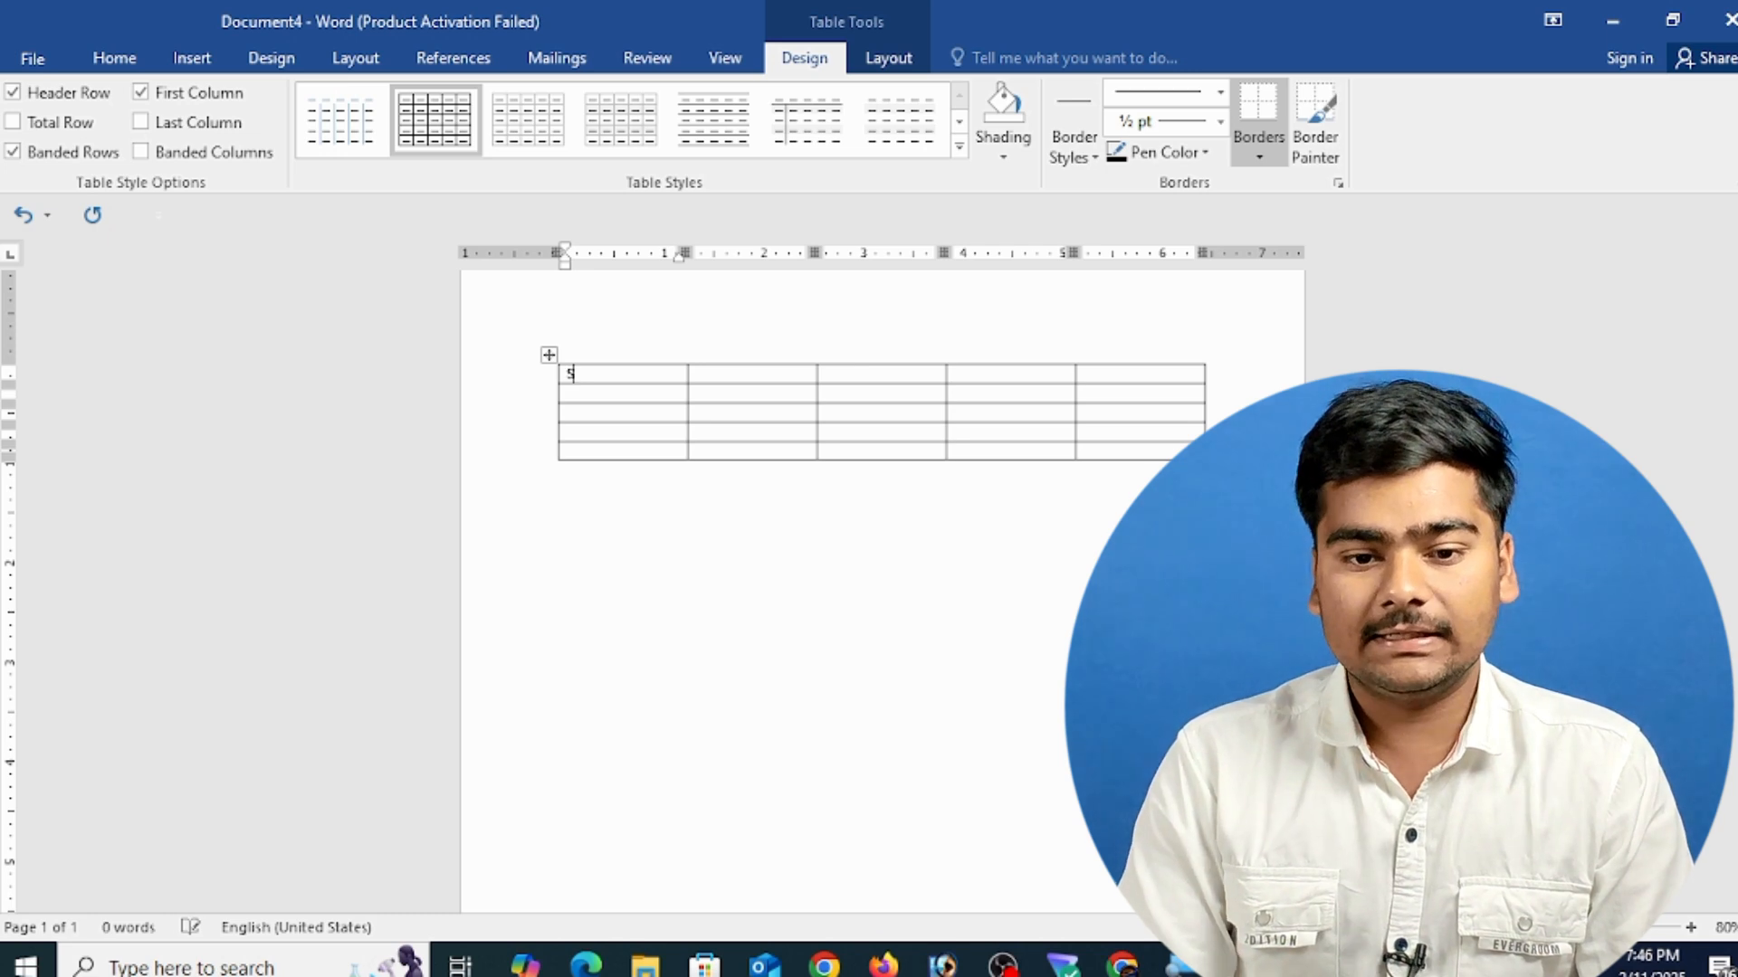
type("5.")
left_click(693, 374)
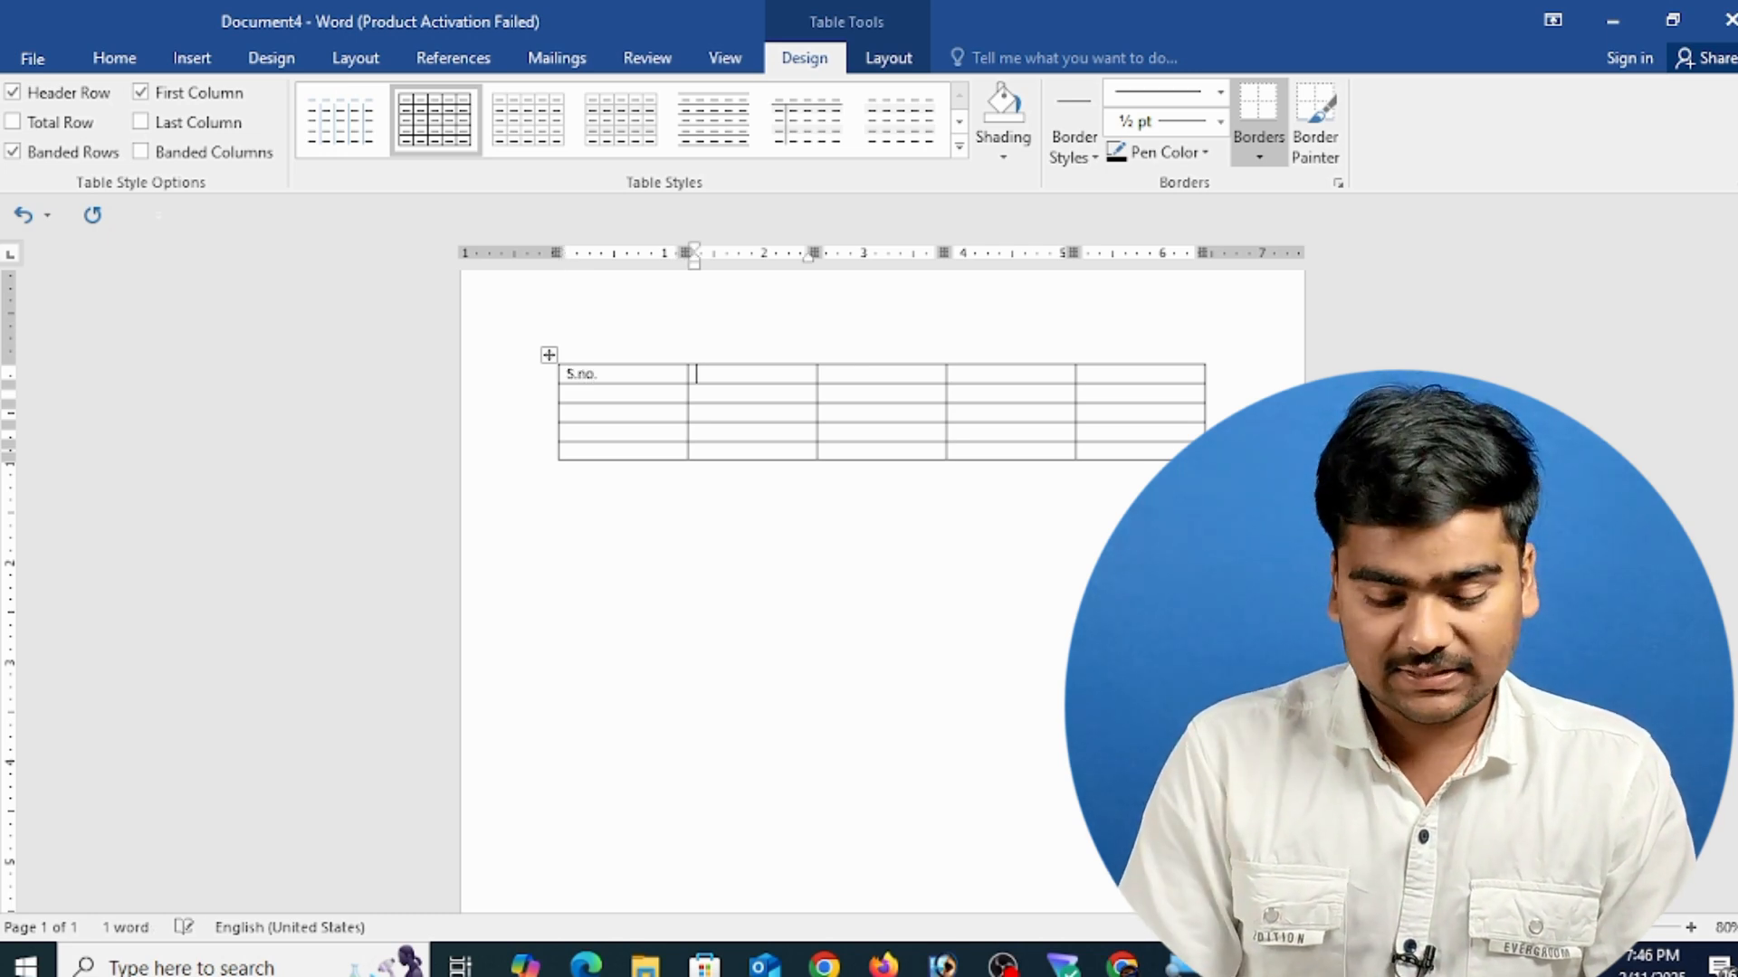
type("Name")
left_click(825, 374)
type("A")
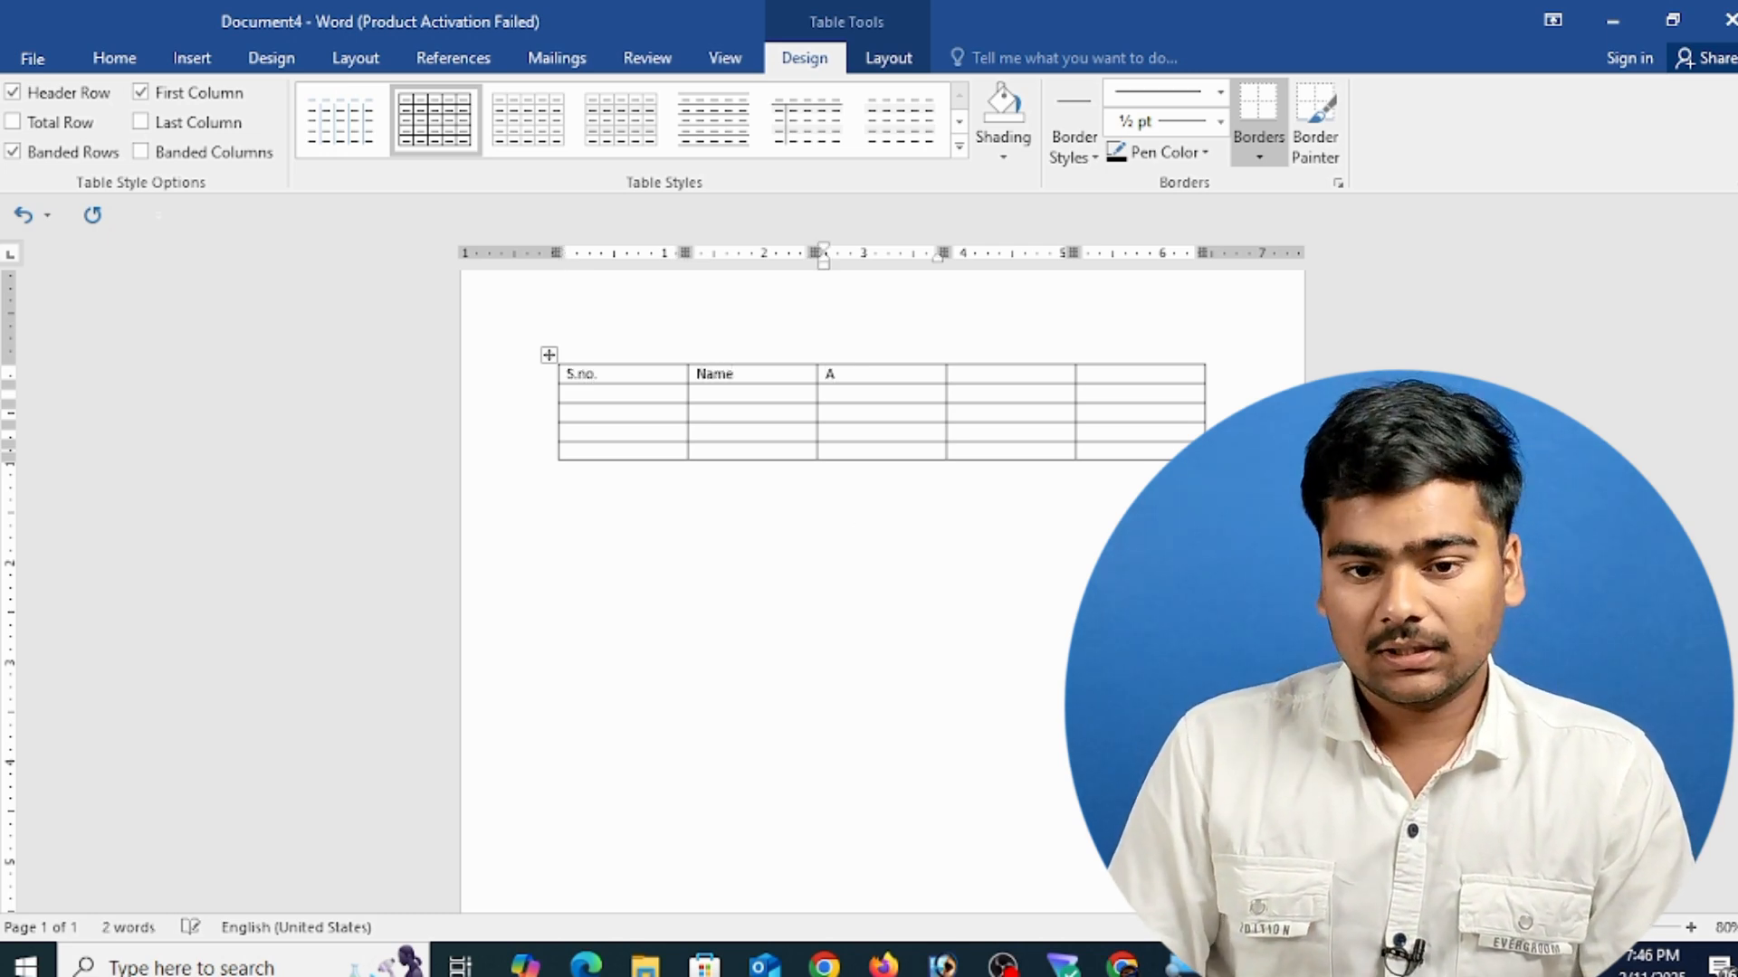
type("ge")
left_click(955, 374)
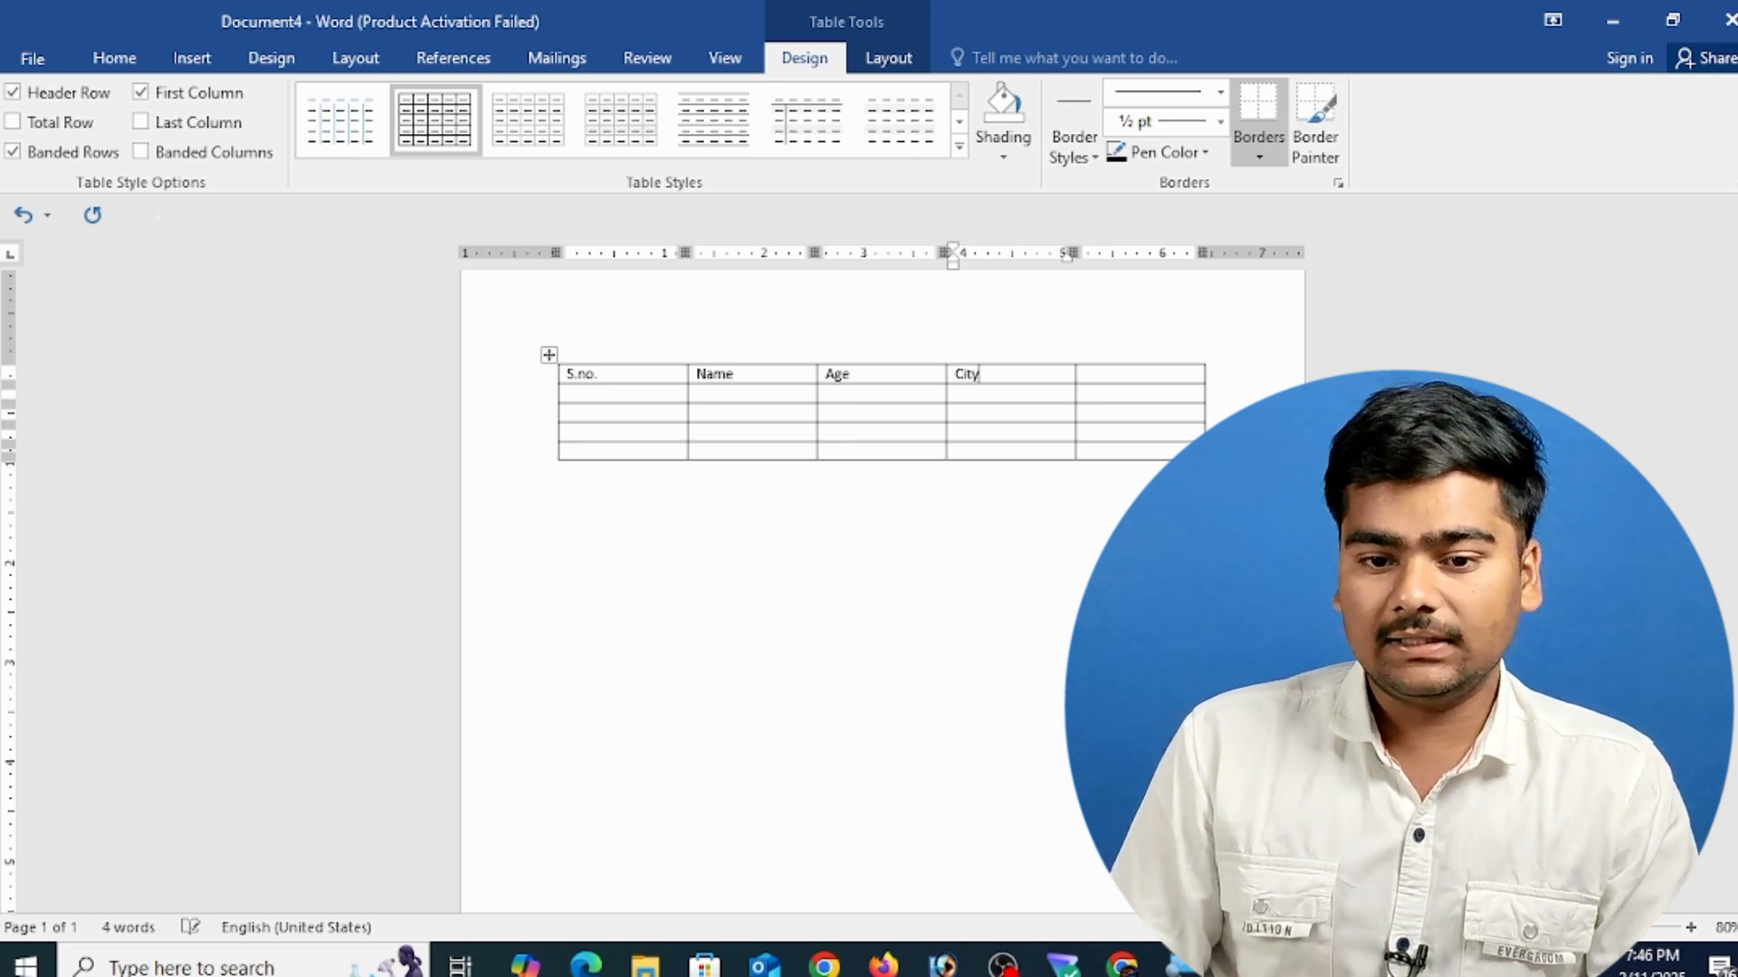
left_click(1084, 374)
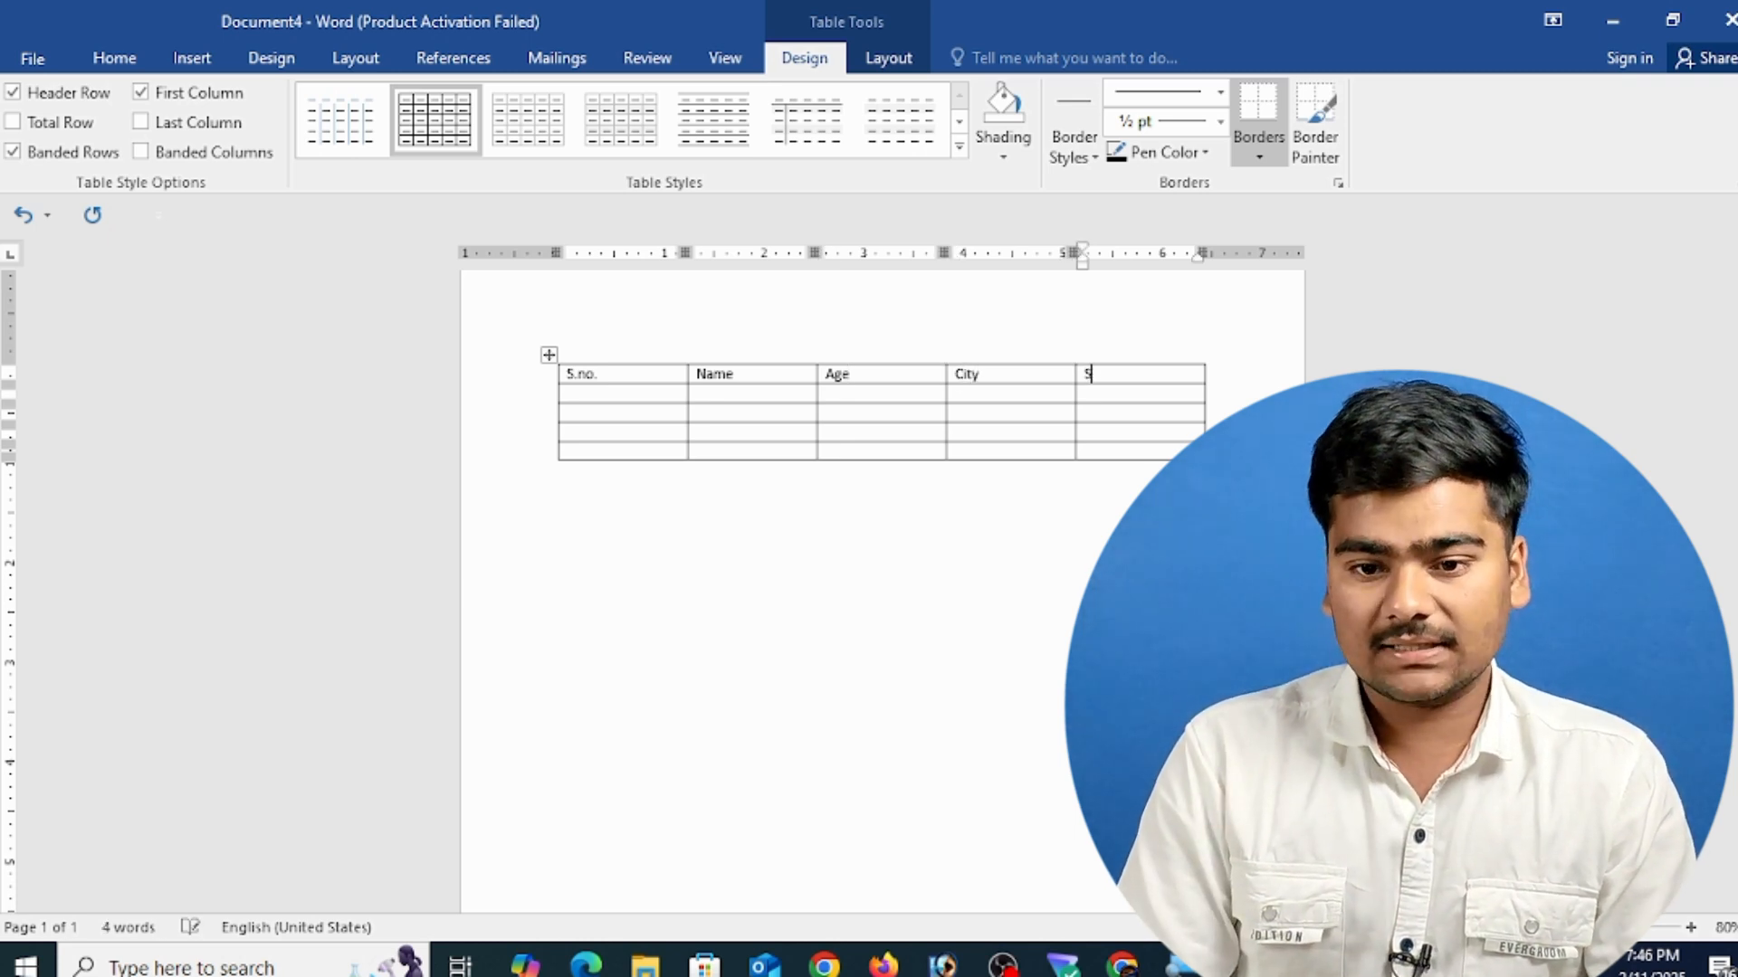
- Number the first three rows under the S.no. heading 1, 2 and 3
left_click(985, 392)
left_click(586, 392)
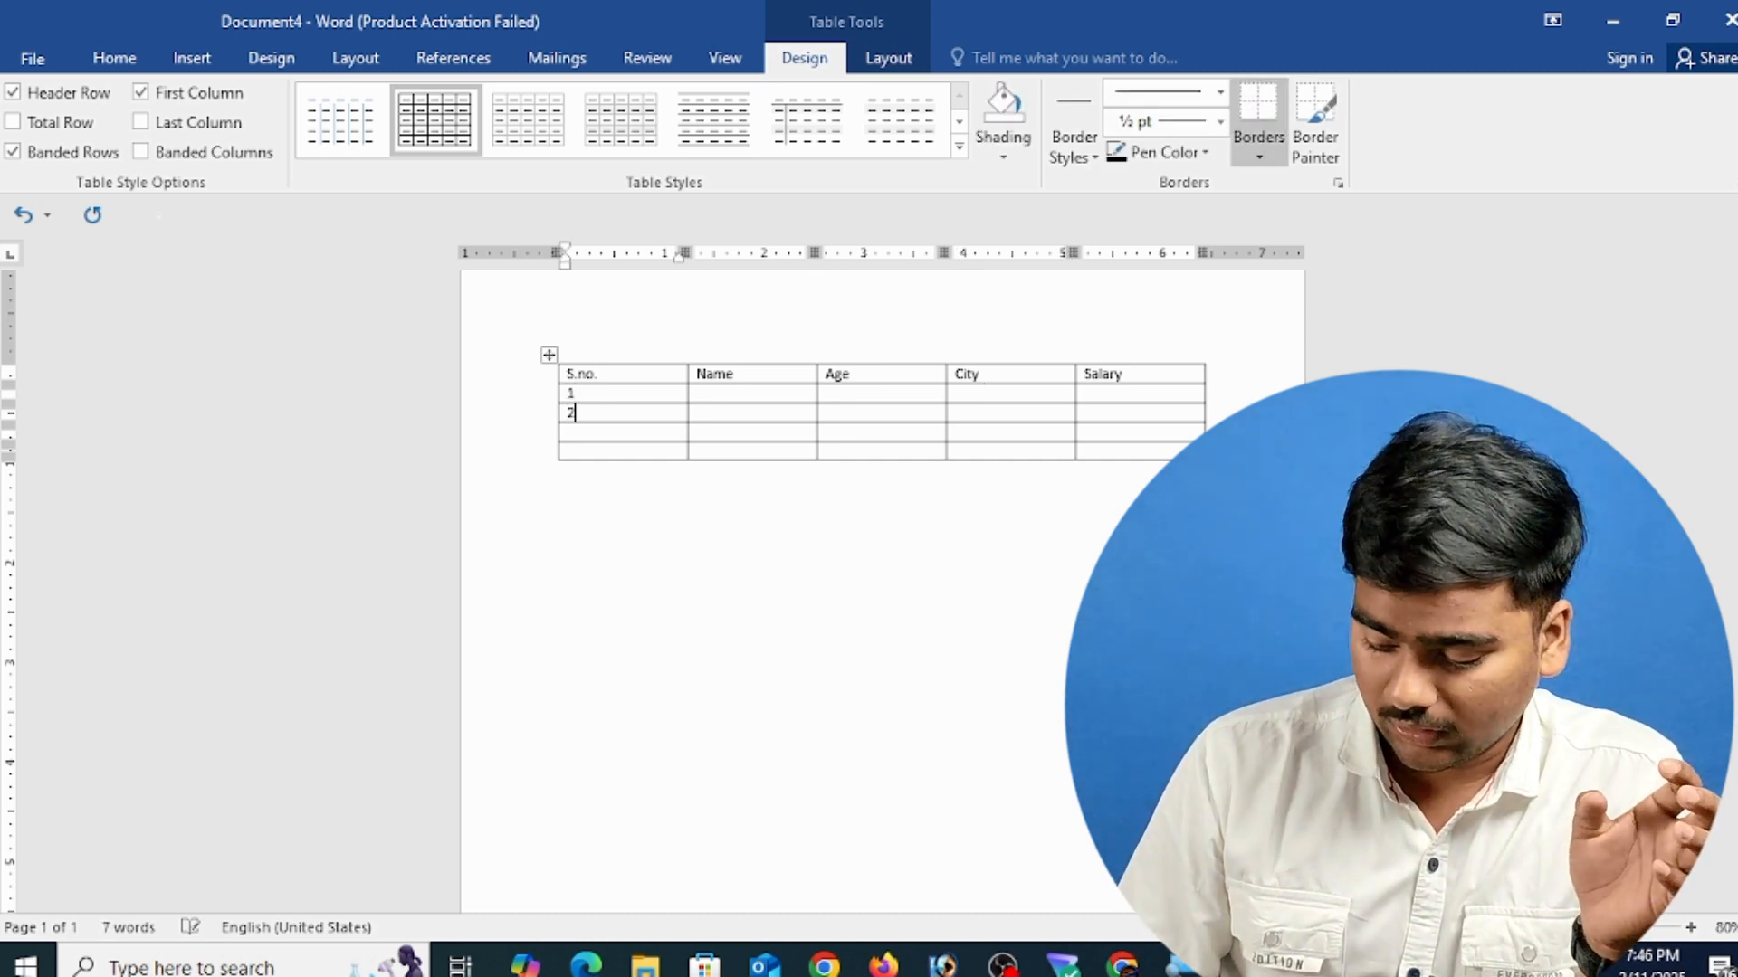
key("Down")
type("3")
key("Return")
key("BackSpace")
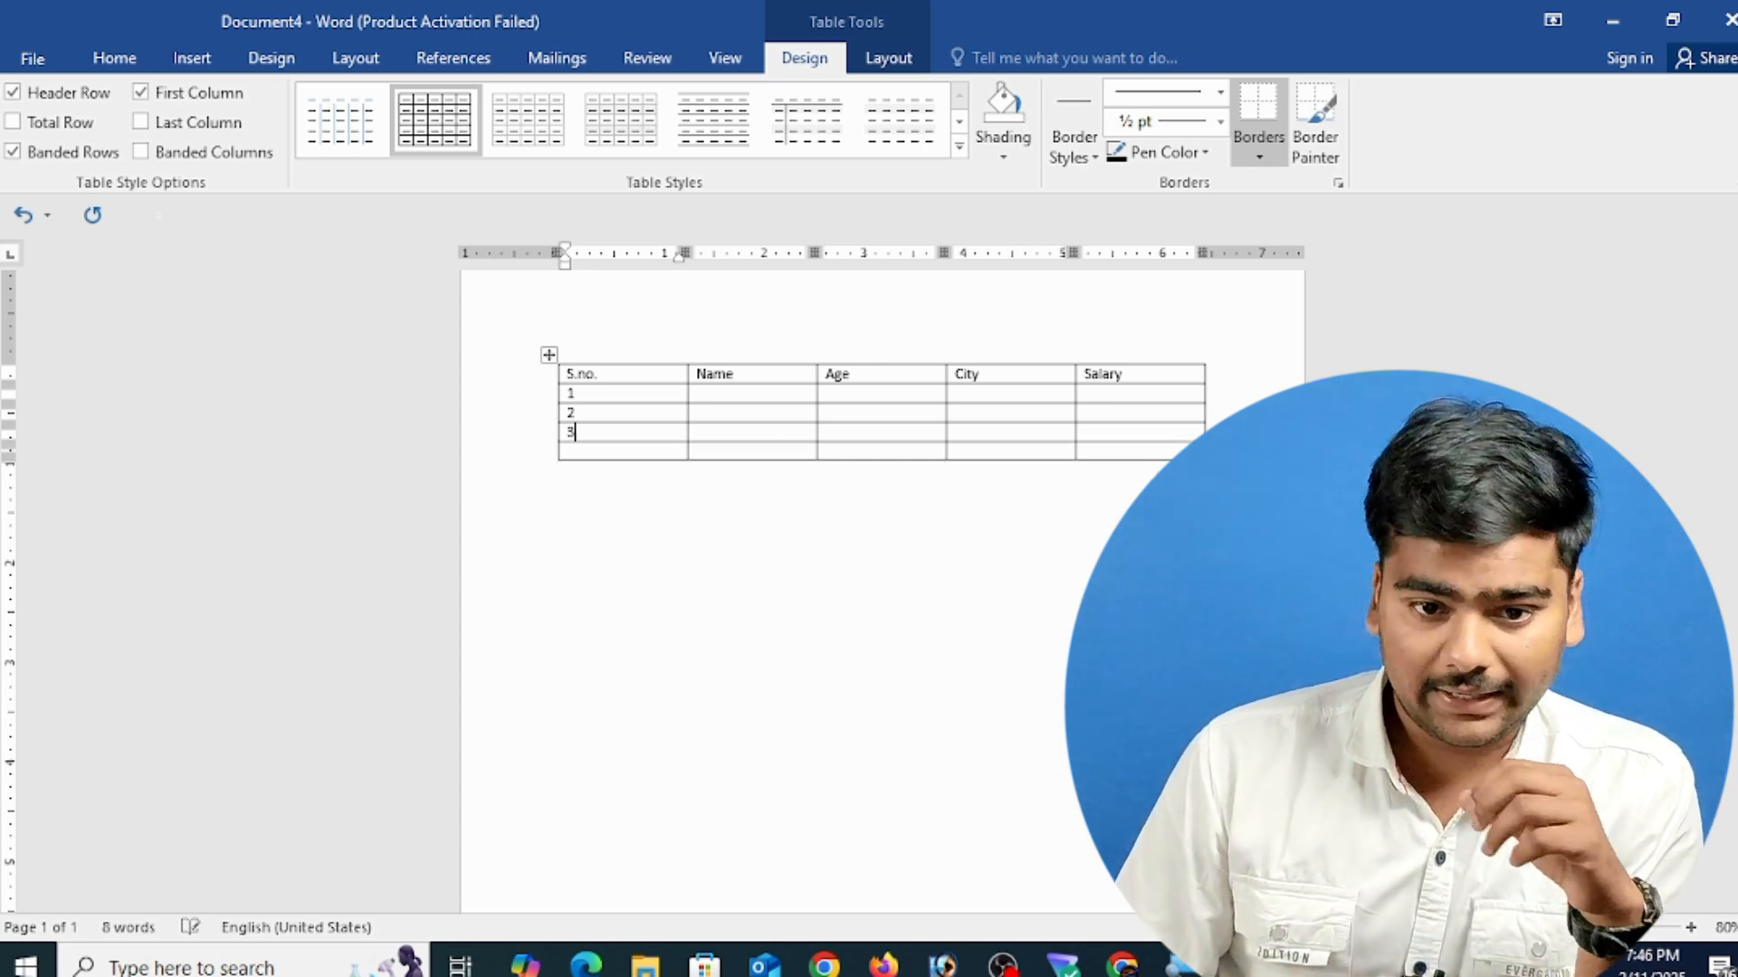
- Number the last table row 4 and enter a first name in each of the four rows under Name
type("4")
key("Tab")
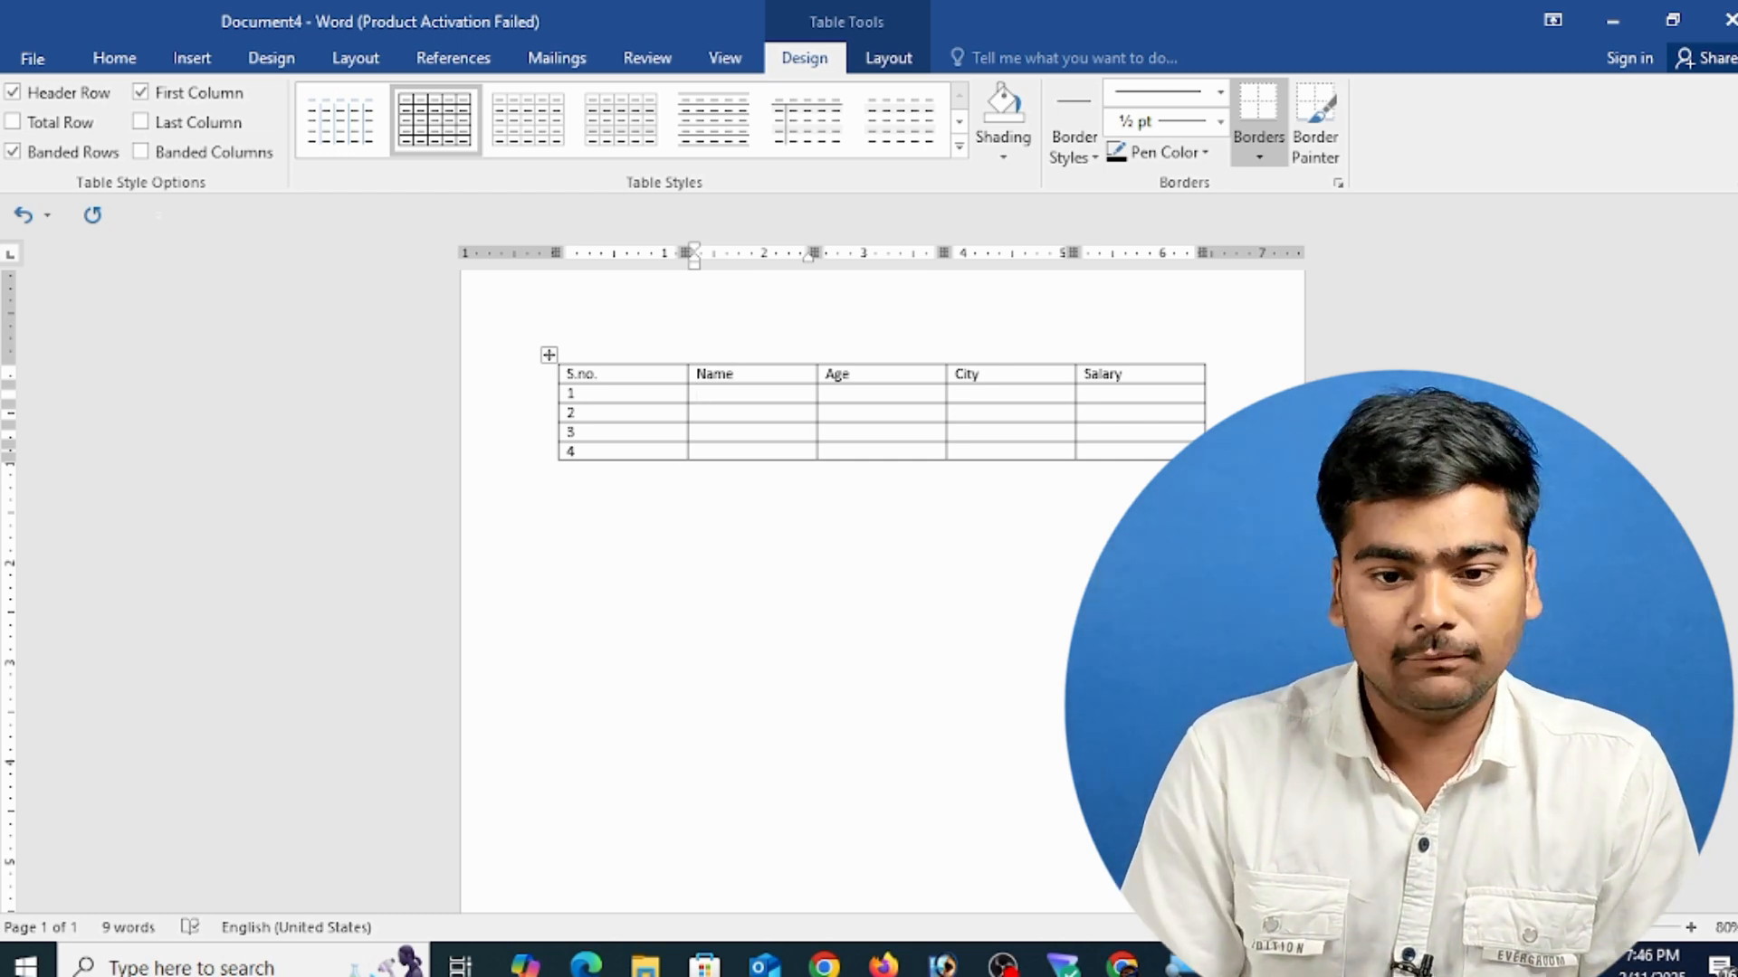
type("aman")
key("Down")
type("a")
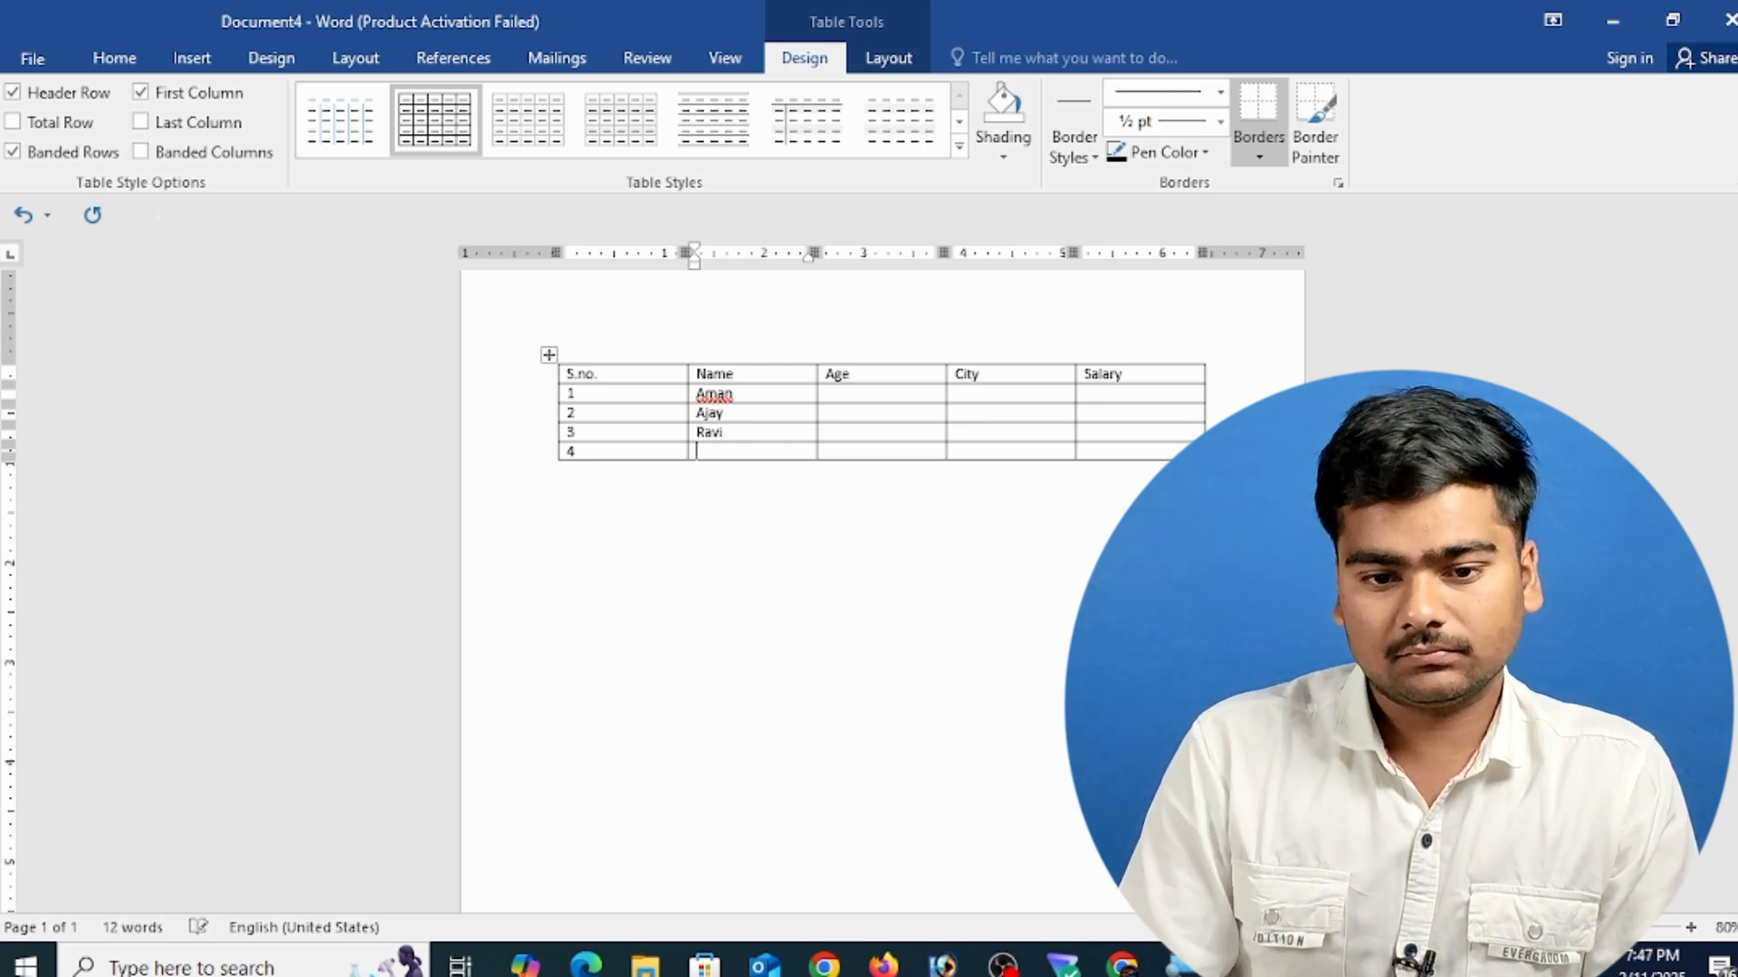
type("jy")
- Fill the Age column with 20, 21, 21 and 25, and the City column with Sagar, Indore, Bhoapl and Ujjian
left_click(826, 432)
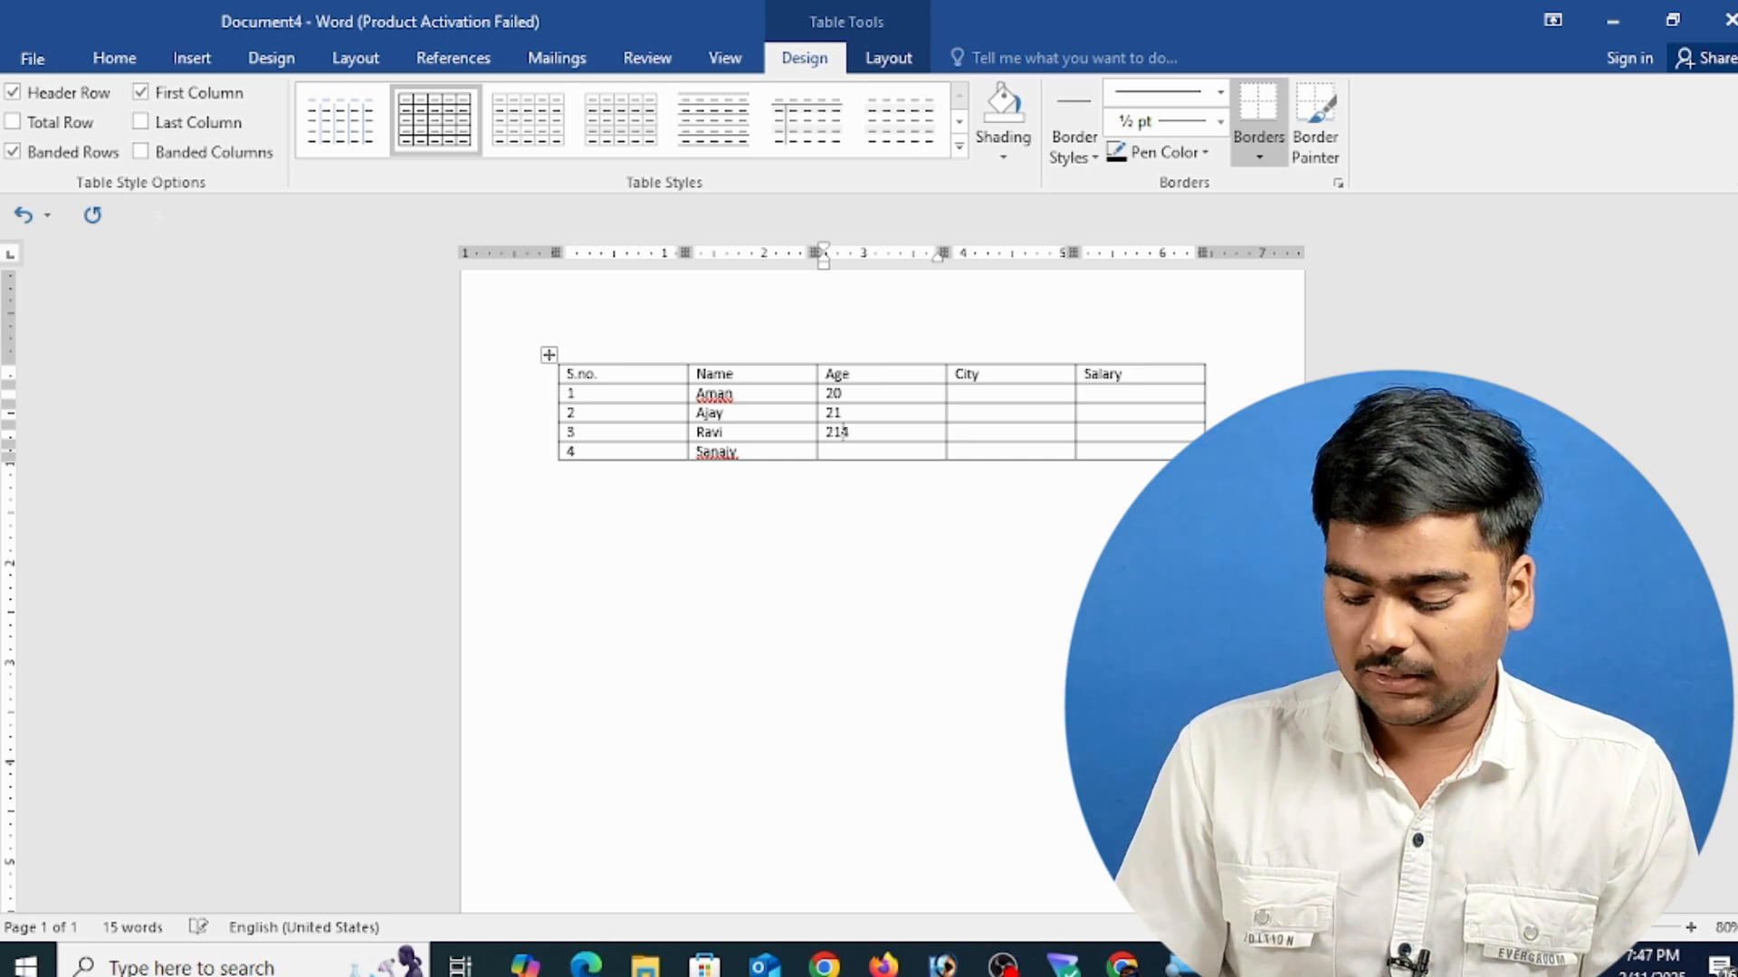
type("25")
key("Tab")
left_click(889, 413)
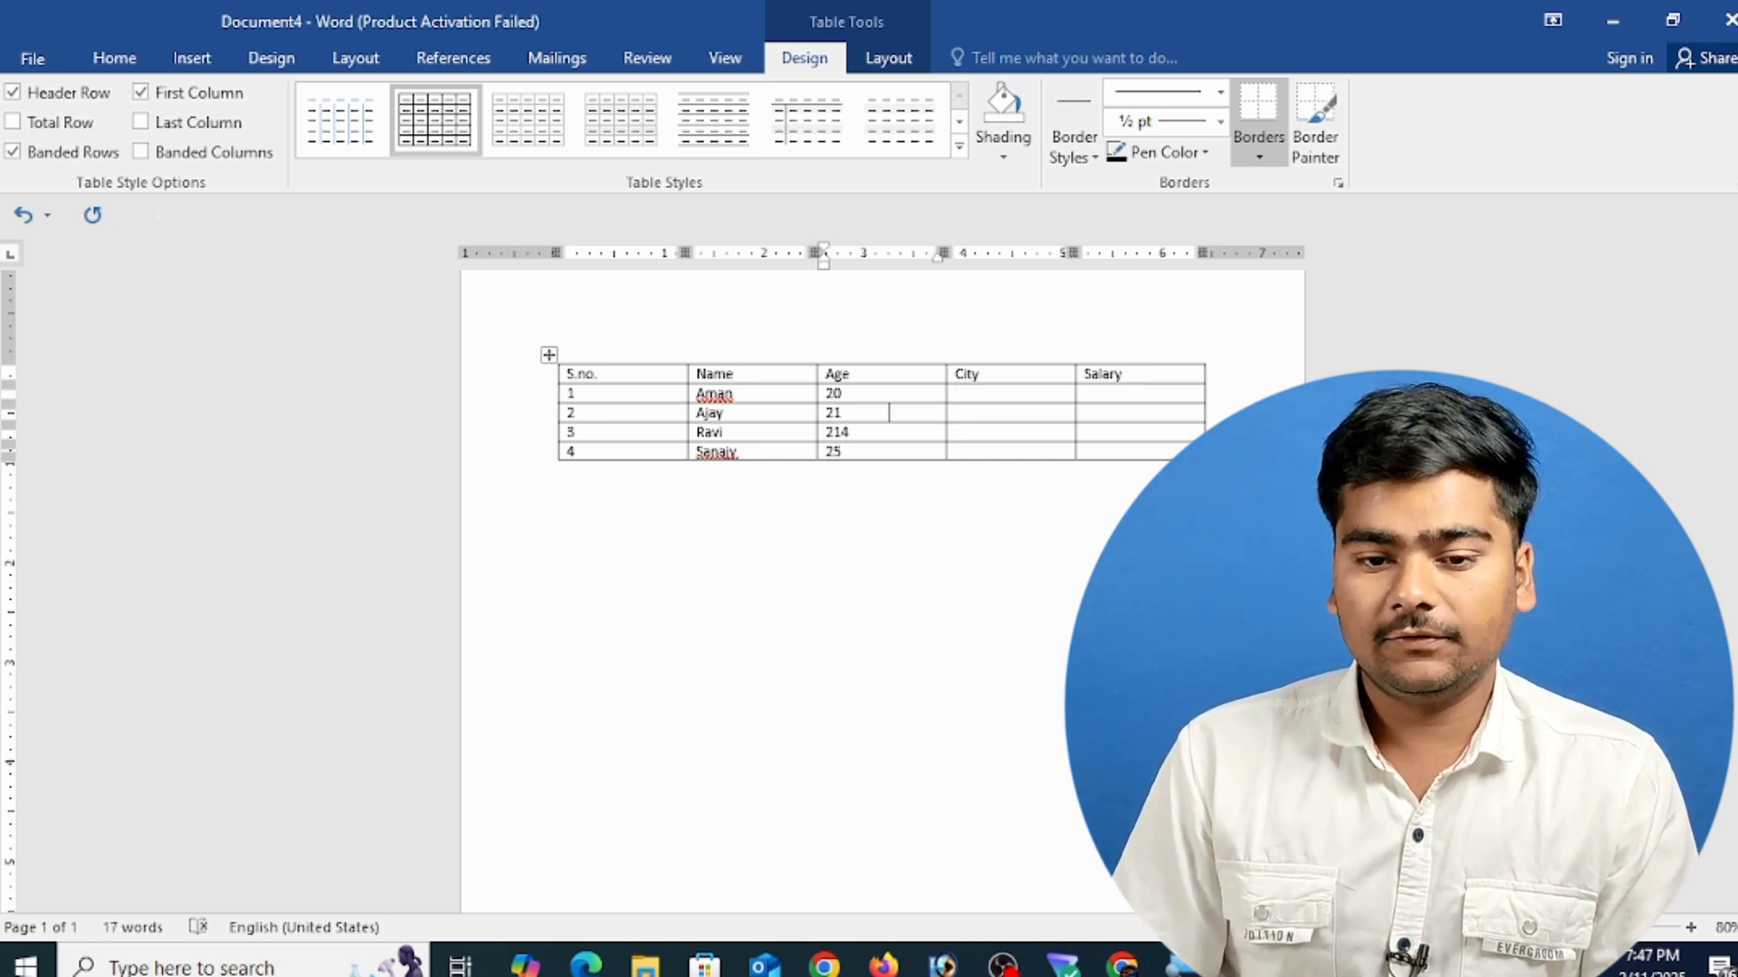
left_click(955, 413)
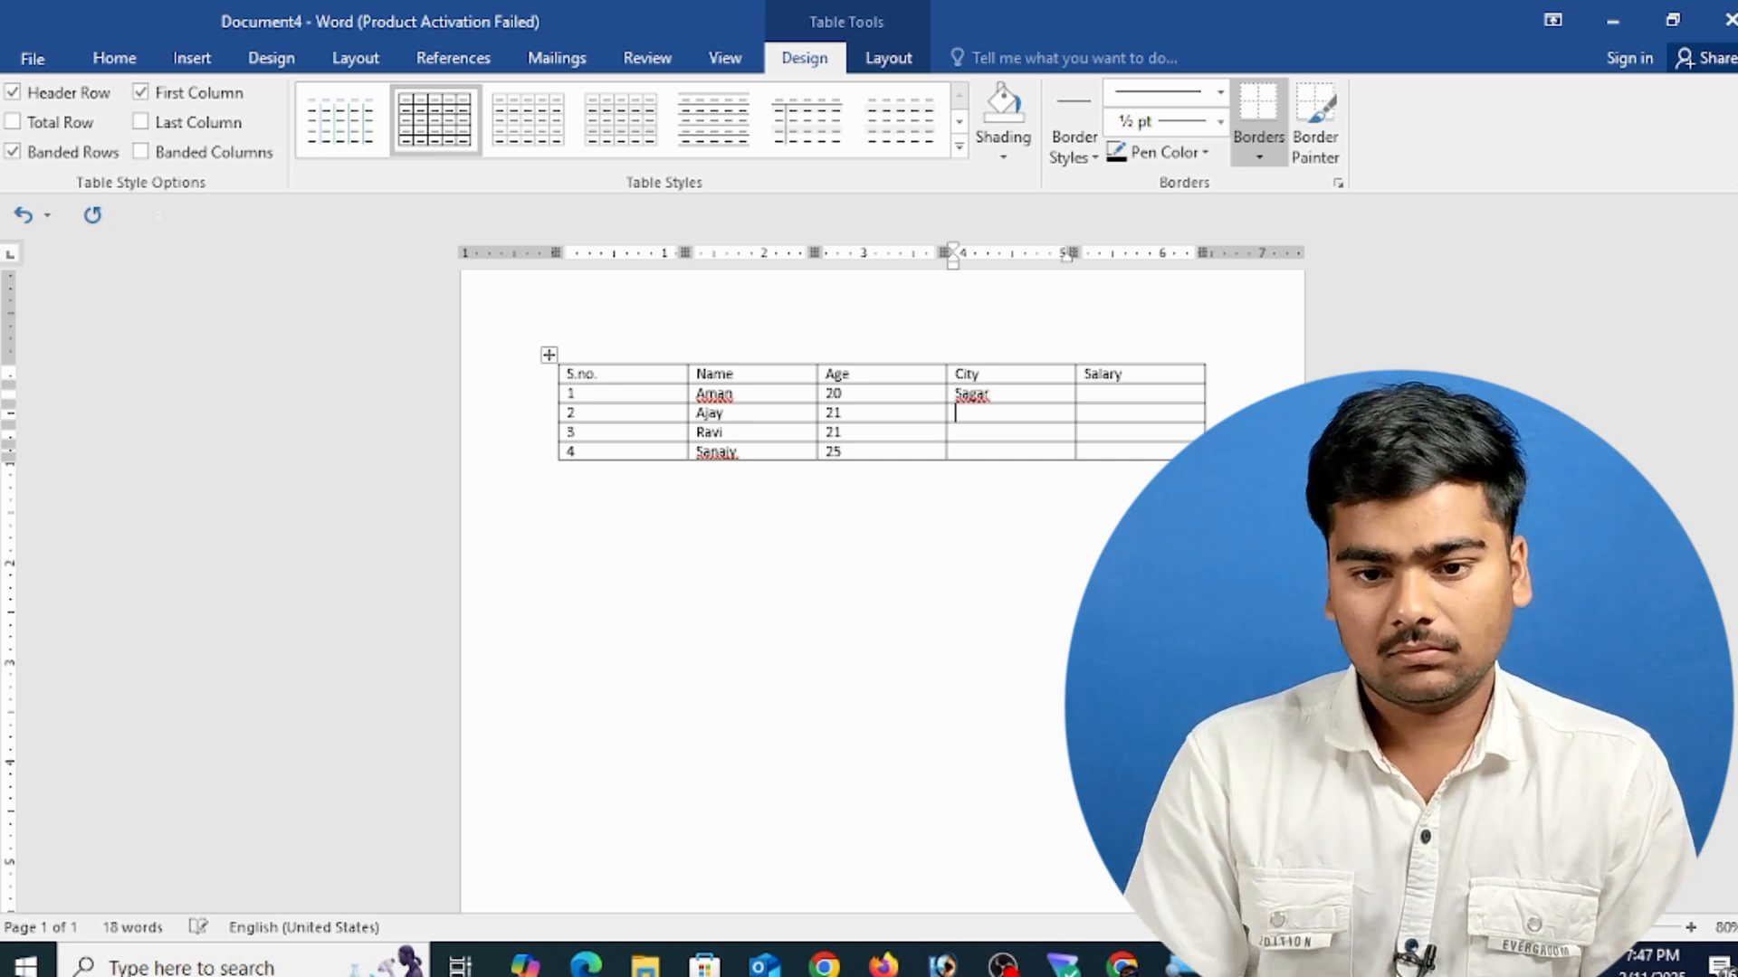
type("Indore")
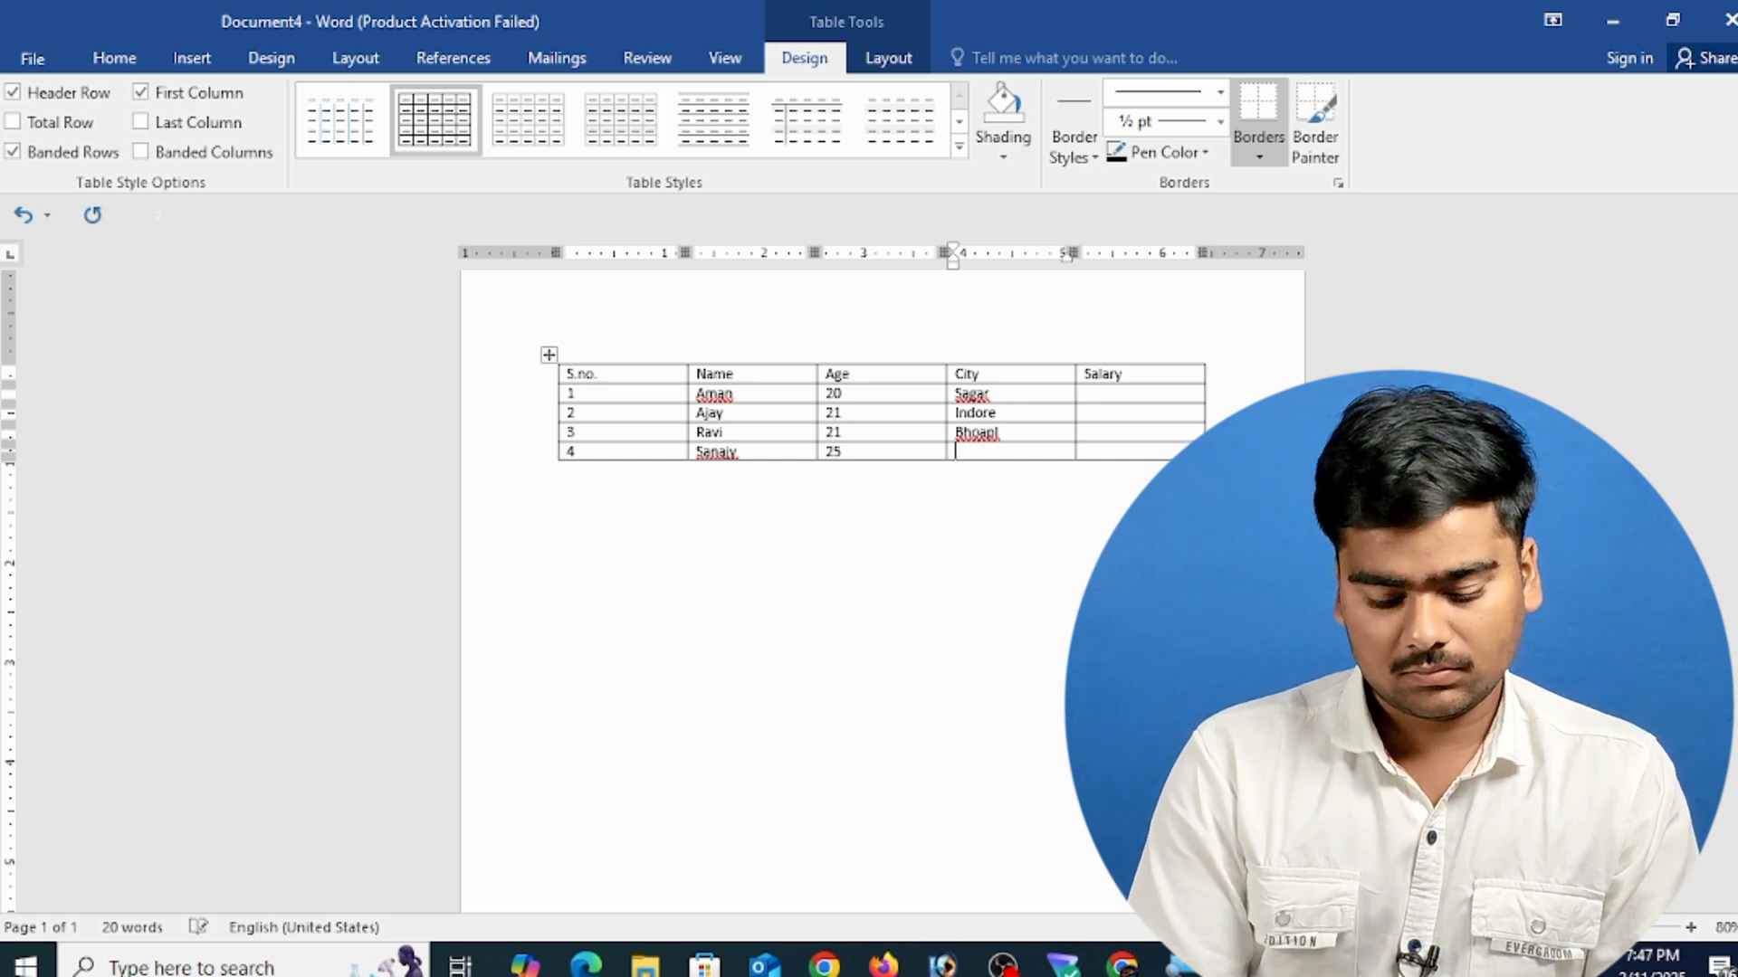
- Fill the Salary column with 50000, 50000, 45000 and 60000
left_click(1085, 432)
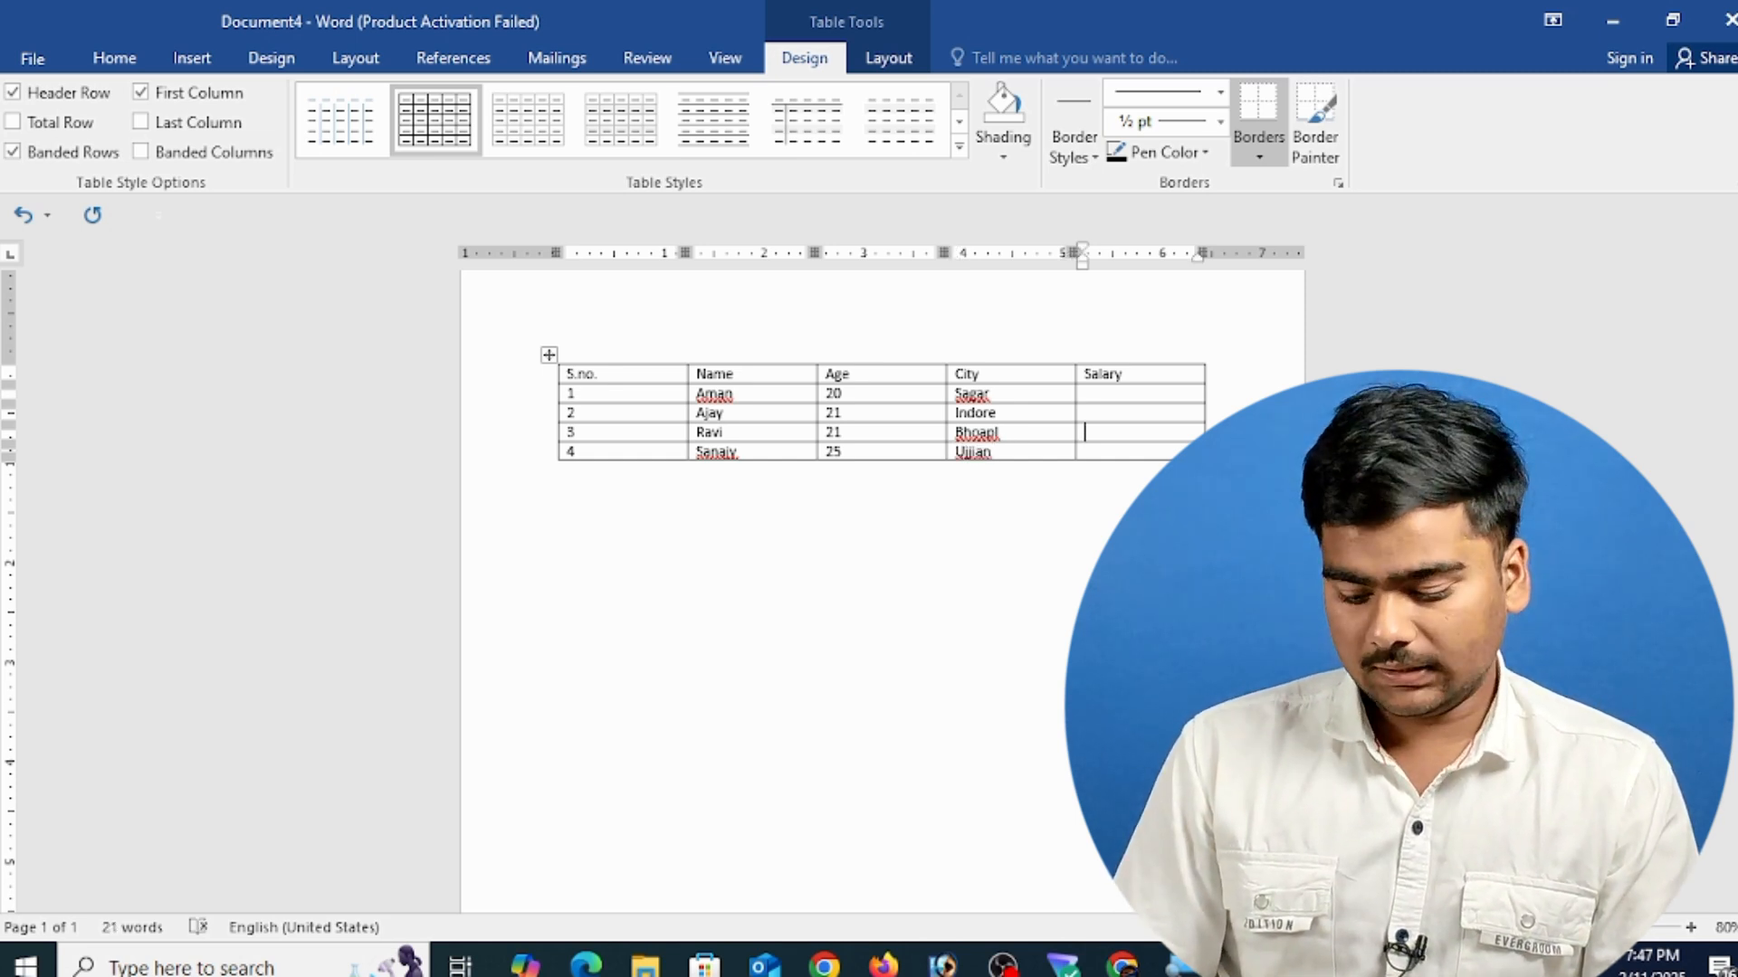
left_click(1209, 431)
left_click(1085, 433)
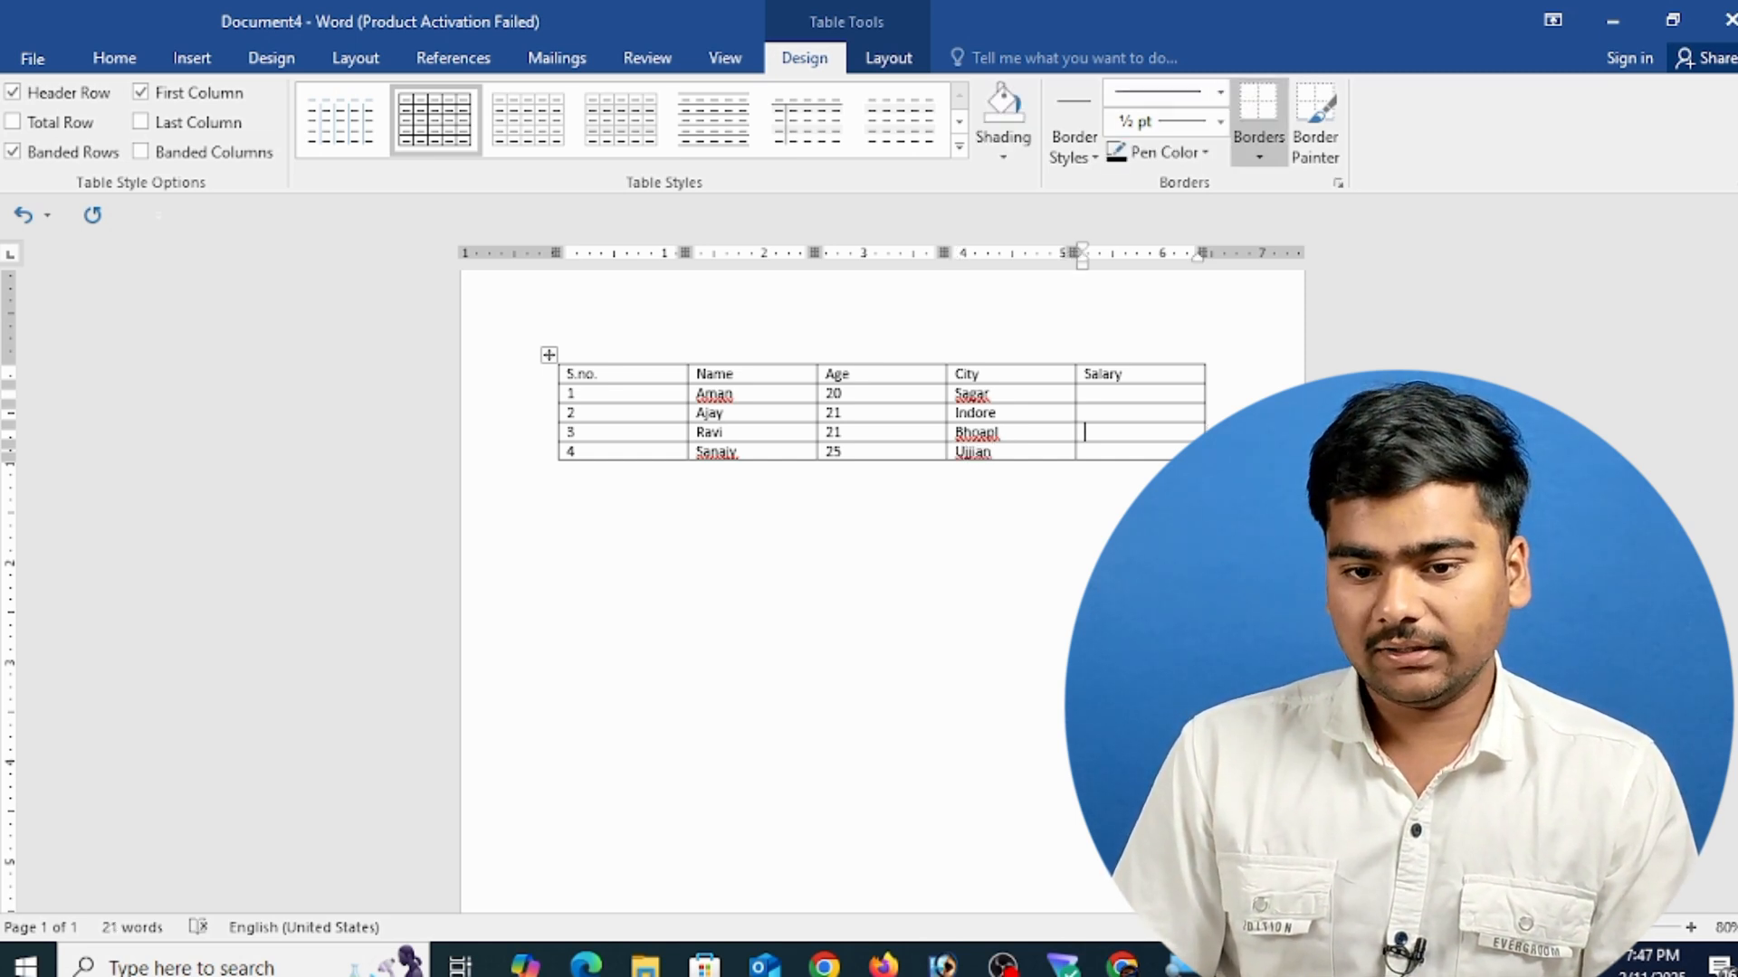
left_click(1091, 393)
type("50000")
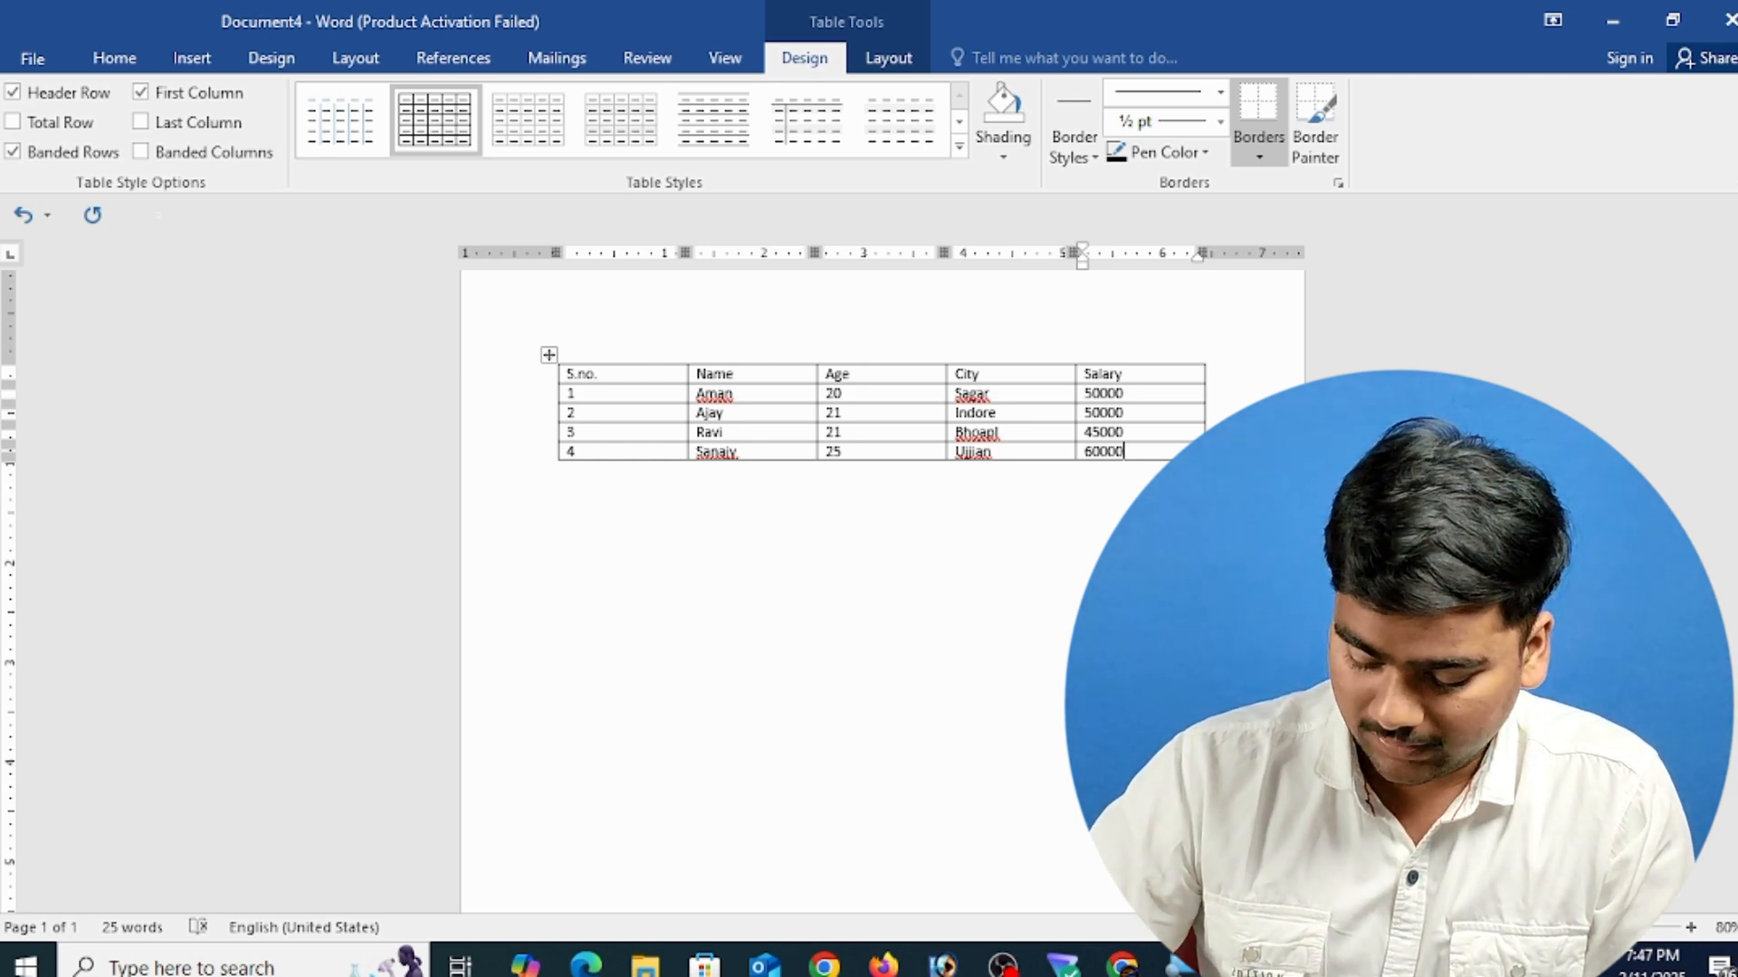
key("Right")
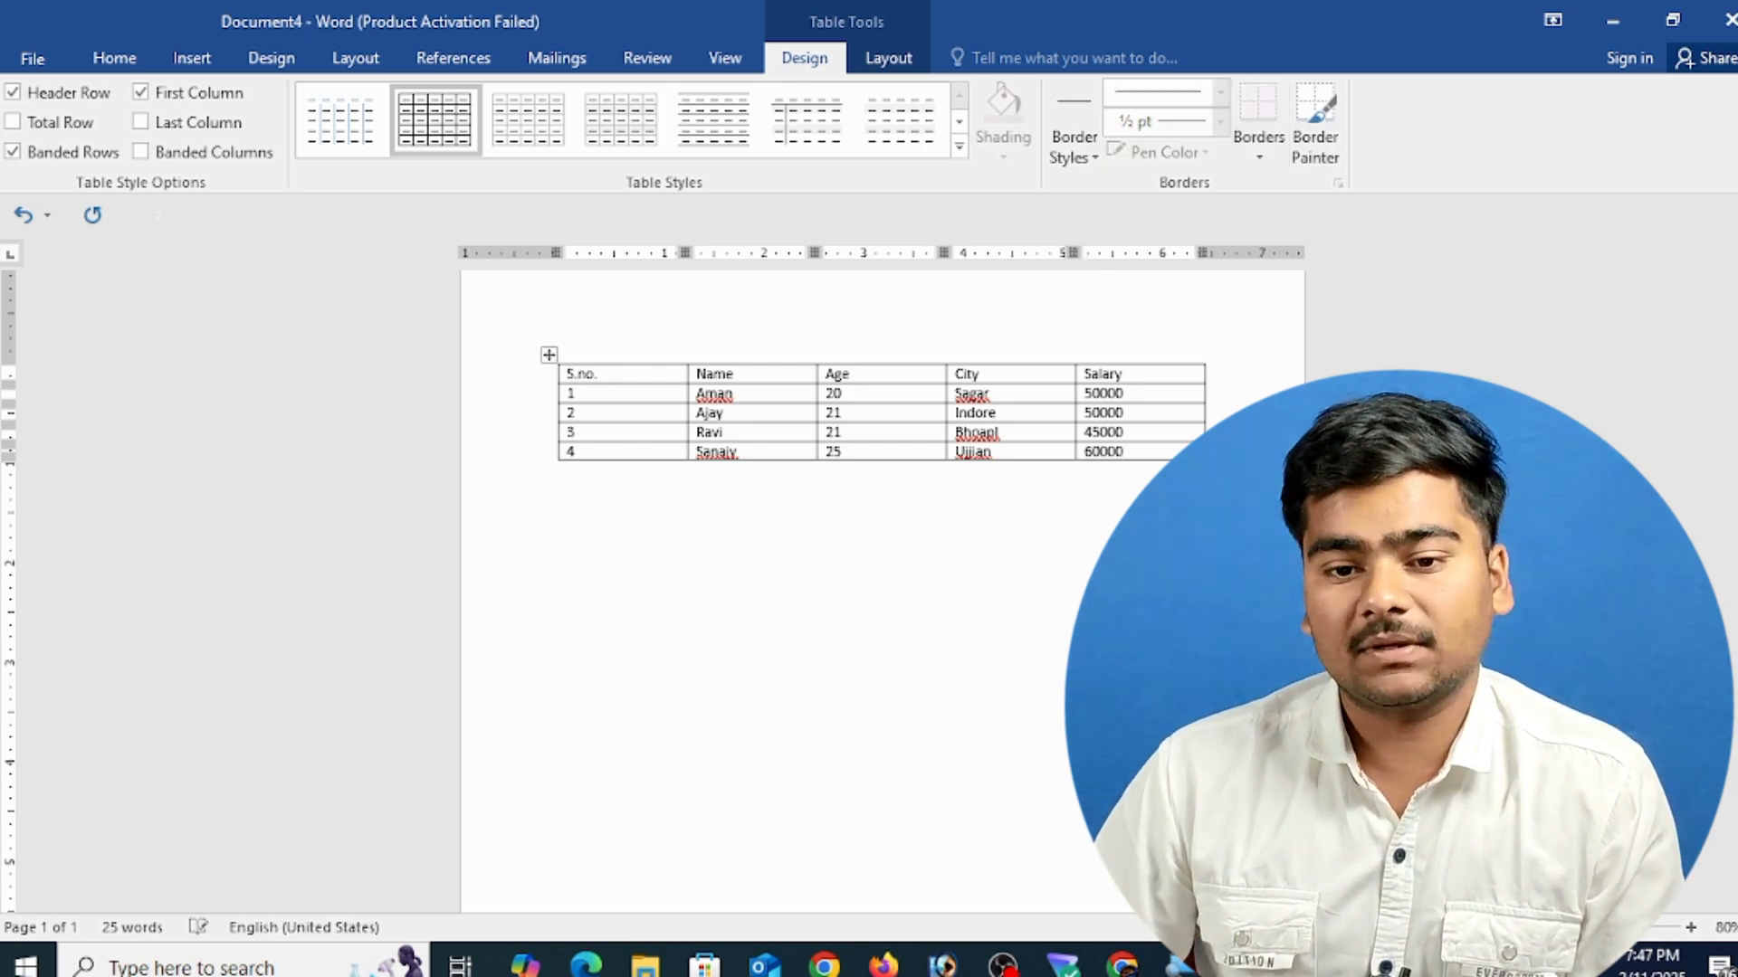
- Narrow all five table columns, from S.no. to Salary, so each closely fits its text
scroll(664, 531, "up", 4)
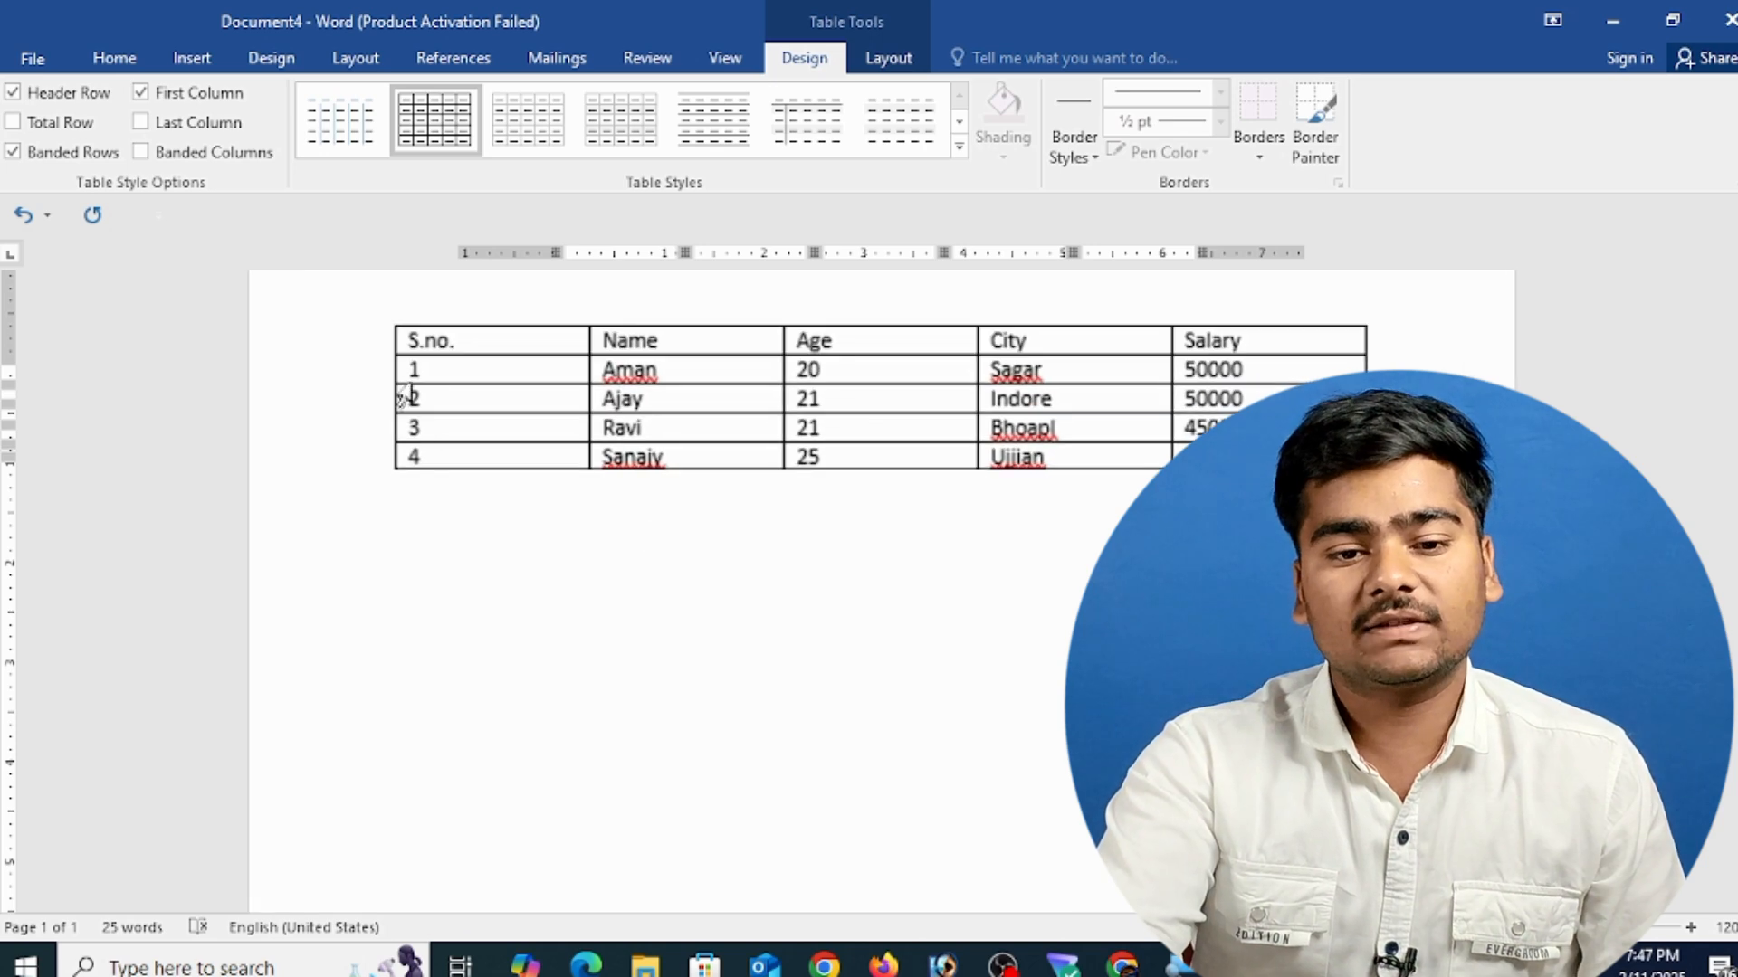
scroll(449, 318, "up", 2)
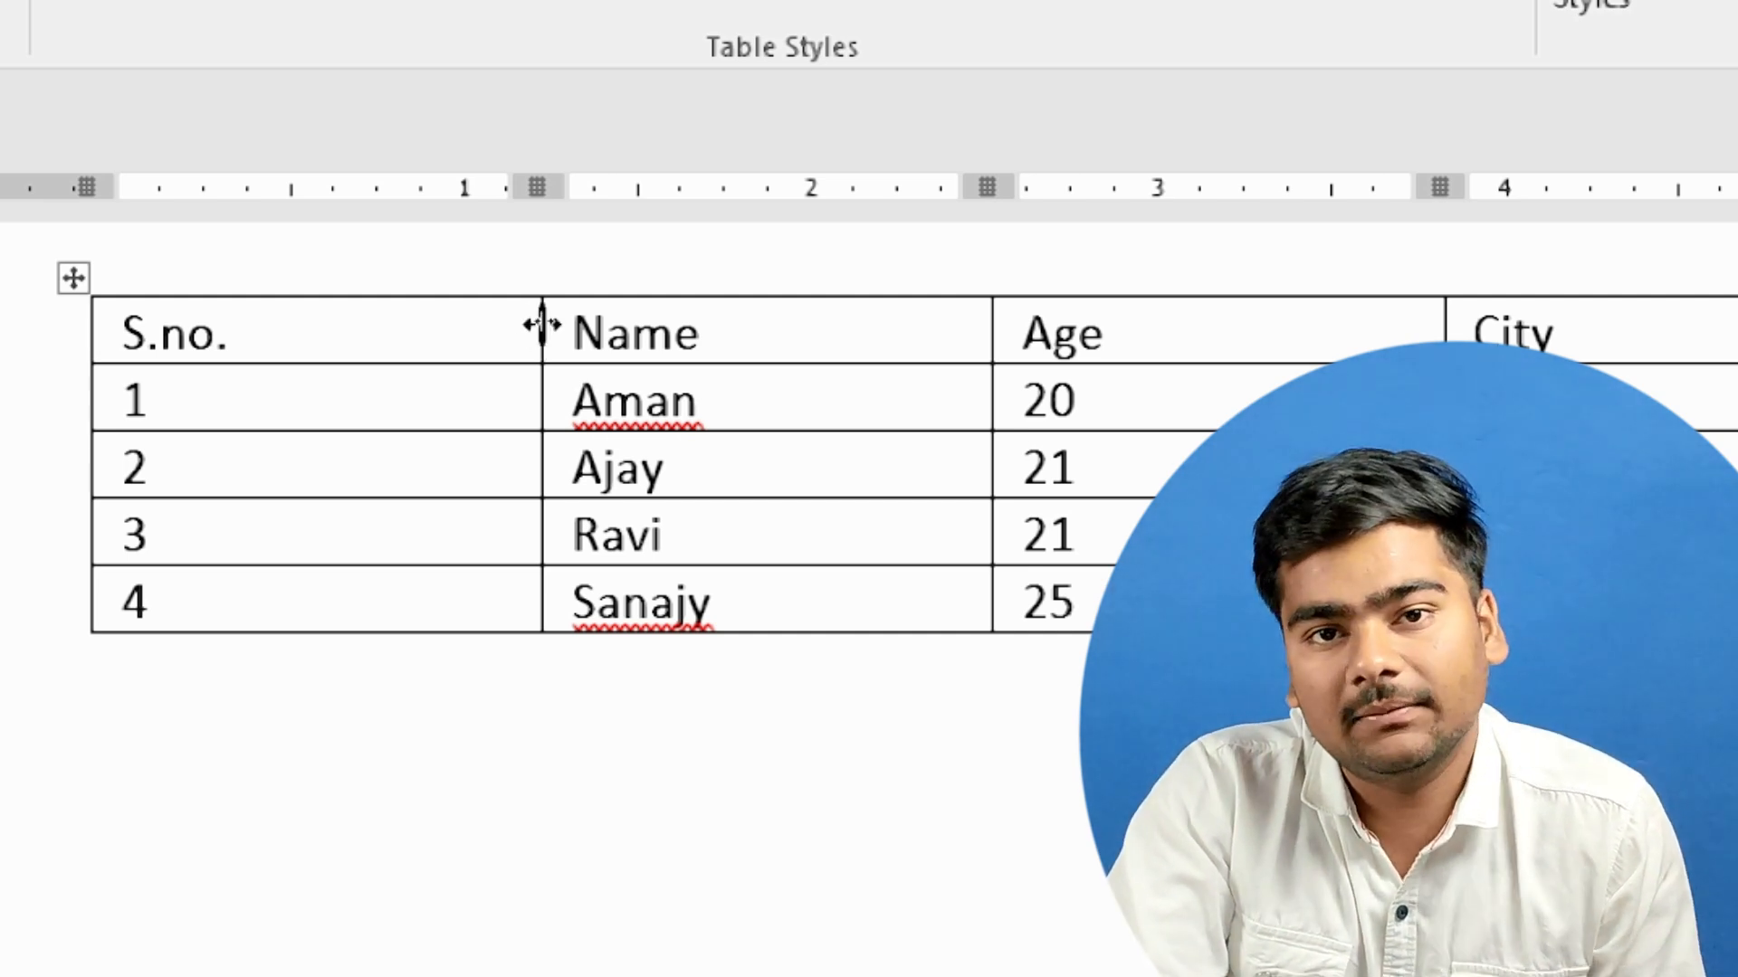
left_click_drag(540, 324, 264, 322)
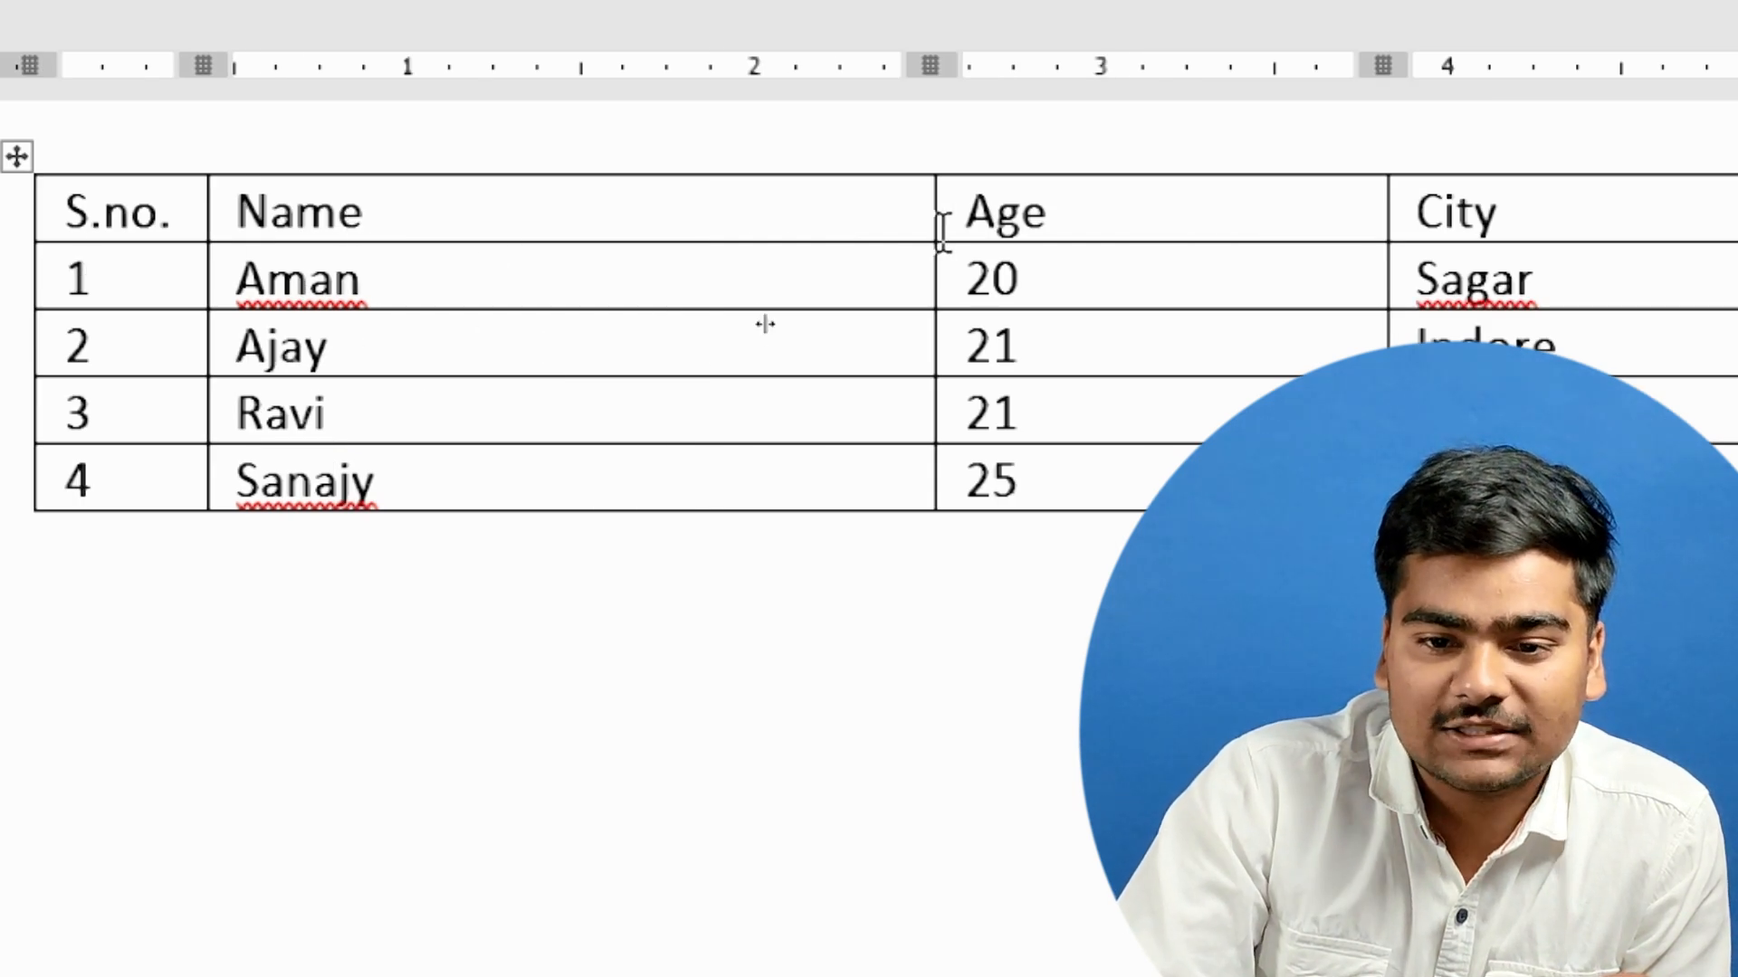
left_click_drag(931, 205, 395, 186)
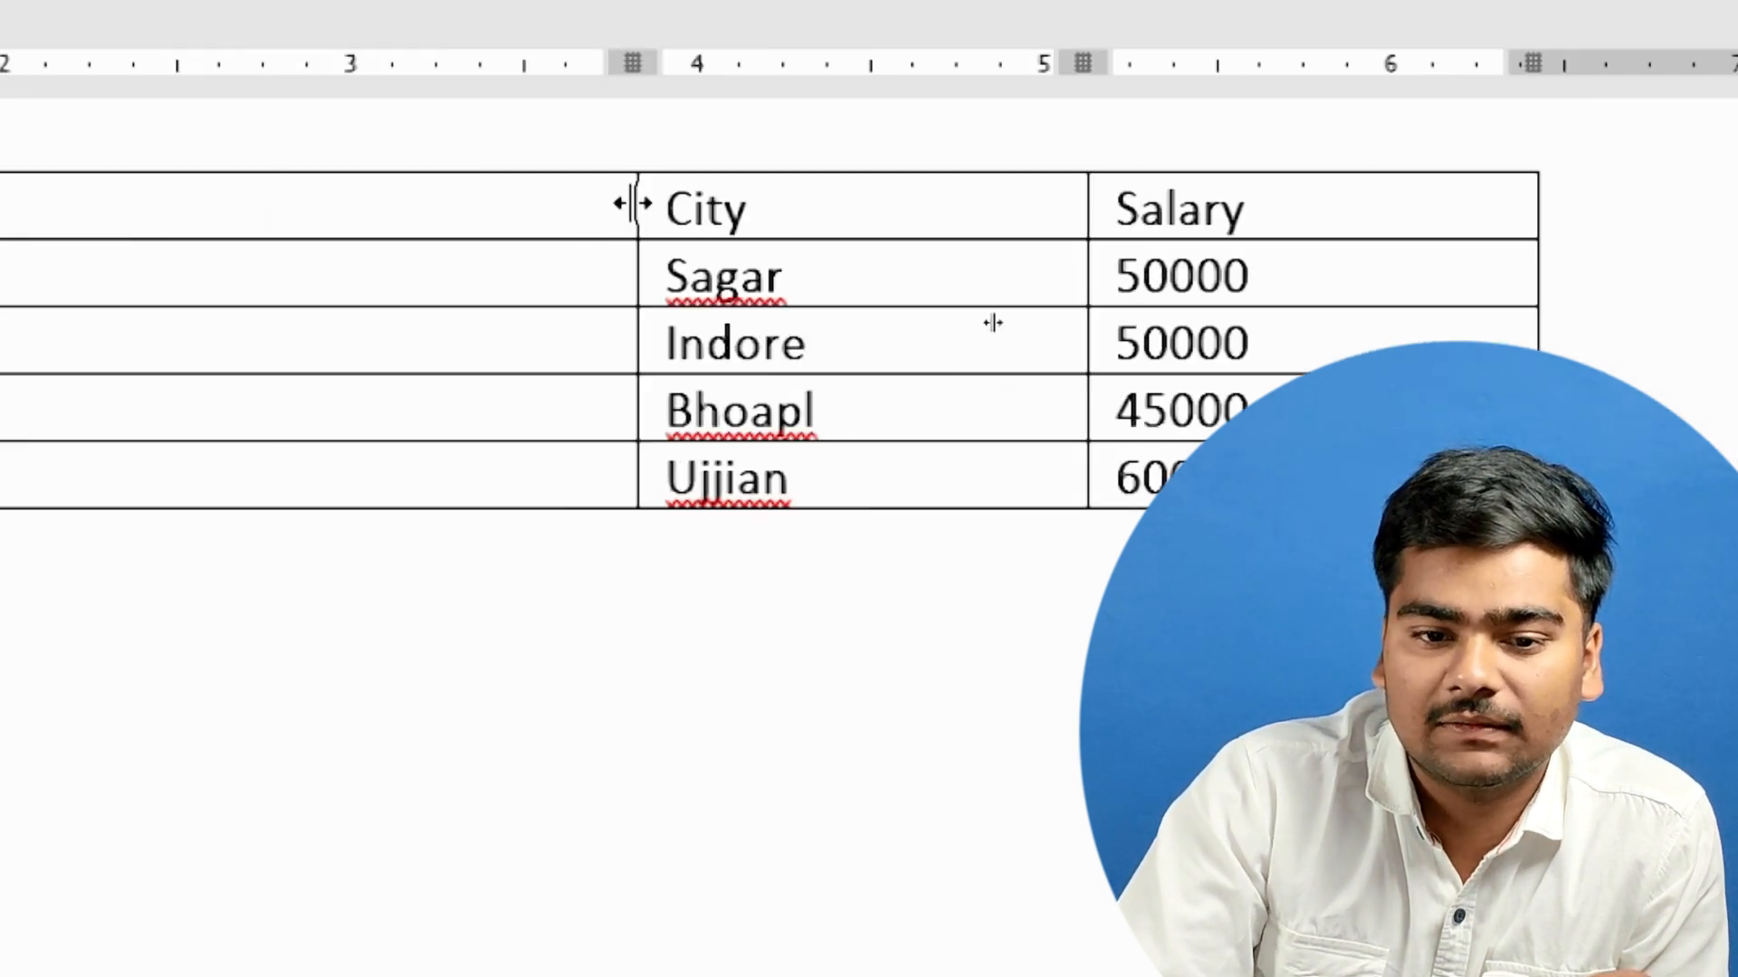
left_click_drag(633, 202, 0, 174)
left_click_drag(174, 174, 178, 174)
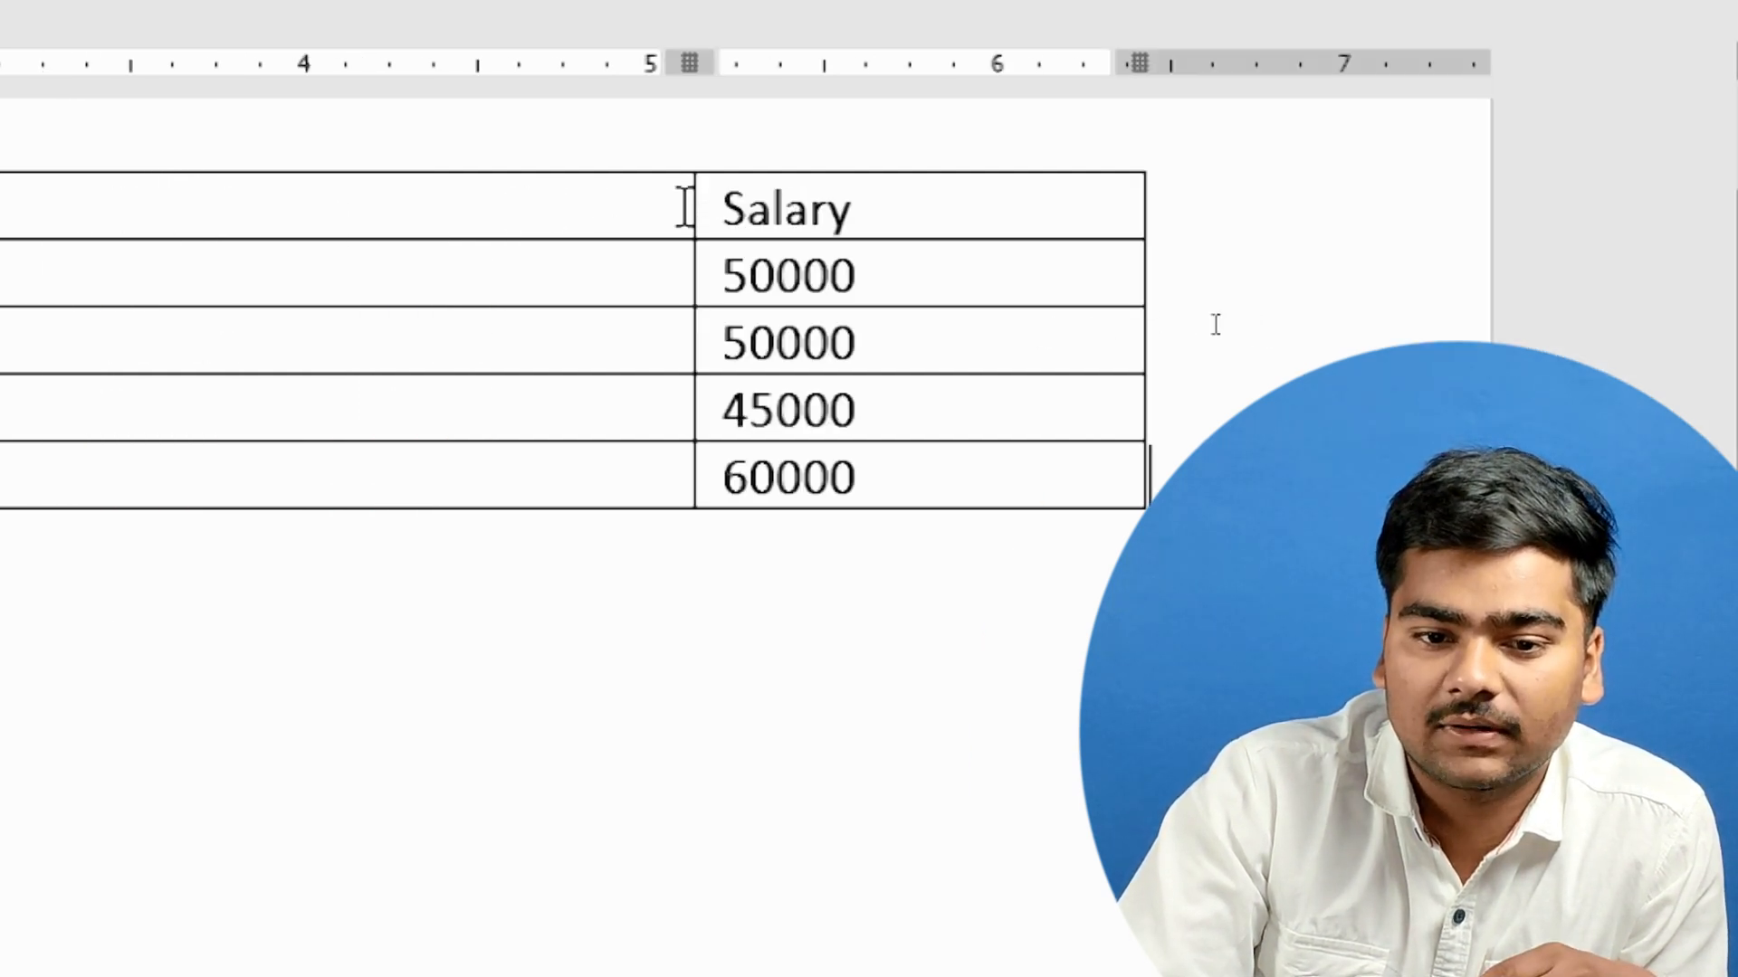
left_click_drag(686, 208, 0, 167)
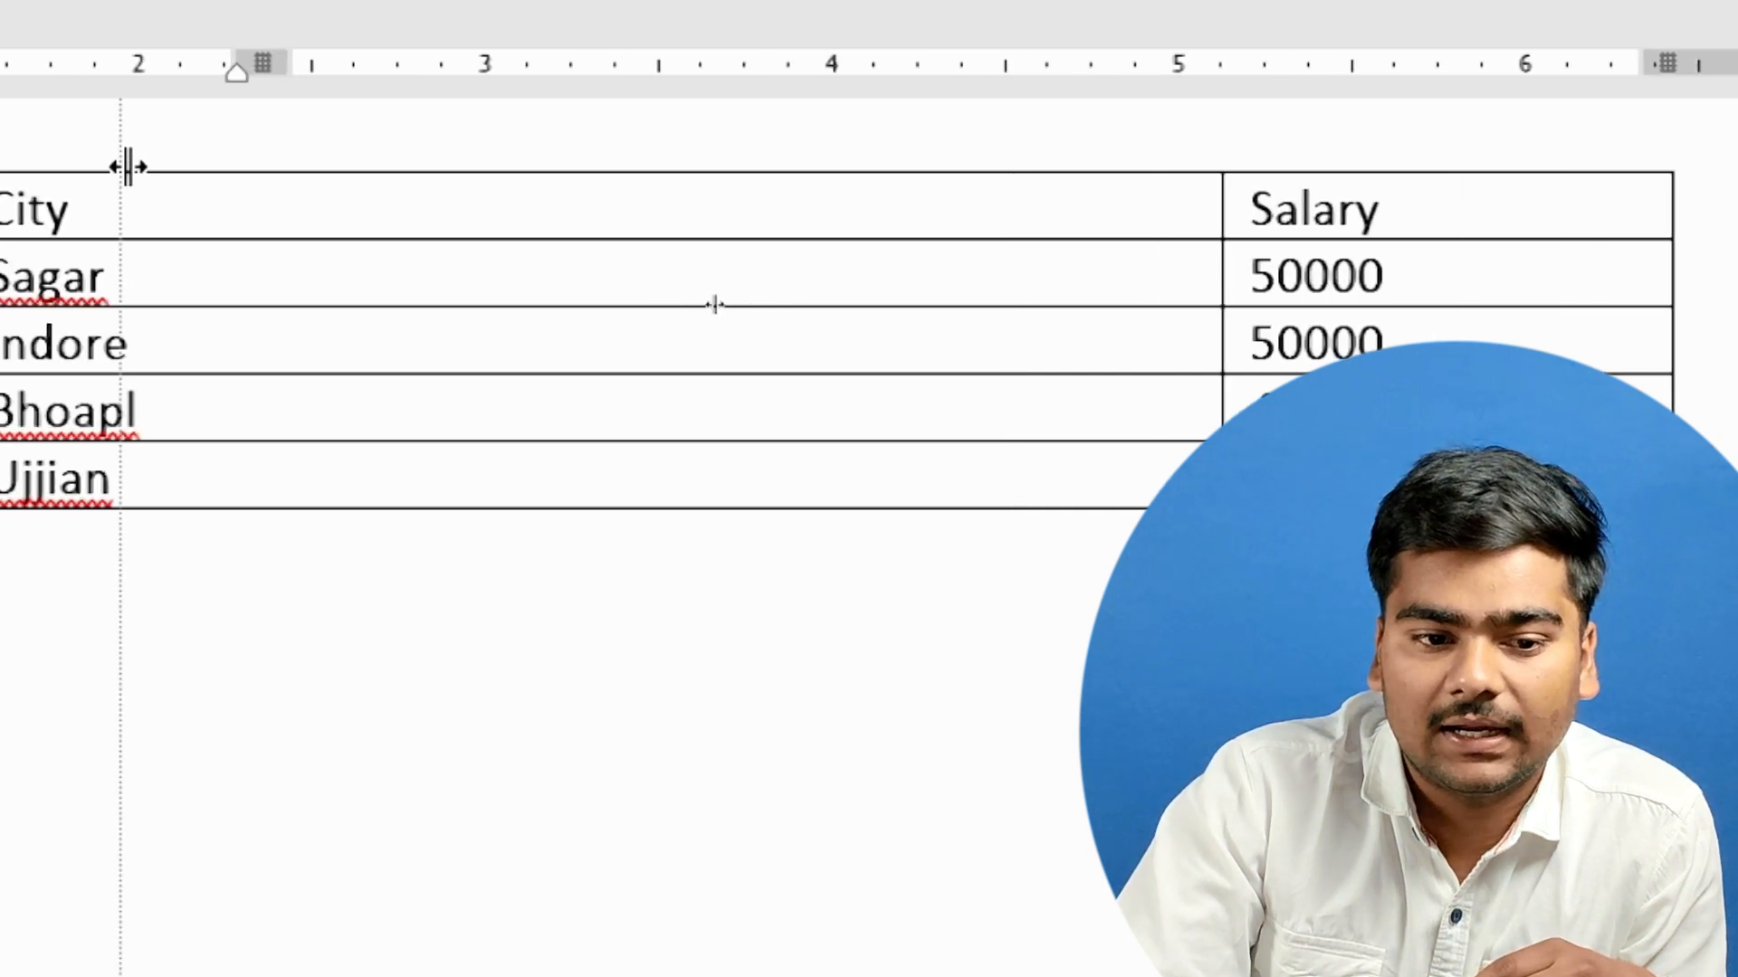
left_click_drag(127, 167, 221, 166)
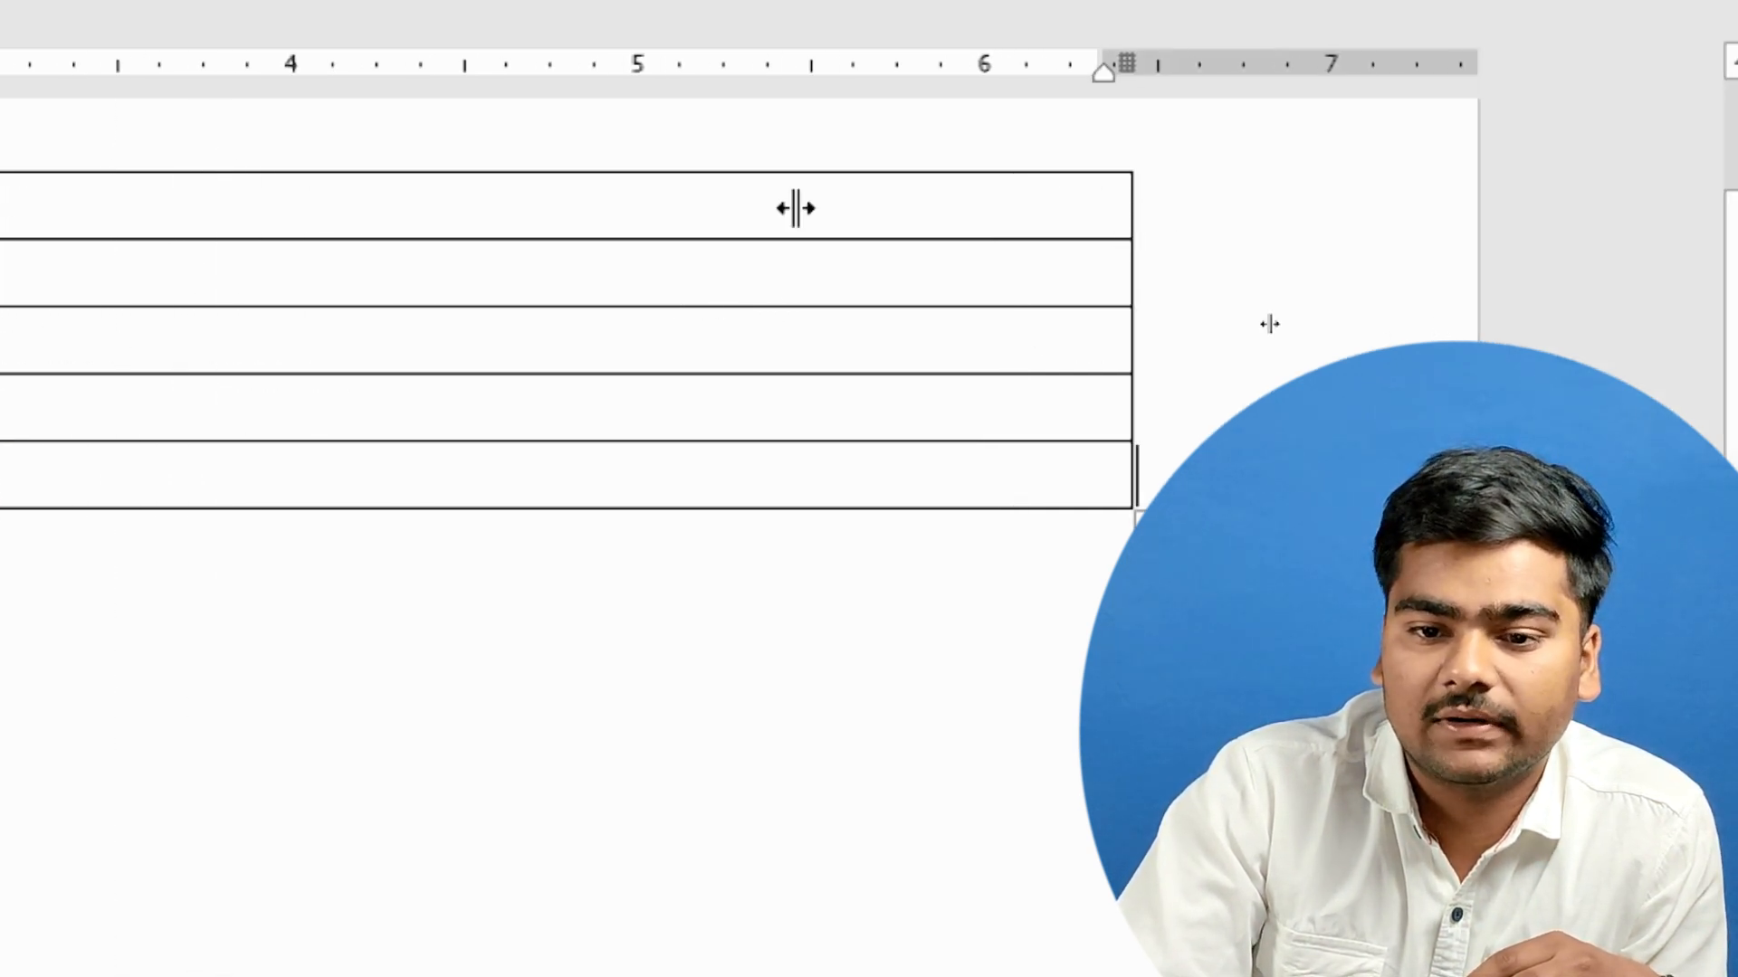
left_click_drag(529, 185, 148, 109)
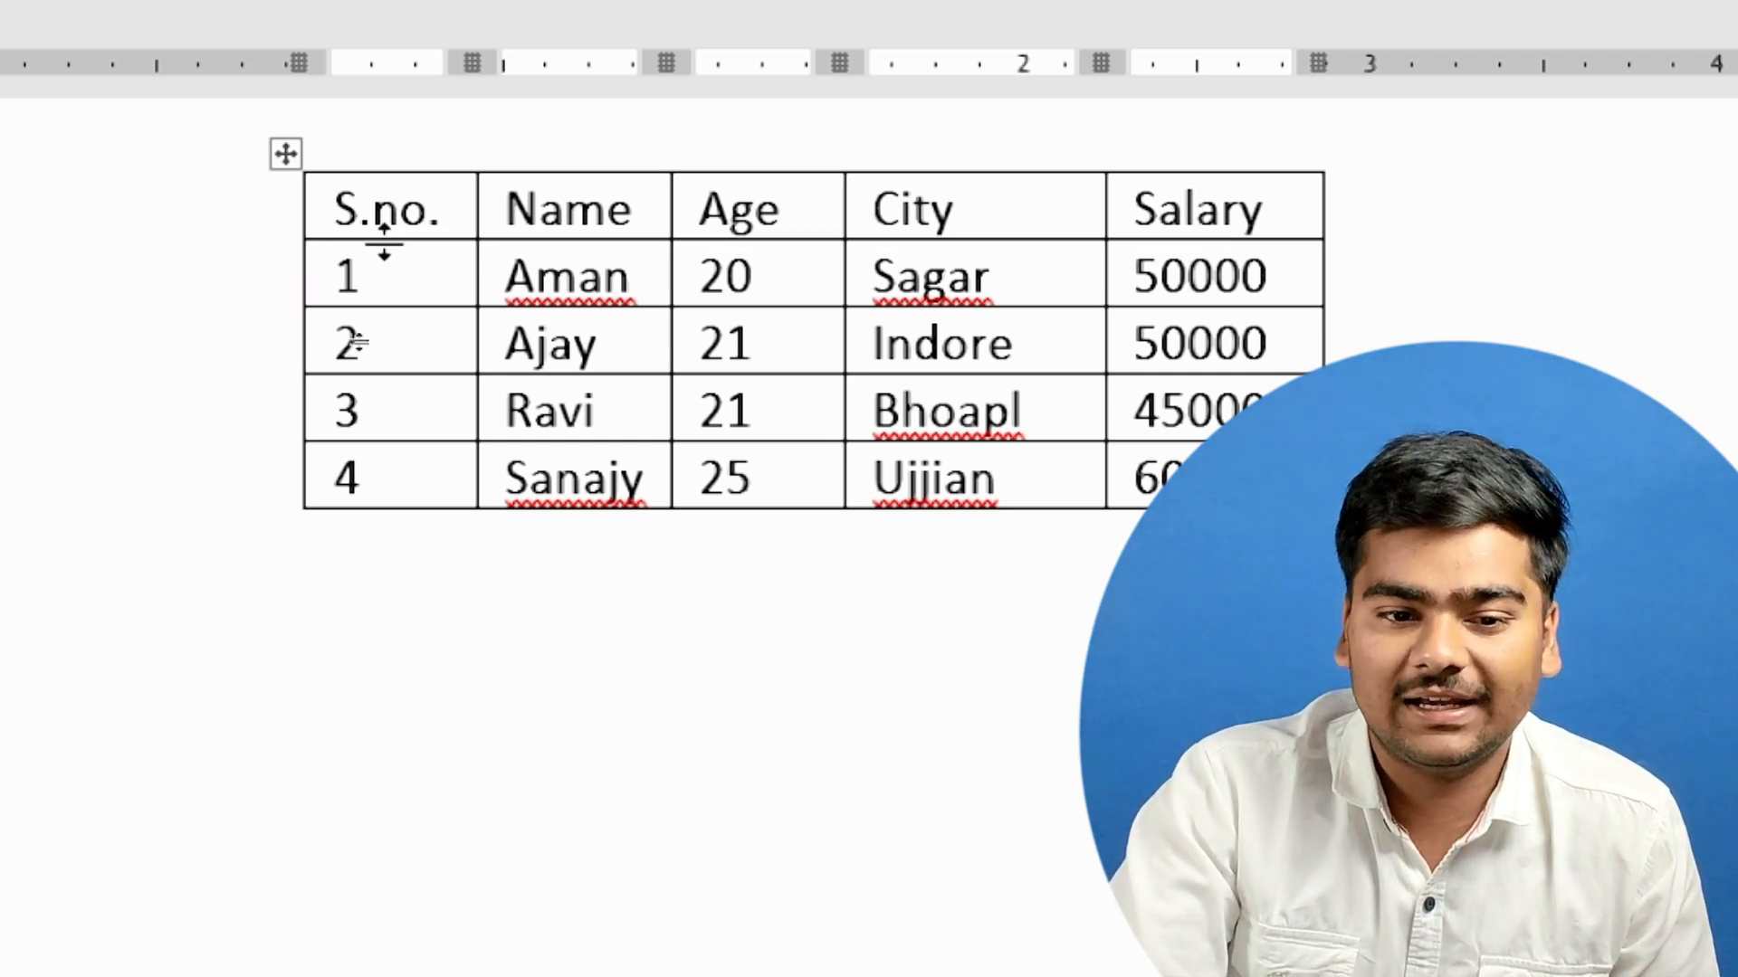
- Make the heading row taller and move the whole table down and toward the middle of the page
left_click_drag(384, 243, 374, 280)
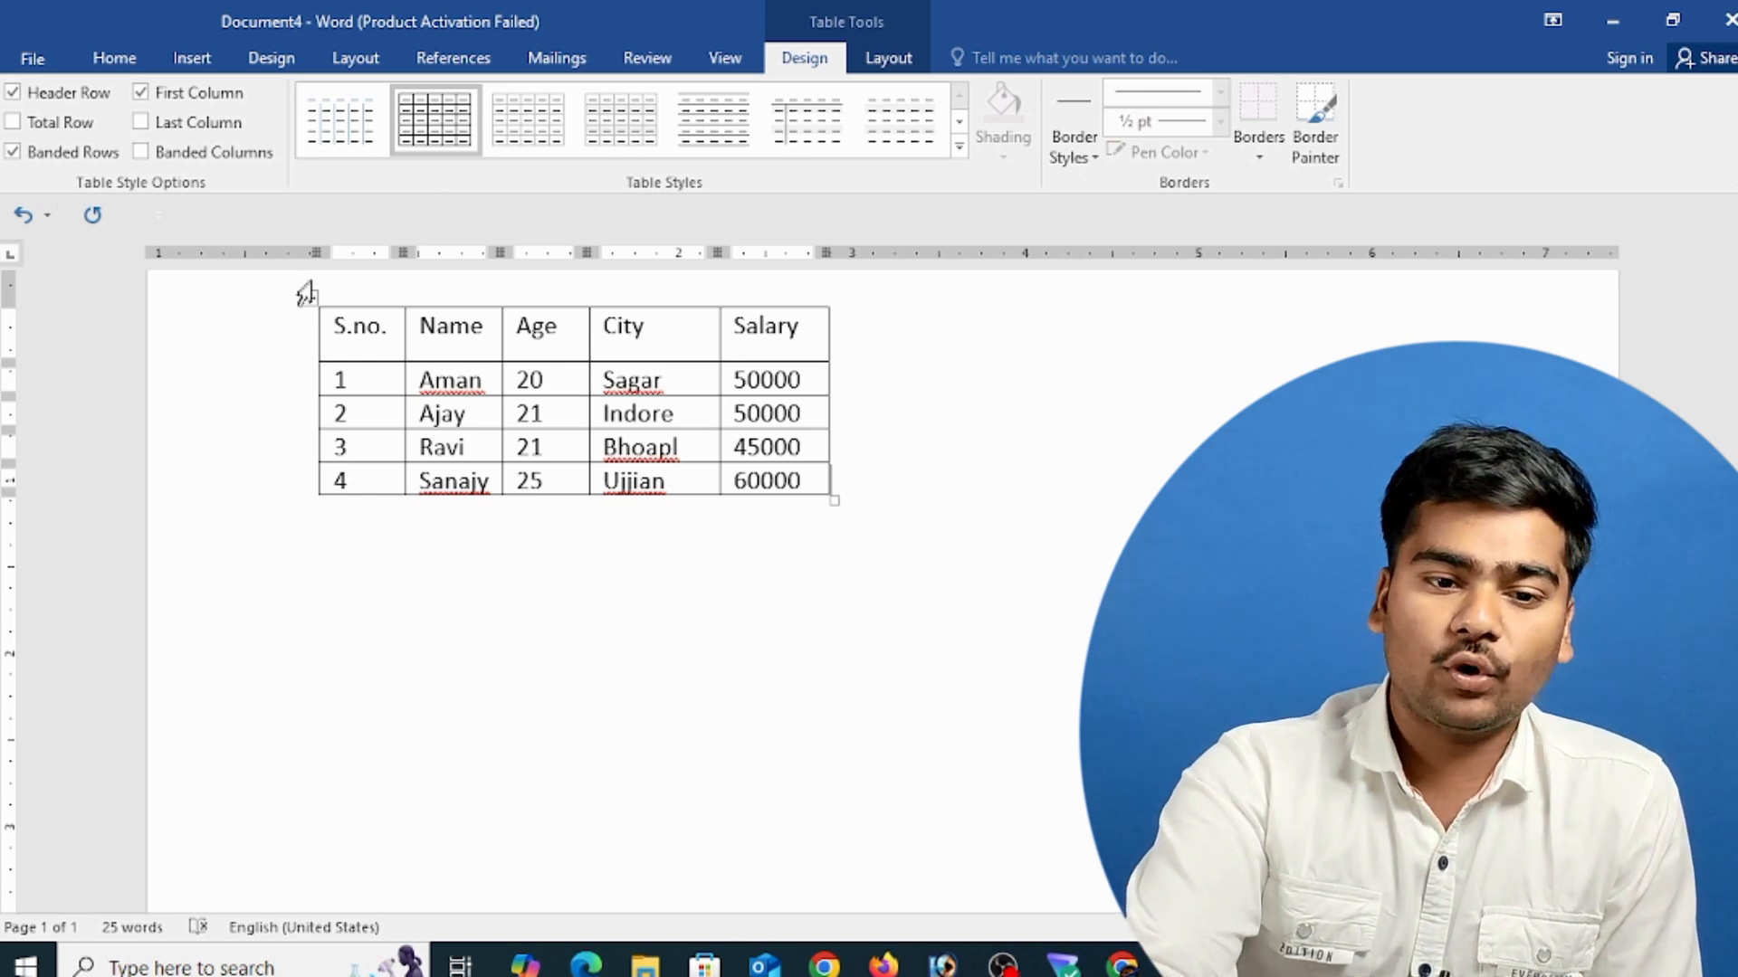
left_click_drag(310, 298, 617, 445)
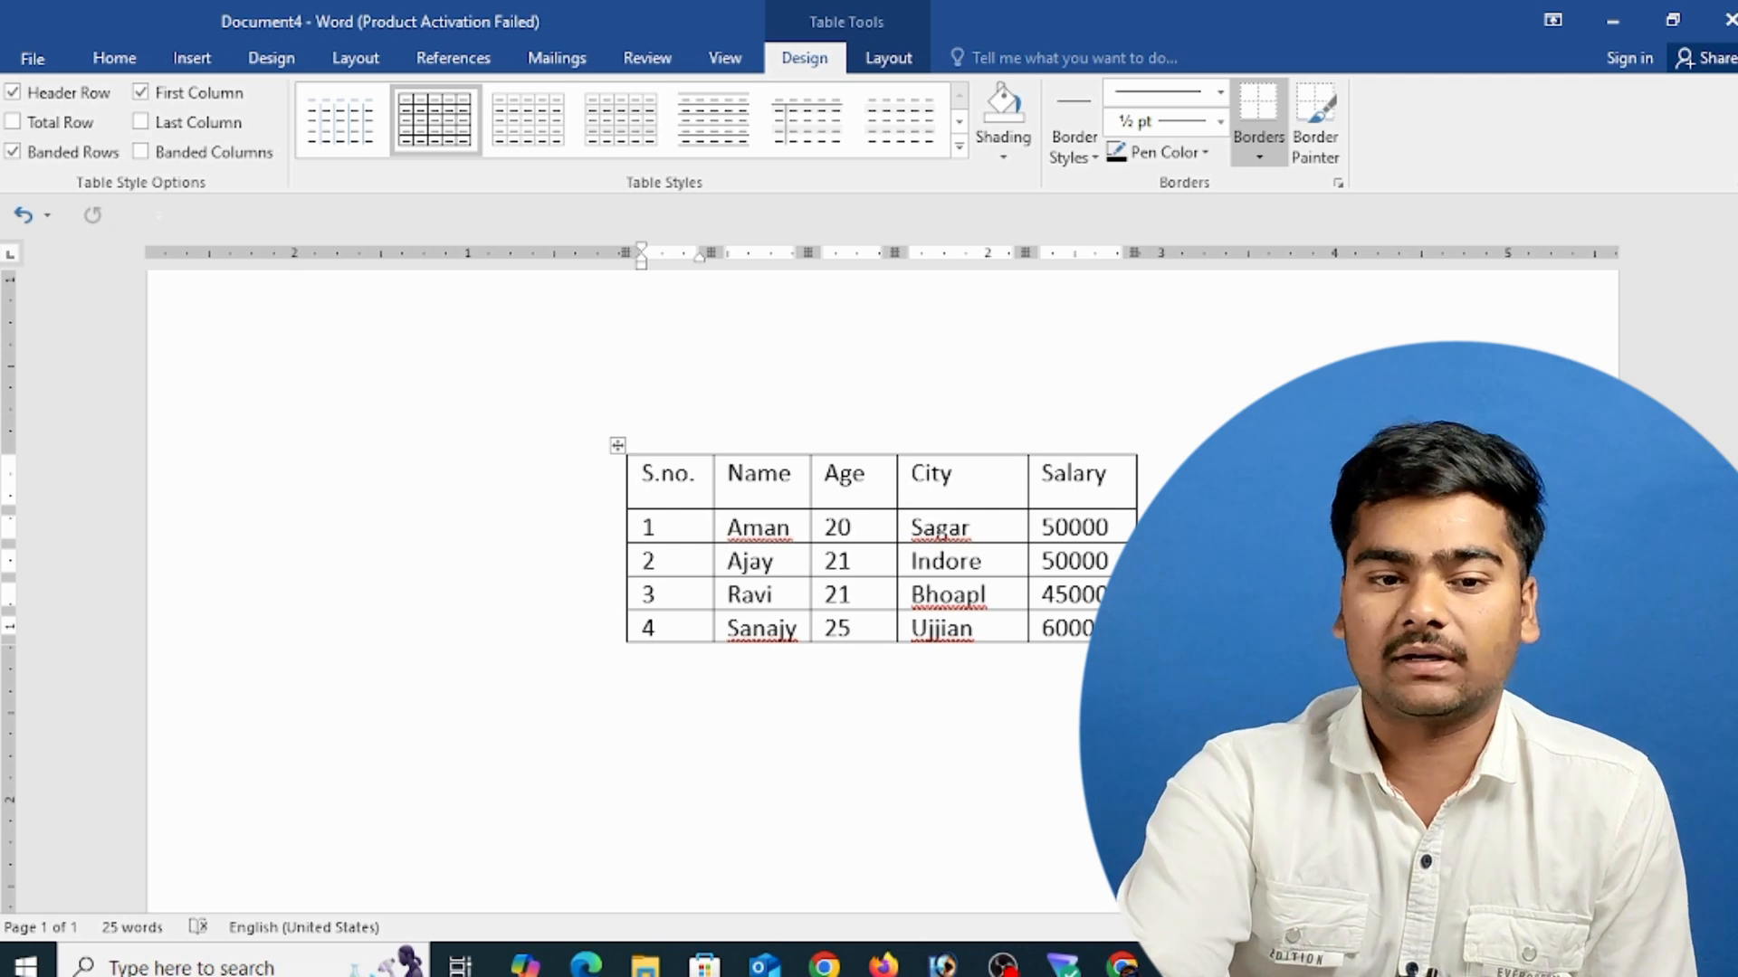
- Apply the green List Tables style with a solid header row and banded rows to the table
left_click(1231, 536)
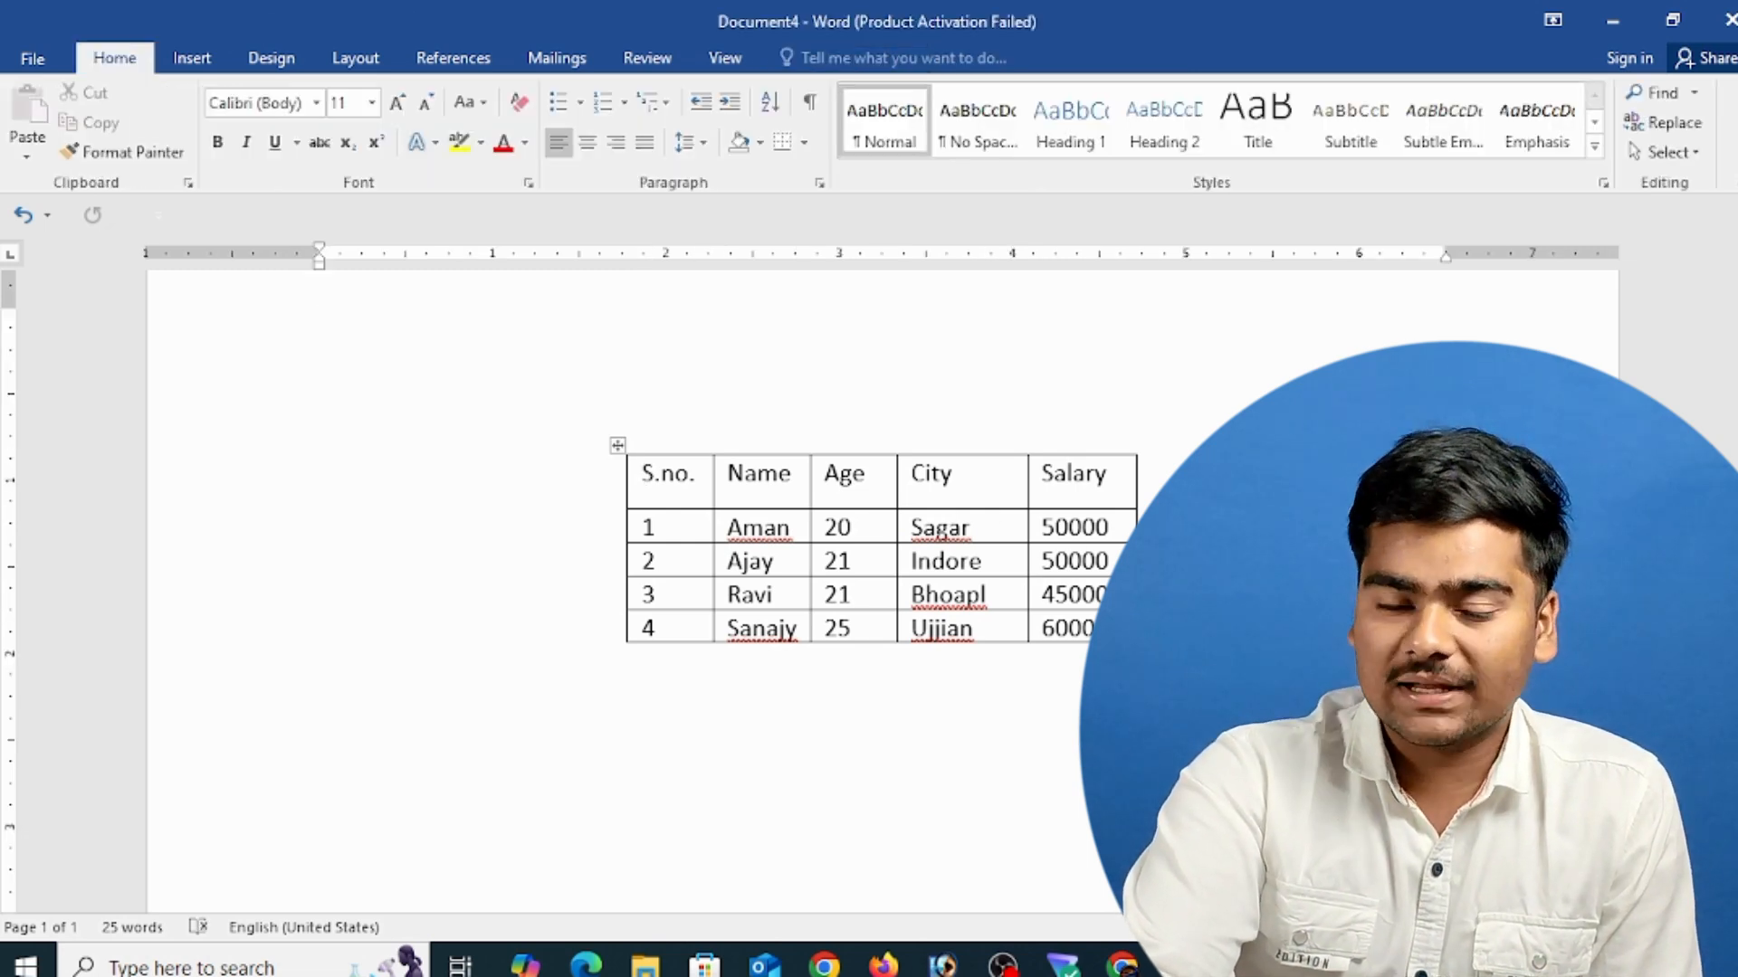
left_click(943, 504)
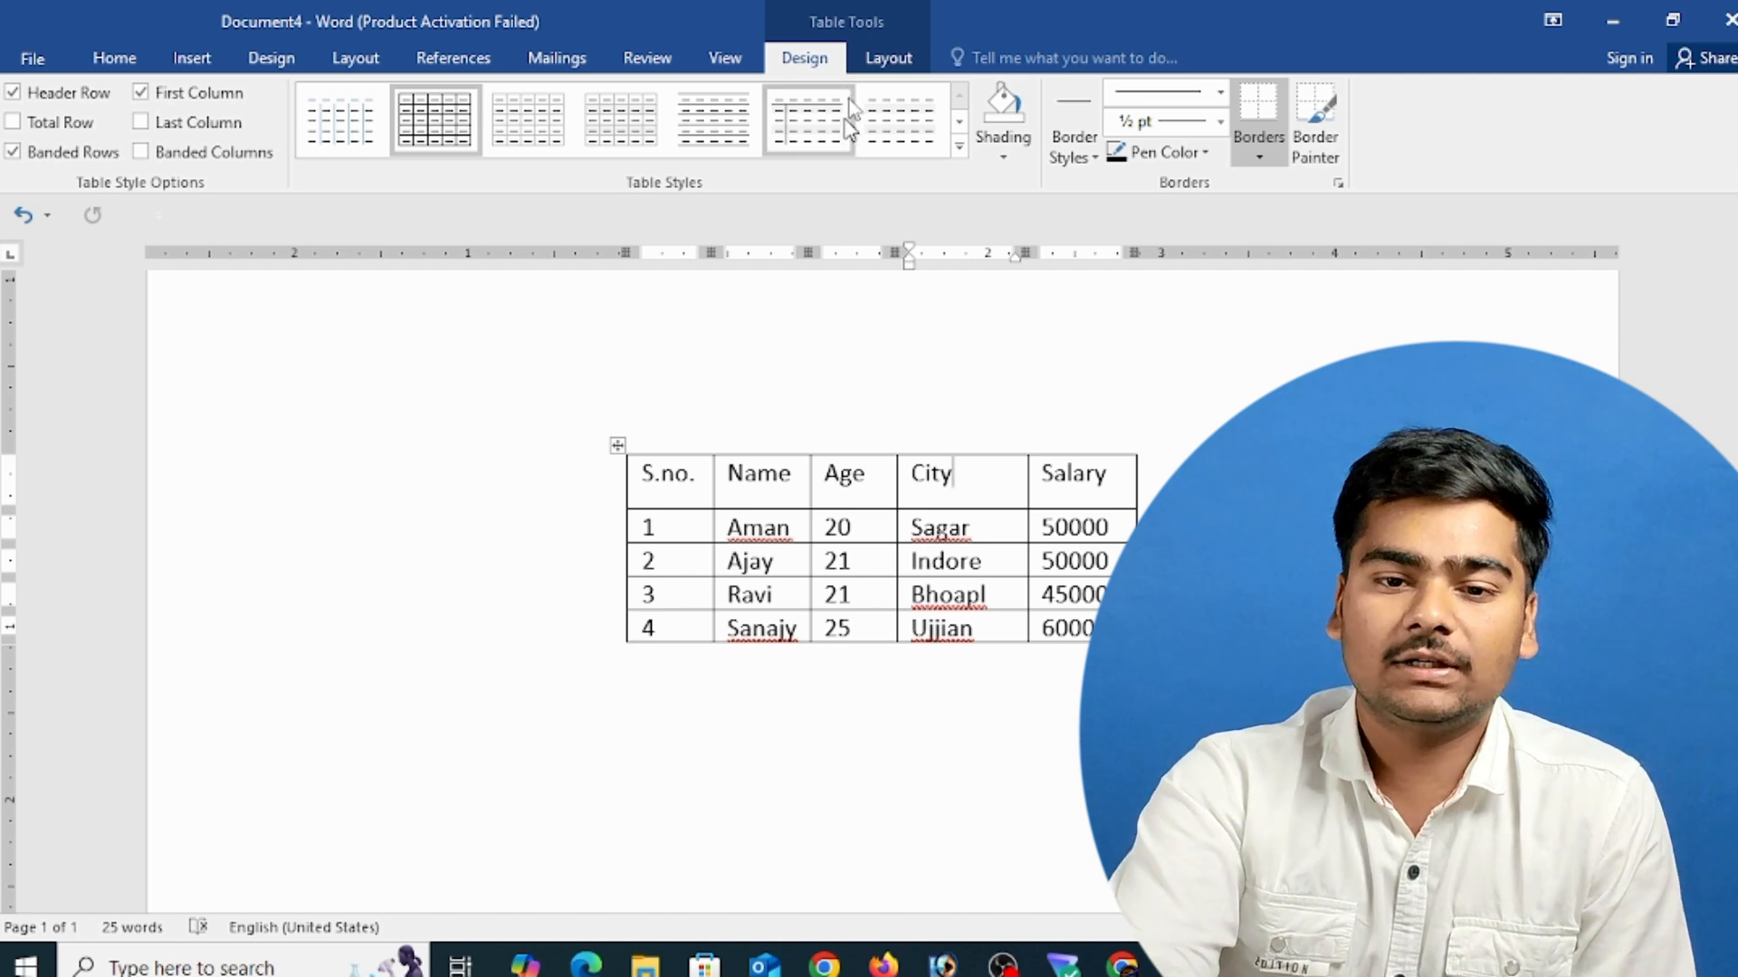
key("ctrl+Home")
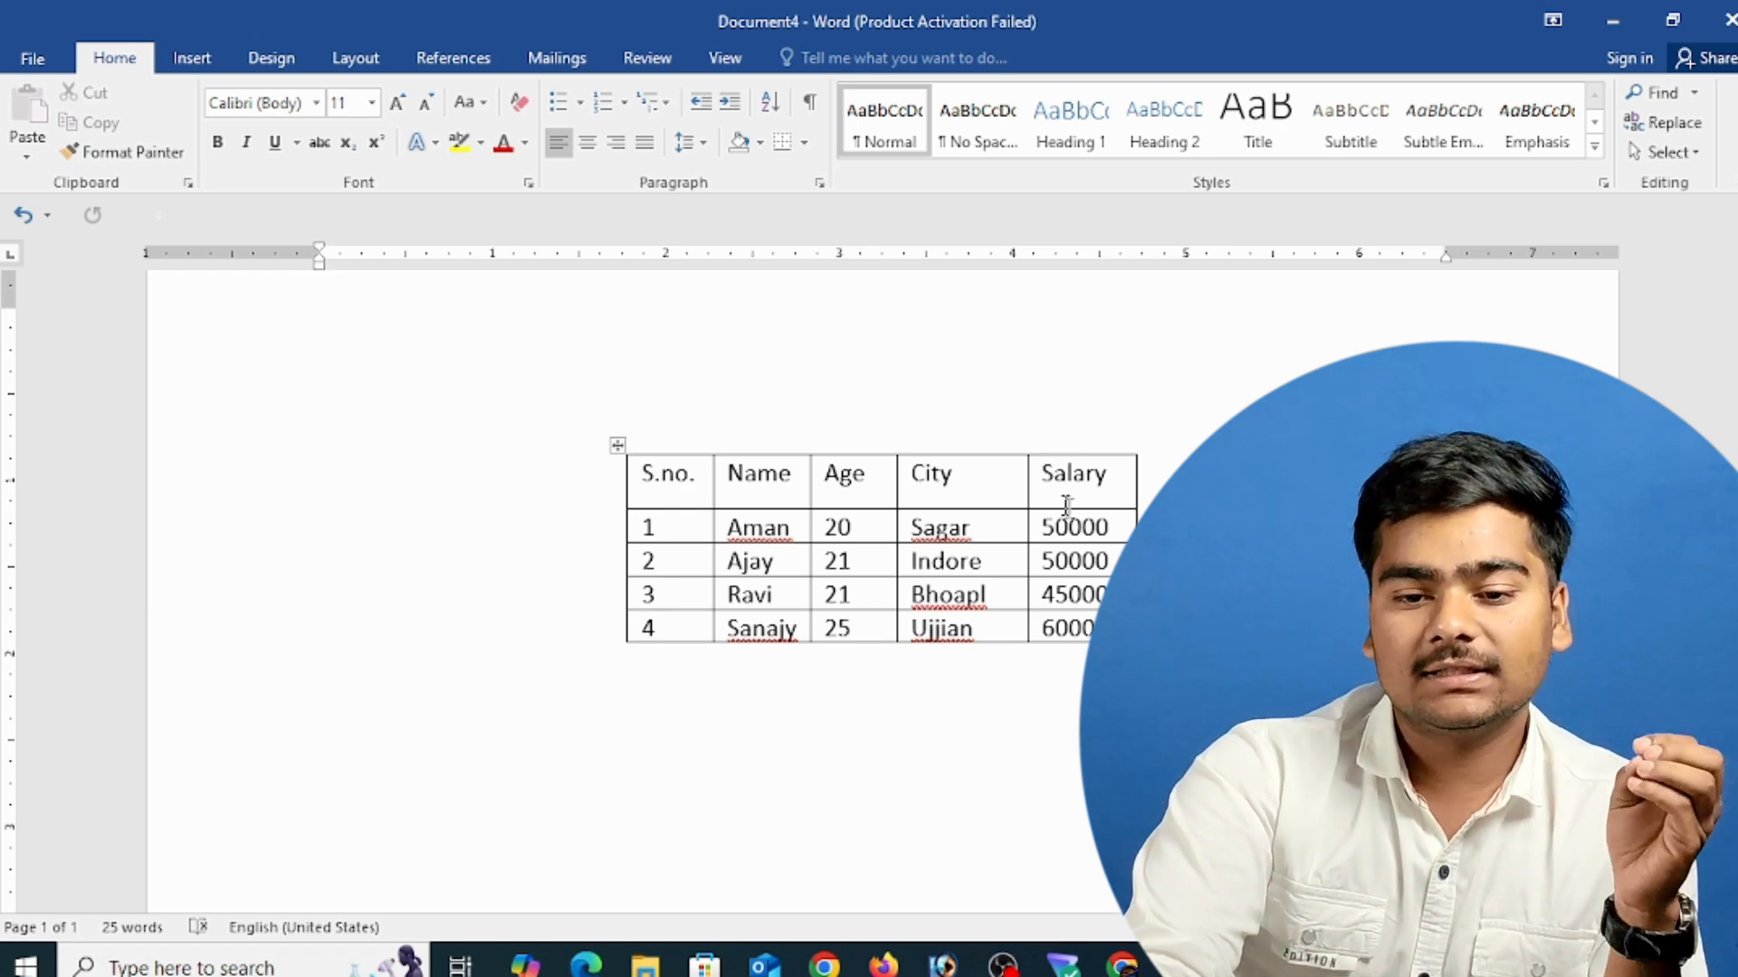
left_click(953, 474)
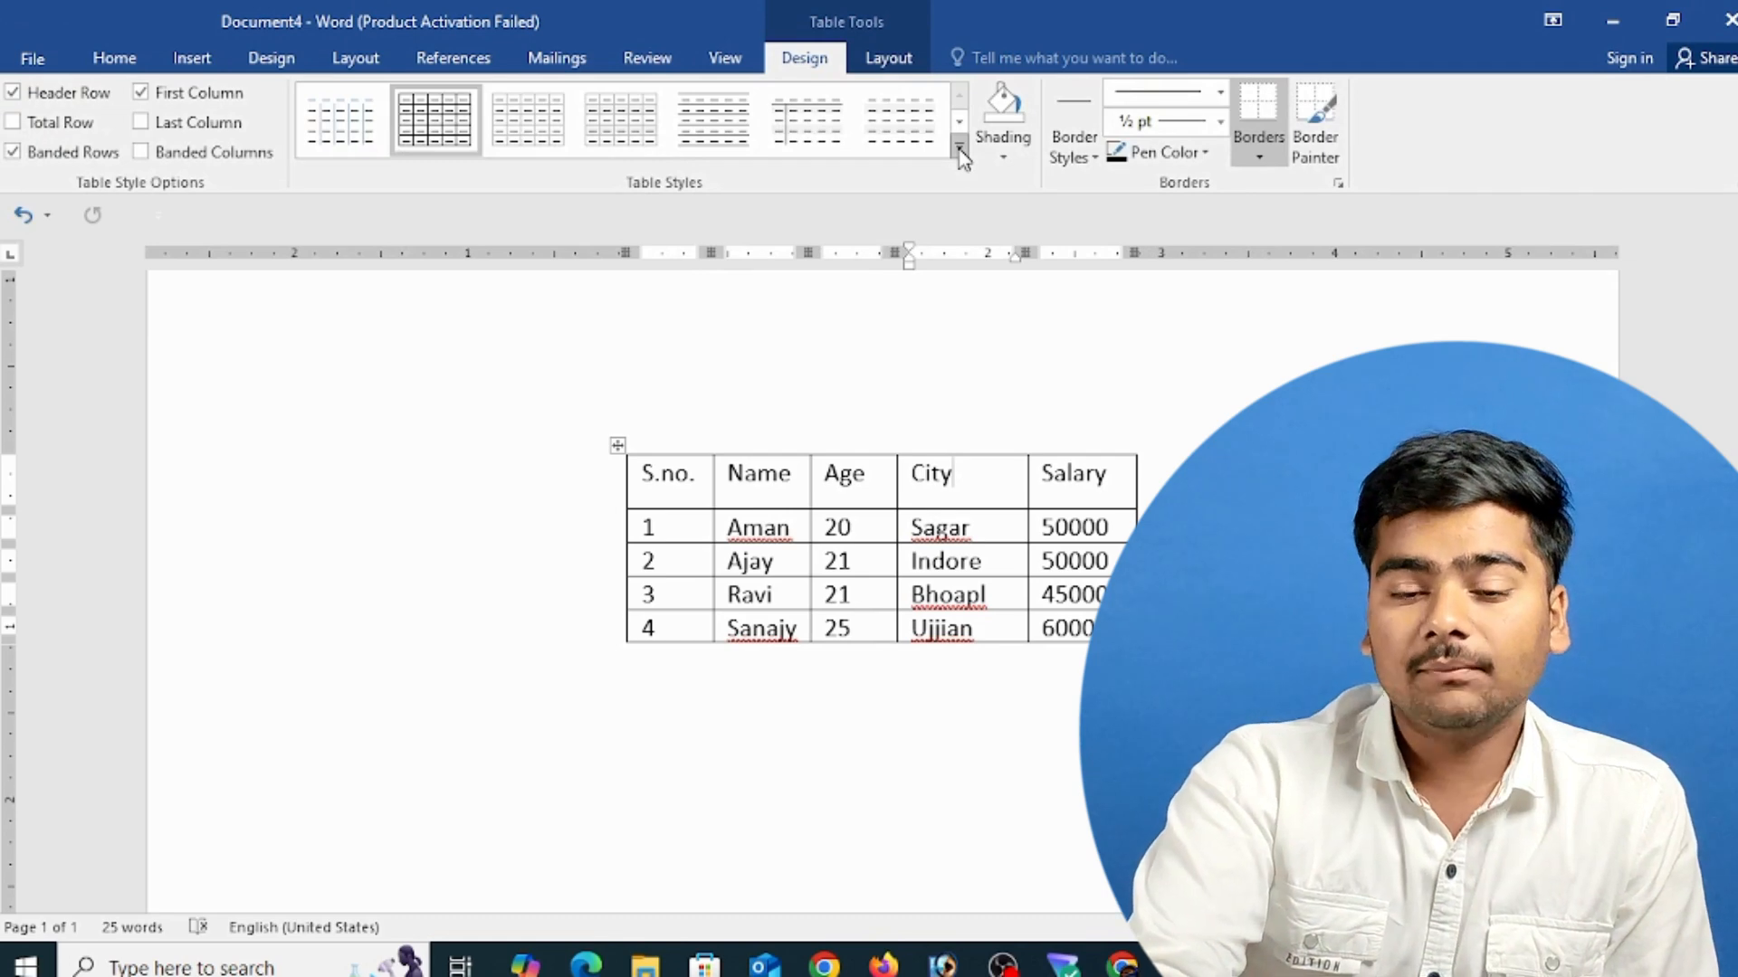
left_click(959, 152)
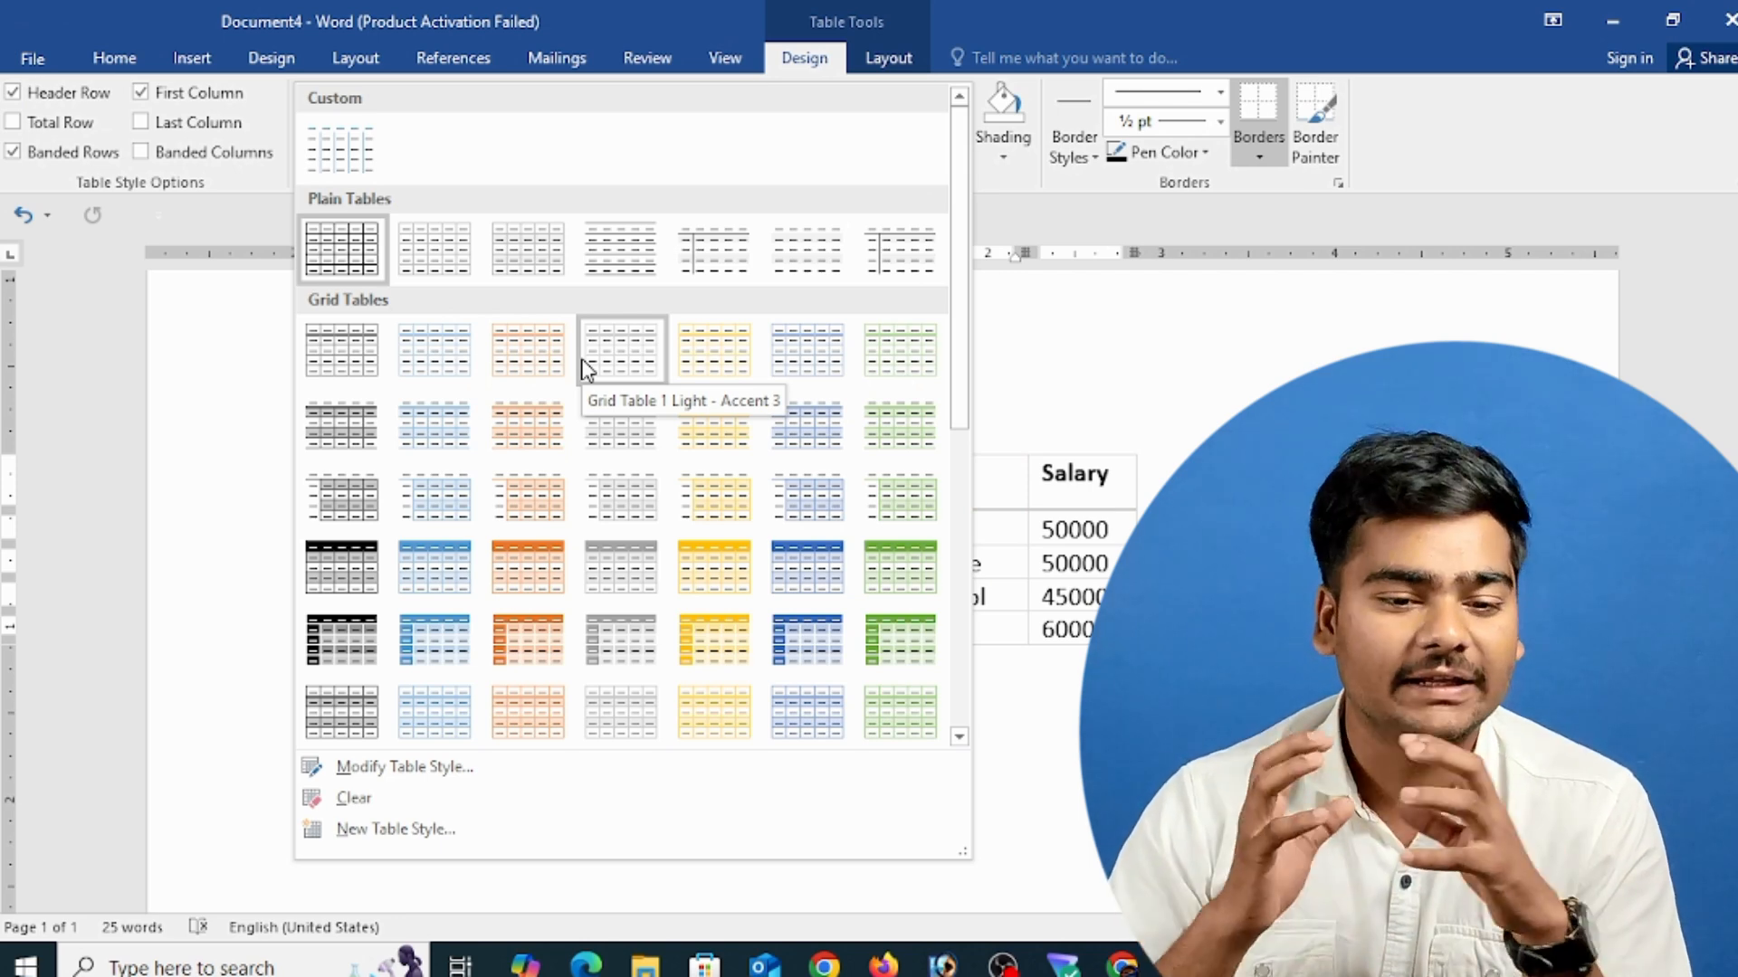
scroll(706, 425, "down", 5)
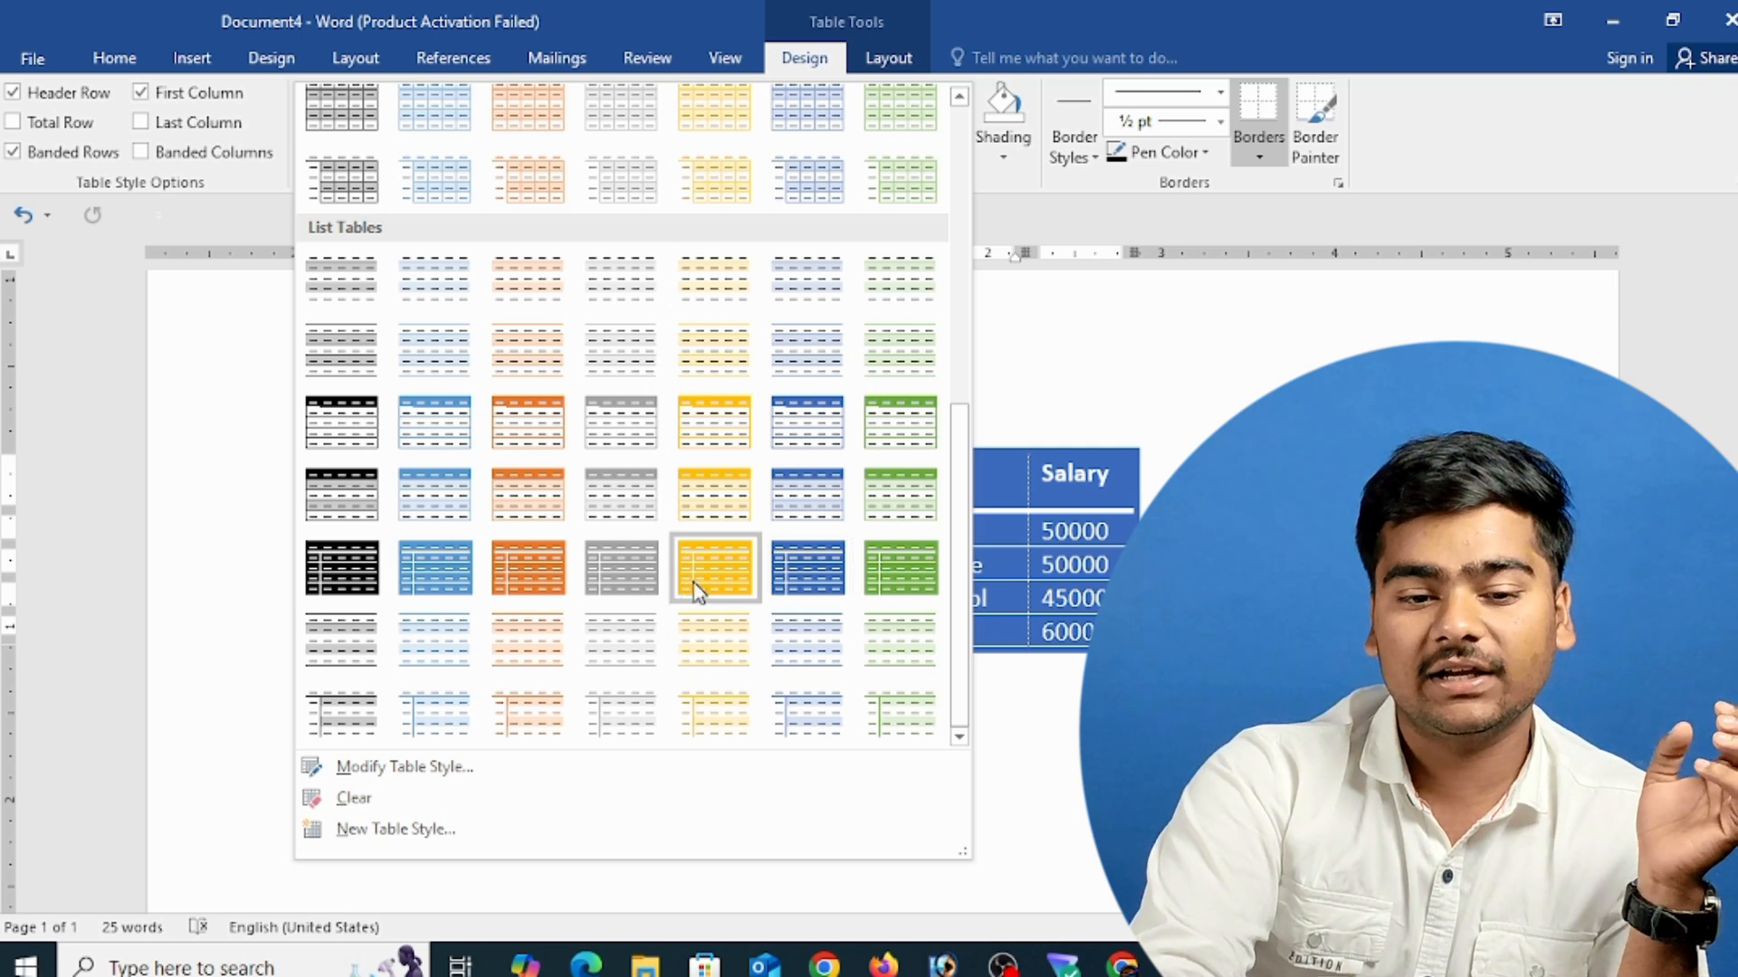
left_click(900, 505)
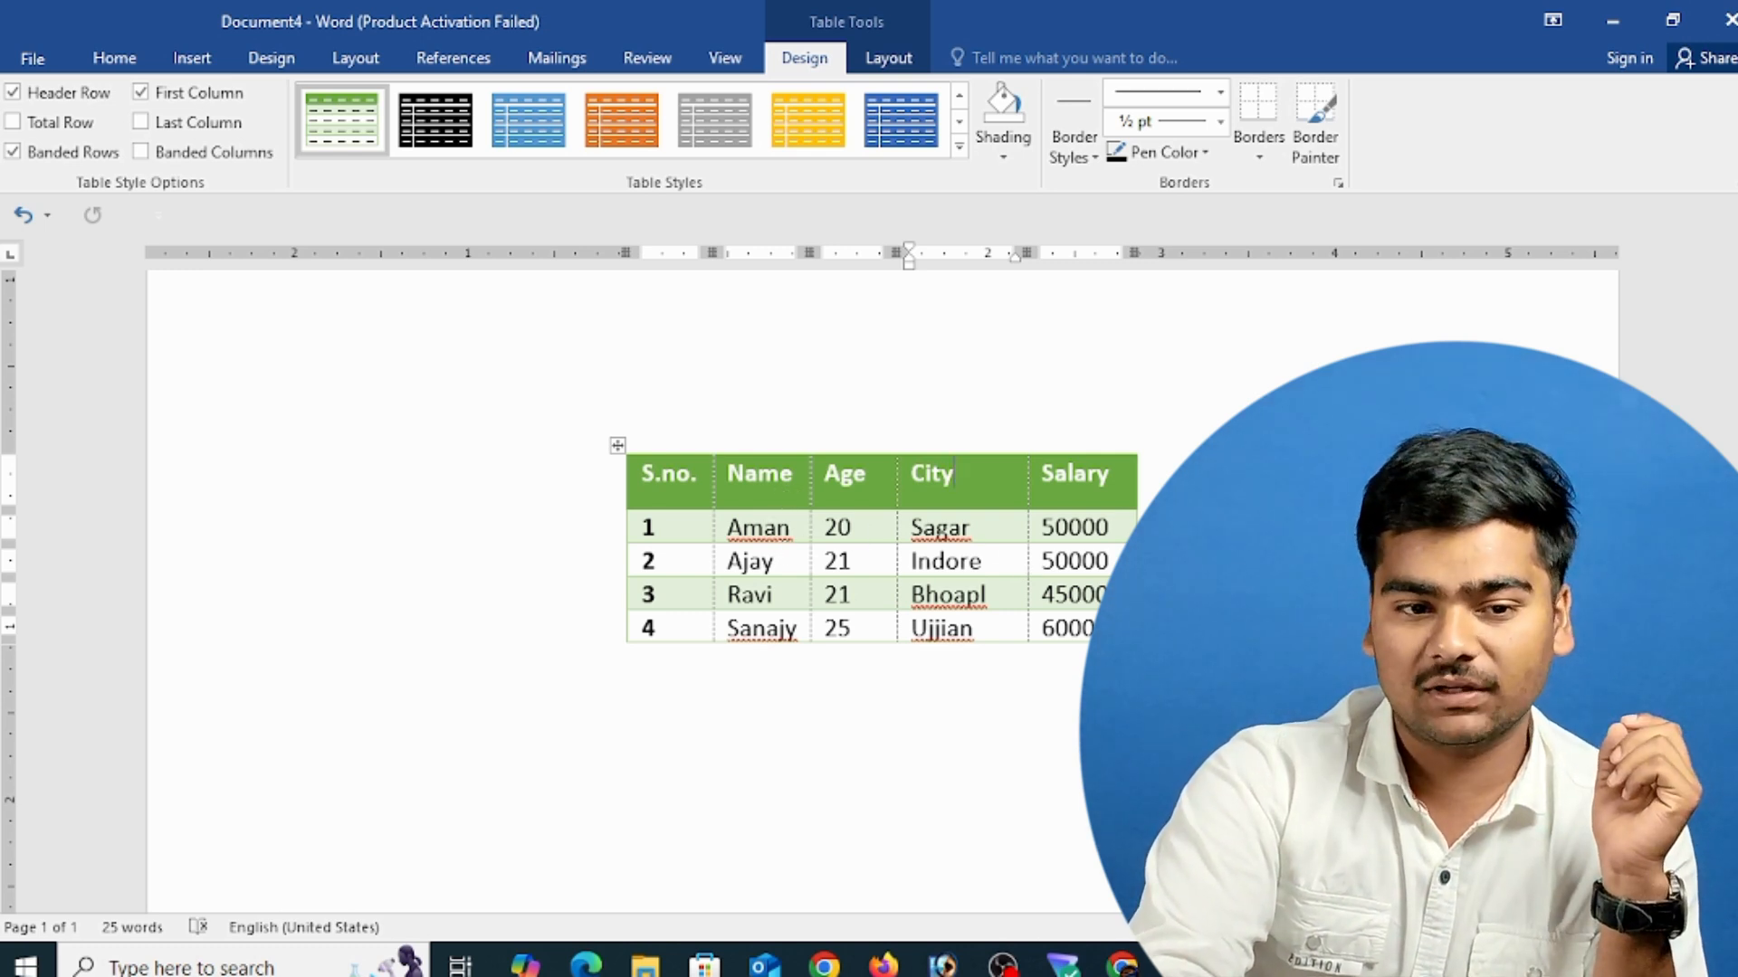
- Turn the table's Header Row formatting off and back on to compare the heading's appearance
scroll(997, 584, "up", 5, "ctrl")
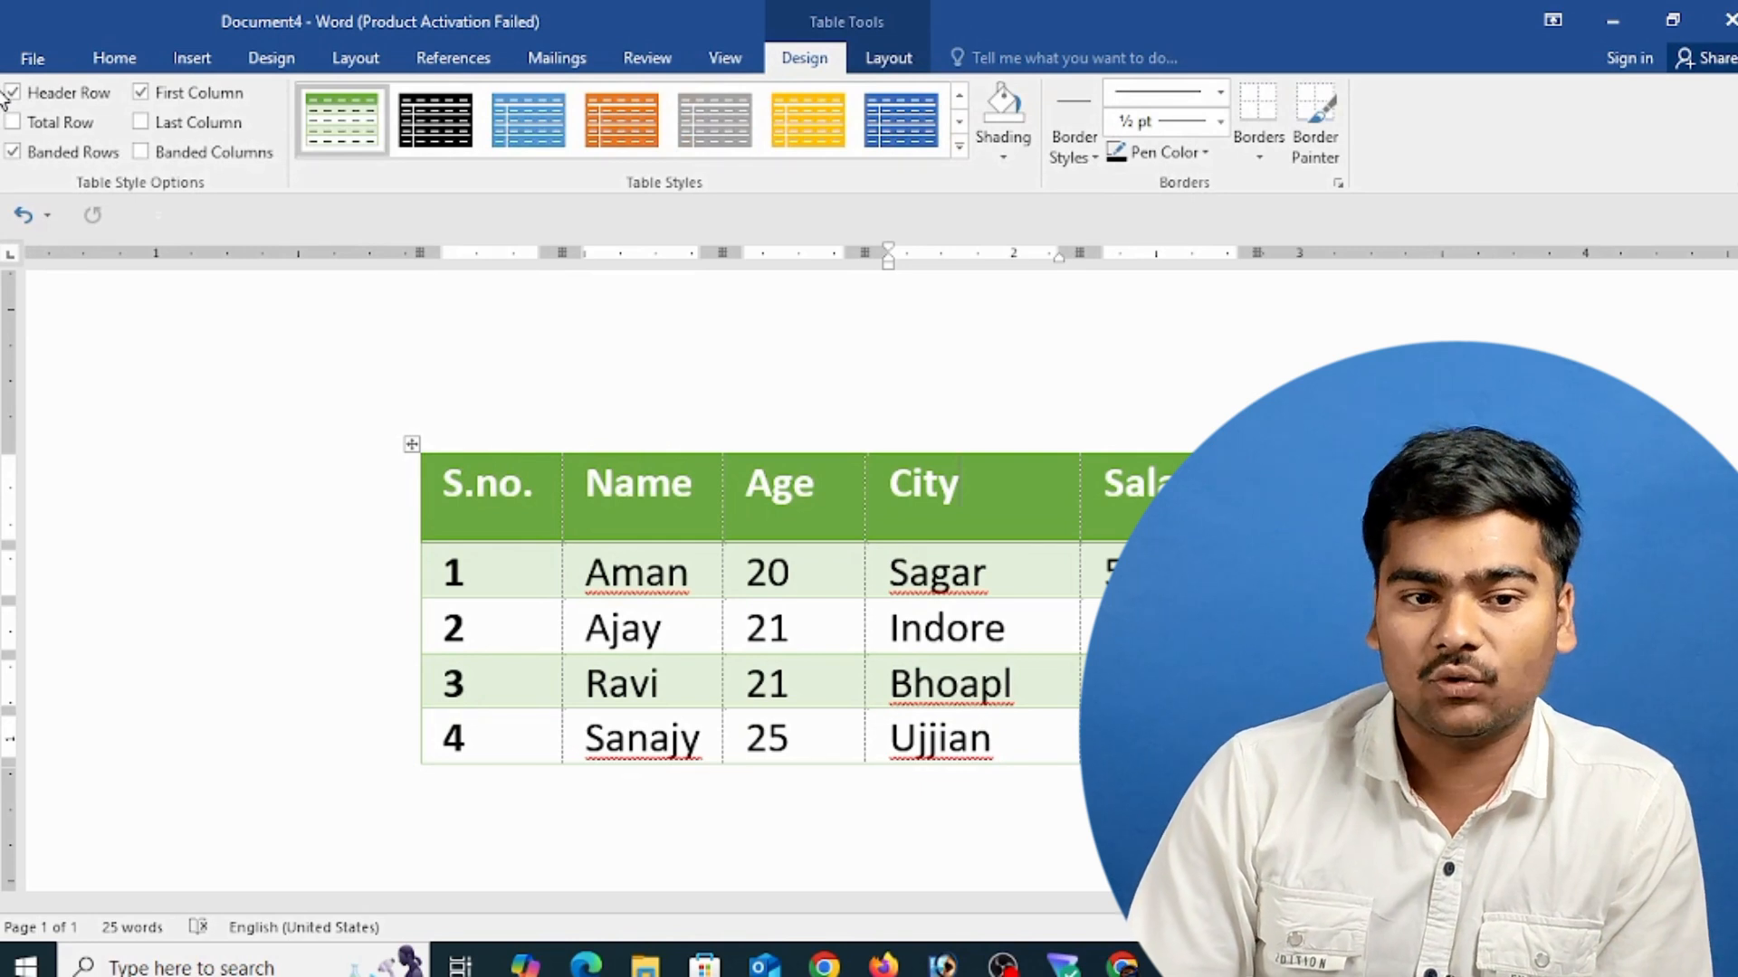
left_click(13, 92)
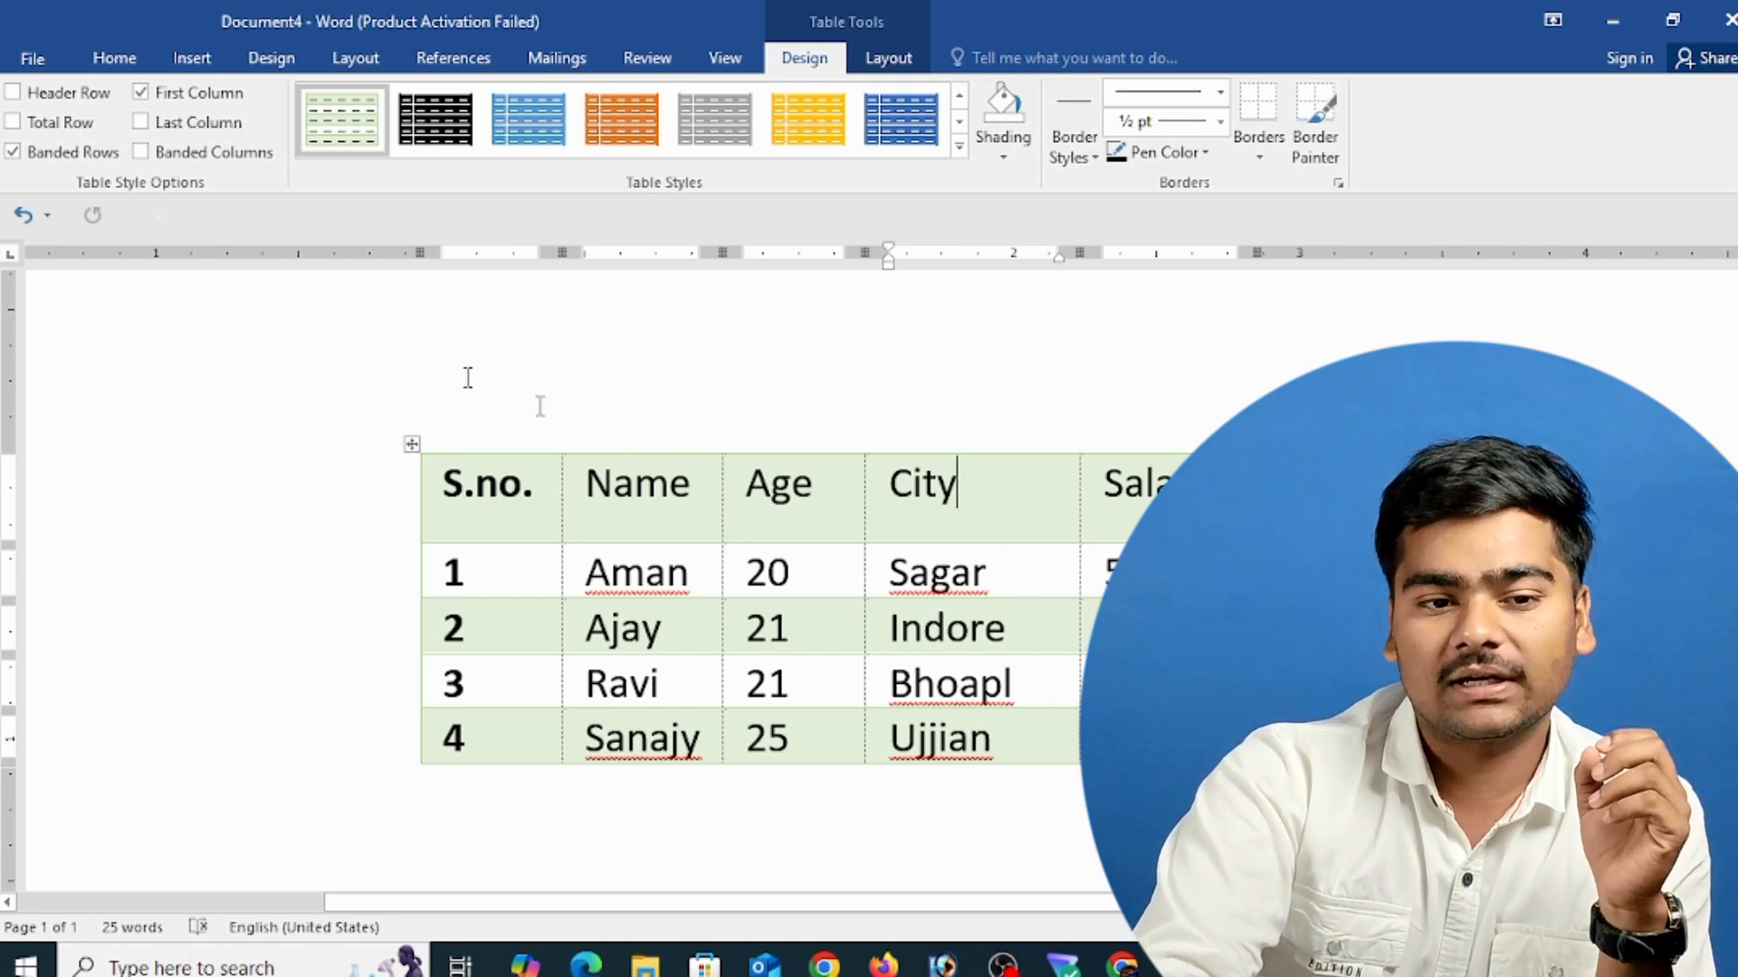
left_click(13, 92)
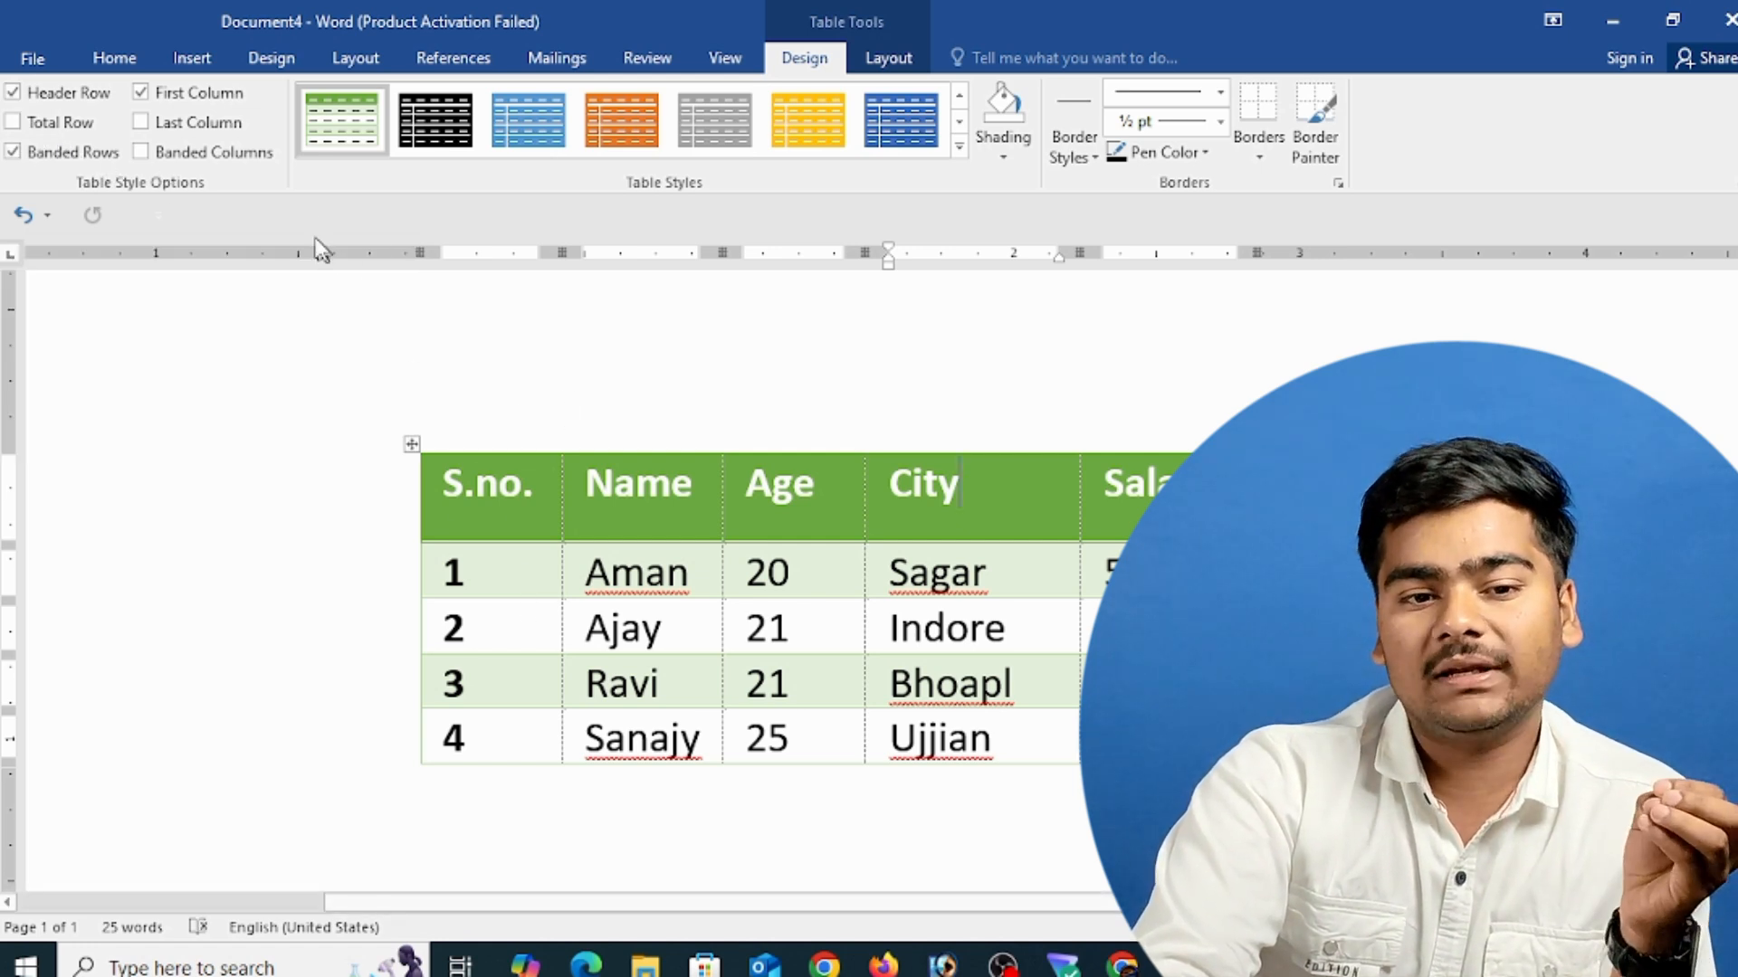
- Turn off the First Column formatting so the S.no. numbers are no longer bold
left_click(186, 102)
left_click(186, 105)
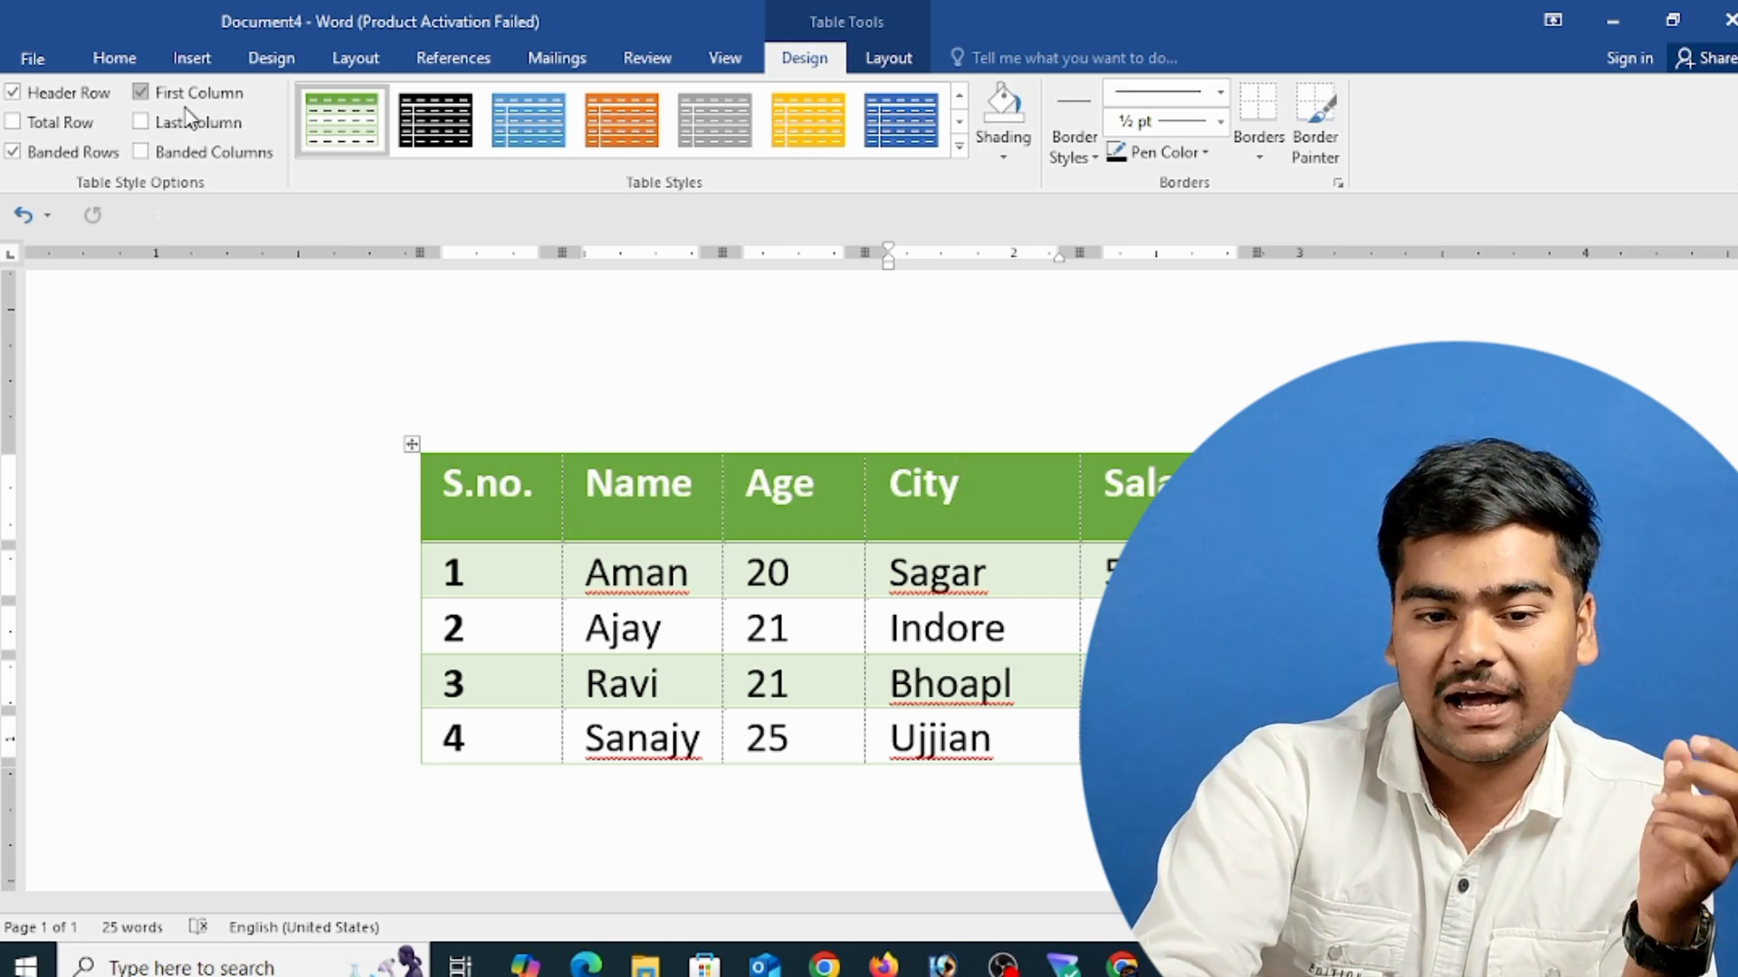
left_click(186, 107)
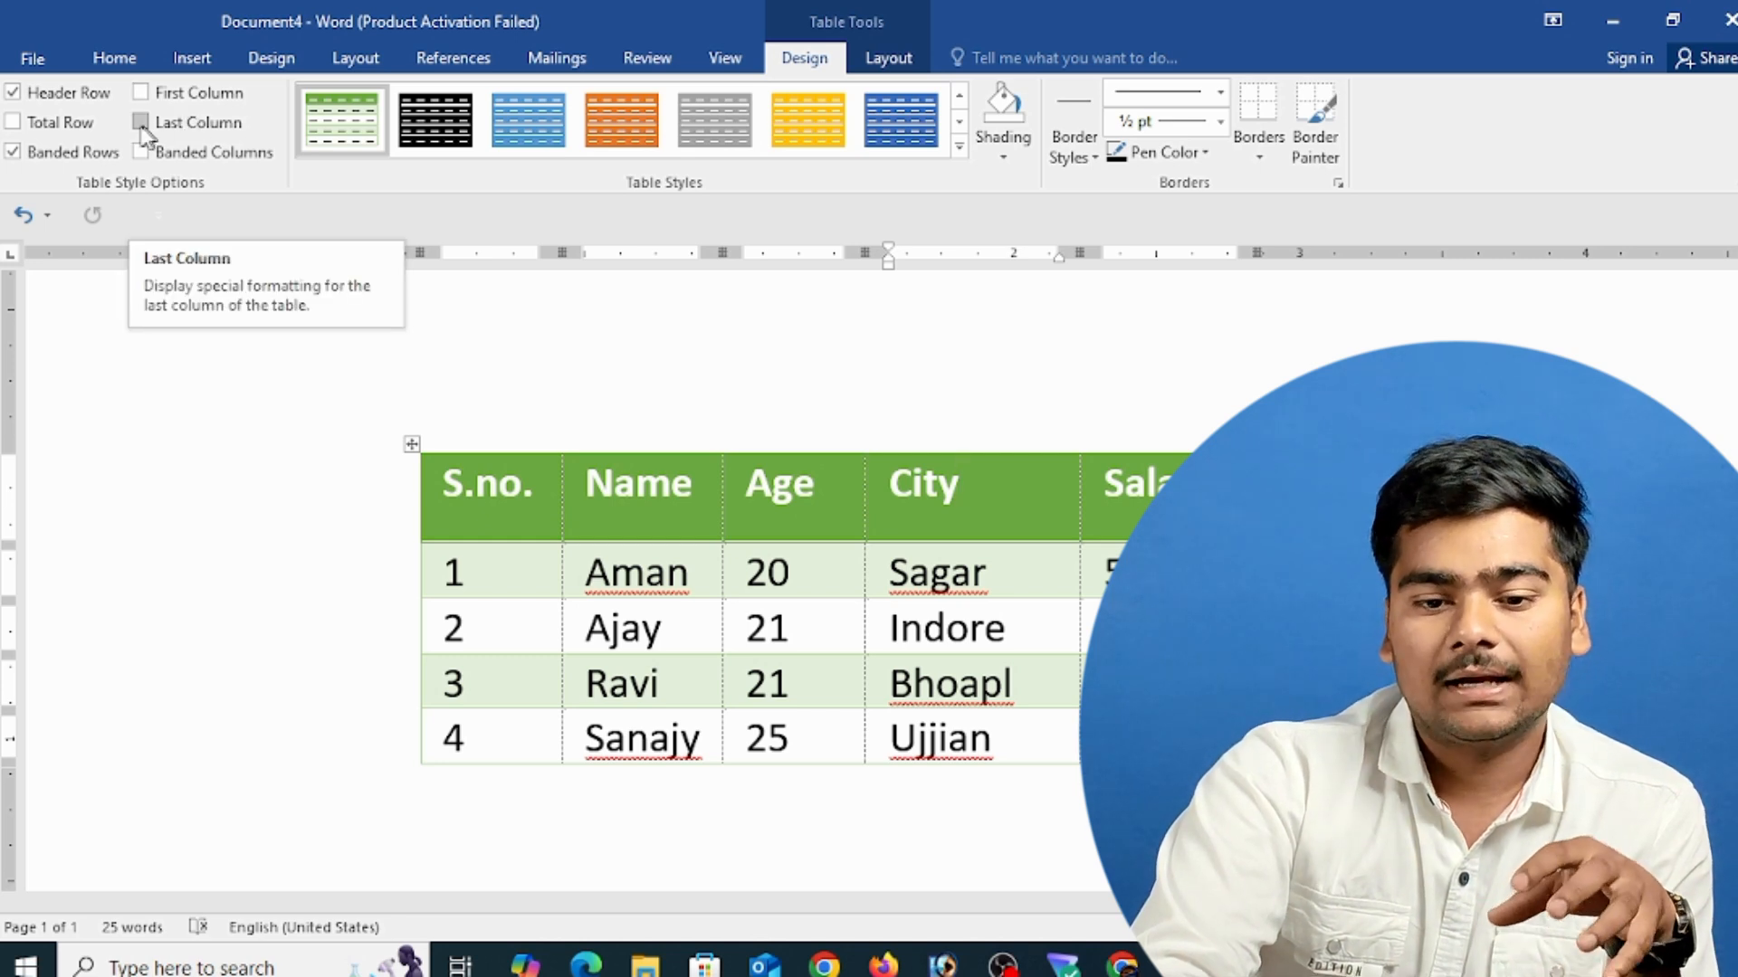
- Try the Total Row and Last Column formatting on the table, and turn both options off again
left_click(77, 127)
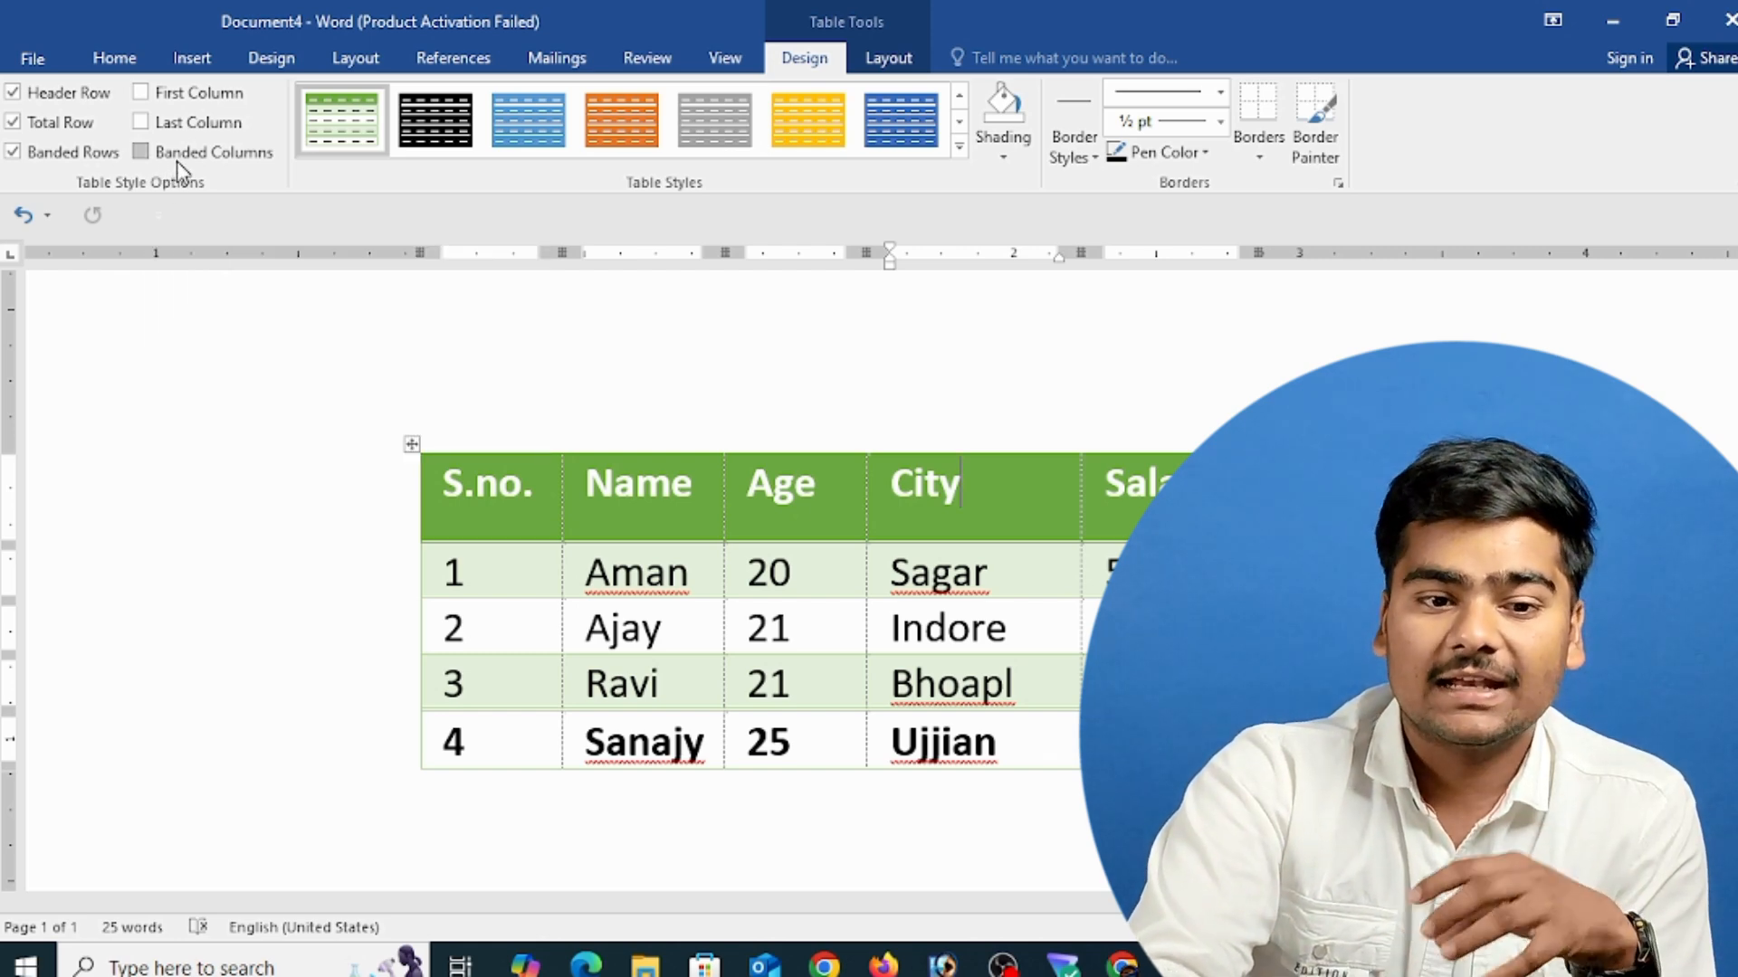
left_click(171, 127)
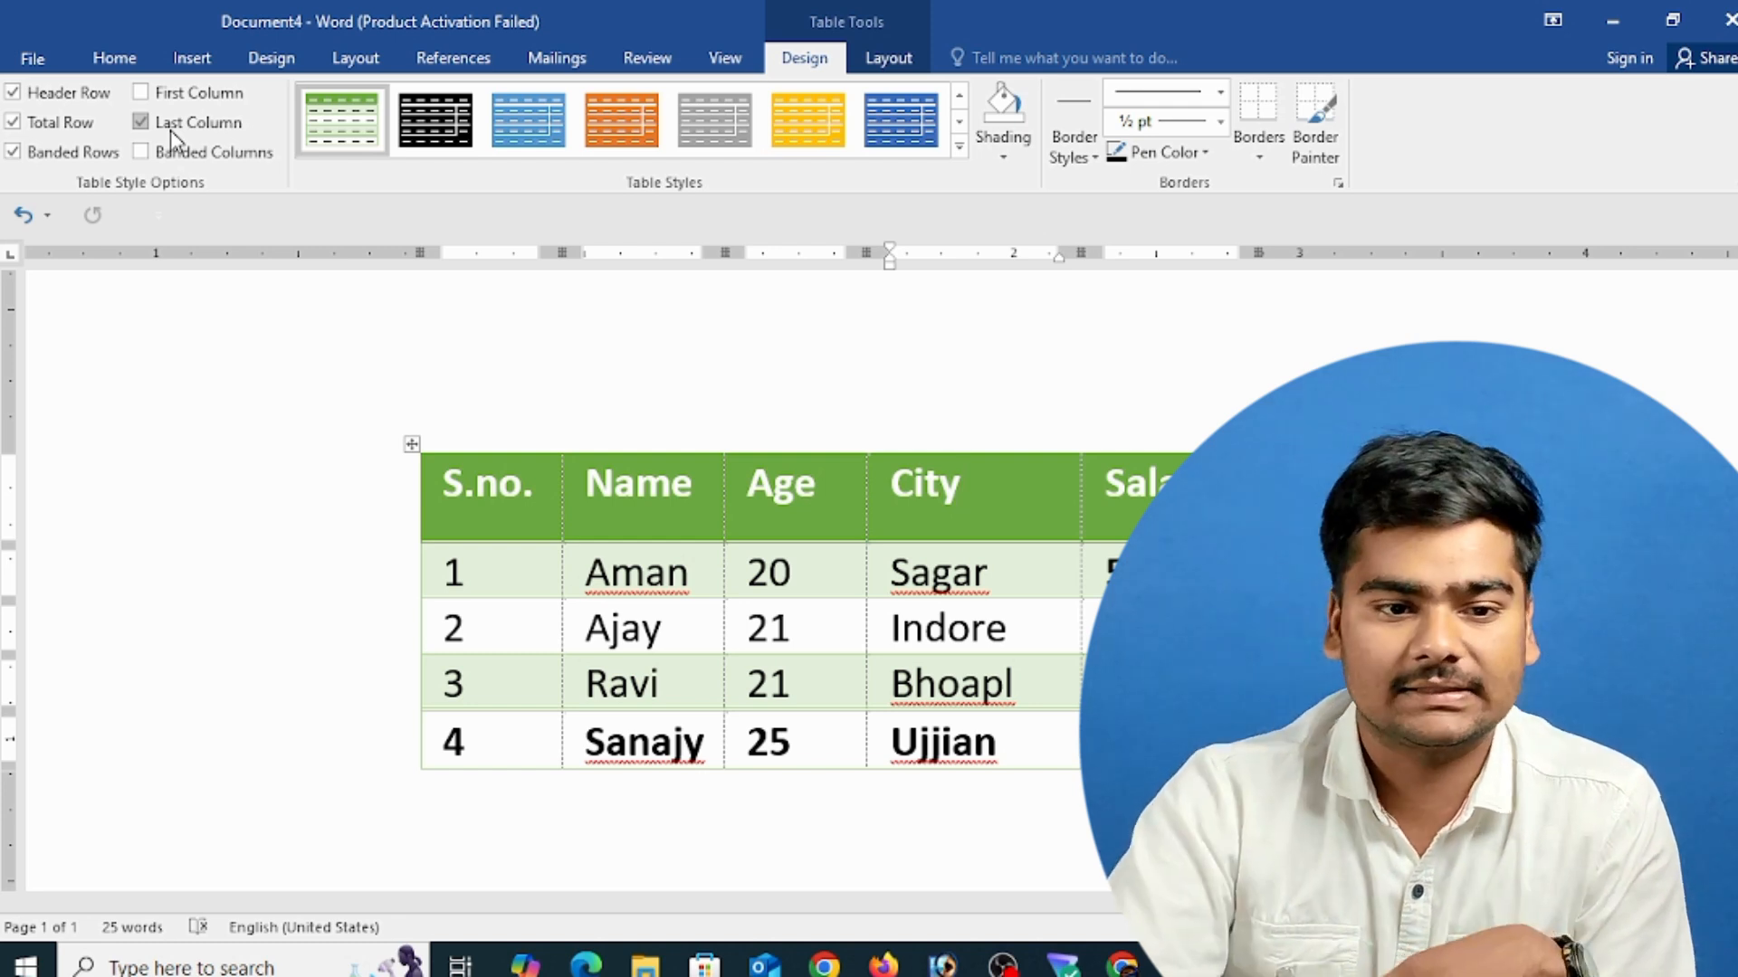
left_click(170, 131)
left_click(60, 121)
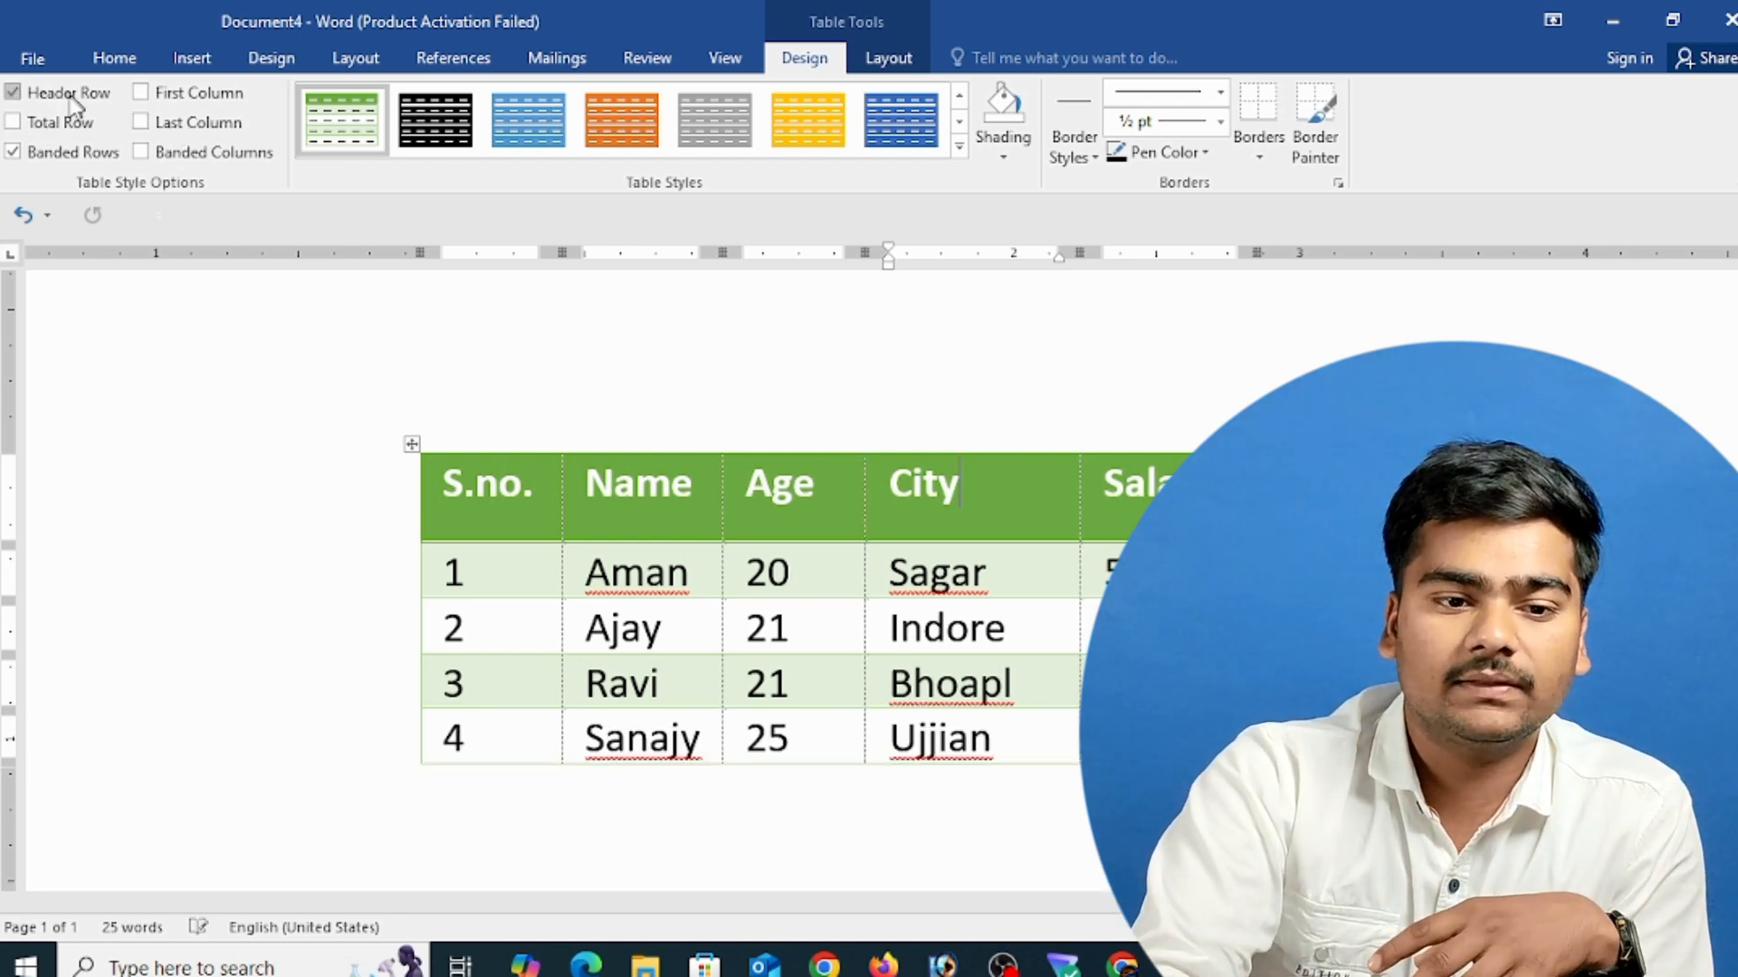
- Turn off the table's Header Row and Banded Rows formatting and turn on Banded Columns
left_click(60, 92)
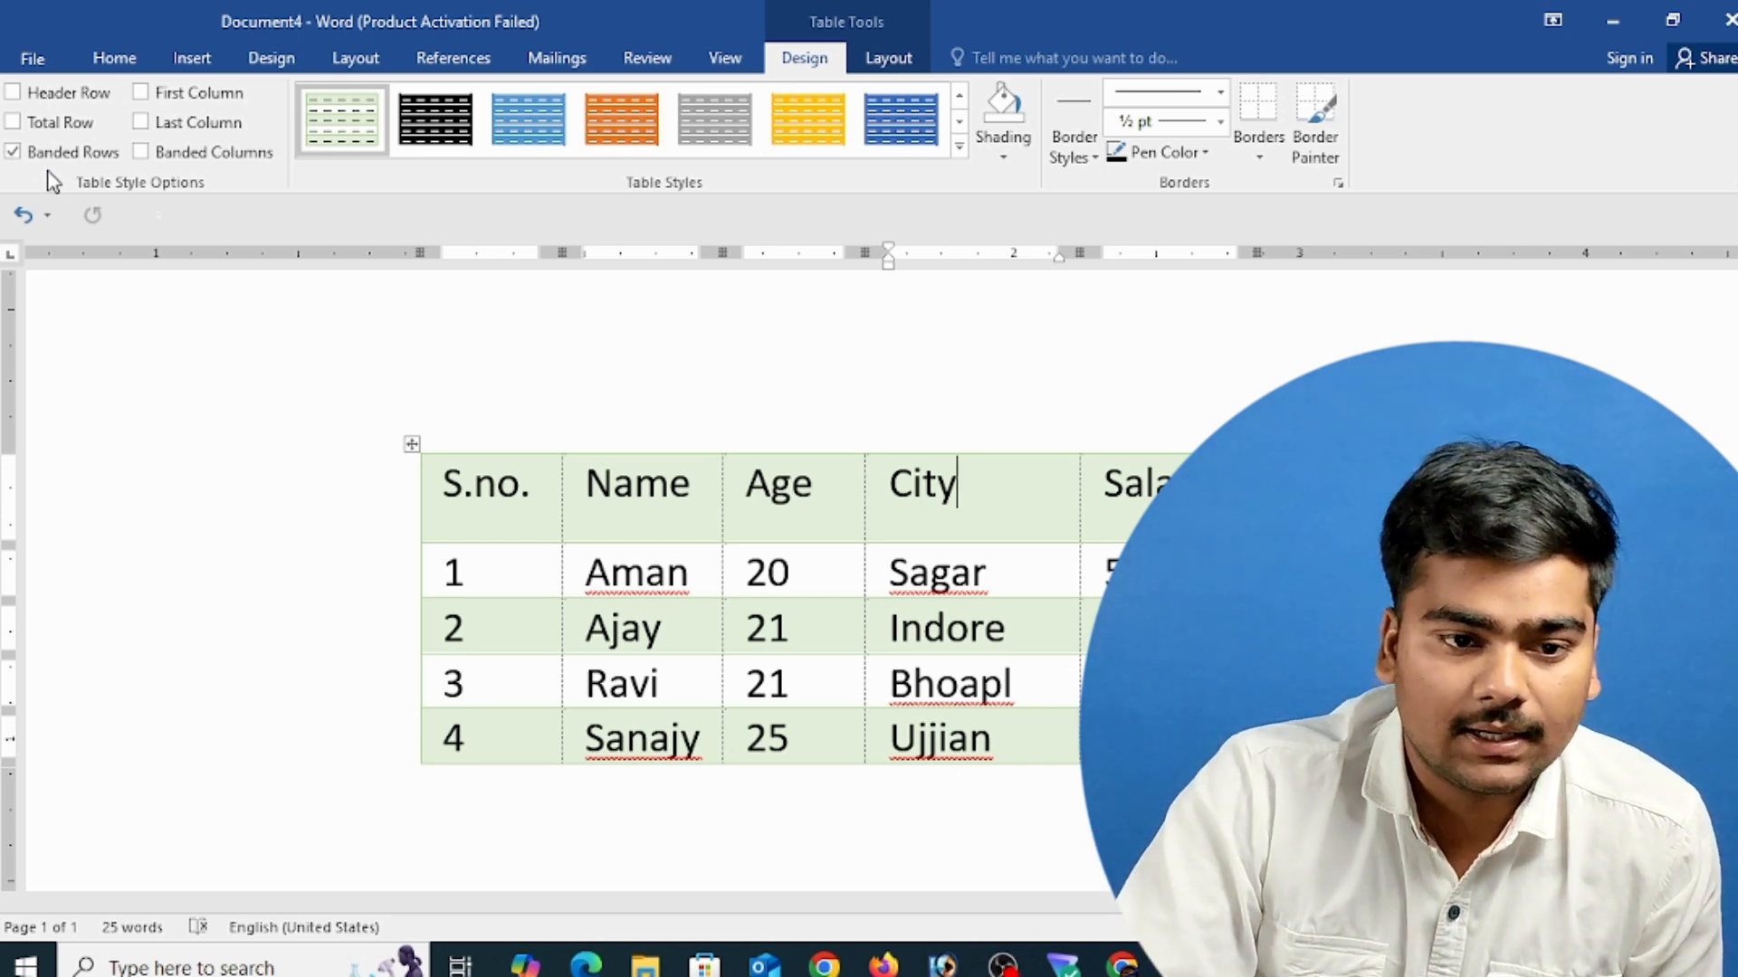
left_click(73, 155)
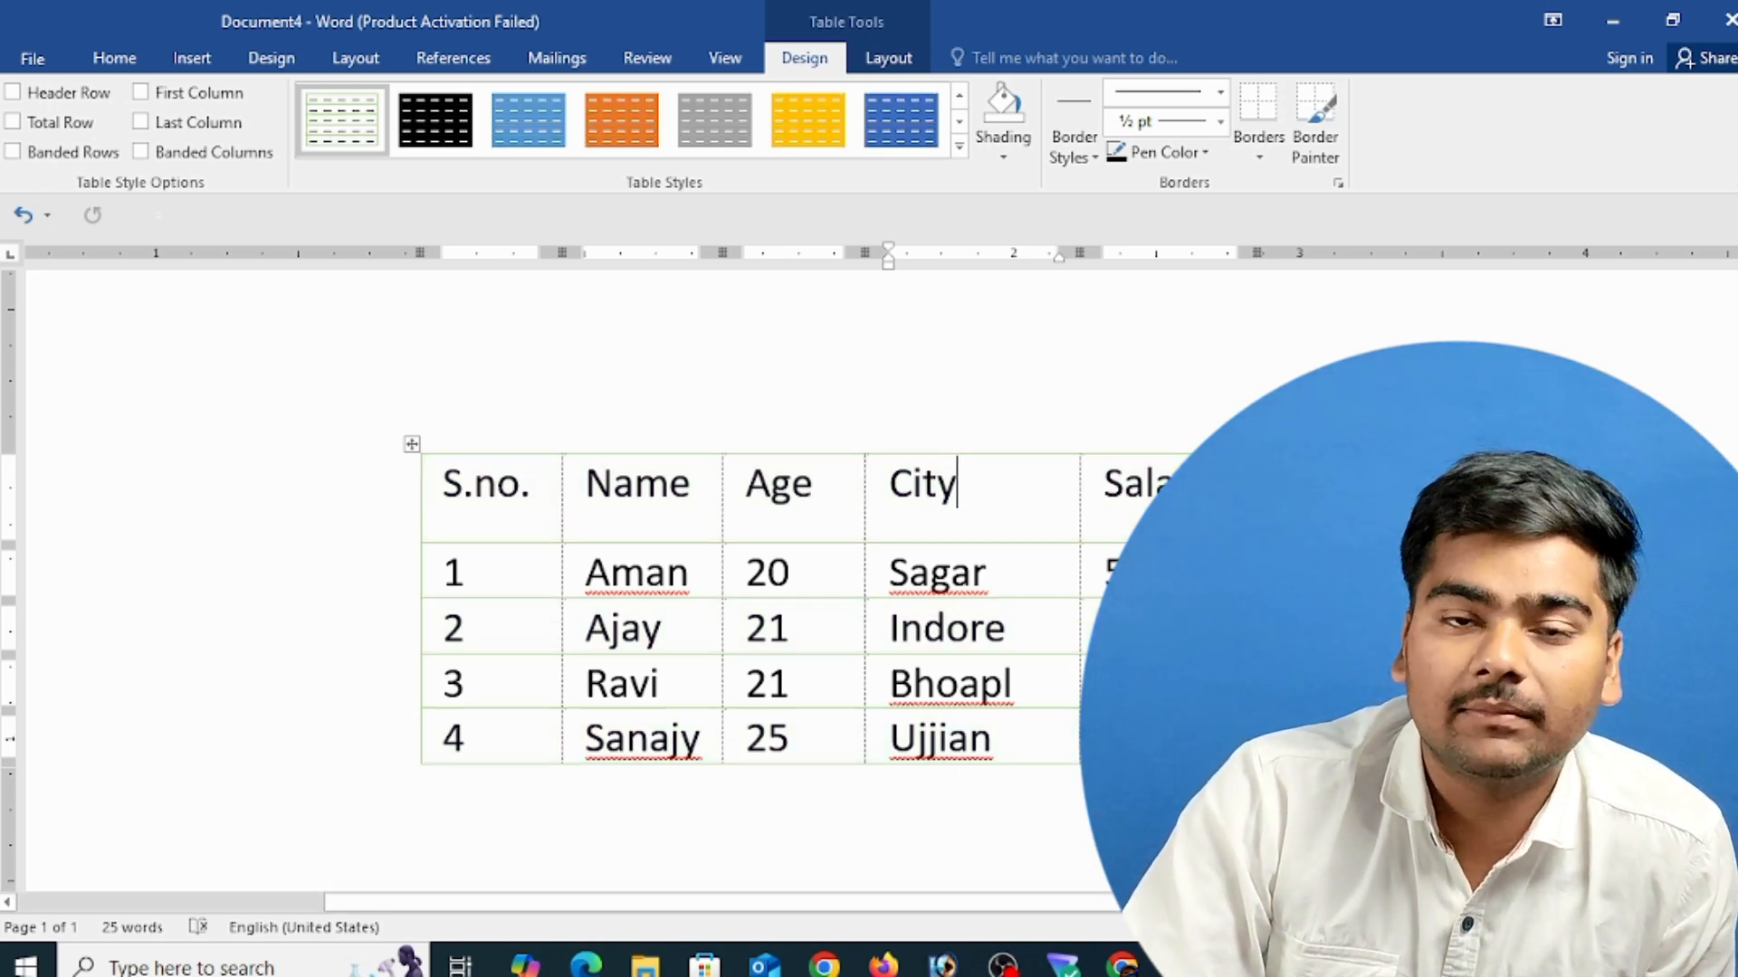
left_click(65, 156)
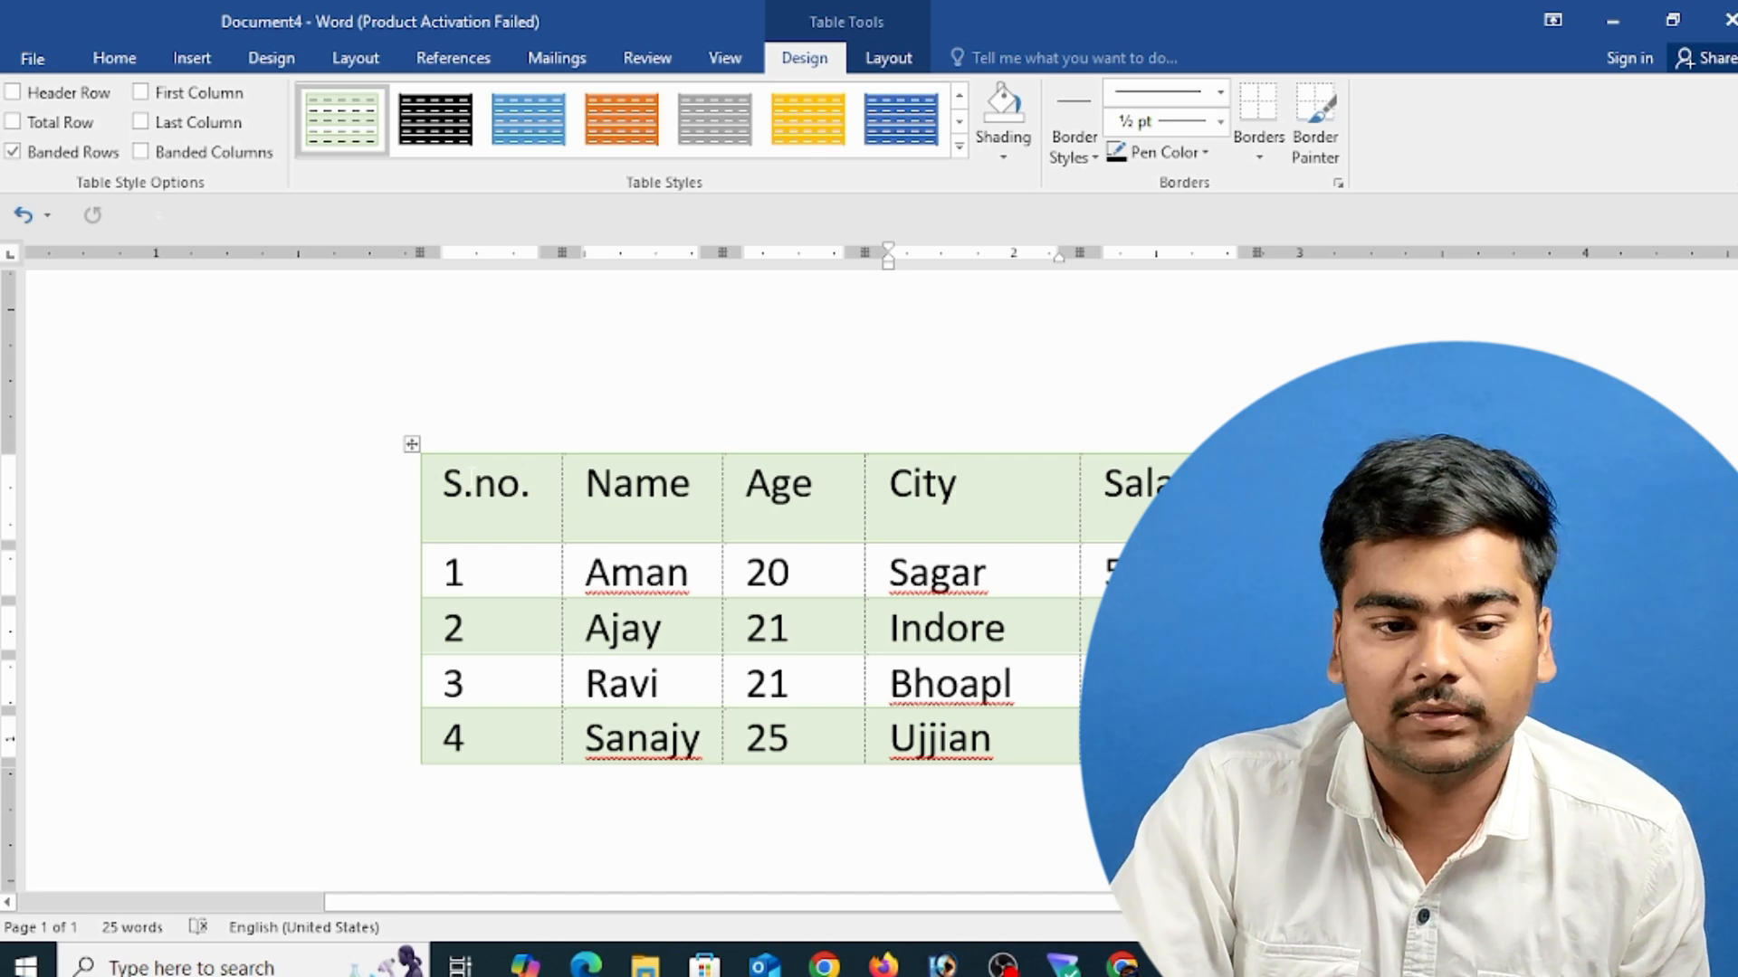
left_click(68, 156)
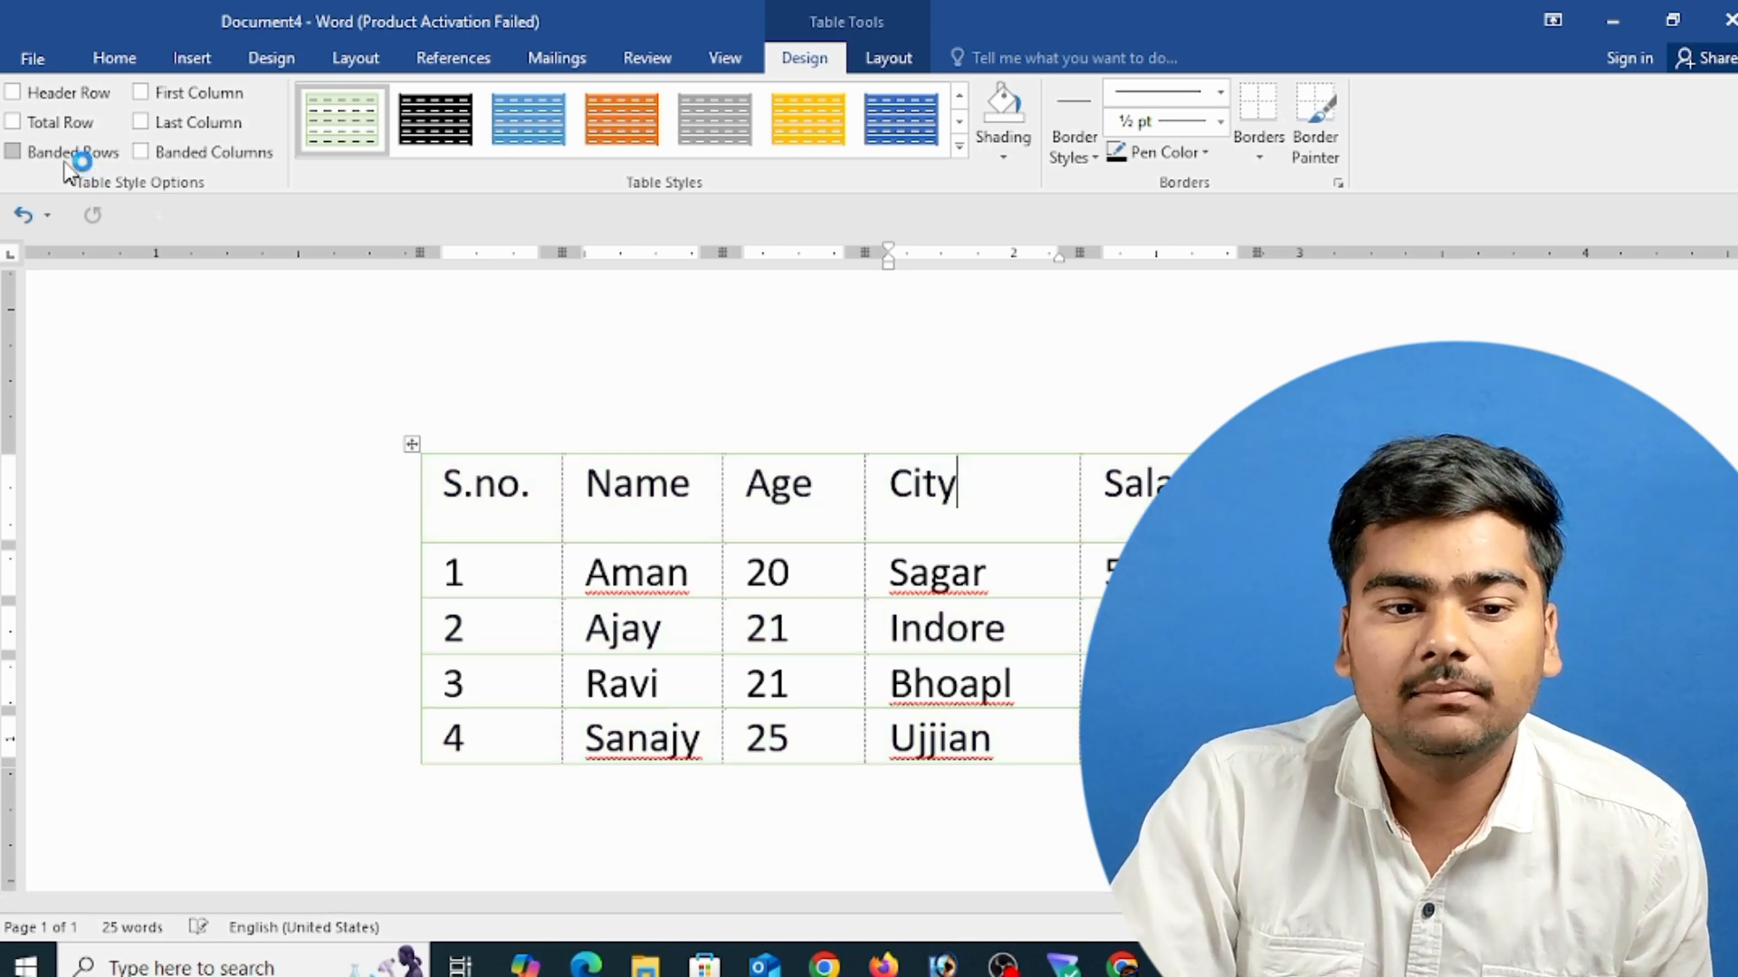
left_click(218, 153)
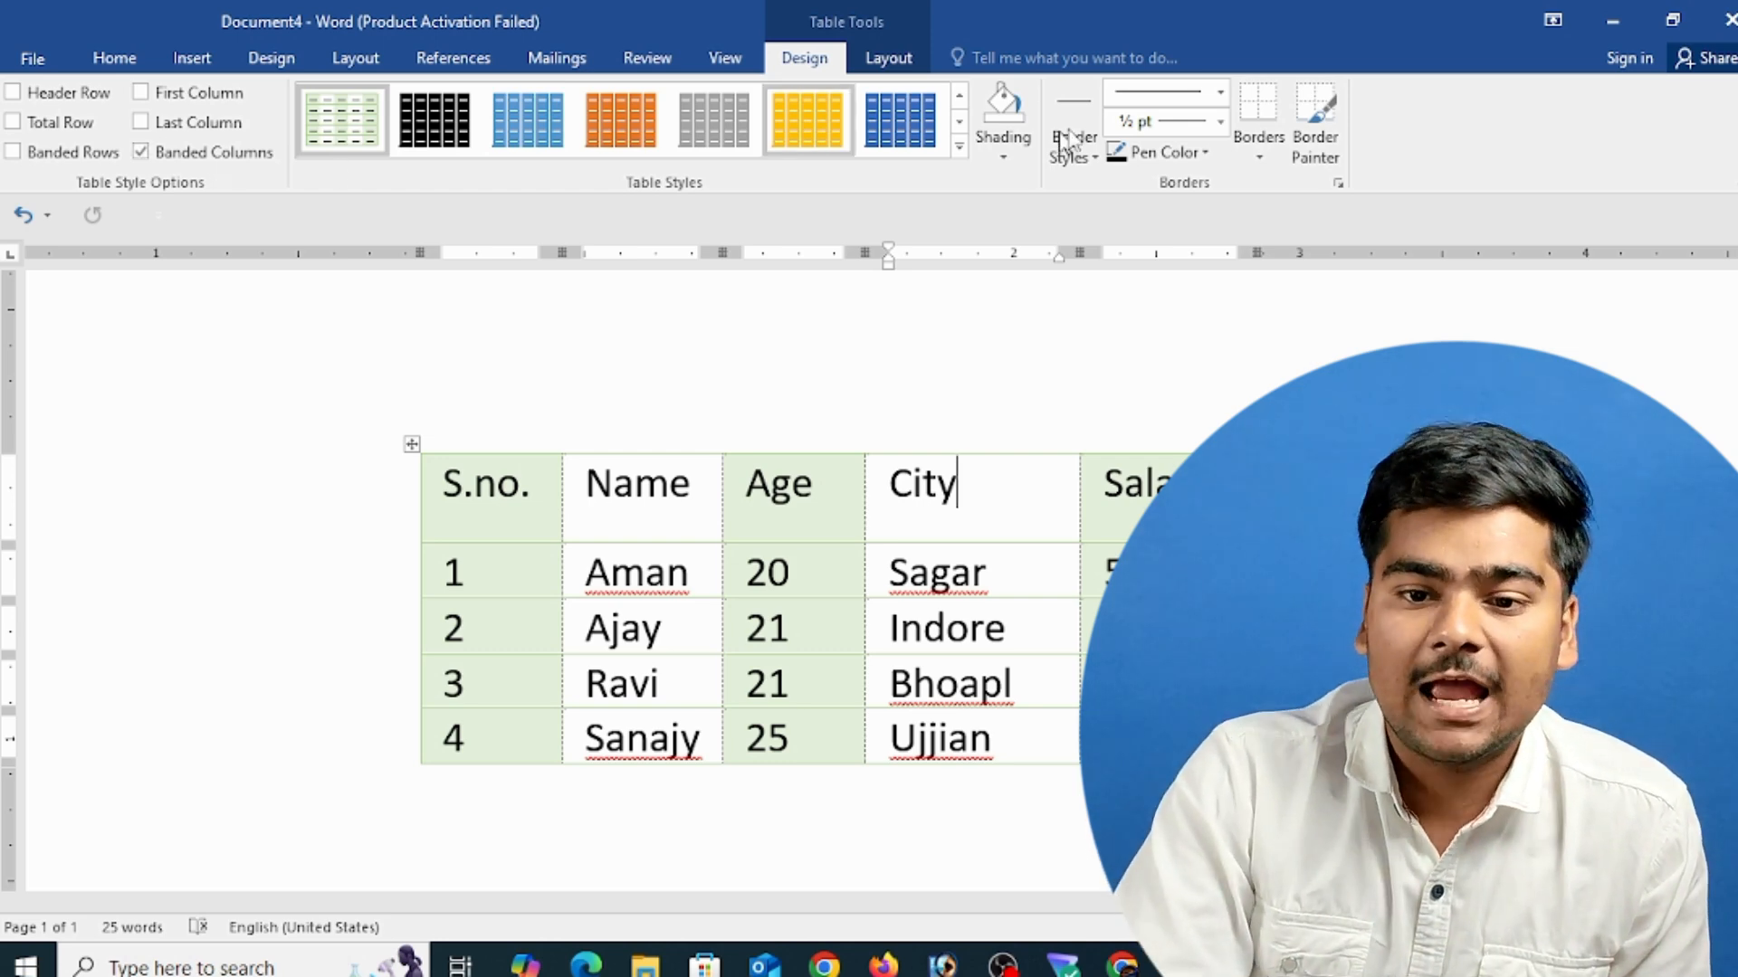
- Shade all cells of the table with the blue theme color
left_click(1000, 160)
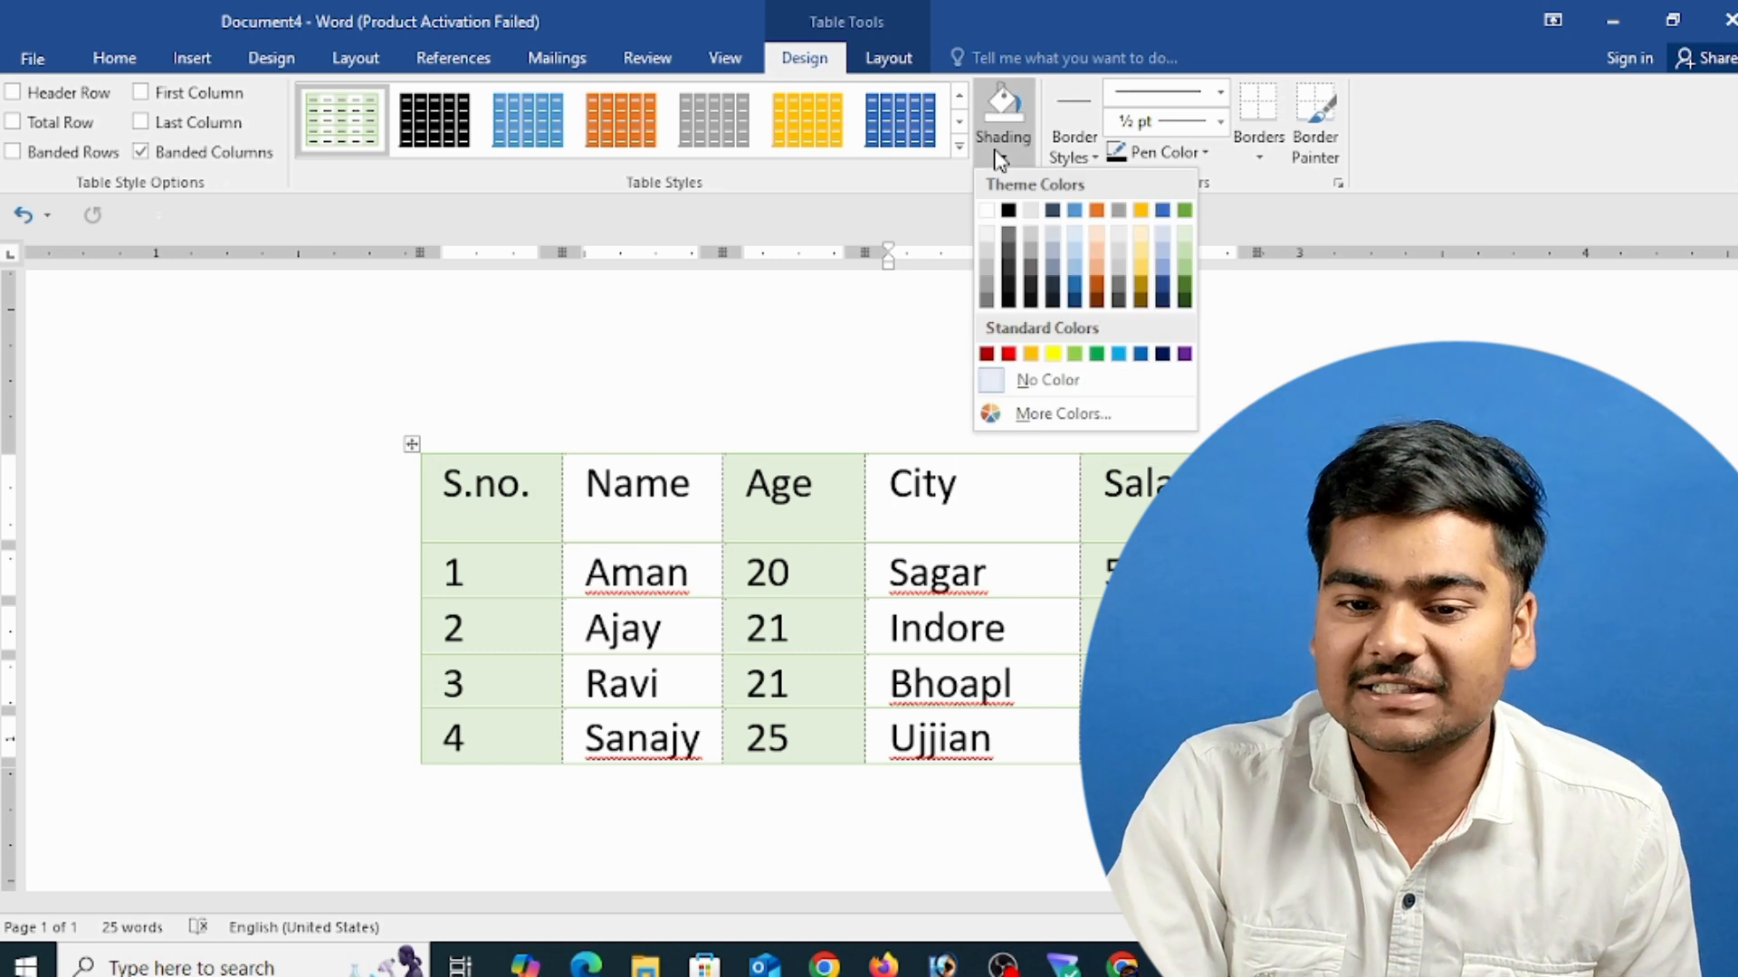
left_click(732, 608)
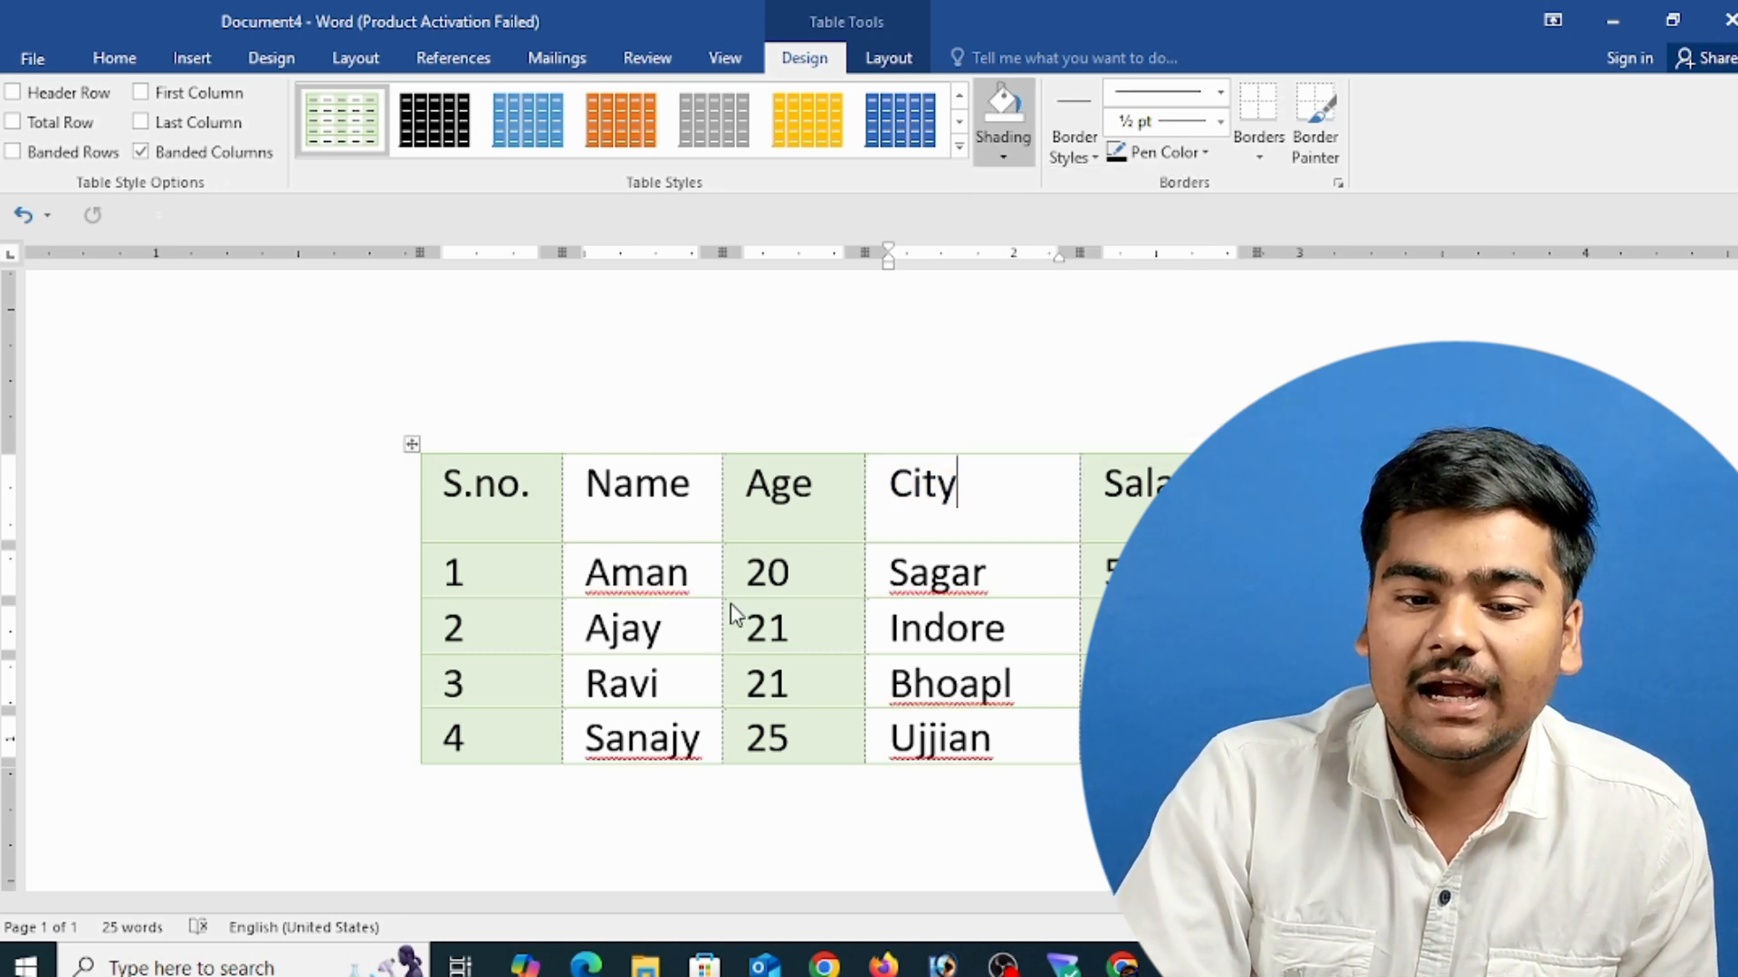
mouse_move(446, 481)
left_mouse_down()
mouse_move(864, 624)
mouse_move(1100, 751)
left_mouse_up()
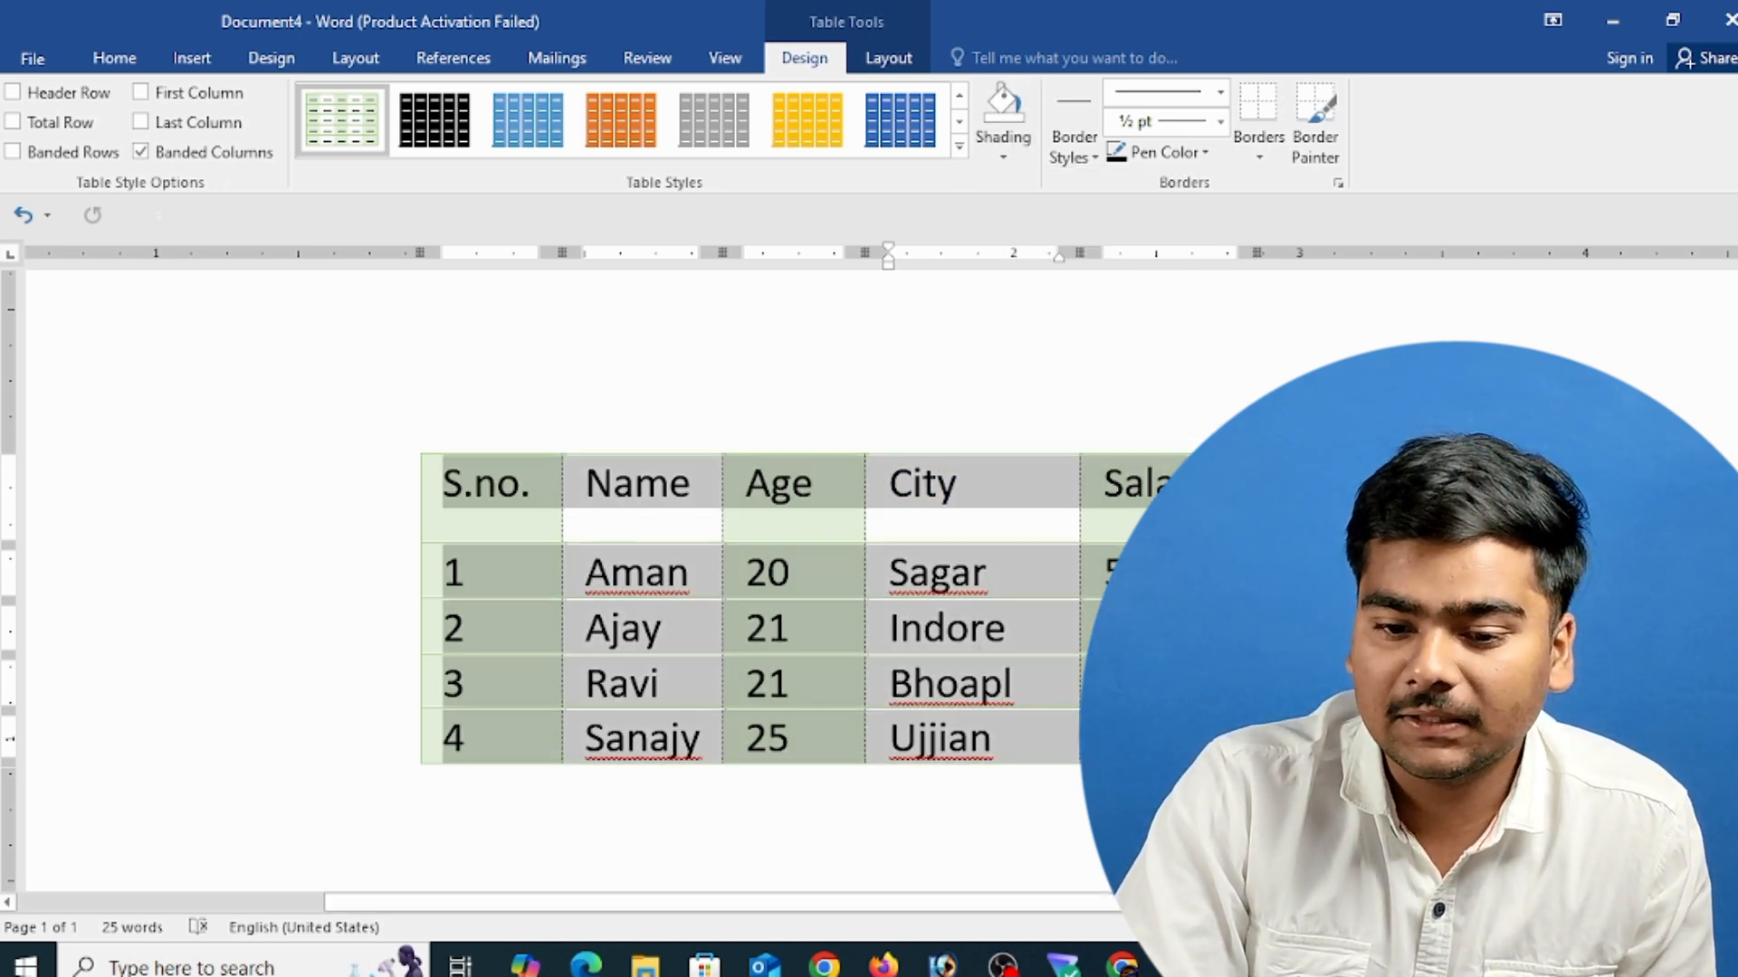
left_click(1020, 161)
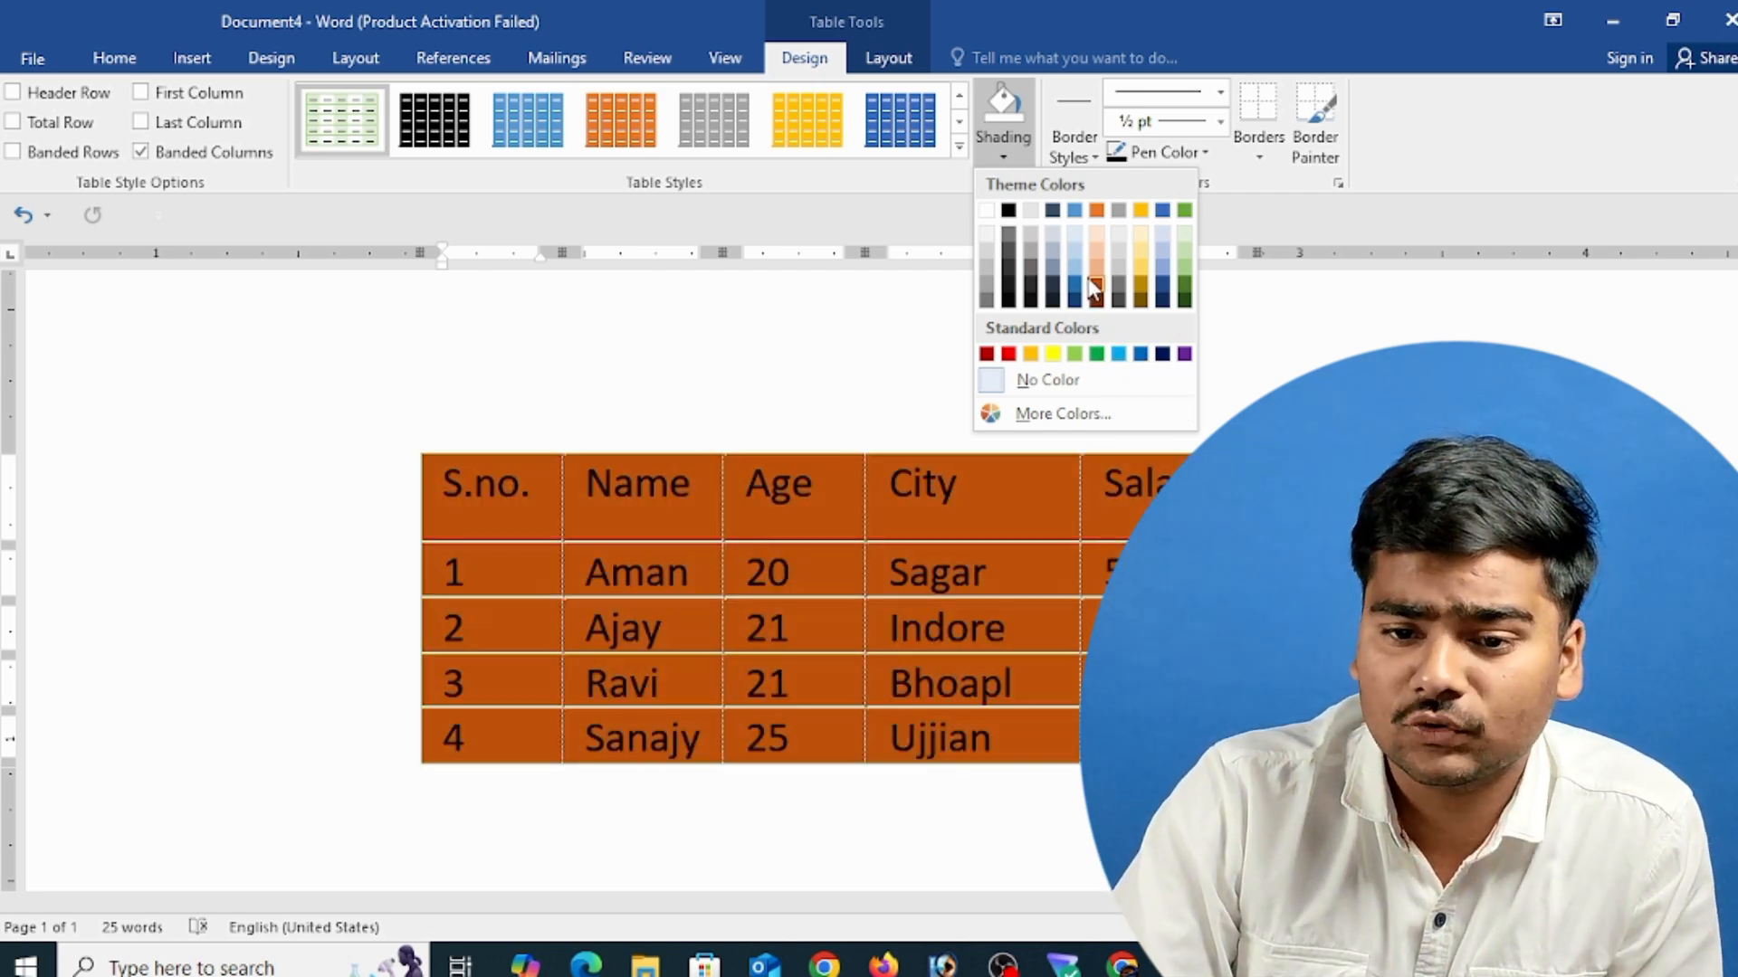
left_click(1074, 228)
left_click(1065, 351)
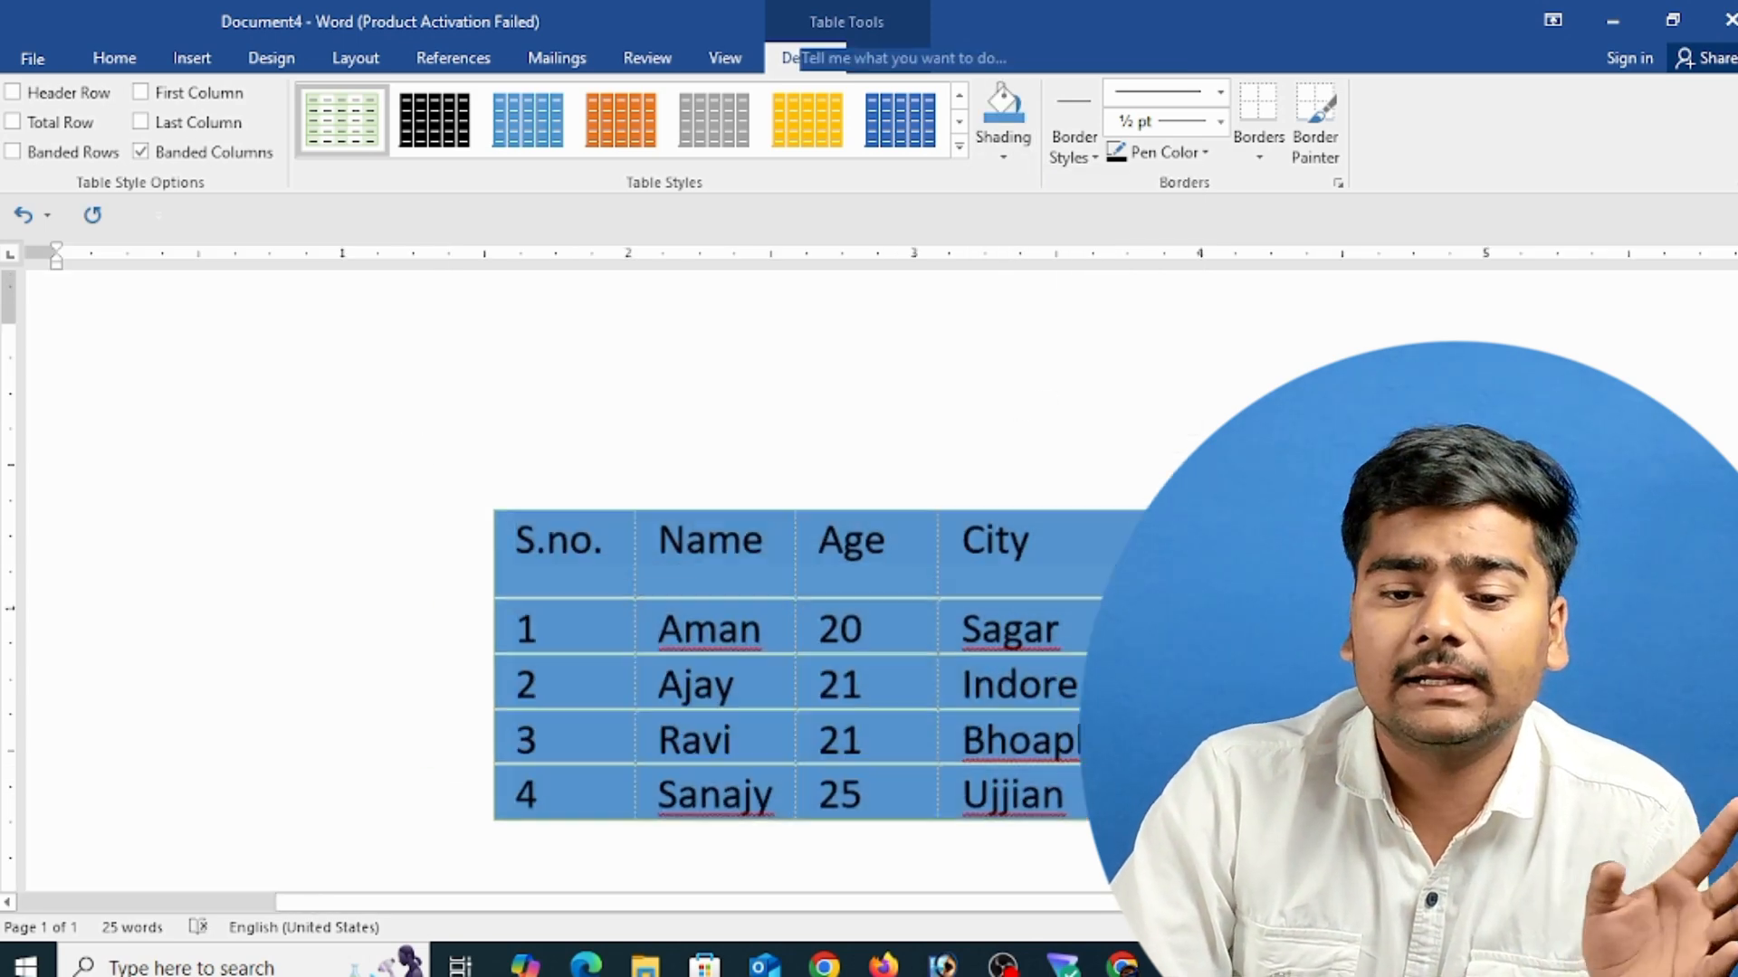
- Examine the RGB values and color model of the whole table's shading in the custom colors, keeping the current color
scroll(770, 475, "down", 4)
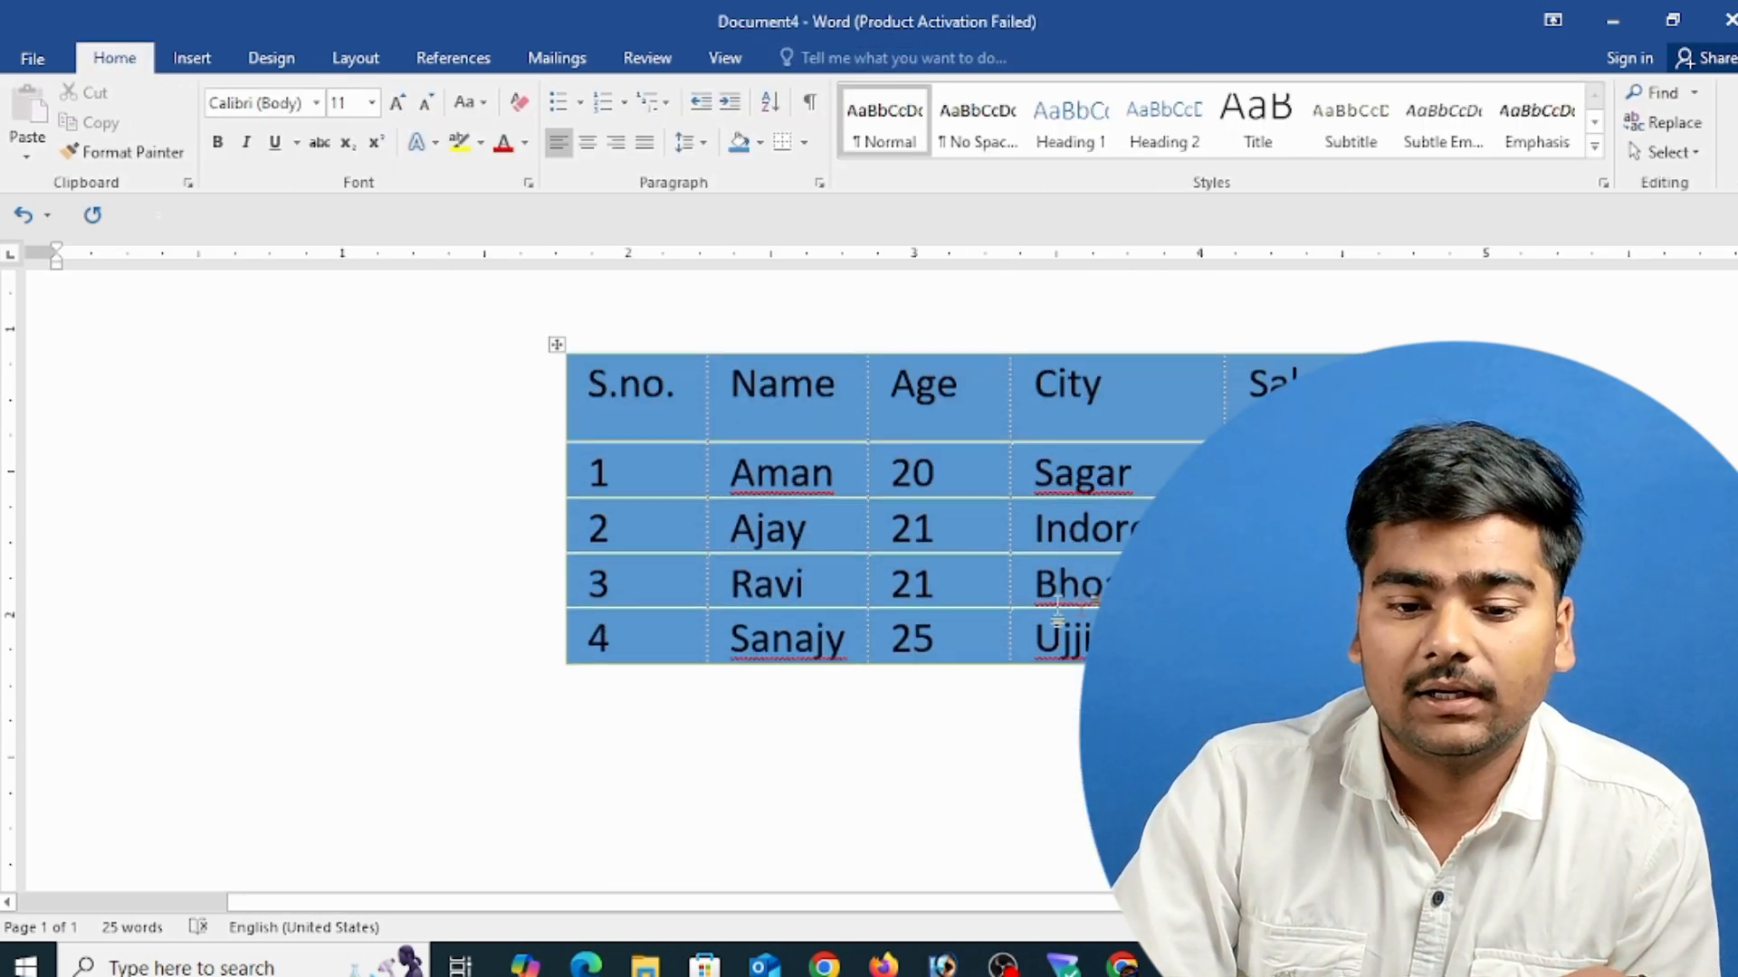
left_click(788, 398)
left_click_drag(625, 331, 1312, 570)
left_click(800, 60)
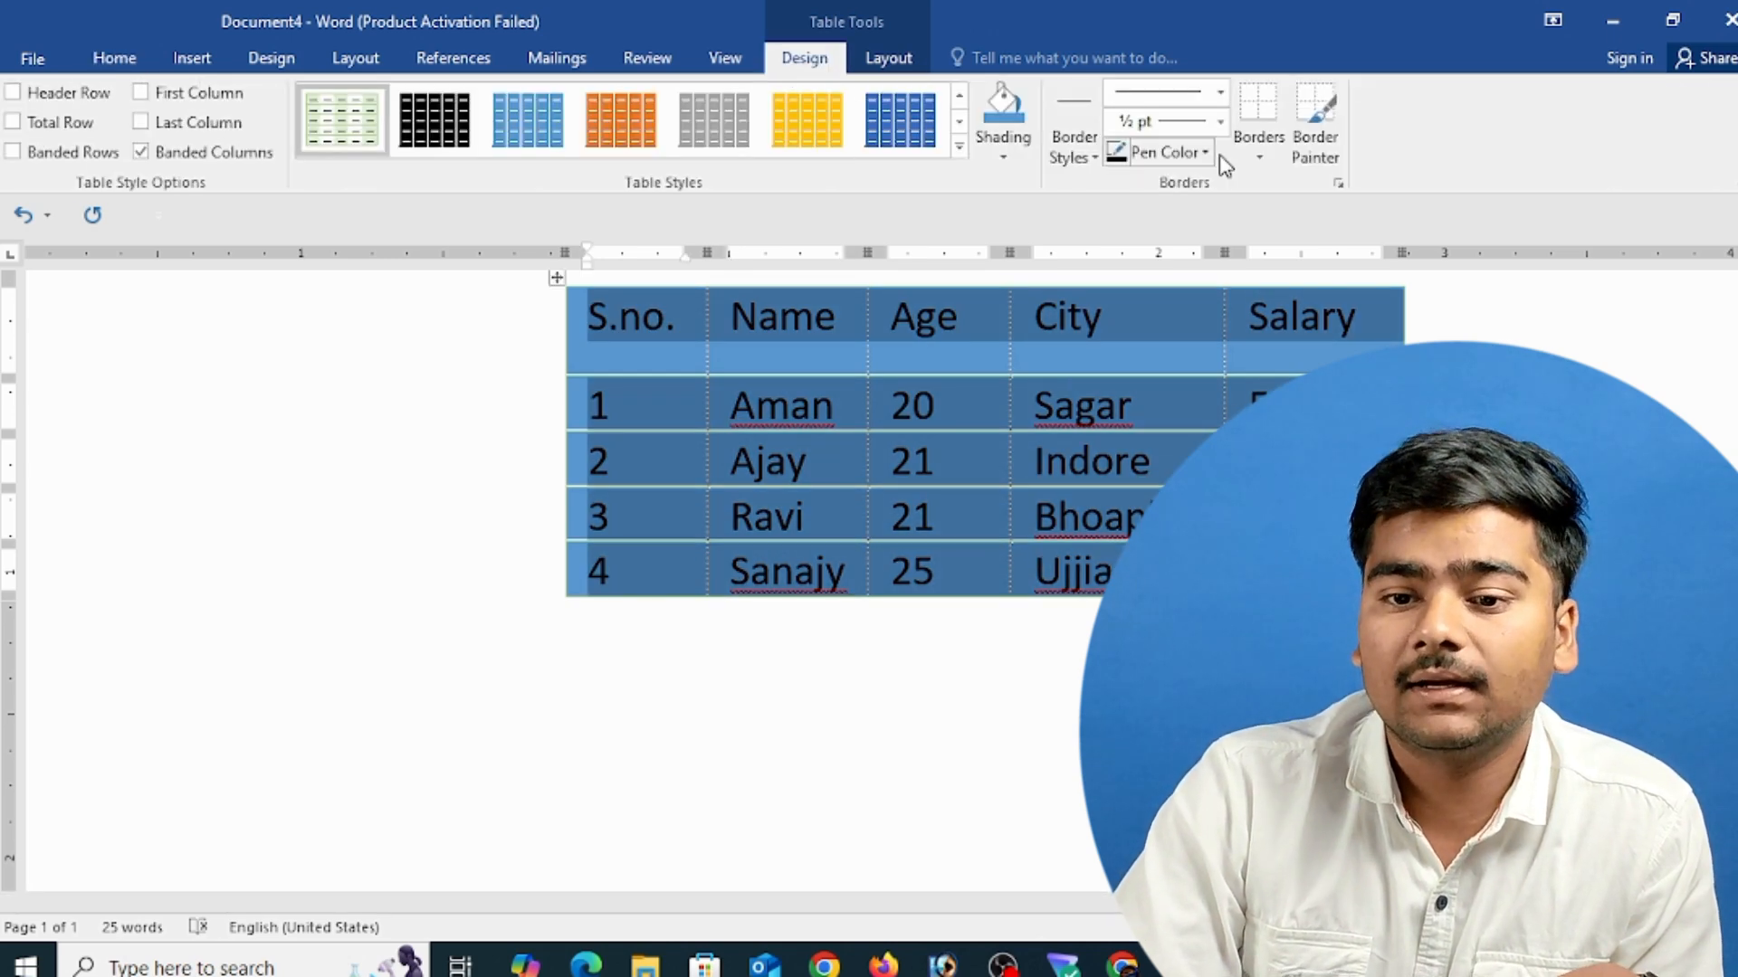
left_click(1003, 152)
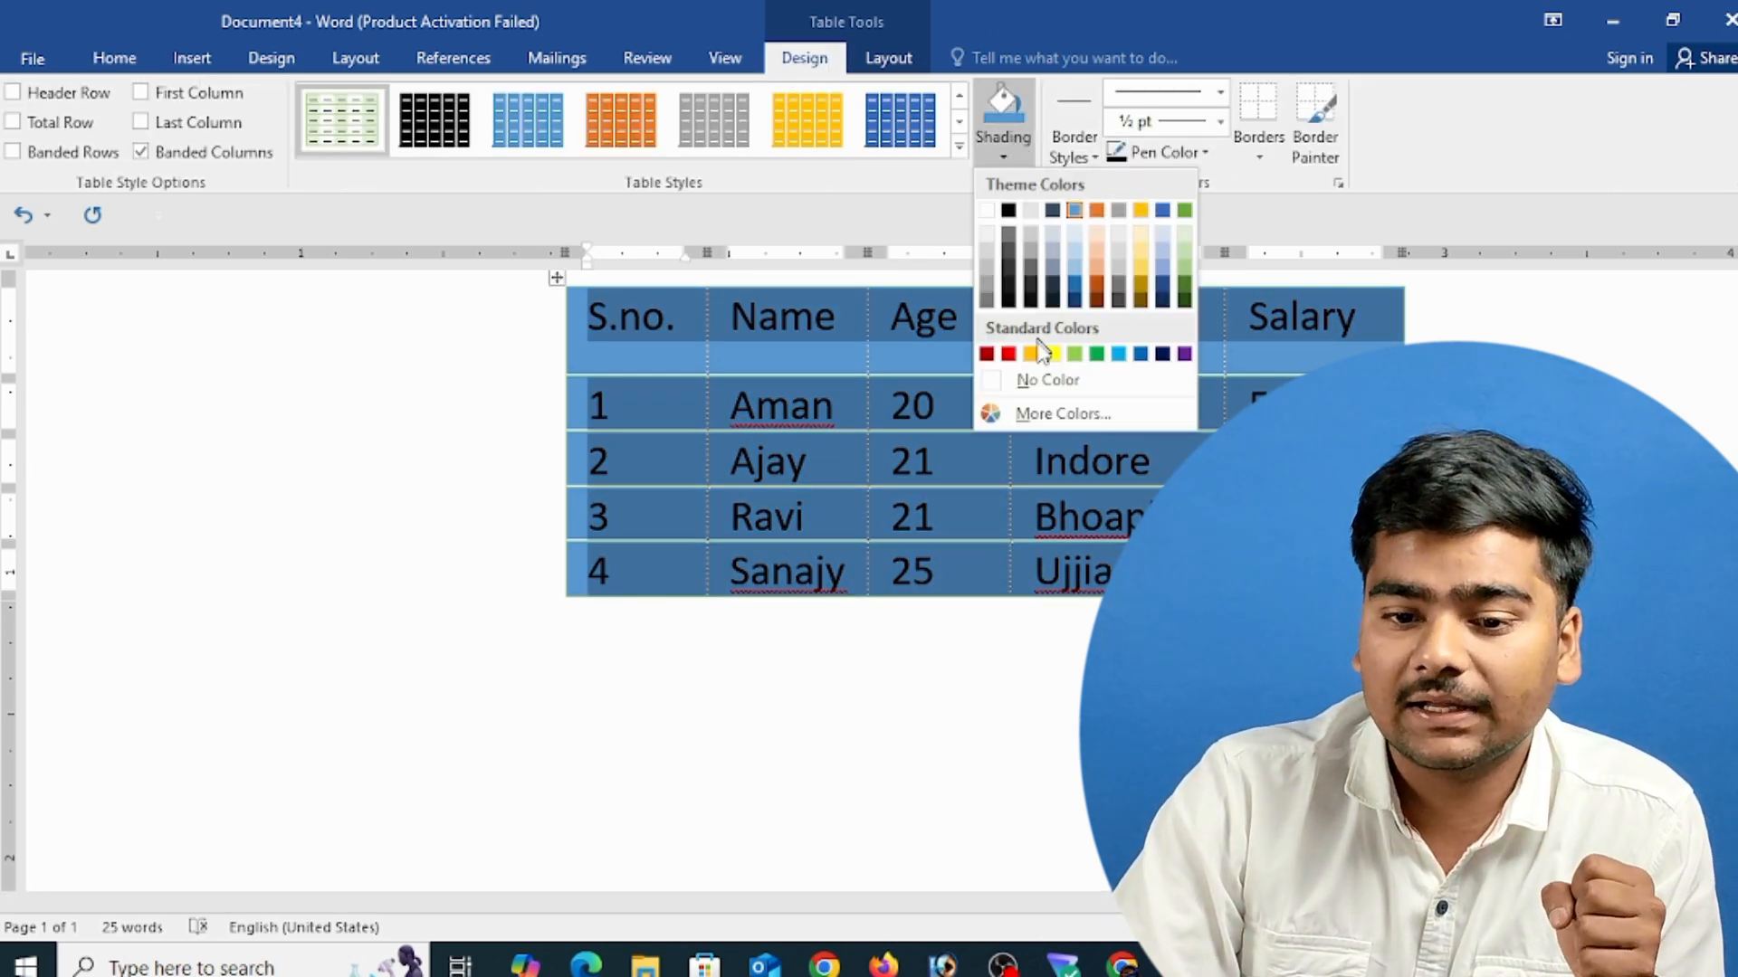
left_click(1054, 412)
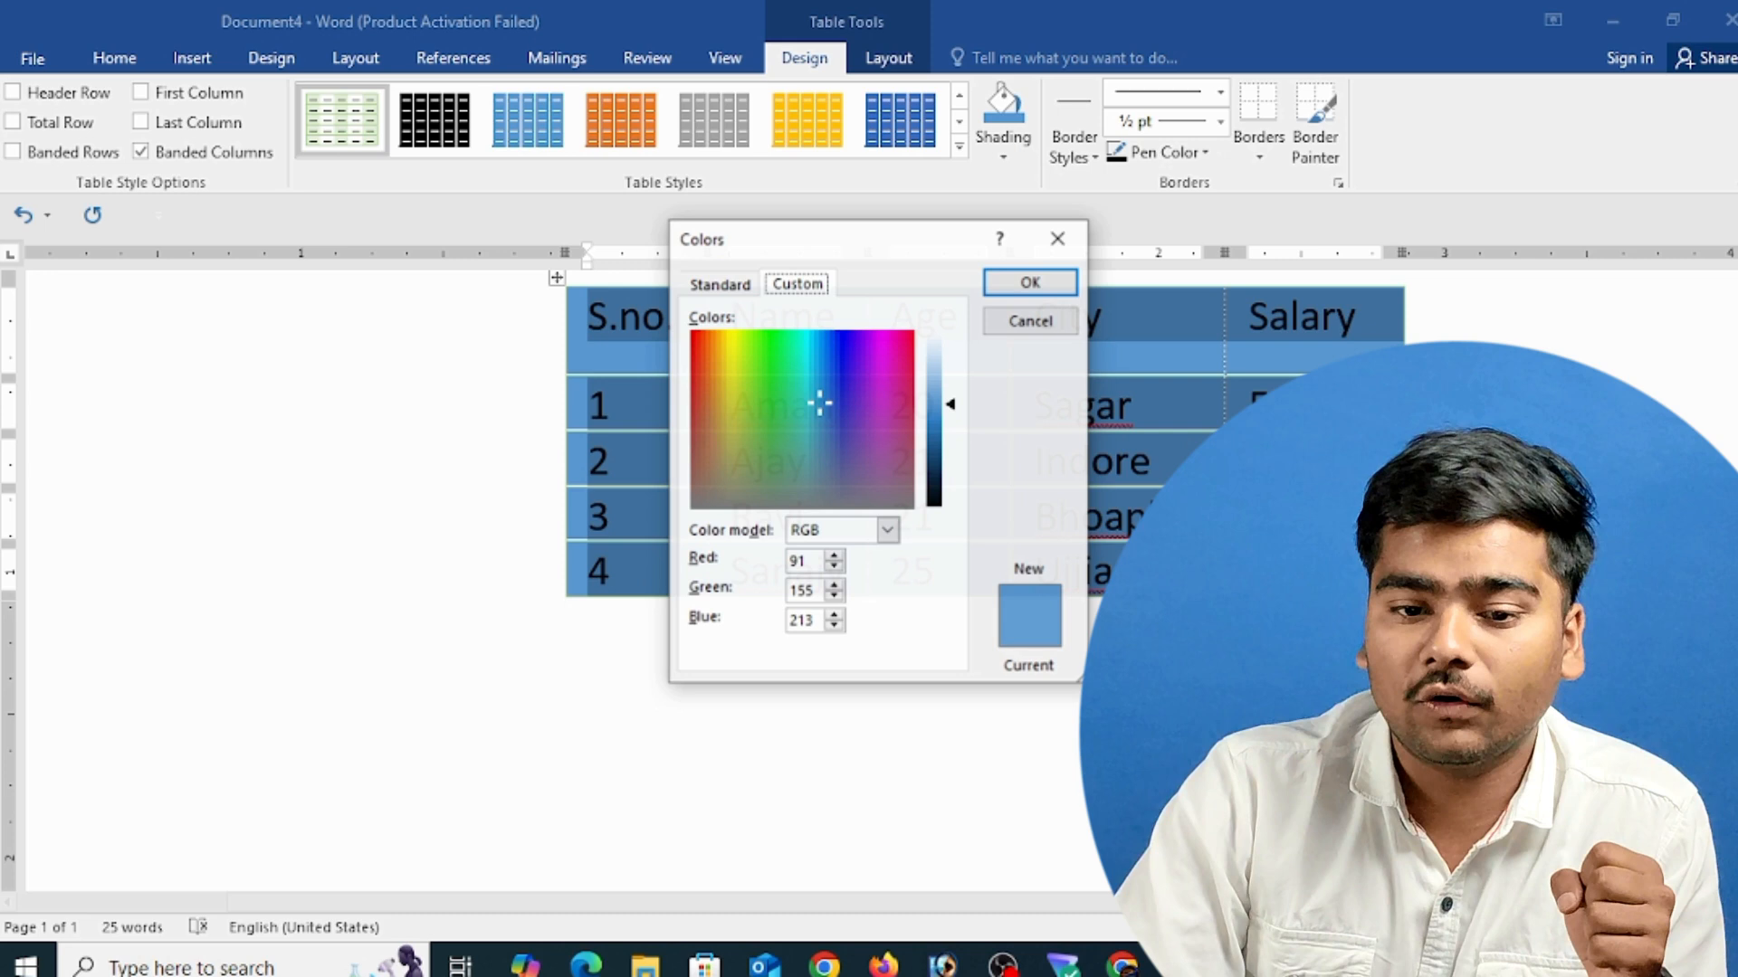
left_click(889, 531)
left_click(896, 535)
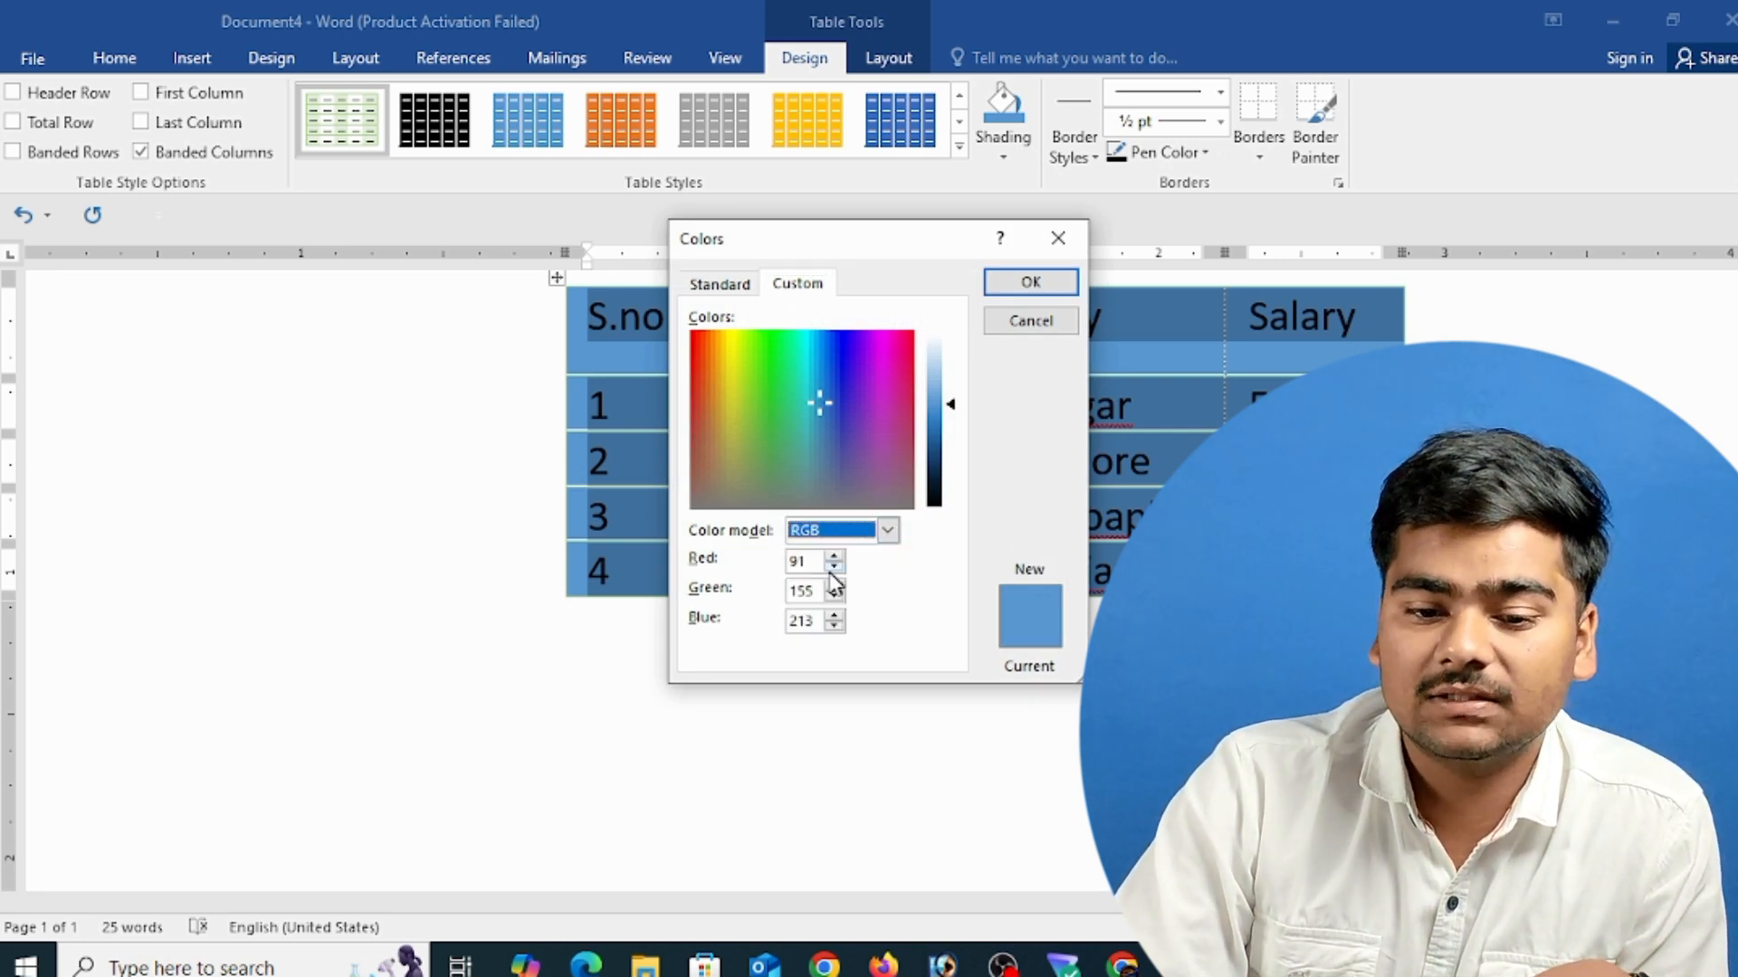
left_click(803, 561)
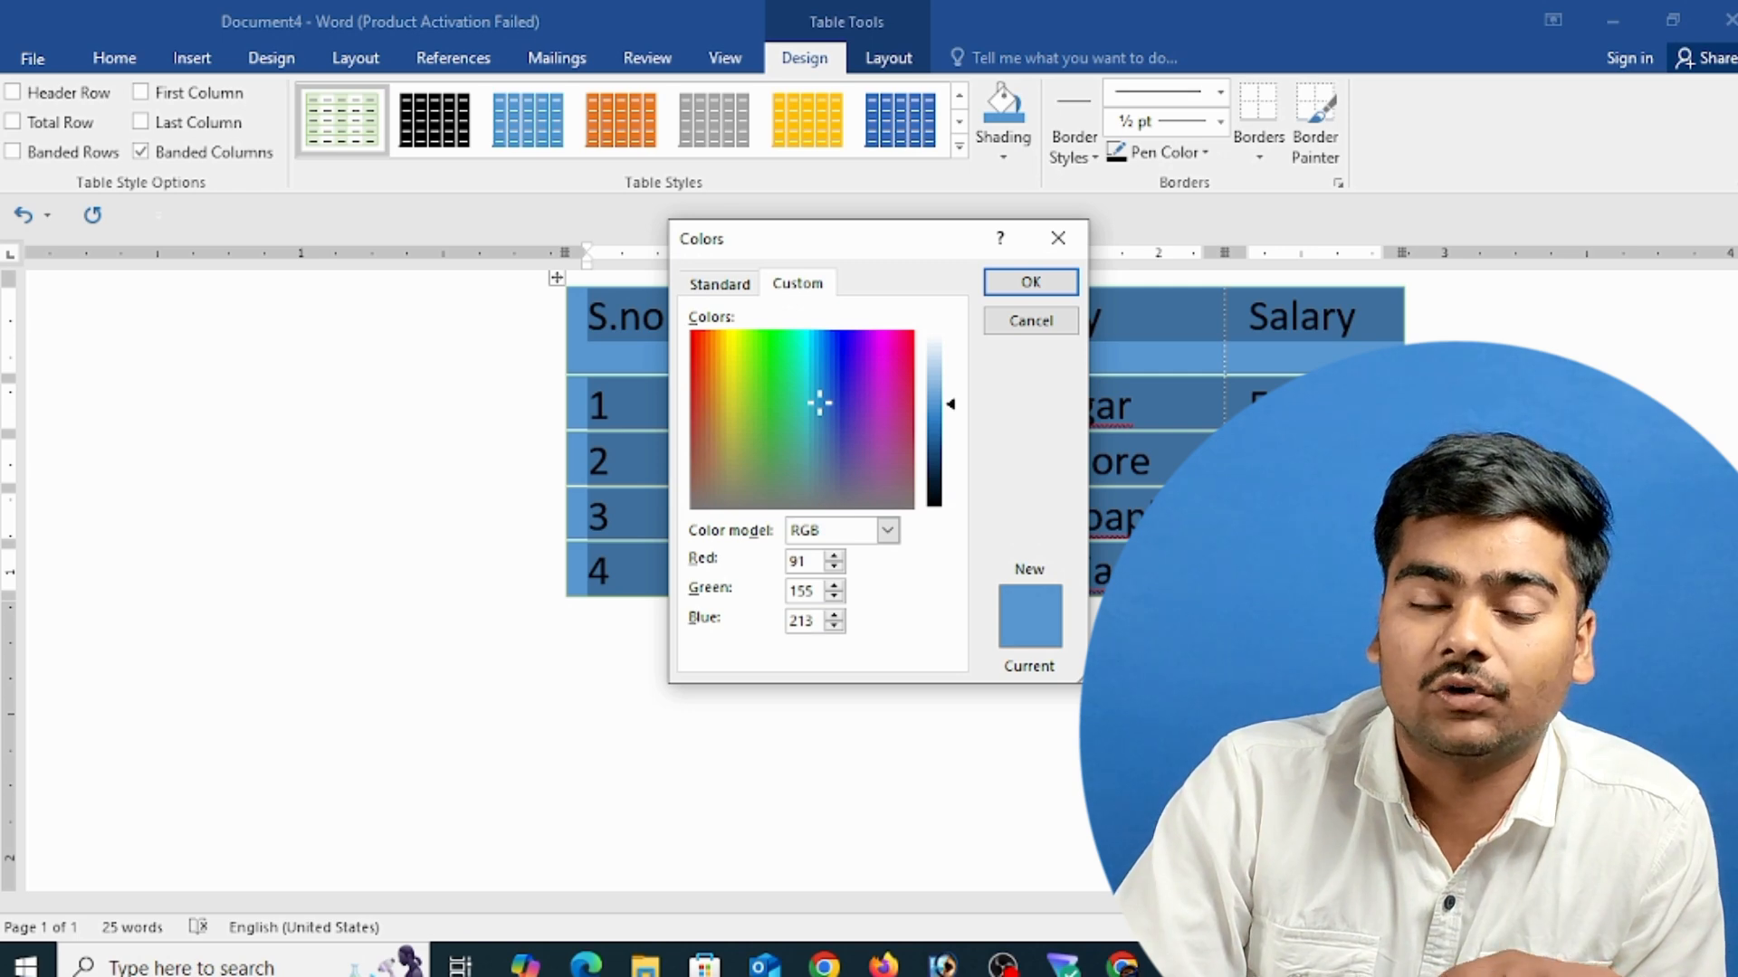
left_click(1054, 284)
scroll(1293, 362, "up", 3)
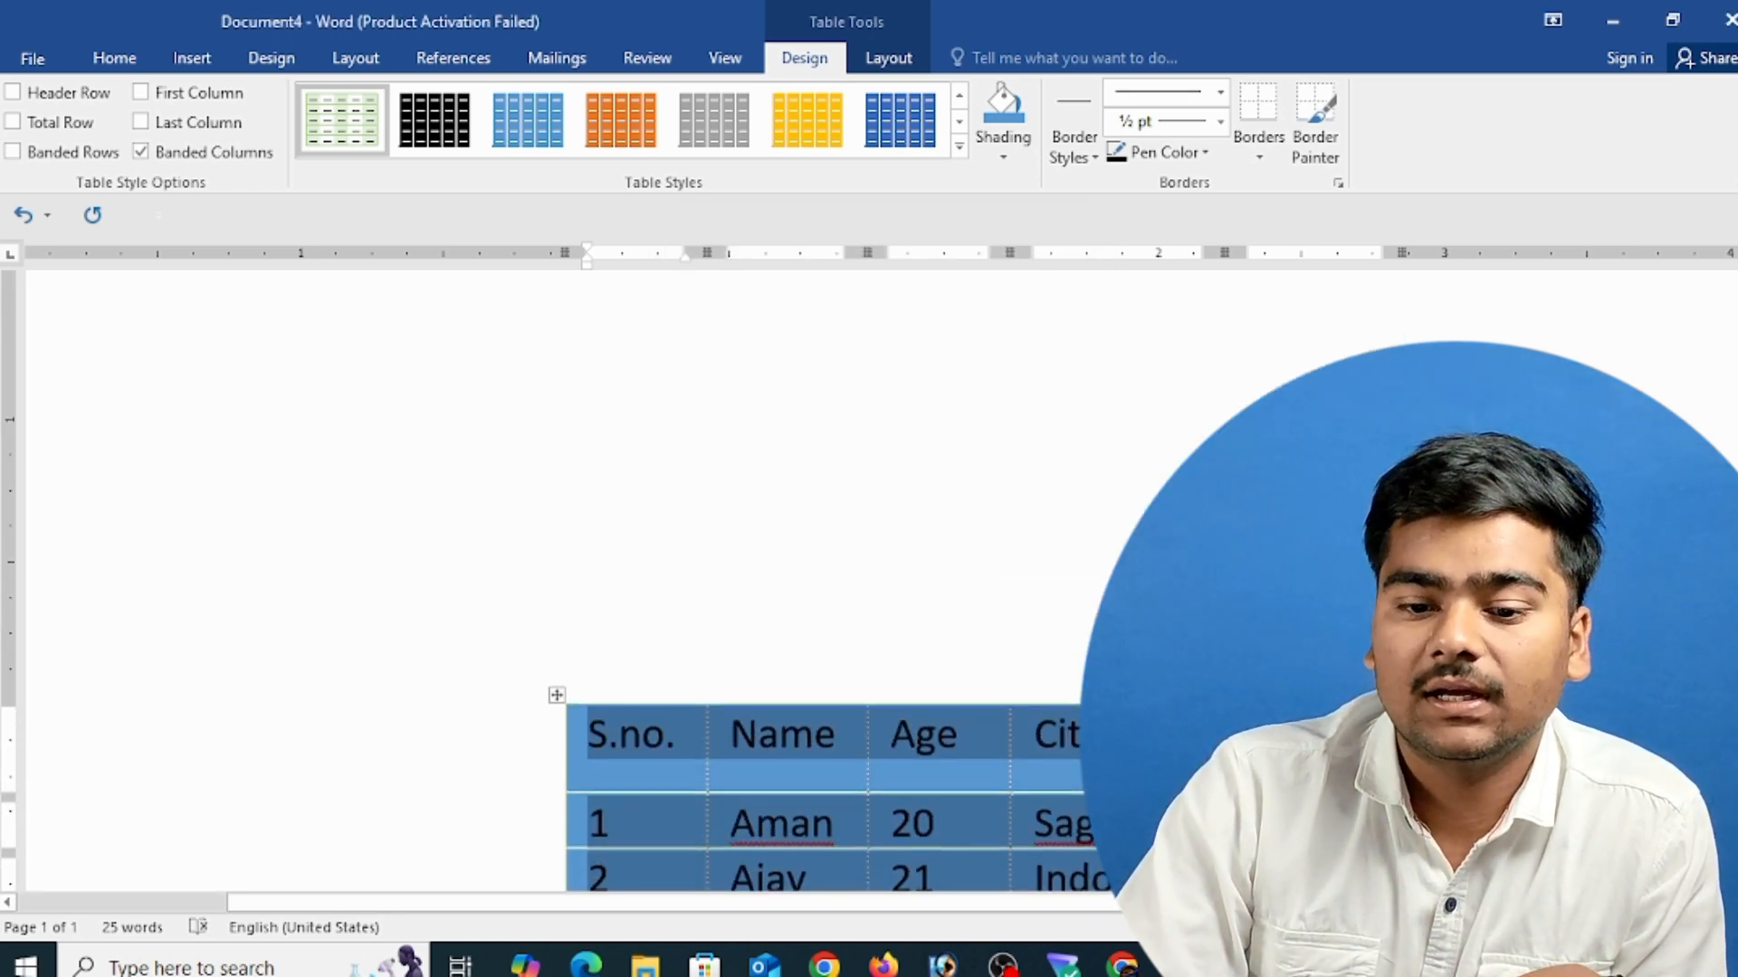
scroll(1292, 362, "down", 2)
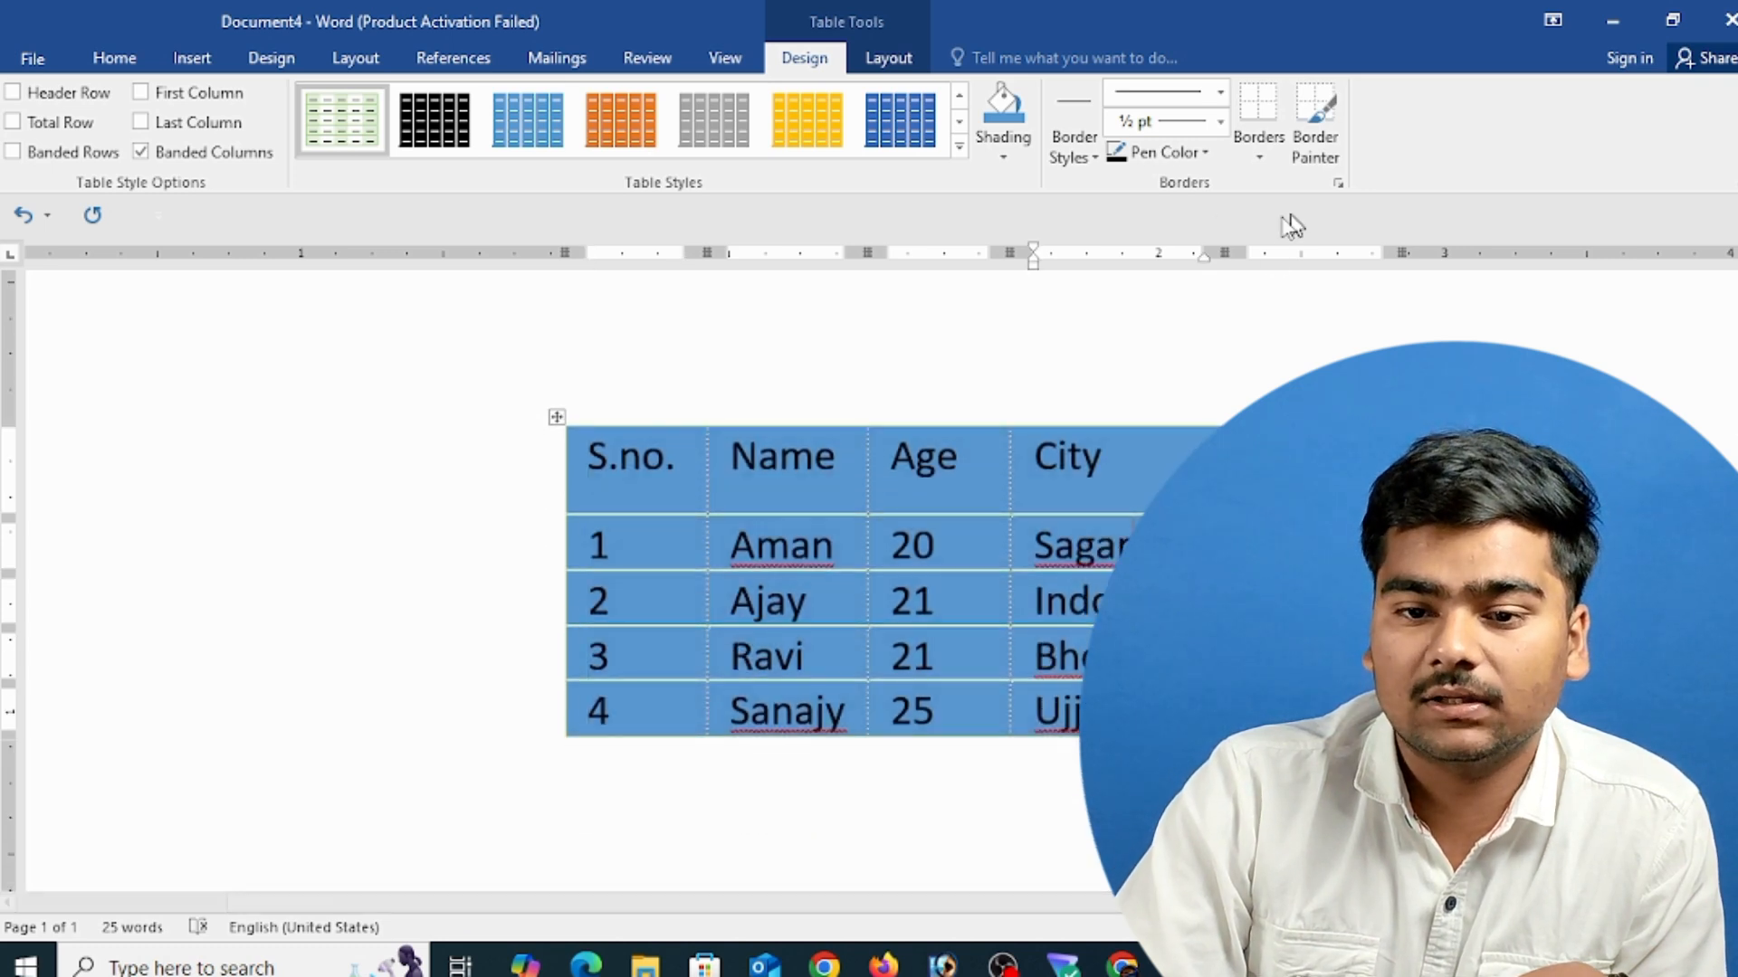
- Set up the Border Painter with a green theme border, a triple-line style and a 2 ¼ pt line weight
left_click(1082, 156)
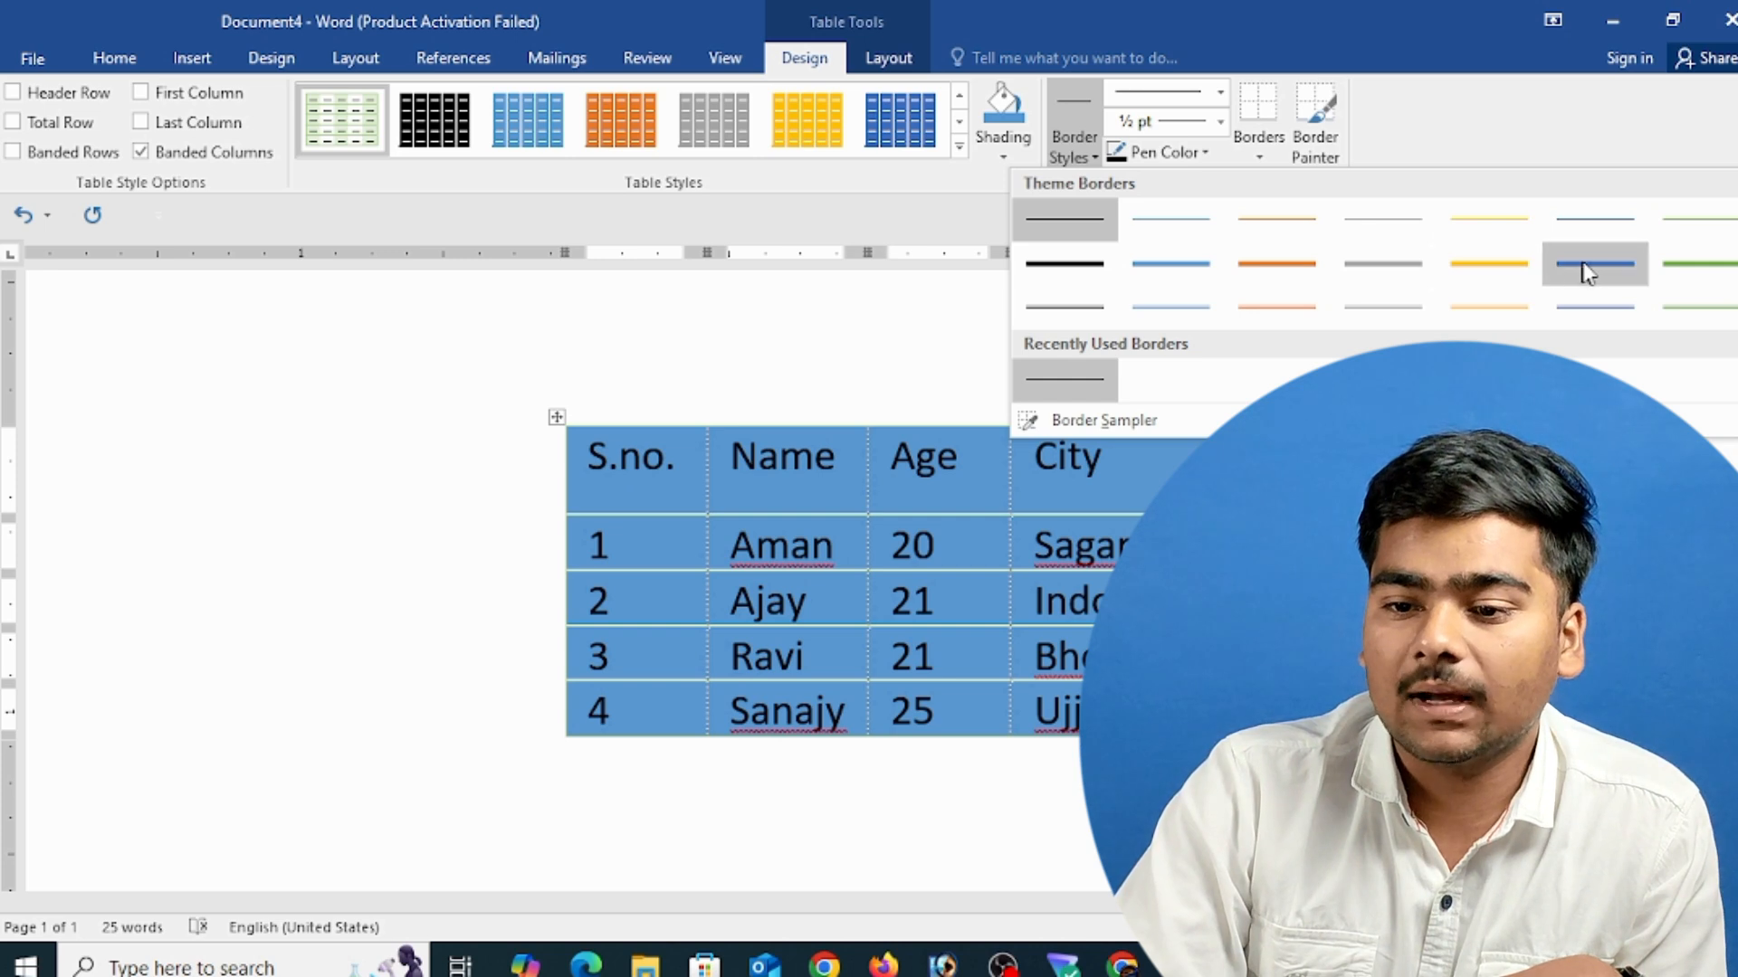
left_click(1707, 278)
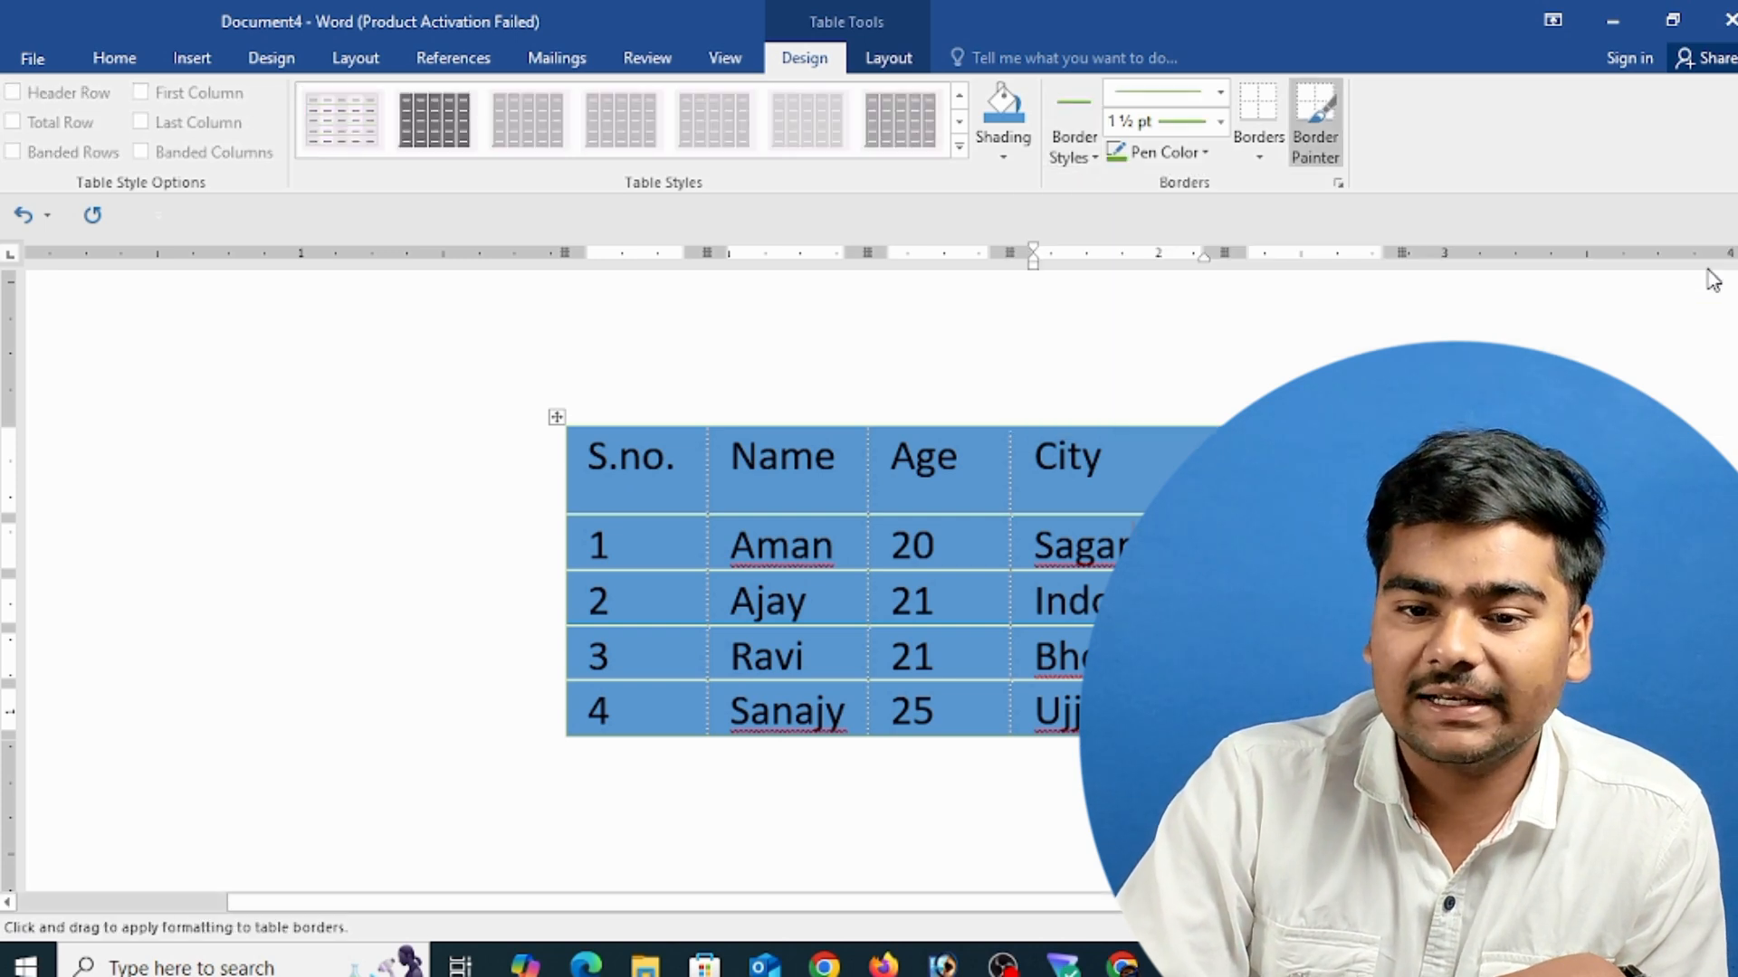
left_click(1077, 146)
left_click(1080, 147)
left_click(1220, 92)
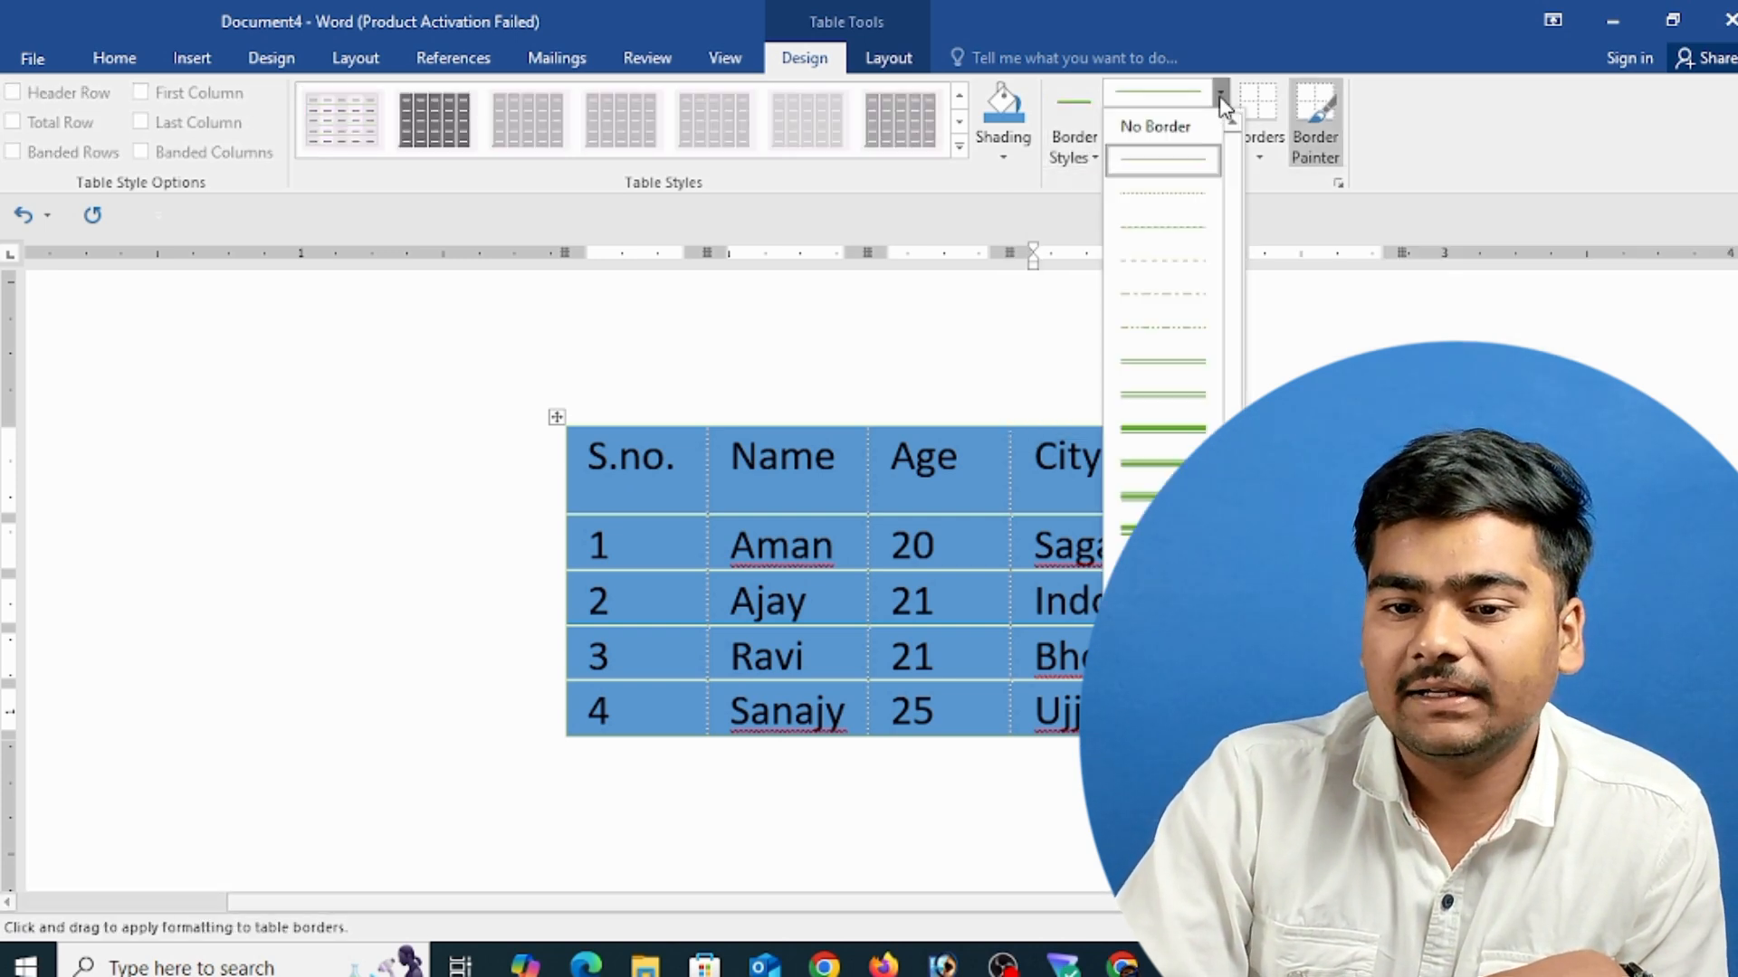
left_click(1166, 362)
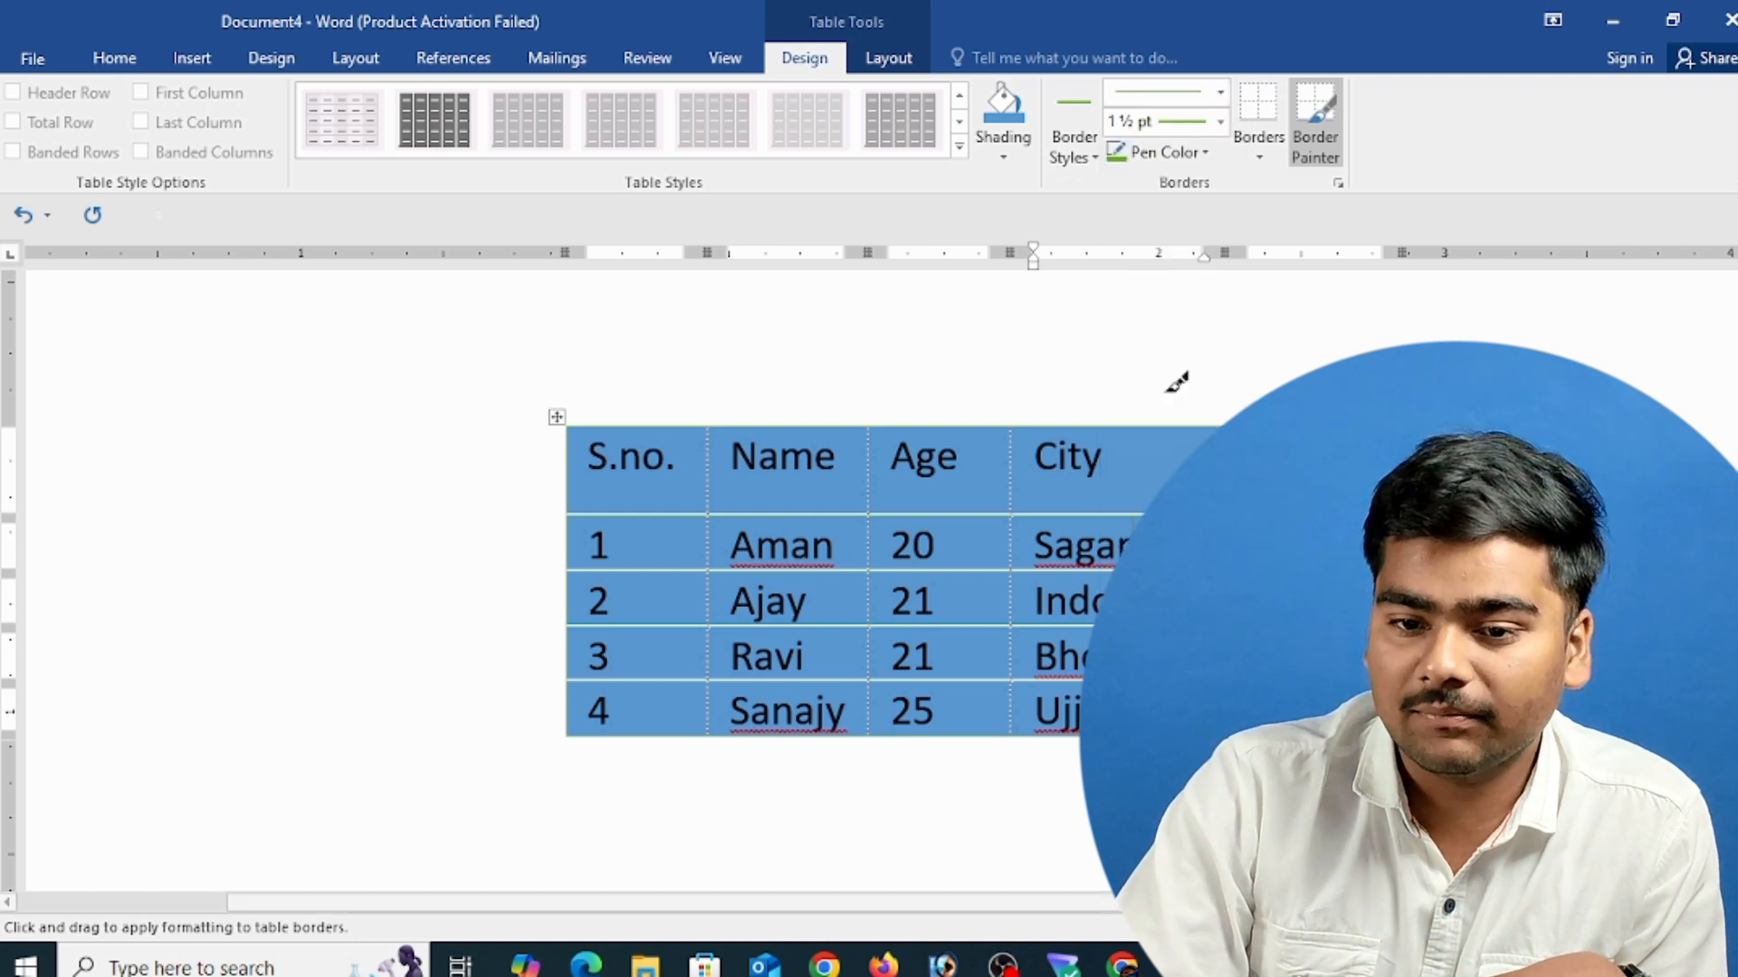
left_click(1221, 123)
left_click(1168, 289)
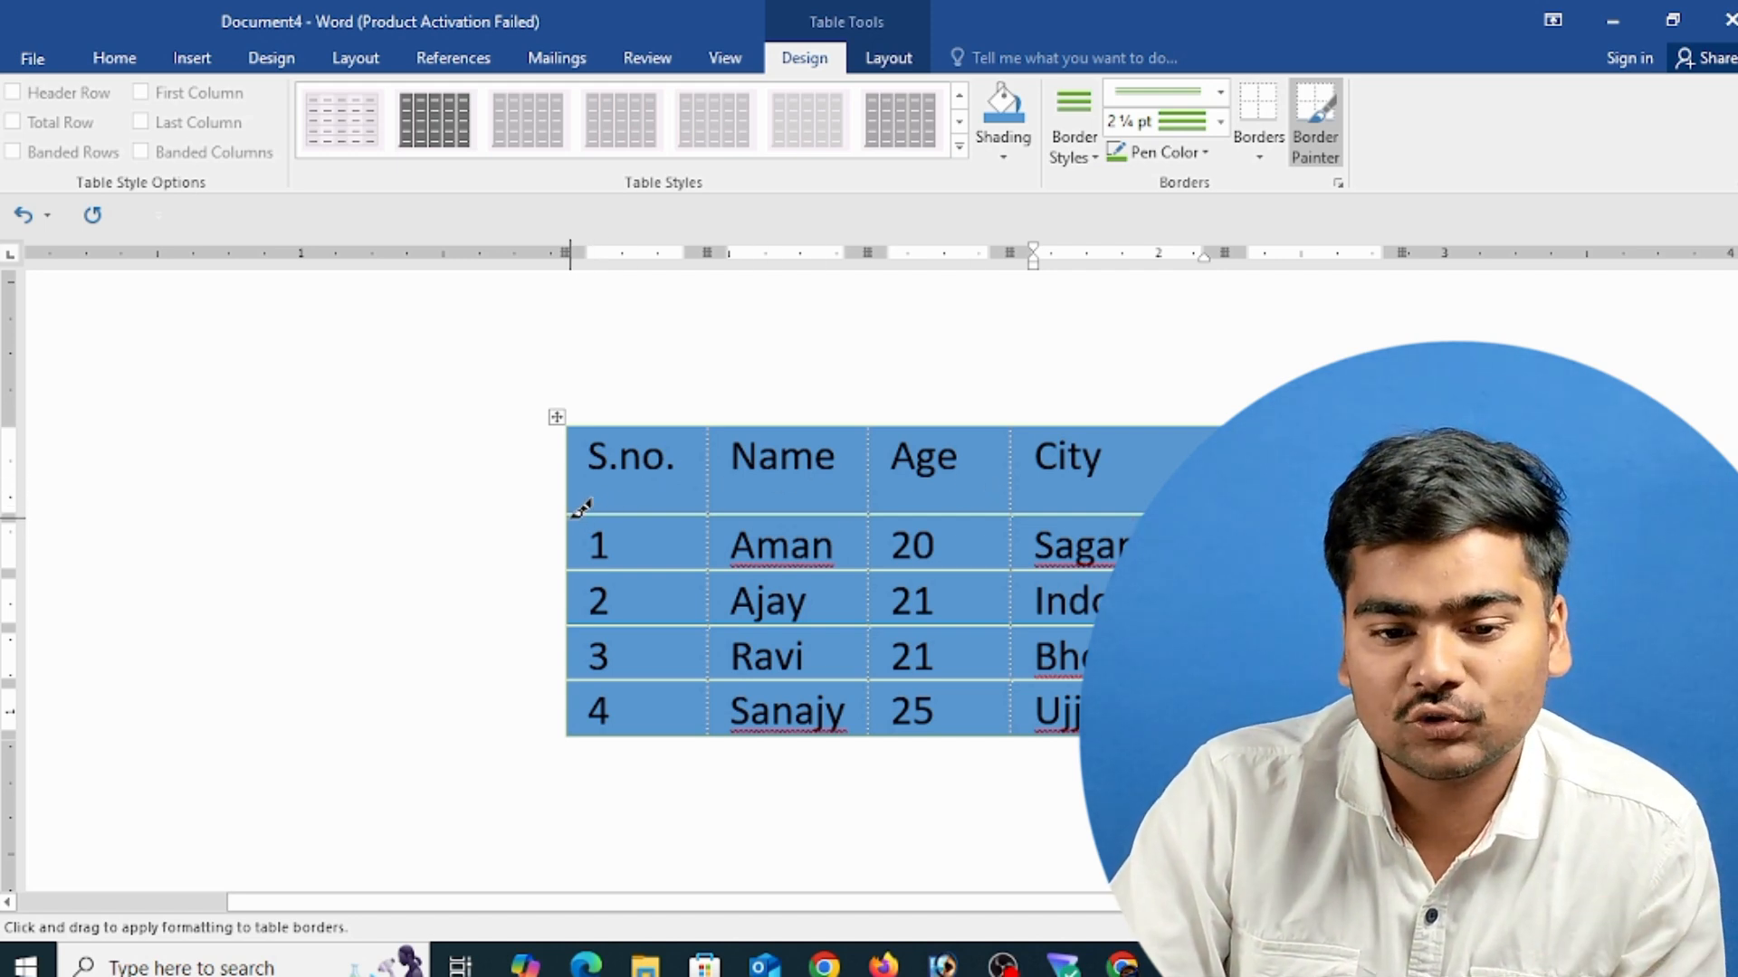
- Paint the green triple-line border along the header row's lower, upper and side edges
left_click_drag(577, 512, 1308, 513)
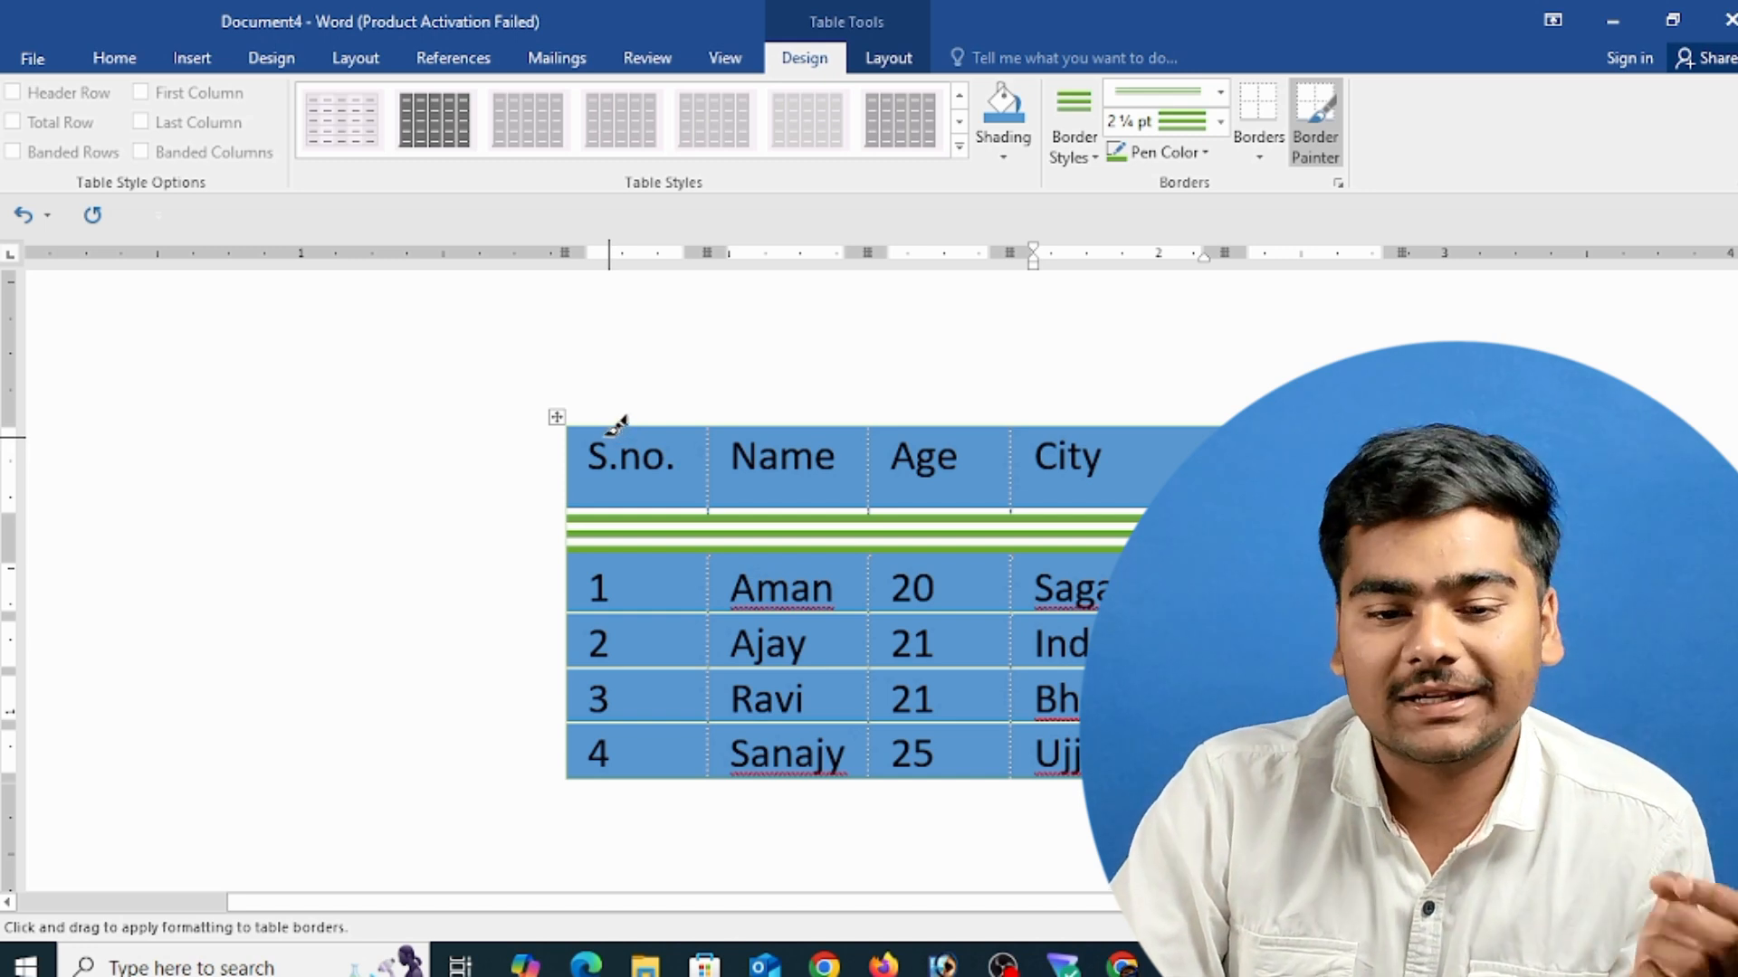
left_click_drag(582, 418, 1312, 418)
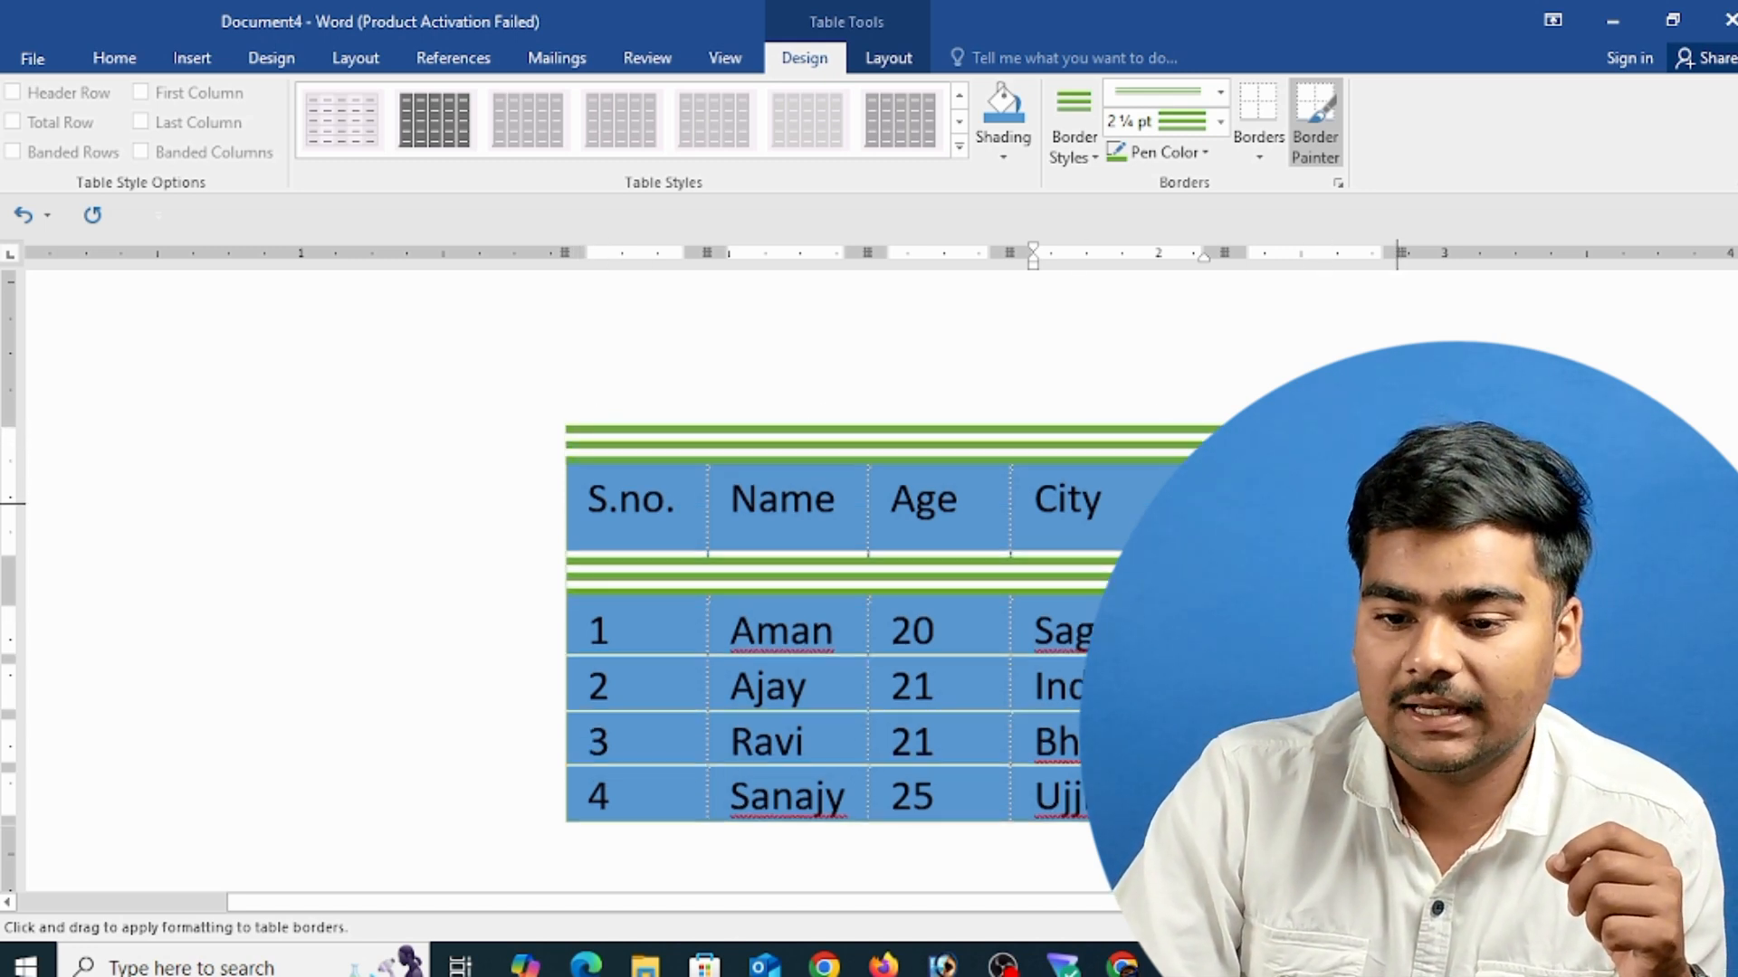
left_click(1392, 515)
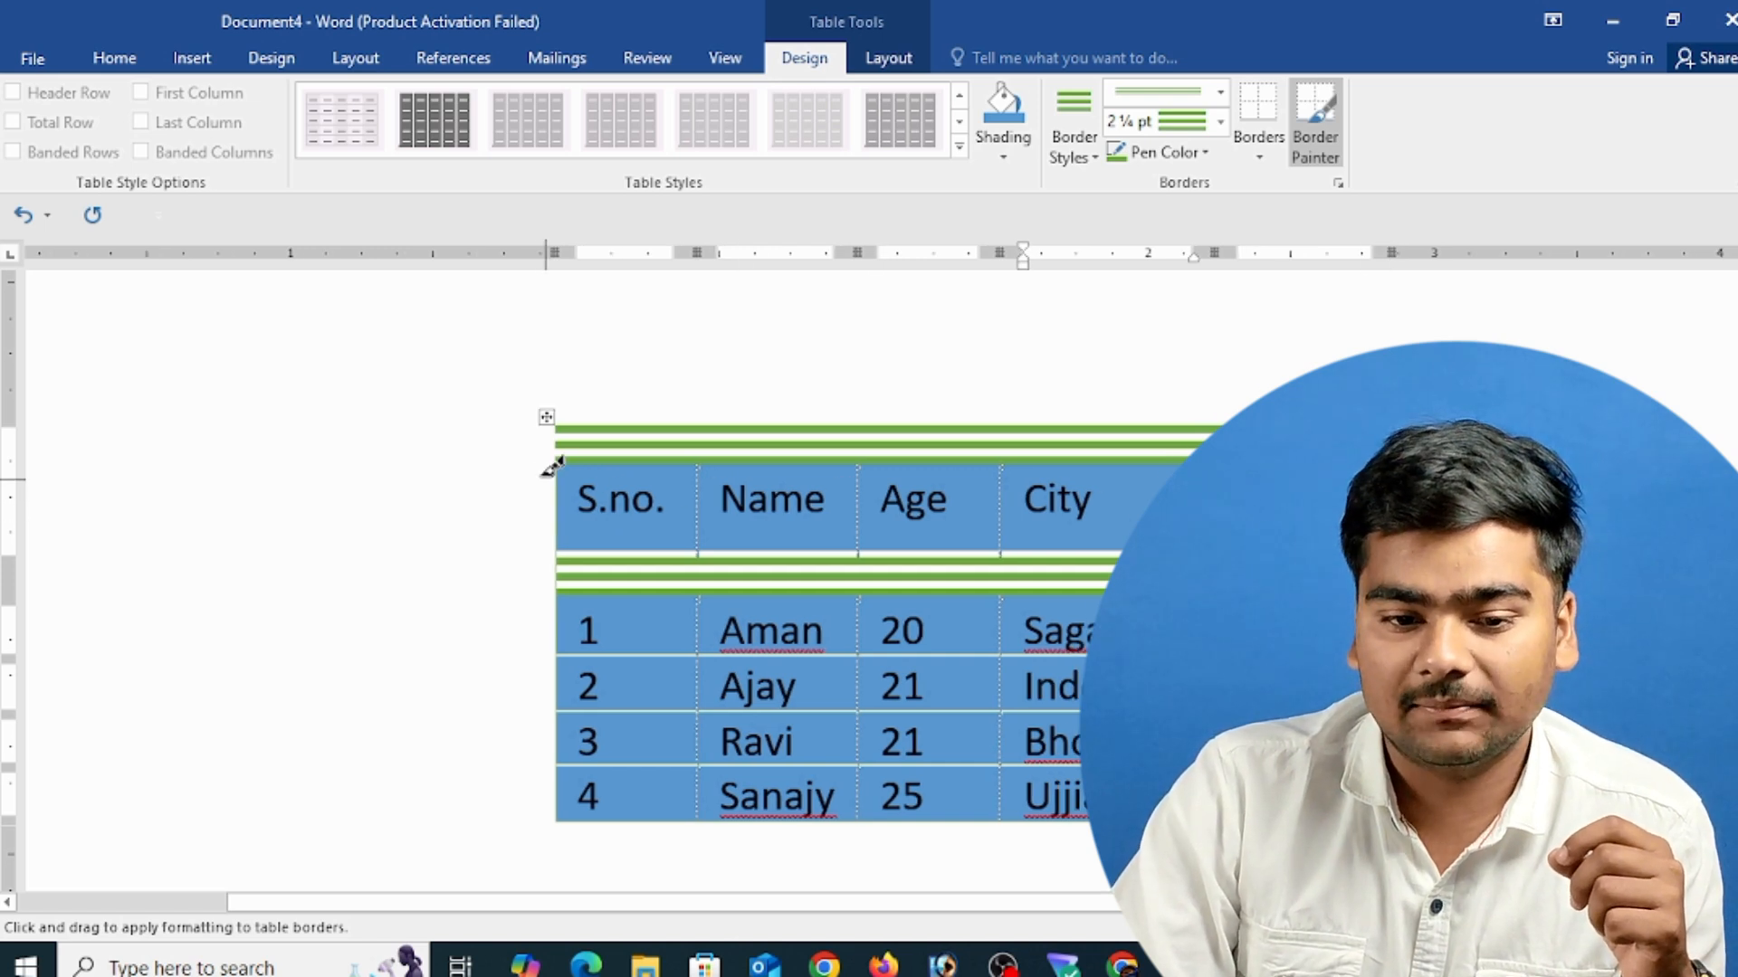
mouse_move(574, 532)
left_mouse_down()
mouse_move(566, 555)
mouse_move(570, 496)
left_mouse_up()
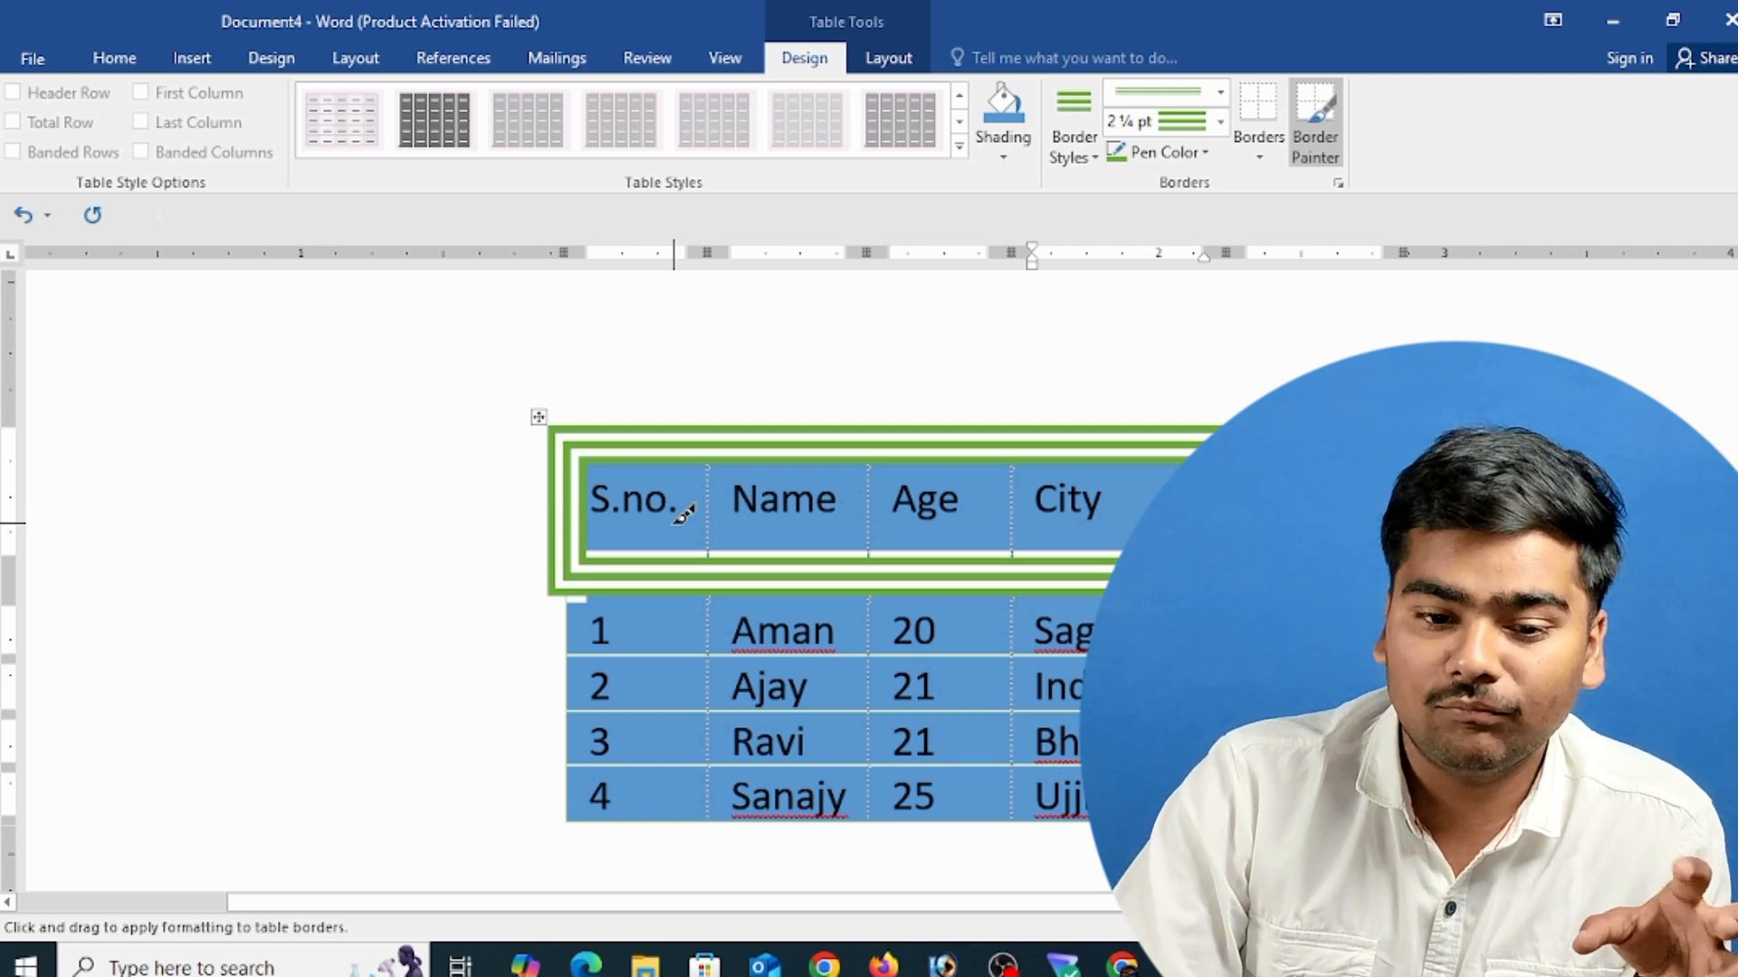
- Paint the green triple-line border around the four data rows, including the table's sides and lower edge
scroll(805, 503, "down", 5)
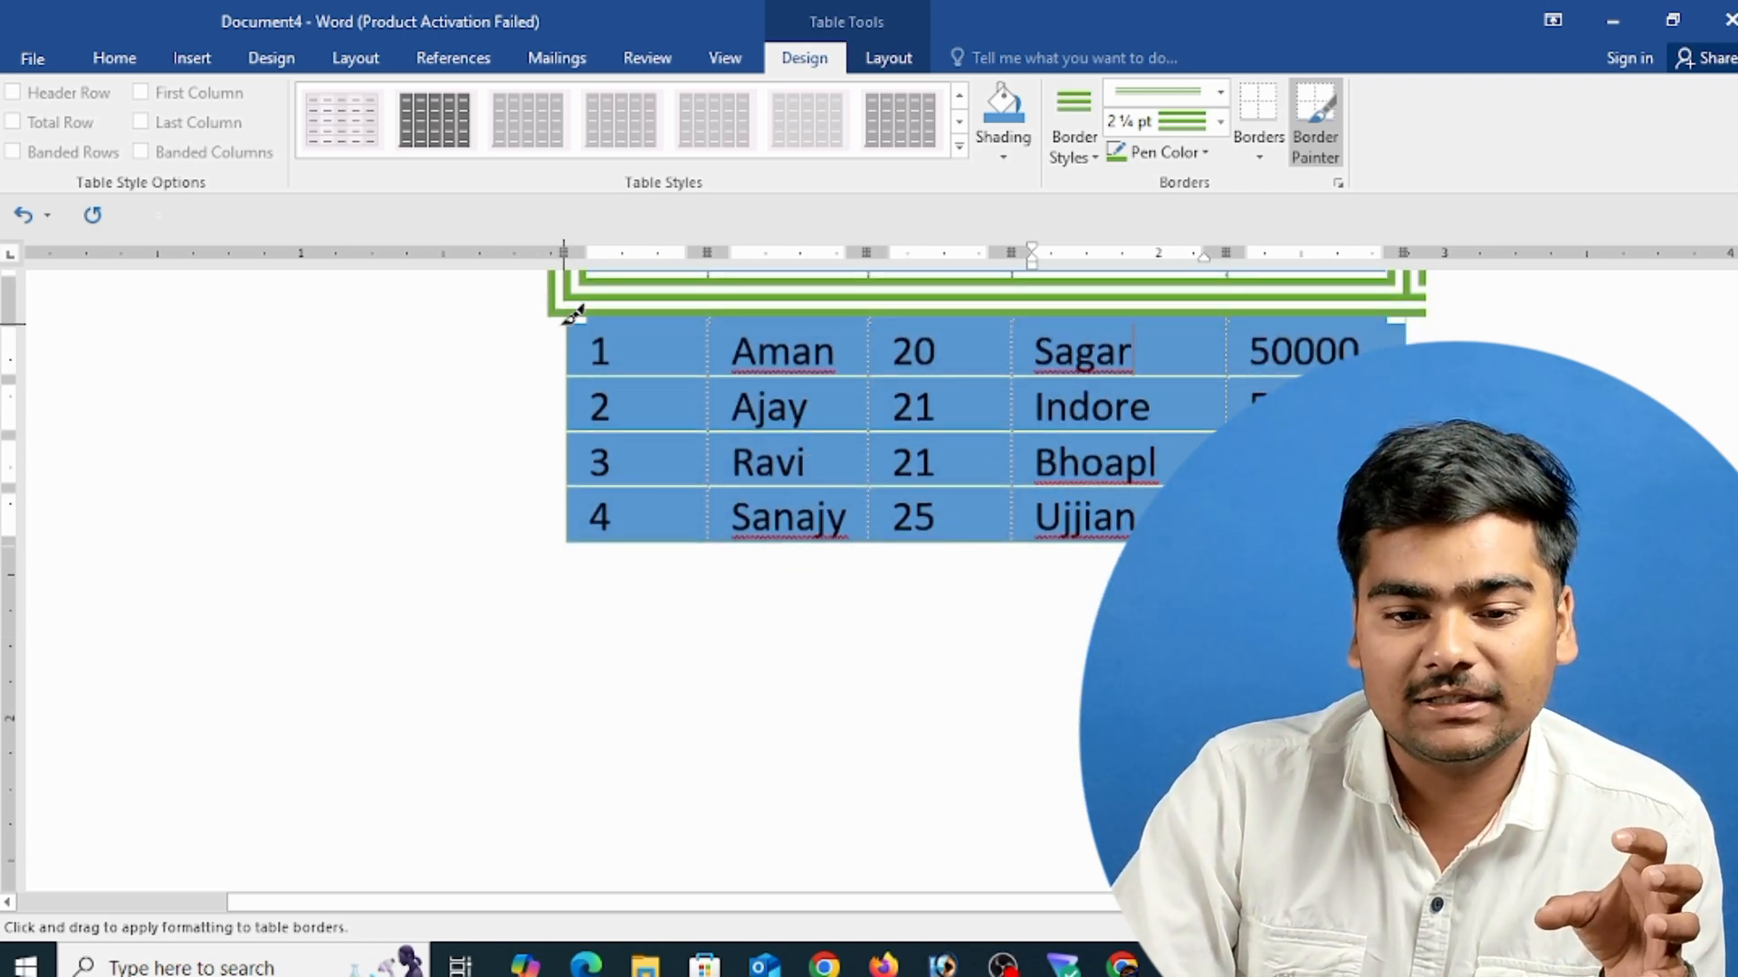
left_click_drag(554, 319, 576, 538)
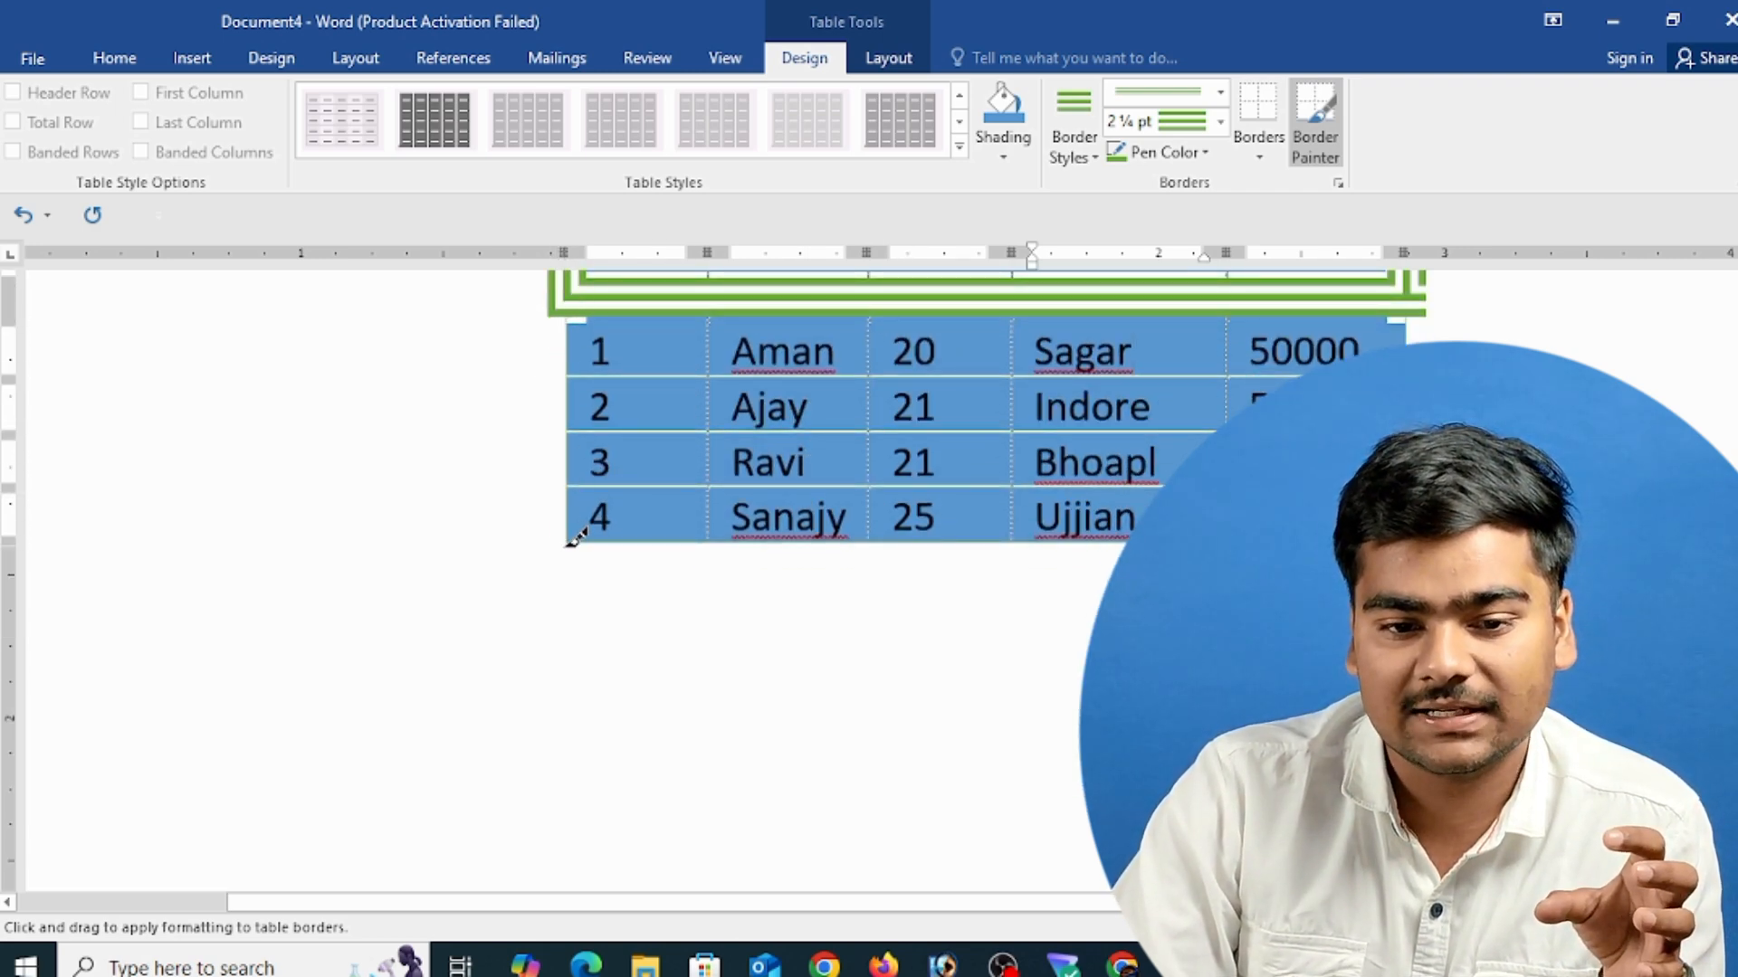
mouse_move(575, 317)
left_mouse_down()
mouse_move(570, 537)
mouse_move(1403, 543)
left_mouse_up()
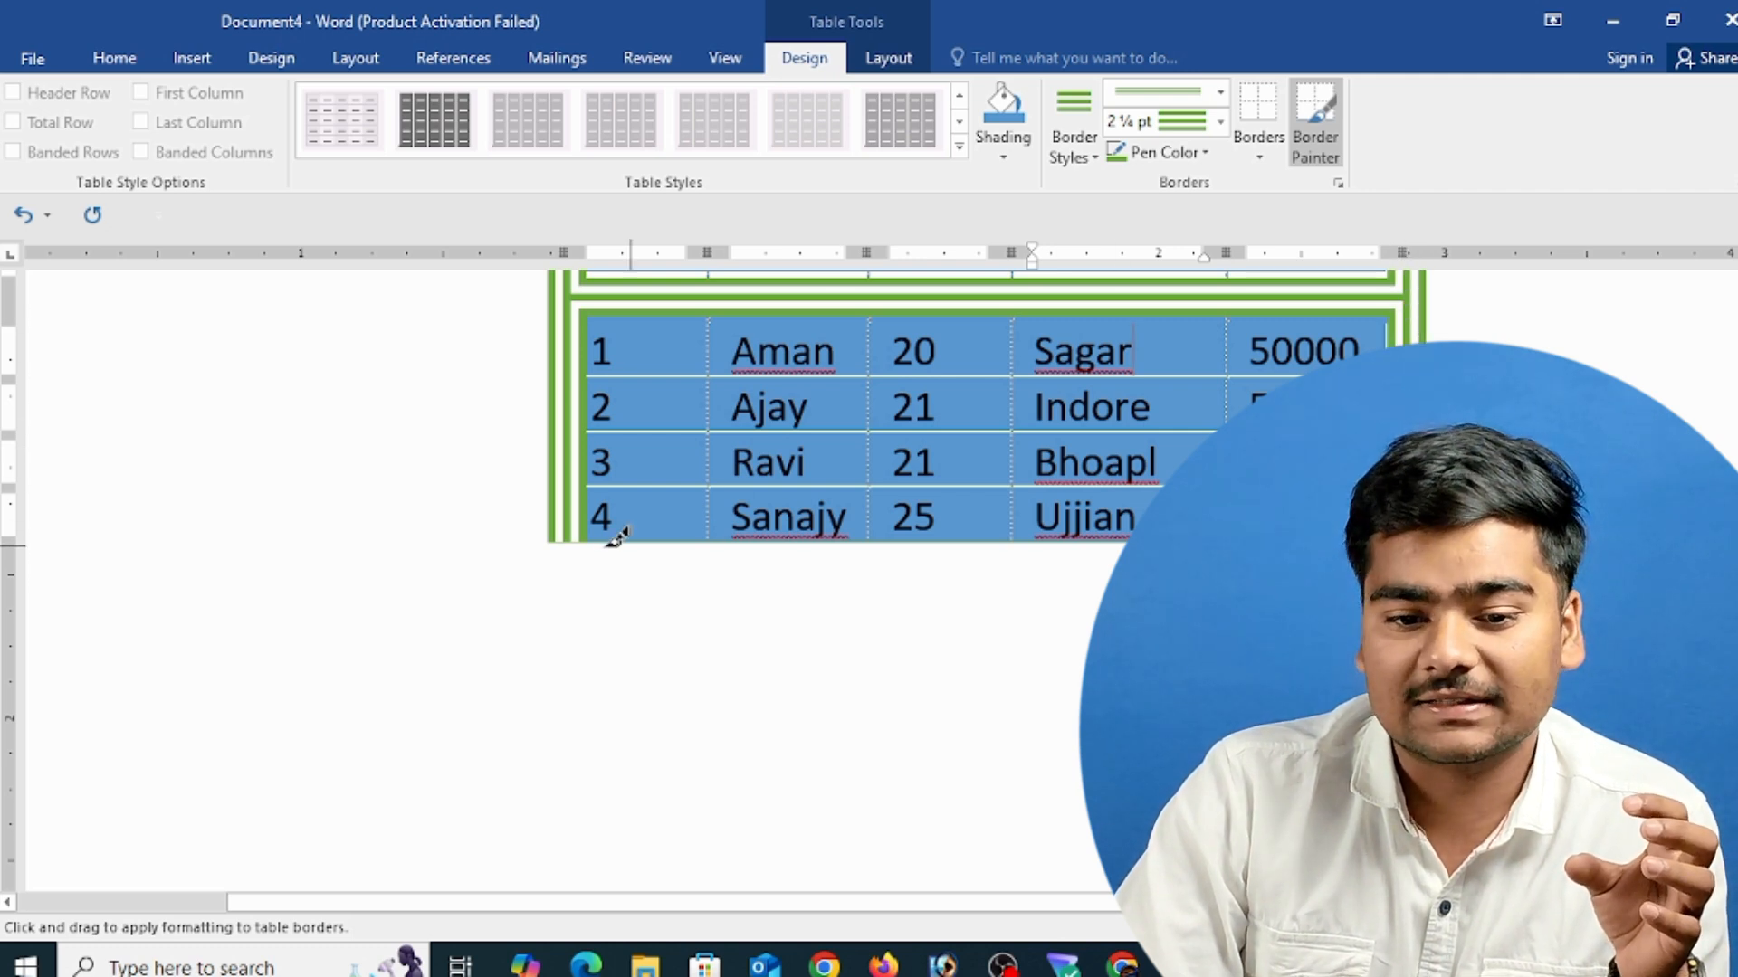
left_click_drag(579, 541, 1391, 537)
scroll(1226, 525, "up", 3)
scroll(1224, 523, "down", 2)
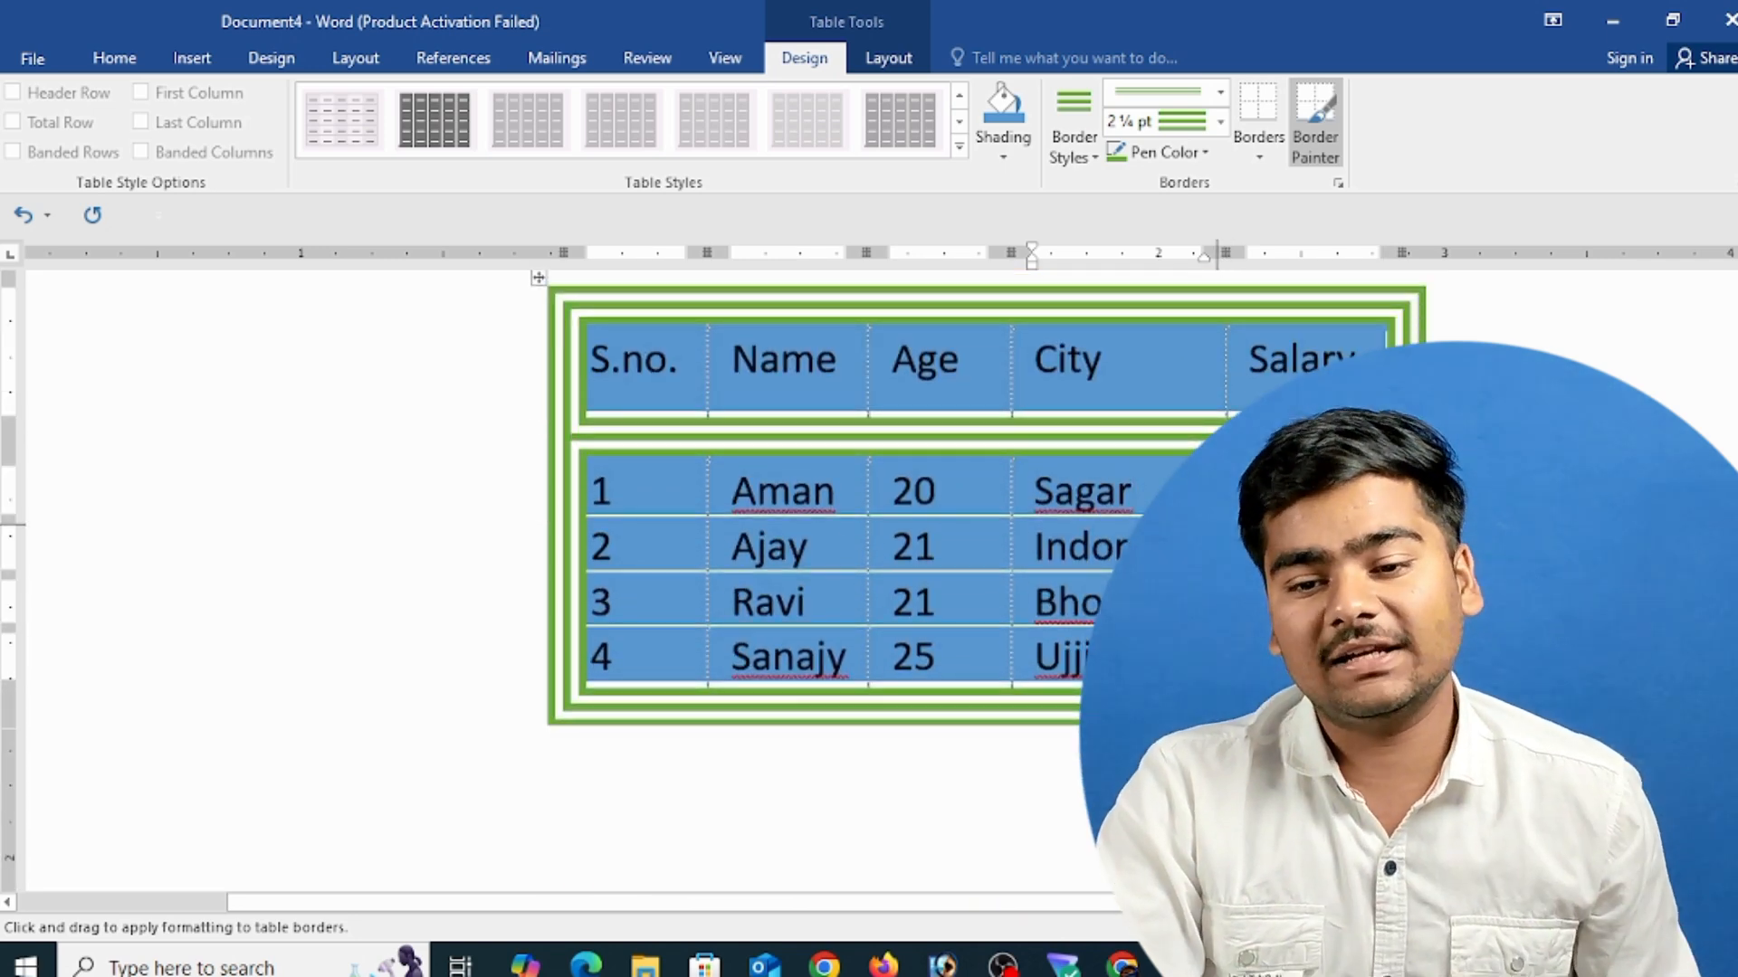
- Undo all the green triple-line borders painted on the table
scroll(1223, 524, "down", 3)
scroll(1218, 525, "down", 1)
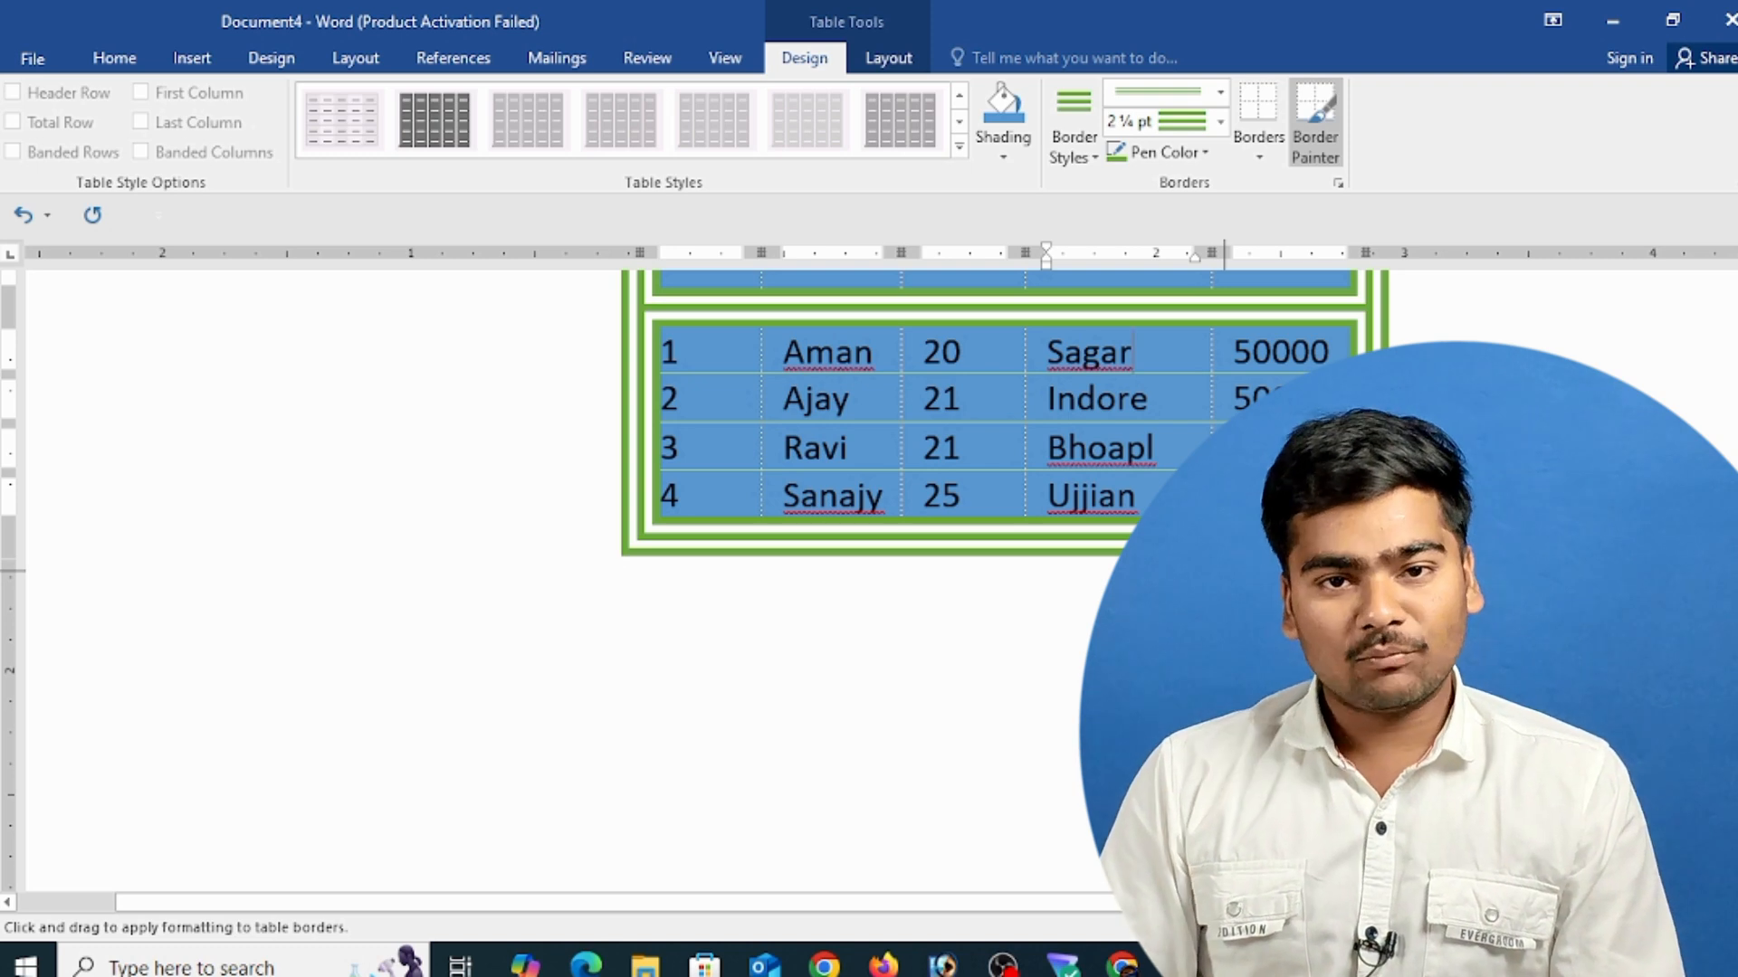
scroll(1223, 525, "up", 3)
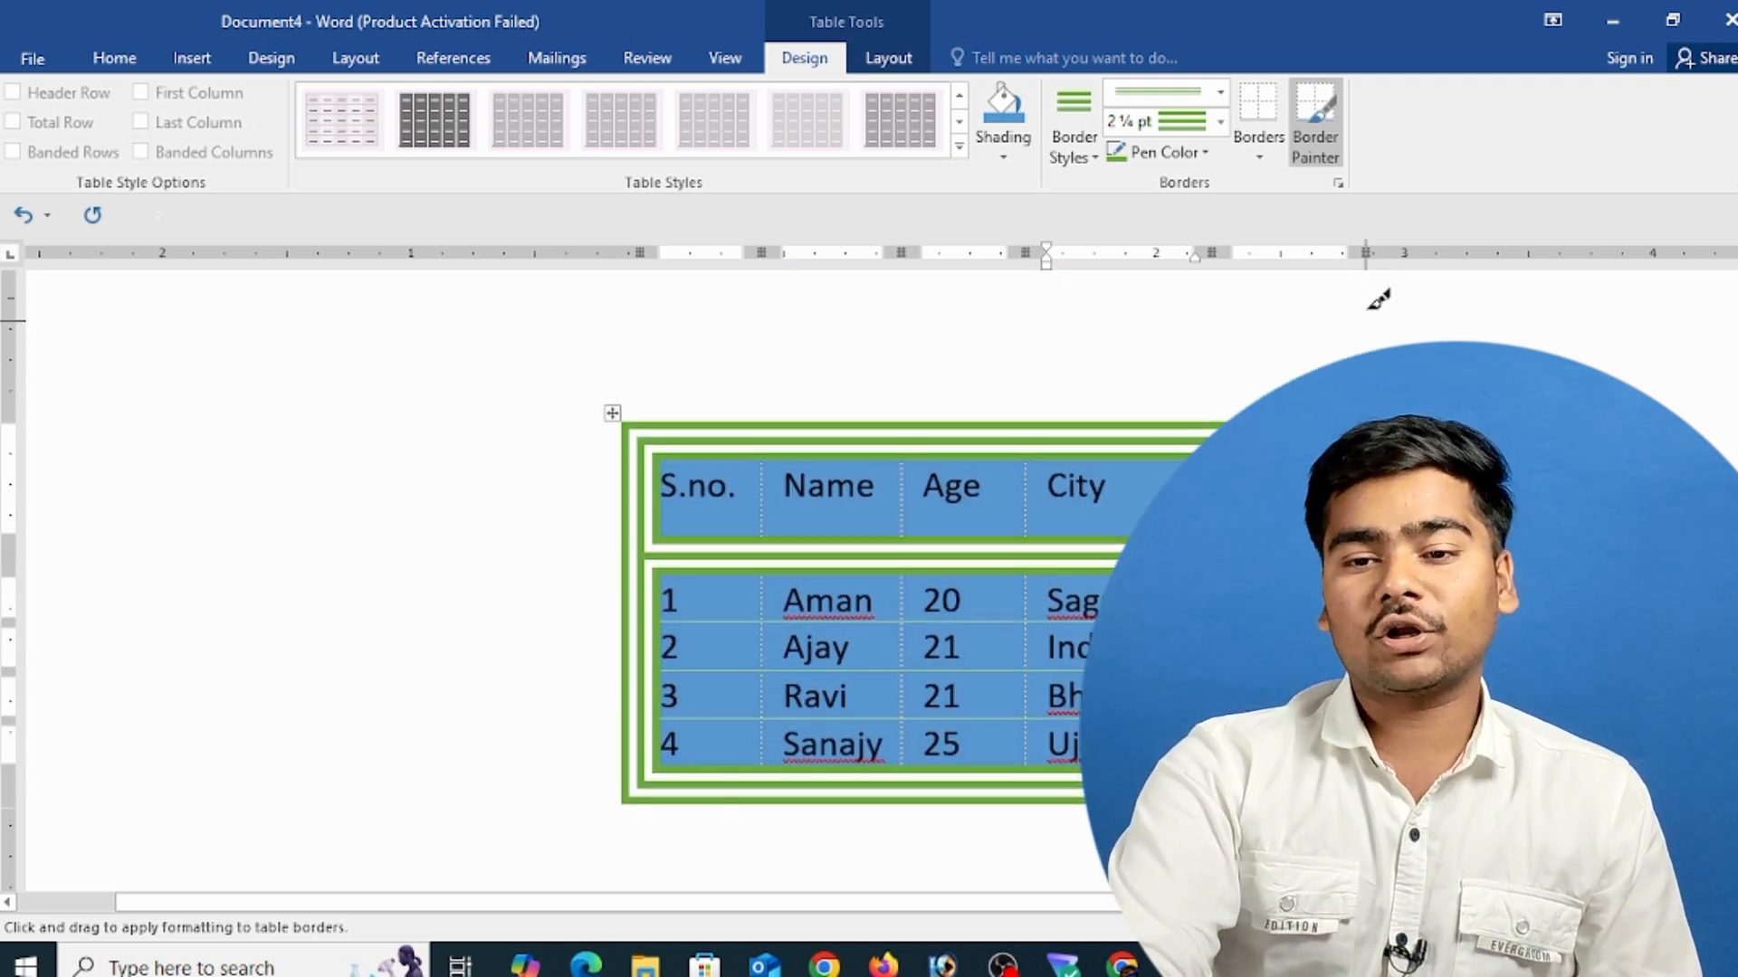
key("ctrl+z")
key("ctrl+z")
key("ctrl+z")
key("ctrl+z")
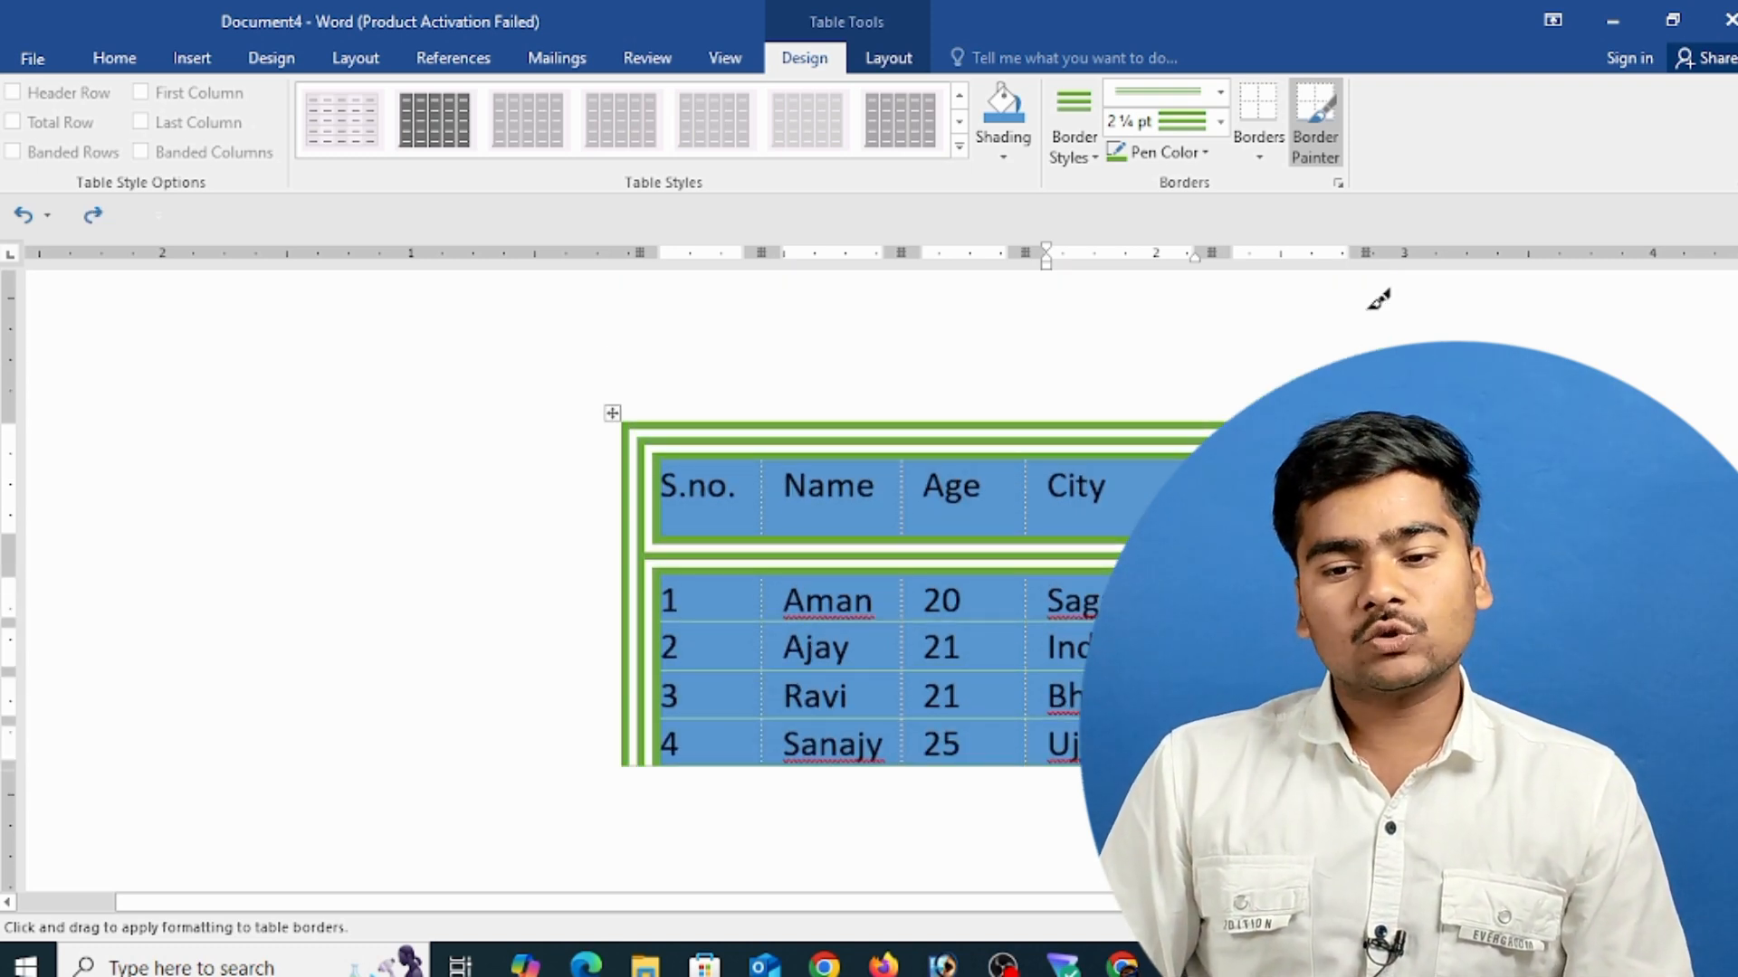
key("ctrl+z")
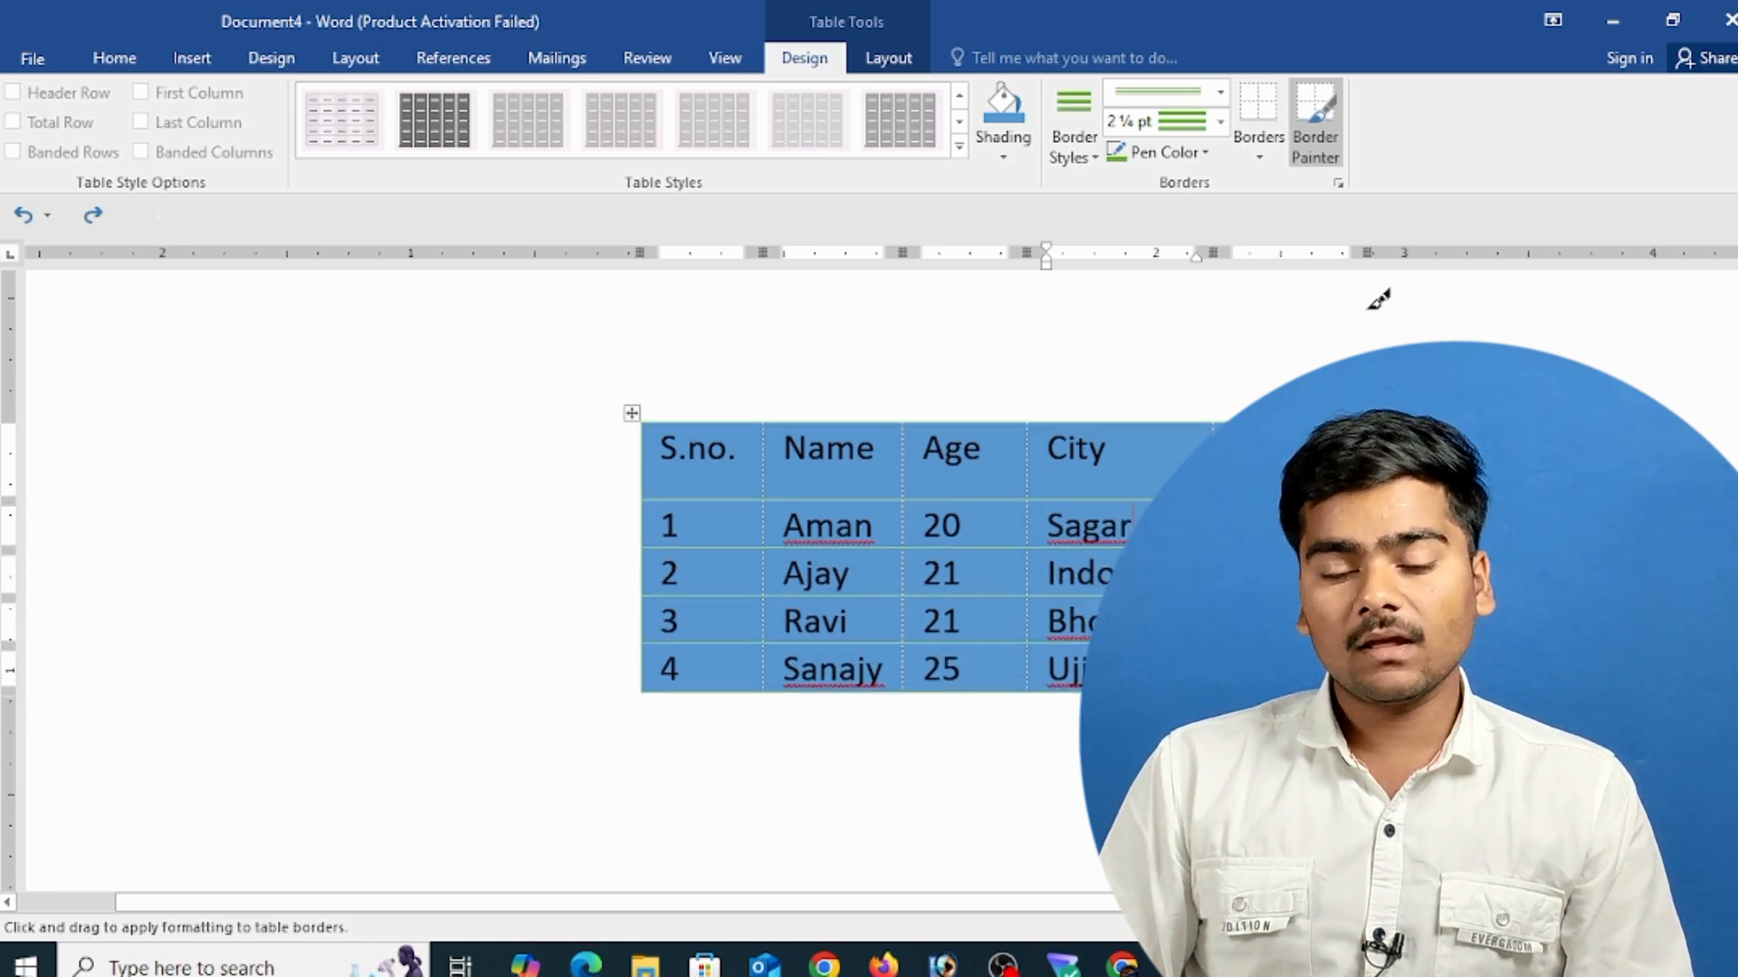
- Try All Borders with the green triple line on the Sagar cell and undo it
left_click(1258, 152)
left_click(1341, 353)
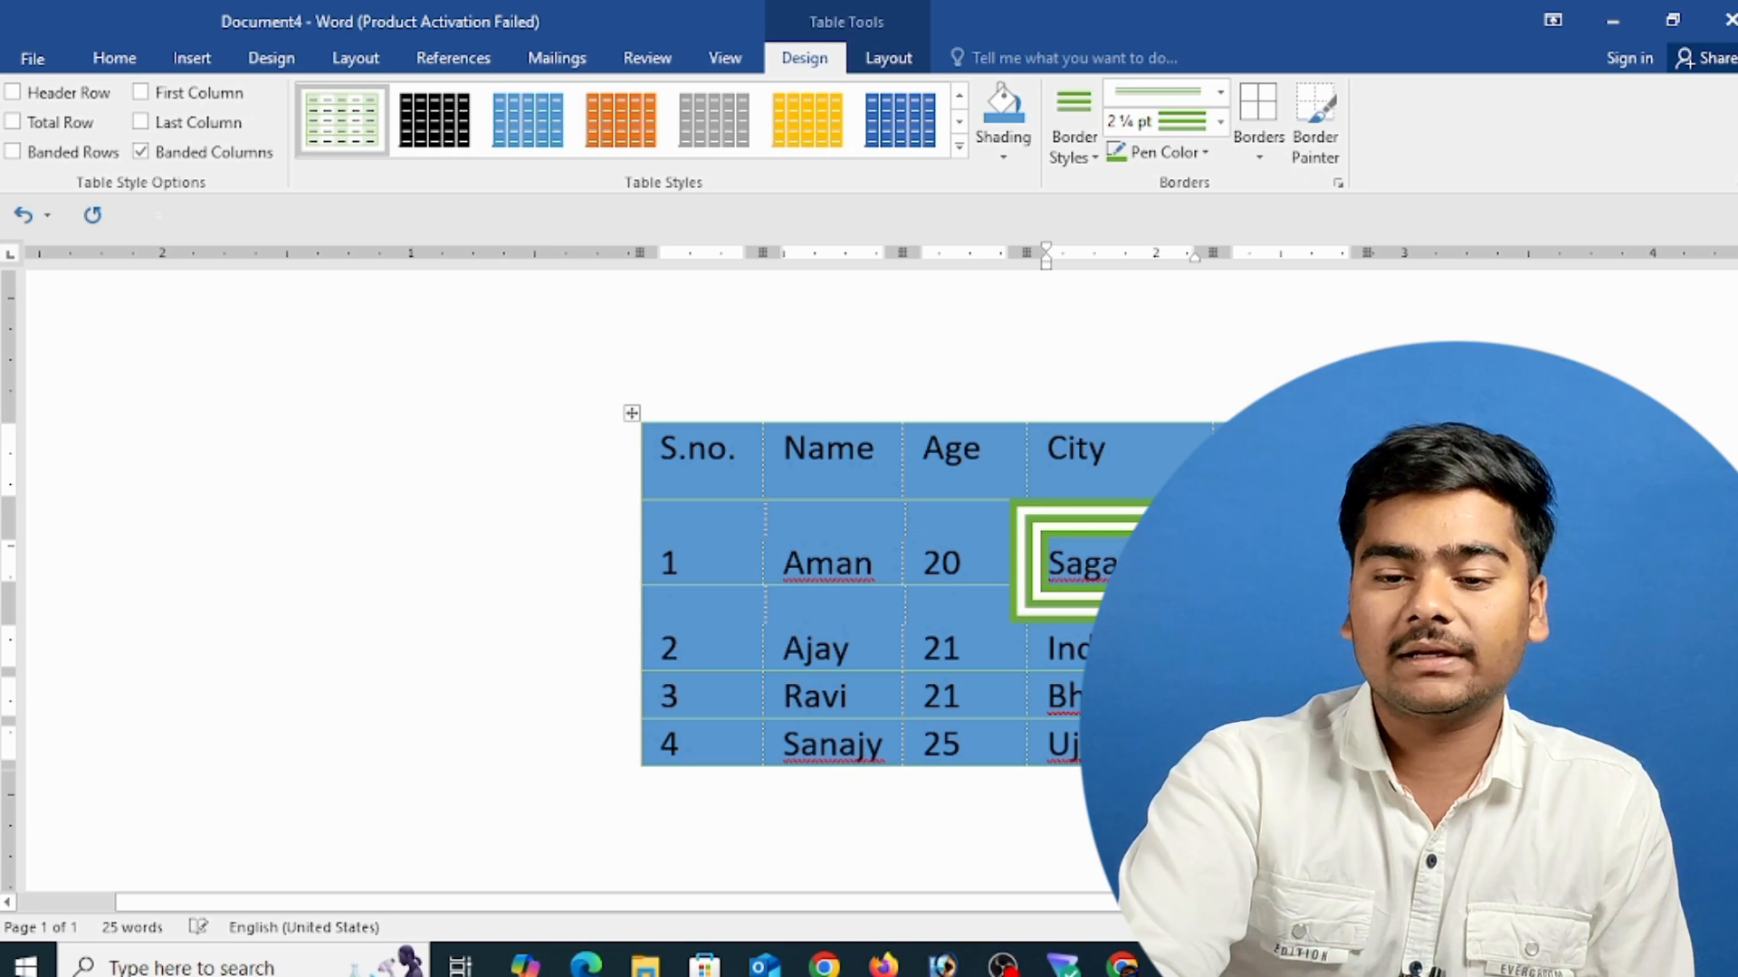
key("ctrl+z")
- Try All Borders with the green 2 ¼ pt triple line on the whole table and undo it
key("ctrl+a")
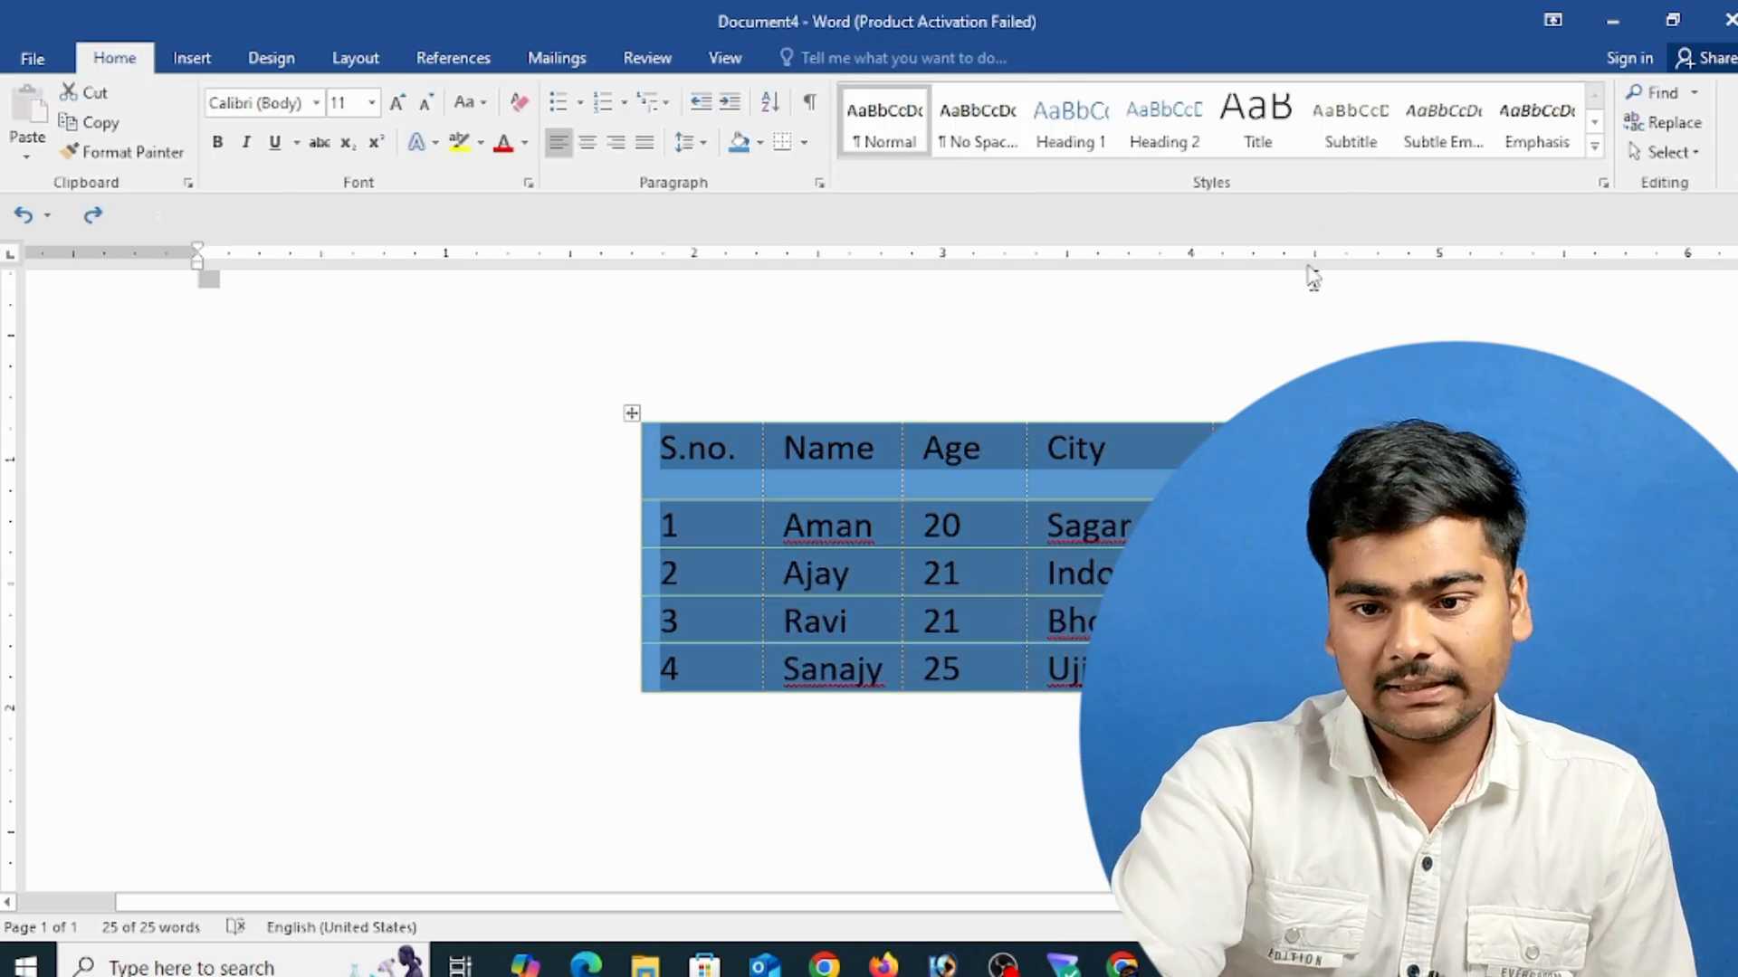
left_click(1037, 450)
left_click_drag(668, 447, 1095, 674)
left_click(804, 58)
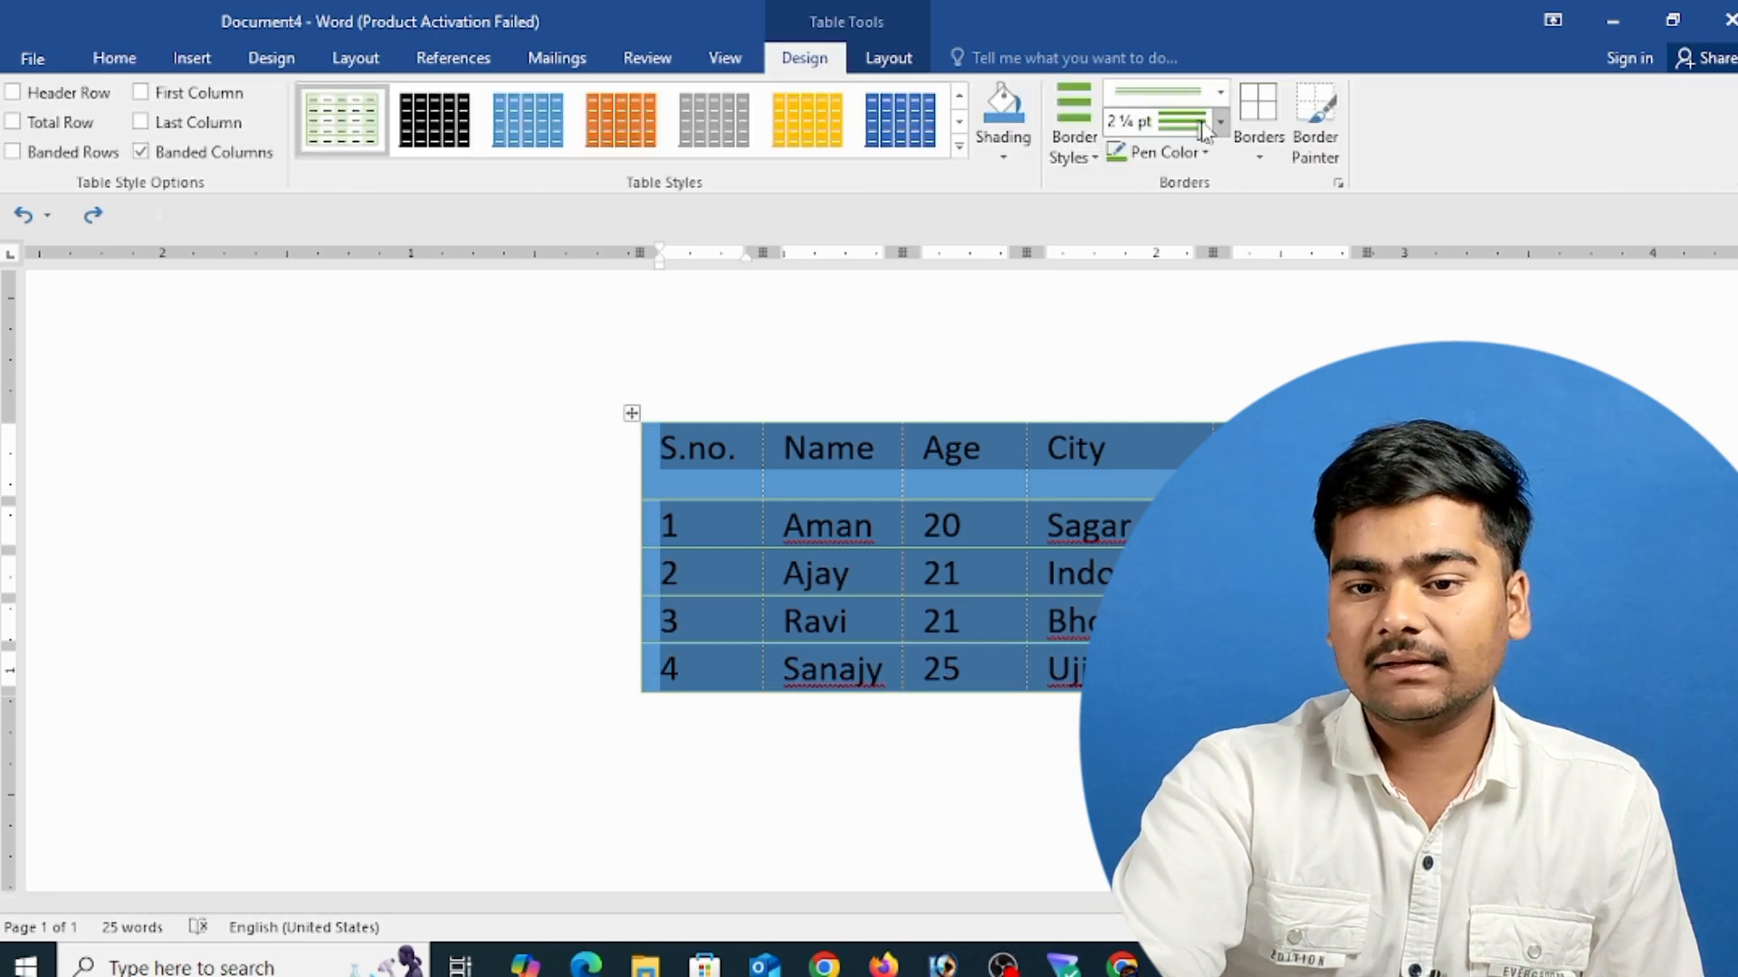
left_click(1259, 154)
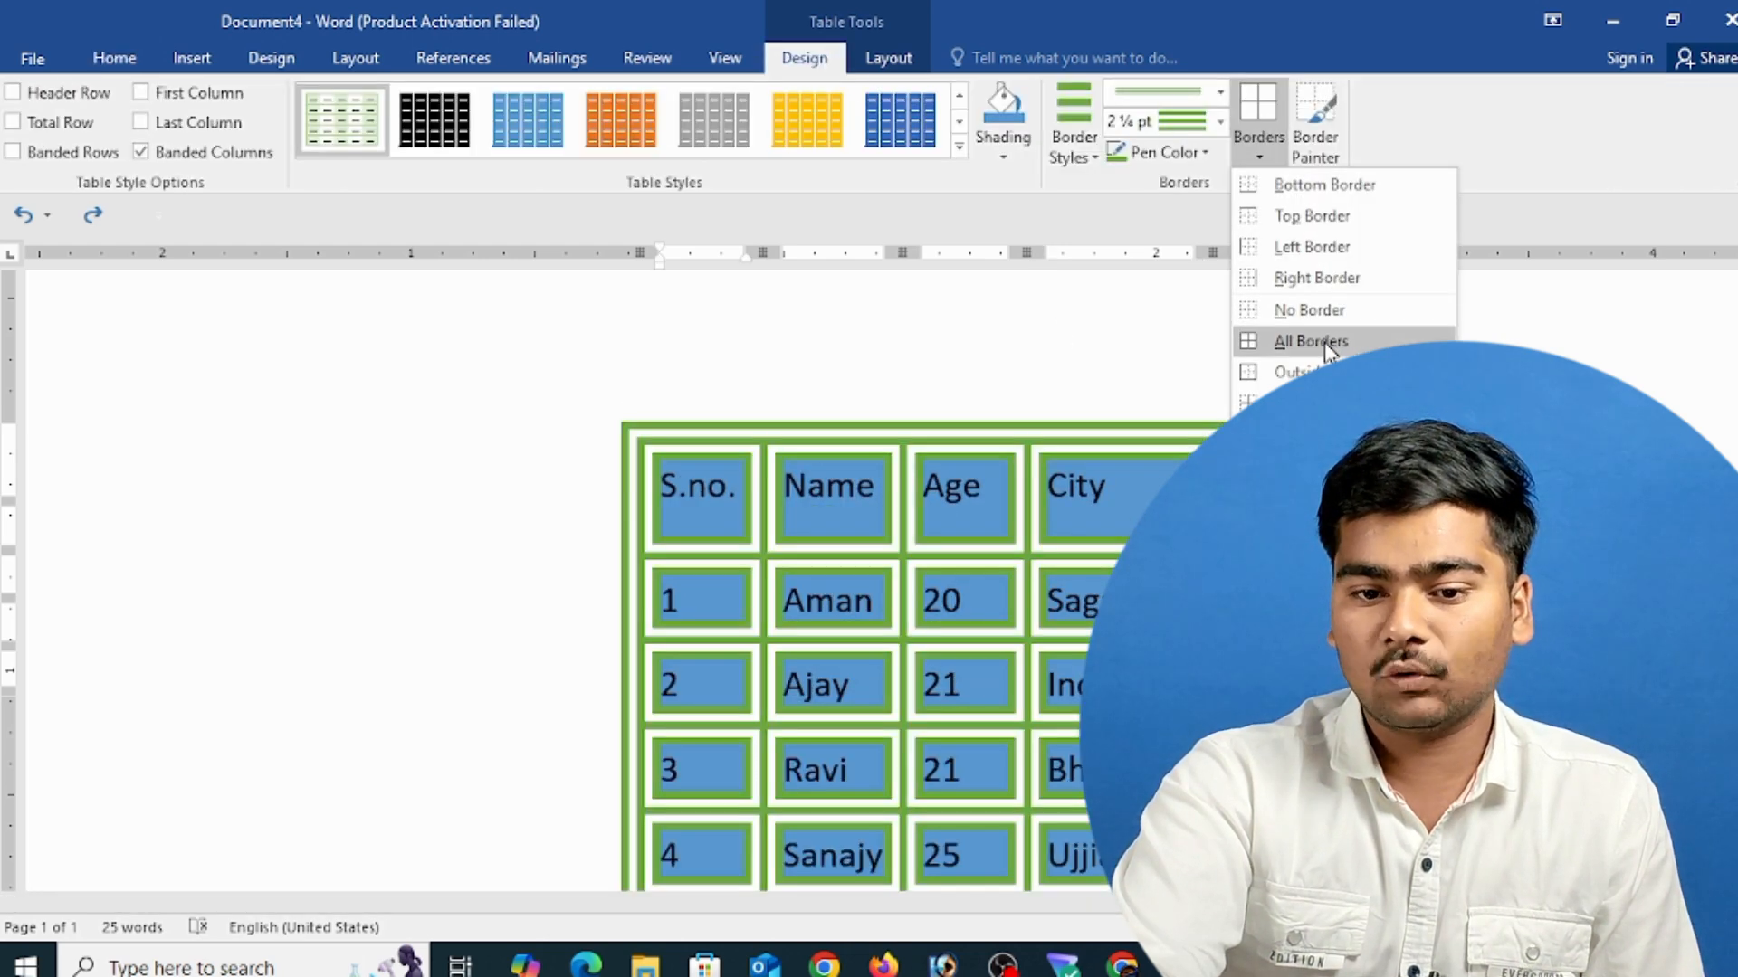
left_click(1323, 342)
scroll(1008, 530, "up", 1)
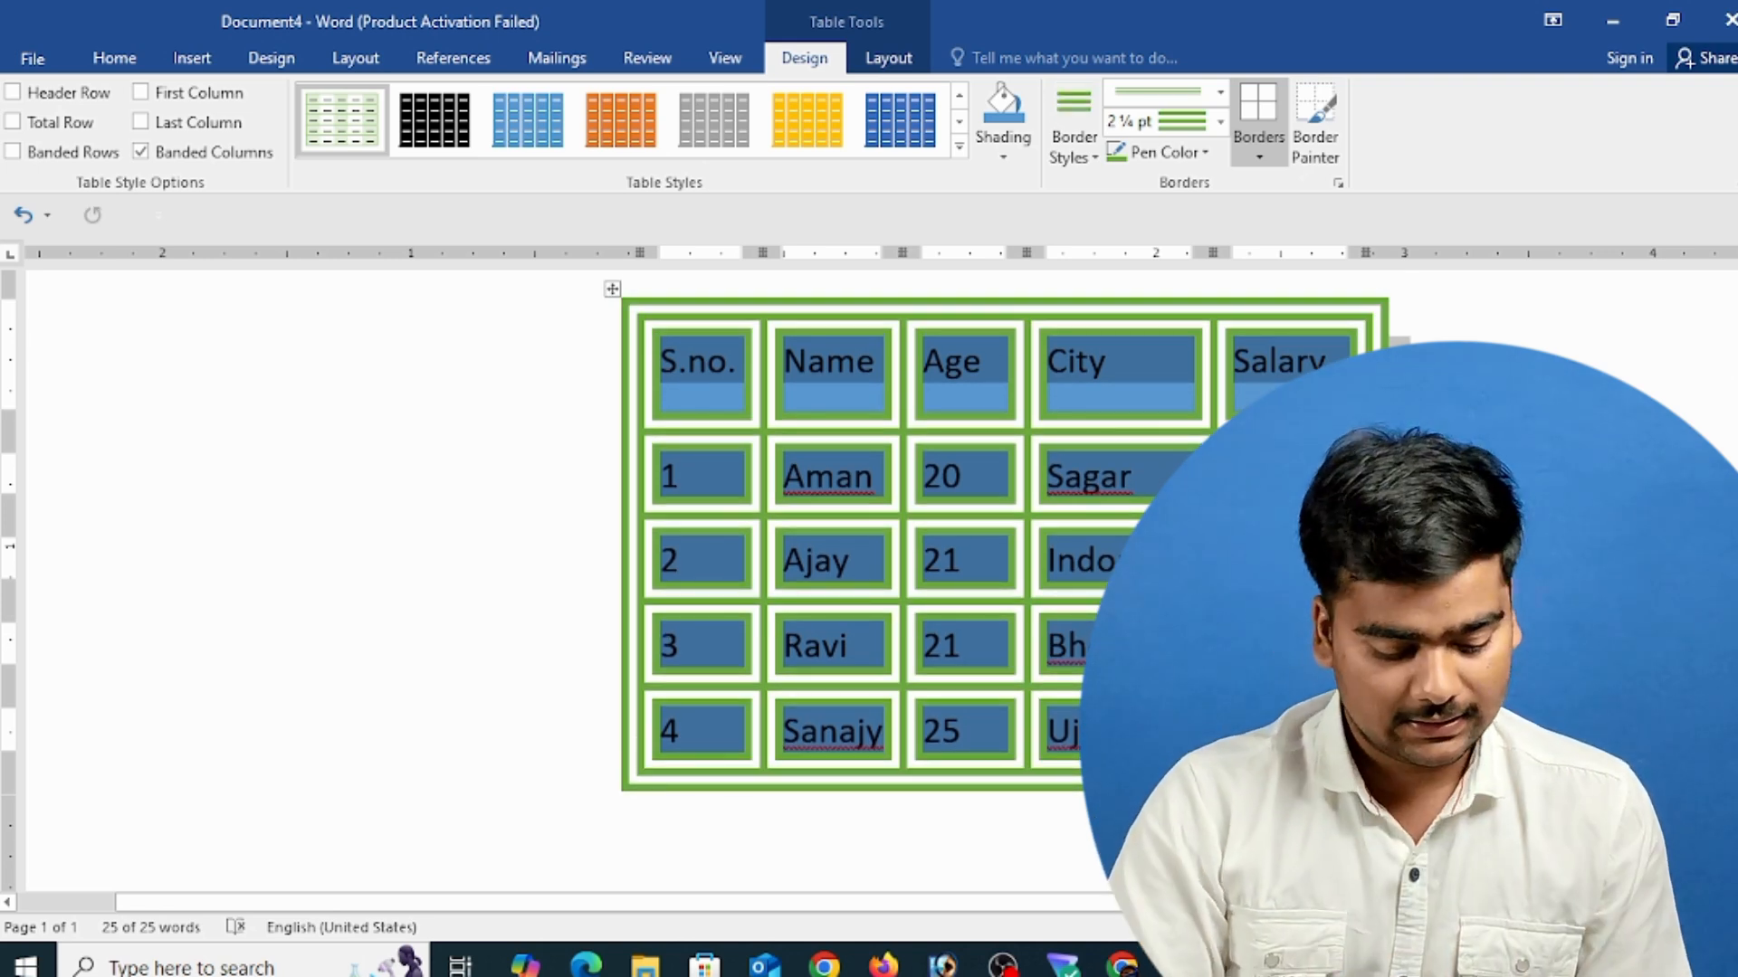
key("ctrl+z")
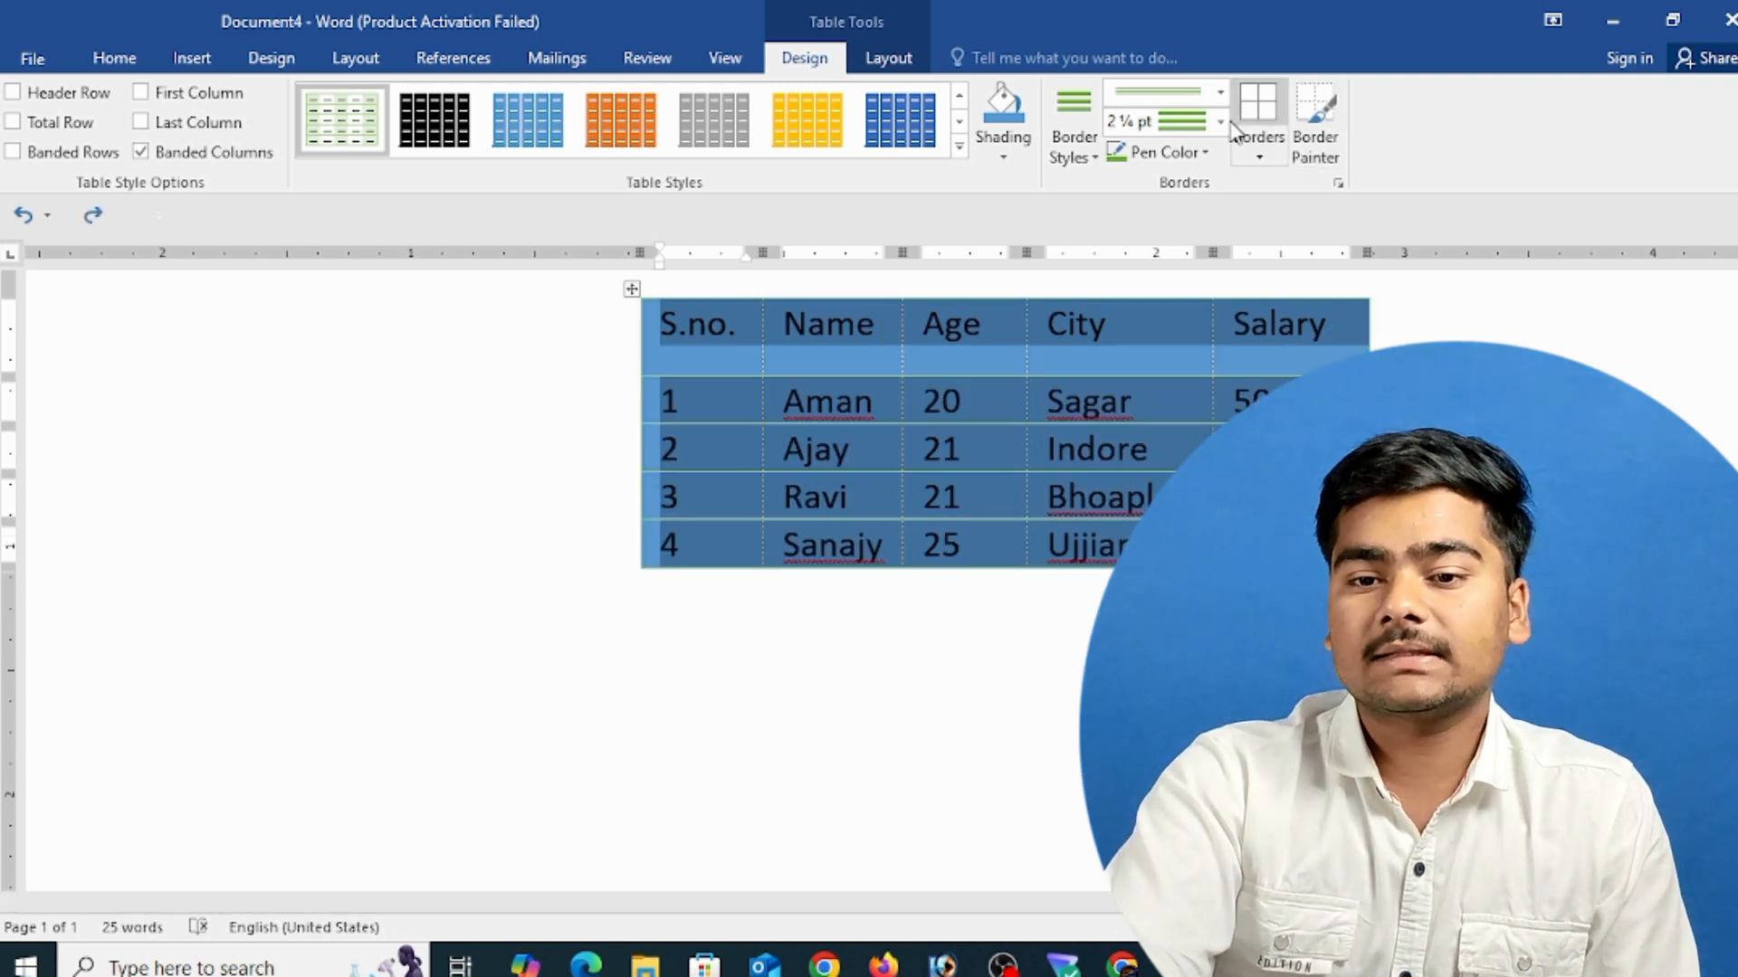
- Apply ½ pt black single-line borders to all cells of the table and add an empty line above it
left_click(1220, 121)
left_click(1142, 155)
left_click(1082, 155)
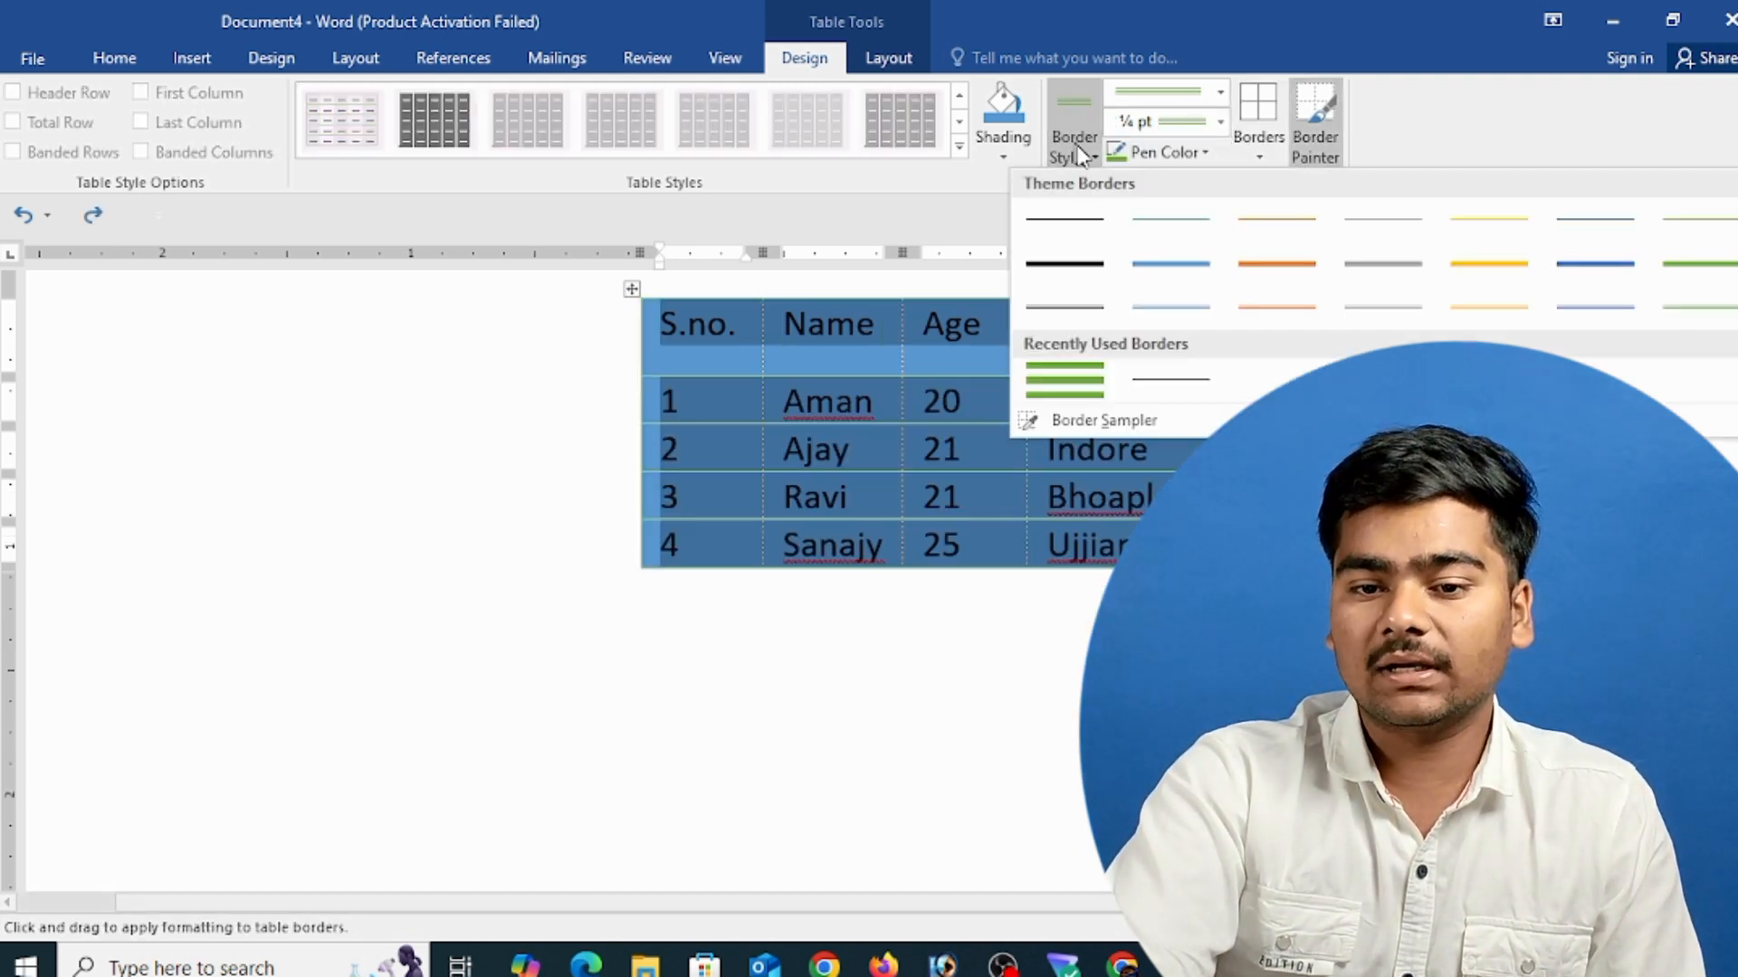
left_click(1066, 224)
scroll(1376, 283, "up", 3)
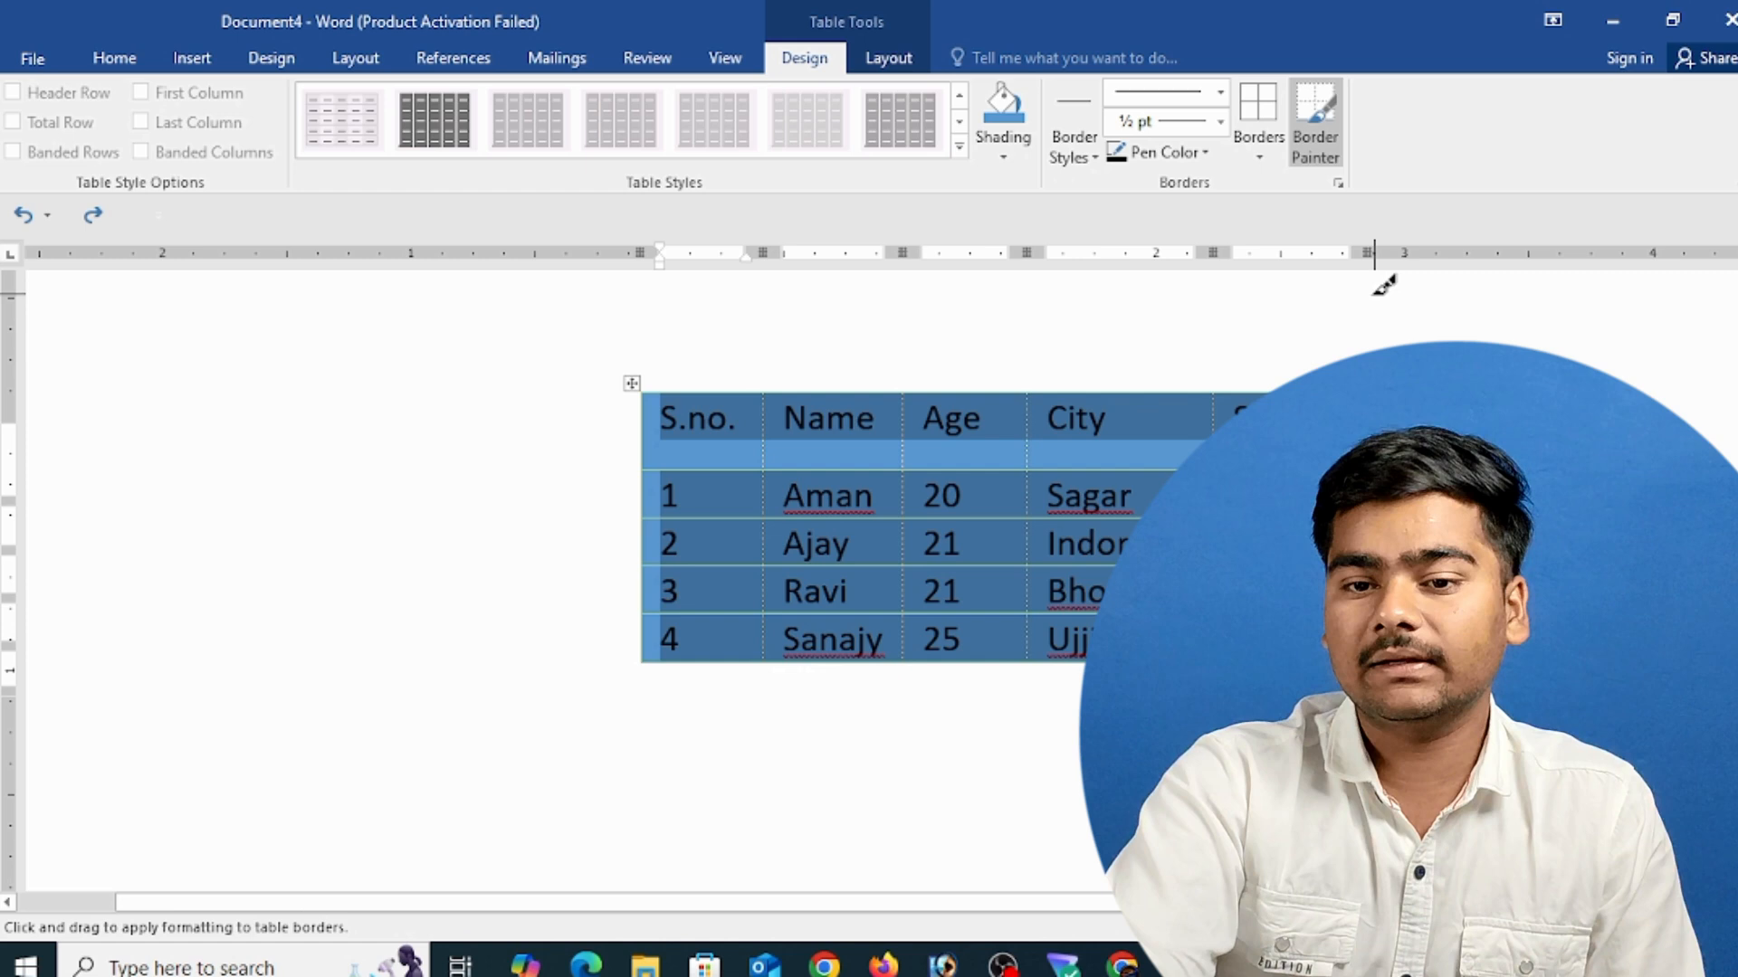
left_click(1259, 159)
left_click(1285, 341)
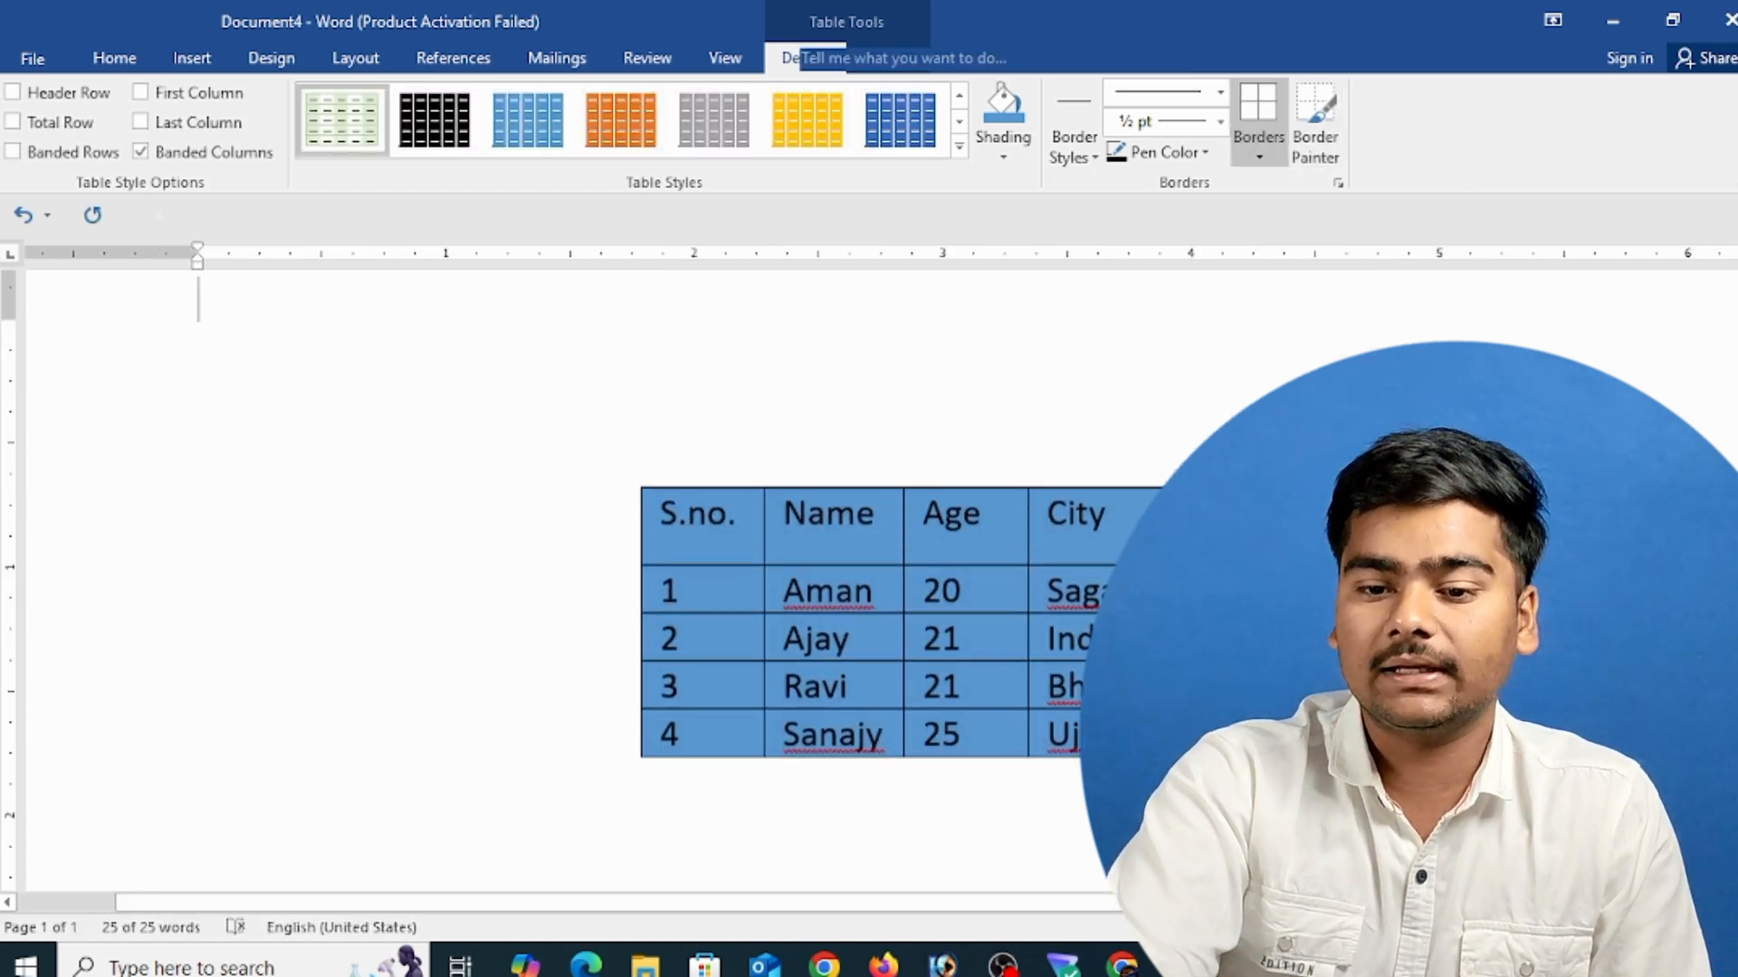
key("Return")
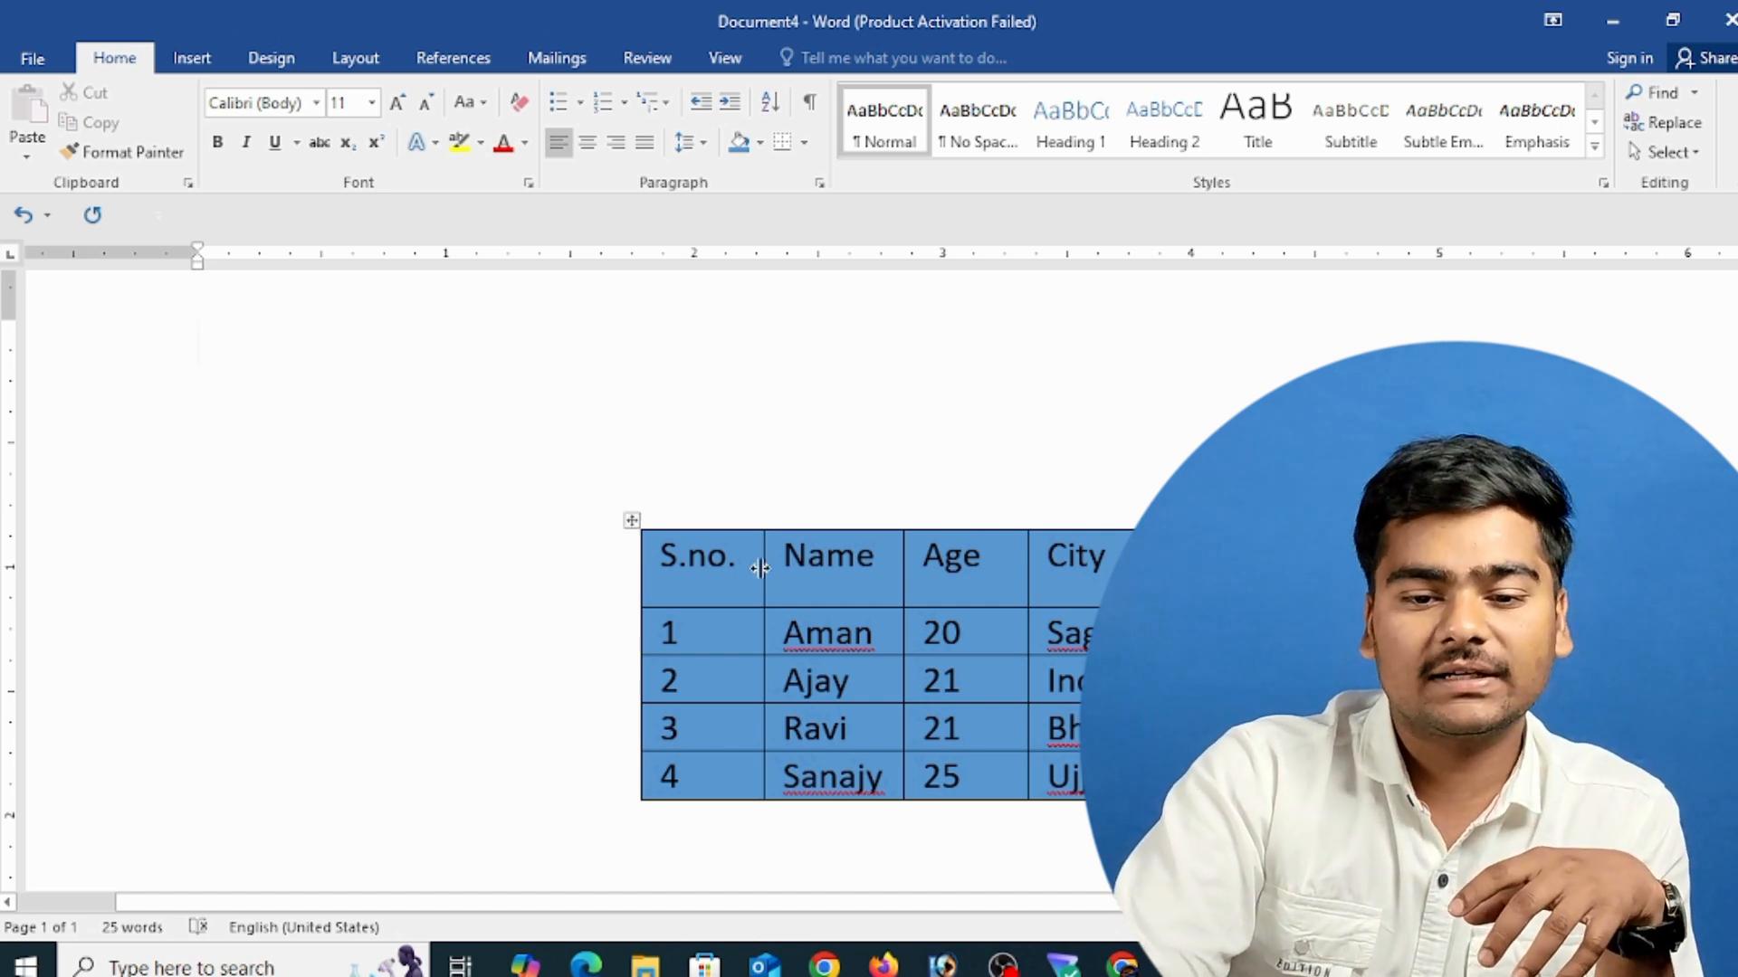
- Apply the custom table style to the data table
left_click(723, 546)
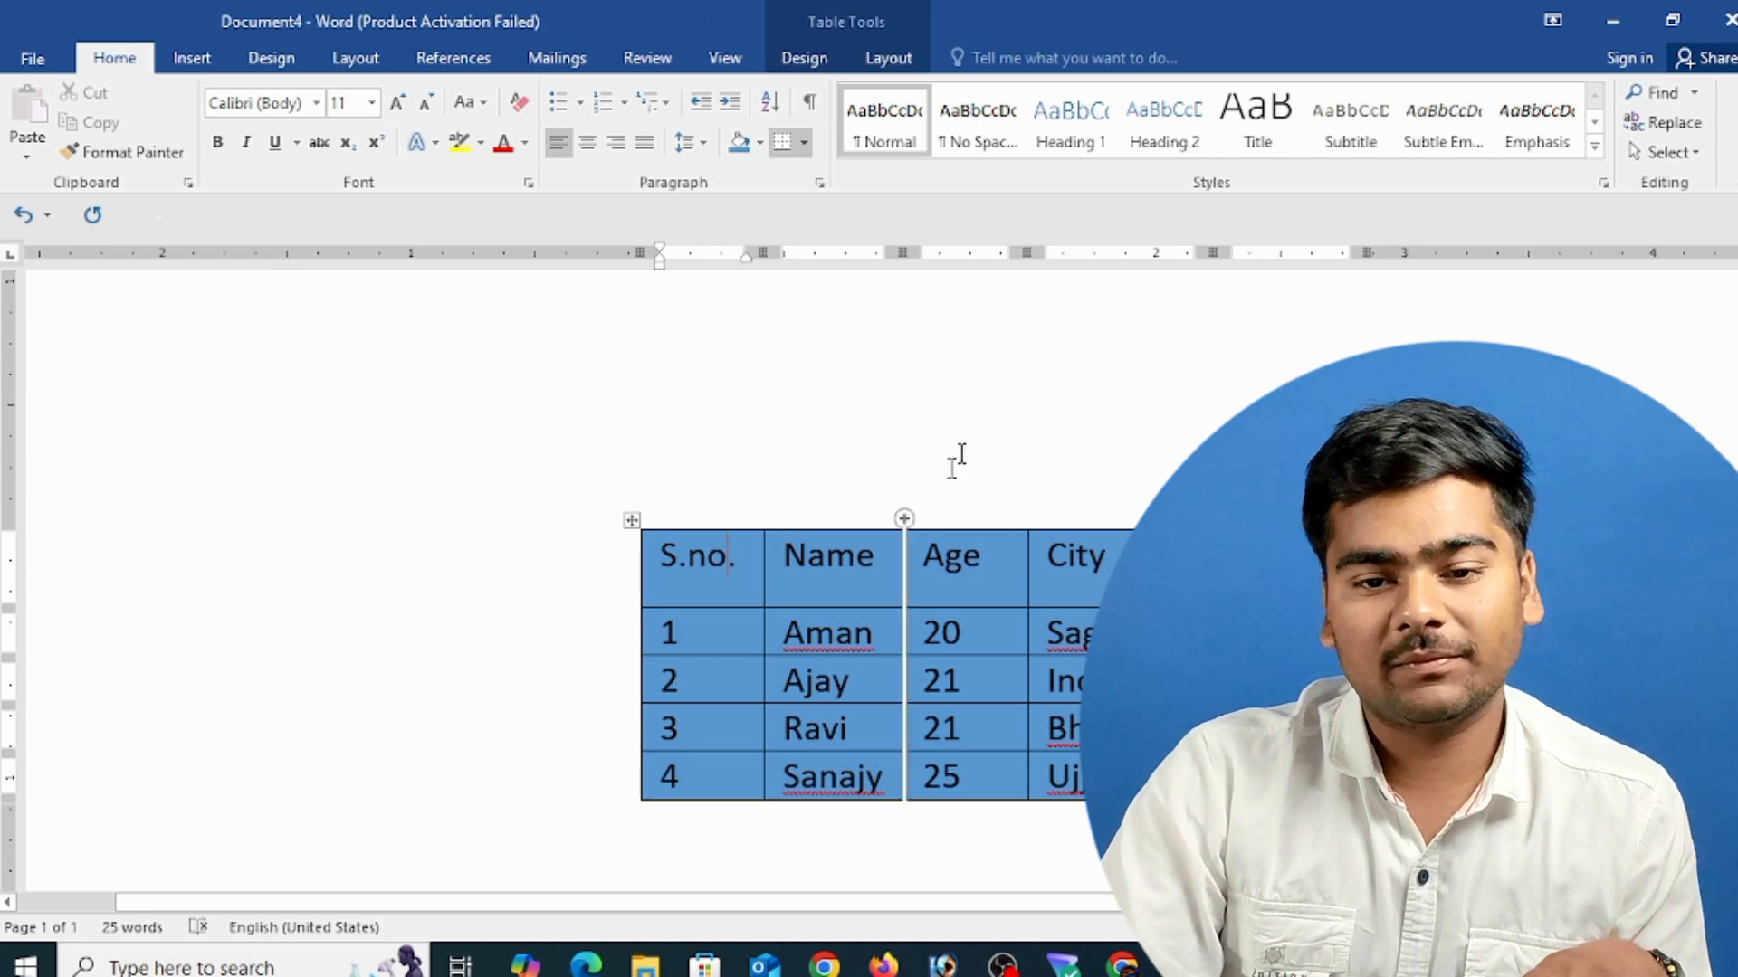
left_click(793, 63)
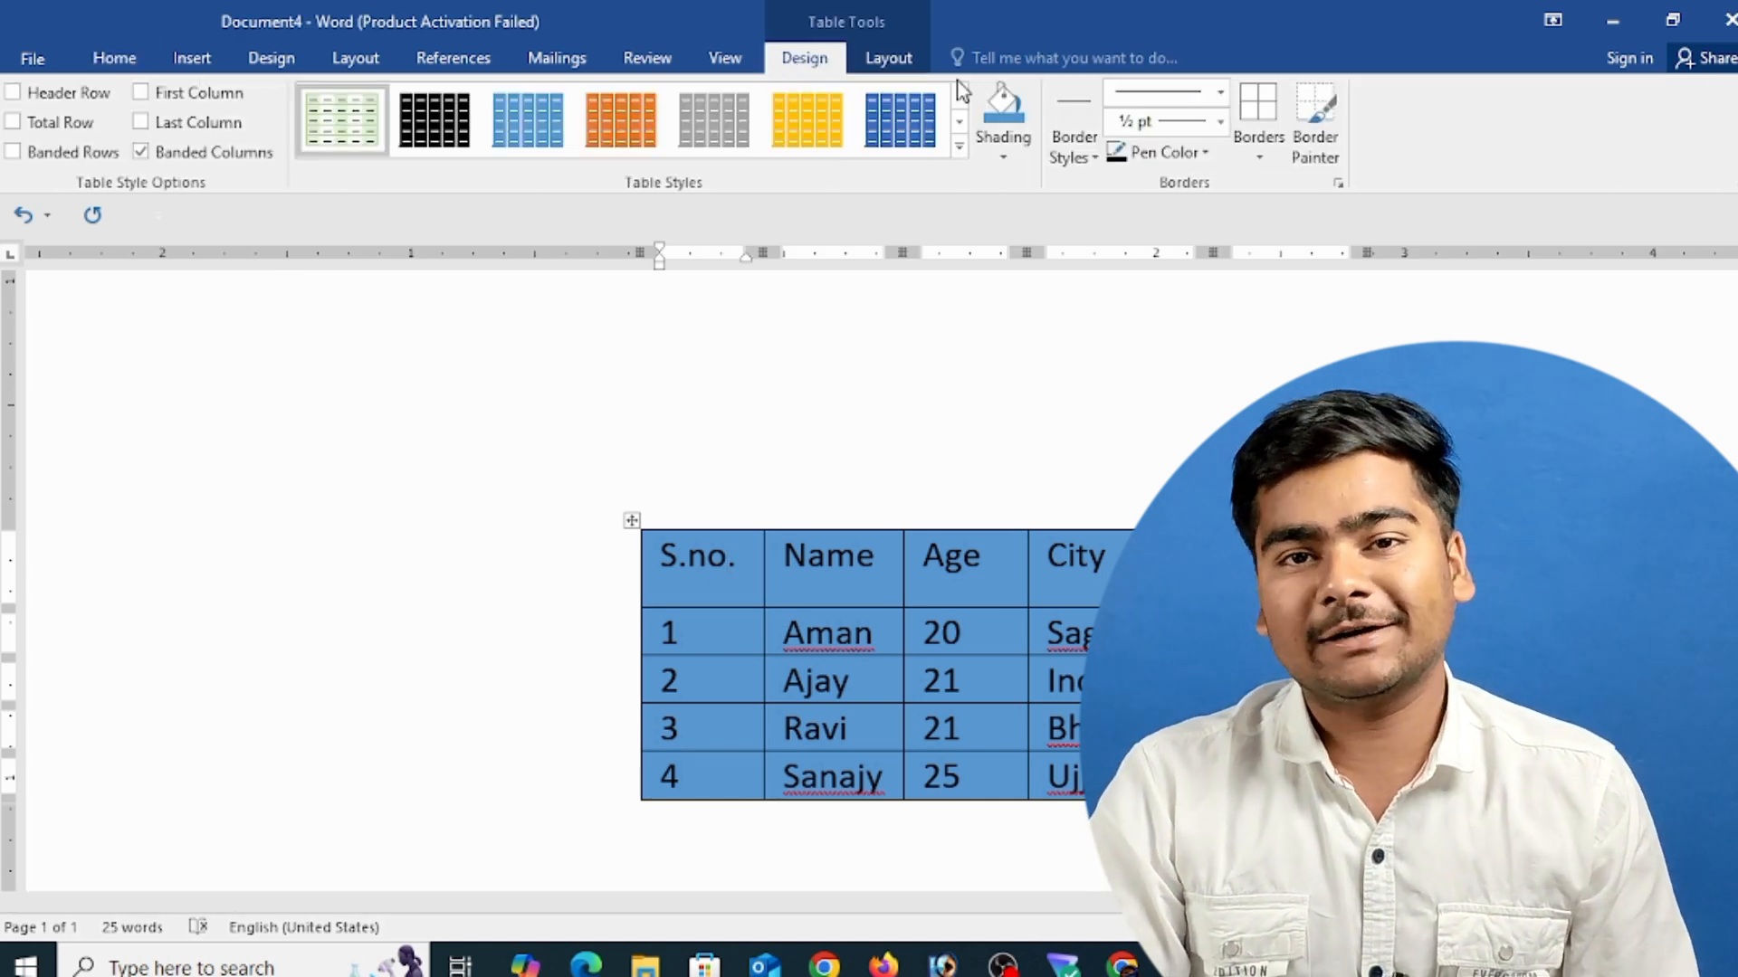
left_click(885, 60)
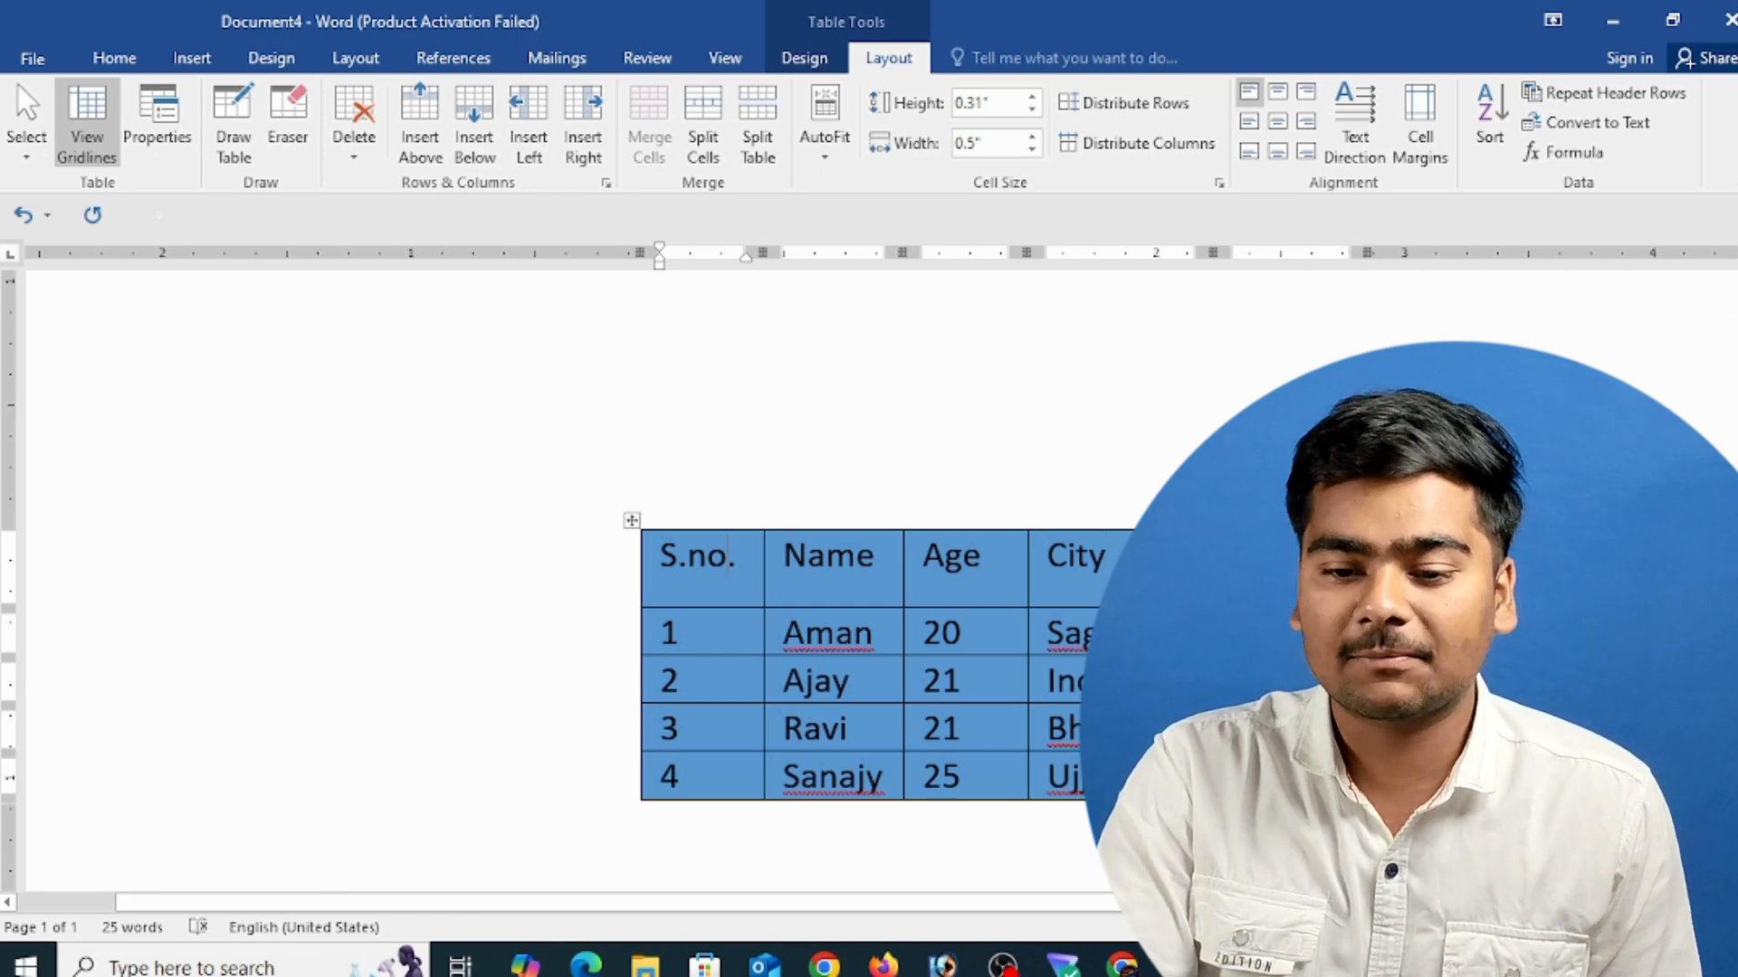
left_click(804, 58)
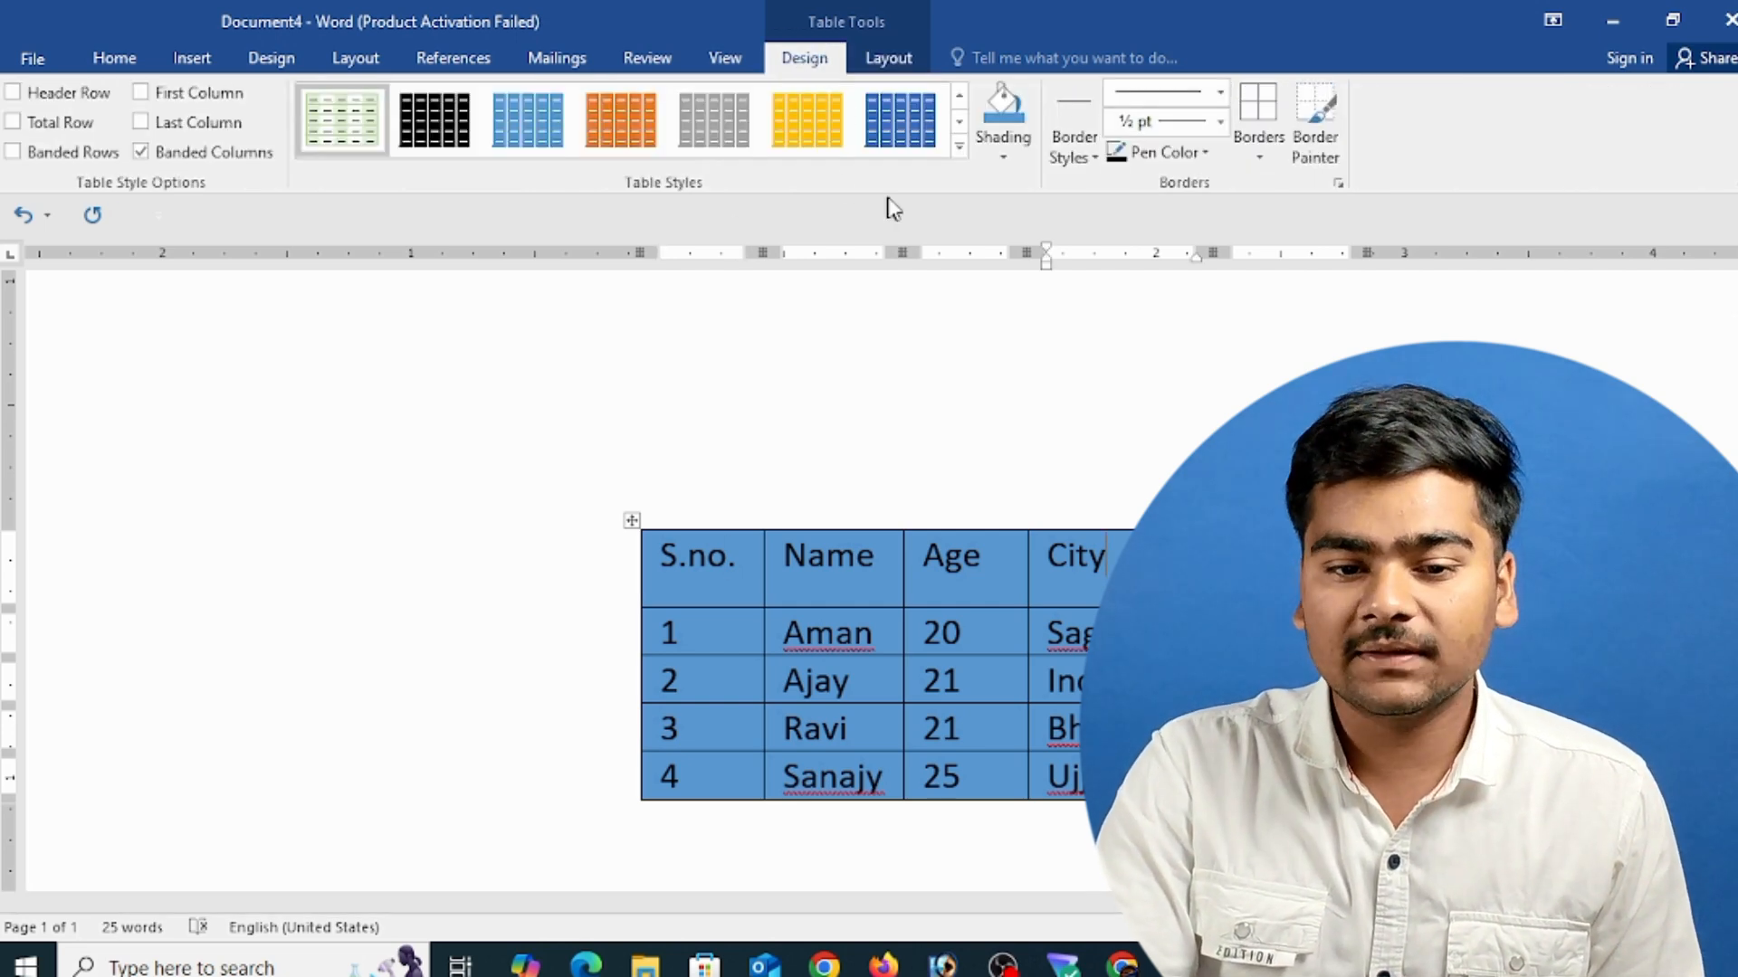
left_click(958, 148)
scroll(416, 230, "up", 5)
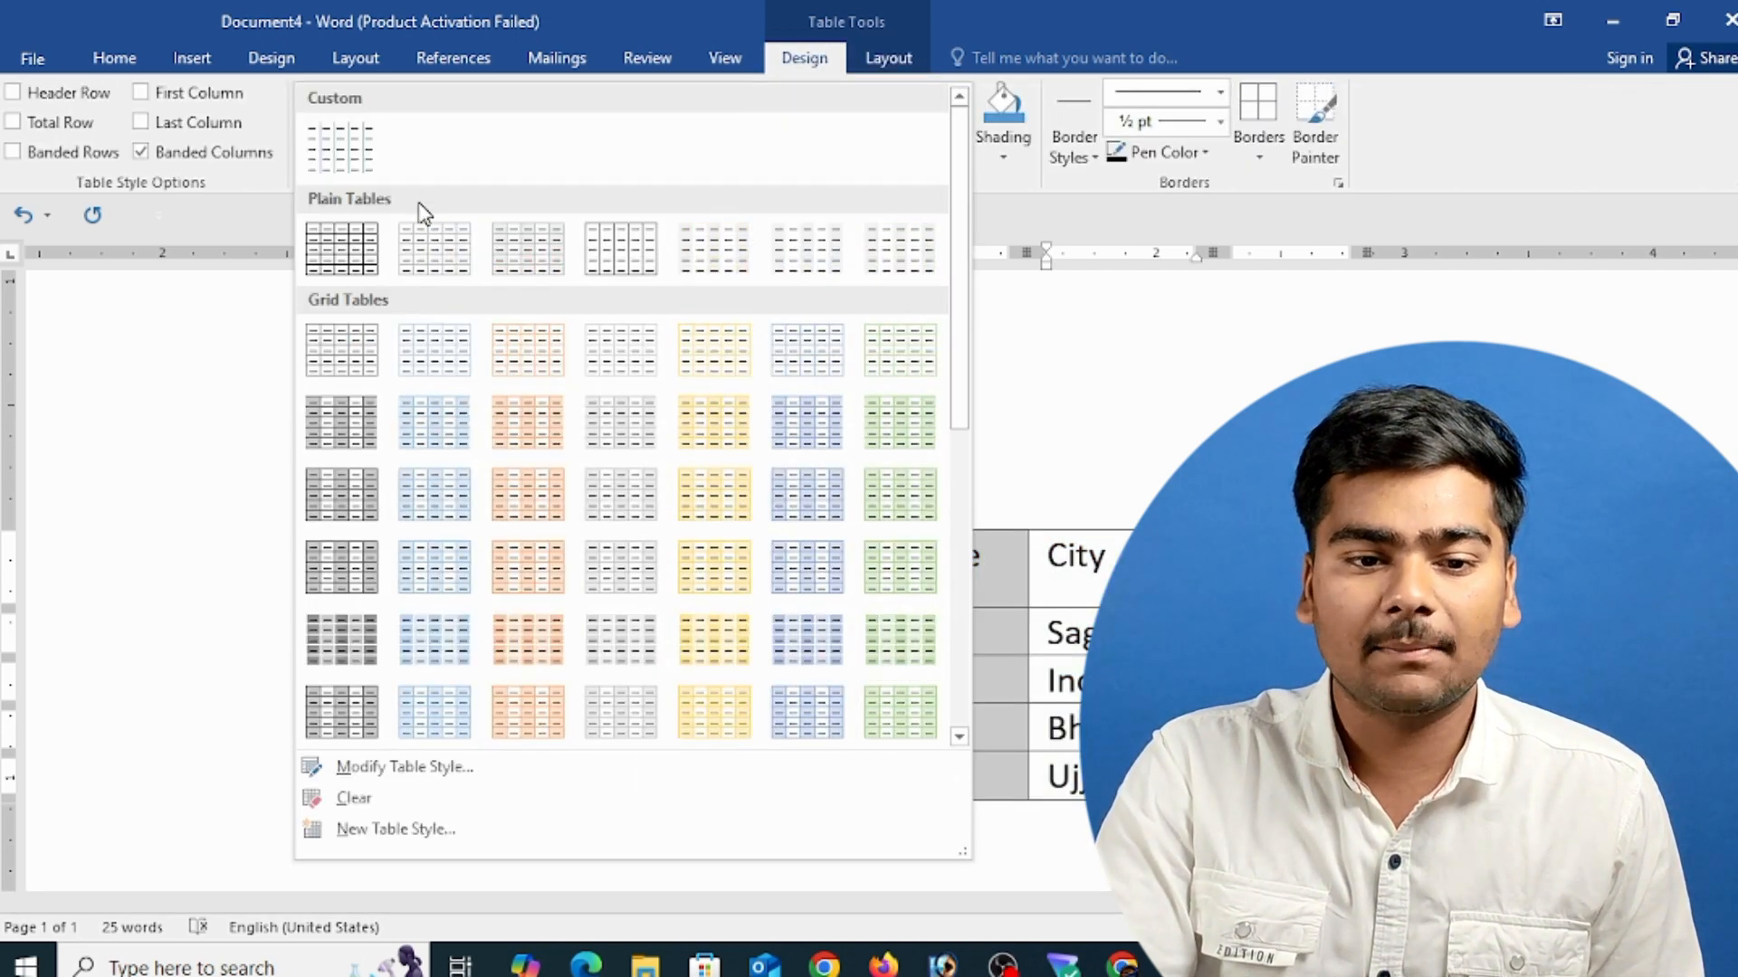
left_click(352, 172)
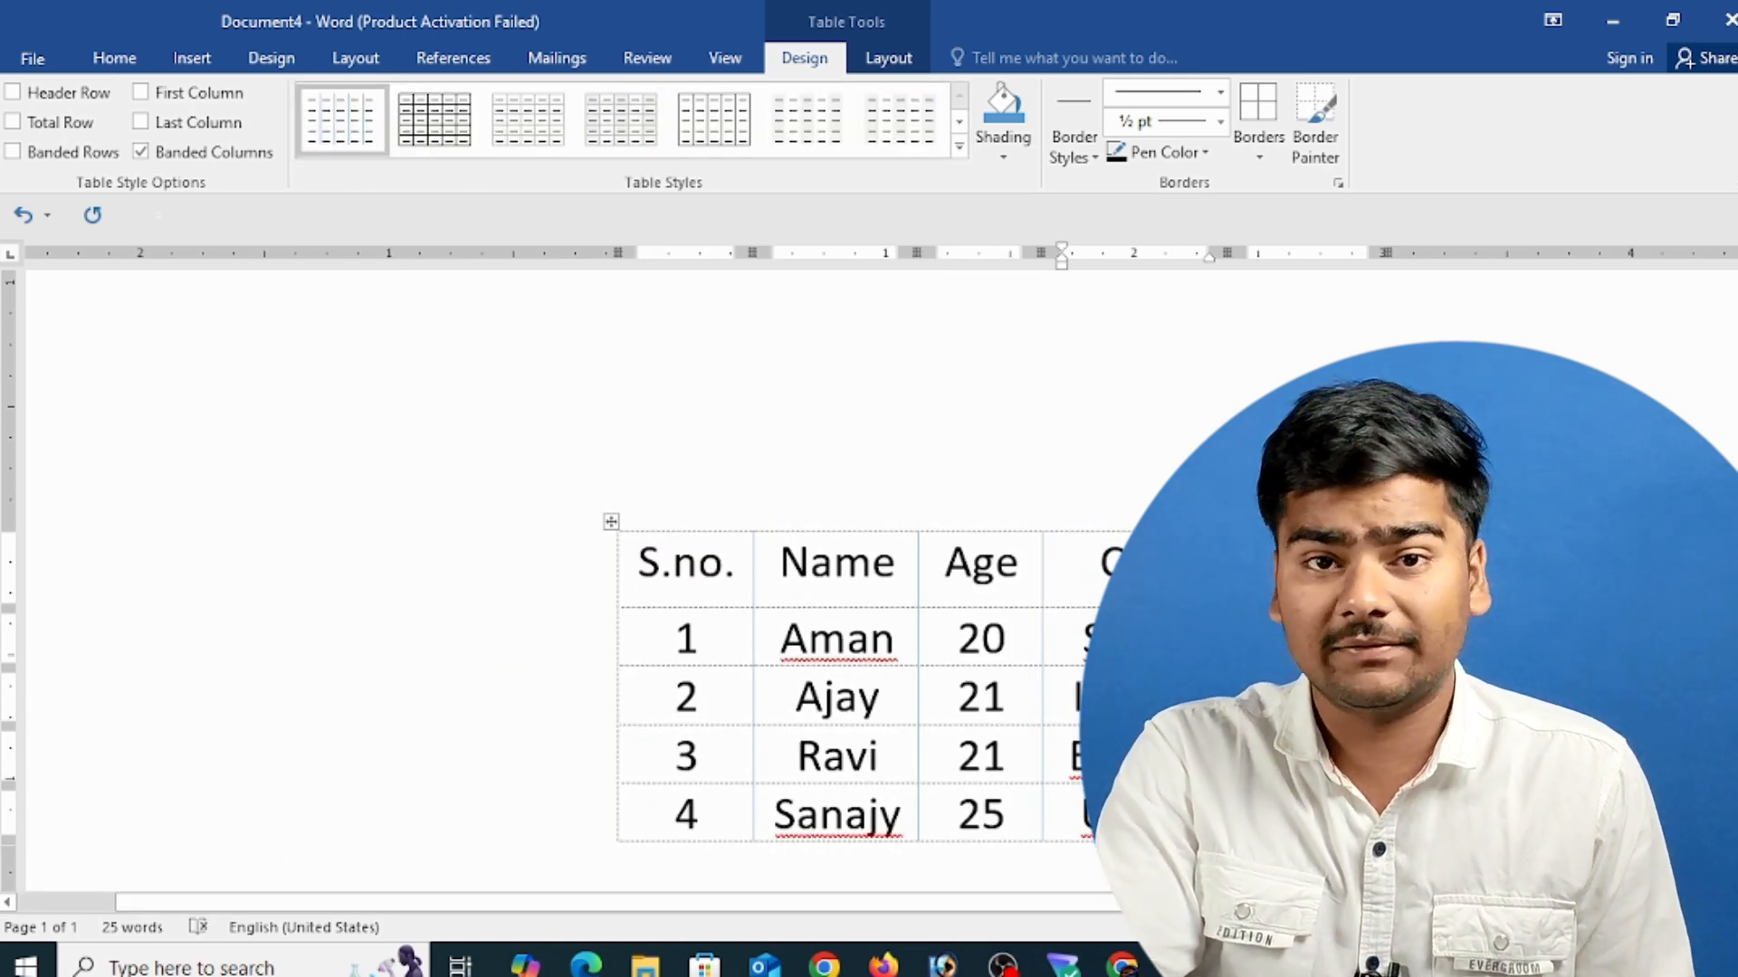
- Apply the light blue bordered style from the first row of Grid Tables to the data table
left_click(892, 60)
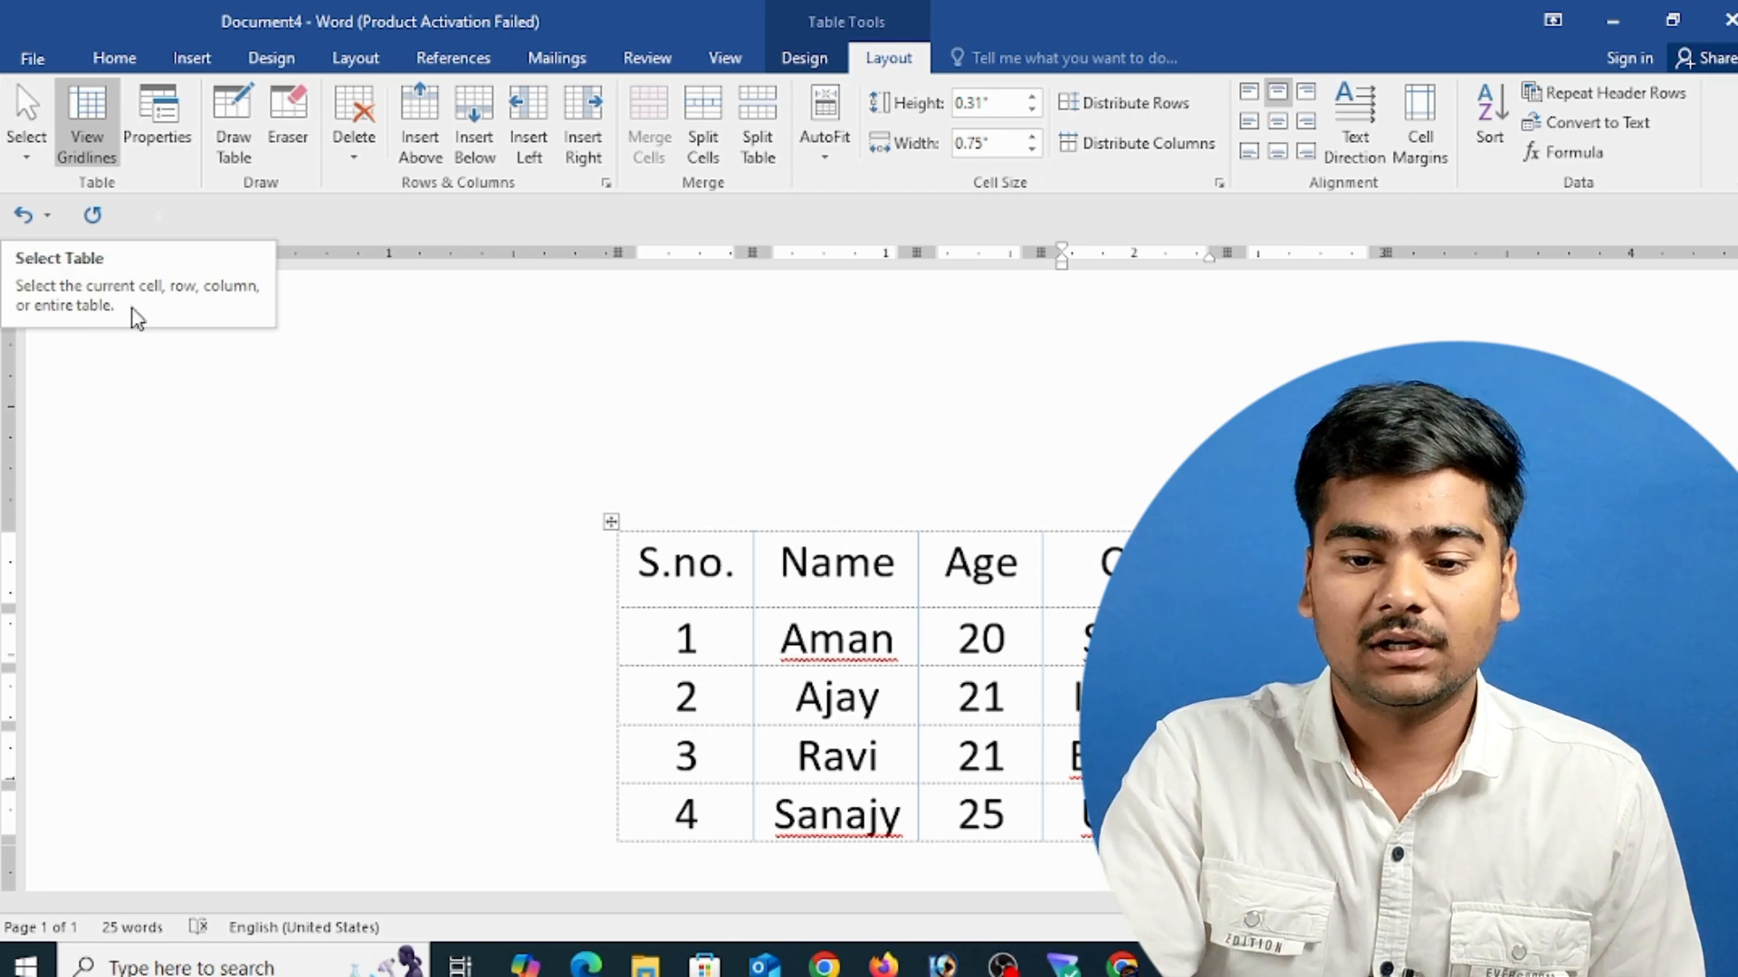
left_click(787, 65)
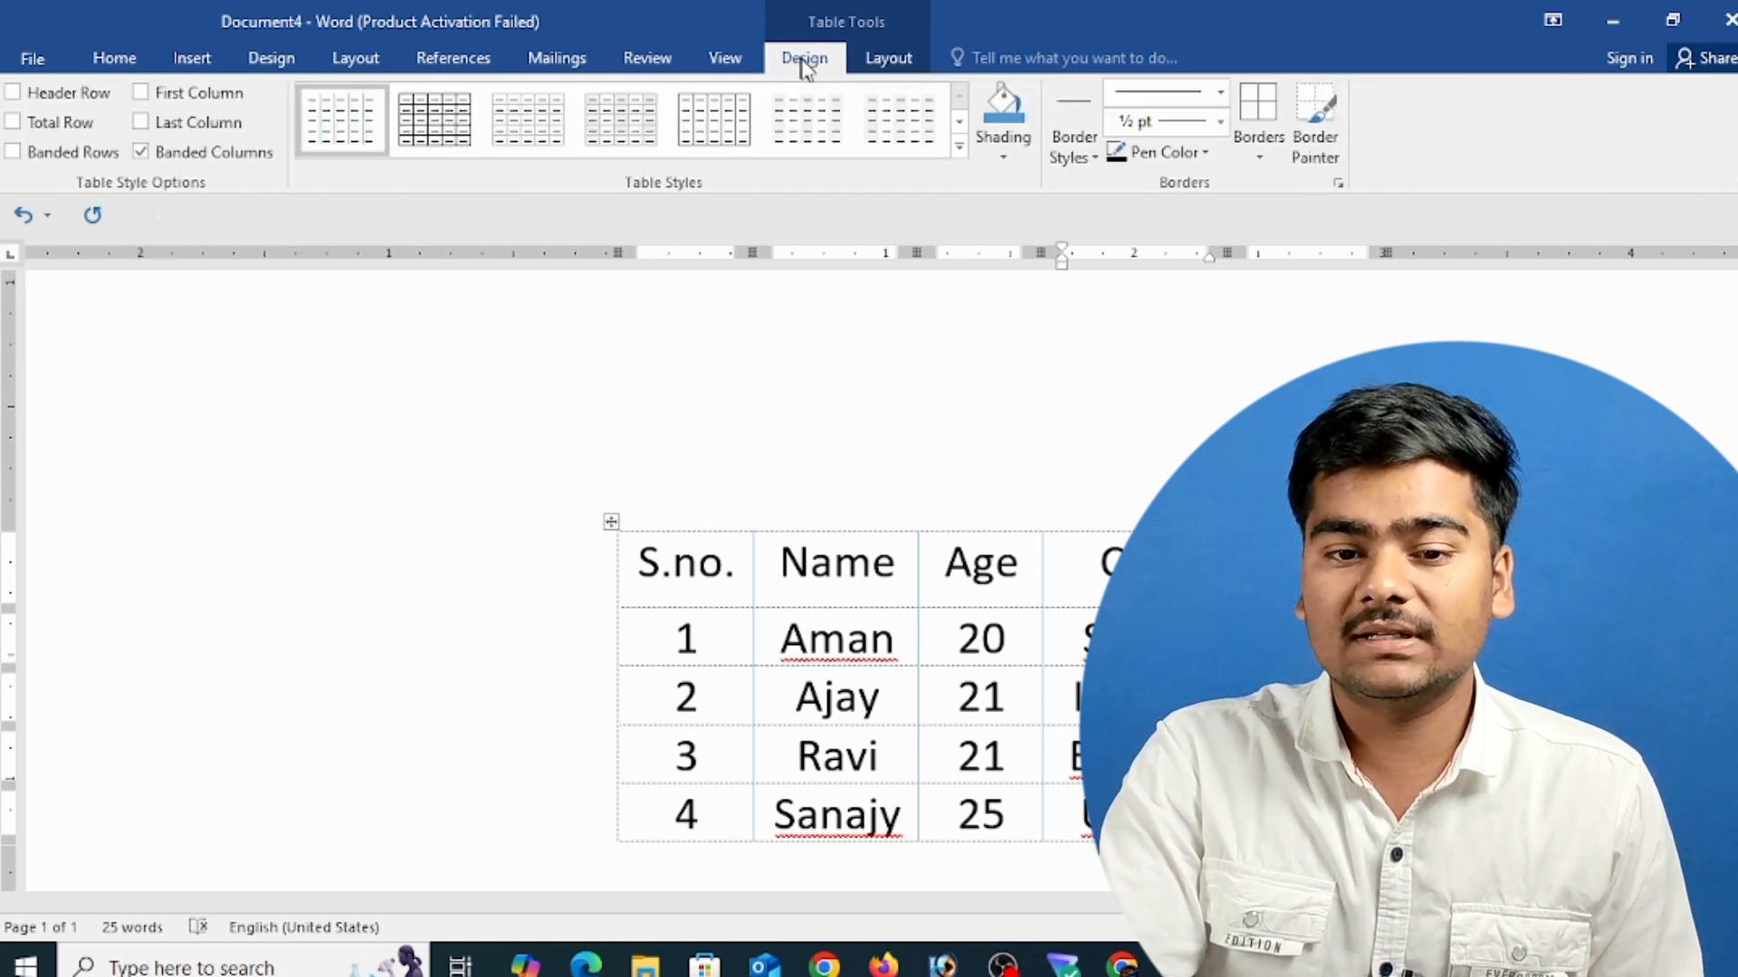
left_click(957, 146)
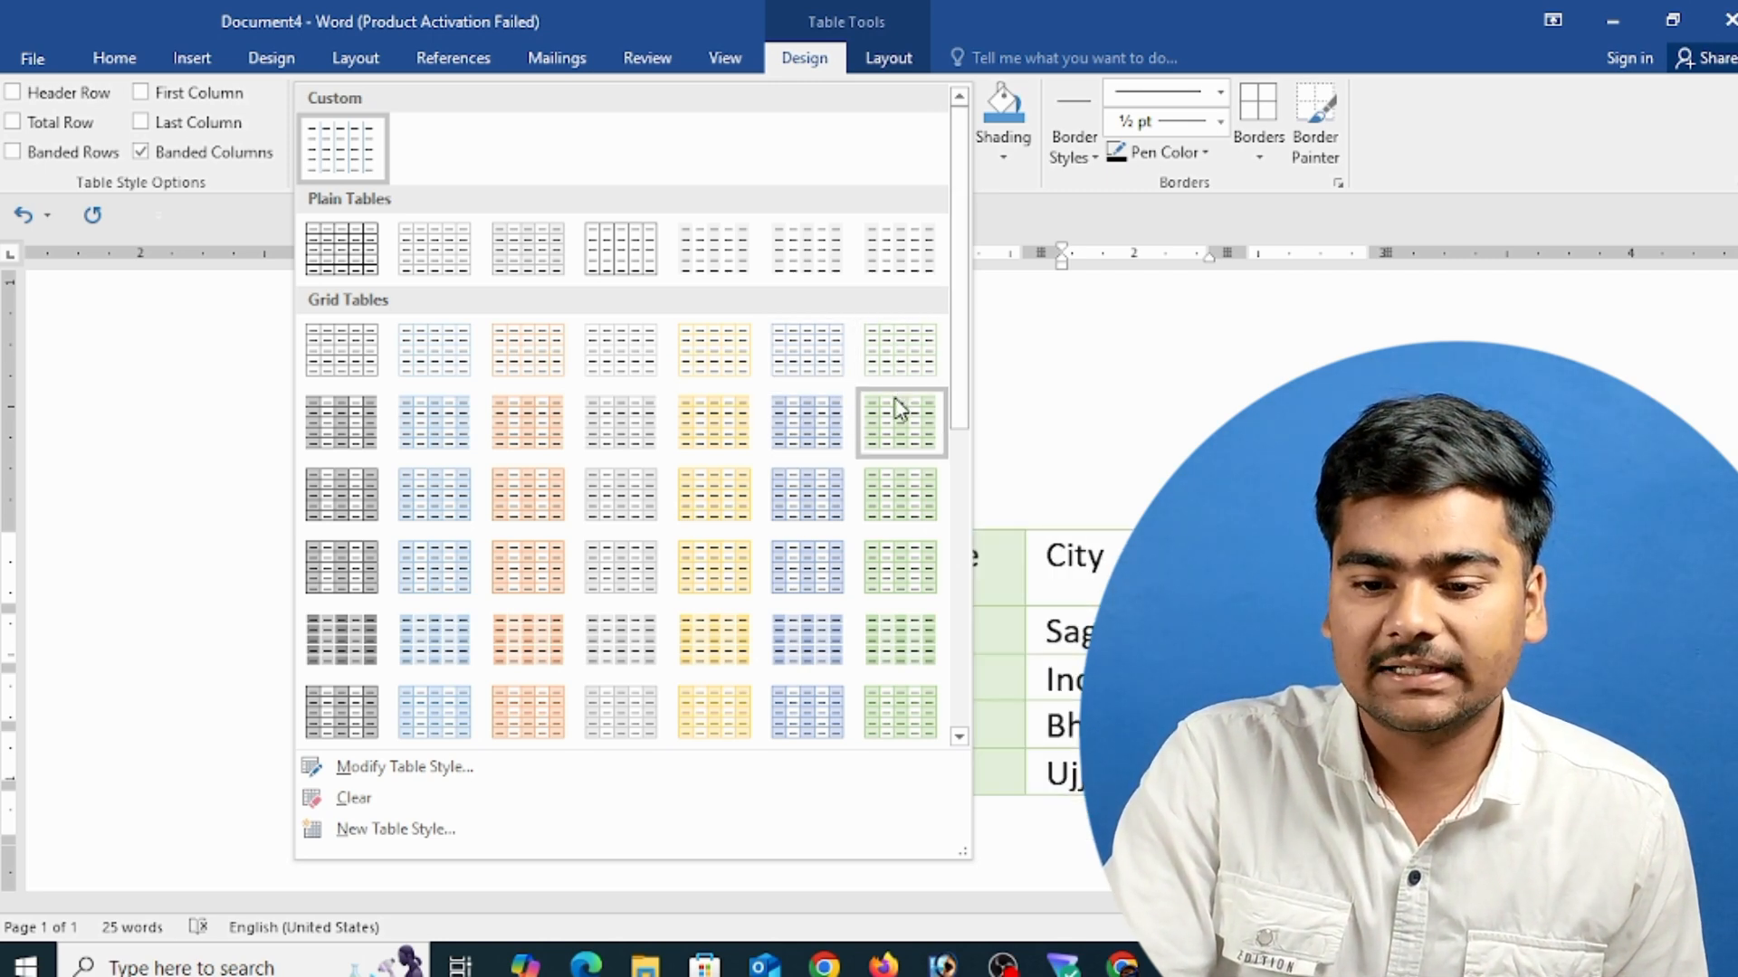
left_click(833, 364)
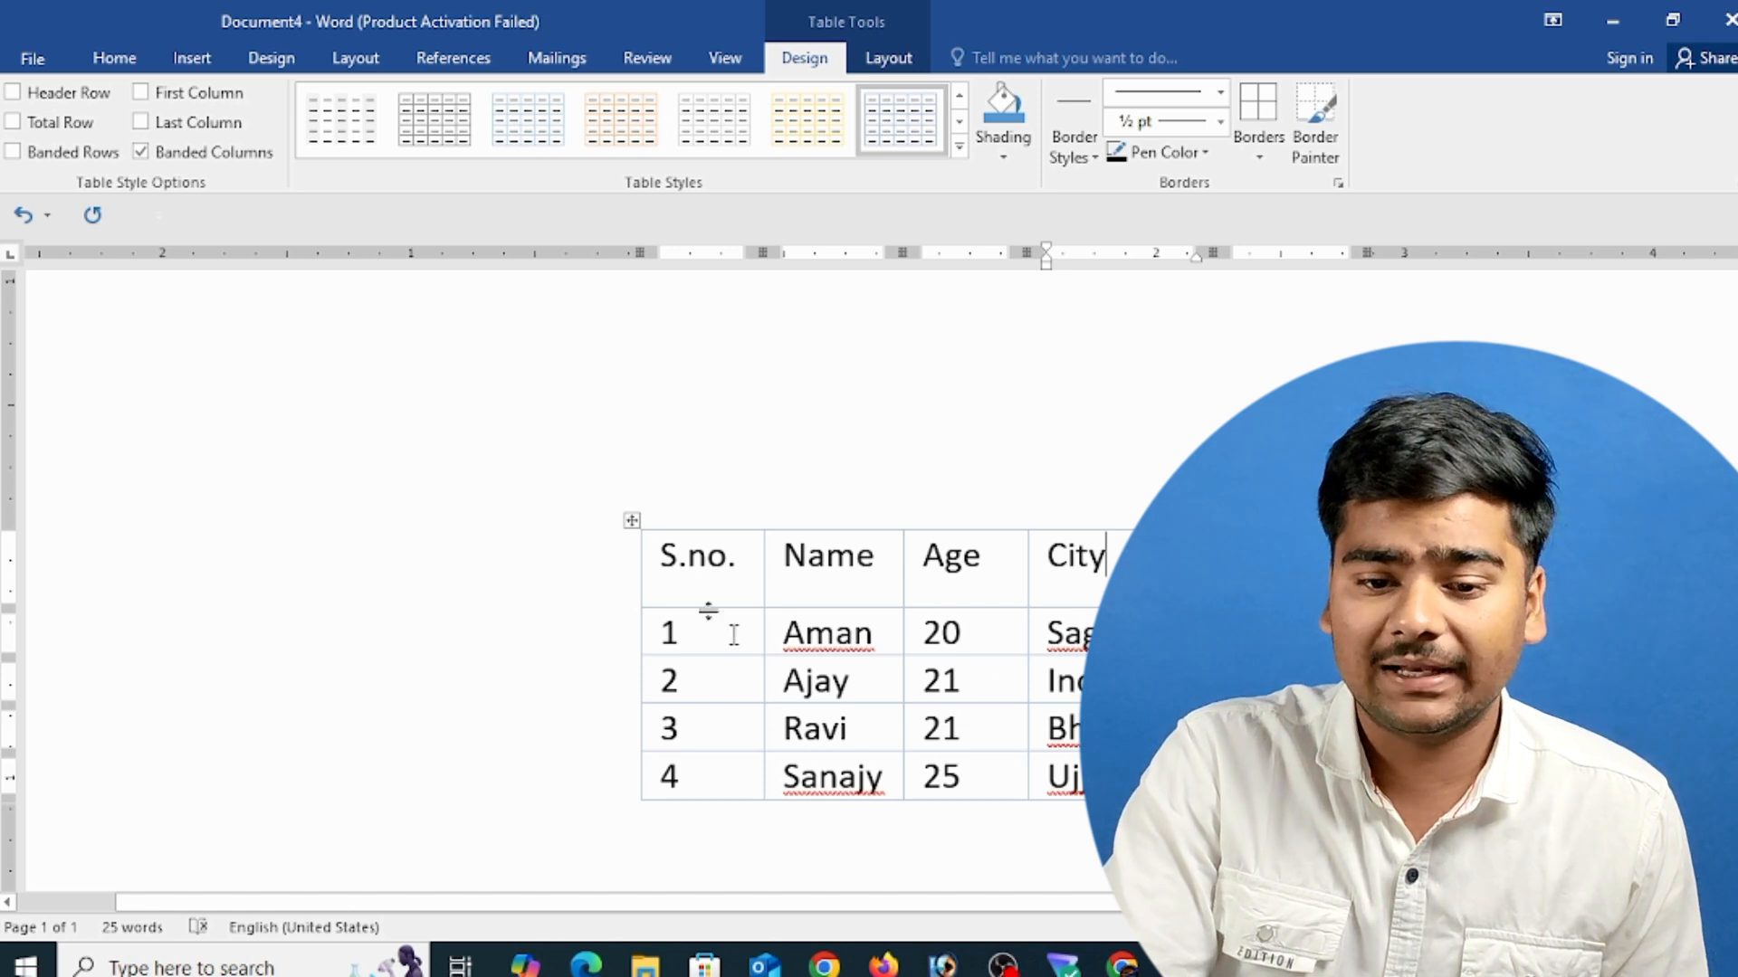
scroll(734, 635, "down", 1)
scroll(734, 634, "up", 2)
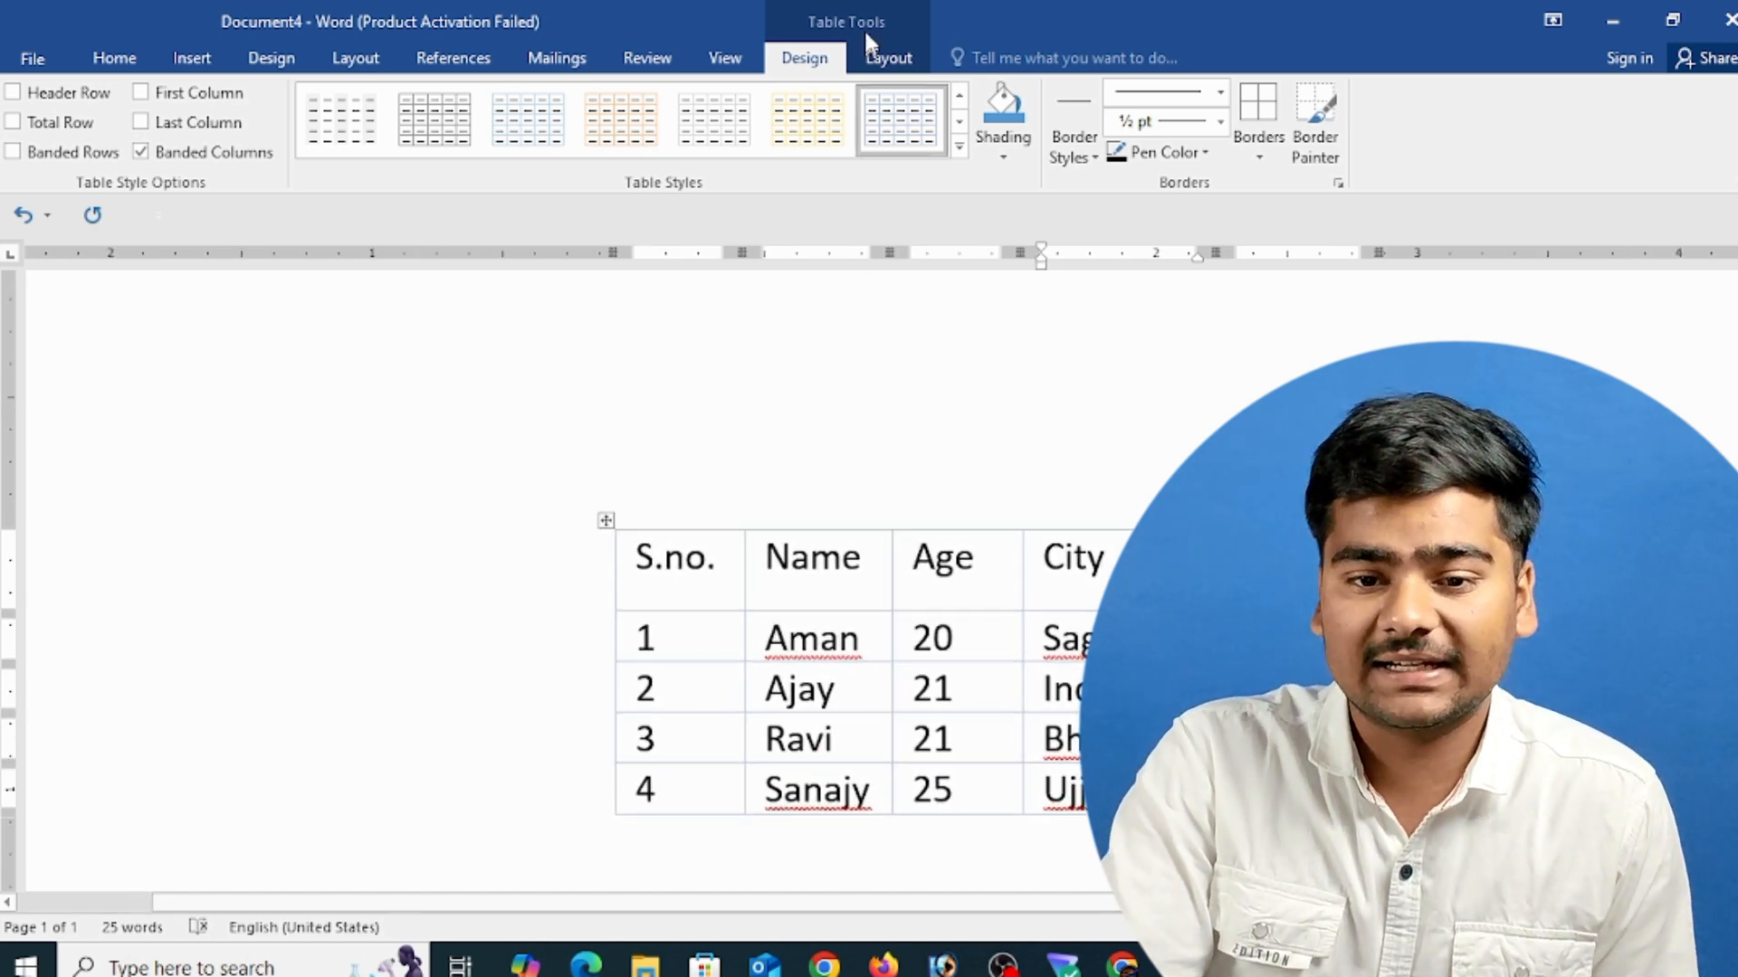
- Select only the S.no. header cell with the table's Select Cell command
left_click(878, 55)
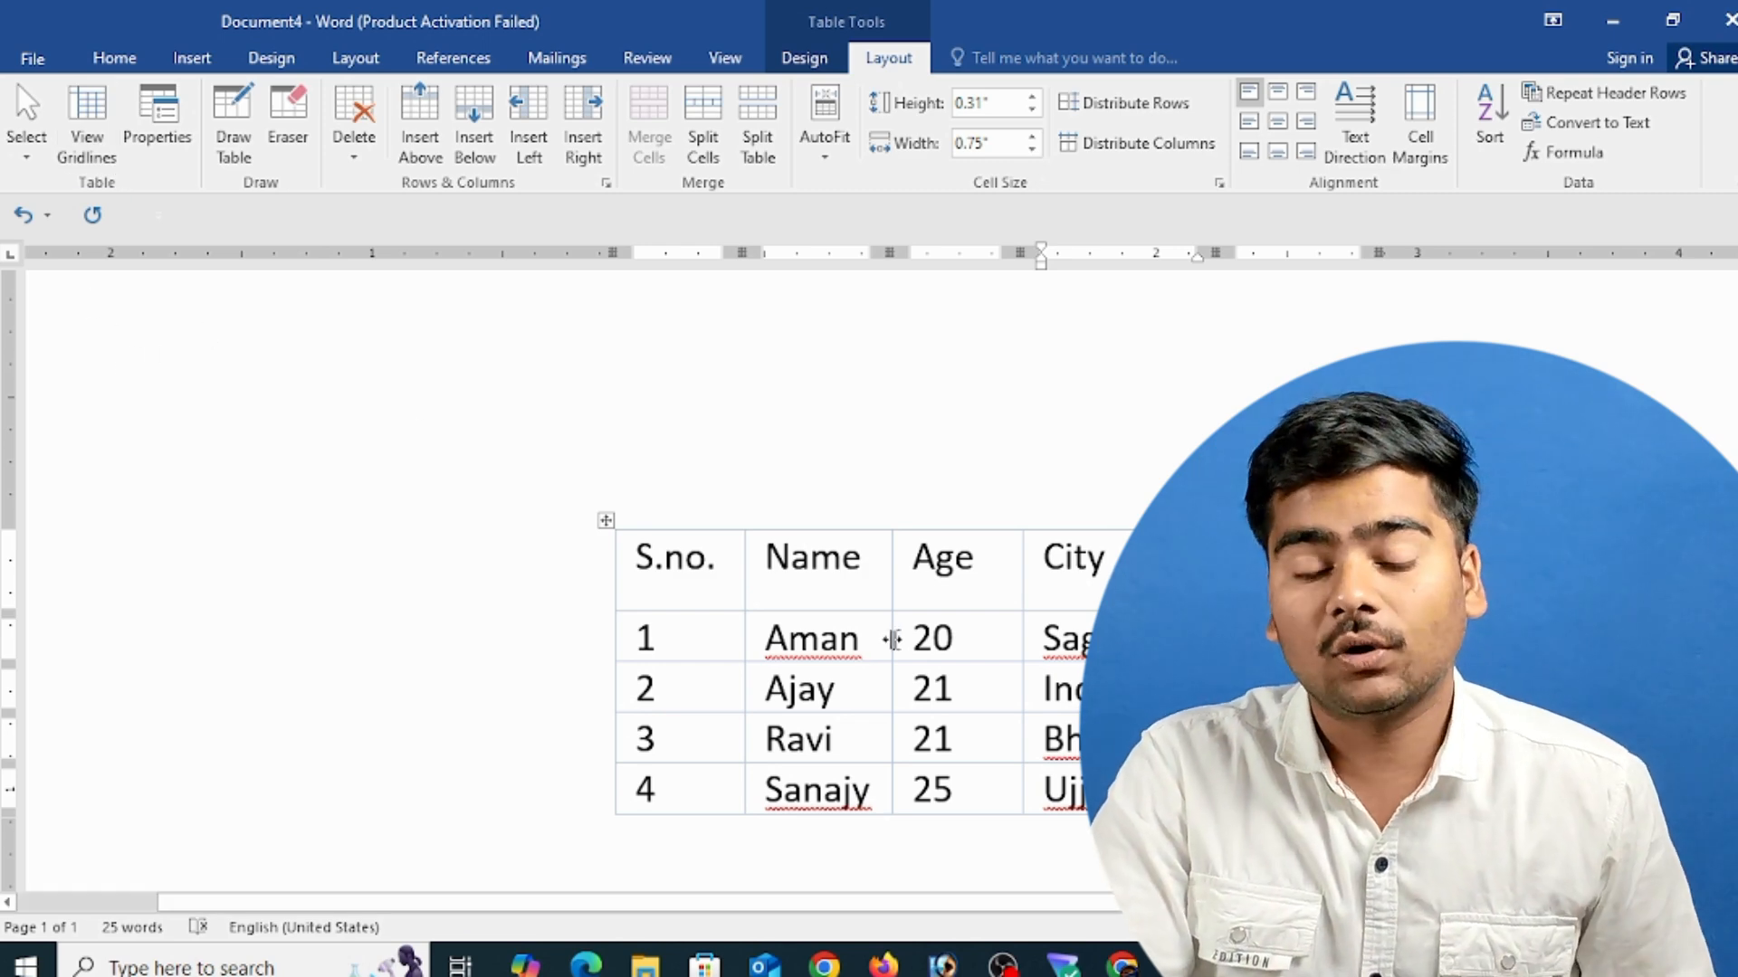
scroll(911, 663, "down", 2)
scroll(910, 662, "up", 3)
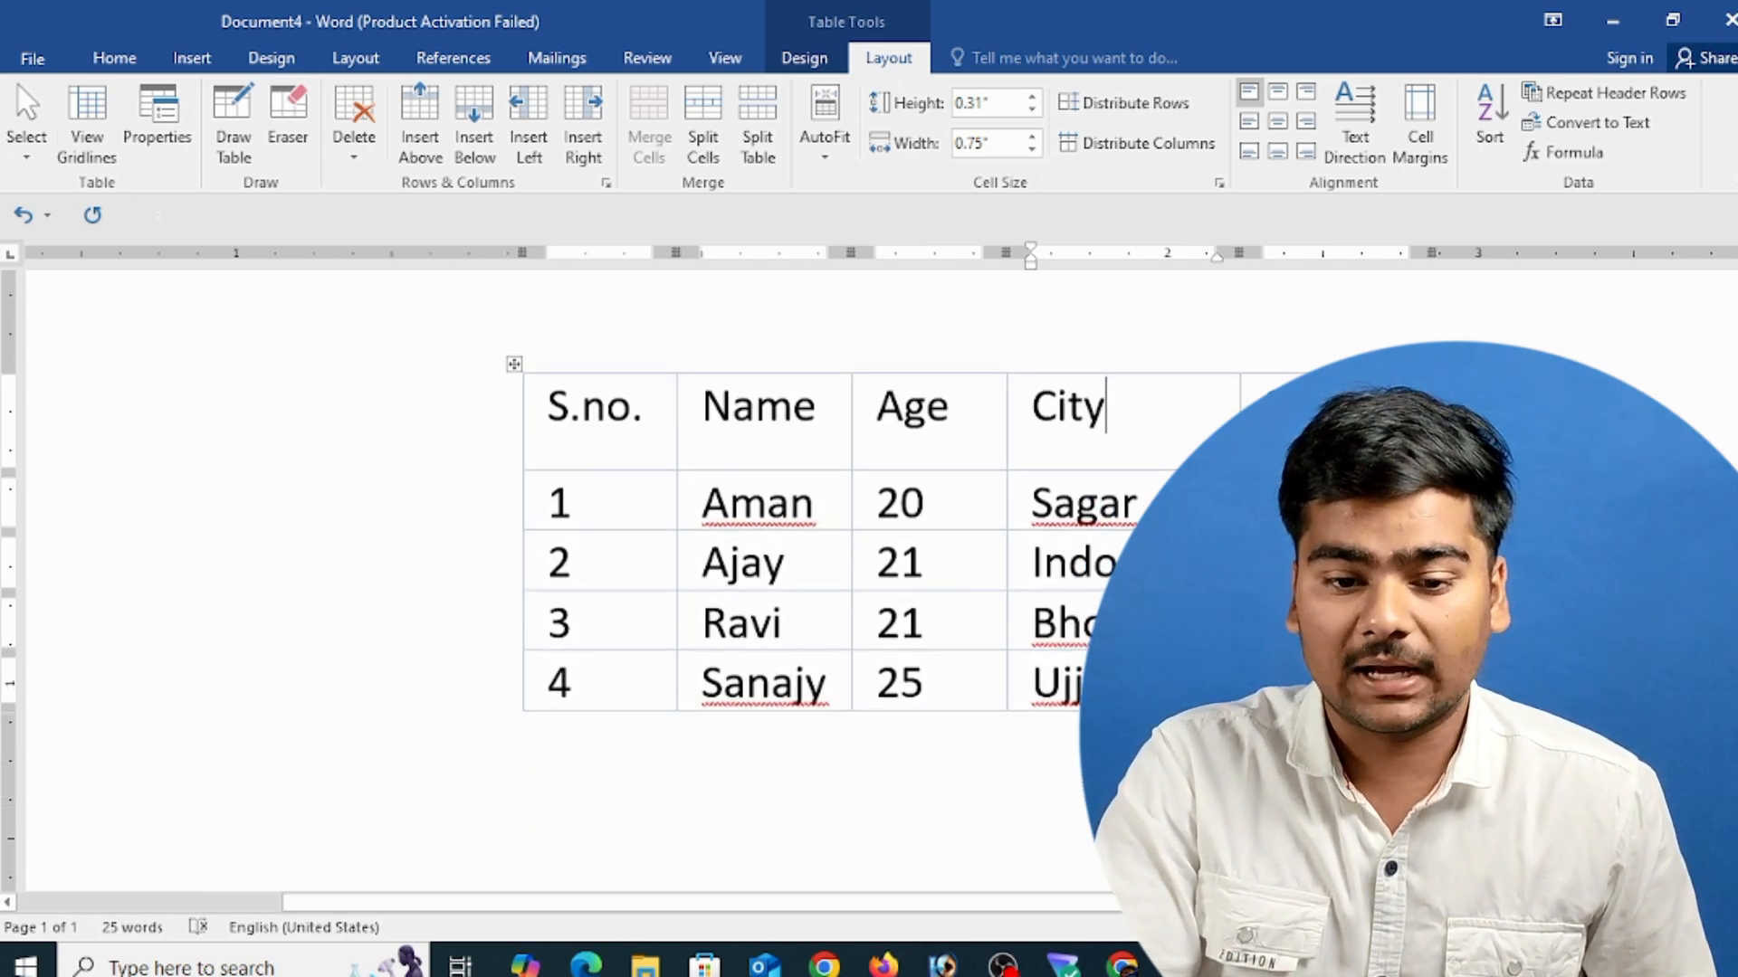
scroll(1001, 690, "up", 3)
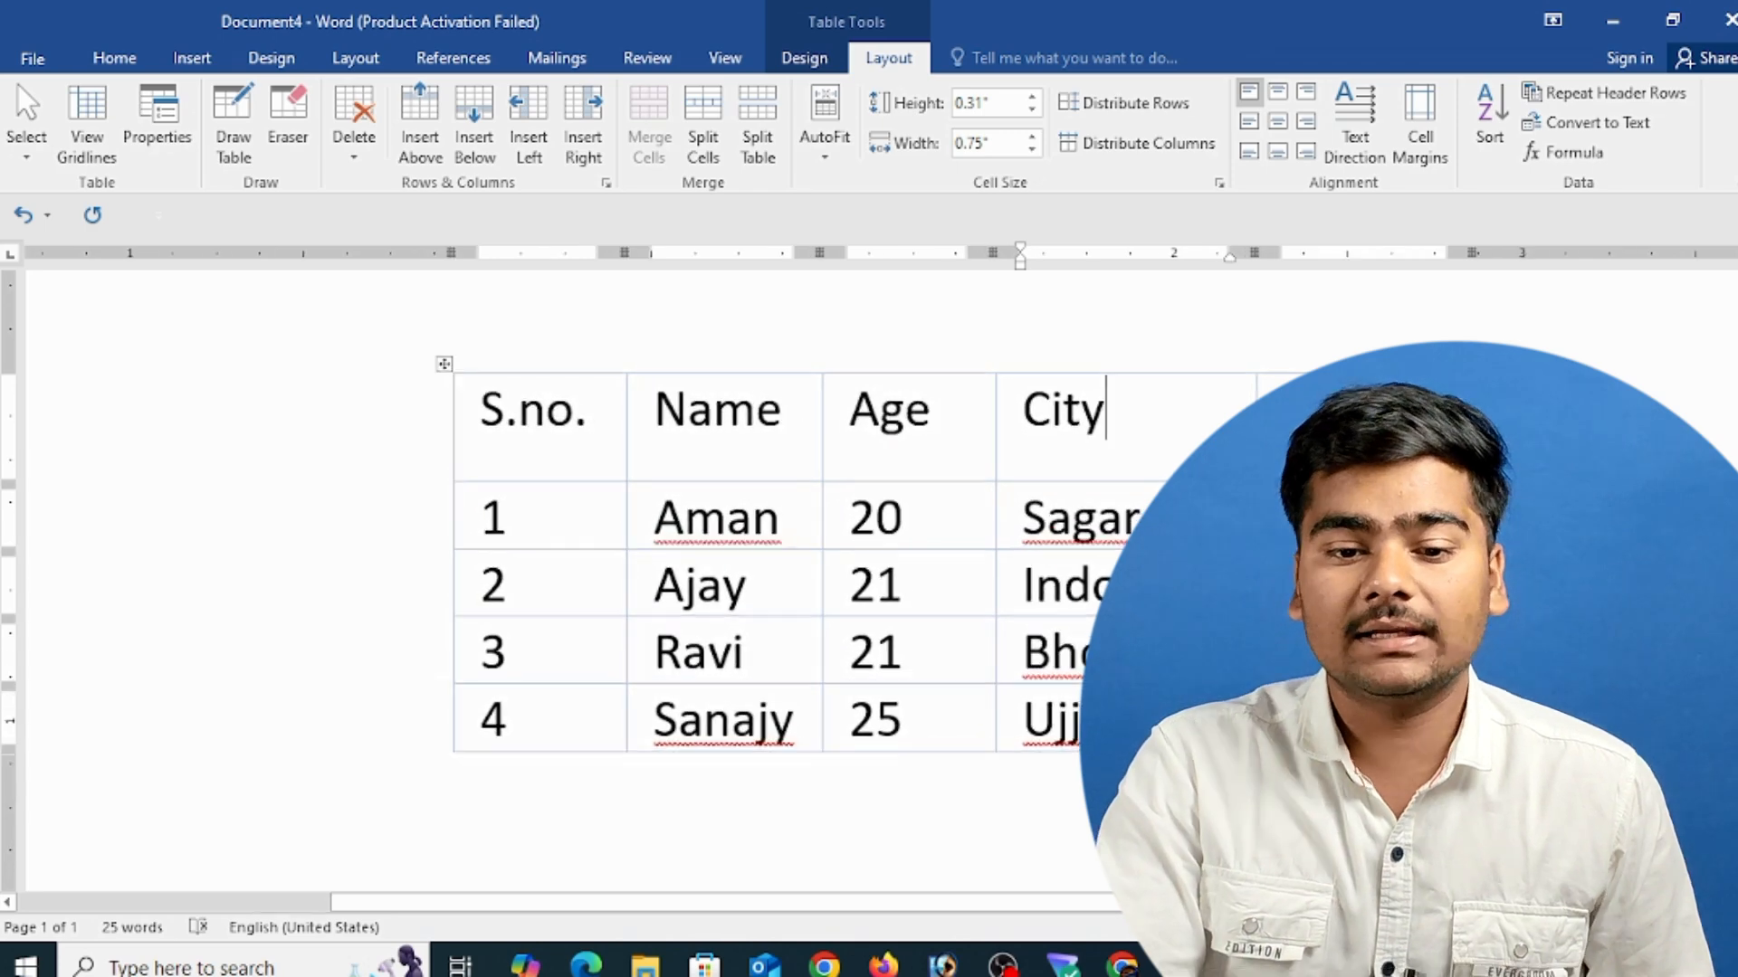
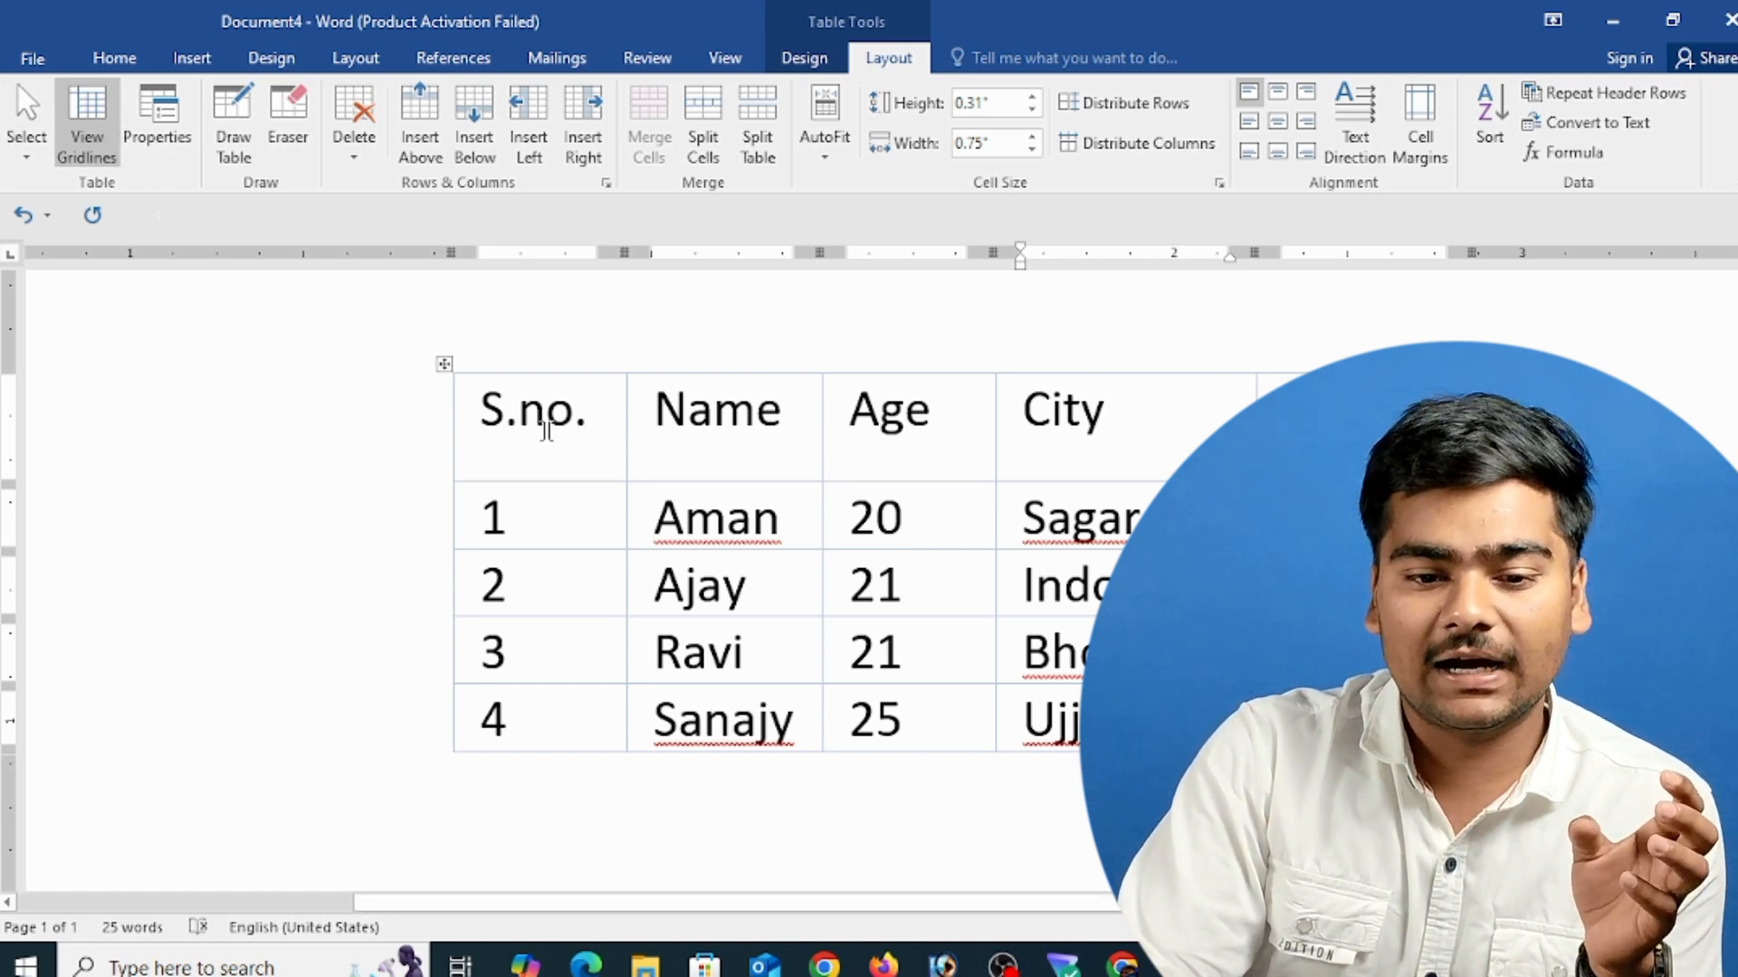
left_click(600, 431)
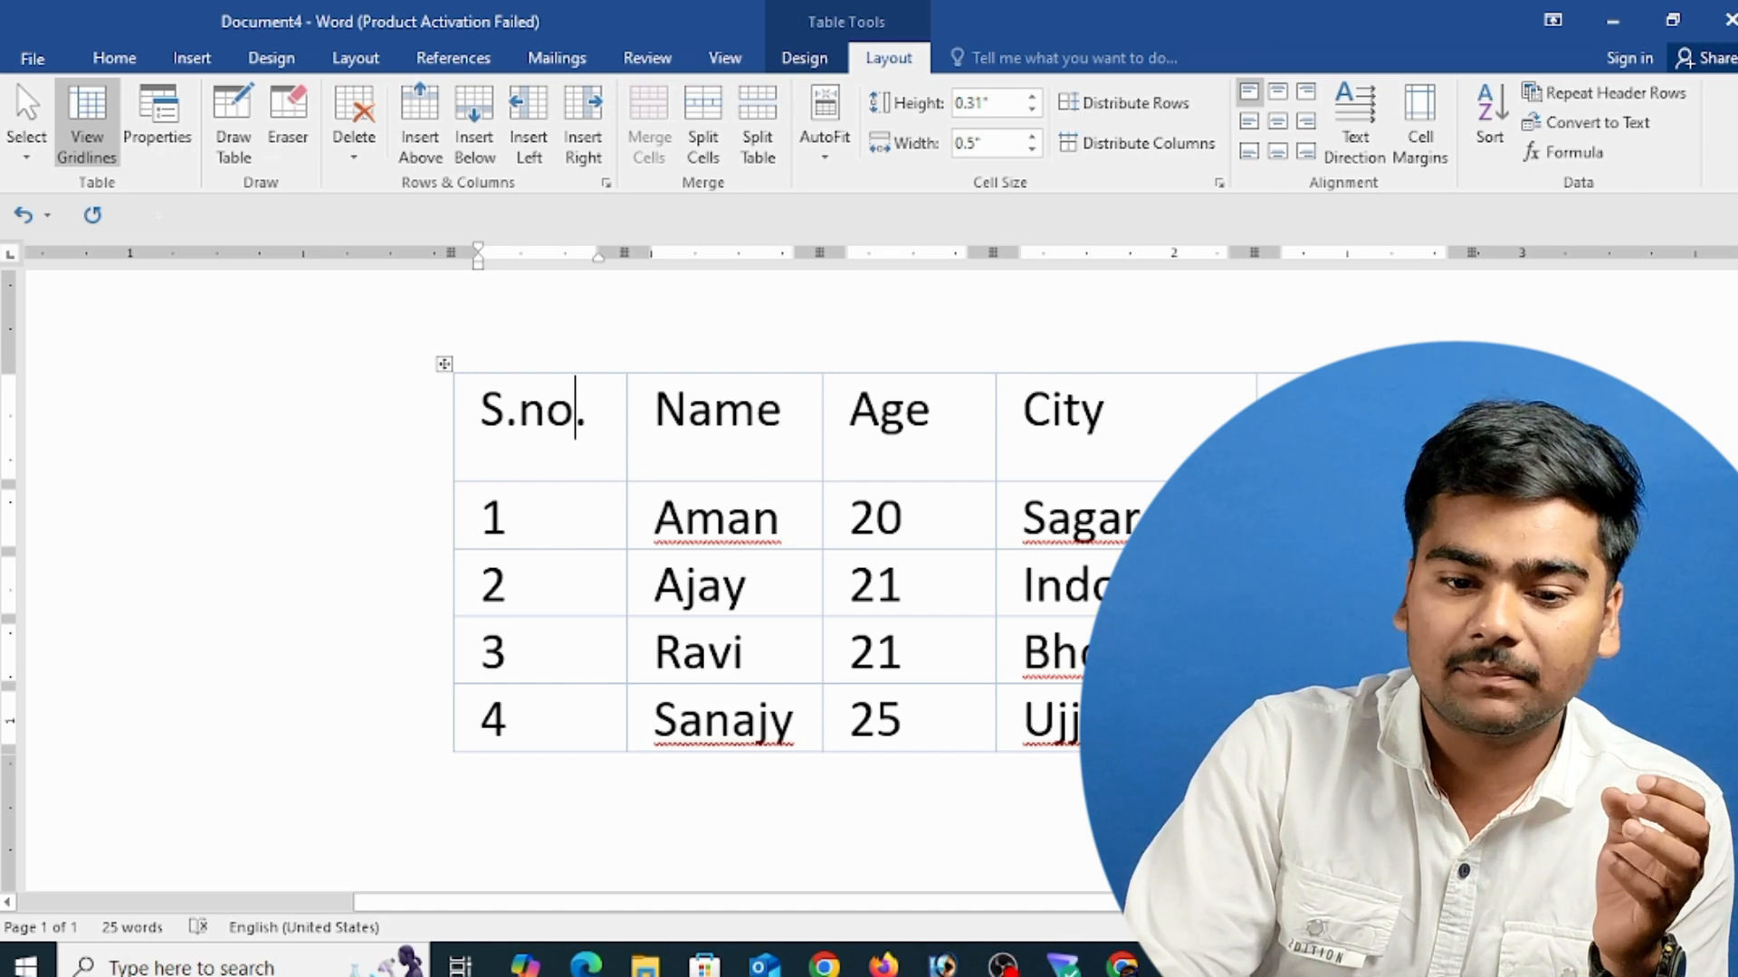
left_click(27, 145)
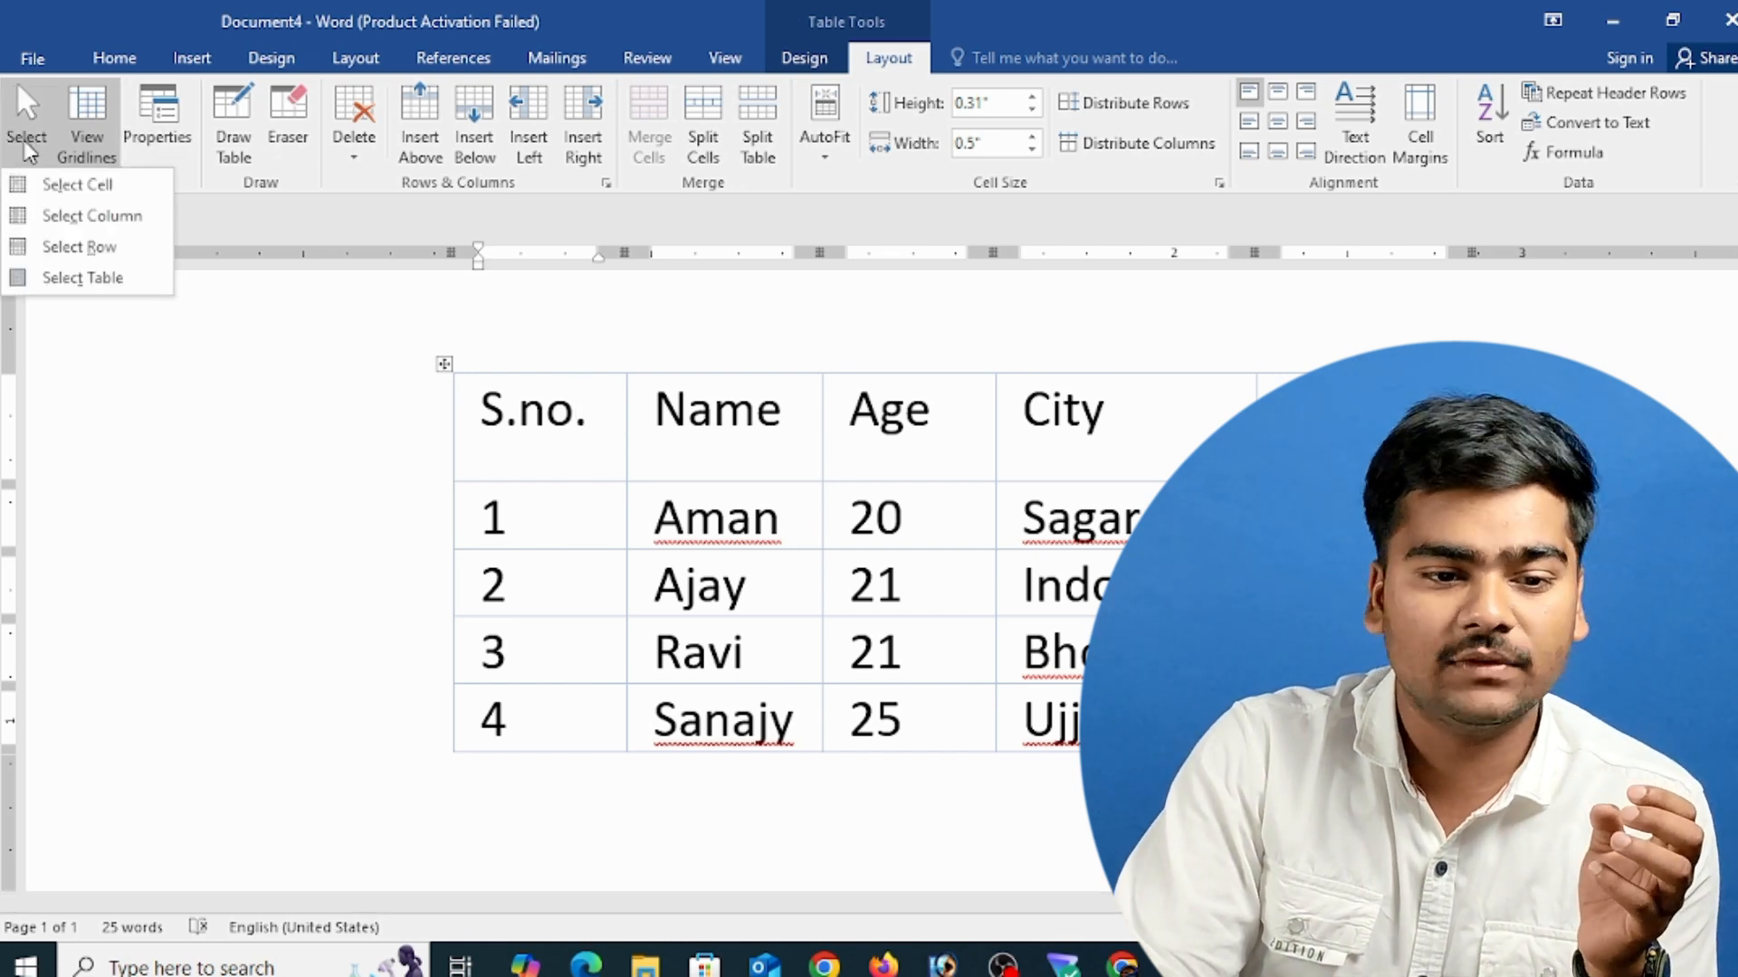
left_click(71, 193)
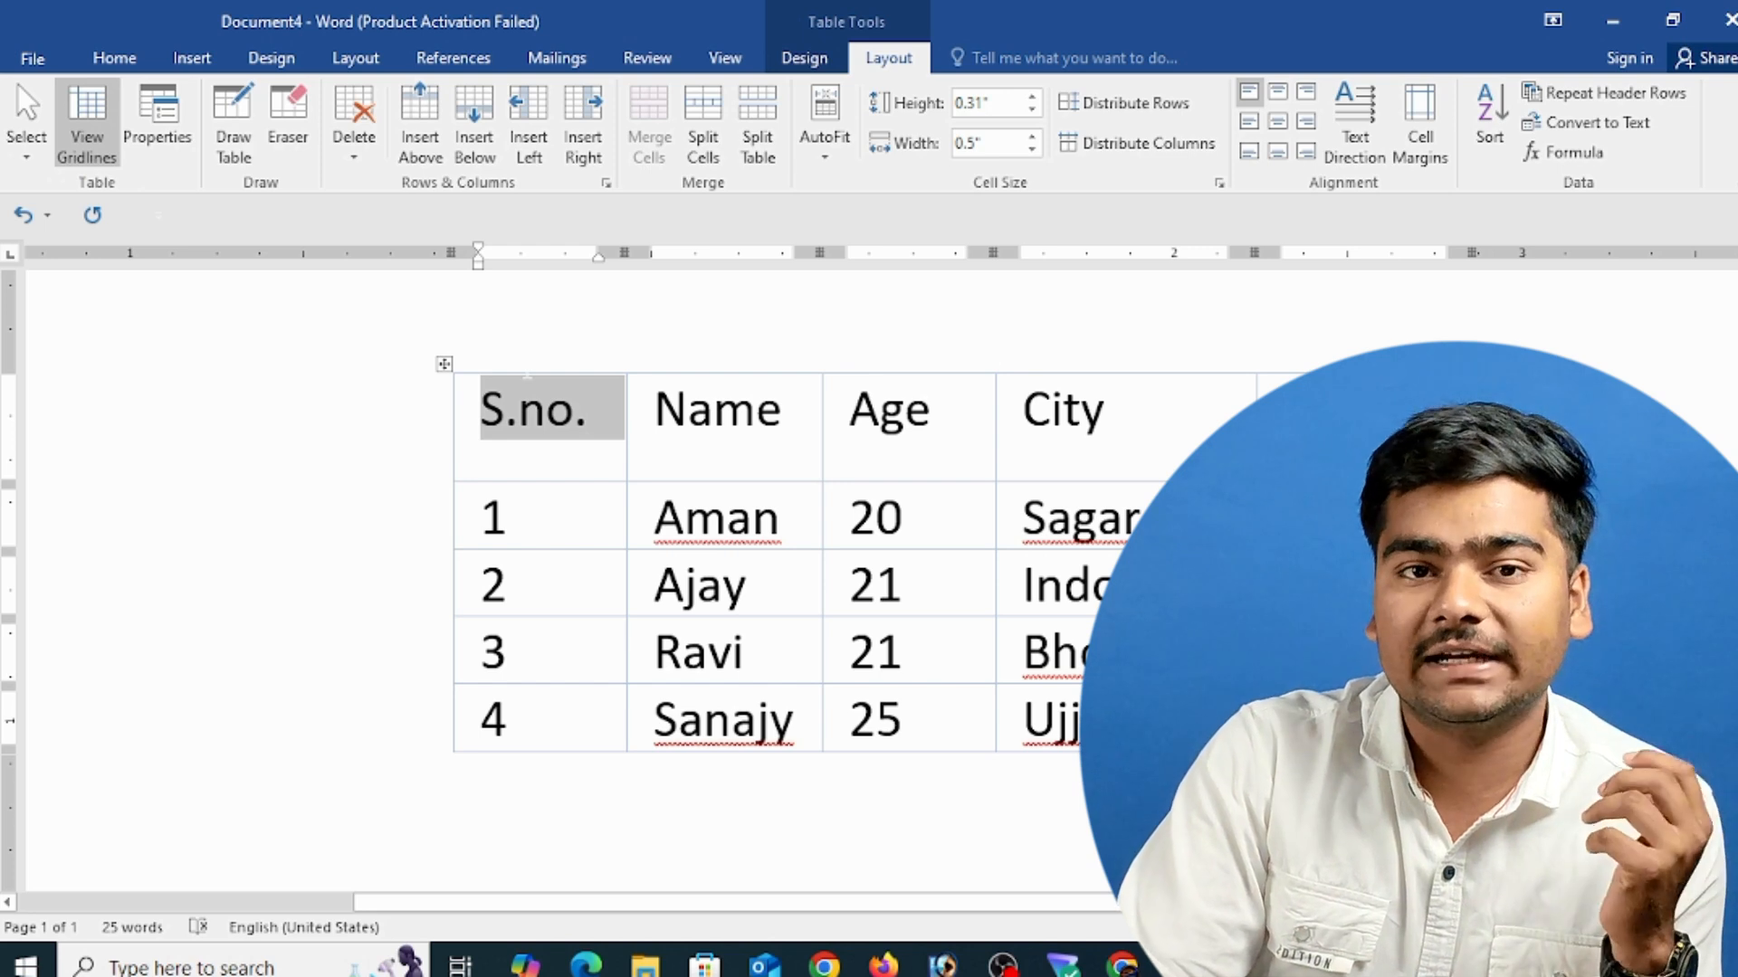
- Select the entire S.no. column and then the header row with the table selection commands
left_click(605, 421)
left_click(26, 136)
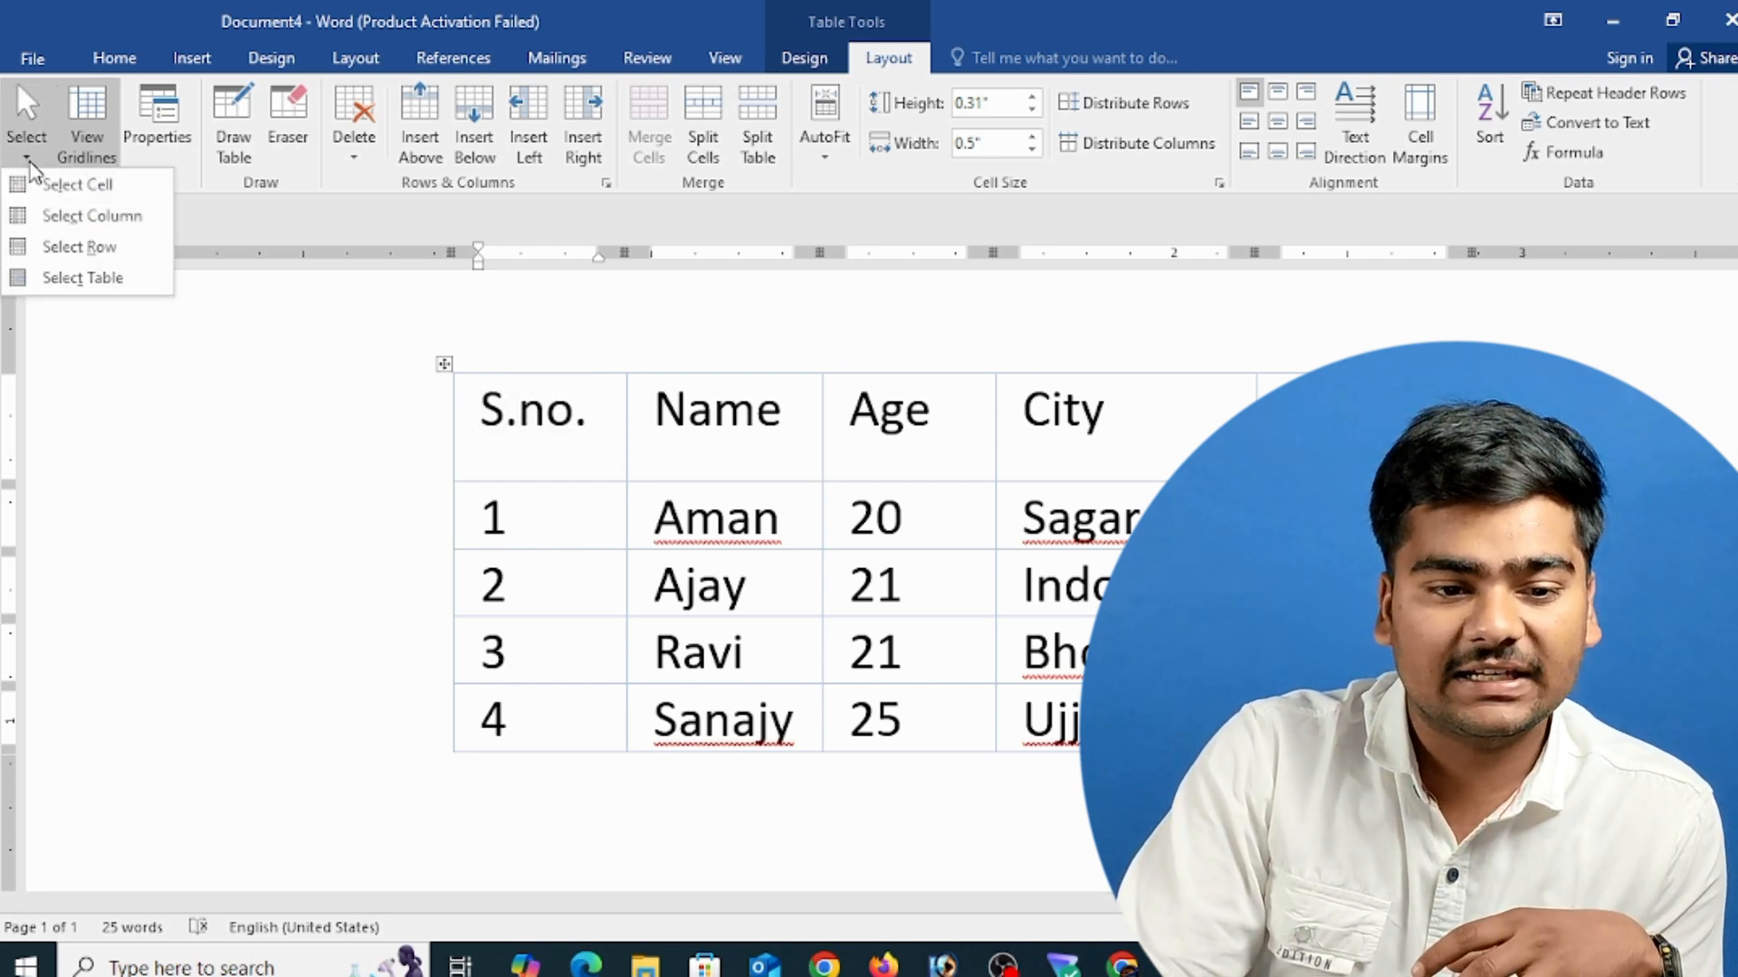
left_click(107, 223)
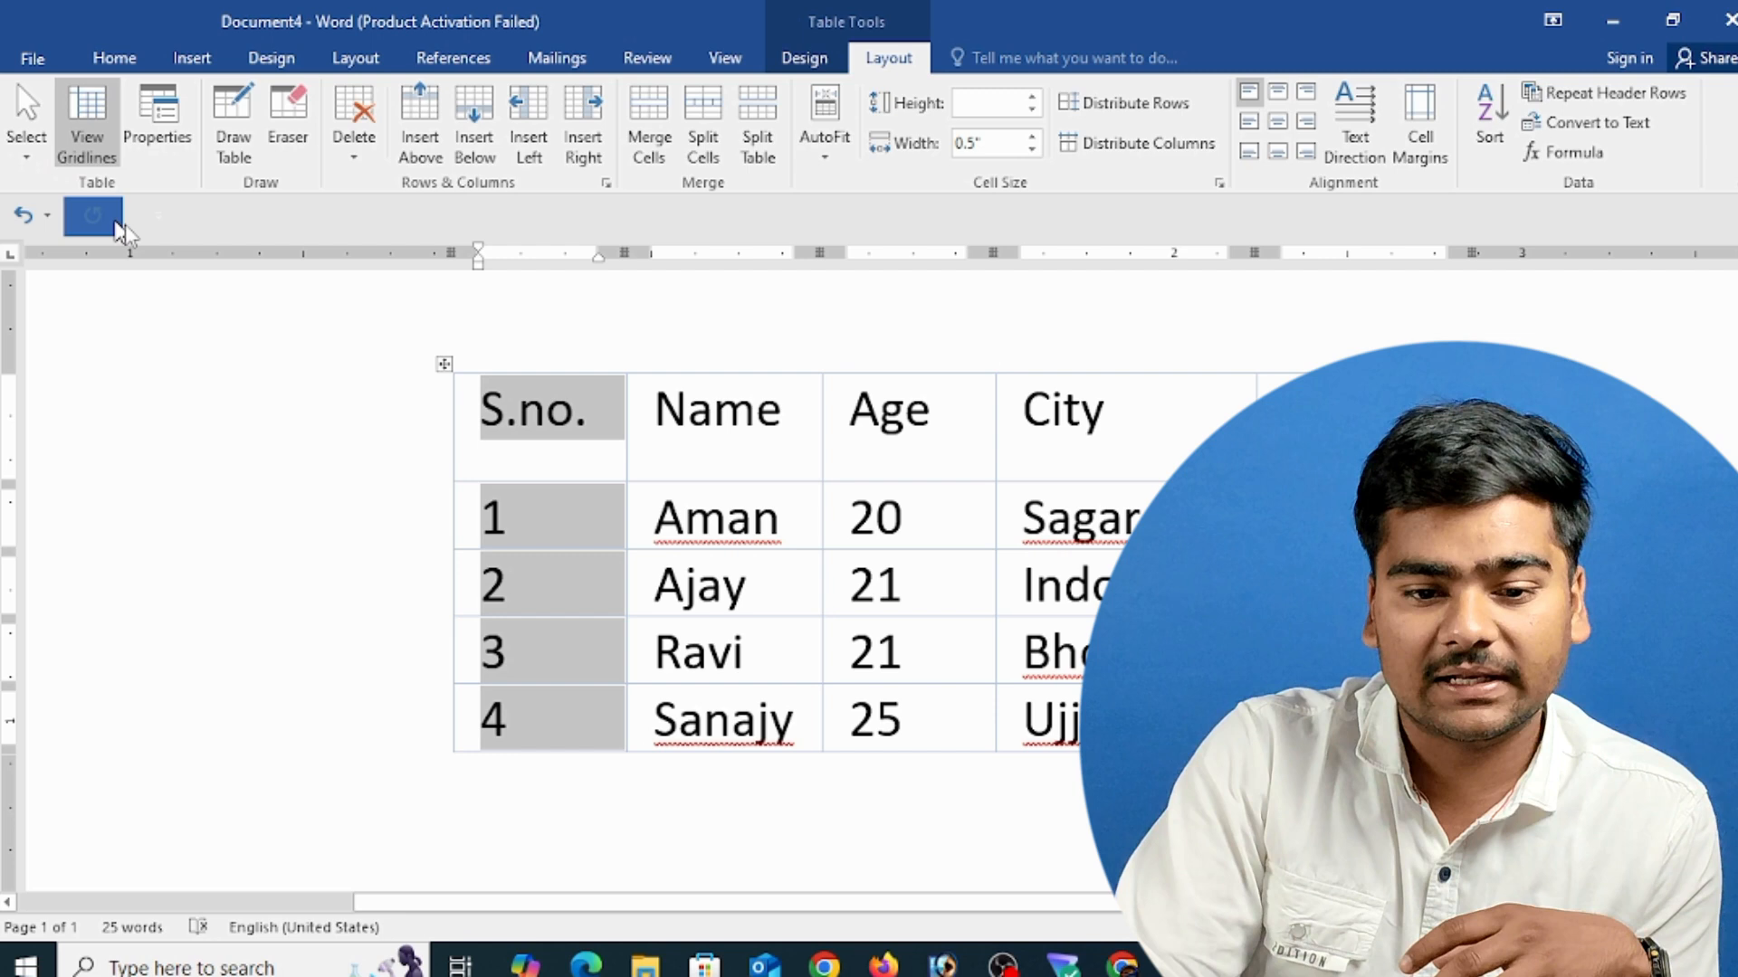
left_click(604, 442)
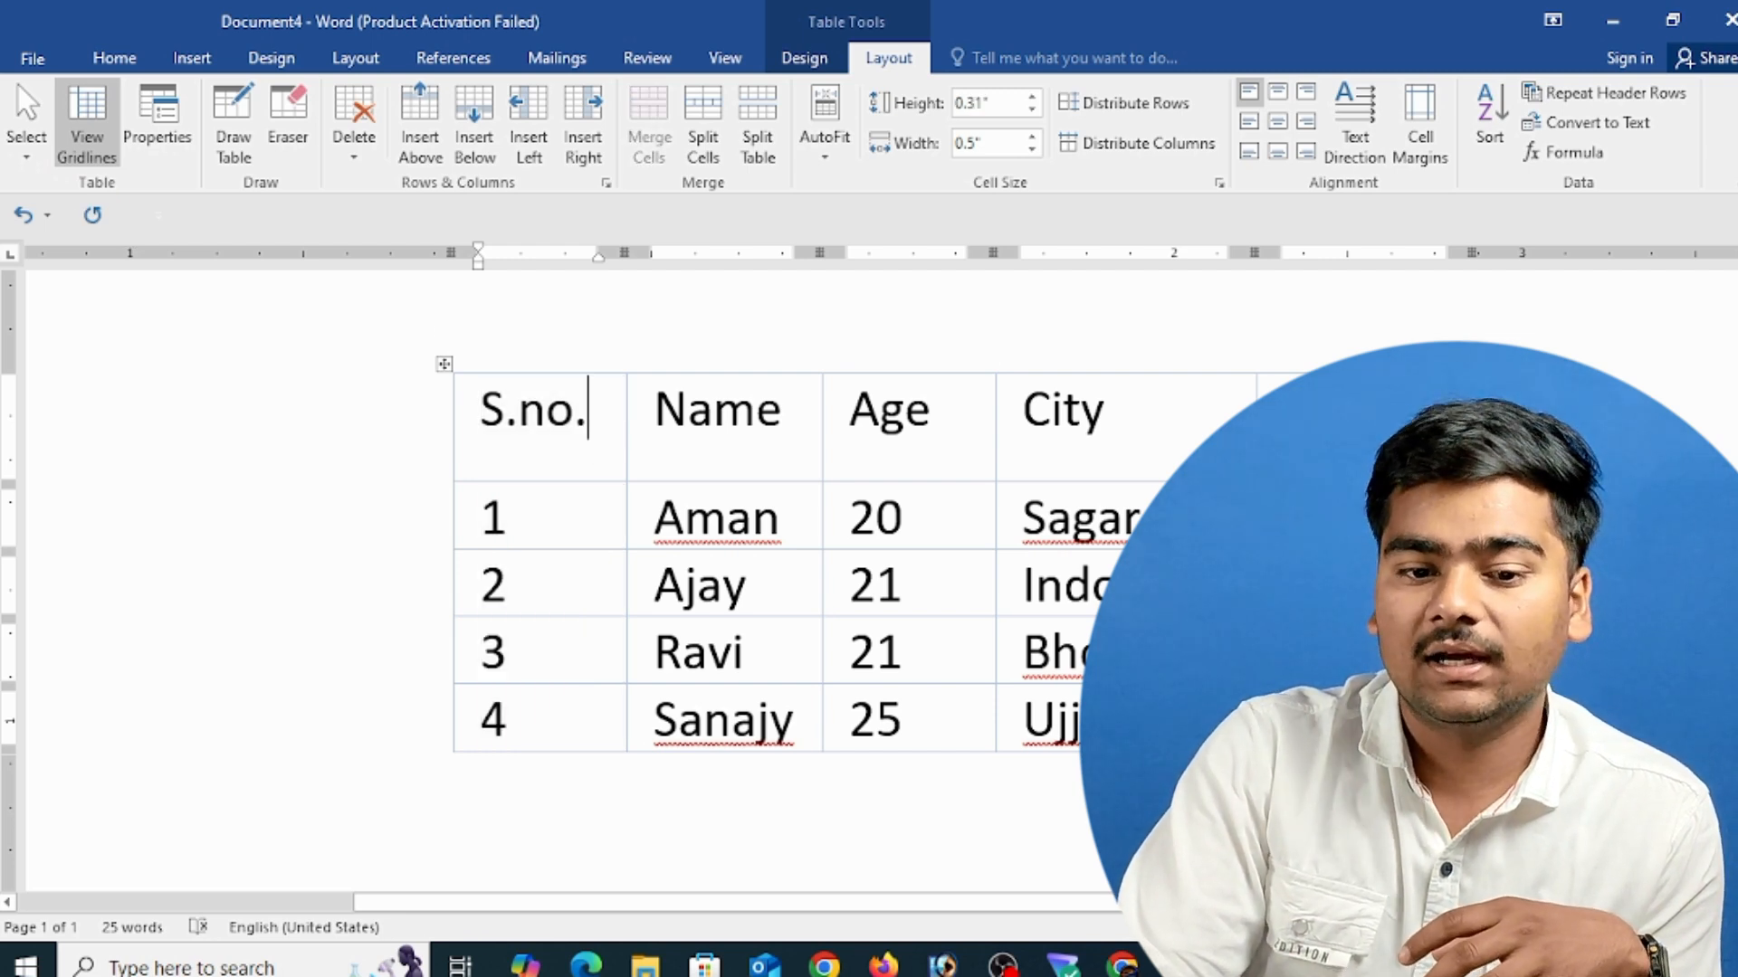
left_click(22, 150)
left_click(106, 252)
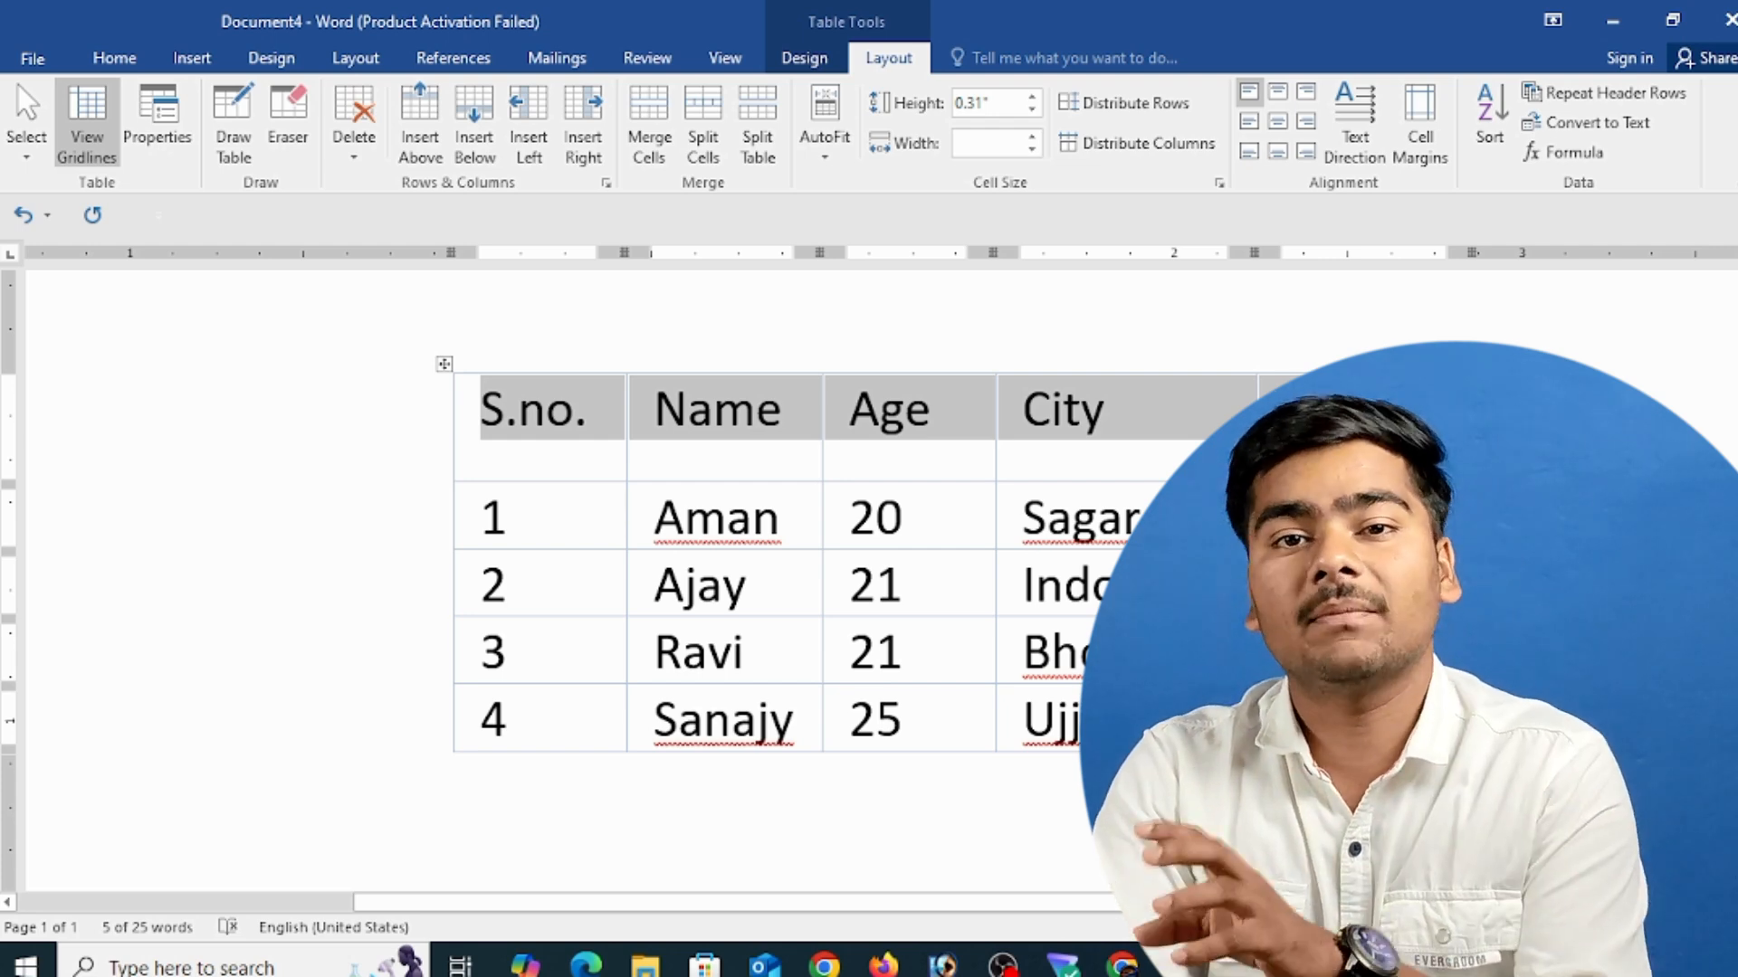
- Select the whole table with the Select Table command, then return to the S.no. header cell
left_click(583, 435)
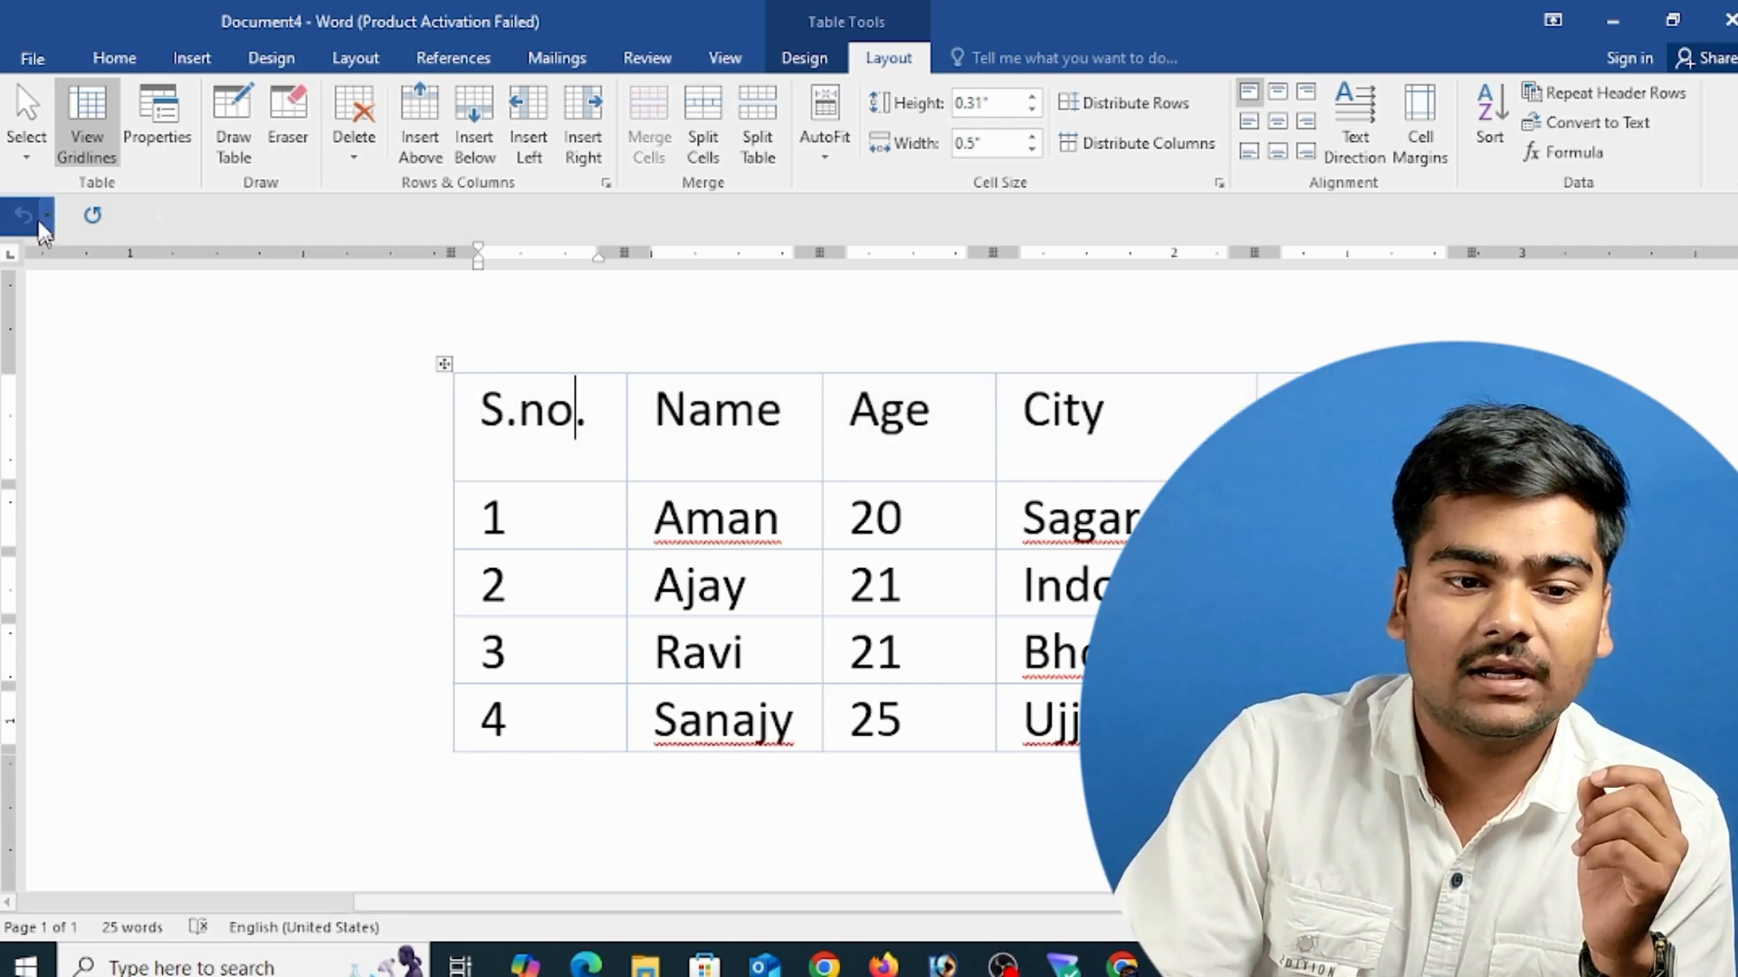
left_click(26, 140)
left_click(116, 288)
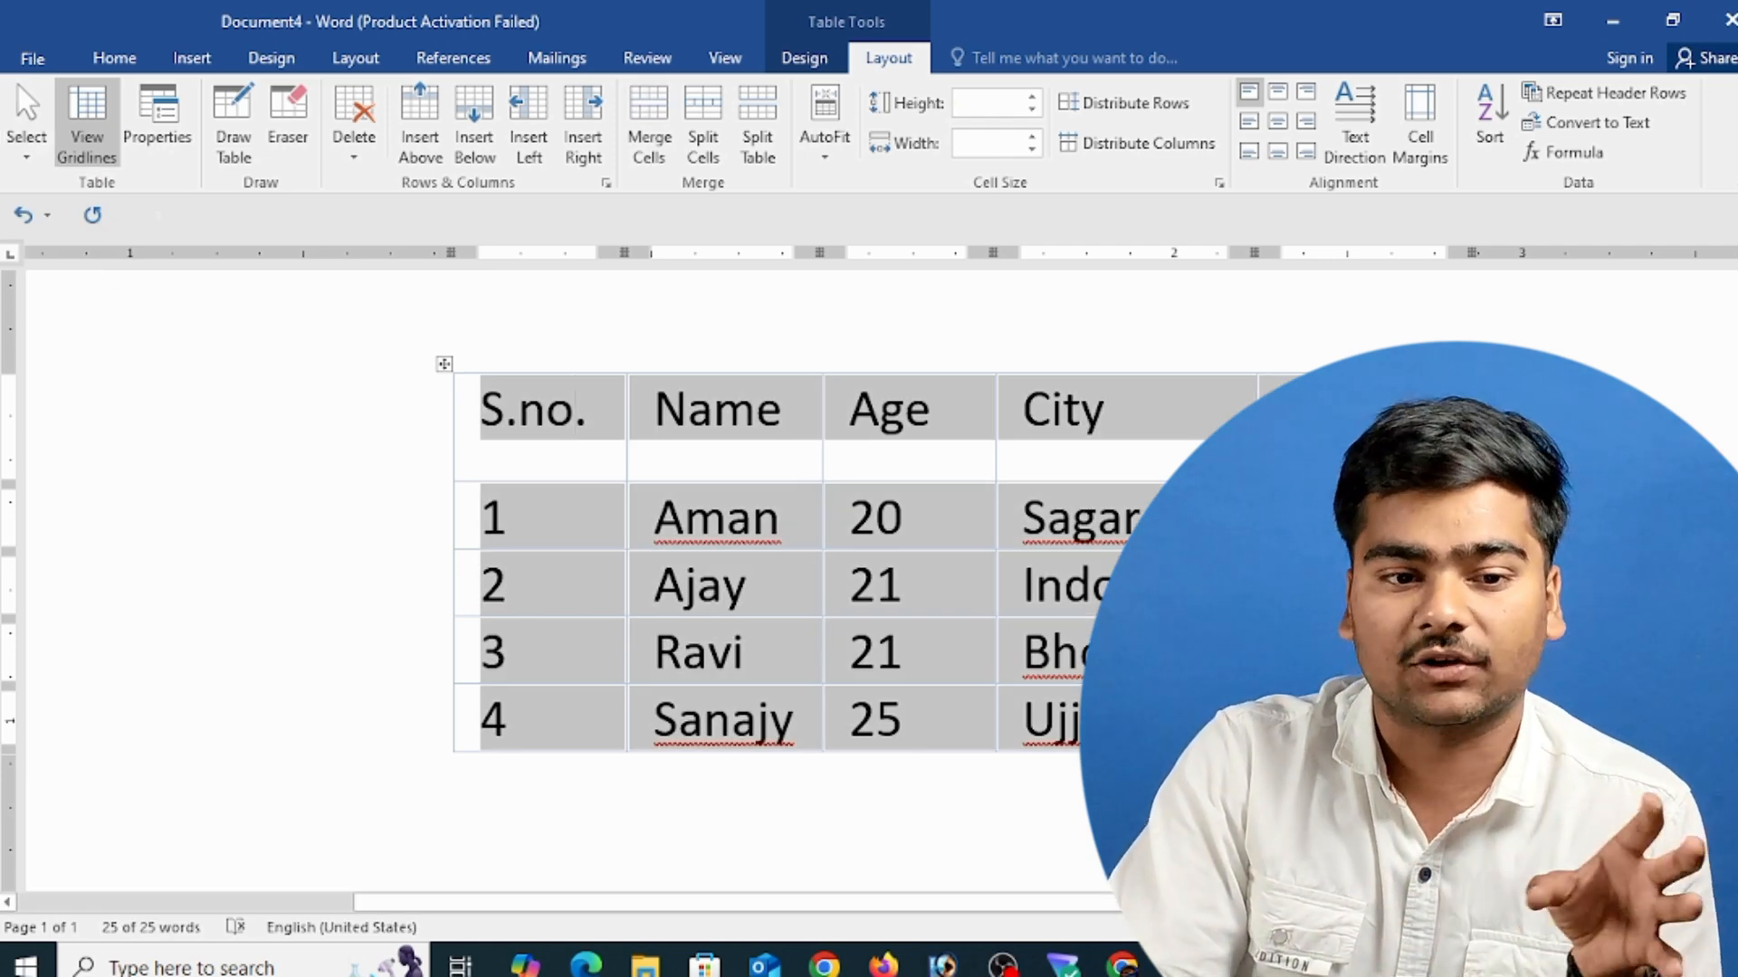
left_click(549, 436)
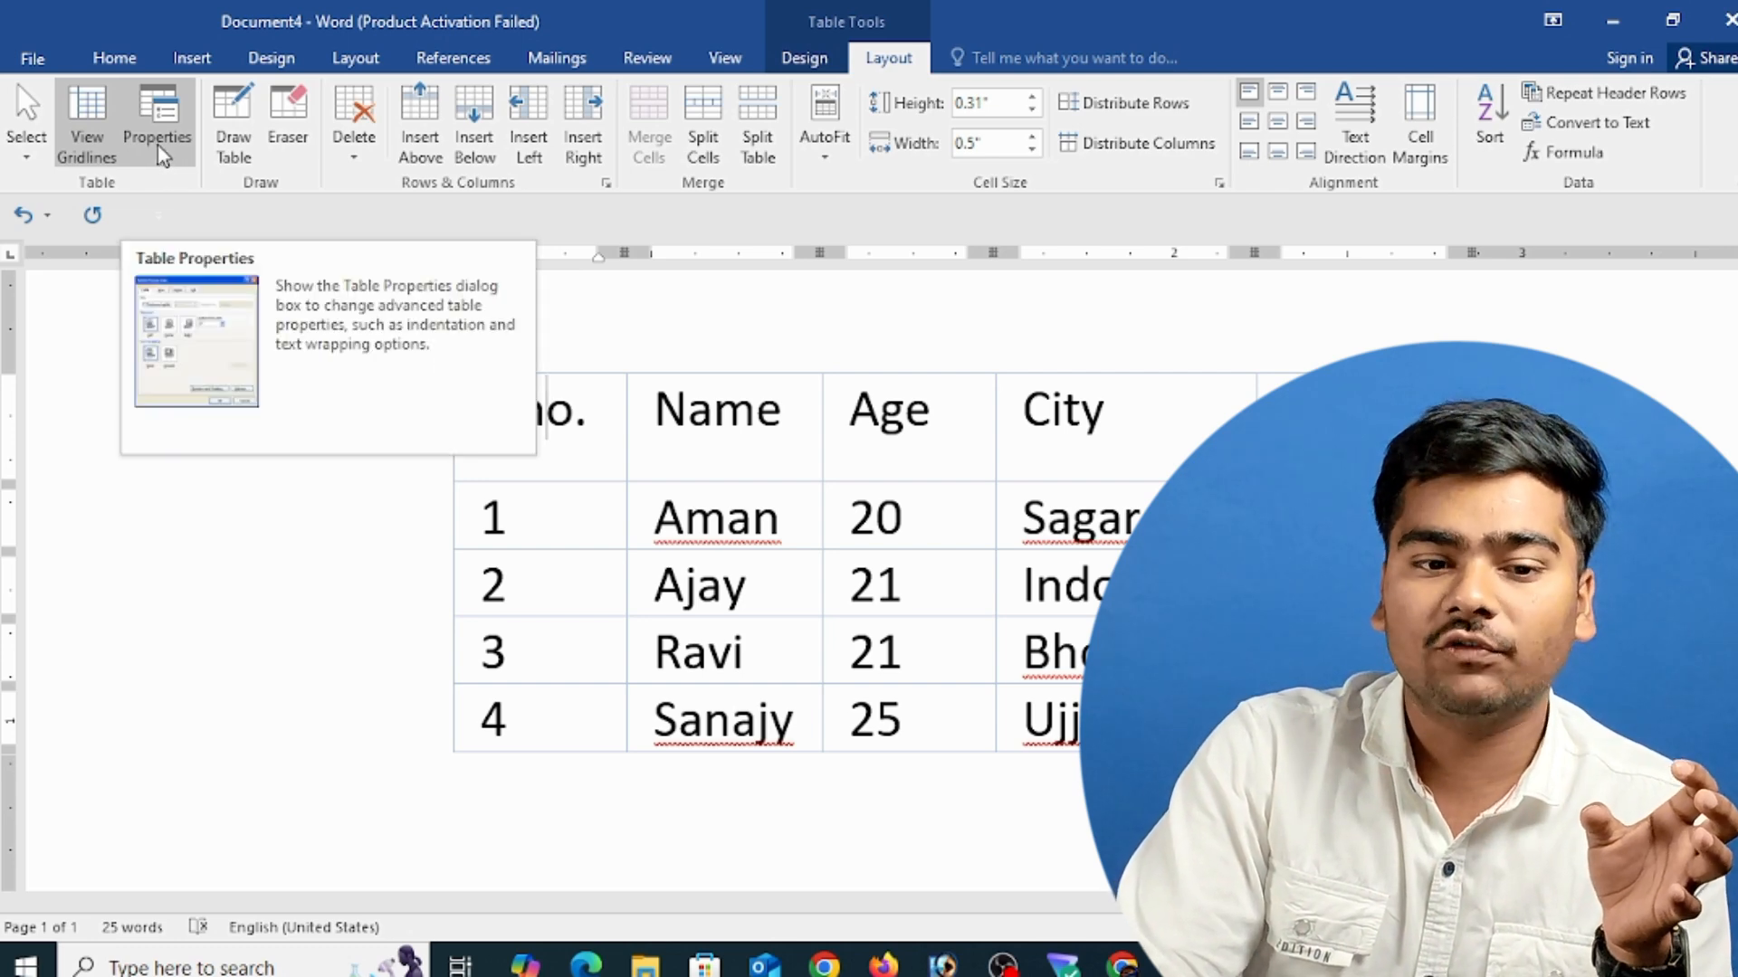
- Align the data table to the right of the page through its table properties, keeping Around text wrapping
left_click(591, 422)
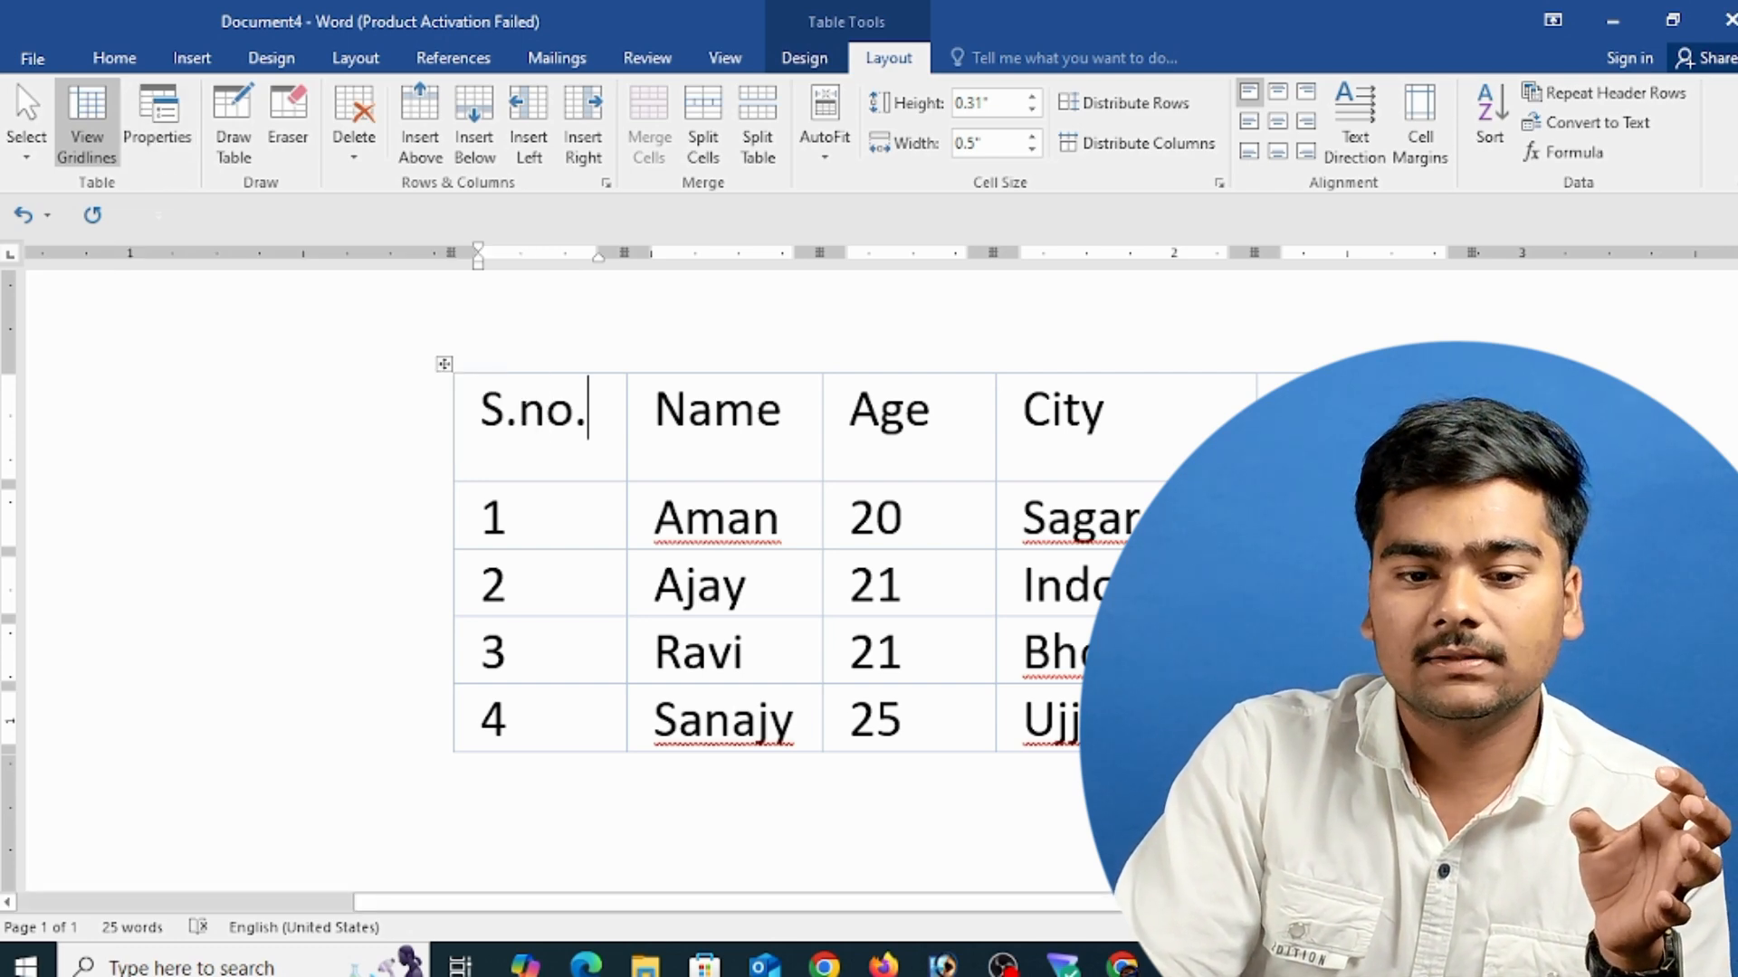
left_click(159, 168)
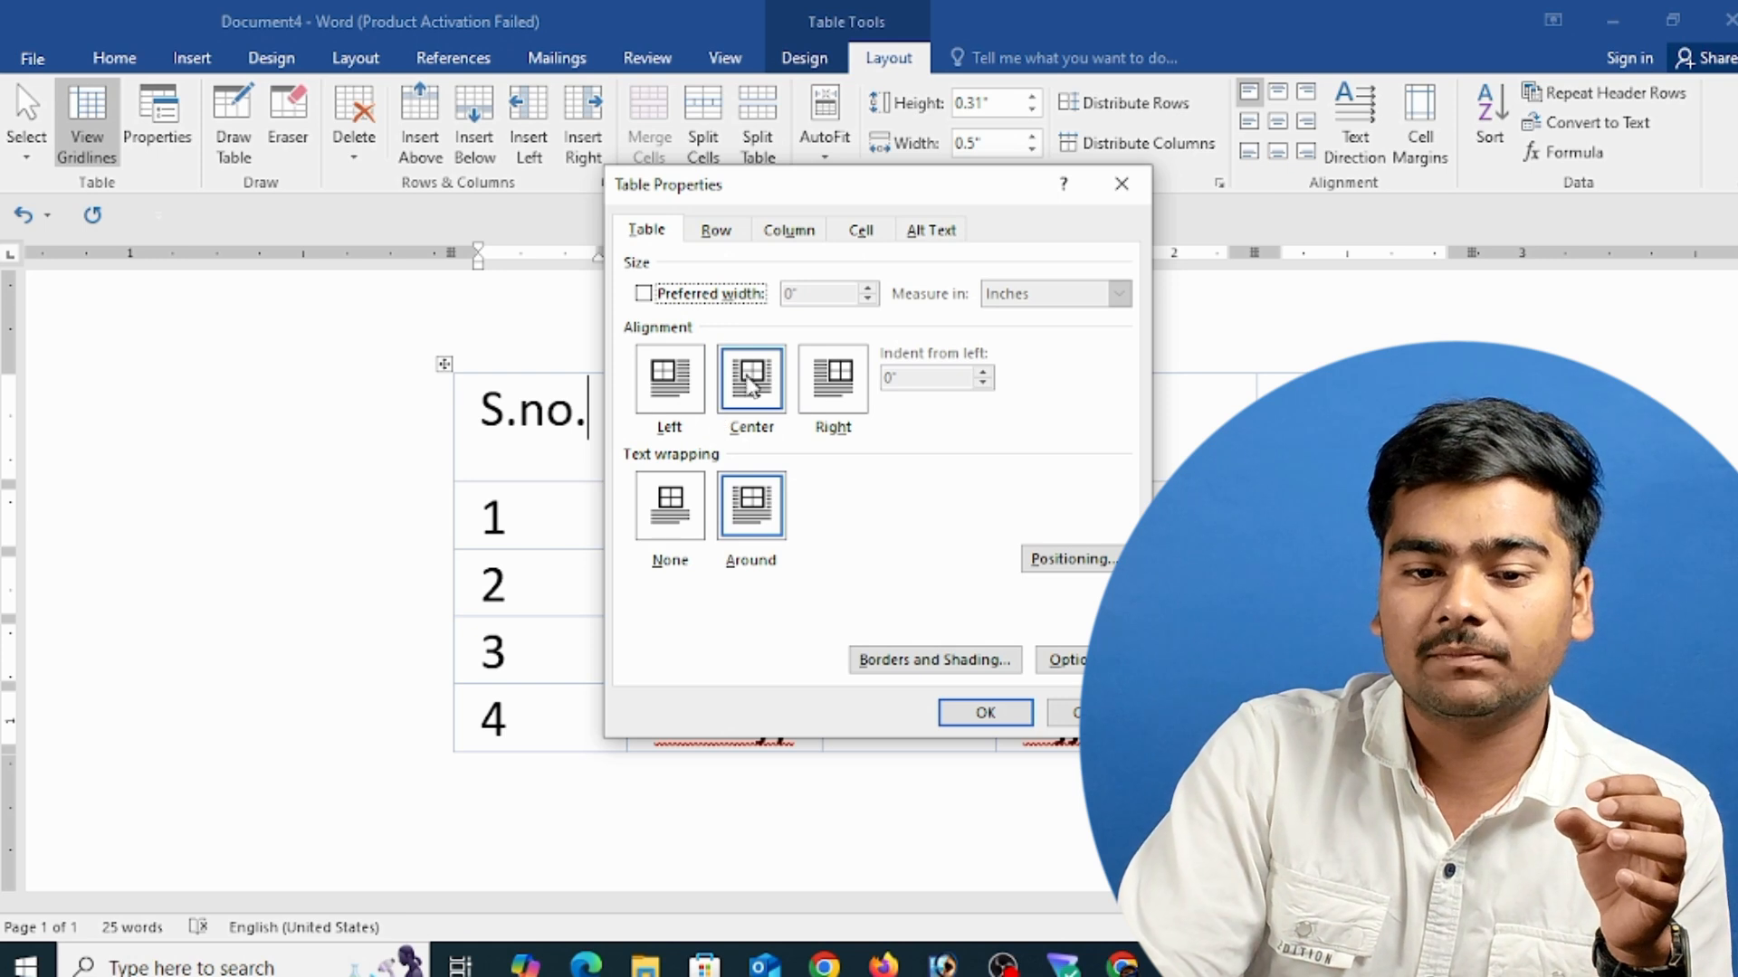
left_click(665, 385)
left_click(830, 396)
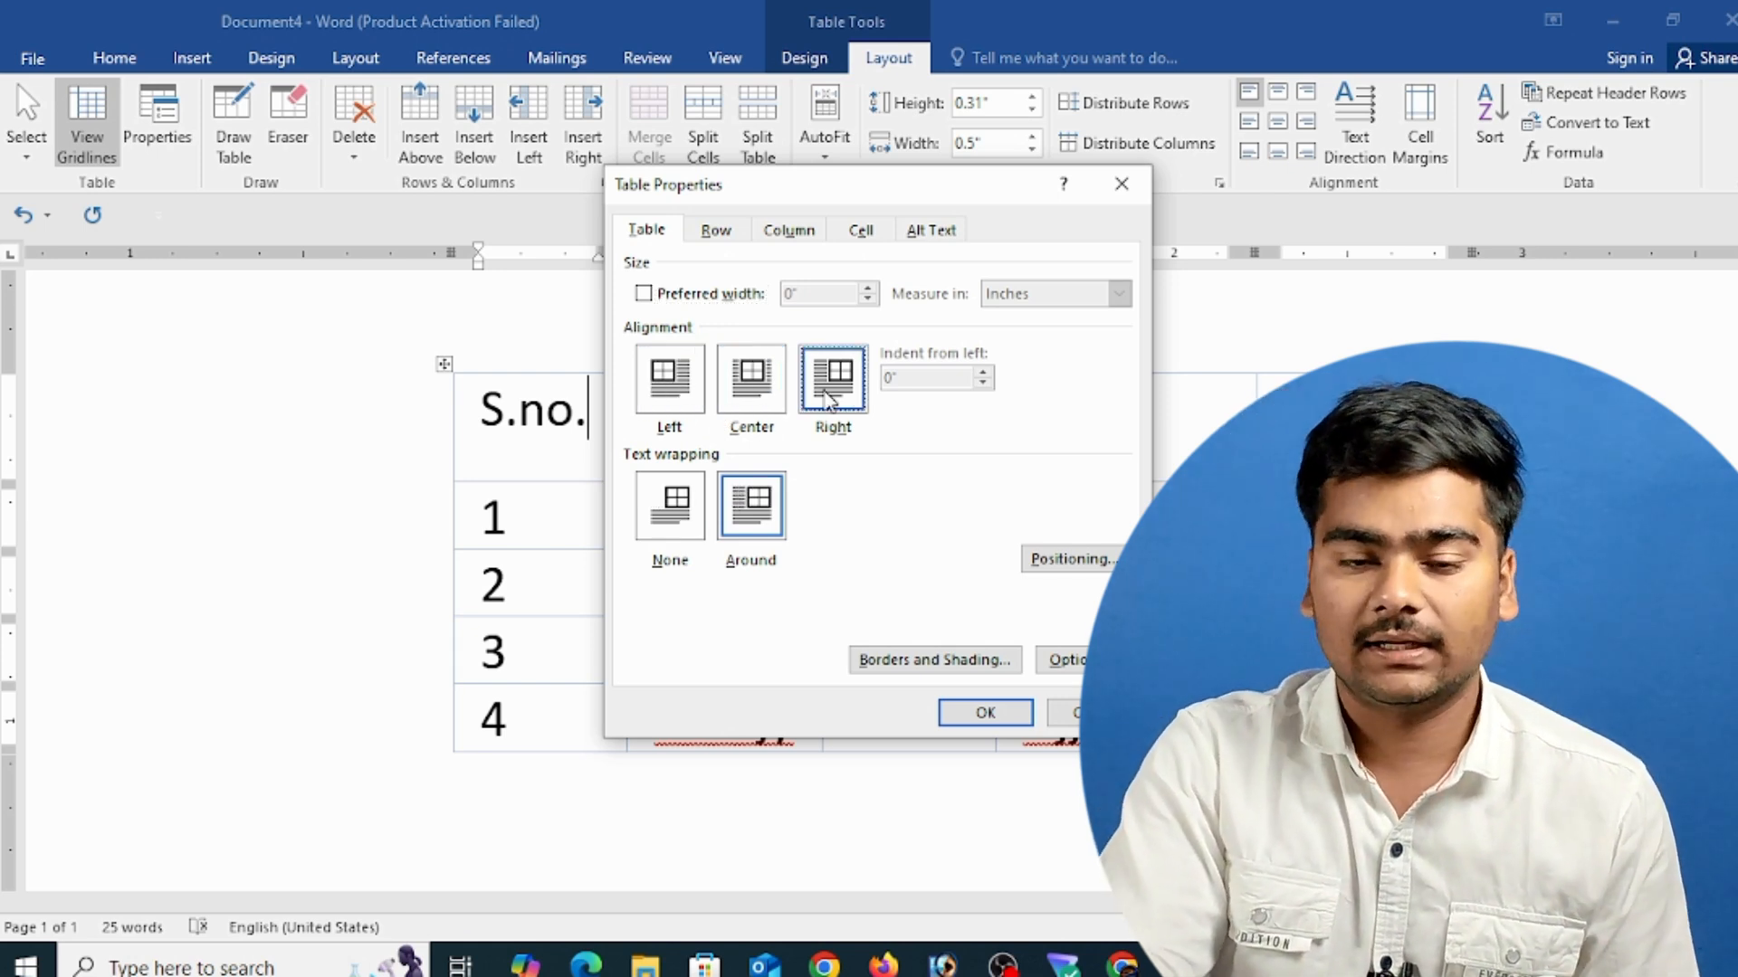
left_click(751, 394)
left_click(823, 398)
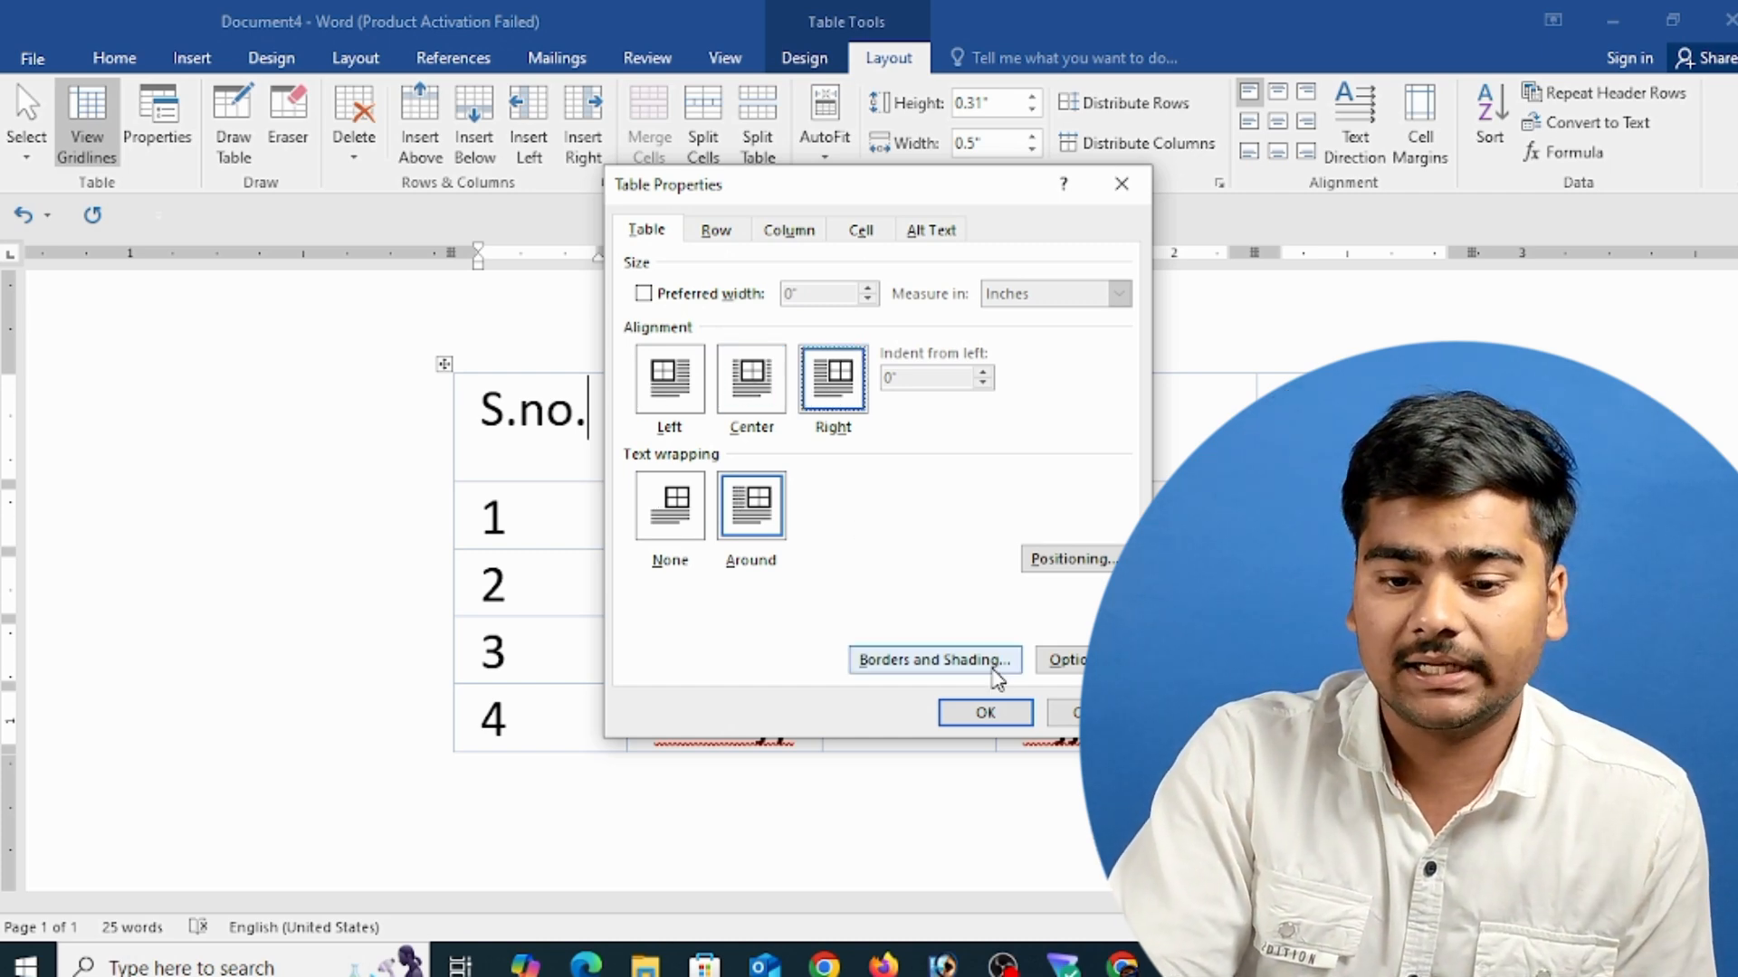
left_click(996, 712)
scroll(868, 580, "down", 15)
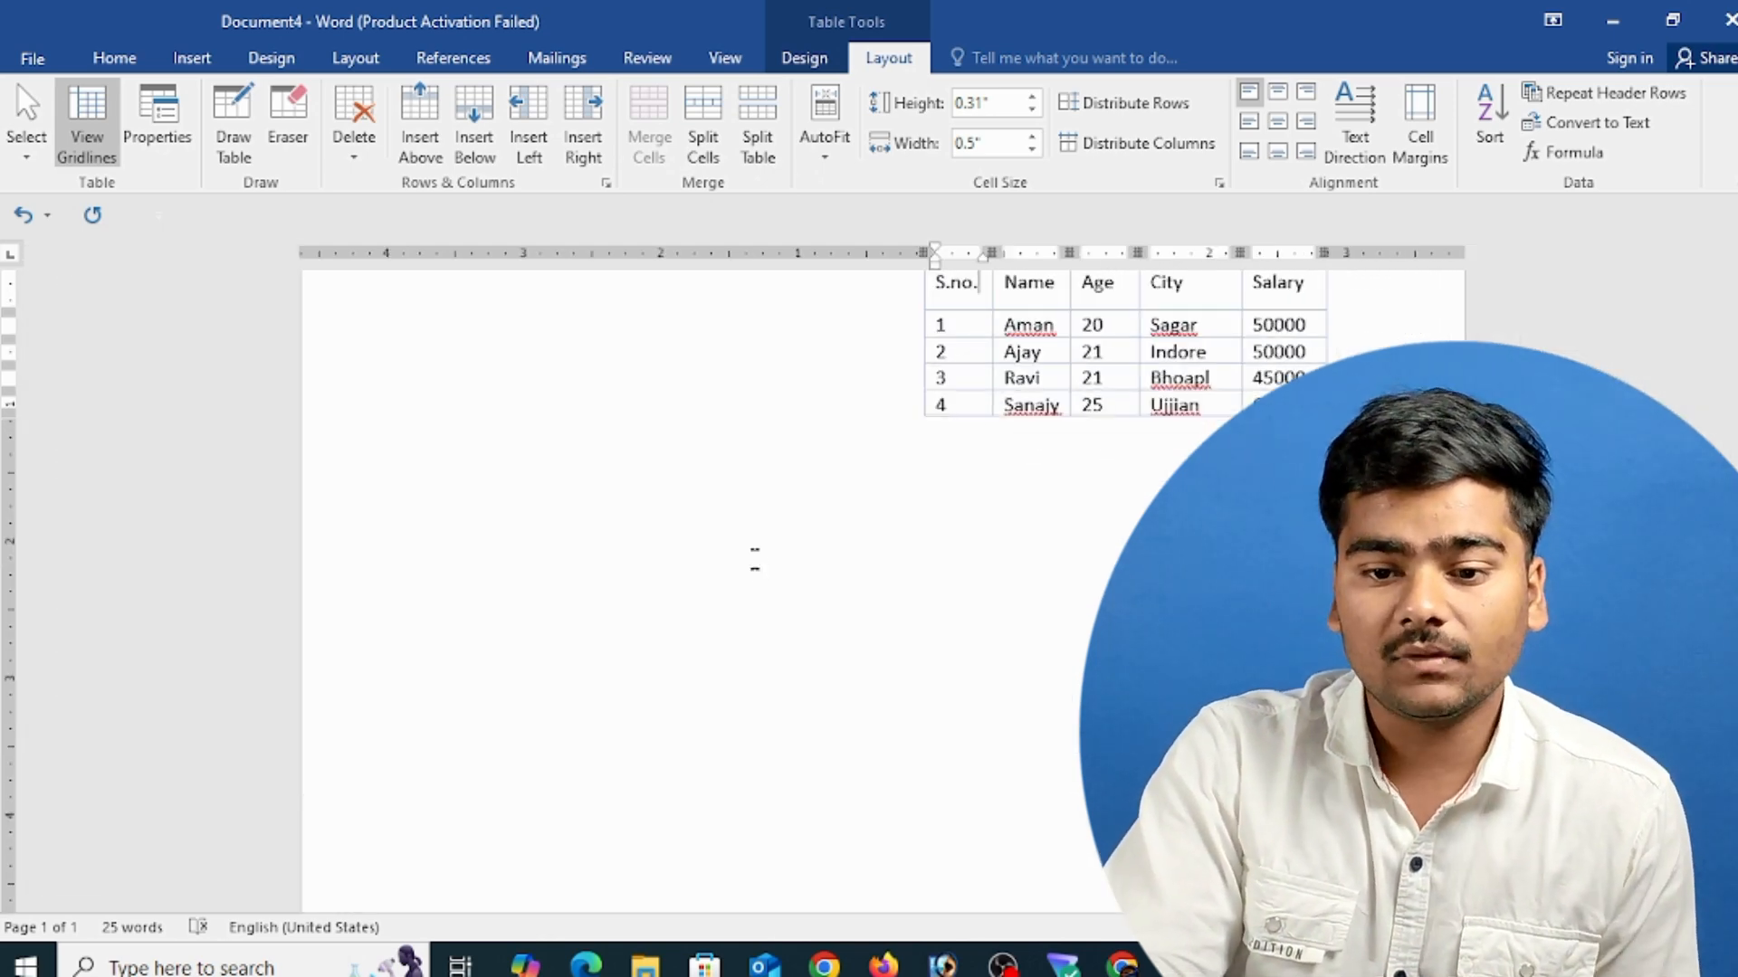
- Set the data table's alignment to Center in its table properties
left_click(159, 136)
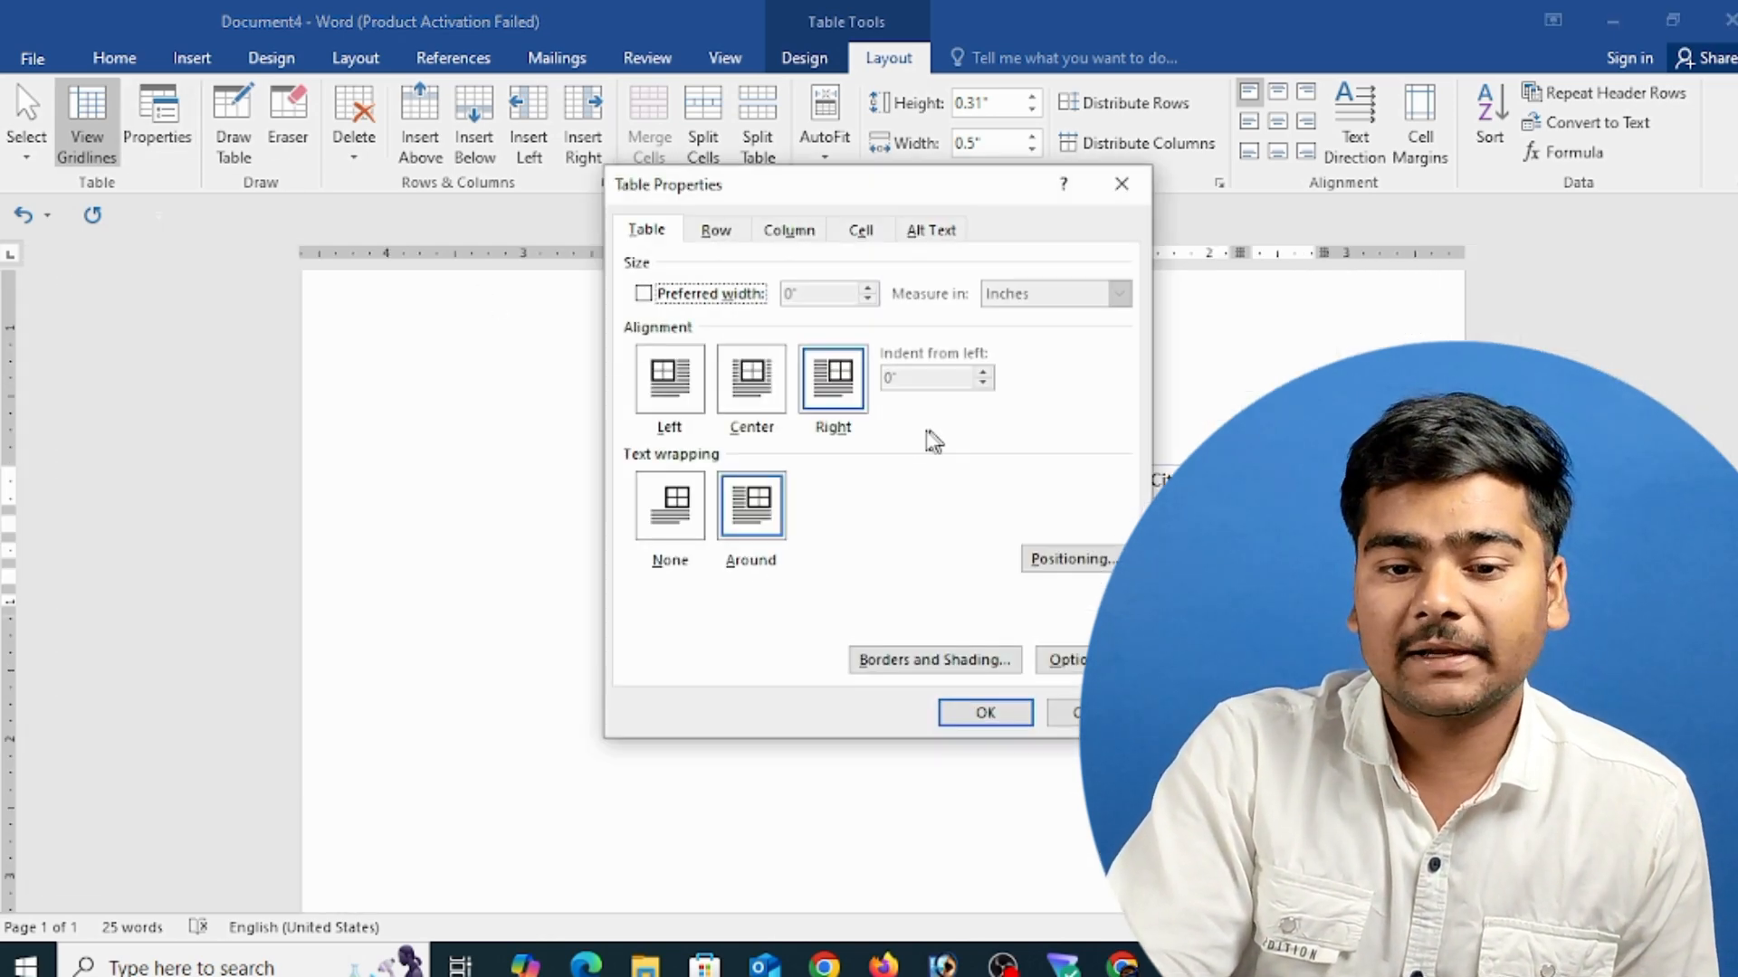
left_click(751, 378)
left_click(986, 715)
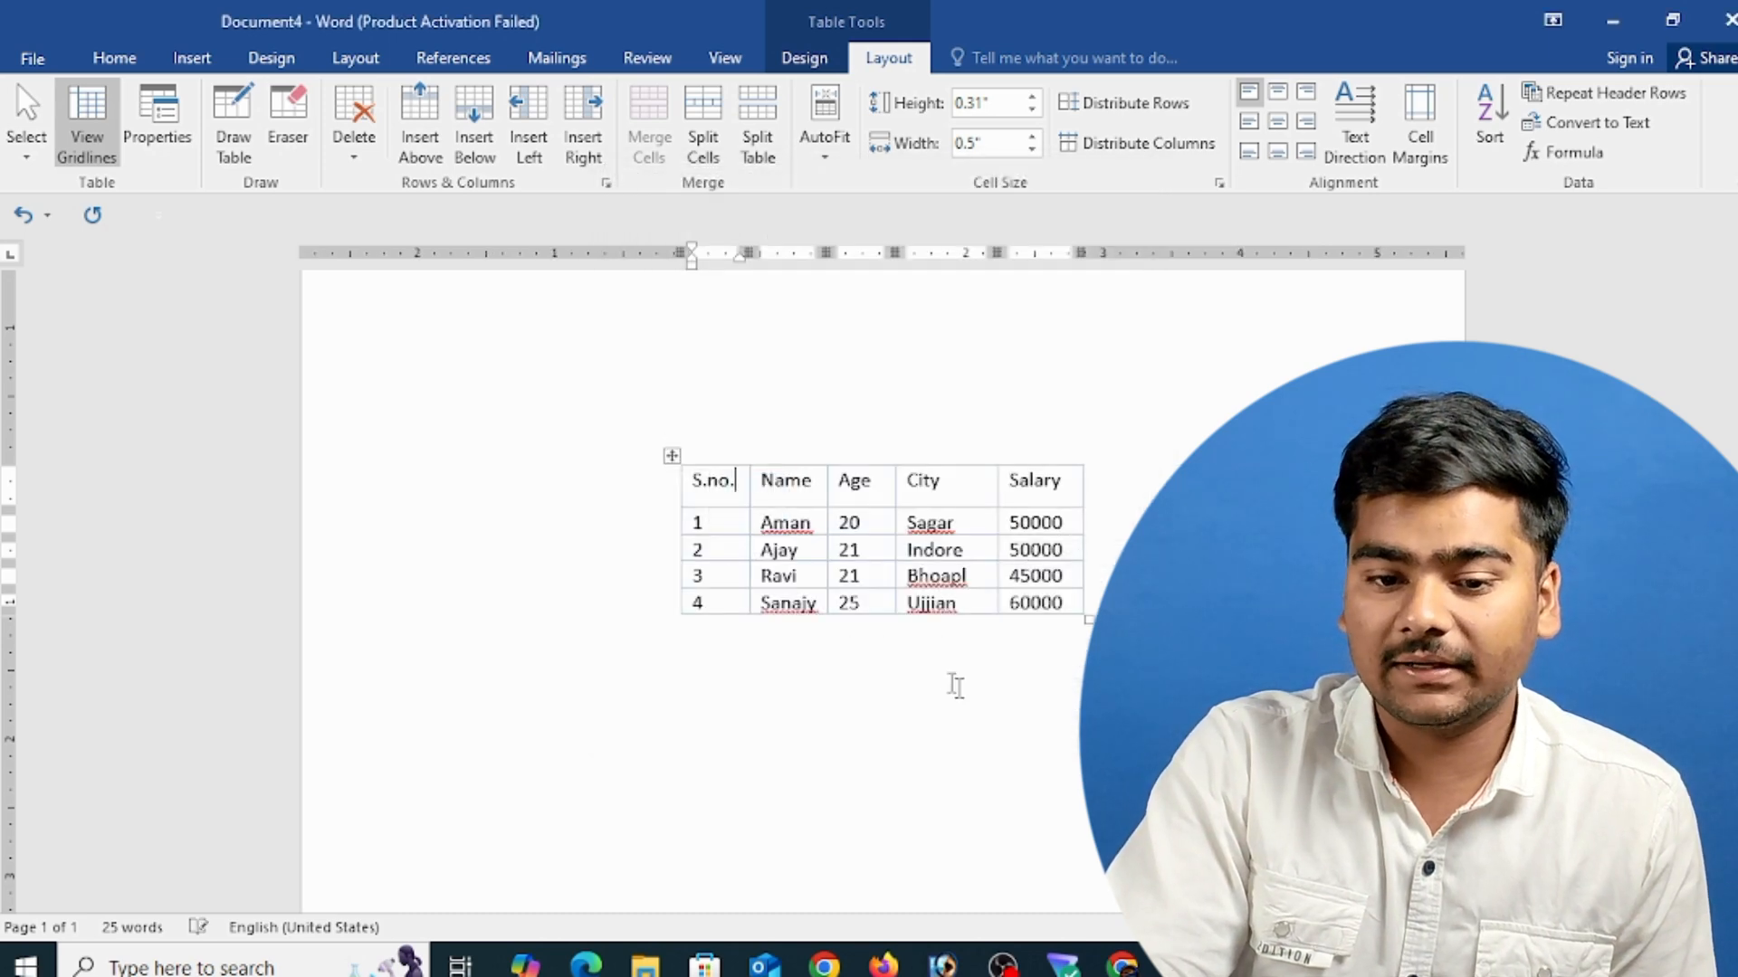
- Set the data table's alignment to Left in its table properties
left_click(158, 136)
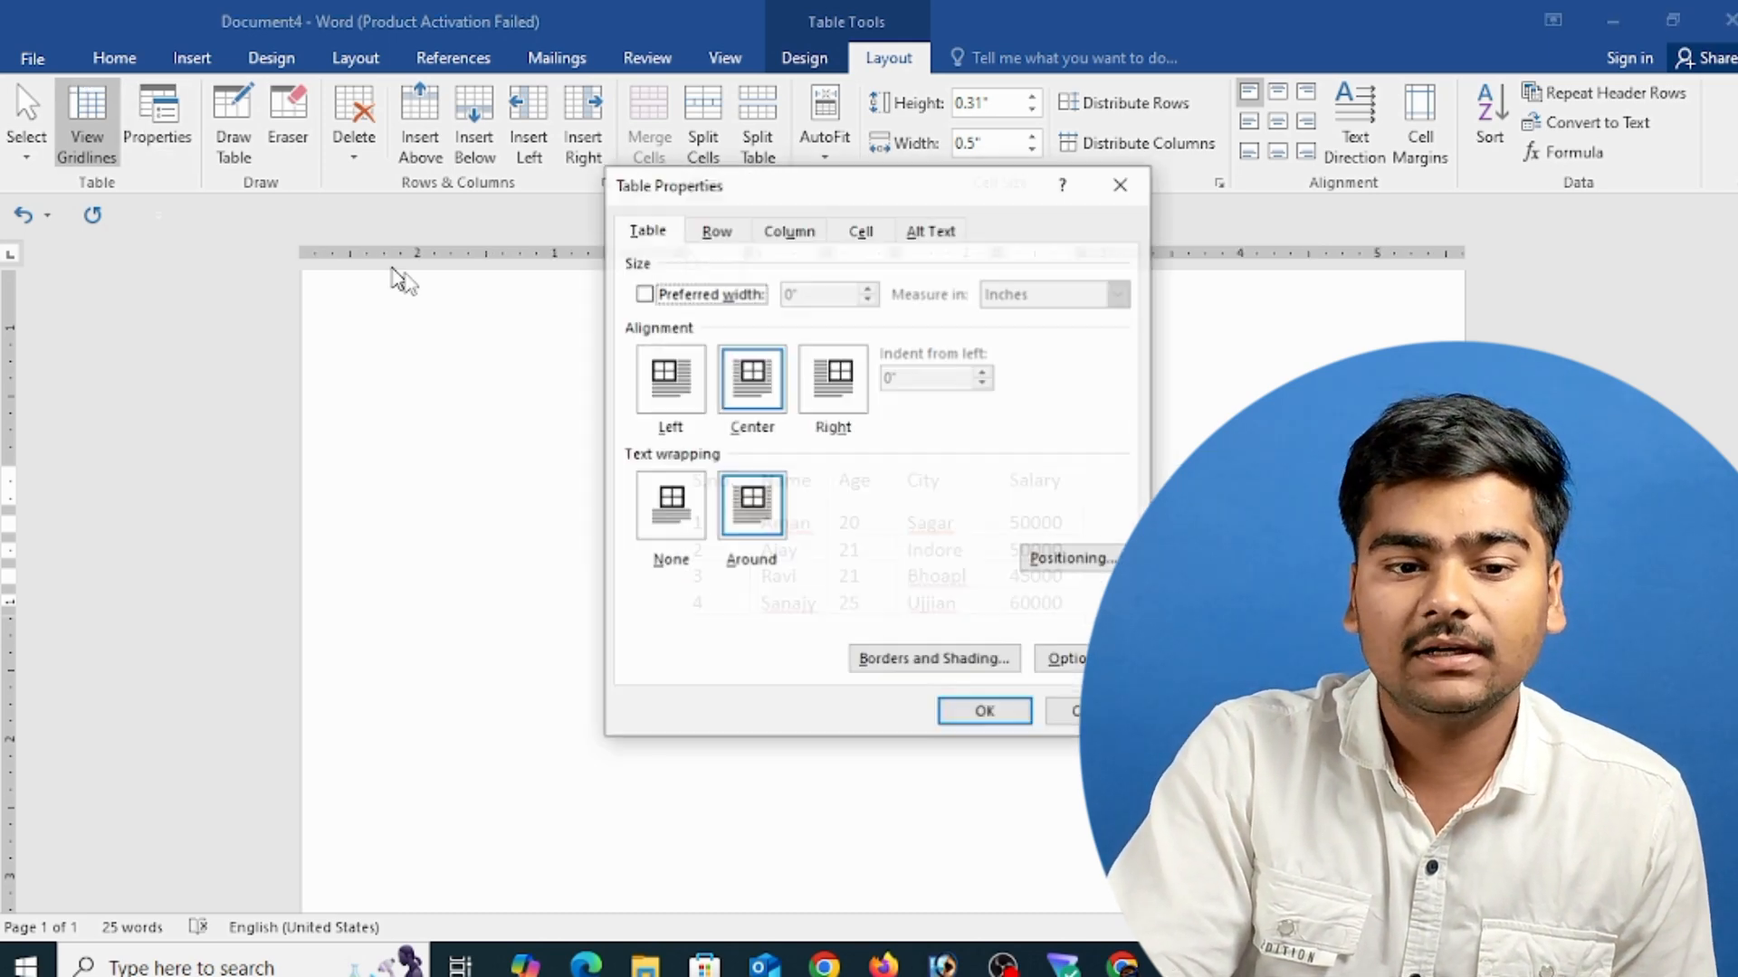
left_click(683, 394)
left_click(965, 715)
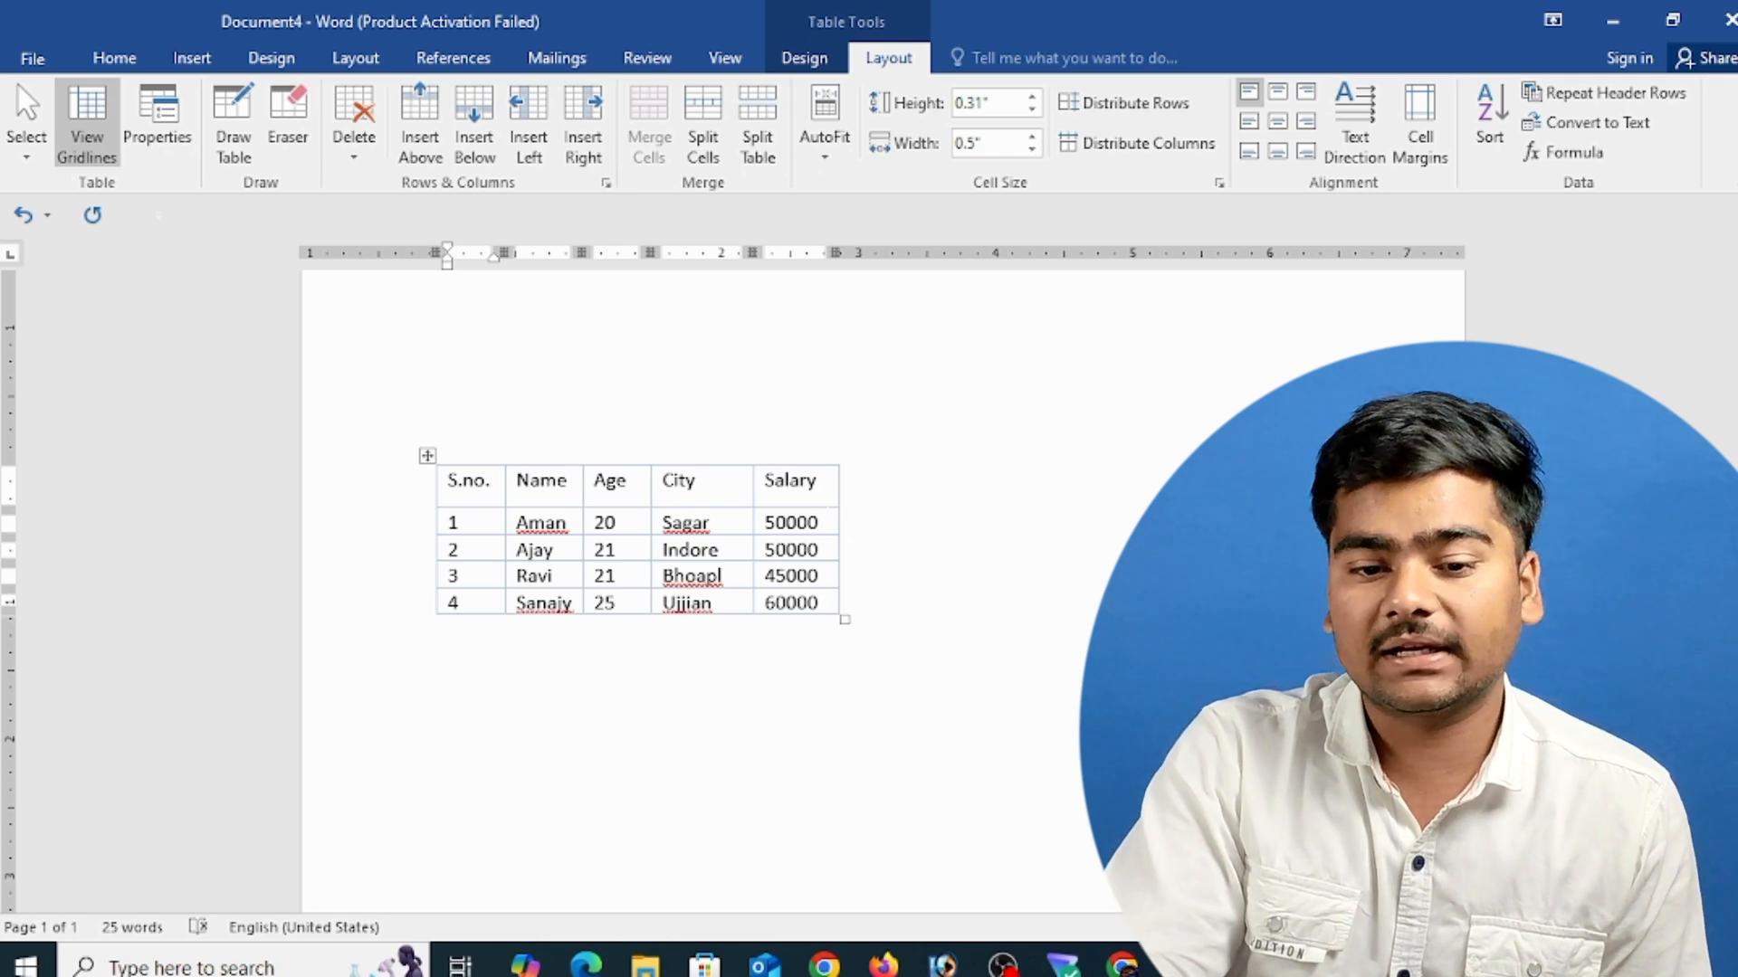
- Enter the trial text "sadf" beside the table, then remove it along with the stray V in the first data row
left_click(437, 360)
left_click(842, 479)
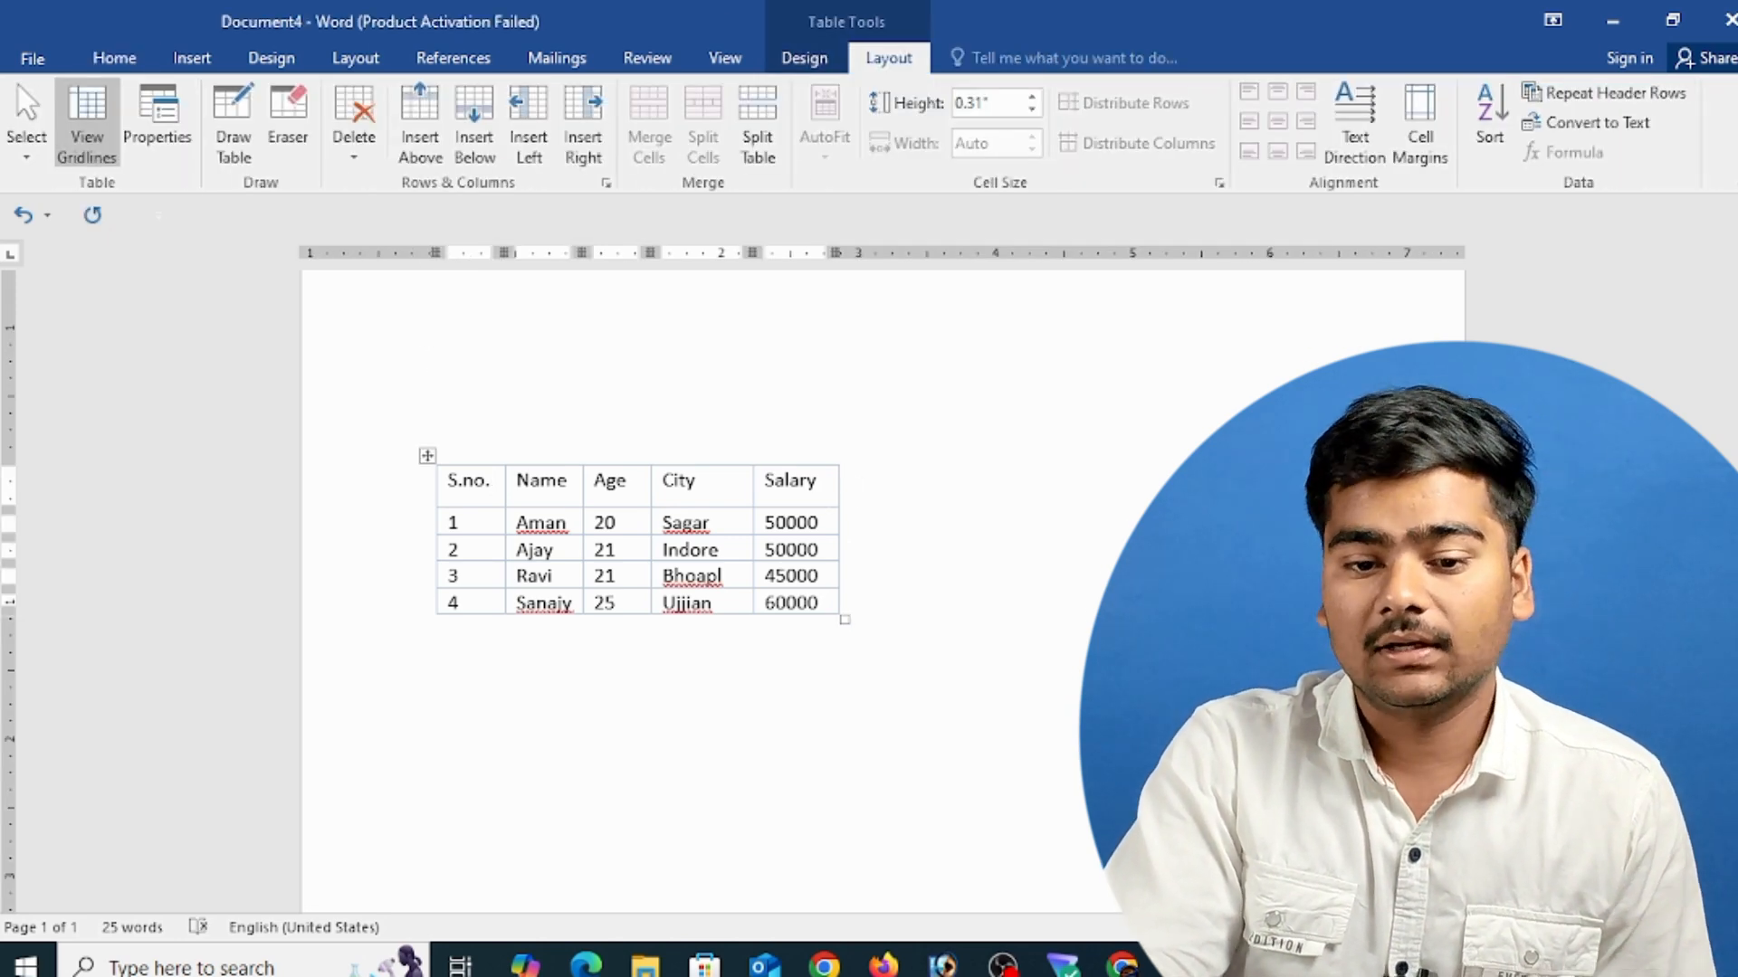
left_click(459, 524)
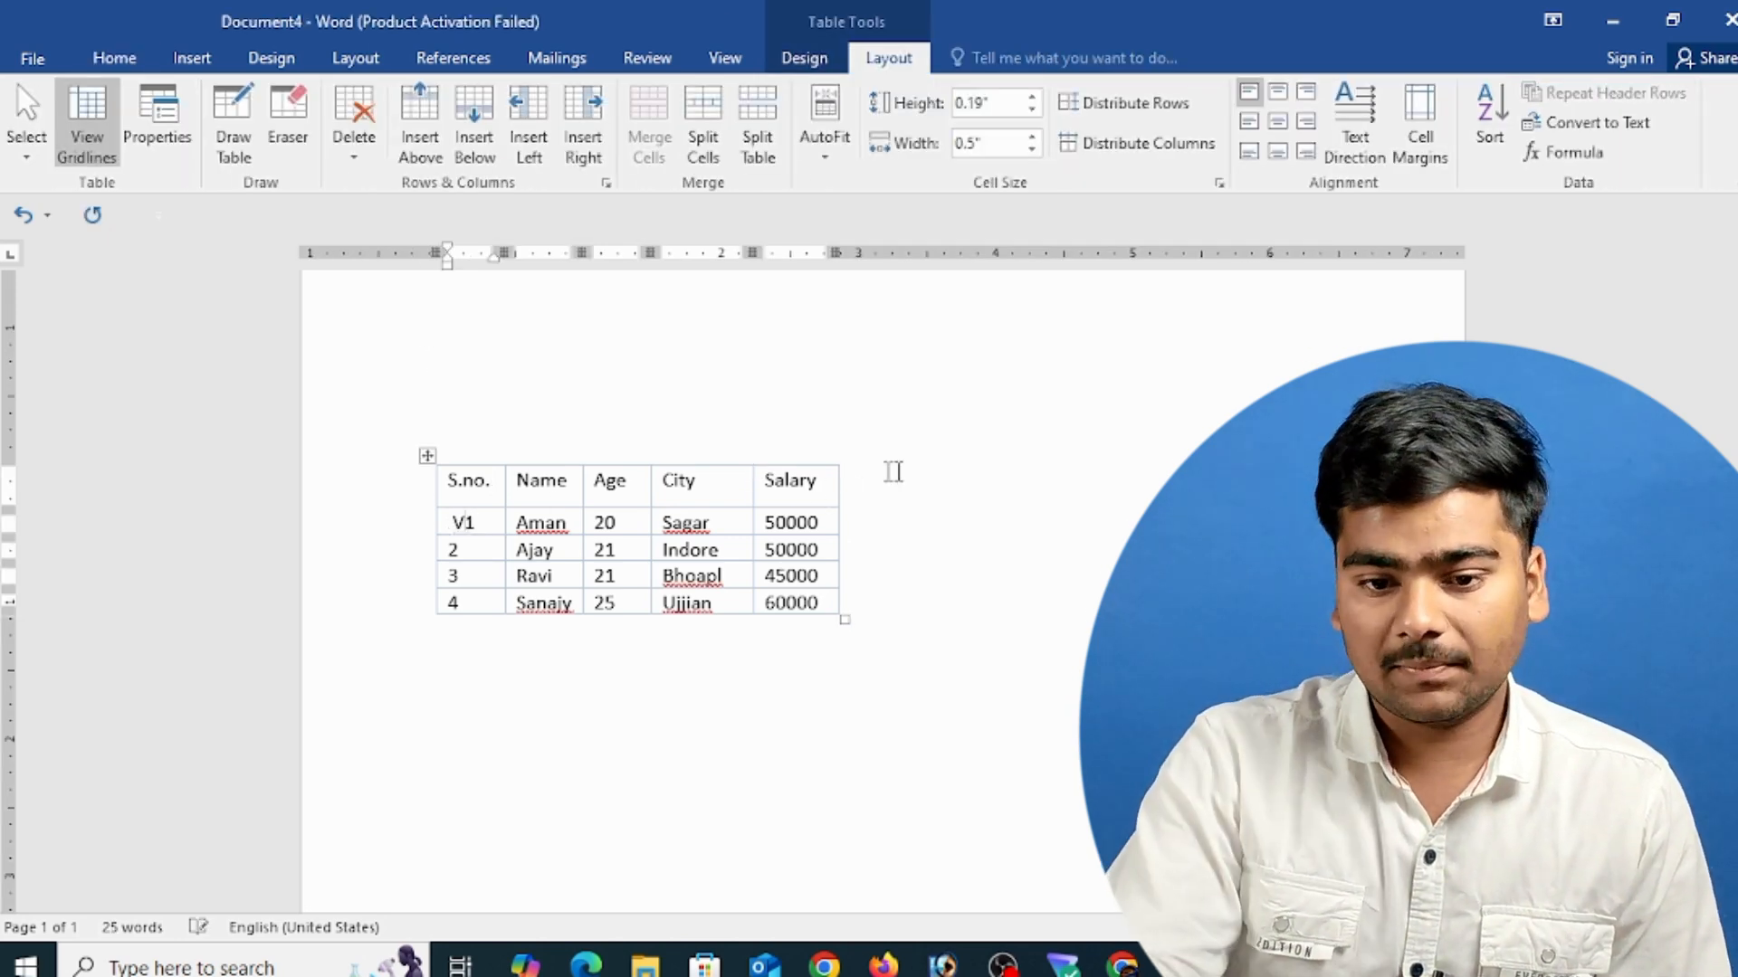
key("ctrl+Home")
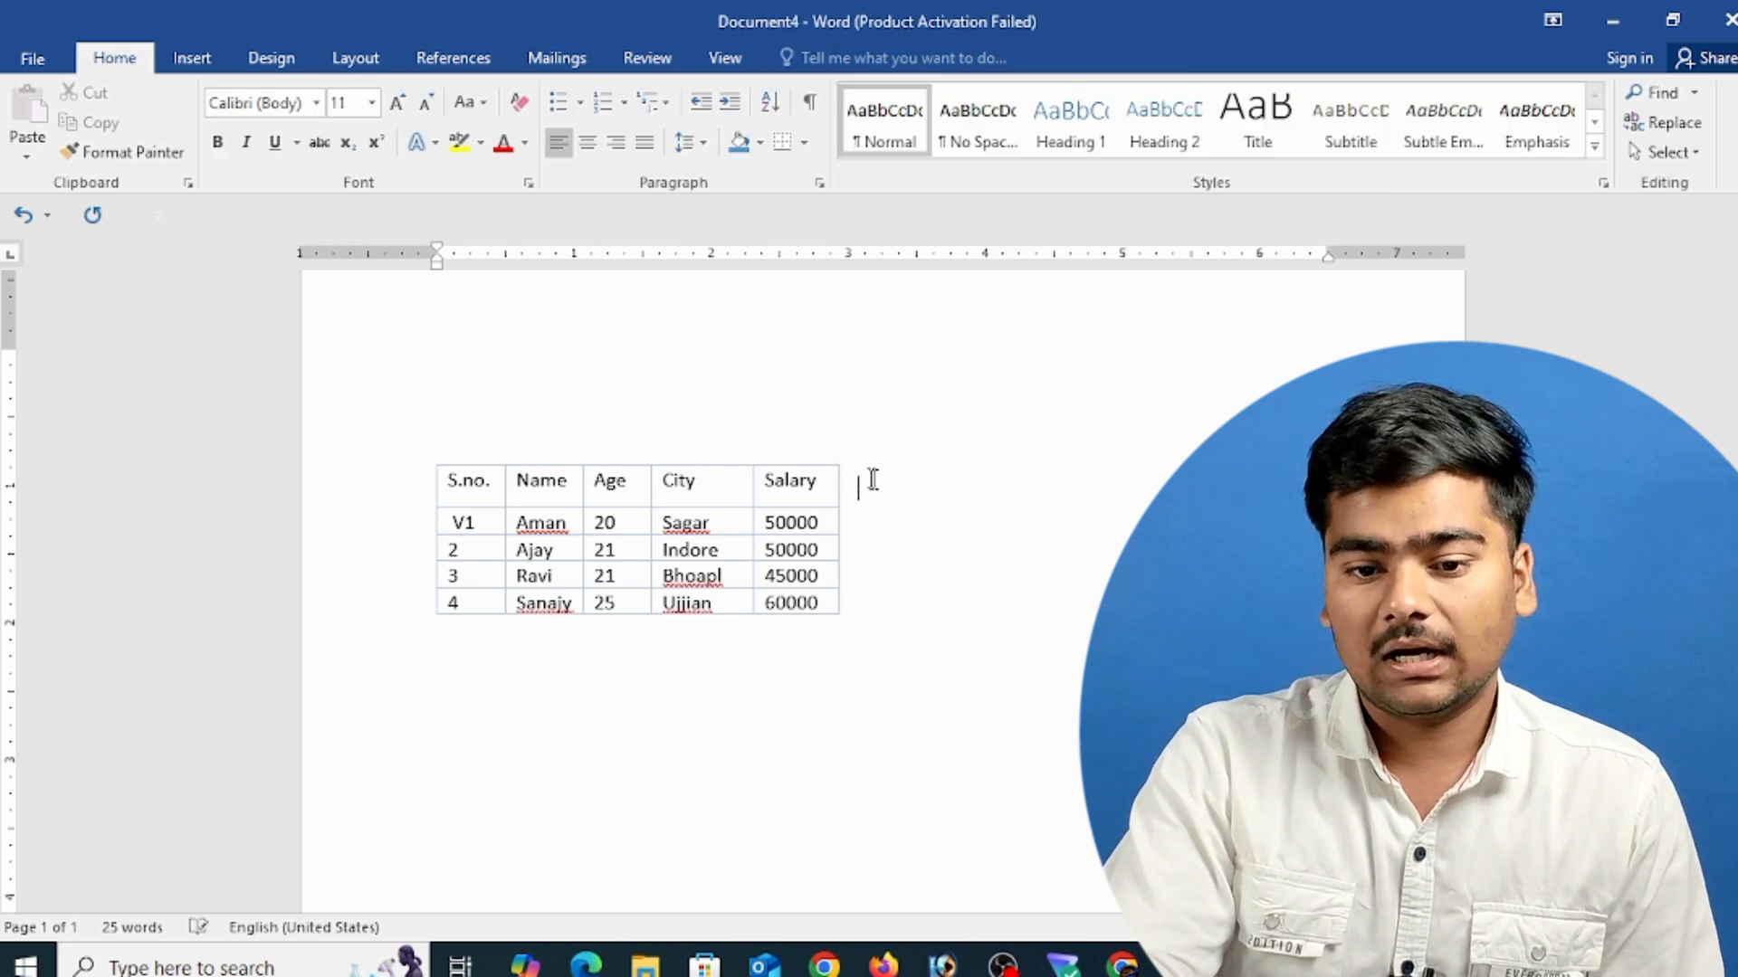
type("sadfsdfsdf")
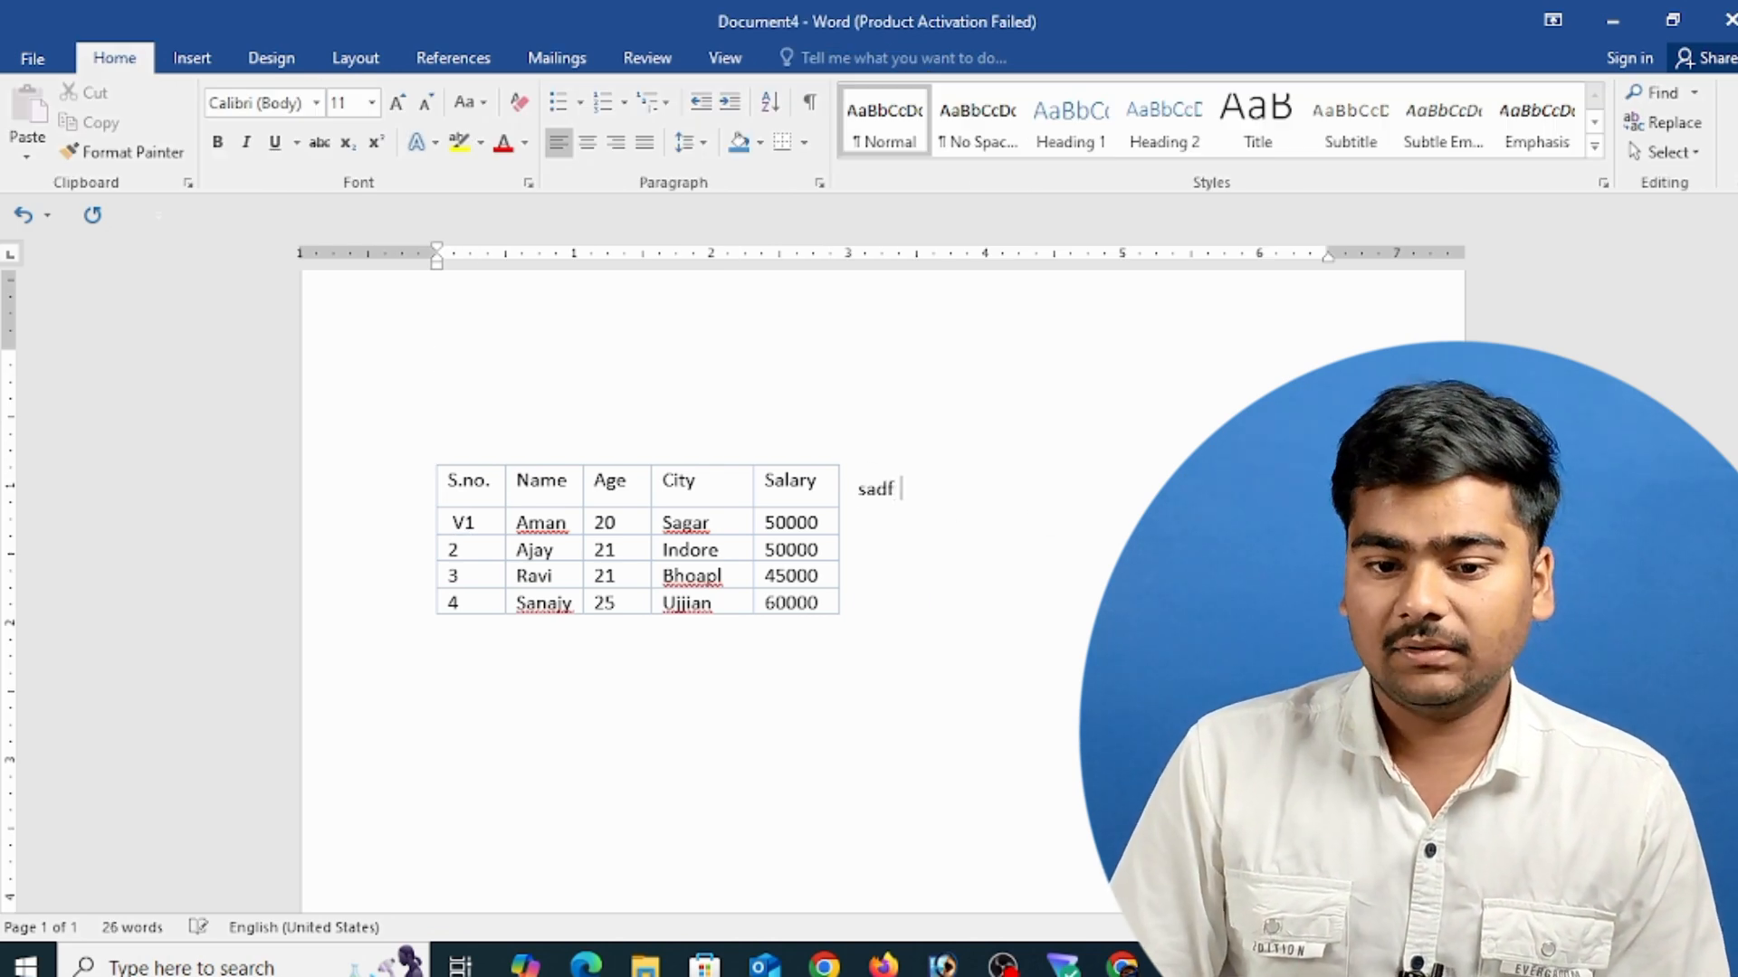
left_click(462, 523)
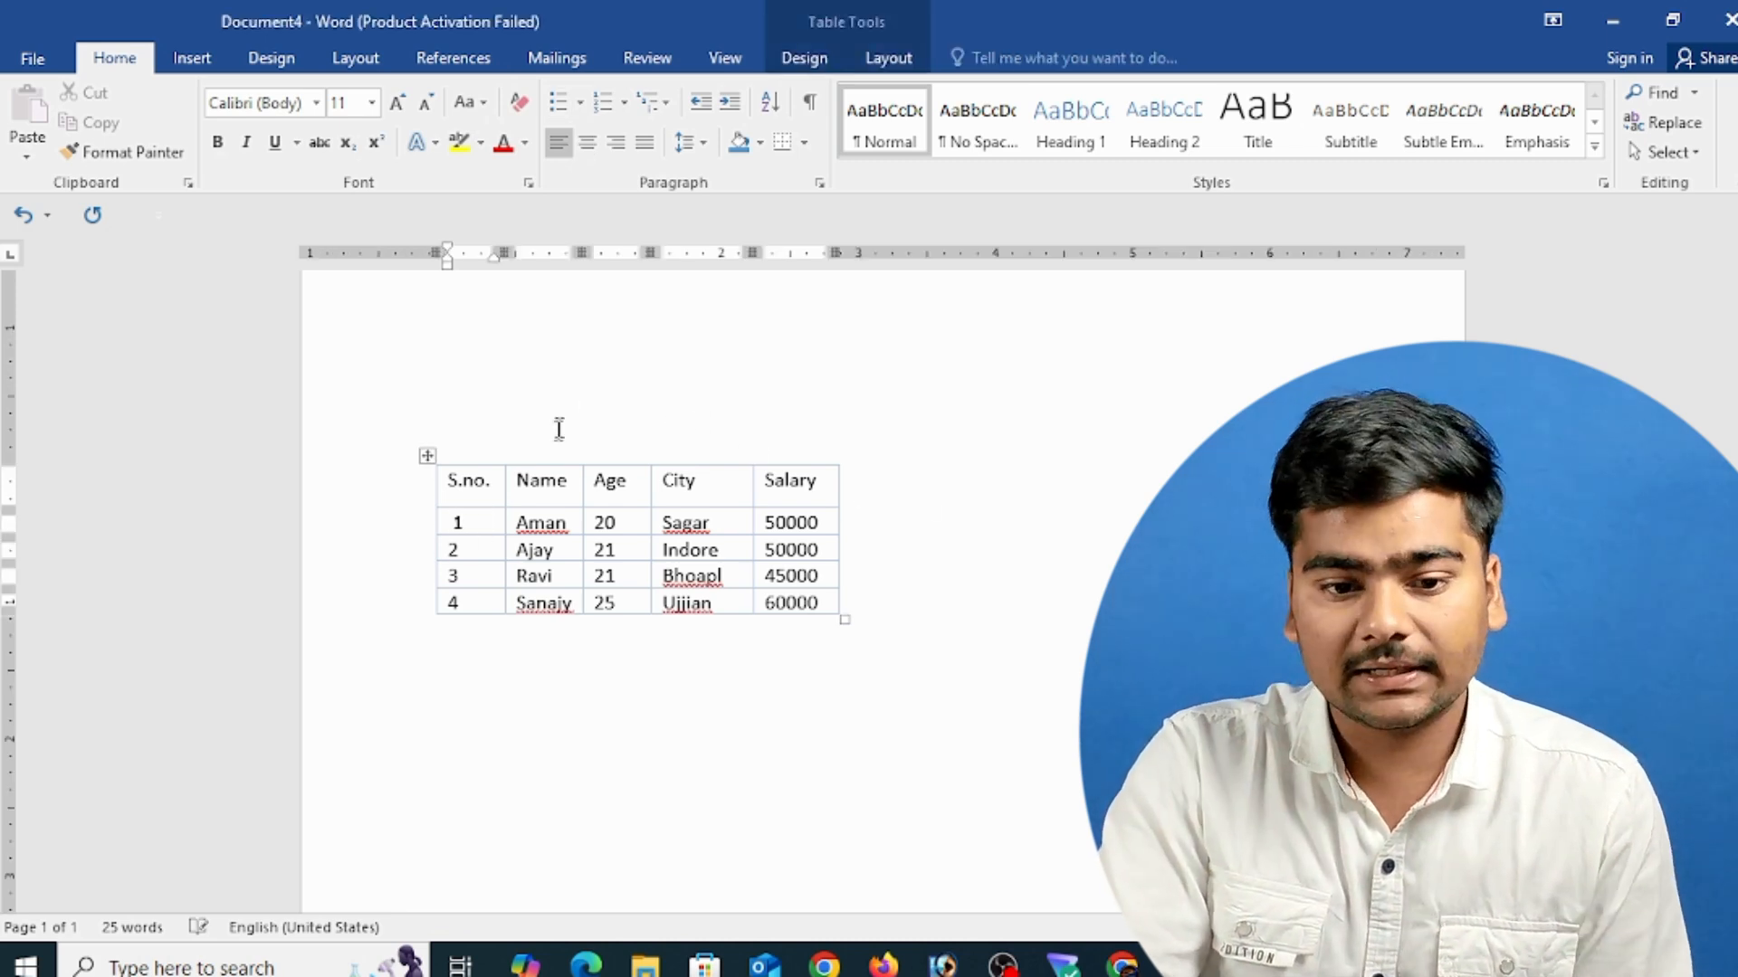
- Switch the table's text wrapping to None and back to Around in its table properties, then apply
left_click(869, 57)
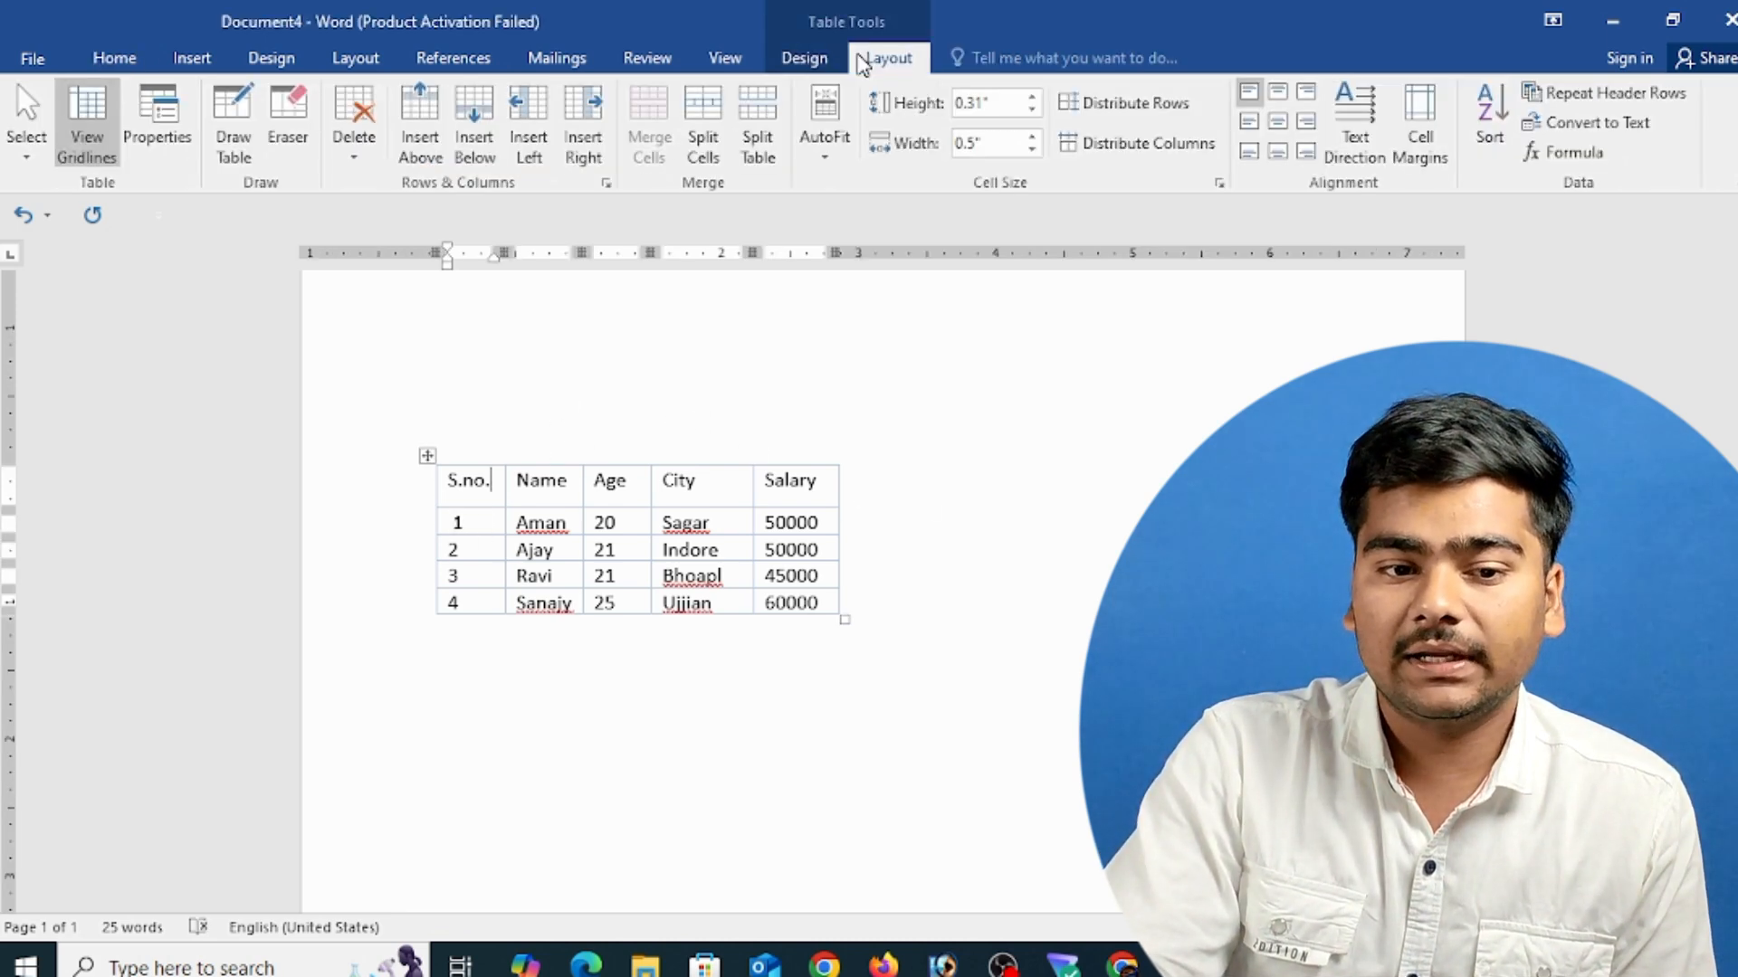
left_click(158, 150)
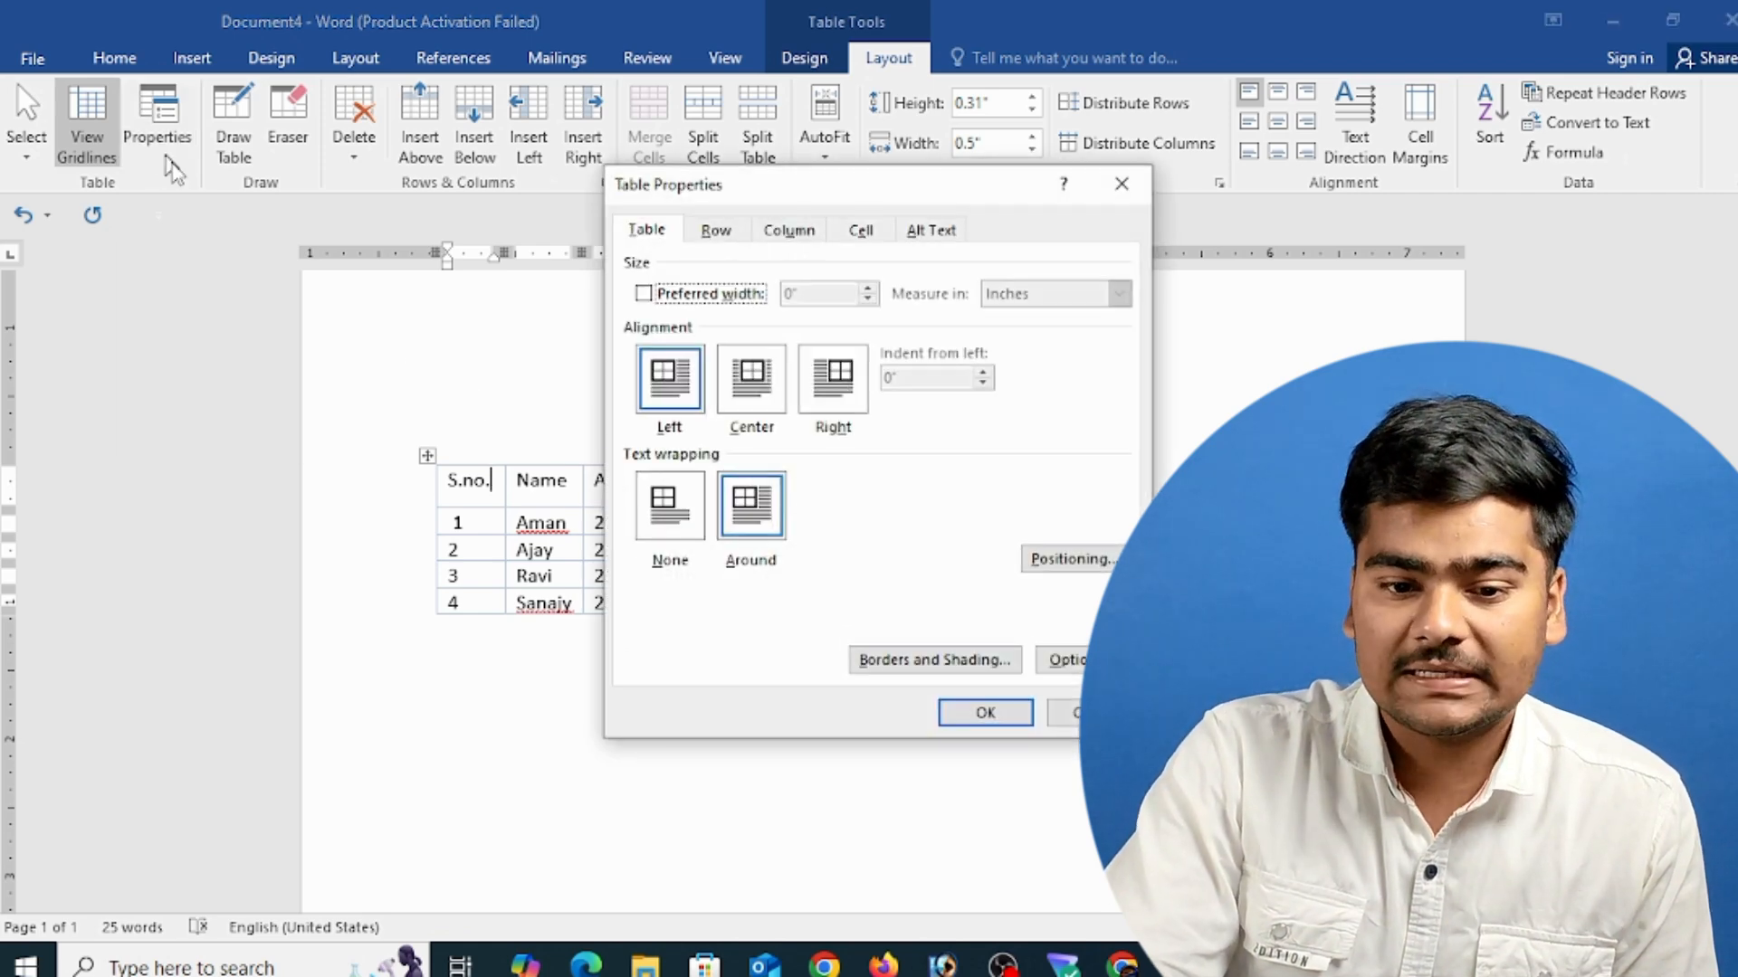
left_click(670, 507)
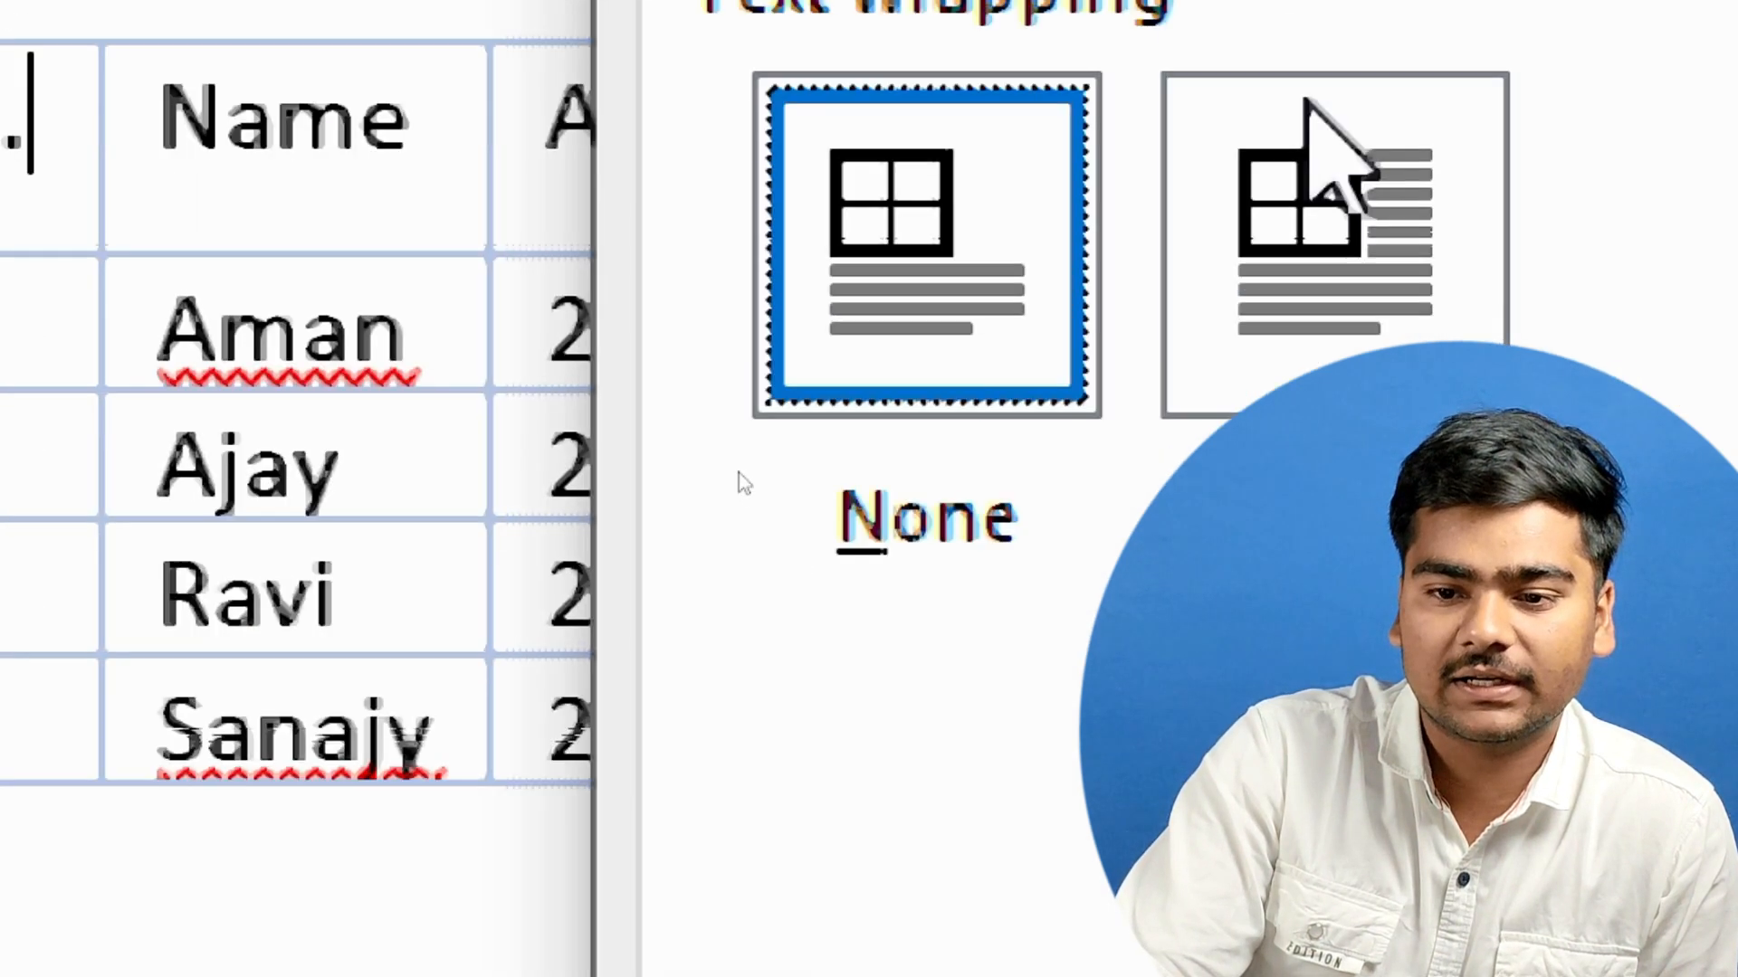
left_click(1223, 226)
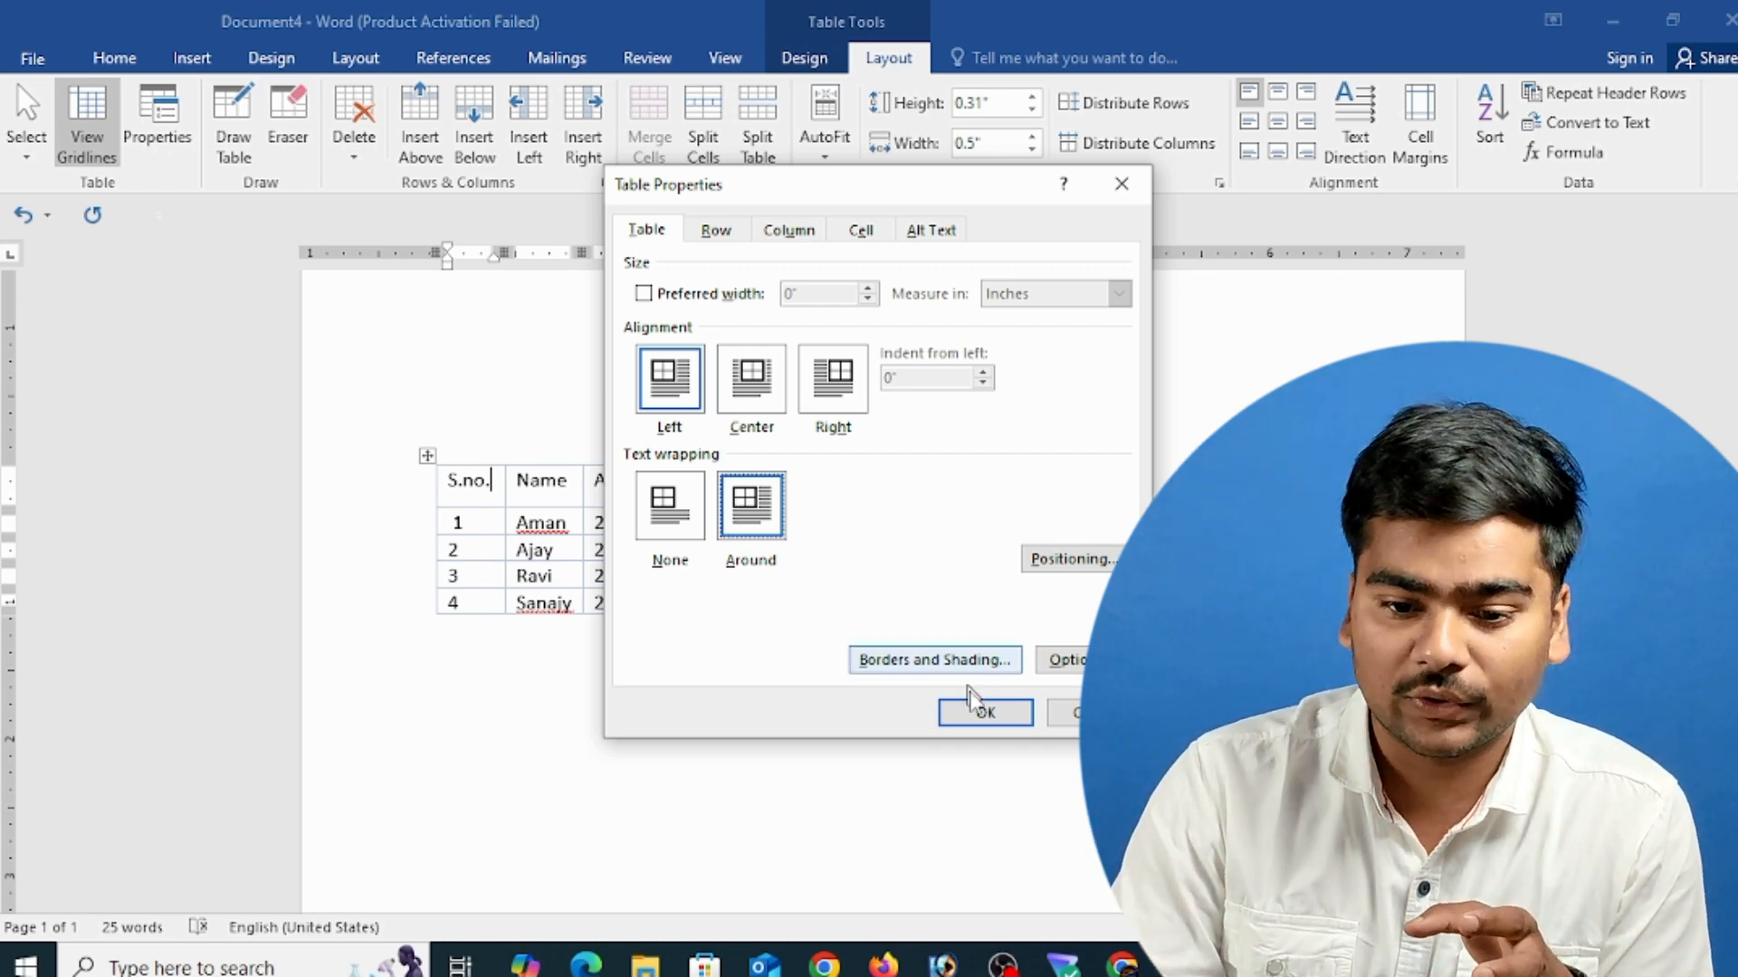
left_click(983, 714)
- Generate sample paragraphs beside the table with the formula =rand(20) and check how the text wraps around it
type("sdfa")
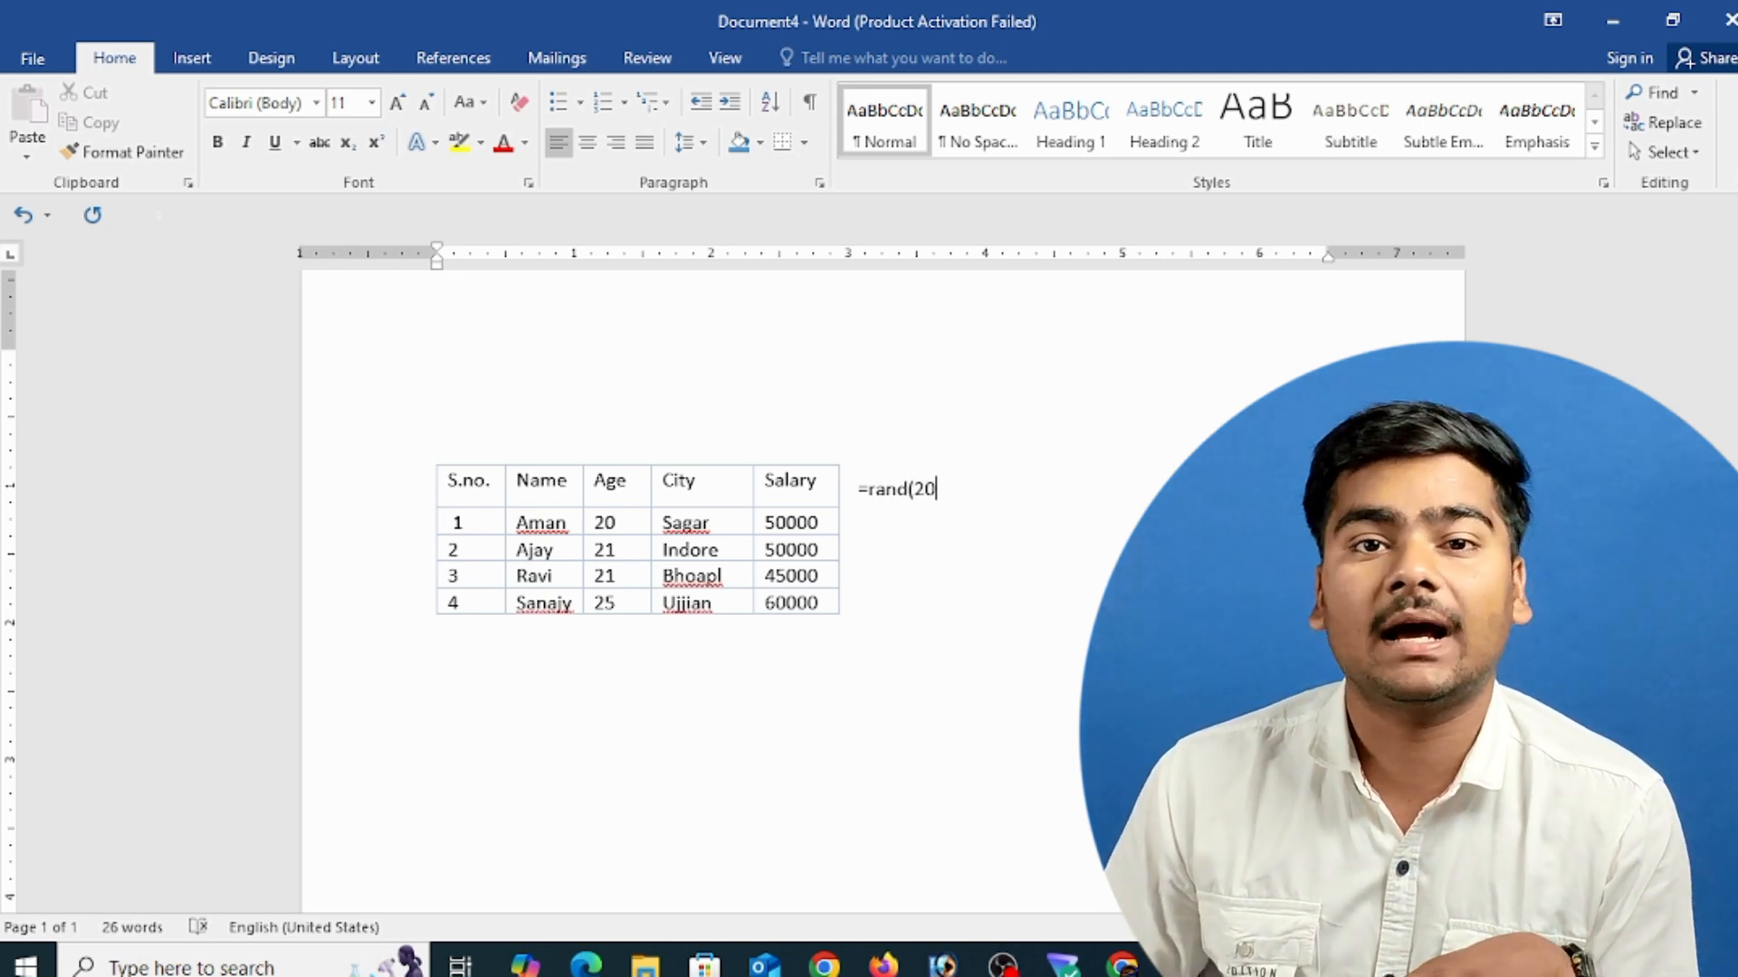
type(").")
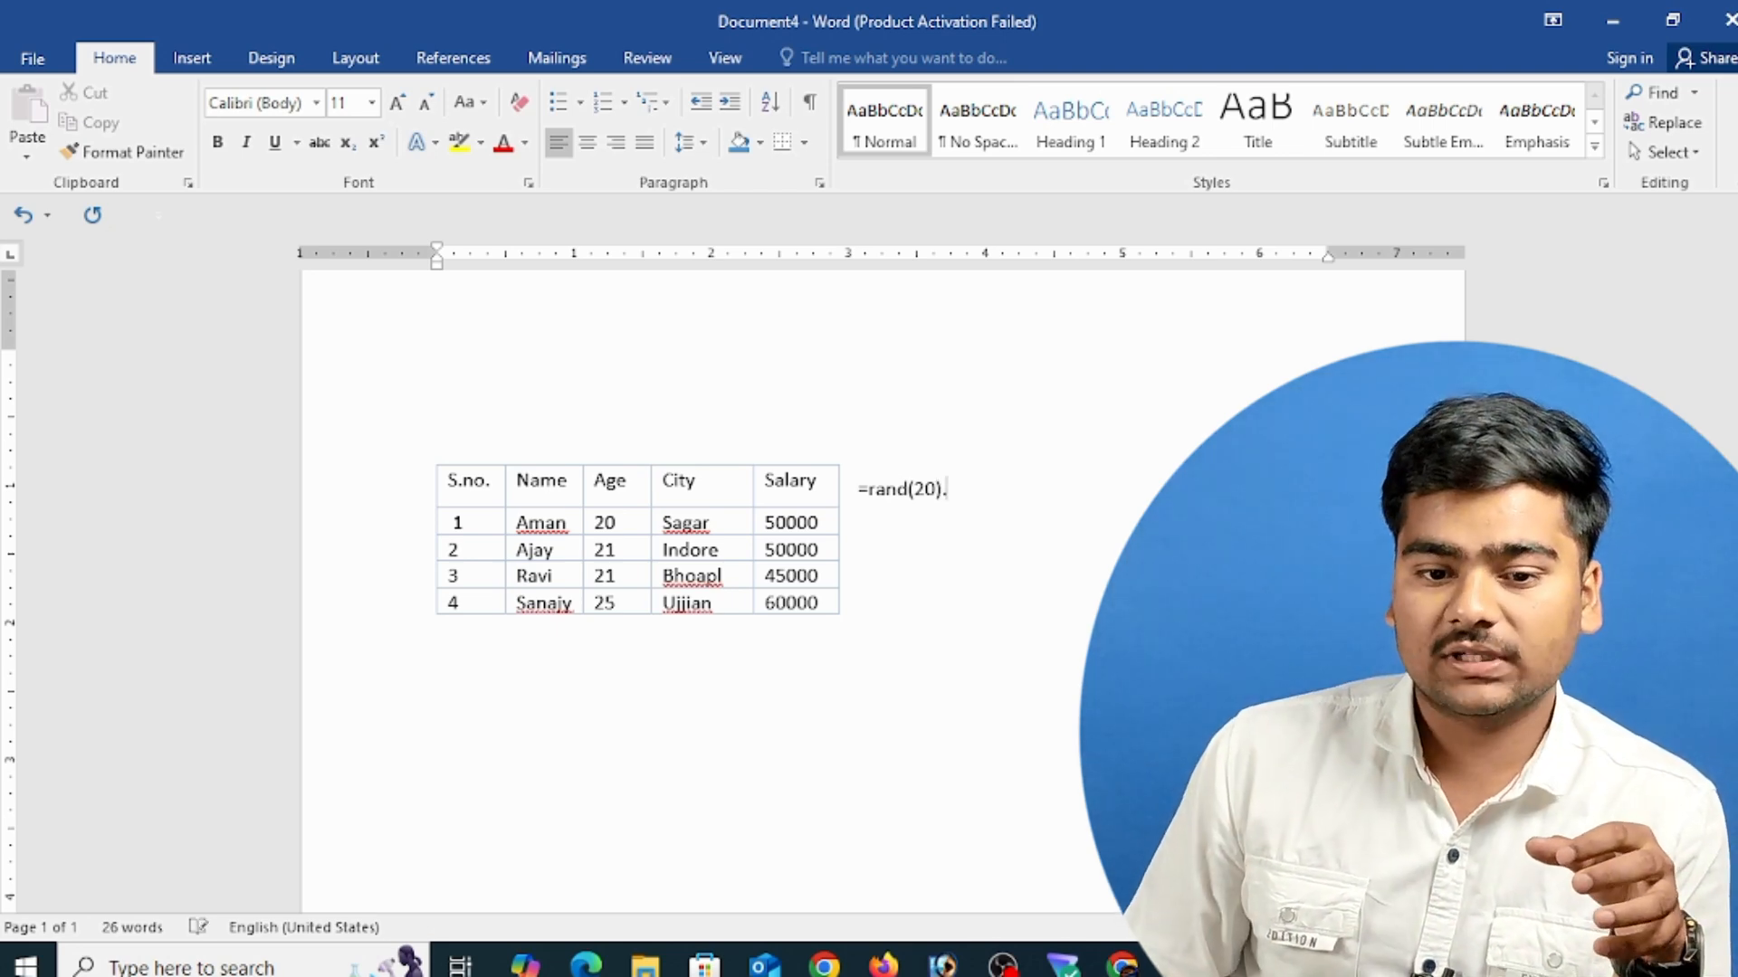
key("Return")
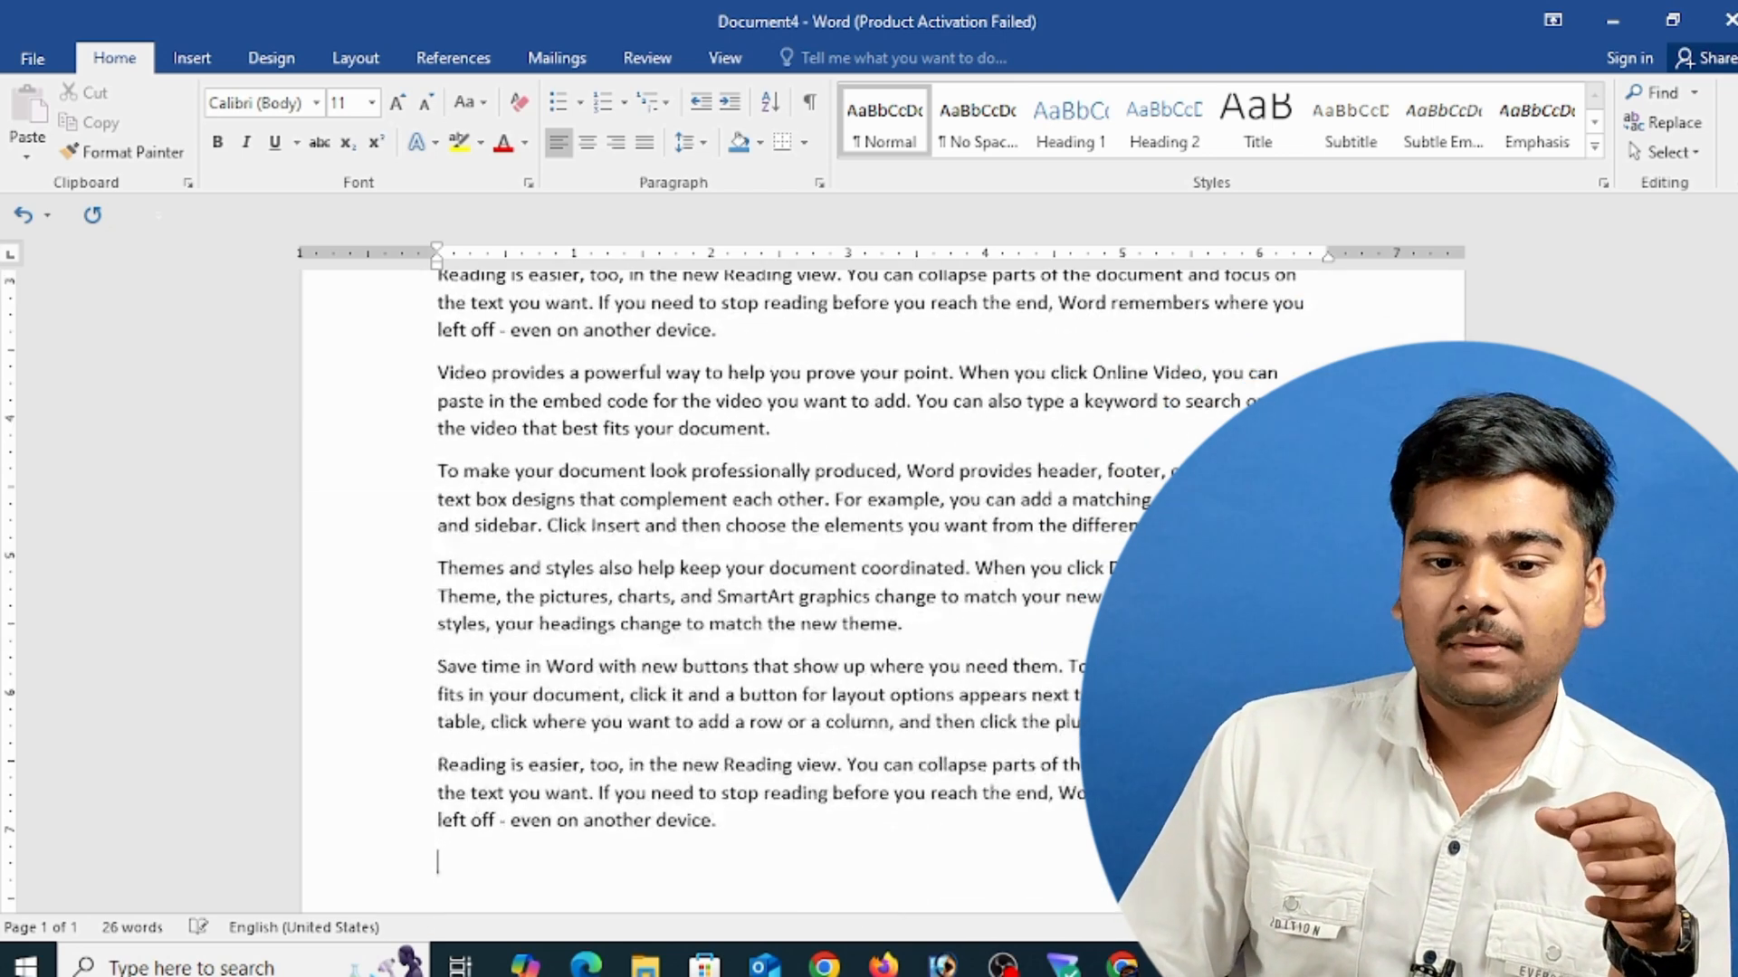
scroll(884, 341, "up", 10)
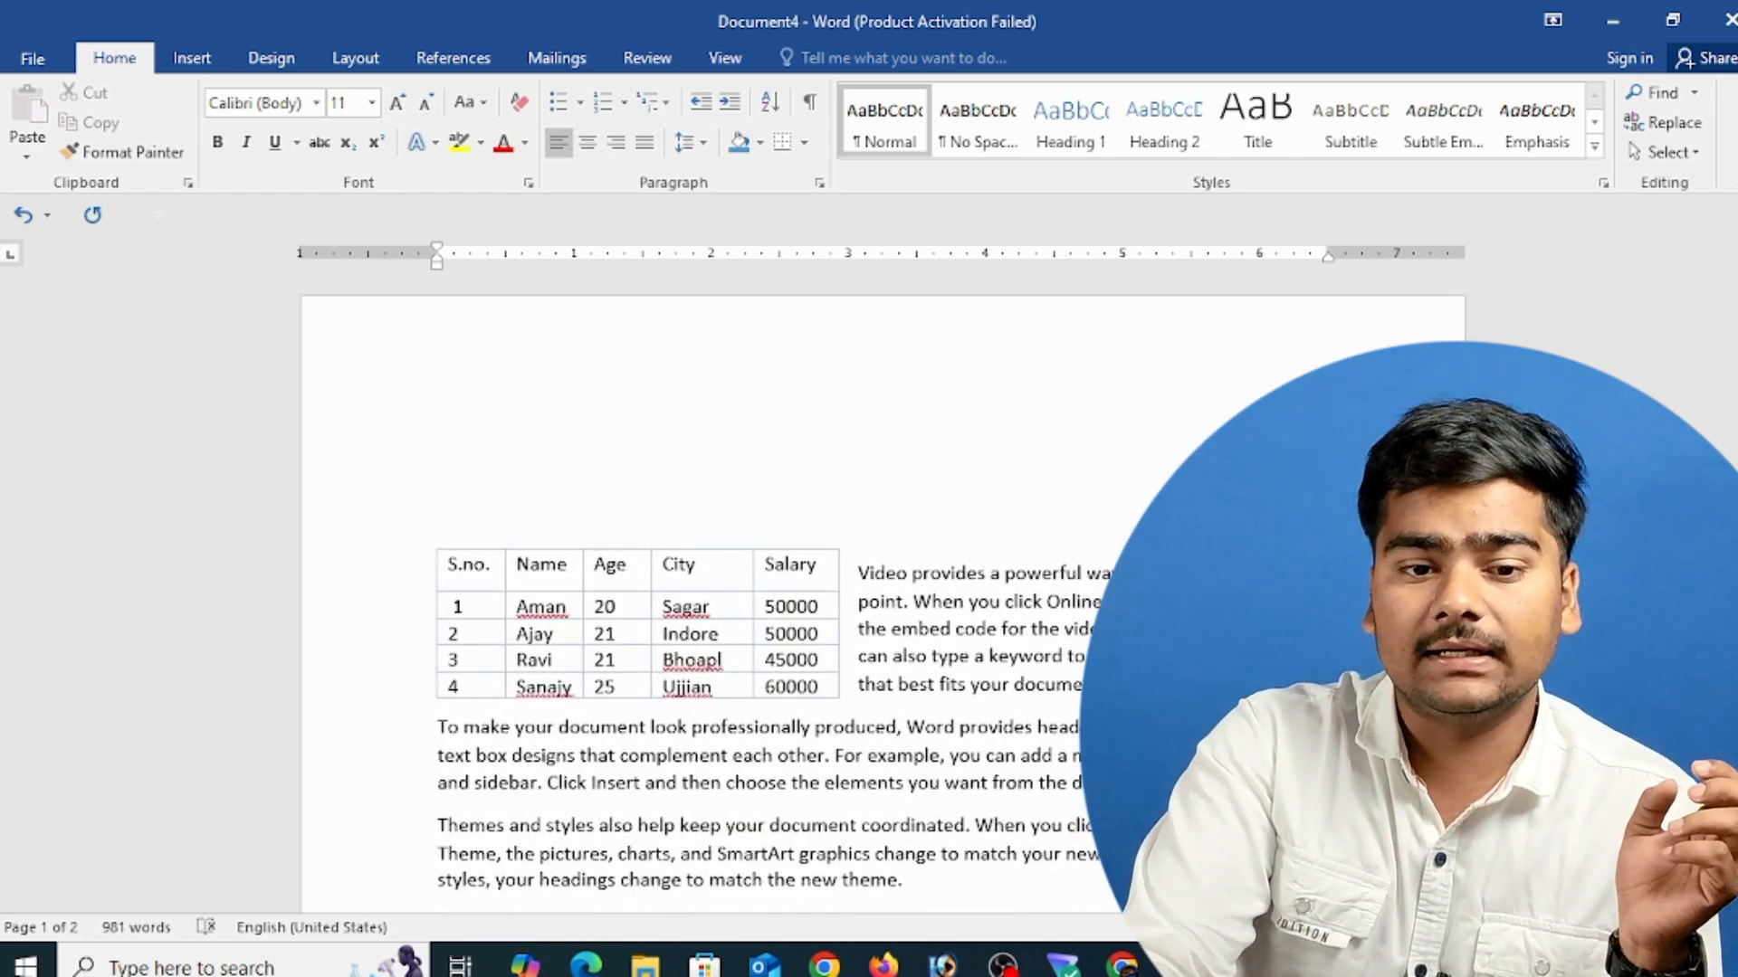
- Undo the generated paragraphs and delete the remaining =rand(20) formula beside the table
key("ctrl+z")
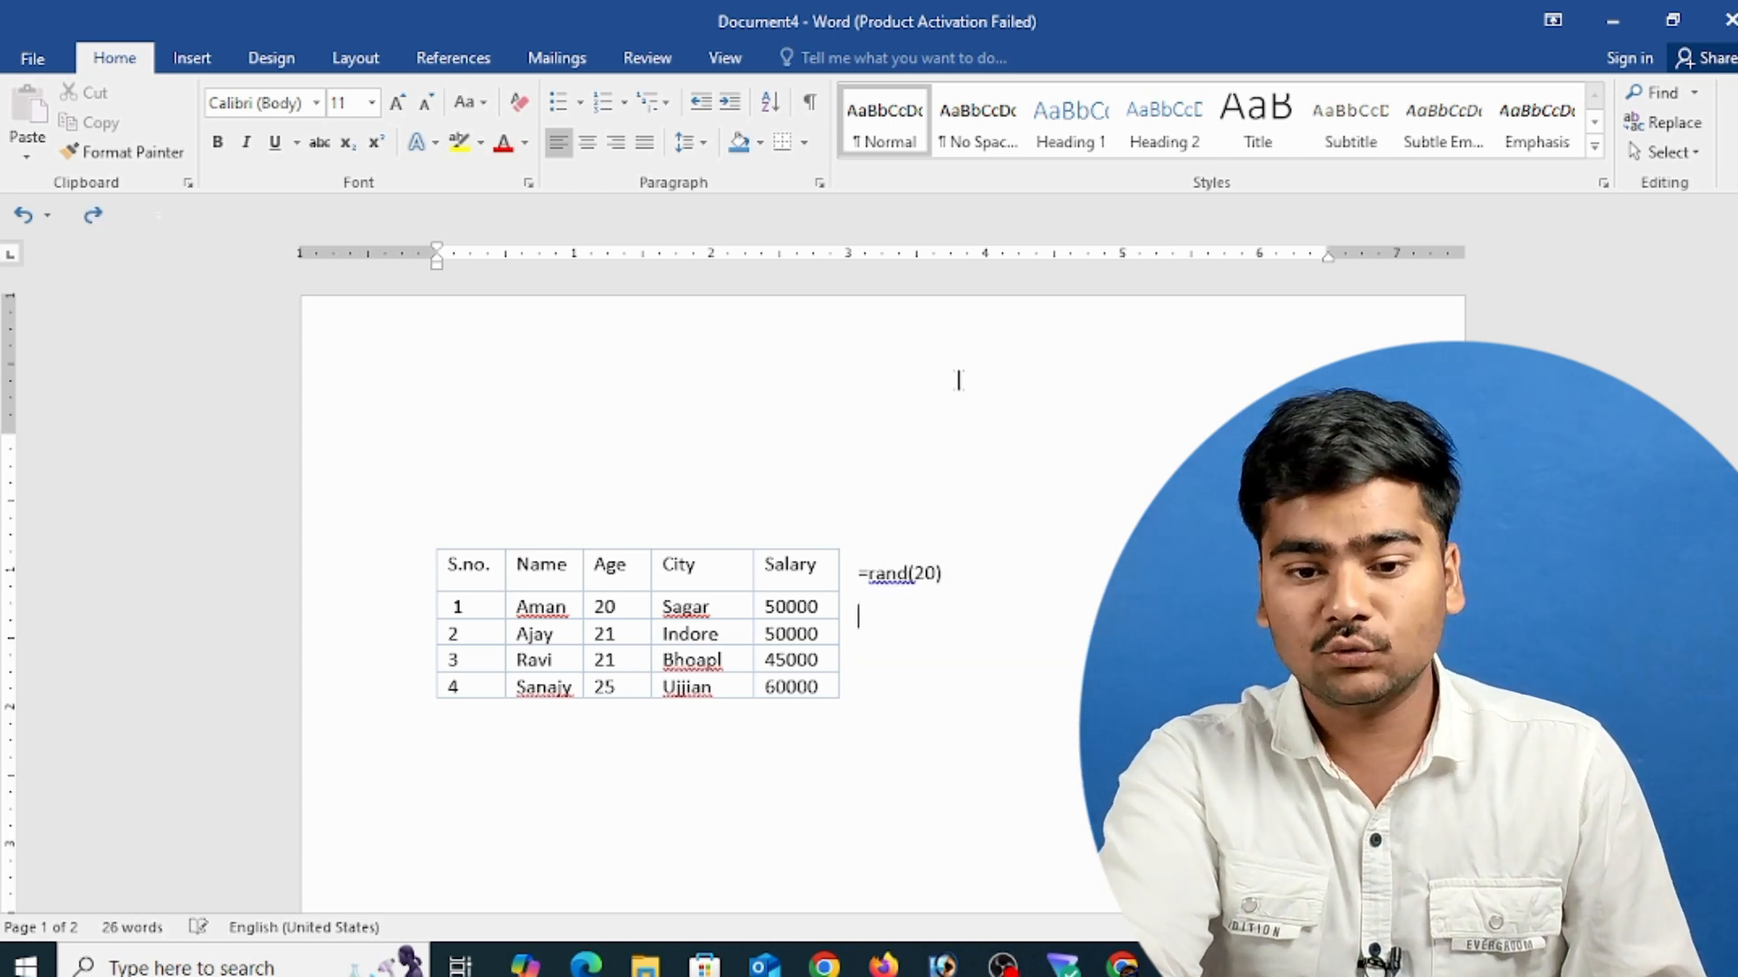
key("BackSpace")
key("BackSpace")
key("BackSpace")
key("BackSpace")
key("BackSpace")
key("BackSpace")
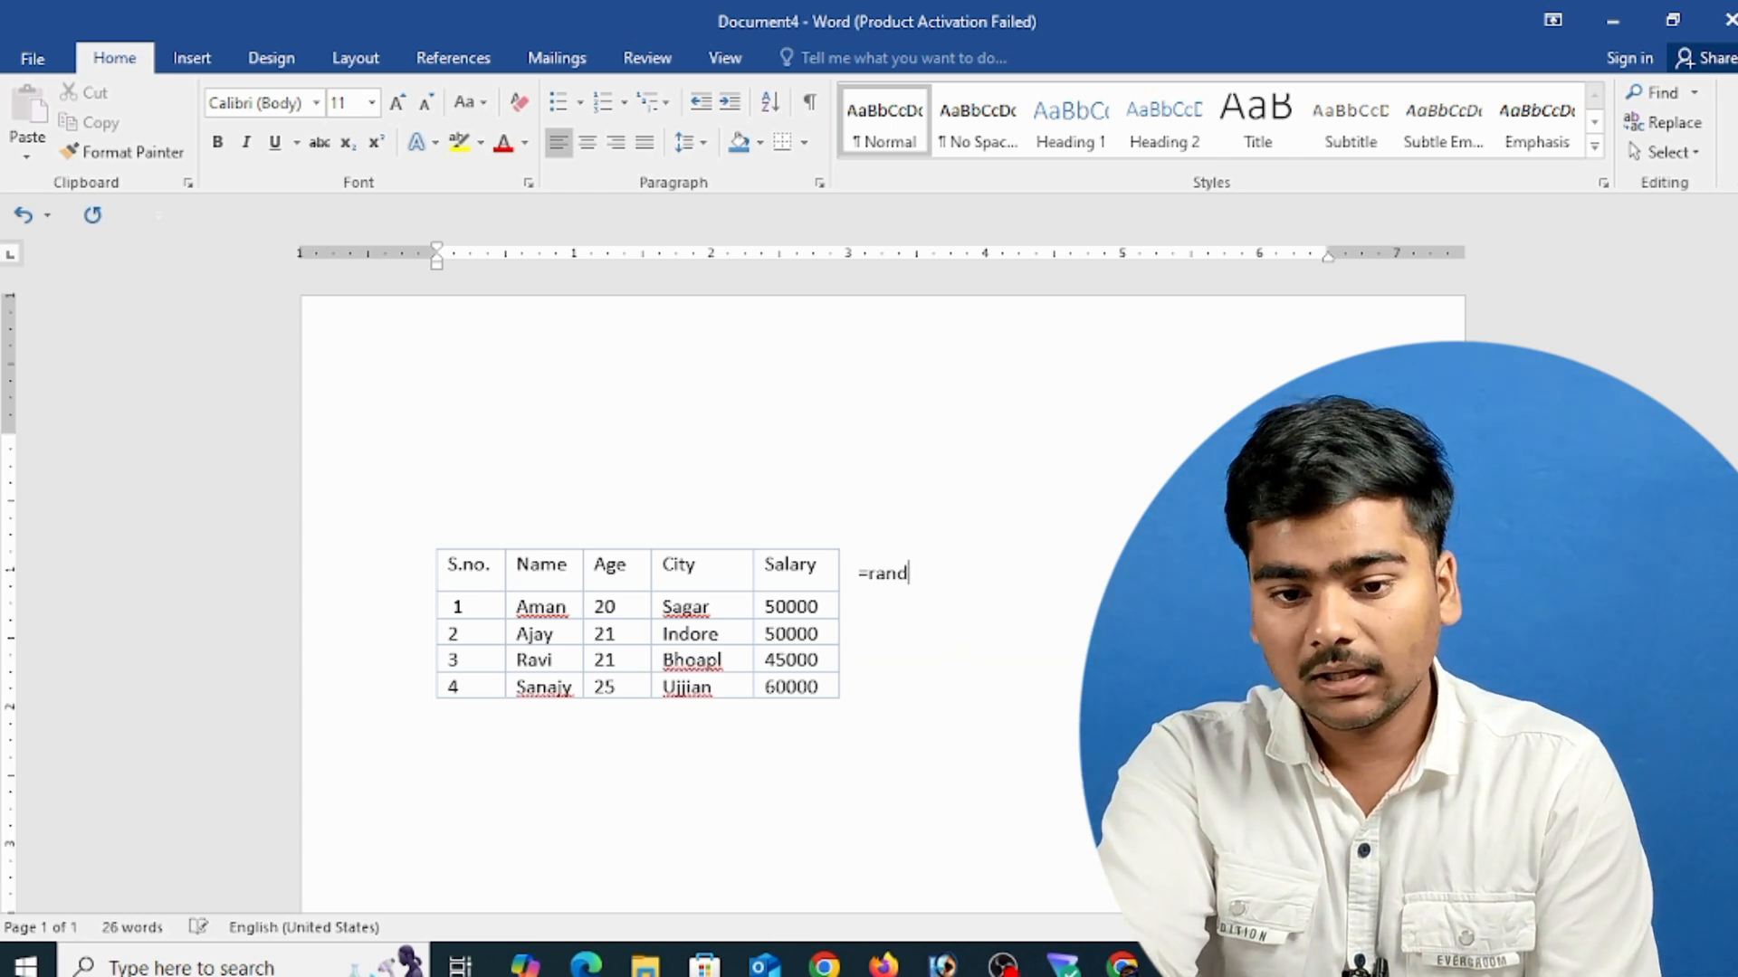
key("BackSpace")
key("BackSpace")
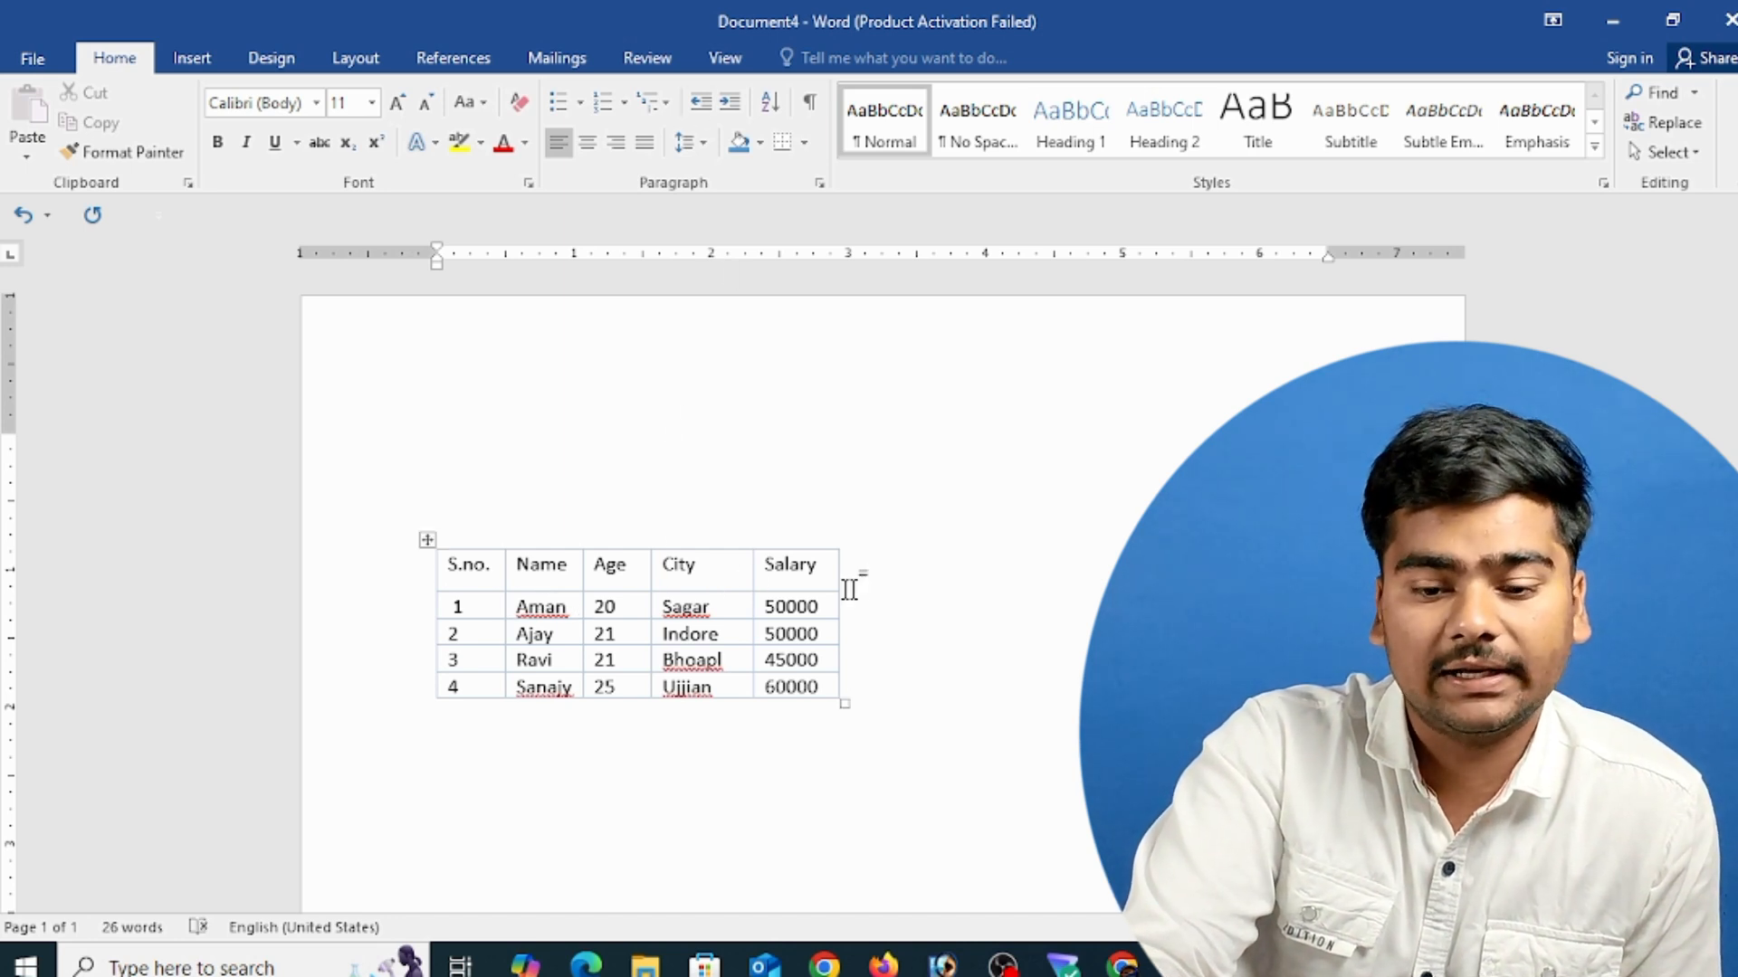
key("BackSpace")
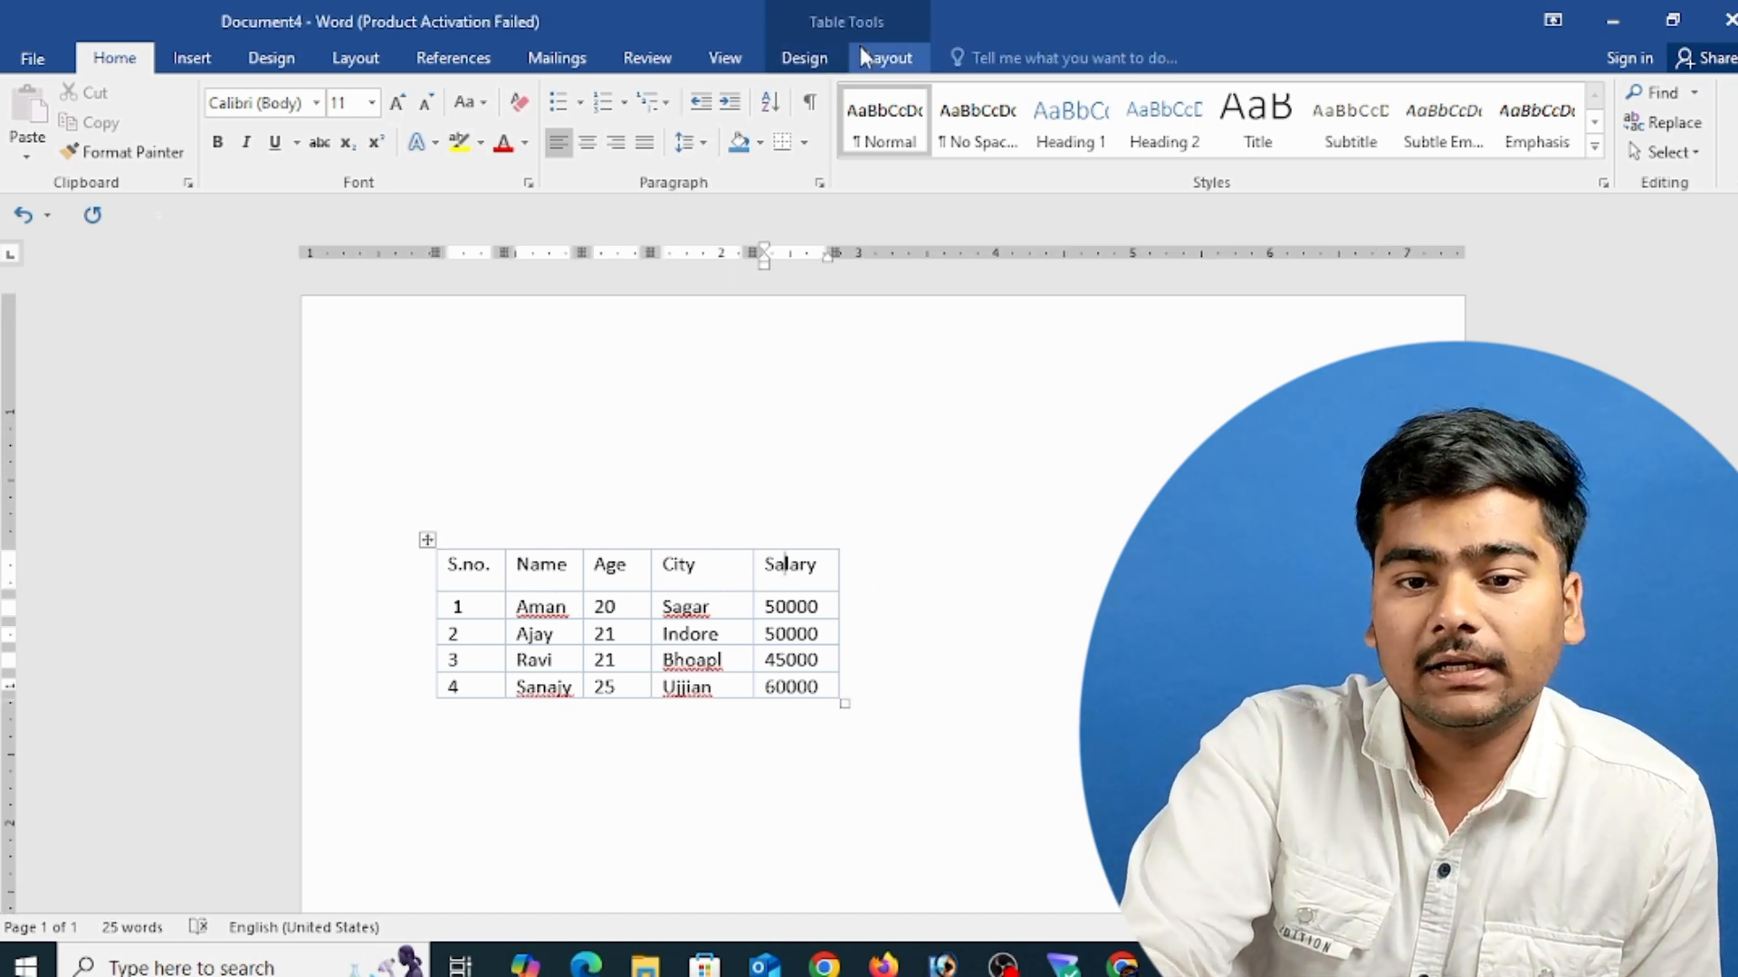
- Examine the header row's height and break options in the table properties, then close the dialog without changes
left_click(862, 52)
left_click(161, 134)
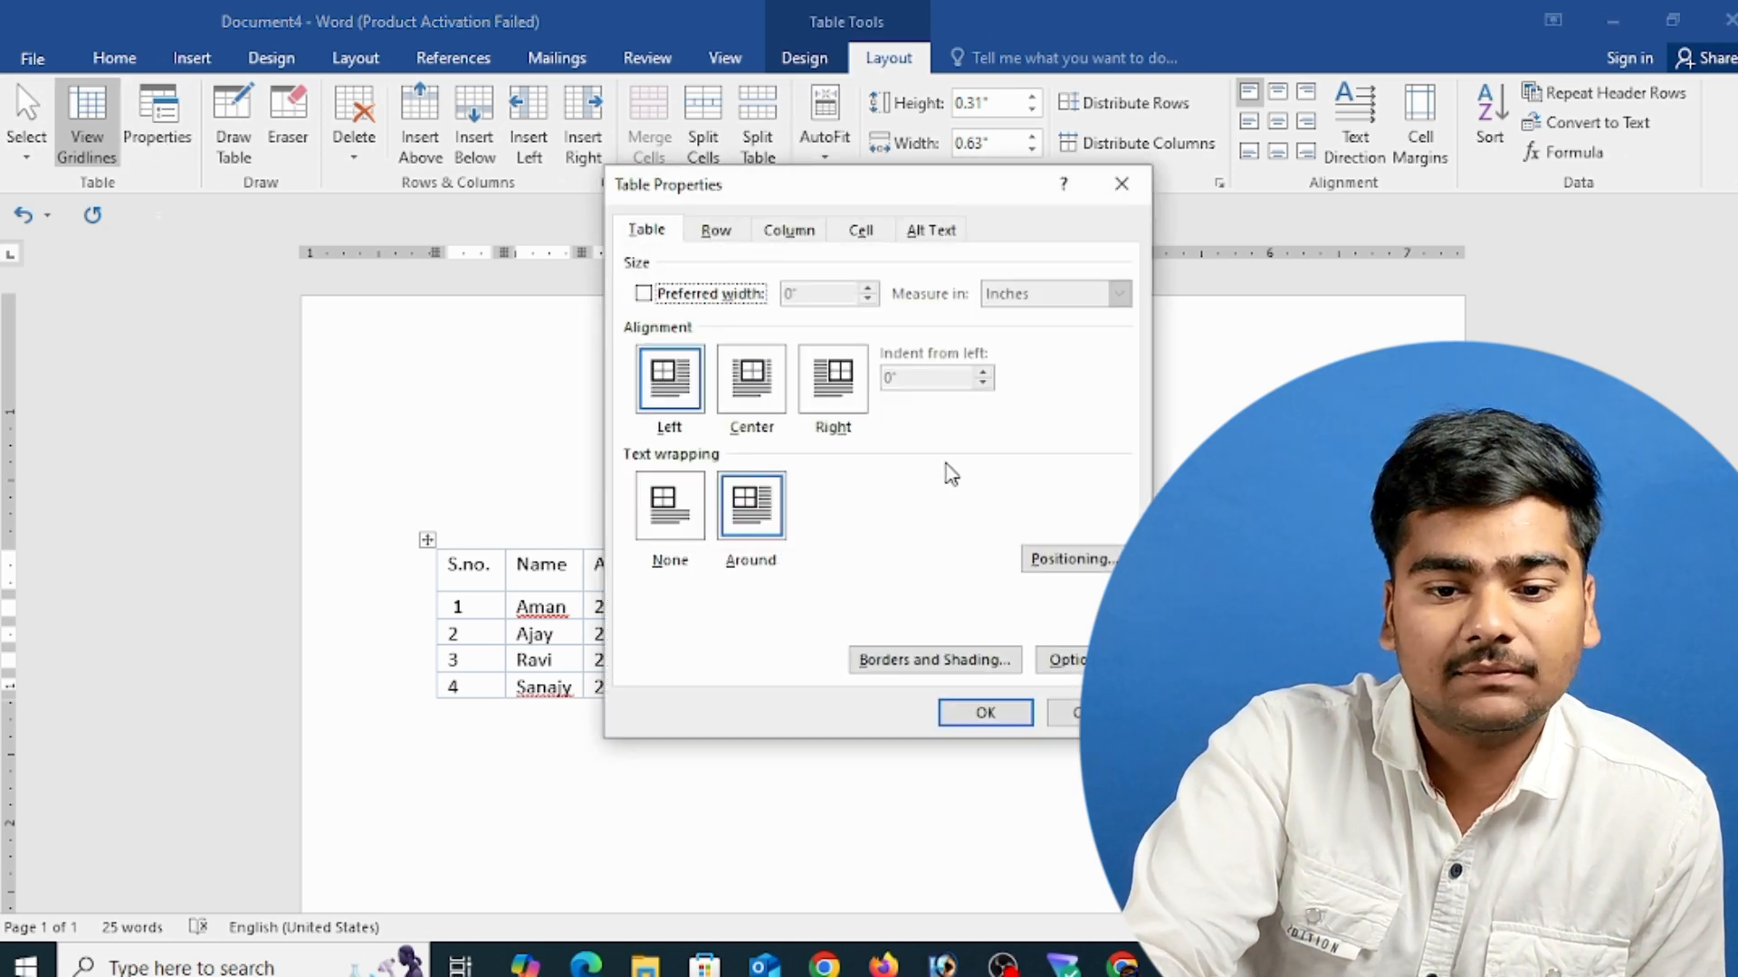
left_click(724, 234)
left_click_drag(842, 210, 1032, 188)
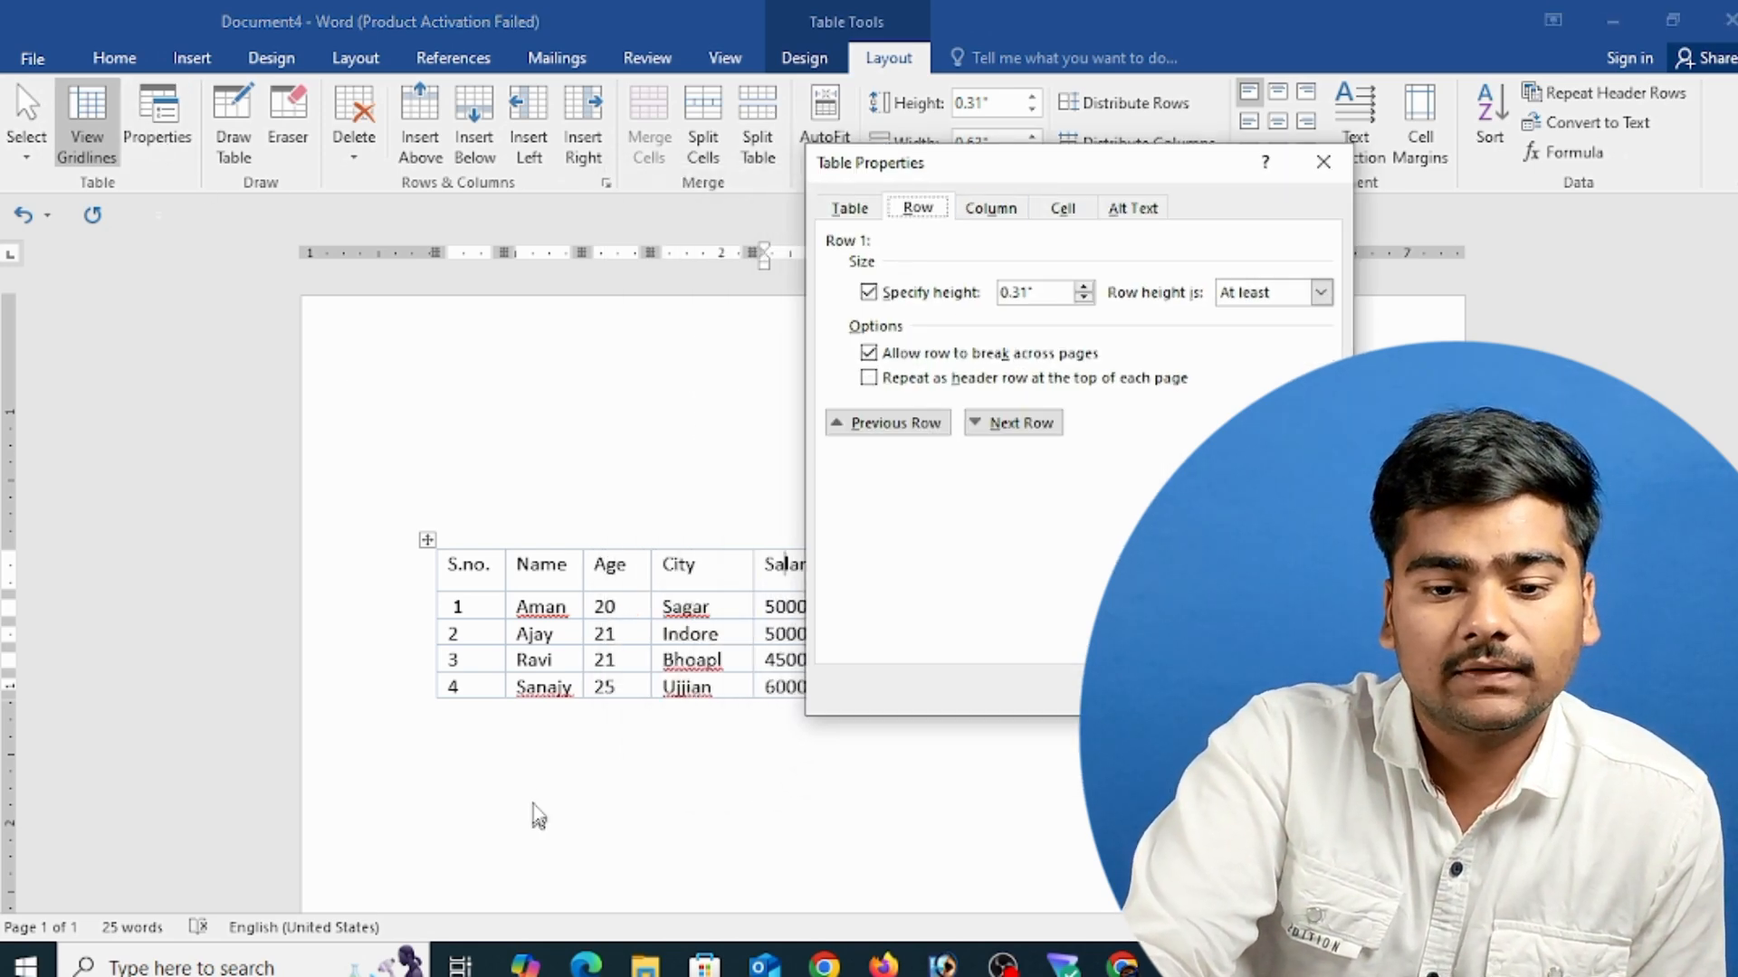
left_click(1324, 162)
- Specify a height of at least 0.9" for the row with serial number 1 in the table properties
left_click(463, 607)
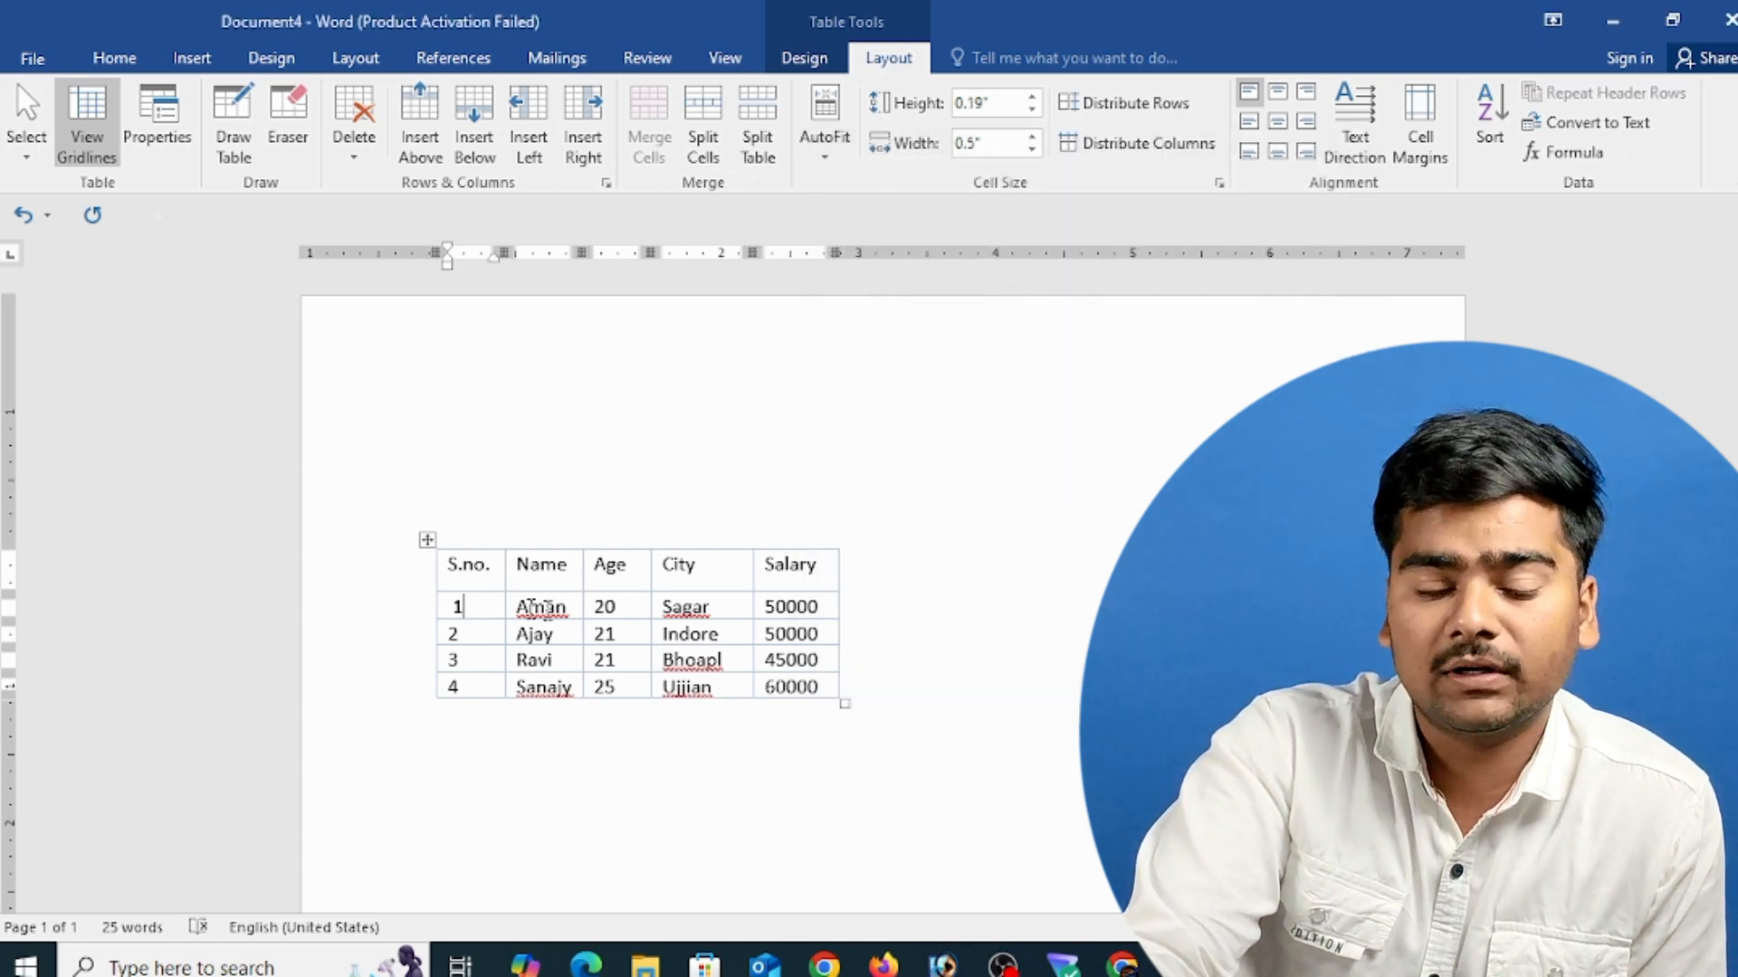
left_click(157, 136)
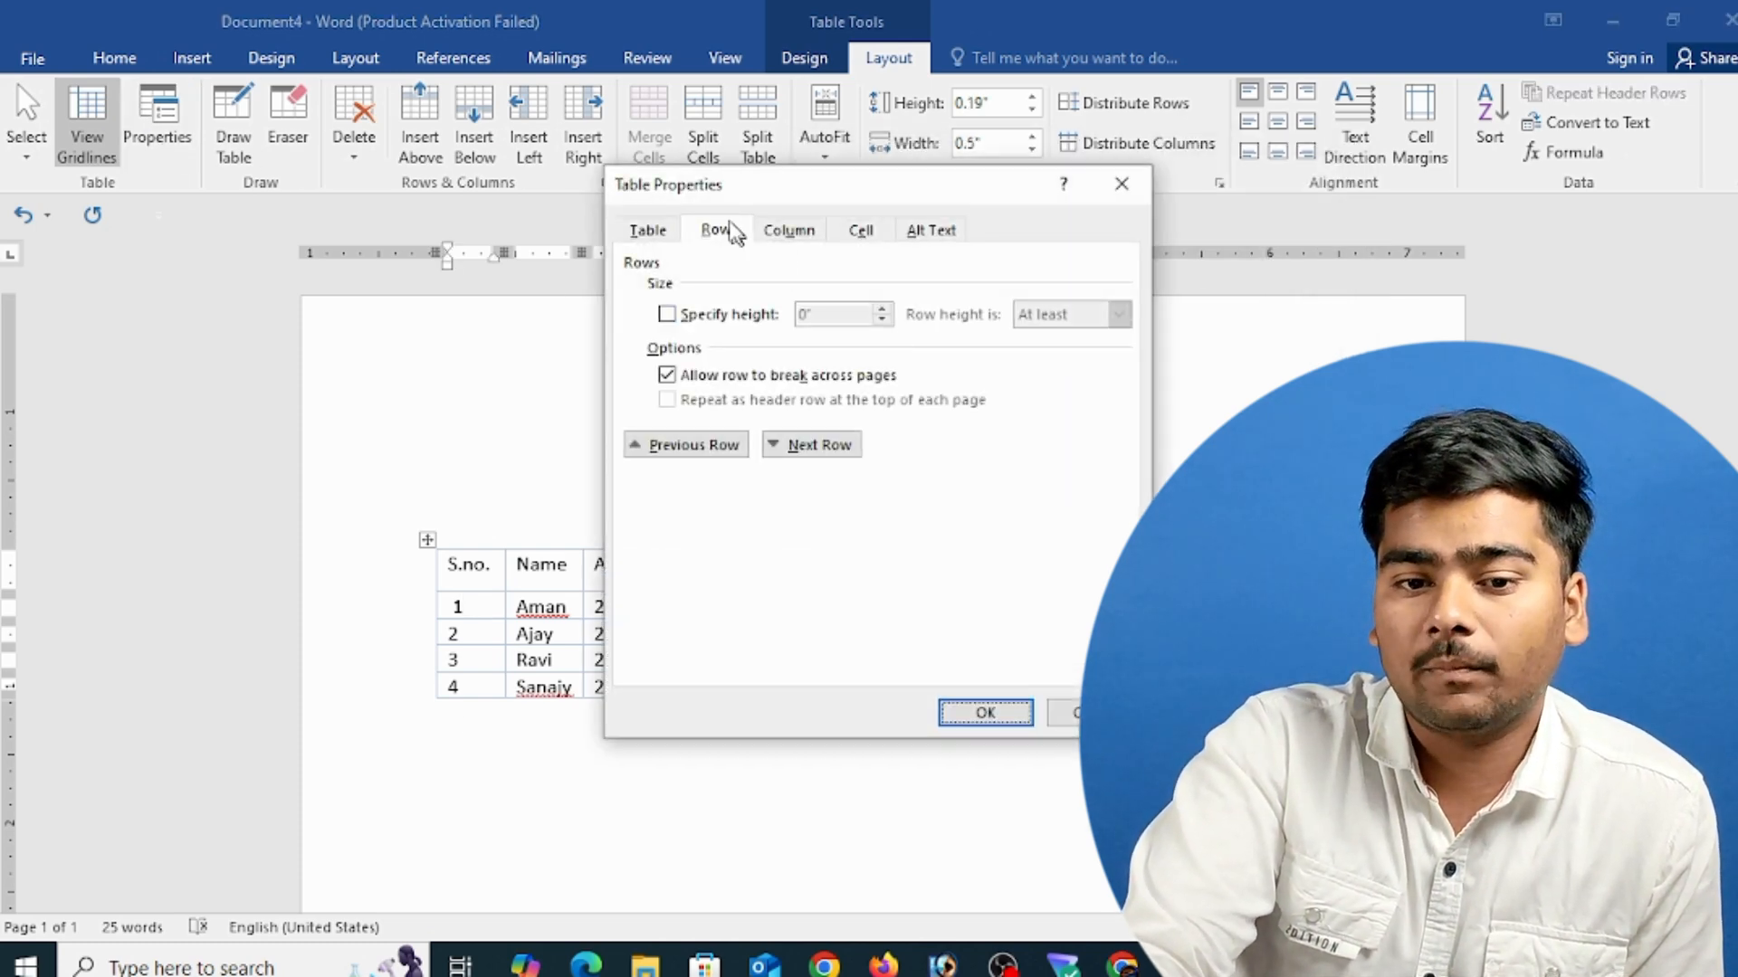
left_click(715, 317)
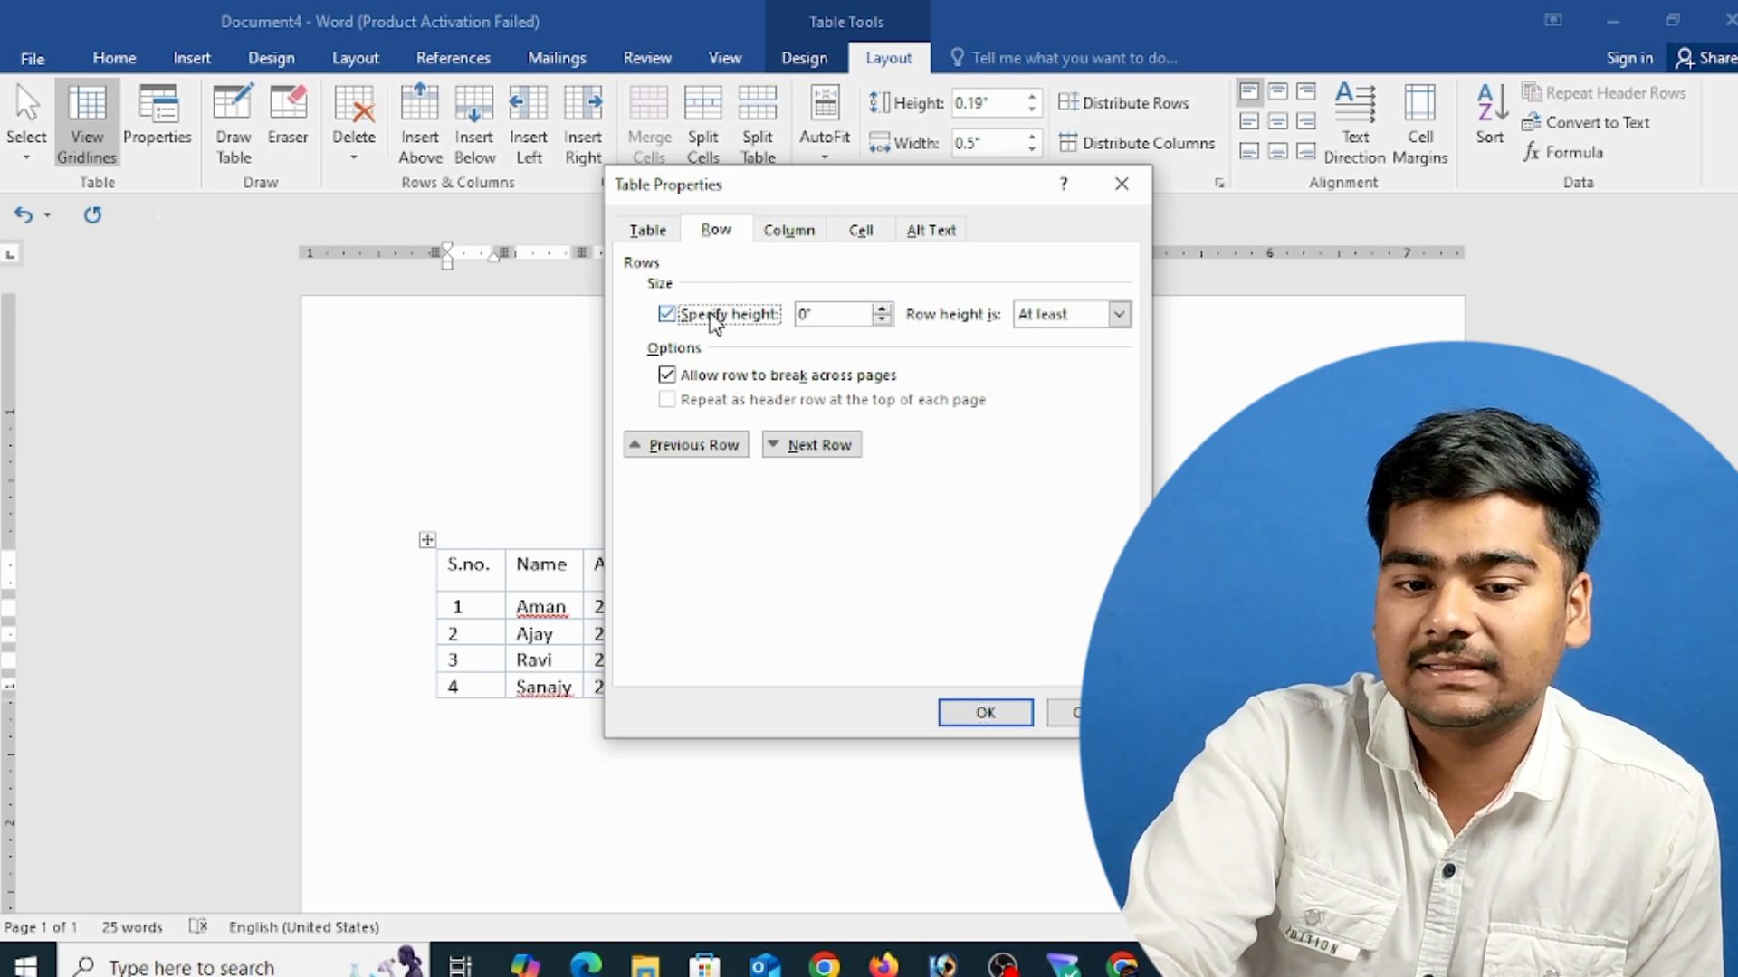
left_click(882, 309)
left_click(883, 309)
left_click(882, 309)
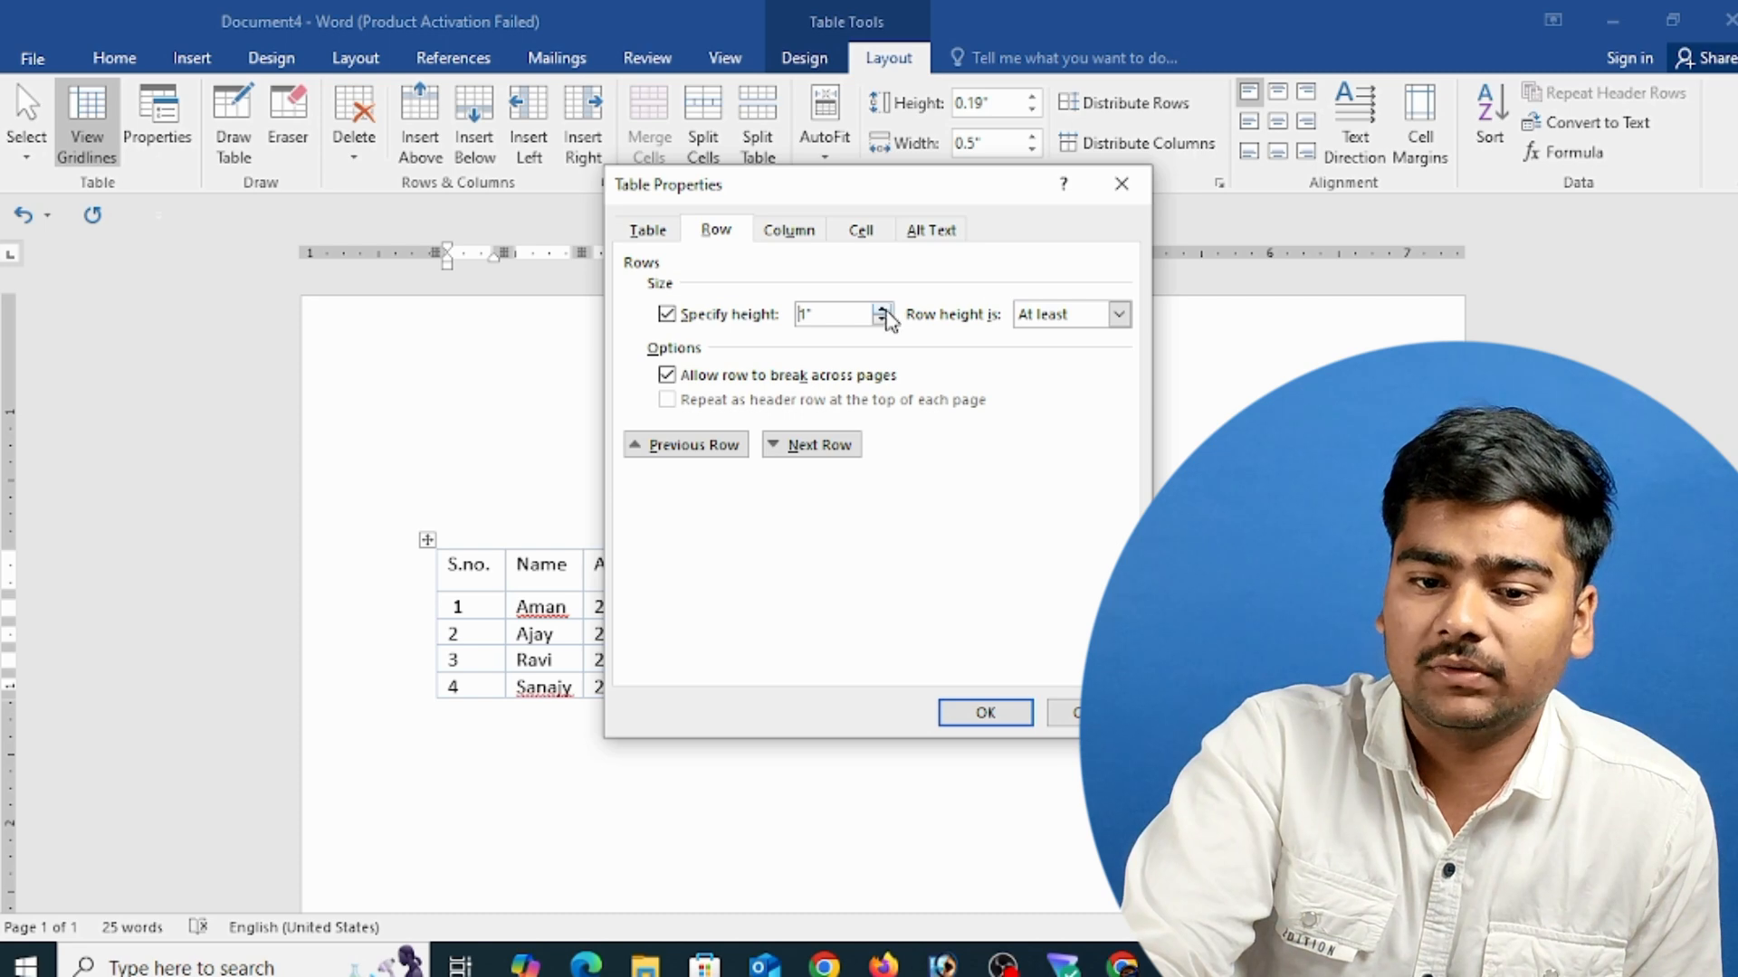
left_click(883, 319)
left_click_drag(921, 204, 1127, 166)
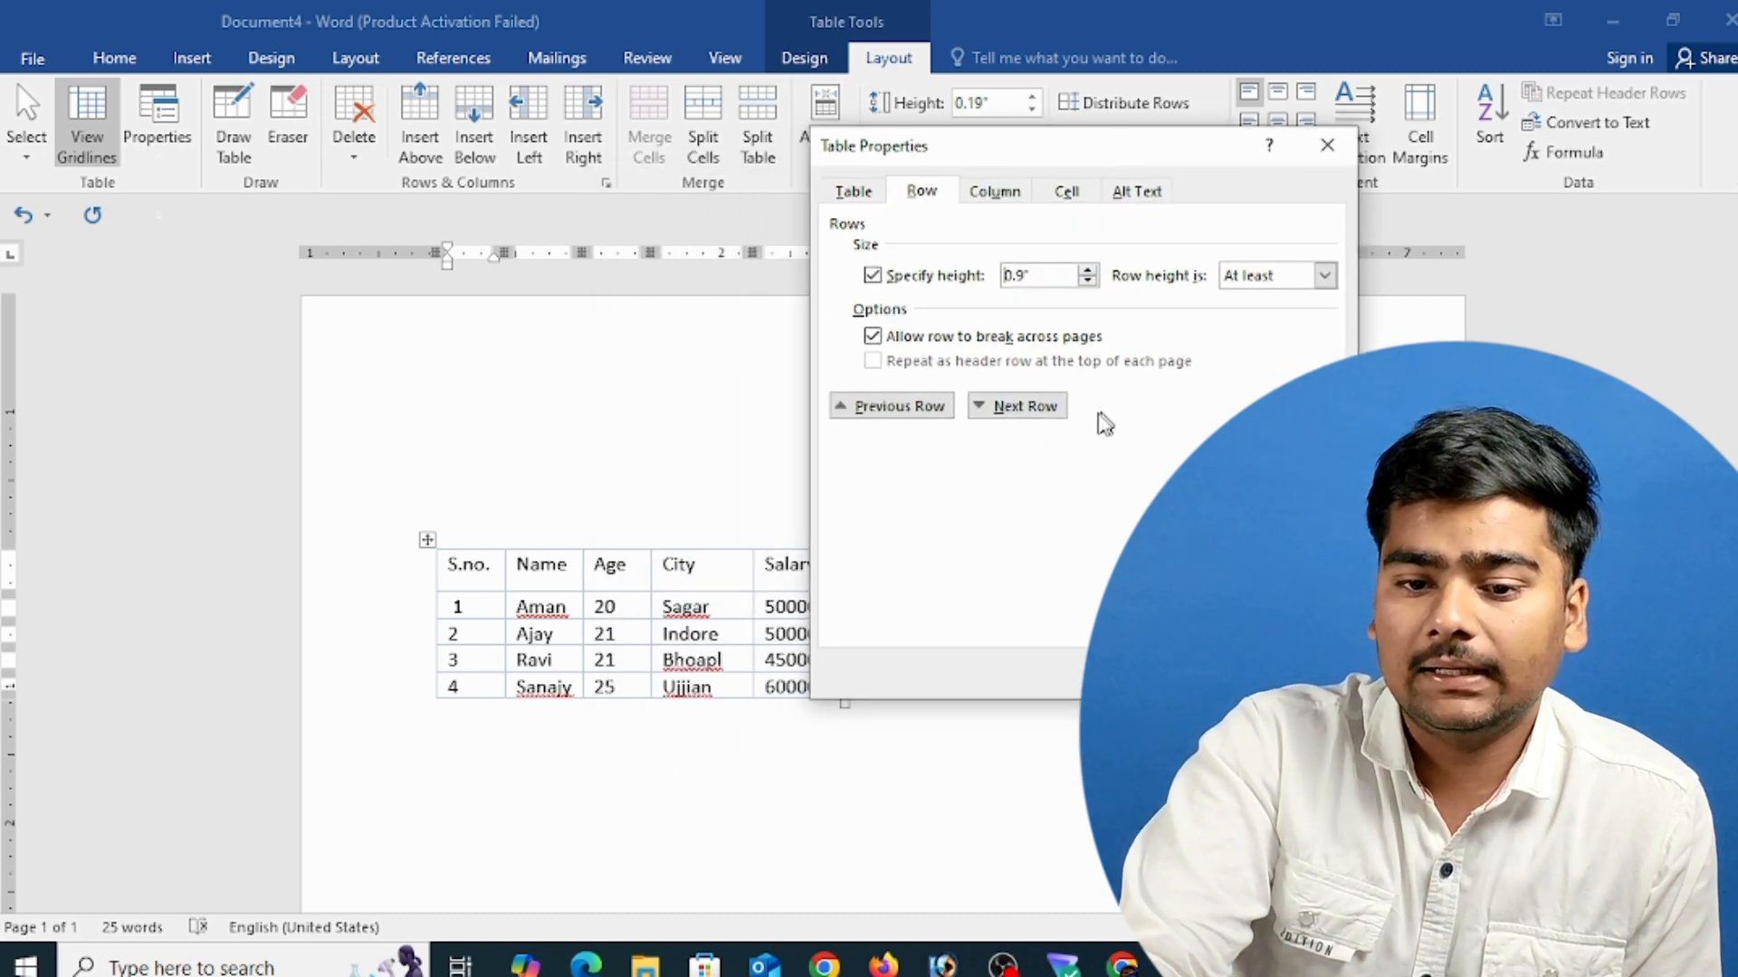
- Specify a height of at least 0.6" for the row with serial number 2 and check the neighbouring row's height settings
left_click(1015, 407)
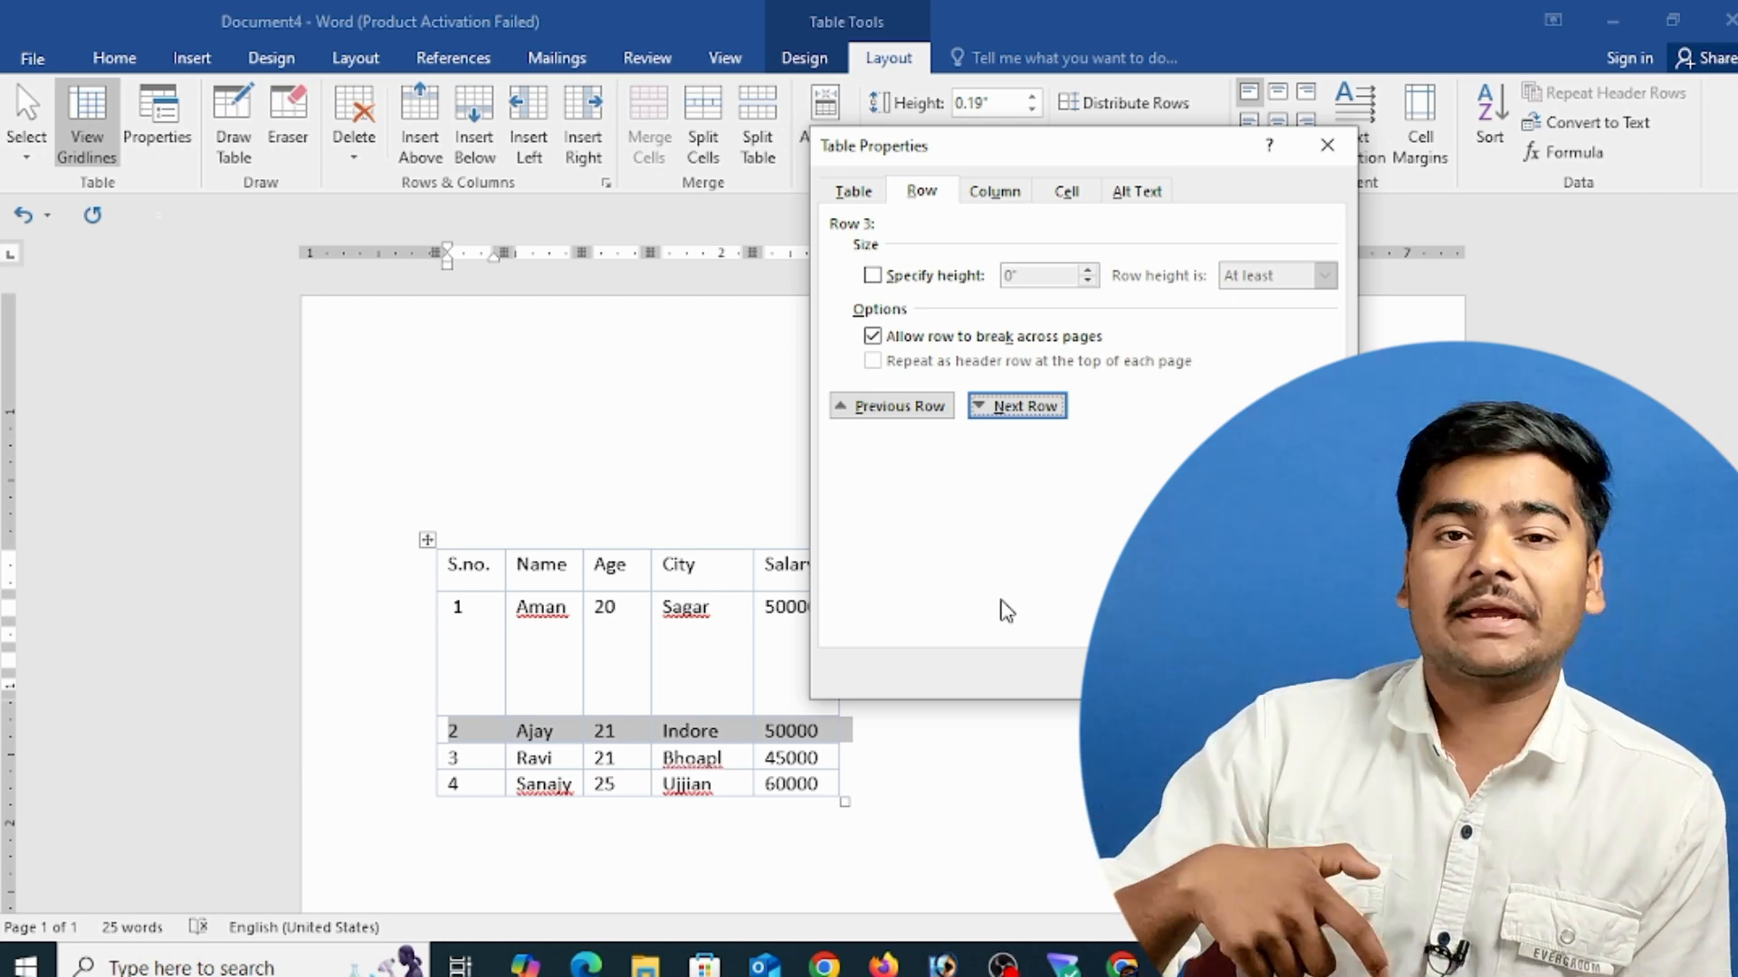
left_click(941, 279)
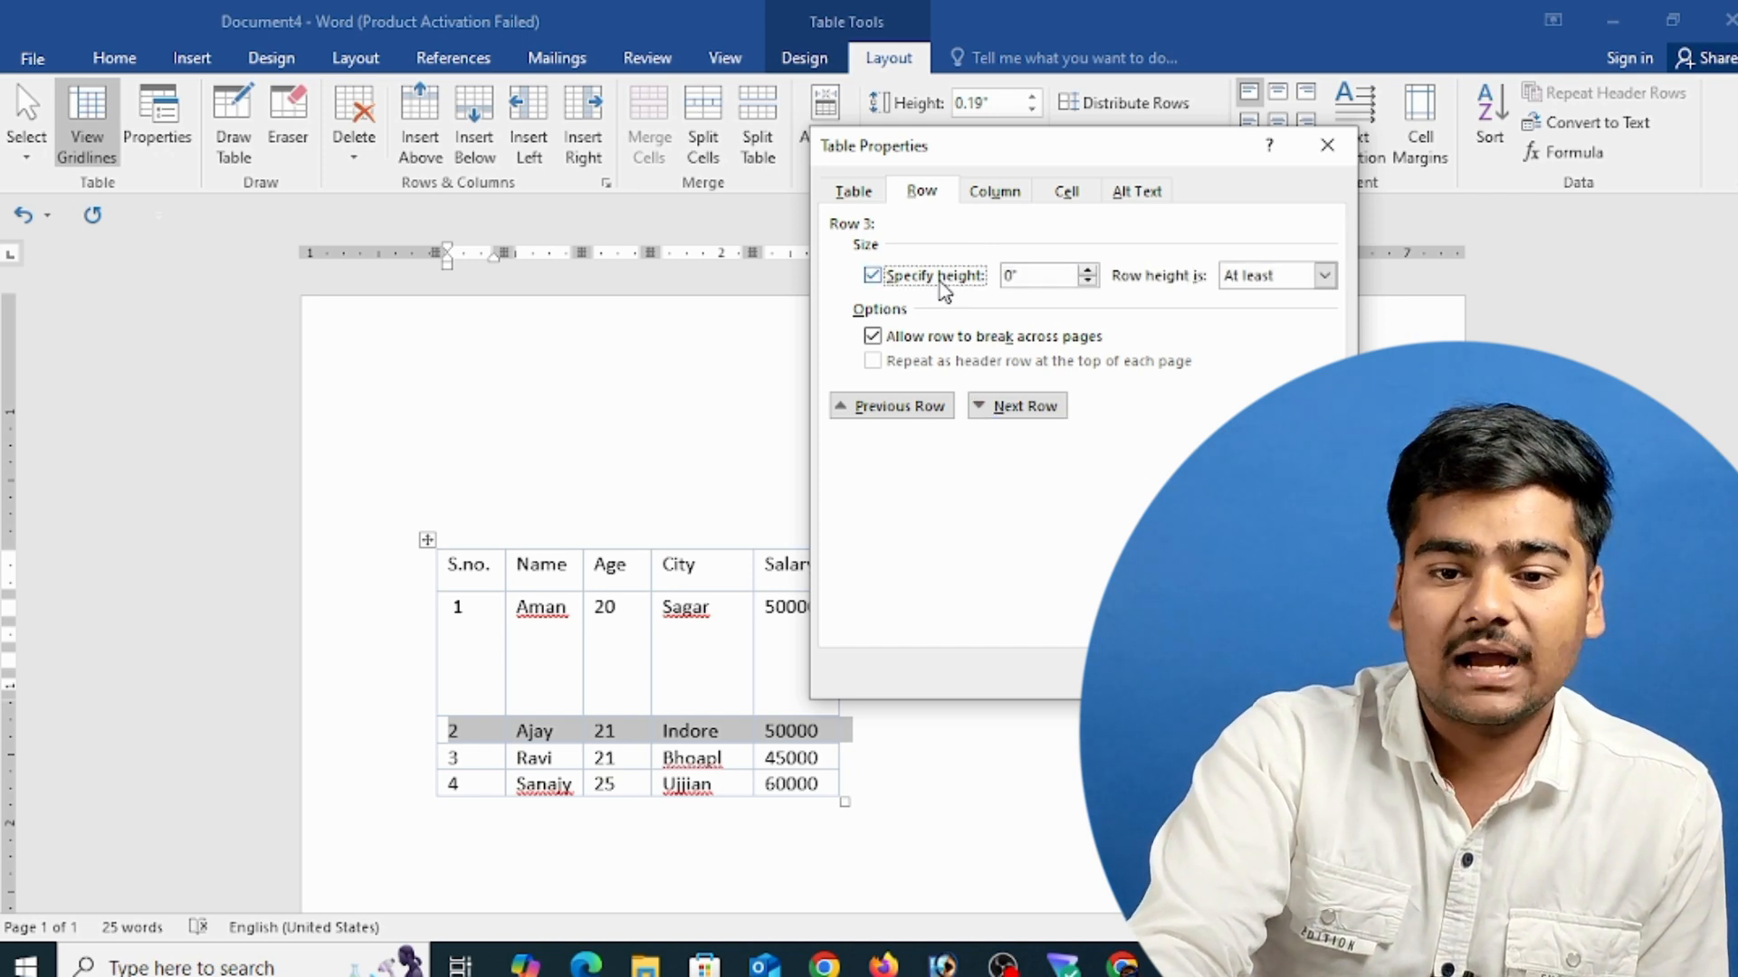
left_click(1086, 270)
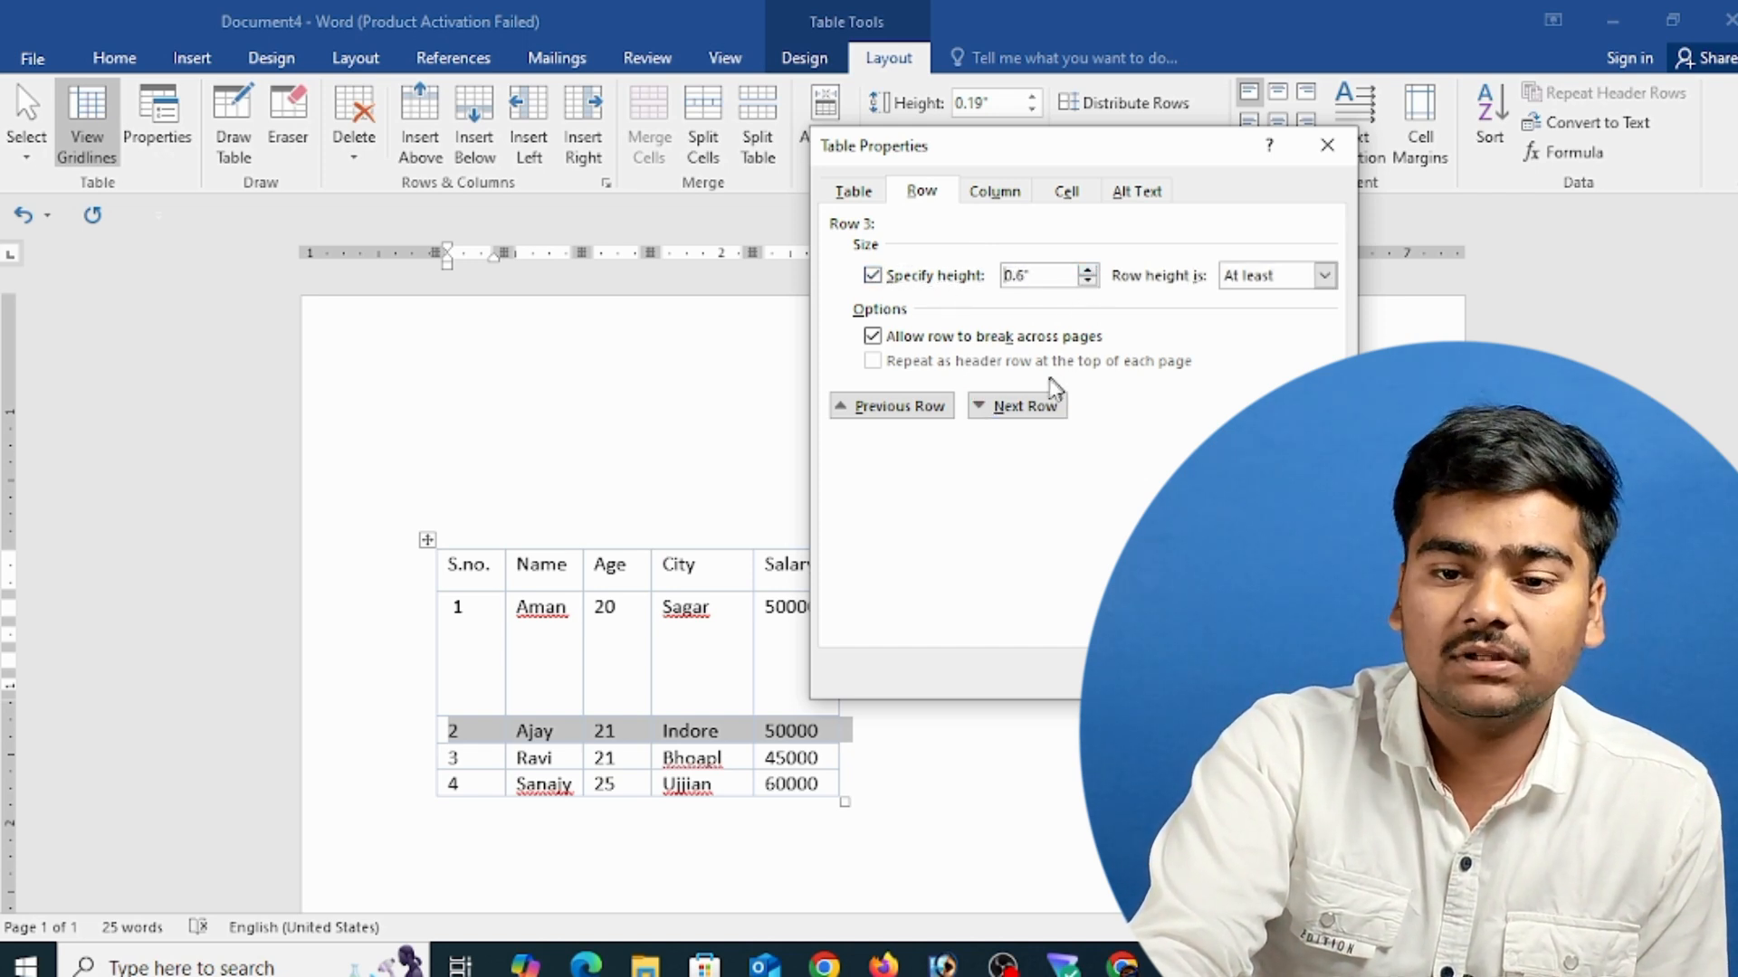
left_click(1023, 405)
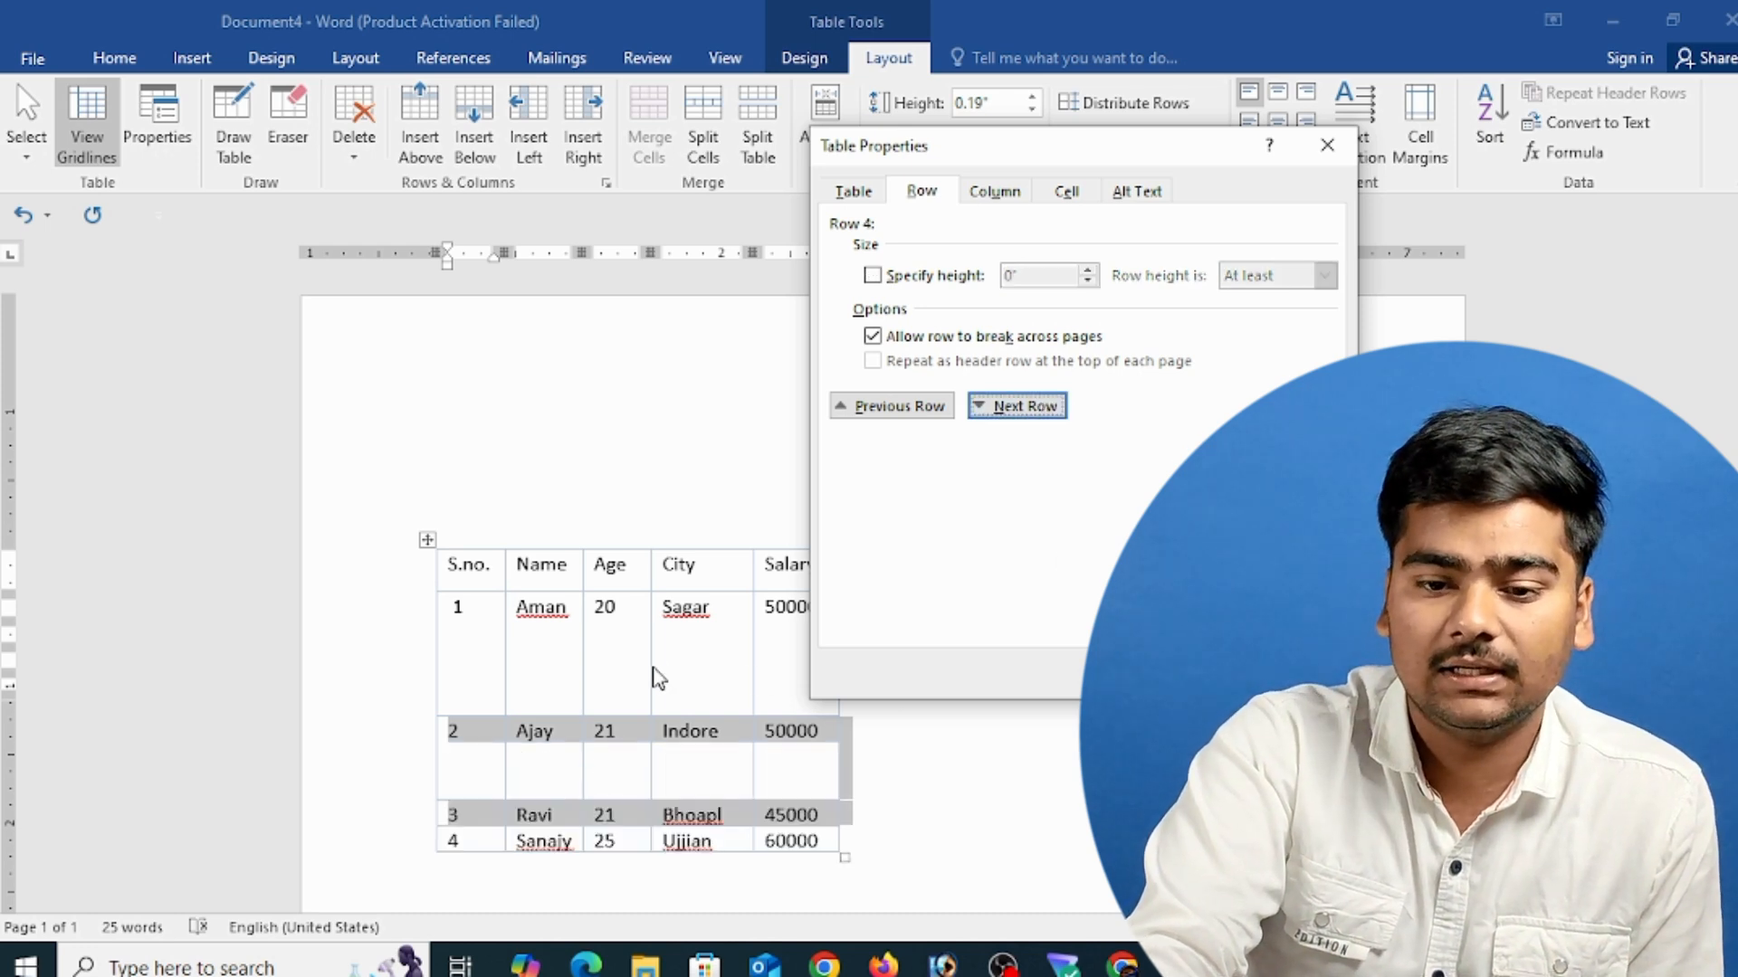
left_click(917, 414)
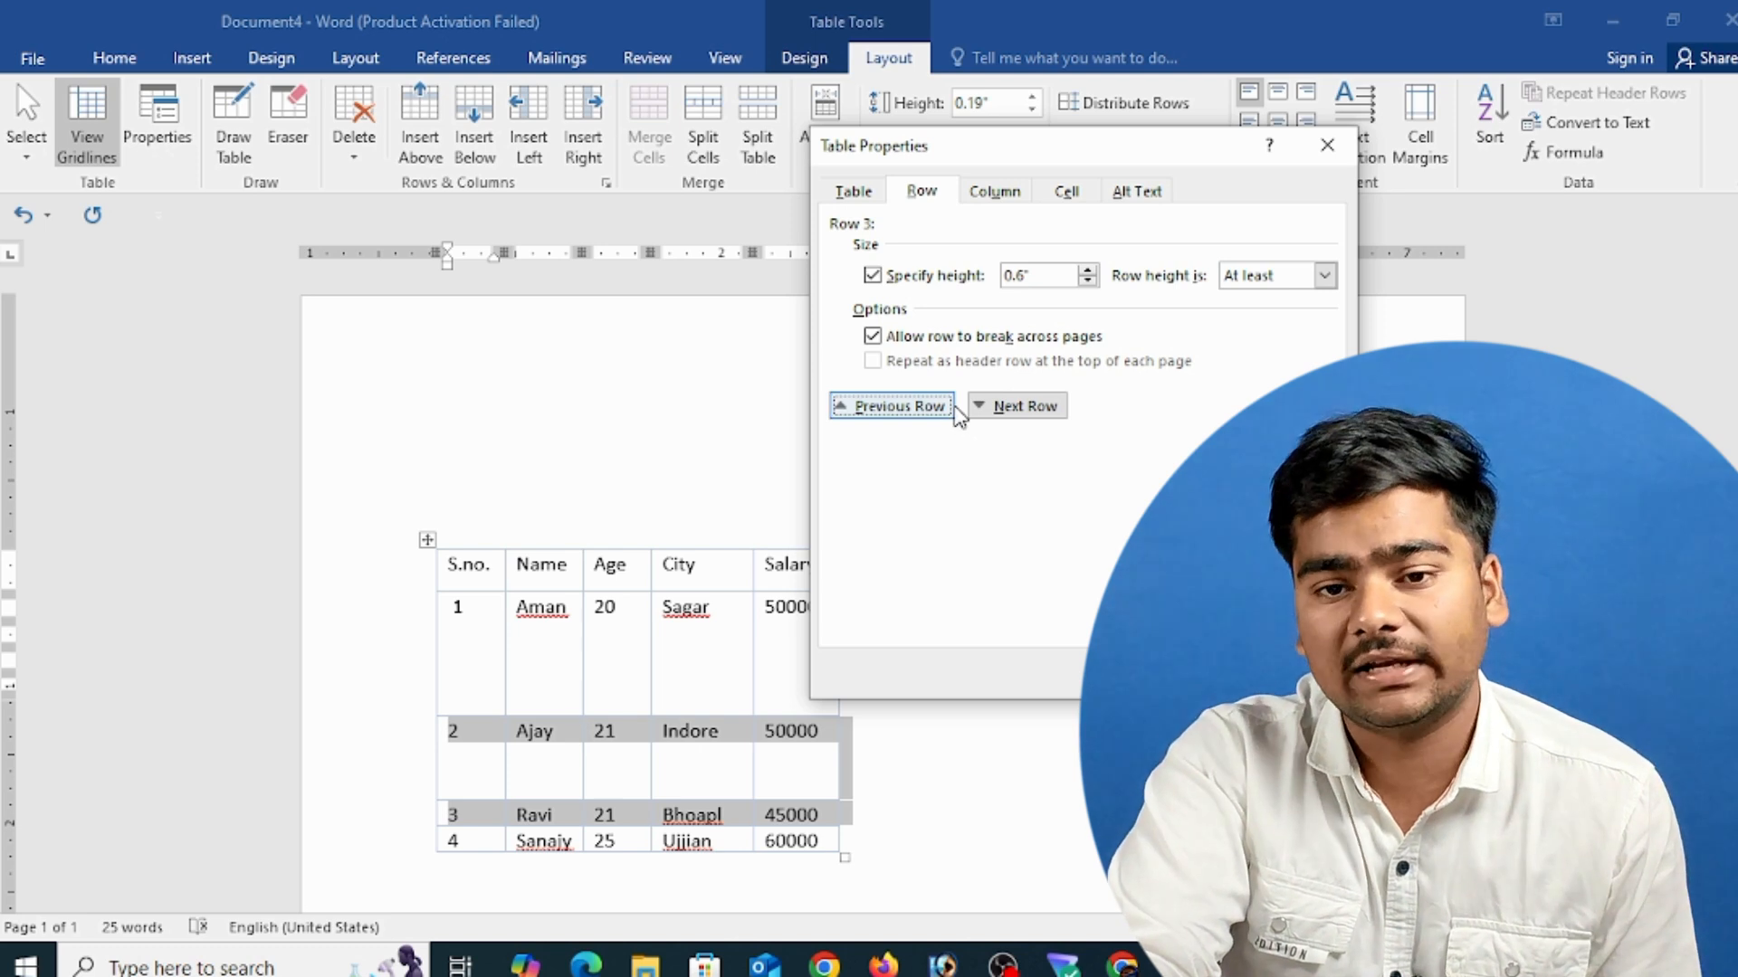
- Set a preferred cell width of 0.8" with centred vertical alignment for the row with serial number 2 and apply the table properties
left_click(1014, 201)
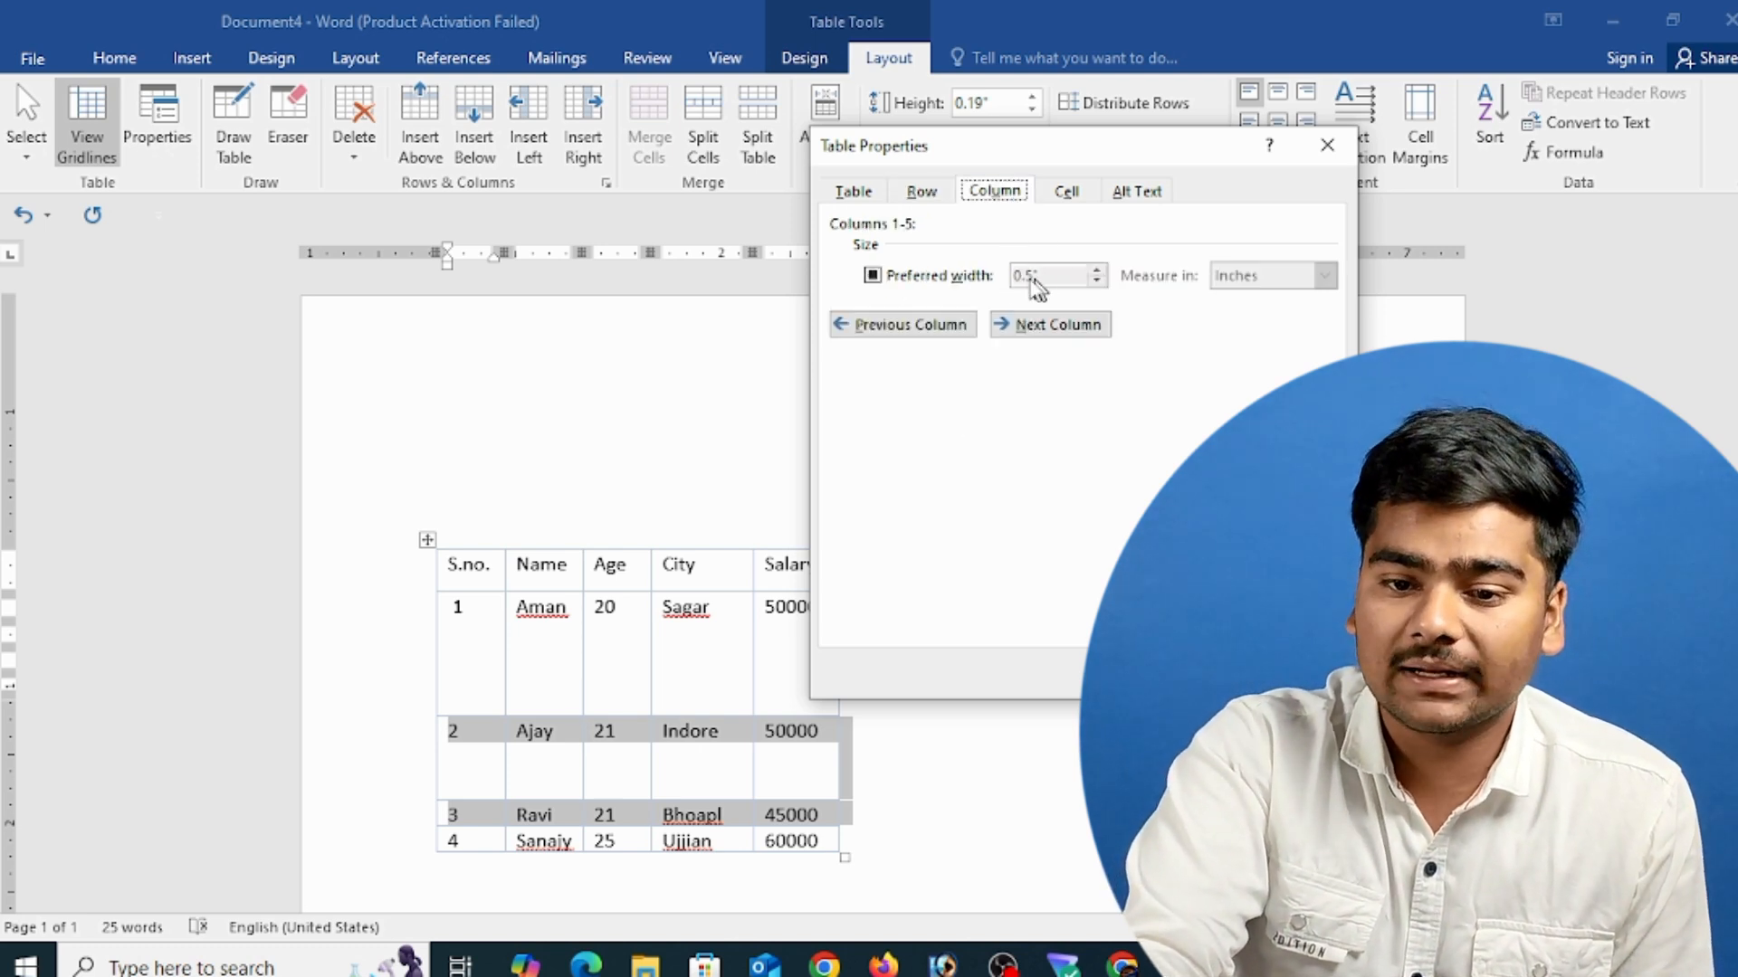
left_click(956, 285)
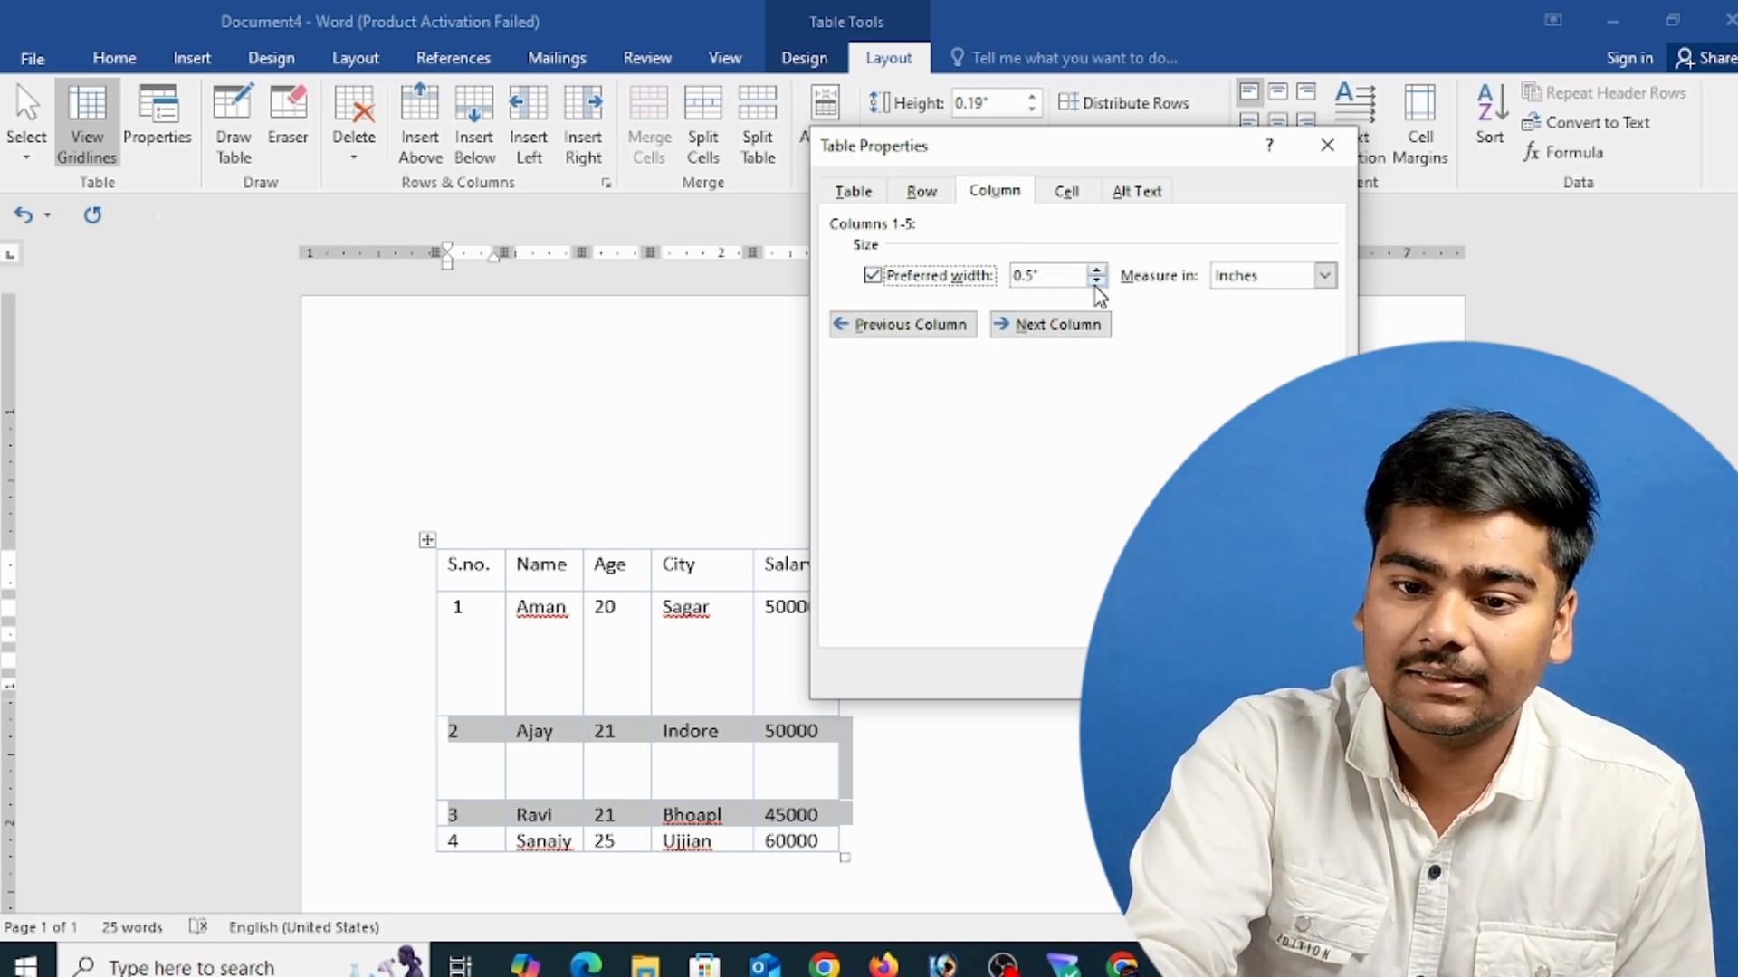
left_click(1068, 191)
left_click(959, 348)
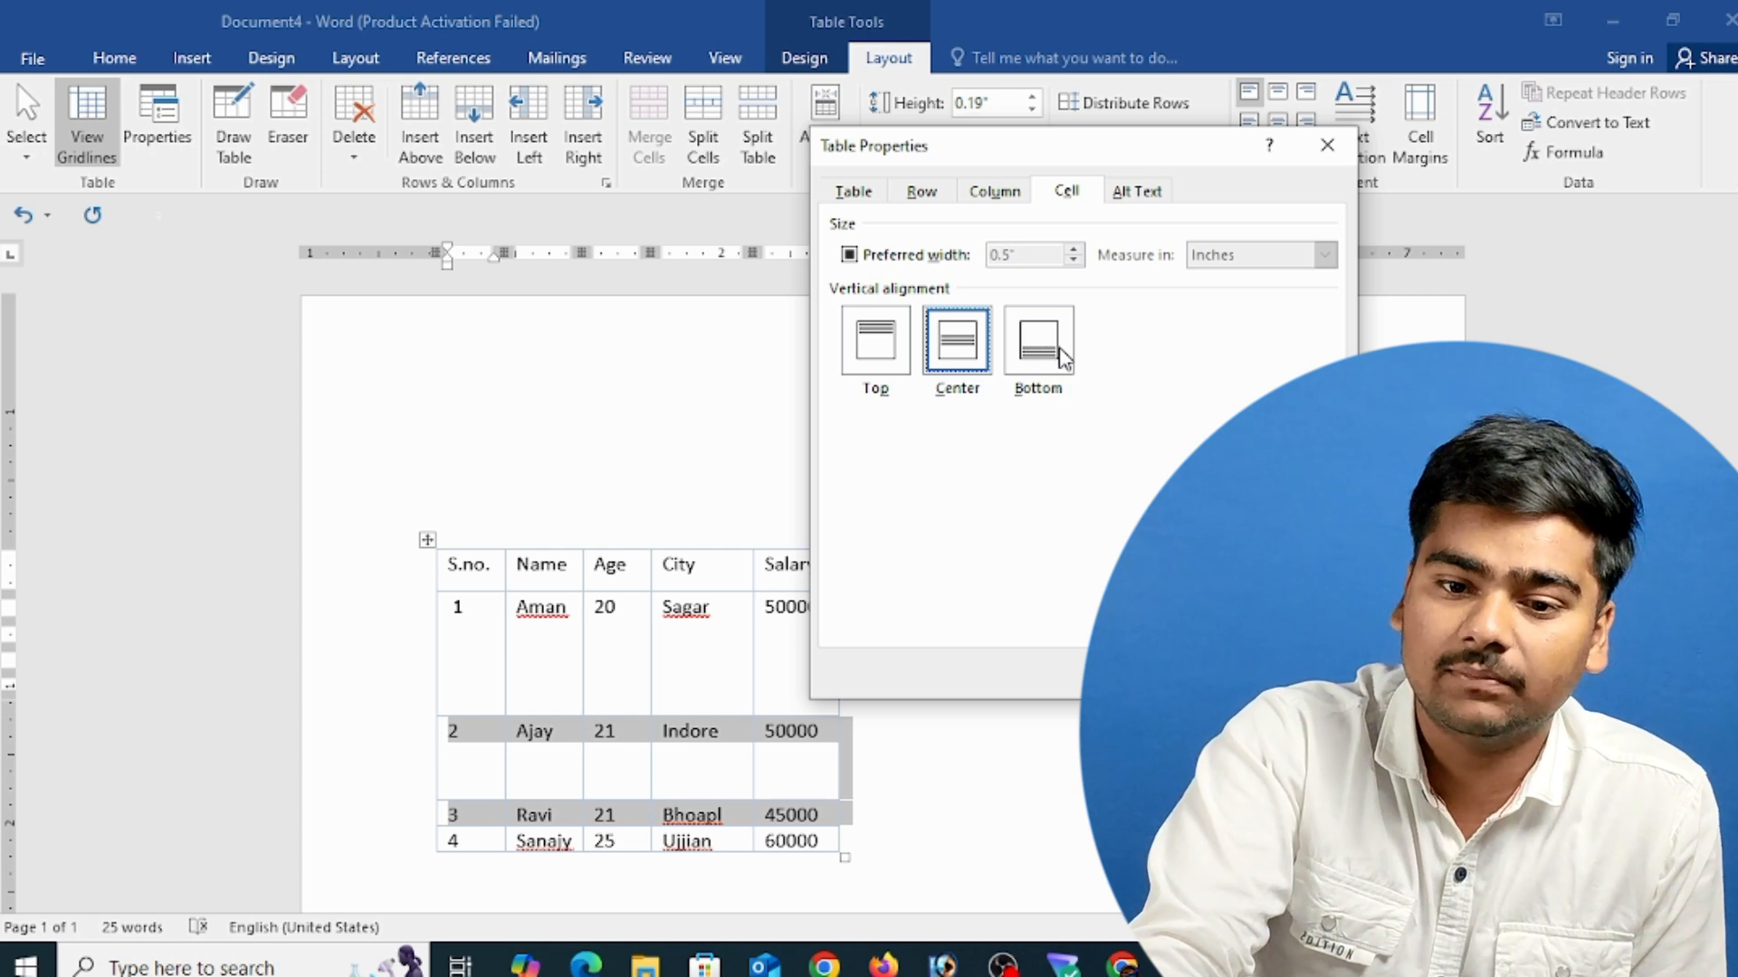
left_click(912, 257)
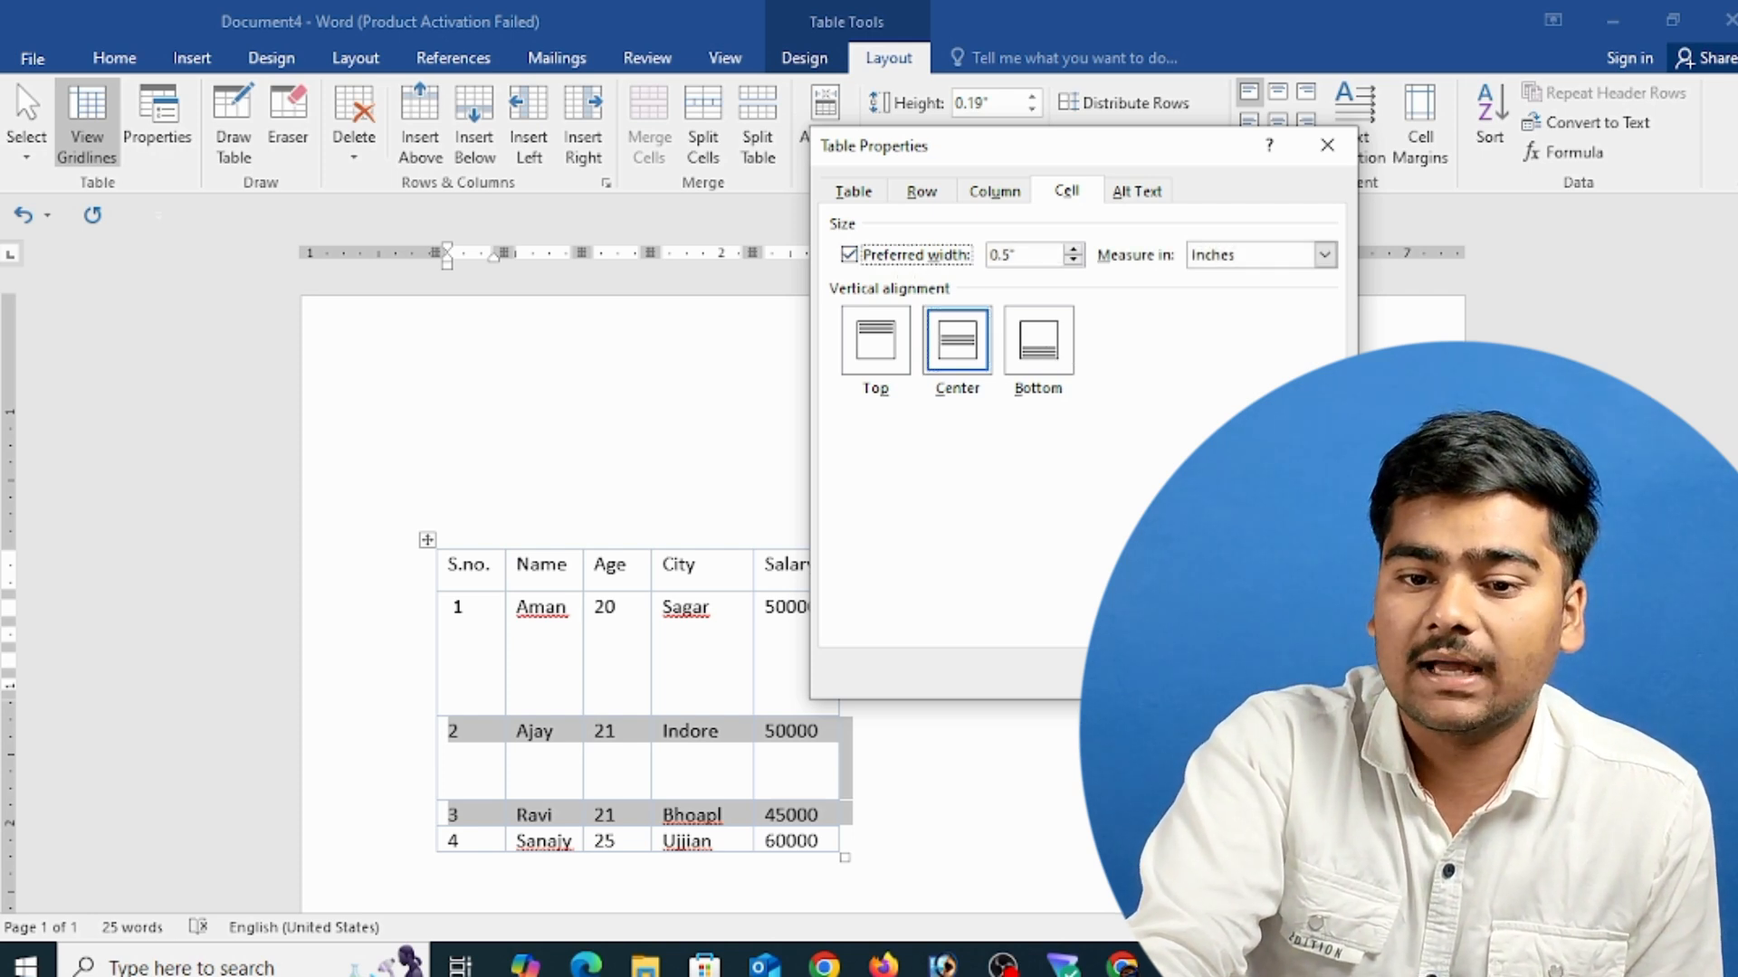
left_click(1073, 251)
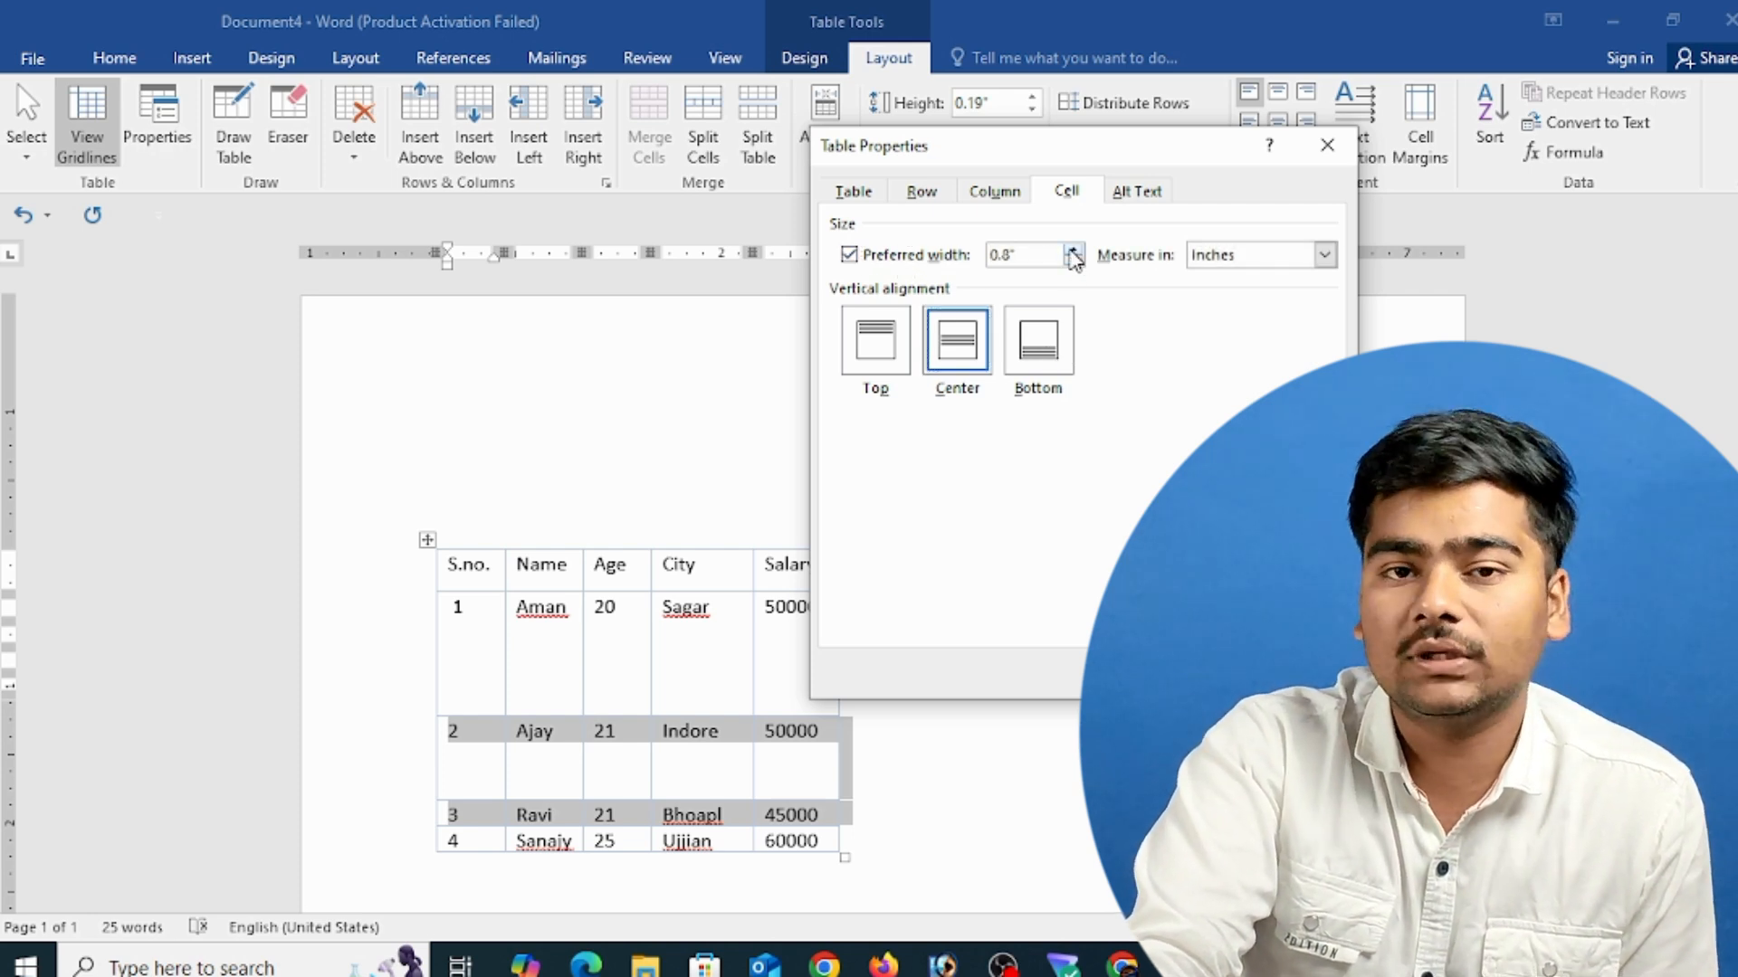
left_click(1137, 191)
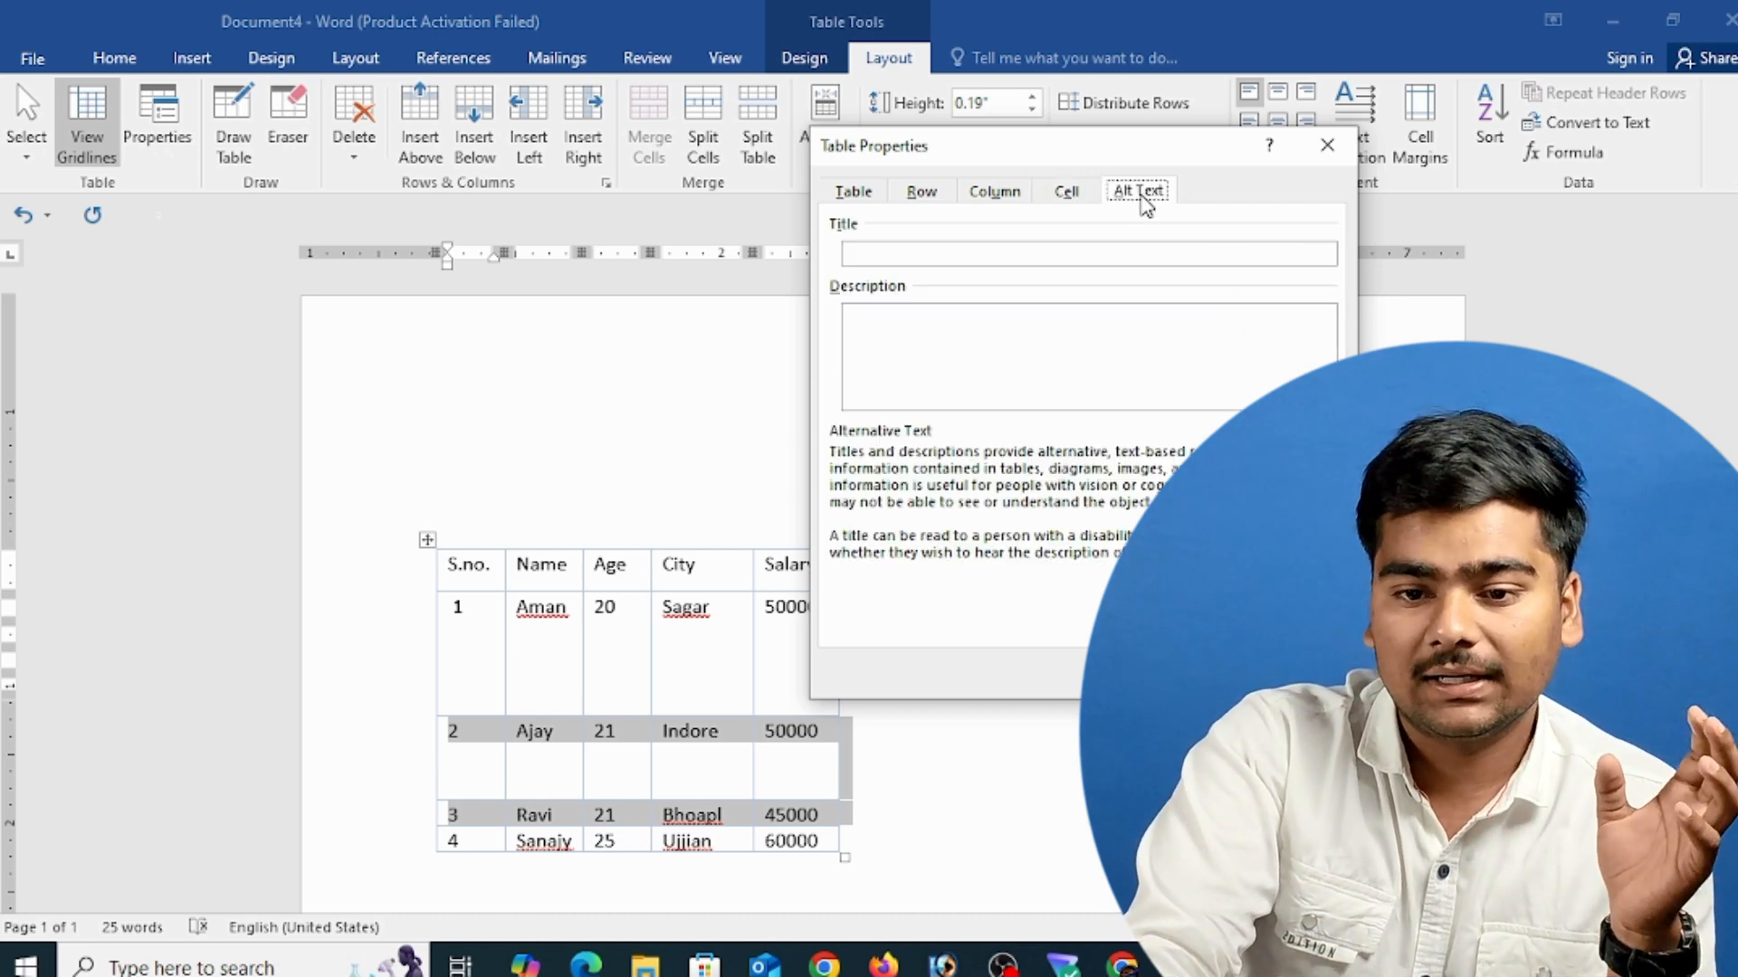
left_click(1187, 672)
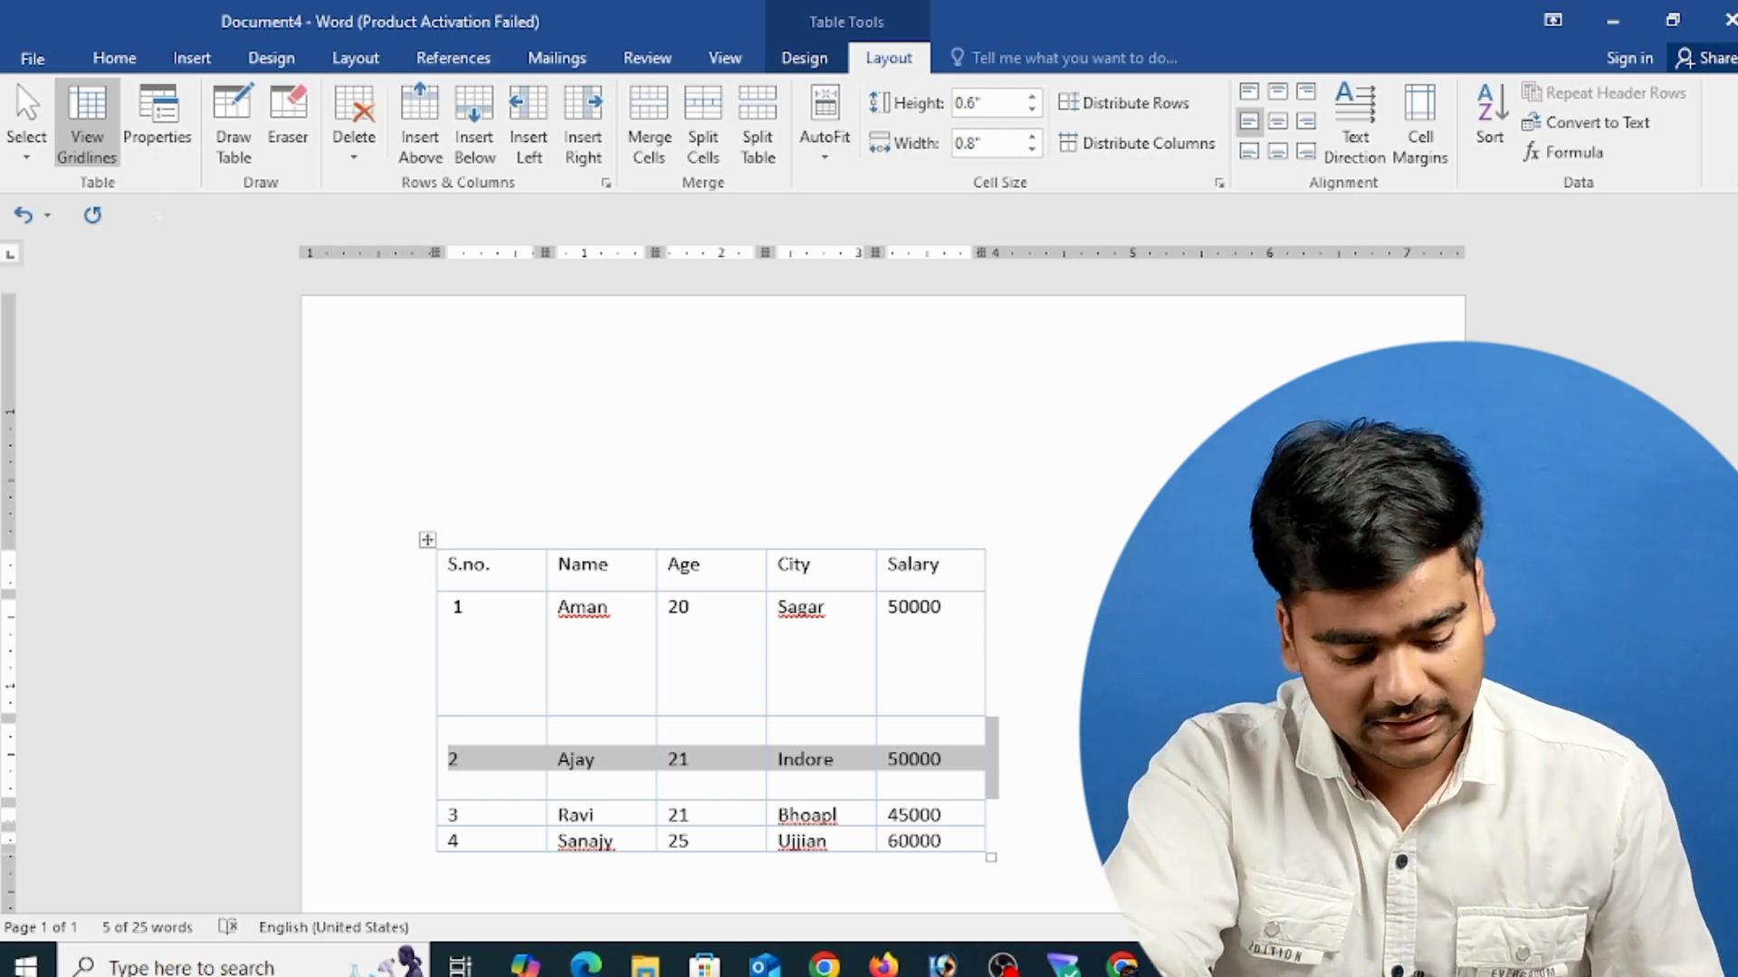
- Undo the row height and cell property changes and move the data table toward the top of the page
key("ctrl+z")
key("ctrl+z")
key("ctrl+z")
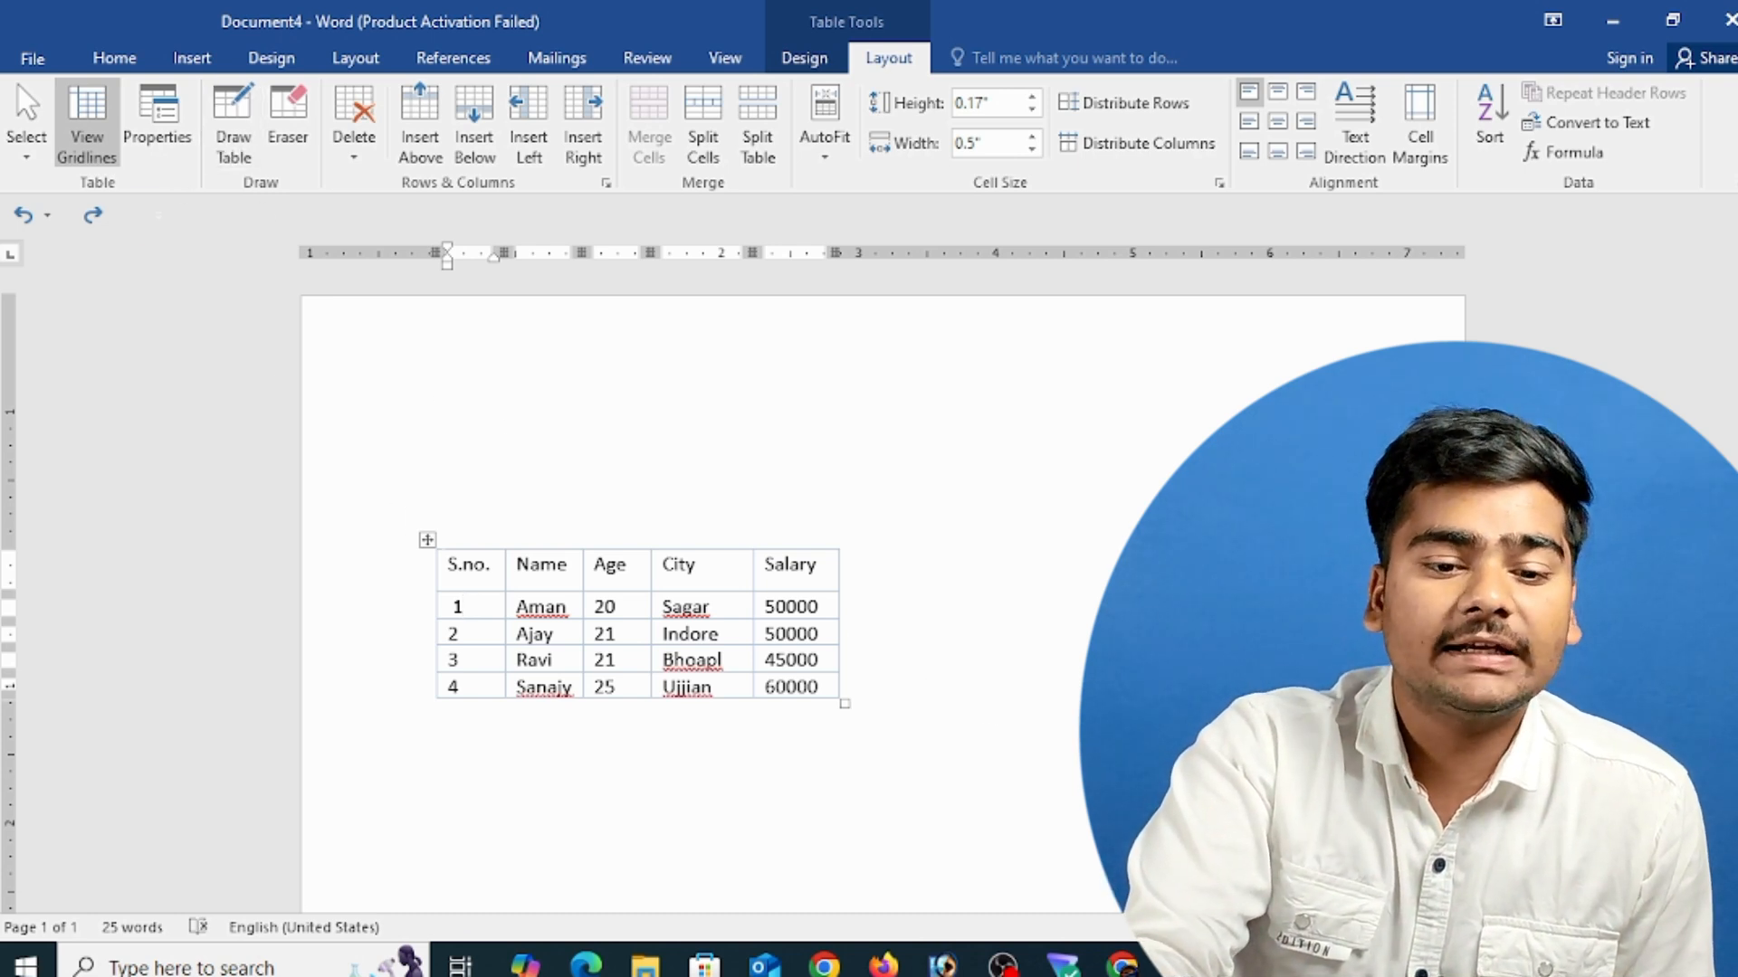
left_click_drag(426, 540, 526, 371)
- Draw a table about 5.03" wide below the data table and split it into two rows with a horizontal line
left_click(233, 147)
left_click_drag(493, 567, 1118, 758)
left_click_drag(702, 659, 494, 662)
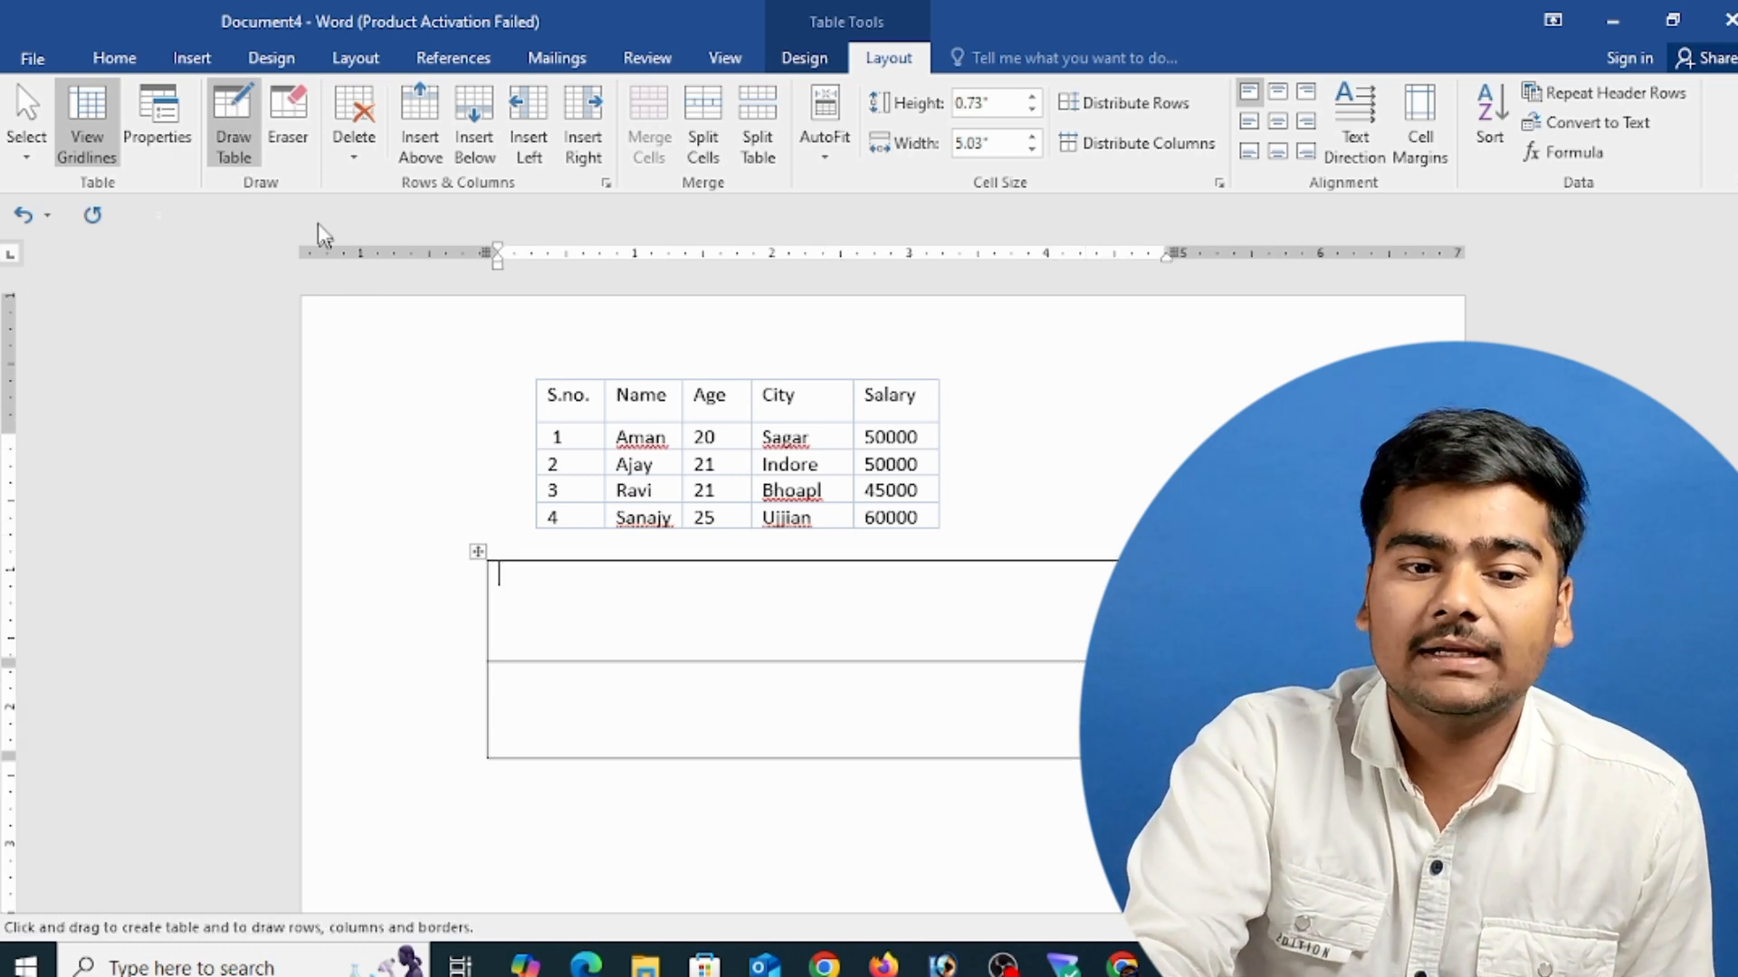
- Erase the whole drawn table below the data table with the Eraser
left_click(292, 138)
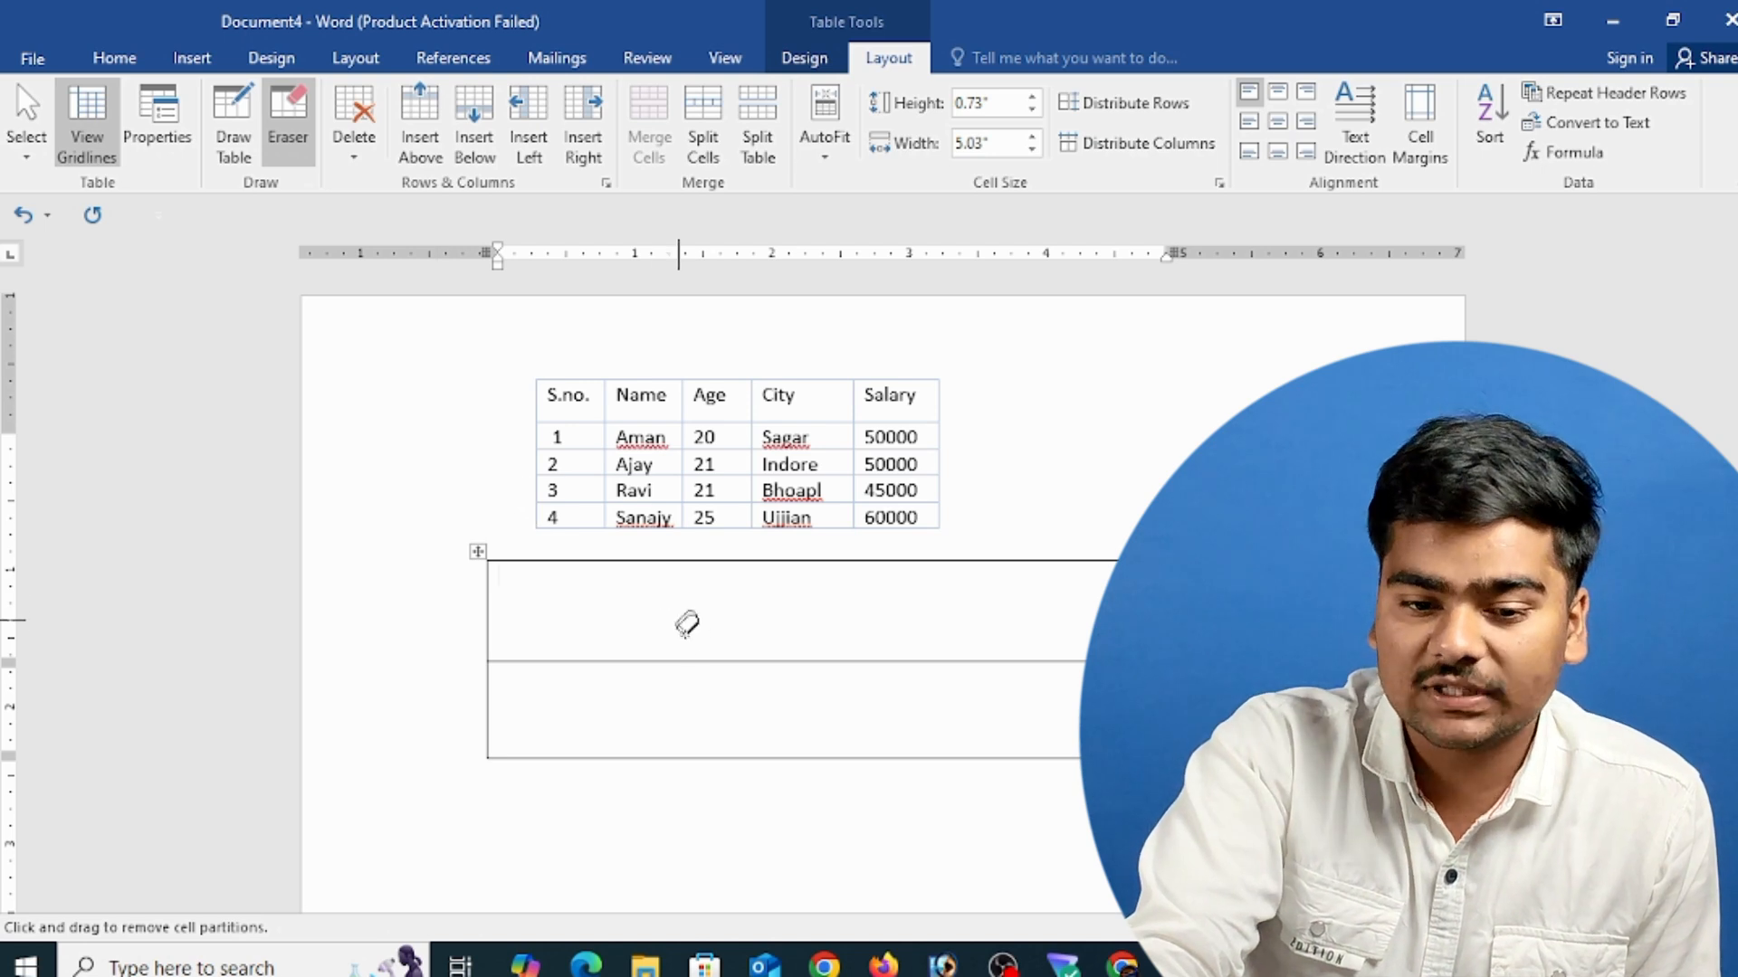
left_click_drag(725, 626, 727, 705)
mouse_move(1088, 511)
left_mouse_down()
mouse_move(1071, 767)
mouse_move(1258, 858)
left_mouse_up()
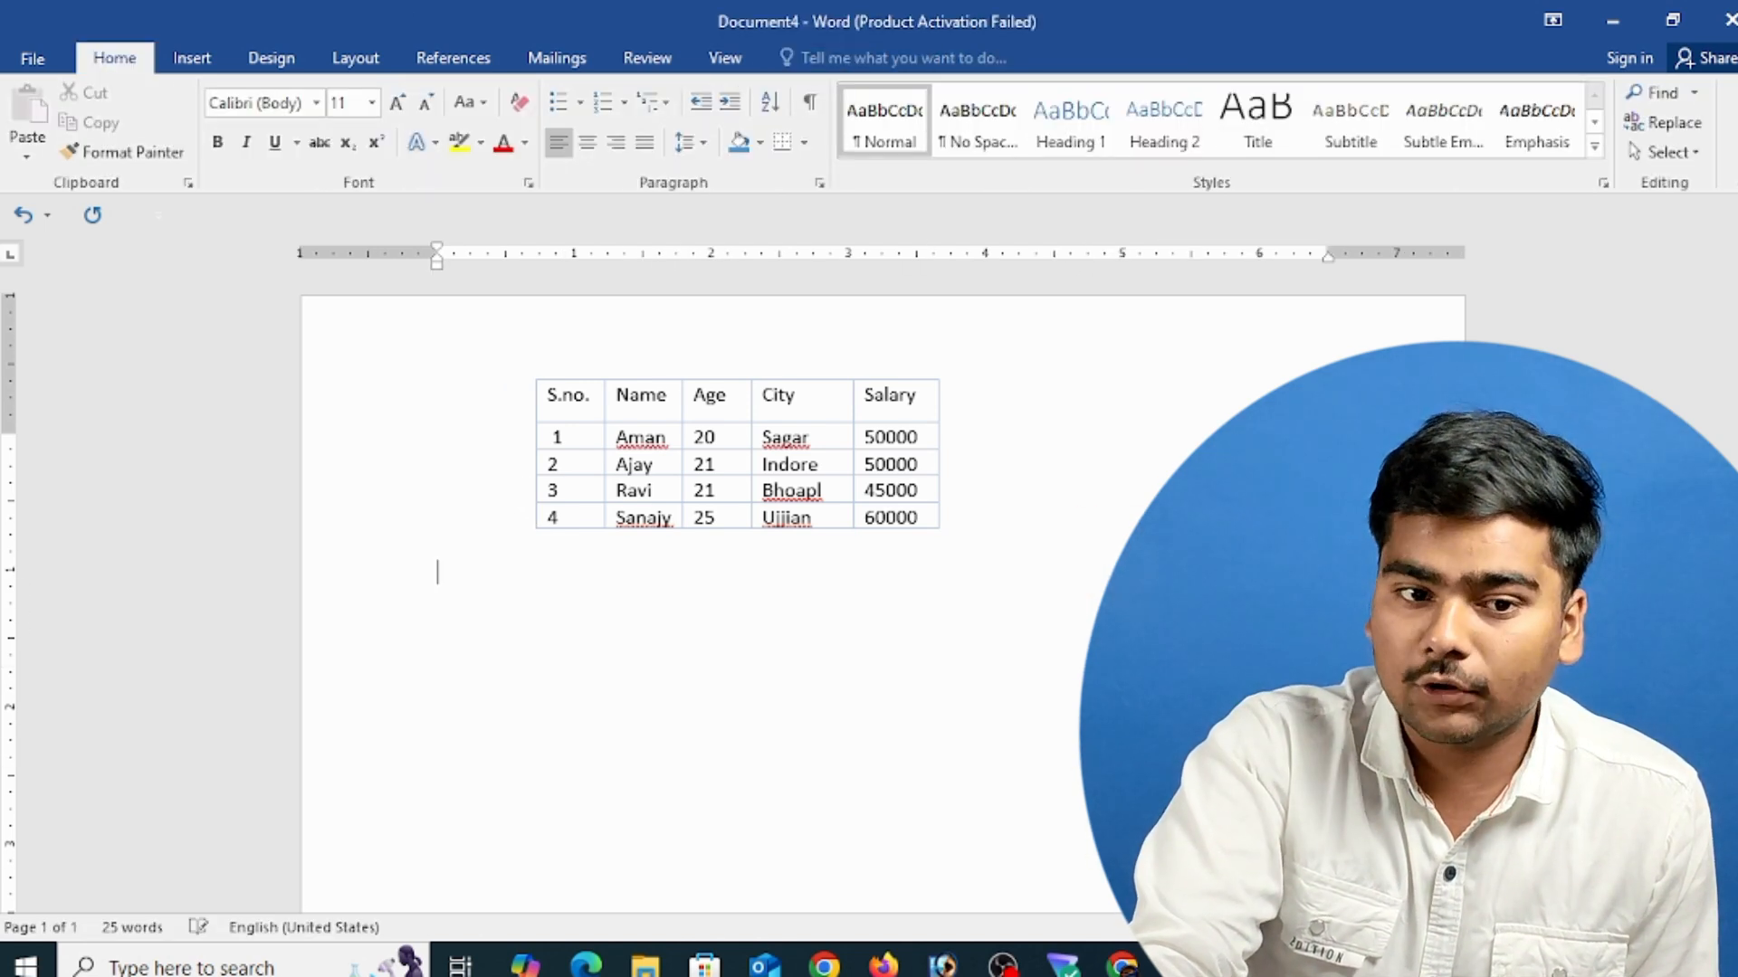
- Try to delete the S.no. header cell with the Shift cells left option
left_click(841, 425)
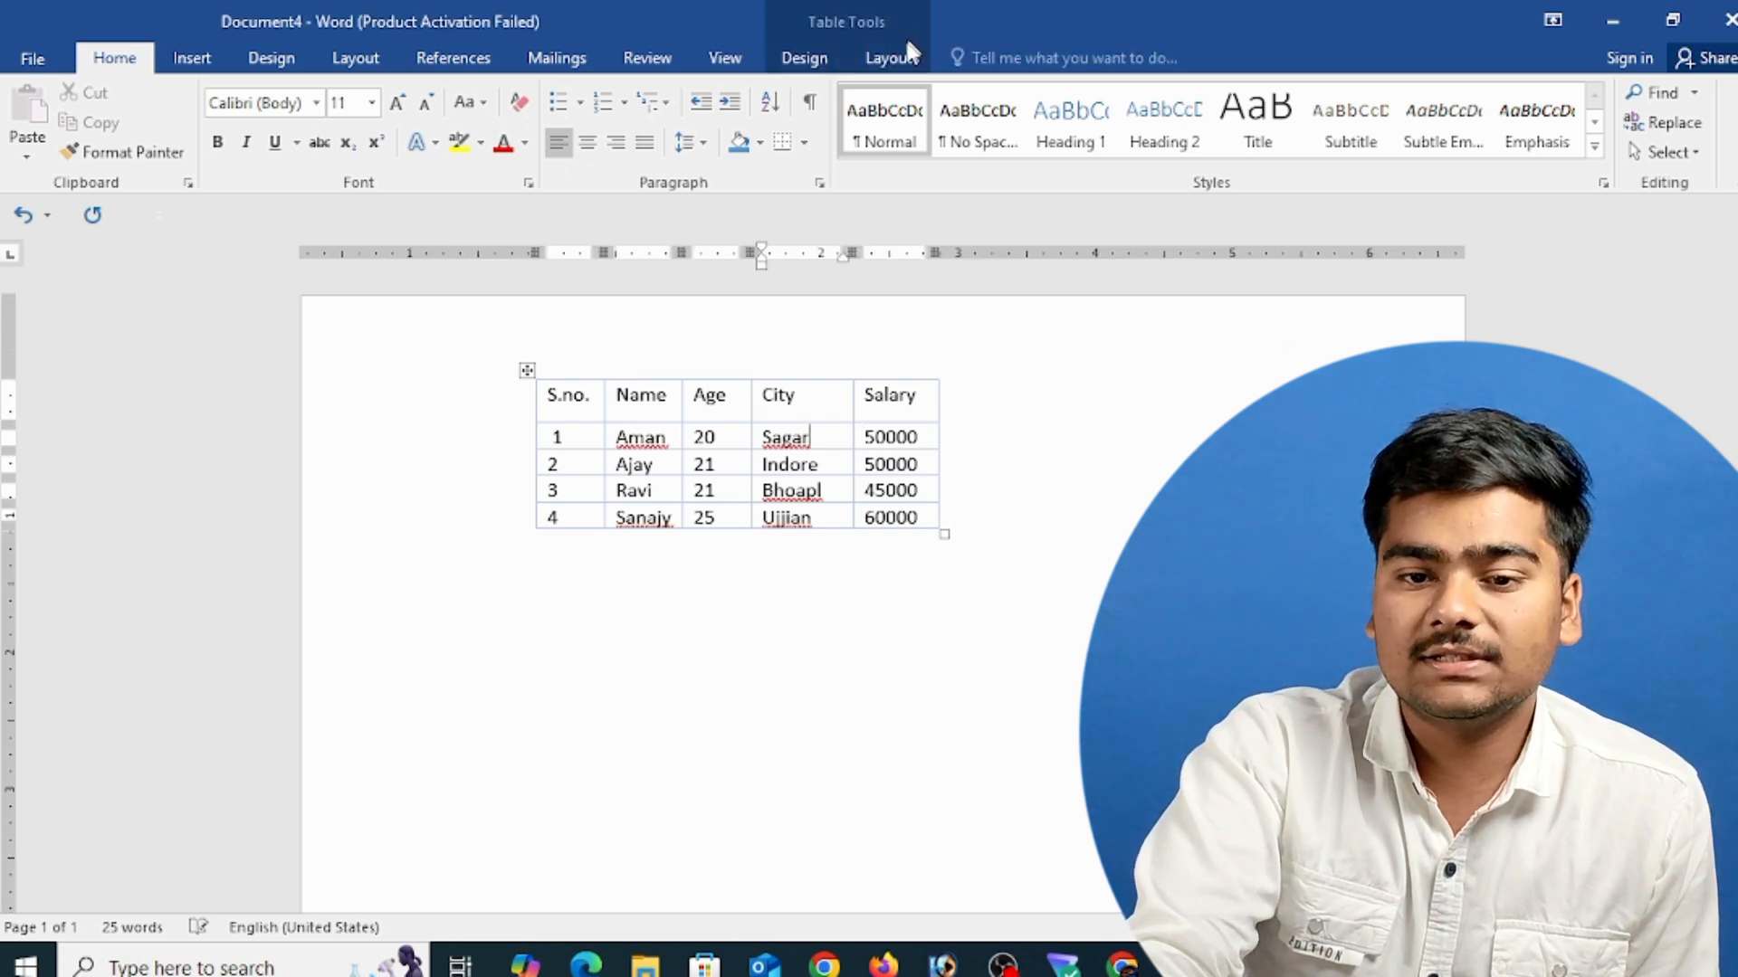
left_click(889, 57)
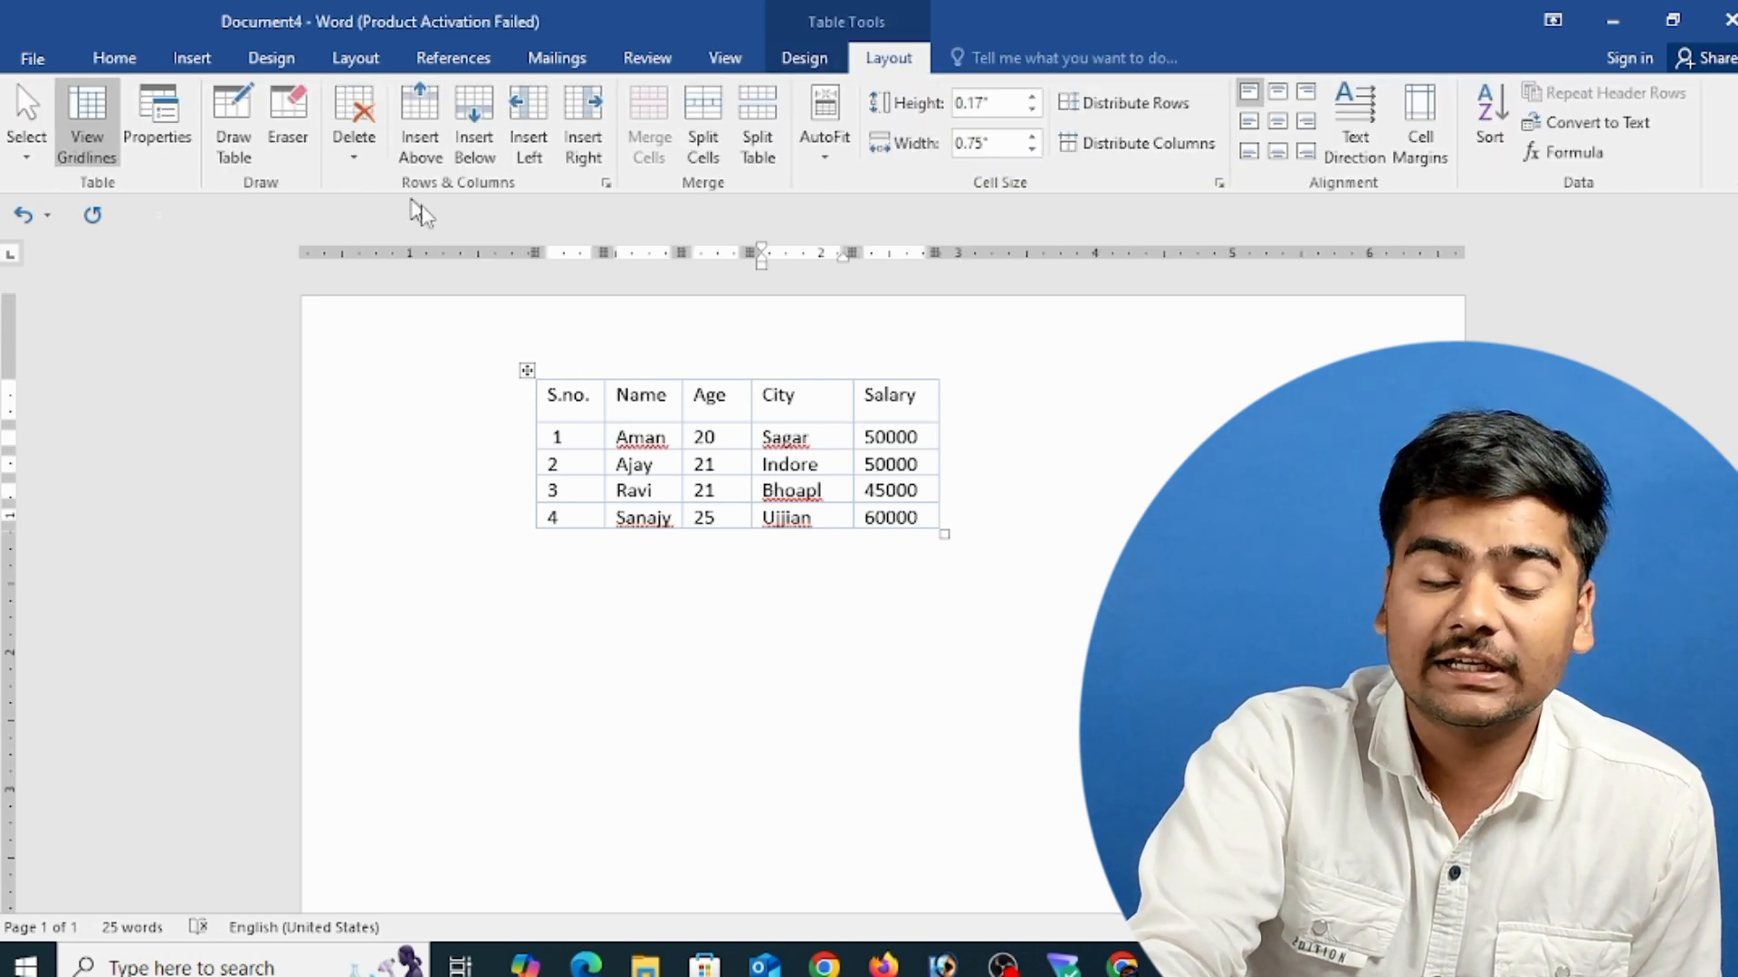
left_click(556, 395)
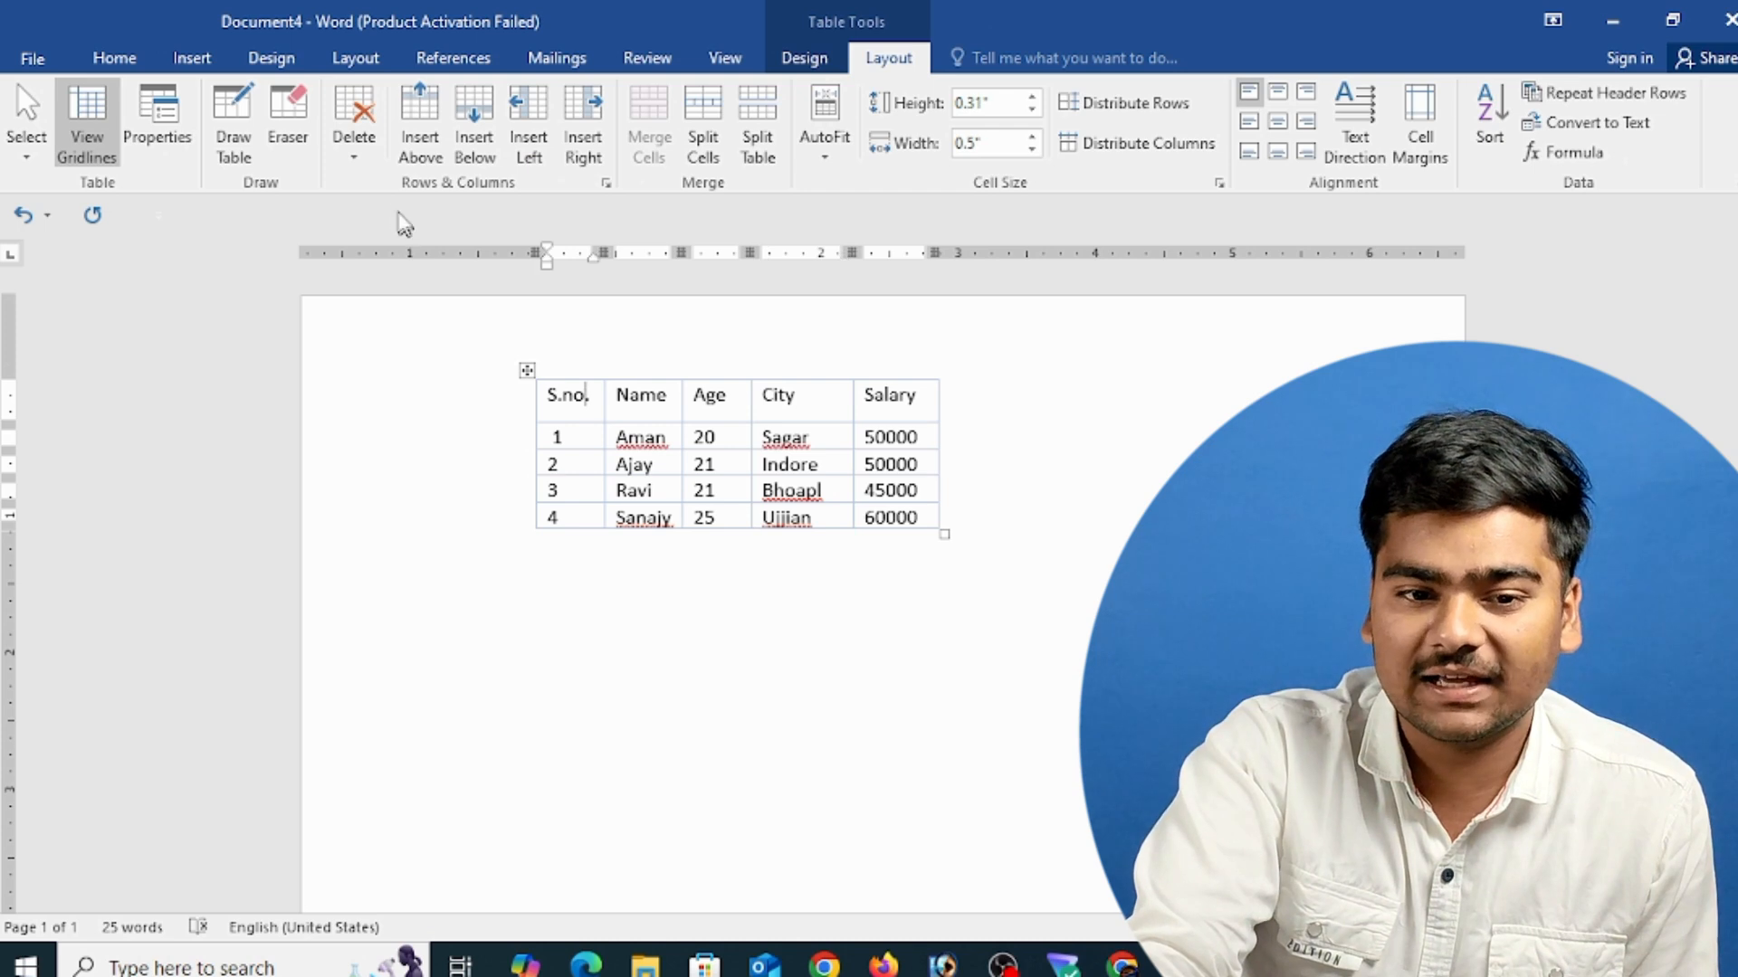
left_click(353, 145)
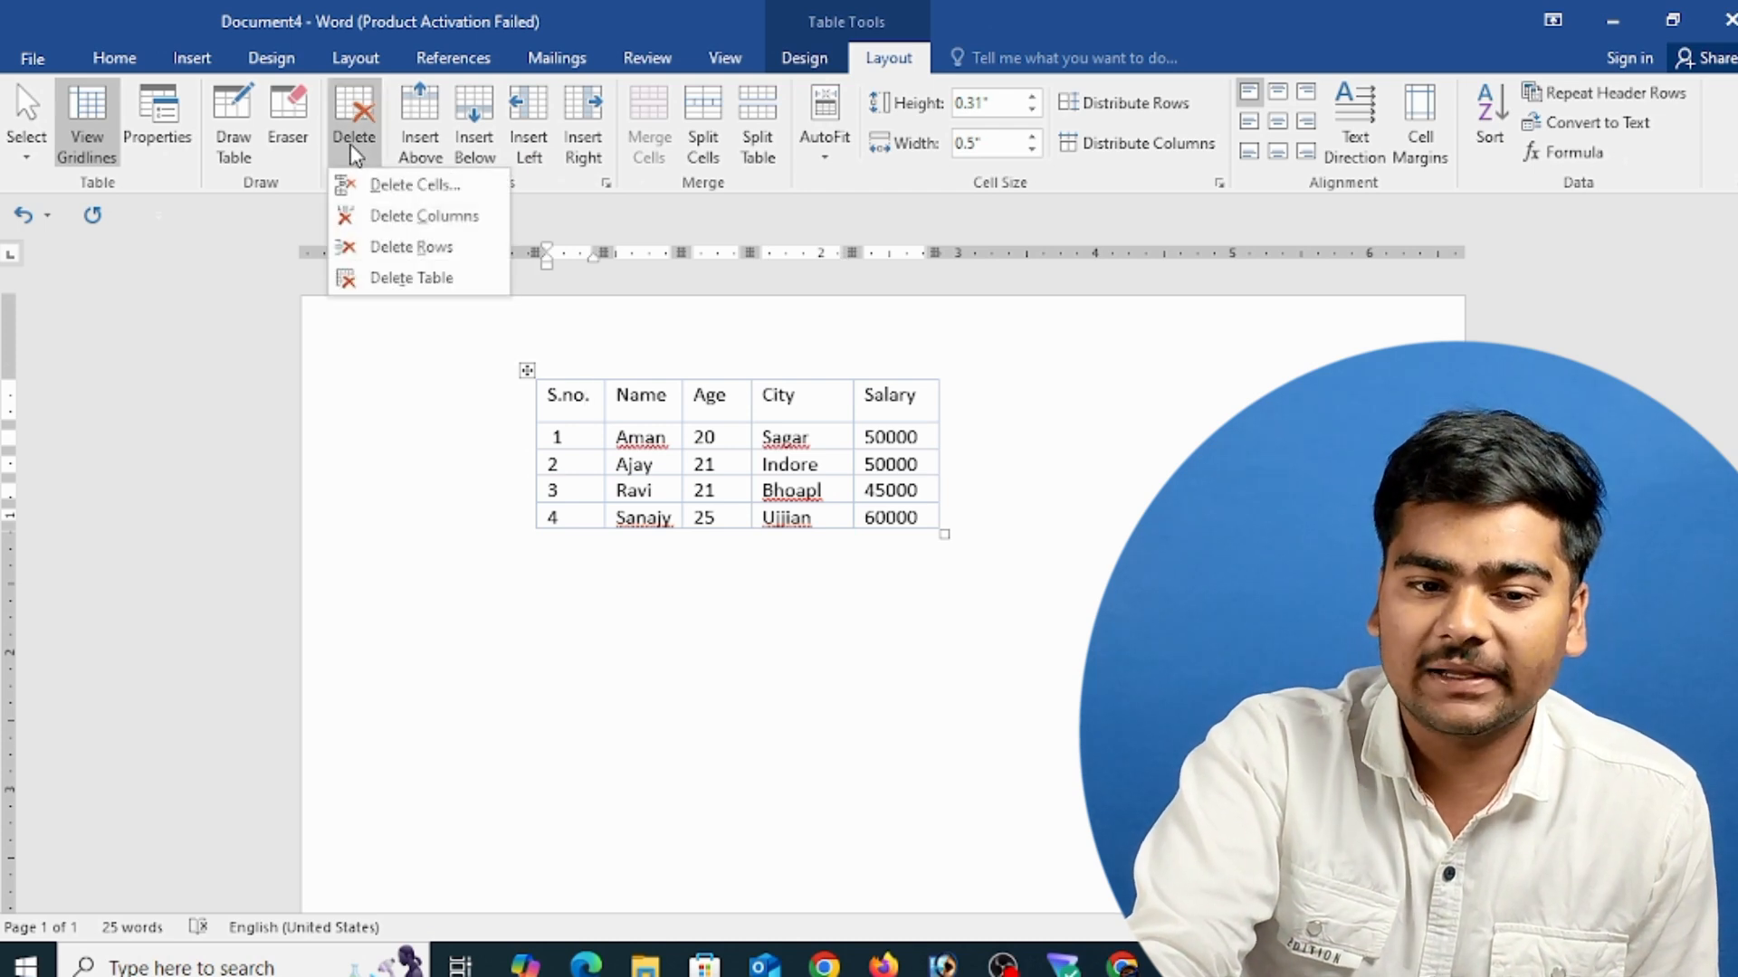
left_click(402, 188)
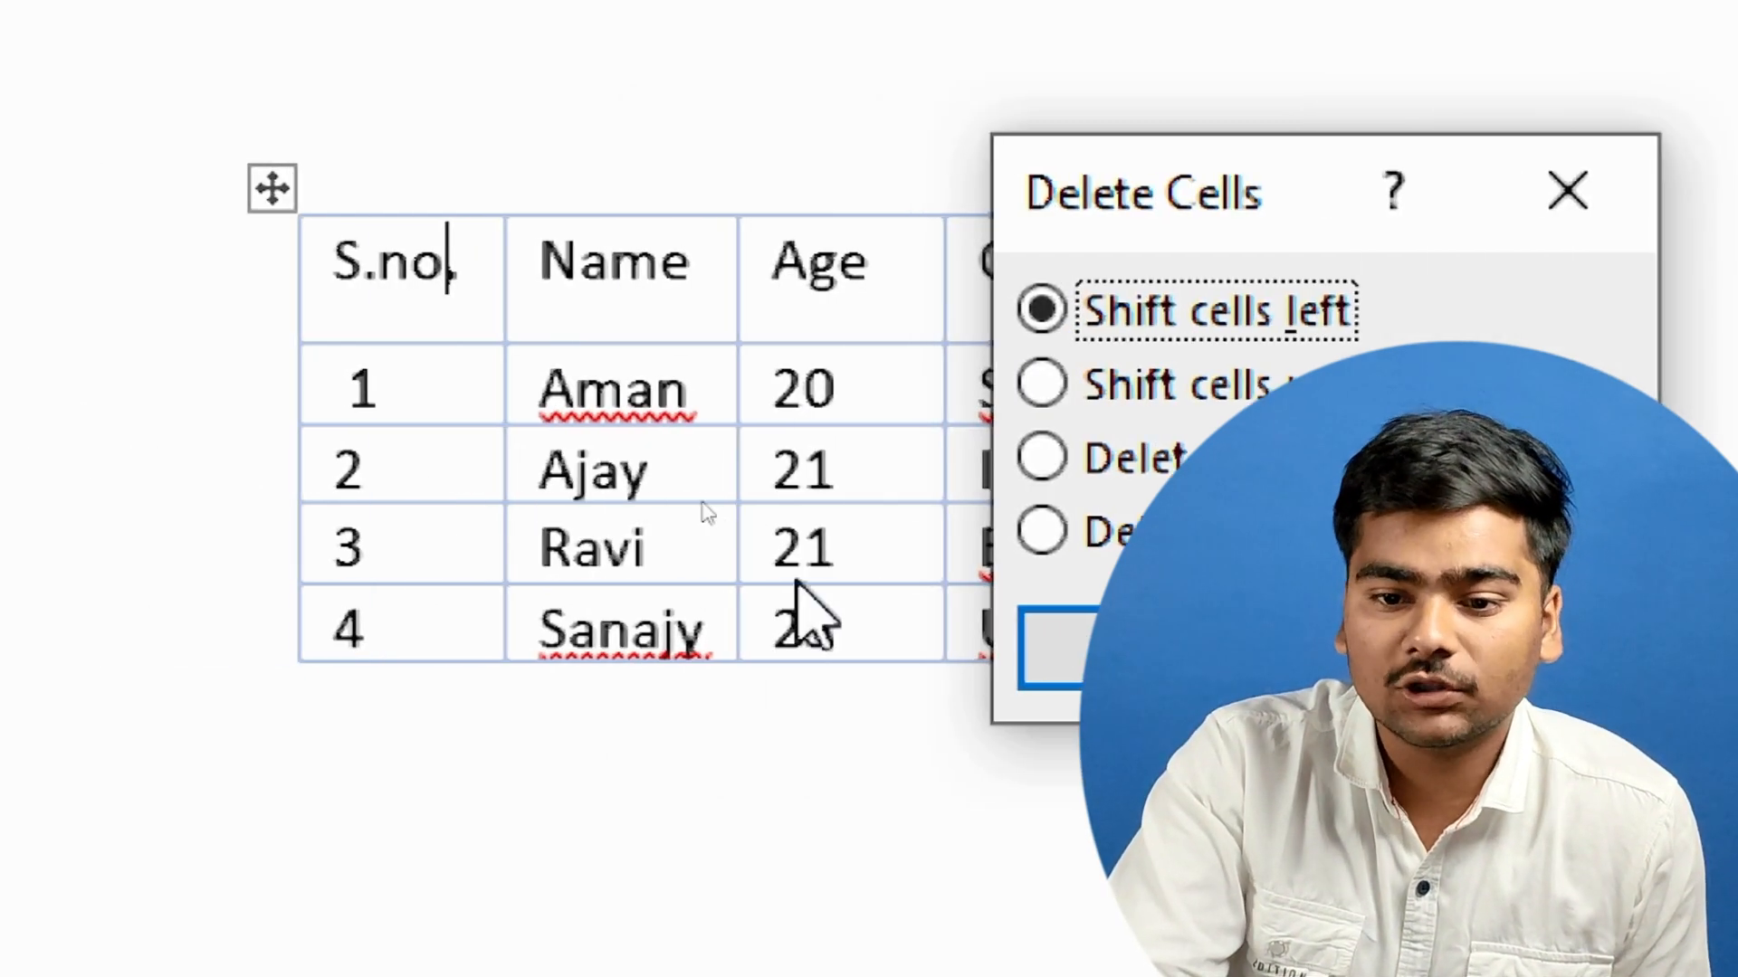
left_click(1054, 650)
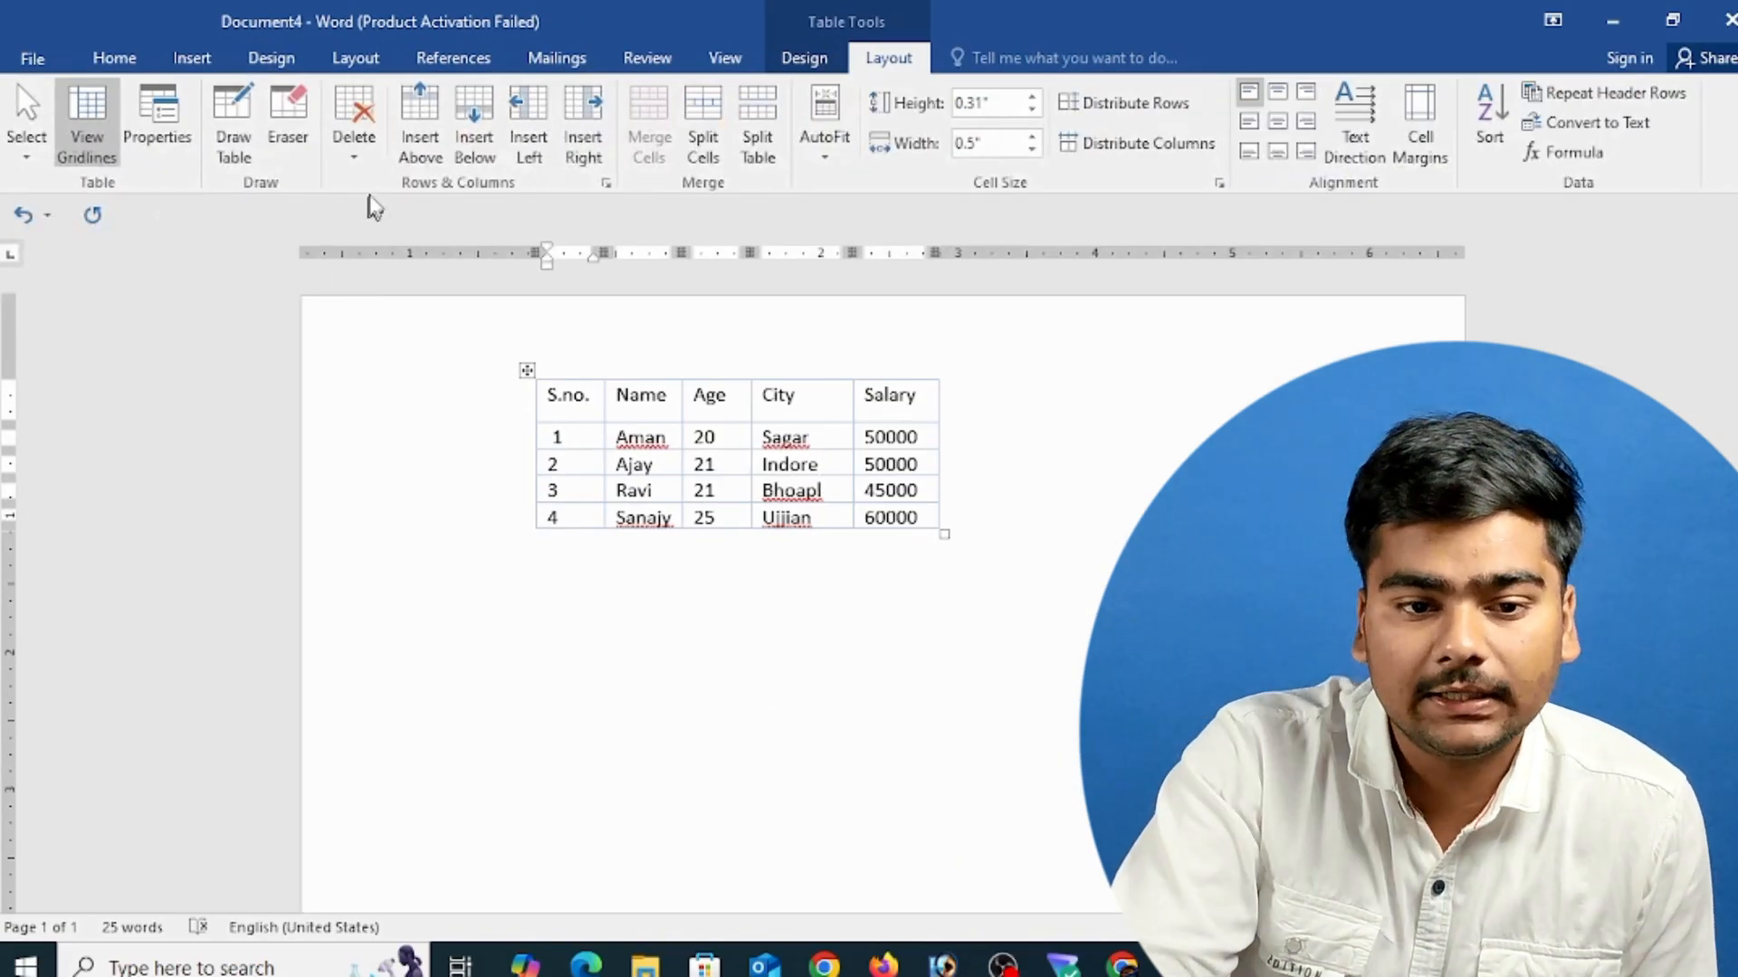
- Delete the S.no. header cell with the Shift cells up option and undo the deletion
left_click(355, 166)
left_click(396, 182)
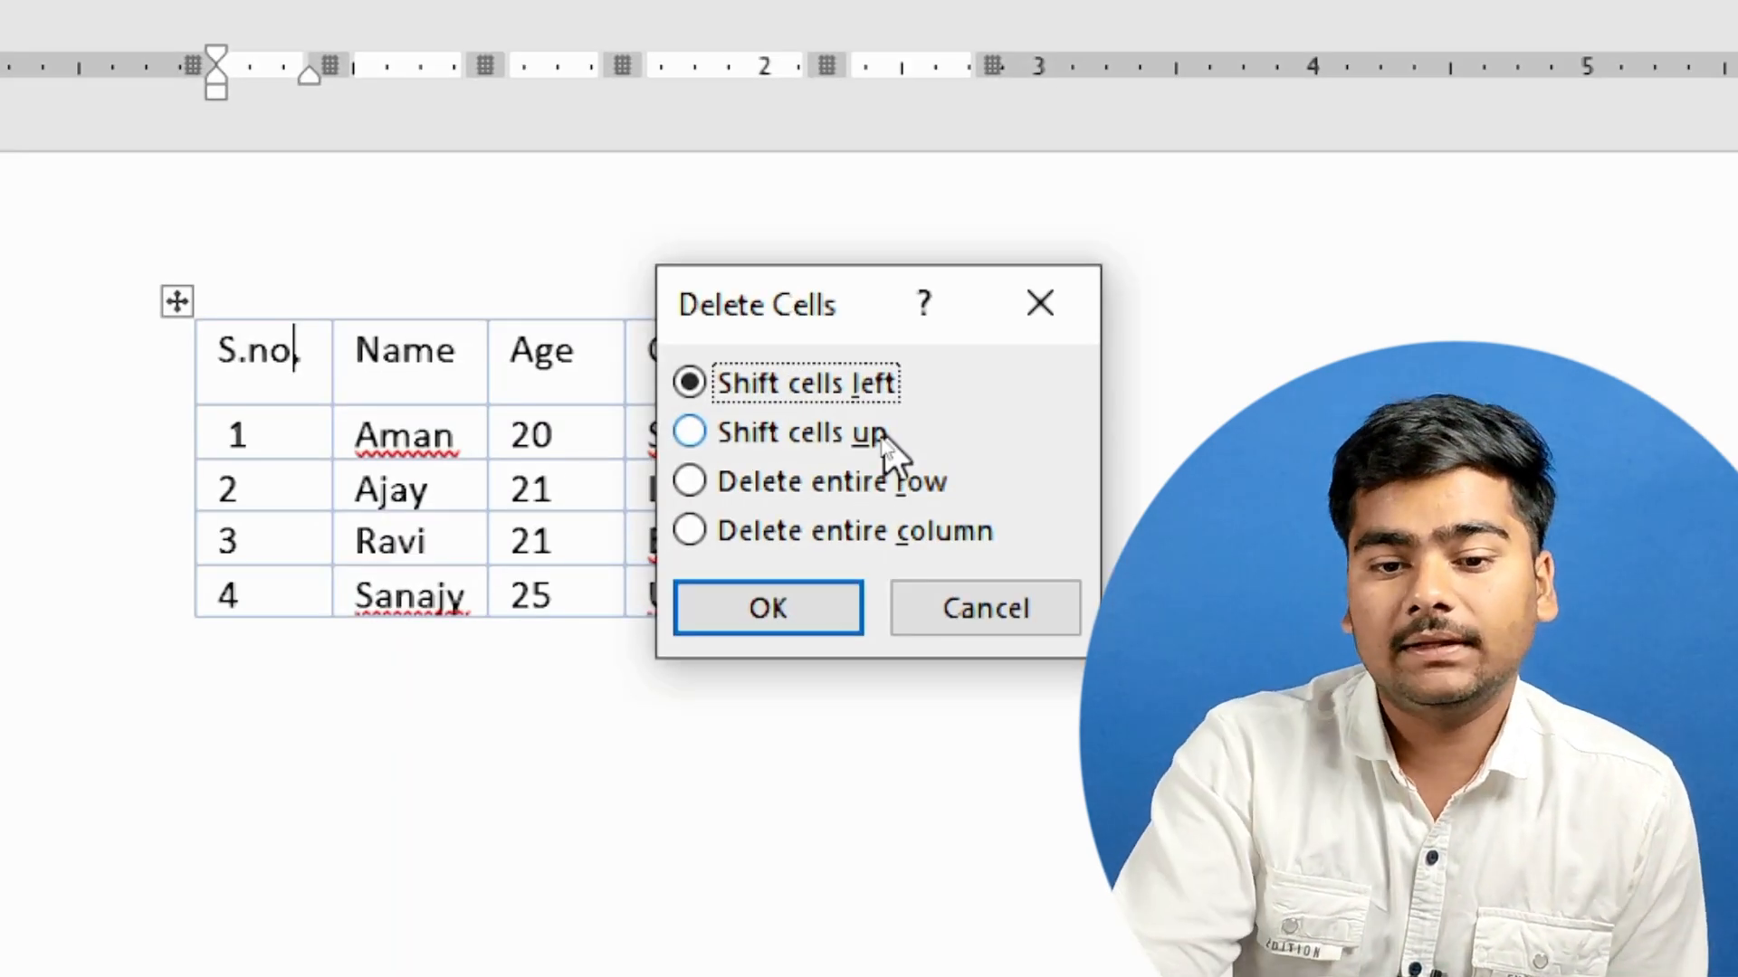
left_click(877, 436)
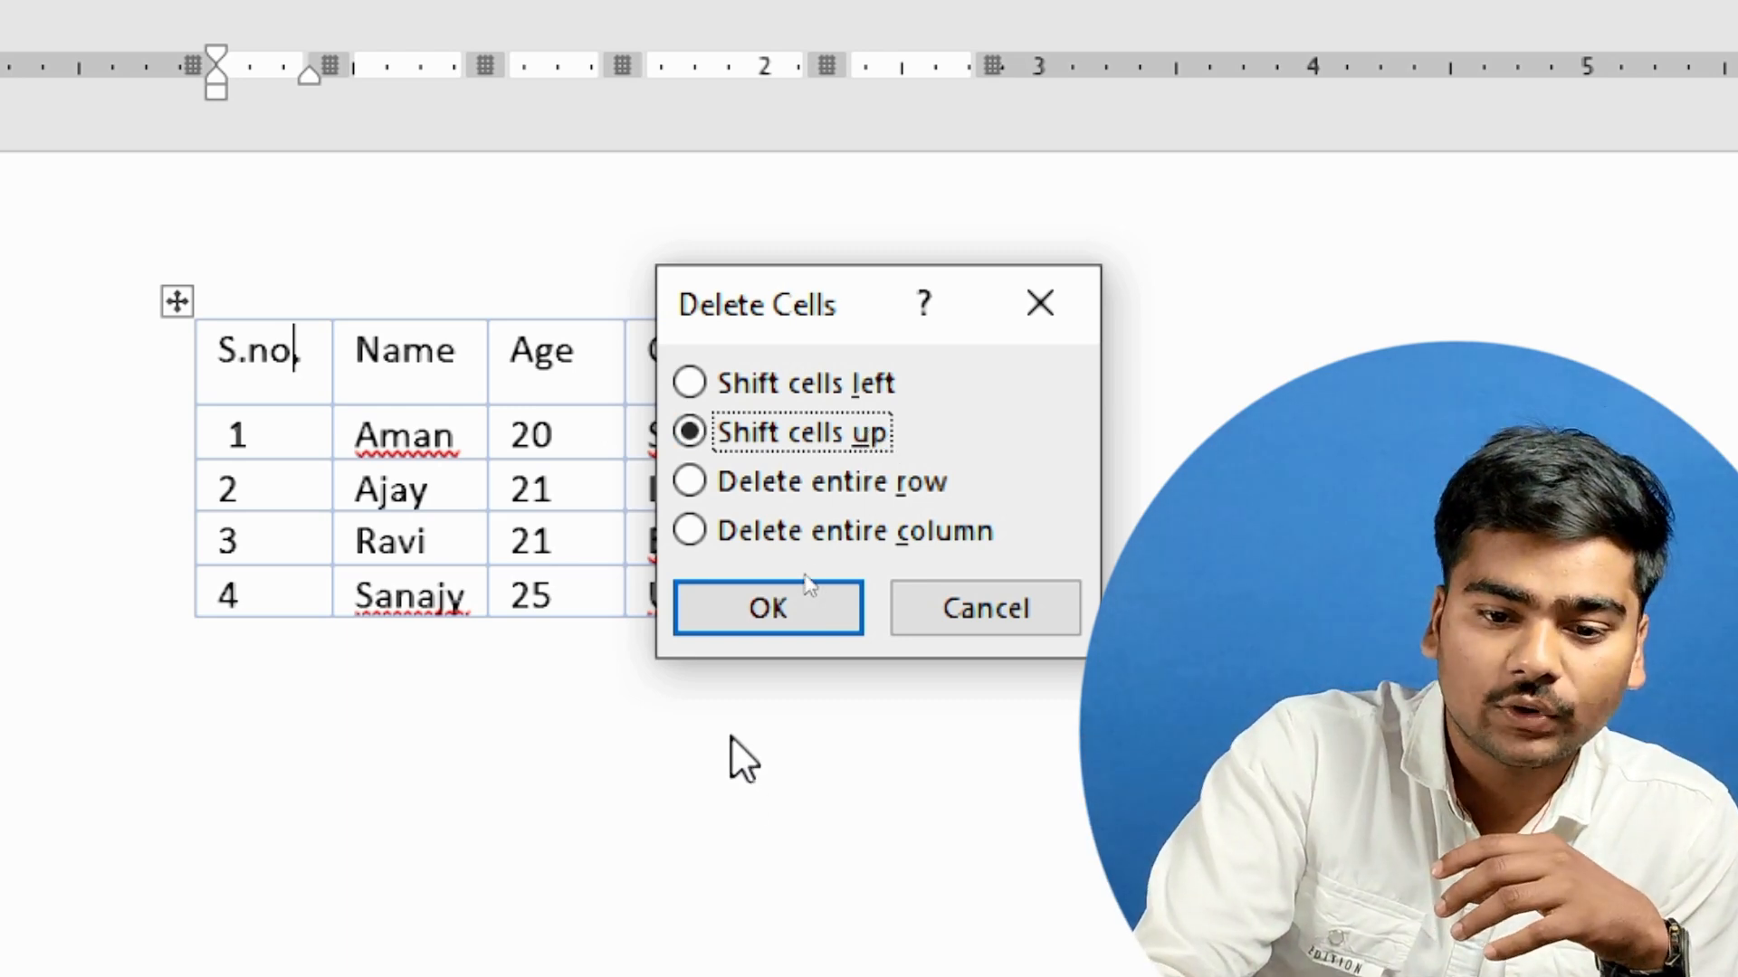
left_click(762, 599)
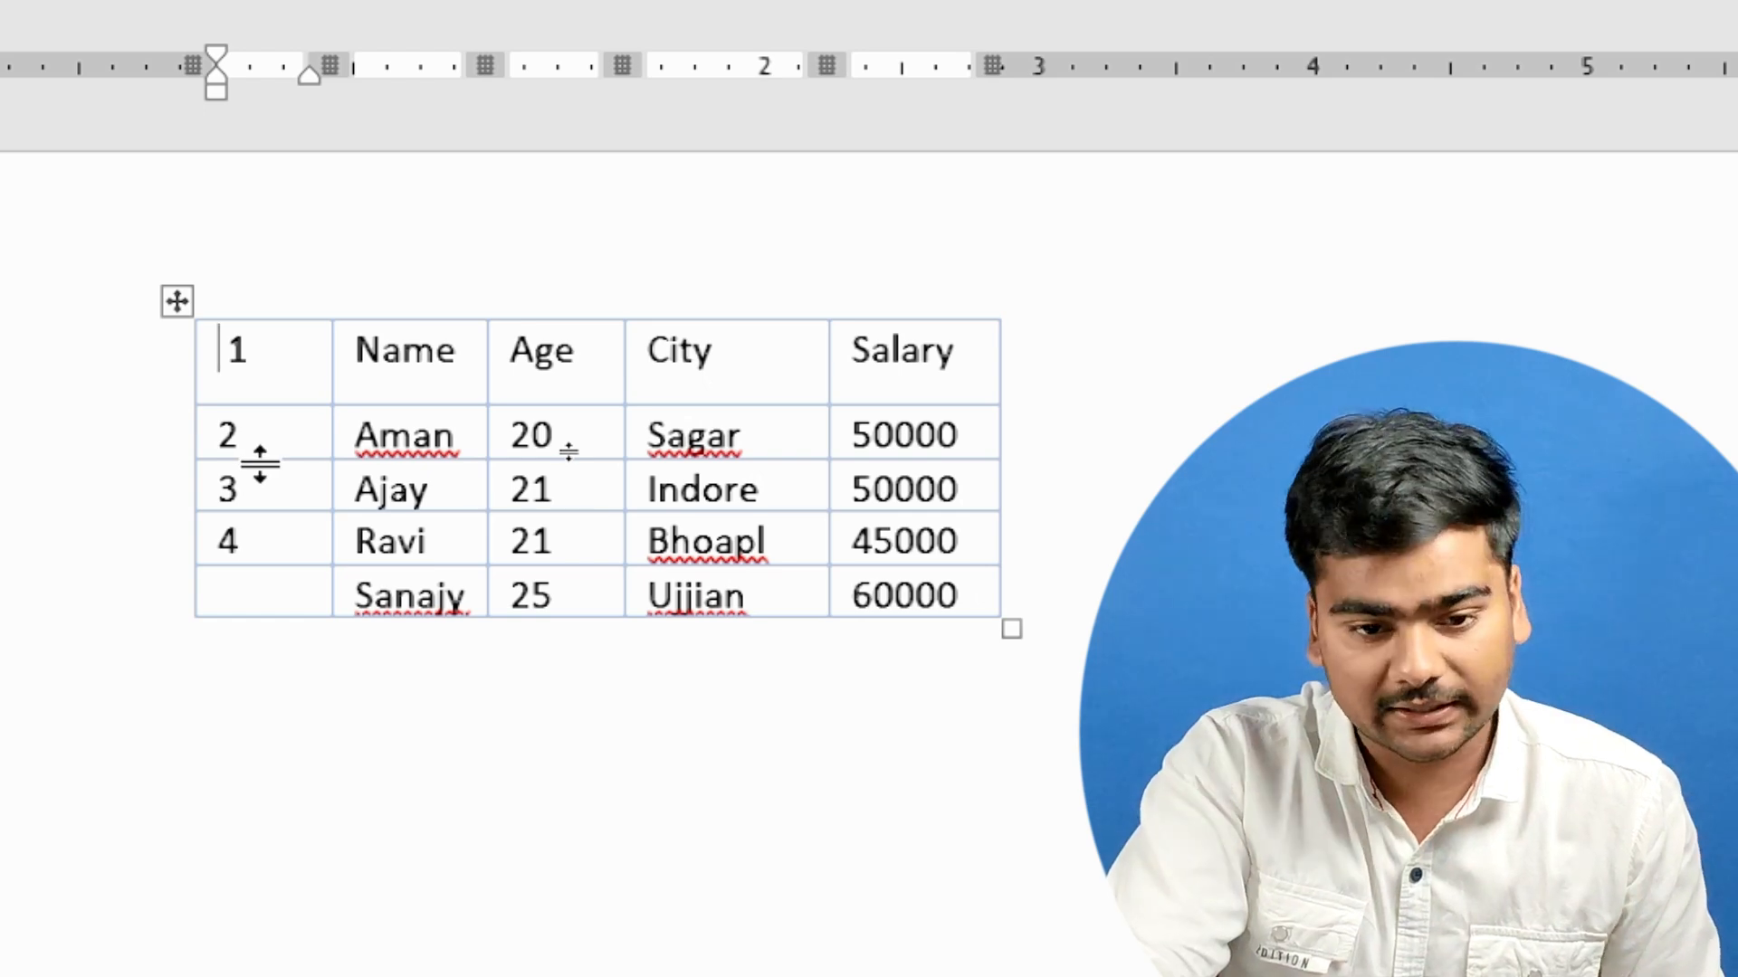
key("ctrl+z")
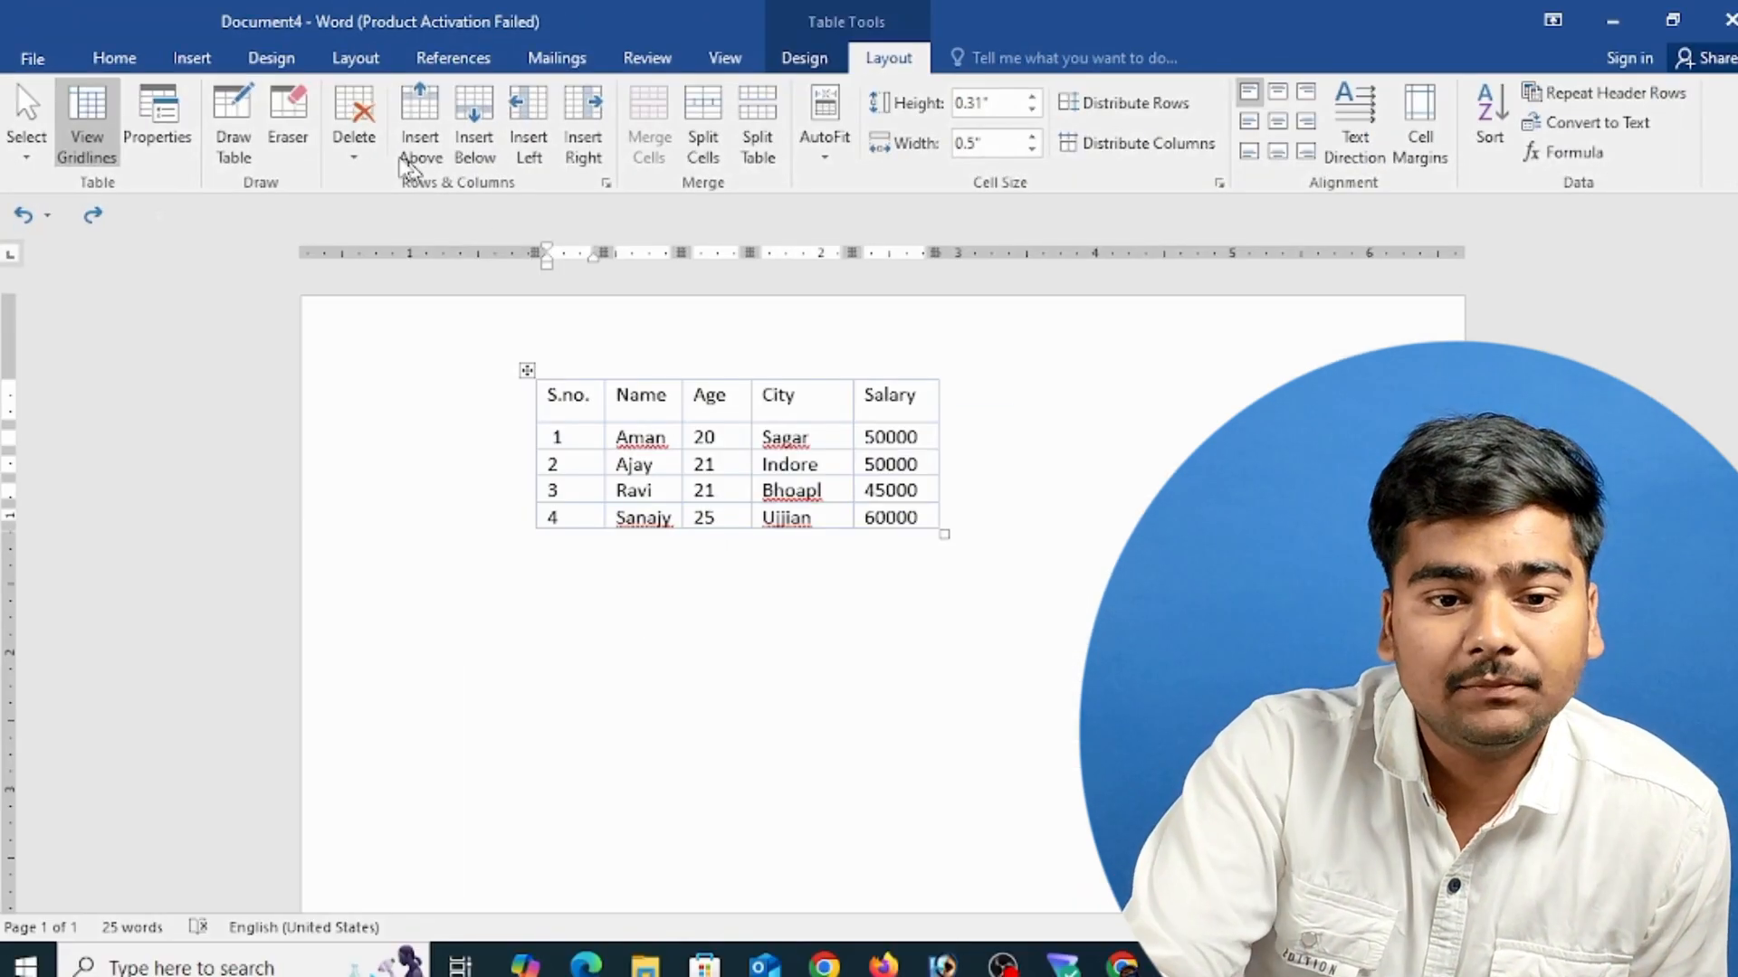
- Delete the S.no. column from the data table and undo the deletion
left_click(436, 42)
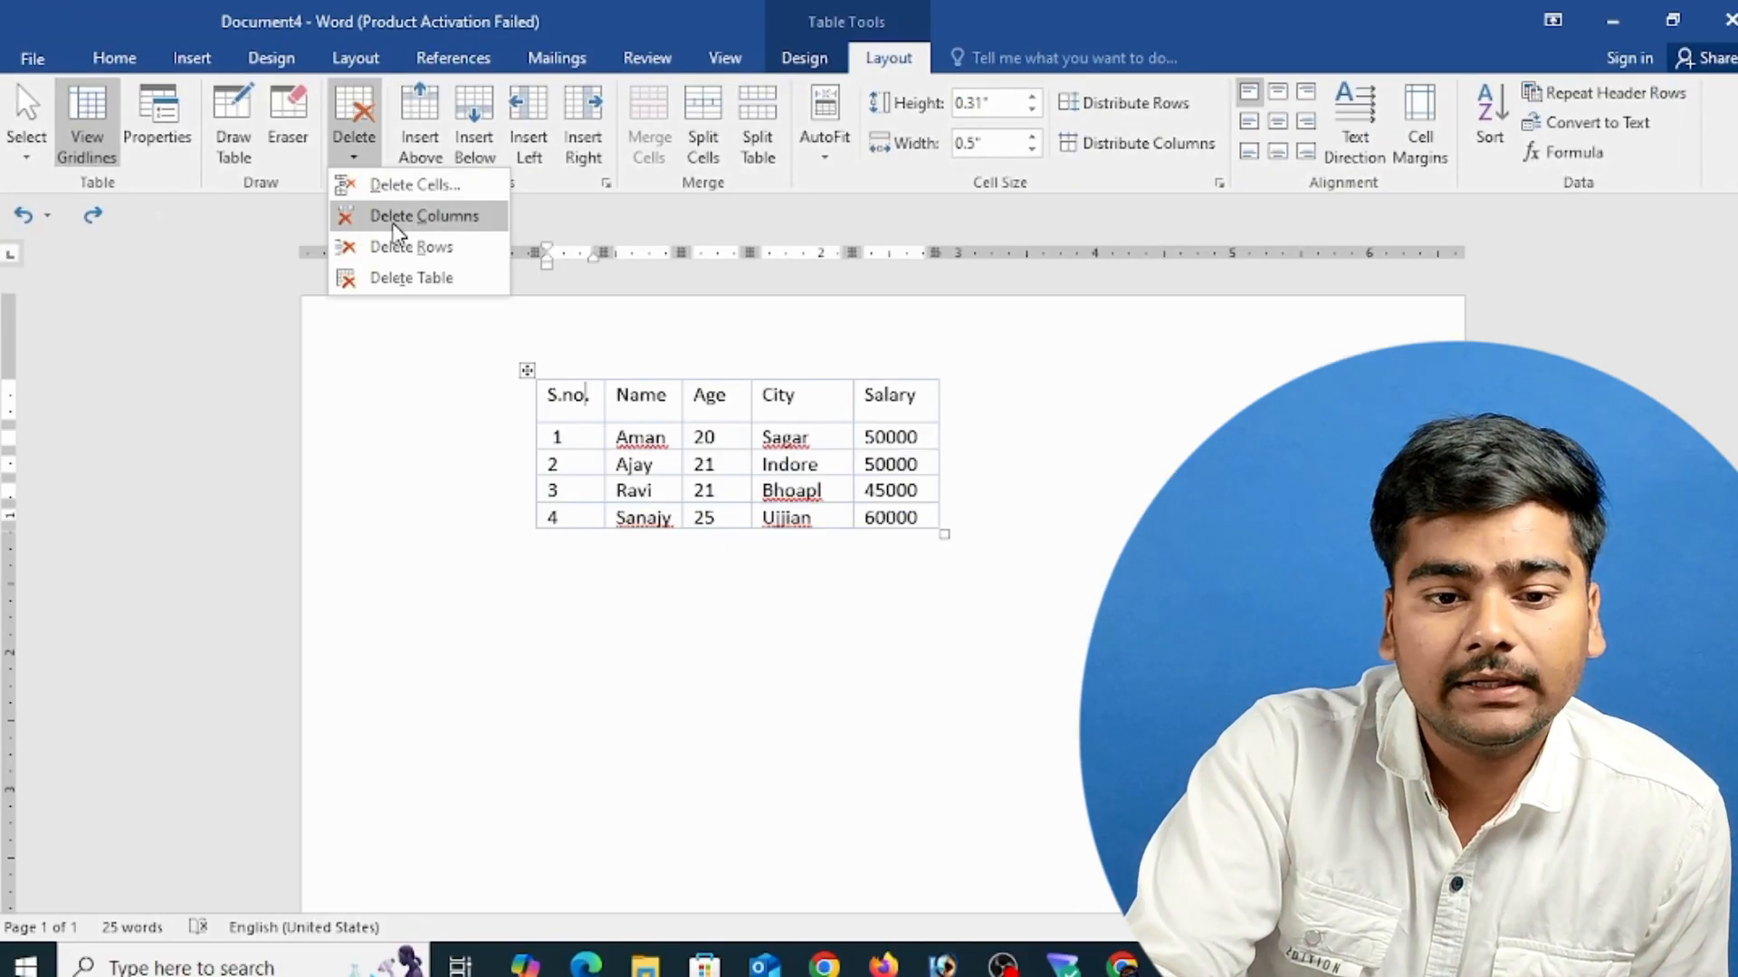
left_click(420, 217)
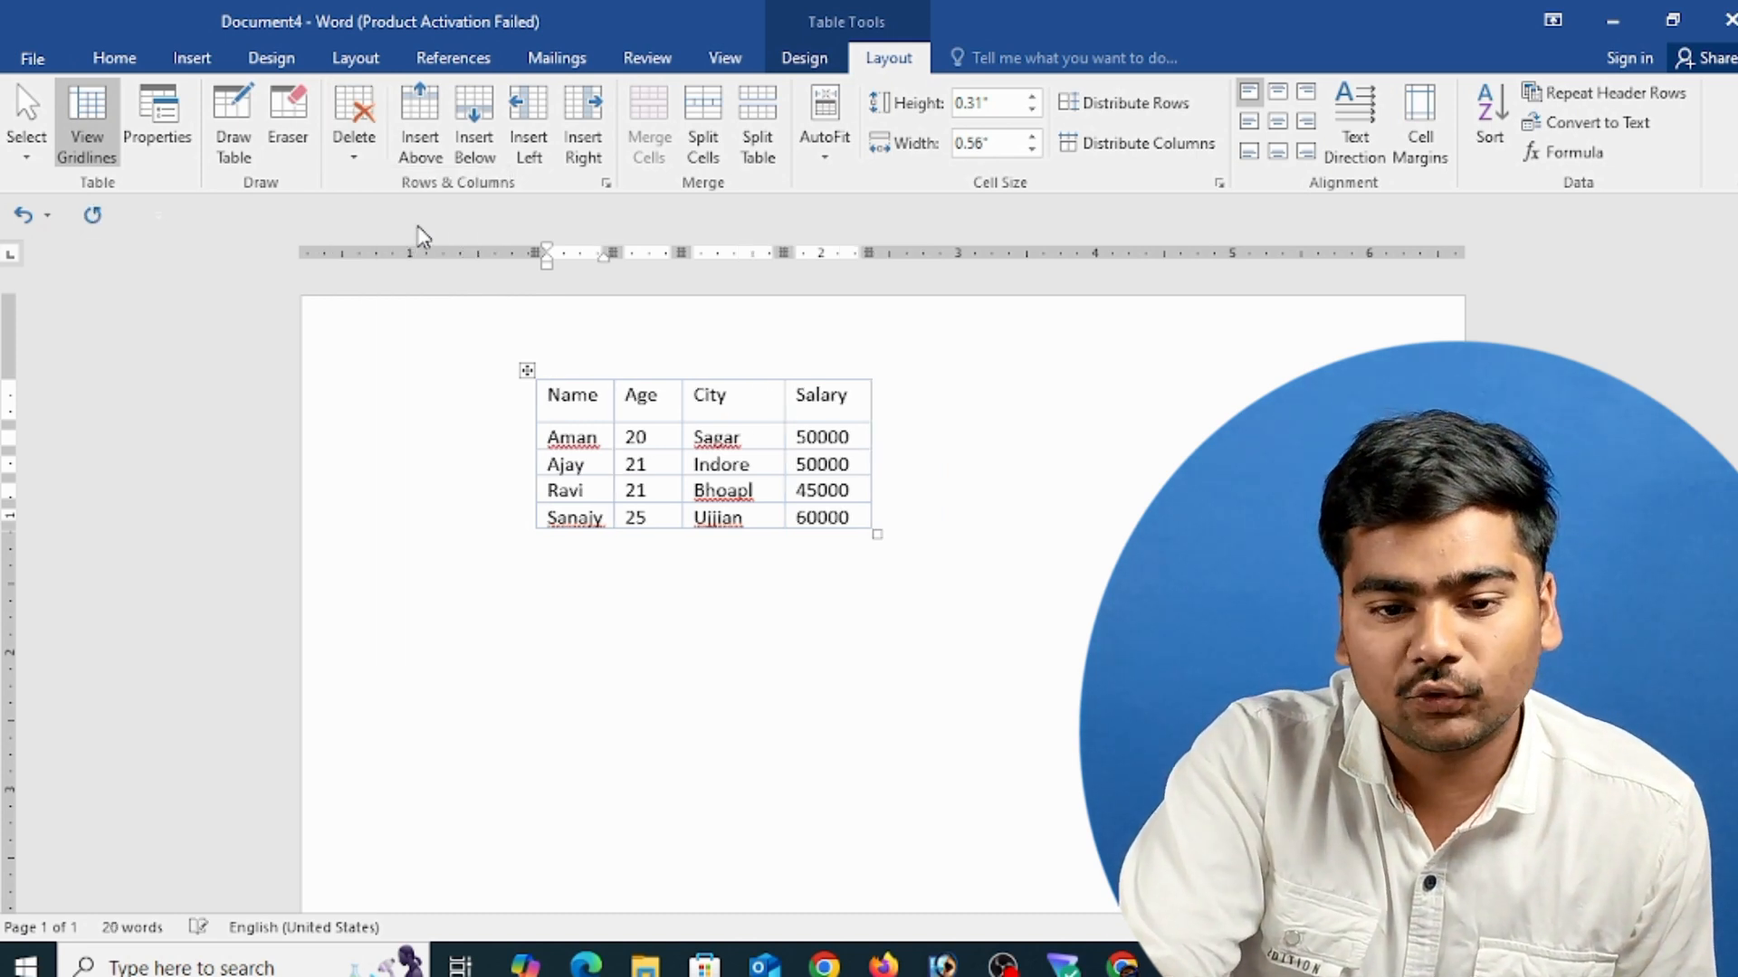
key("ctrl+z")
- Delete the header row of the data table and undo the deletion
left_click(353, 122)
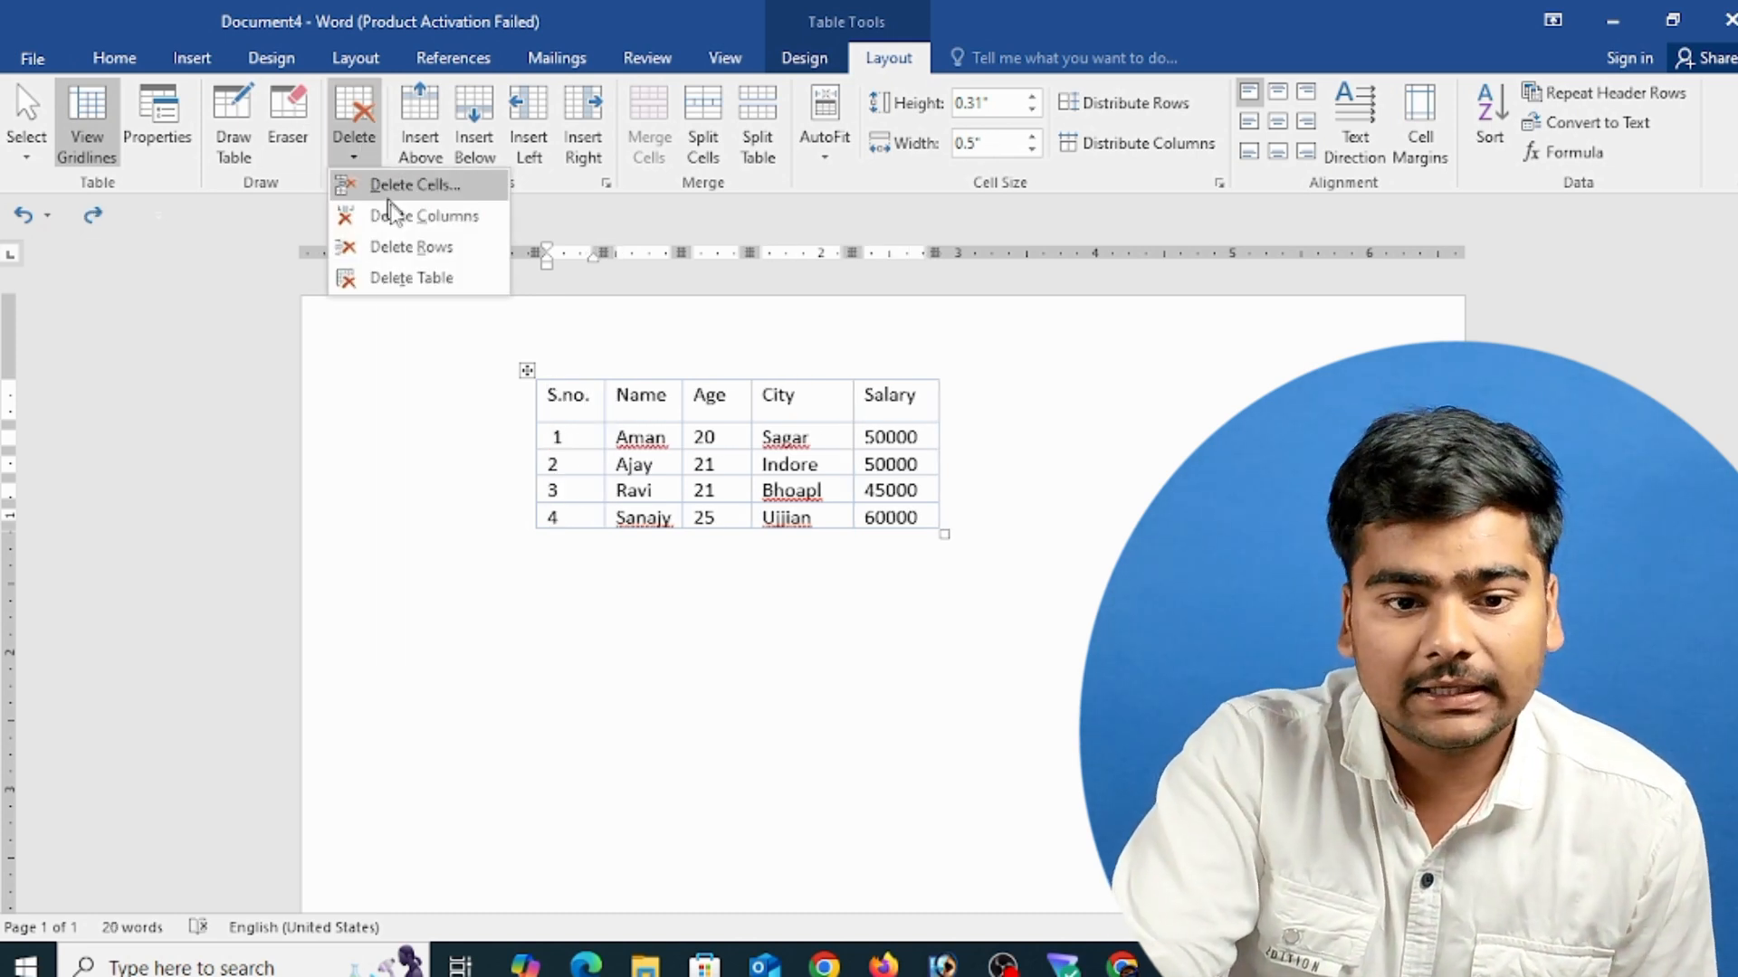
left_click(411, 247)
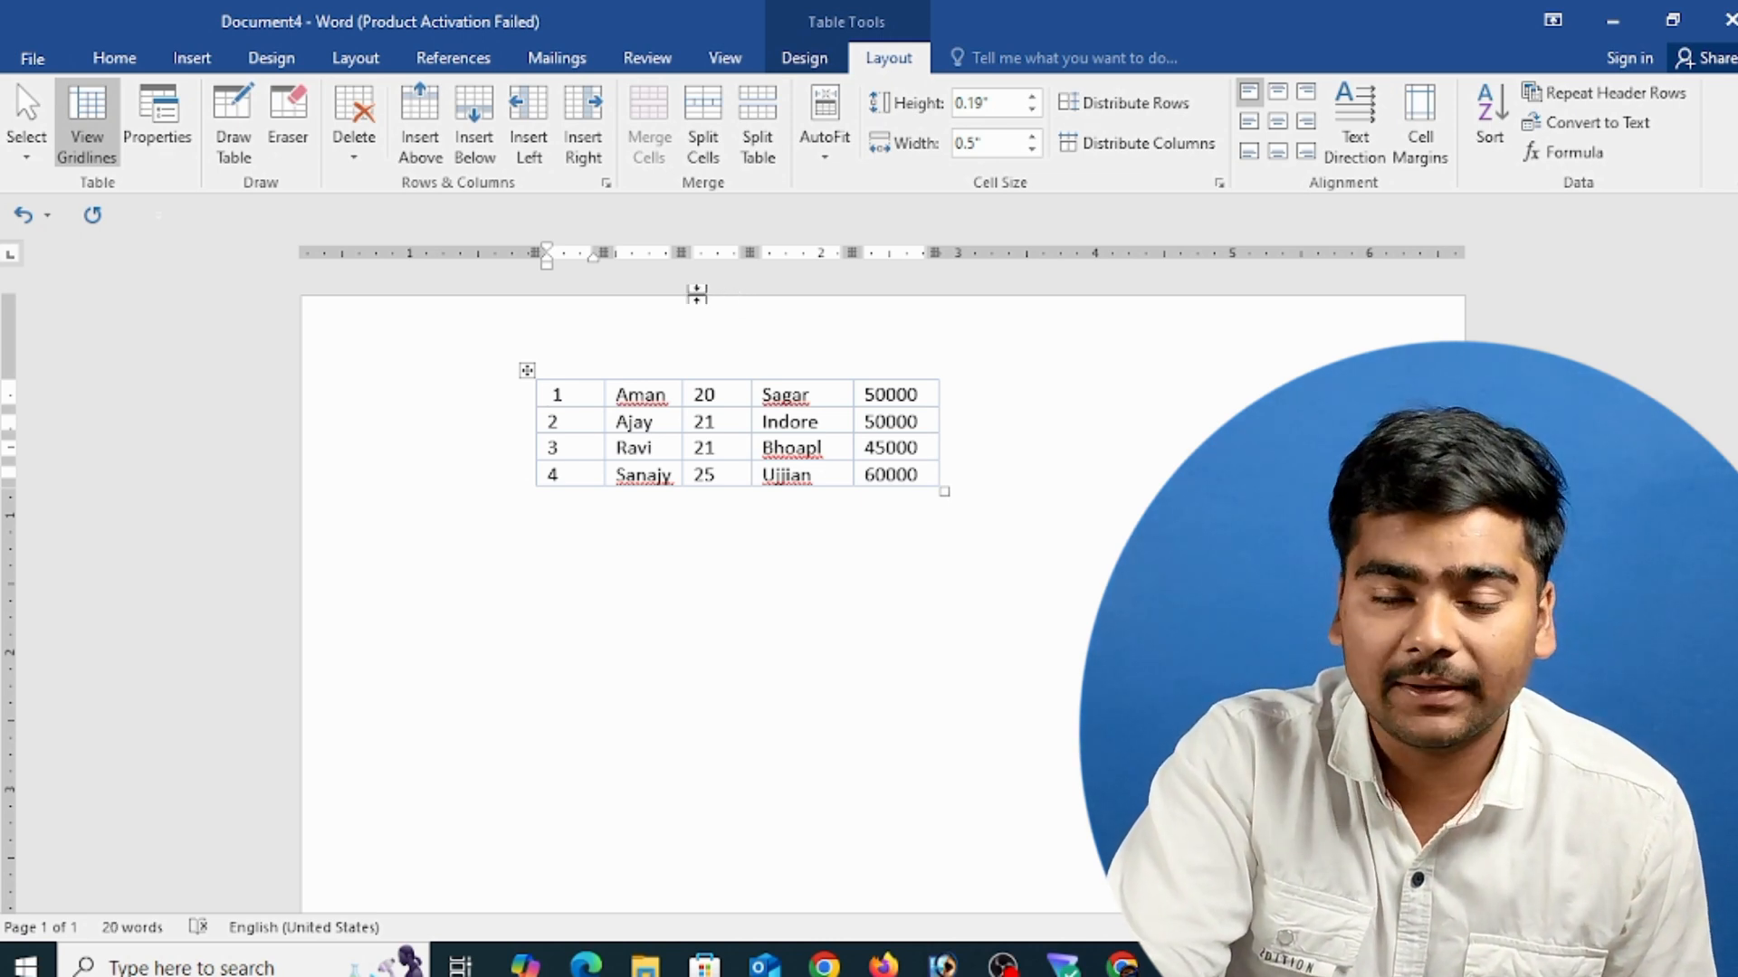
key("ctrl+z")
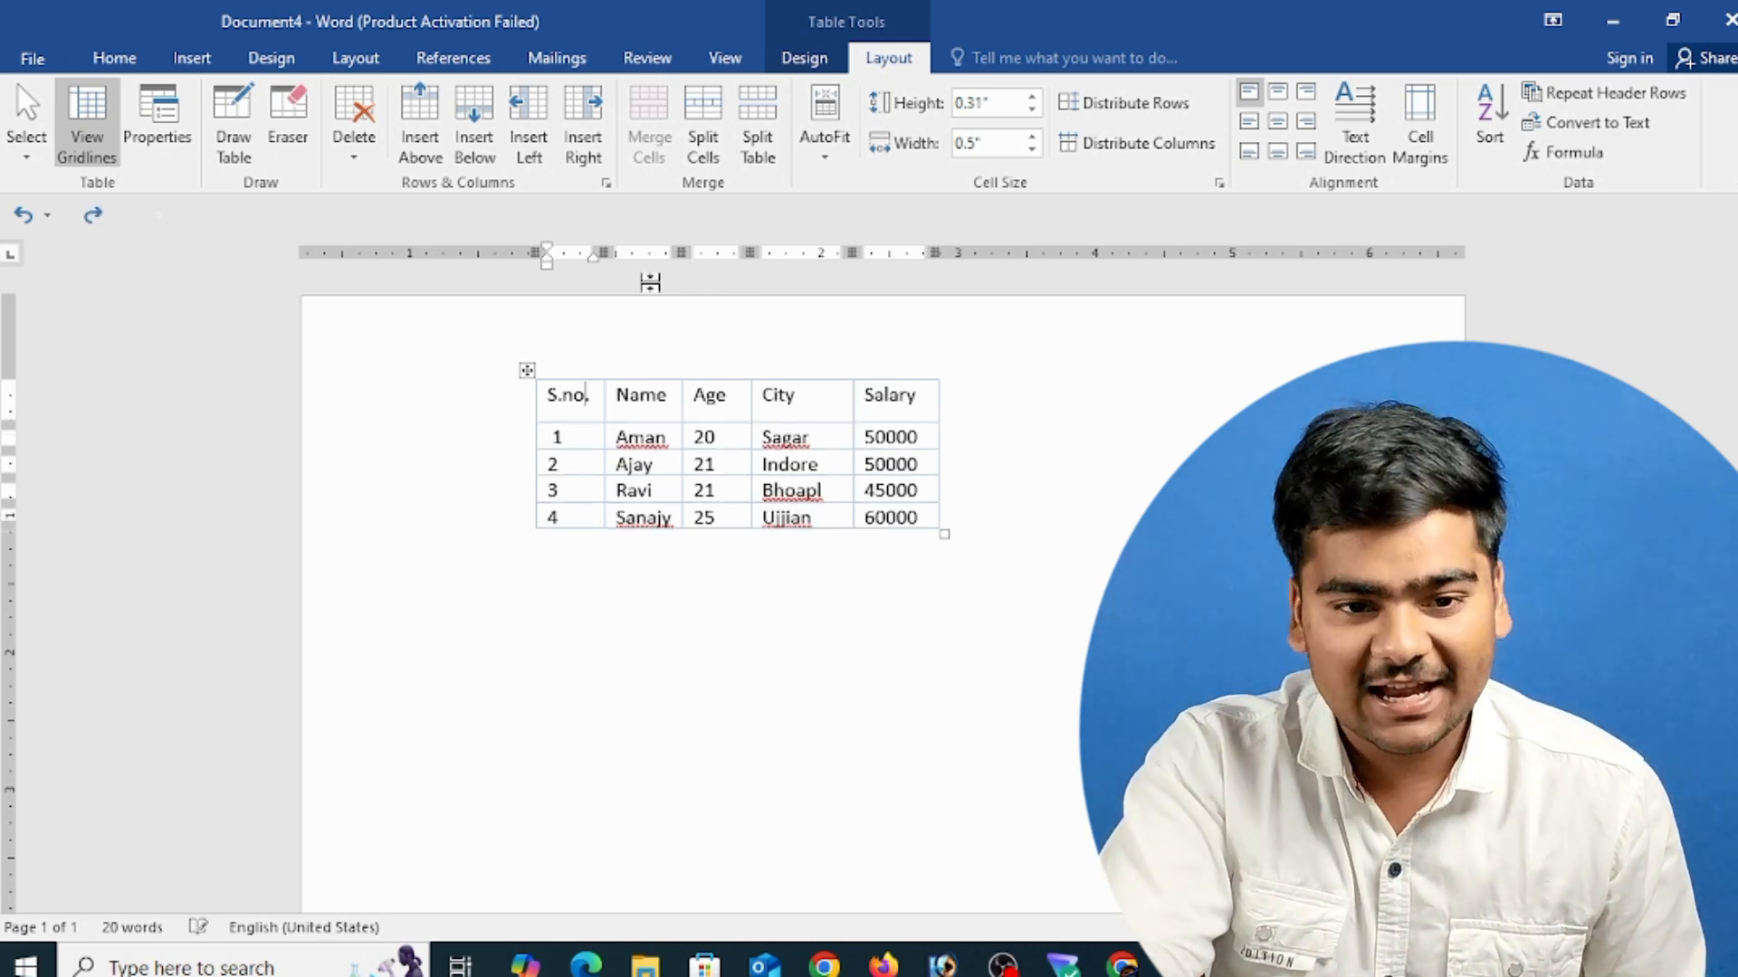
- Delete the entire data table and restore it by undoing the deletion
left_click(354, 150)
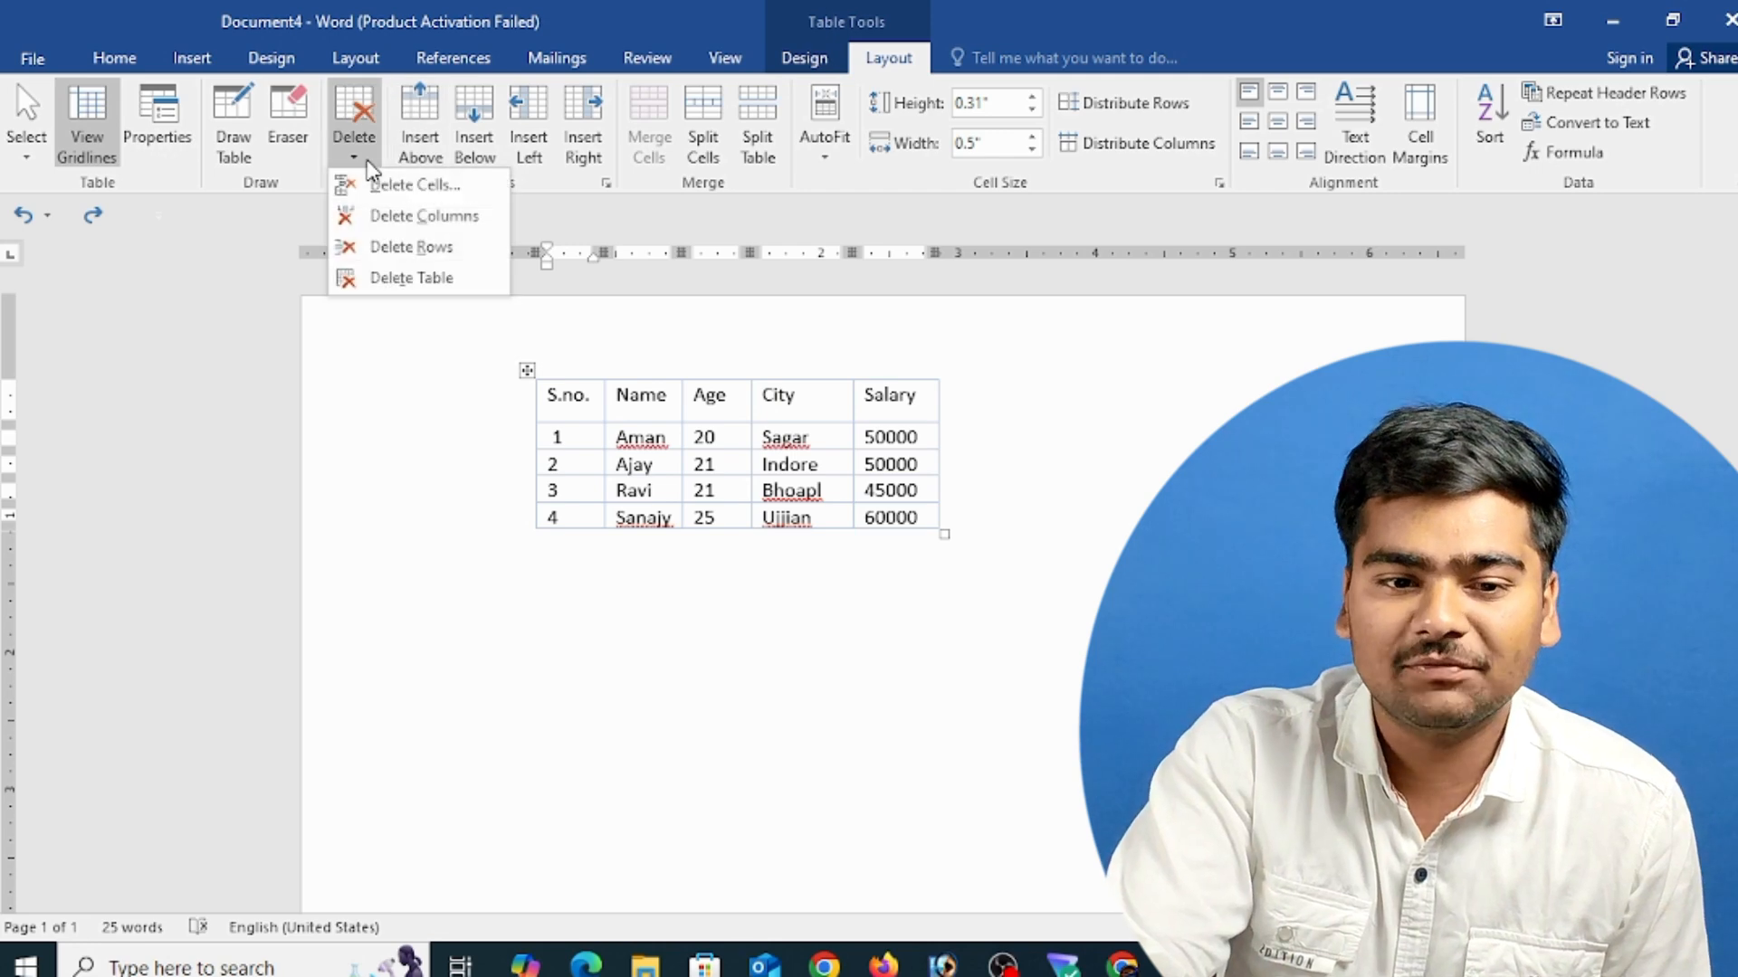
left_click(408, 281)
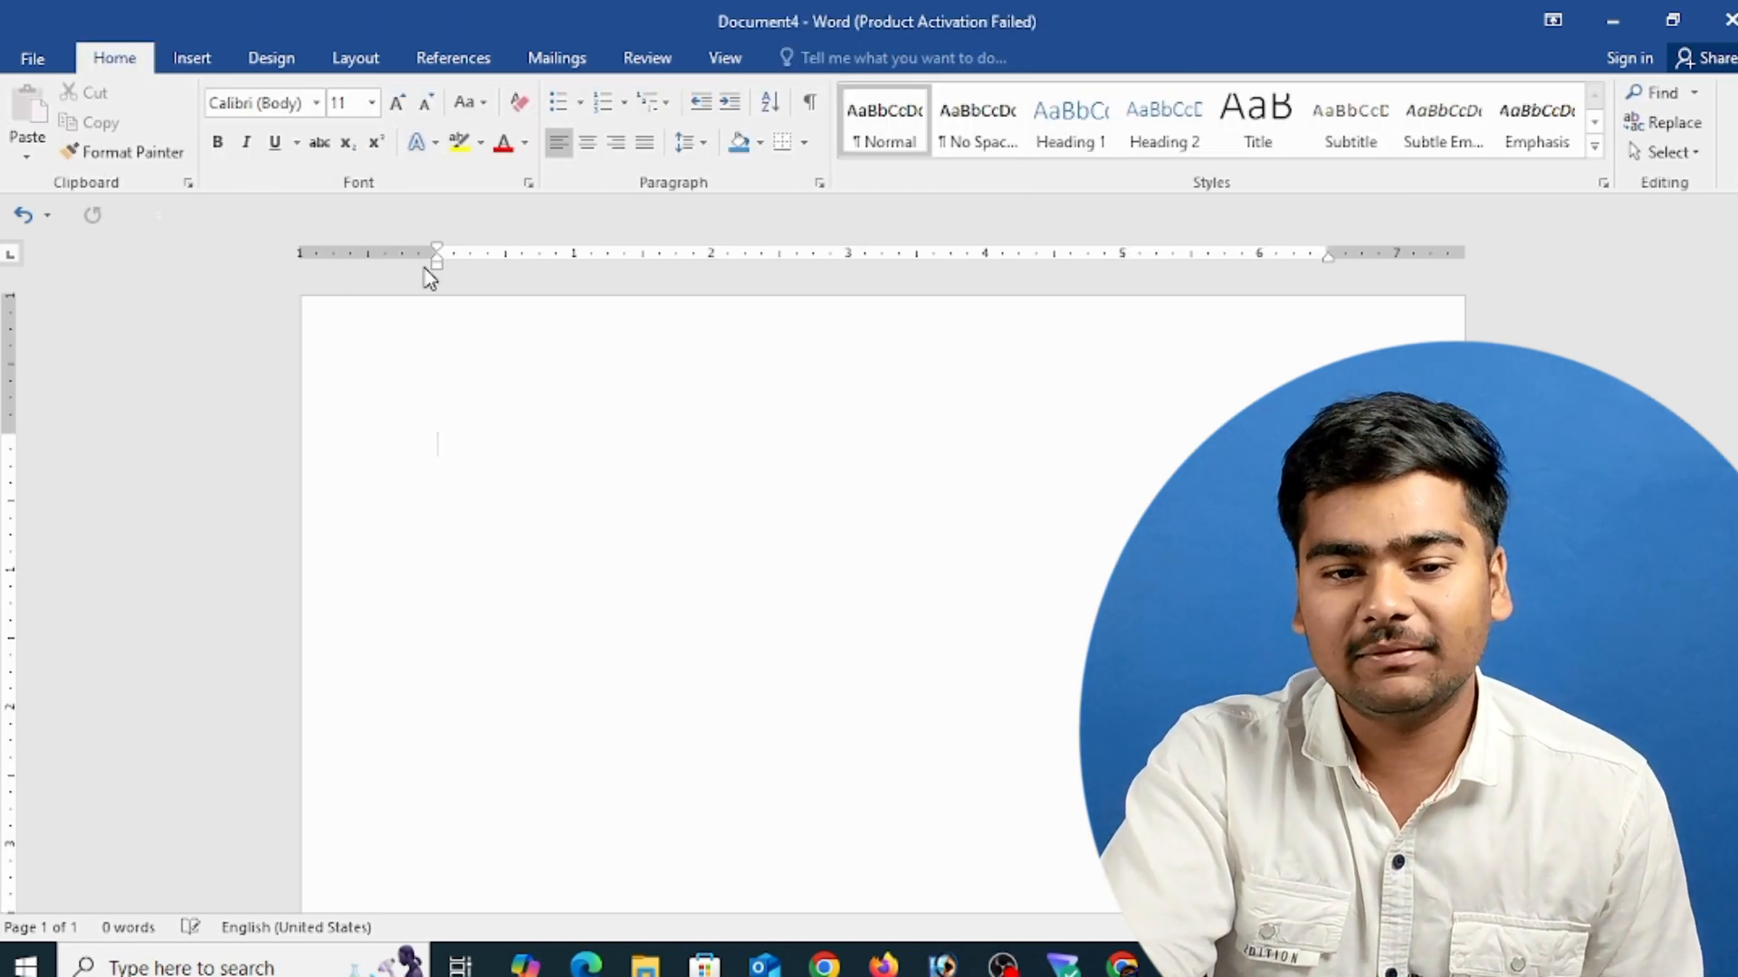
key("ctrl+z")
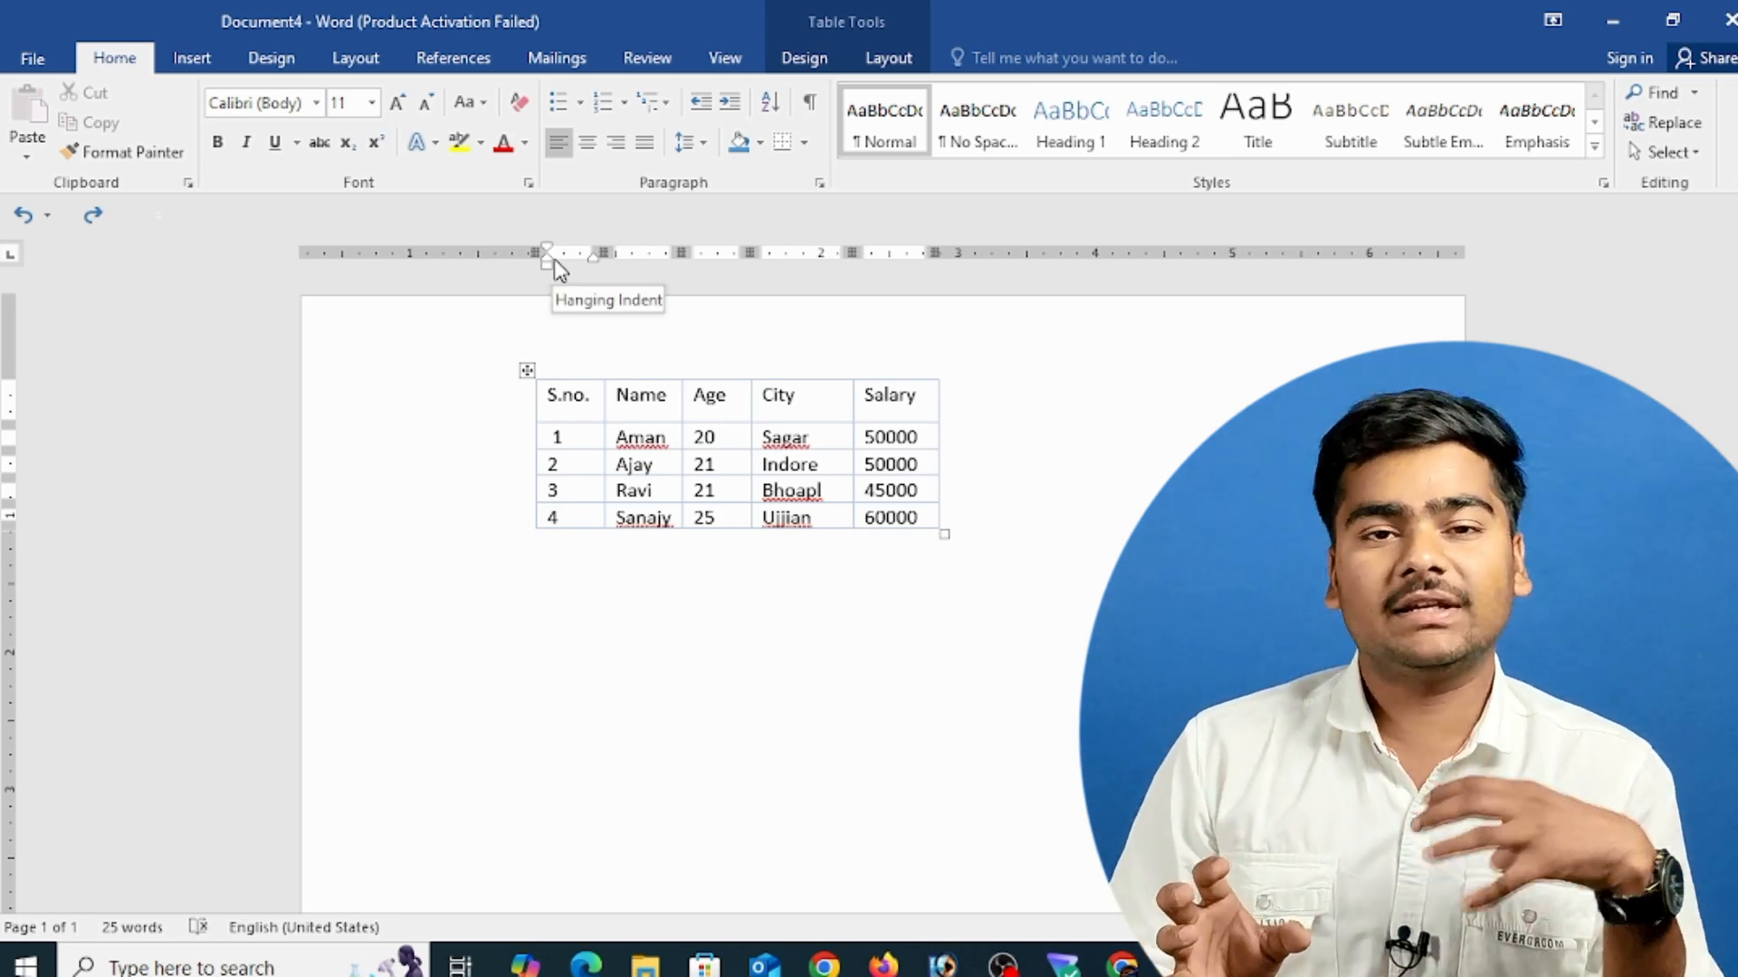
- Insert an empty row above the header row and place the cursor back in the S.no. cell
left_click(888, 57)
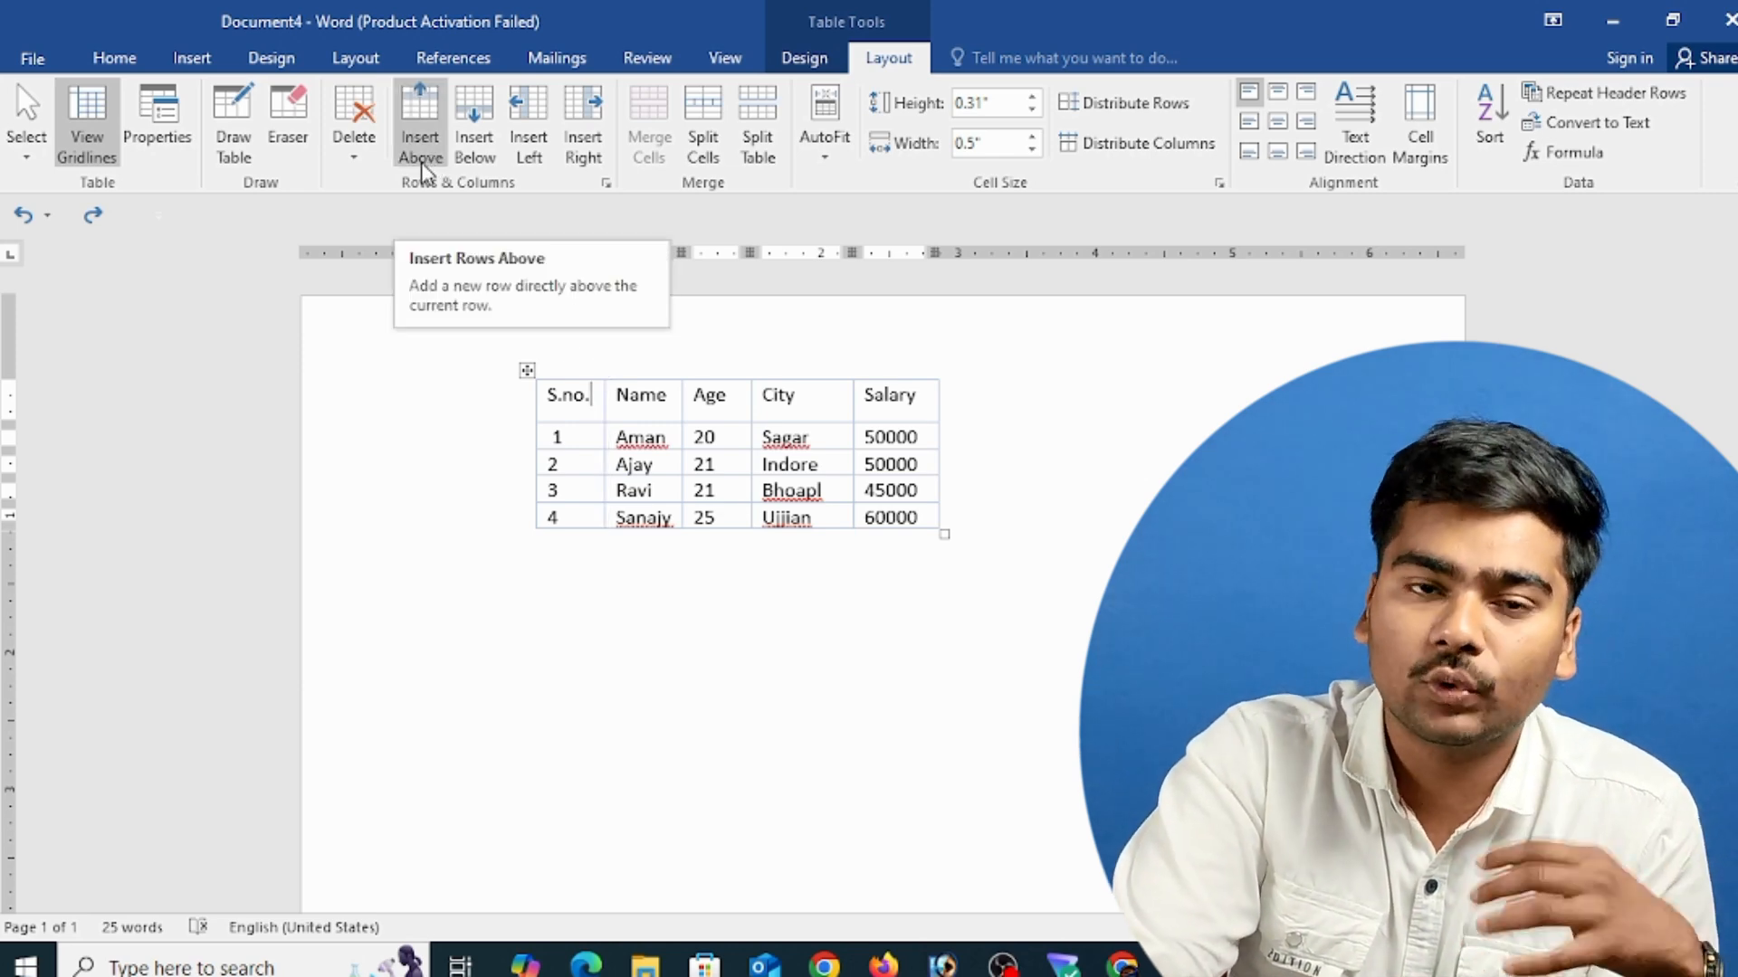
left_click(425, 134)
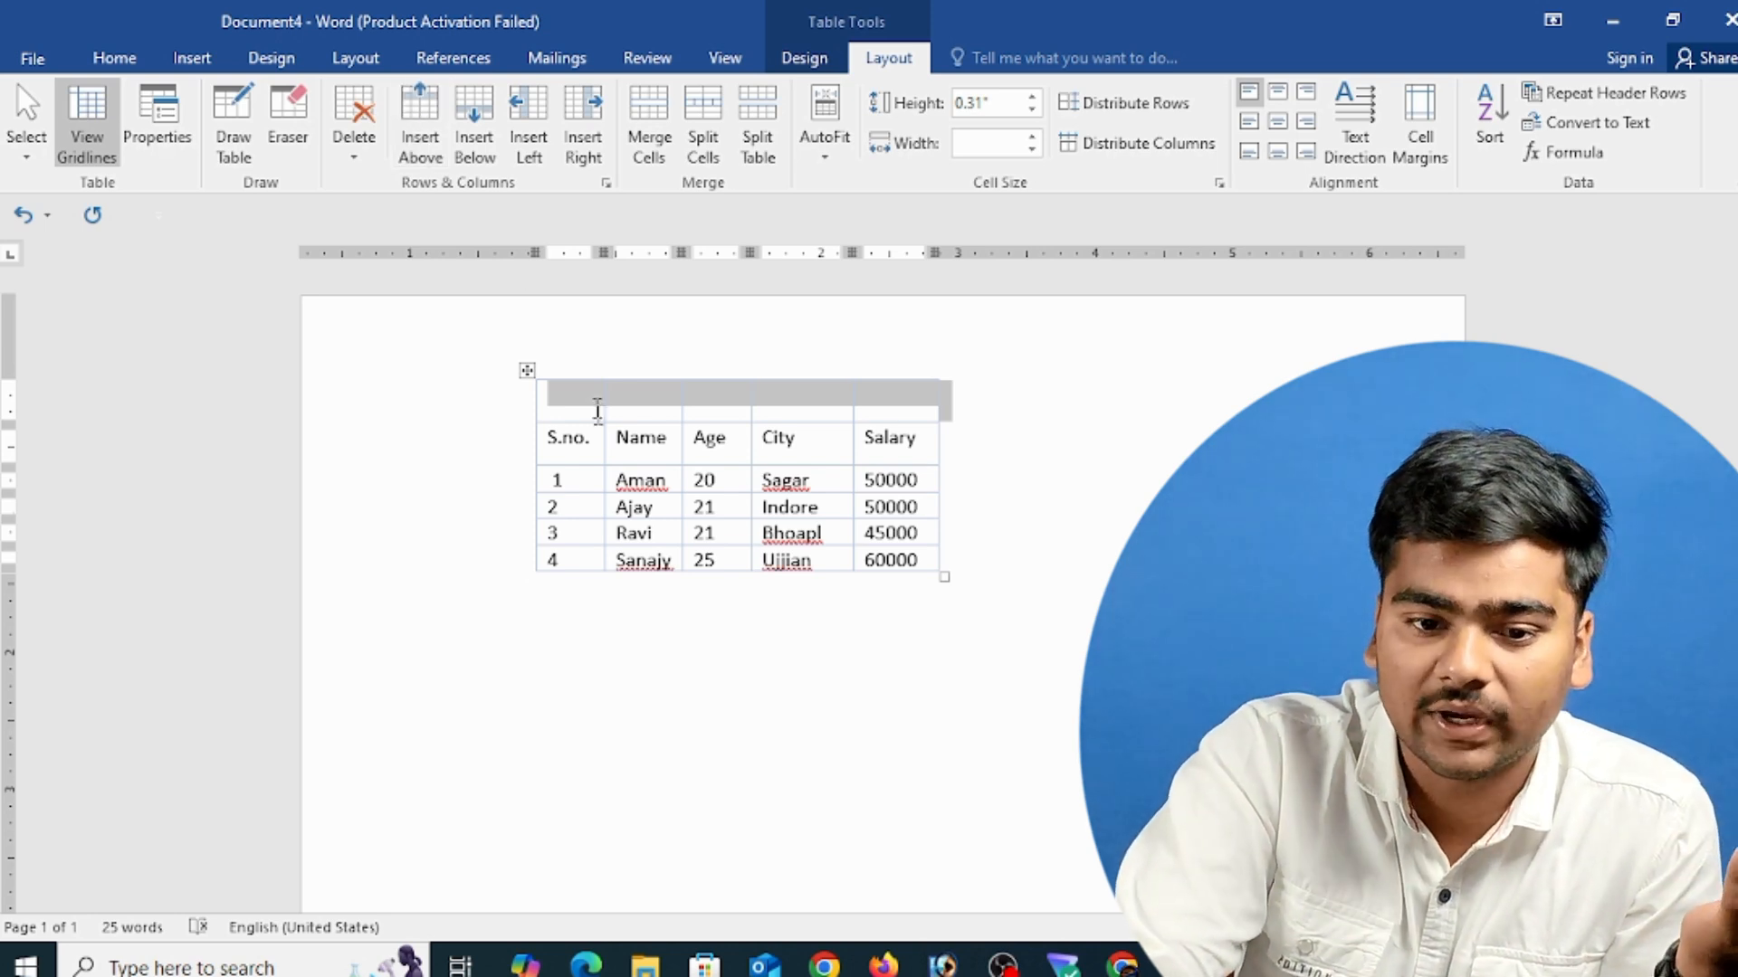
left_click(597, 440)
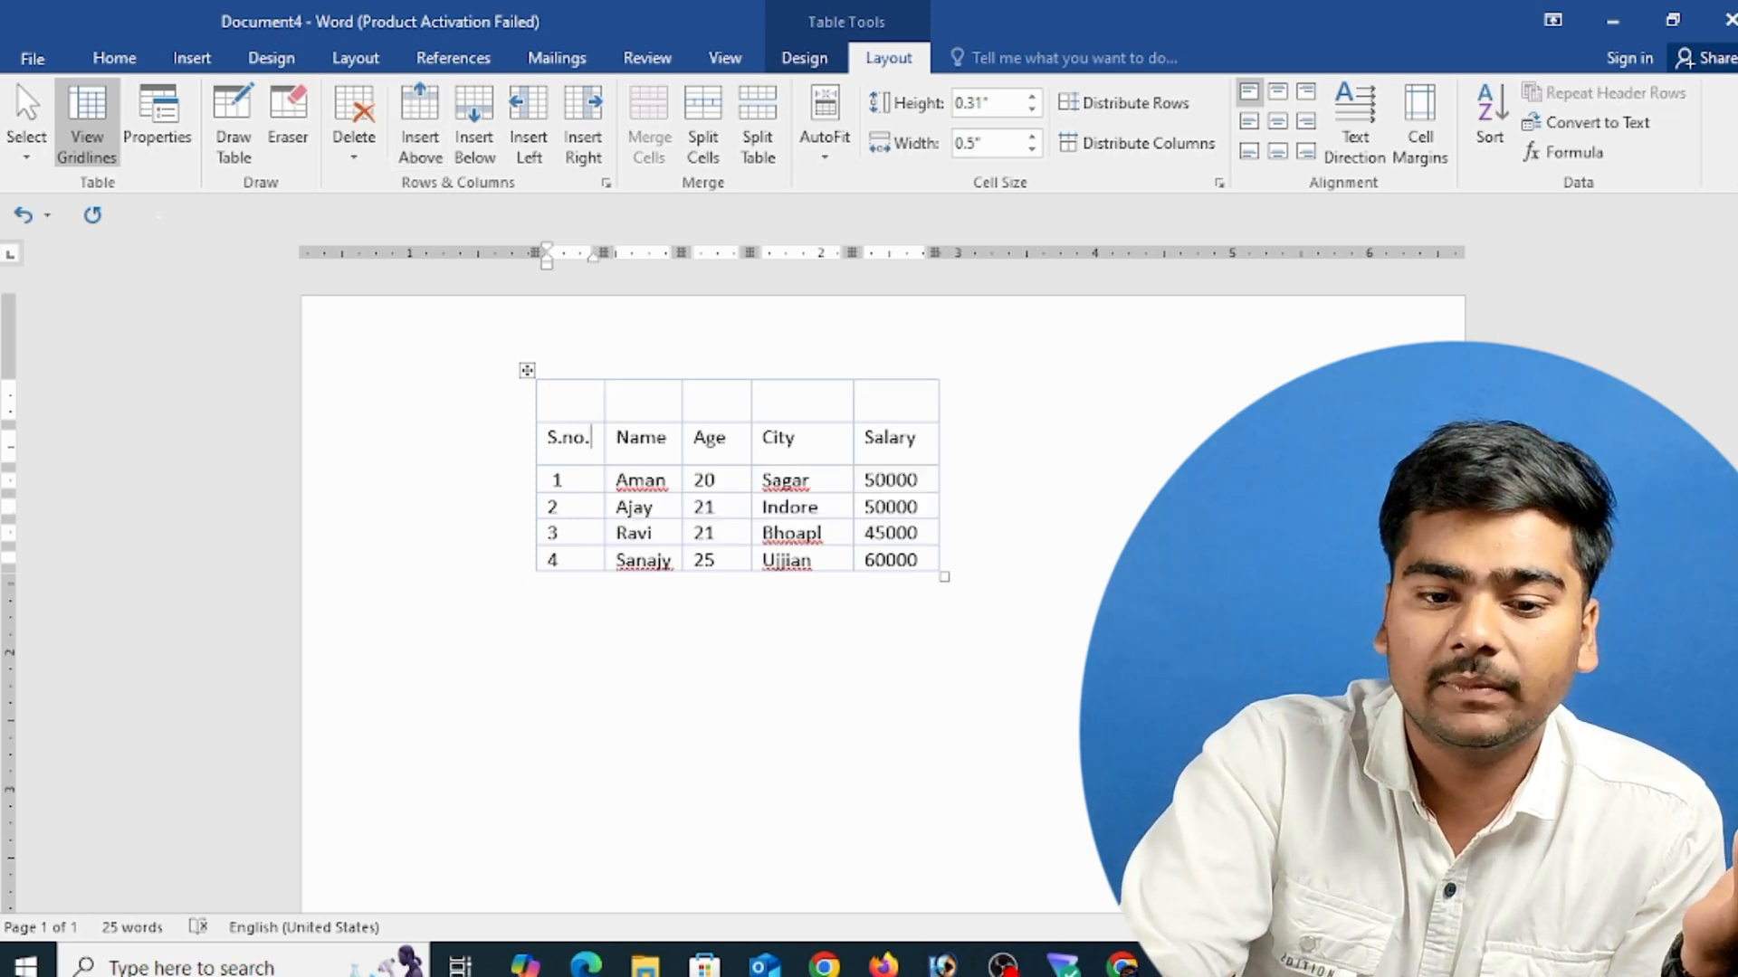
- Insert a row below the S.no. header row and a column to the left of Age
left_click(494, 160)
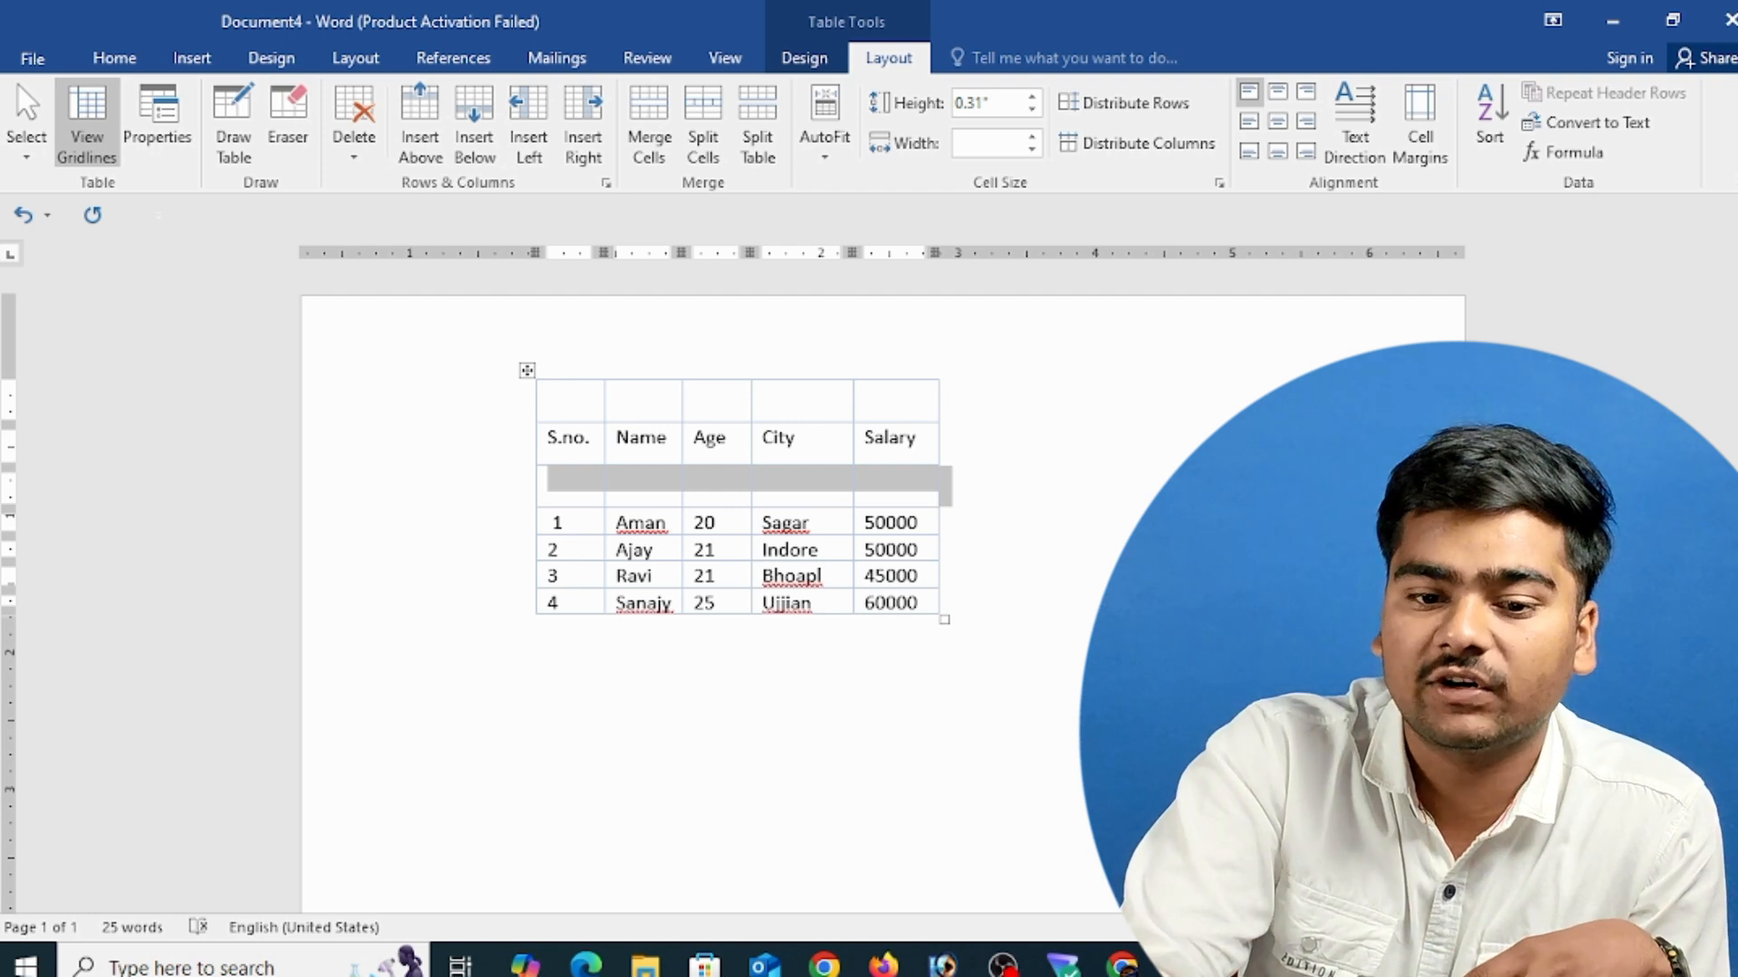
left_click(729, 440)
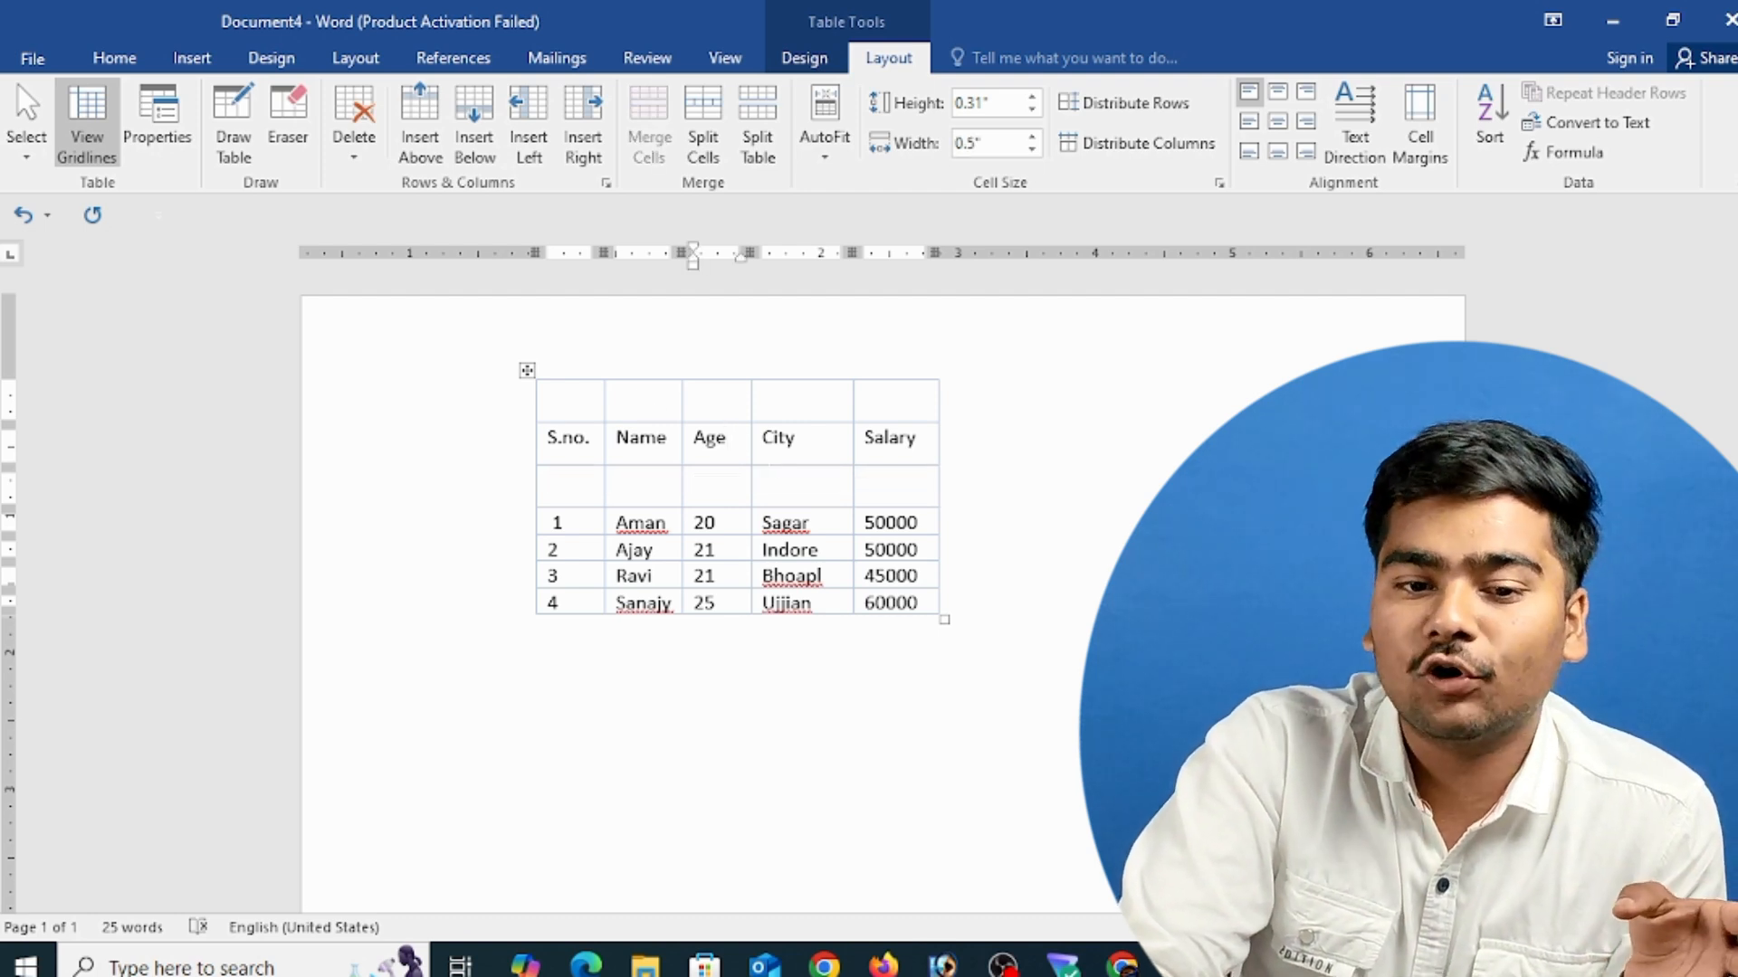
left_click(528, 145)
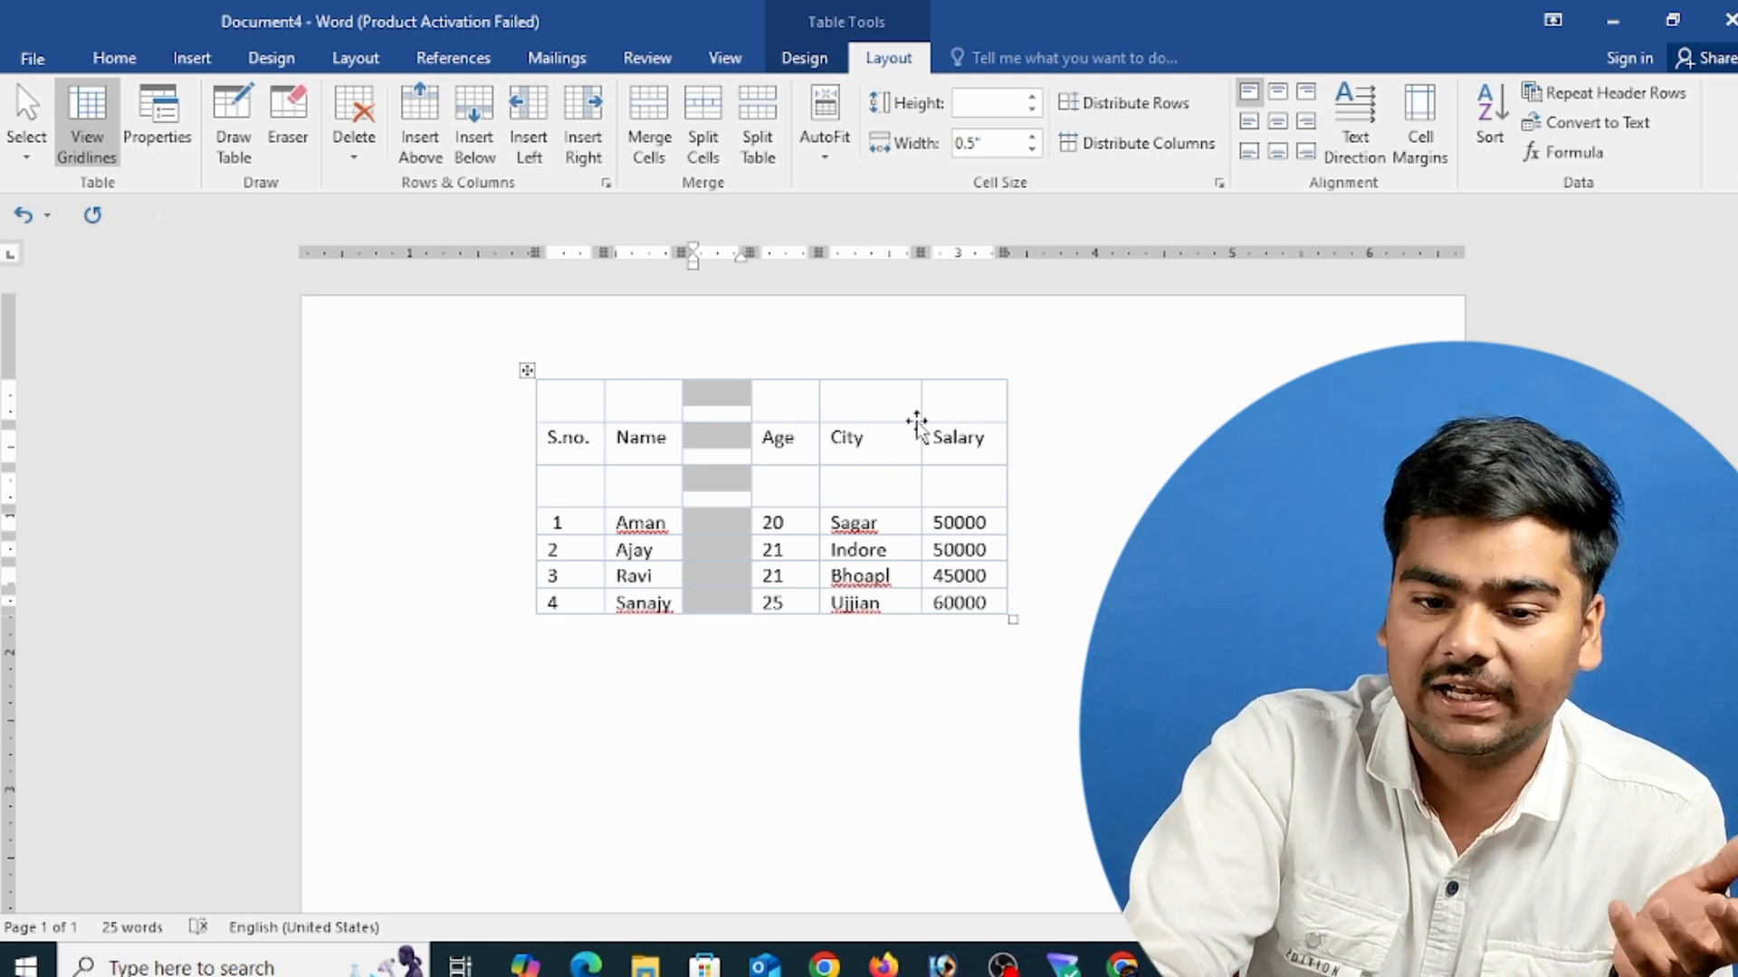
- Insert a column to the right of the City column
left_click(936, 394)
left_click(832, 394)
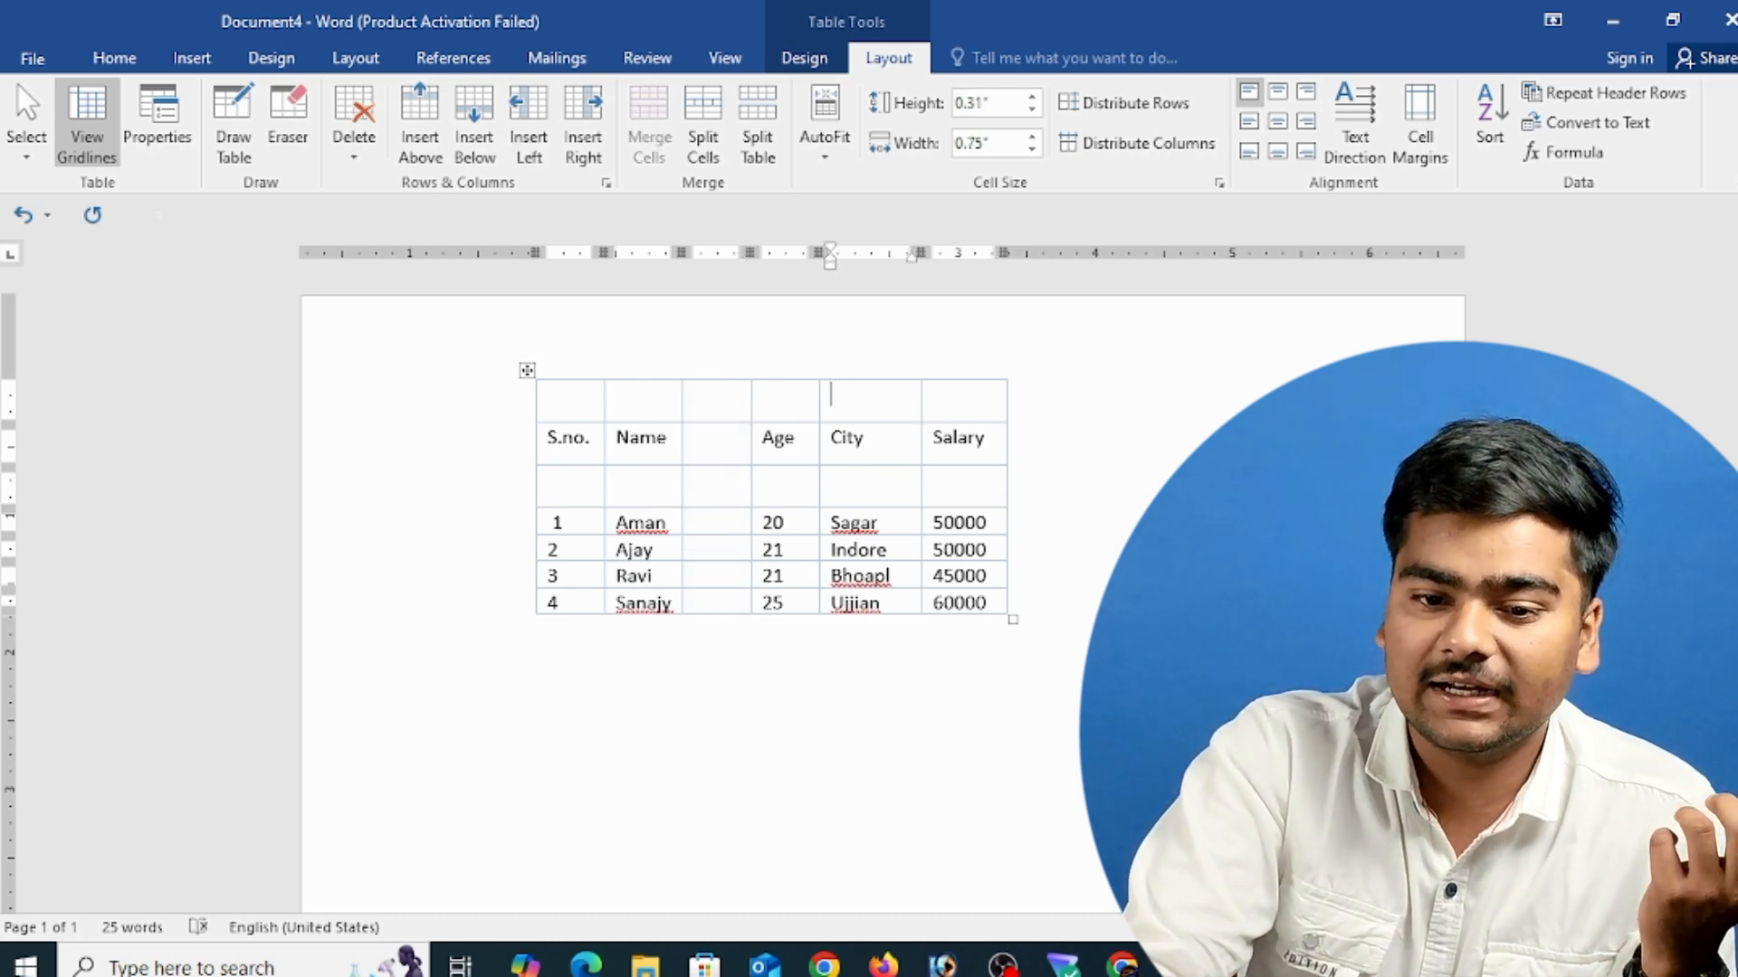
left_click(584, 135)
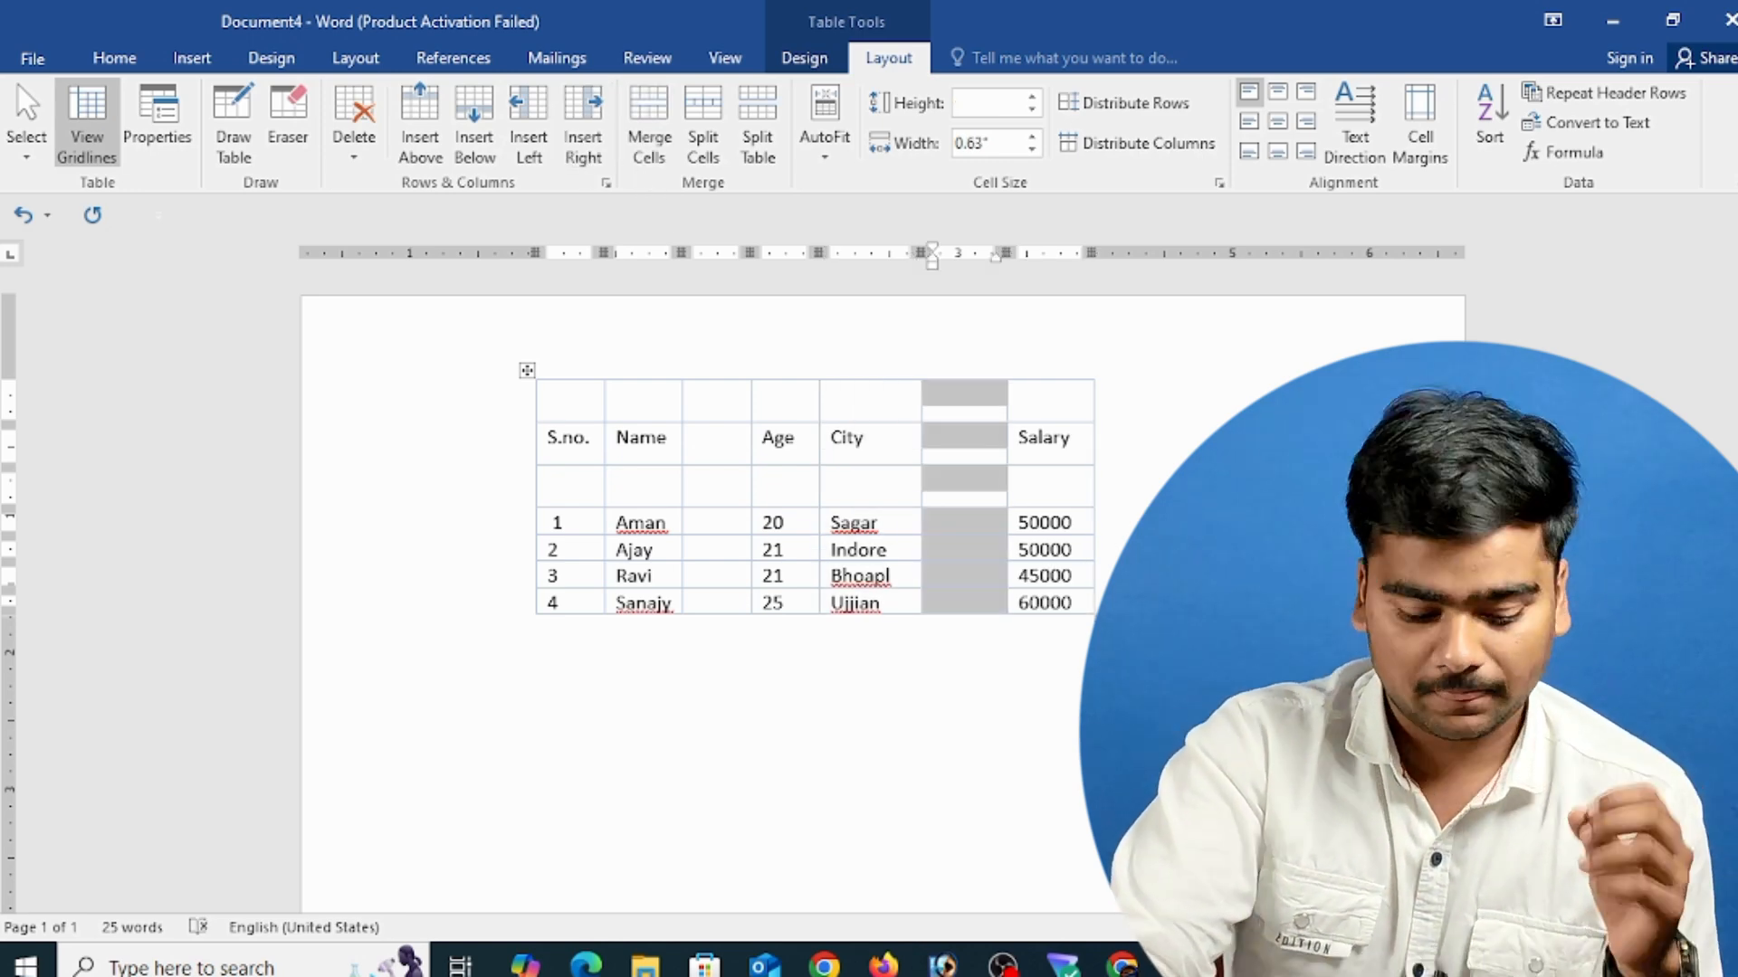
- Undo the last four row and column insertions in the table
key("ctrl+z")
key("ctrl+z")
key("ctrl+z")
key("ctrl+z")
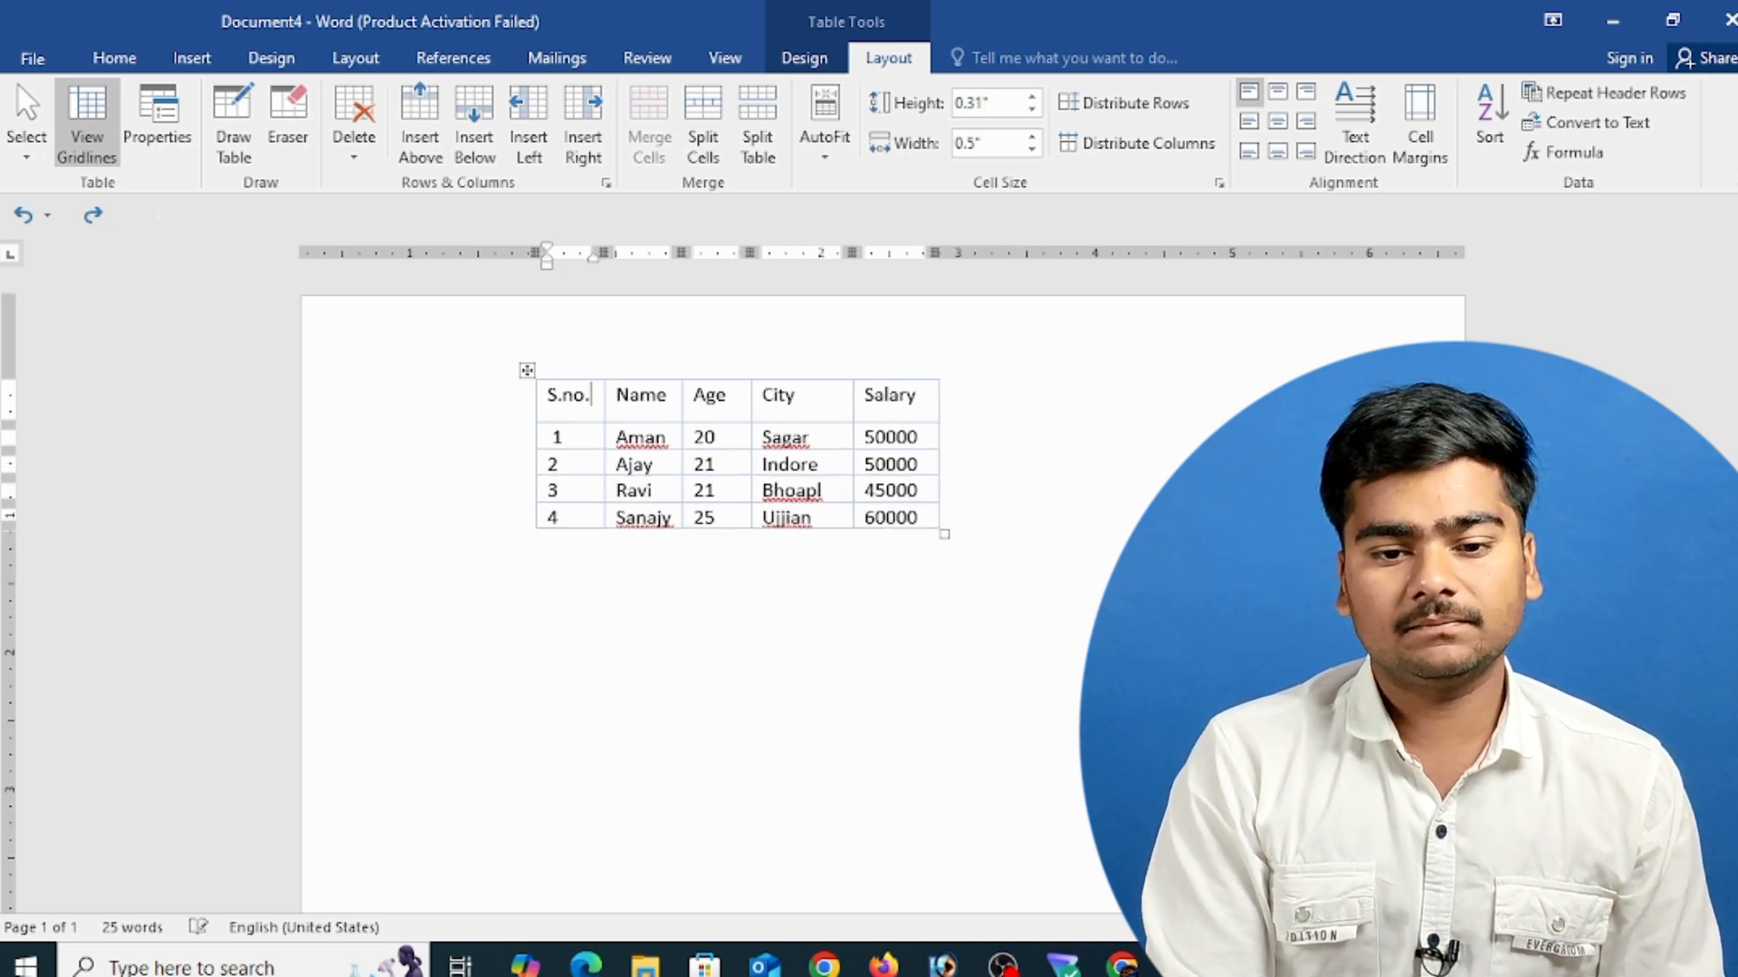
- Insert a row above the S.no. header row and merge all its cells into one
left_click(419, 127)
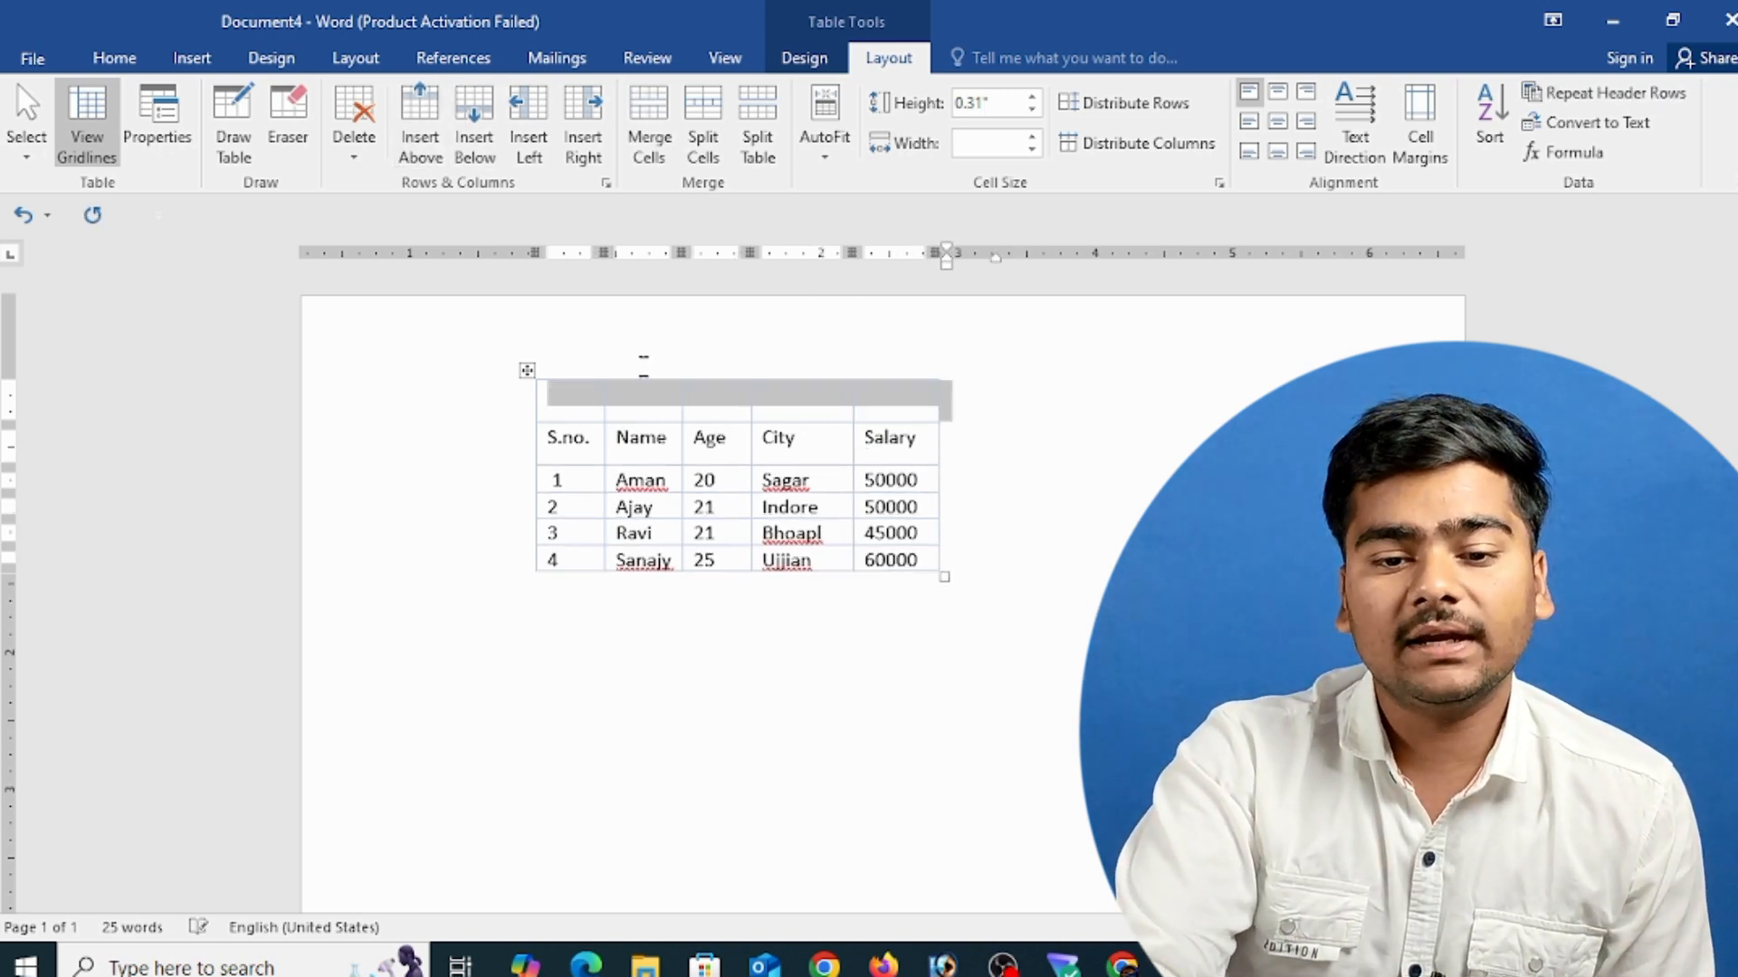
left_click(750, 398)
left_click_drag(592, 396, 862, 400)
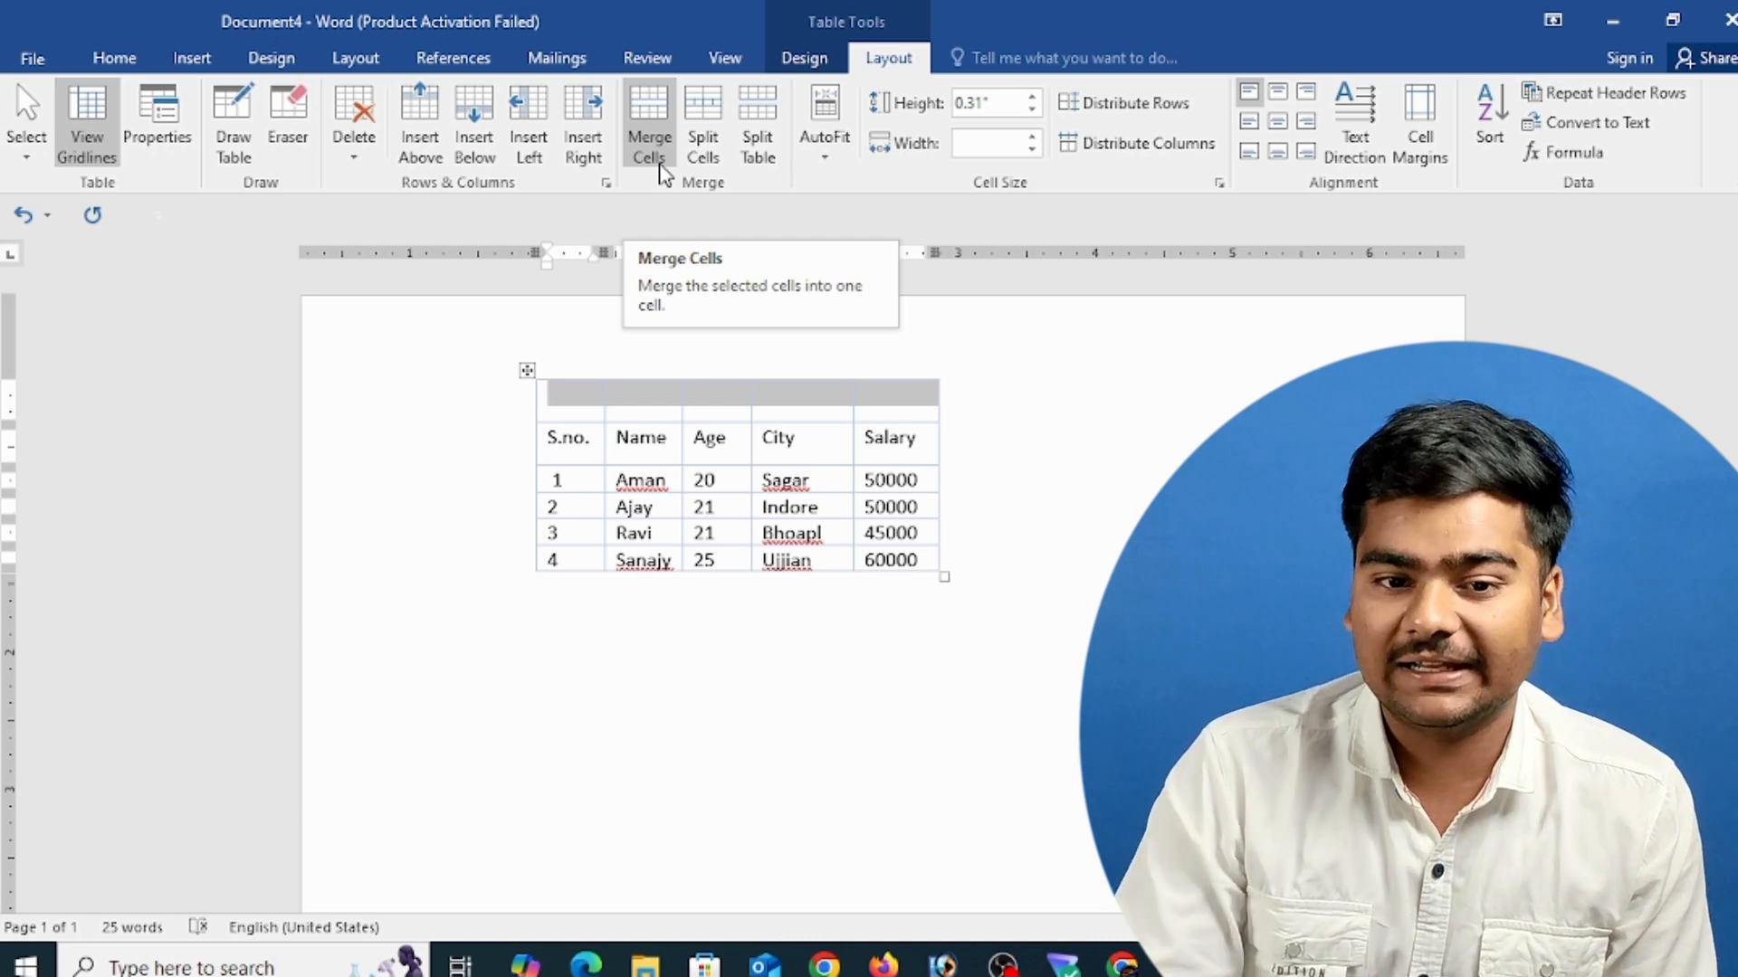
left_click(651, 138)
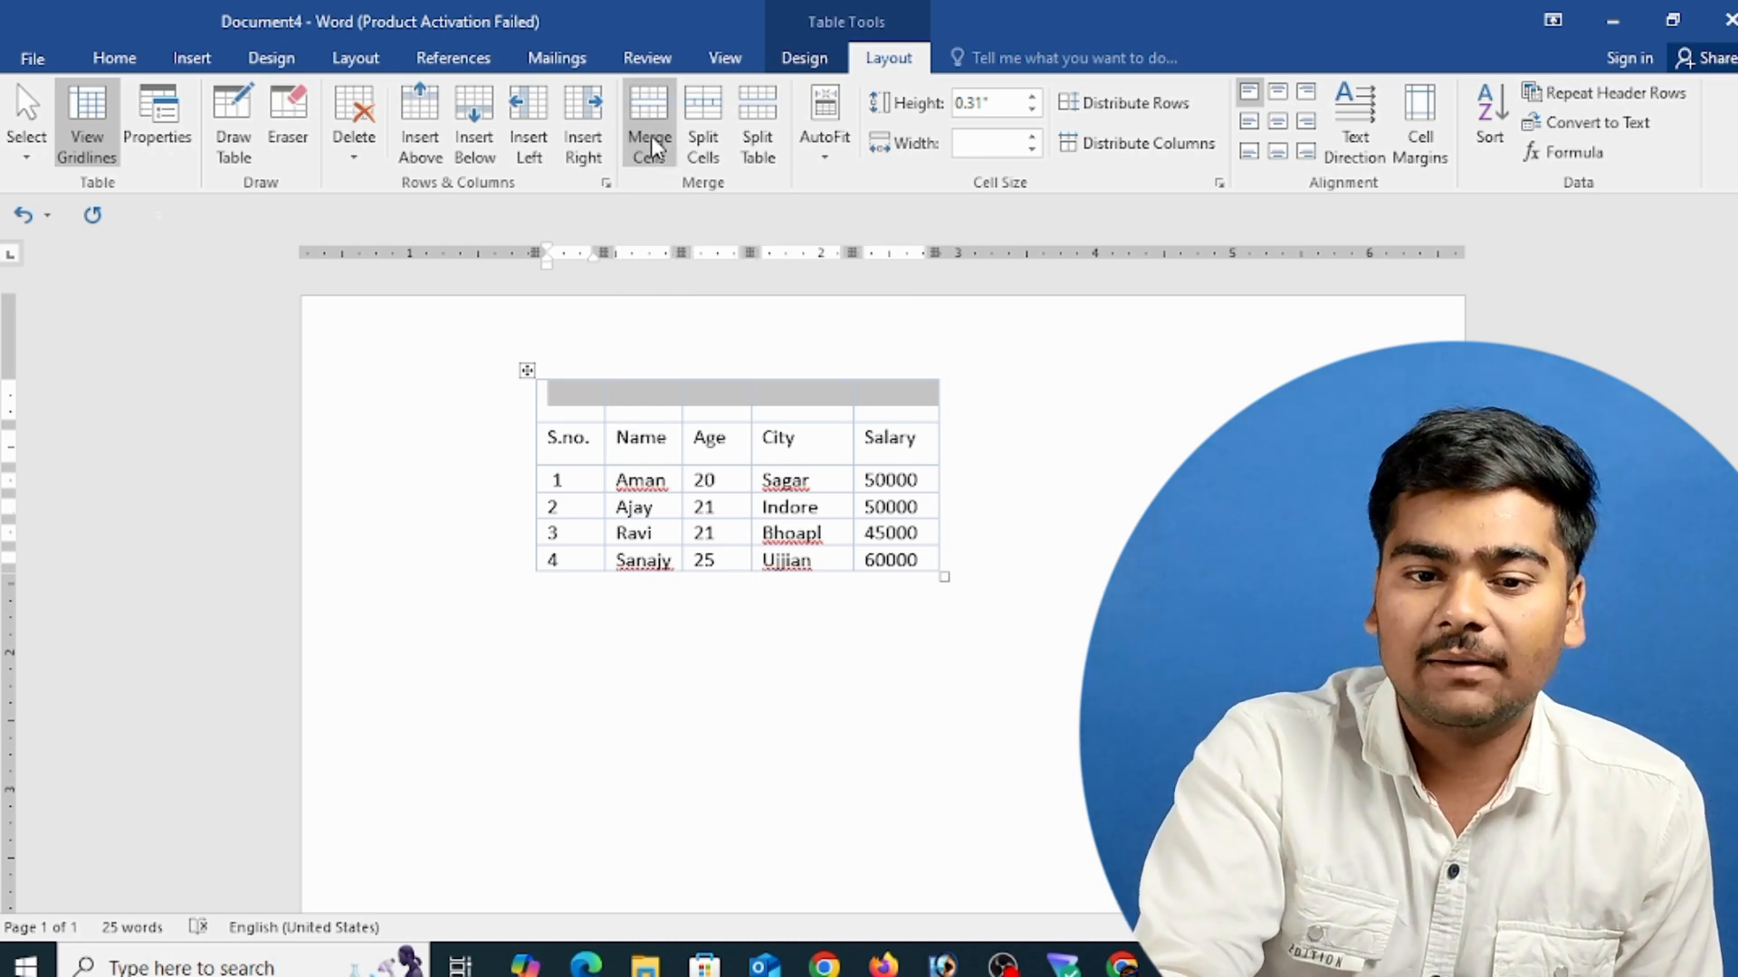
- Enter the title "Bajaj & Com" in the merged top cell and centre it horizontally
left_click(648, 404)
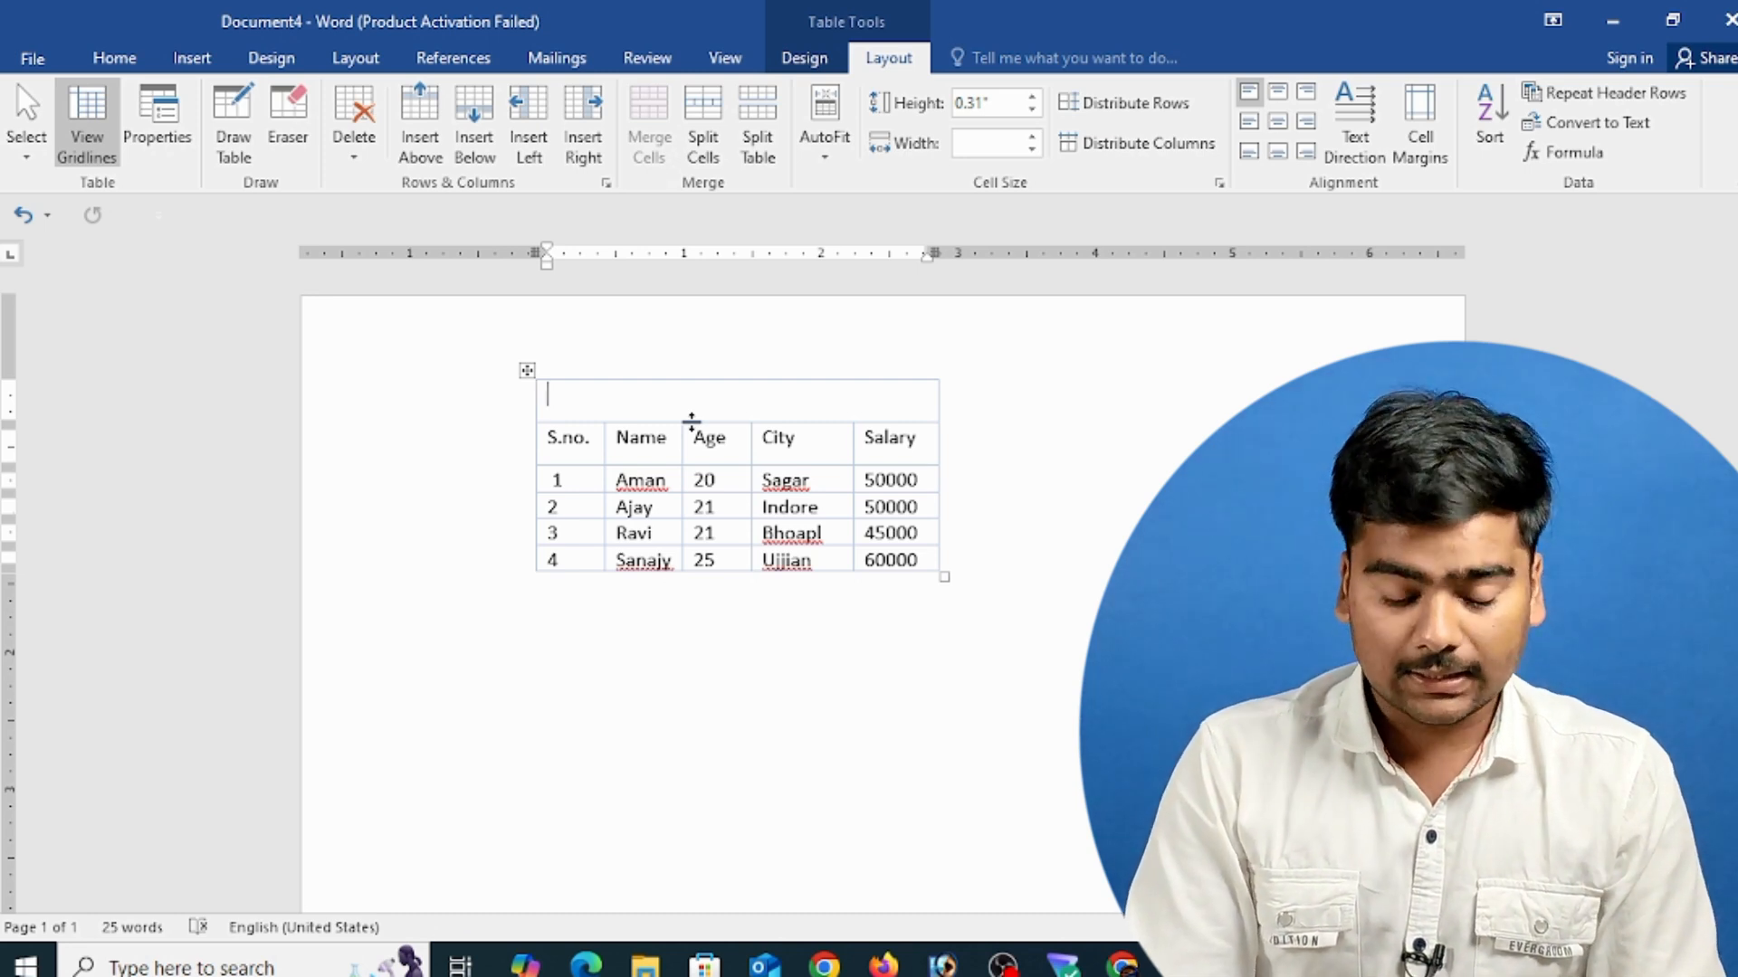
type("Baja")
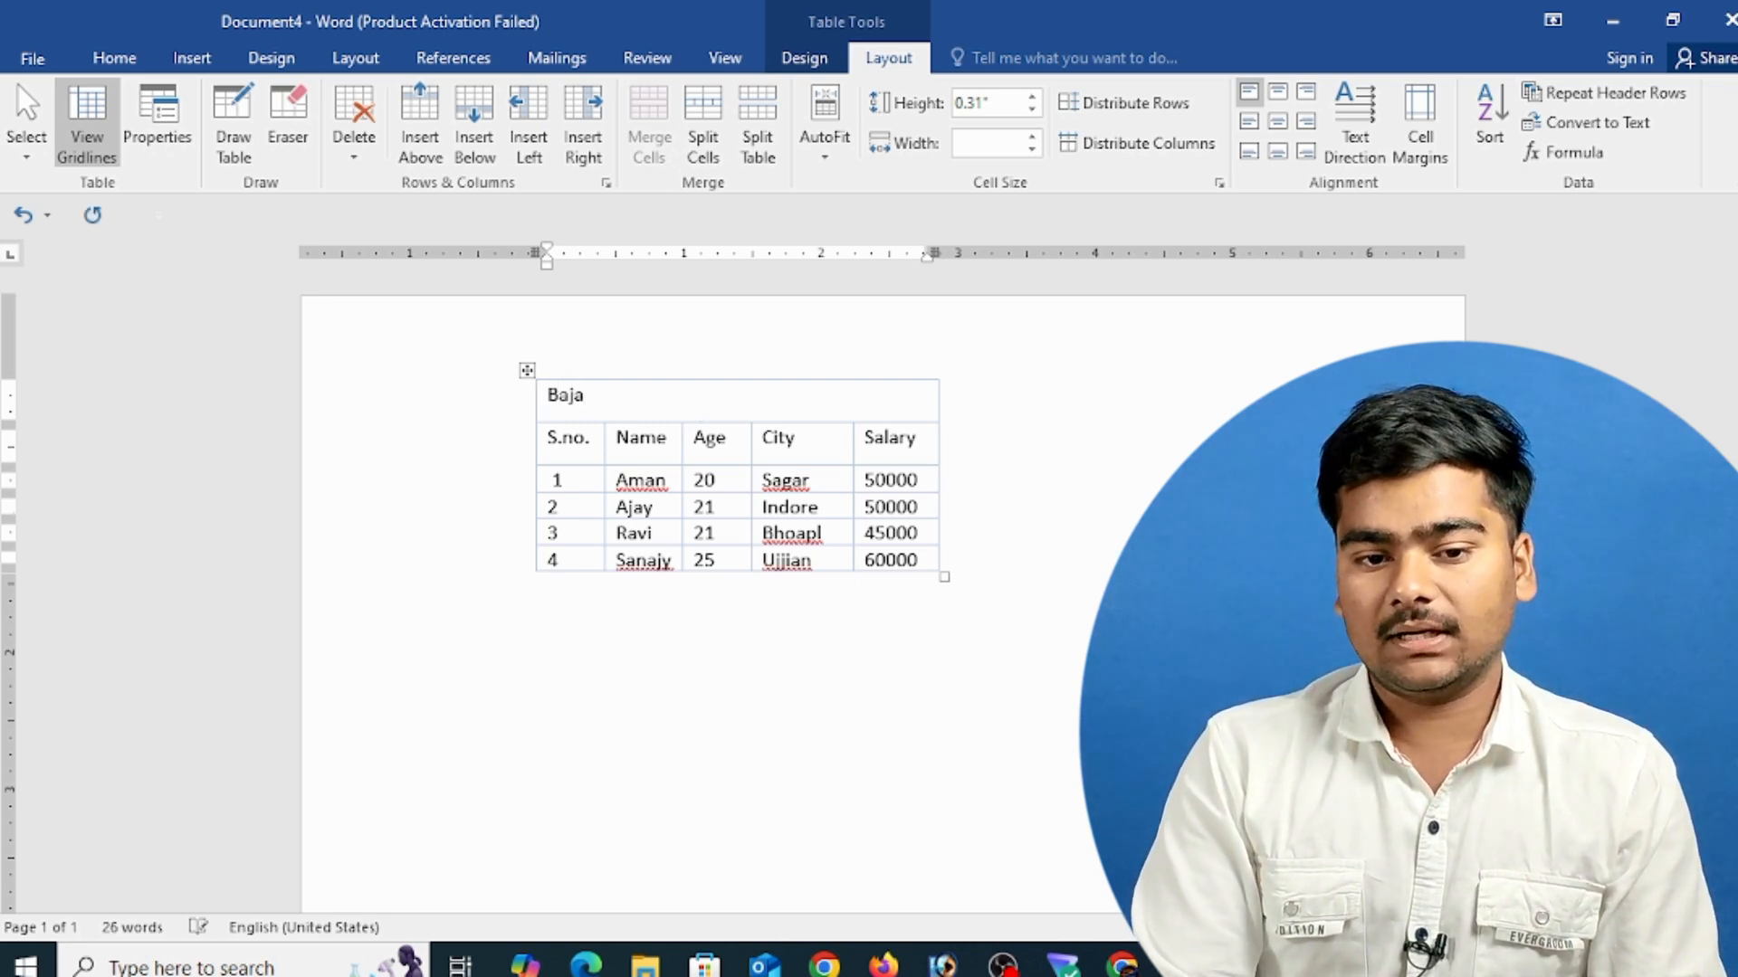
type("j & co")
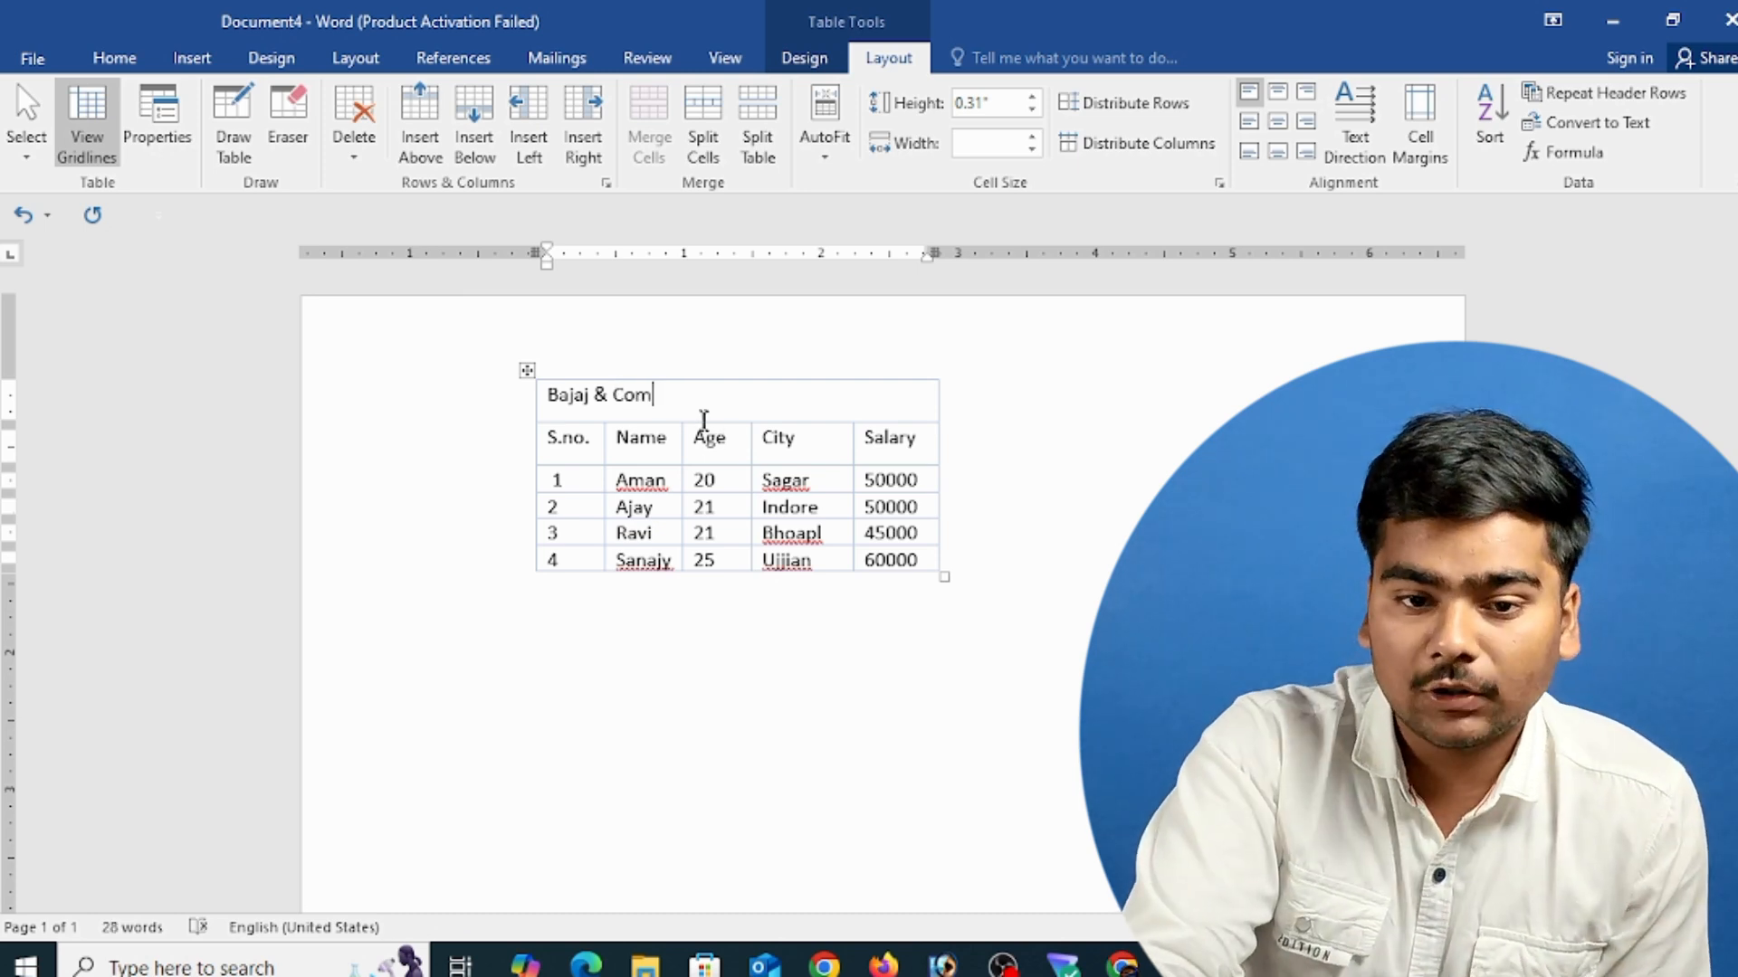
left_click_drag(653, 395, 568, 394)
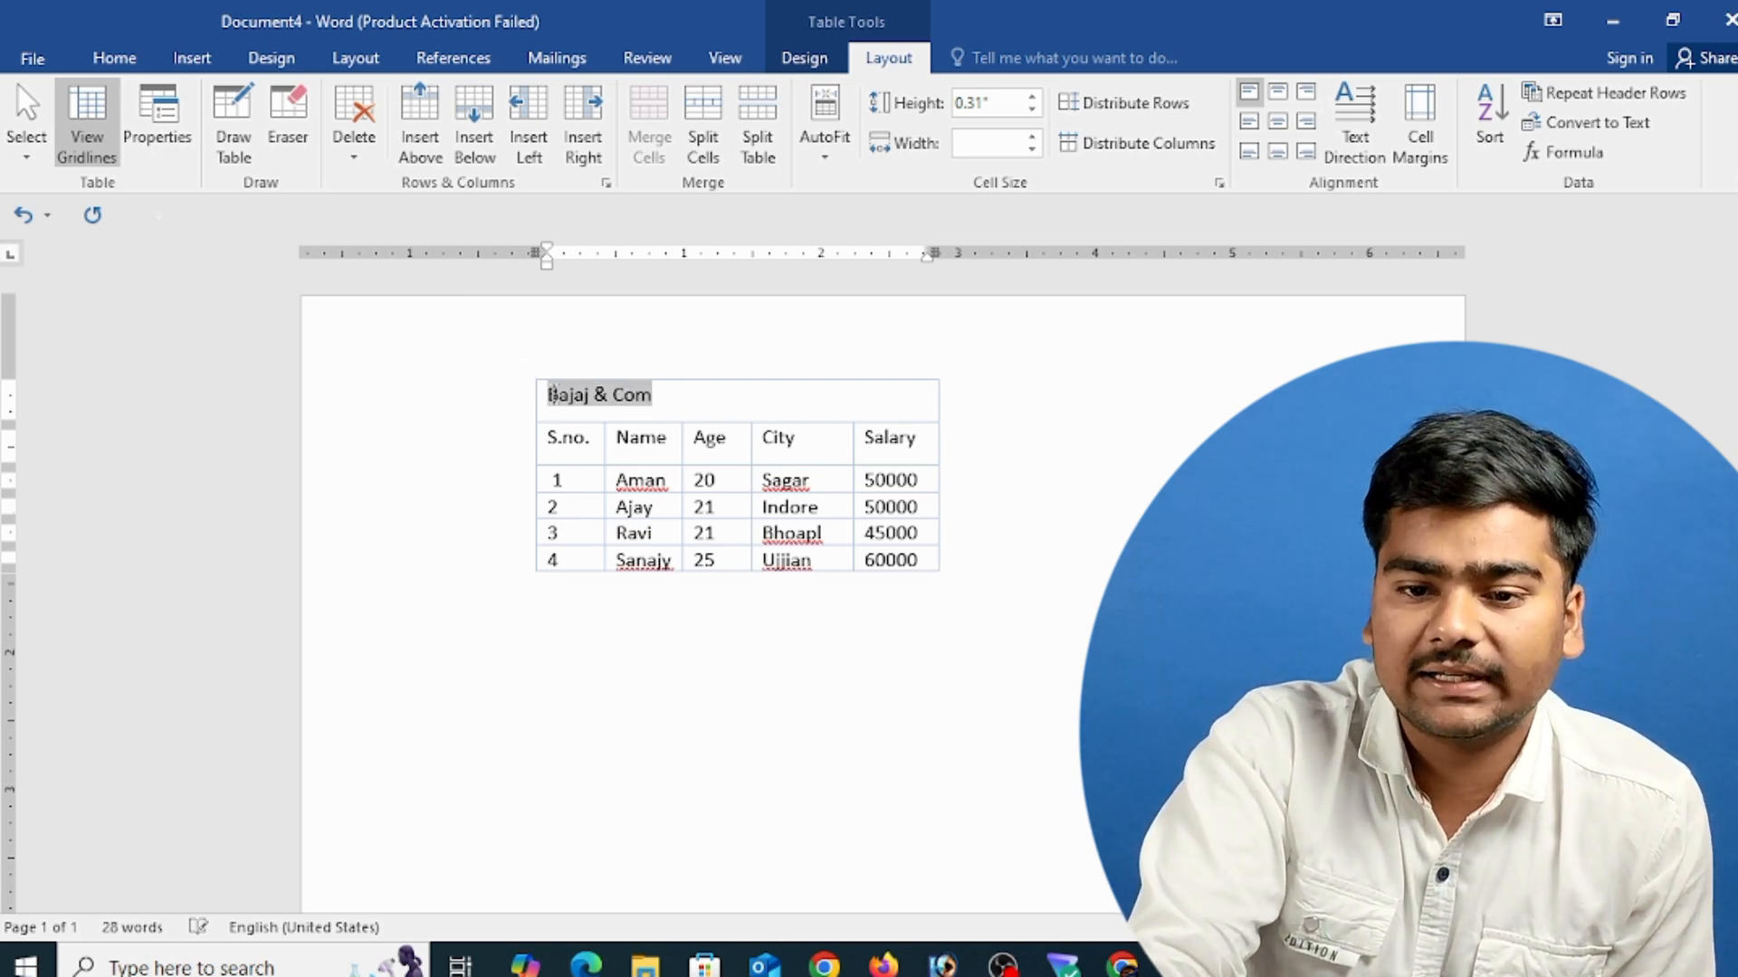
left_click(1286, 95)
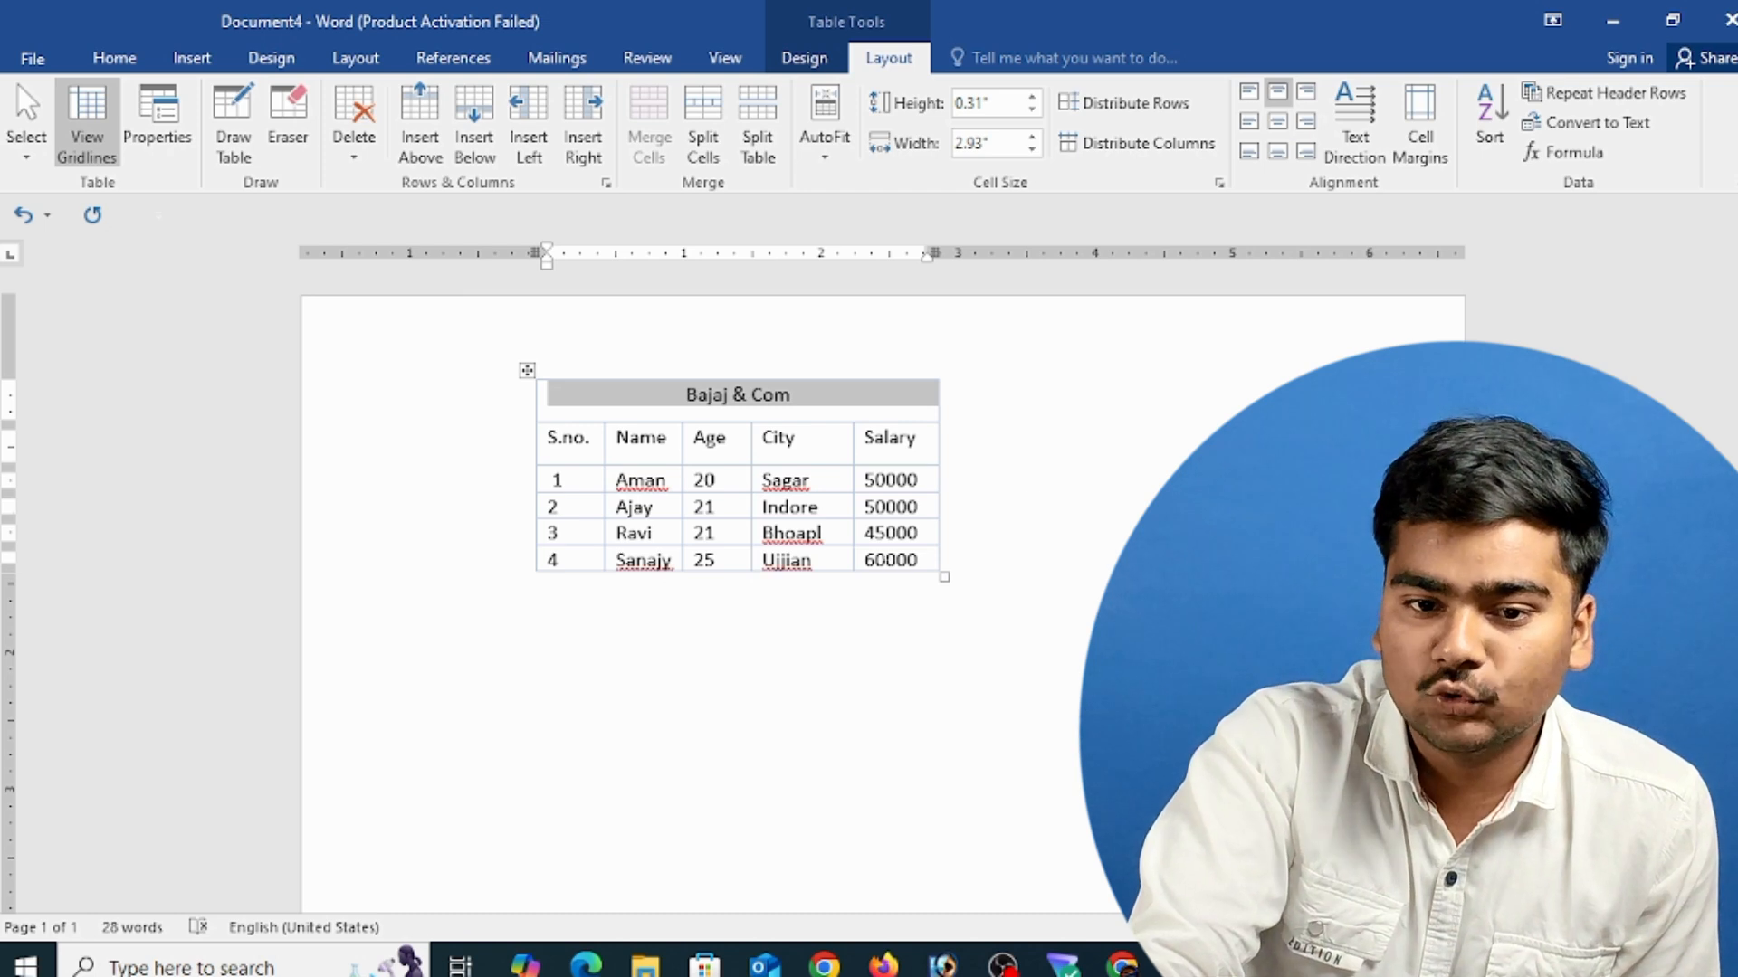
- Split the Name cell of row 1 into 5 columns and 5 rows
left_click(791, 543)
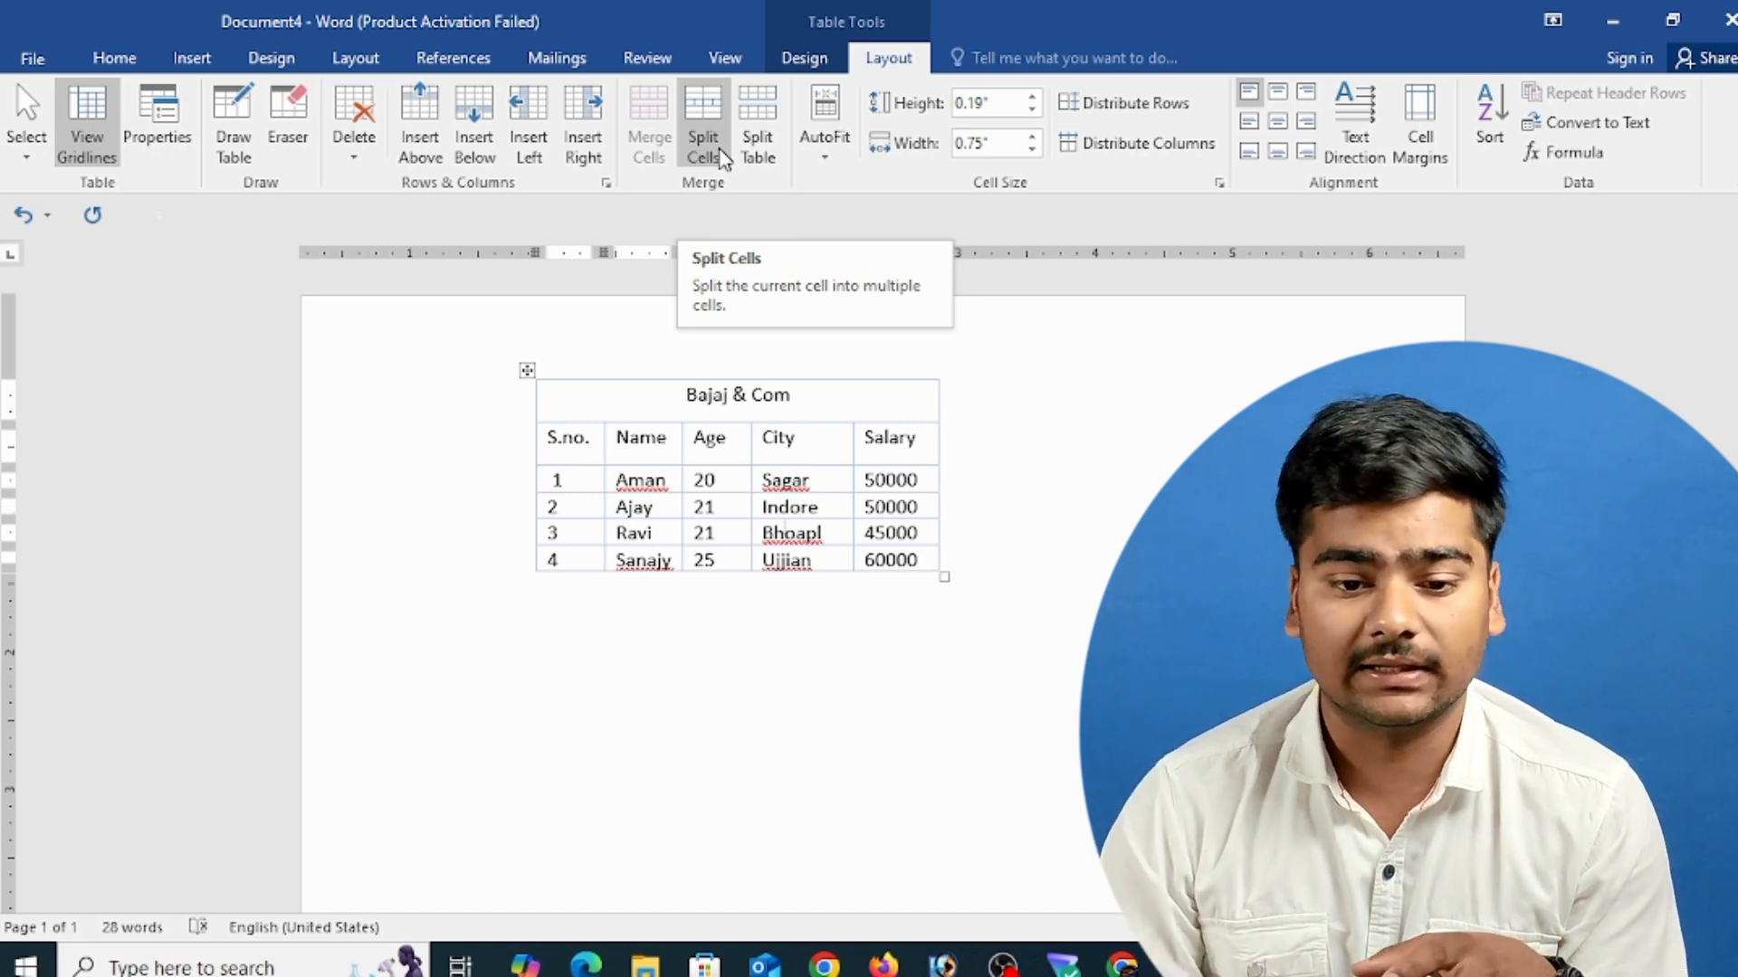
left_click(667, 480)
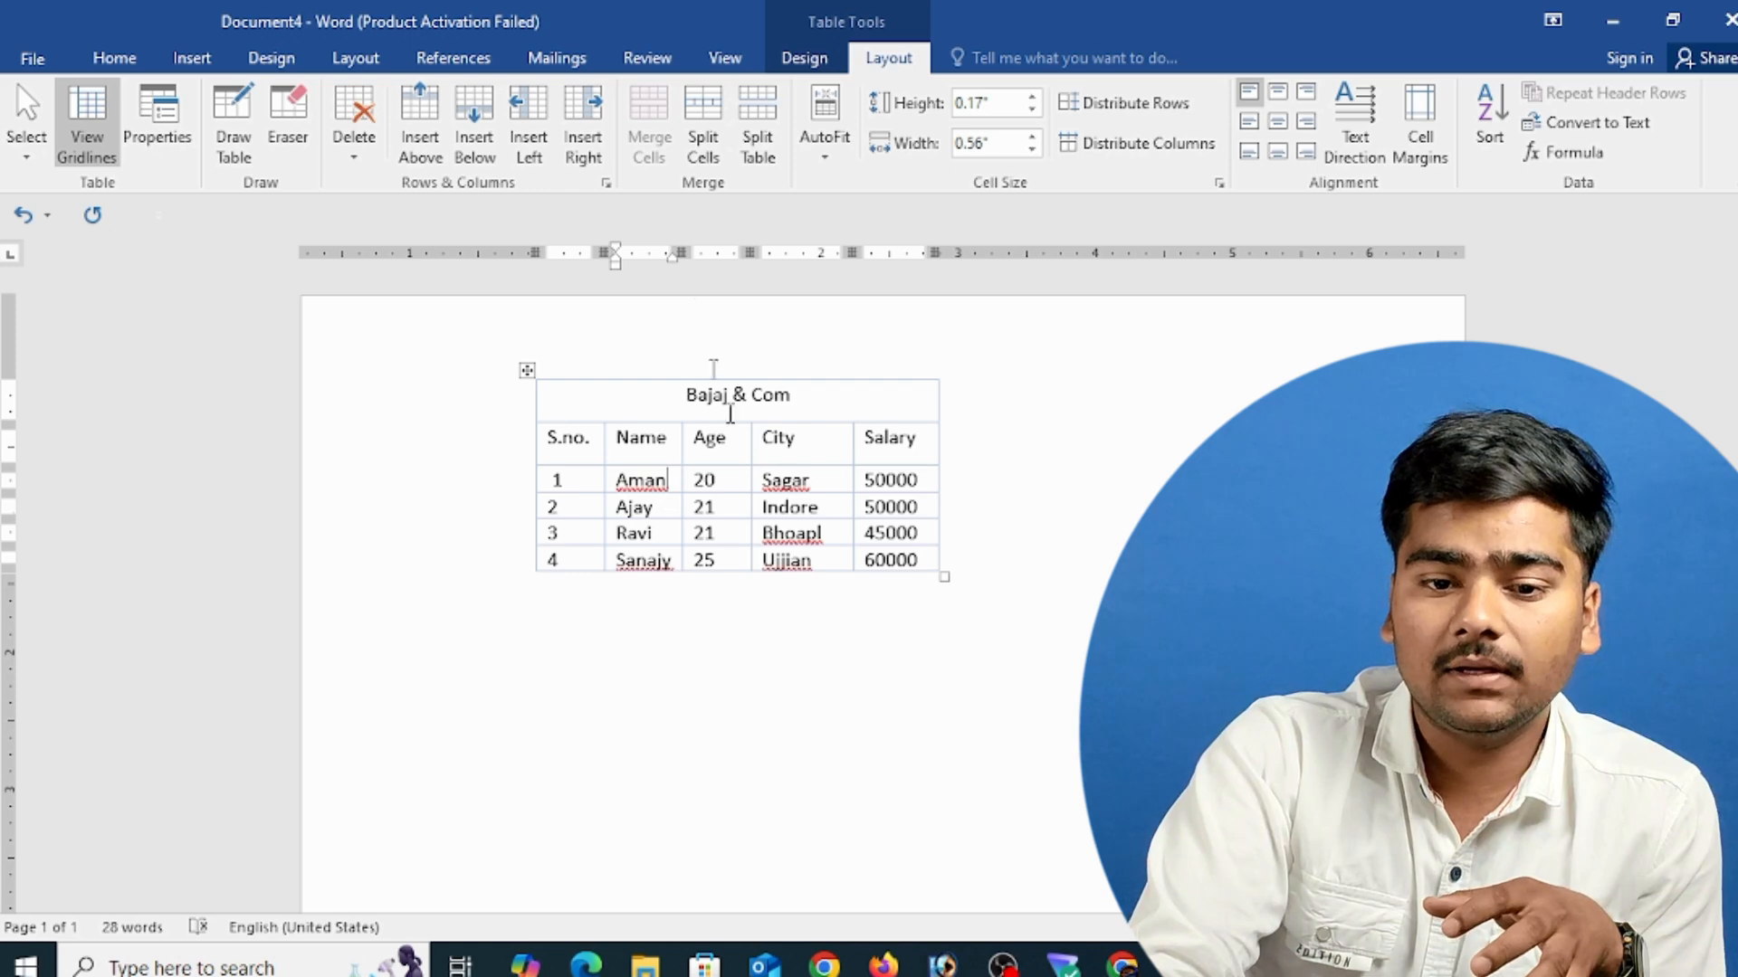
left_click(703, 125)
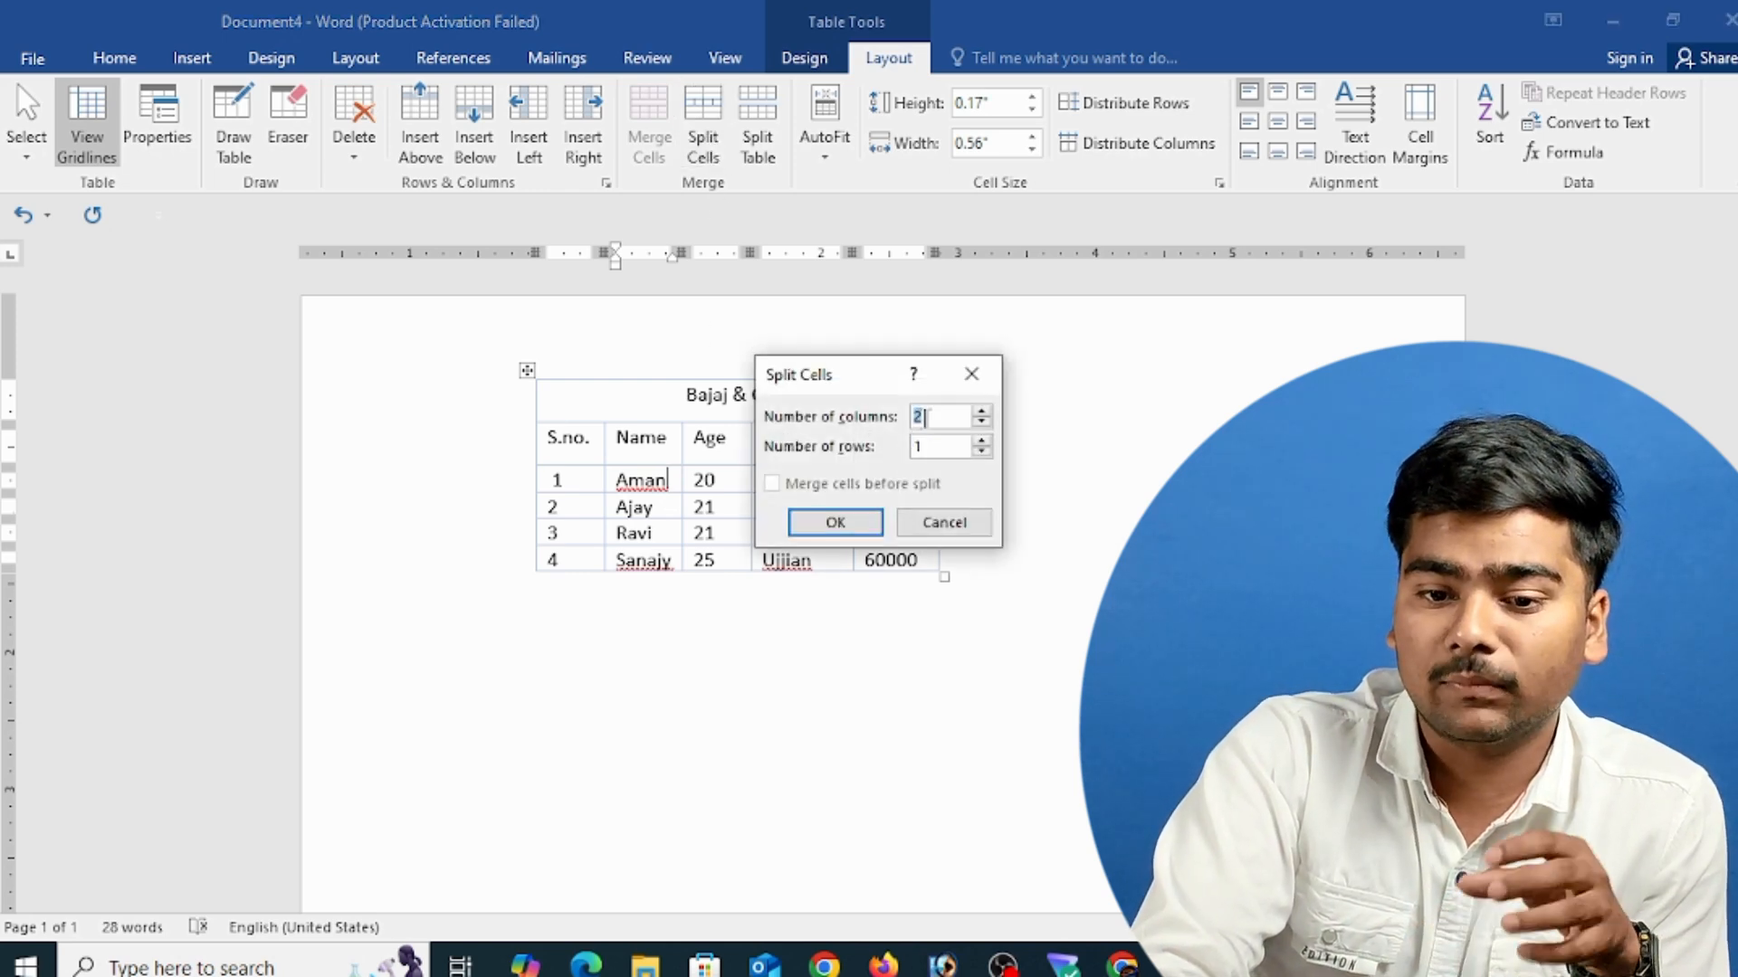
key("BackSpace")
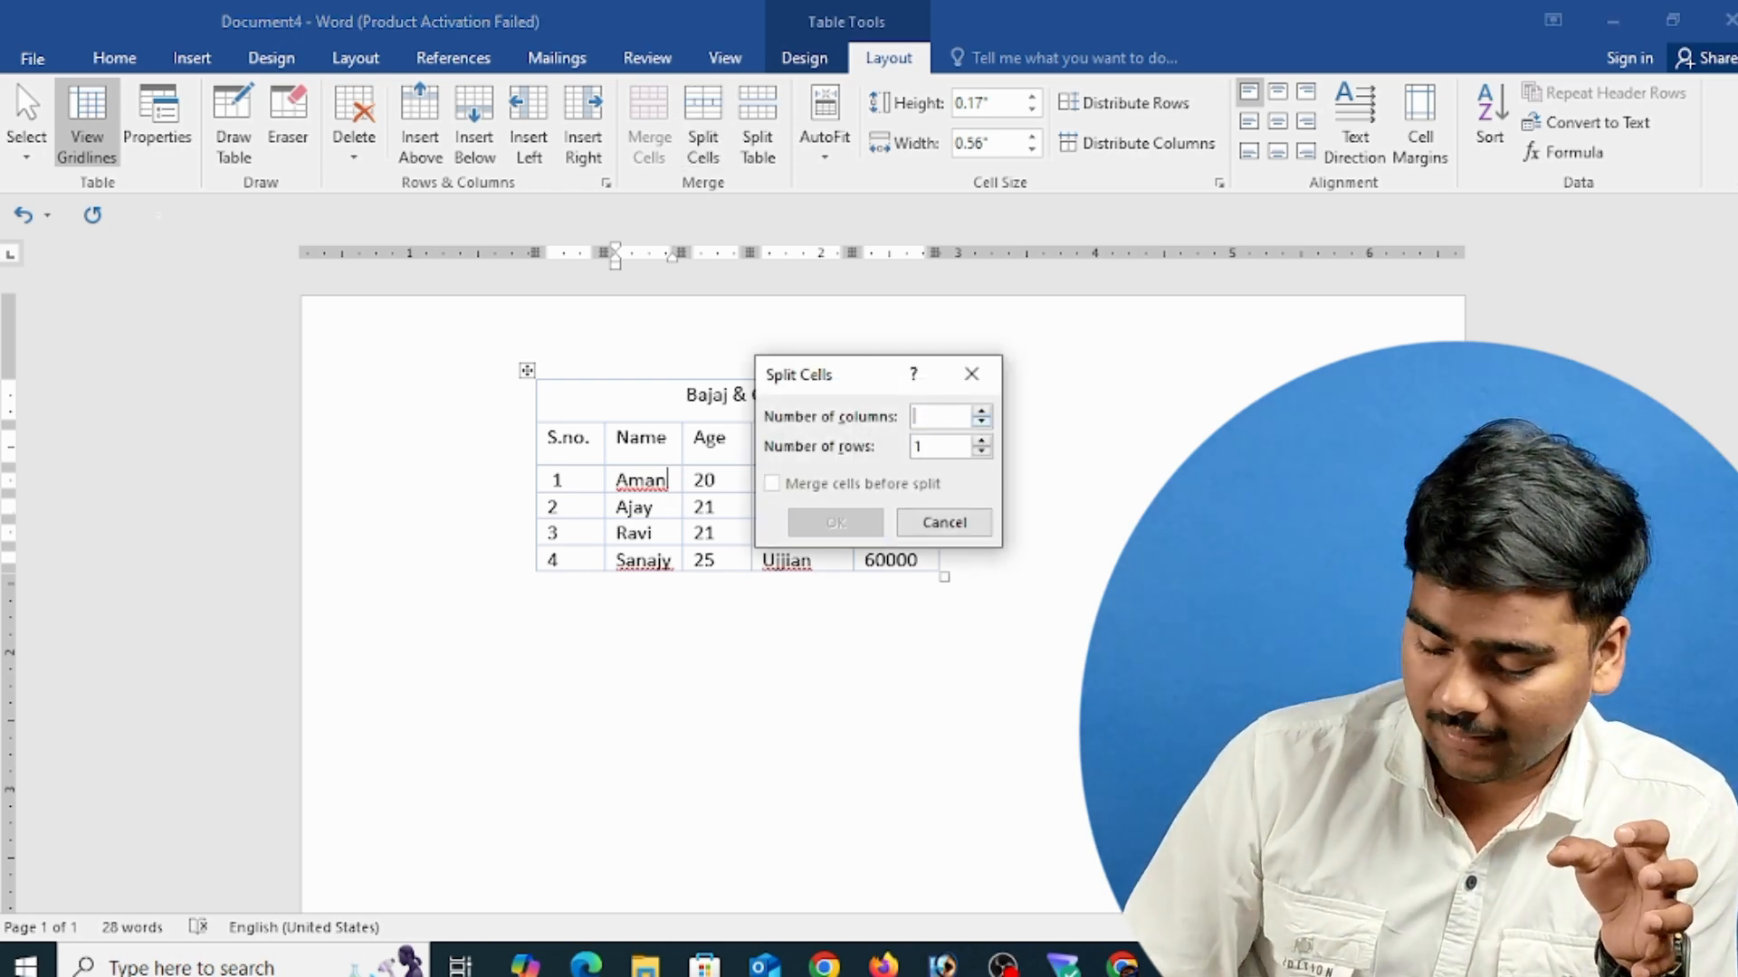
type("5")
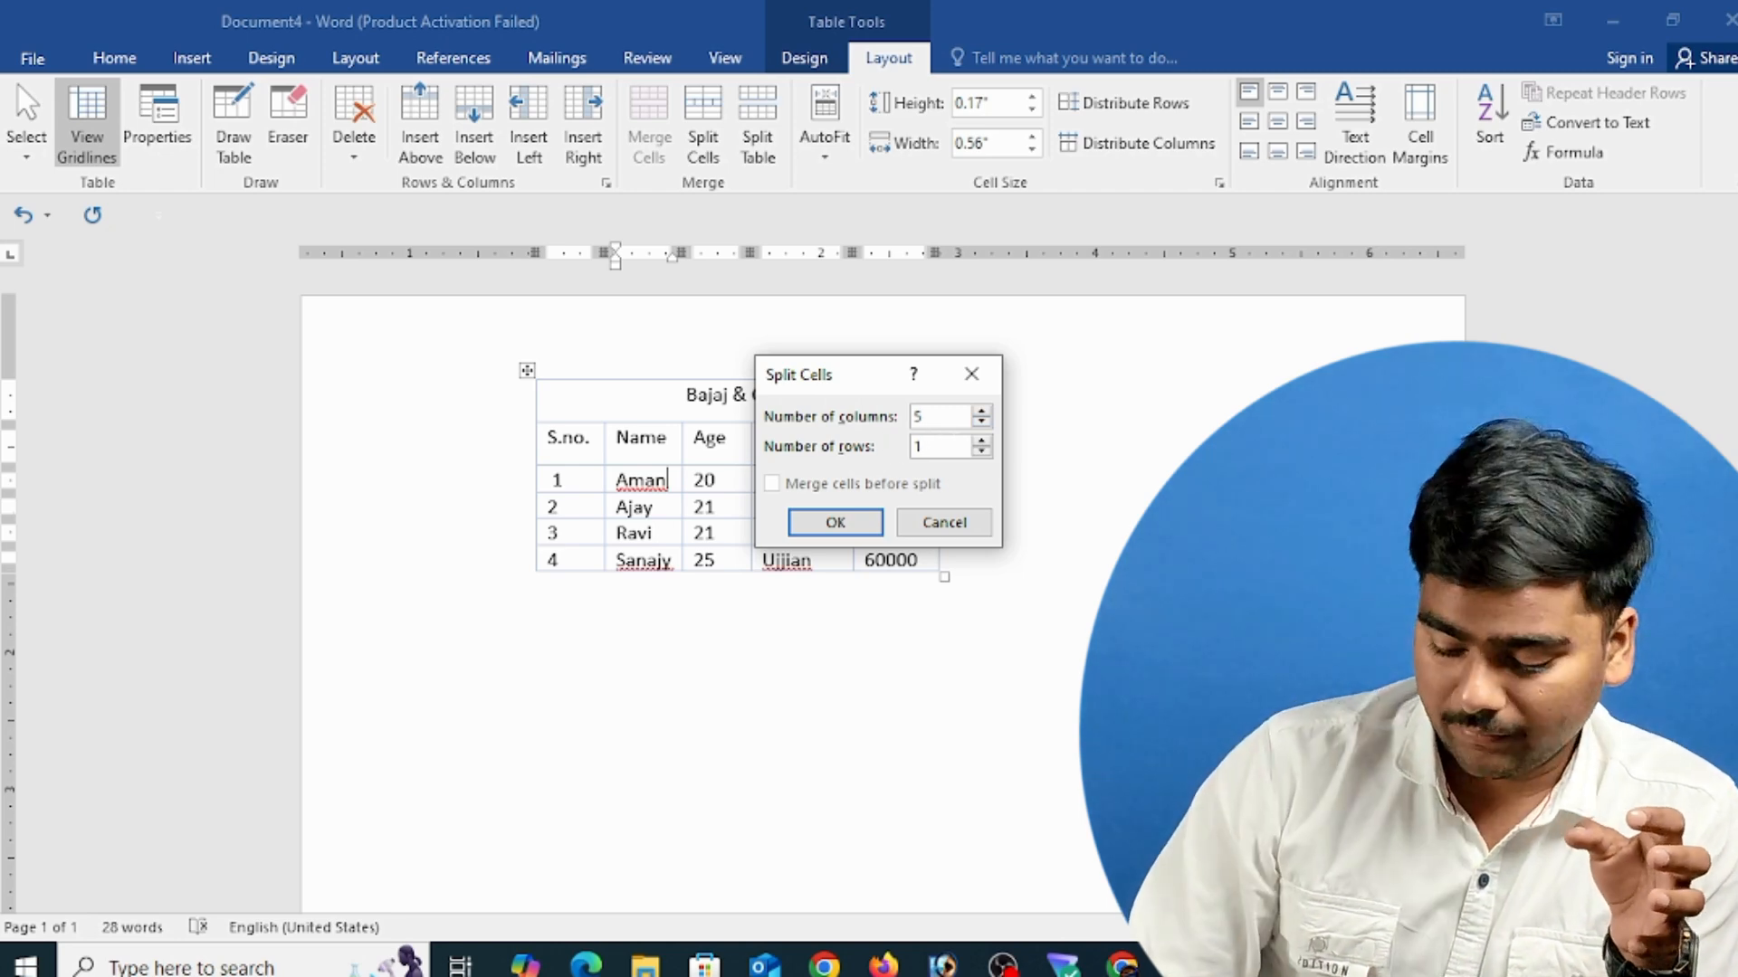
left_click(834, 521)
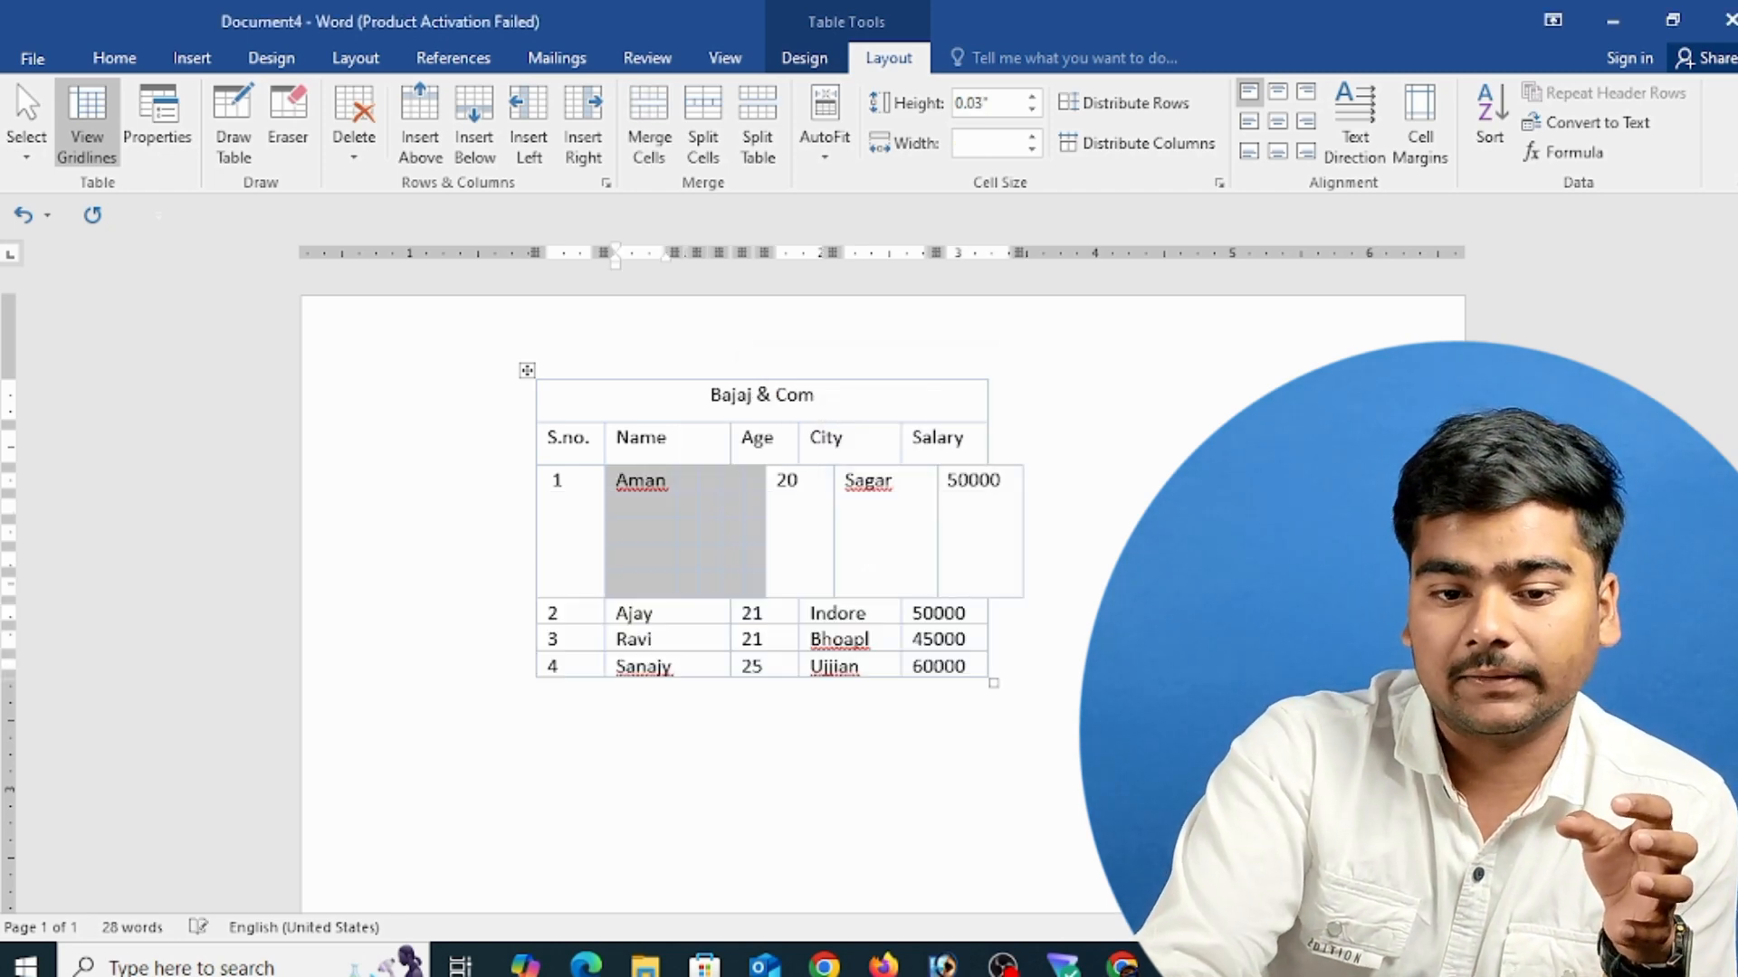
- Undo the splitting of the Name cell in row 1
left_click(714, 540)
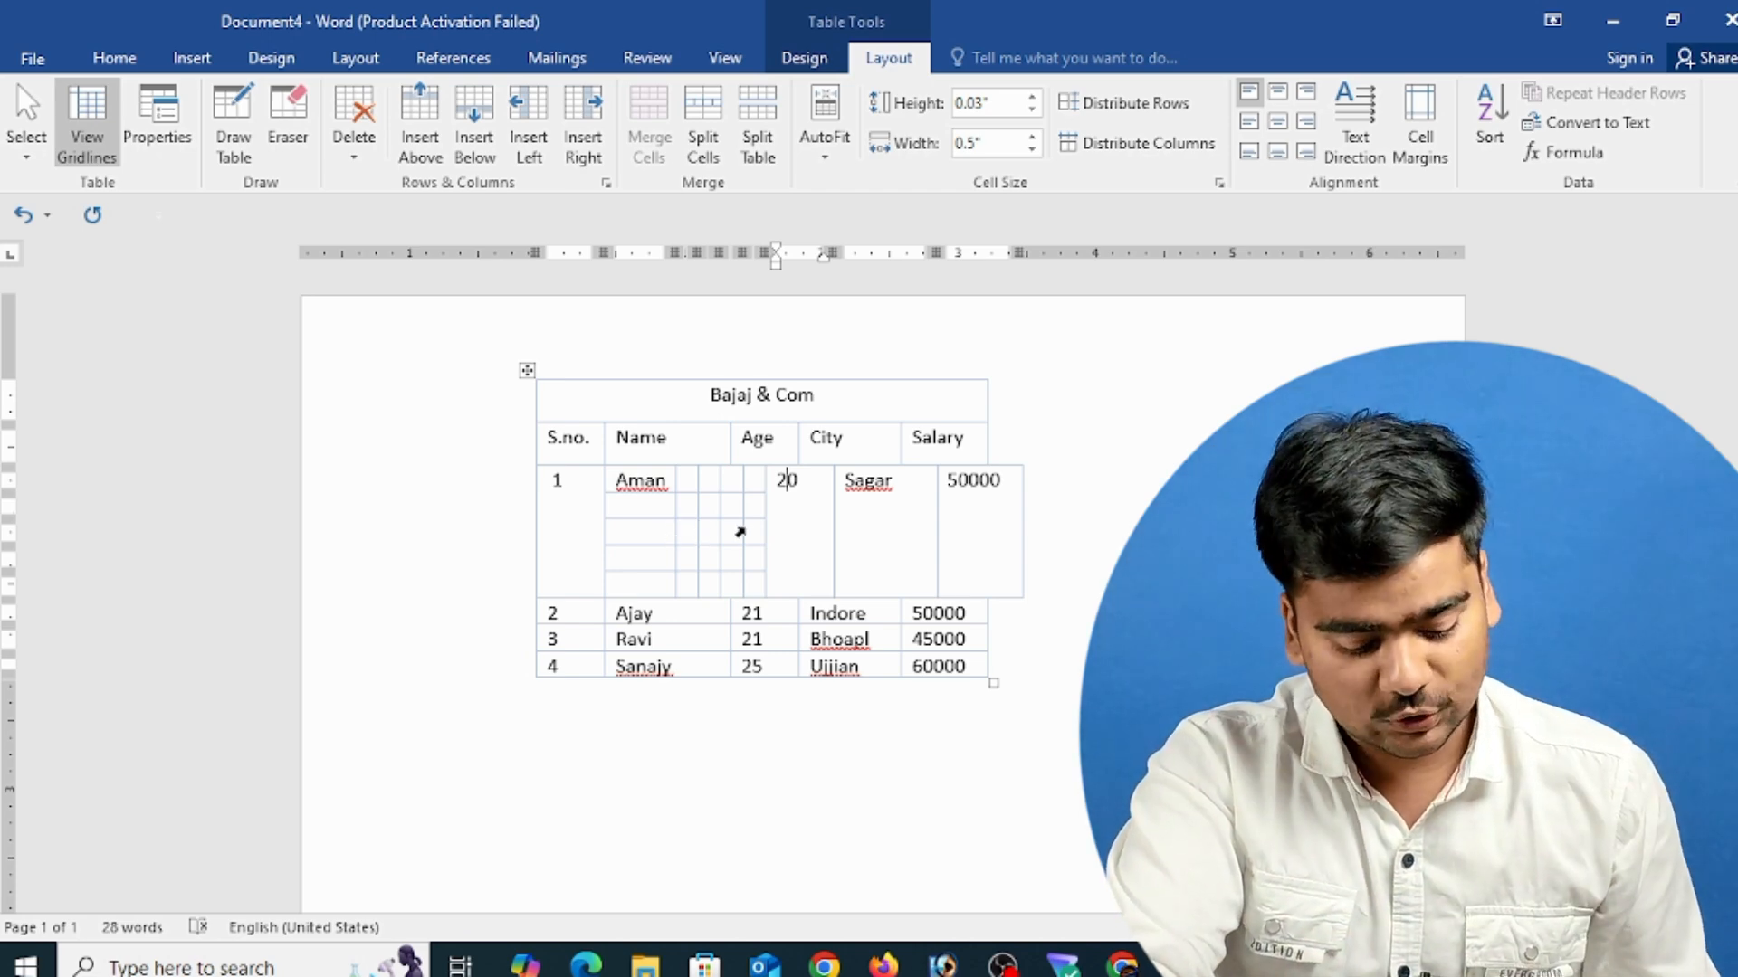
key("ctrl+z")
key("ctrl+z")
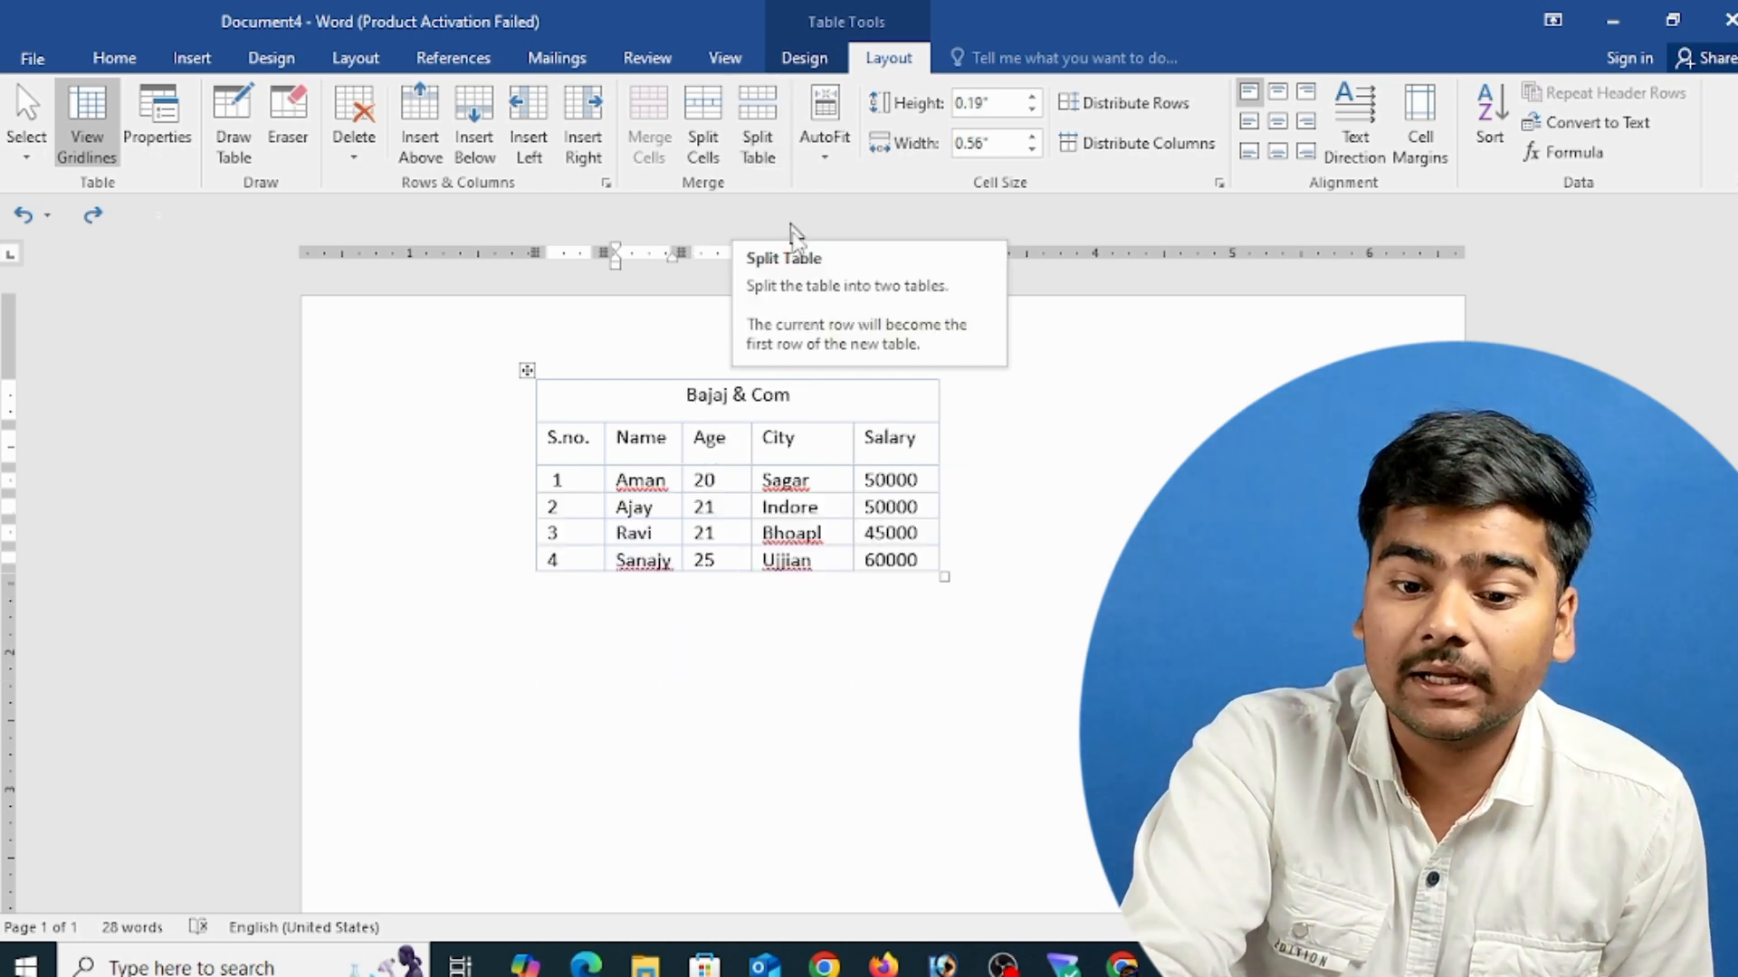
- Split the table at the row numbered 2 and move the lower table below the upper one
left_click(919, 508)
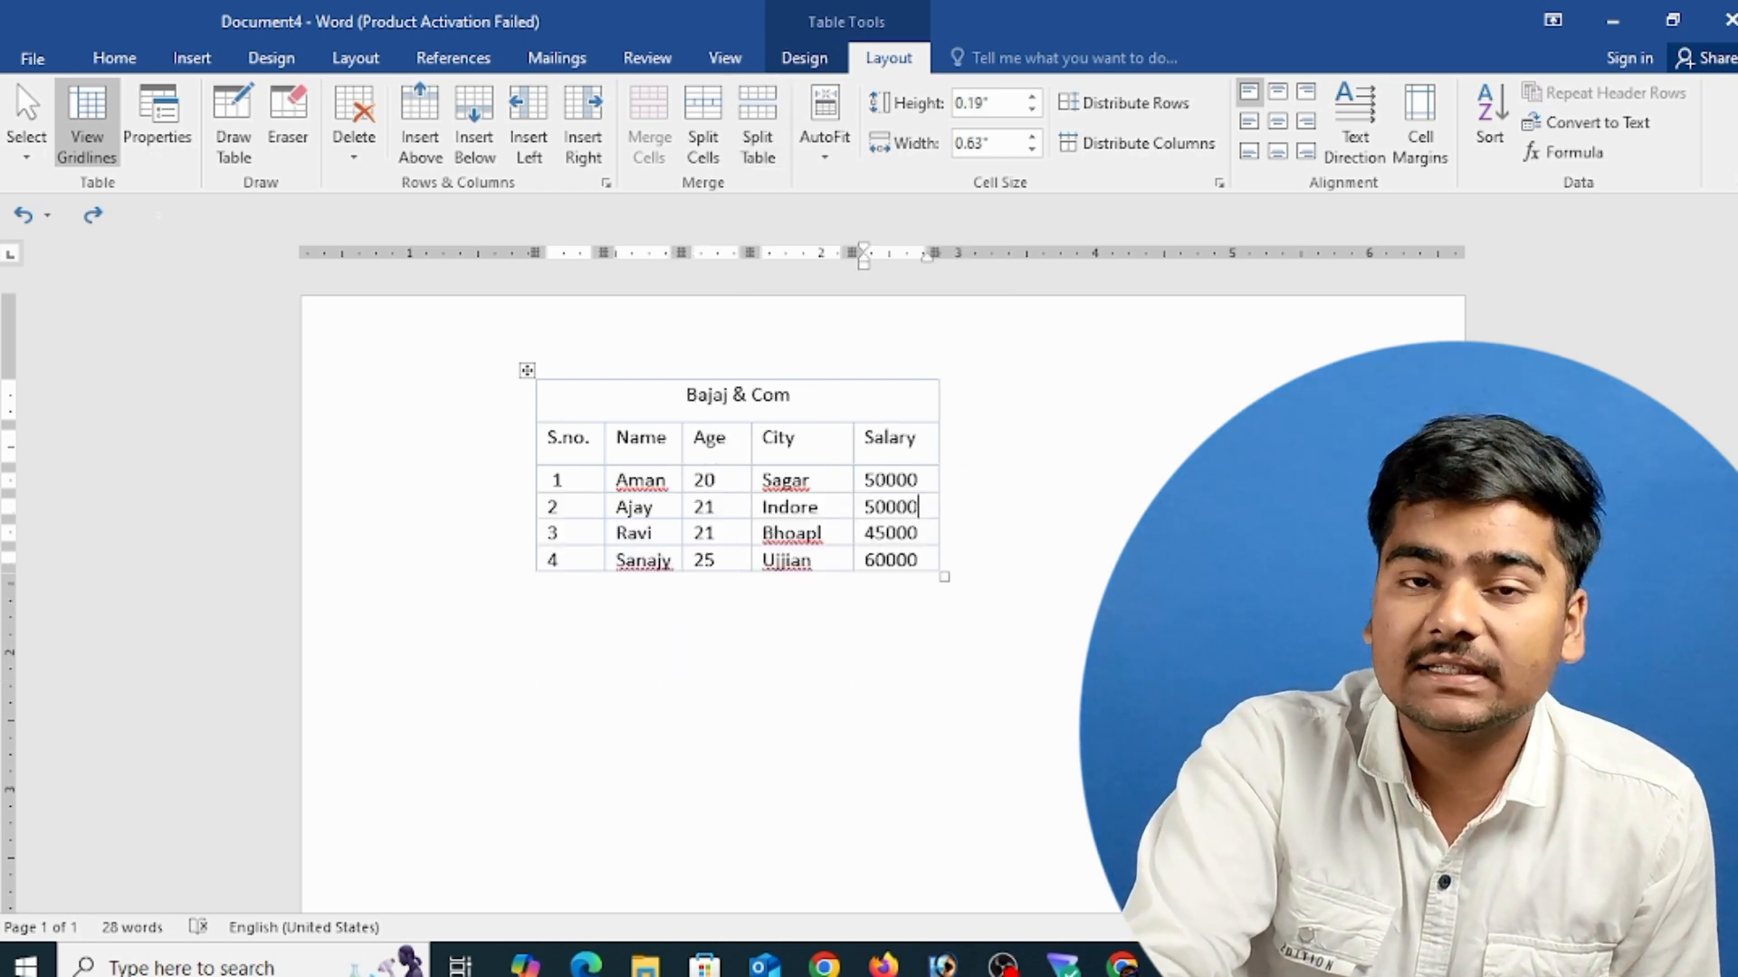
left_click(763, 149)
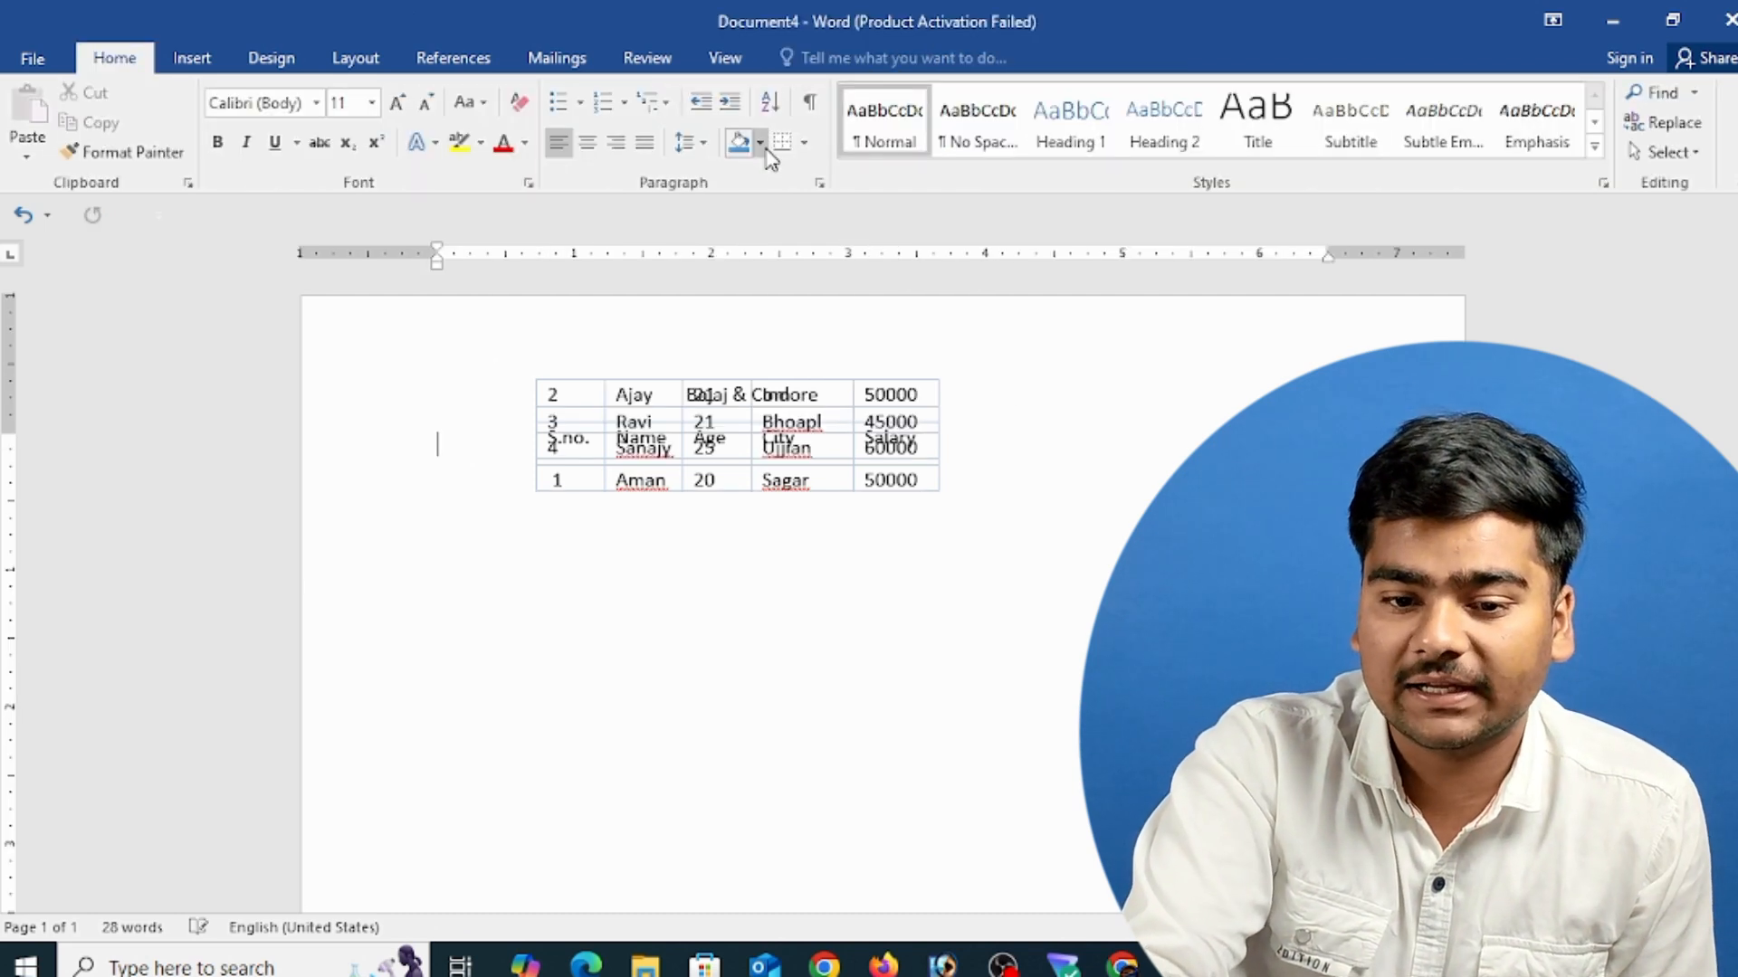
left_click_drag(527, 370, 565, 551)
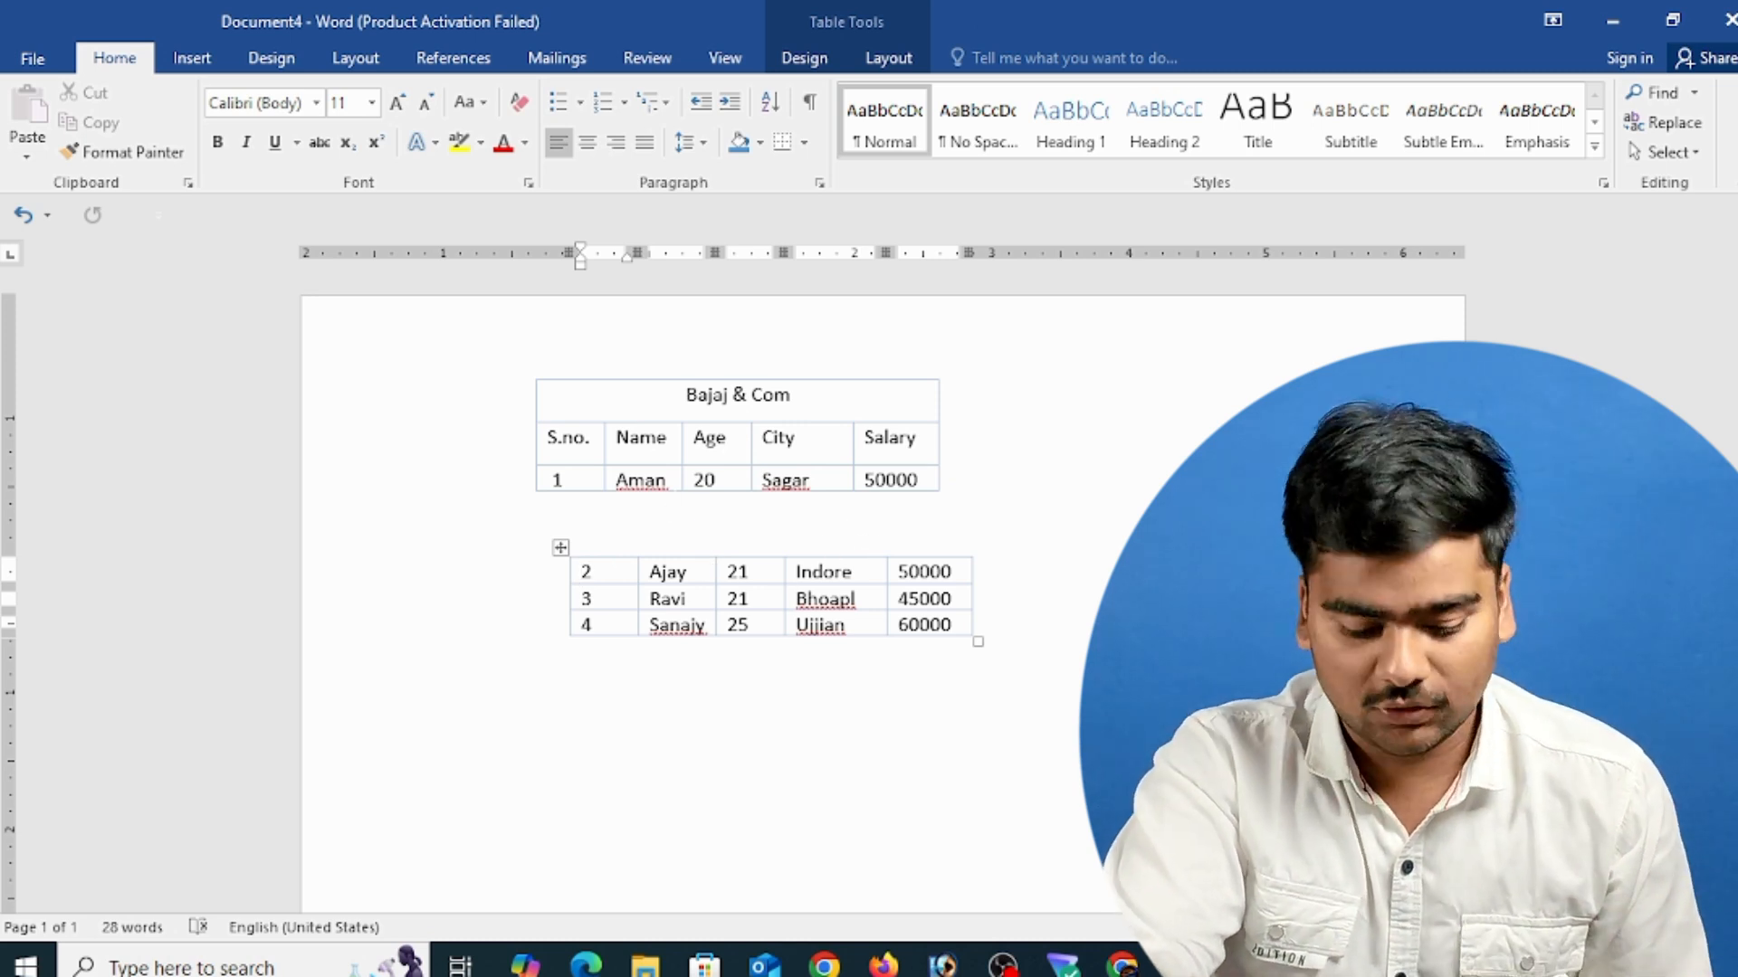
- Undo the table move and the table split
key("ctrl+z")
key("ctrl+z")
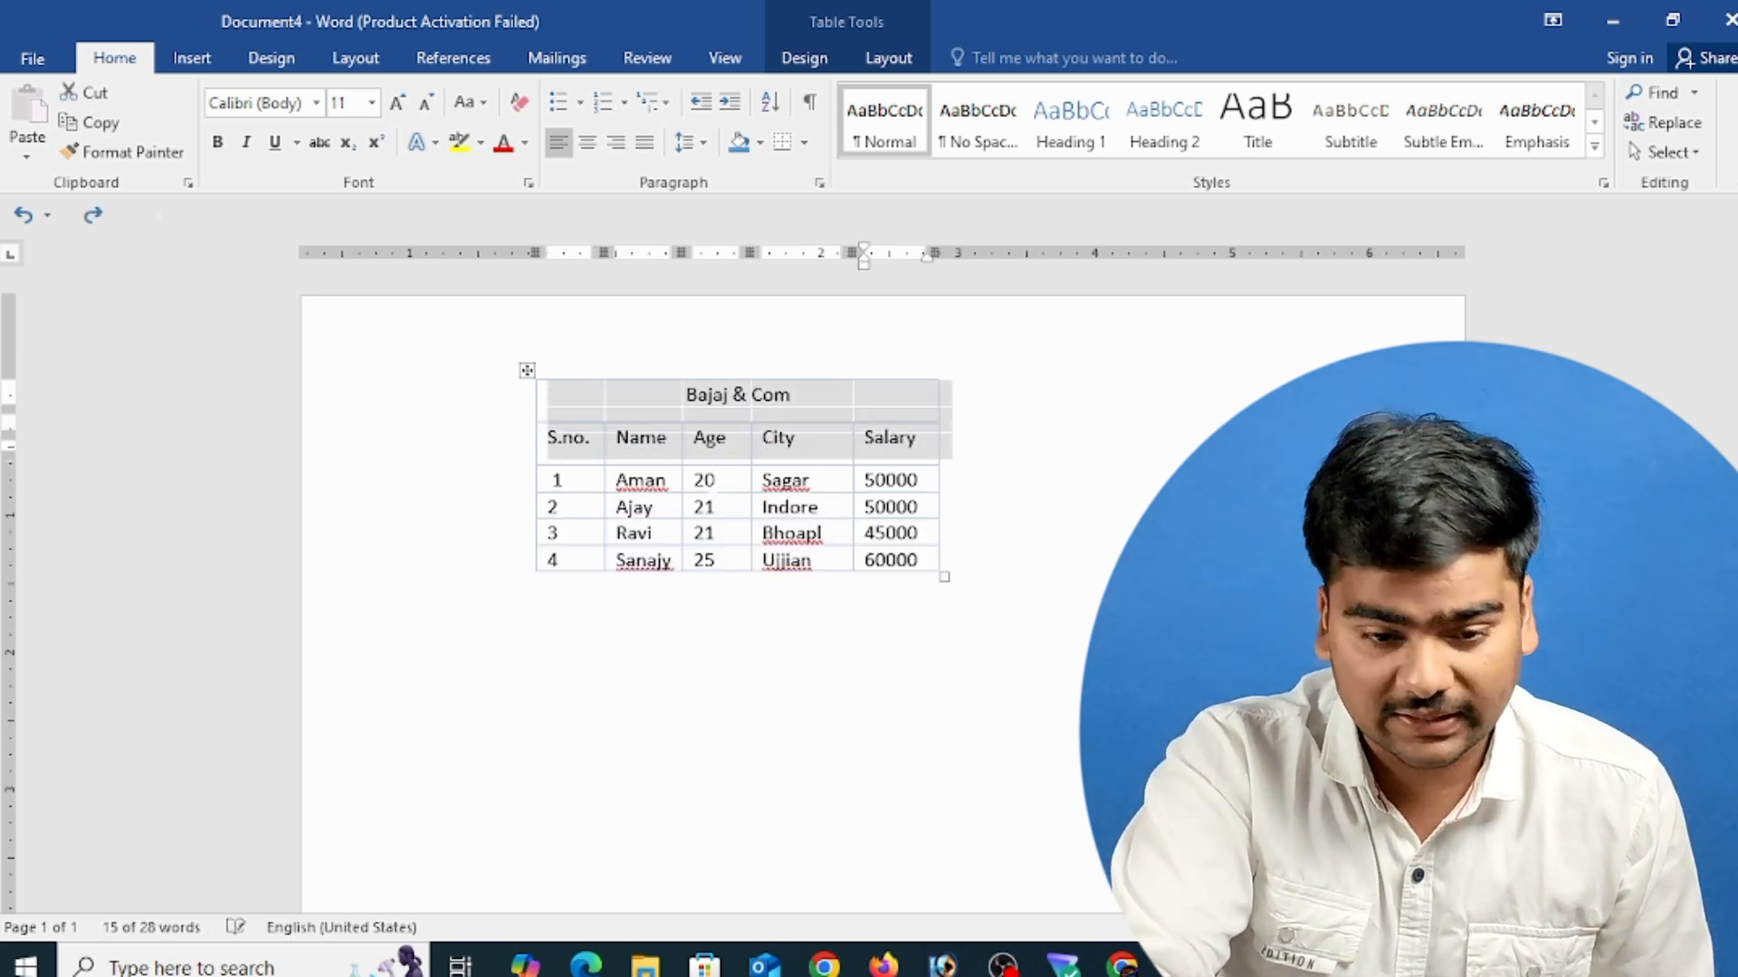
- AutoFit the table first to the window width and finally to its contents
left_click(888, 57)
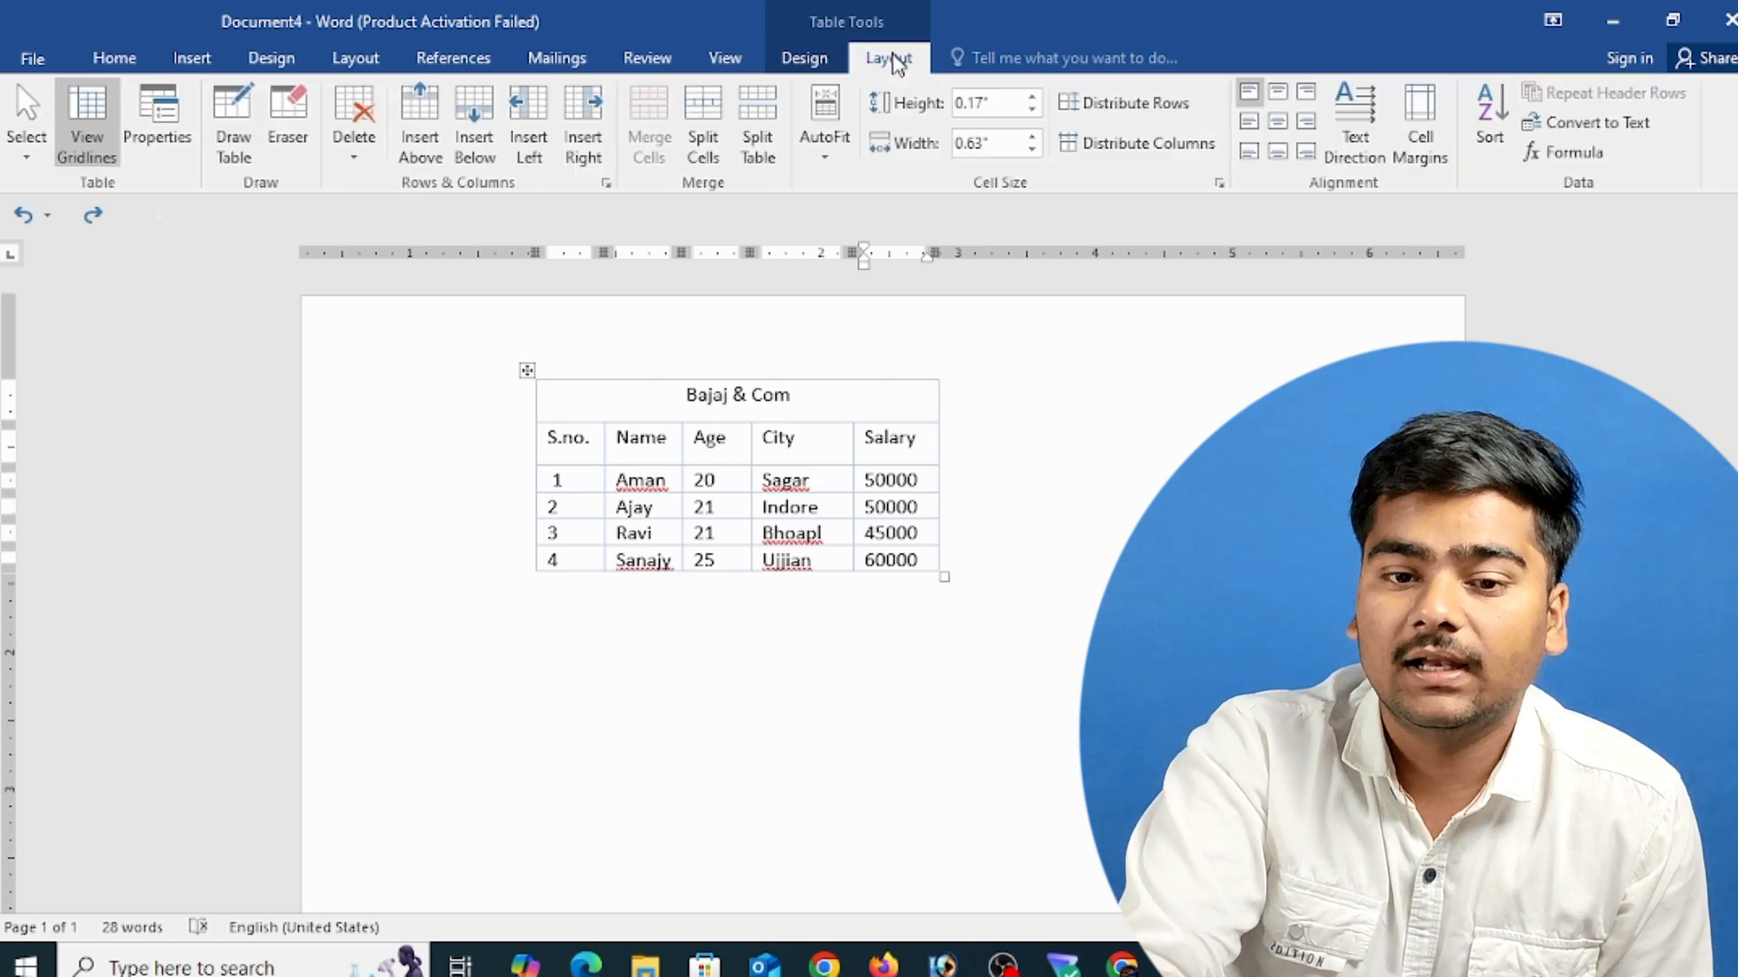
left_click(822, 150)
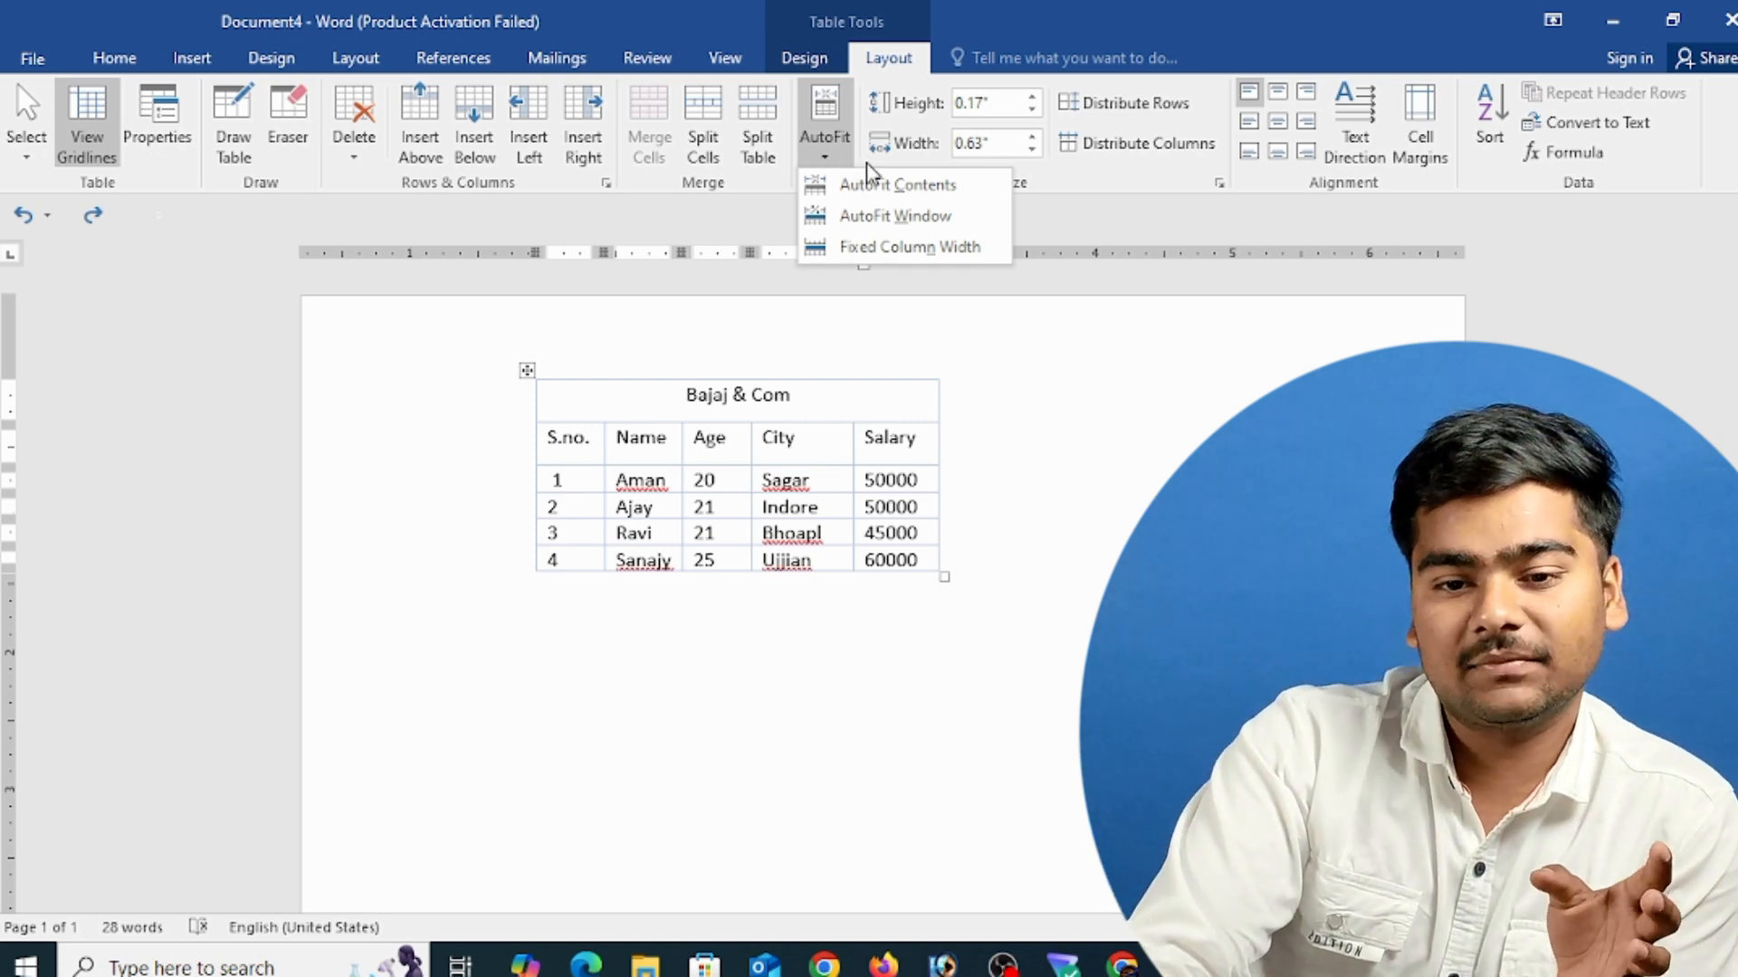
left_click(961, 222)
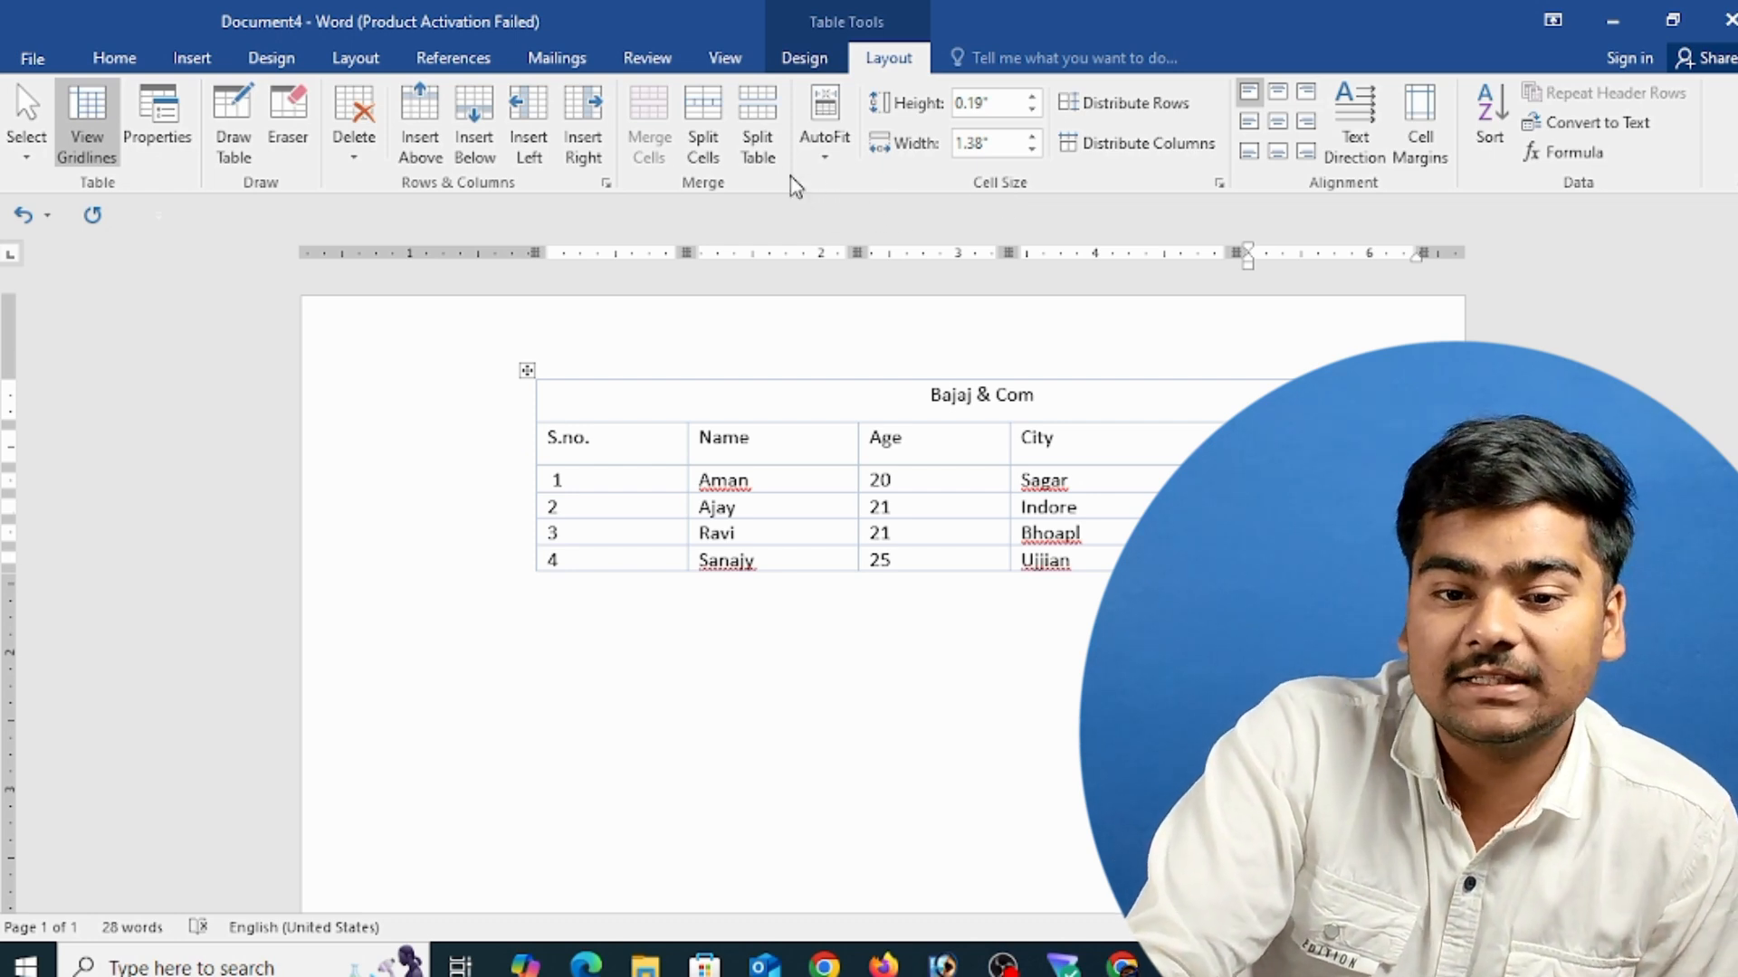
left_click(826, 160)
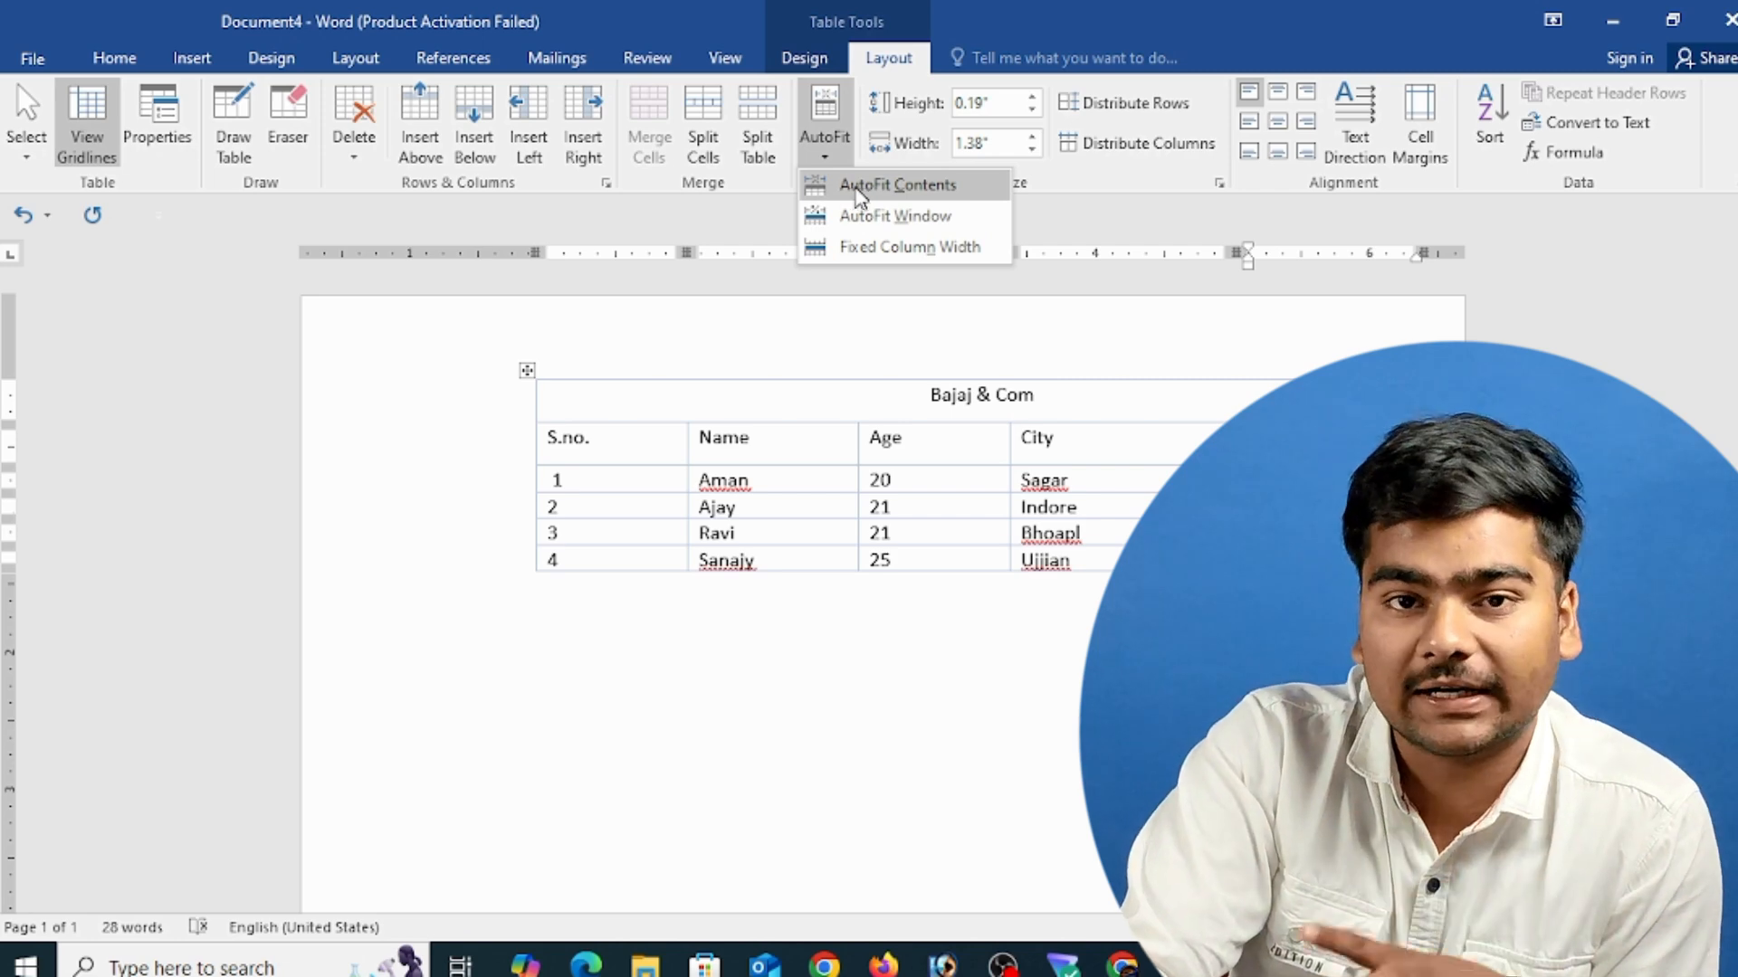
left_click(862, 186)
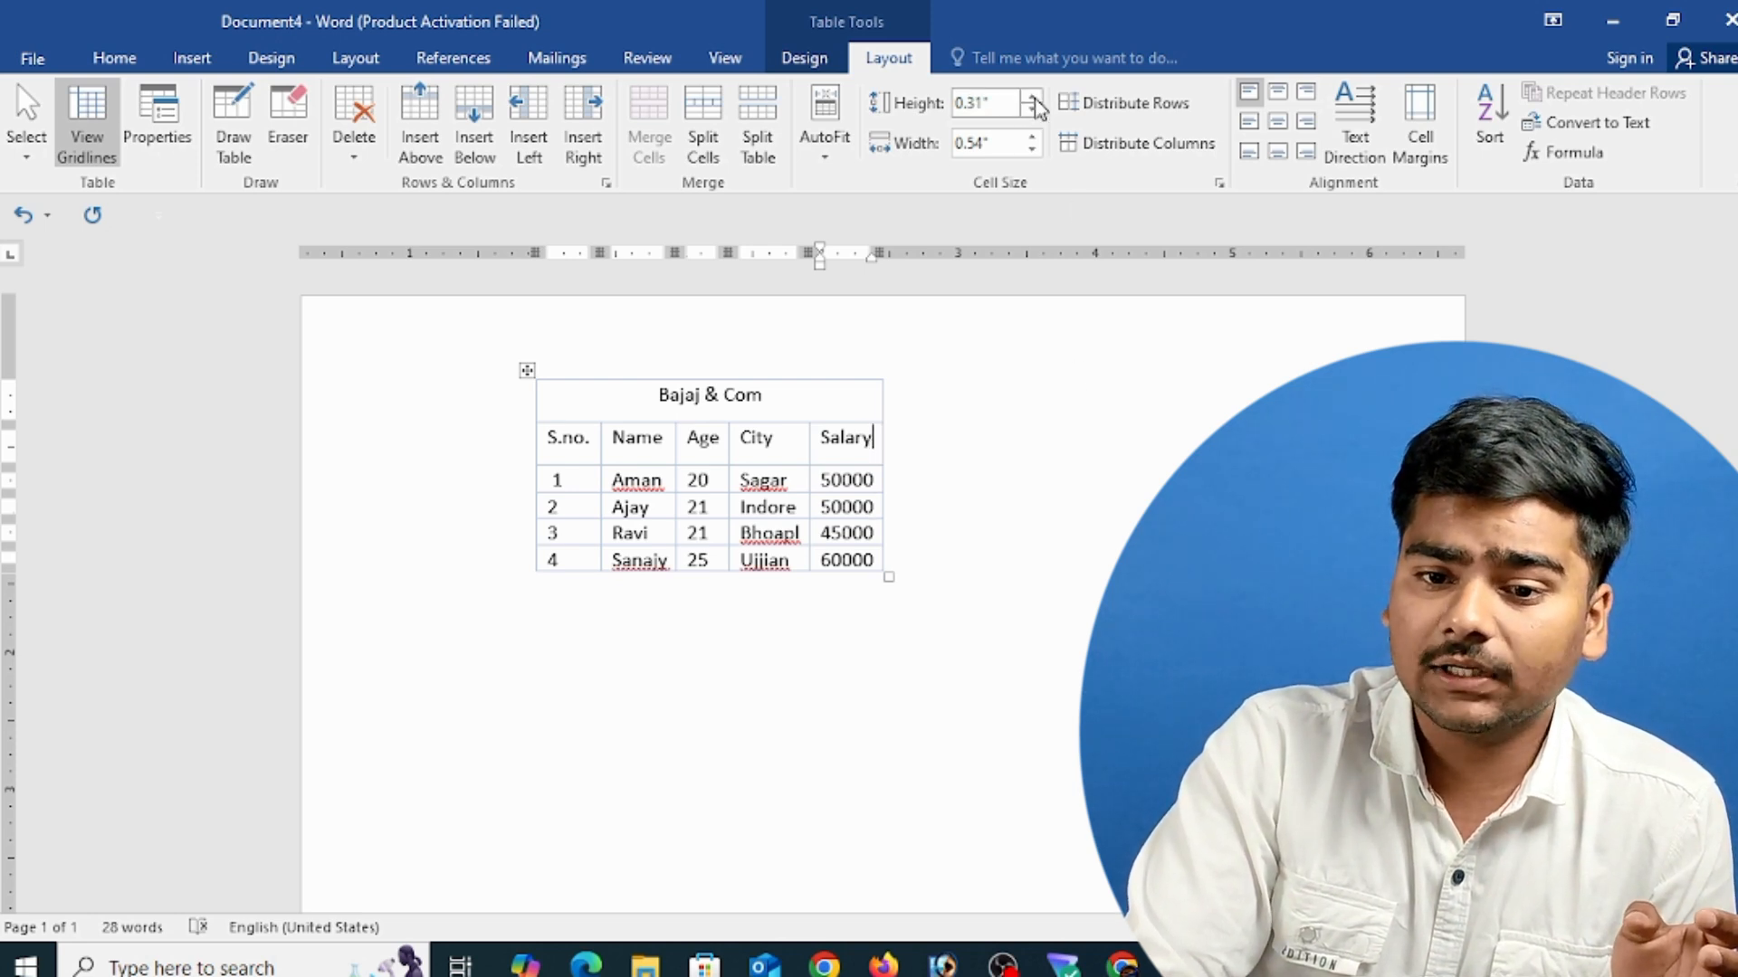
- Set the height of the row numbered 1 to 0.4" and the Salary column's width to 0.6"
left_click(880, 479)
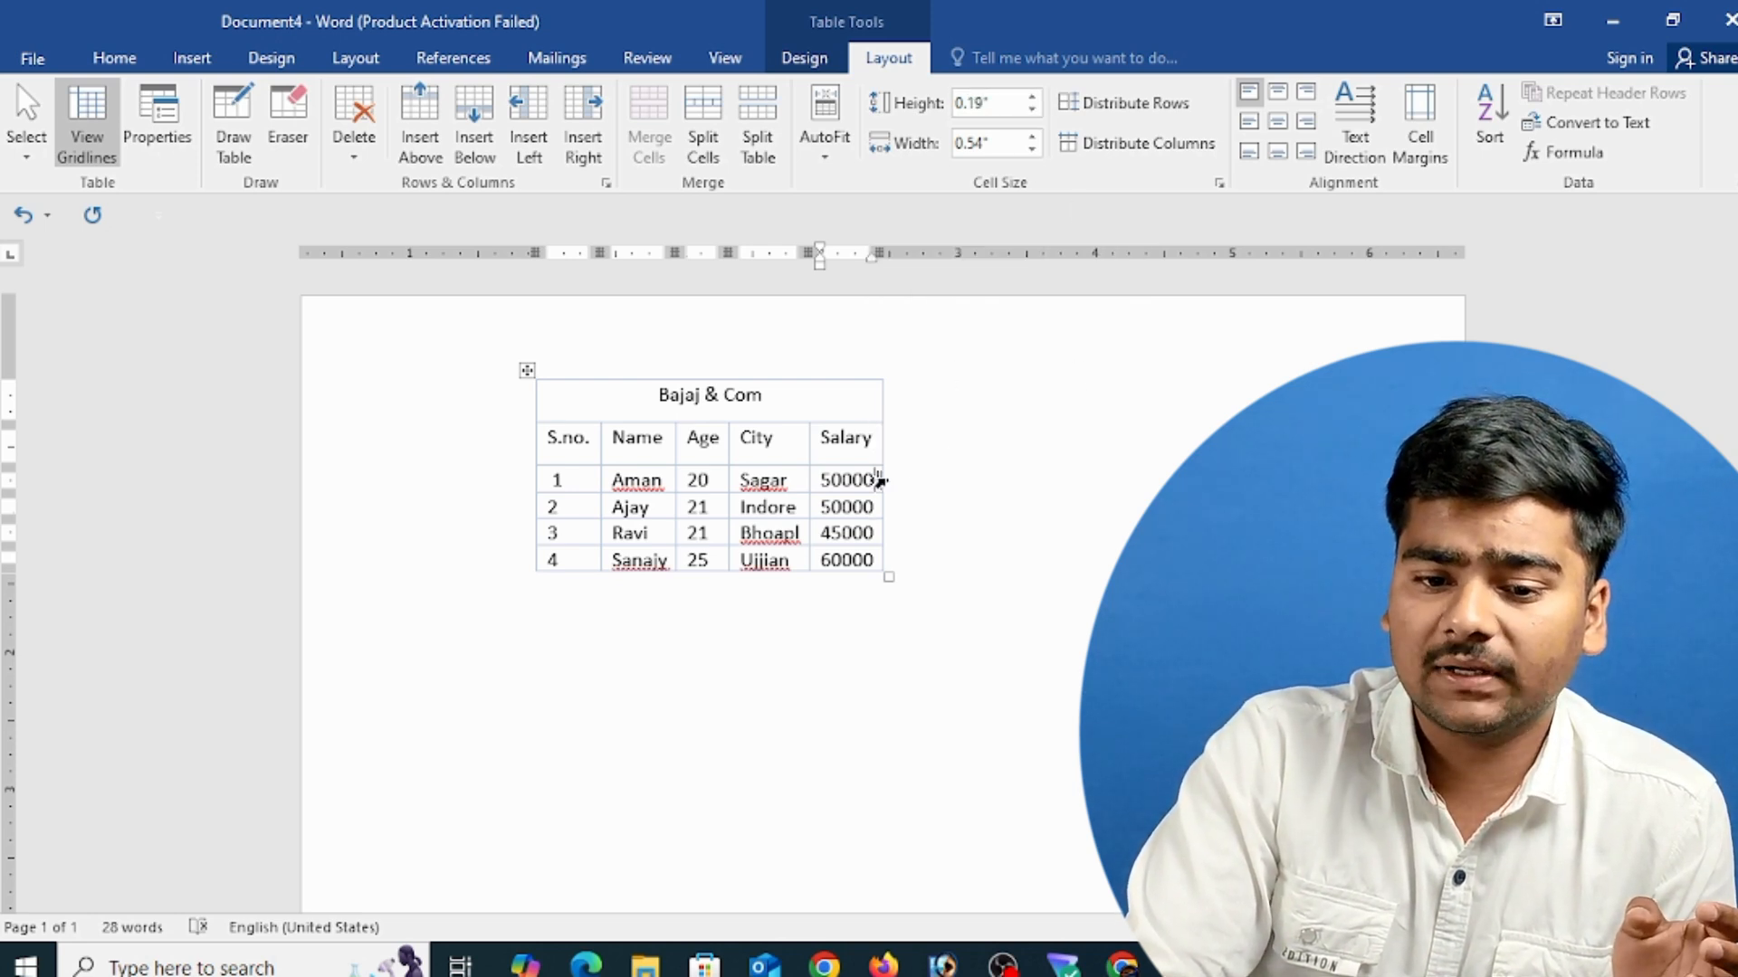
left_click(1033, 97)
left_click(1032, 98)
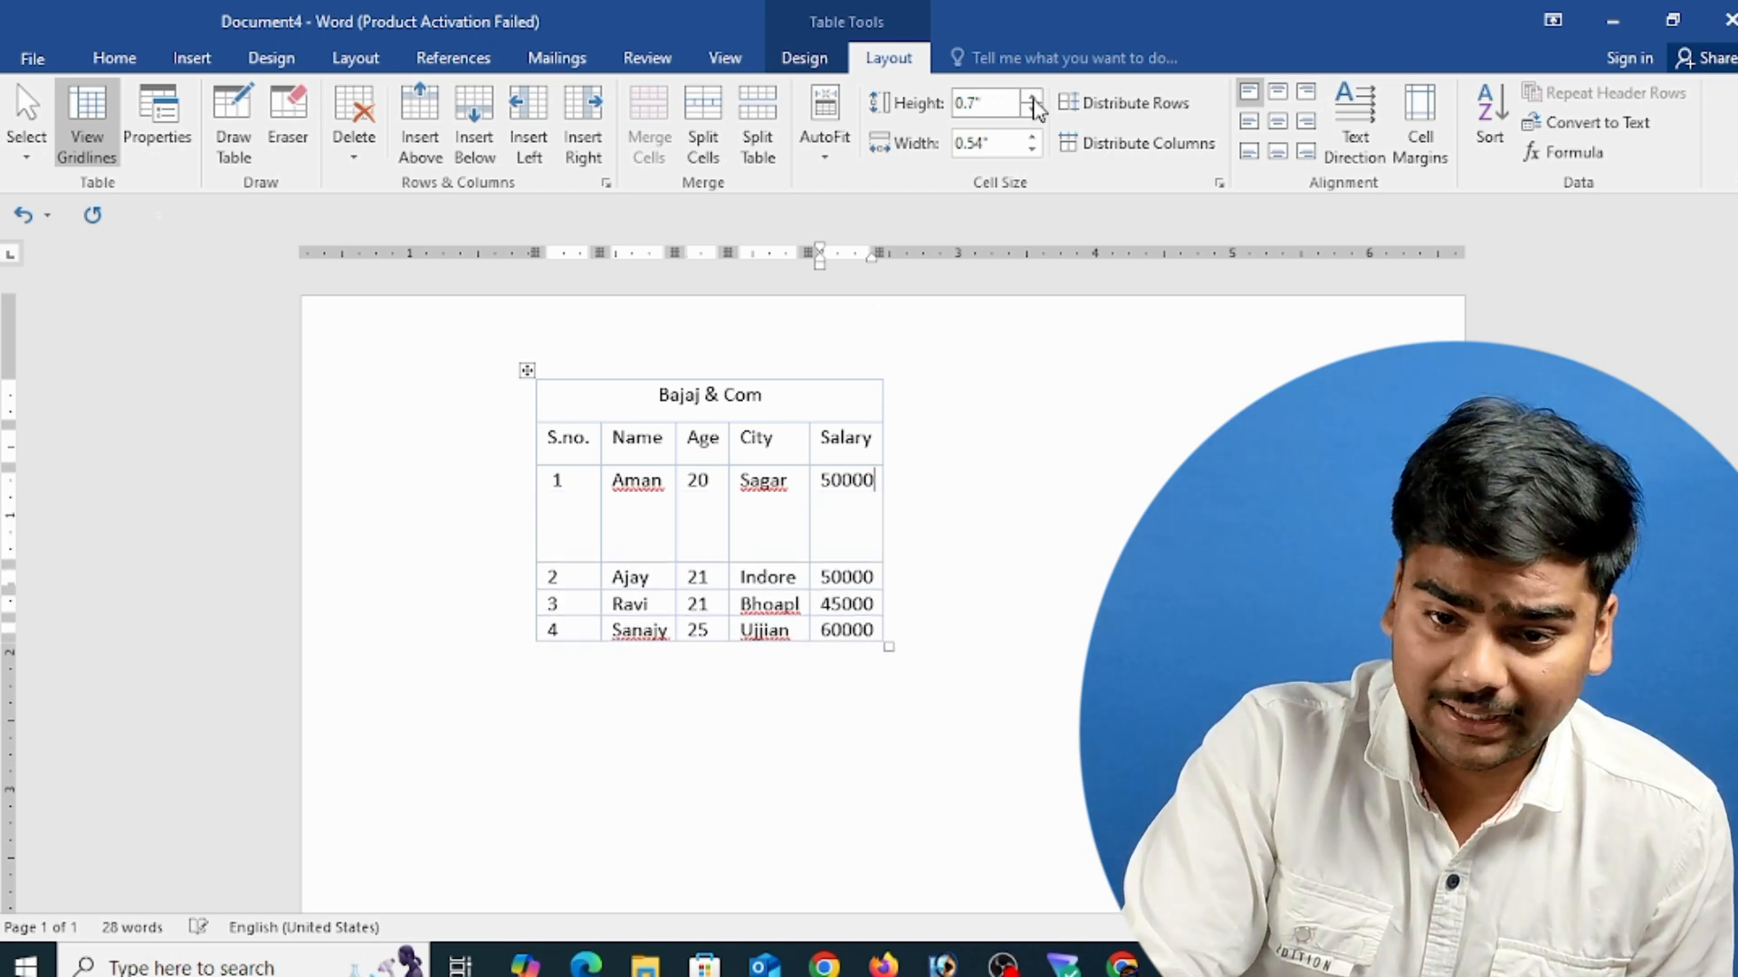
left_click(1033, 110)
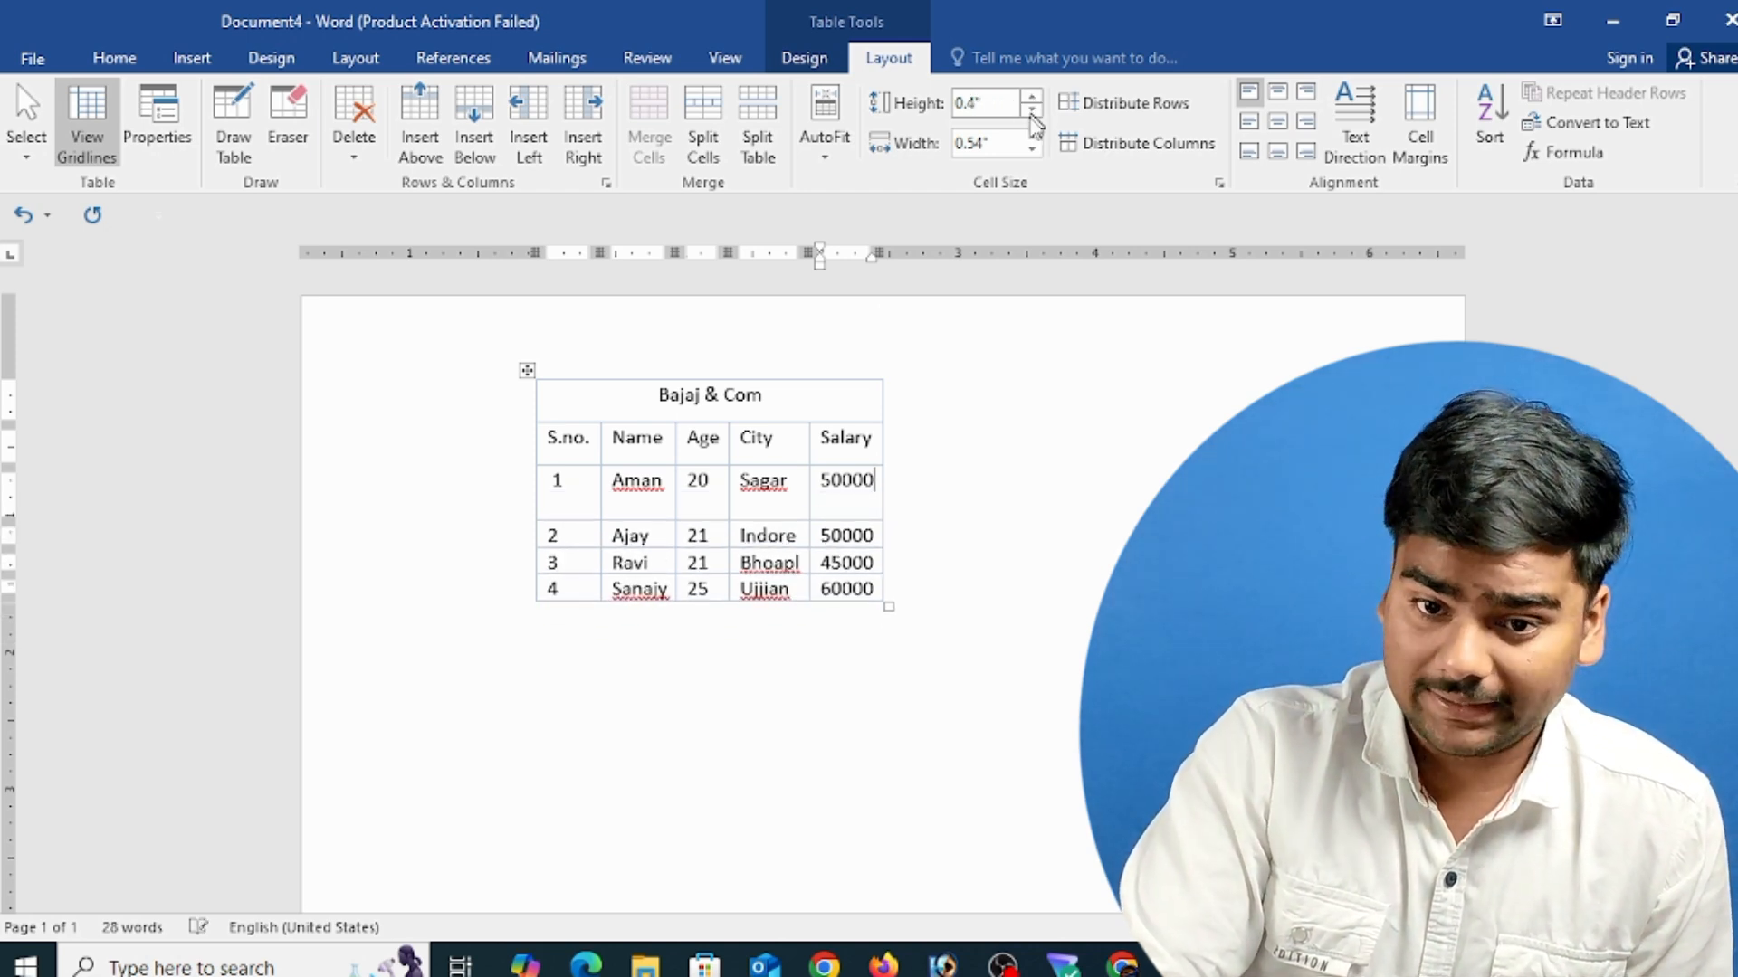
left_click(1030, 138)
left_click(1031, 138)
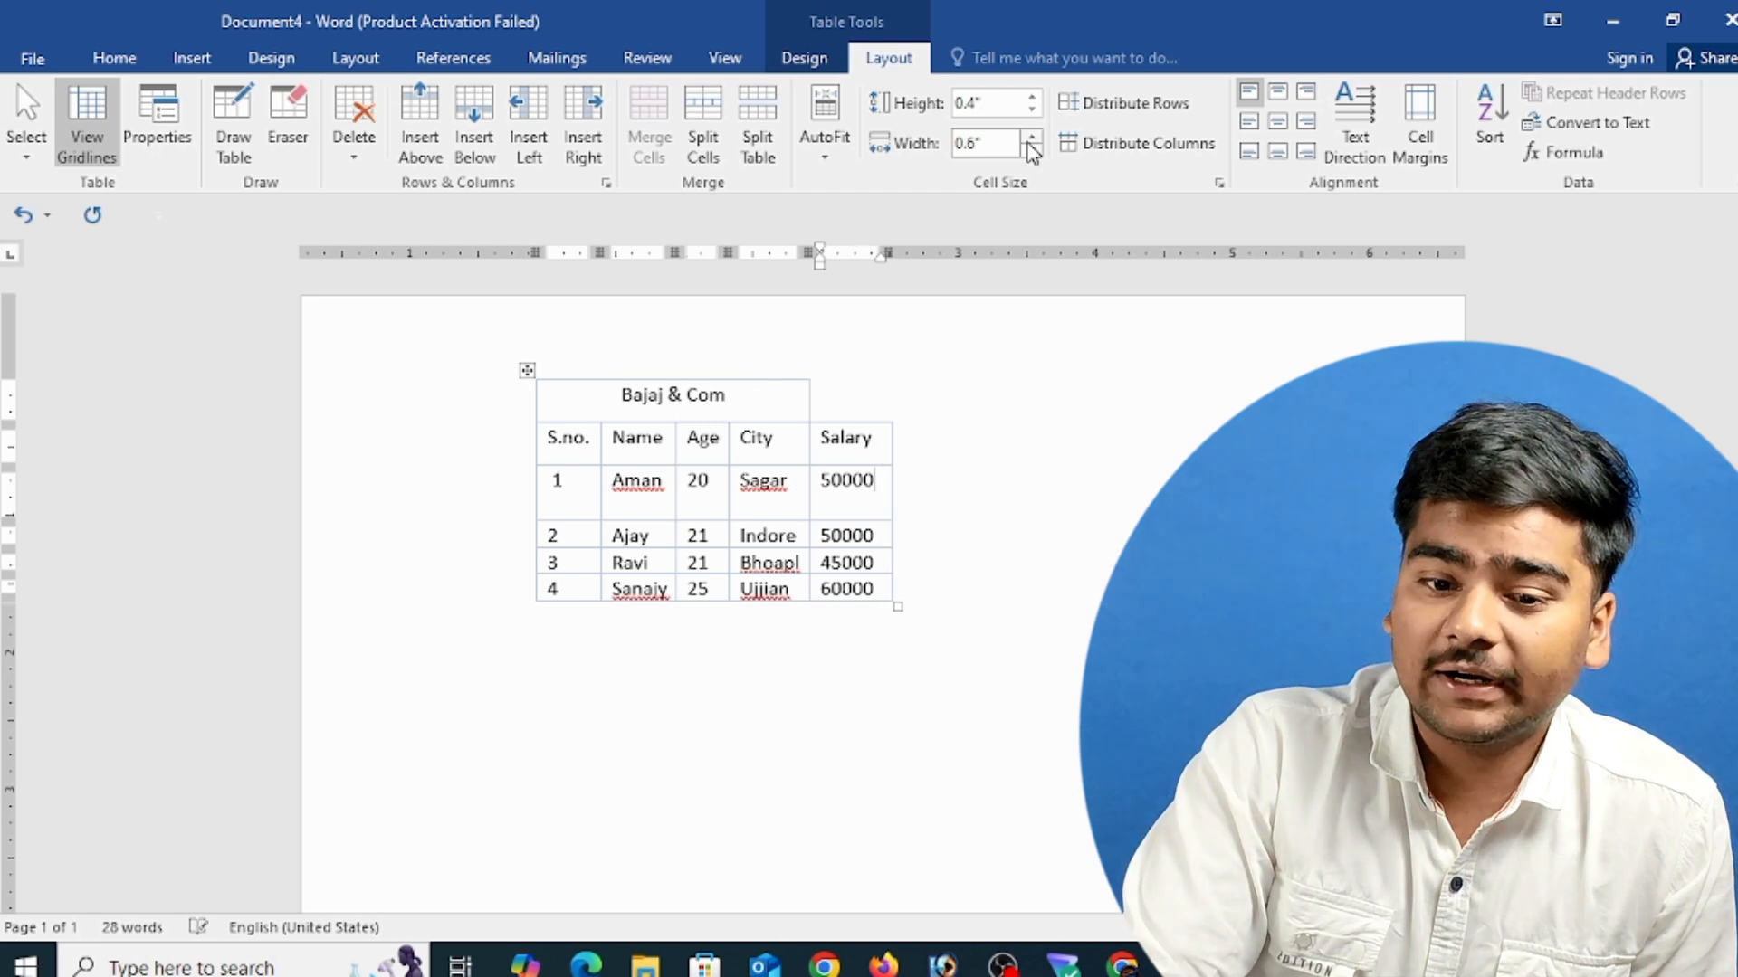
- Reduce the Salary cells' width to 0.54" and set the height of the row numbered 2 to 1"
left_click(1031, 150)
left_click(1031, 150)
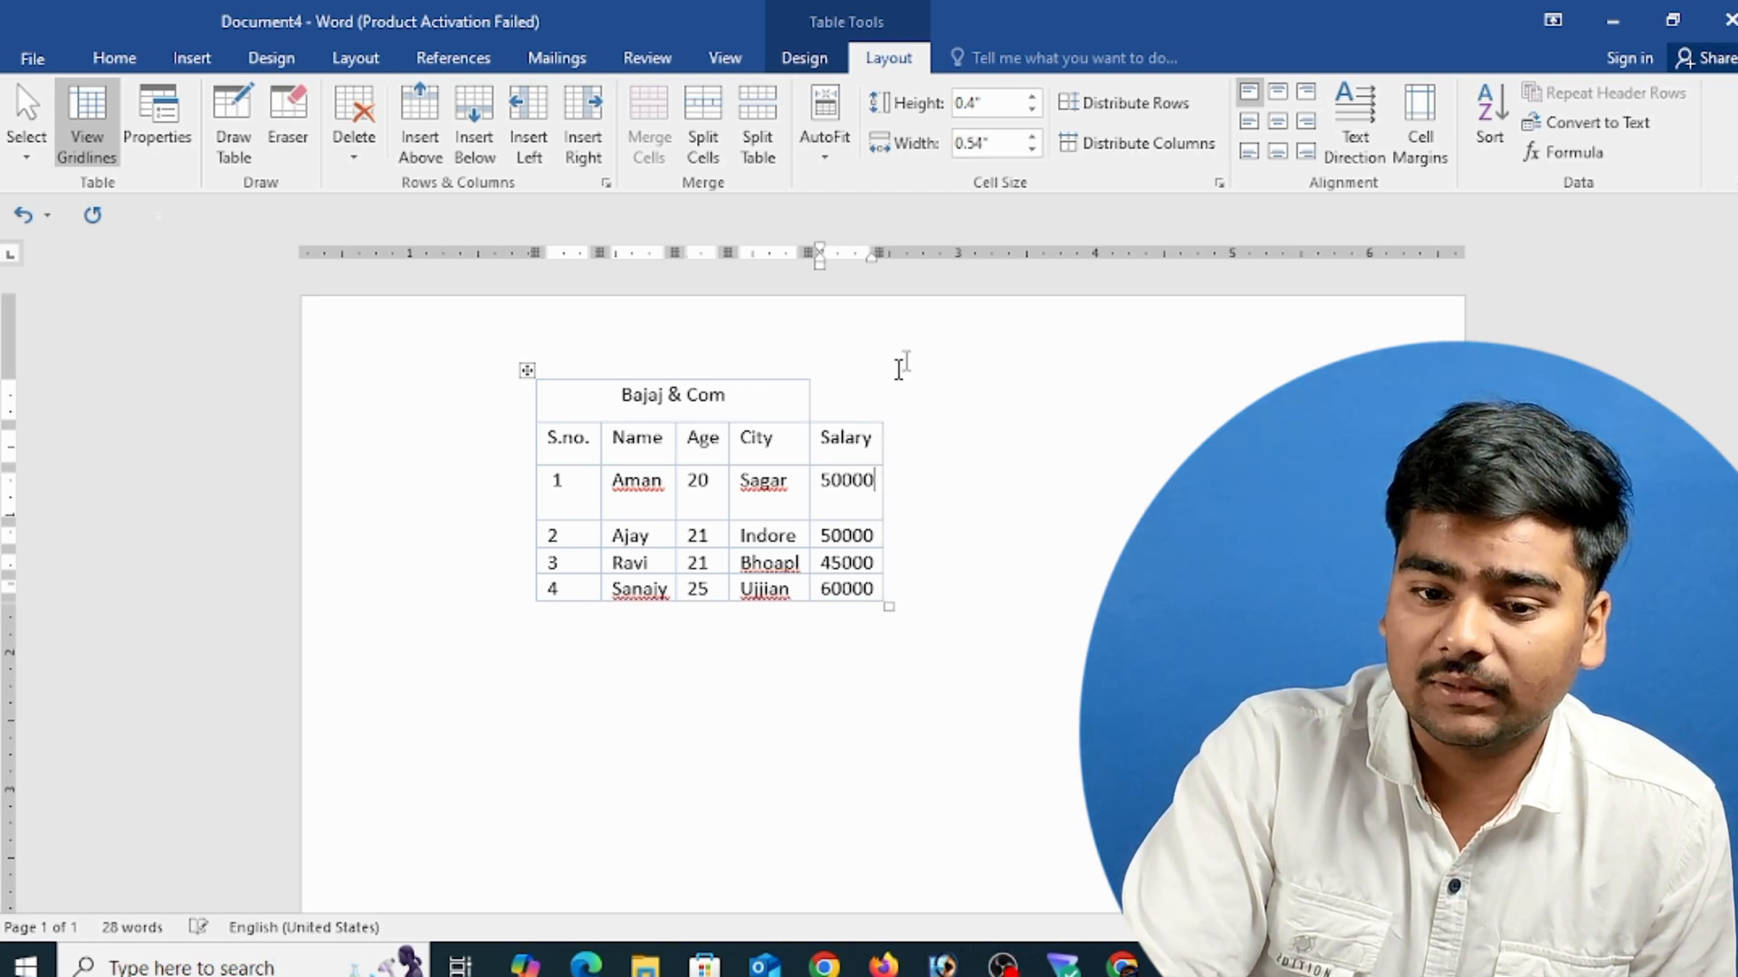
left_click(797, 536)
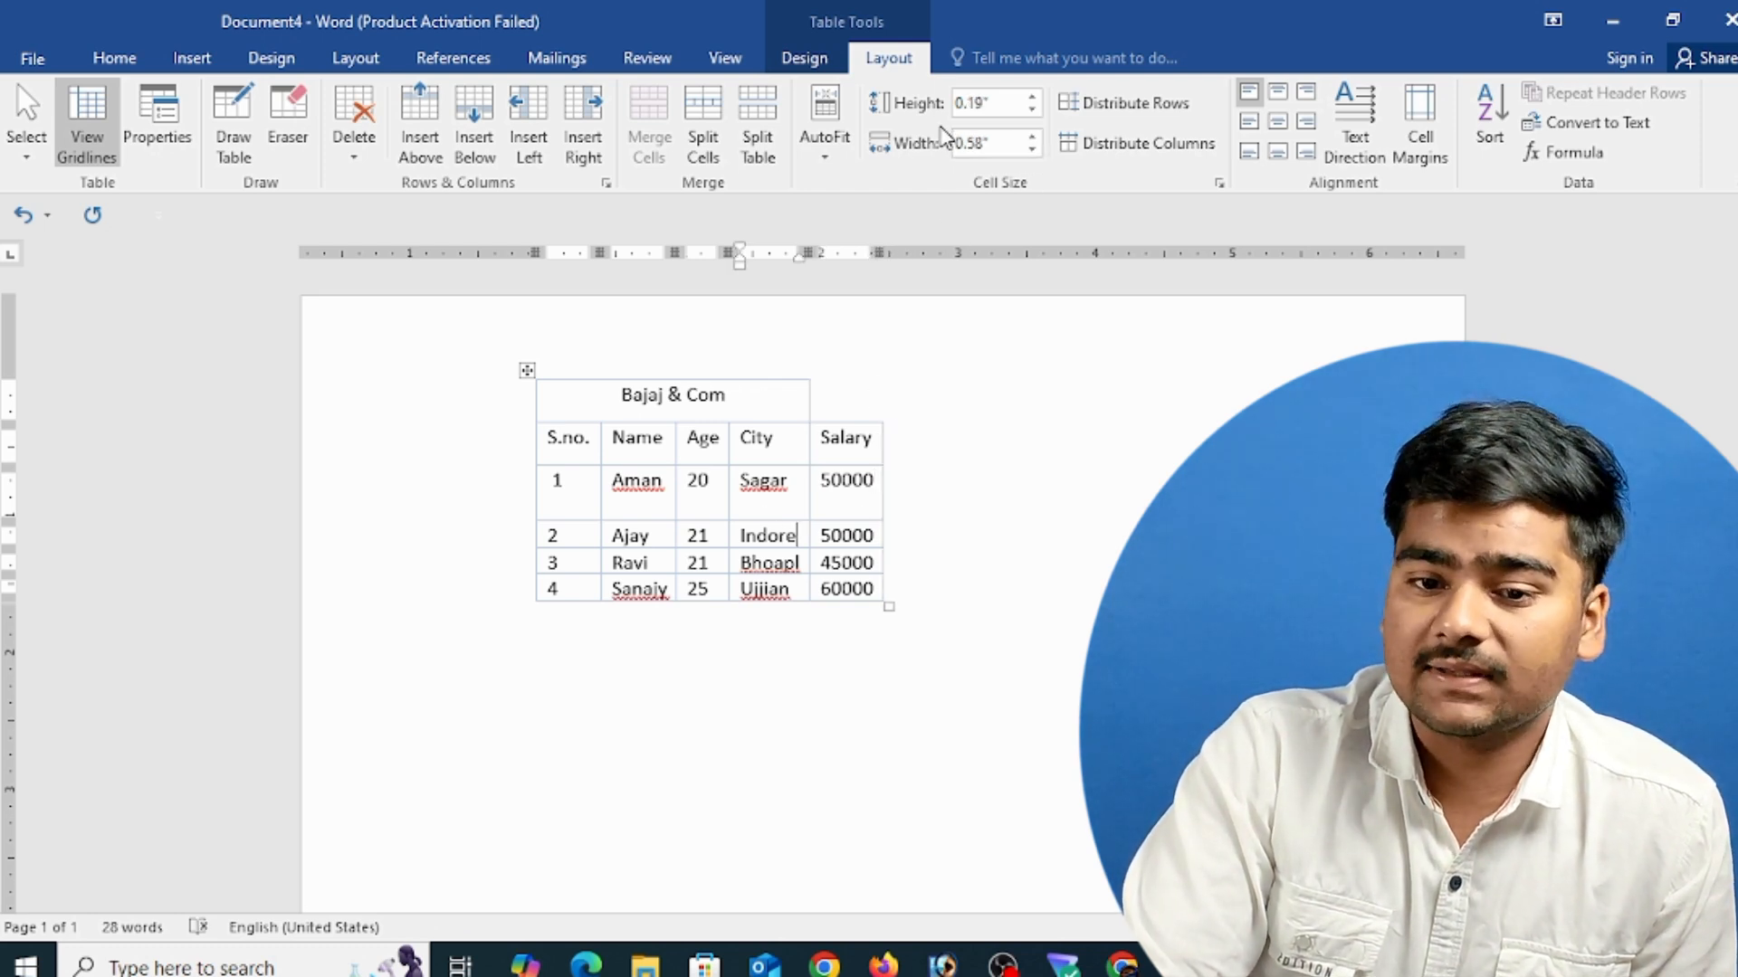
left_click(1032, 95)
left_click(1031, 96)
left_click(1032, 96)
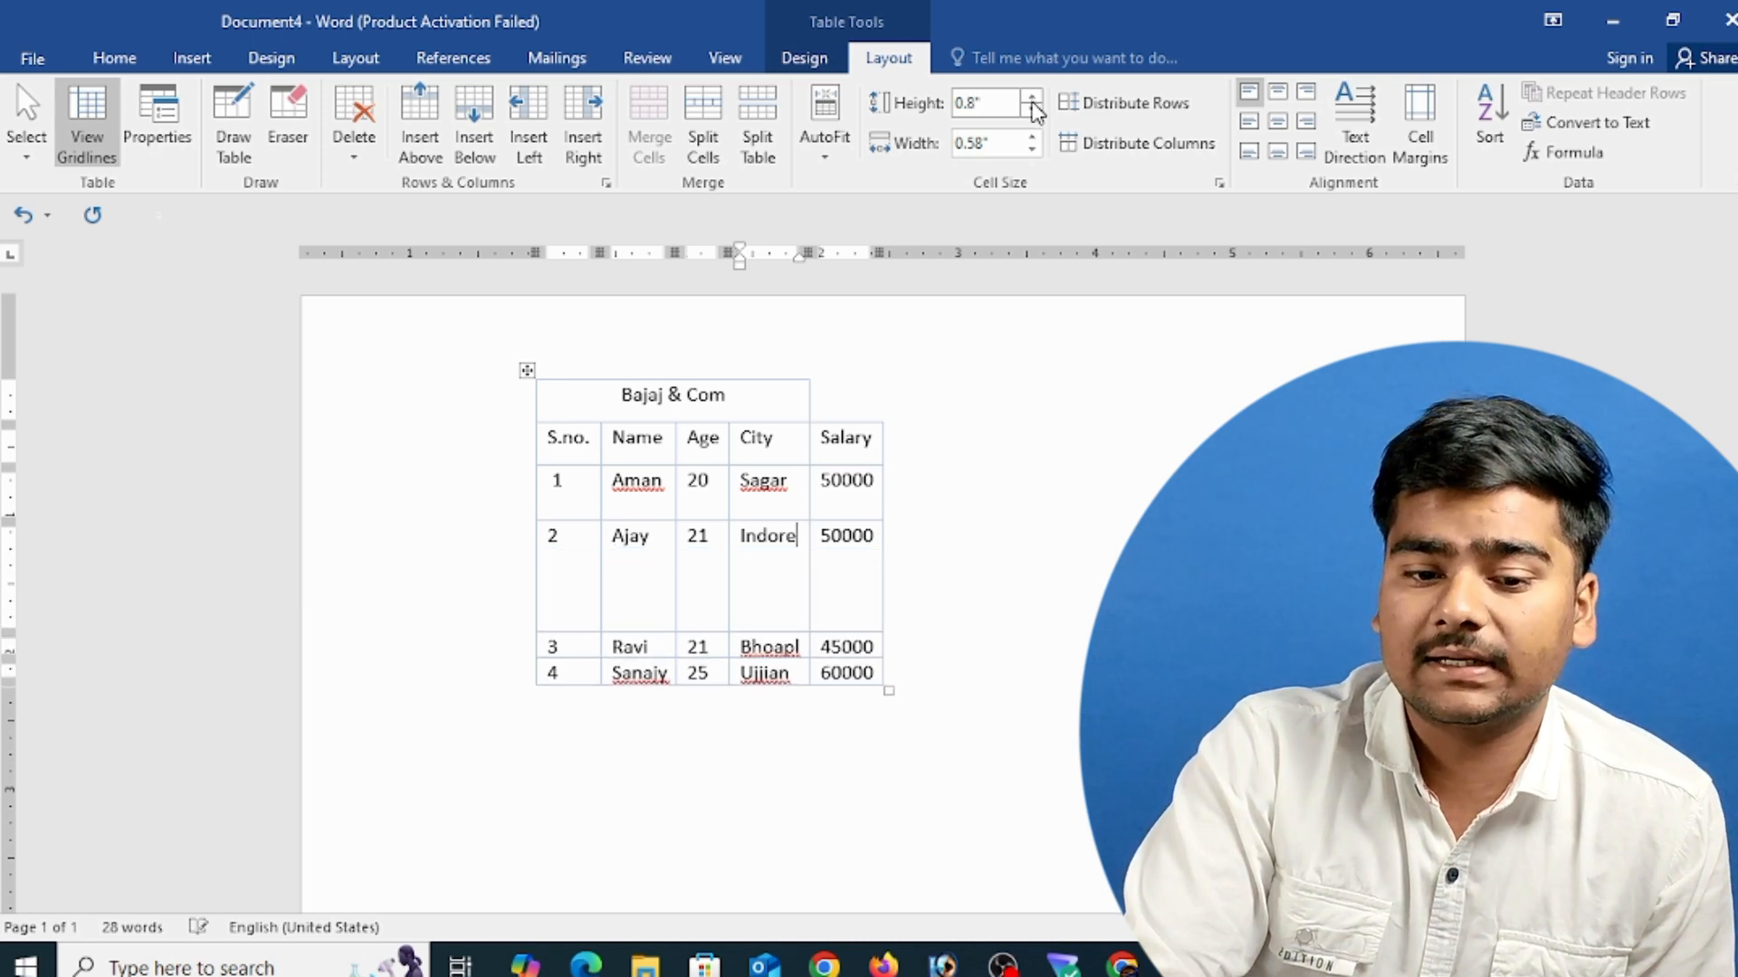
left_click(1031, 96)
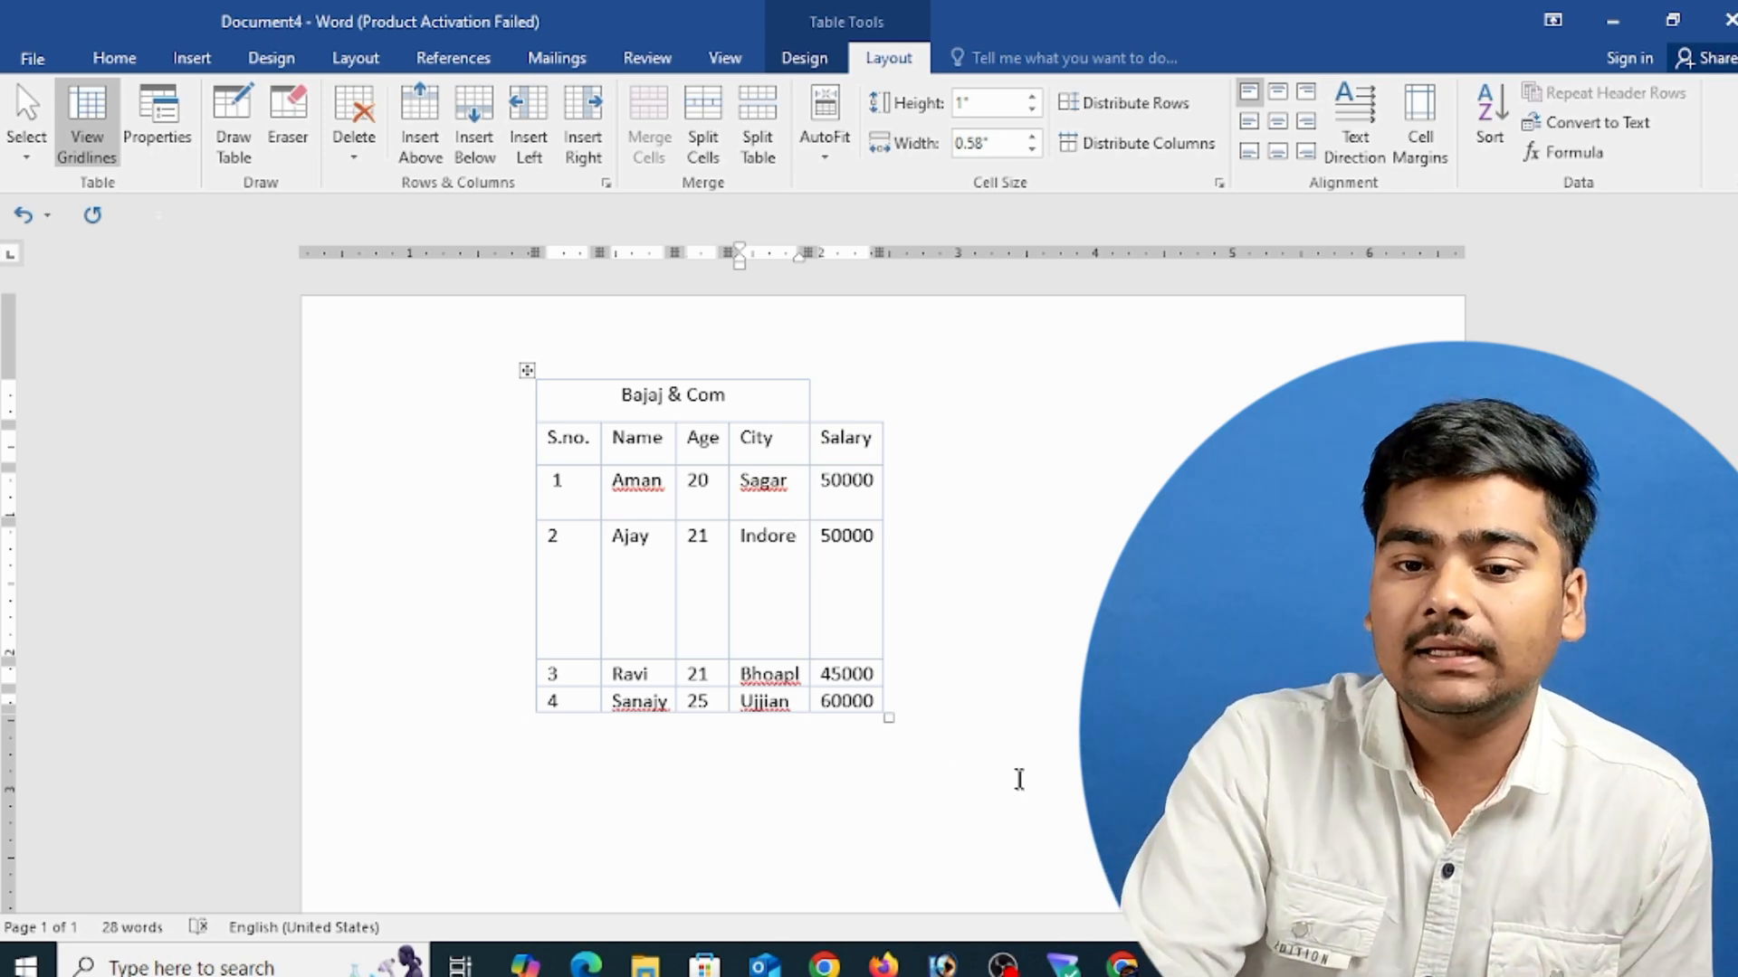
- Distribute the table's rows and columns evenly
left_click(1152, 106)
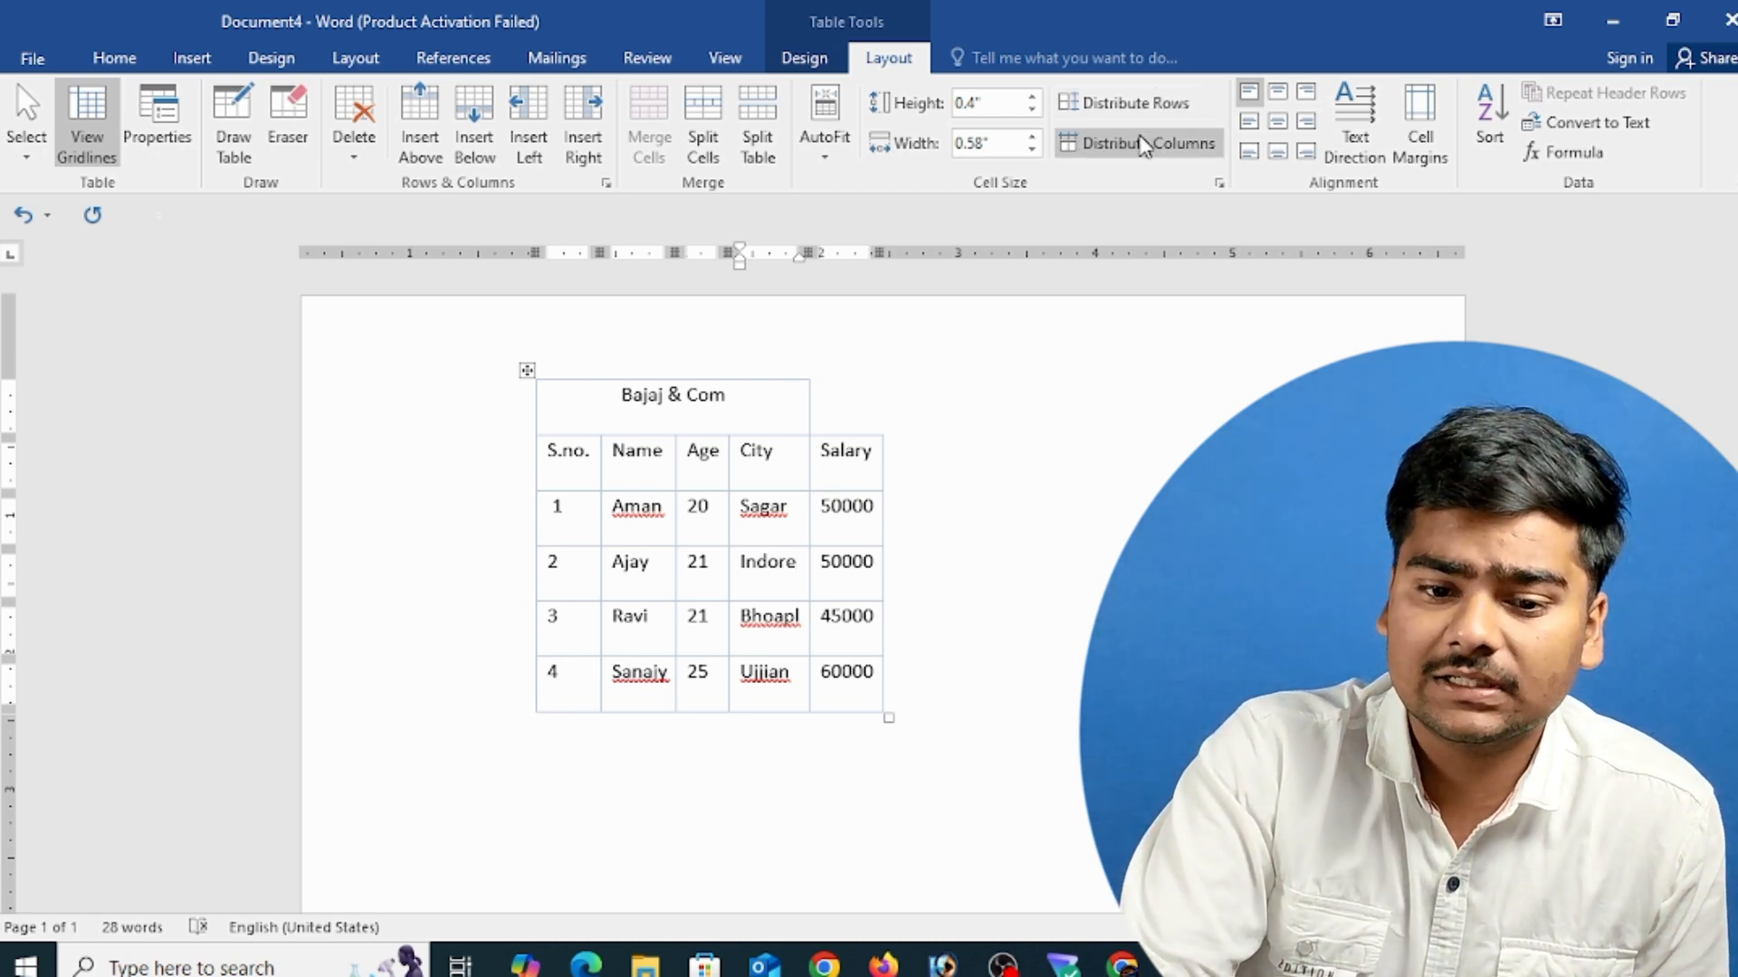
left_click(1137, 143)
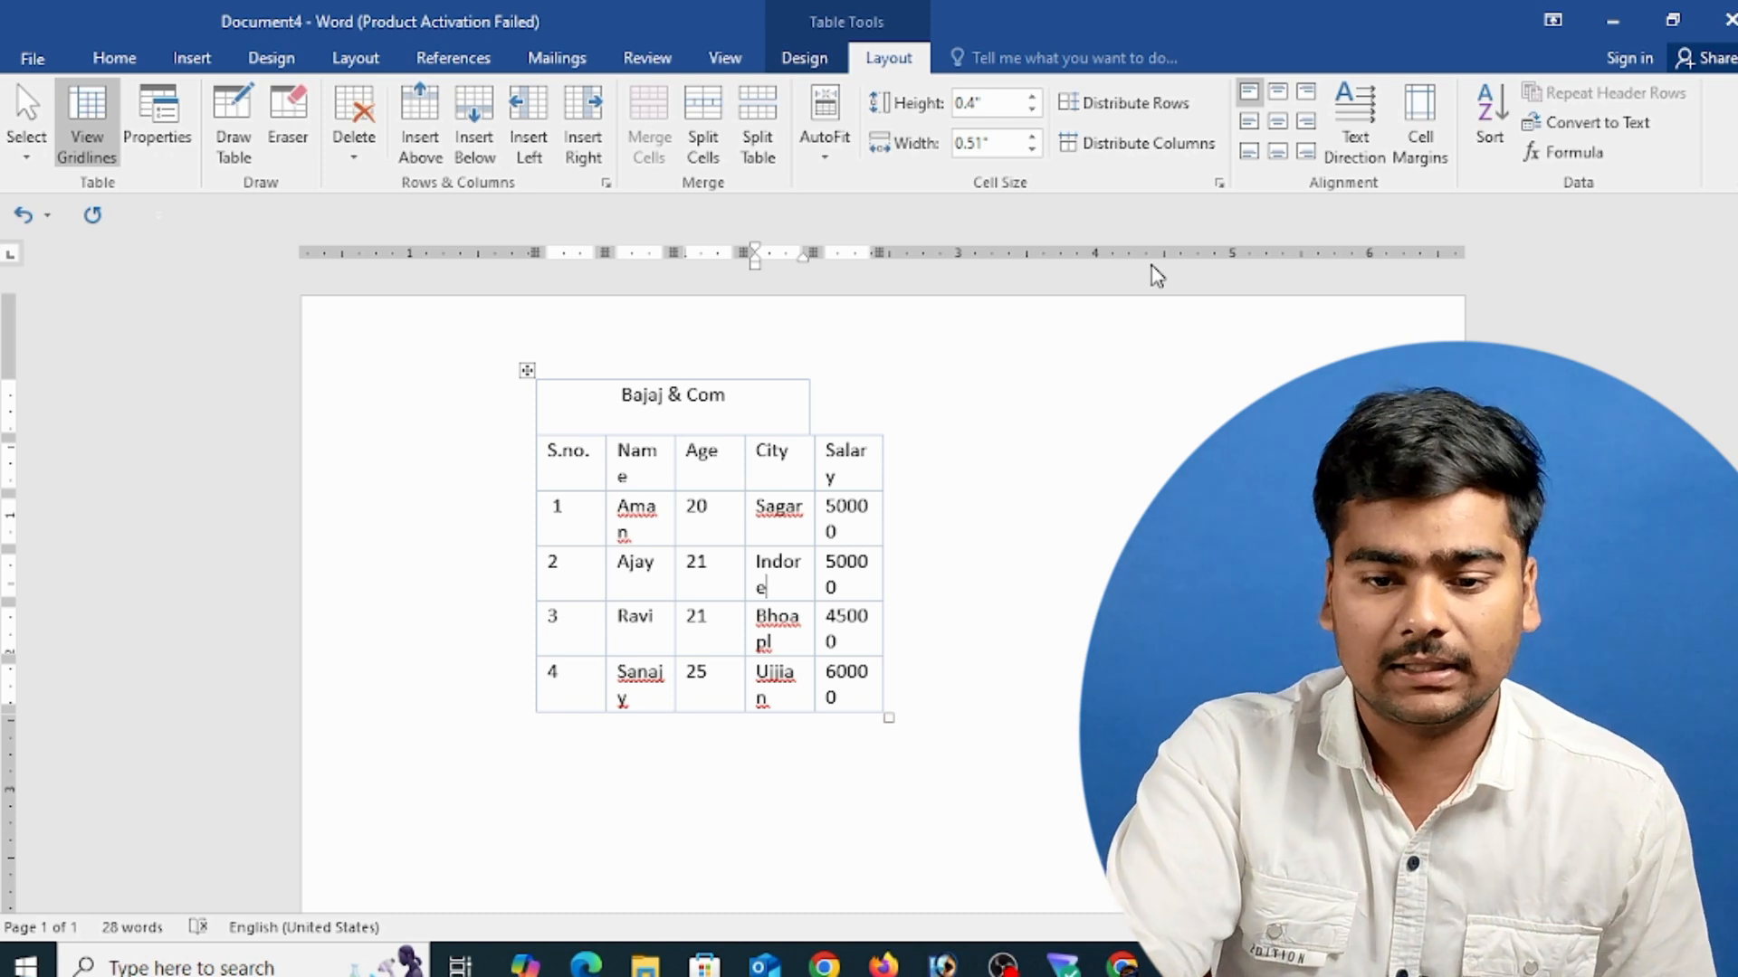
- Undo the row and column distribution and the cell-size changes, back to a 0.3" height for the row numbered 1
key("ctrl+z")
key("ctrl+z")
key("ctrl+z")
key("ctrl+z")
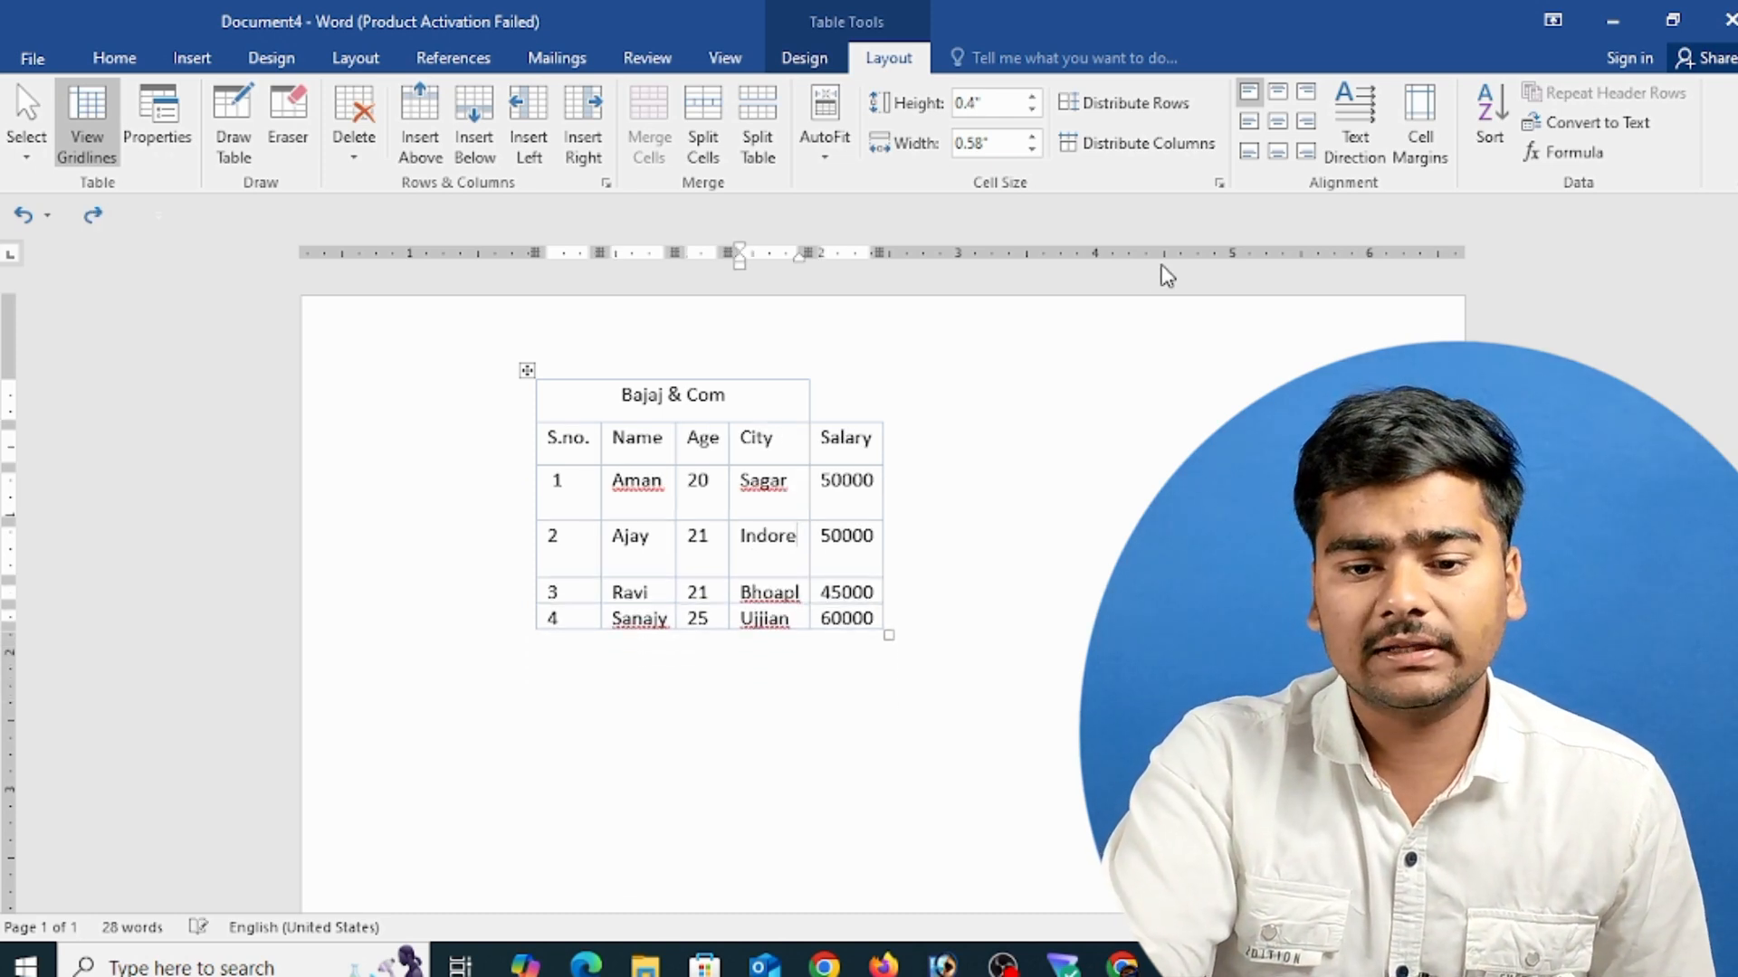
key("ctrl+z")
key("ctrl+z")
key("ctrl+z")
key("ctrl+z")
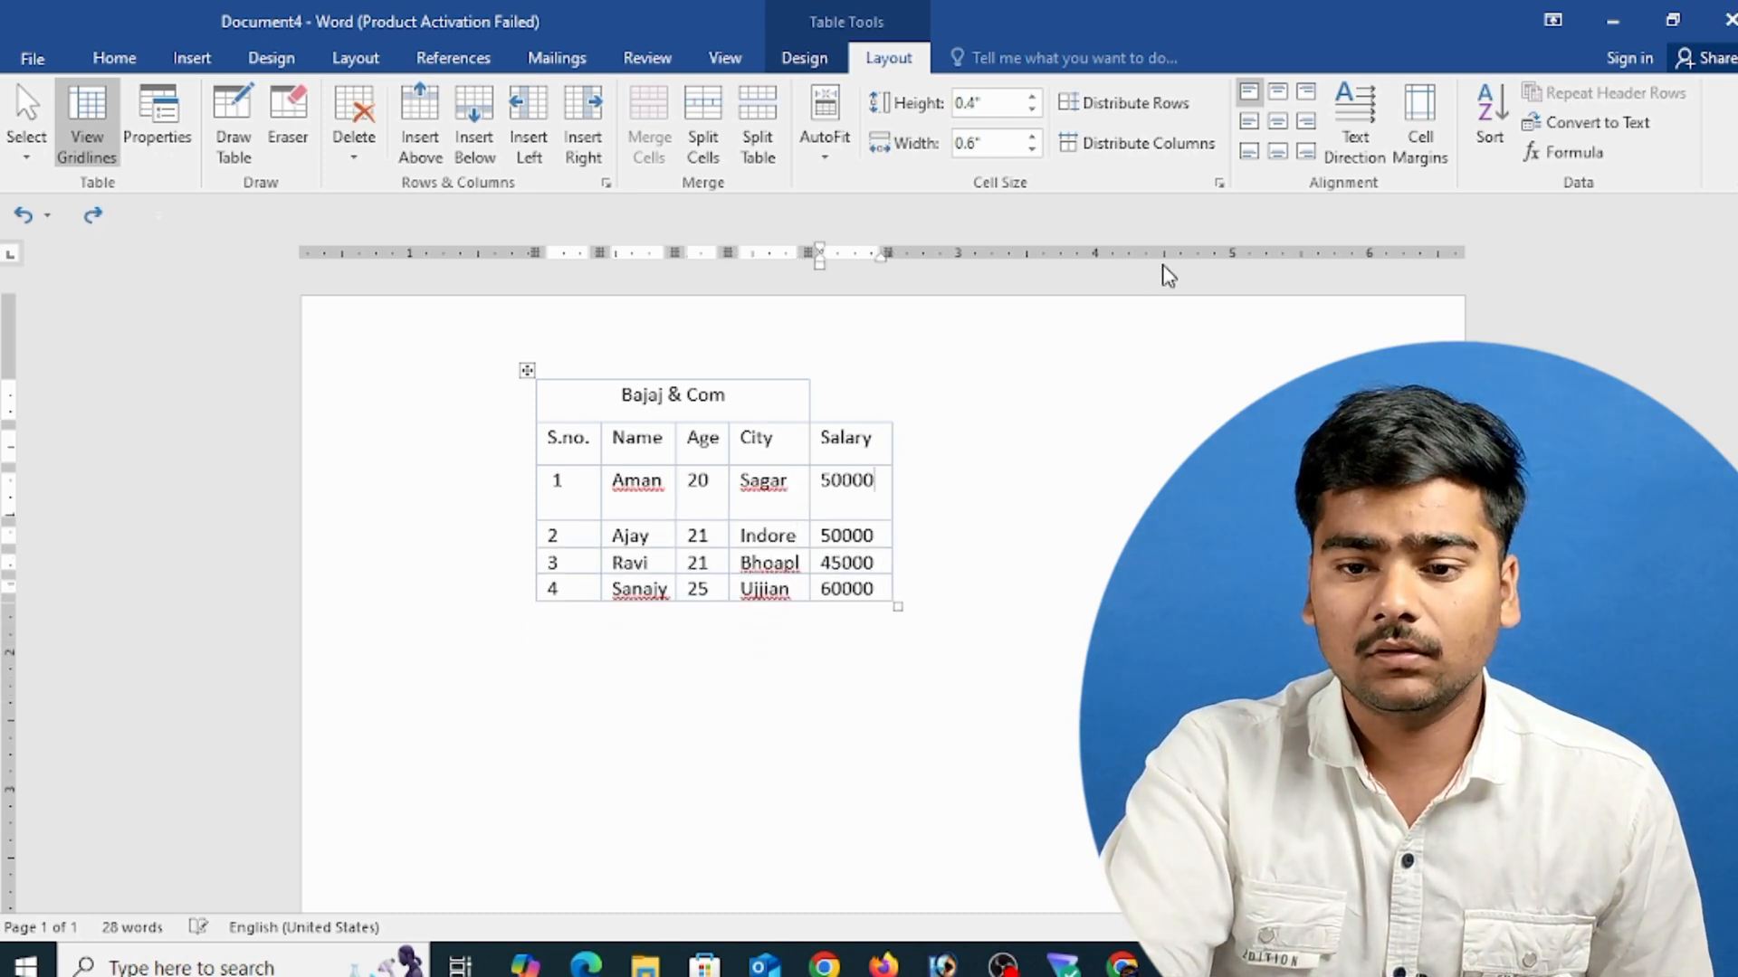
key("ctrl+z")
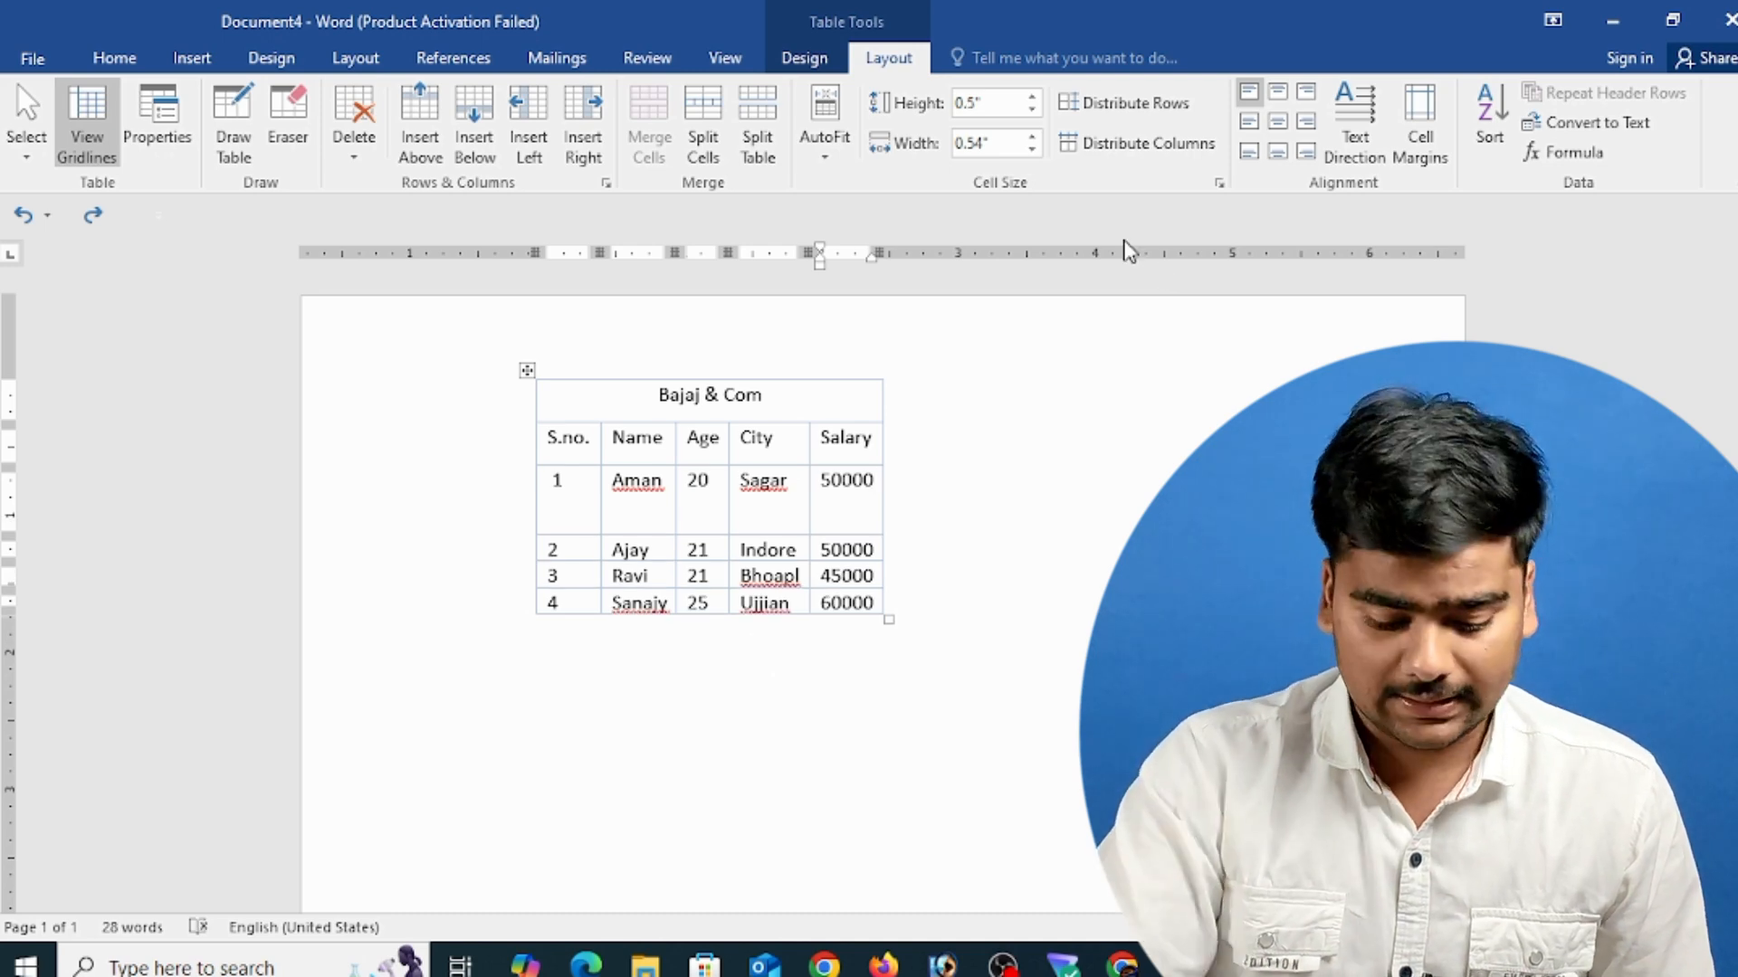
key("ctrl+z")
key("ctrl+z")
key("ctrl+z")
key("ctrl+z")
key("ctrl+z")
key("ctrl+z")
key("ctrl+z")
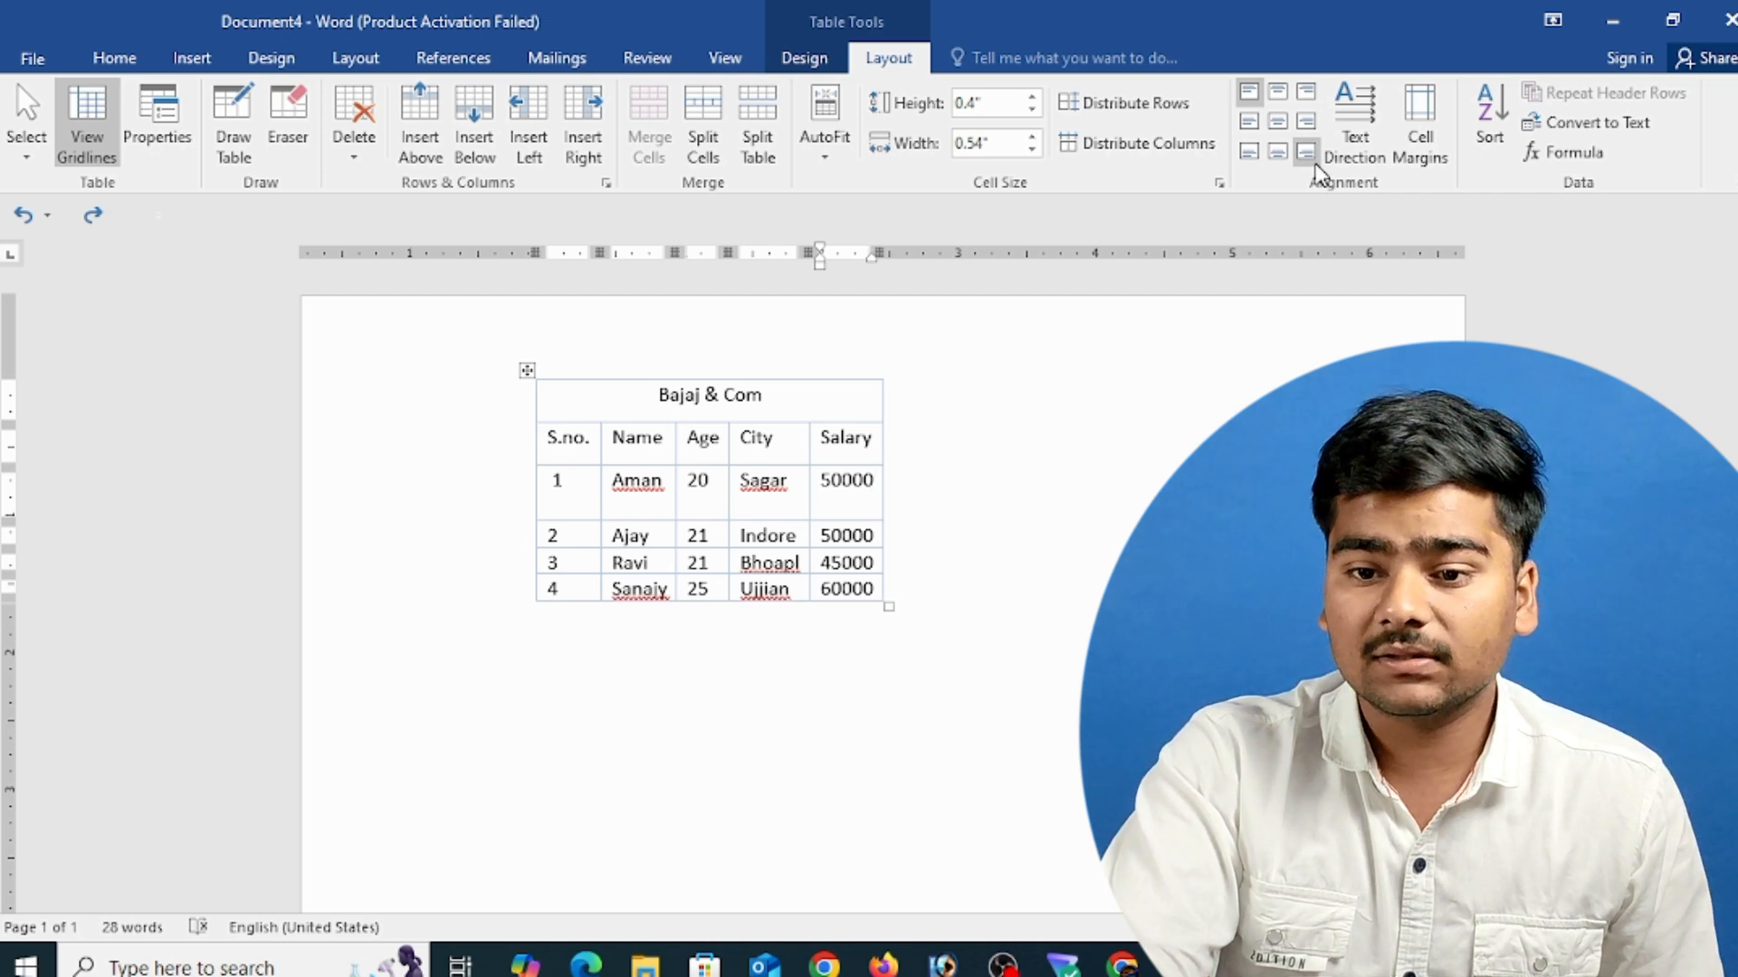
key("ctrl+z")
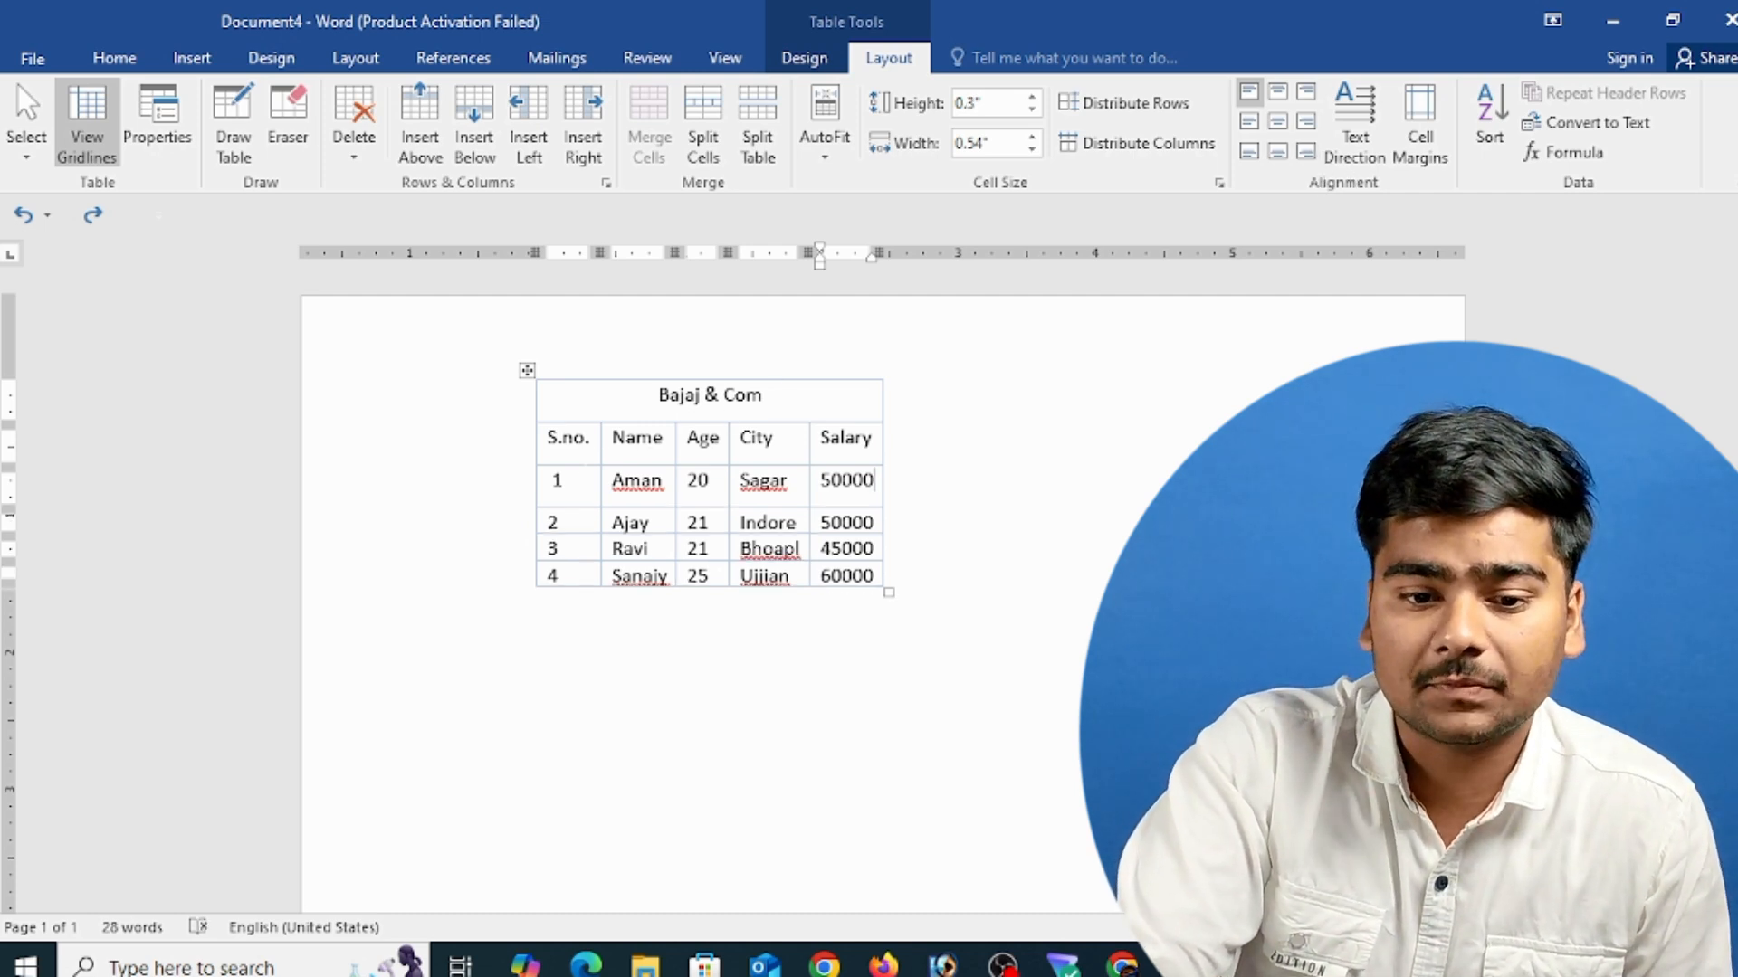
- Enlarge the header row to about 0.56" high and align its text first top centre, finally top right
left_click_drag(580, 468, 578, 500)
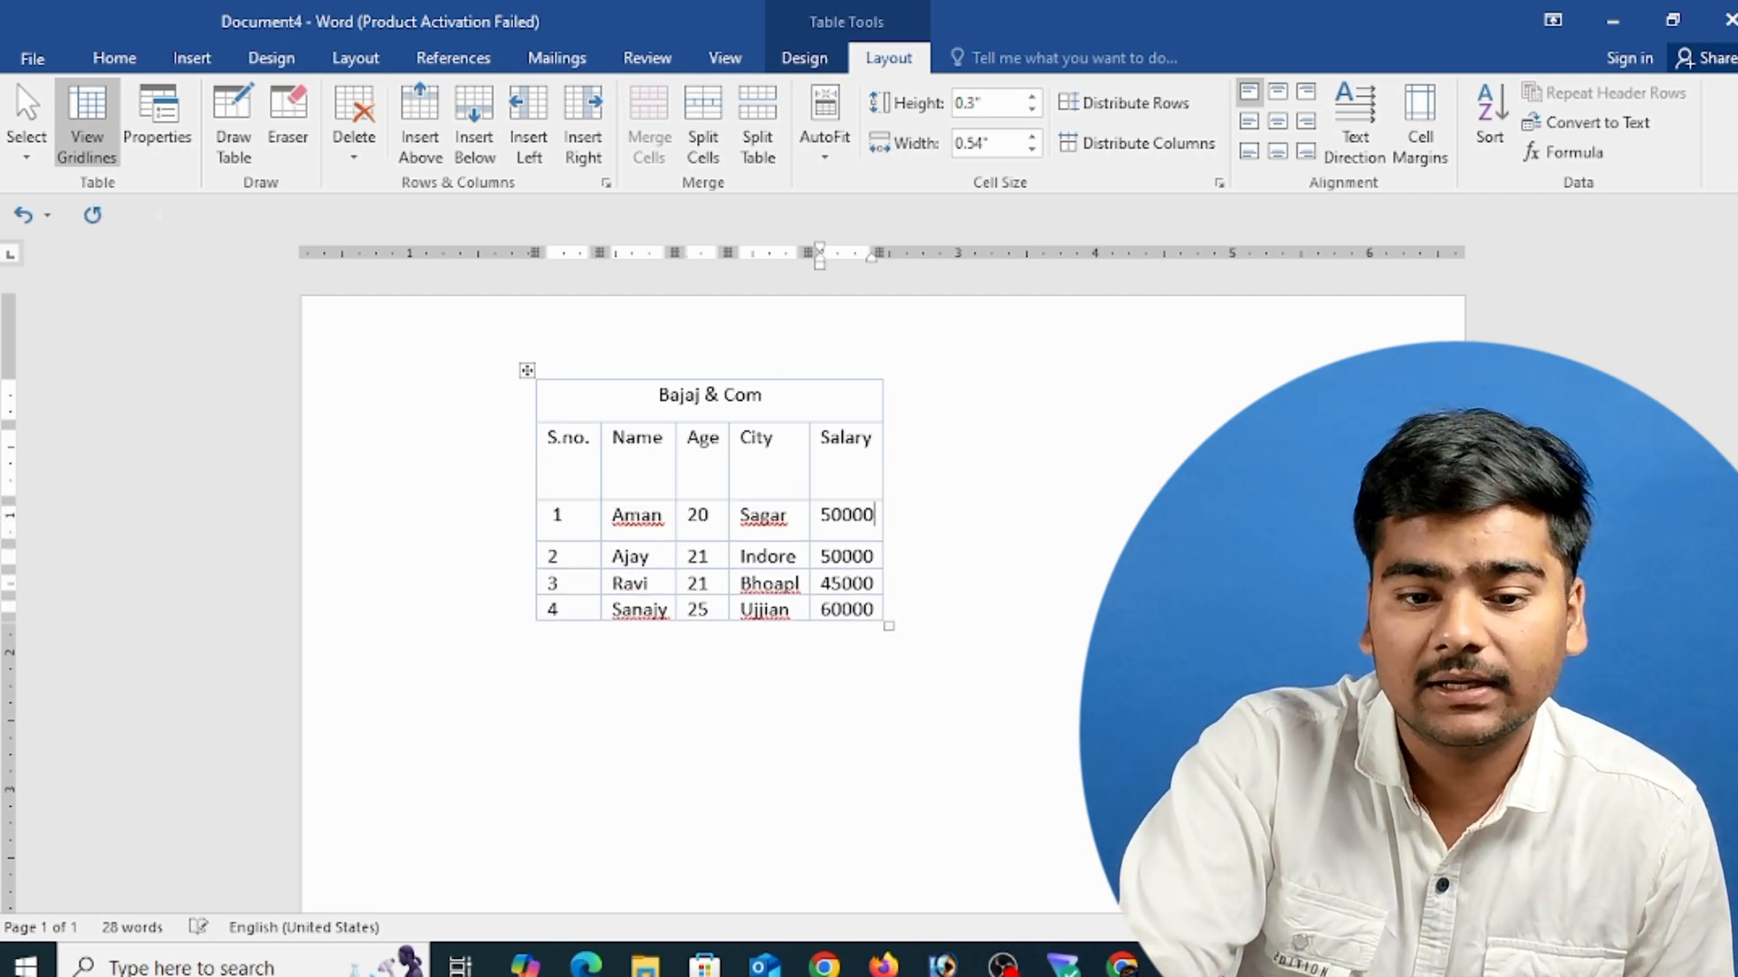
left_click_drag(568, 440, 818, 435)
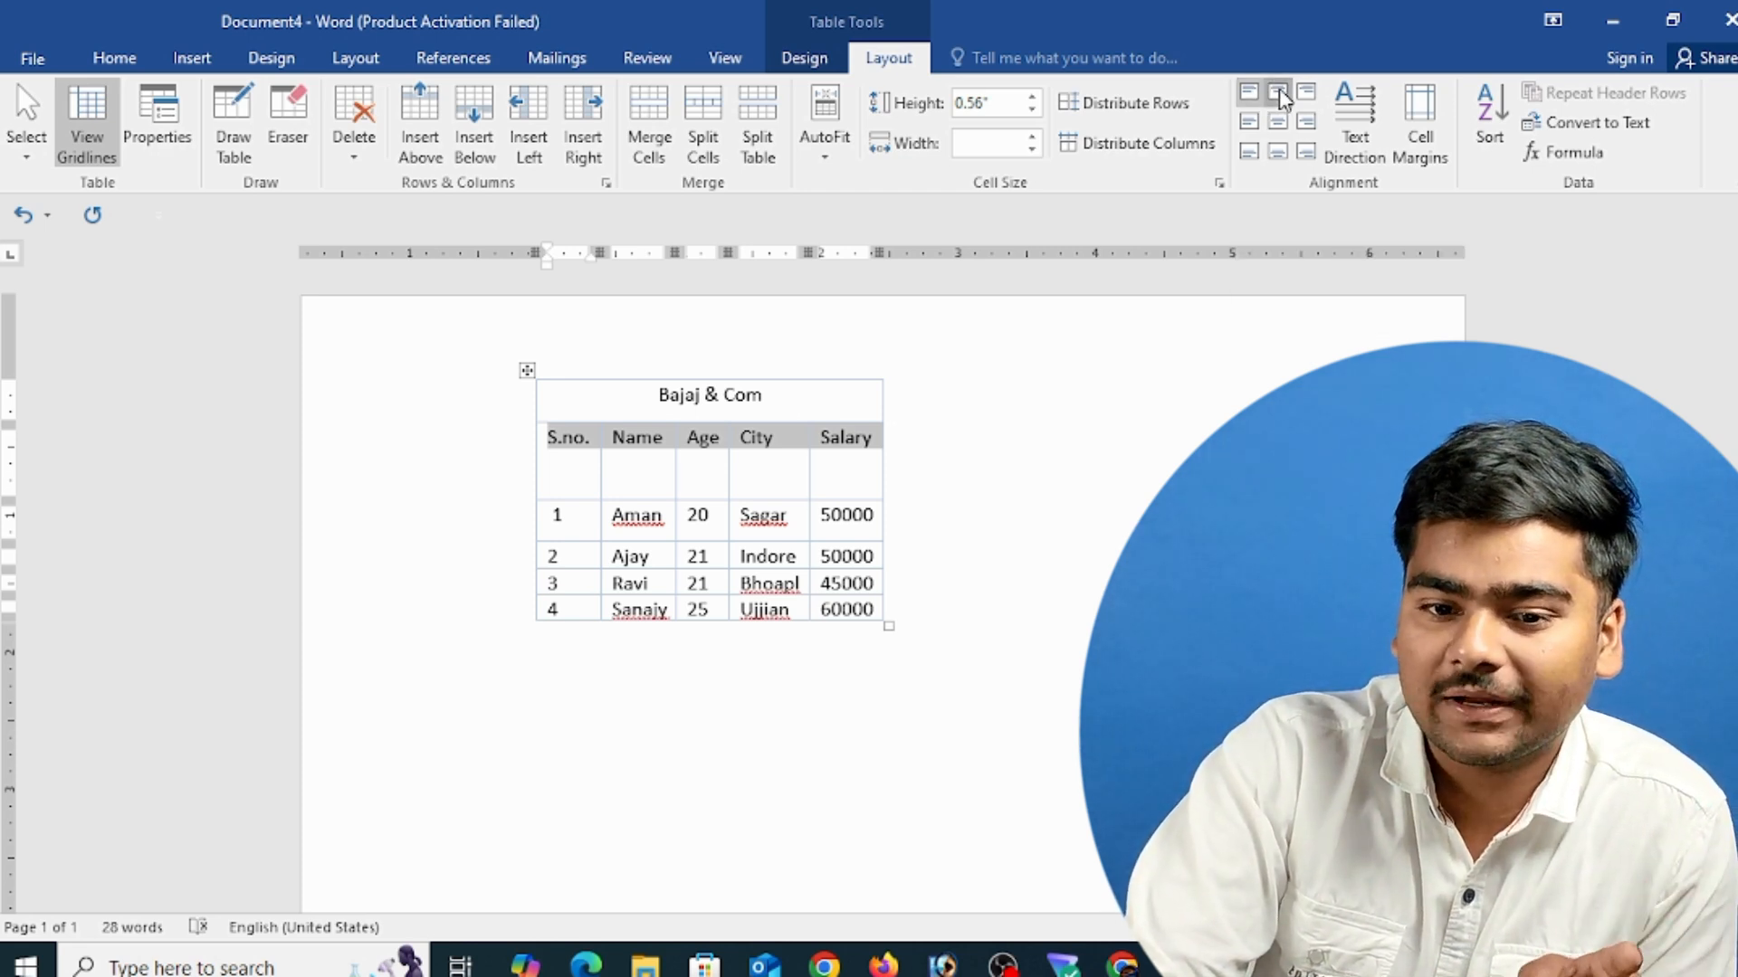
left_click(1278, 93)
left_click(1306, 94)
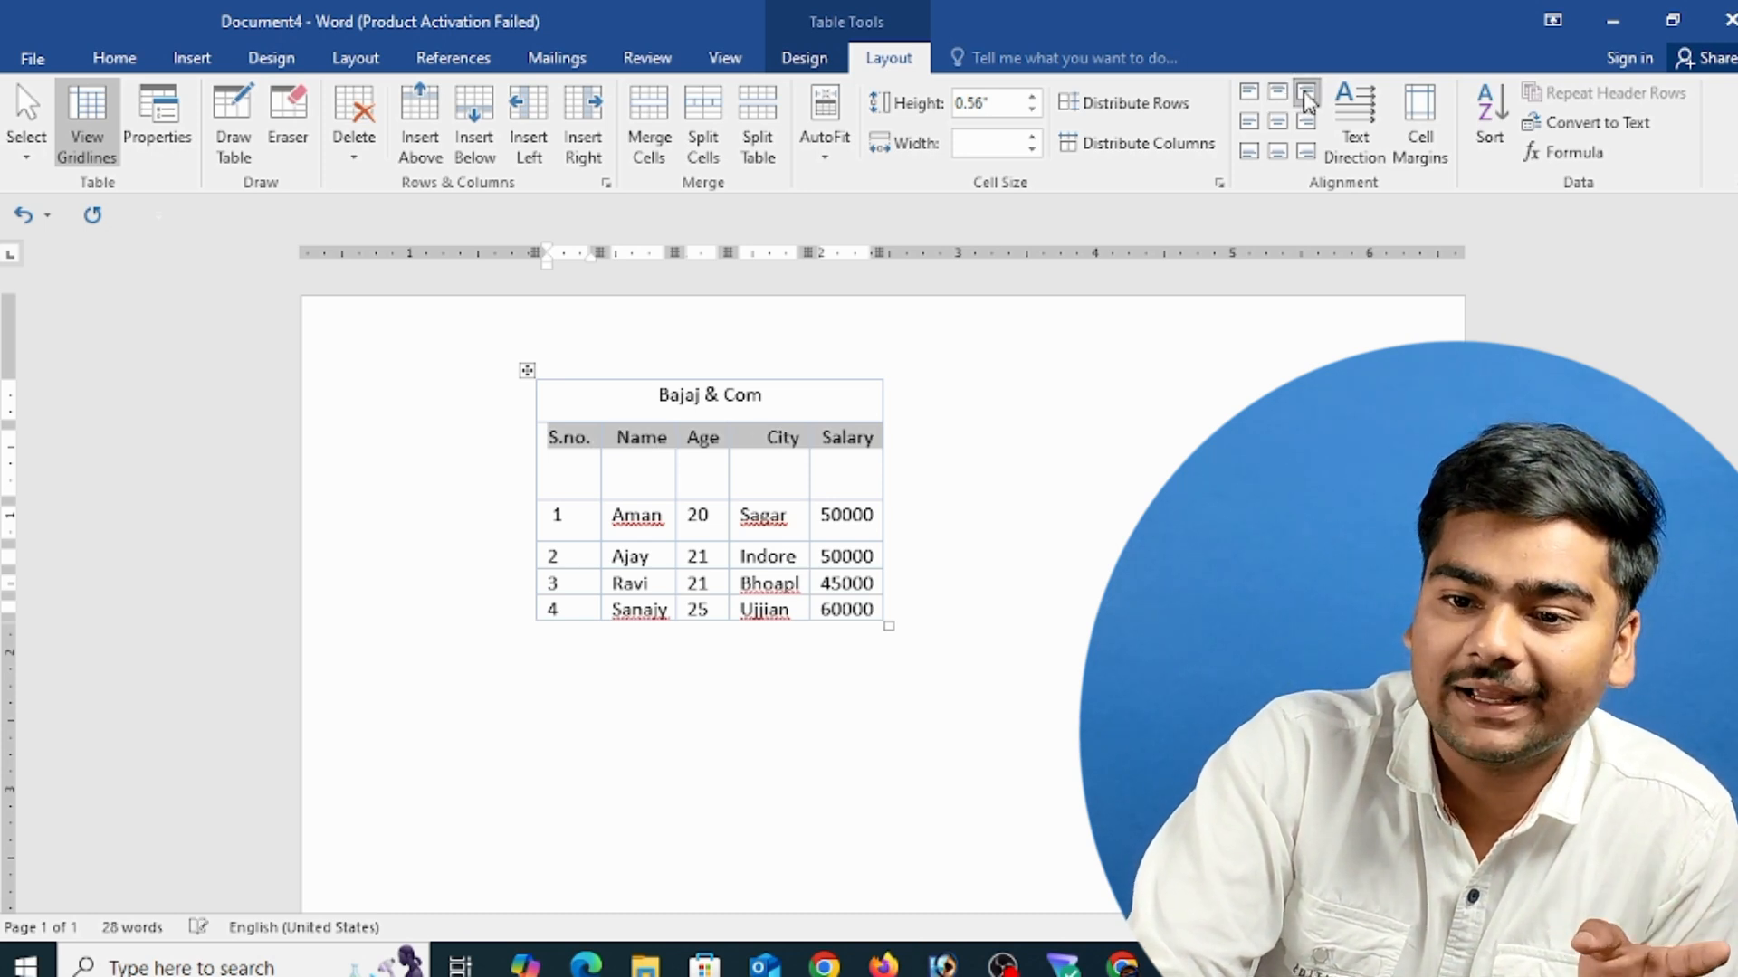
- Centre the header row's text vertically, aligning it first left, then centre and finally right
left_click(1250, 122)
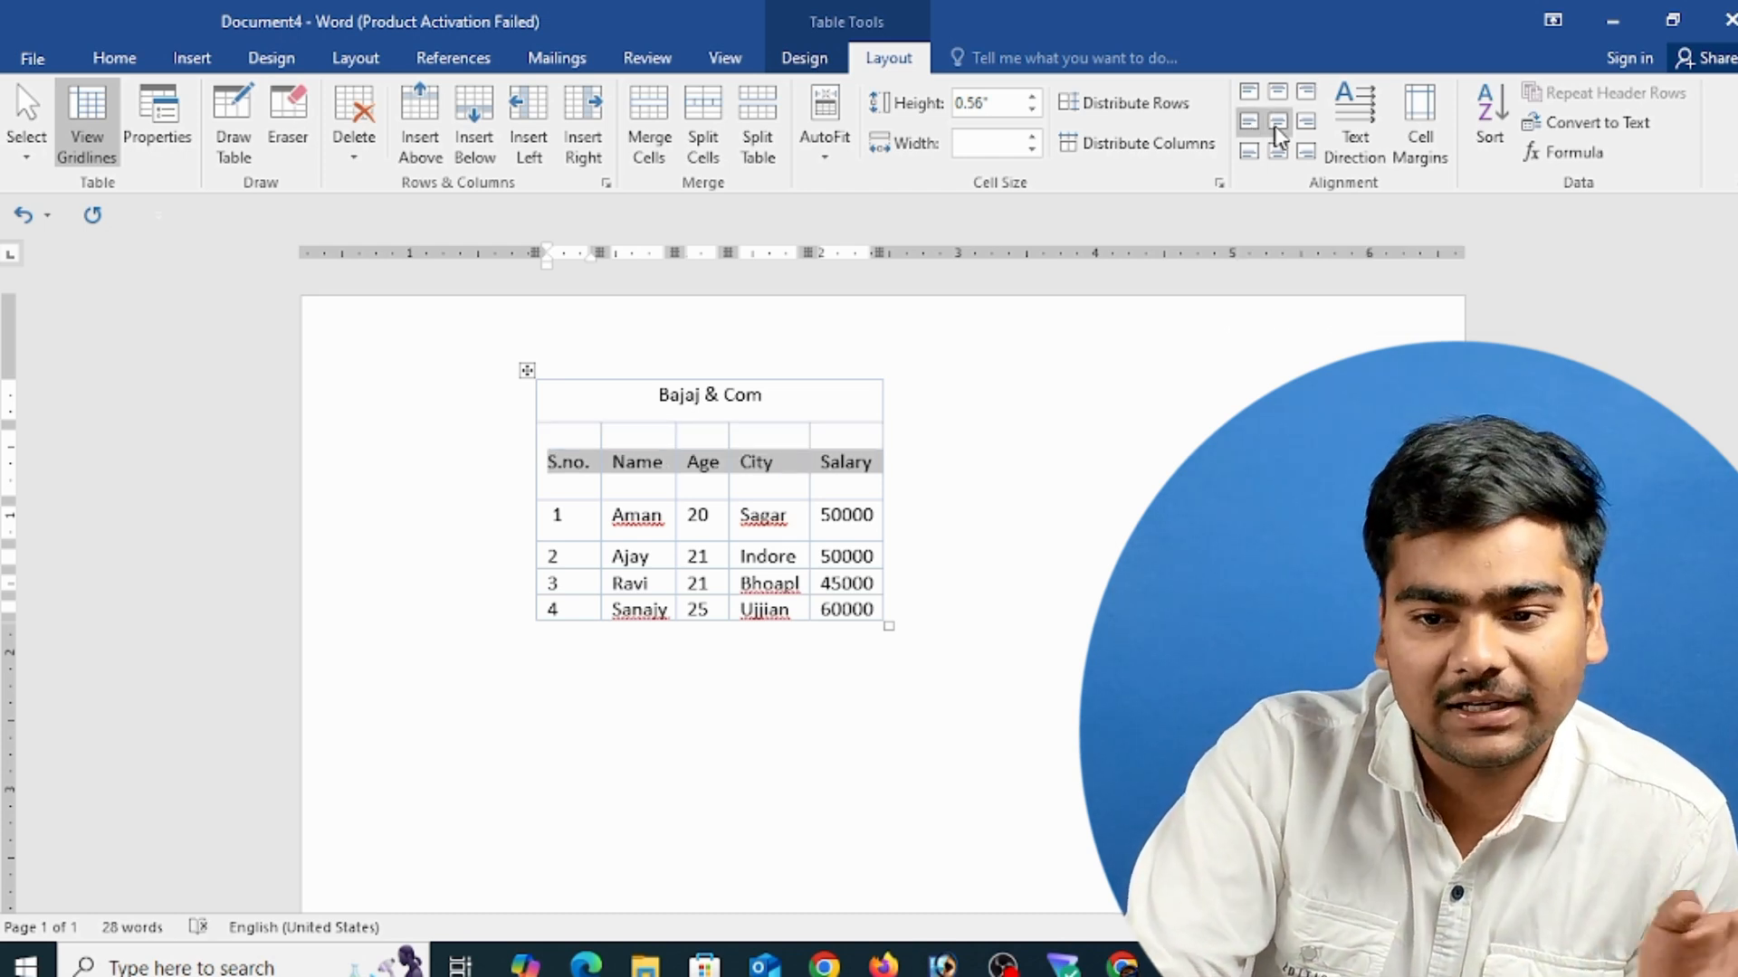
left_click(1278, 127)
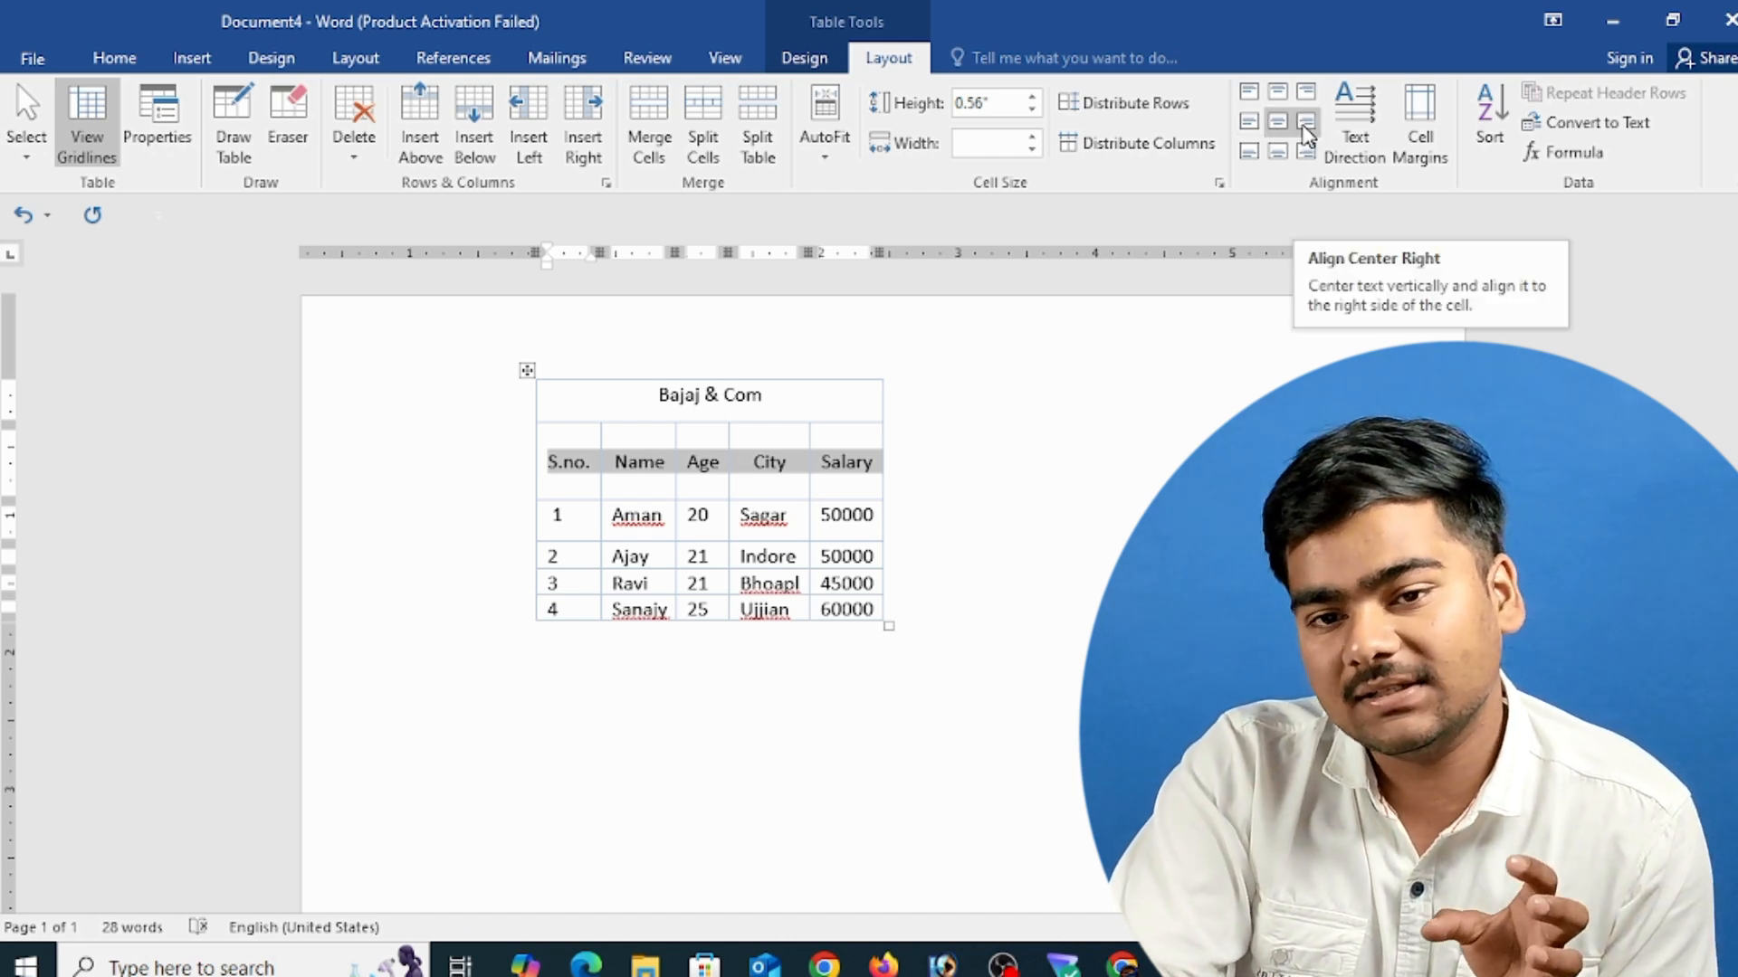
left_click(1306, 134)
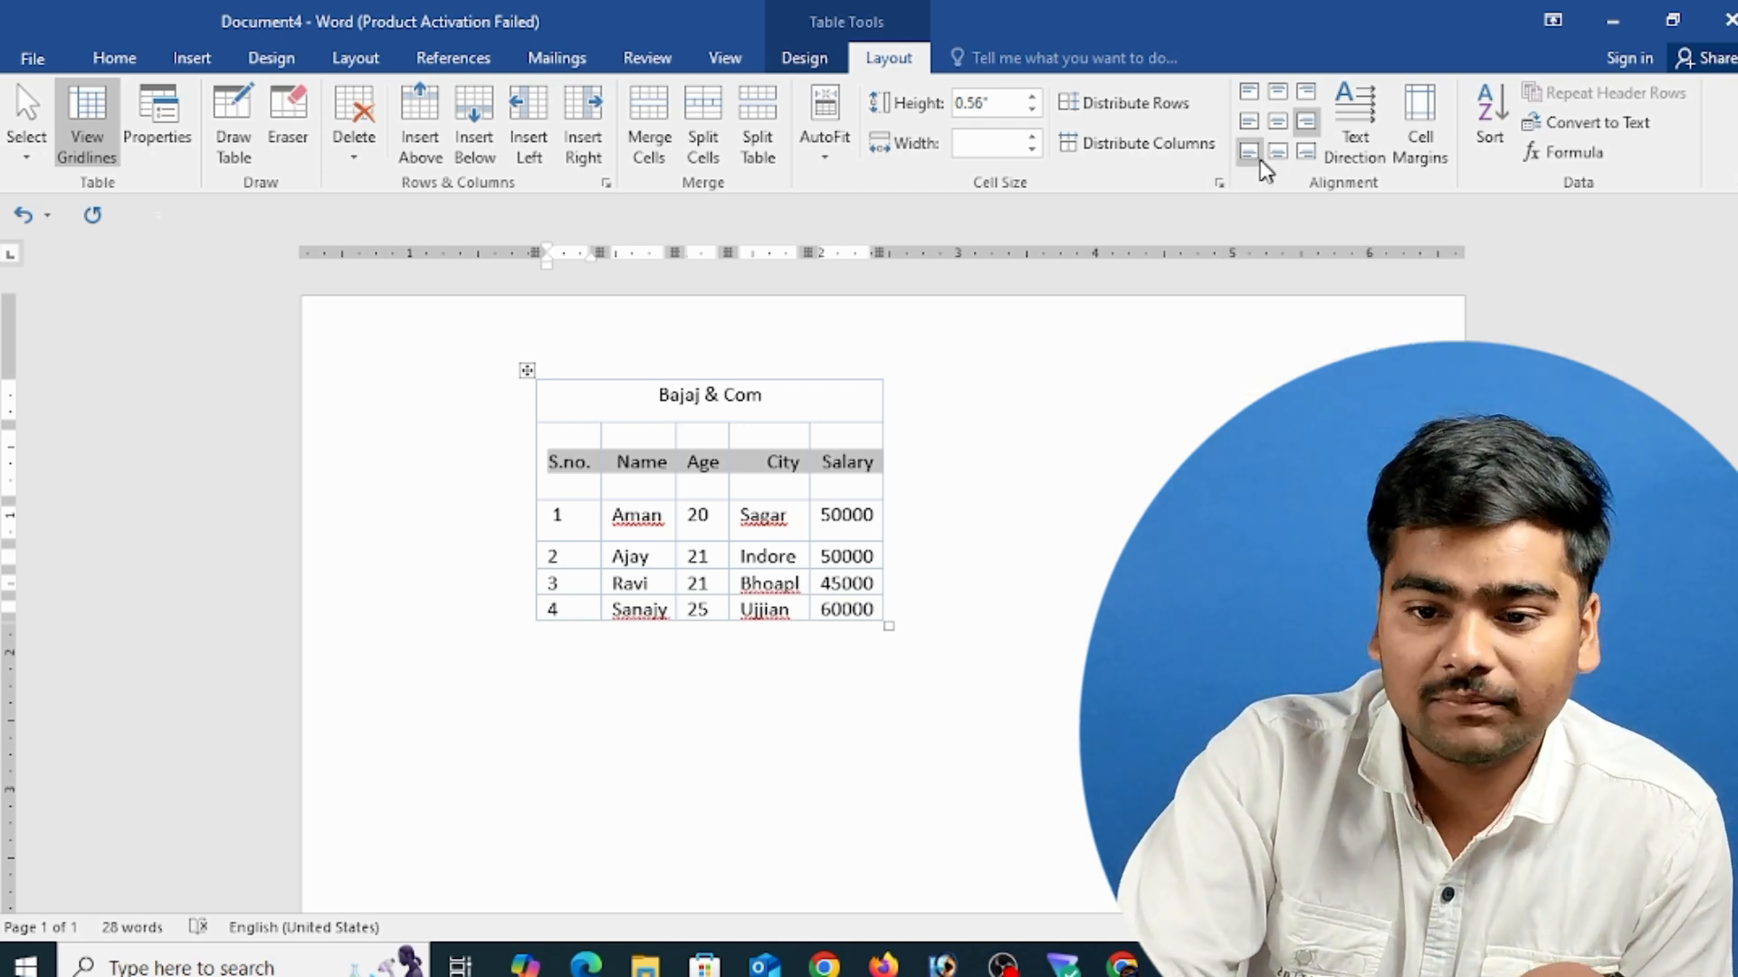
- Try the bottom left, centre and right alignments on the header row's text and finally align it top left
left_click(1256, 154)
left_click(1277, 159)
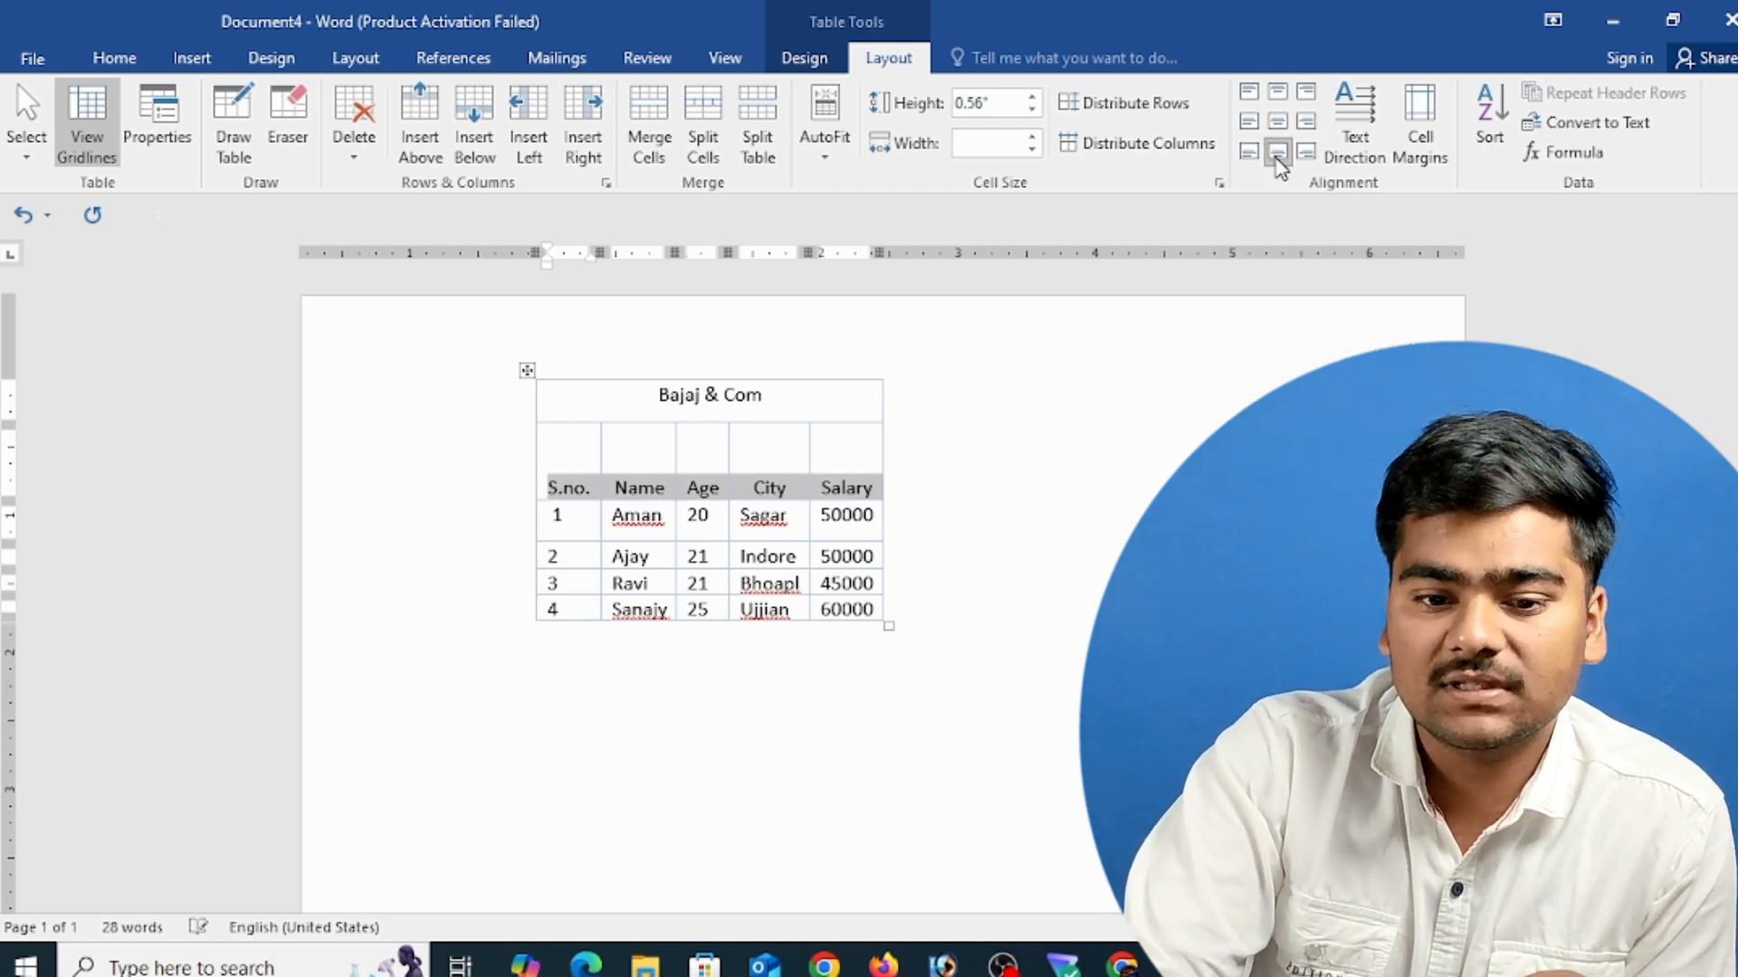
left_click(1305, 154)
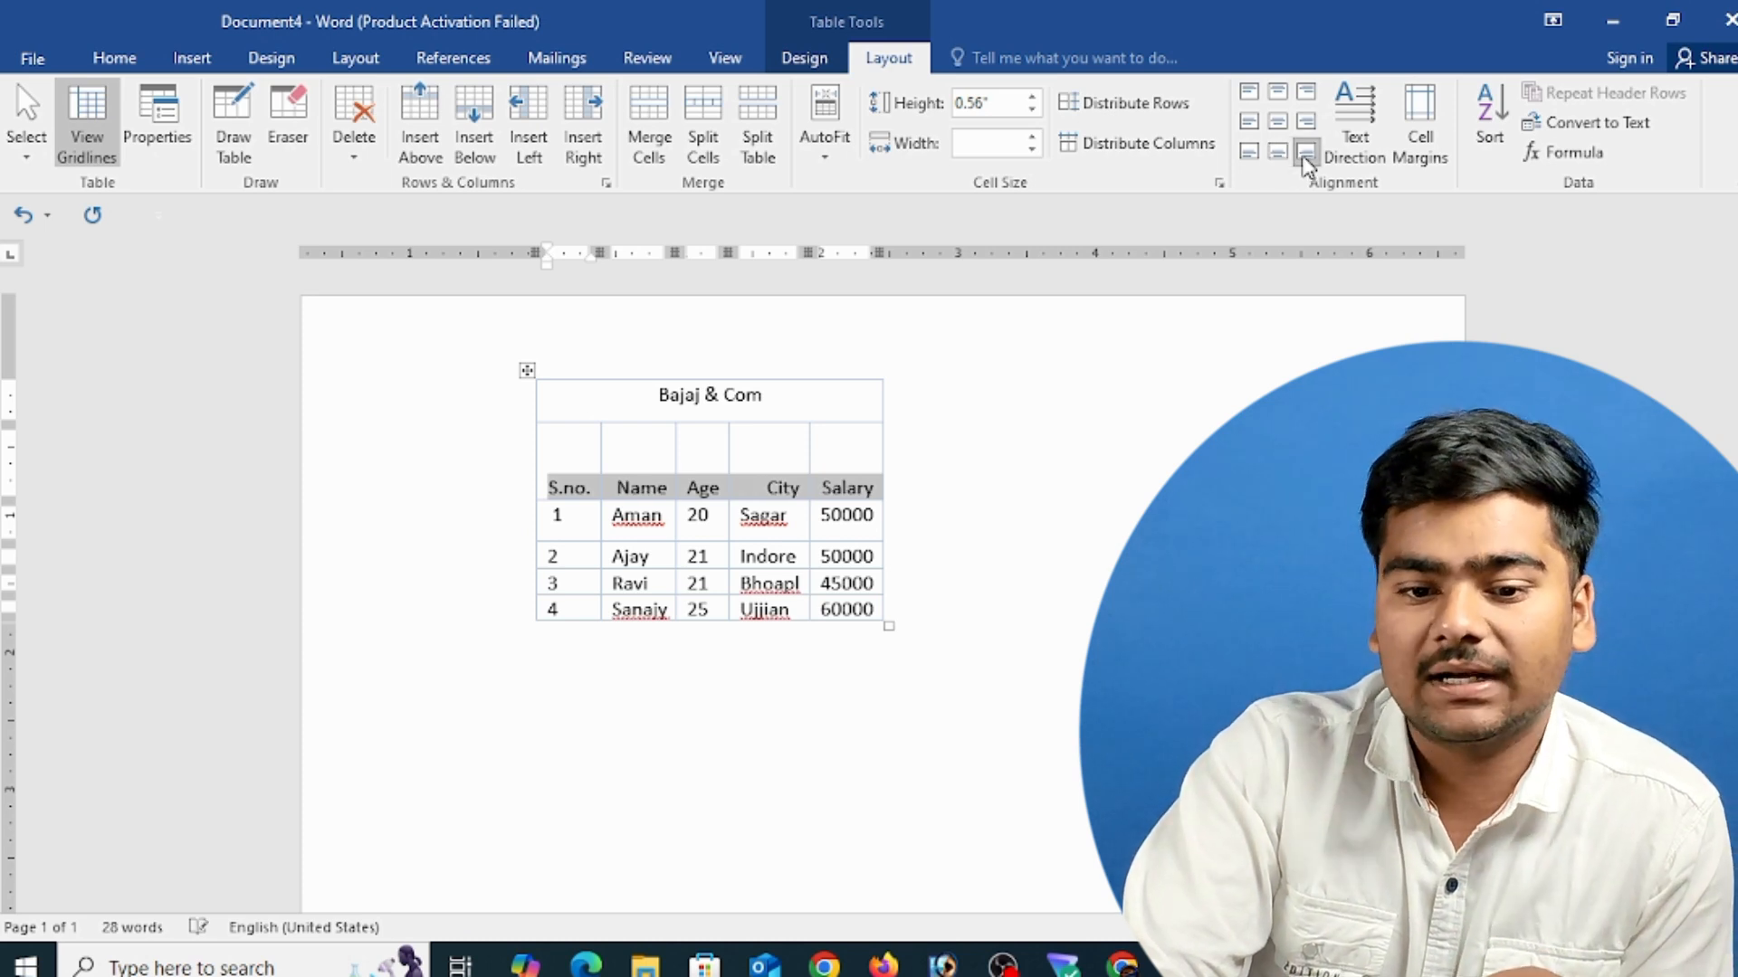
left_click(1248, 92)
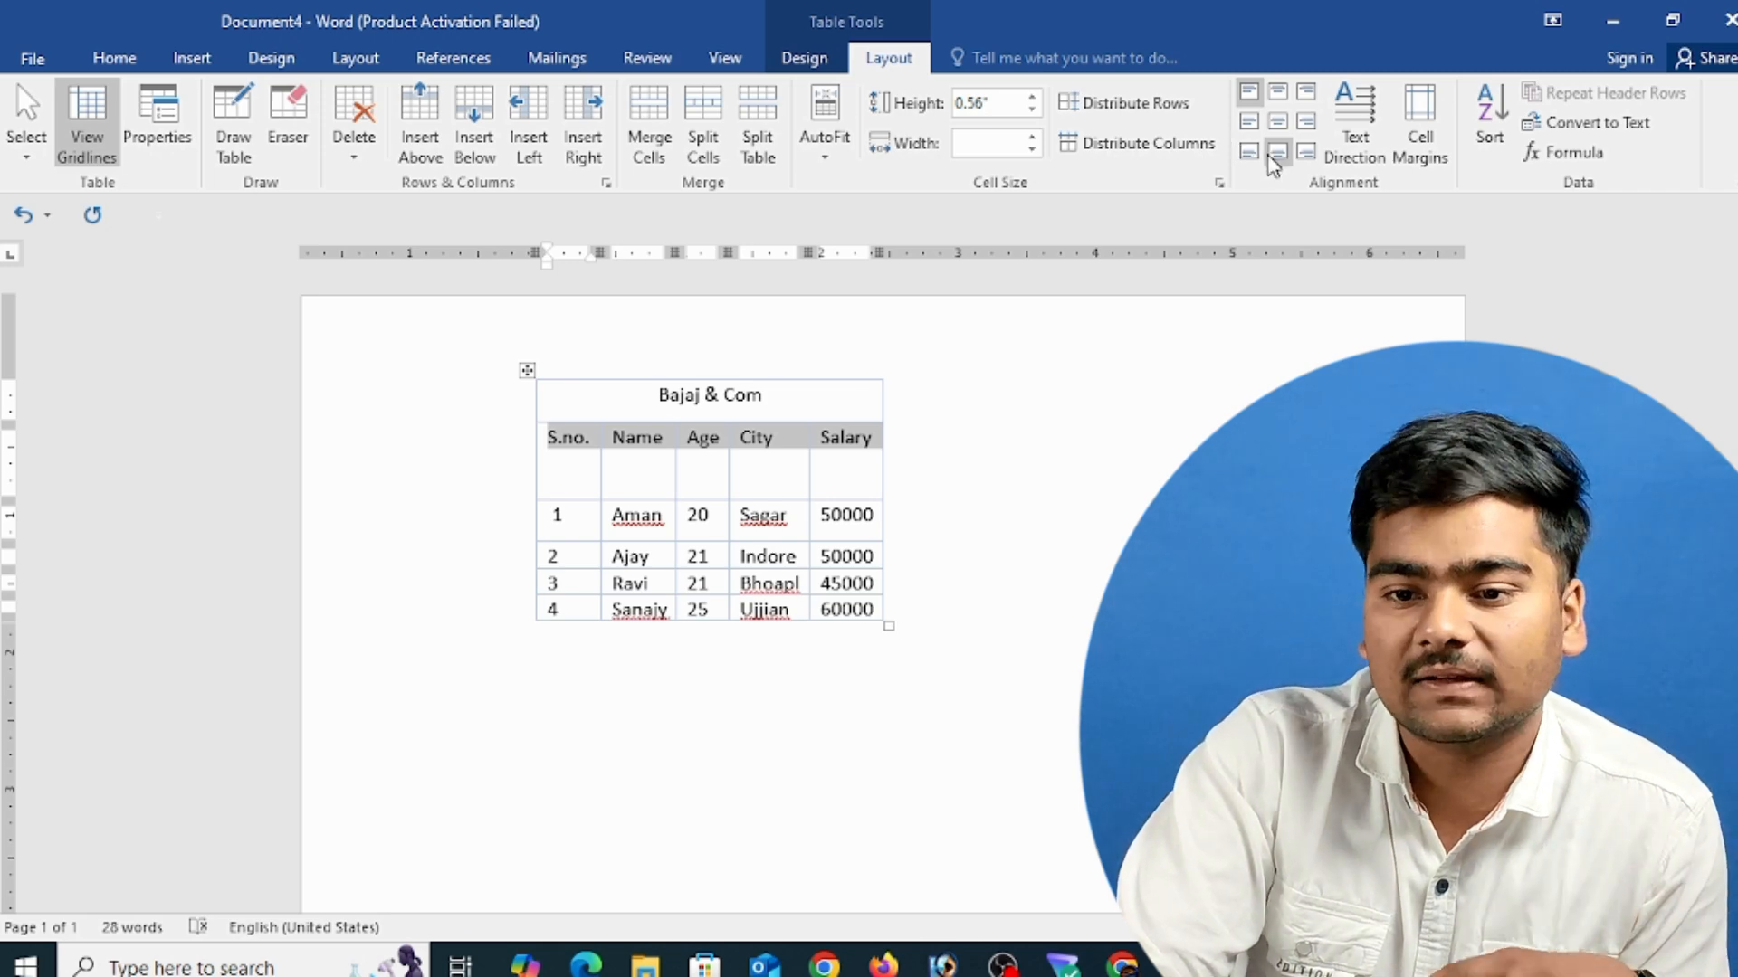
- Cycle the header row's text direction through the vertical orientations and return it to horizontal
left_click(1374, 167)
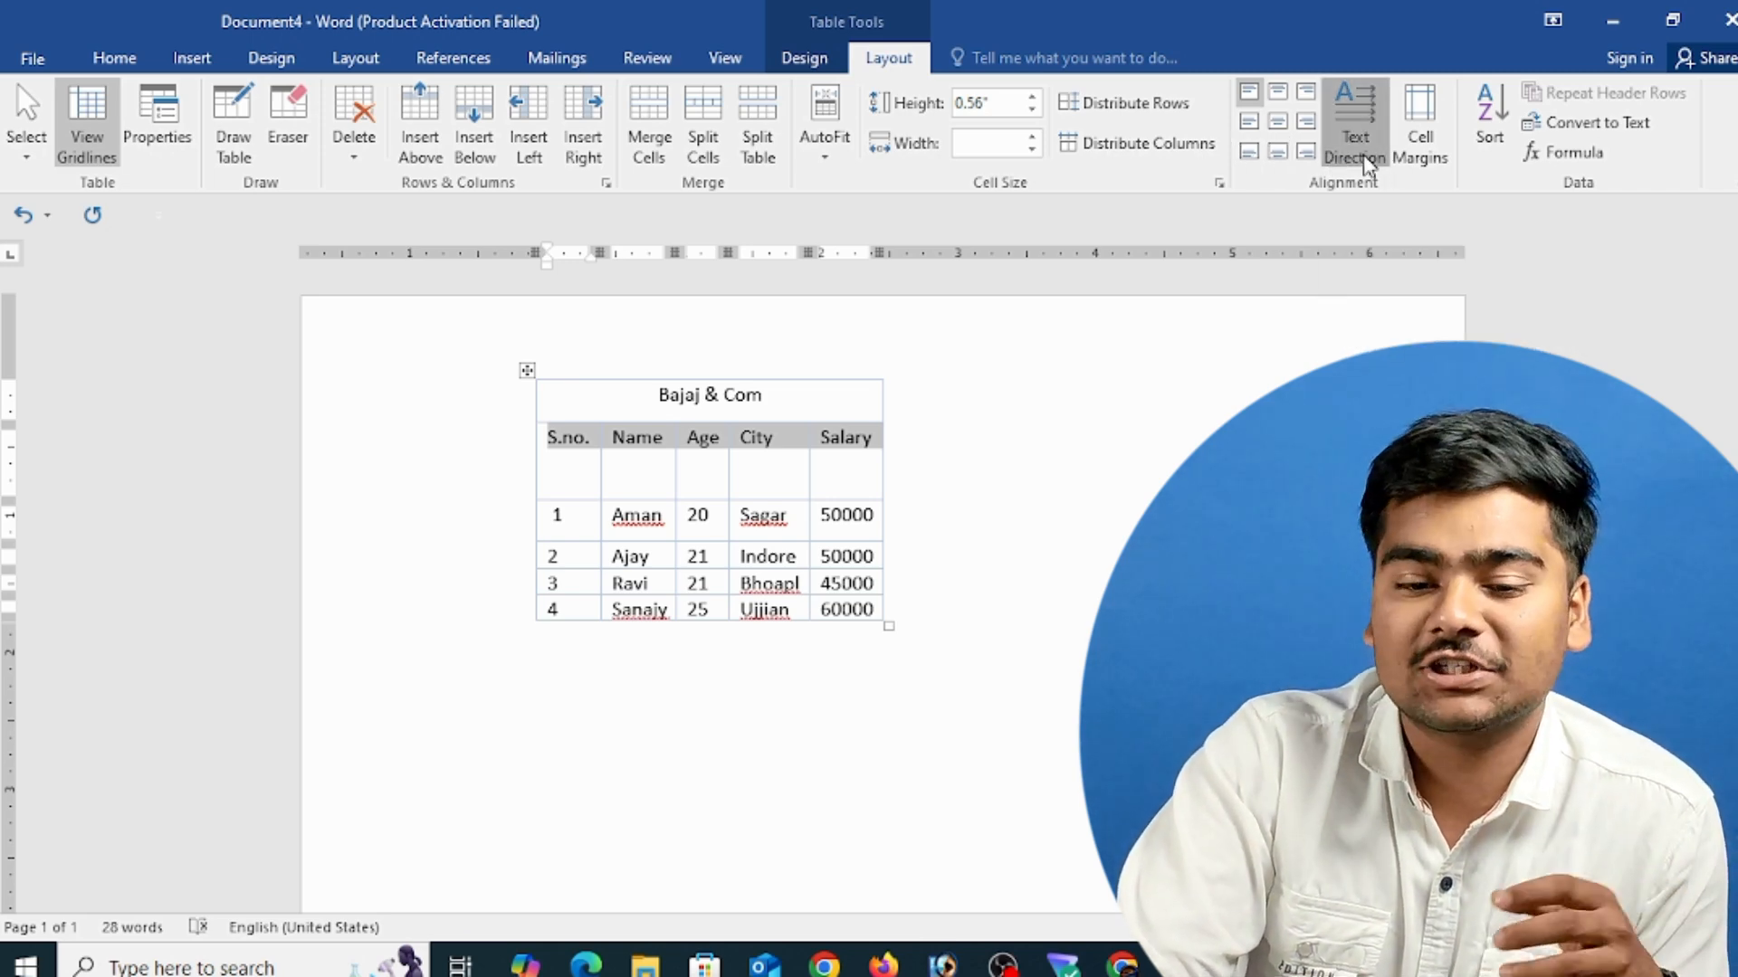
left_click(1369, 166)
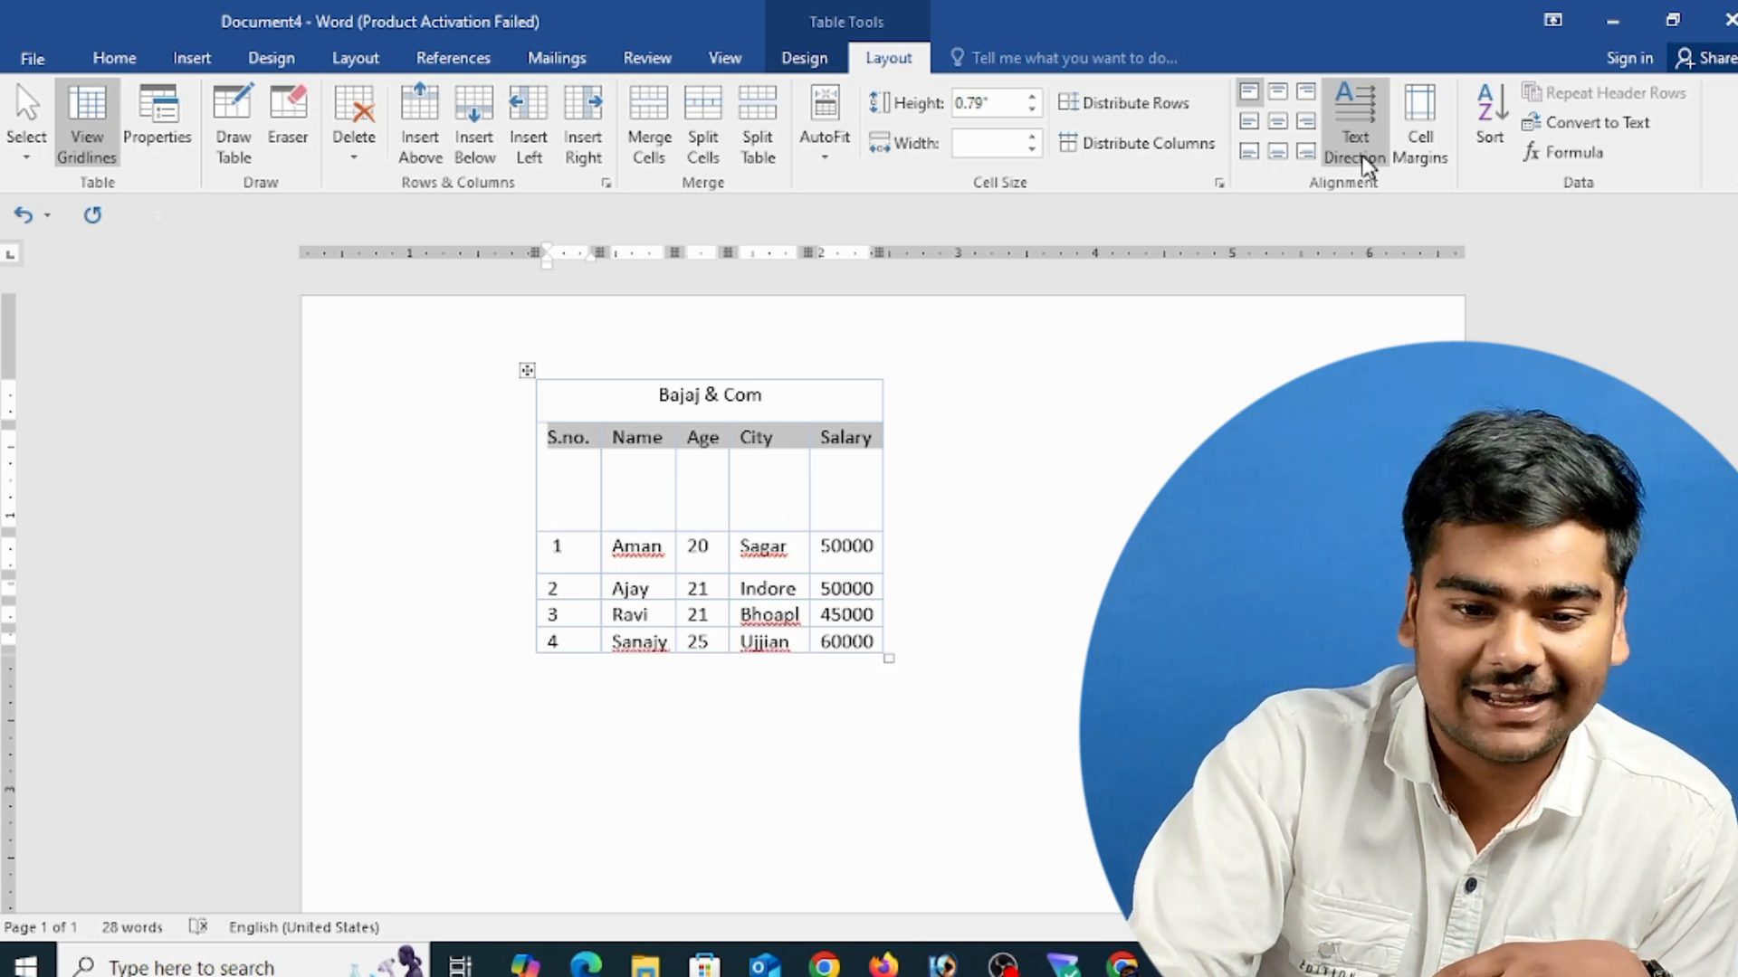
left_click(1365, 163)
left_click(1356, 162)
left_click(1348, 161)
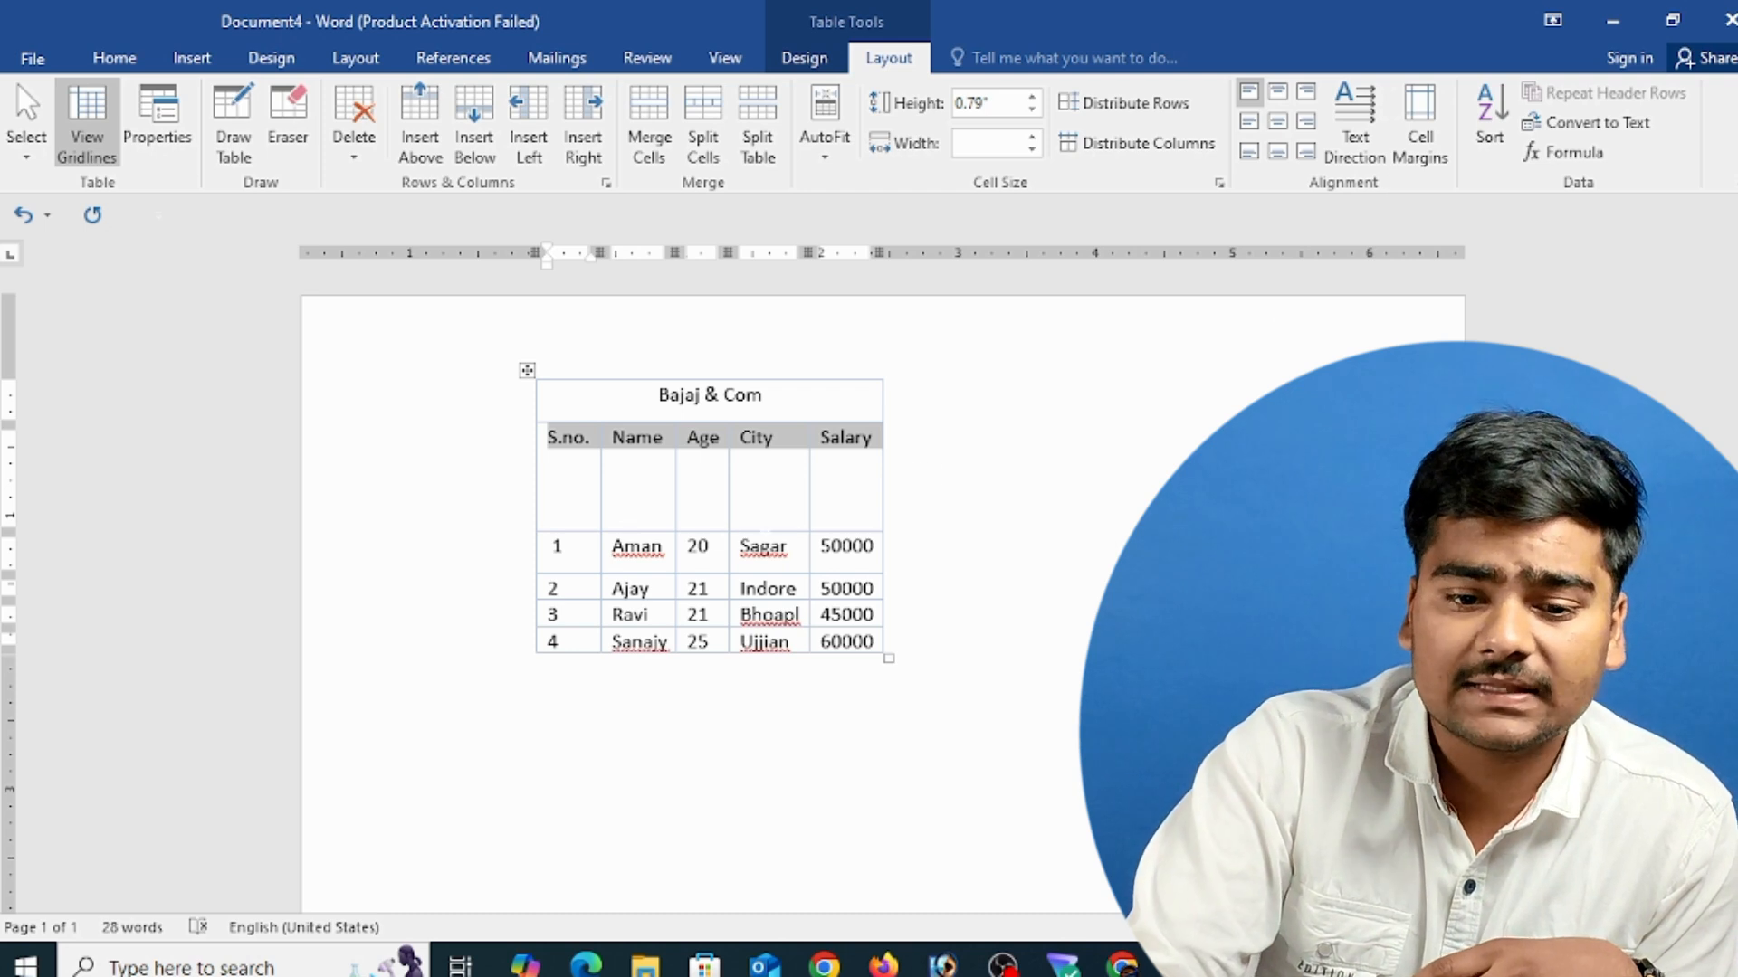
- Set the table's default top cell margin to 0.5" and undo the change
left_click(665, 547)
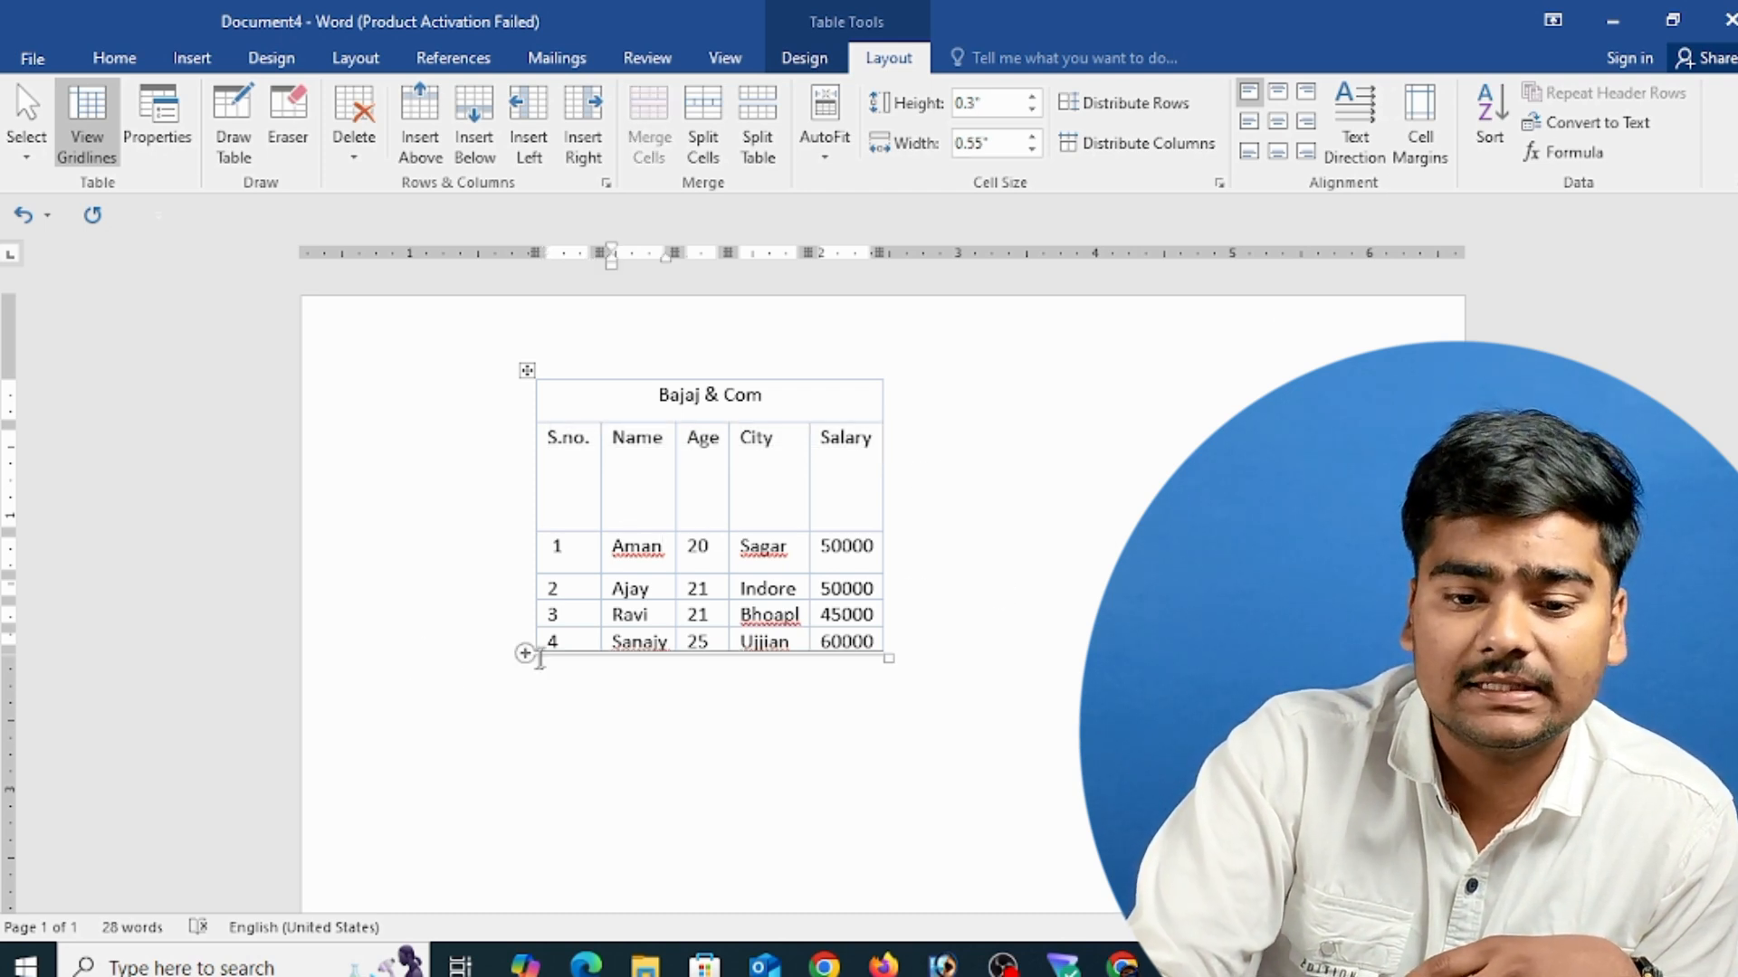
left_click(1421, 149)
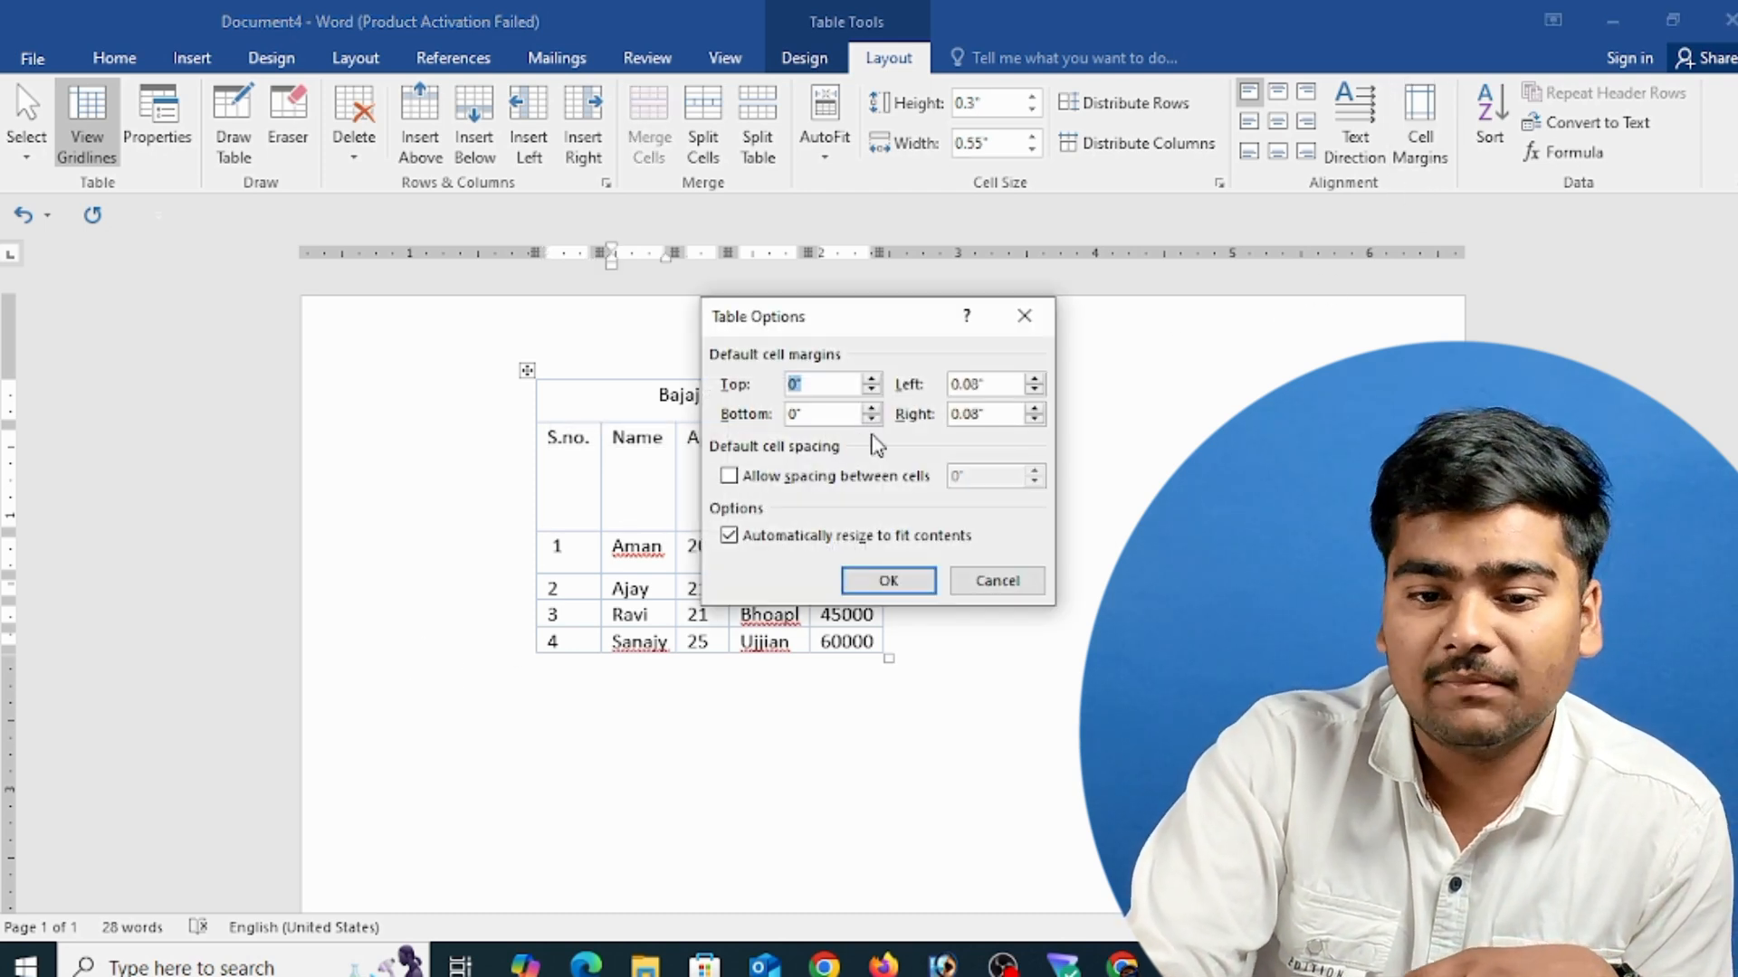
left_click_drag(851, 339, 1117, 359)
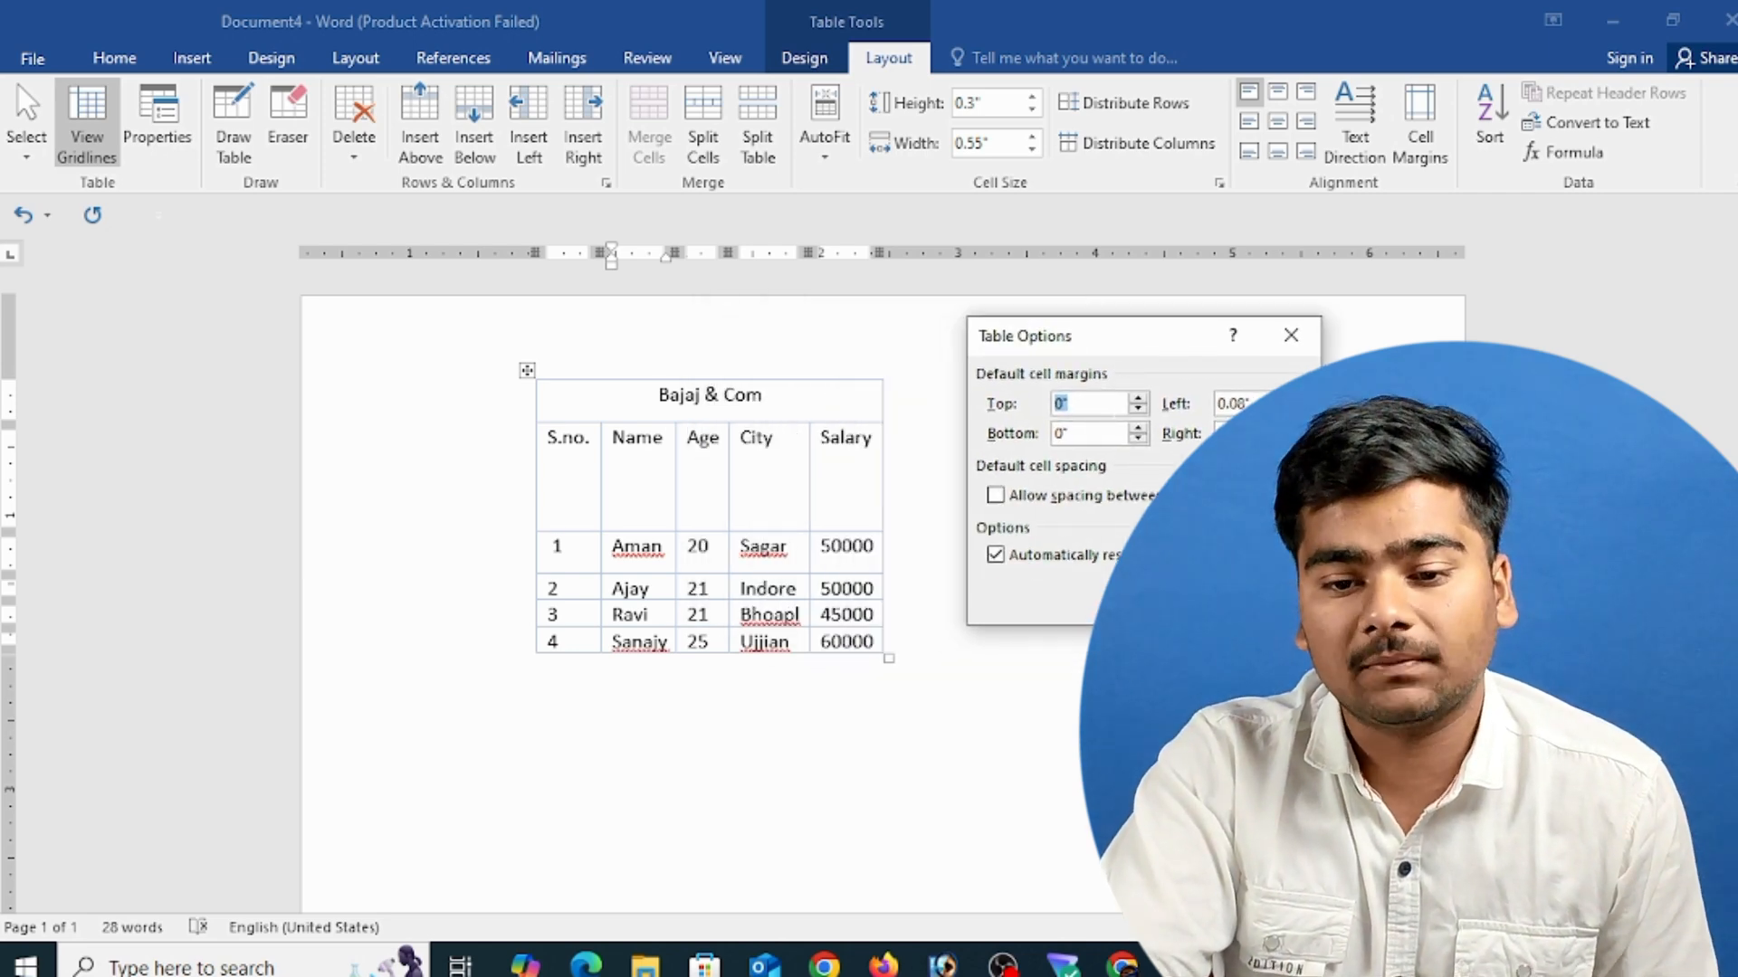
key("BackSpace")
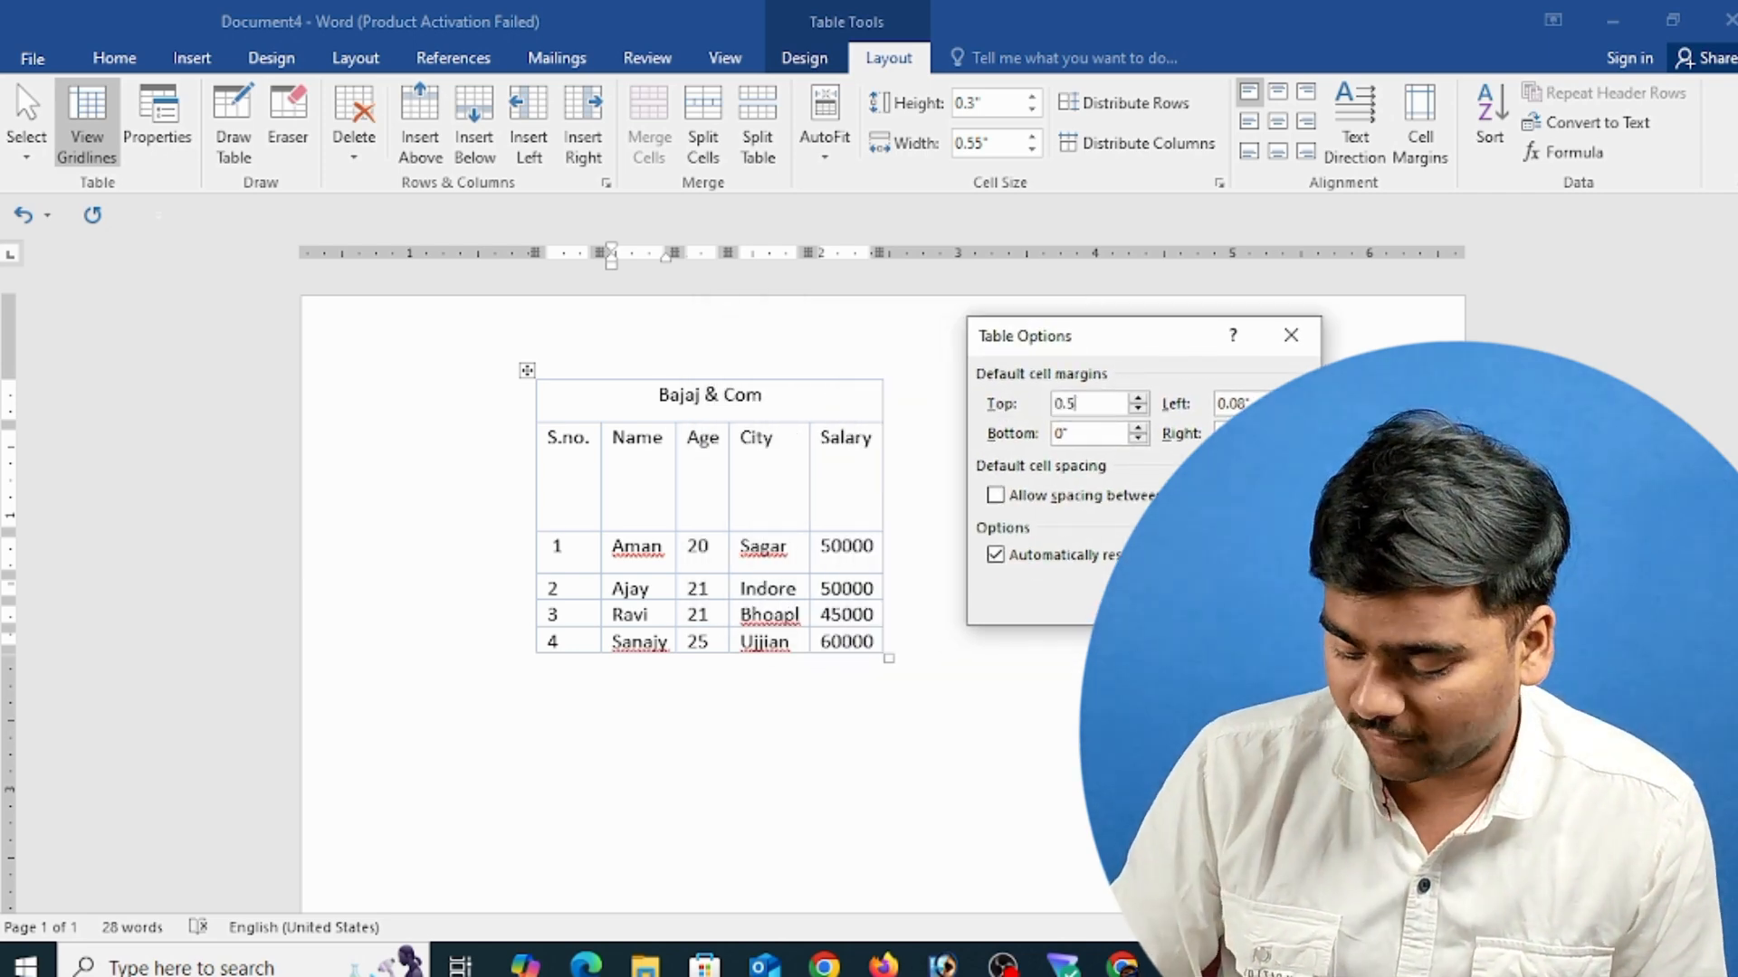
key("Return")
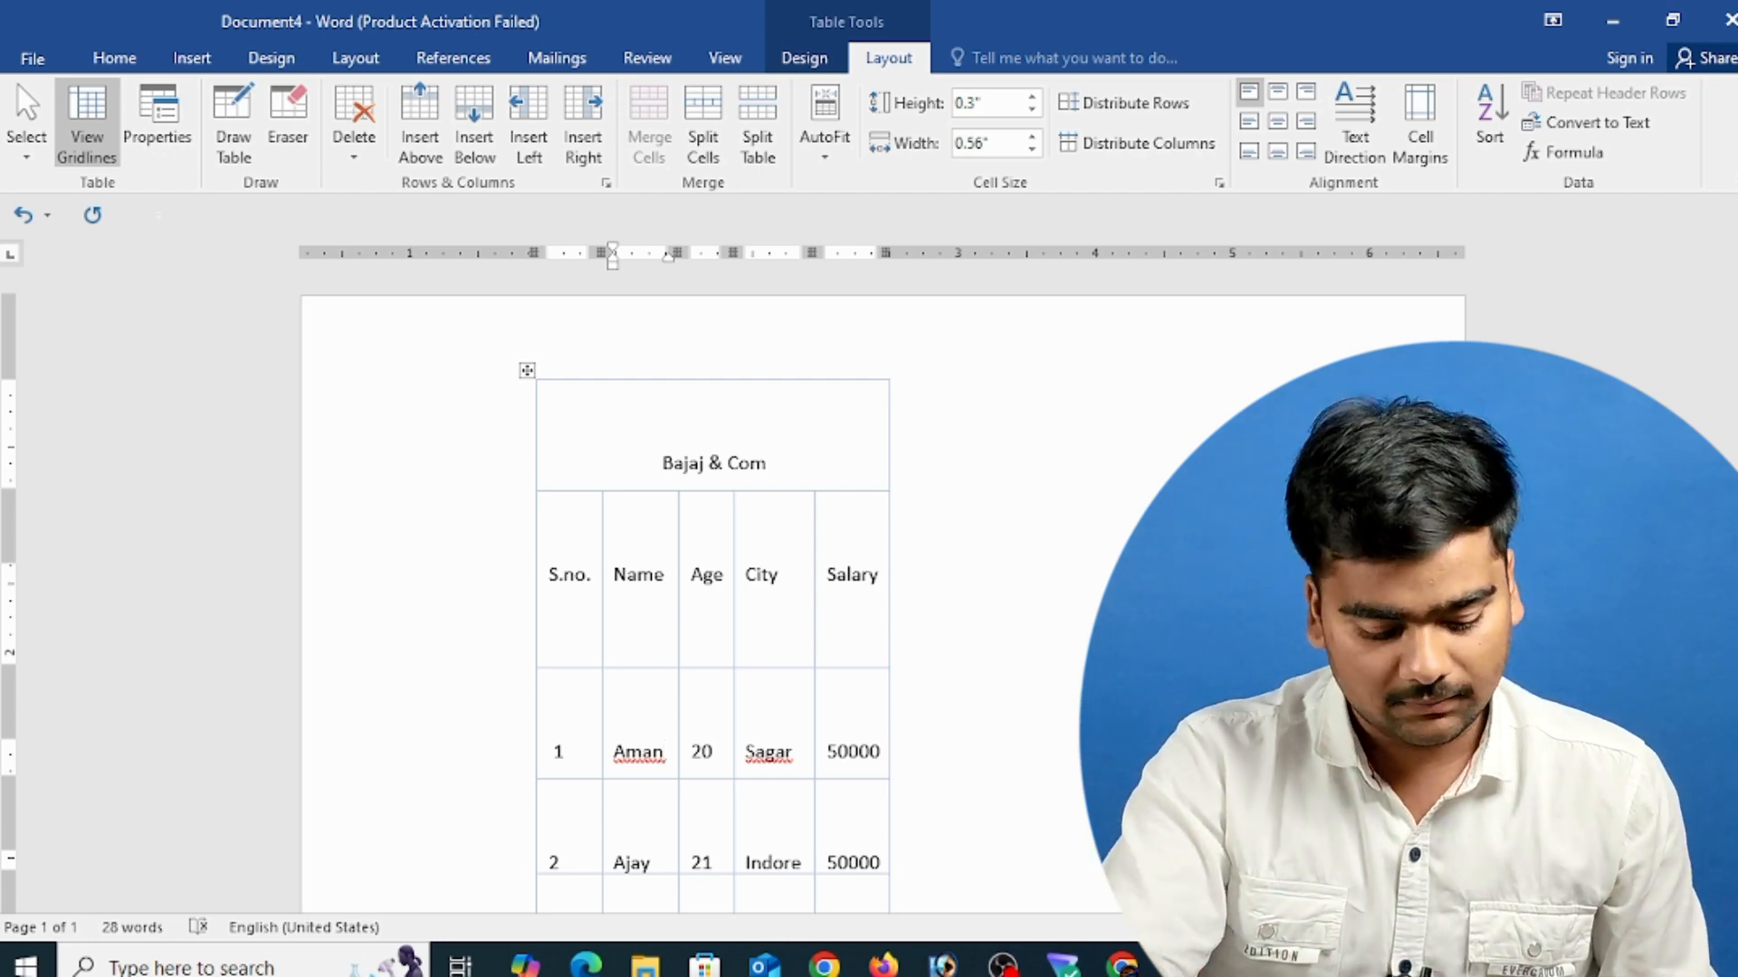
key("ctrl+z")
- Set the table's default bottom cell margin to 0.5"
left_click(1419, 145)
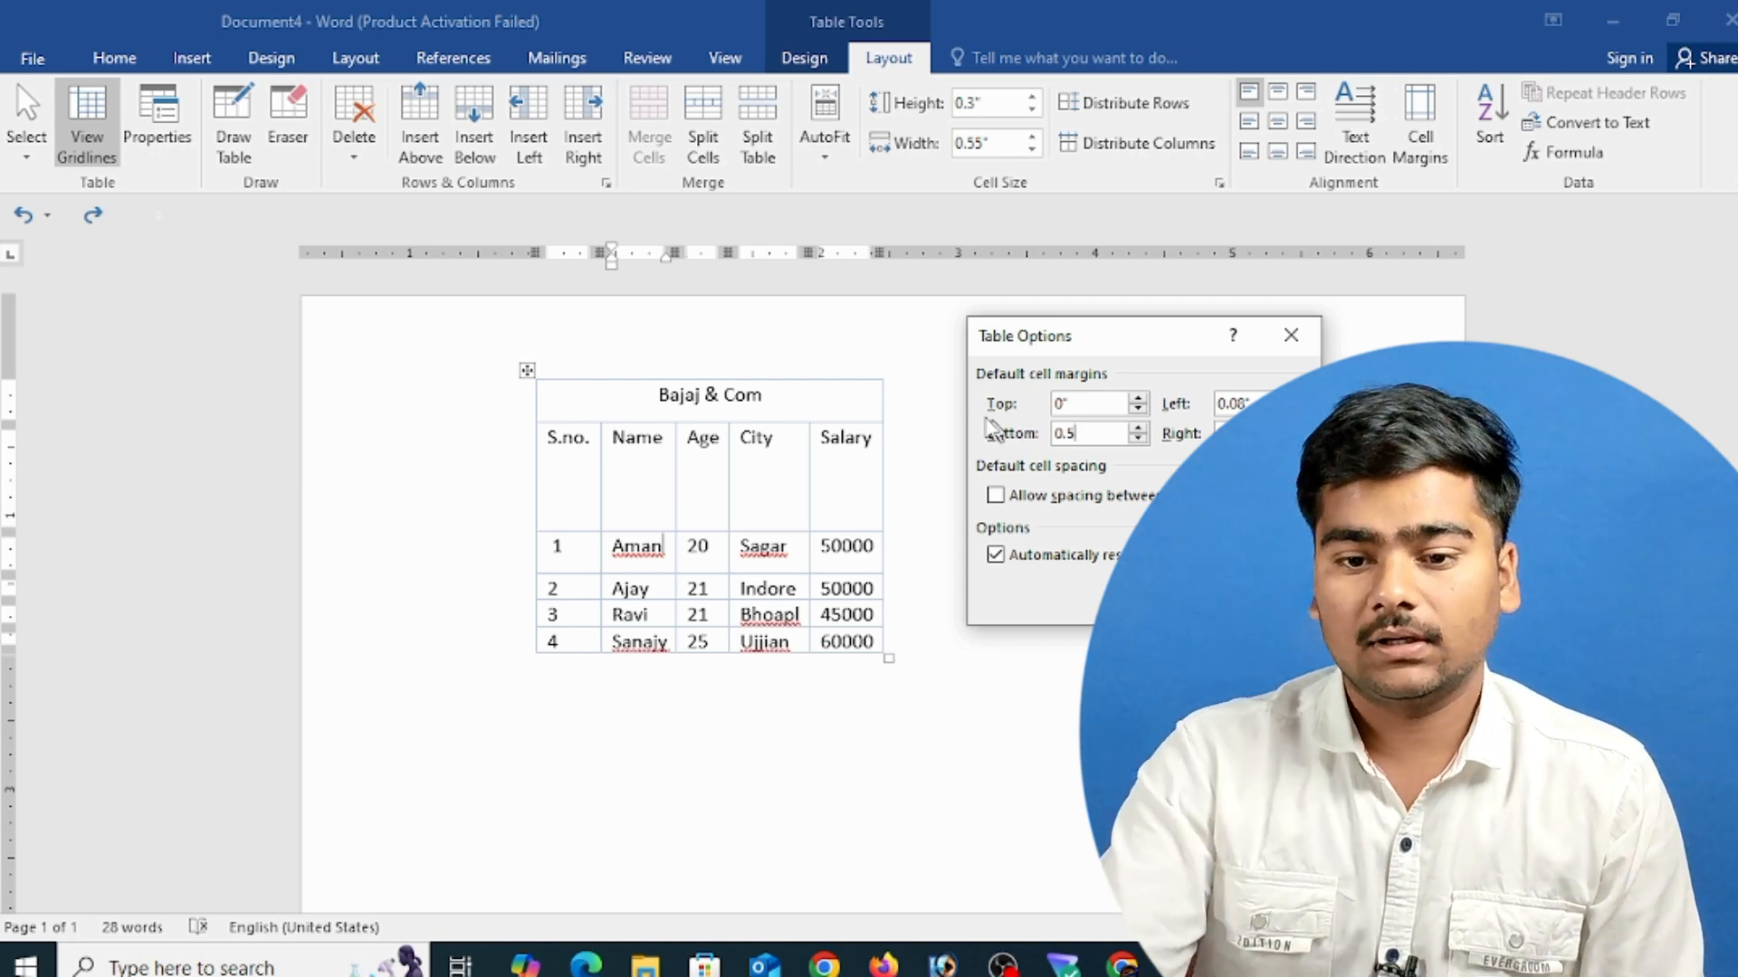
type("0.5")
key("Return")
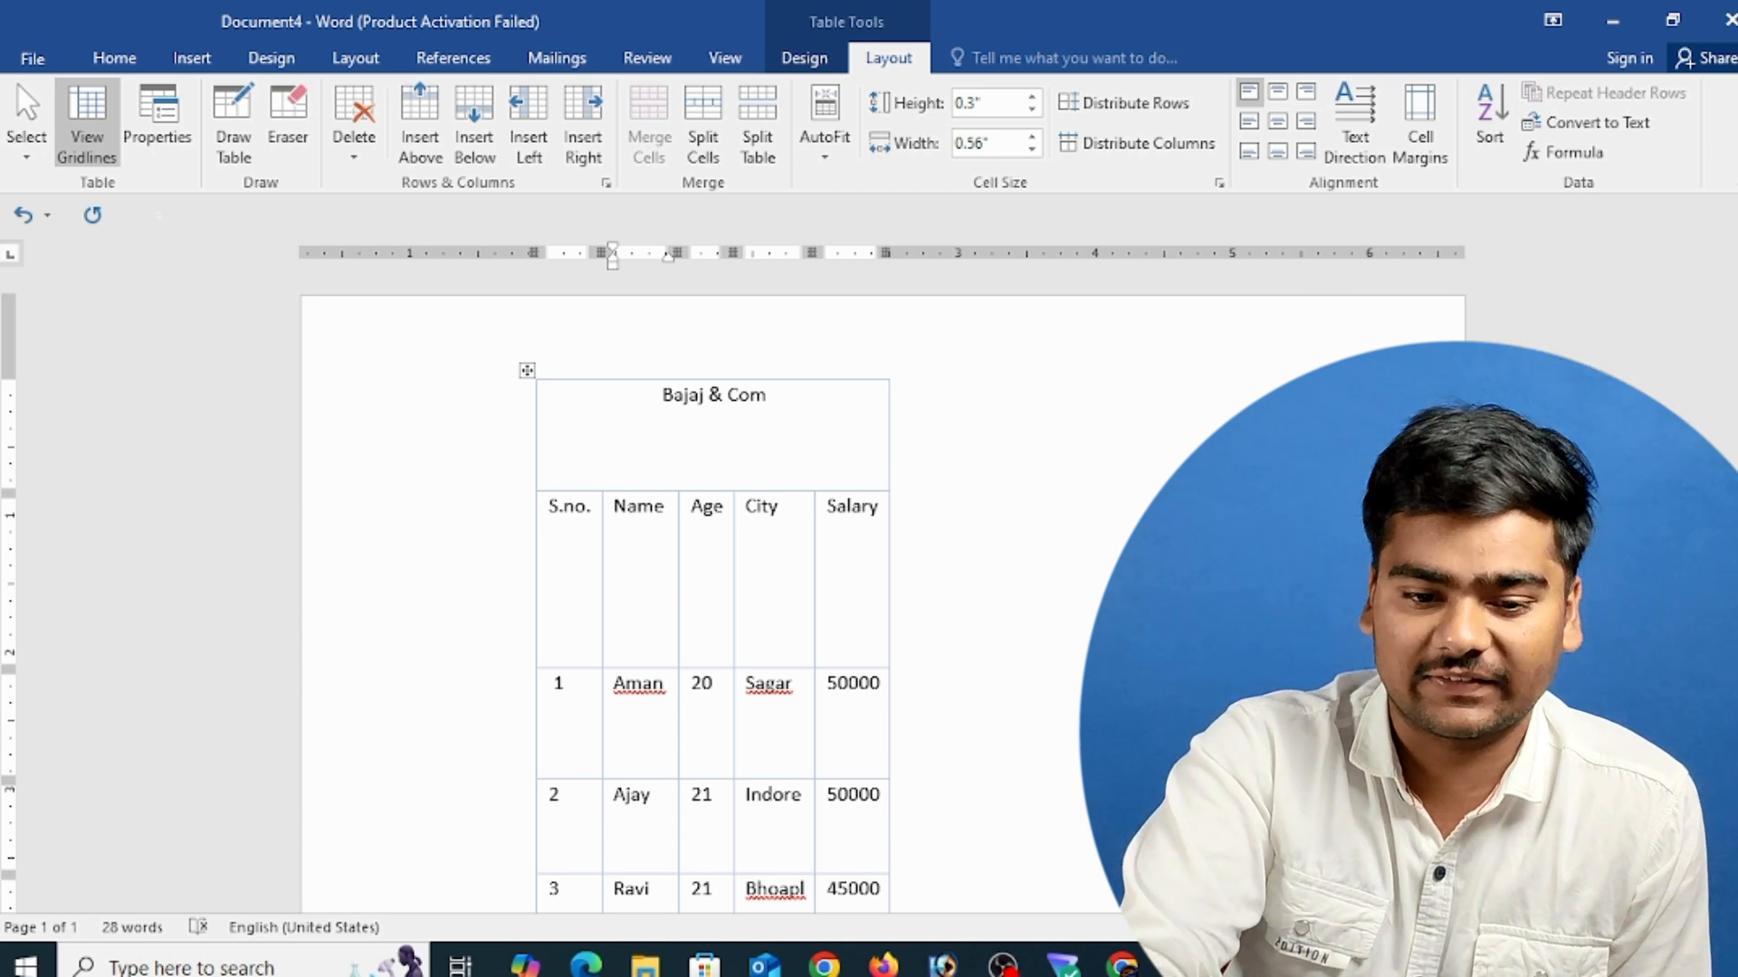
- Sort the four employee rows by Column 2 as text in ascending order
scroll(607, 417, "down", 3)
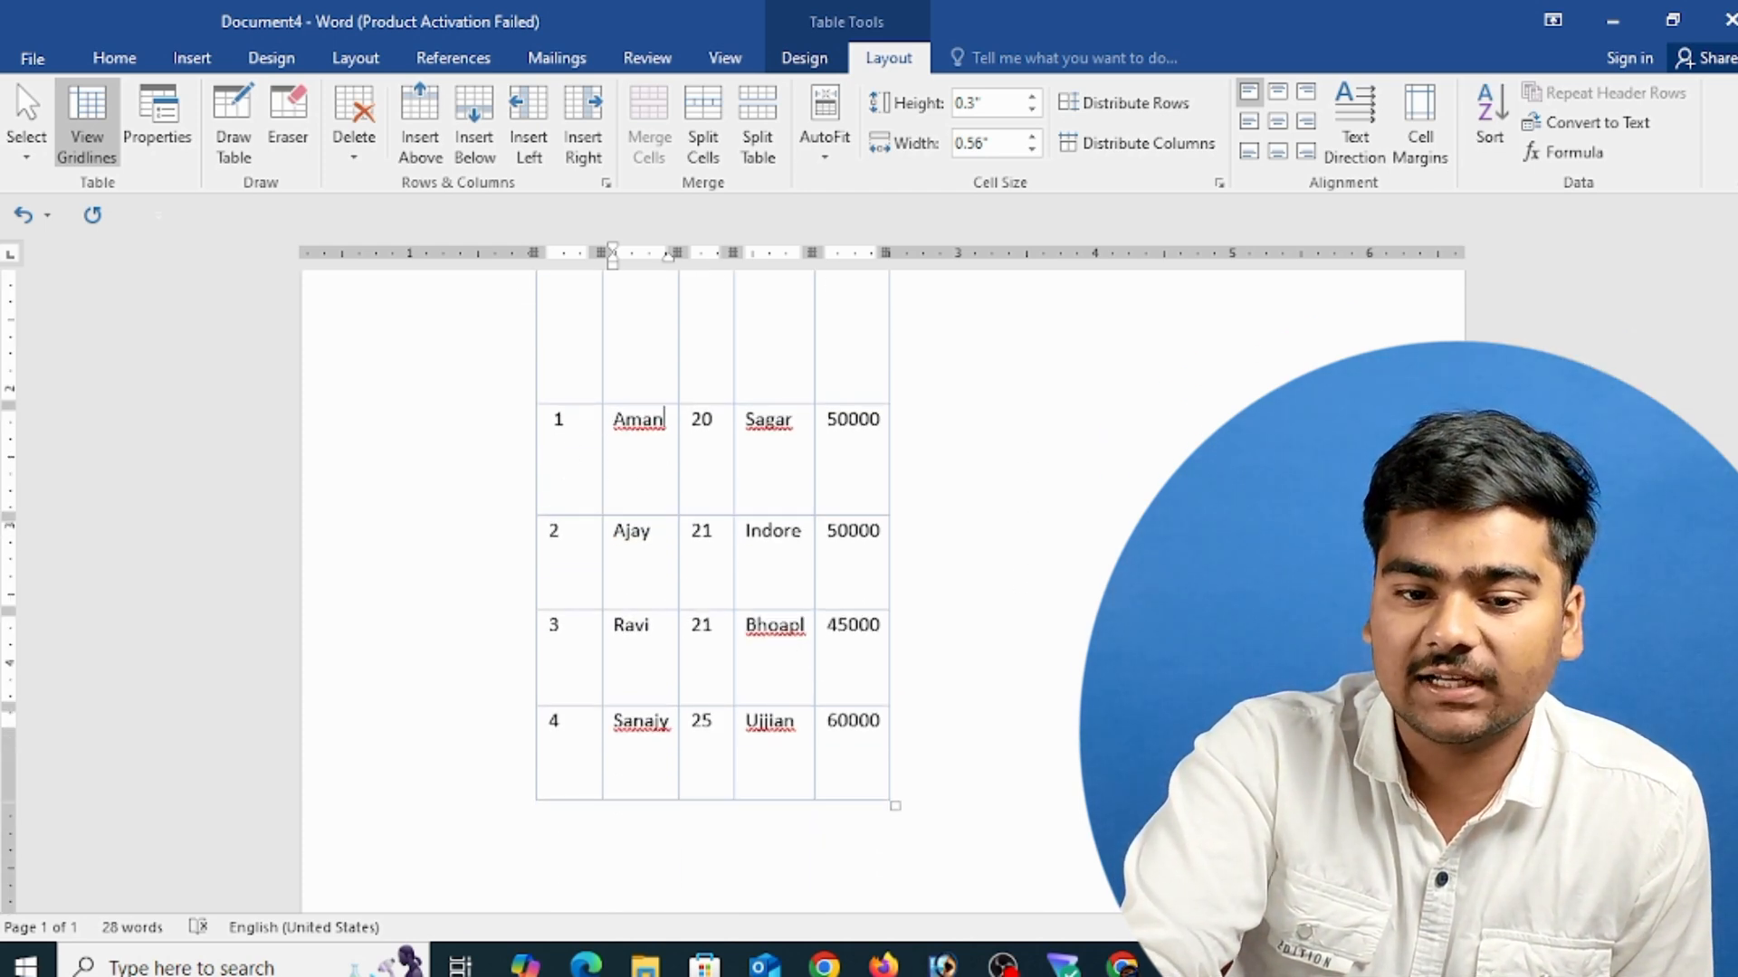
left_click_drag(615, 419, 877, 748)
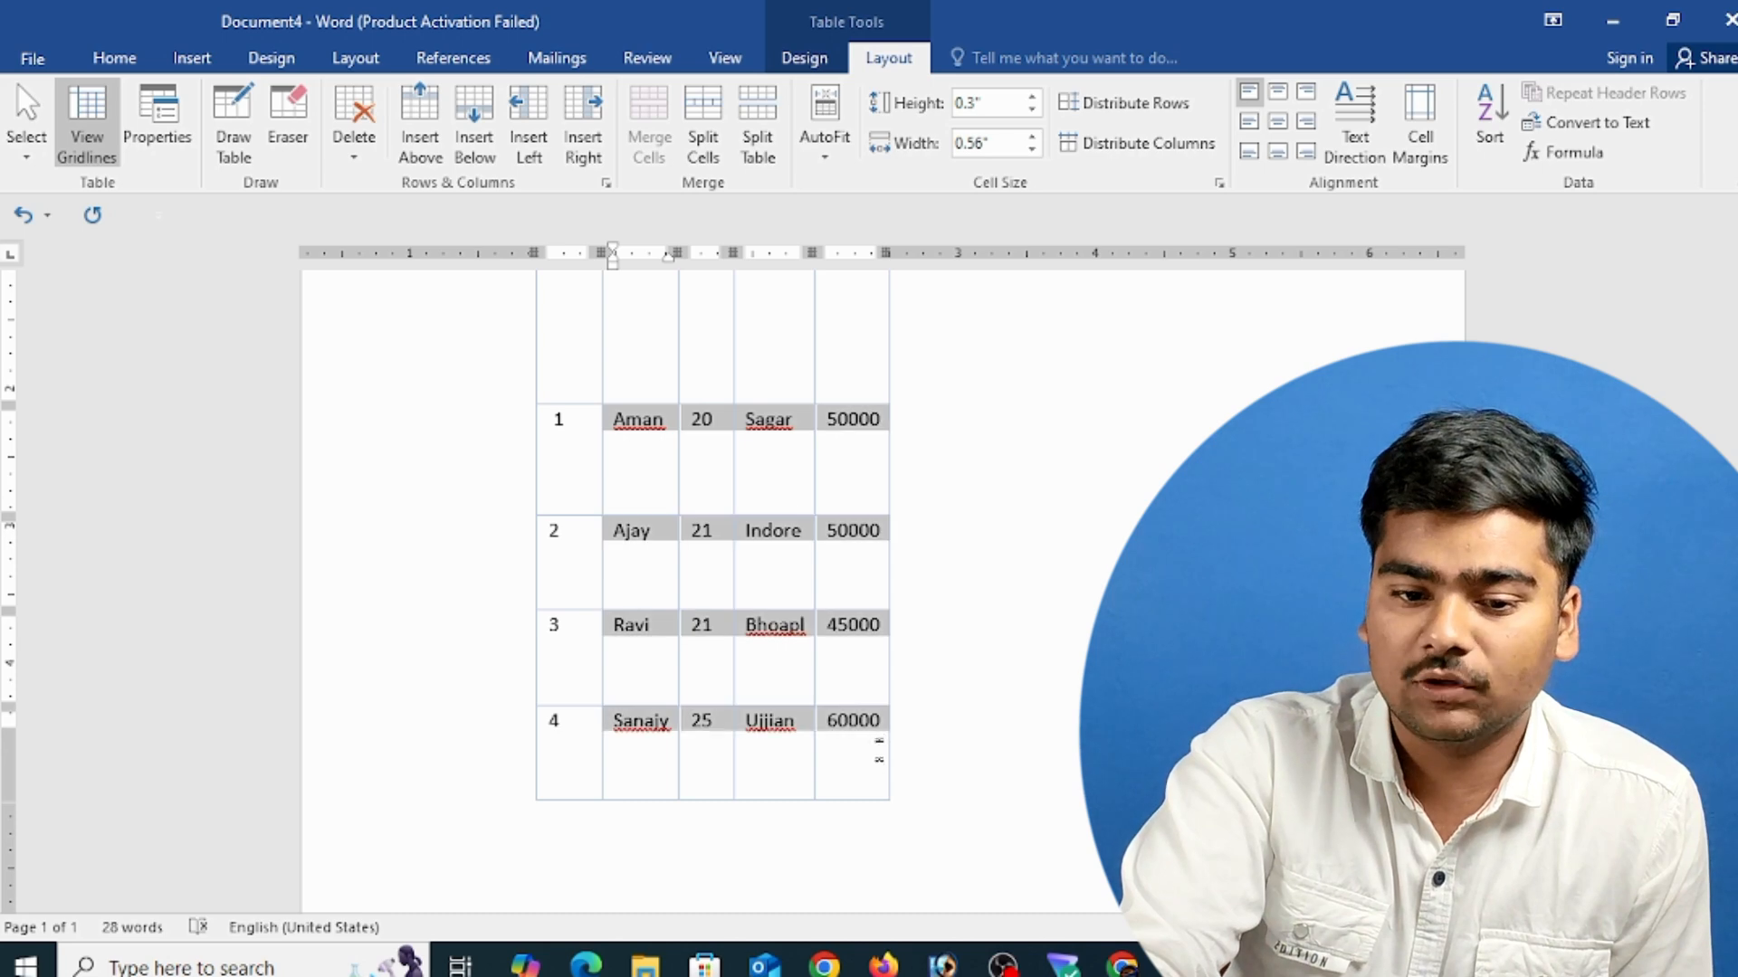
left_click(1489, 126)
left_click_drag(955, 260, 1300, 223)
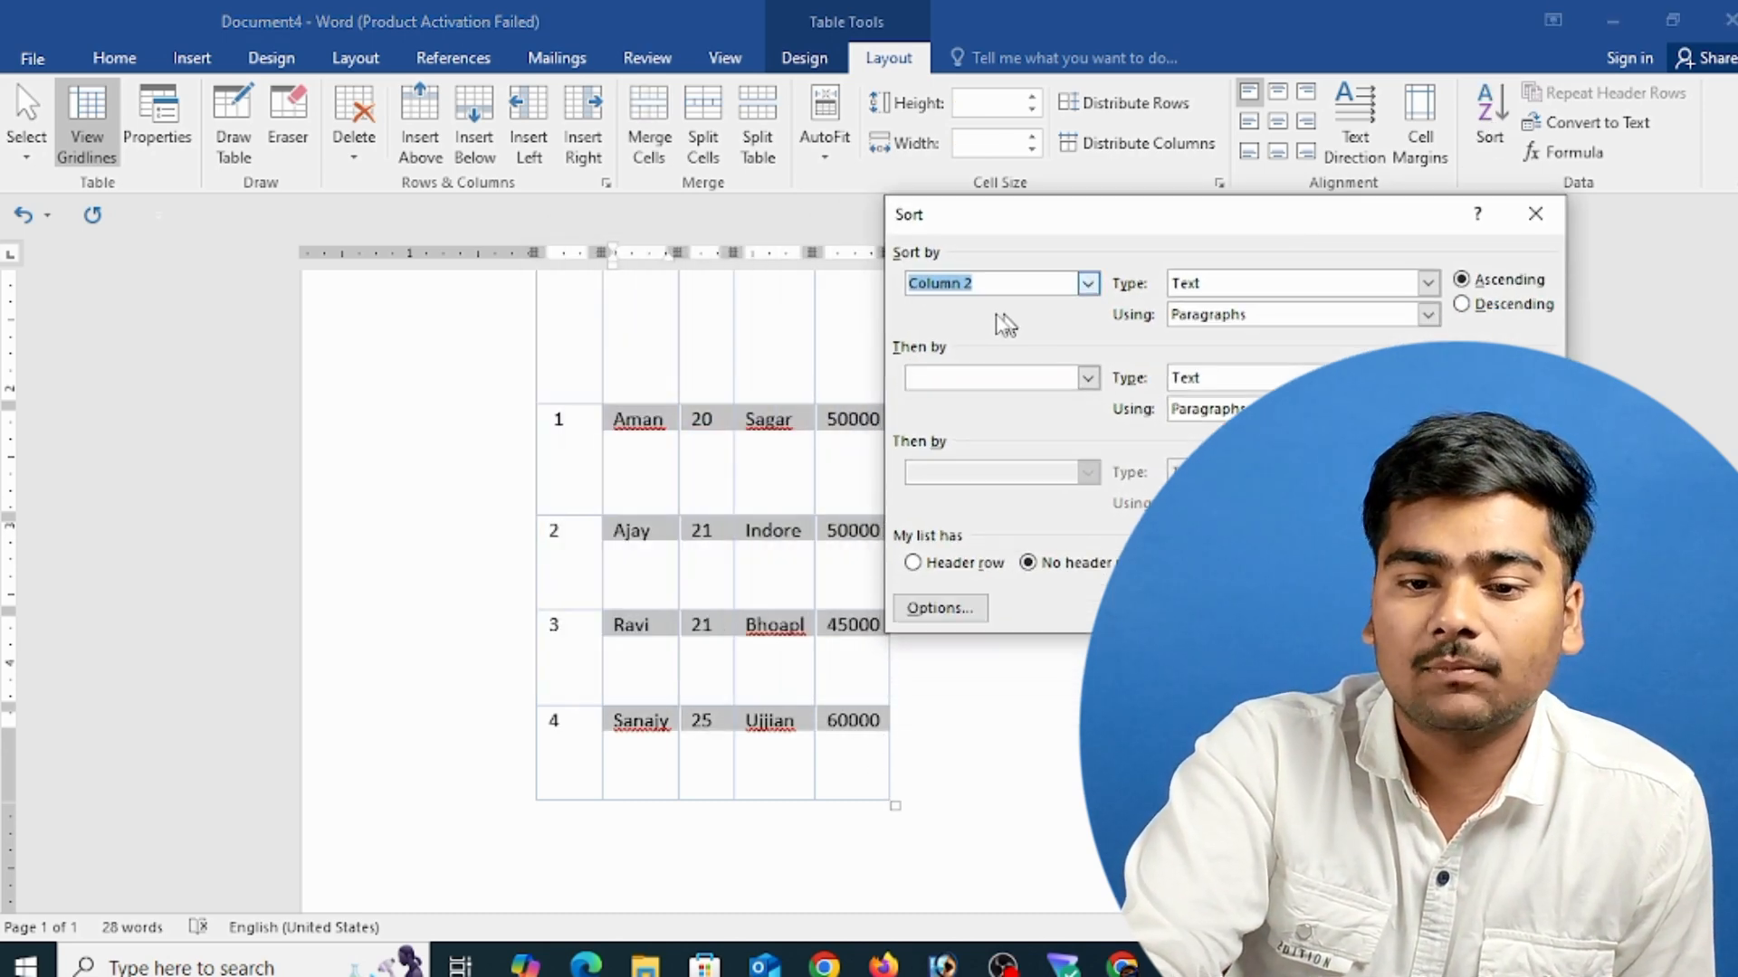
left_click(1087, 283)
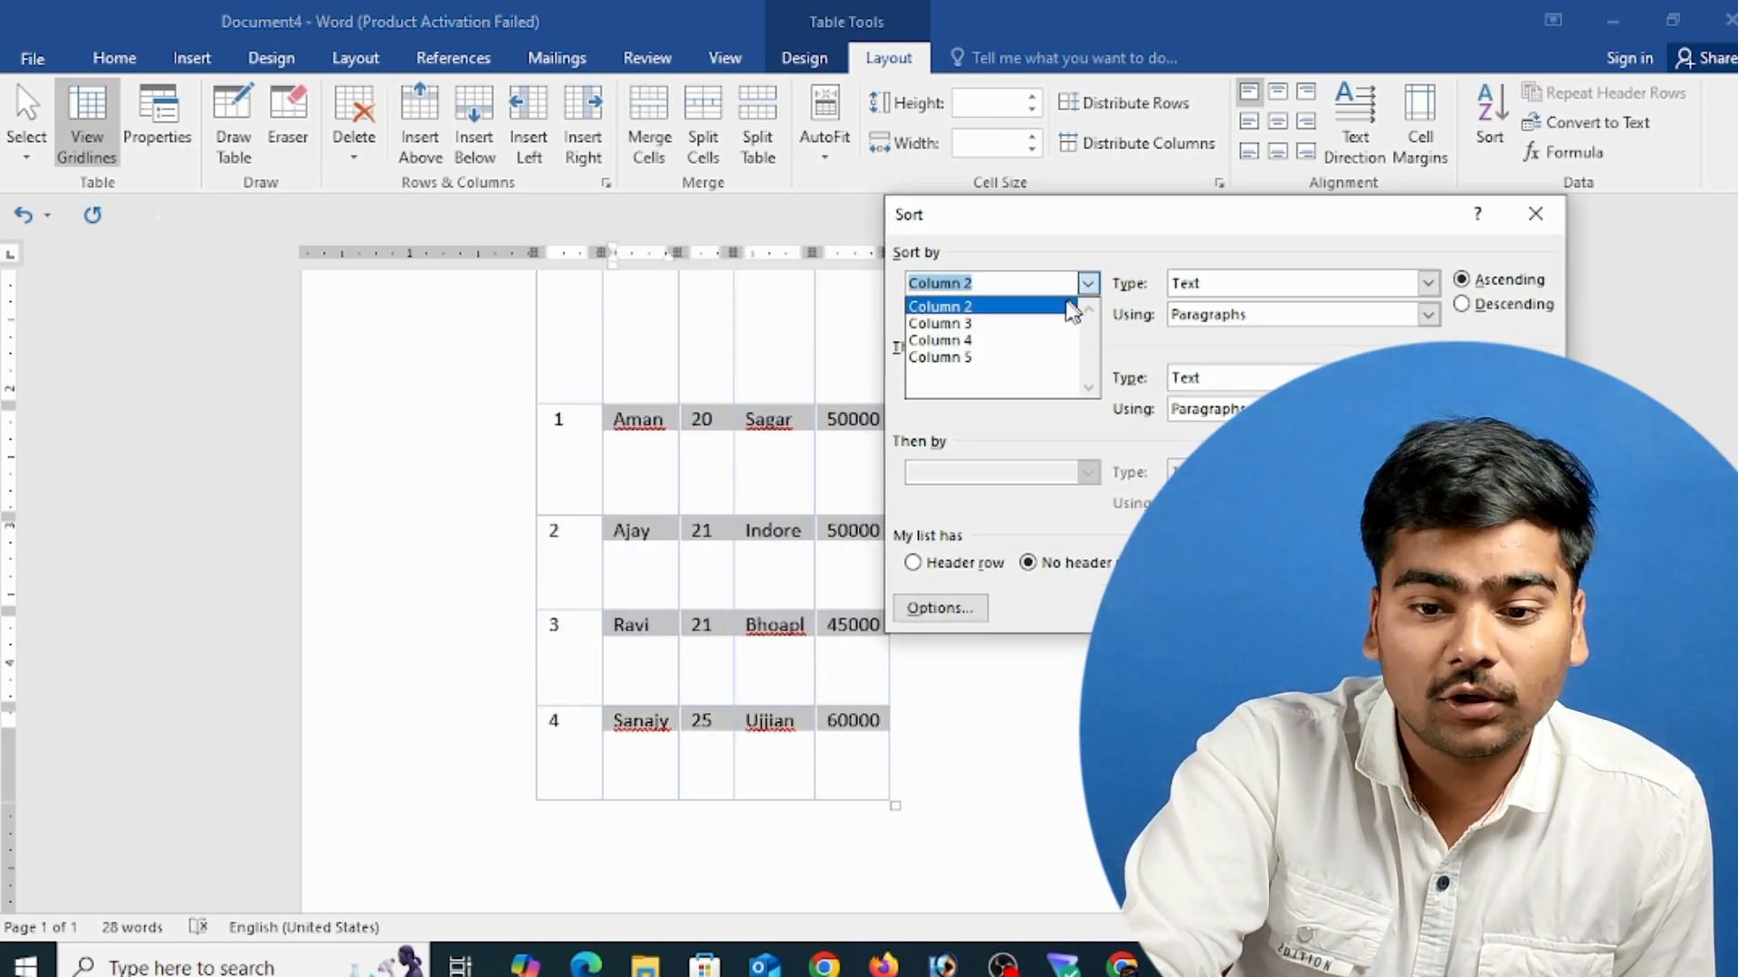
left_click(1012, 309)
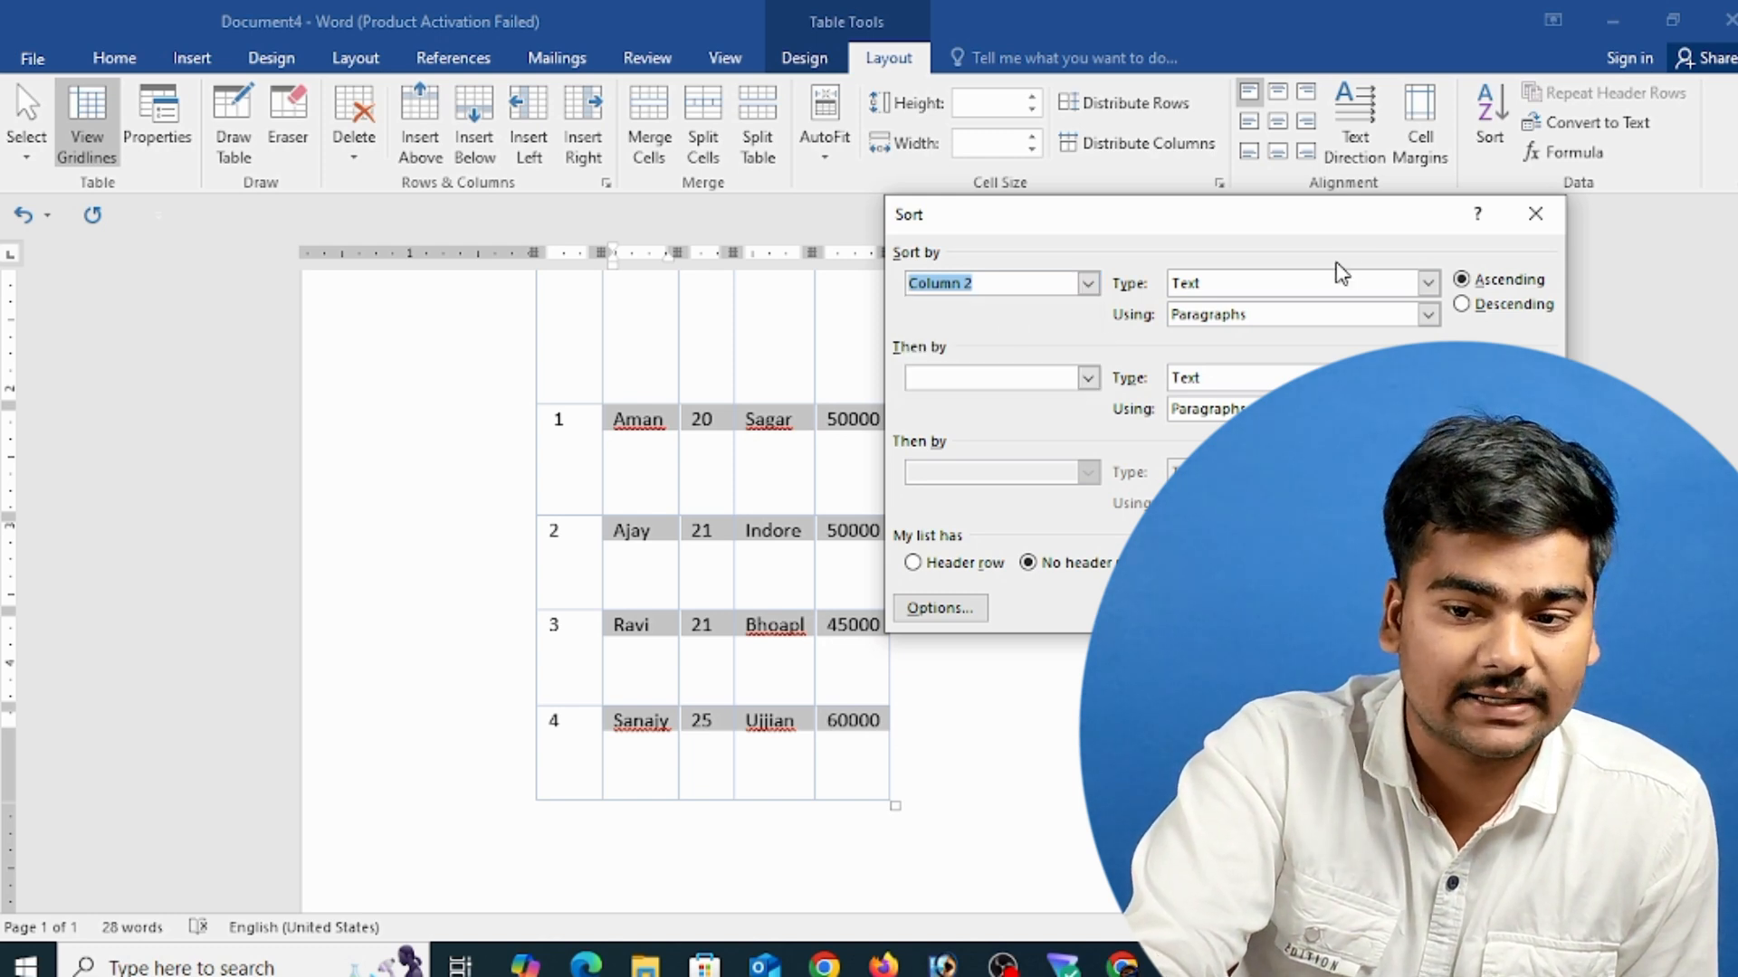
left_click(1407, 608)
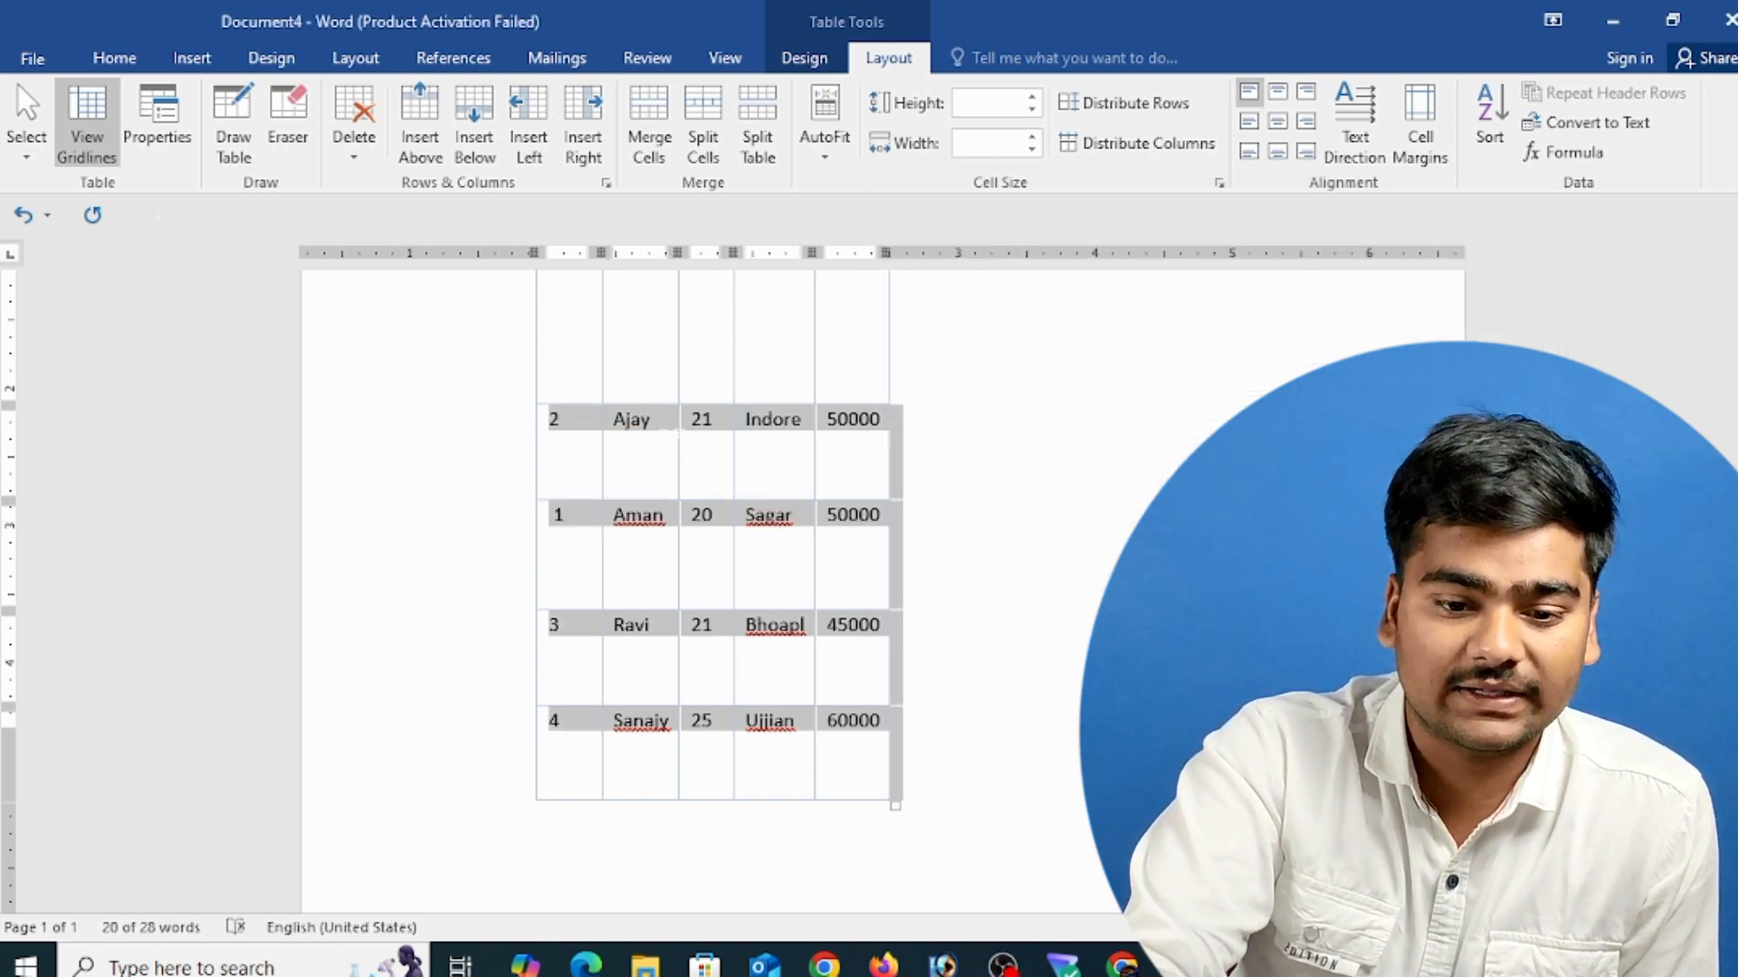
scroll(715, 588, "up", 5)
scroll(715, 589, "down", 3)
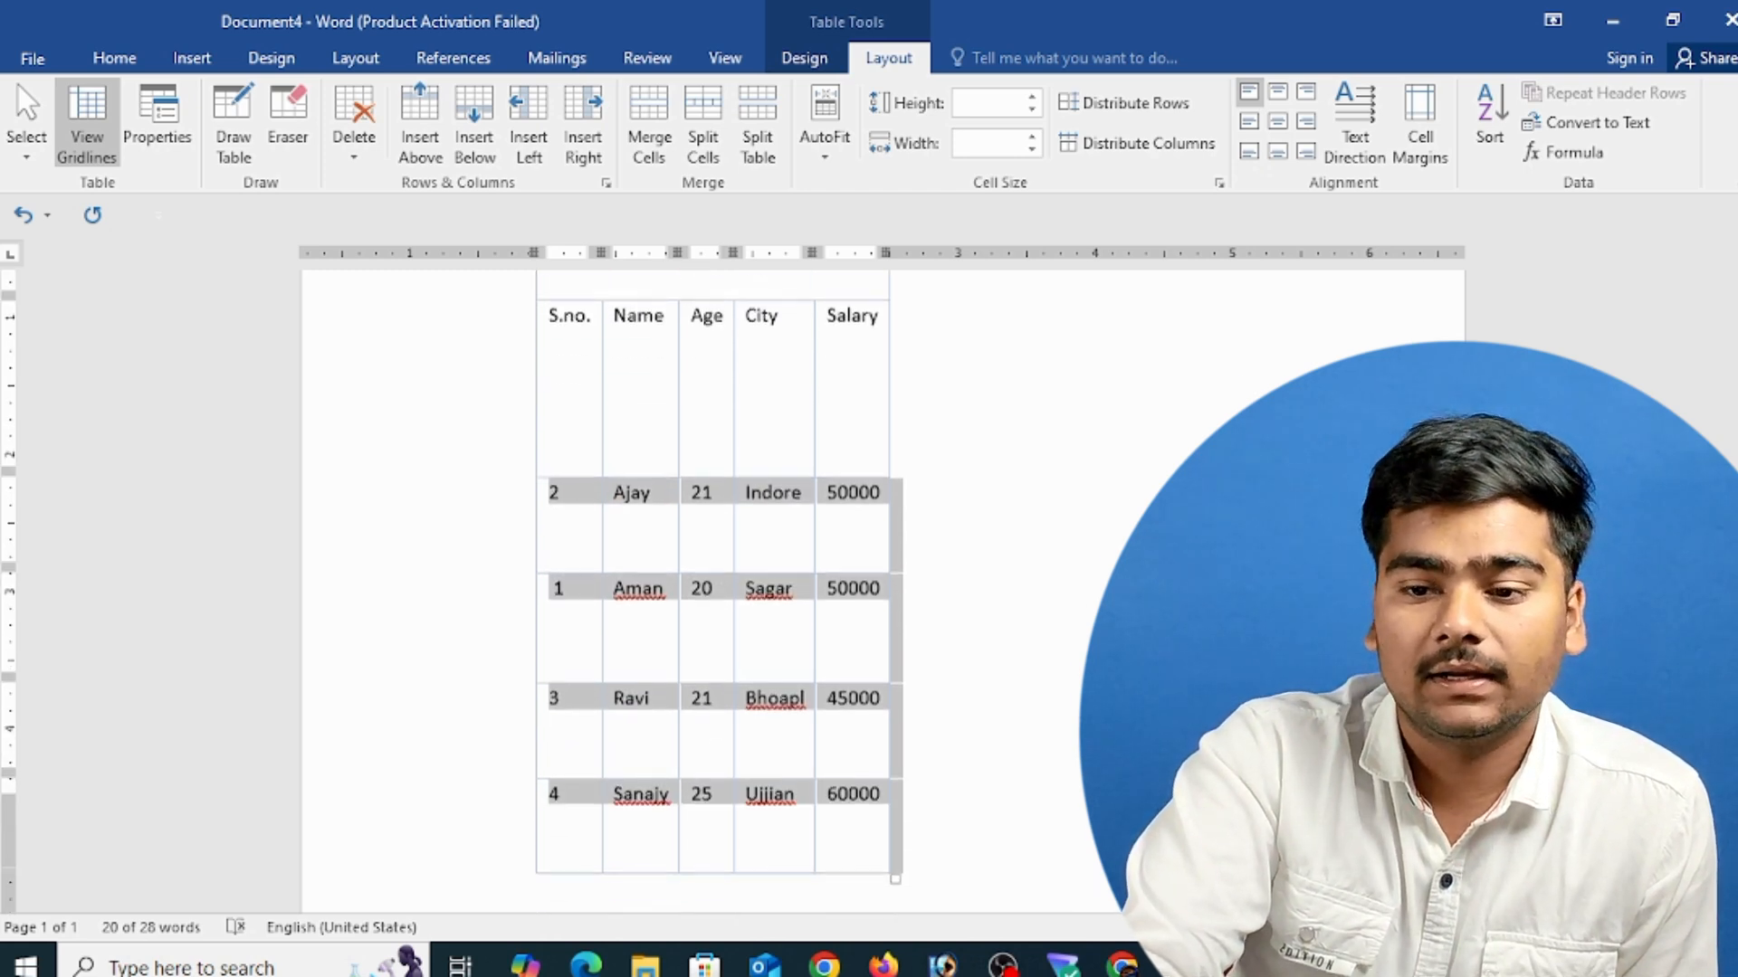
- Sort the selected employee rows by Column 1 as numbers in descending order and undo that sort
left_click(1423, 135)
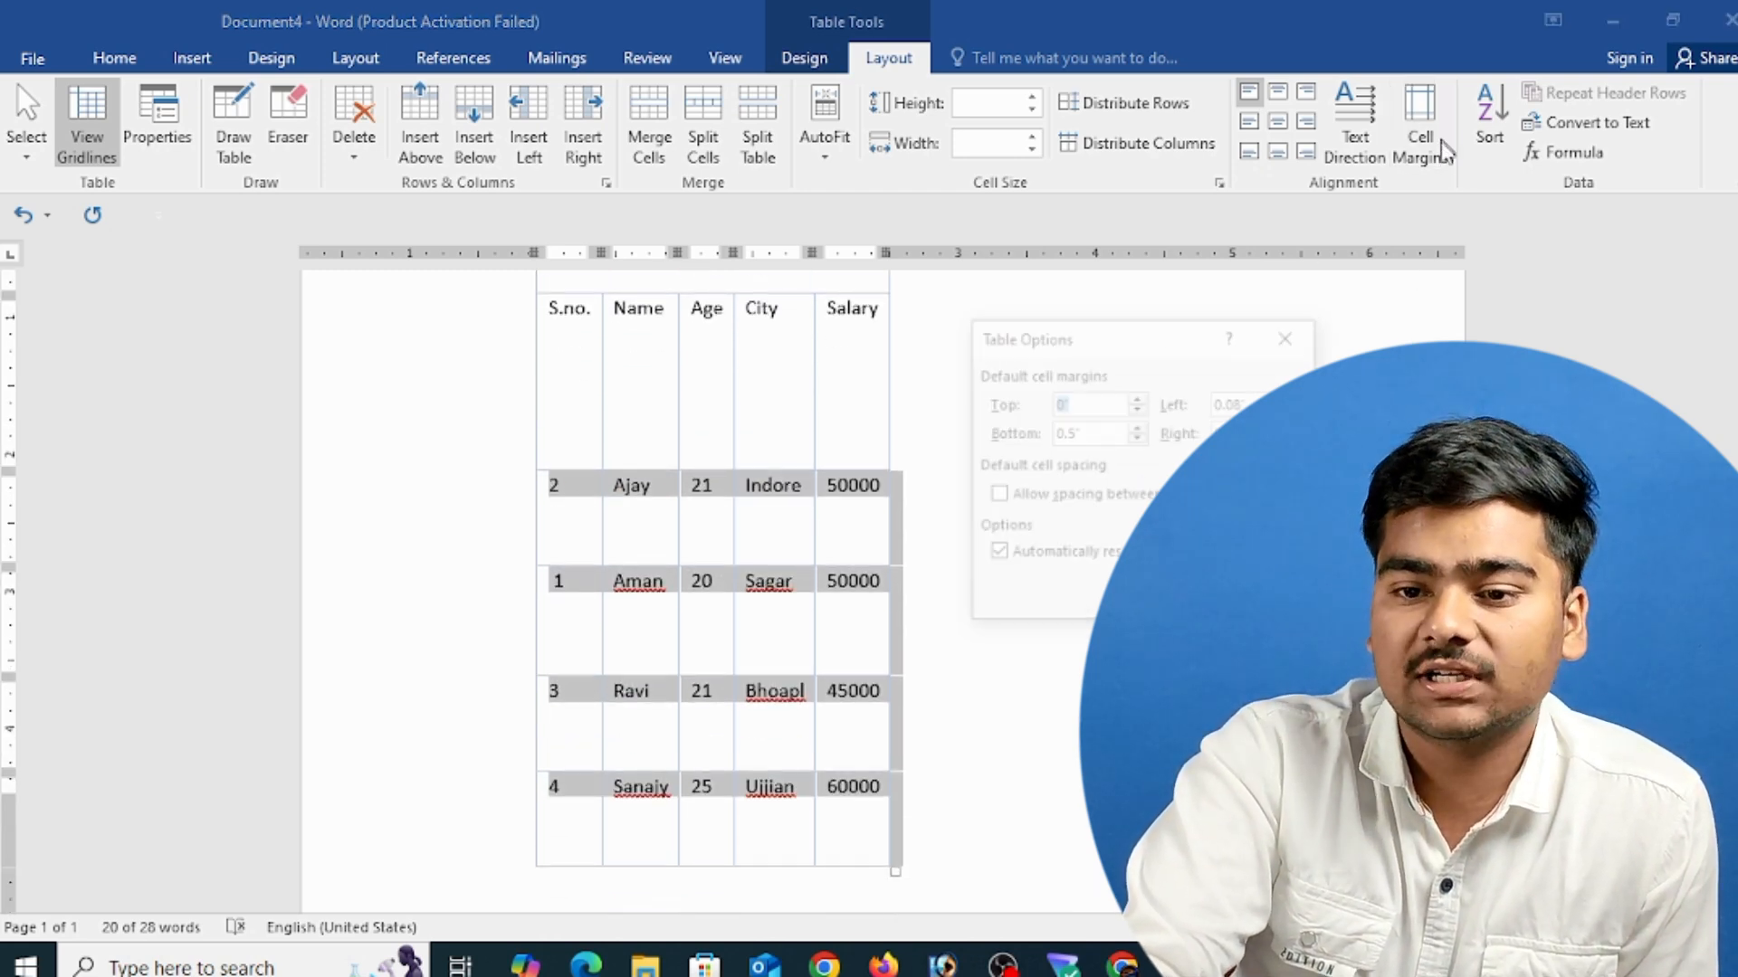
left_click(1289, 336)
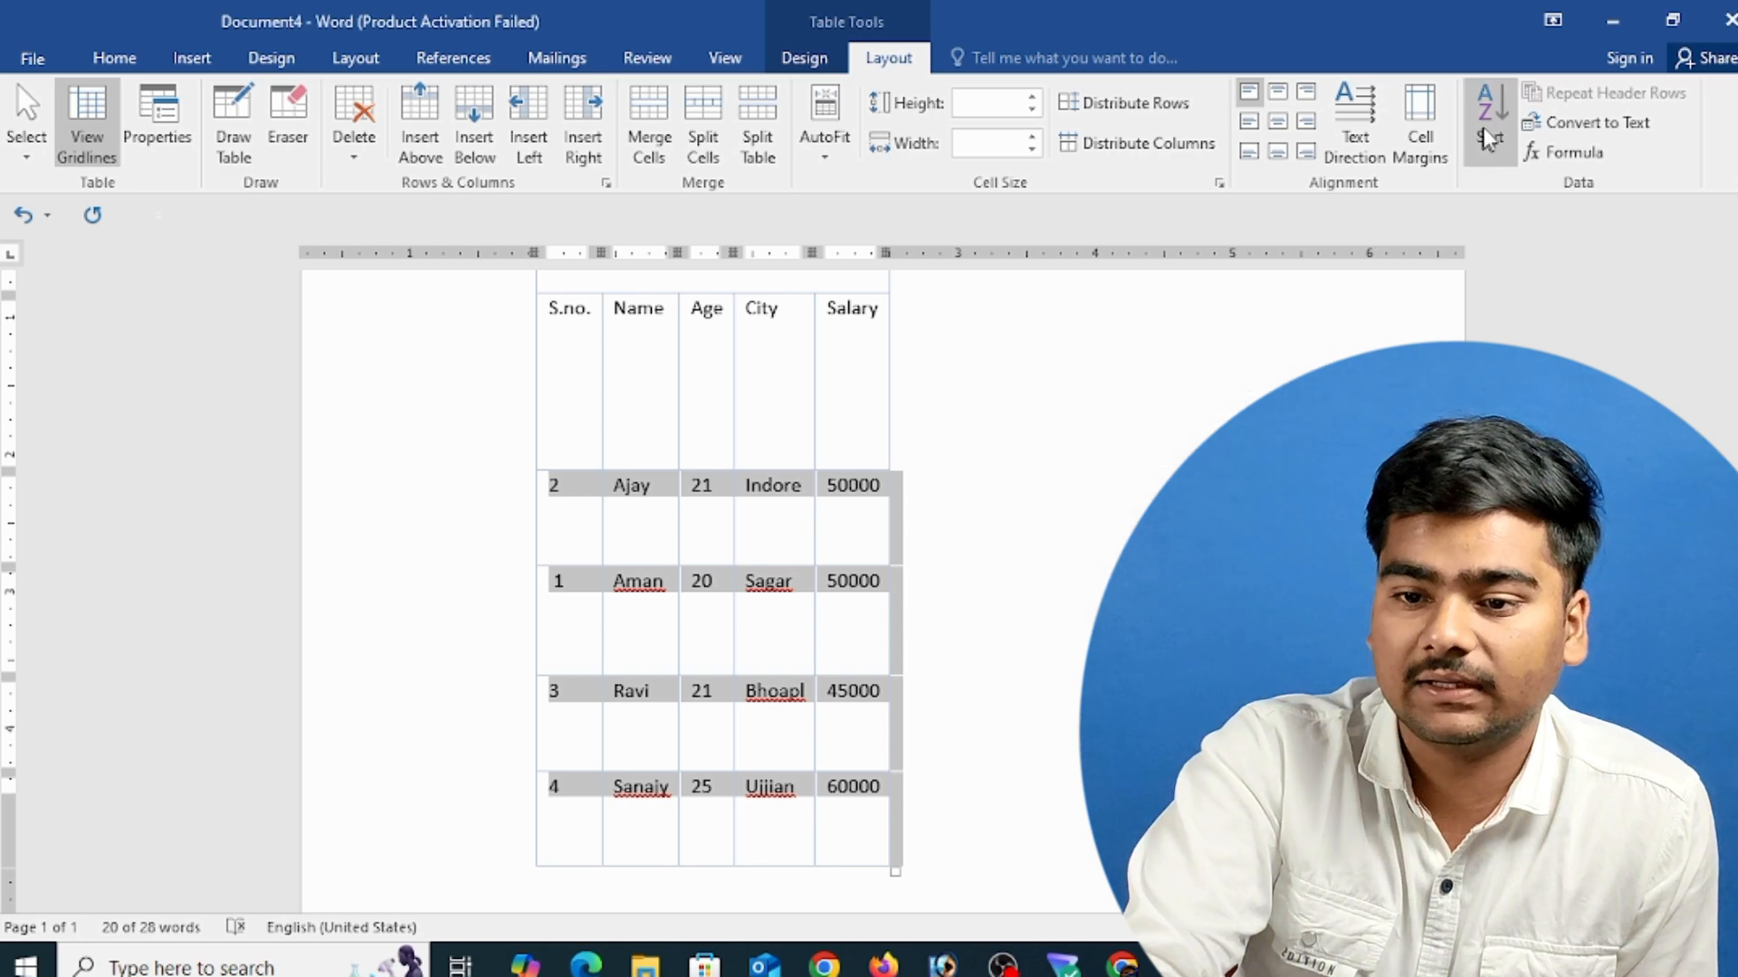
left_click(1489, 122)
left_click(1484, 305)
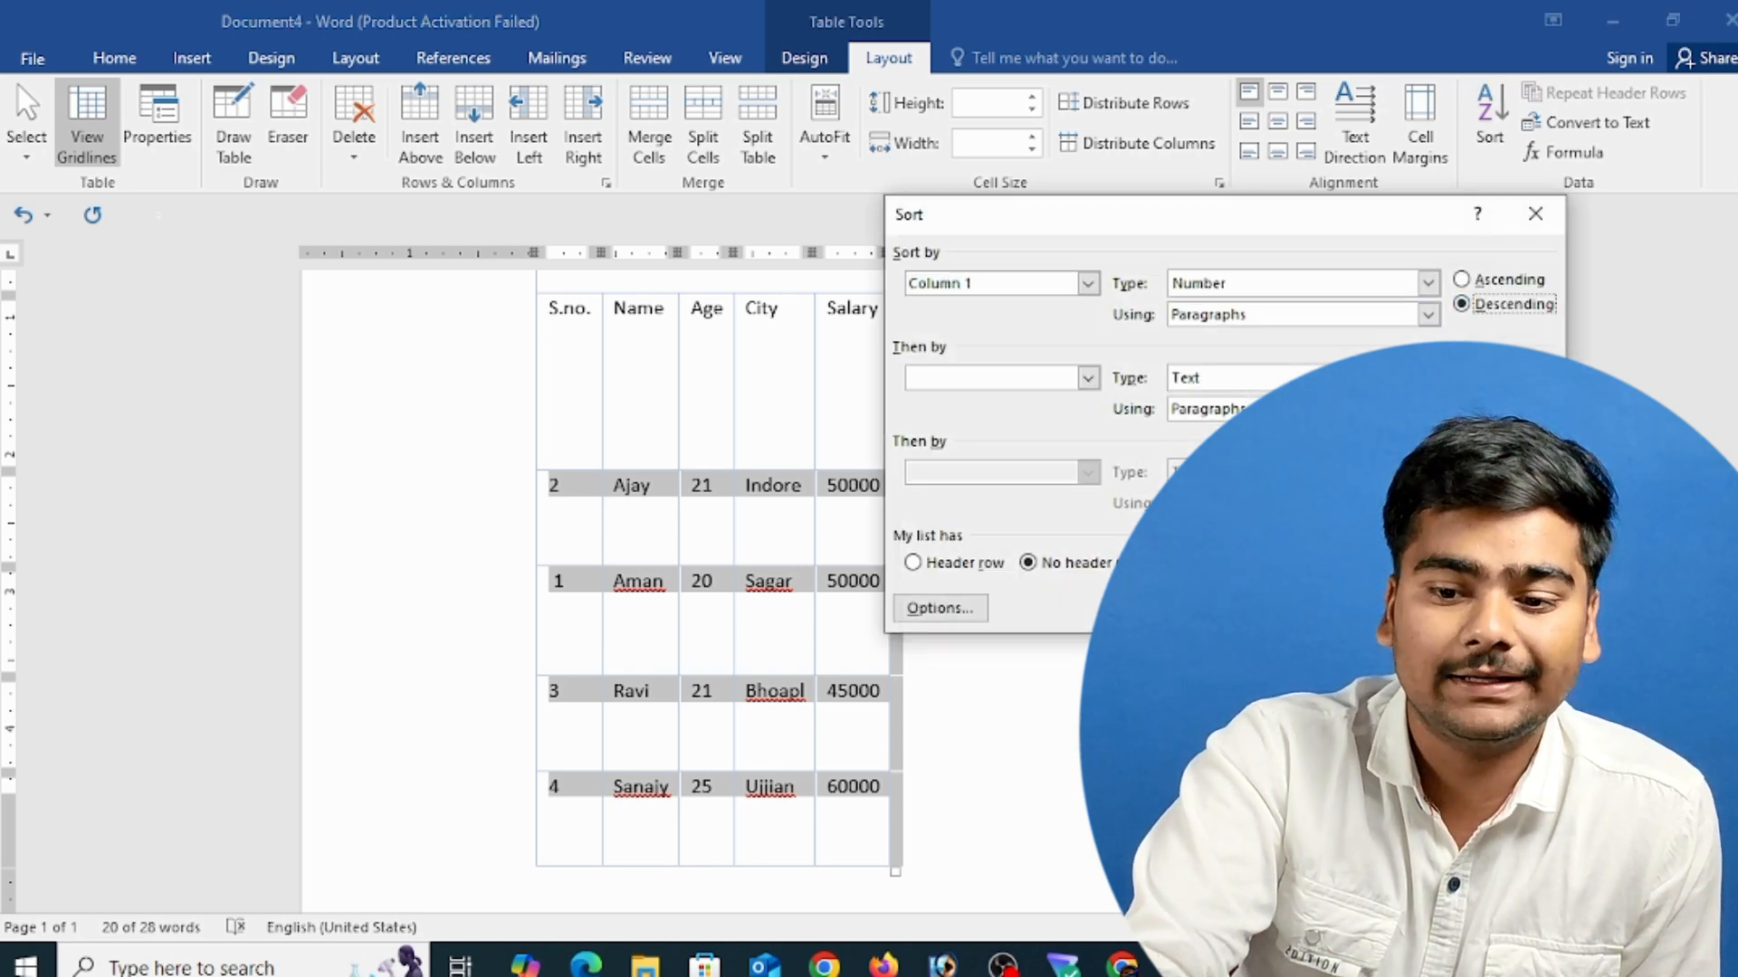
left_click(1407, 609)
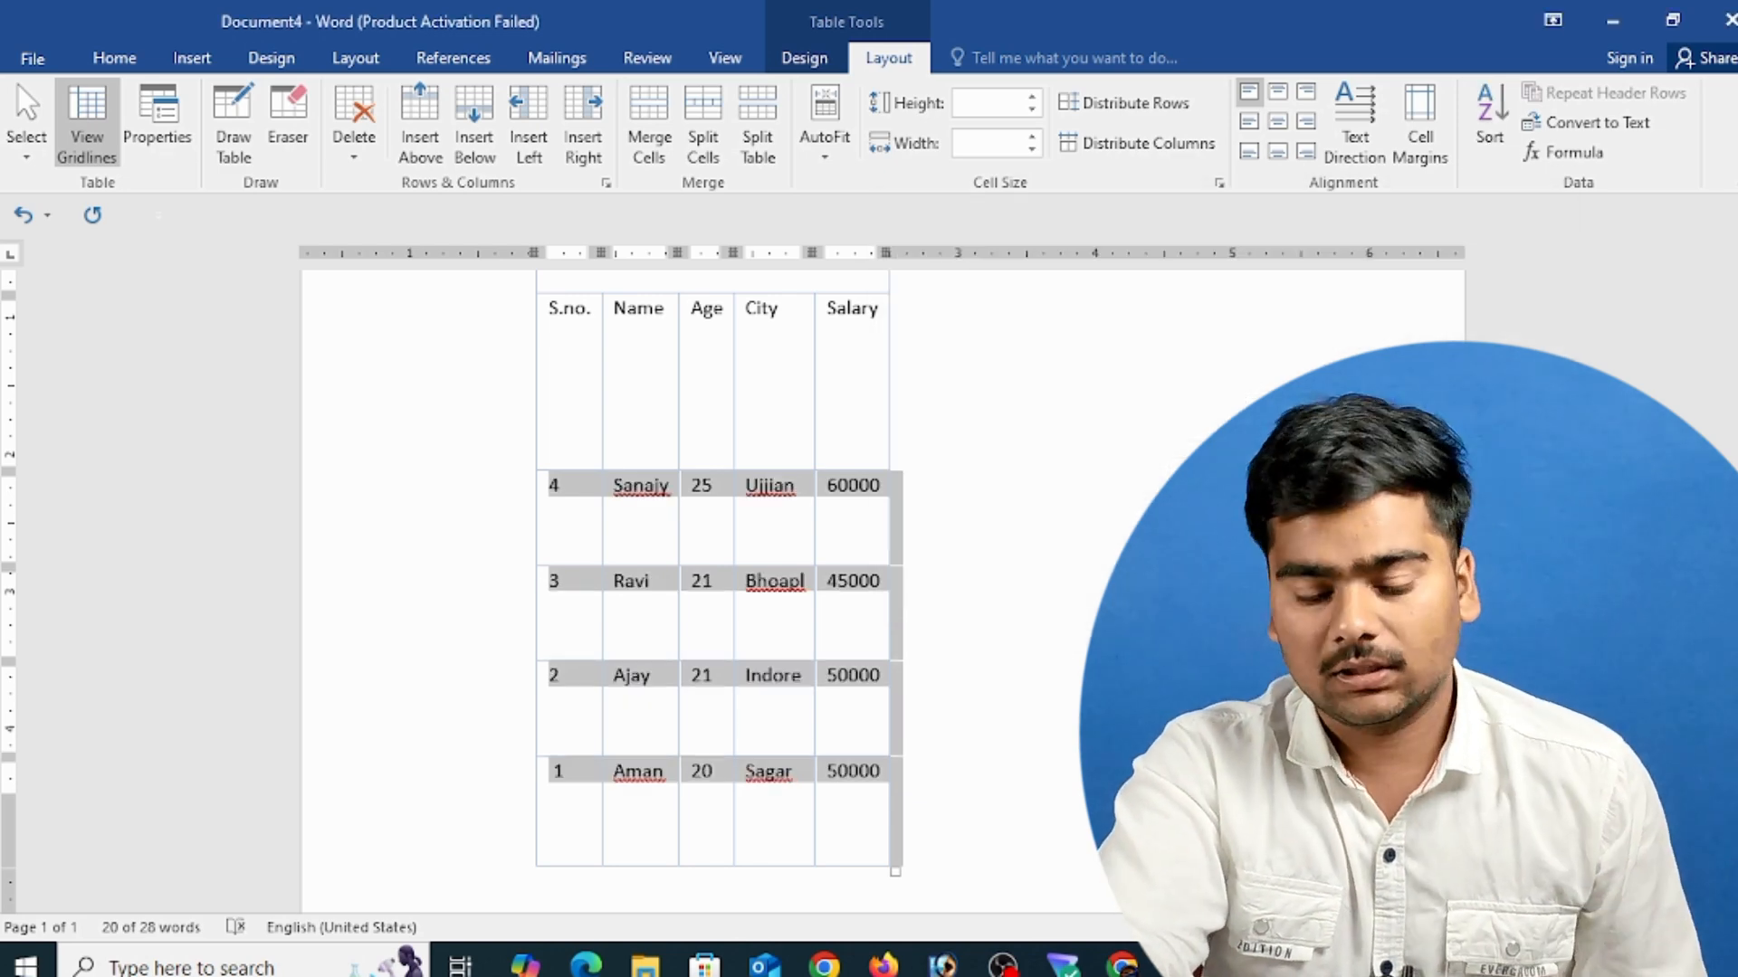
key("ctrl+z")
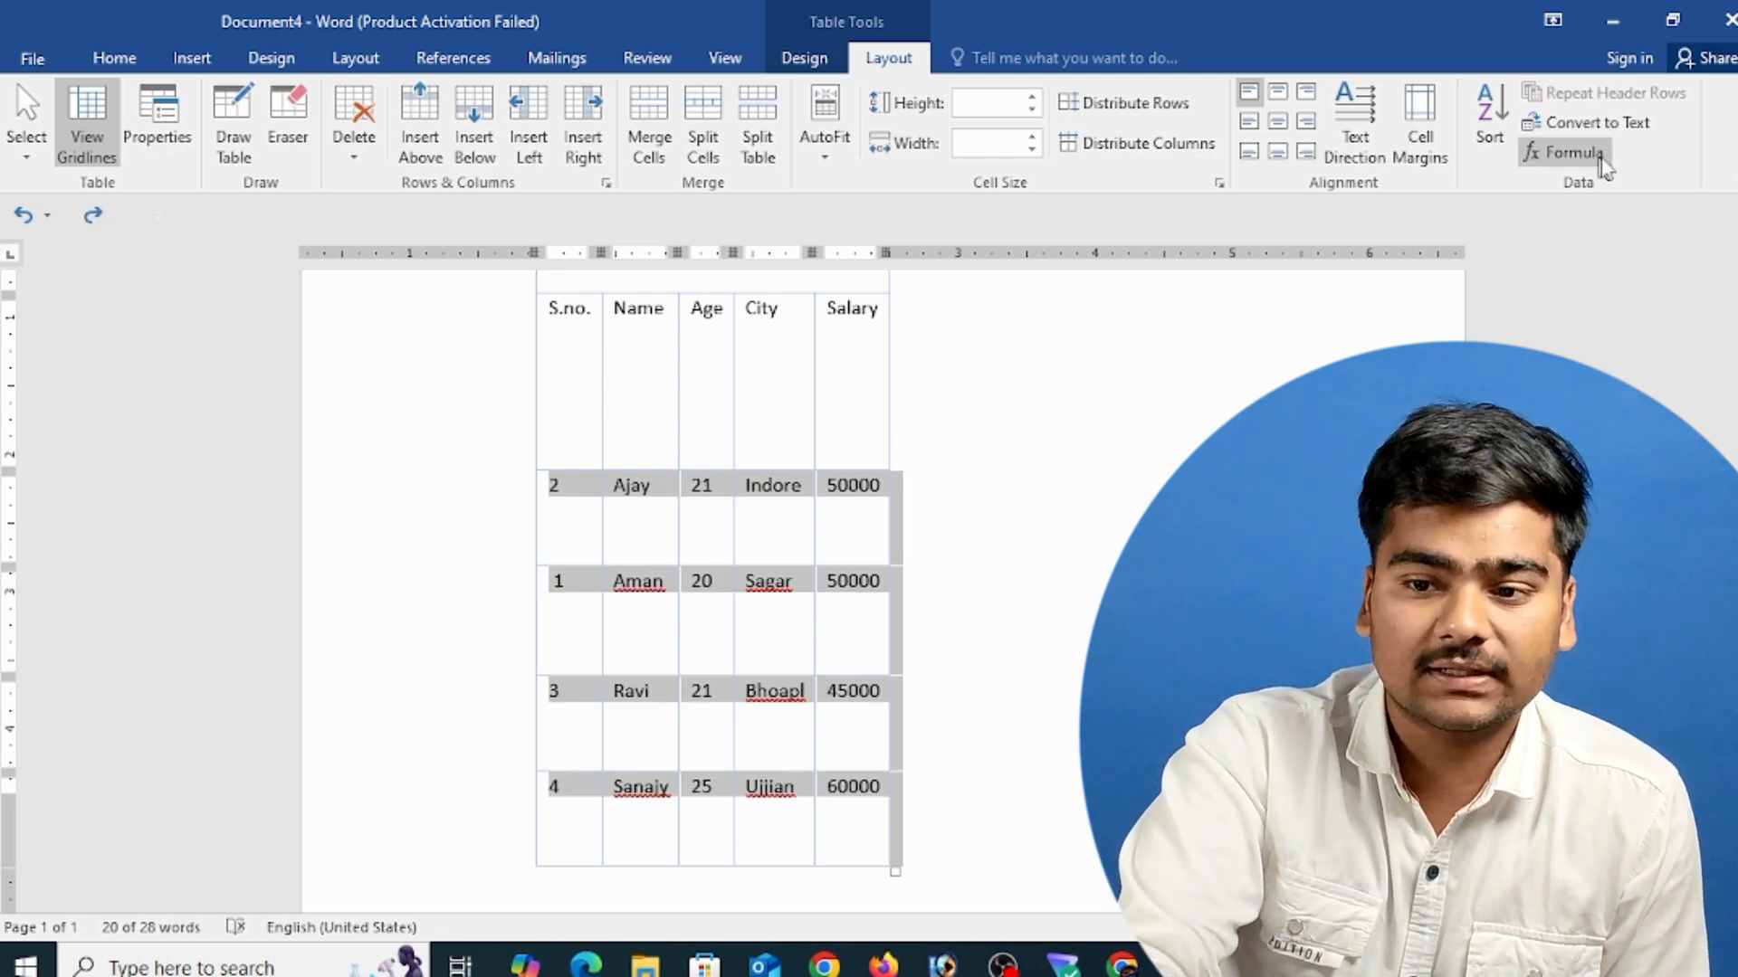
- Set the "Bajaj & Com" title row and the column header row to repeat as header rows
left_click(1195, 434)
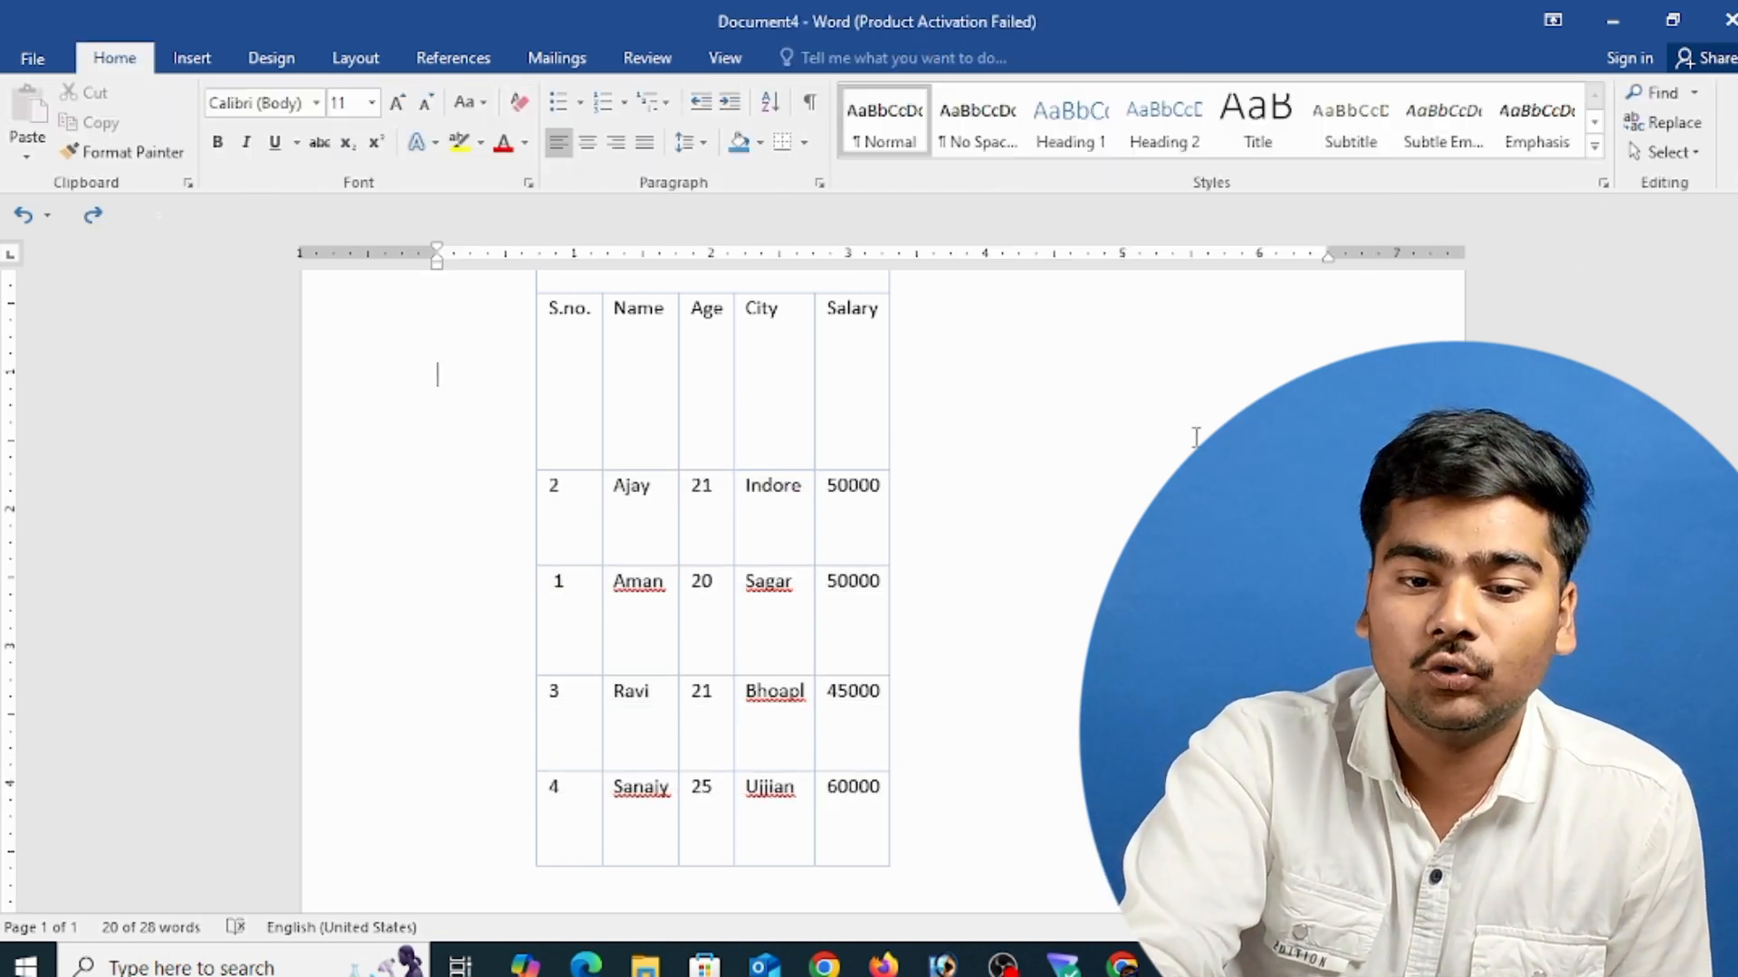
scroll(1035, 478, "up", 3)
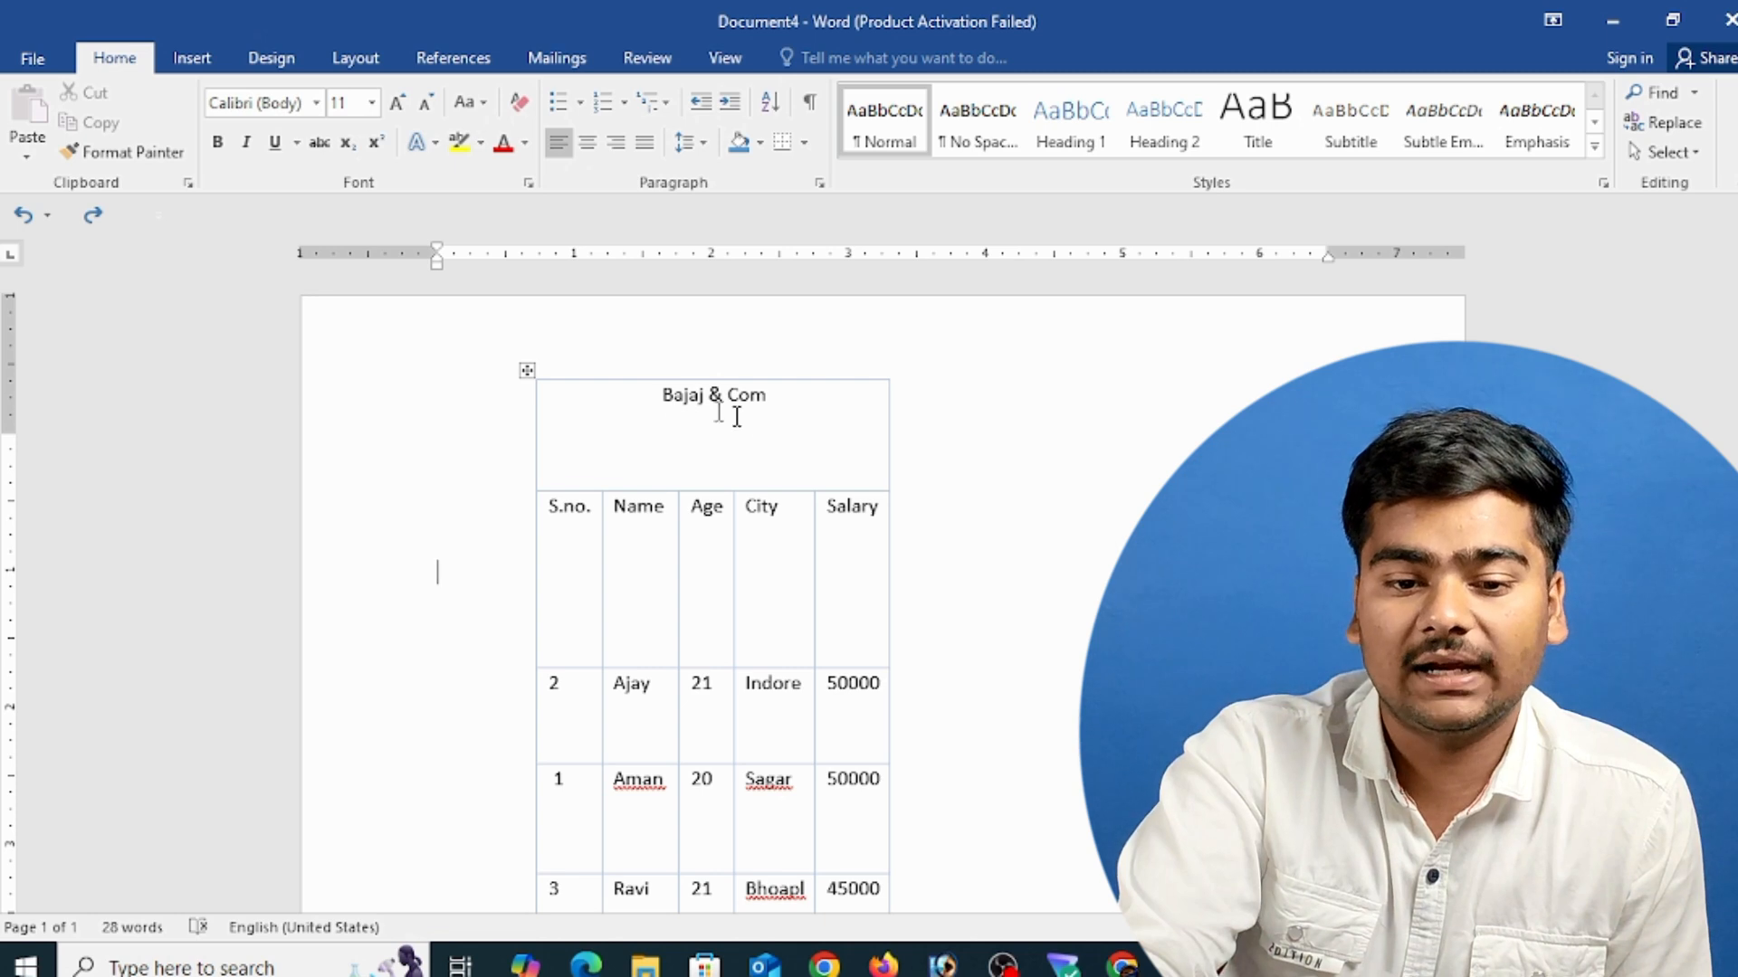
left_click_drag(737, 416, 769, 512)
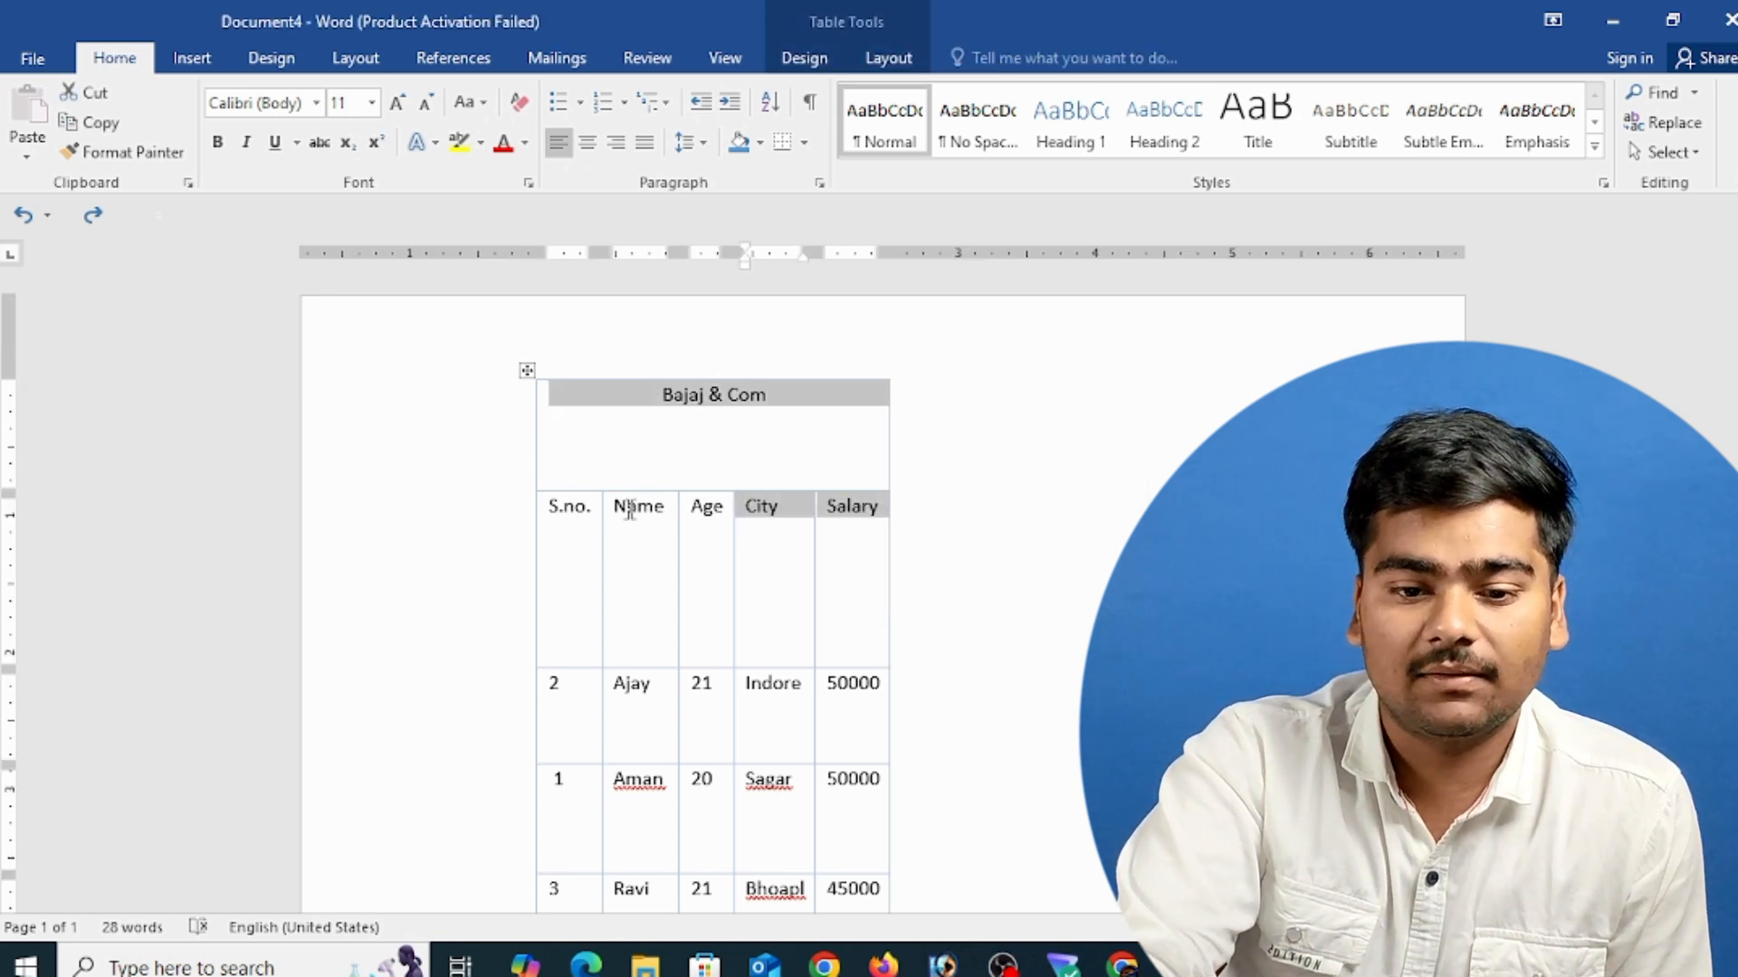
left_click_drag(630, 510, 562, 527)
left_click(561, 521)
left_click_drag(560, 403, 851, 516)
left_click(789, 548)
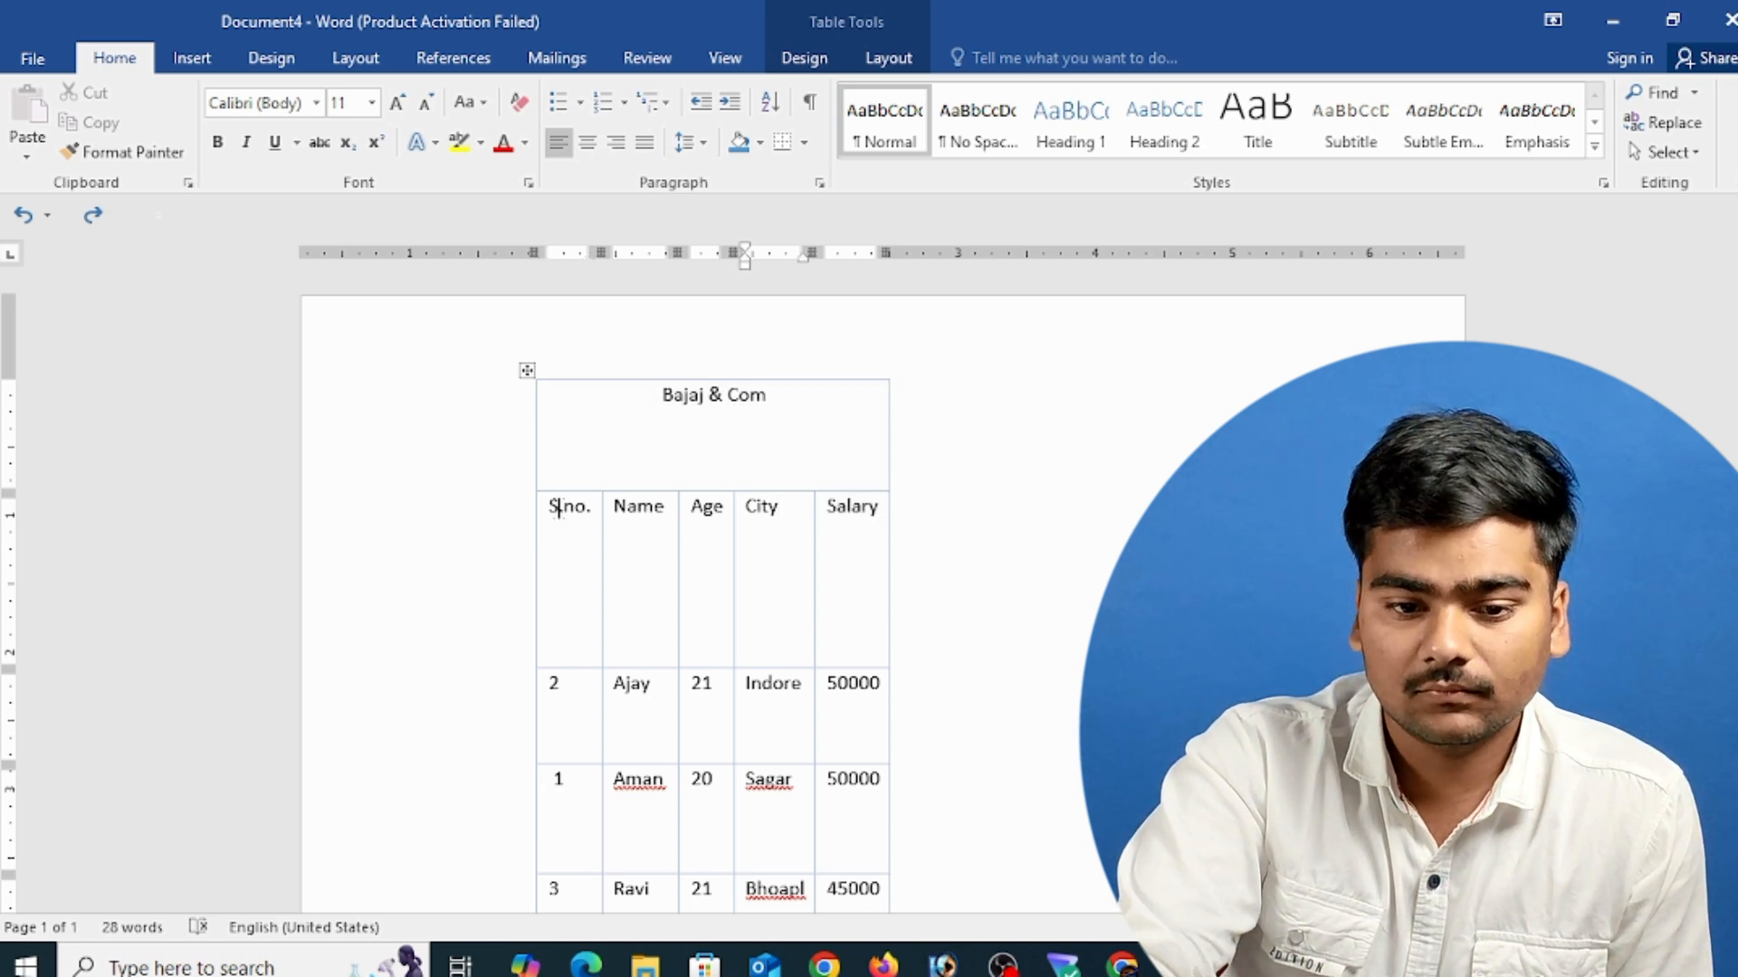
left_click_drag(559, 507, 895, 488)
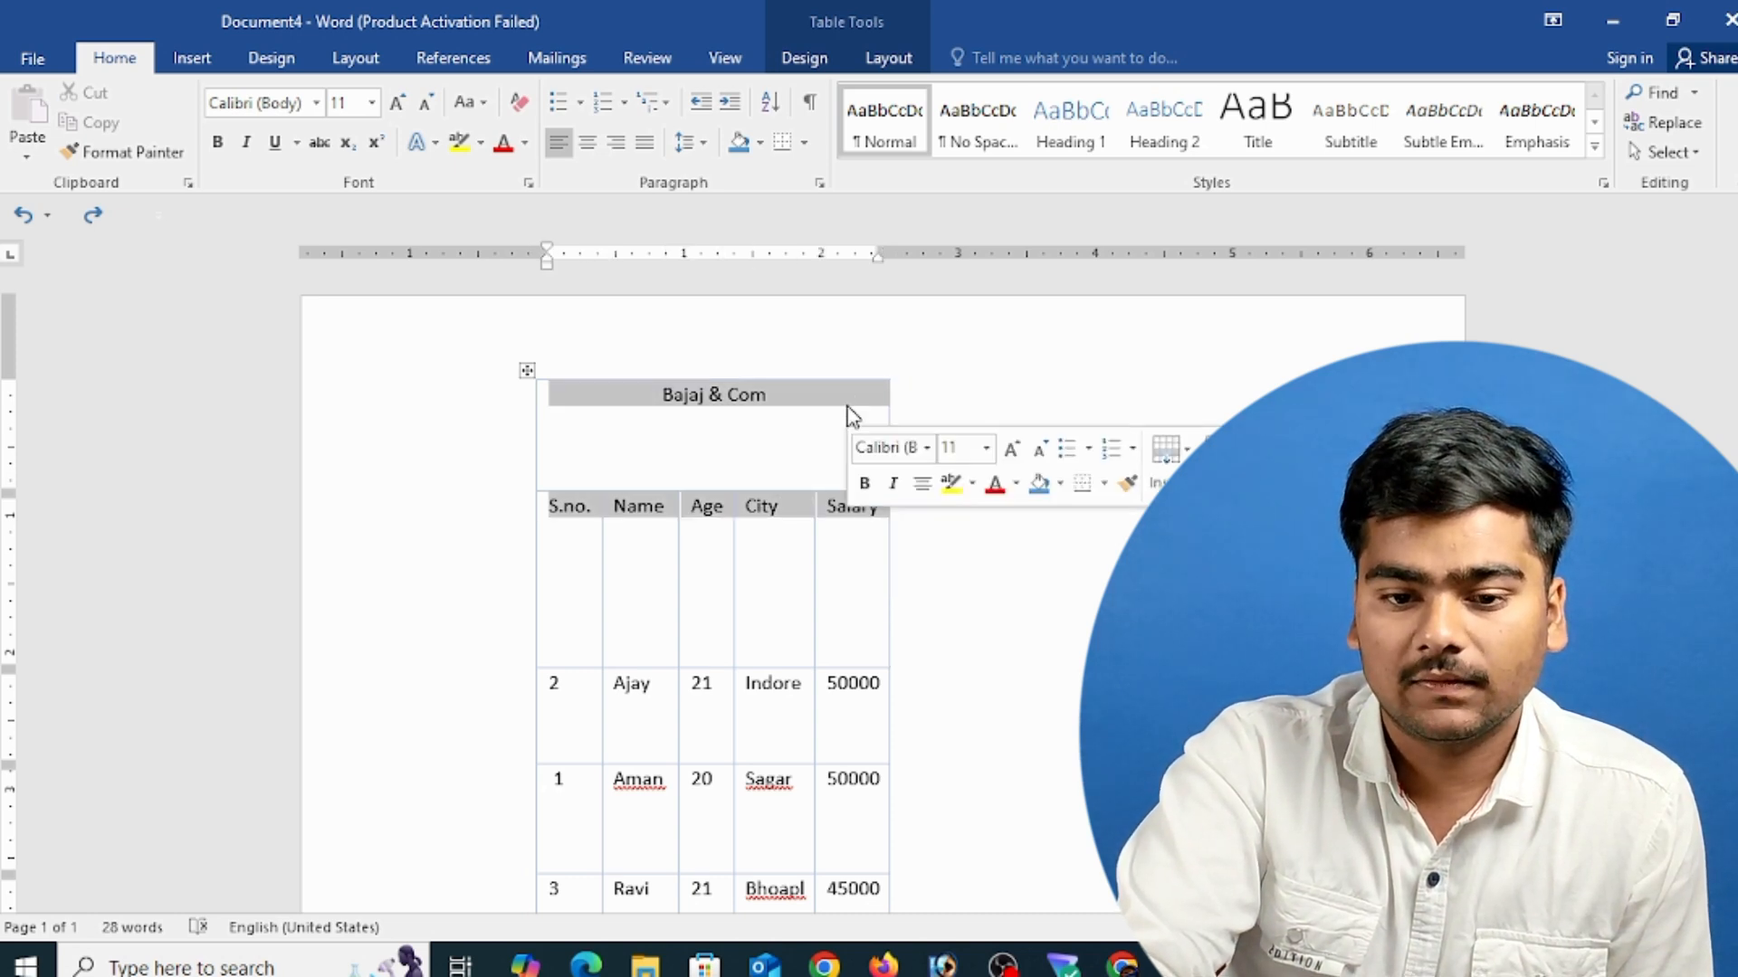
left_click(850, 412)
left_click(891, 59)
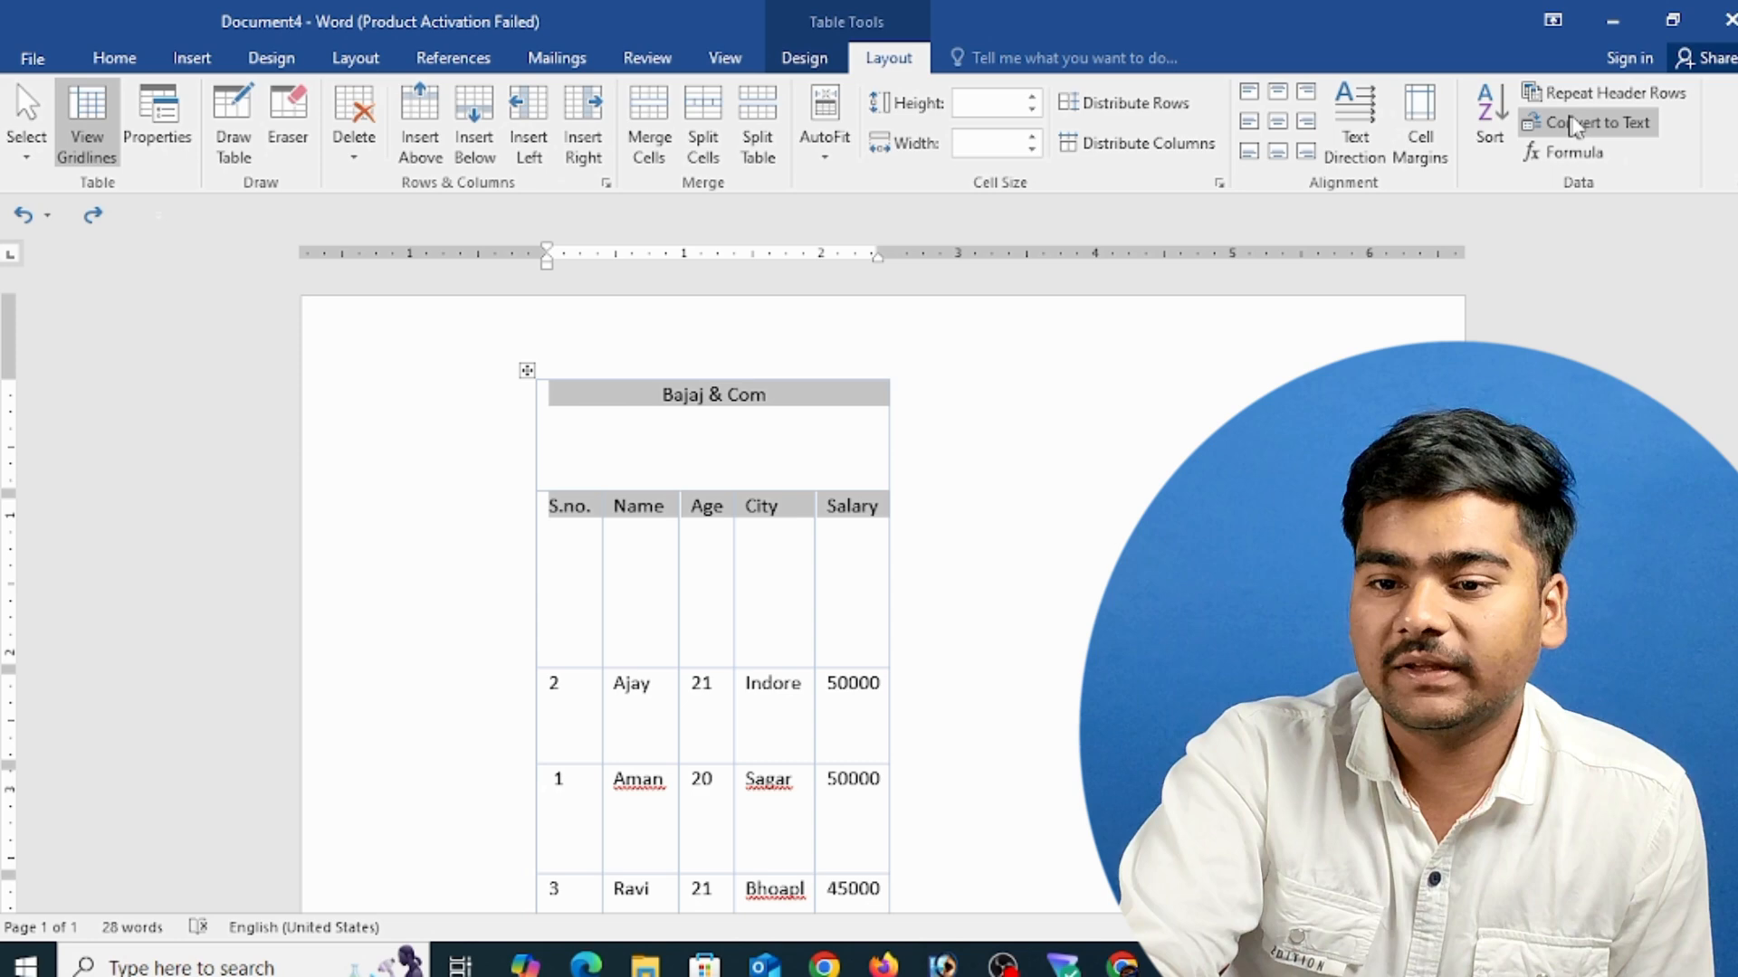
left_click(1615, 92)
- Append empty rows after the table's last row until the table runs onto a second page
scroll(1198, 406, "down", 4)
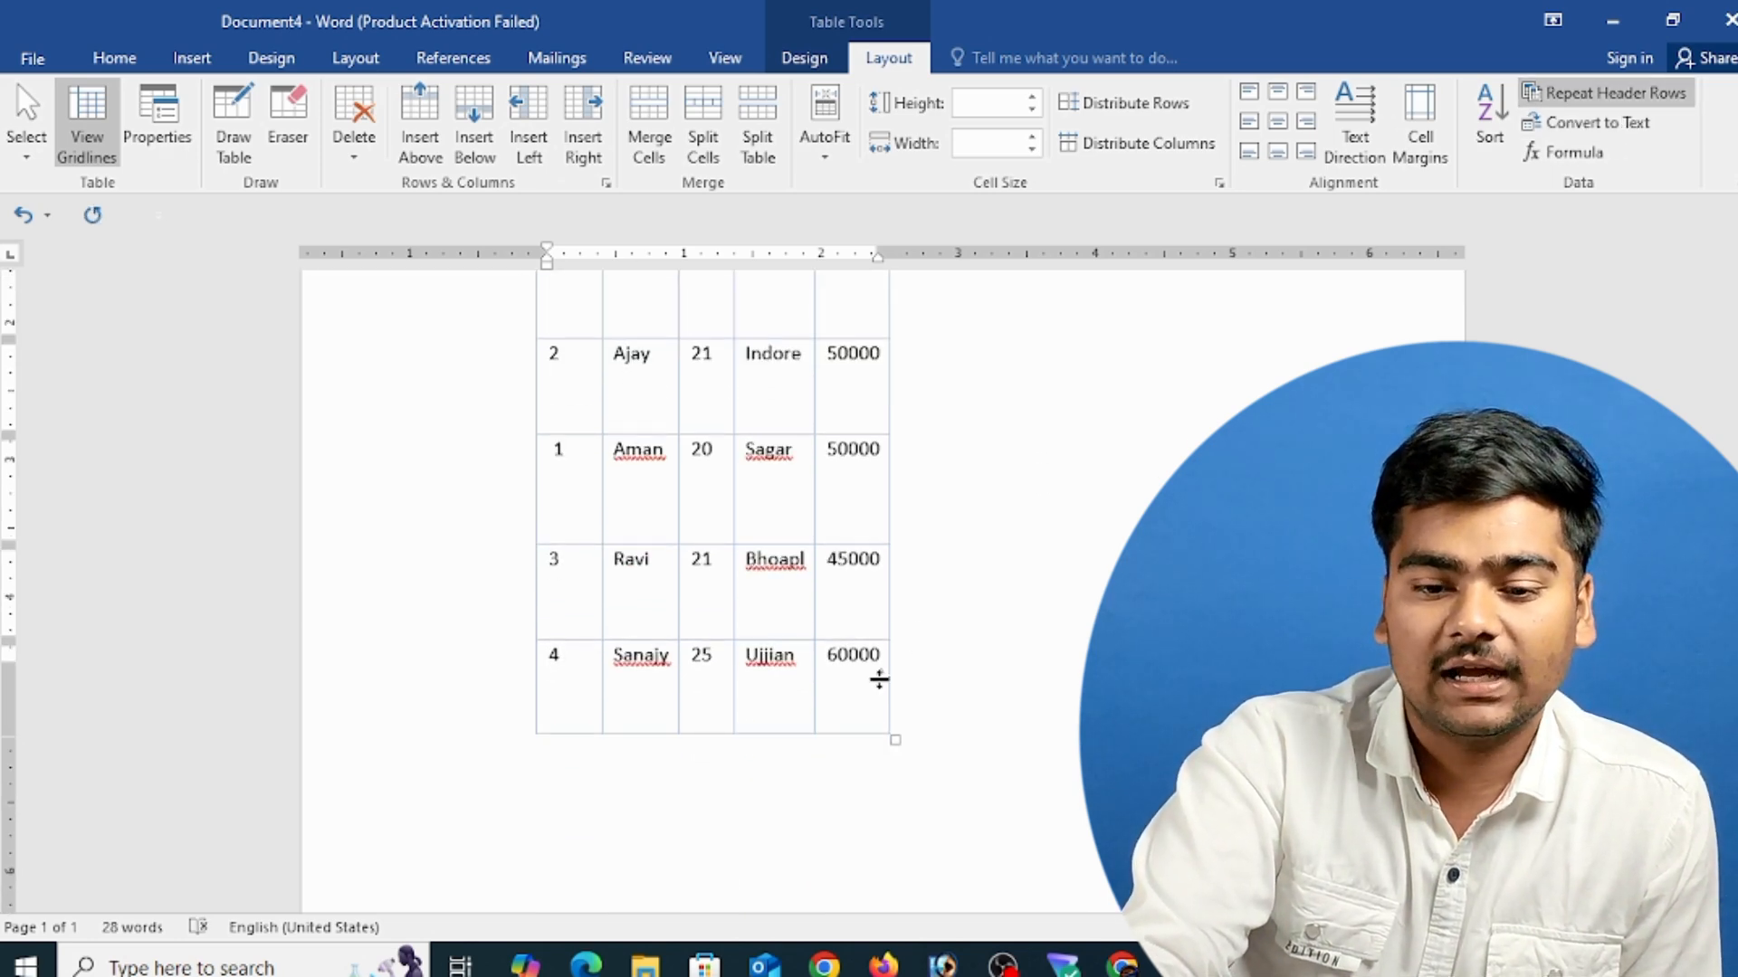
left_click(880, 656)
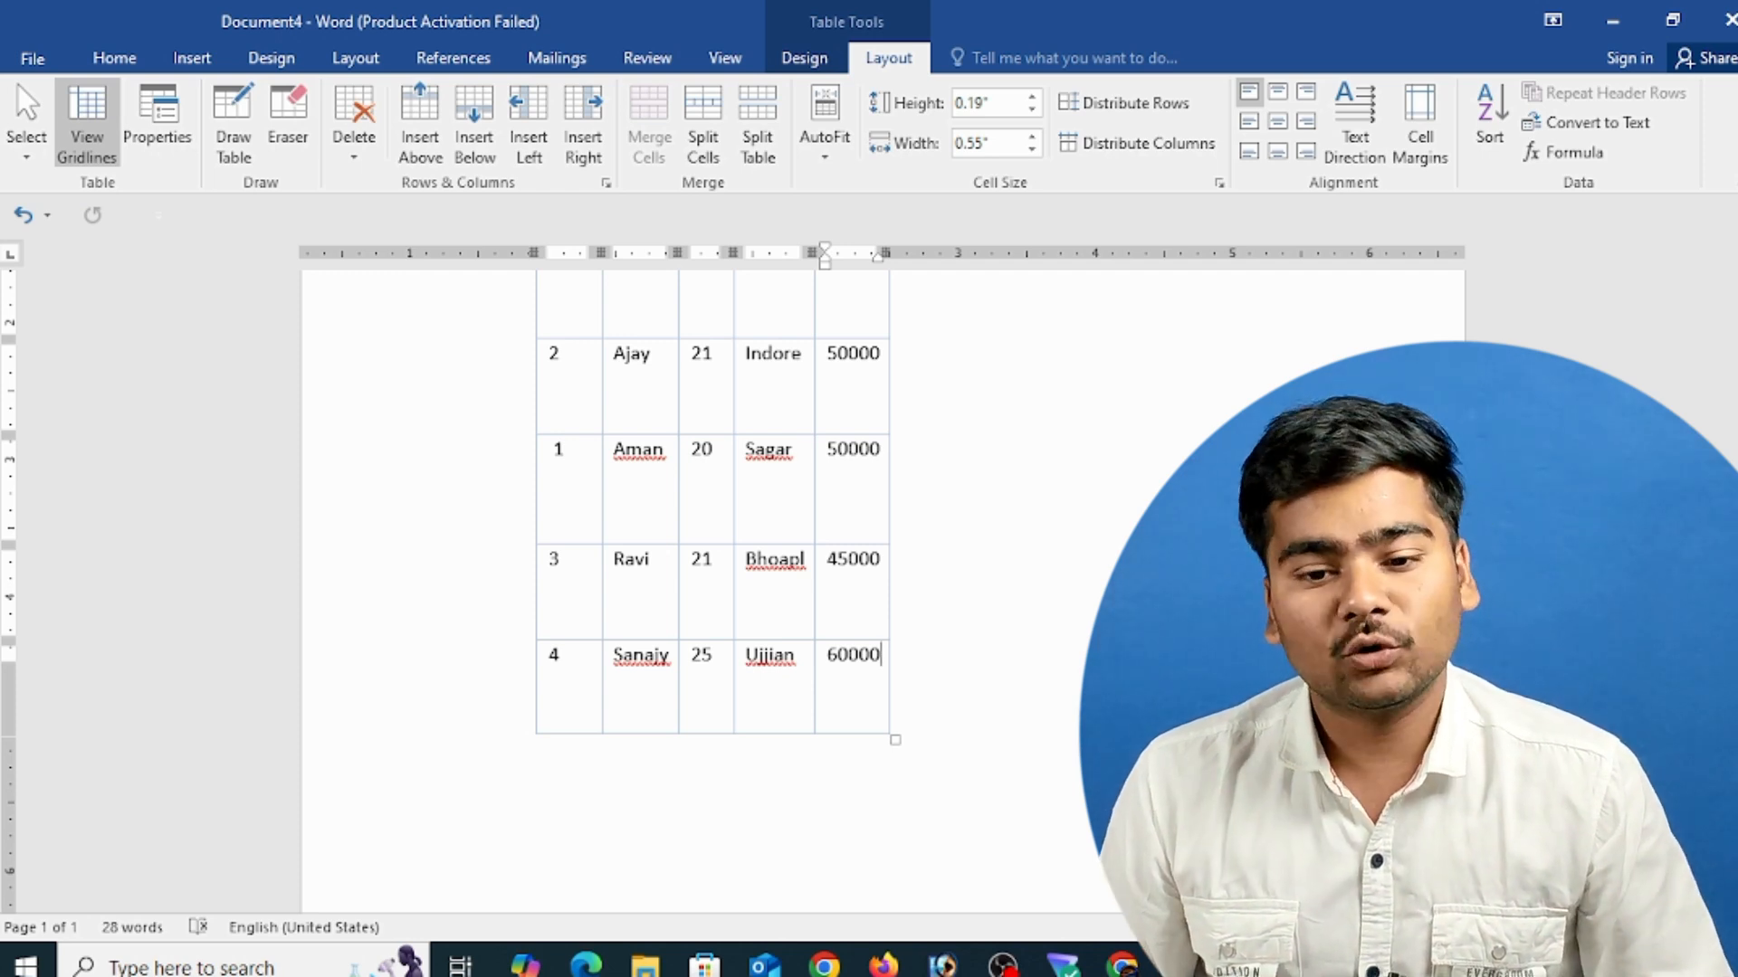
key("Tab")
key("Tab")
key("Tab")
key("Tab")
key("Tab")
key("Tab")
key("Tab")
key("Tab")
key("Tab")
key("Tab")
key("Tab")
key("Tab")
key("Tab")
key("Tab")
key("Tab")
key("Tab")
key("Tab")
key("Tab")
key("Tab")
key("Tab")
key("Tab")
key("Tab")
key("Tab")
key("Tab")
key("Tab")
key("Tab")
key("Tab")
key("Tab")
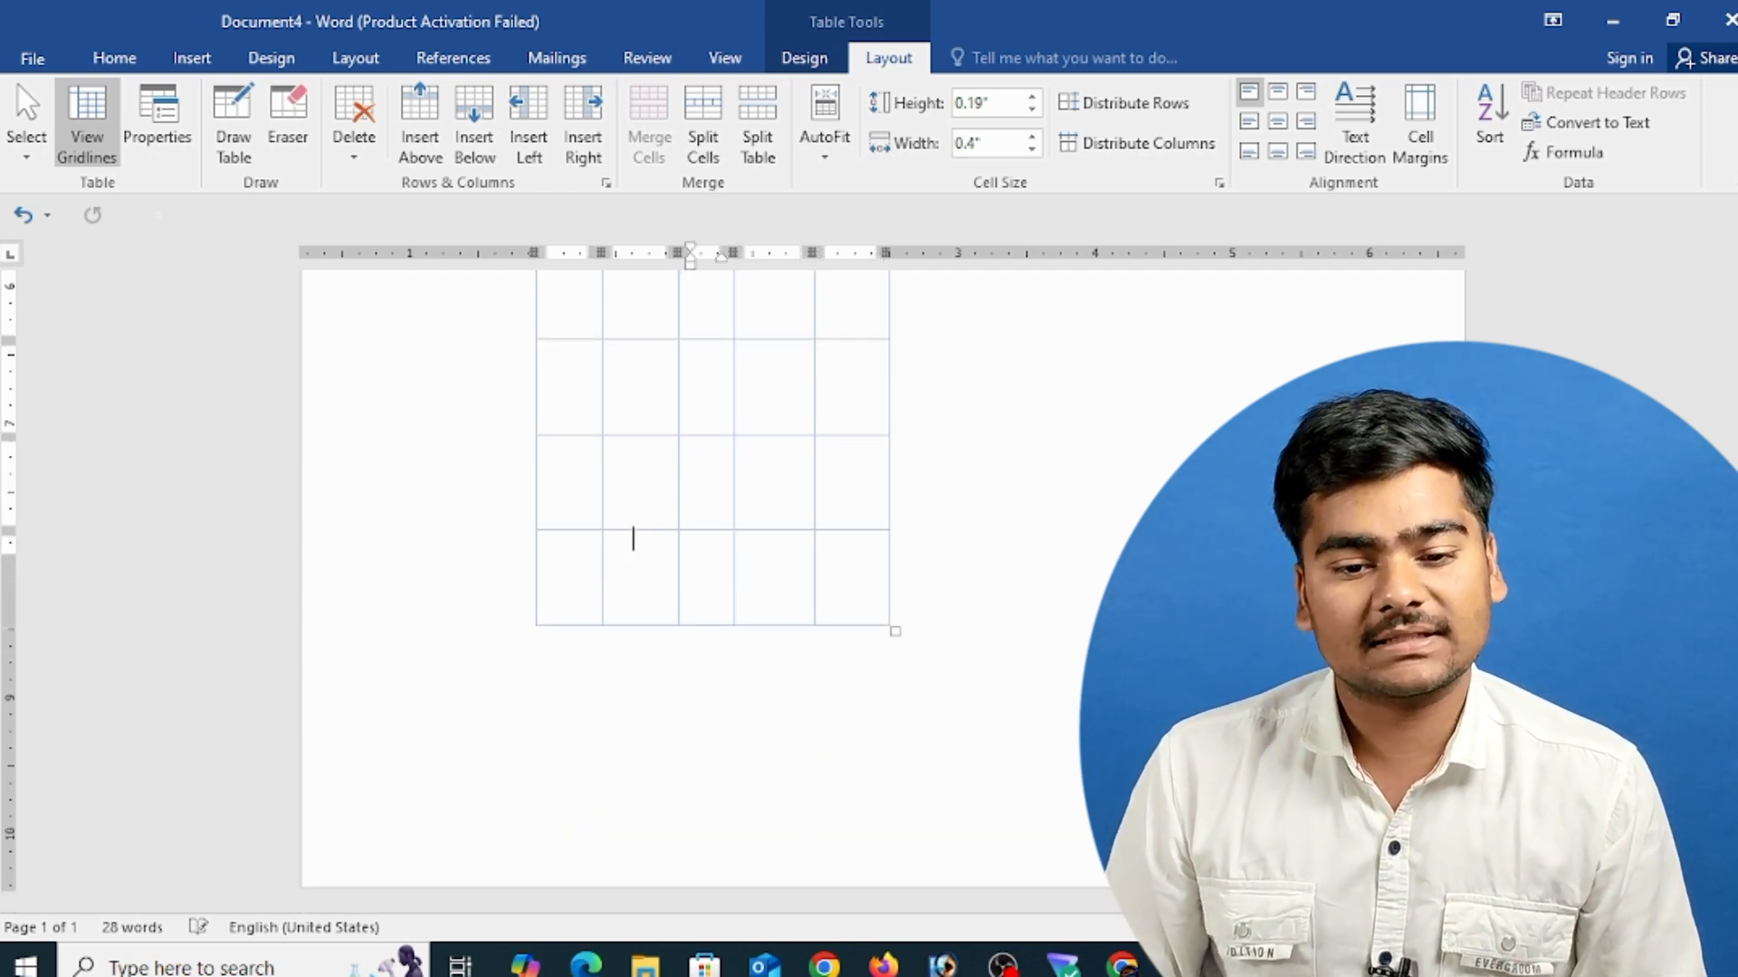
scroll(712, 589, "up", 15)
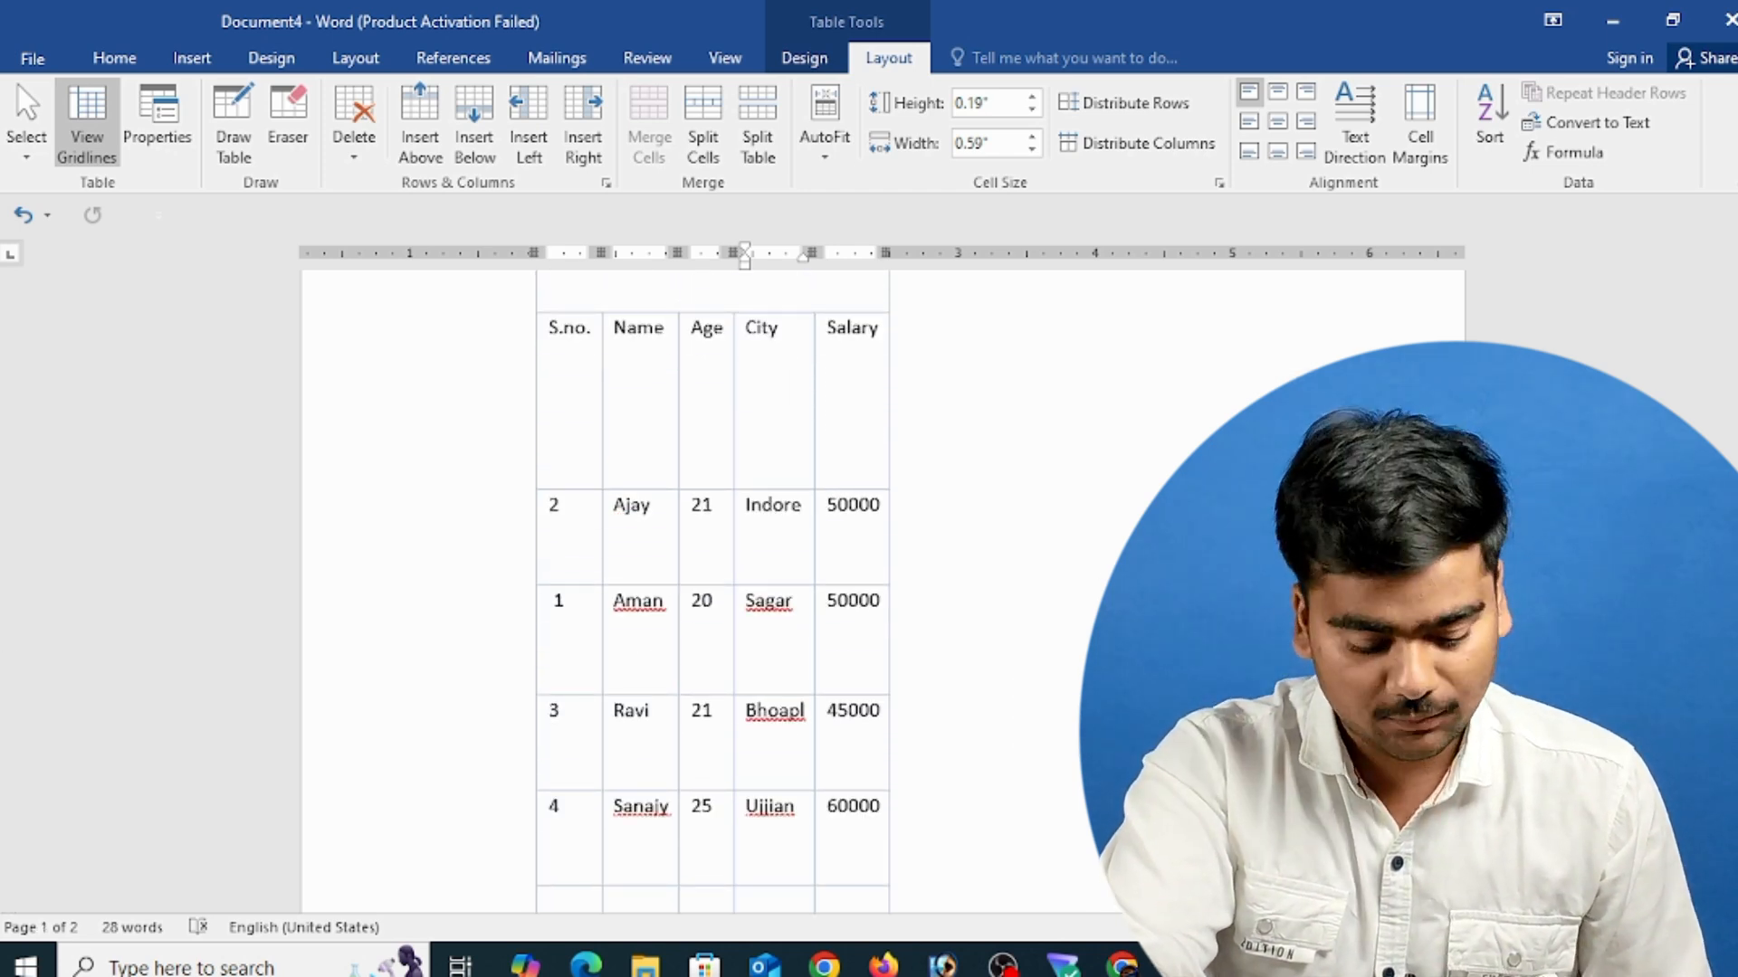
- Undo the added rows, the repeated header rows, the sort and the bottom cell margin change
key("ctrl+z")
key("ctrl+z")
key("ctrl+z")
key("ctrl+z")
key("ctrl+z")
key("ctrl+z")
key("ctrl+z")
key("ctrl+z")
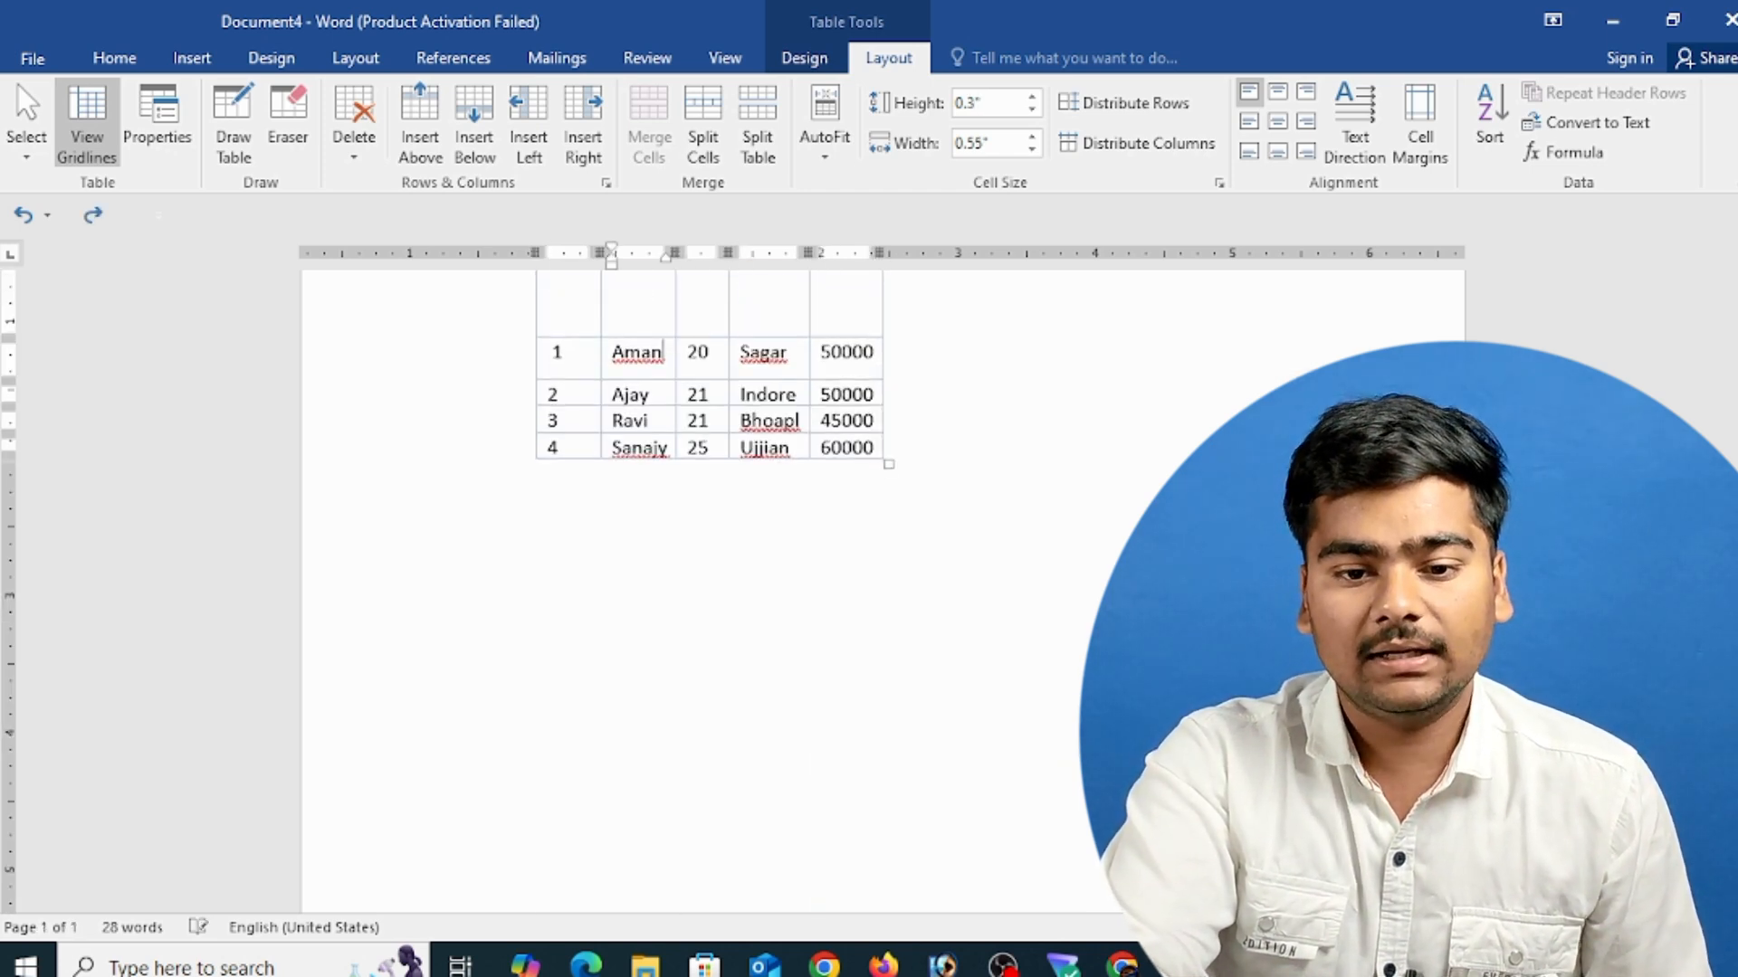
- Clear the "Bajaj & Com" title and delete its row from the table
scroll(709, 497, "up", 3)
left_click_drag(548, 436, 559, 435)
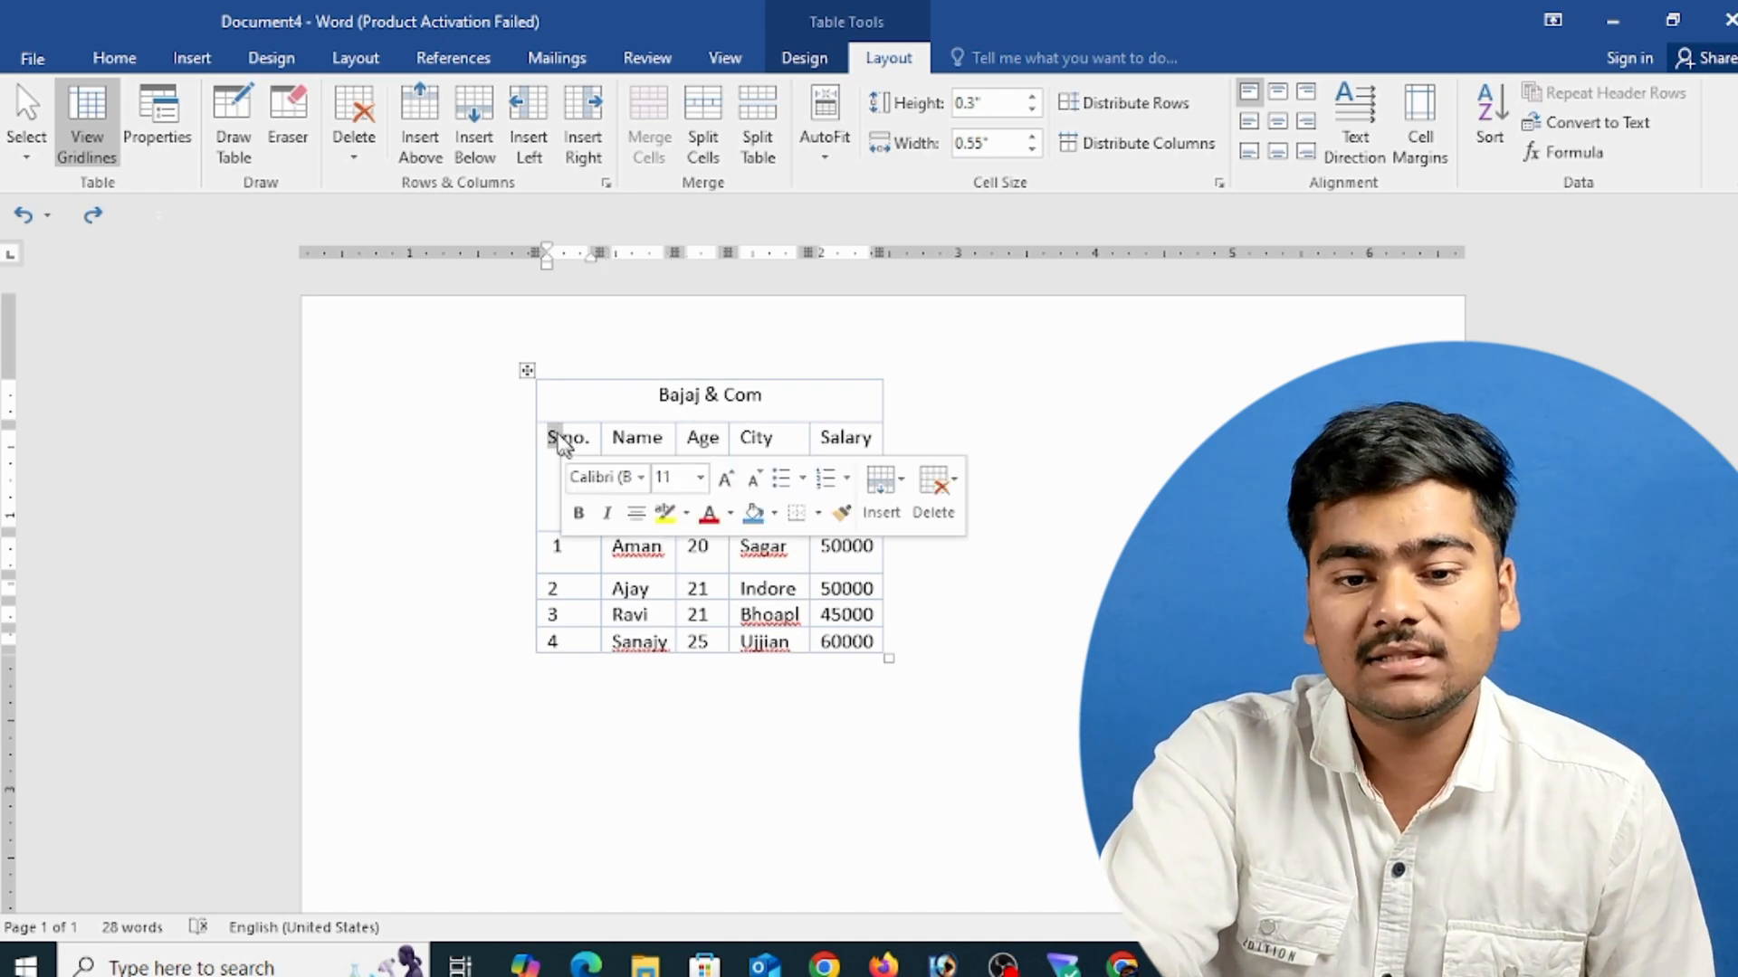
left_click_drag(657, 395, 791, 392)
key("Delete")
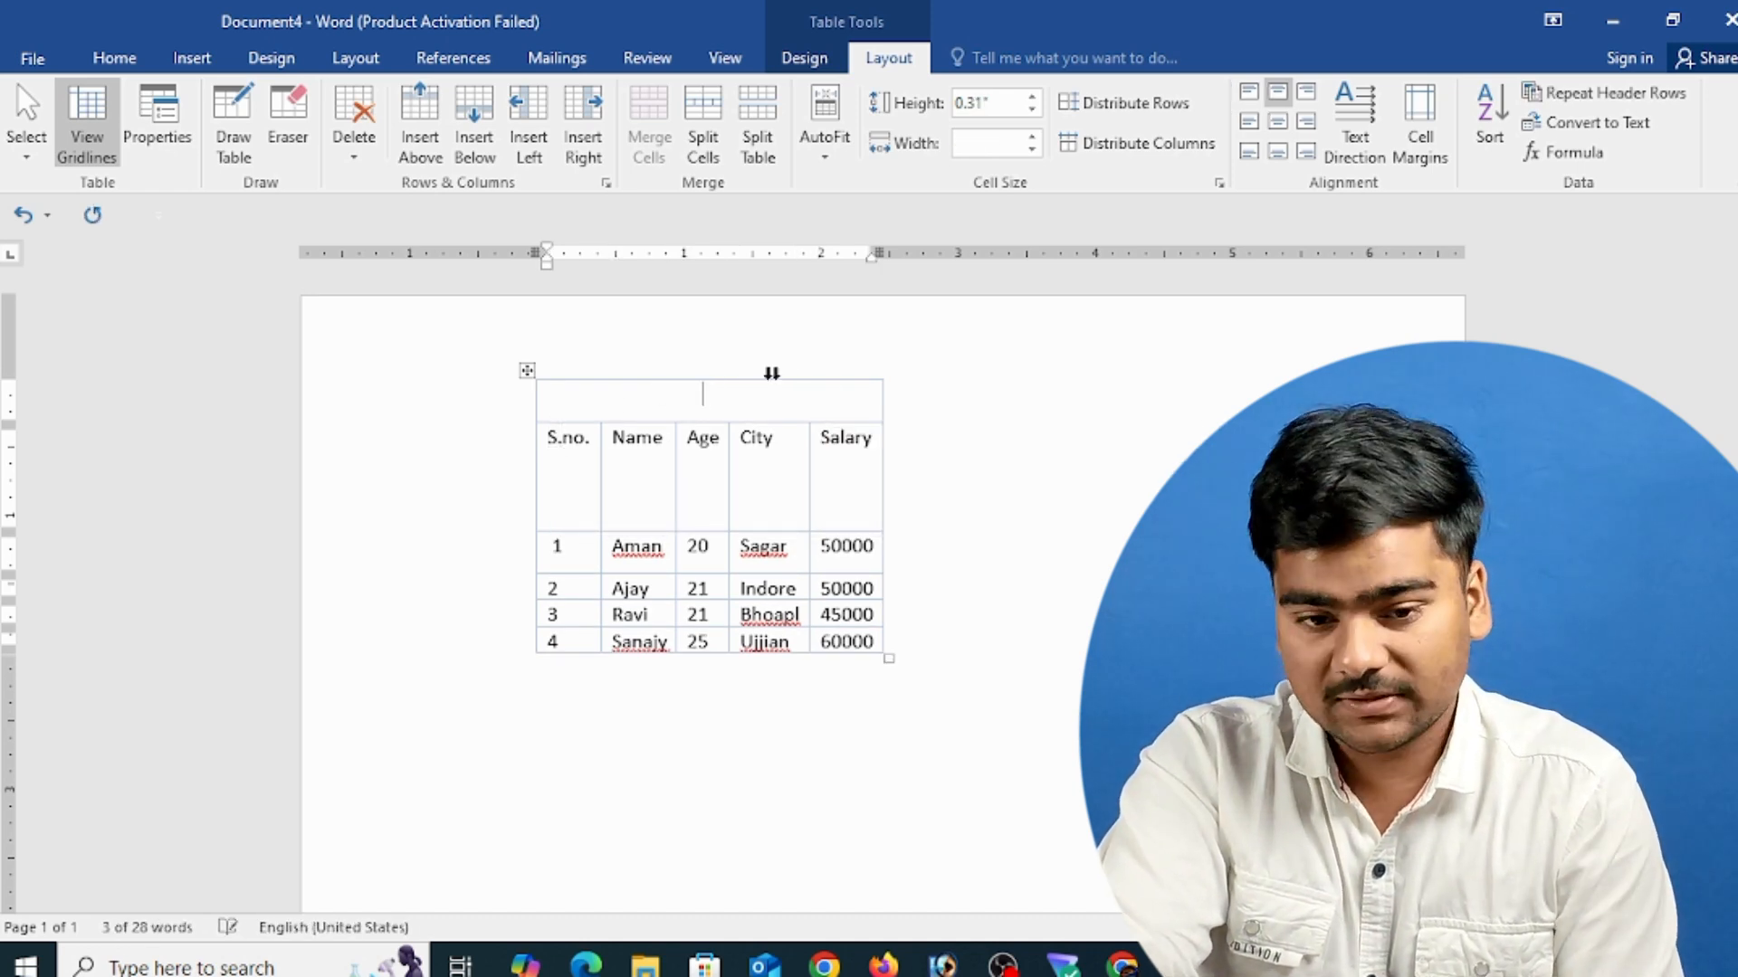
right_click(715, 397)
left_click(710, 393)
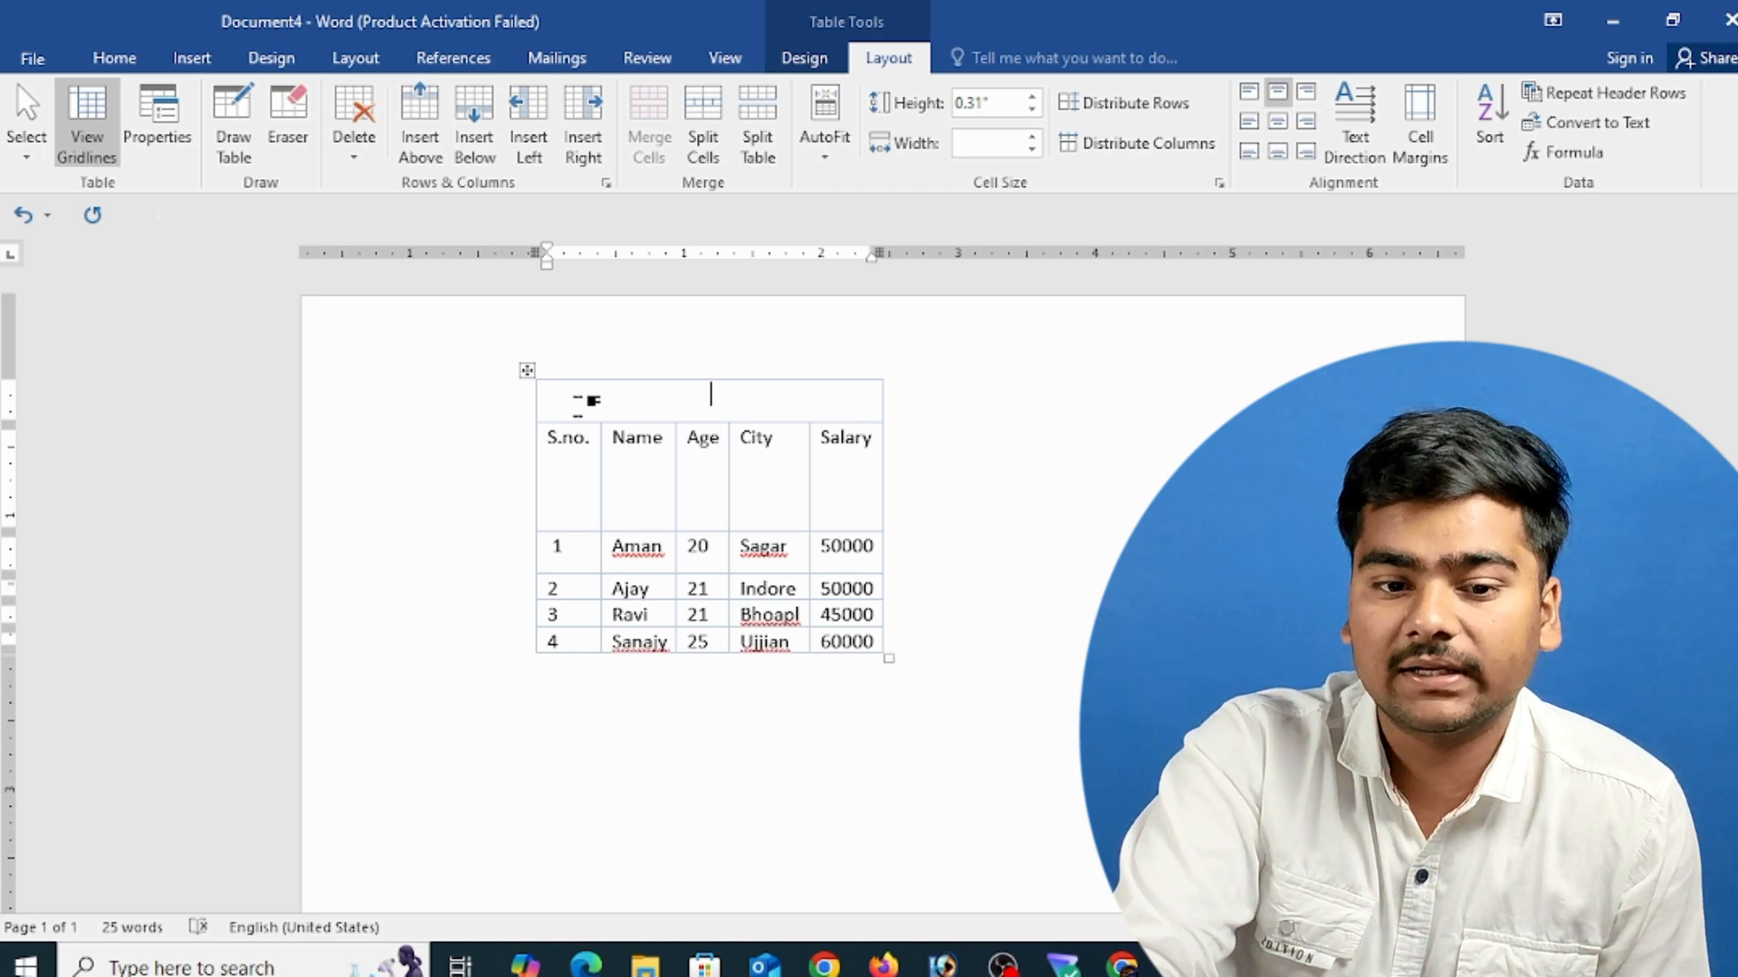
left_click(357, 127)
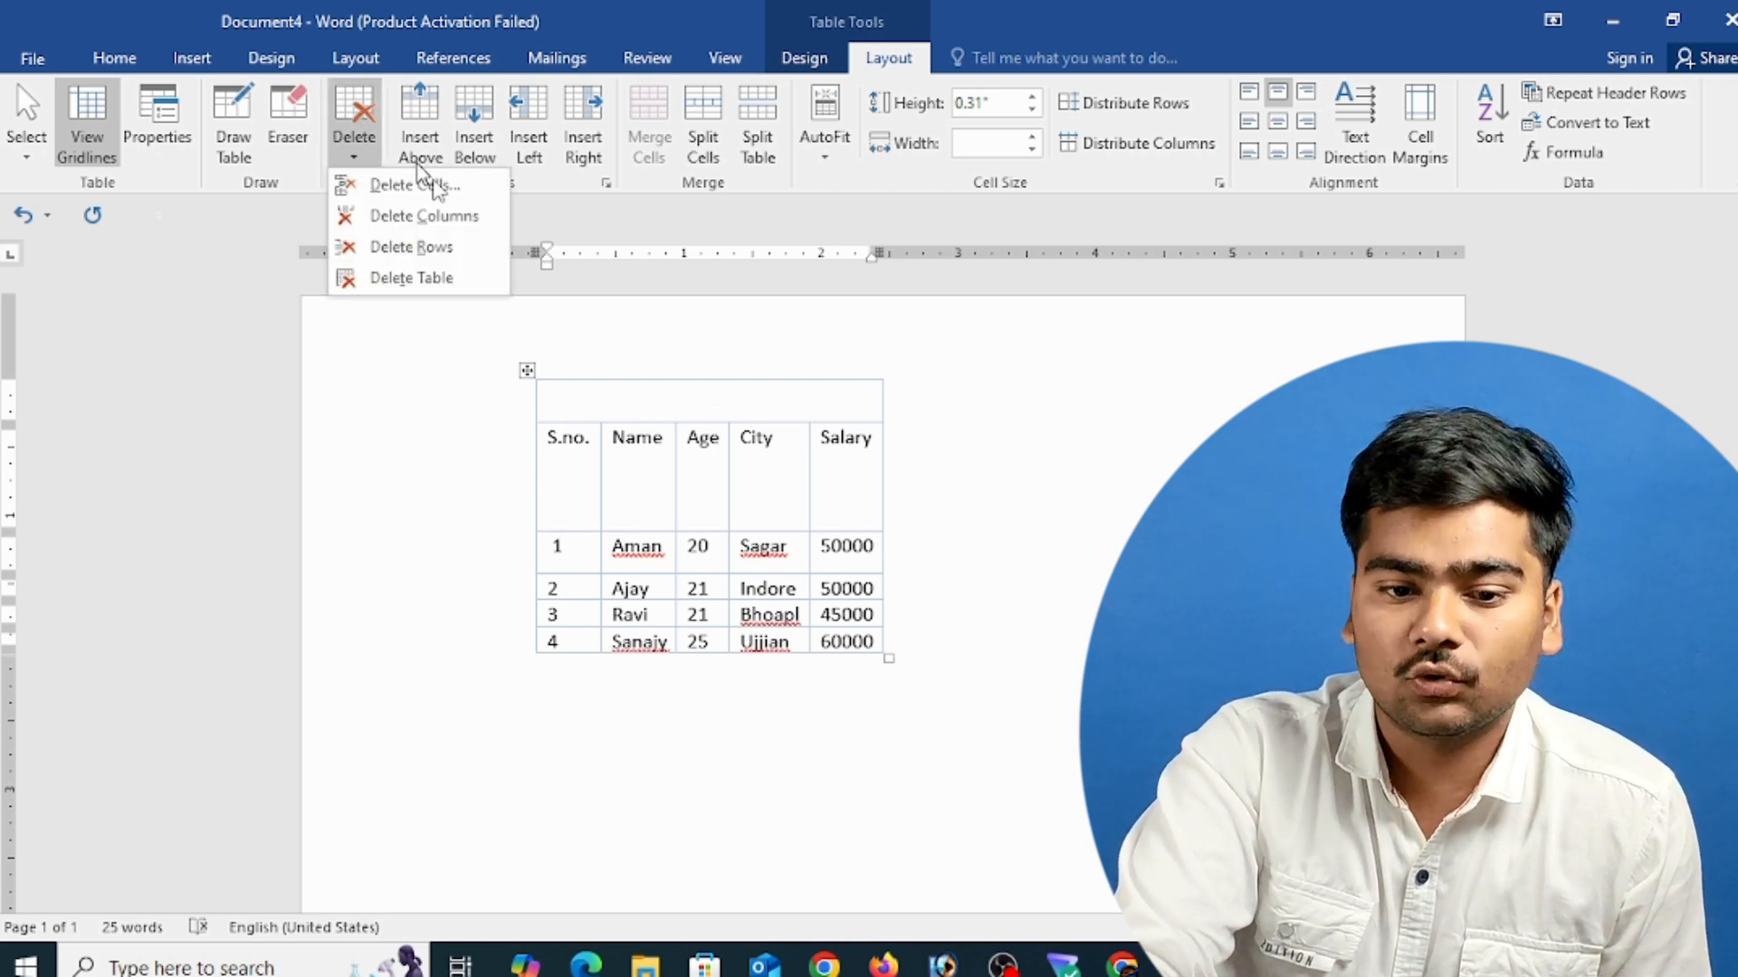
left_click(441, 247)
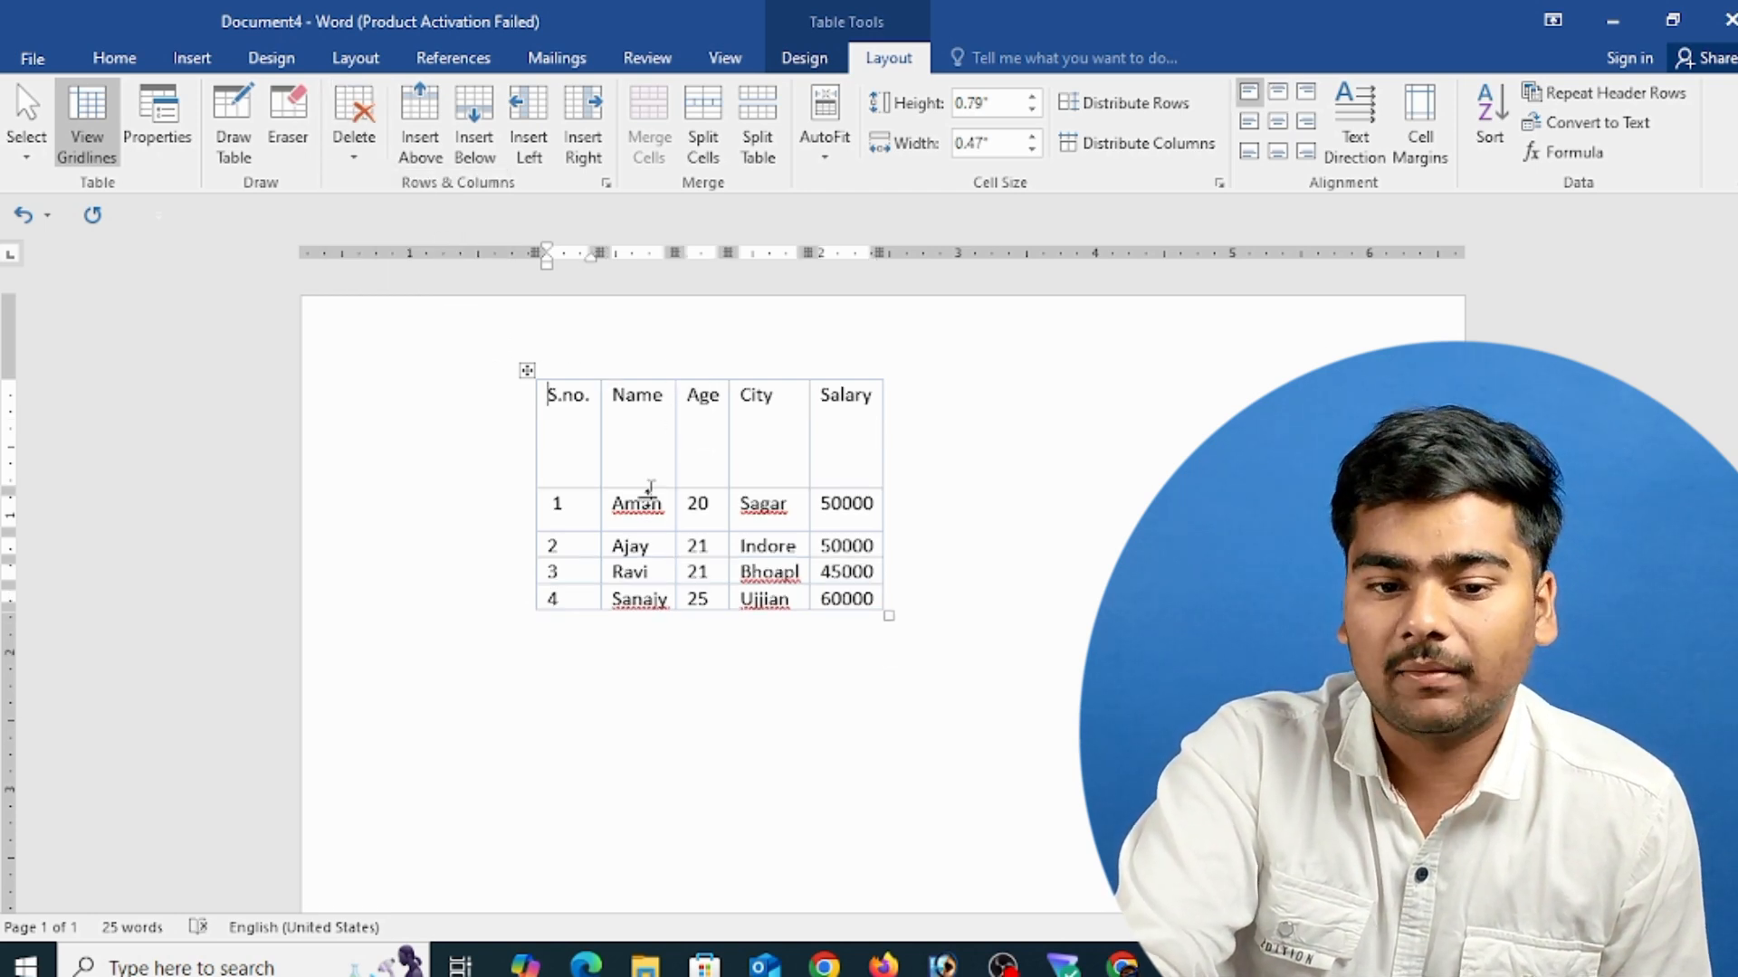
- Try distributing the table's columns evenly, and distribute its rows to equal height
left_click(658, 437)
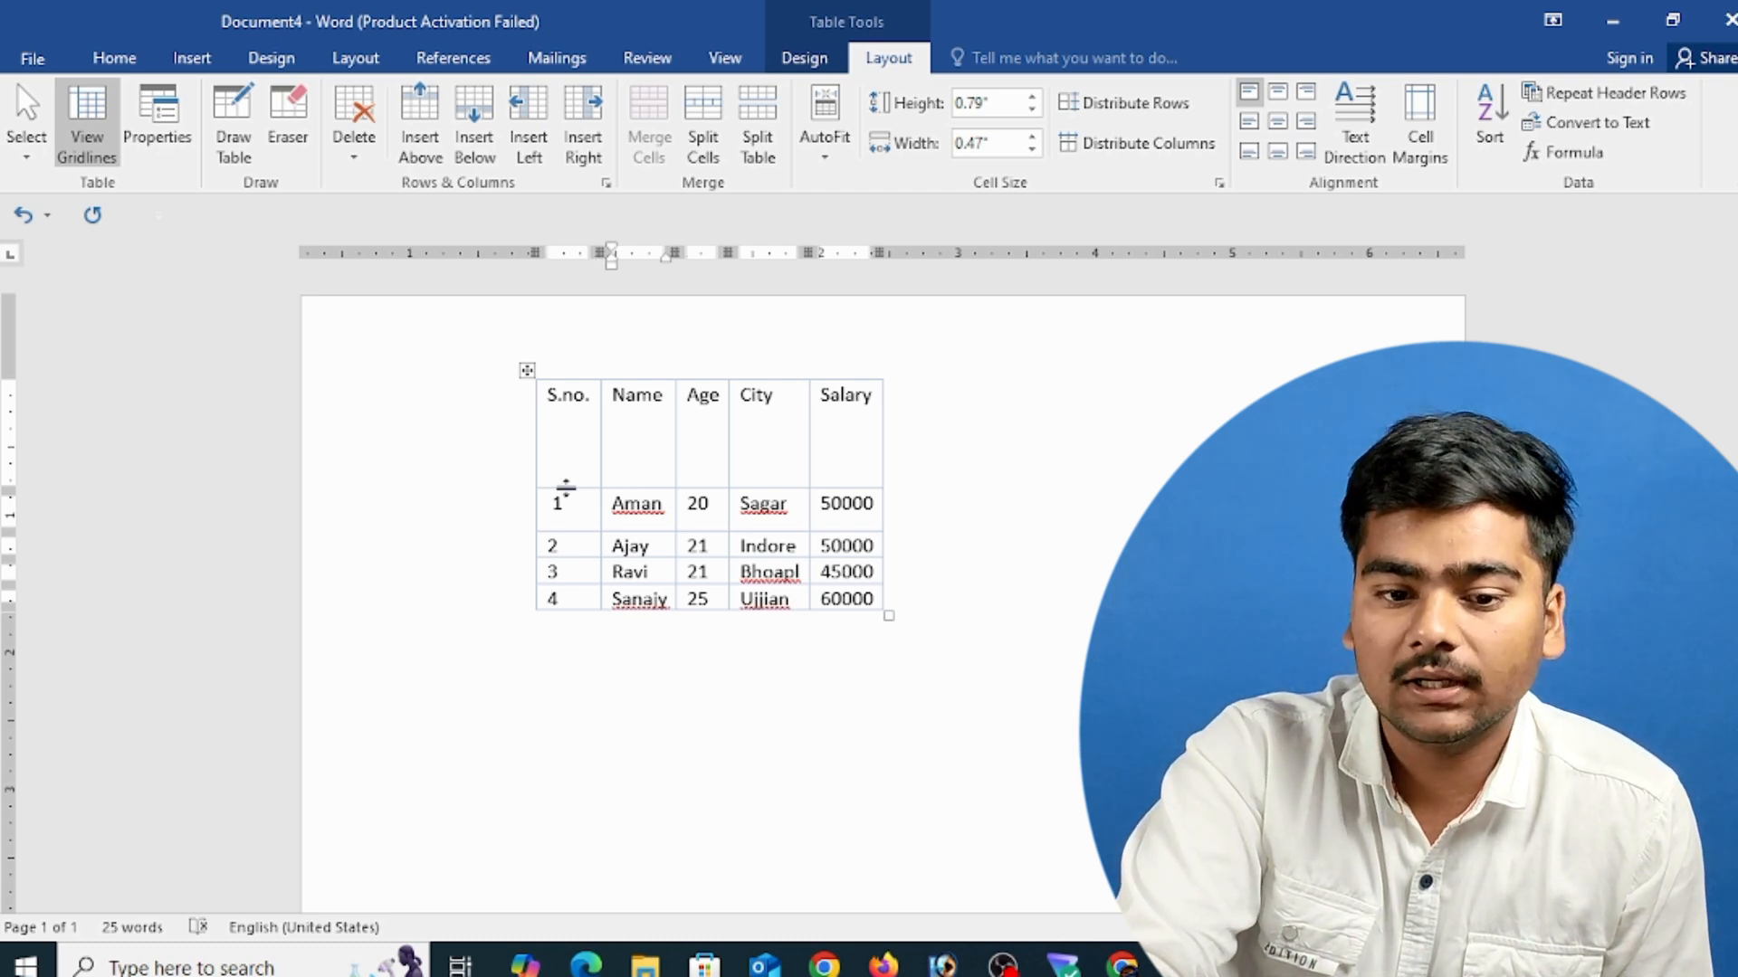
left_click(566, 486)
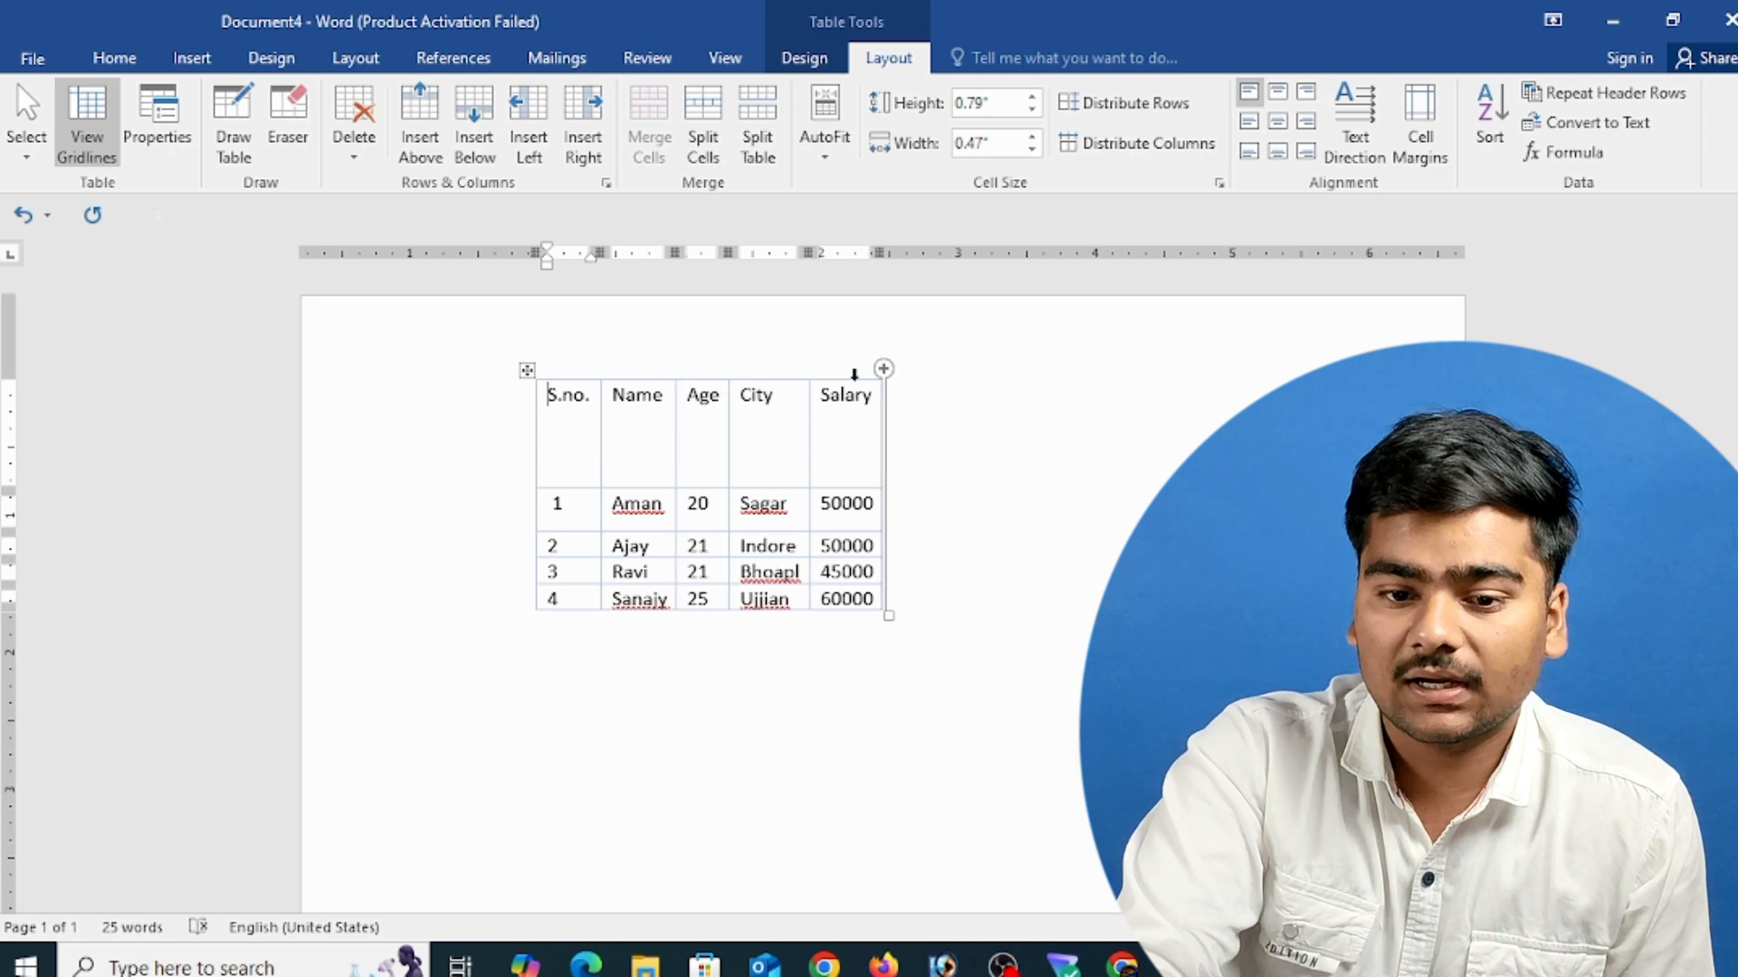
left_click(1151, 143)
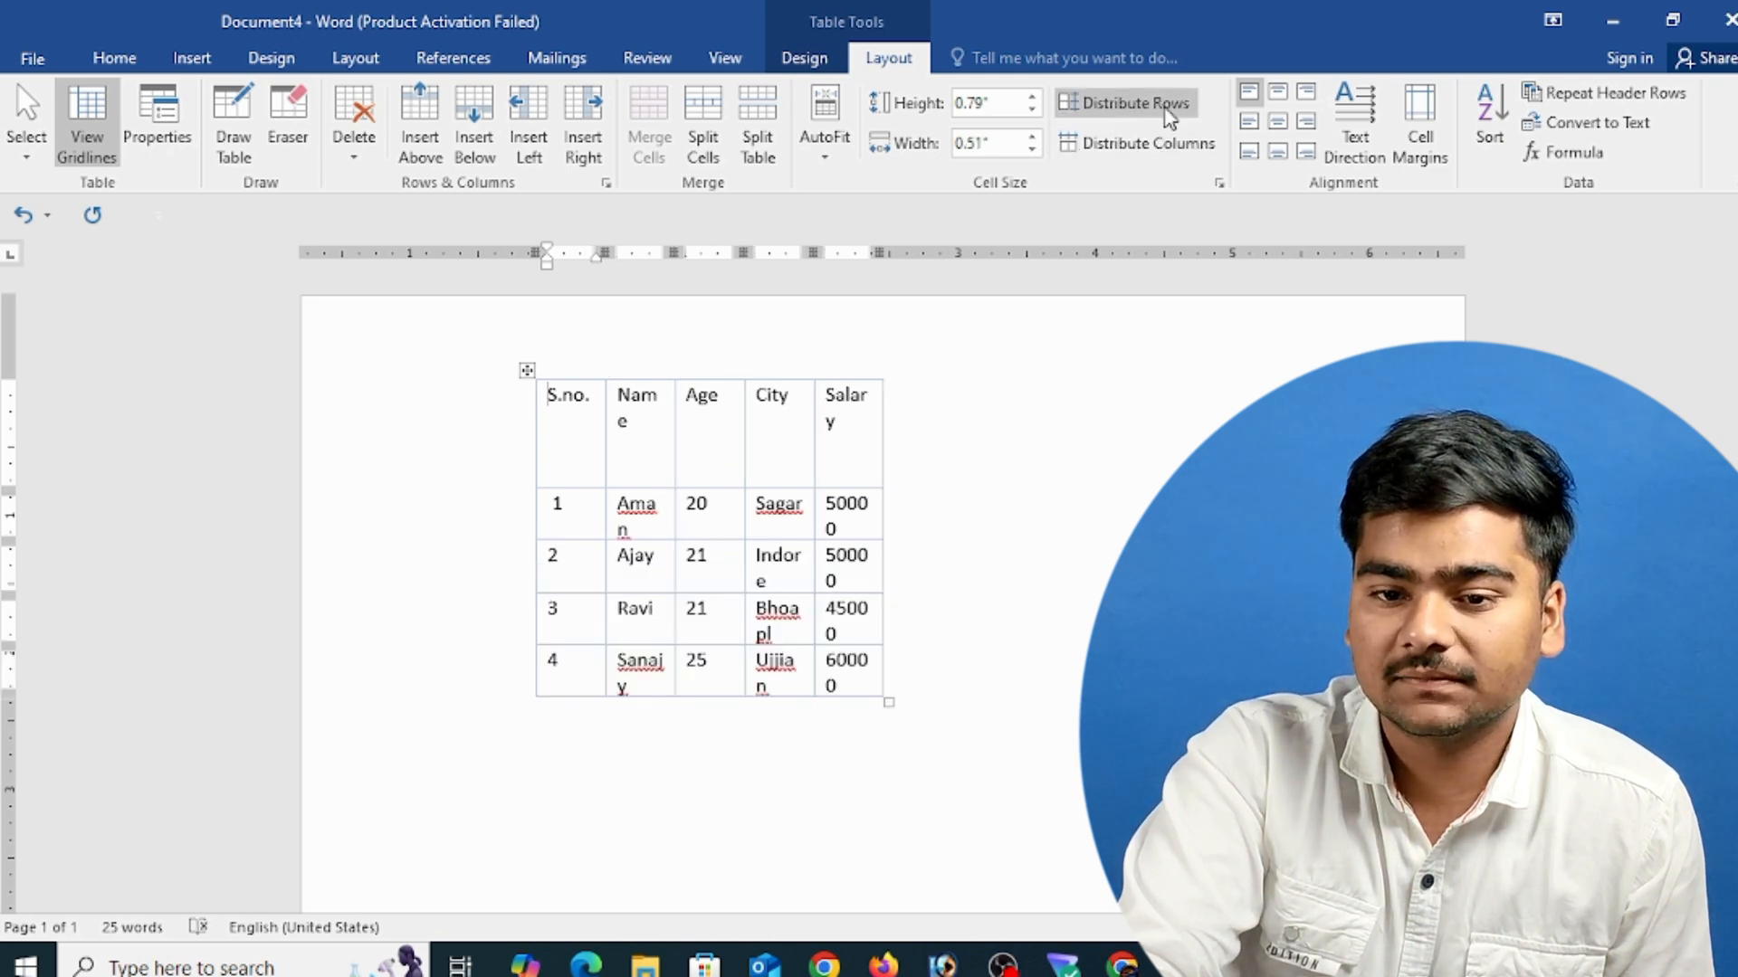
left_click(1156, 107)
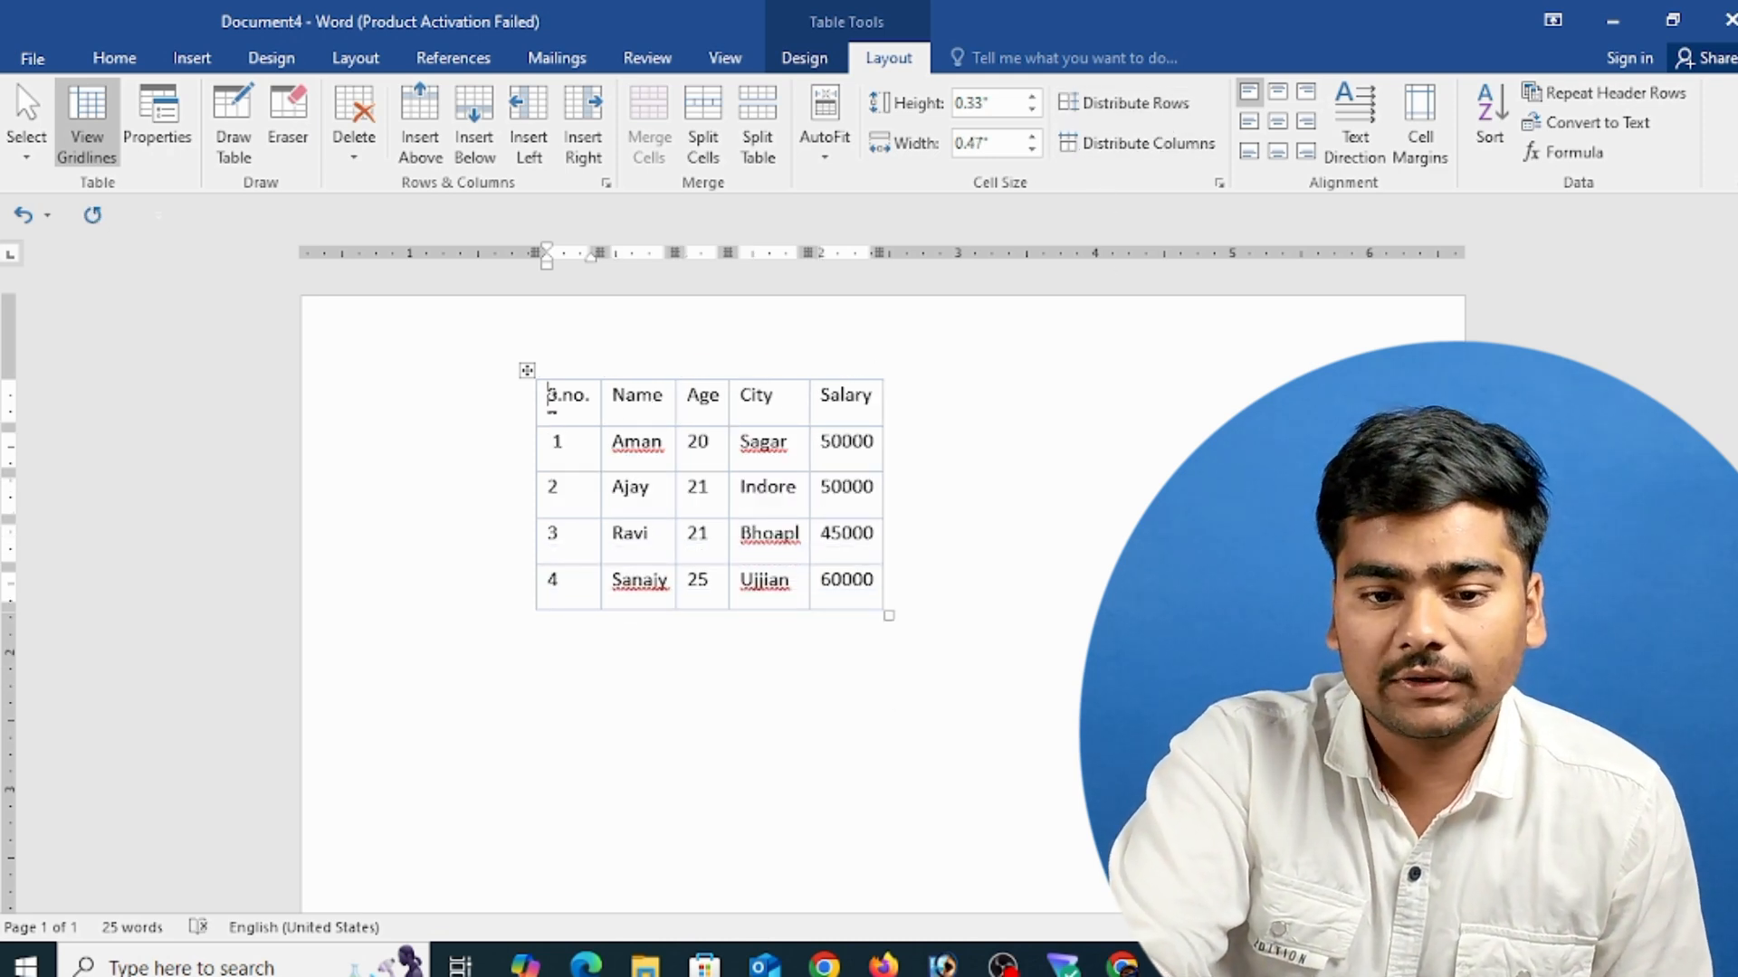
- Set the row from S.no. to Salary to repeat as the table's header row
left_click_drag(540, 395, 860, 398)
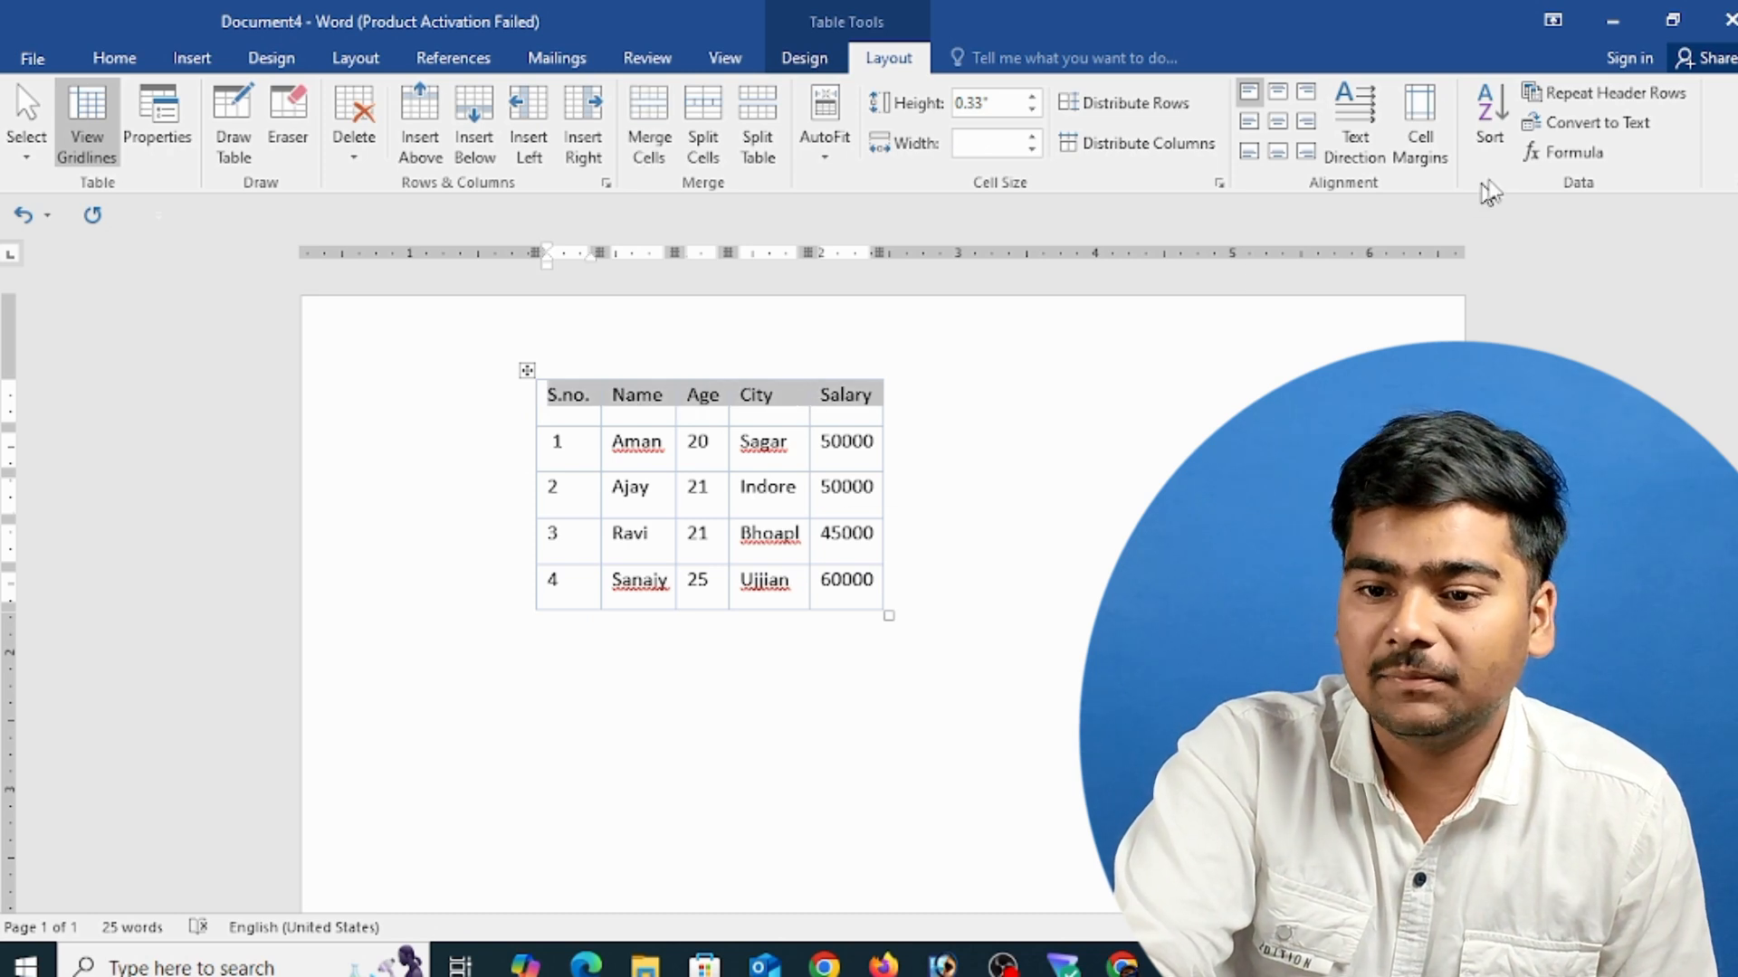
left_click(1608, 95)
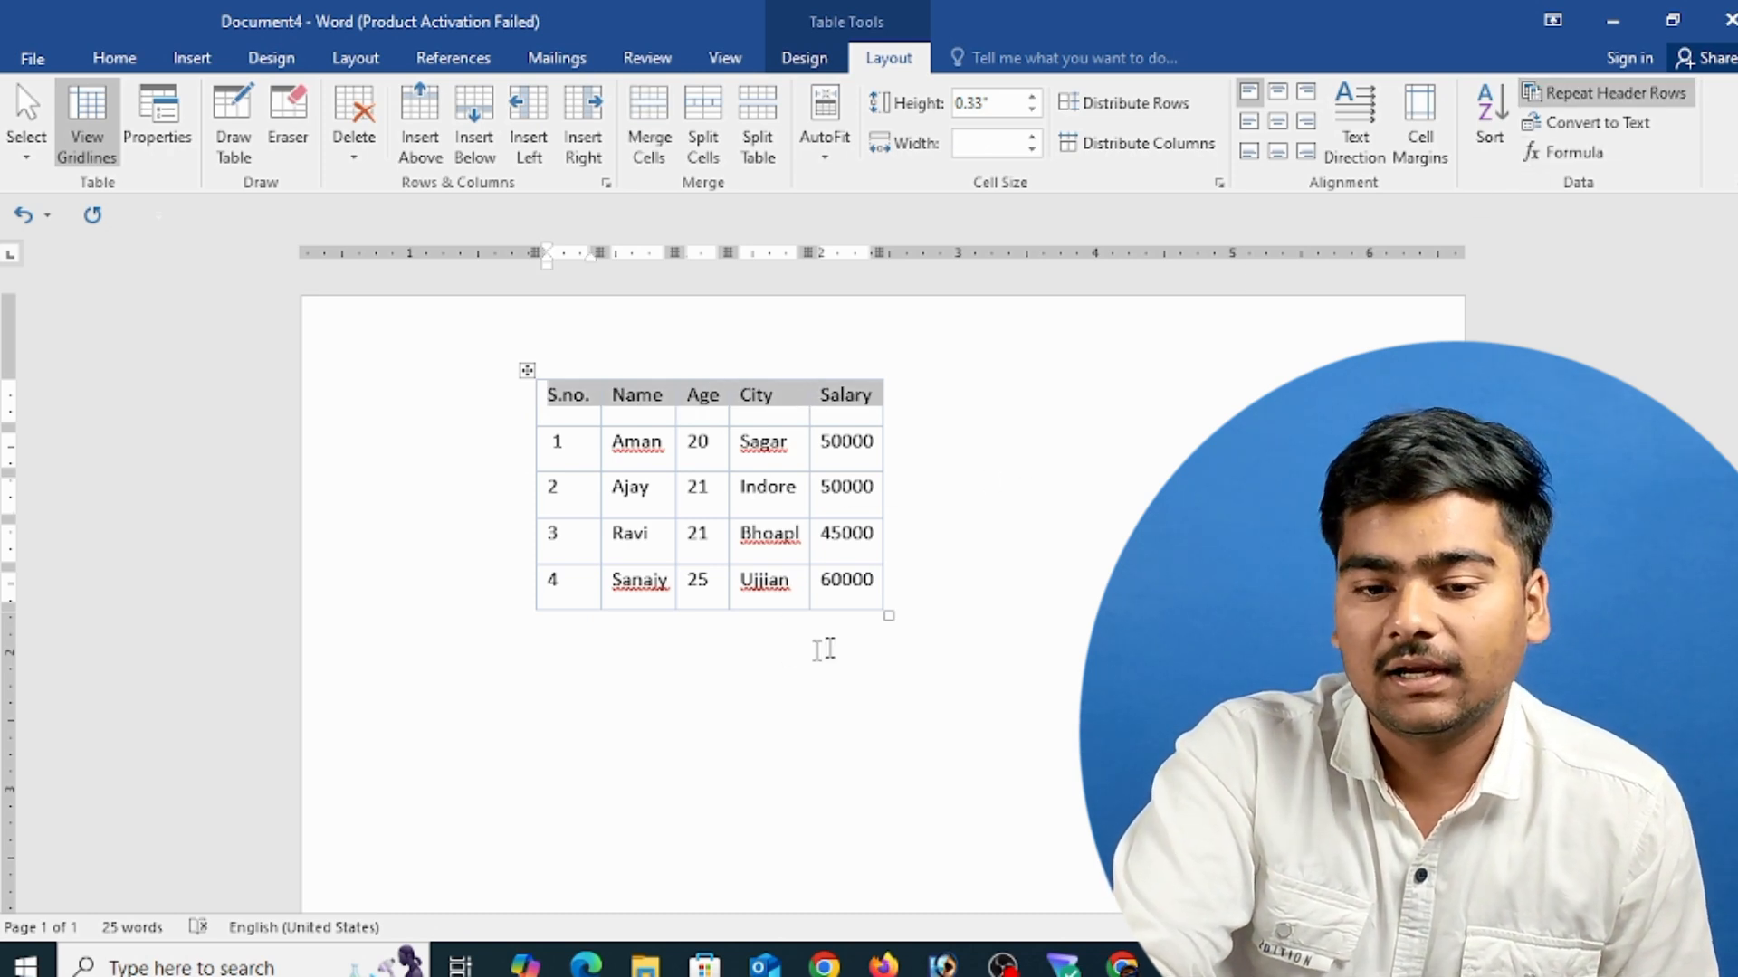
- Add empty rows at the end of the employee table until it continues onto a second page, and check for the repeated header there
left_click(1097, 600)
key("Tab")
key("Tab")
key("Tab")
key("Tab")
key("Tab")
key("Tab")
key("Tab")
key("Tab")
key("Tab")
key("Tab")
key("Tab")
key("Tab")
key("Tab")
key("Tab")
key("Tab")
key("Tab")
key("Tab")
key("Tab")
key("Tab")
key("Tab")
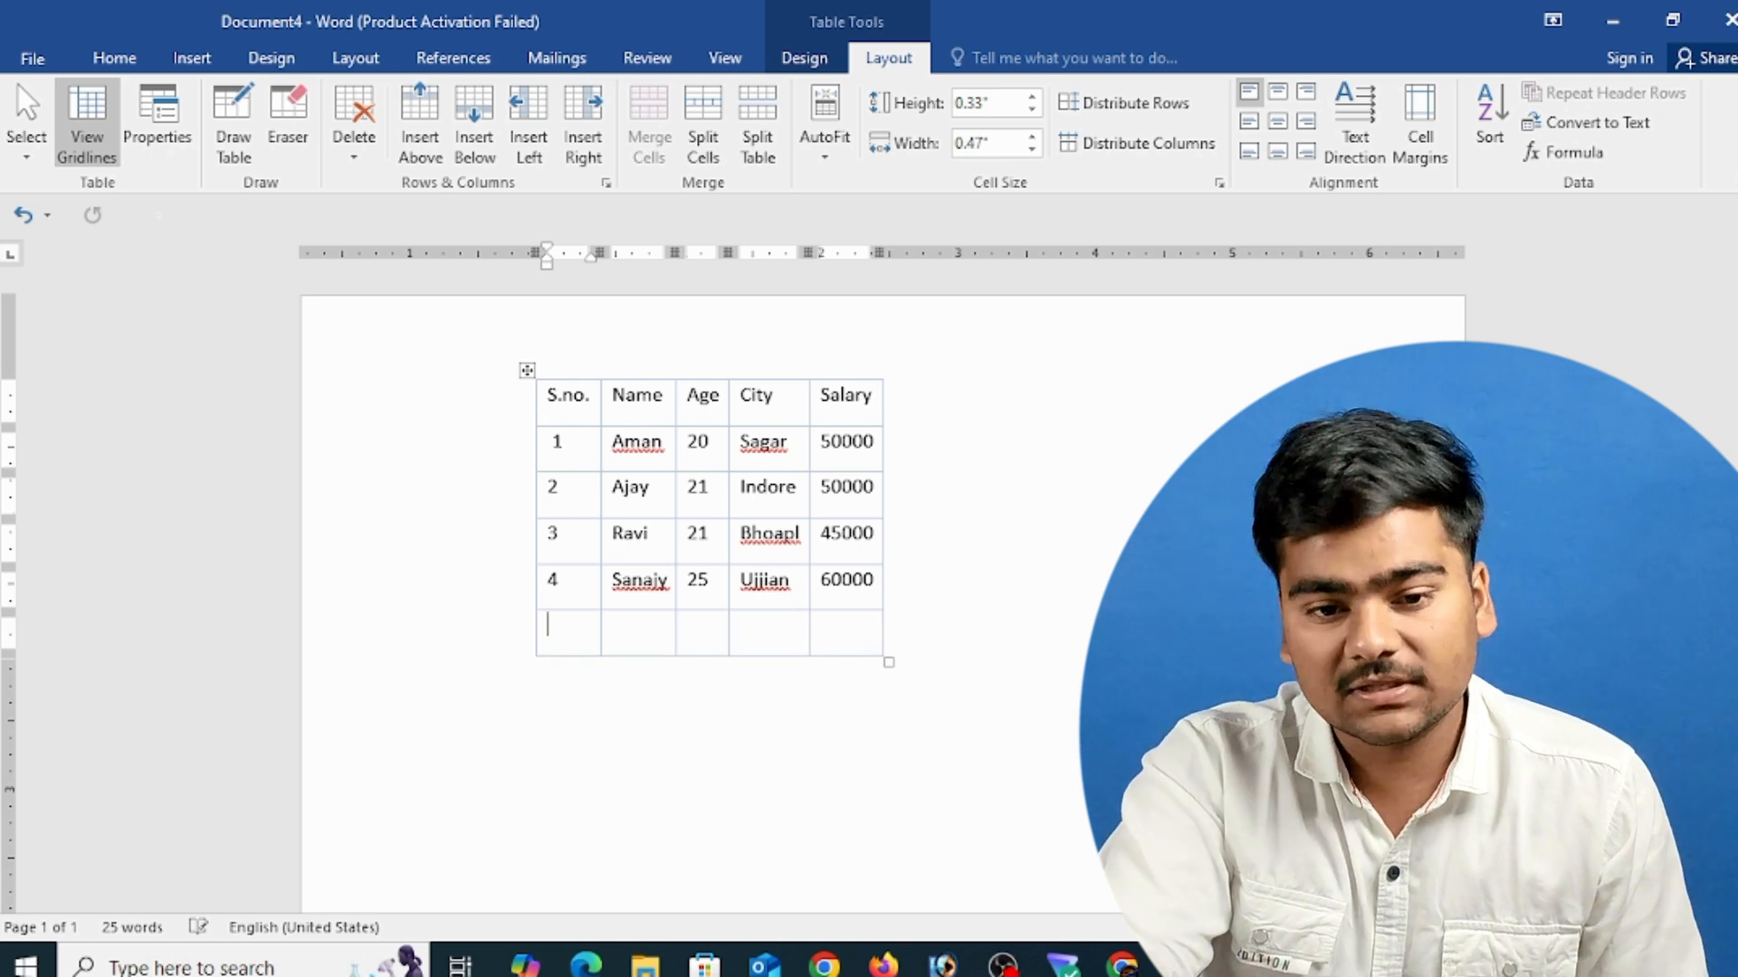
key("Tab")
key("Tab")
key("Tab")
key("Tab")
key("Tab")
key("Tab")
key("Tab")
key("Tab")
key("Tab")
key("Tab")
key("Tab")
key("Tab")
key("Tab")
key("Tab")
key("Tab")
key("Tab")
key("Tab")
key("Tab")
key("Tab")
key("Tab")
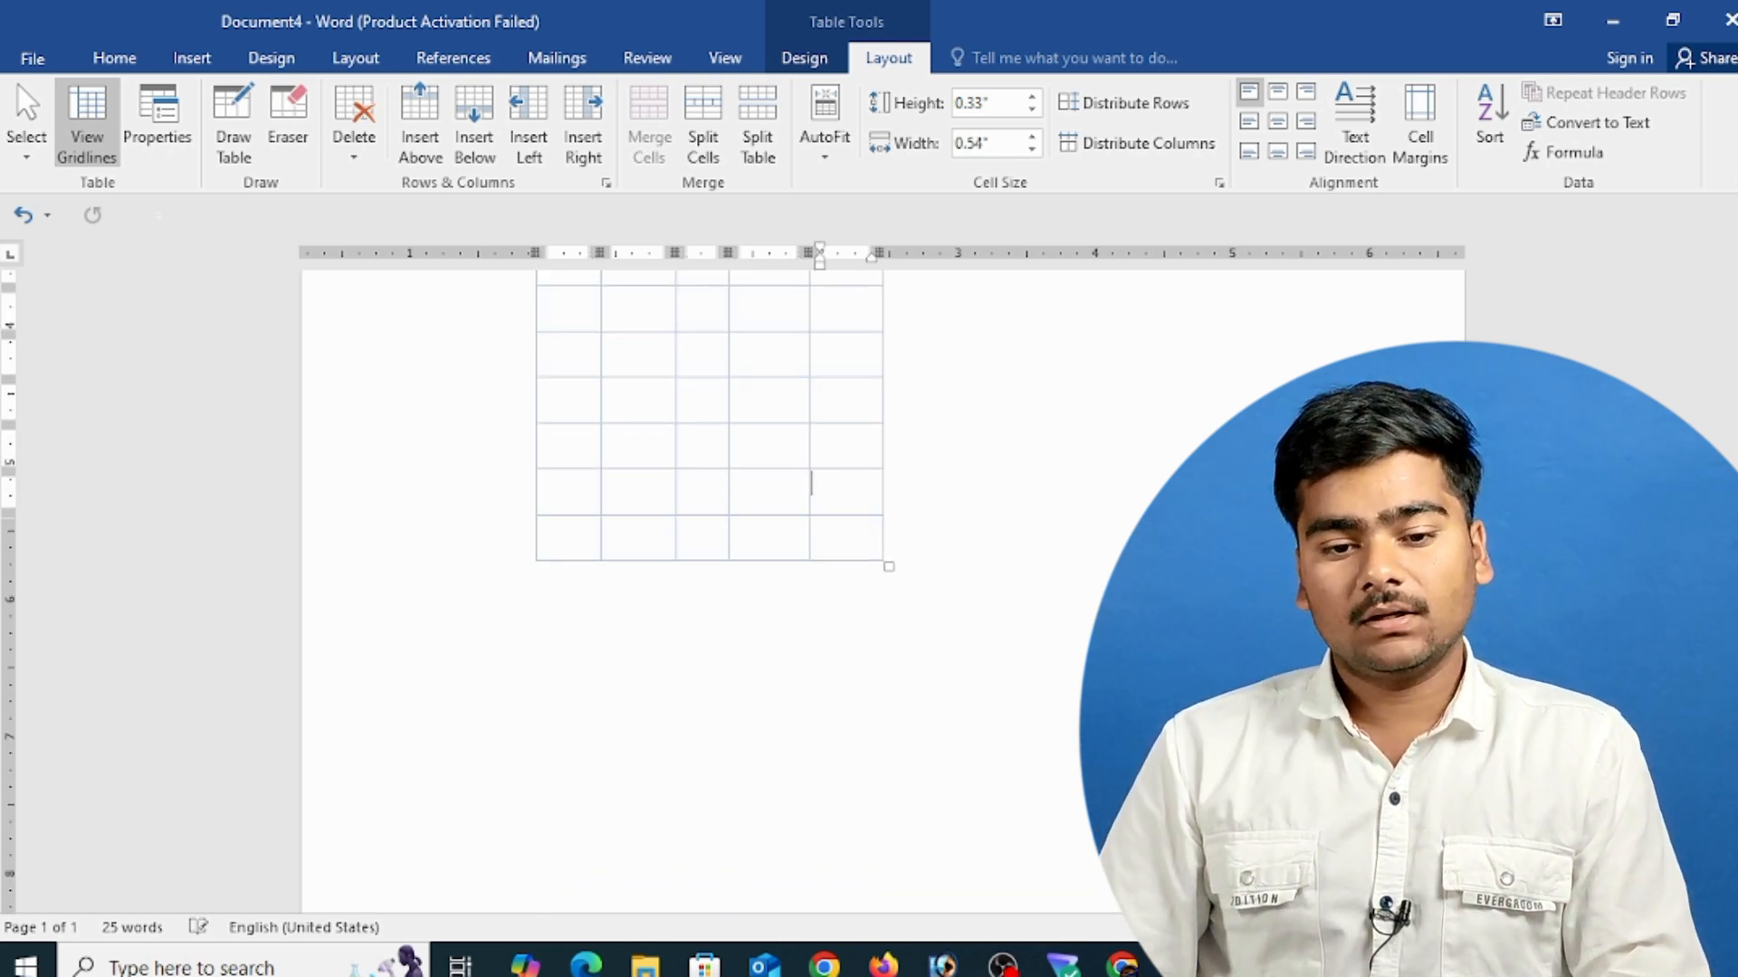
key("Tab")
key("Tab")
key("Tab")
key("Tab")
key("Tab")
key("Tab")
key("Tab")
key("Tab")
key("Tab")
key("Tab")
key("Tab")
key("Tab")
key("Tab")
key("Tab")
key("Tab")
key("Tab")
key("Tab")
key("Tab")
key("Tab")
key("Tab")
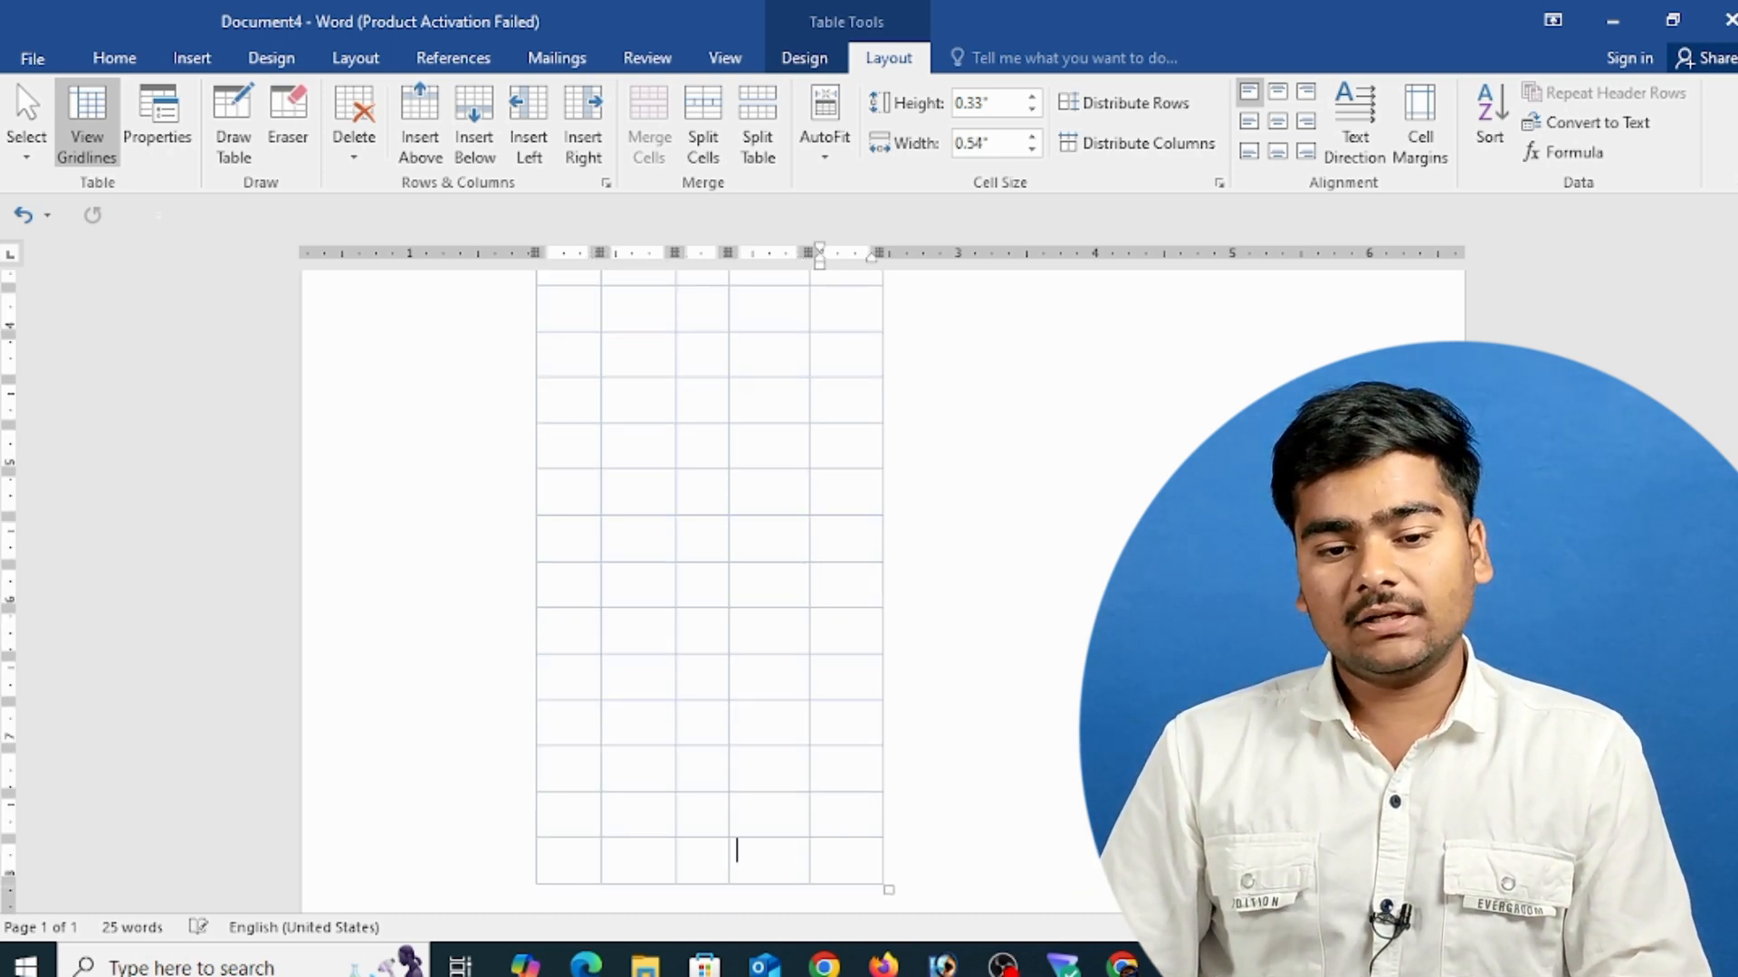
scroll(1061, 599, "up", 10)
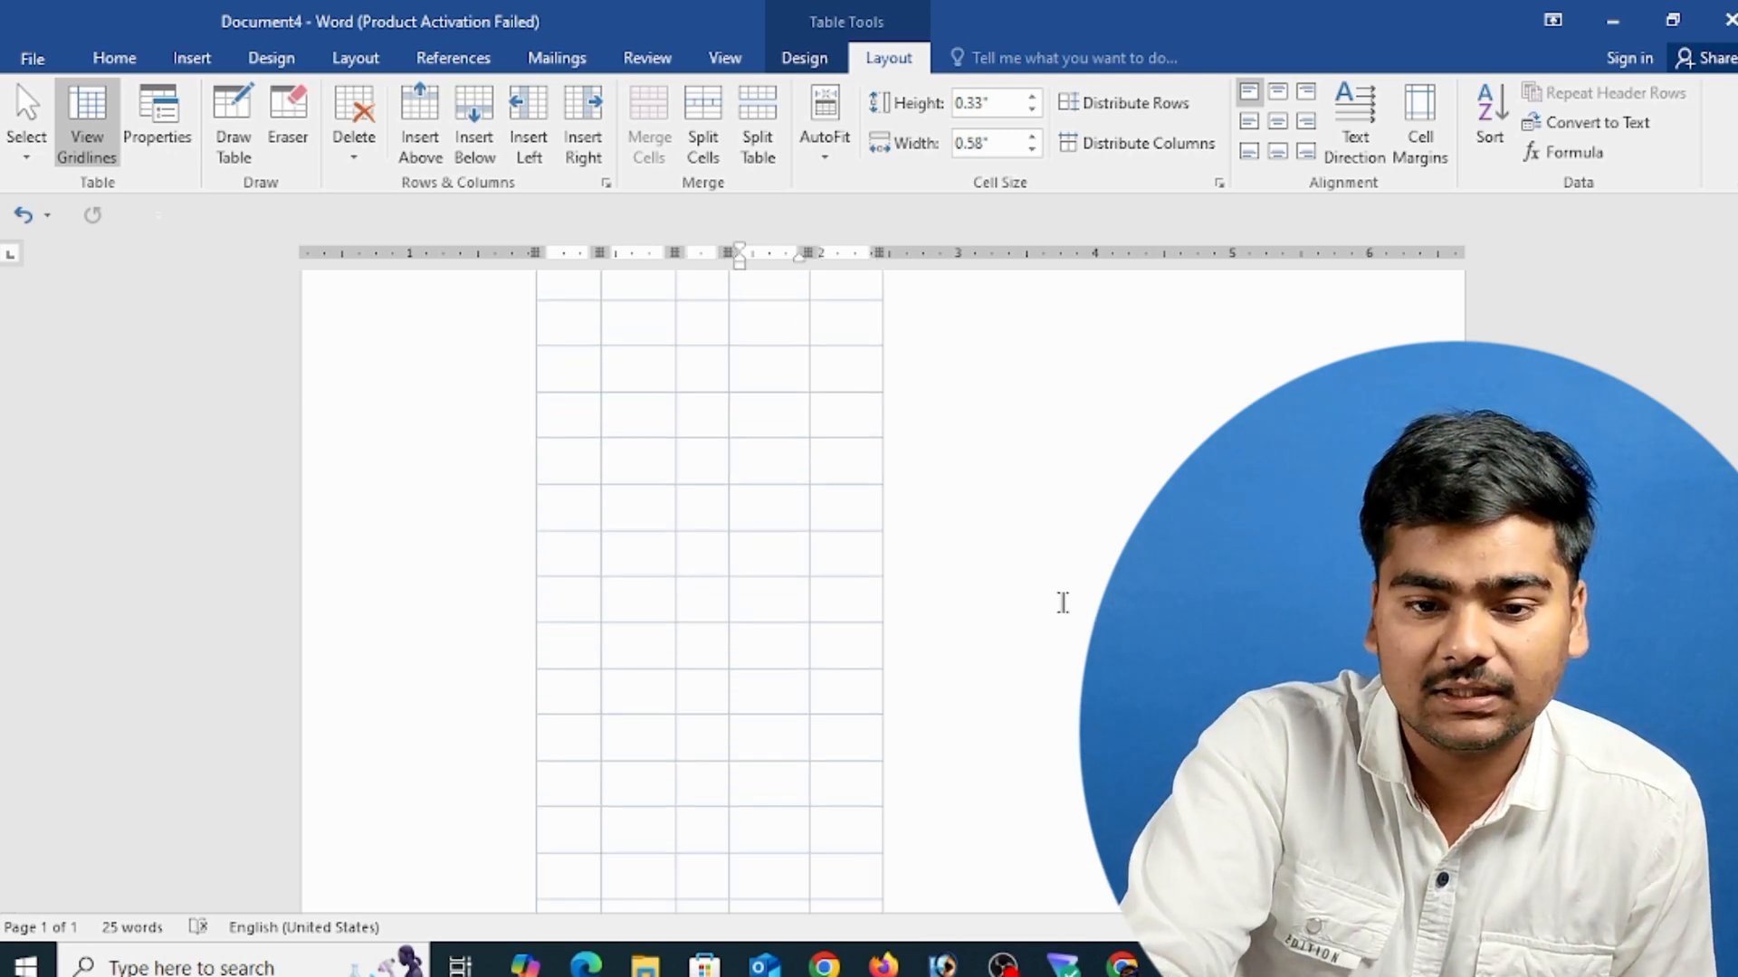
scroll(1037, 590, "down", 3)
scroll(1037, 590, "down", 11)
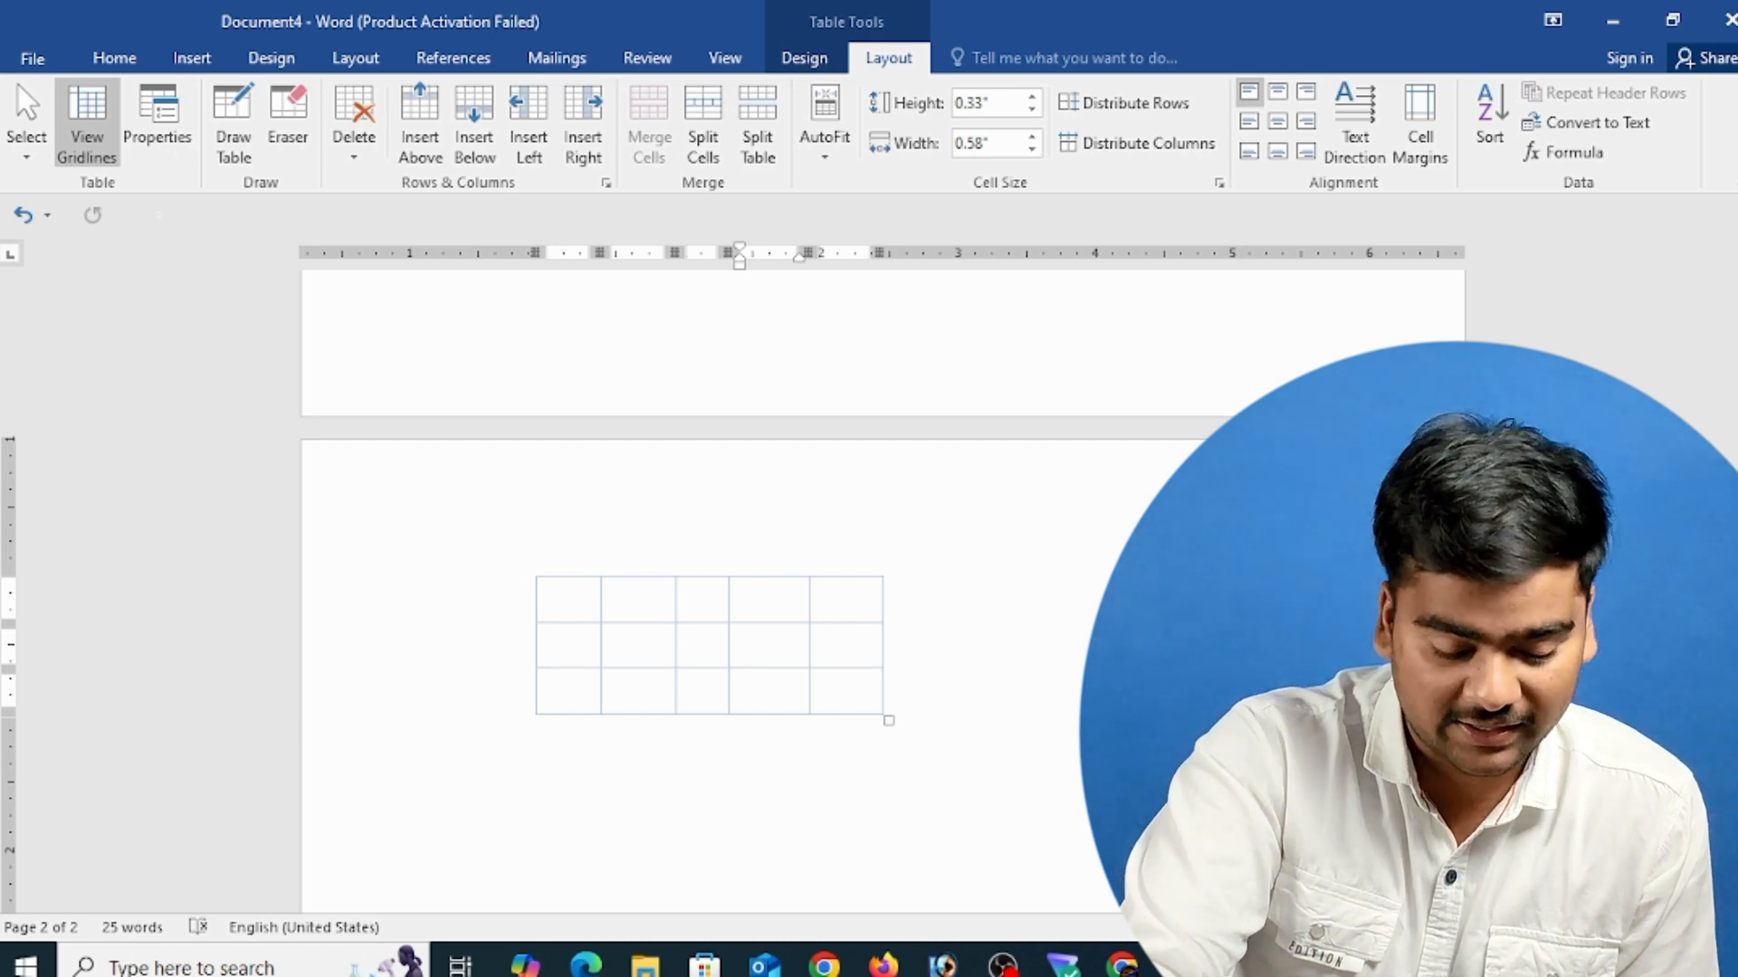
- Delete the entire document content and insert a new table with 5 columns and 2 rows at automatic fixed column width
key("ctrl+a")
key("Delete")
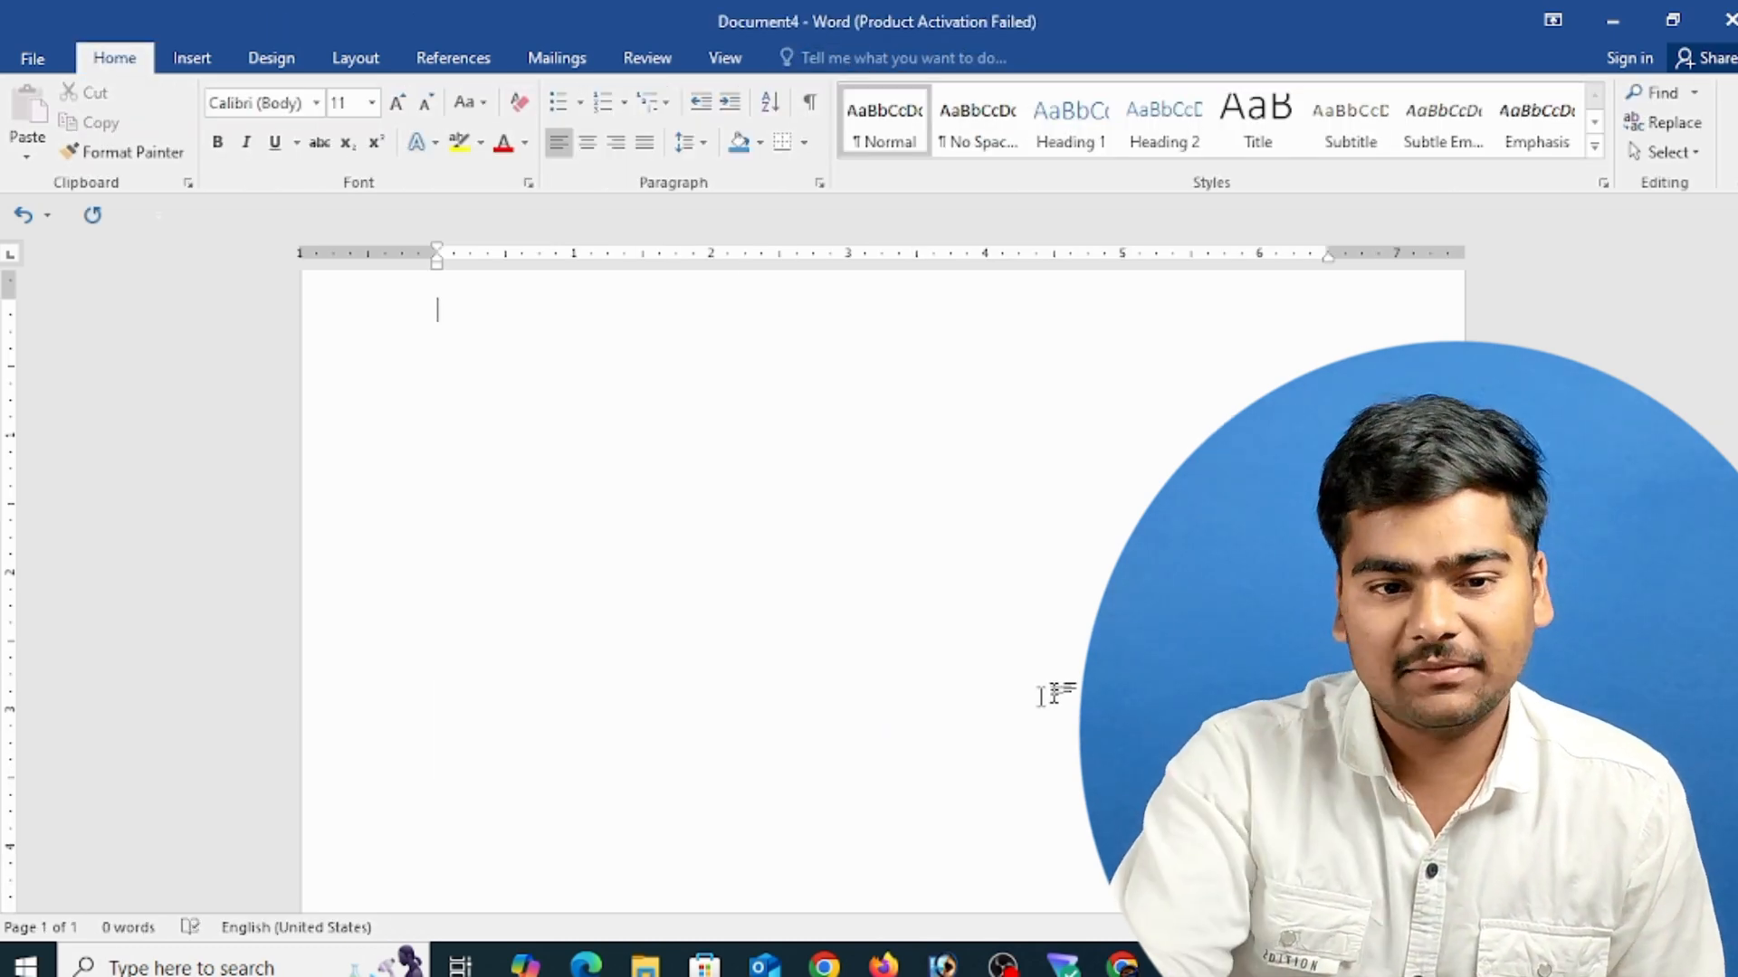
left_click(192, 58)
left_click(164, 127)
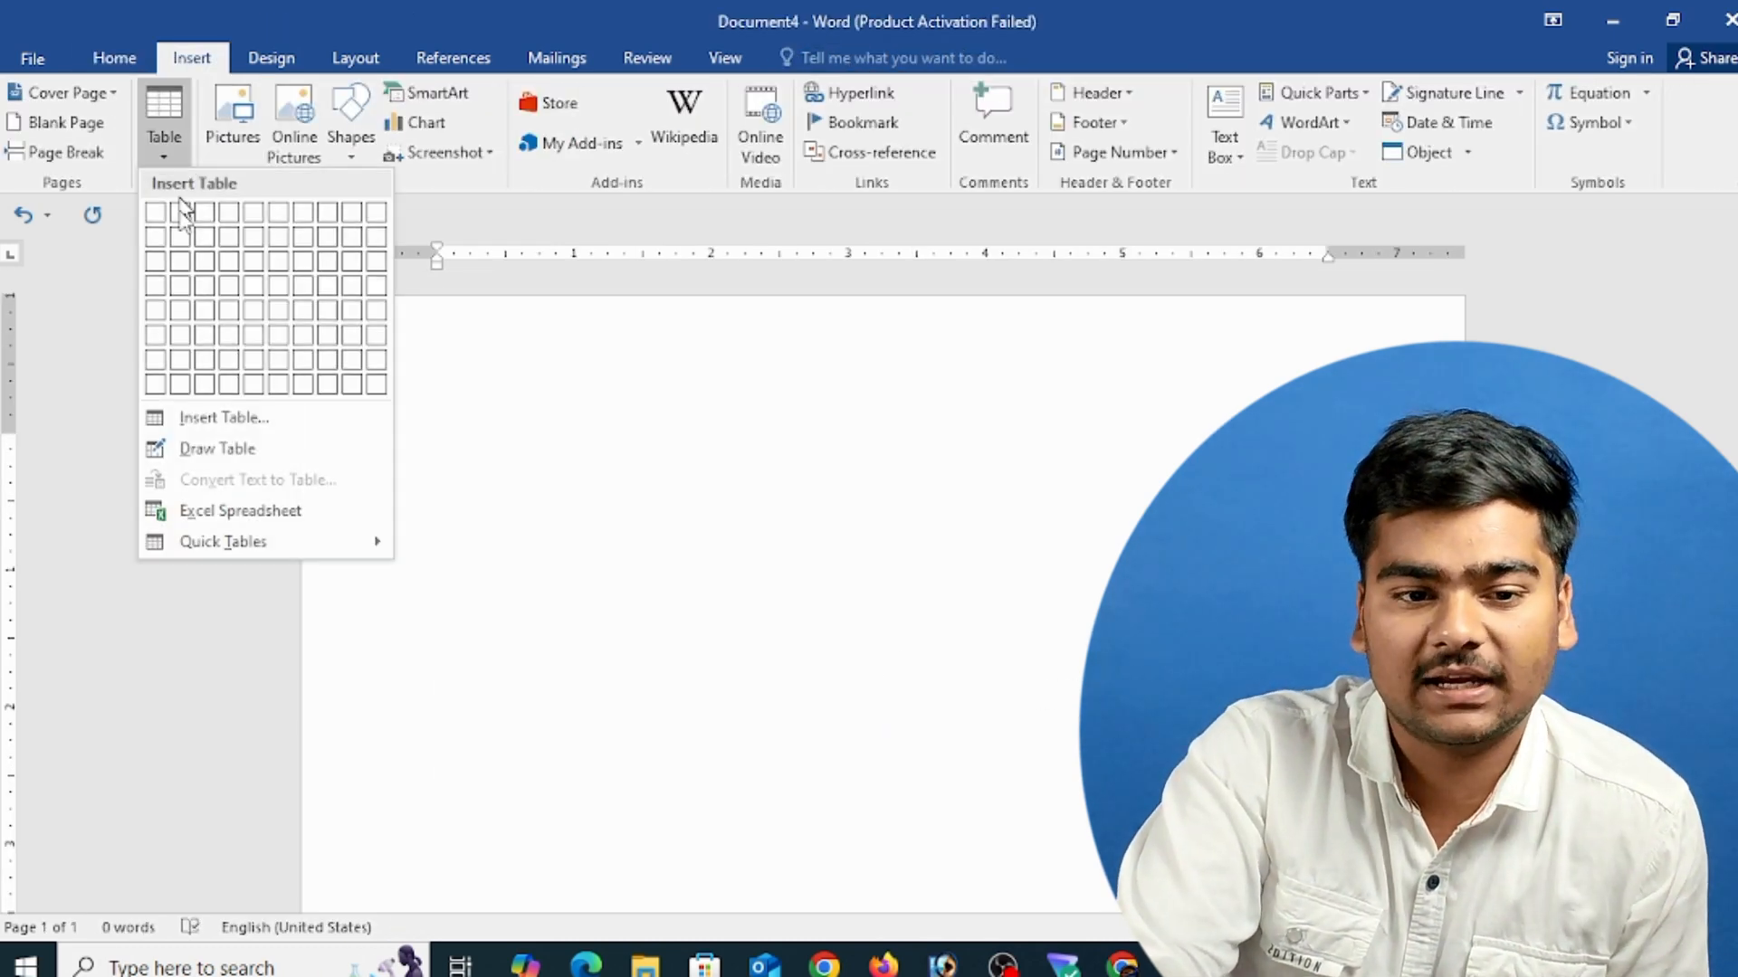
mouse_move(234, 545)
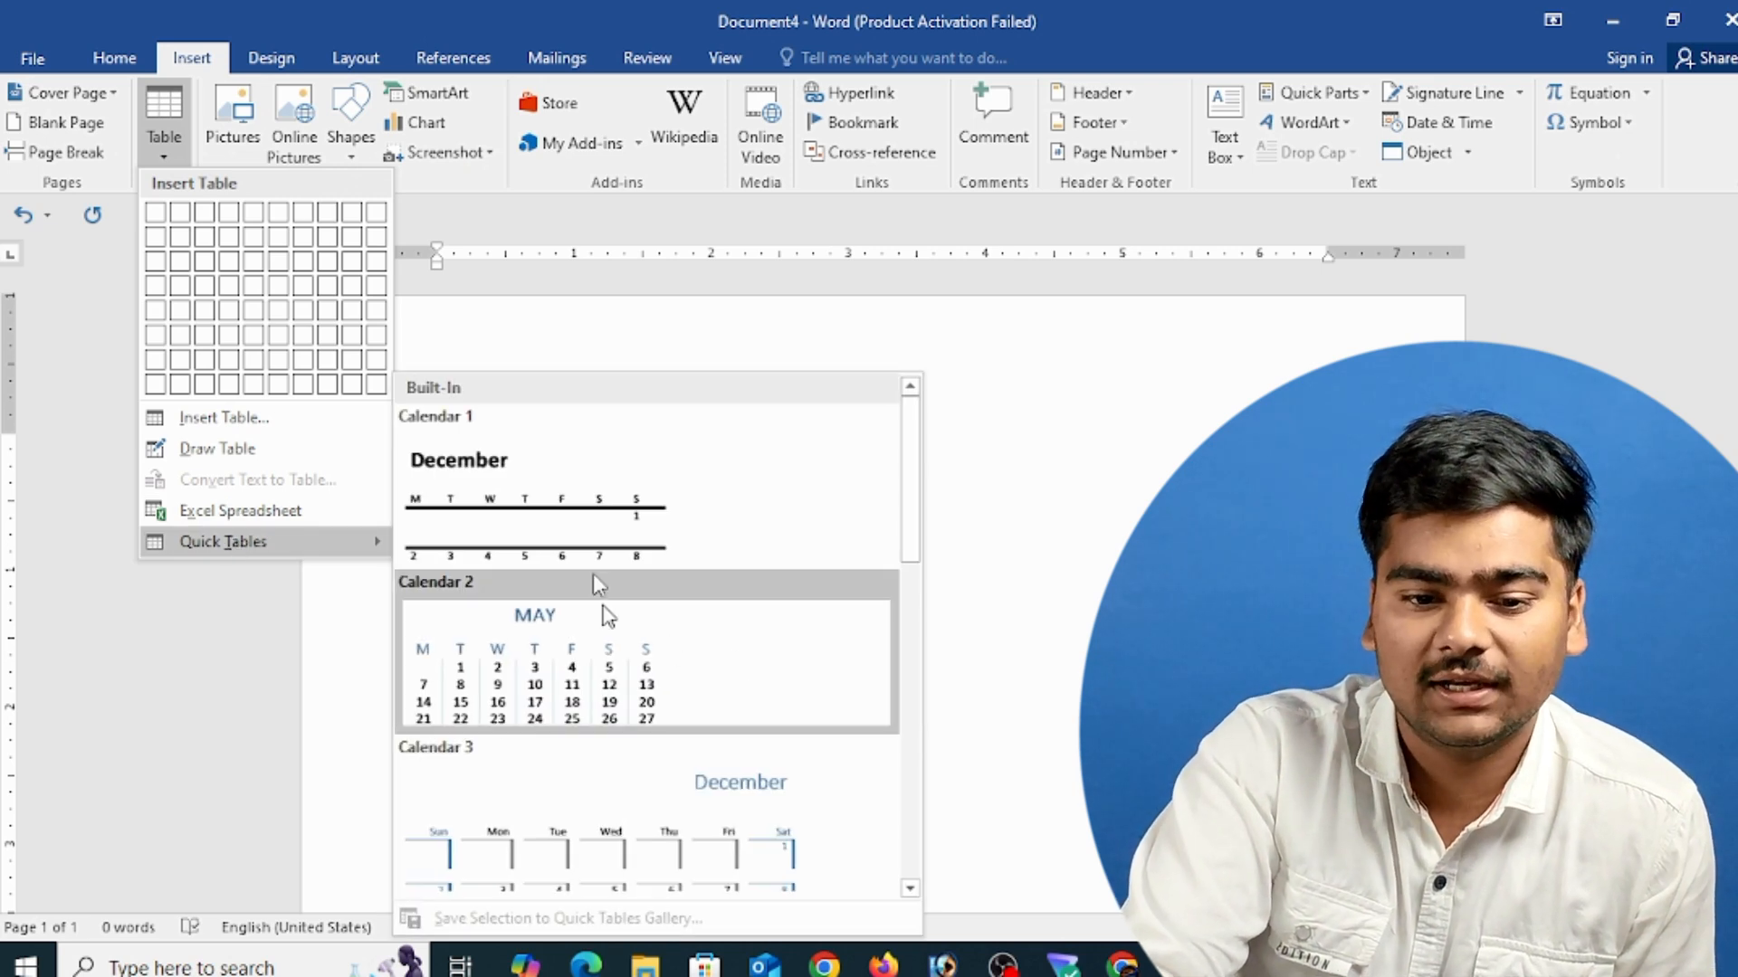
scroll(606, 579, "down", 5)
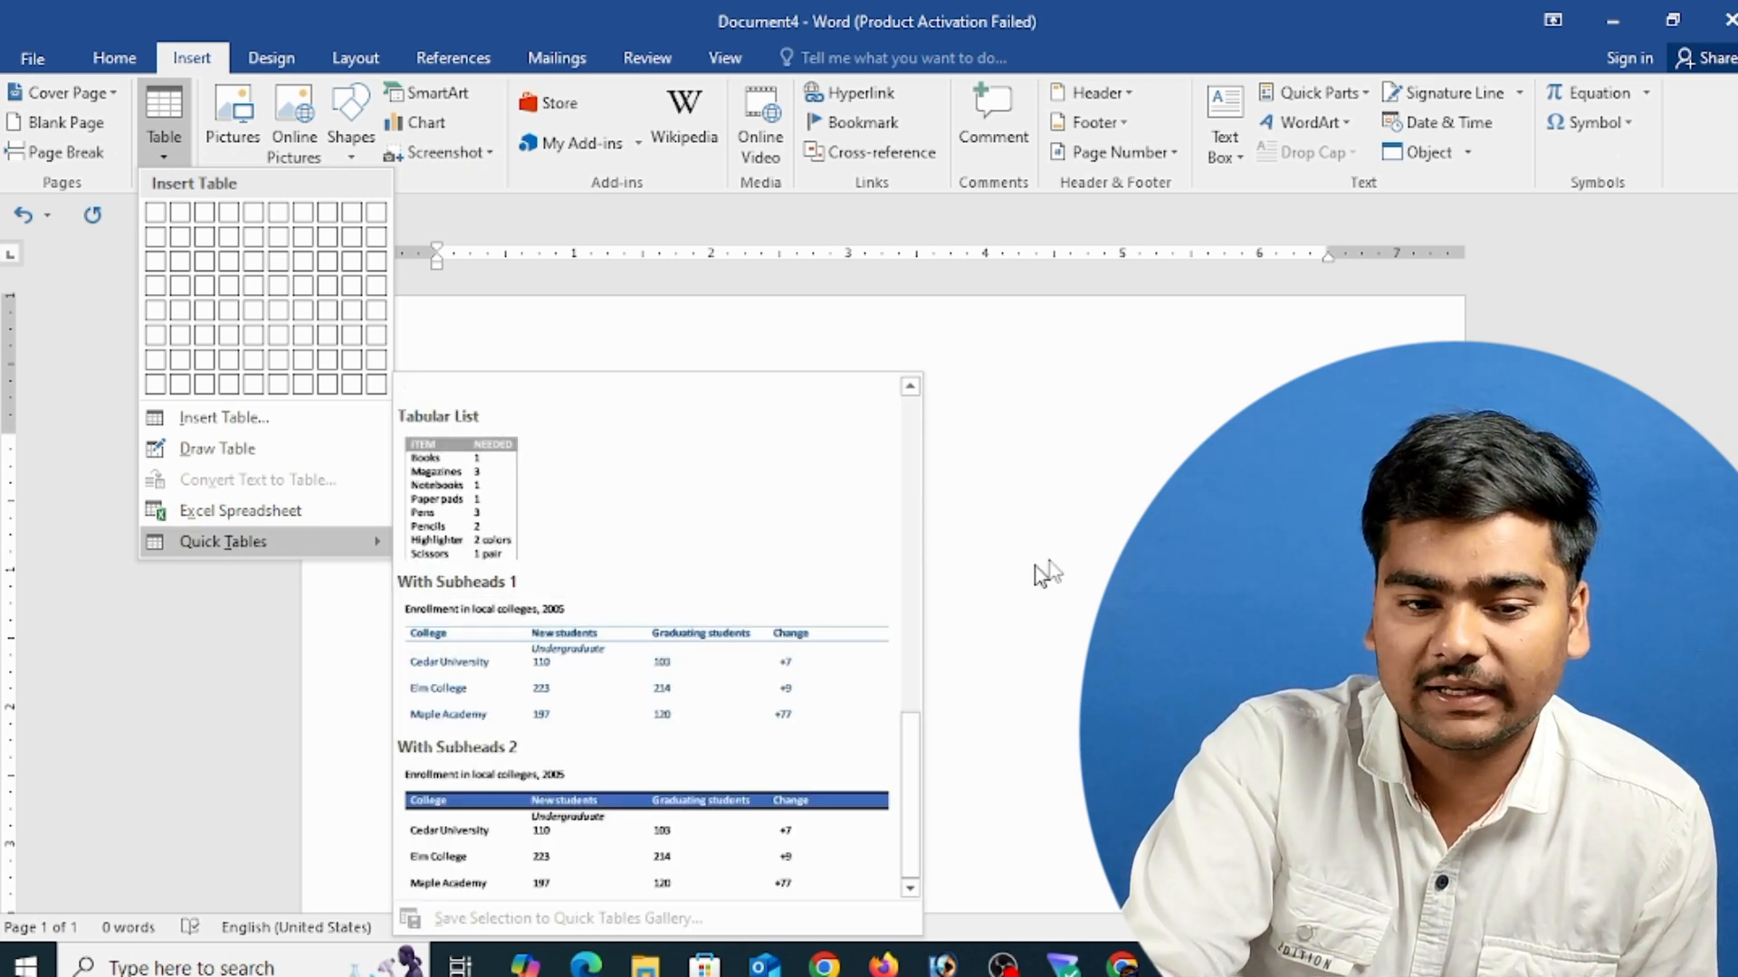
left_click(218, 427)
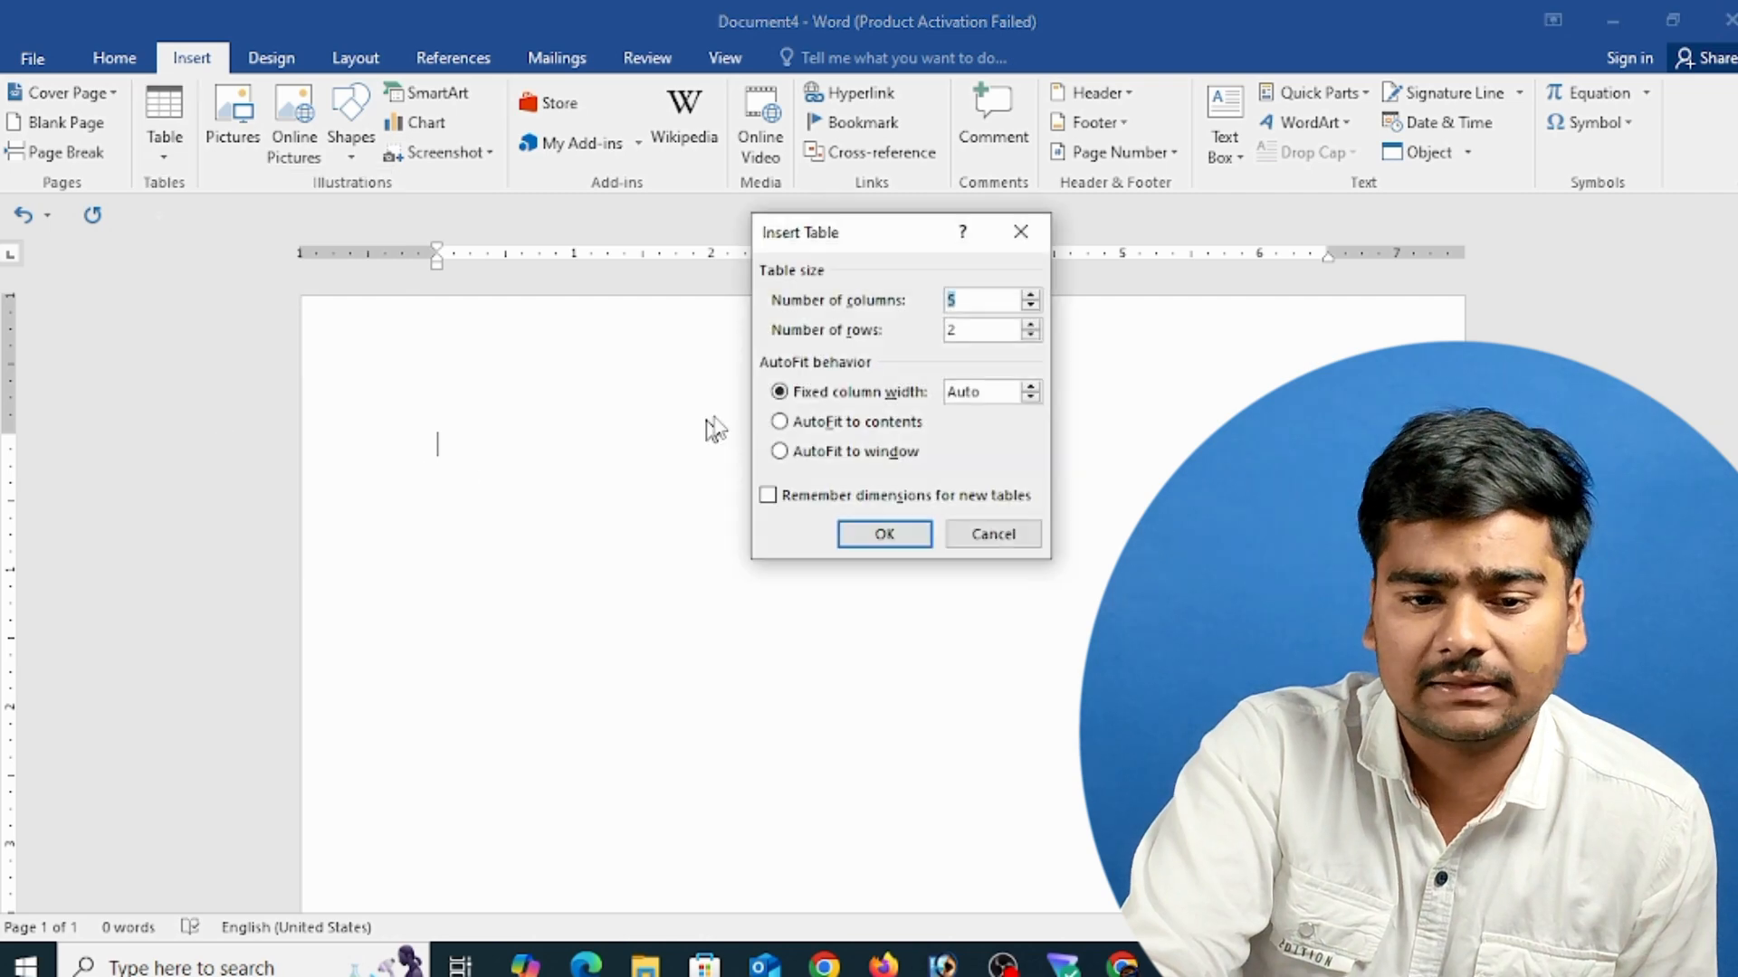
left_click(894, 549)
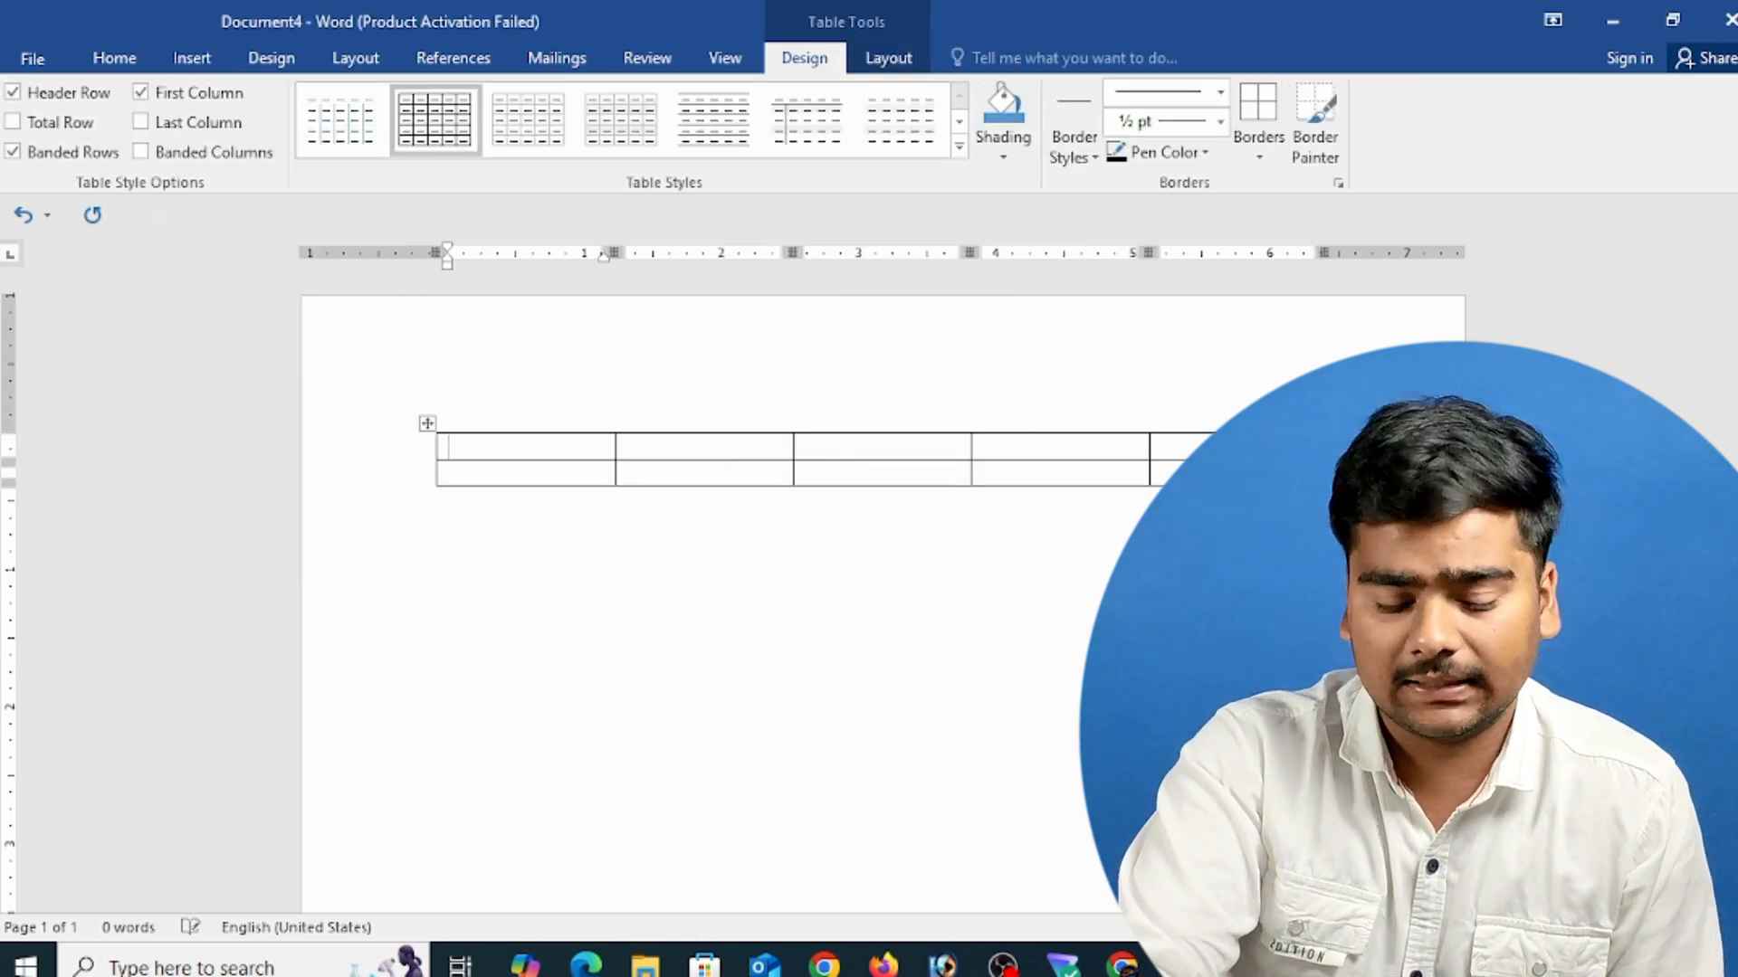
- Fill the new table's first row with the headings name, age, City and salae, plus a heading in the fifth column
type("name")
key("Tab")
type("ag")
key("Tab")
type("e")
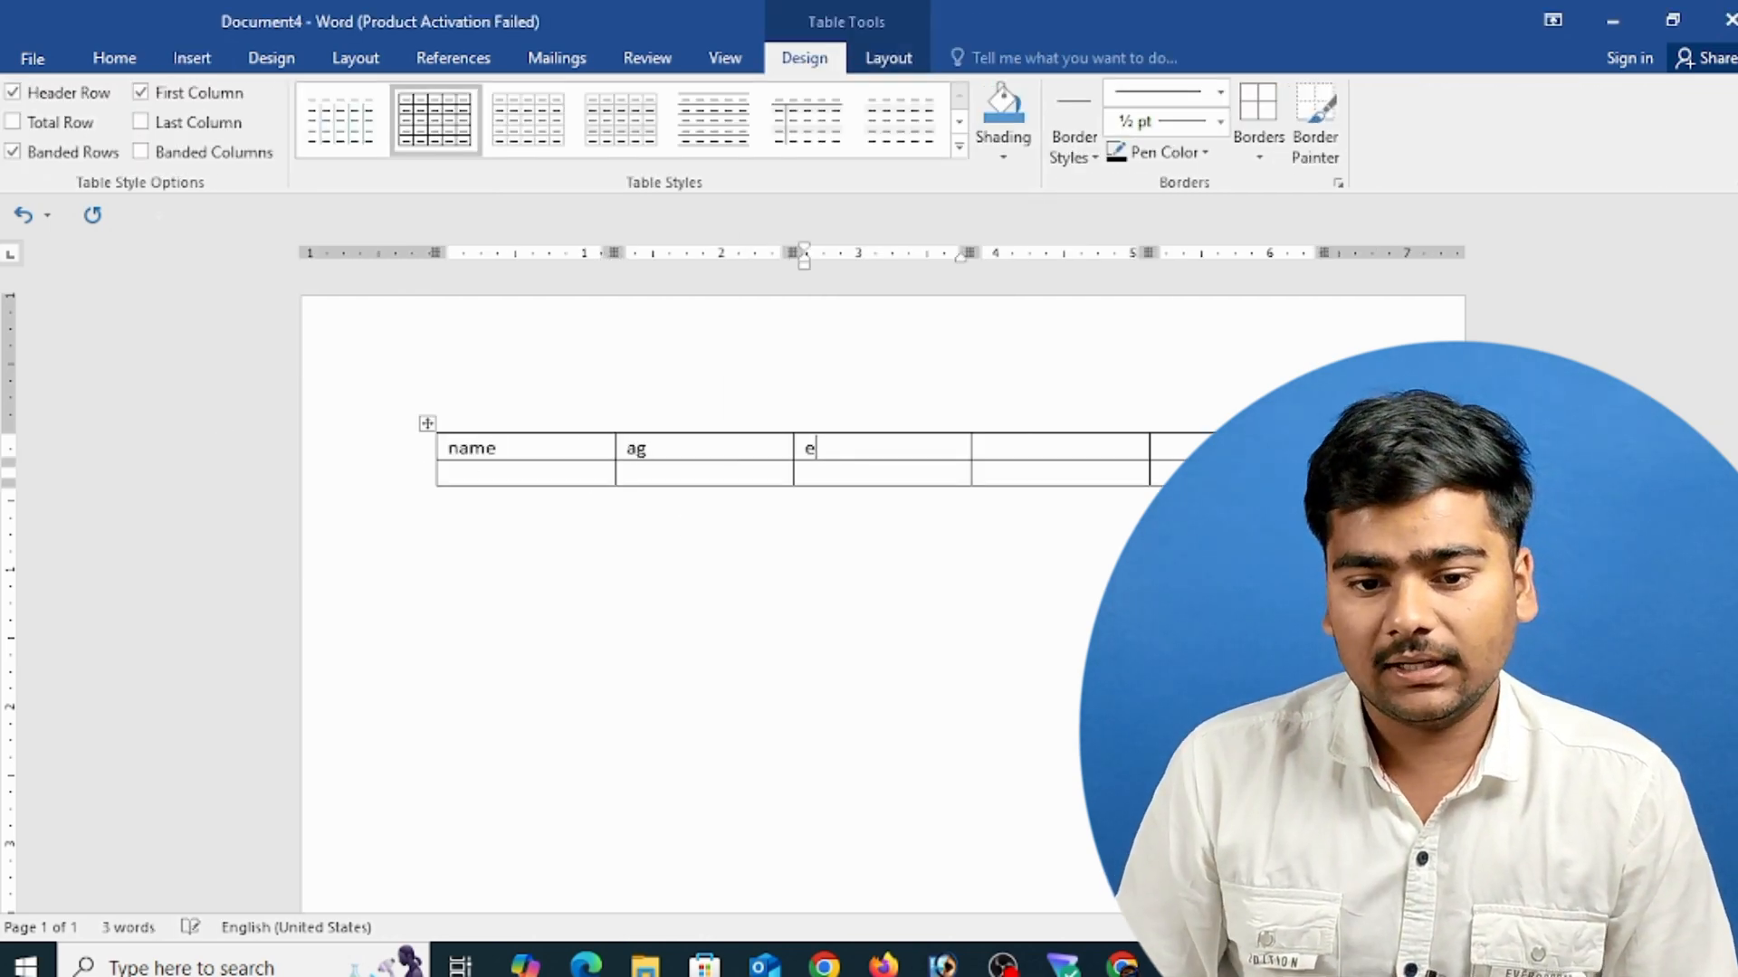
key("Left")
type("e")
key("Right")
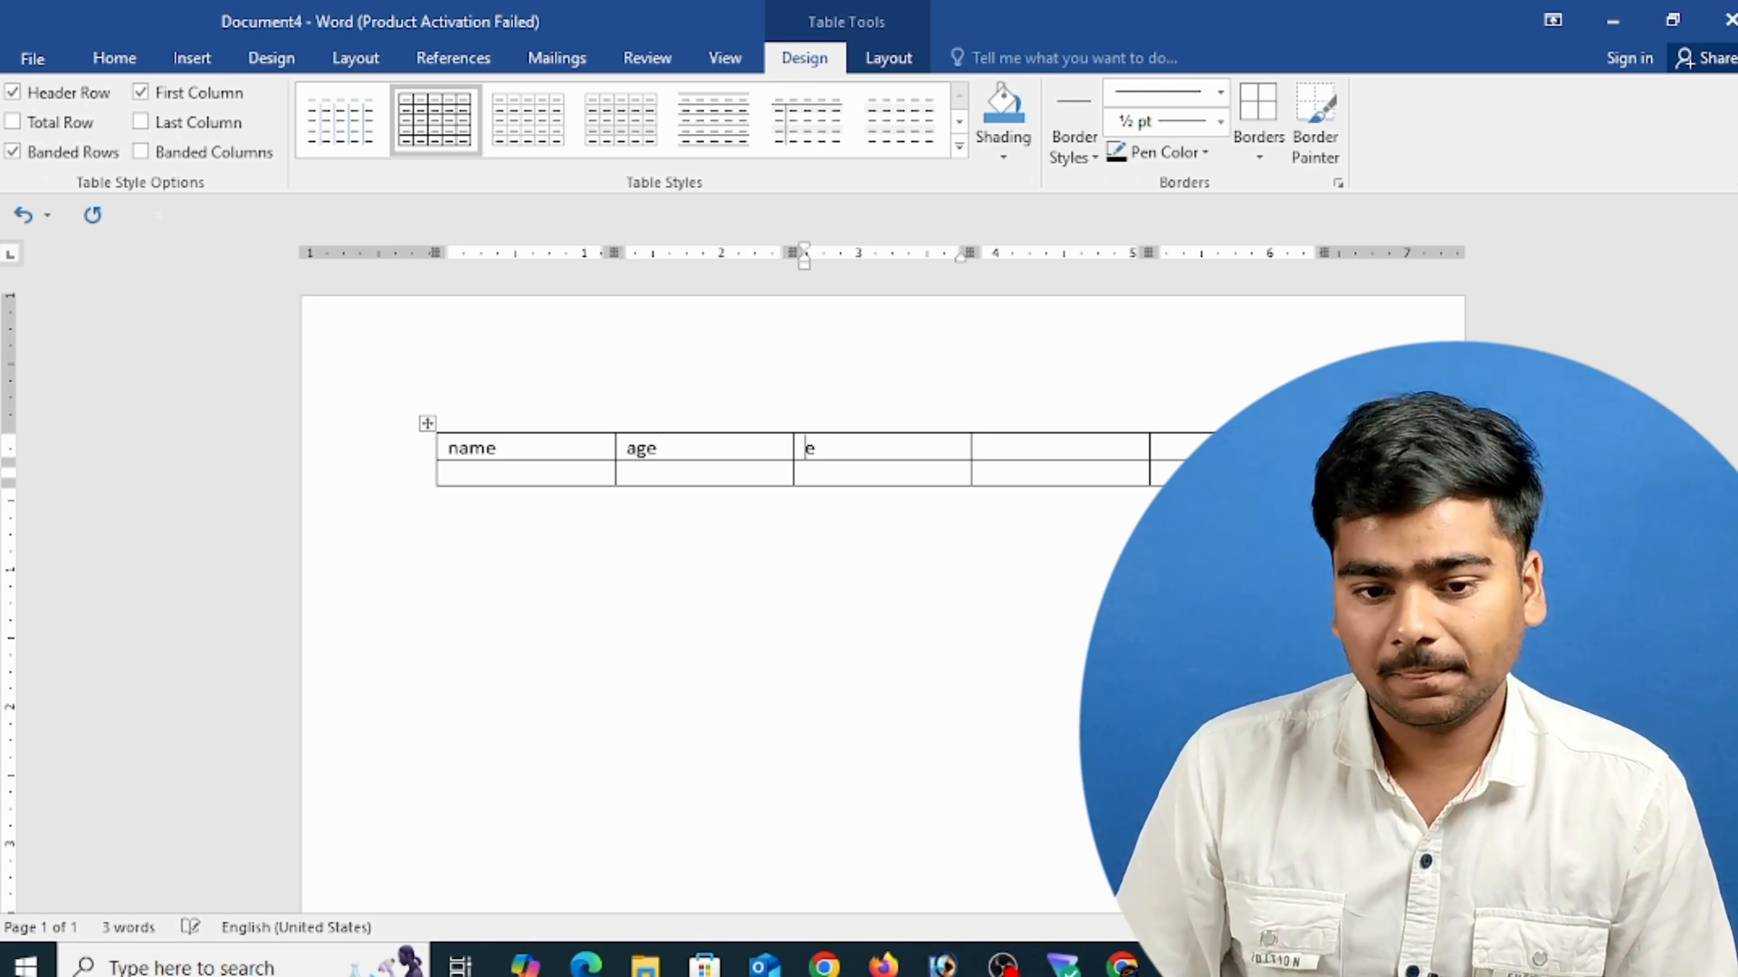
type("city")
key("Tab")
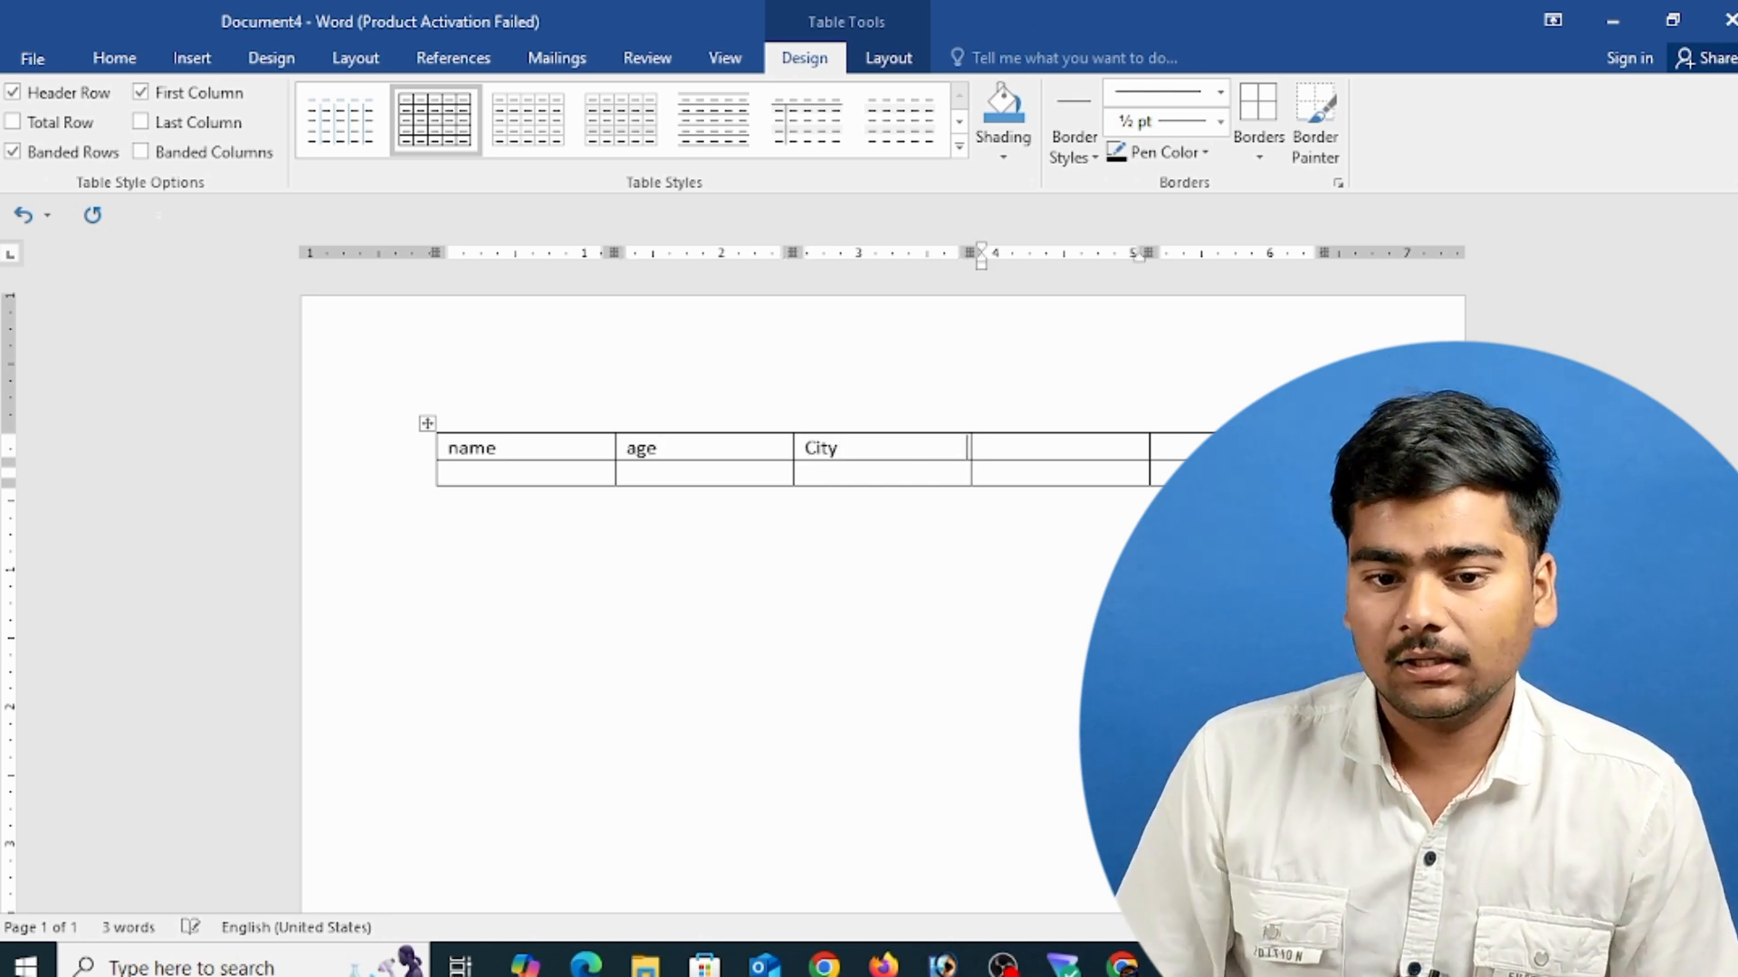
key("Tab")
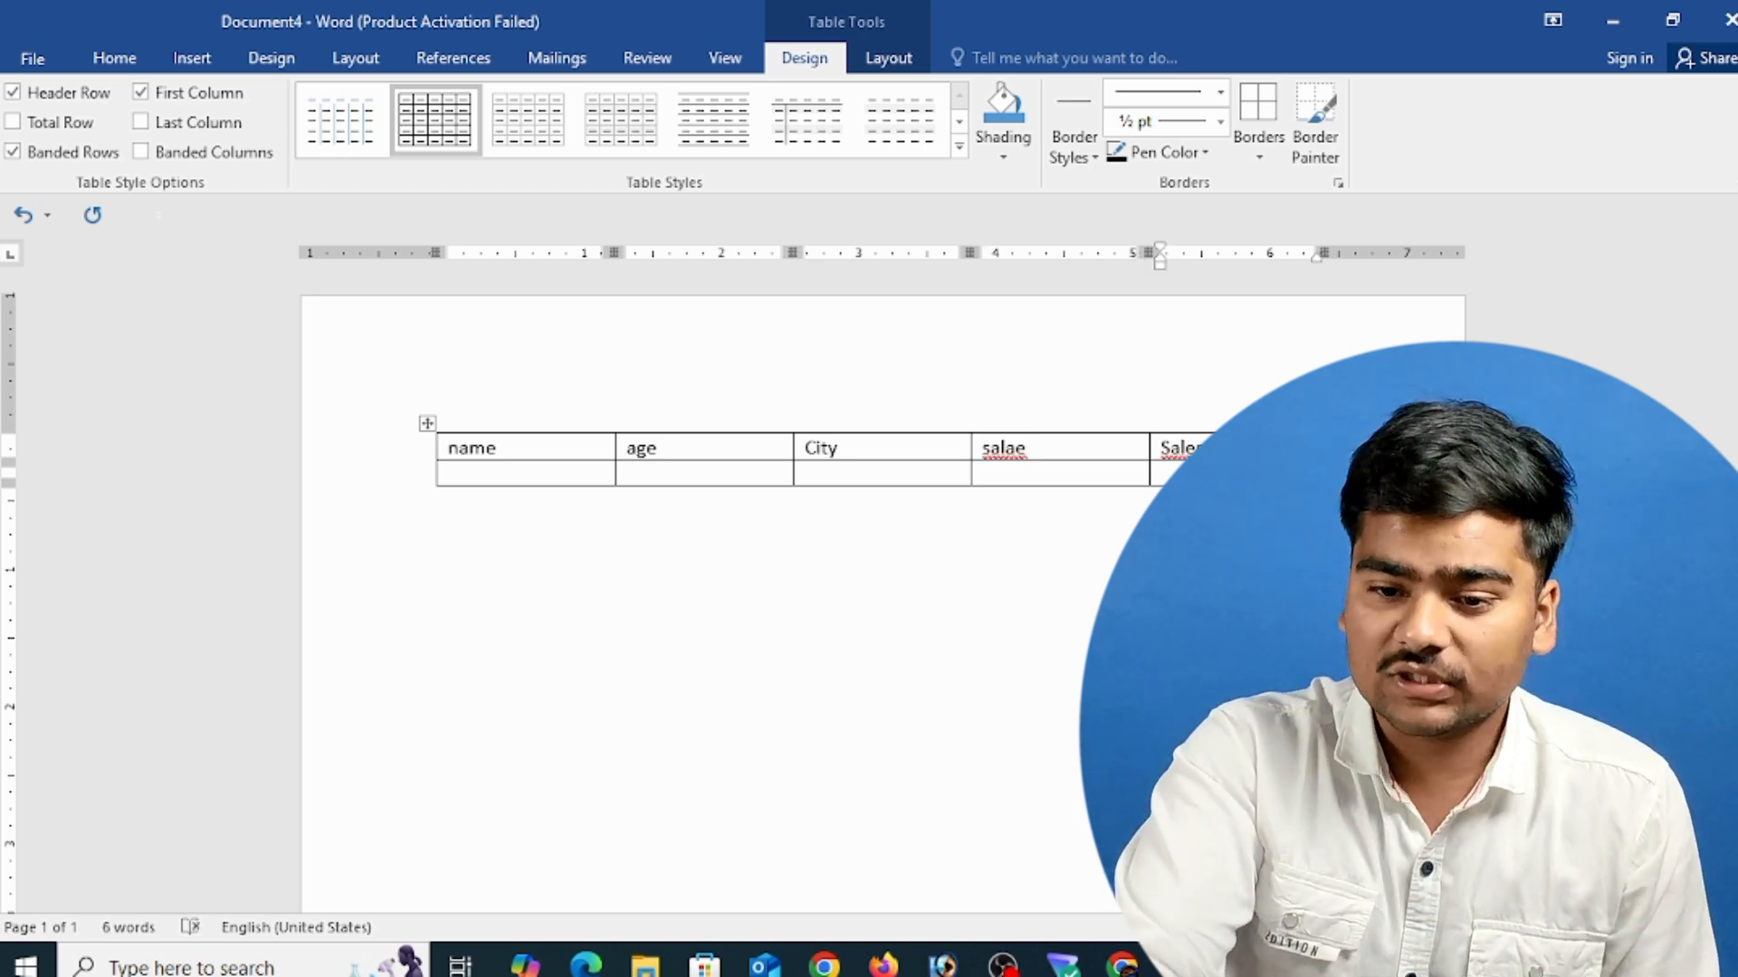
- Set the new table's first row, starting with name, to repeat as the header row on every page
left_click_drag(1186, 450, 534, 448)
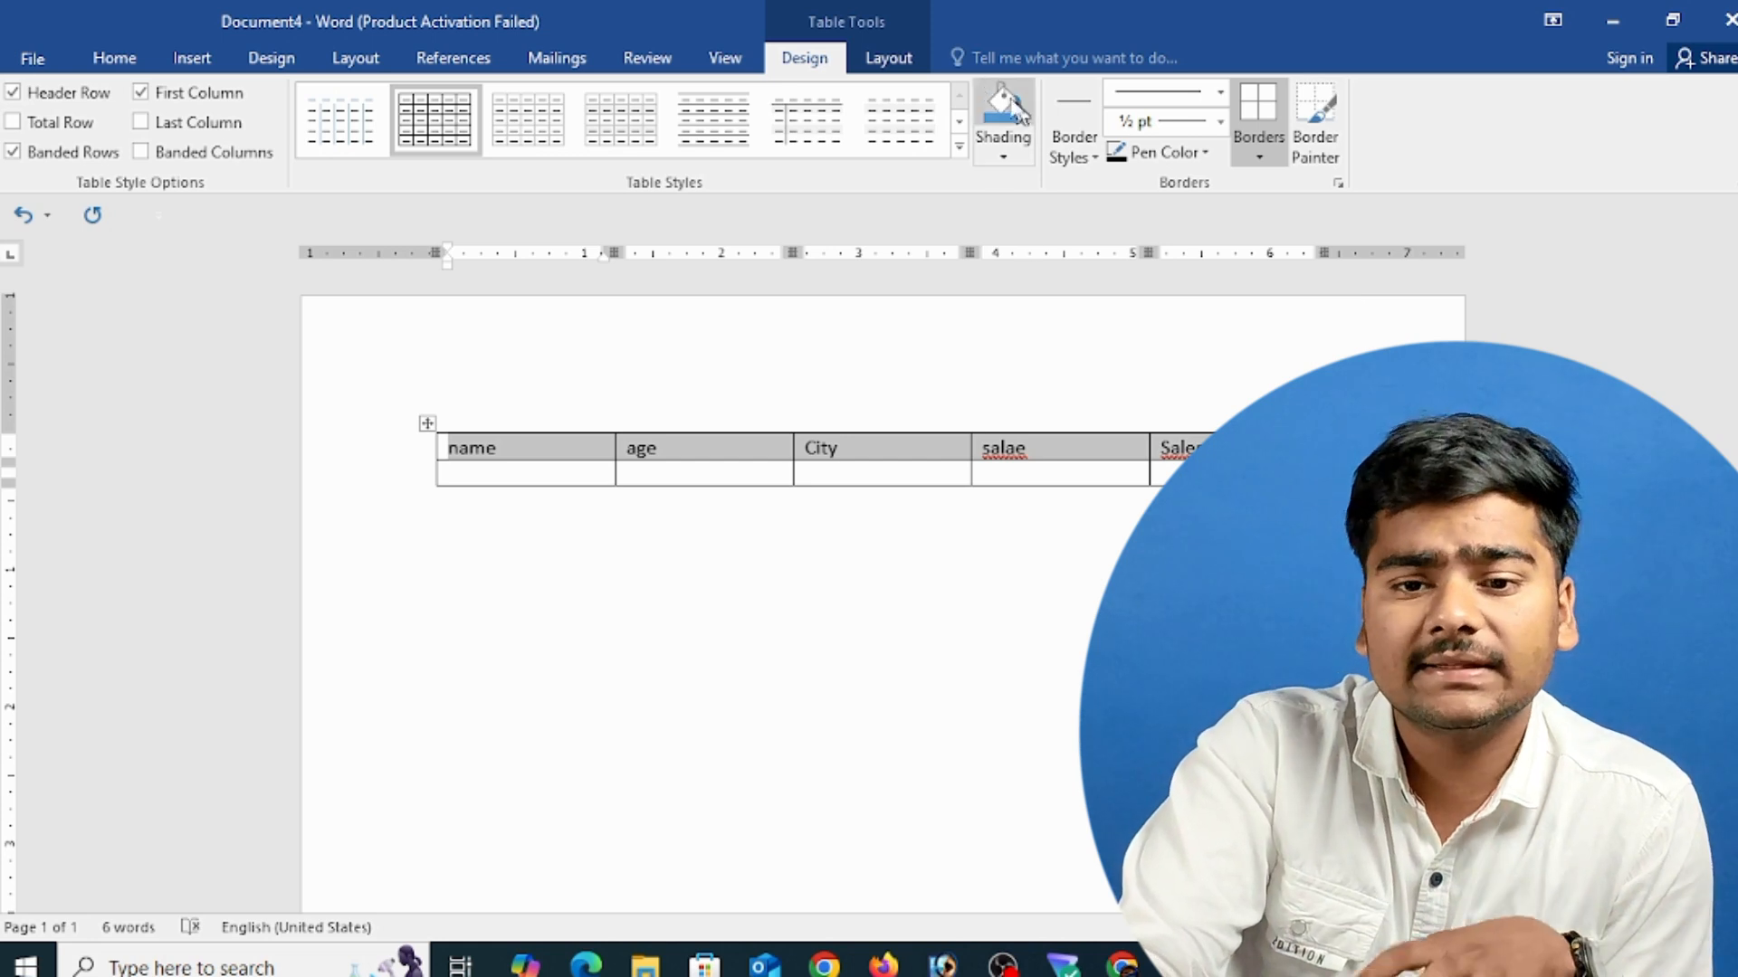
left_click(890, 57)
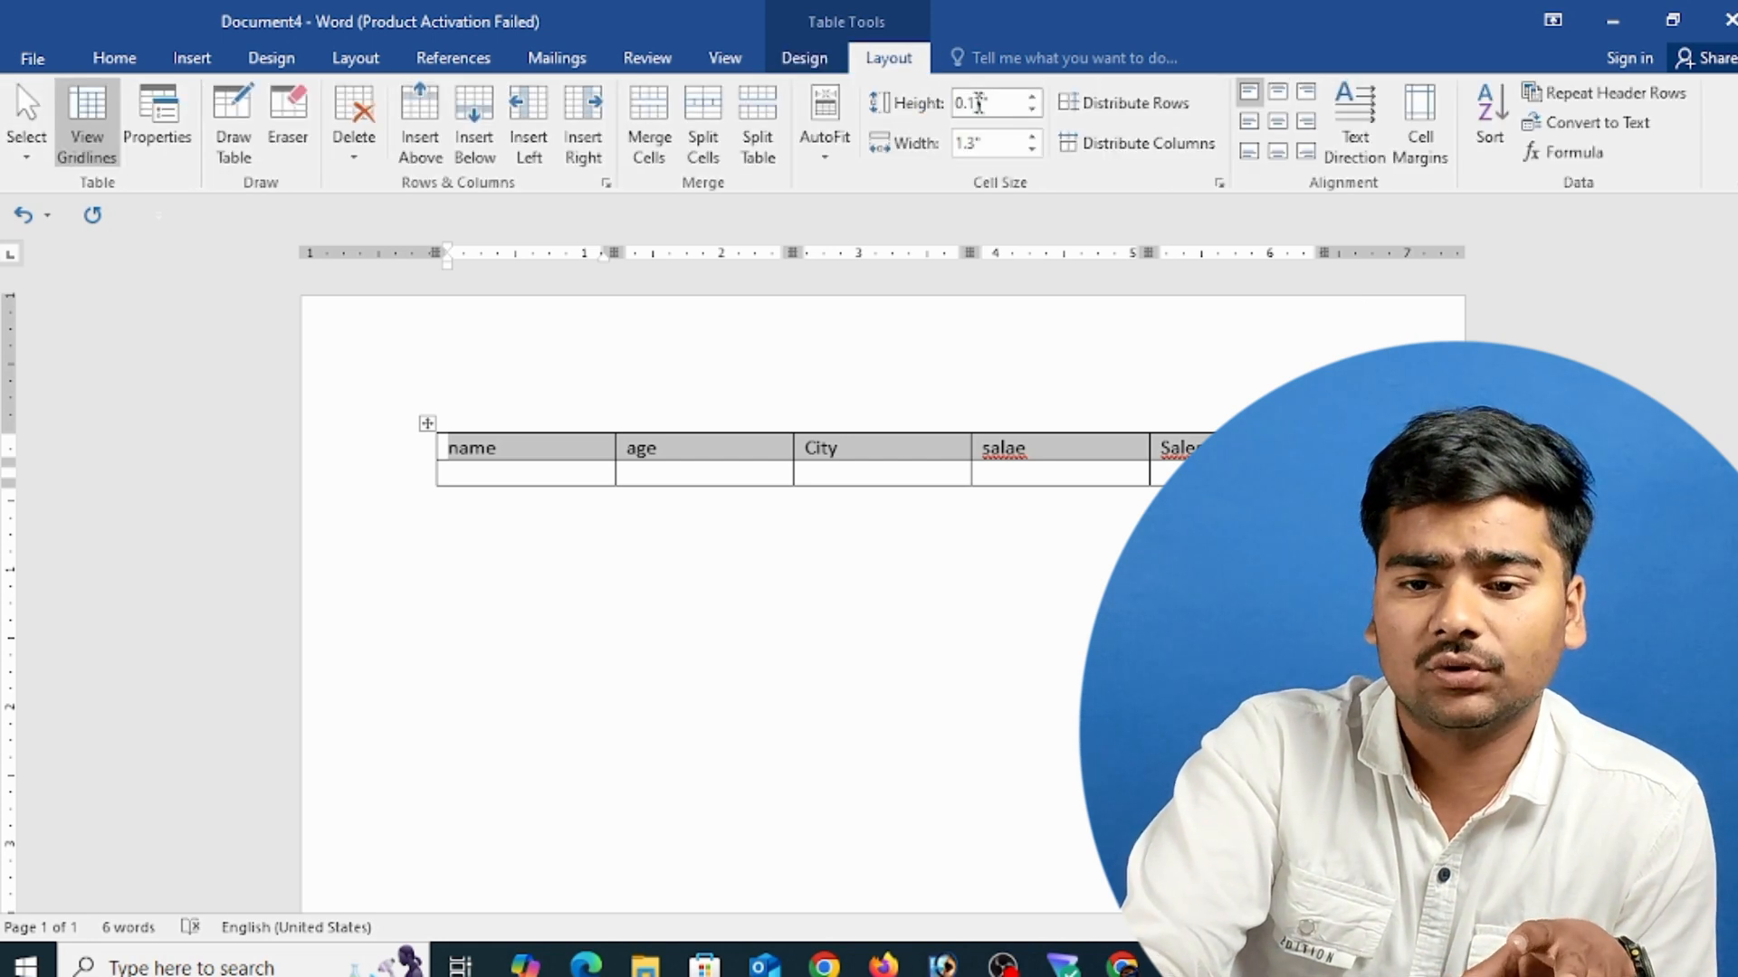
left_click(1615, 93)
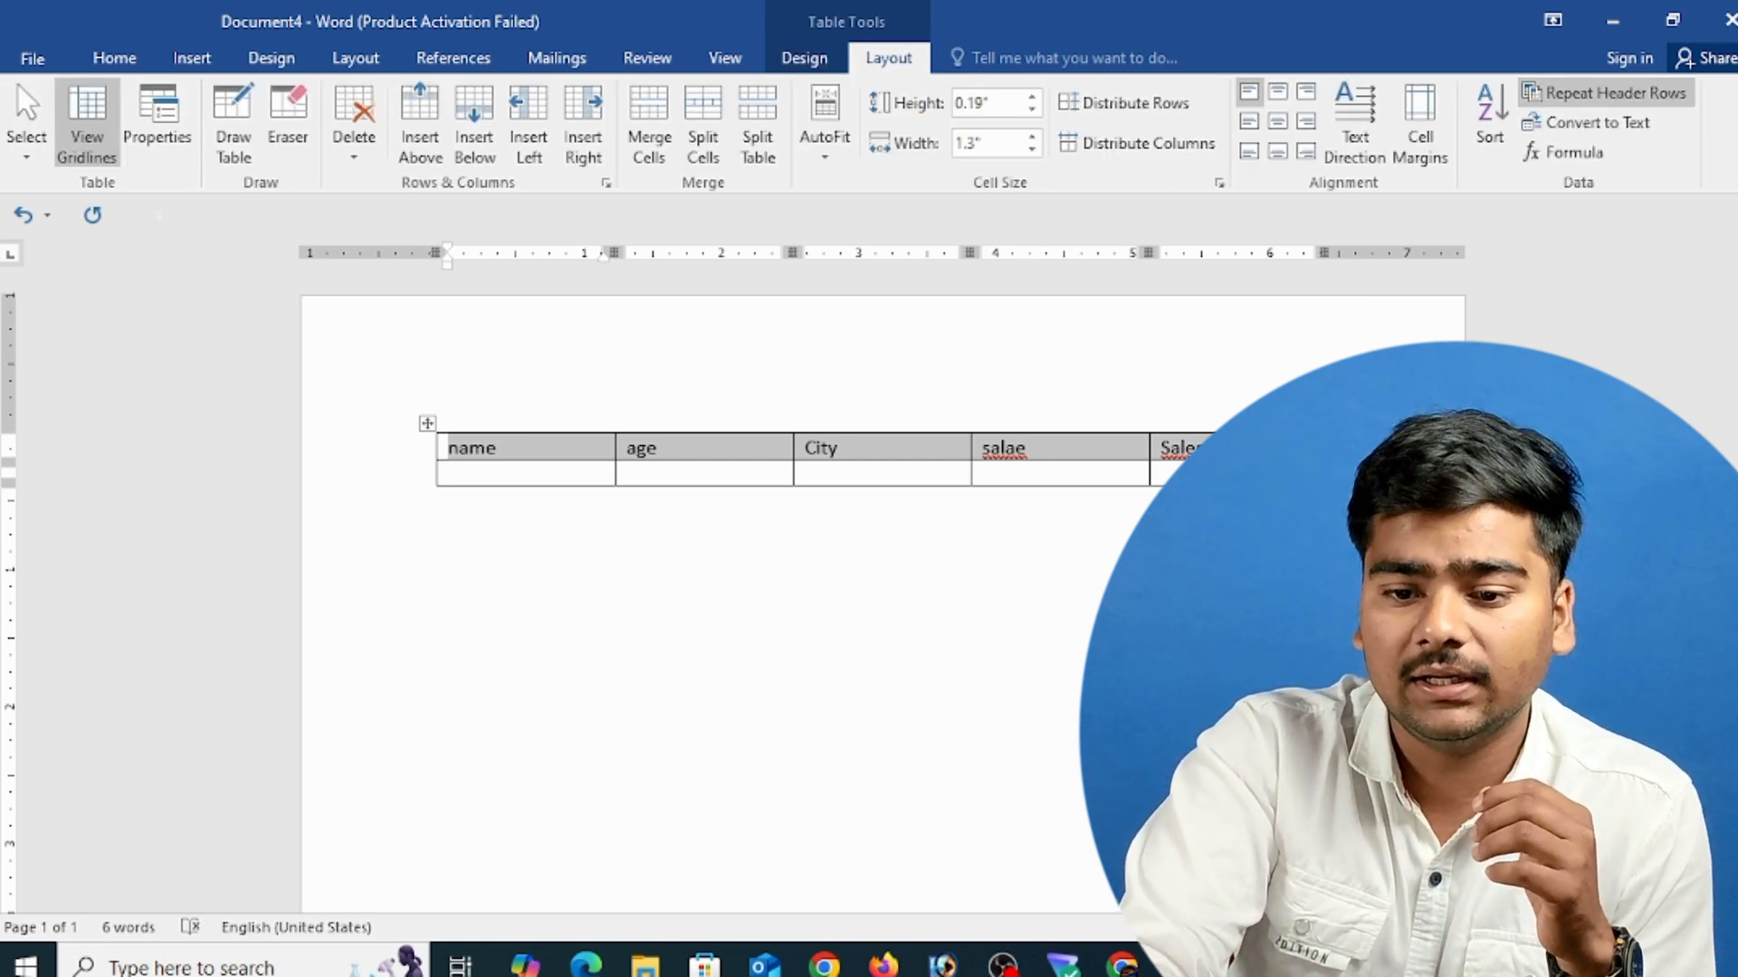
- Add empty rows at the end of the new table until it runs onto a second page, and check the repeated header row there
left_click(1204, 473)
key("Tab")
key("Tab")
key("Tab")
key("Tab")
key("Tab")
key("Tab")
key("Tab")
key("Tab")
key("Tab")
key("Tab")
key("Tab")
key("Tab")
key("Tab")
key("Tab")
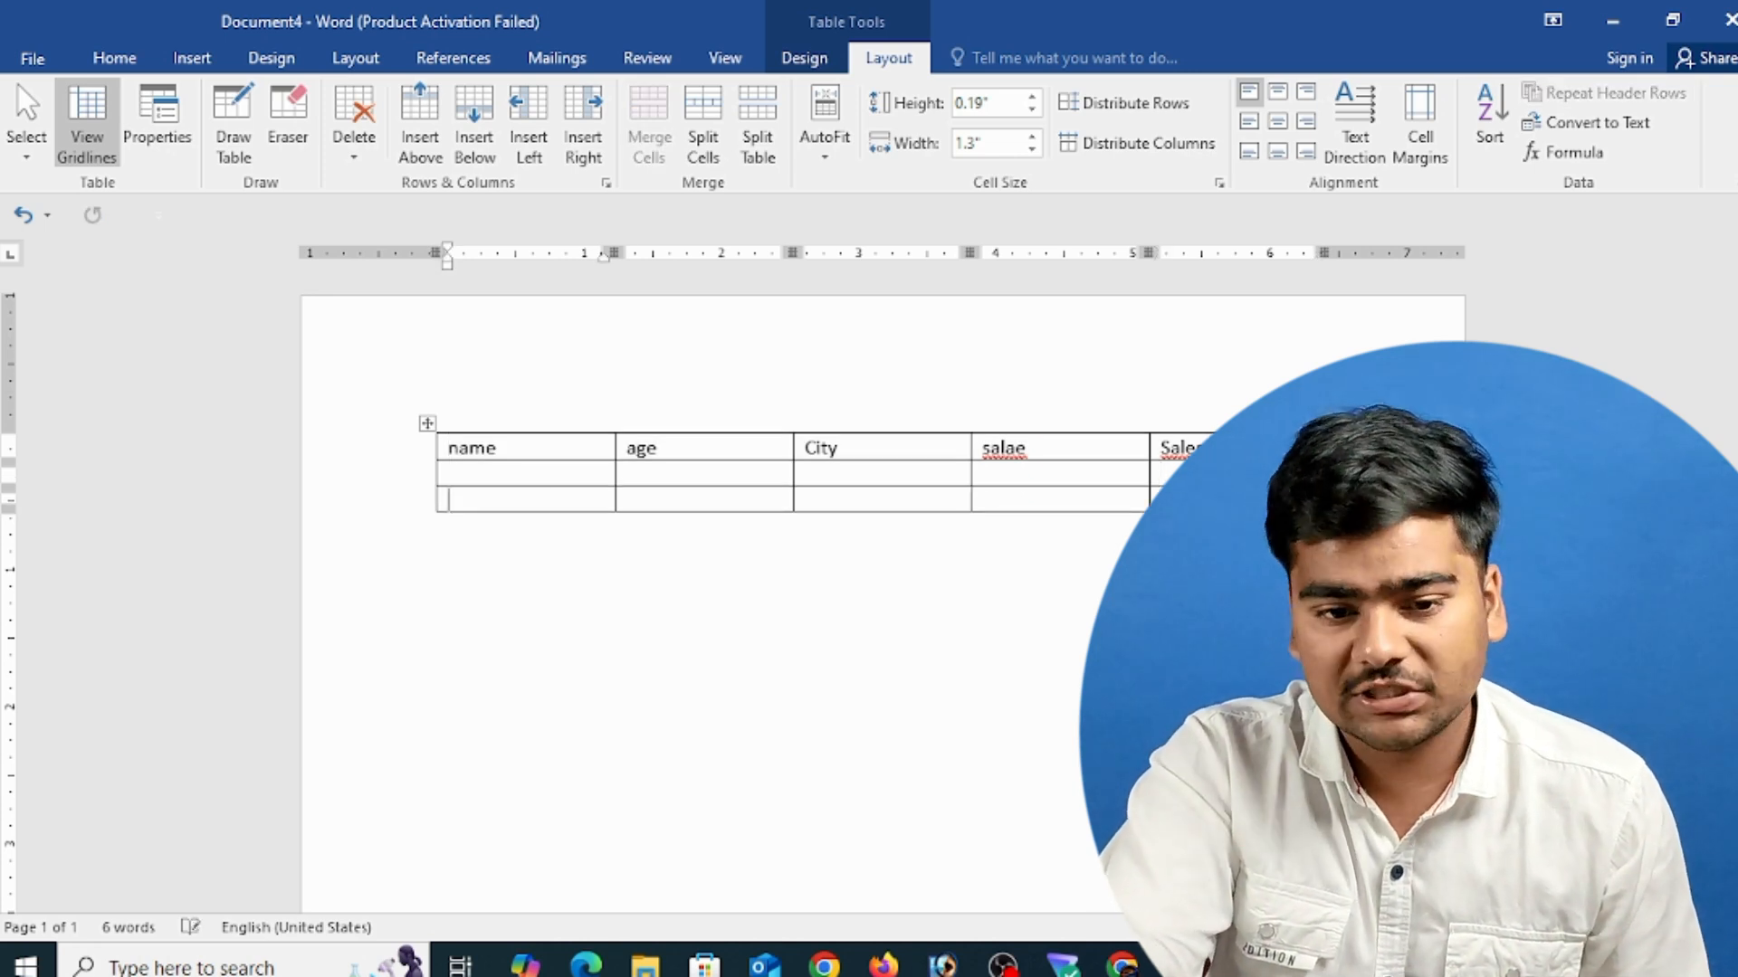
key("Tab")
key("Tab")
key("Tab")
key("Tab")
key("Tab")
key("Tab")
key("Tab")
key("Tab")
key("Tab")
key("Tab")
key("Tab")
key("Tab")
key("Tab")
key("Tab")
key("Tab")
key("Tab")
key("Tab")
key("Tab")
key("Tab")
key("Tab")
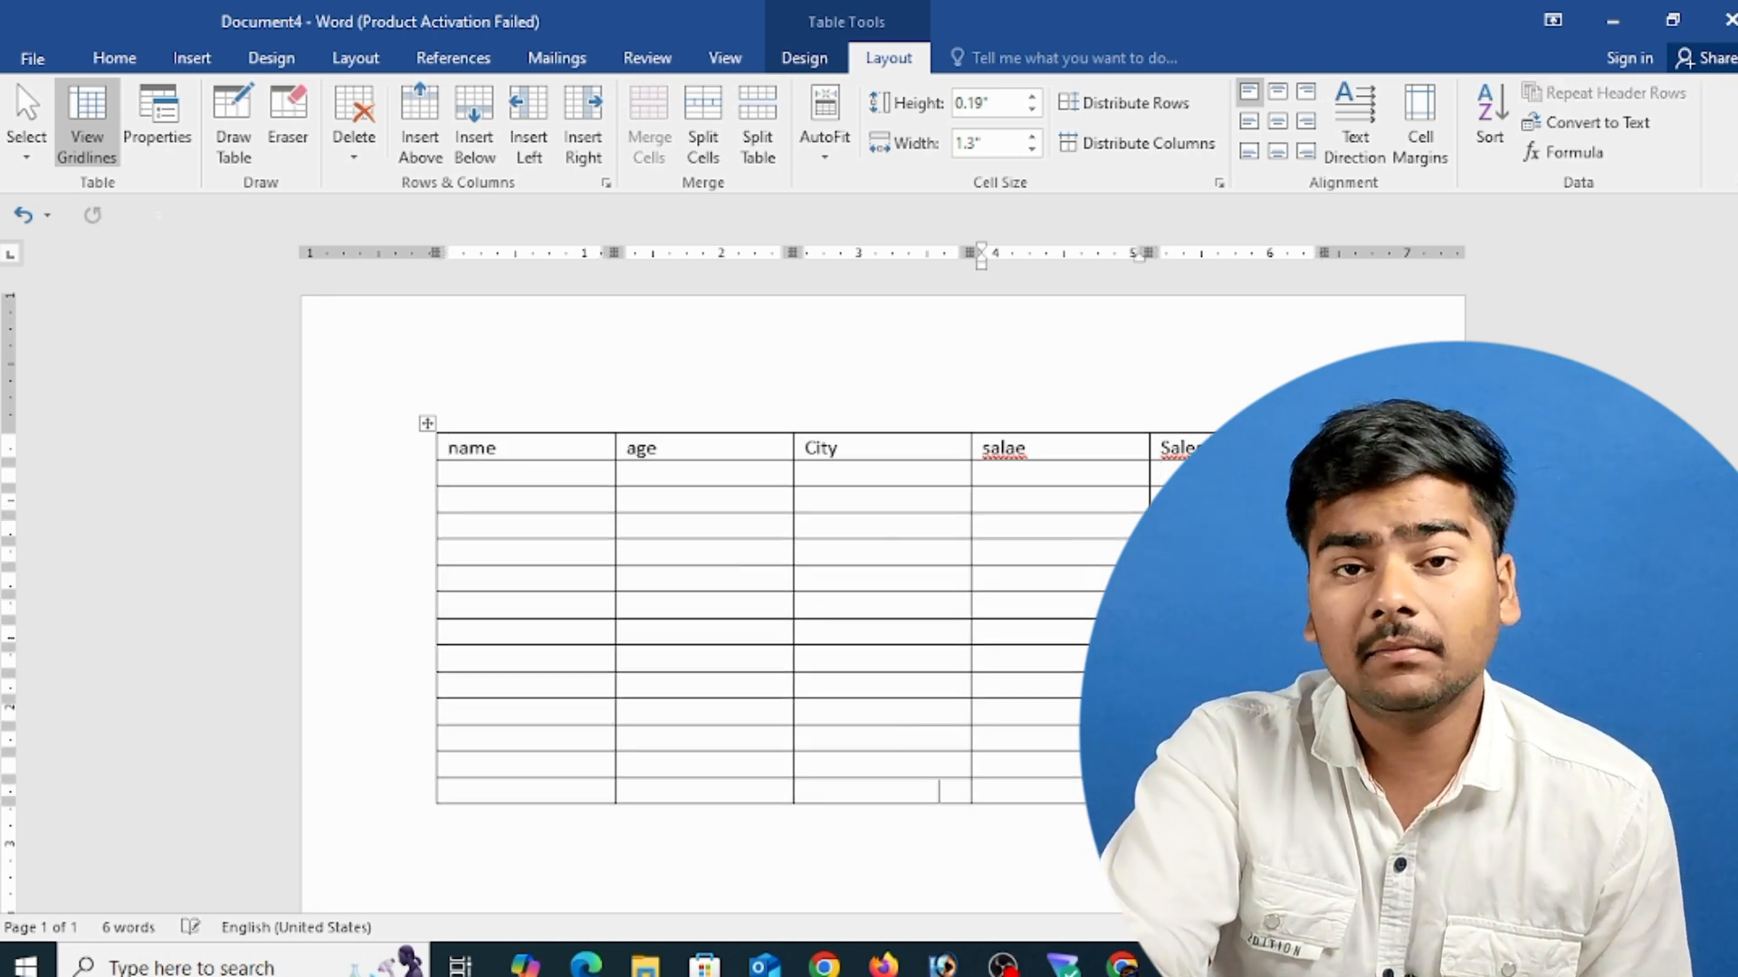
key("Tab")
key("Tab")
key("Tab")
key("Tab")
key("Tab")
key("Tab")
key("Tab")
key("Tab")
key("Tab")
key("Tab")
key("Tab")
key("Tab")
key("Tab")
key("Tab")
key("Tab")
key("Tab")
key("Tab")
key("Tab")
key("Tab")
key("Tab")
key("Tab")
key("Tab")
key("Tab")
key("Tab")
key("Tab")
key("Tab")
key("Tab")
key("Tab")
key("Tab")
key("Tab")
key("Tab")
key("Tab")
key("Tab")
key("Tab")
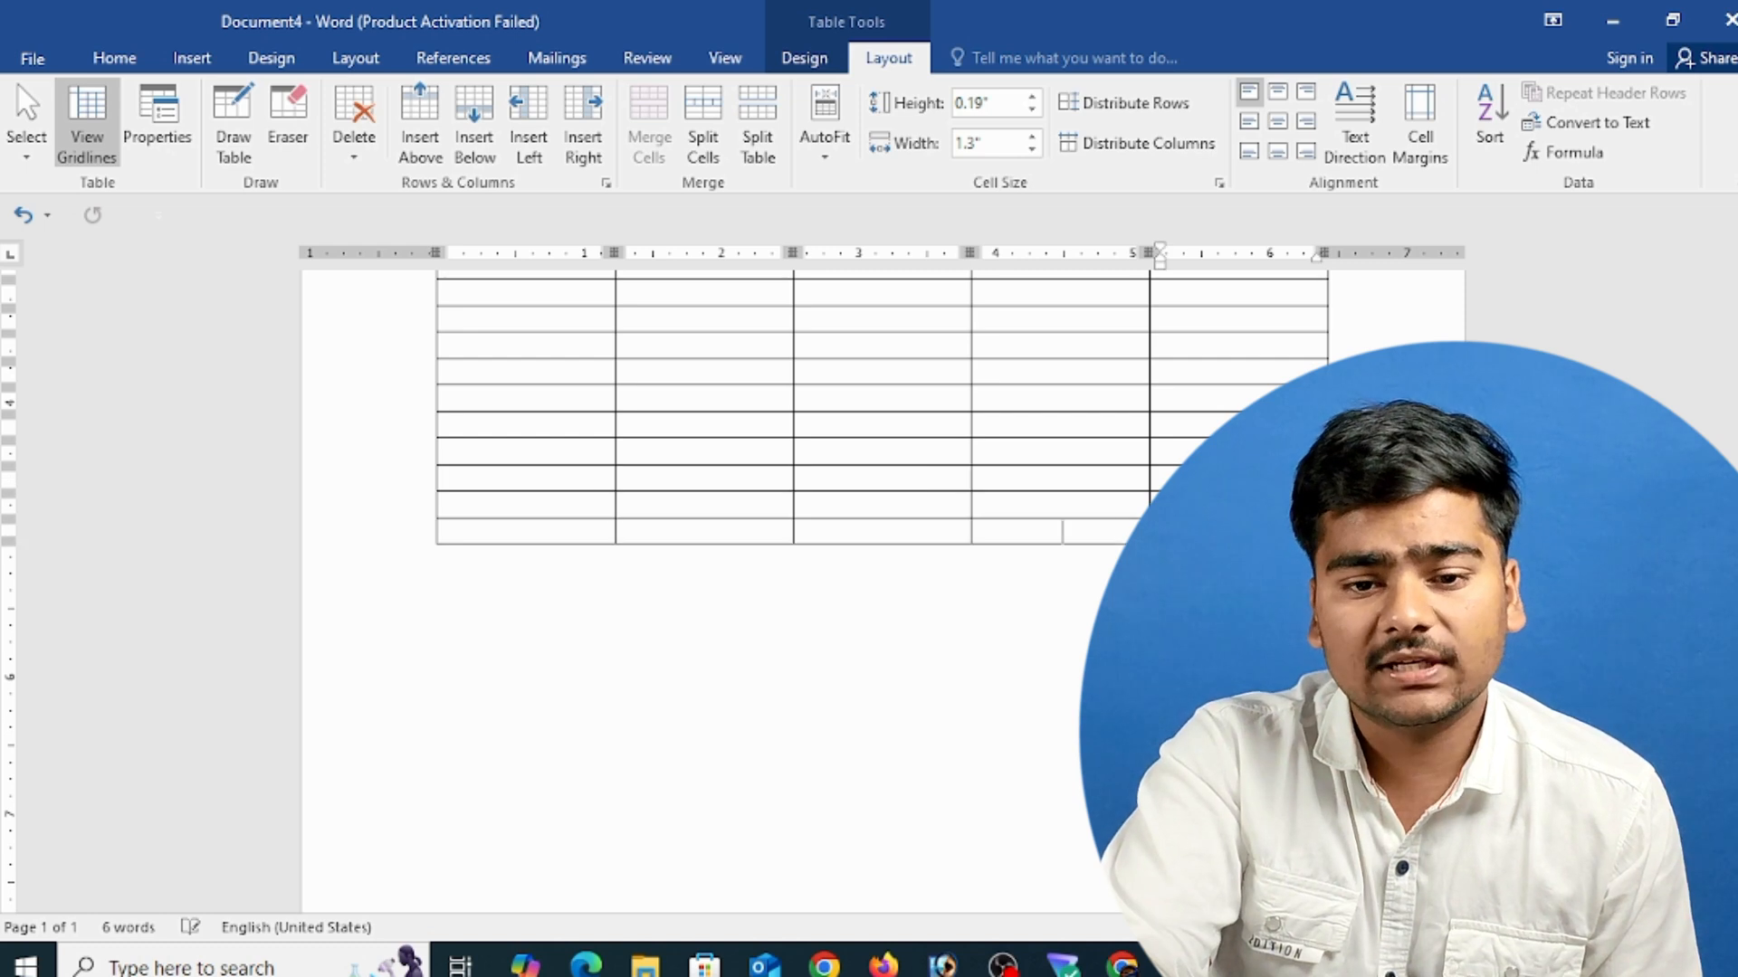
key("Tab")
key("Tab")
key("Tab")
key("Tab")
key("Tab")
key("Tab")
key("Tab")
key("Tab")
key("Tab")
key("Tab")
key("Tab")
key("Tab")
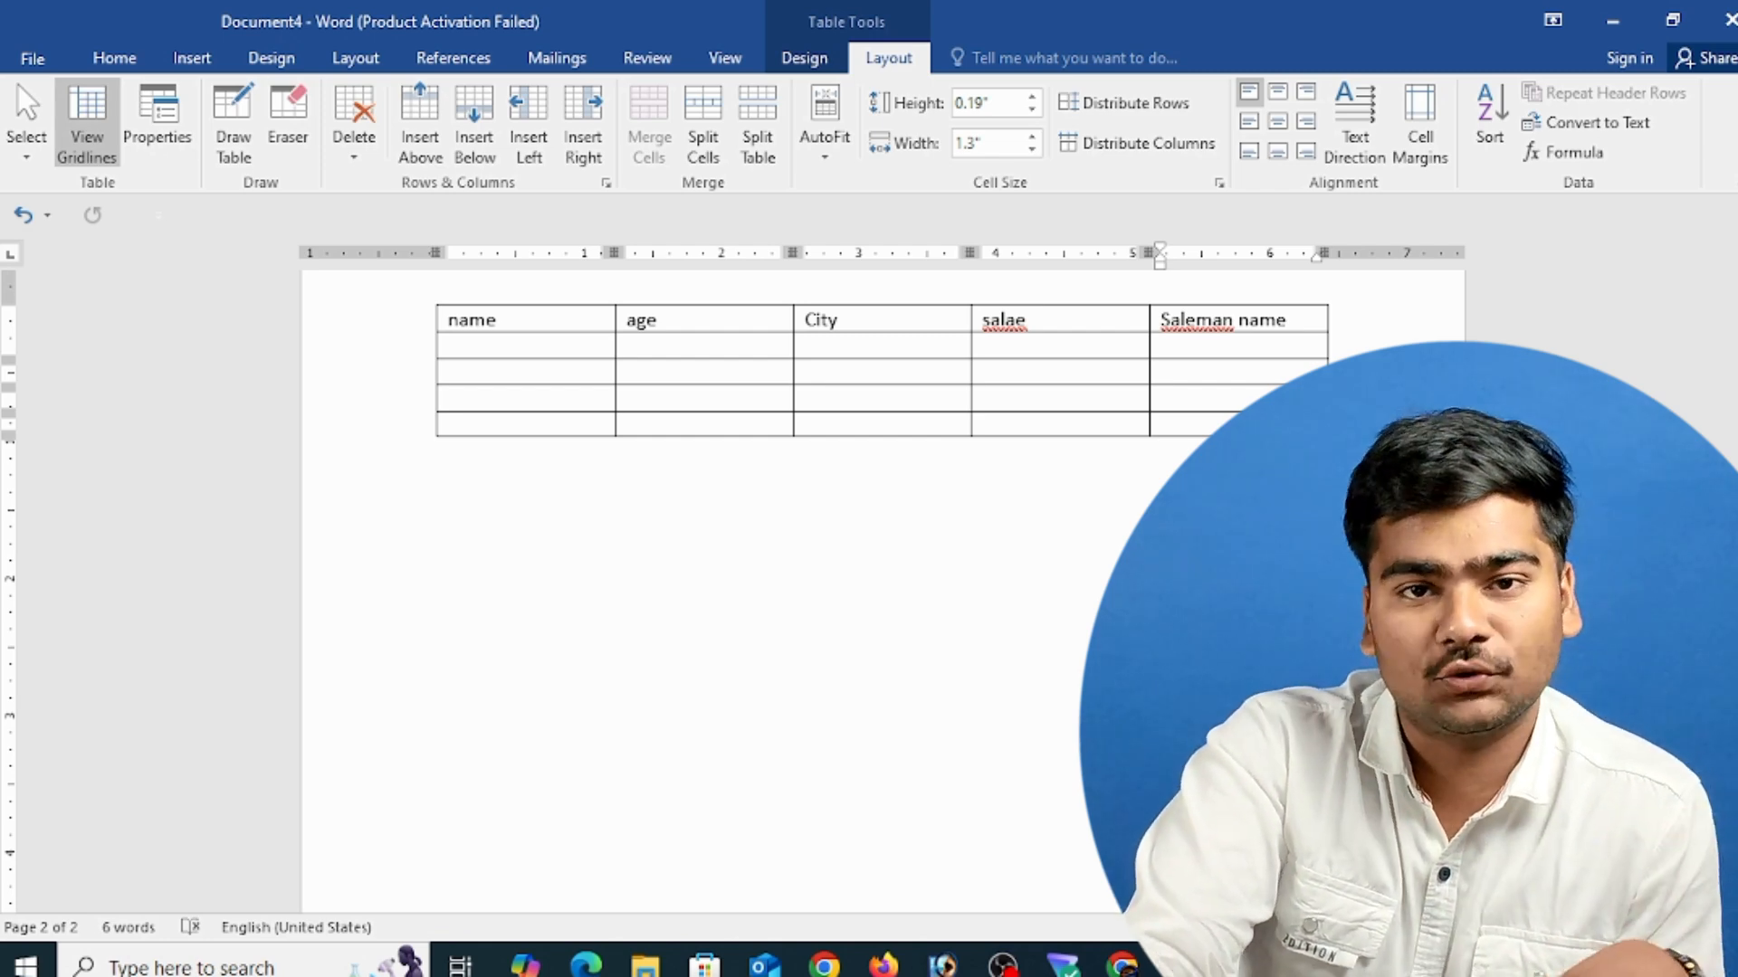
scroll(882, 589, "up", 3)
scroll(882, 589, "up", 1)
scroll(882, 588, "down", 8)
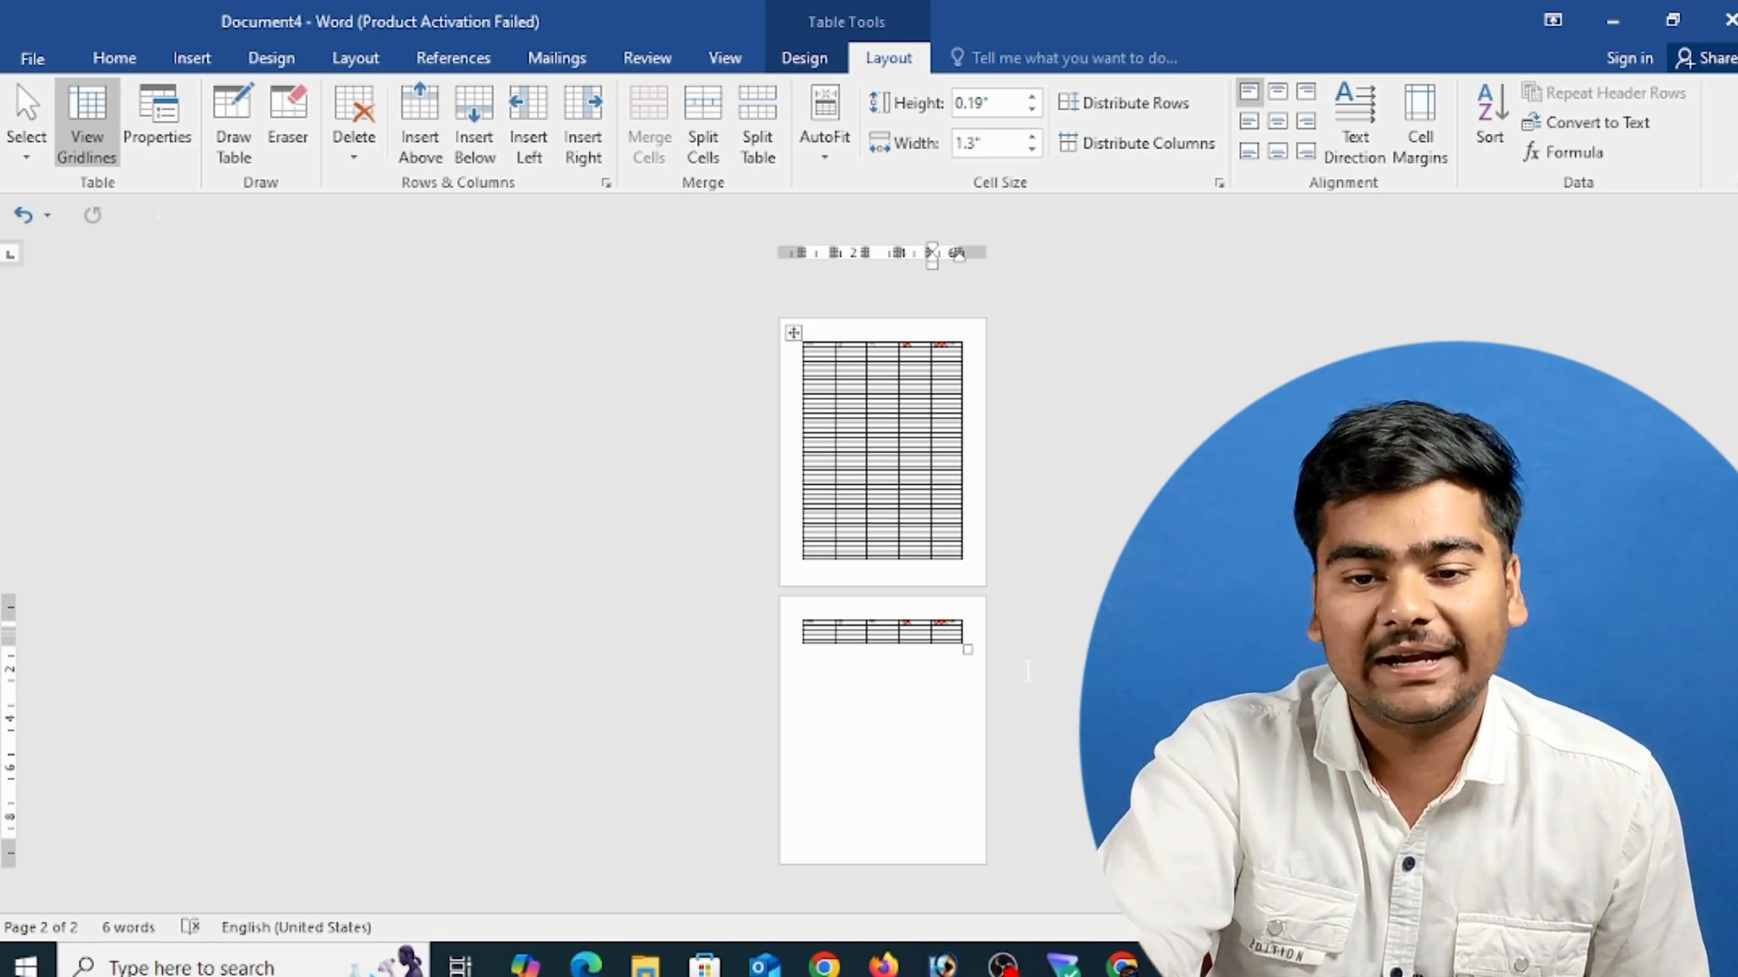
scroll(947, 648, "up", 8)
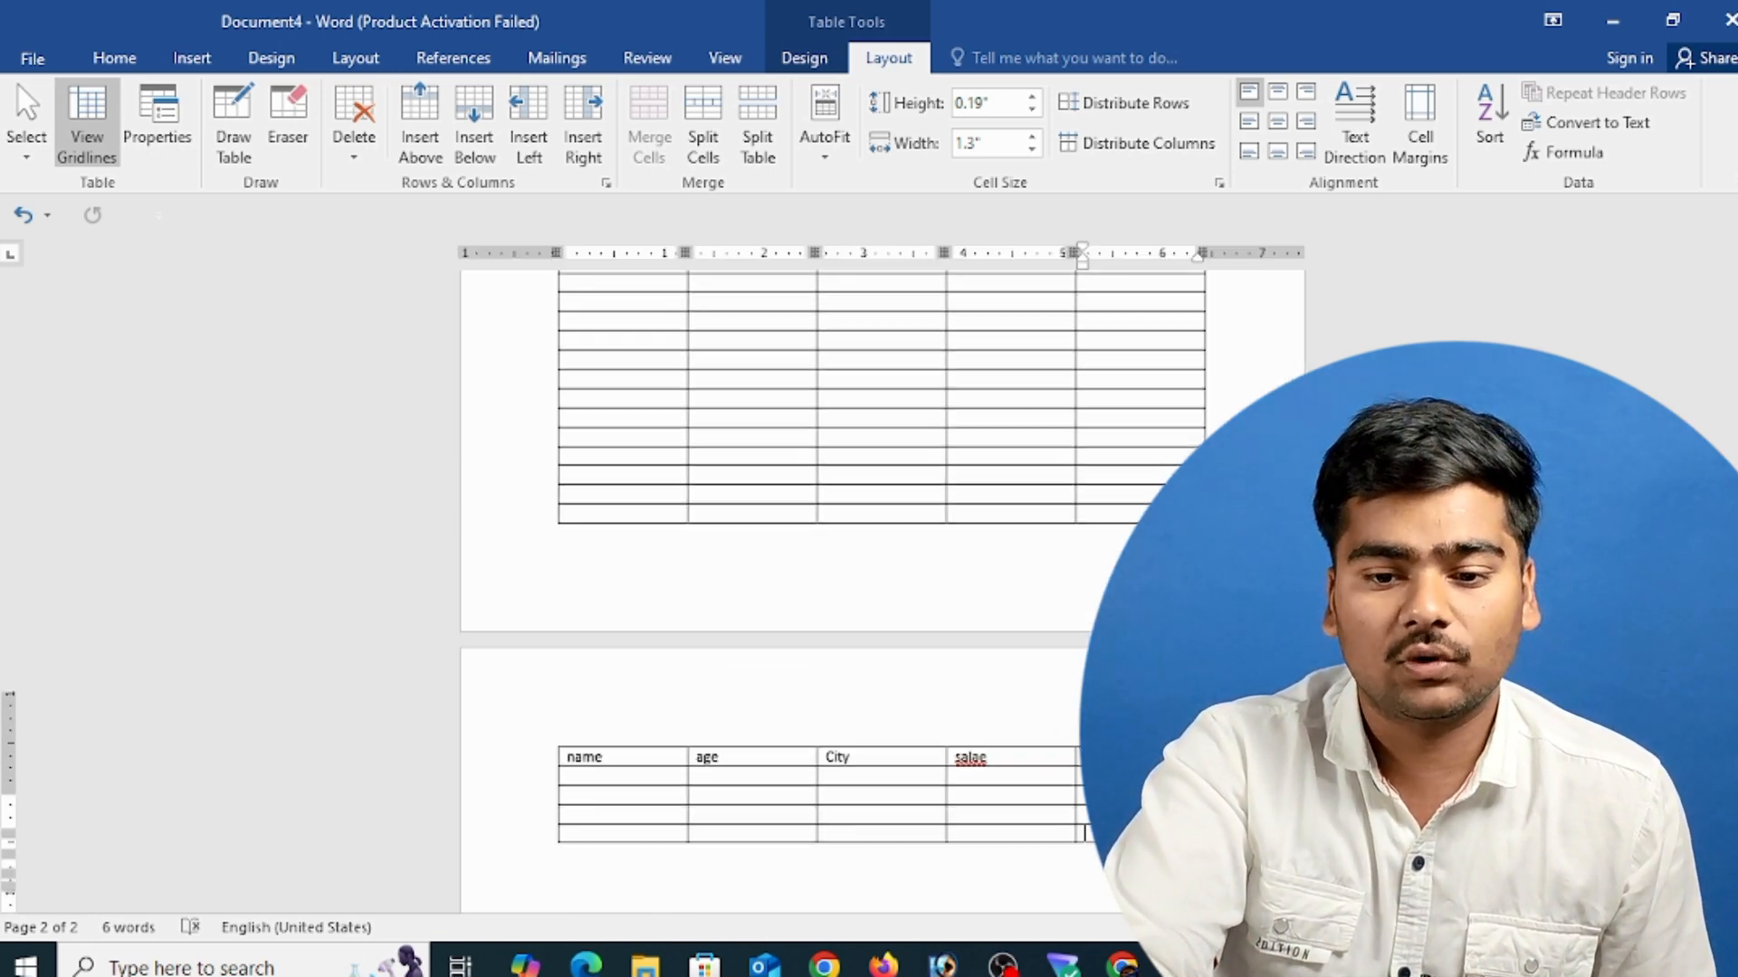
scroll(882, 588, "down", 2)
- Undo the row additions until only four empty rows remain below the header row
key("ctrl+z")
key("ctrl+z")
key("ctrl+z")
key("ctrl+z")
key("ctrl+z")
key("ctrl+z")
key("ctrl+z")
key("ctrl+z")
key("ctrl+z")
key("ctrl+z")
key("ctrl+z")
key("ctrl+z")
key("ctrl+z")
key("ctrl+z")
key("ctrl+z")
key("ctrl+z")
key("ctrl+z")
key("ctrl+z")
key("ctrl+z")
key("ctrl+z")
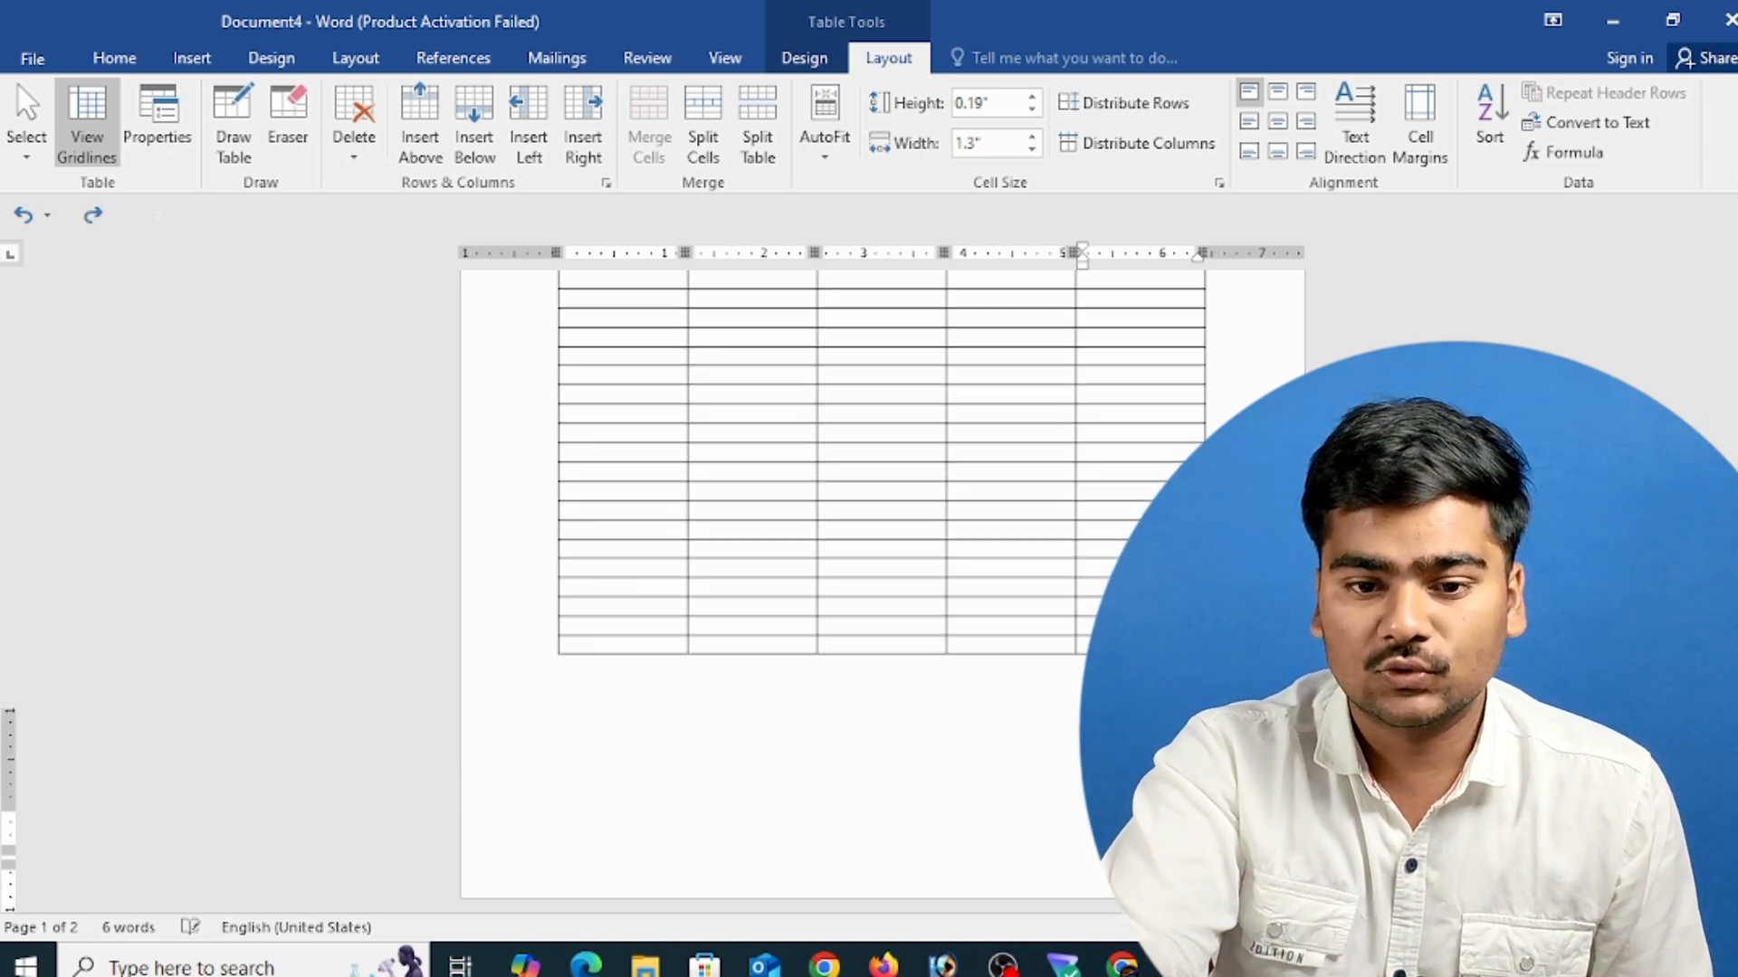
key("ctrl+z")
key("ctrl+z")
key("ctrl+z")
key("ctrl+z")
key("ctrl+z")
key("ctrl+z")
key("ctrl+z")
key("ctrl+z")
key("ctrl+z")
key("ctrl+z")
key("ctrl+z")
key("ctrl+z")
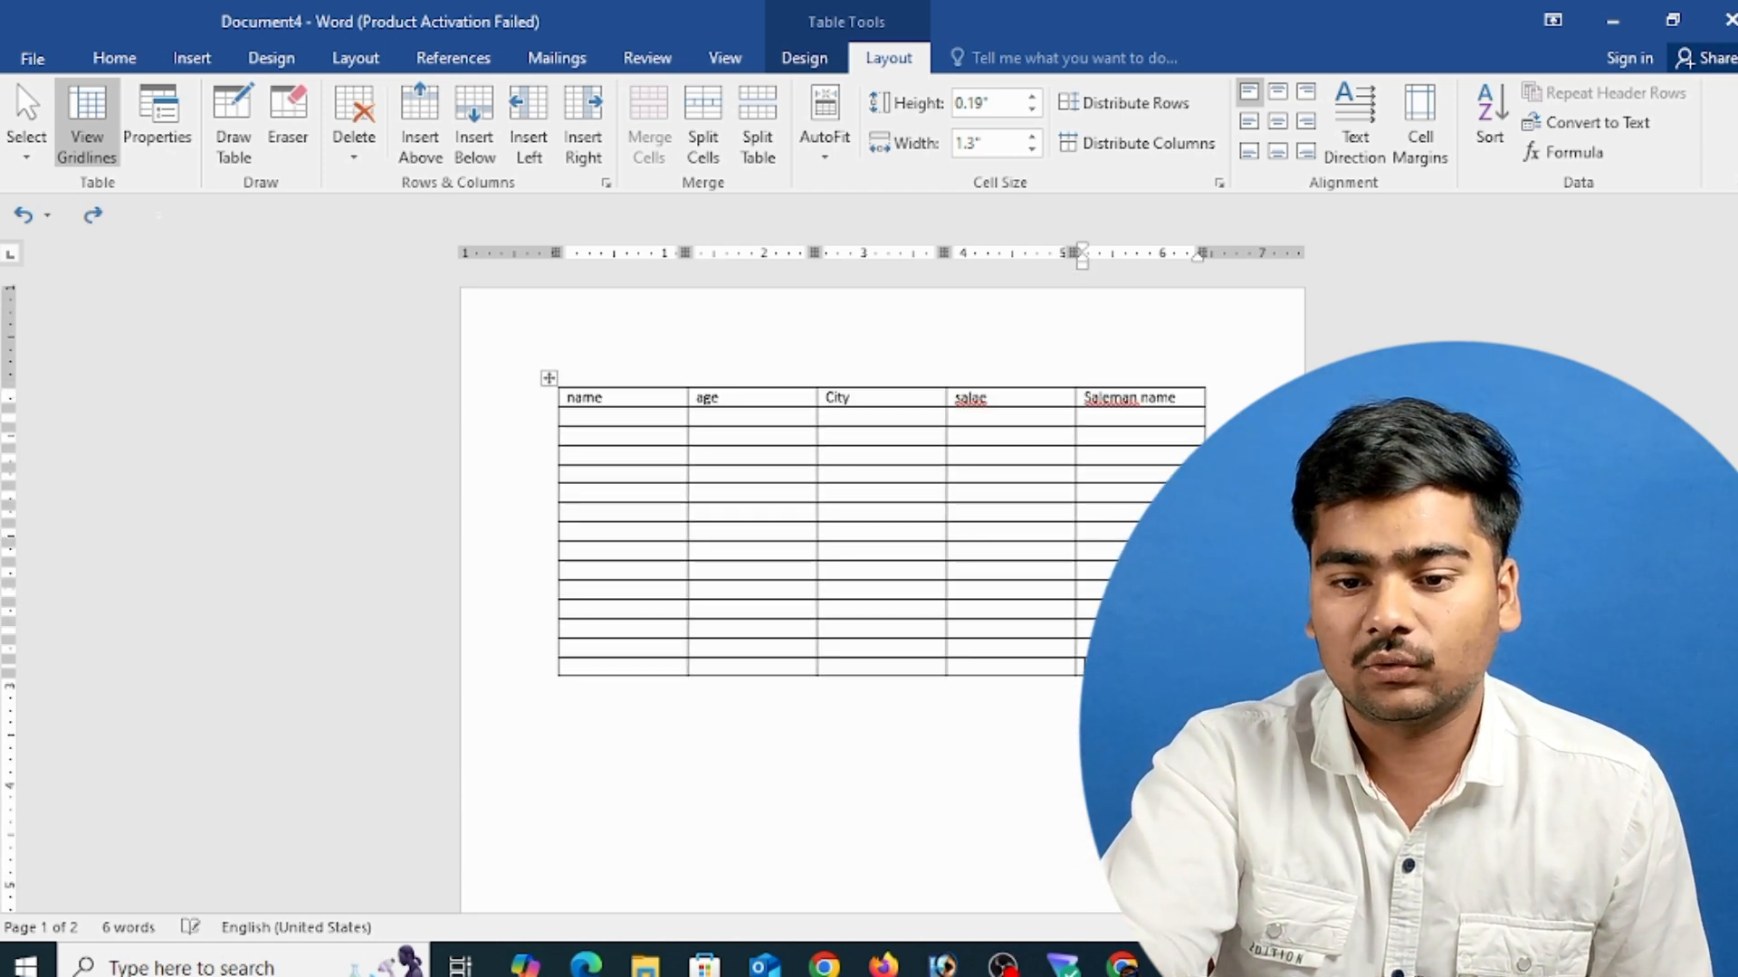
- Fill the name column's four empty cells with A, B, C and d
left_click(644, 416)
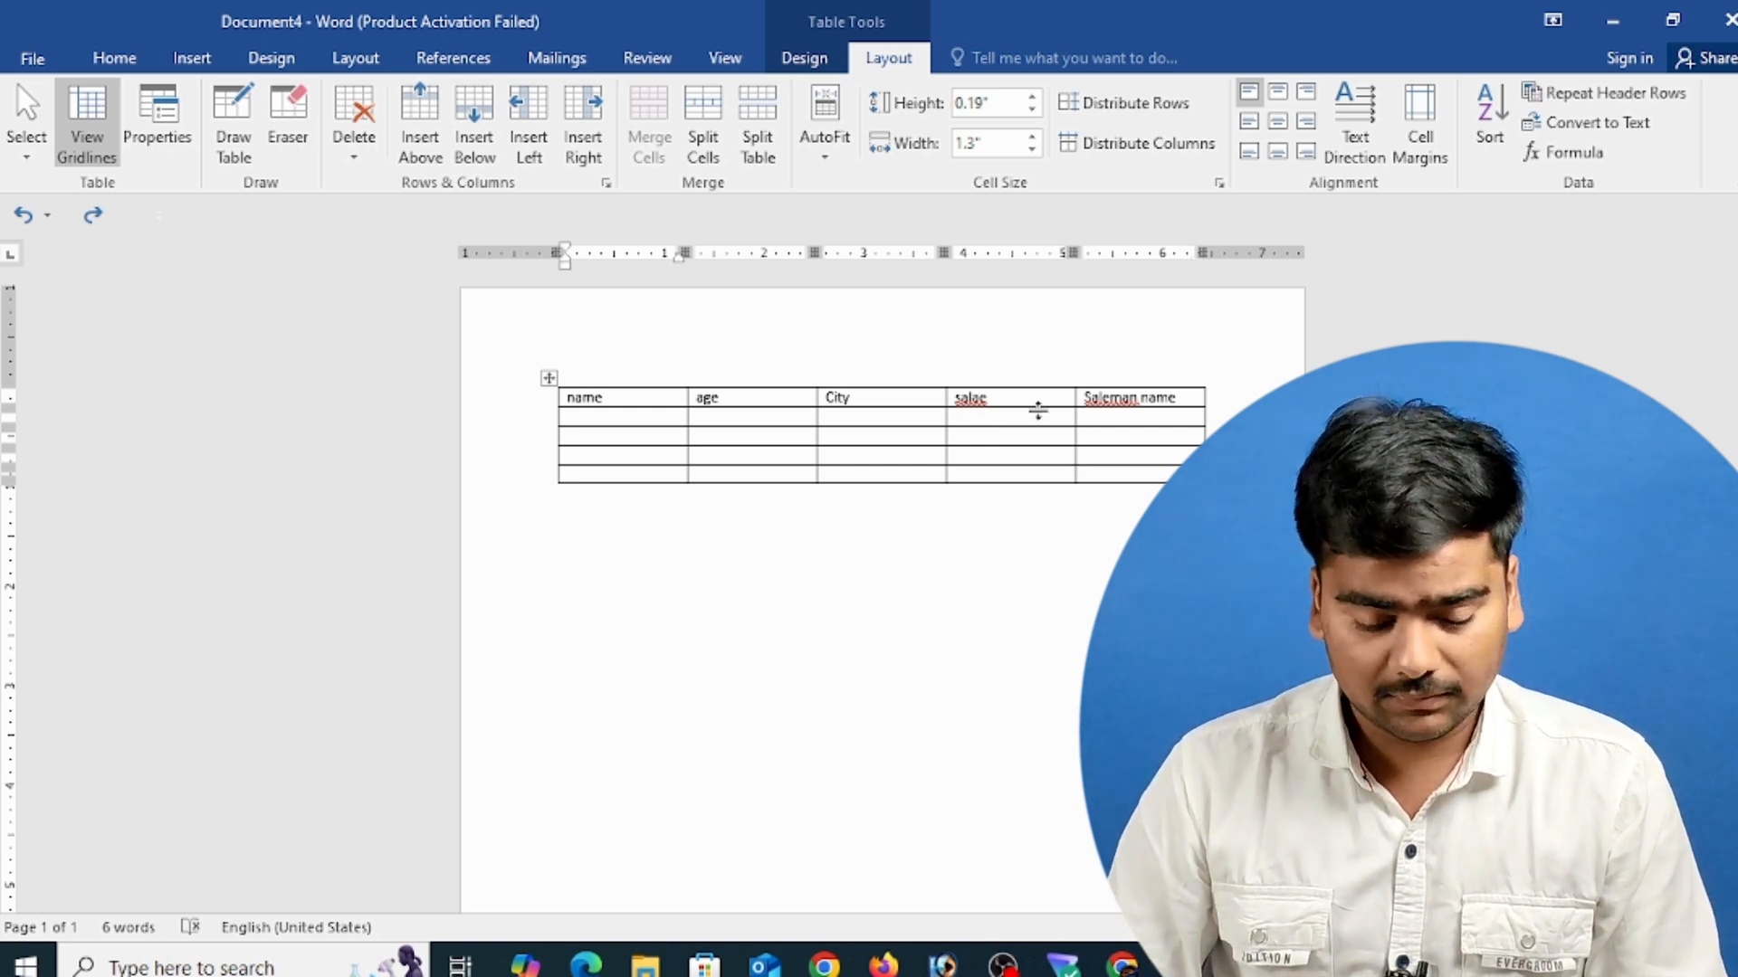
type("A")
key("Down")
type("B")
key("Down")
type("C")
key("Down")
type("d")
- Fill the age column with 20, 21, 25 and 25 for the four rows
key("Tab")
key("Up")
key("Up")
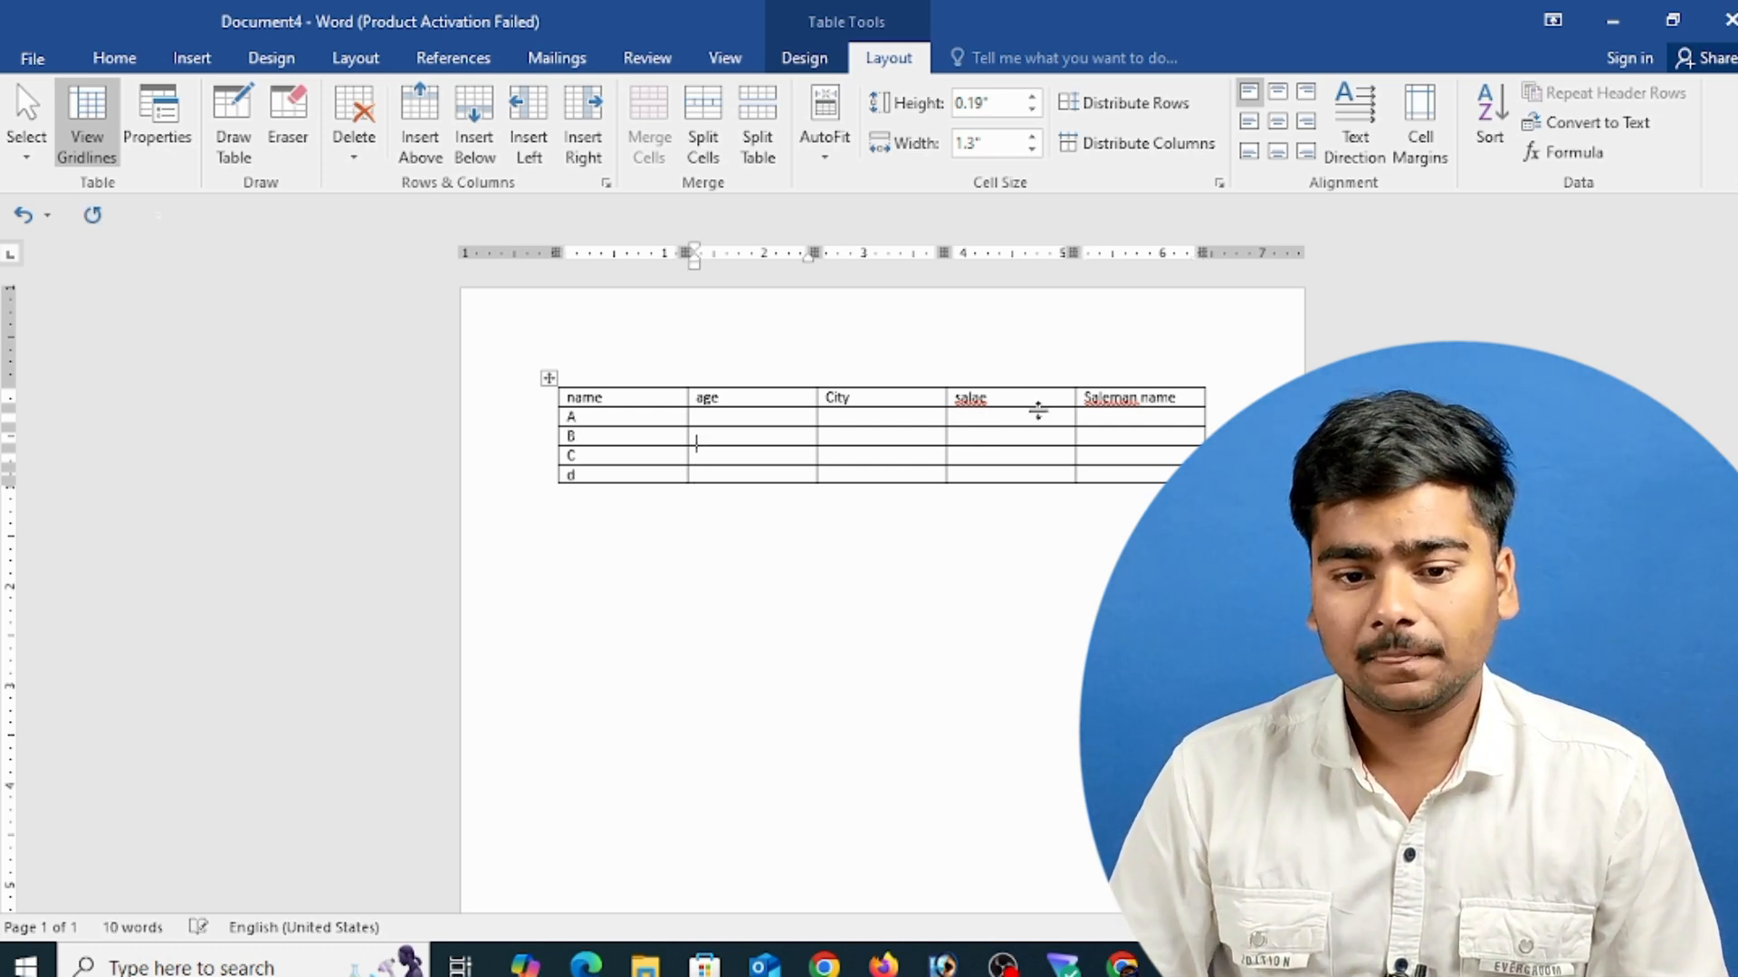
key("Up")
type("20")
key("Down")
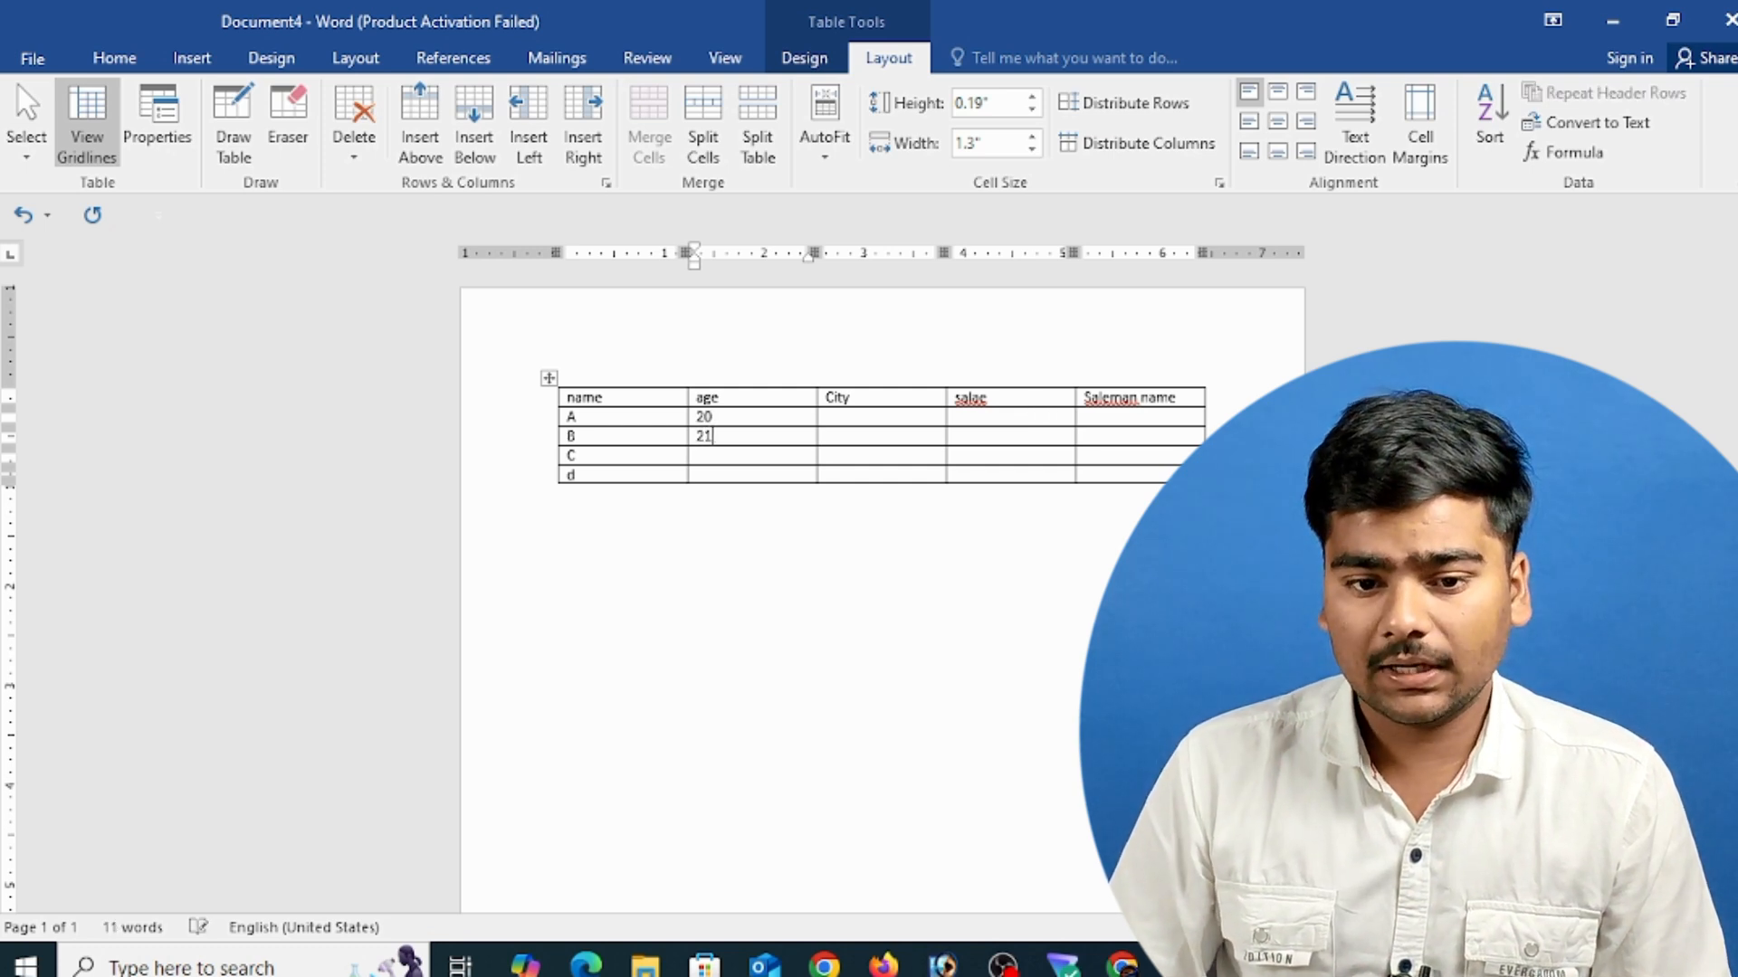
type("25")
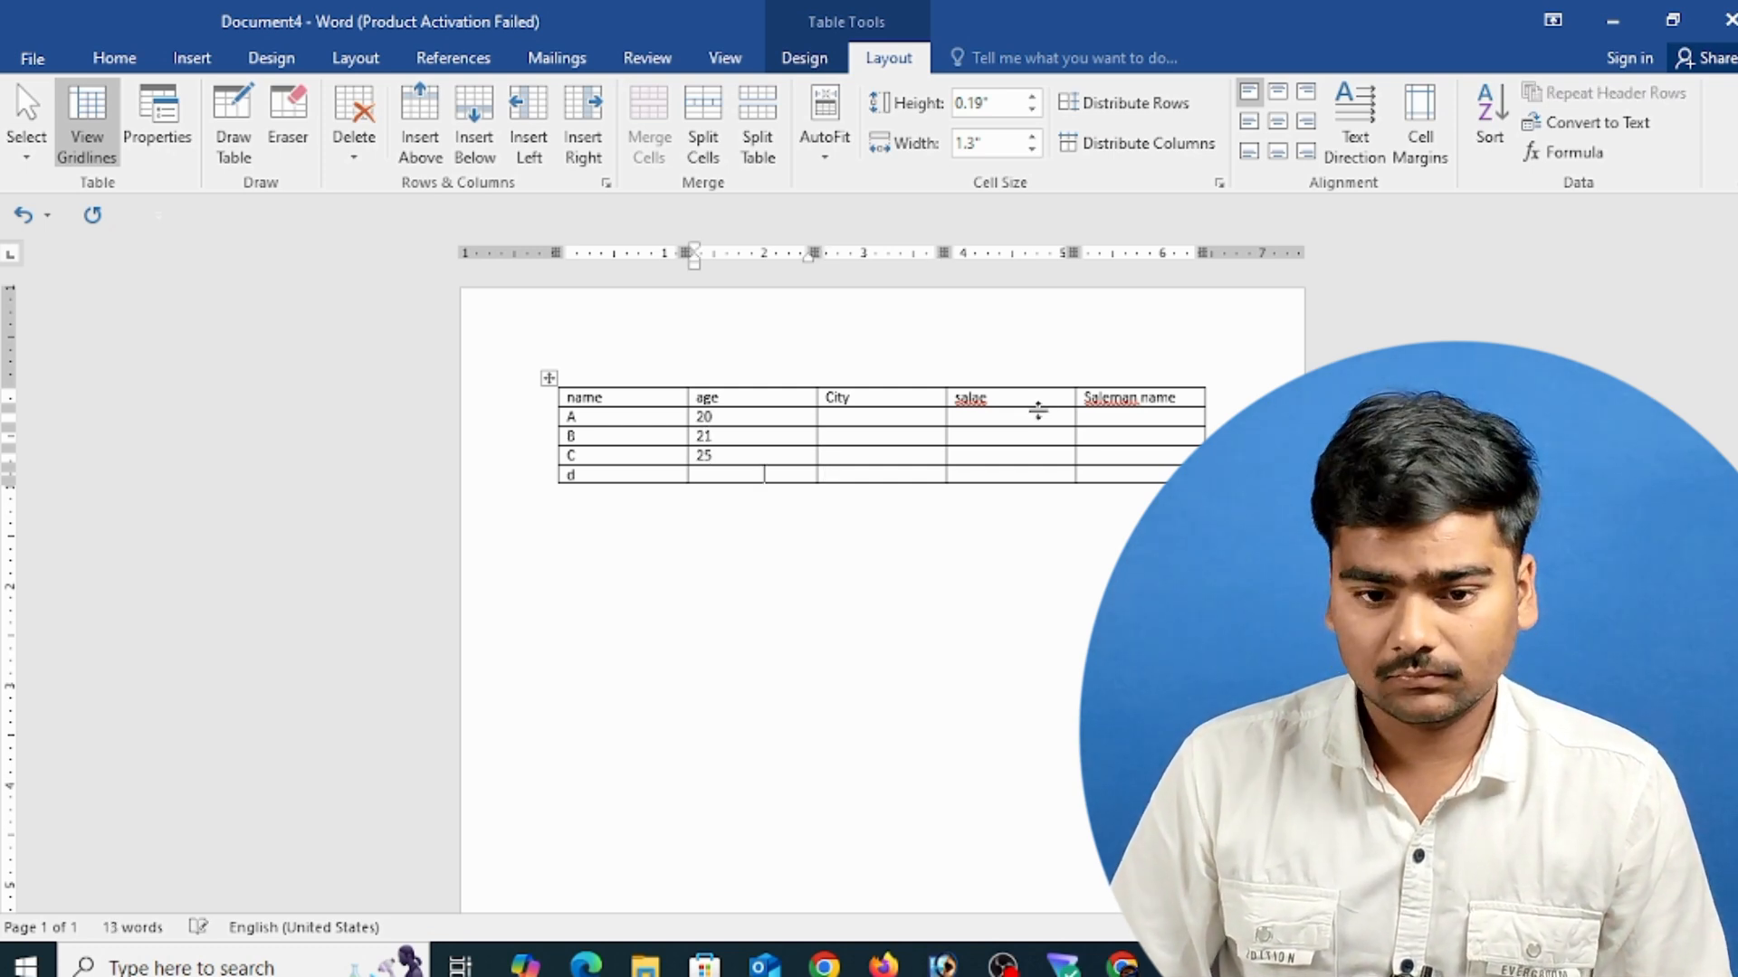
- Fill the City column with Sagar, Indore, Bhoapl and Ujjian for the four rows
key("Tab")
key("Up")
key("Up")
key("Up")
type("Sagar")
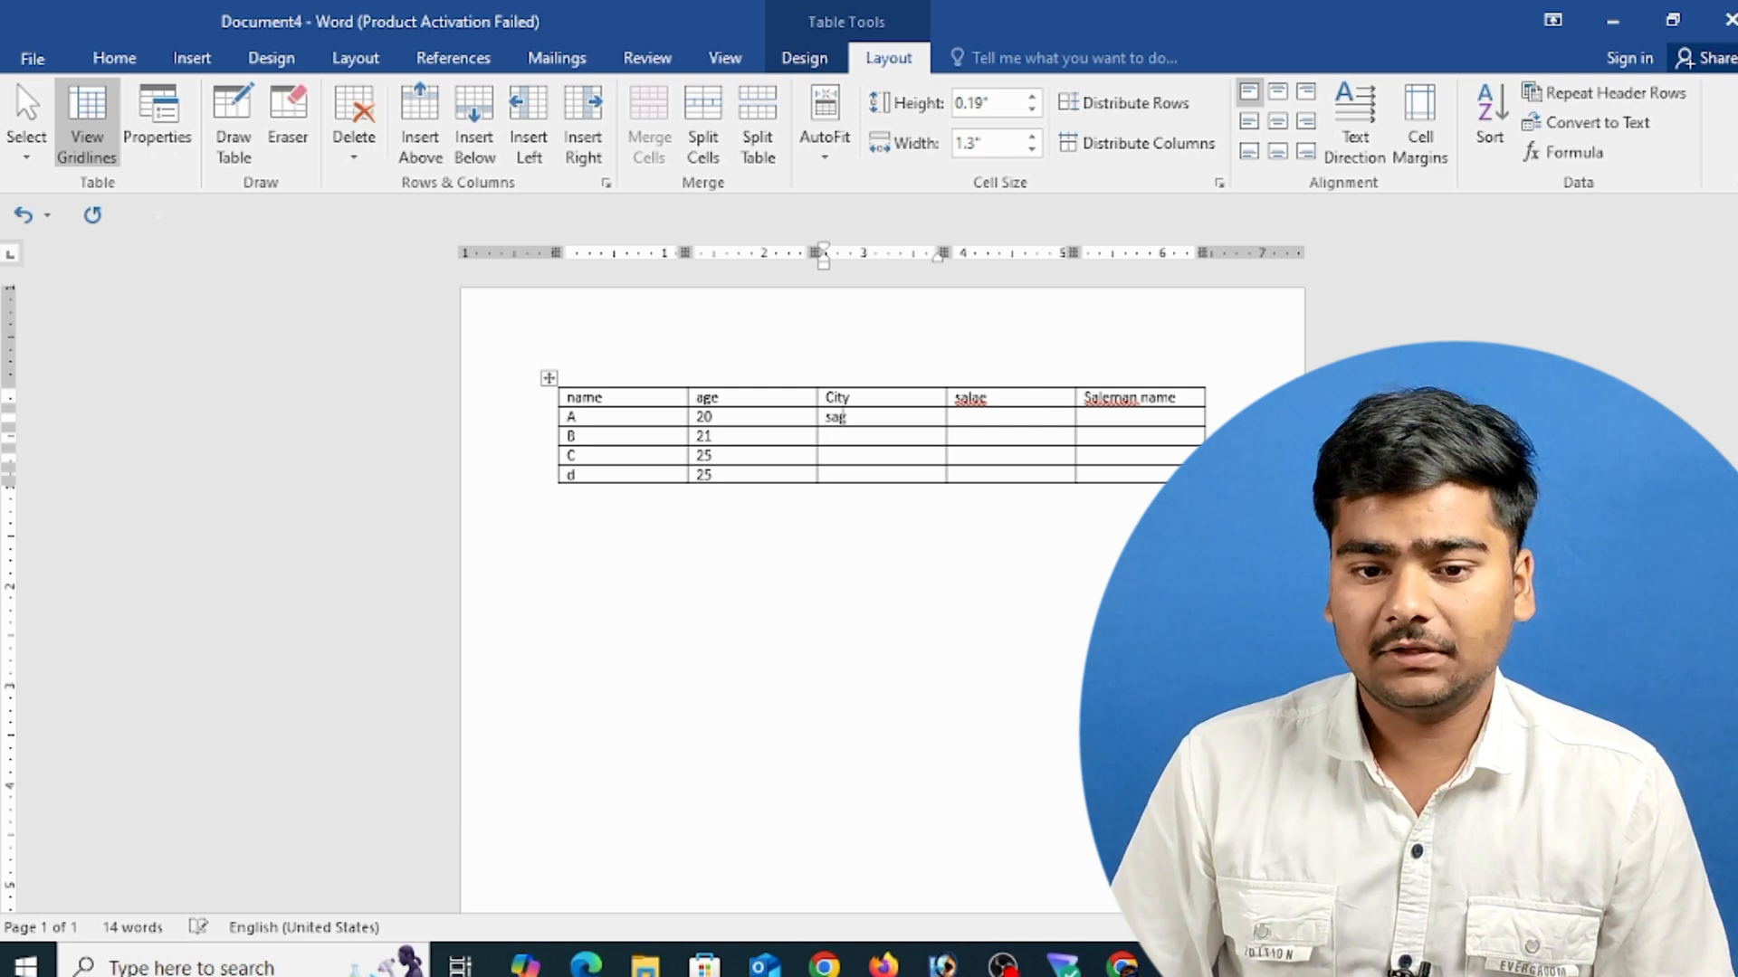
key("Down")
type("i")
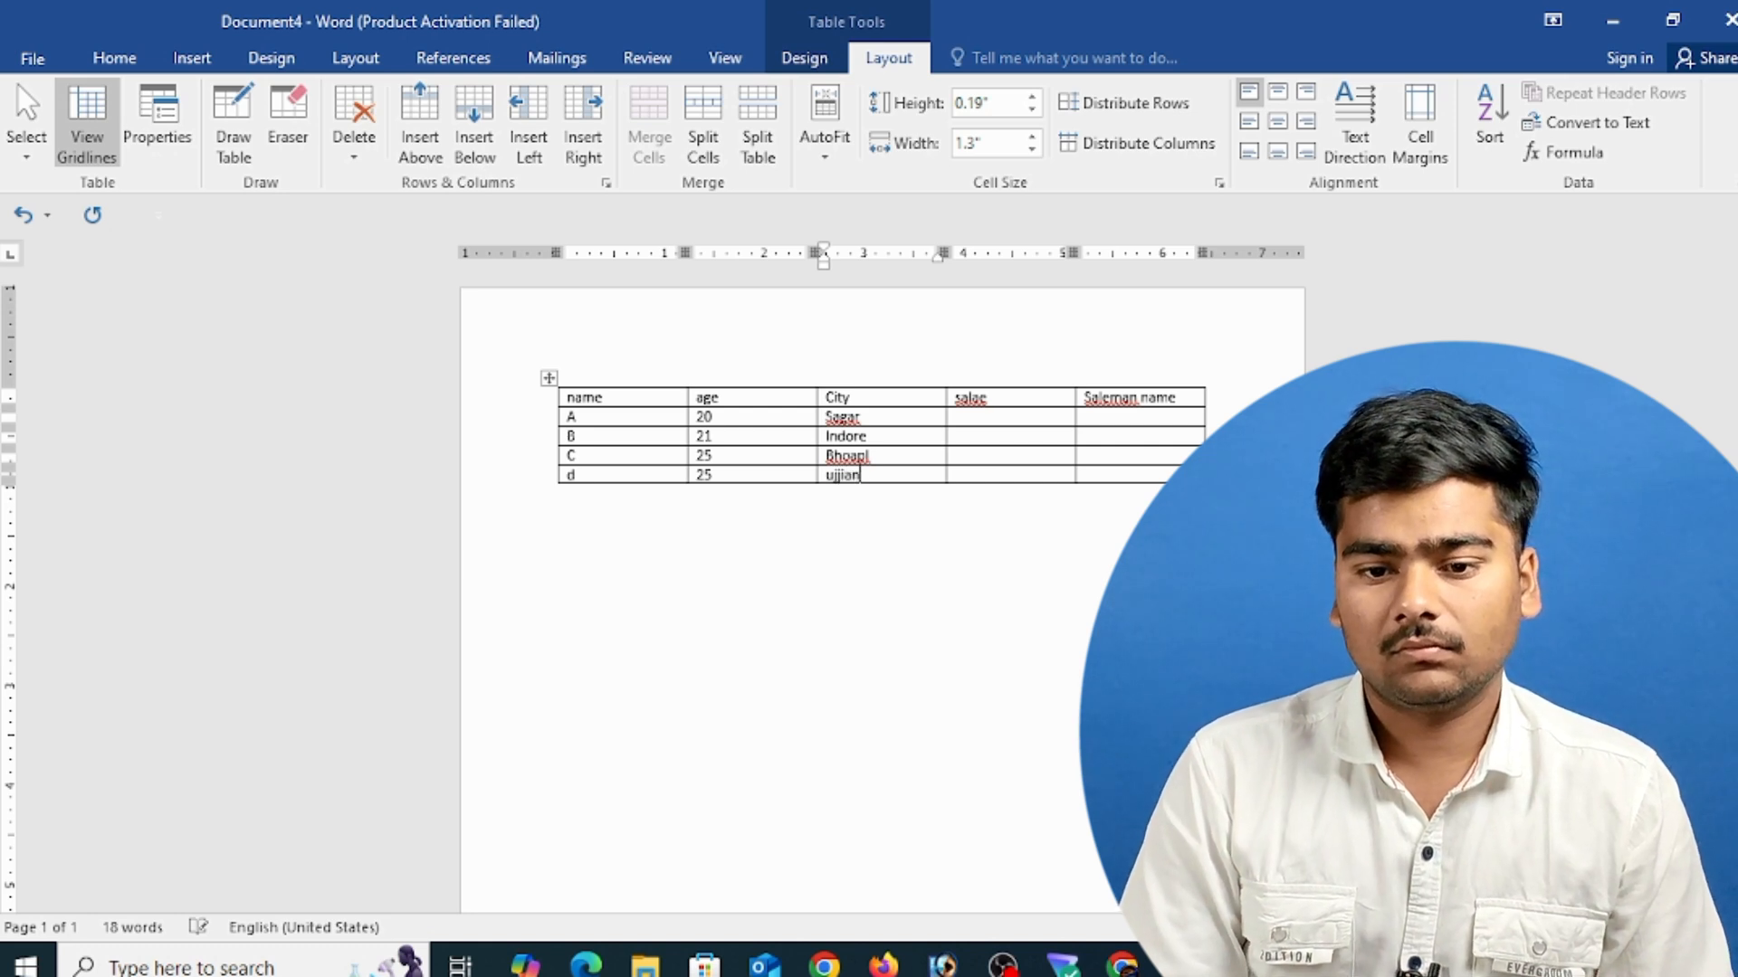
- Fill the salae column with 5000, 5000, 40000 and 50000 for the four rows
left_click(1036, 411)
type("500")
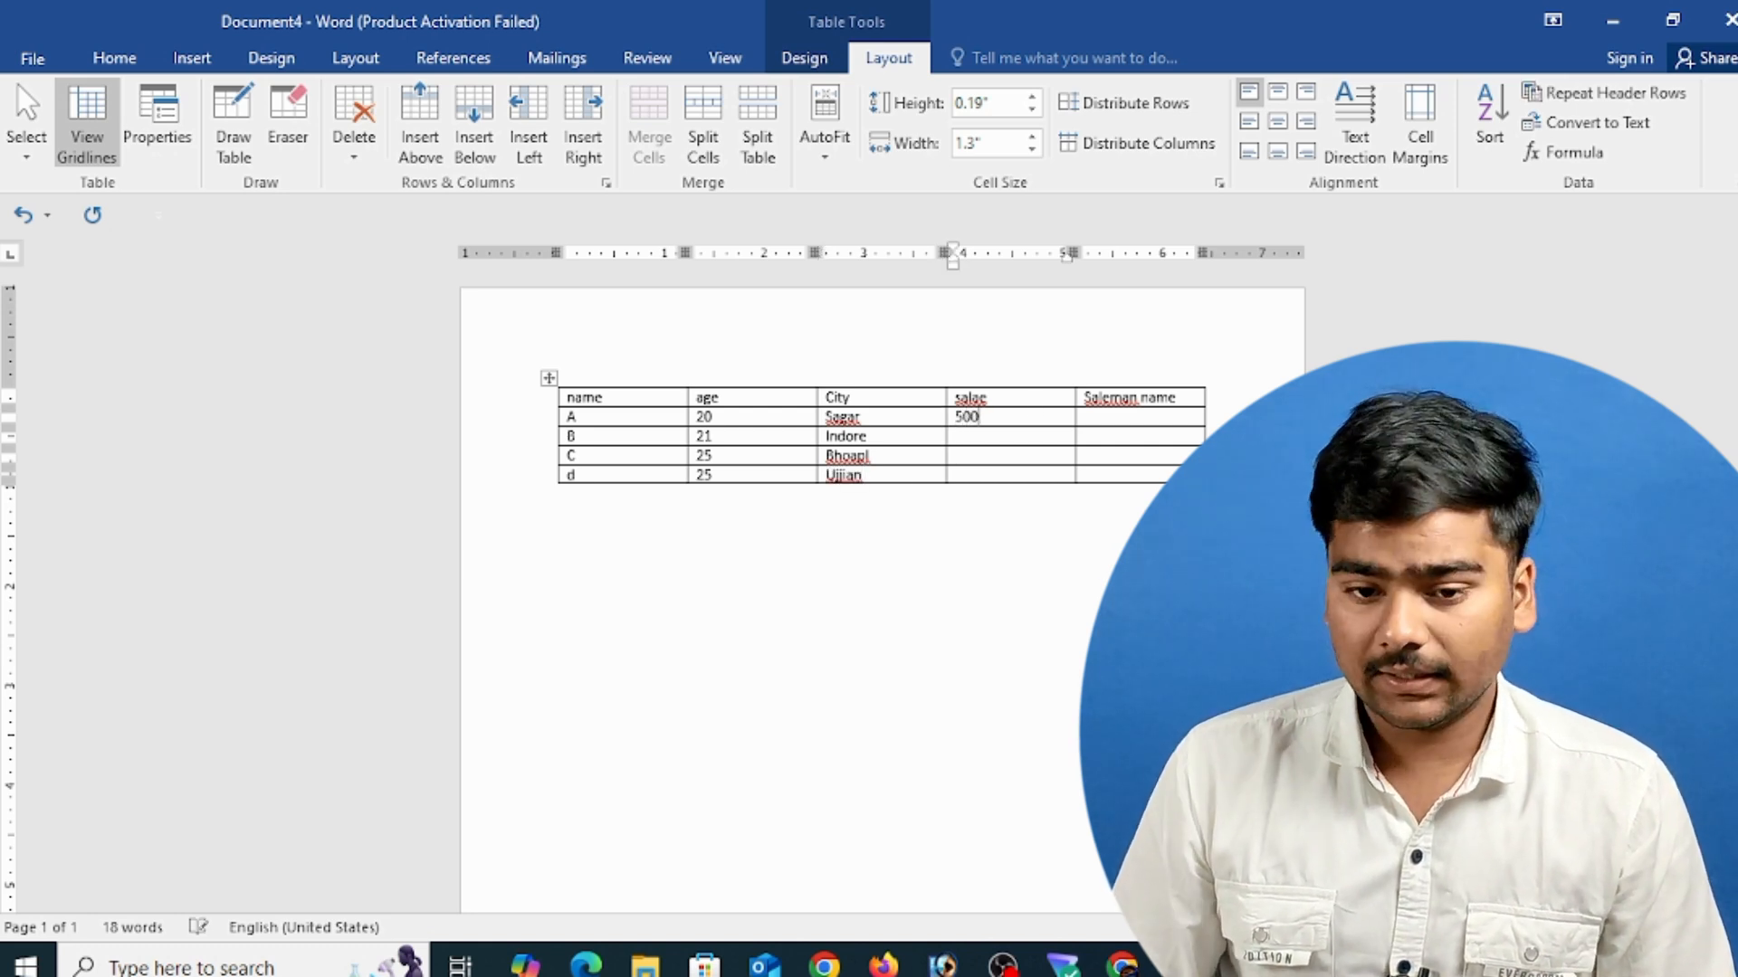
type("0")
key("Down")
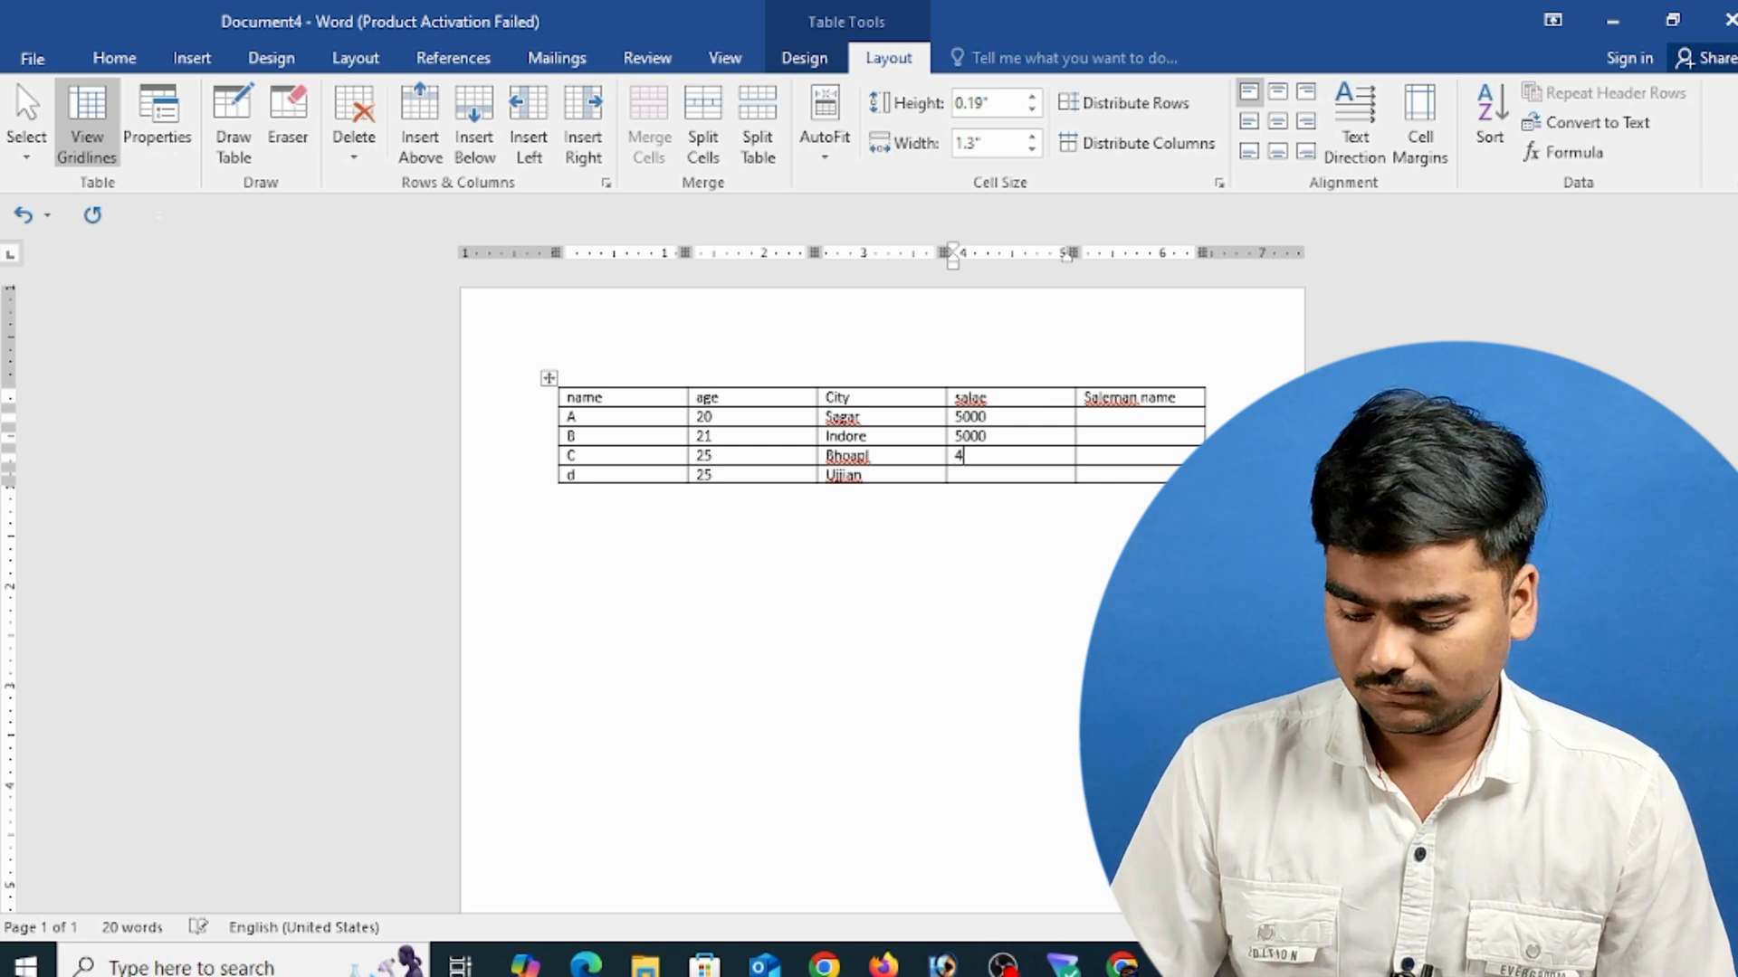
type("000")
- Enter A in the first empty cell of the Saleman name column, keeping the column header as Saleman name
key("Right")
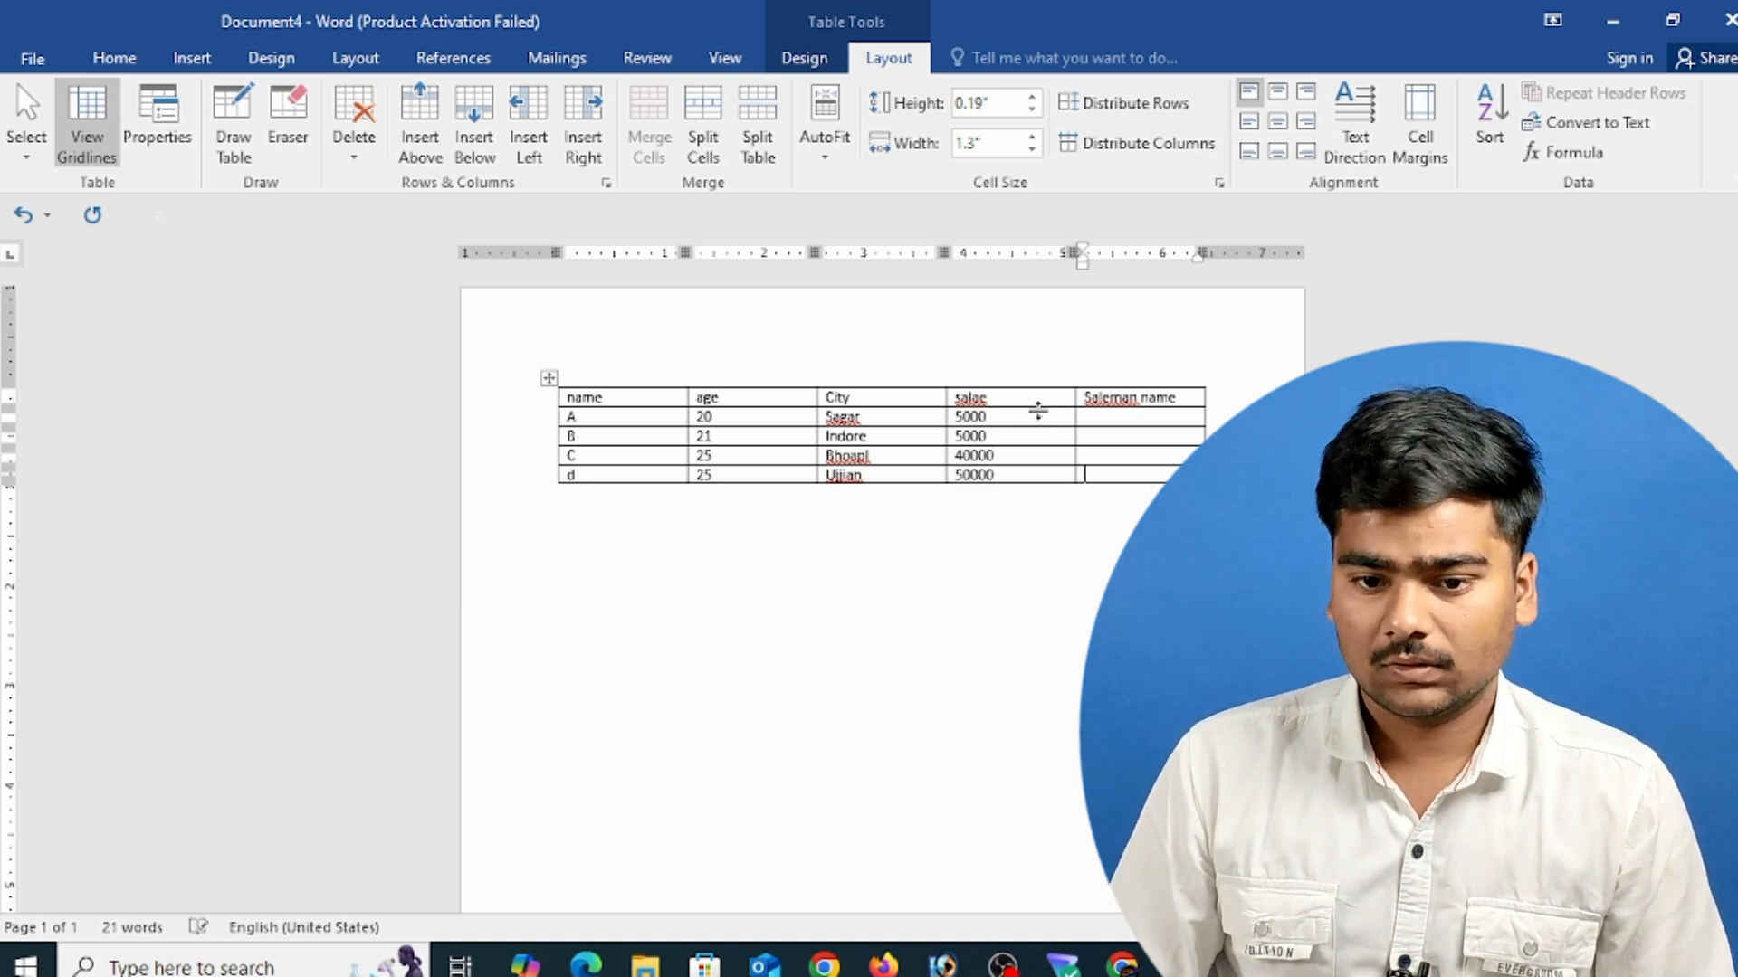
key("Up")
key("Up")
key("Up")
key("Up")
type("b")
key("Down")
key("Up")
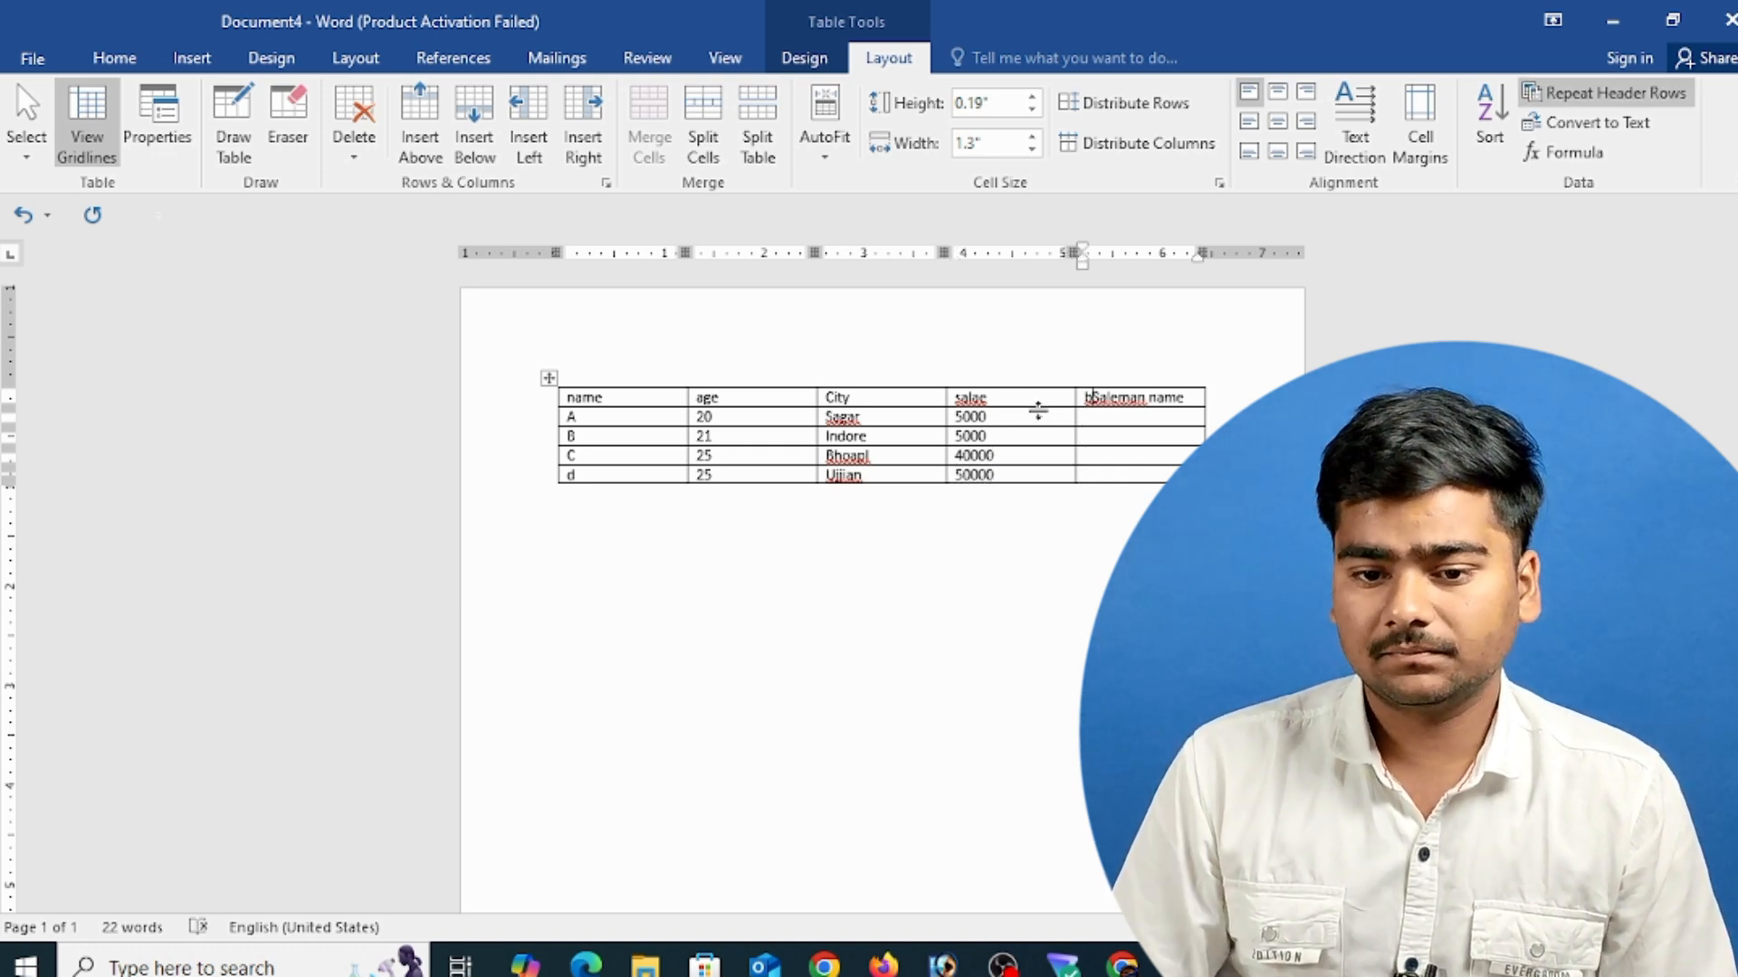
key("BackSpace")
key("Down")
type("A")
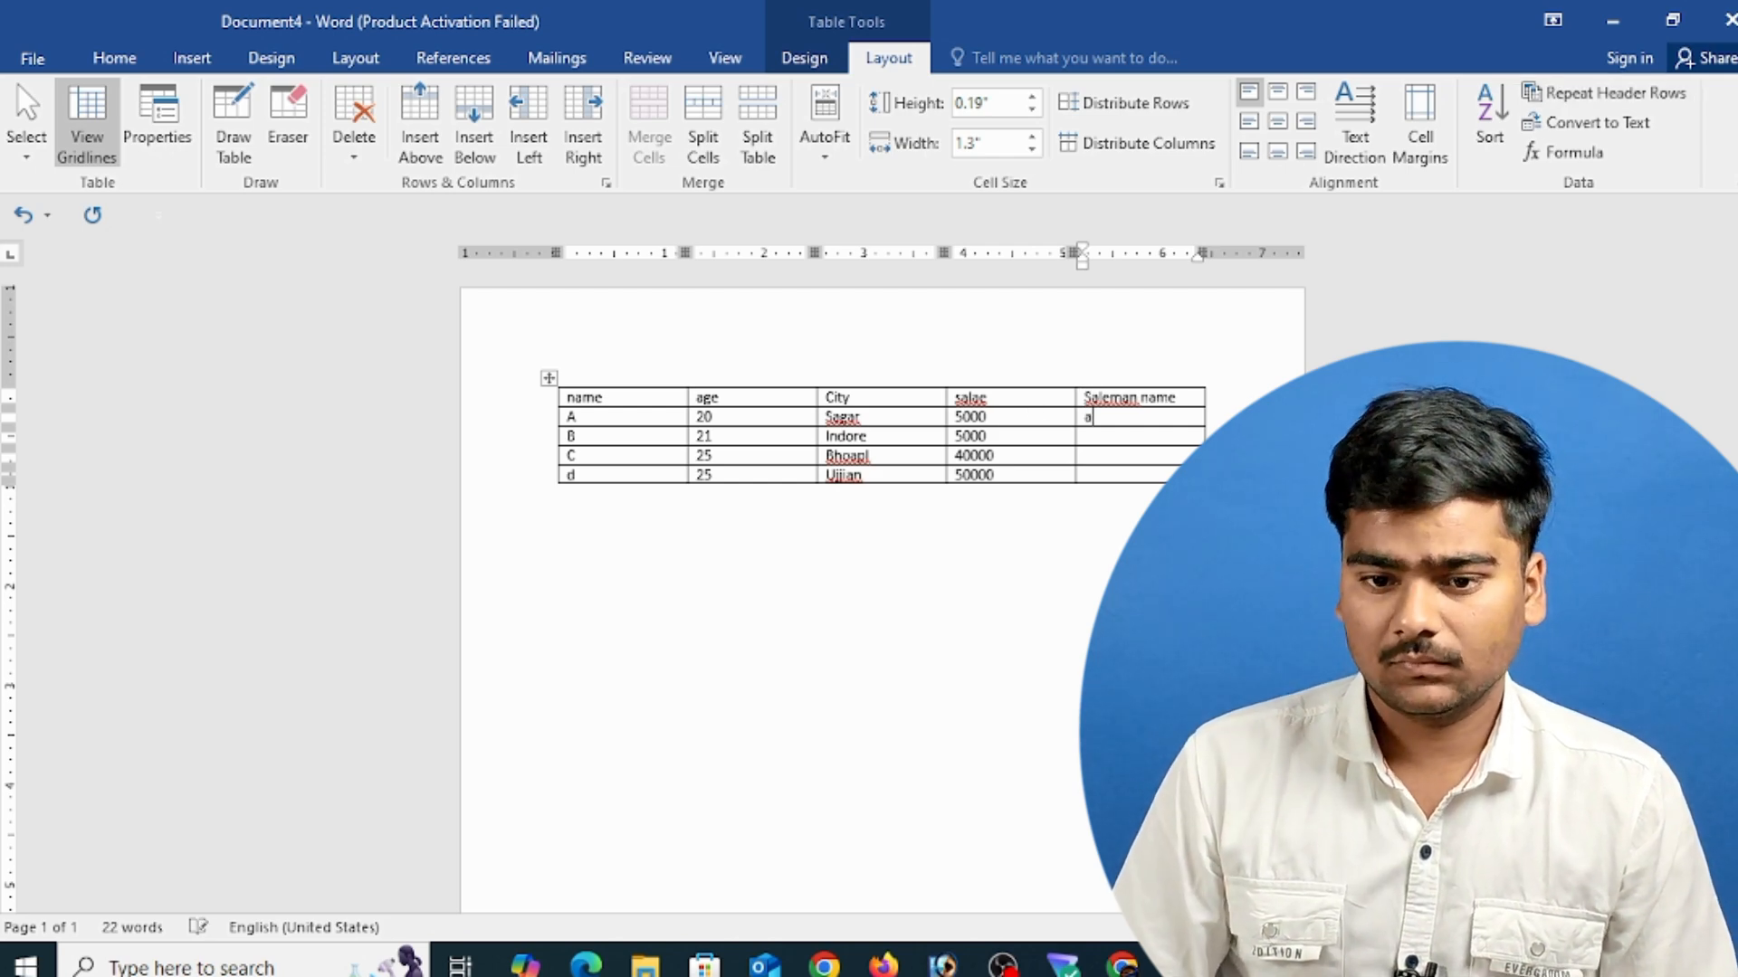
- Enter B and C in the Saleman name cells of rows B and d, and remove the stray letter below the table
key("Down")
type("B")
key("Down")
key("Down")
type("C")
key("Down")
key("Up")
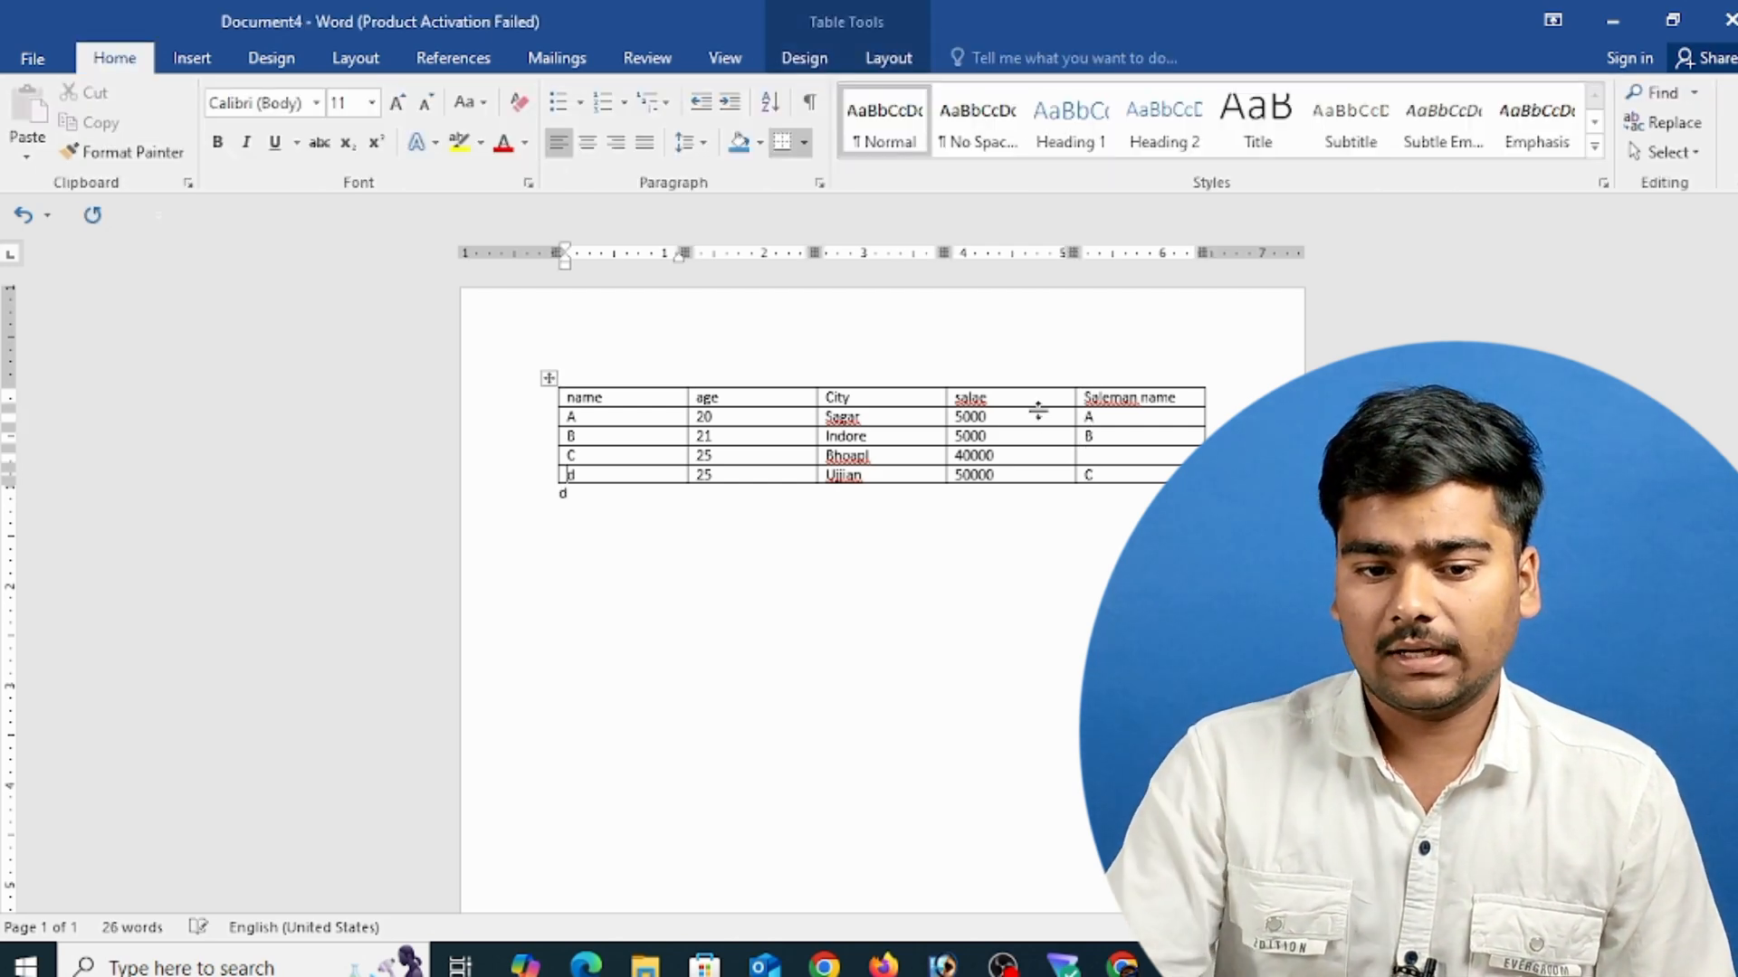
key("Down")
key("BackSpace")
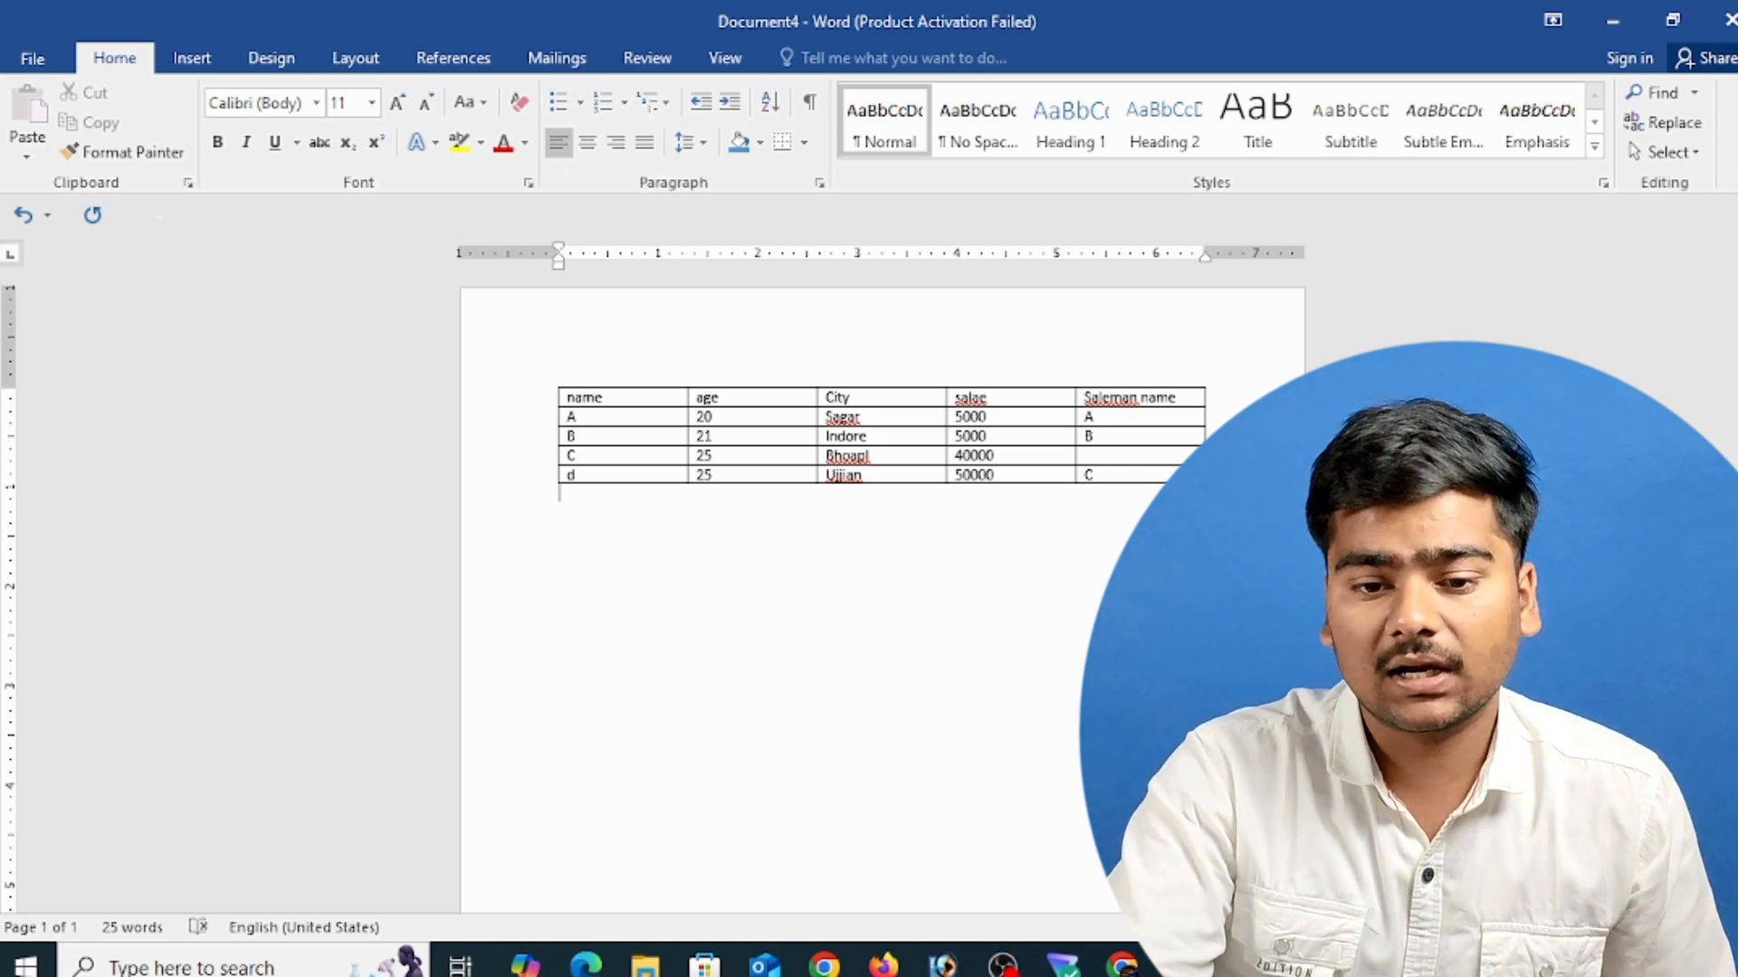
- Insert a row below the last record and total the salae column in it with a formula
scroll(981, 523, "up", 5)
left_click(1242, 463)
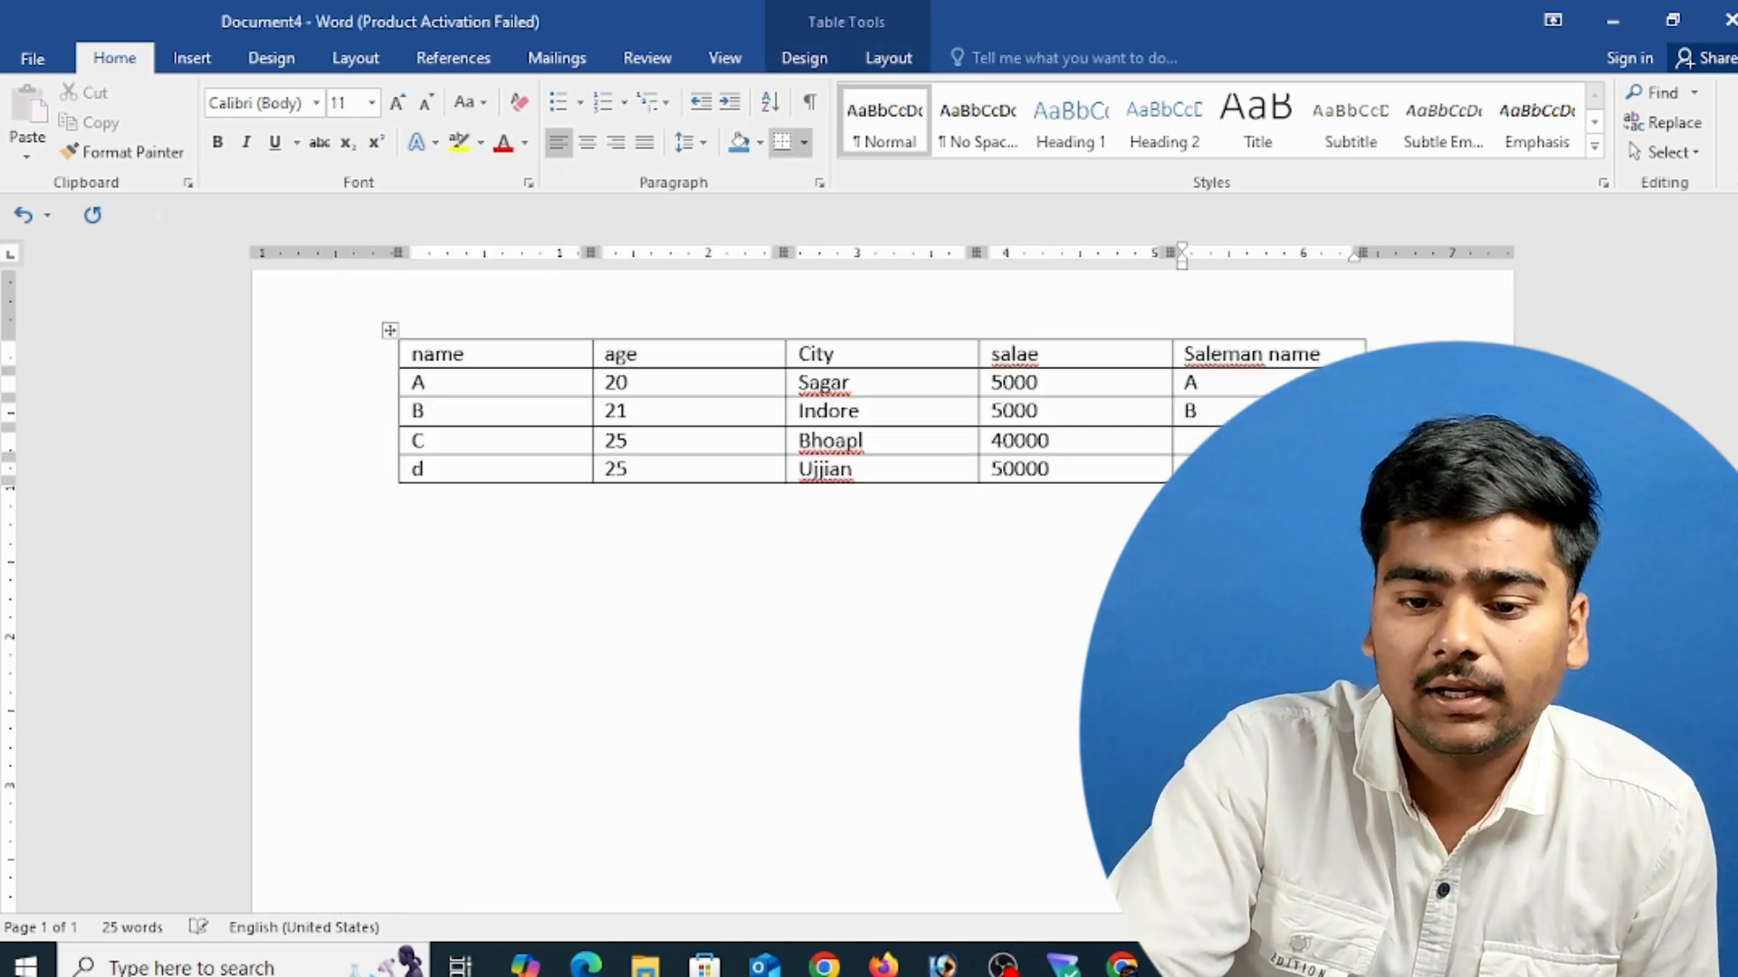
left_click(888, 58)
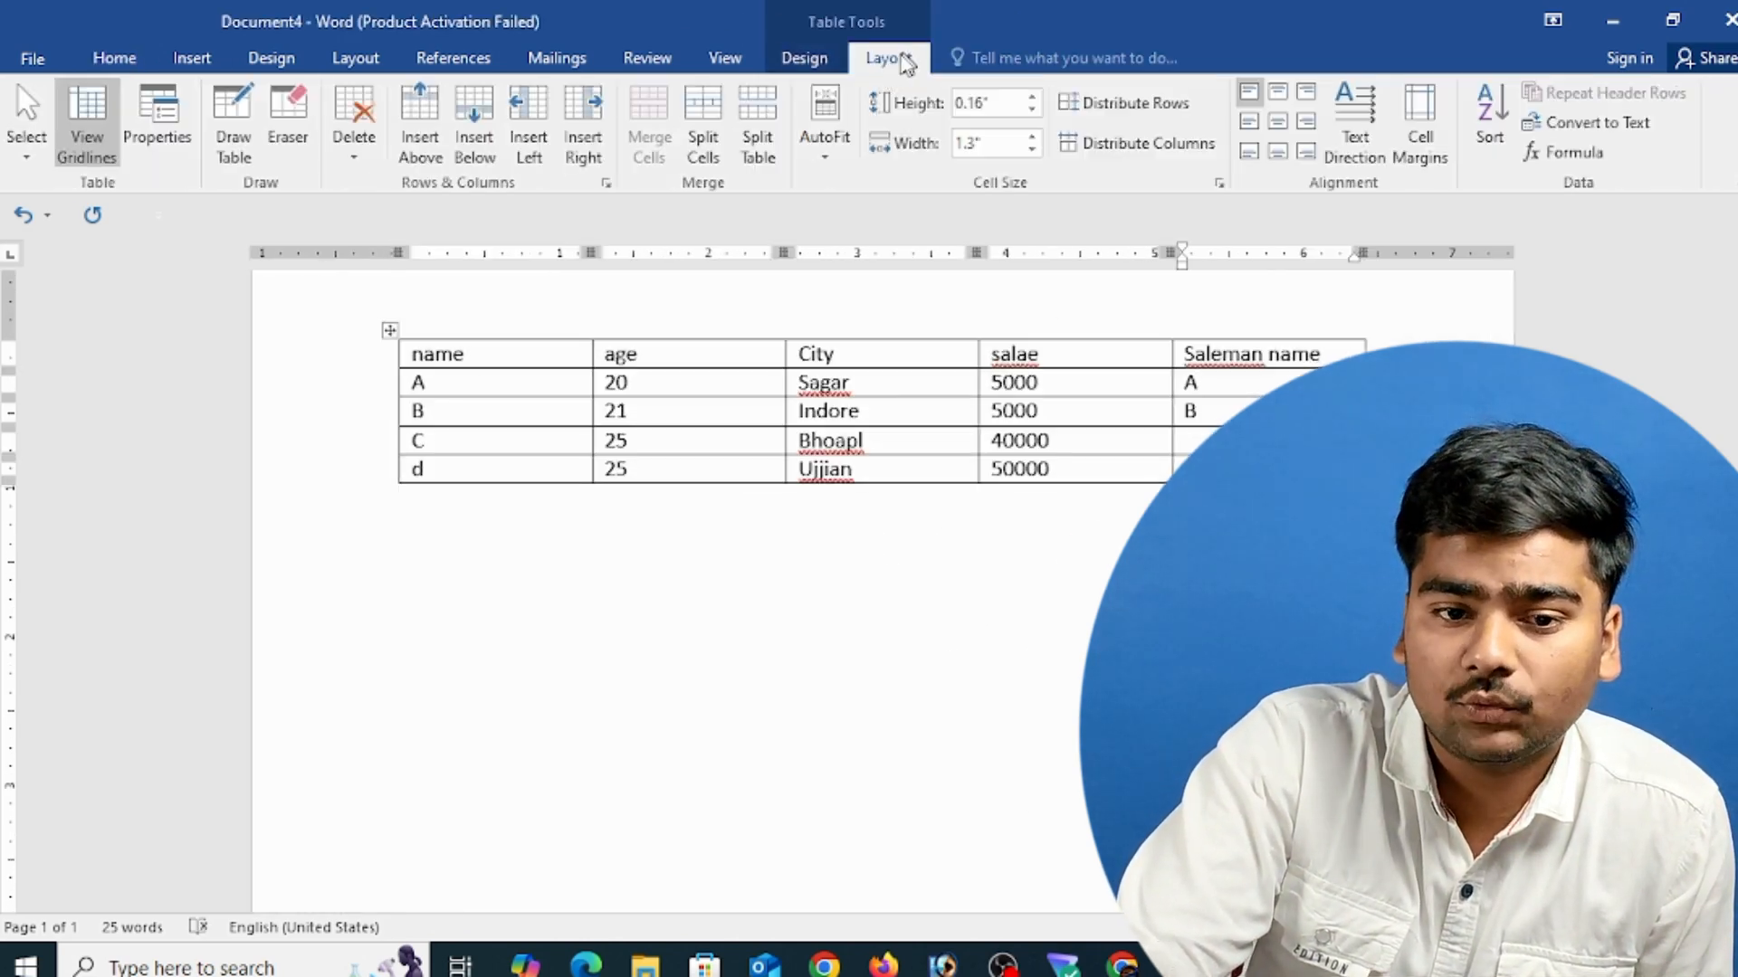
left_click(475, 148)
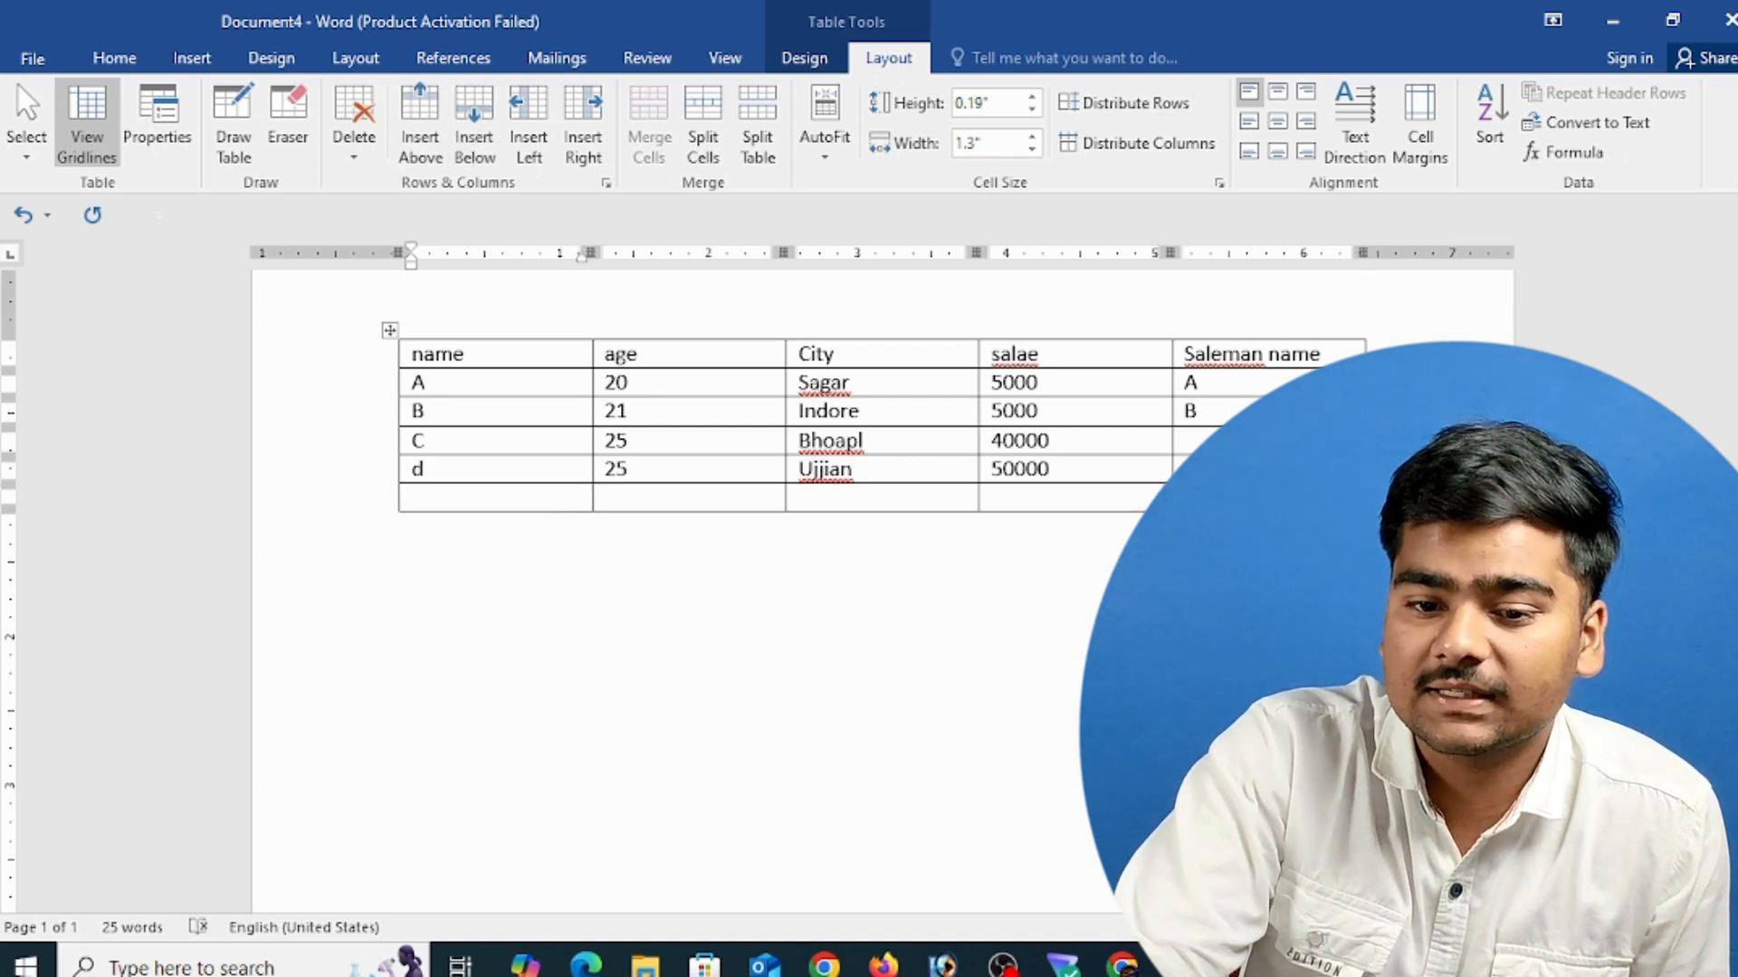
left_click(989, 497)
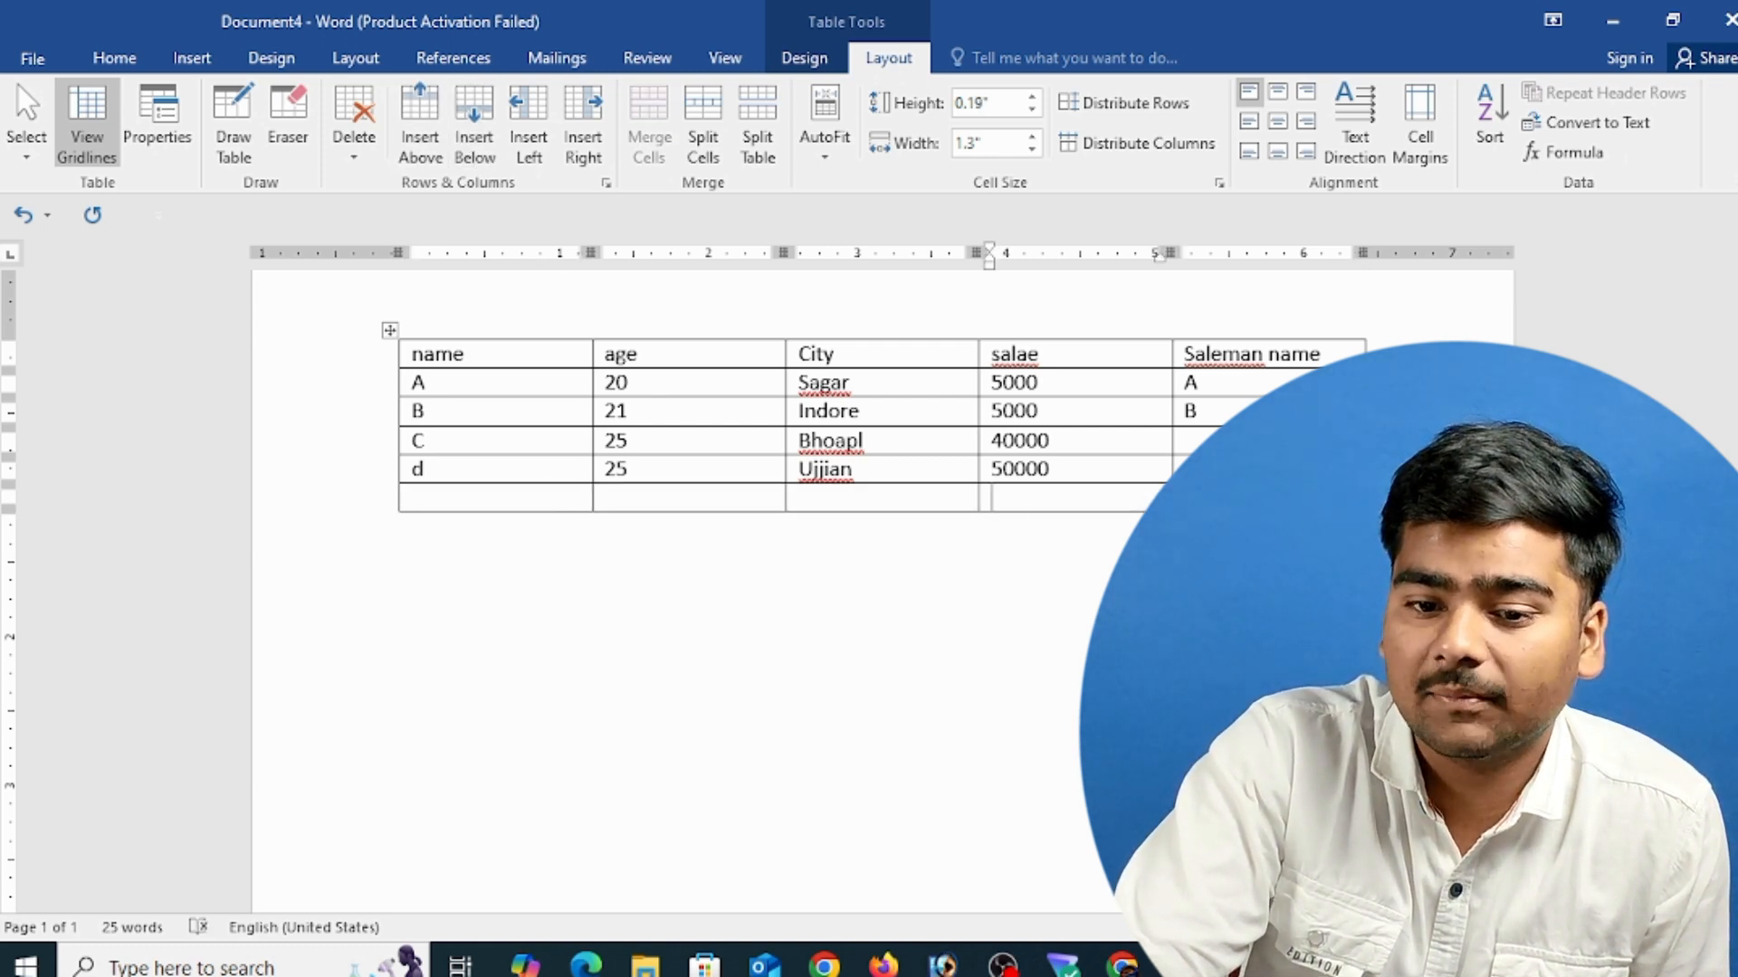
left_click(1583, 162)
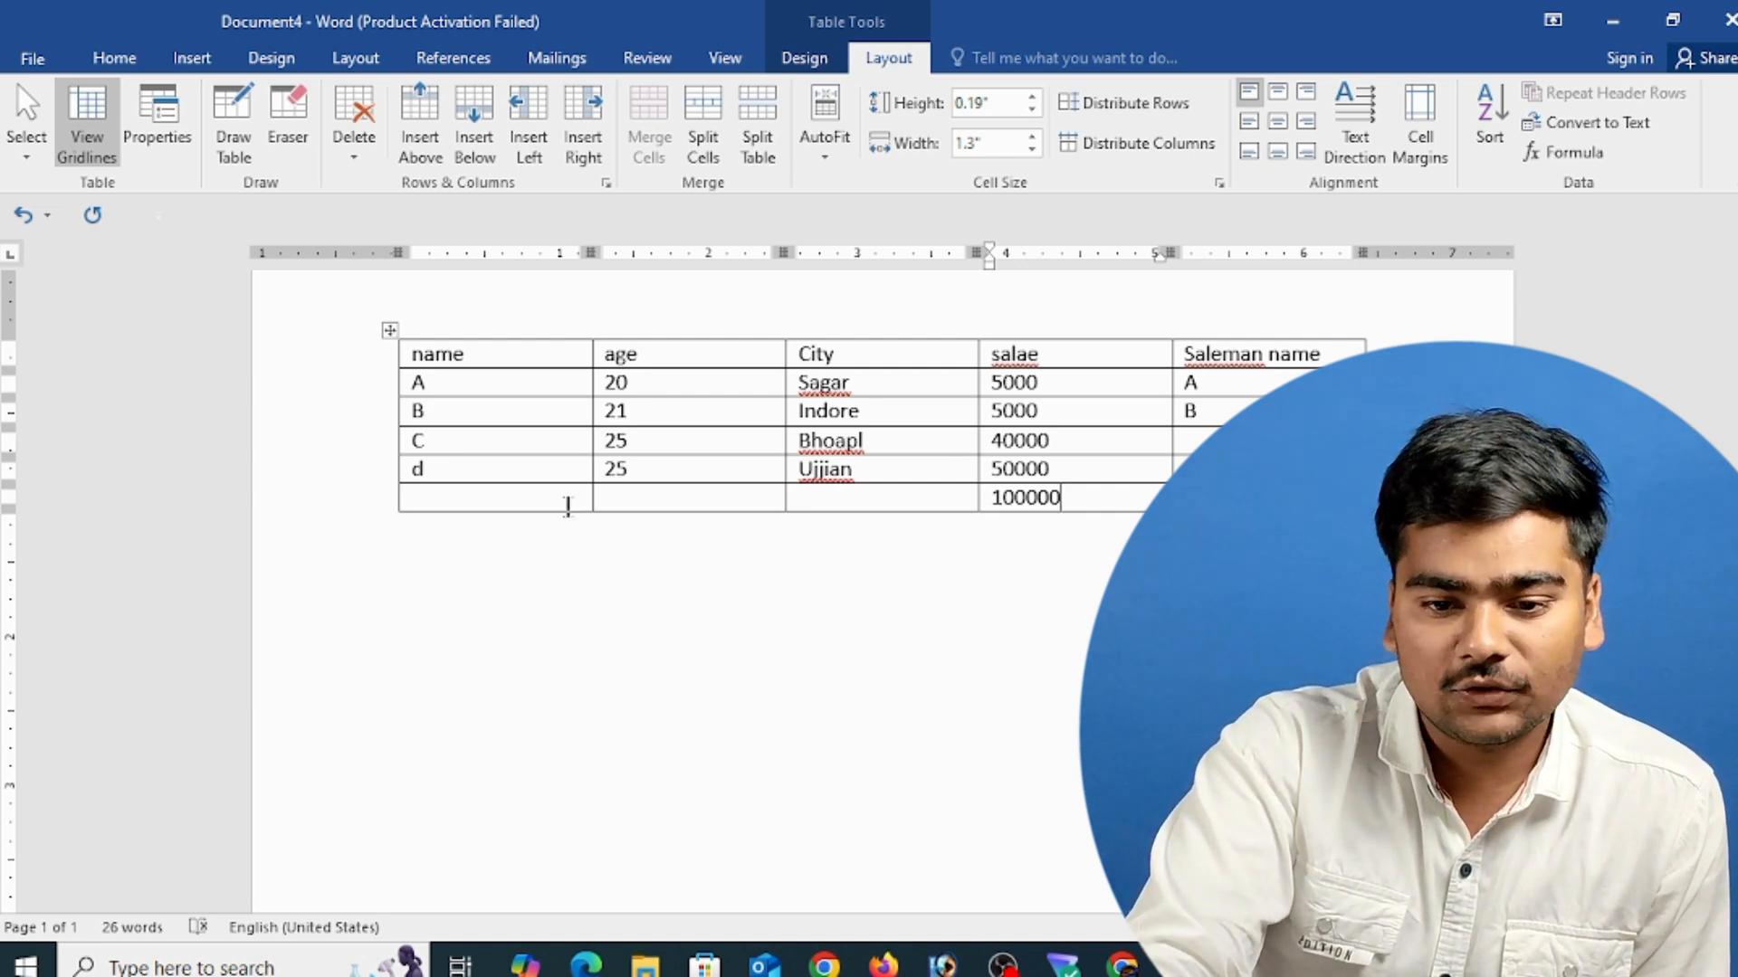
- Merge the first three cells of the total row and label the merged cell Total Sales, centred
left_click_drag(568, 505, 841, 509)
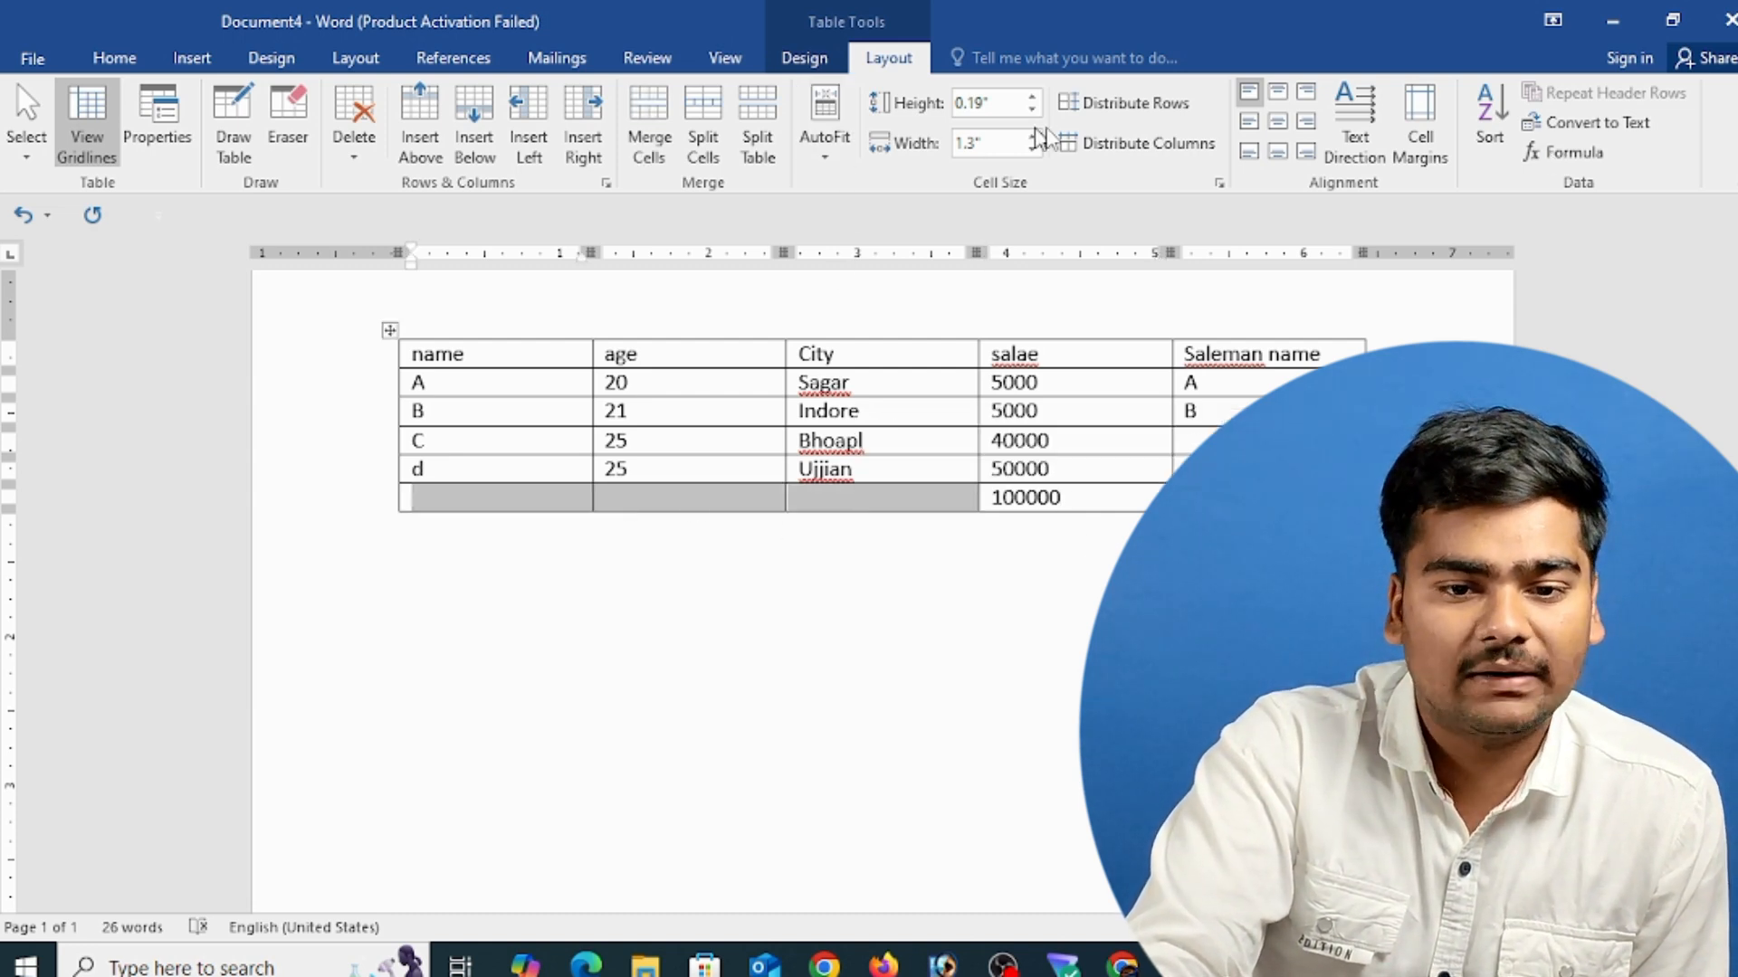
left_click(640, 134)
left_click(698, 508)
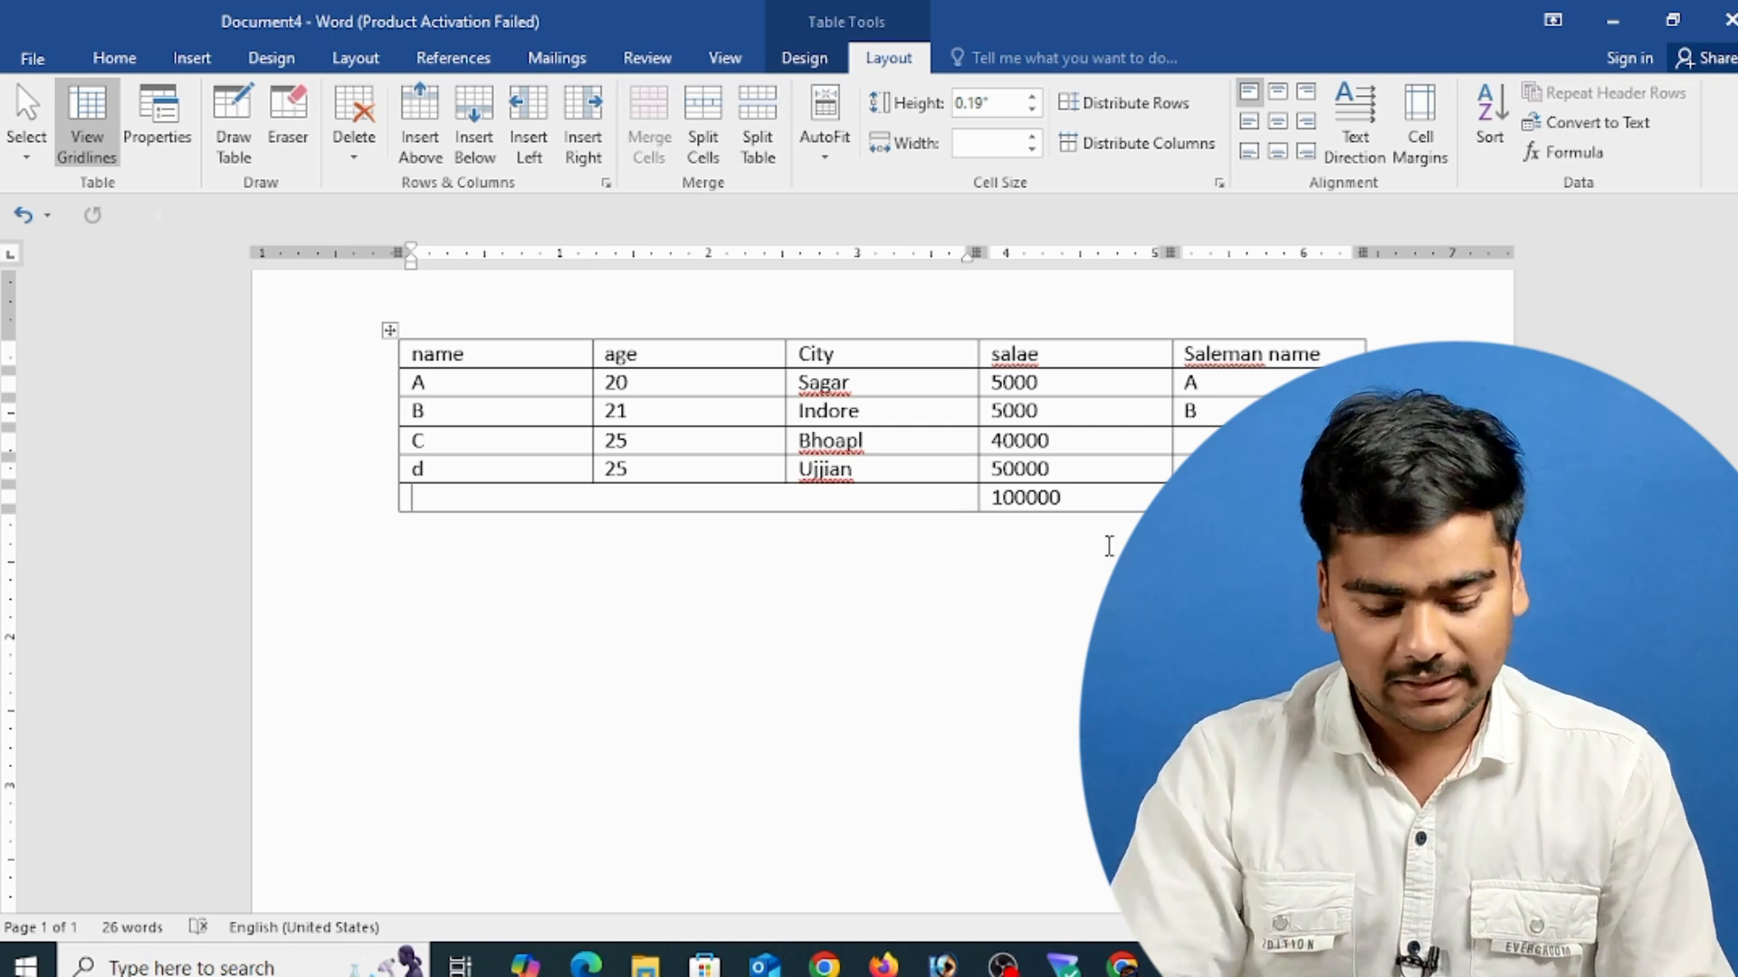
type("tal Sales")
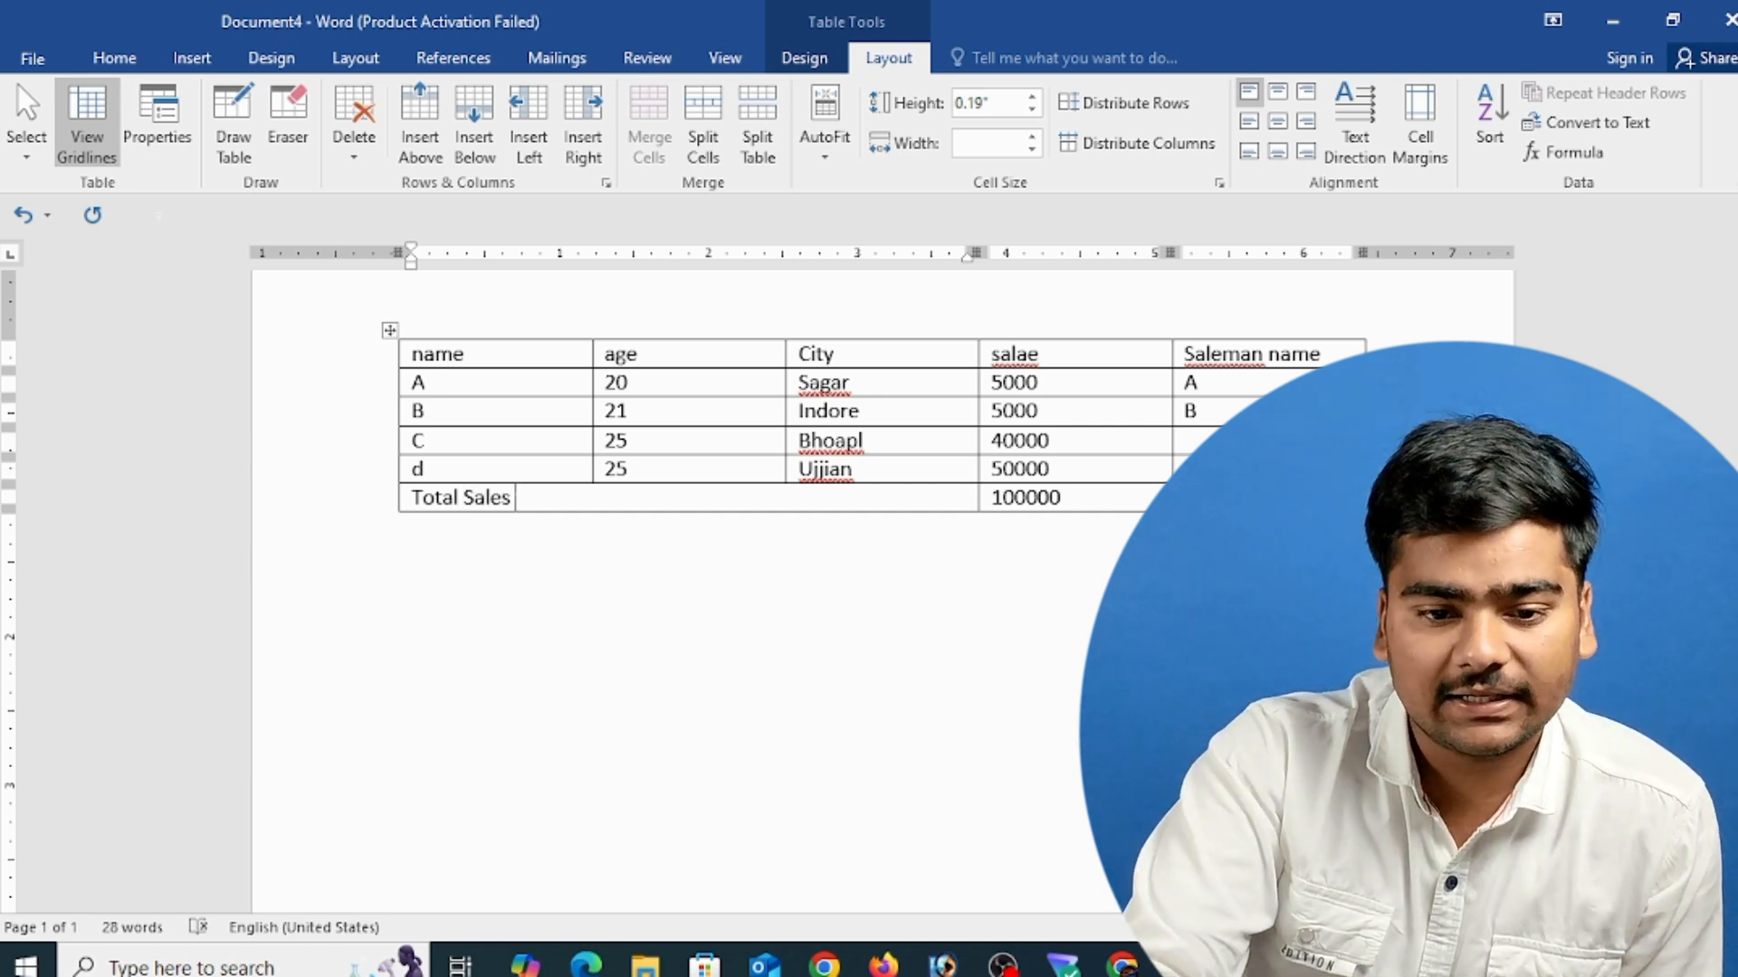
left_click_drag(516, 498, 413, 503)
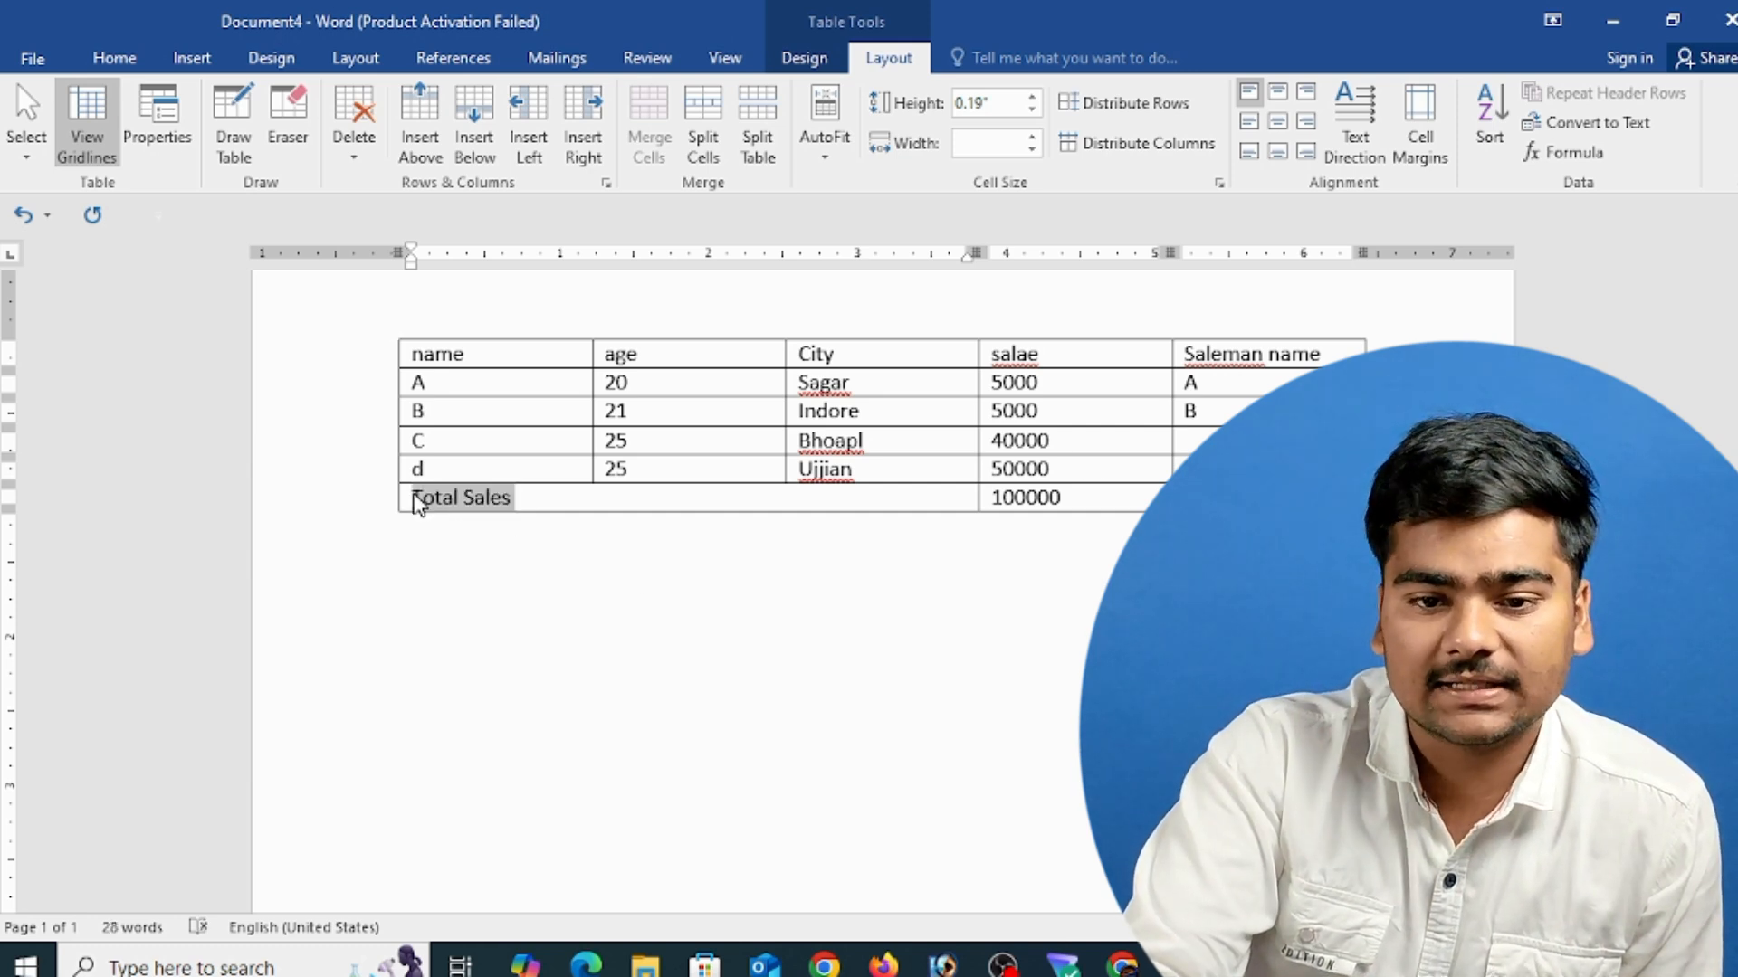
left_click(1277, 121)
- Merge the cell holding the sales total with the empty cell beside it and centre its content
double_click(1026, 497)
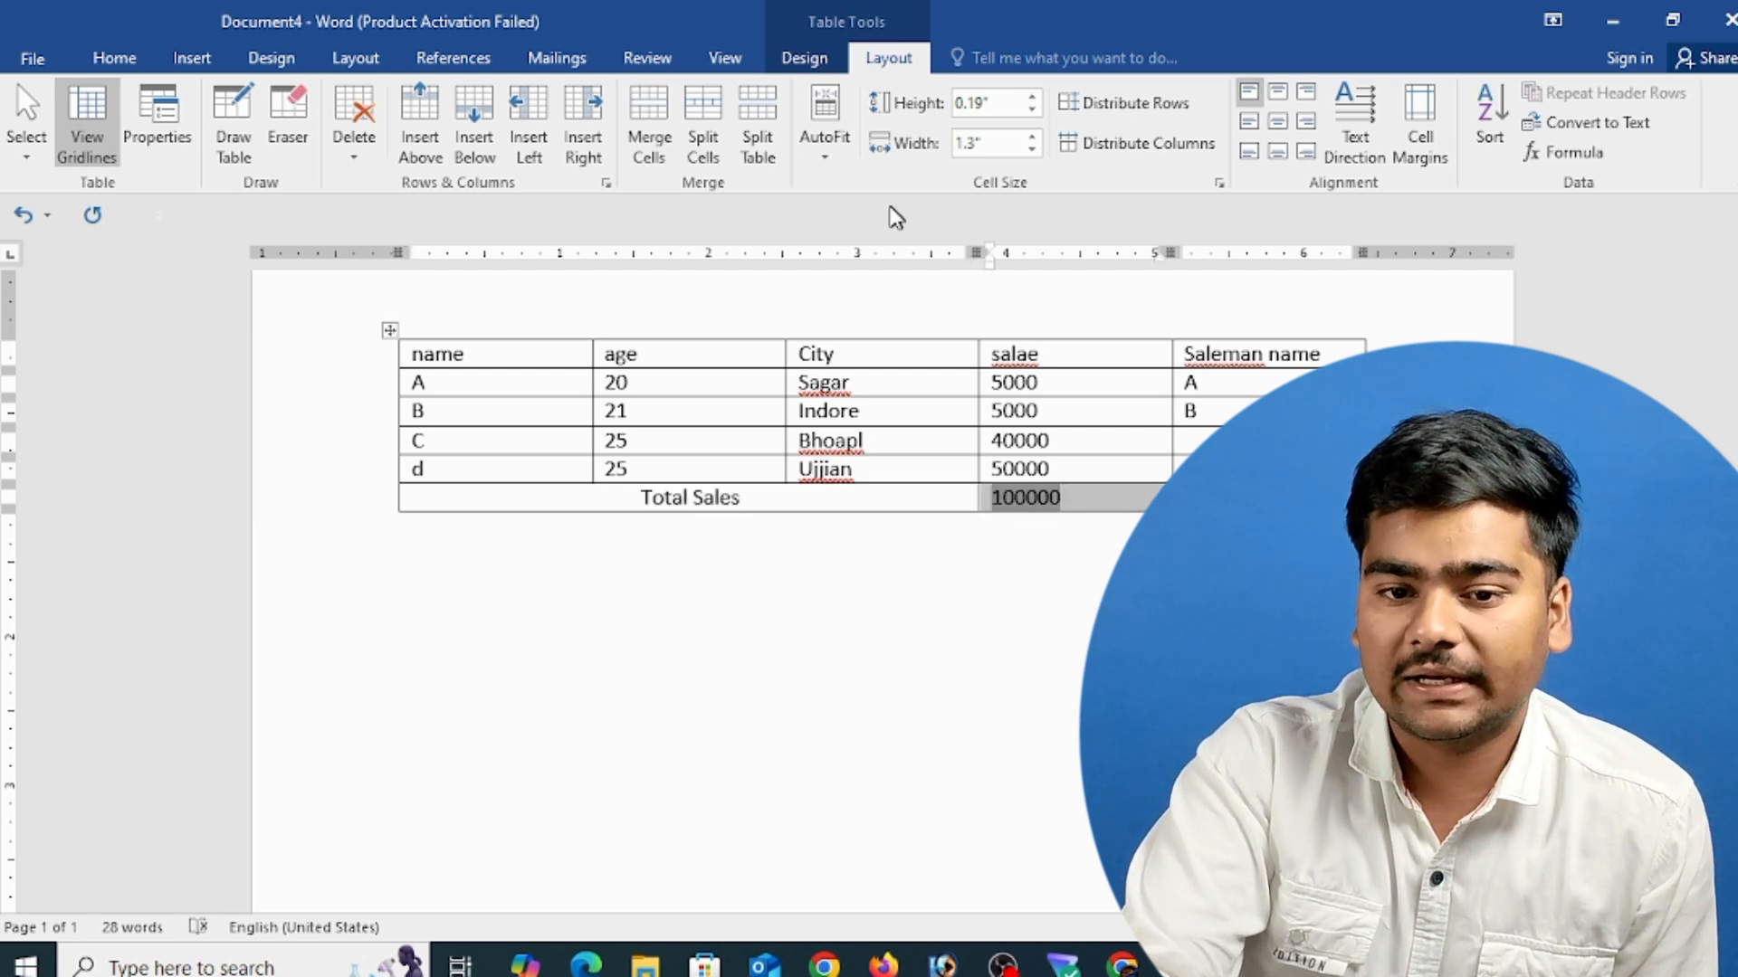
left_click(650, 144)
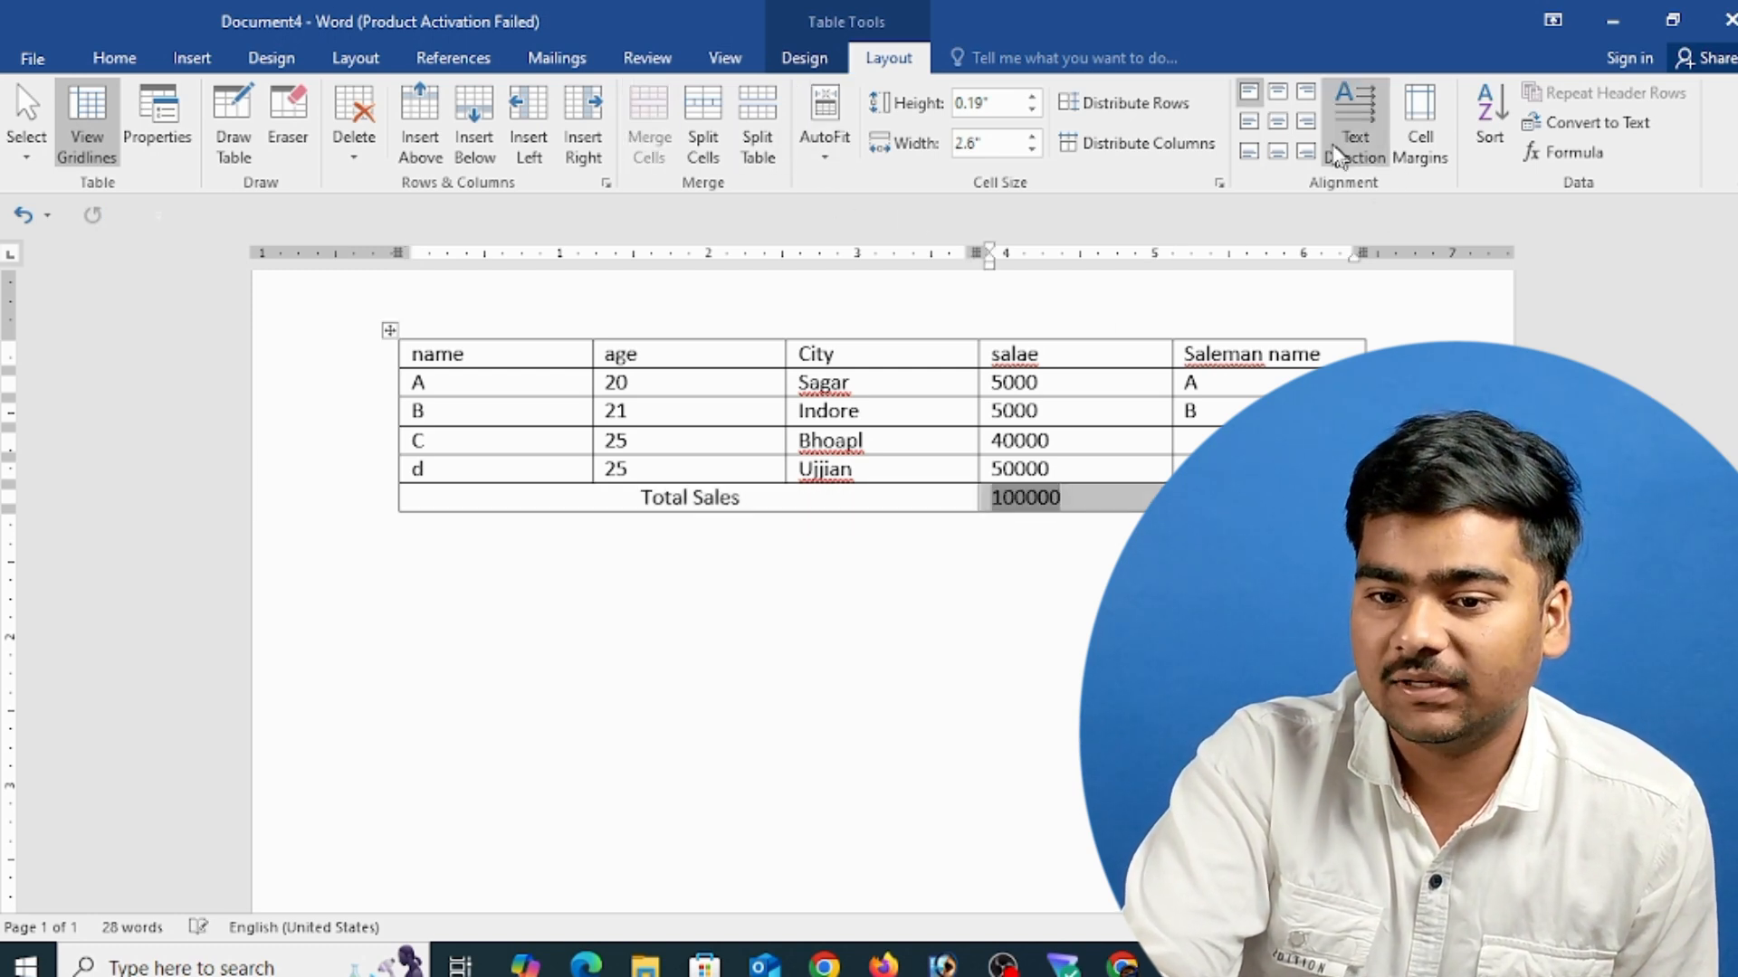
left_click(1279, 124)
left_click(990, 563)
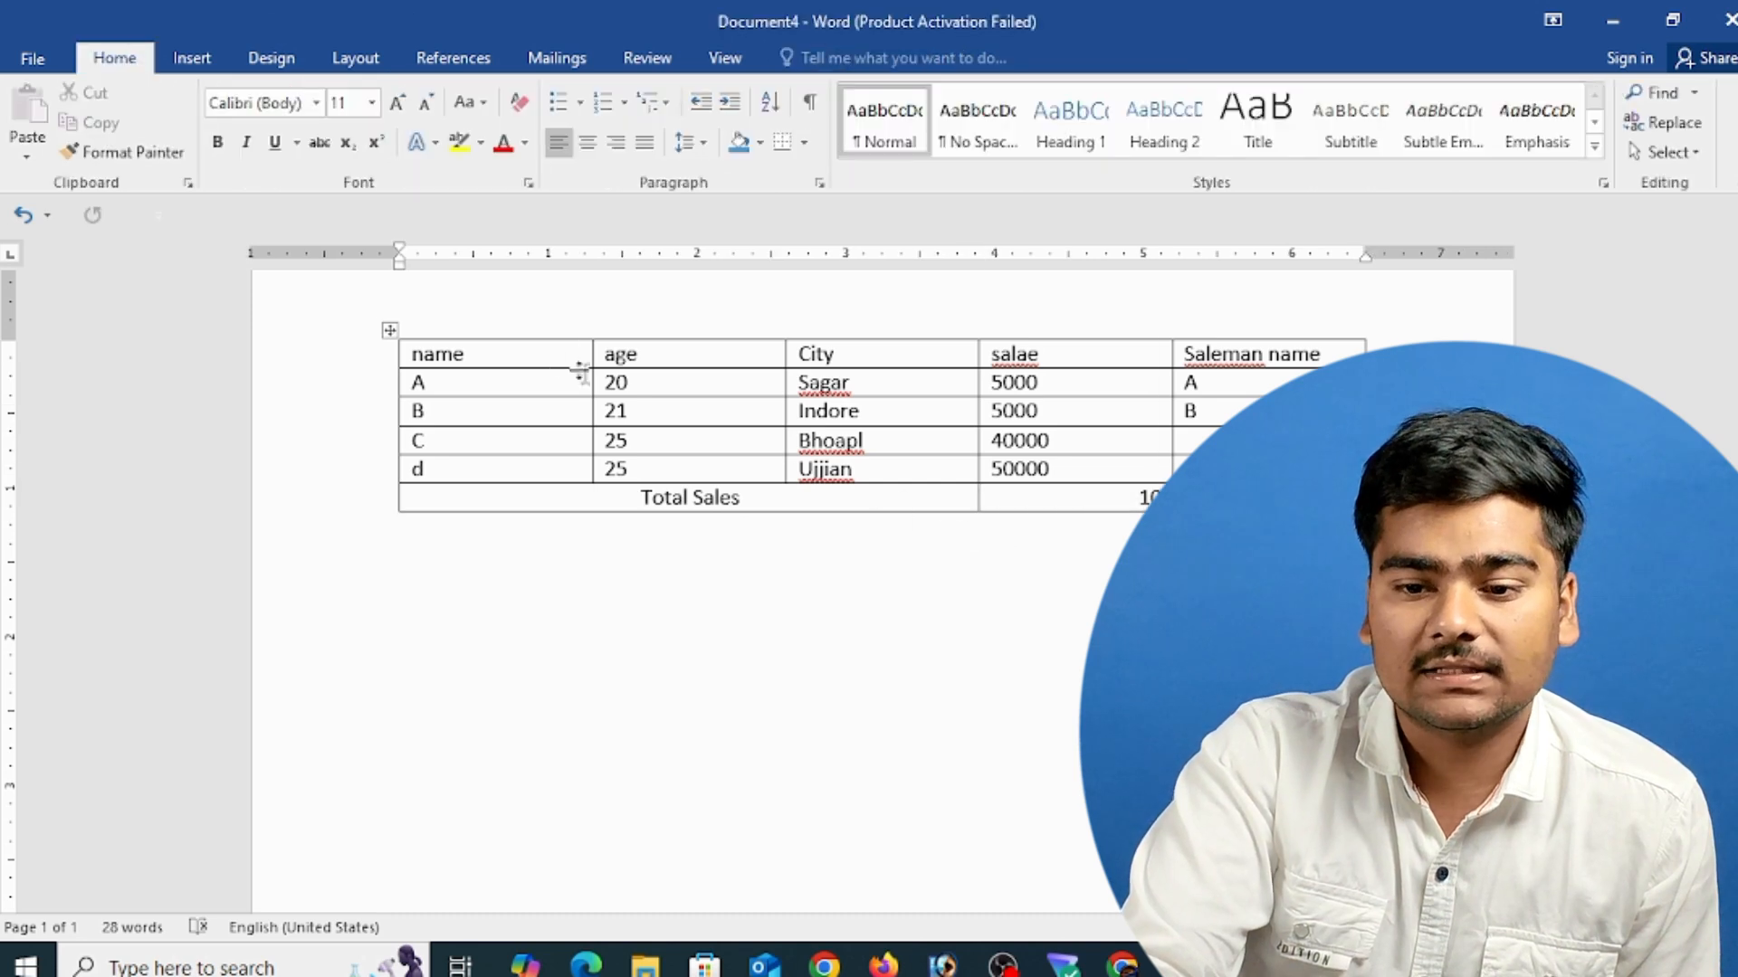
- Insert a row above the header row, merged into one cell, with the centred title Bajaj & com
left_click(580, 364)
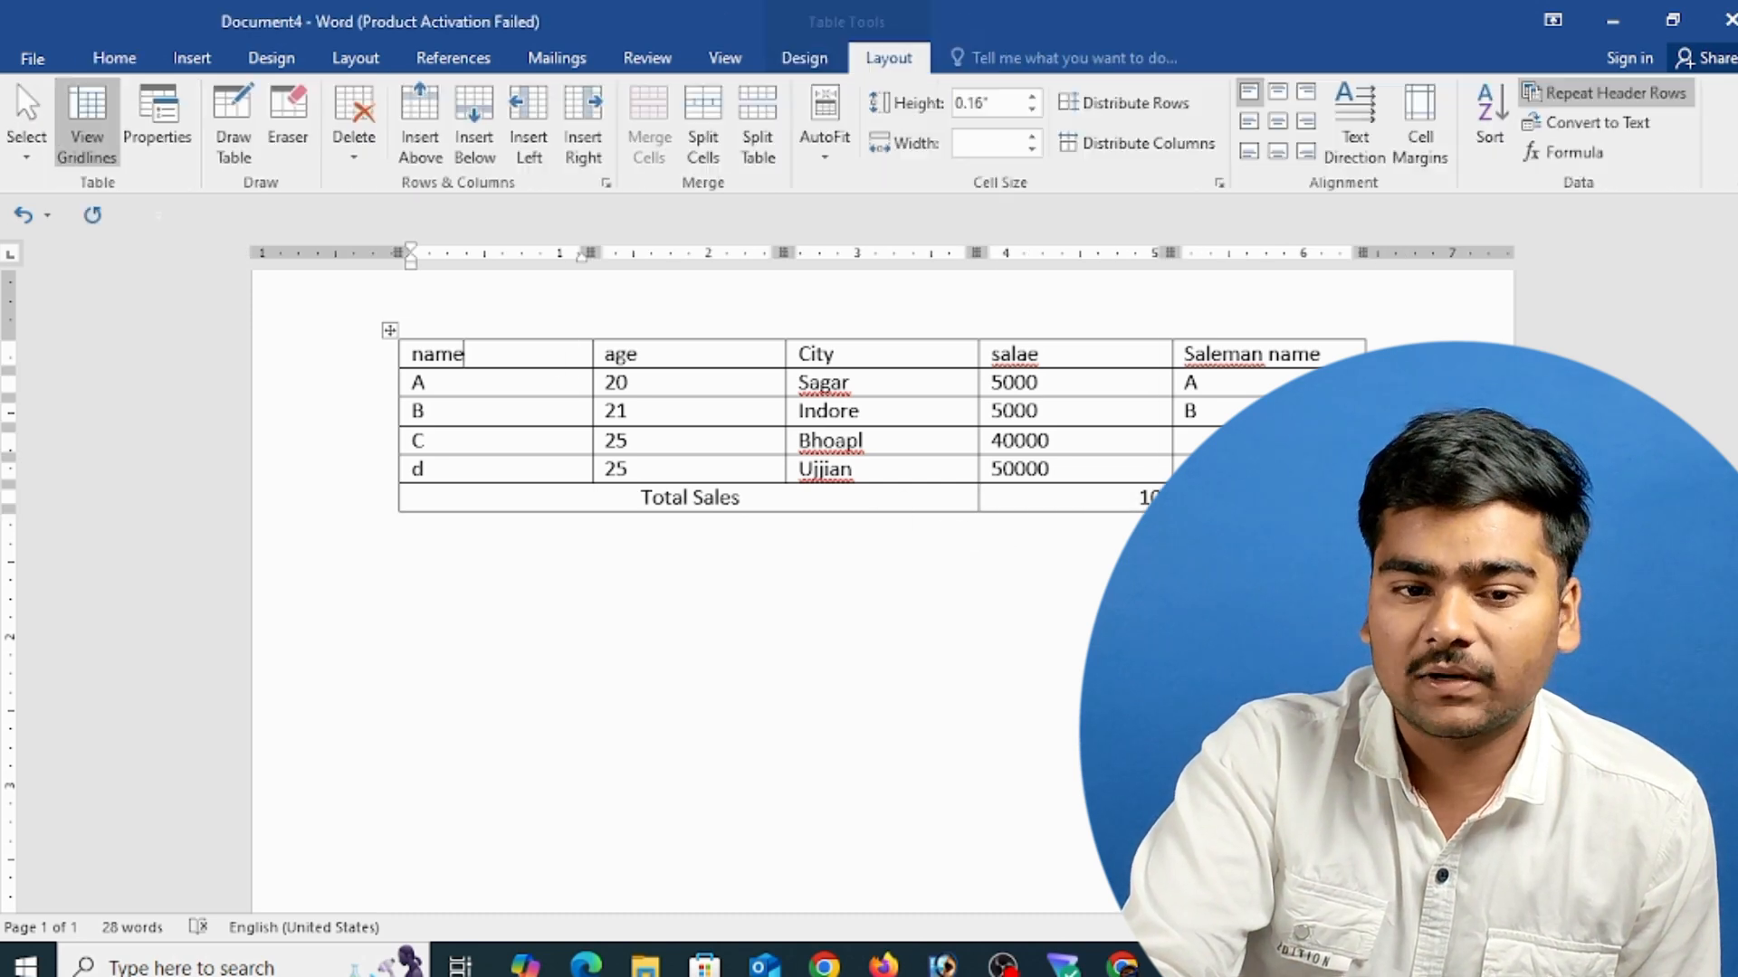
left_click(418, 127)
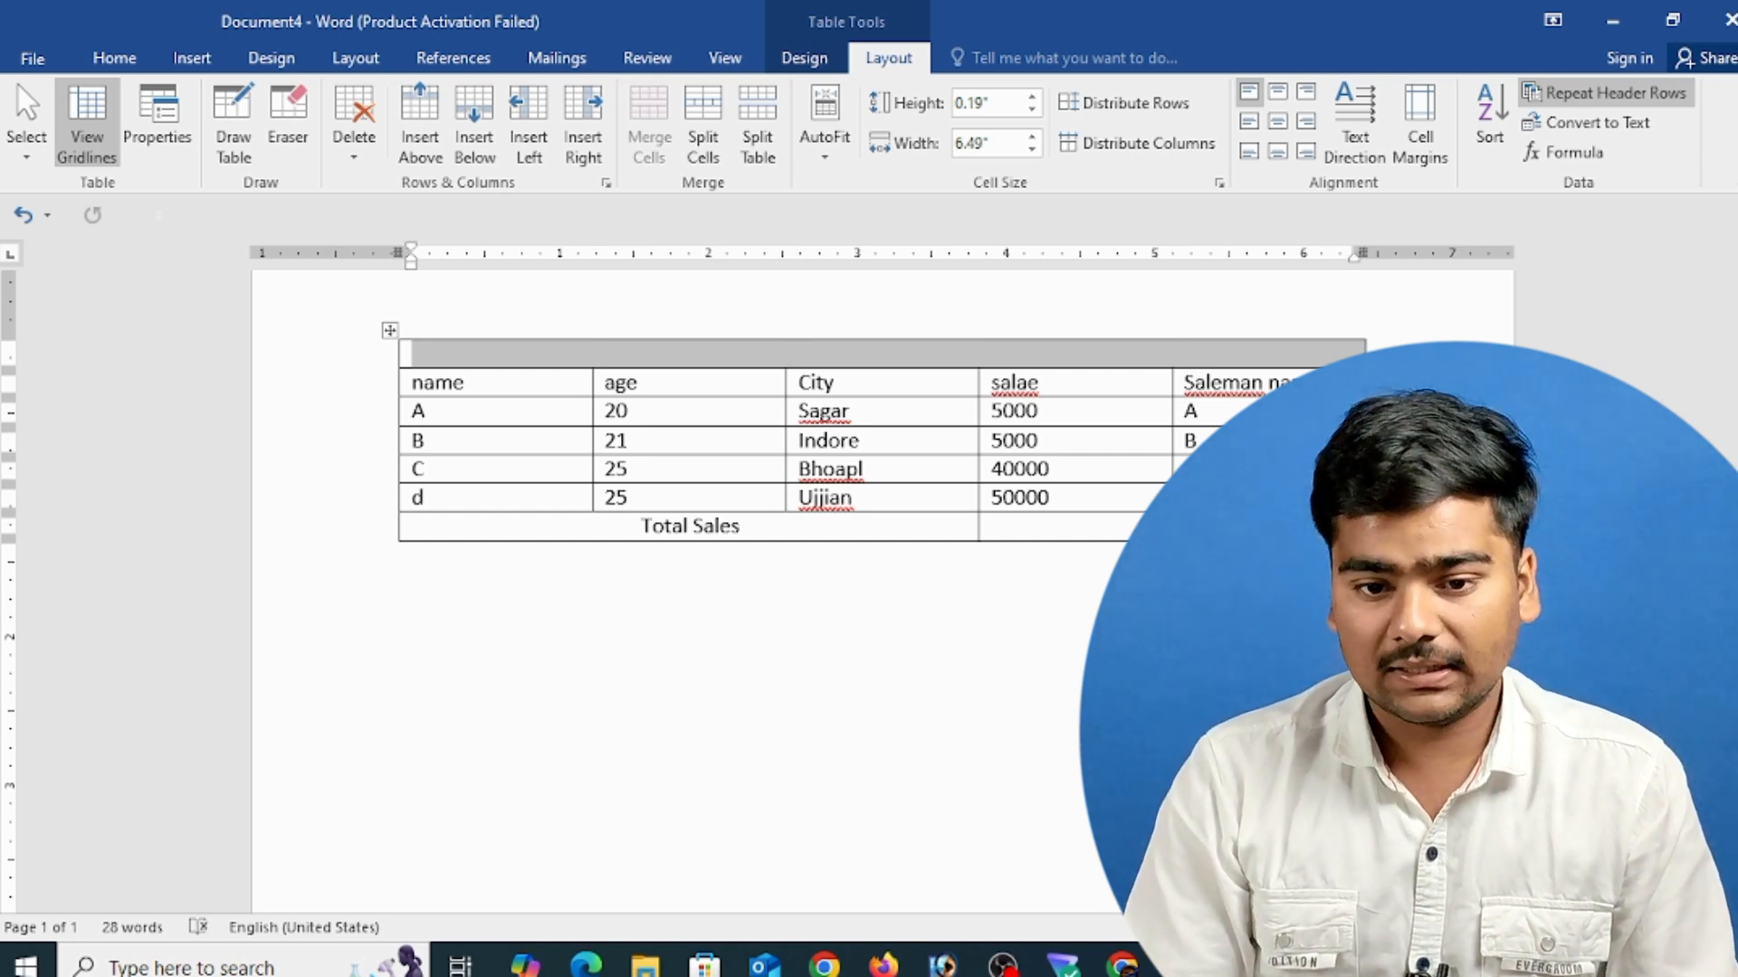
type("B")
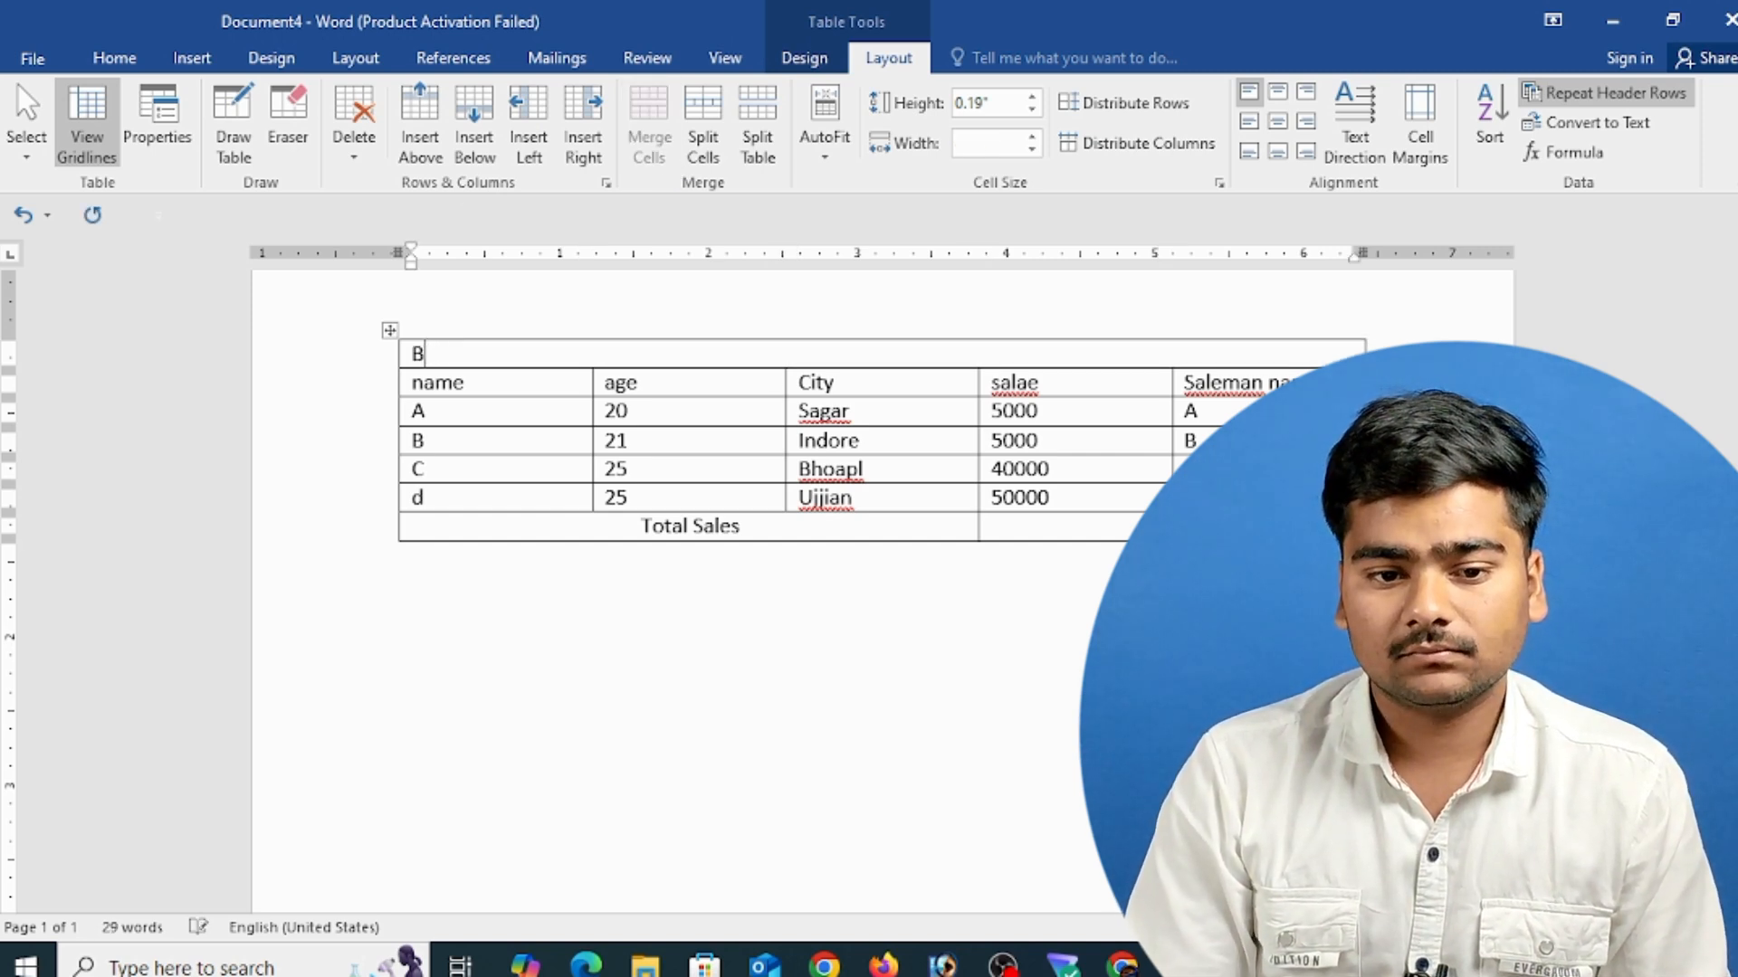
type("jaaj & com")
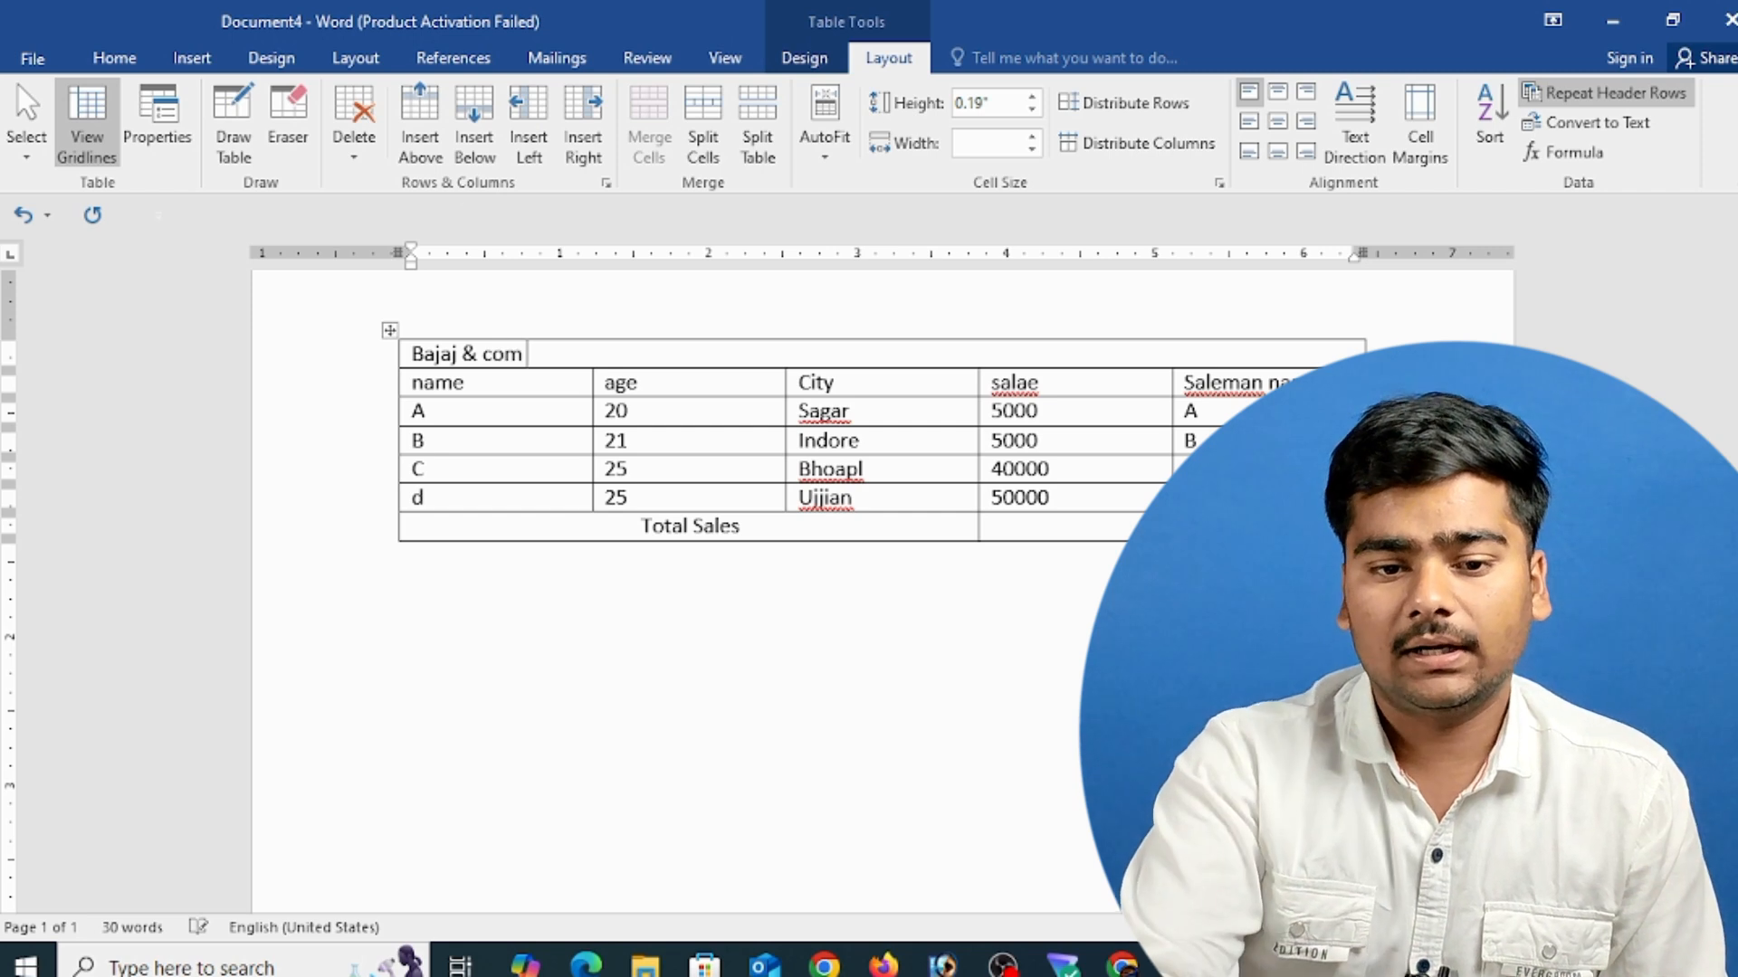
triple_click(437, 353)
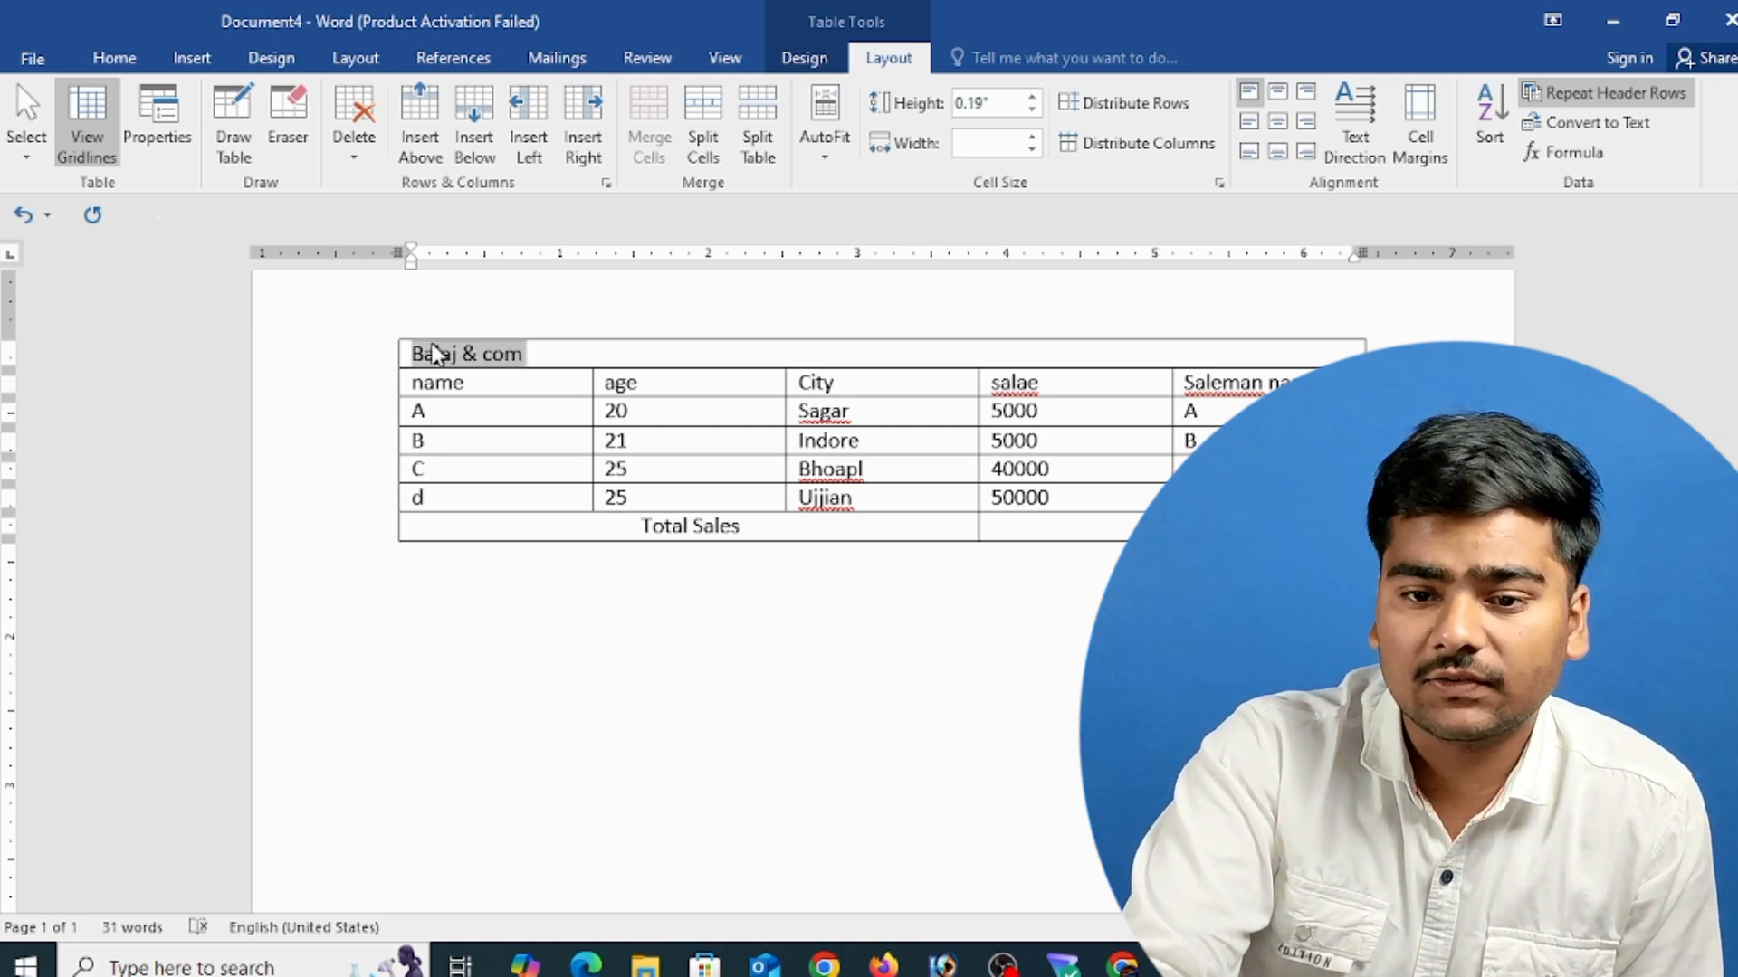
left_click(1277, 120)
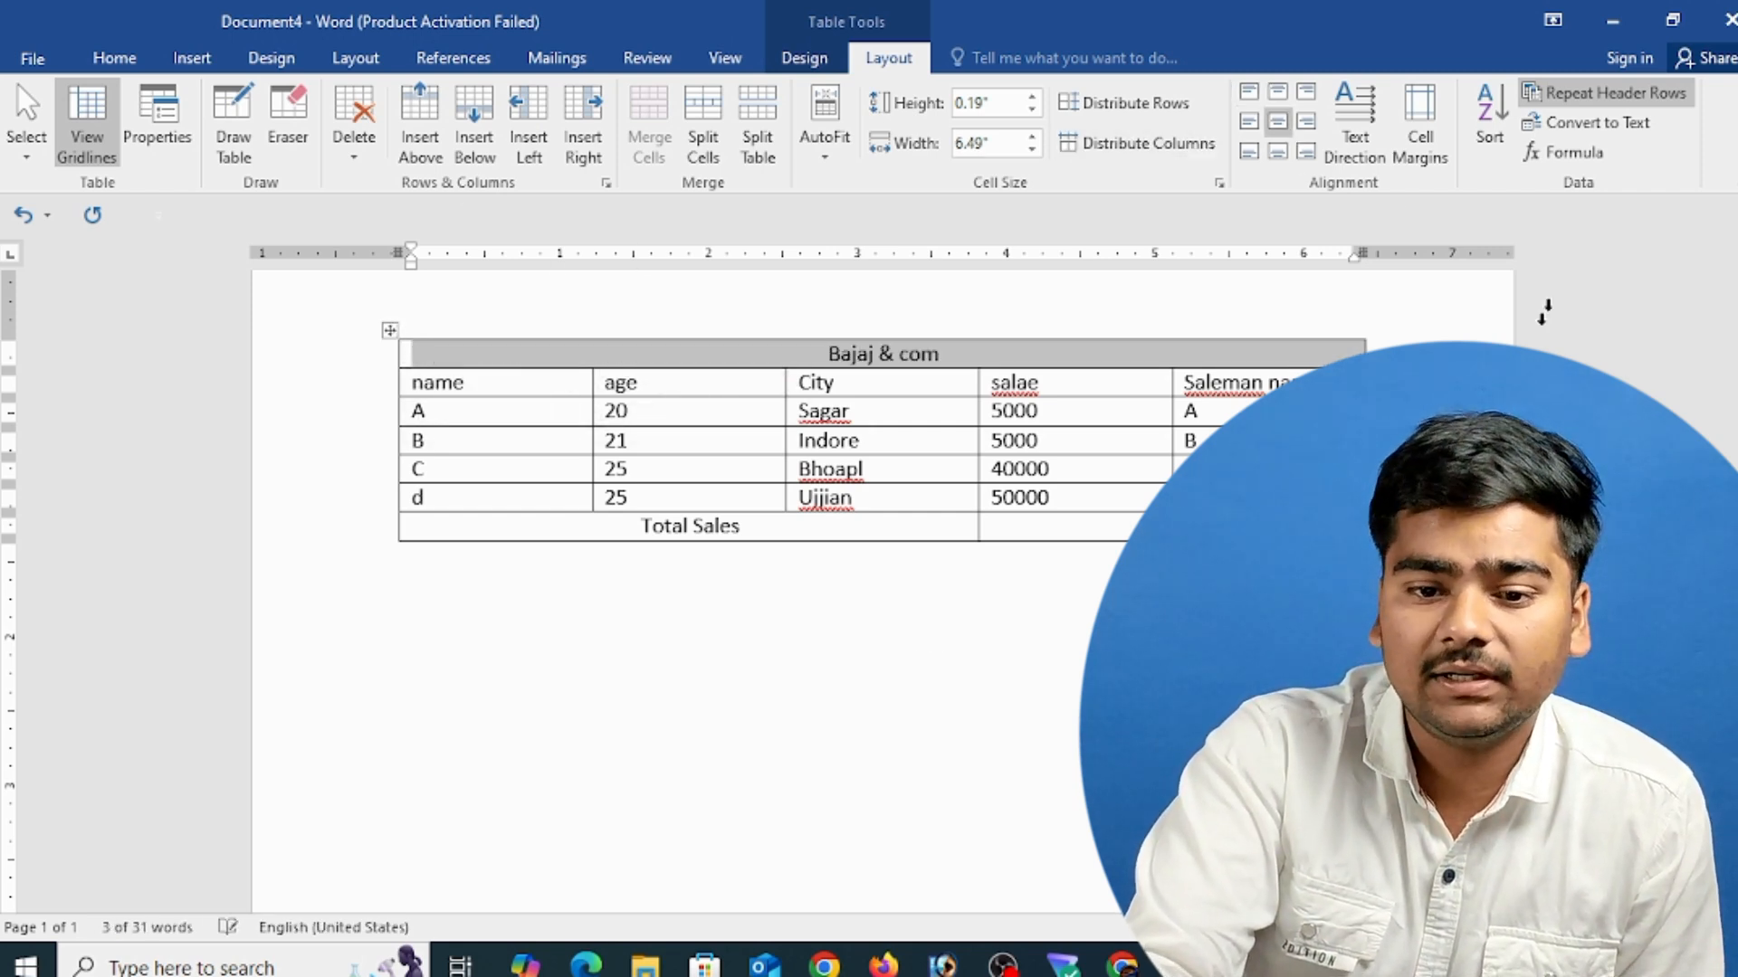
- Shrink the whole table's columns to their text with AutoFit Contents
left_click(621, 554)
key("ctrl+a")
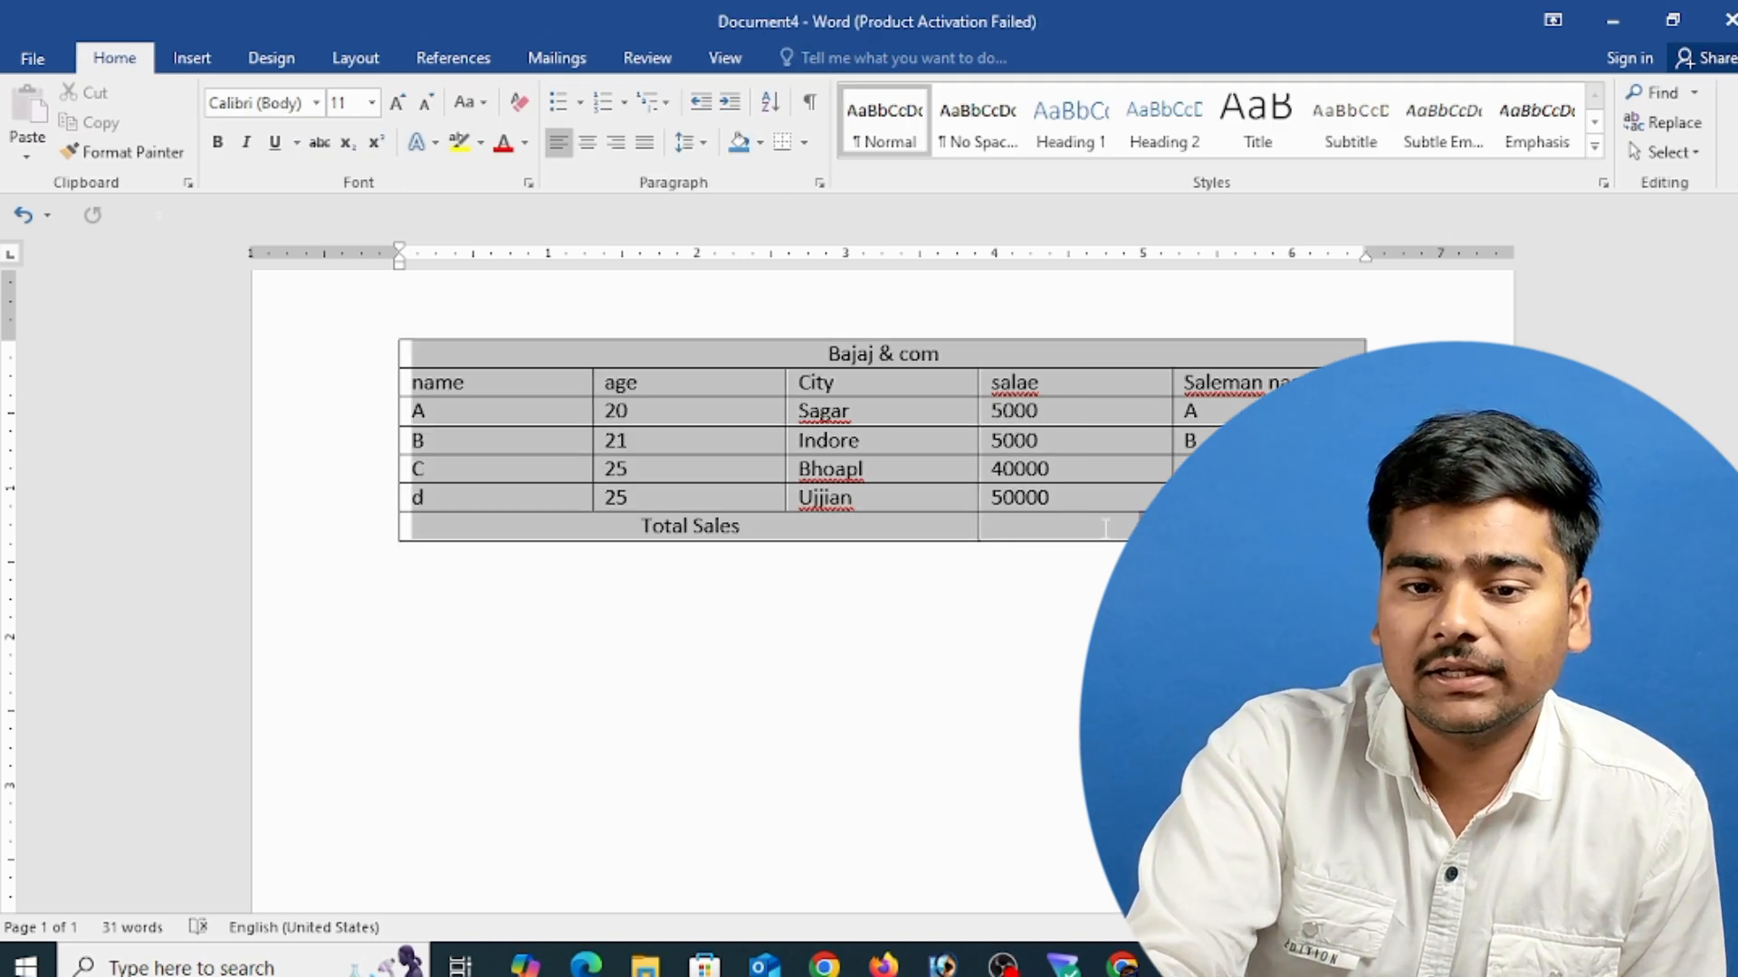
left_click(892, 60)
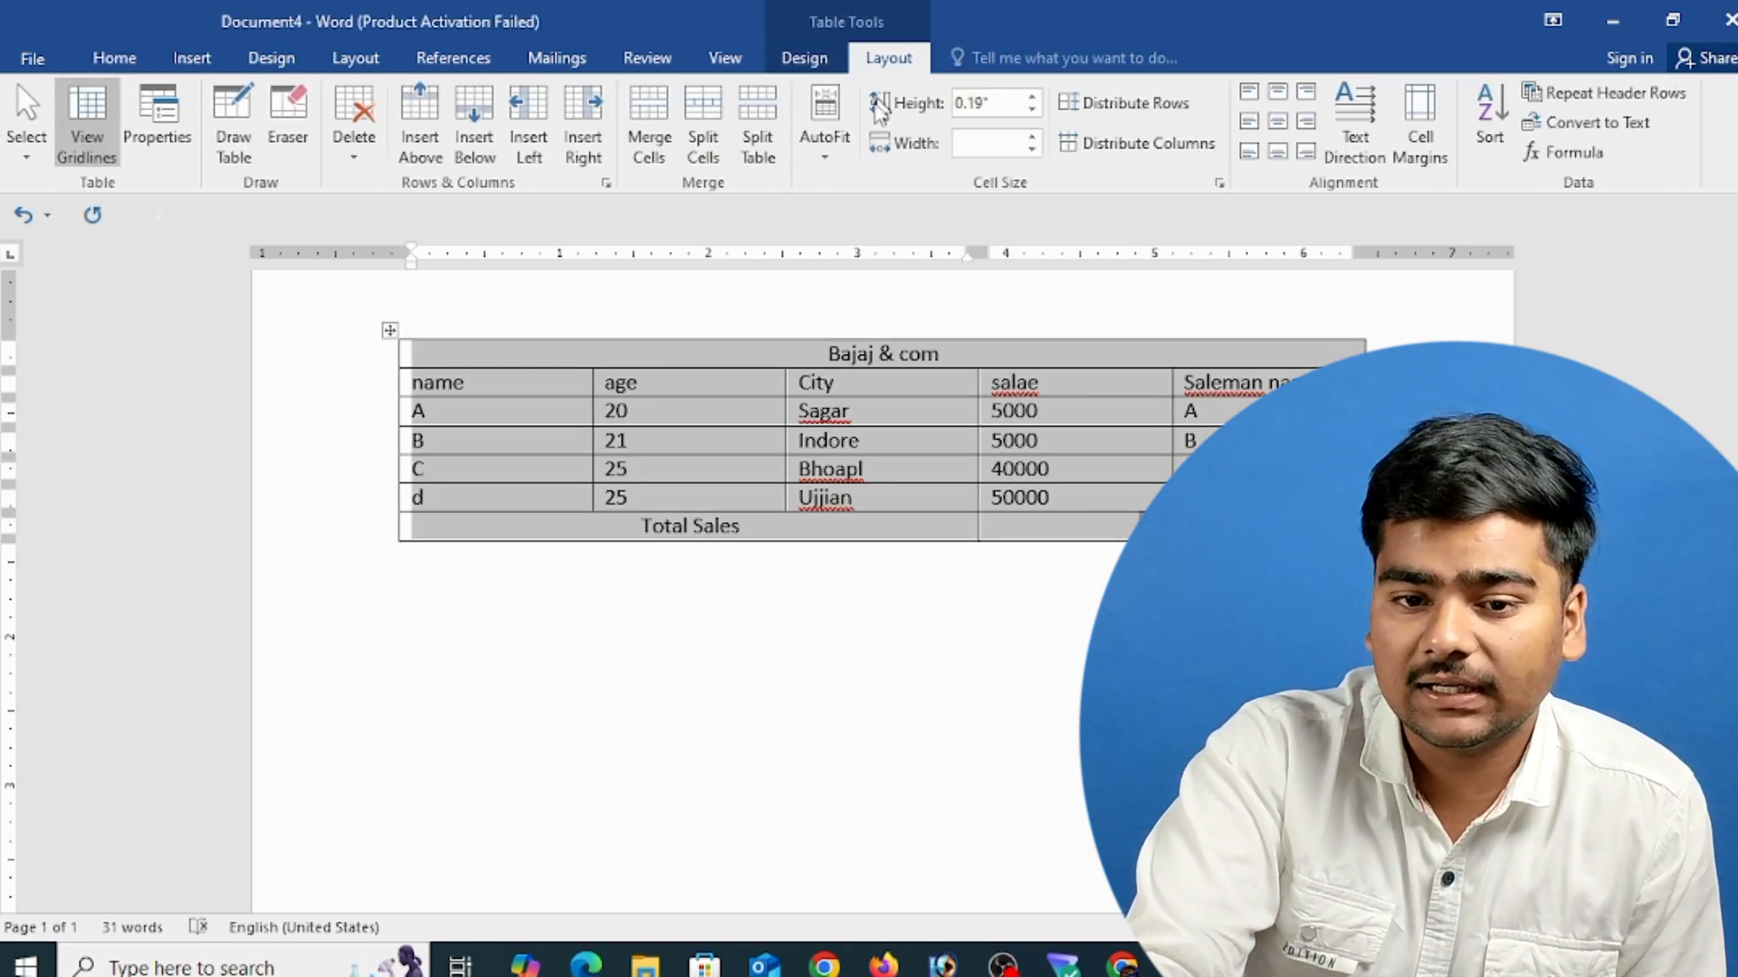
left_click(825, 145)
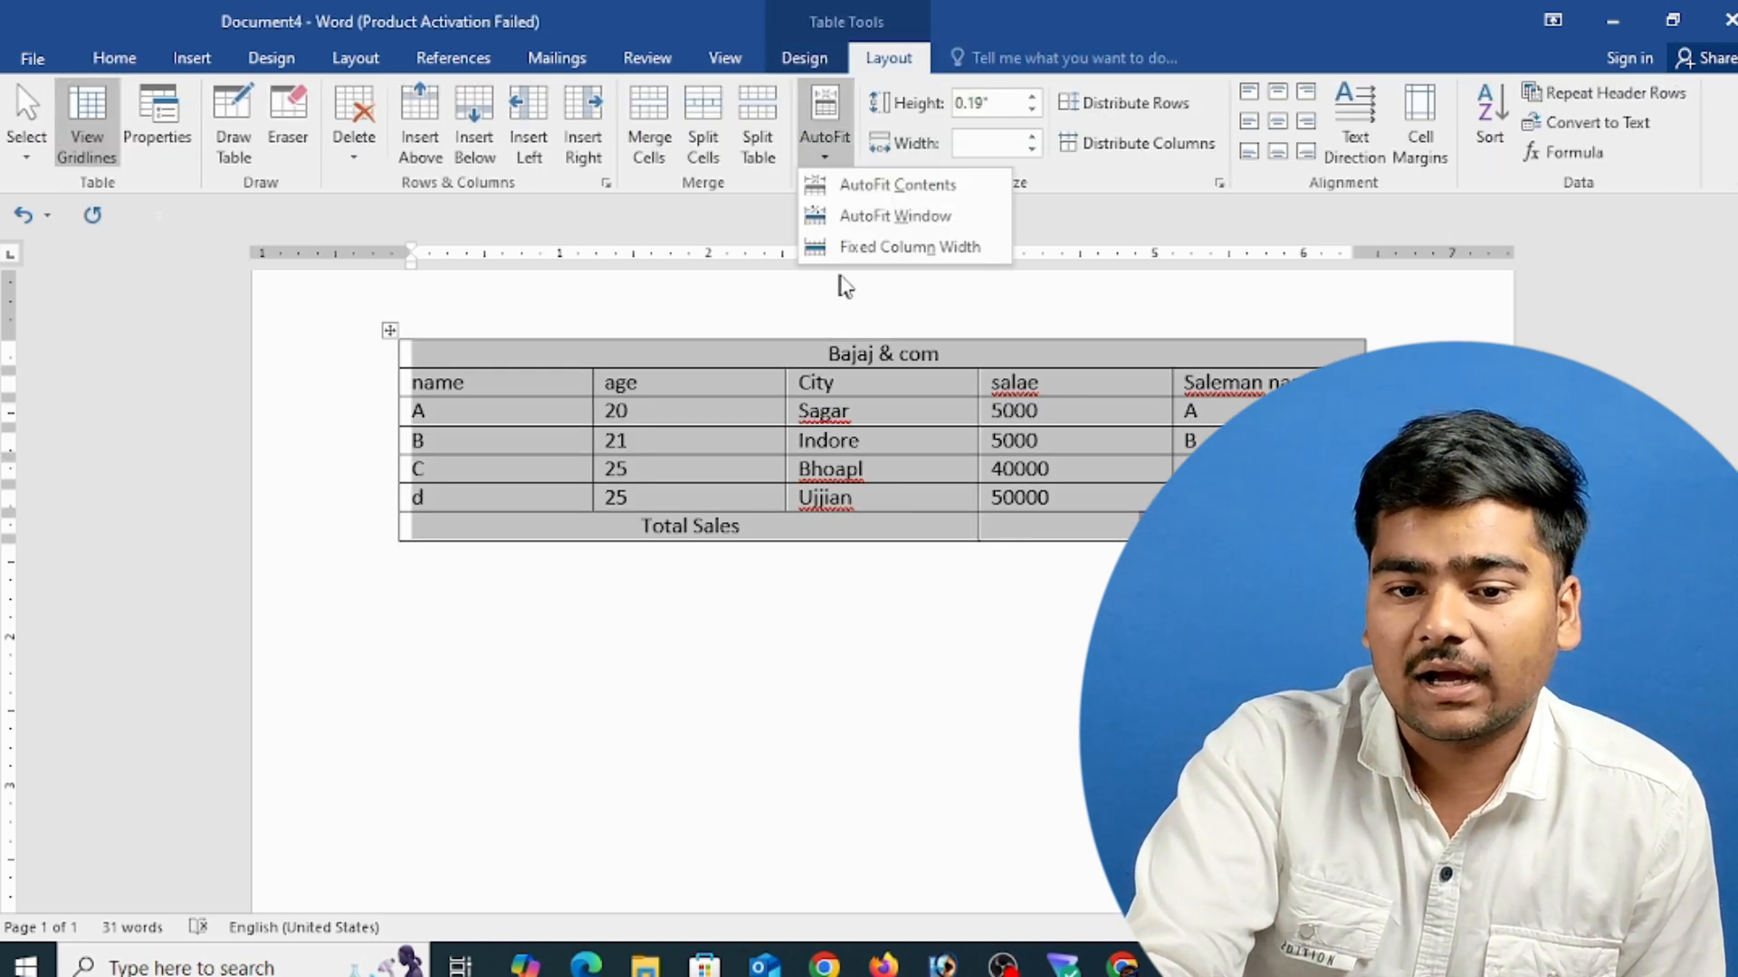
left_click(941, 185)
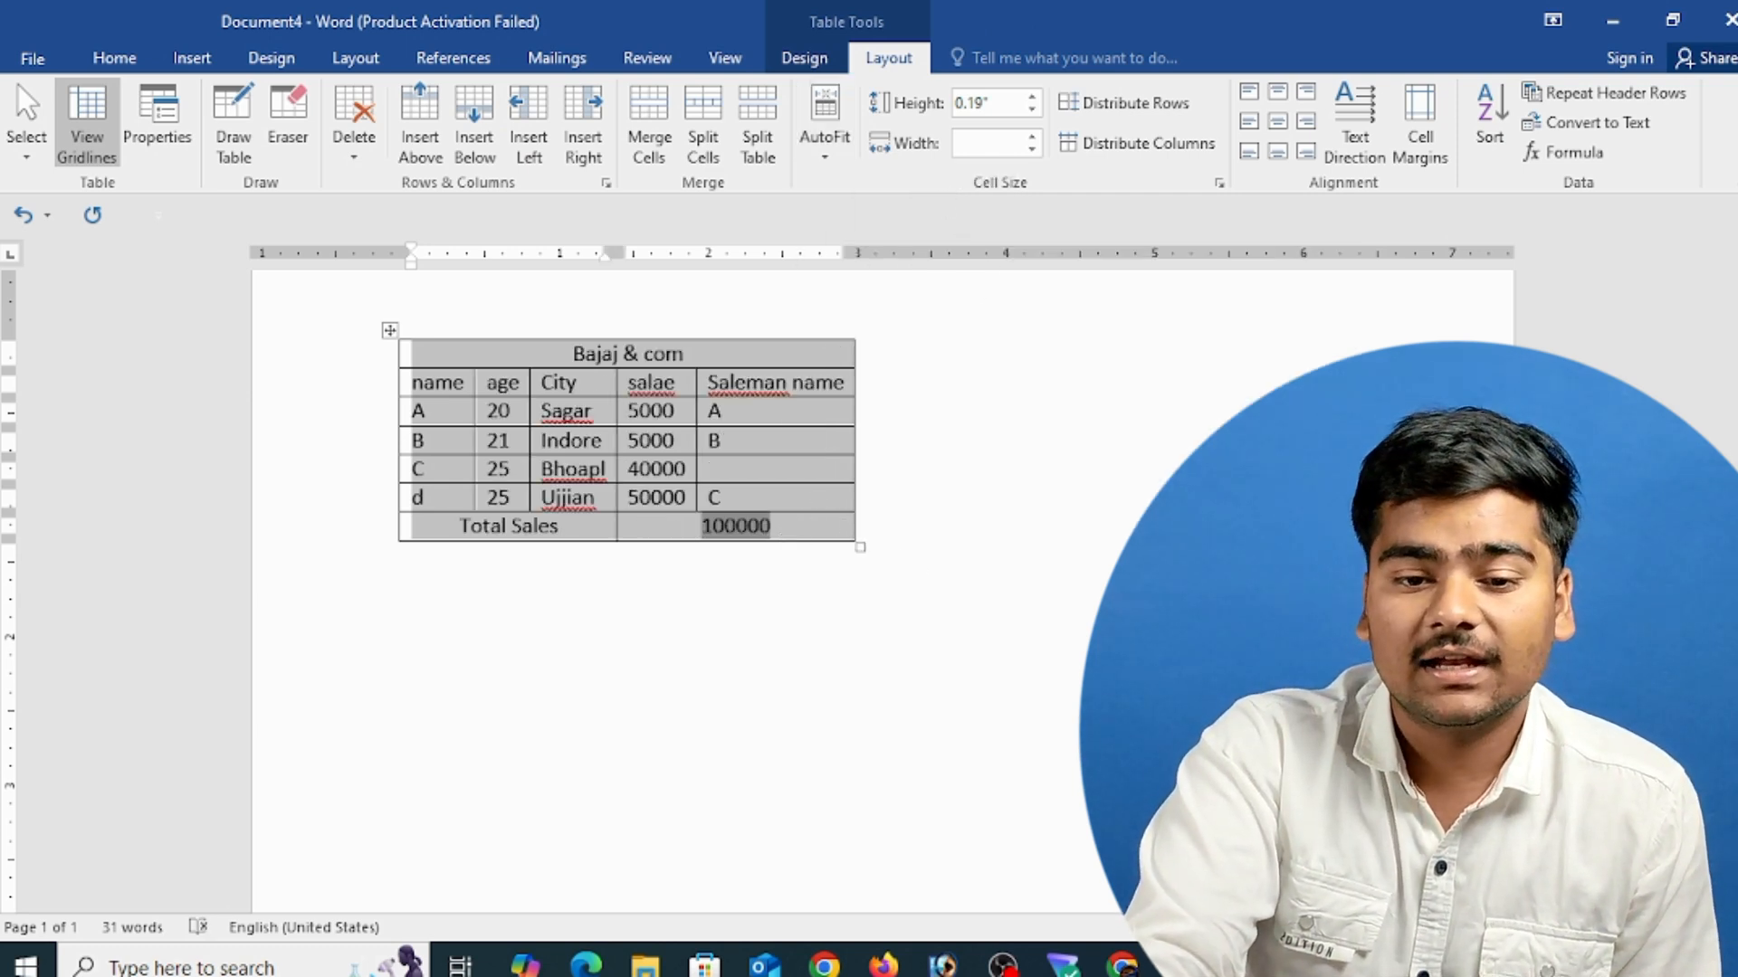
left_click(824, 554)
- Try converting the table to text separated by paragraph marks and undo the conversion
left_click(742, 465)
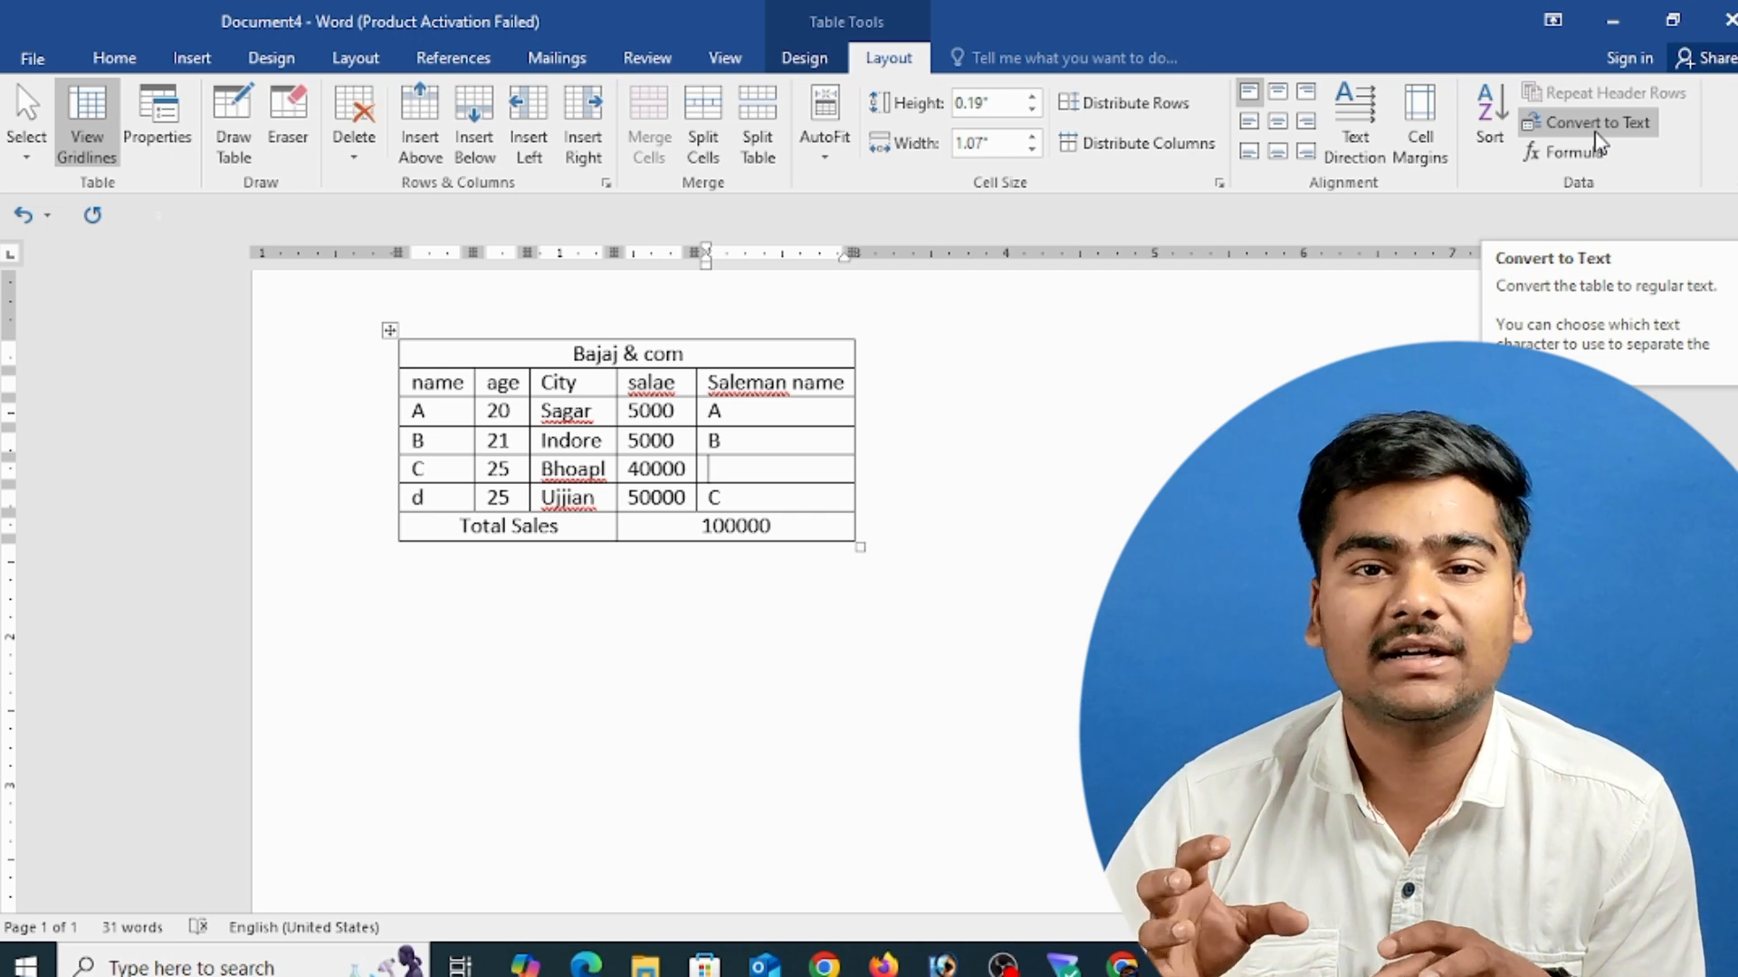
left_click(1596, 133)
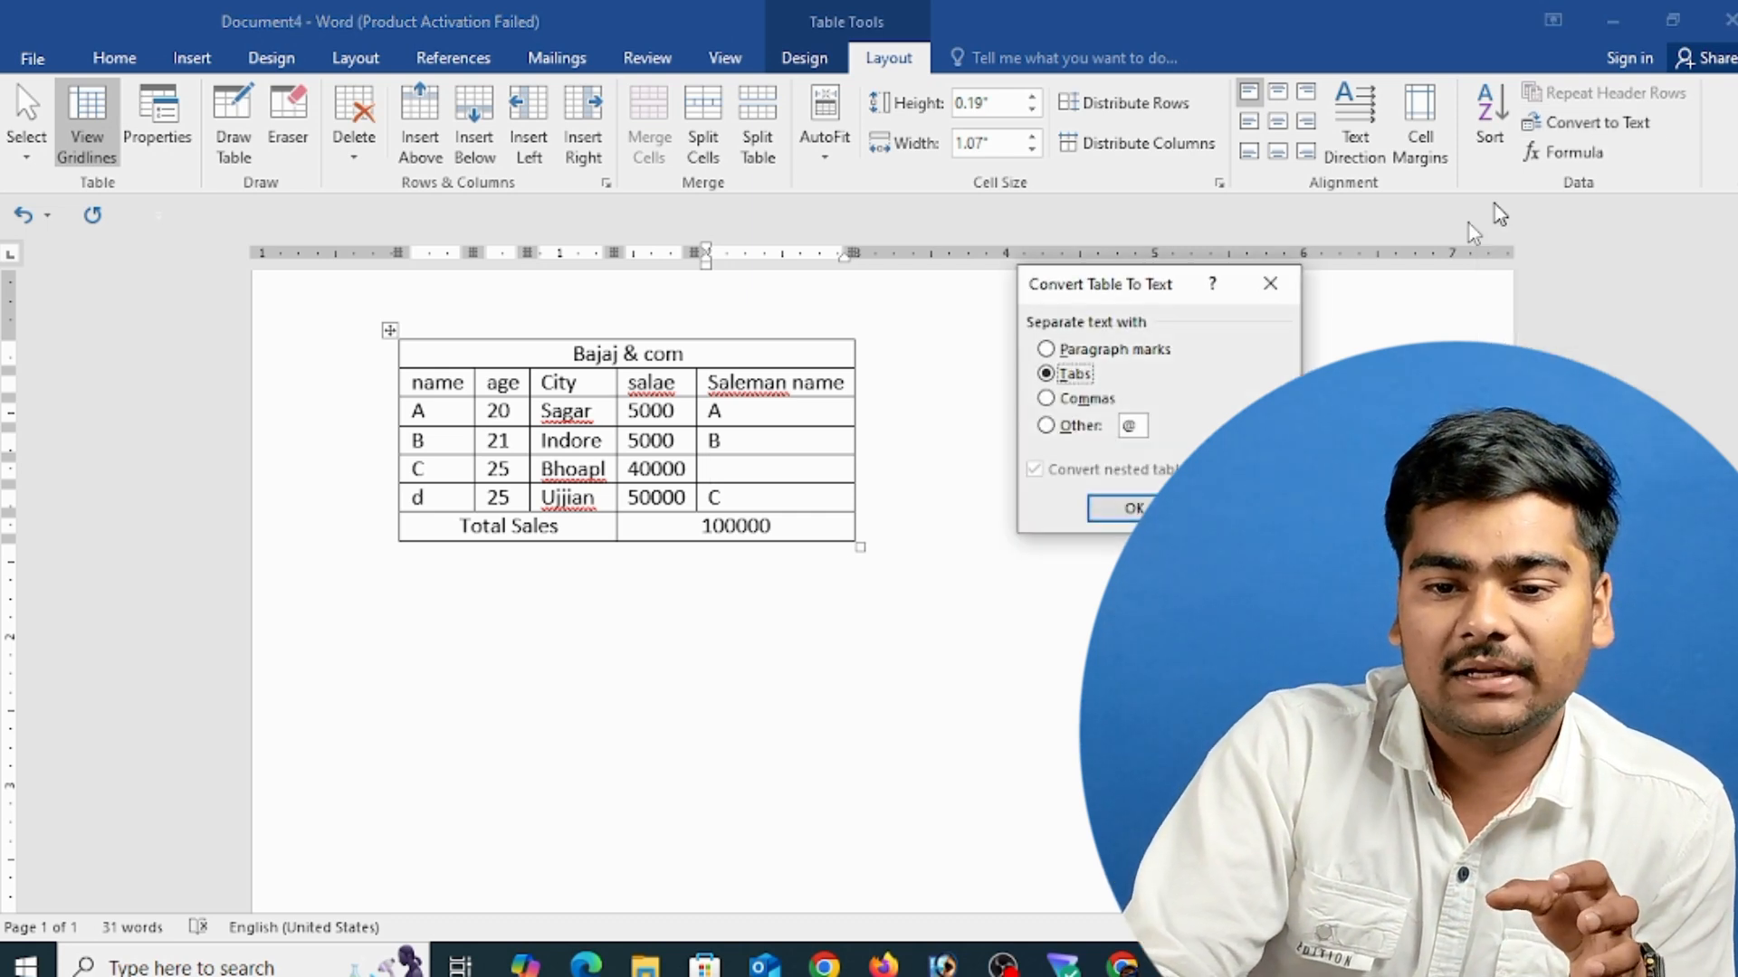
left_click(1083, 353)
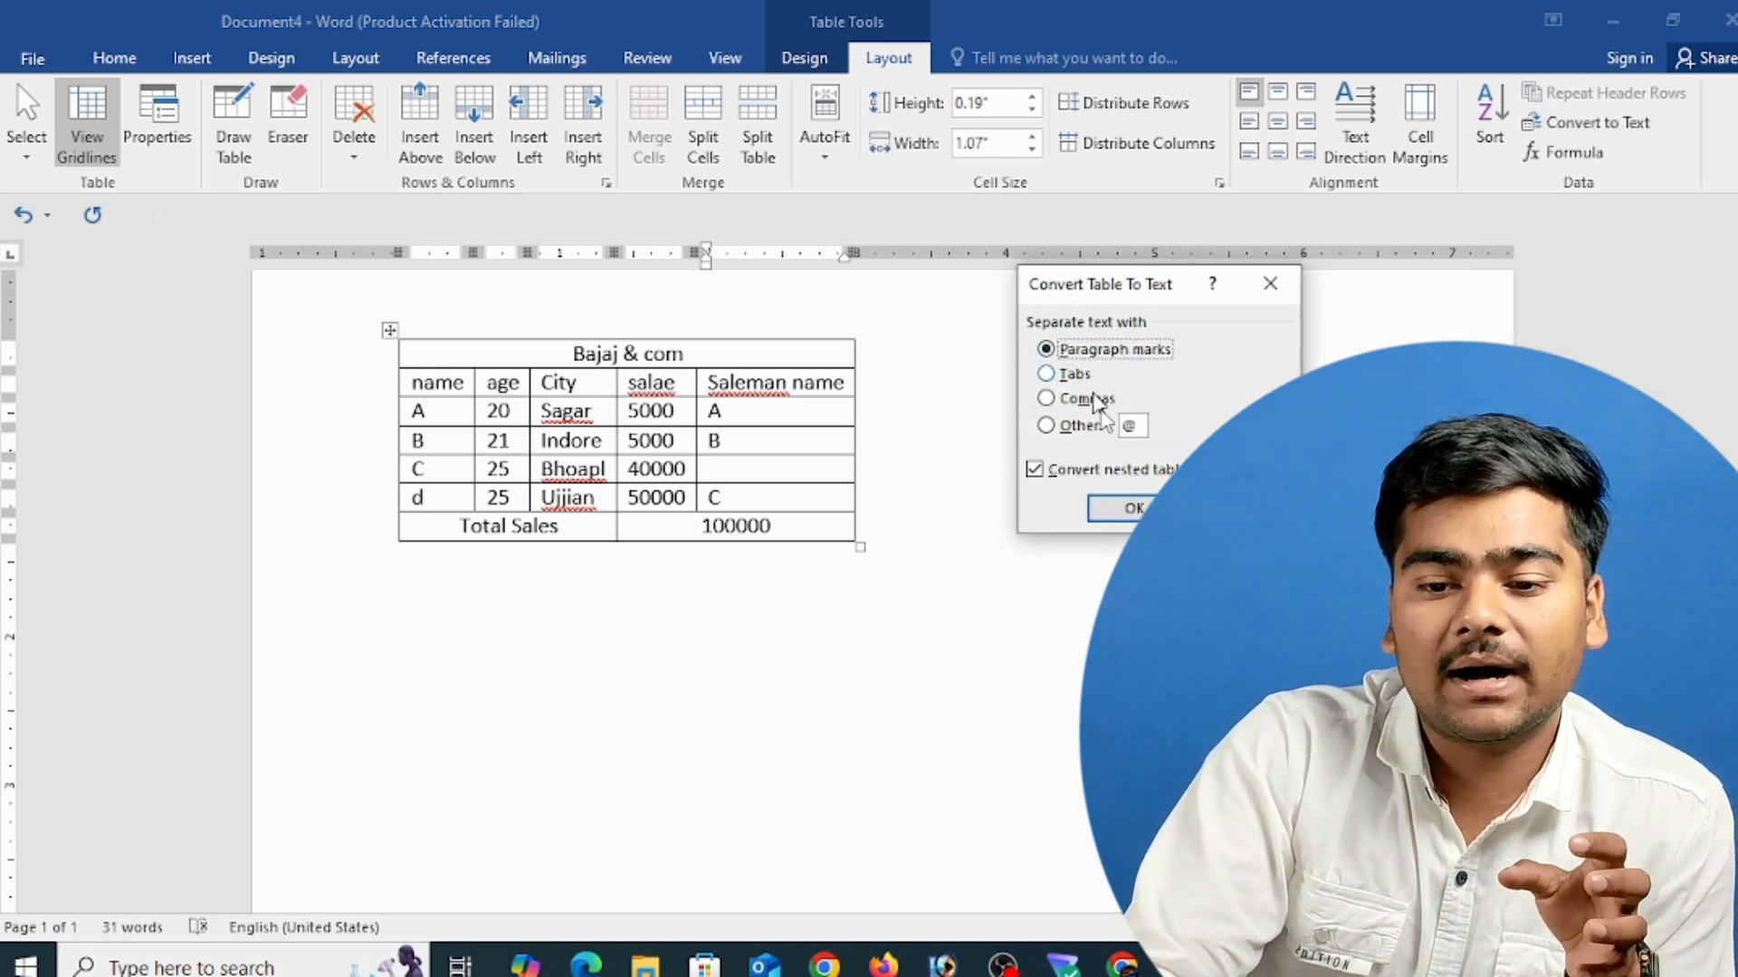
left_click(1131, 509)
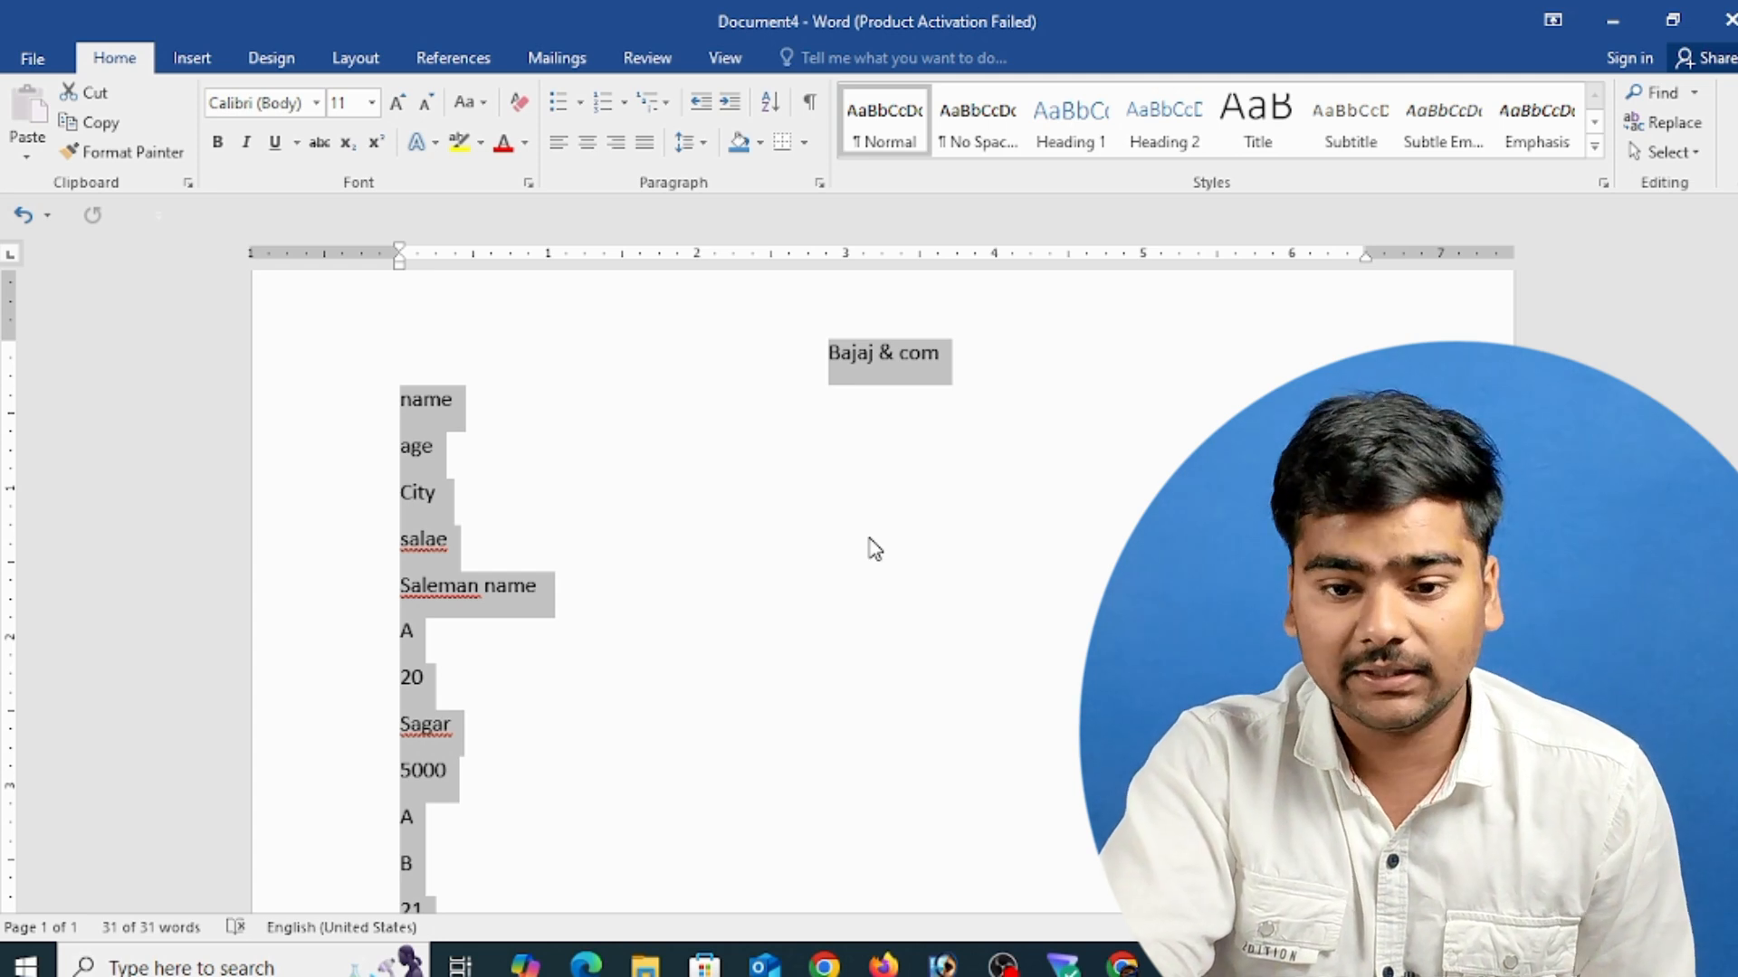
key("ctrl+z")
- Try converting the table to text separated by tabs and undo the conversion
left_click(889, 58)
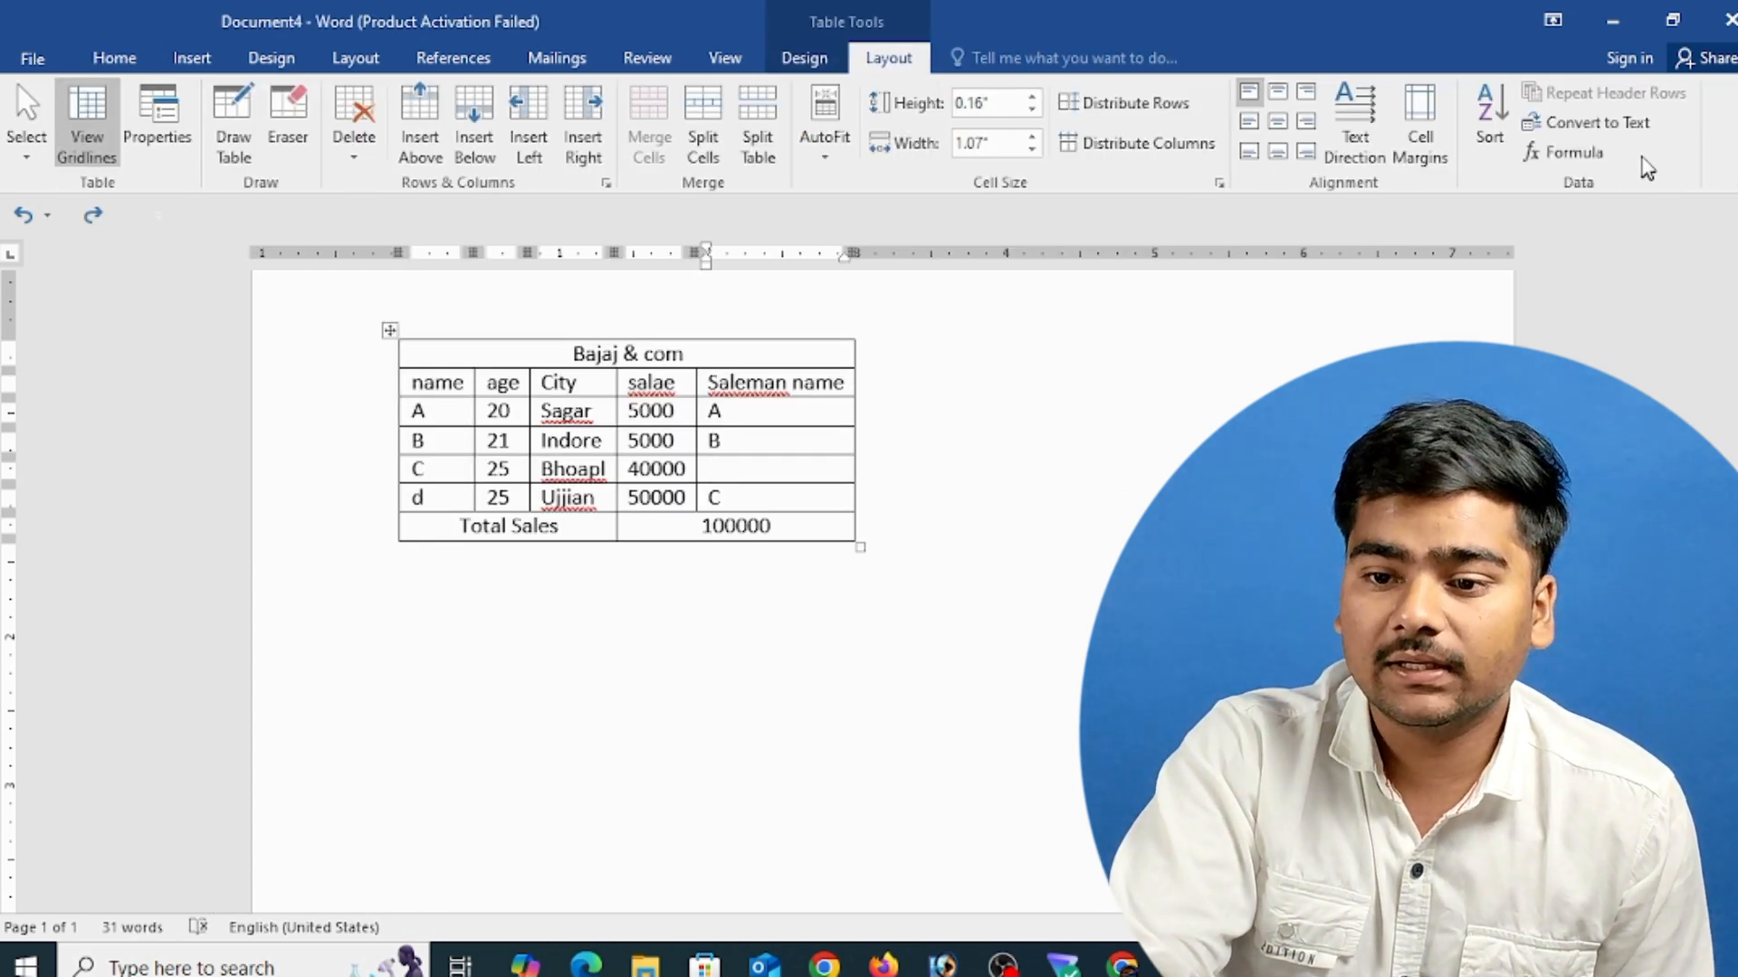
left_click(1597, 122)
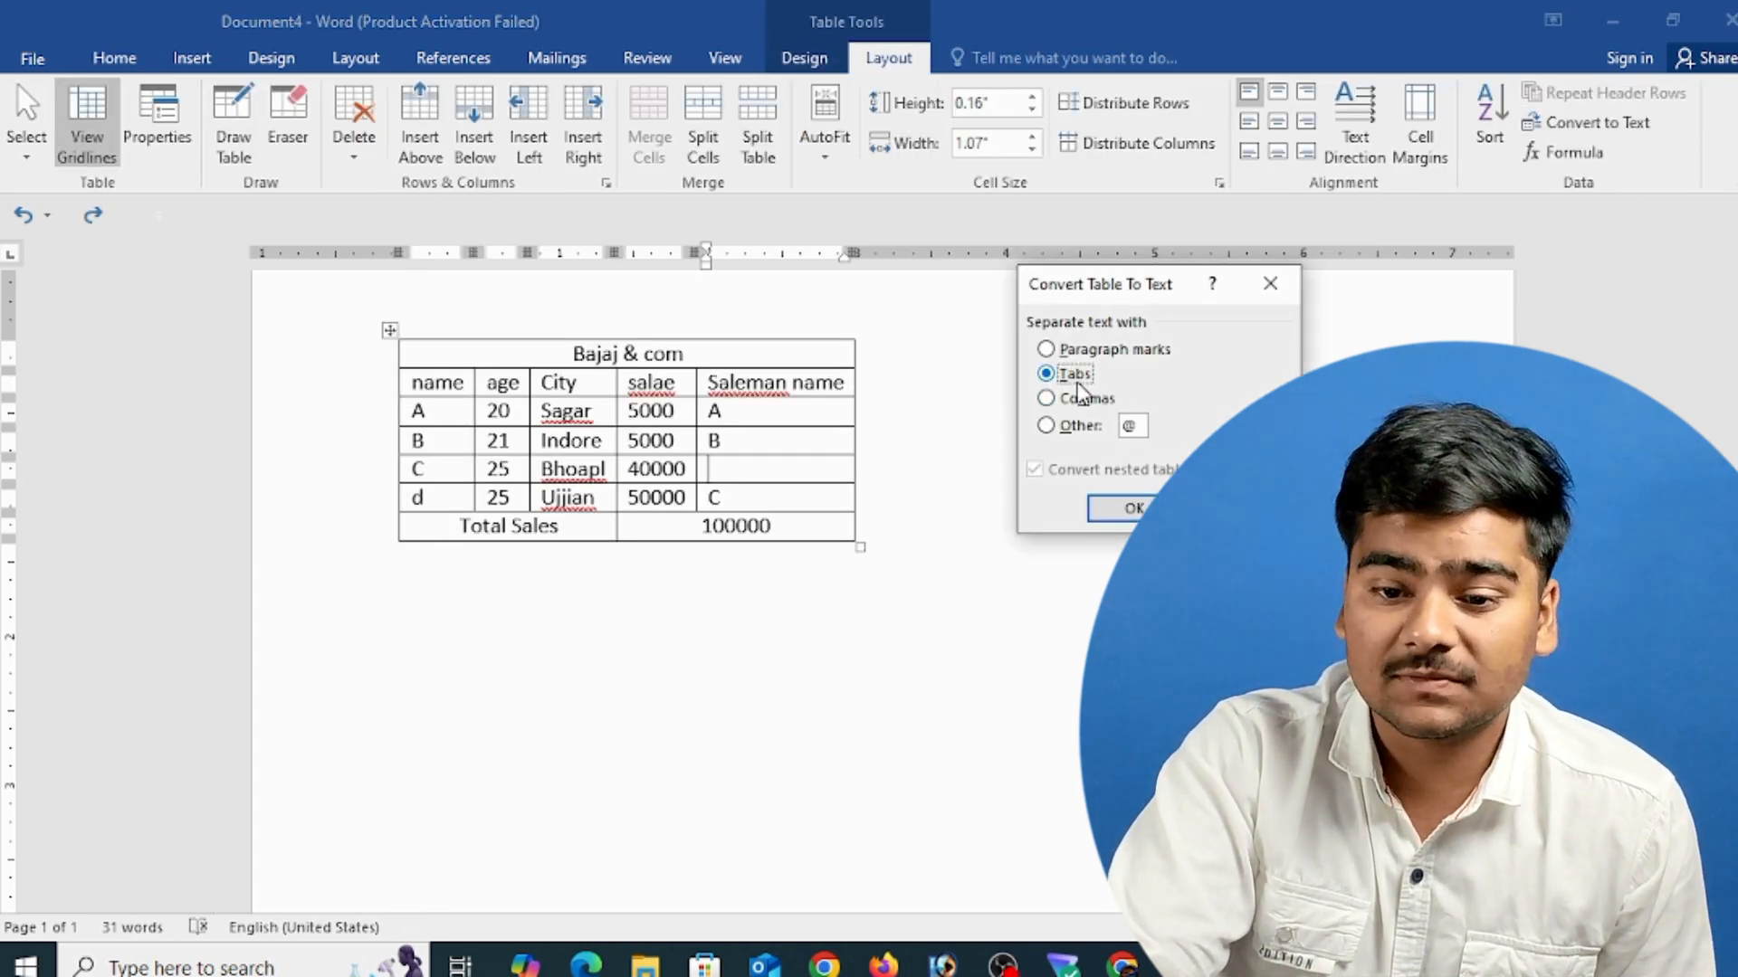
left_click(1131, 510)
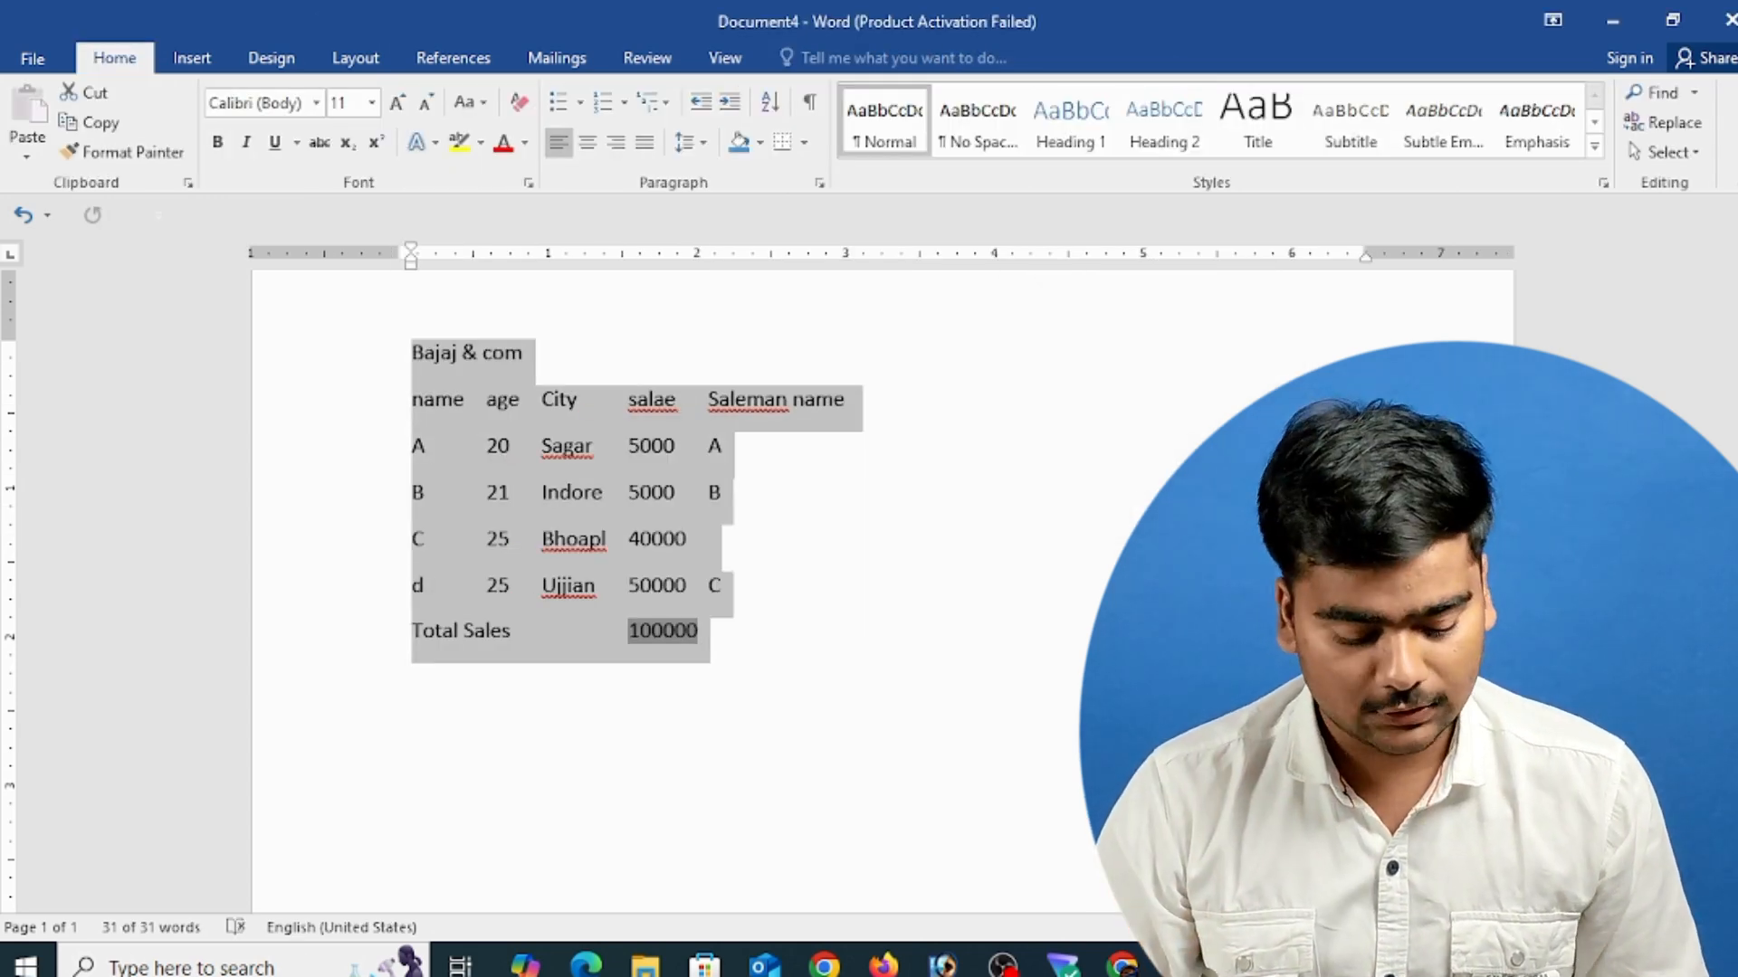
key("ctrl+z")
left_click(878, 61)
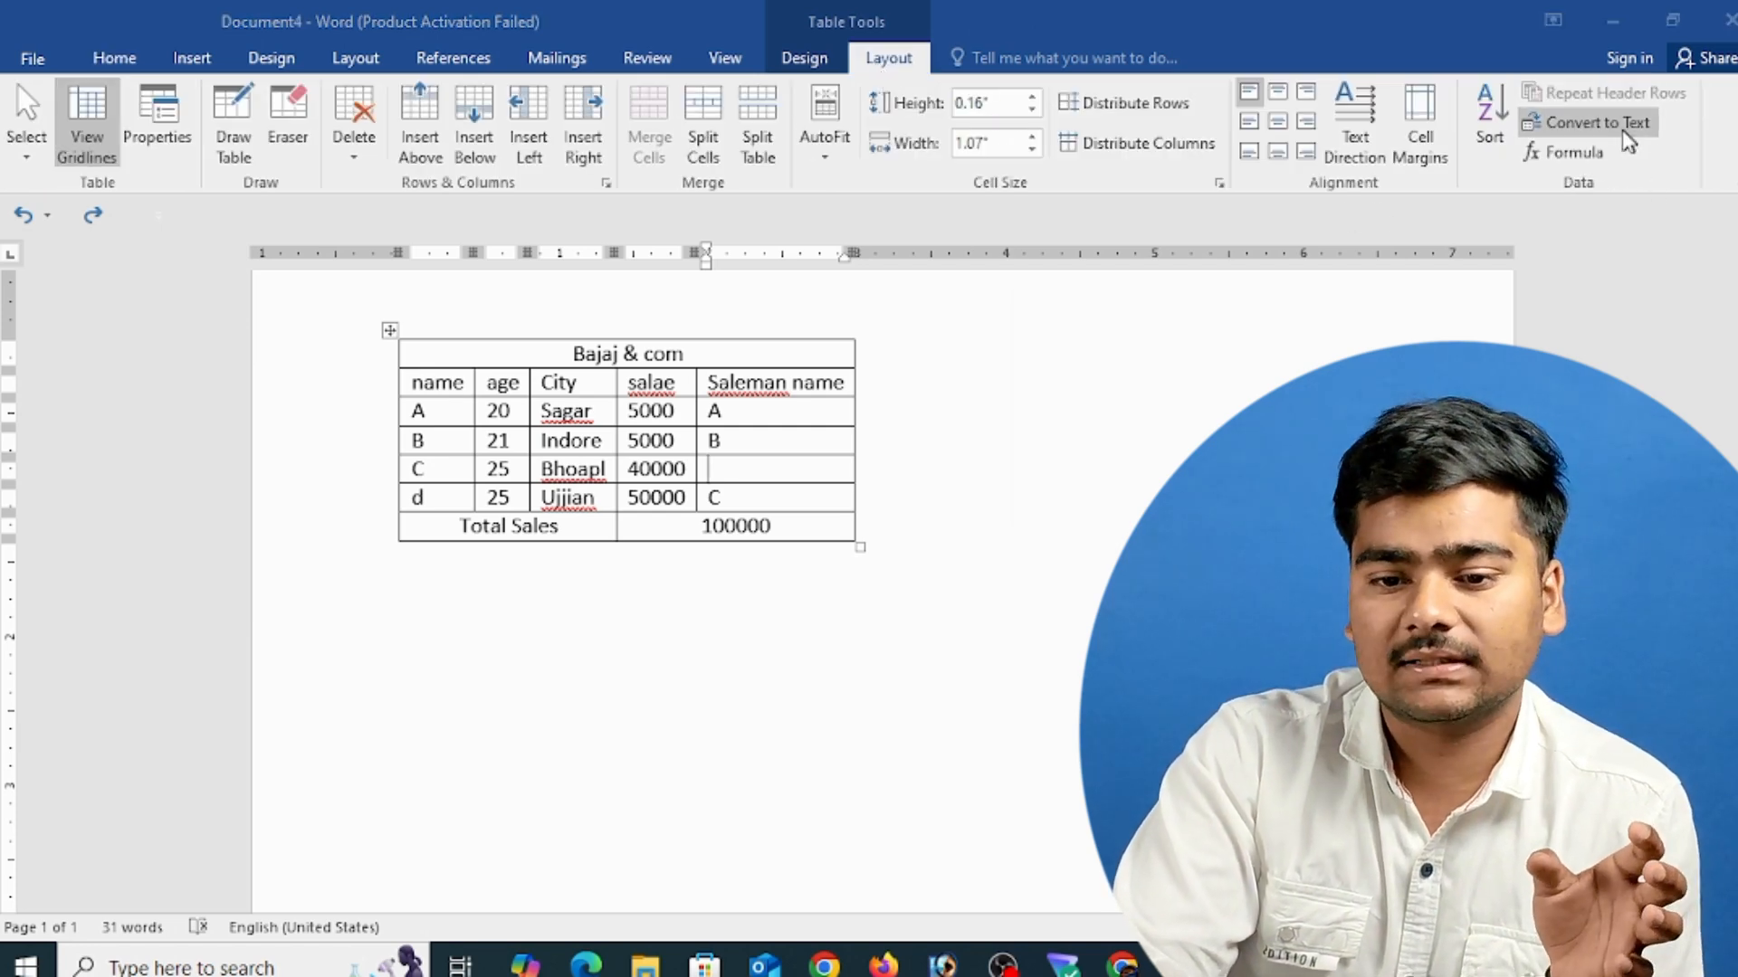
- Try converting the table to text separated by commas and undo the conversion
left_click(1584, 122)
left_click(1082, 398)
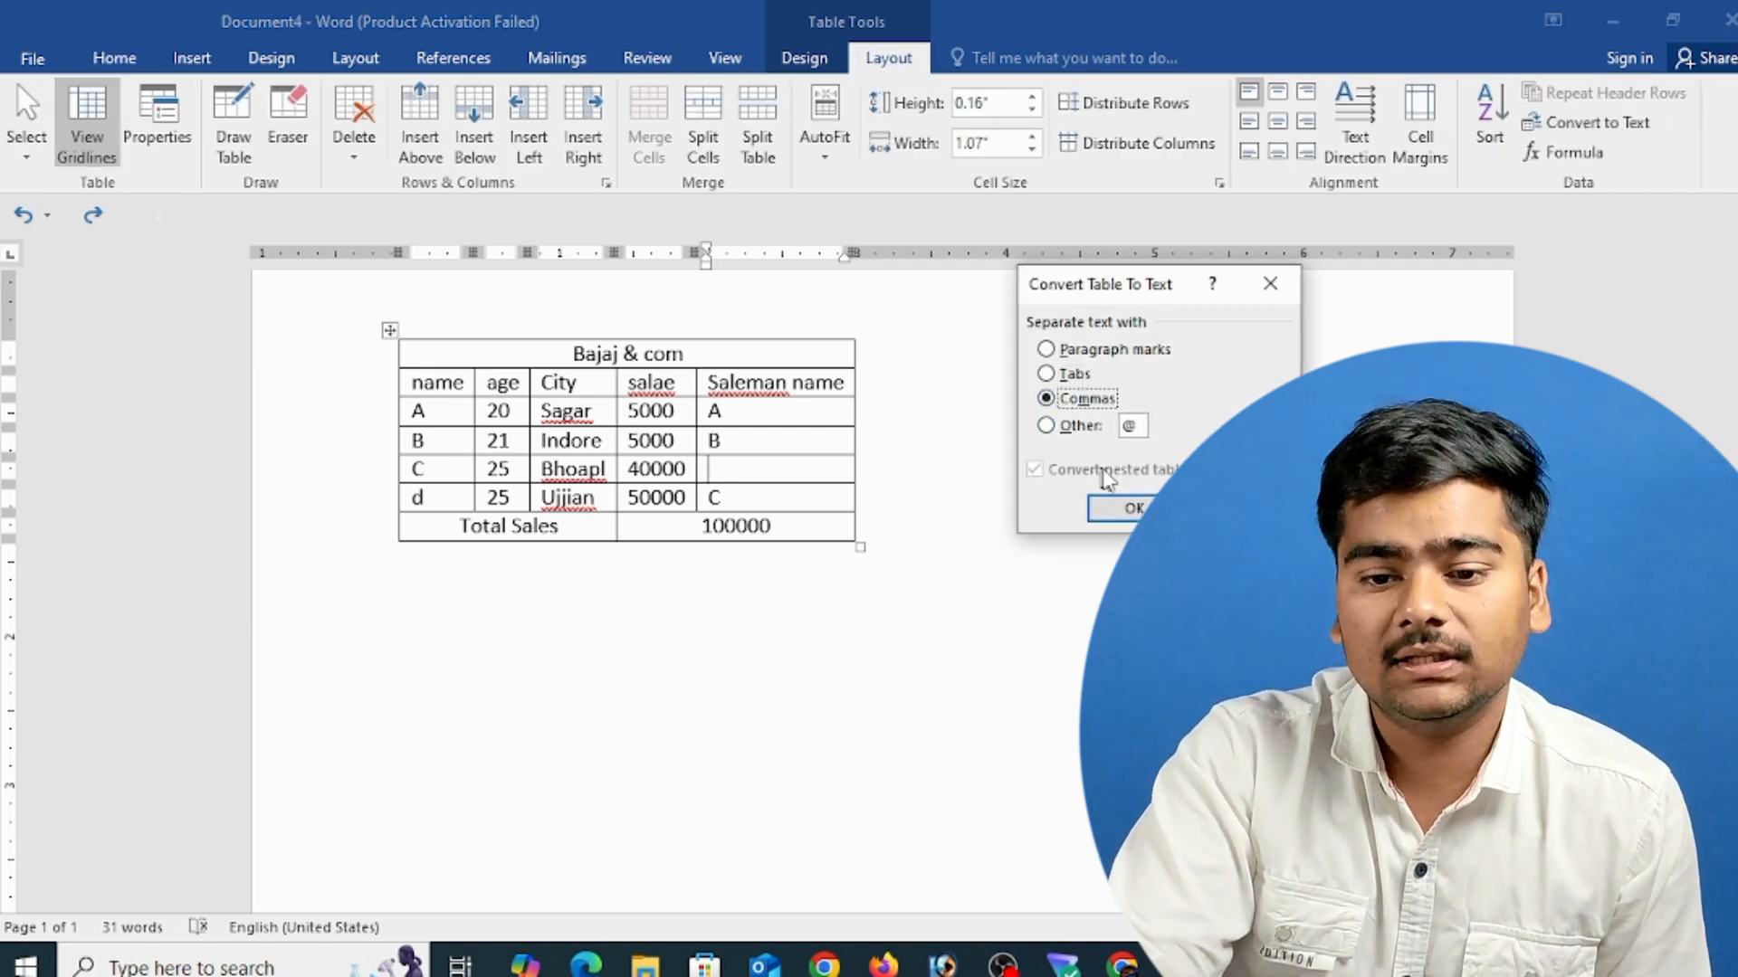
left_click(1131, 507)
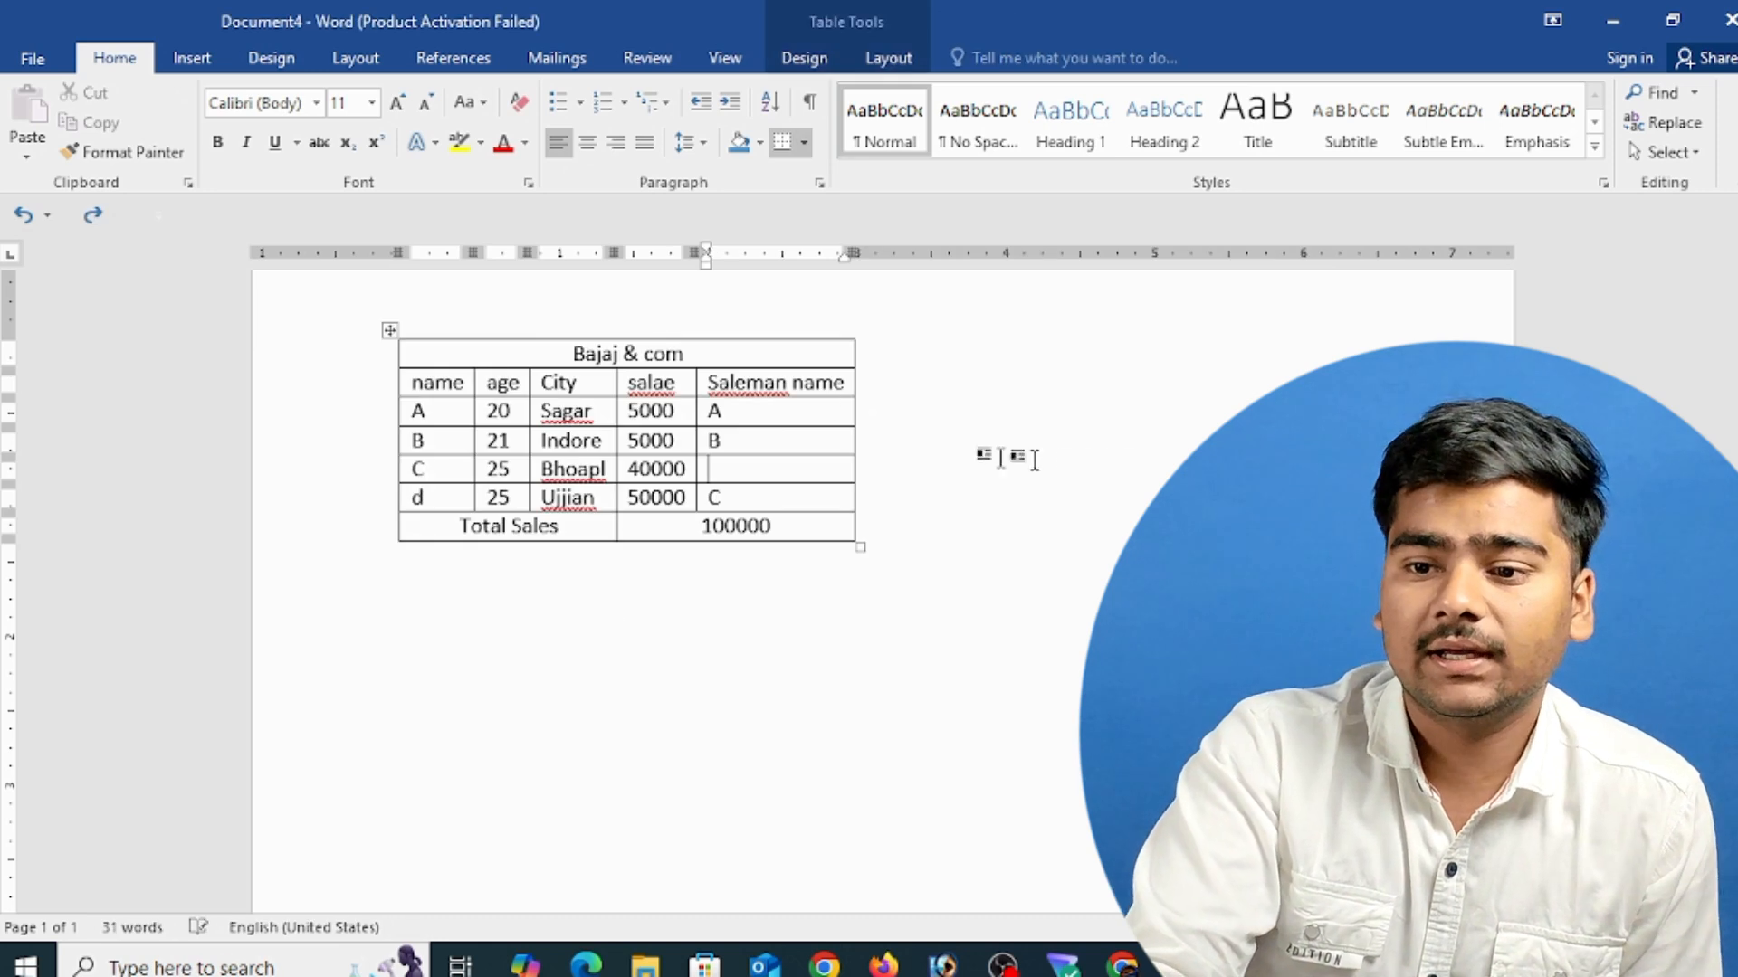
- Try converting the table to text with + as the custom separator and undo the conversion
left_click(881, 56)
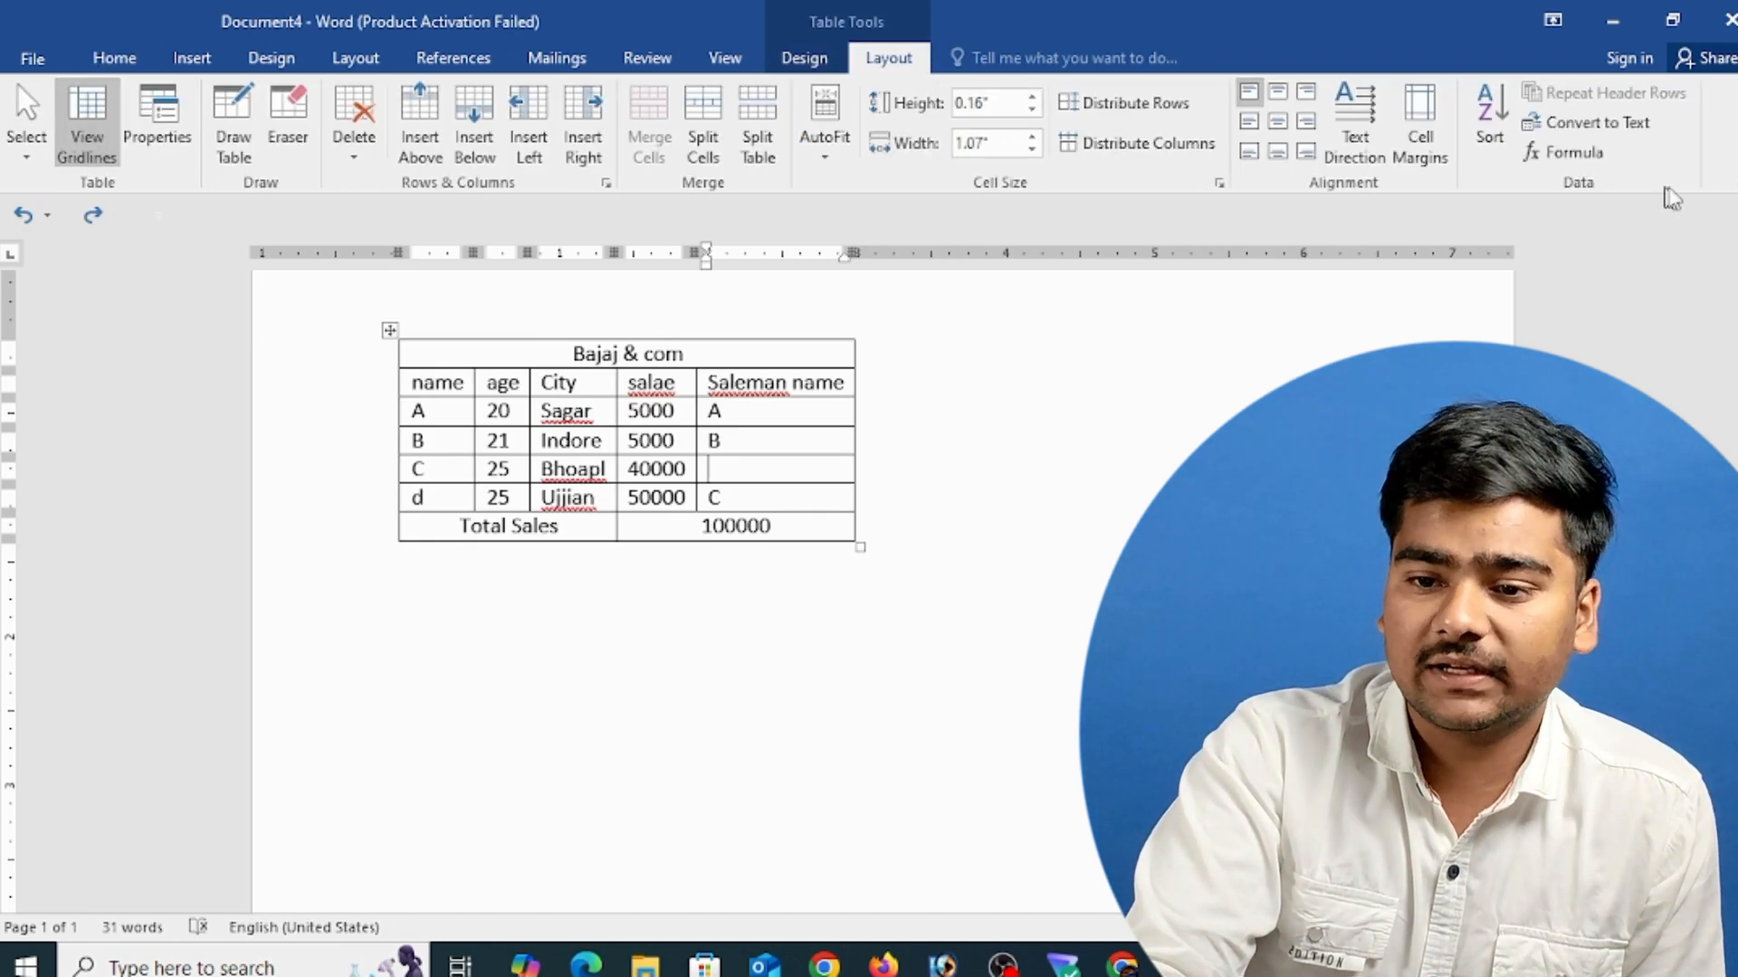
left_click(1585, 122)
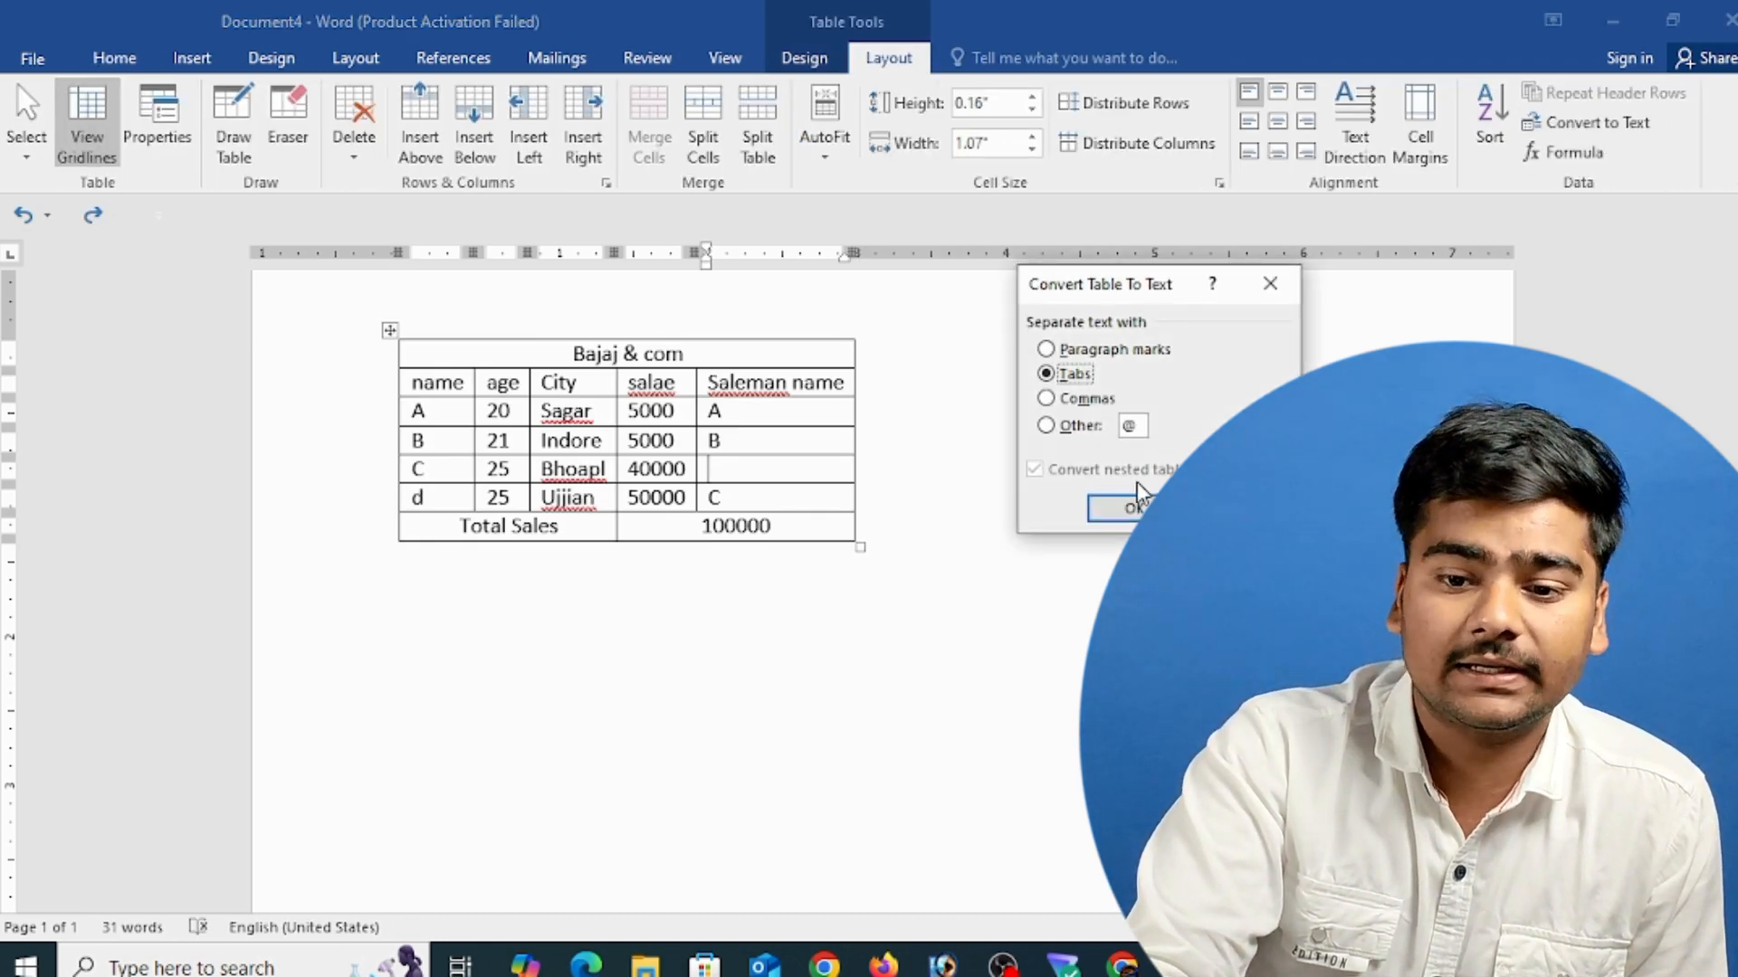
left_click(1047, 425)
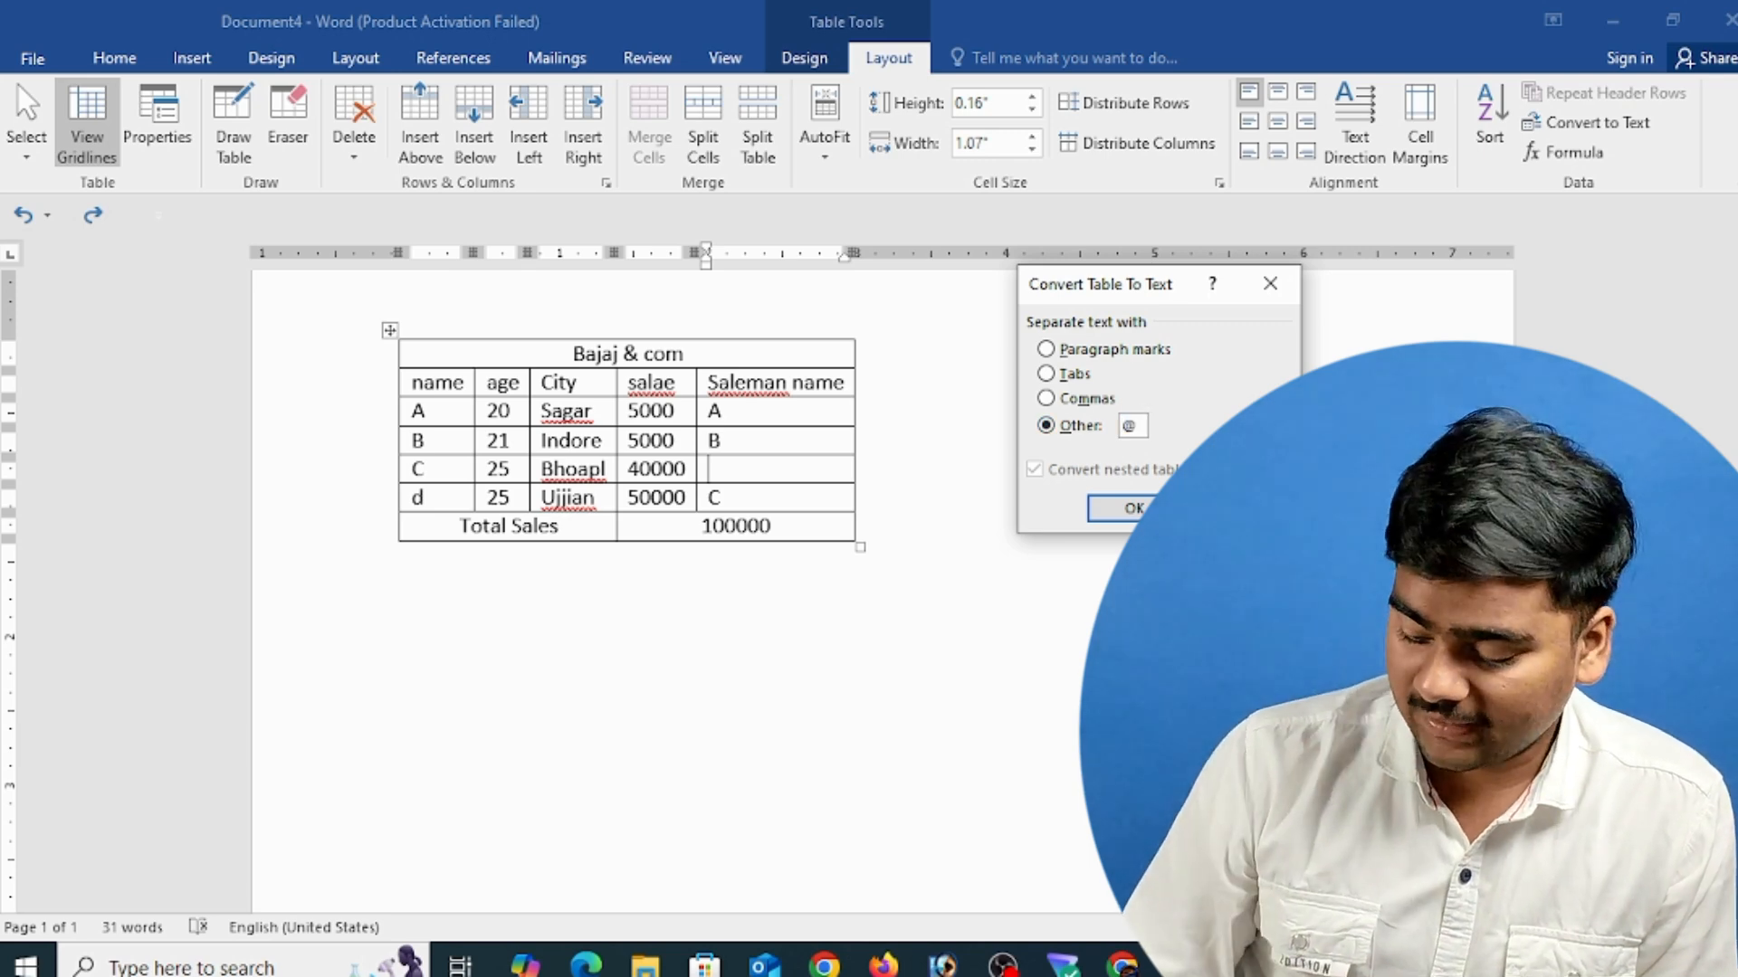
type("+")
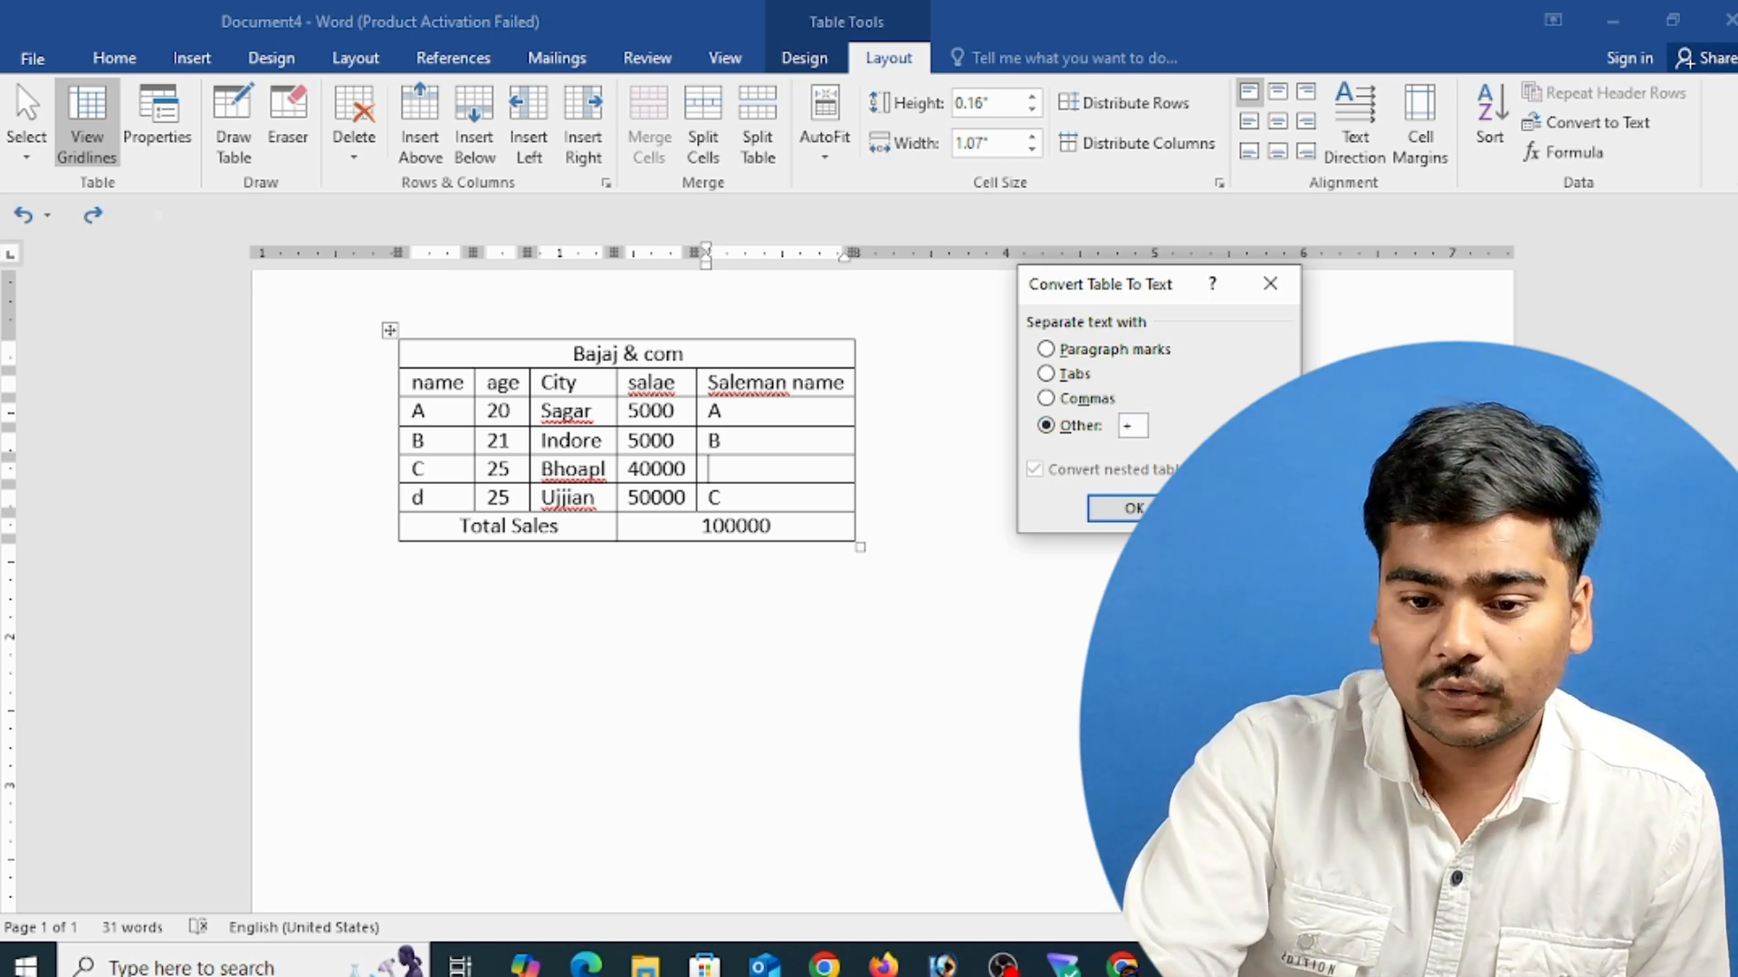
left_click(1122, 509)
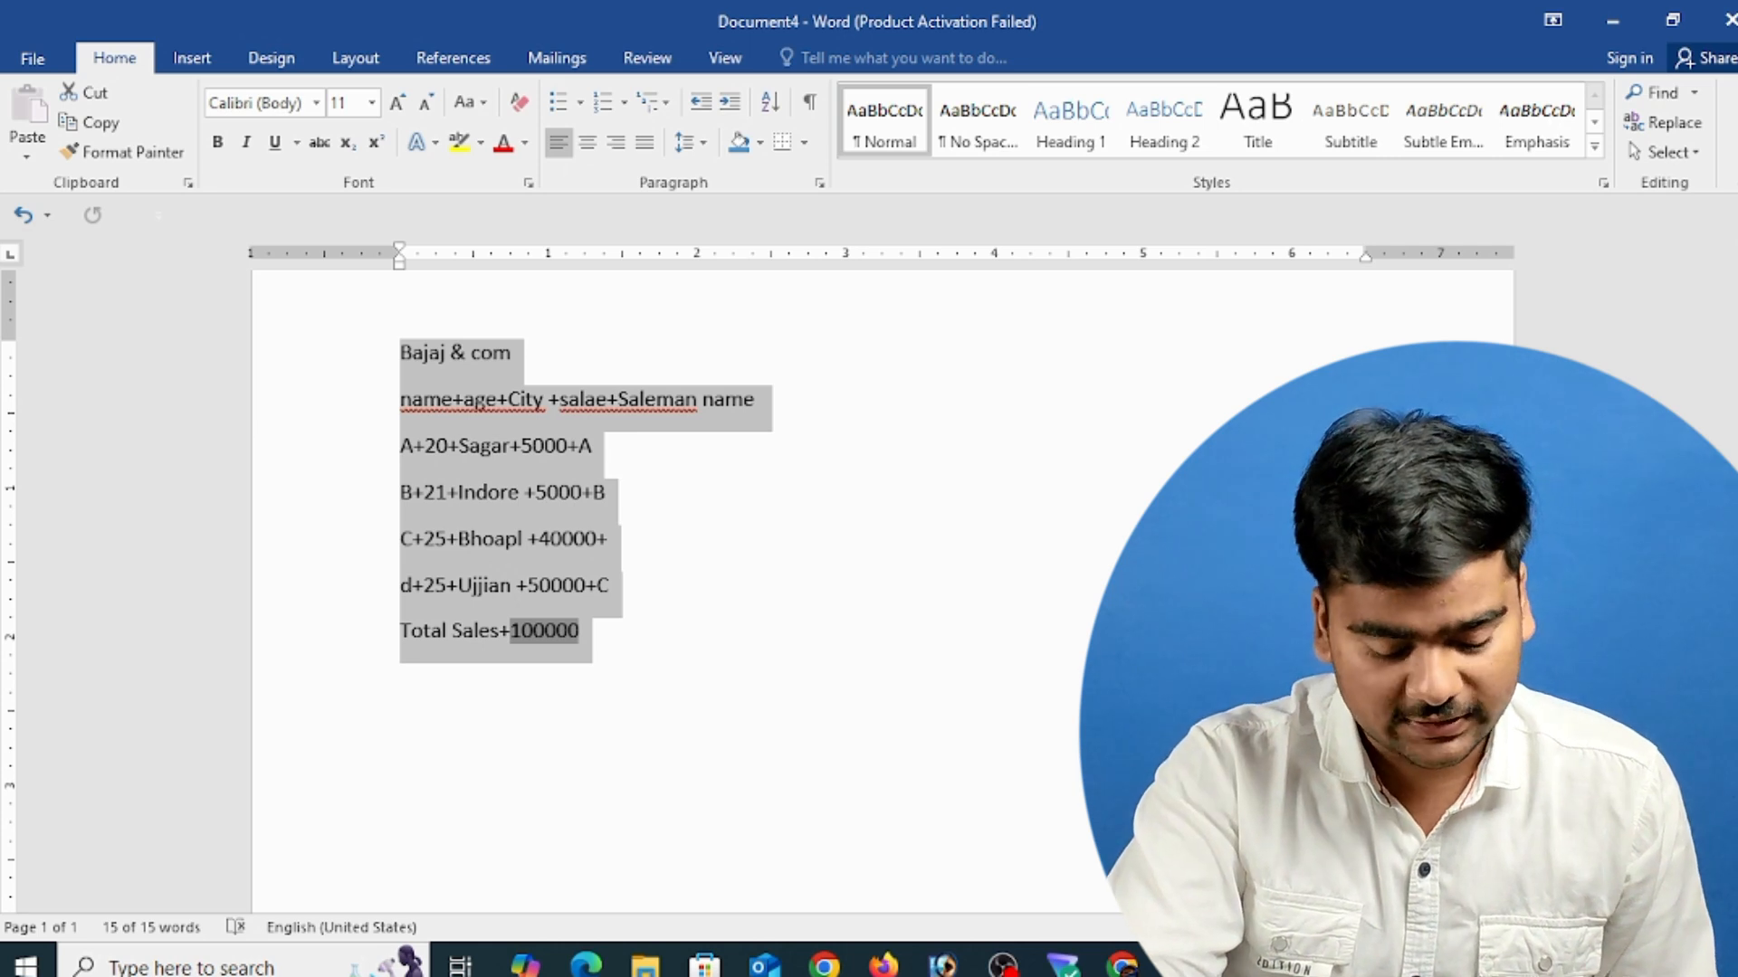
key("ctrl+z")
- Try converting the table to text with @ as the custom separator and undo the conversion
left_click(887, 57)
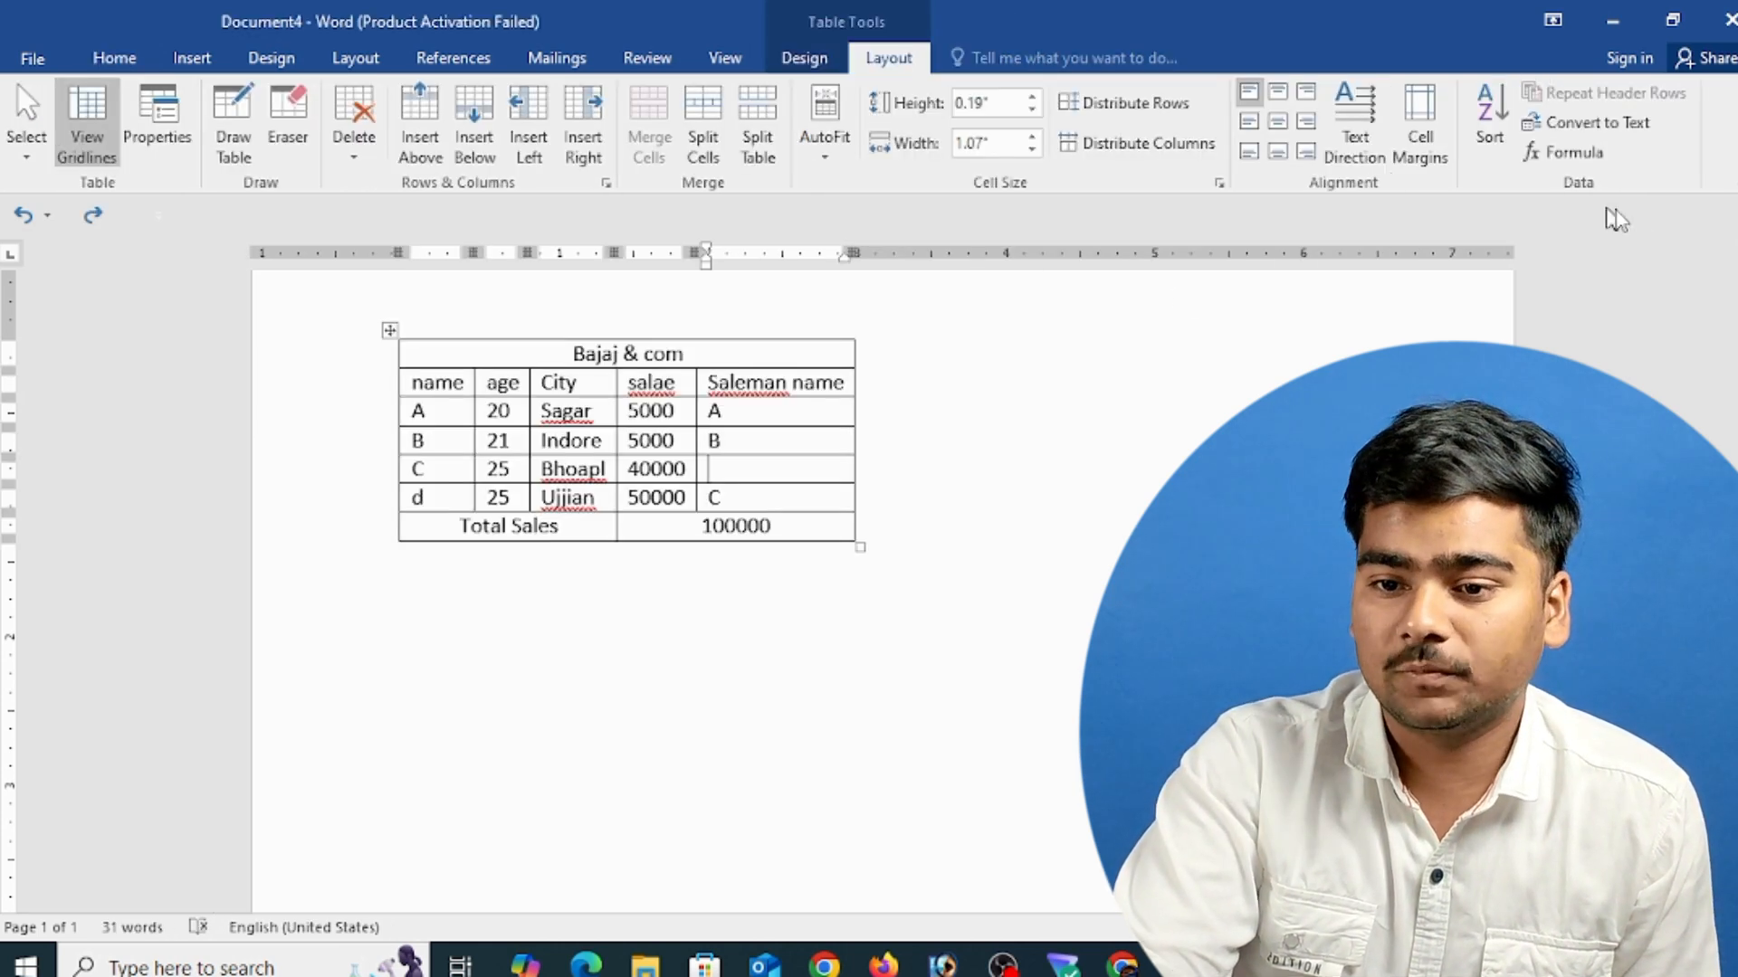
left_click(1609, 163)
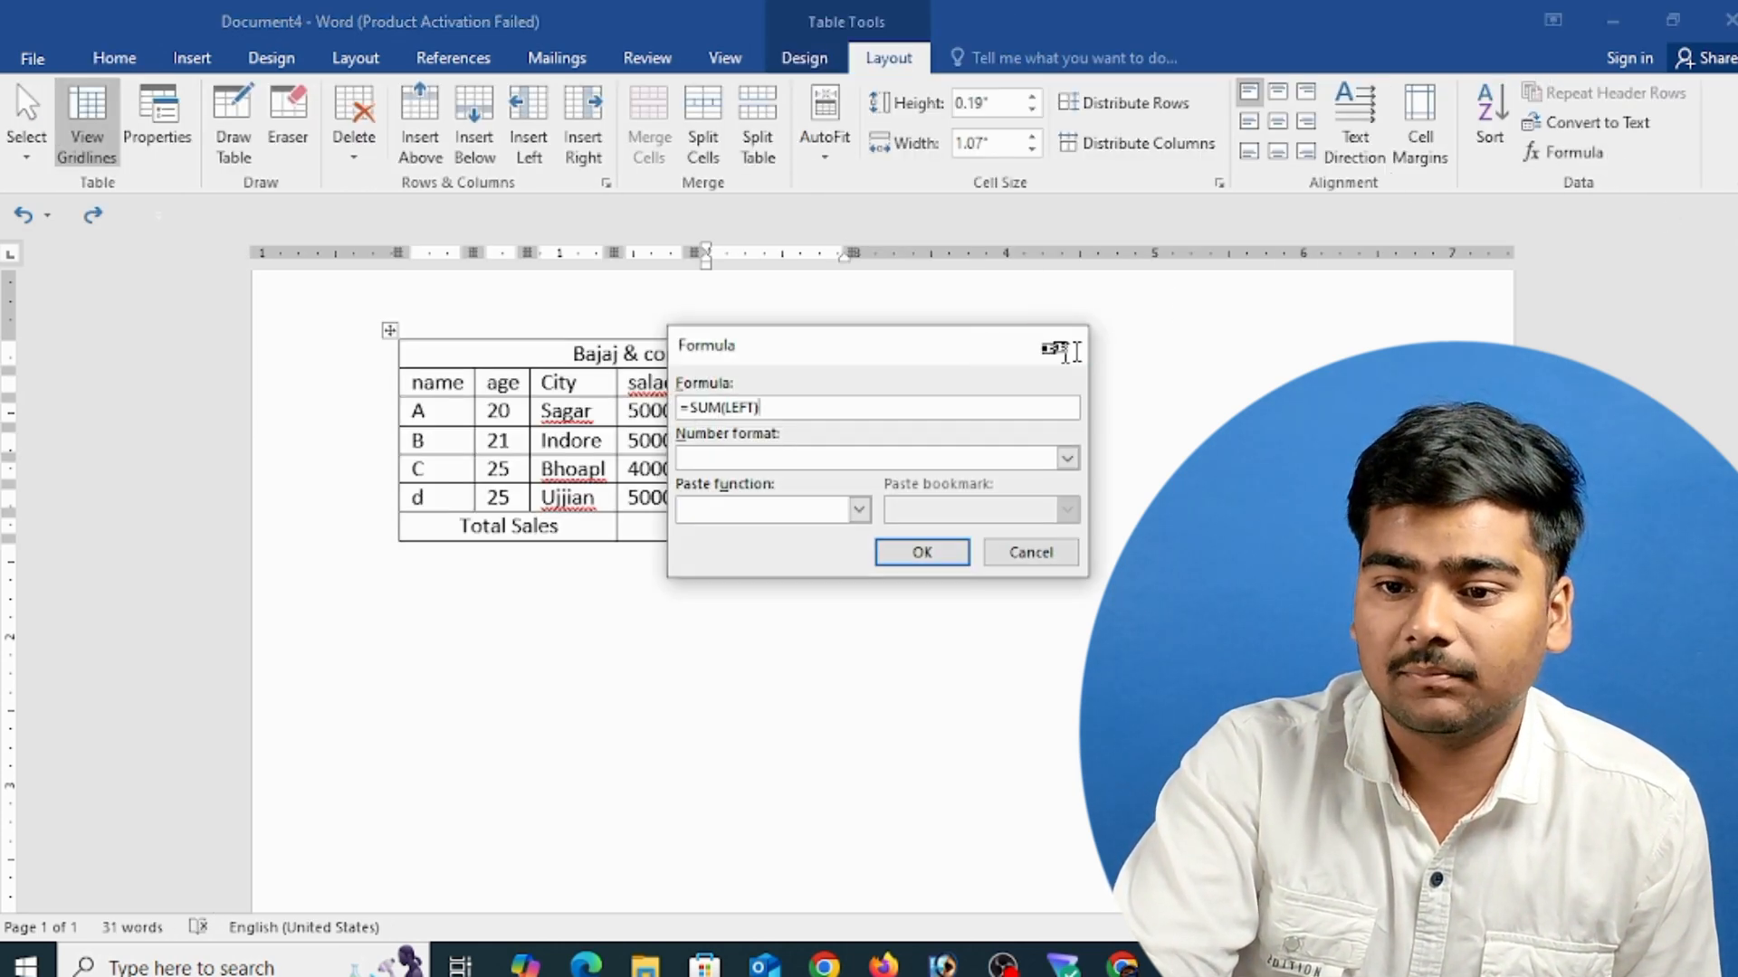
left_click(1055, 346)
left_click(1629, 122)
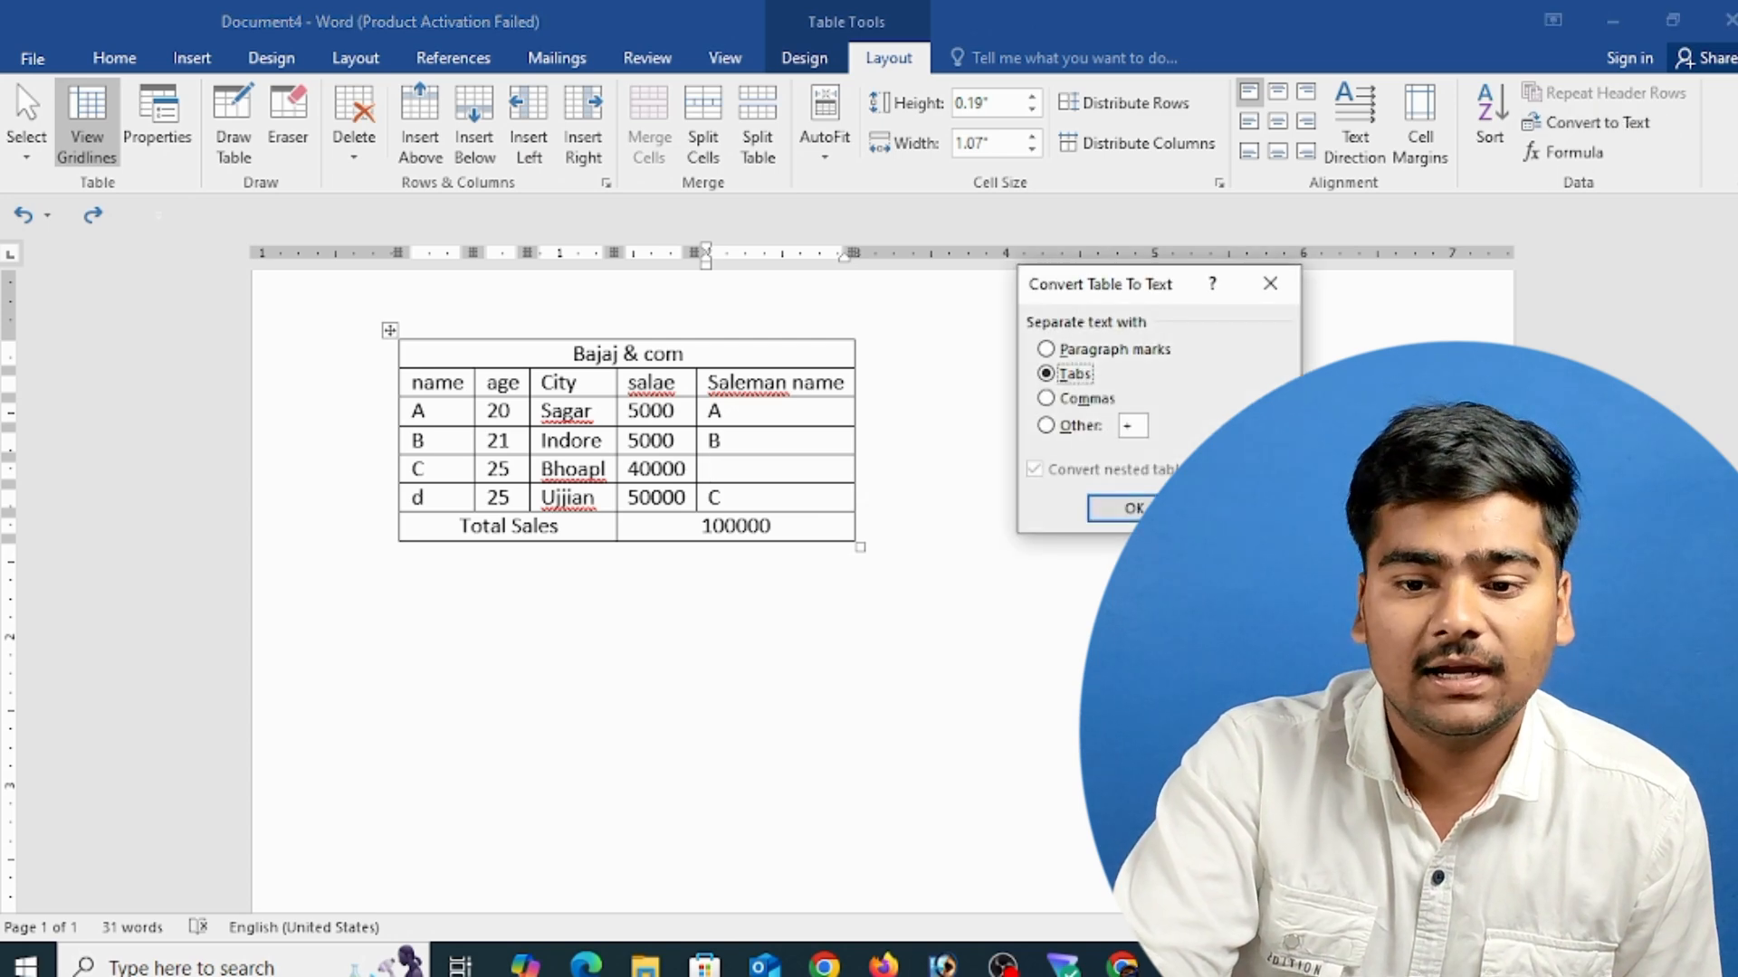
left_click(1082, 431)
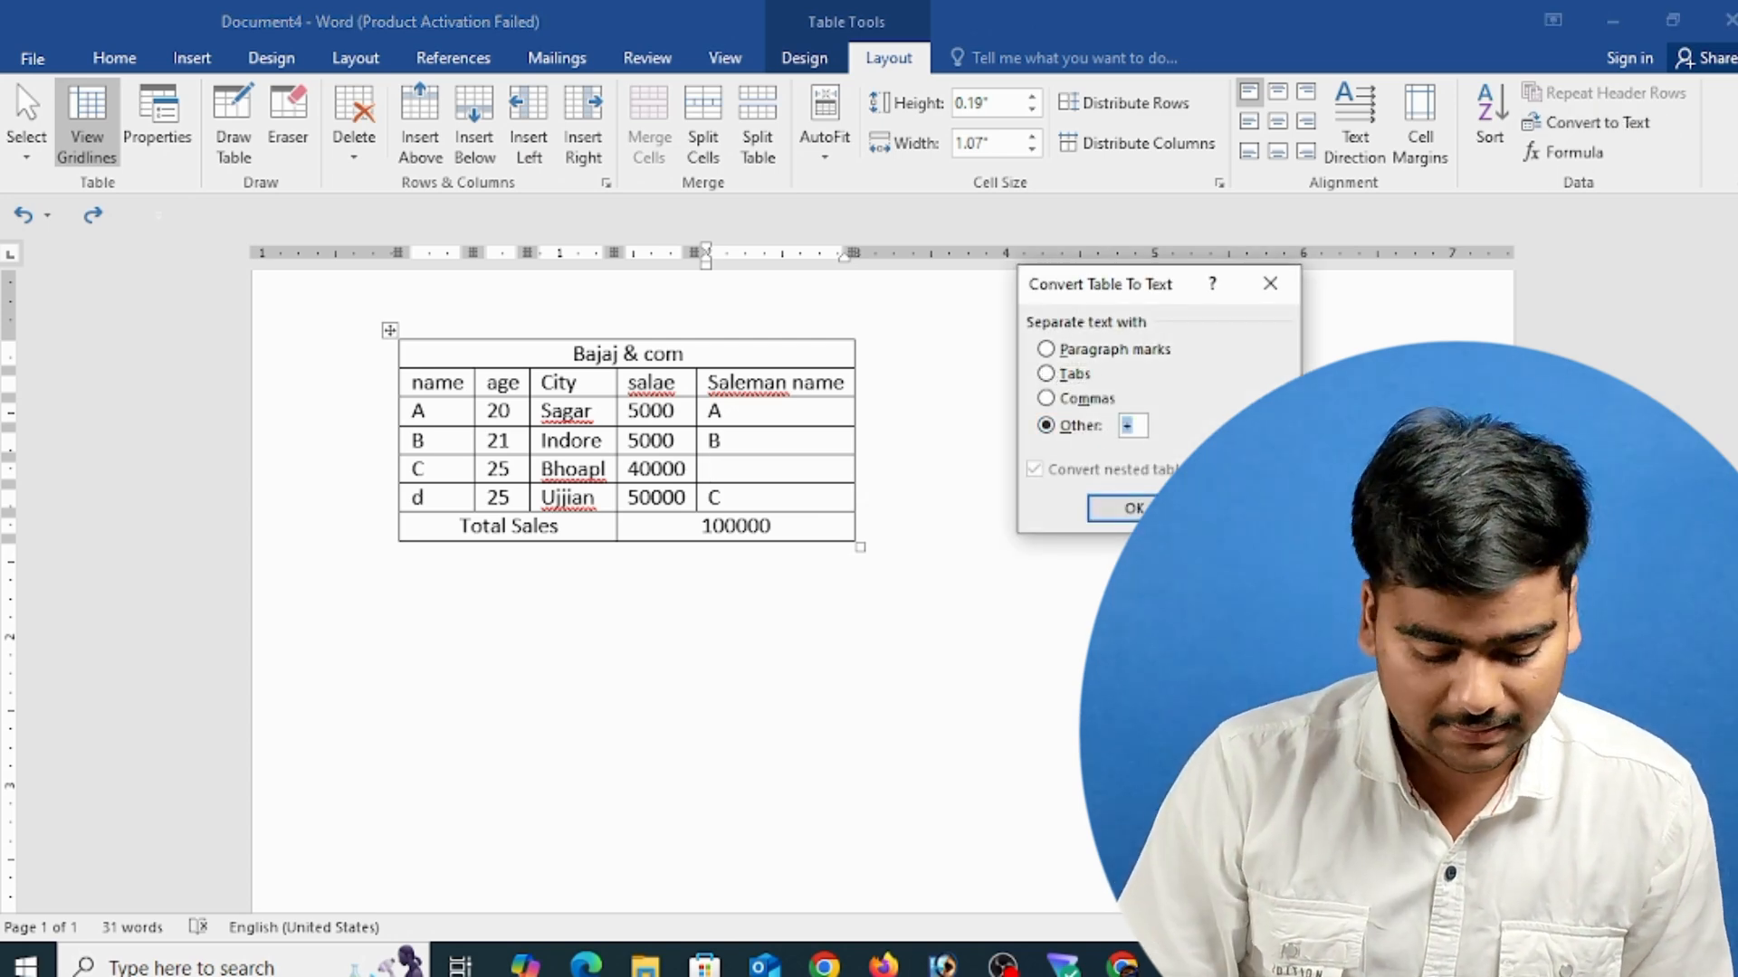
left_click(1131, 508)
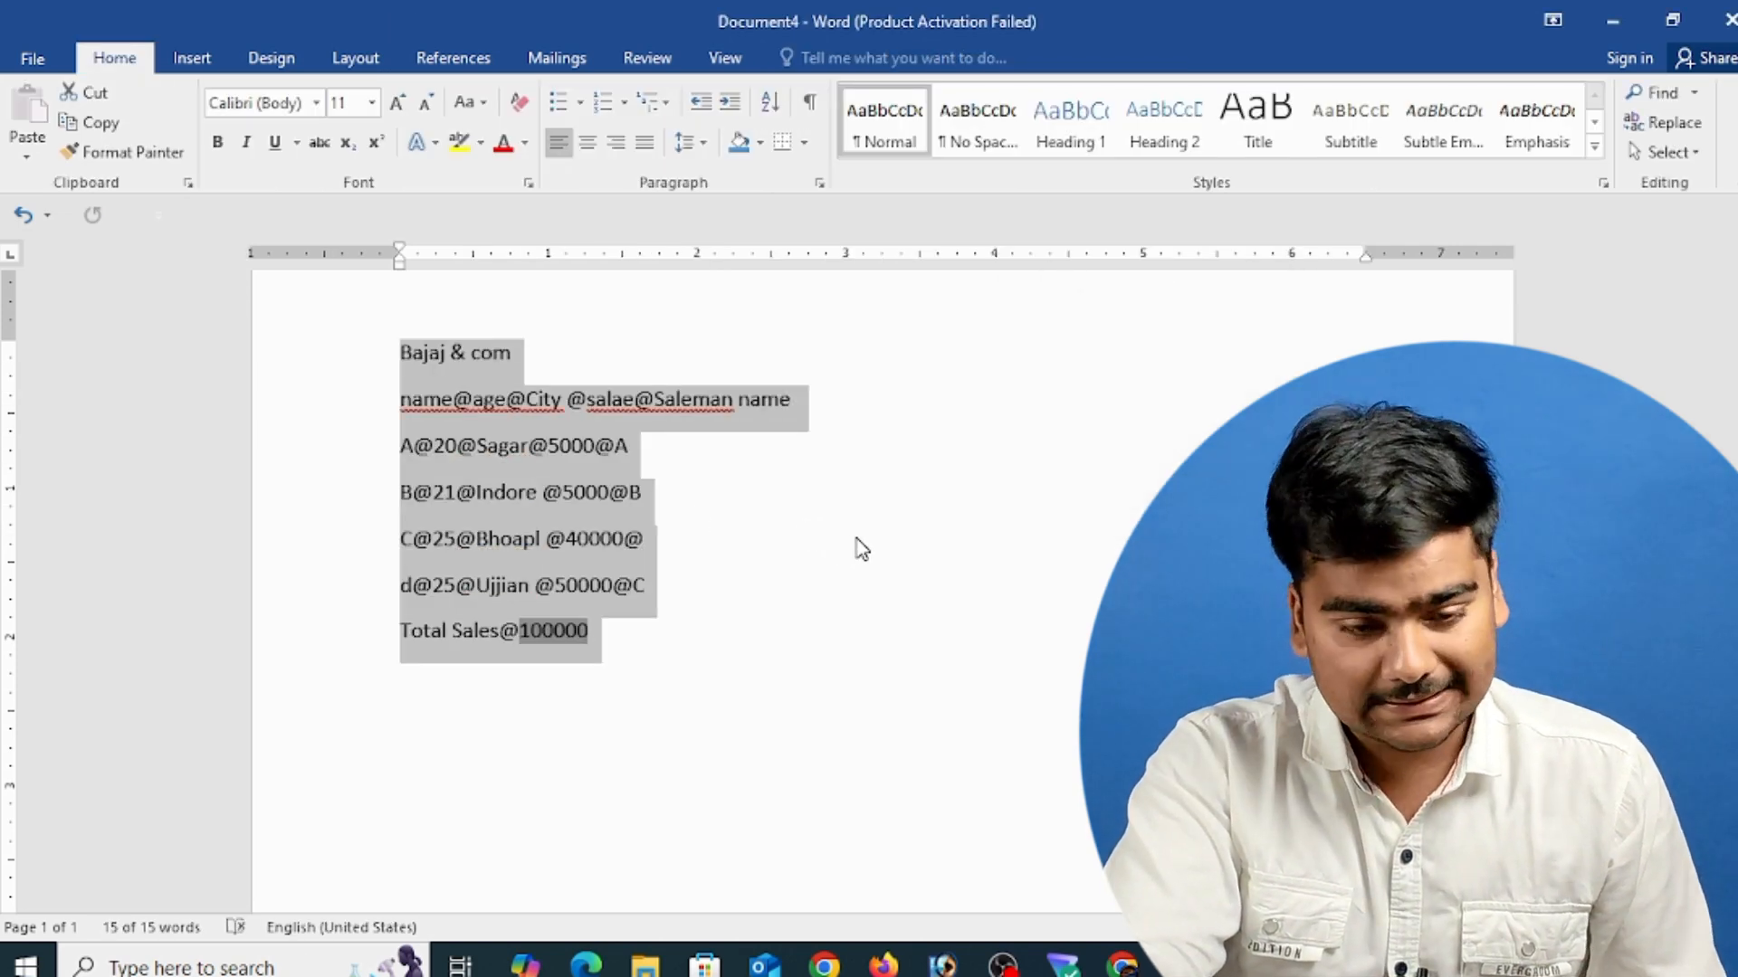
key("ctrl+z")
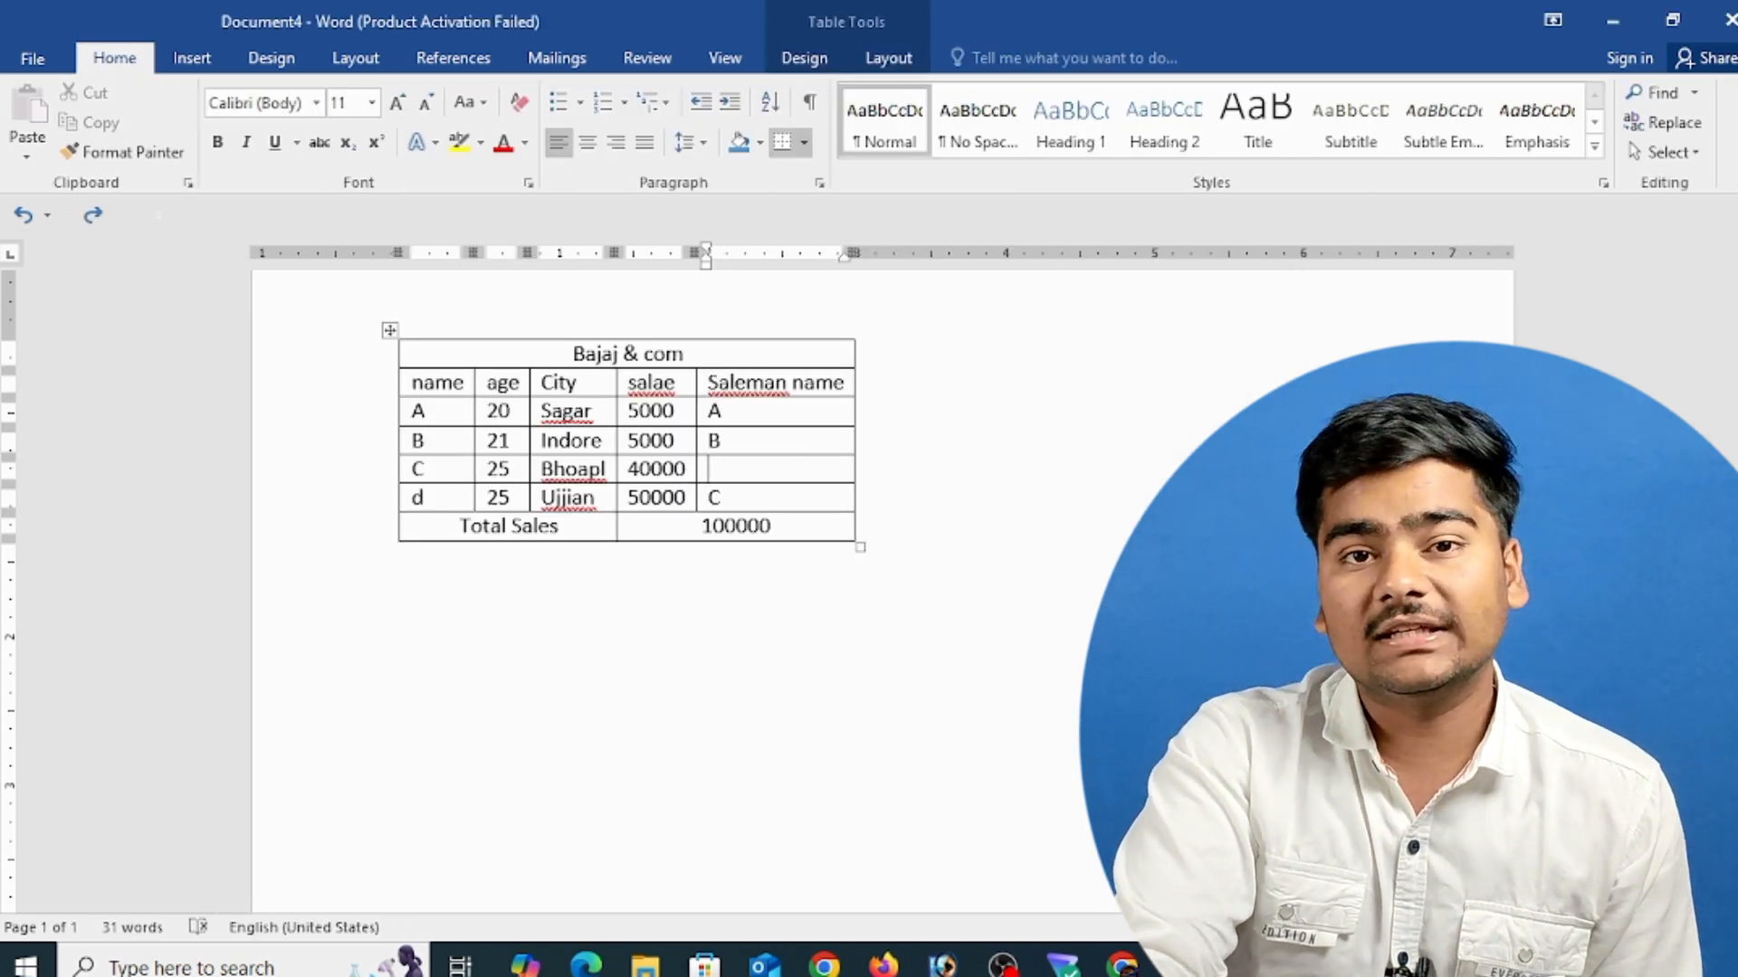
- Select the whole sales table and delete it, leaving the page blank
left_click(388, 331)
key("BackSpace")
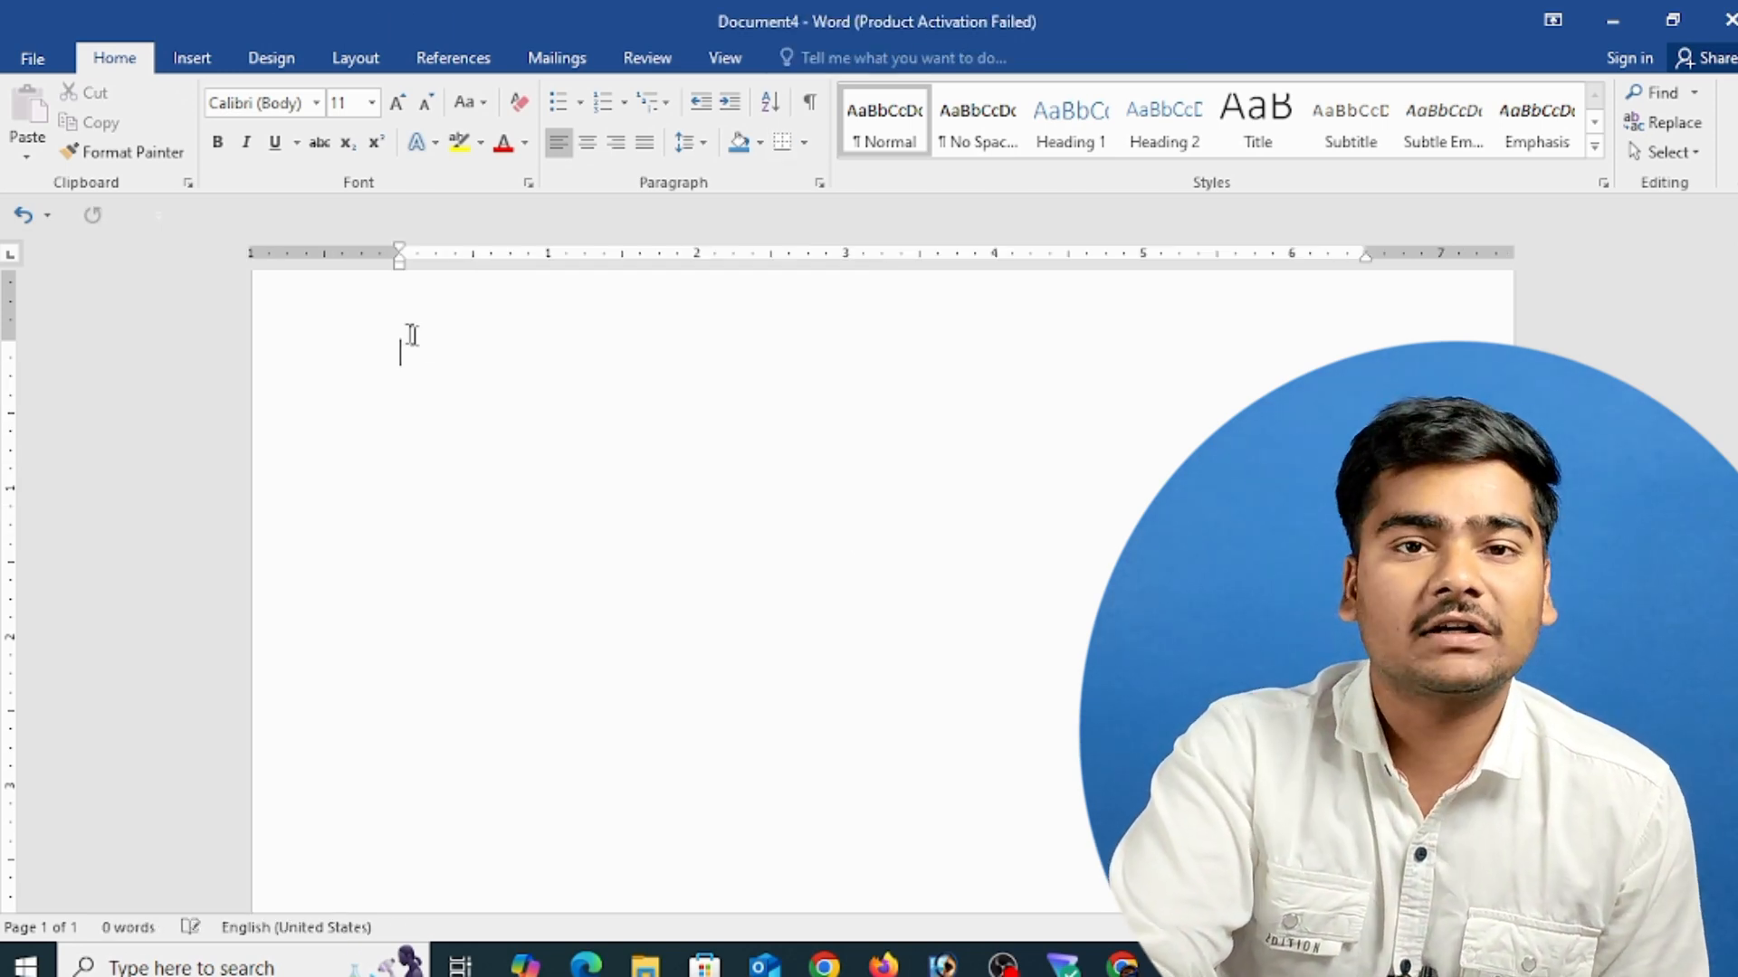
- Open the online picture picker and close it without choosing a picture
left_click(190, 57)
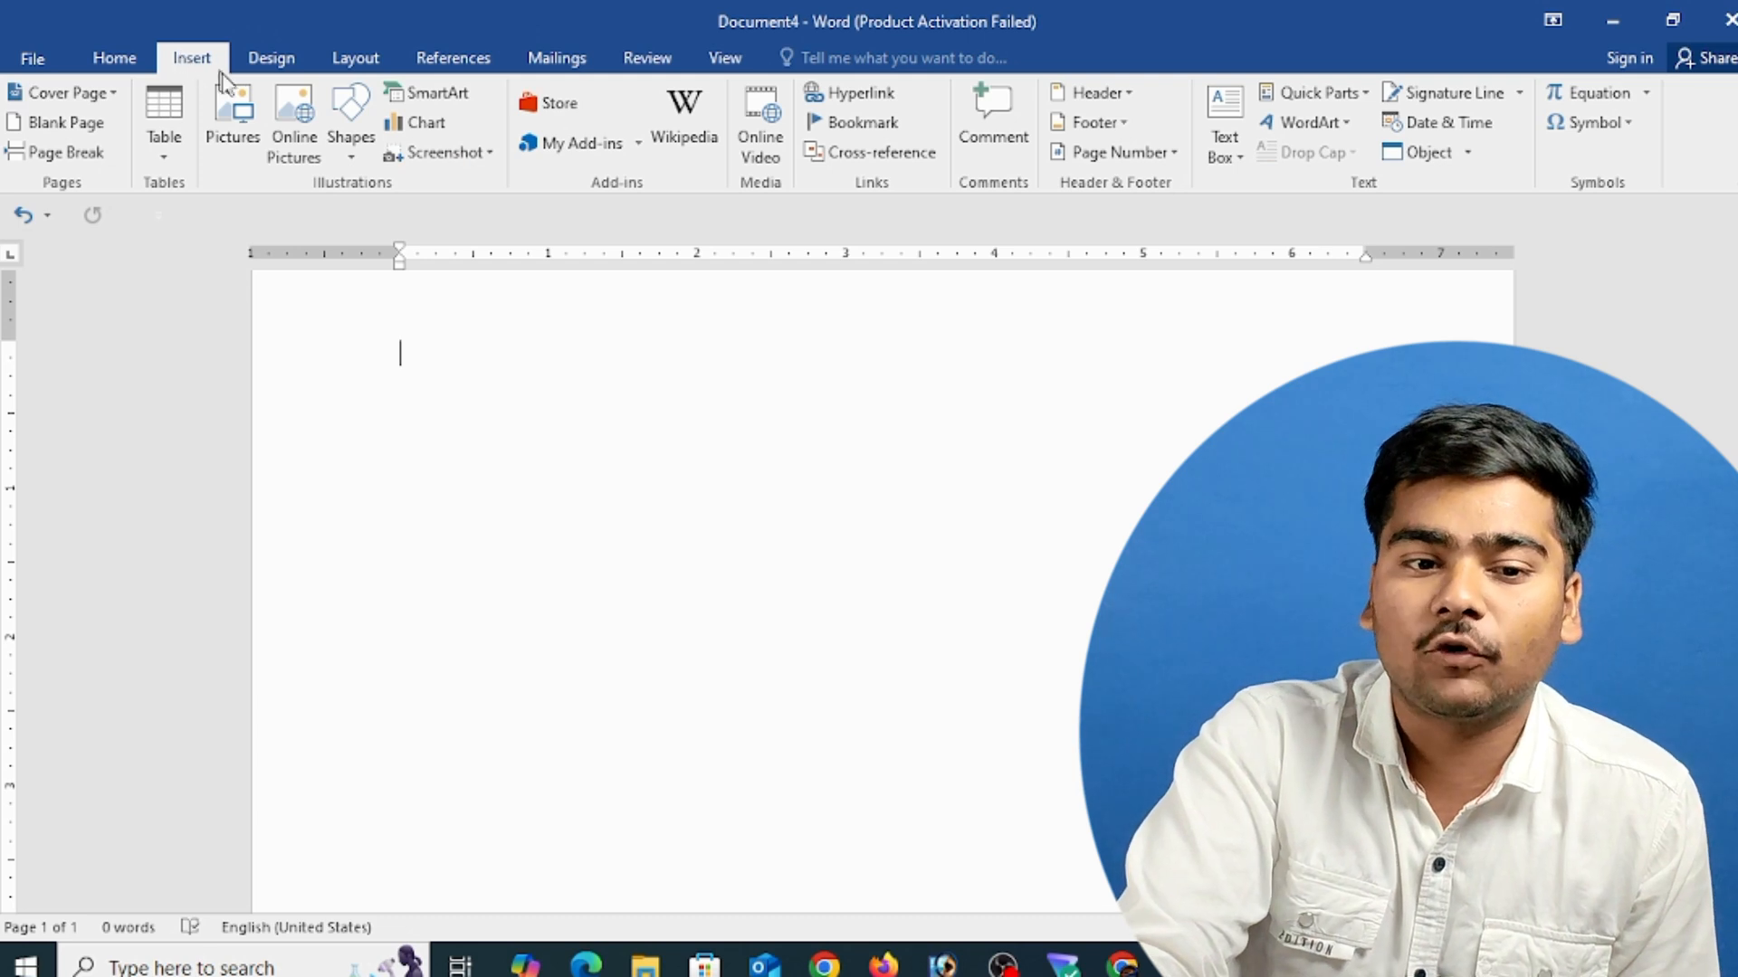
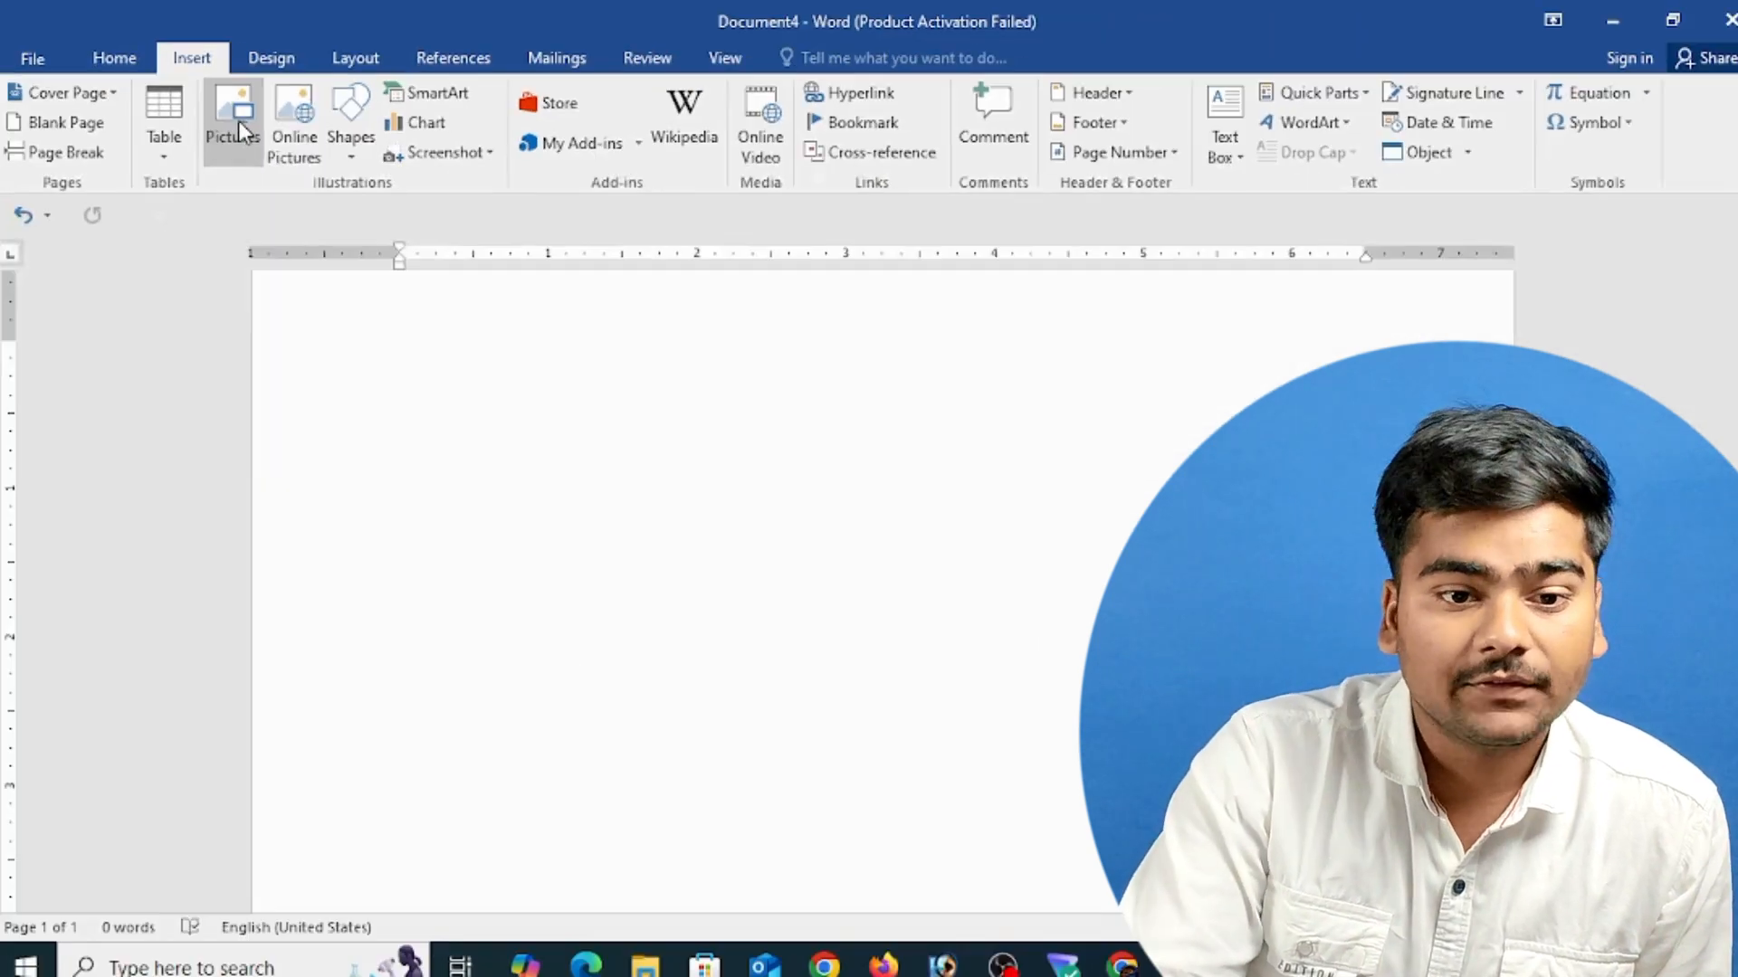
left_click(294, 126)
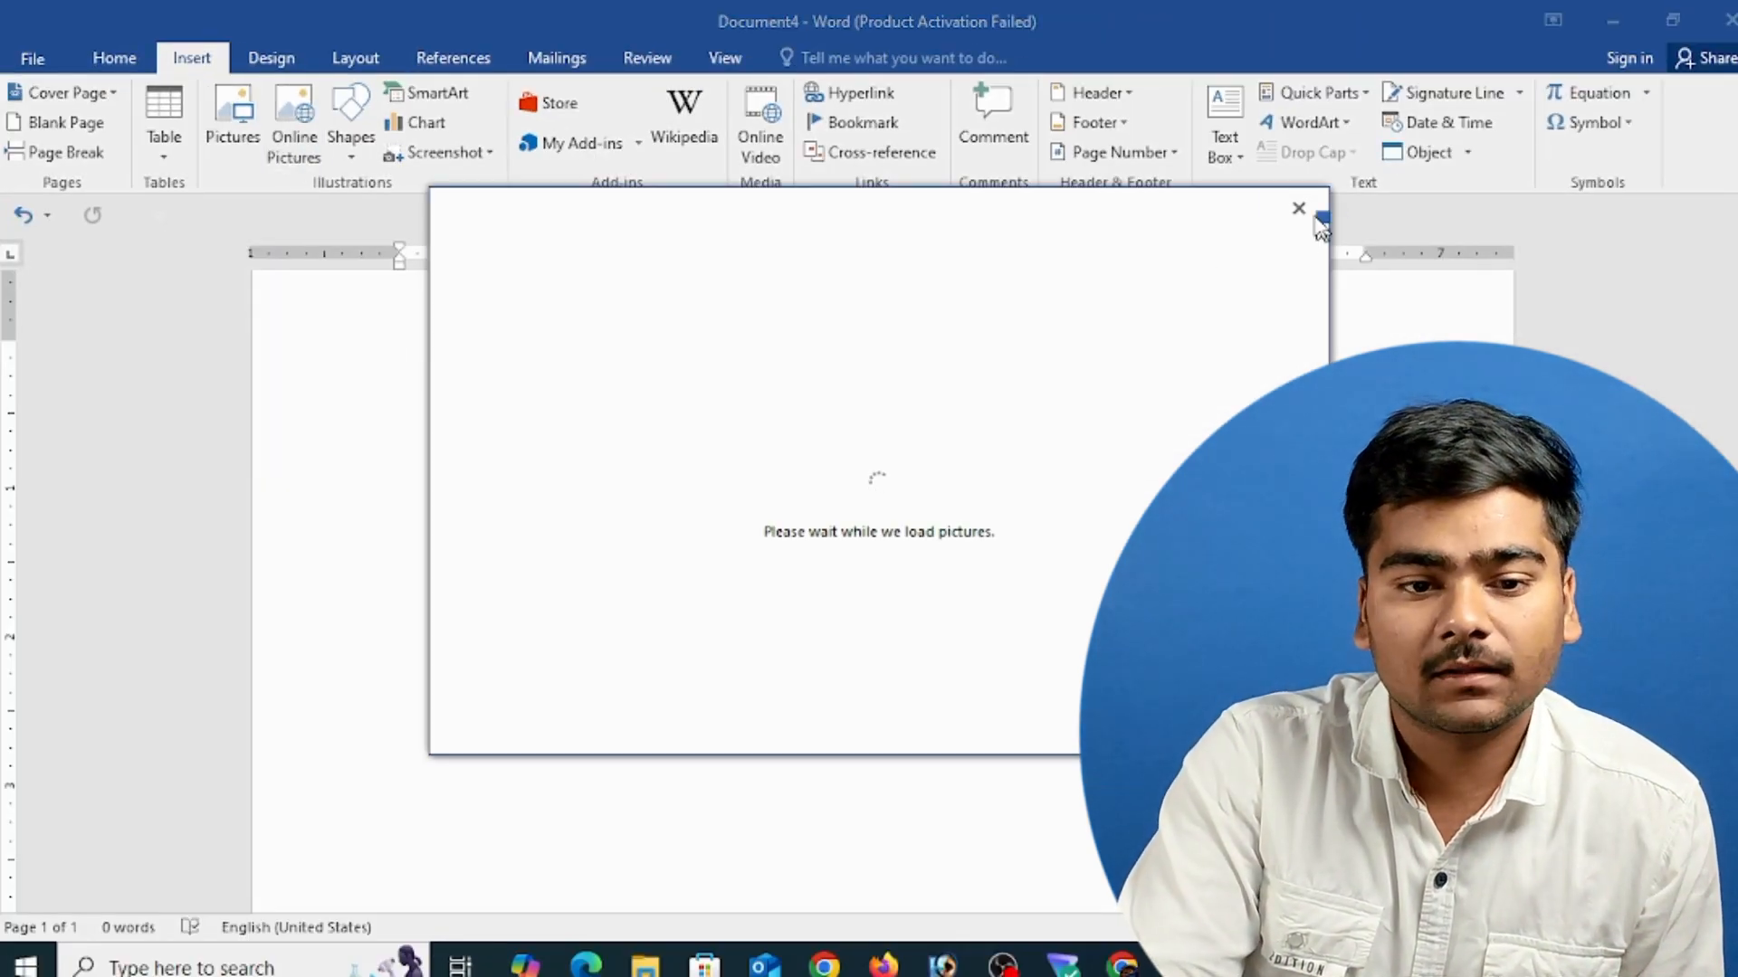
left_click(1299, 209)
- Try inserting the round black channel logo picture from the Screenshots folder, then delete it from the page
left_click(232, 122)
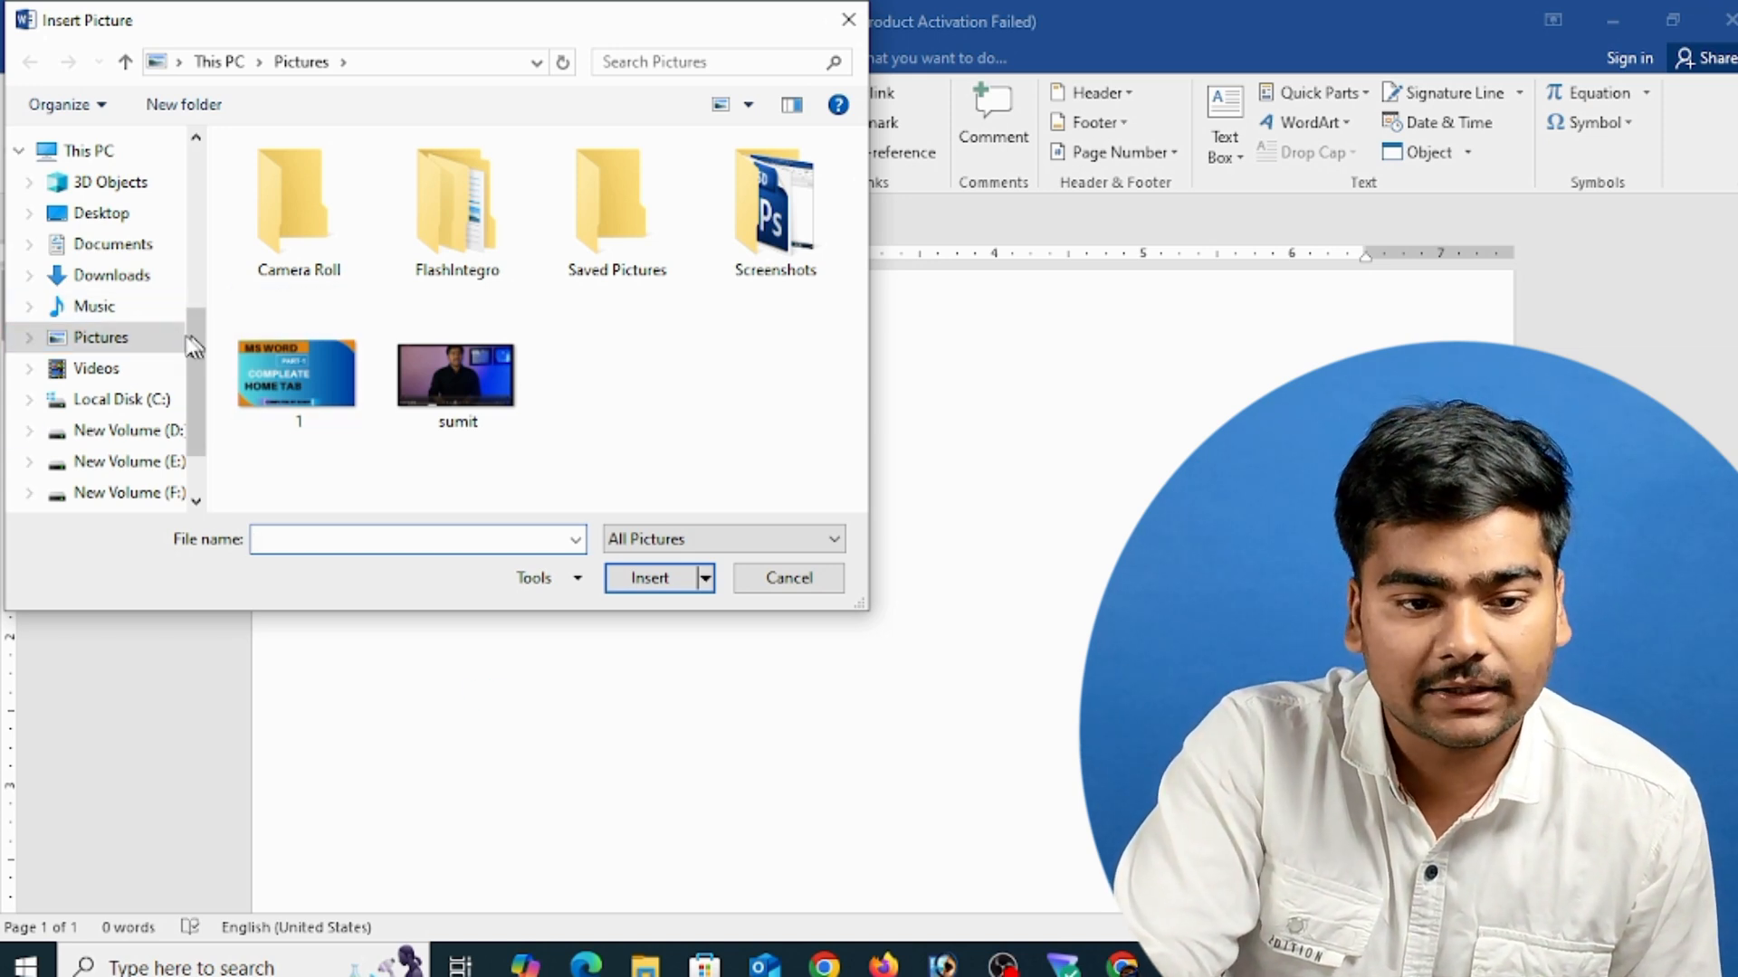
scroll(95, 402, "up", 2)
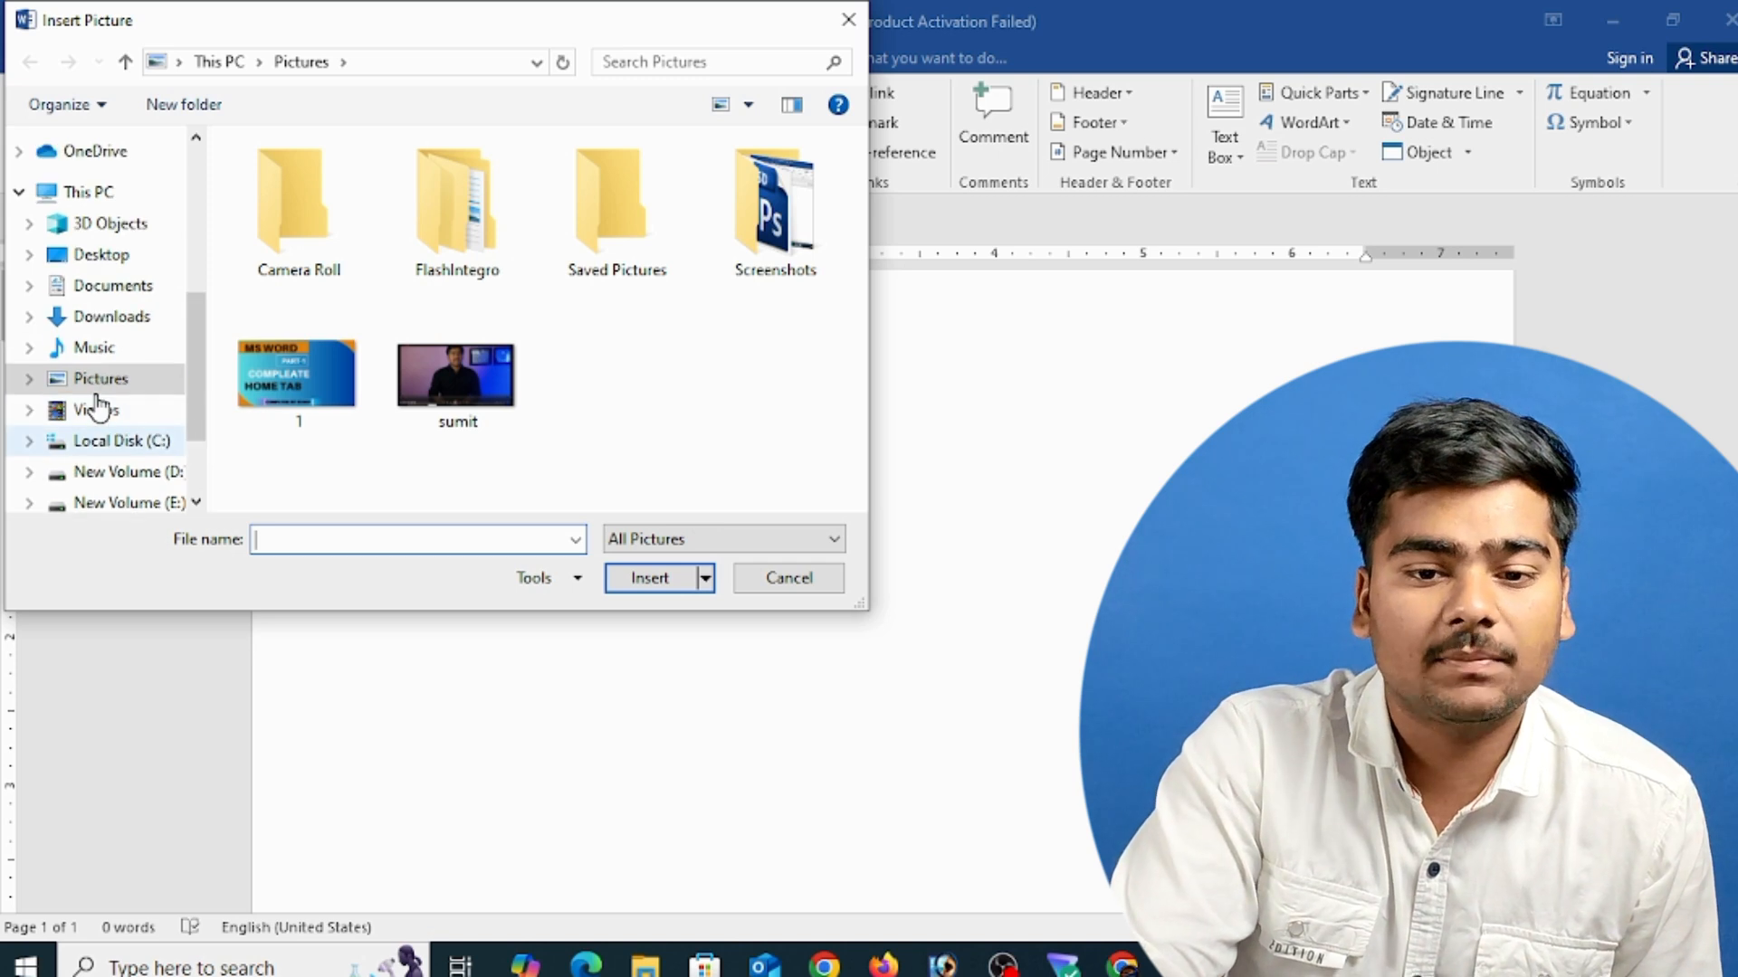
scroll(98, 408, "up", 4)
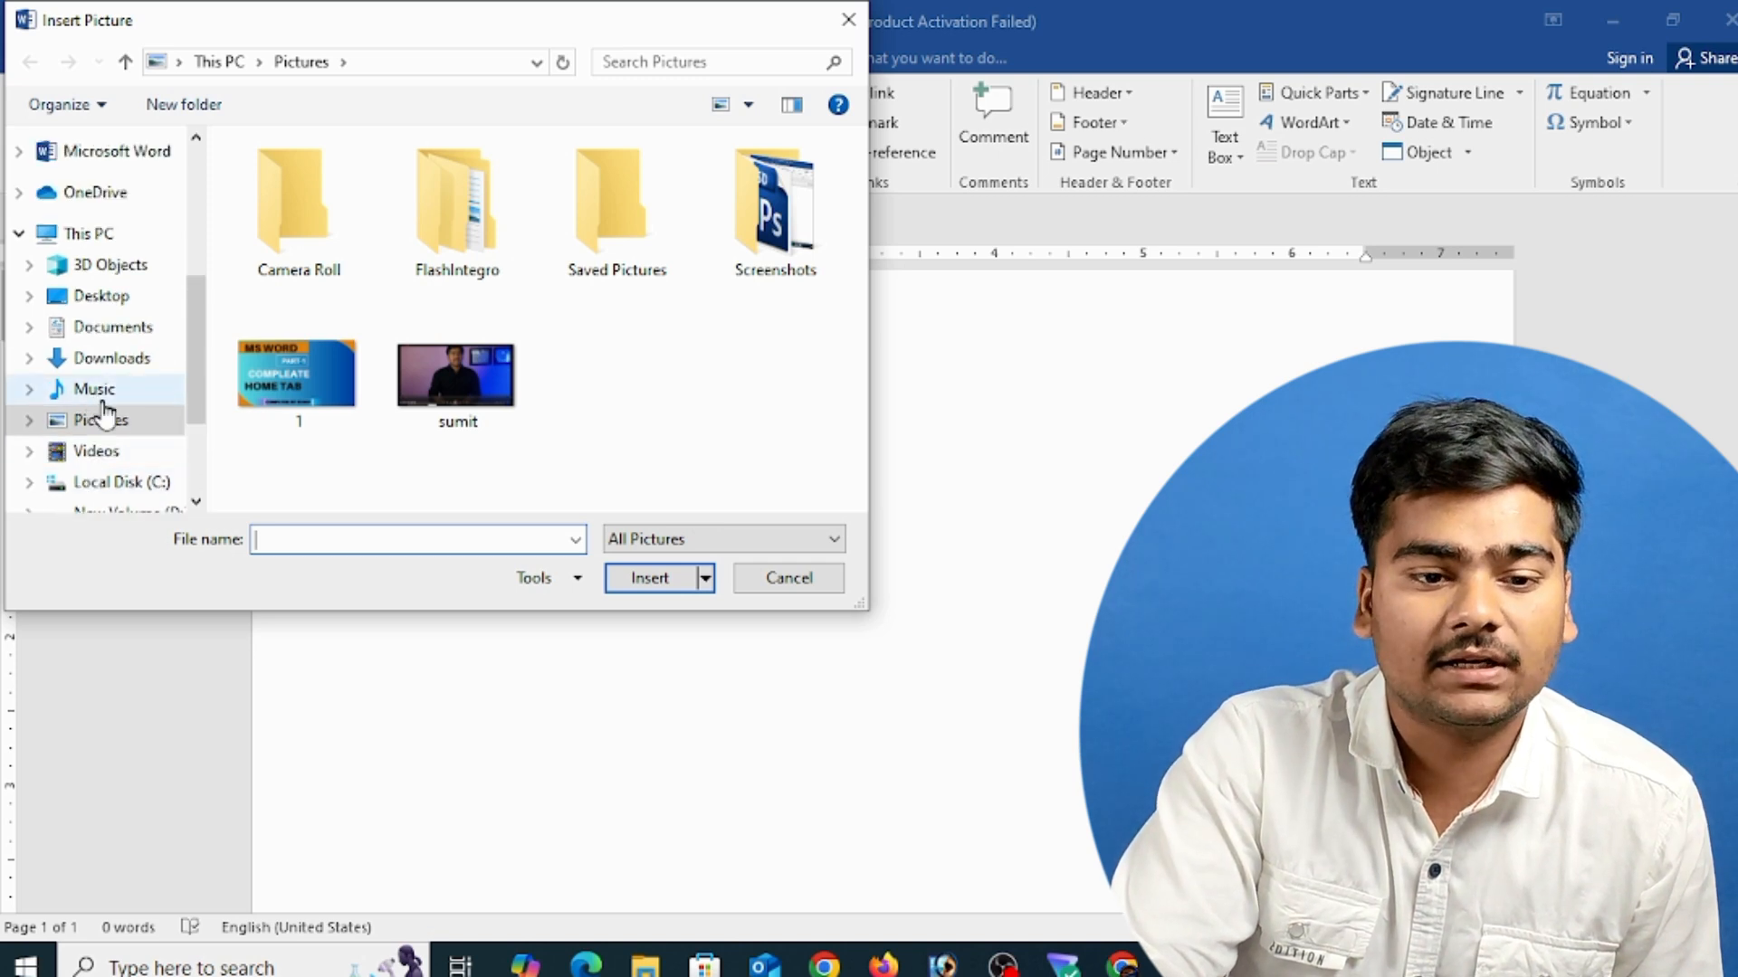
double_click(789, 272)
scroll(652, 348, "down", 1)
scroll(598, 371, "up", 1)
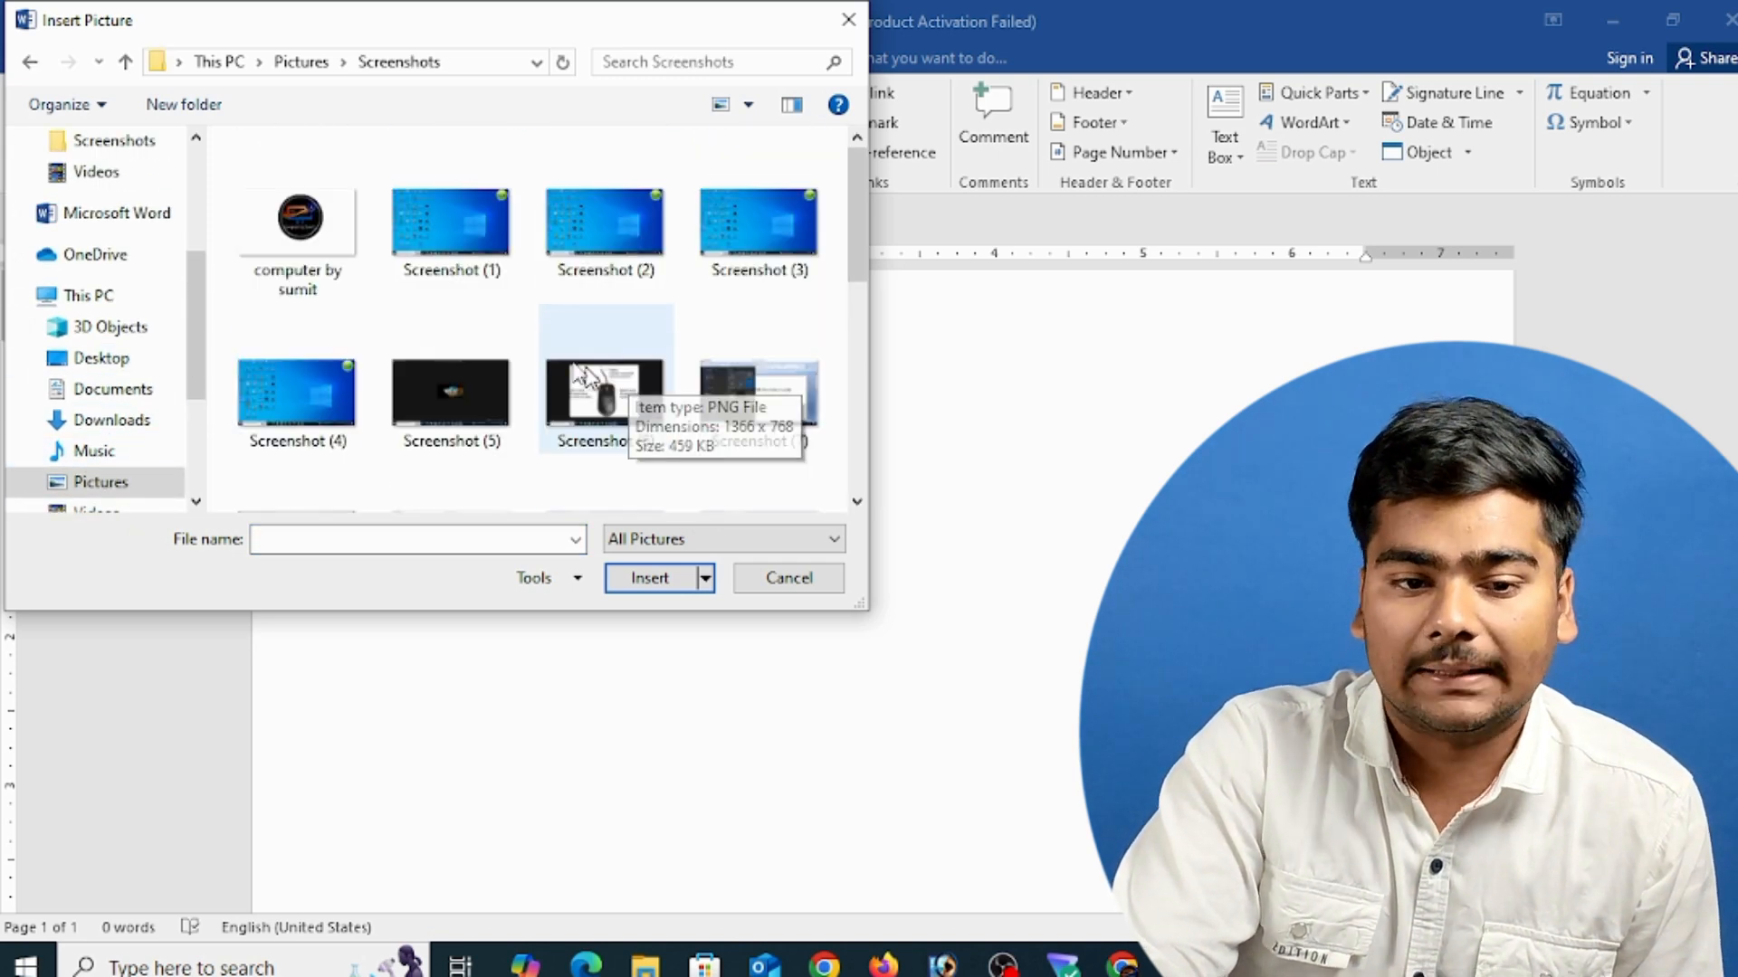
left_click(319, 246)
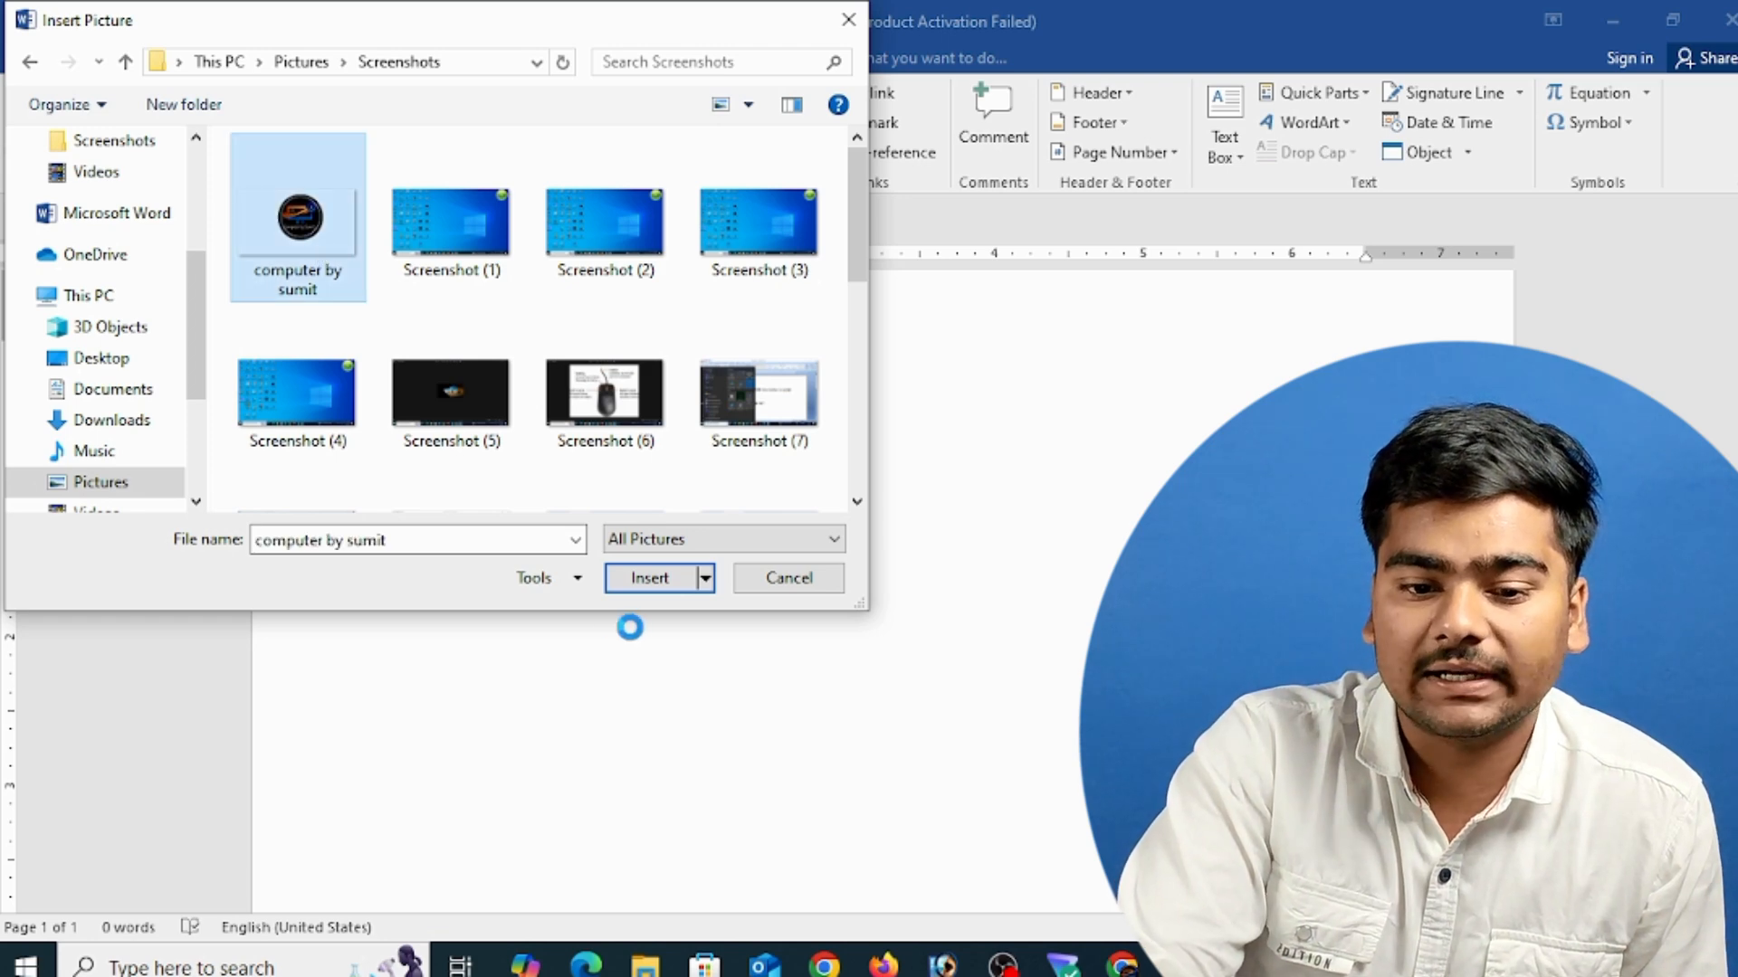
left_click(655, 586)
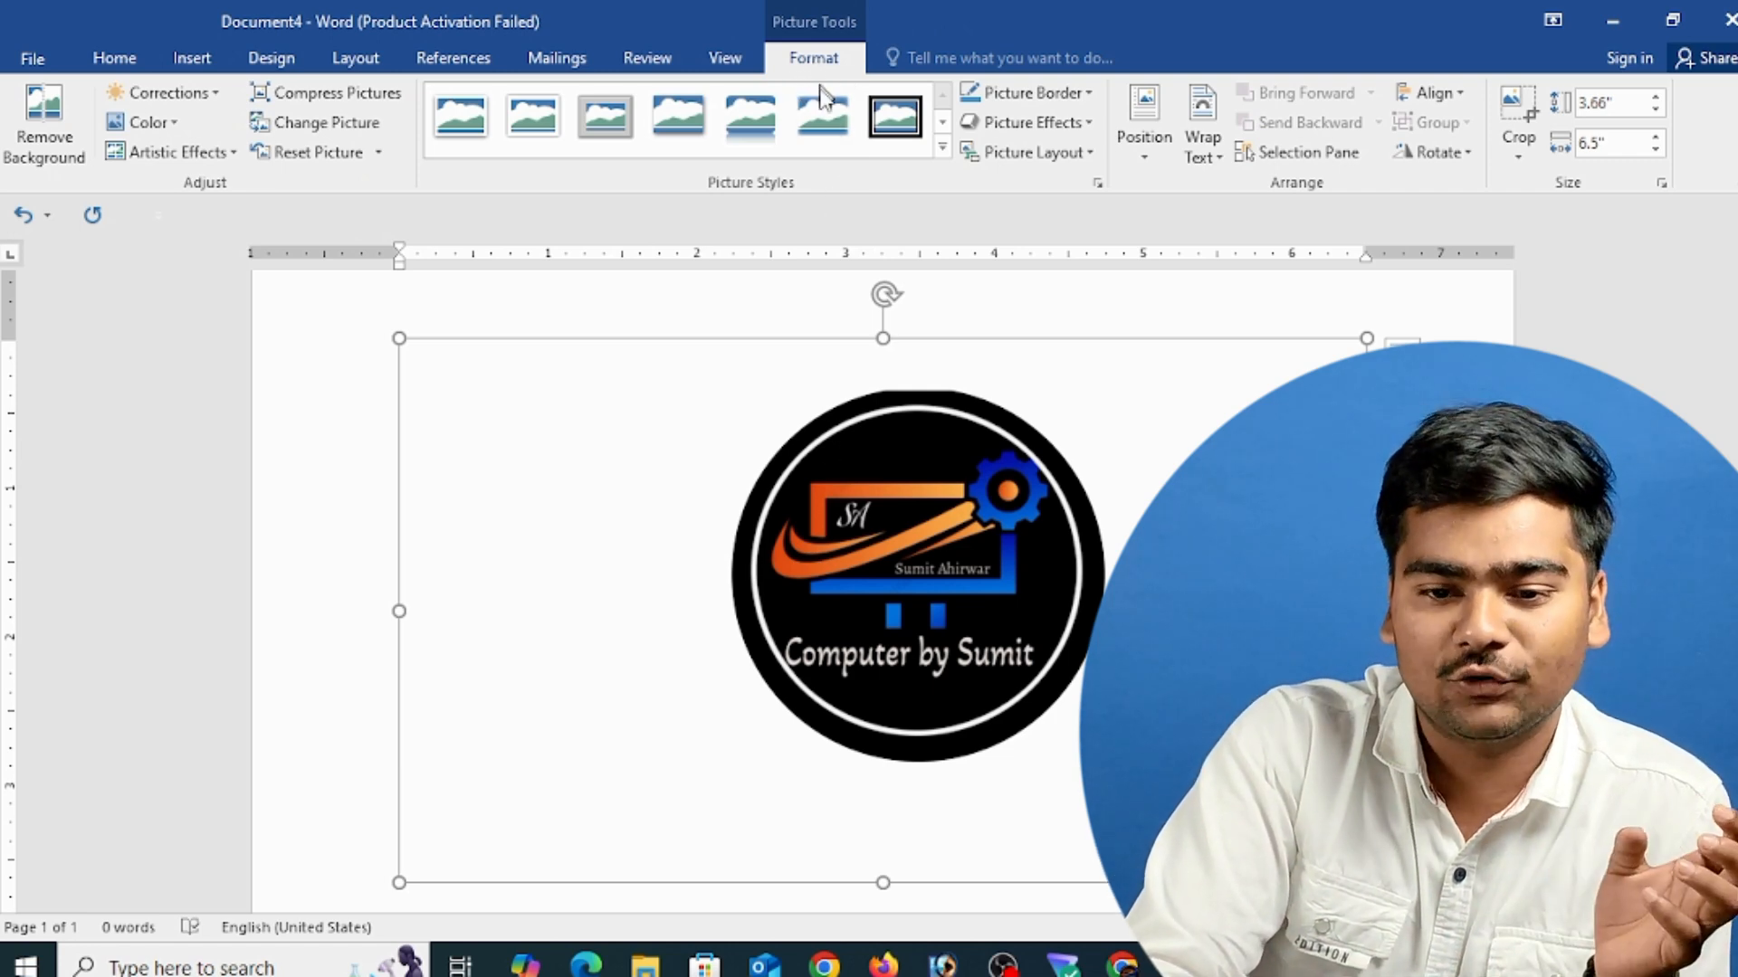
key("Delete")
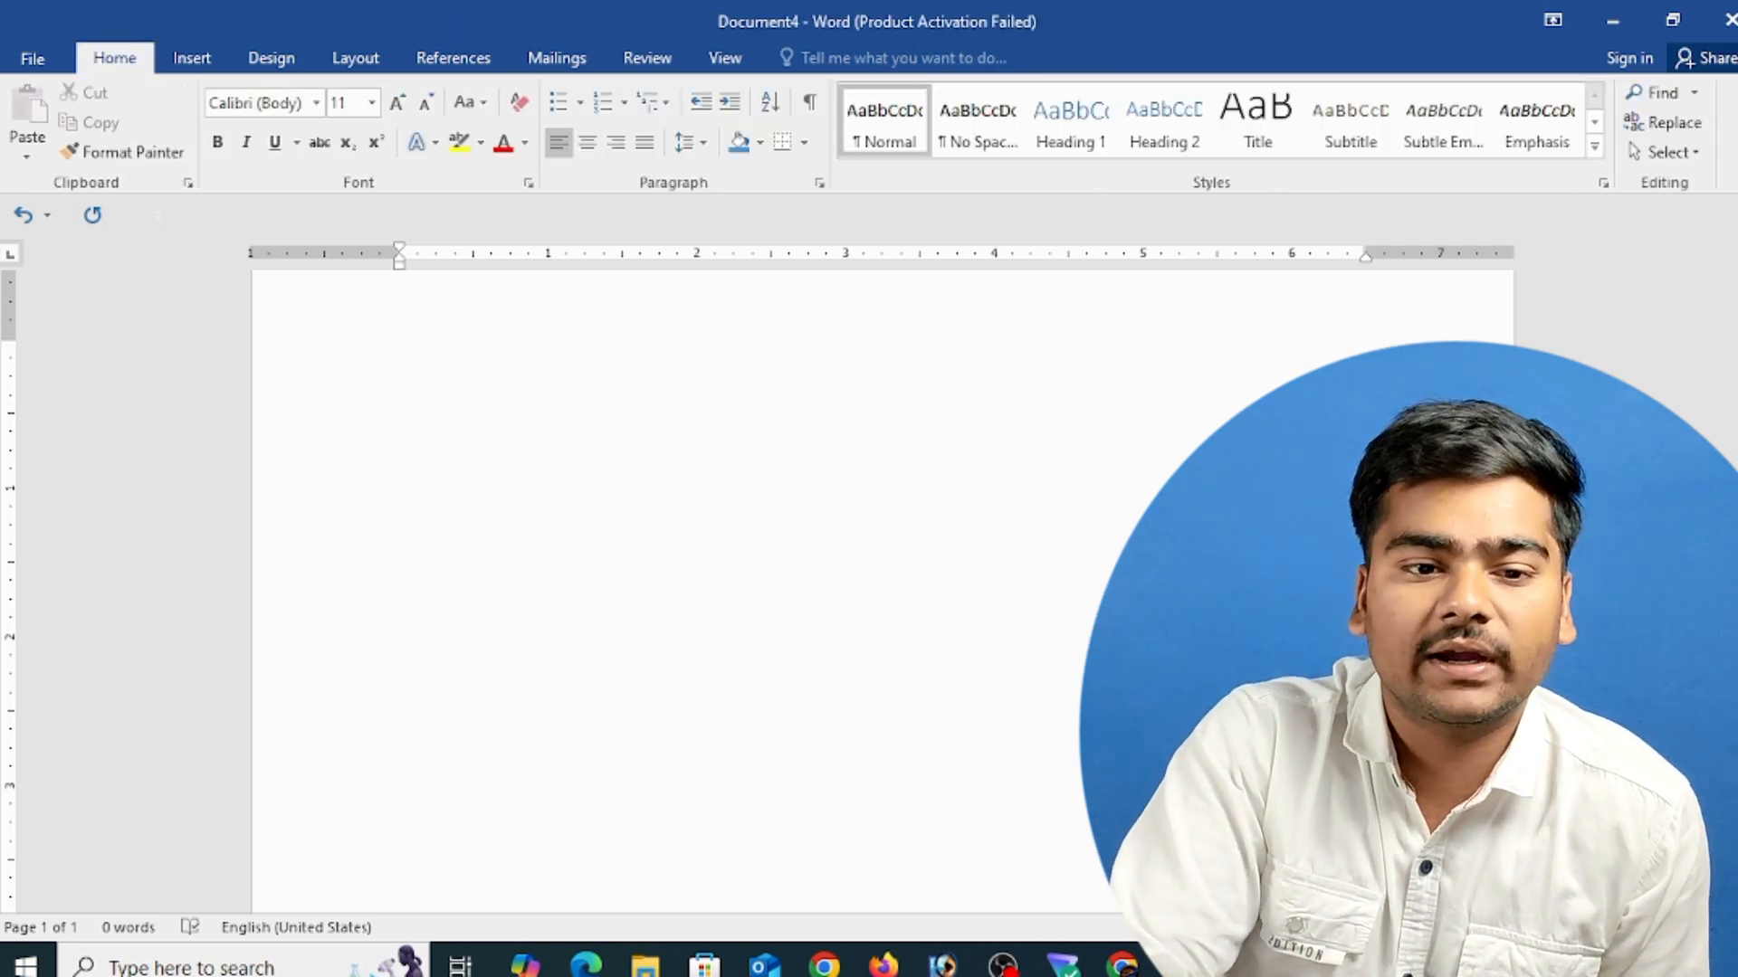
- Insert the round black channel logo picture from the Screenshots folder onto the blank page
left_click(190, 60)
left_click(233, 123)
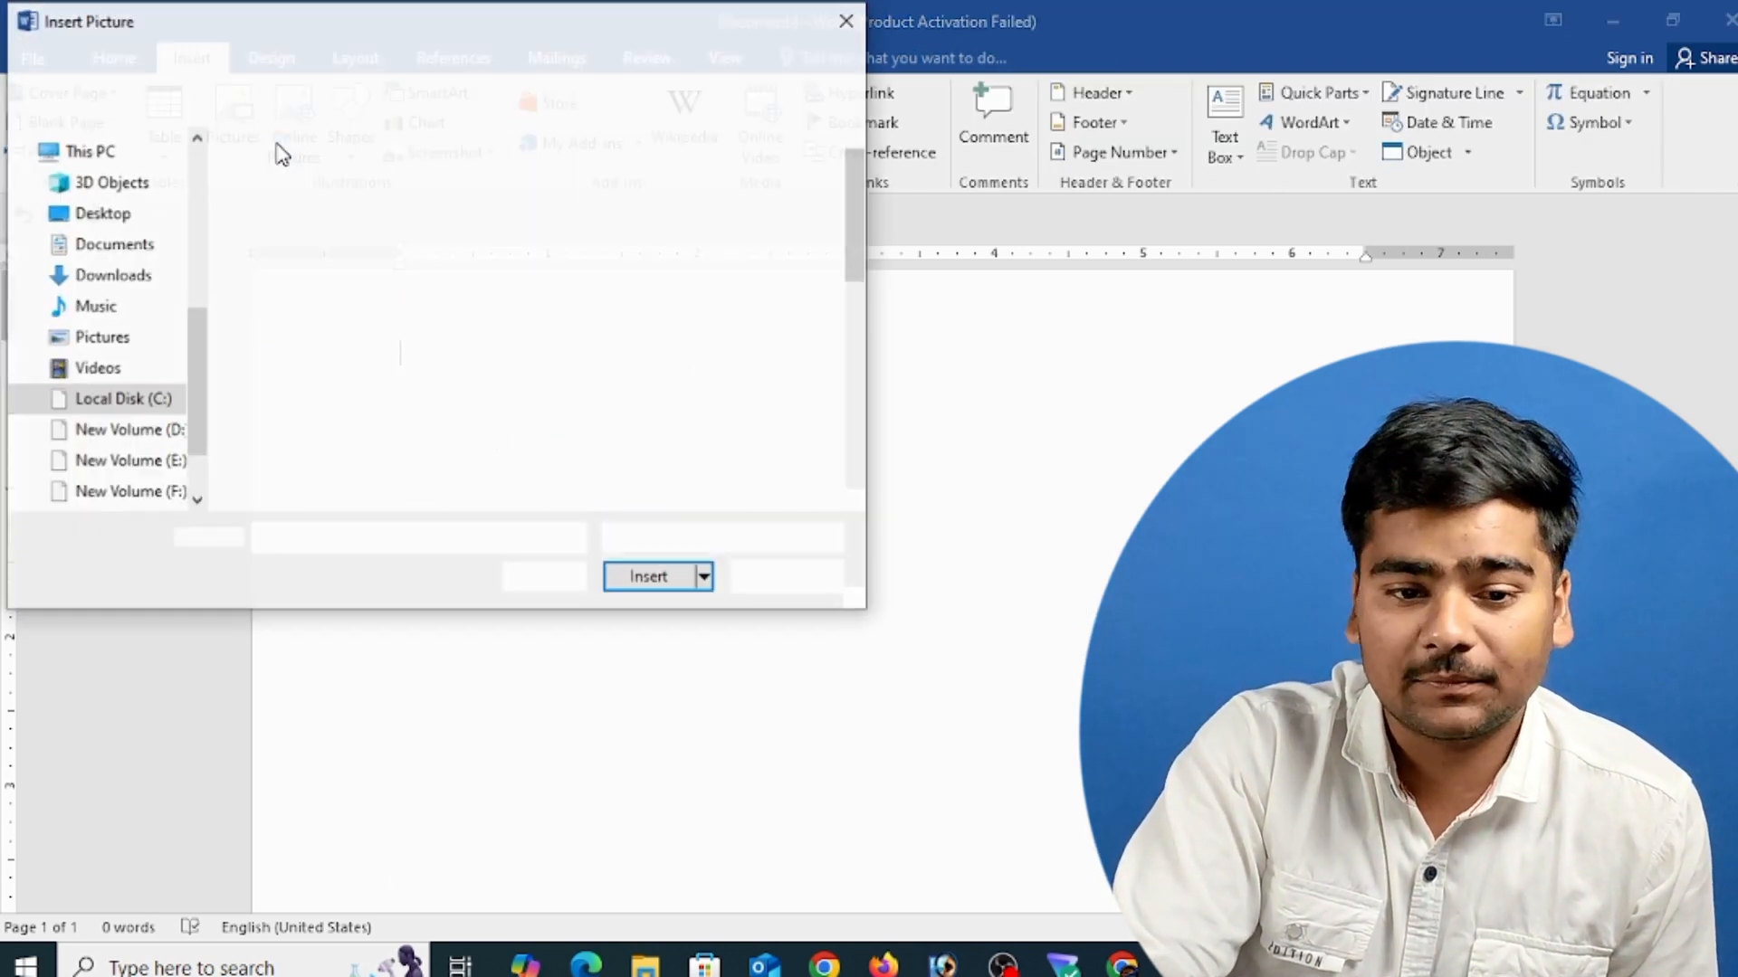
left_click(351, 285)
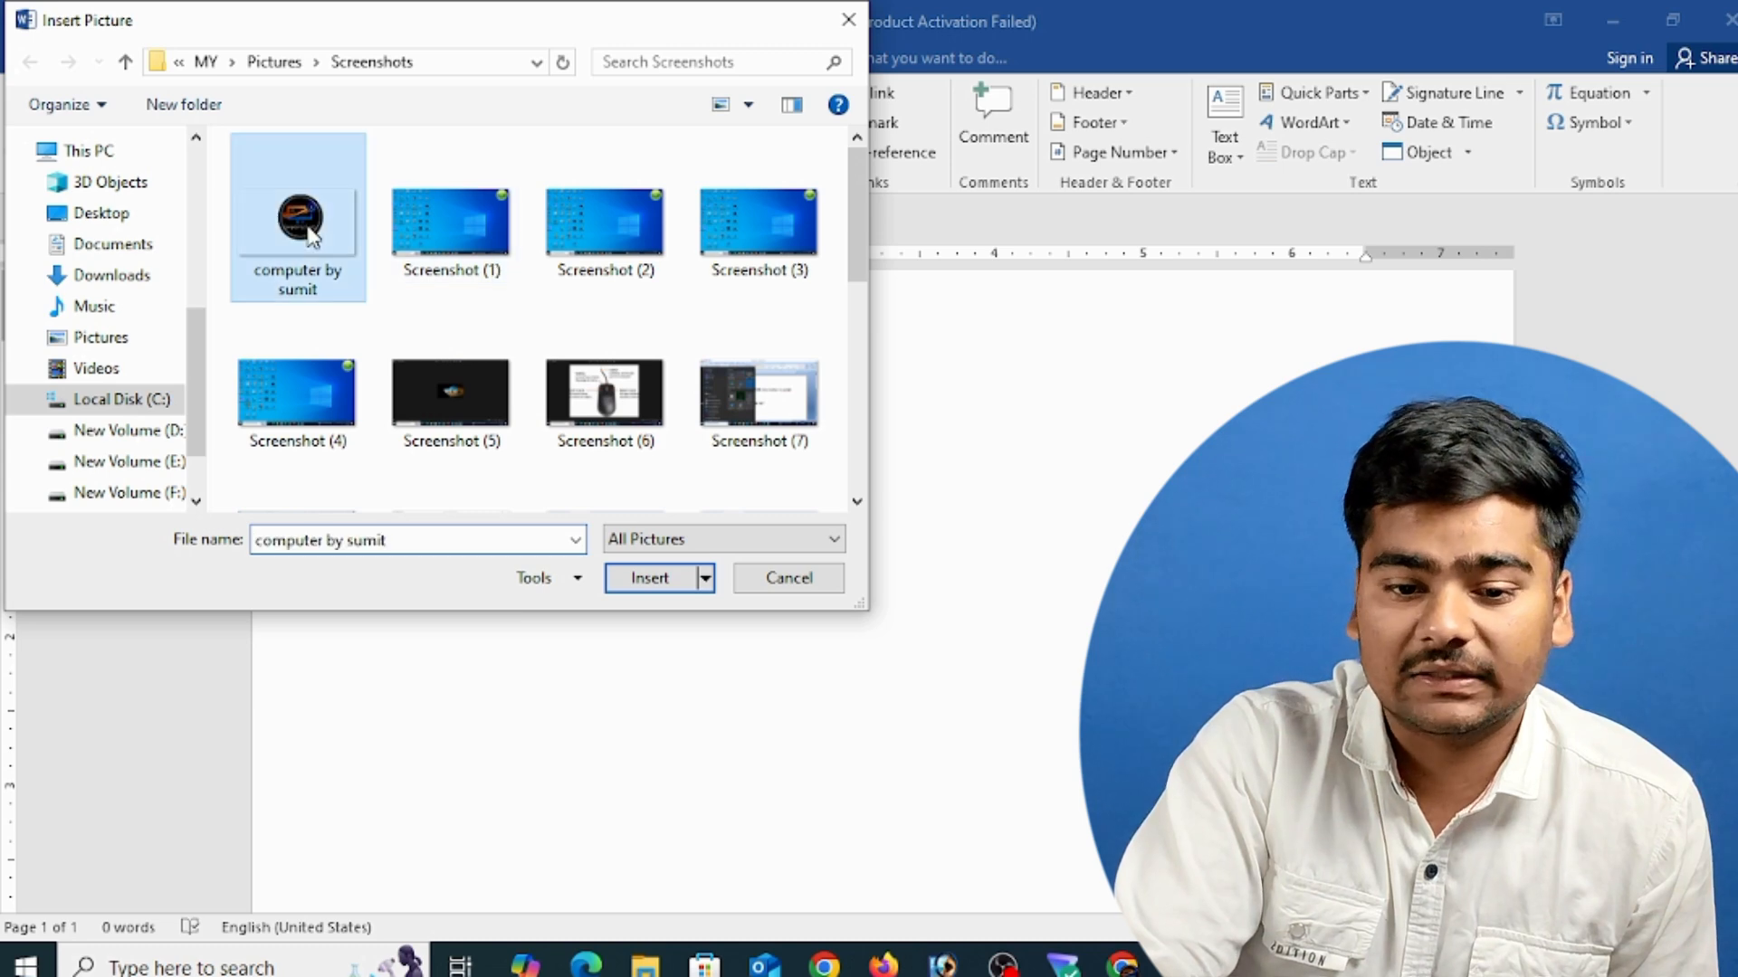
left_click(648, 578)
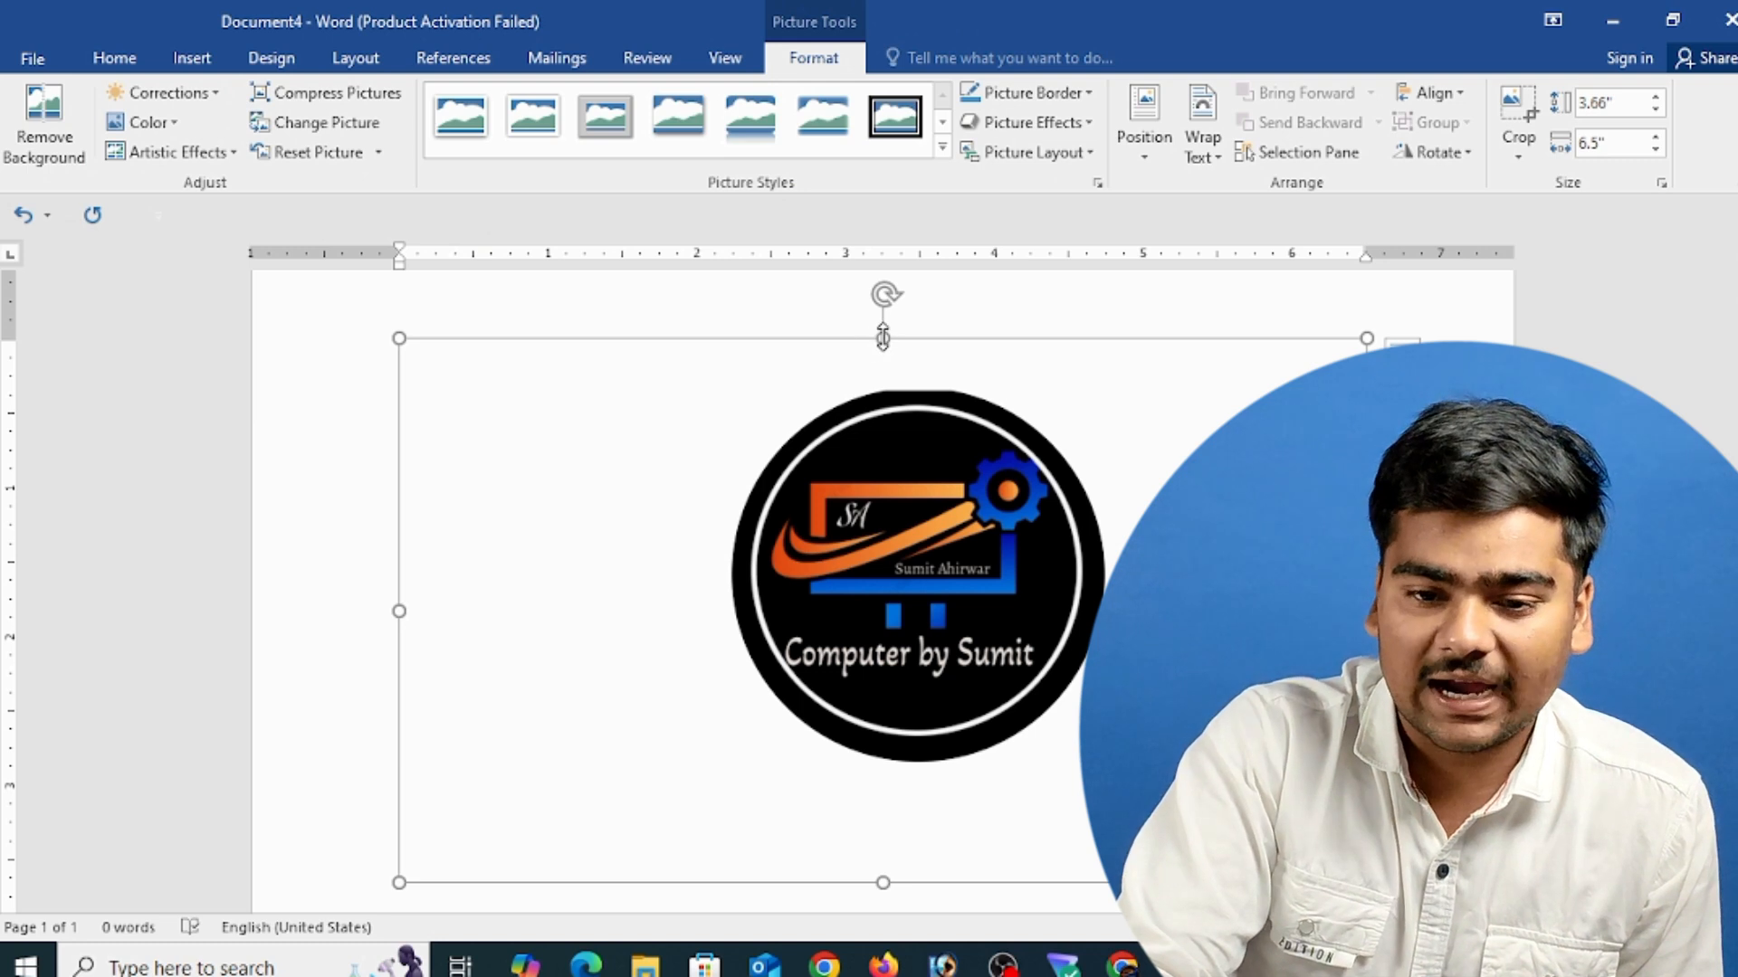
- Resize the logo picture freehand in height, width and proportionally, to about 3.4" high and 6.24" wide
mouse_move(883, 339)
left_mouse_down()
mouse_move(882, 484)
mouse_move(882, 335)
left_mouse_up()
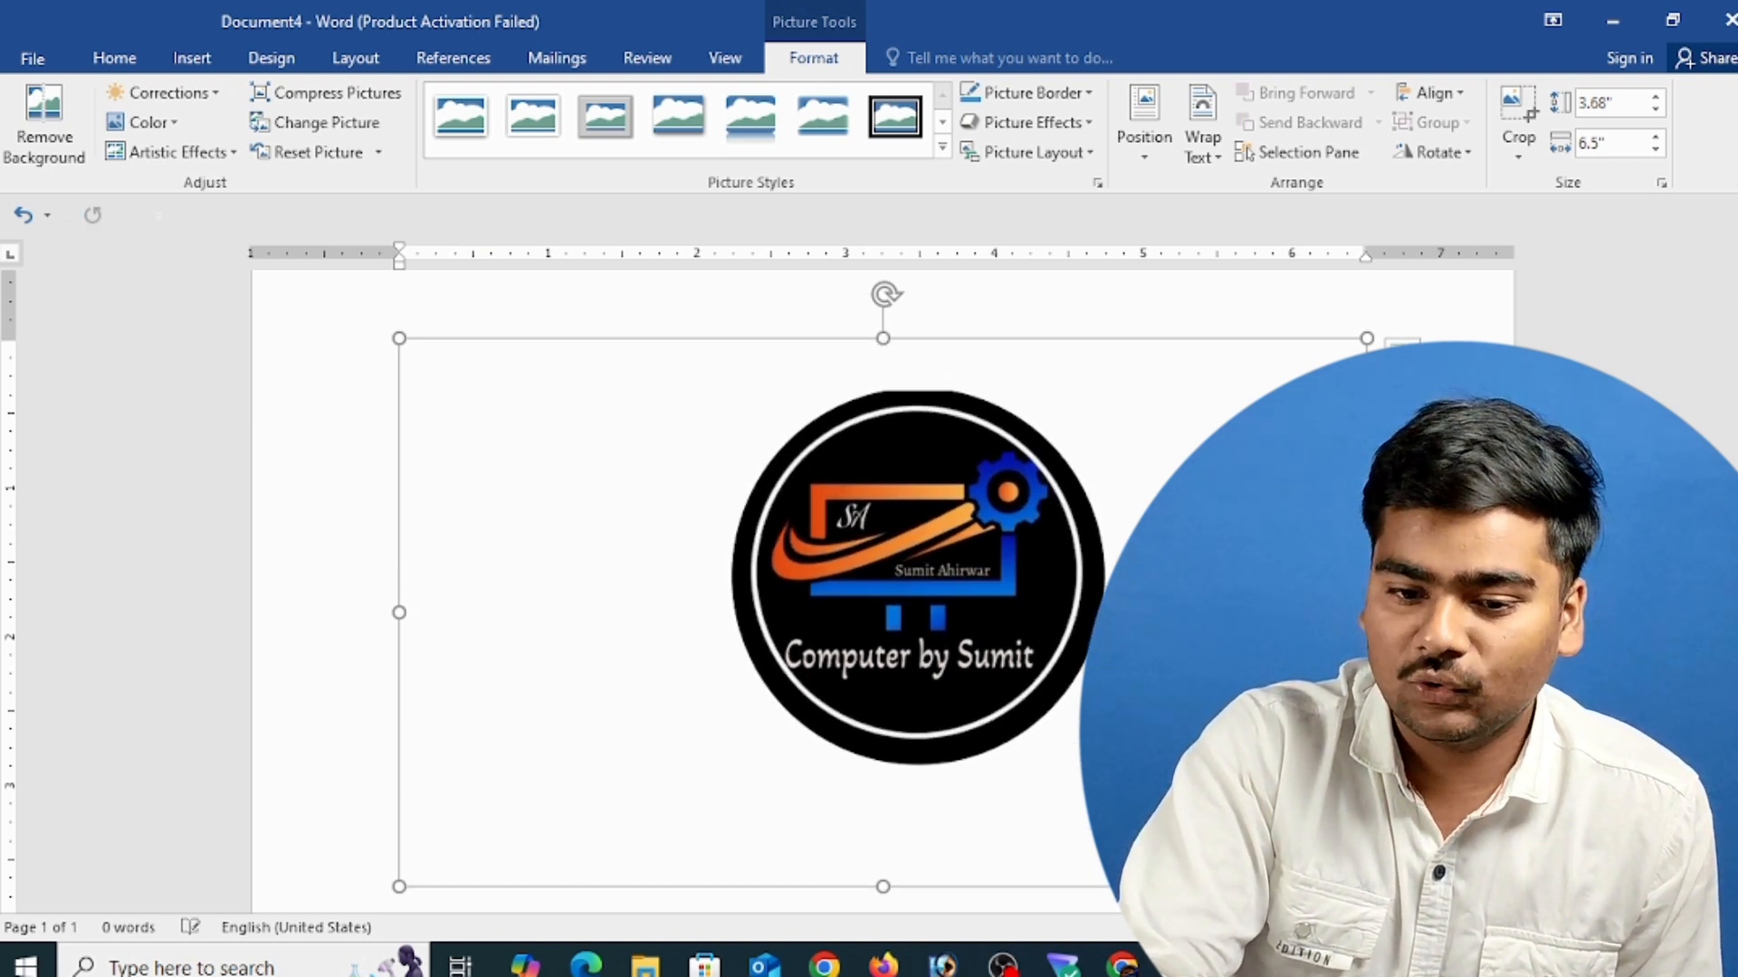
left_click_drag(1366, 613, 1405, 612)
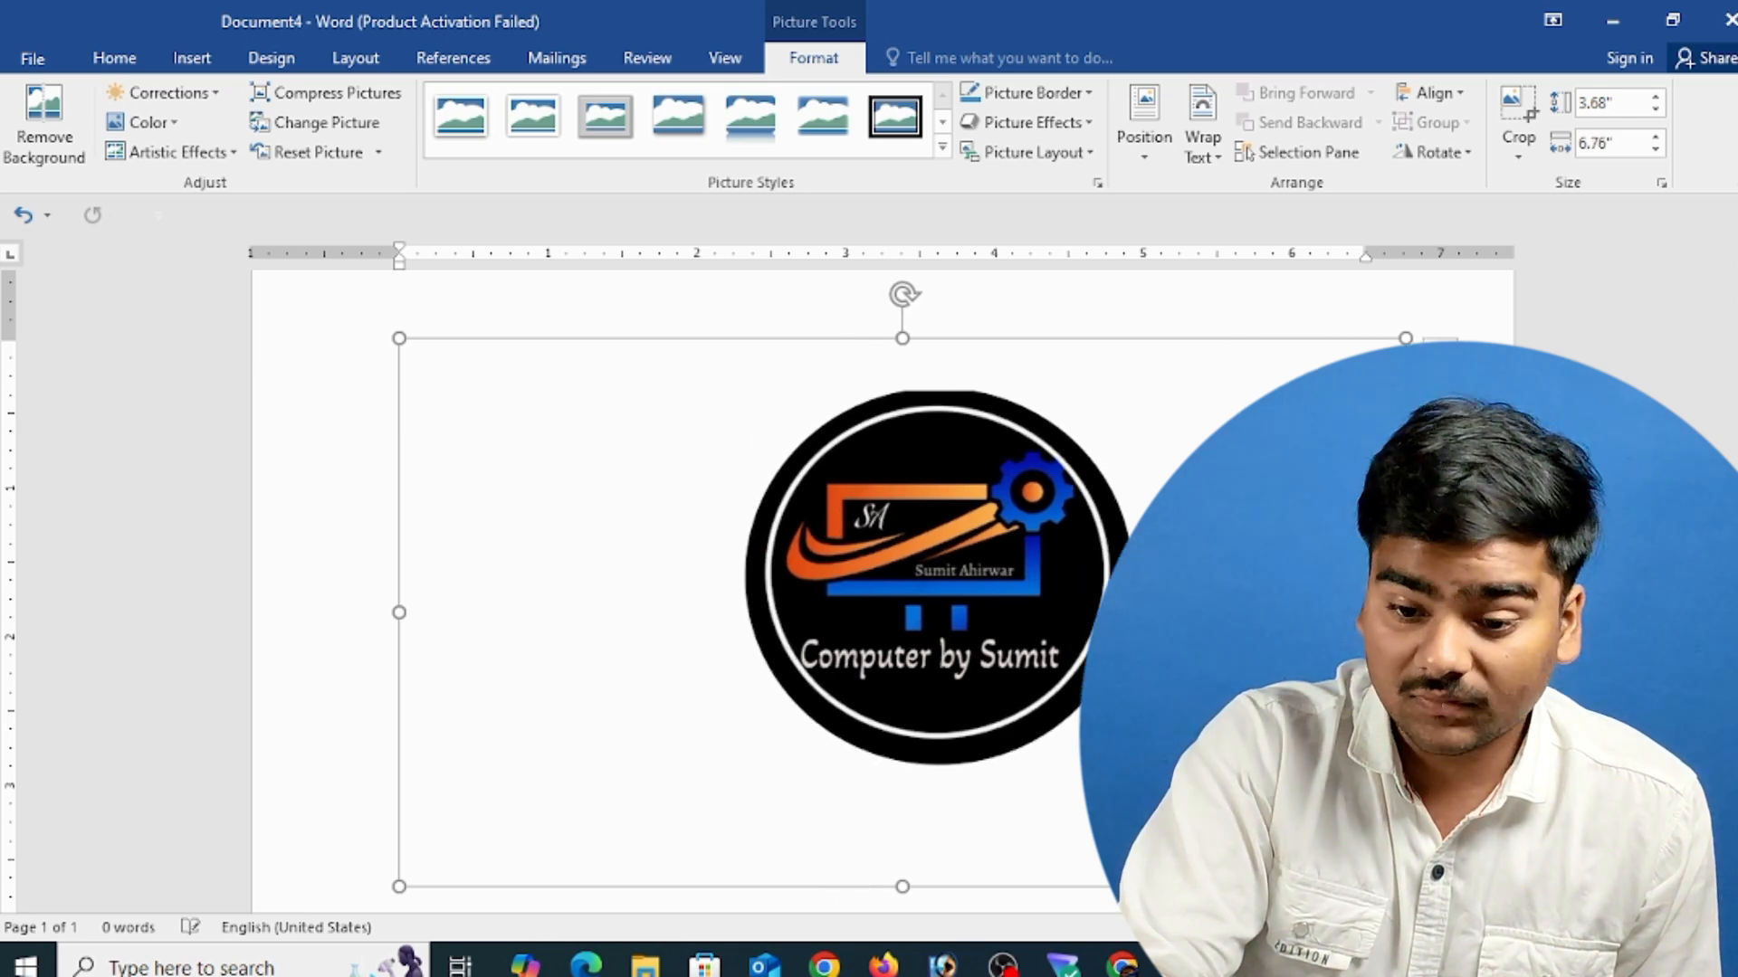
left_click_drag(1406, 887, 1327, 845)
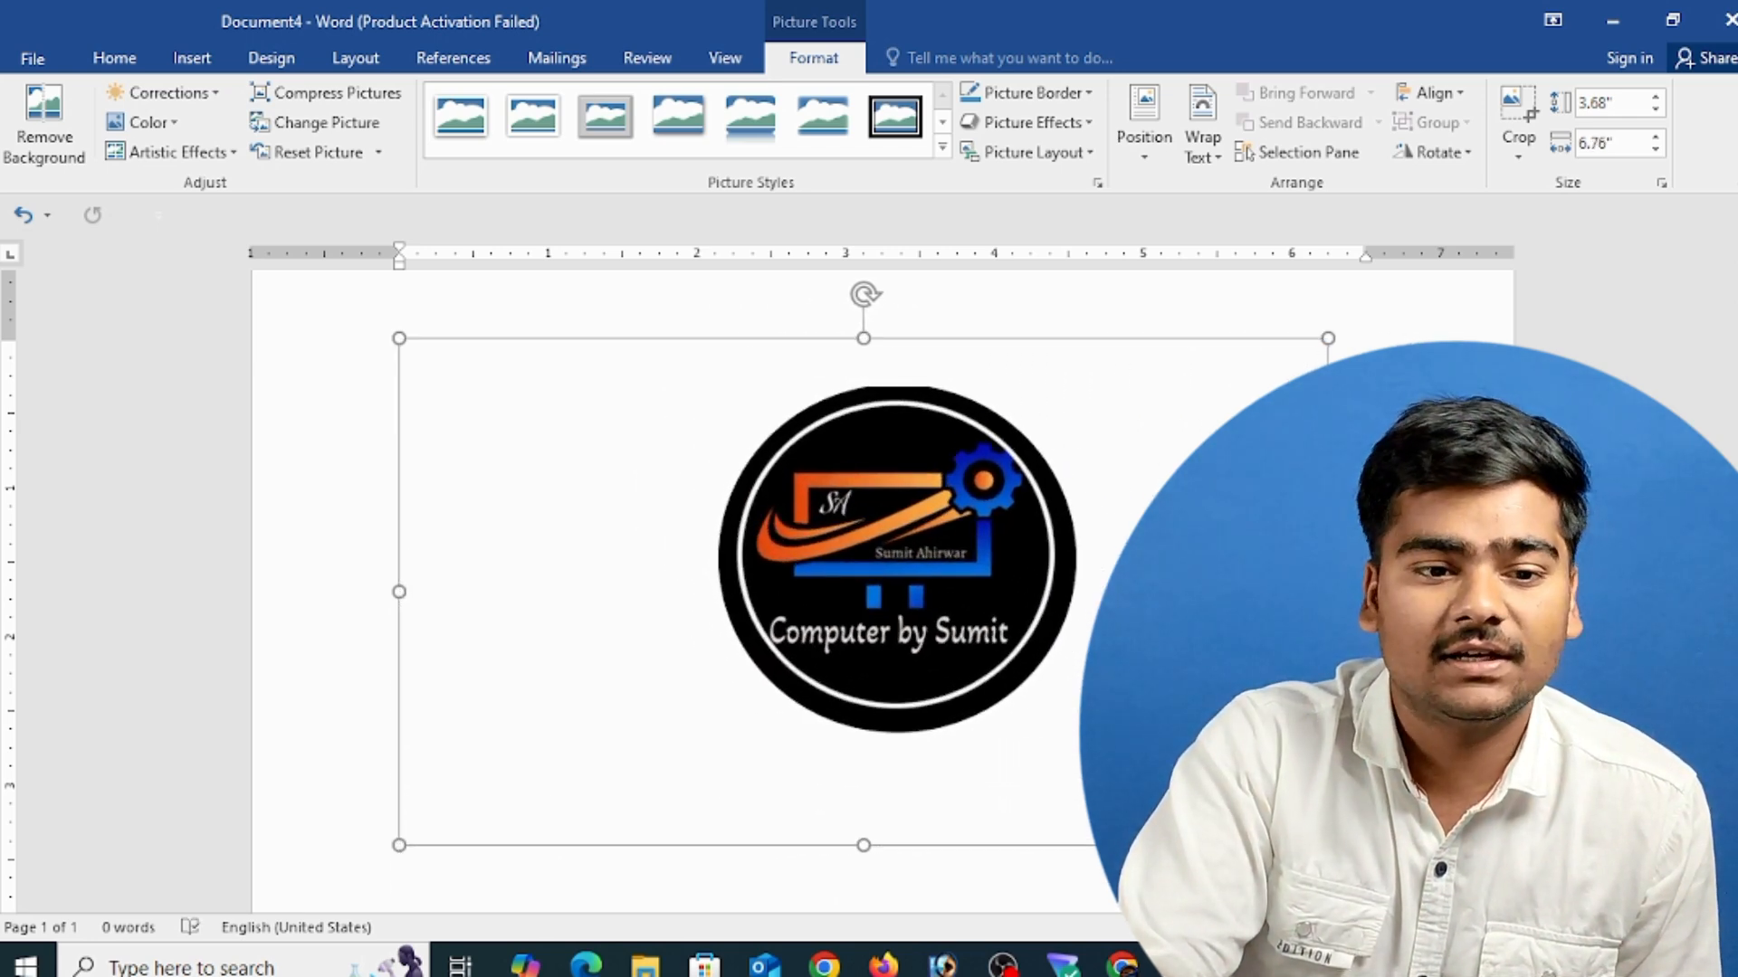
- Preview automatic background removal on the logo picture and discard the changes
left_click(44, 143)
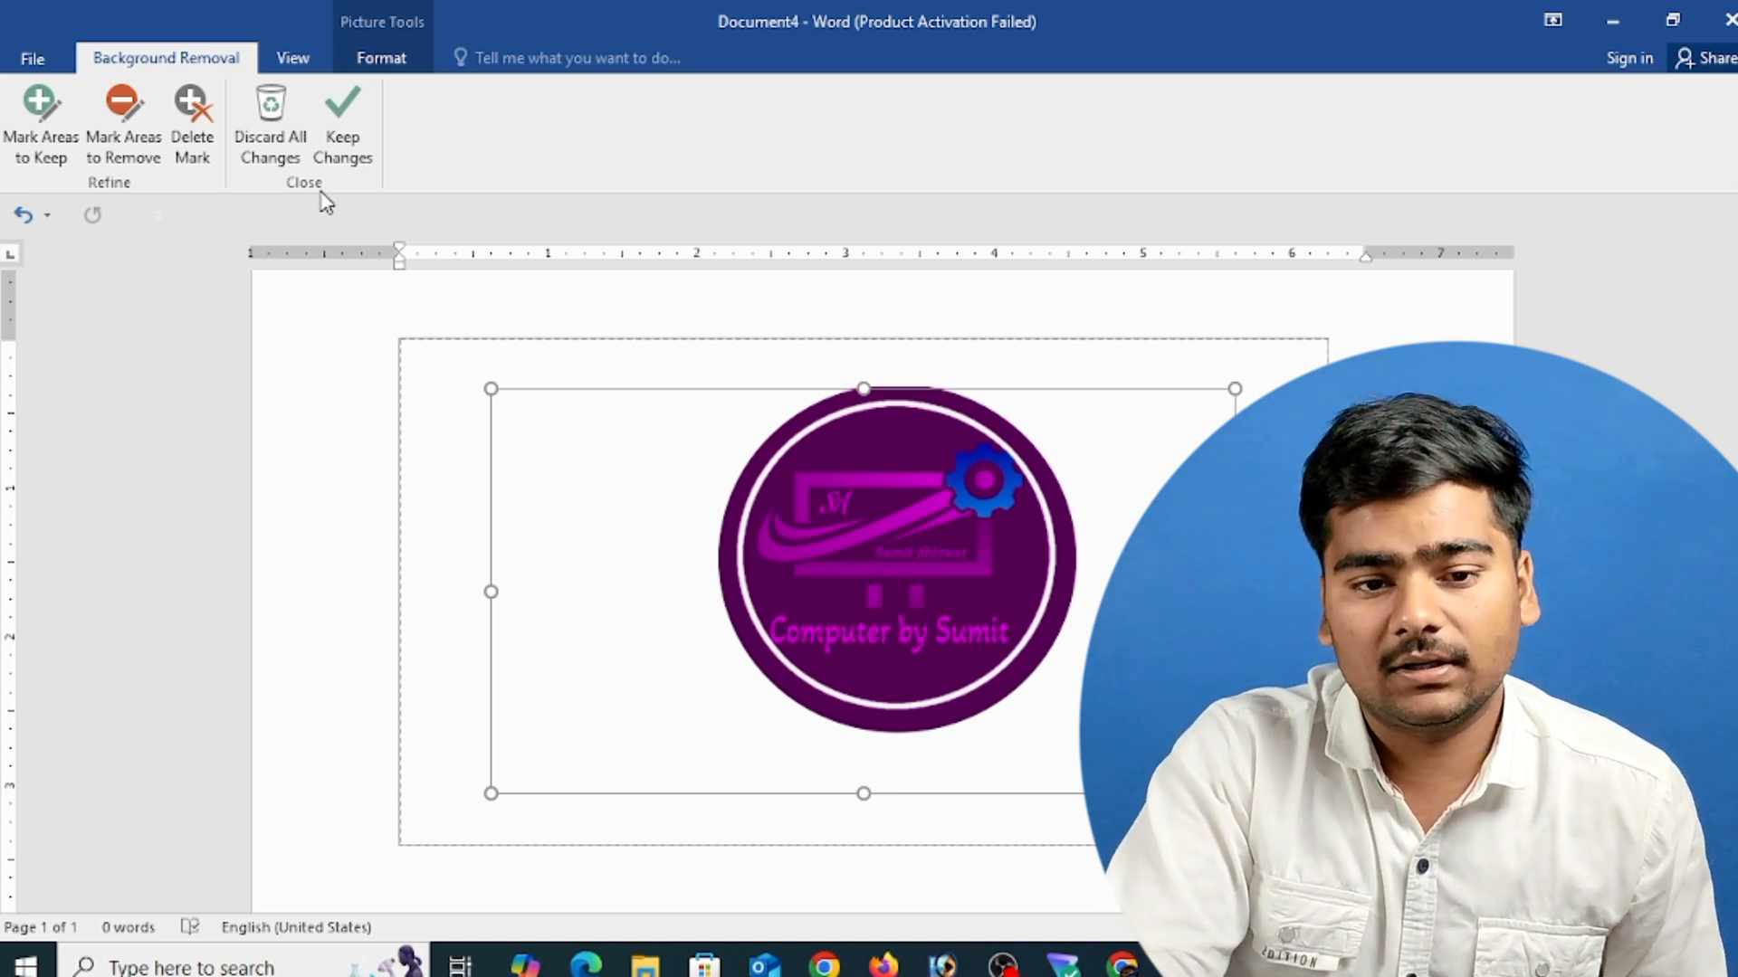
left_click(305, 177)
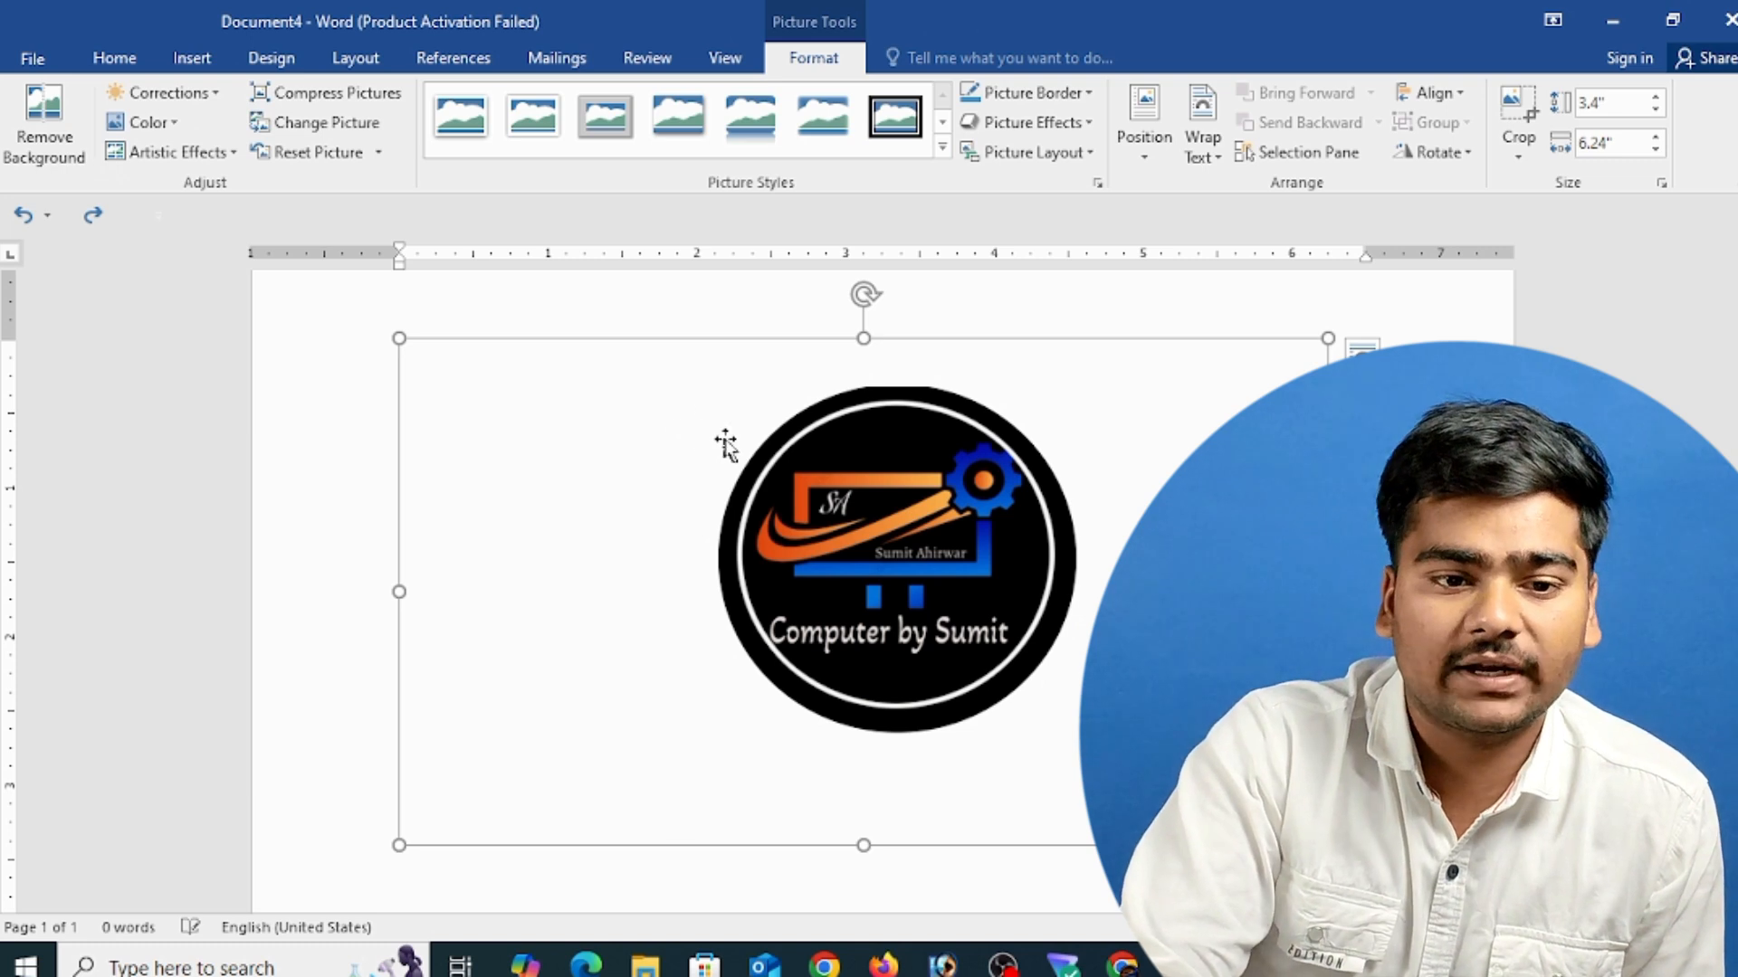
- Correct the logo picture to brightness +20% with contrast 0%
left_click(199, 99)
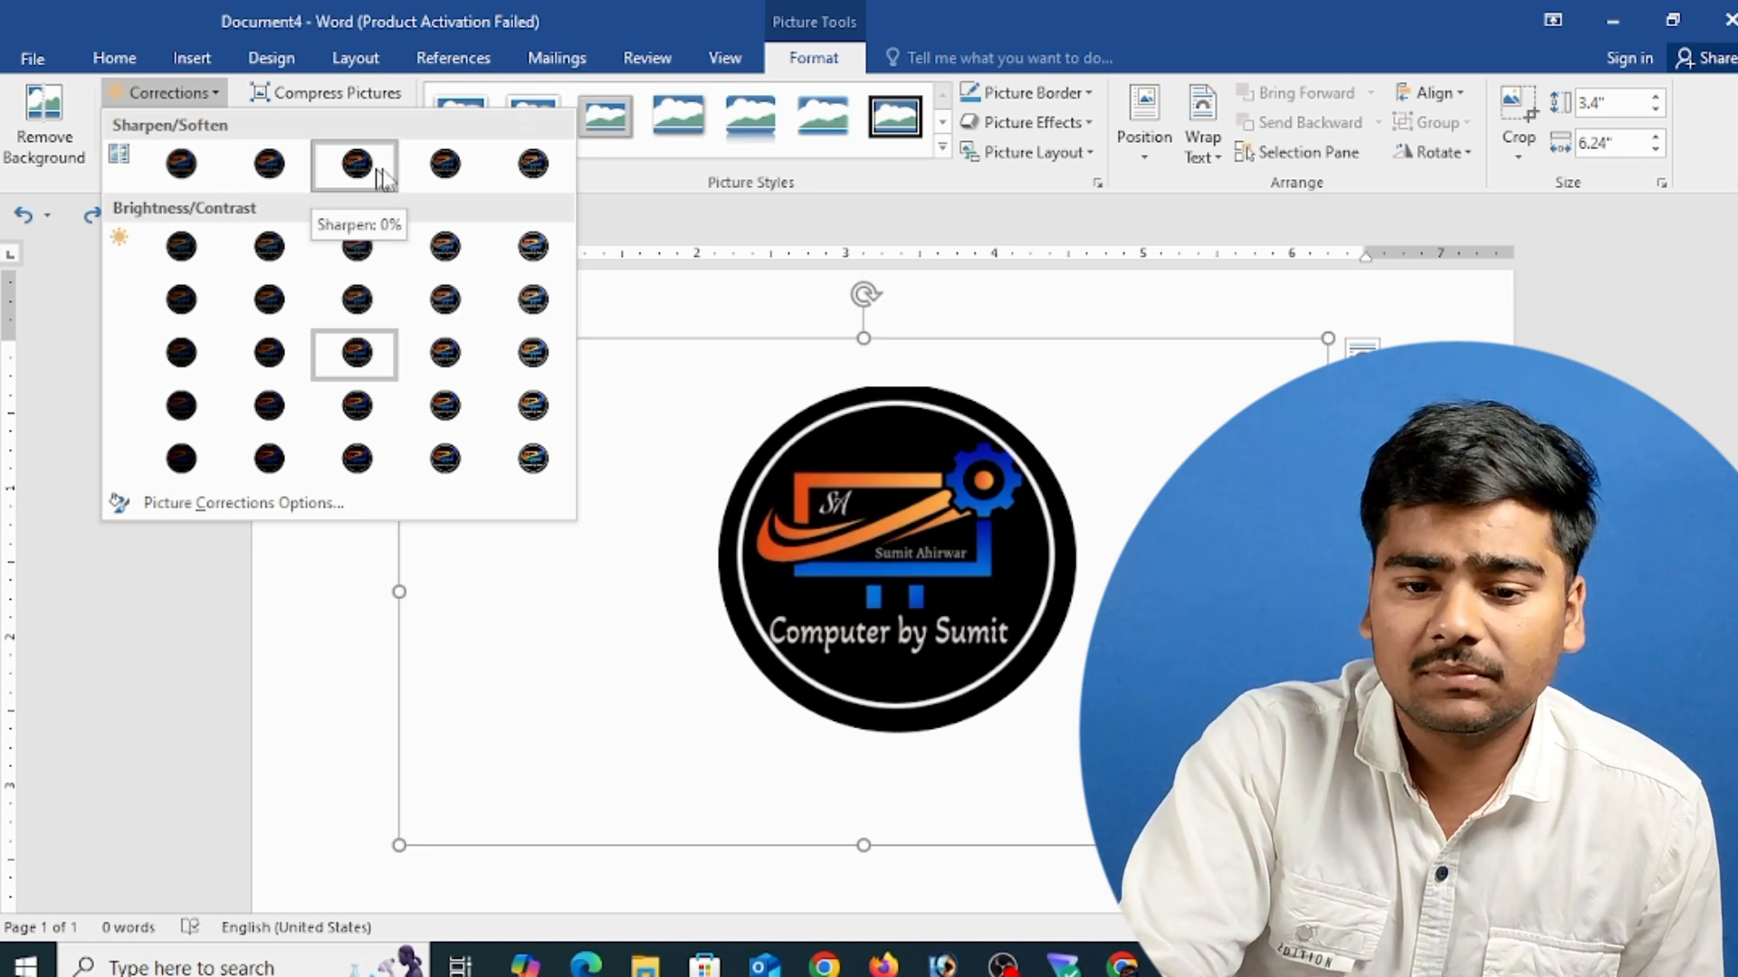
left_click(456, 353)
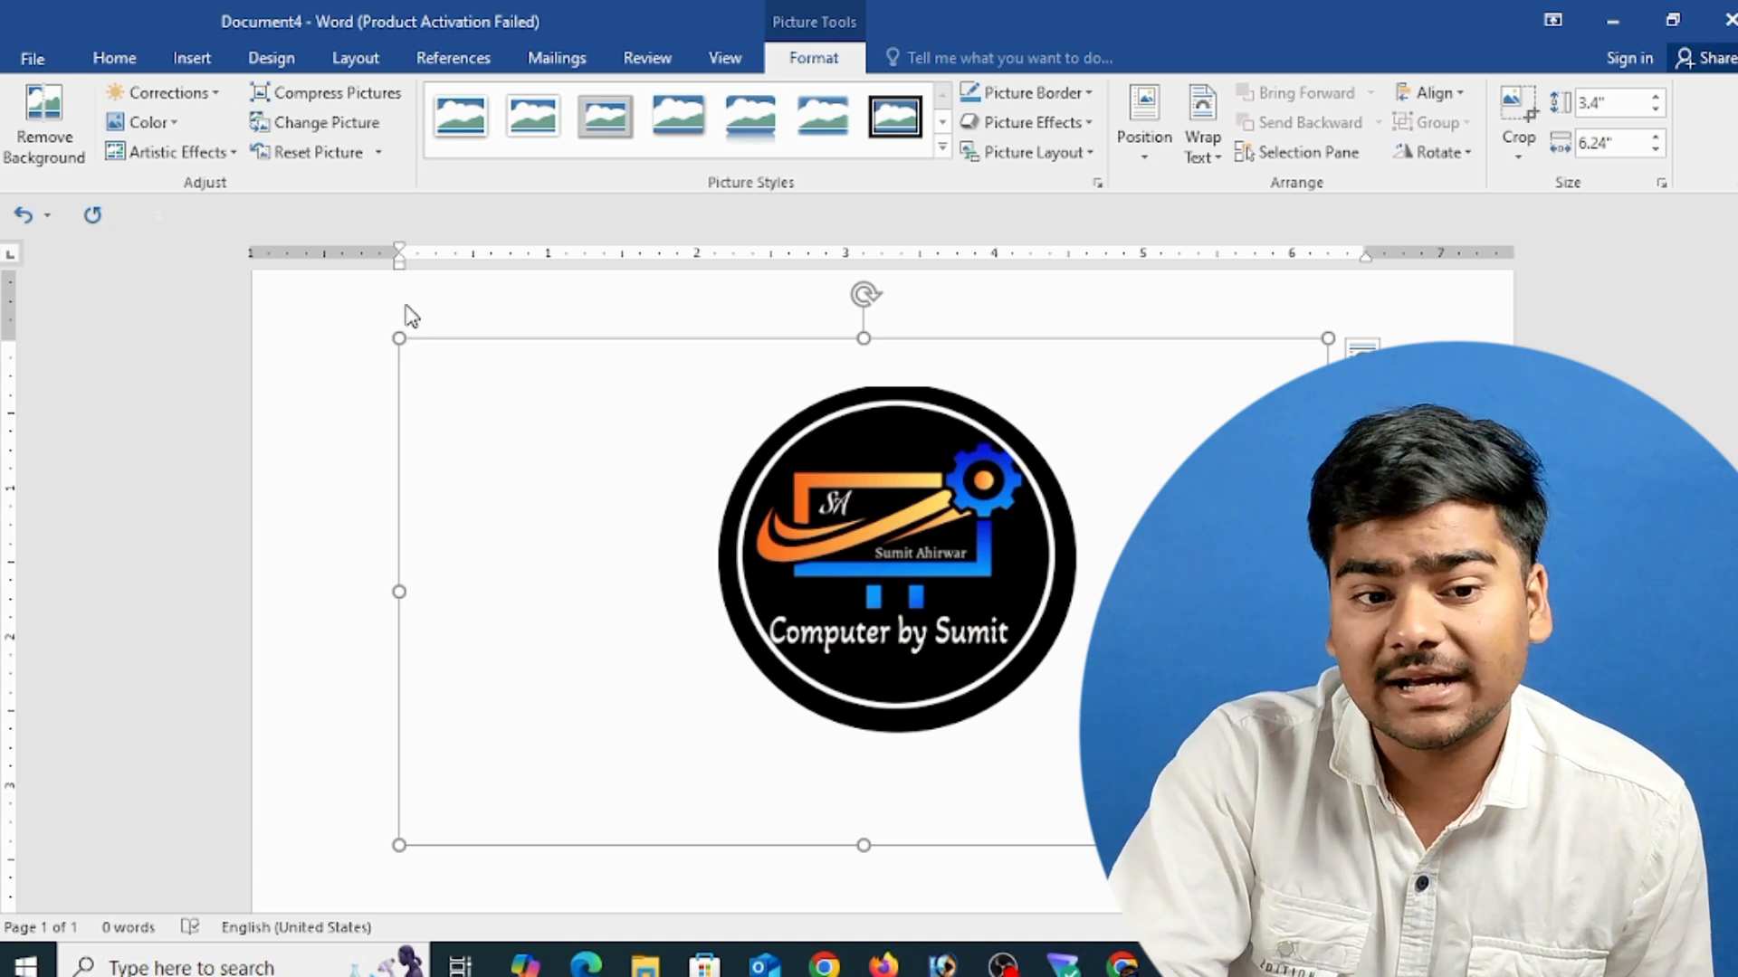
- Set the logo picture's correction to brightness 0% and contrast 0%
left_click(167, 92)
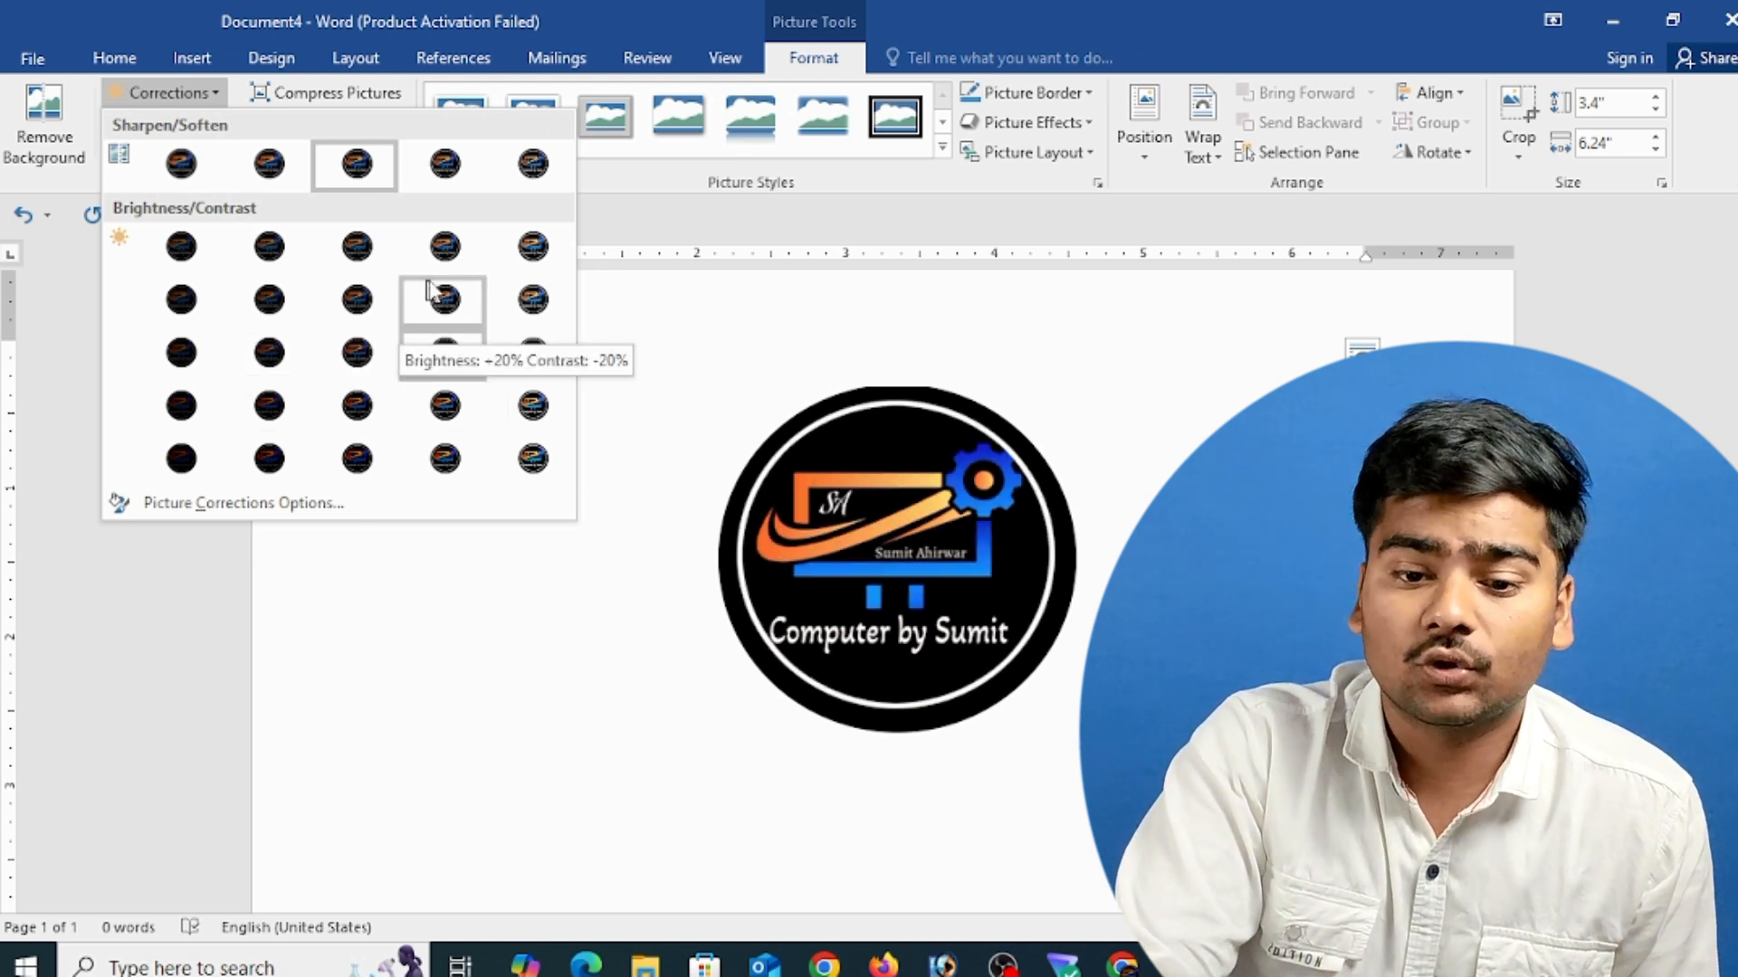
left_click(363, 358)
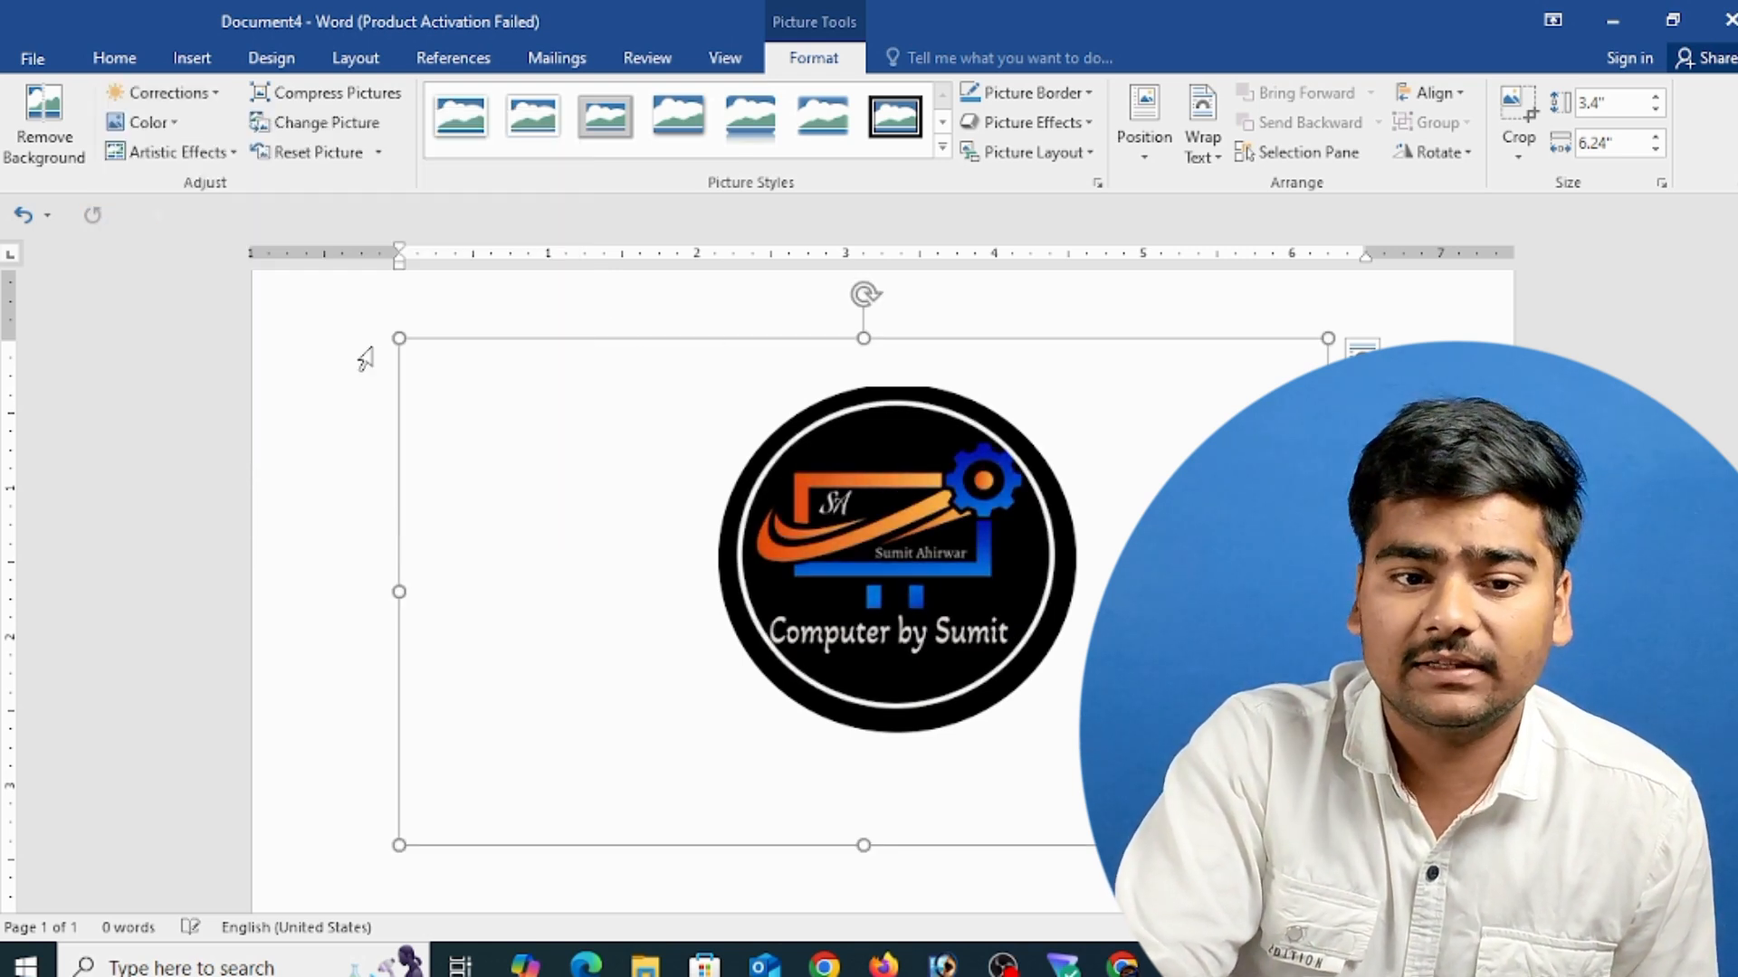
- Recolor the logo picture in light blue and bring up its detailed picture color options
left_click(174, 128)
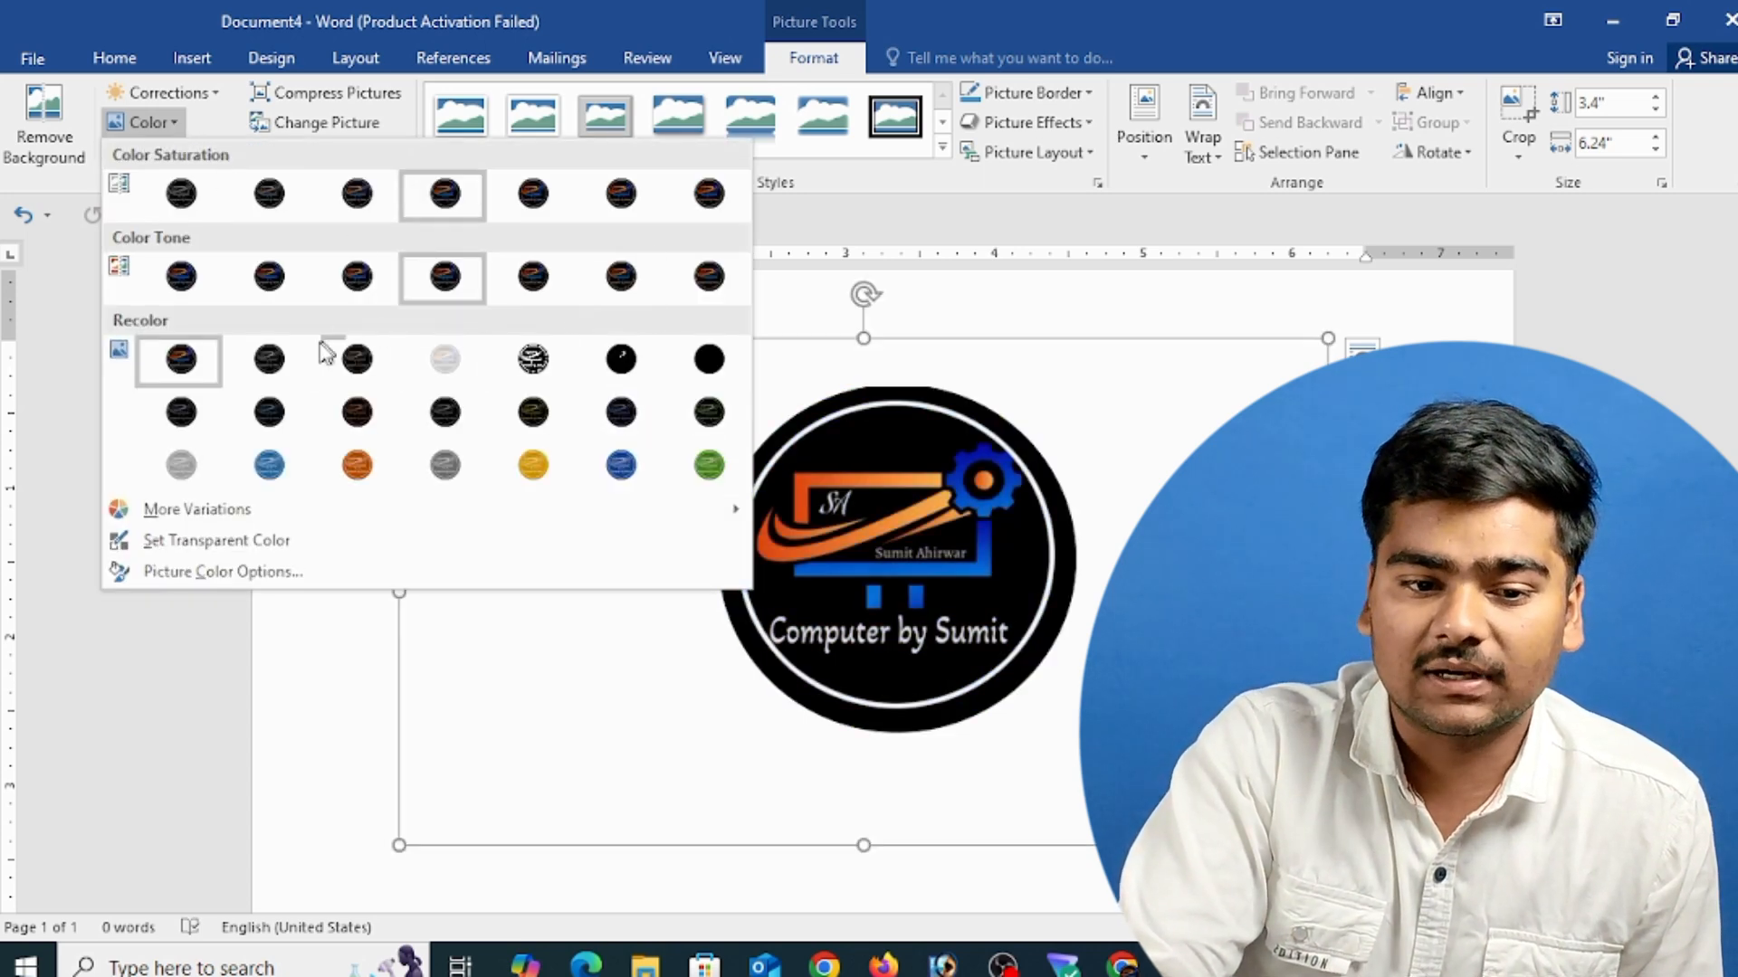
left_click(619, 465)
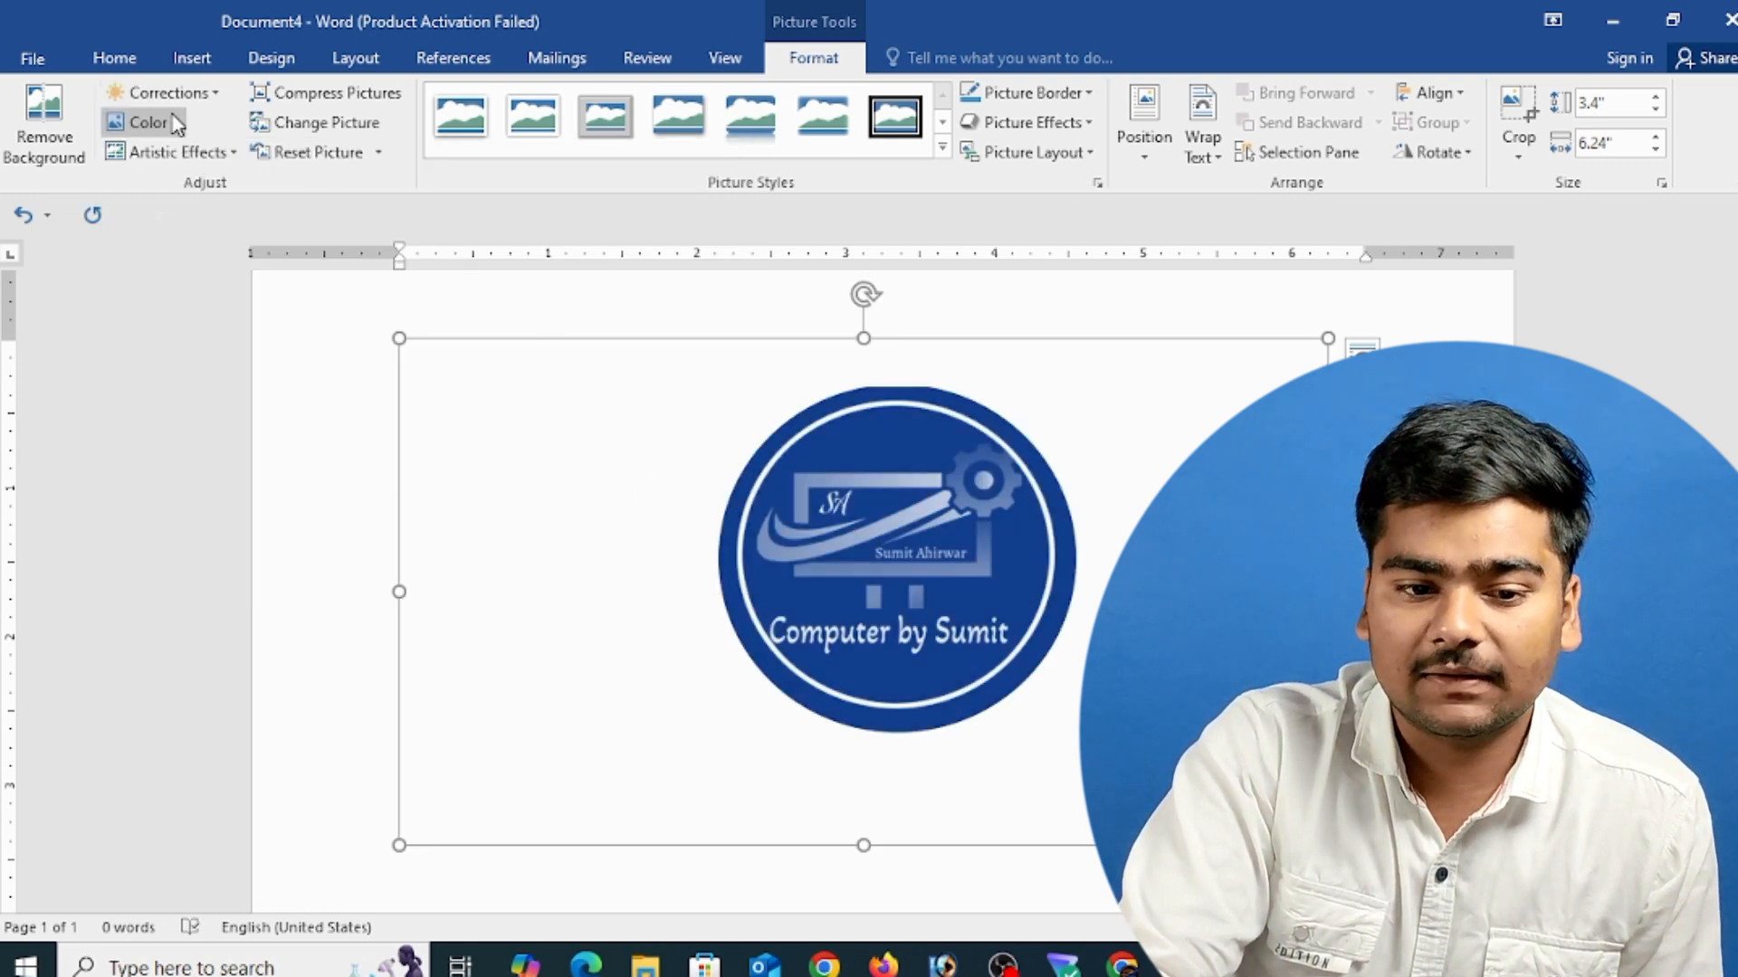
left_click(145, 121)
mouse_move(285, 518)
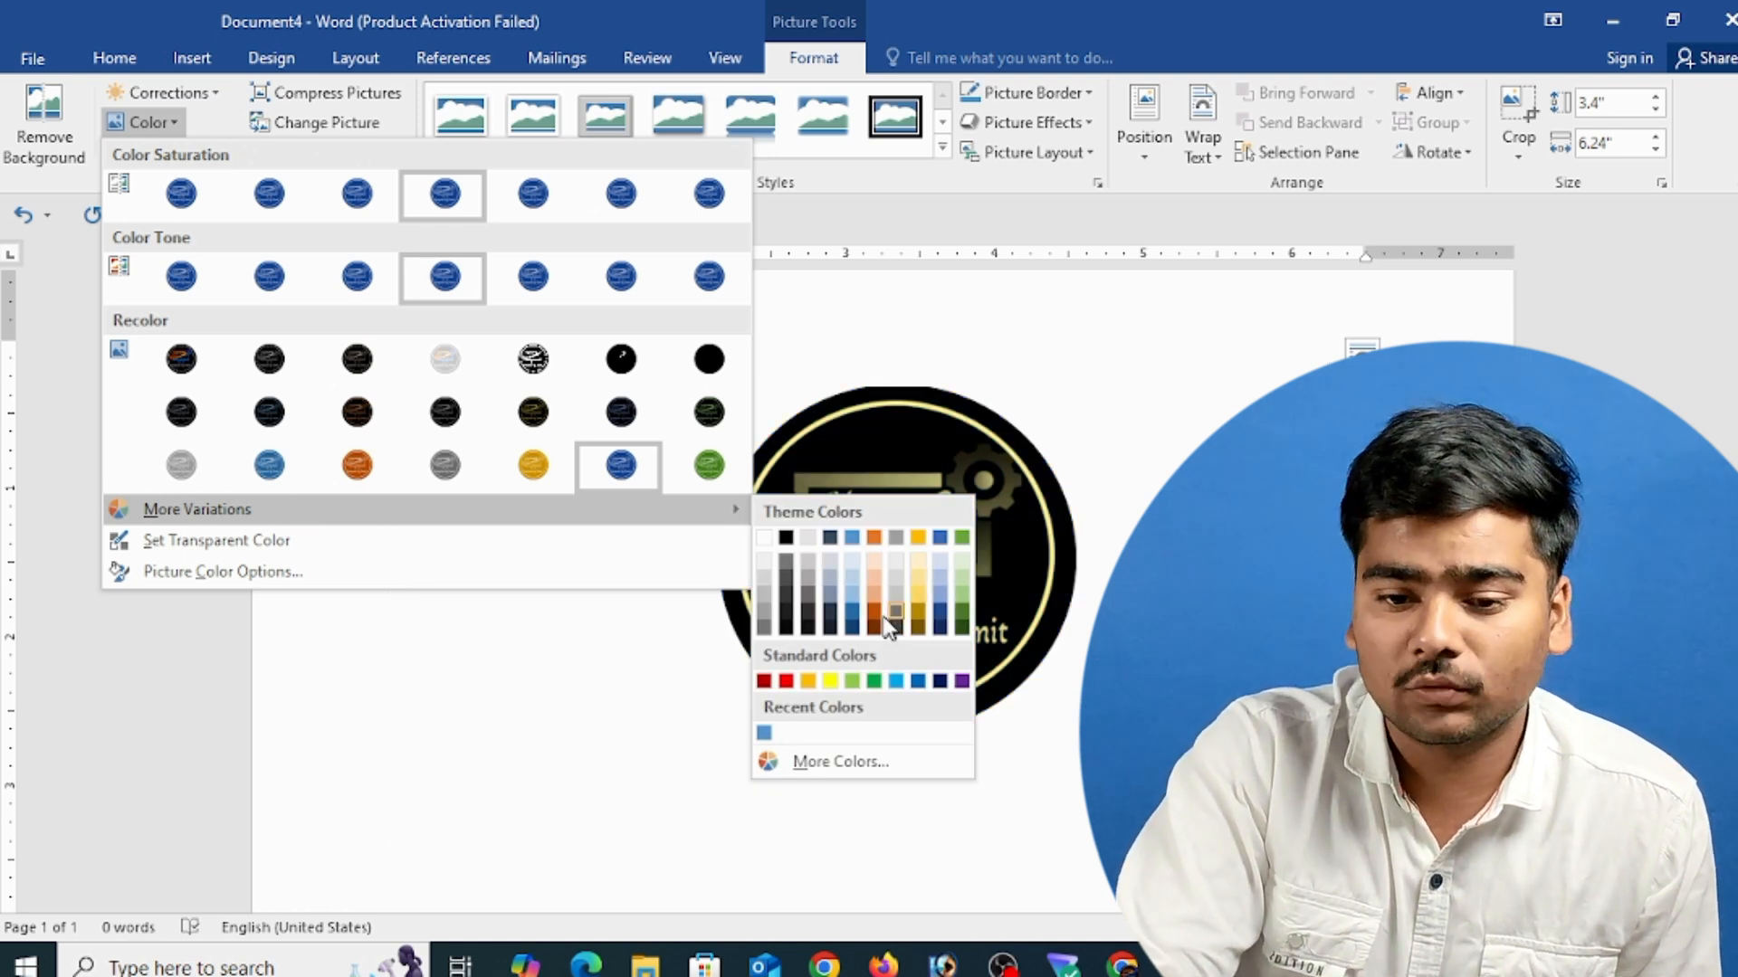
left_click(480, 555)
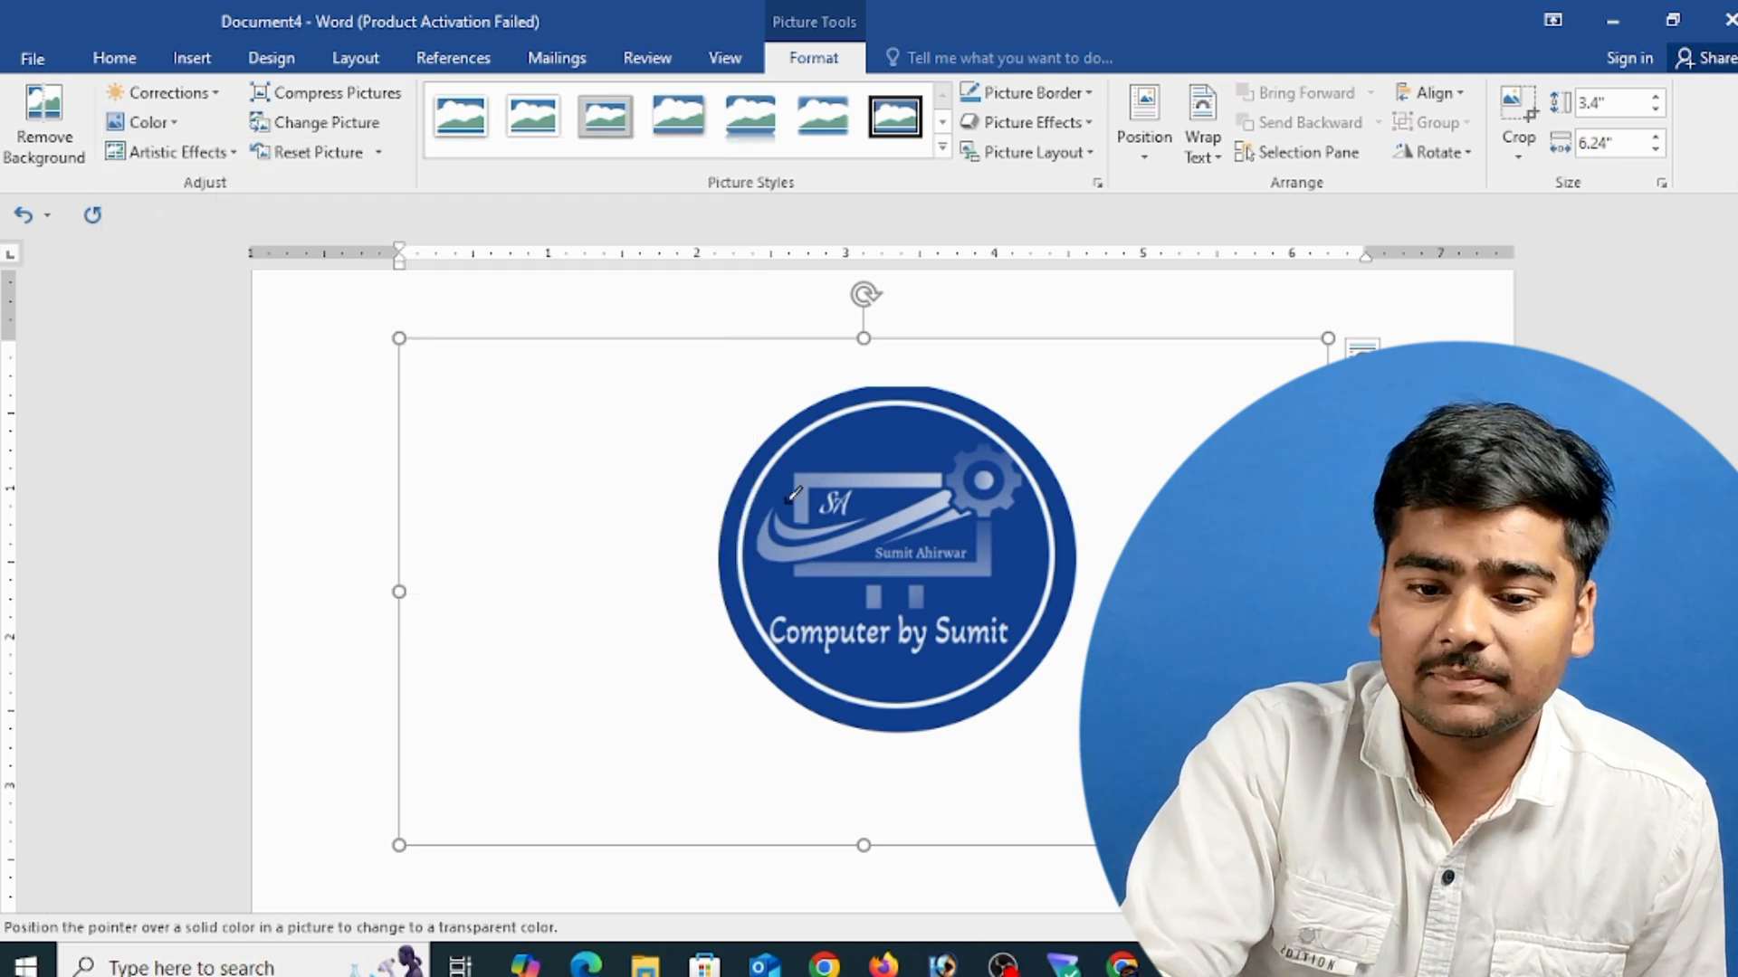
left_click(165, 124)
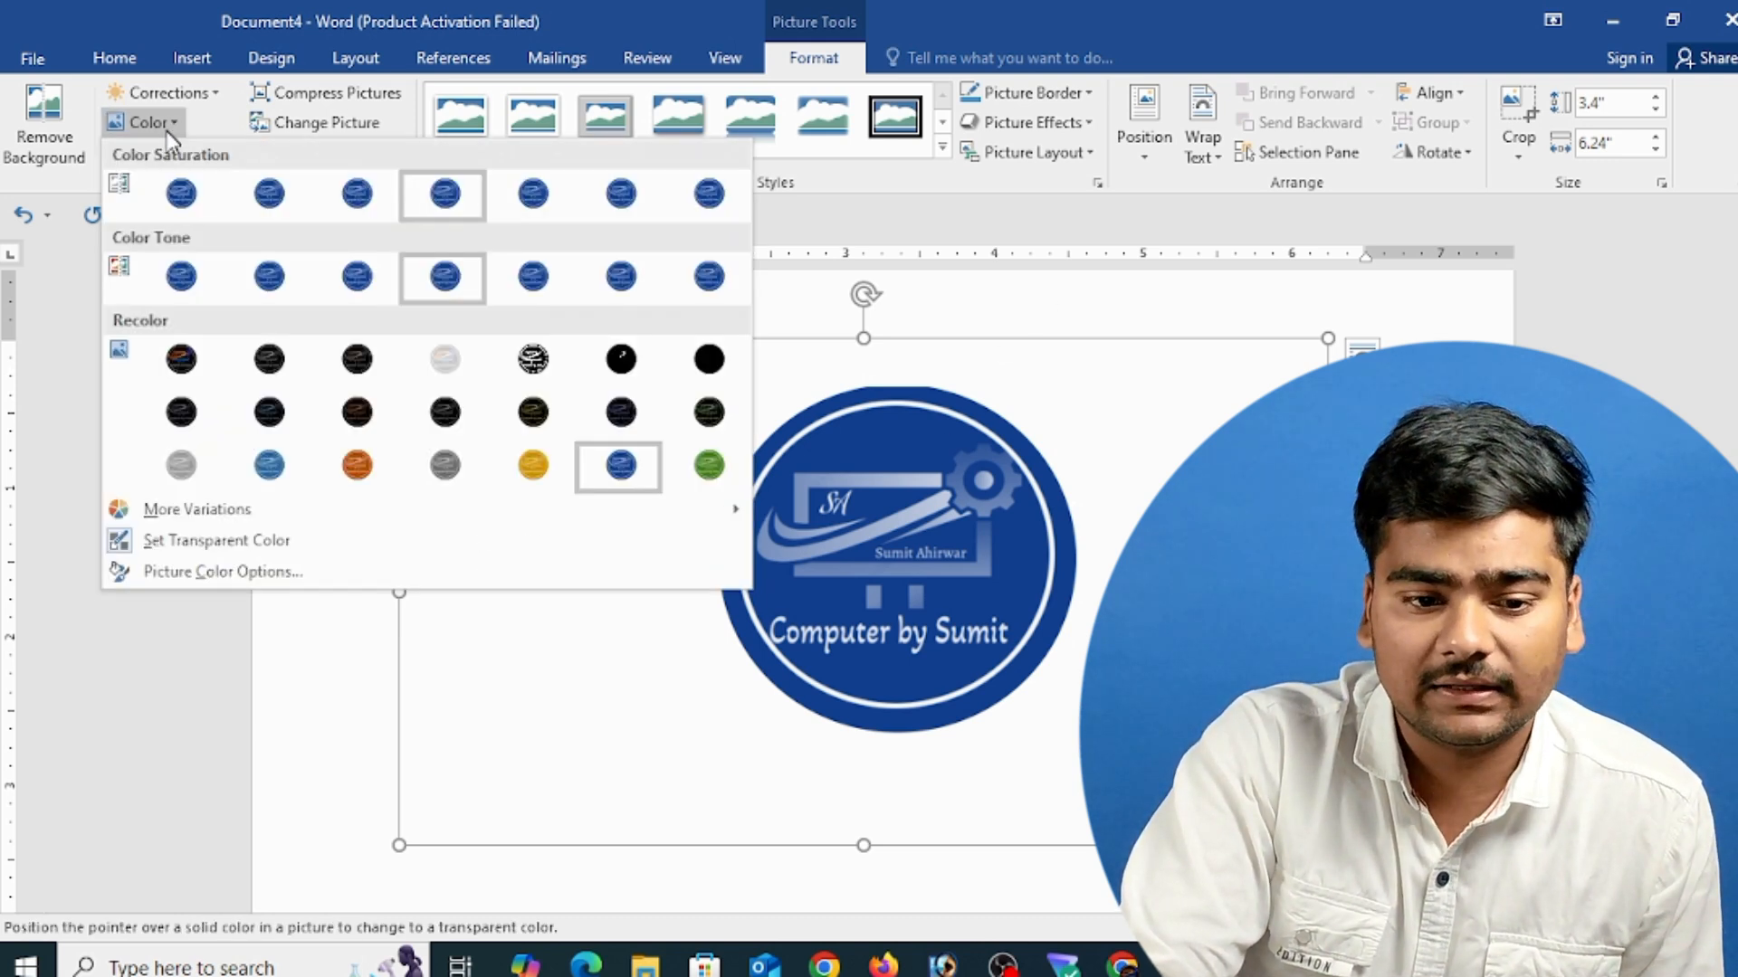
left_click(295, 575)
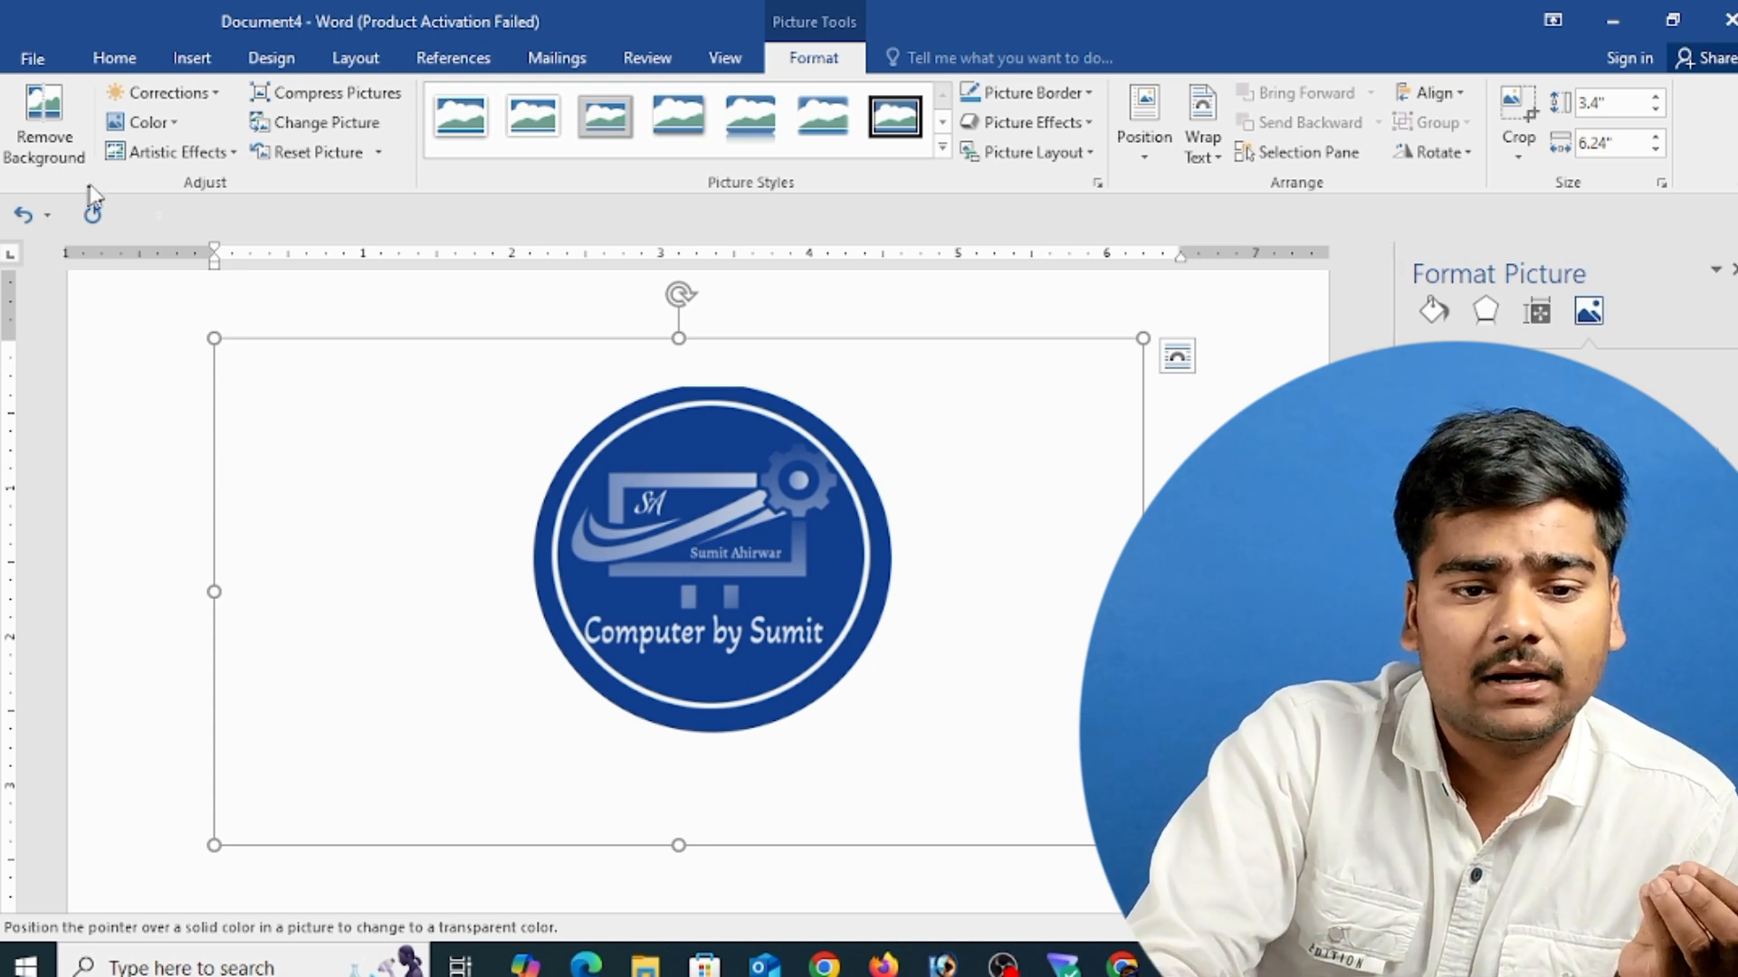
- Try a painted-stroke artistic effect on the logo picture, dismiss the Format Picture options, and undo both the effect and the blue recolor
left_click(163, 161)
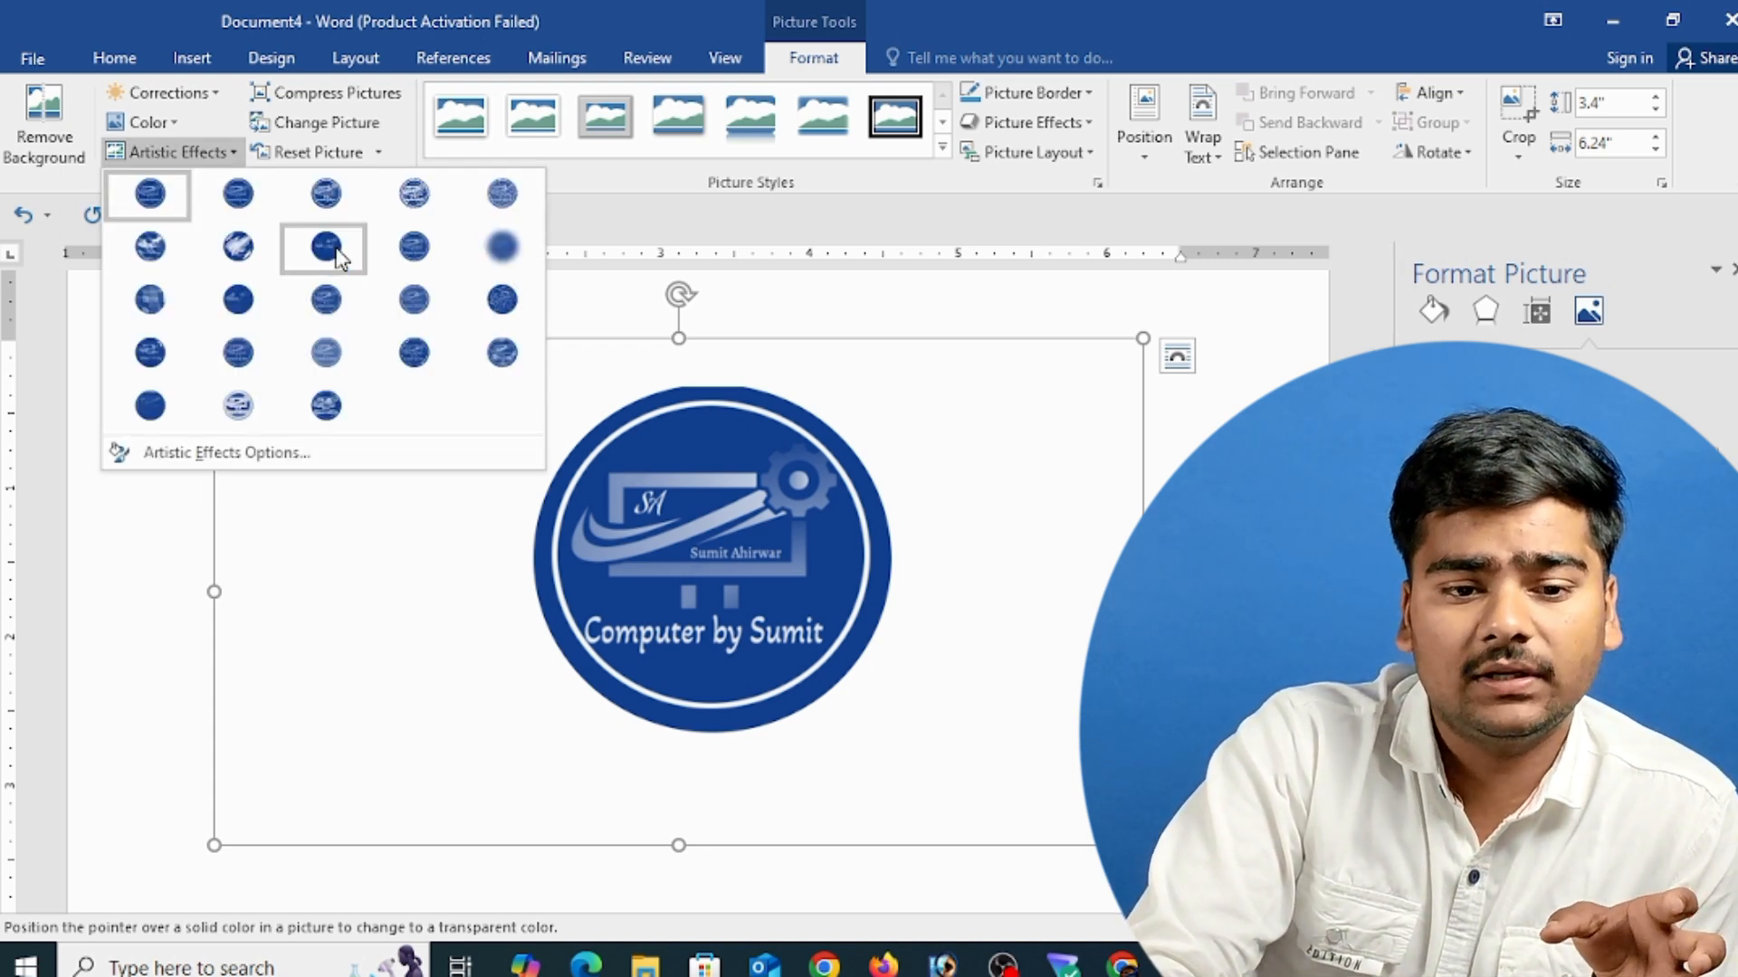
left_click(239, 255)
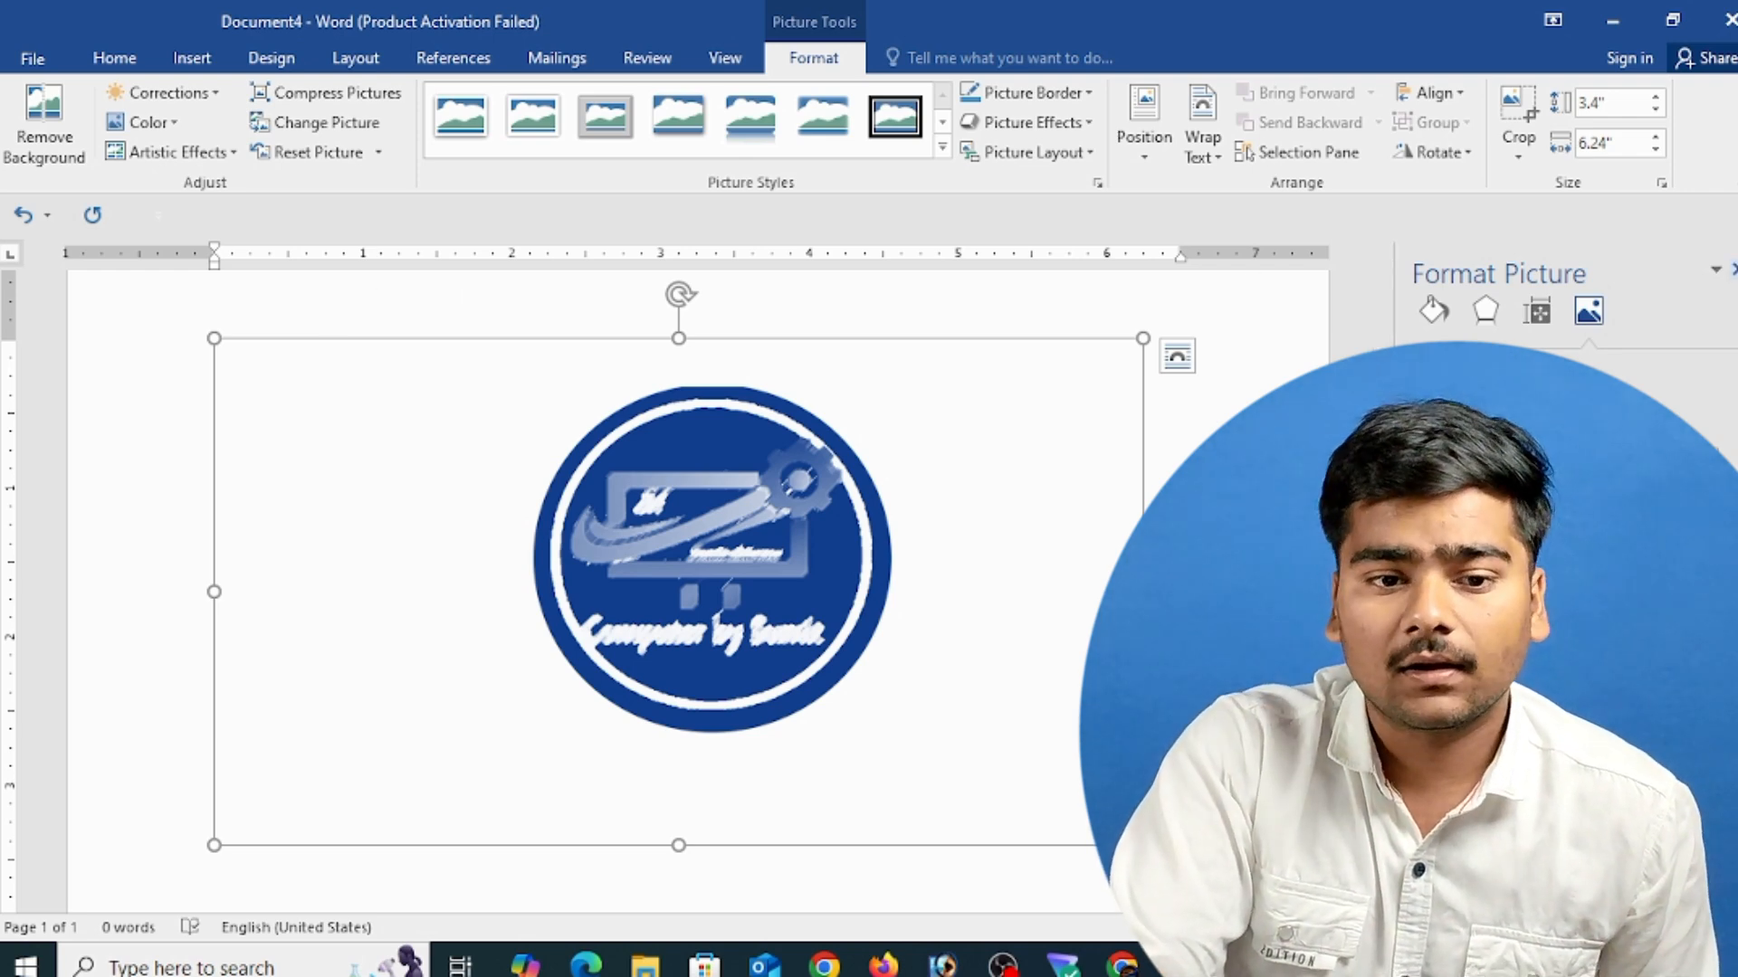
left_click(1733, 269)
key("ctrl+z")
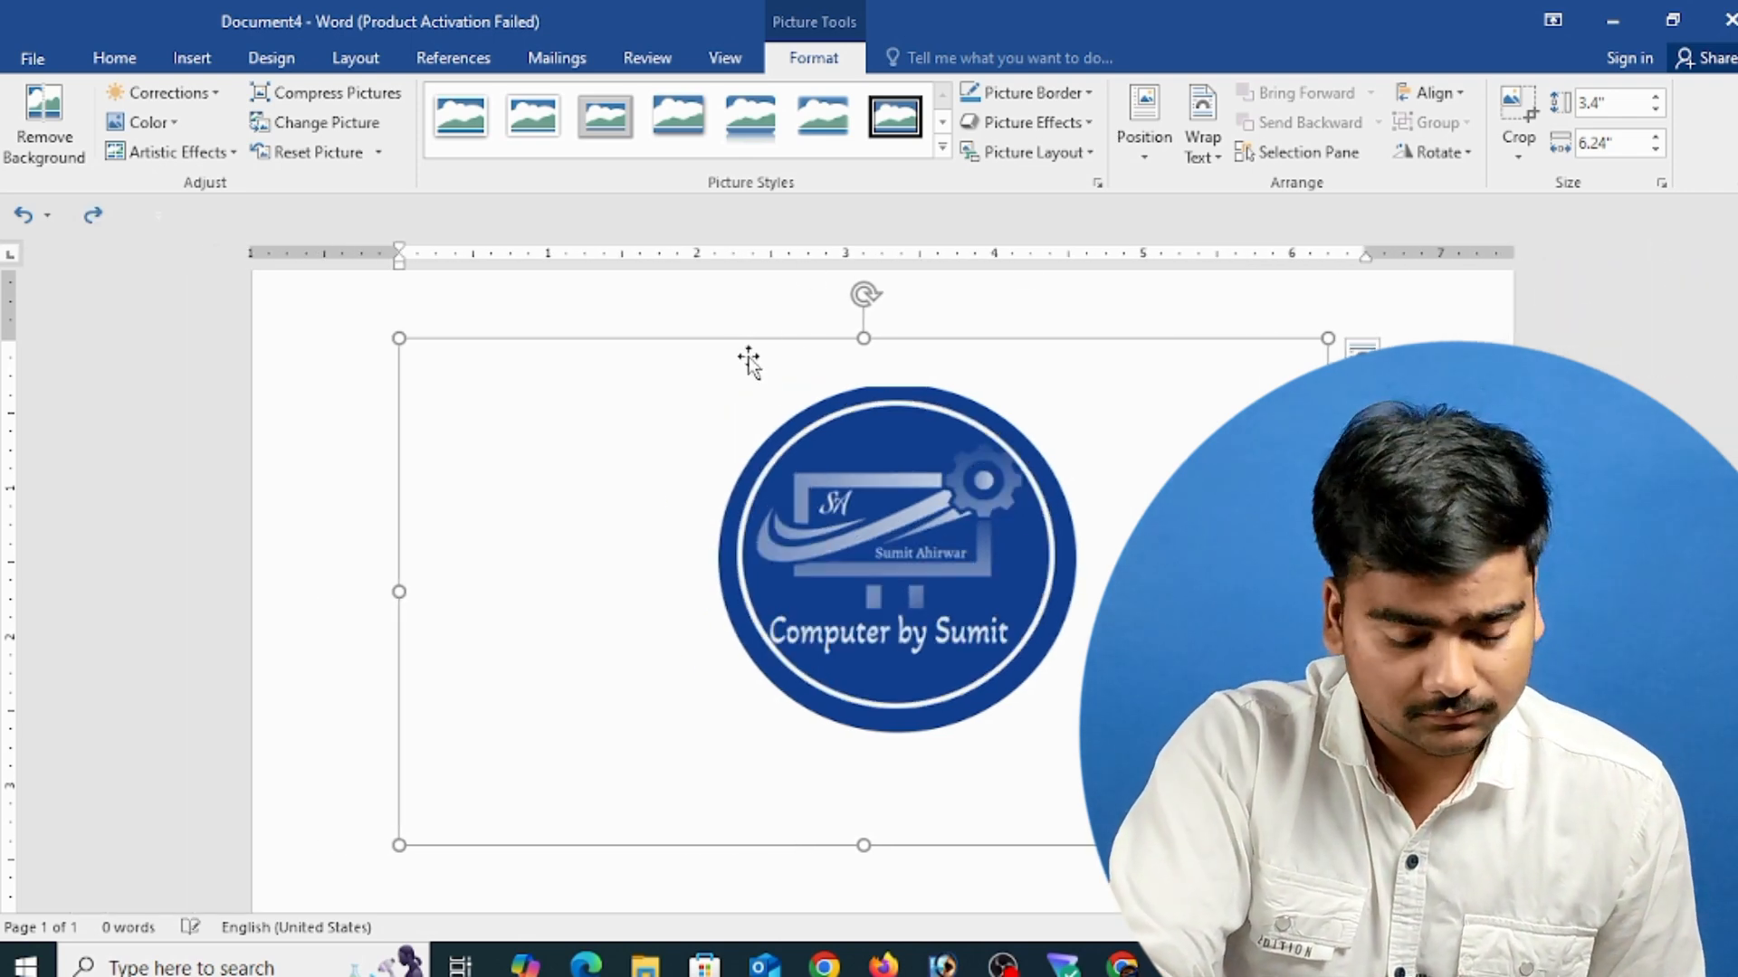
key("ctrl+z")
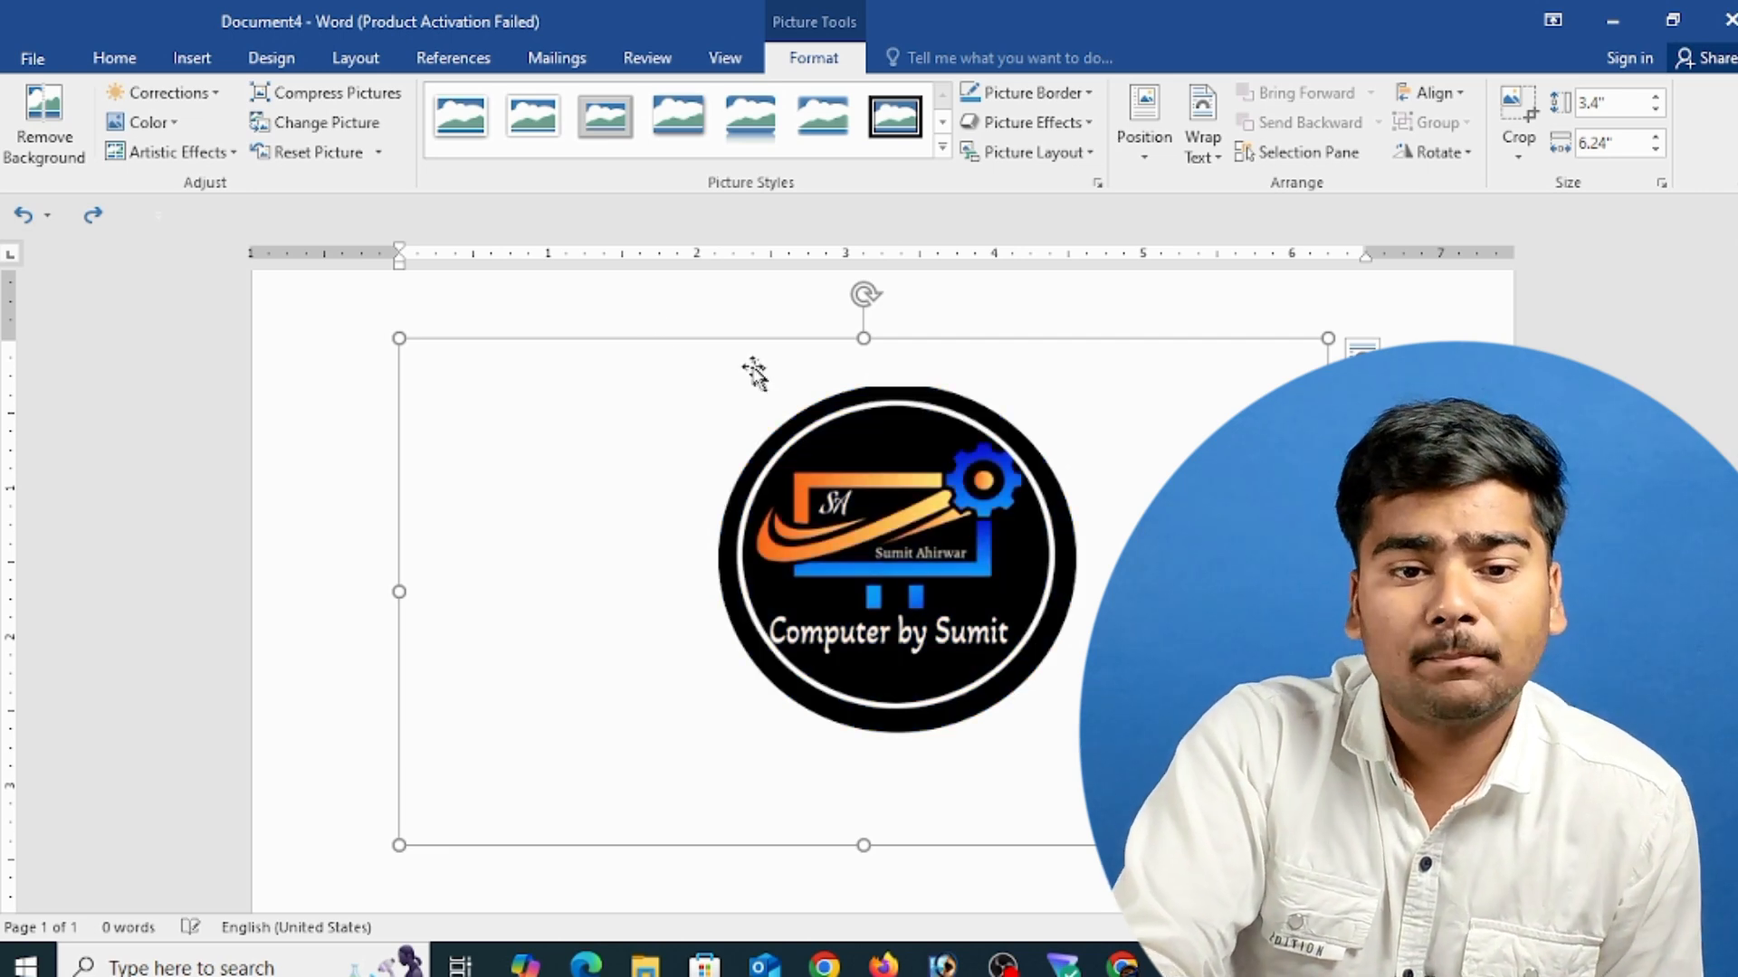
- Compress only the logo picture with cropped areas deleted, using the Print (220 ppi) target output
left_click(337, 93)
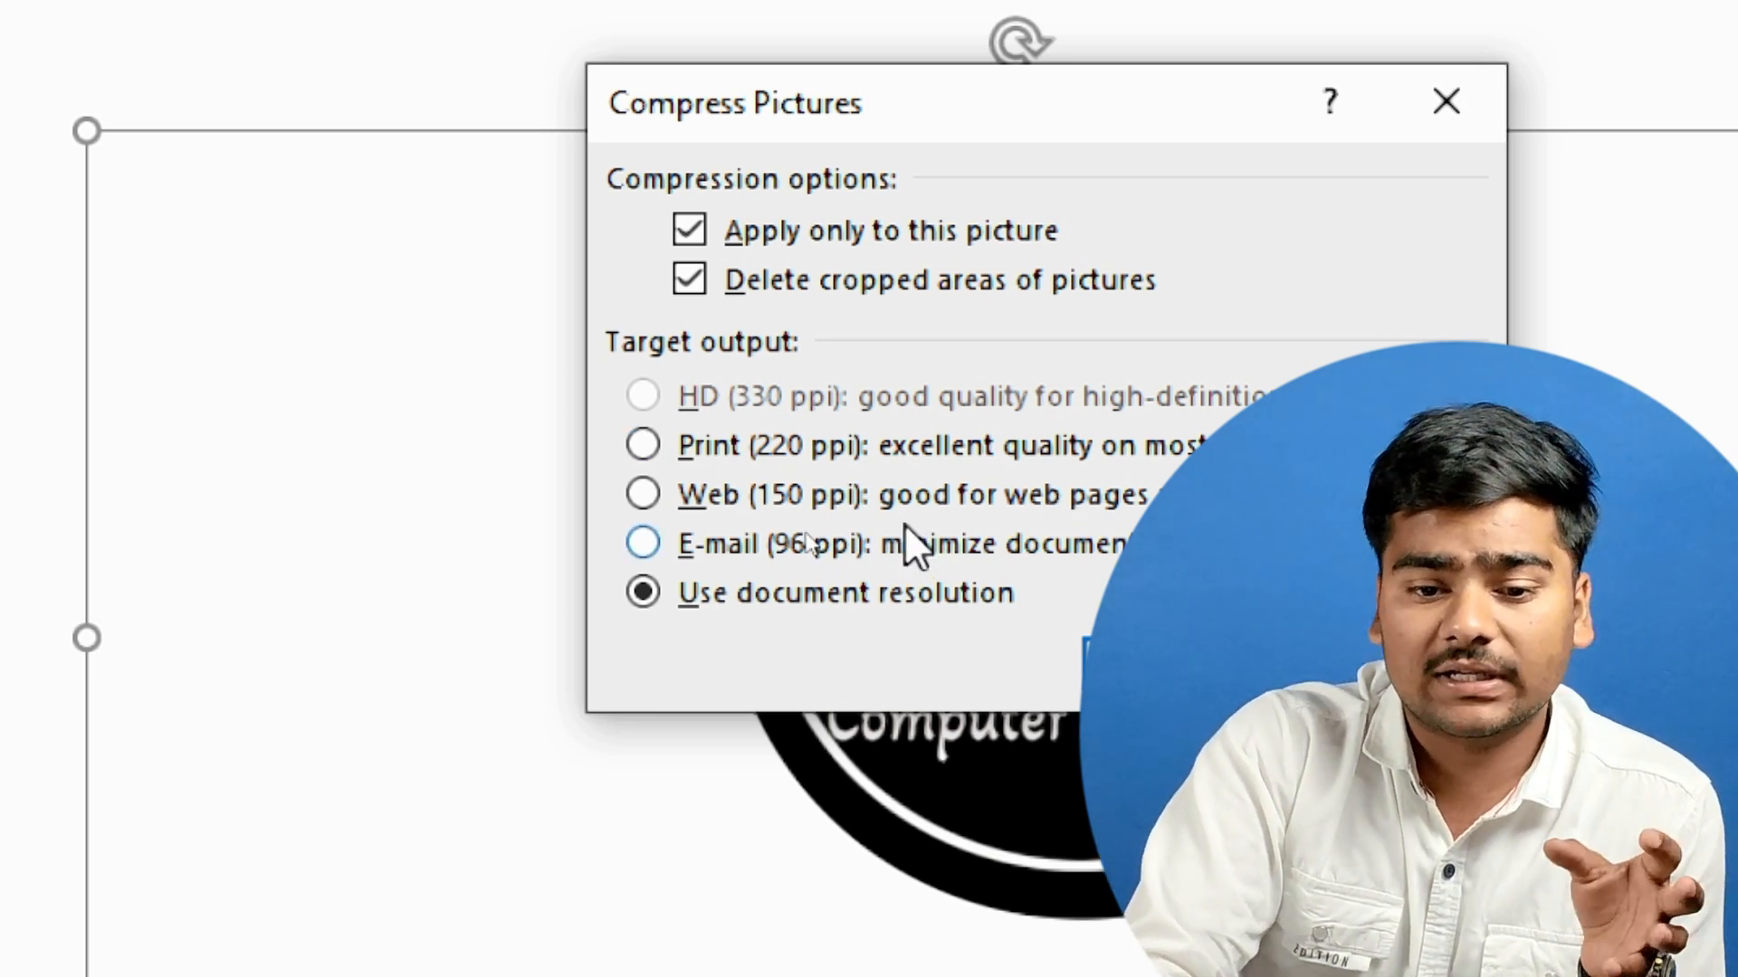
left_click(685, 506)
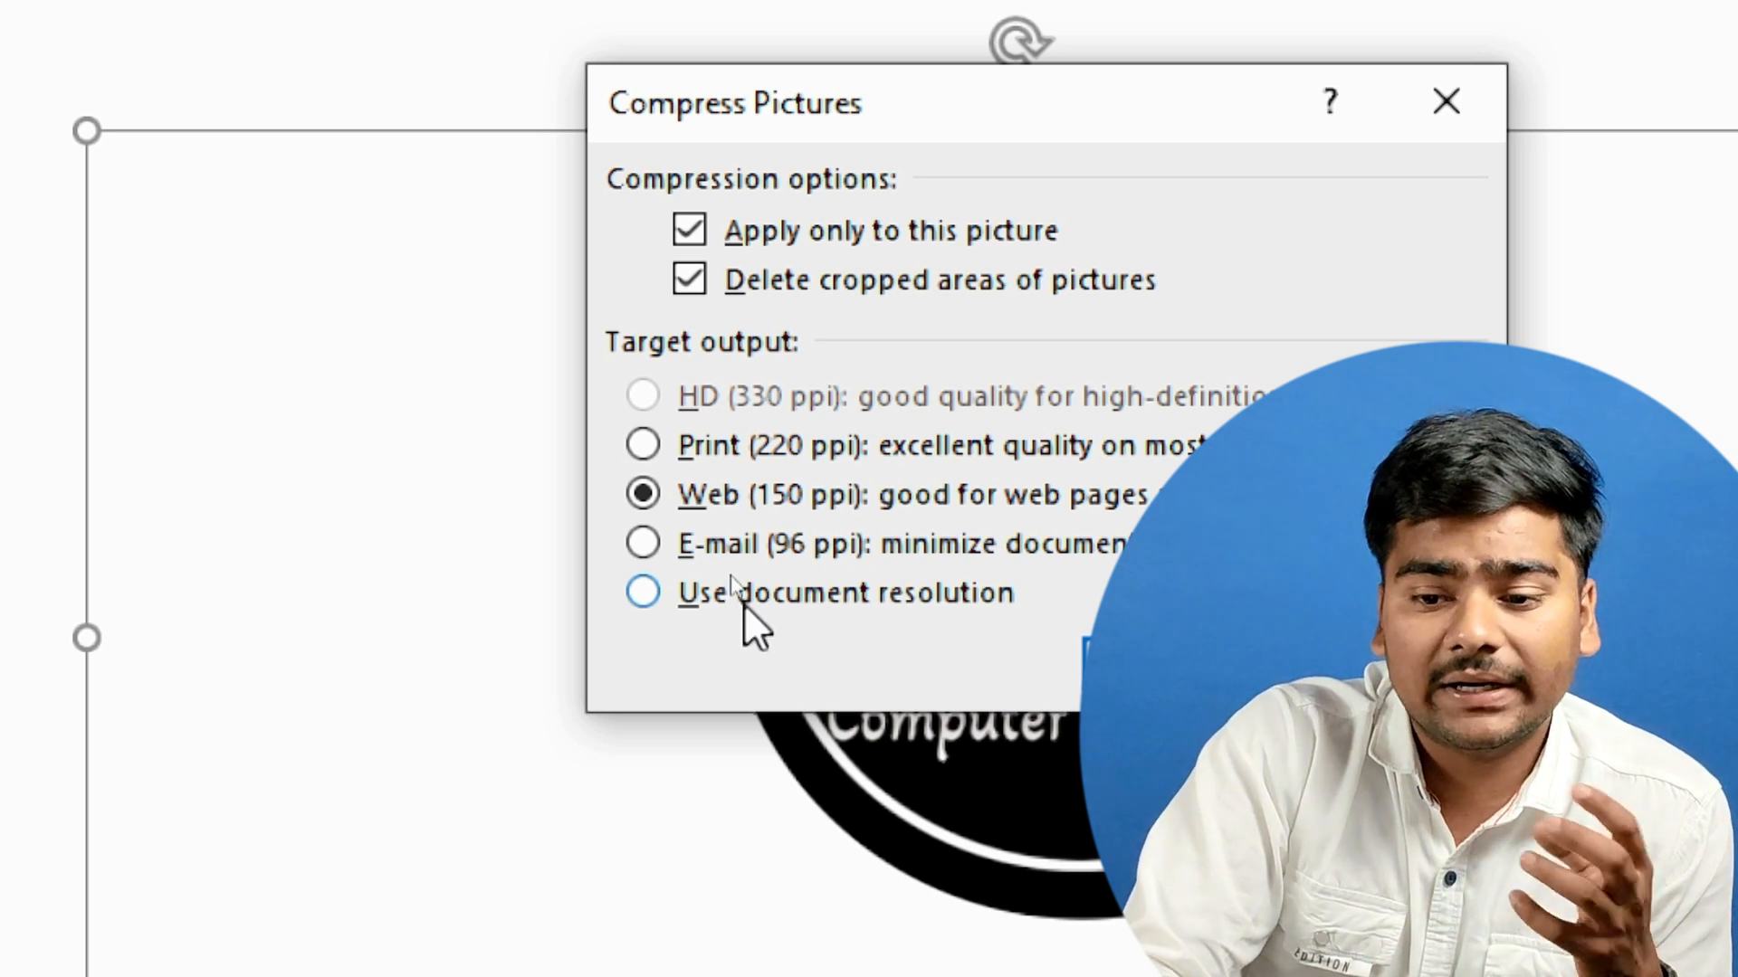
left_click(758, 550)
left_click(793, 601)
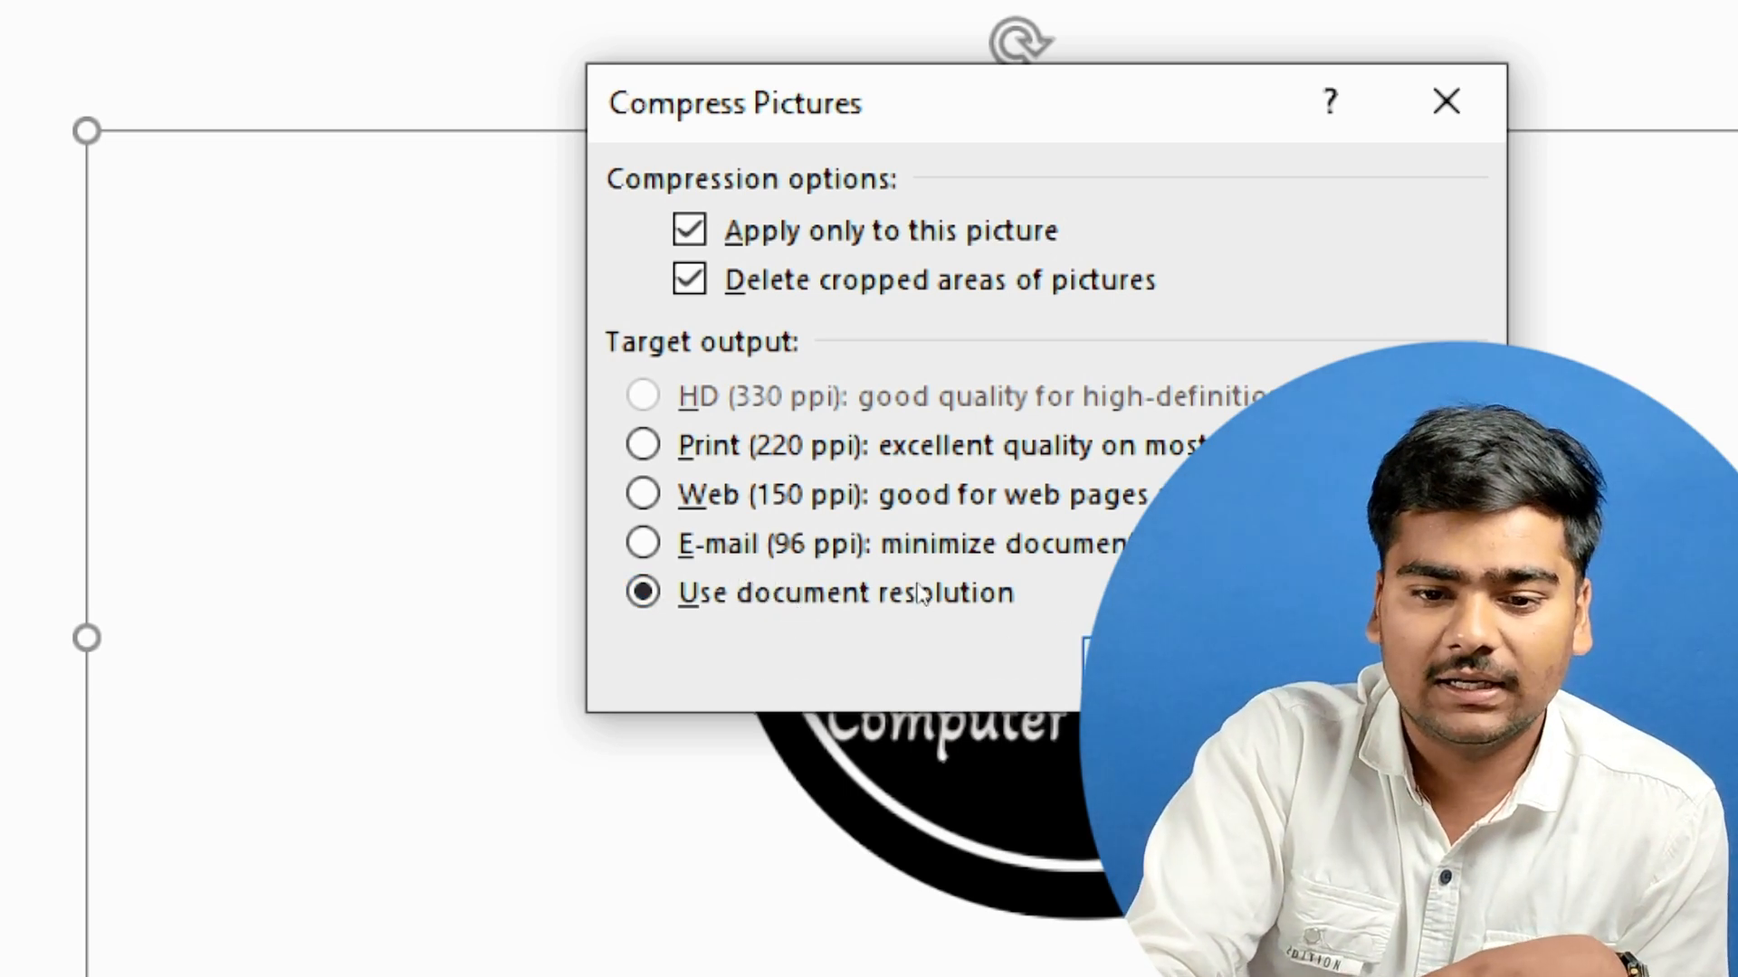
left_click(779, 445)
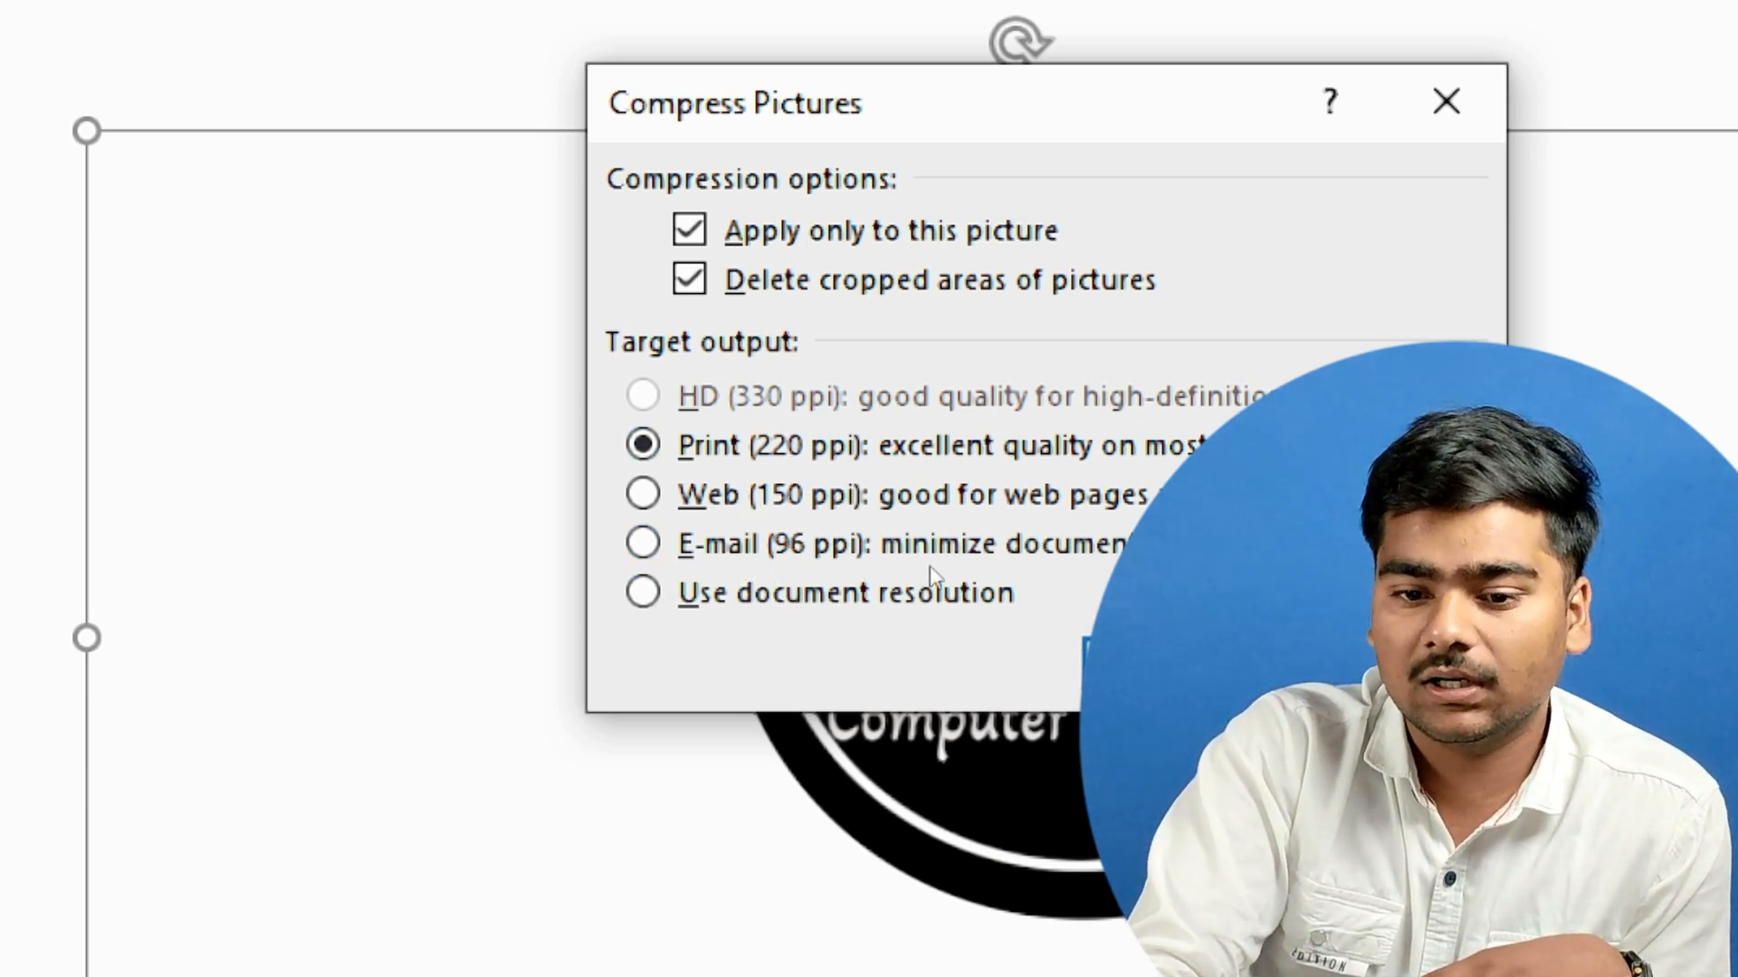
key("Return")
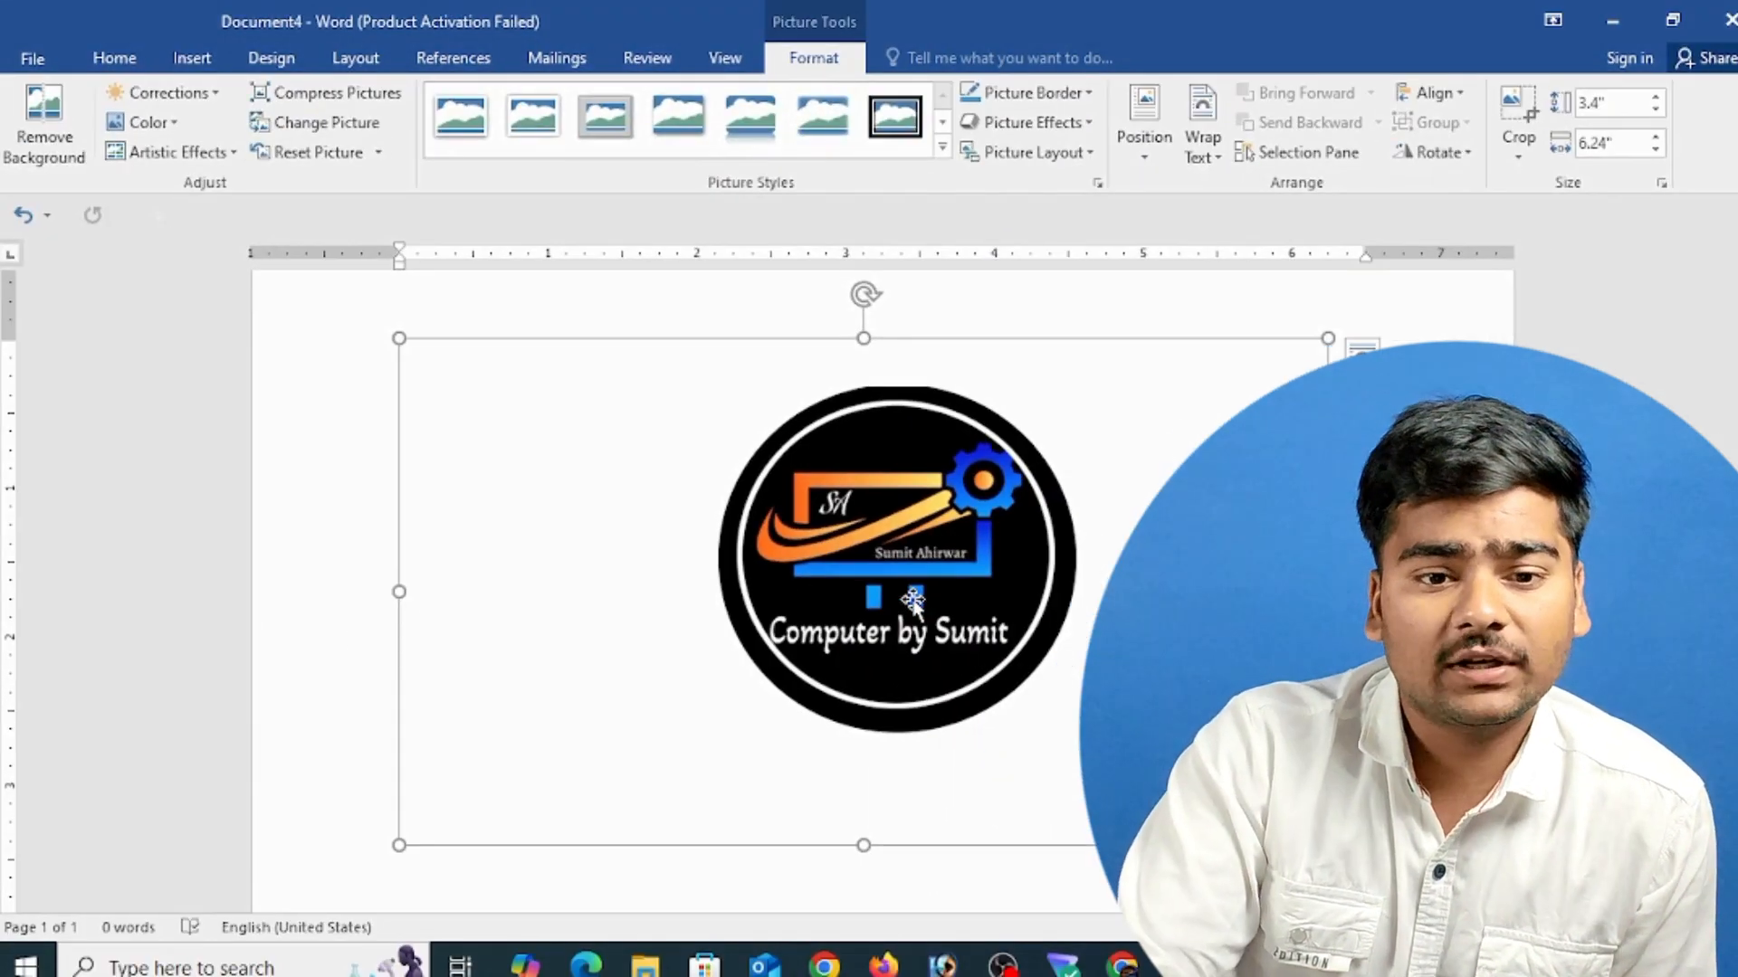
- View the source choices for changing the picture, and try resetting the logo picture's formatting before undoing the reset
left_click(365, 132)
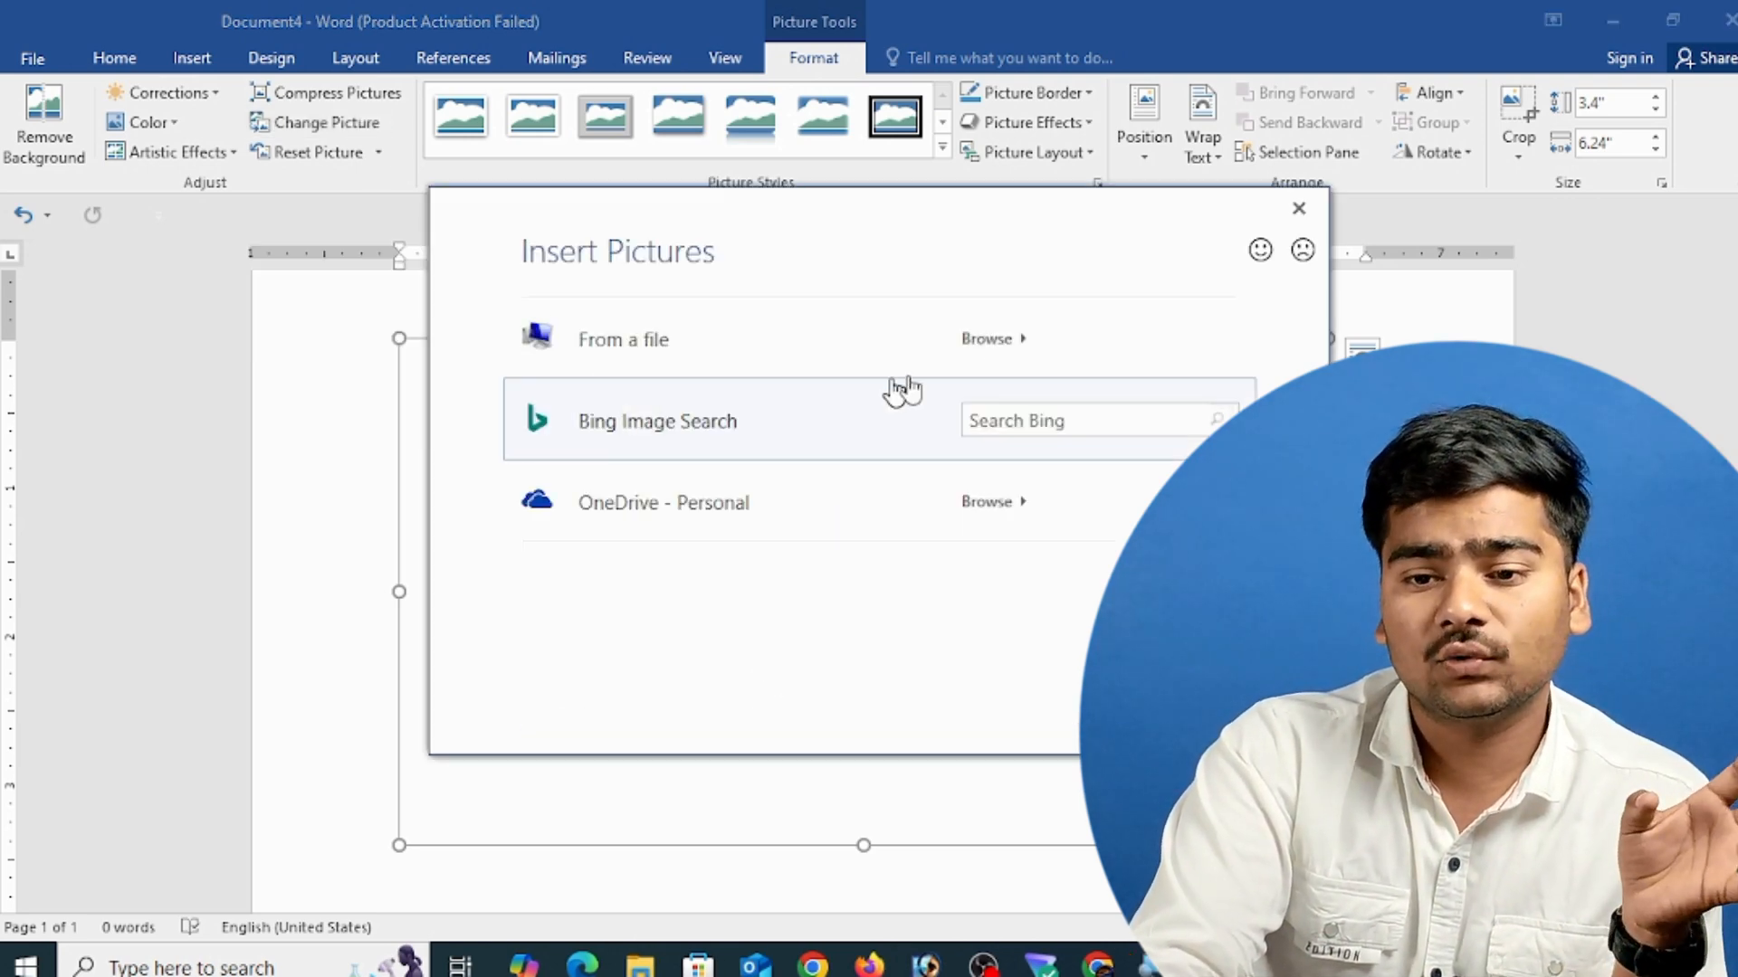
left_click(1299, 208)
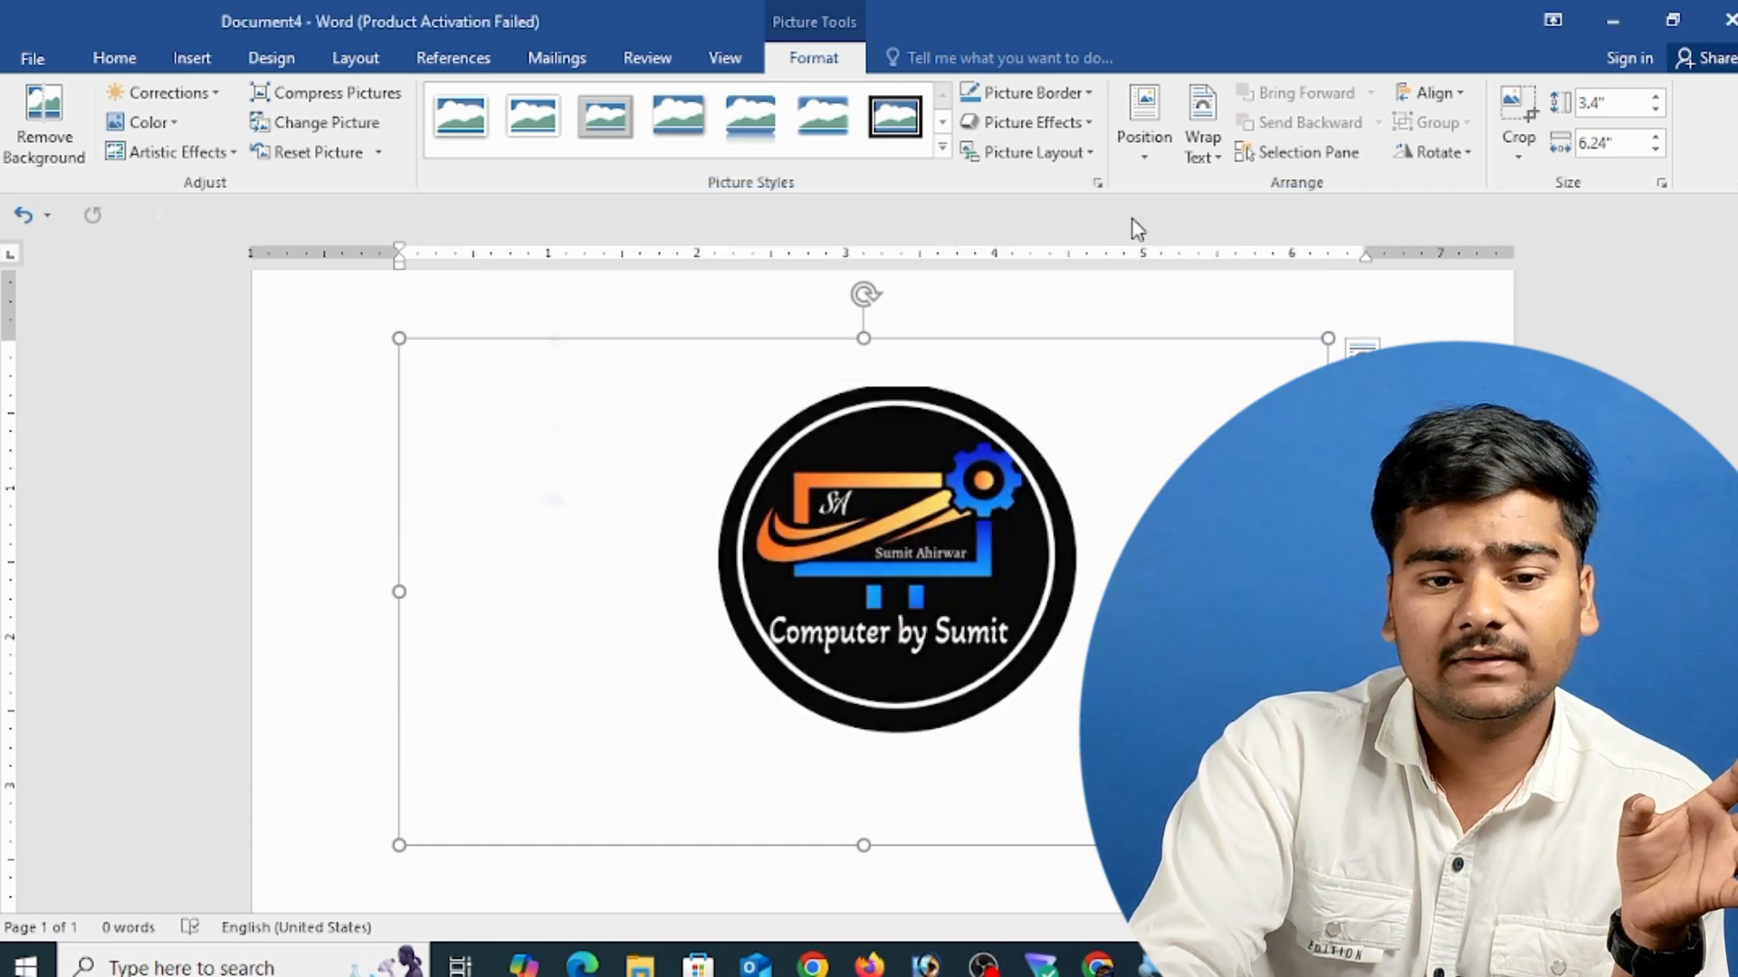
left_click(332, 168)
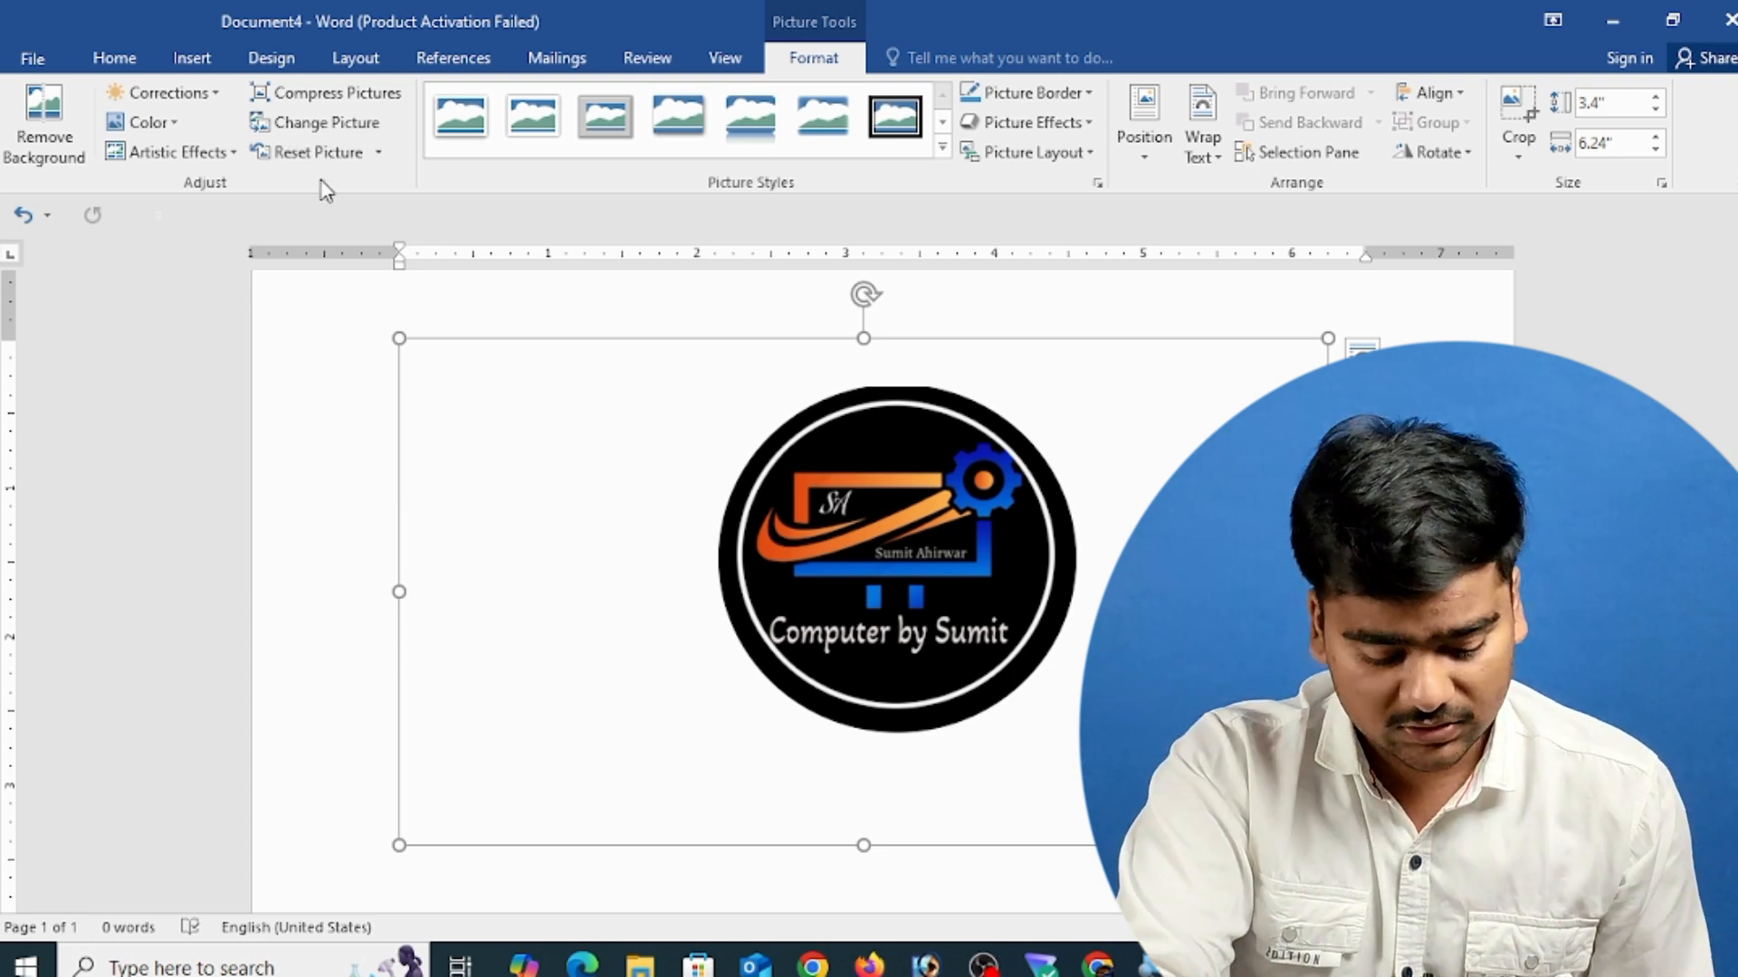
key("ctrl+z")
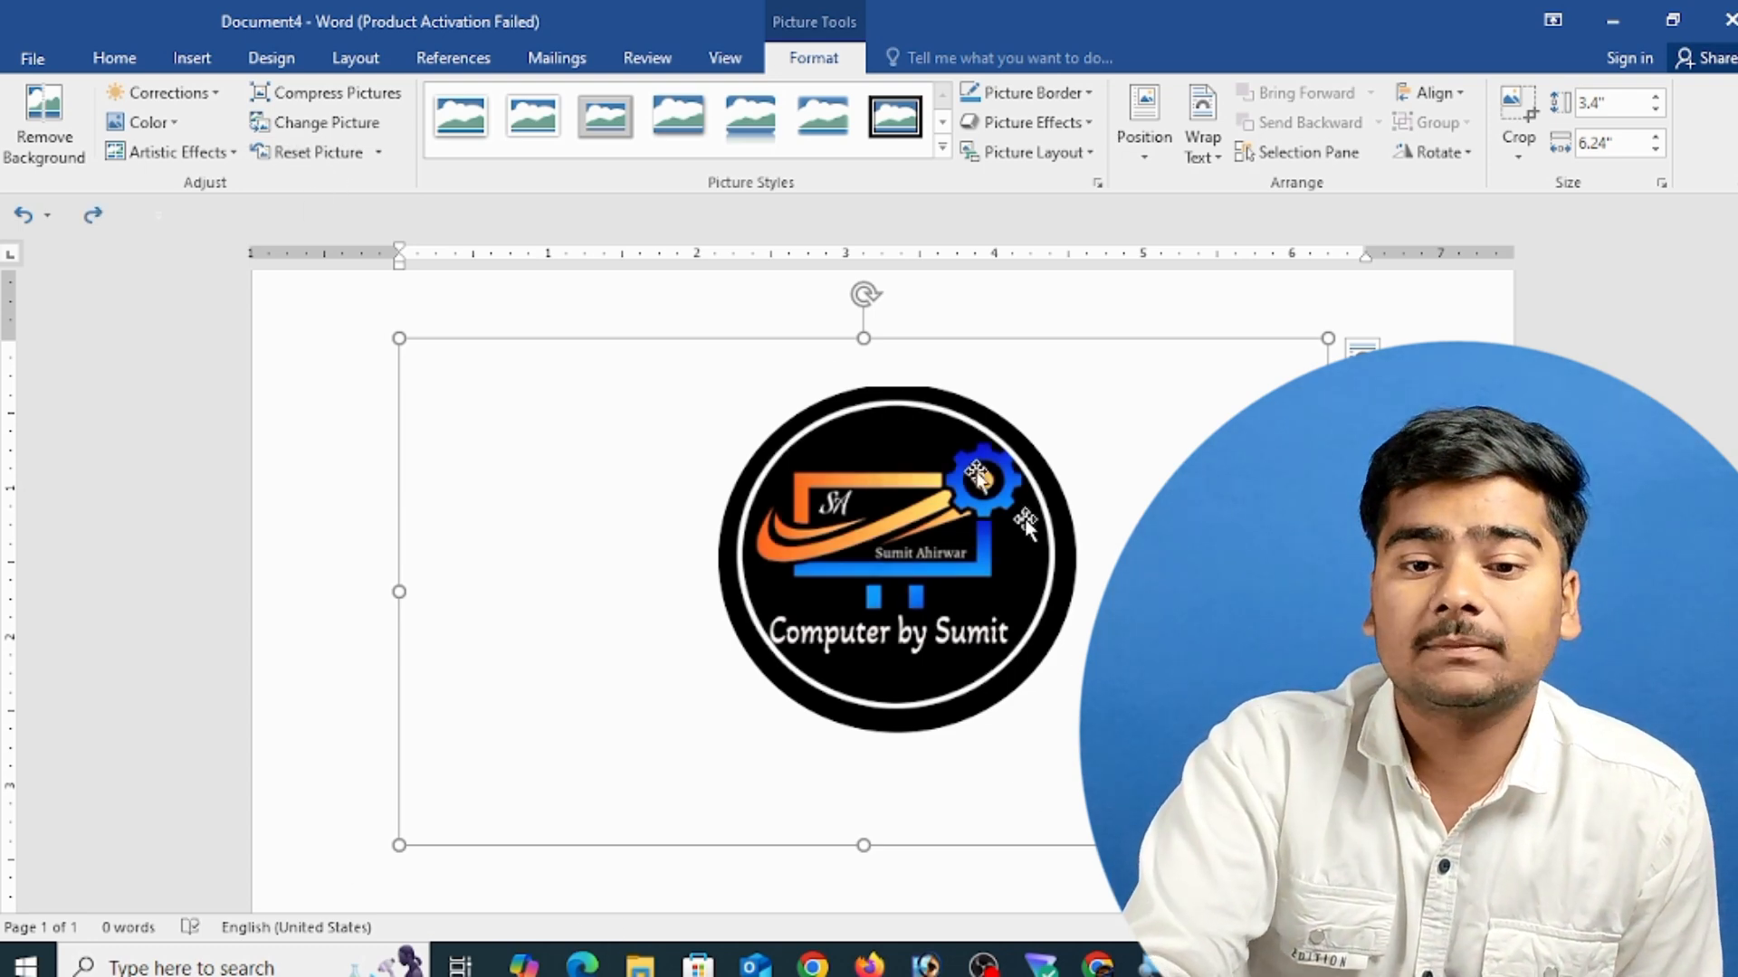
- Try the thick black frame and black oval picture styles on the logo and settle on the metal oval style
left_click(942, 147)
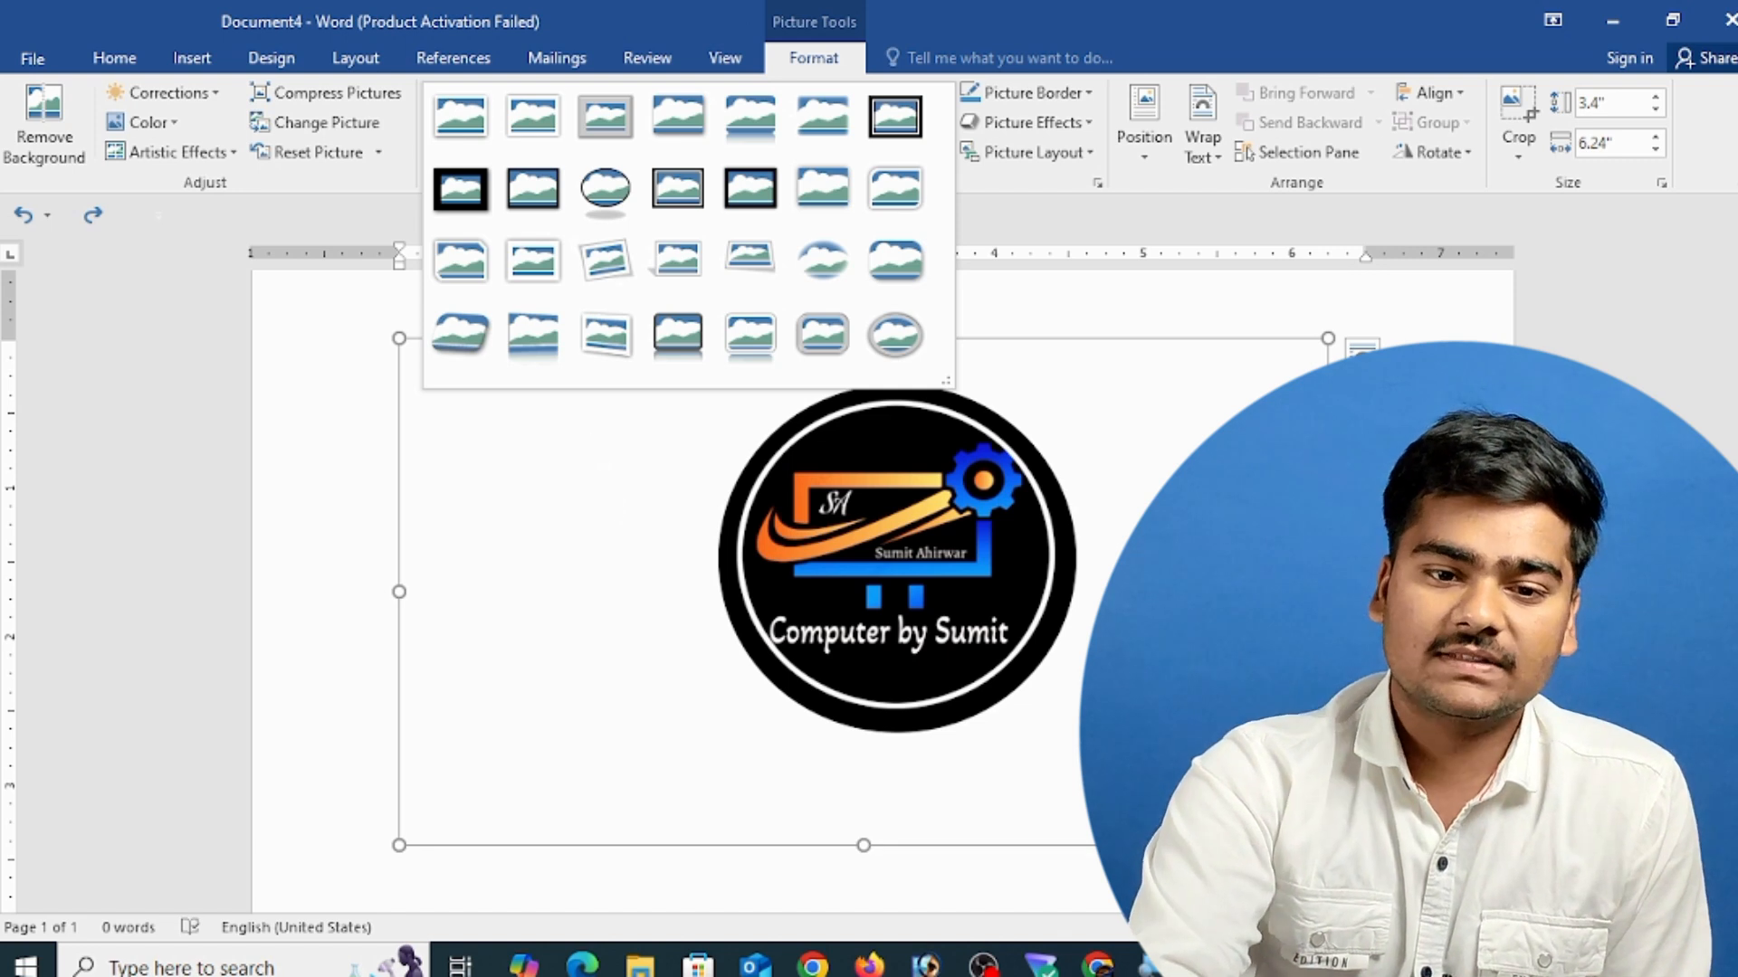
left_click(460, 192)
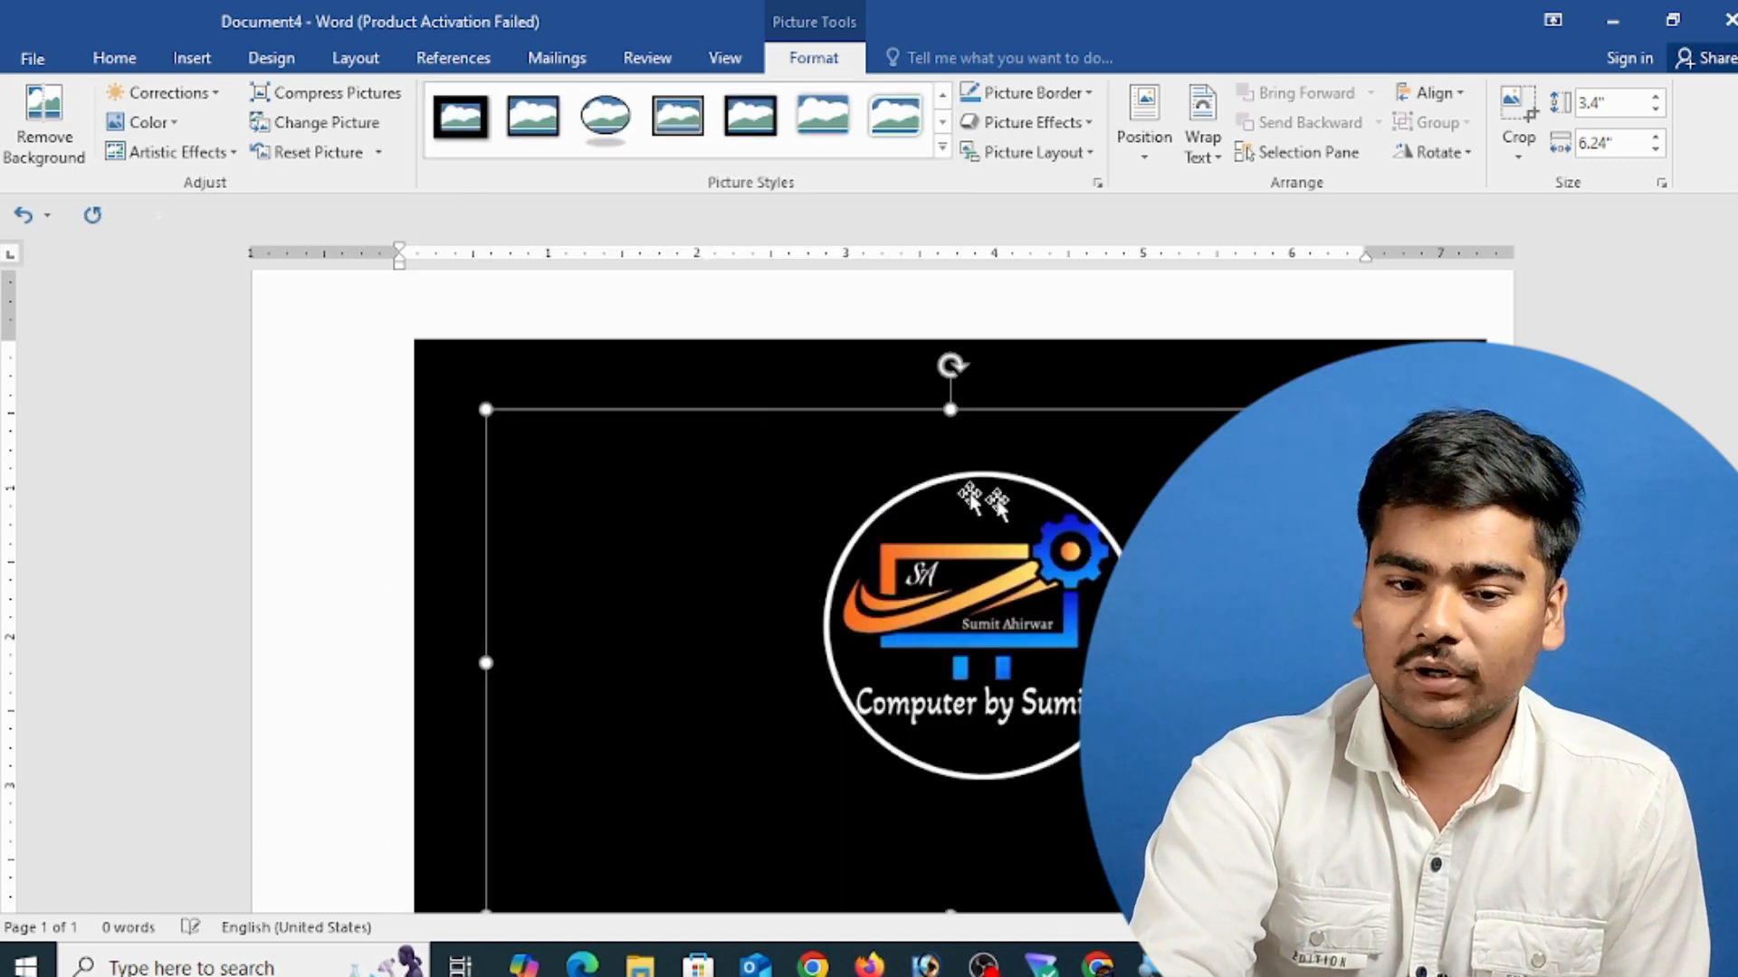
left_click(616, 138)
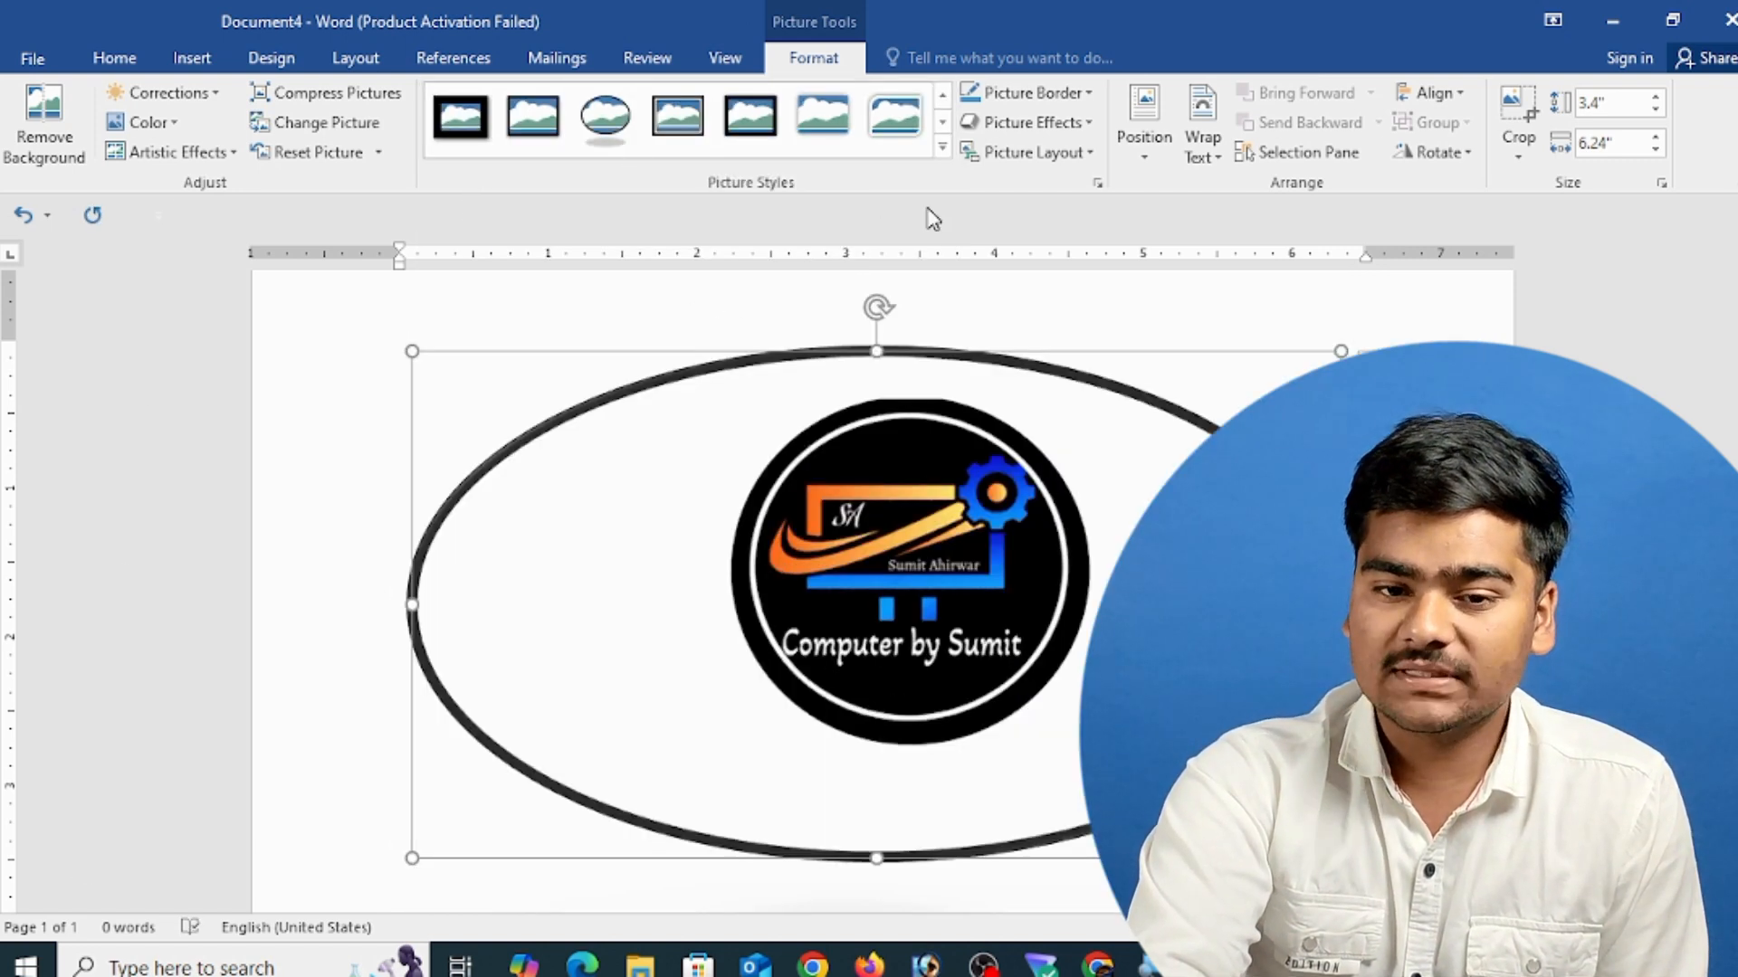
left_click(942, 147)
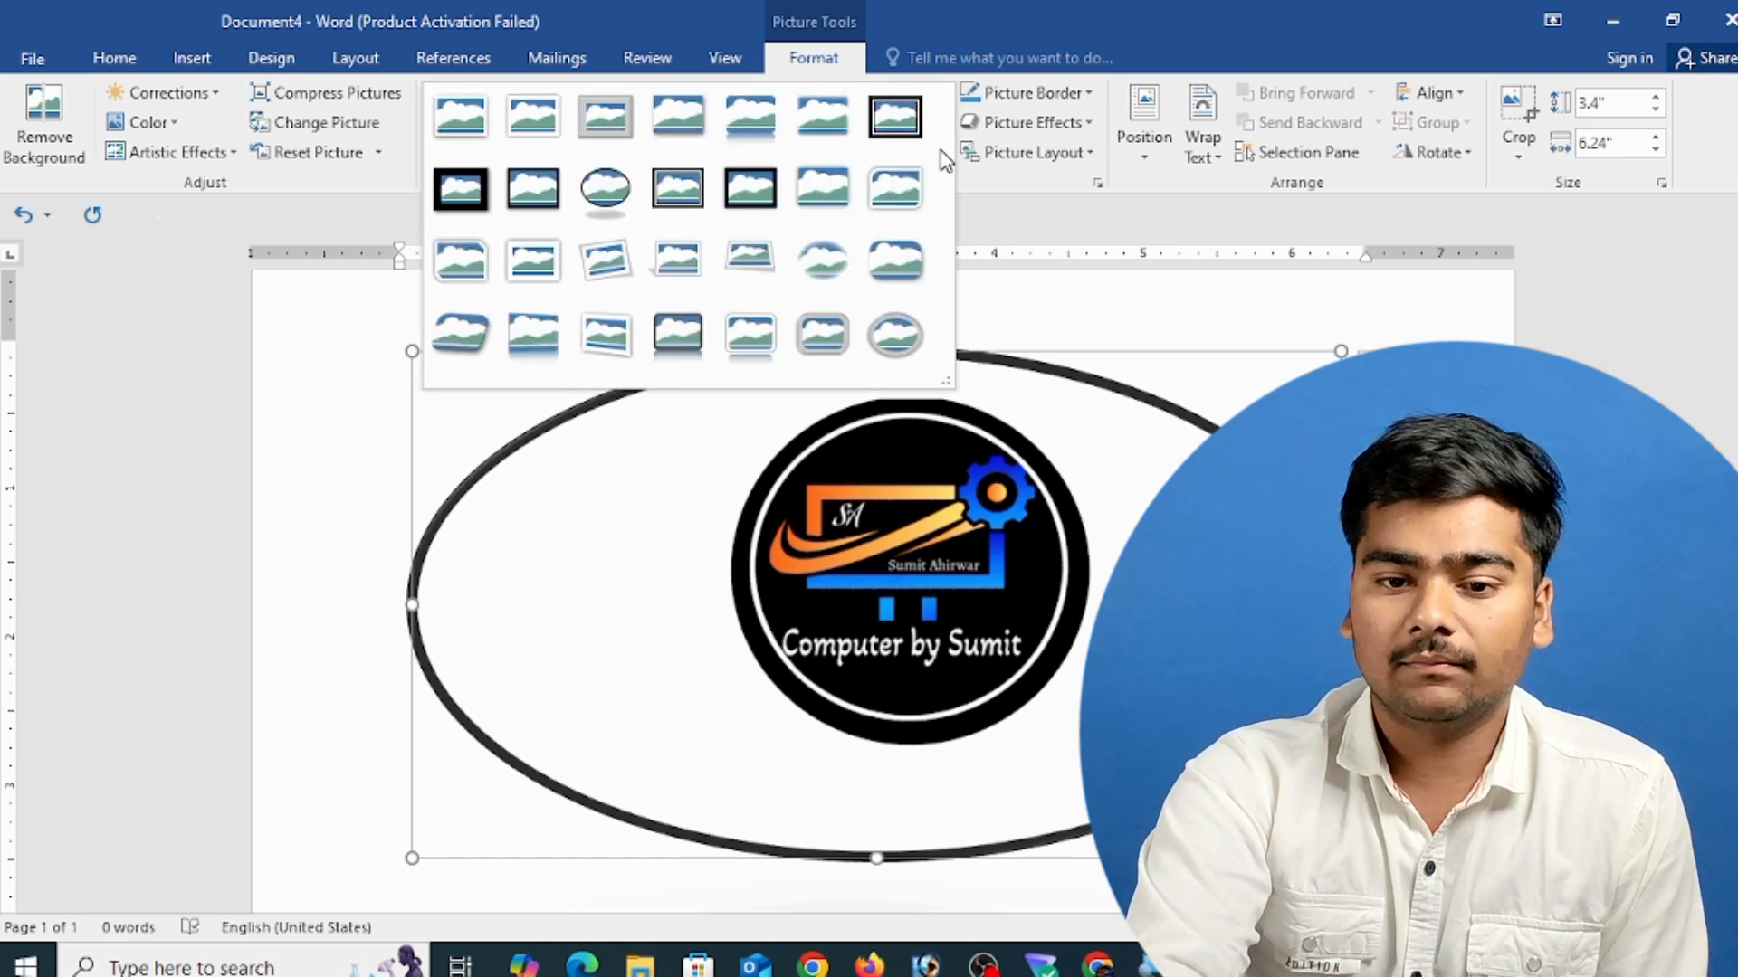
left_click(900, 321)
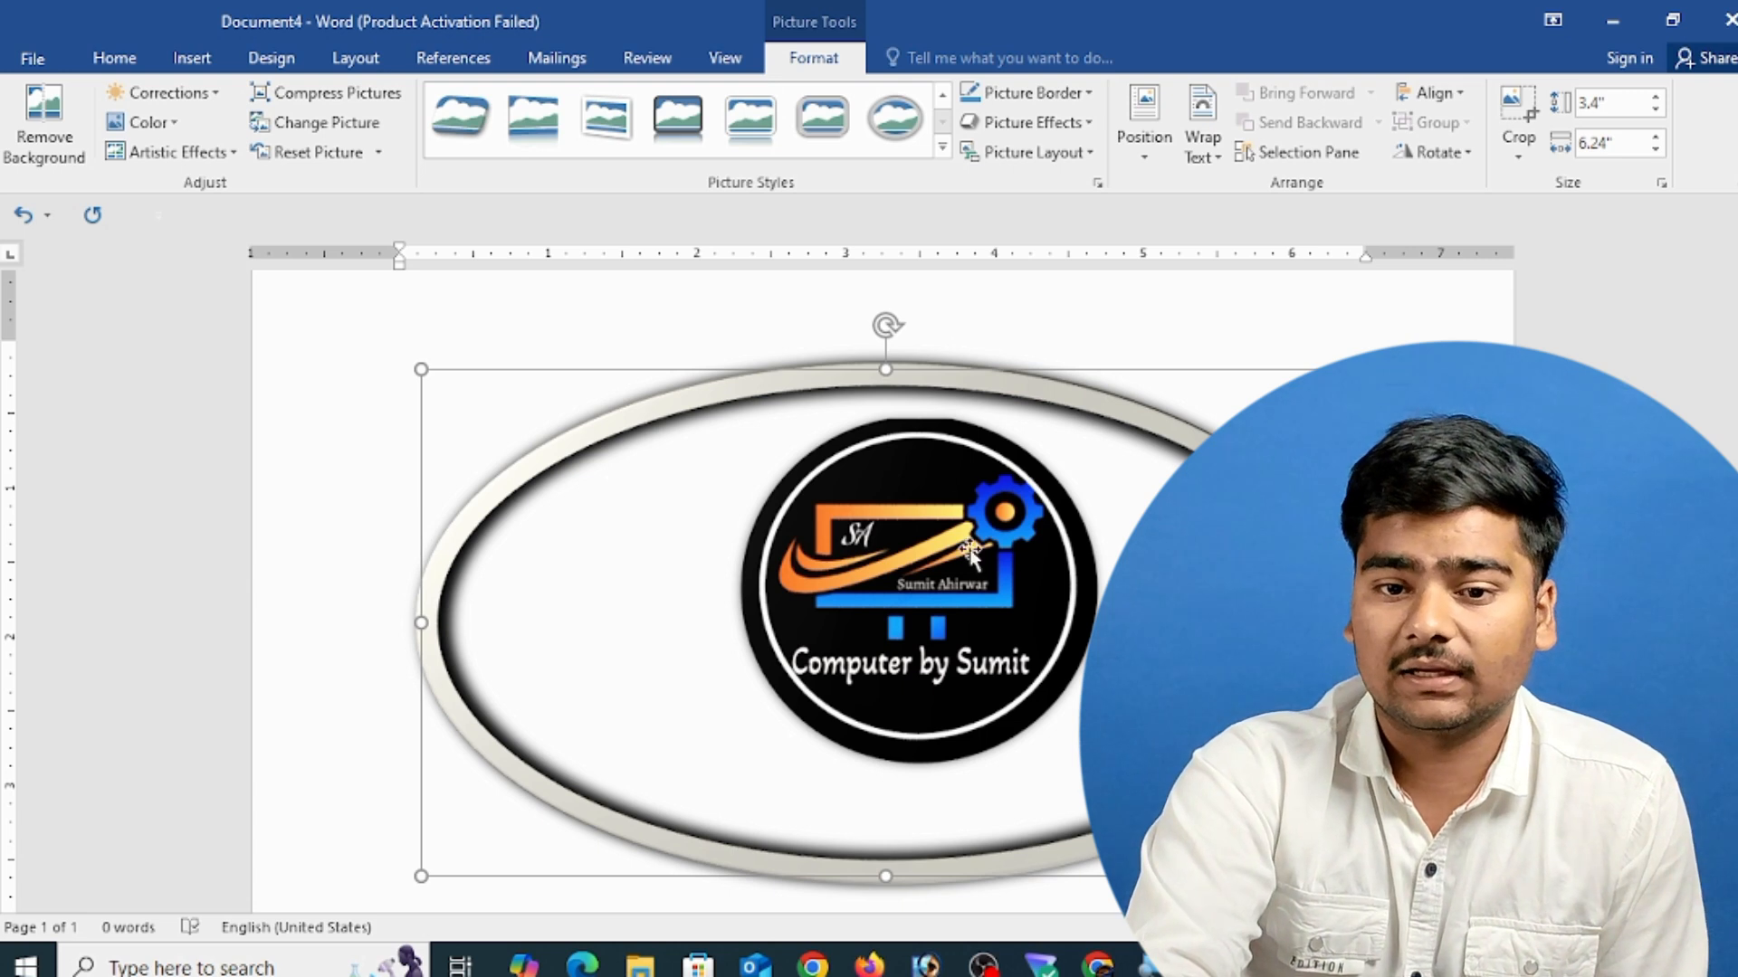
- Review the border options for the logo picture and color its oval border standard red
left_click(1090, 94)
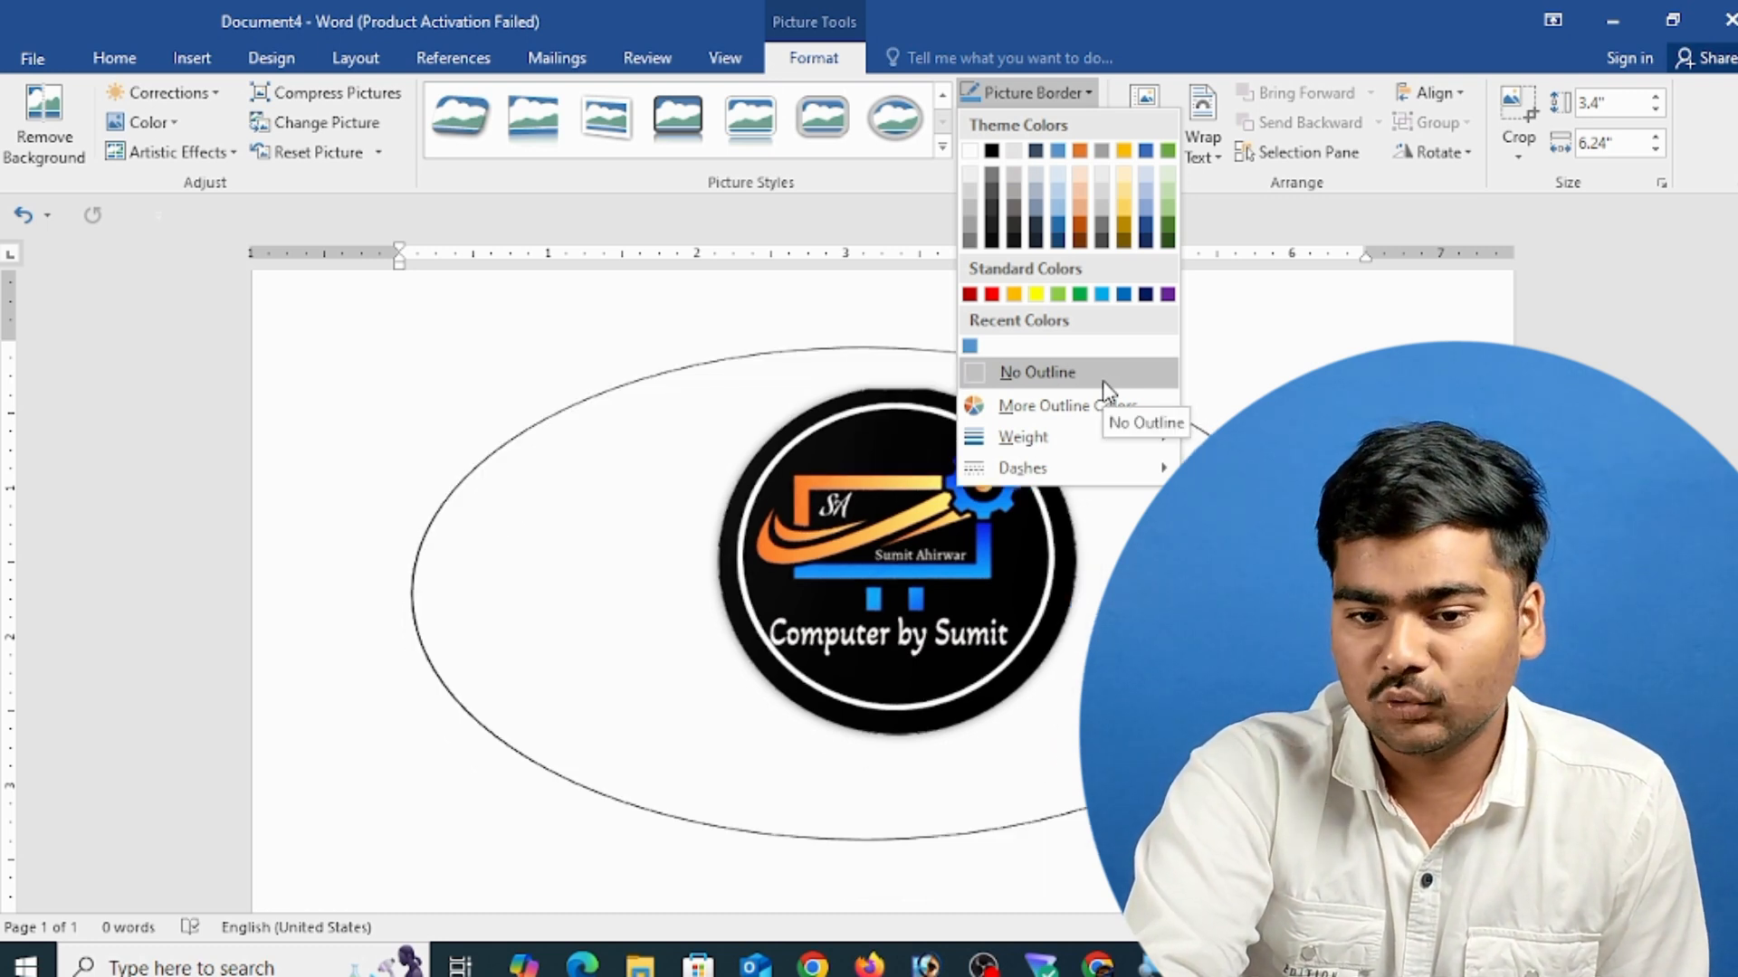
mouse_move(1122, 436)
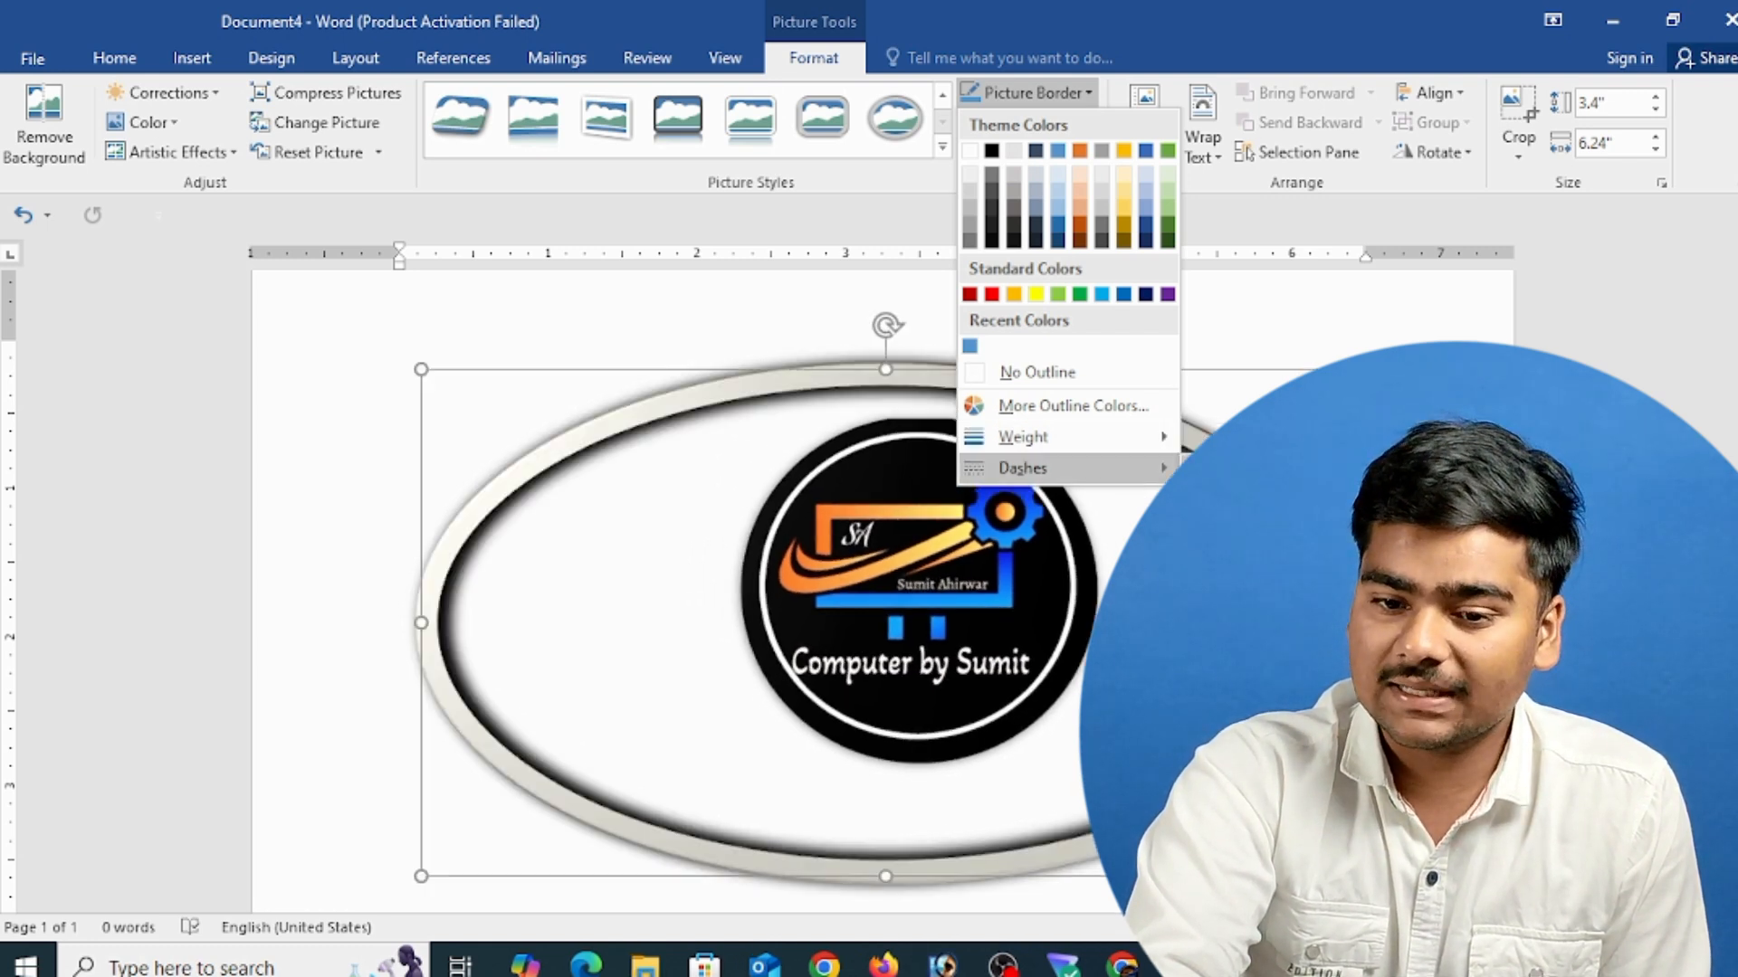
key("Escape")
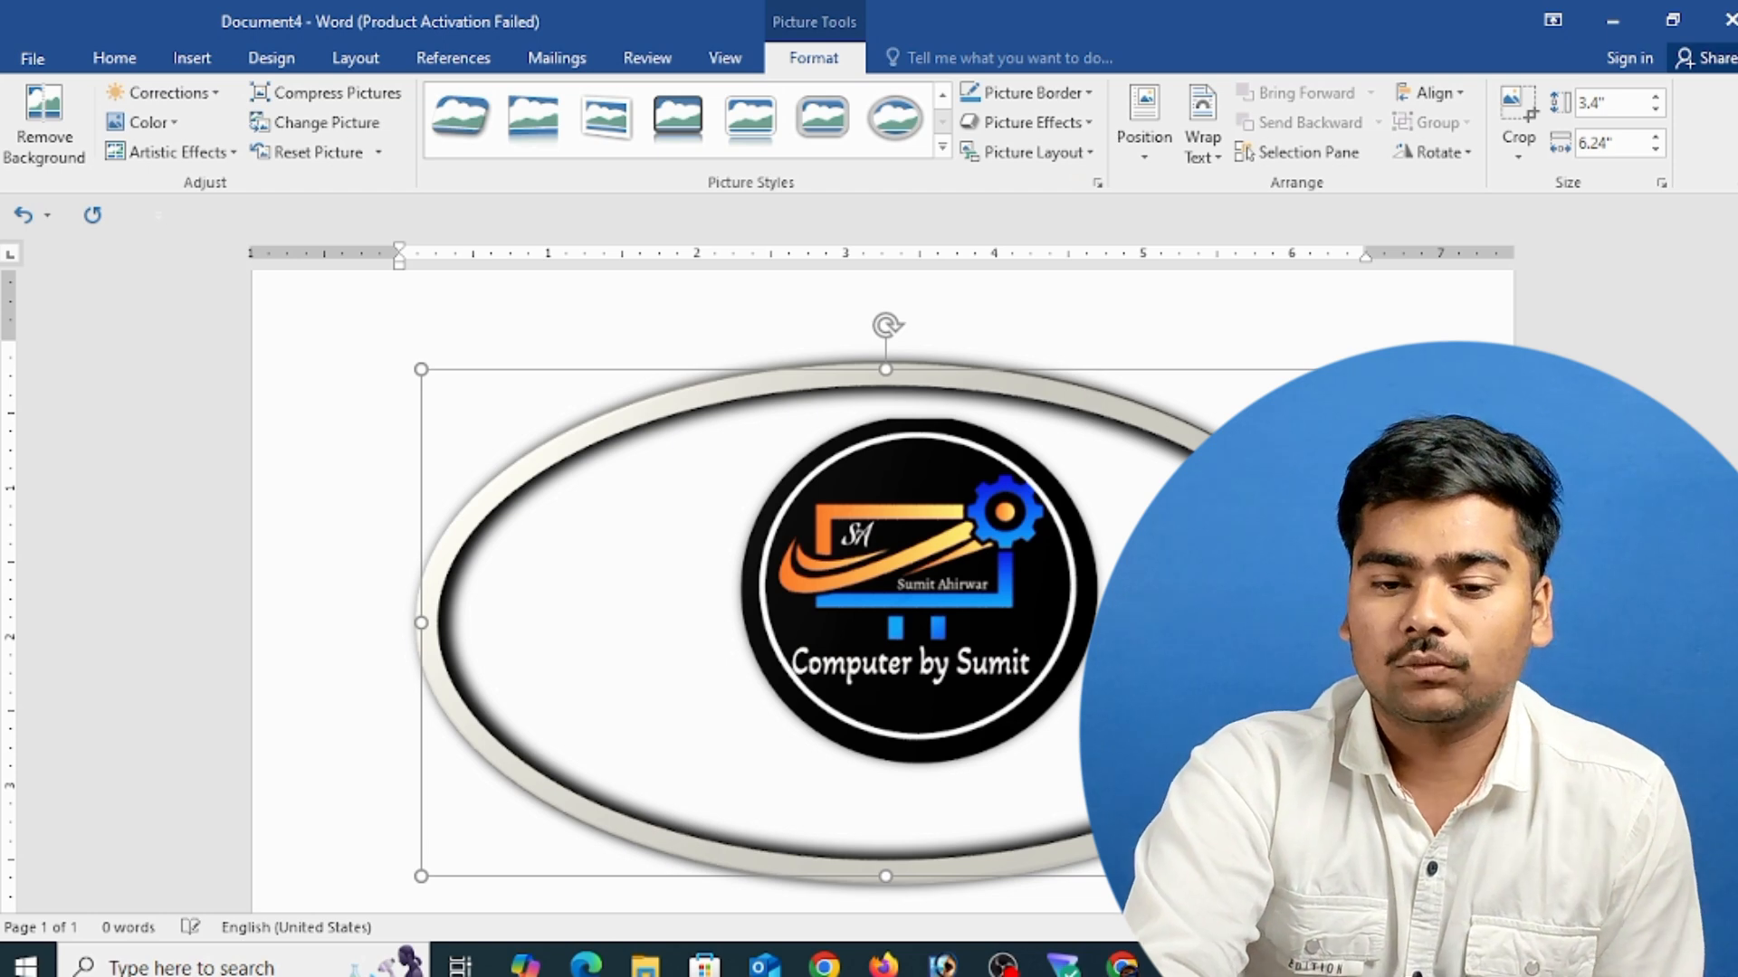
left_click(1421, 624)
left_click(1222, 624)
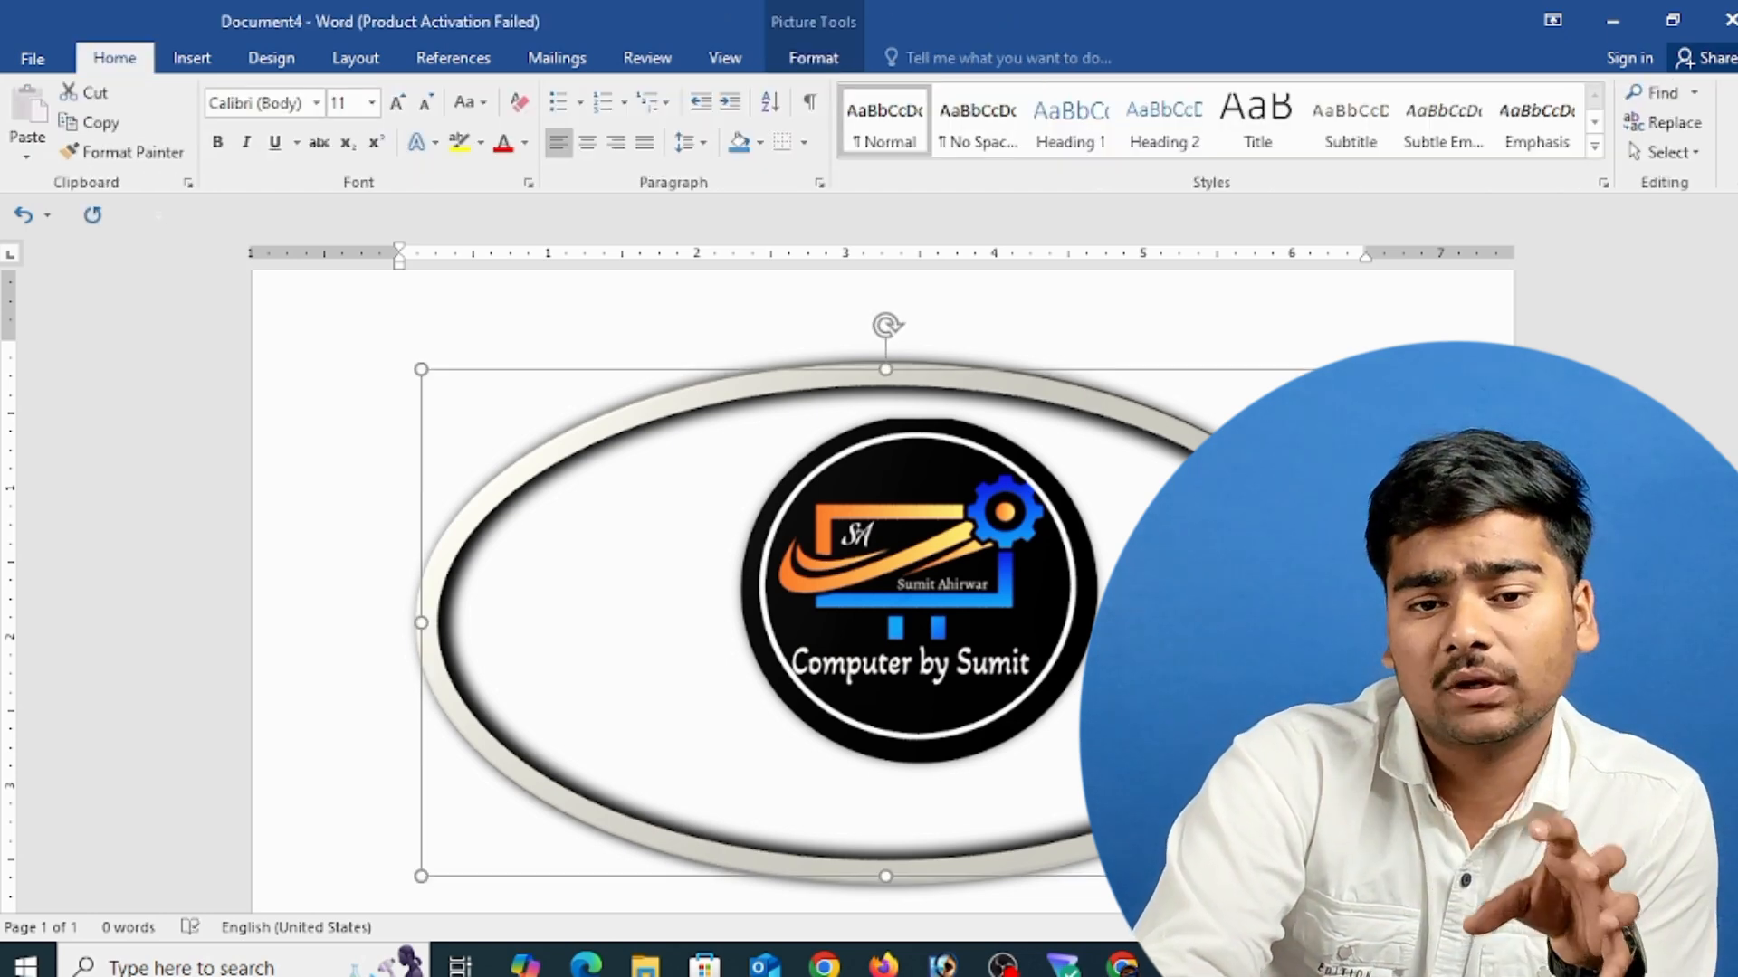
left_click(813, 57)
left_click(1068, 93)
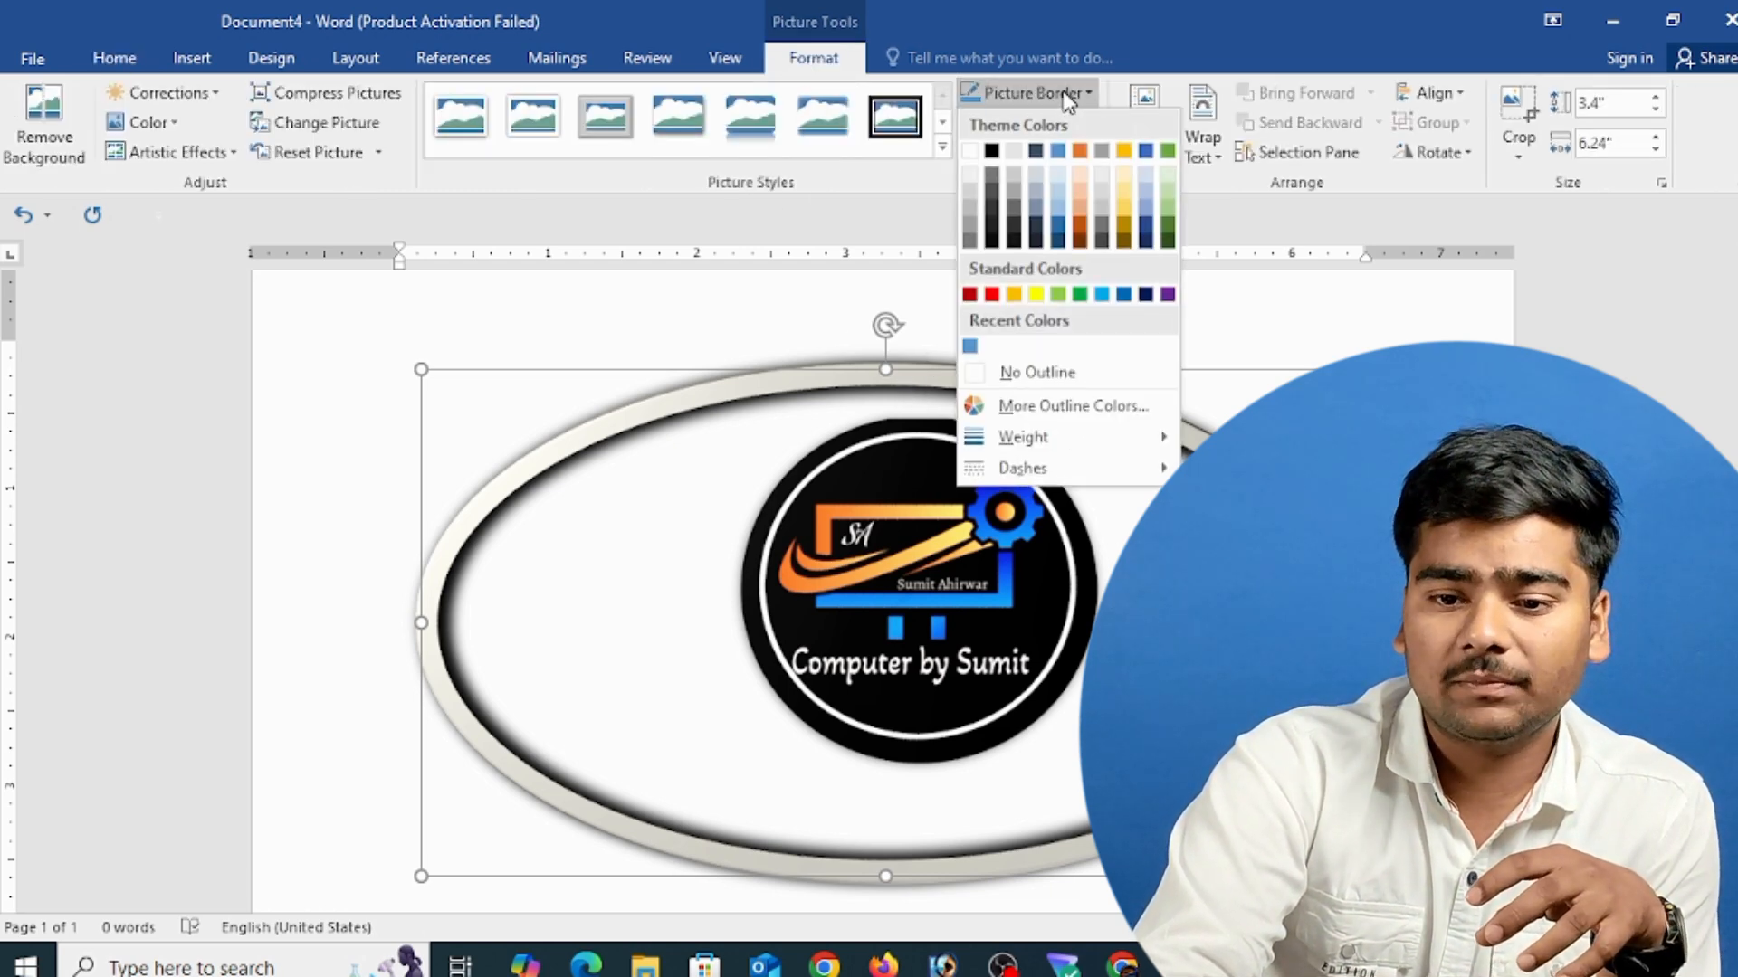
left_click(991, 294)
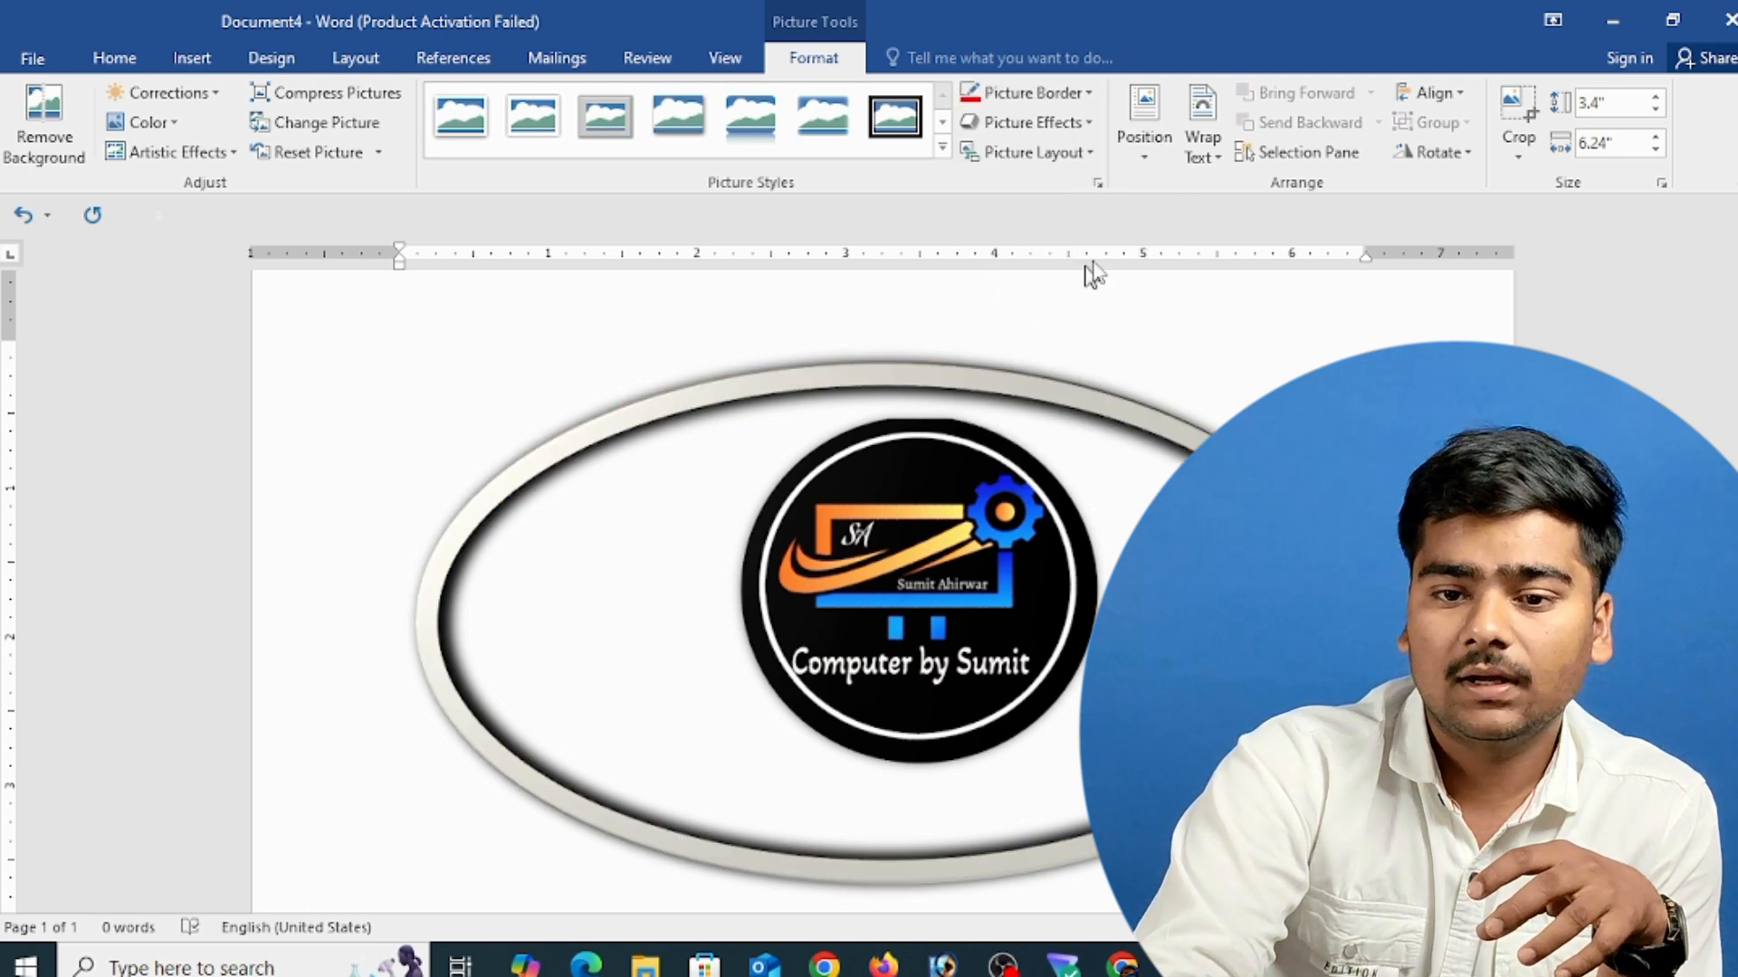
- Look over the picture effects and replace the logo's oval style with a rectangular white-framed picture style
left_click(1032, 124)
mouse_move(1065, 204)
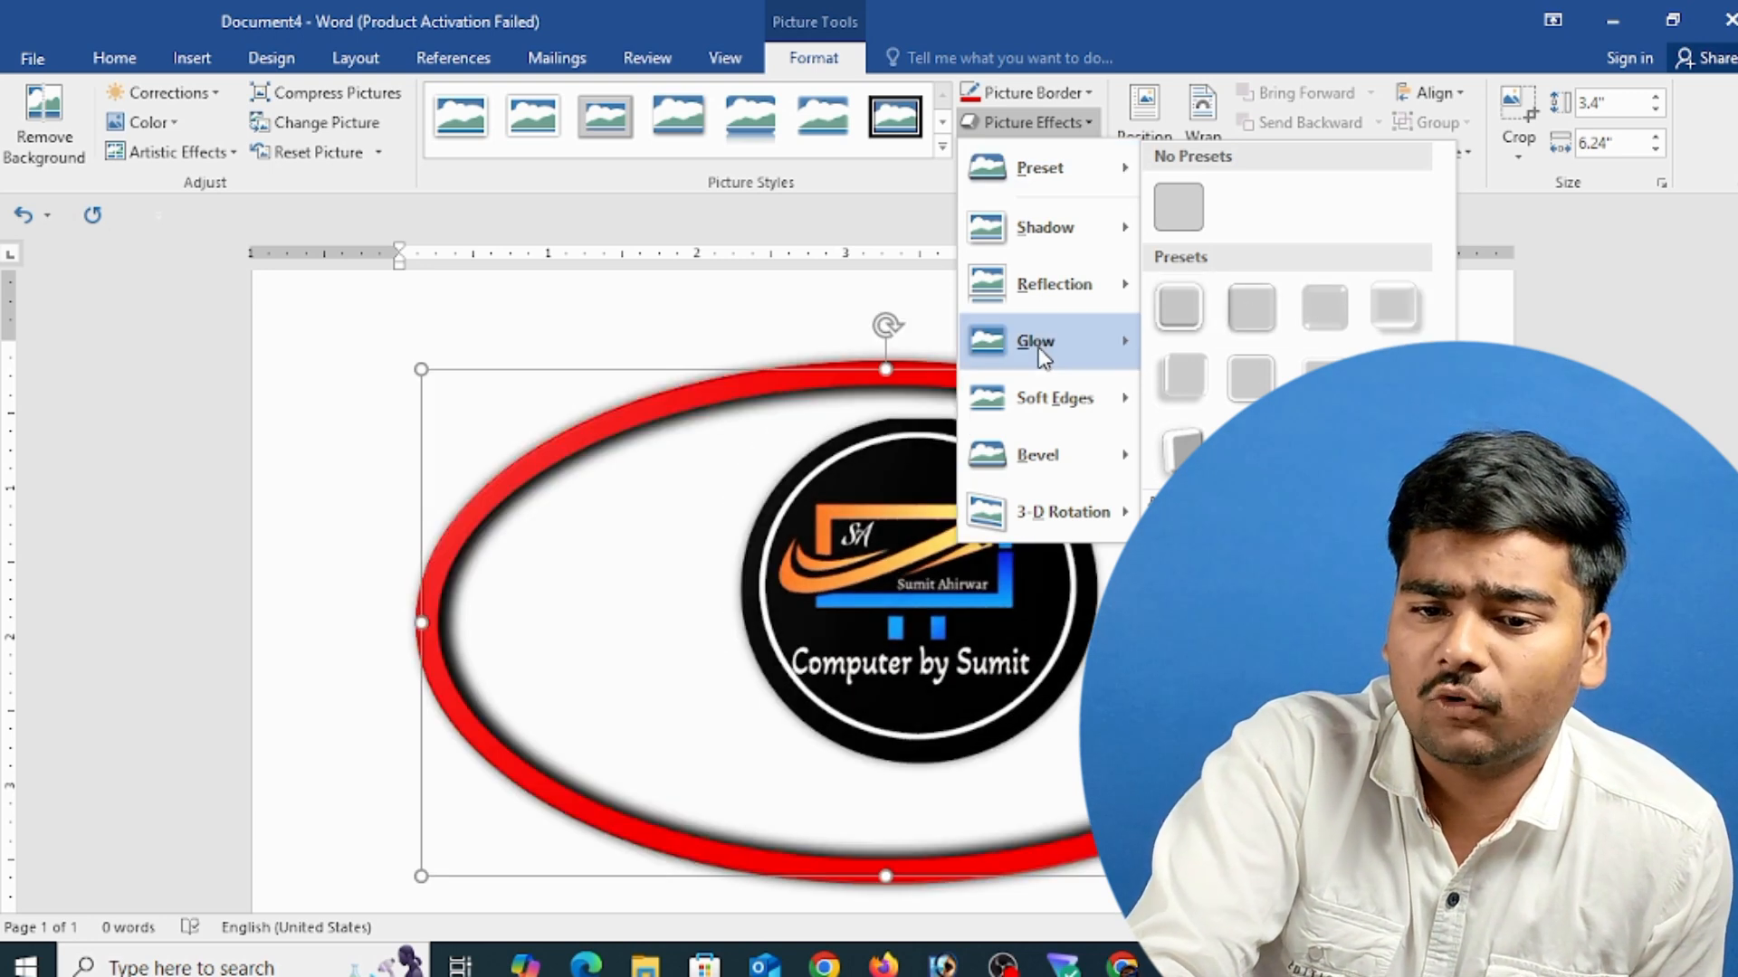
mouse_move(1050, 358)
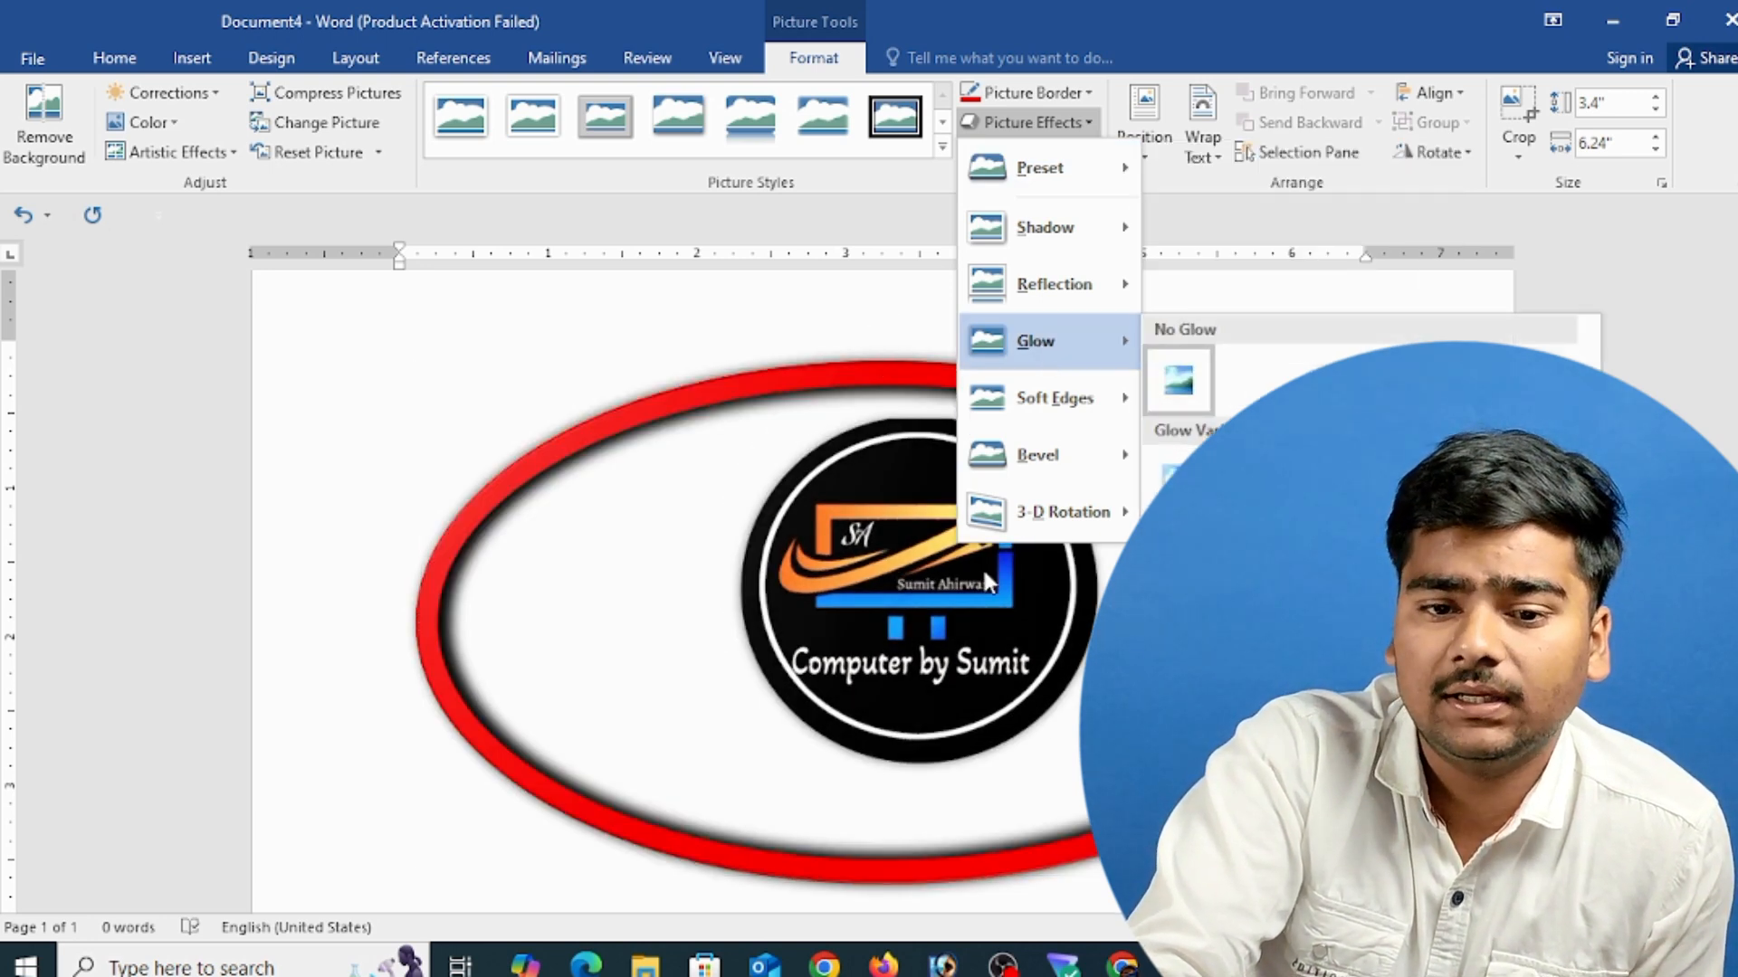
left_click(674, 457)
left_click(942, 147)
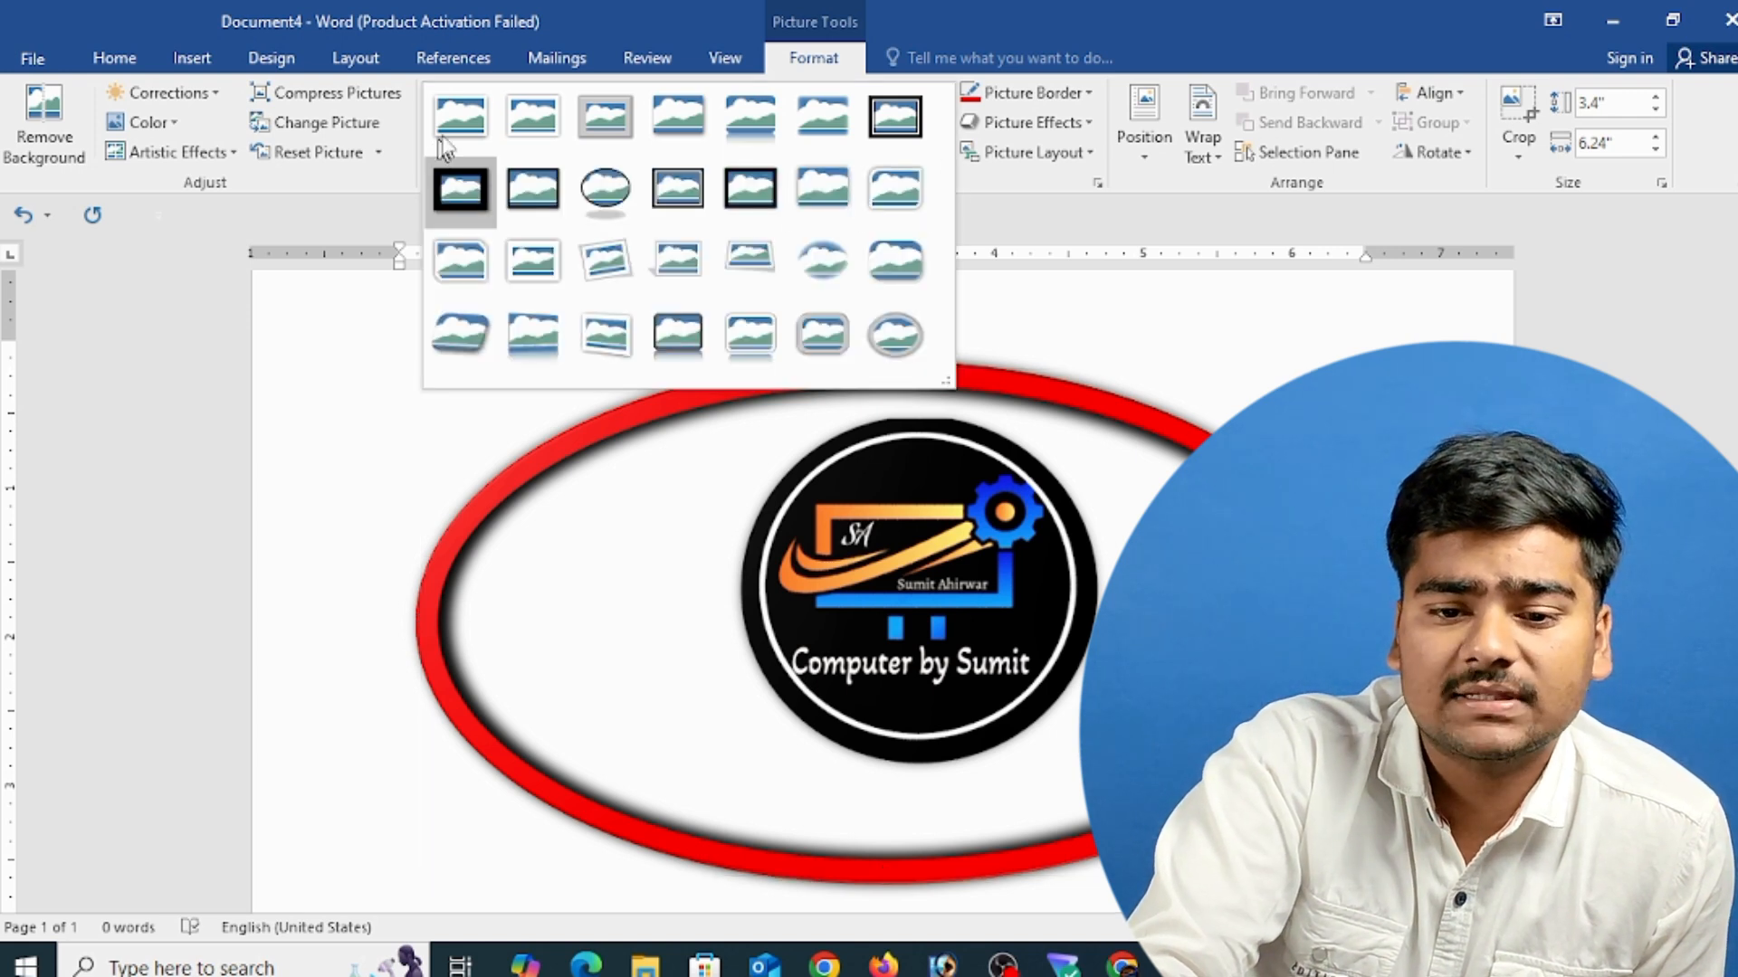
left_click(460, 183)
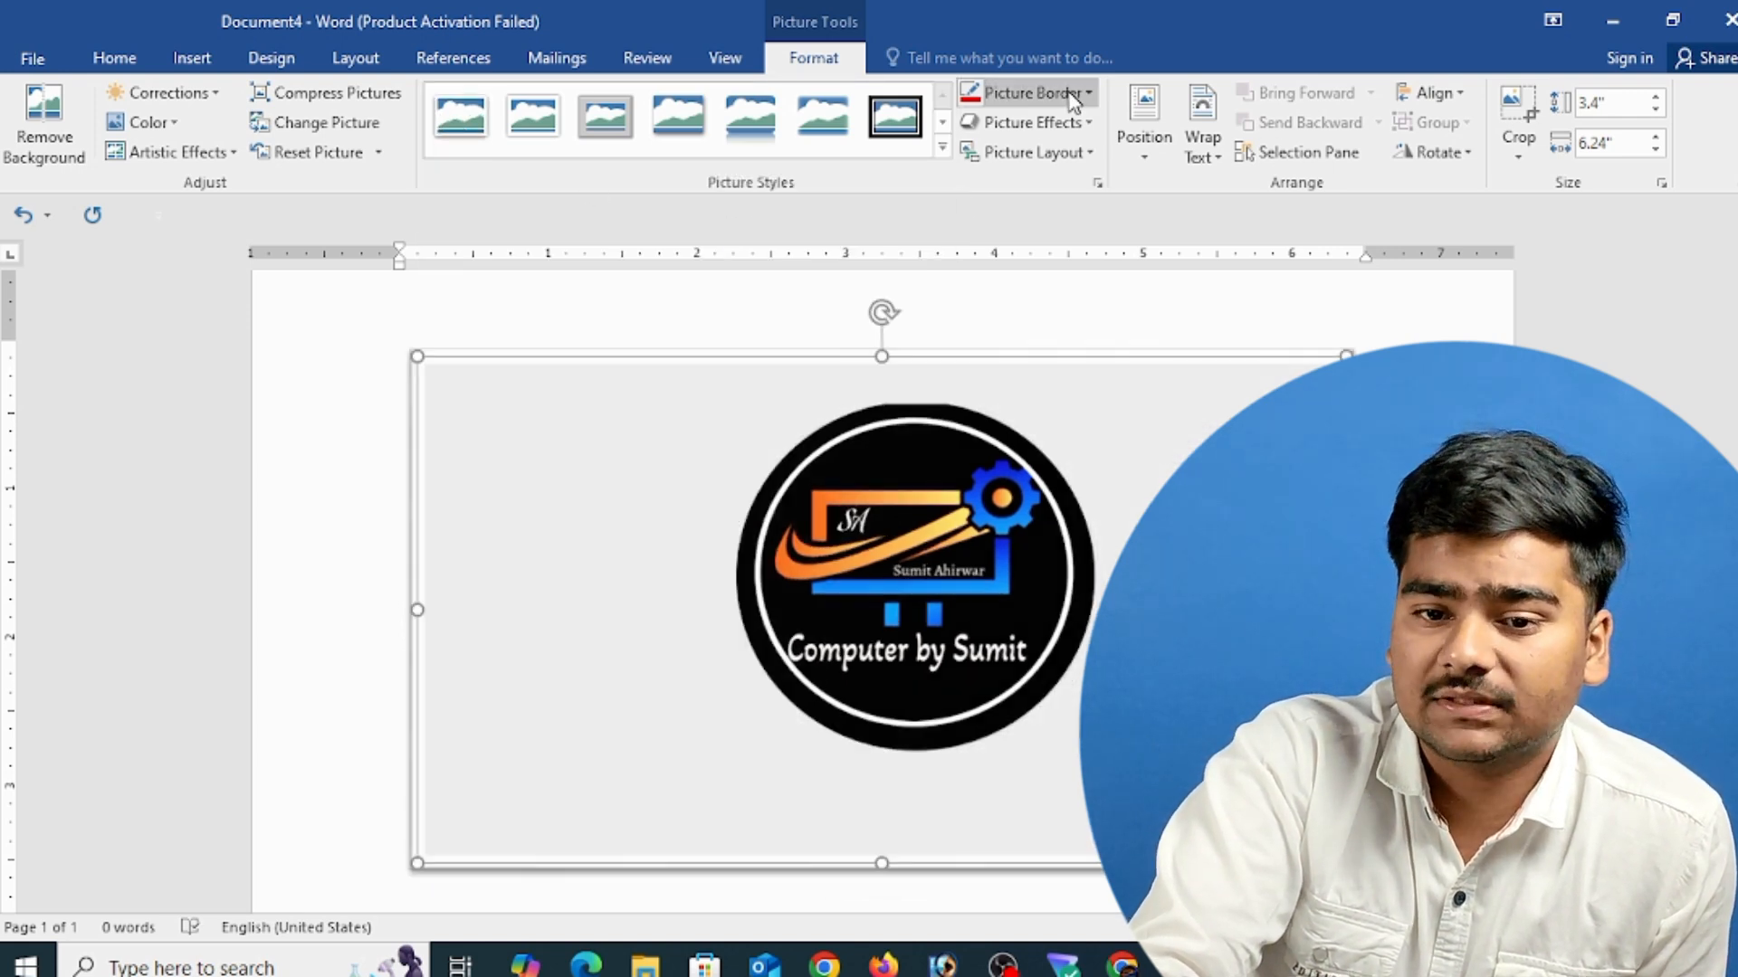
- Review the reflection, bevel and rotation effects, and apply a perspective 3-D rotation to the logo picture
left_click(1055, 124)
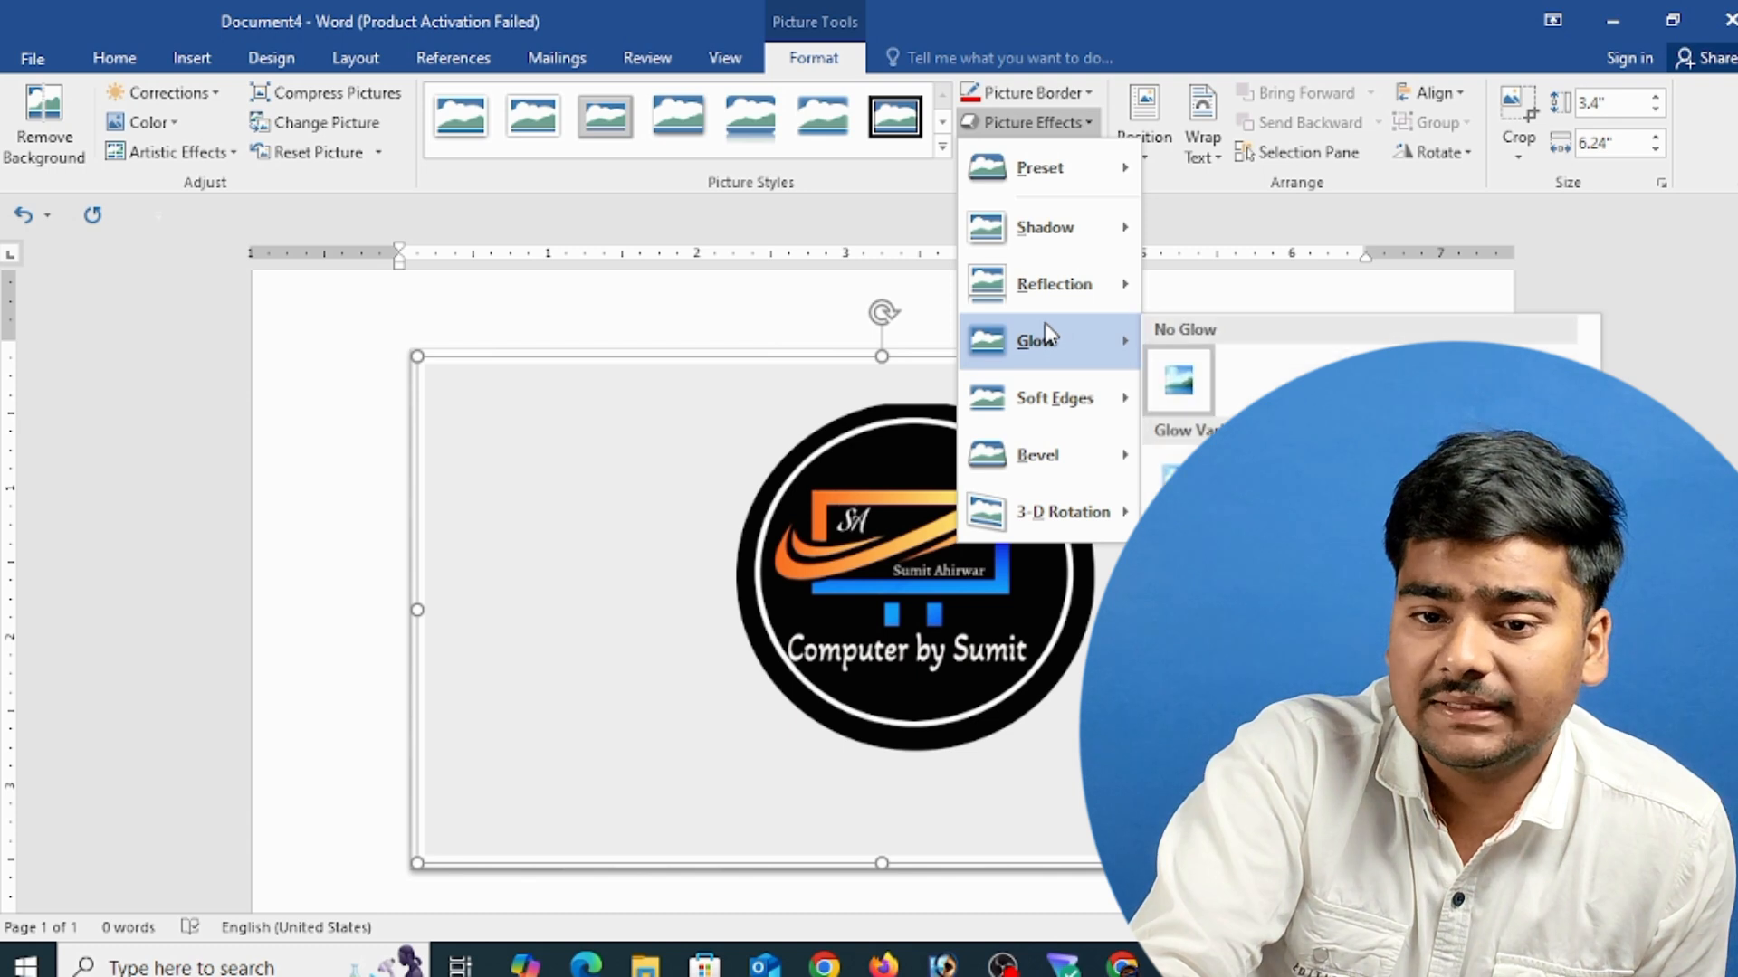
mouse_move(1075, 256)
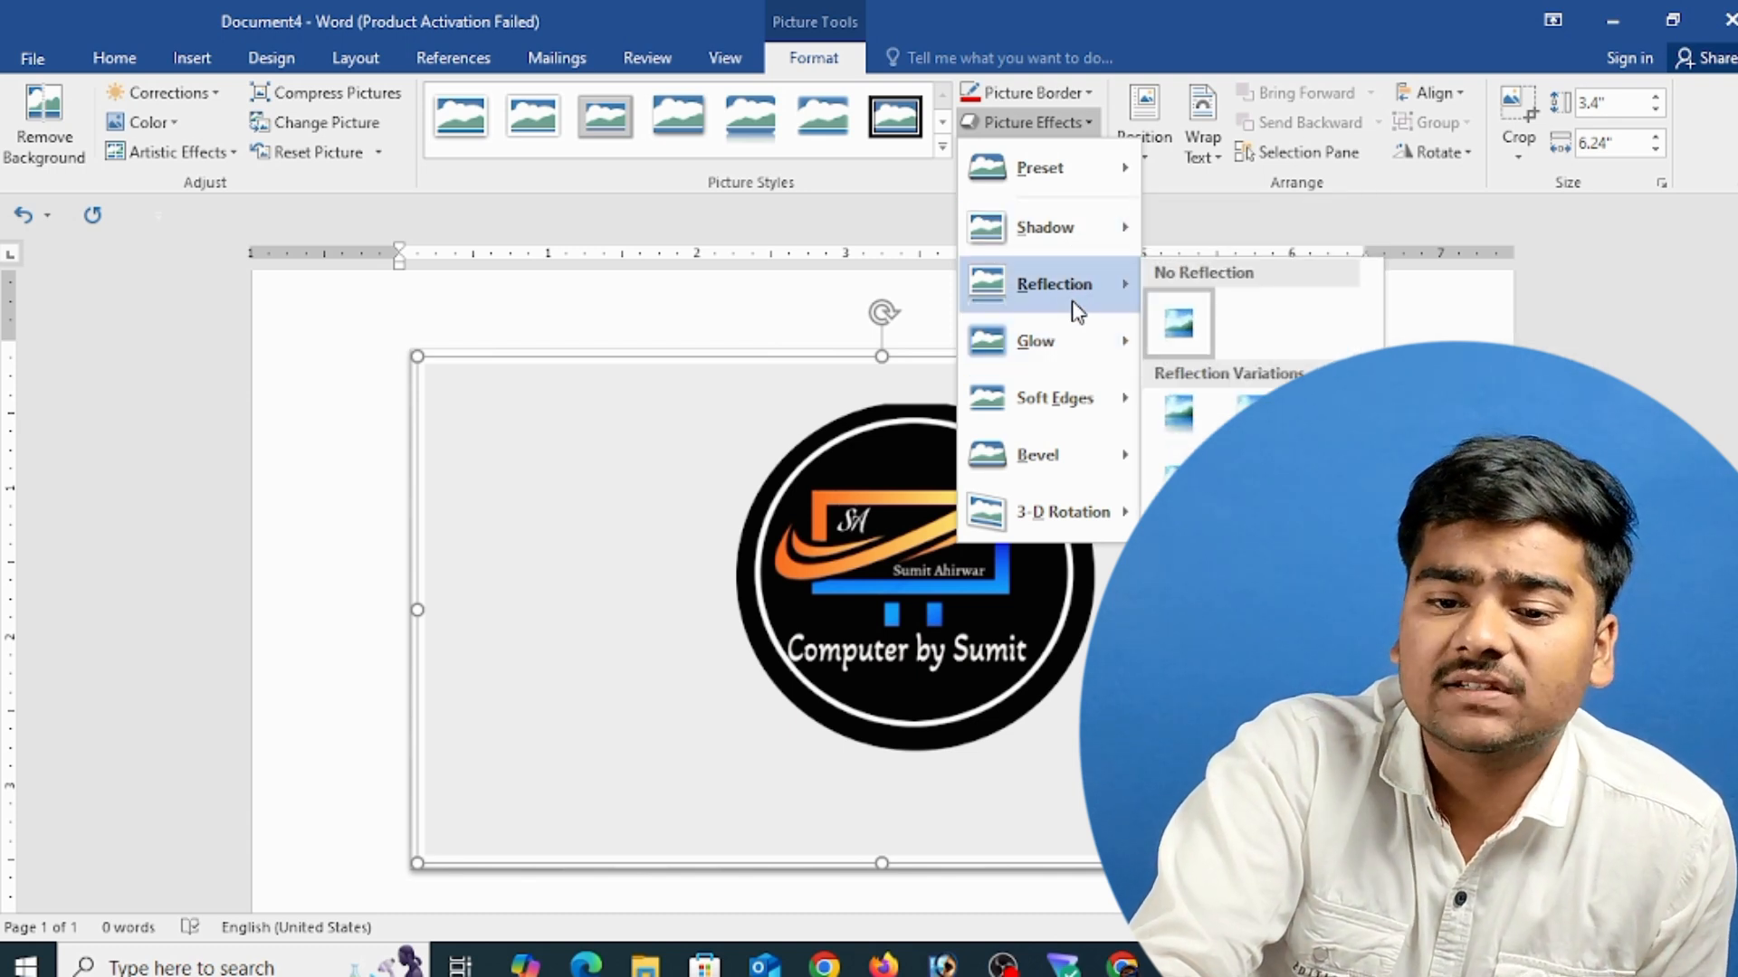
mouse_move(1051, 470)
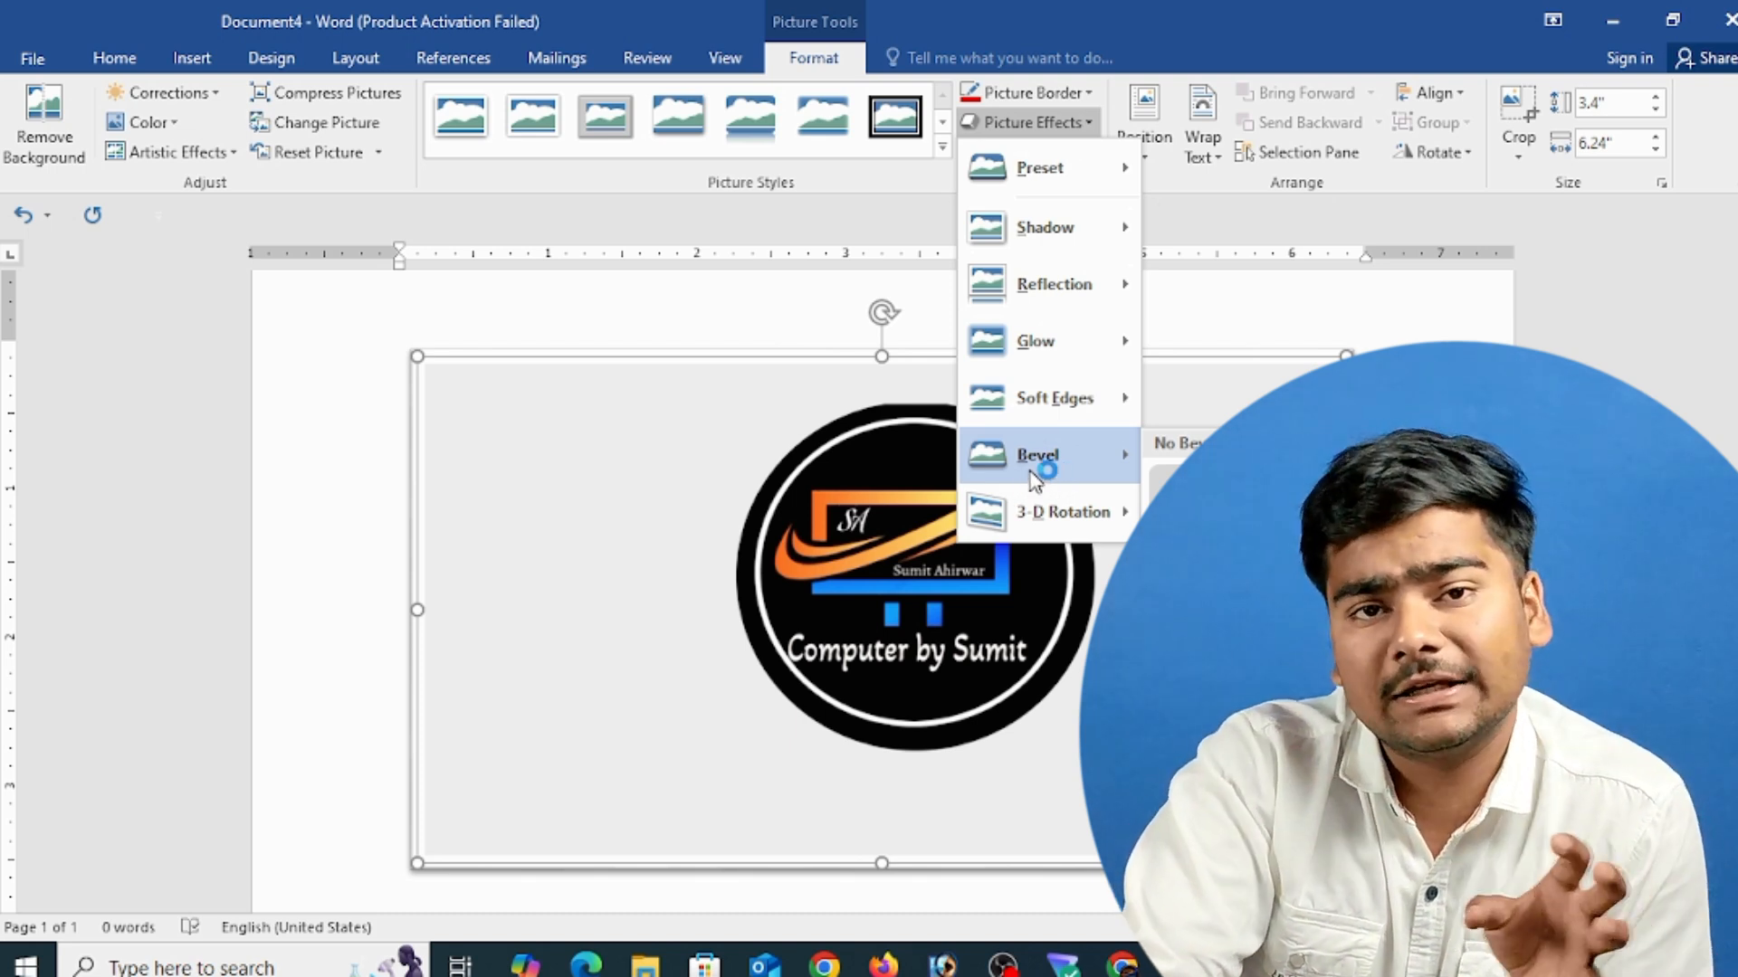
mouse_move(1068, 525)
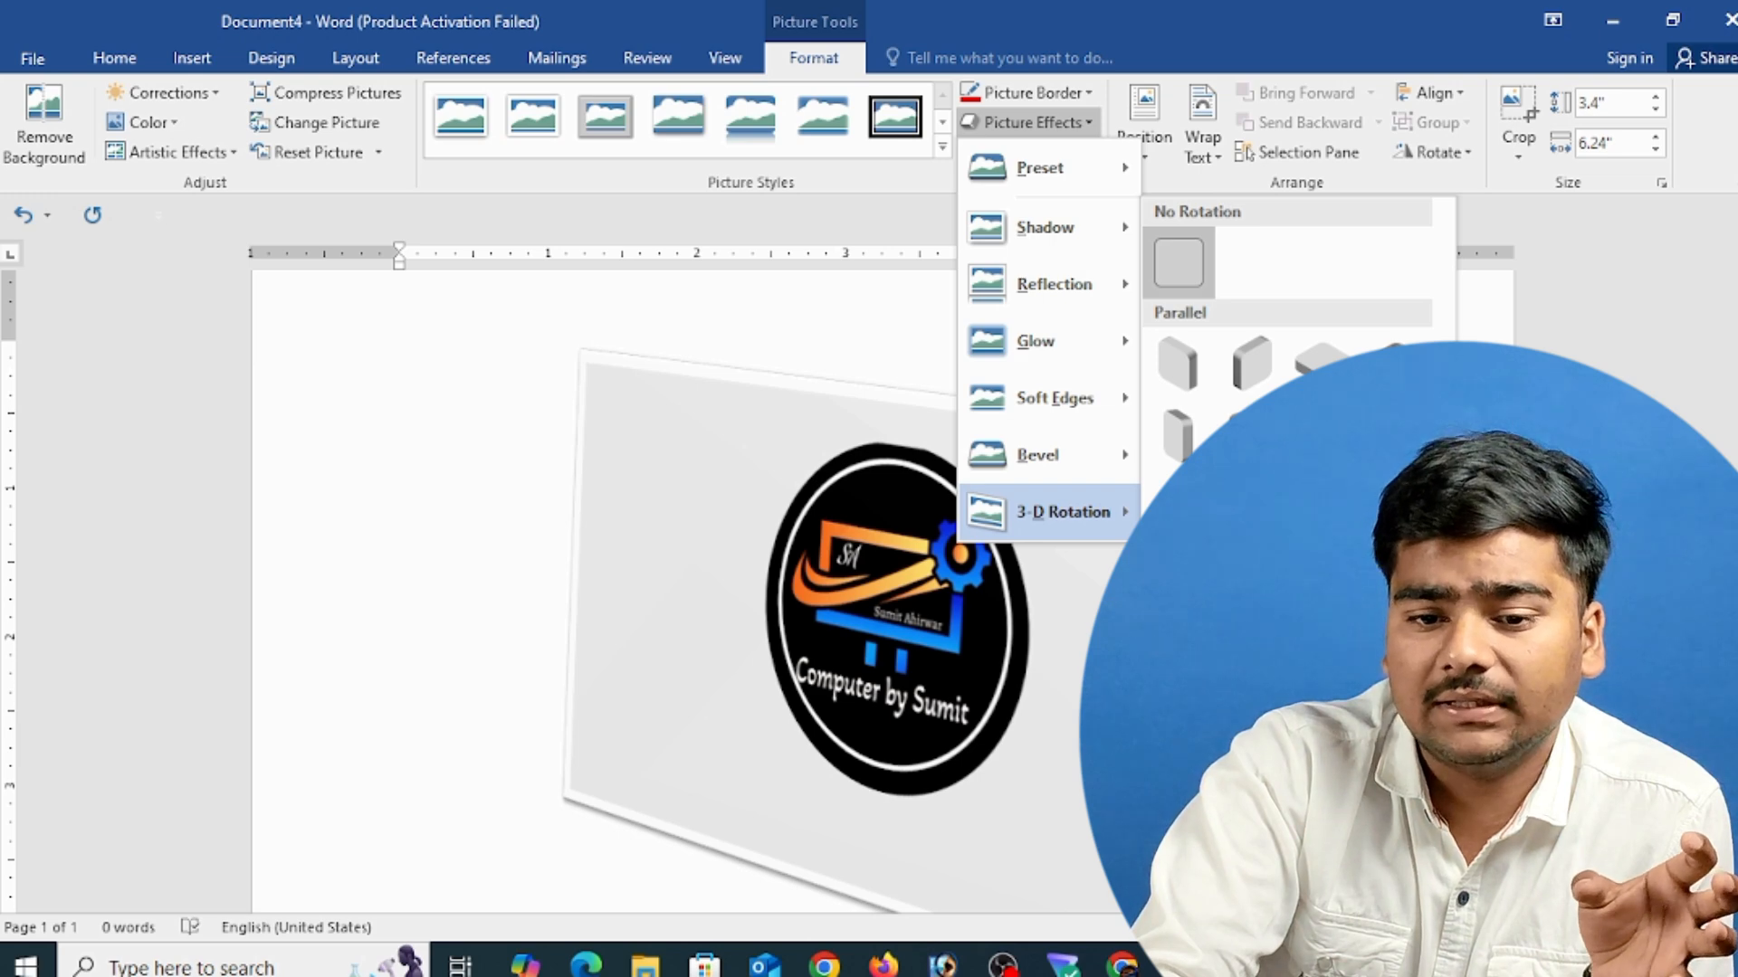
left_click(1398, 611)
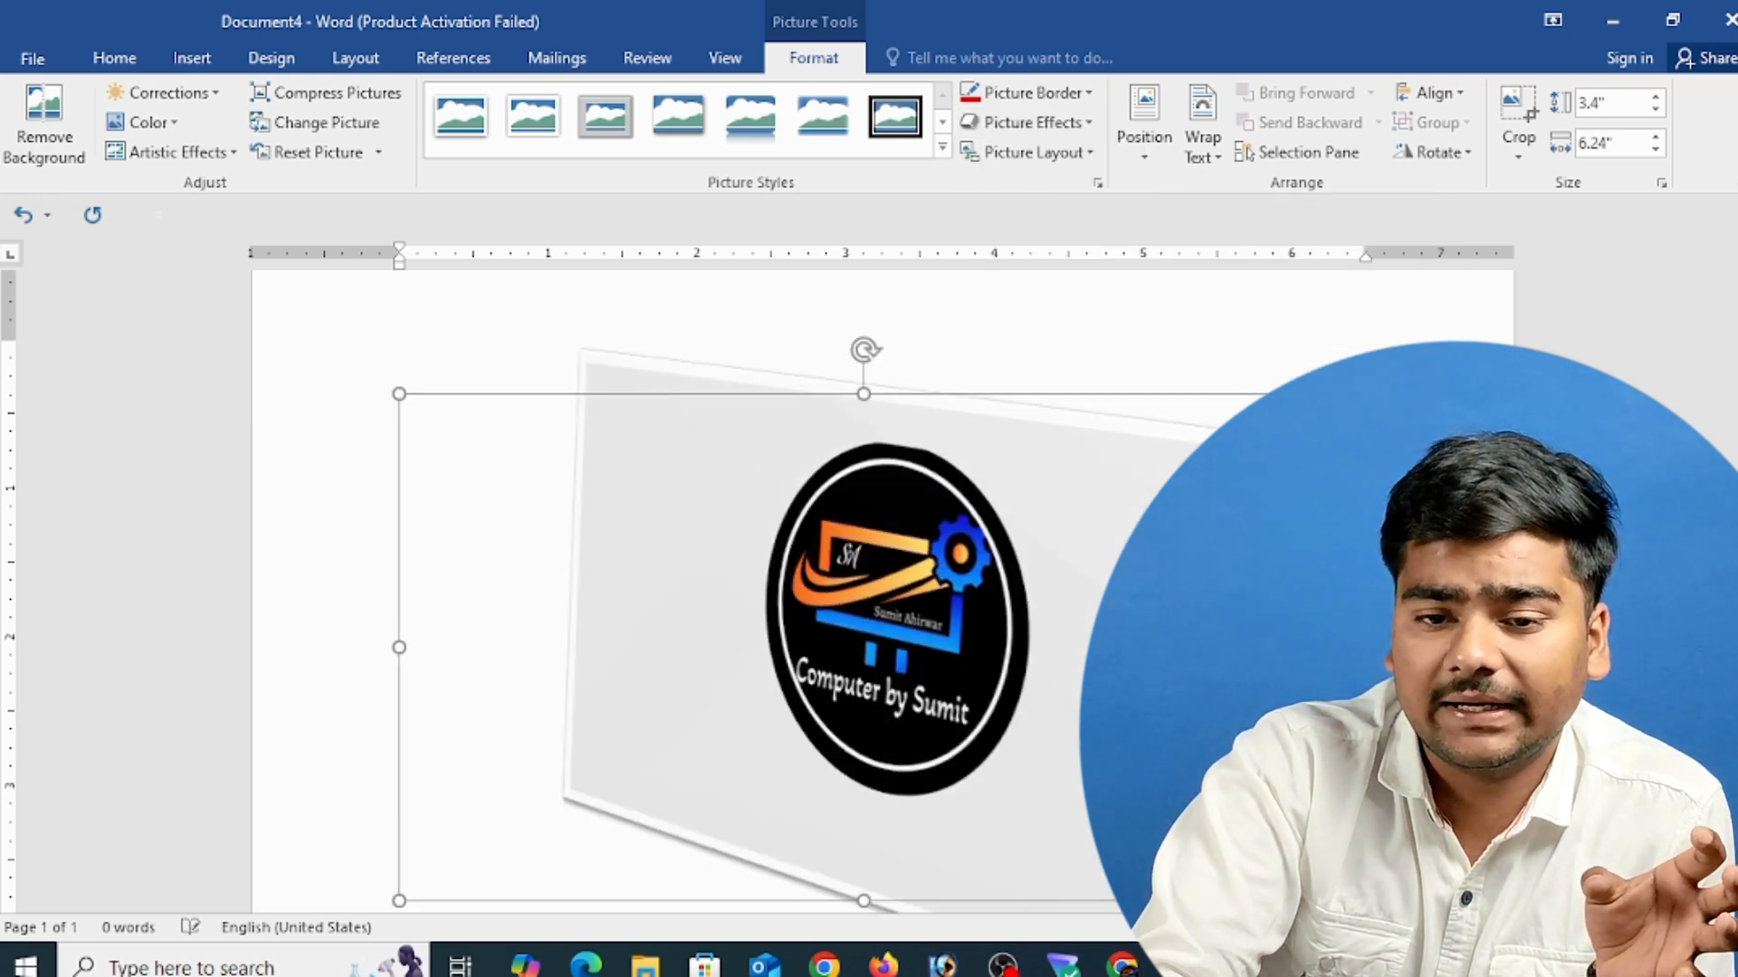
- Open the detailed 3-D rotation options for the logo picture and look through the rotation presets
left_click(1049, 124)
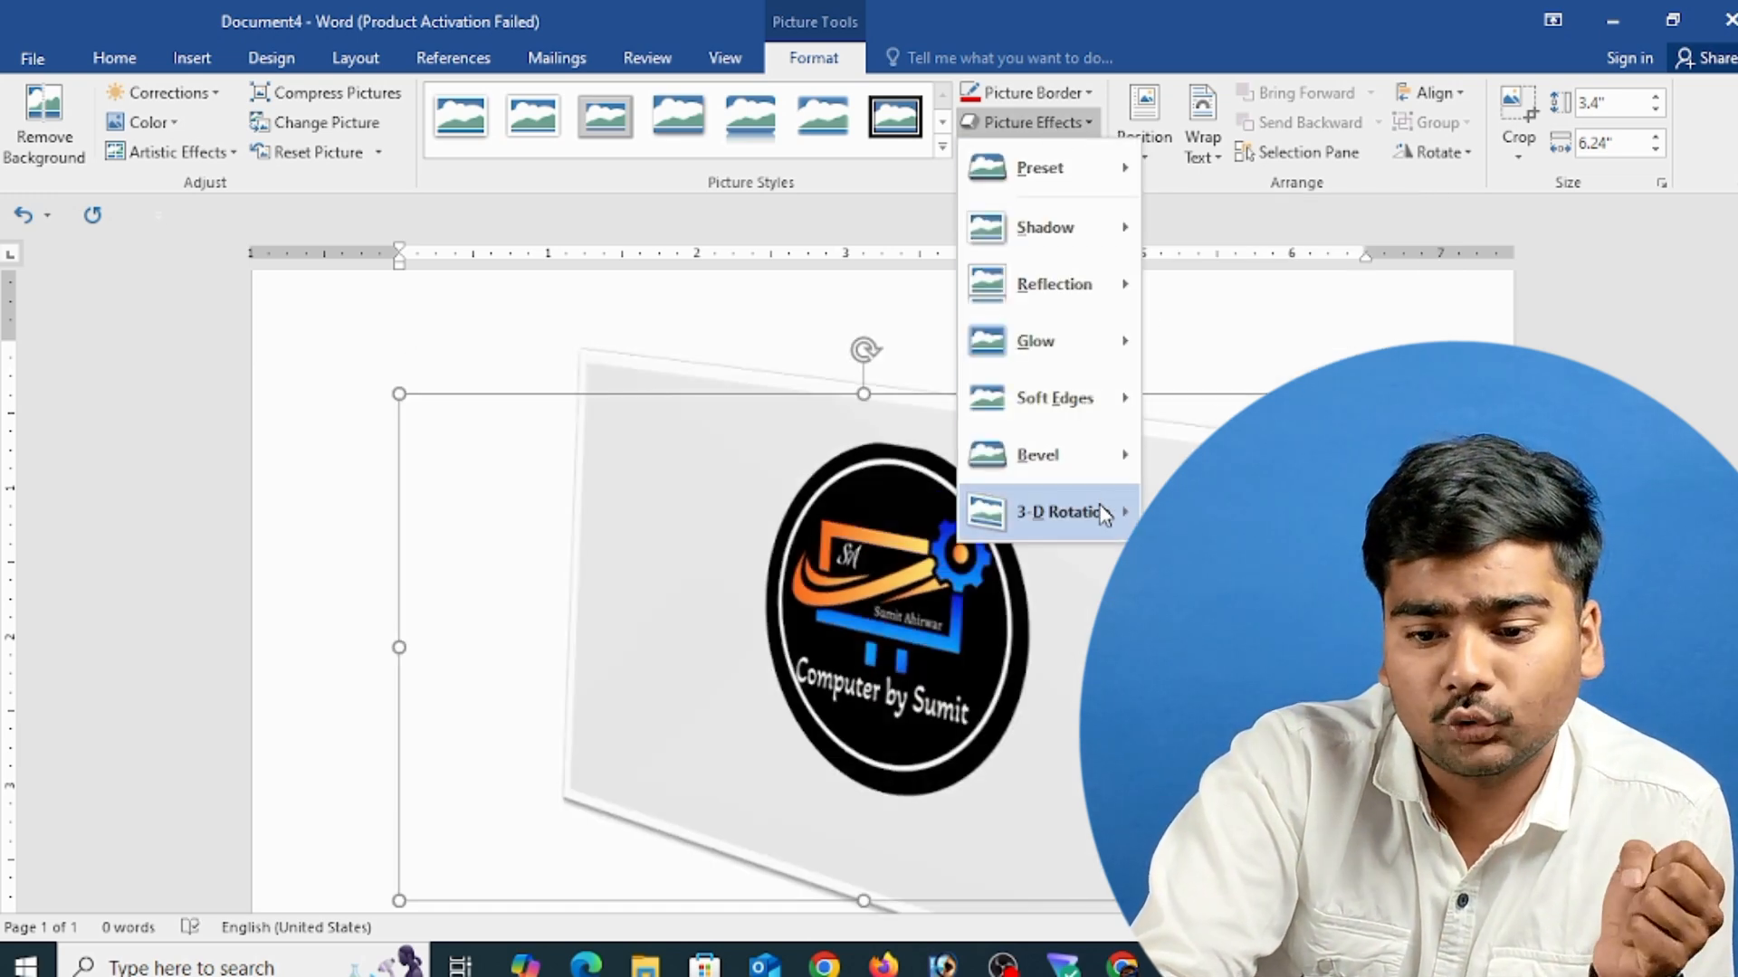
left_click(1267, 838)
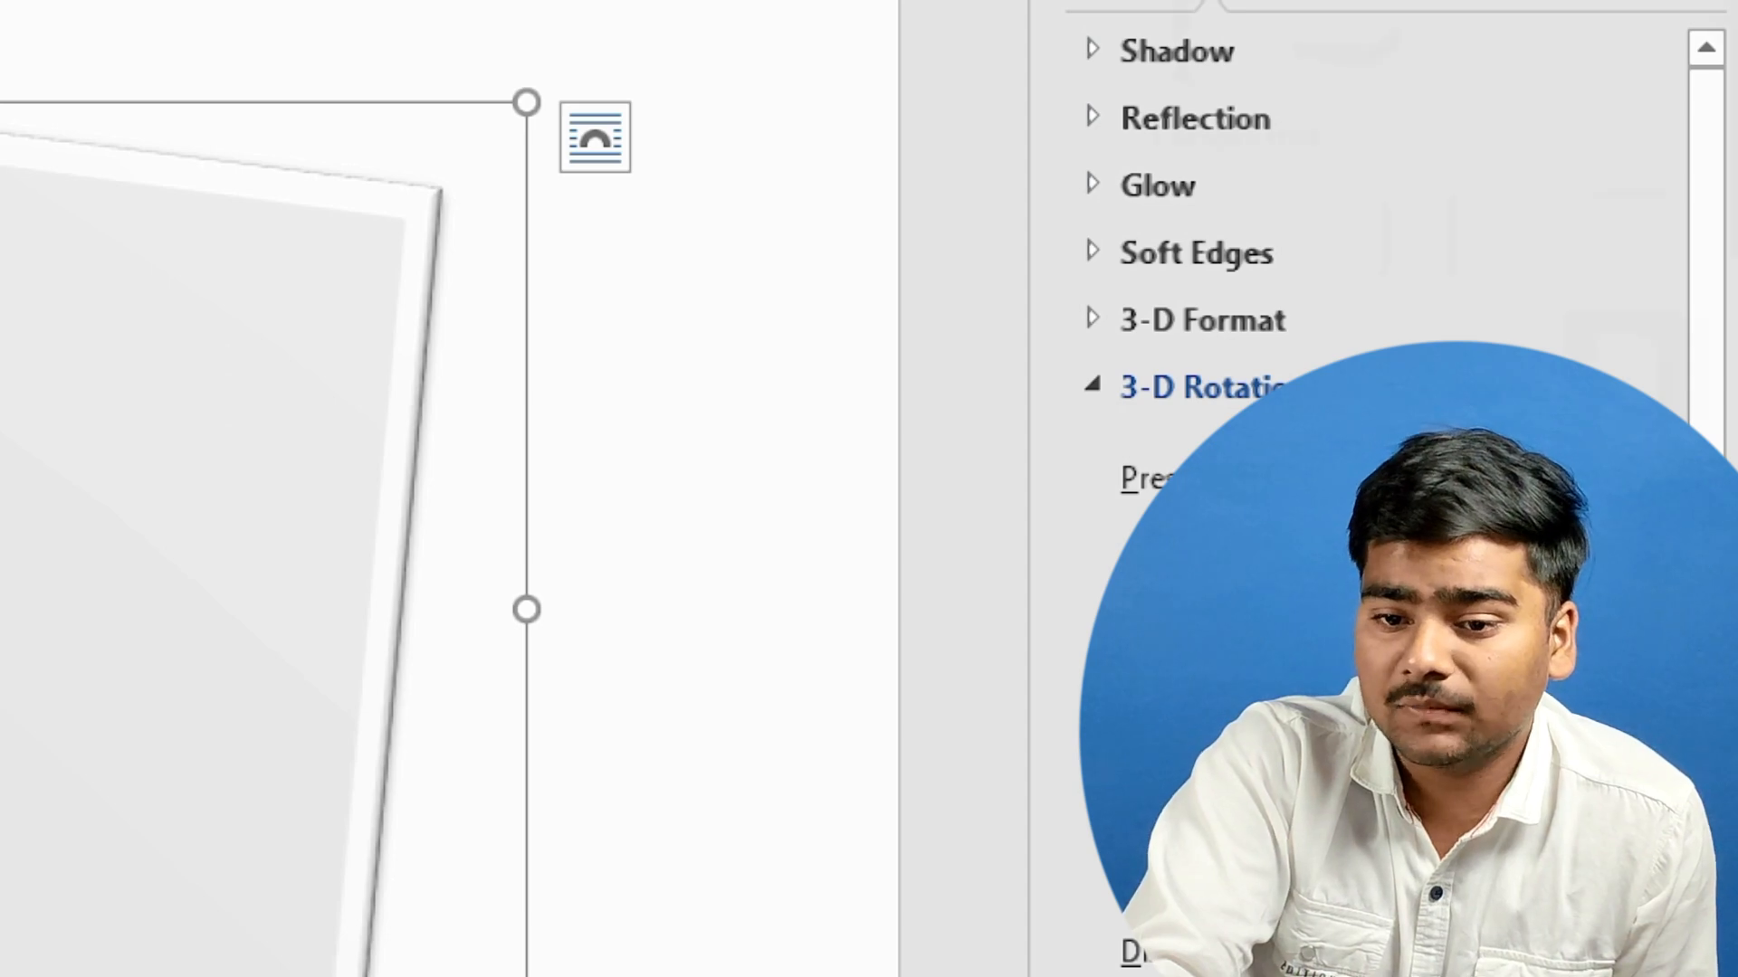
left_click(1629, 480)
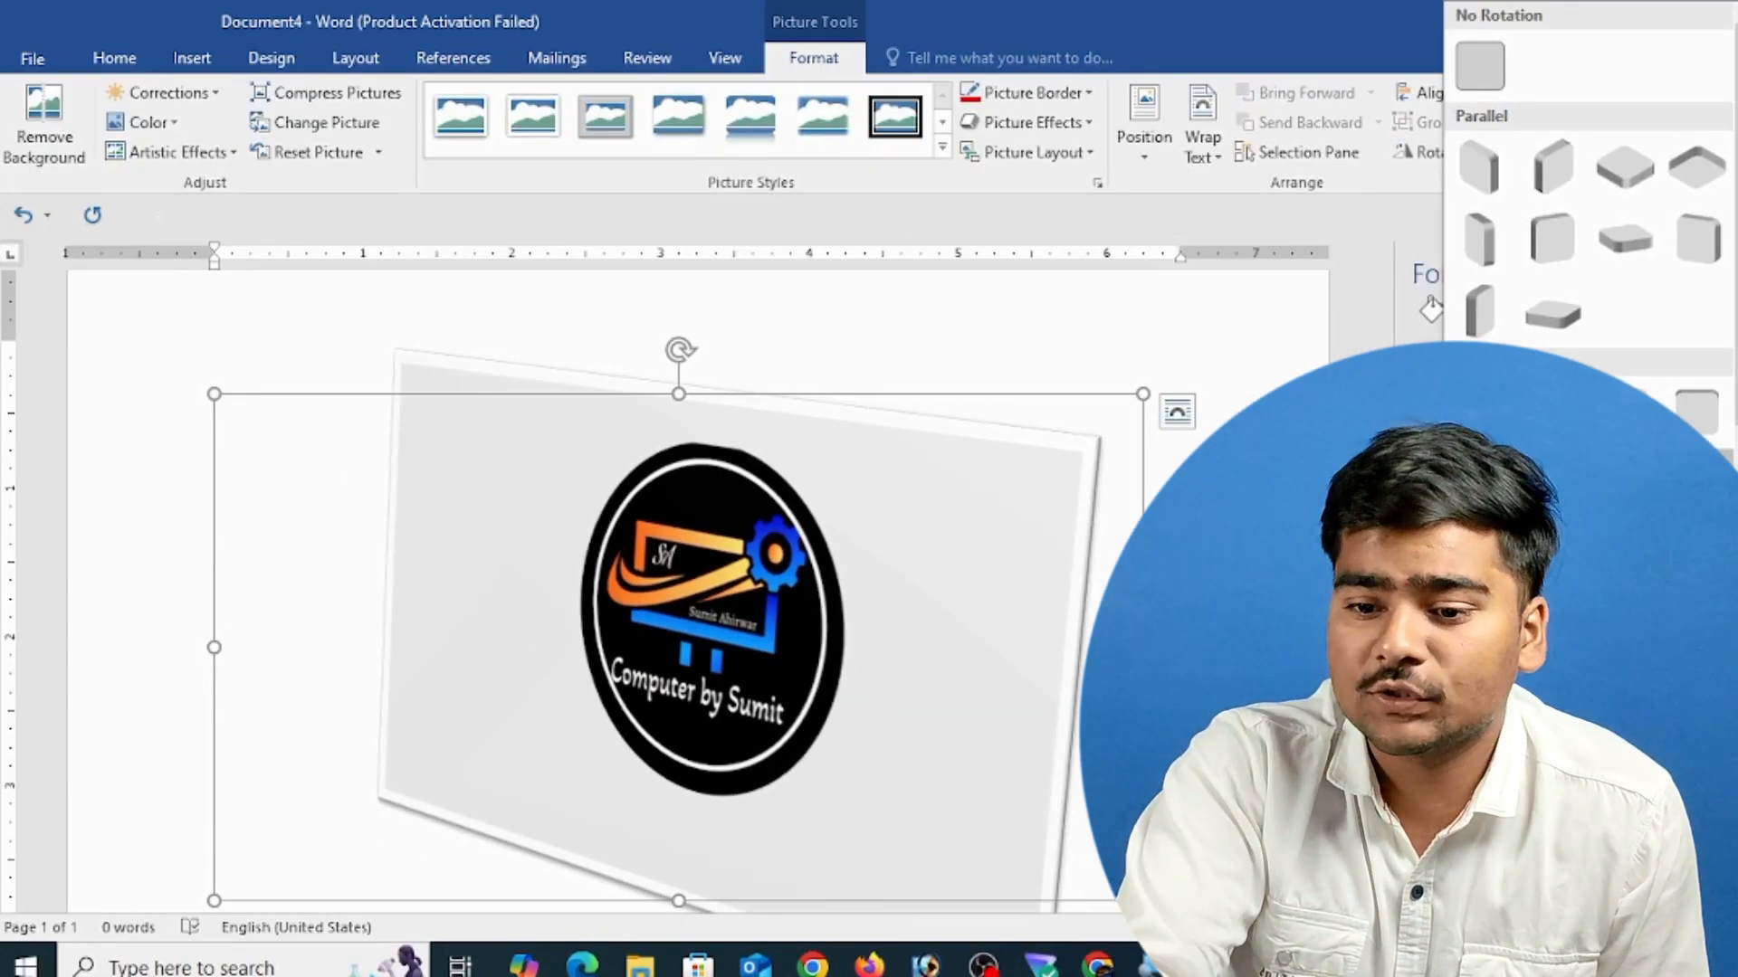
left_click(1552, 556)
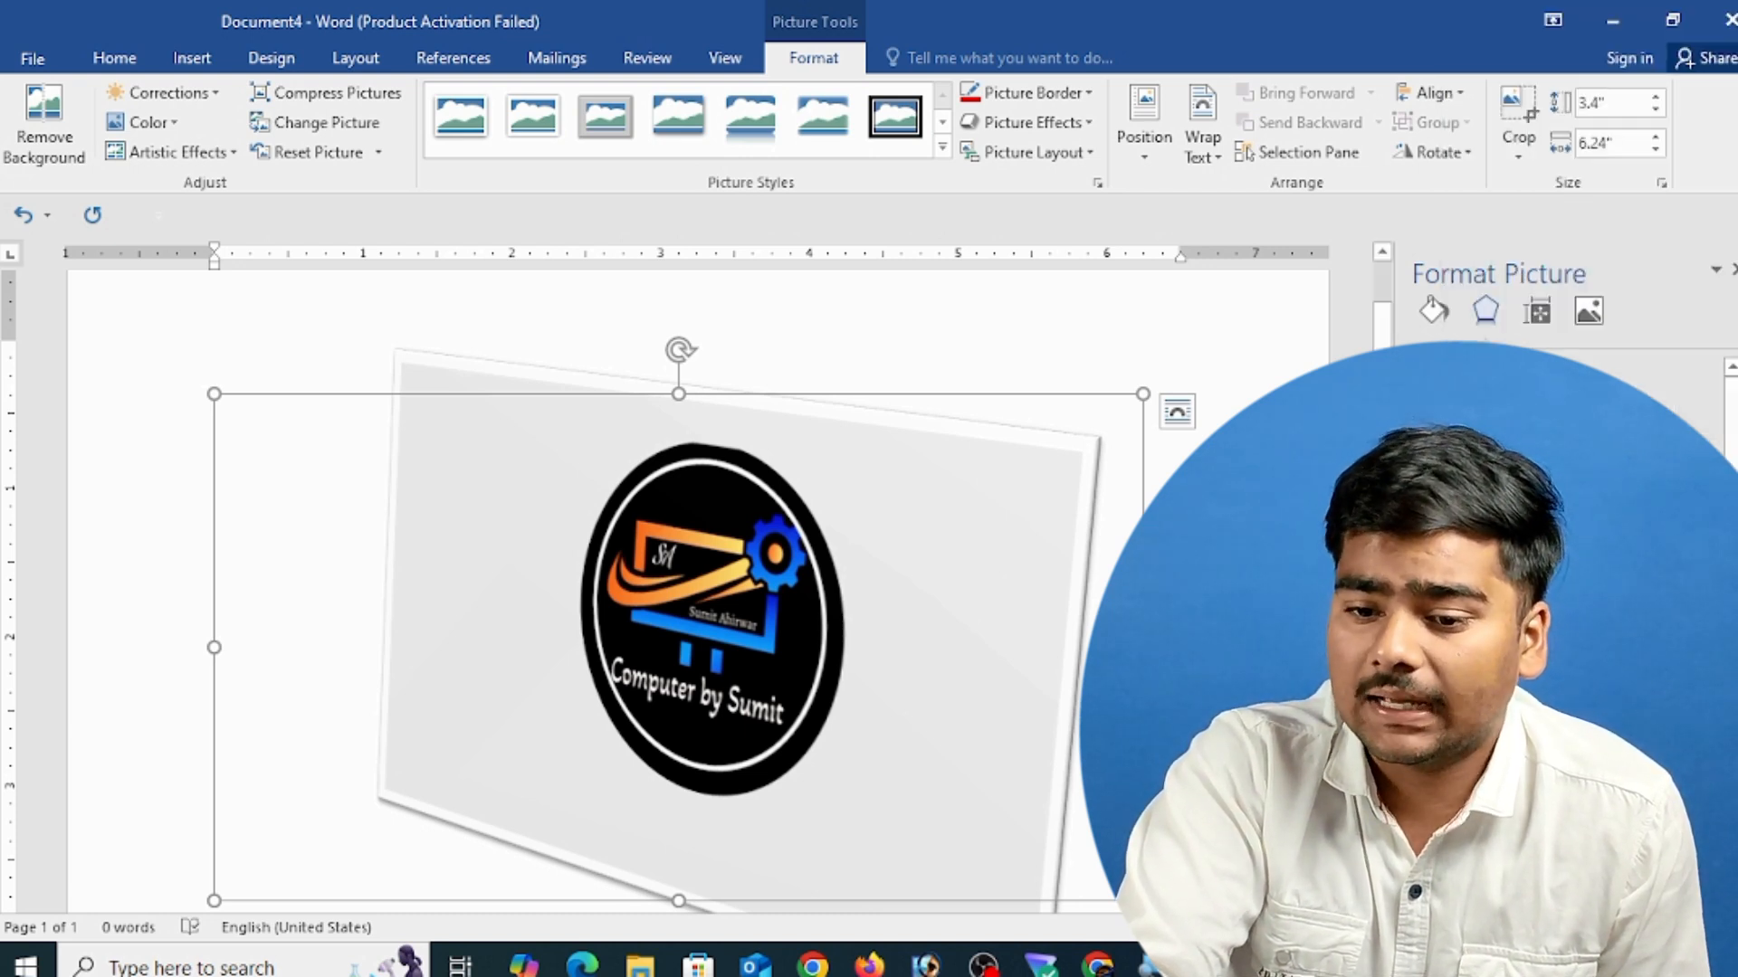
- Try different 3-D rotation angles on the logo picture, reset the rotation and close the picture formatting options
left_click(1629, 520)
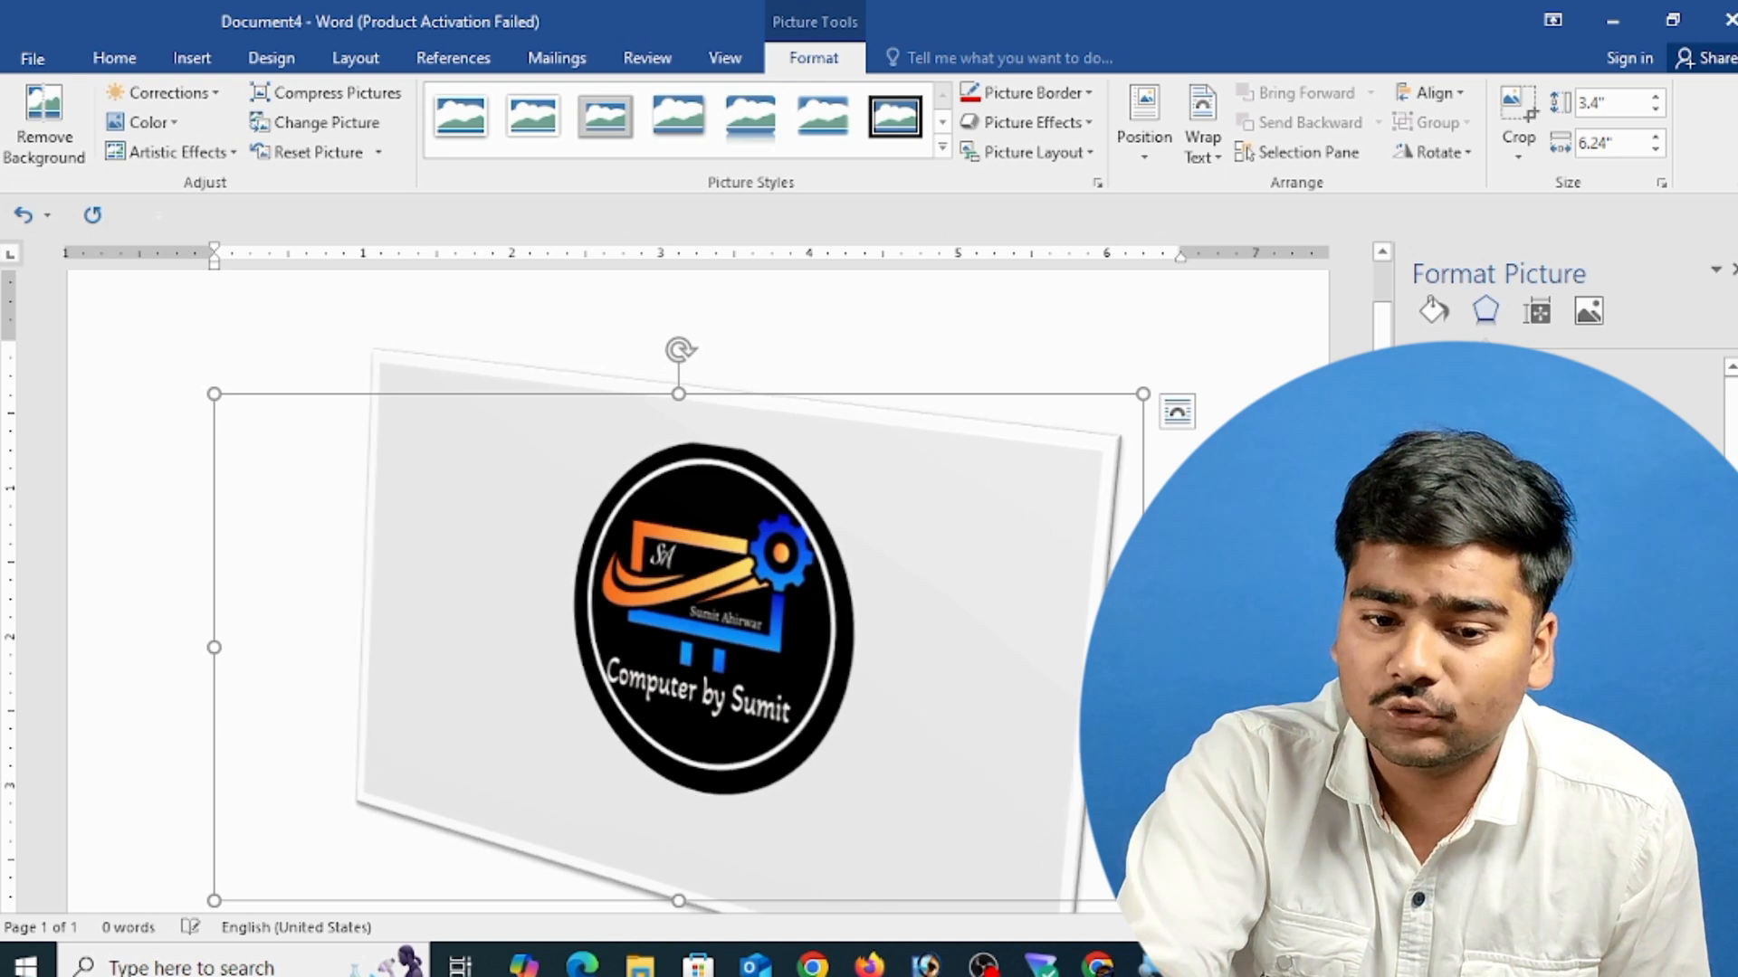
left_click(1629, 520)
left_click(1629, 520)
left_click(1638, 592)
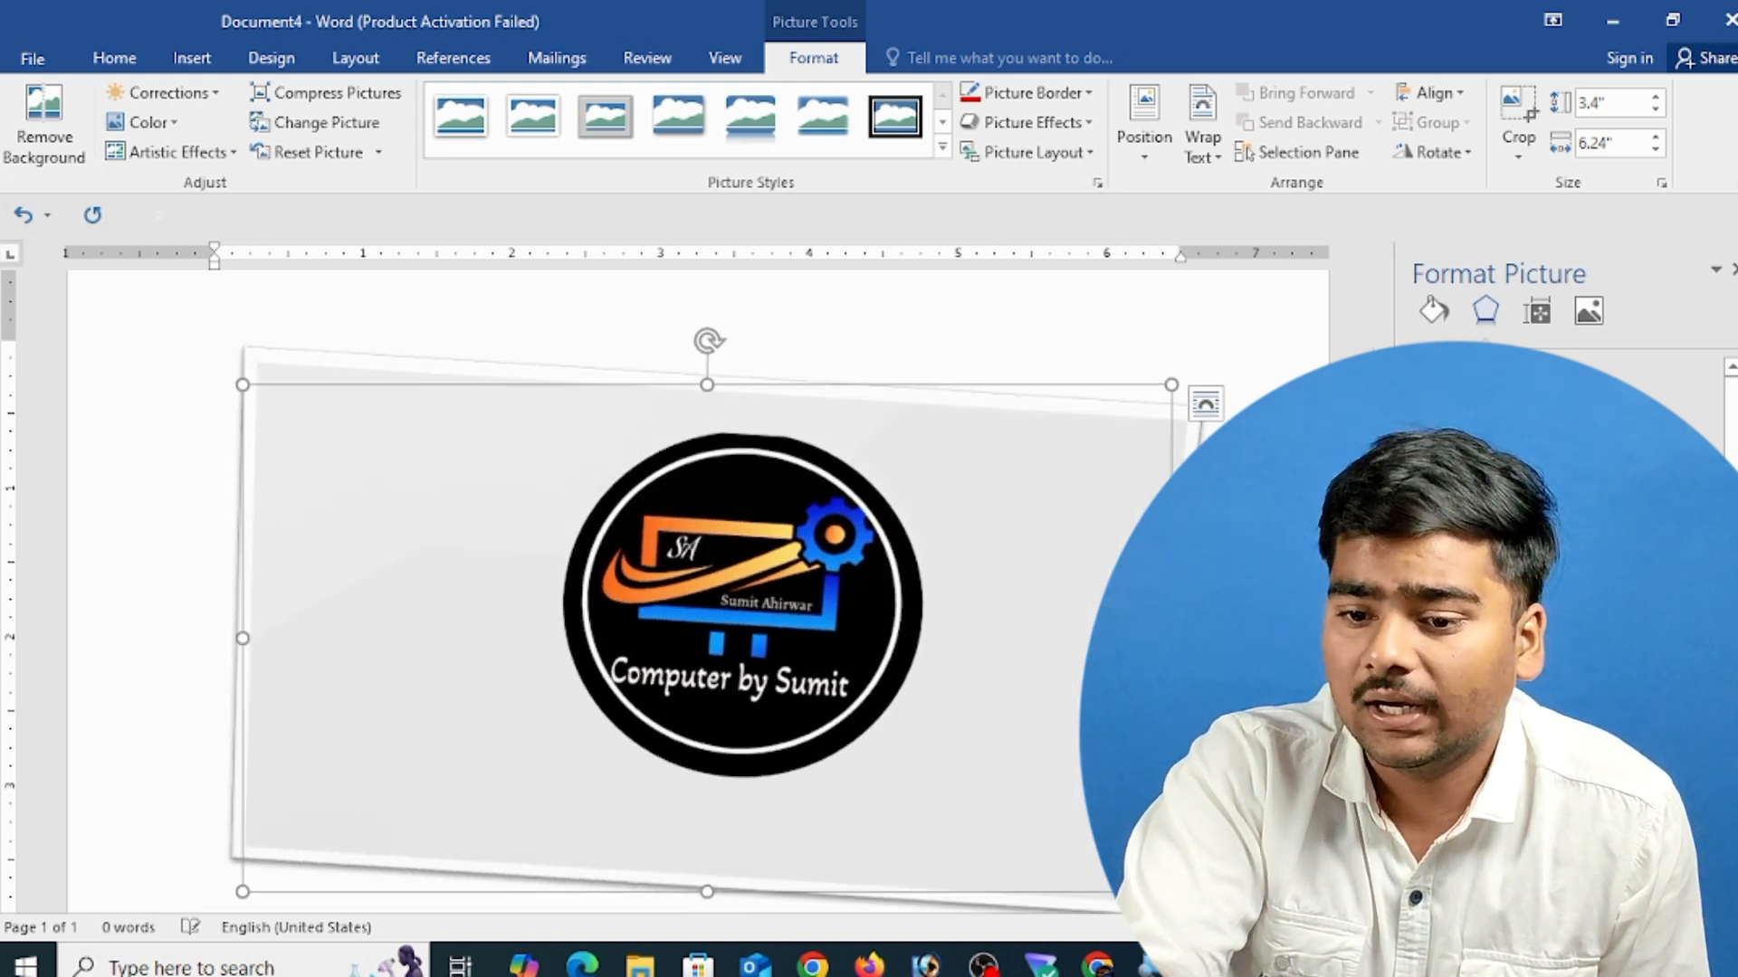
left_click(1638, 624)
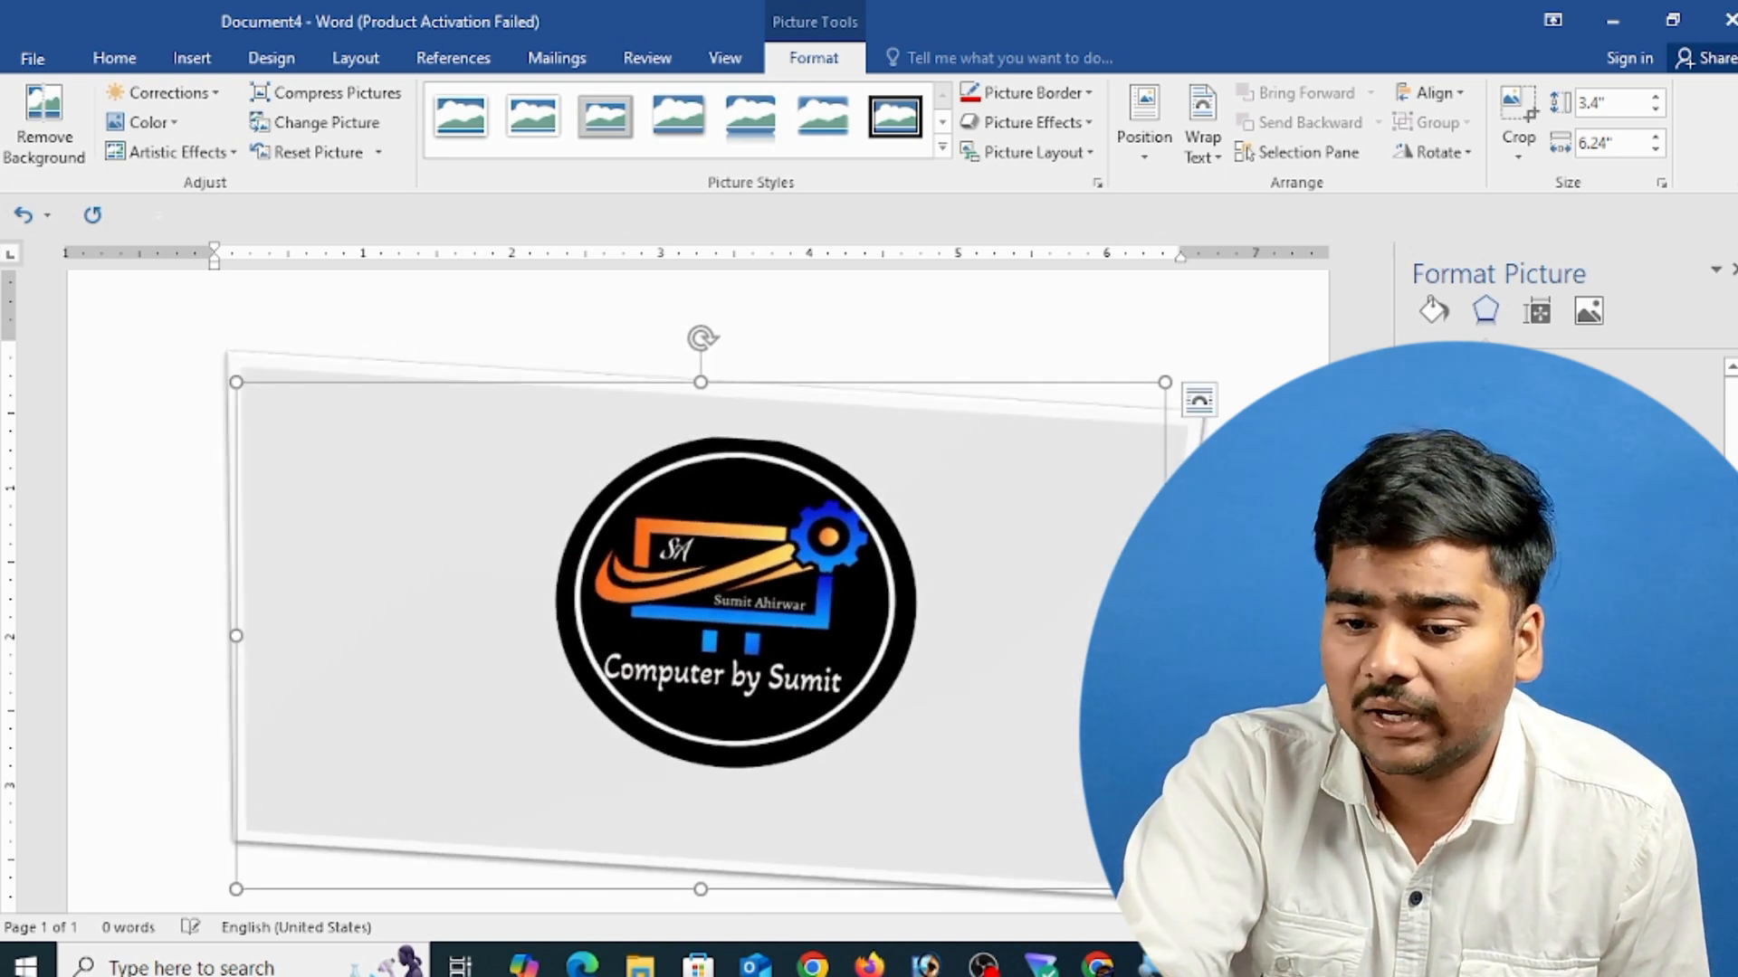
left_click(1638, 592)
left_click(1638, 593)
left_click(1638, 593)
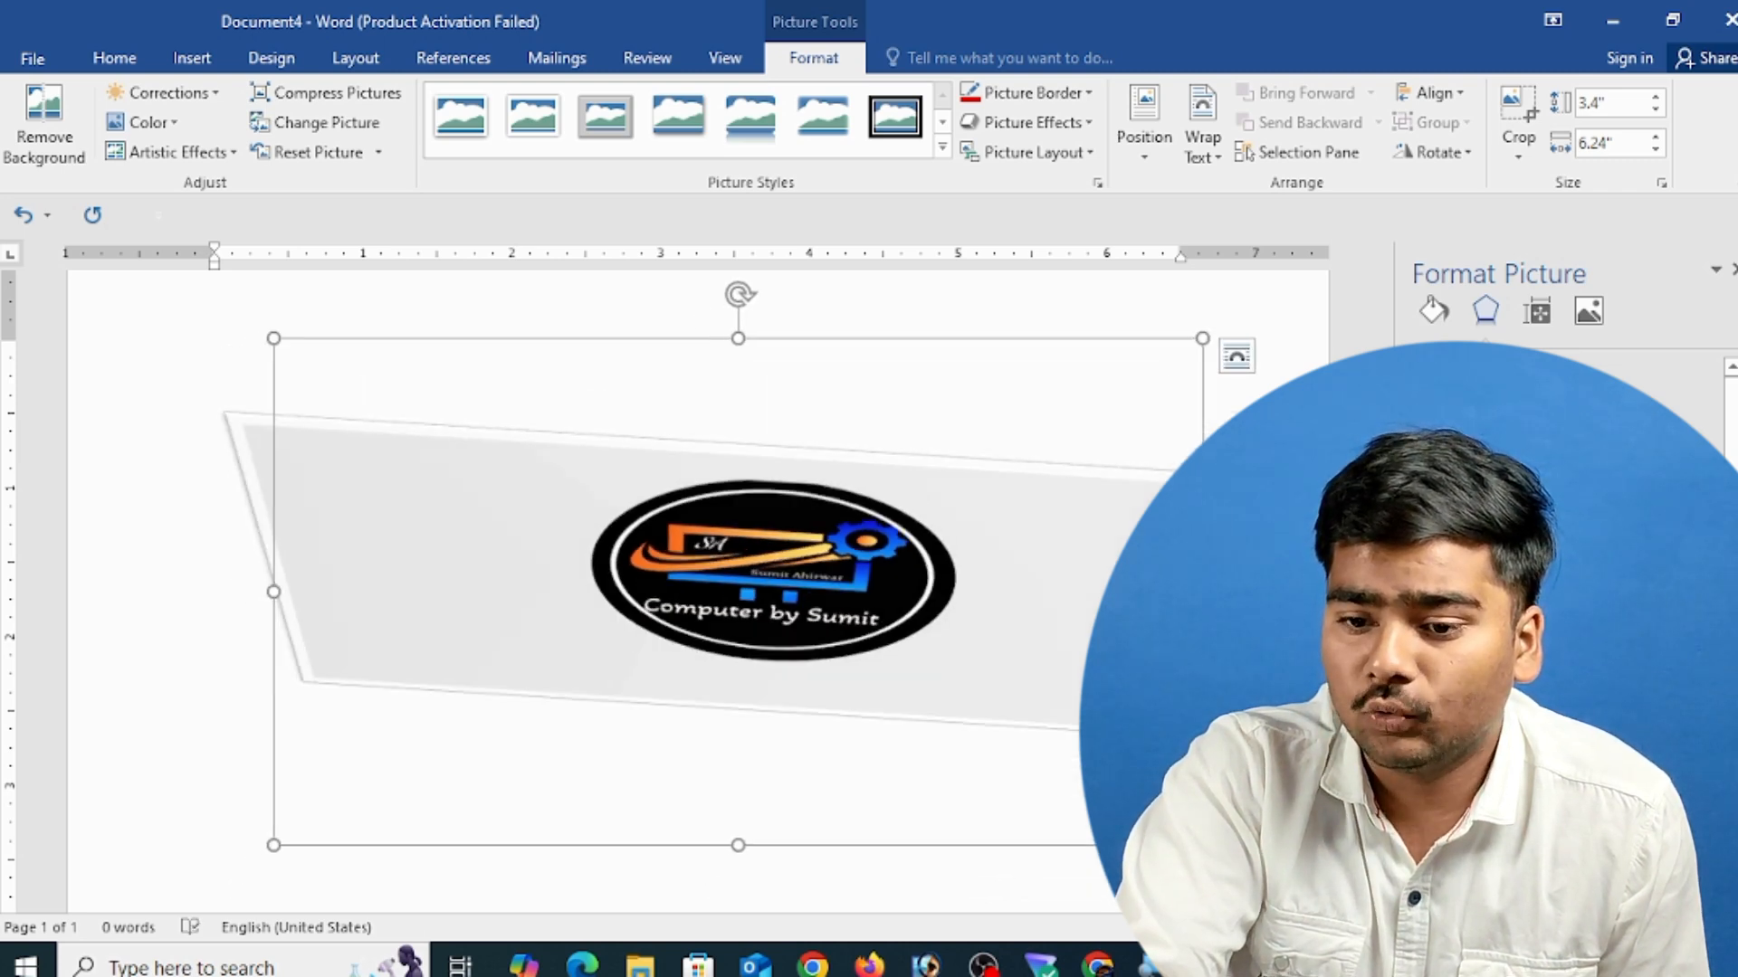
left_click(1638, 604)
left_click(1638, 605)
left_click(1638, 605)
left_click(1639, 605)
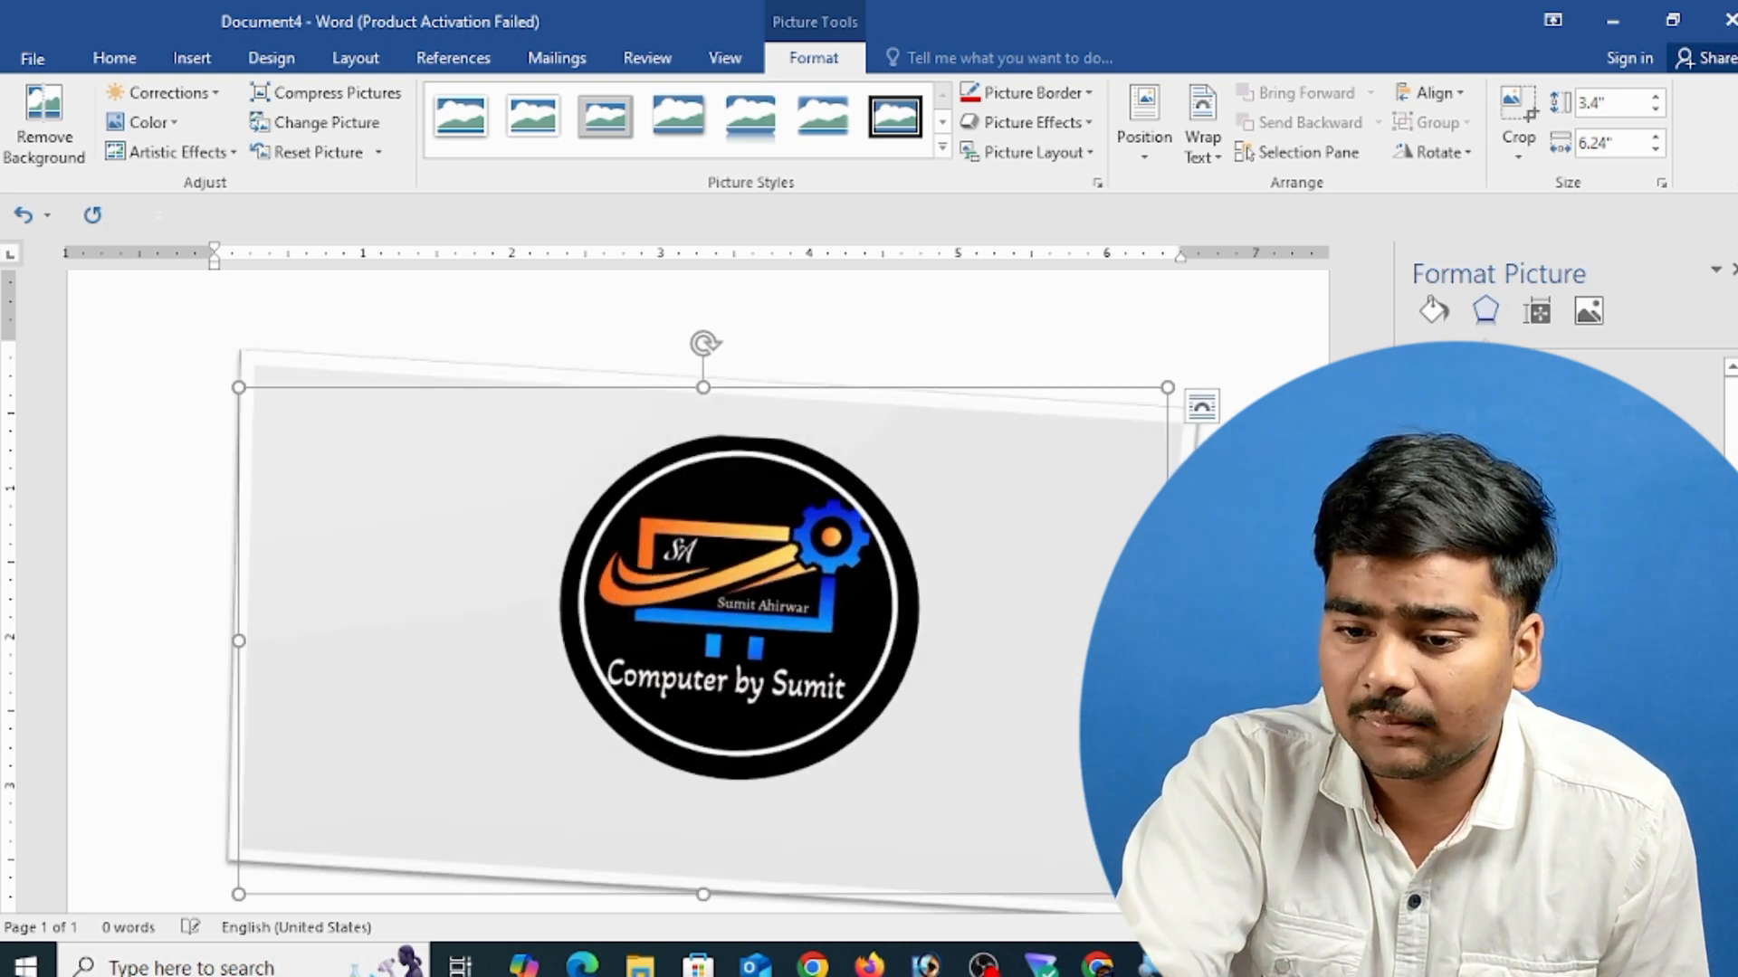
left_click(1638, 605)
left_click(1638, 604)
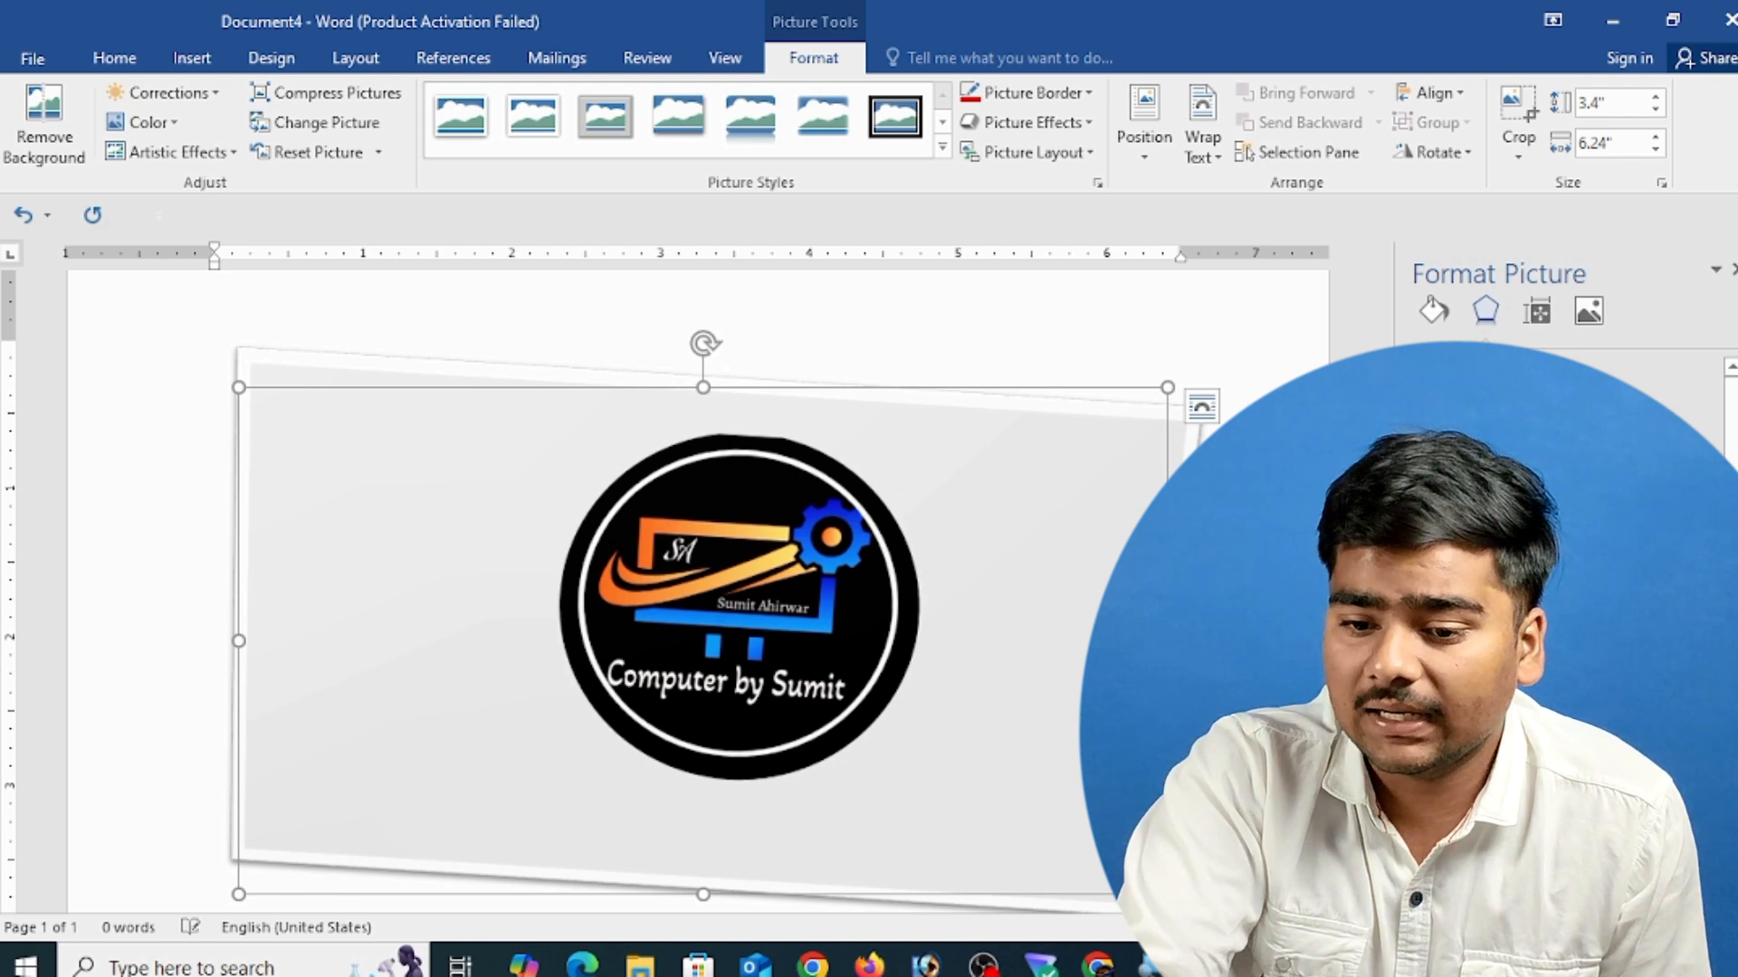
left_click(1638, 605)
left_click(1638, 604)
left_click(1638, 604)
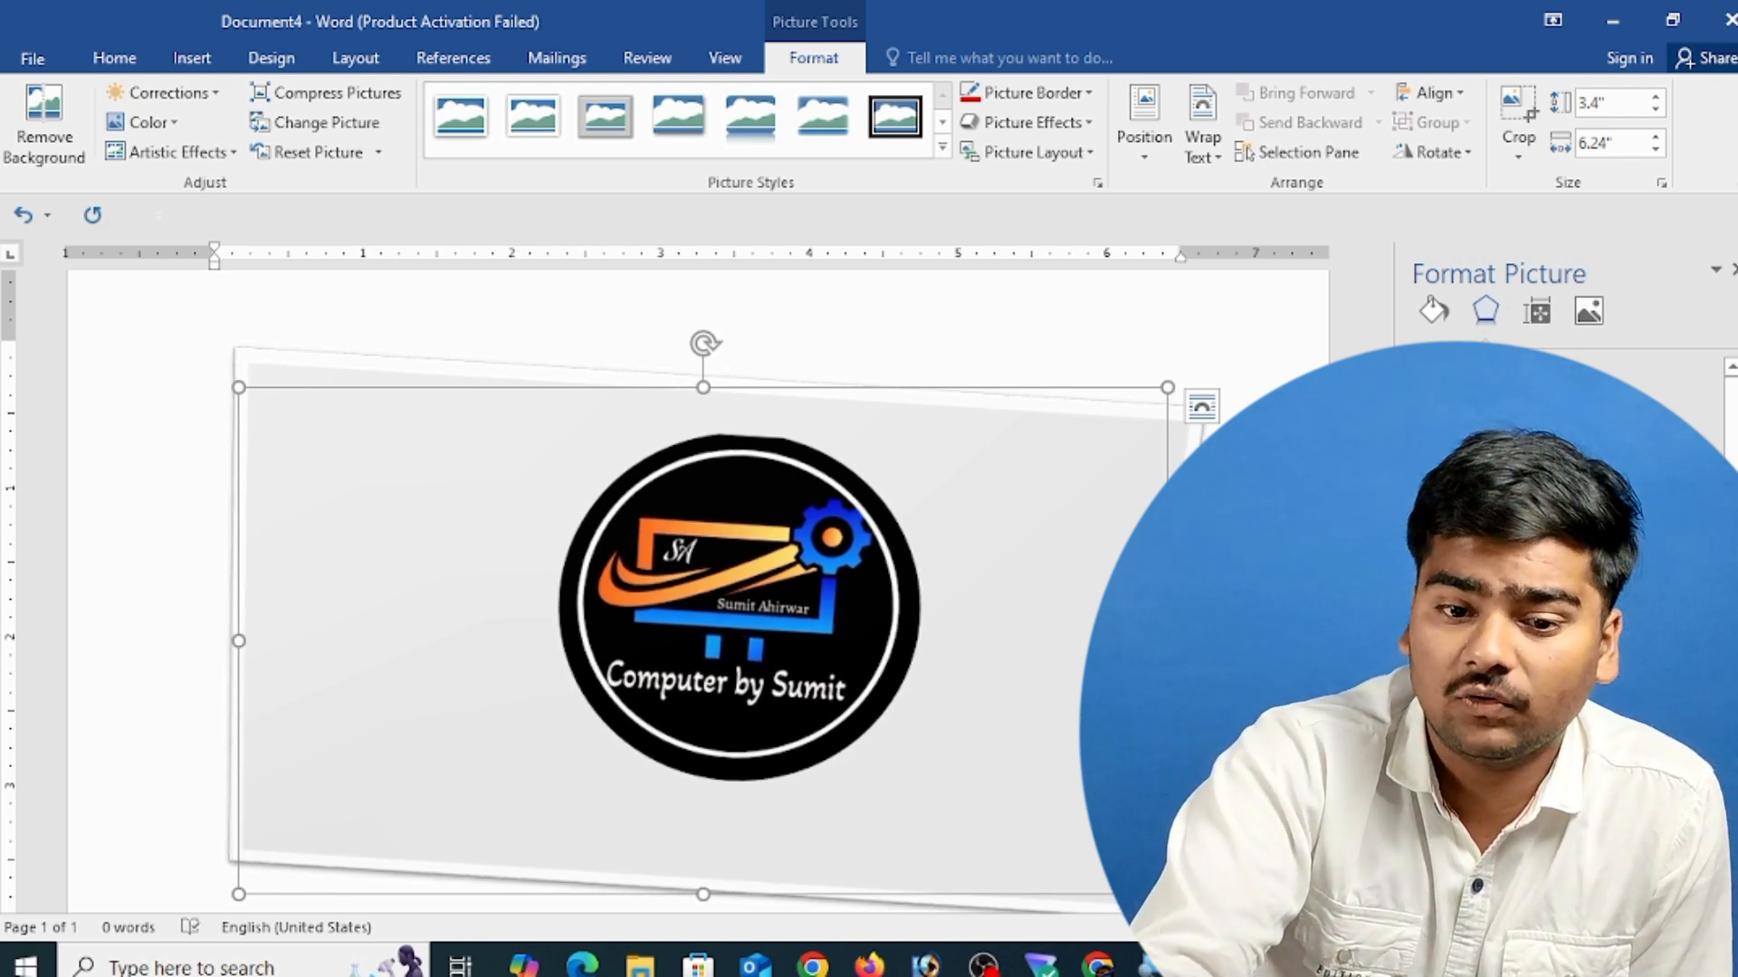
left_click(1476, 841)
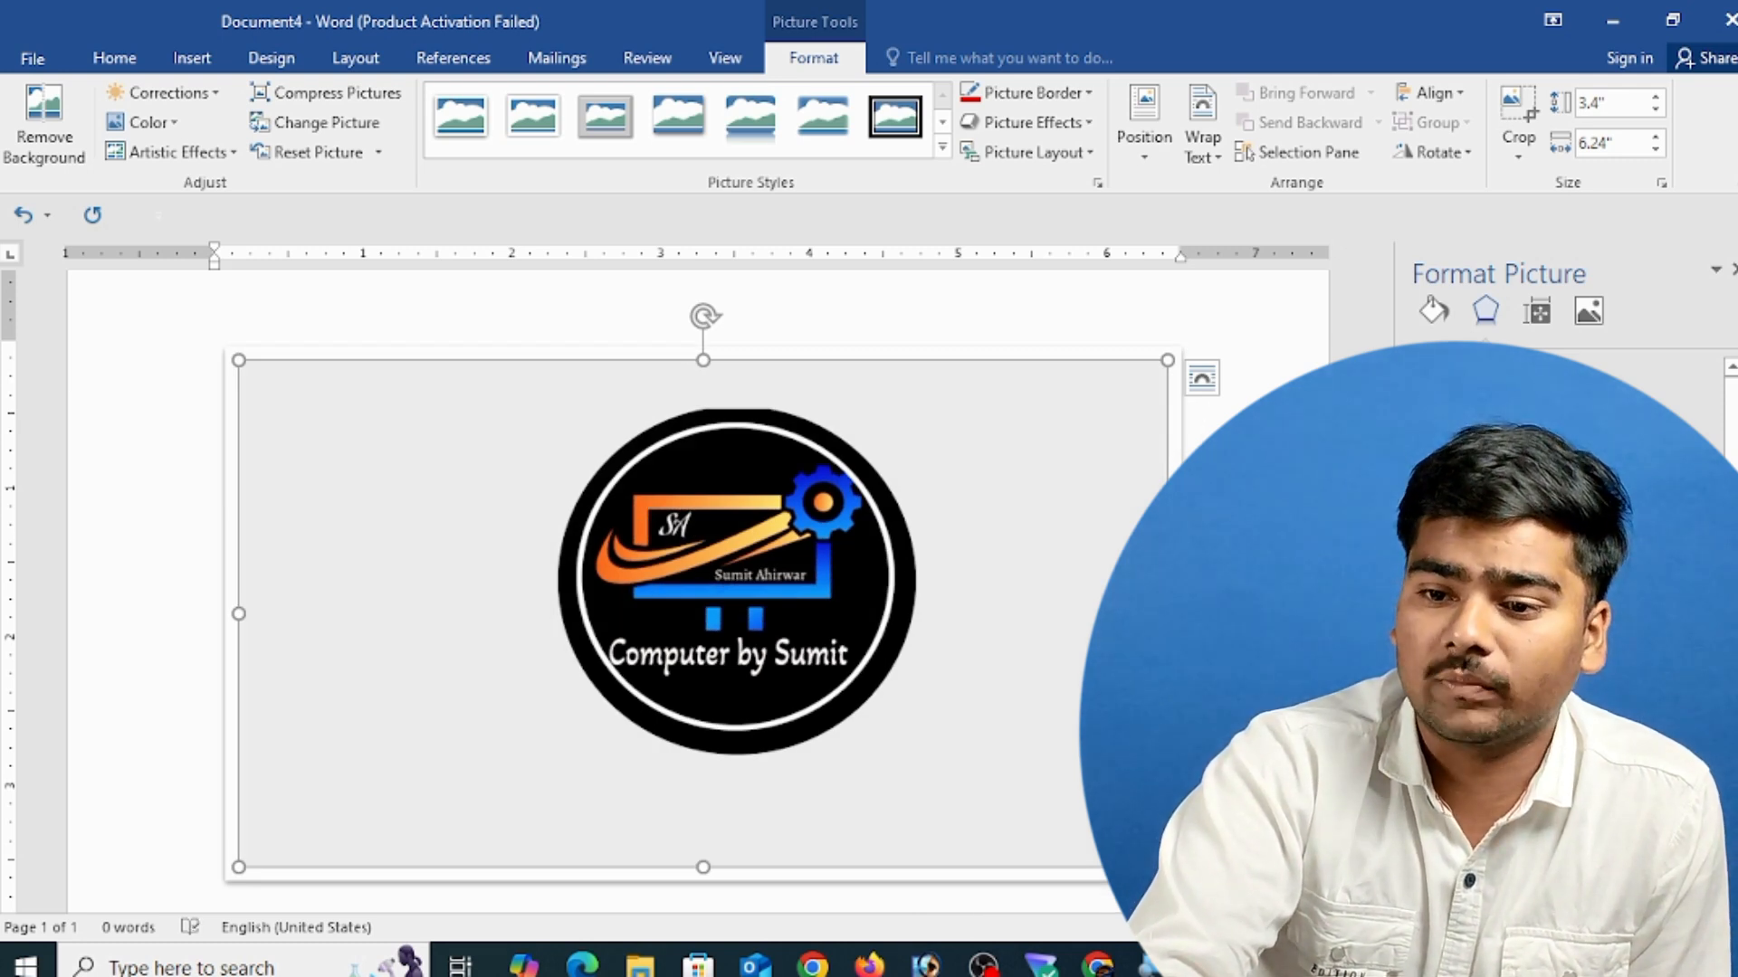
left_click(1732, 268)
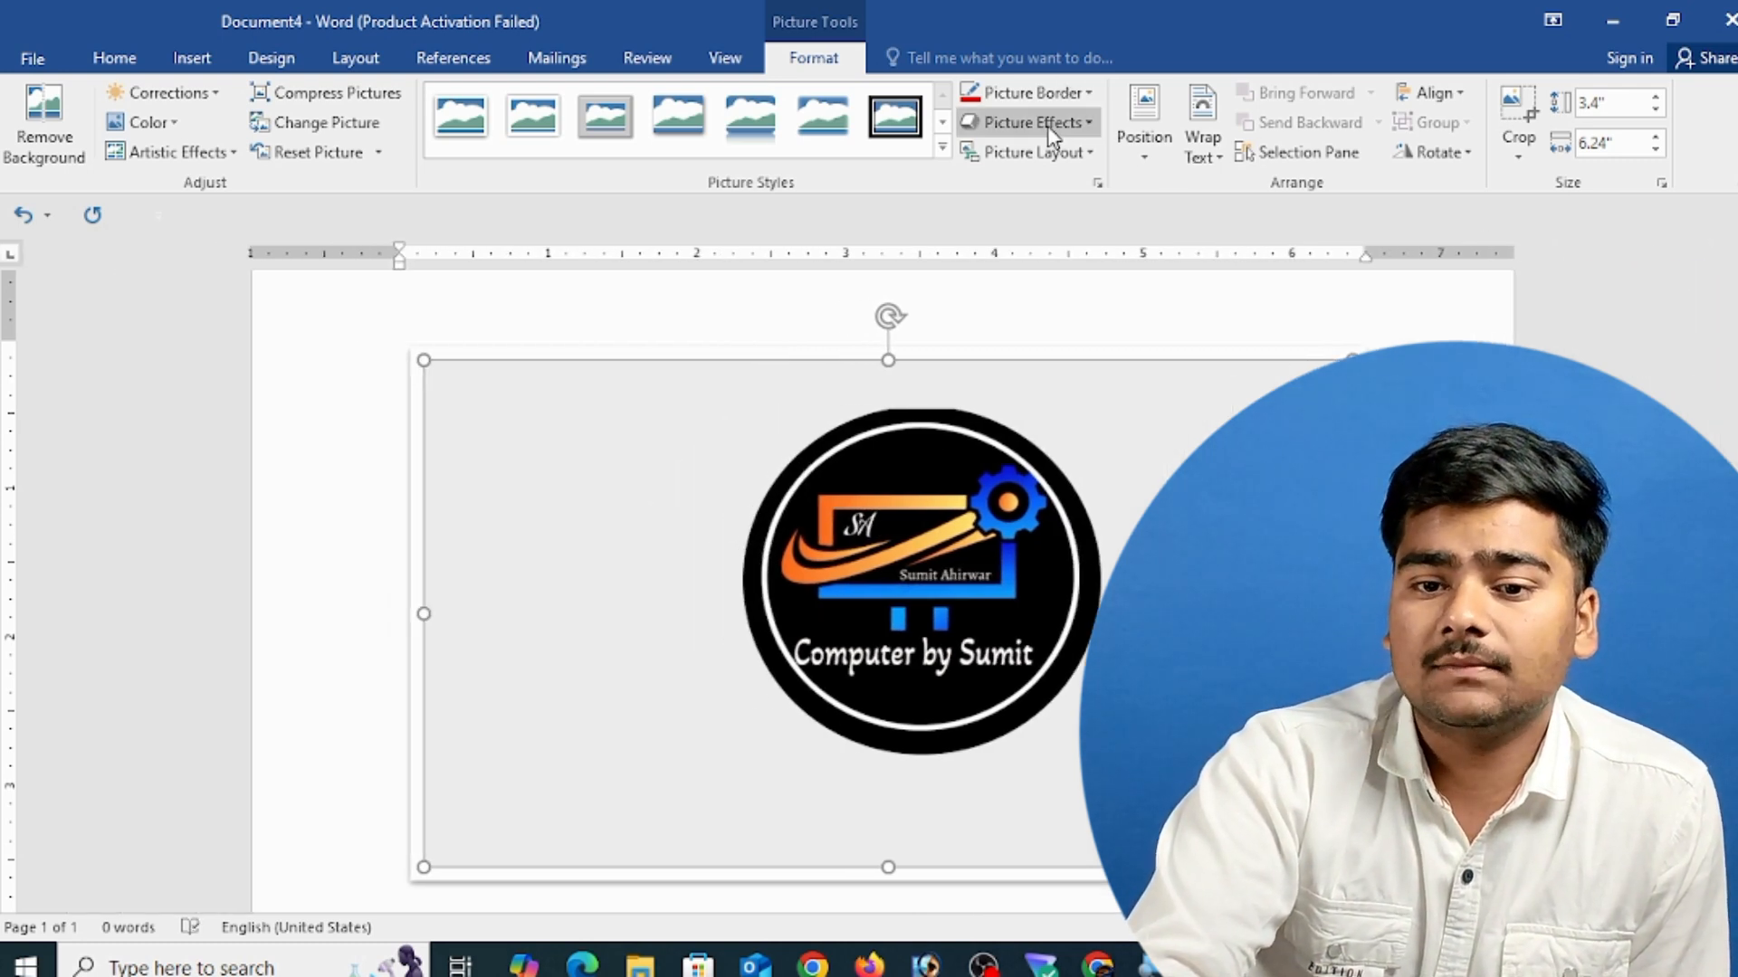
- Try the Accented Picture layout on the logo picture, undo it and return to the picture formatting tools
left_click(1051, 153)
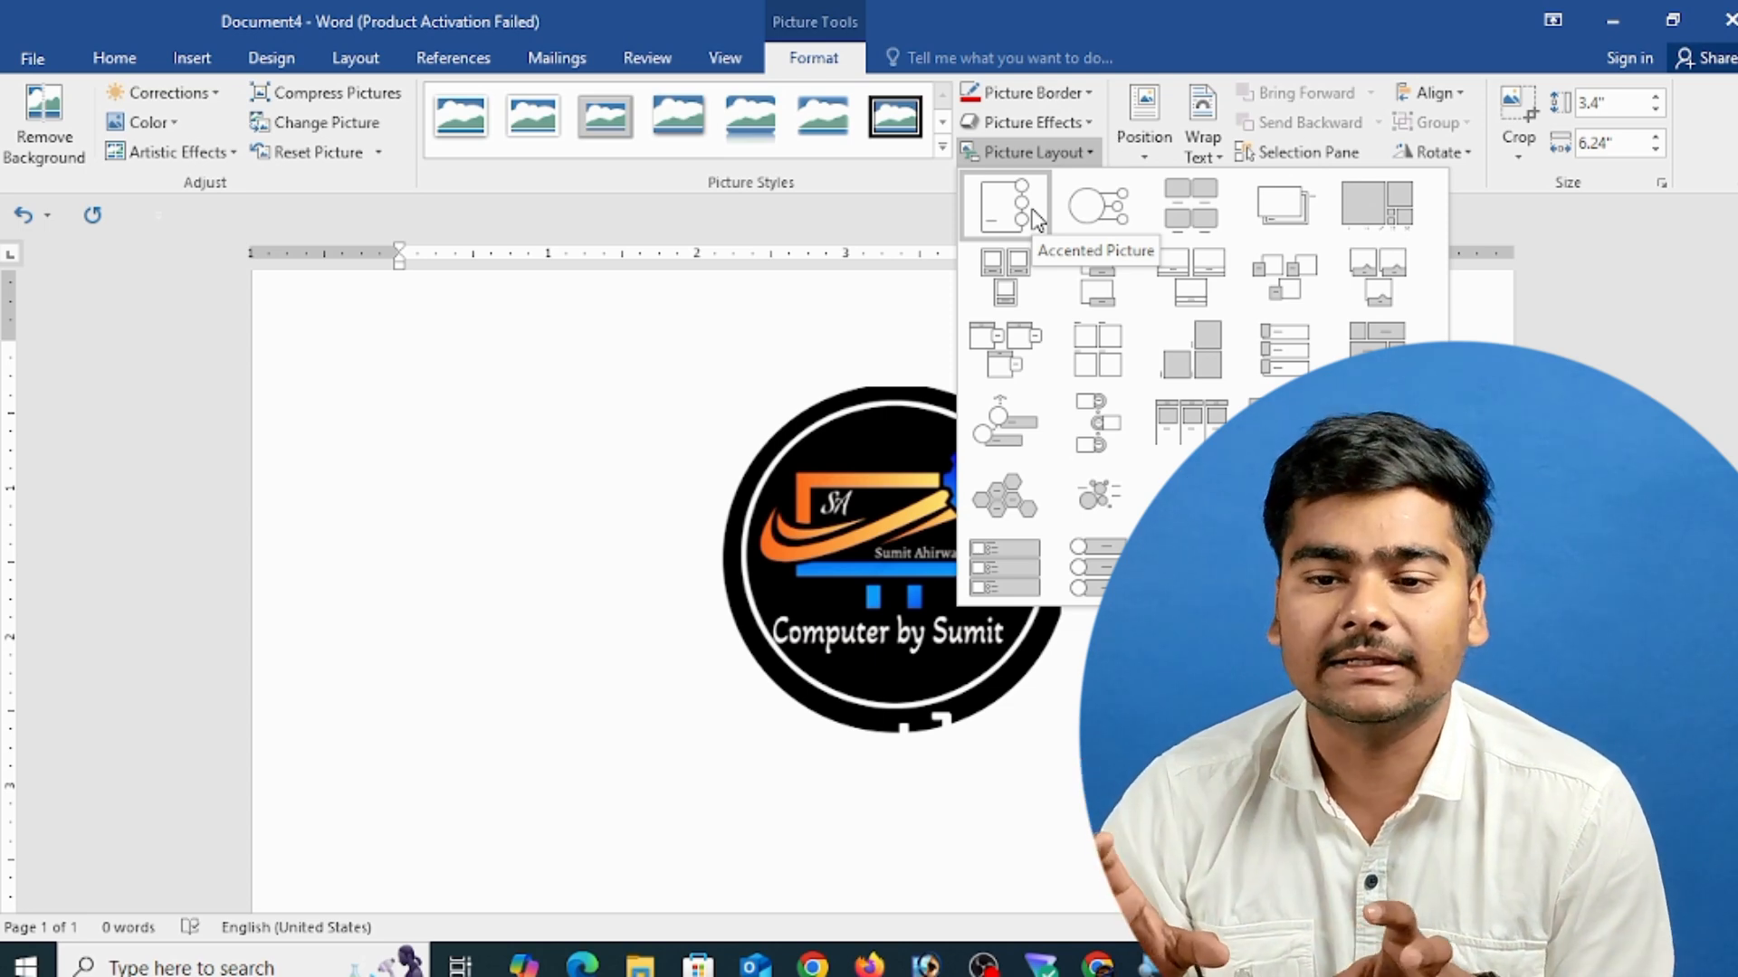
left_click(1035, 217)
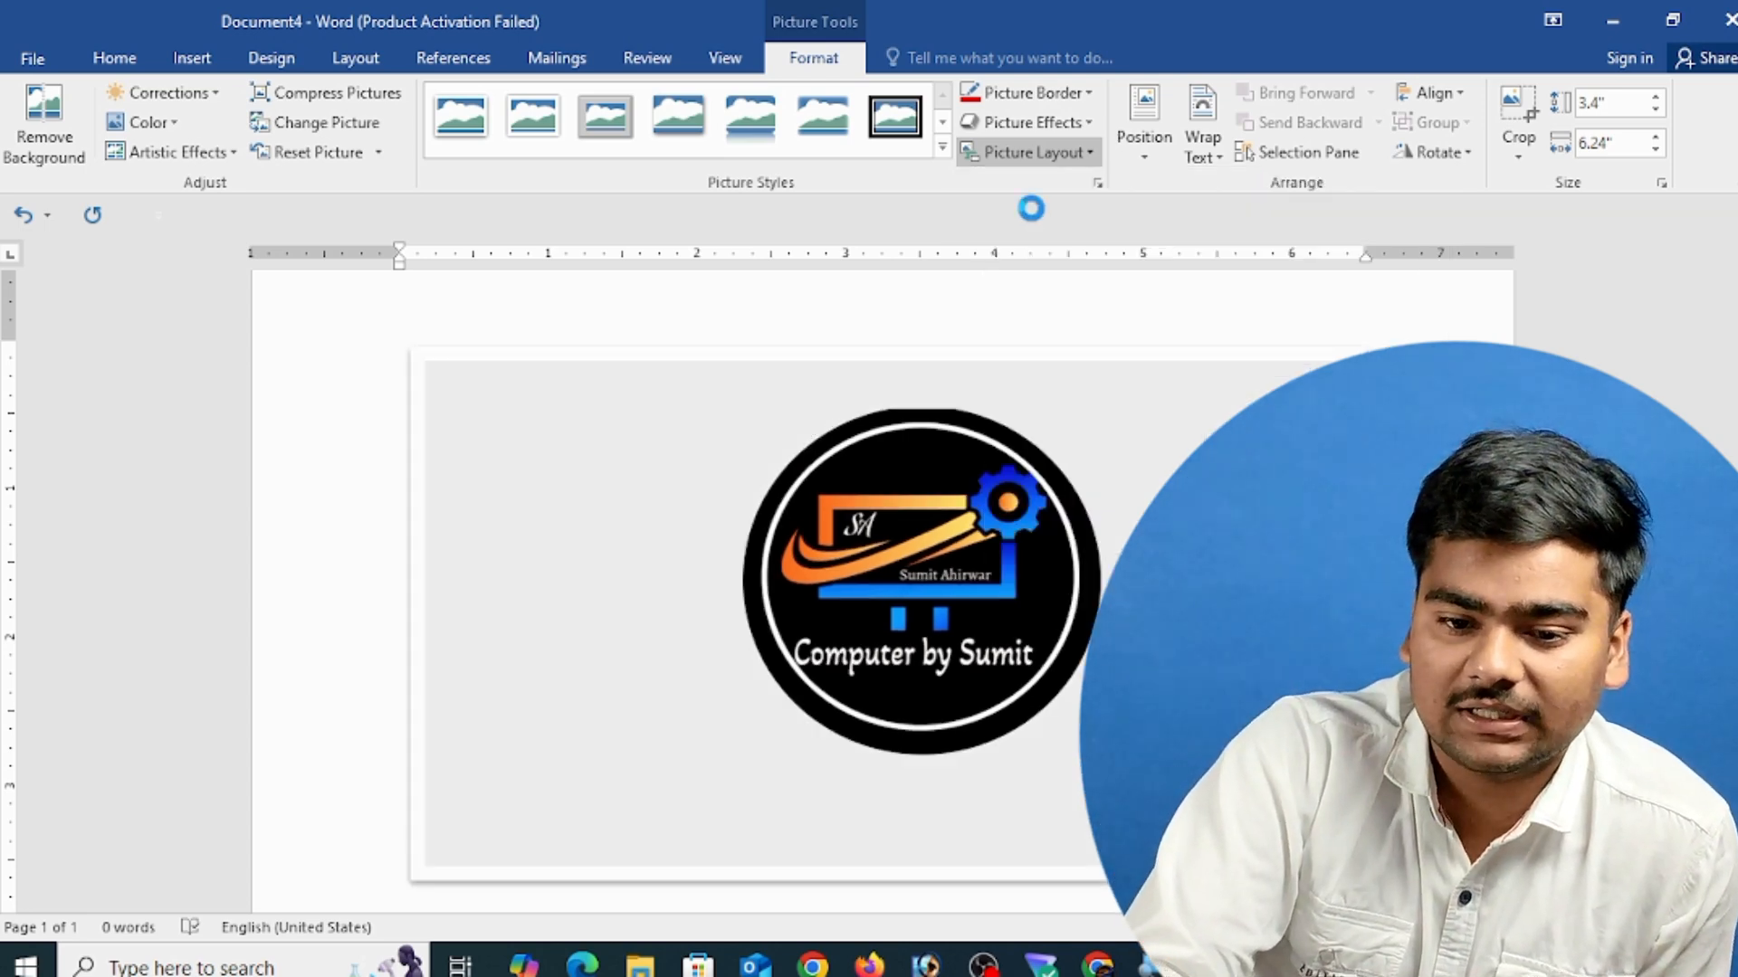
left_click(900, 731)
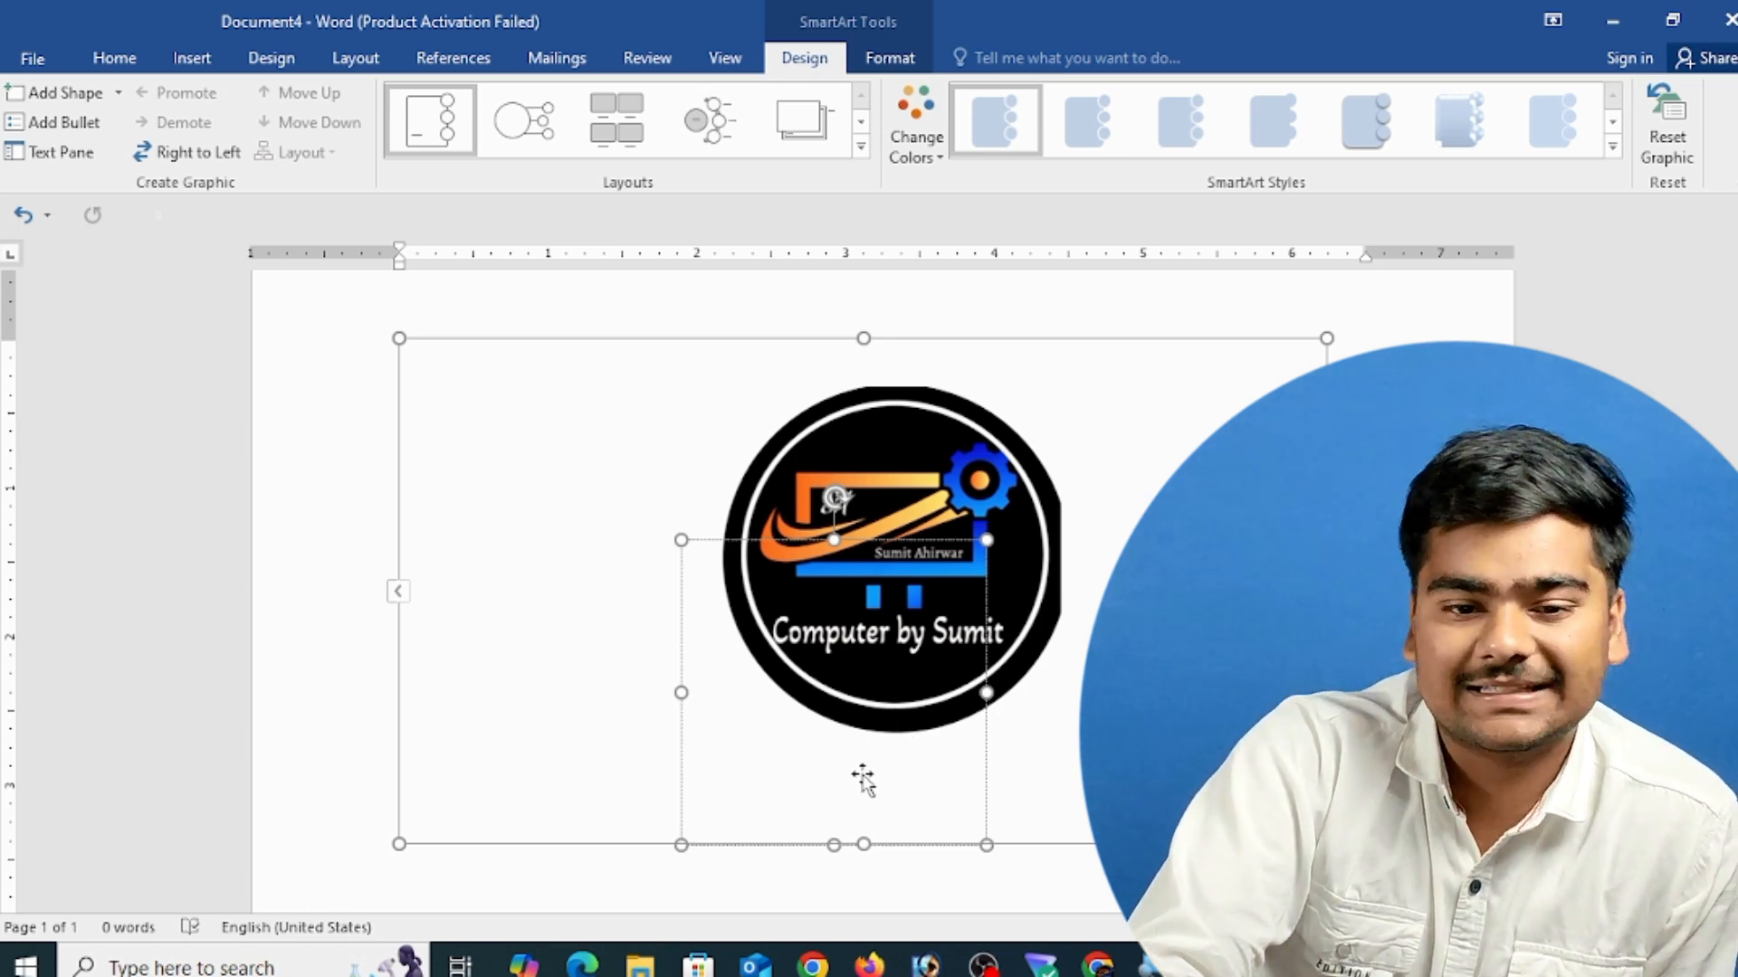
key("ctrl+z")
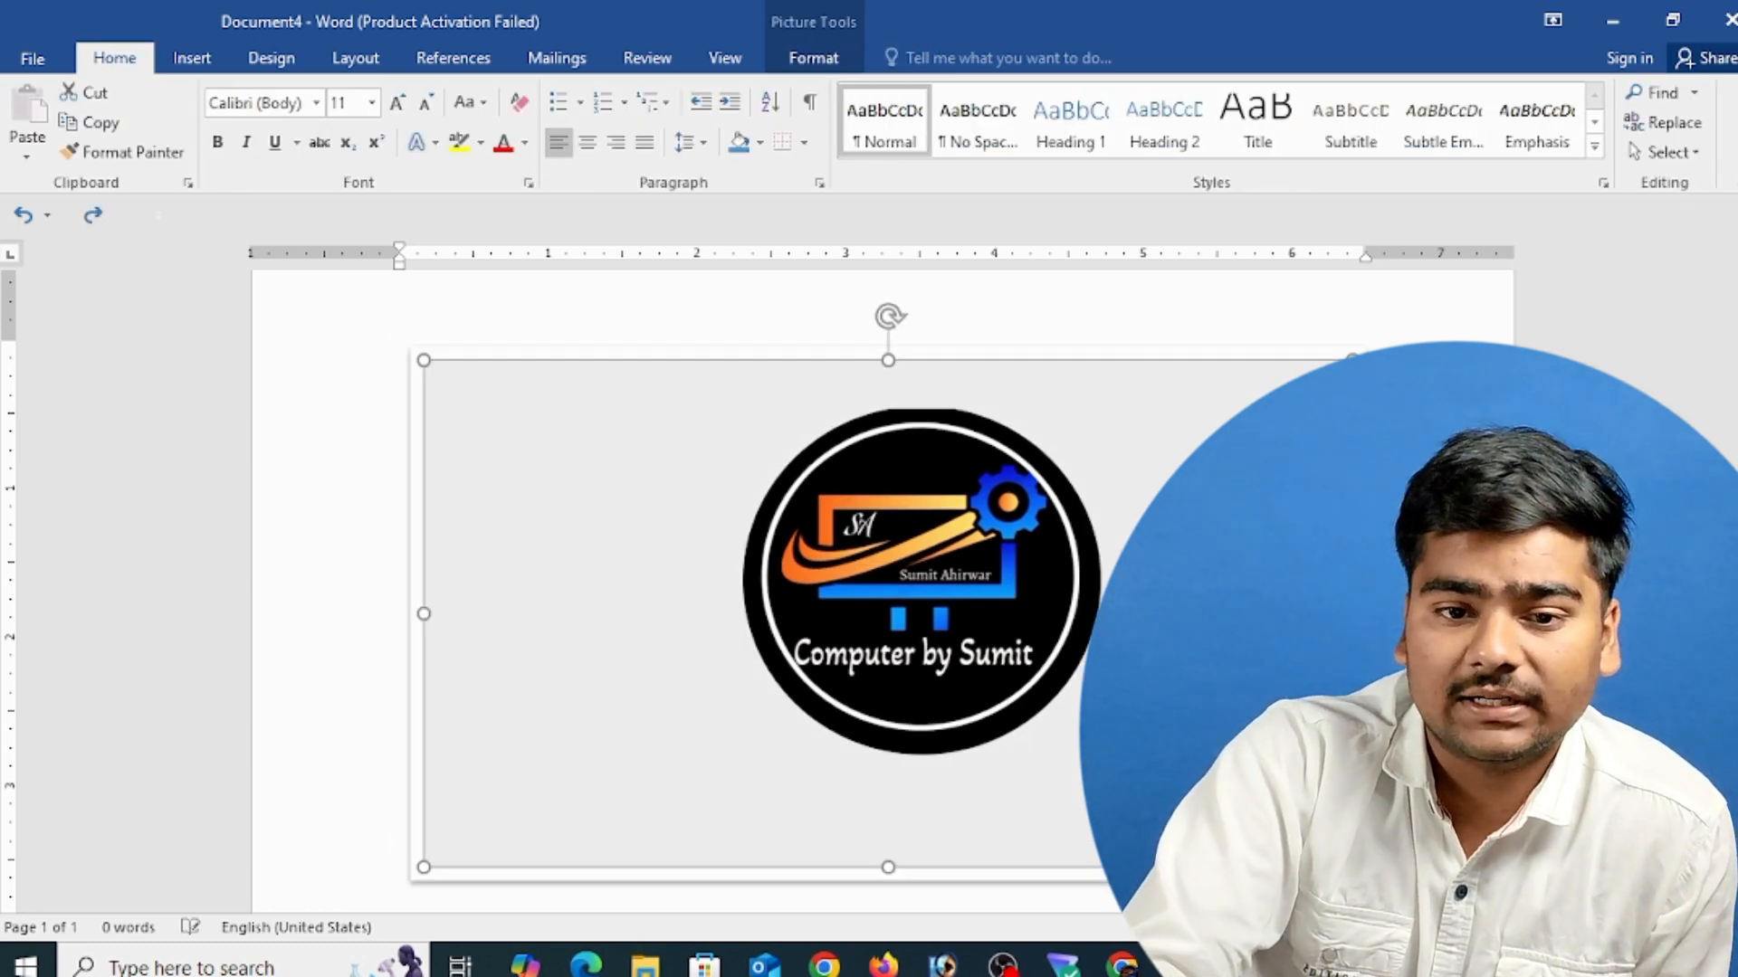
left_click(814, 58)
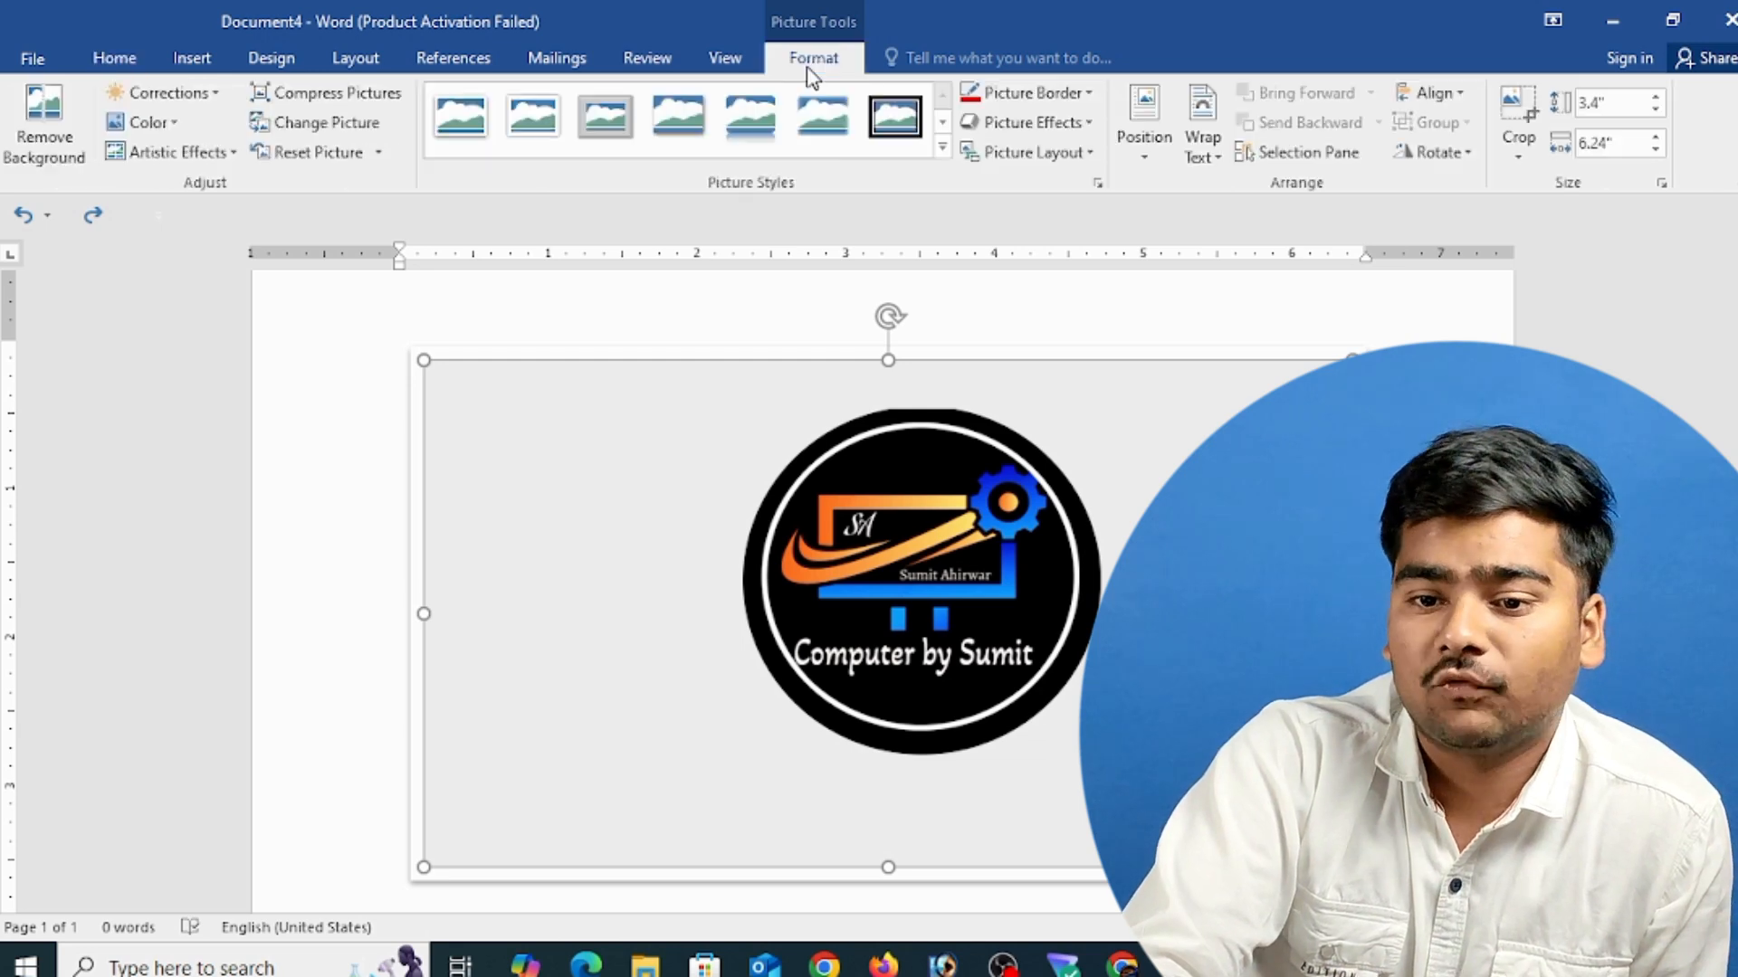
- Look over the available picture layouts and the text wrapping choices for the logo picture
left_click(1051, 154)
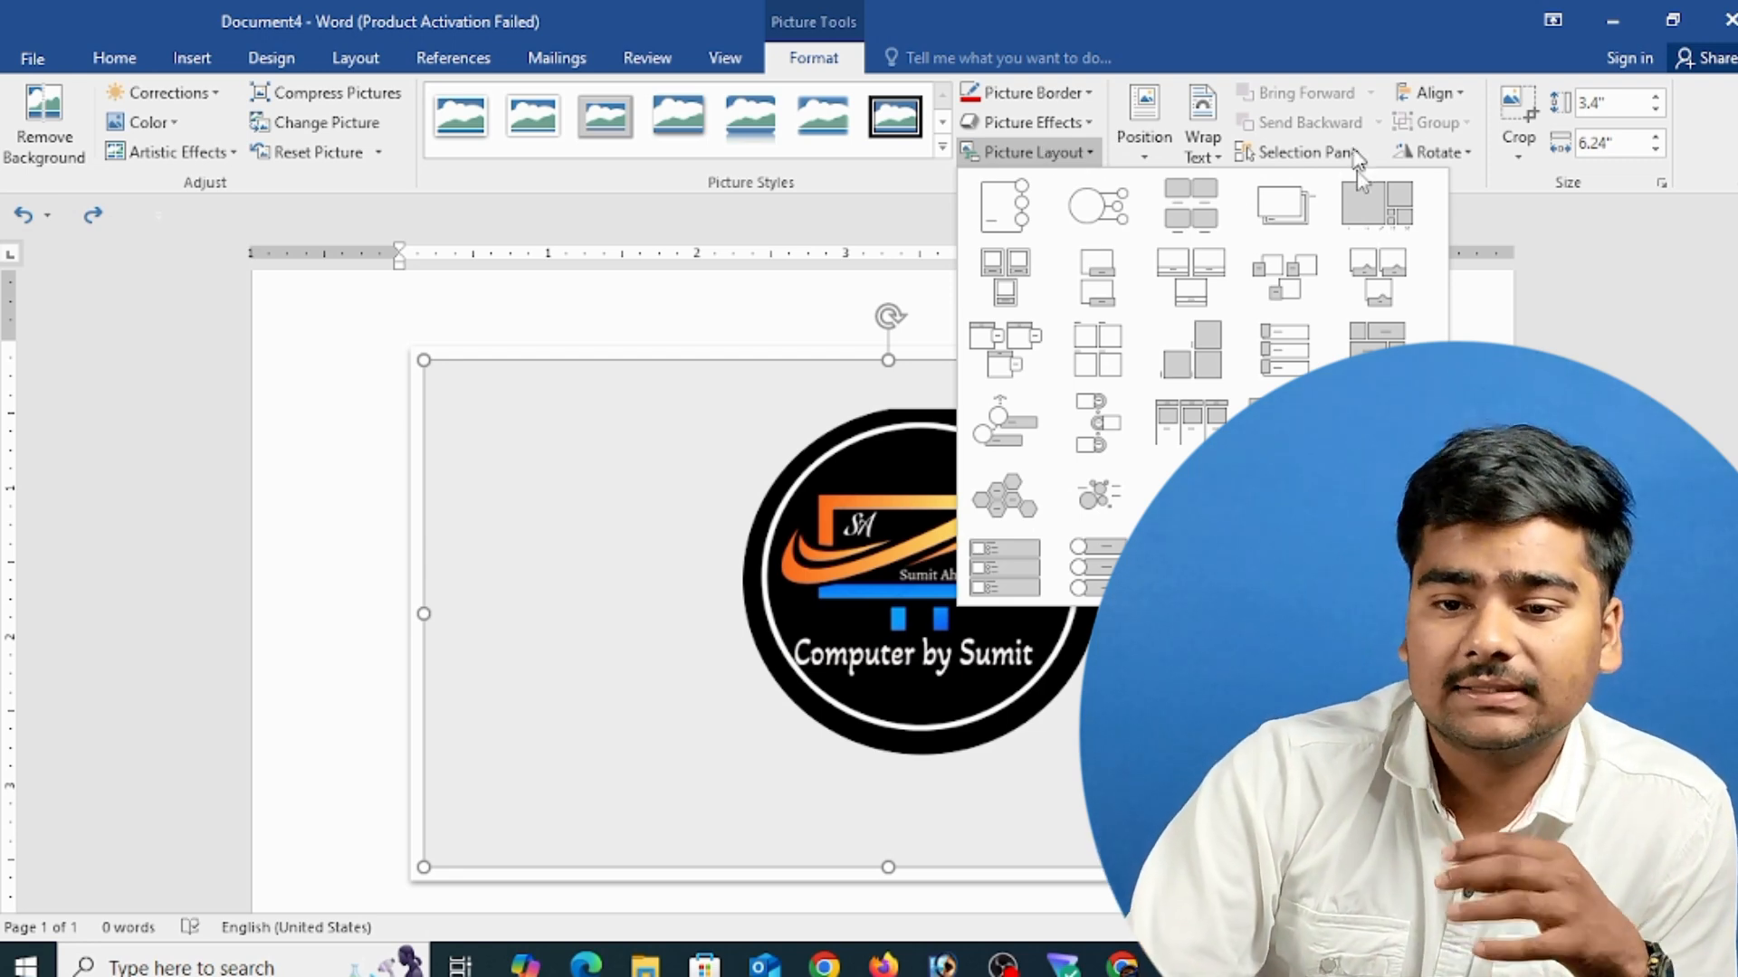
key("Escape")
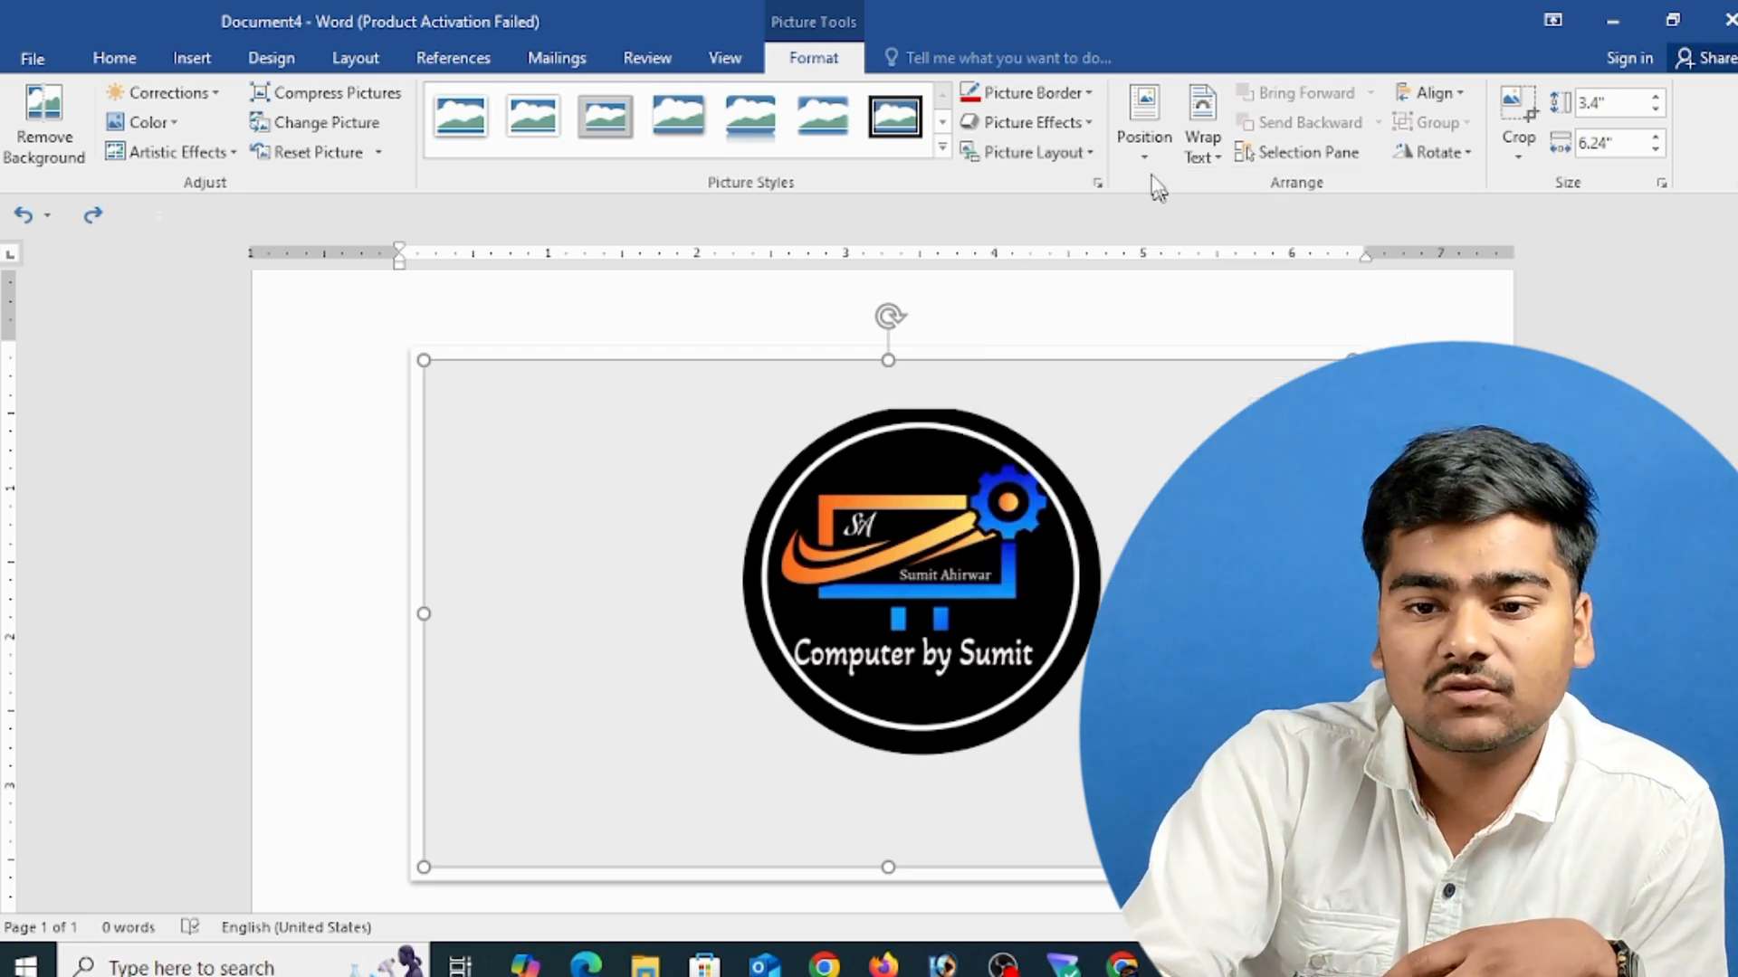
left_click(1202, 152)
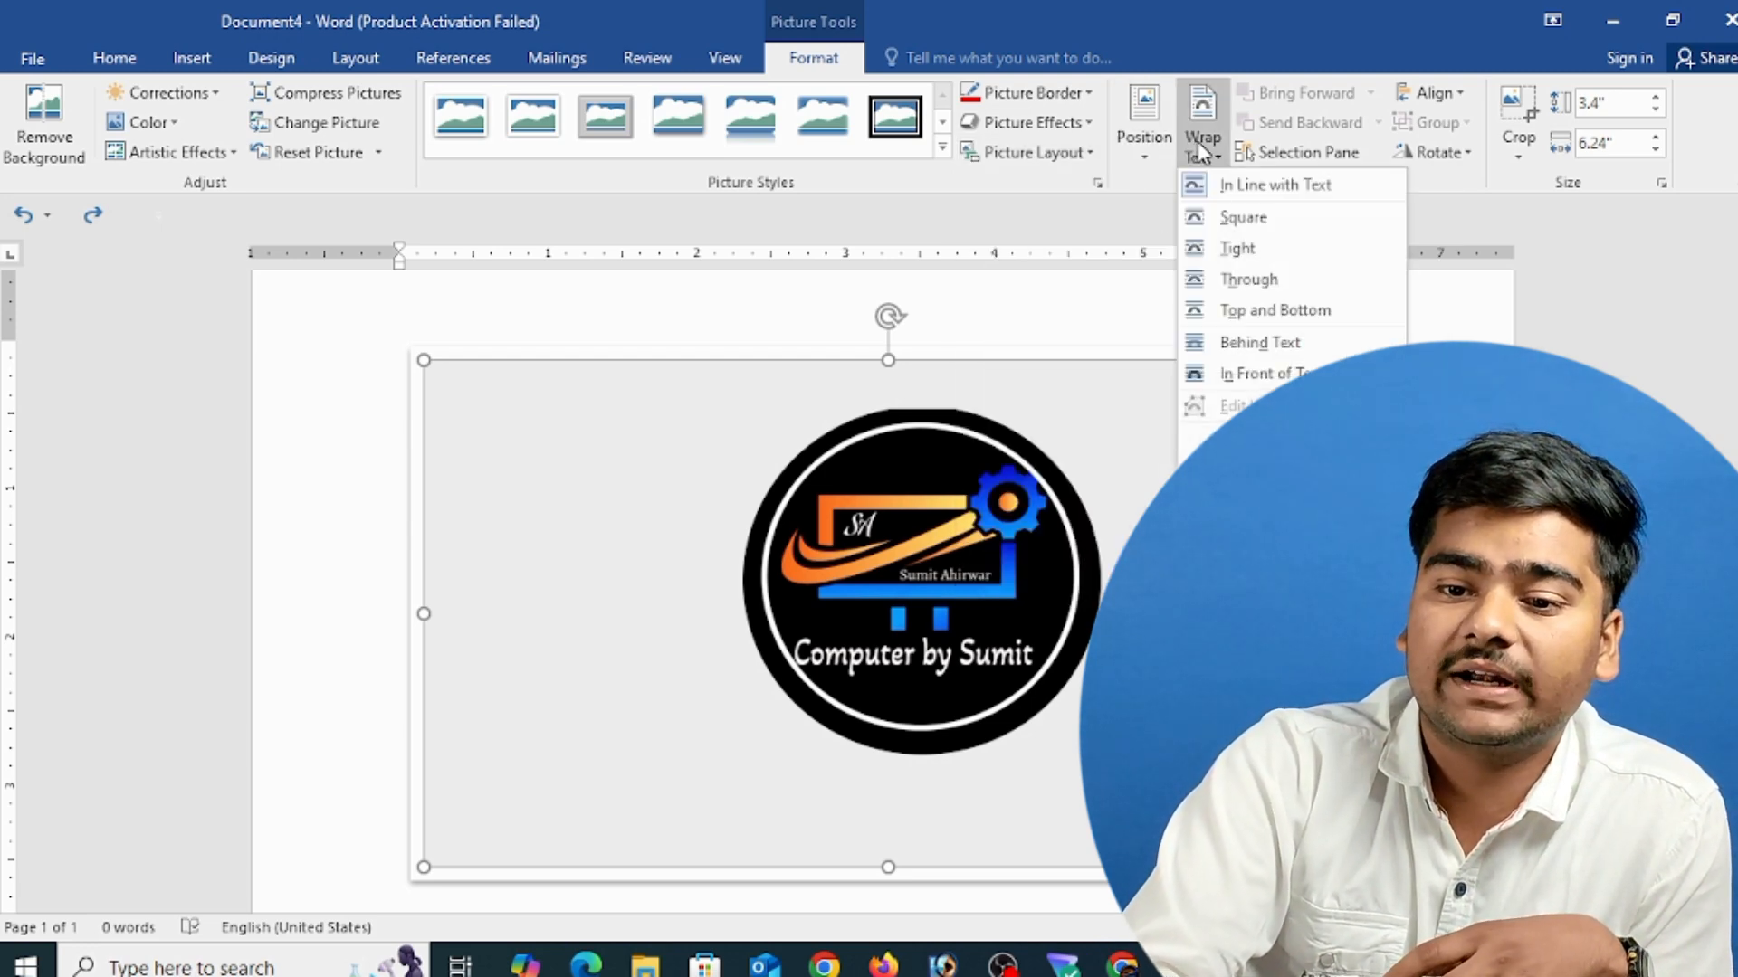
left_click(1201, 152)
- Shrink the logo picture to about 1.64" high by 3.01" wide and try moving it across the page
scroll(887, 614, "down", 3)
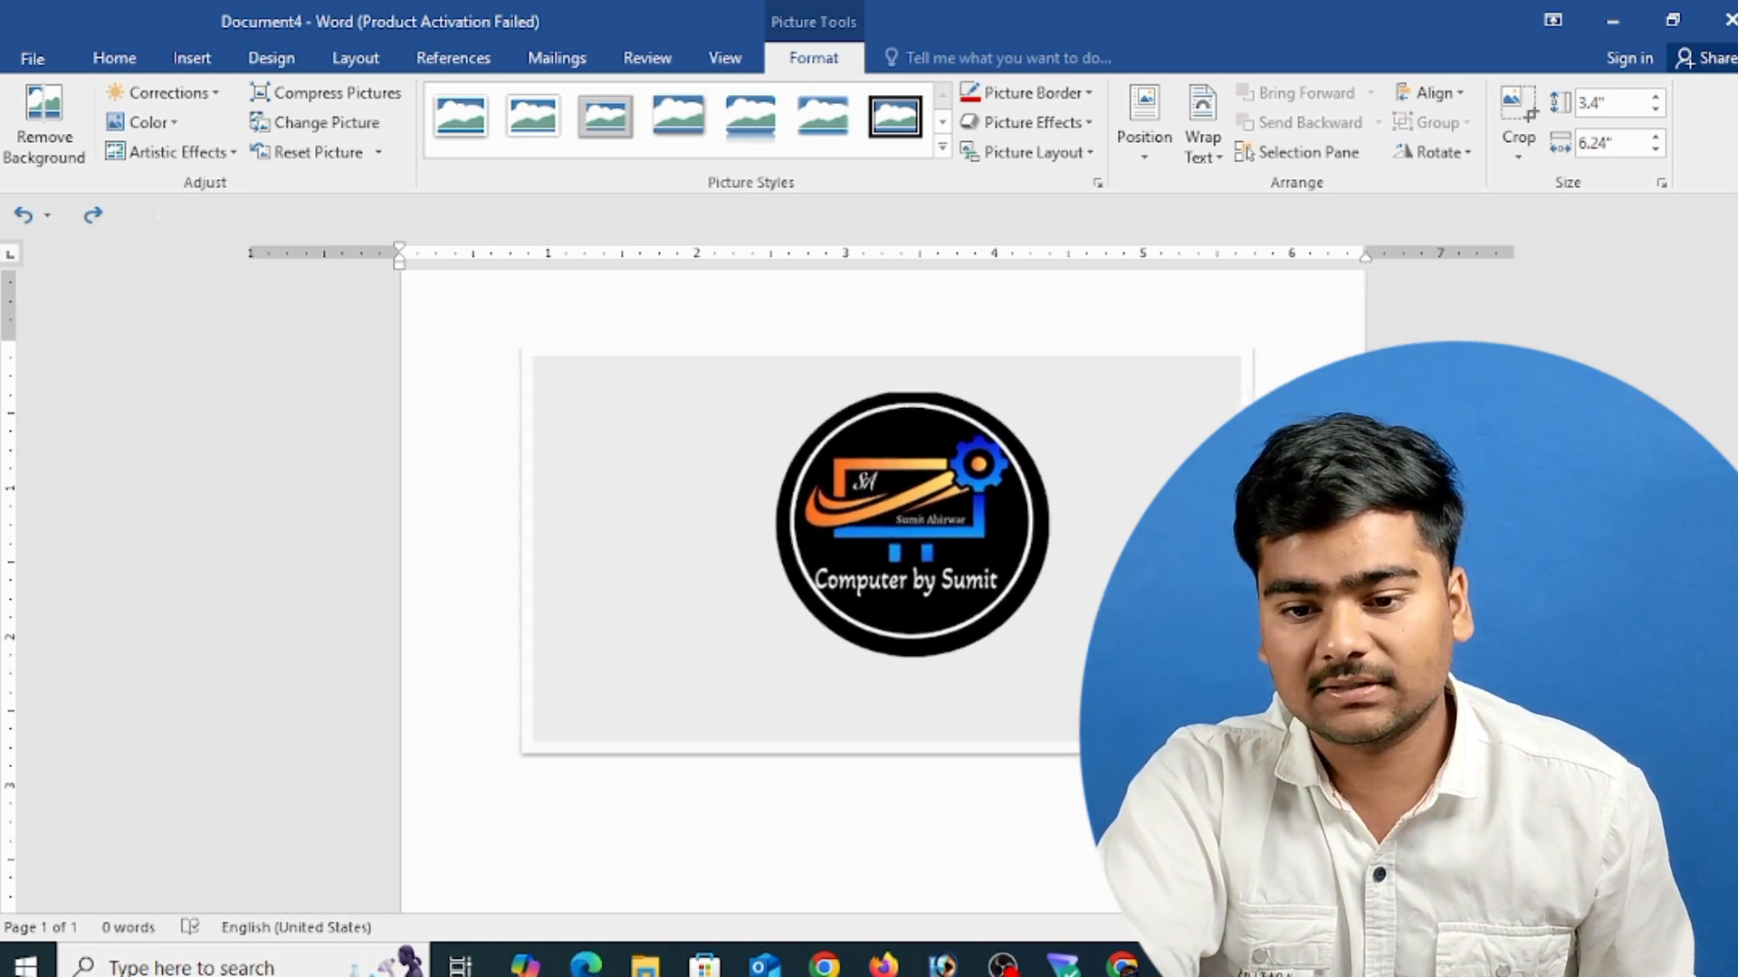
left_click_drag(1234, 735, 875, 539)
left_click_drag(756, 485, 1114, 522)
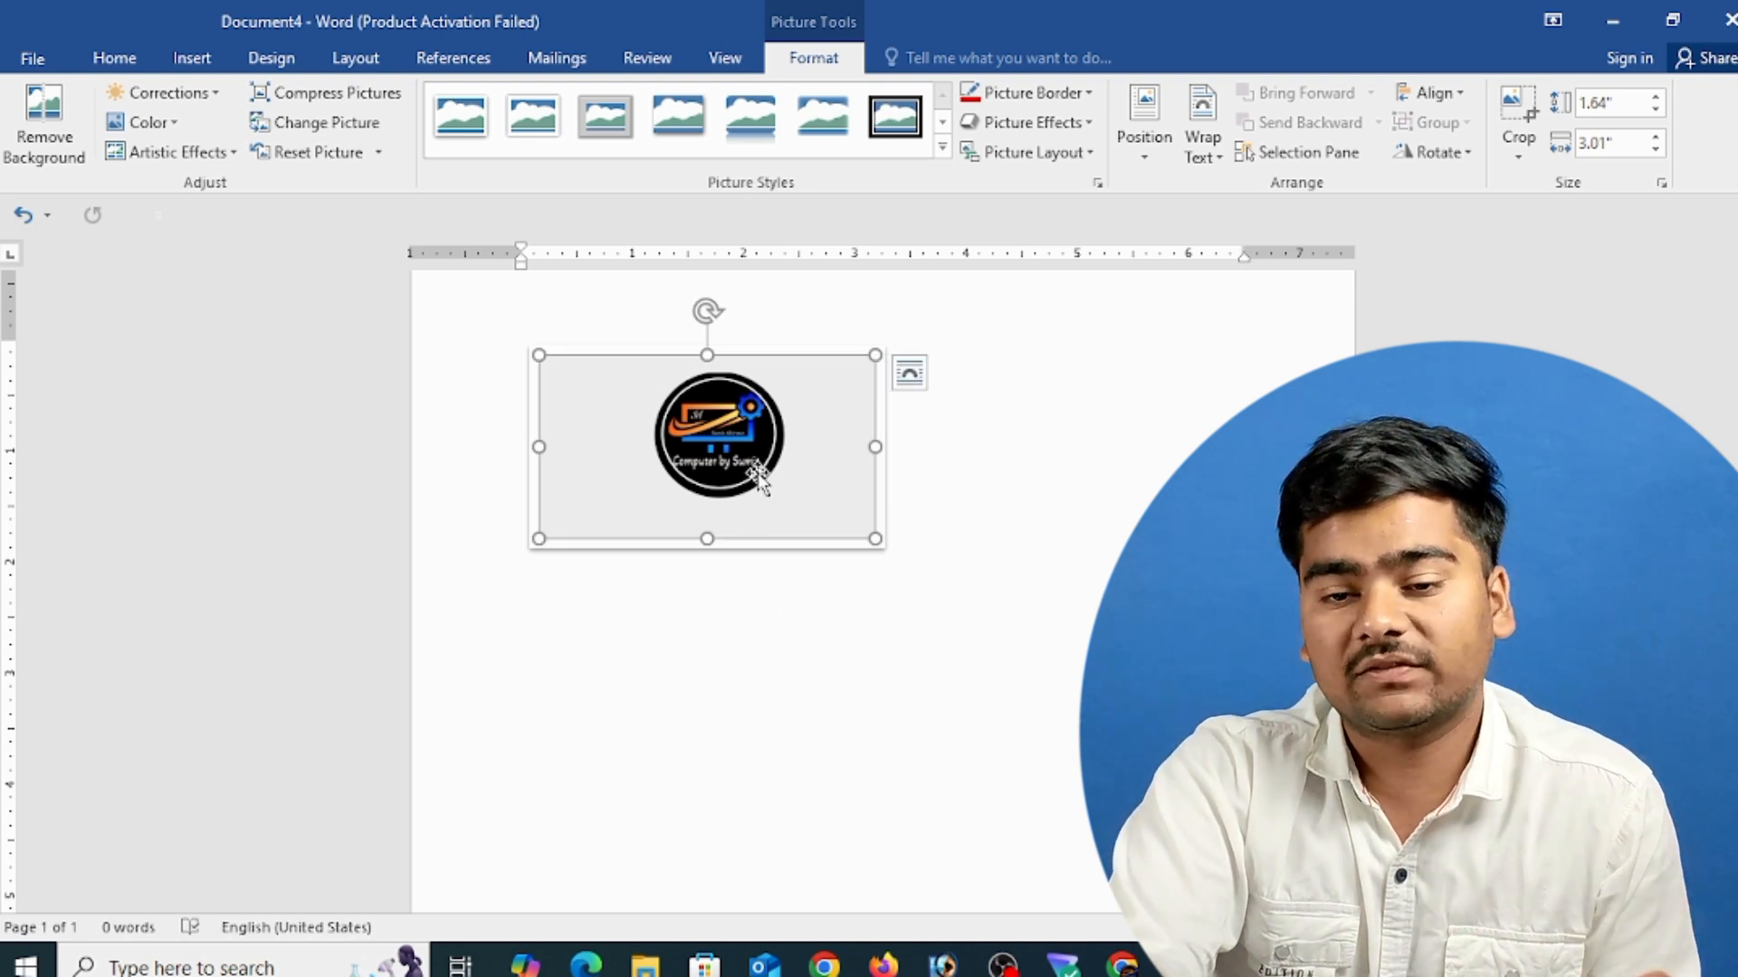
- Set the logo picture's text wrapping to In Front of Text and try moving it on the page
left_click(1203, 167)
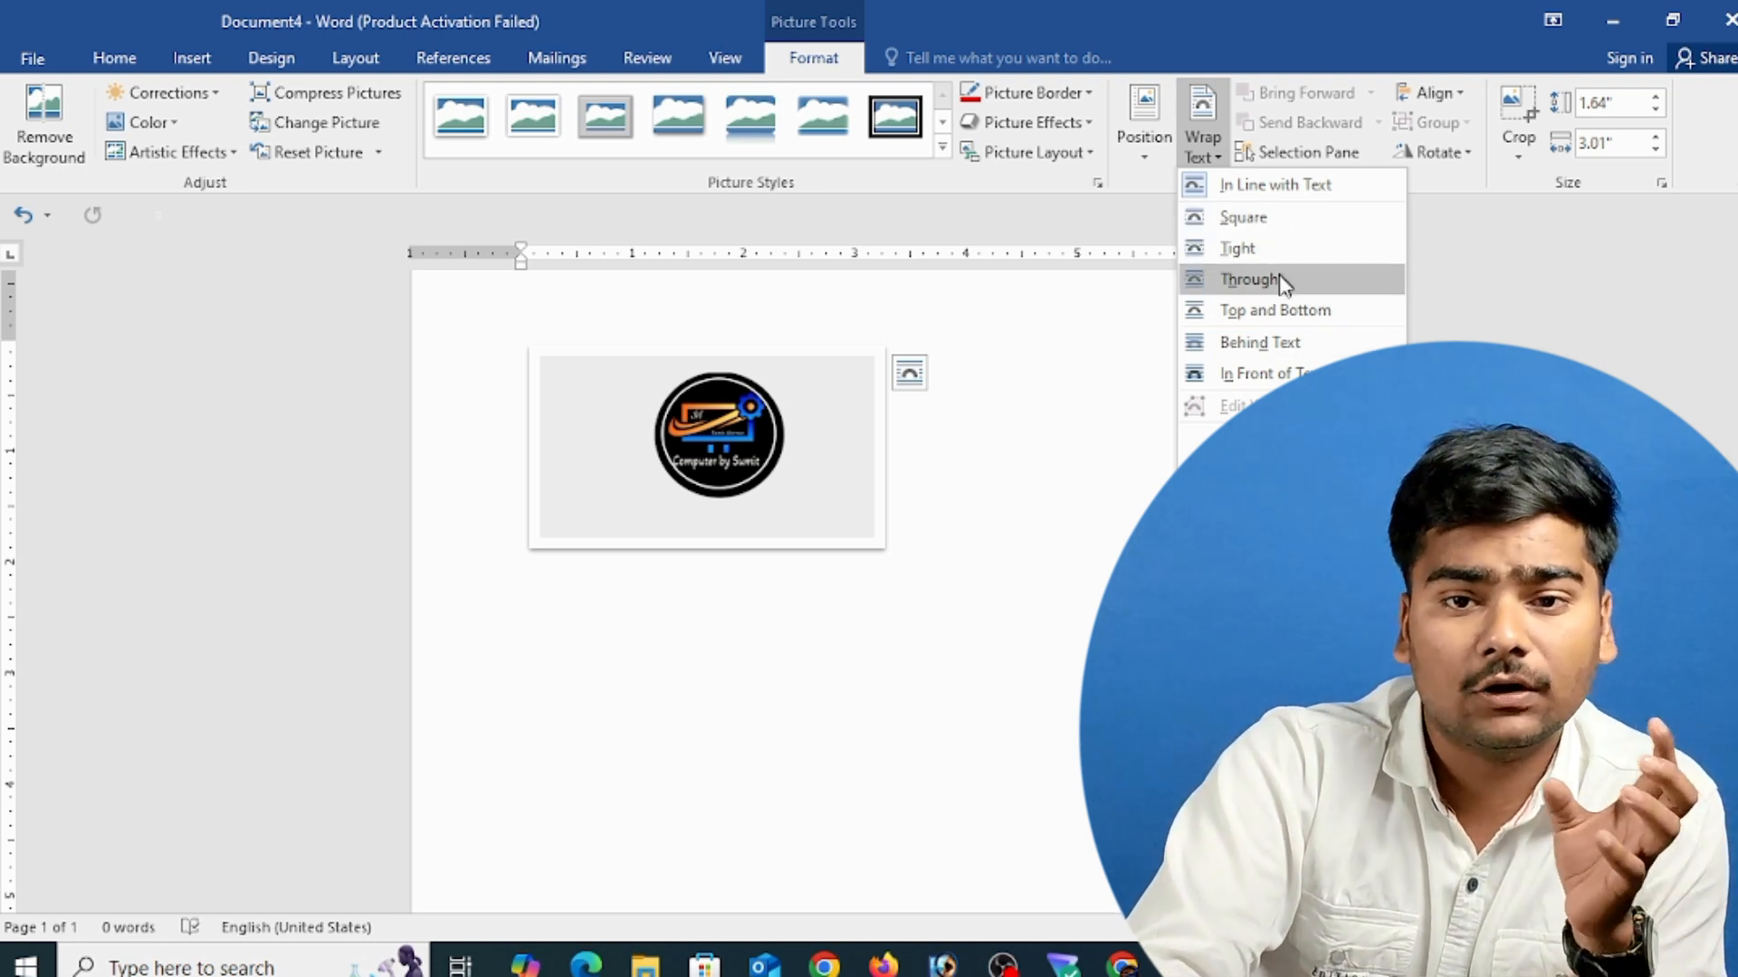
left_click(1276, 373)
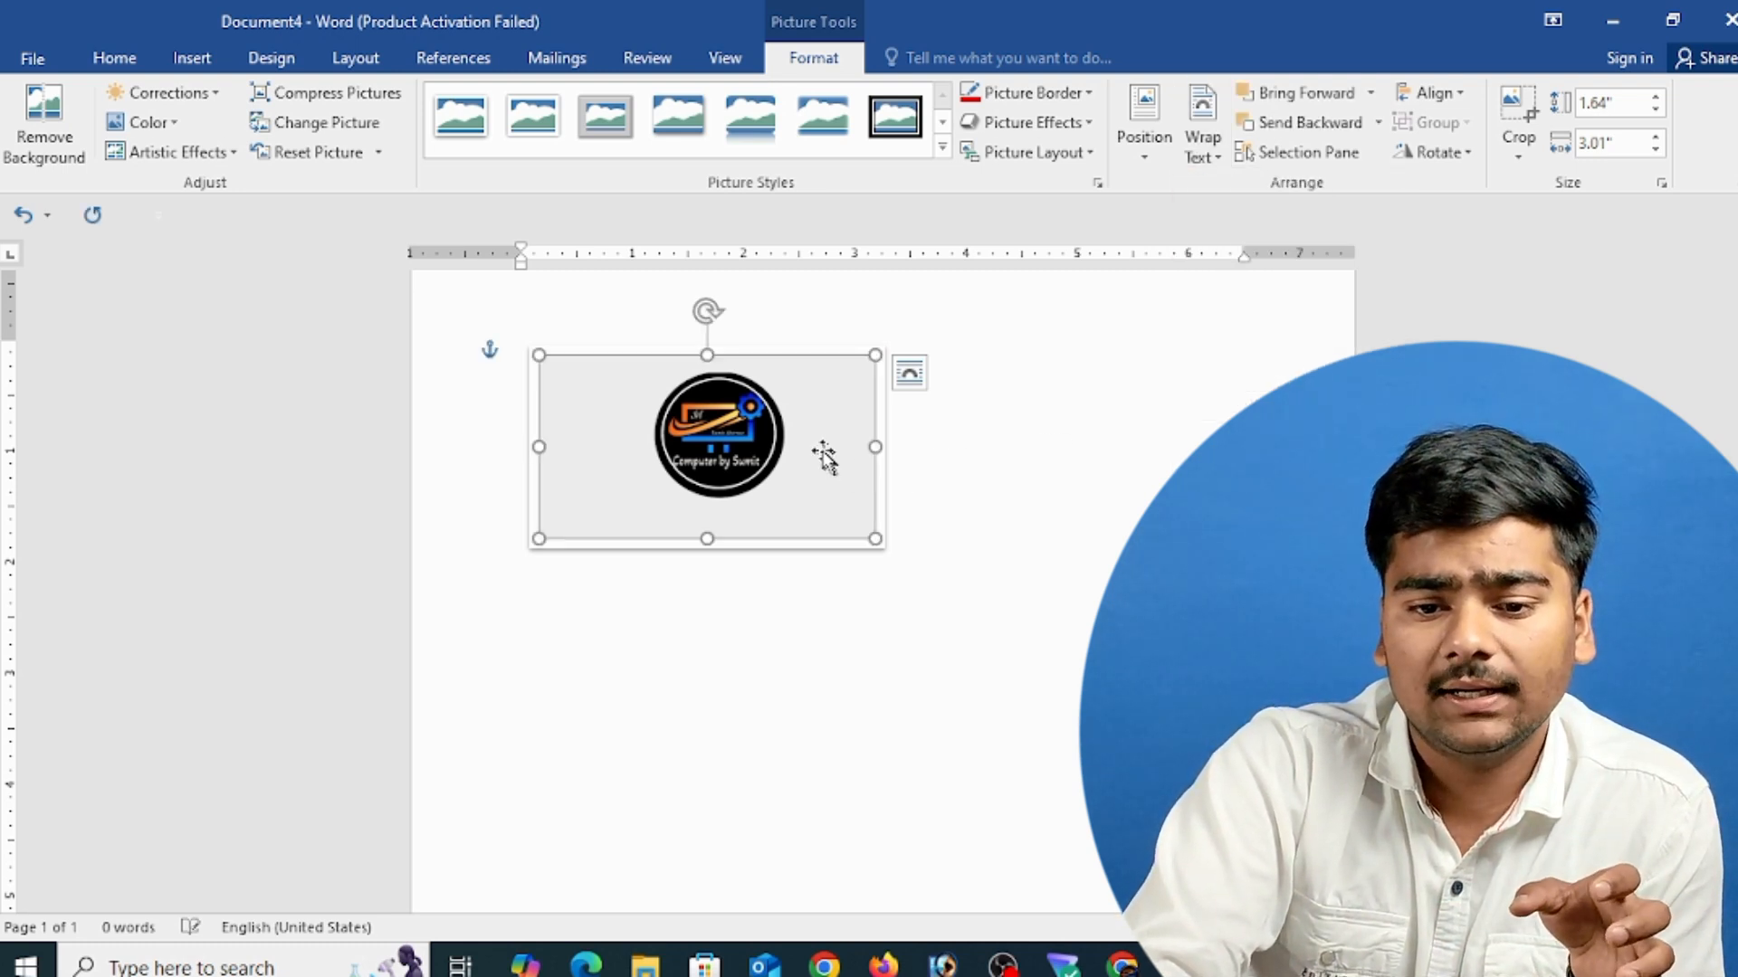
left_click_drag(721, 420, 752, 496)
mouse_move(756, 496)
left_mouse_down()
mouse_move(861, 598)
mouse_move(756, 488)
left_mouse_up()
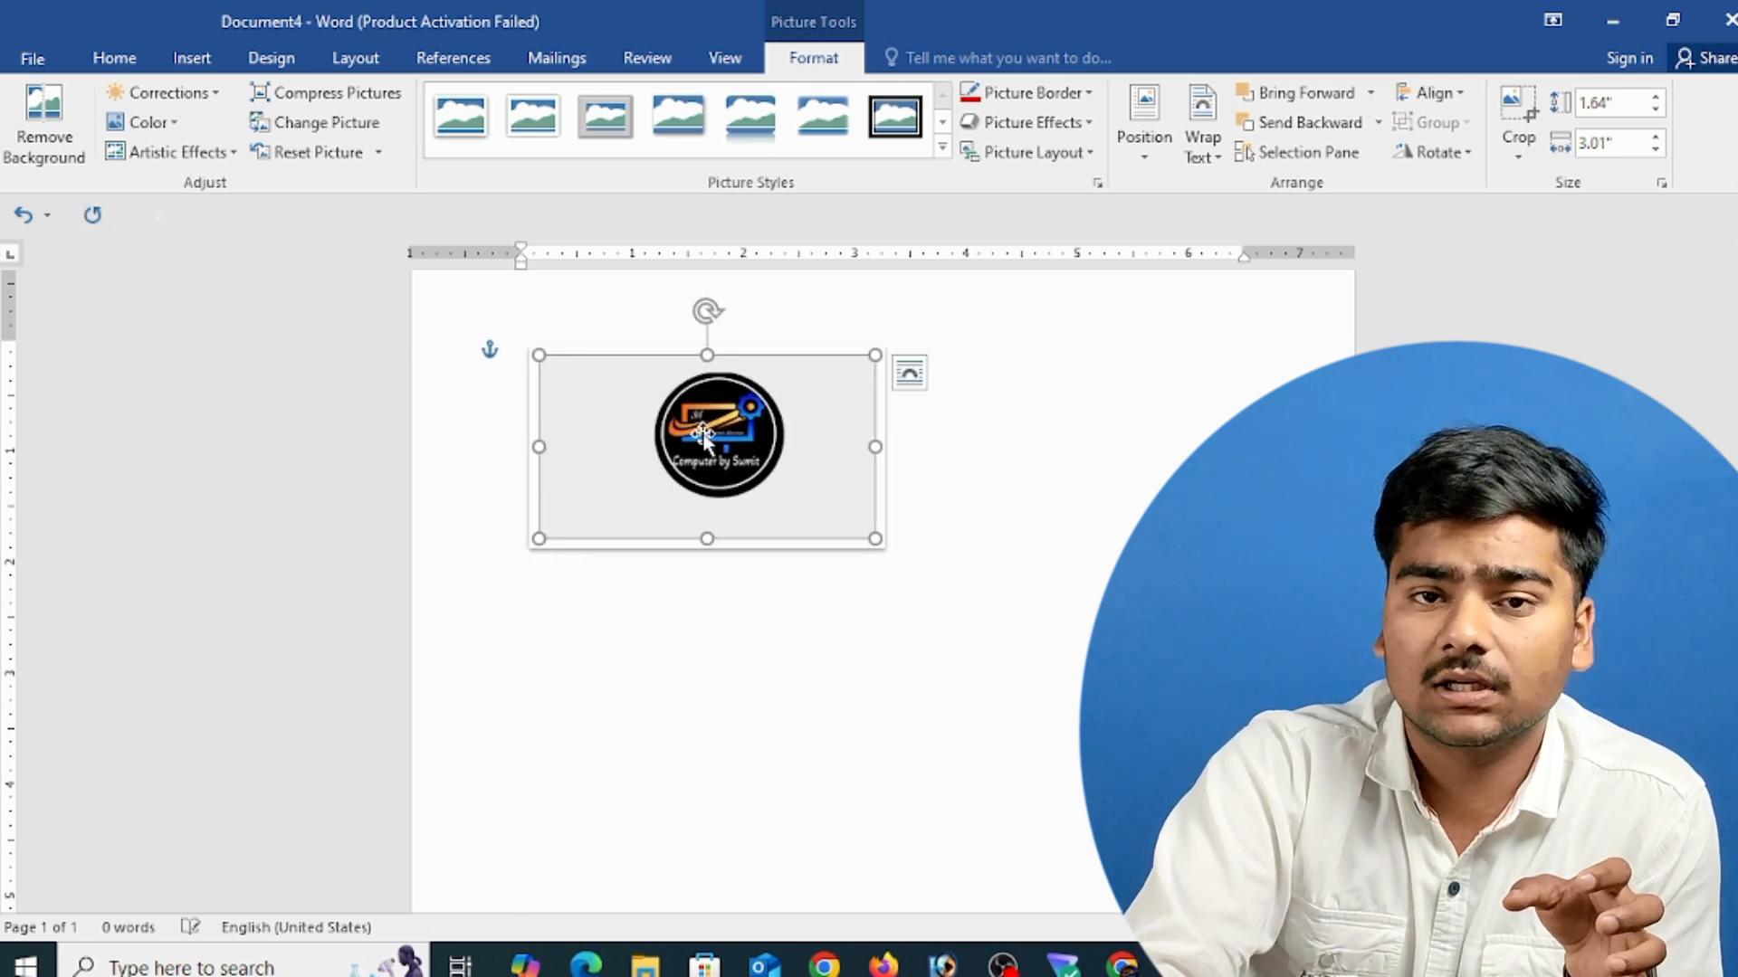
- Set the logo picture's text wrapping to Square and position it at the page's top left with square text wrapping
left_click(1204, 172)
left_click(1273, 223)
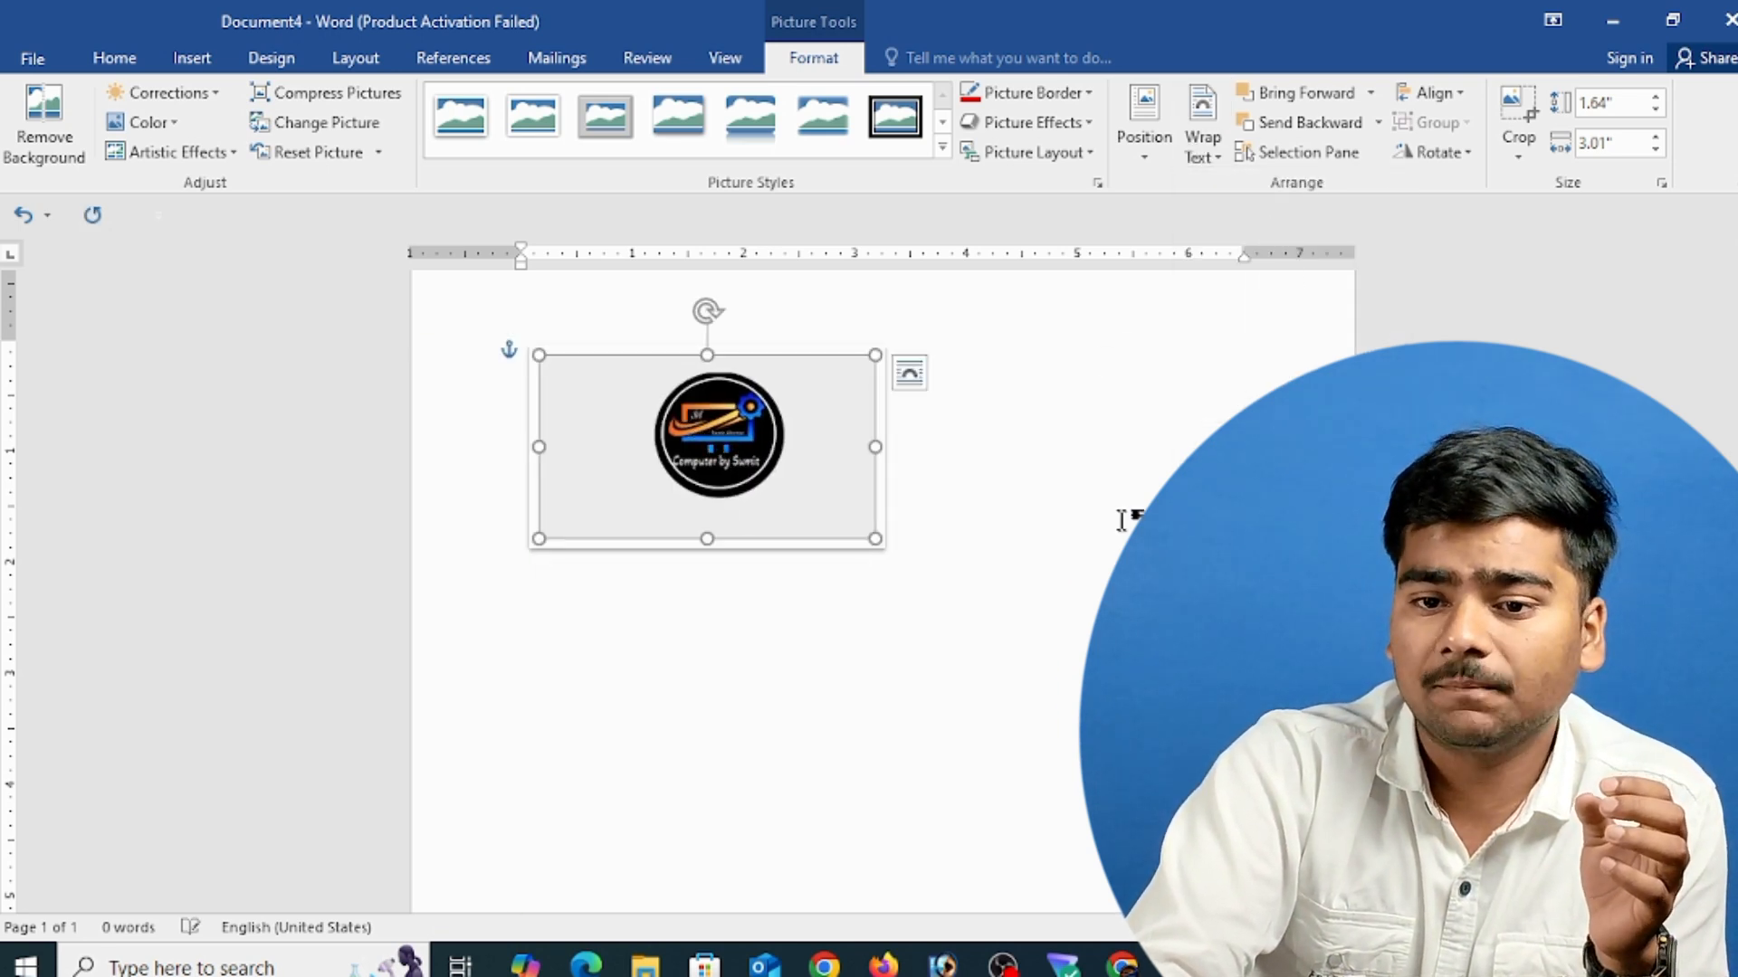
left_click(1144, 145)
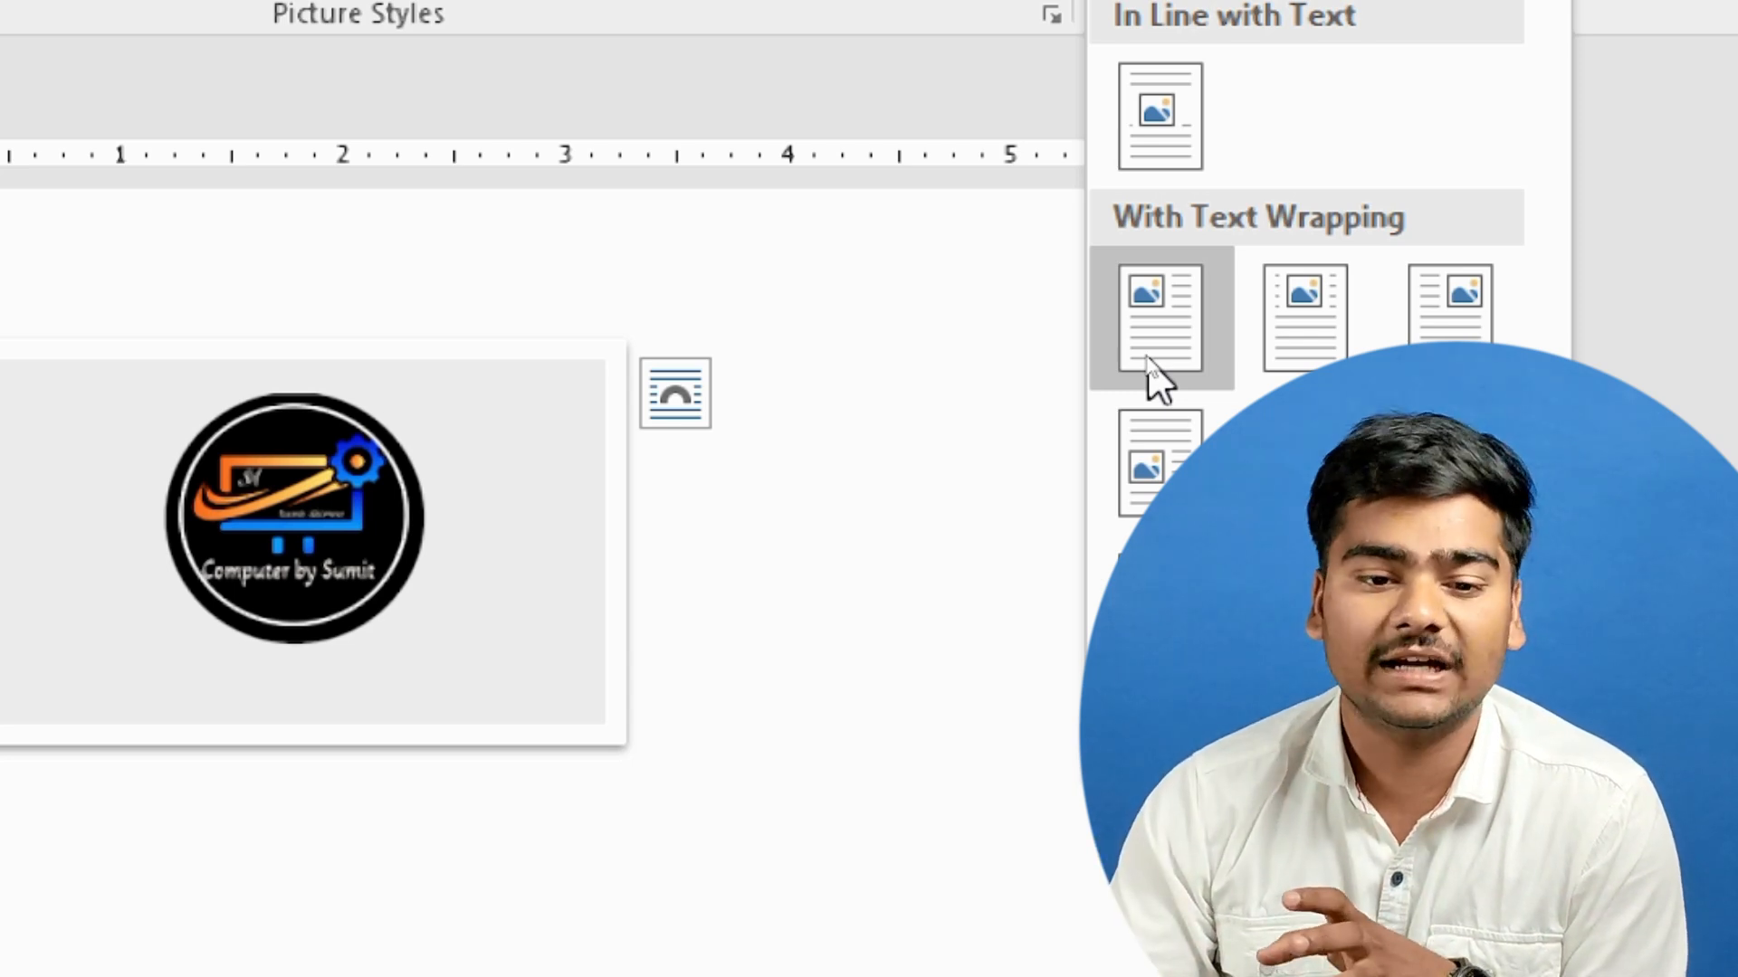
left_click(1150, 367)
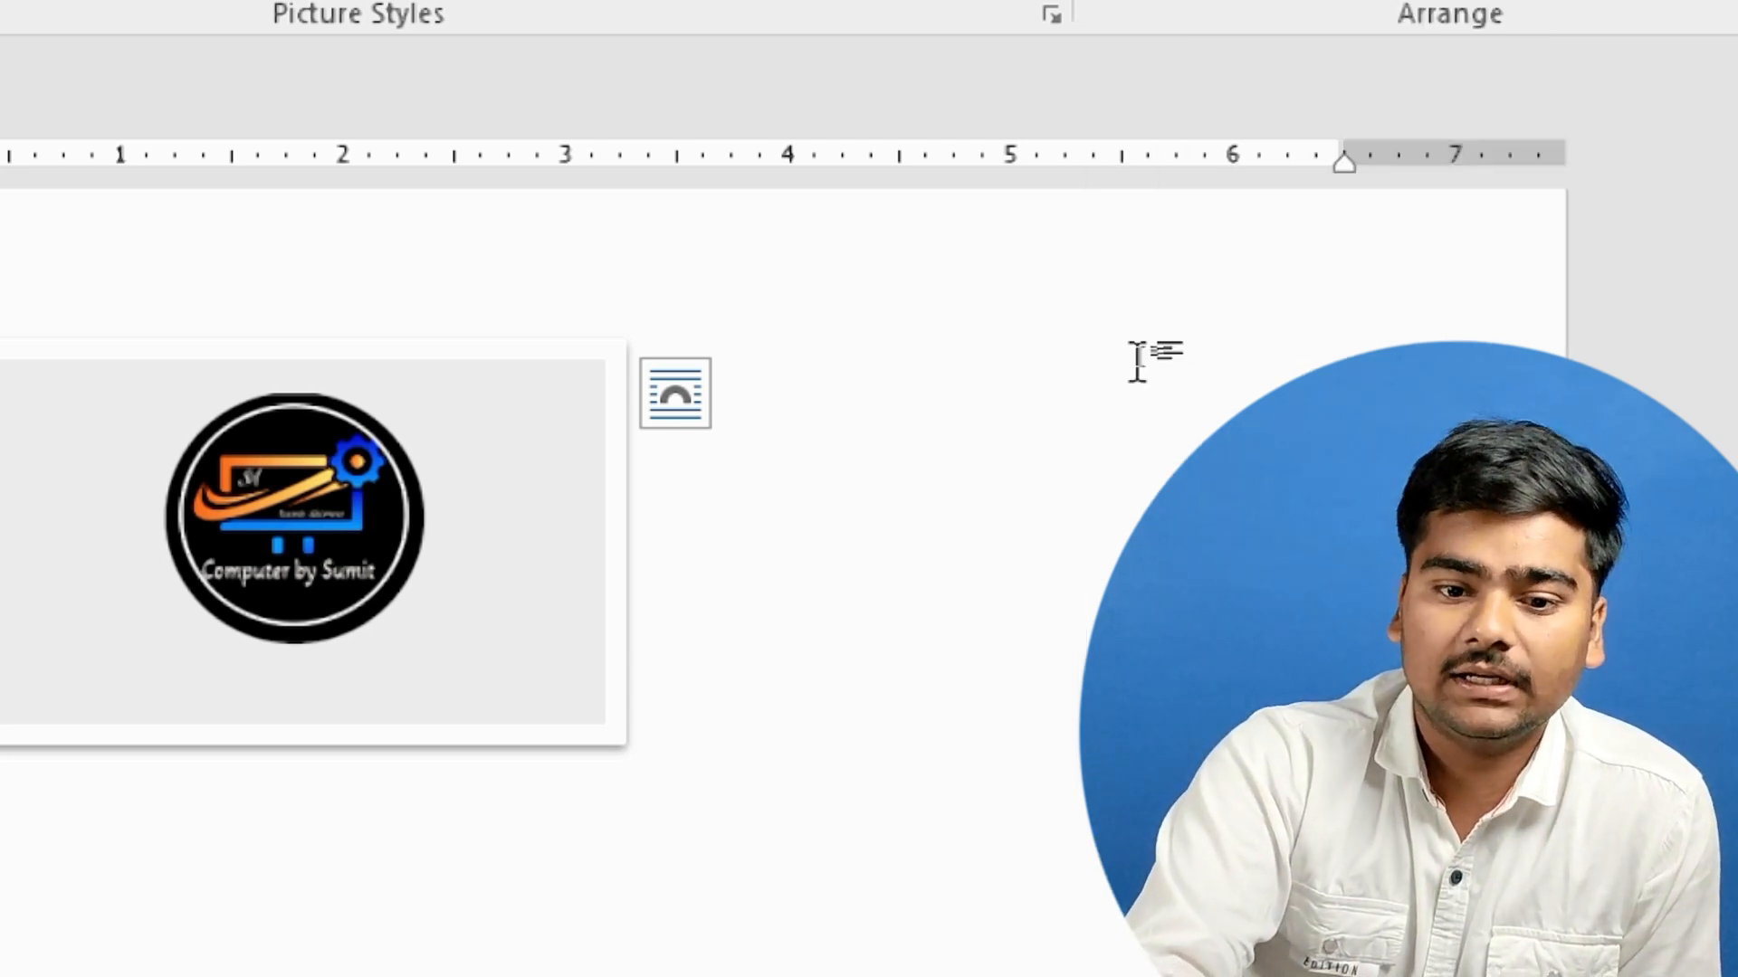
- Fill the page with generated sample paragraphs beside the logo picture using the =rand function
left_click(765, 431)
scroll(765, 431, "down", 2)
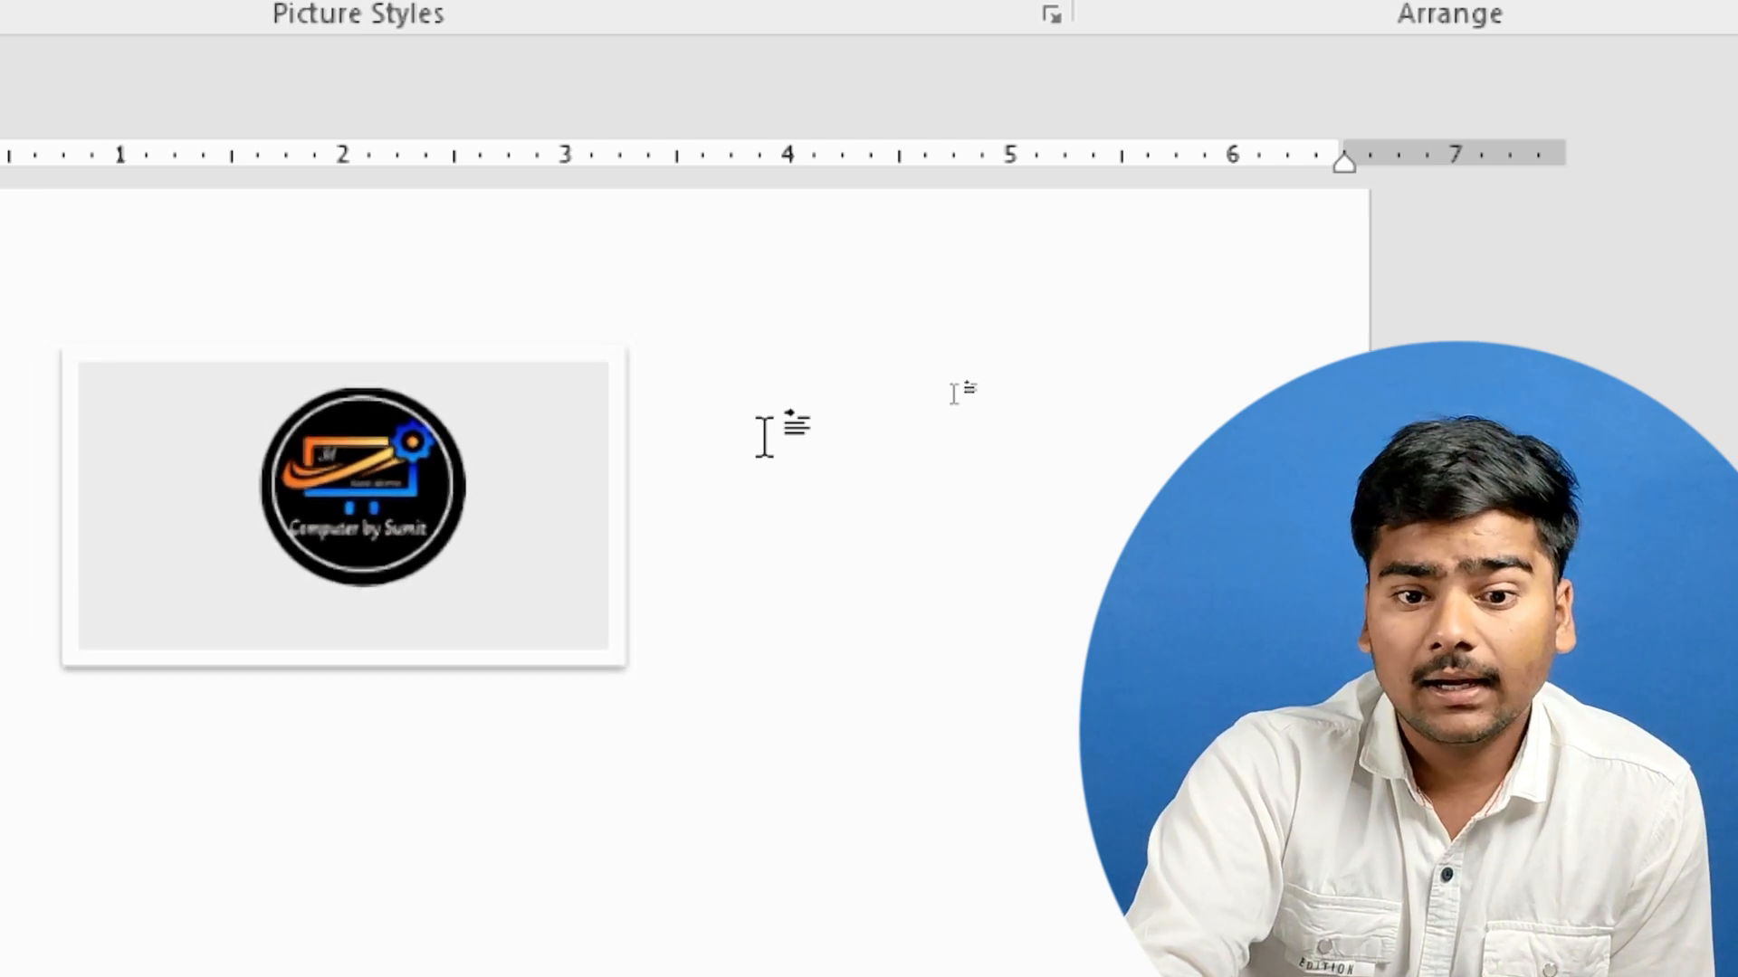
scroll(765, 443, "down", 3)
left_click(602, 565)
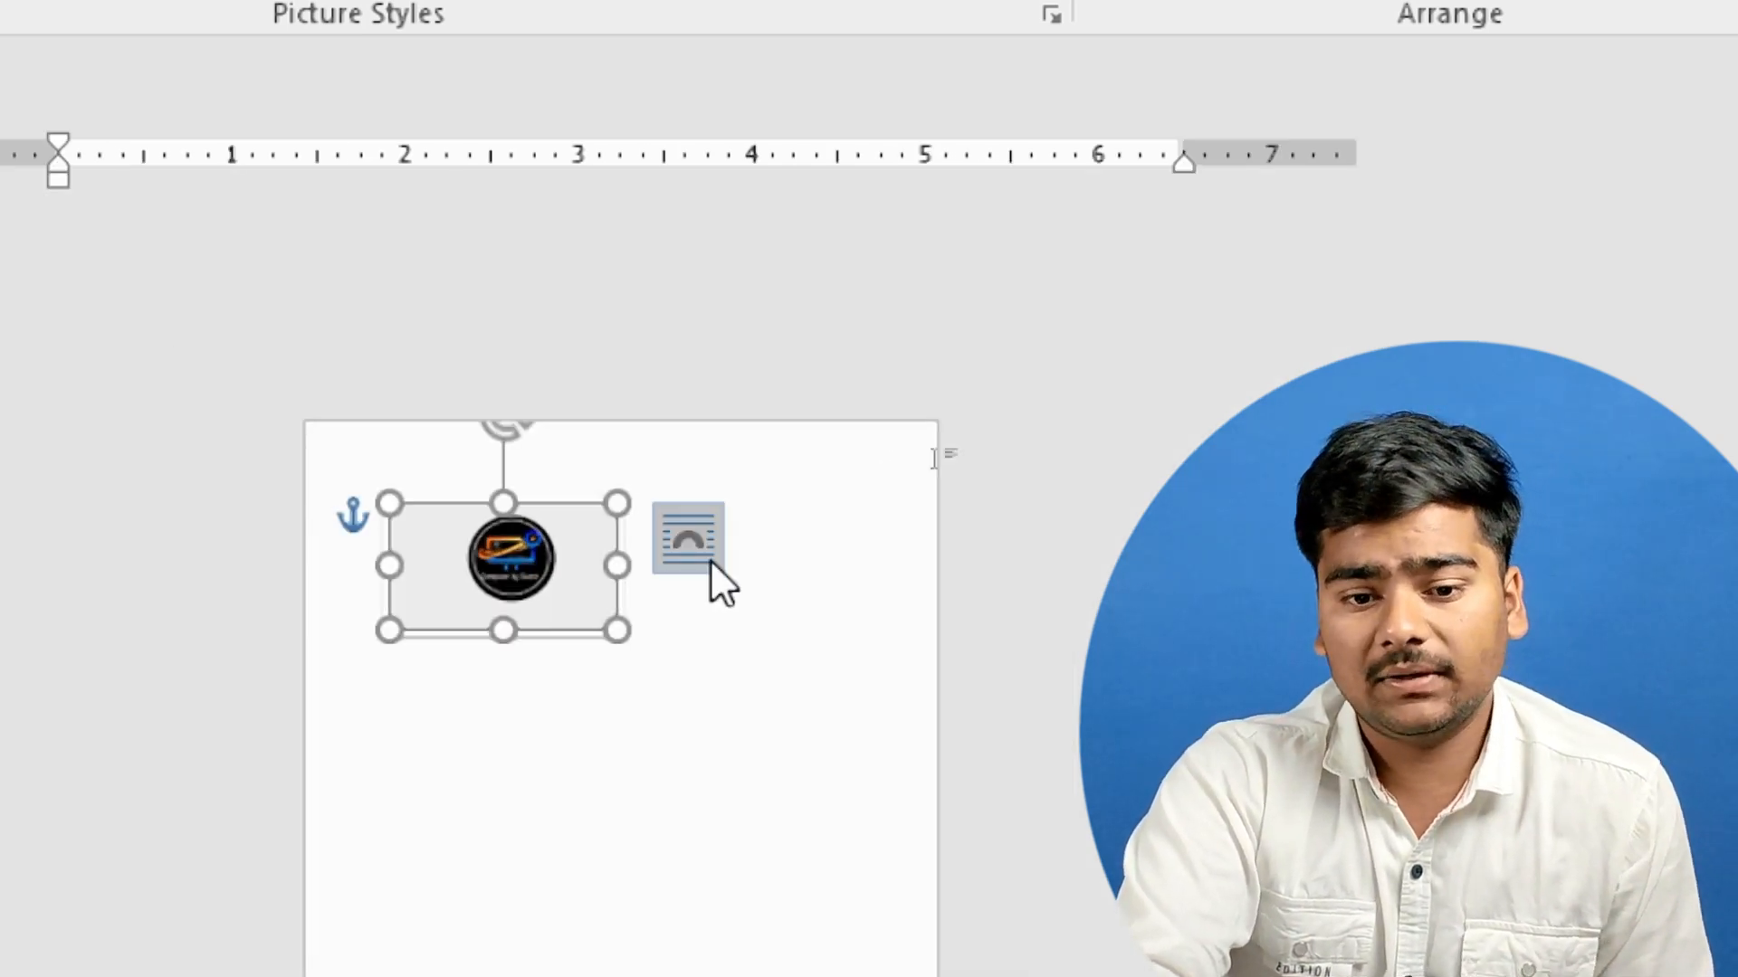
left_click(674, 638)
scroll(639, 635, "down", 3)
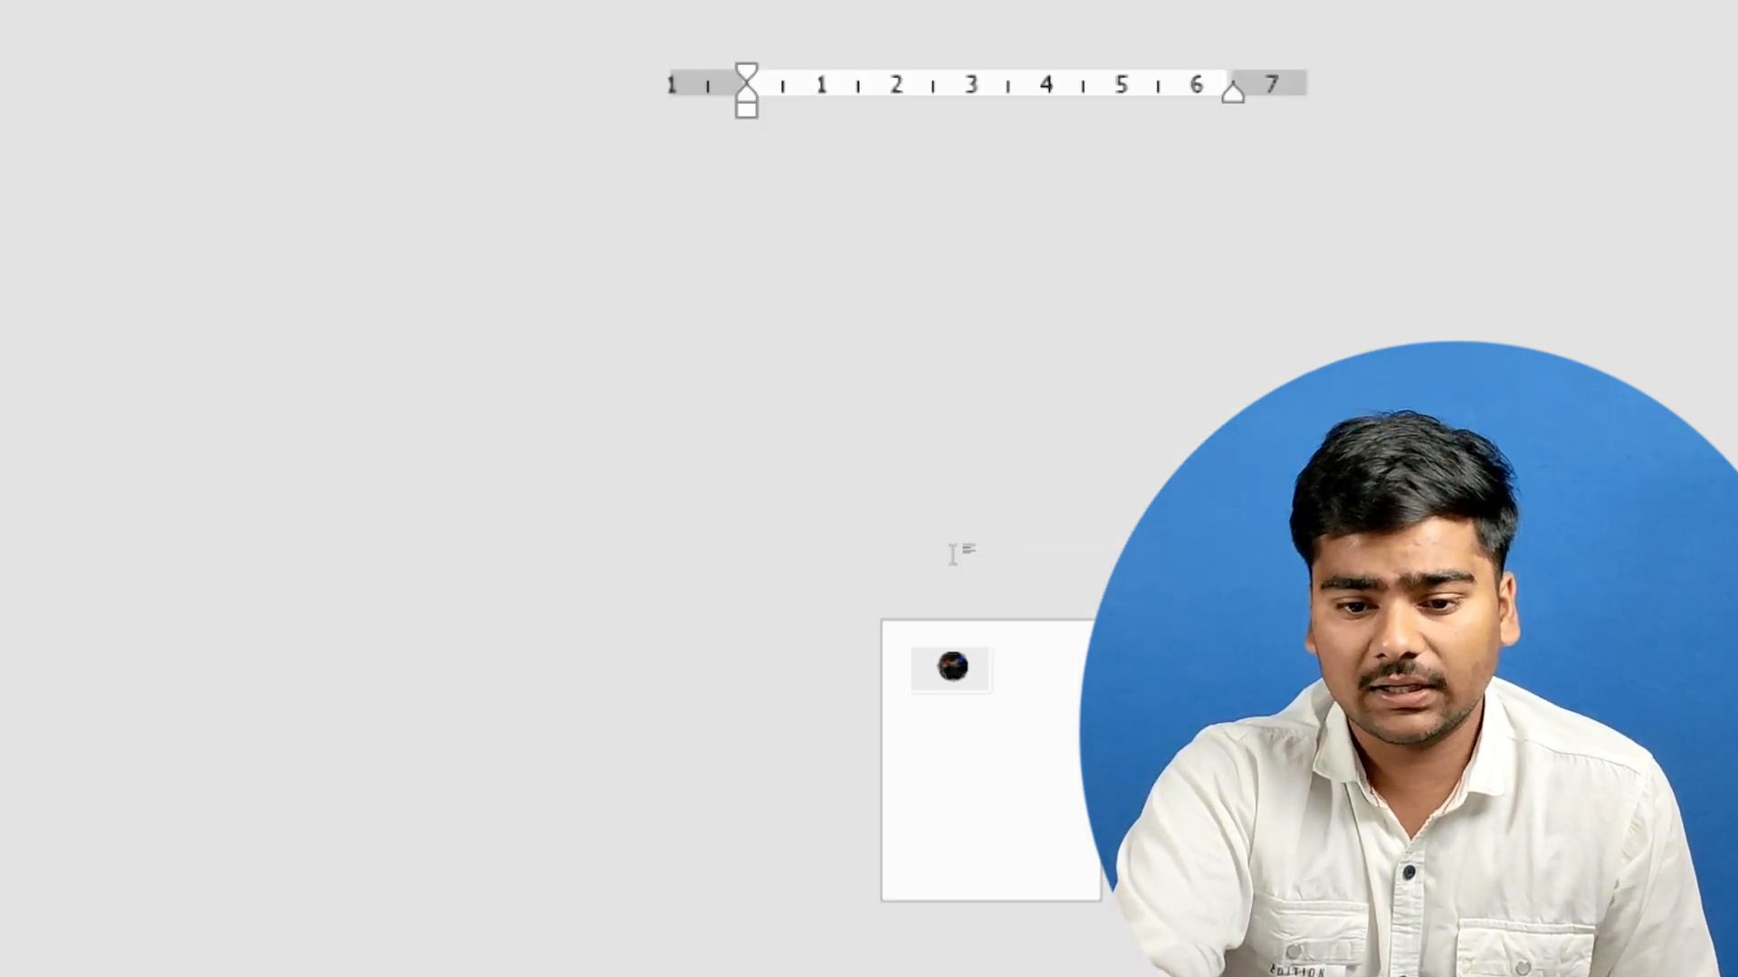
scroll(576, 631, "up", 3)
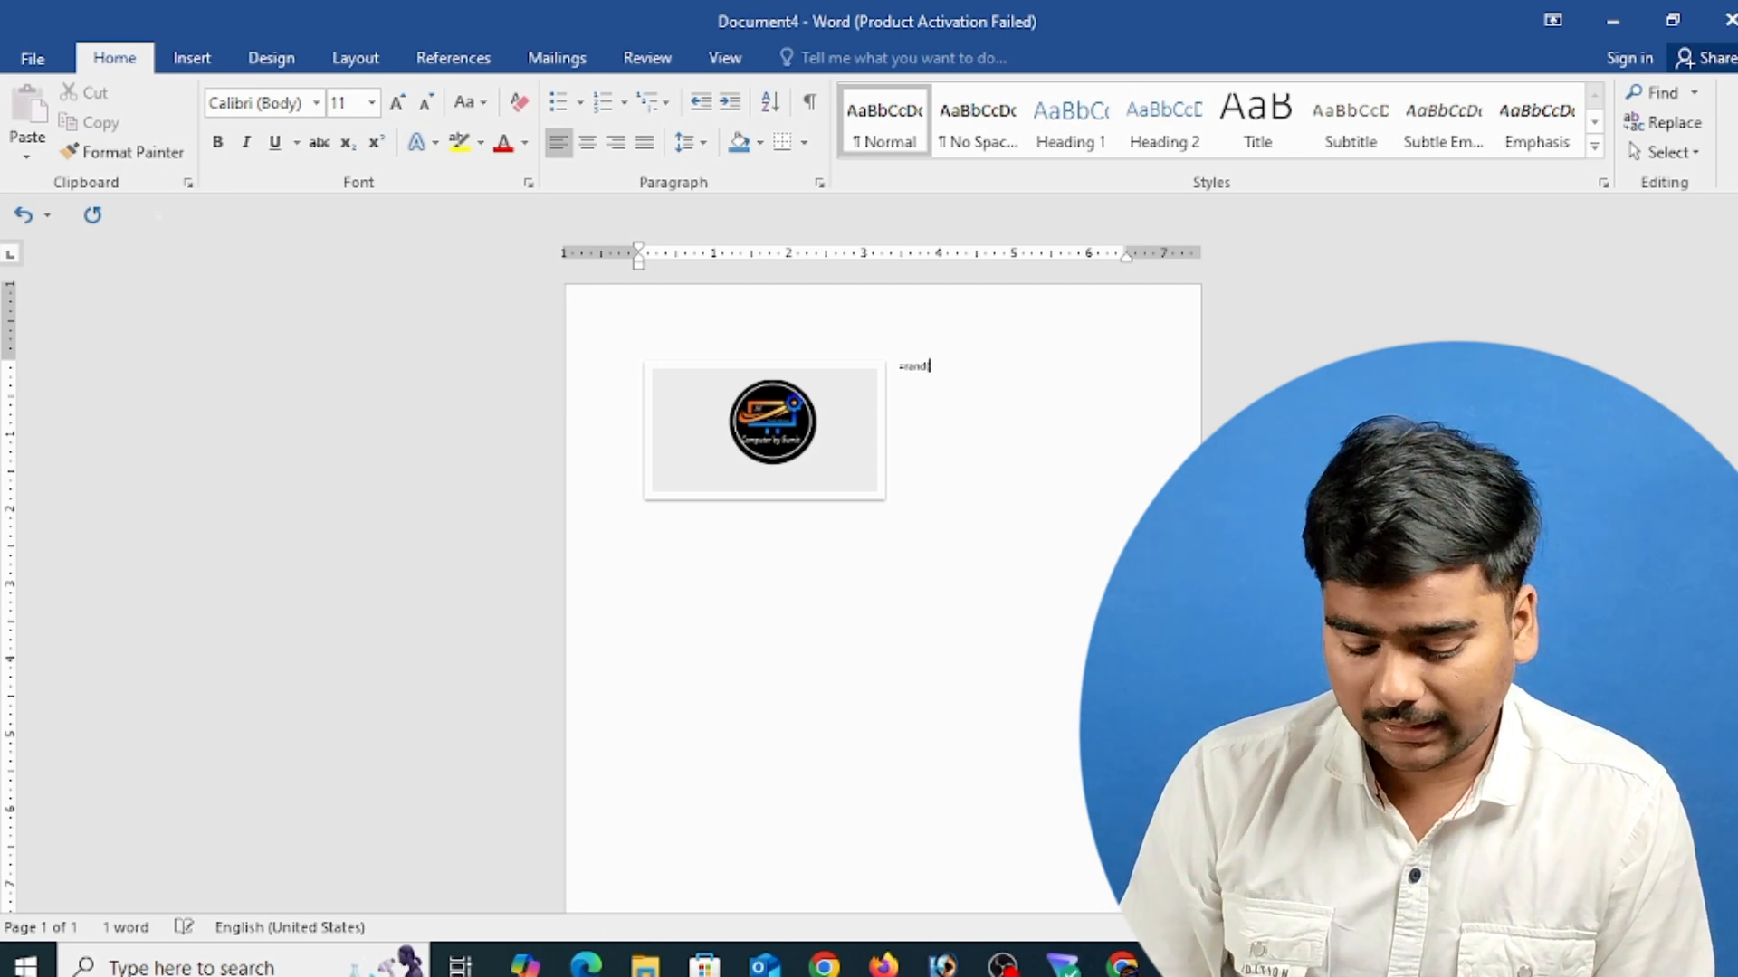
key("Return")
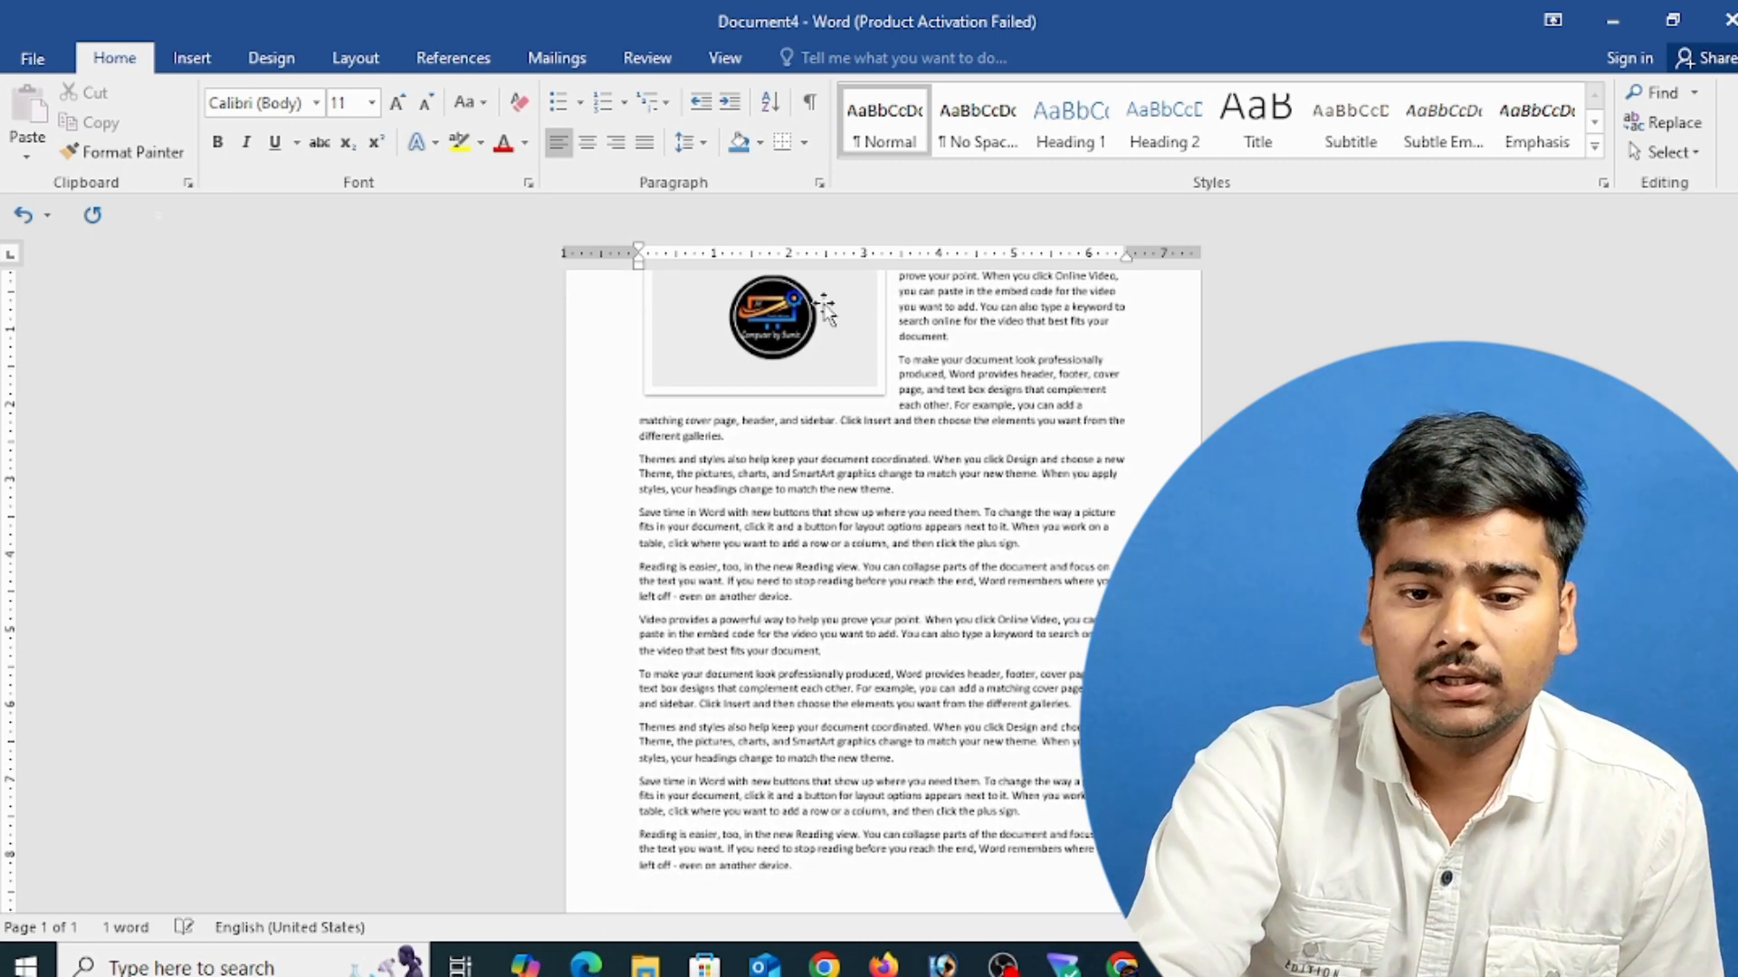
- Preview the position choices for the logo picture and place it at the page's top left with square text wrapping
scroll(883, 588, "down", 2)
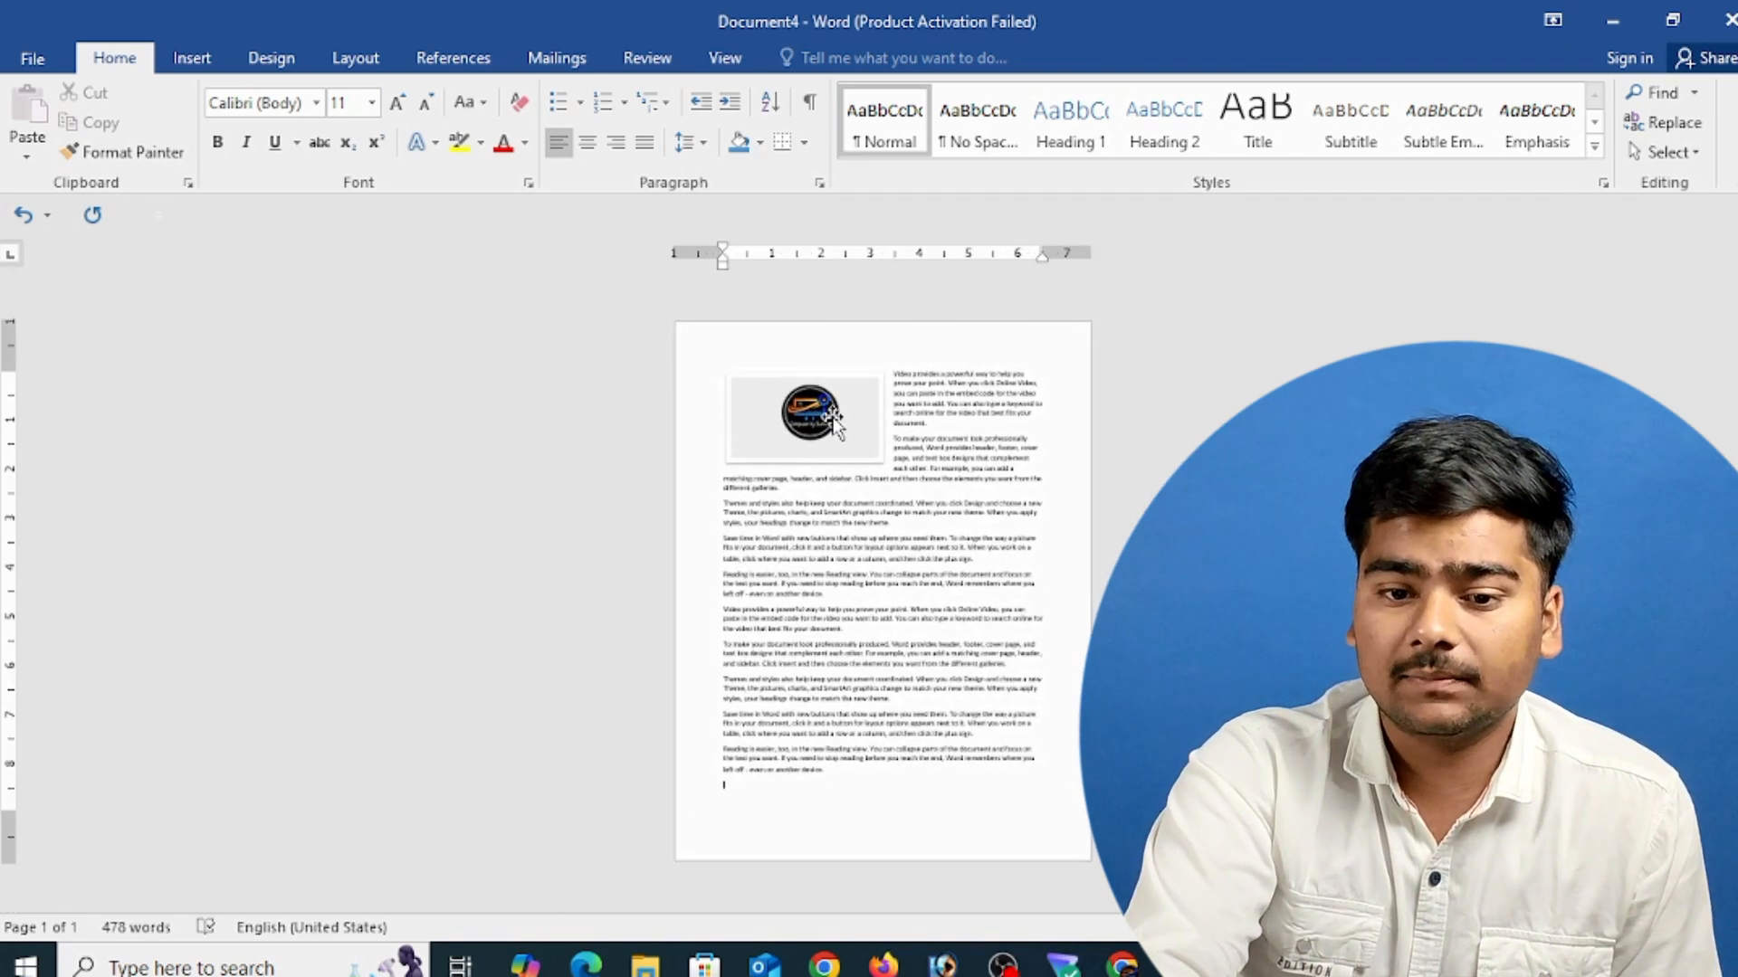
left_click(815, 407)
left_click(813, 57)
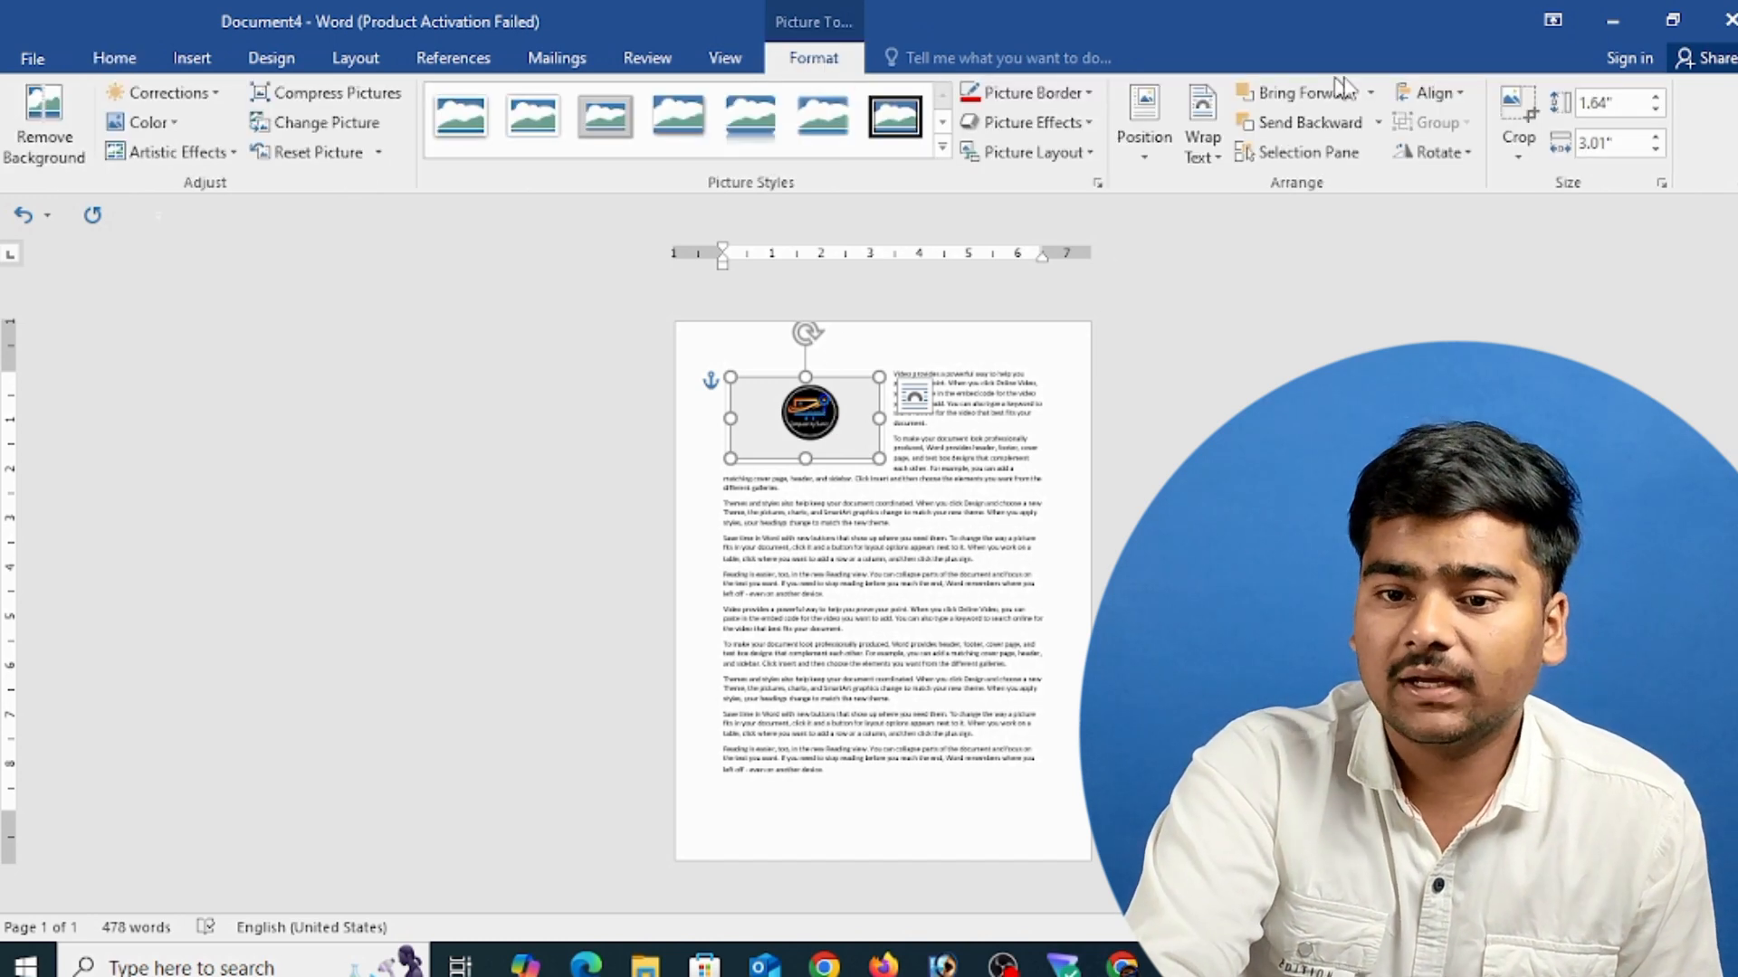
left_click(1143, 131)
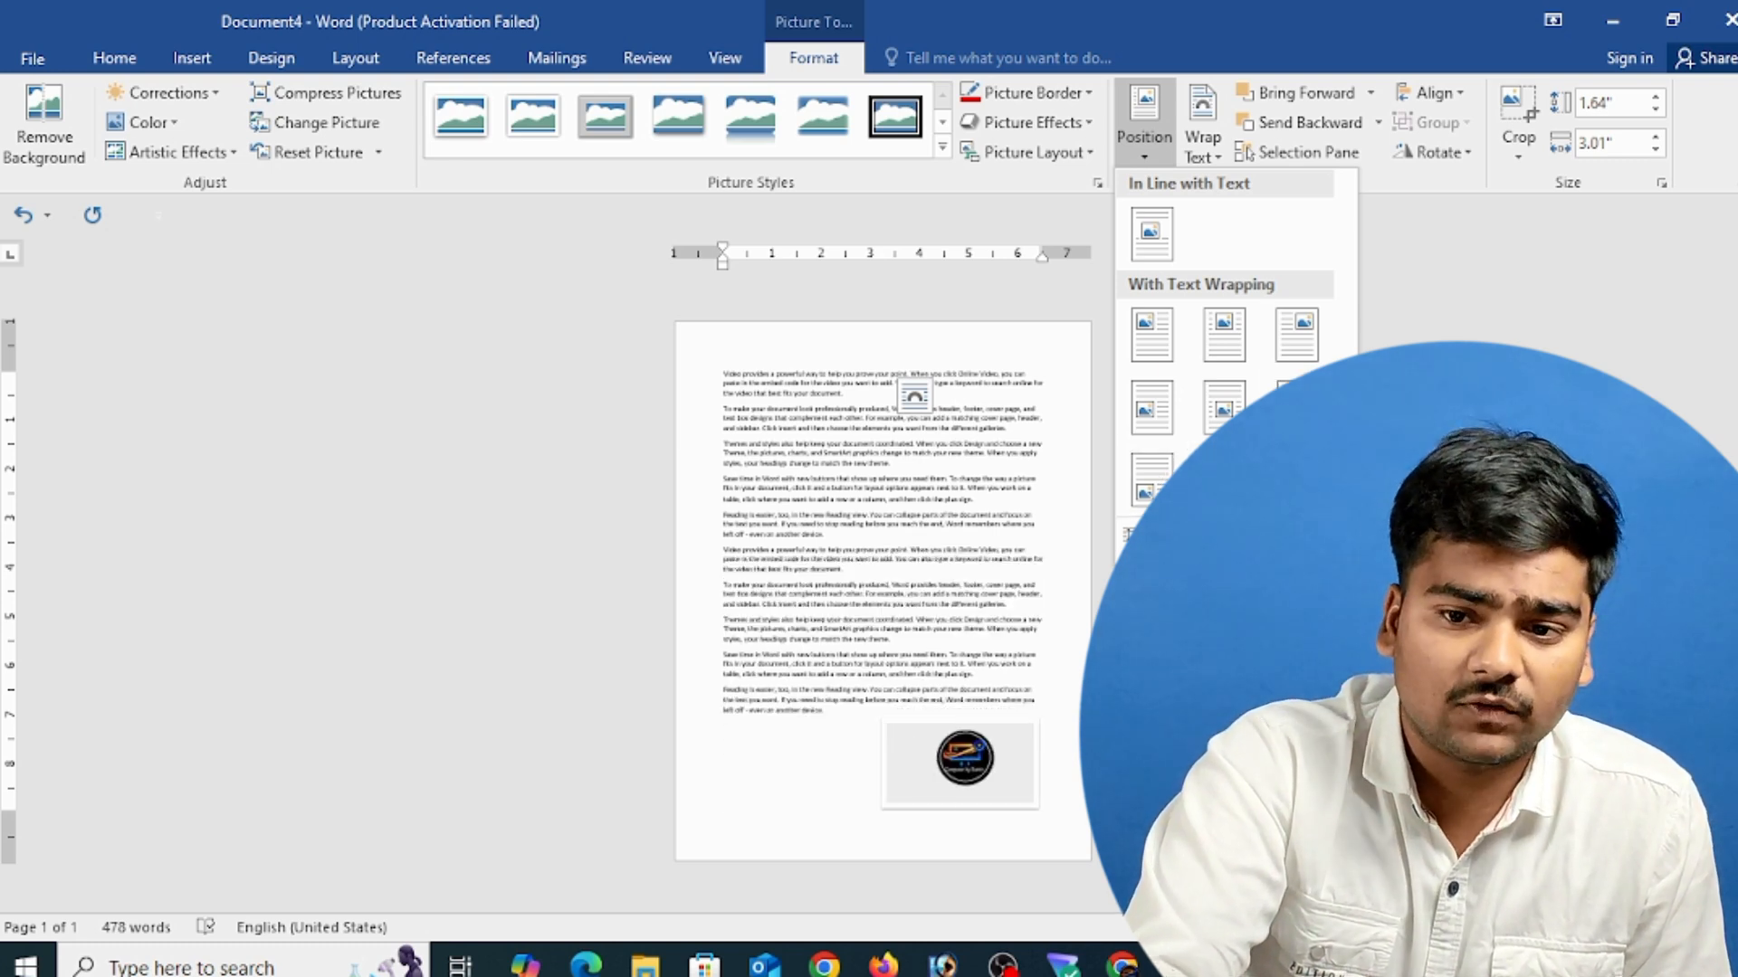
left_click(1151, 334)
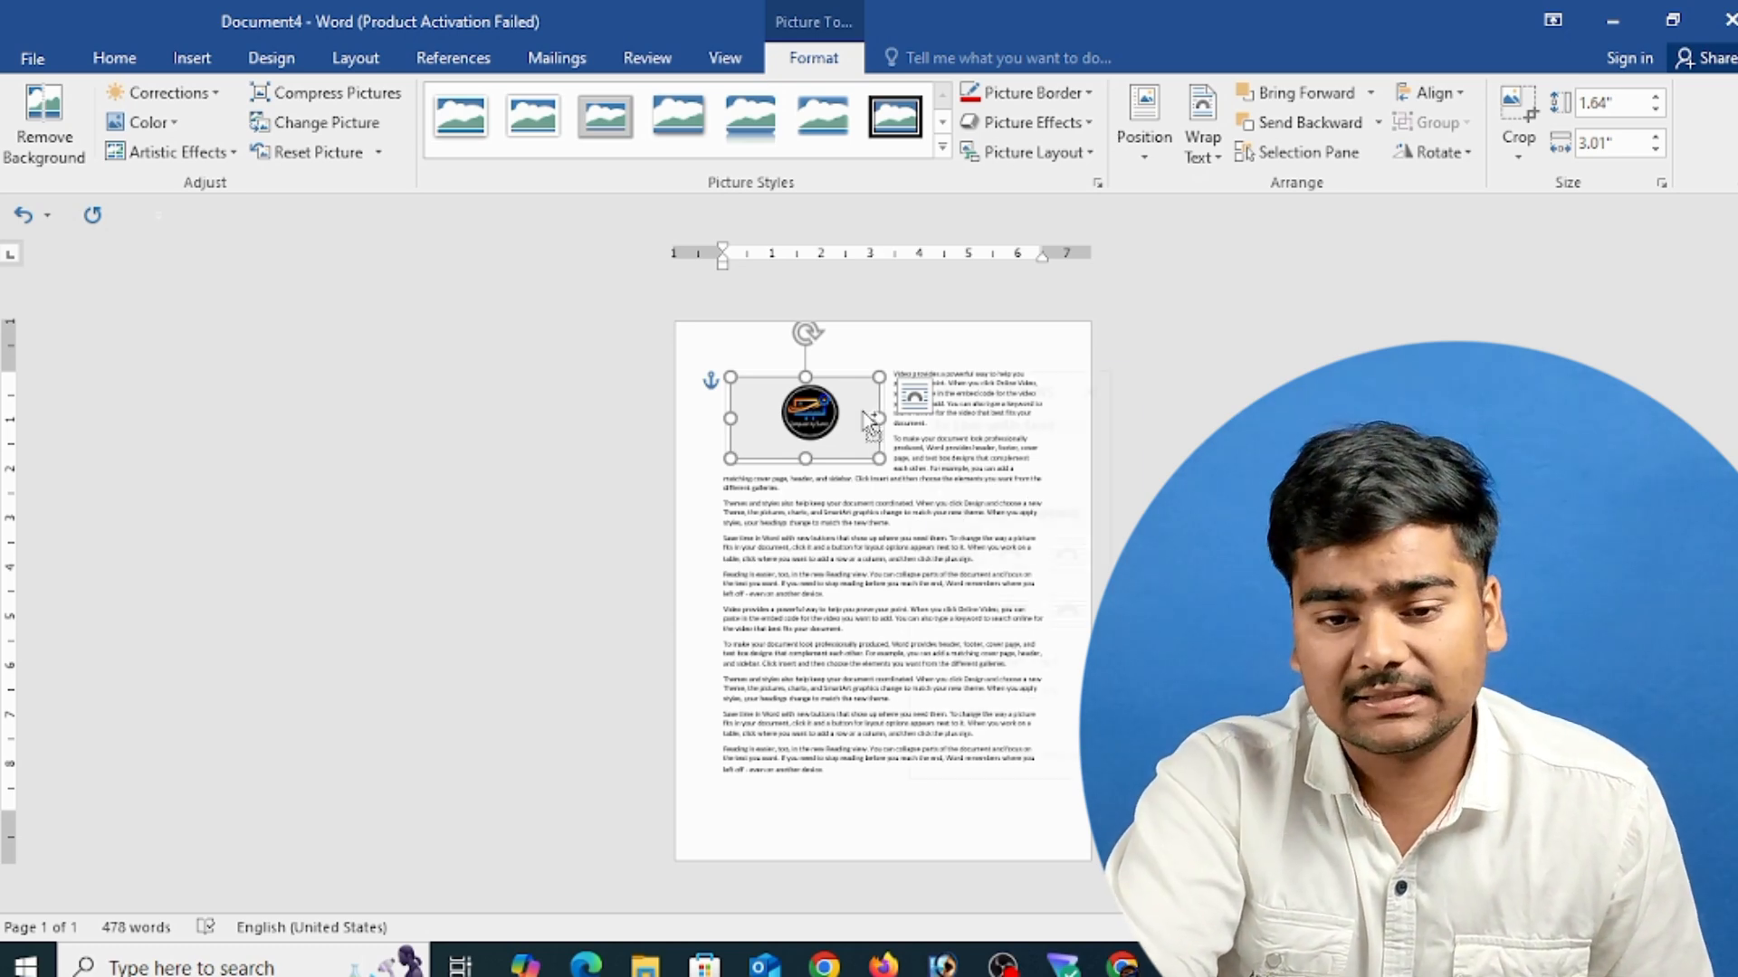
- Move the logo picture toward the middle of the page and set its text wrapping to In Front of Text
scroll(813, 489, "up", 5)
scroll(813, 488, "up", 3)
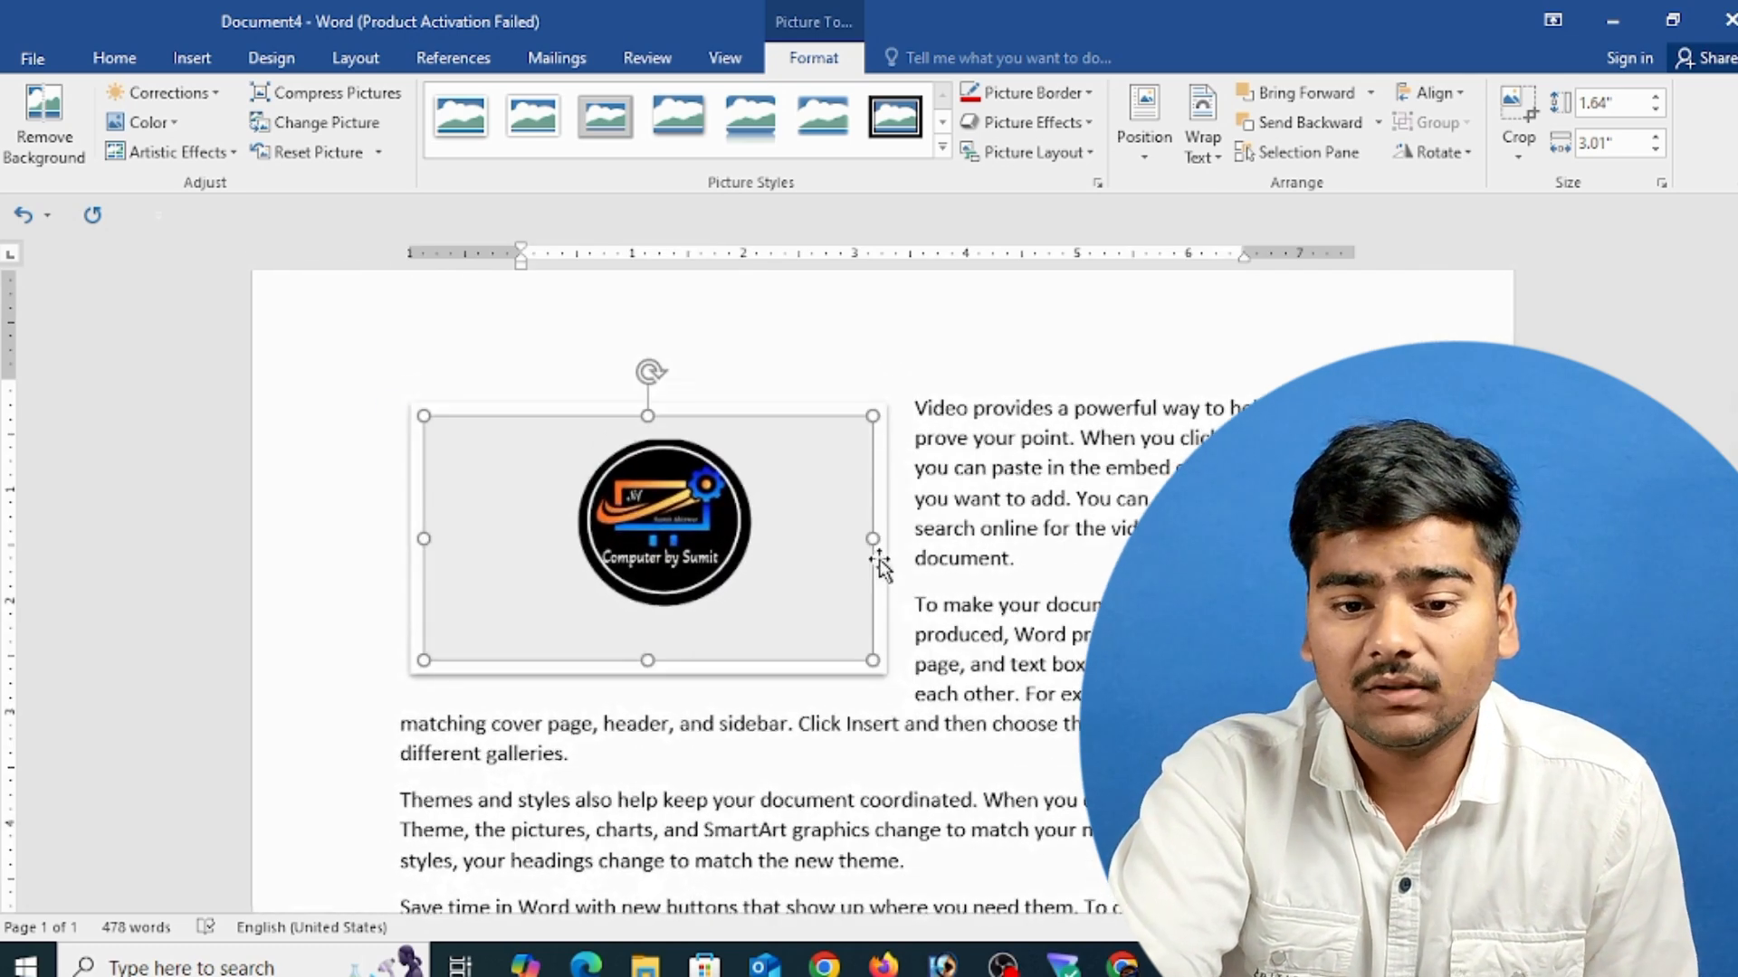
left_click_drag(766, 568, 993, 535)
left_click(1206, 145)
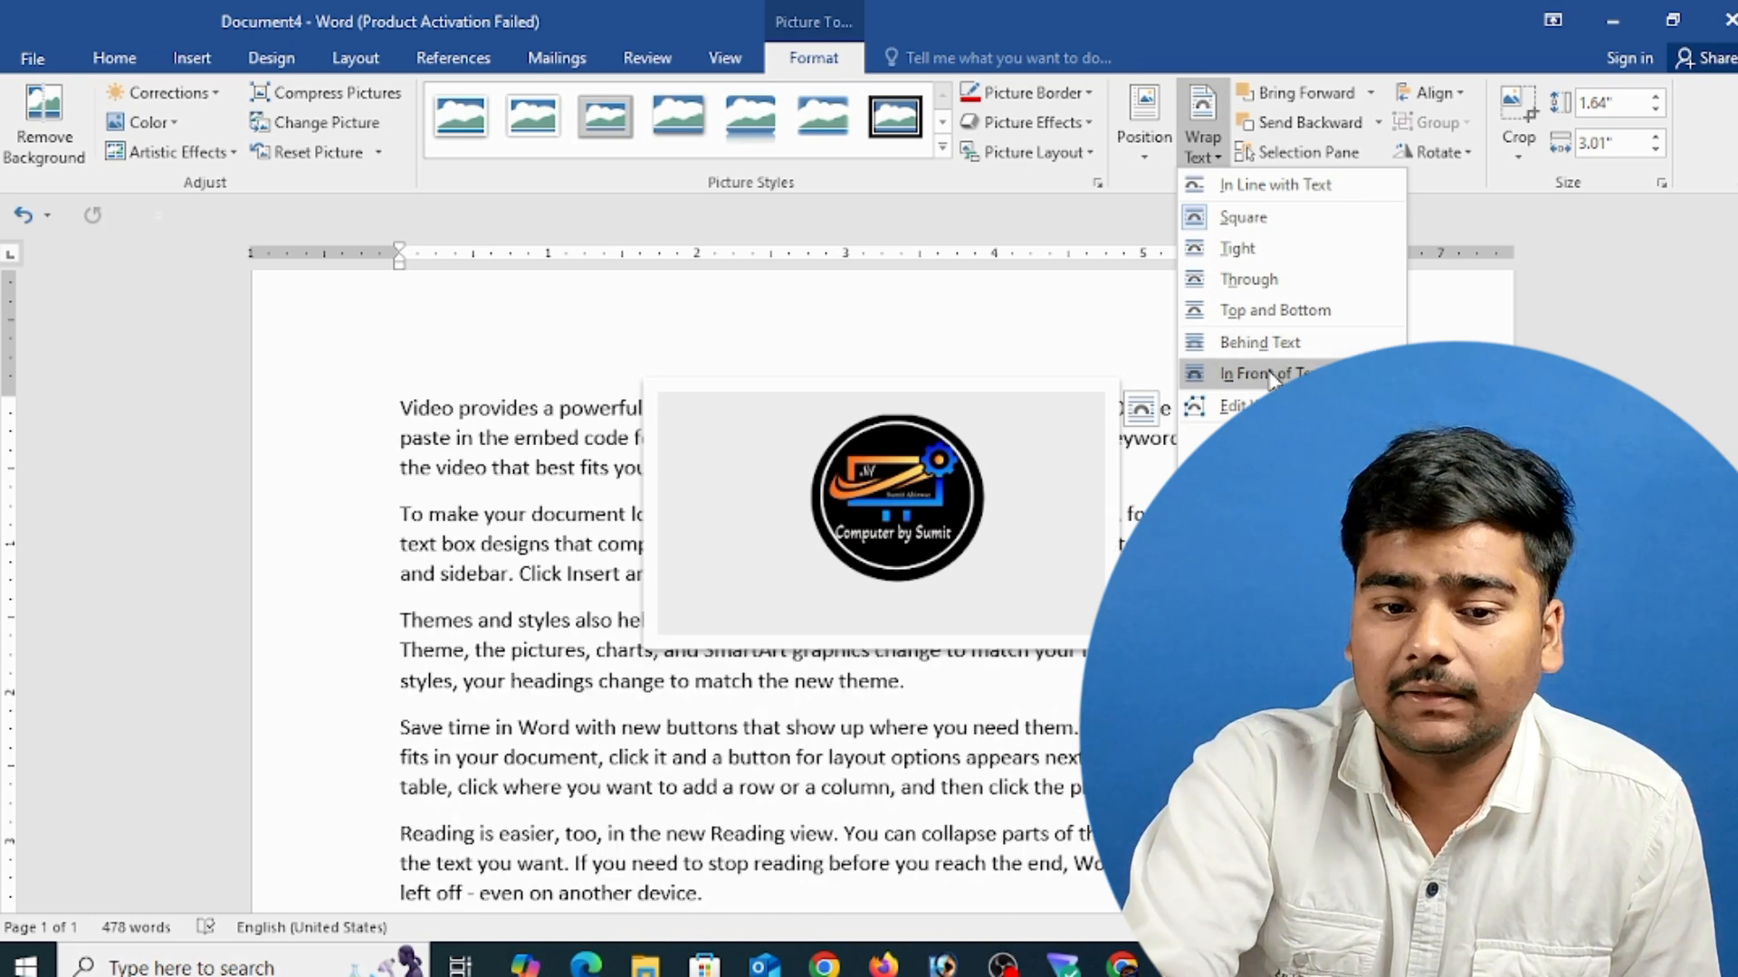
left_click(1254, 373)
left_click_drag(1040, 508, 1035, 555)
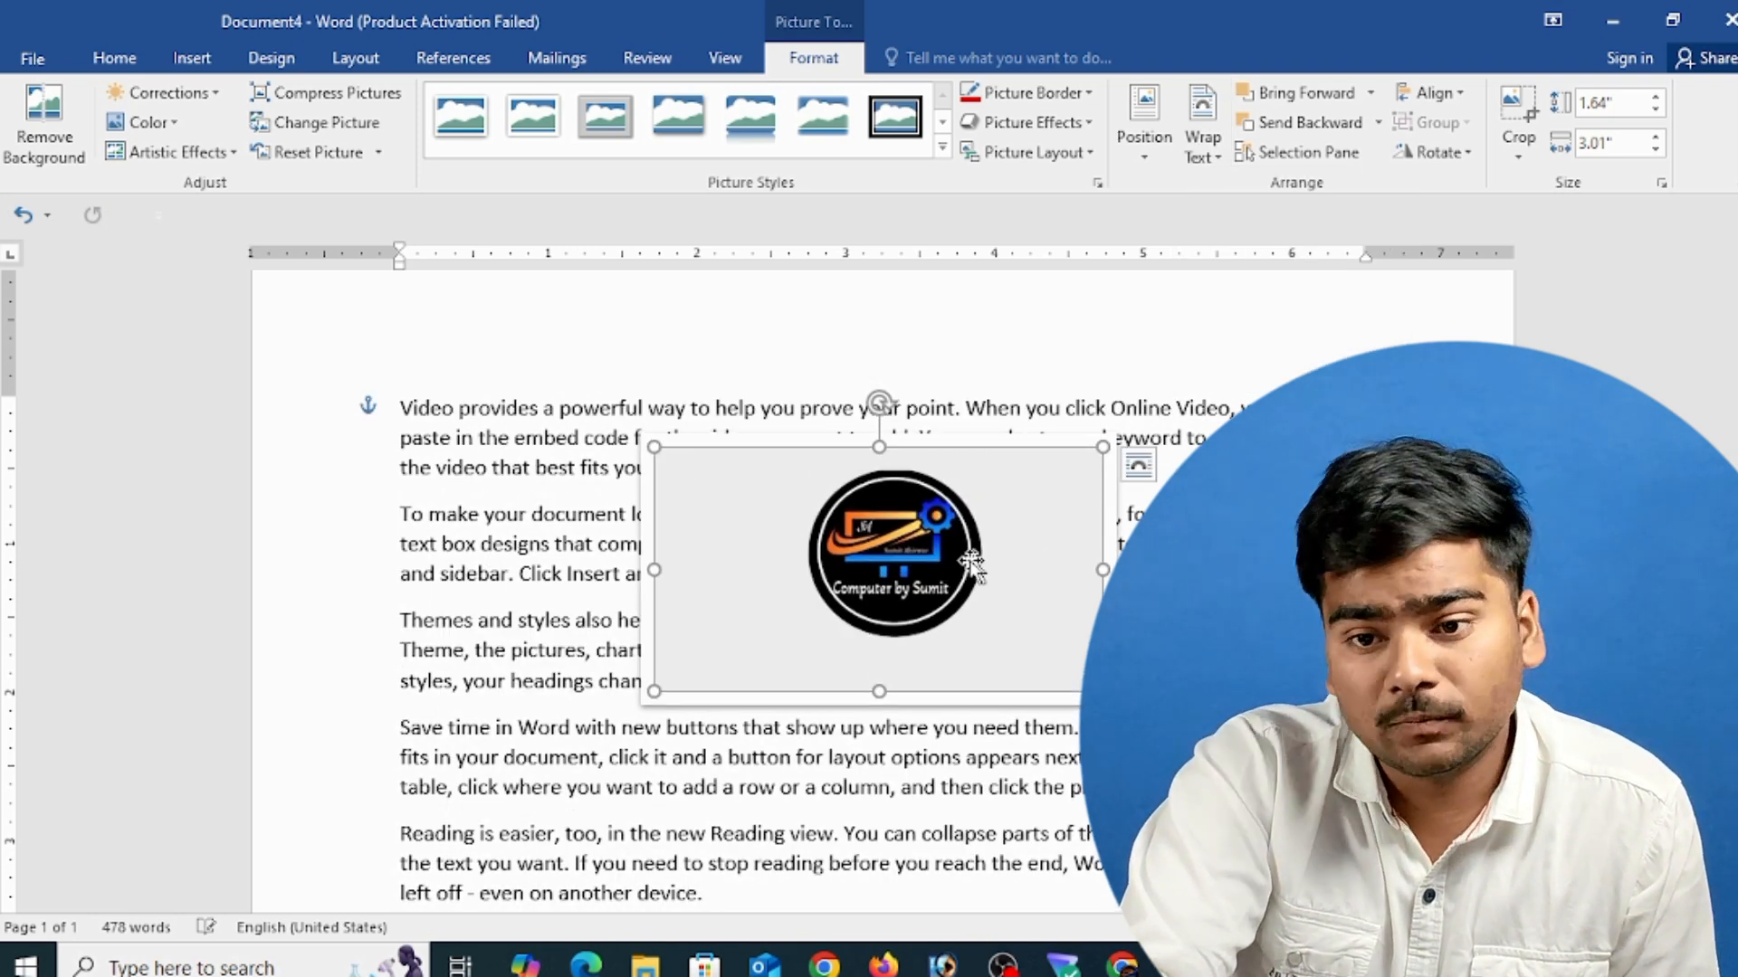
- Review the picture's layering options and apply Bring in Front of Text to the logo picture
left_click(1378, 124)
left_click(1379, 125)
left_click(1372, 94)
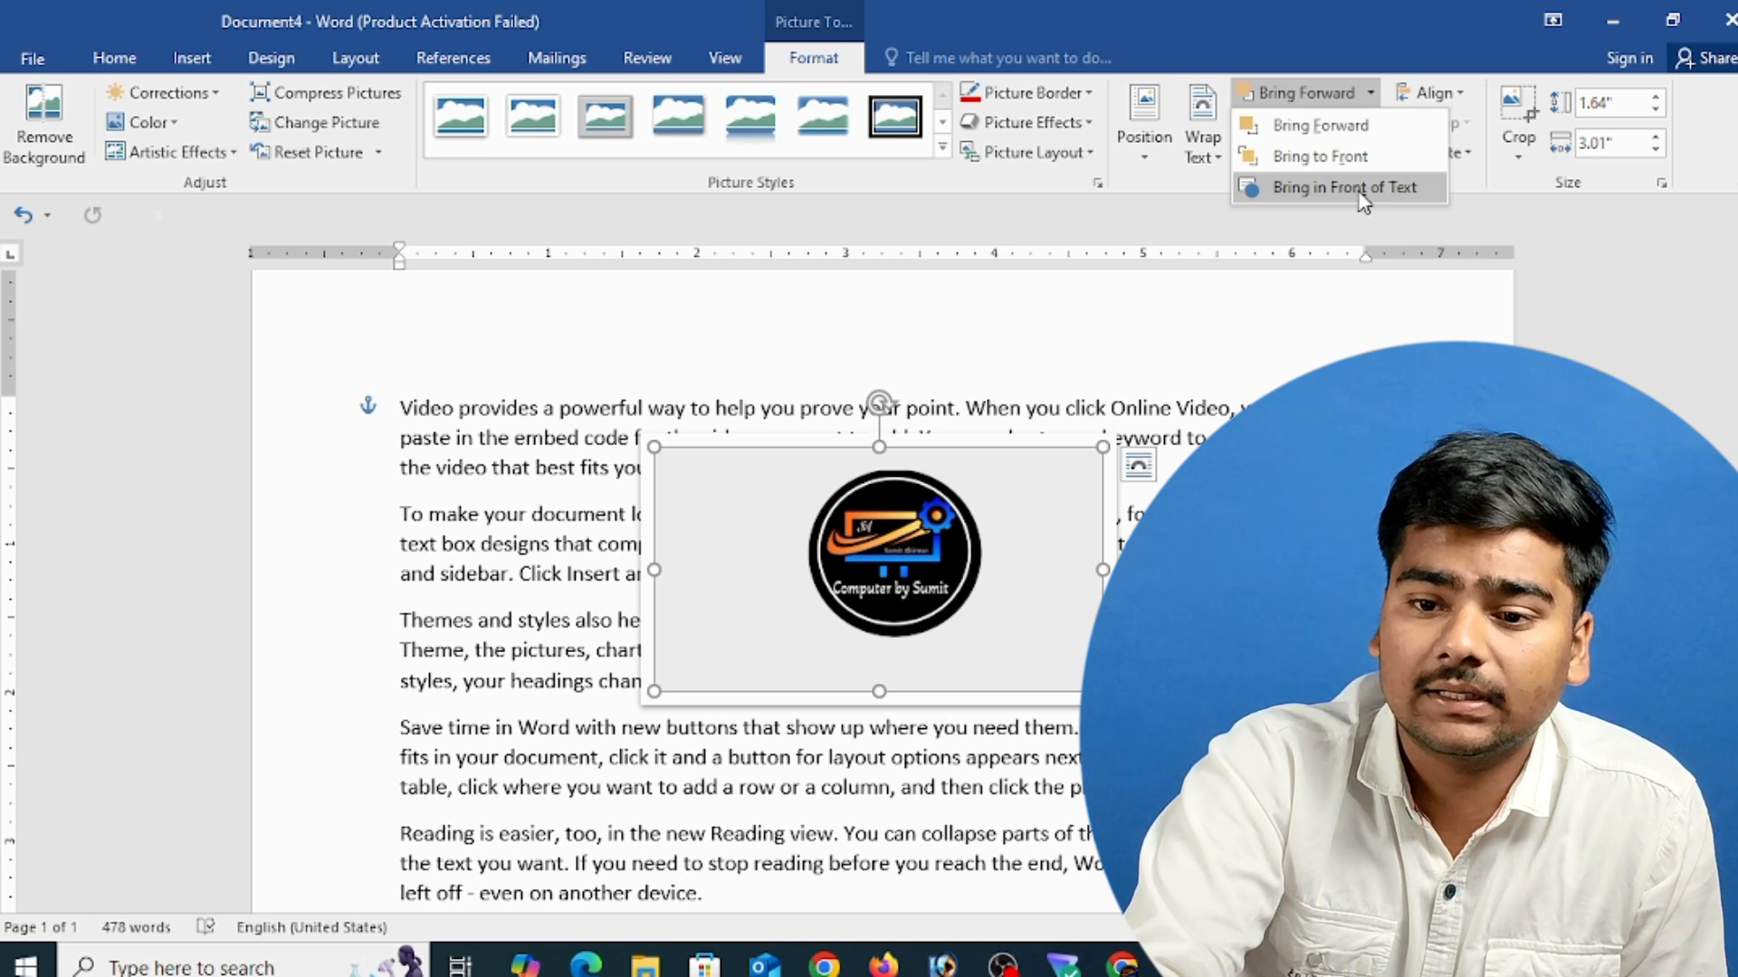
left_click(1409, 194)
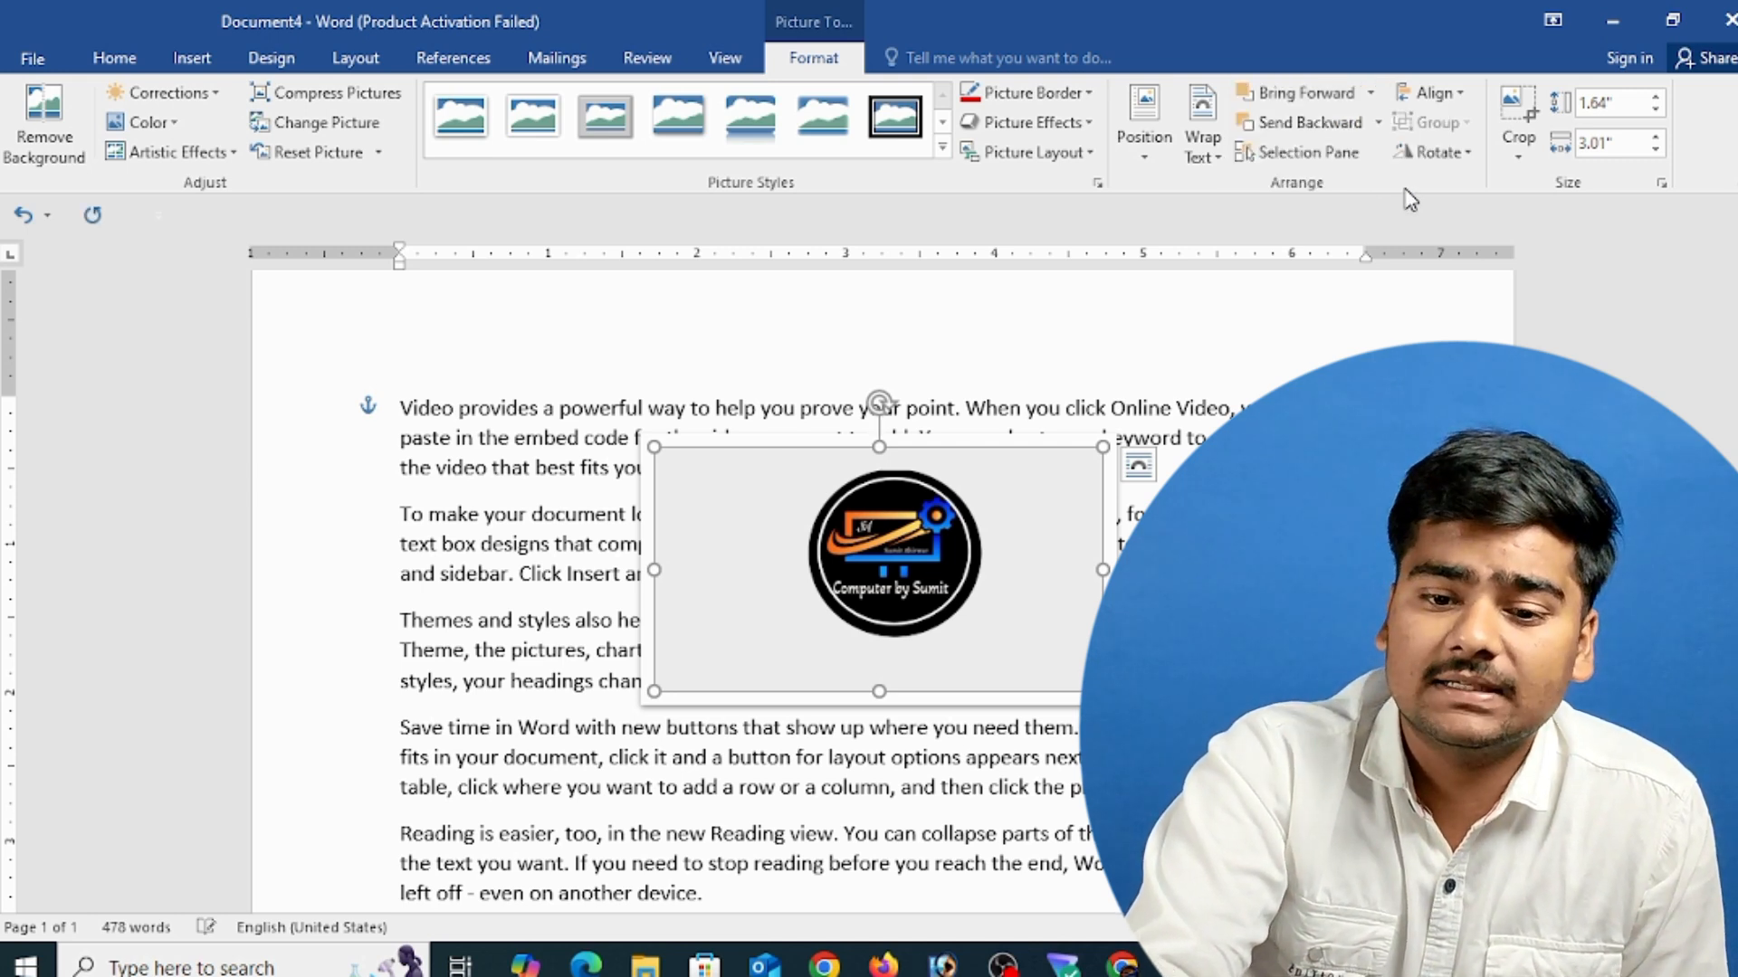
- Send the logo picture behind the text, and bring it back in front of the text
left_click(1379, 124)
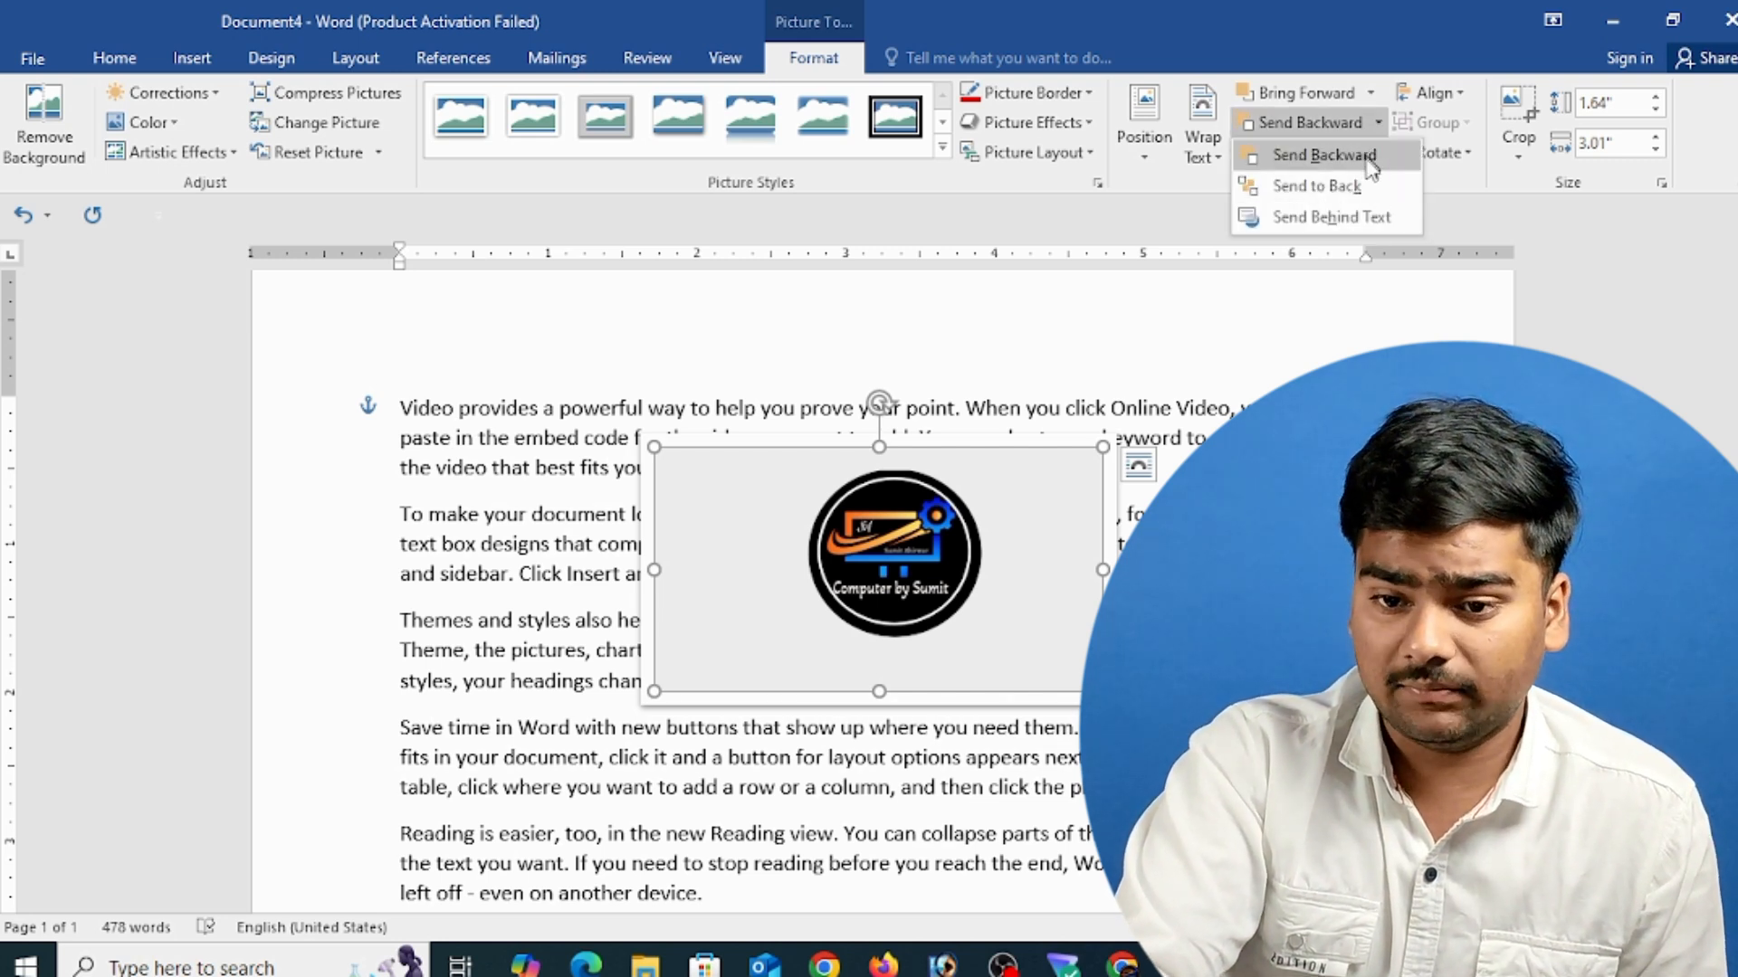
left_click(1331, 217)
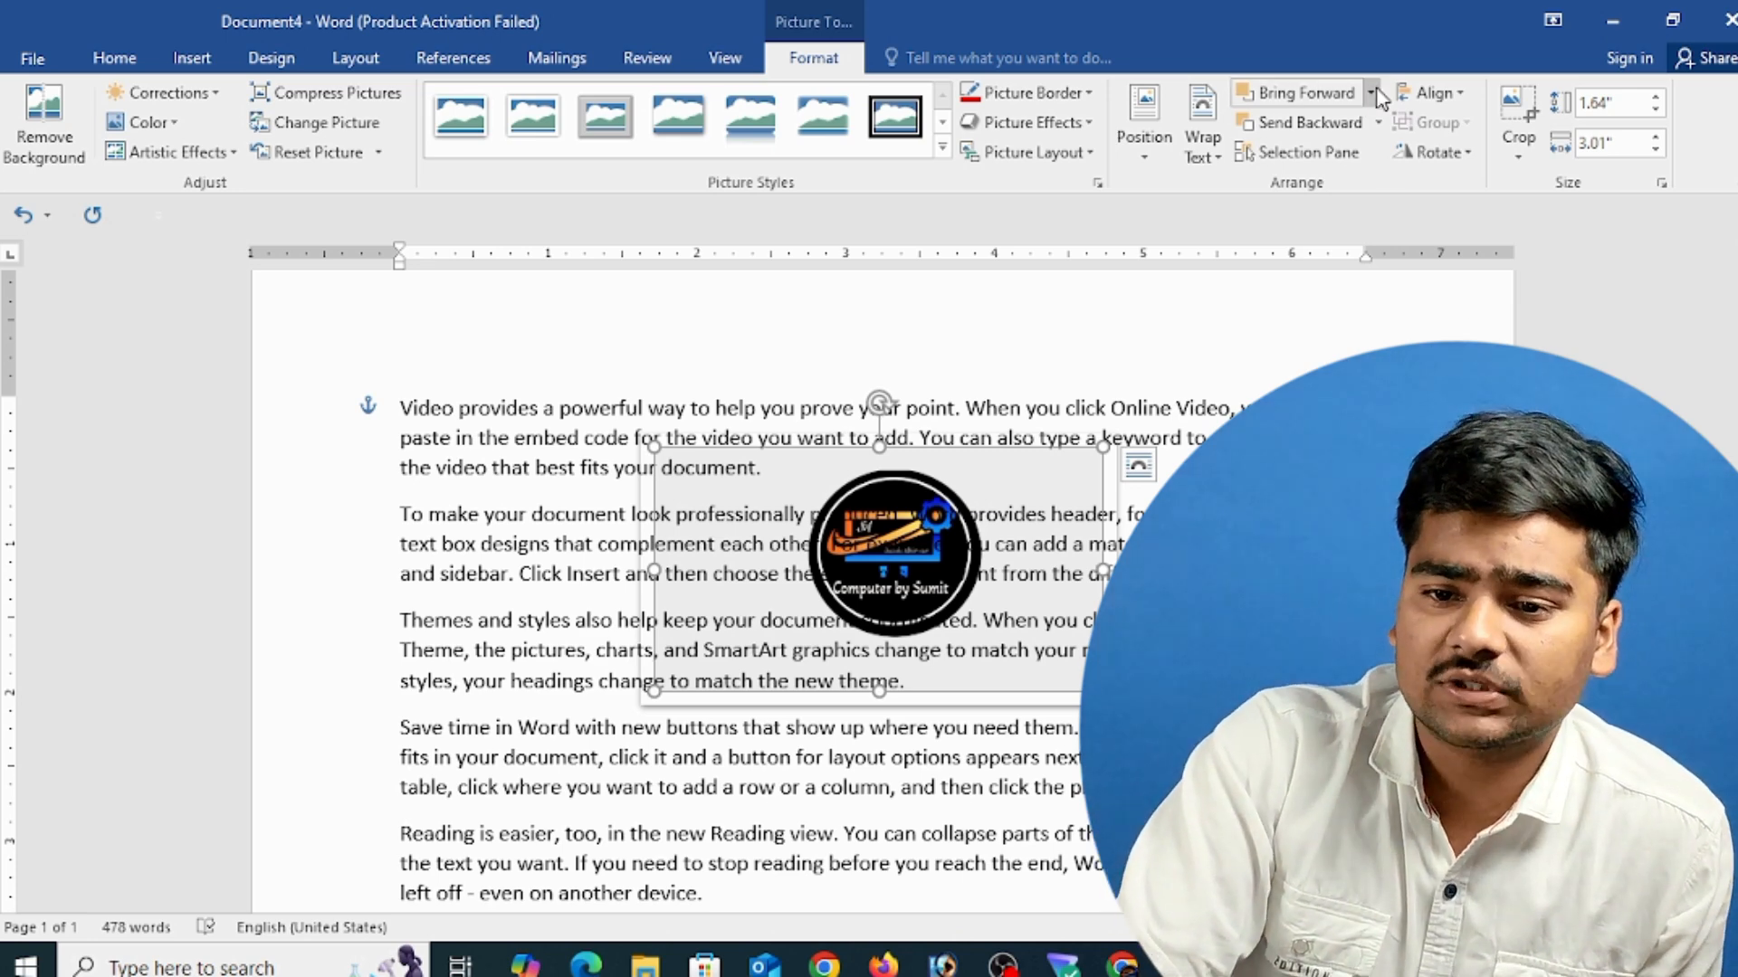
left_click(1371, 92)
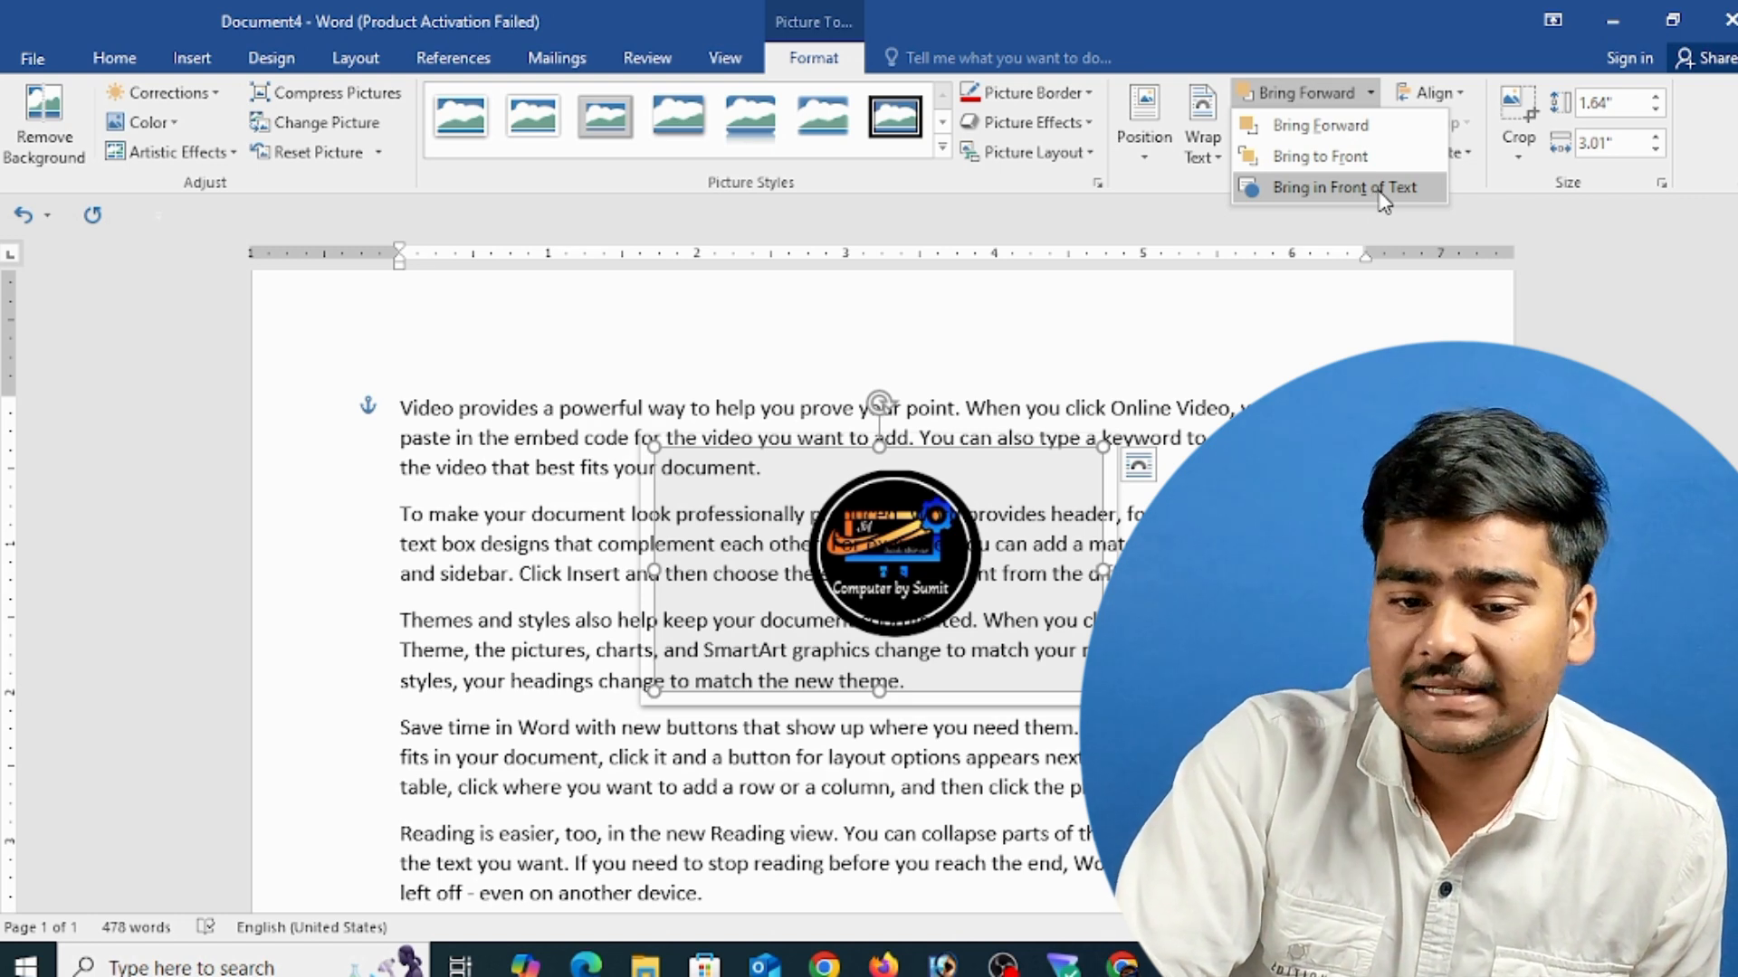
left_click(1383, 190)
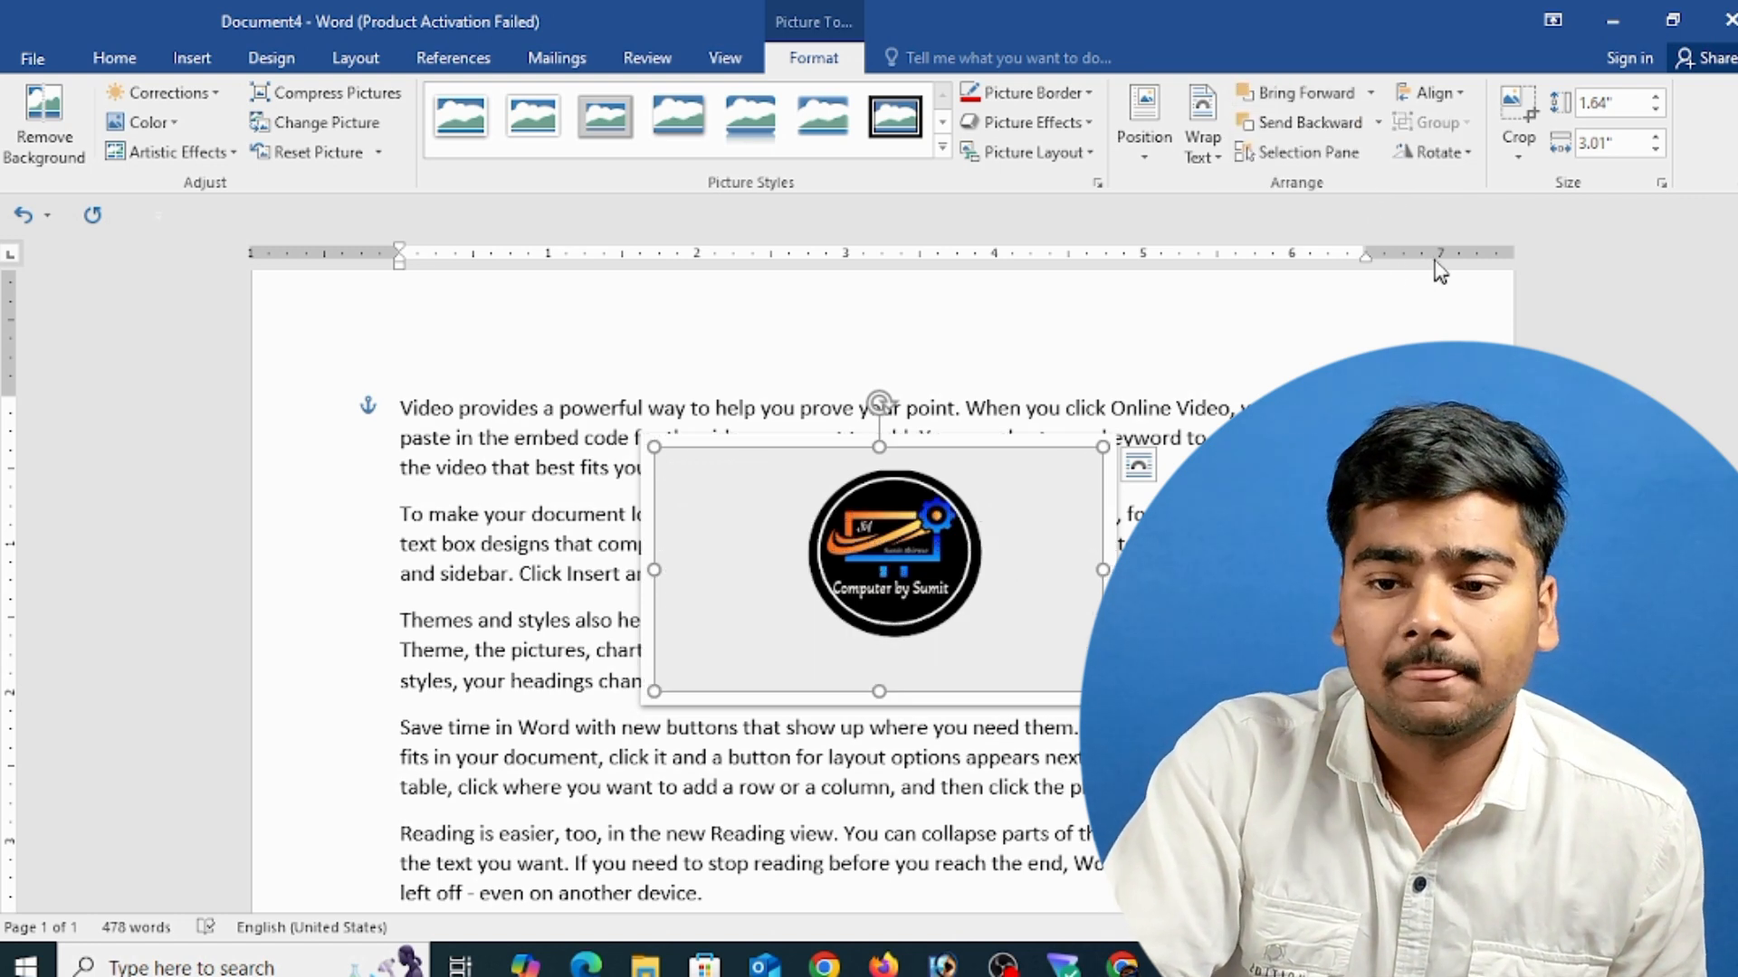
- Try Align Center, Align Left and Align Right in turn on the logo picture
left_click(1435, 92)
left_click(1468, 156)
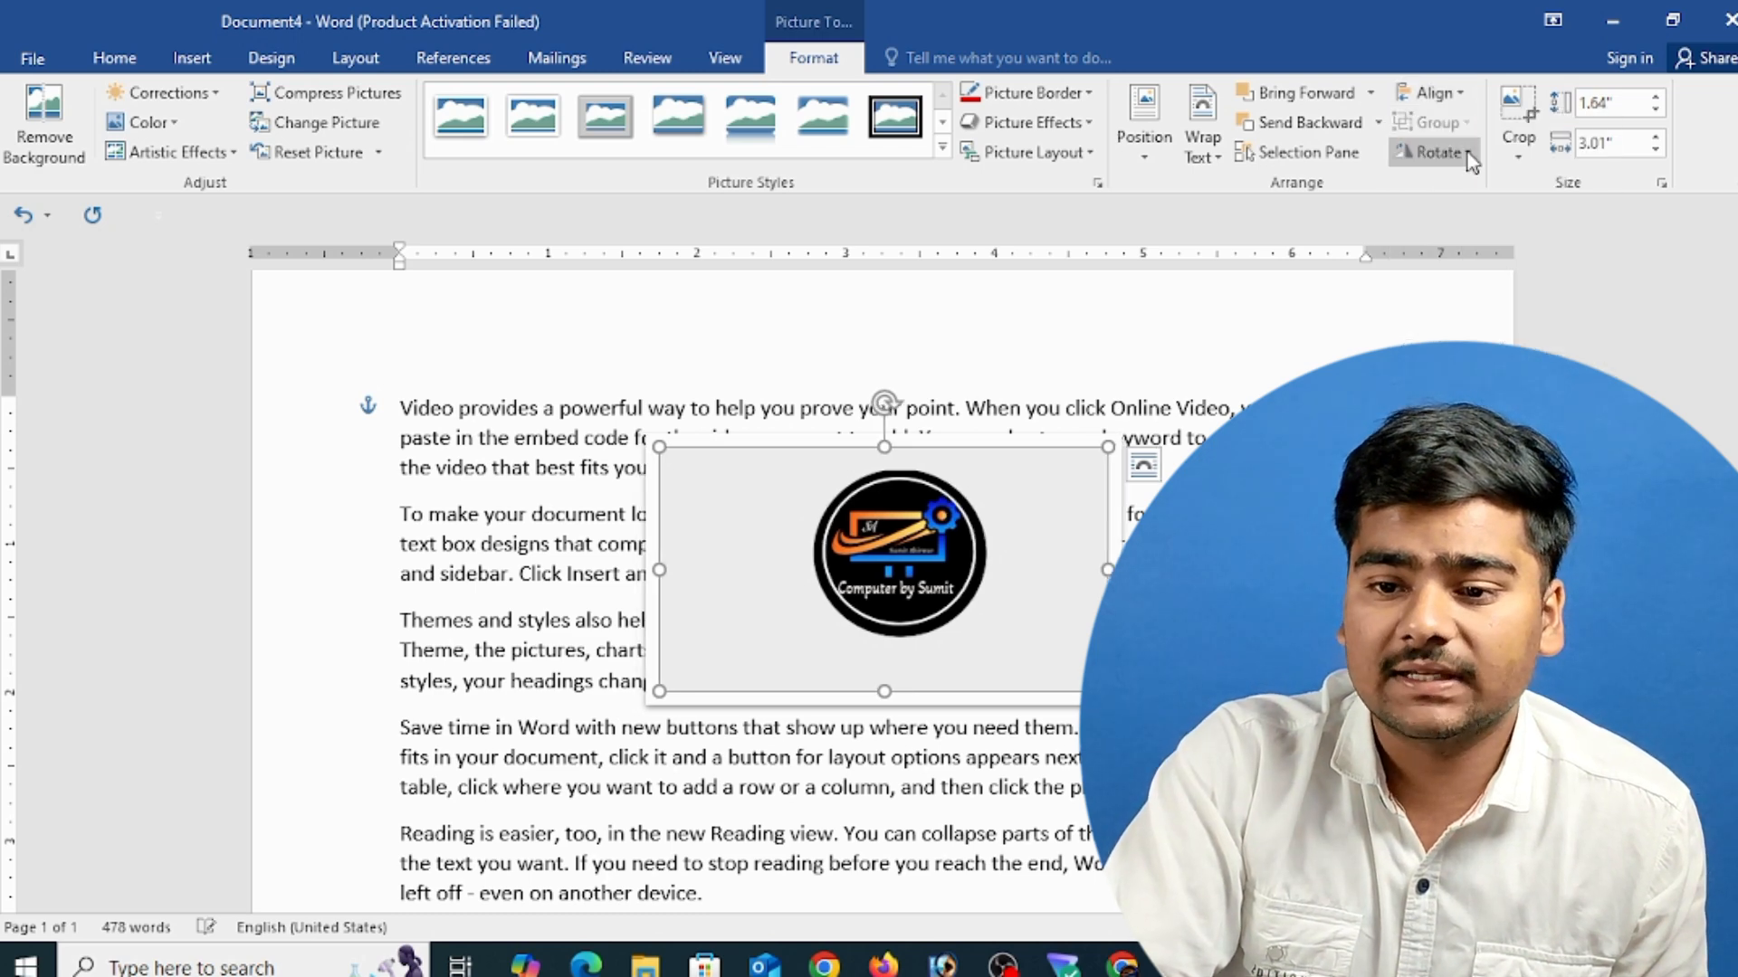
left_click(1434, 93)
left_click(1463, 119)
left_click(1434, 92)
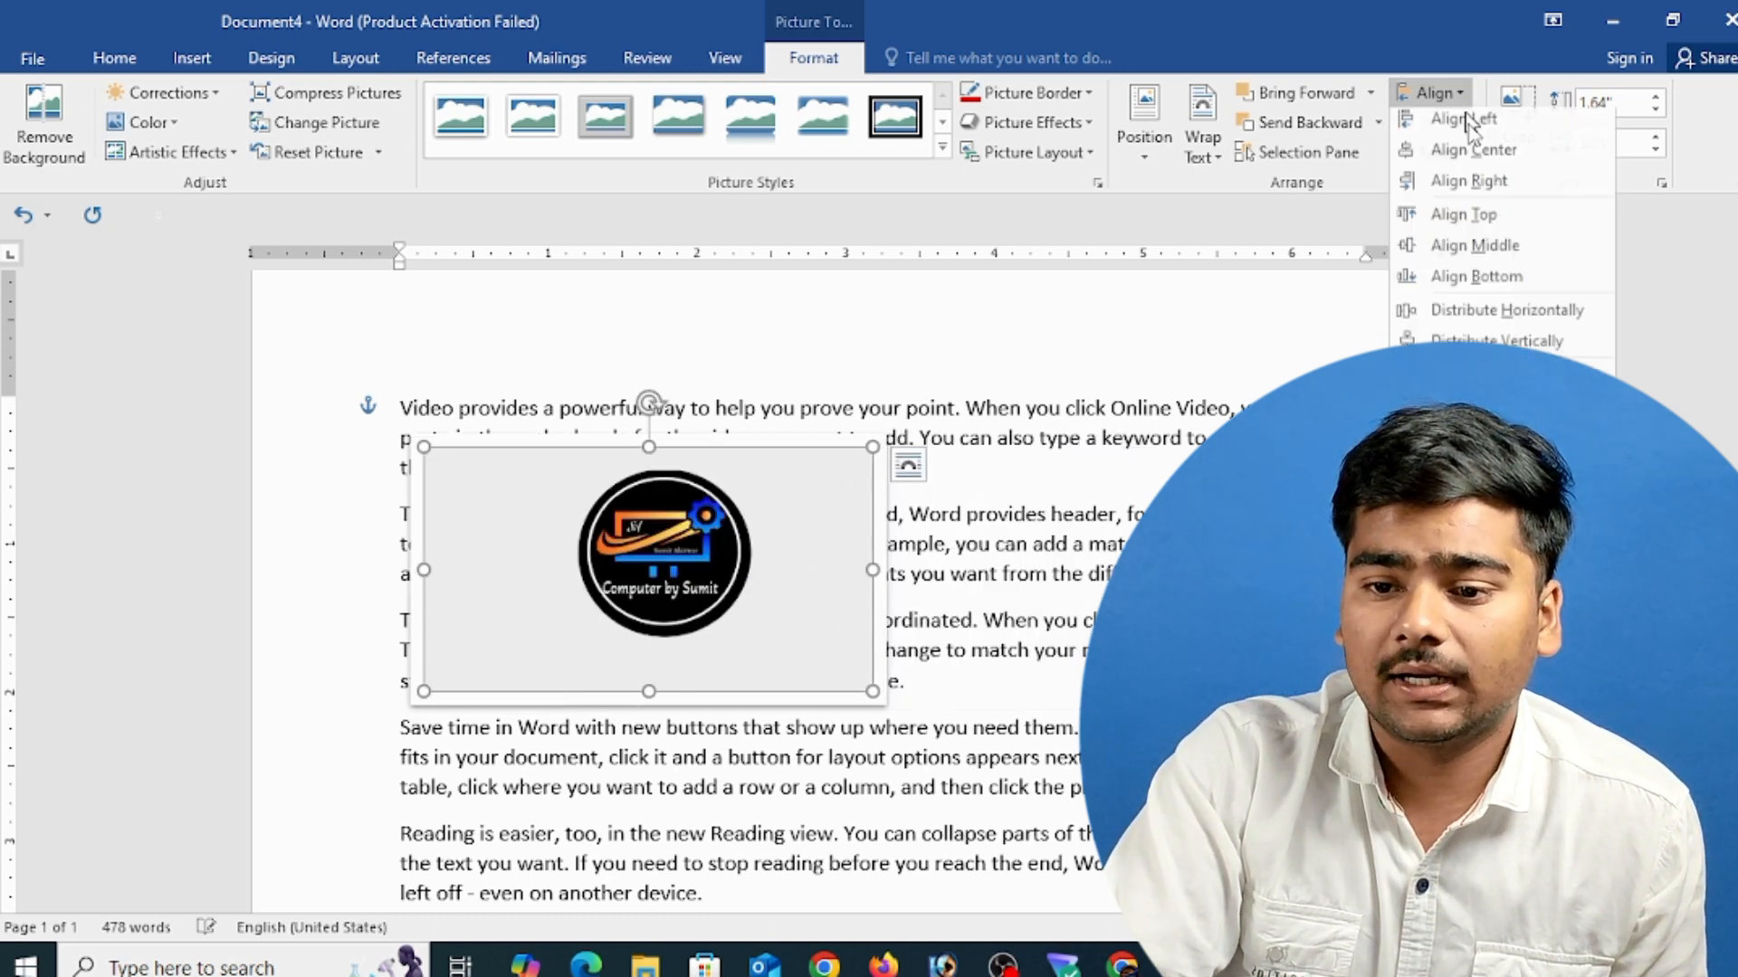
left_click(1468, 181)
left_click(1434, 93)
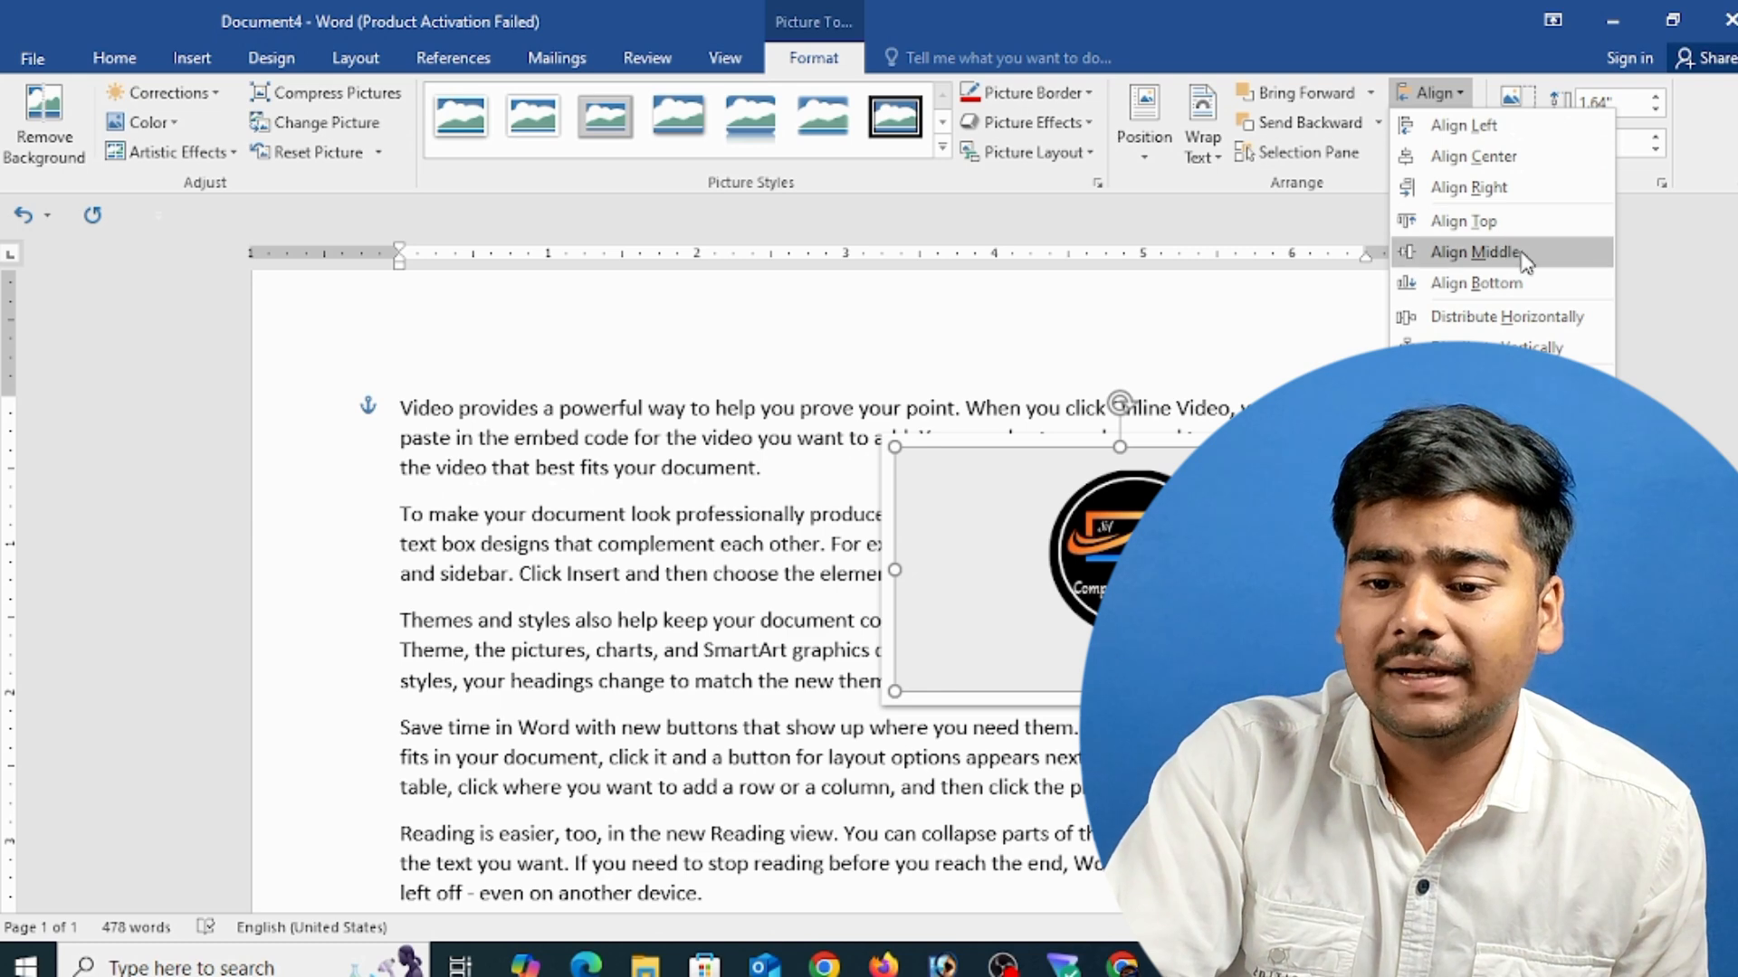
left_click(1285, 580)
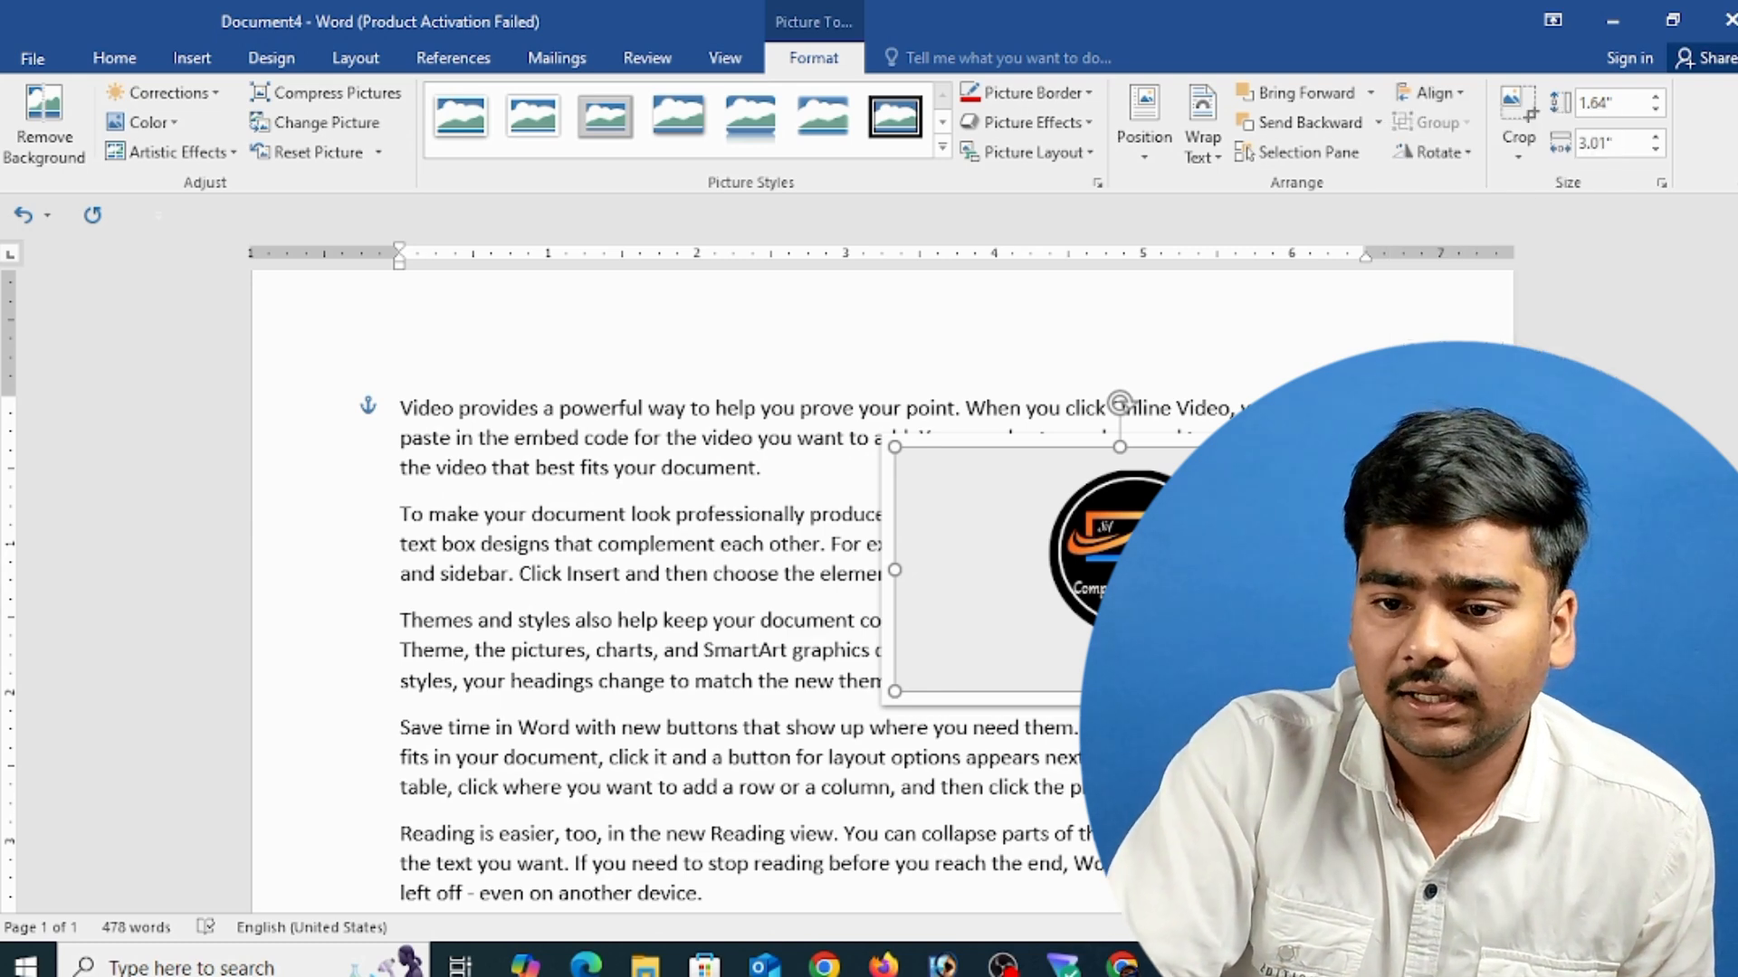
- Move the logo picture inward over the text and crop both its sides to a width of about 1.93"
left_click_drag(1285, 579, 1165, 549)
left_click(1523, 113)
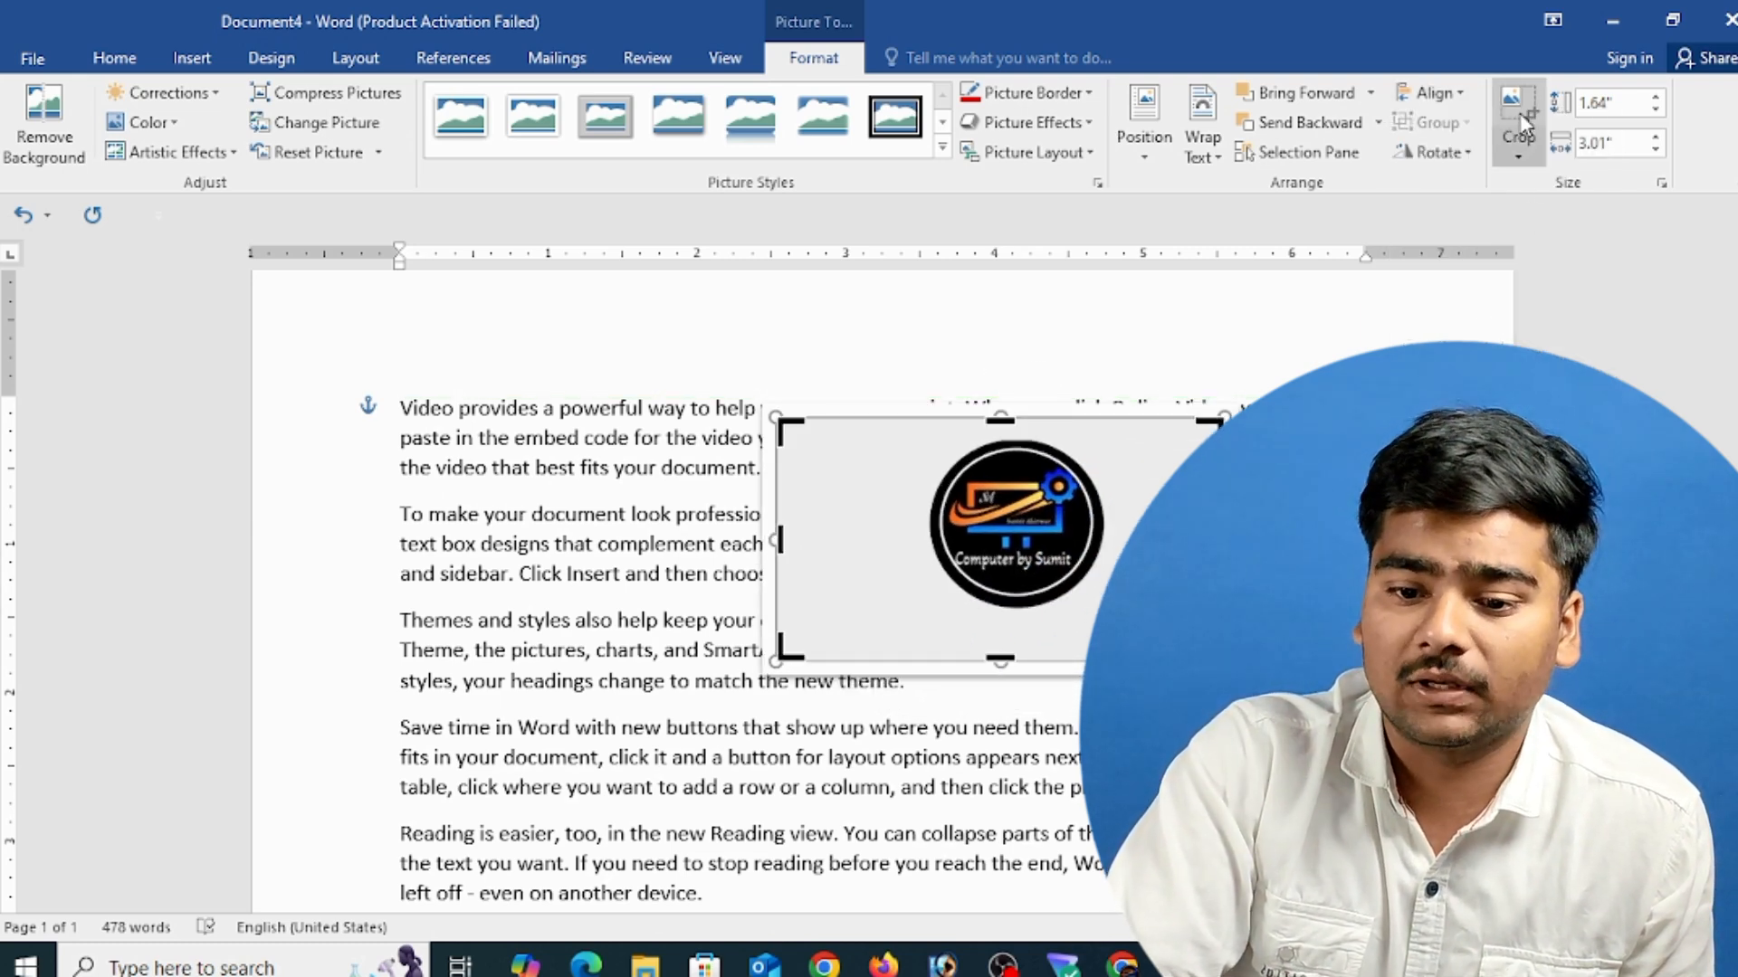
left_click_drag(1221, 541, 1138, 543)
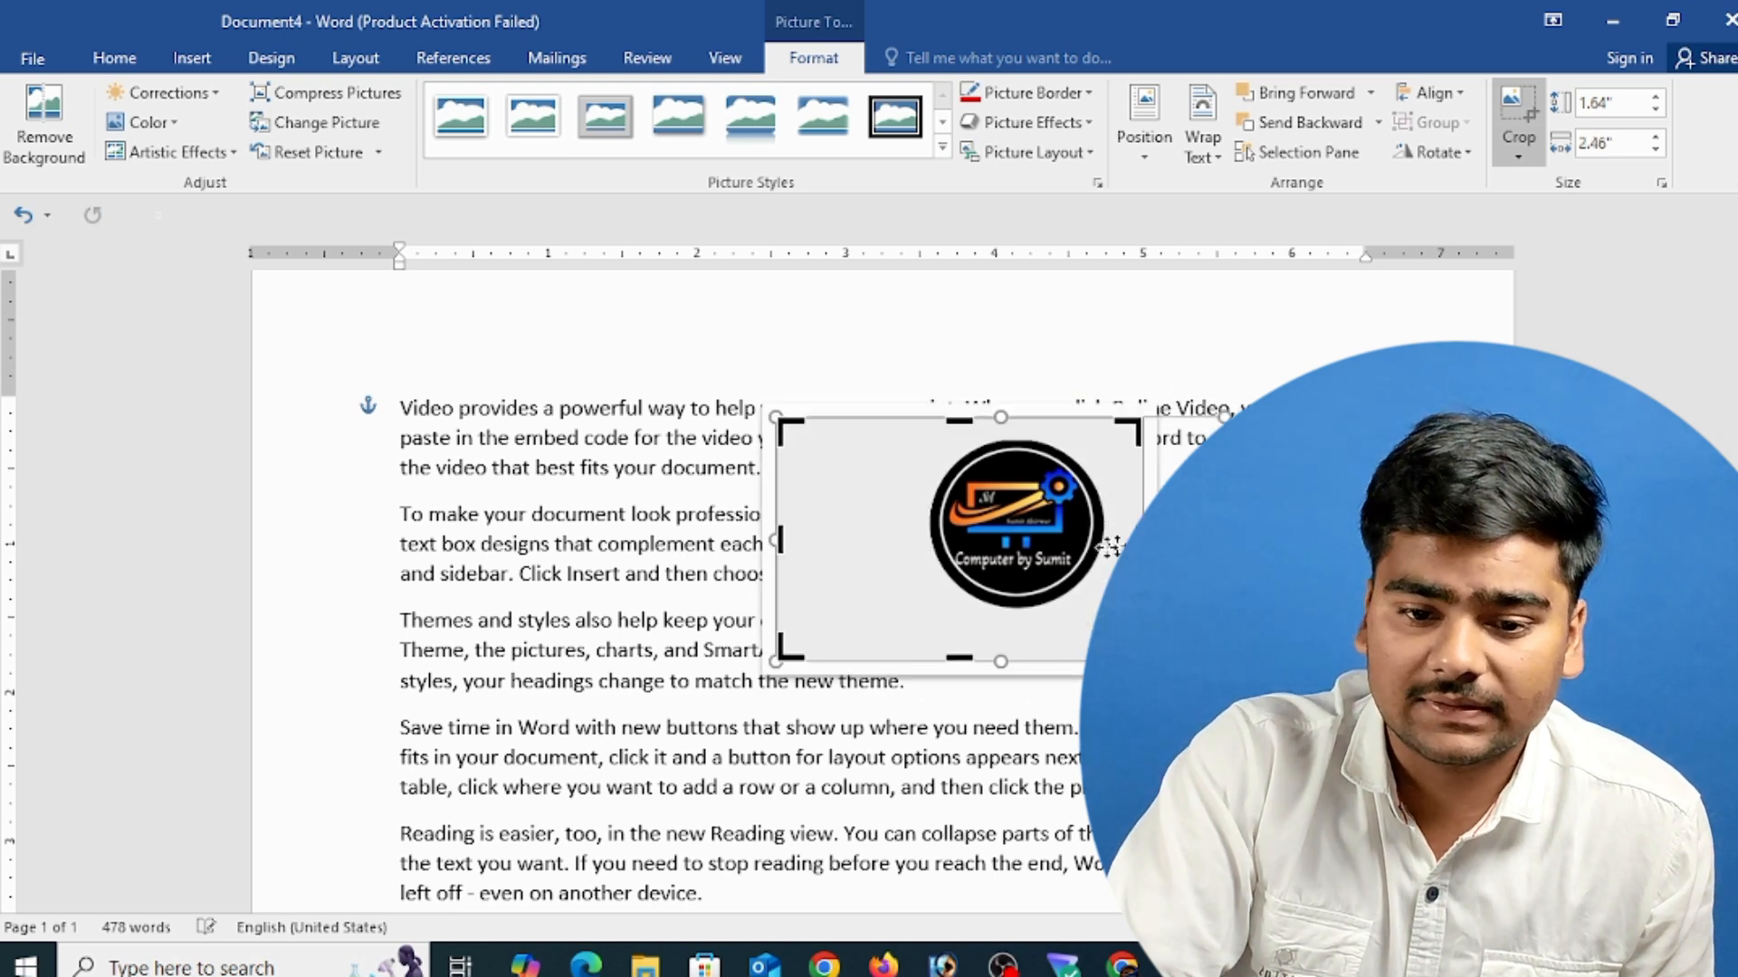
left_click_drag(780, 540, 858, 540)
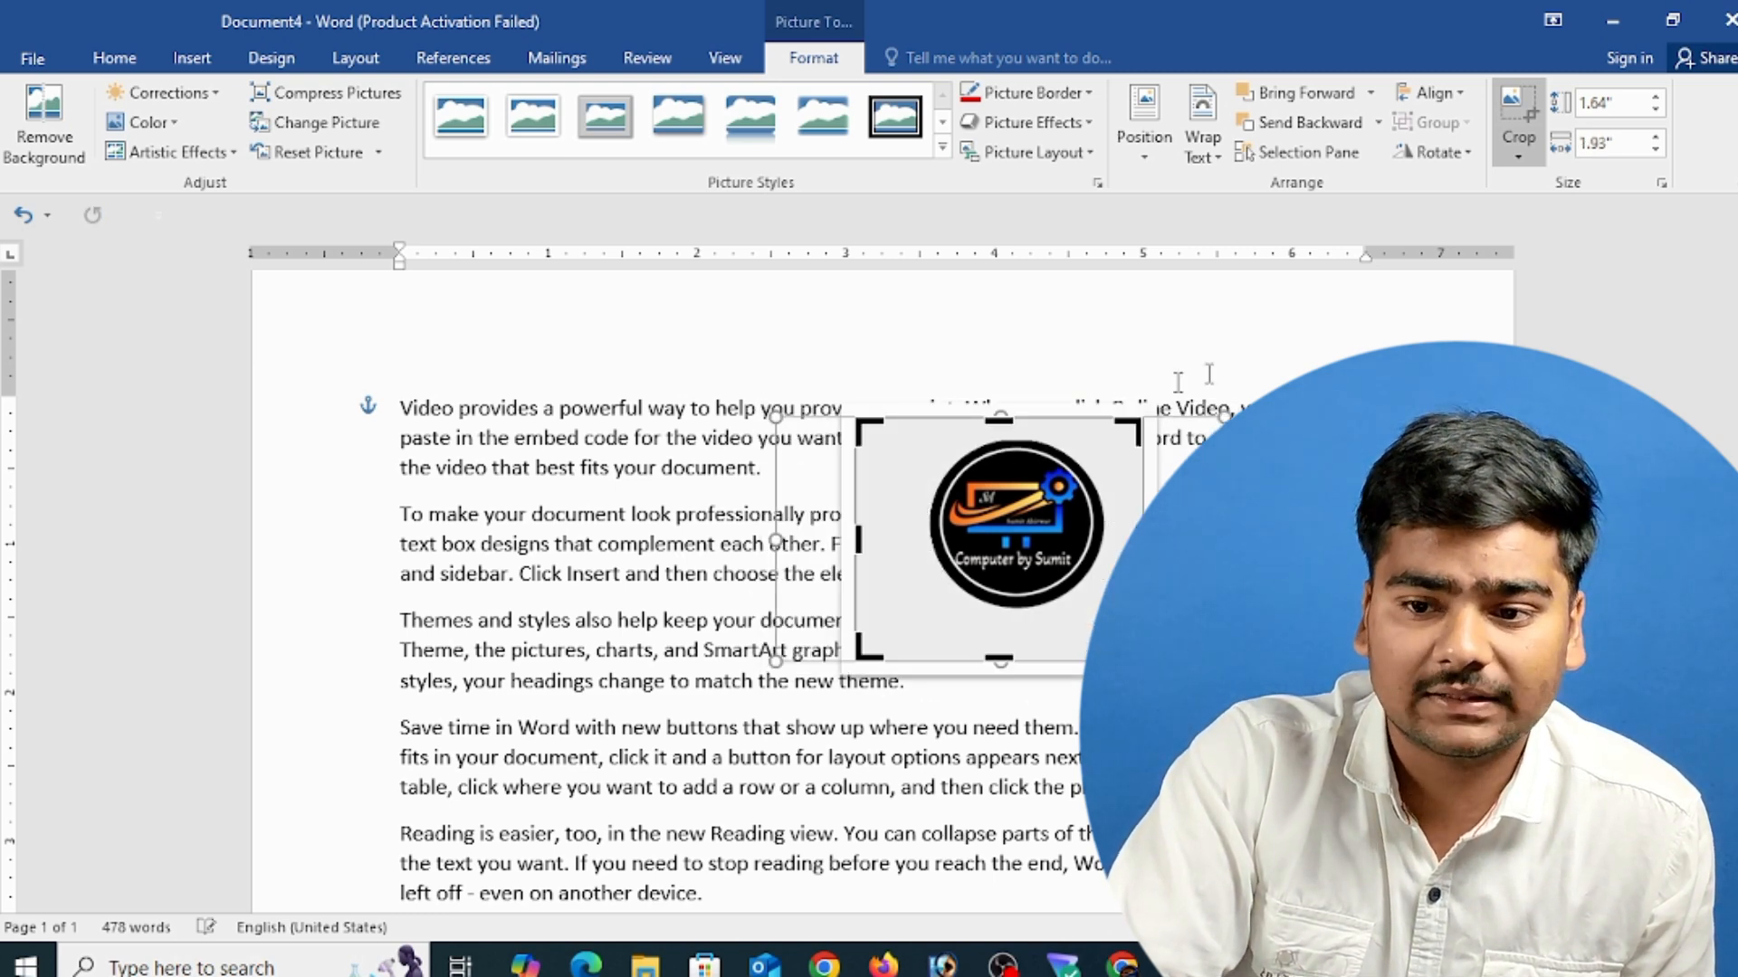
left_click(1528, 149)
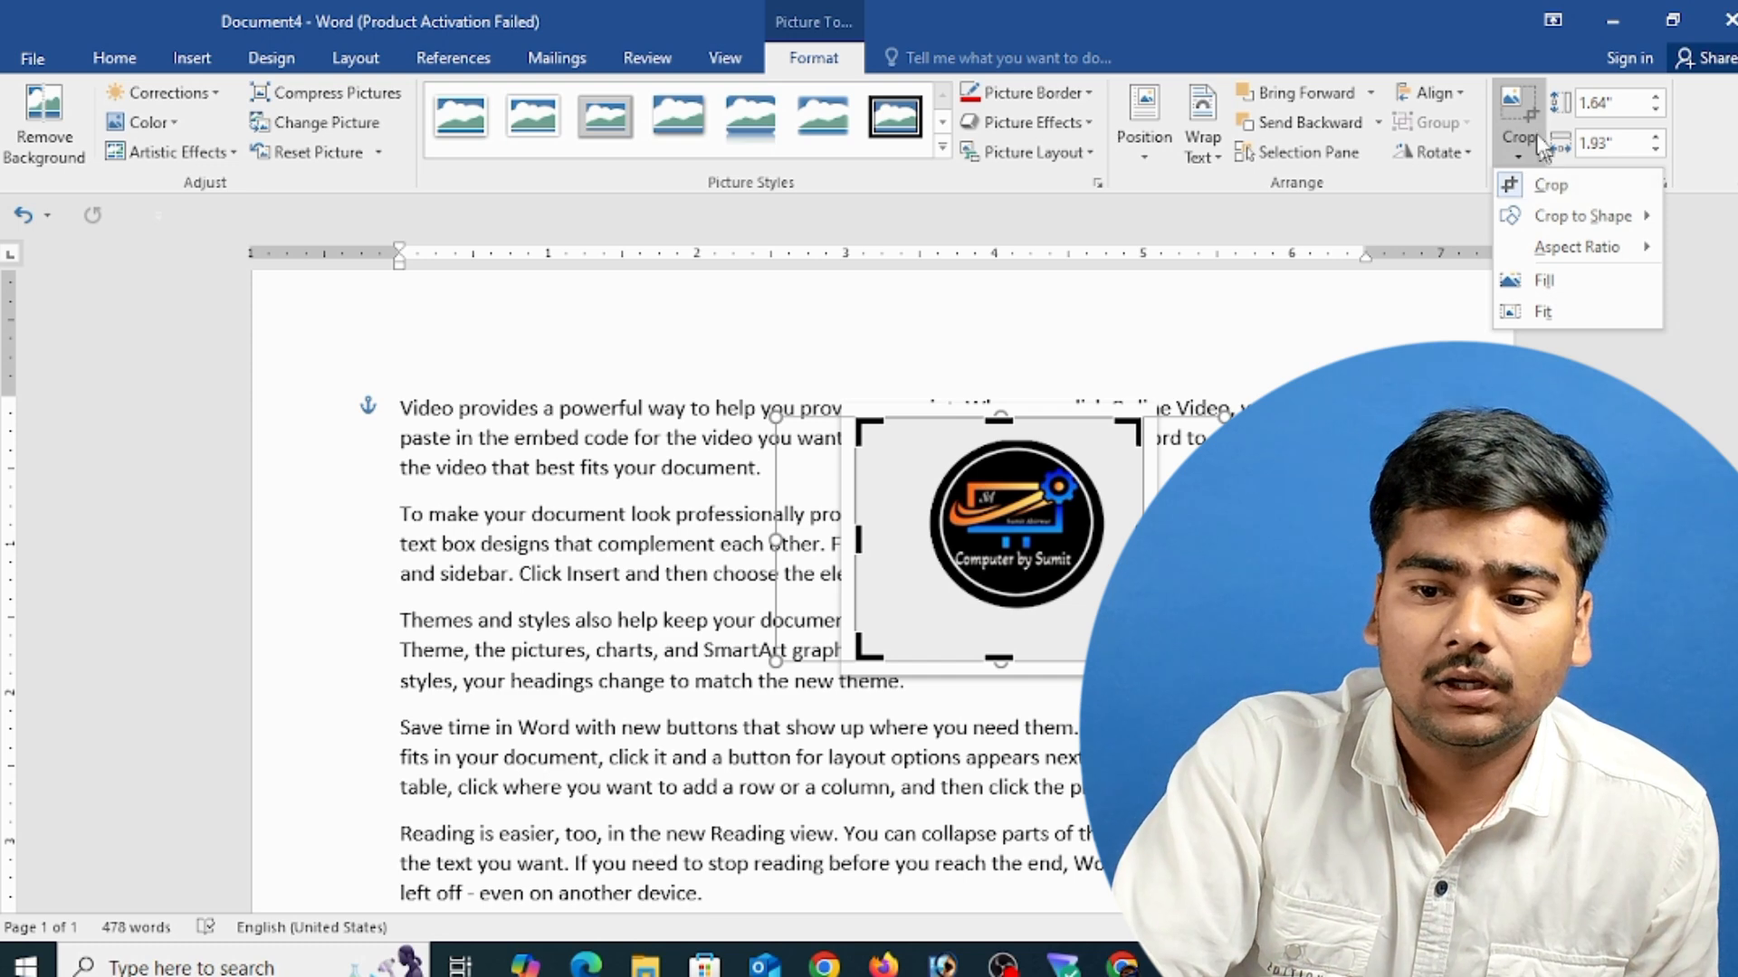
left_click(1520, 107)
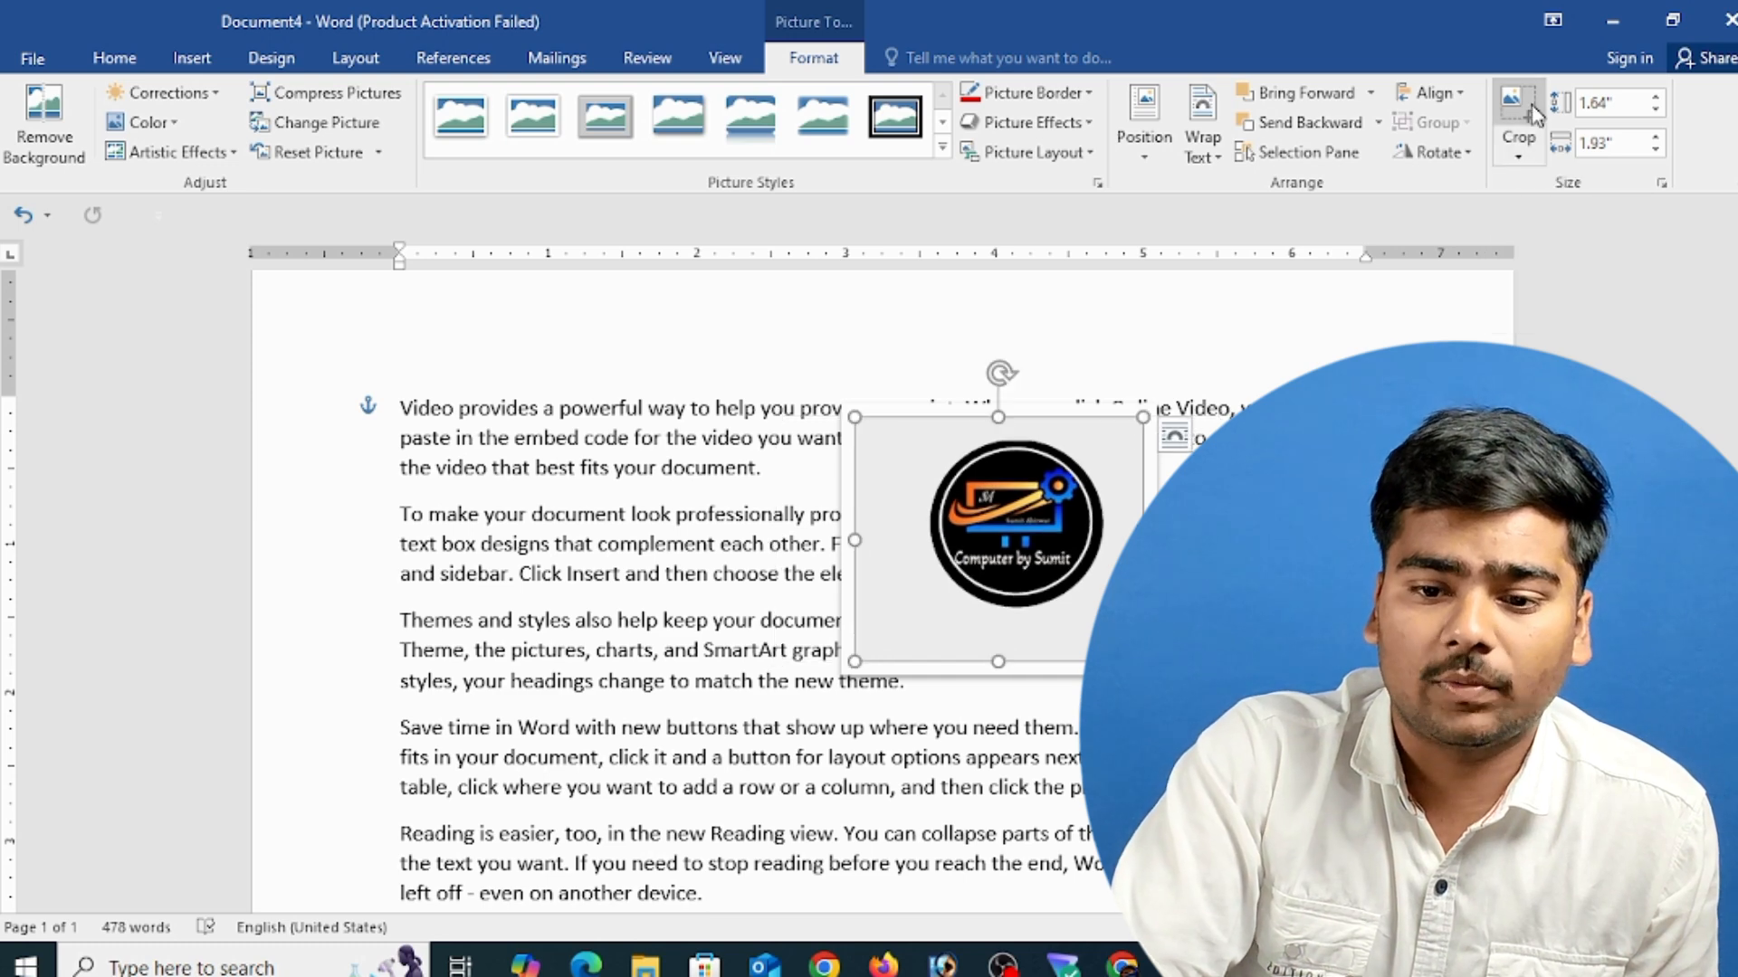
- Enlarge the cropped logo picture to 2.63" high by 3.1" wide using the size settings
left_click(1652, 99)
left_click(1652, 99)
left_click(1652, 99)
left_click(1652, 98)
left_click(1651, 99)
left_click(1651, 98)
left_click(1652, 98)
left_click(1651, 99)
left_click(1652, 99)
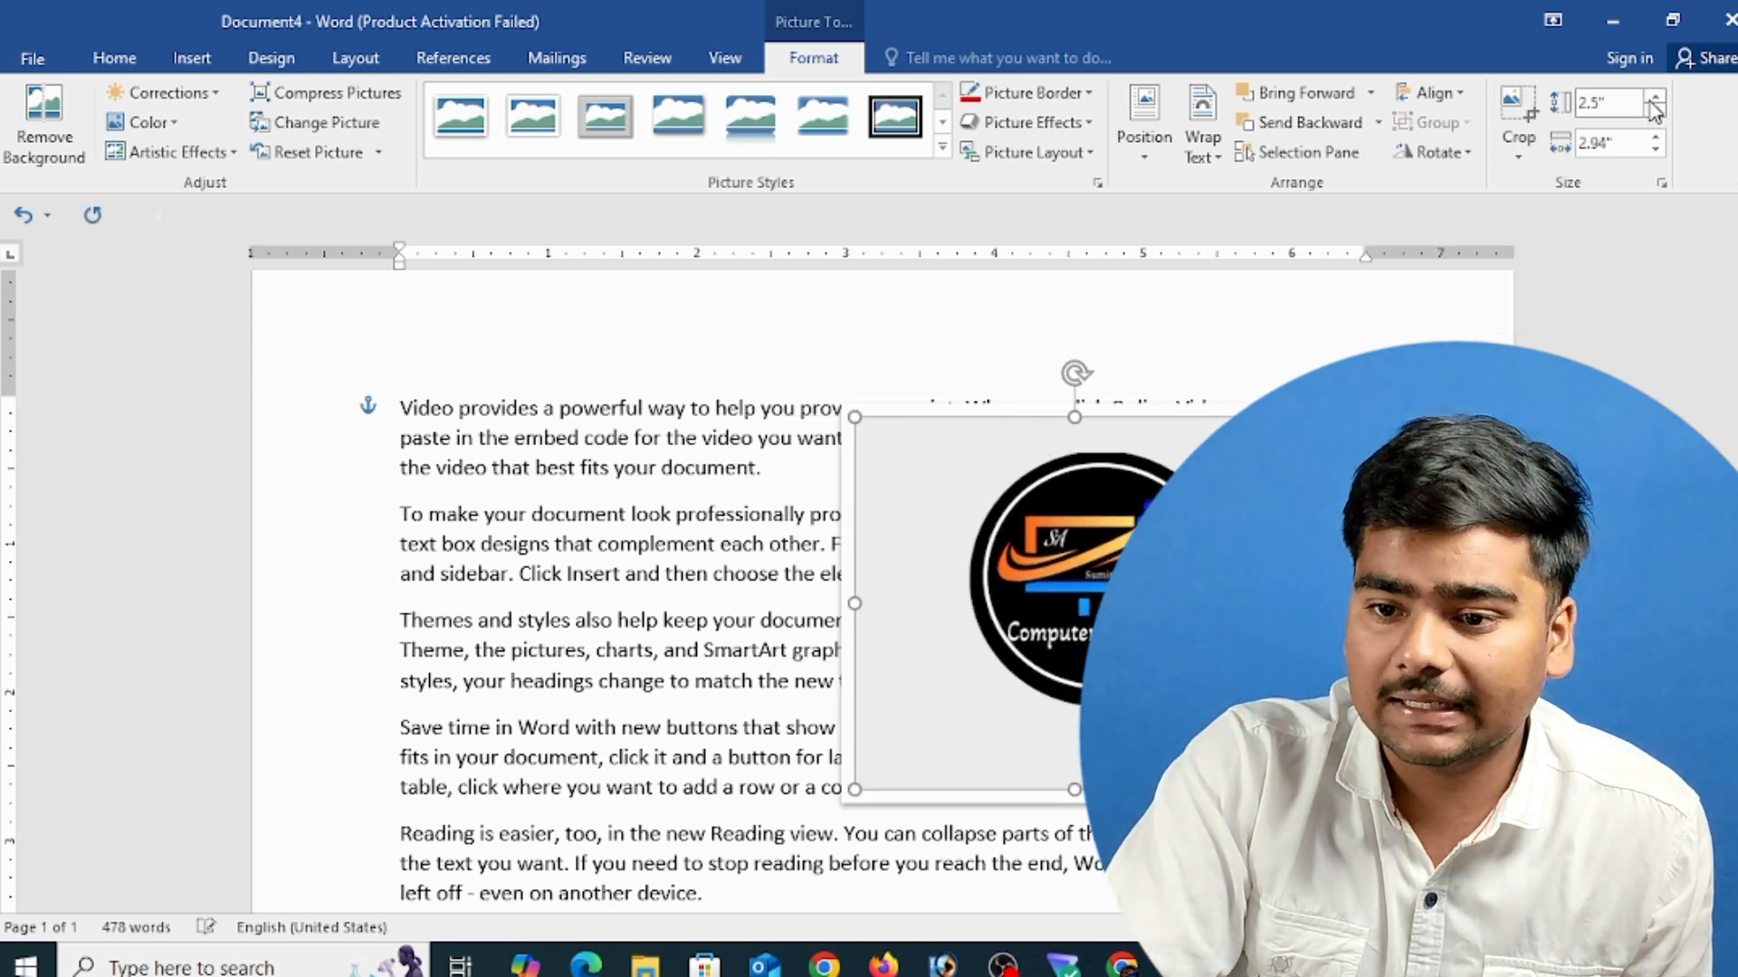
left_click(1651, 98)
left_click(1656, 110)
left_click(1656, 109)
left_click(1656, 109)
left_click(1657, 138)
left_click(1657, 137)
left_click(1658, 137)
left_click(1657, 137)
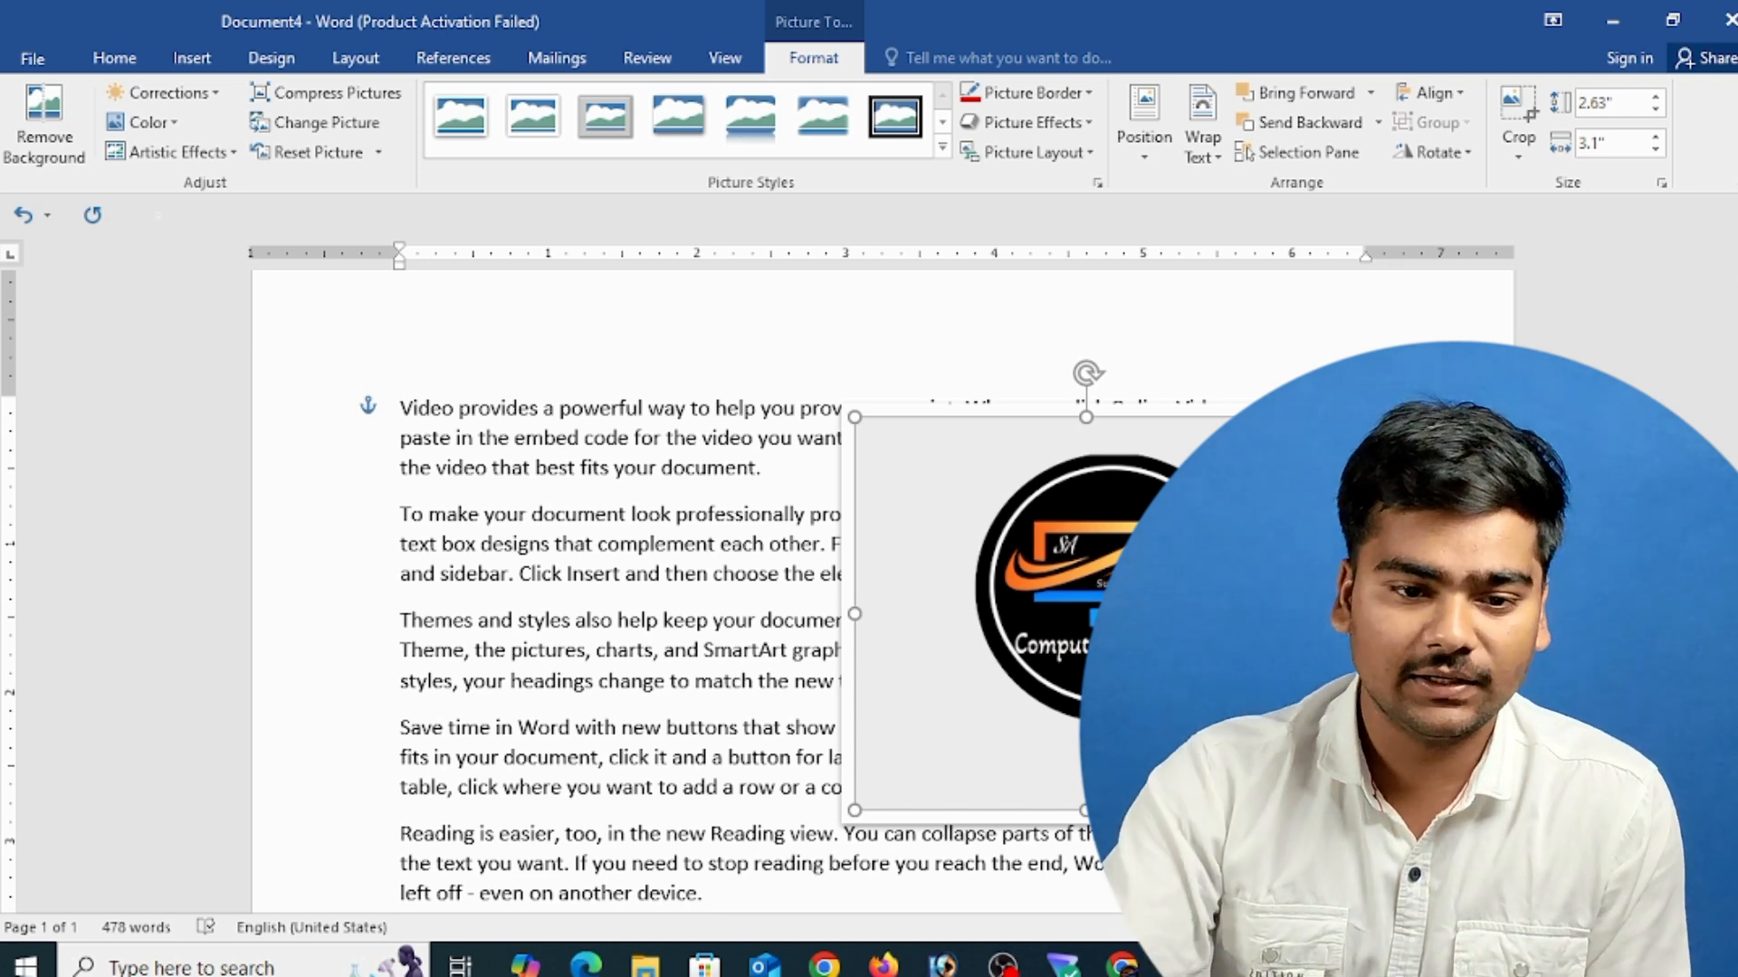
- Delete all the sample text and the logo picture from the document, and bring up the insertion tools
key("ctrl+a")
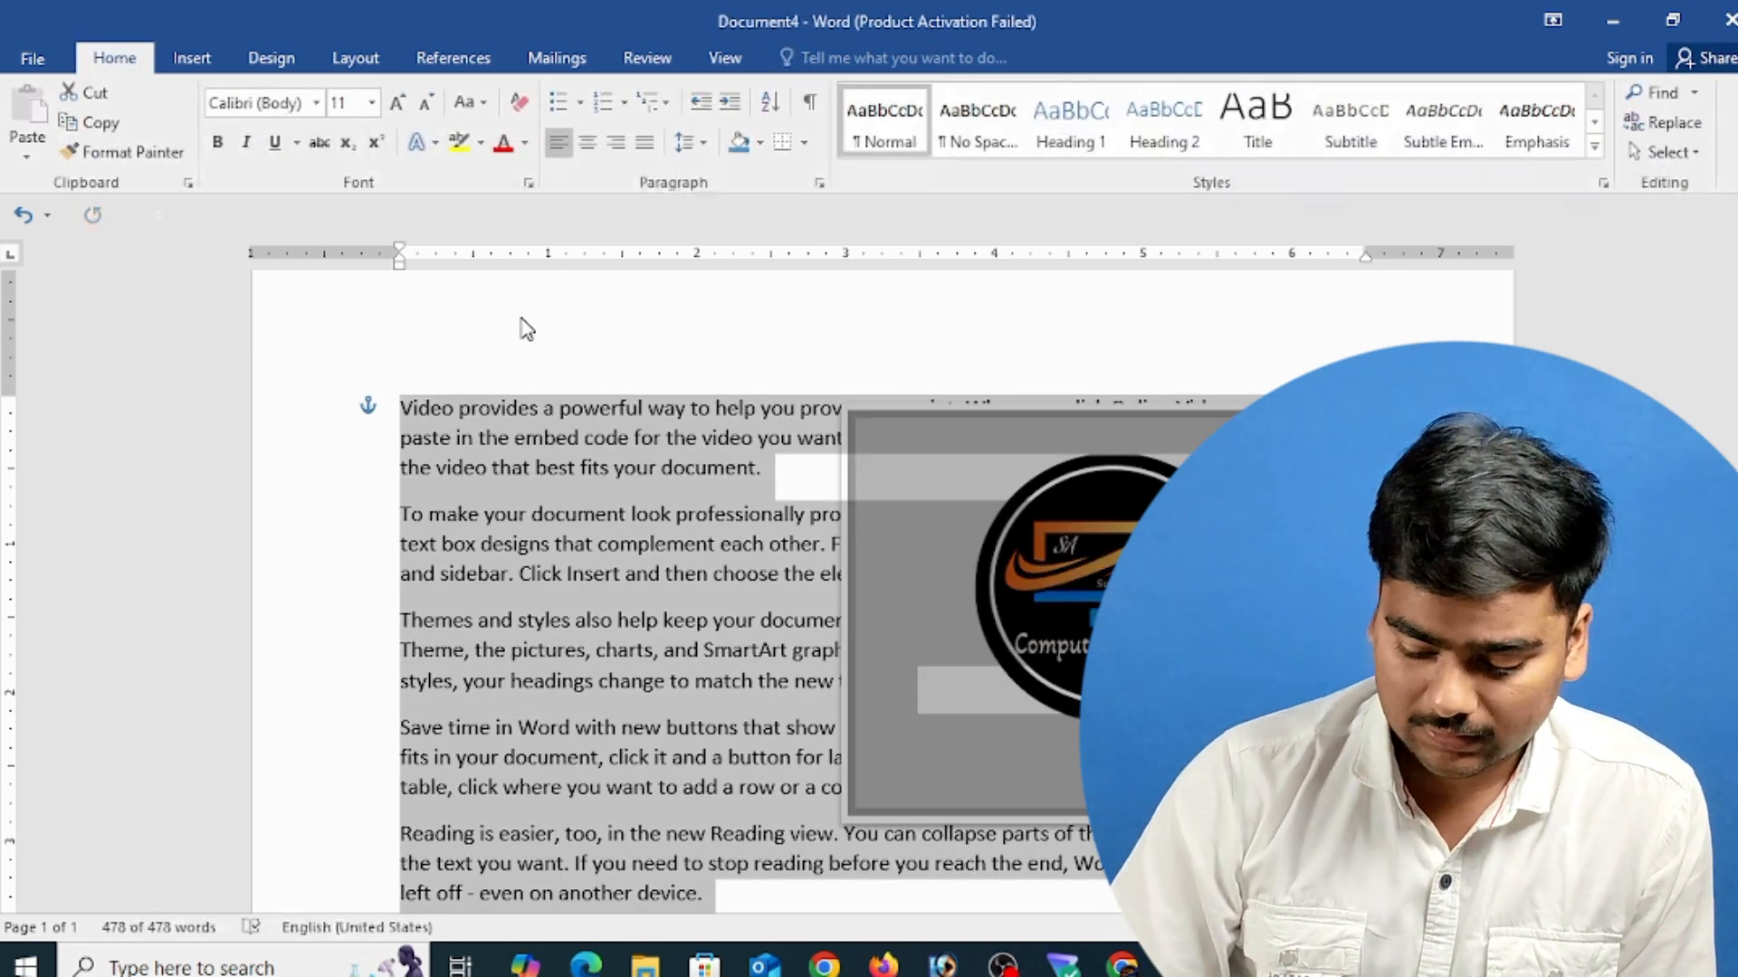
key("Delete")
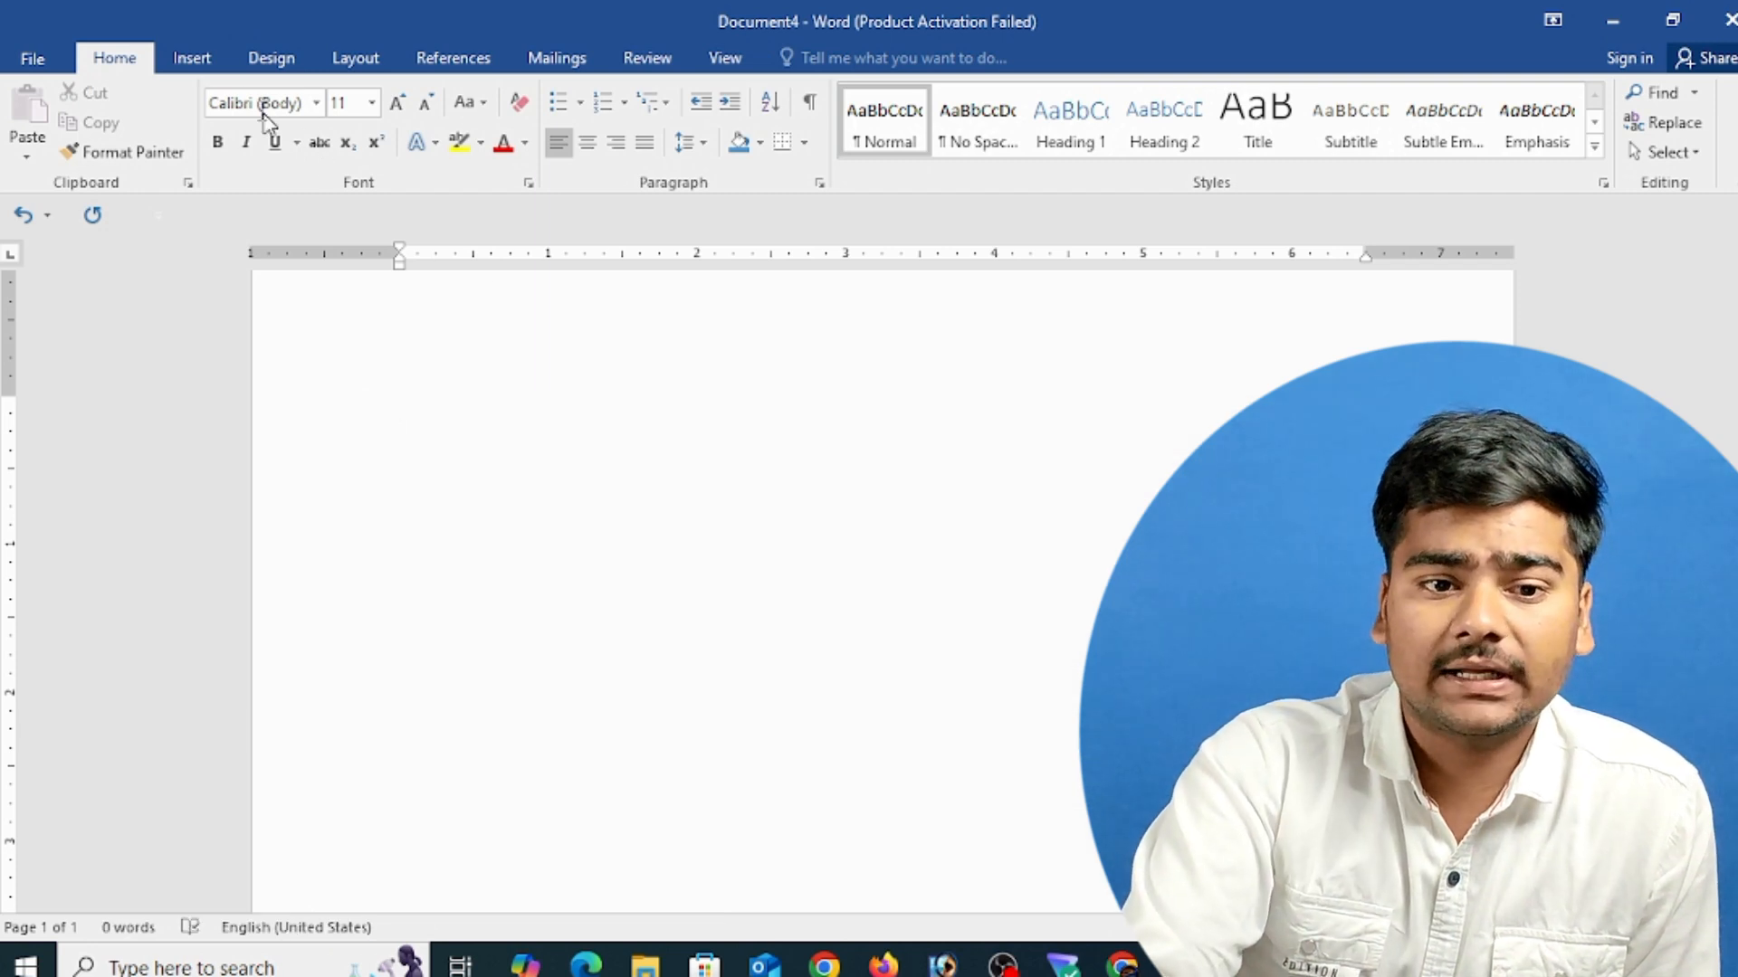
left_click(191, 58)
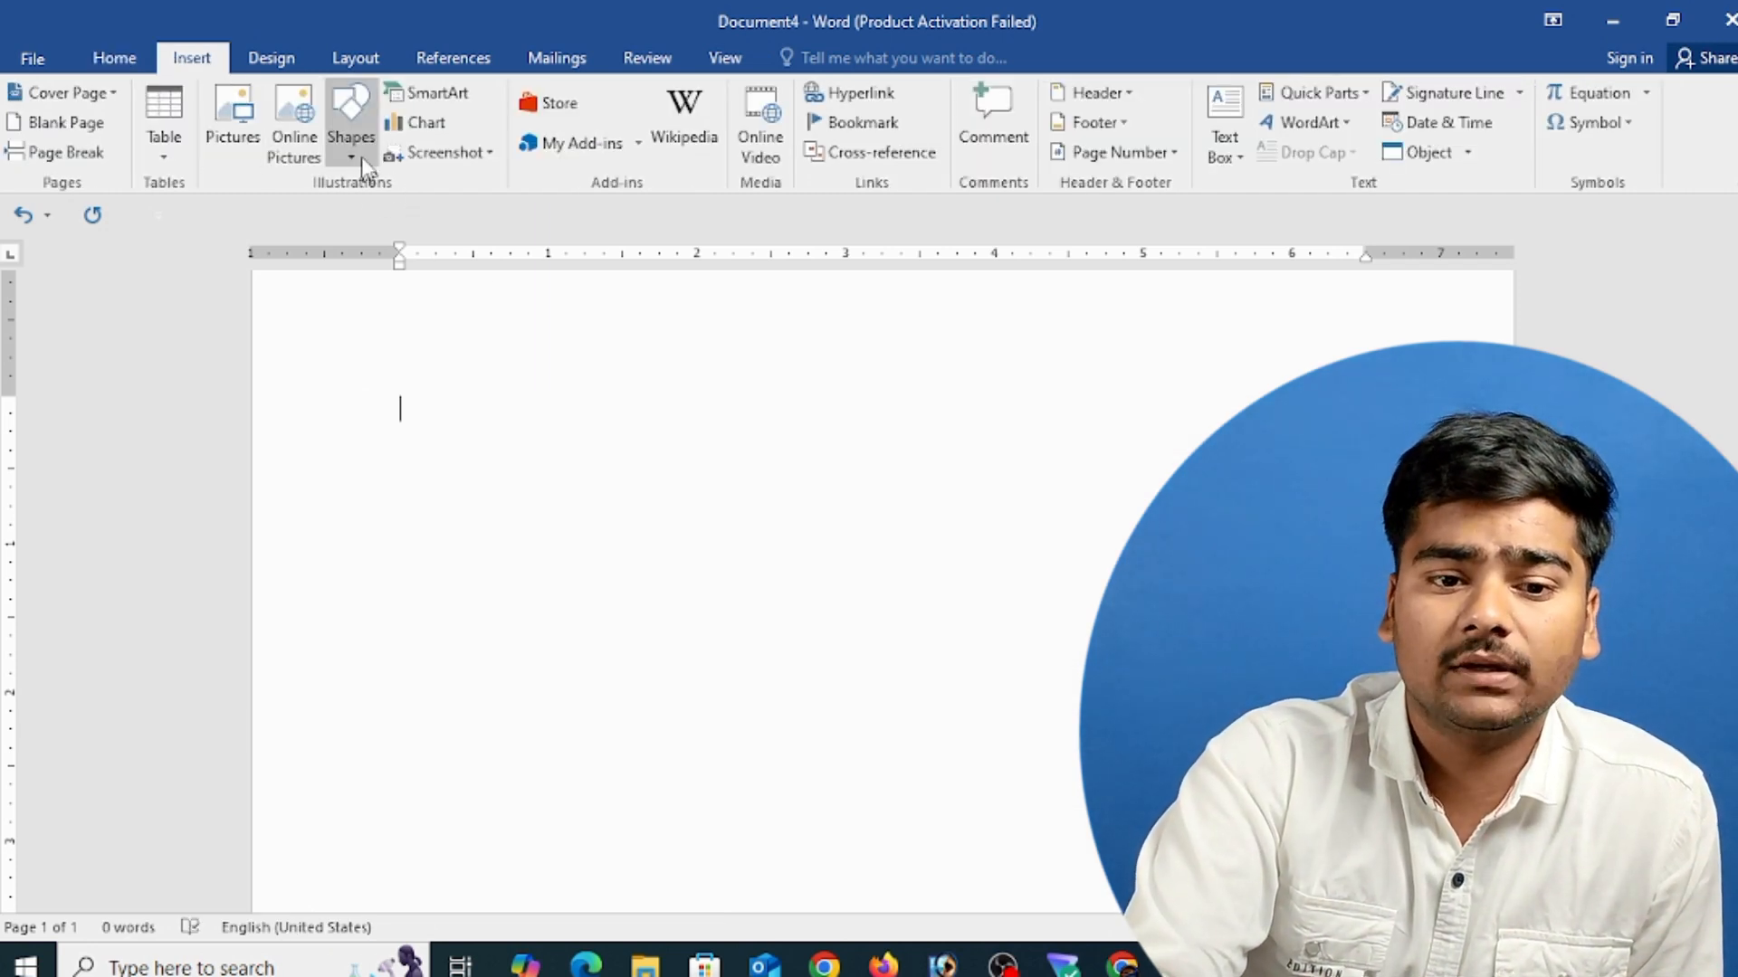
- Search Bing images for "animal", insert the lion picture on the page, and delete it again
left_click(293, 131)
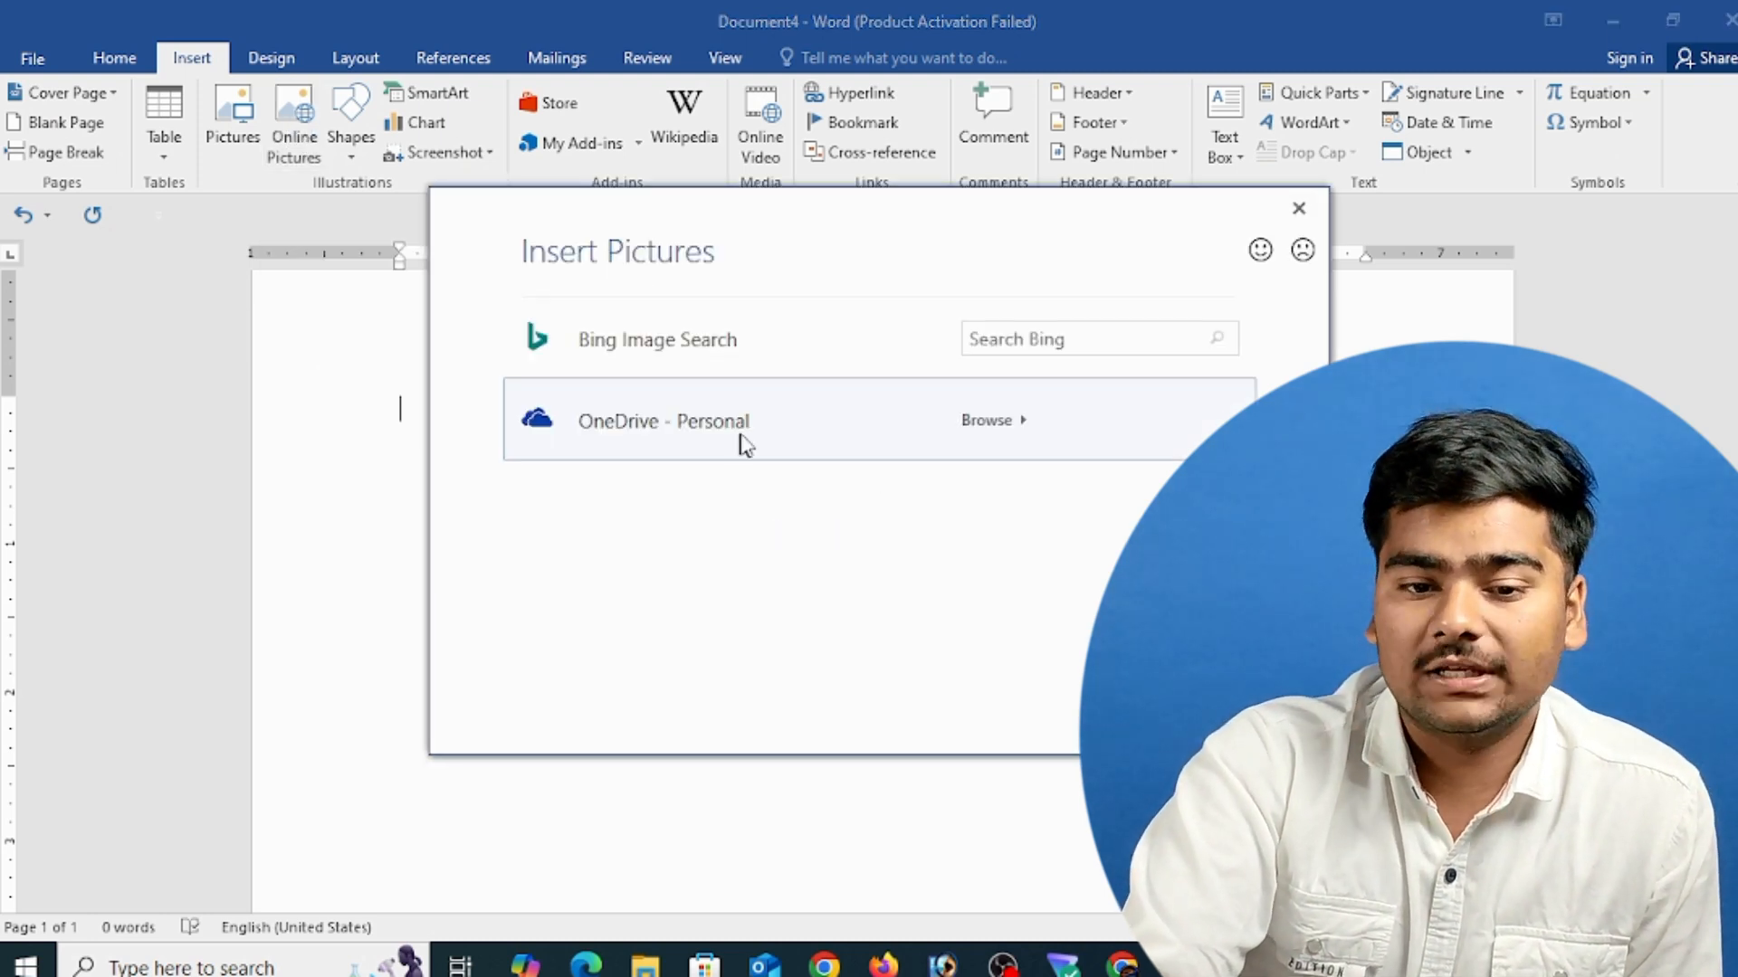
left_click(1061, 344)
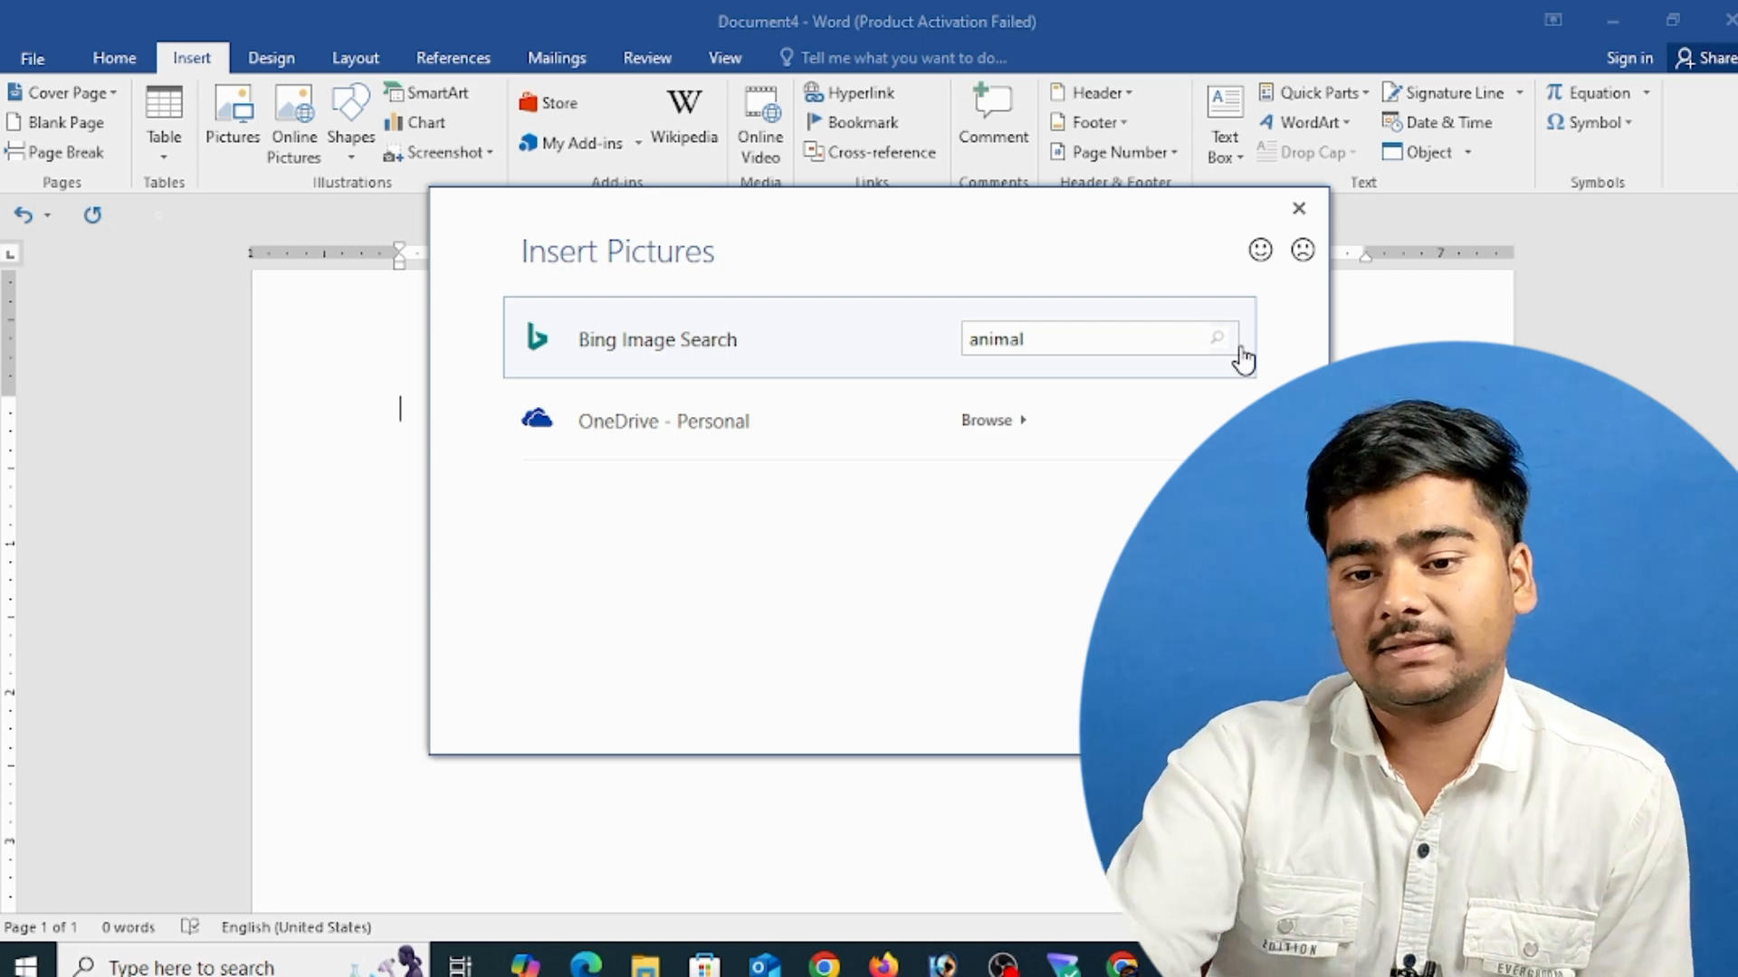
type("animal")
left_click(1214, 340)
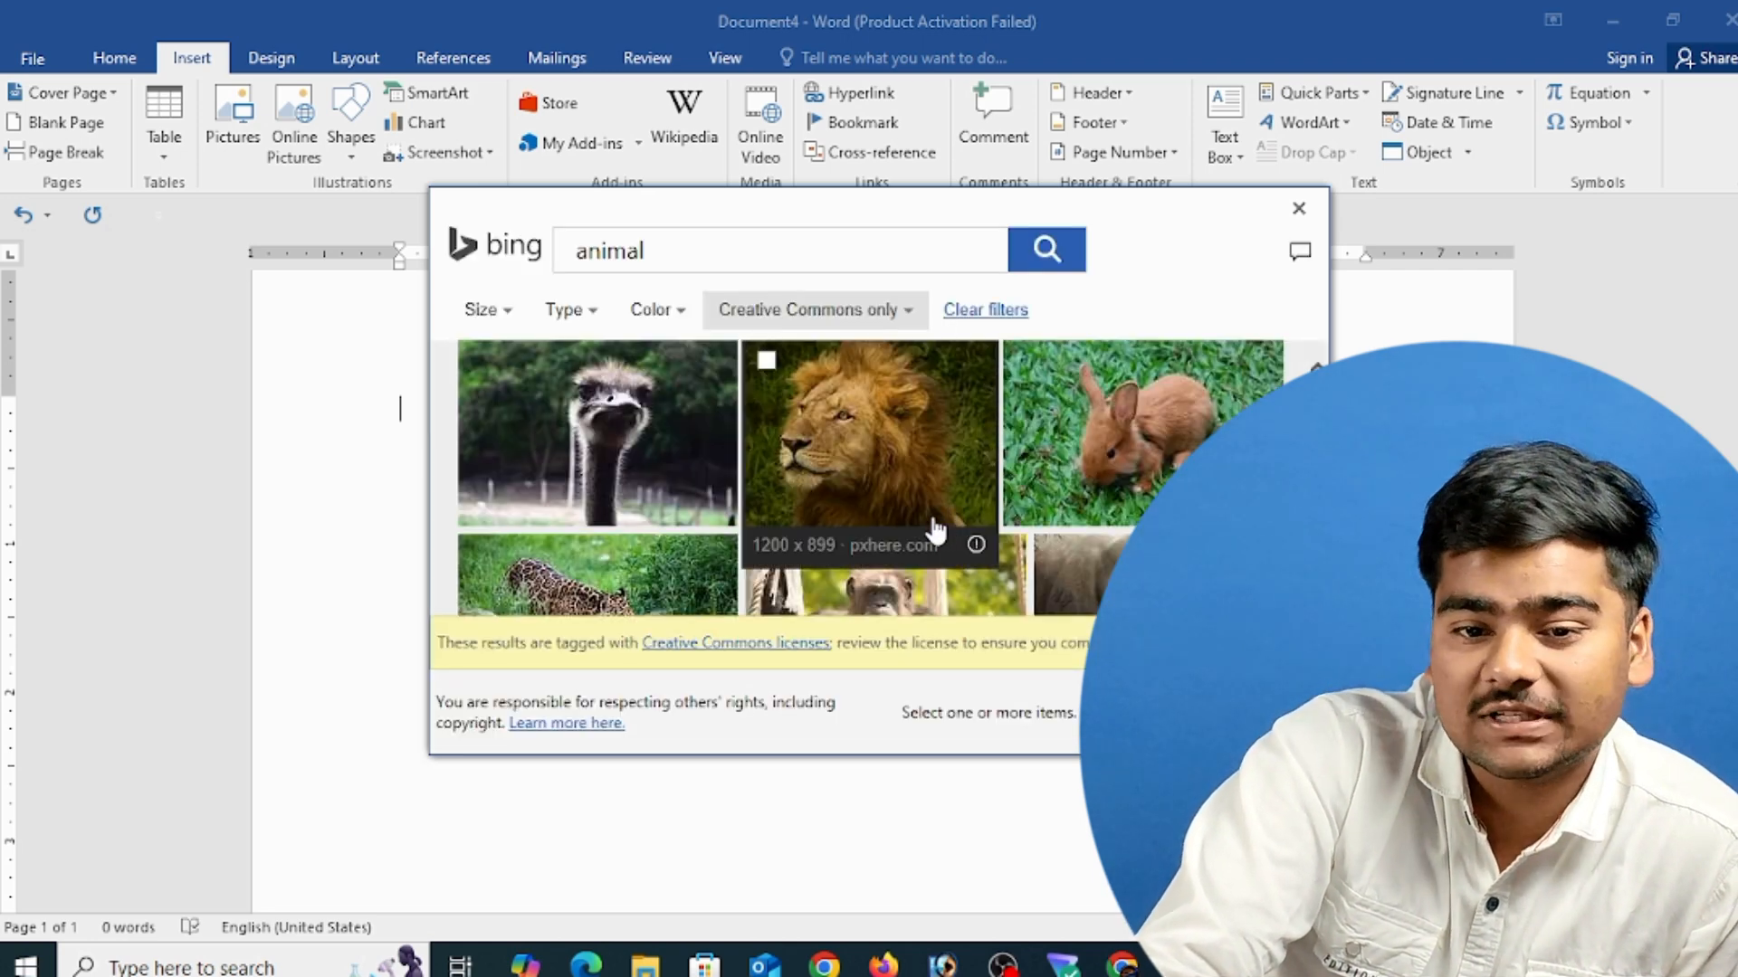
scroll(941, 524, "down", 2)
scroll(934, 525, "down", 1)
scroll(854, 443, "up", 2)
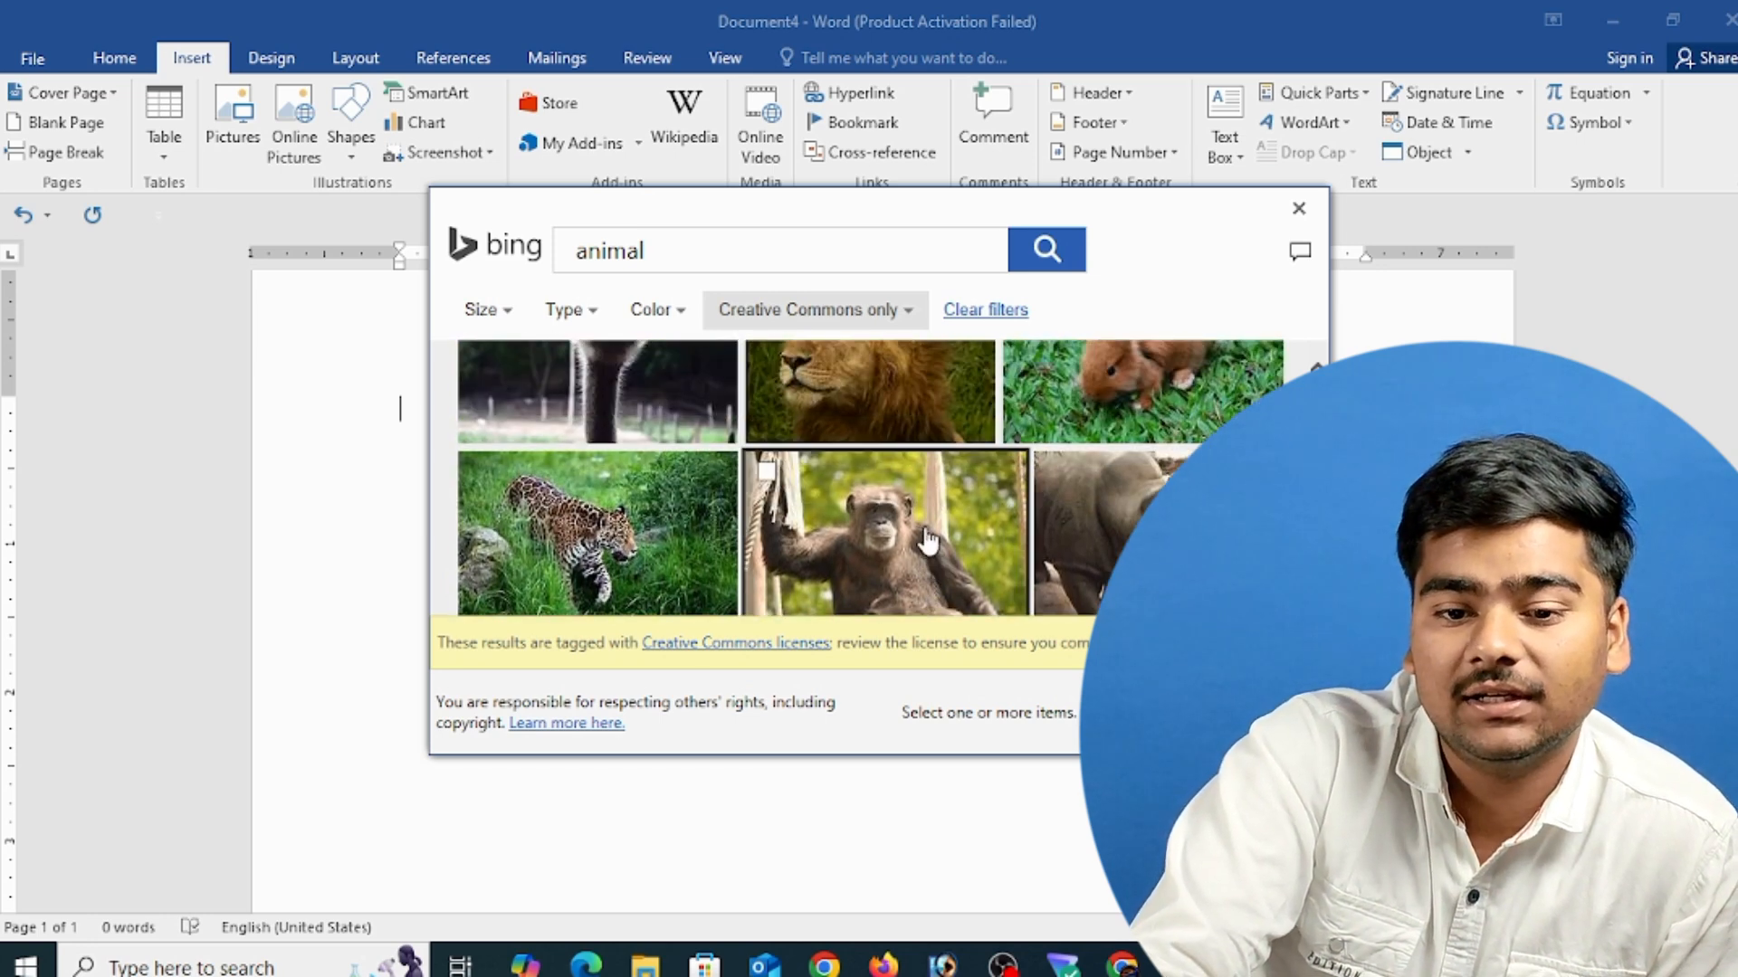
left_click(864, 432)
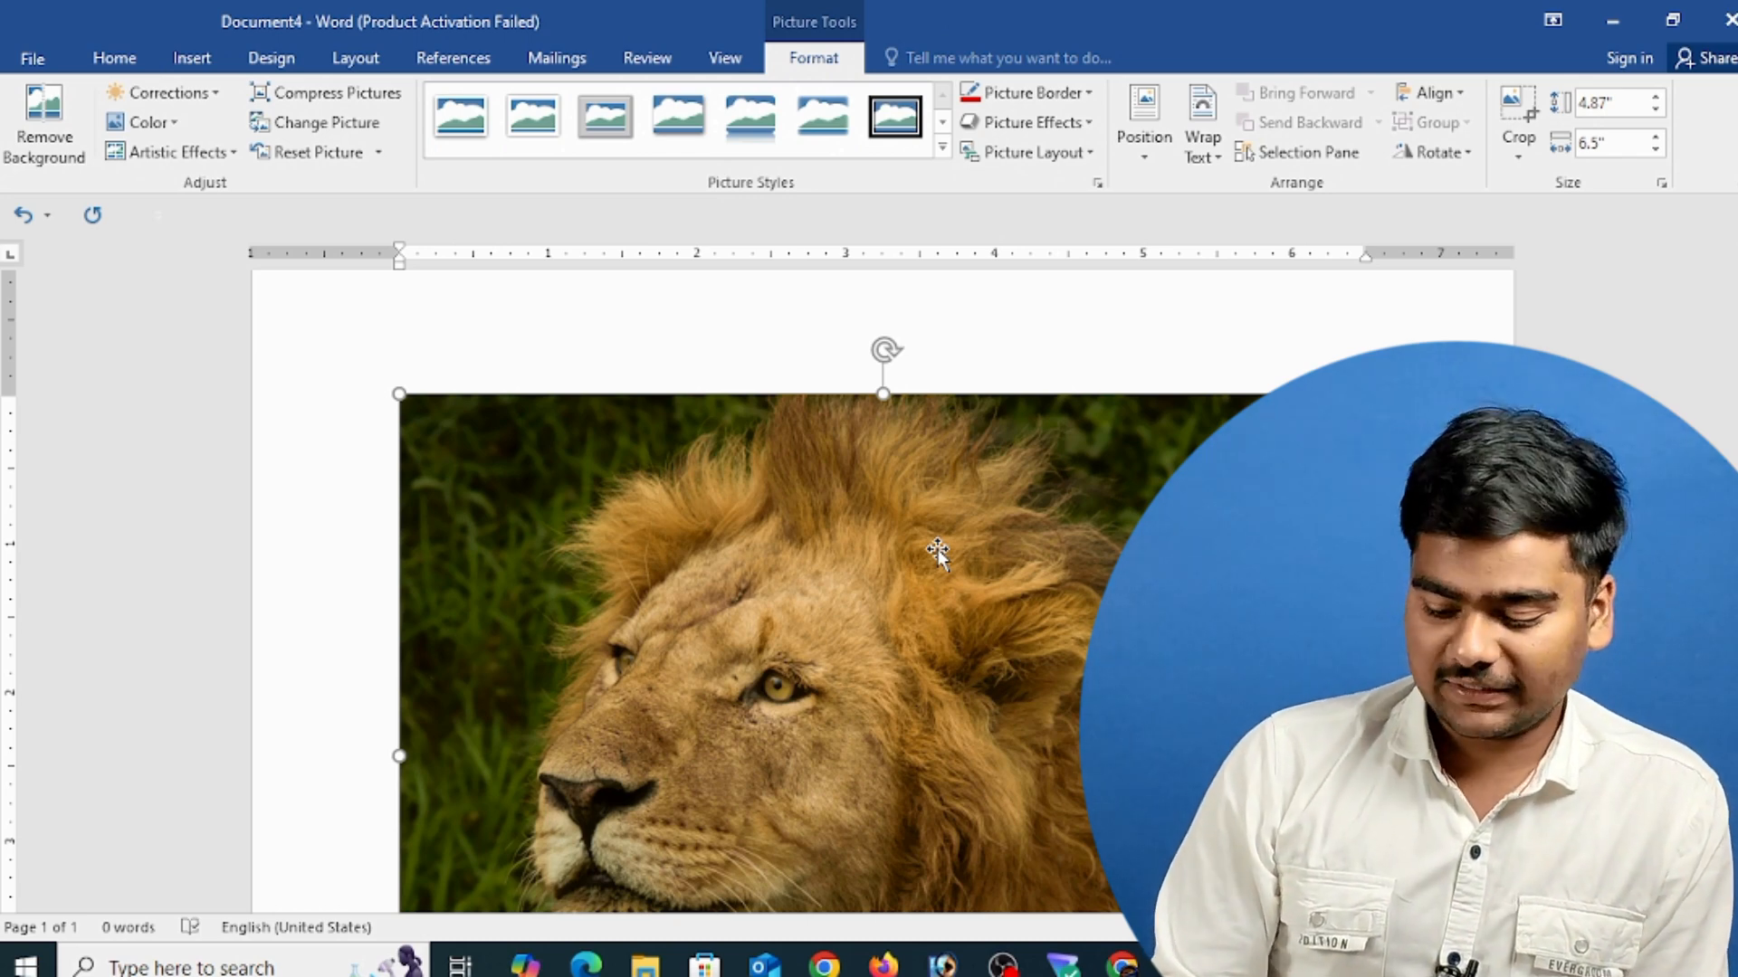
key("Delete")
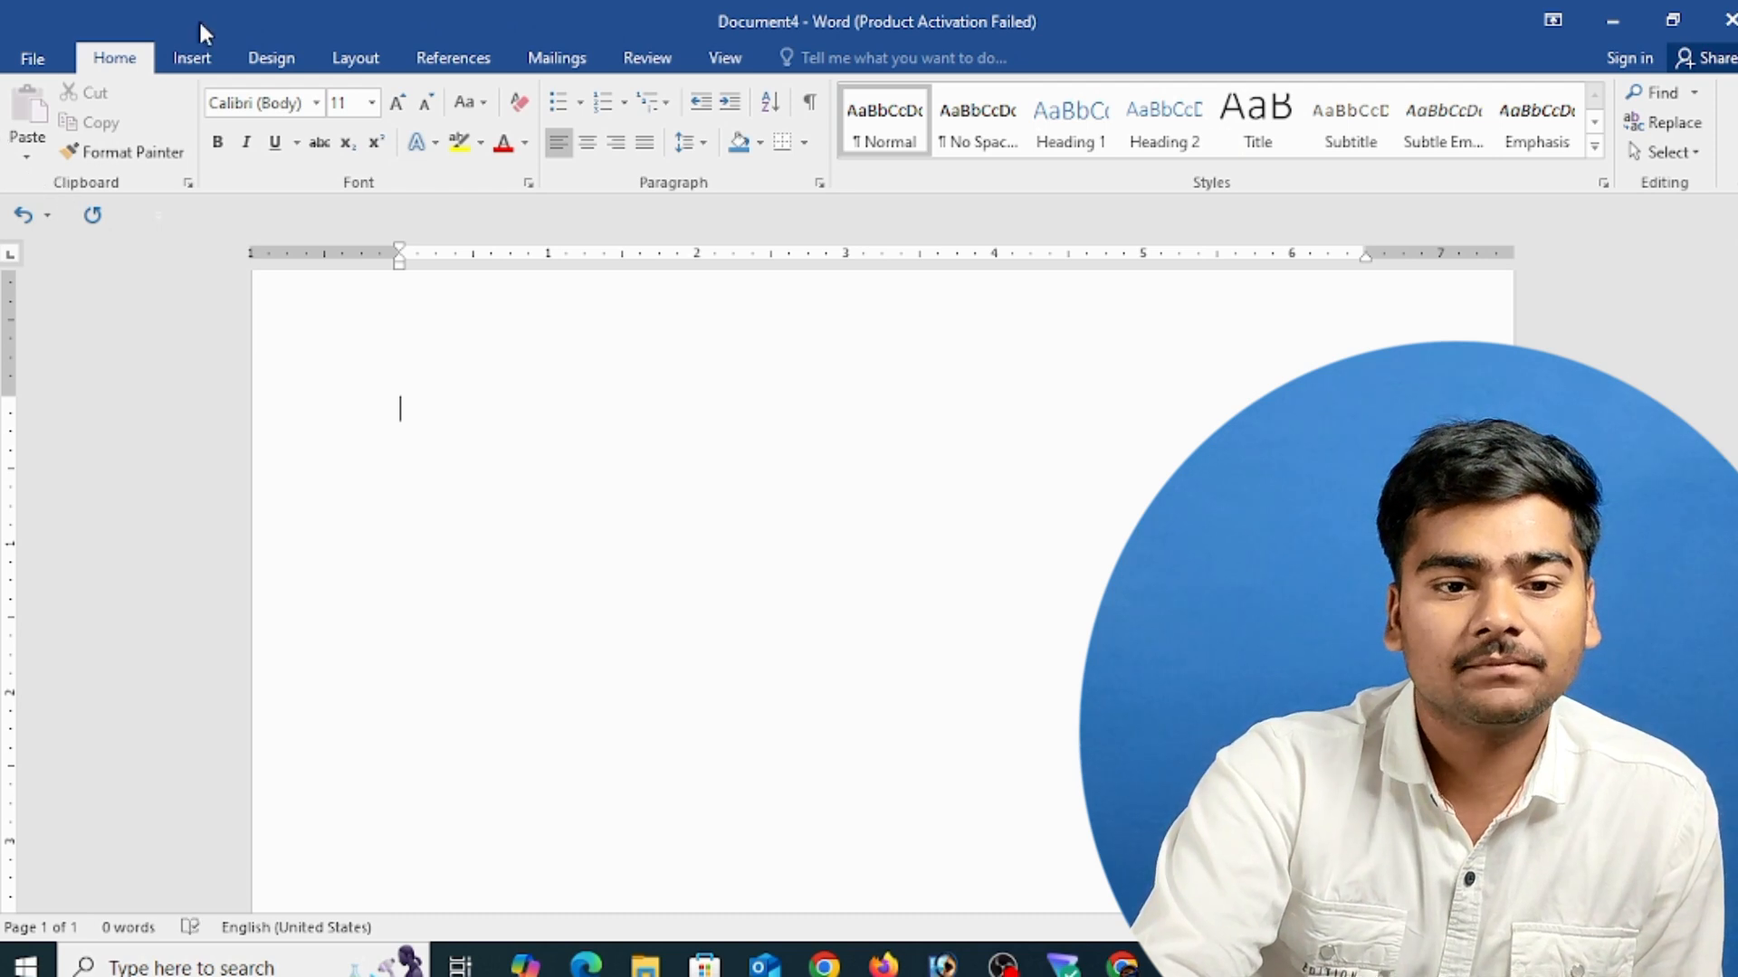
- Draw a rectangle about 2.73" high by 6.21" wide near the start of the blank page
left_click(191, 57)
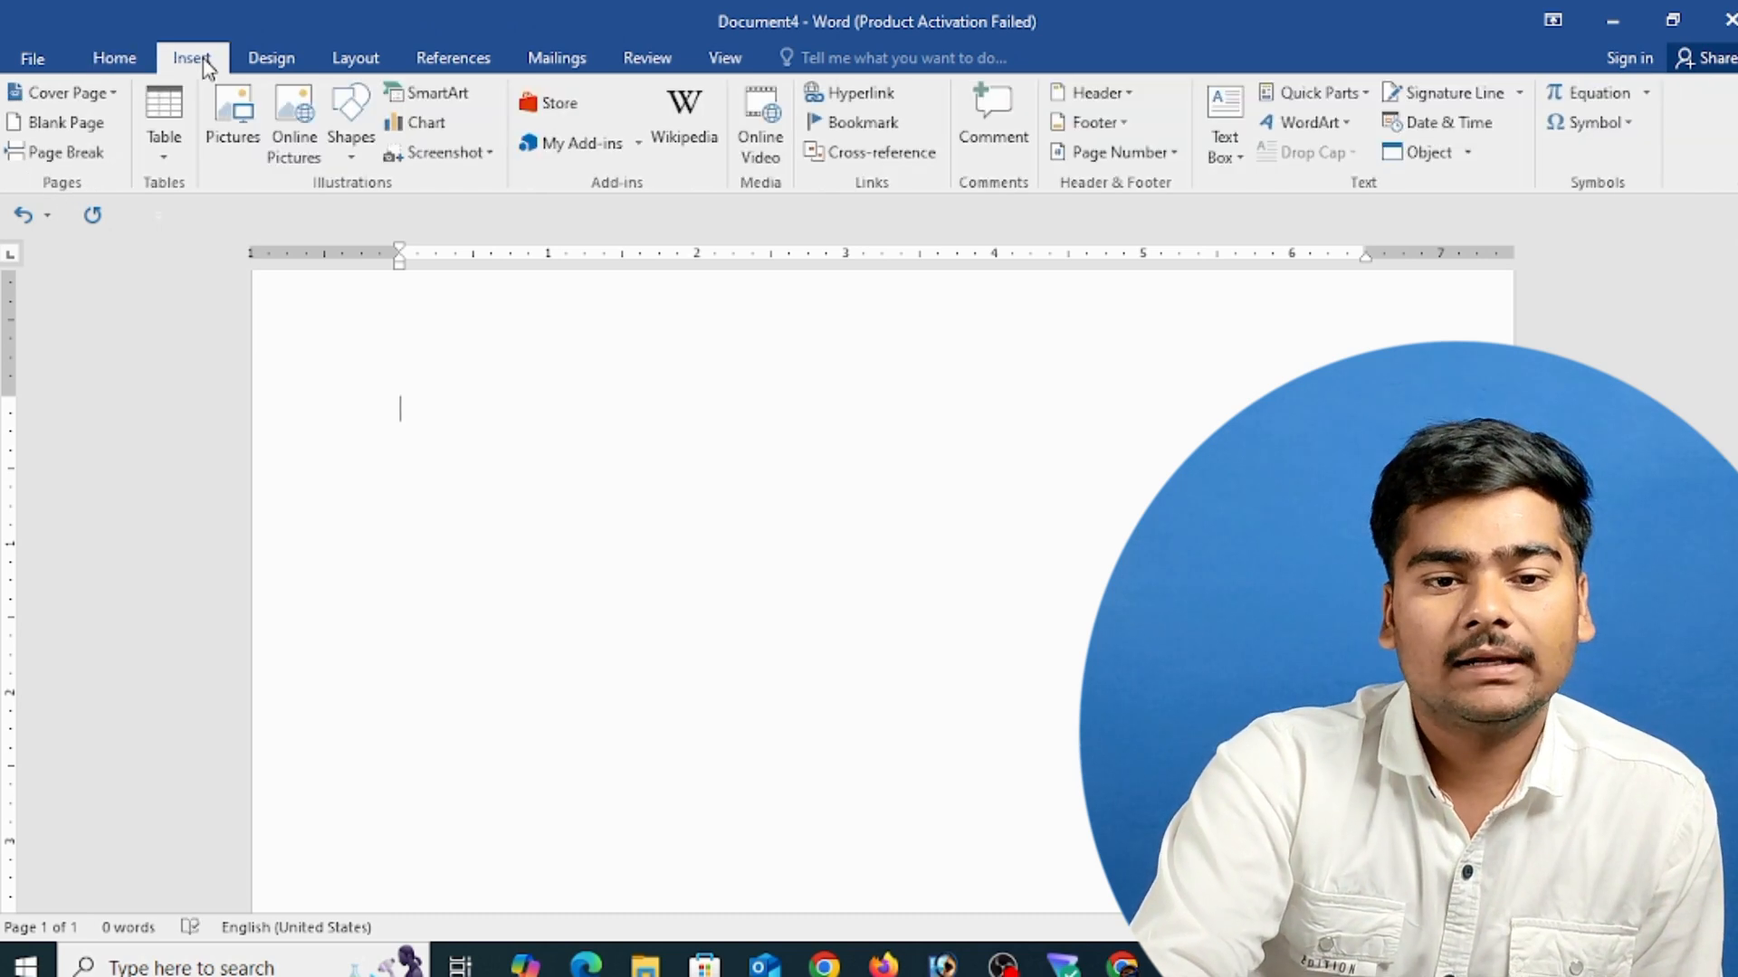
left_click(360, 152)
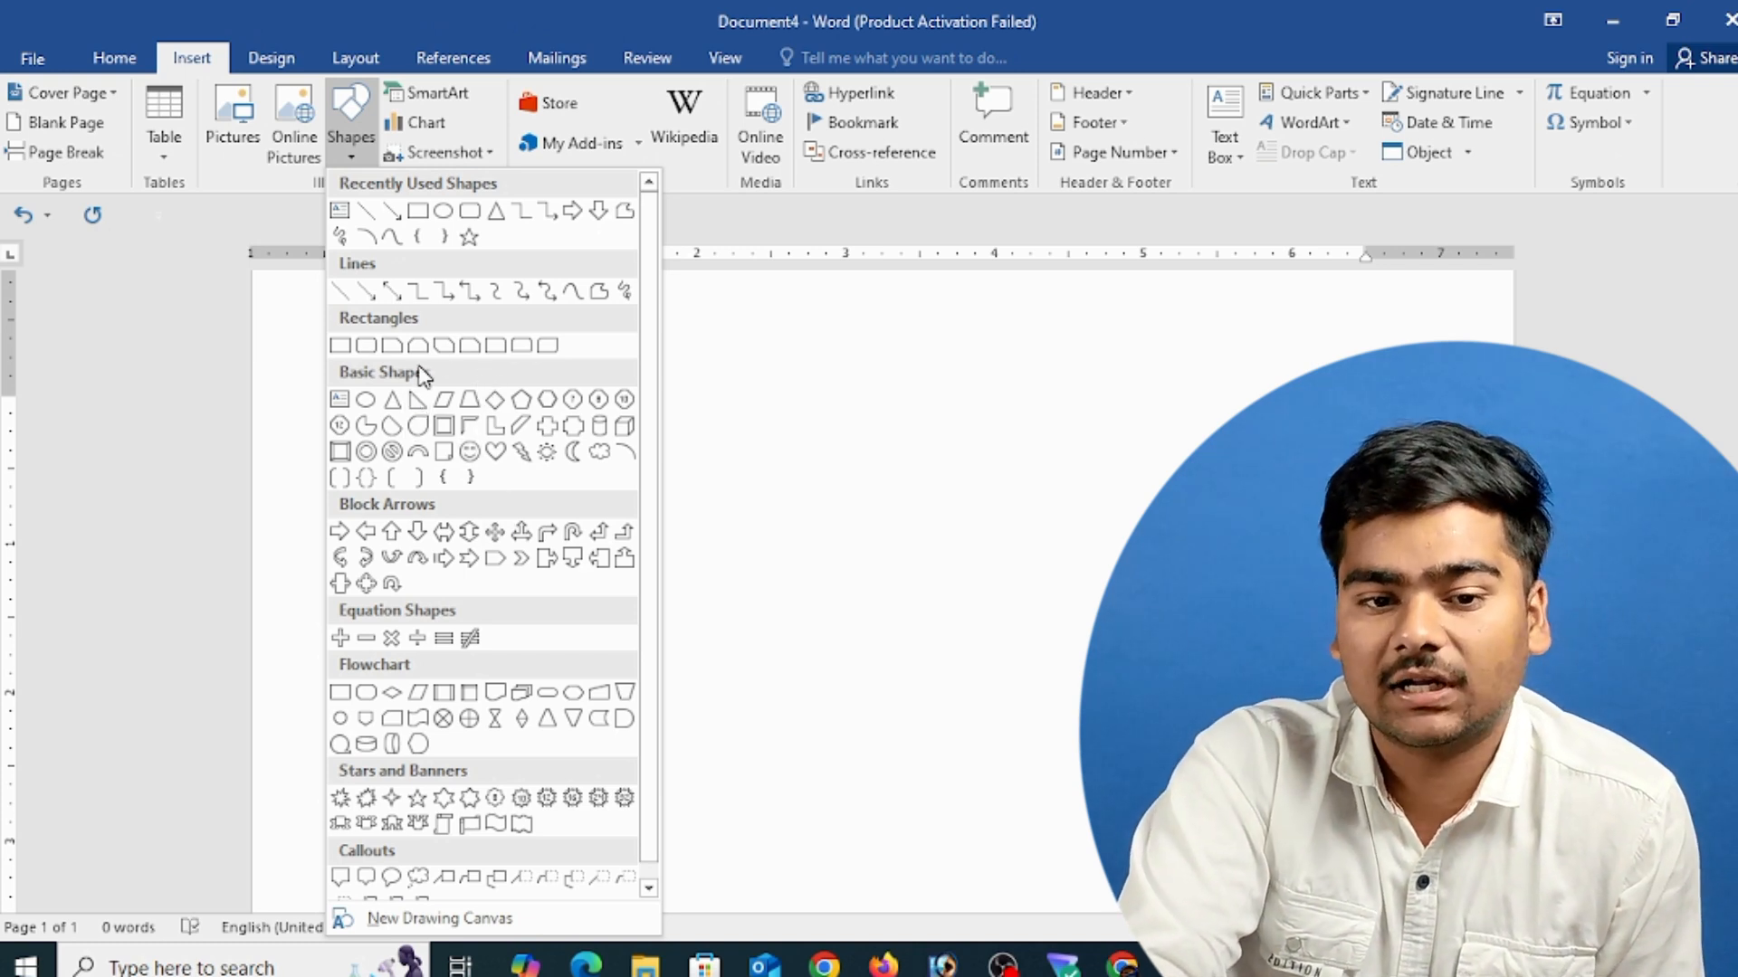
left_click(417, 214)
left_click_drag(366, 374, 1290, 782)
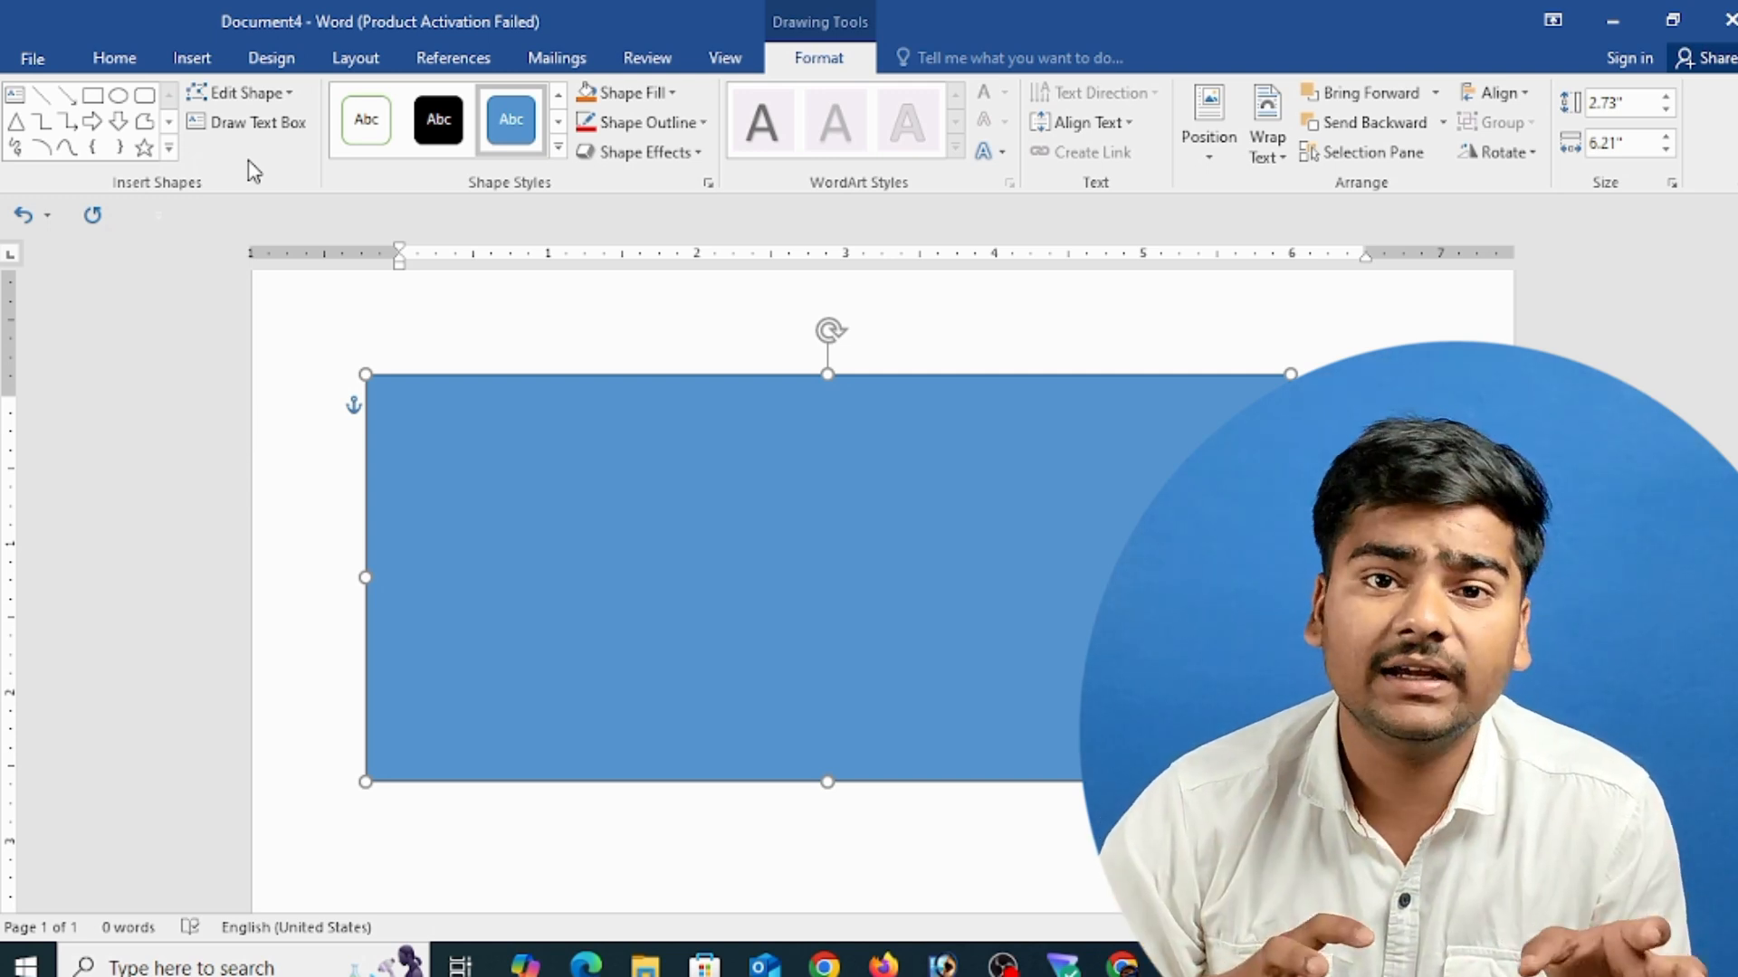
- Draw a text box about 1" high by 0.6" wide inside the rectangle, enter "asfasd" in it, and delete the box
left_click(260, 98)
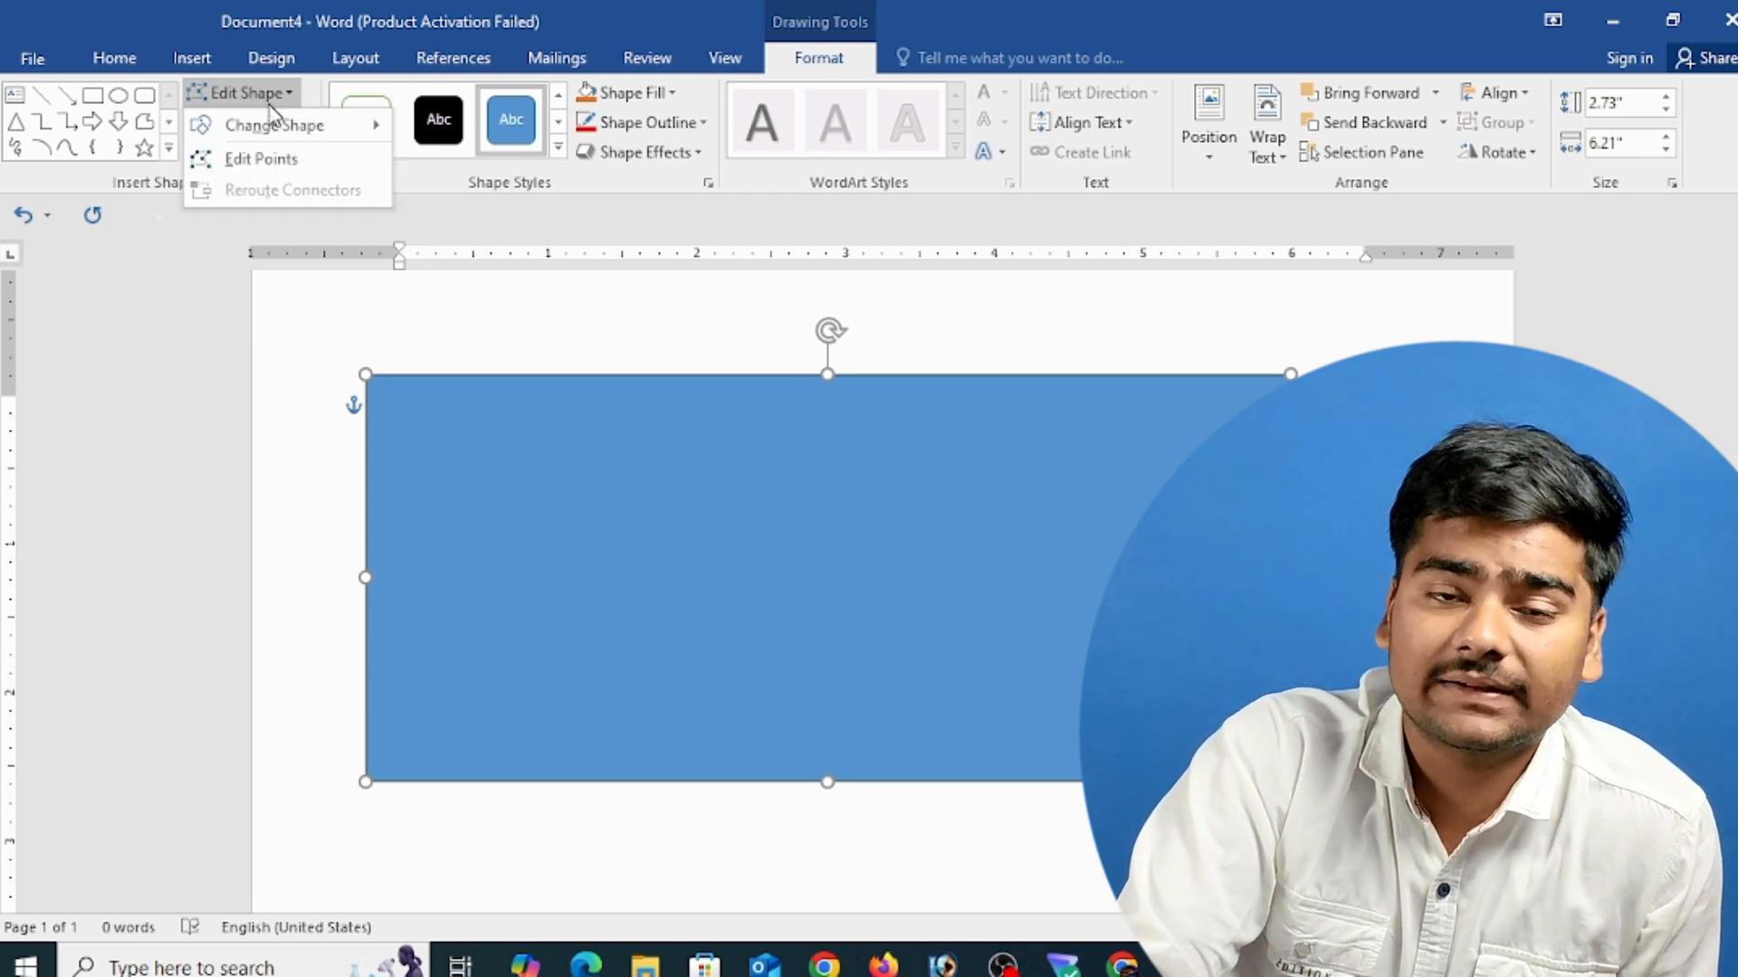
left_click(269, 102)
left_click(256, 123)
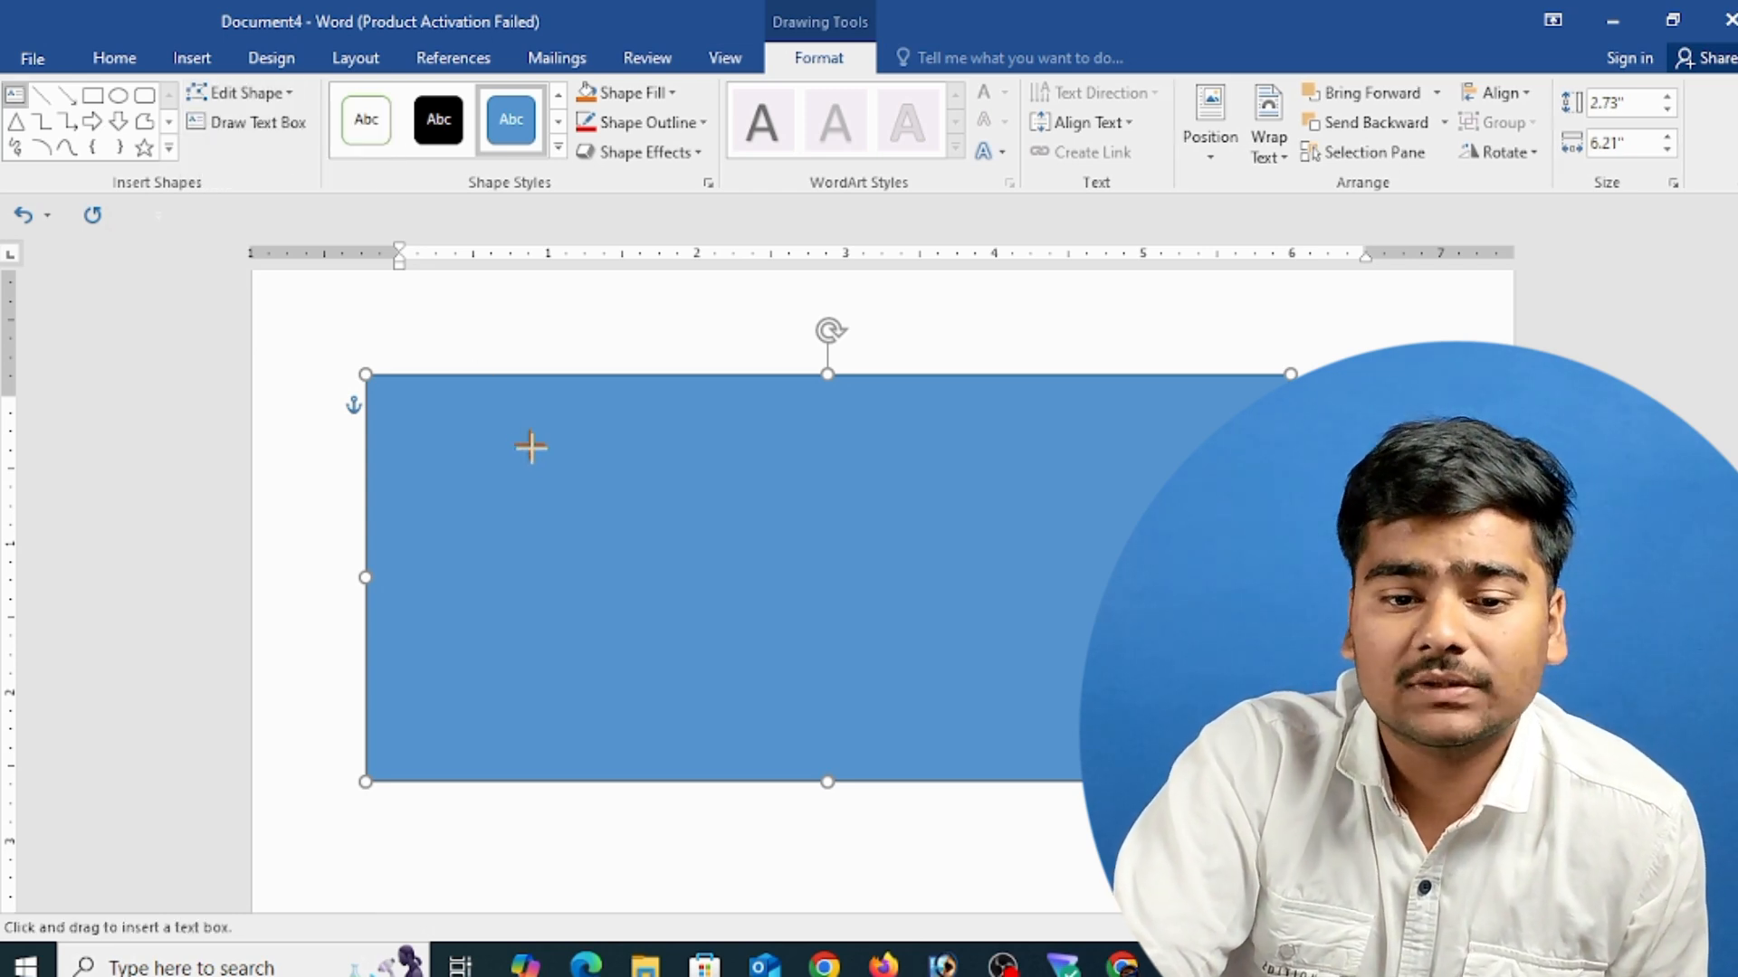
left_click_drag(535, 453, 626, 603)
type("asfasd")
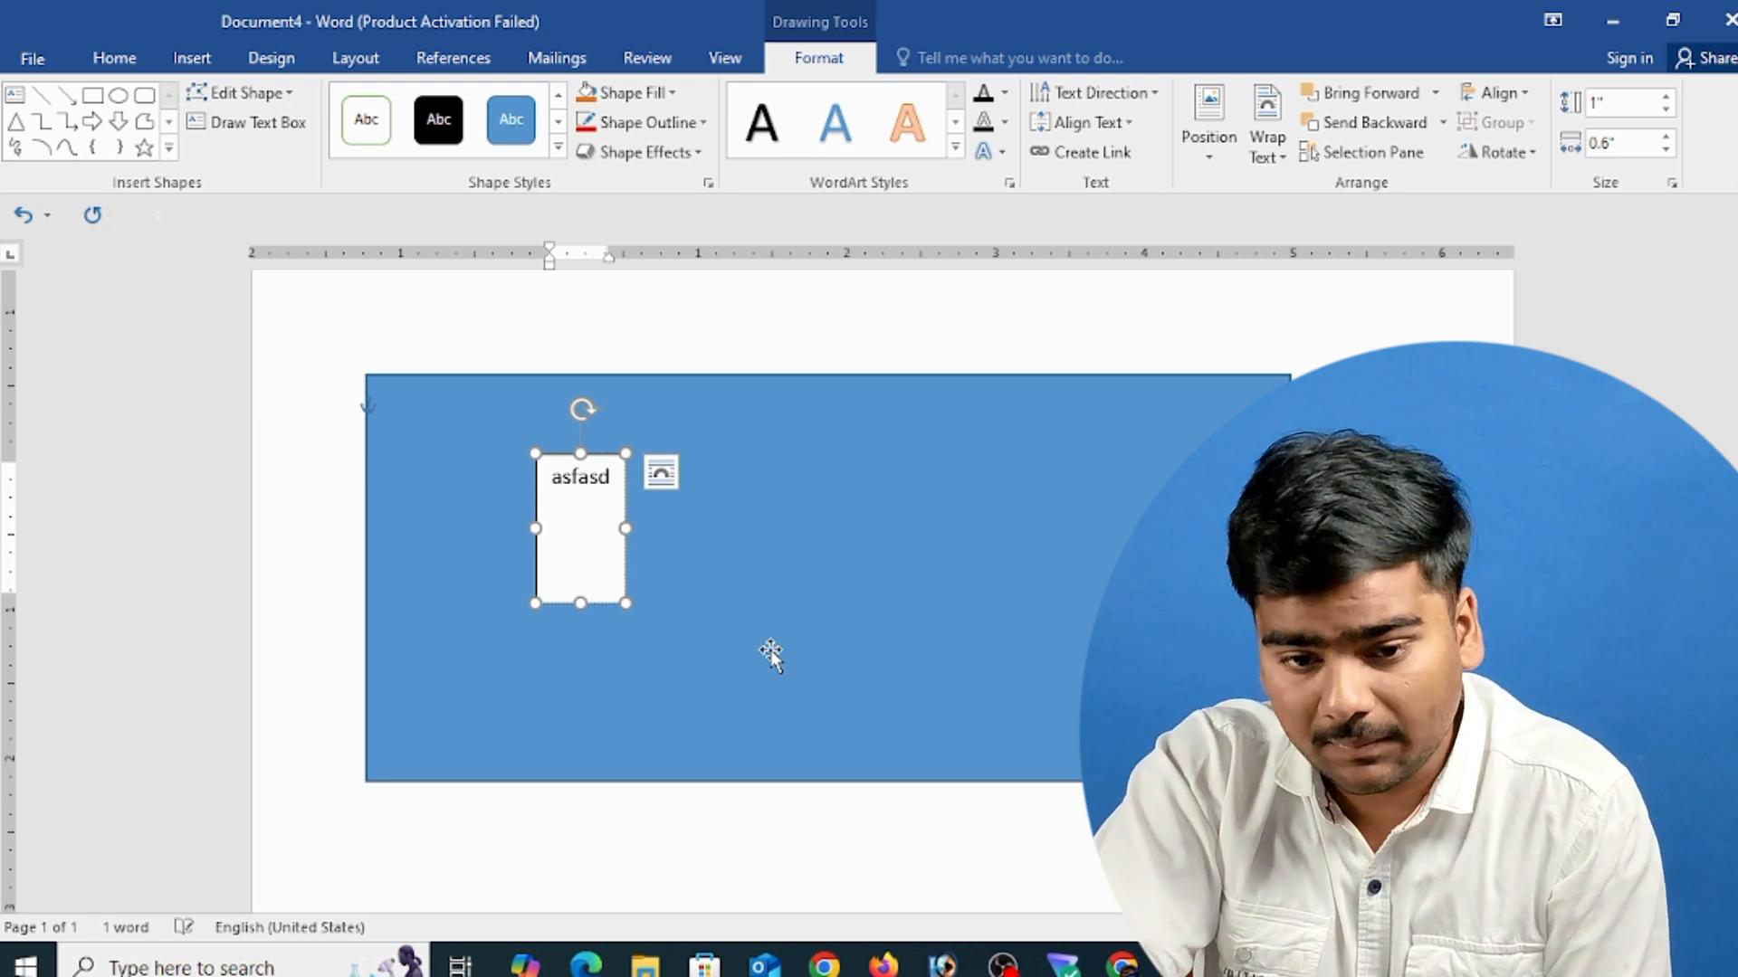
key("BackSpace")
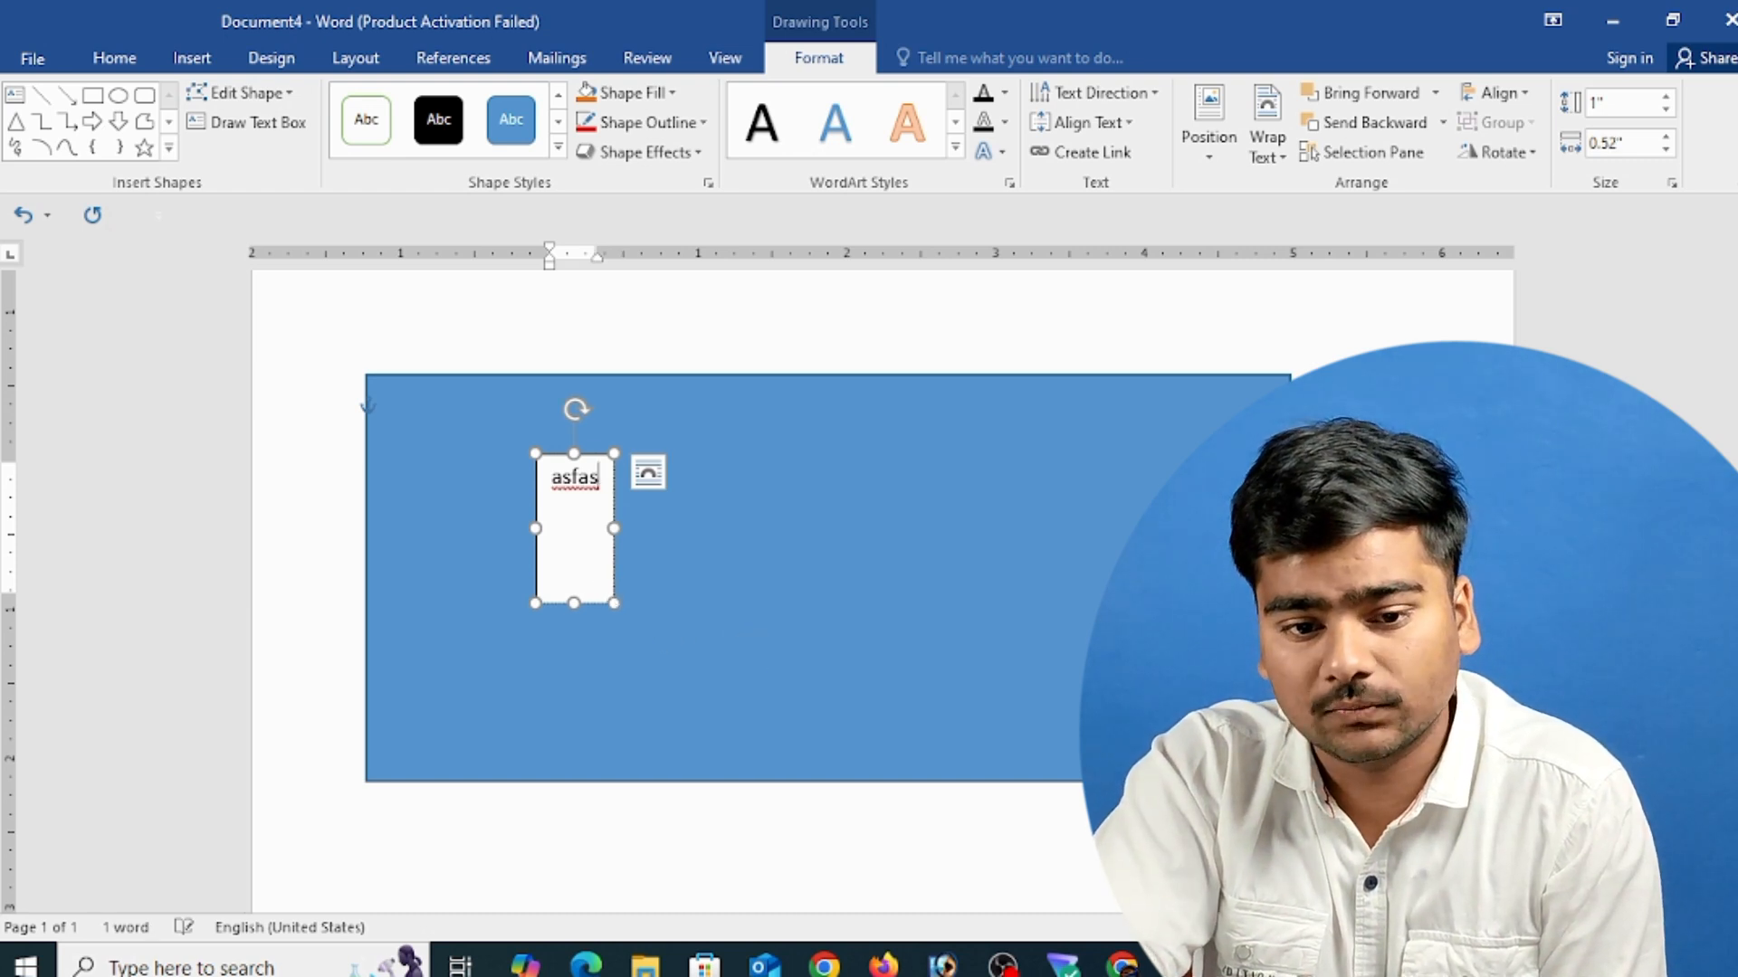
left_click(613, 584)
key("Delete")
left_click(622, 451)
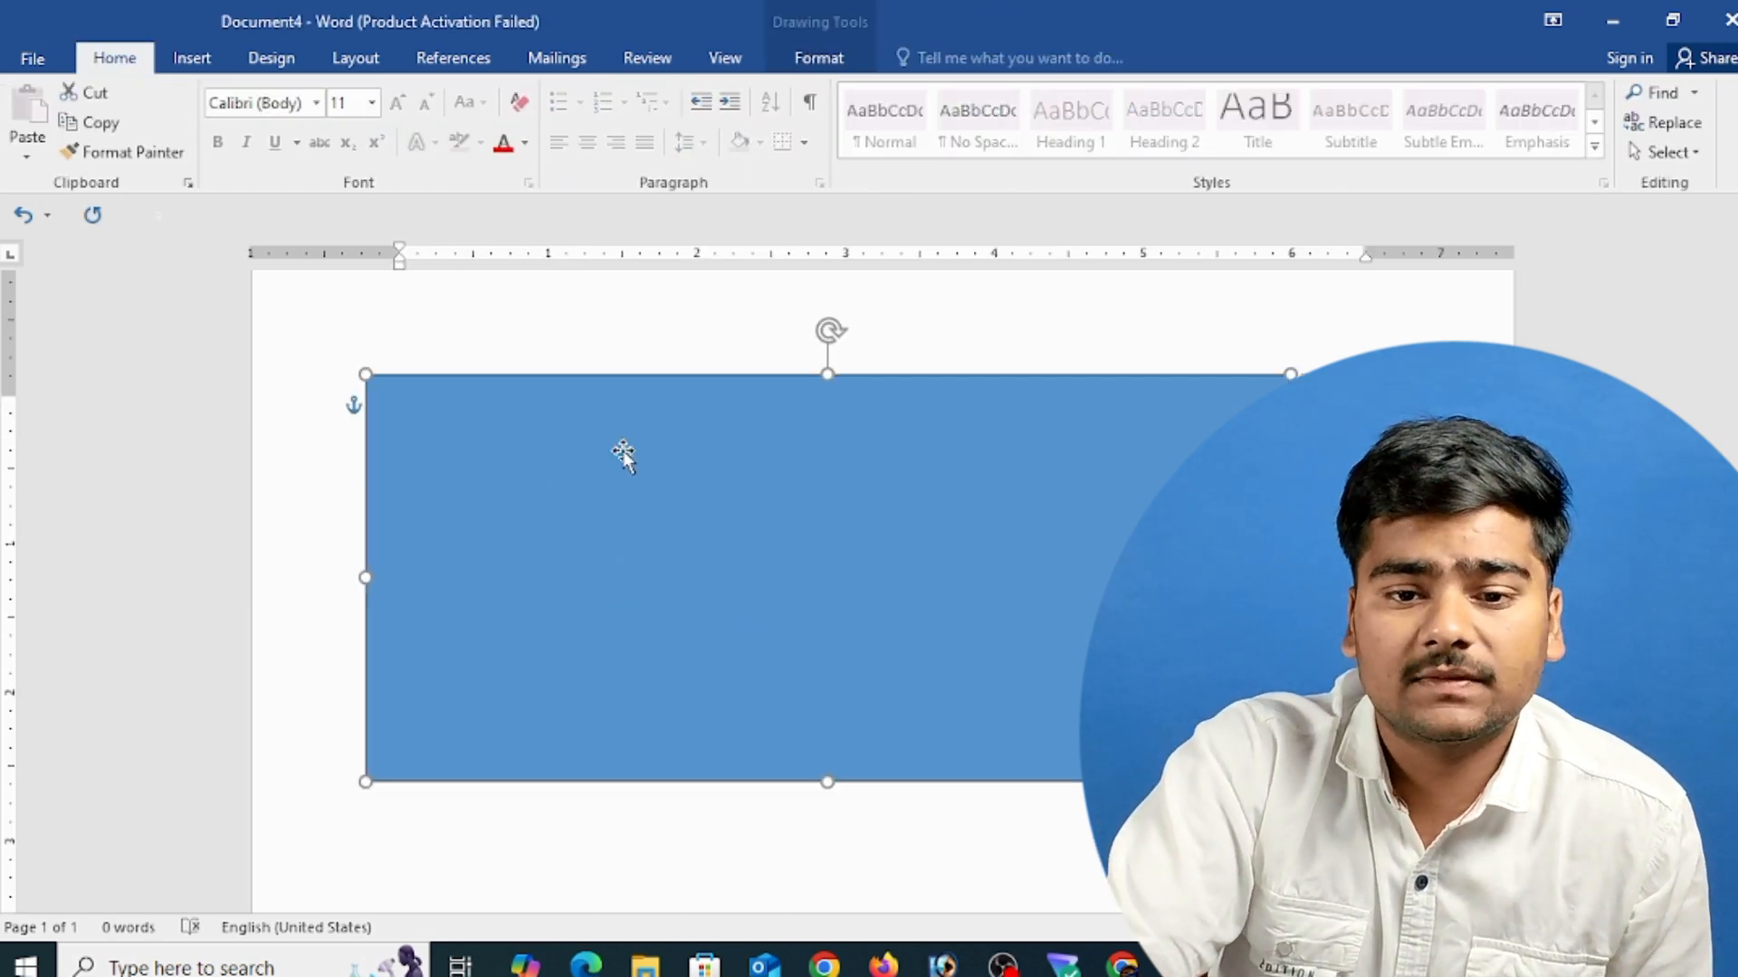
- Apply the shaded green shape style from the last row of Theme Styles to the rectangle
left_click(818, 58)
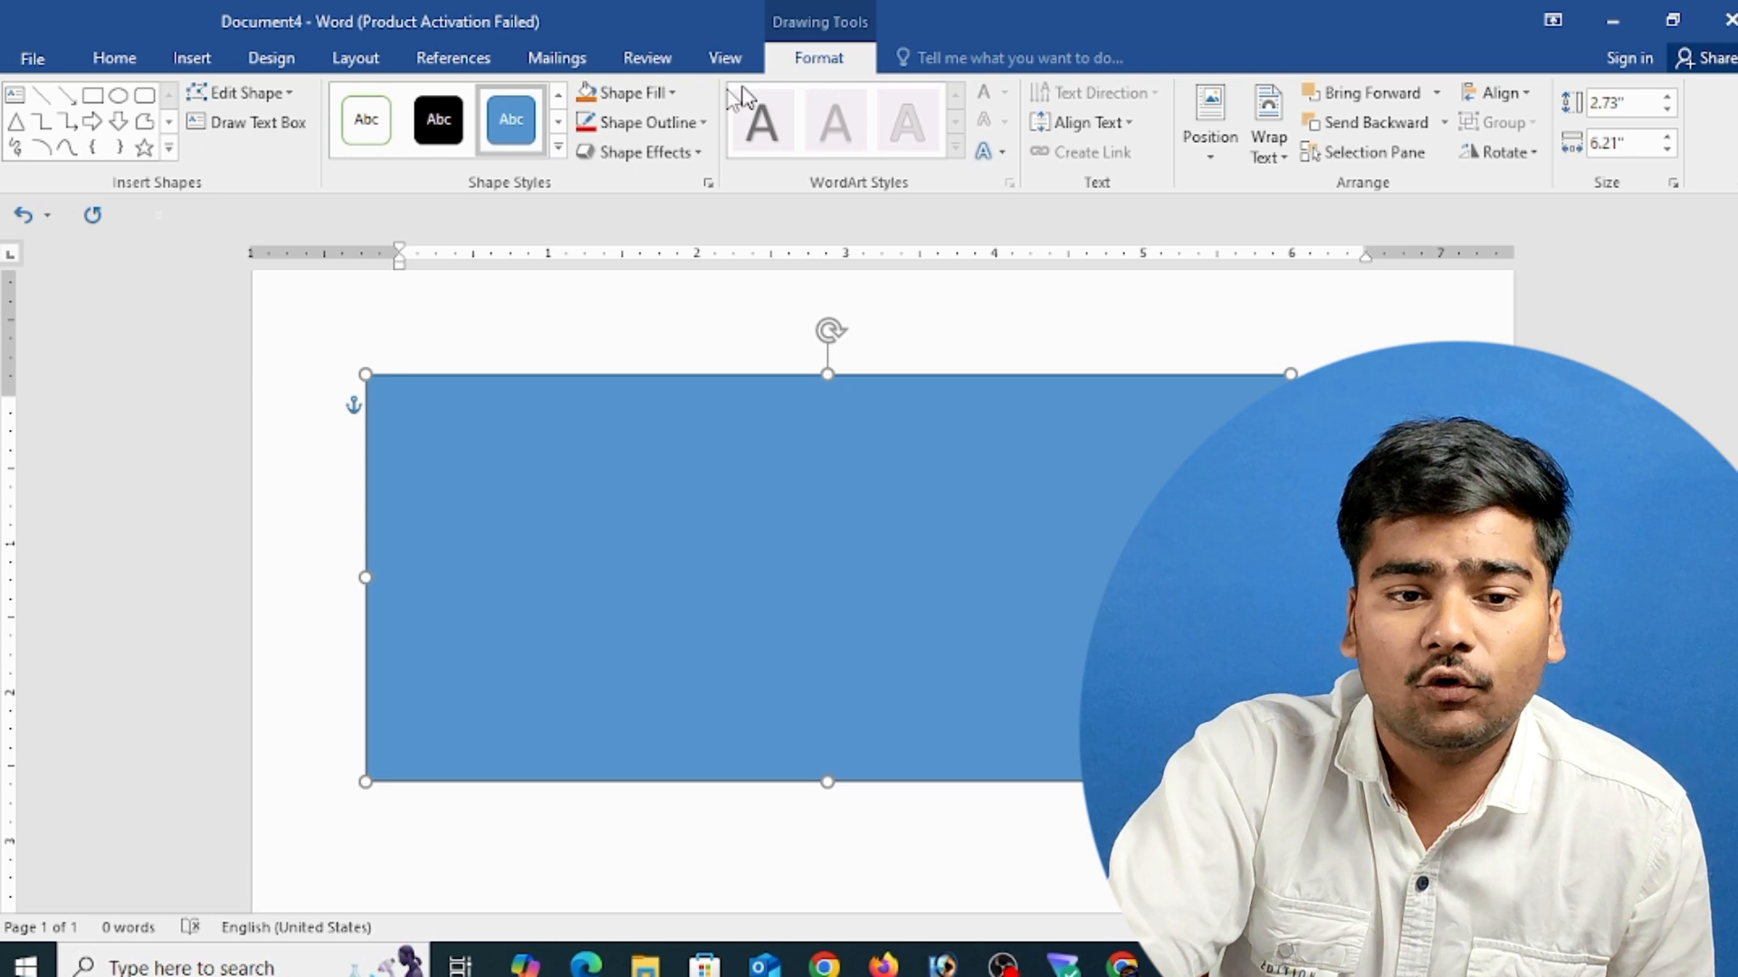
left_click(558, 148)
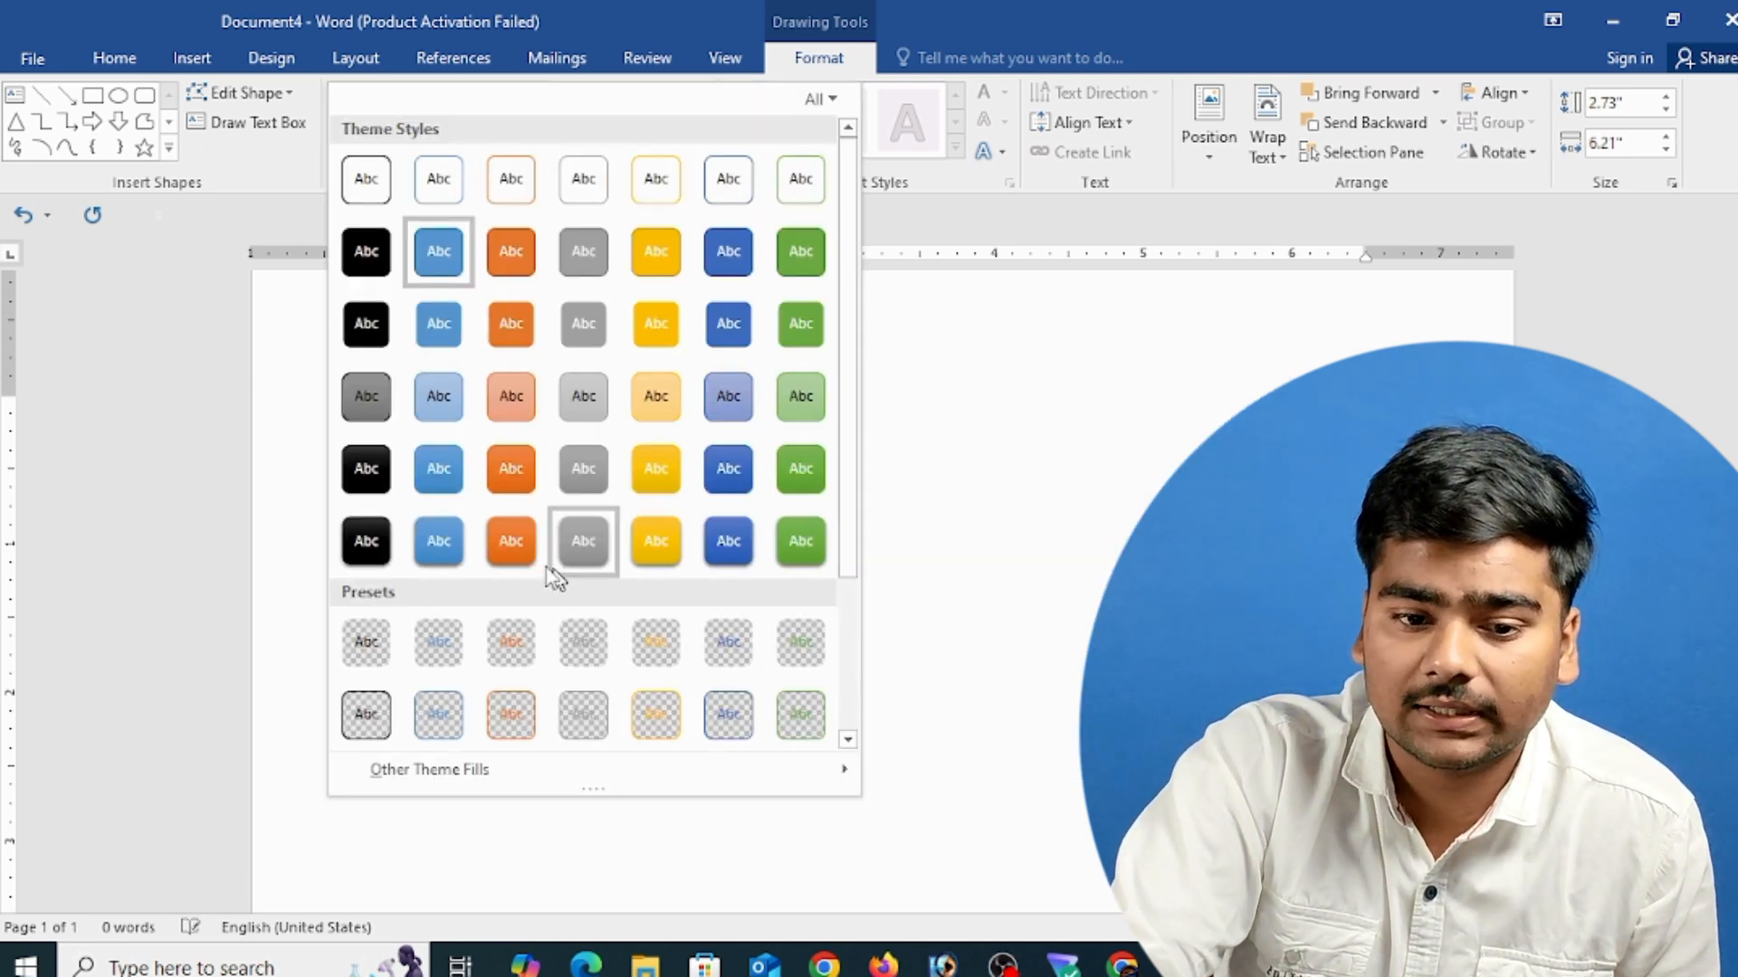
left_click(771, 541)
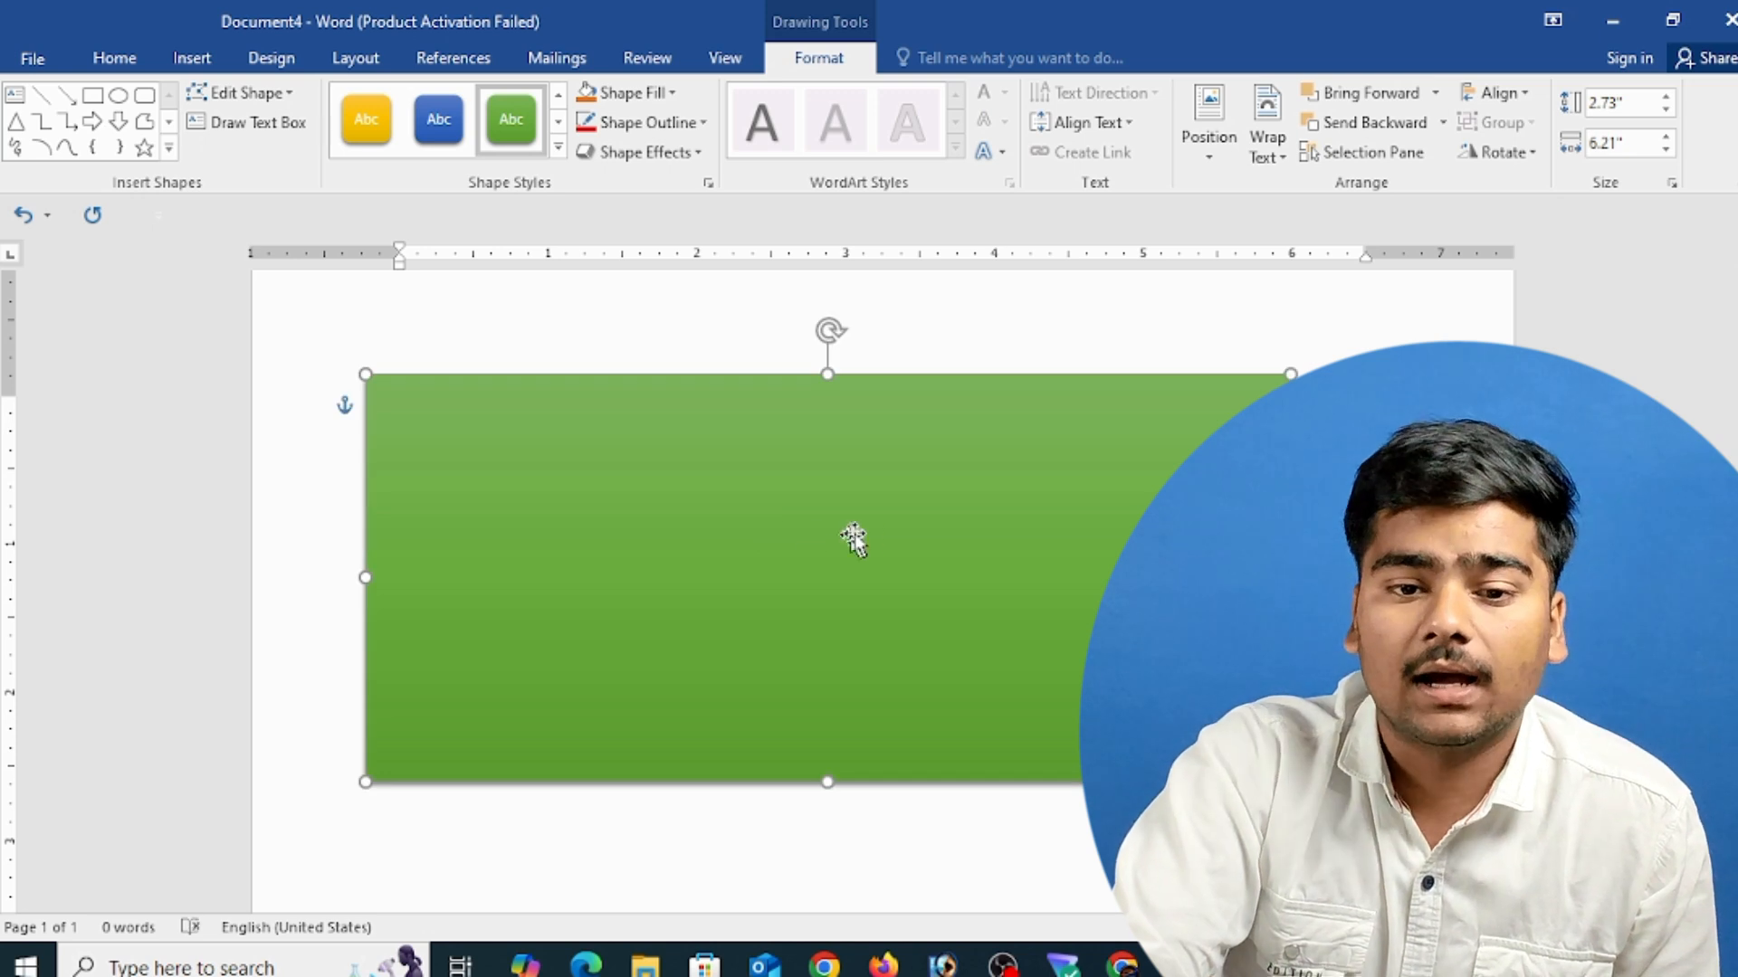
- Open the detailed gradient fill settings for the green rectangle and examine the gradient variations, preset gradients and gradient types
left_click(638, 88)
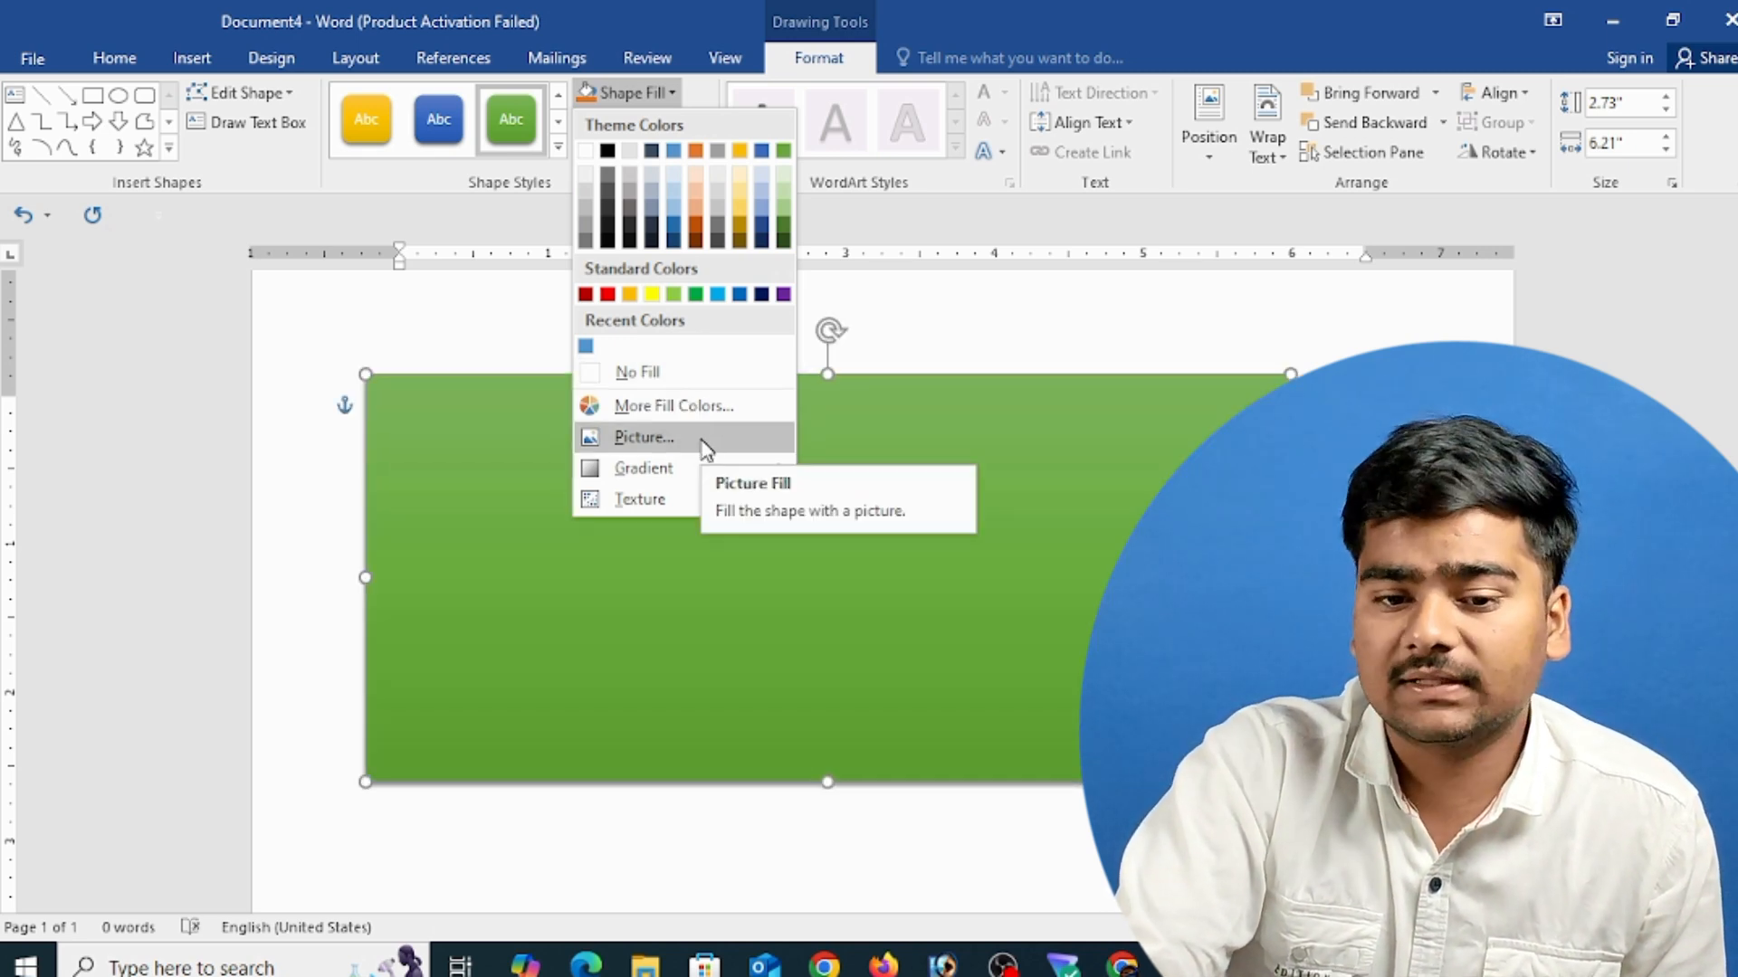
mouse_move(695, 471)
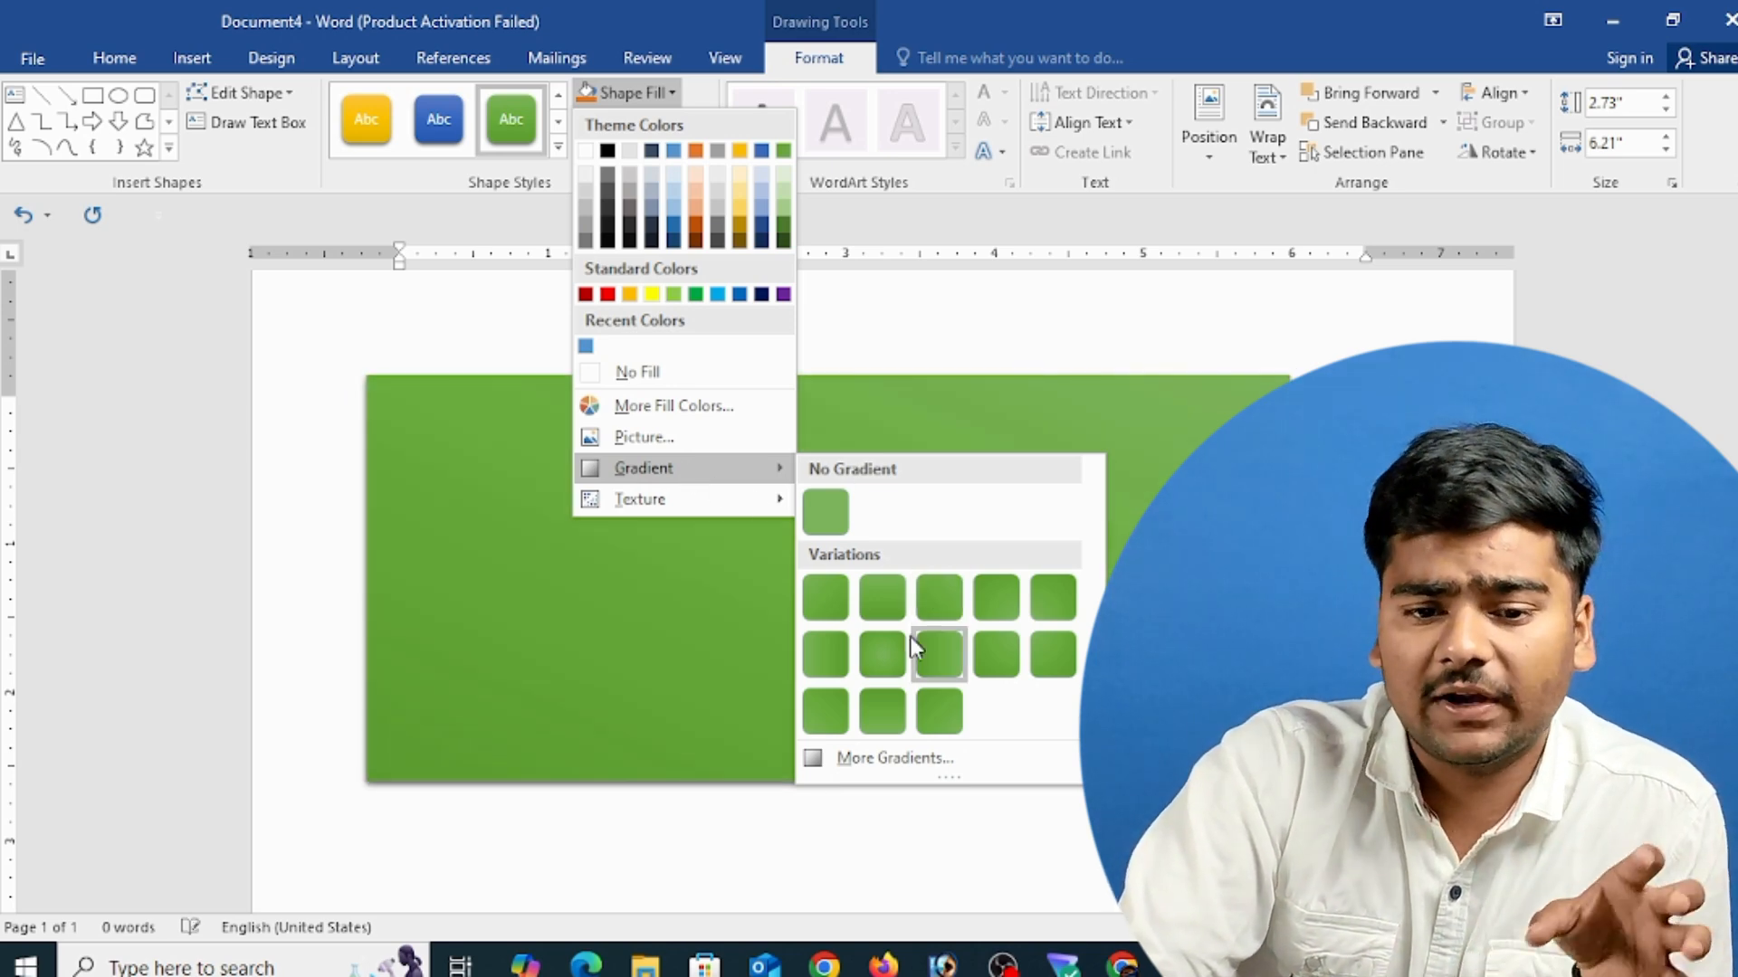
mouse_move(644, 499)
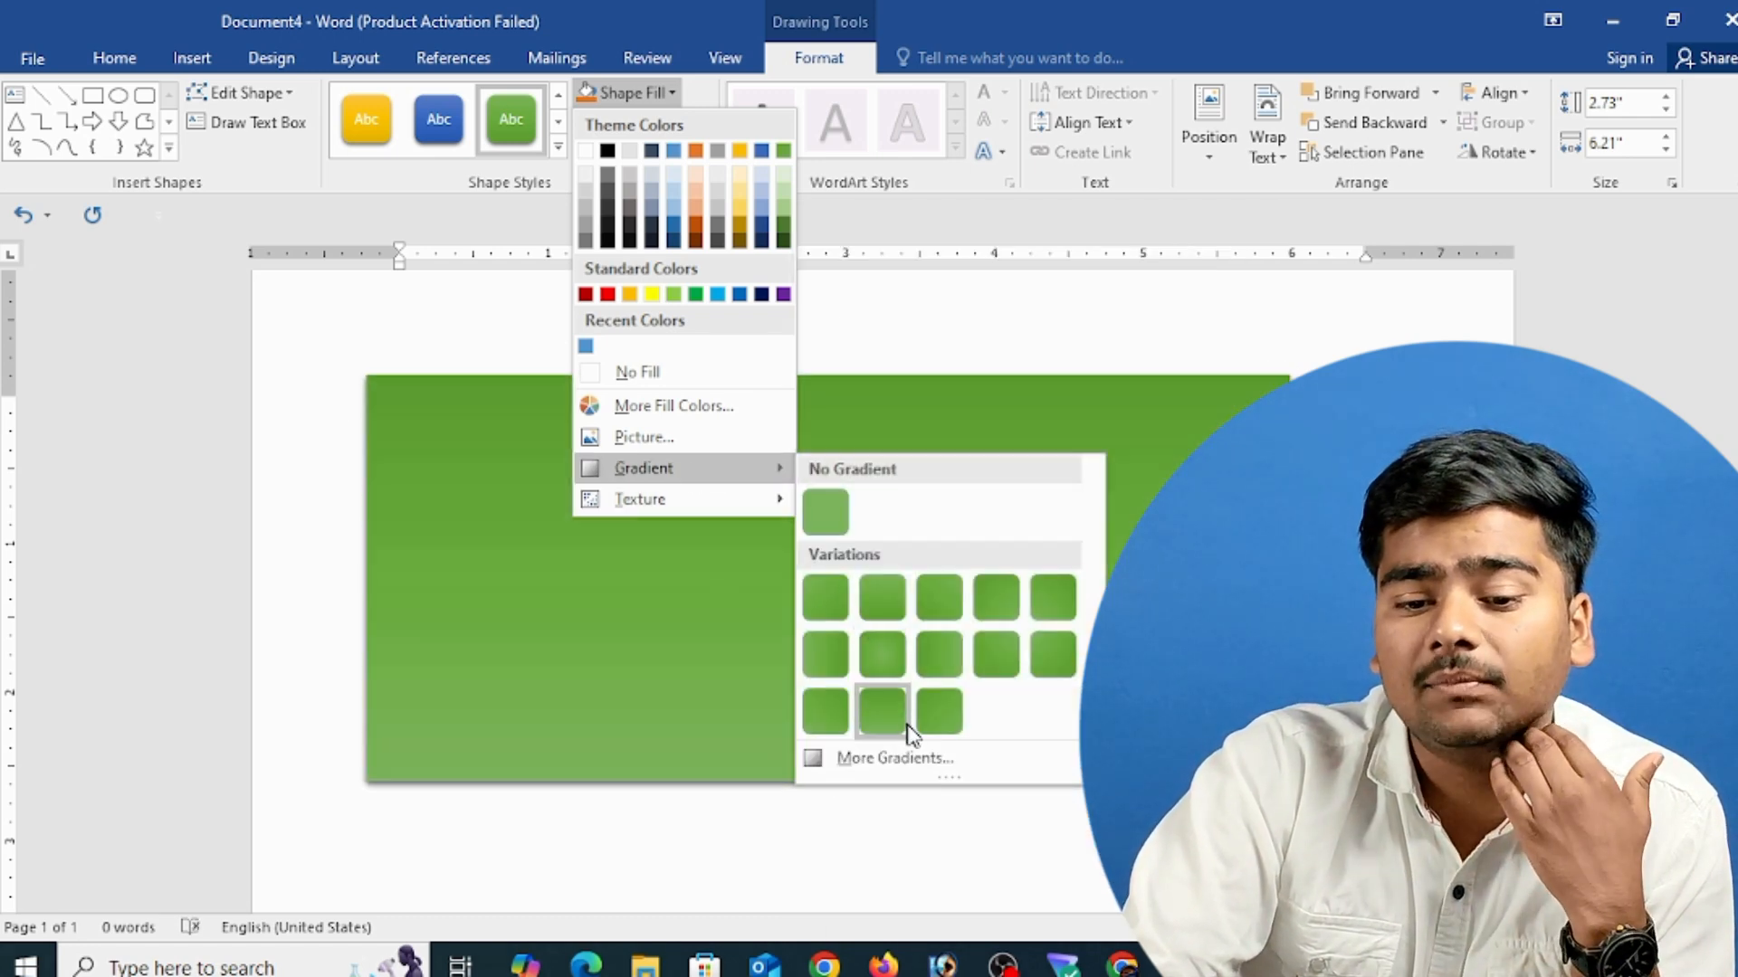
left_click(916, 763)
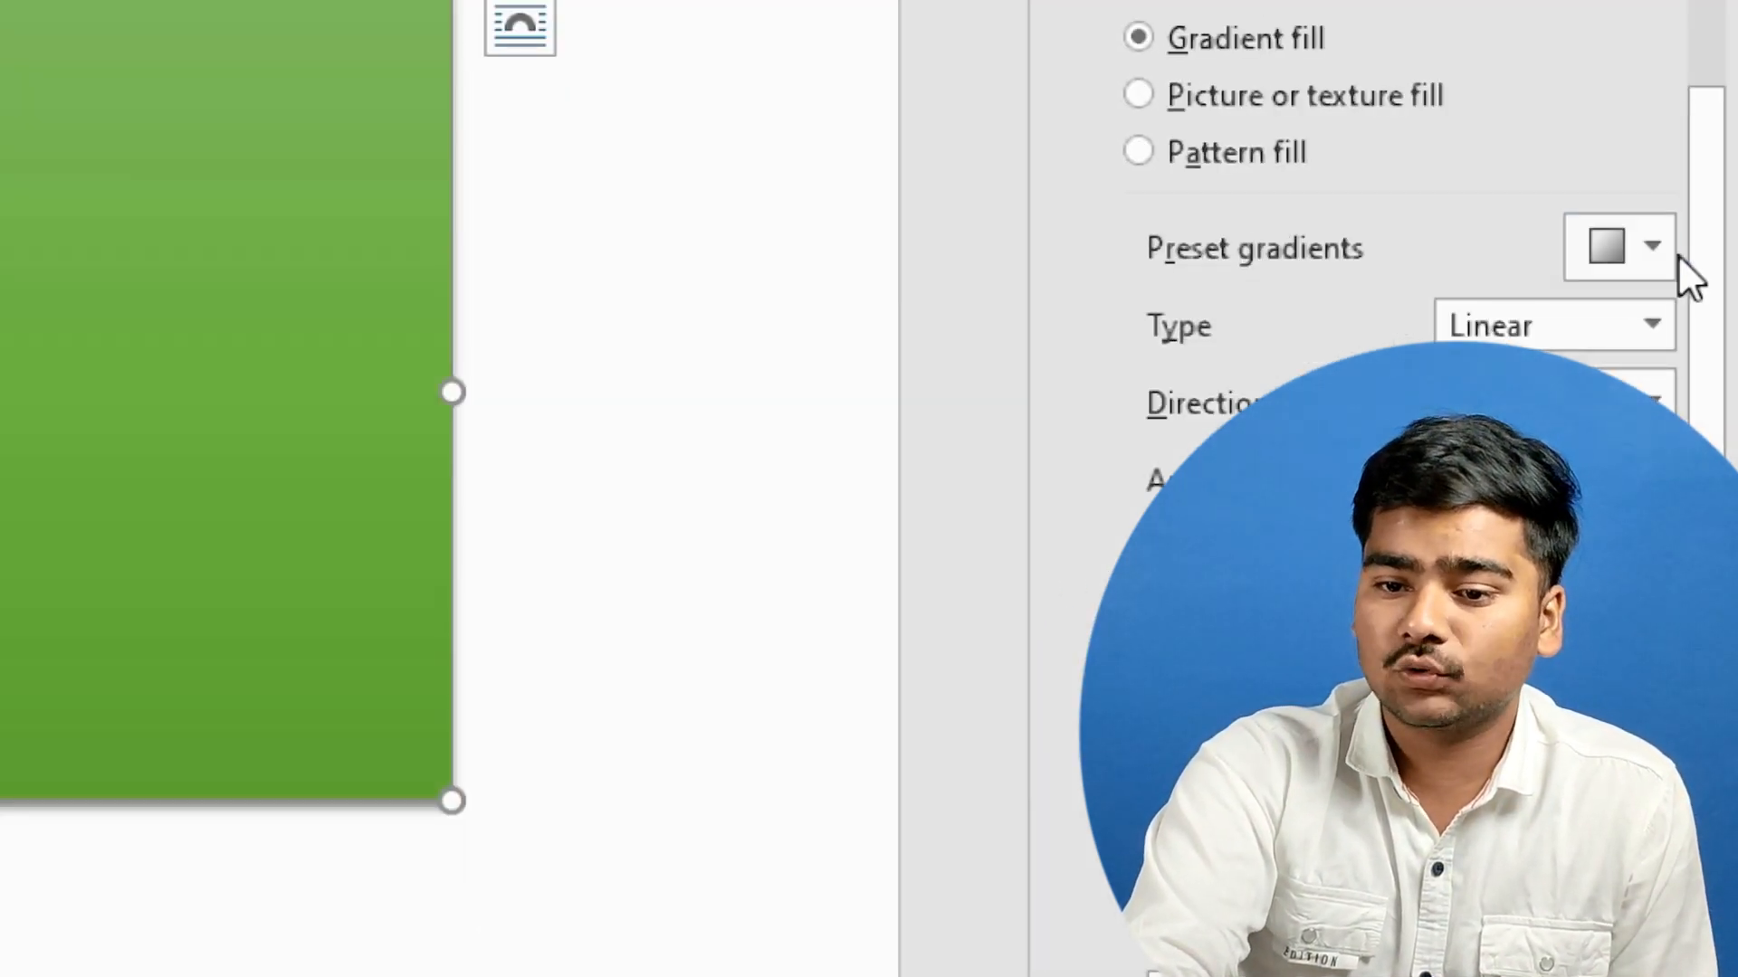
left_click(1658, 248)
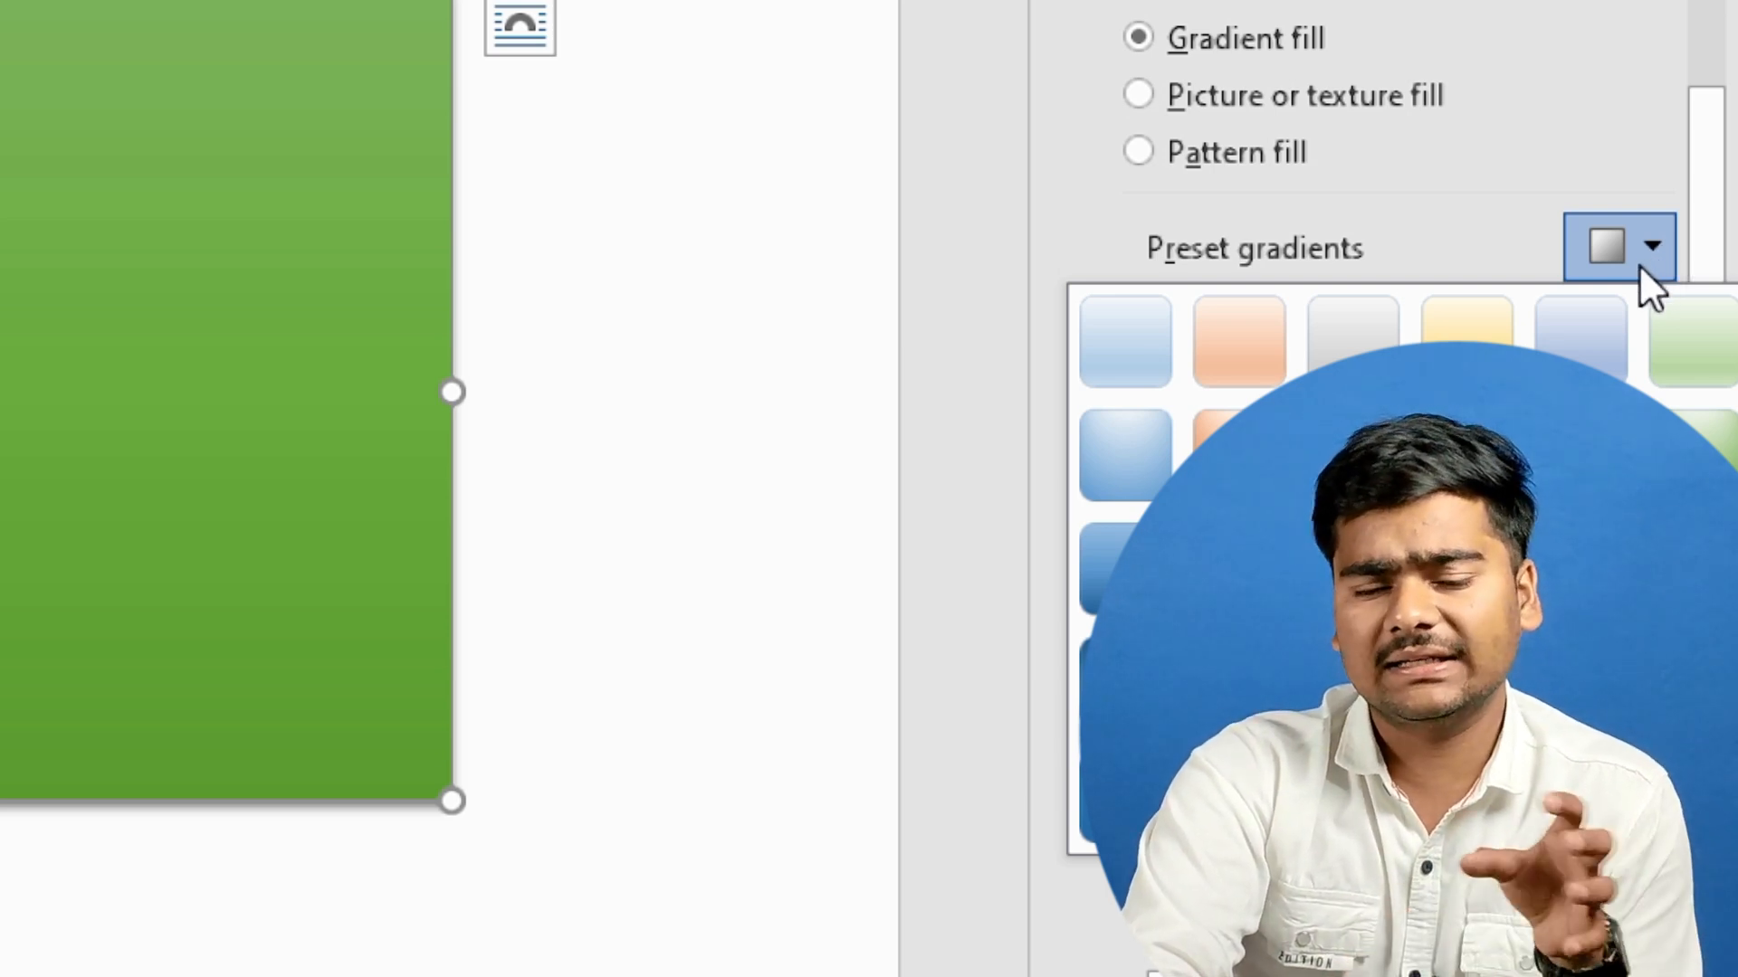
left_click(1670, 227)
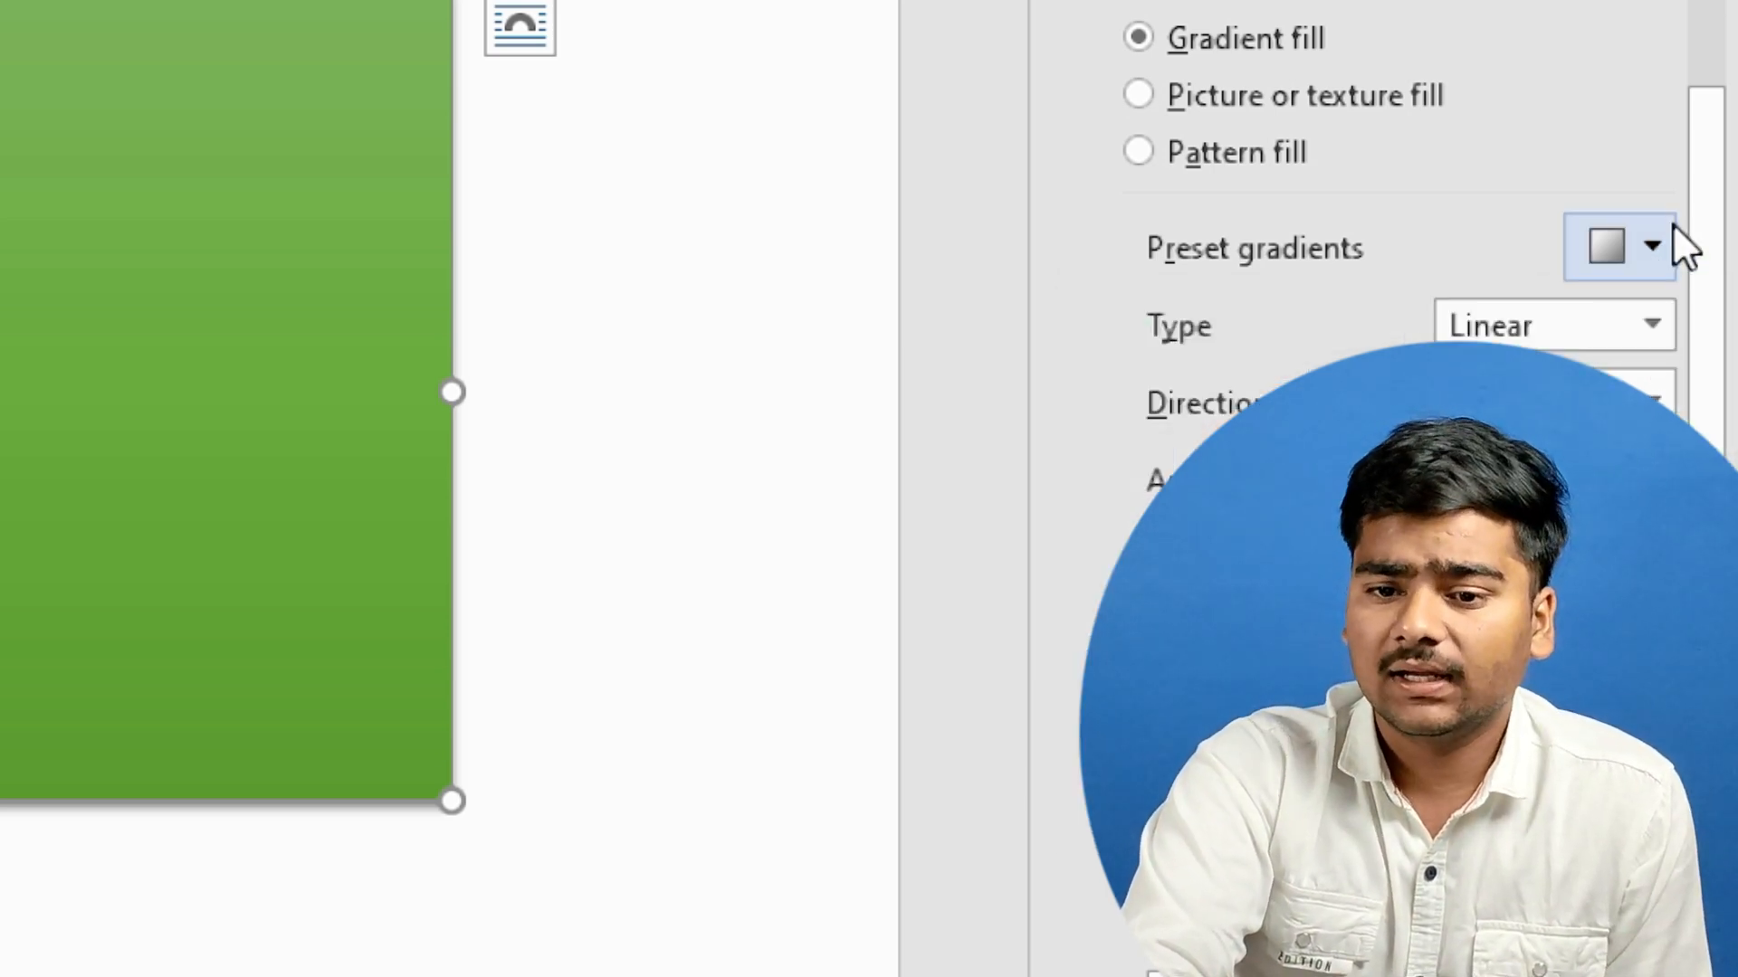
left_click(1653, 326)
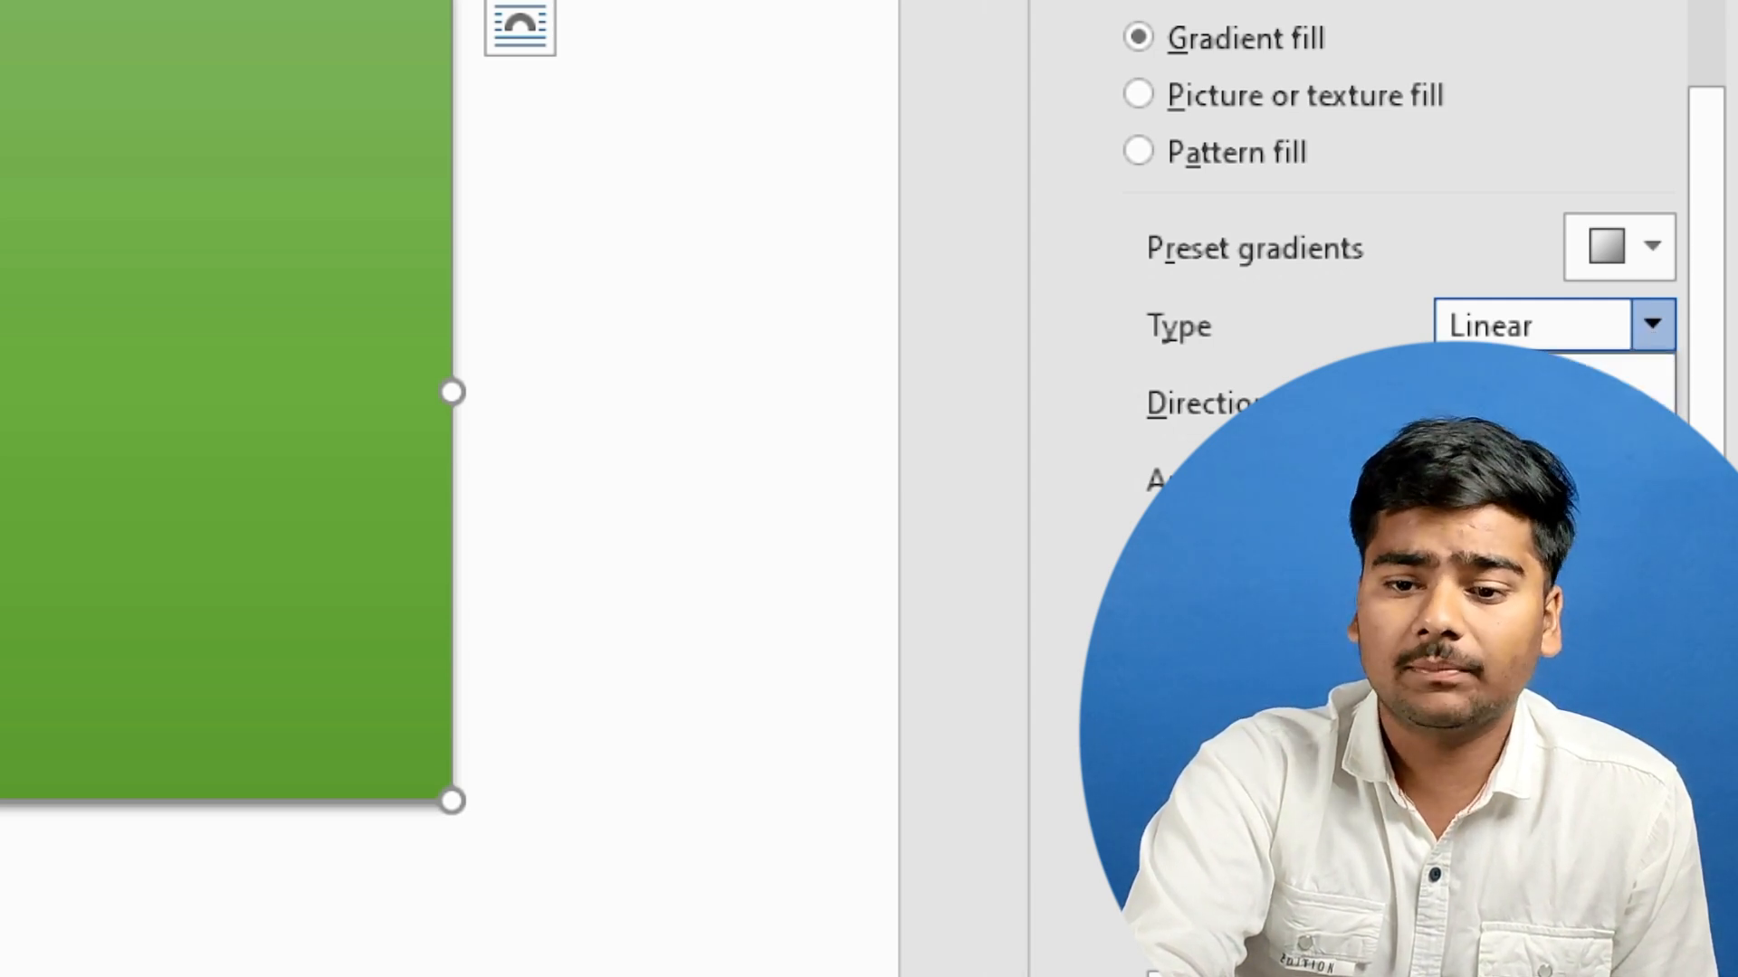
left_click(1240, 326)
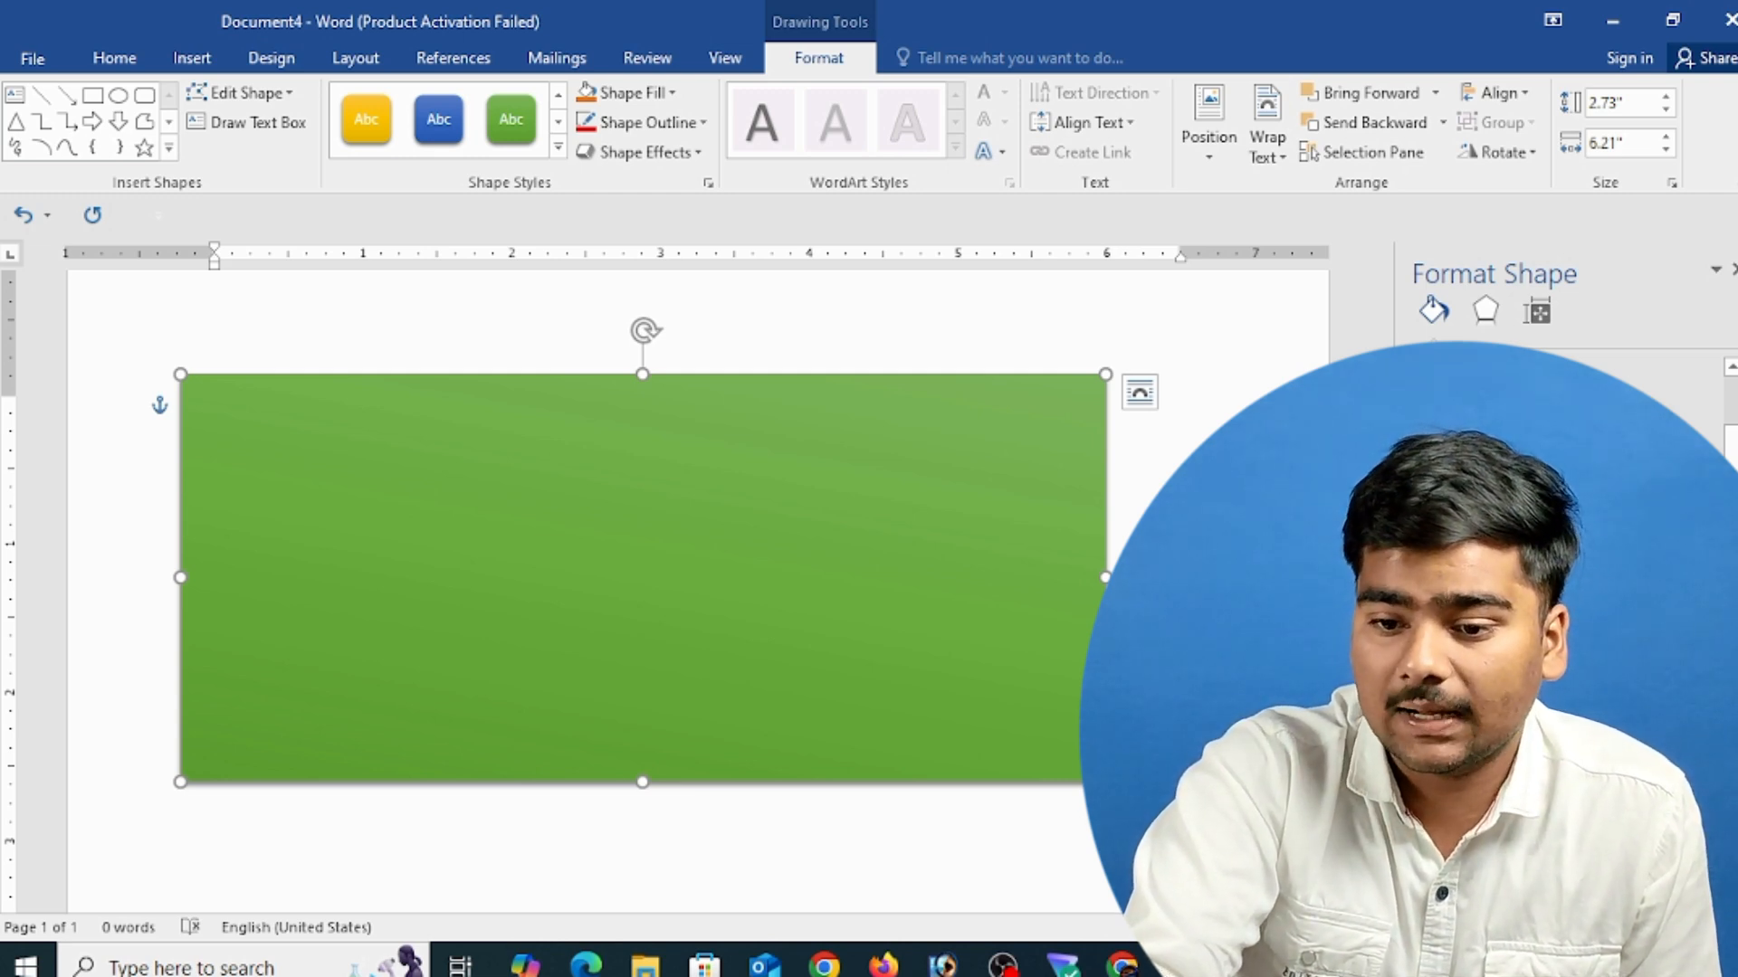
- Color the rectangle's first gradient stop red and the middle stop light blue, adjusting the red stop's position, and close the shape settings
left_click(1558, 619)
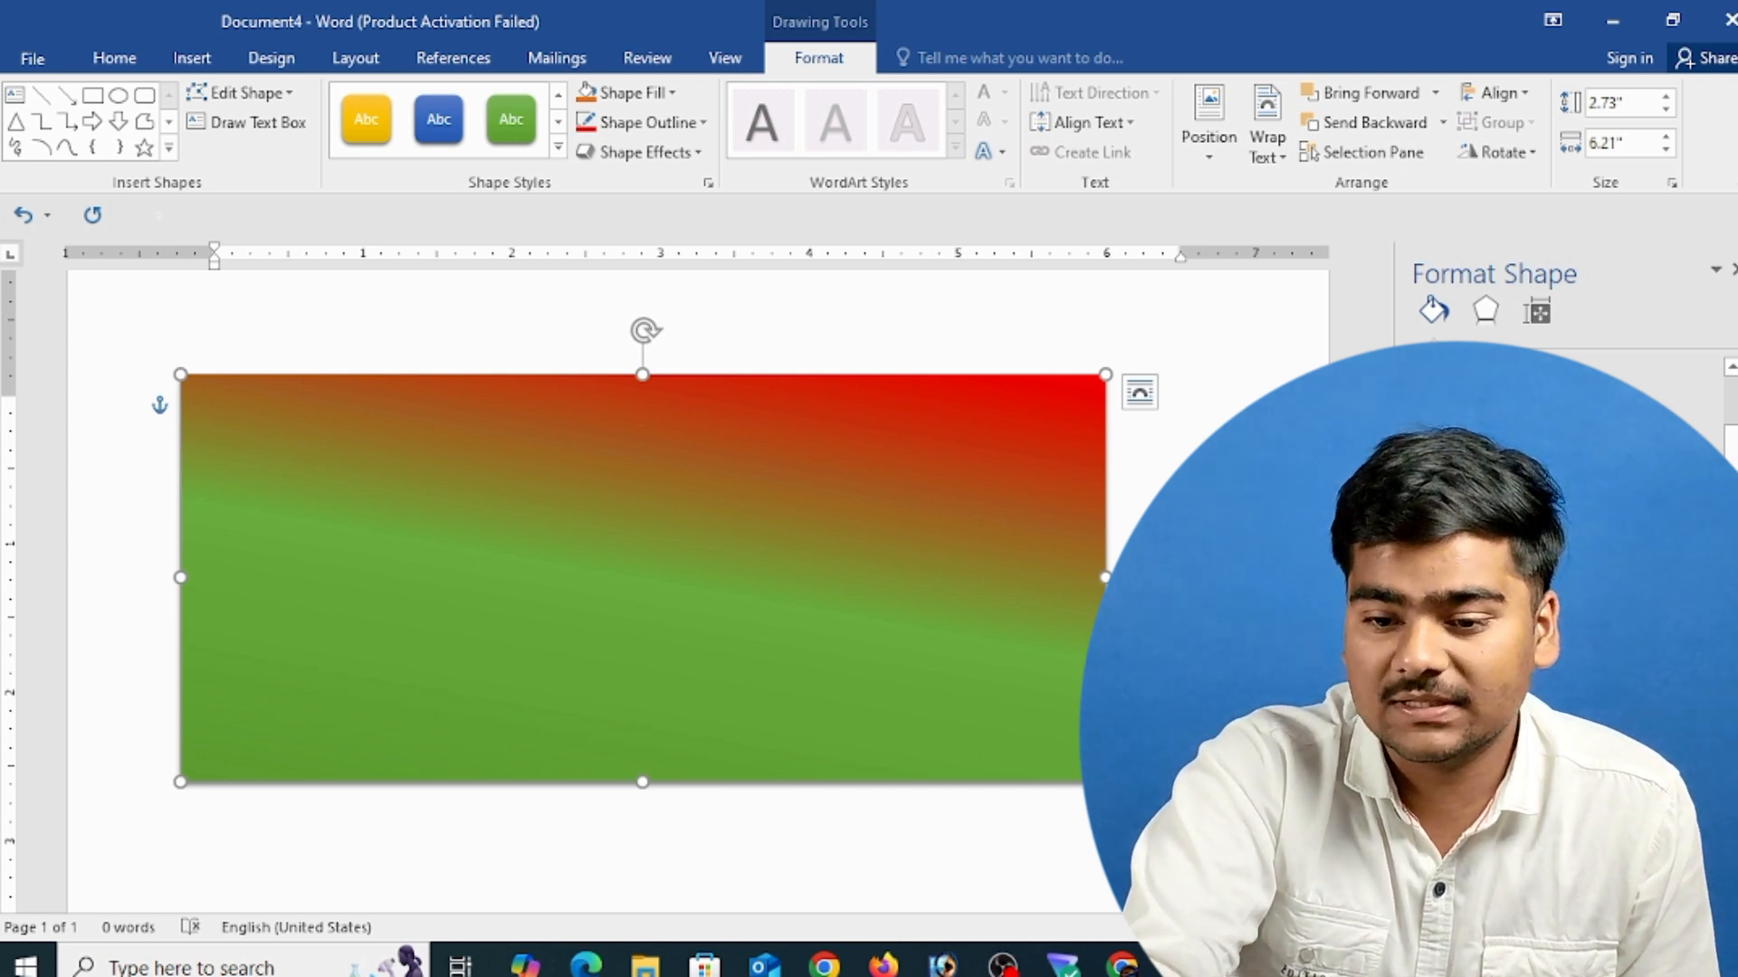
left_click_drag(1432, 634, 1475, 634)
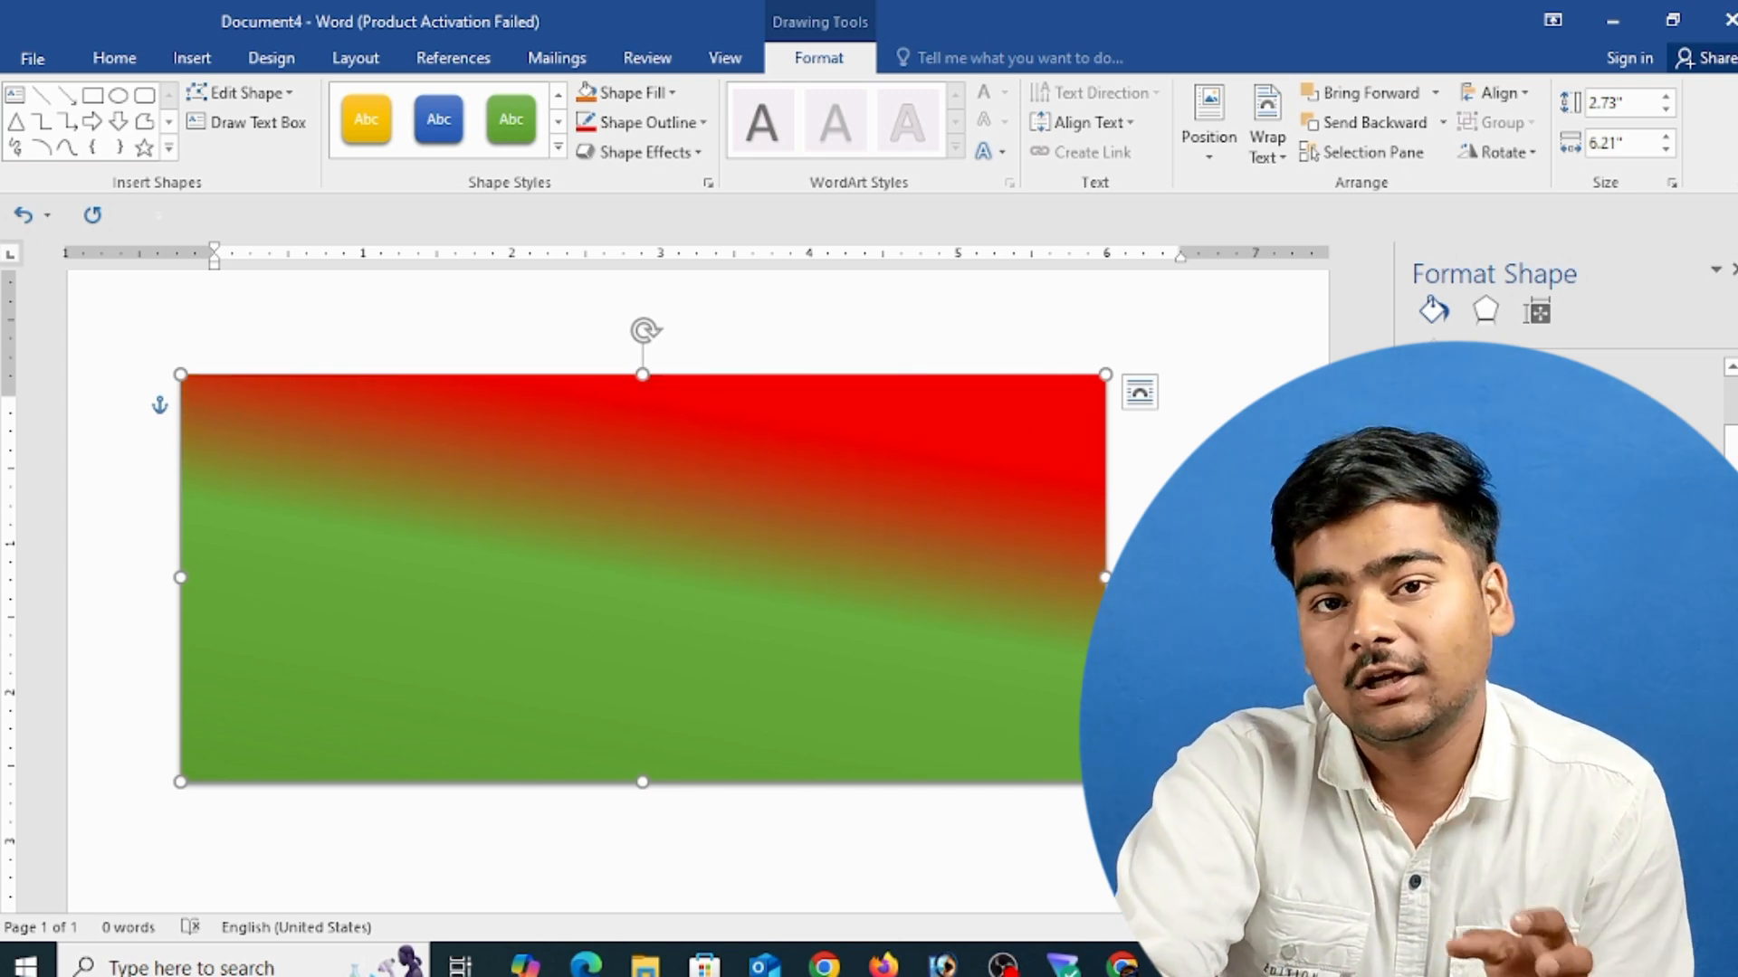
left_click_drag(1475, 634, 1434, 634)
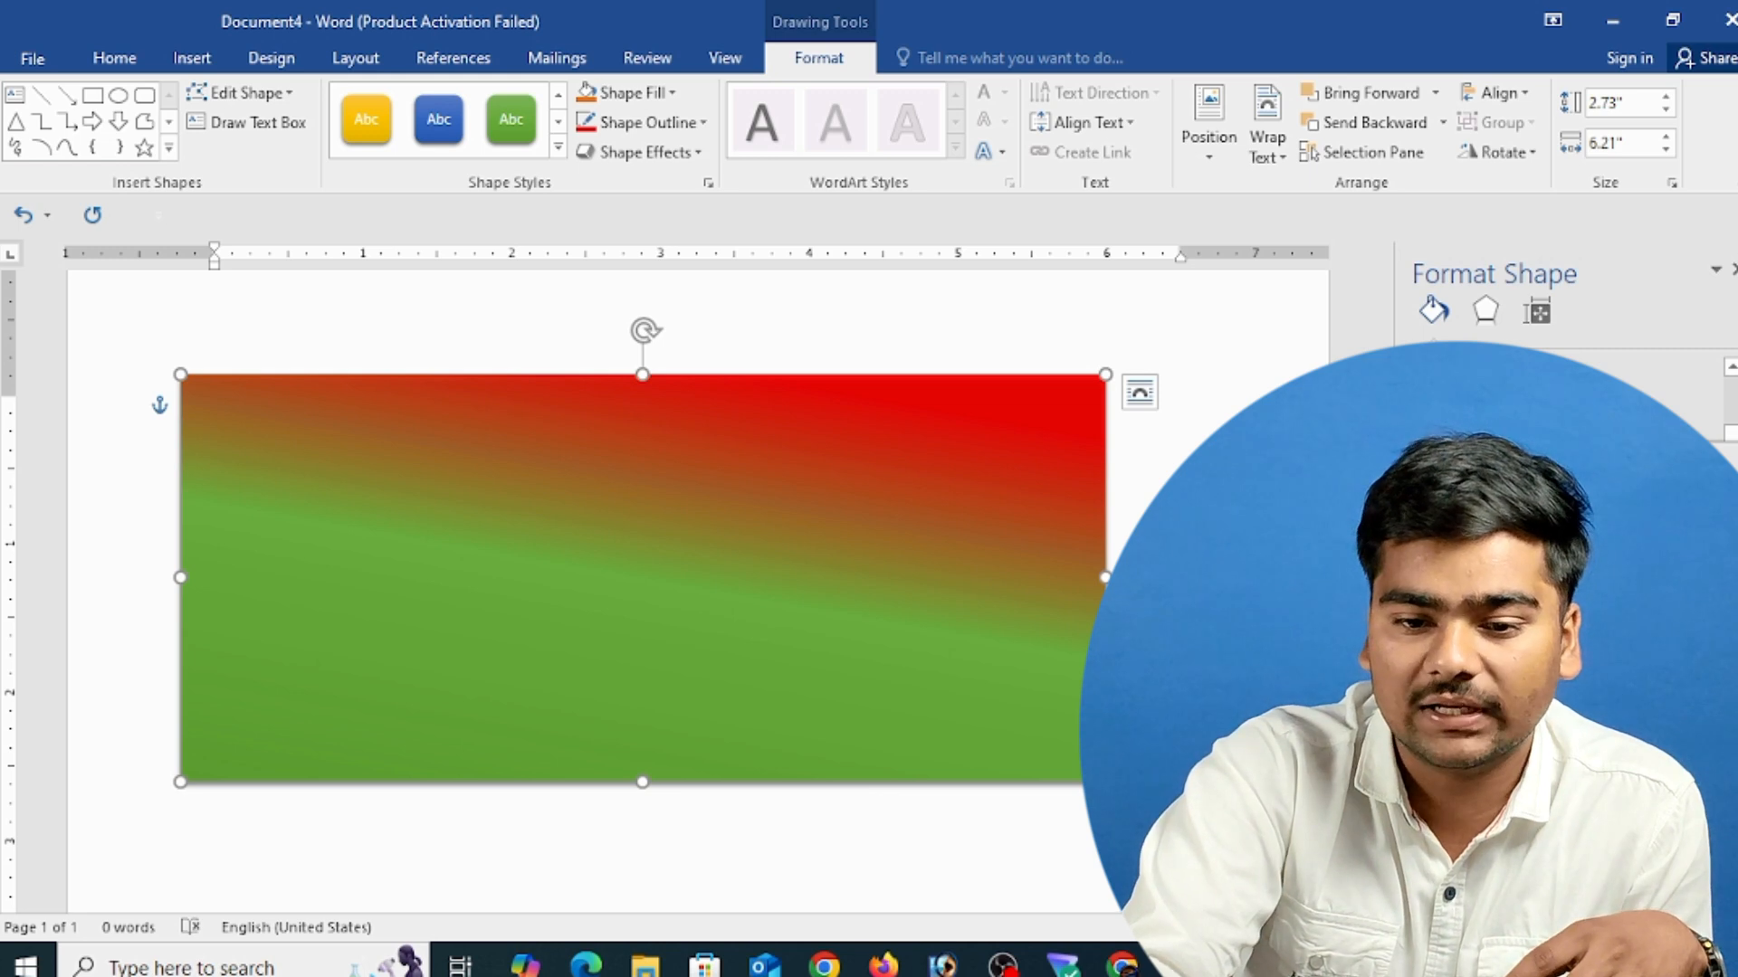
left_click(1671, 635)
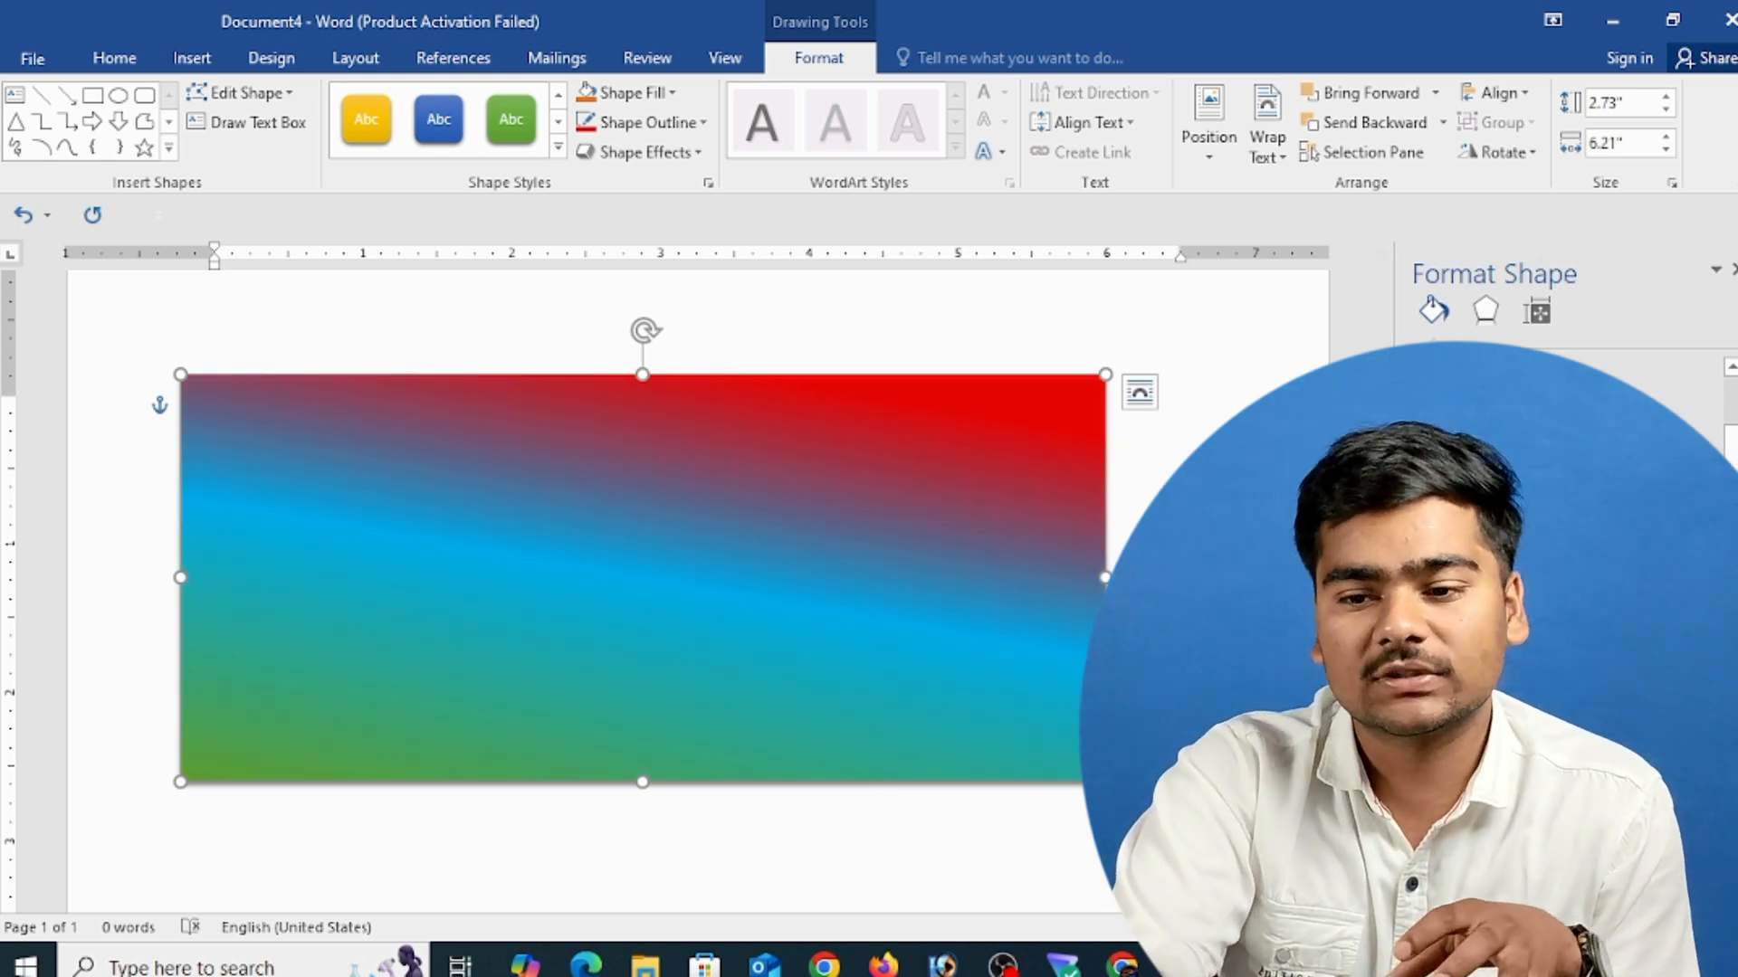
left_click(1733, 270)
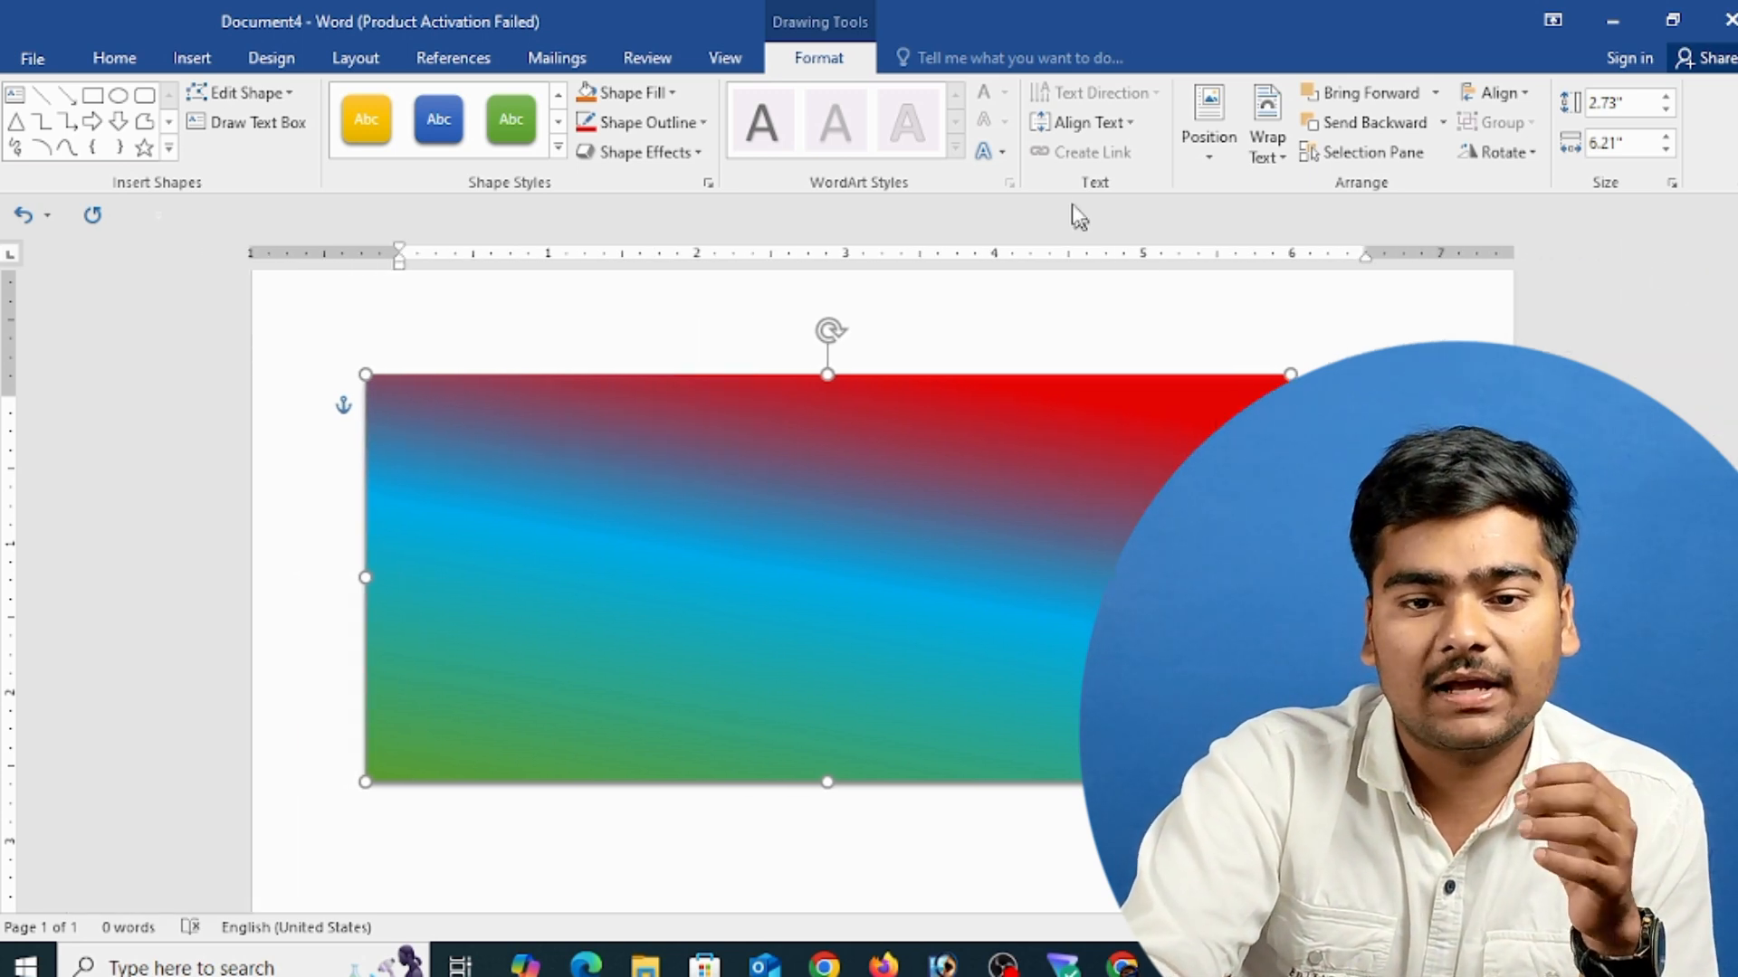
left_click(651, 104)
left_click(654, 107)
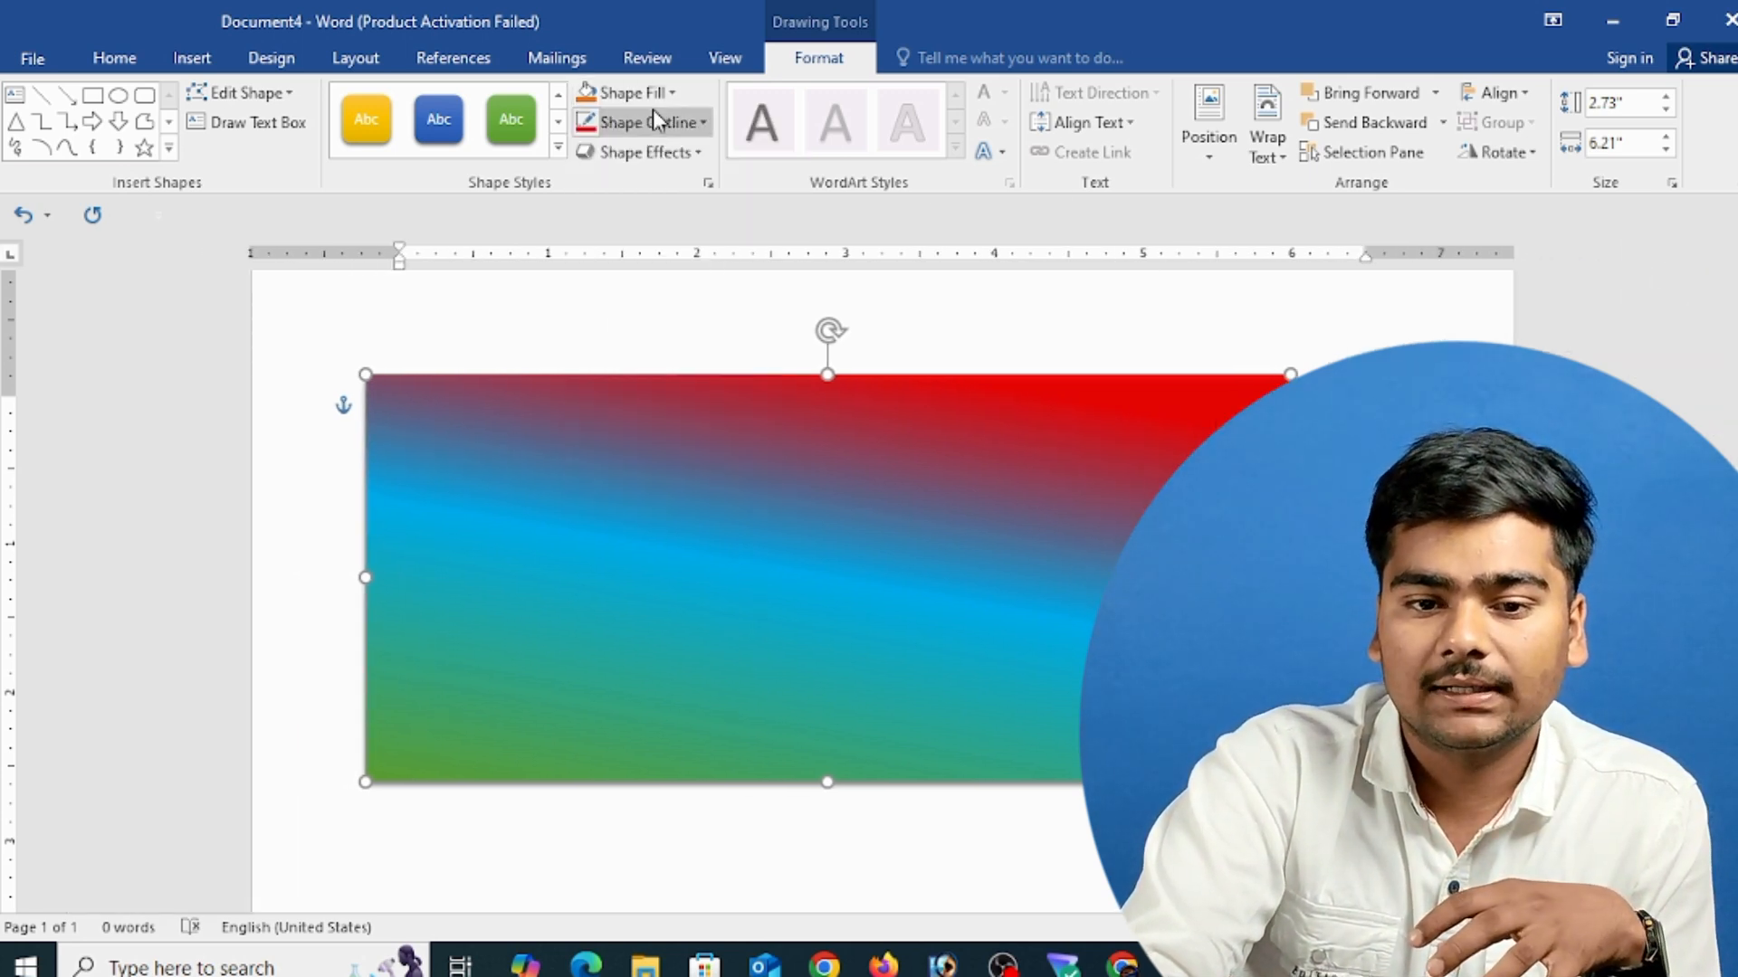
- Fill the selected rectangle with a brown wood-grain texture
left_click(651, 102)
mouse_move(652, 498)
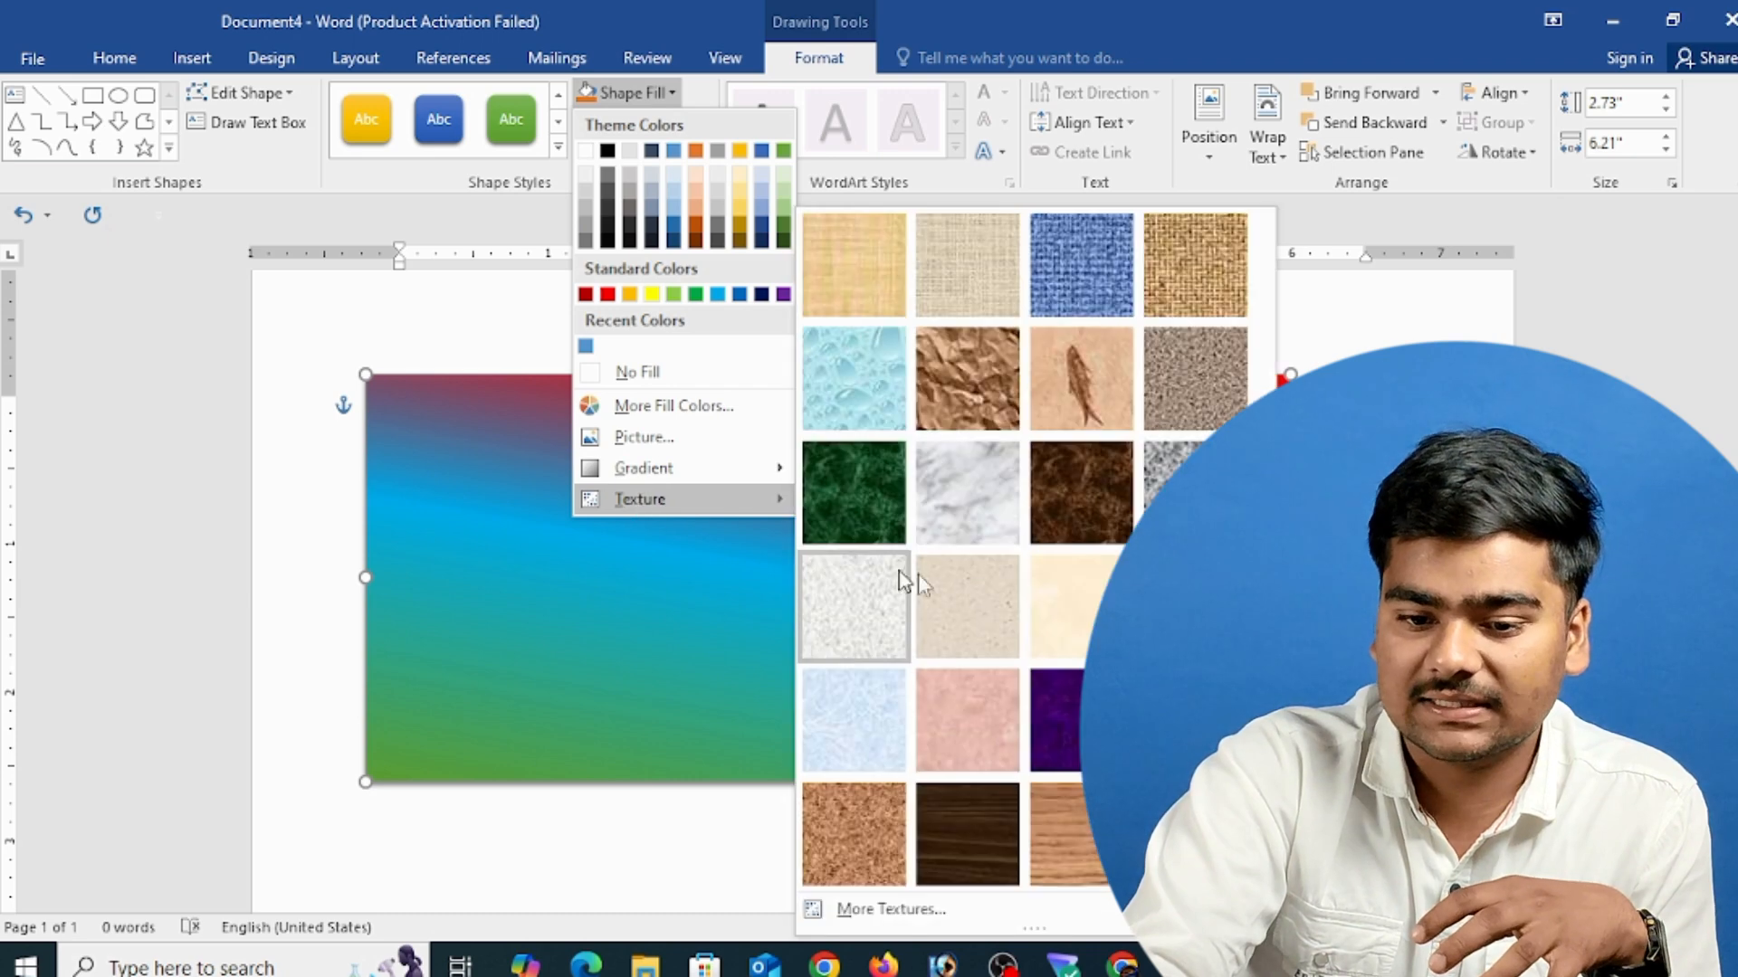
left_click(1195, 835)
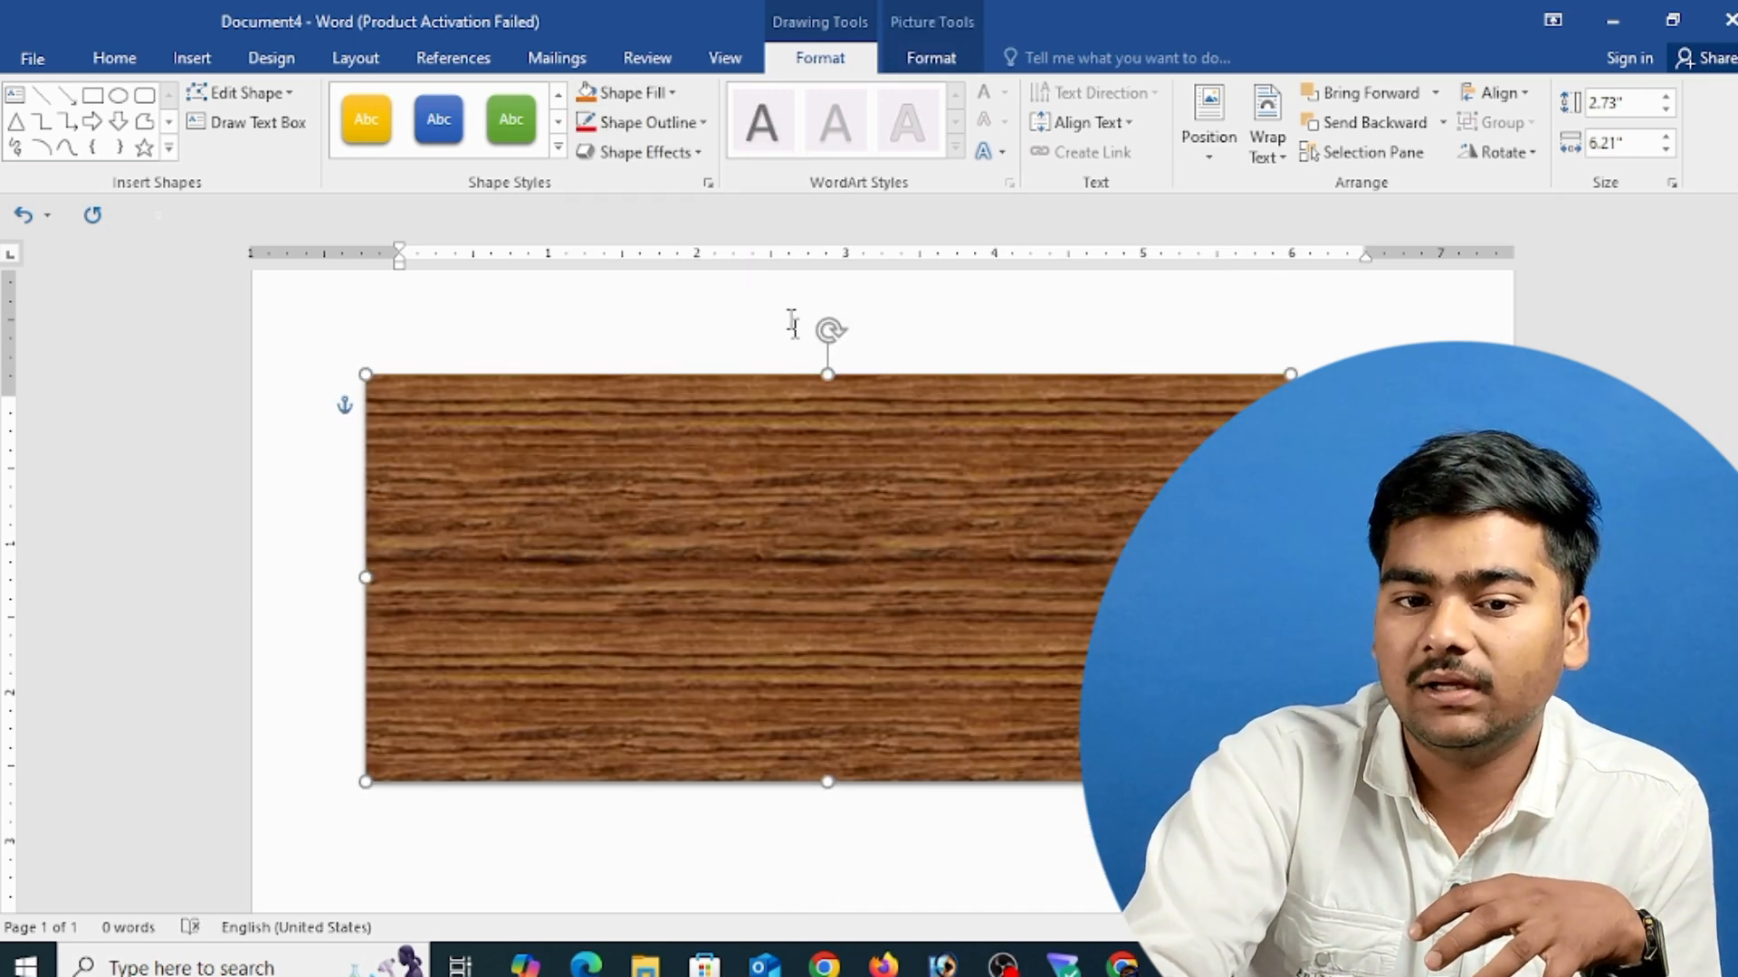
- Give the wood-textured rectangle a red outline with a thick line weight
left_click(653, 121)
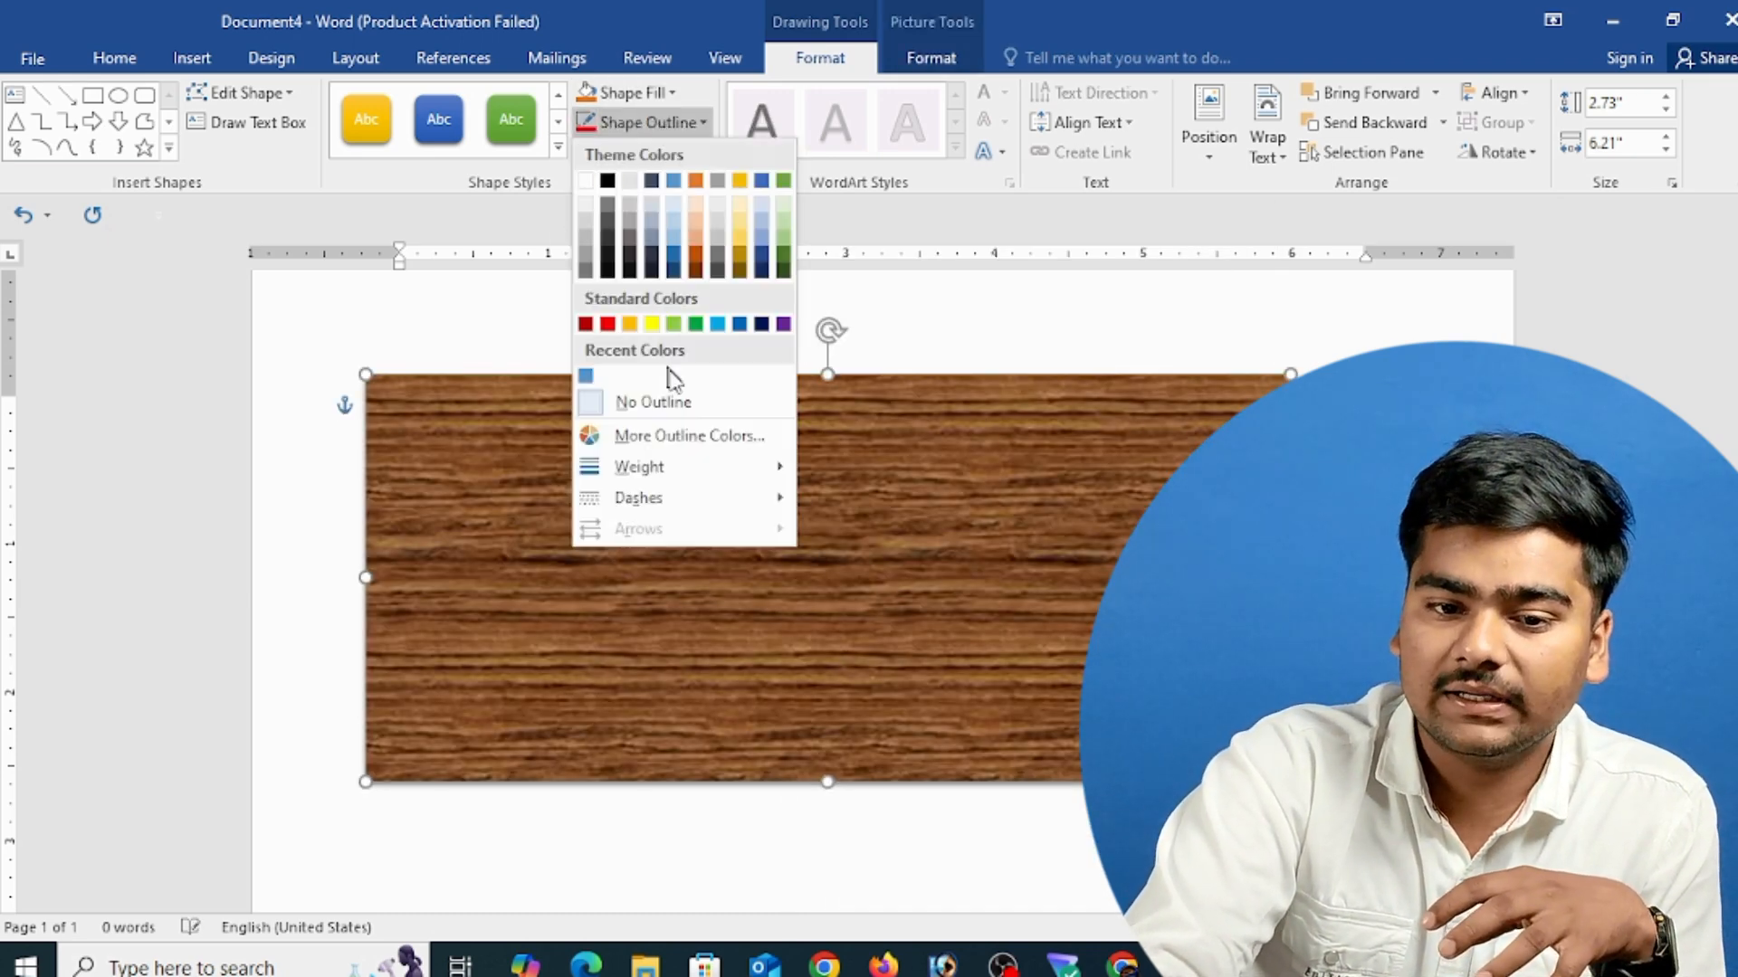
left_click(609, 324)
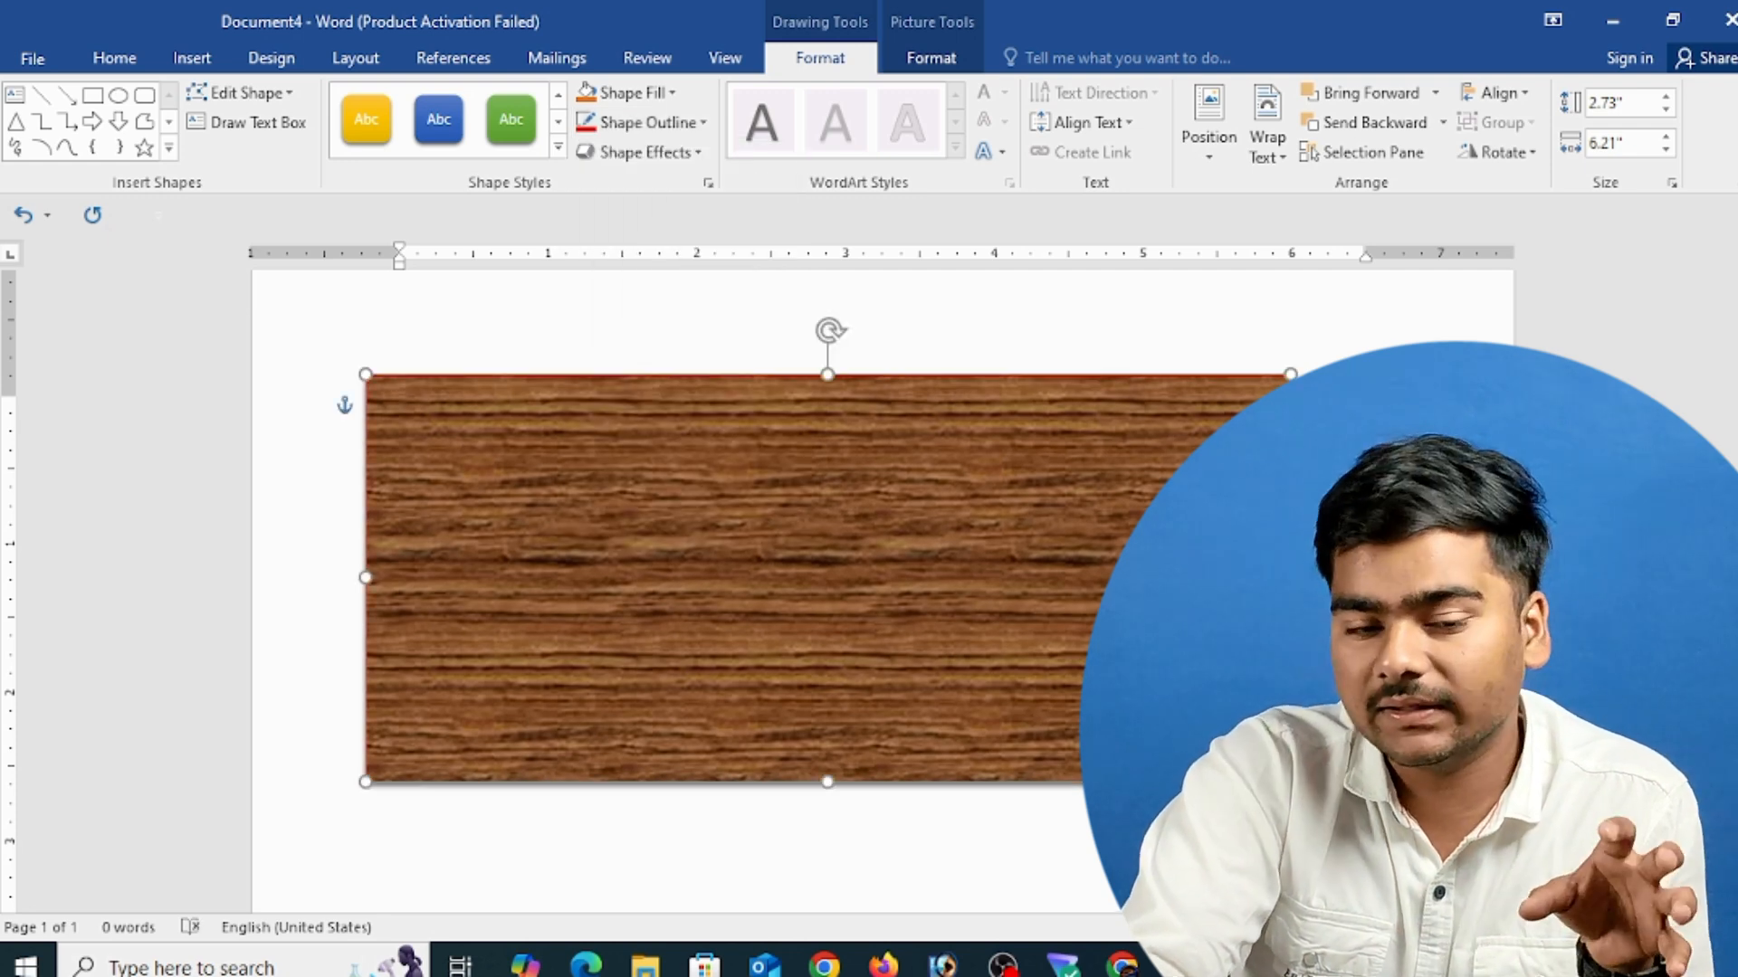
left_click(699, 123)
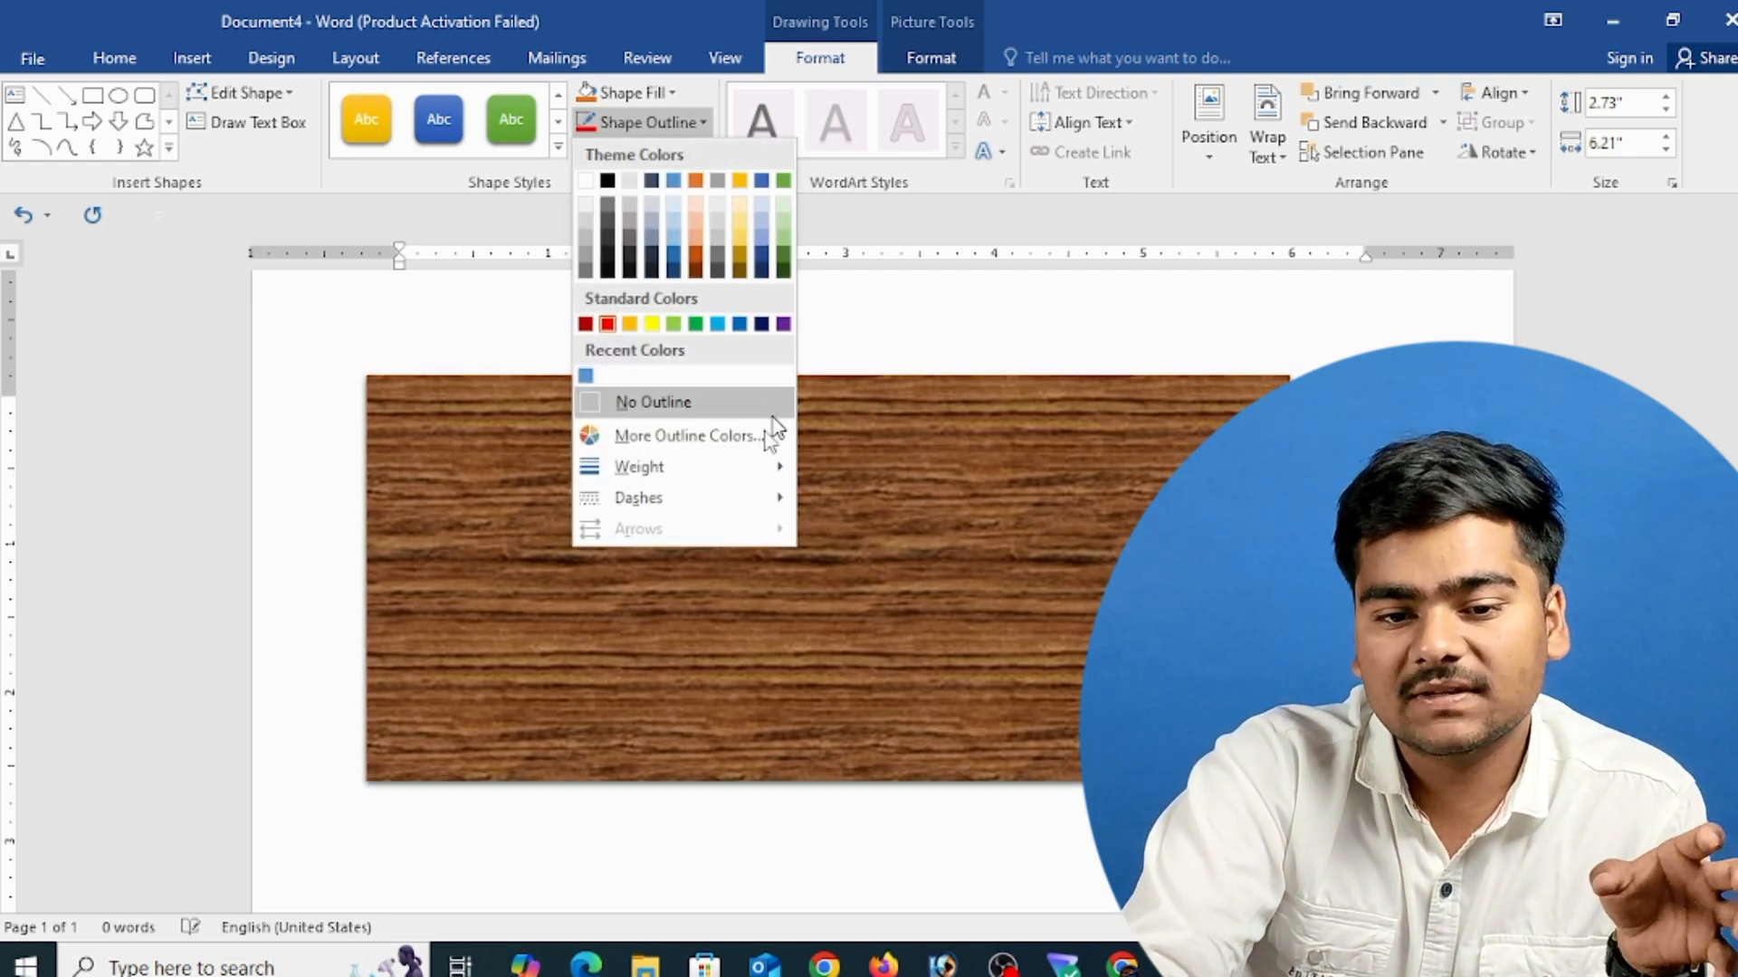
mouse_move(744, 468)
left_click(909, 693)
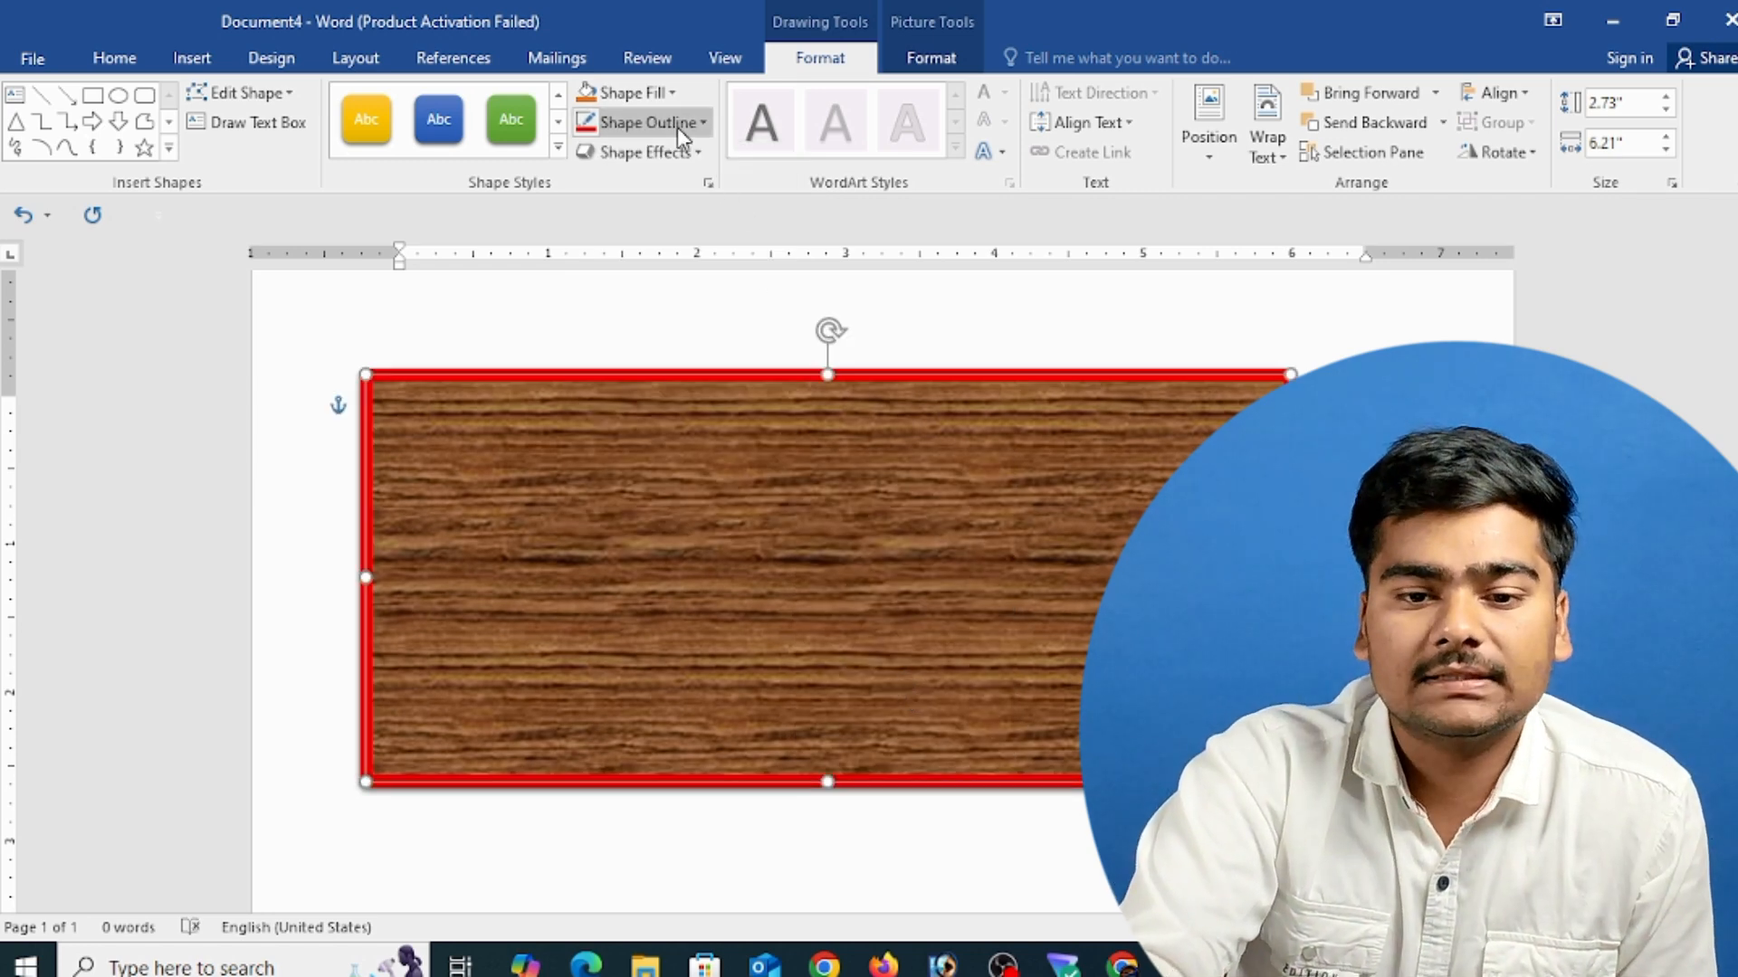
- Change the rectangle's thick red outline to a dotted dash style
left_click(678, 125)
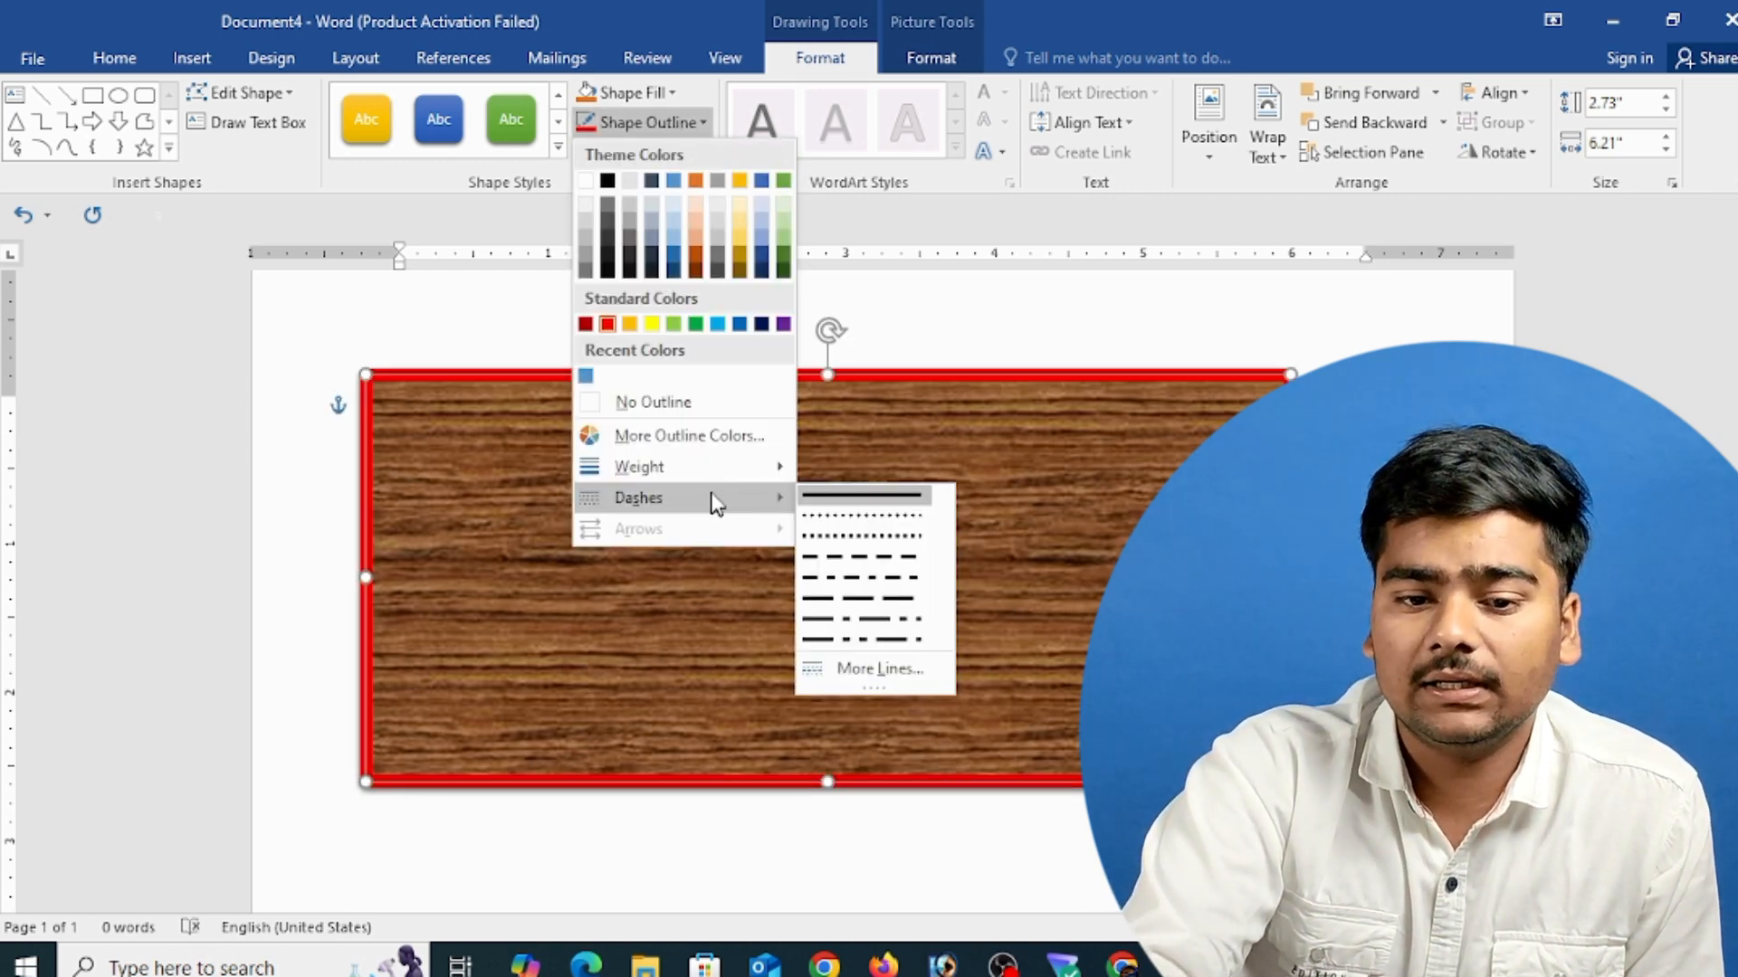
mouse_move(714, 488)
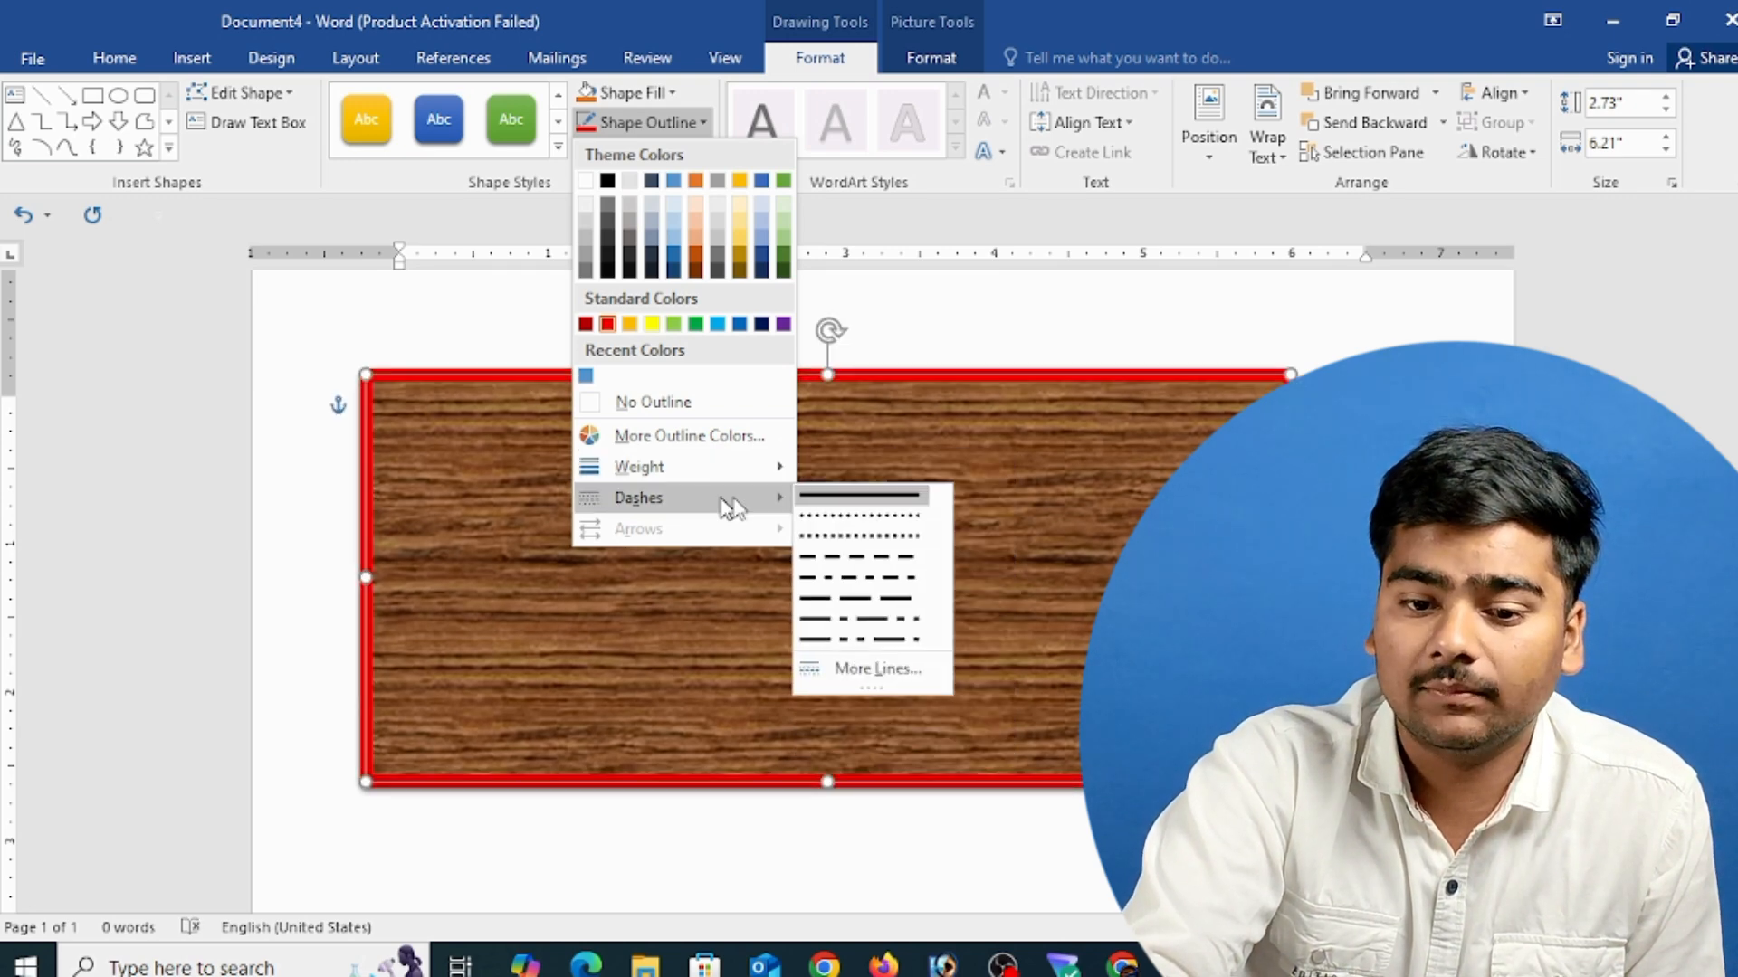
left_click(896, 525)
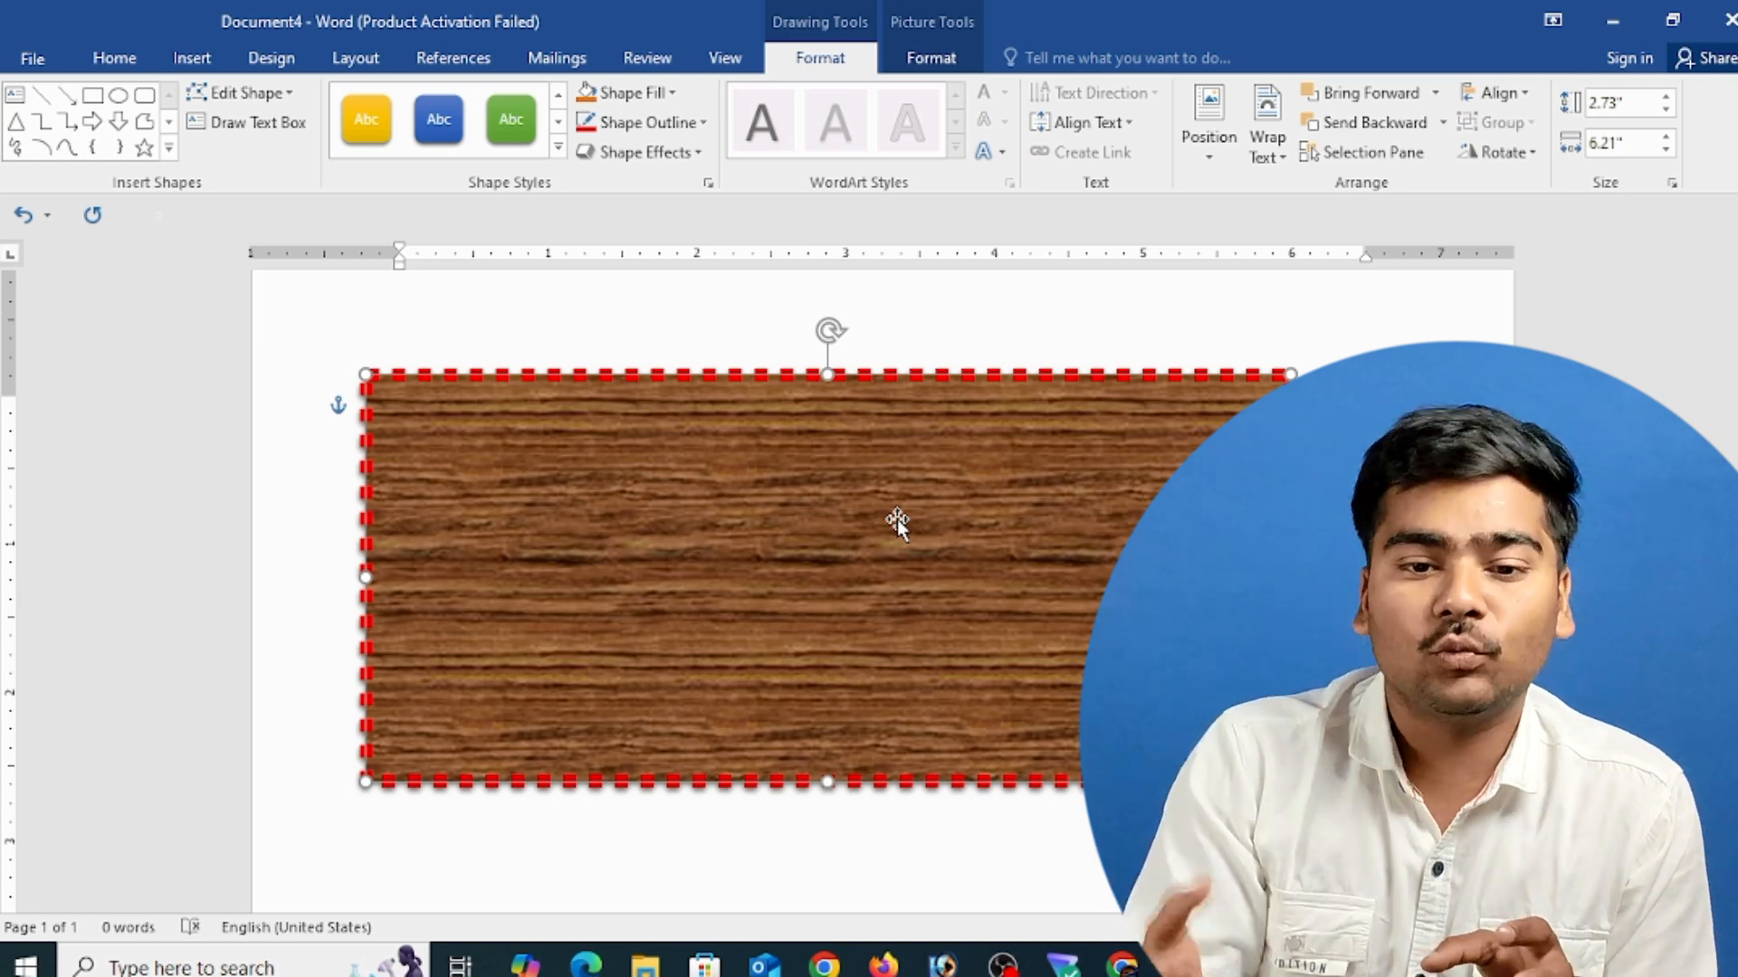
- Remove the rectangle's outline and delete the rectangle from the page
left_click(680, 122)
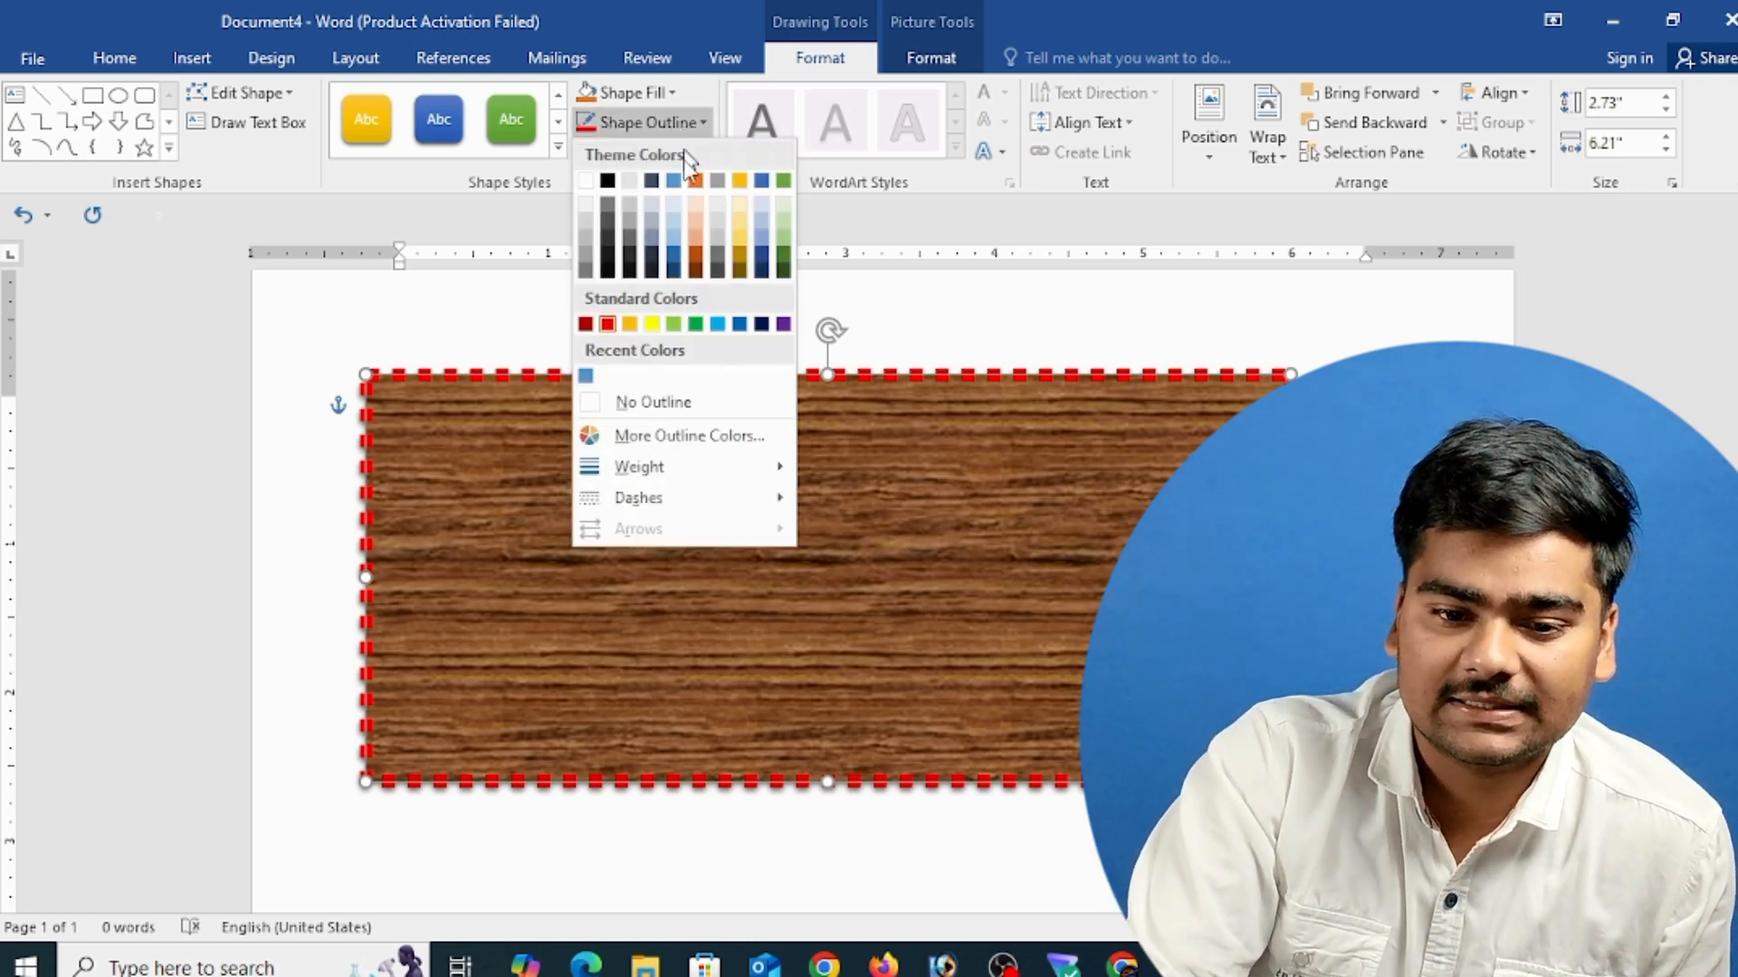
left_click(724, 403)
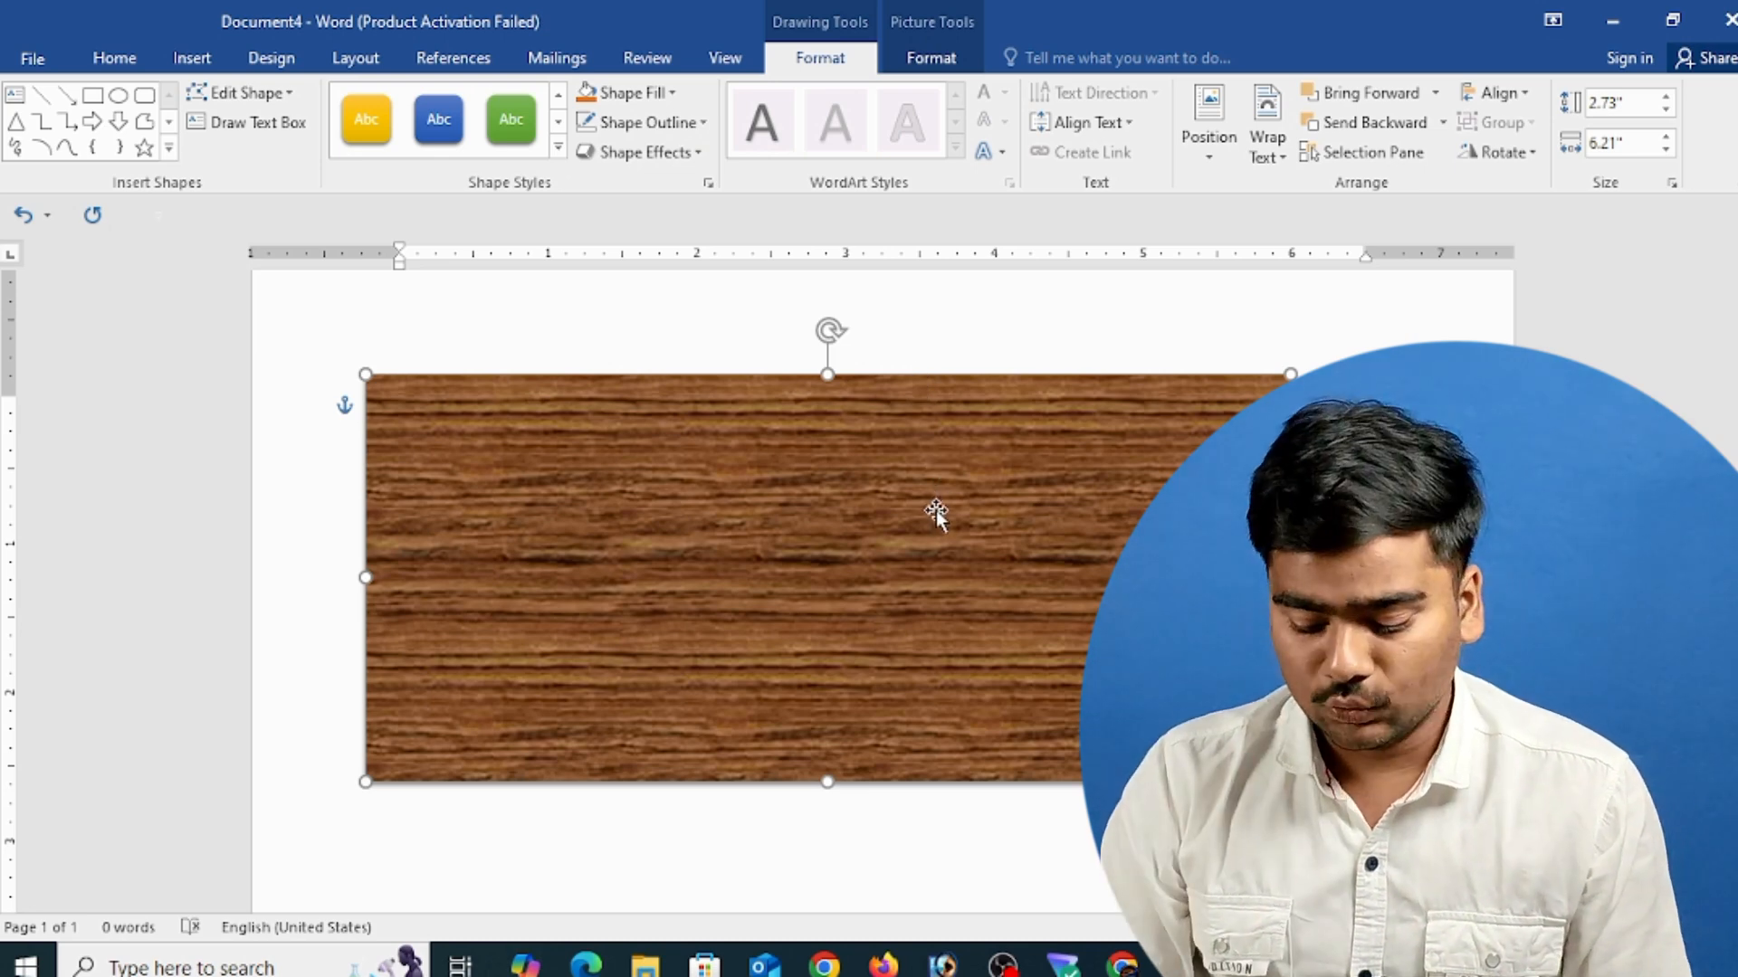
key("Delete")
- Insert a Multidirectional Cycle SmartArt graphic from the Cycle category
left_click(185, 59)
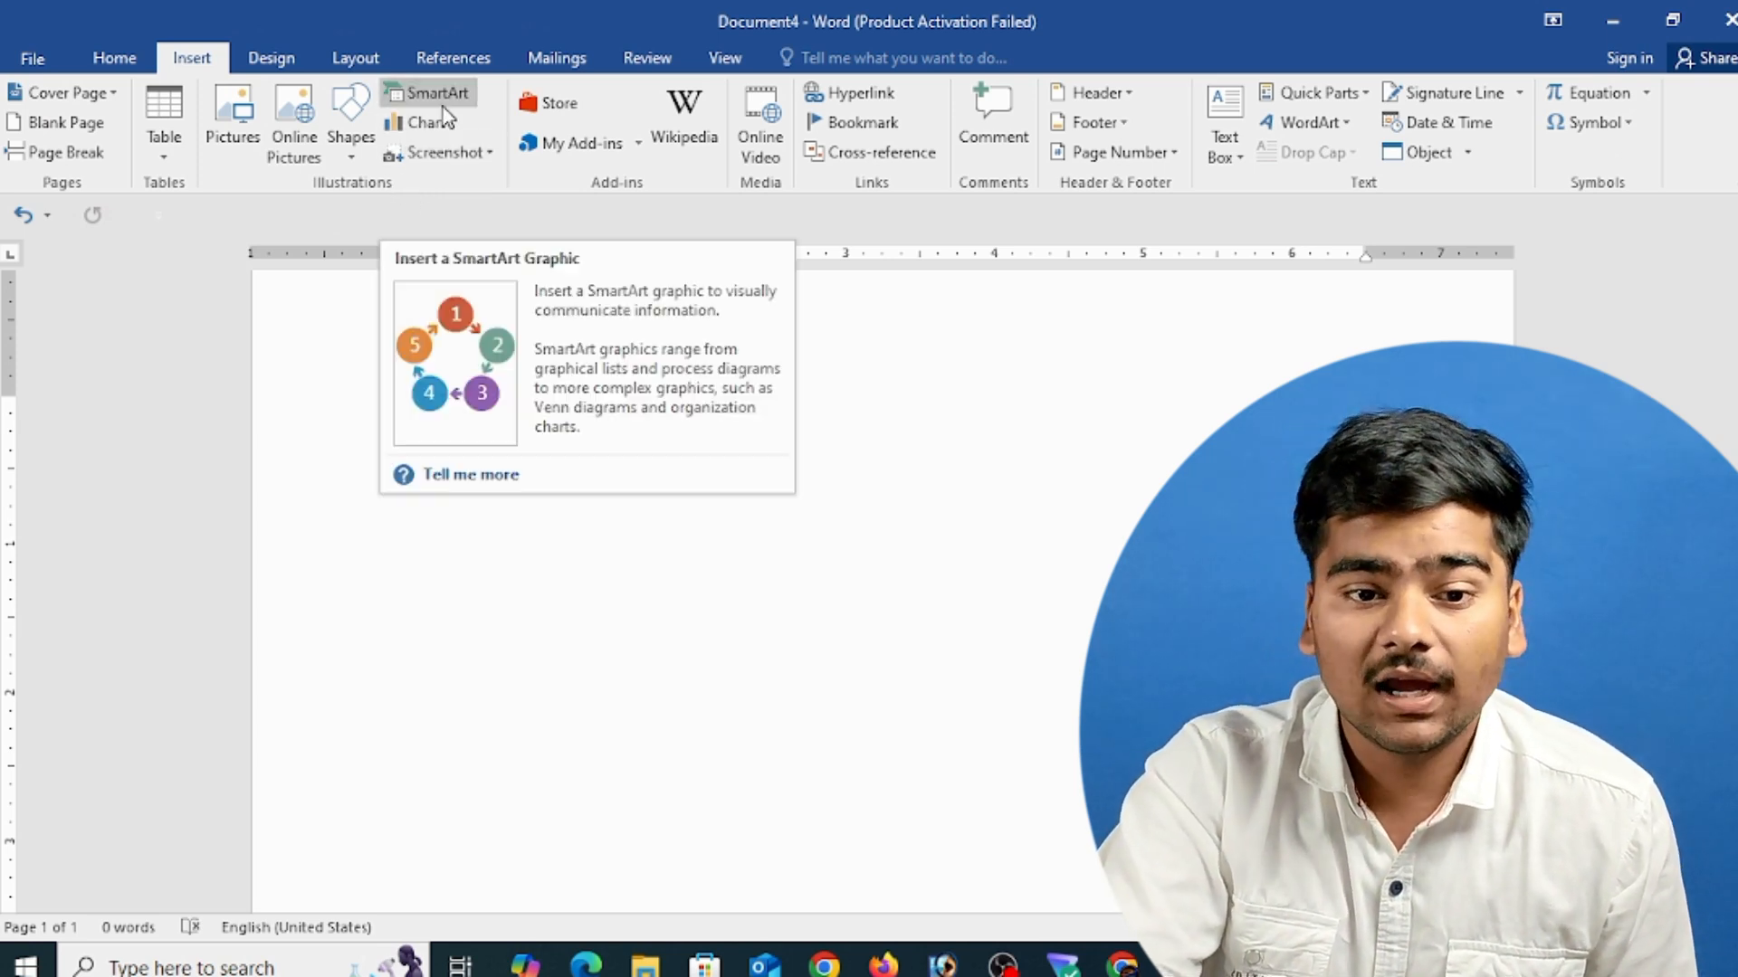
left_click(440, 101)
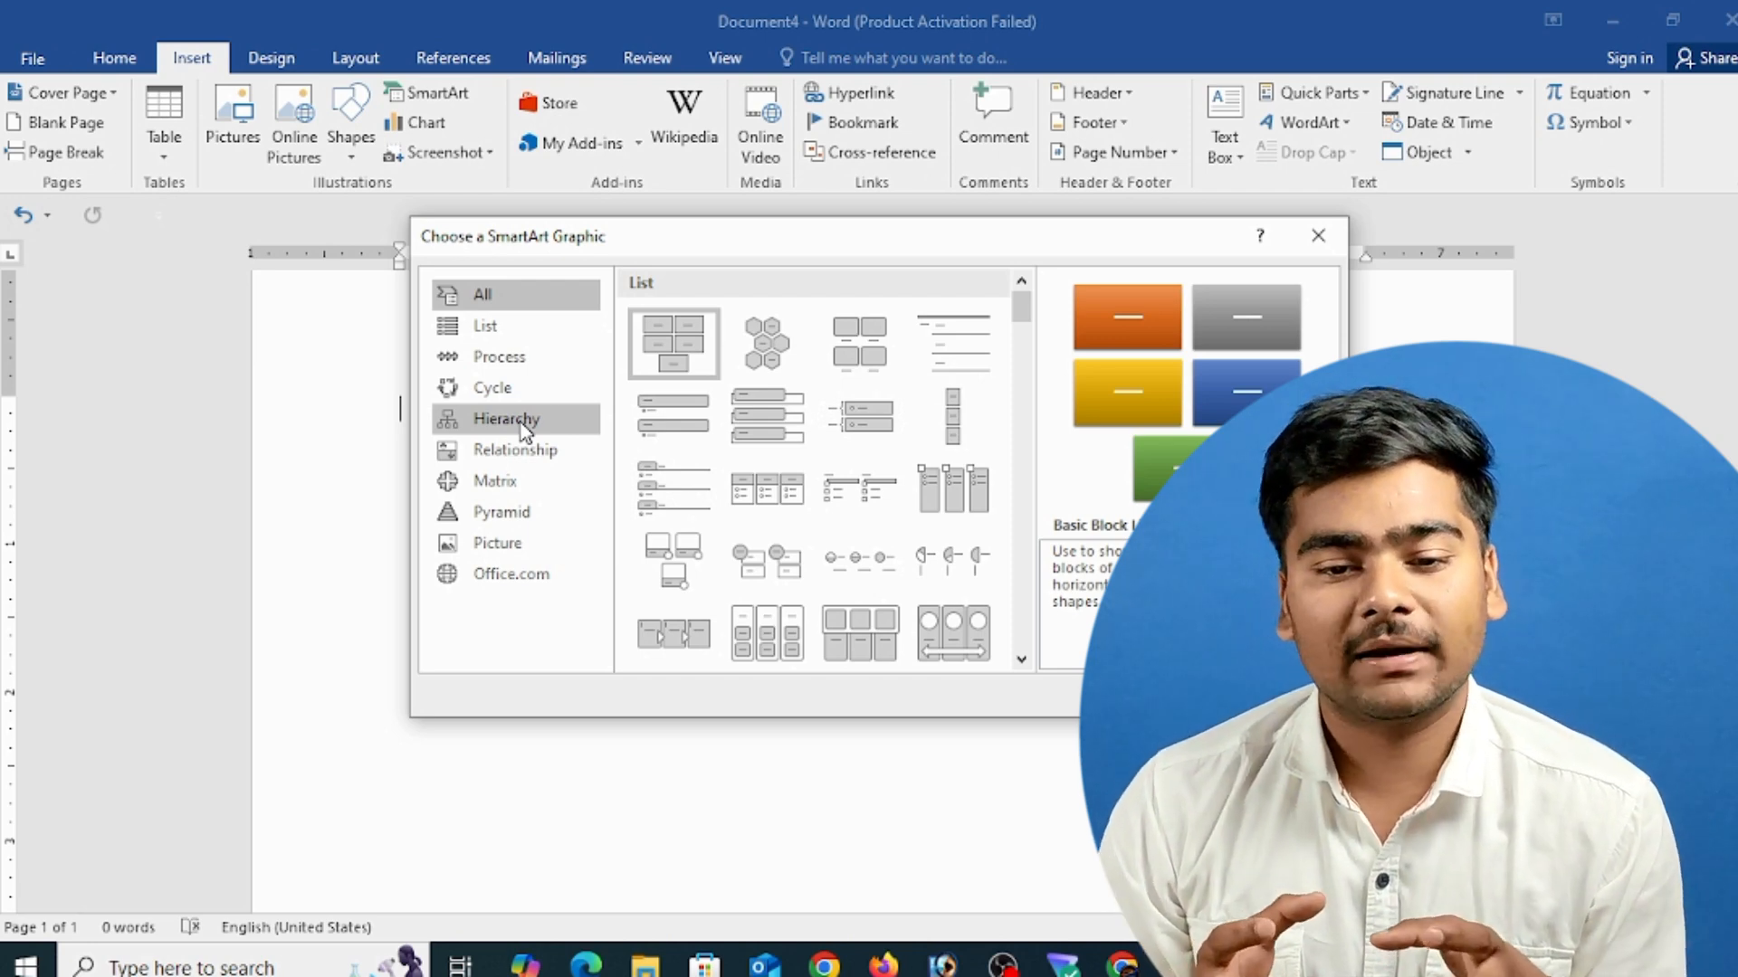
left_click(506, 389)
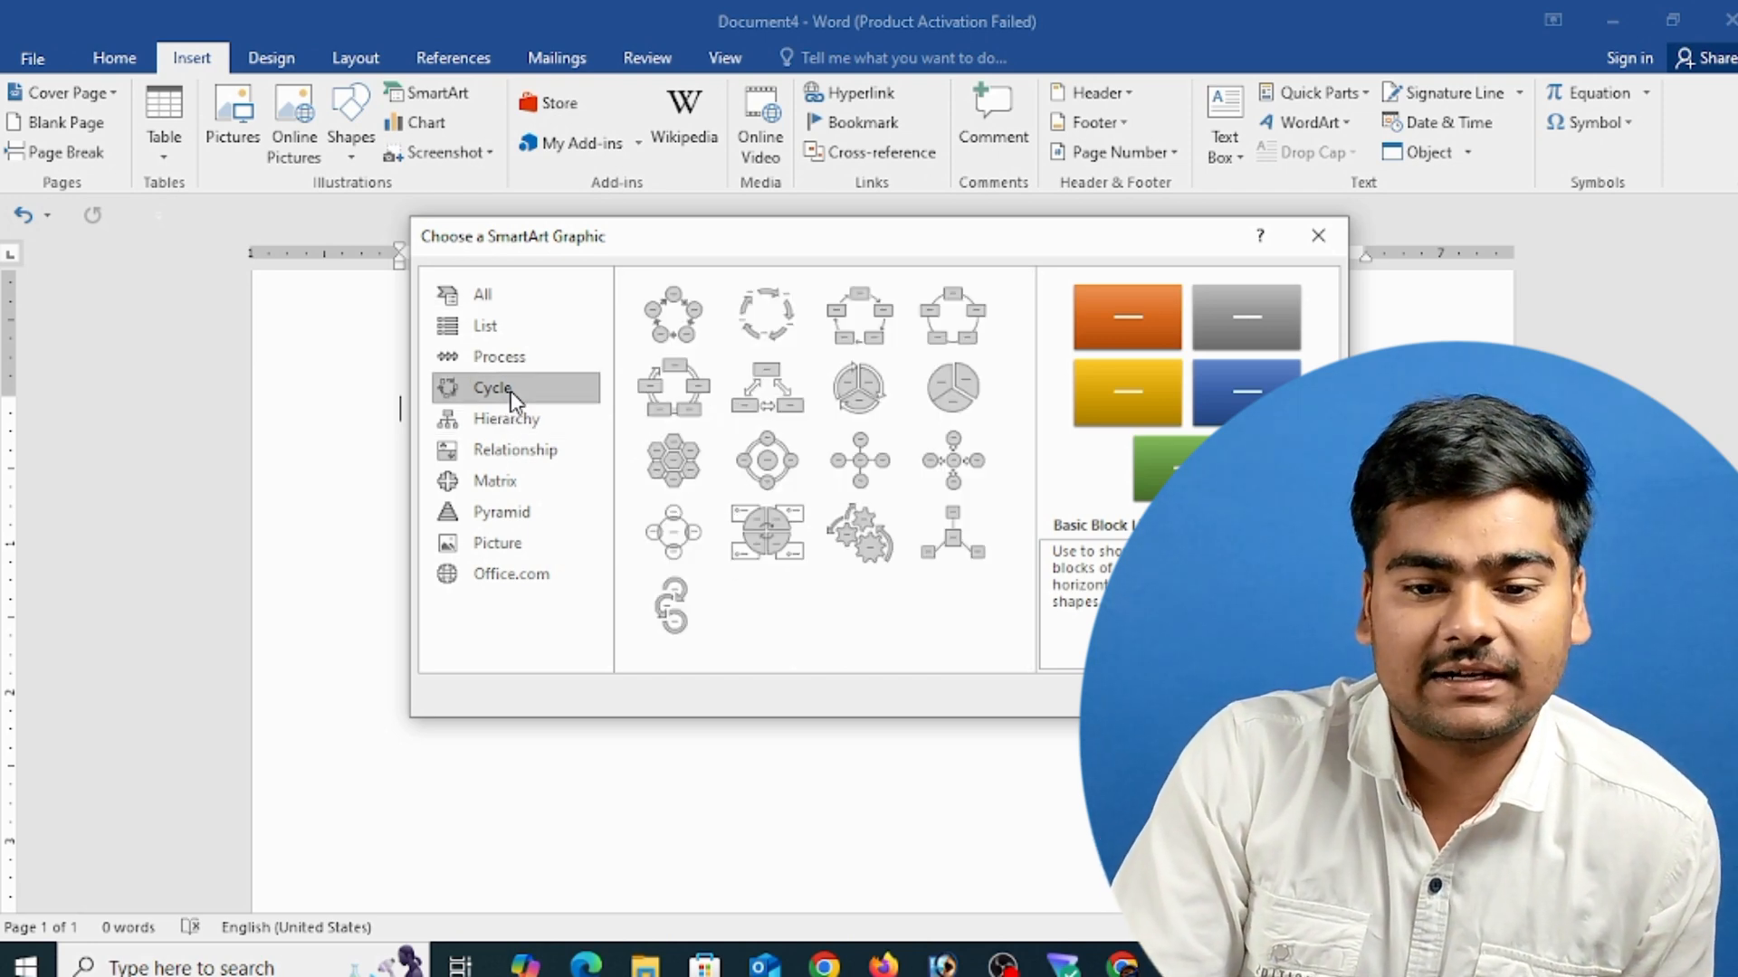
left_click(756, 405)
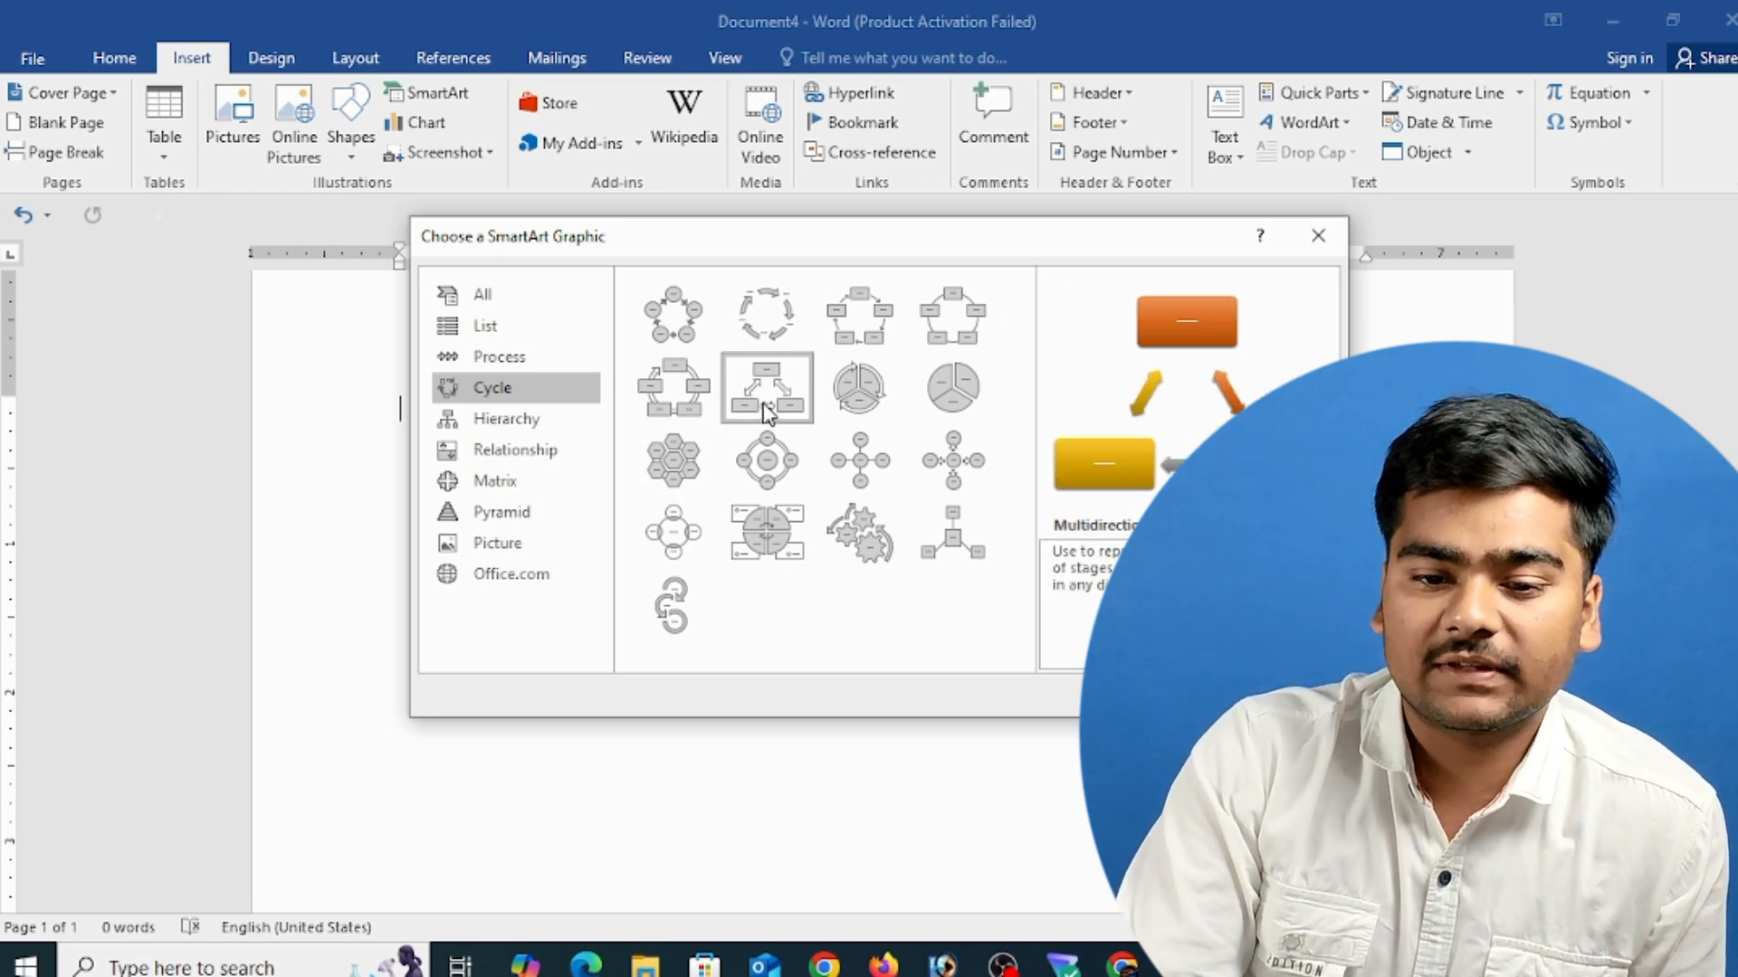
key("Return")
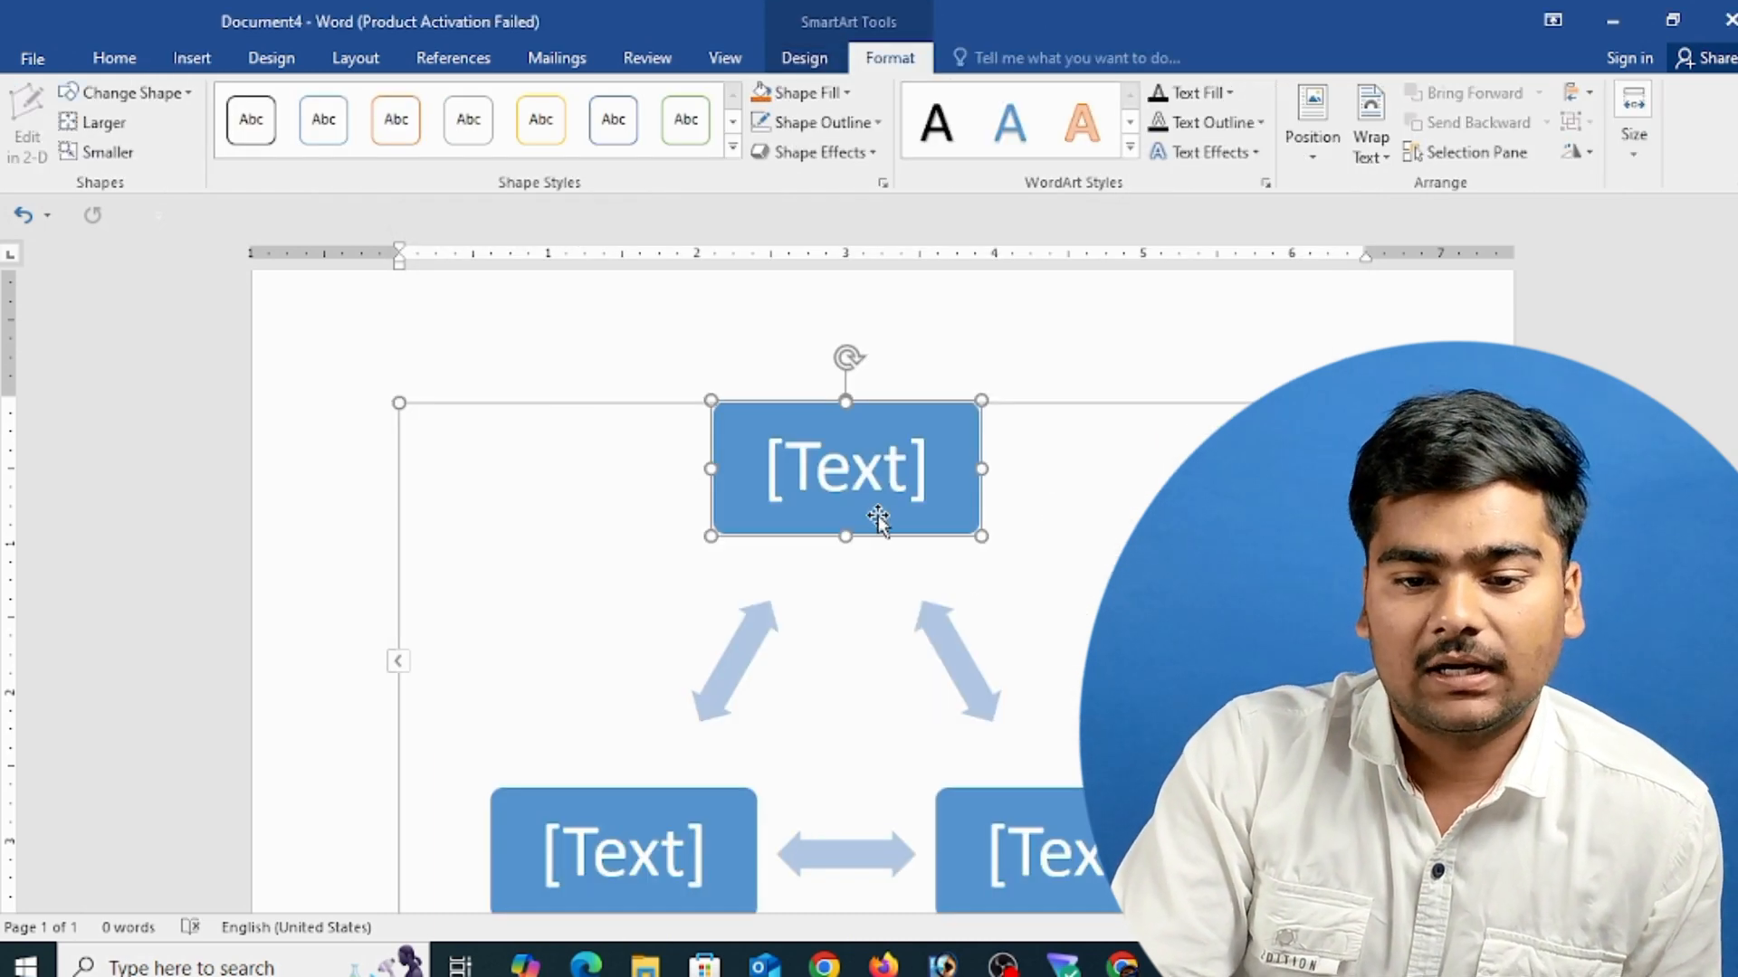
- Label the three SmartArt boxes Computer at the top, Hardware at lower left and Software at lower right
left_click(910, 475)
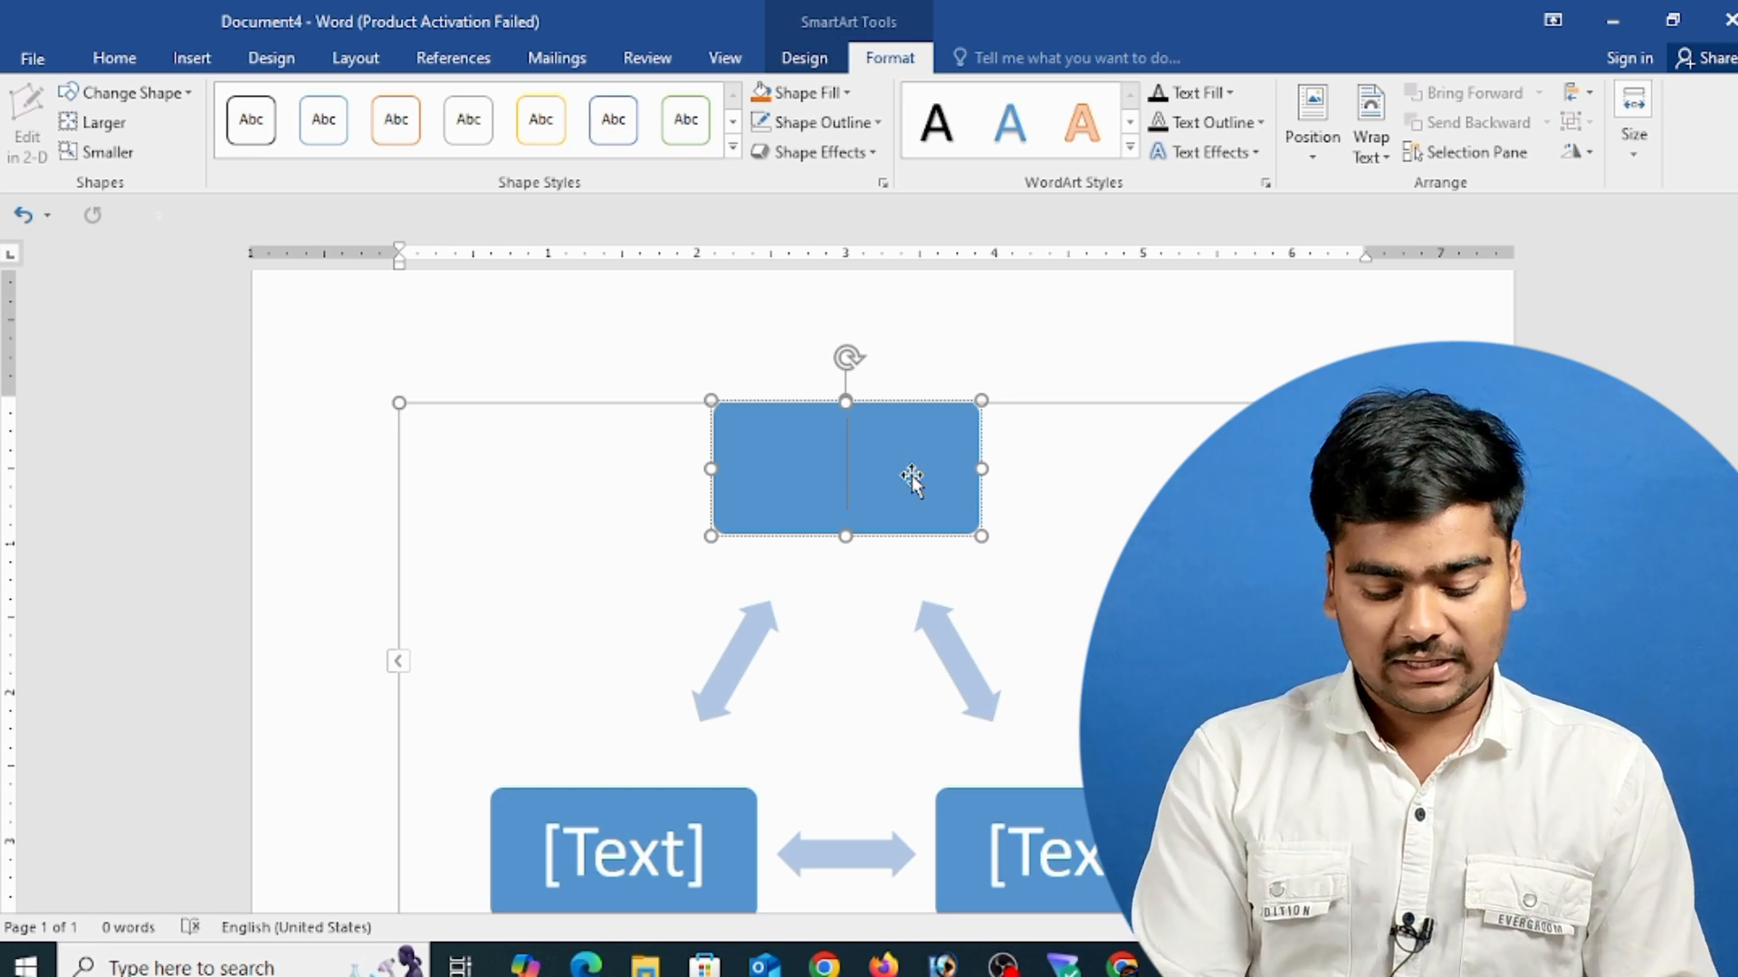
type("Compute")
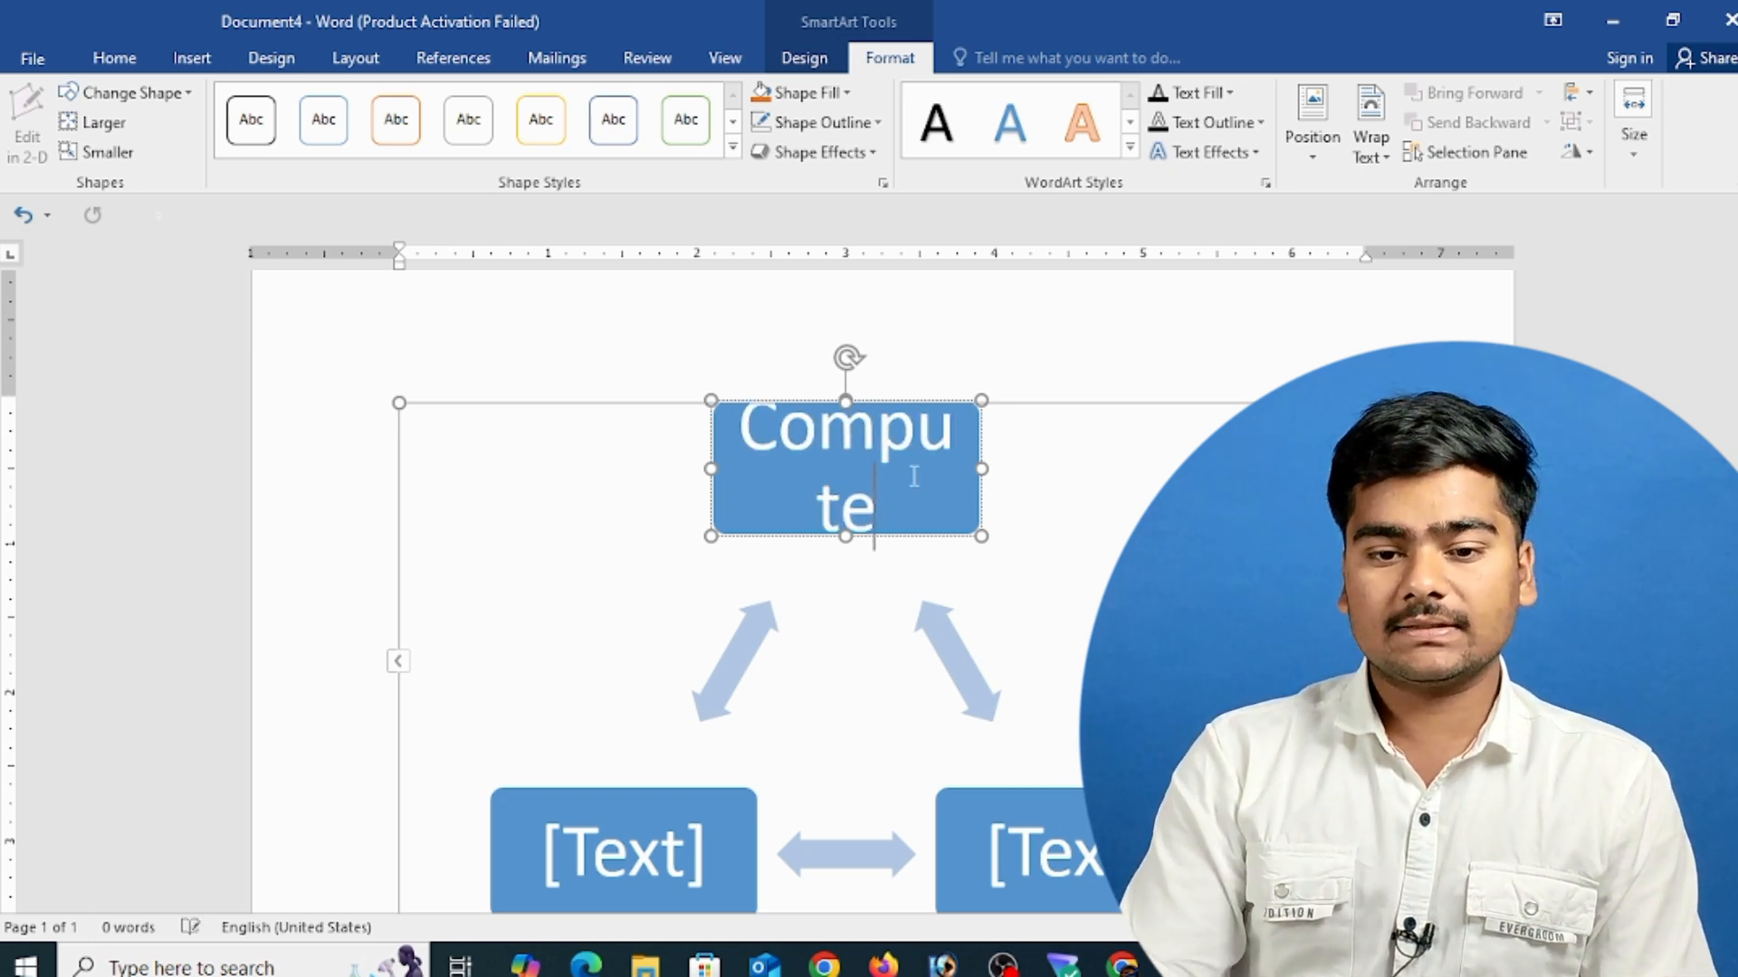
type("r")
left_click(647, 861)
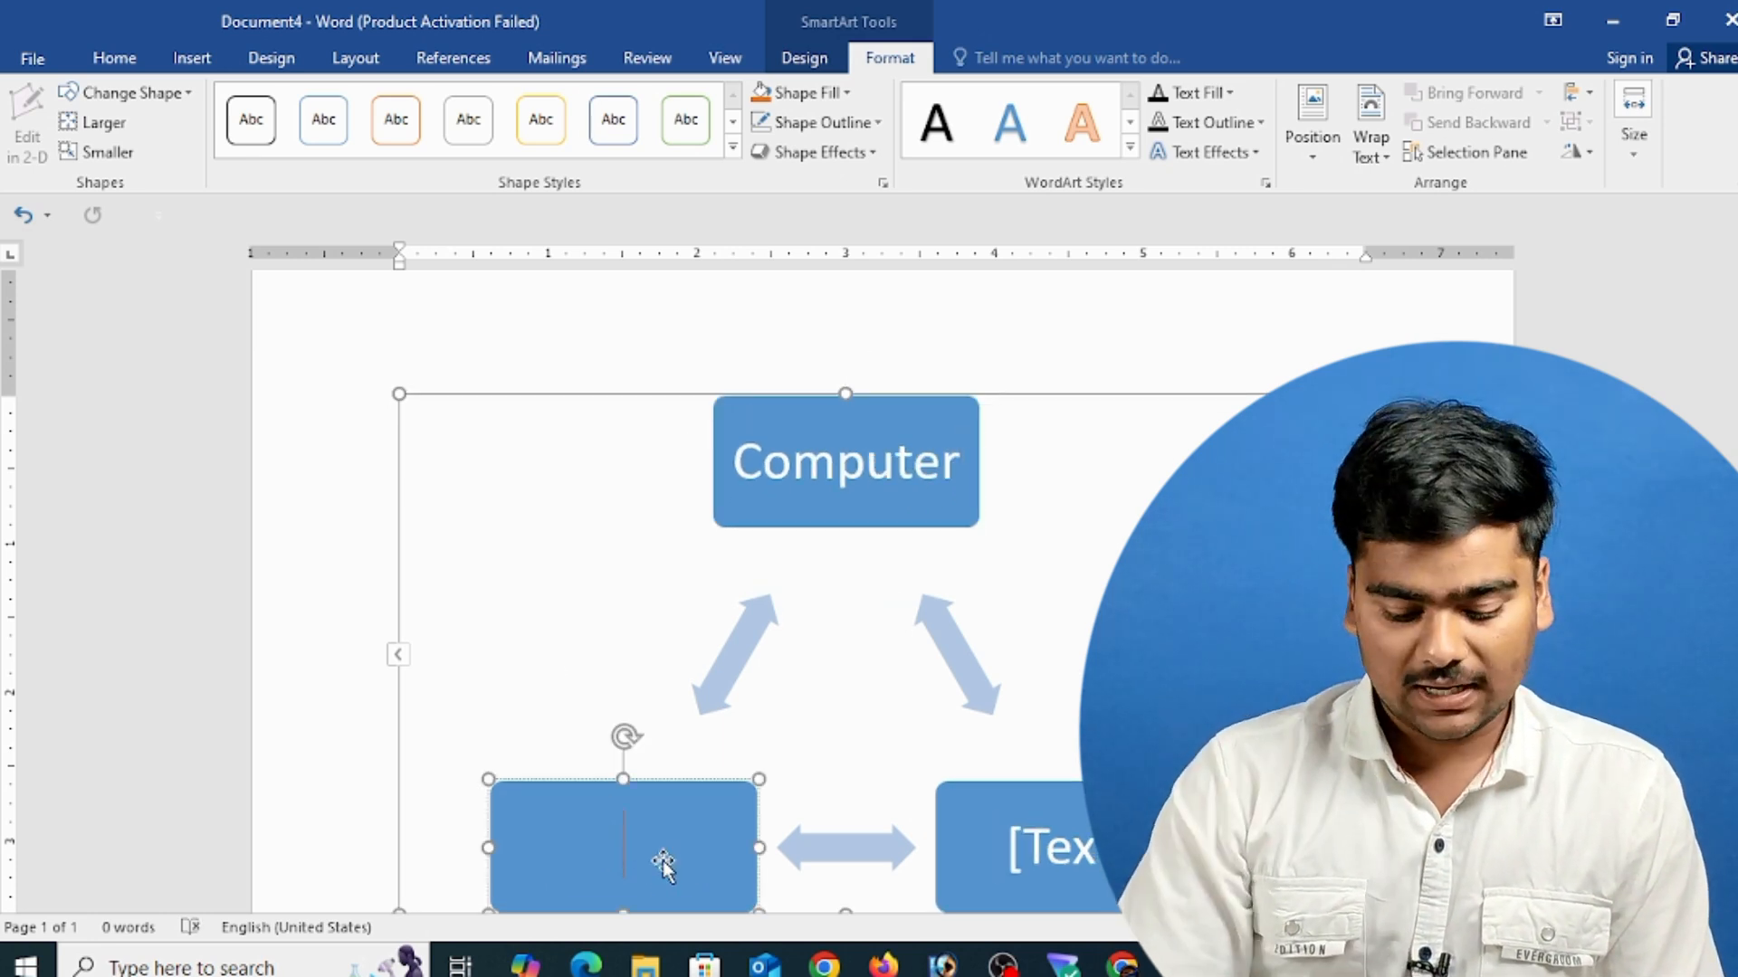
type("Hardware")
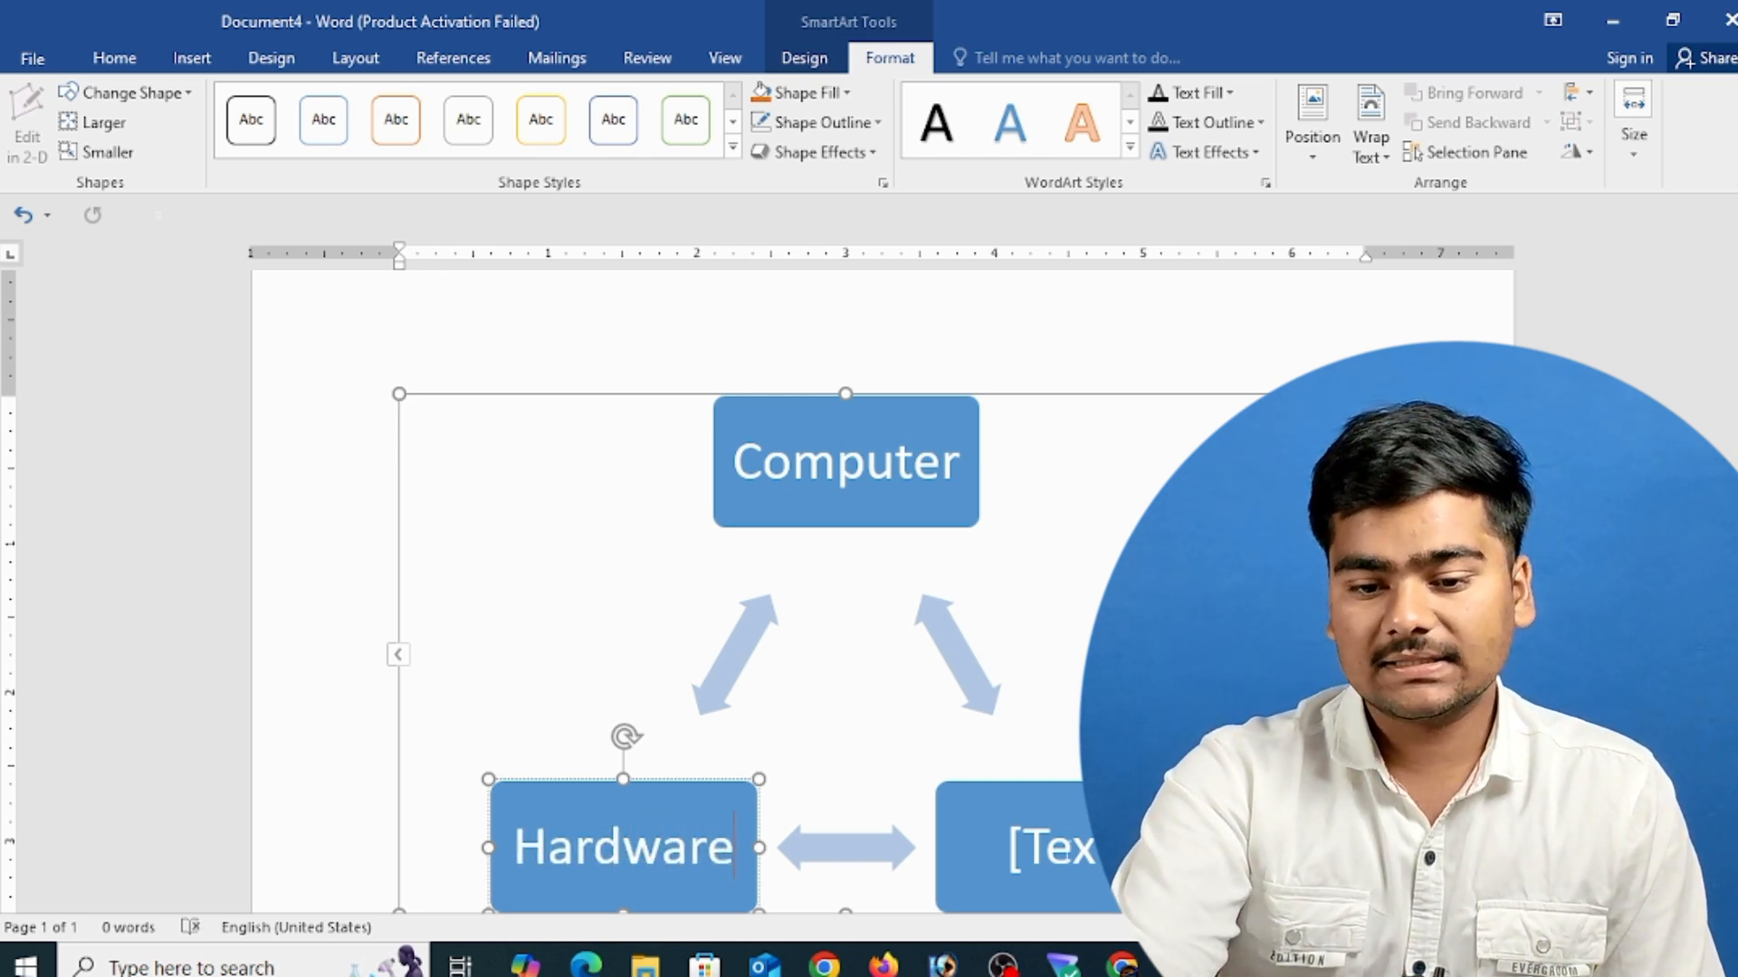
left_click(1097, 867)
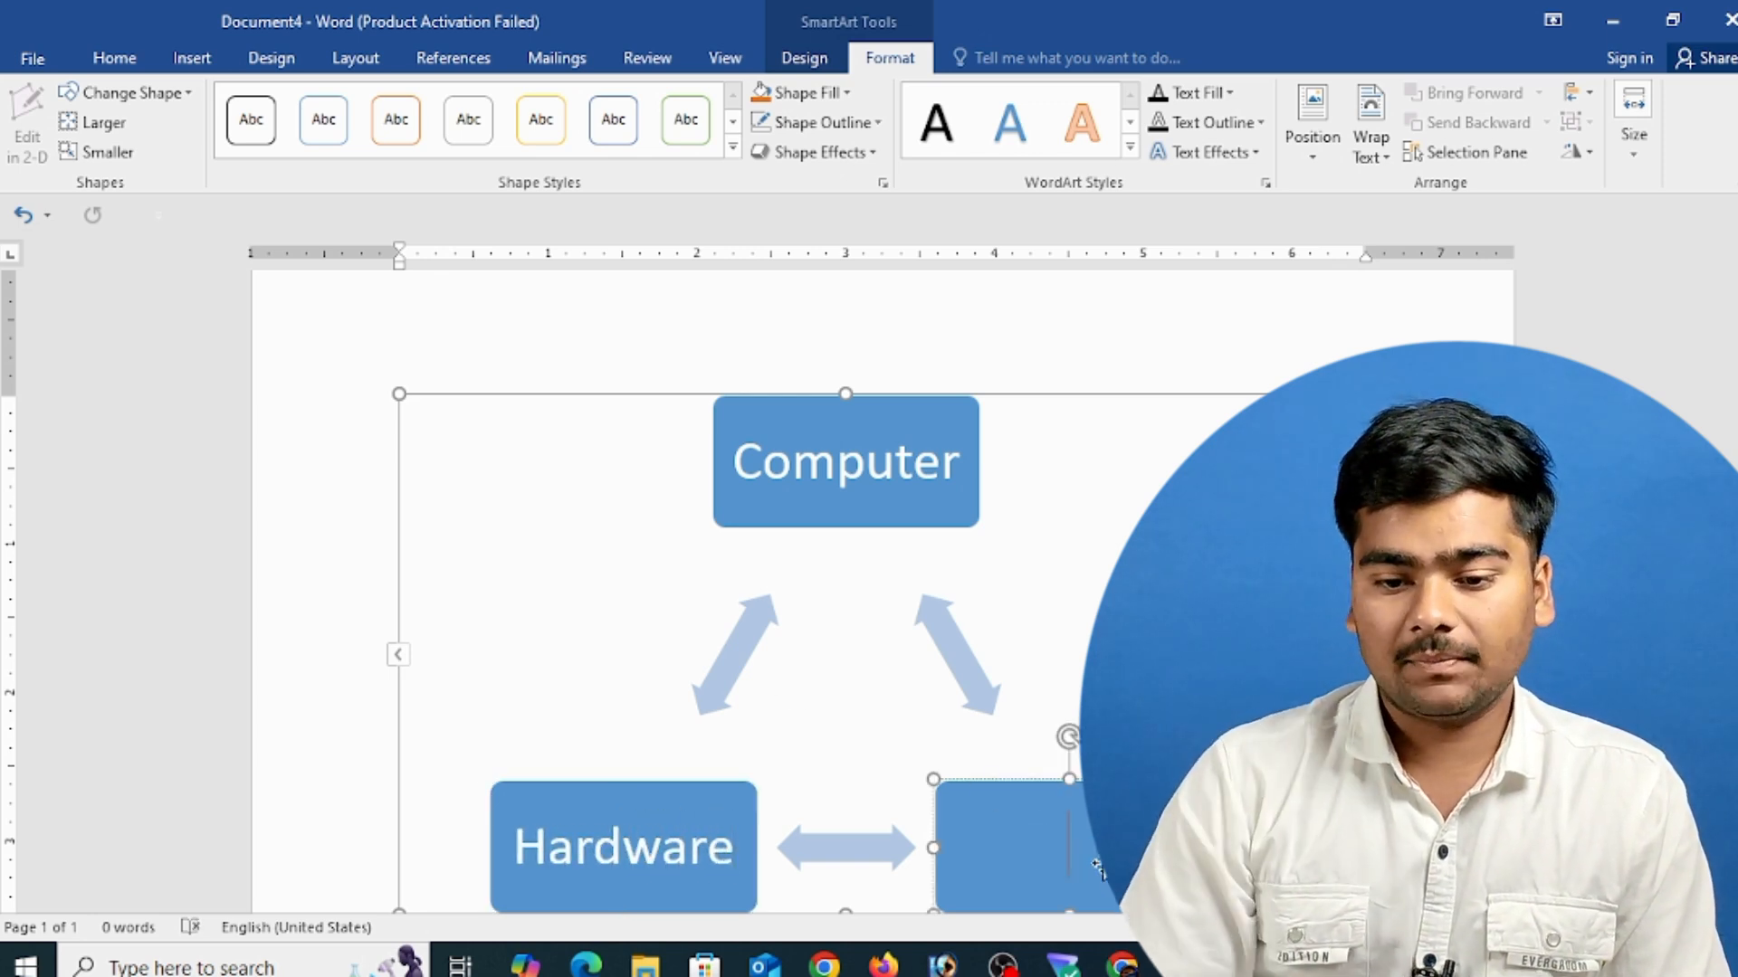
type("Software")
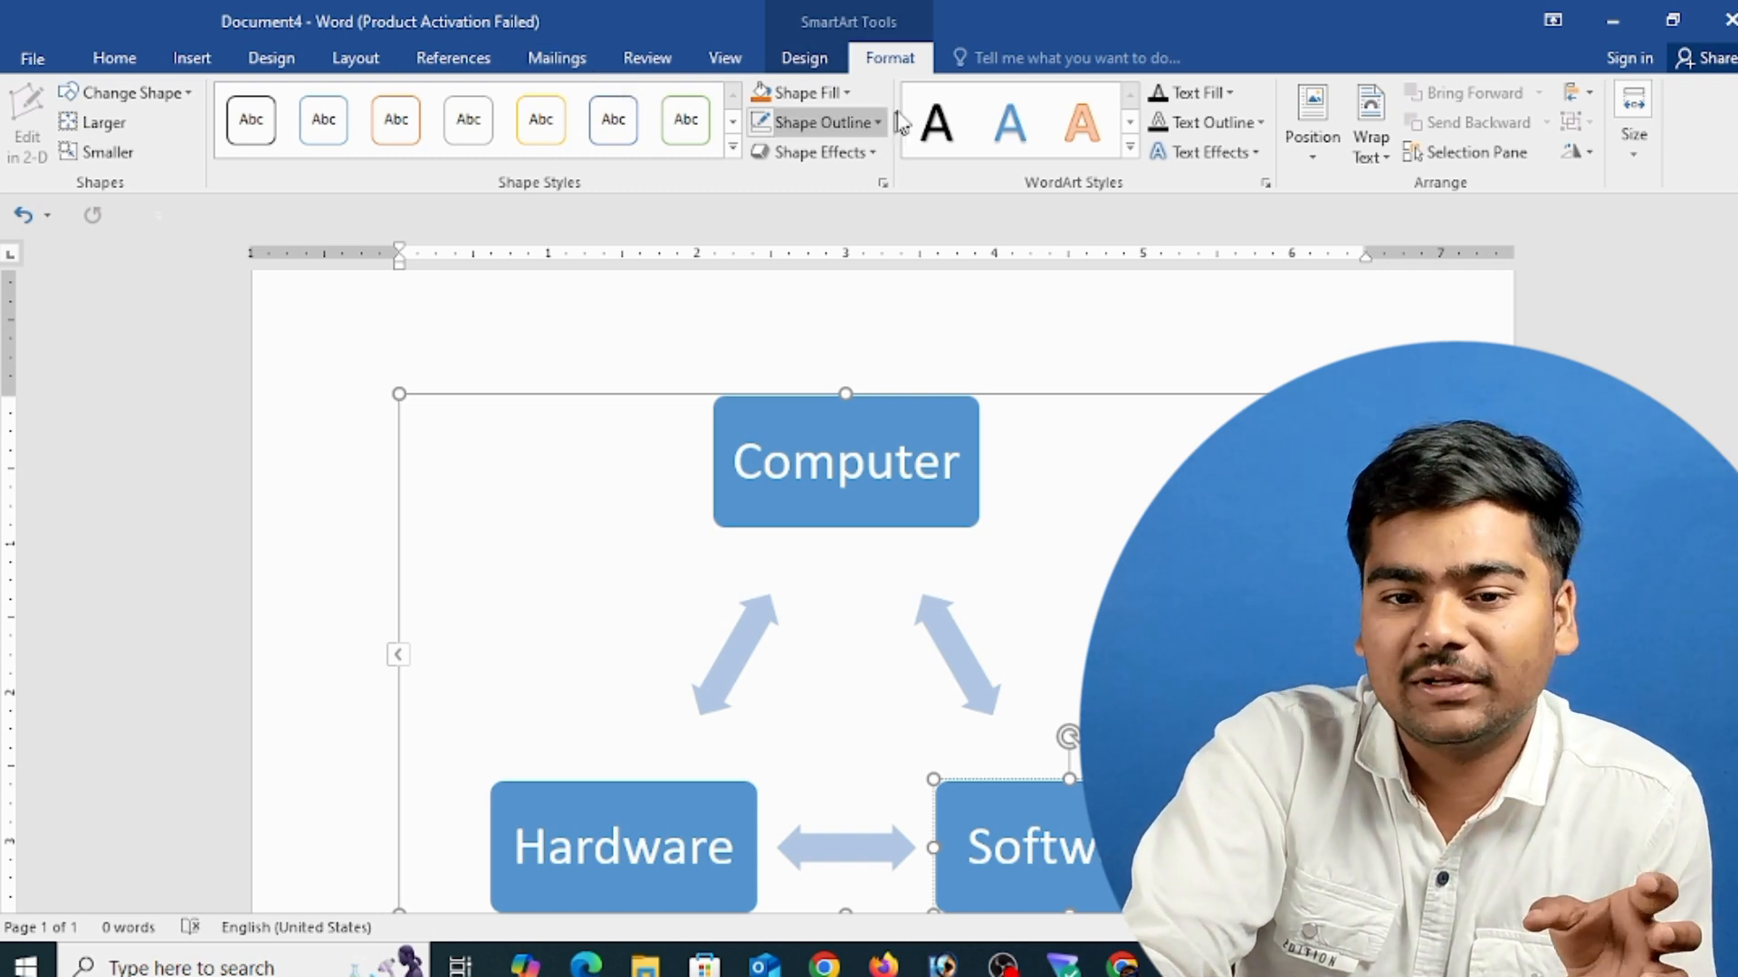
left_click(807, 60)
left_click(876, 63)
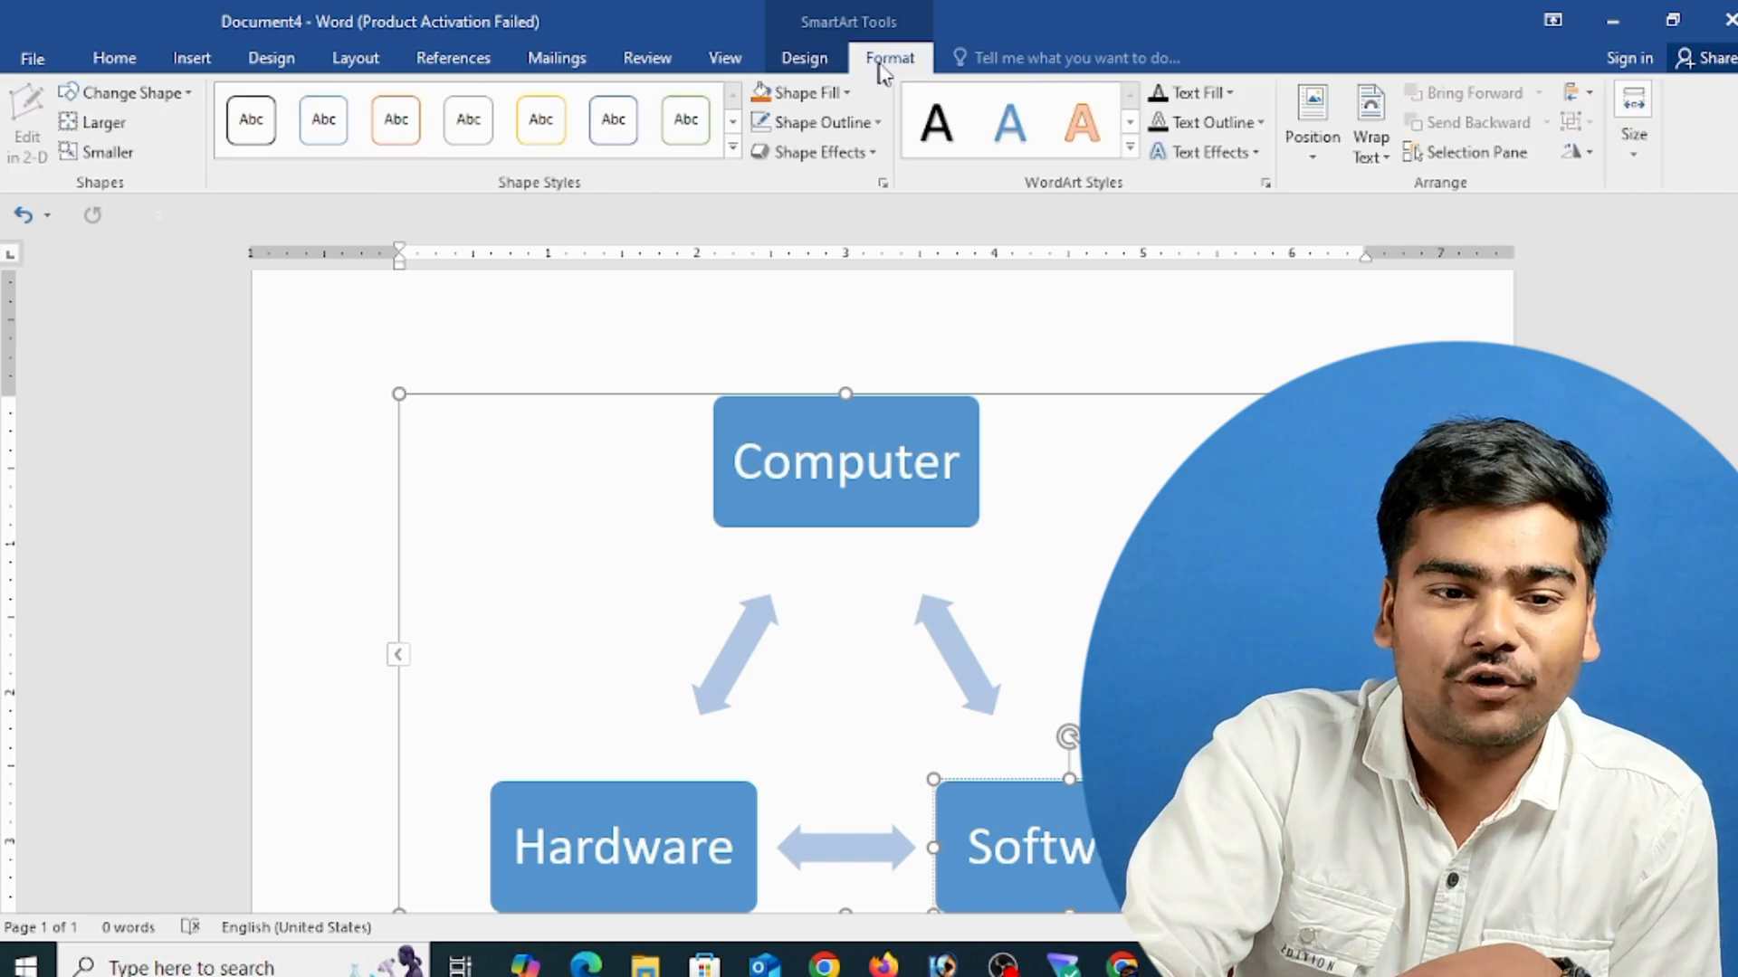
- Change the SmartArt layout to the Picture category design with one large circle connected to smaller picture circles
left_click(823, 61)
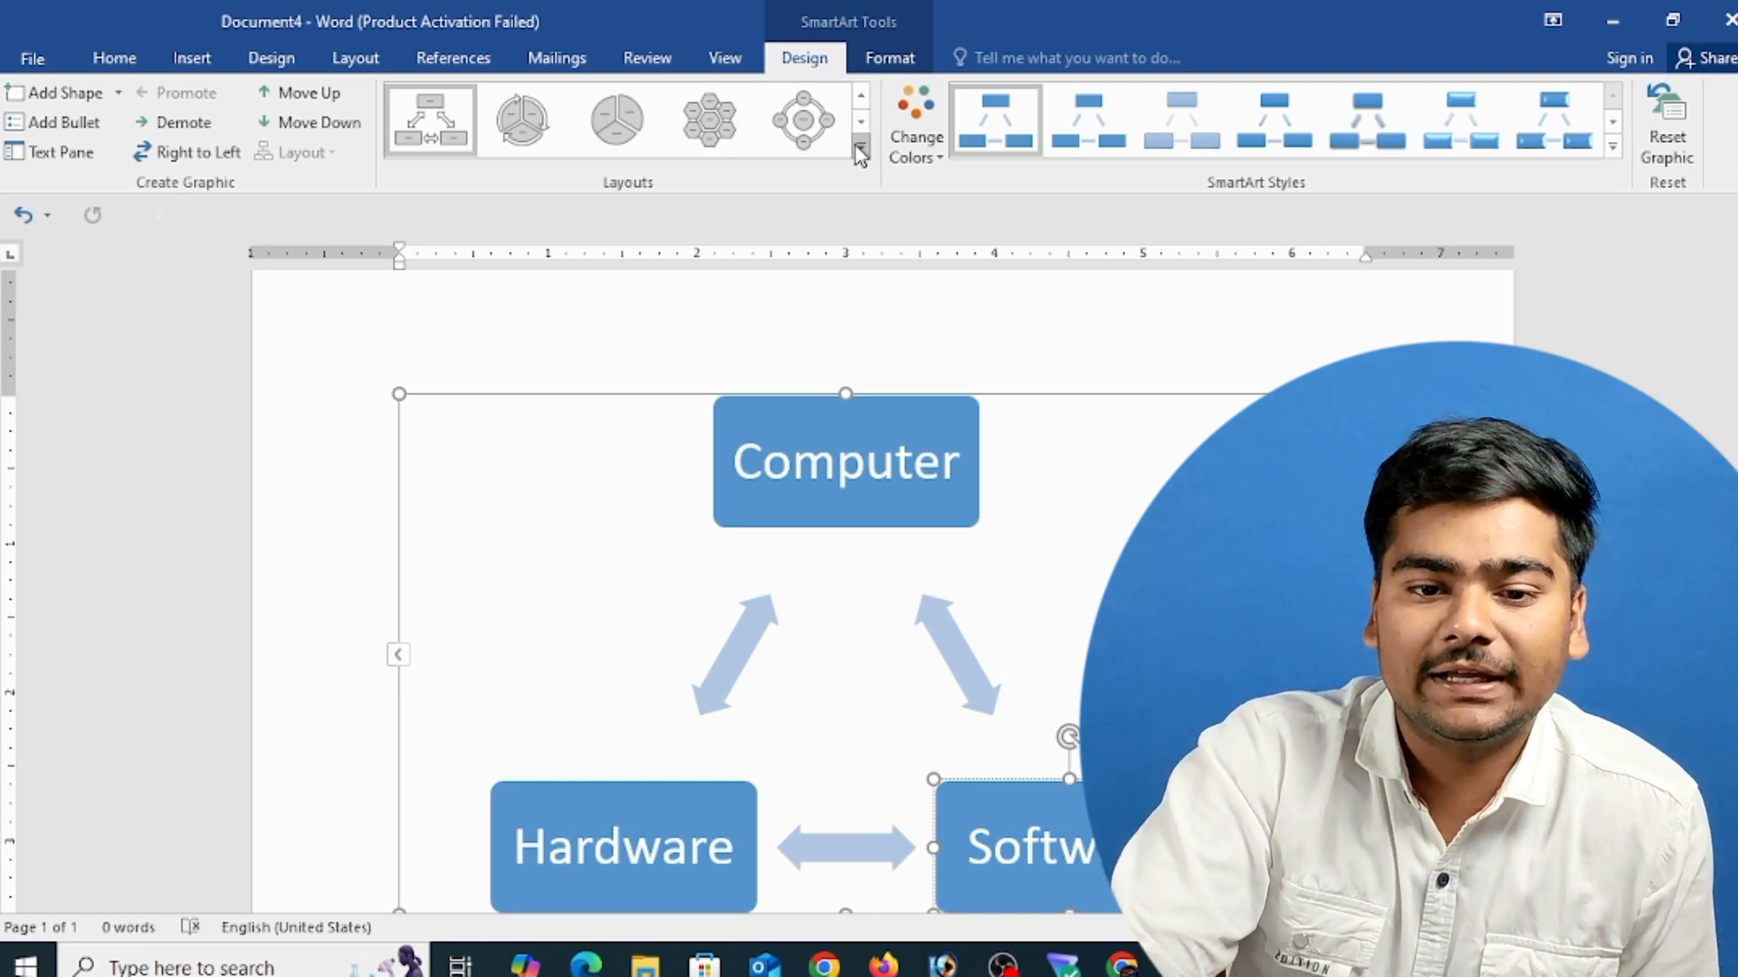
left_click(861, 151)
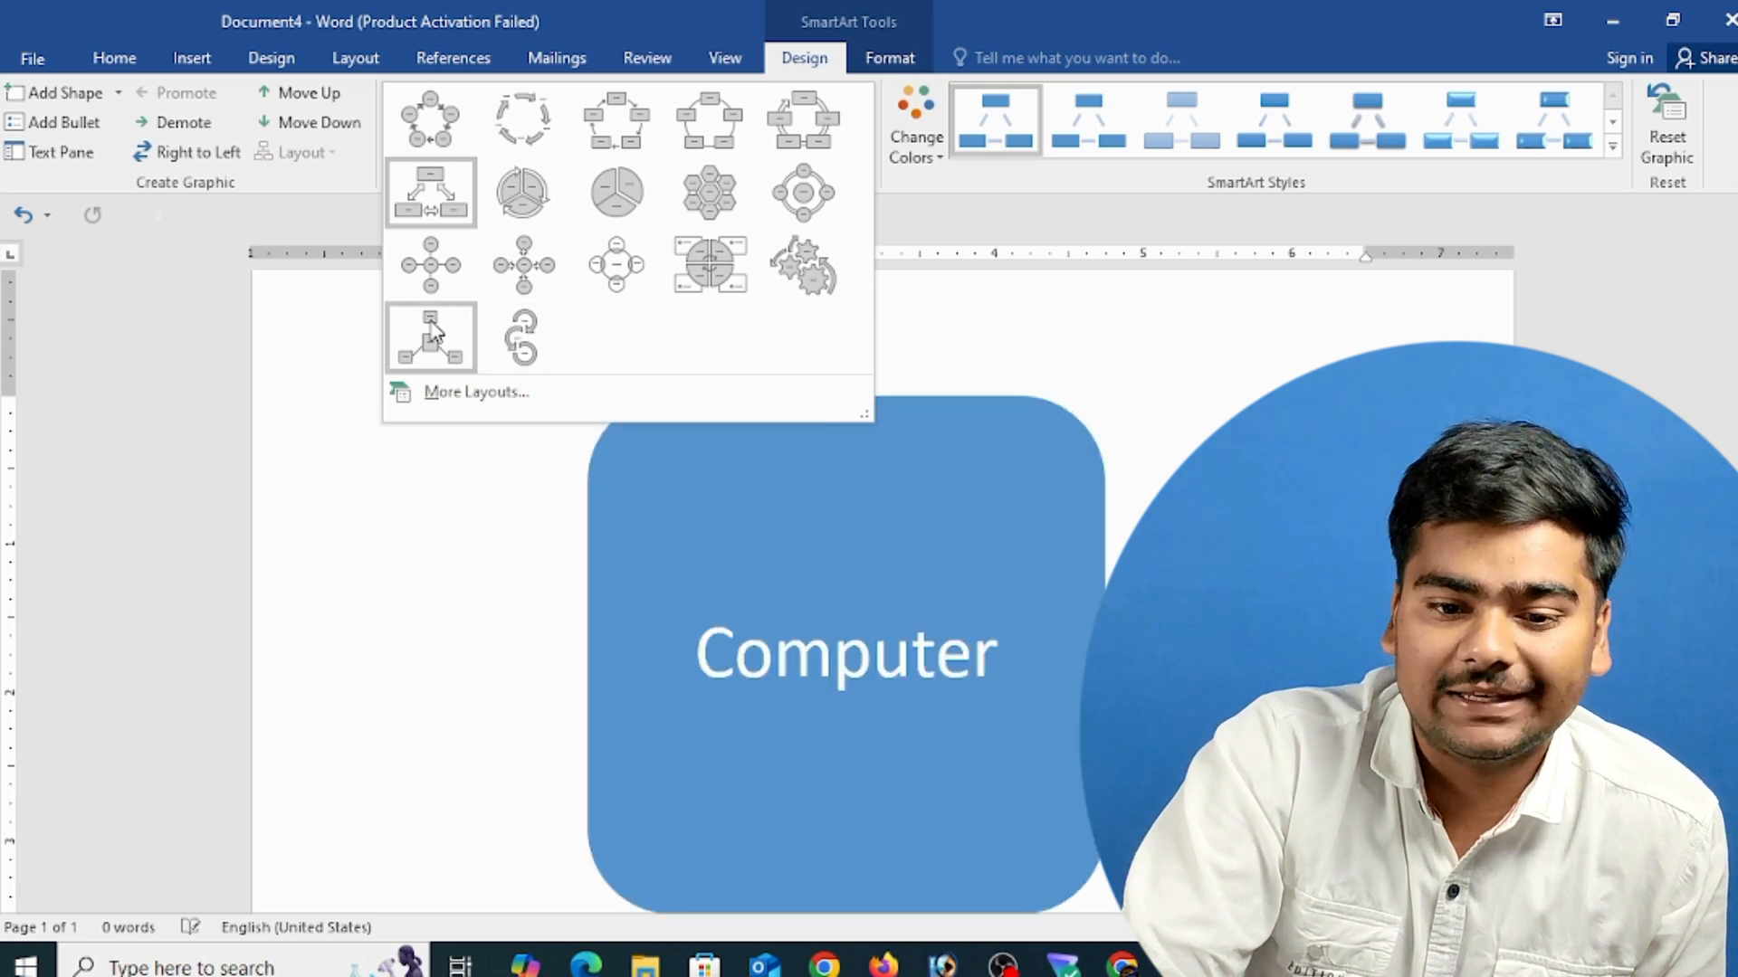
left_click(475, 393)
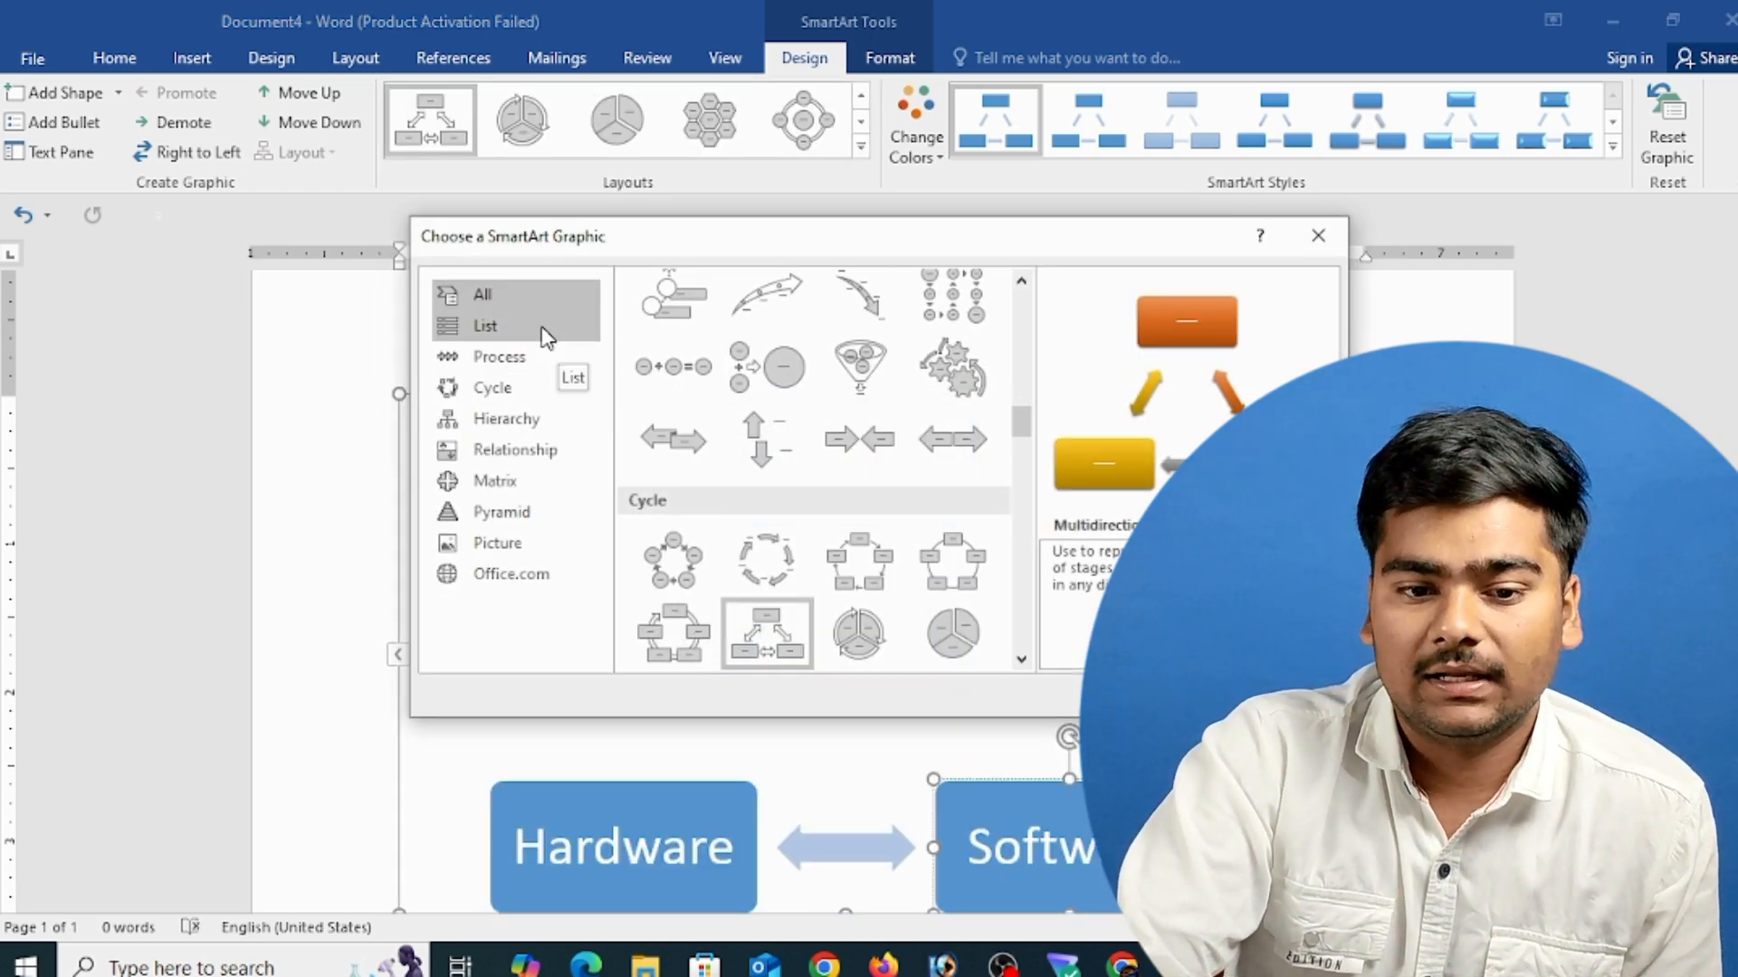
left_click(542, 329)
left_click(527, 390)
left_click(502, 455)
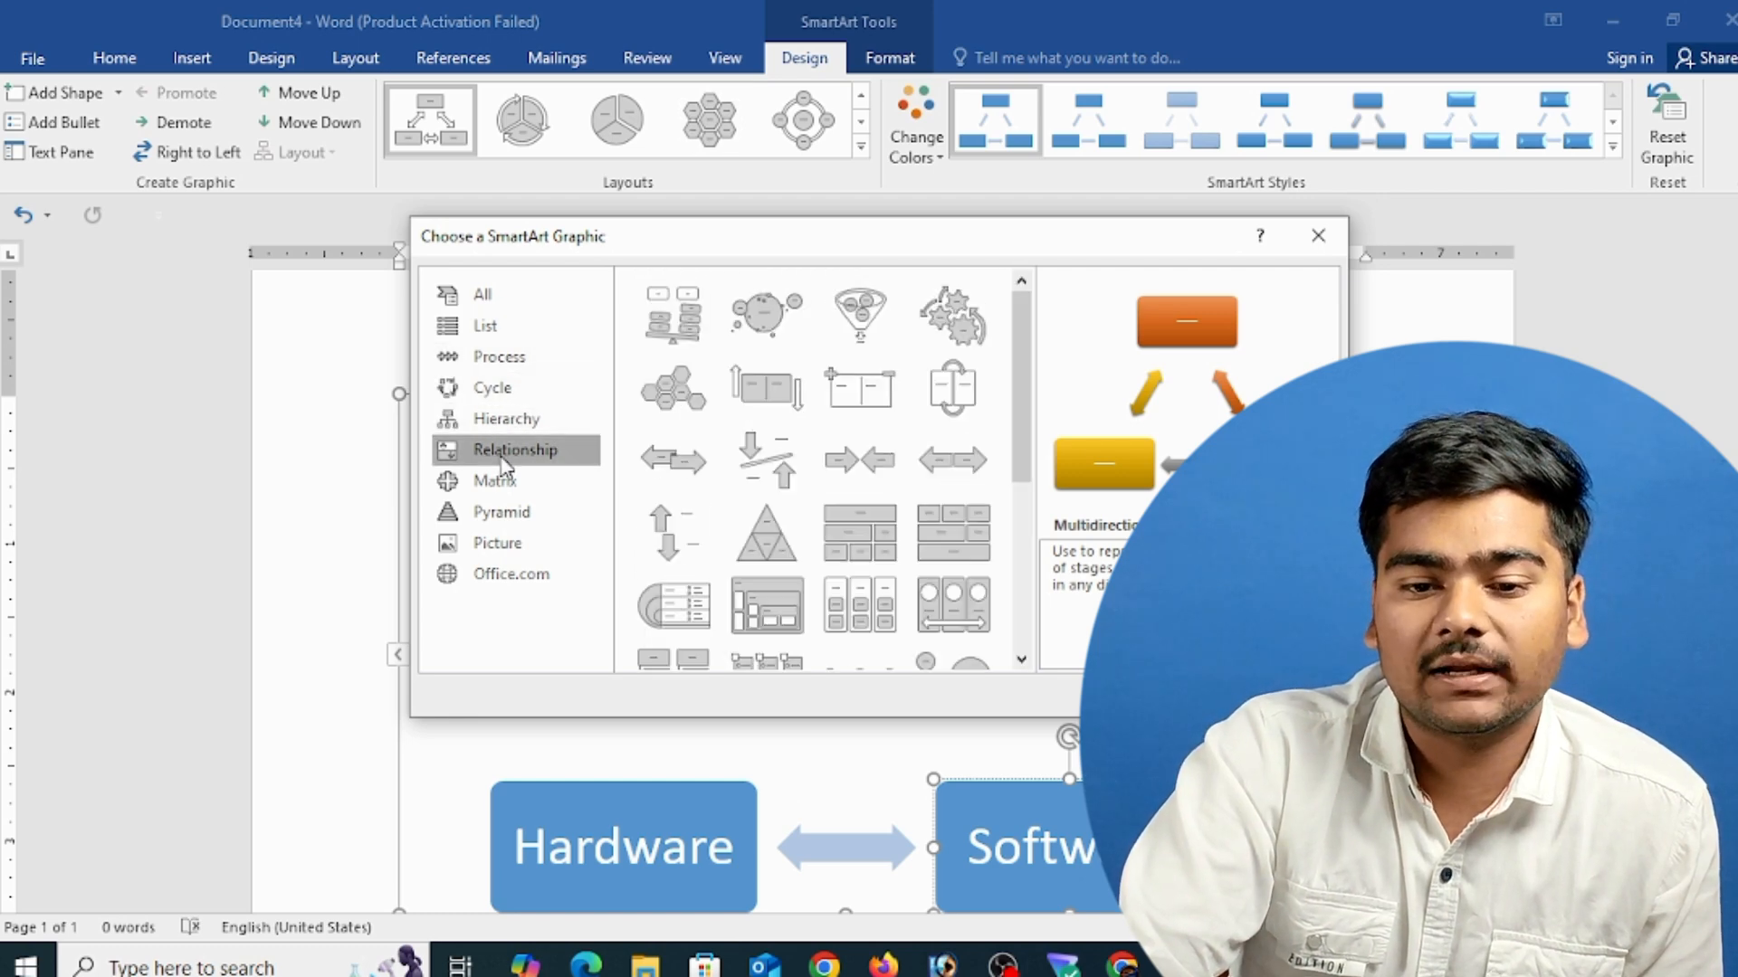
left_click(508, 543)
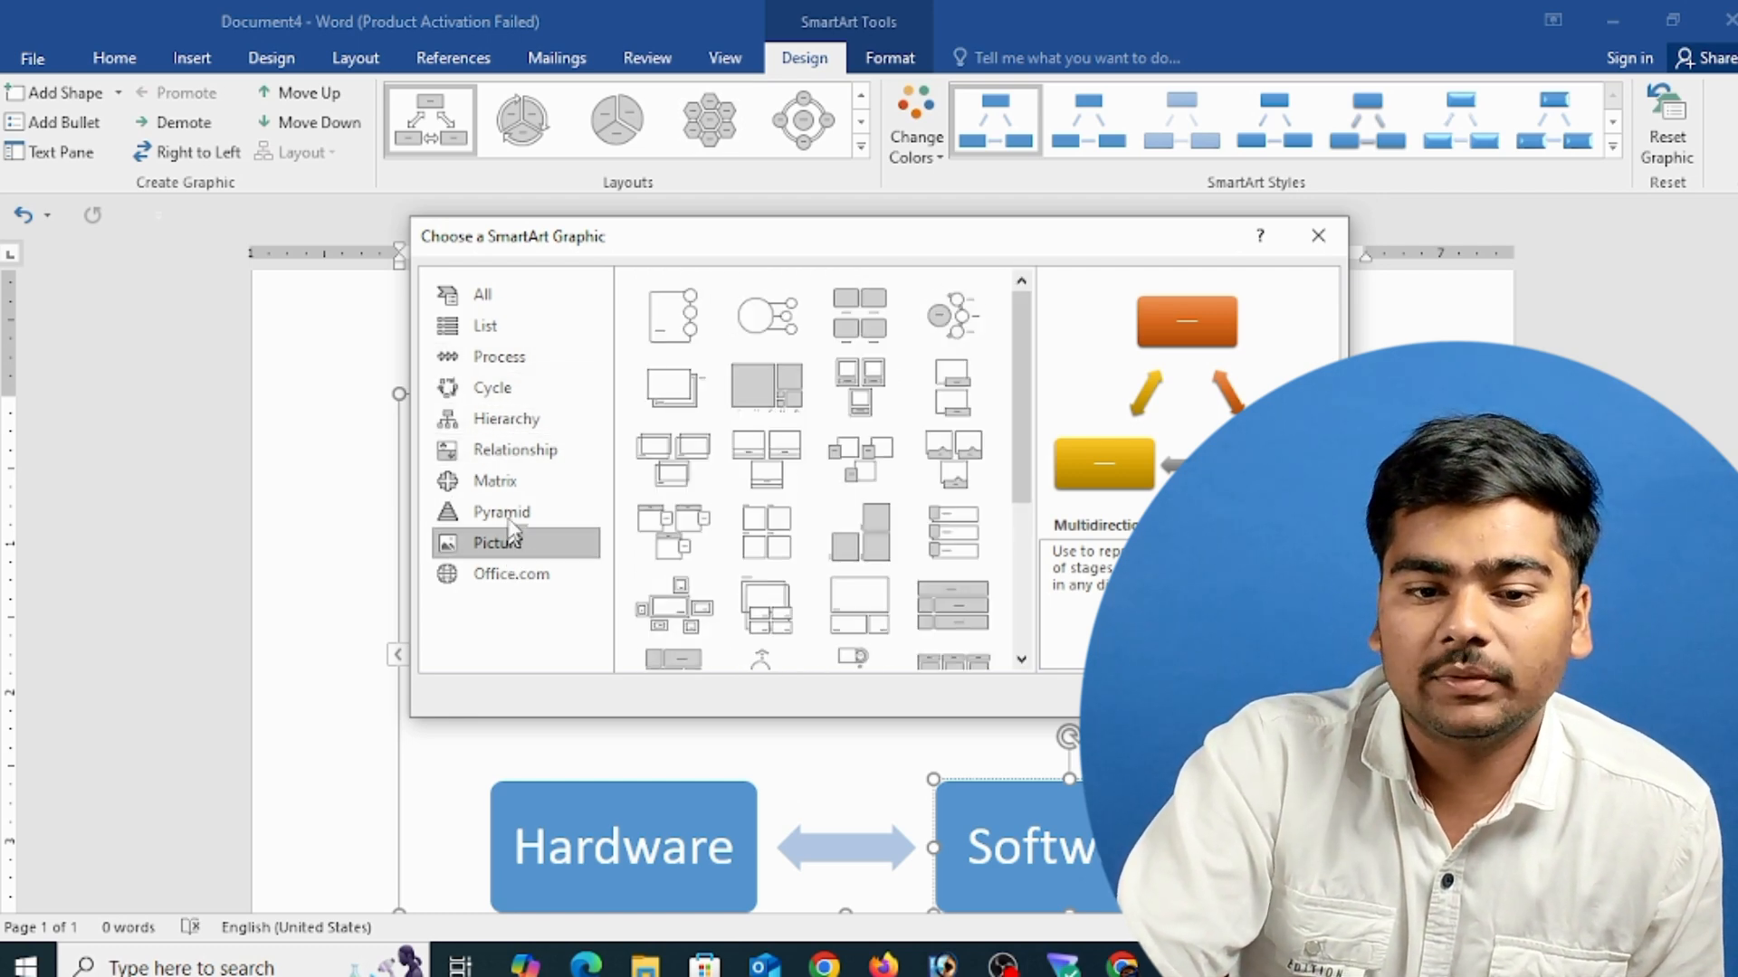
left_click(512, 450)
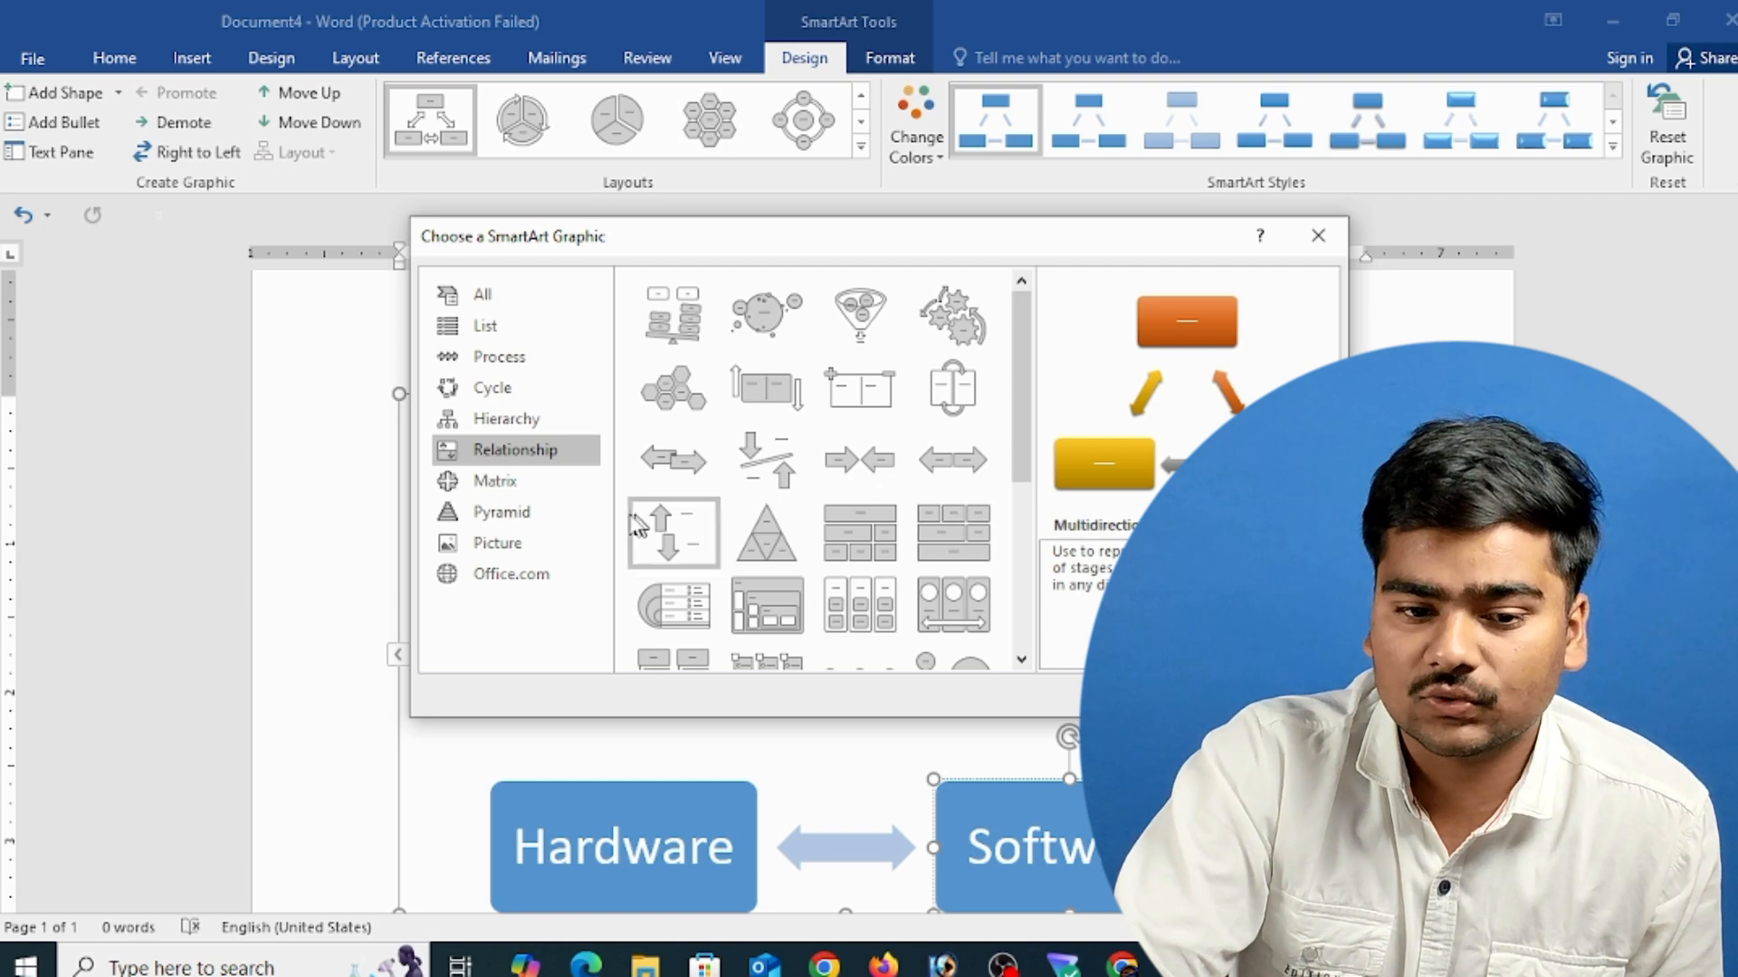
left_click(543, 543)
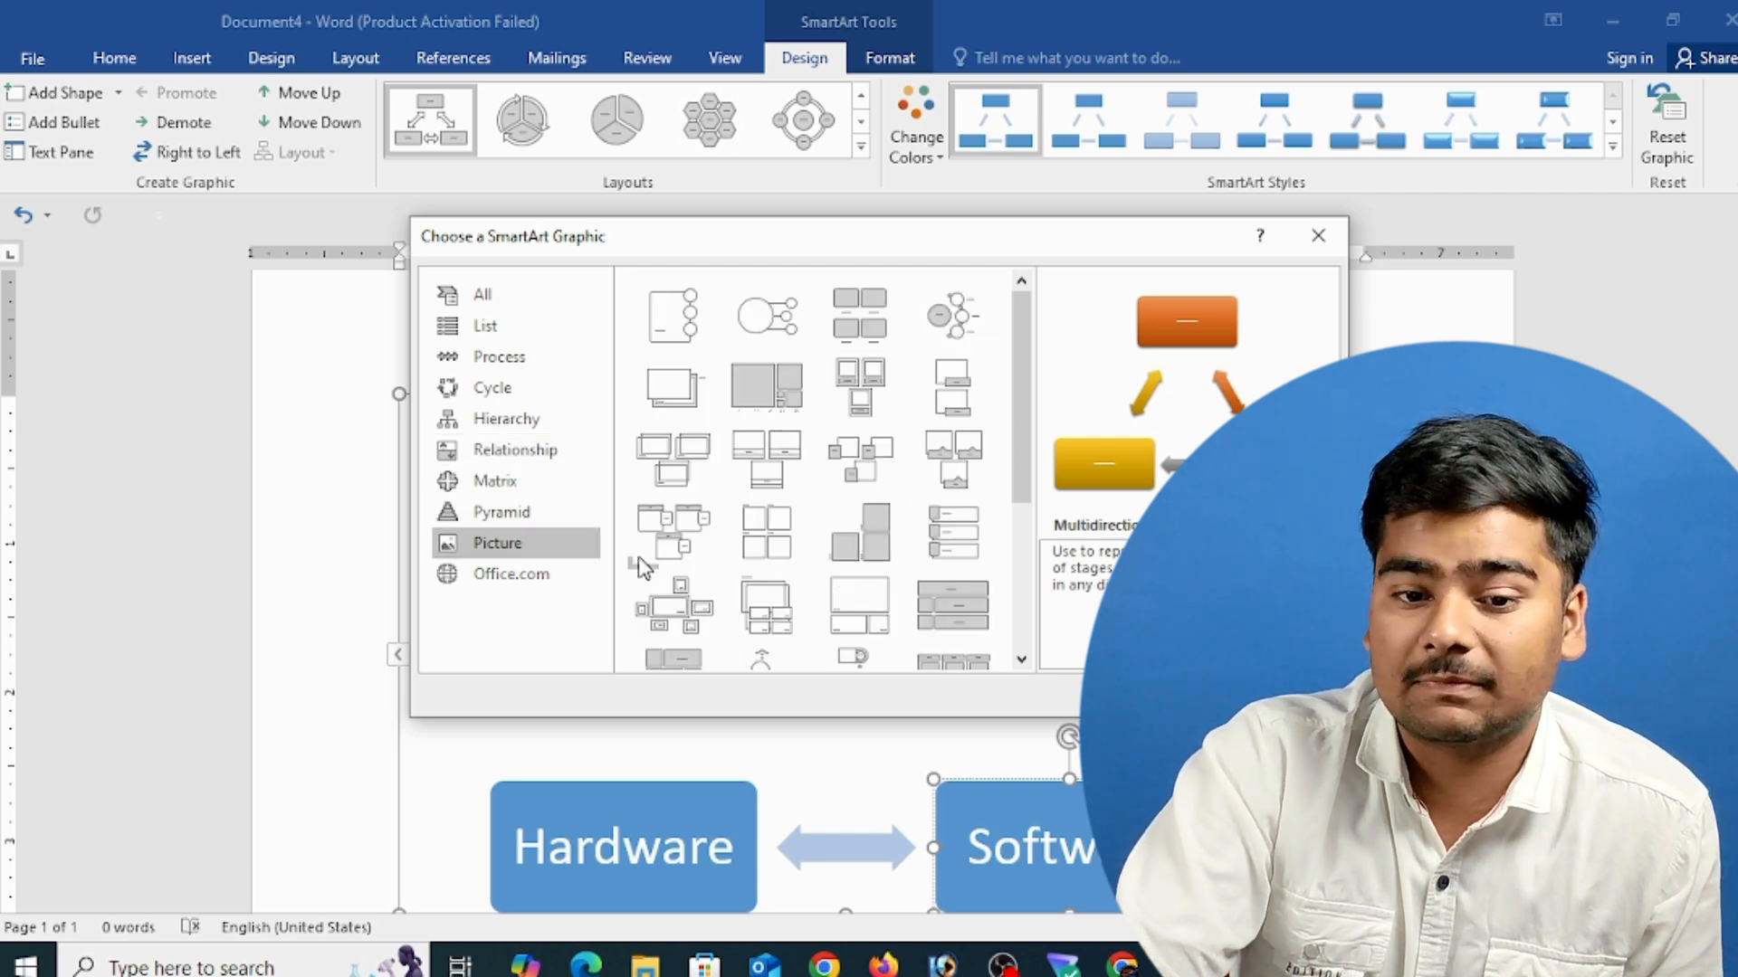
left_click(748, 342)
key("Return")
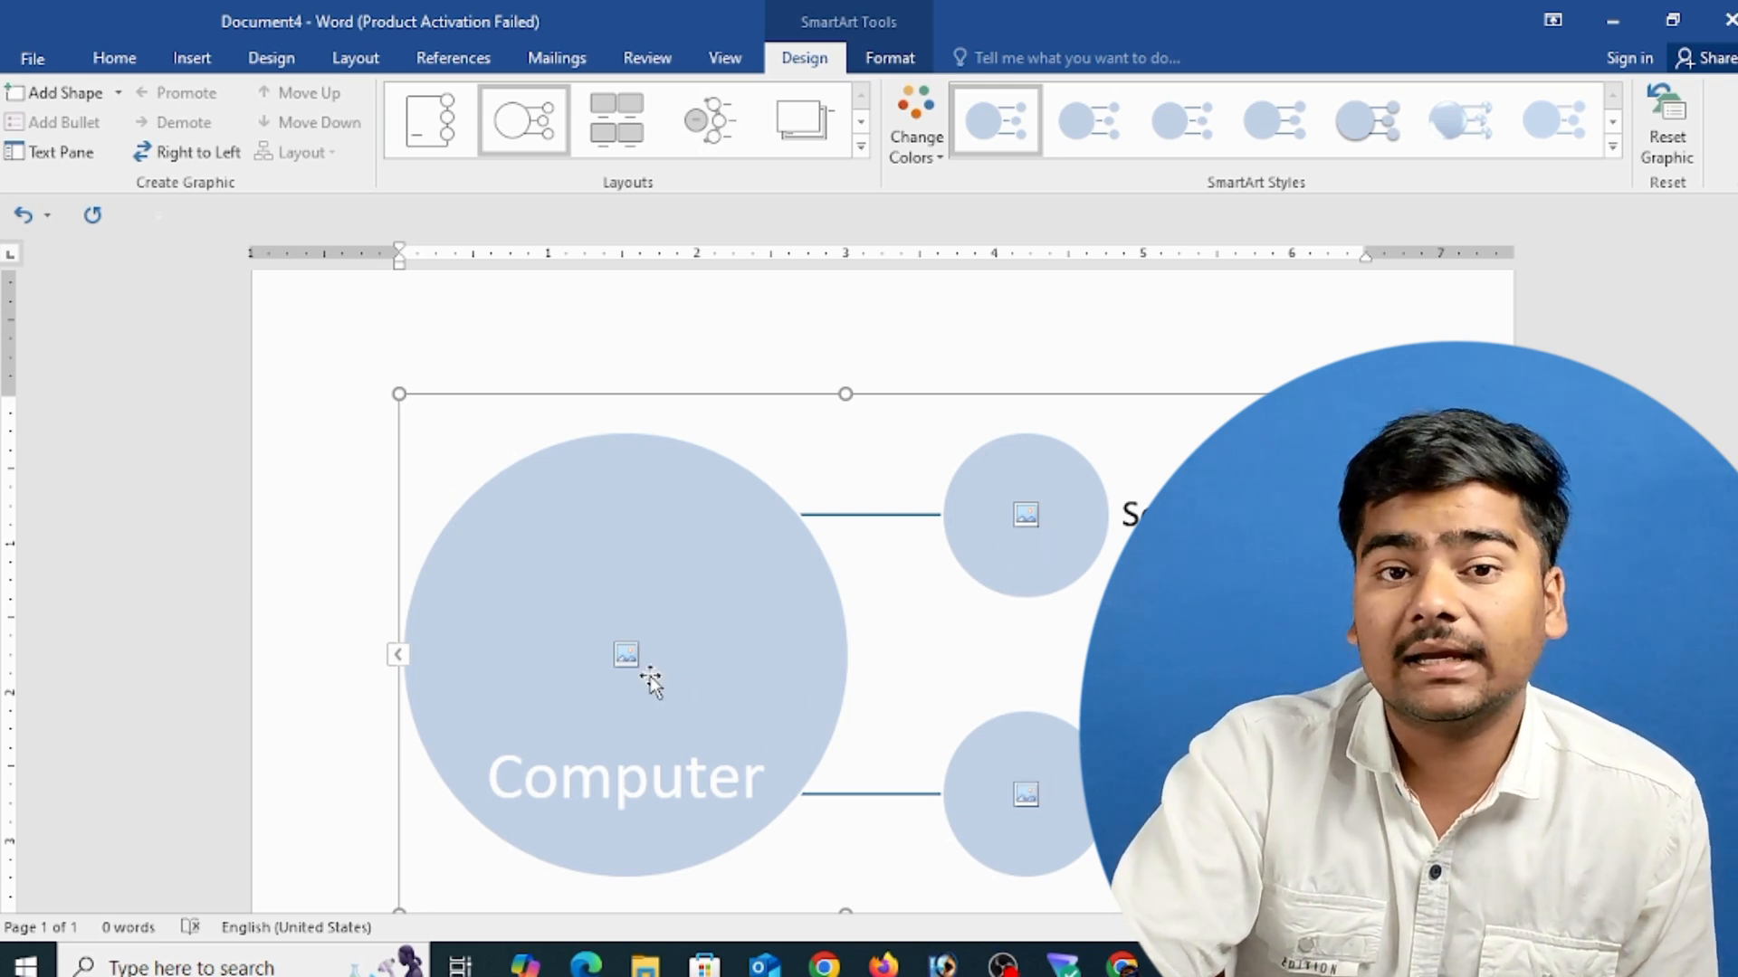
- Fill the large Computer circle with the laptop-on-desk picture from a Bing search for "computer image"
scroll(642, 701, "up", 2)
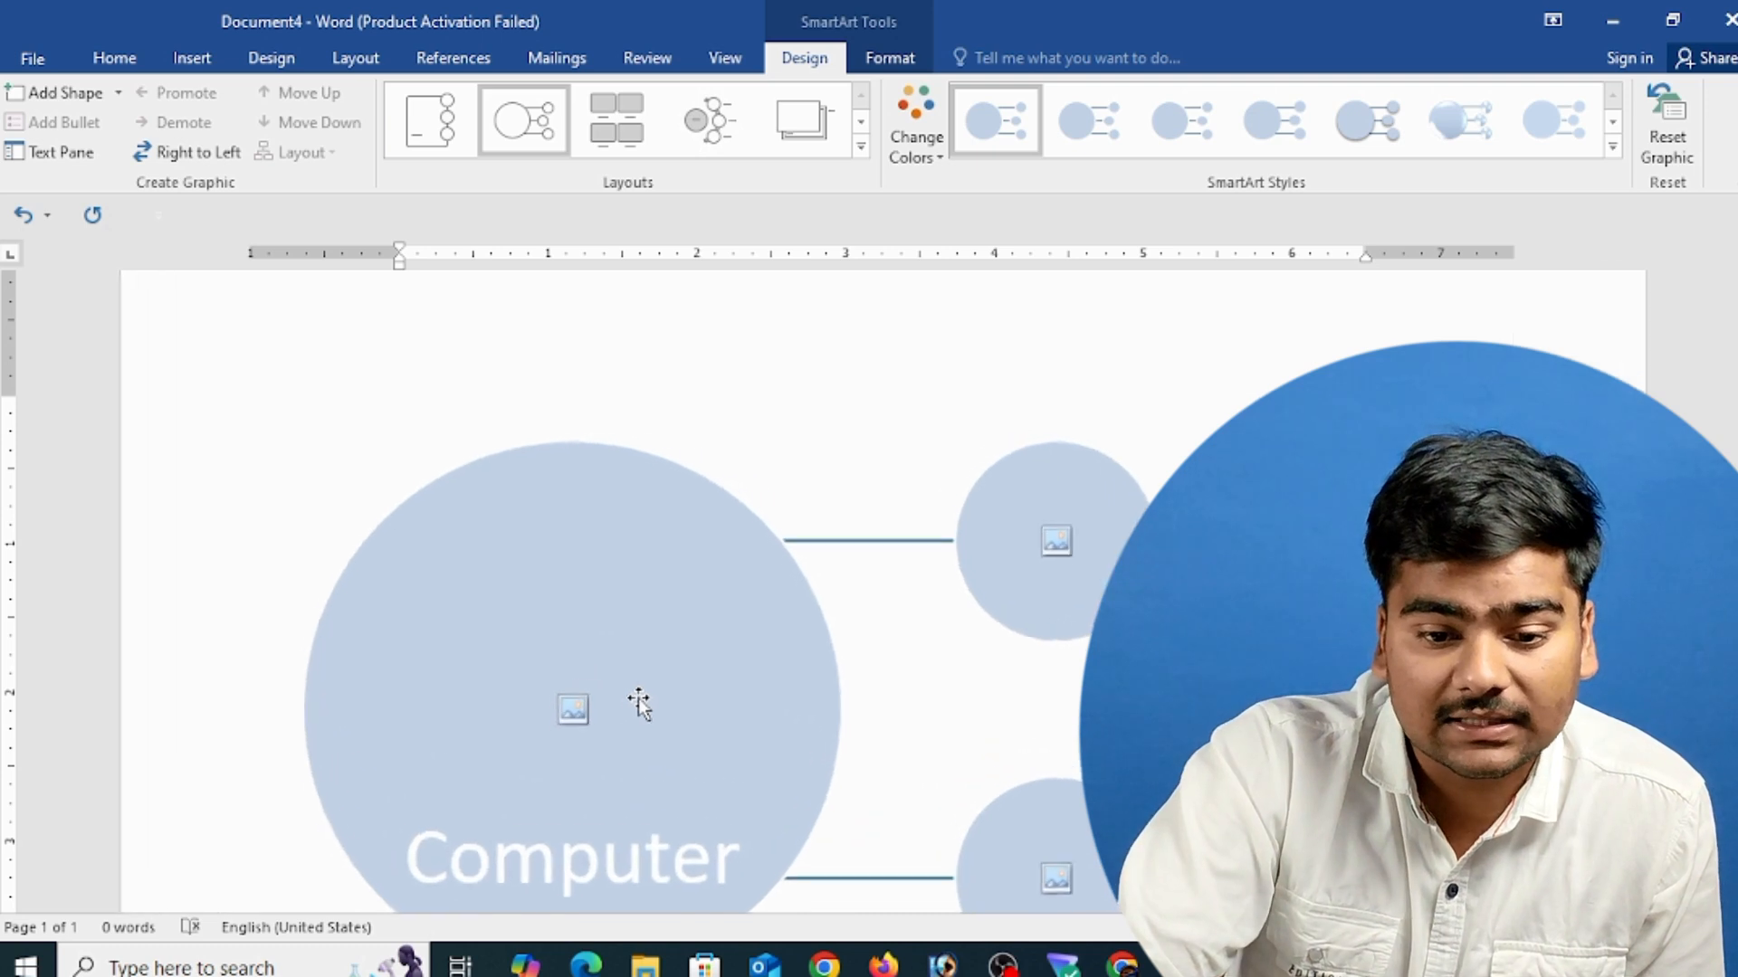
left_click(559, 722)
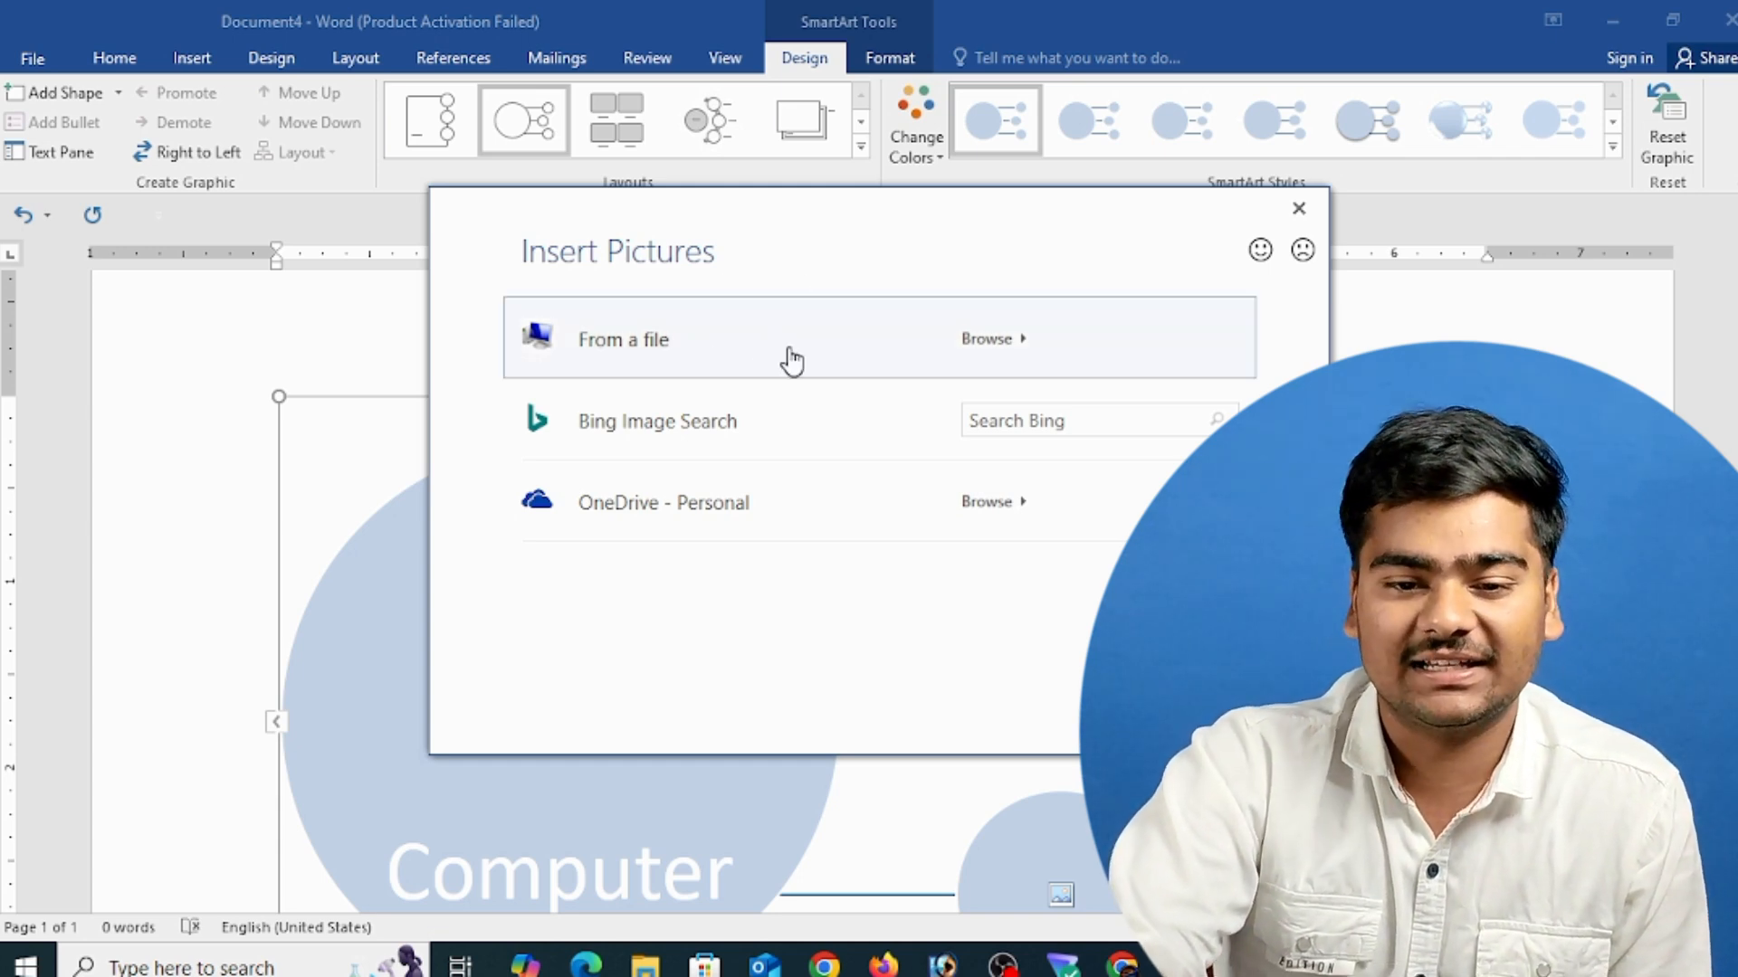
left_click(805, 425)
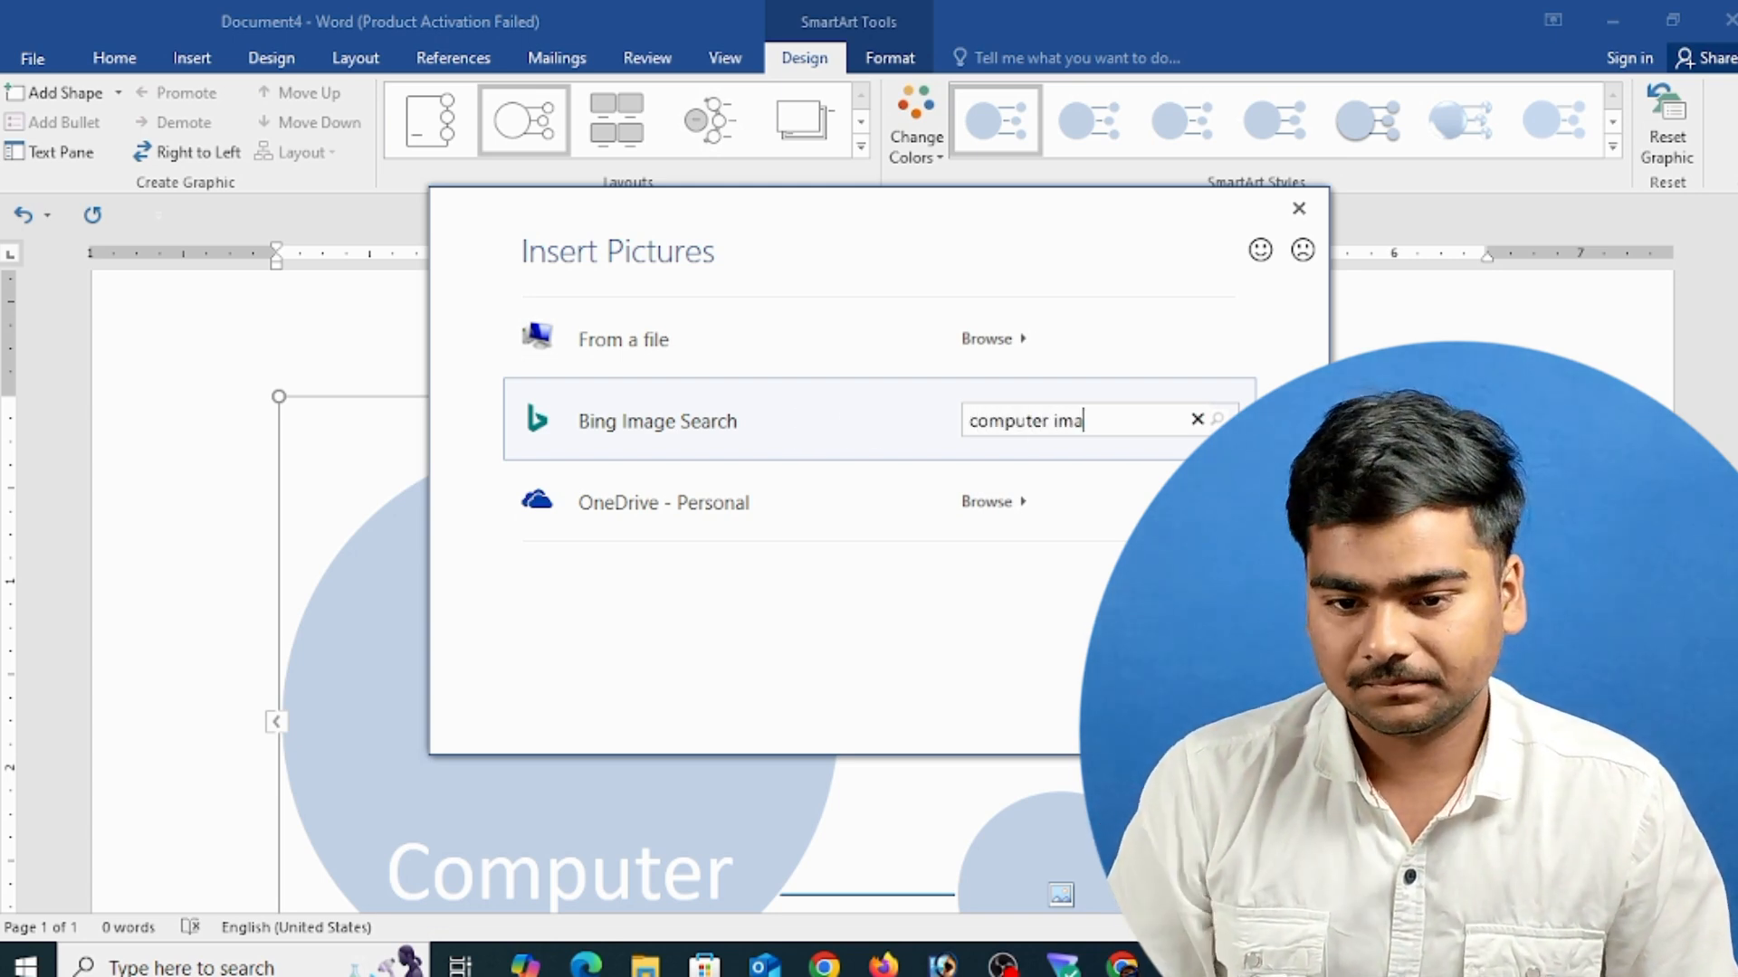
key("Return")
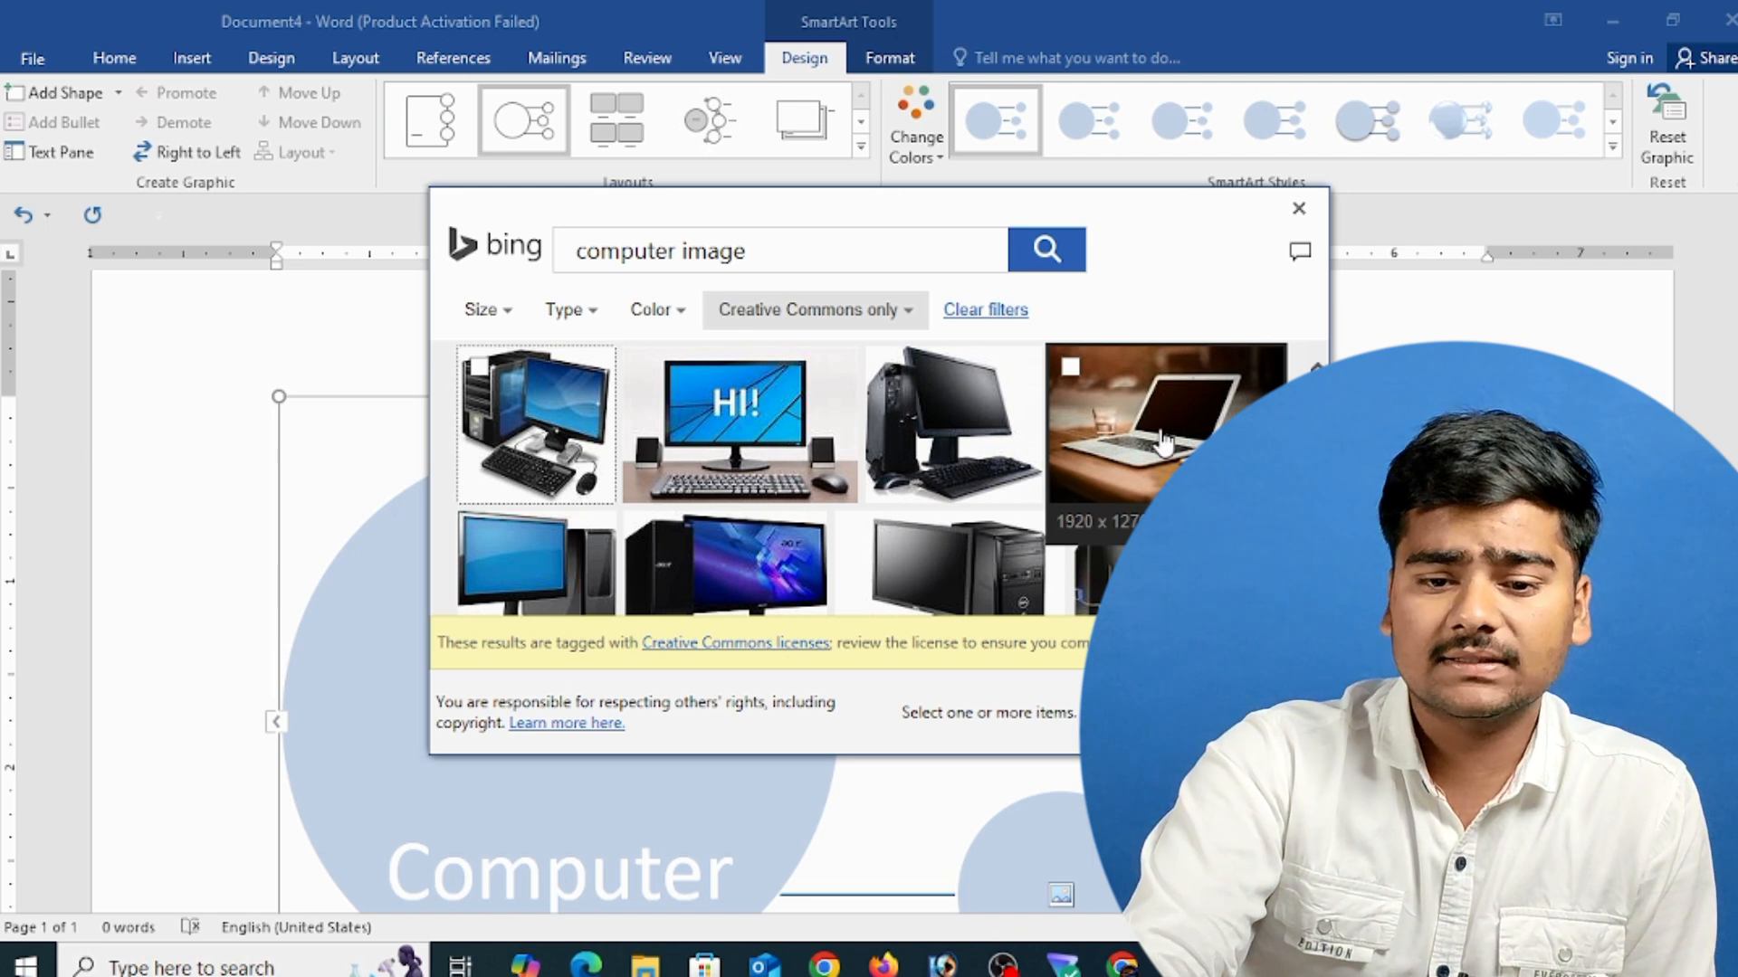
scroll(1165, 443, "down", 2)
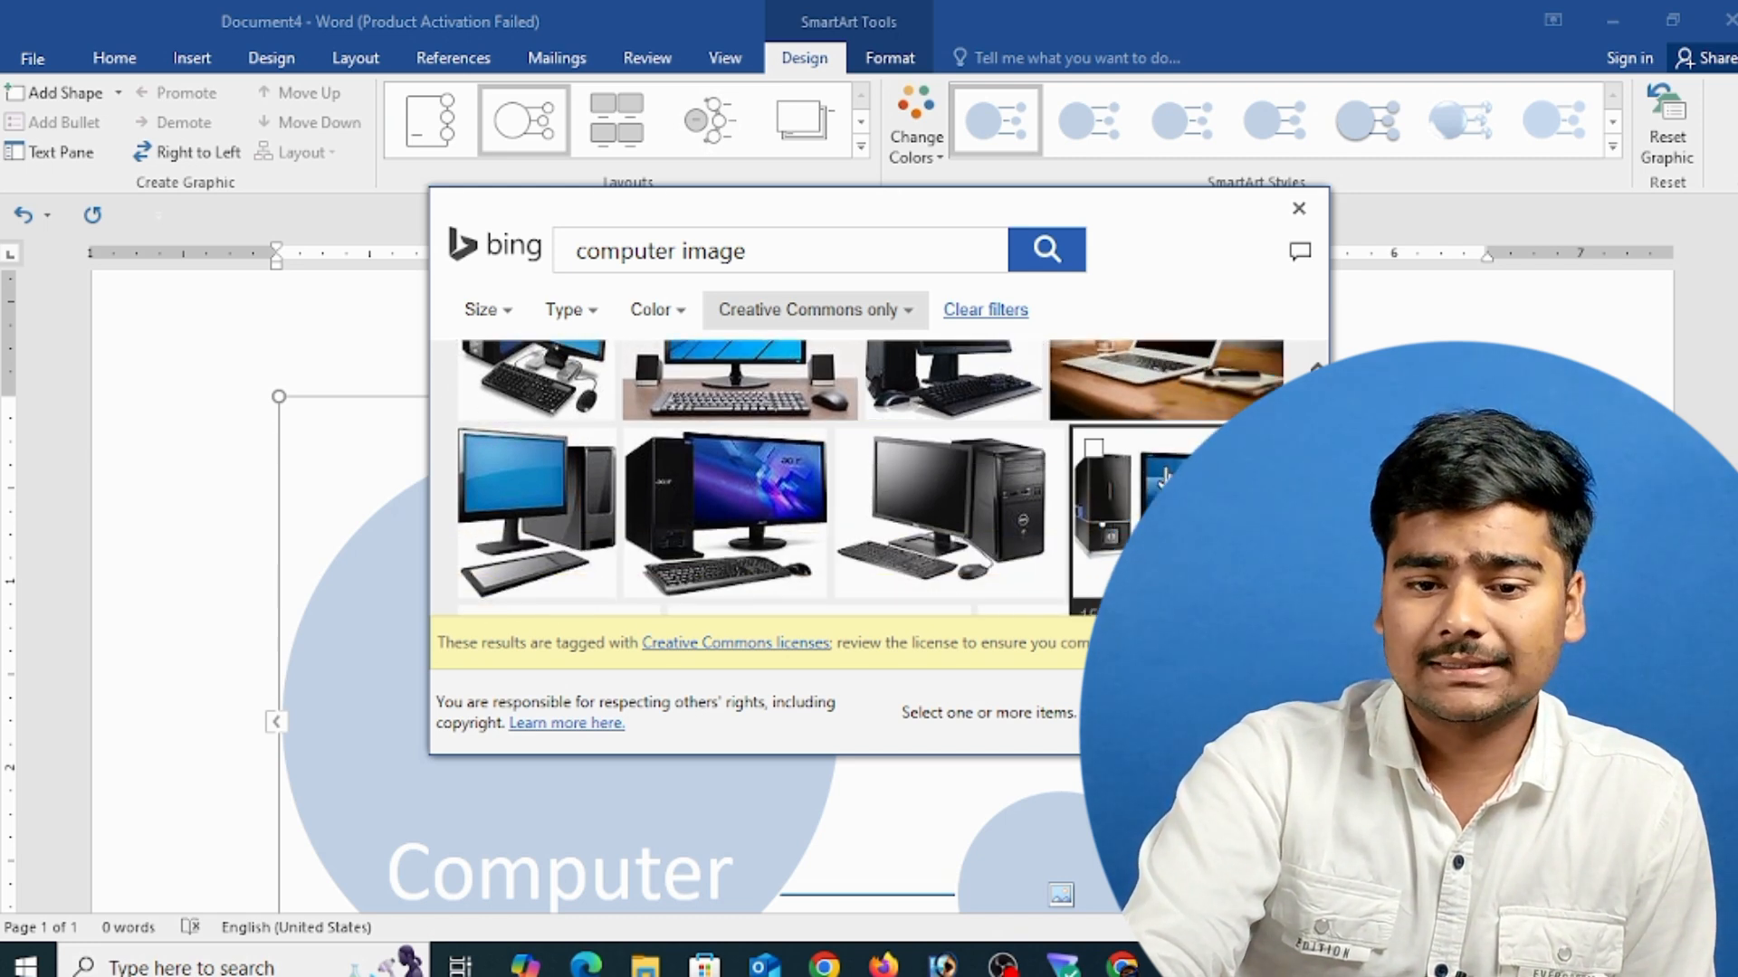
scroll(1166, 476, "up", 1)
left_click(1159, 460)
left_click(1154, 713)
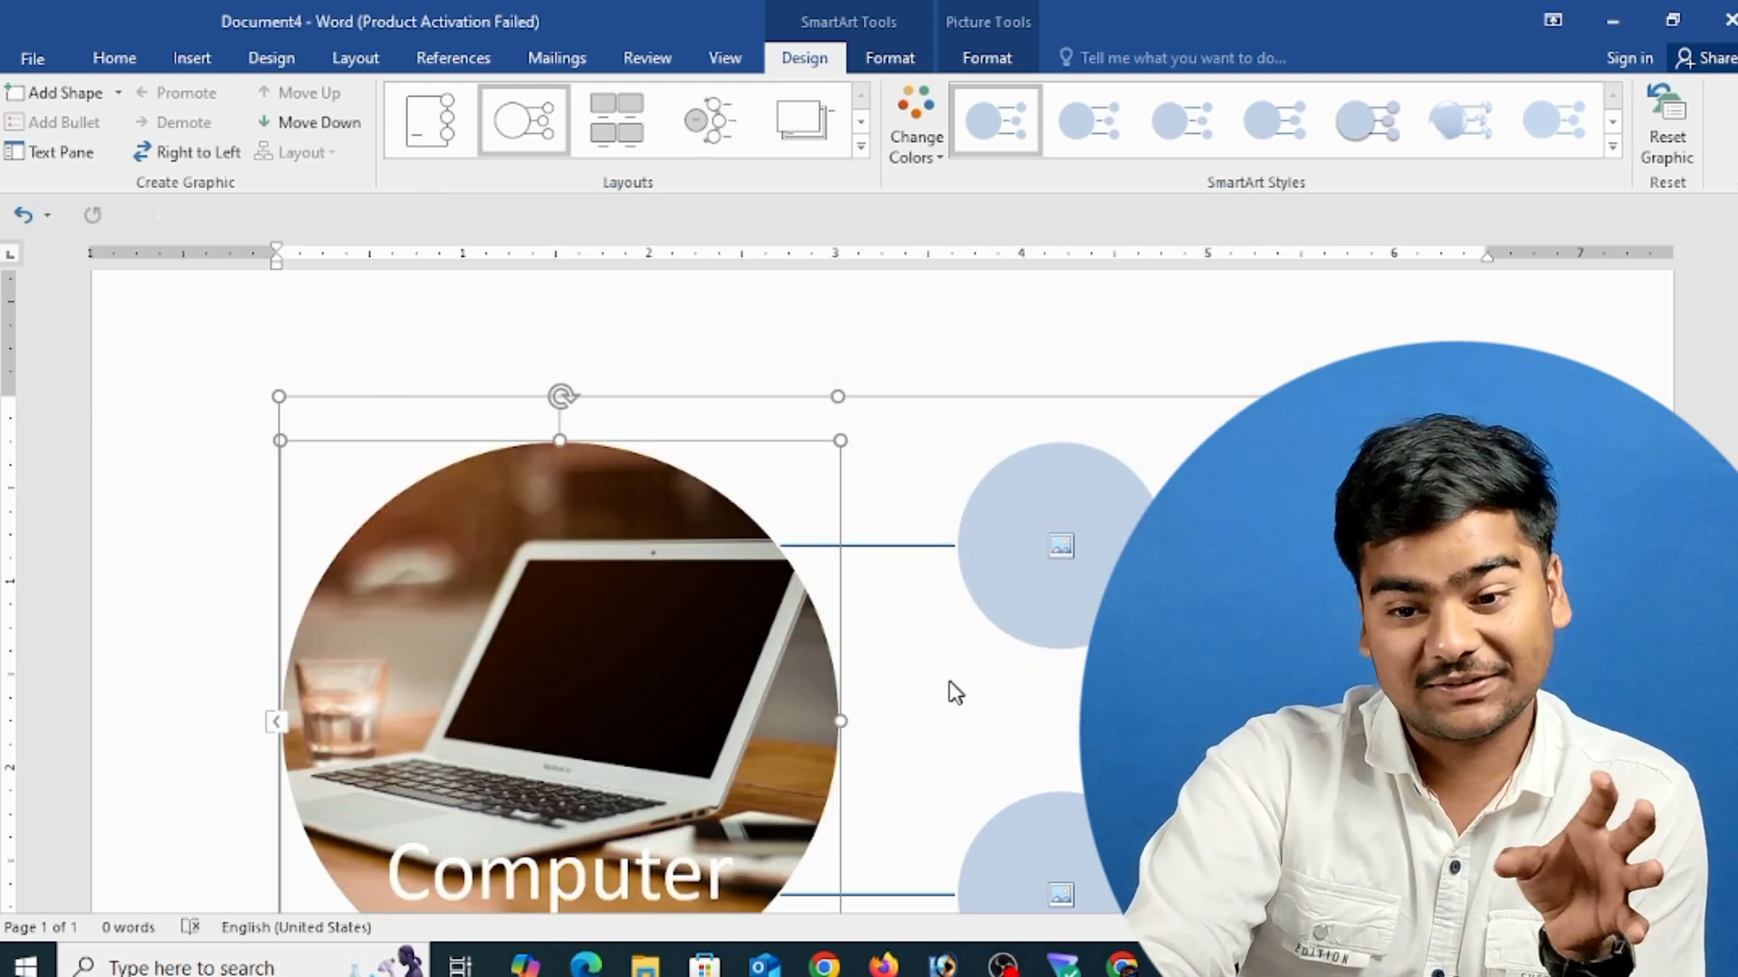
- Try to fill the Software circle with the monitor-and-gears picture from a Bing search for "software image"
left_click(1081, 622)
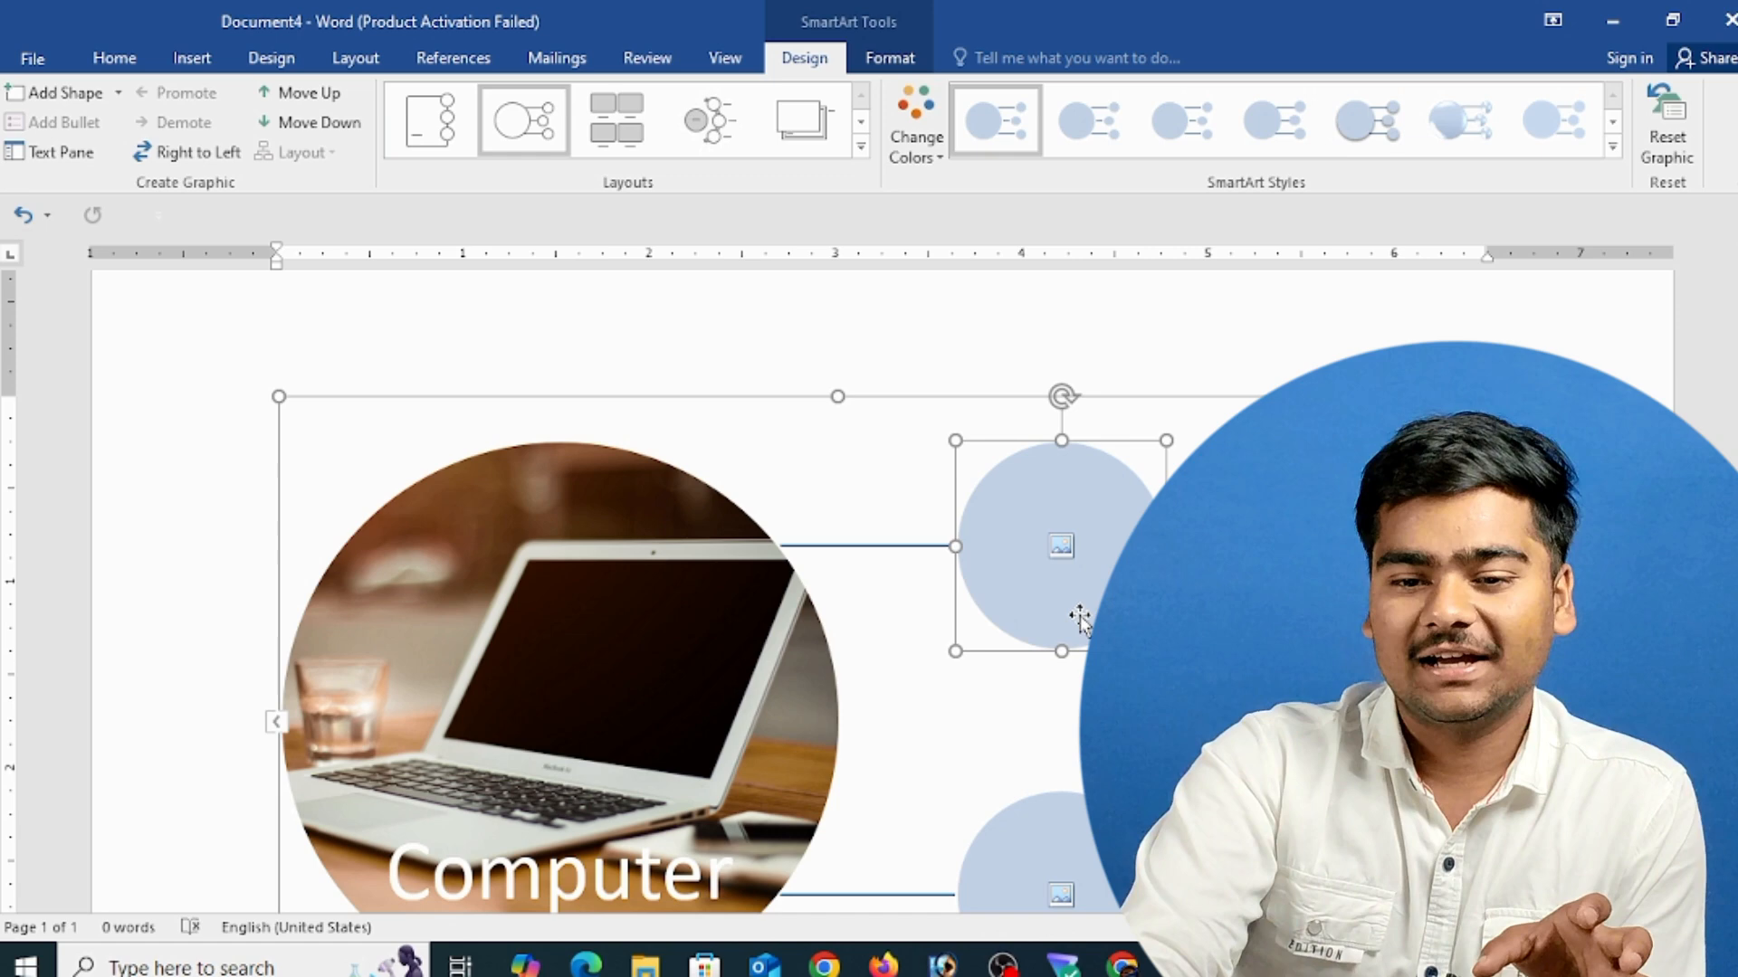
left_click(1058, 545)
left_click(1136, 423)
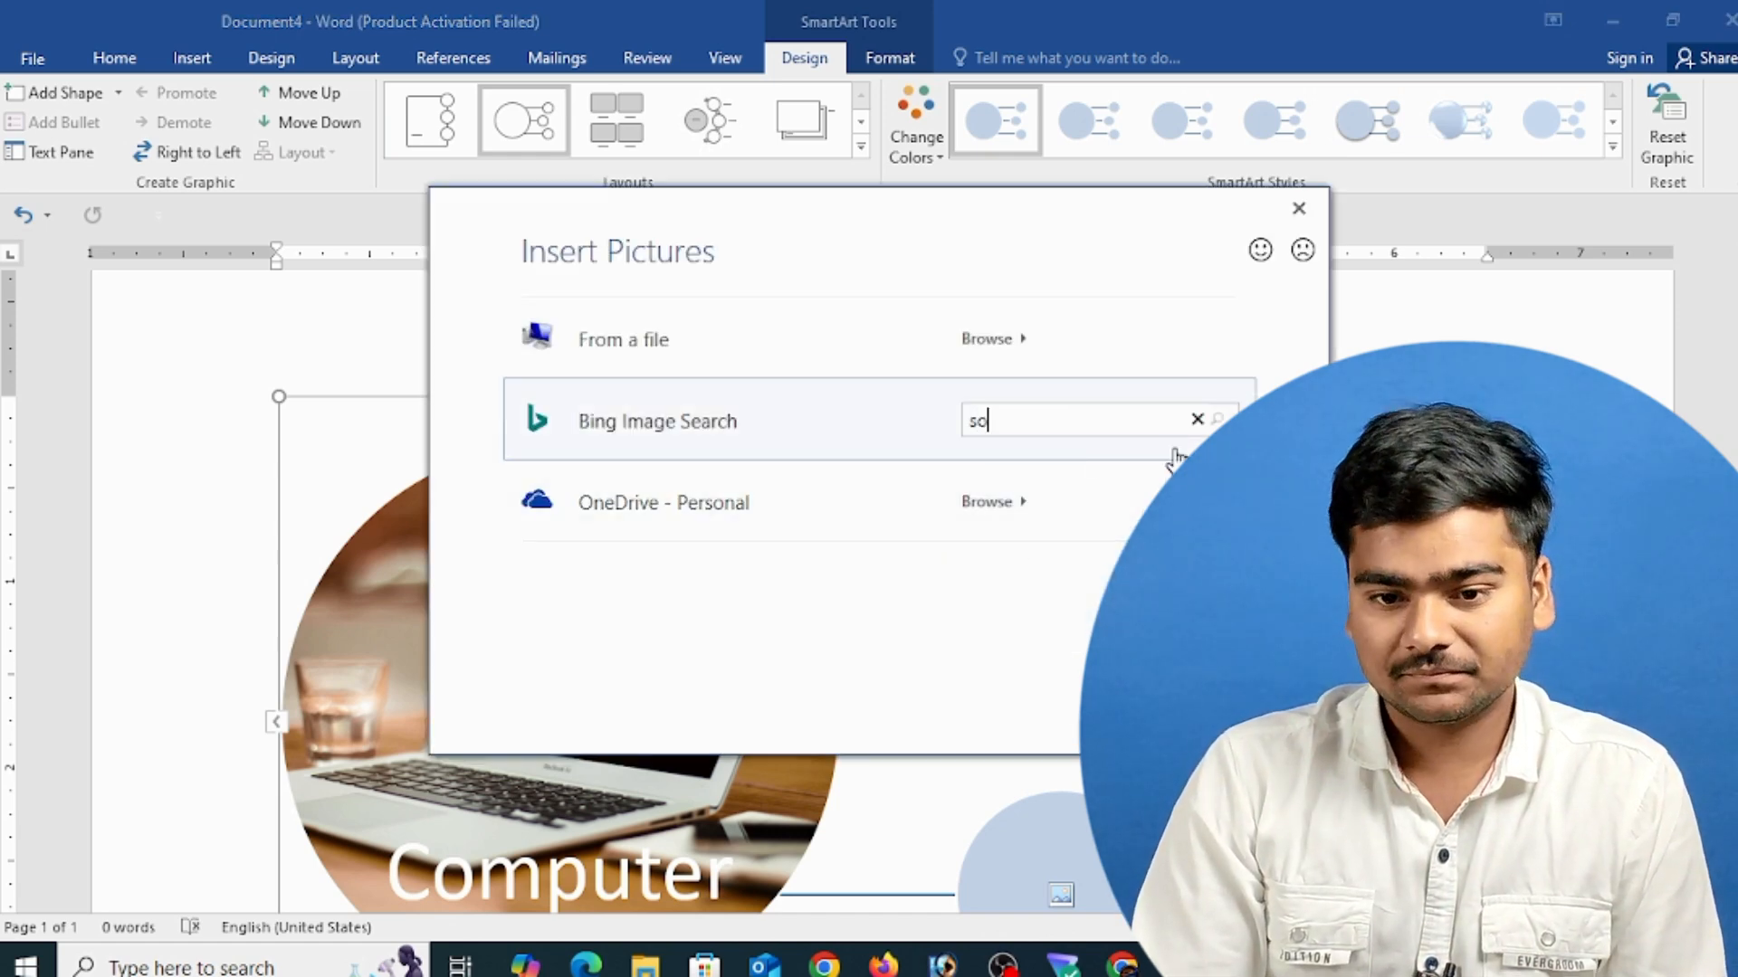
type("software image")
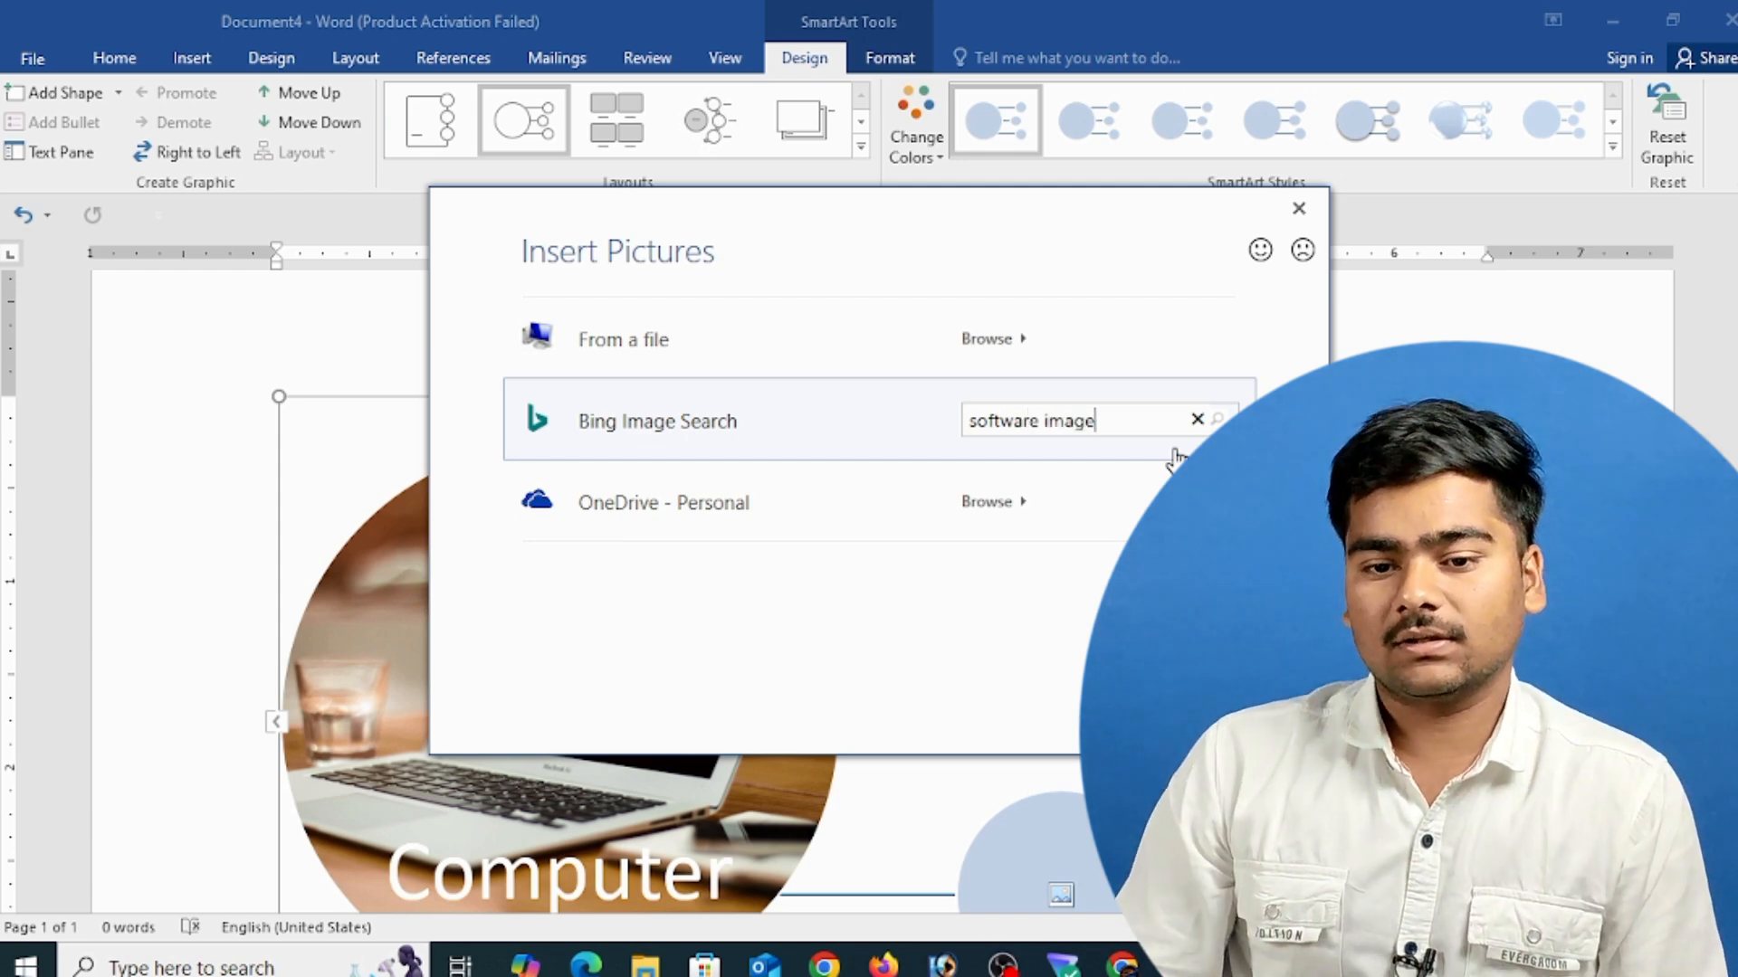
key("Return")
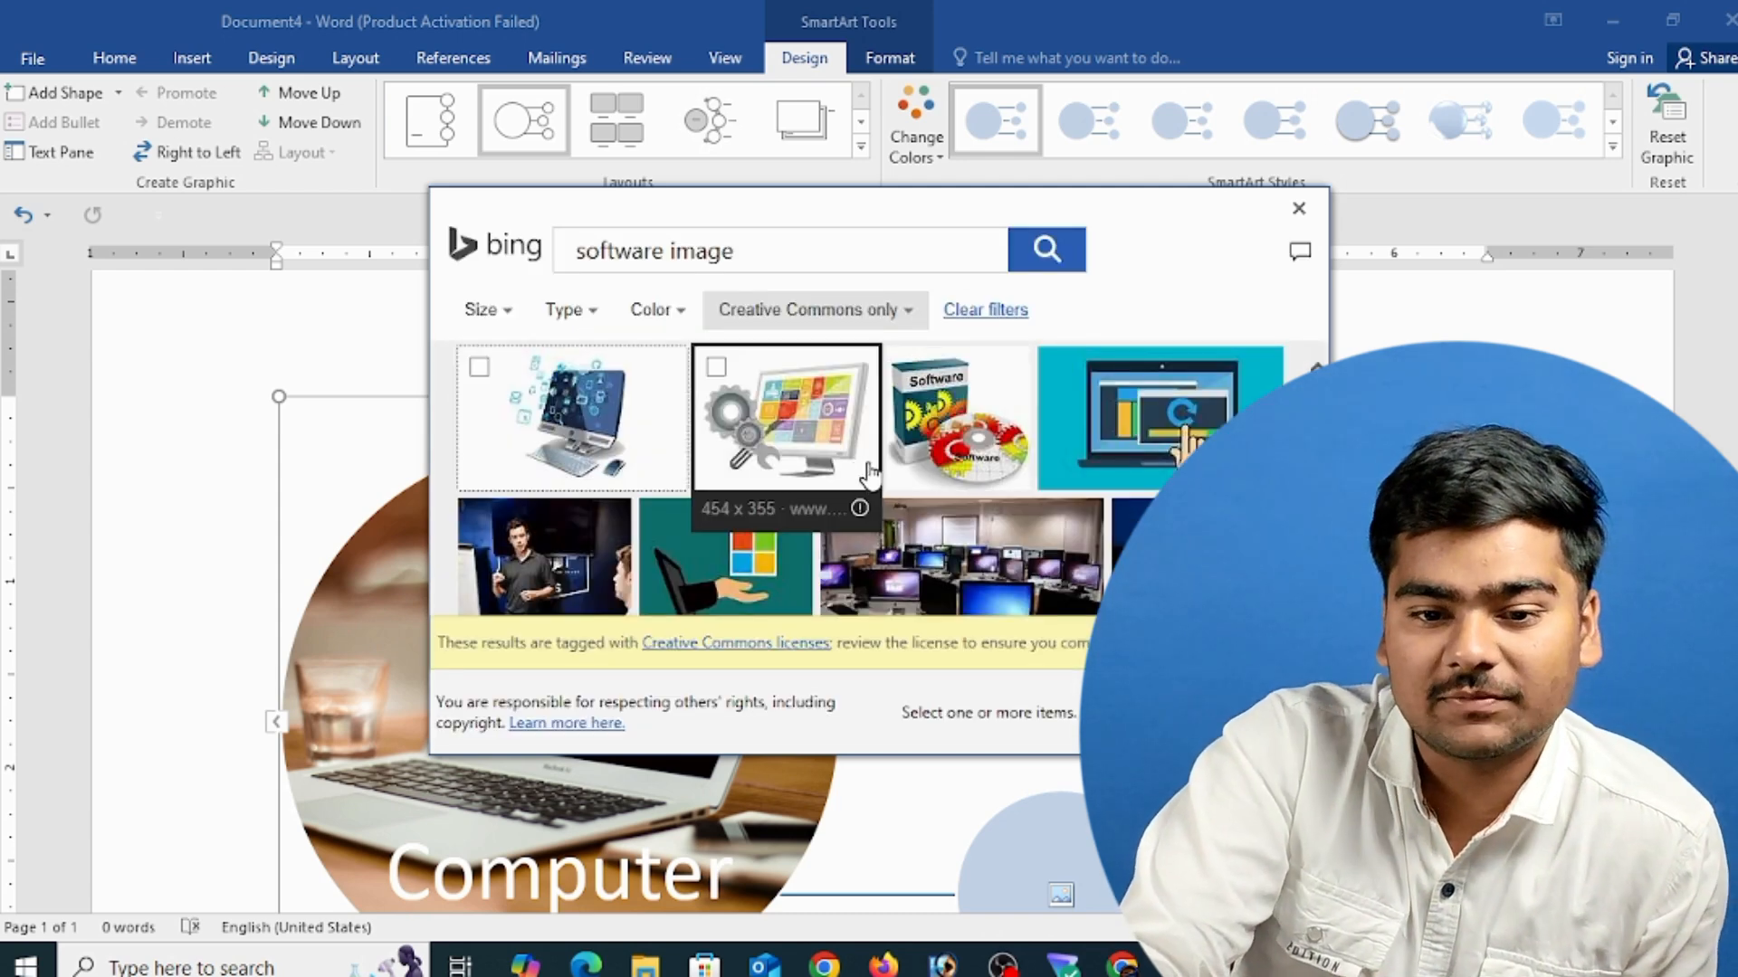
left_click(862, 442)
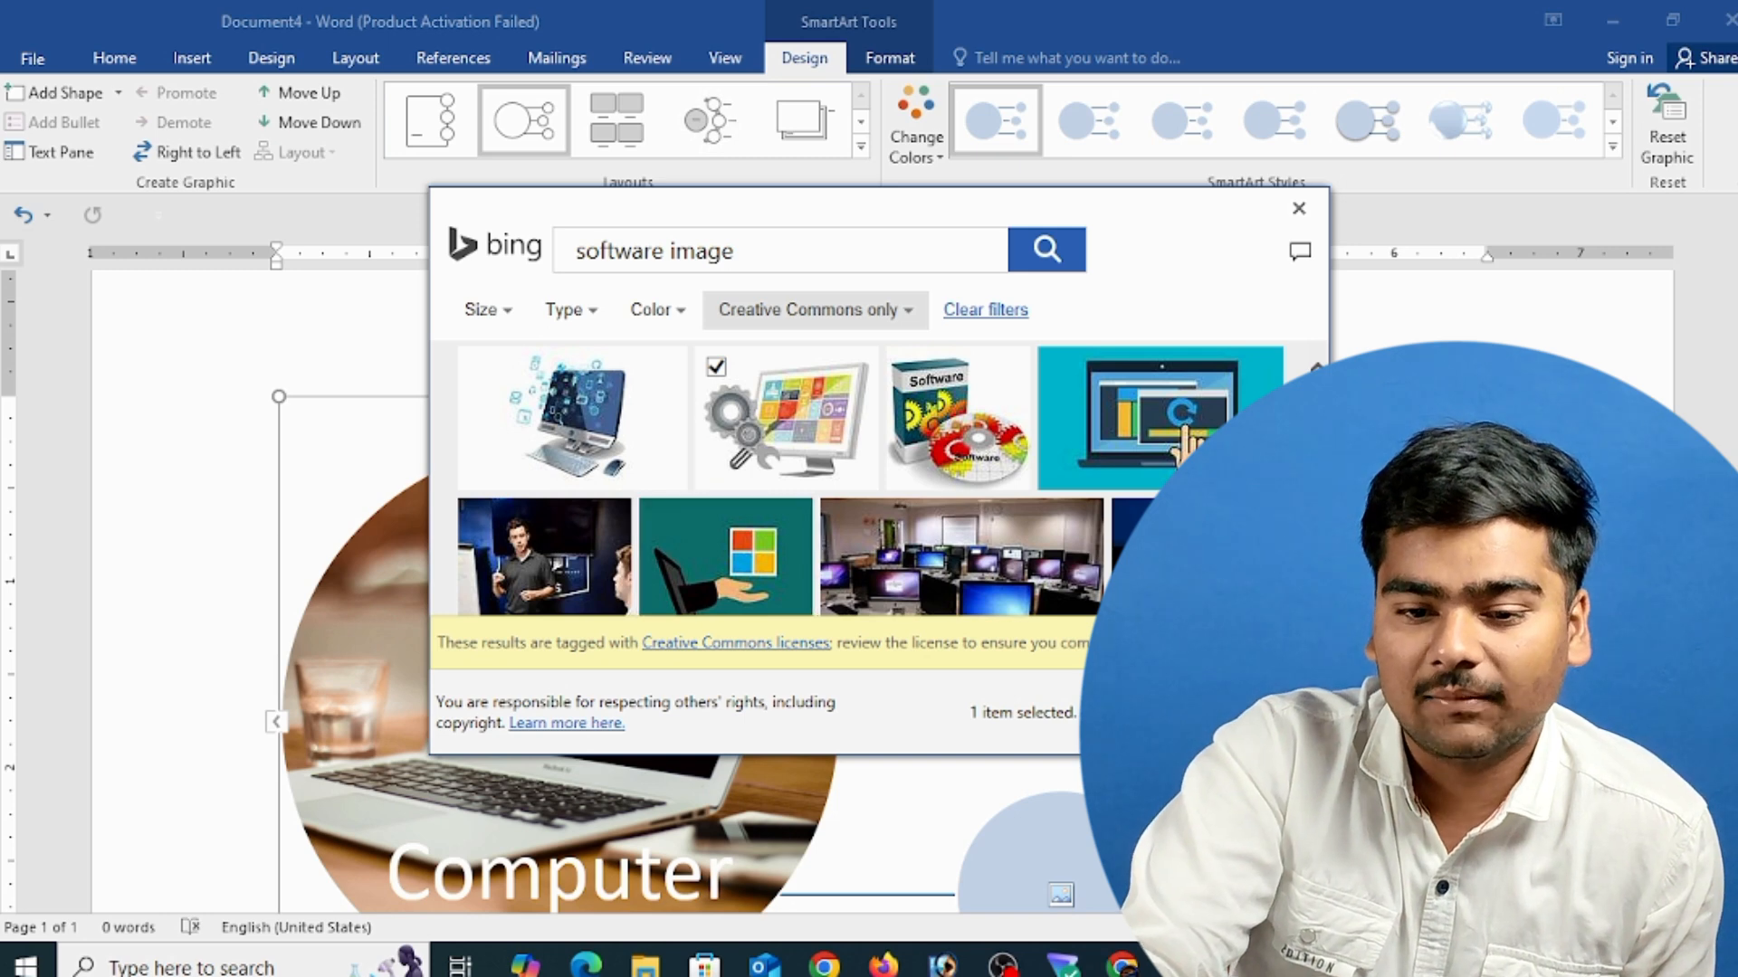
left_click(1148, 712)
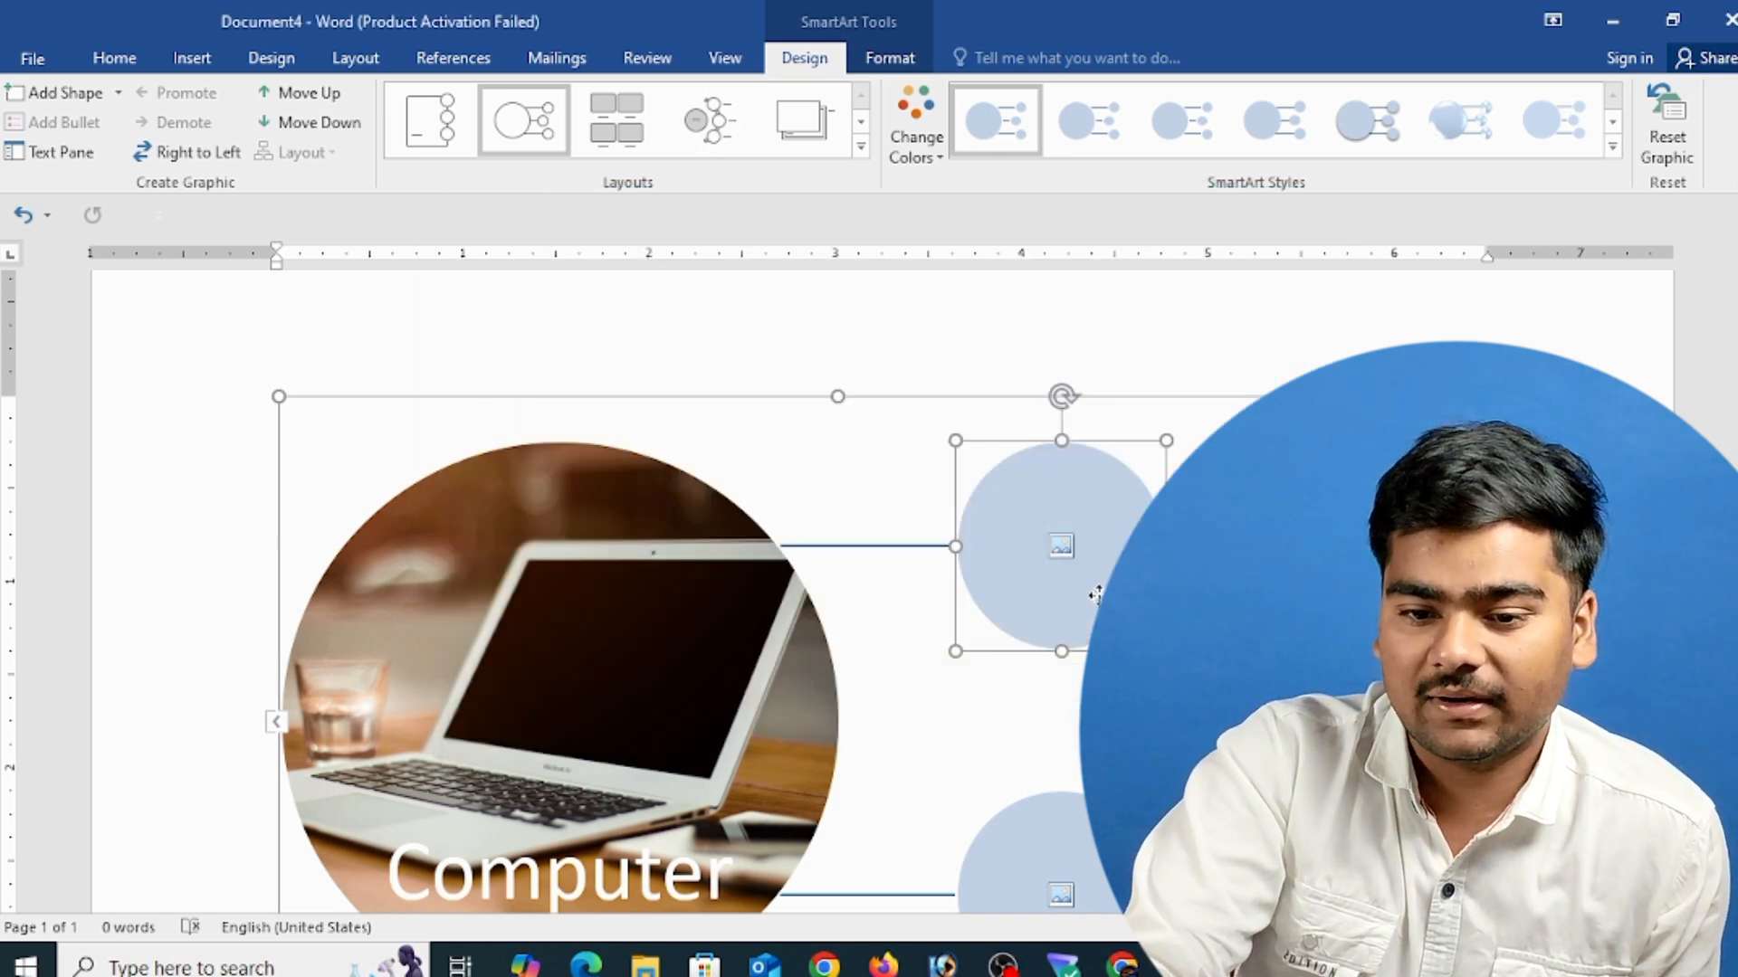
- Fill the lower small circle with the processor socket picture from a Bing search for "hardware in computer"
scroll(834, 592, "down", 3)
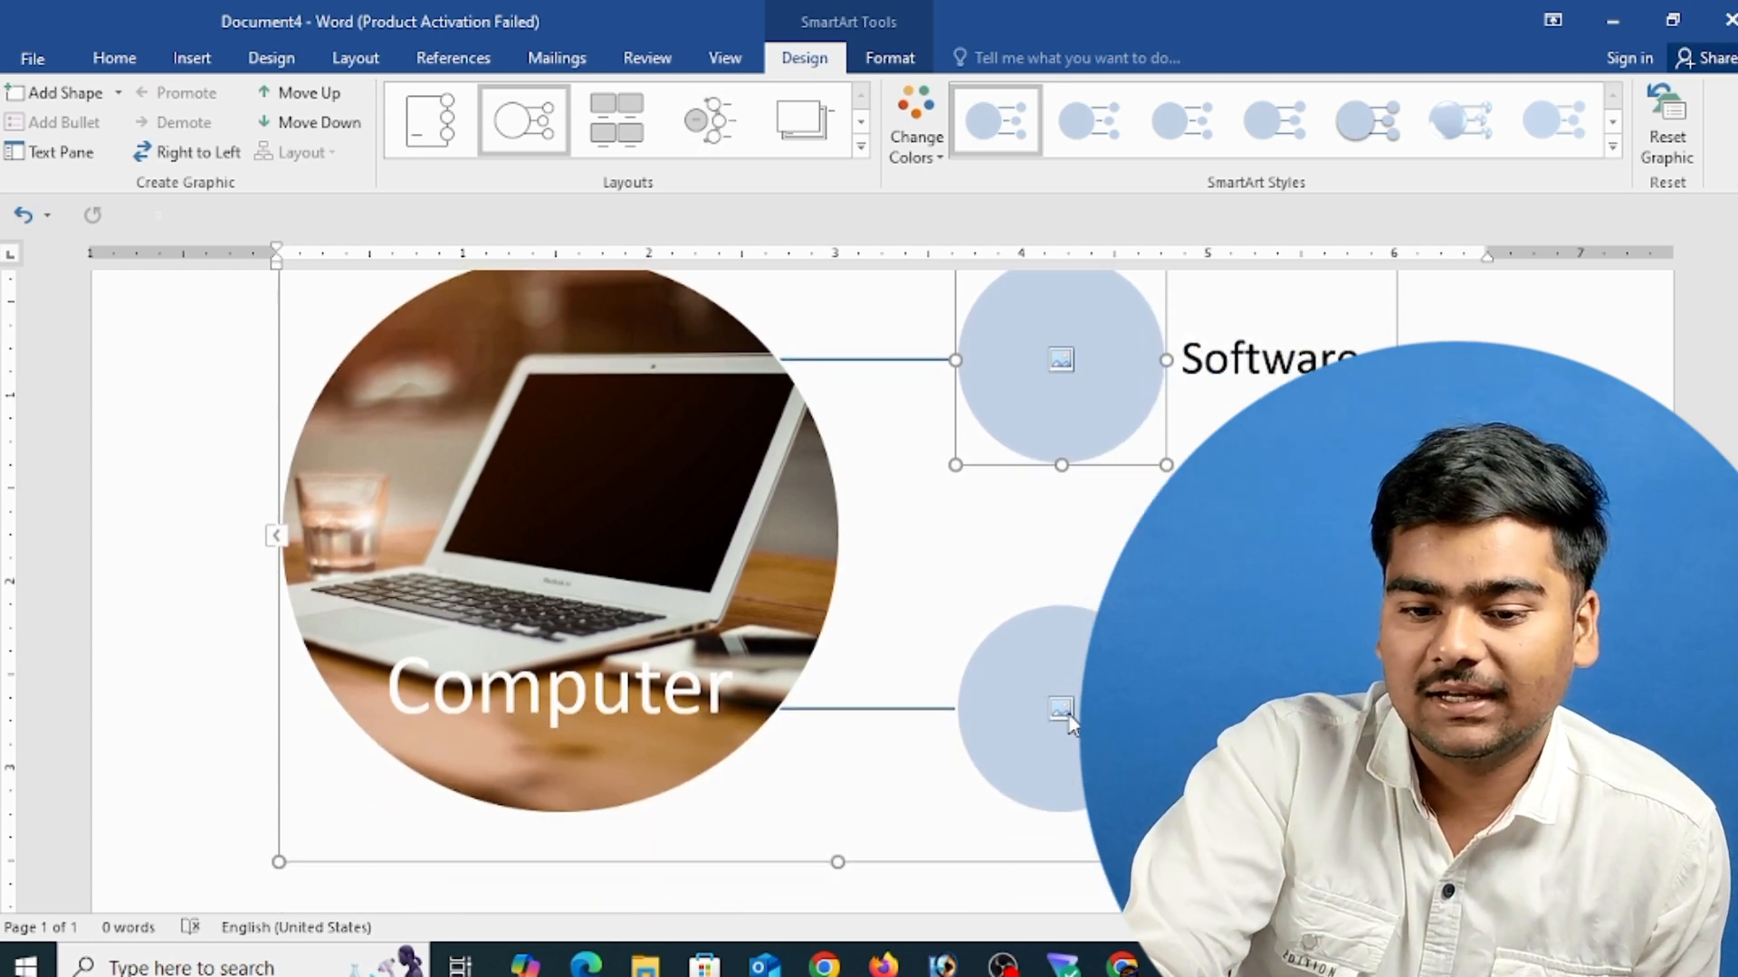
left_click(1064, 714)
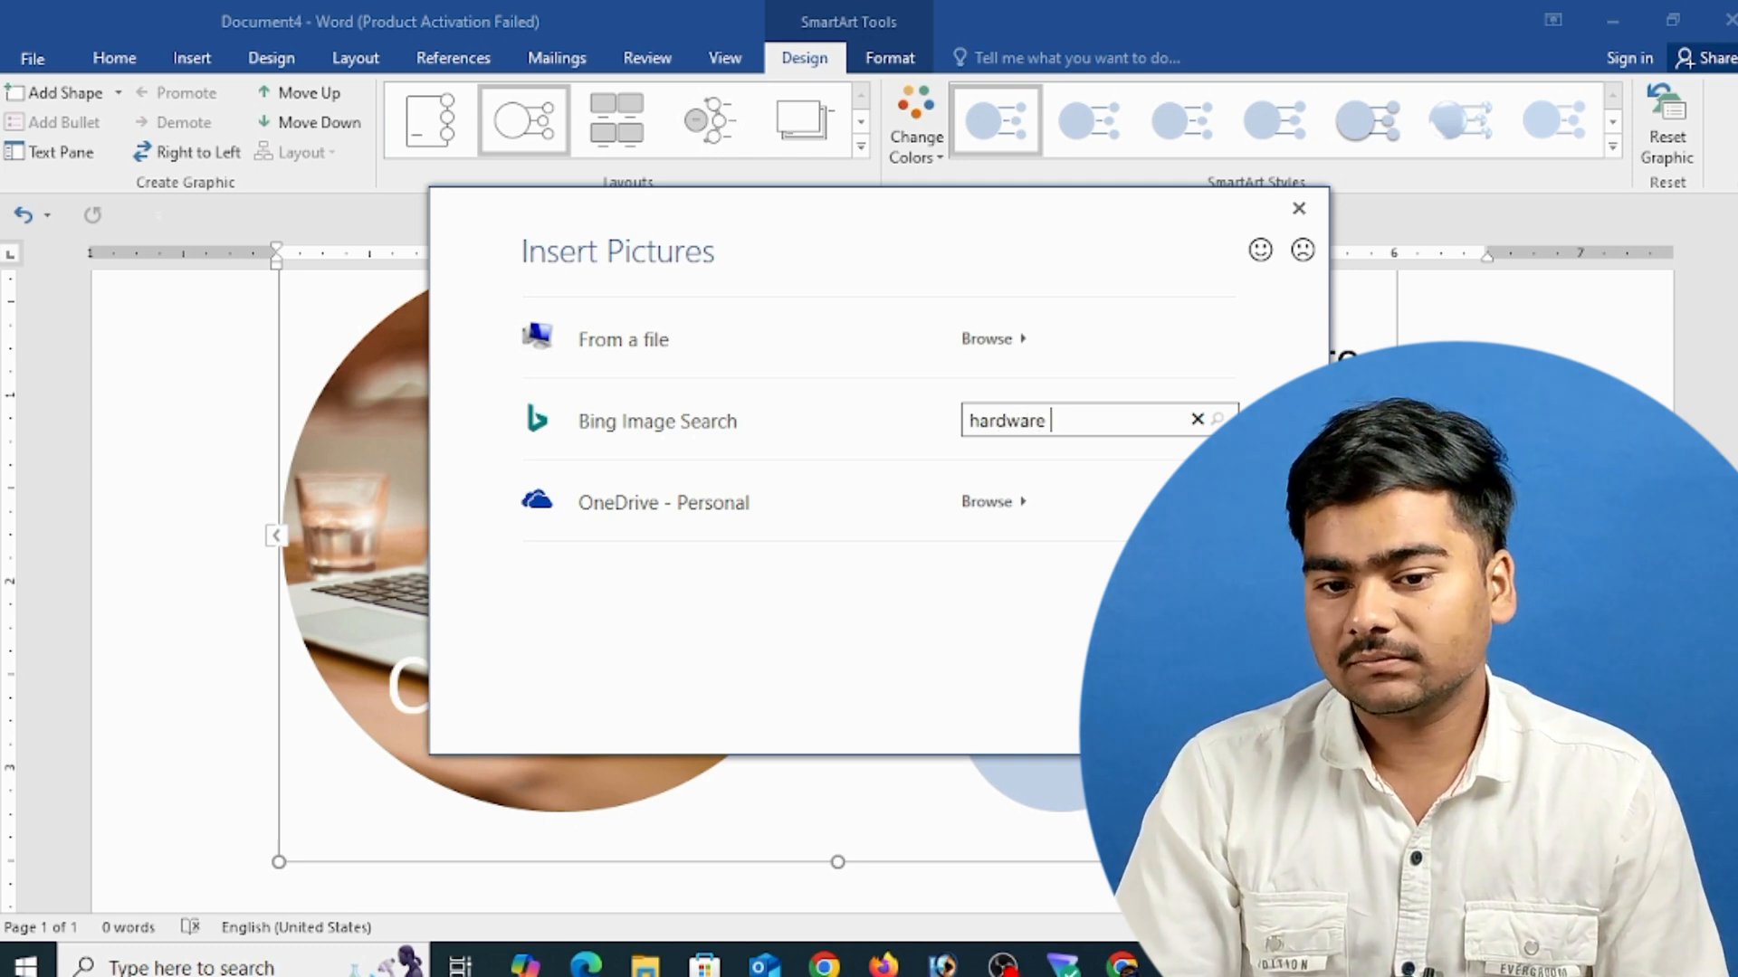
type("hardware in computer")
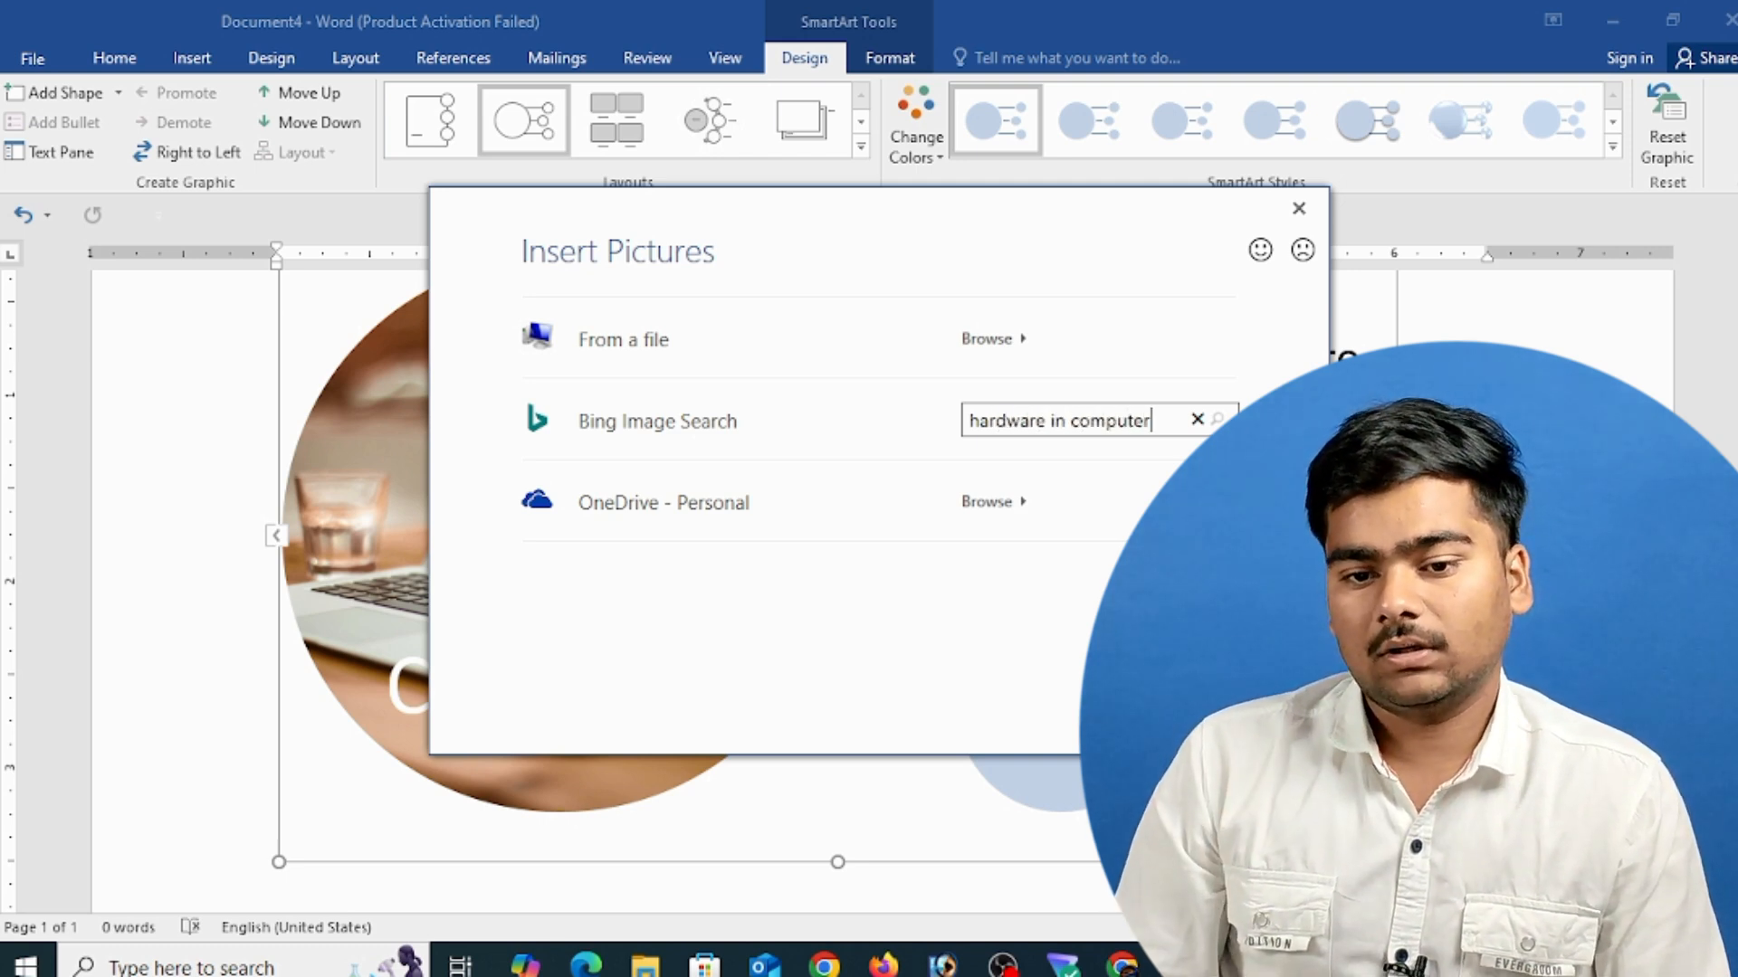
key("Return")
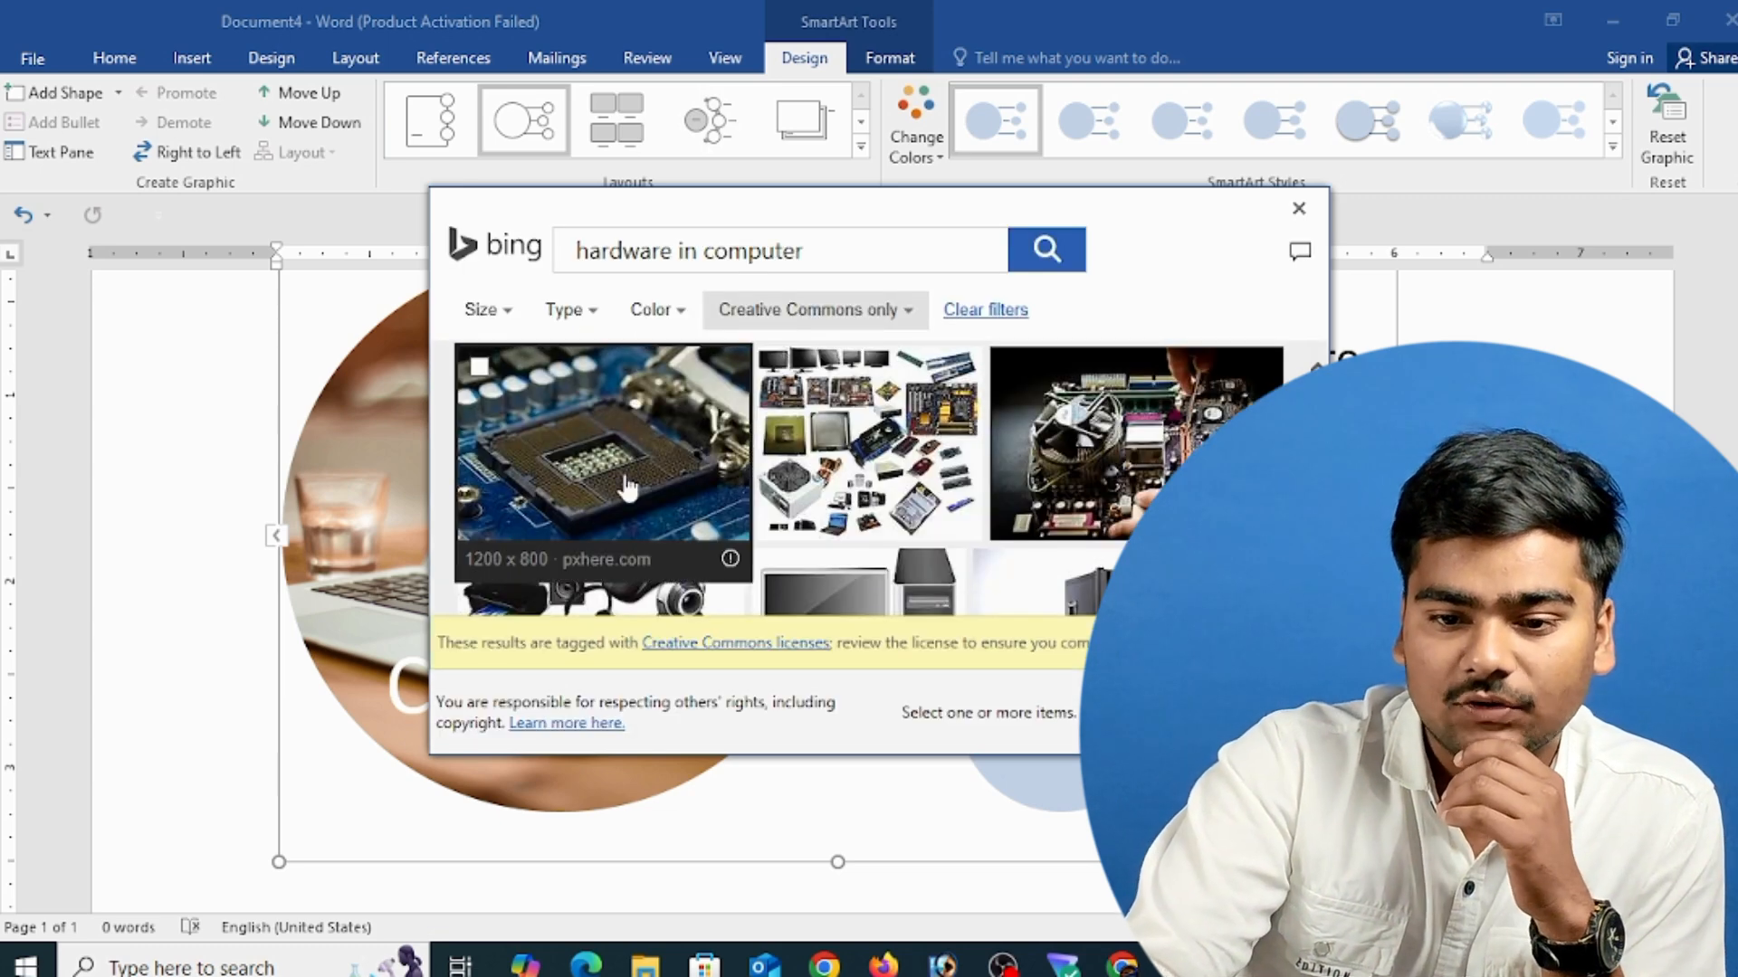
left_click(625, 488)
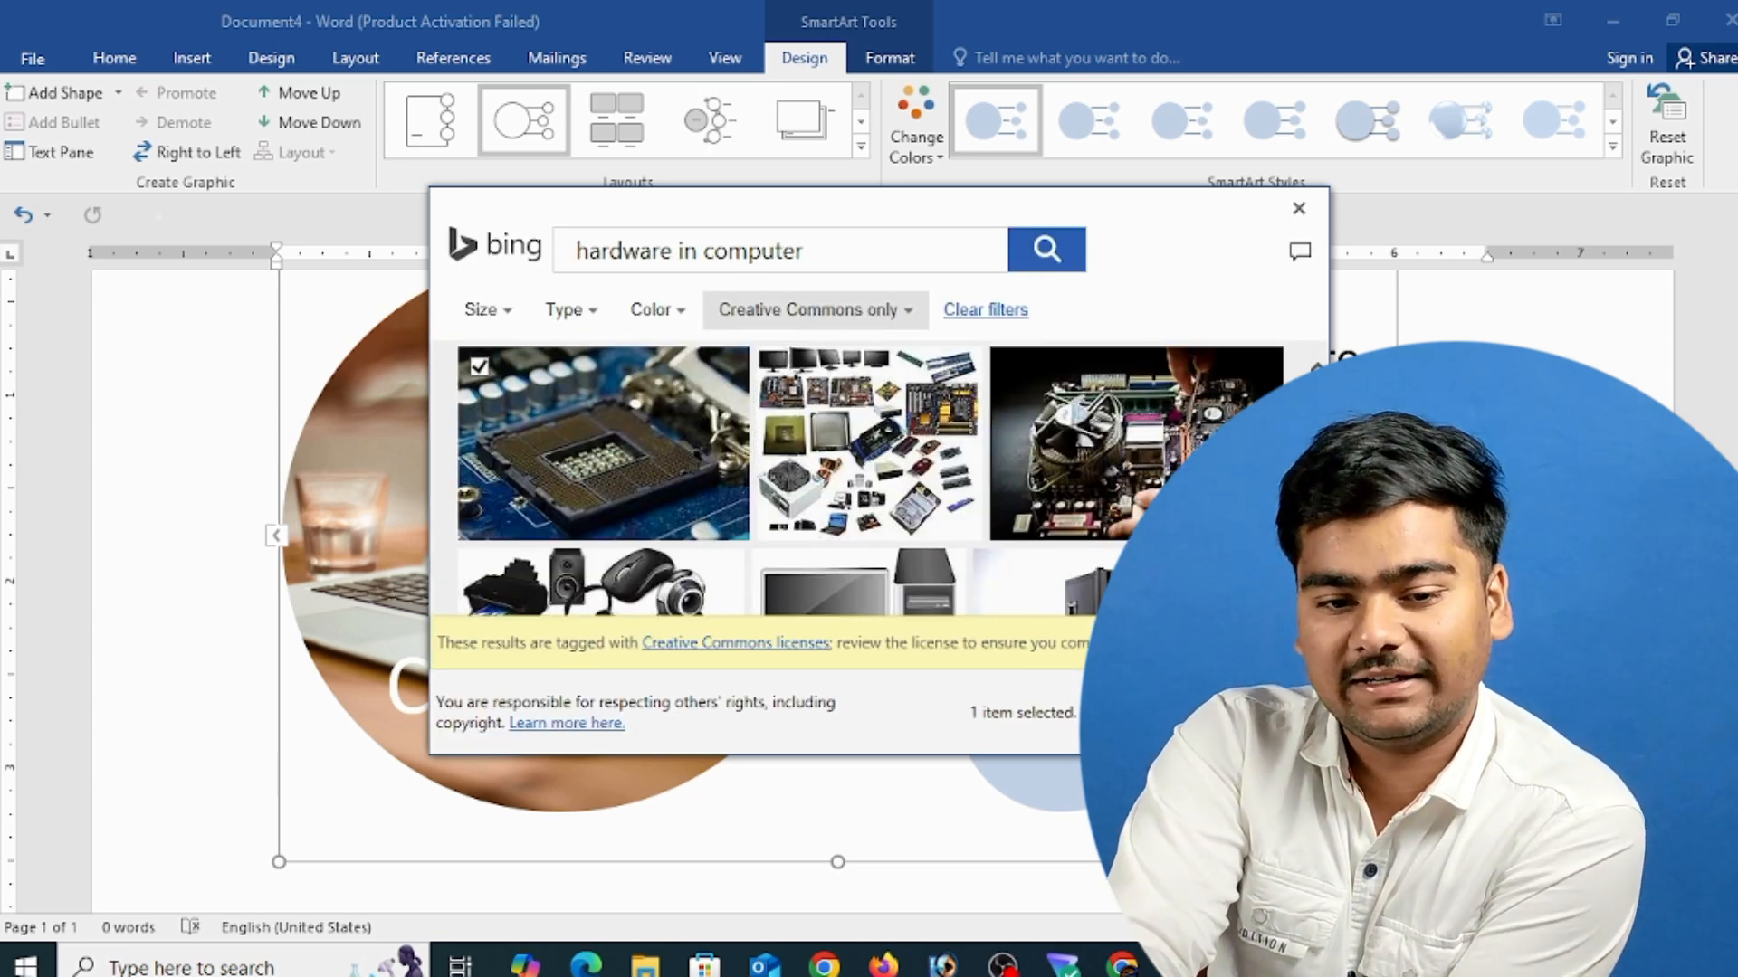
left_click(1146, 713)
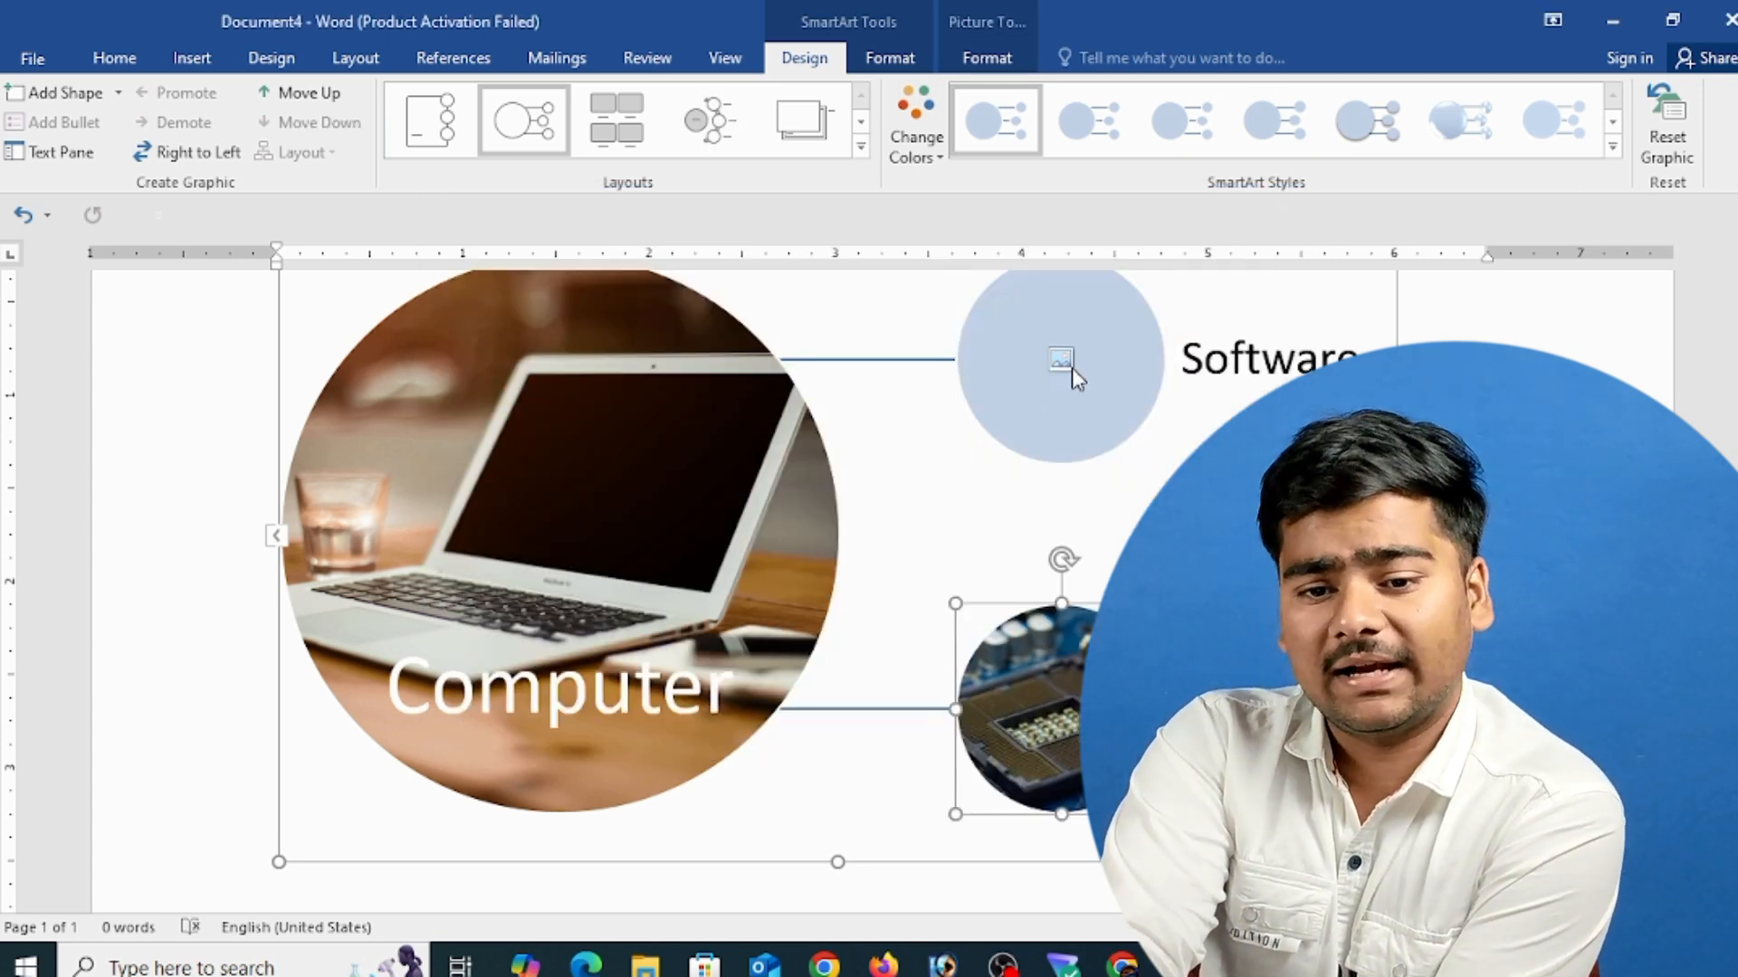
- Try to fill the Software circle with the colored app keys picture from a Bing search for "software in computer"
left_click(1072, 367)
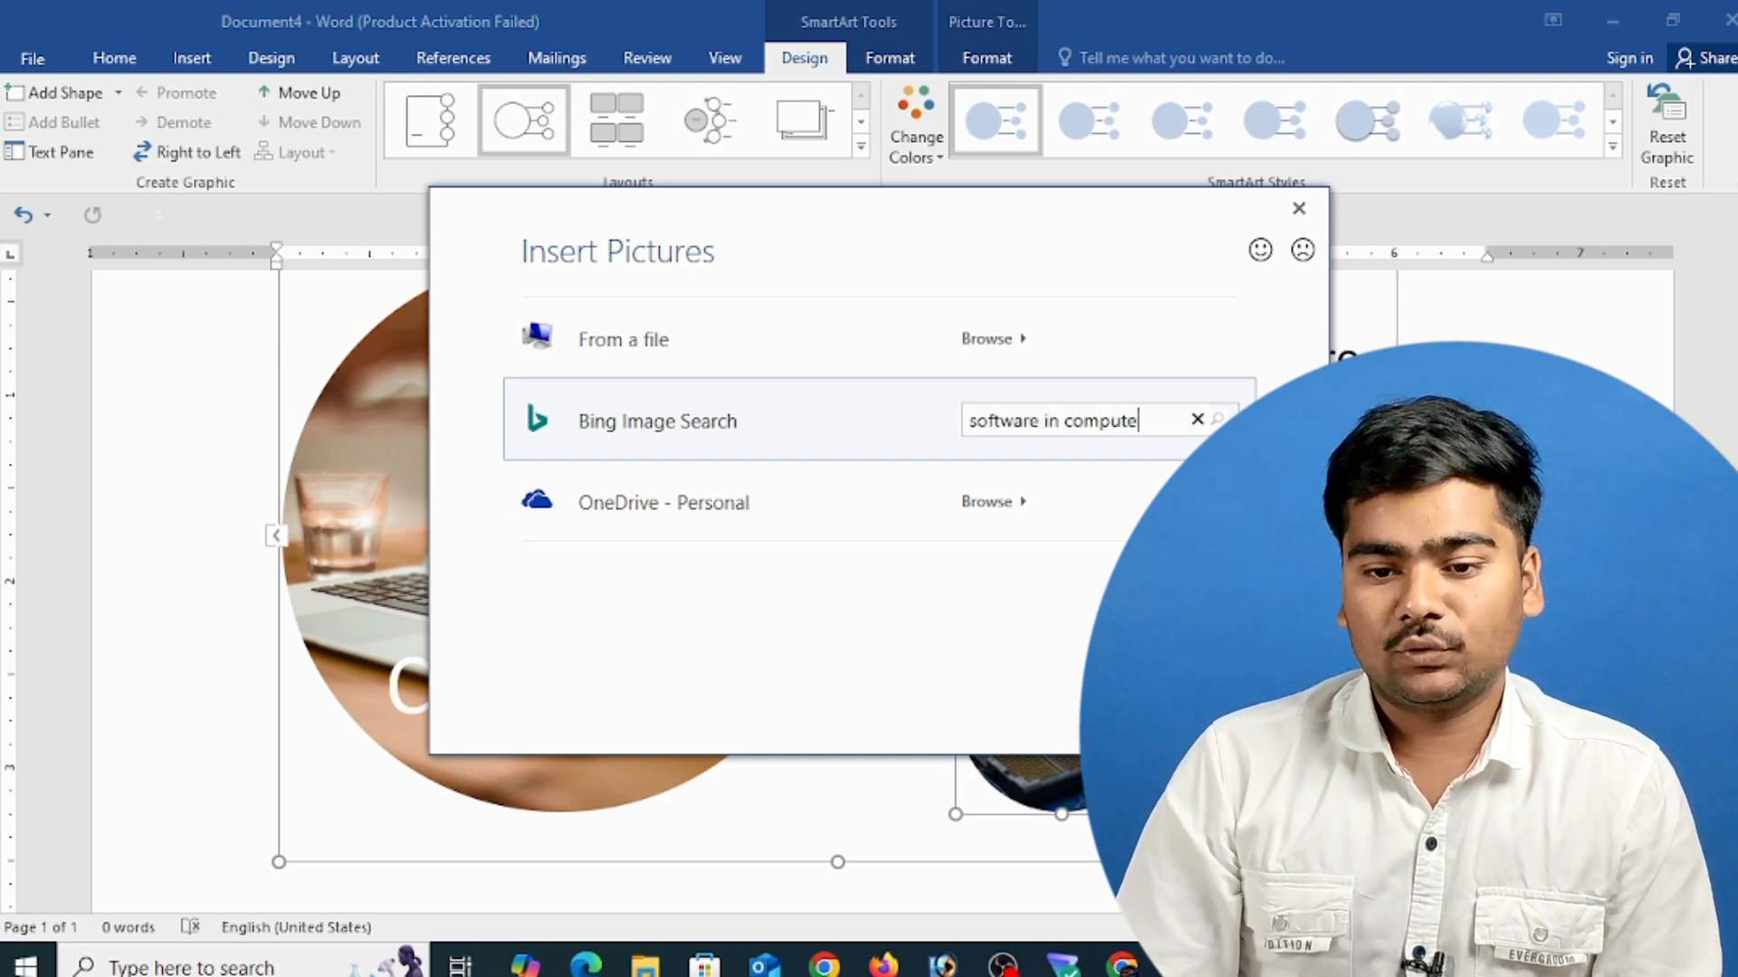
key("Return")
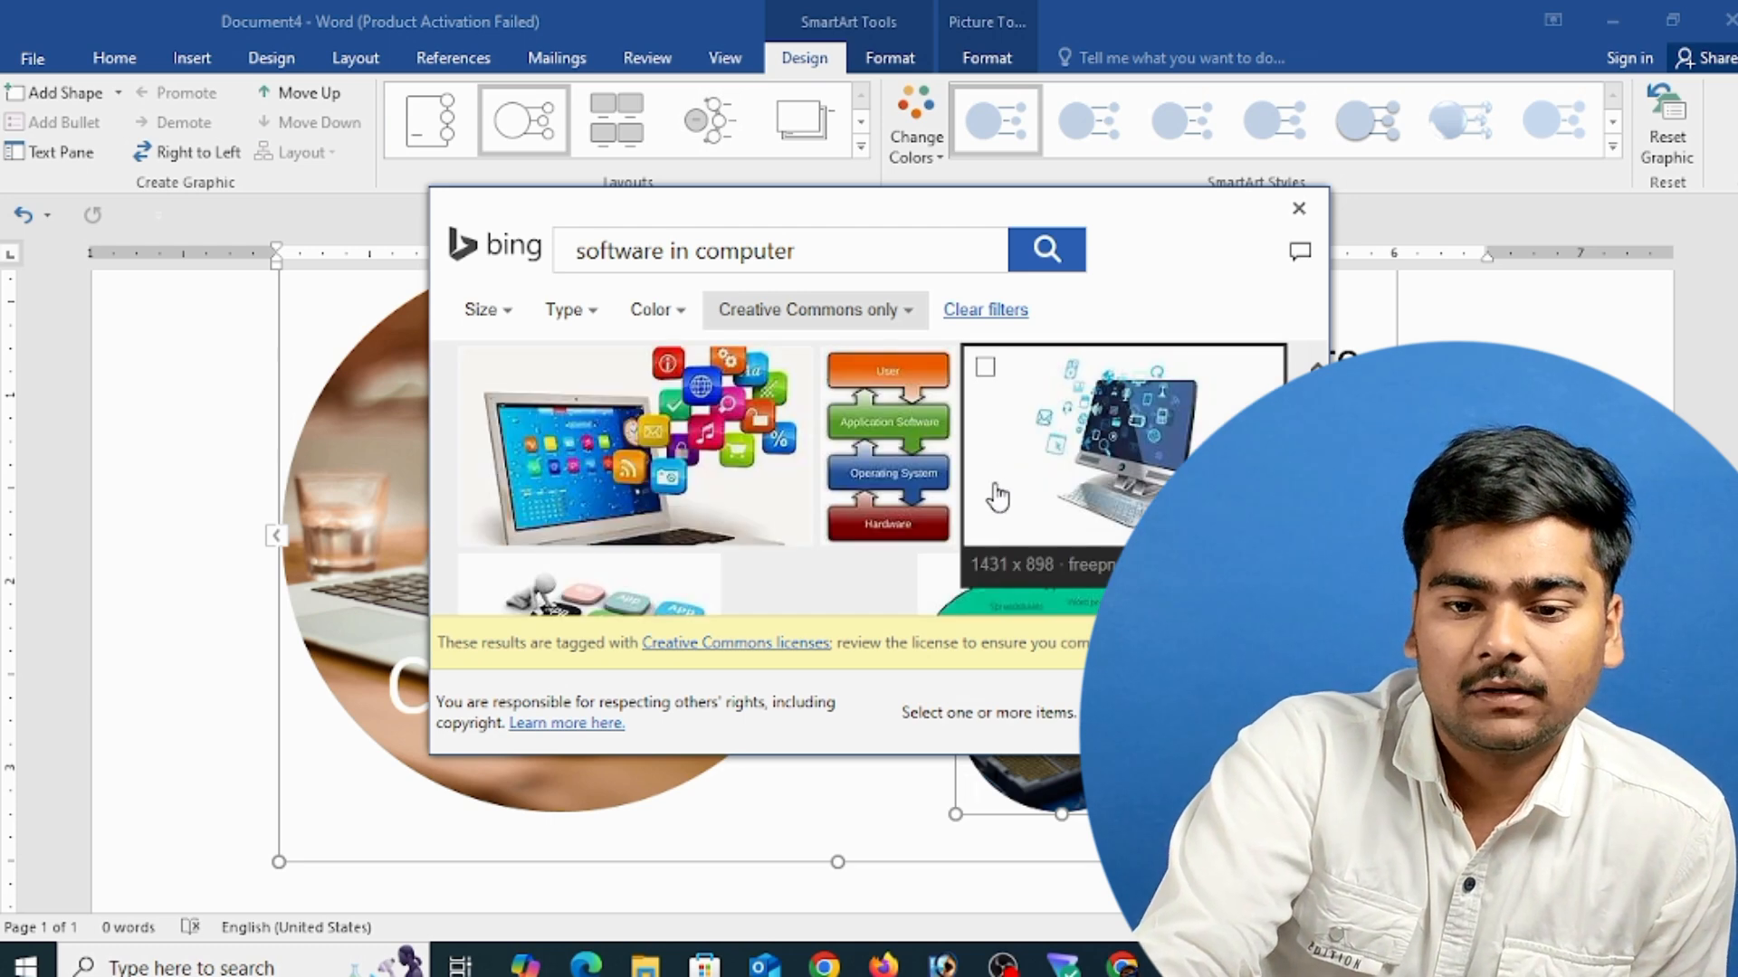
scroll(1113, 437, "down", 2)
left_click(649, 534)
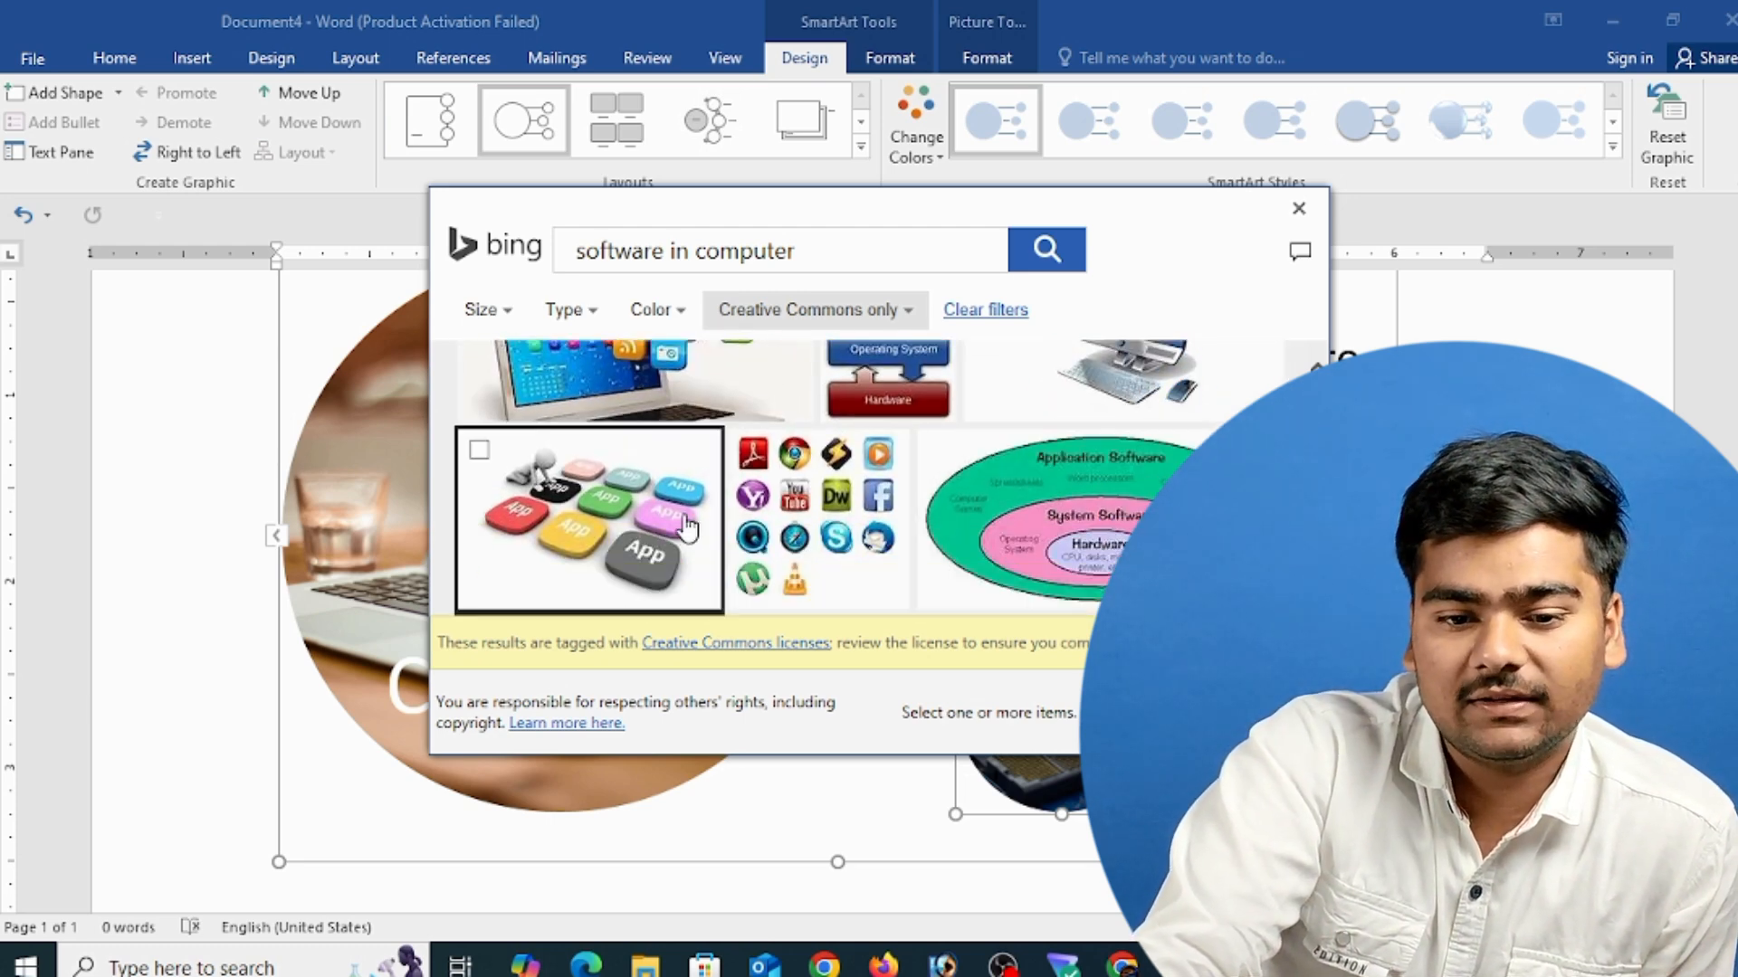
left_click(650, 534)
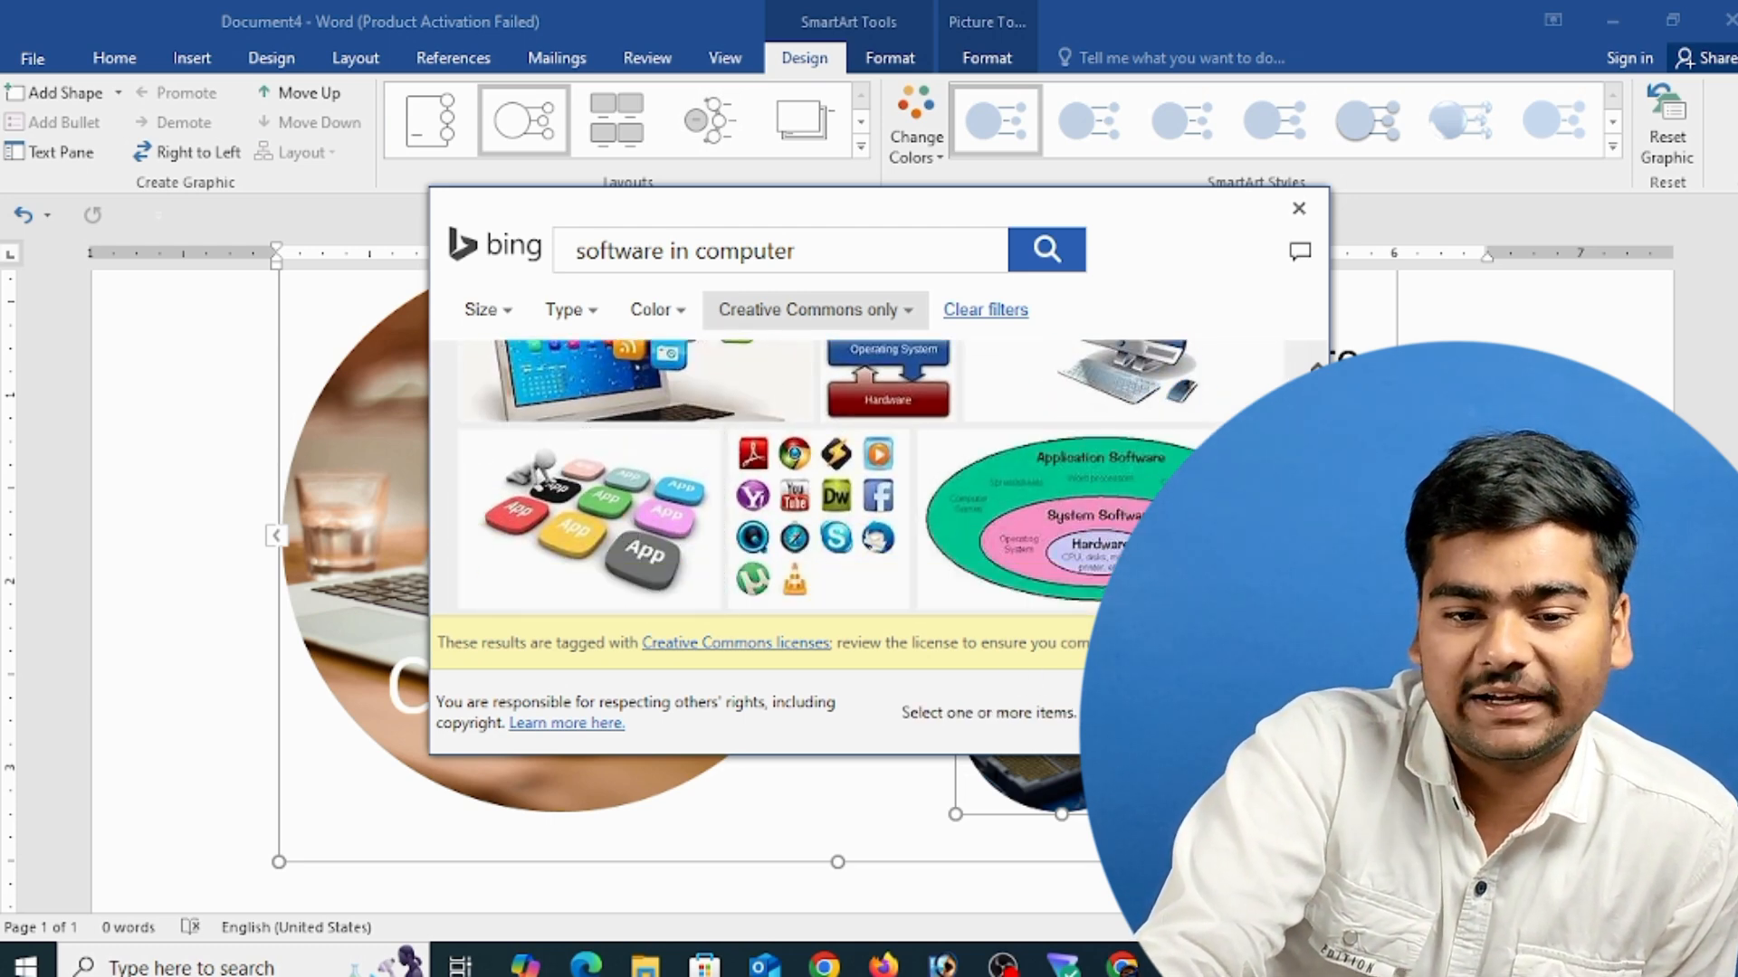
key("Escape")
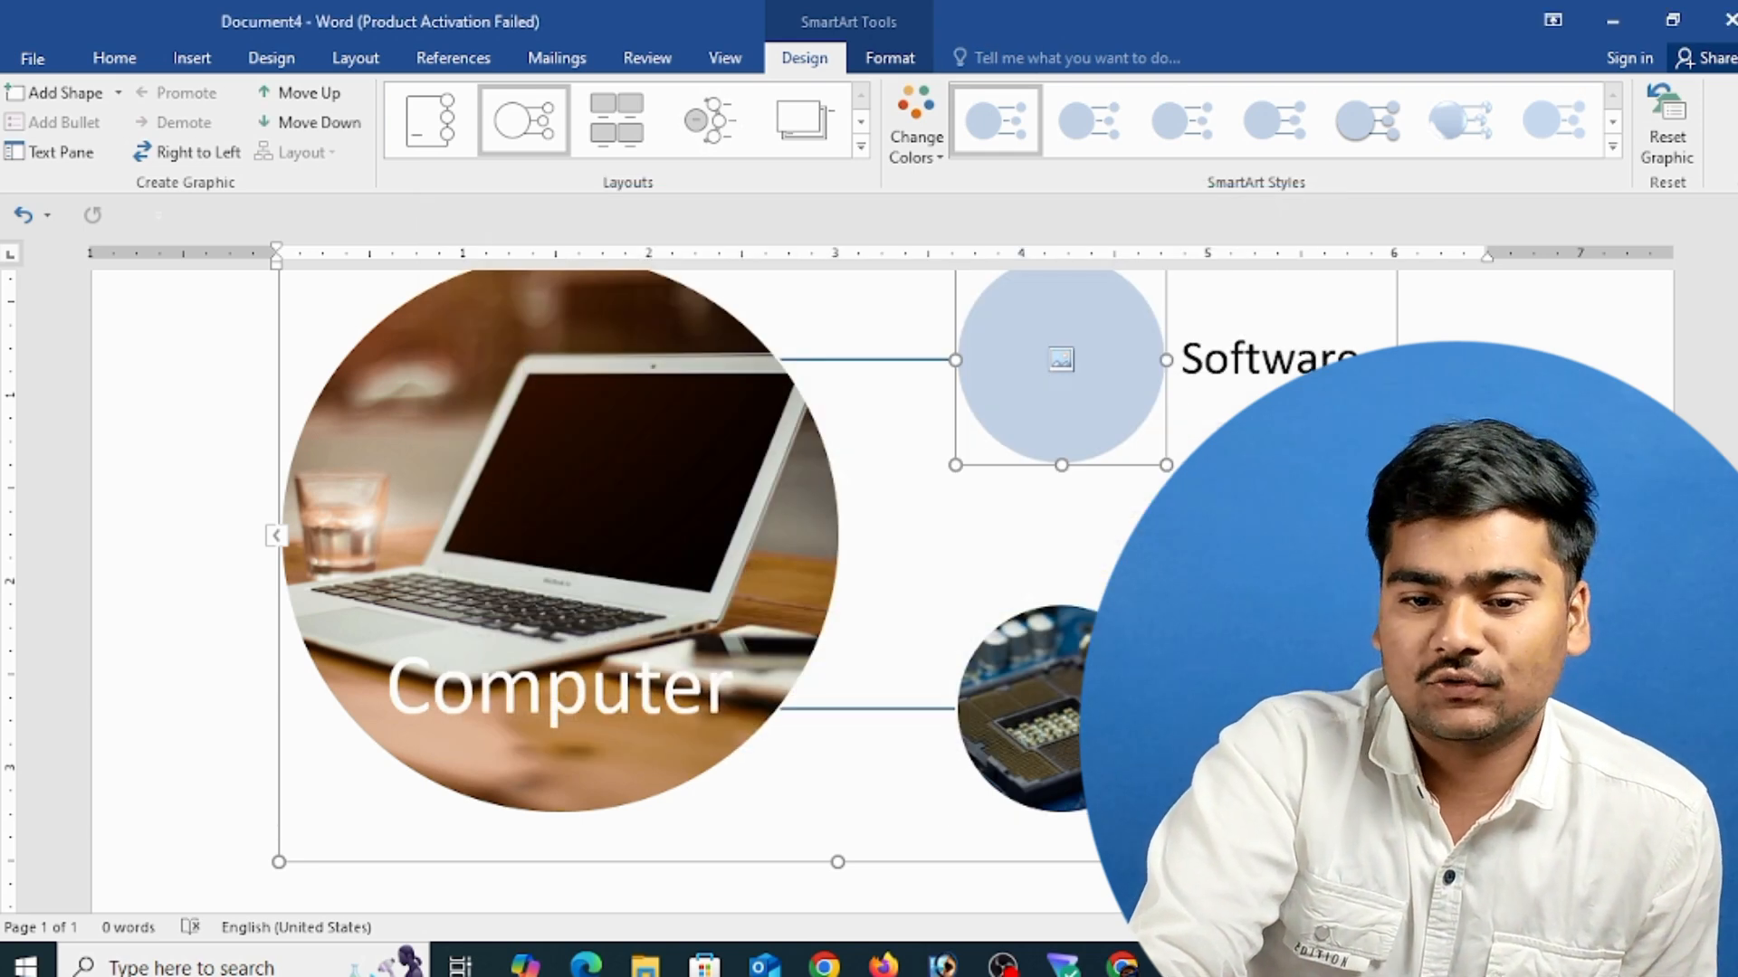
scroll(1142, 415, "up", 2)
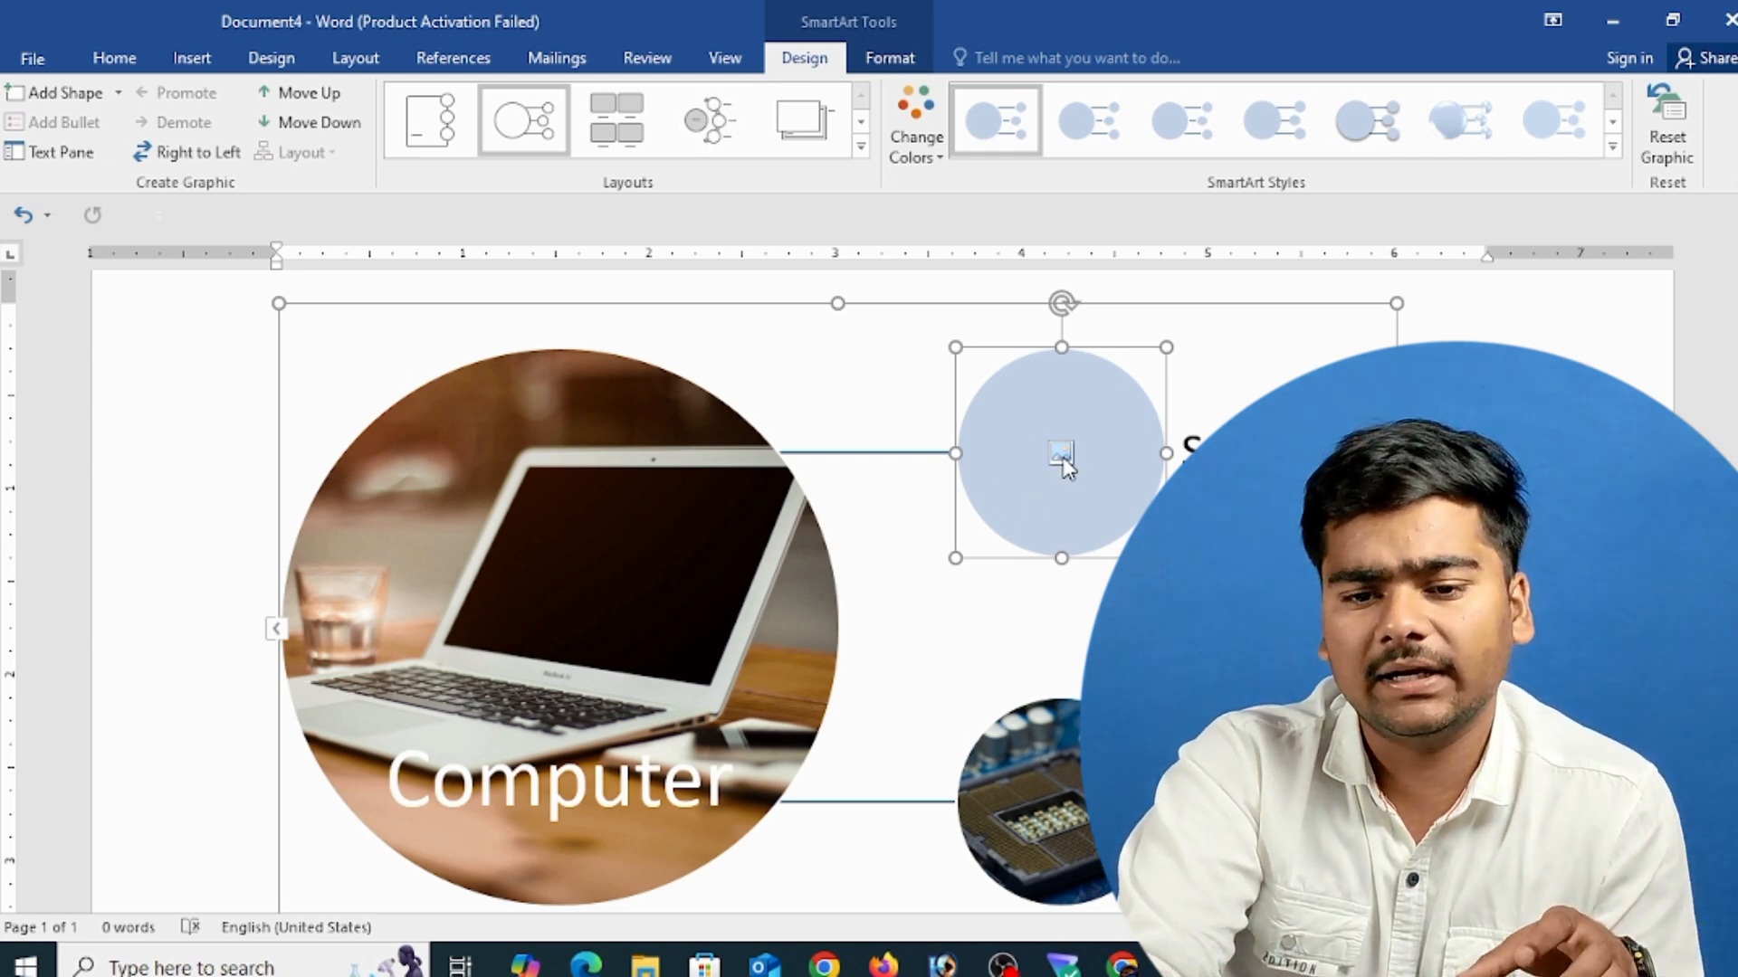
left_click(1061, 454)
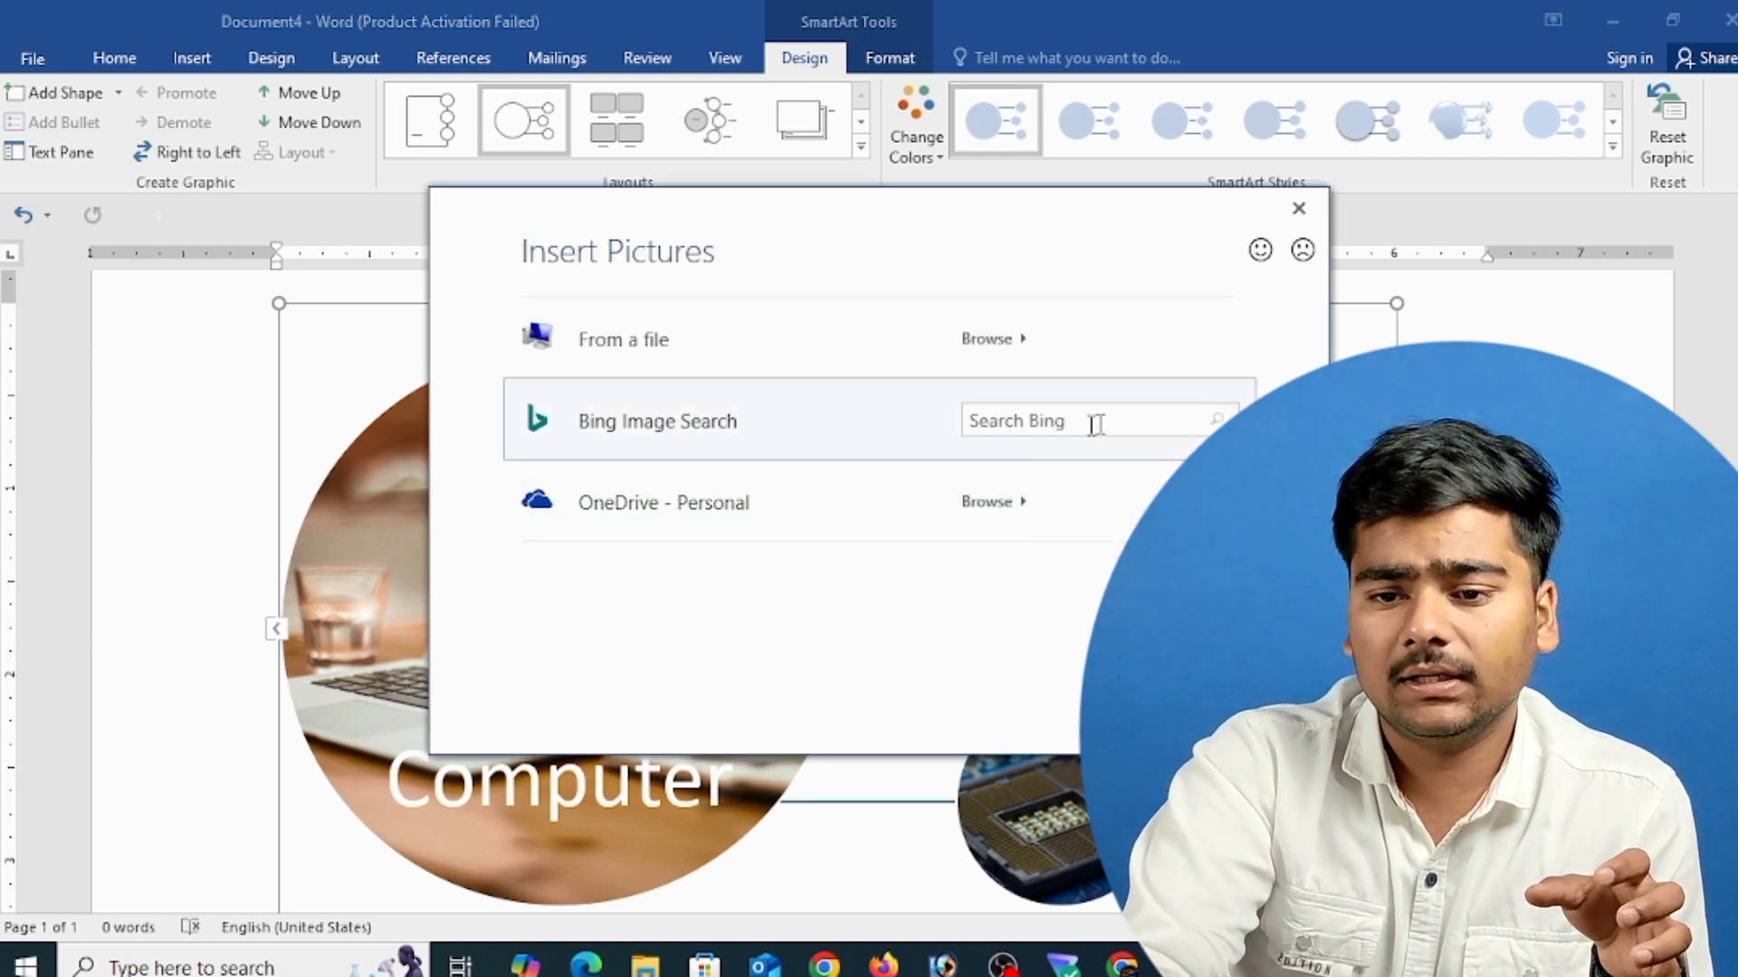
left_click(1095, 424)
left_click(1298, 219)
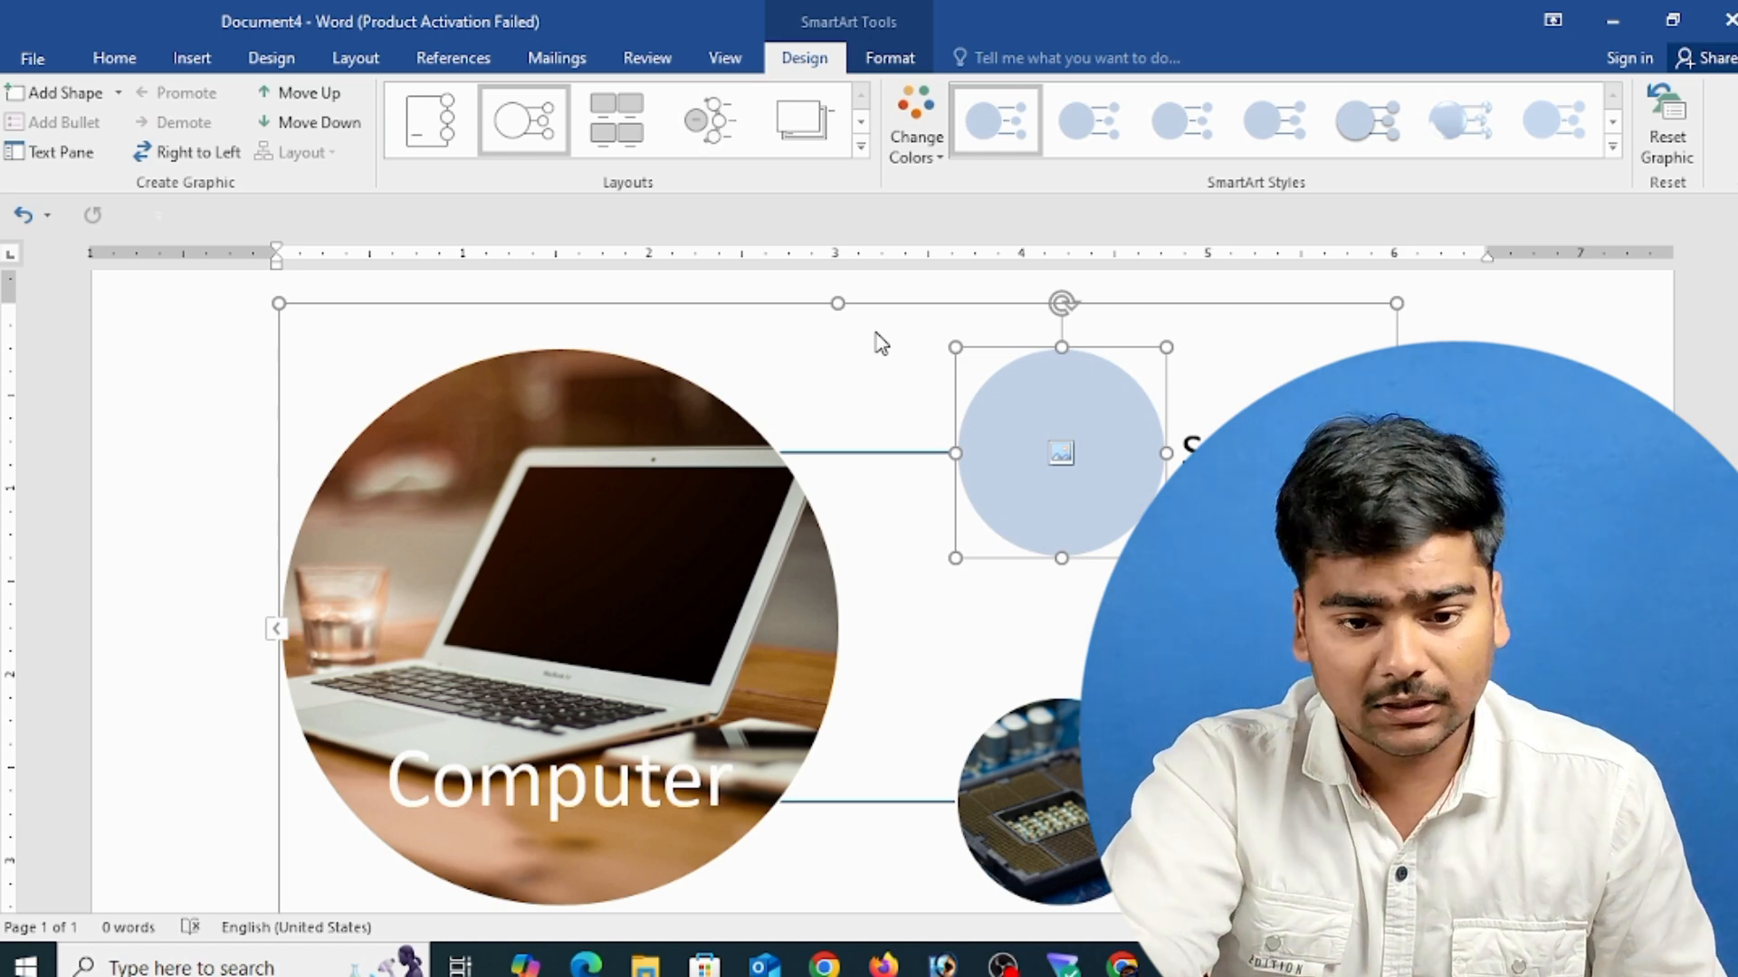
- Undo the picture insertions and the layout change to restore the Multidirectional Cycle graphic
key("ctrl+z")
key("ctrl+z")
key("ctrl+z")
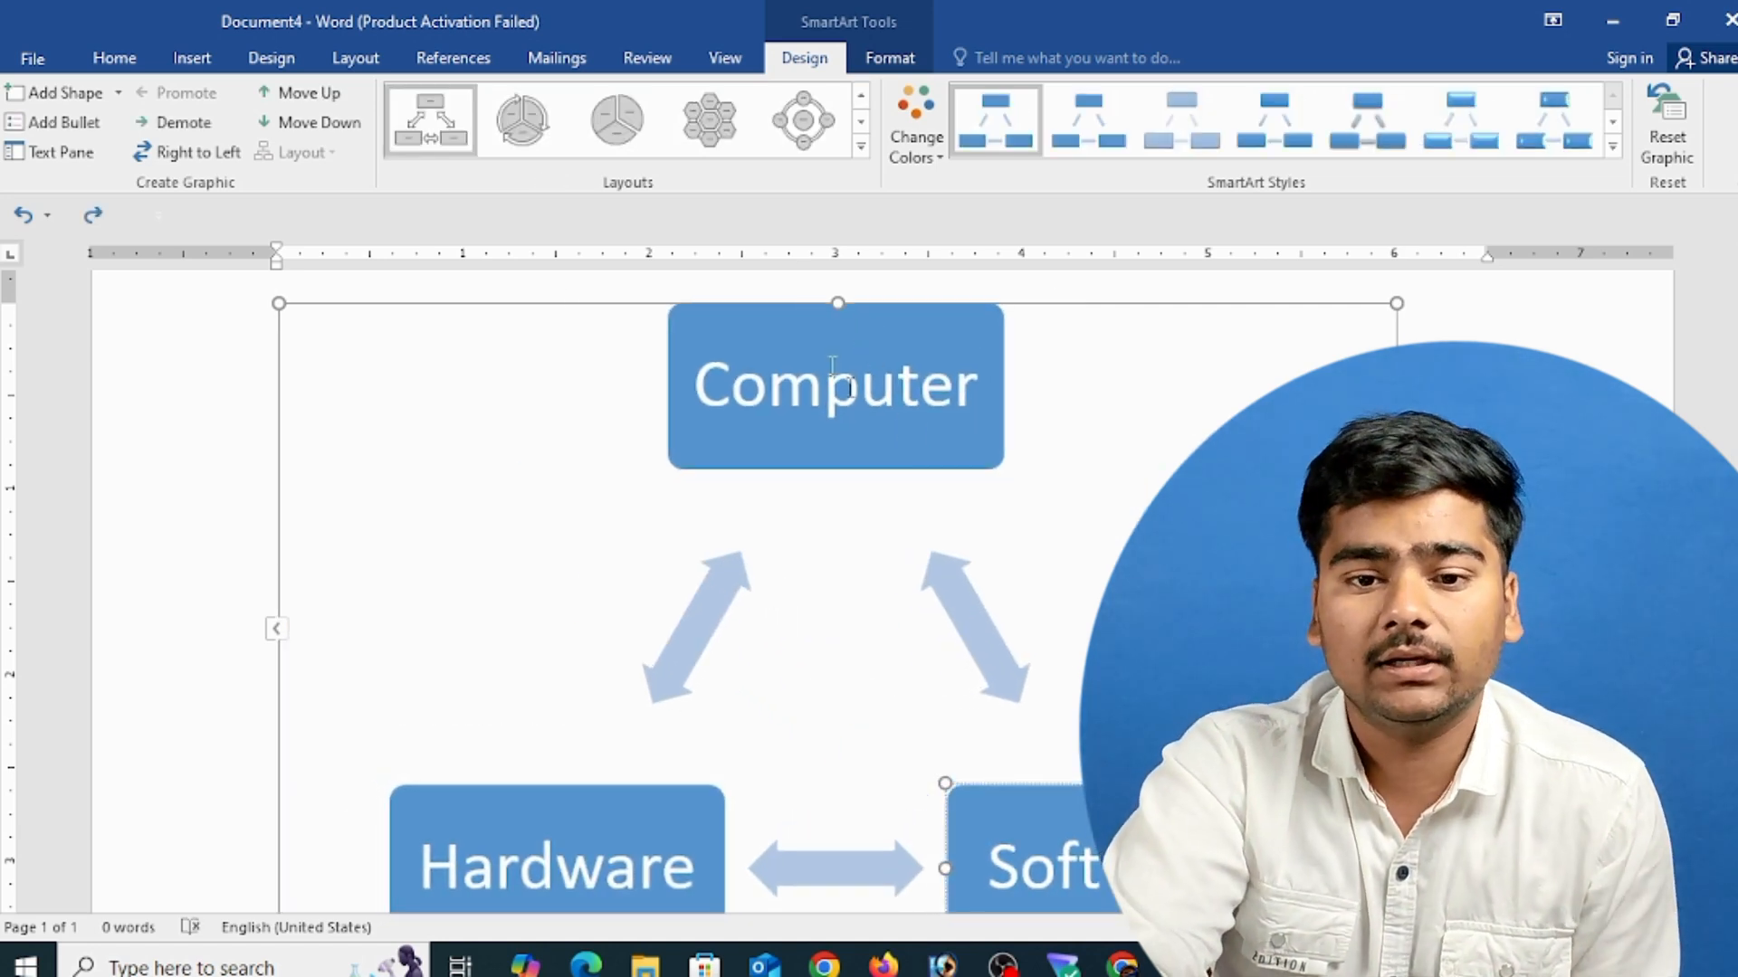
- Try adding two blank boxes between Software and Hardware in the cycle, and undo both additions
left_click(612, 145)
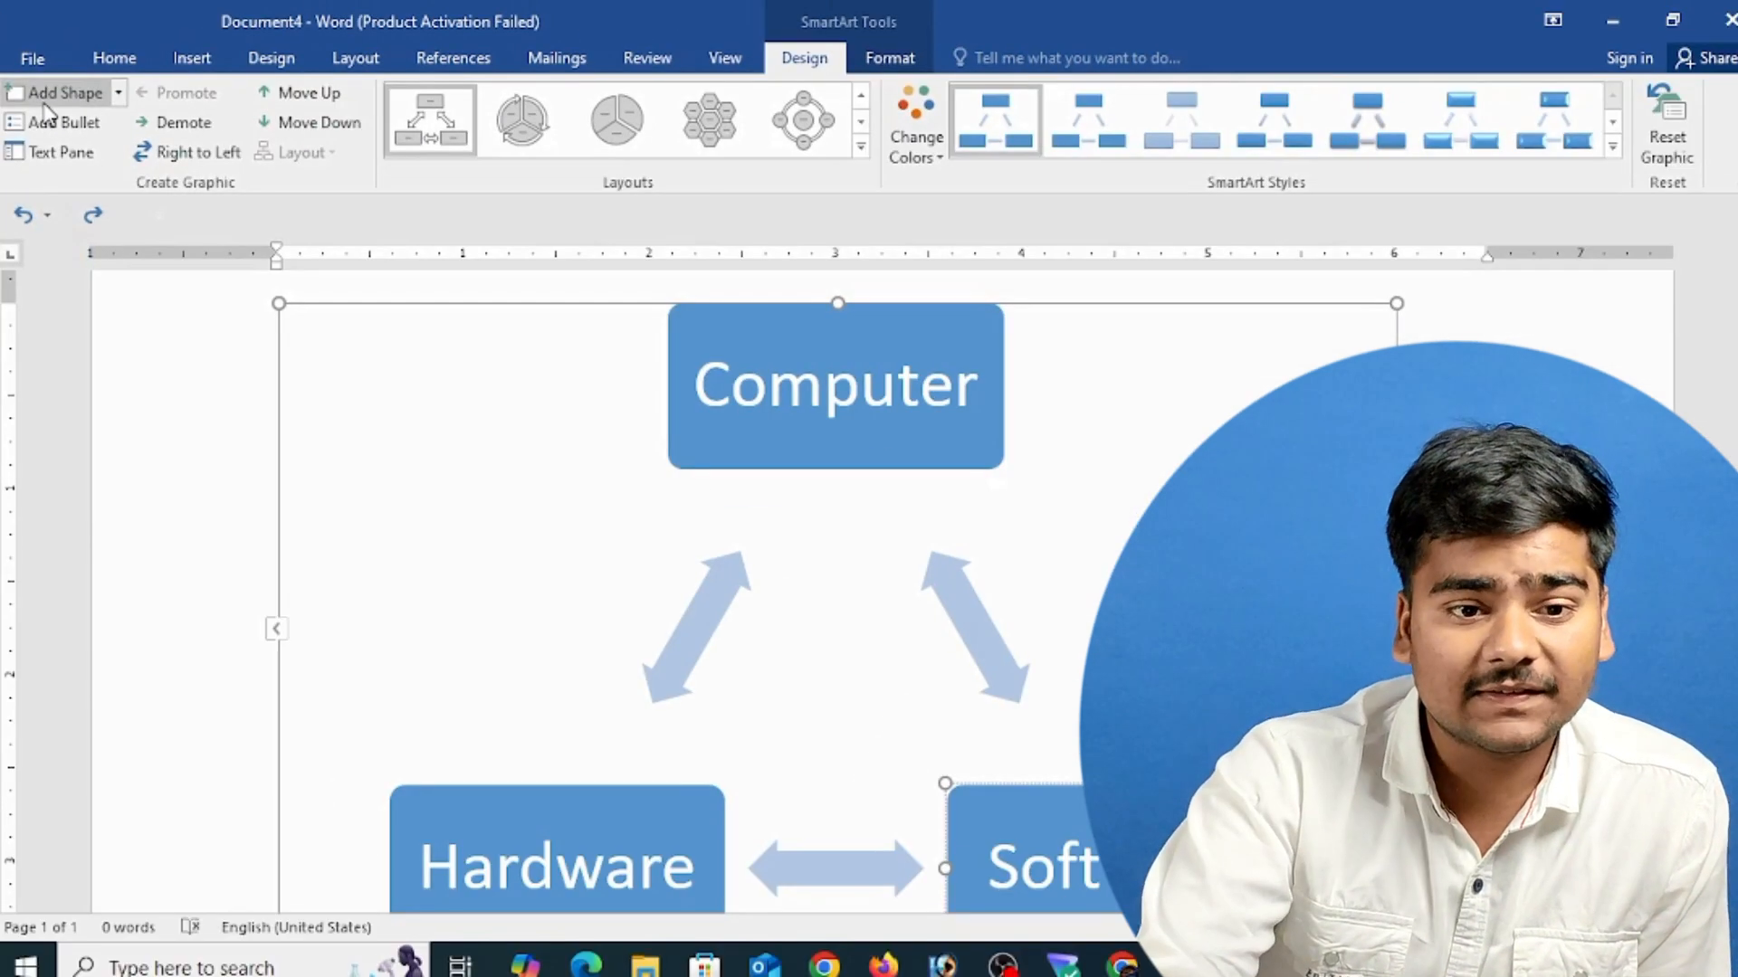
left_click(118, 92)
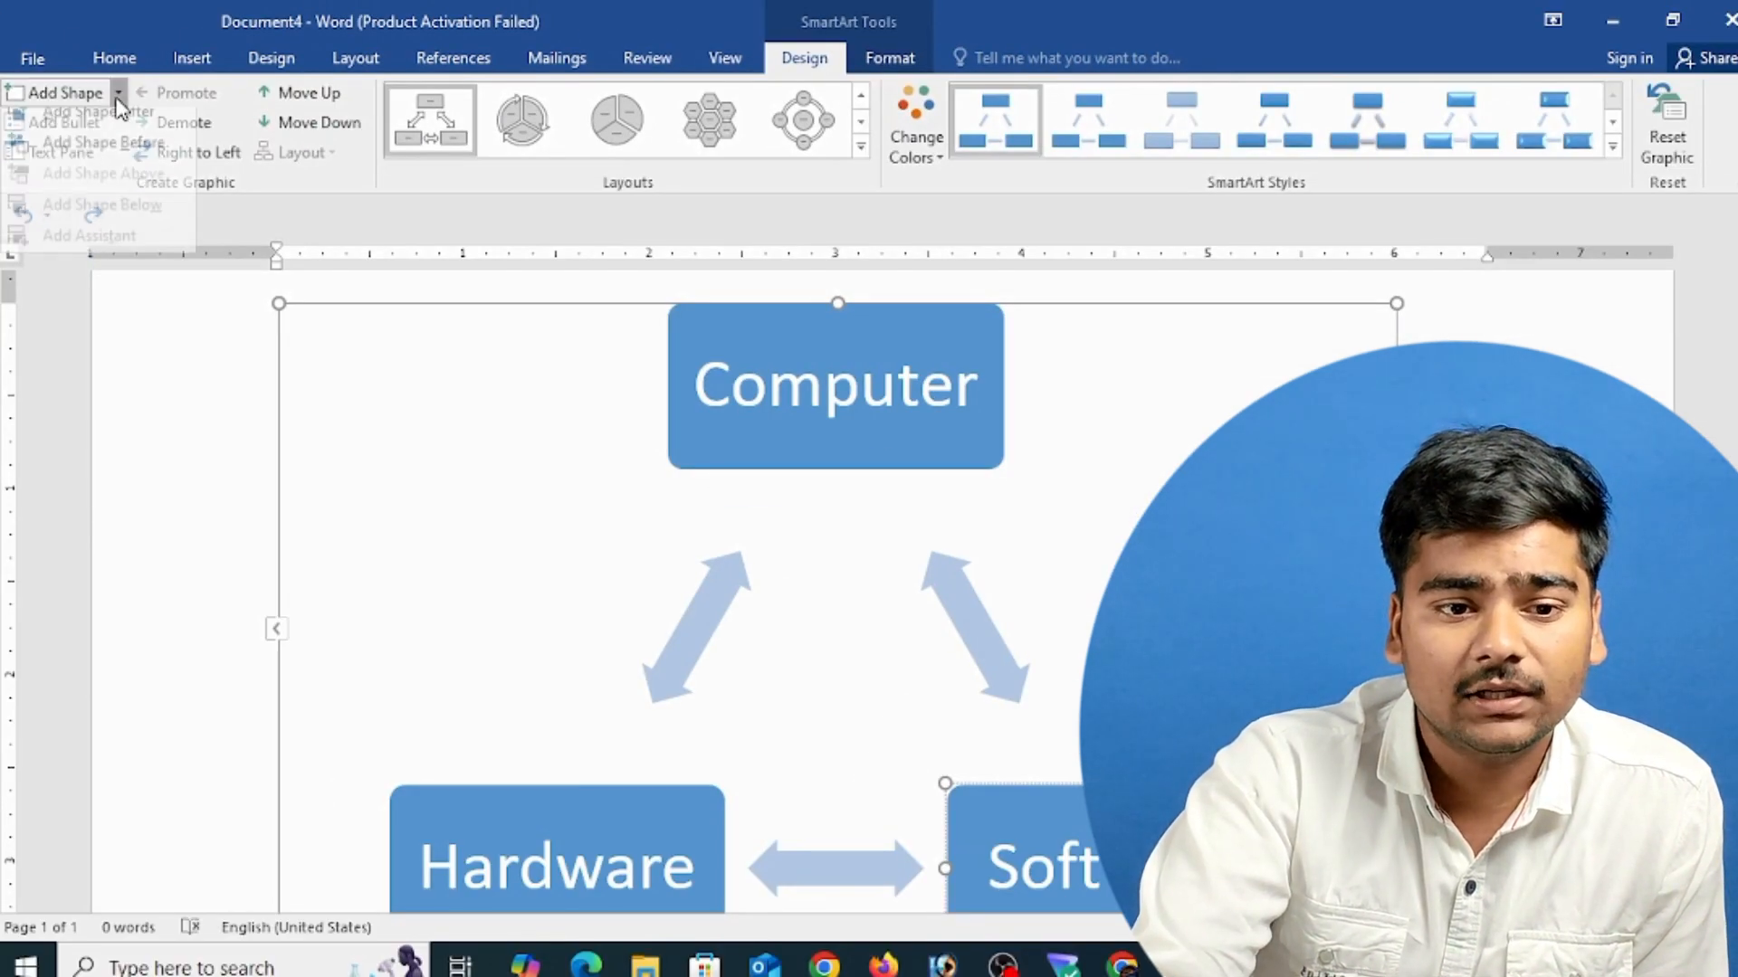
left_click(158, 135)
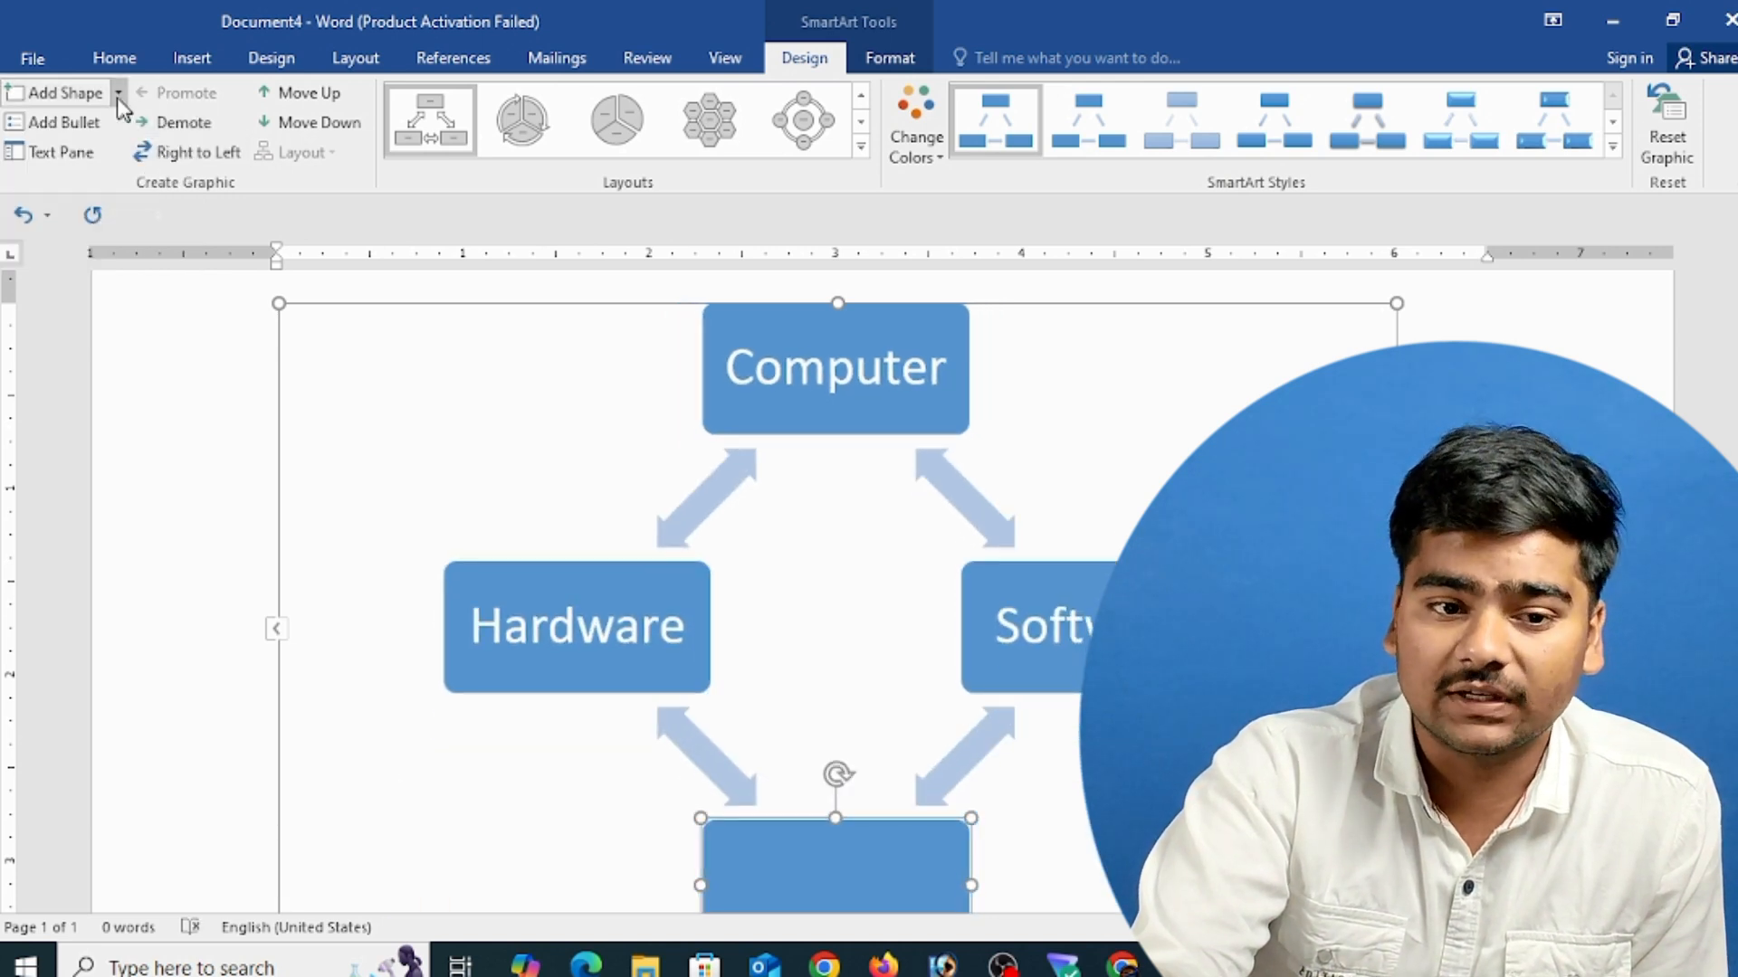
left_click(118, 93)
left_click(118, 124)
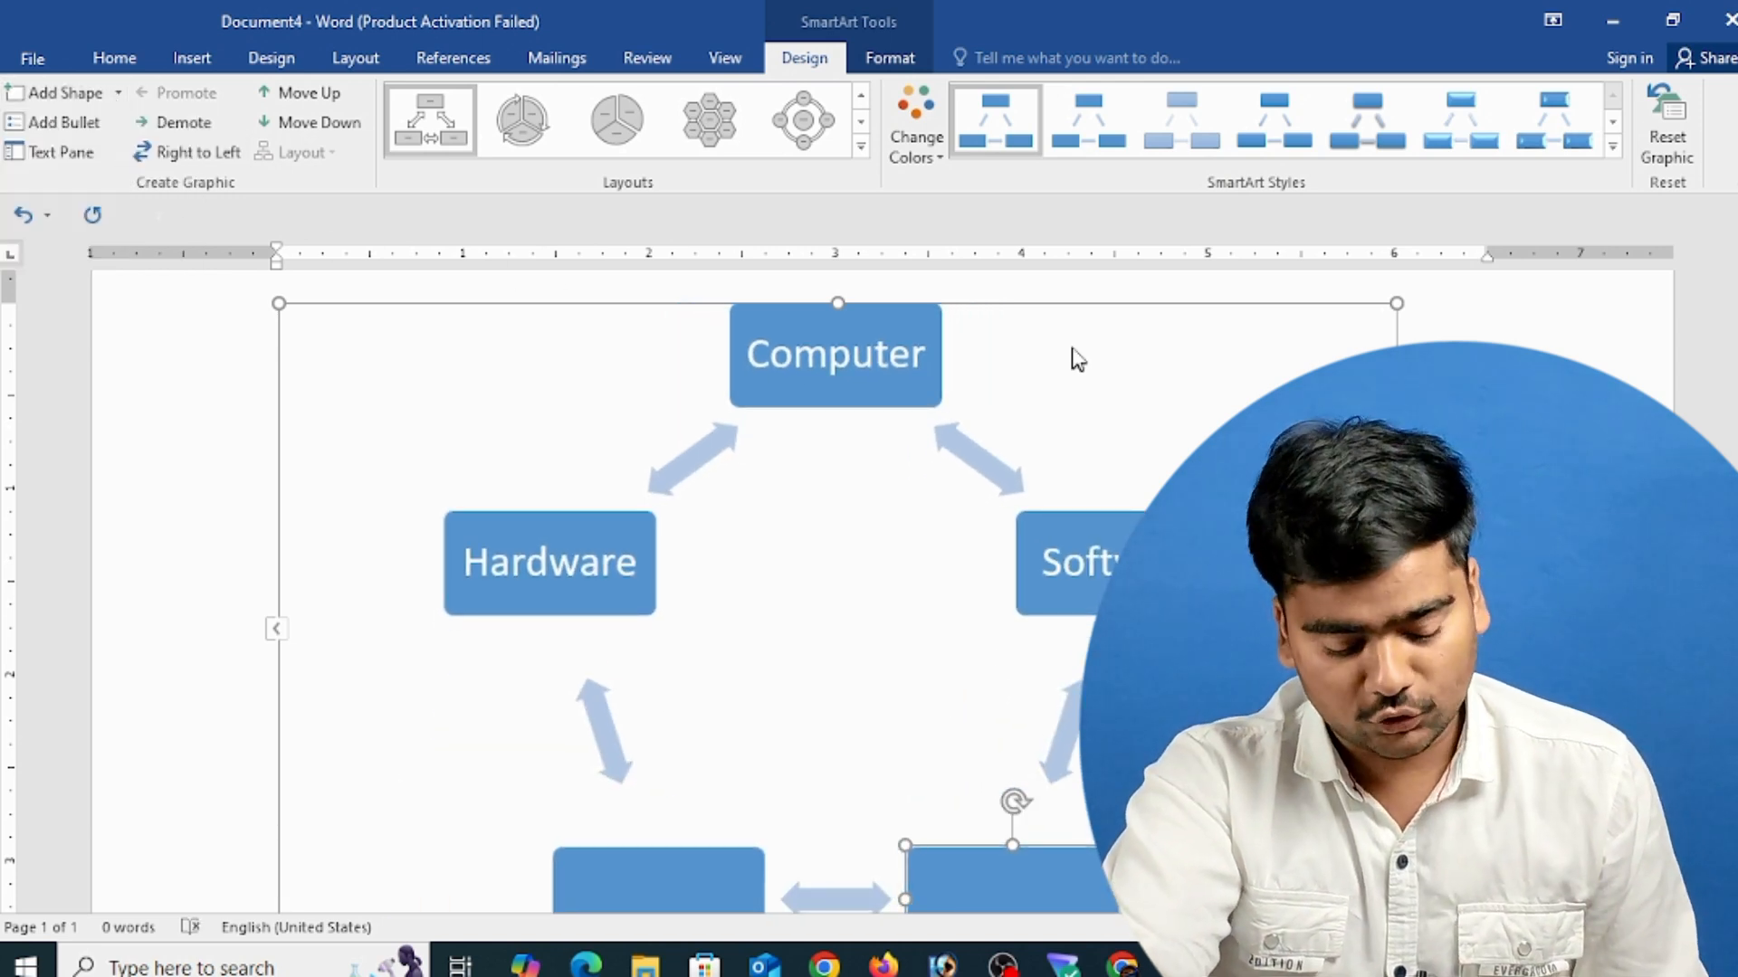
key("ctrl+z")
key("ctrl+z")
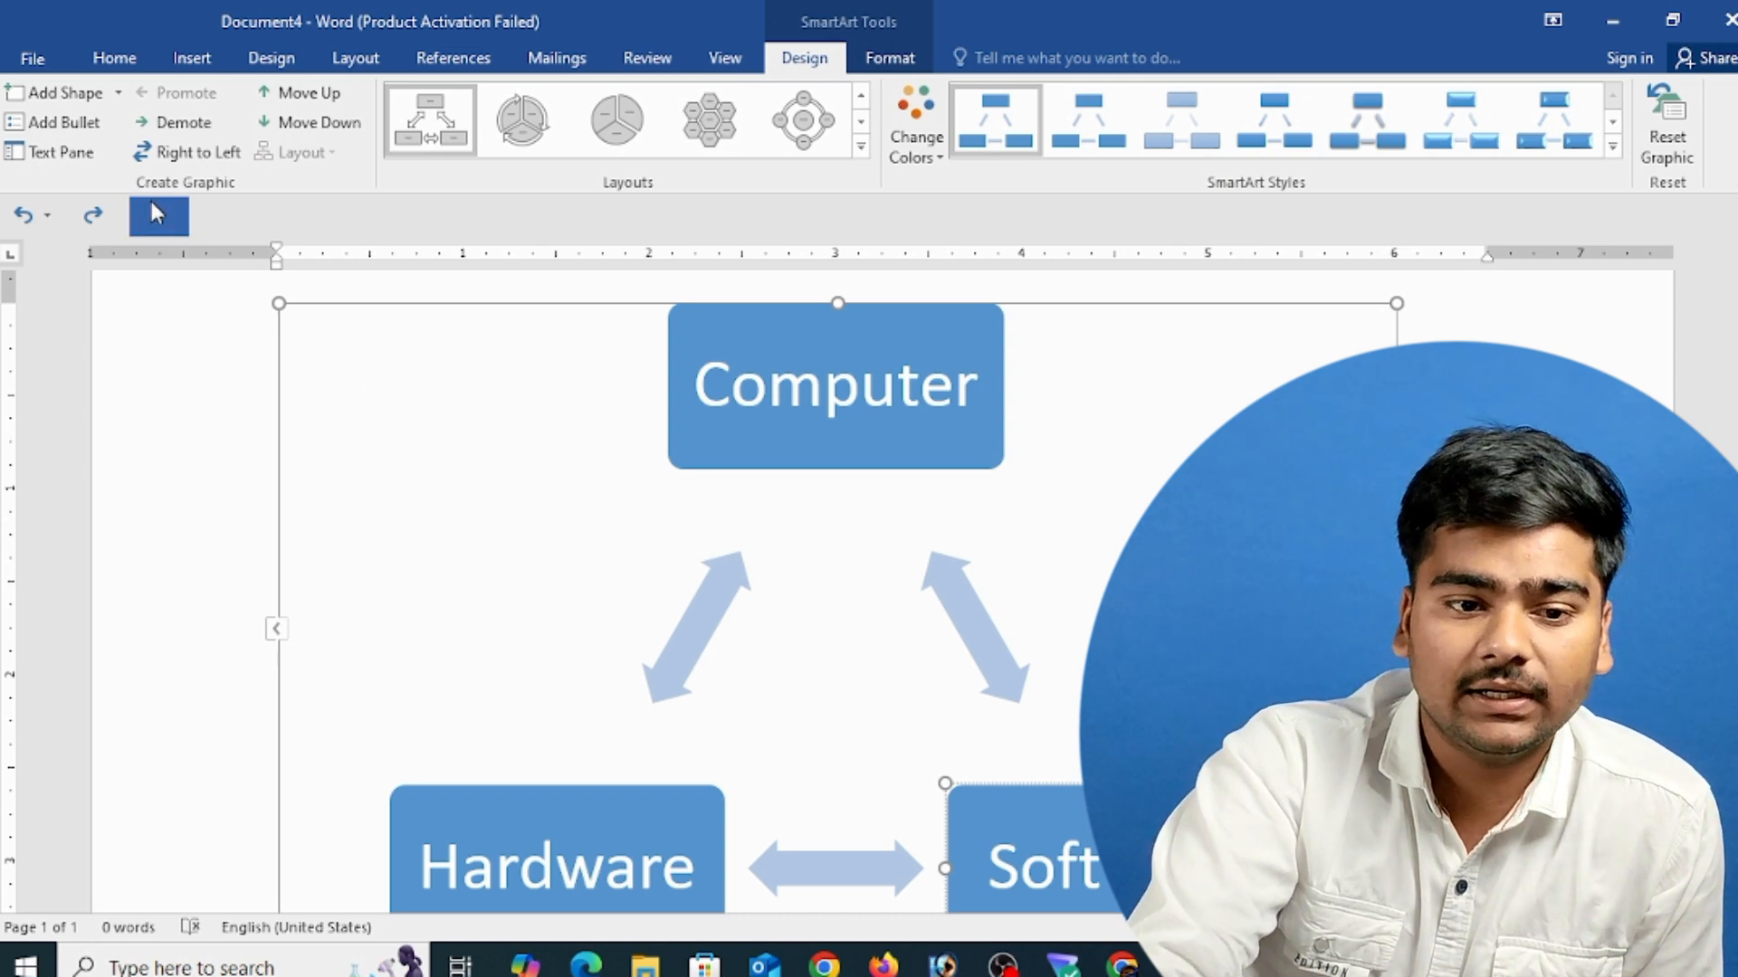
- Add a bullet under Software, and remove that blank bullet in the SmartArt text pane
left_click(78, 128)
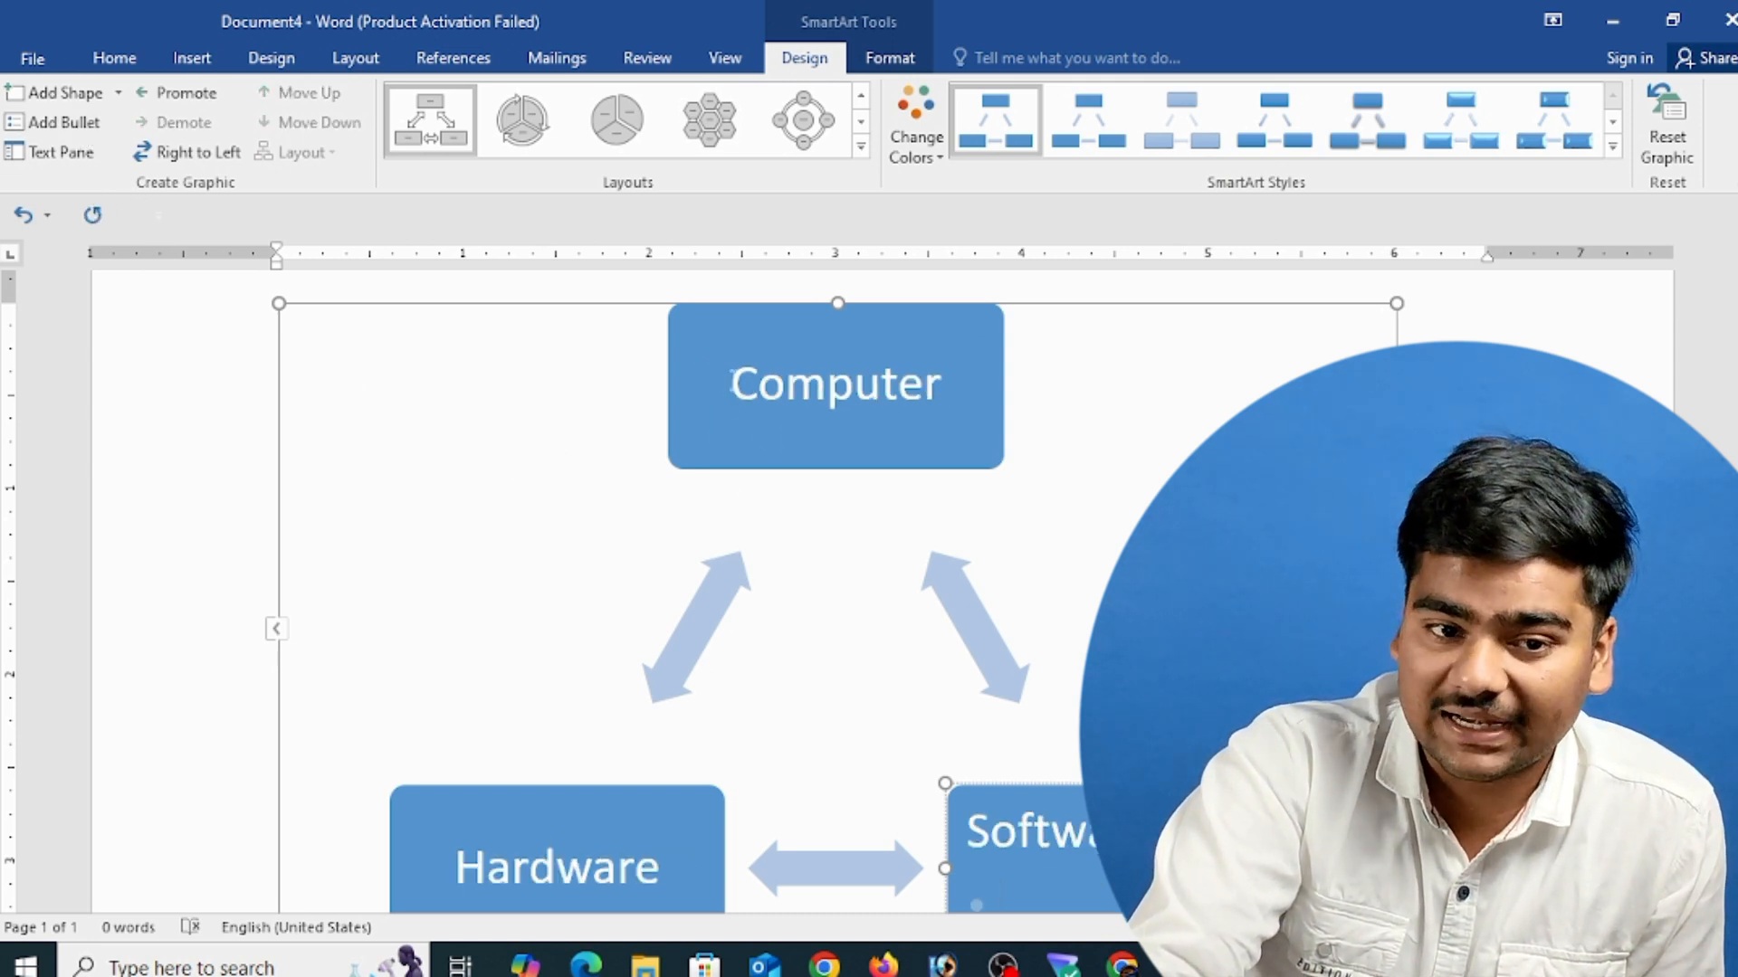
left_click(38, 154)
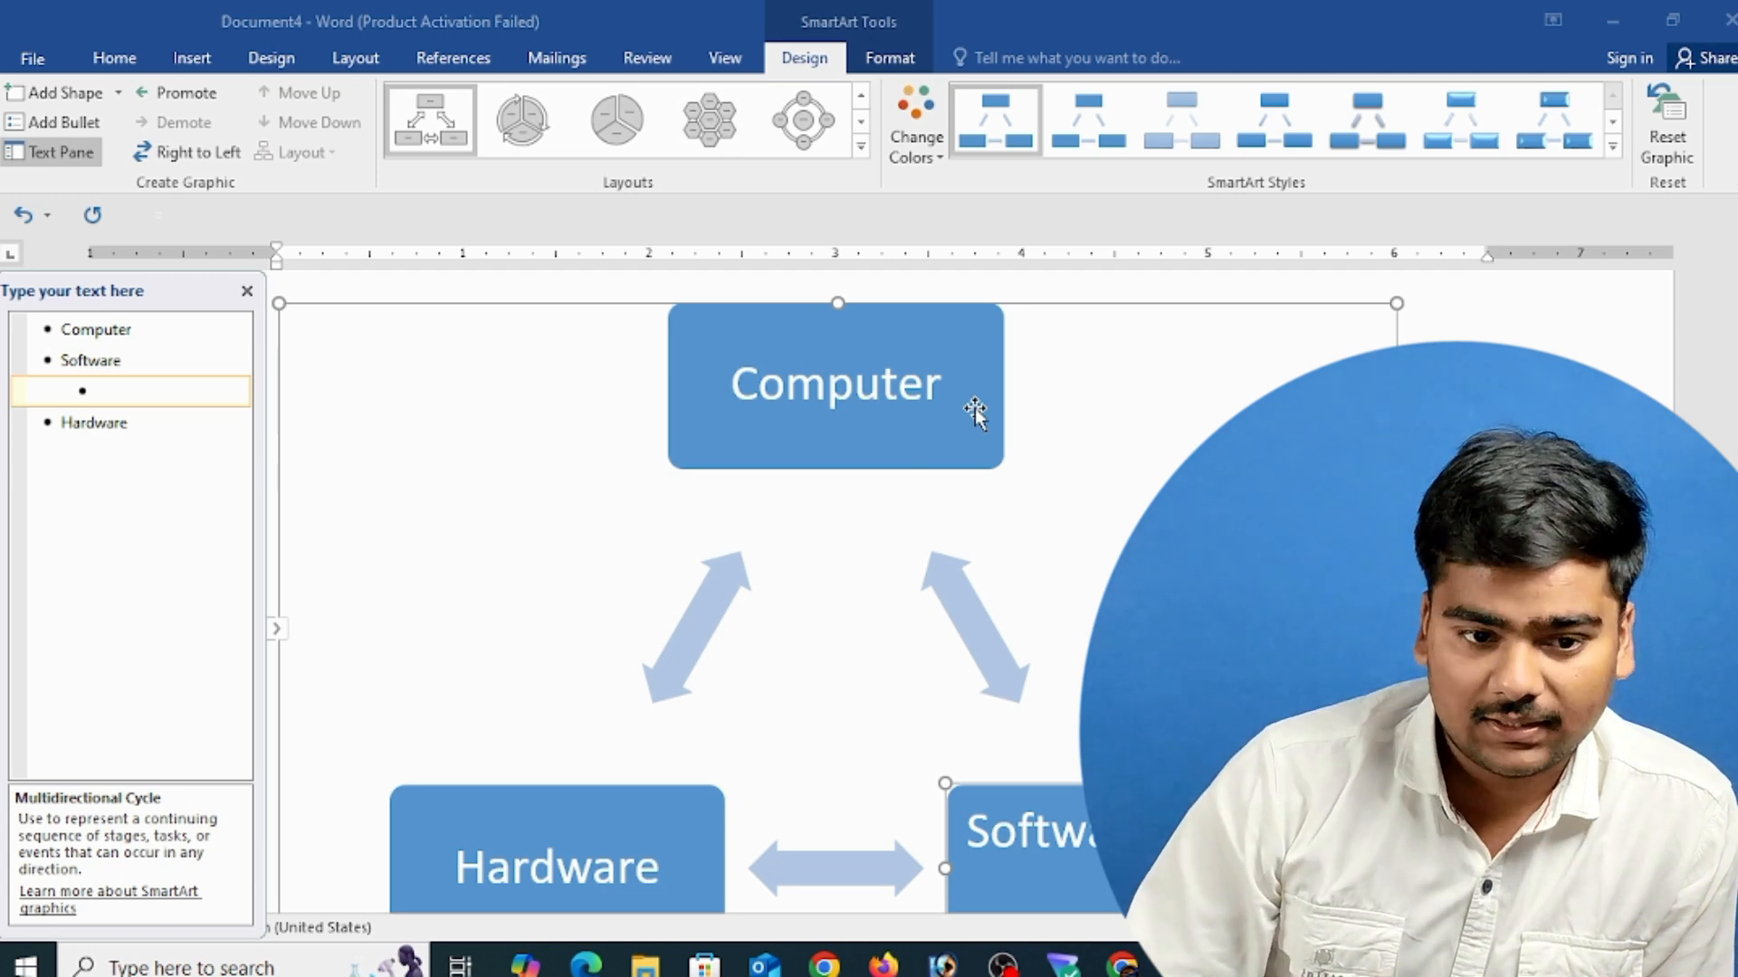
key("shift+Tab")
key("BackSpace")
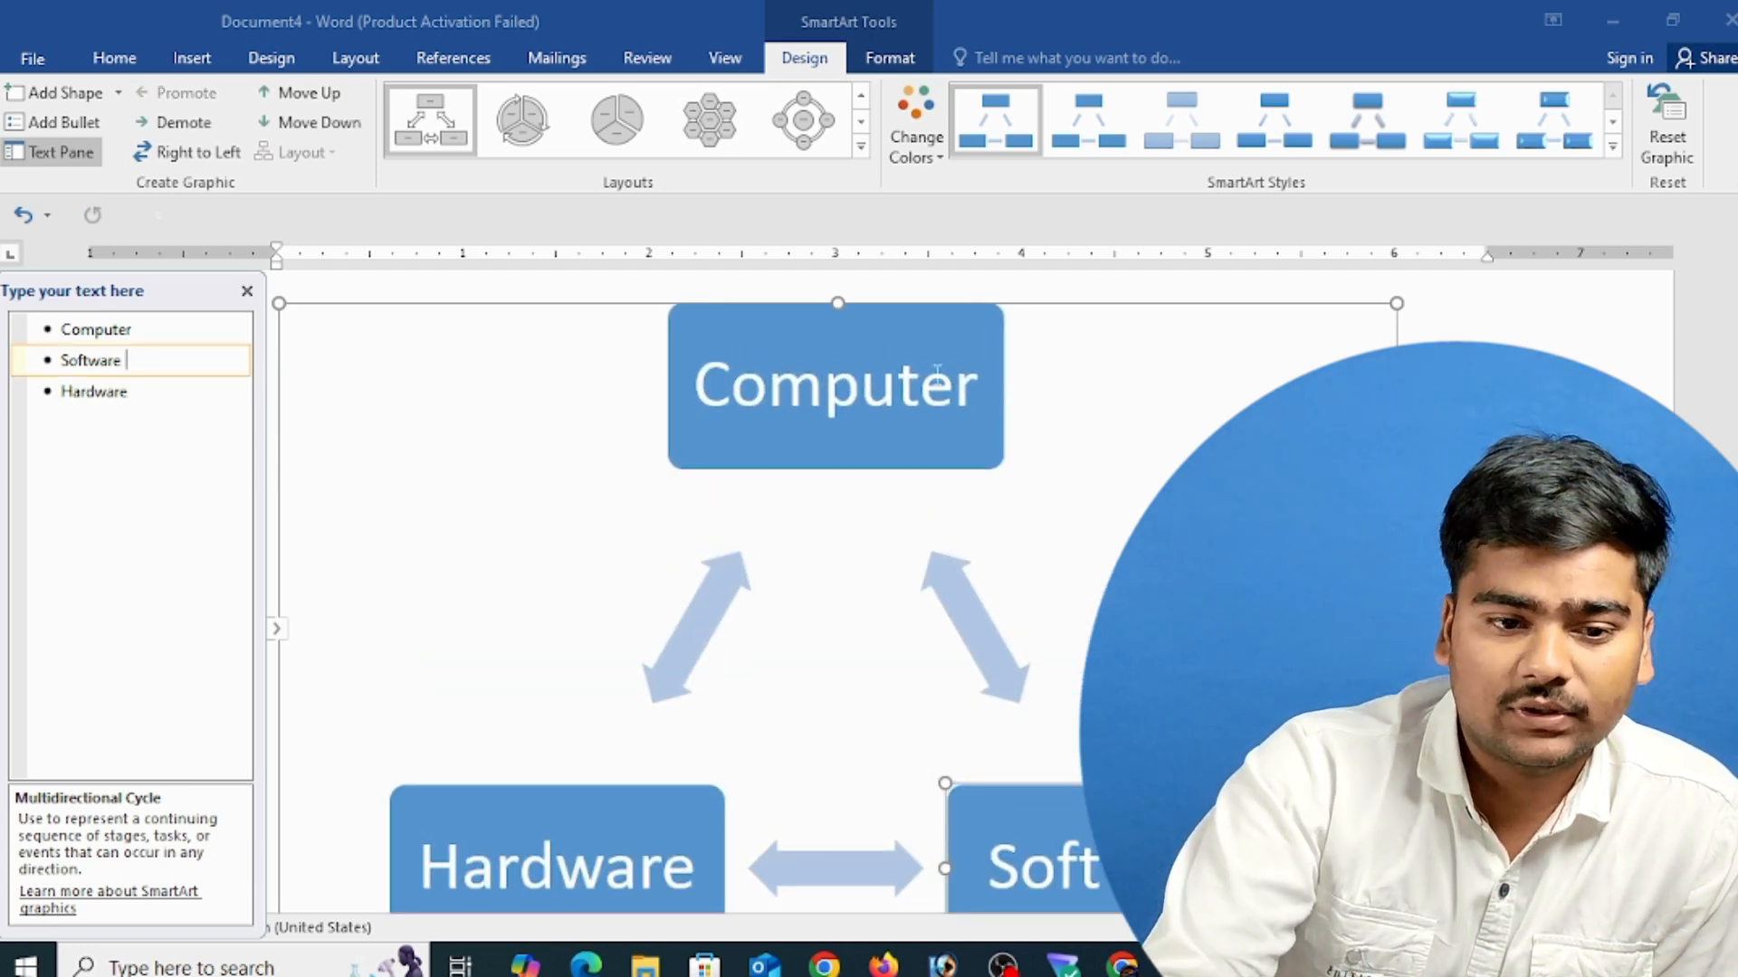
- Add two blank entries below Software in the SmartArt text pane, remove both, and close the pane
key("Return")
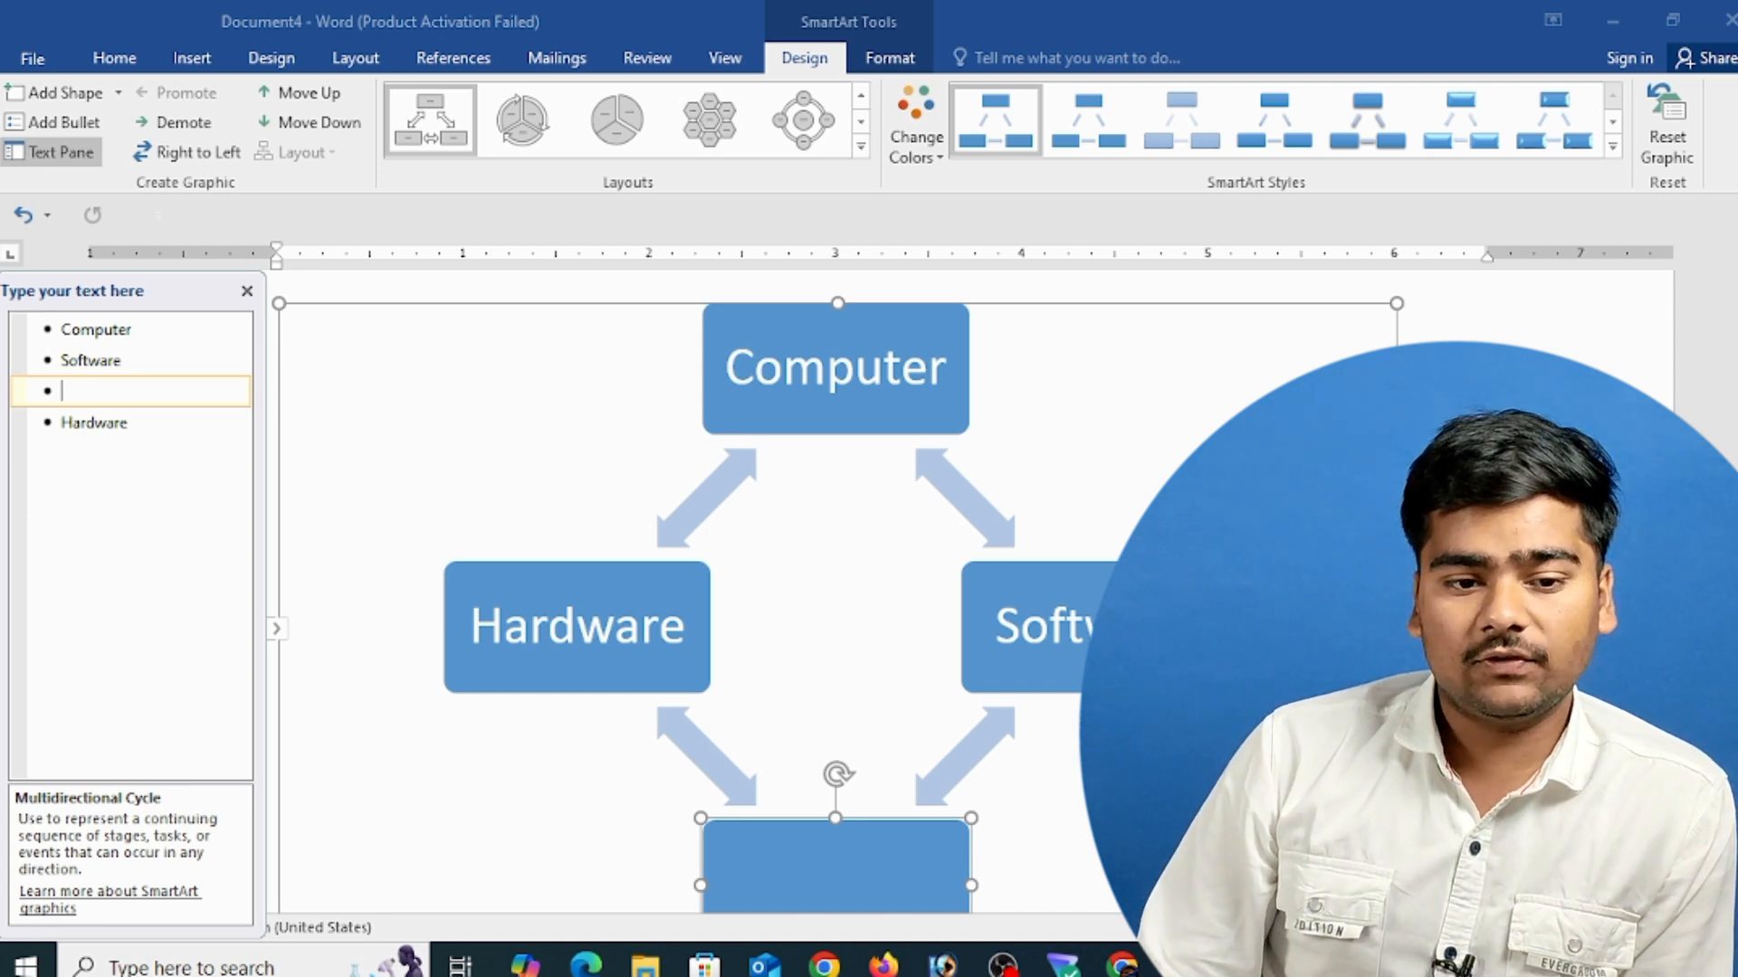
key("Return")
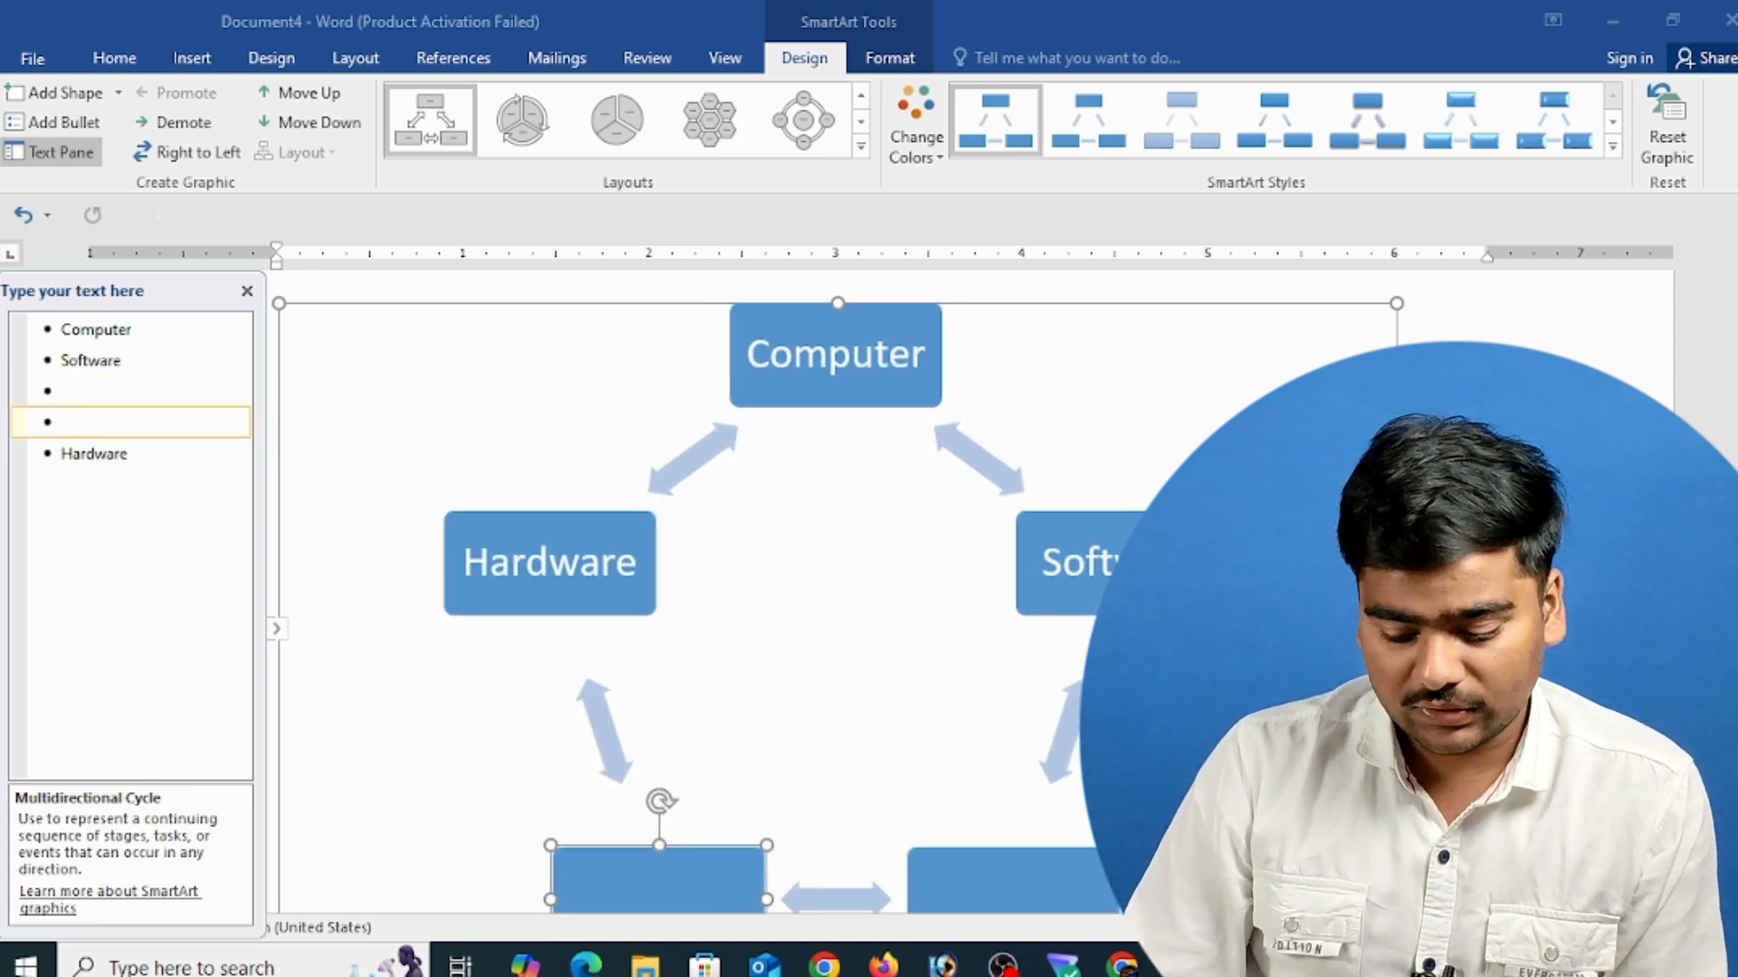
key("BackSpace")
key("BackSpace")
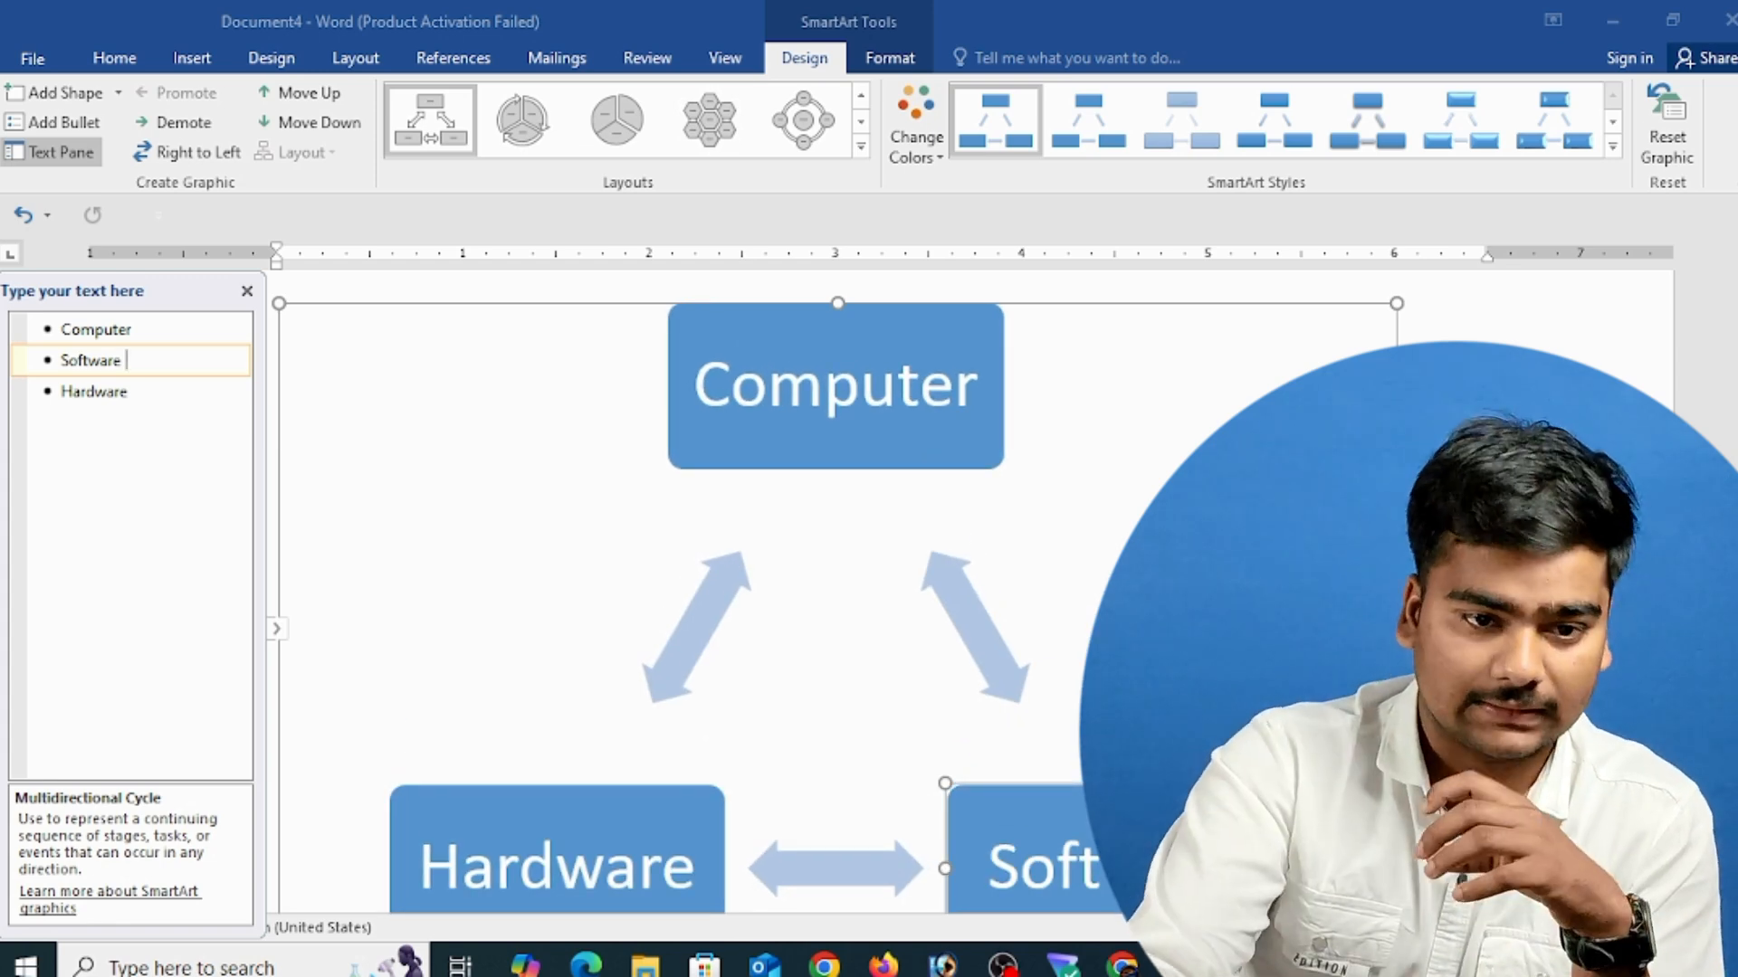
left_click(246, 291)
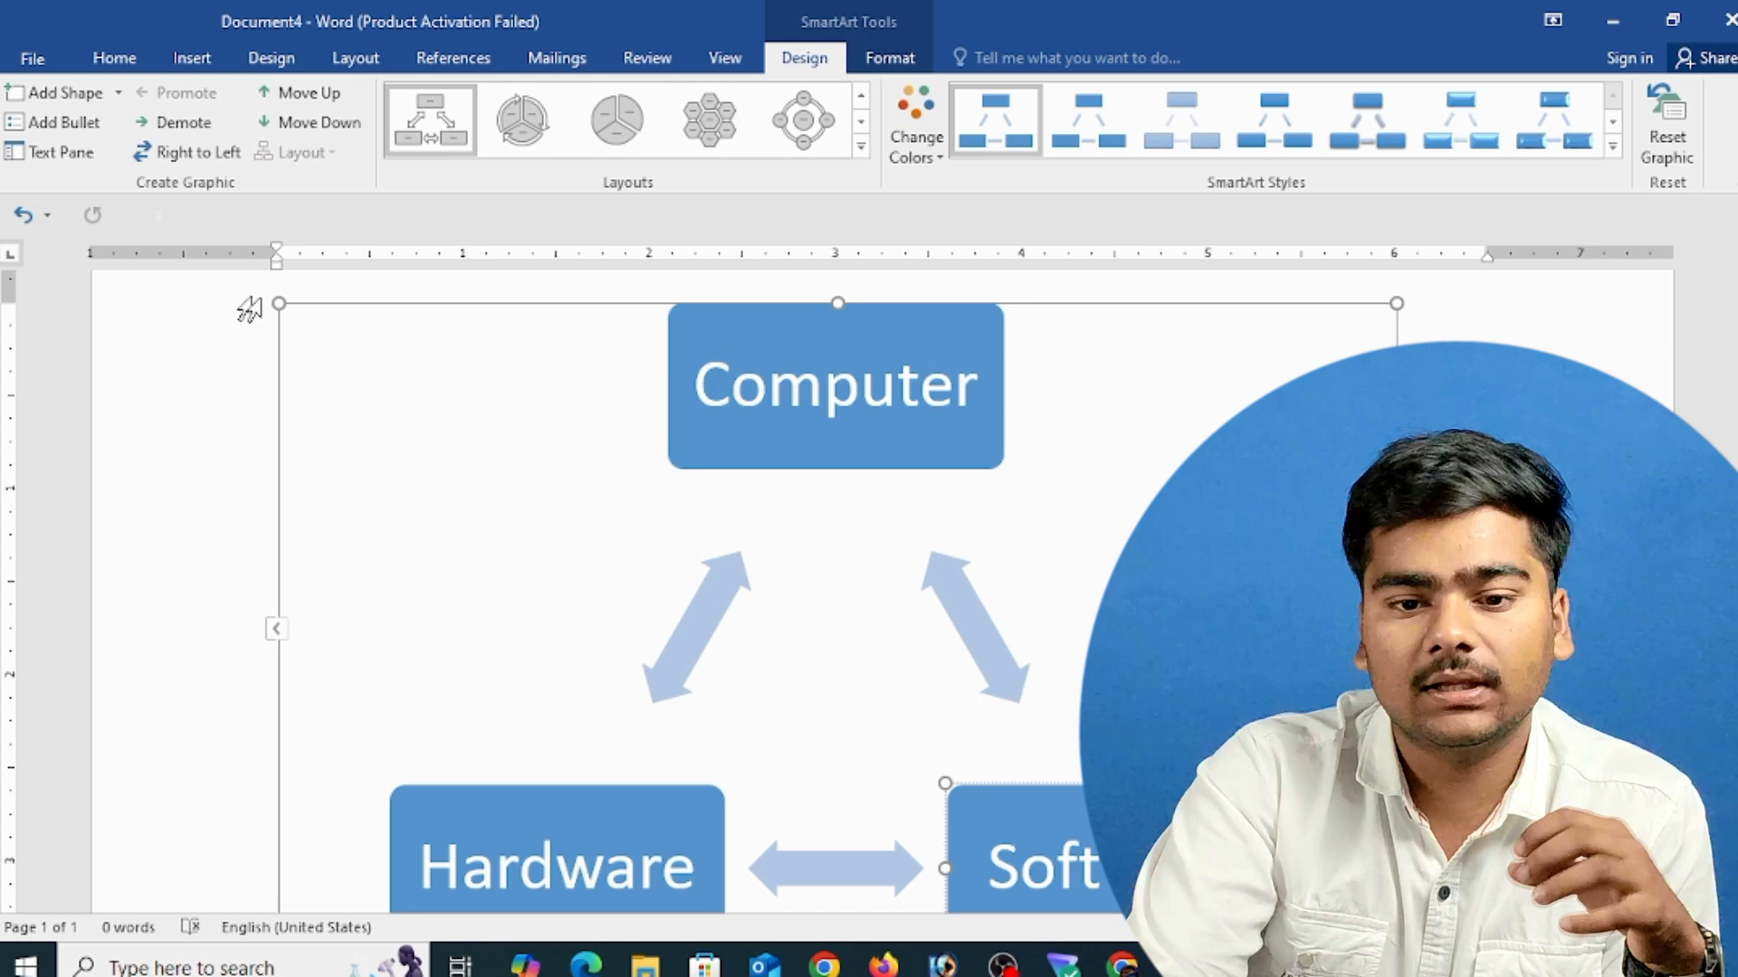
- Try demoting Software under Computer and promoting it back, and switch the graphic's direction right to left and back
left_click(185, 126)
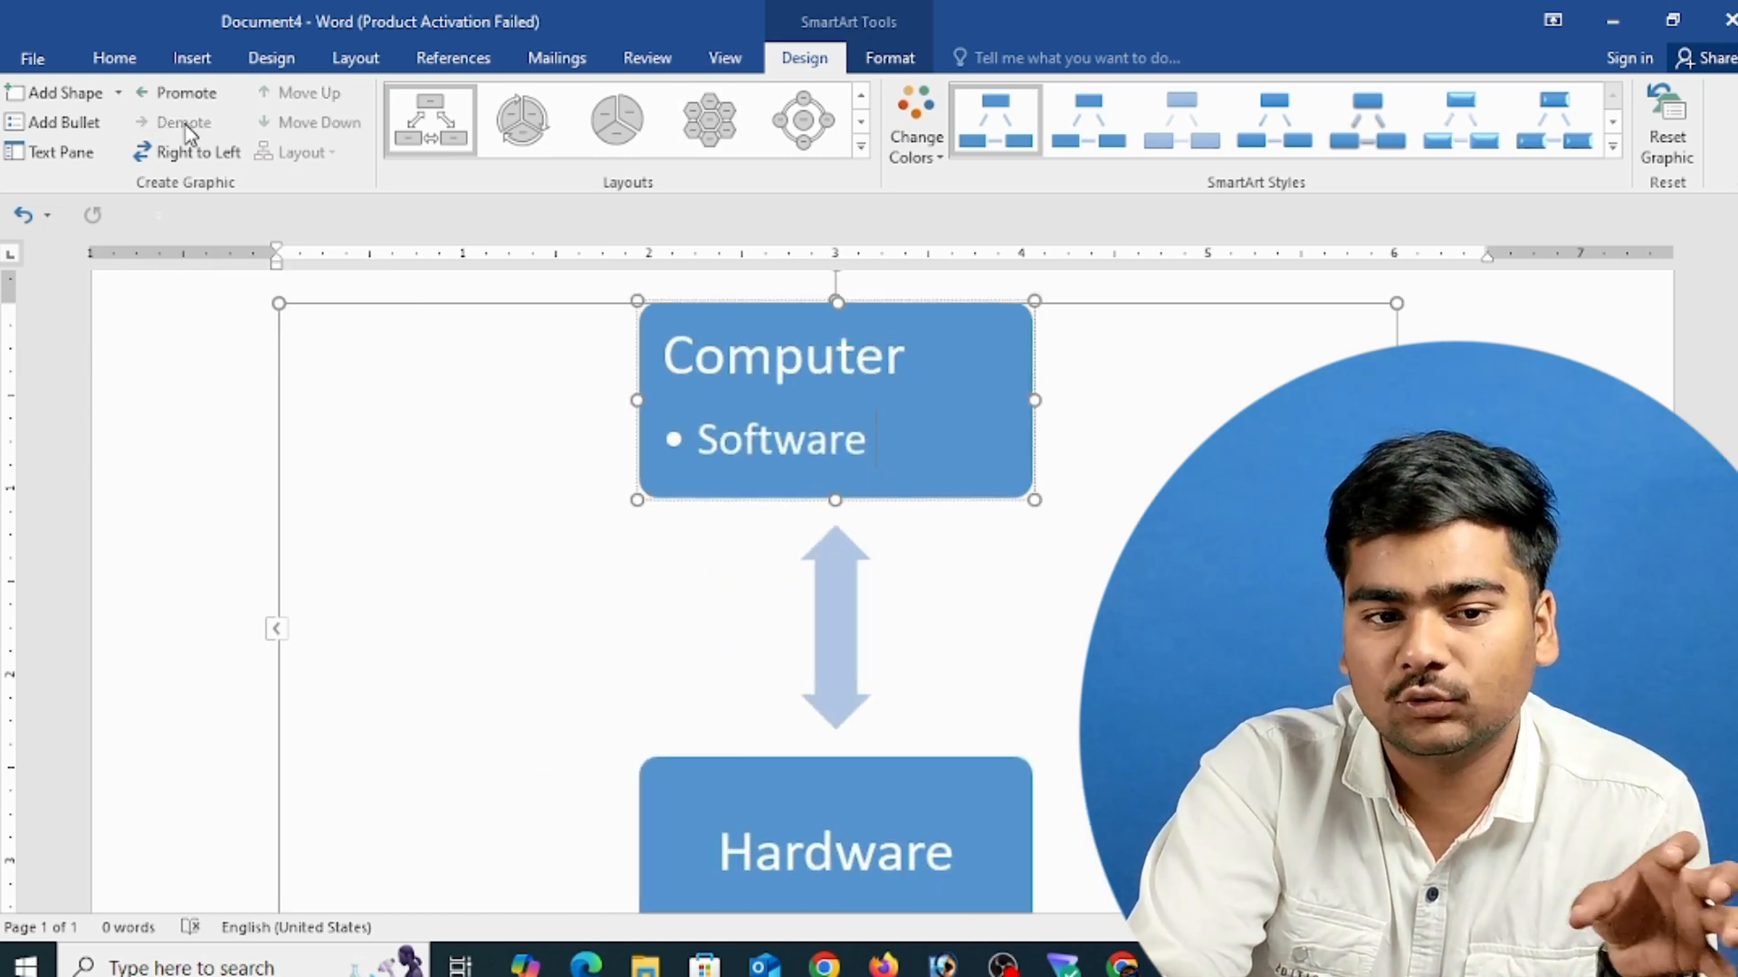
left_click(181, 92)
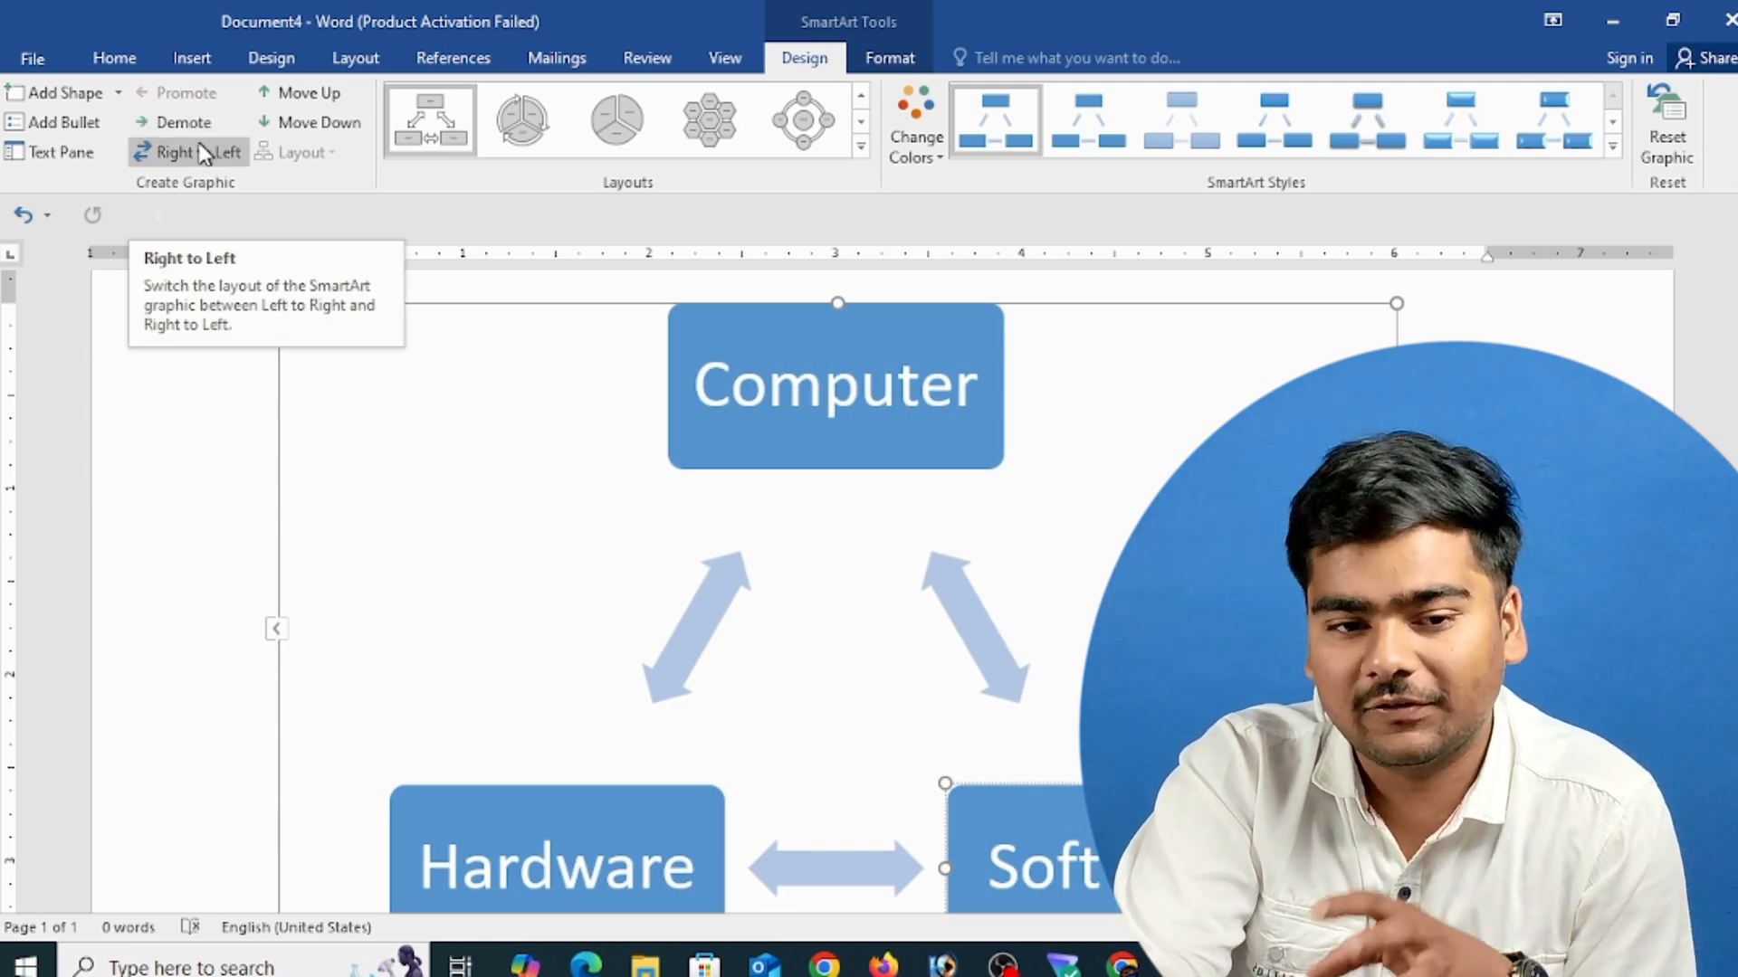
left_click(201, 153)
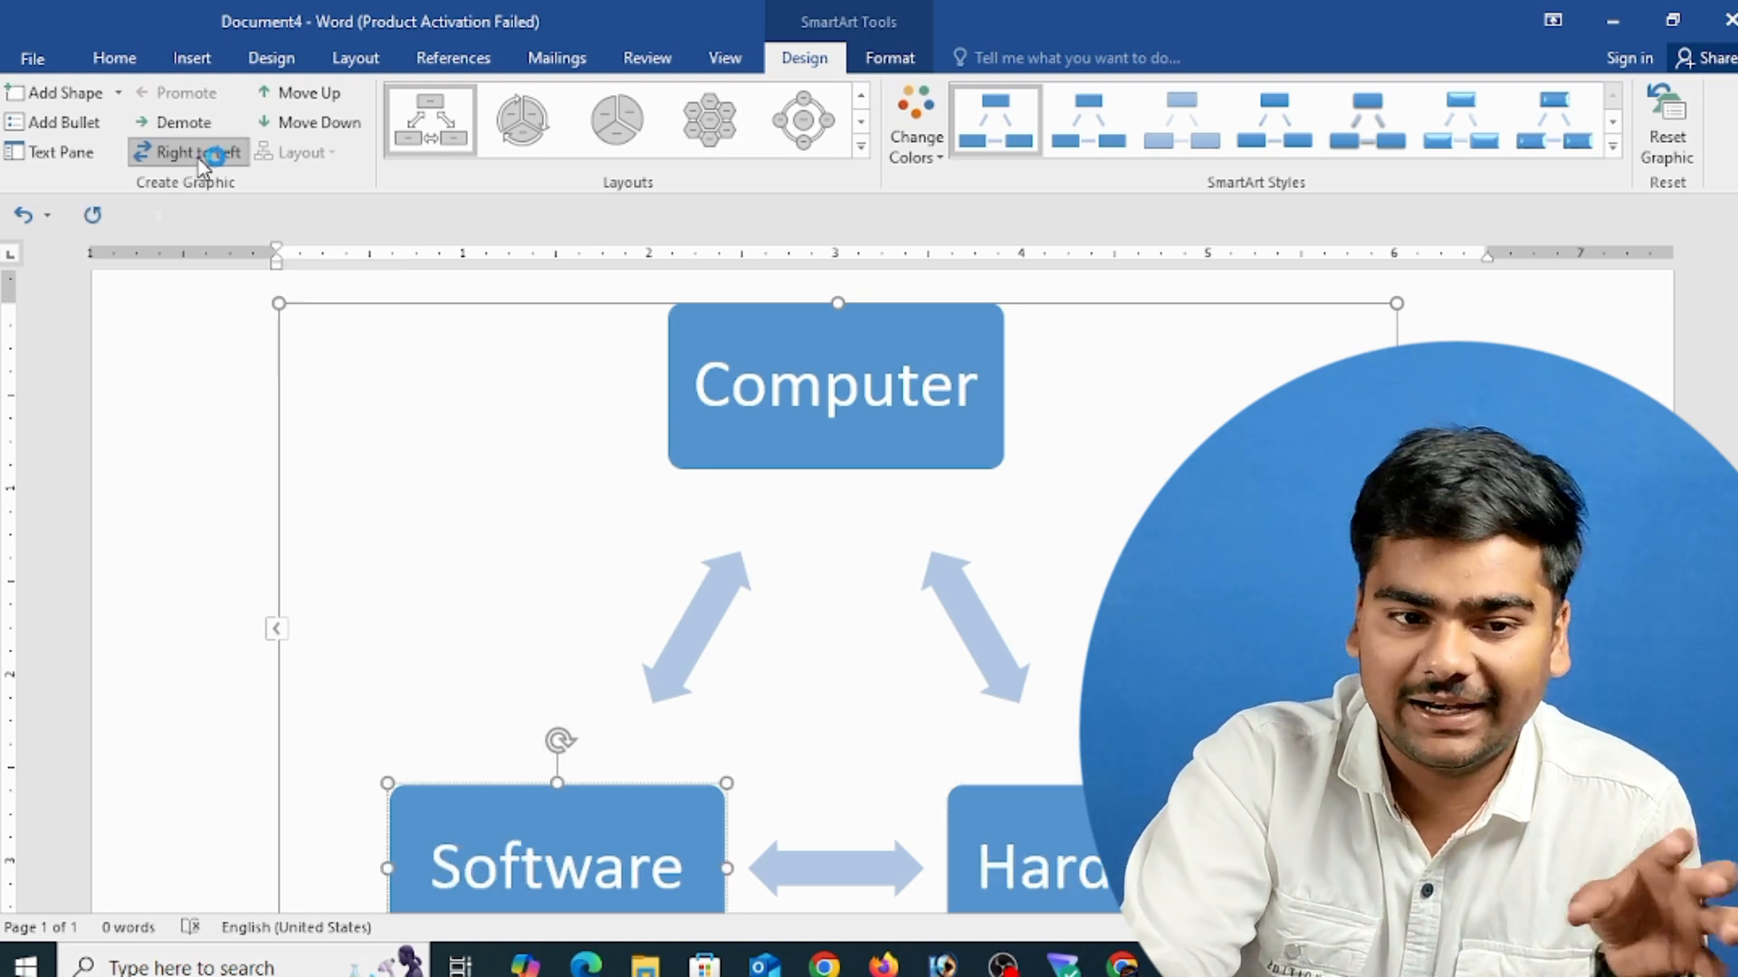
left_click(200, 156)
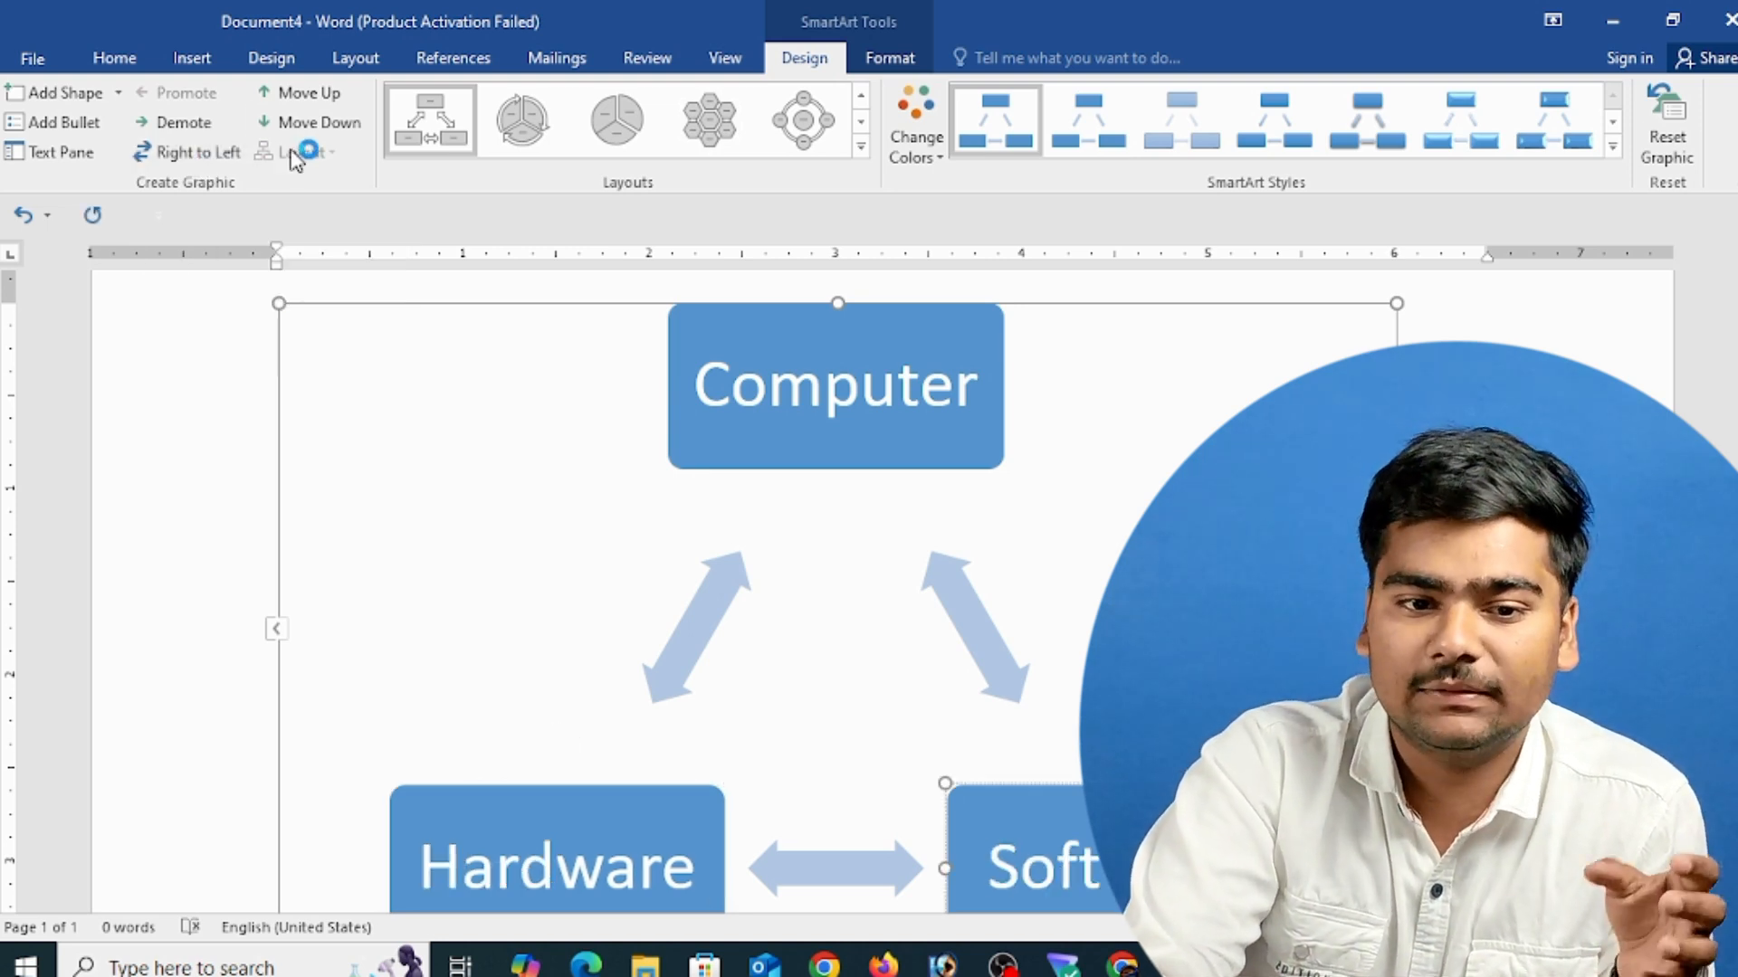
- Move the Software box up to the first place in the cycle, and move it down to the last place
left_click(312, 98)
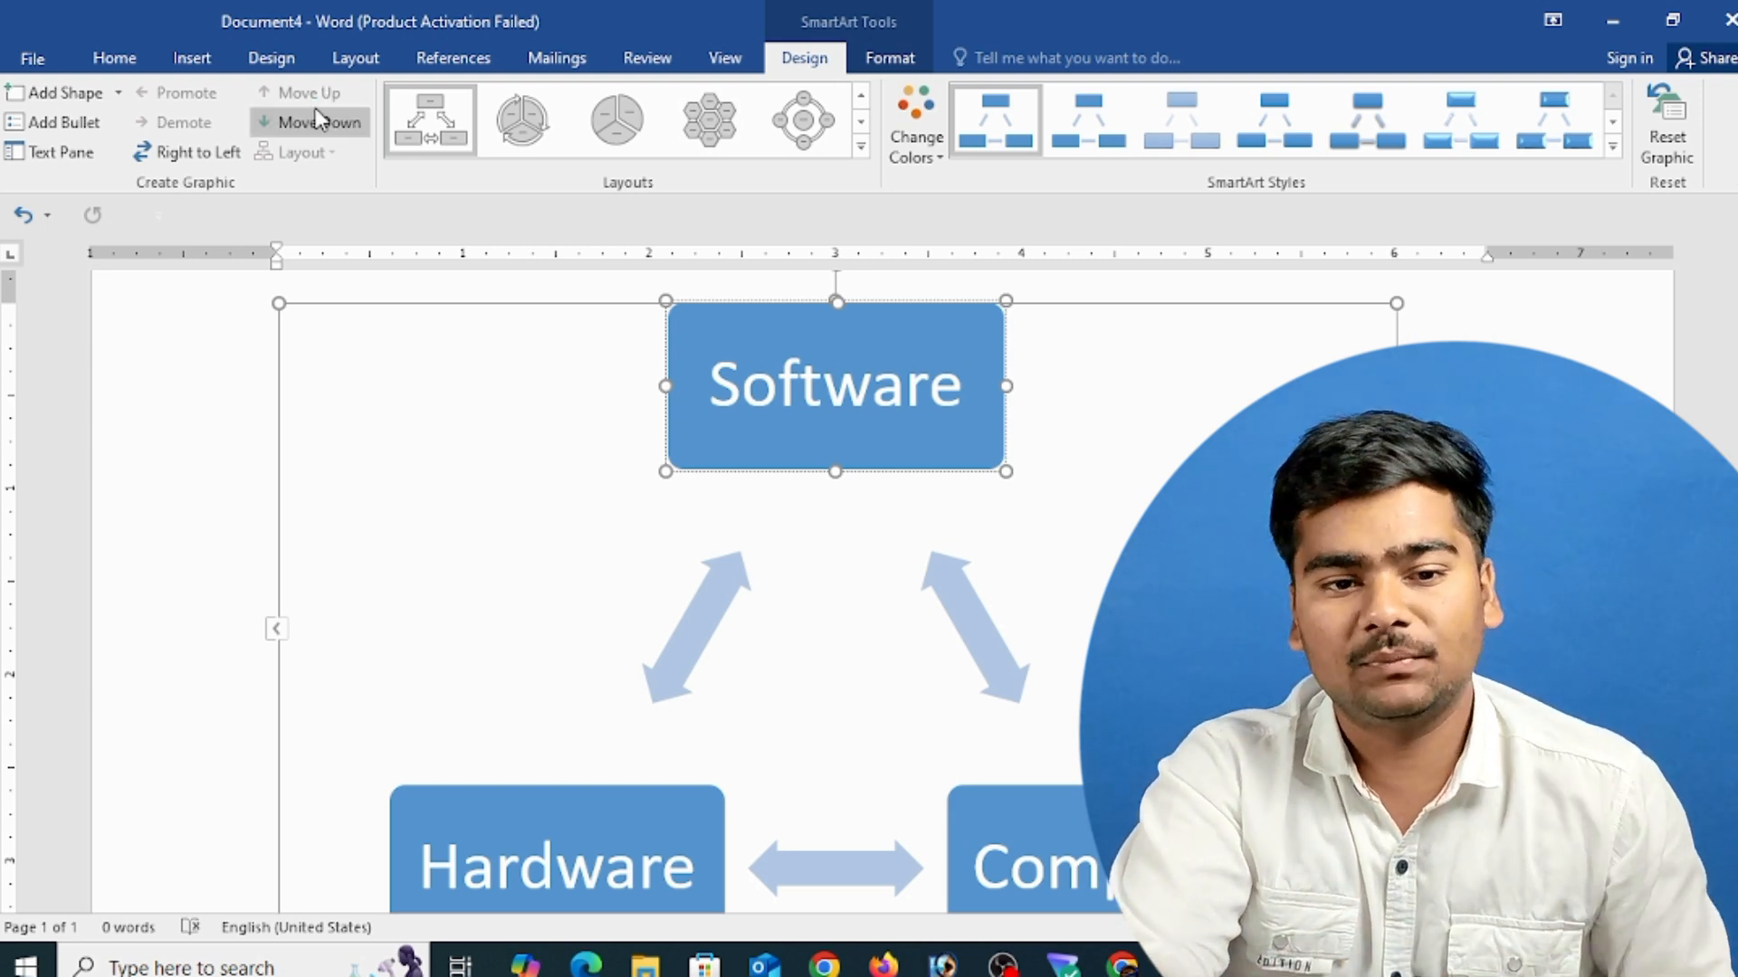
left_click(311, 122)
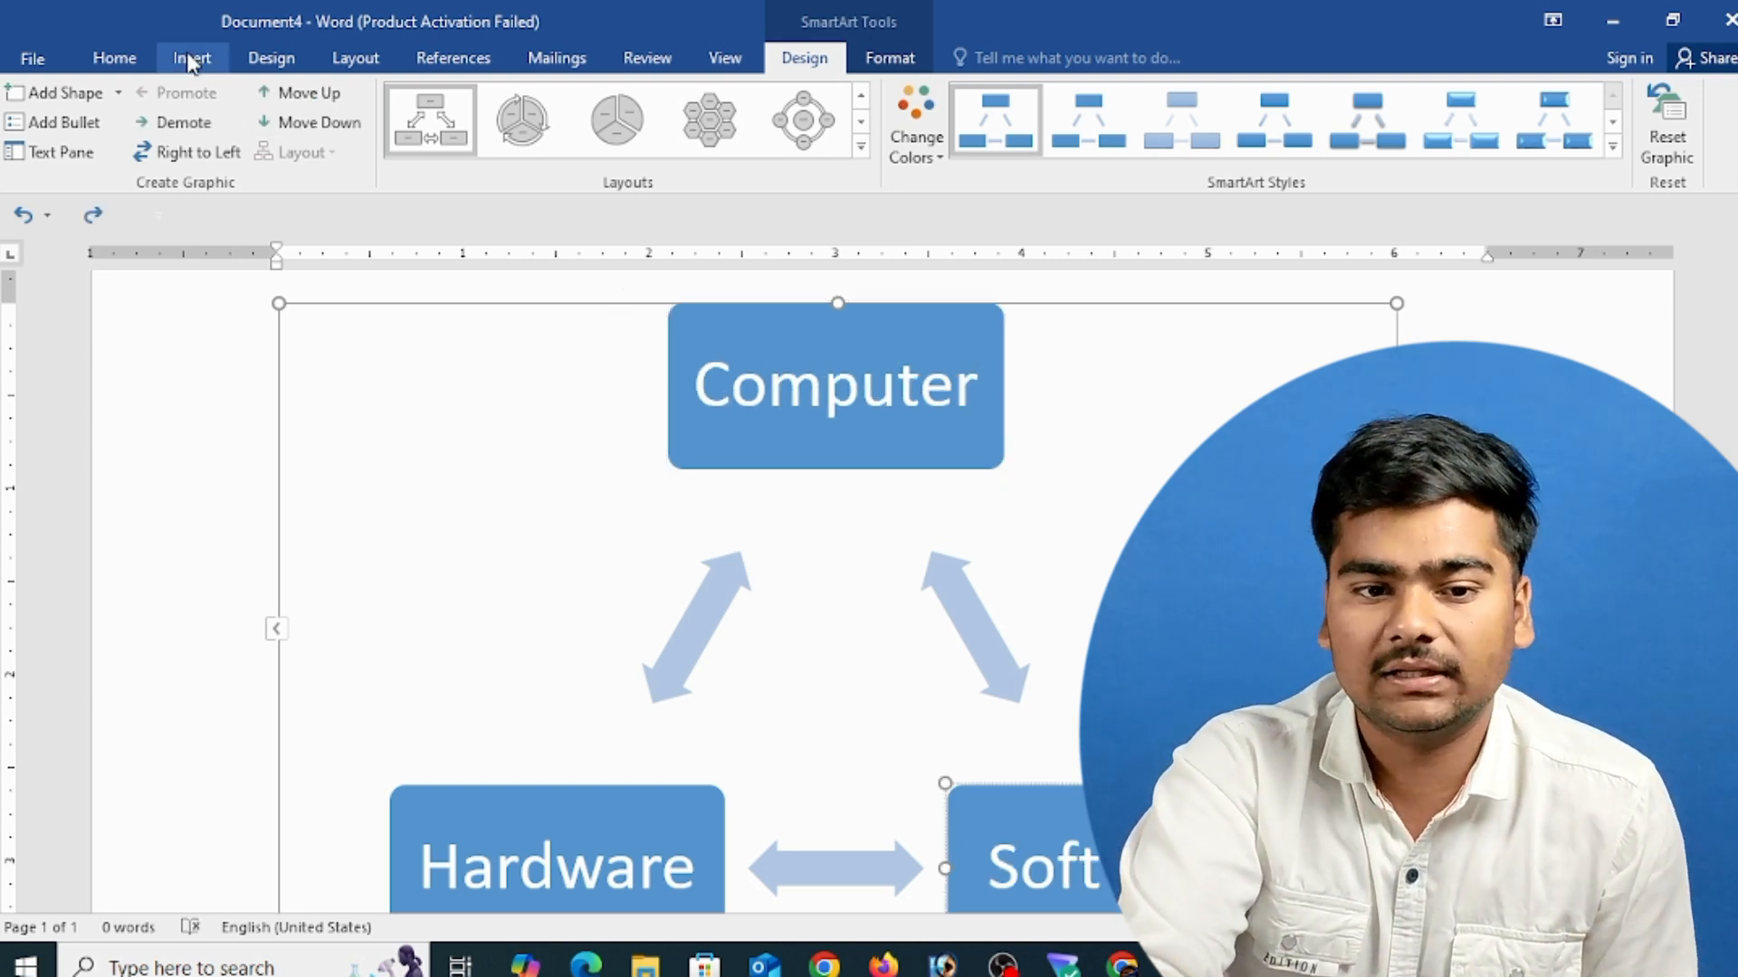
left_click(312, 123)
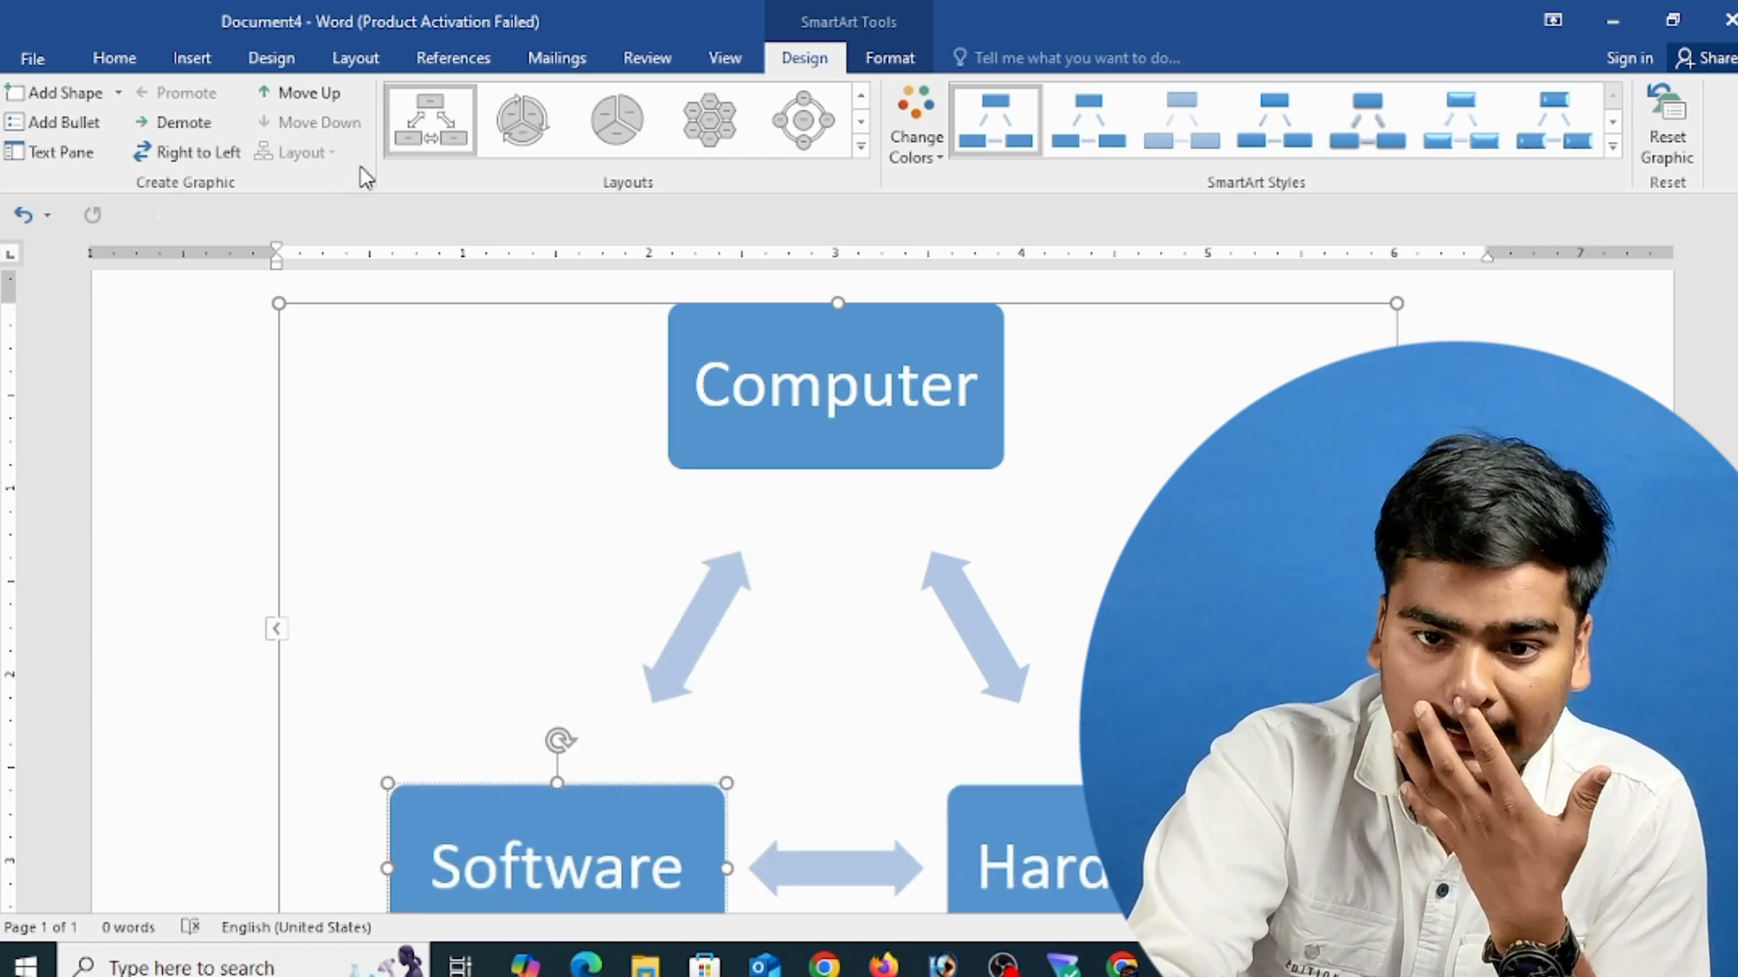
- Apply the third Accent 5 color variation to the SmartArt graphic, and try Recolor Pictures in SmartArt Graphic
left_click(927, 165)
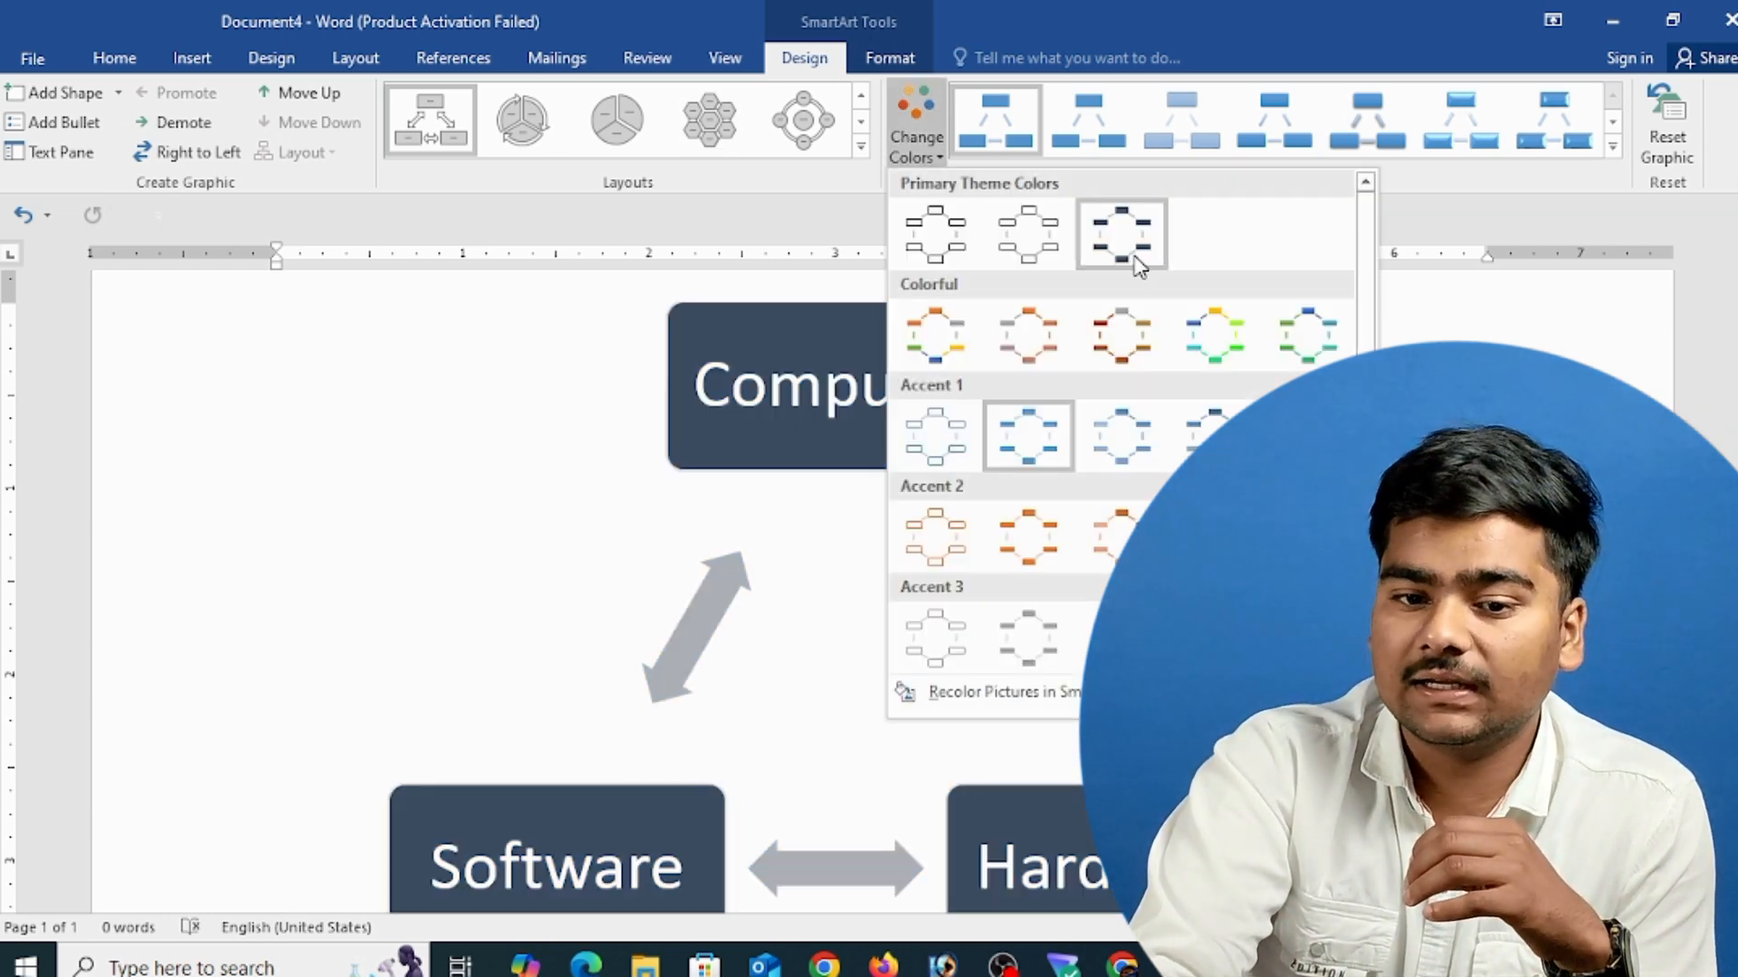
scroll(1177, 380, "down", 2)
scroll(1208, 434, "down", 1)
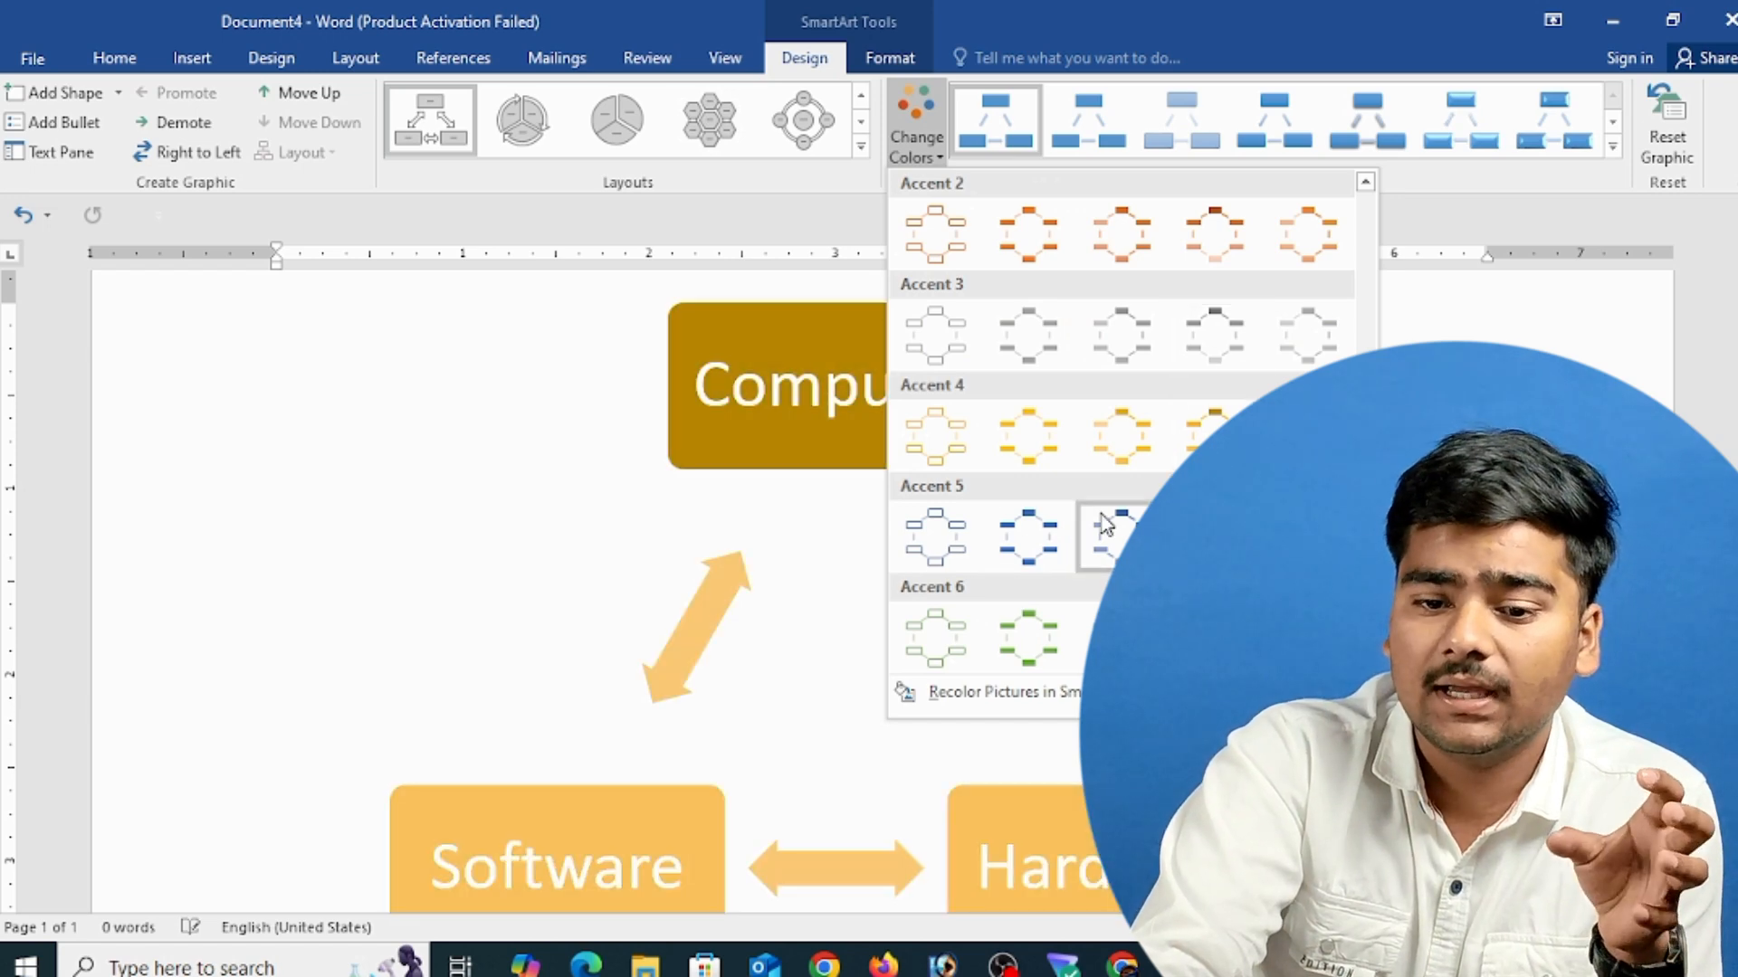
left_click(1108, 523)
left_click(929, 115)
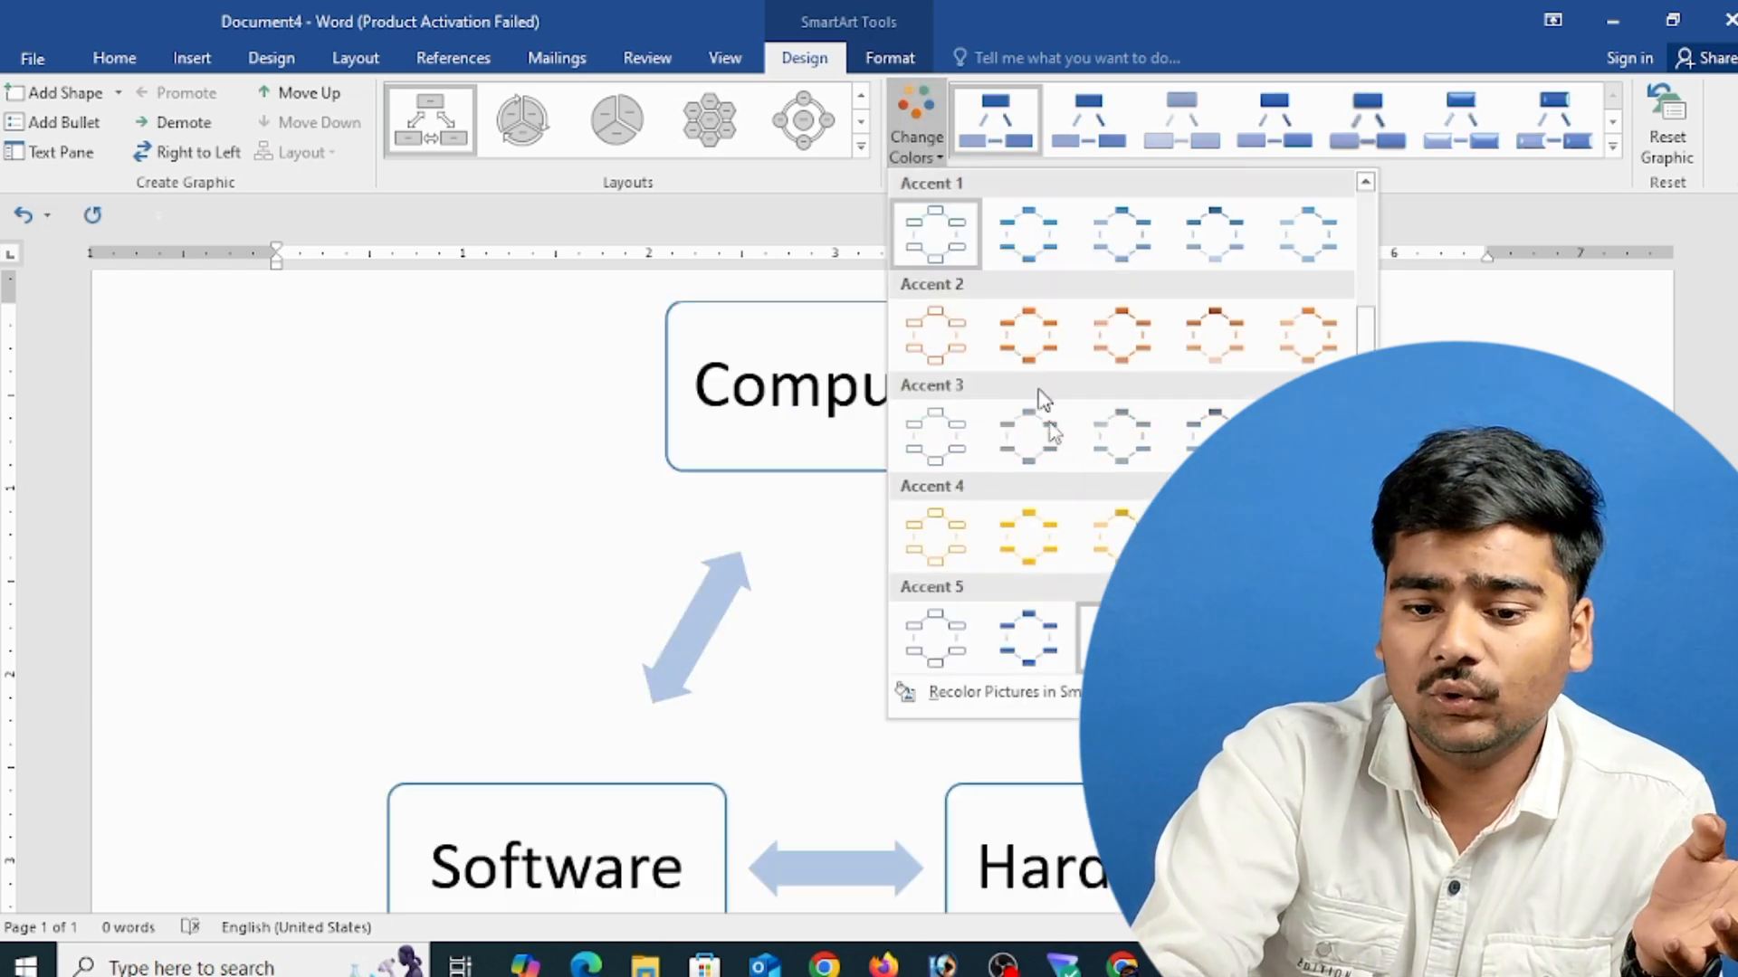
left_click(1140, 692)
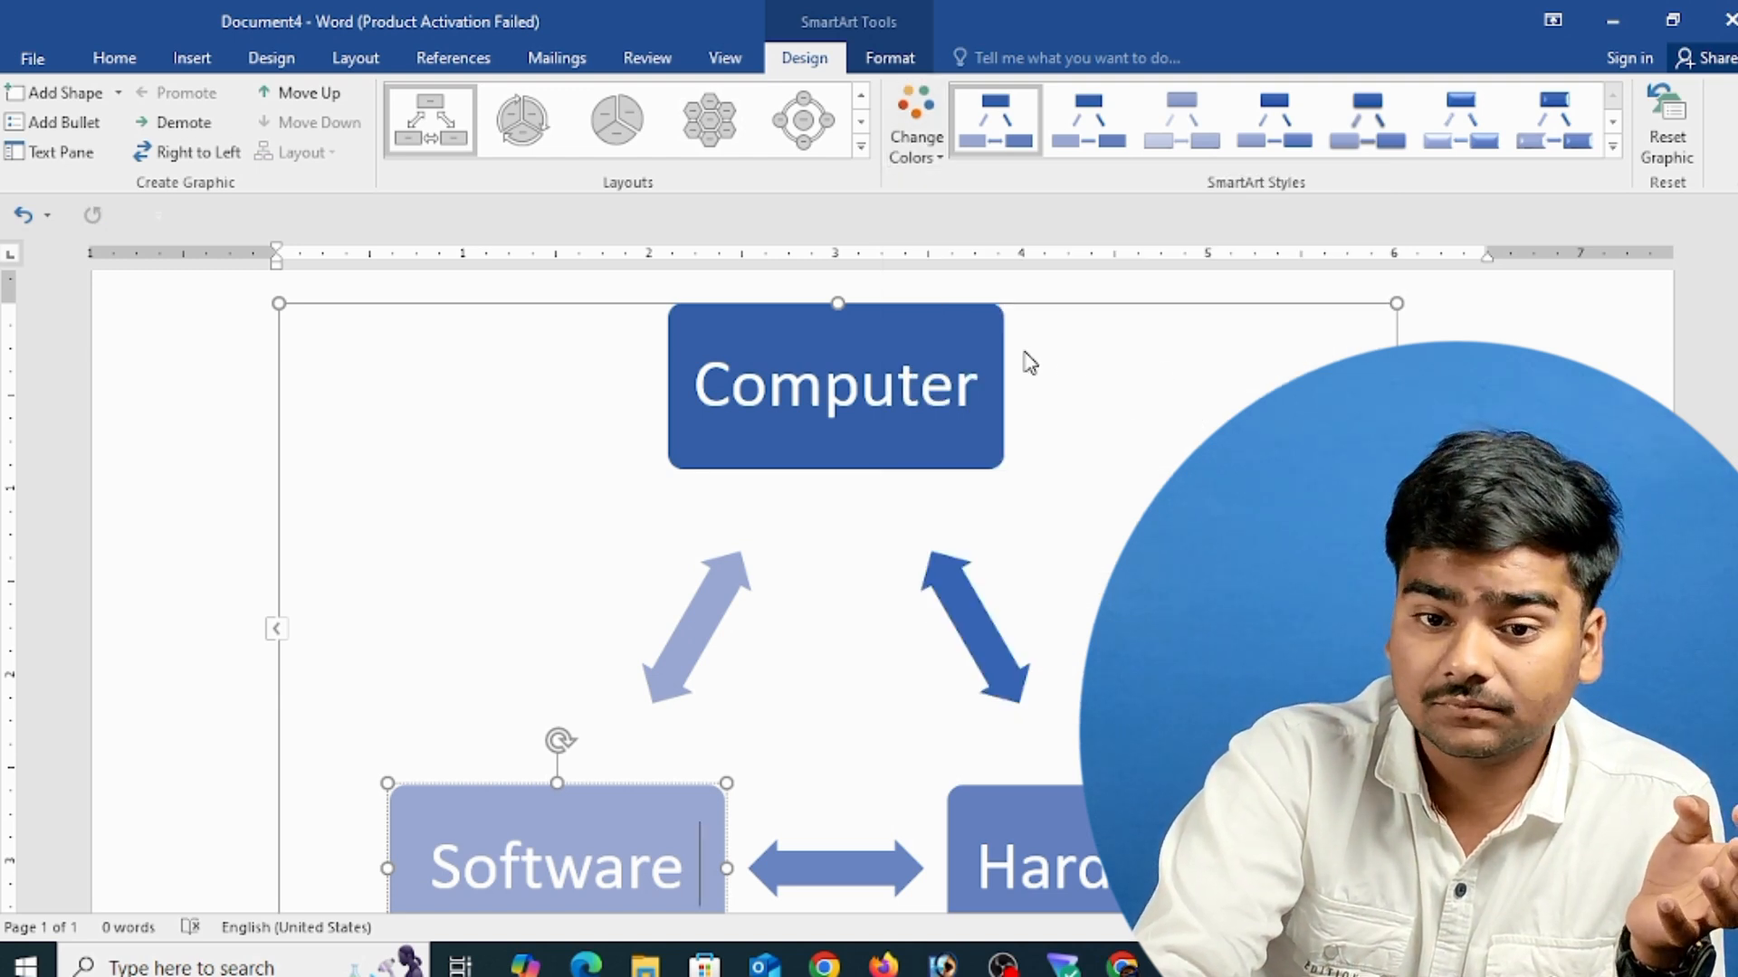
left_click(916, 149)
left_click(1034, 695)
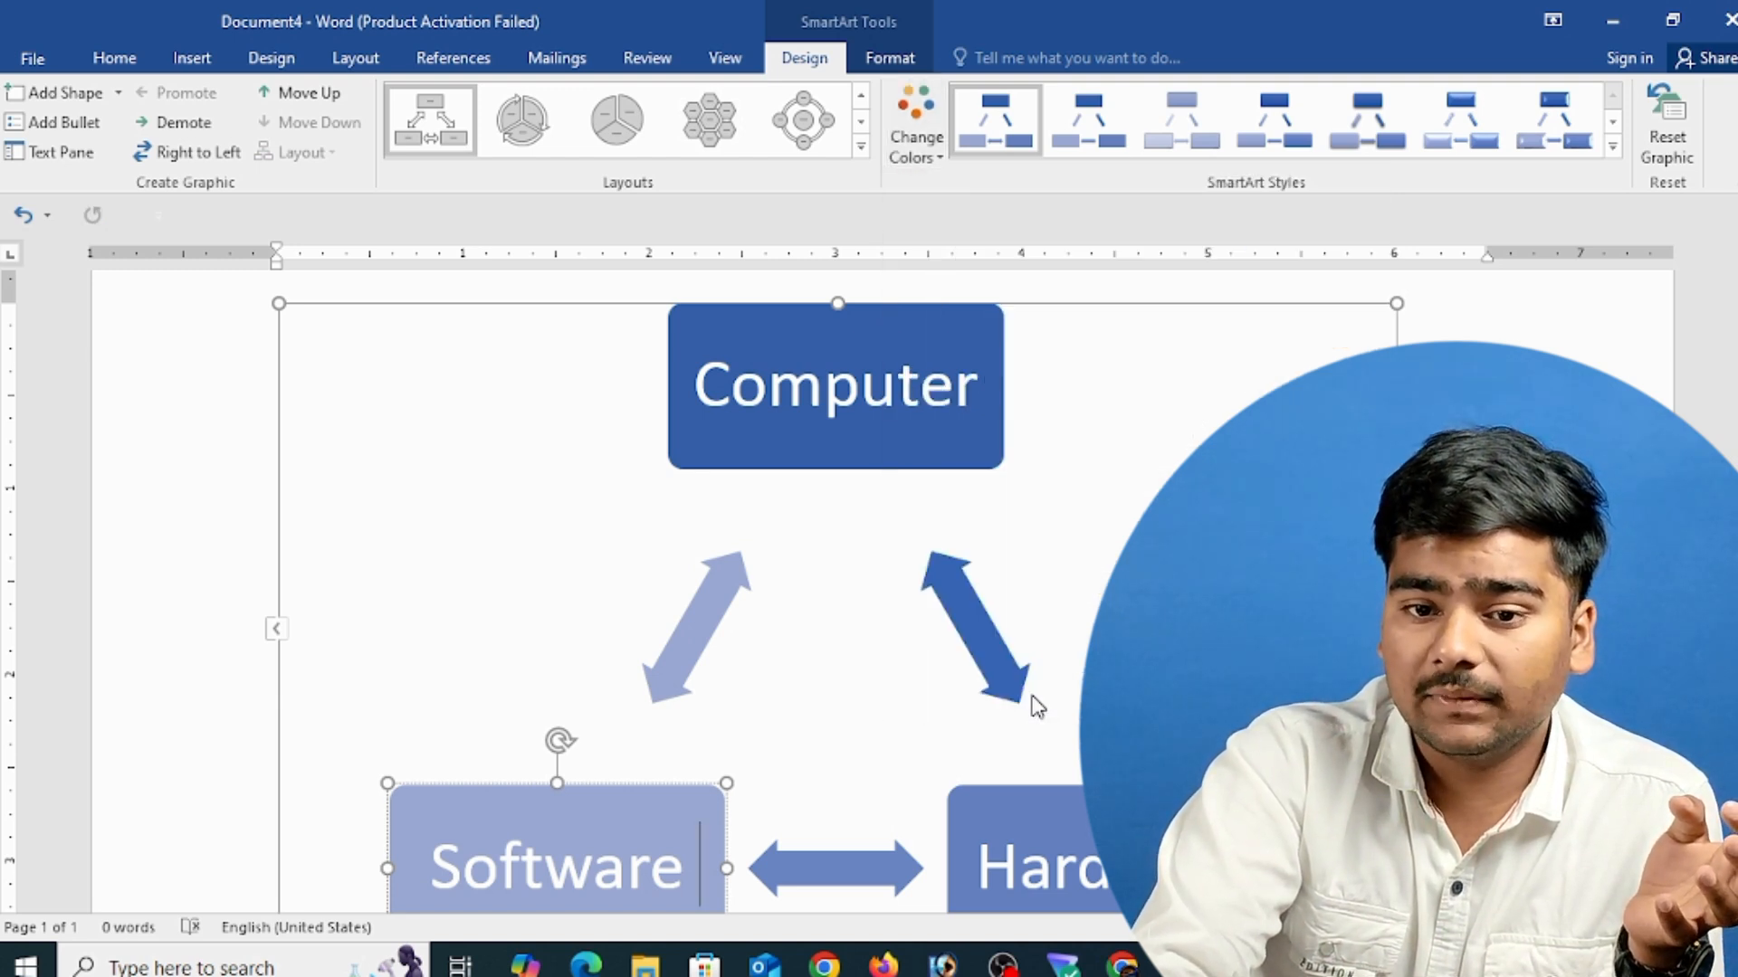
- Change the SmartArt colors to the fourth Accent 6 variation, a dark-to-light green
left_click(916, 150)
scroll(1122, 434, "down", 1)
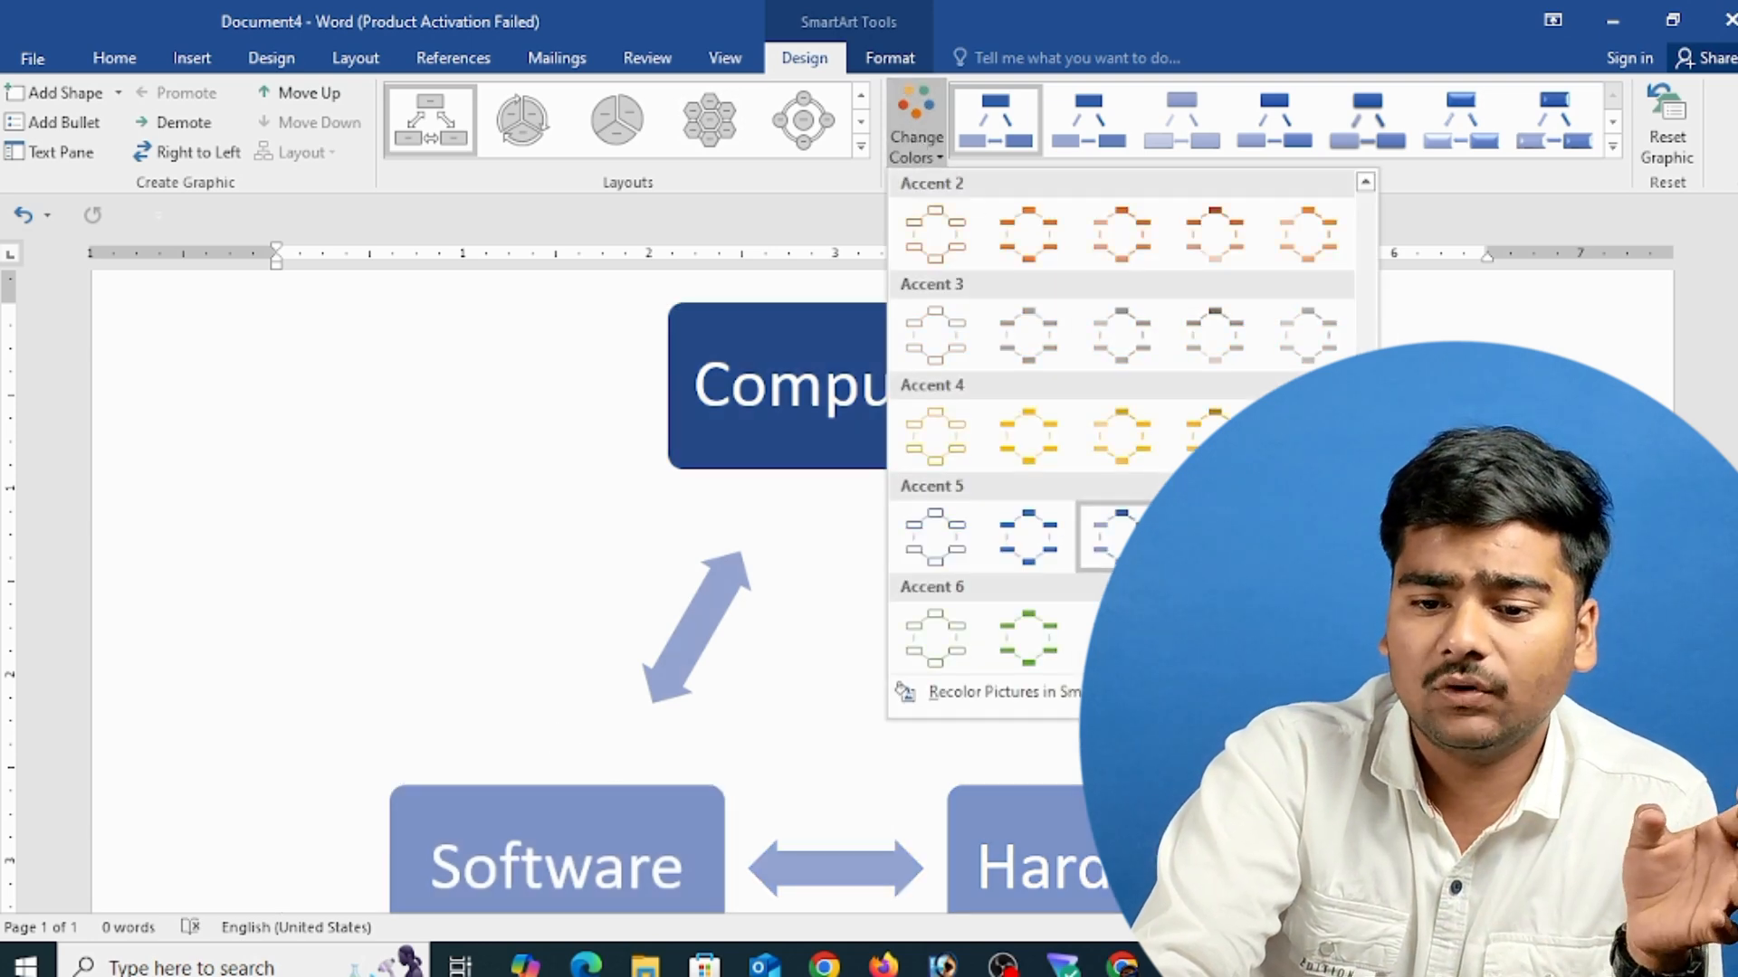
left_click(1214, 638)
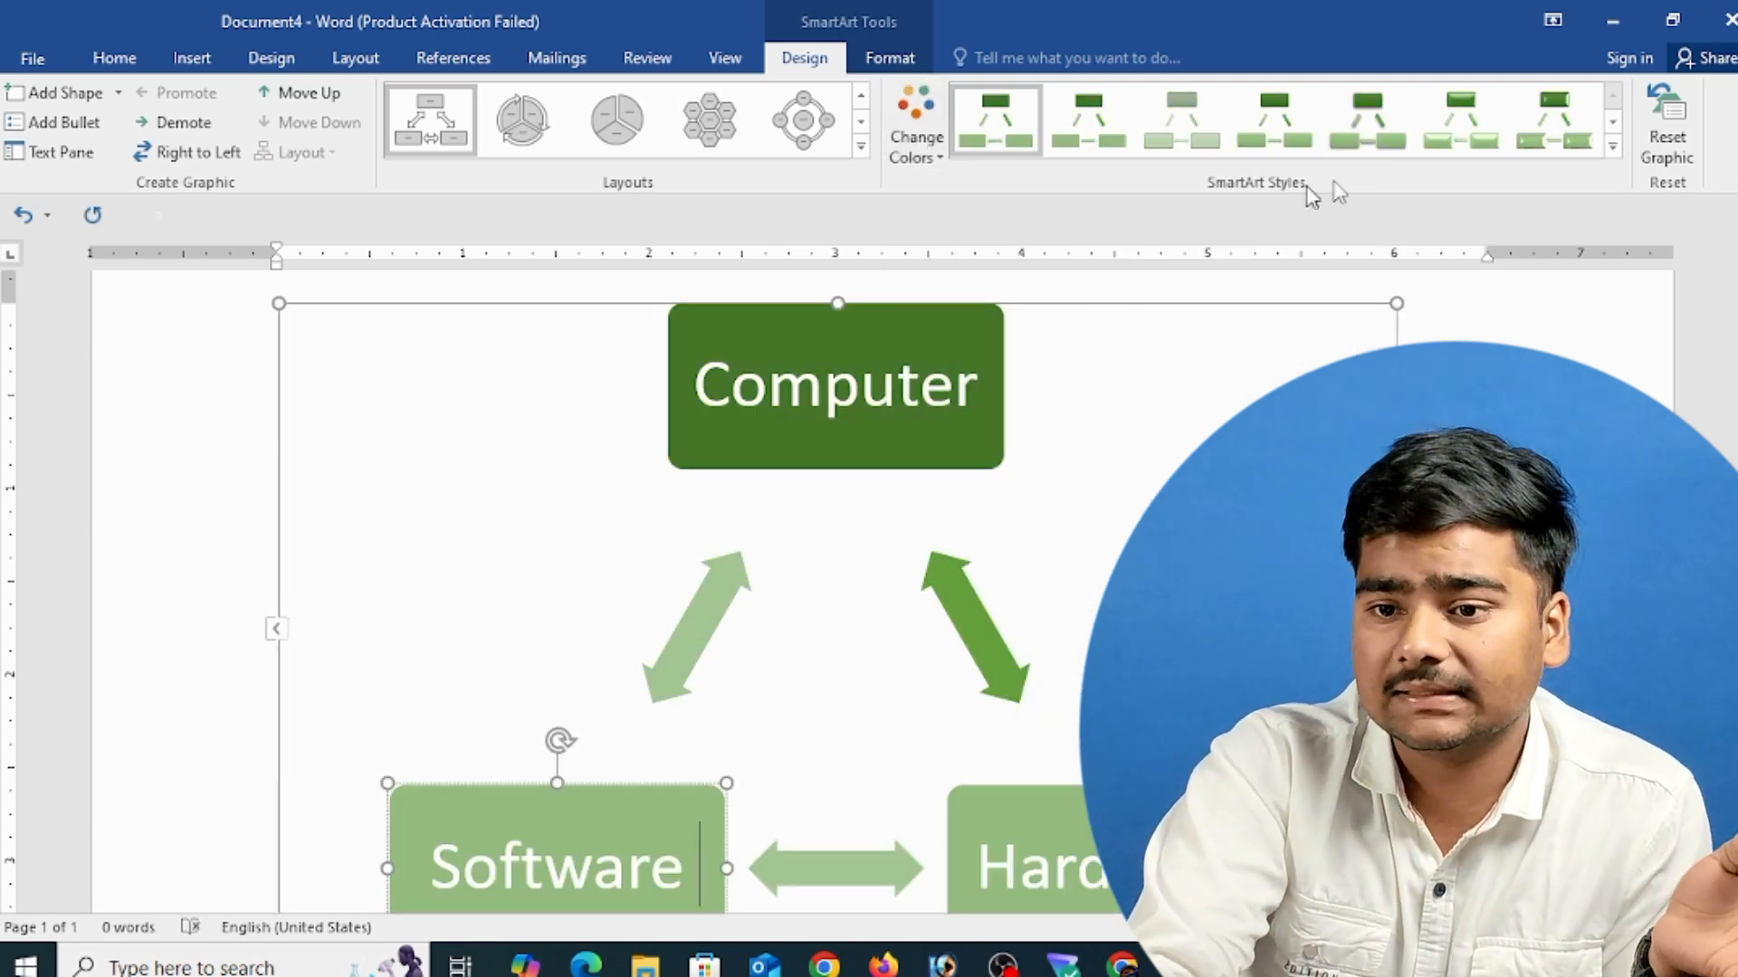
- Apply the last 3-D SmartArt style with tilted boxes, and reset the graphic to discard its formatting
left_click(1613, 147)
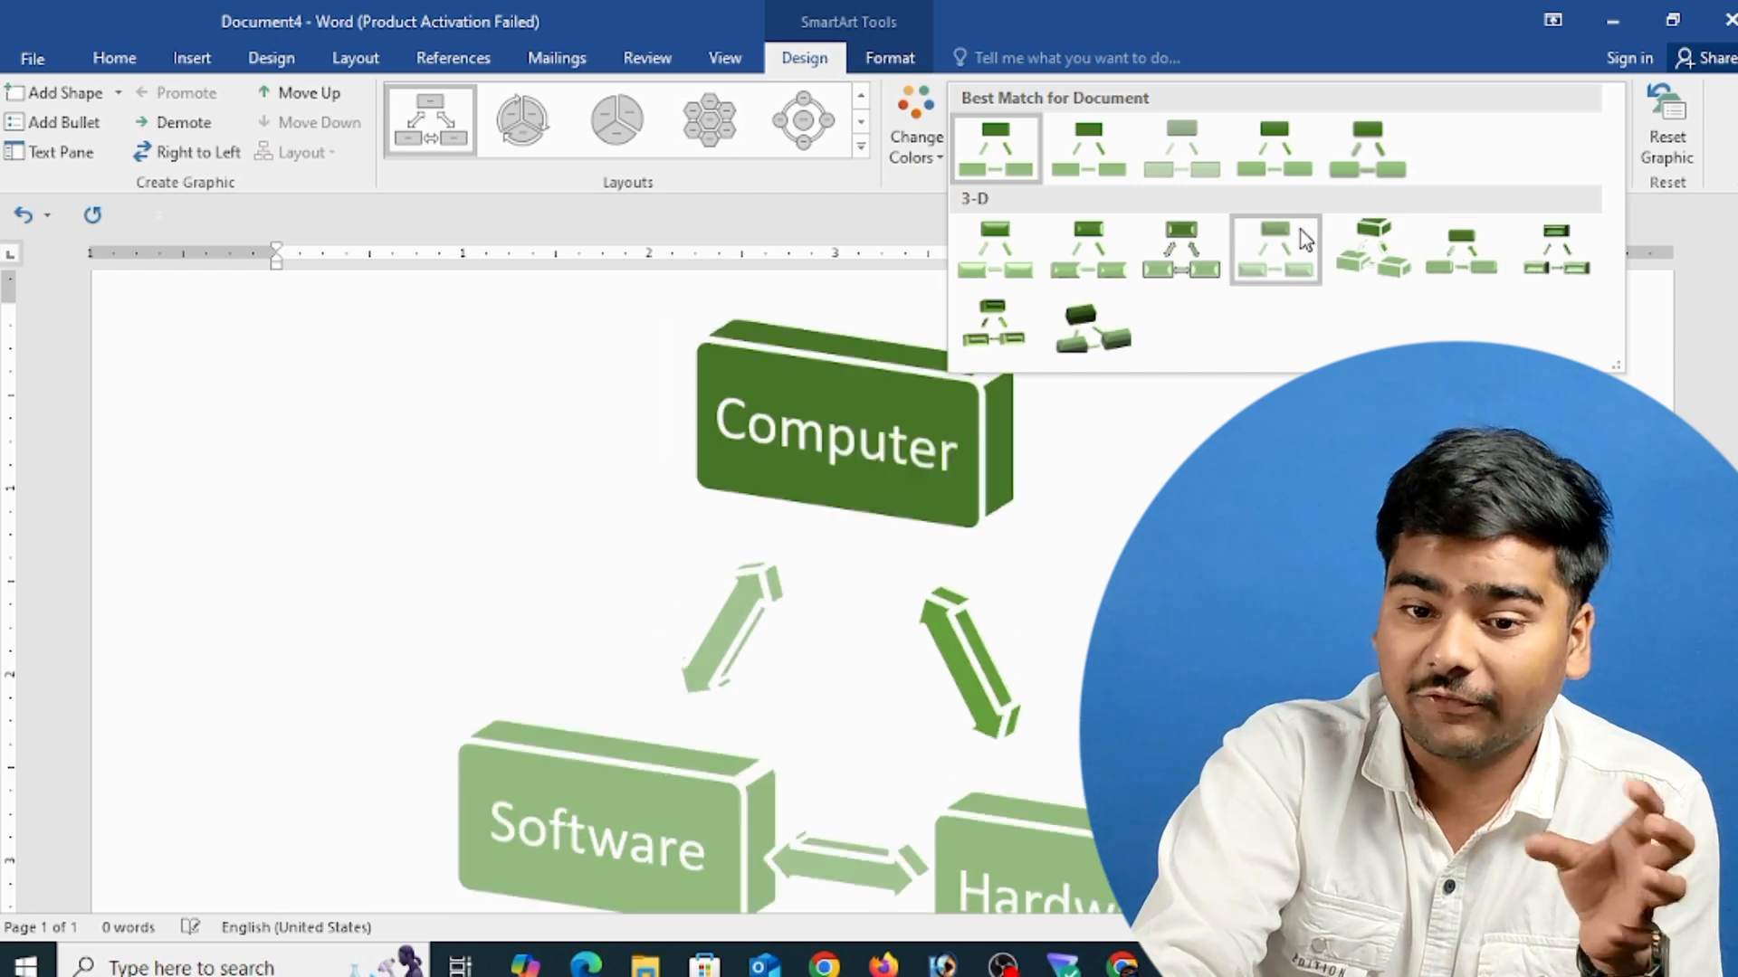
left_click(1077, 347)
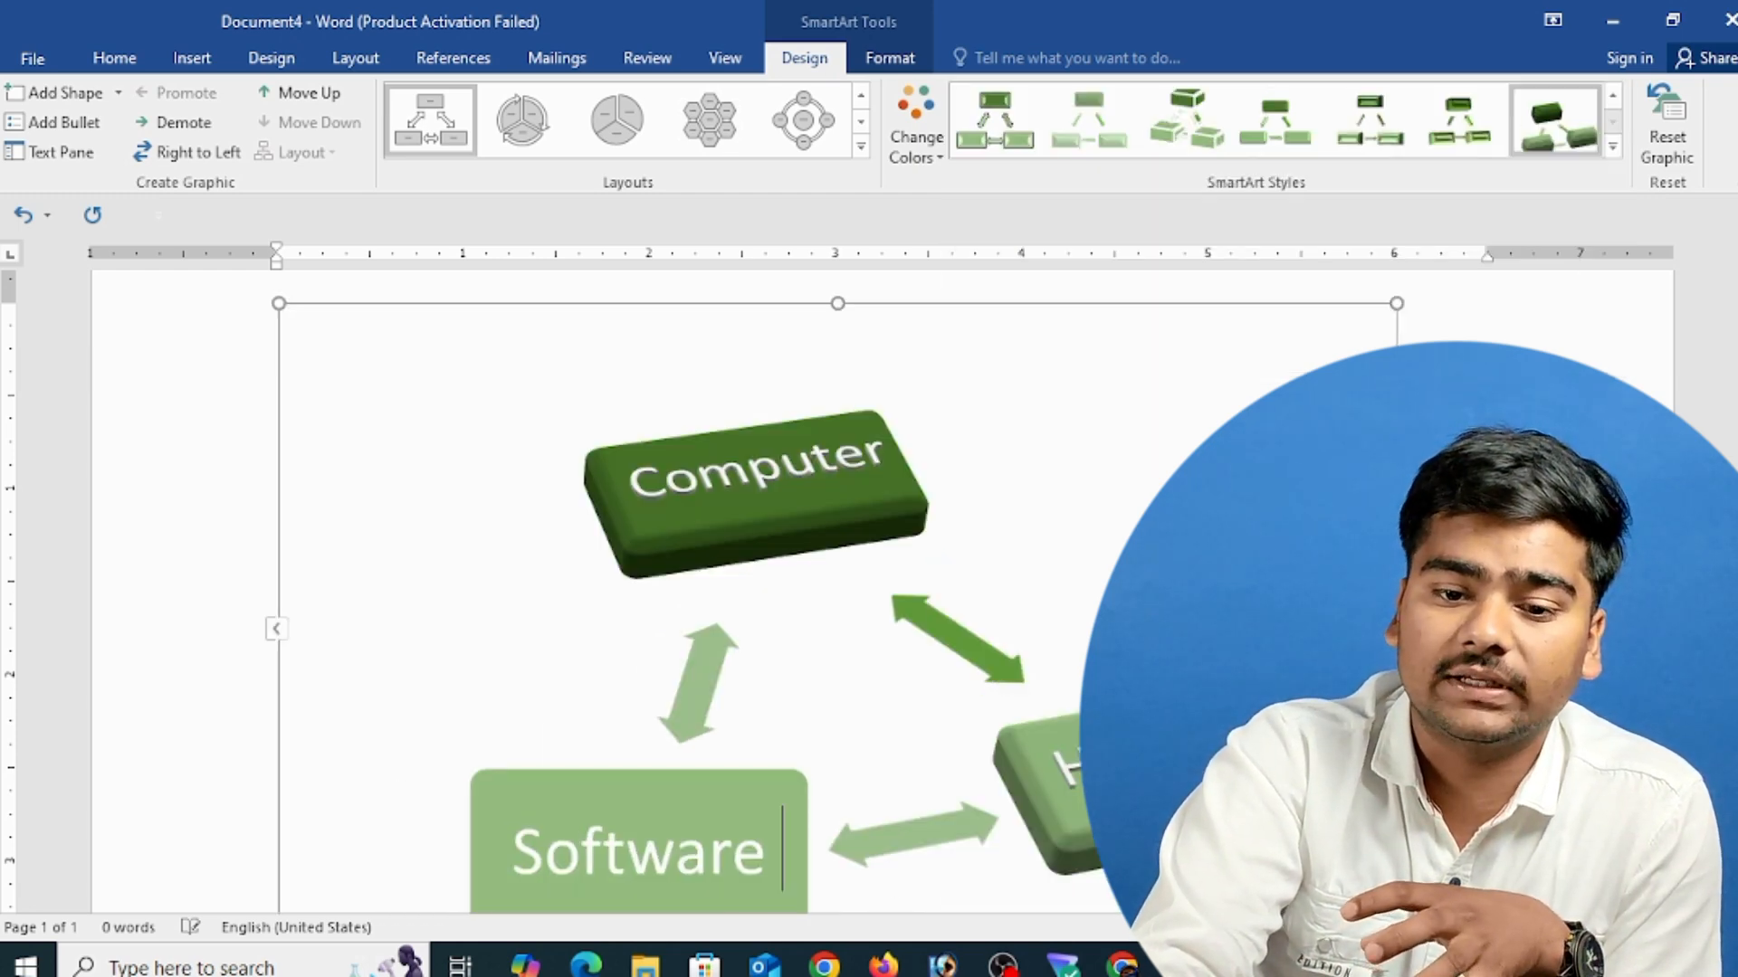
scroll(1267, 471, "down", 2)
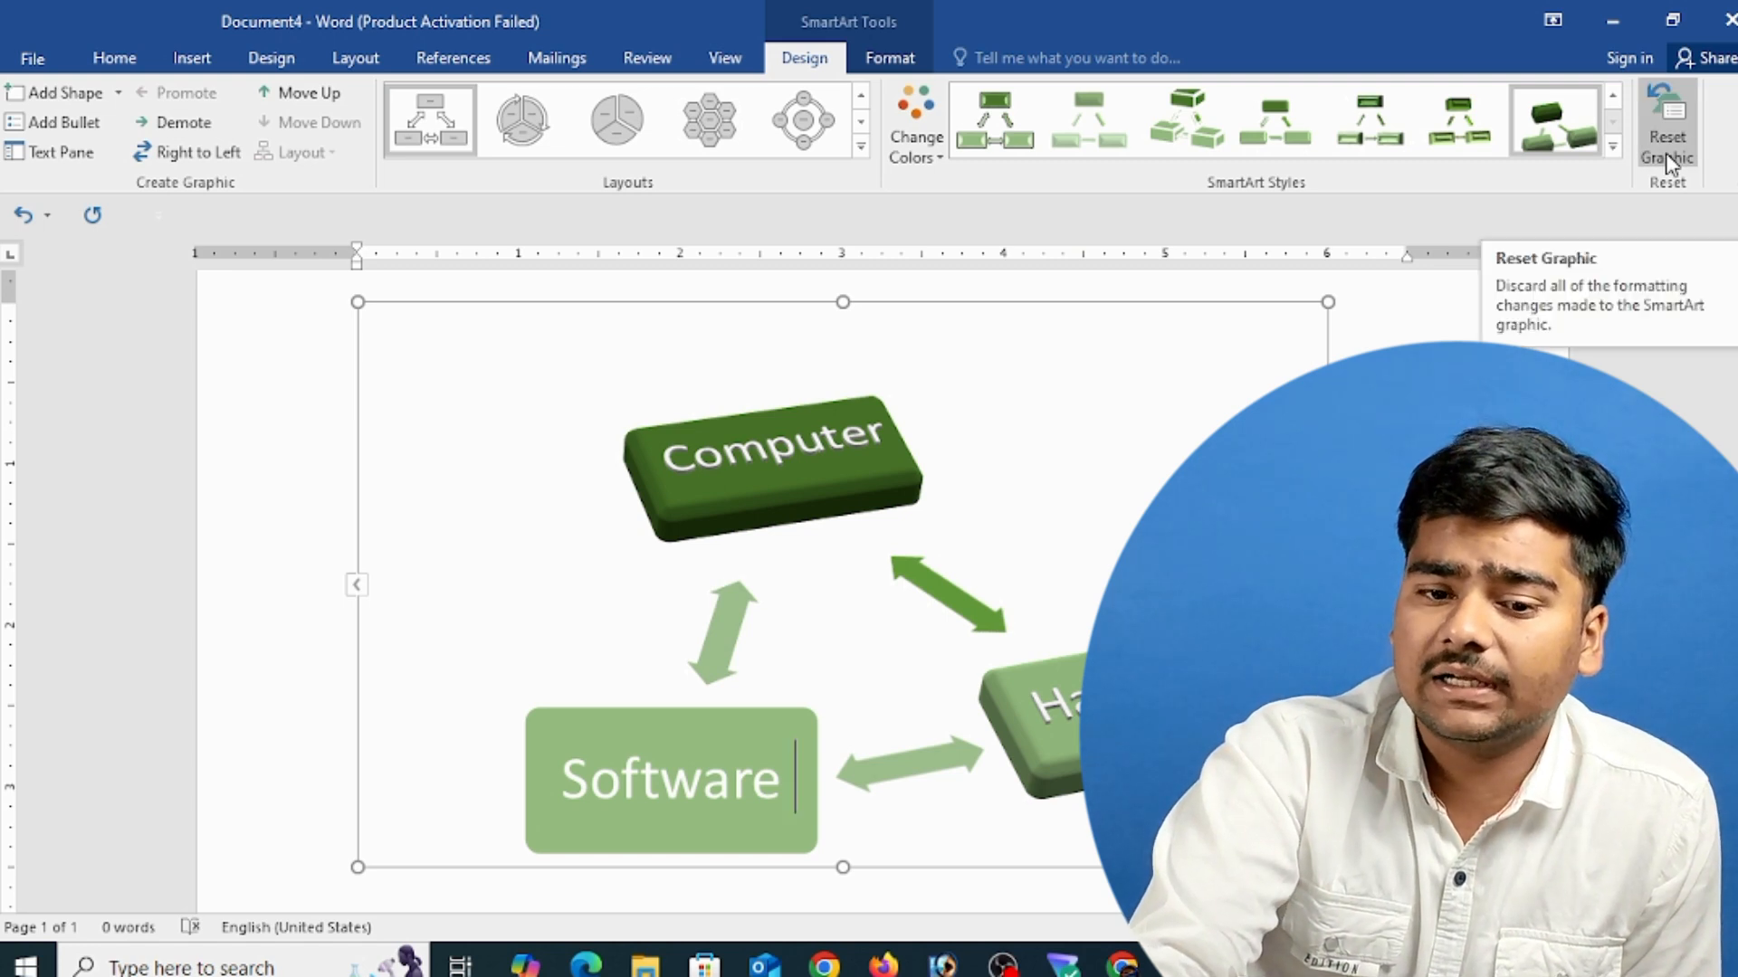
left_click(1668, 155)
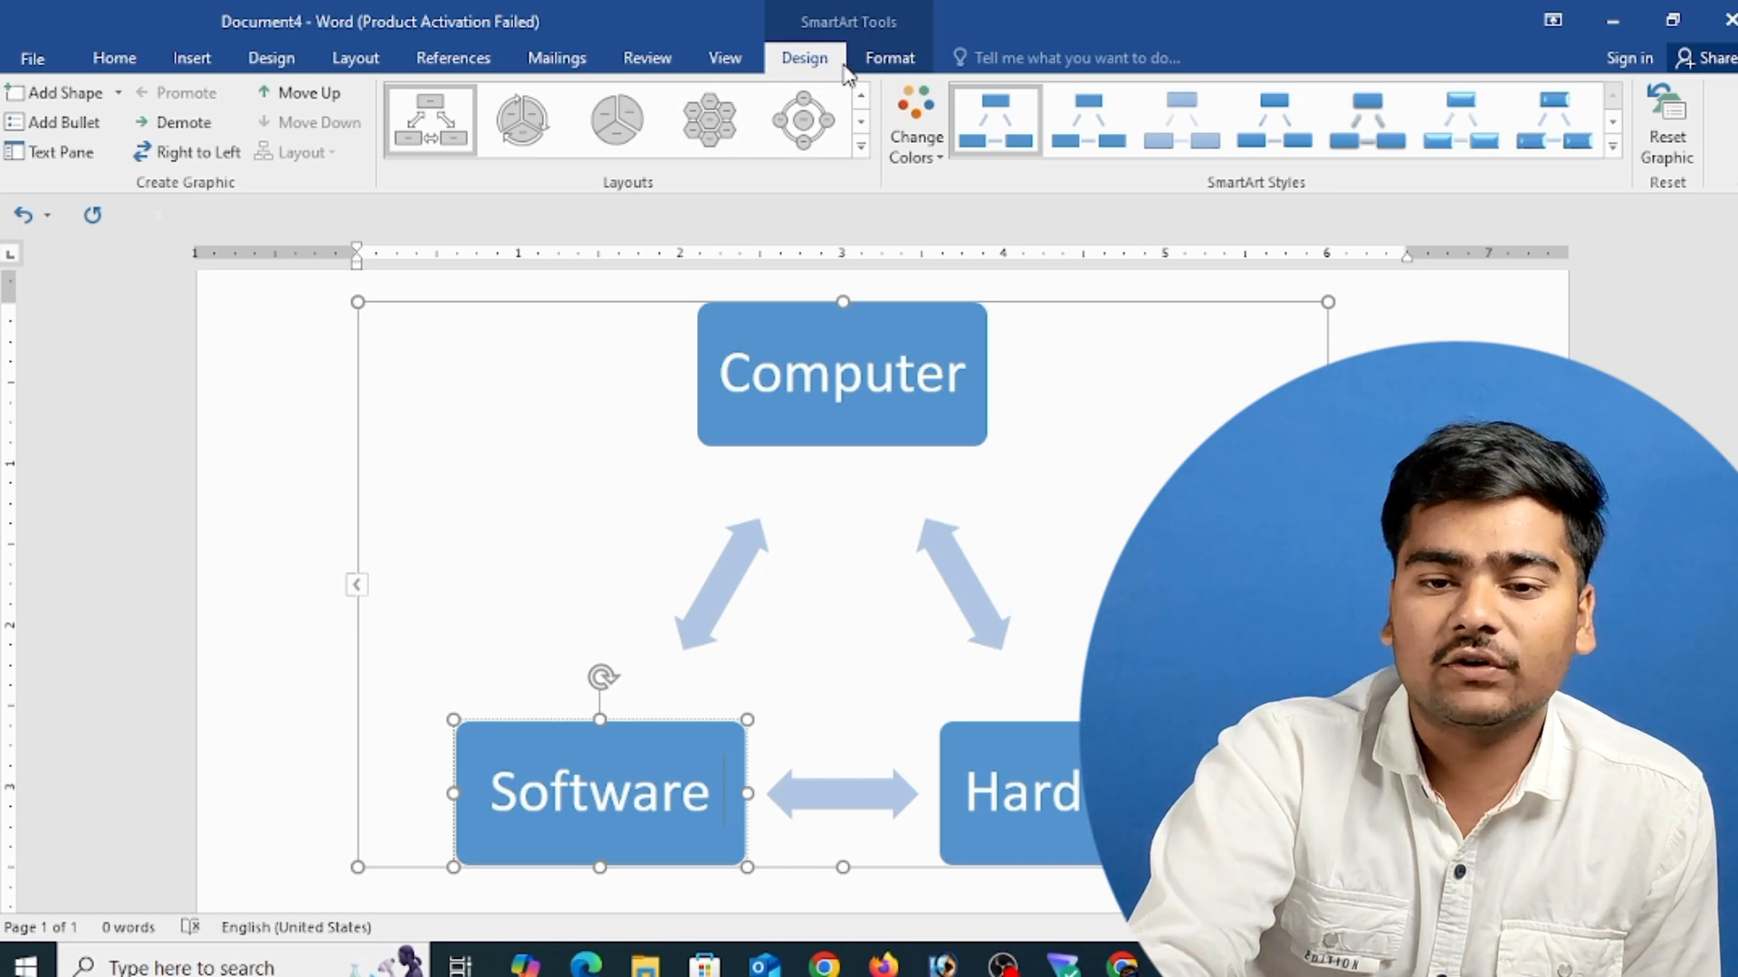
- Apply the second 3-D SmartArt style, with glossy beveled boxes, and view the shape formatting options
left_click(890, 60)
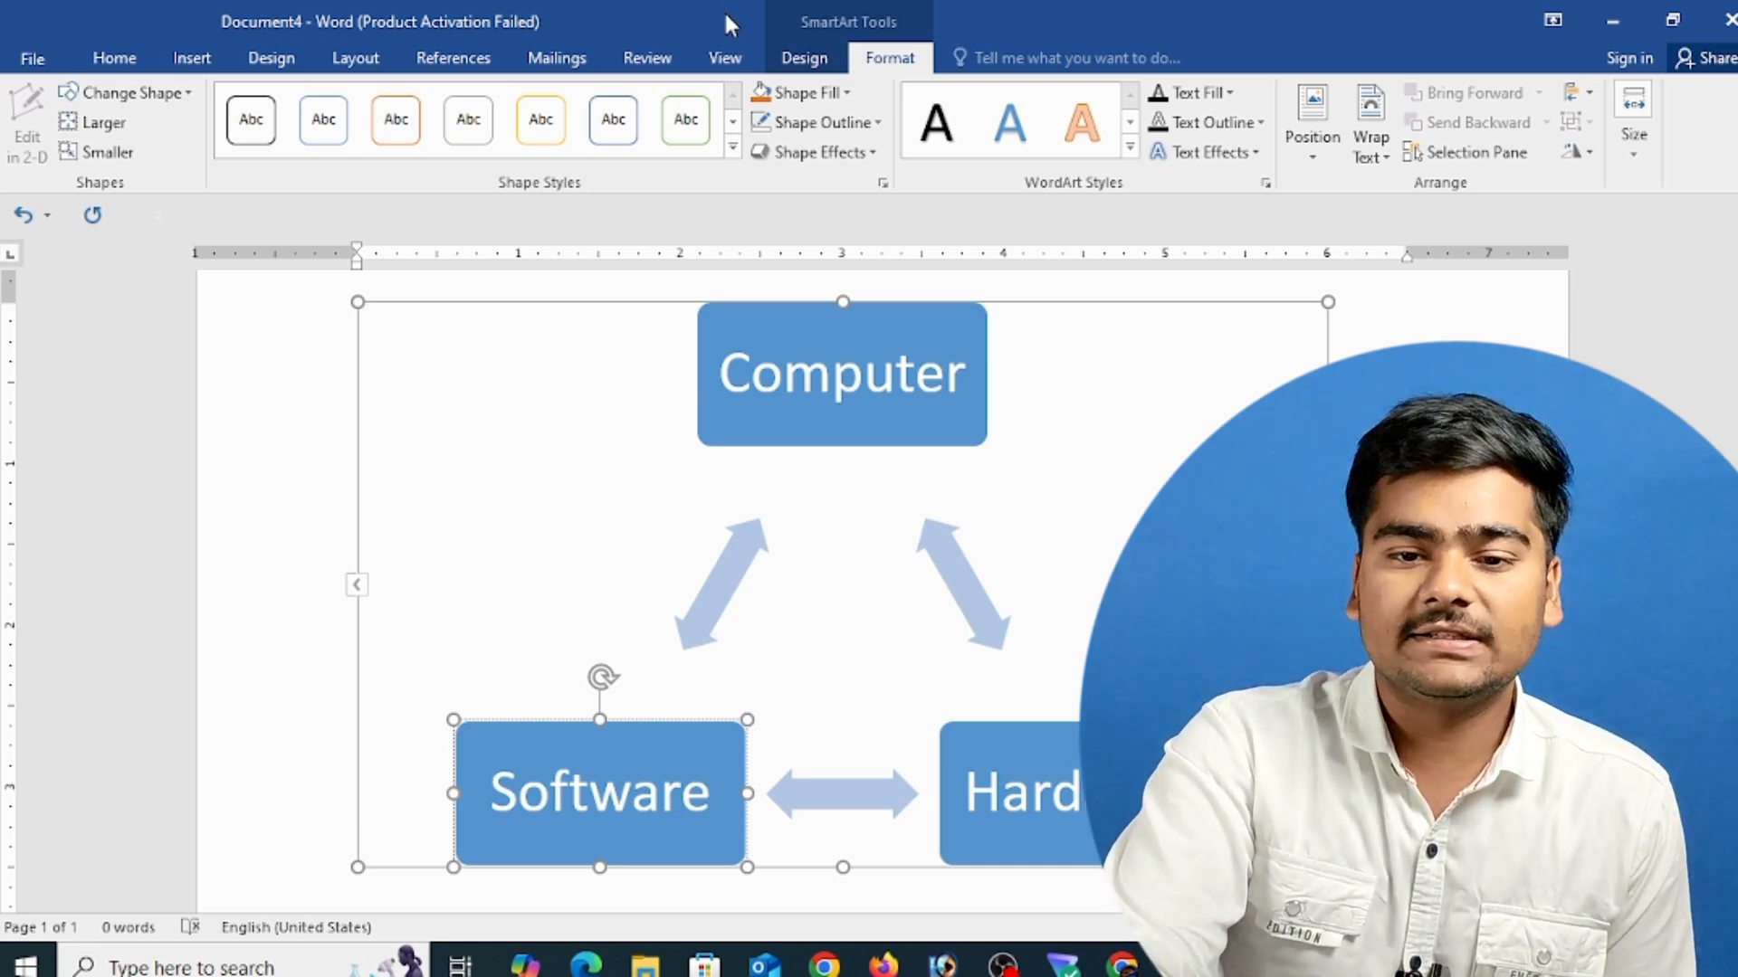
left_click(804, 58)
left_click(1539, 149)
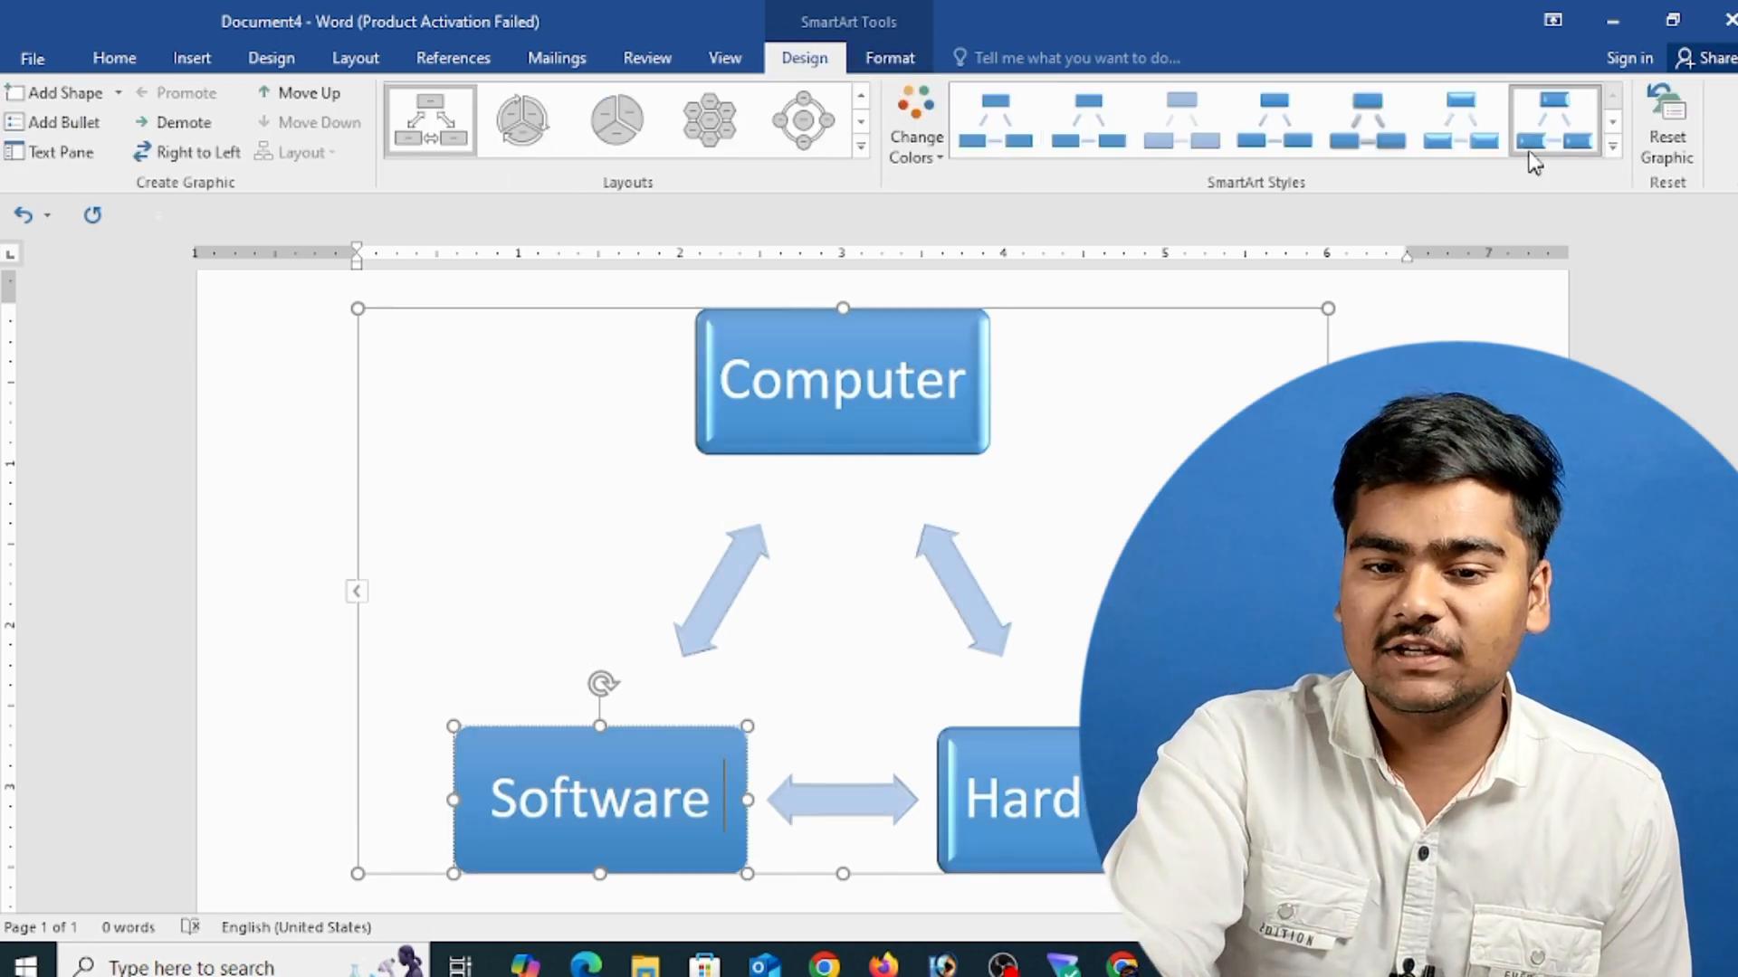
left_click(921, 59)
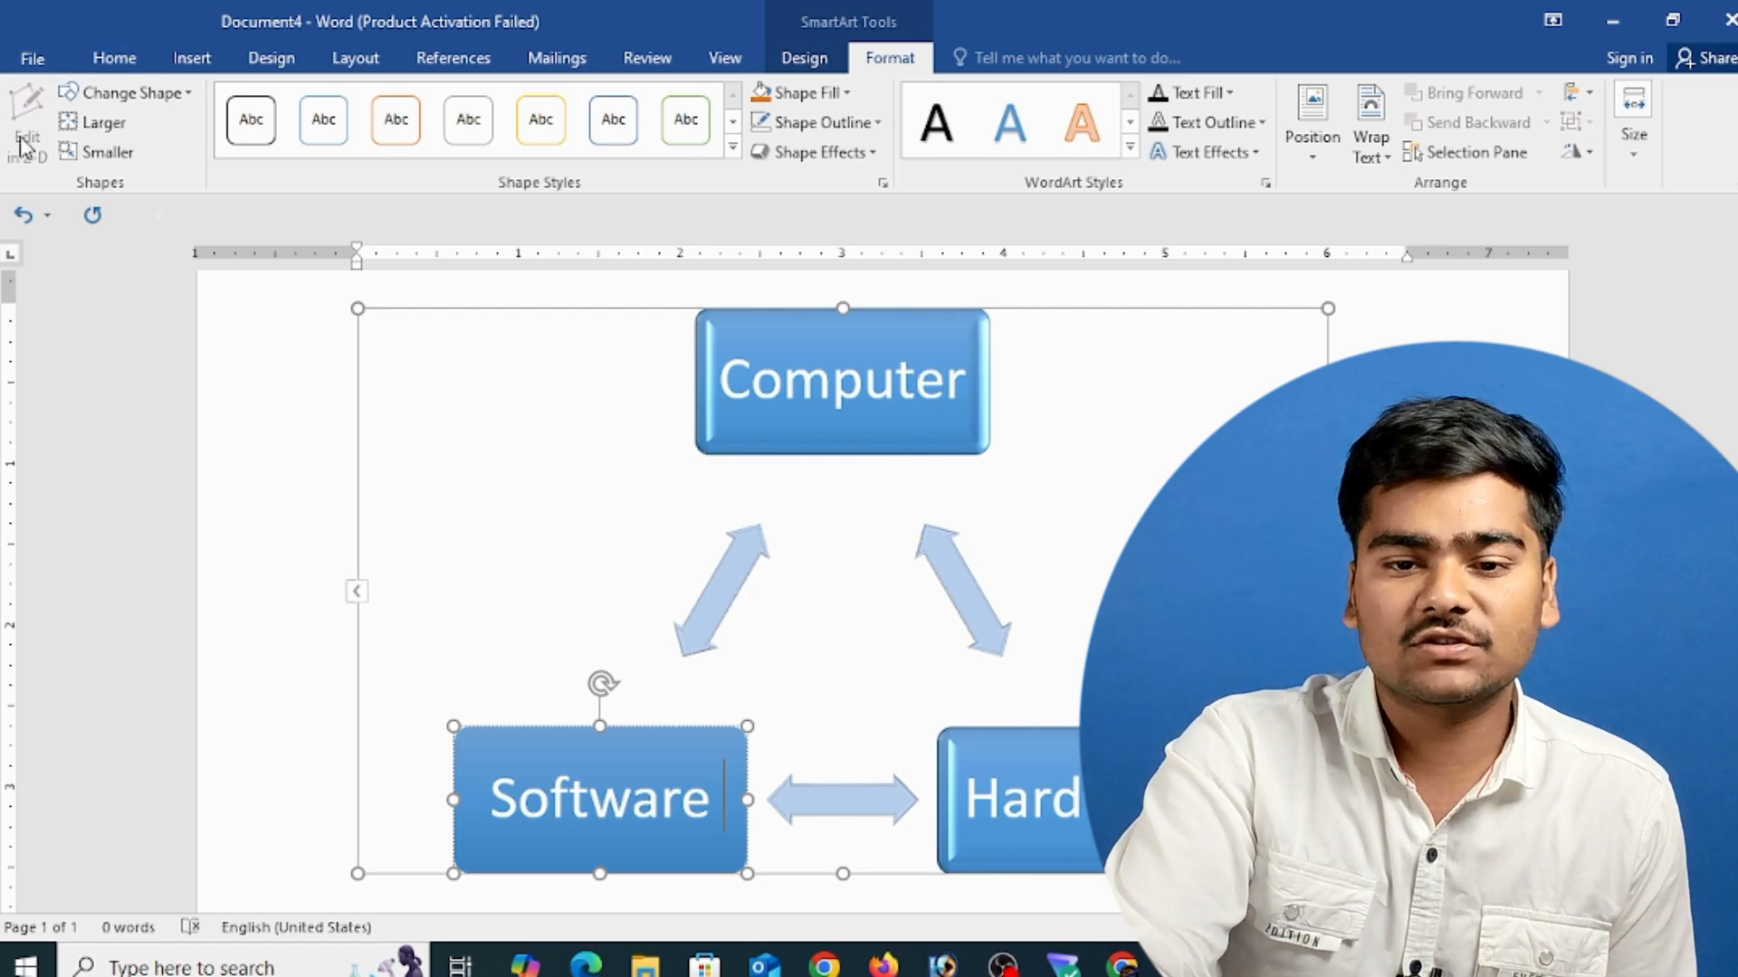
- Change the graphic's SmartArt style to the tilted 3-D scene, the last one in the 3-D group
left_click(804, 58)
left_click(1612, 146)
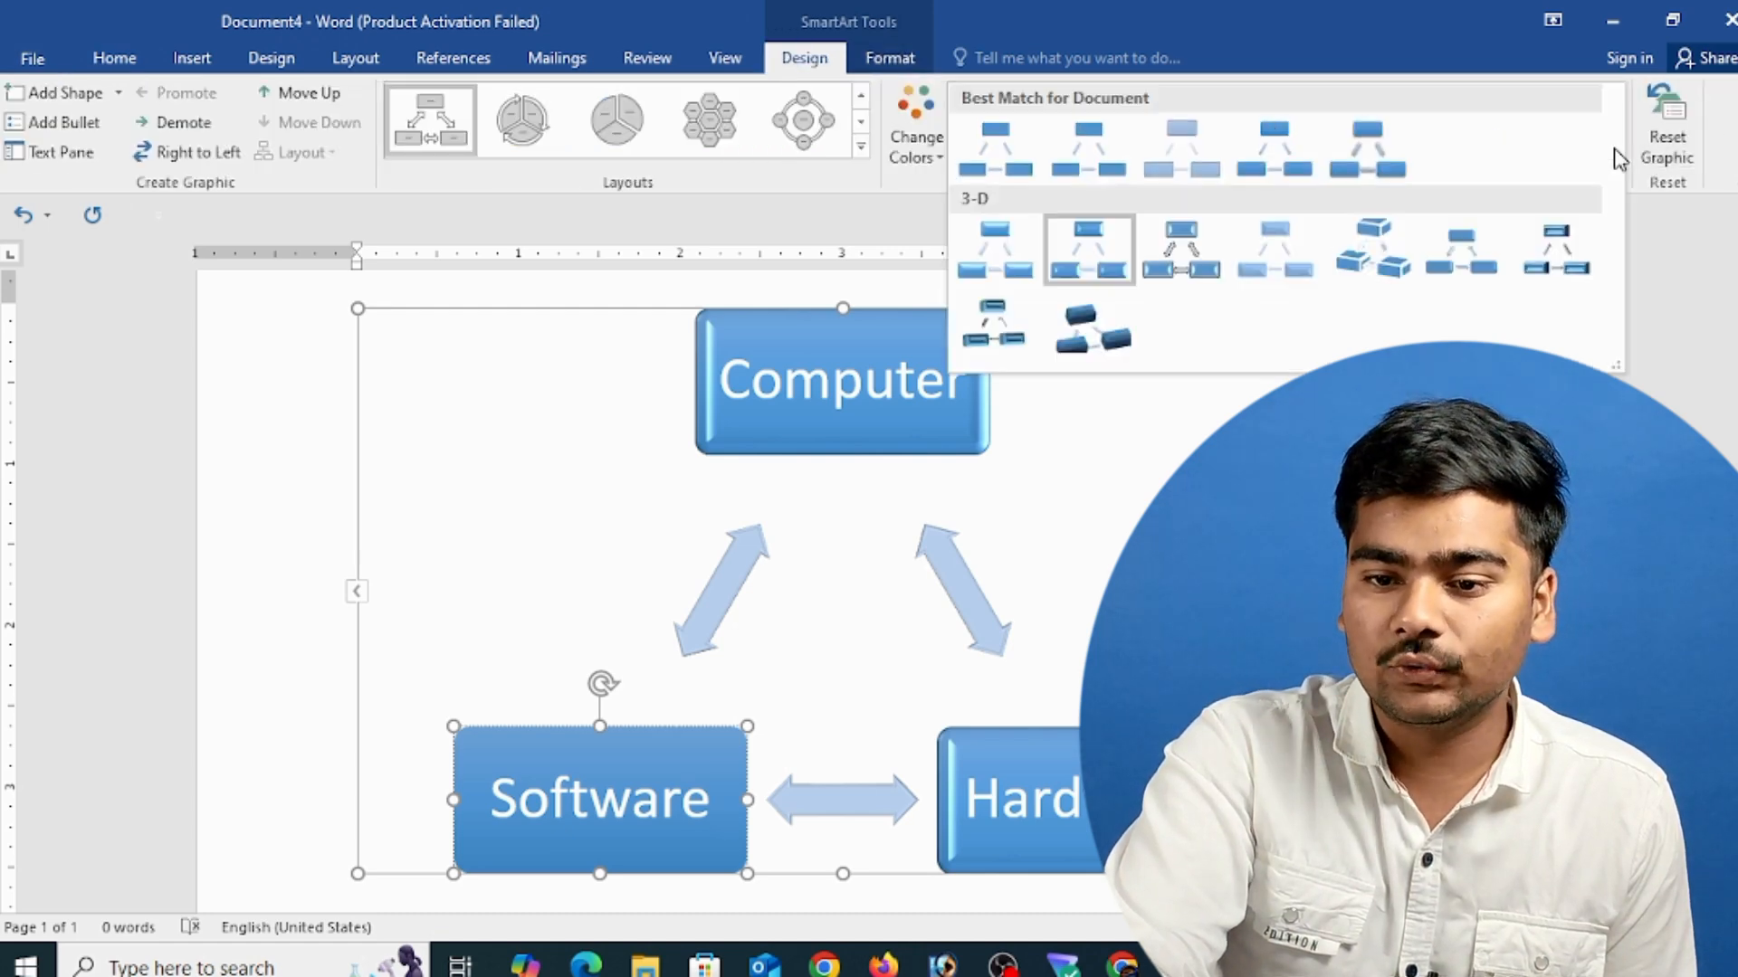
left_click(1089, 322)
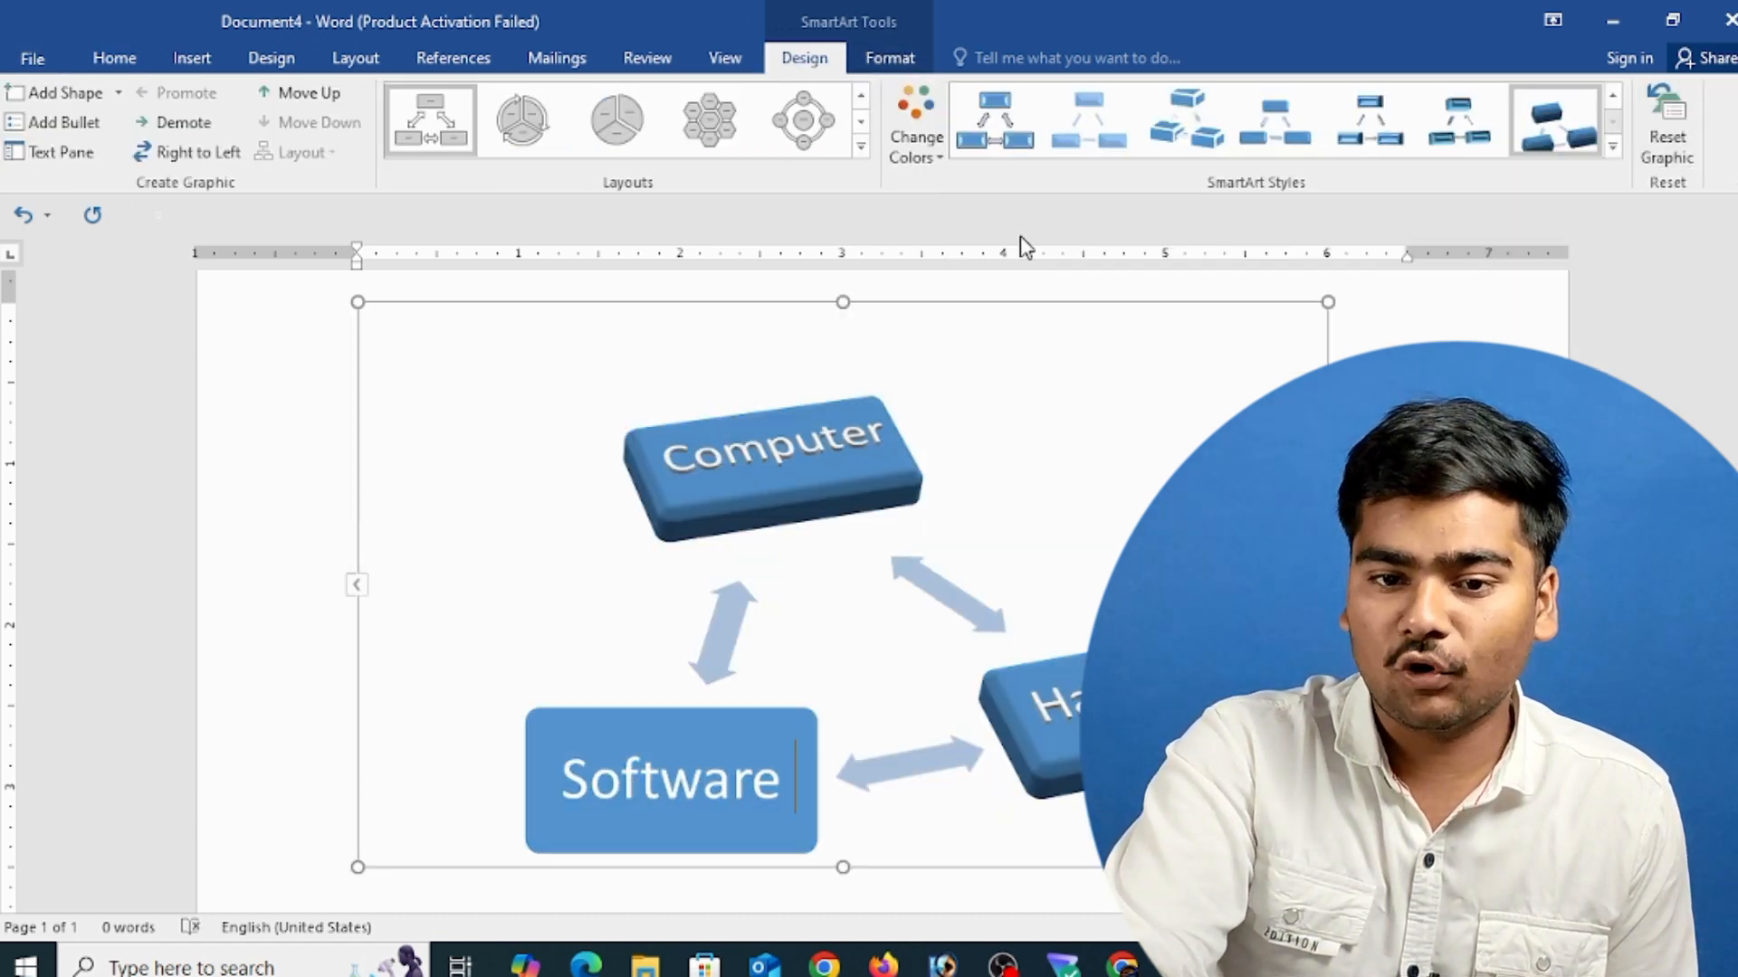
- Switch the 3-D graphic to Edit in 2-D and select the Computer box
left_click(890, 58)
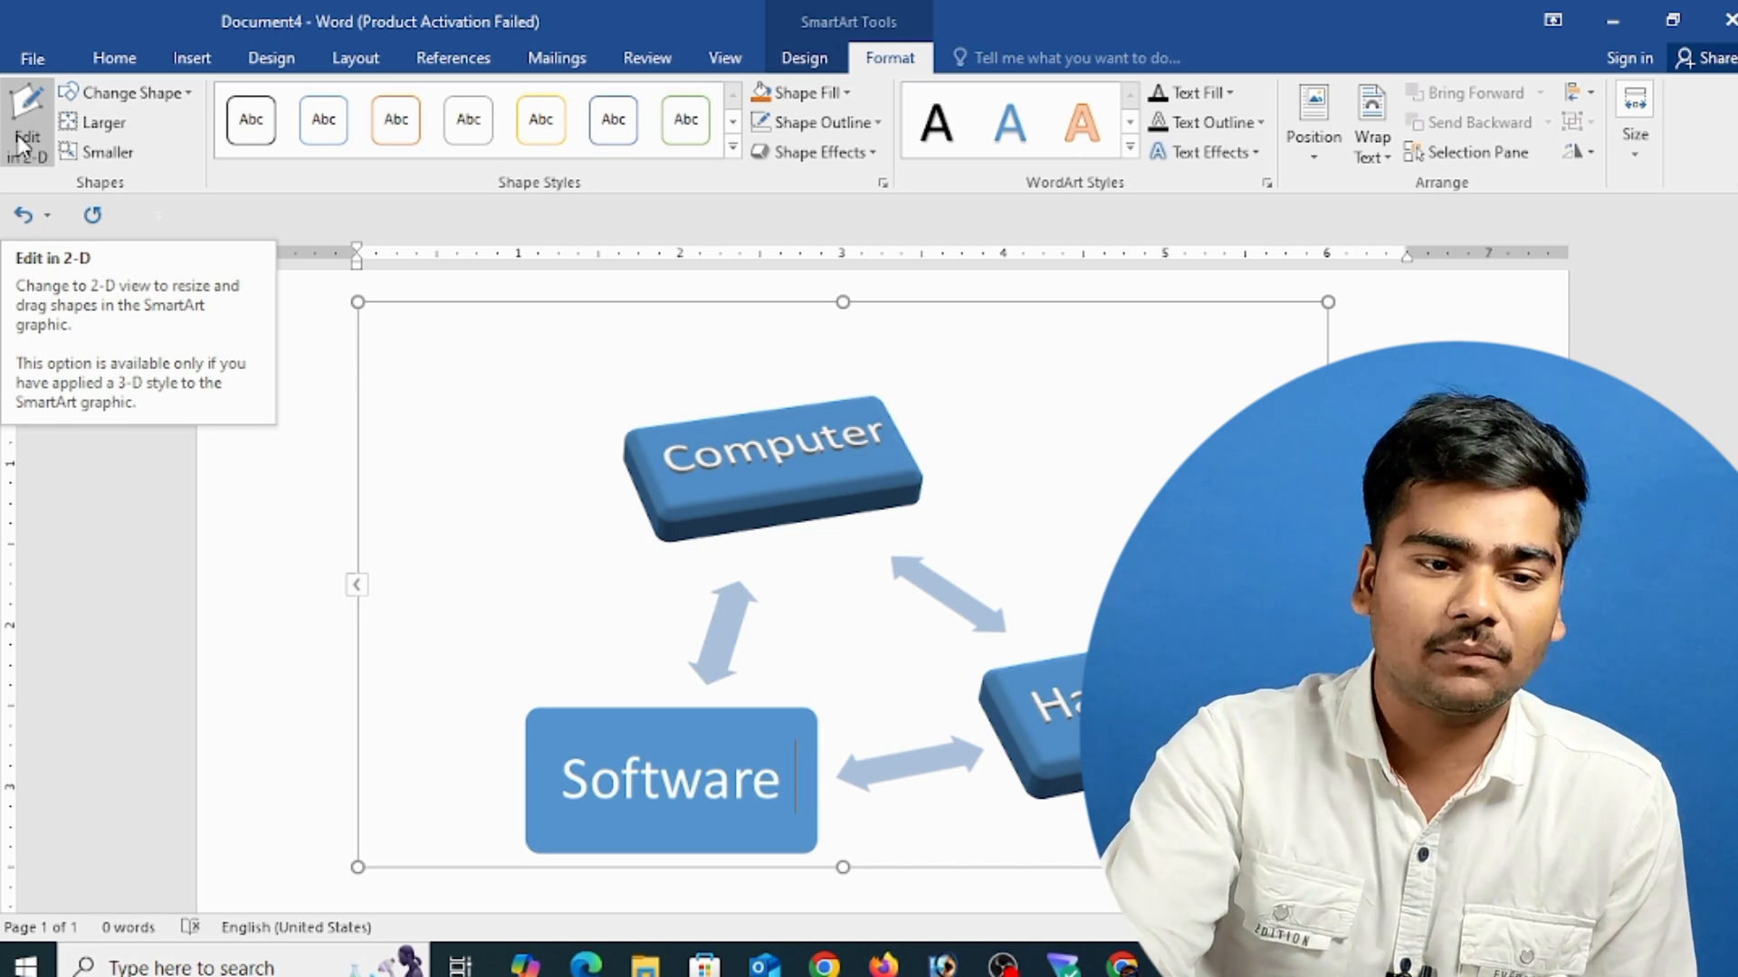
left_click(24, 143)
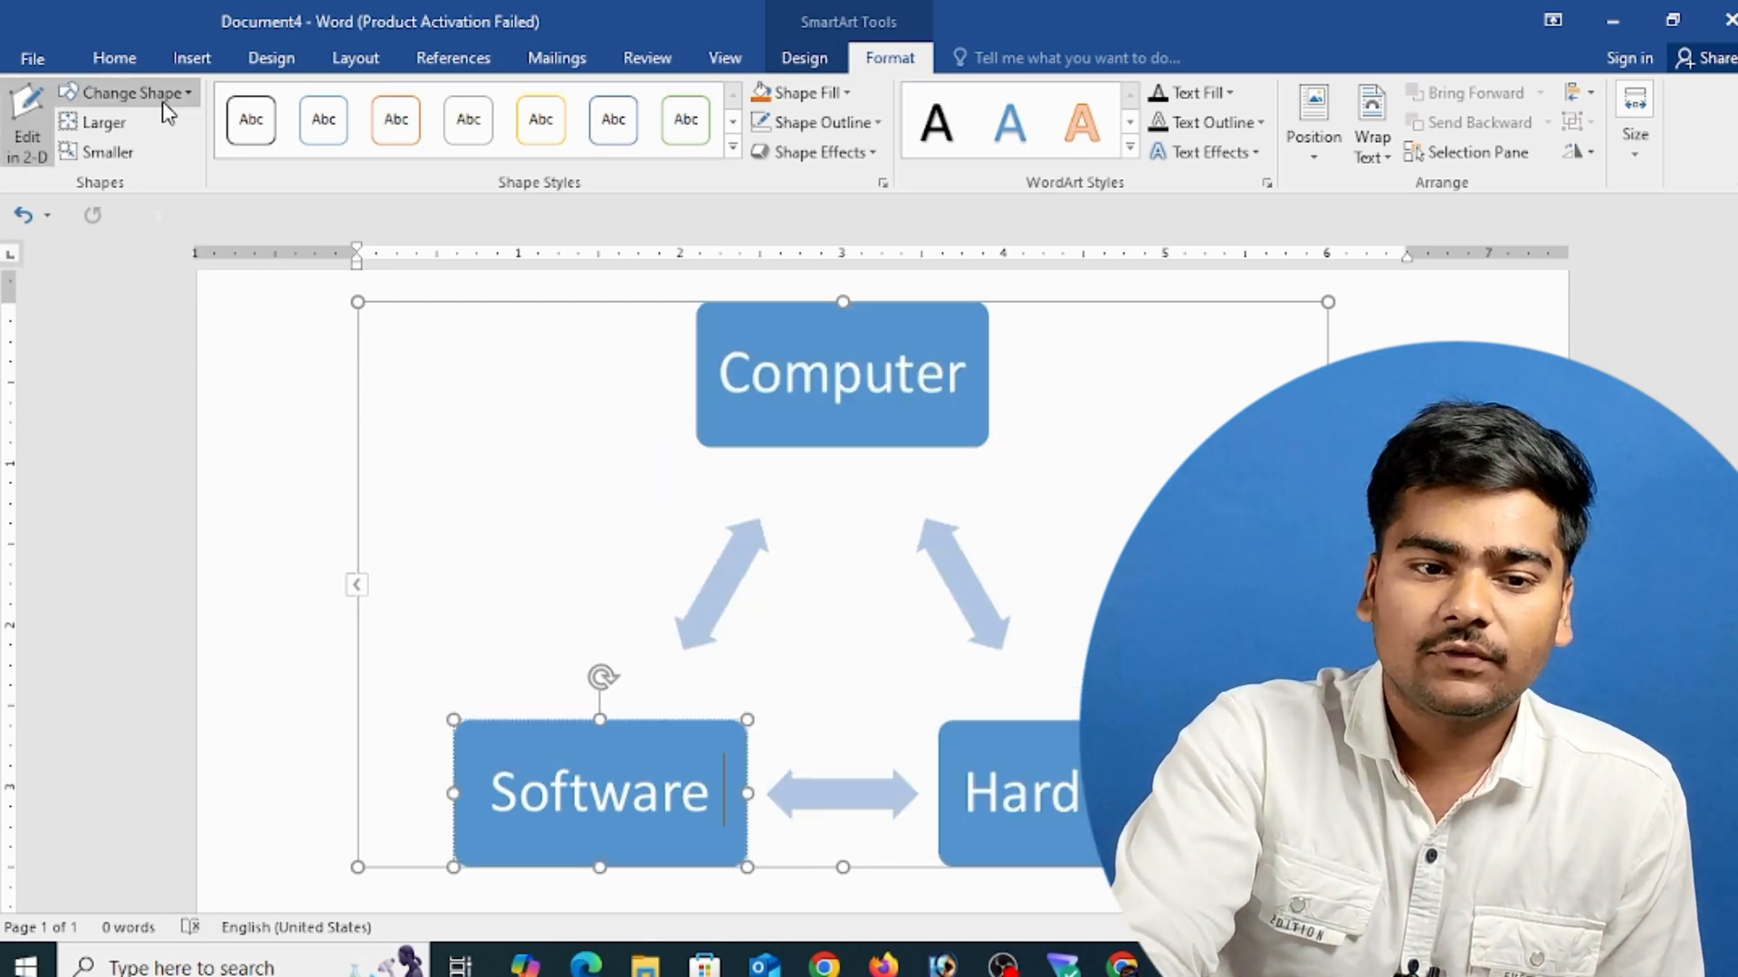
left_click(1036, 477)
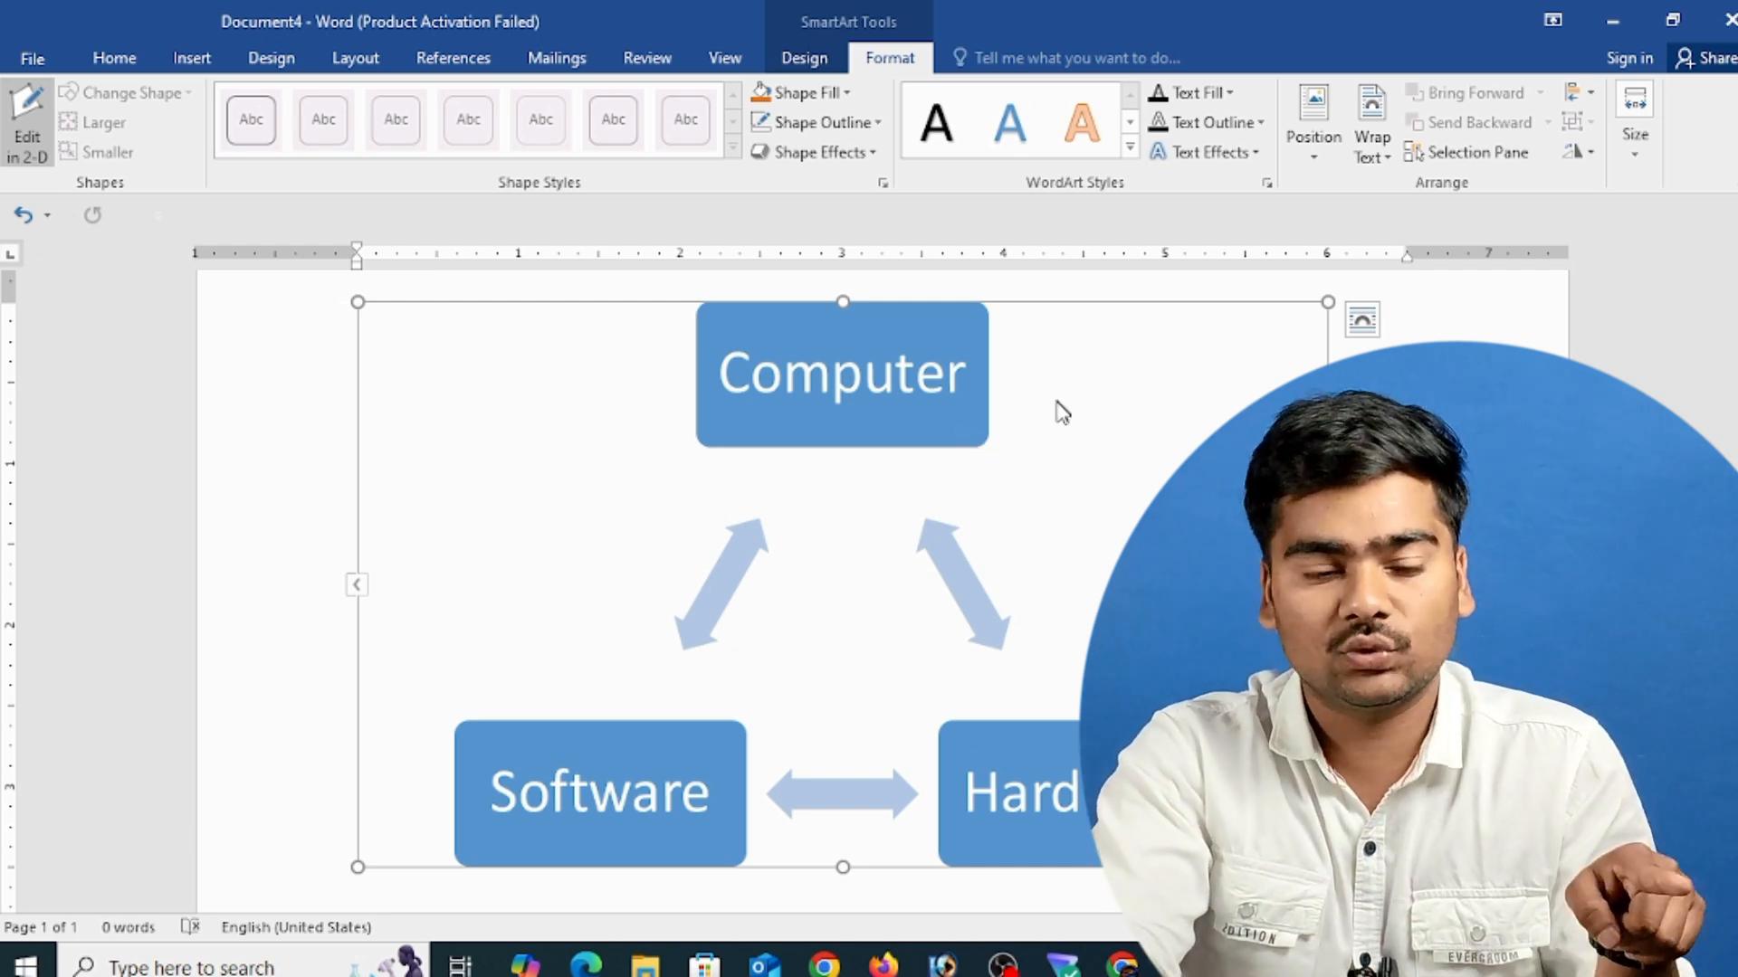
left_click(876, 416)
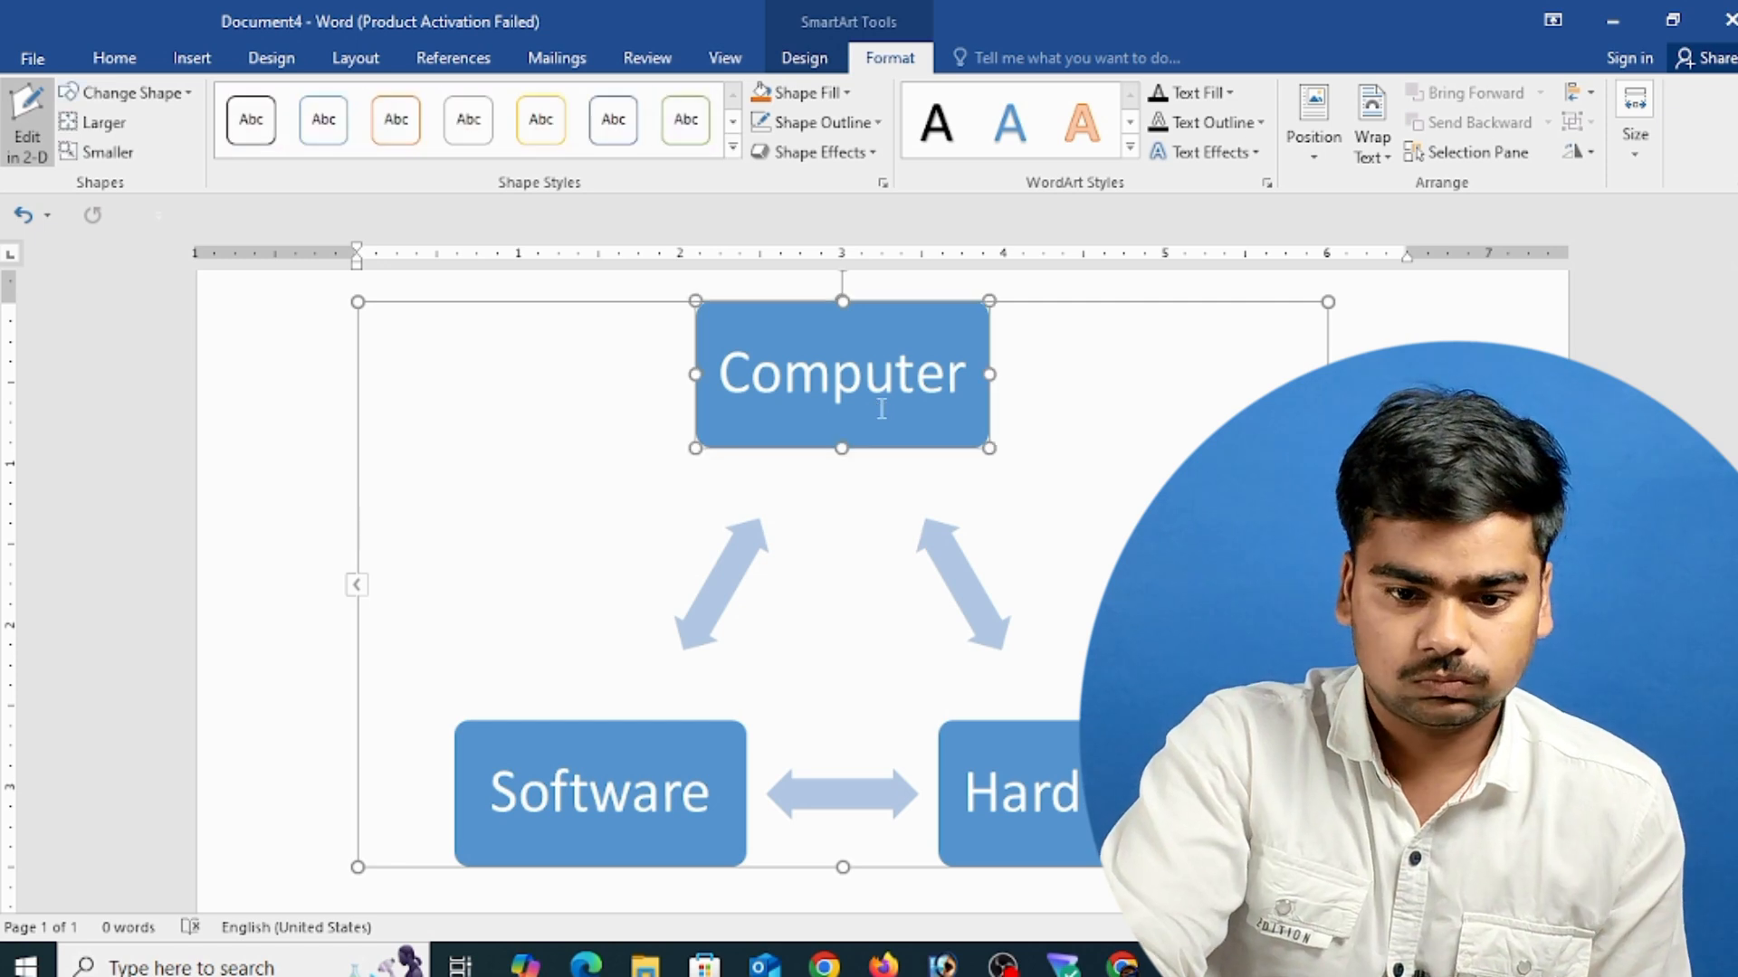
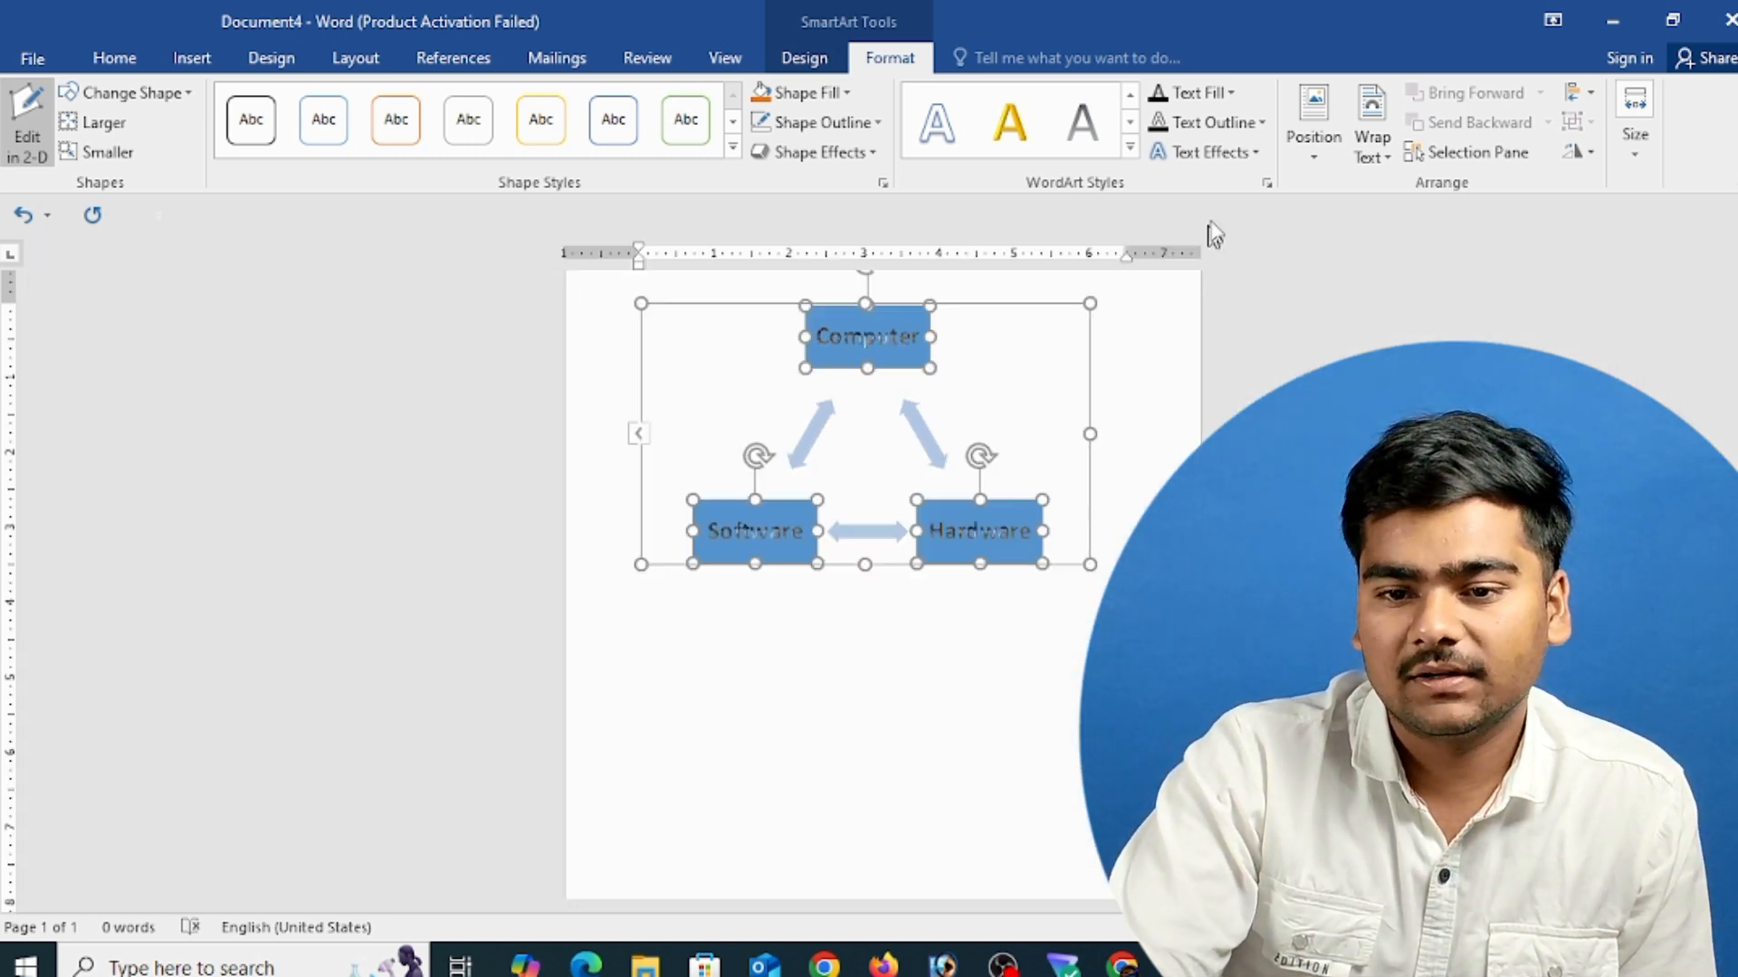
- Set the text fill of the Computer, Software and Hardware labels to black
left_click(1196, 92)
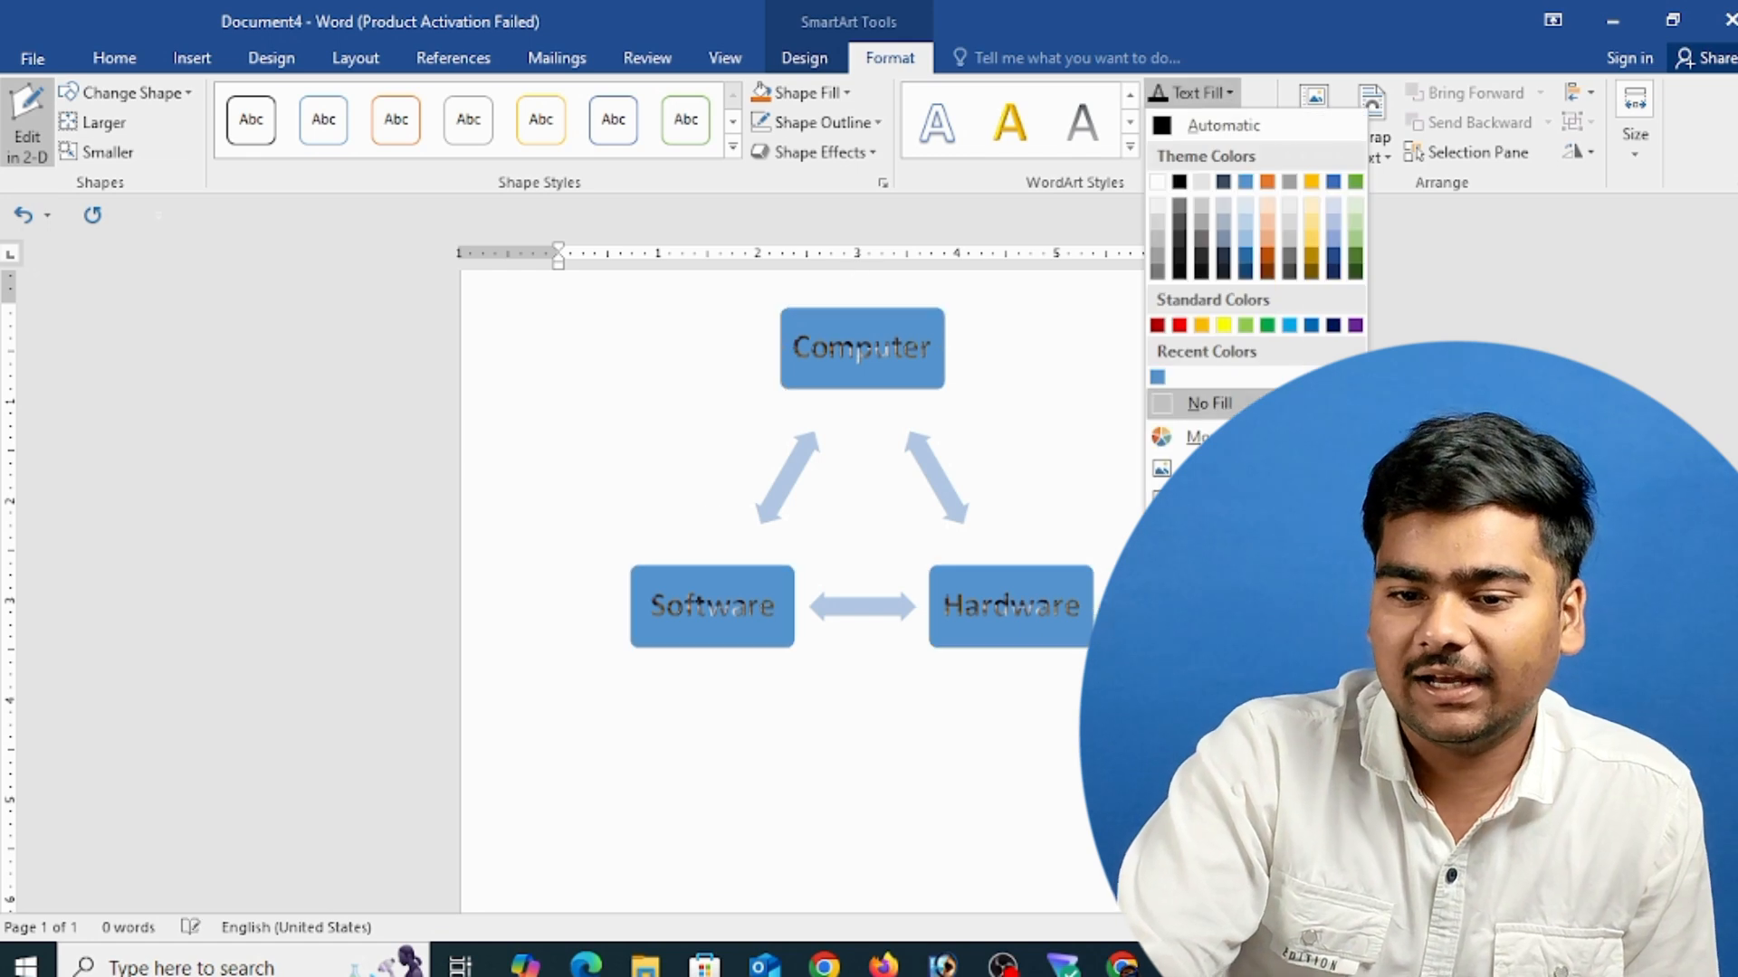
key("Escape")
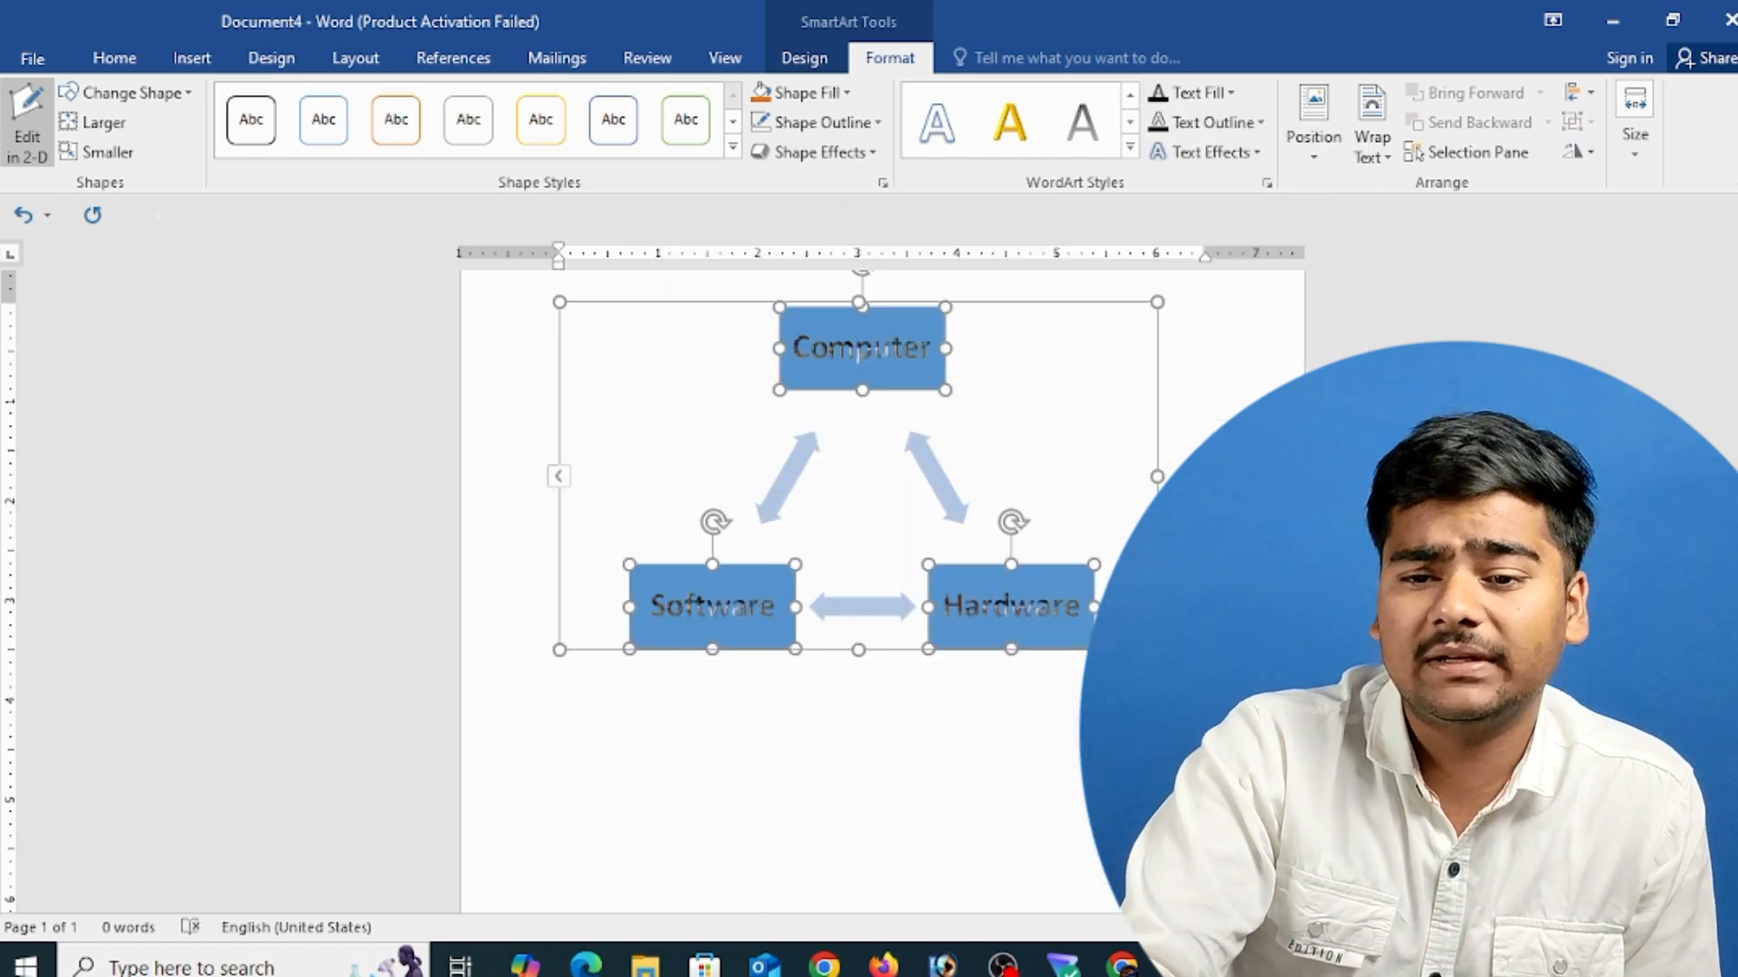
left_click(1225, 130)
left_click(1225, 130)
left_click(1196, 92)
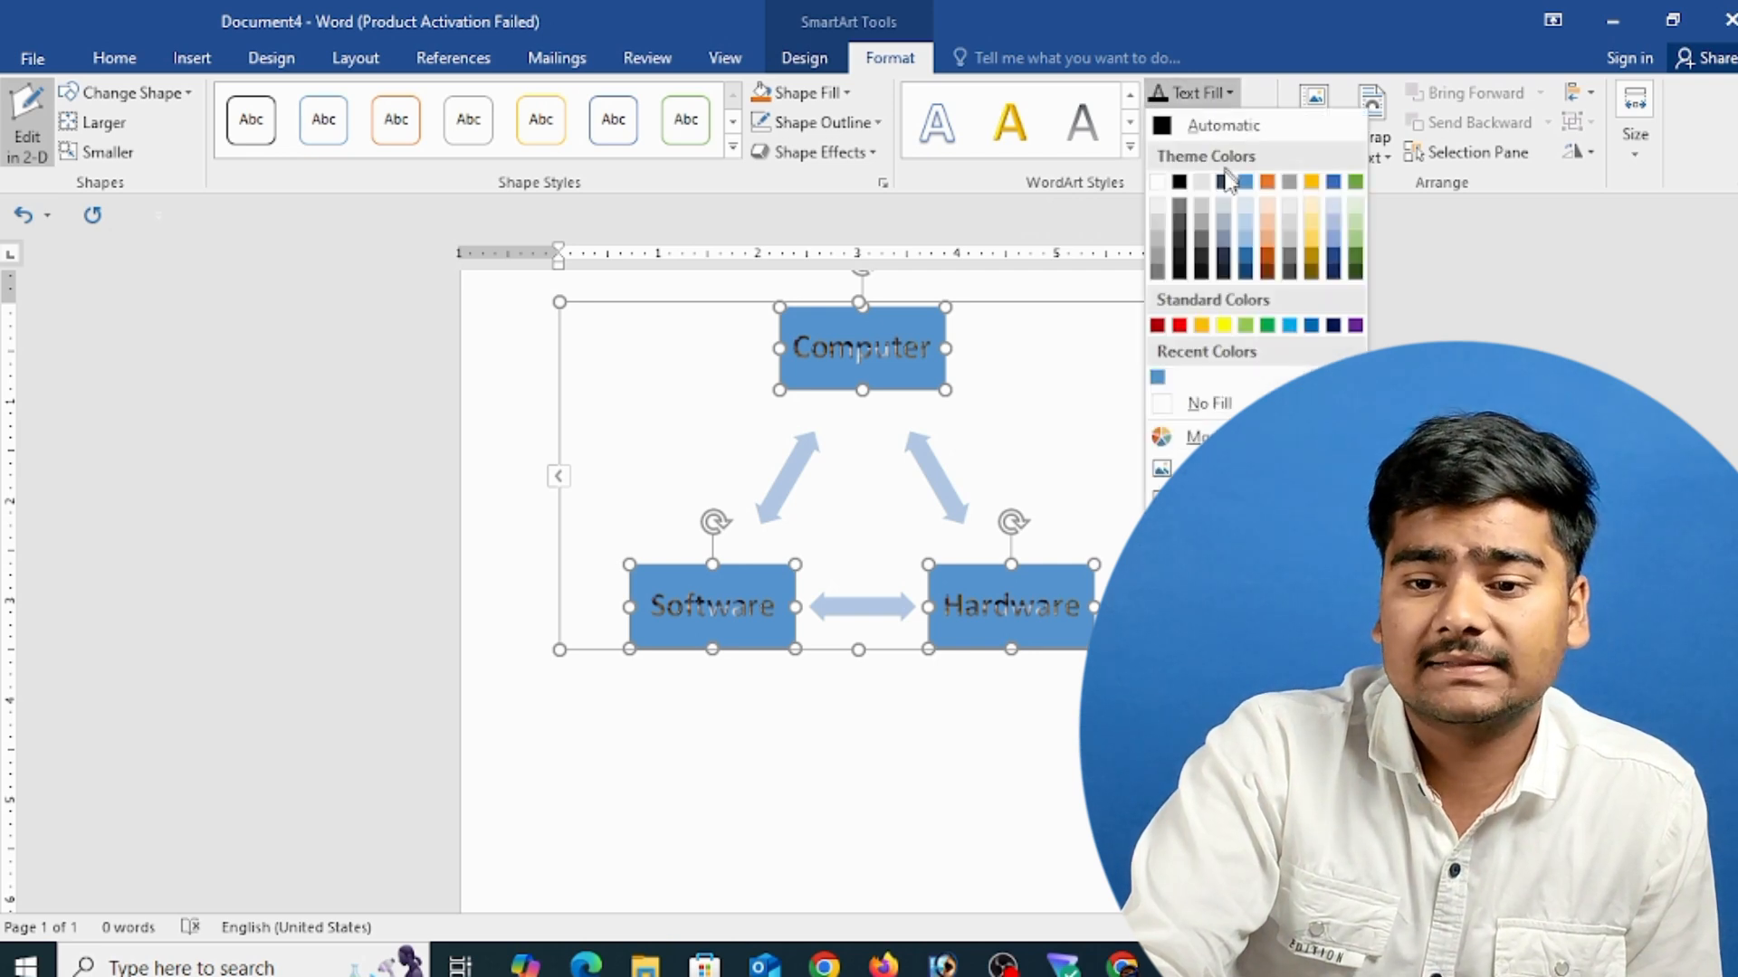
left_click(1179, 181)
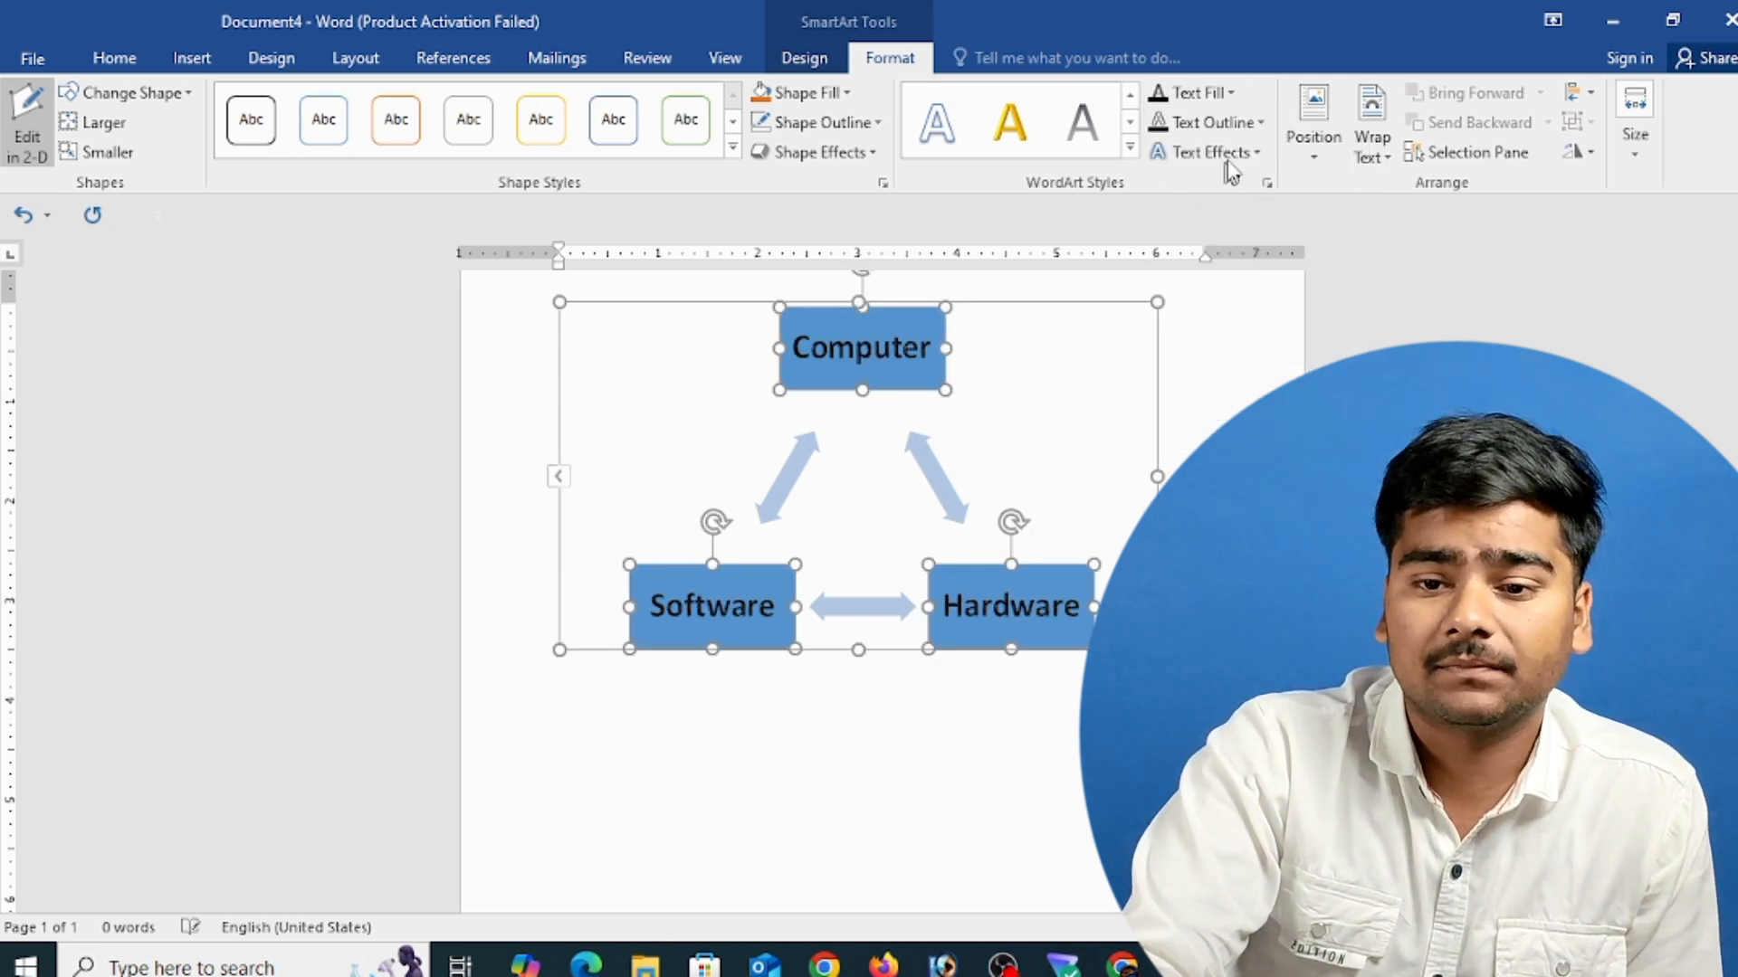
- Apply a standard red text outline to the labels of all three SmartArt boxes
left_click(1195, 121)
left_click(1179, 355)
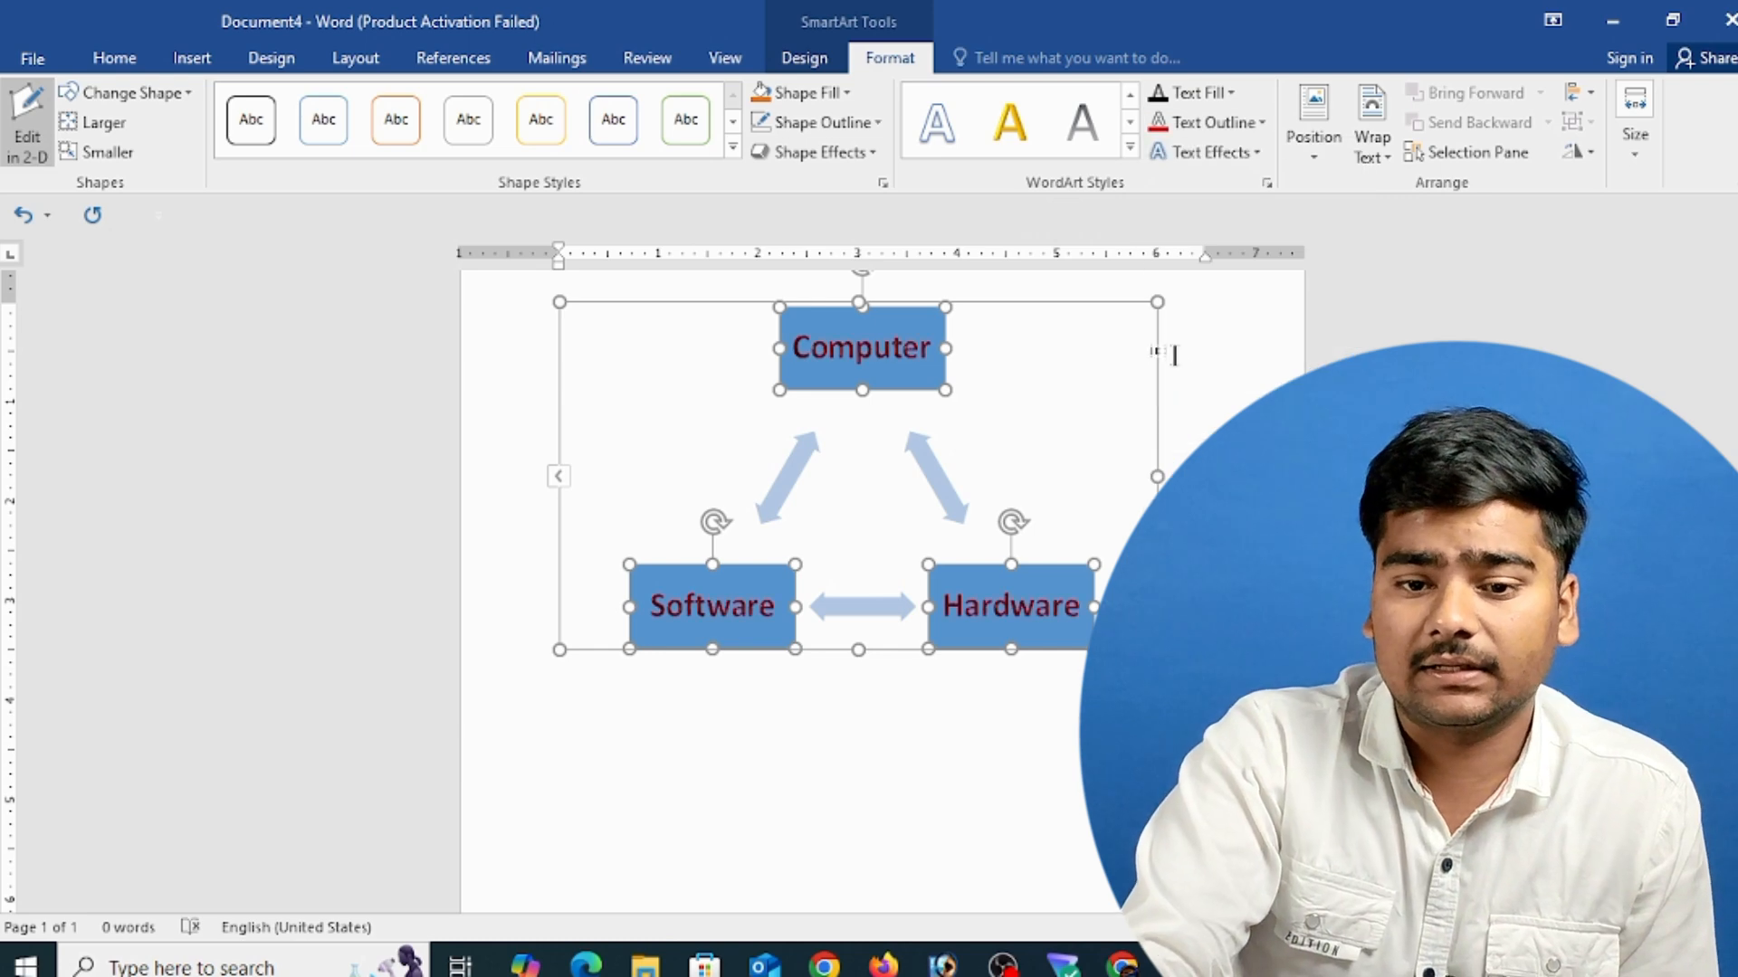
scroll(870, 431, "up", 15)
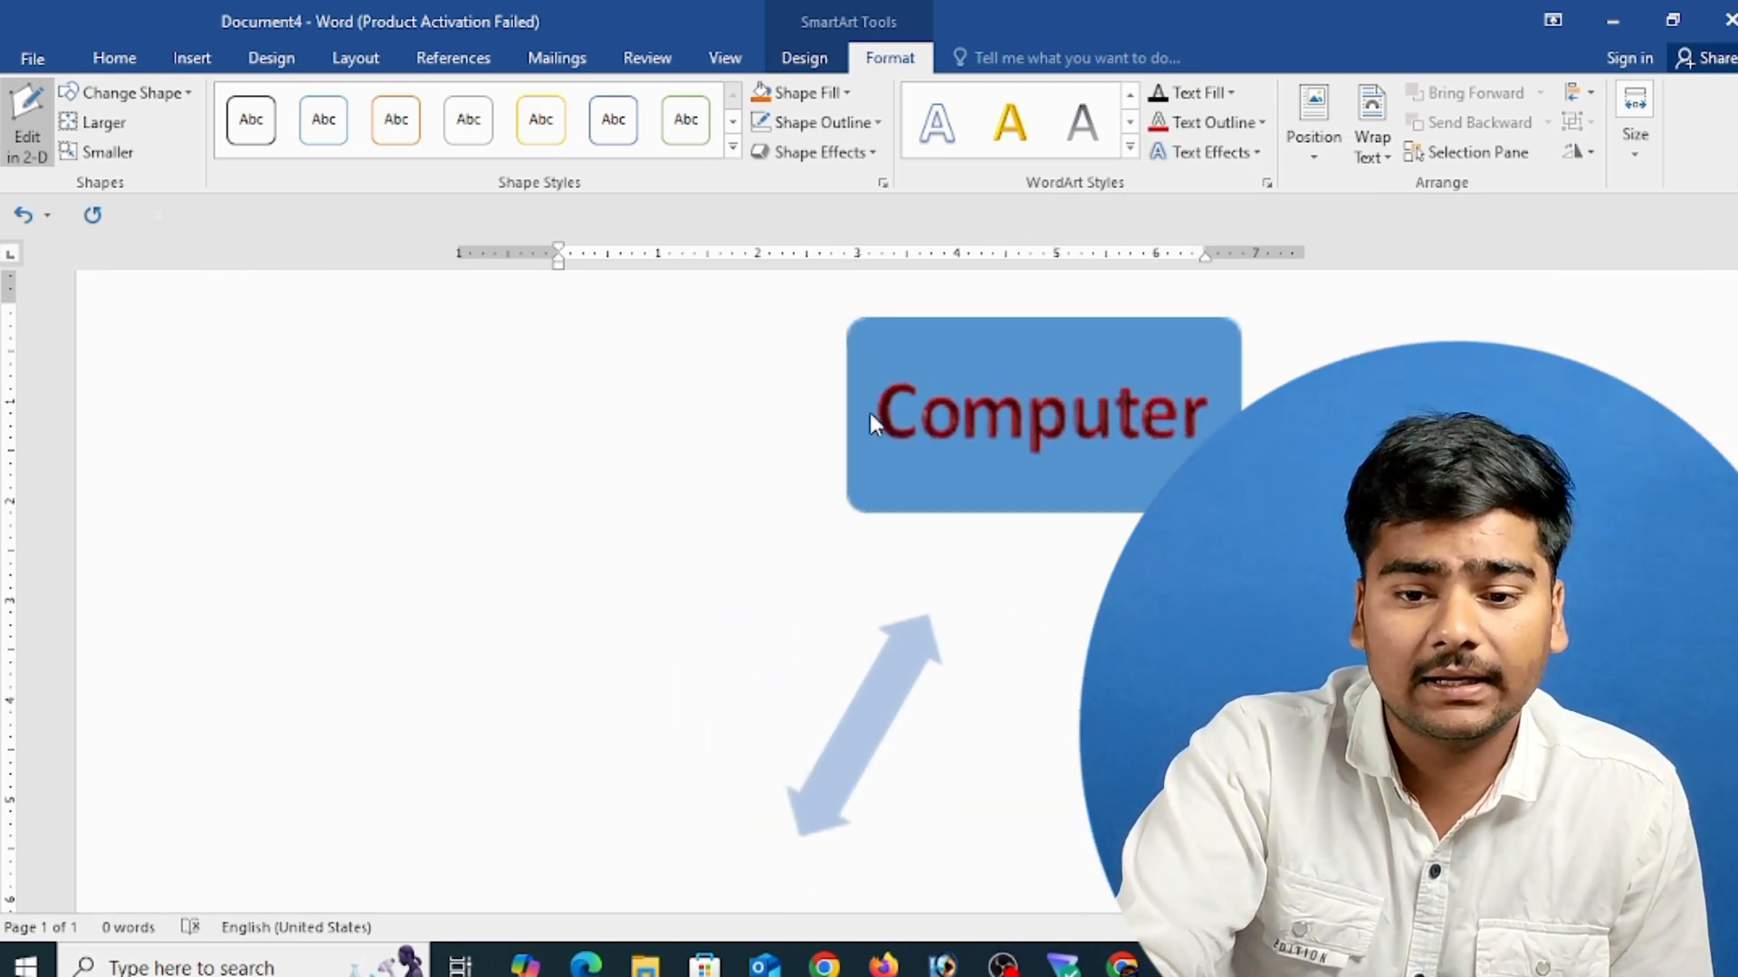
scroll(870, 431, "up", 1)
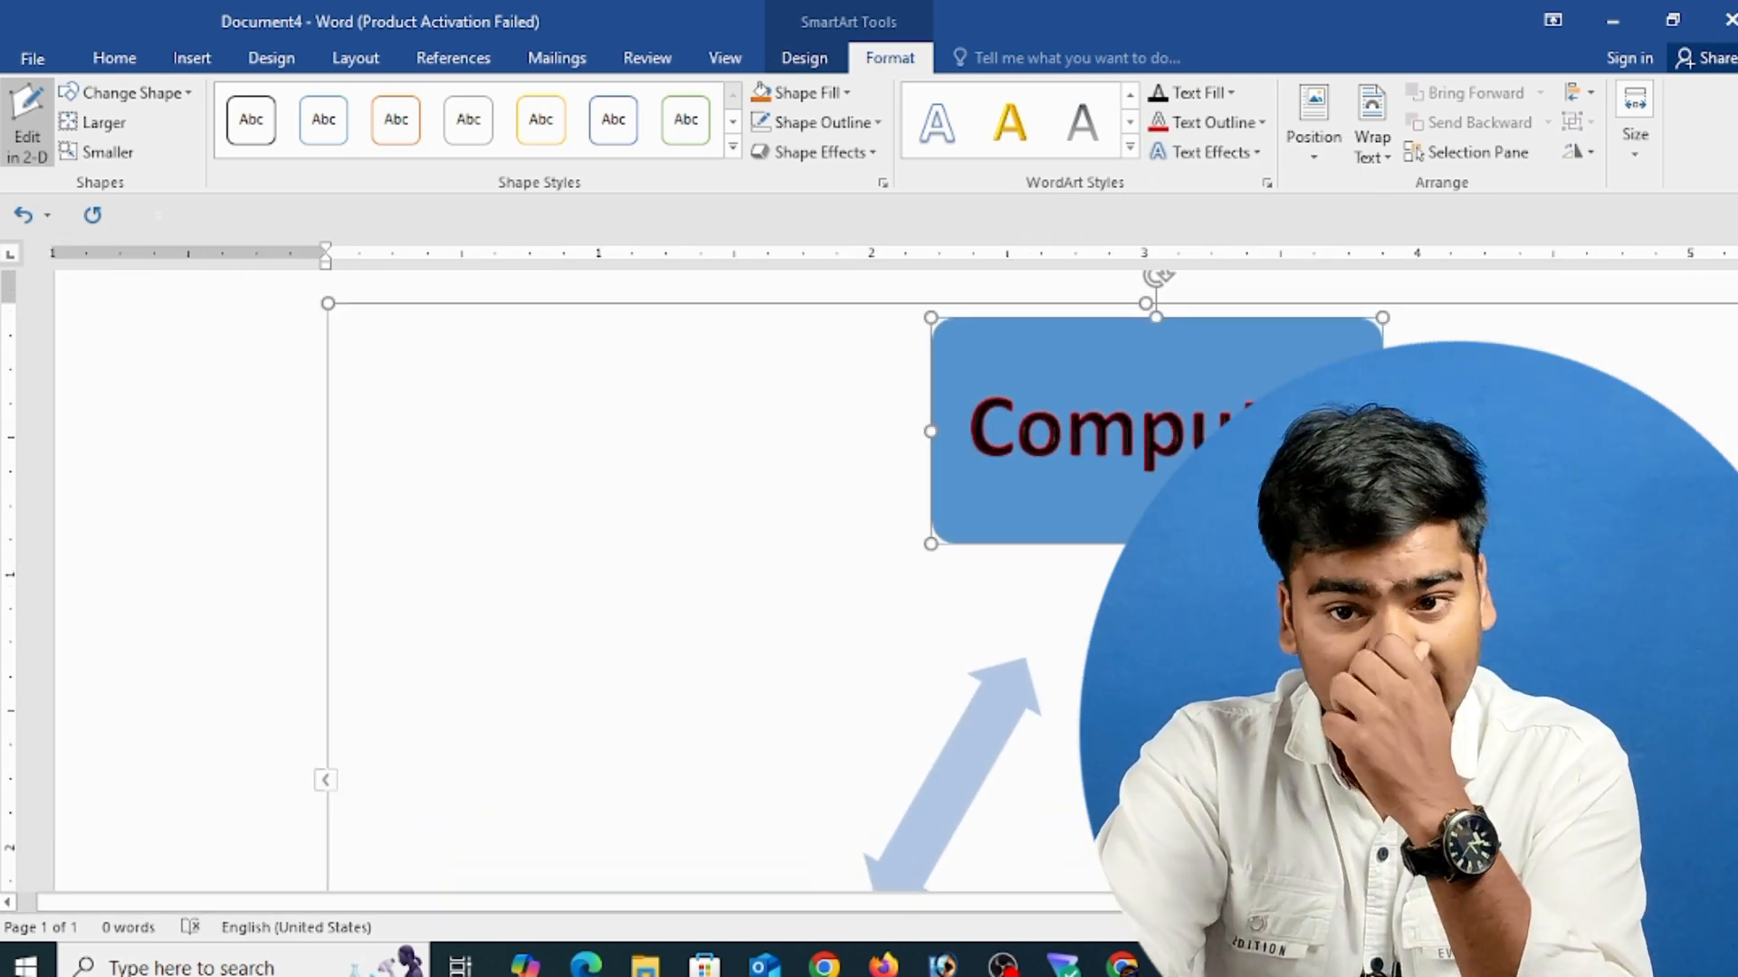
left_click(1218, 126)
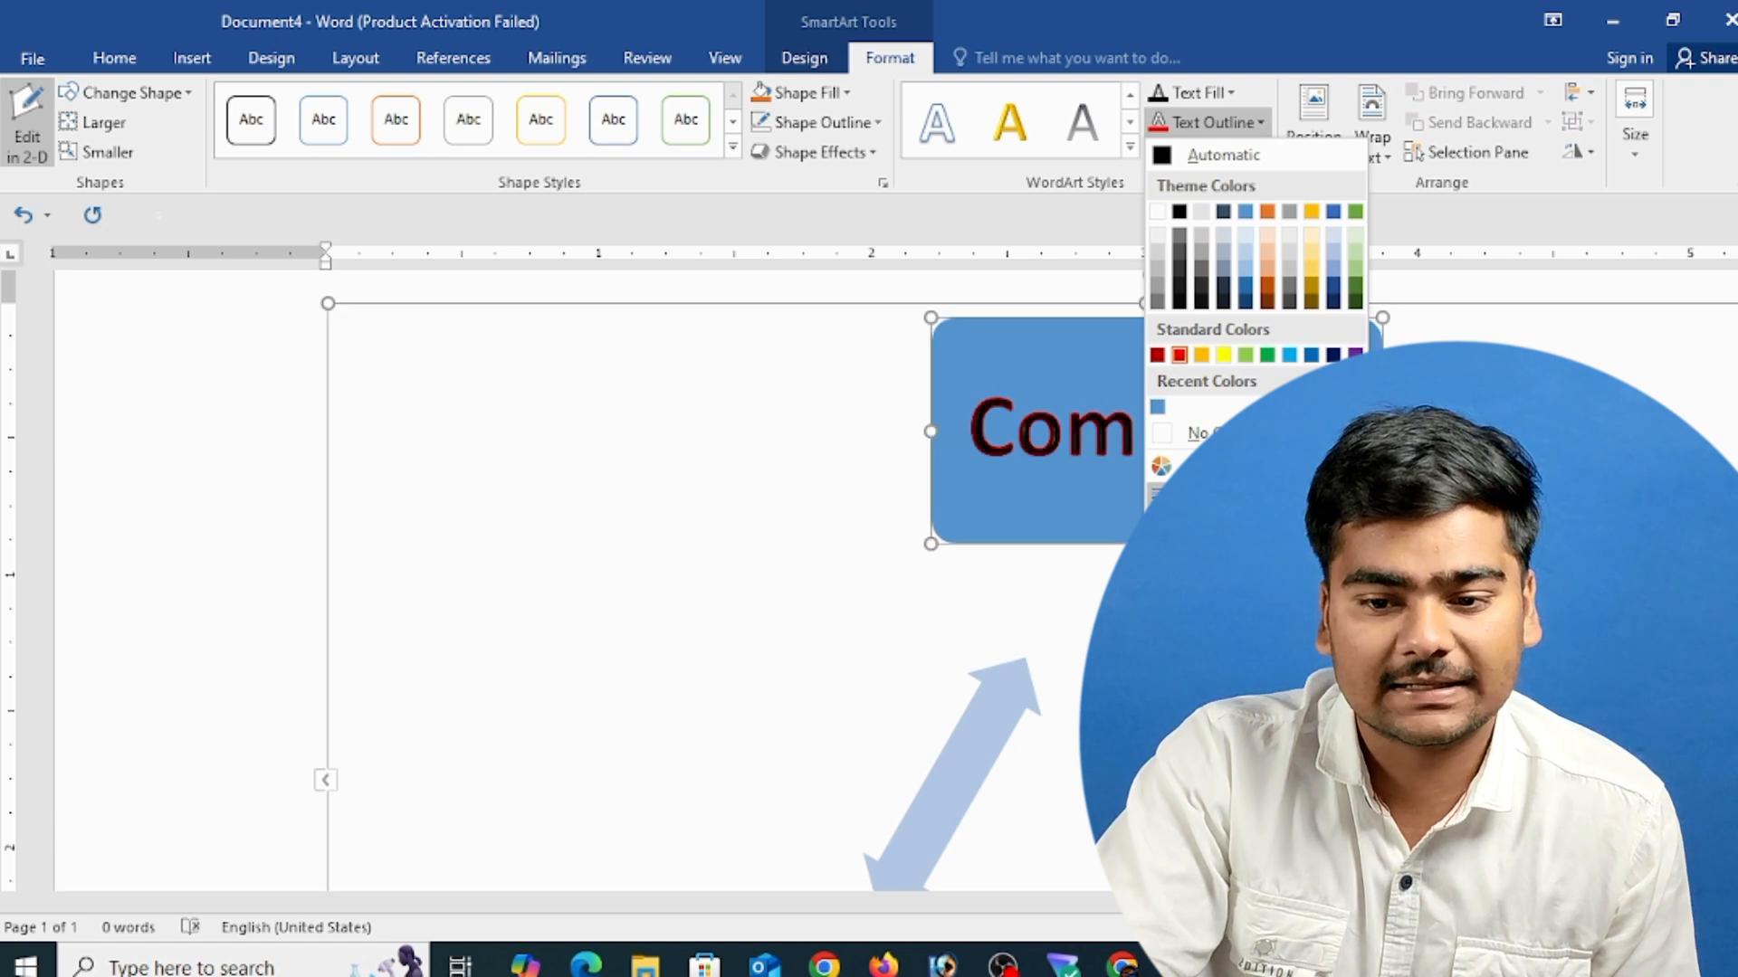
left_click(1180, 356)
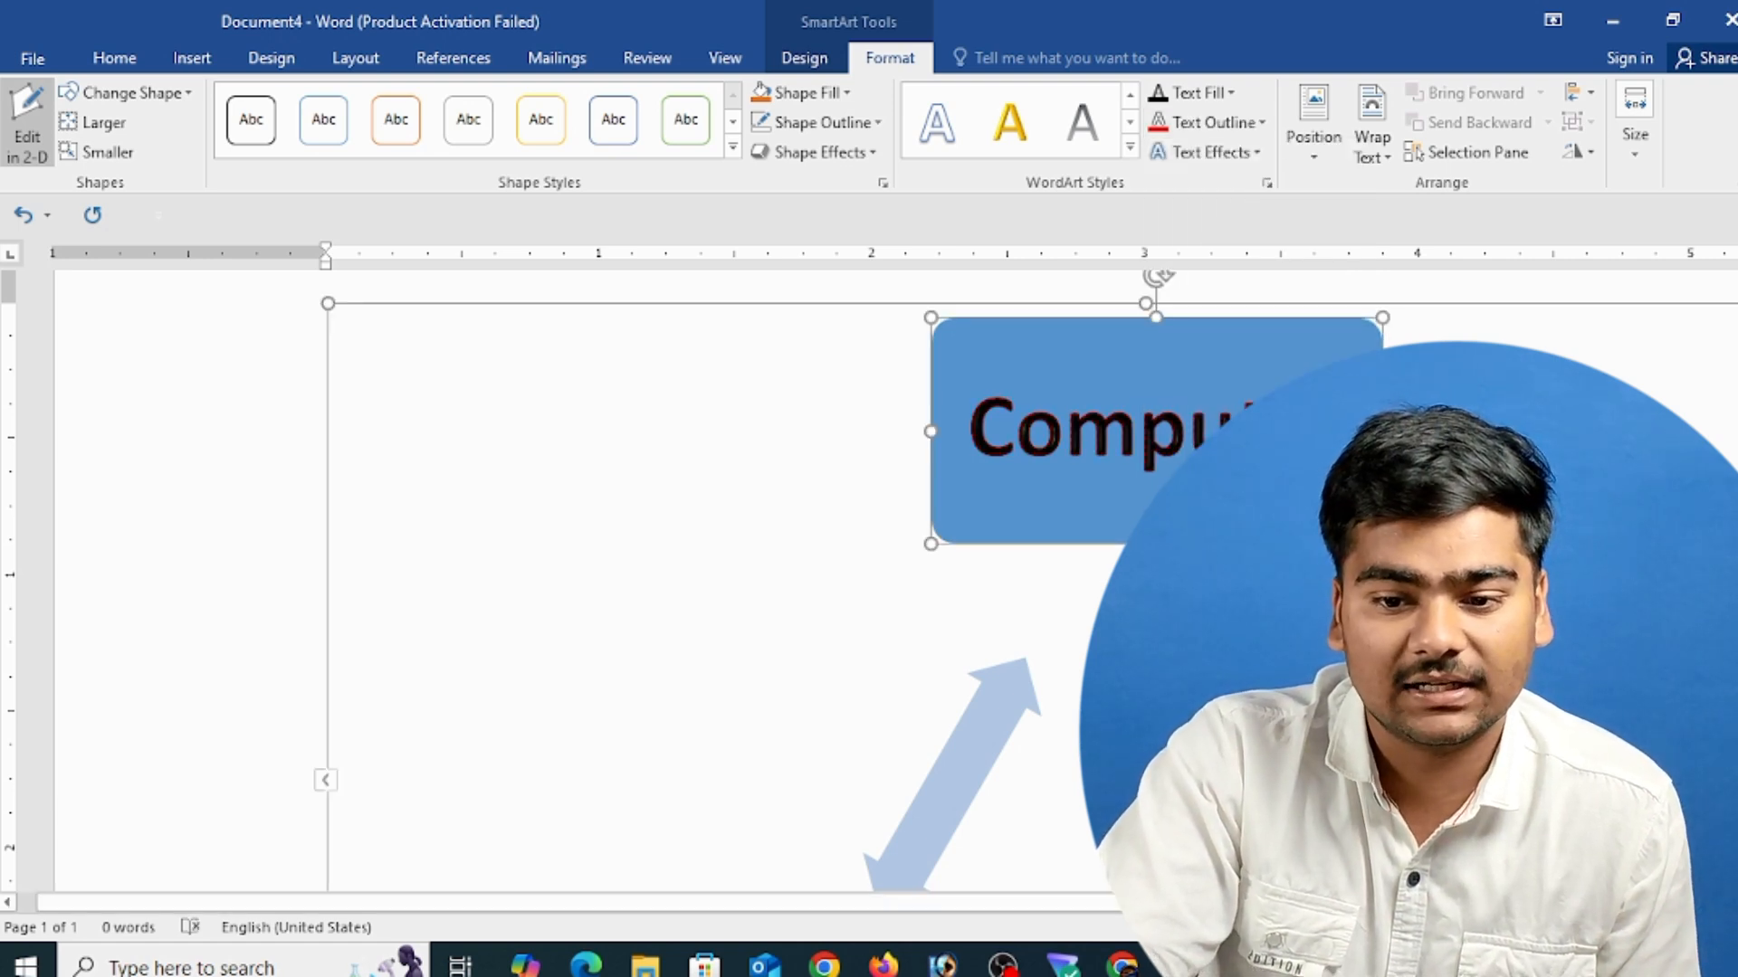
scroll(869, 579, "up", 5)
scroll(868, 579, "up", 2)
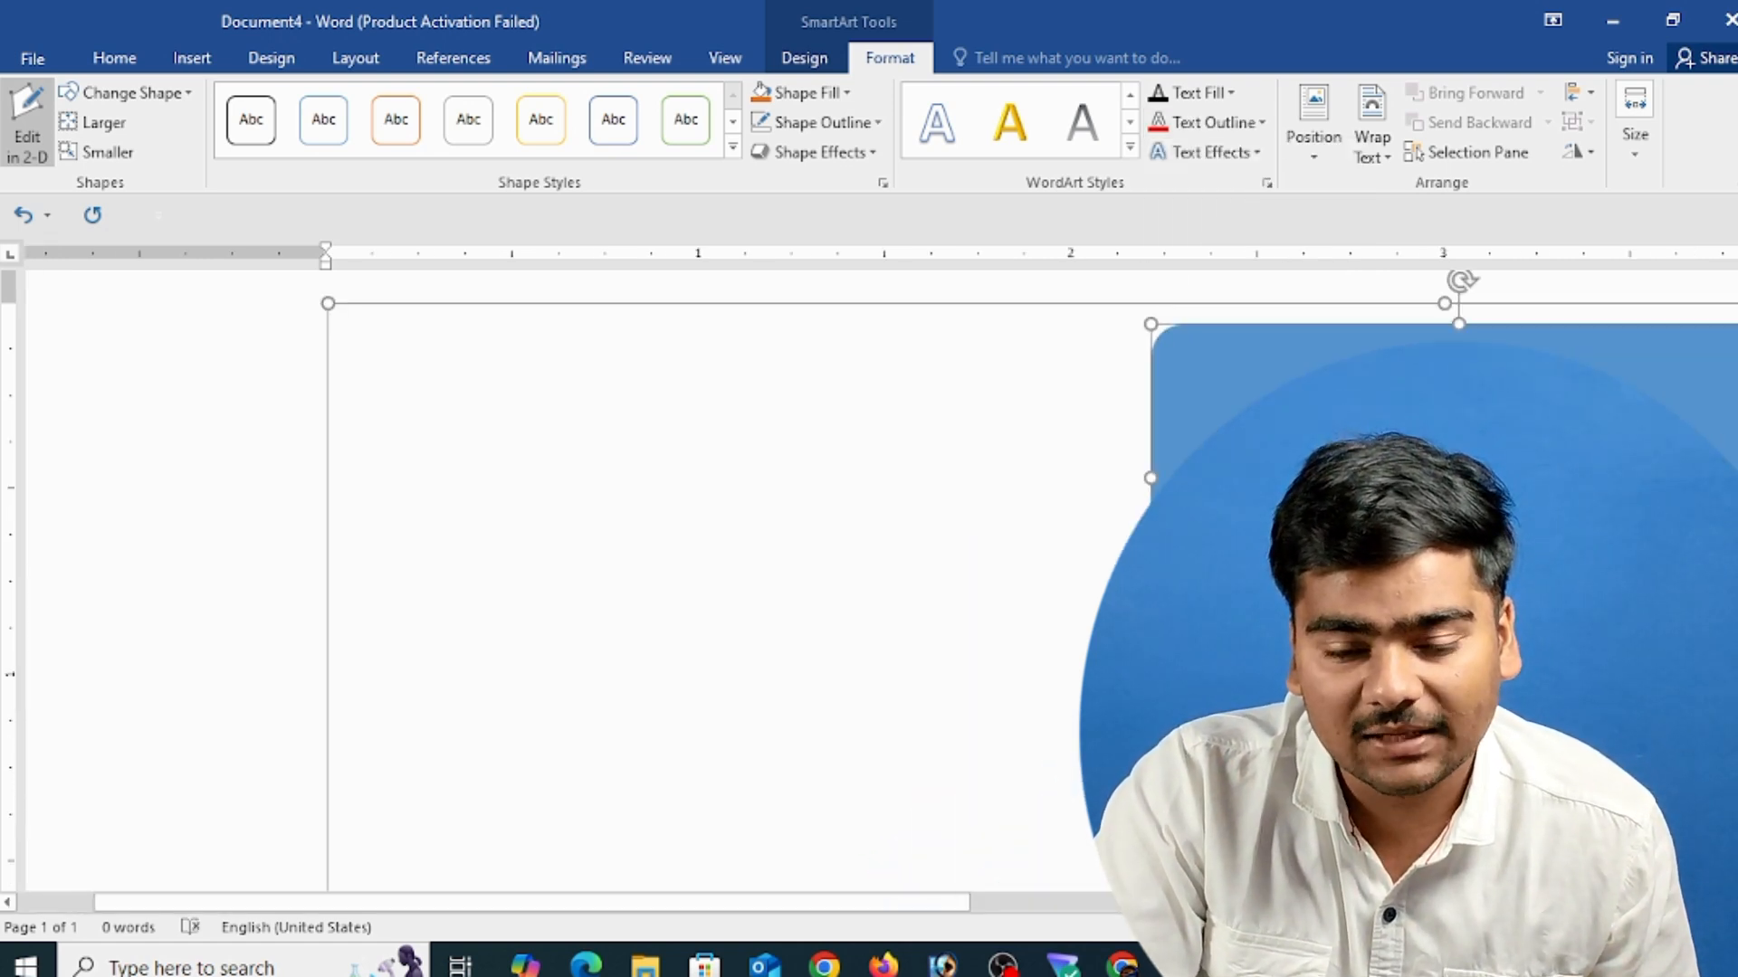
scroll(869, 579, "down", 20)
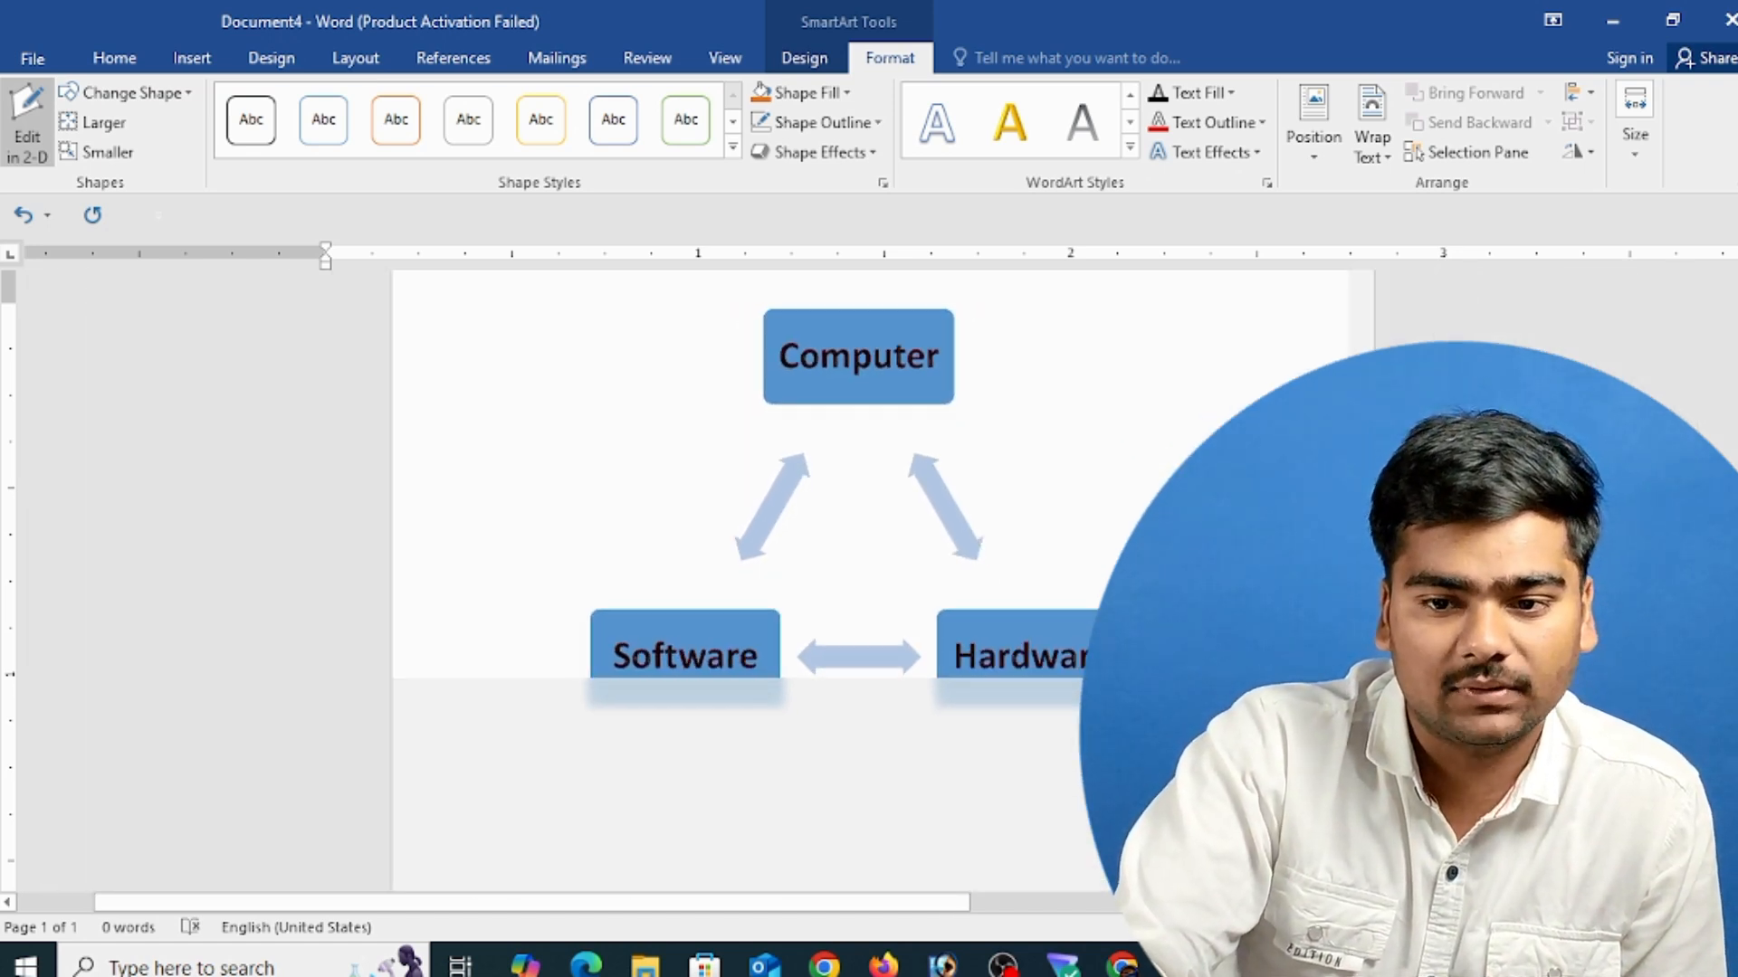
- Try a Transform text effect that bends the box labels along a downward arc, and undo it
left_click(1206, 152)
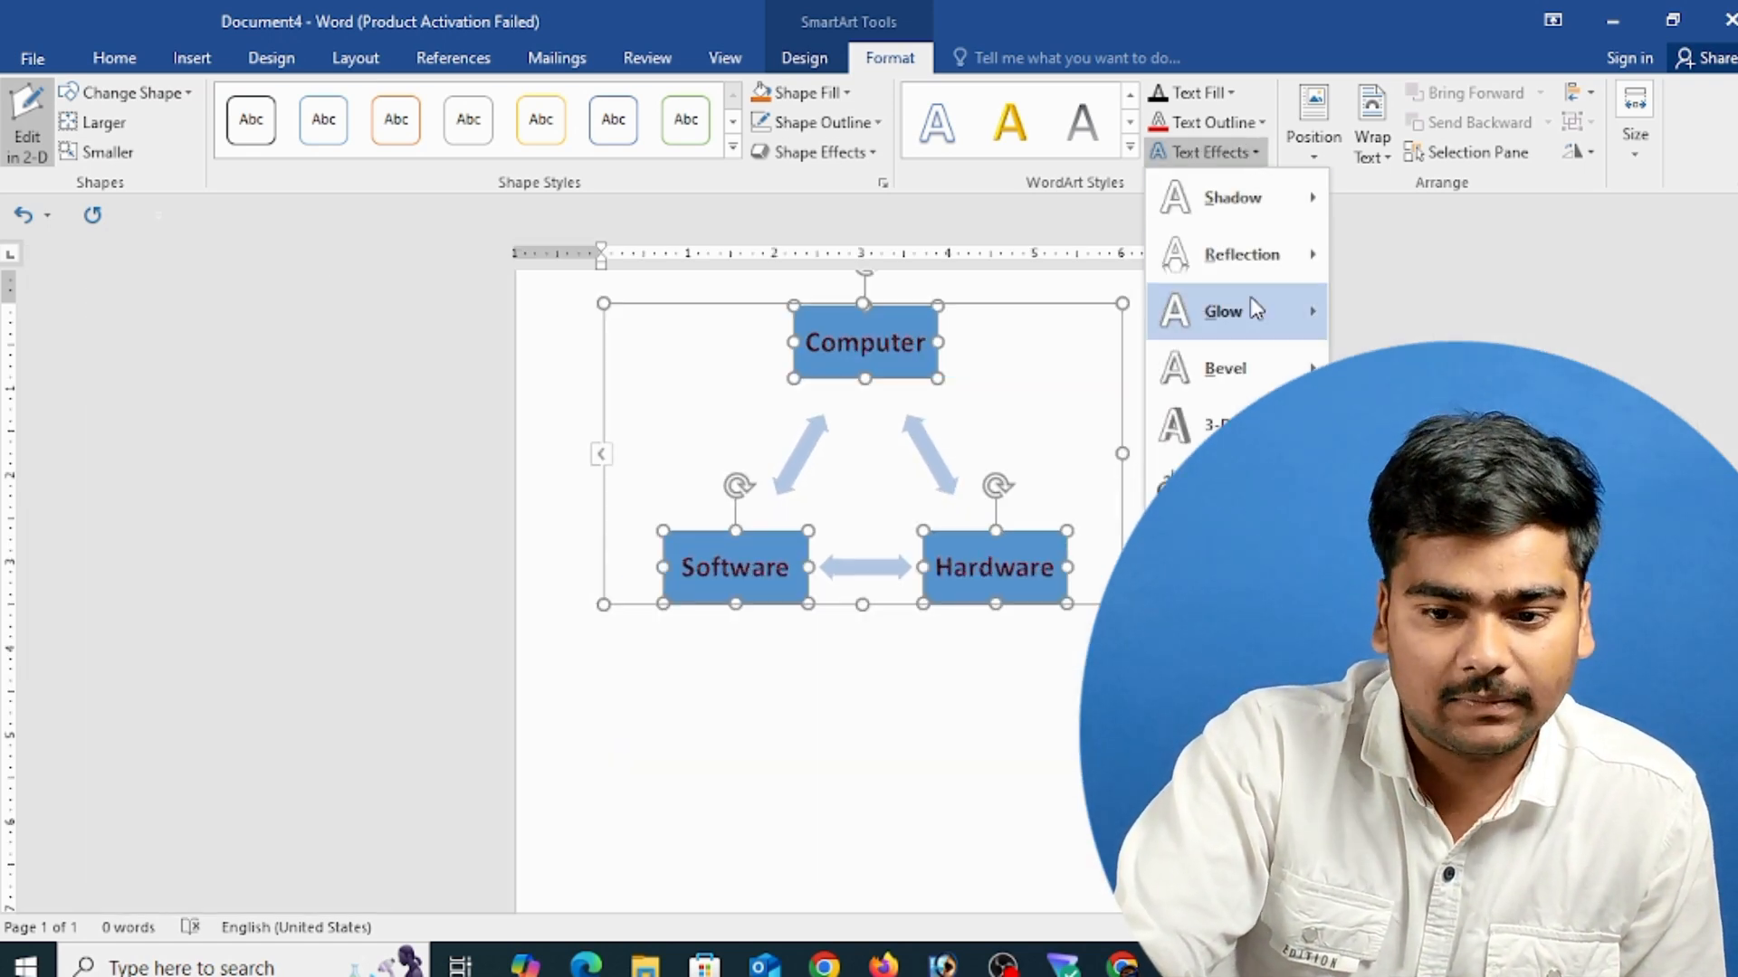
mouse_move(1203, 481)
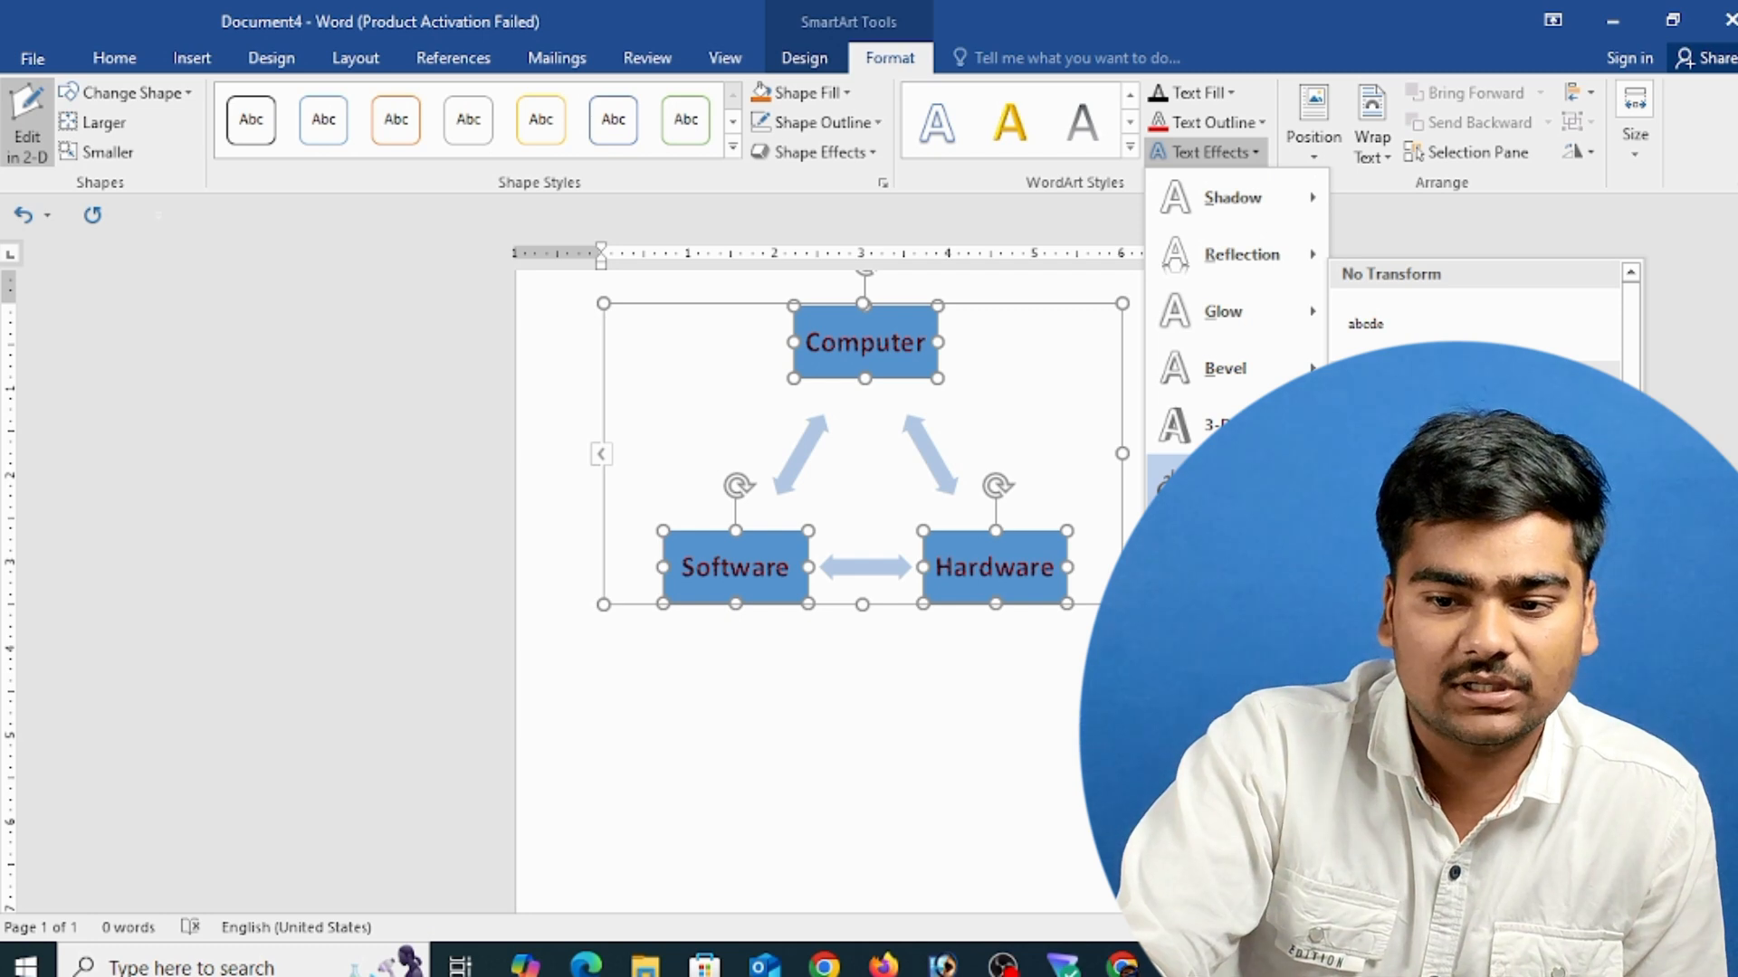
left_click(1367, 403)
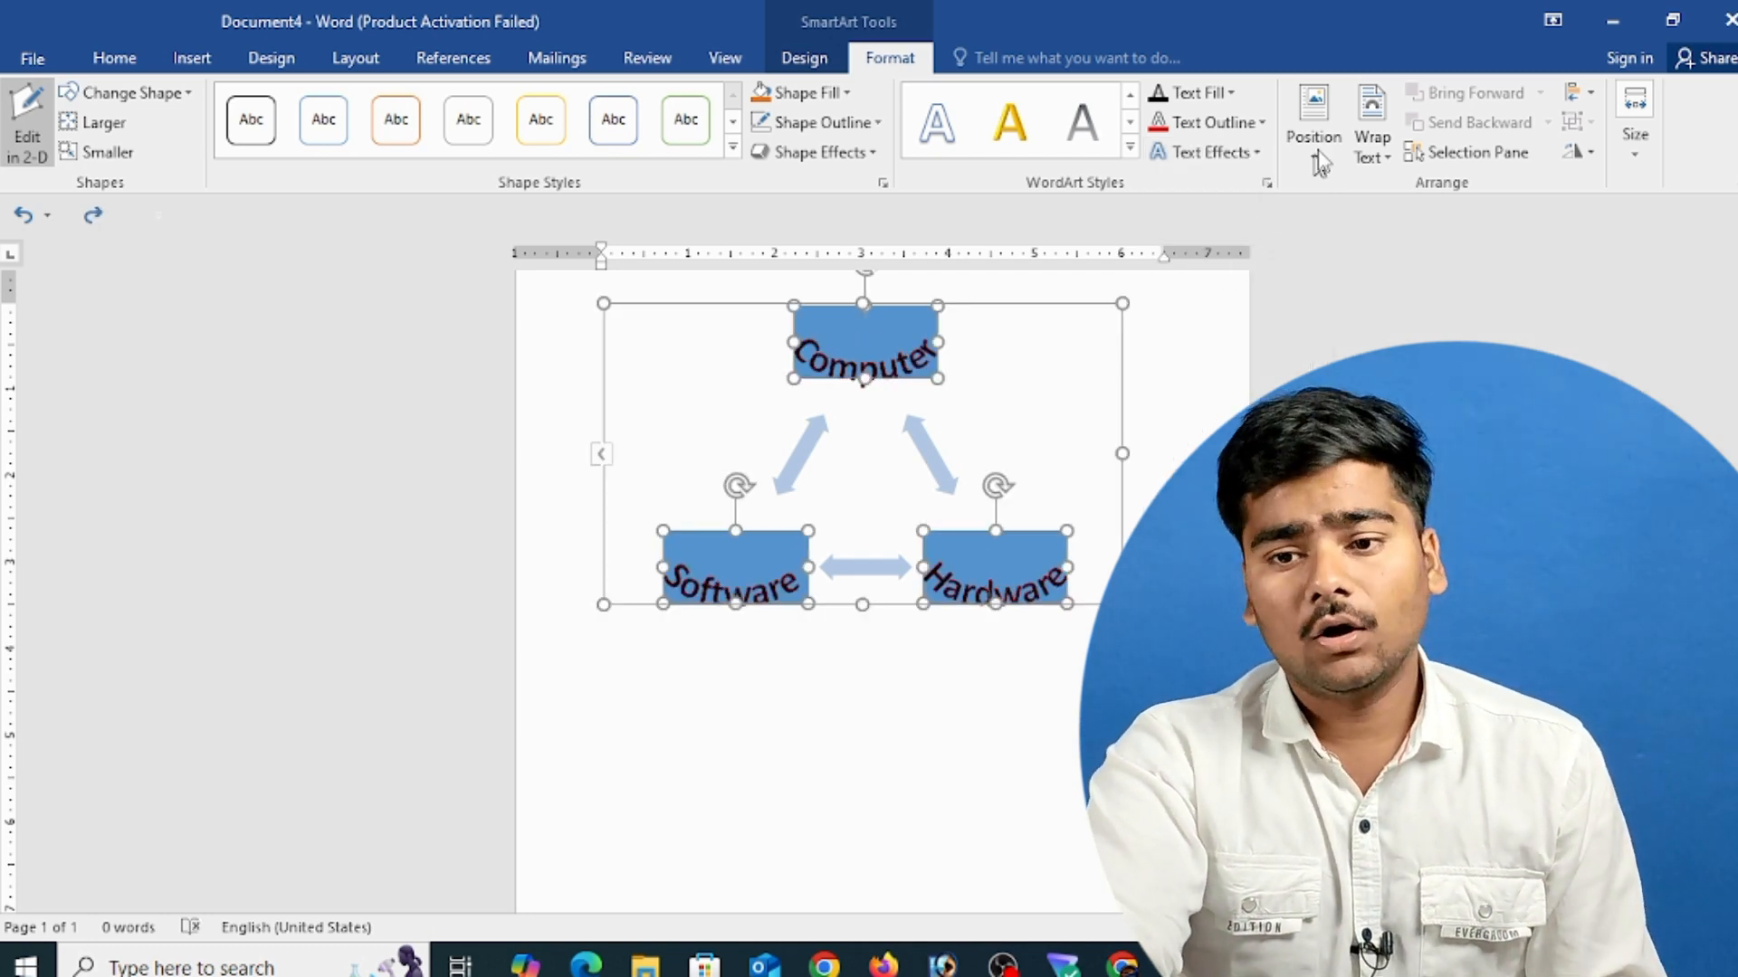
key("ctrl+z")
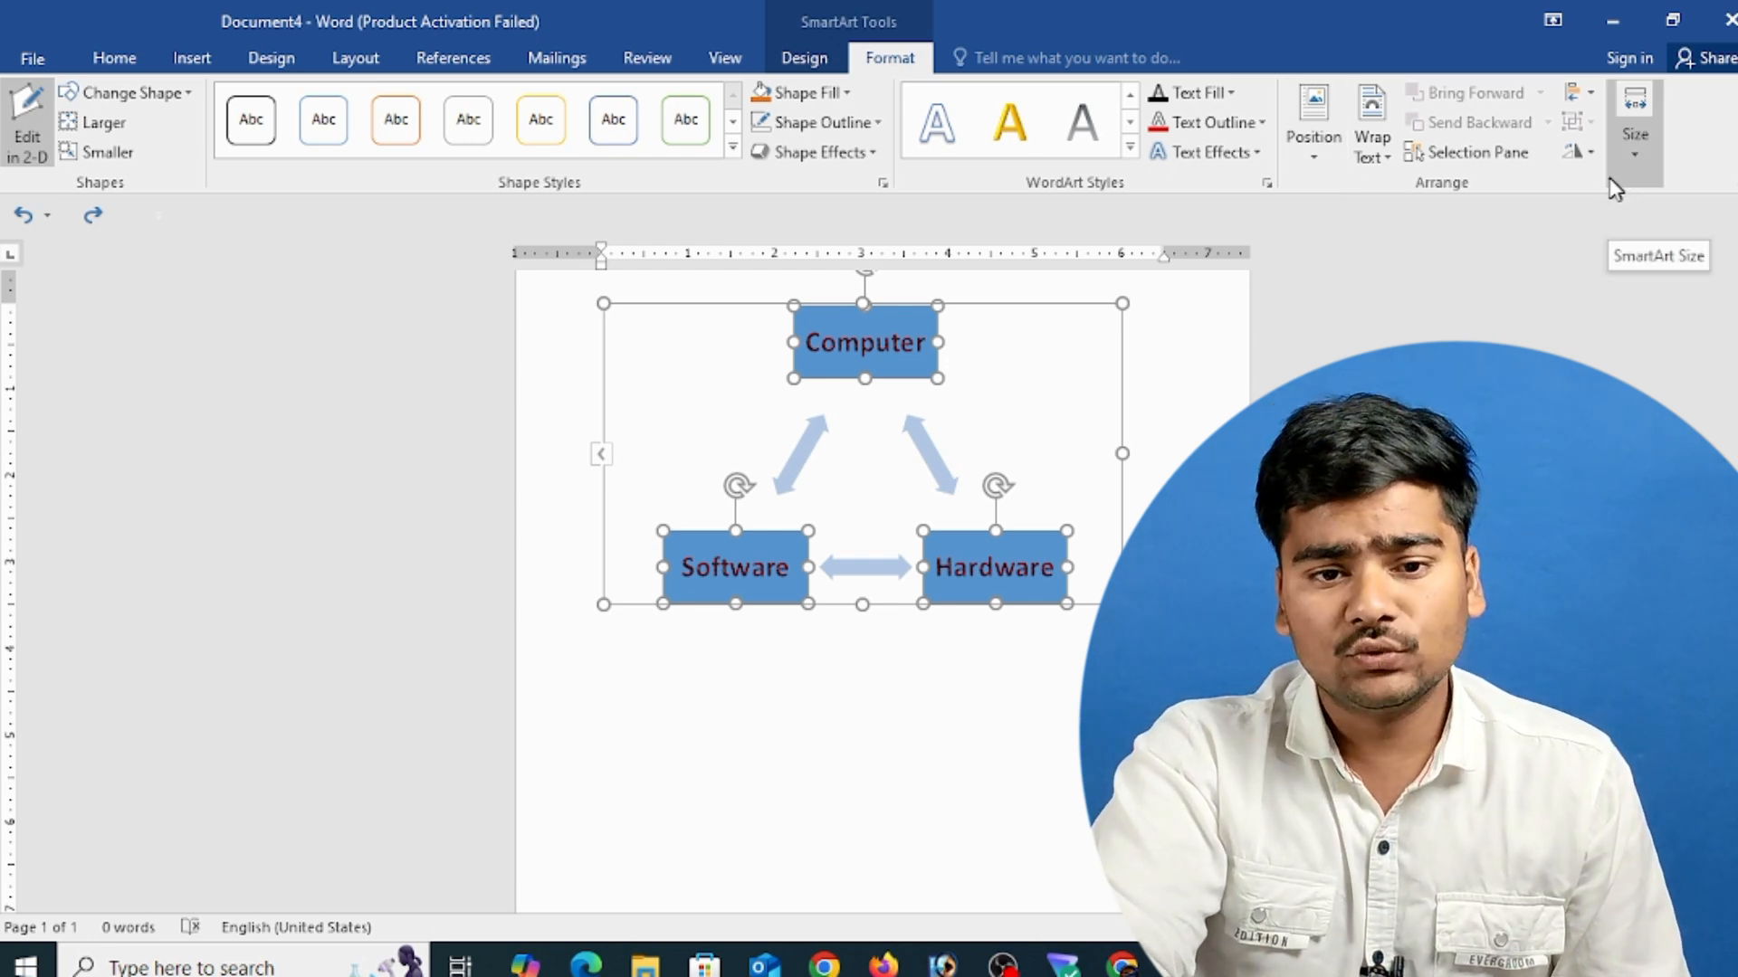
- Display the insert tools in the new blank document and dismiss the Office activation notice
left_click(179, 71)
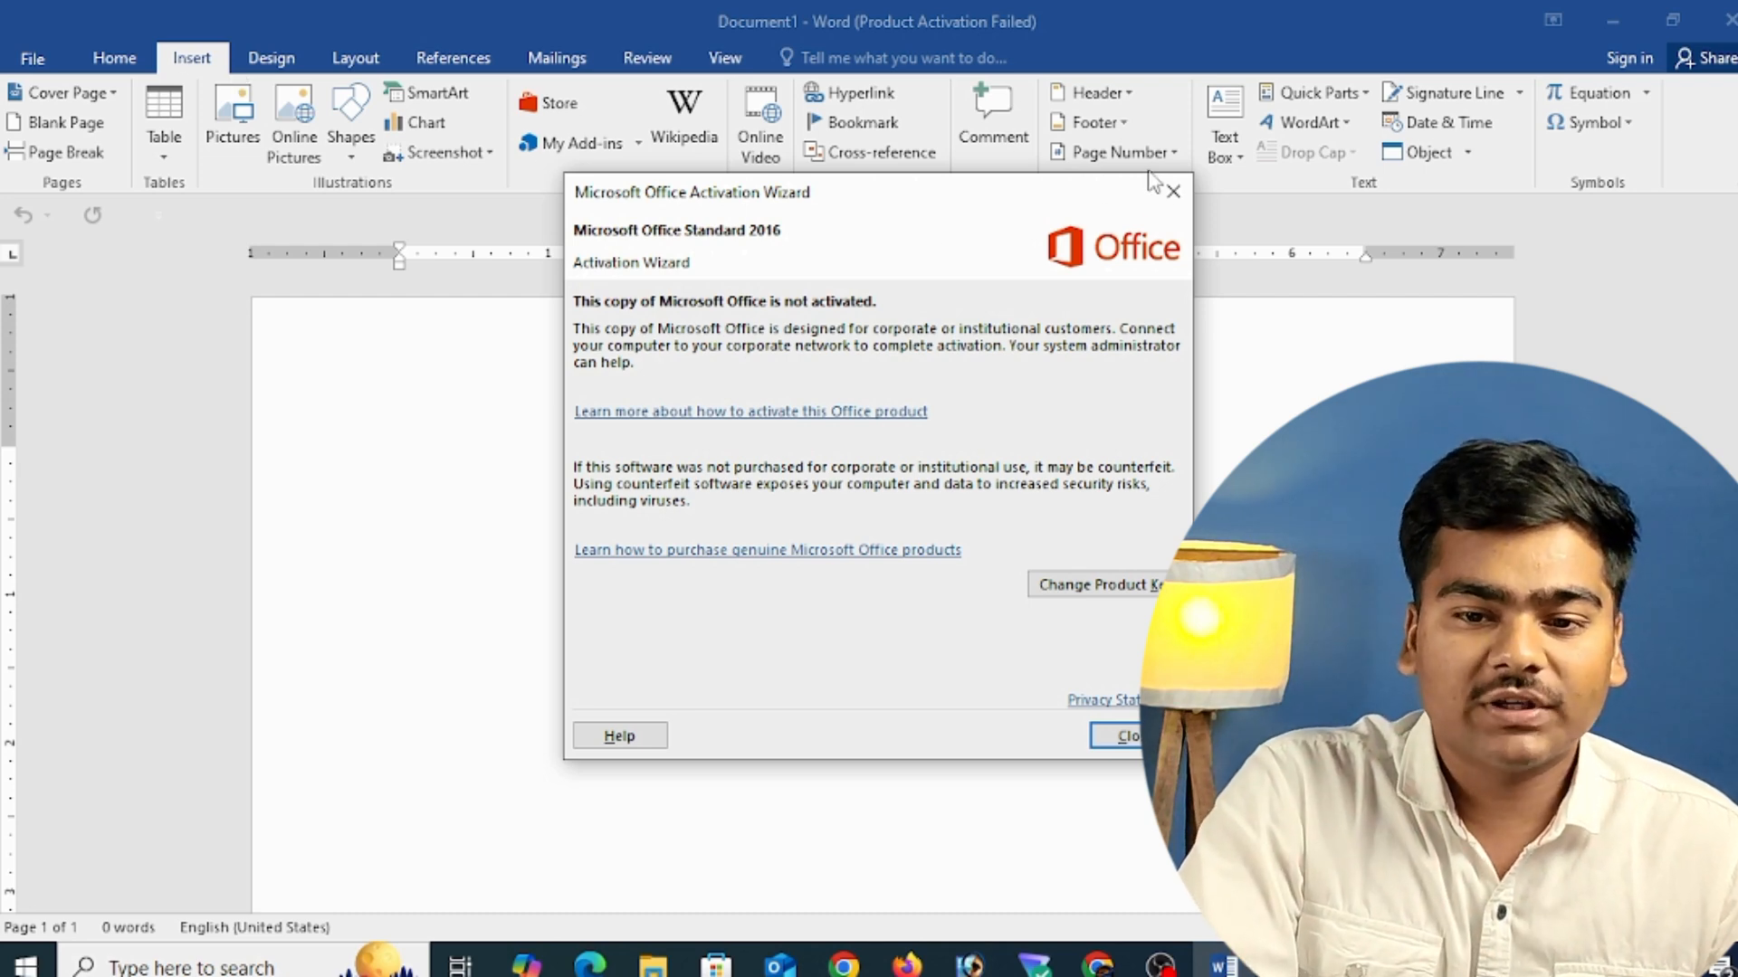
left_click(1171, 190)
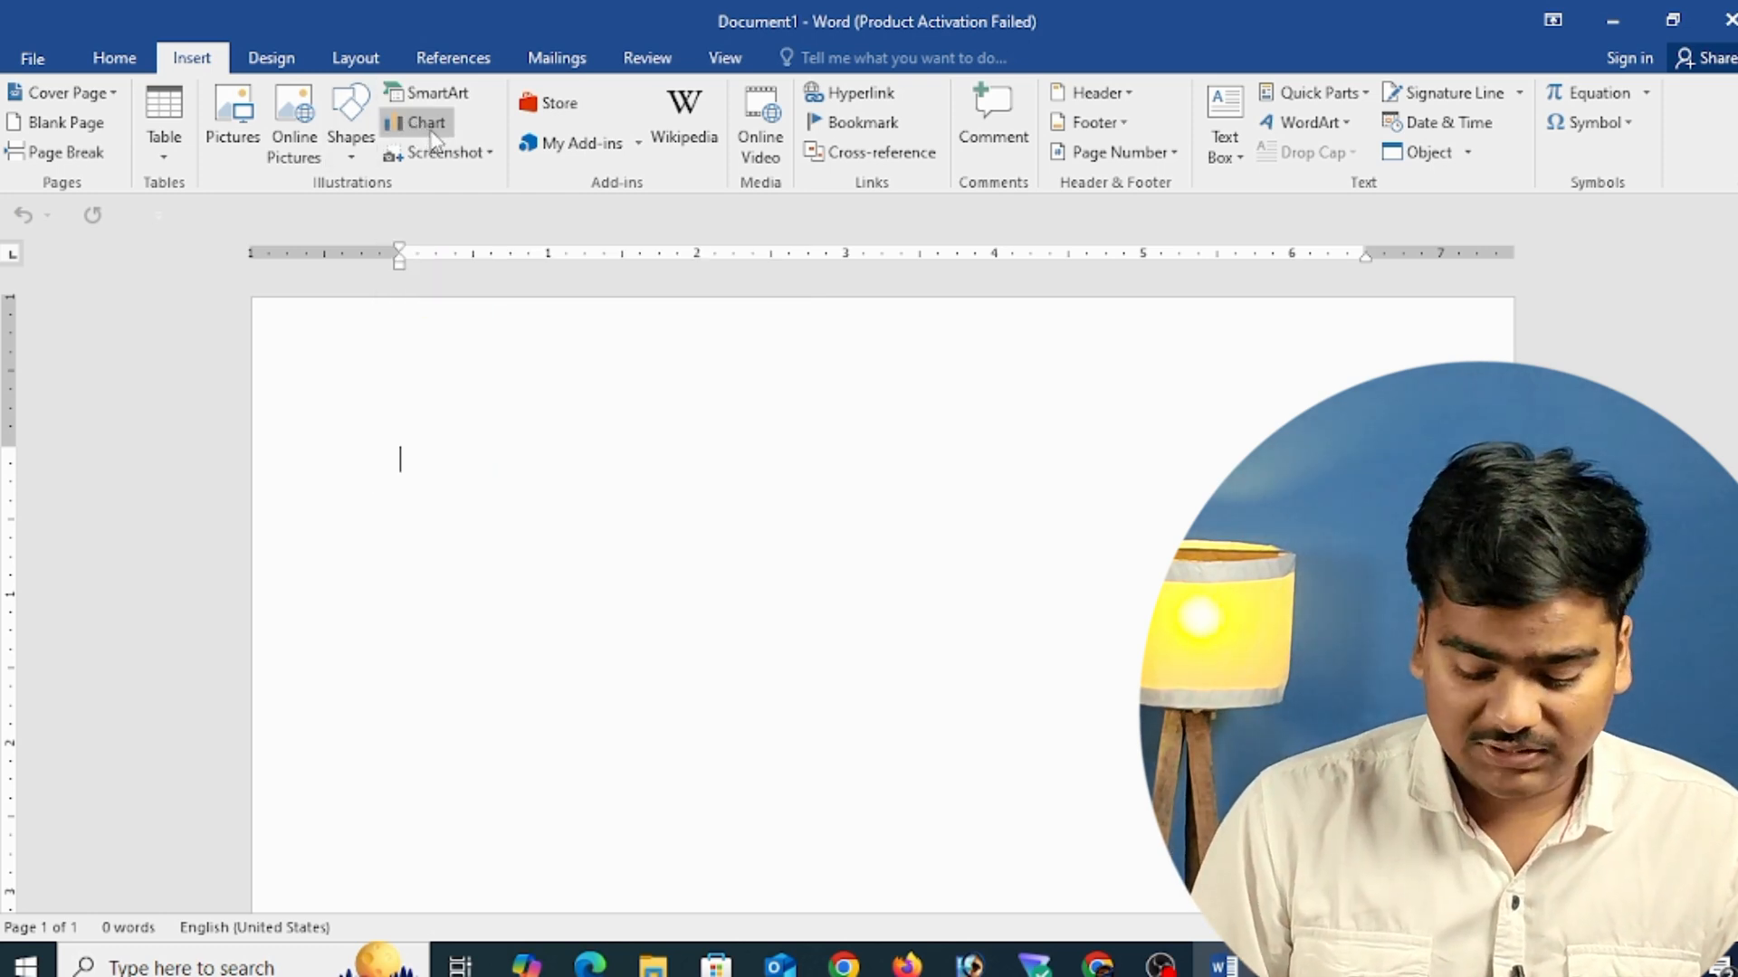
key("super+plus")
key("super+plus")
key("super+plus")
key("super+plus")
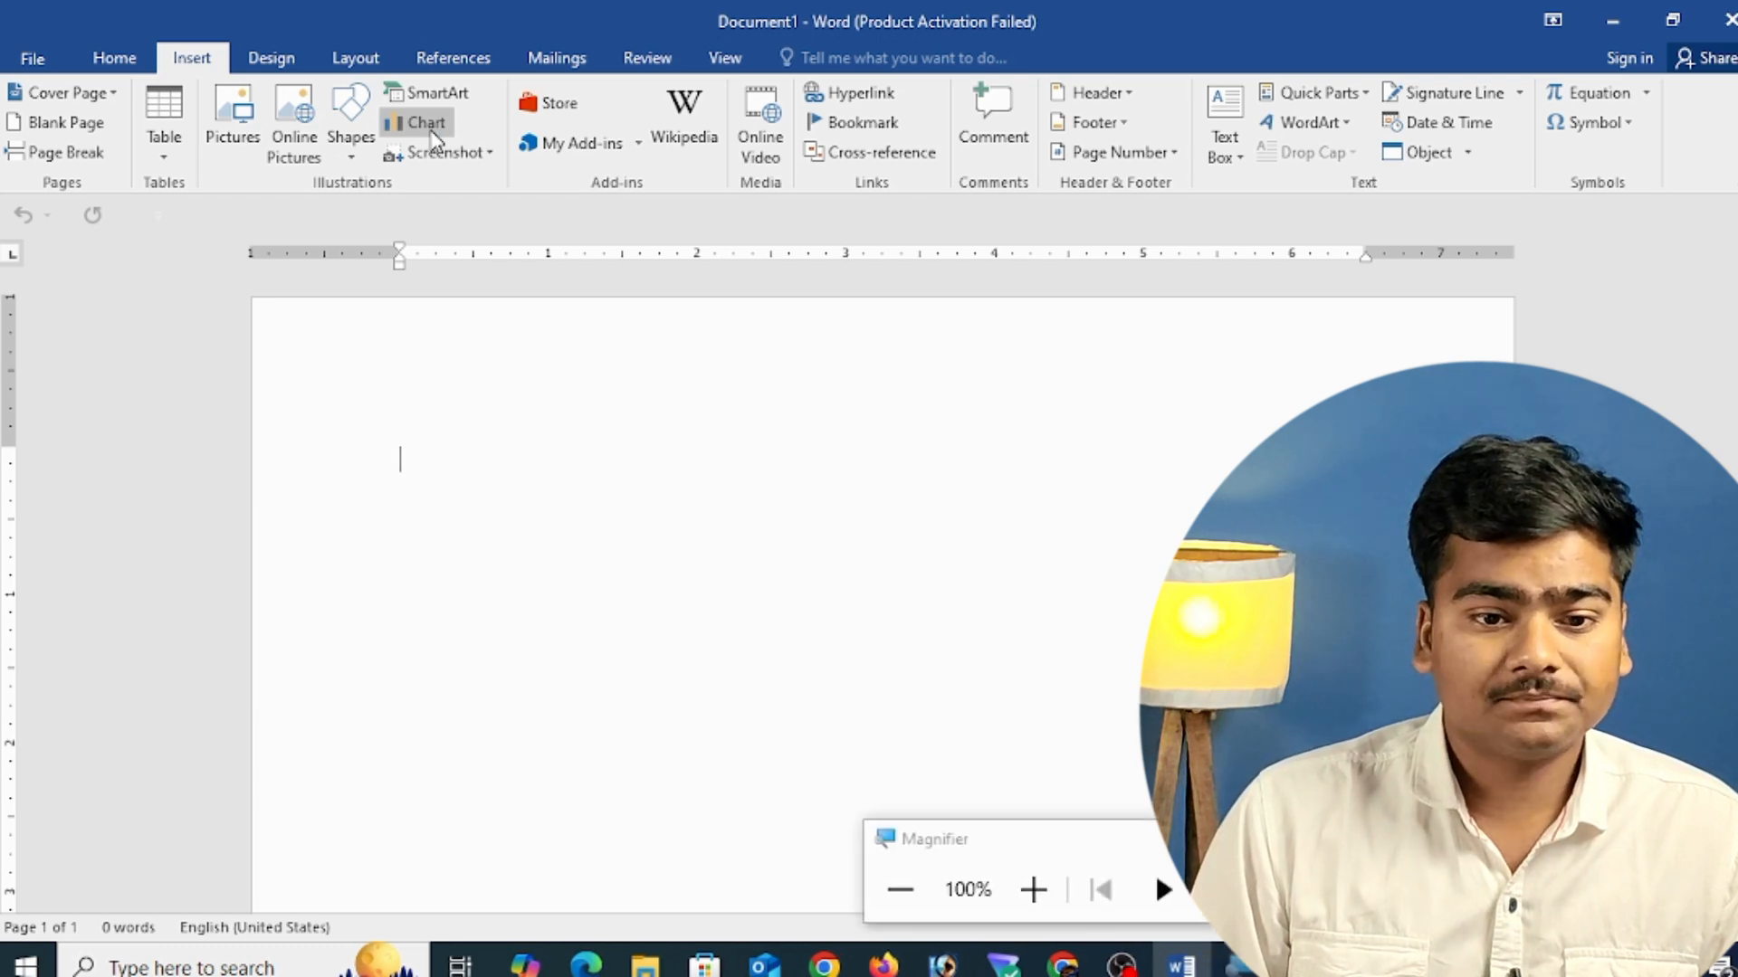
key("super+minus")
key("super+minus")
key("super+minus")
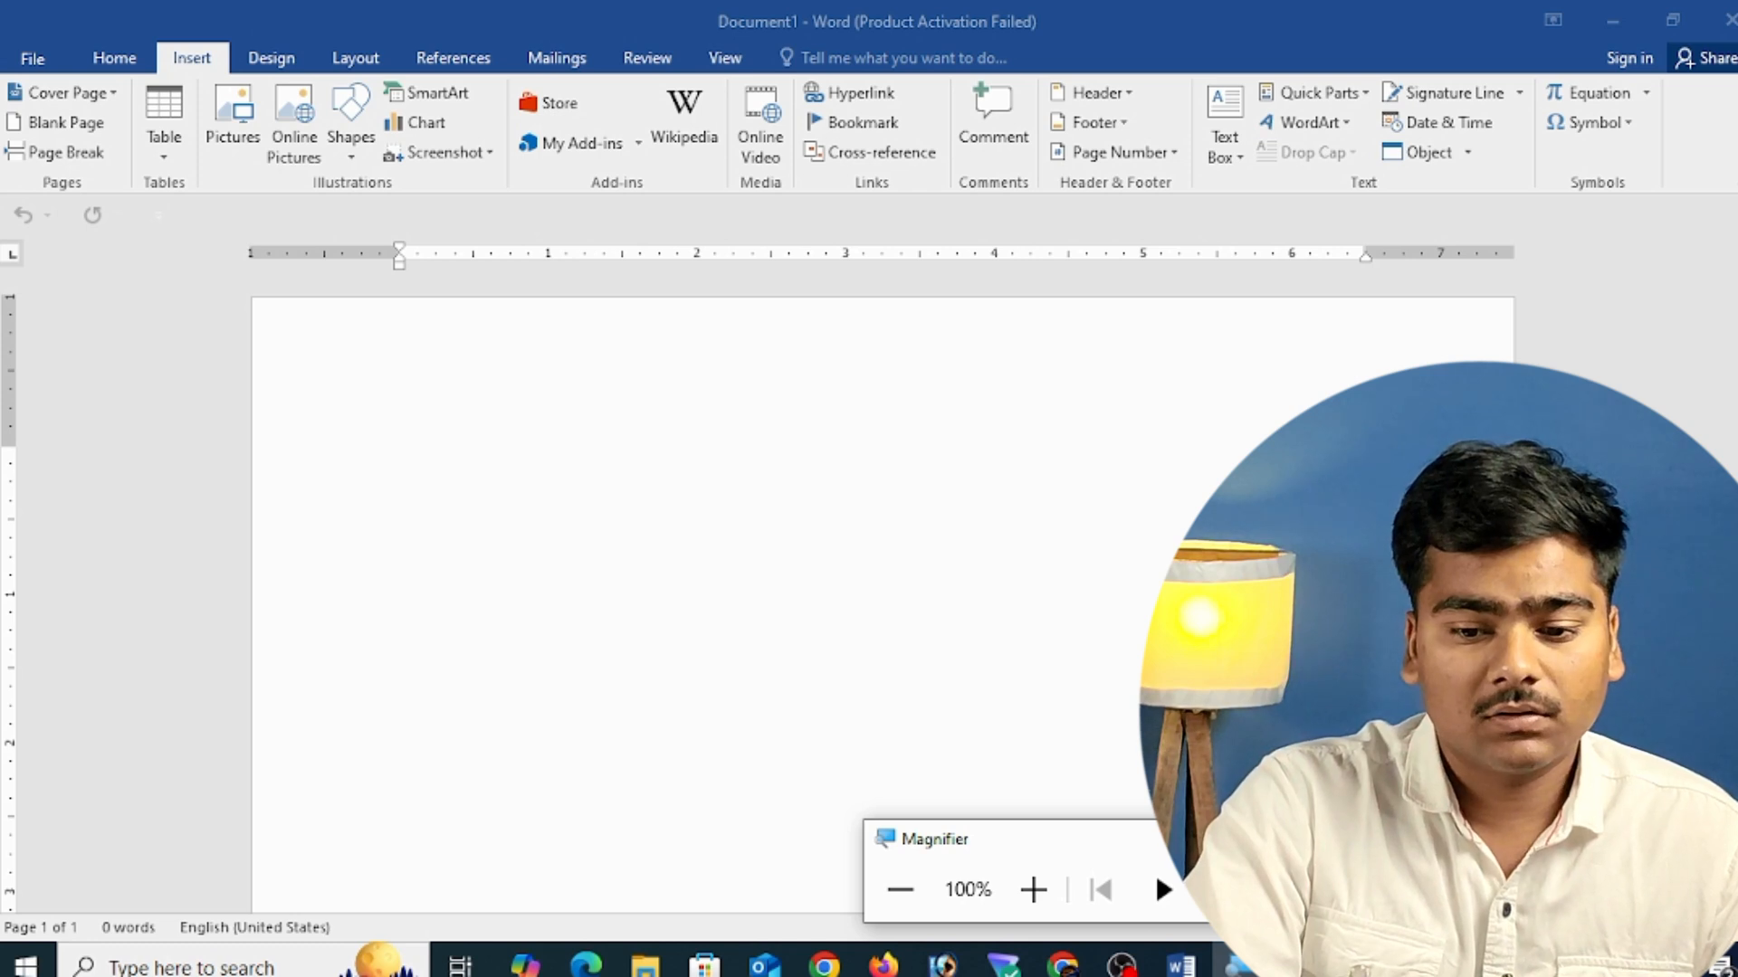
left_click(1246, 839)
- Insert a Clustered Column chart and move its data sheet above and clear of the chart, dismissing the activation notice
left_click(438, 131)
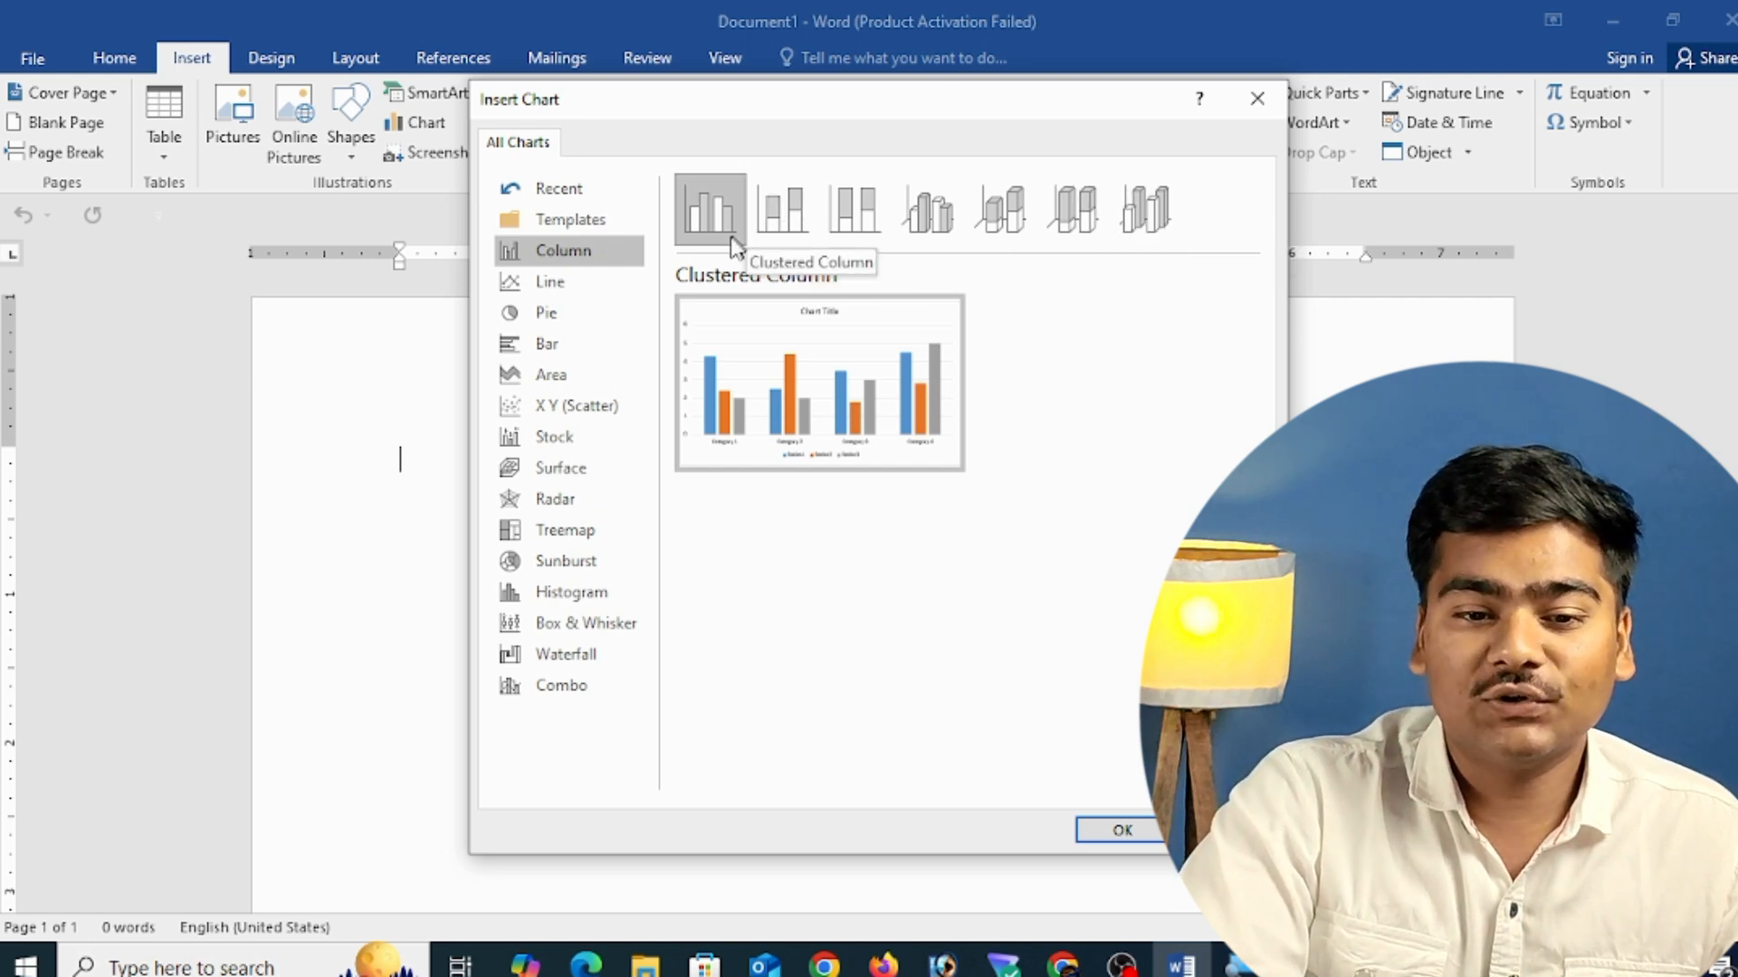
mouse_move(744, 371)
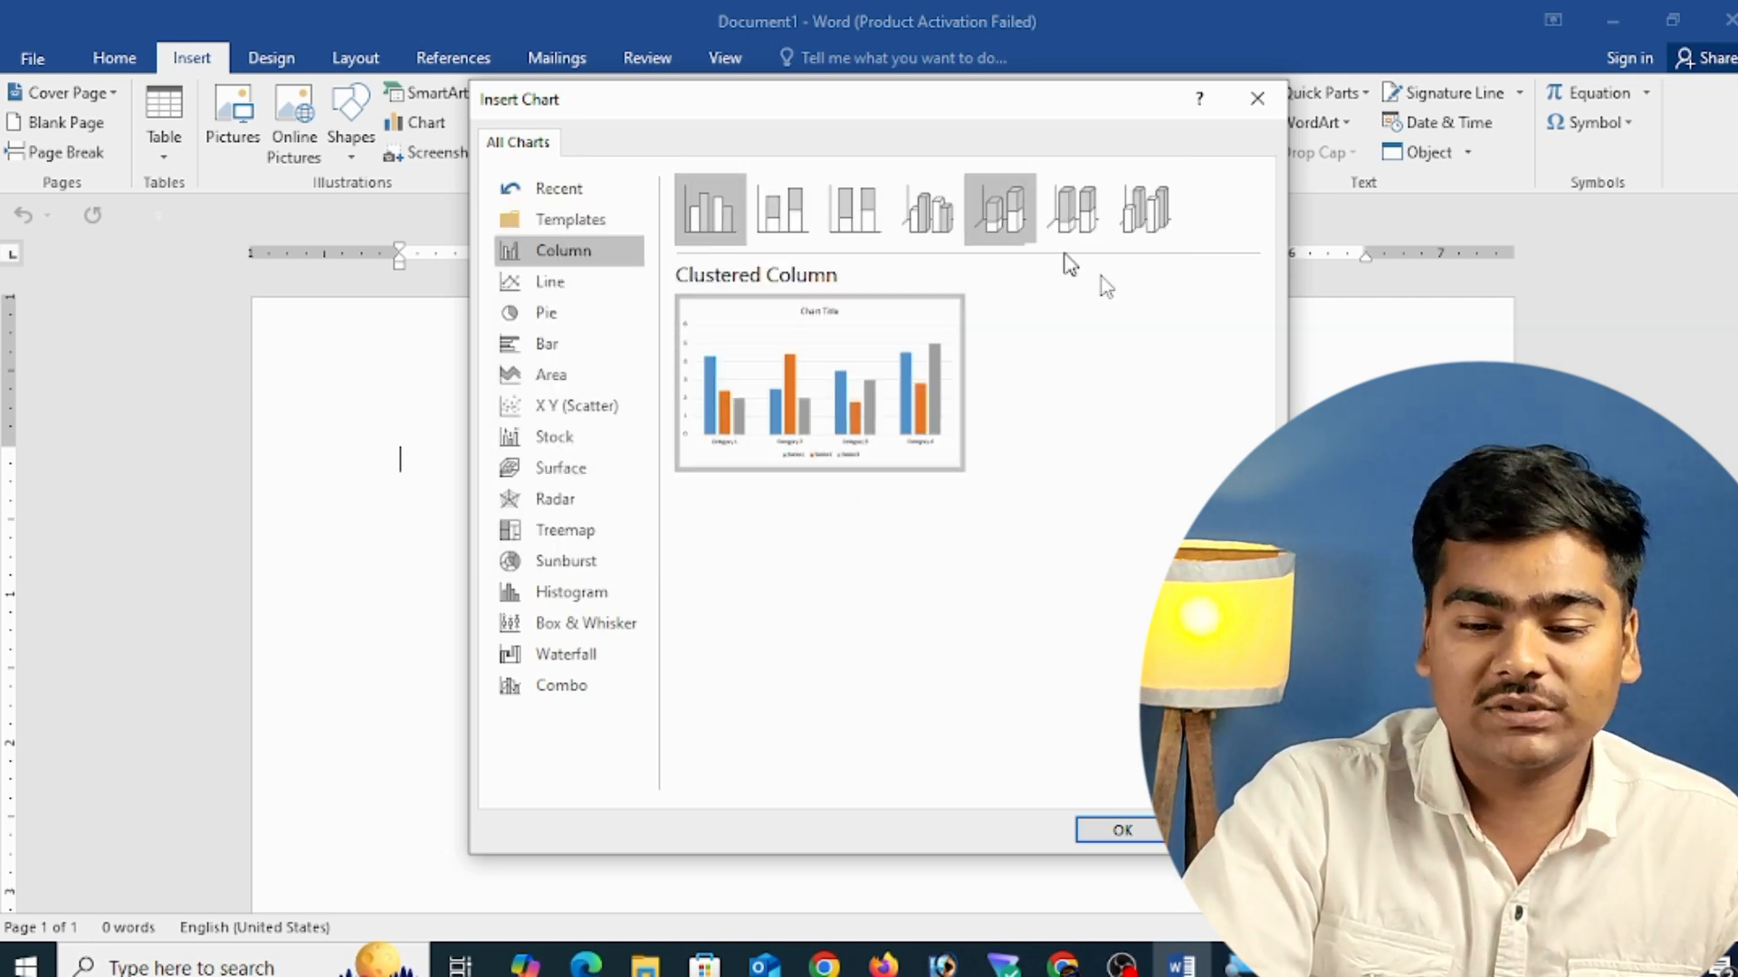
left_click(1121, 829)
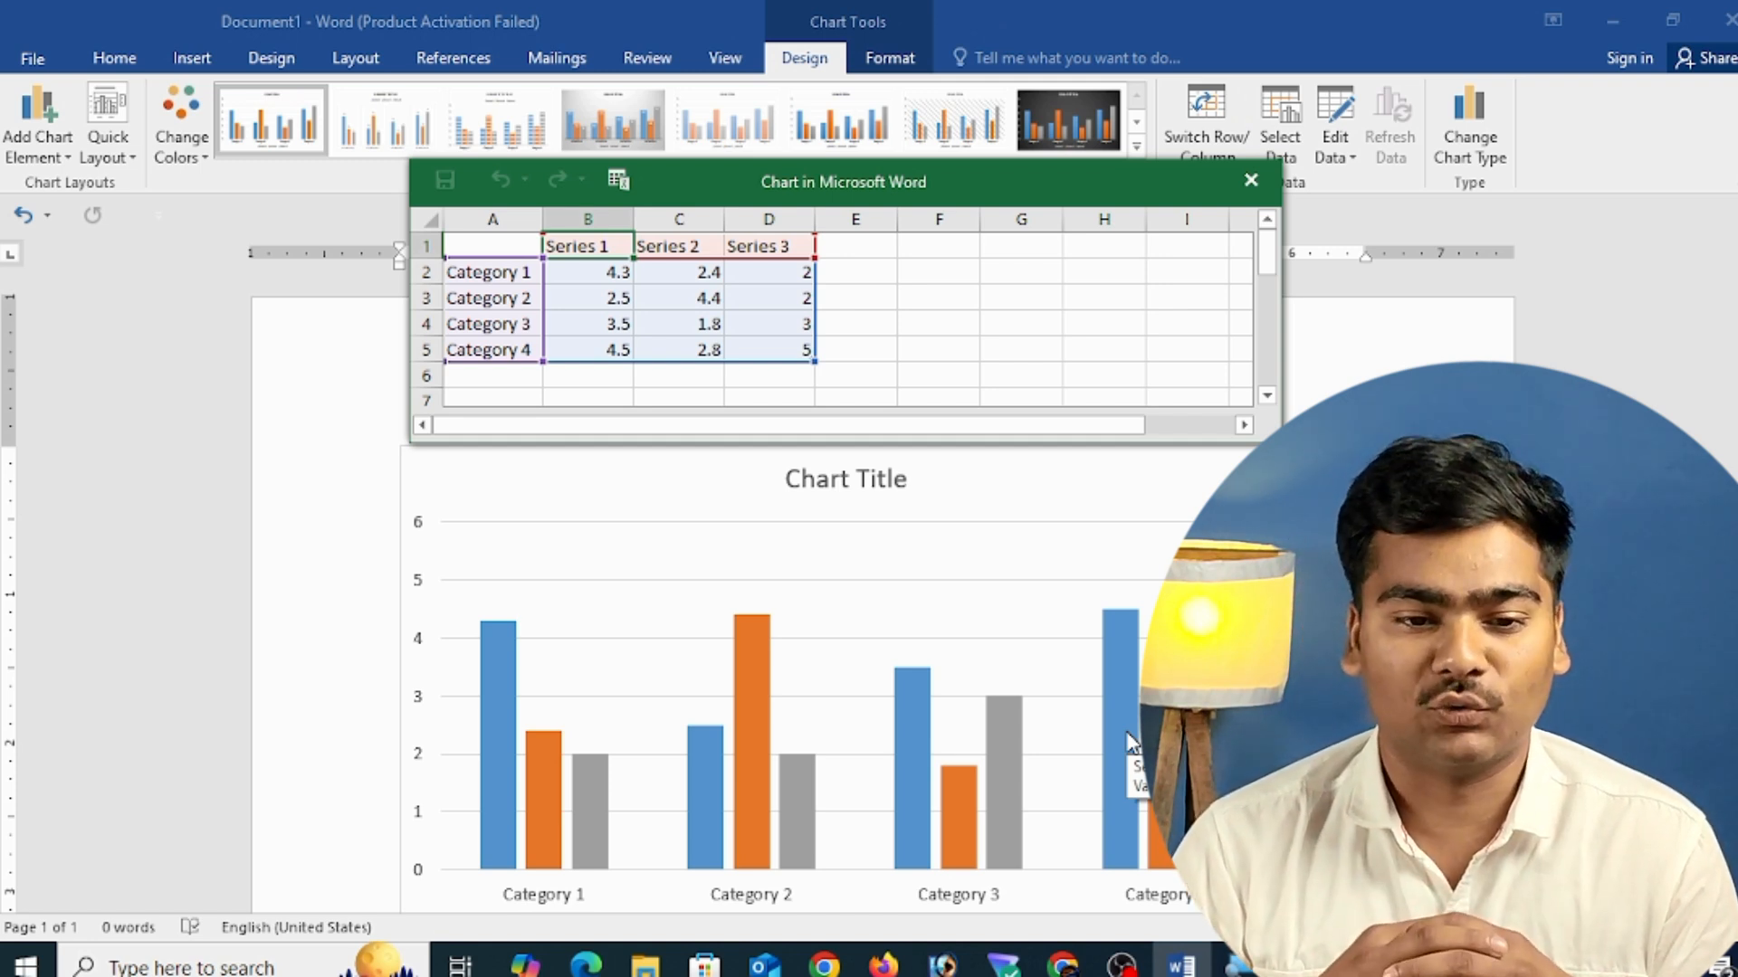
left_click_drag(905, 201, 1305, 127)
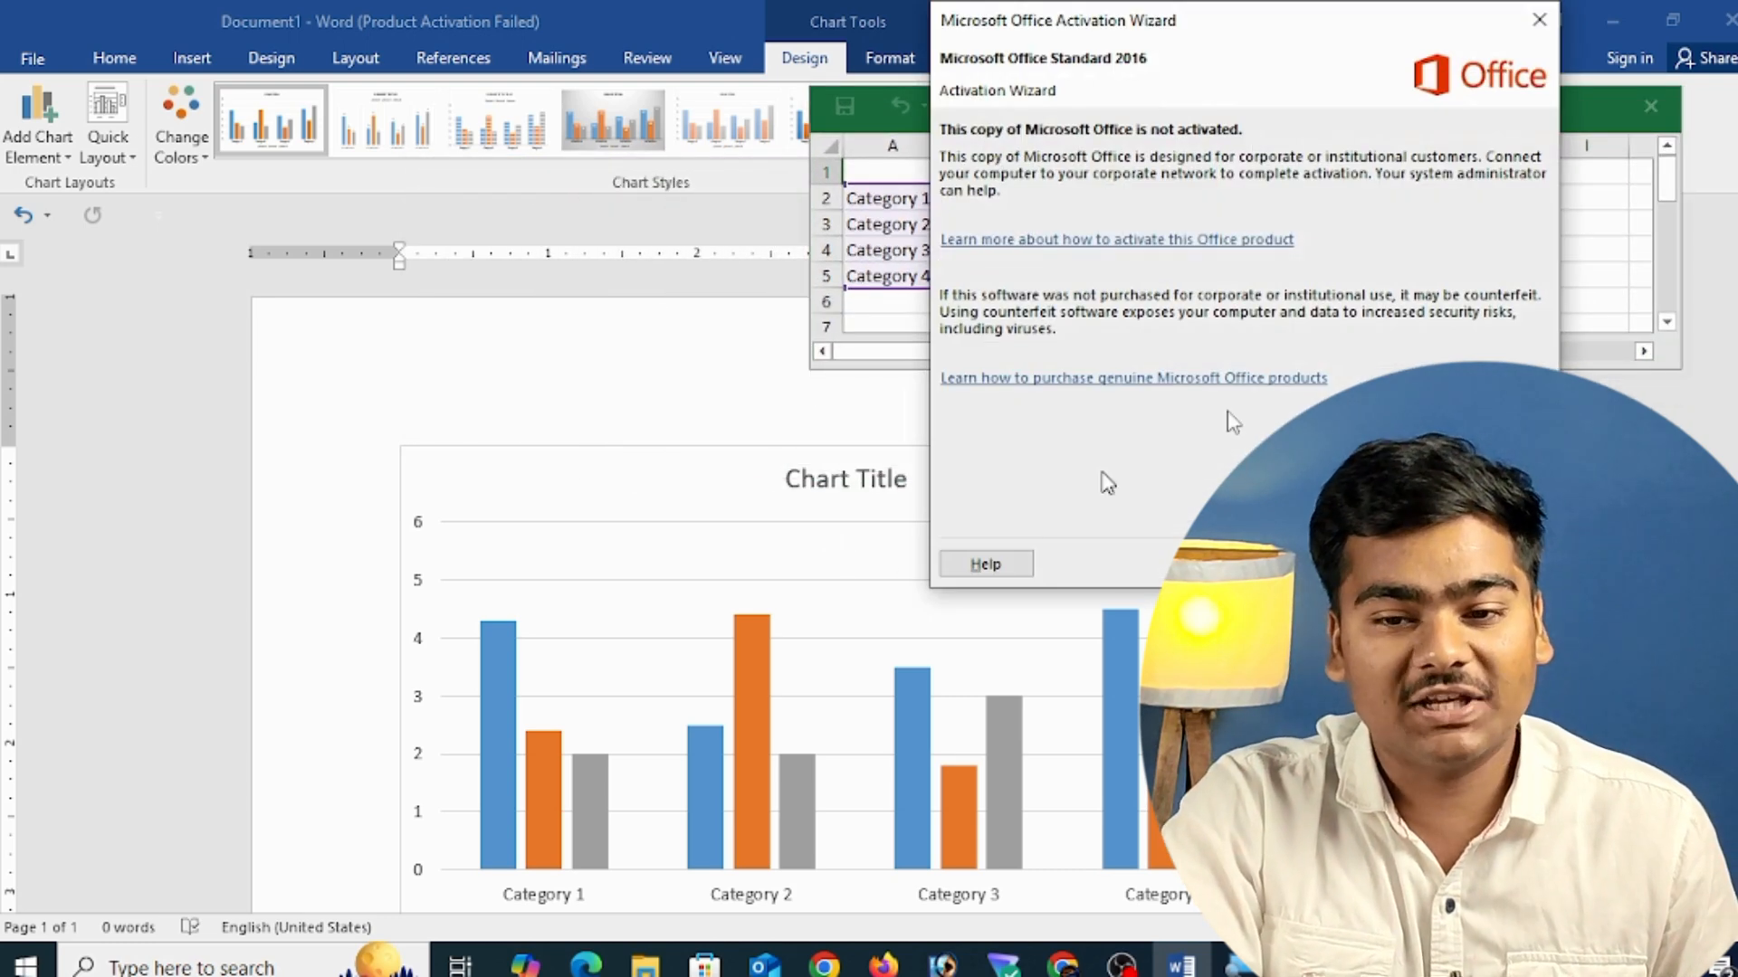
left_click(1503, 564)
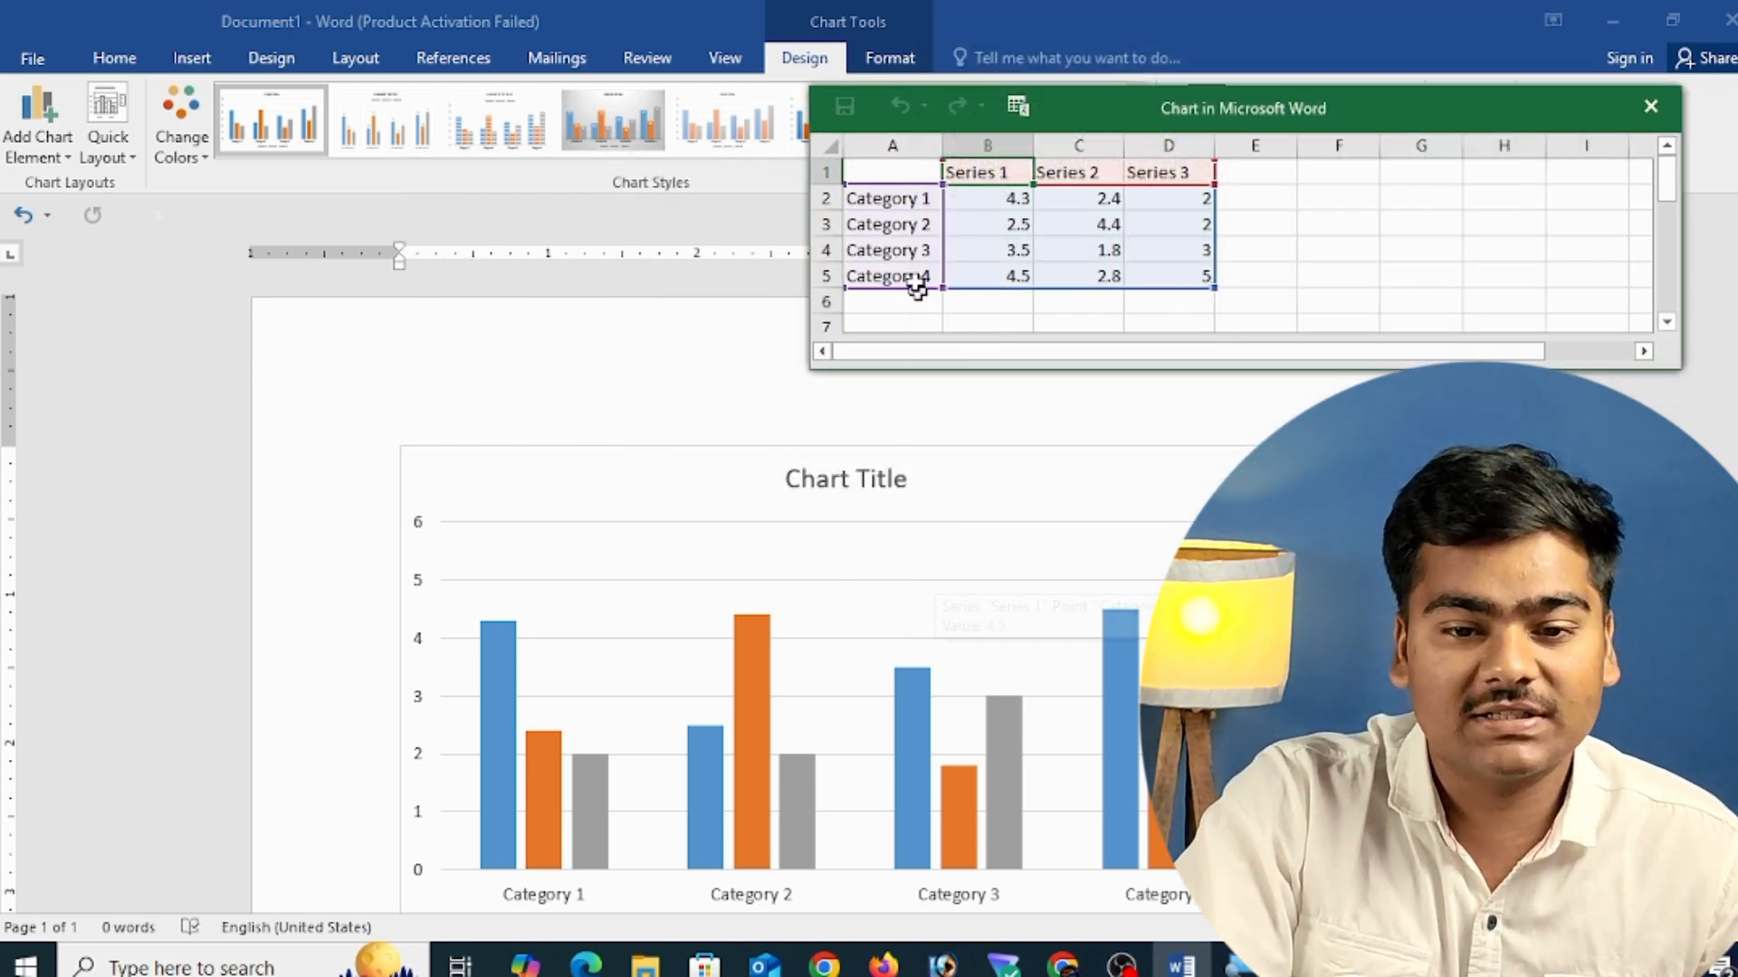
- Examine the Category 1 to 4 labels and the series headings in the chart's data sheet
left_click(891, 208)
left_click_drag(891, 208, 901, 277)
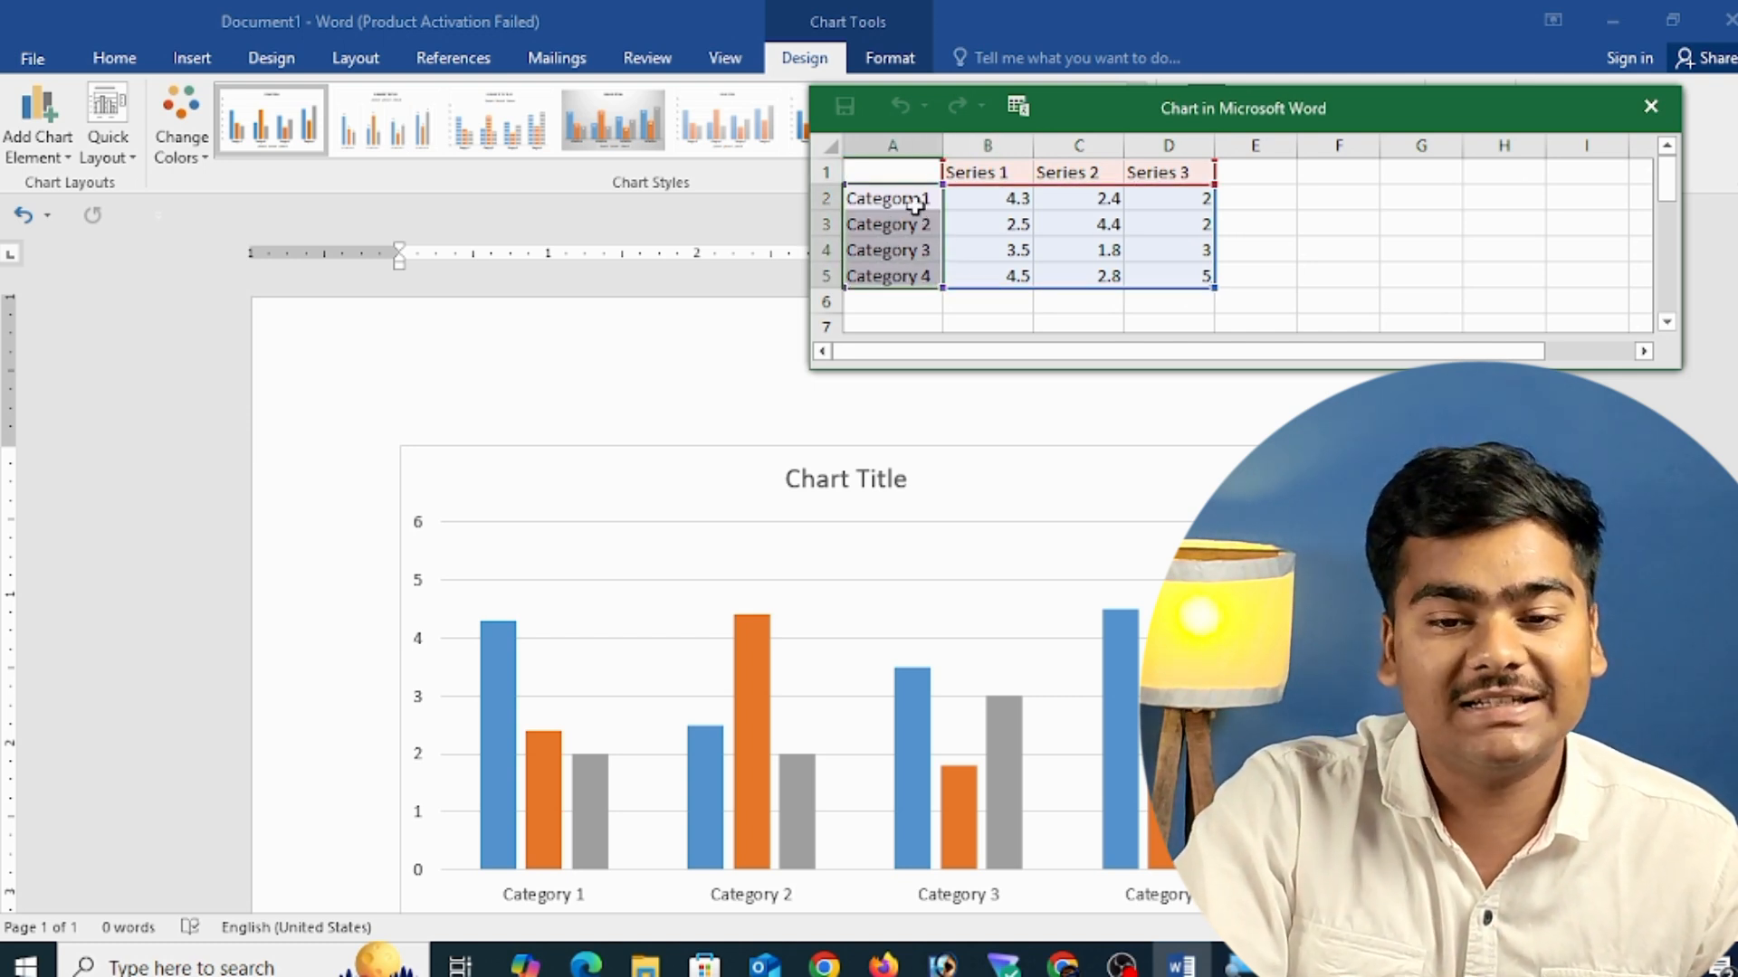
left_click_drag(964, 172, 1159, 172)
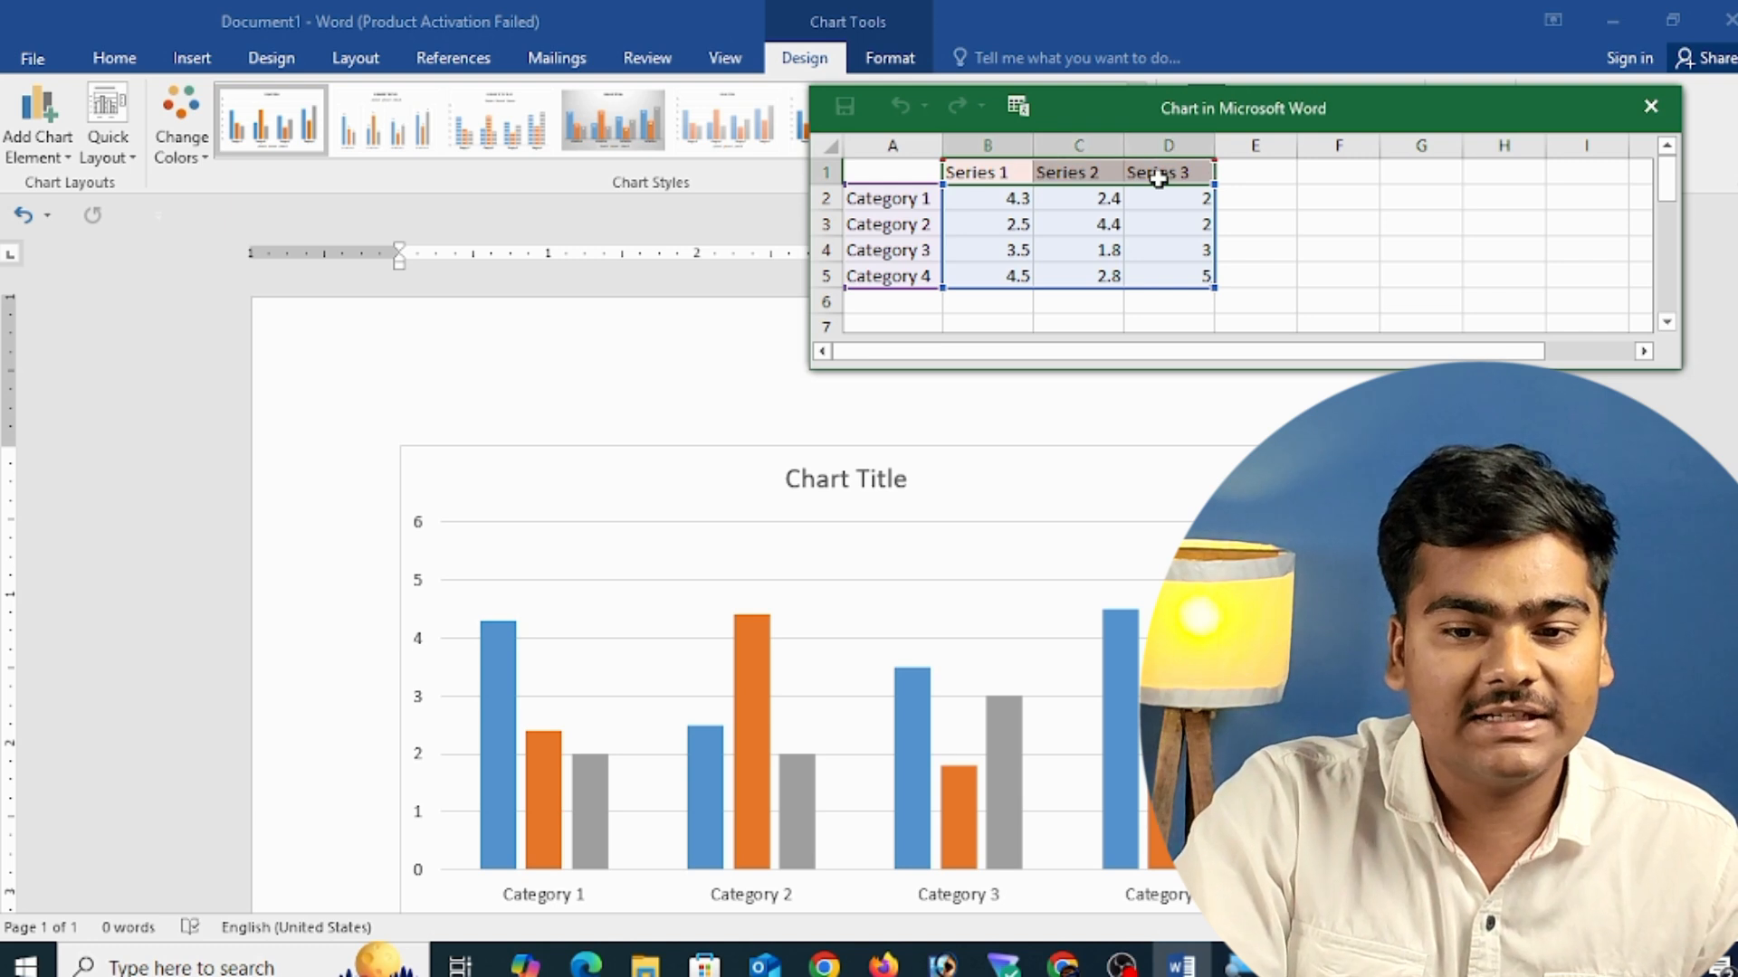
scroll(834, 722, "down", 1)
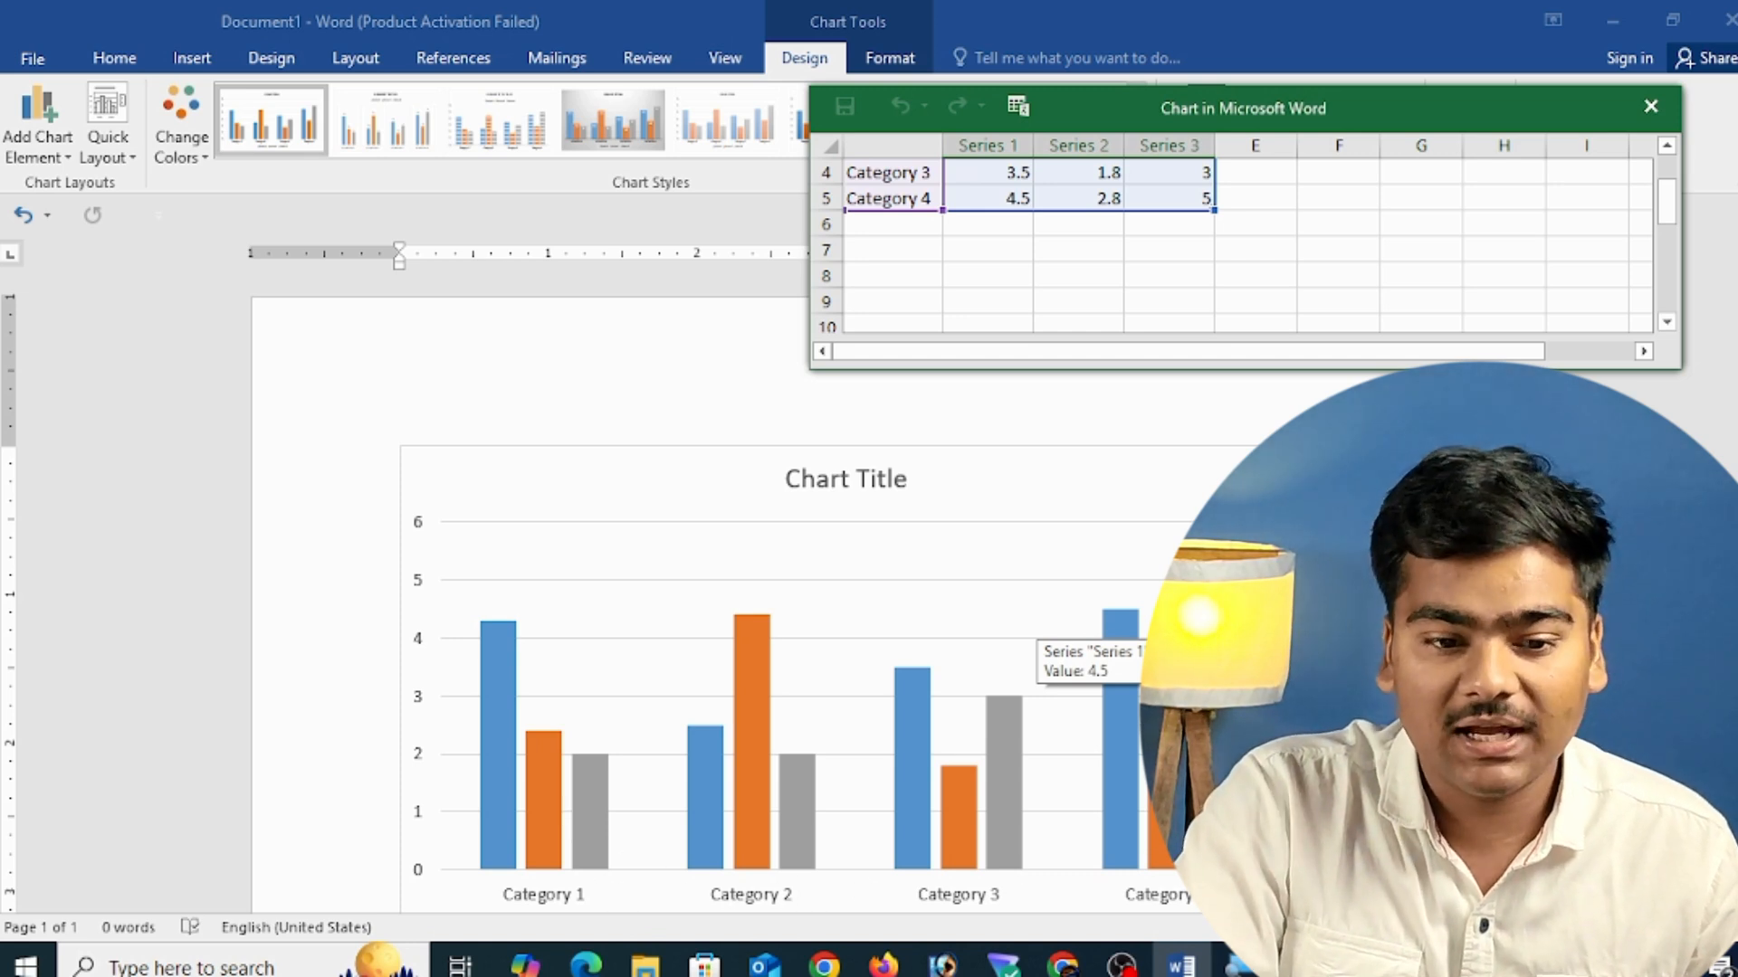
scroll(1117, 485, "up", 1)
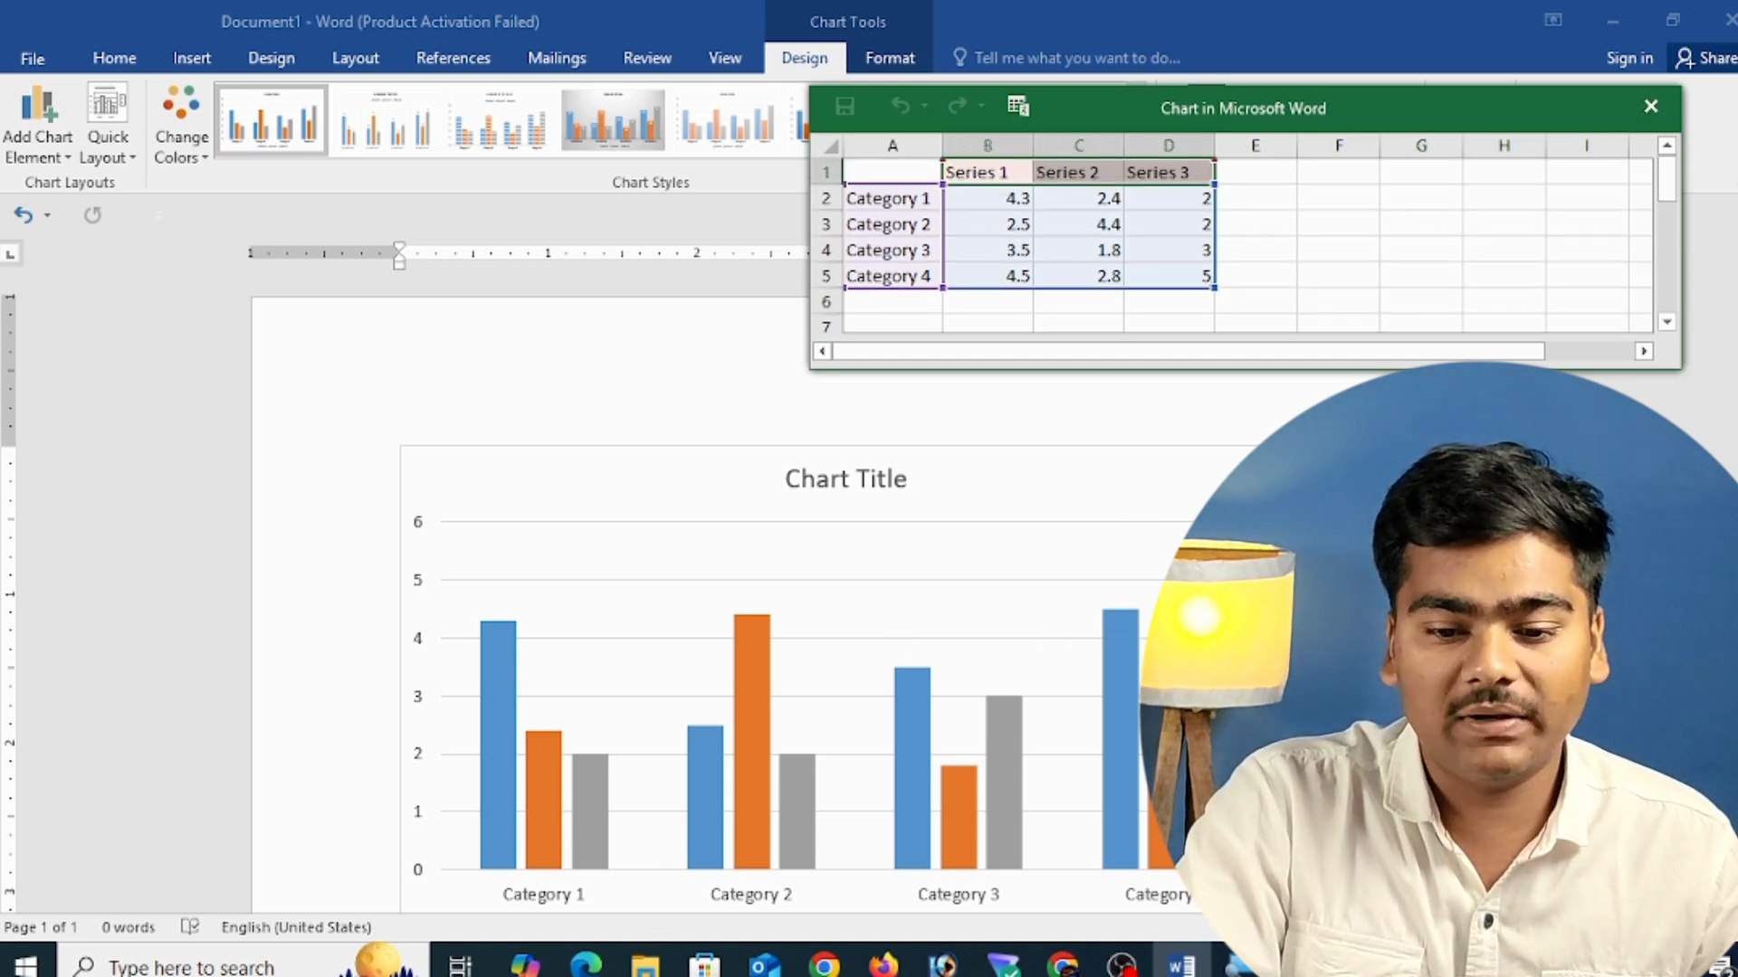
- Replace the four category labels in cells A2 to A5 with four students' first names
left_click(902, 204)
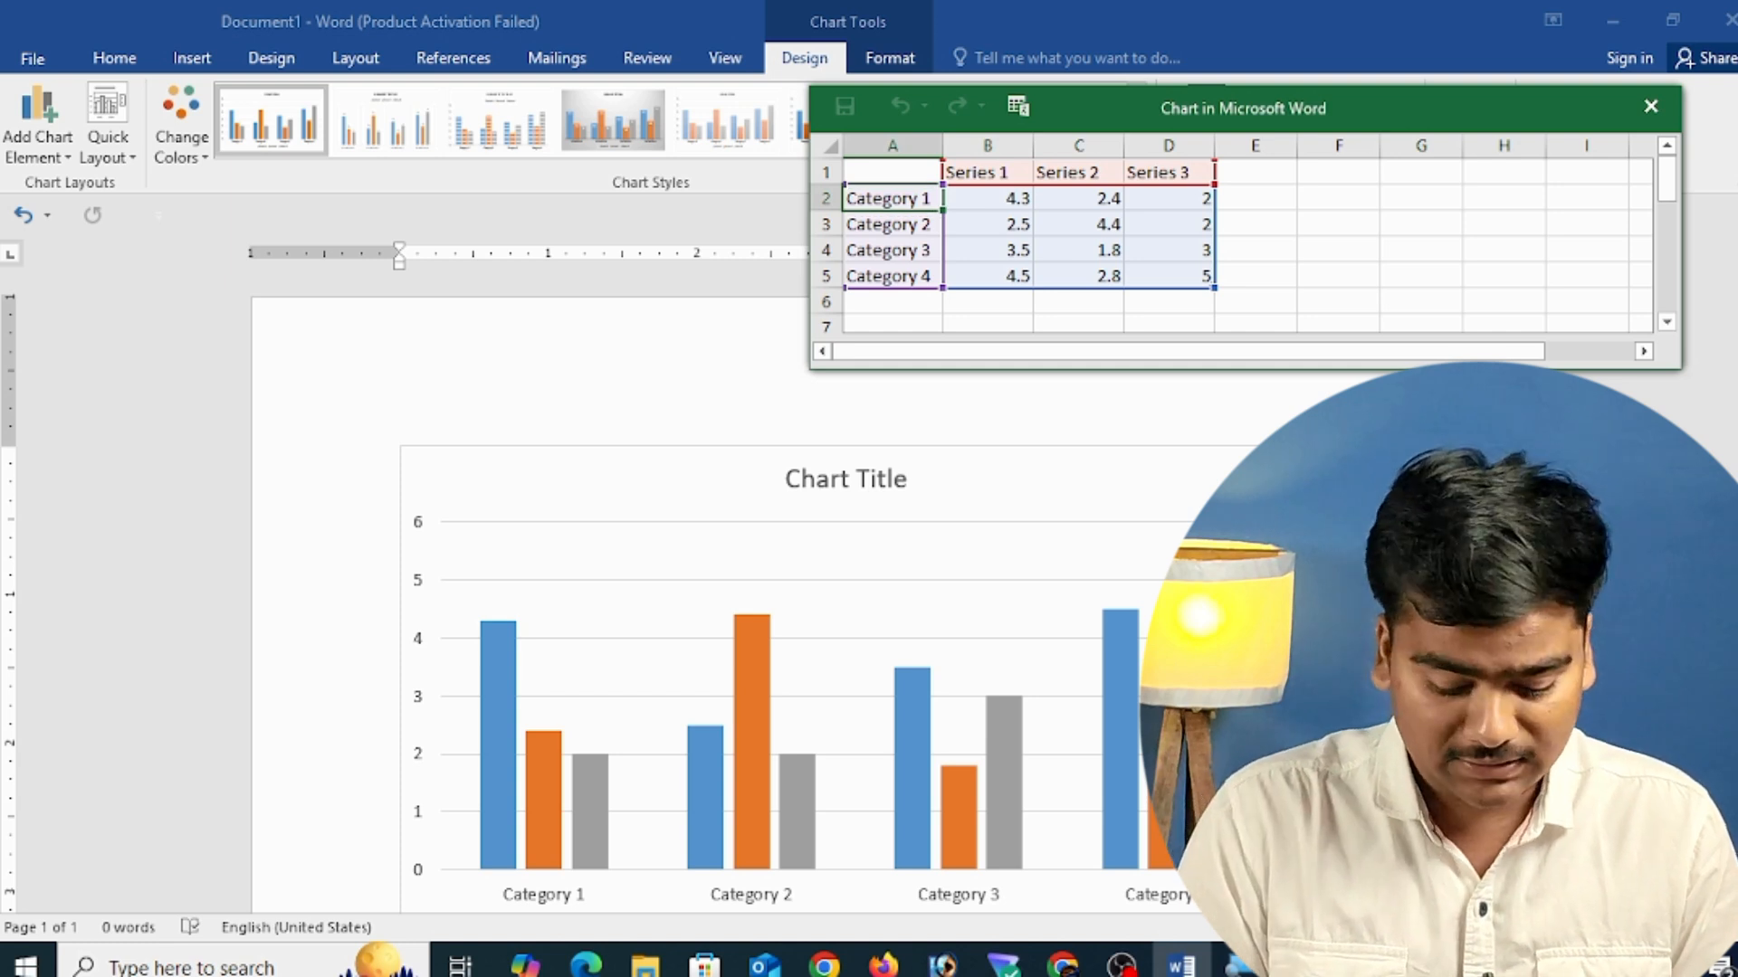
type("Ankit")
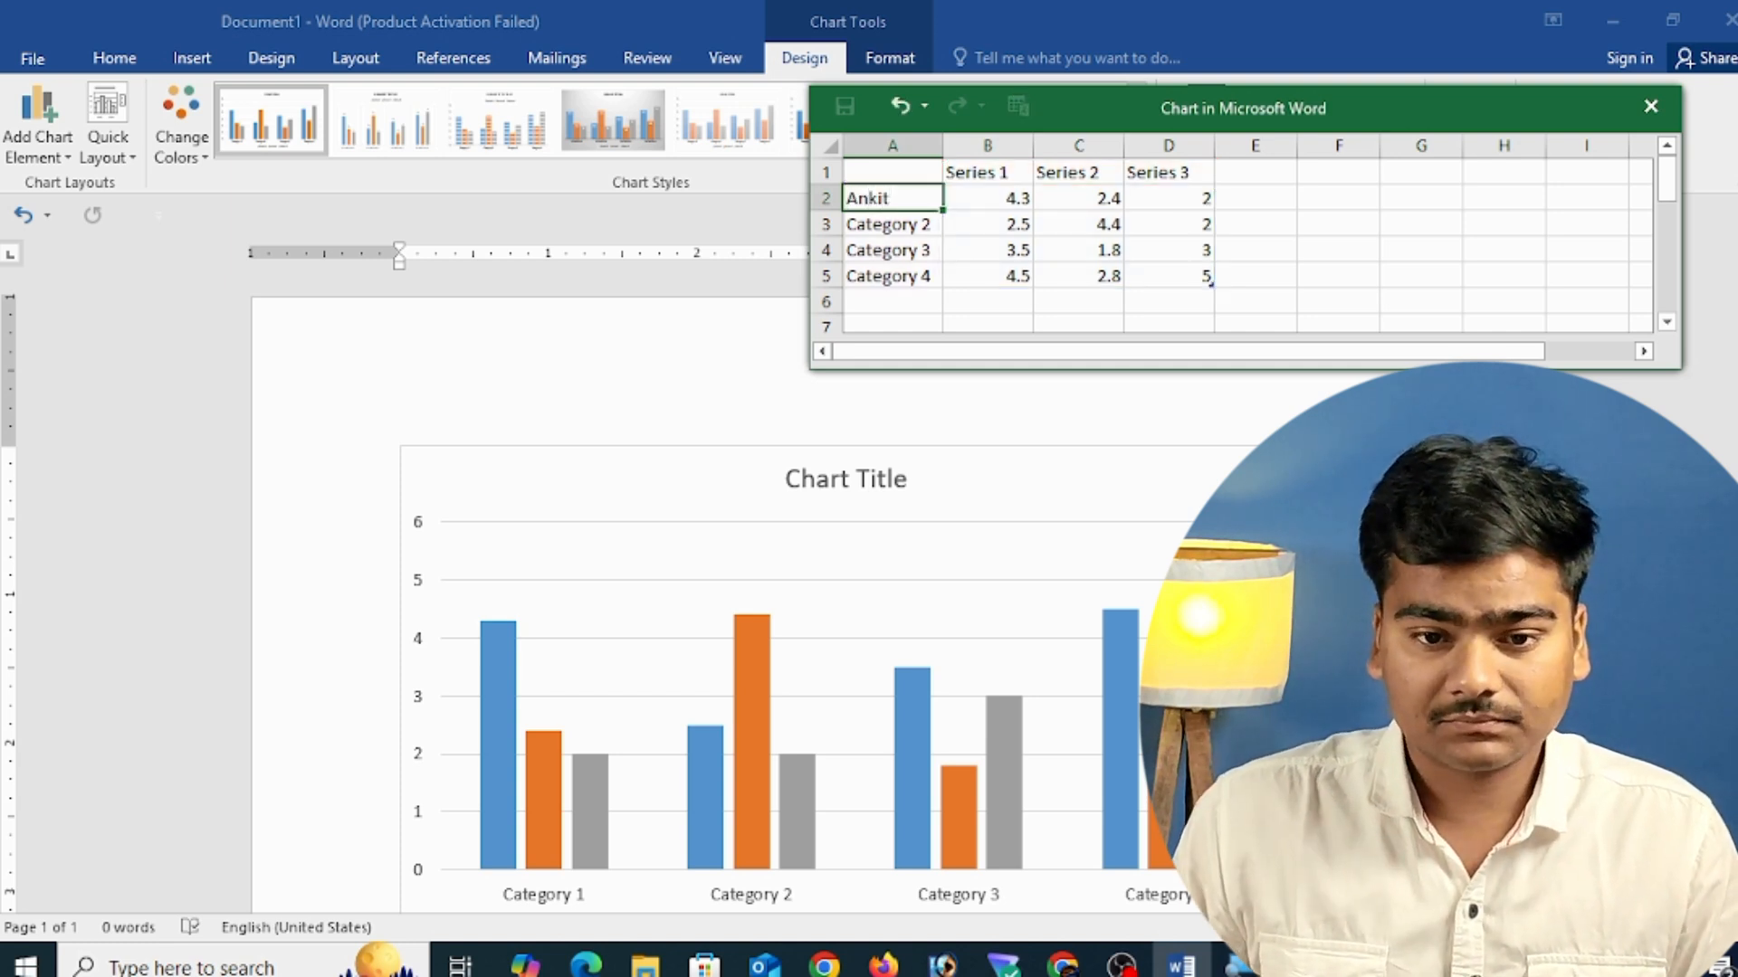
key("Return")
type("Ajay")
key("Return")
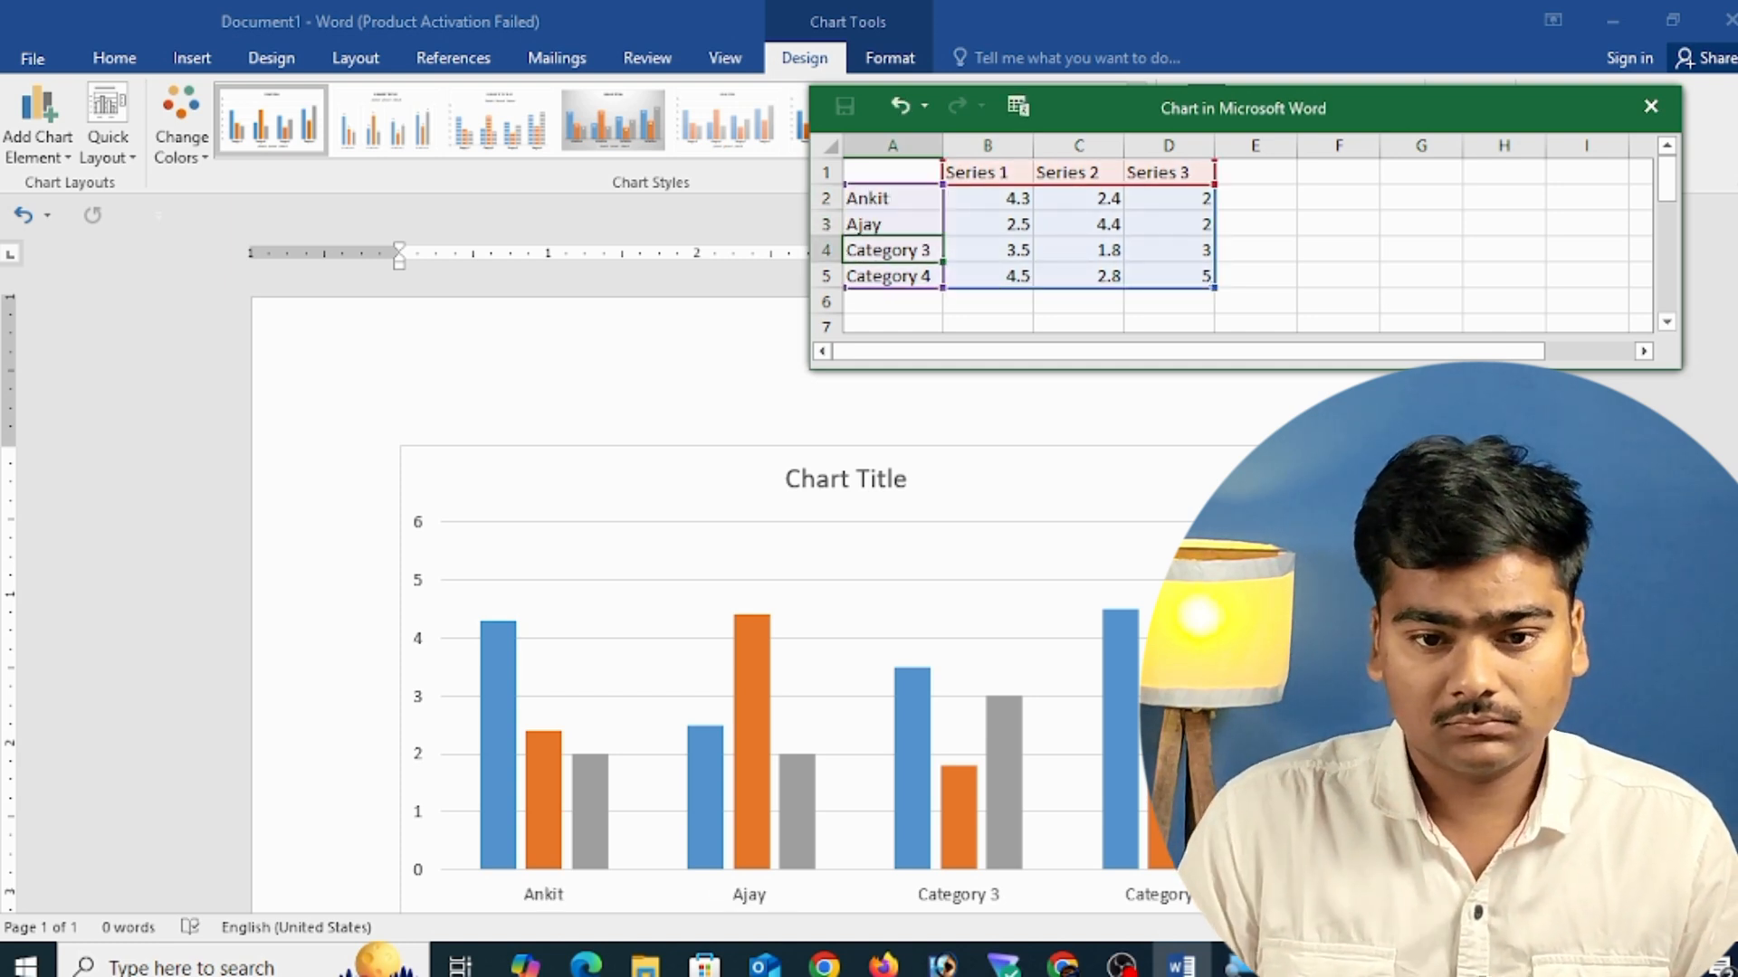
type("Ravi")
key("Return")
type("Aman")
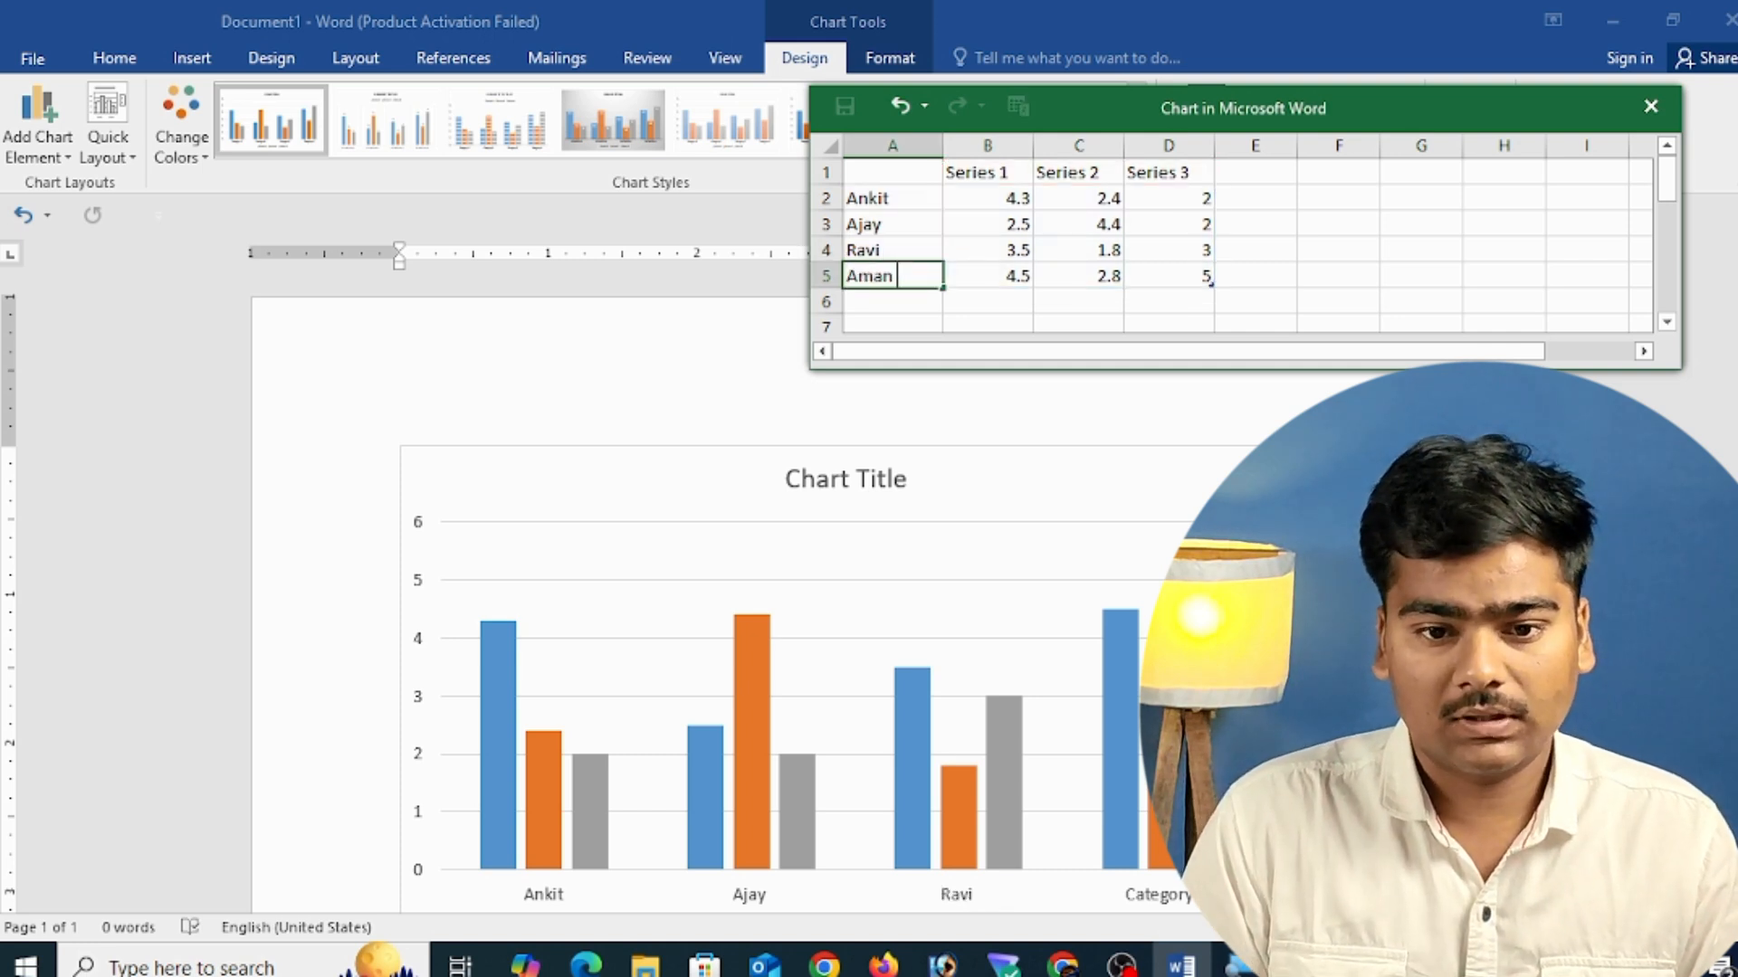
- Replace the three series headings in cells B1 to D1 with Maths, Hindi and English
key("Right")
key("Up")
key("Up")
key("Up")
key("Up")
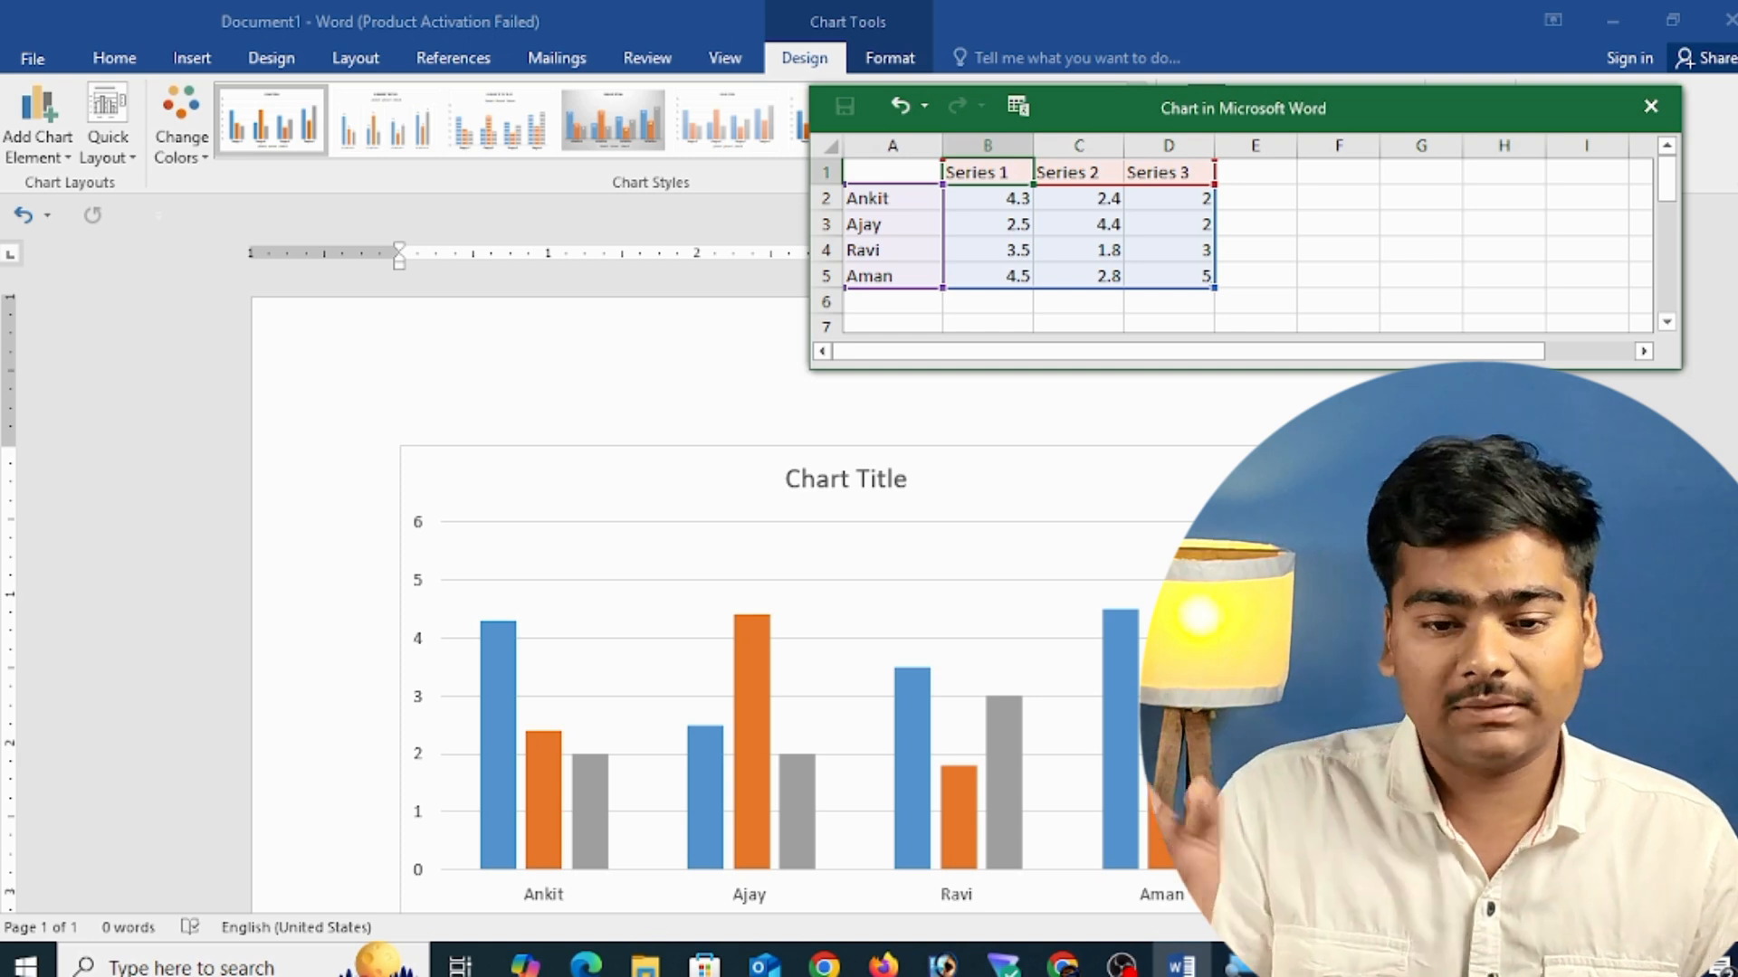
type("Maths")
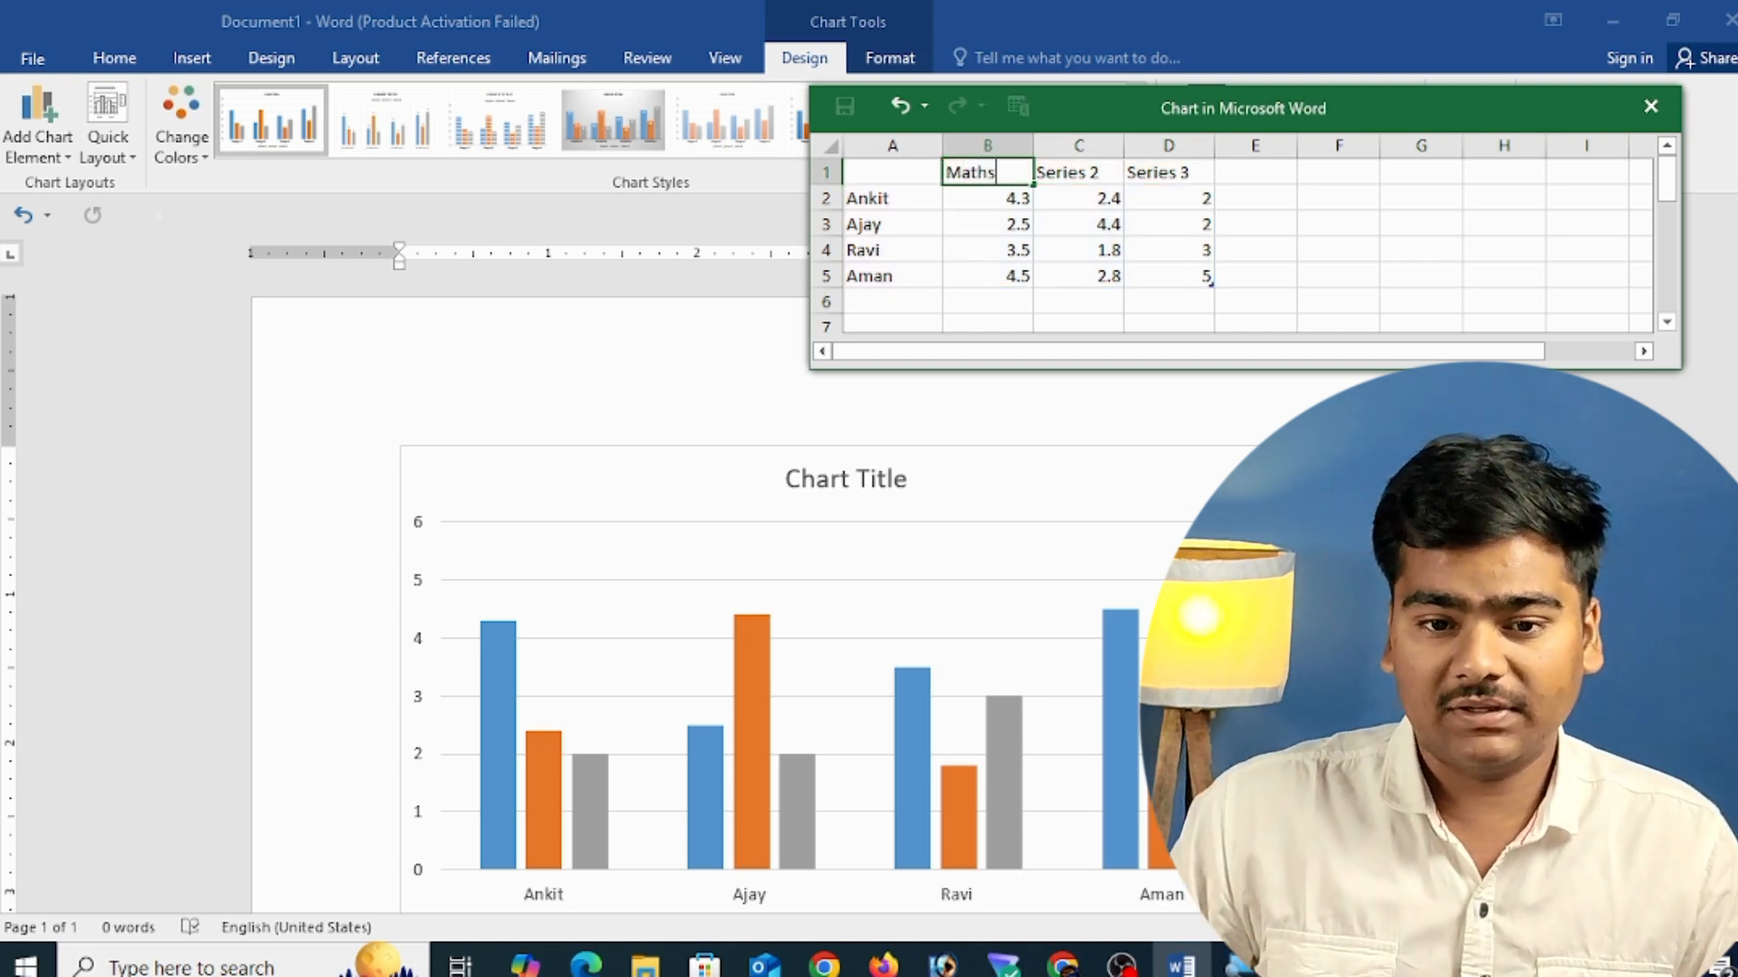
key("Tab")
type("Hin")
key("Tab")
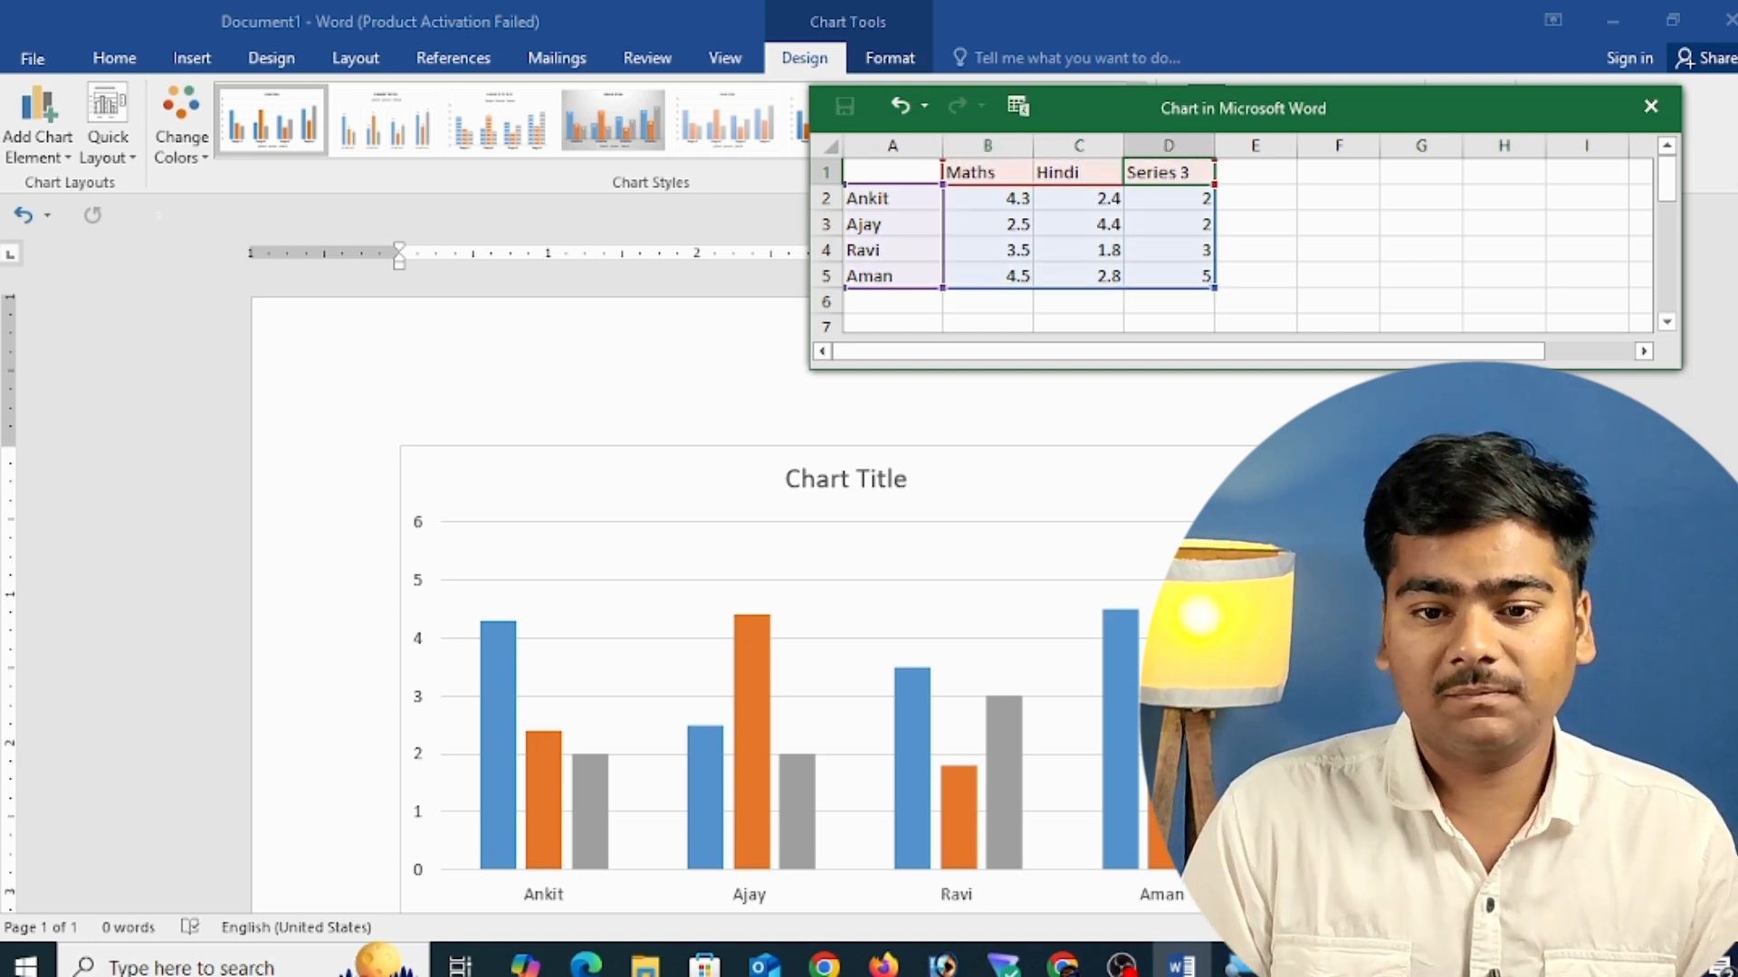
type("English")
key("Tab")
- Add two more subject headings, Science in cell E1 and Computer in cell F1
type("Sc")
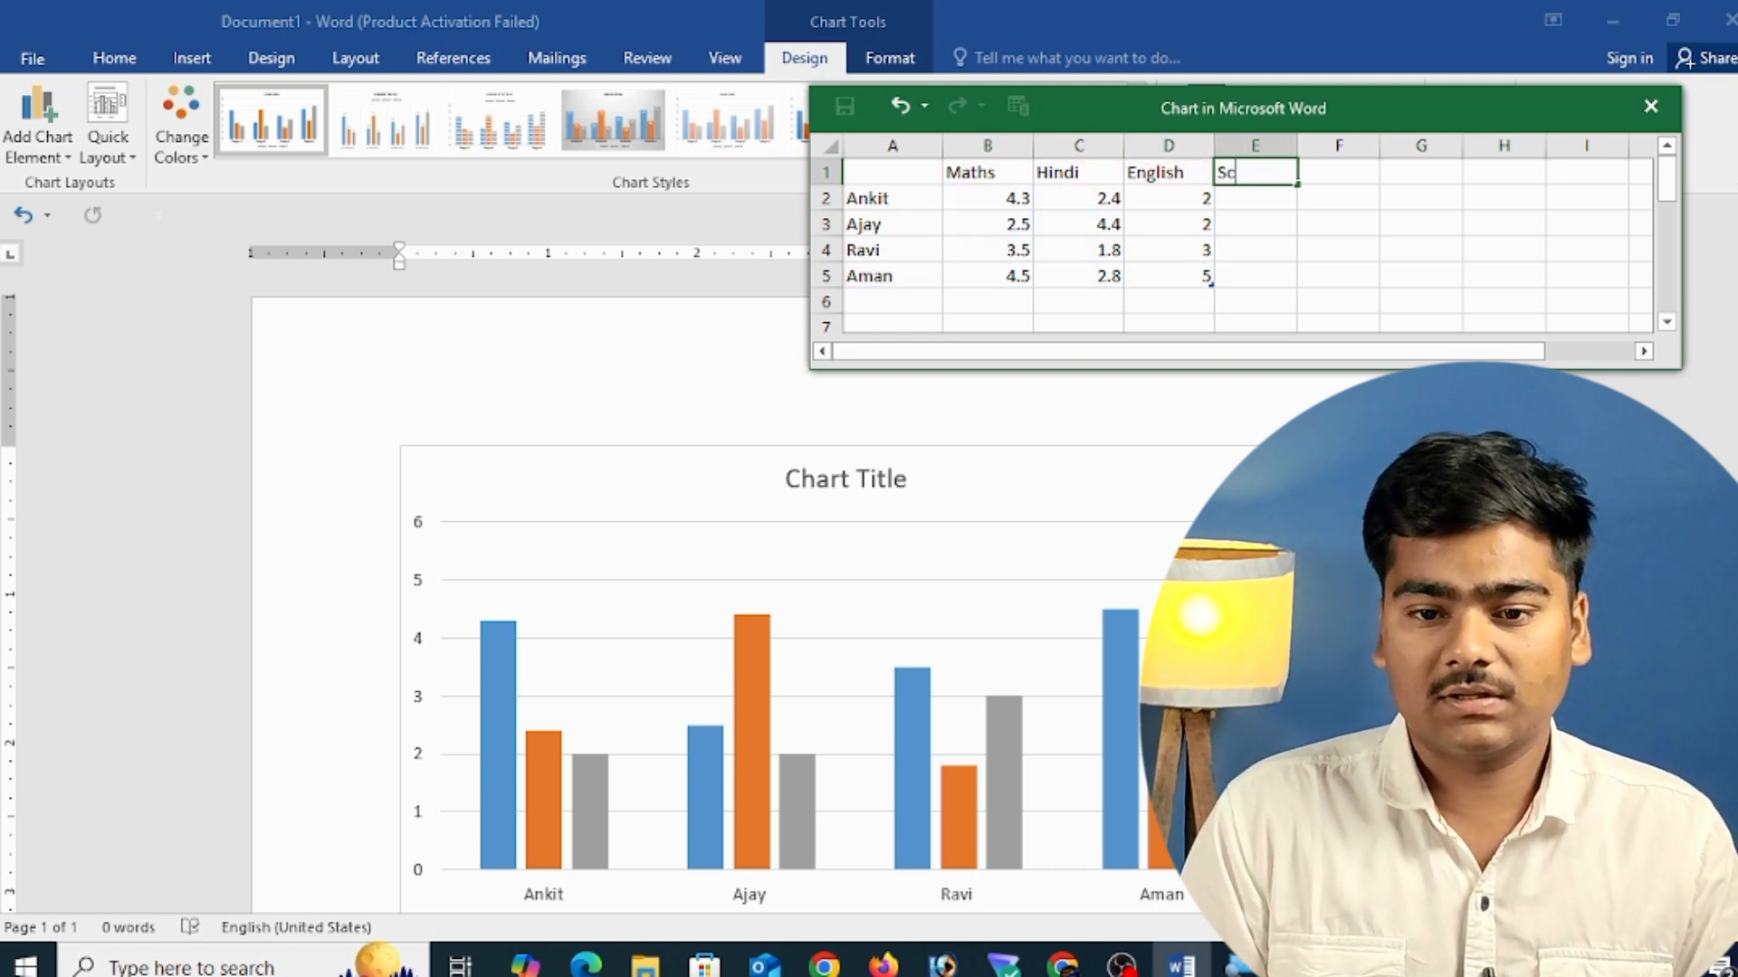
key("Tab")
key("Down")
type("c")
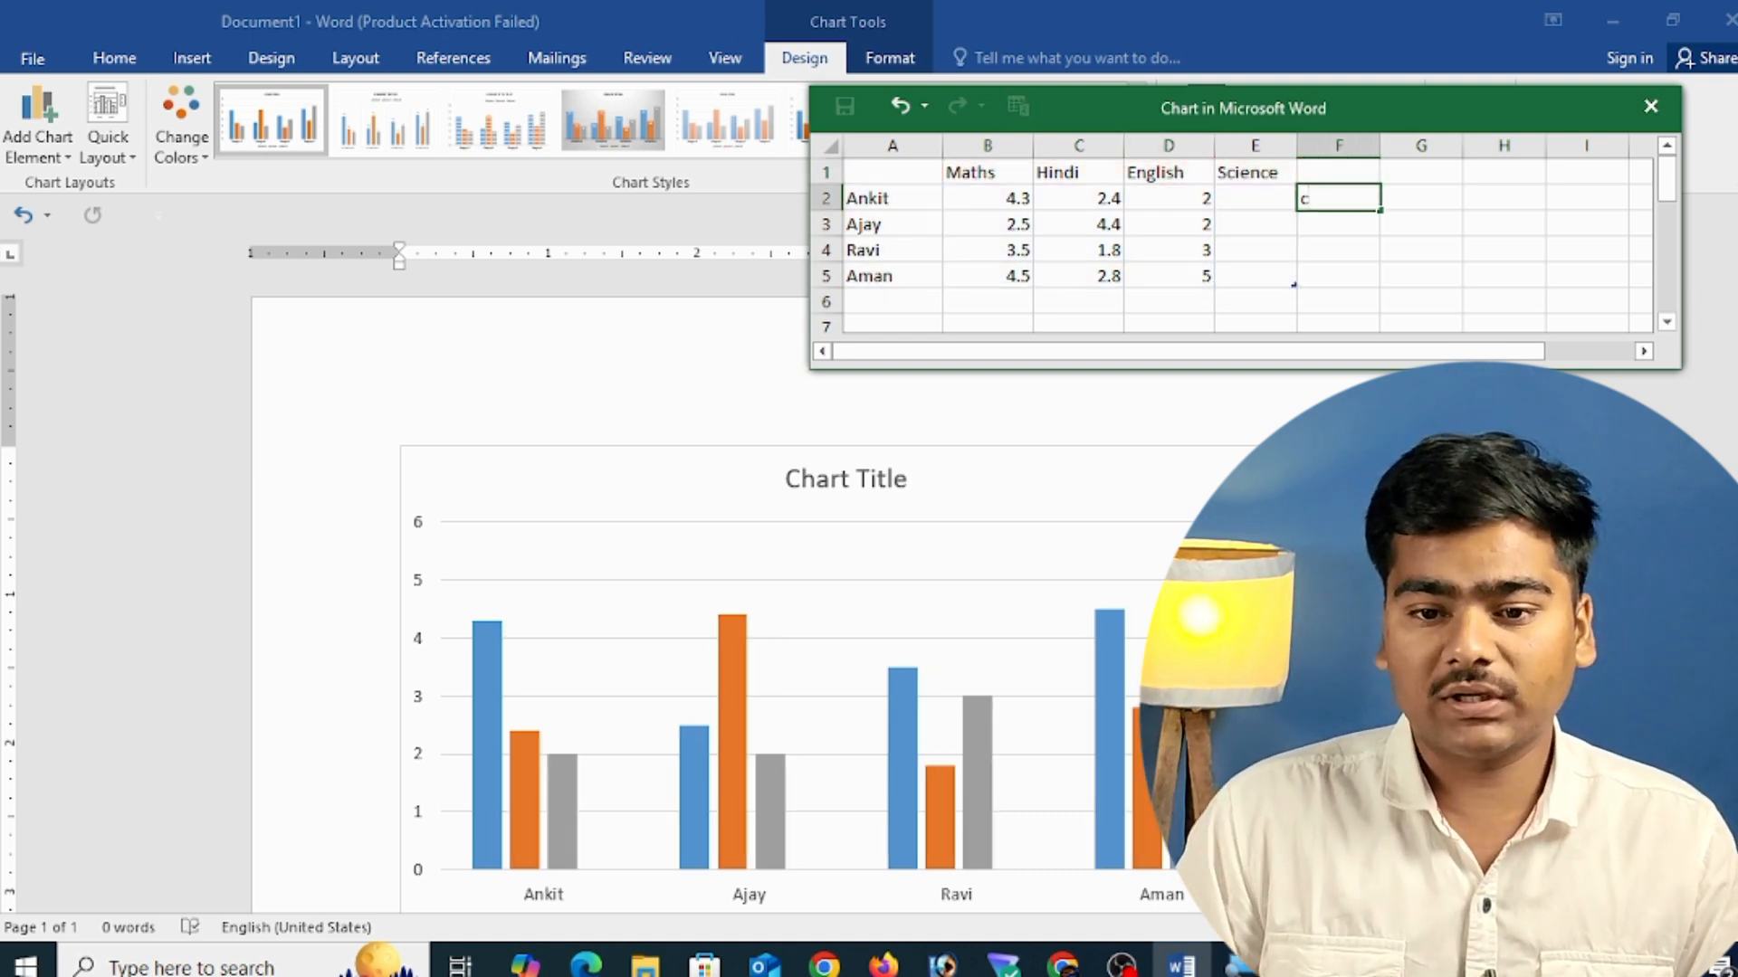
key("Up")
type("Com")
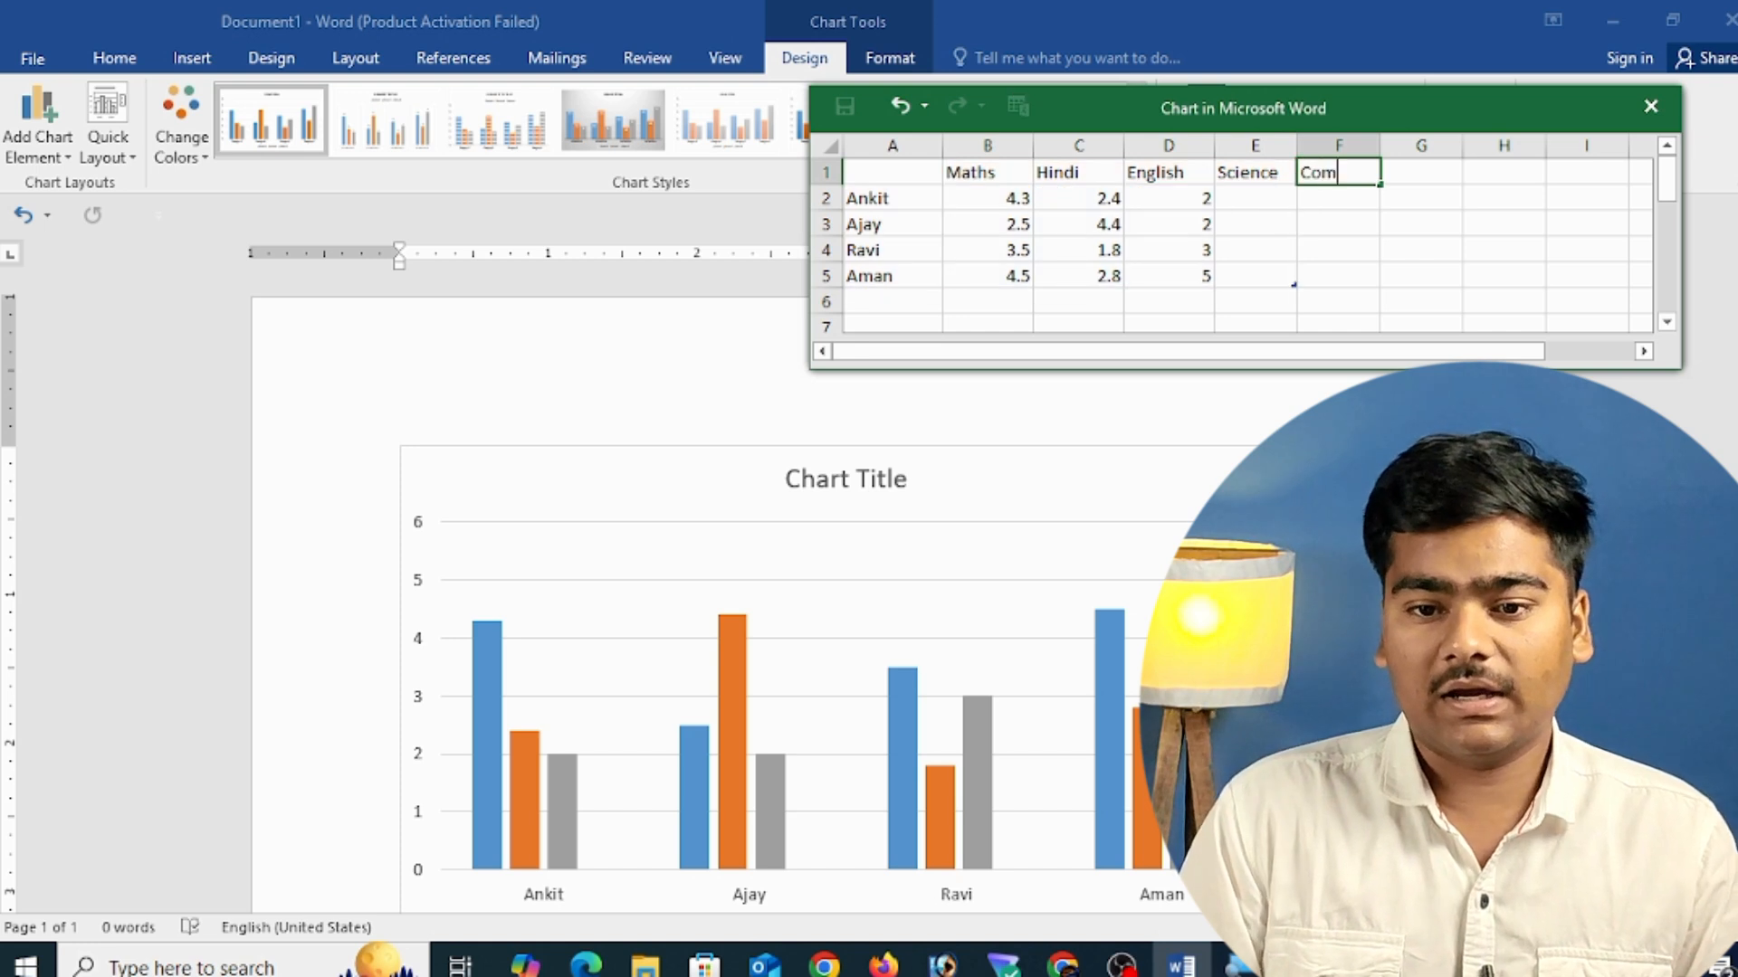
key("Return")
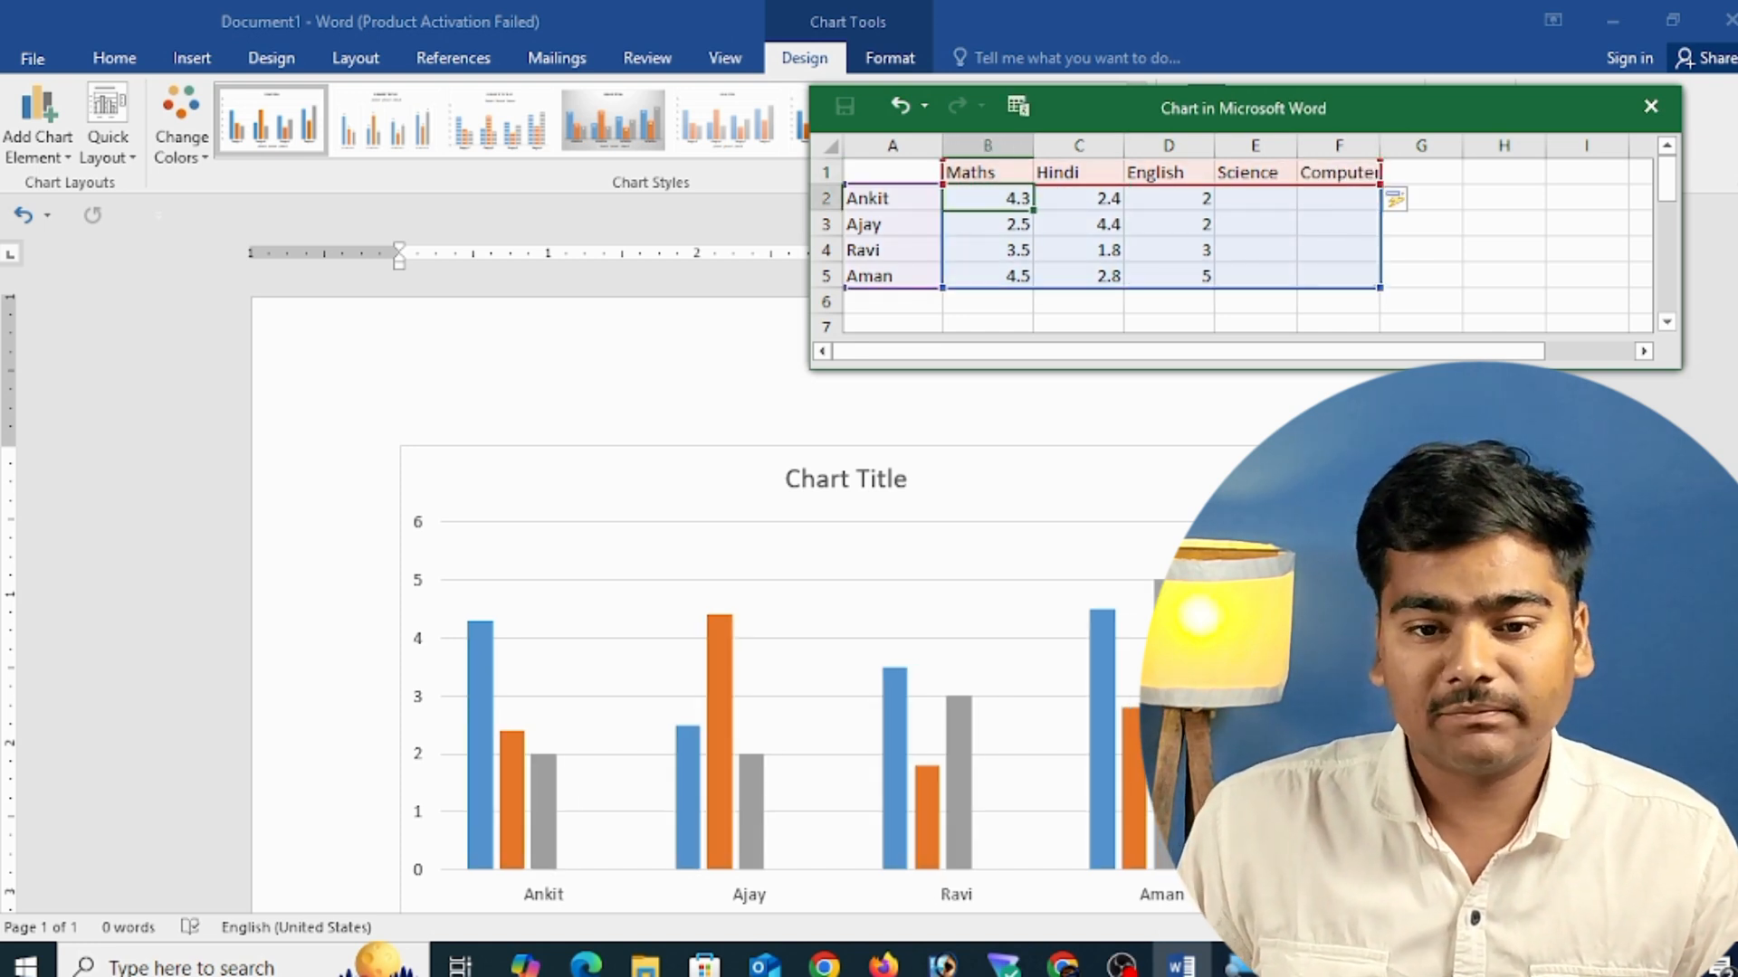
- Enter the Maths marks 80, 40, 70 and 50 for the four students in cells B2 to B5
type("80")
key("Return")
type("40")
key("Return")
type("70")
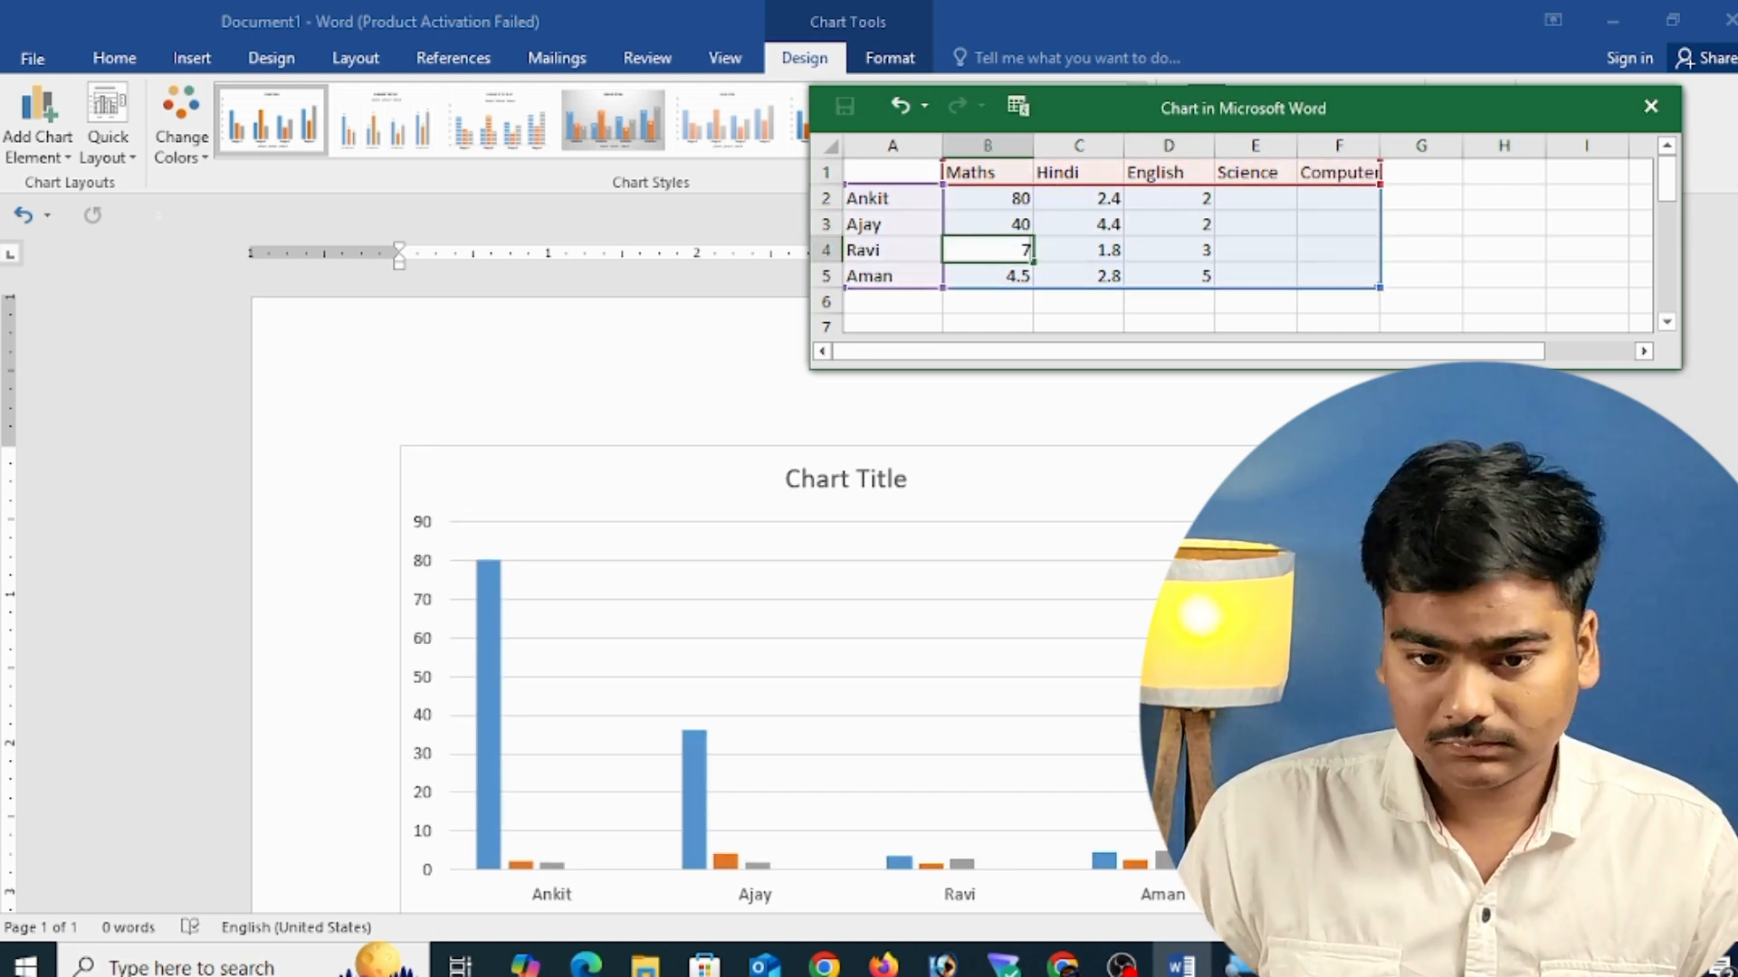
key("Return")
type("50")
key("Tab")
- Enter the Hindi marks 50, 70, 80 and 80 in cells C2 to C5
key("Up")
key("Up")
key("Up")
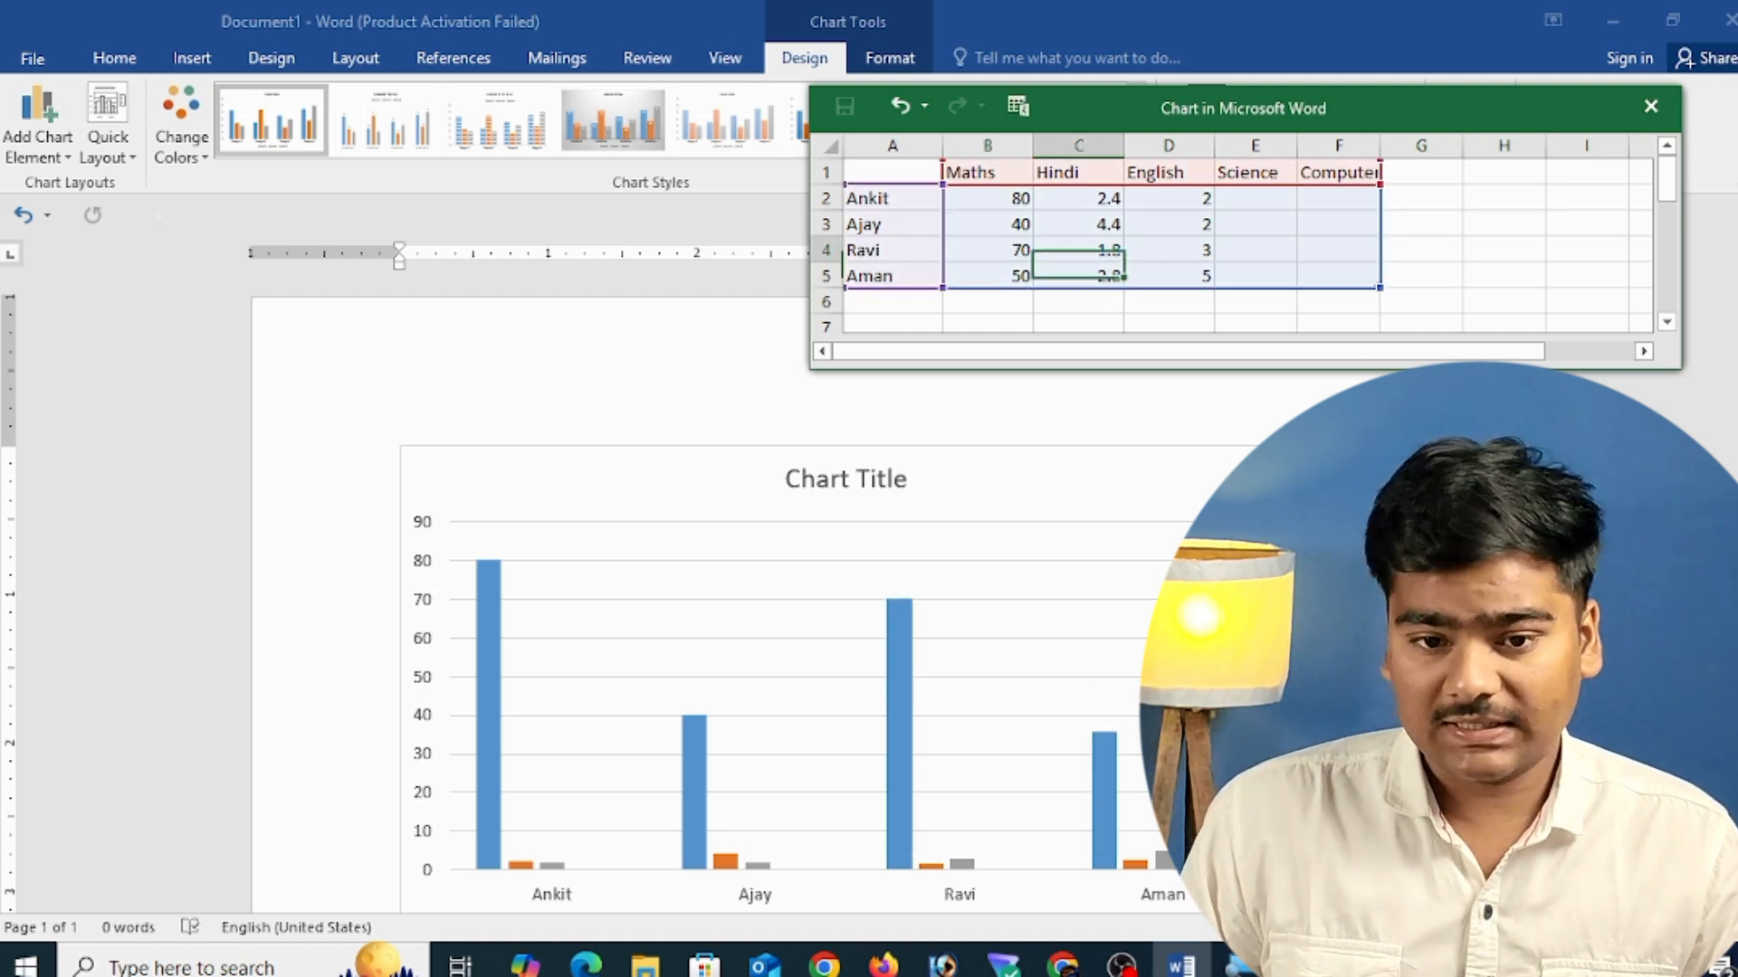
type("50")
key("Return")
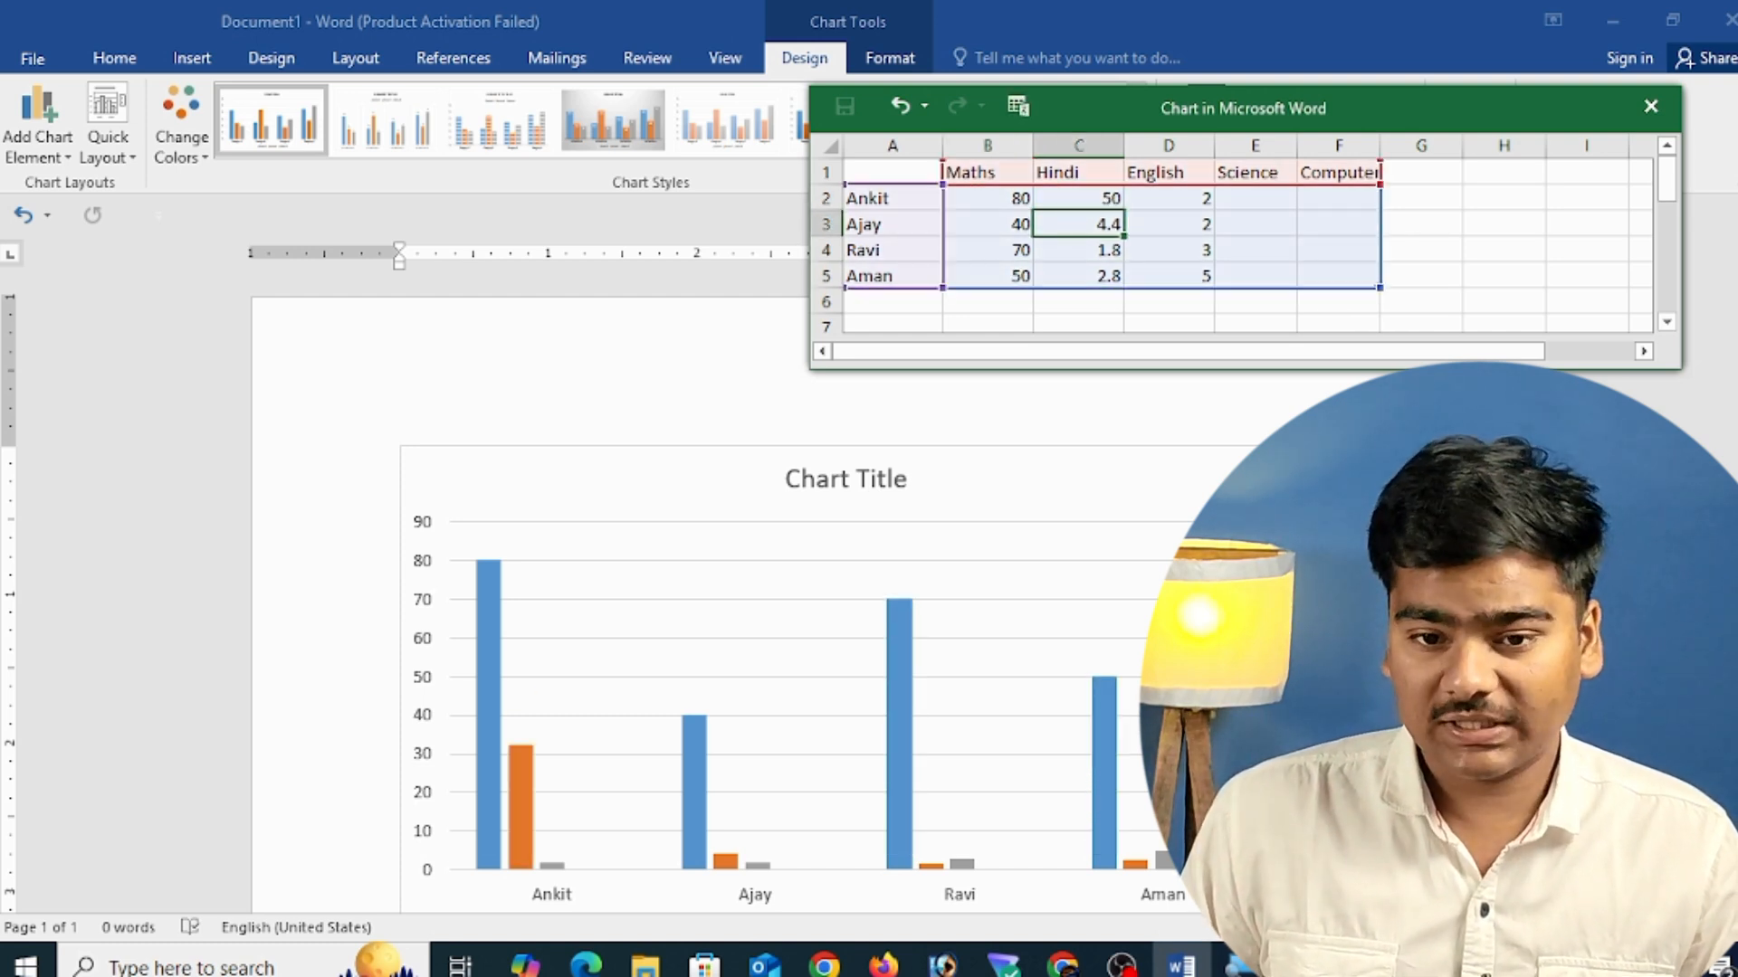
type("70")
key("Return")
type("80")
key("Return")
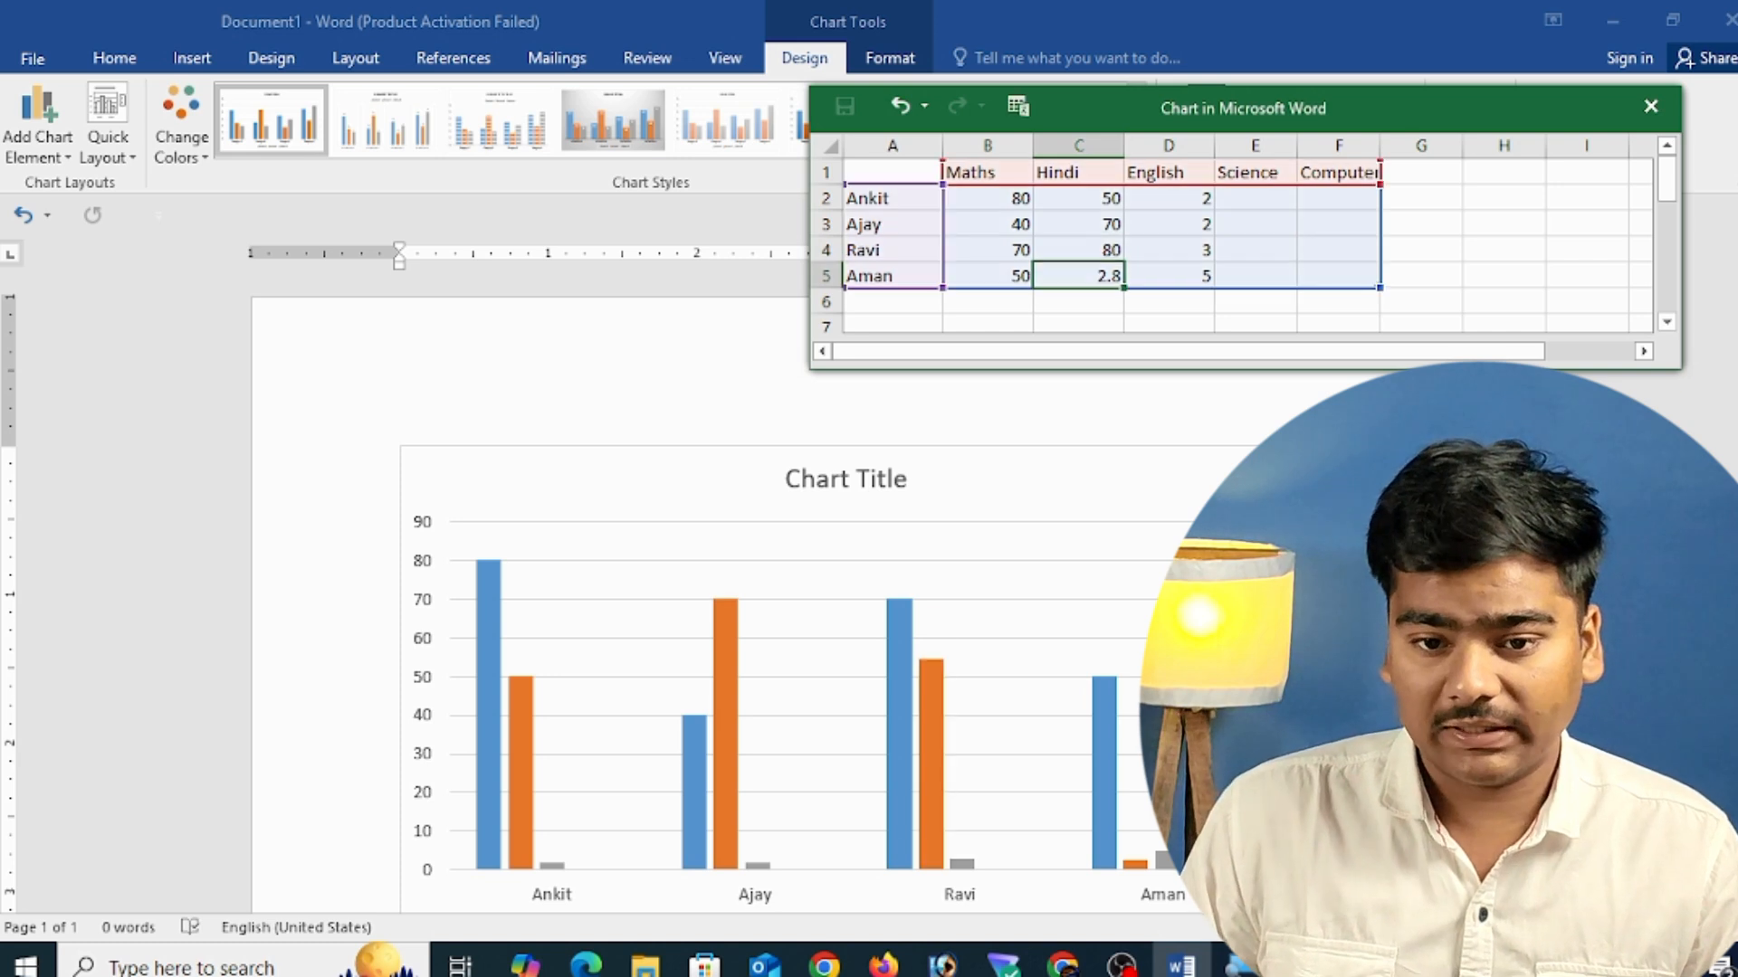
type("80")
key("Tab")
- Enter the English marks 70, 80, 40 and 50 in cells D2 to D5
key("Up")
key("Up")
type("70")
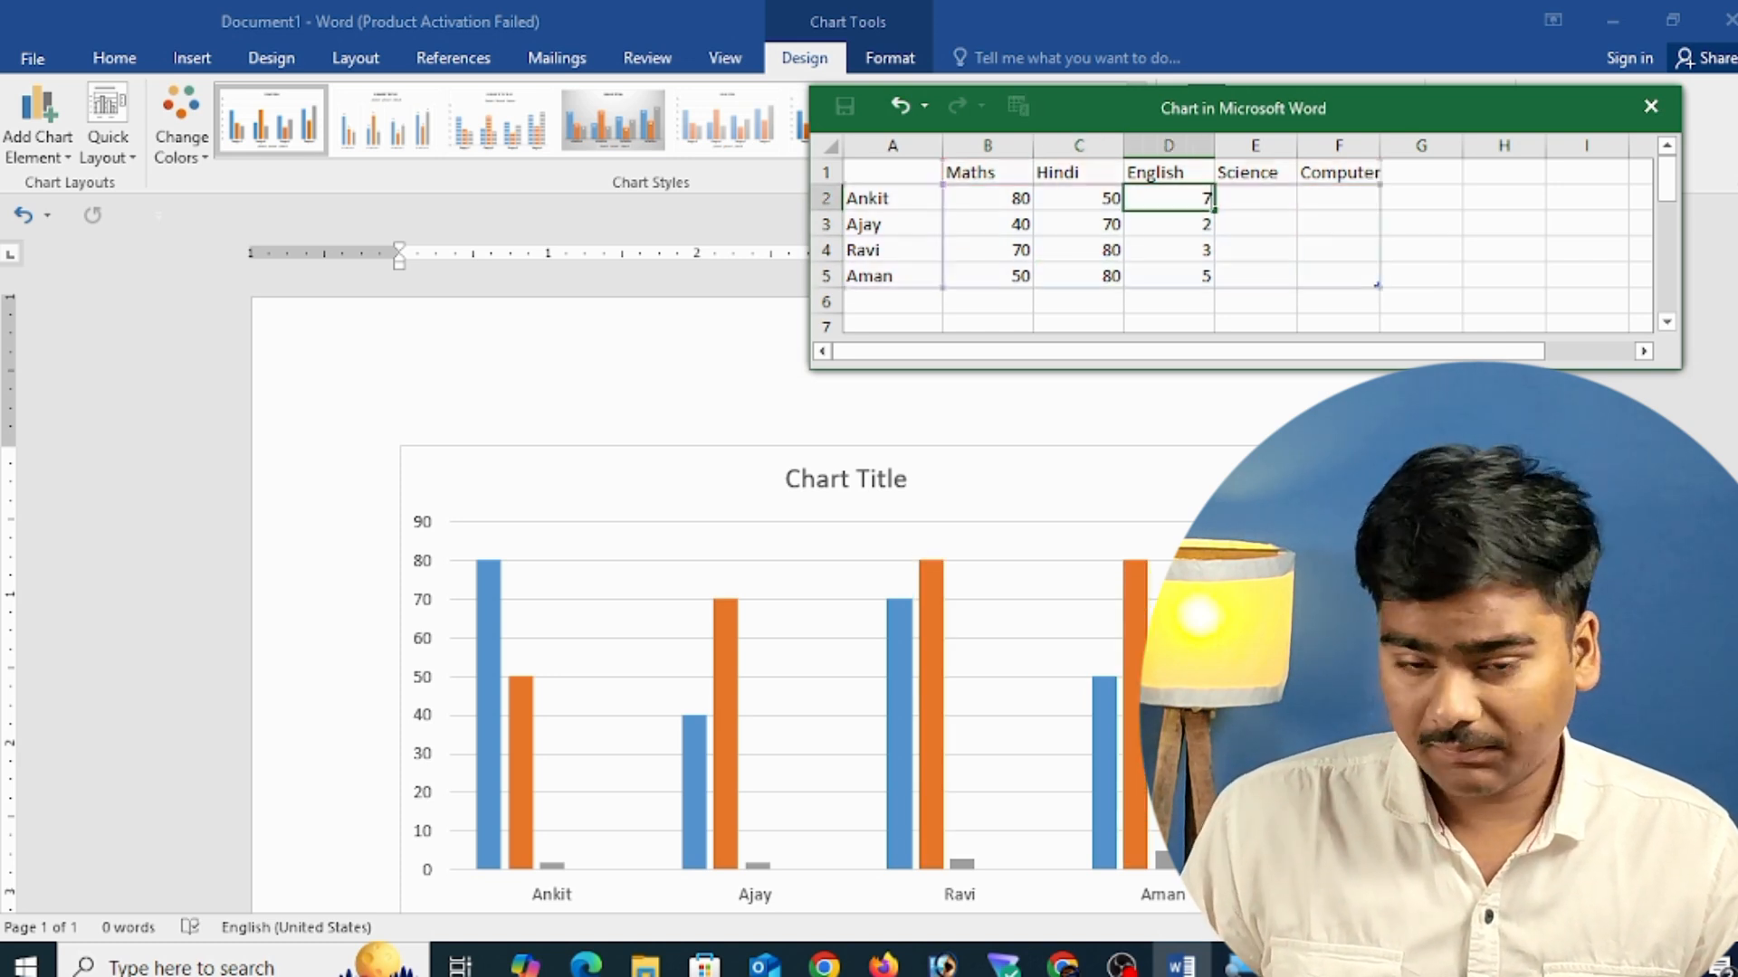
key("Return")
type("80")
key("Tab")
key("Down")
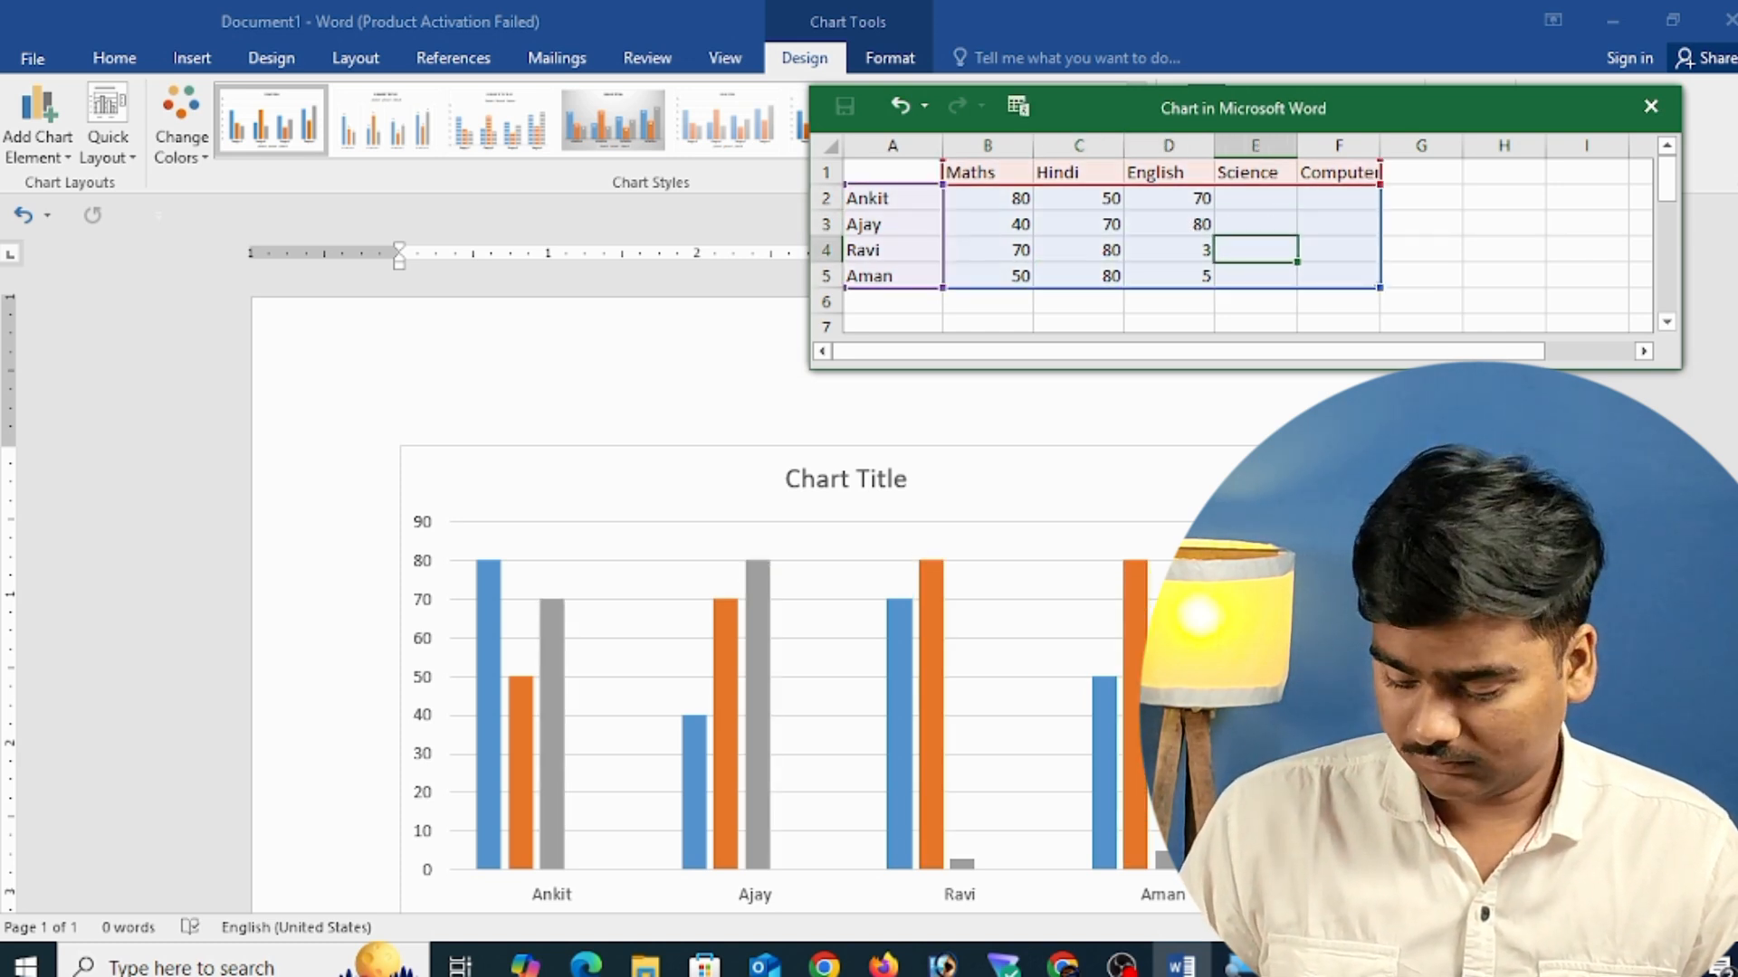
type("40")
key("Return")
type("50")
key("Tab")
- Enter 80 for both Science and Computer in row 2, and 50 for Computer in cell F3
key("Up")
key("Up")
key("Up")
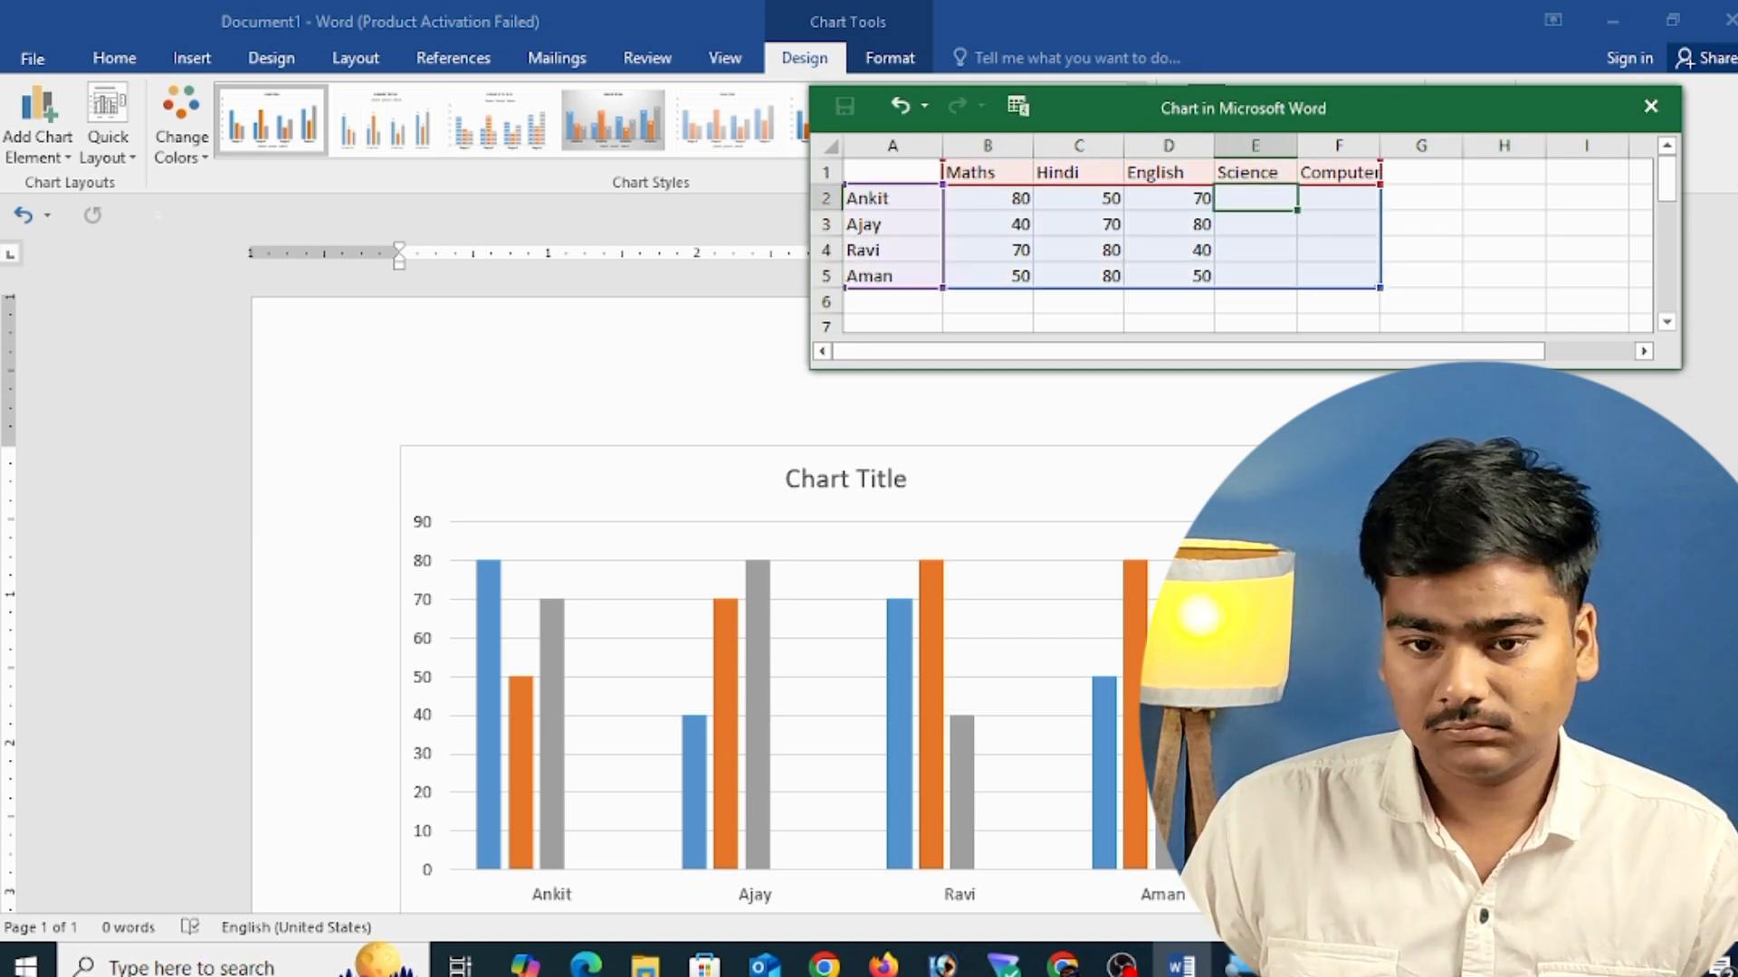
type("80")
key("Tab")
type("80")
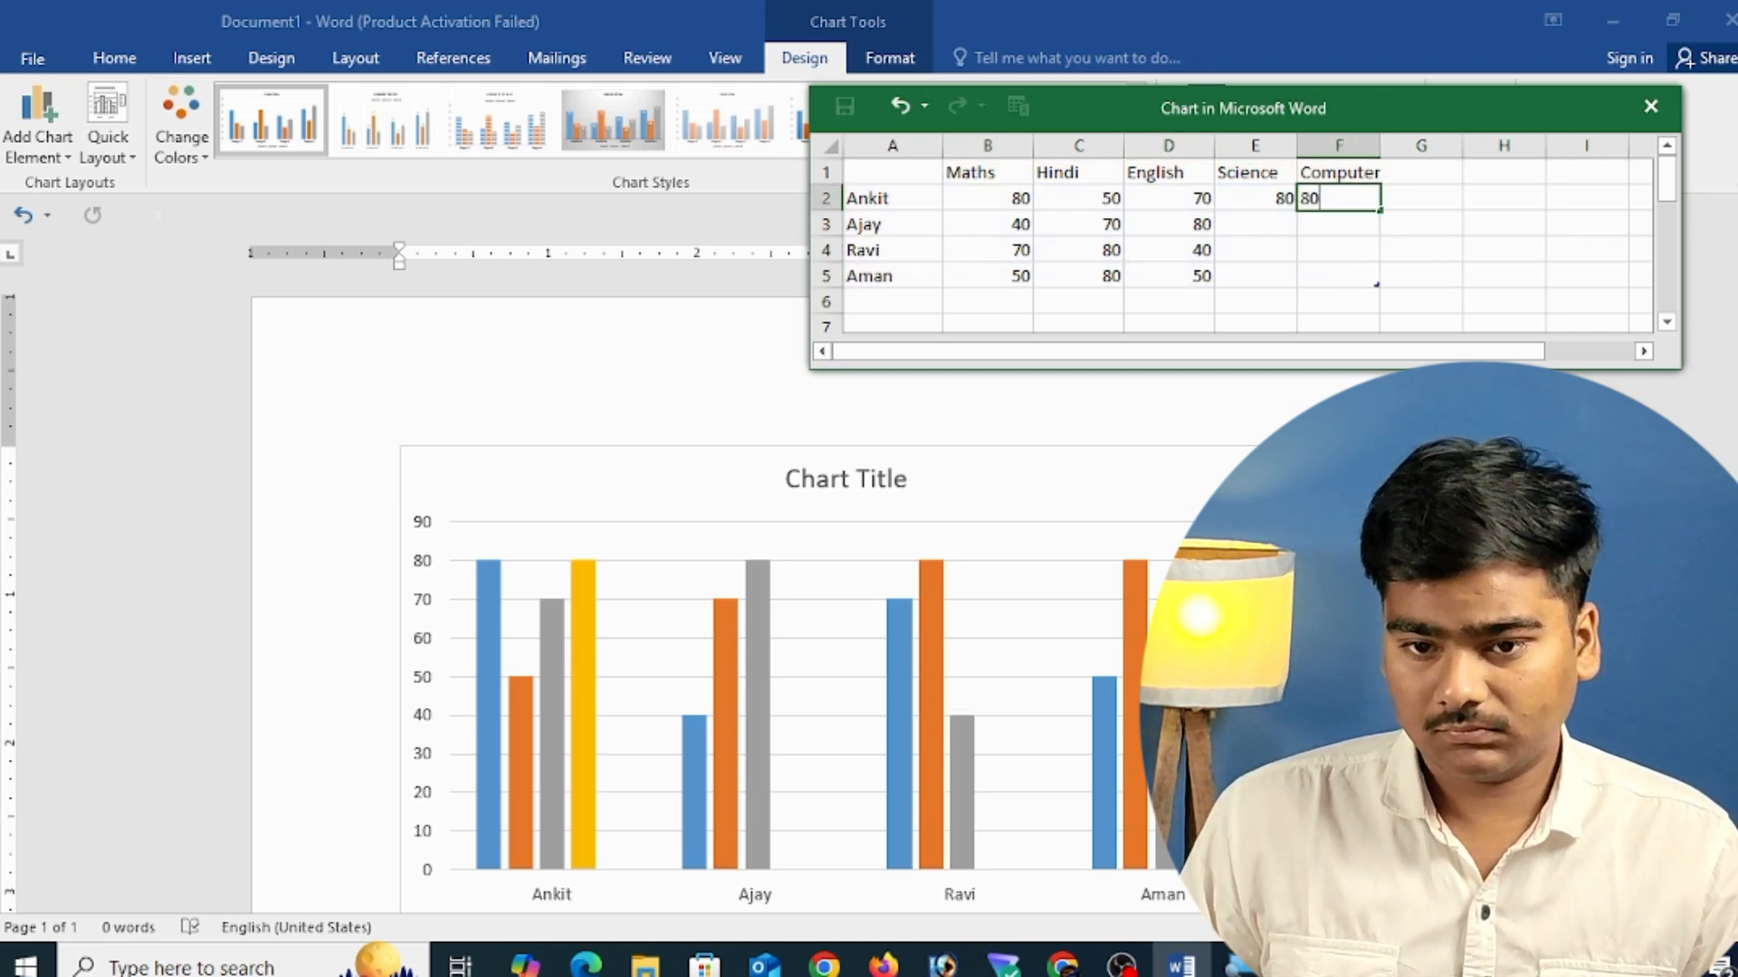
key("Down")
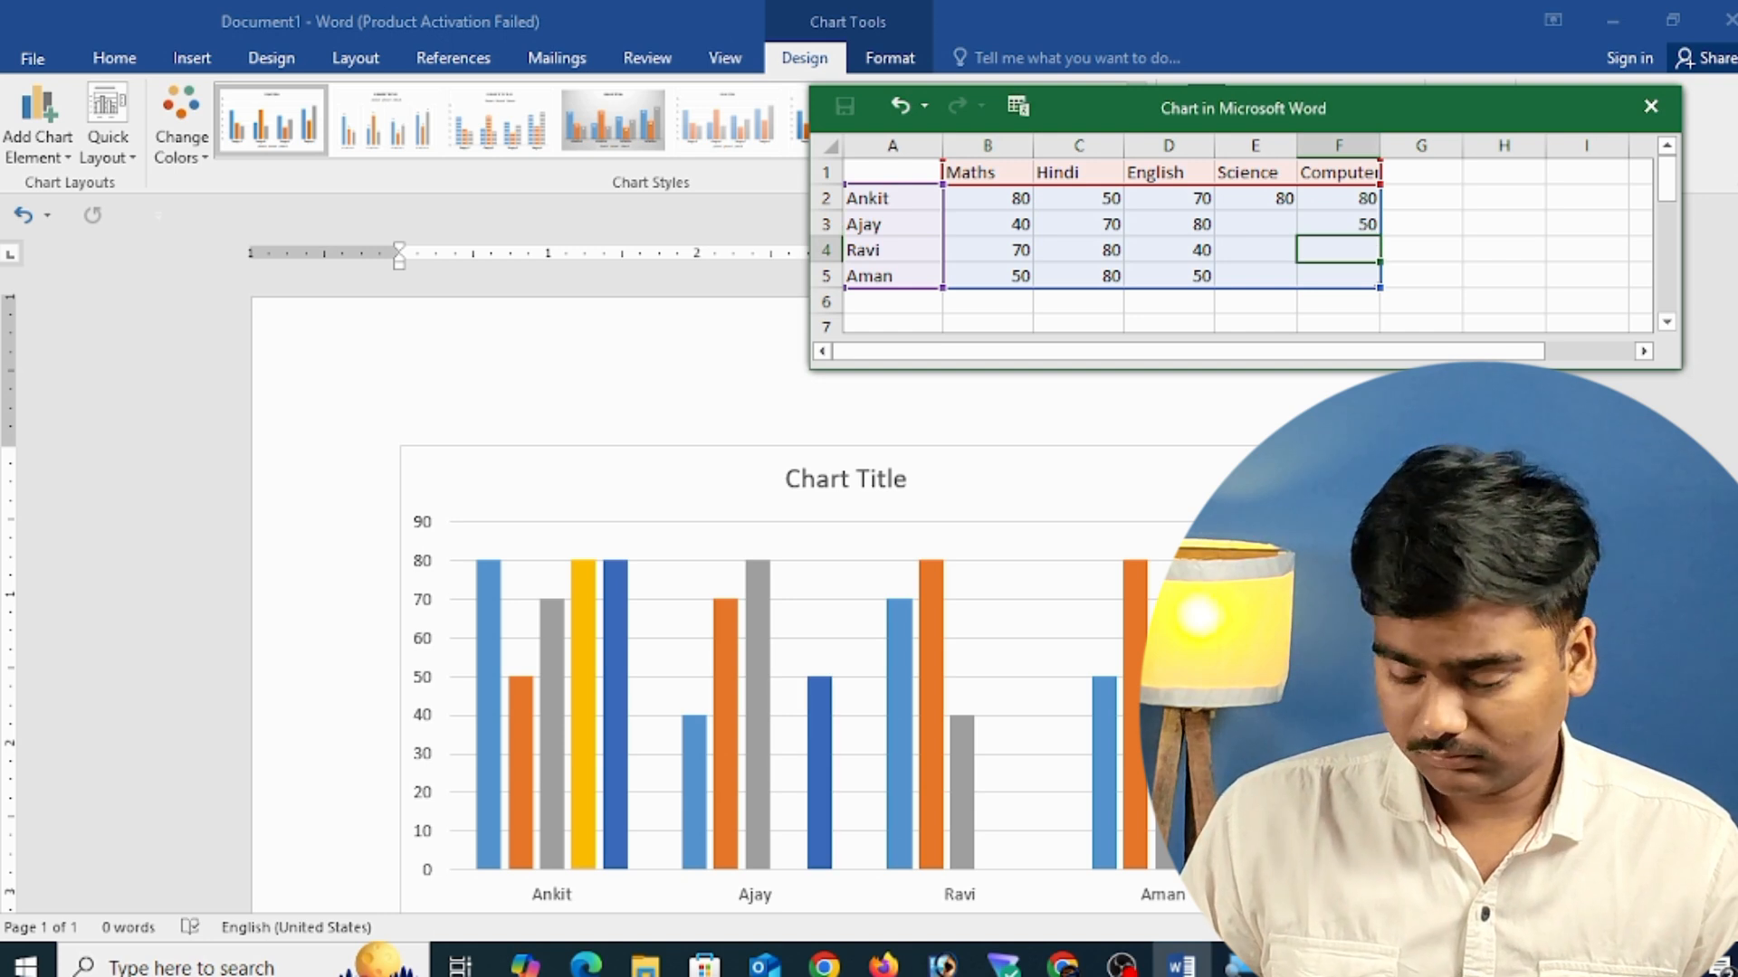
- Enter the Science marks 40 in cell E3 and 50 in cell E4
key("Left")
key("Up")
type("40")
key("Return")
type("50")
key("Tab")
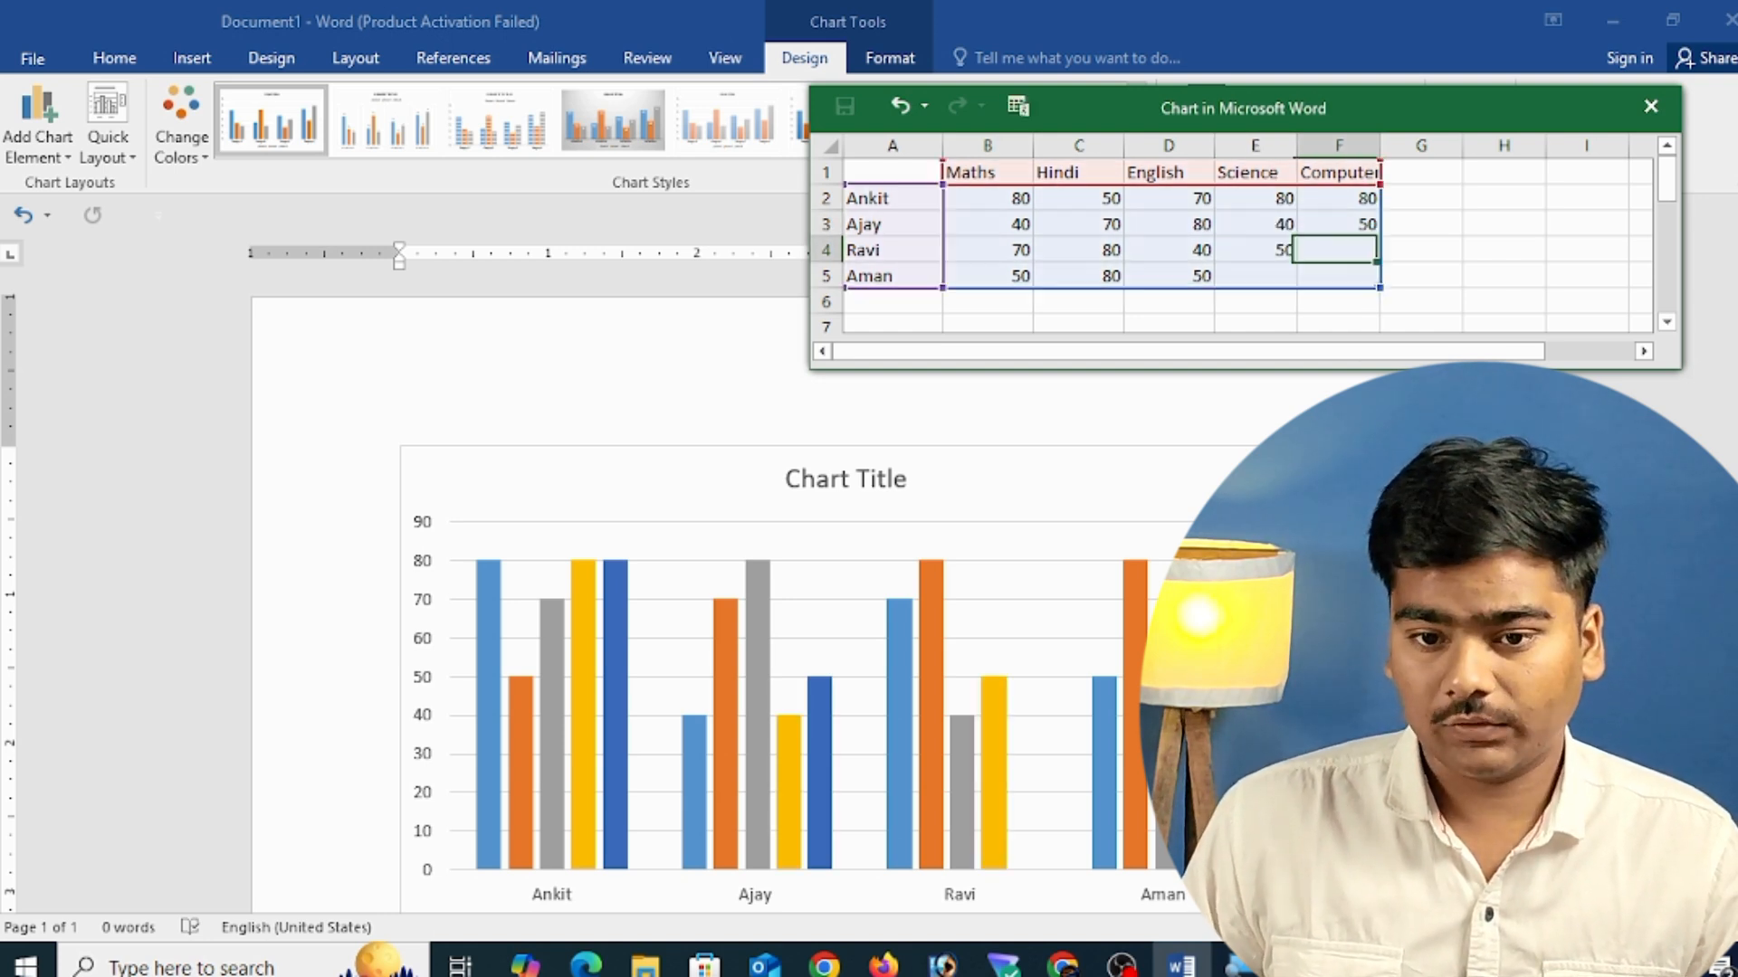
- Complete the marks with 70 for Computer in cells F4 and F5 and 40 for Science in cell E5
type("70")
key("Return")
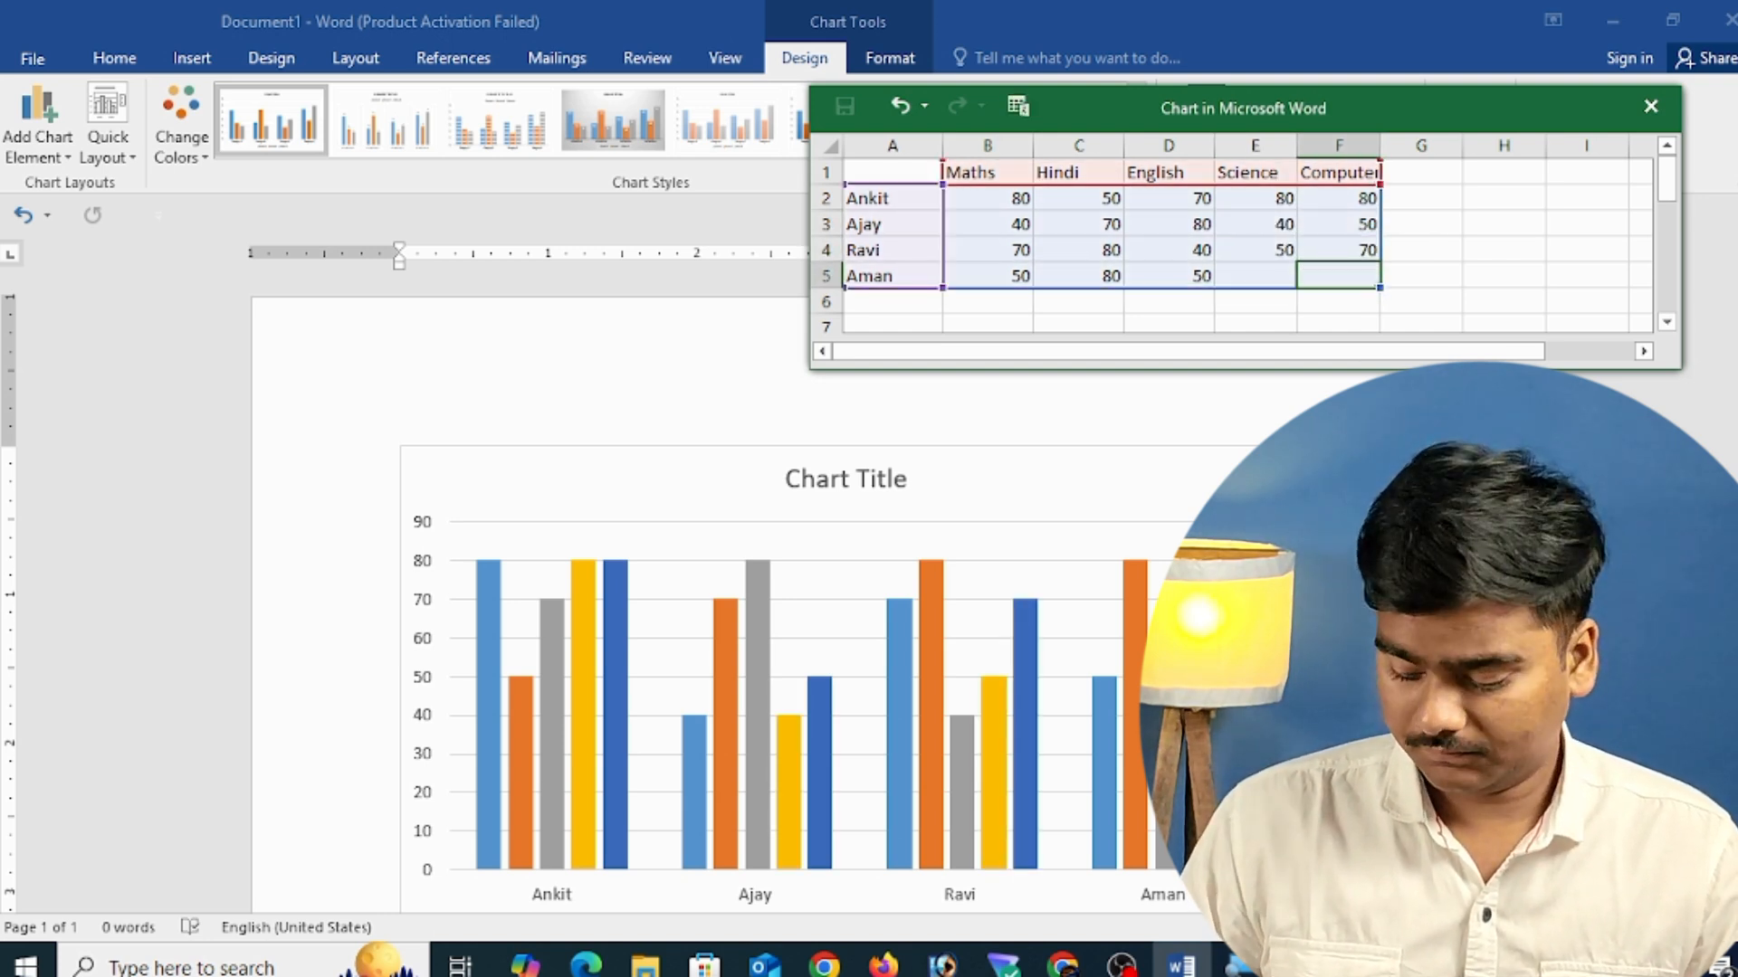
type("70")
key("Left")
type("40")
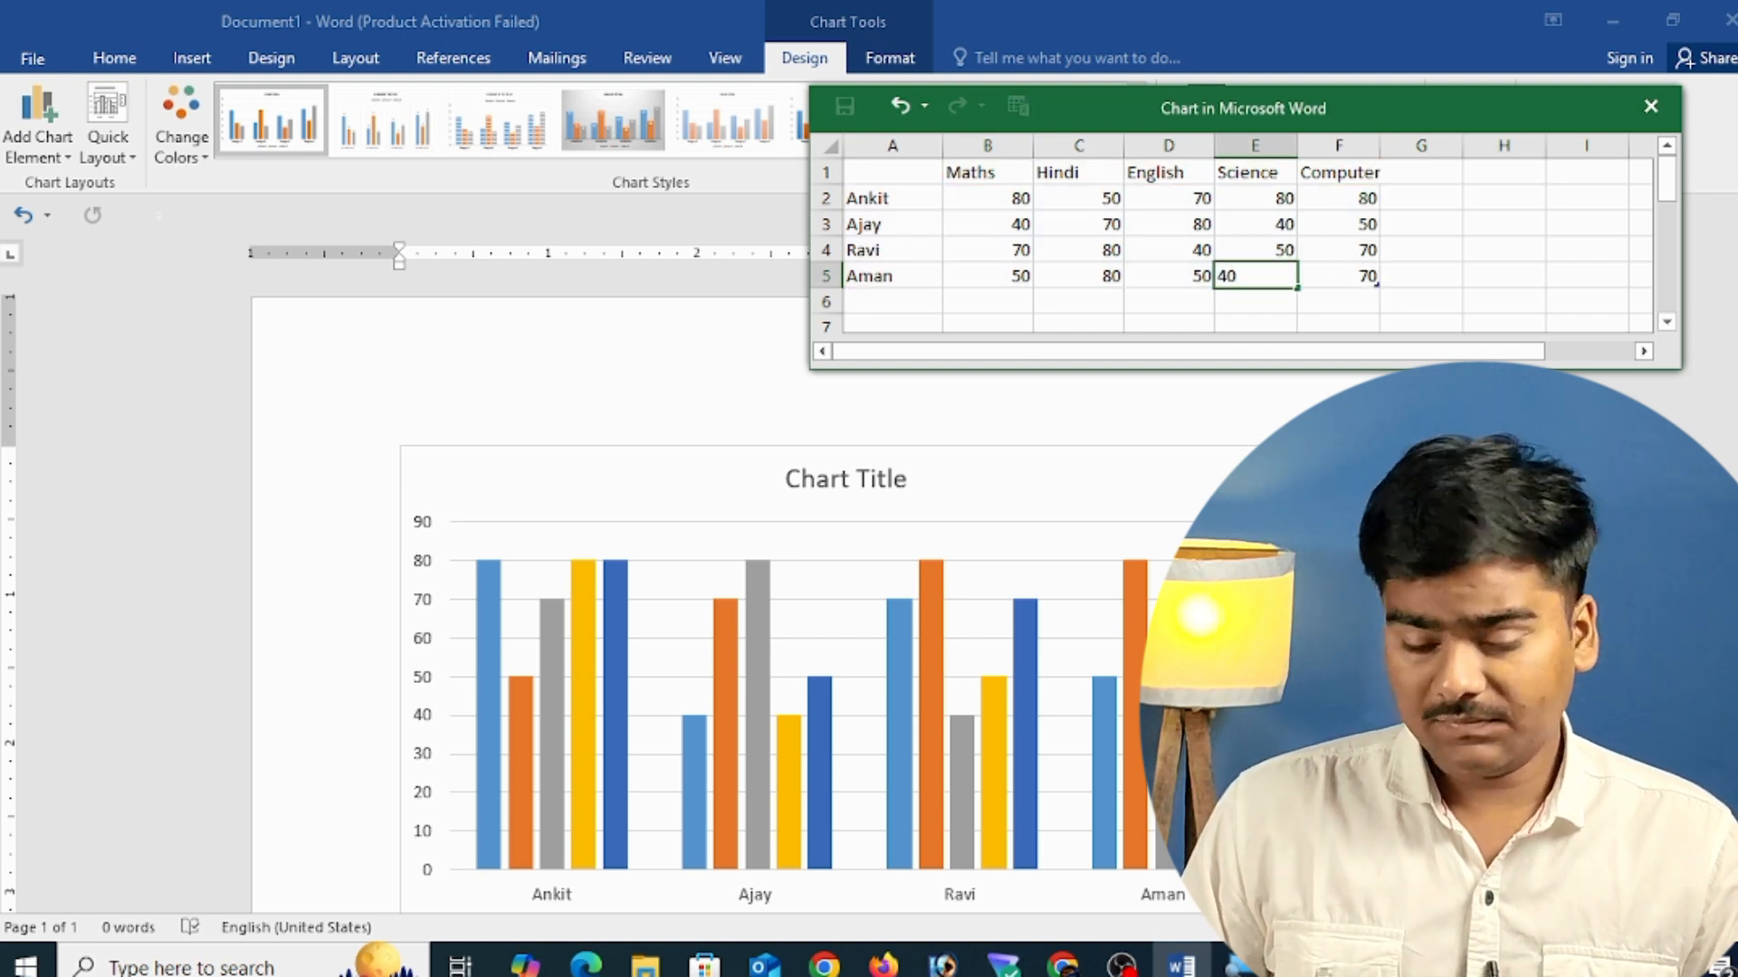
key("Tab")
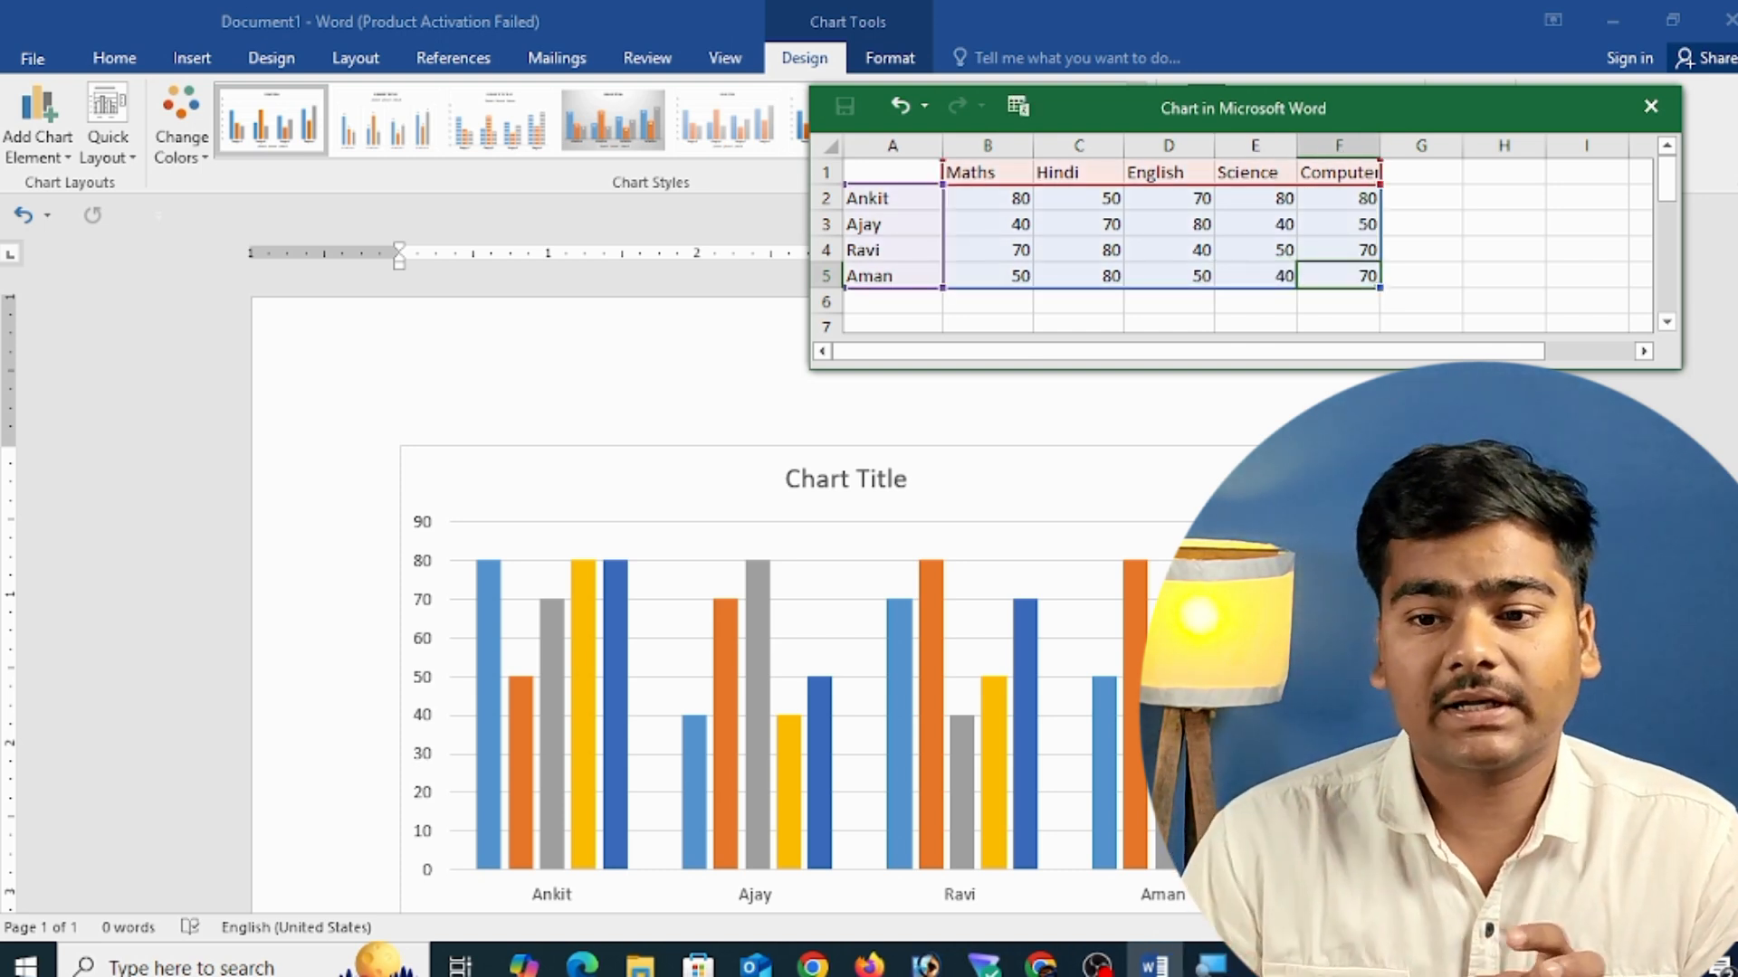
- Close the chart's data sheet and examine the student categories and the subject legend in the enlarged chart
left_click(1651, 109)
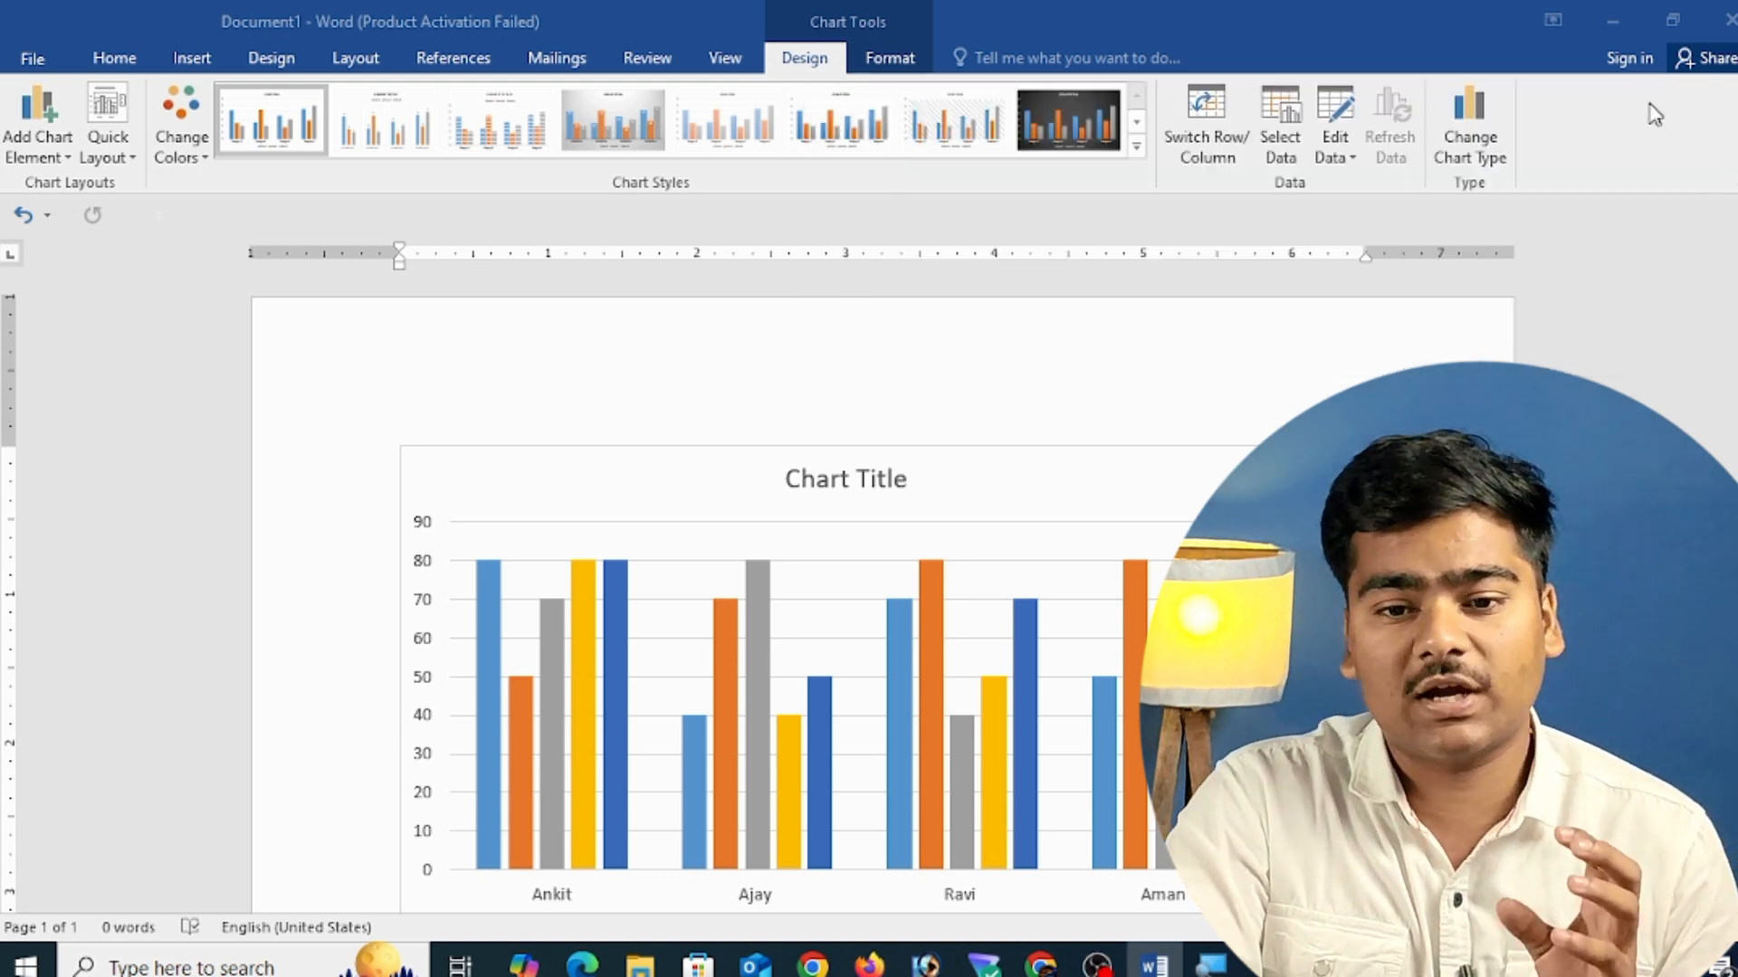
scroll(802, 632, "down", 3)
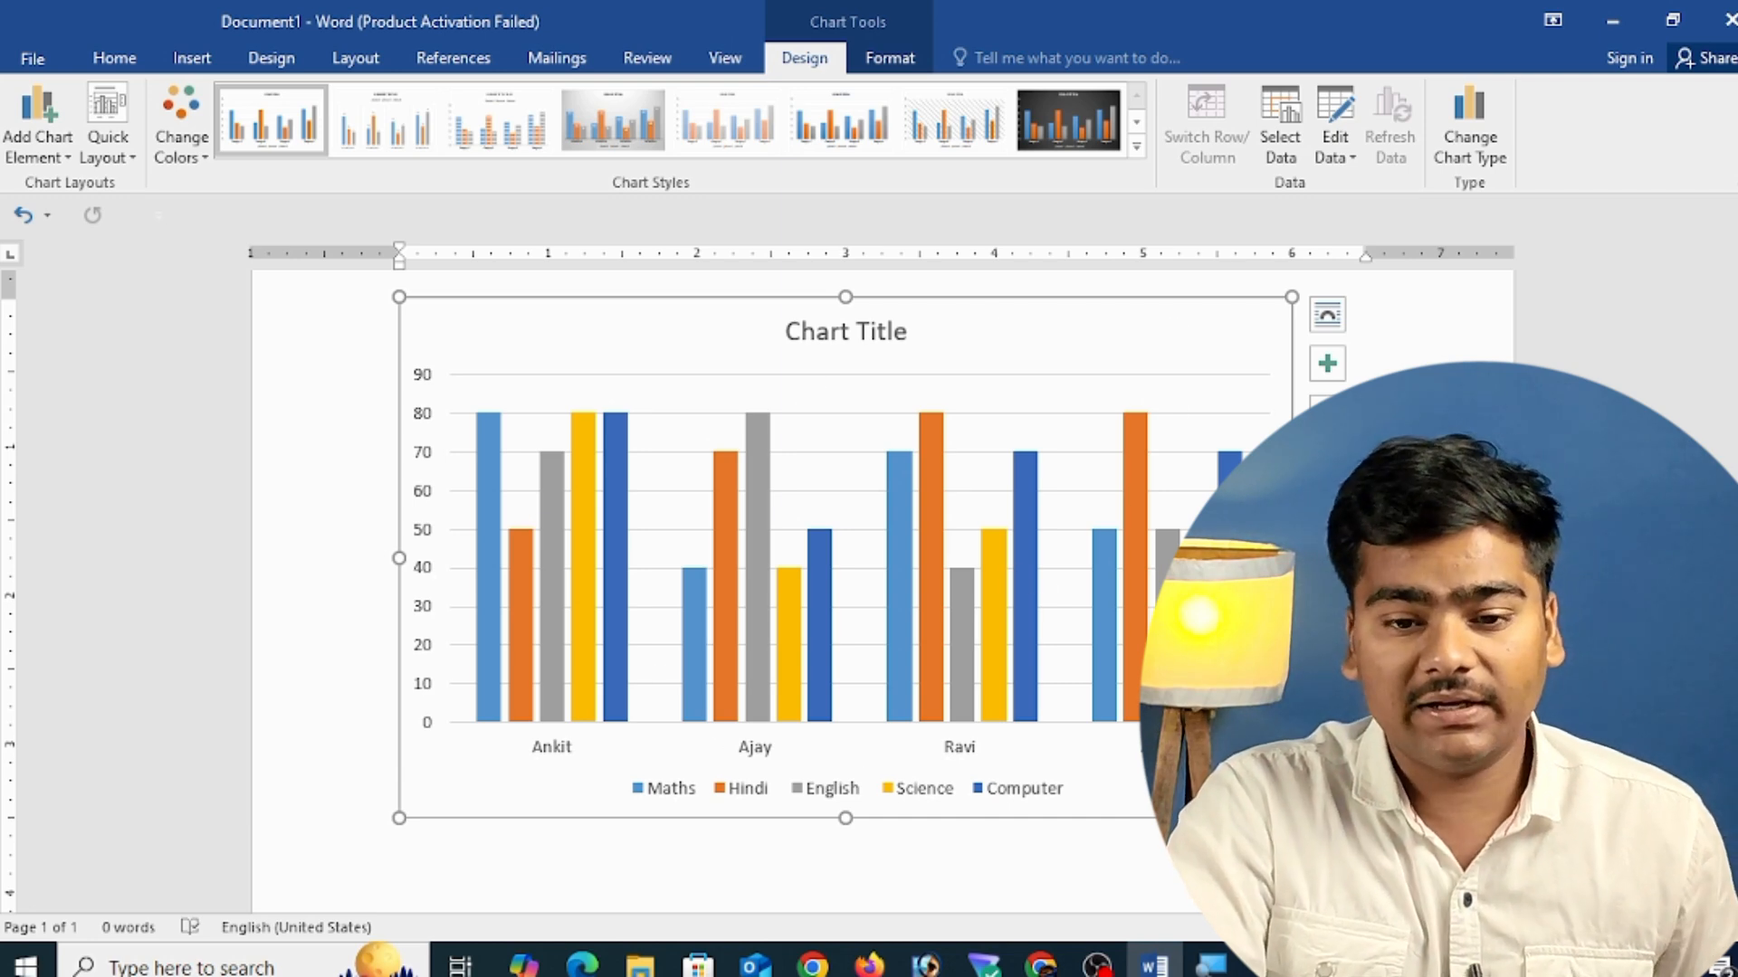
scroll(525, 554, "up", 2, "ctrl")
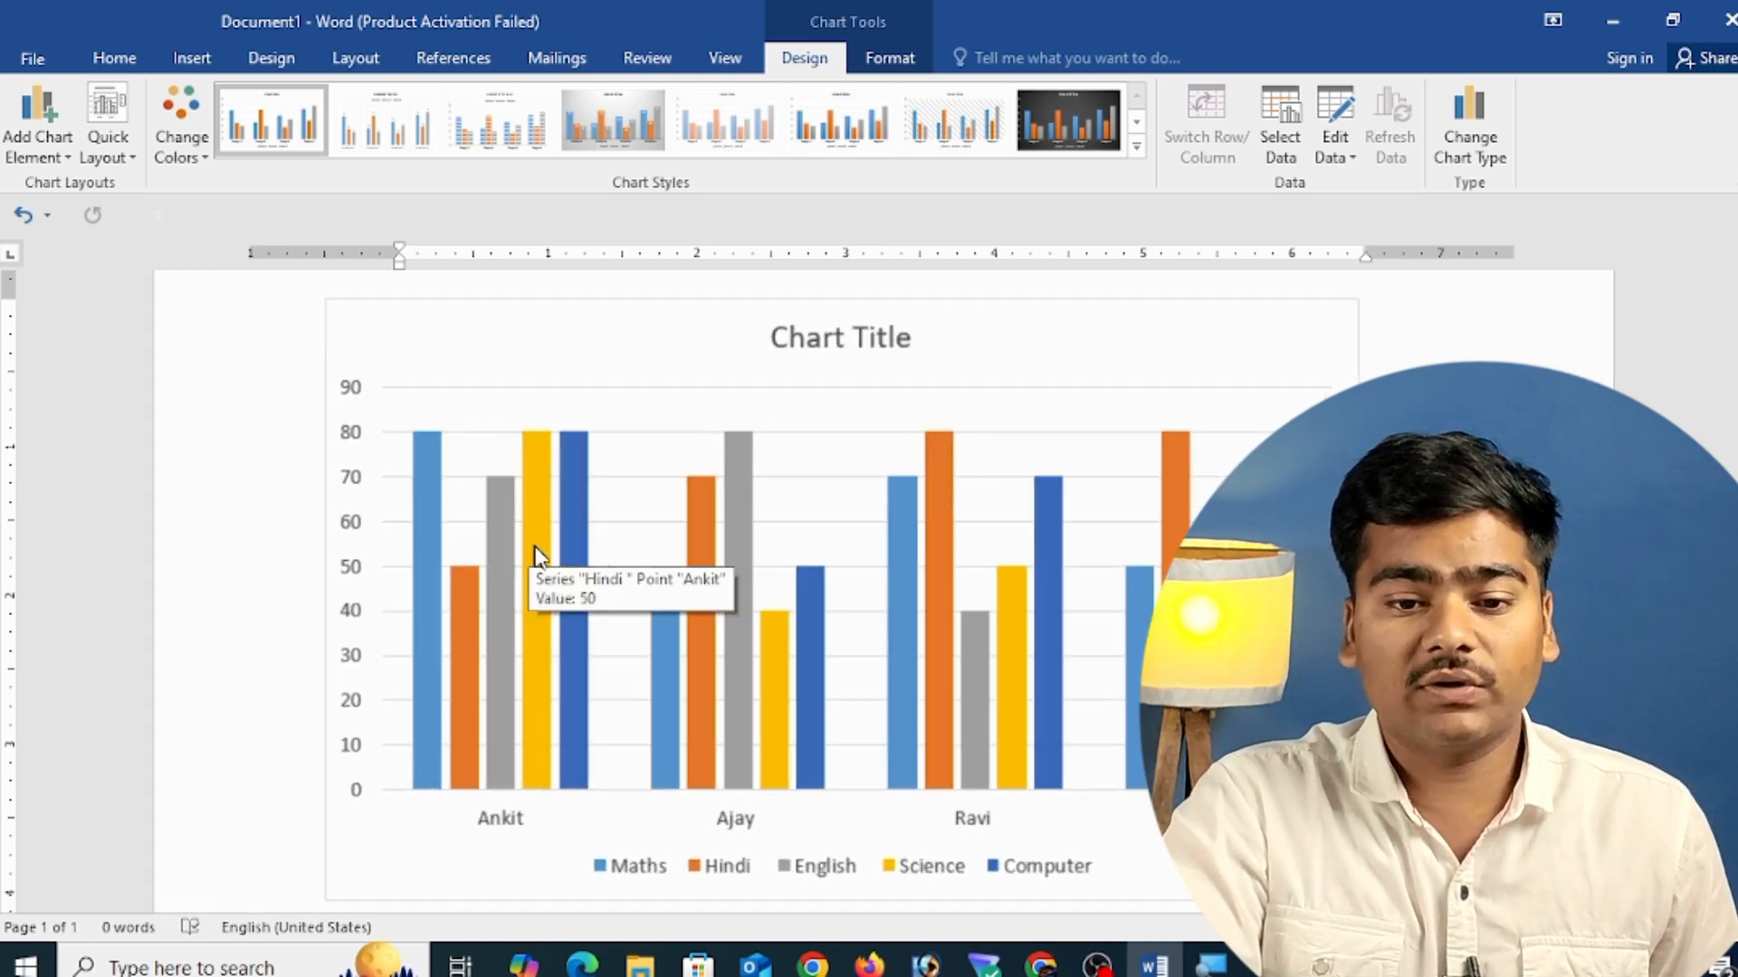
mouse_move(562, 567)
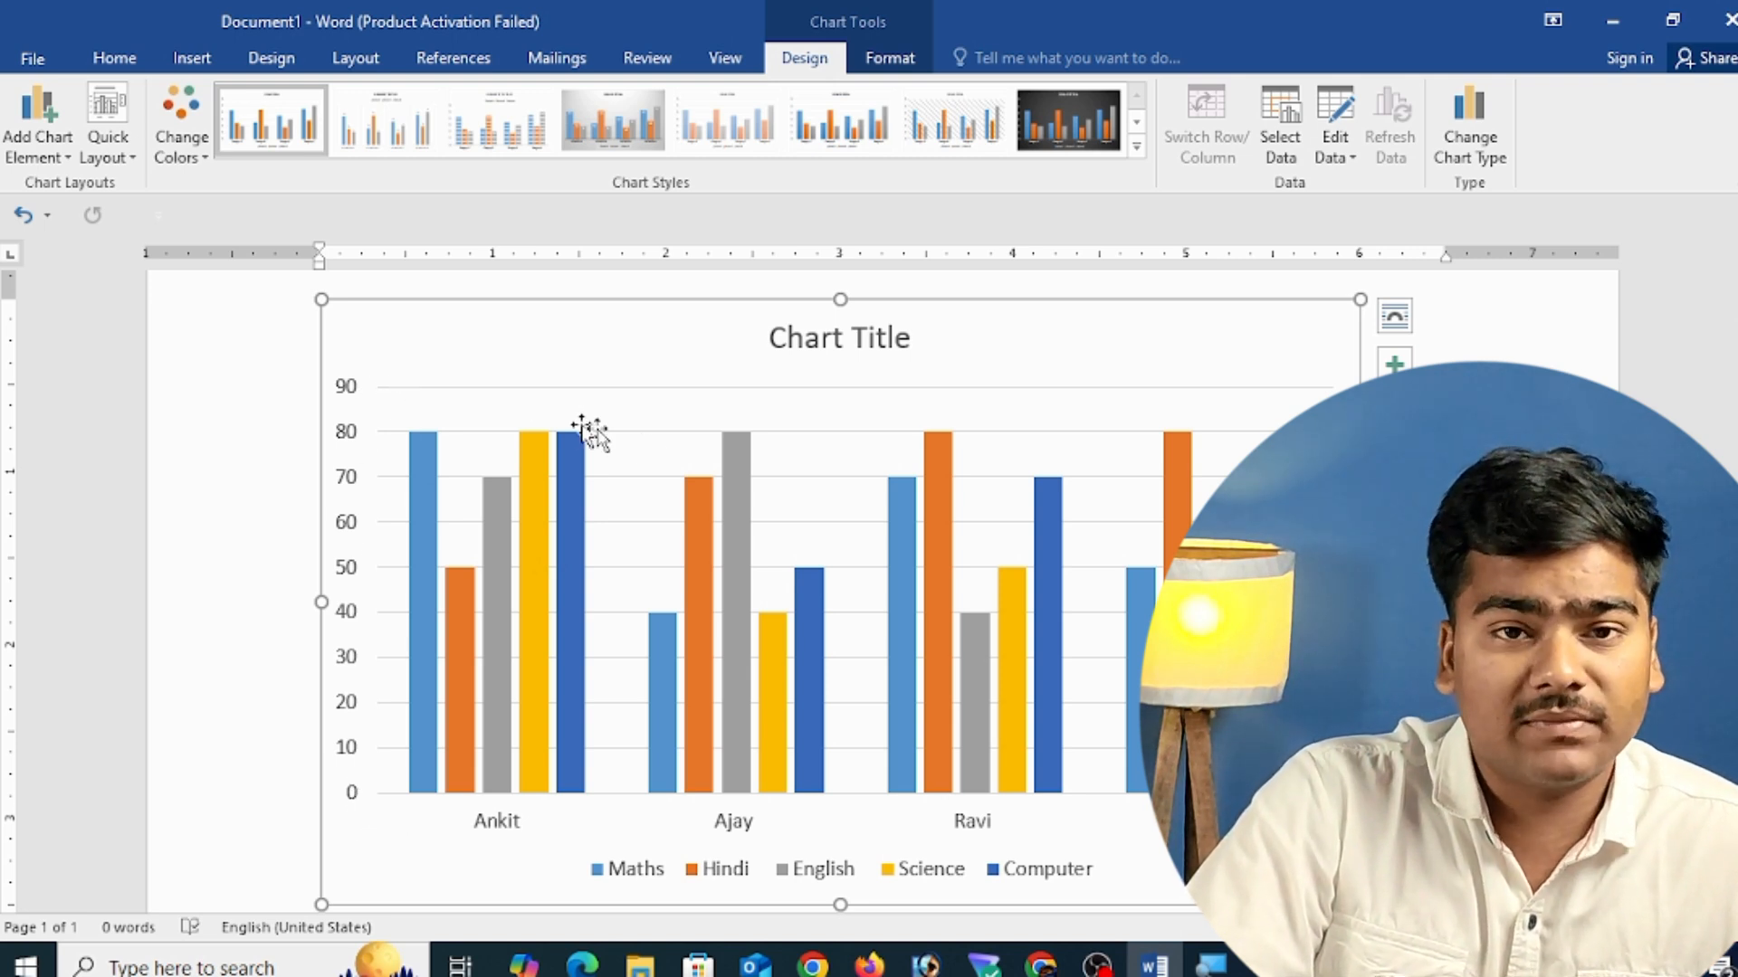
left_click(496, 820)
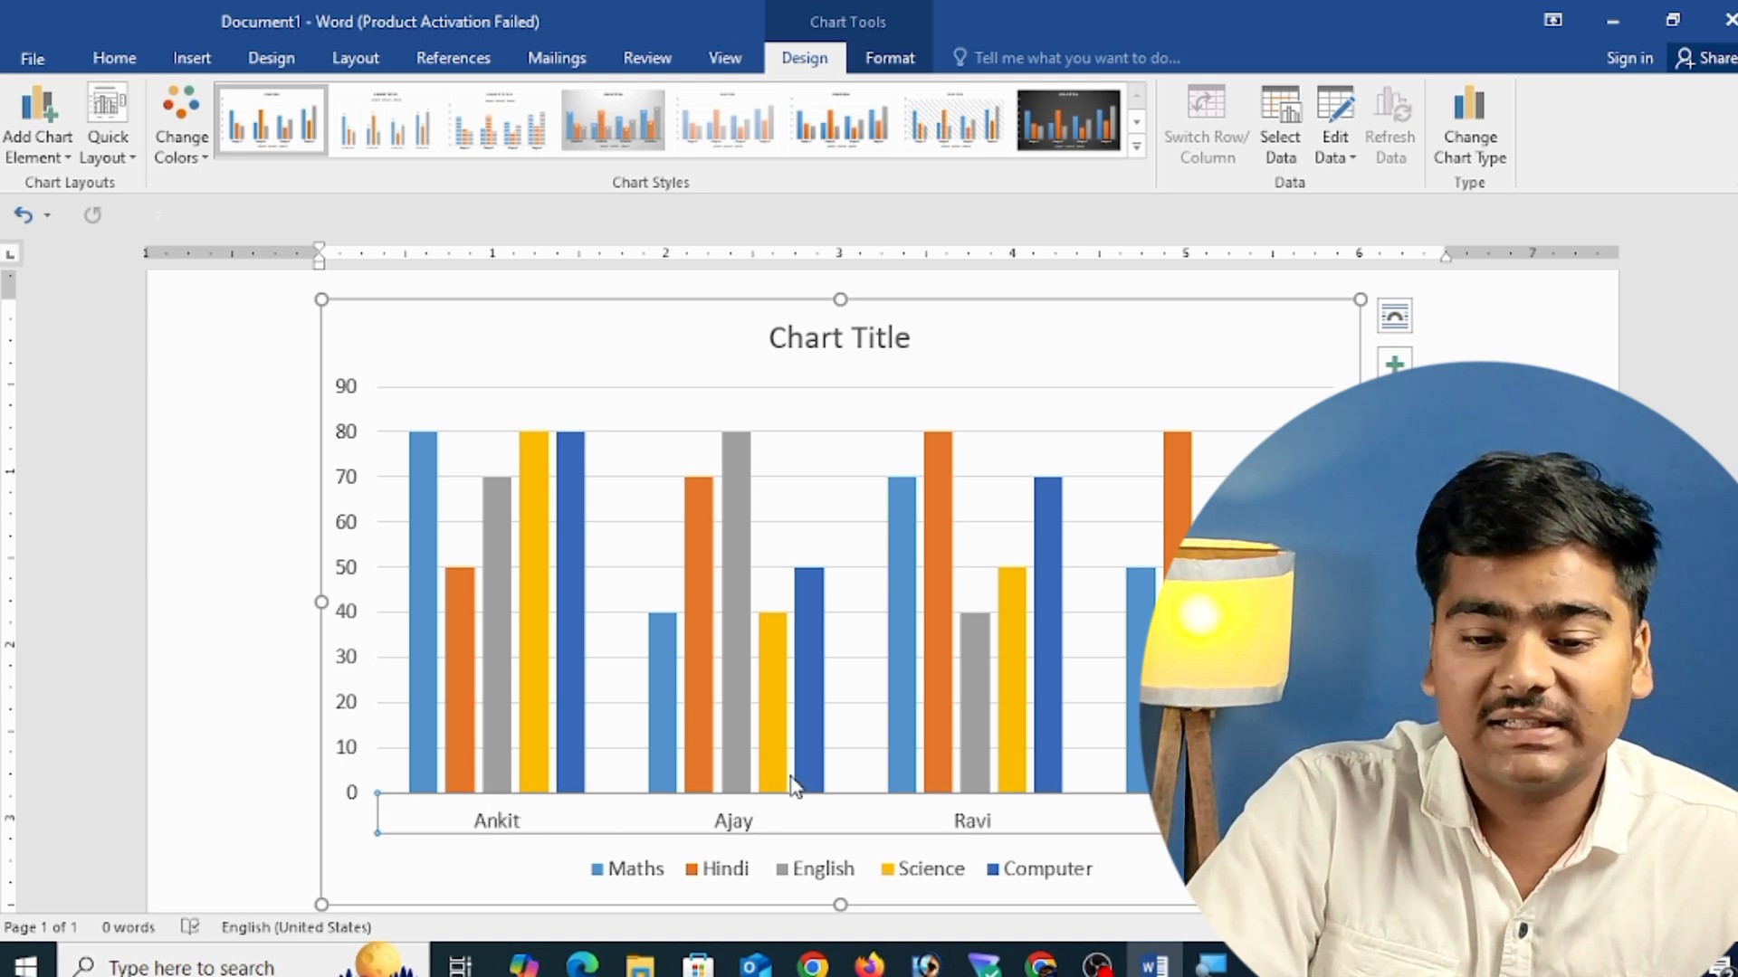
left_click(605, 876)
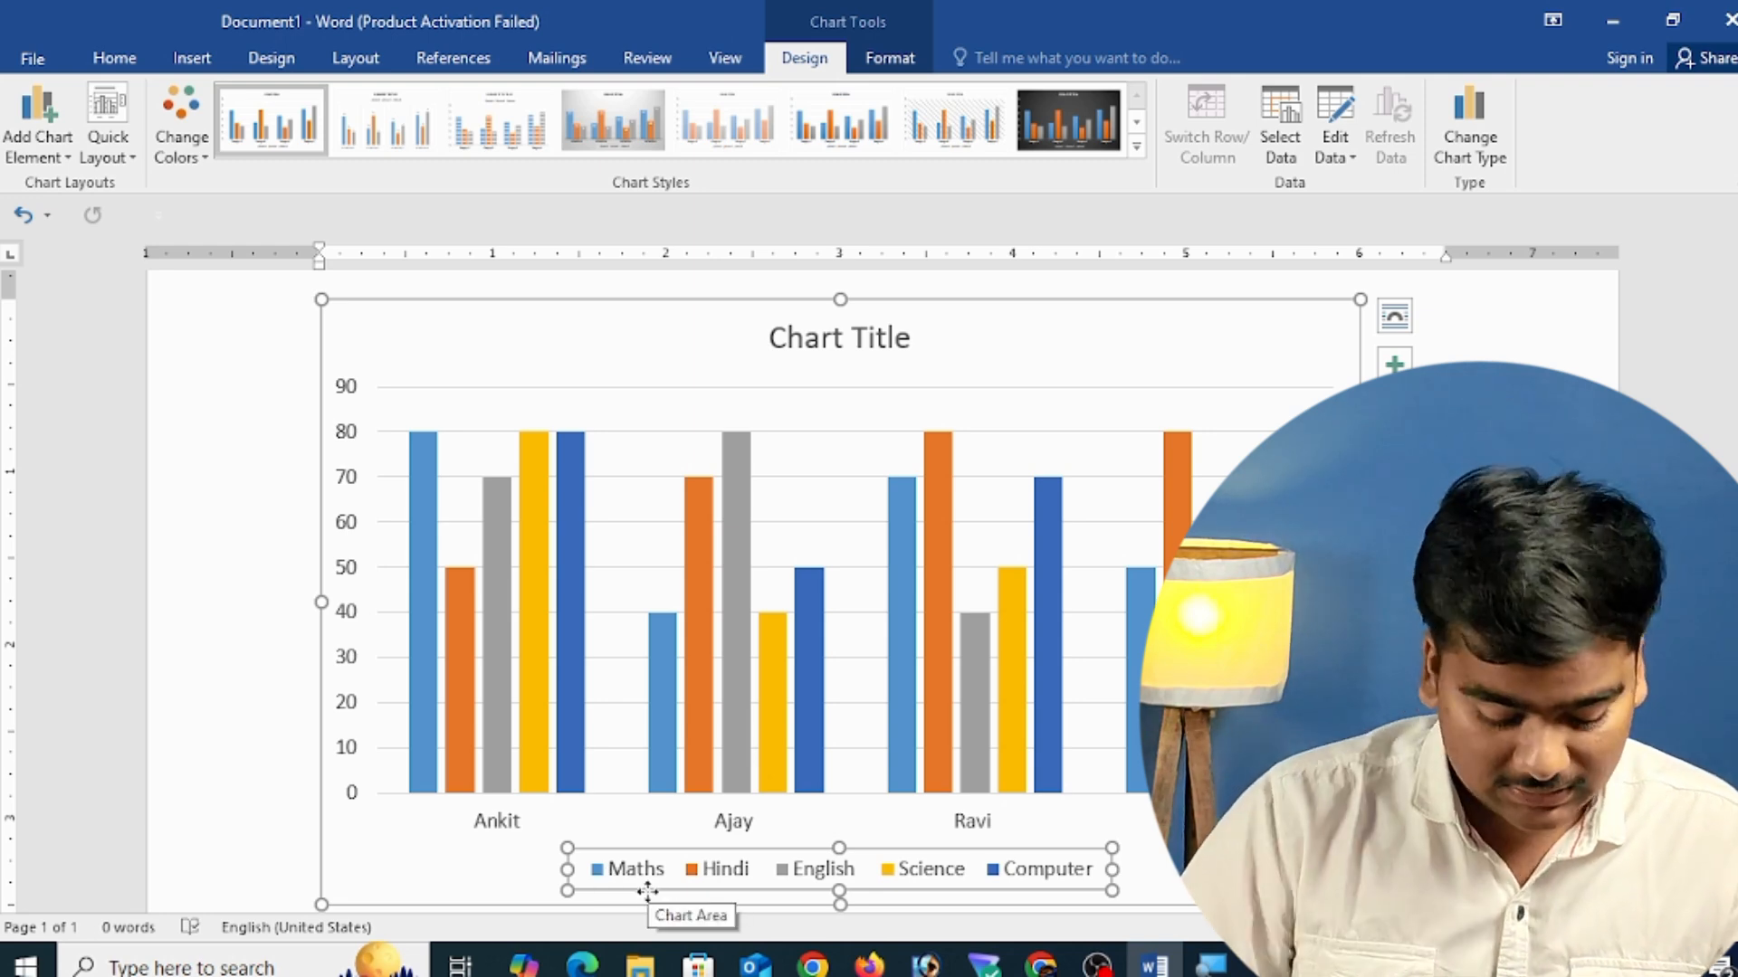
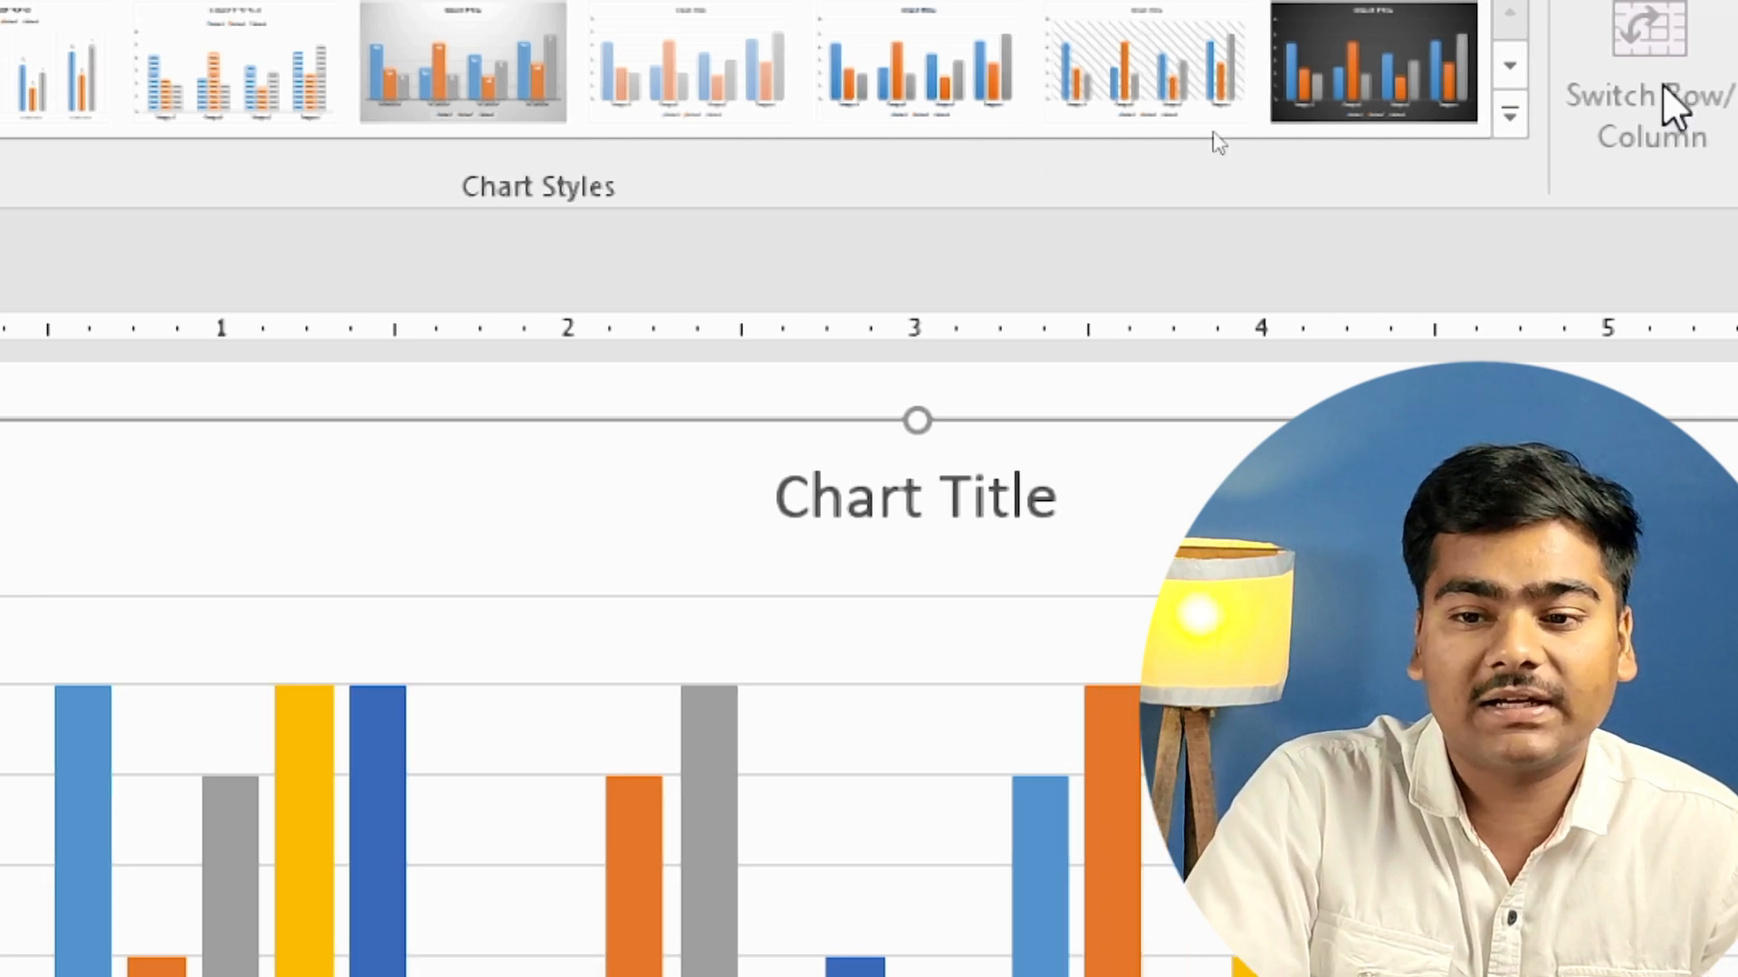
- Apply the dark Style 8 to the chart and recolour it with the second Colorful palette of blues and greys
left_click(1553, 115)
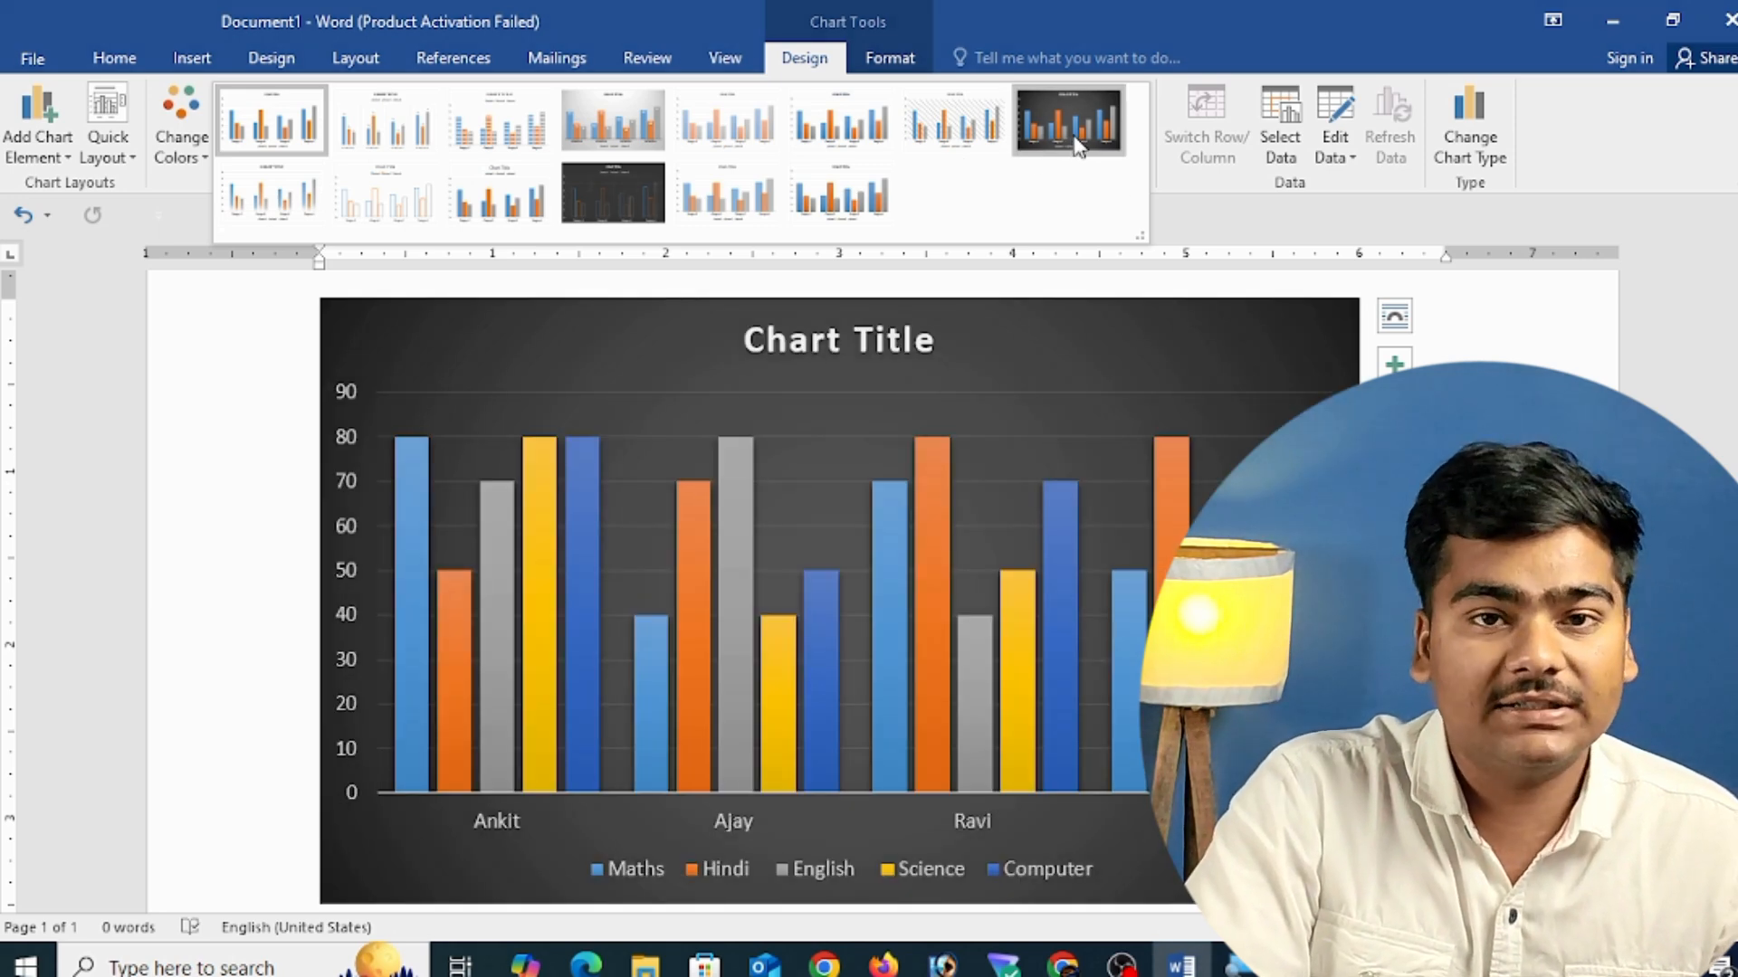
left_click(1077, 145)
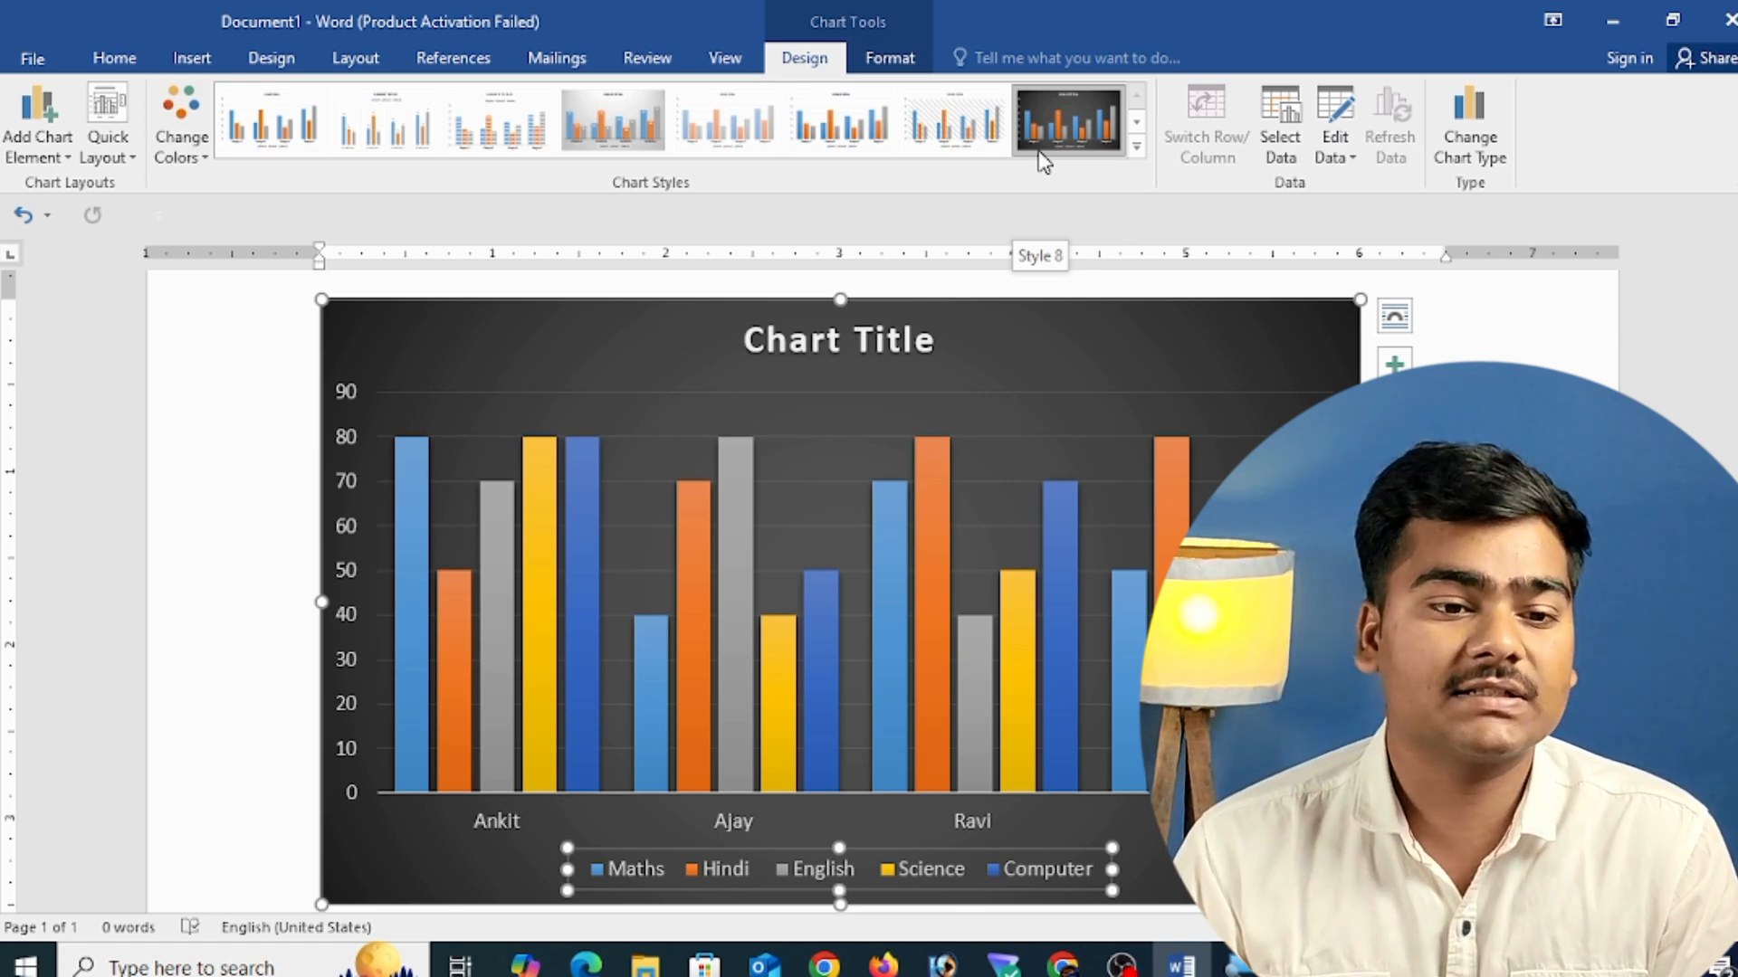
left_click(168, 158)
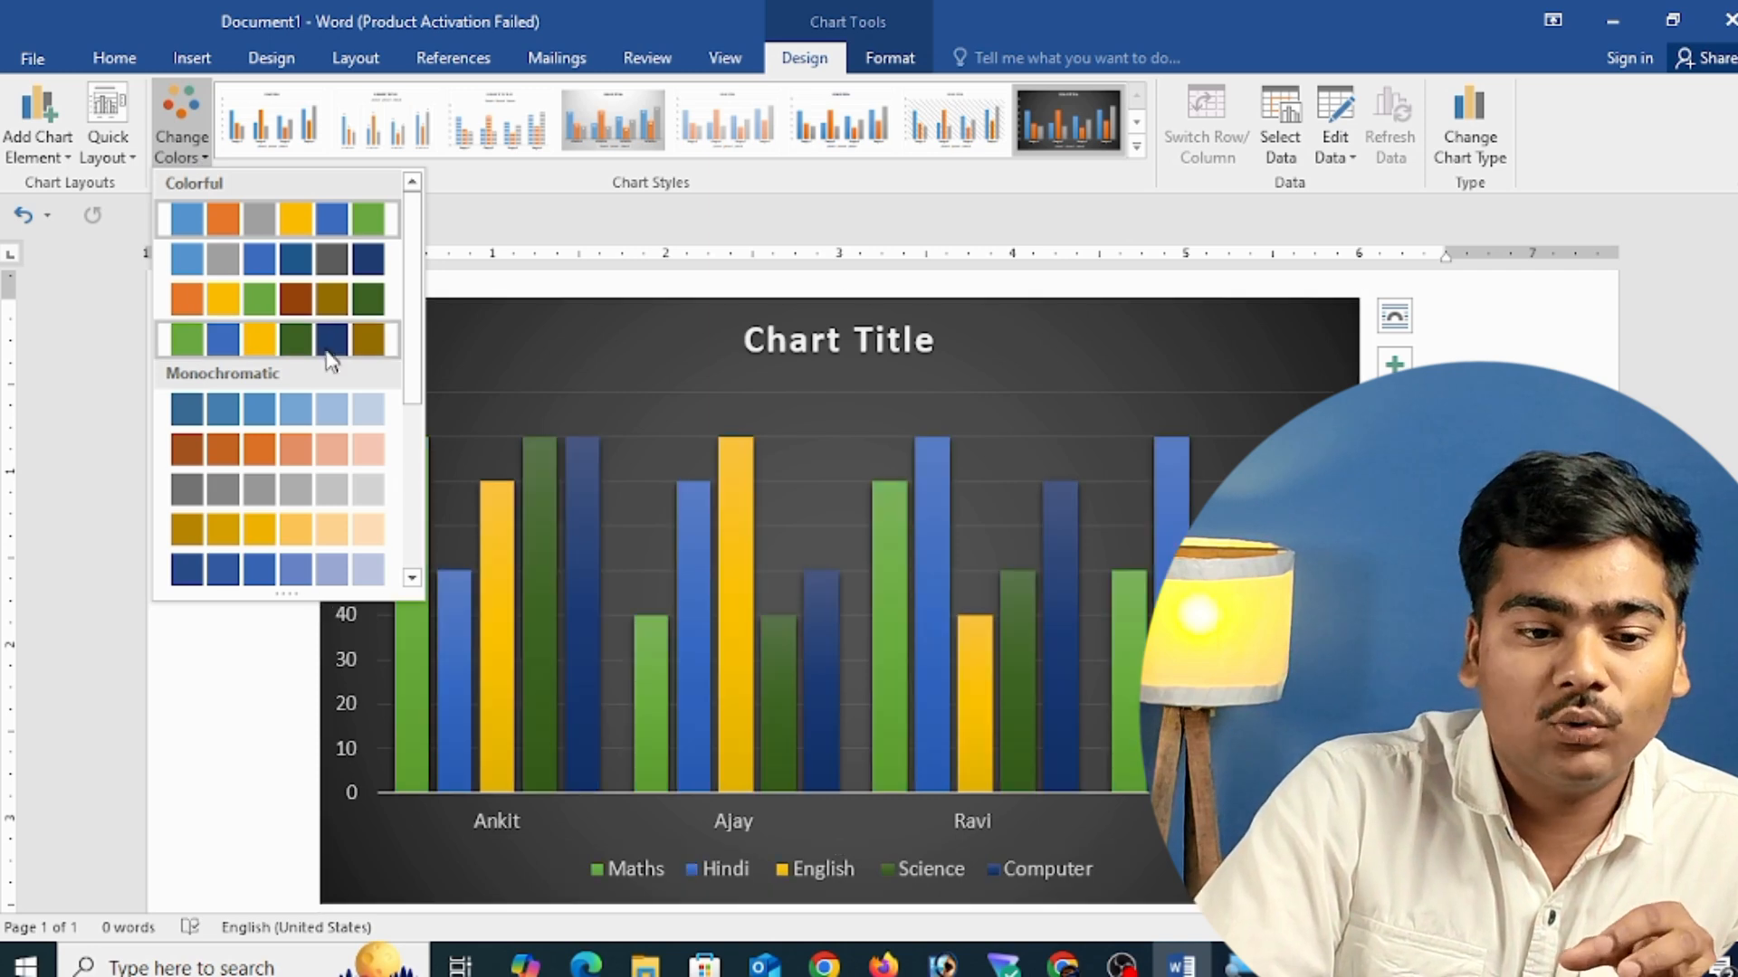
scroll(325, 398, "down", 3)
scroll(272, 362, "up", 5)
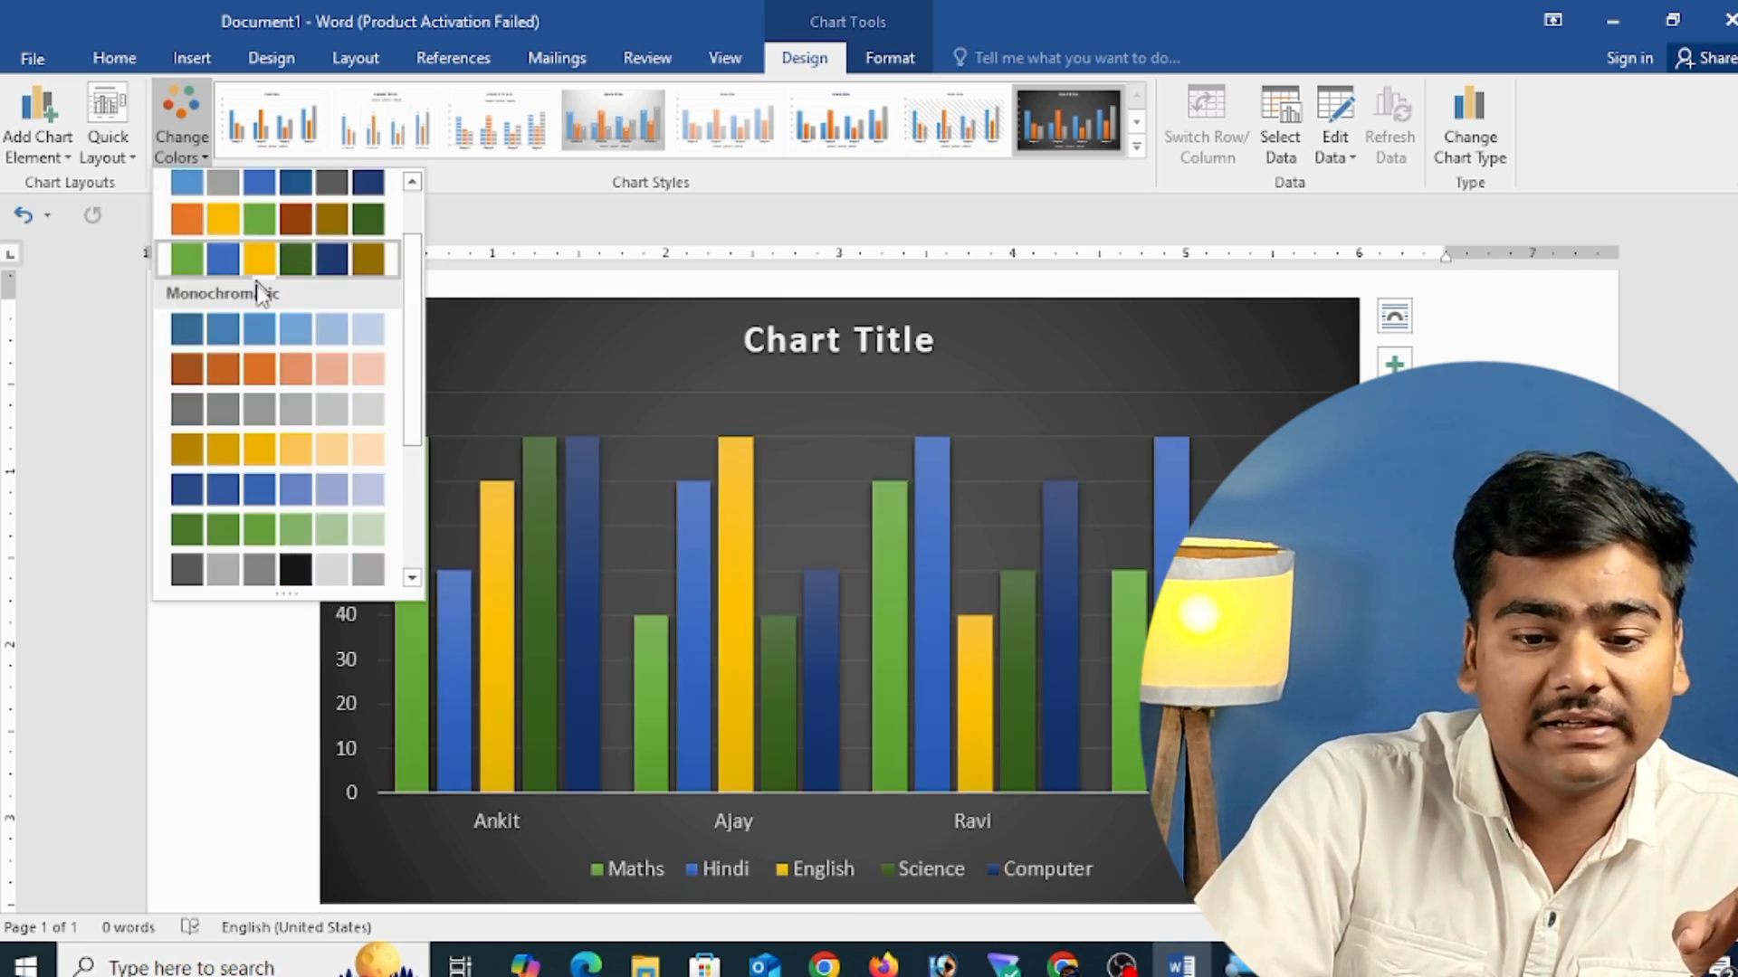
scroll(341, 348, "up", 1)
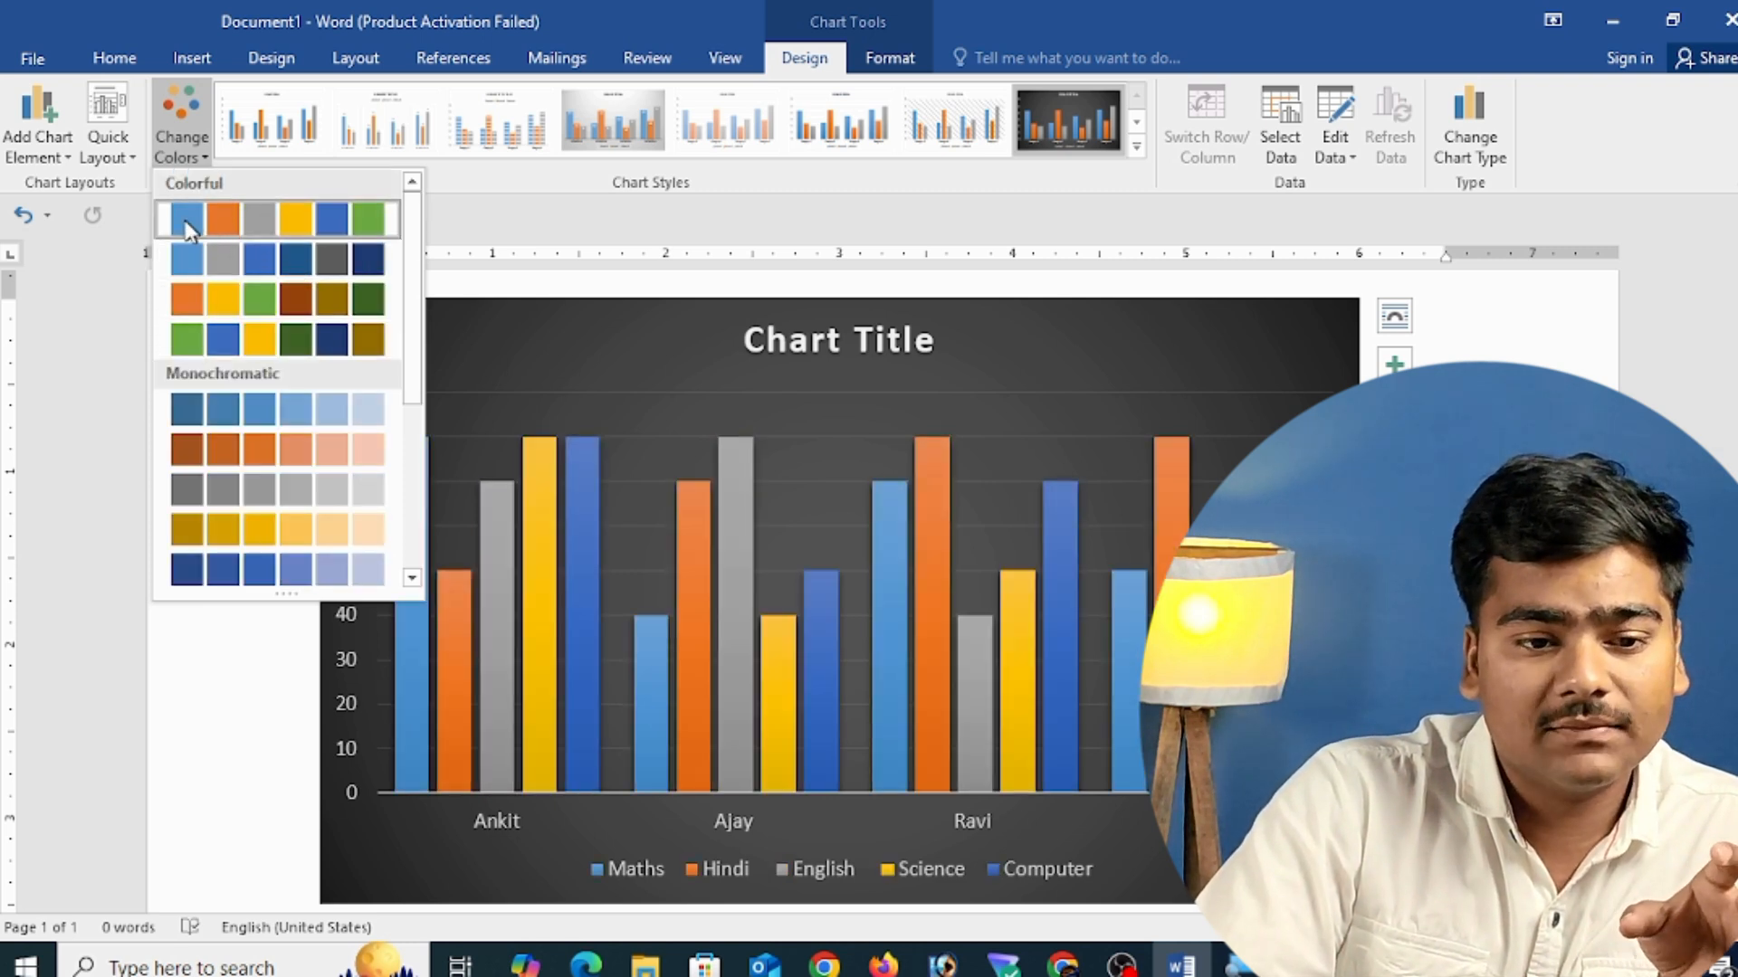
left_click(296, 253)
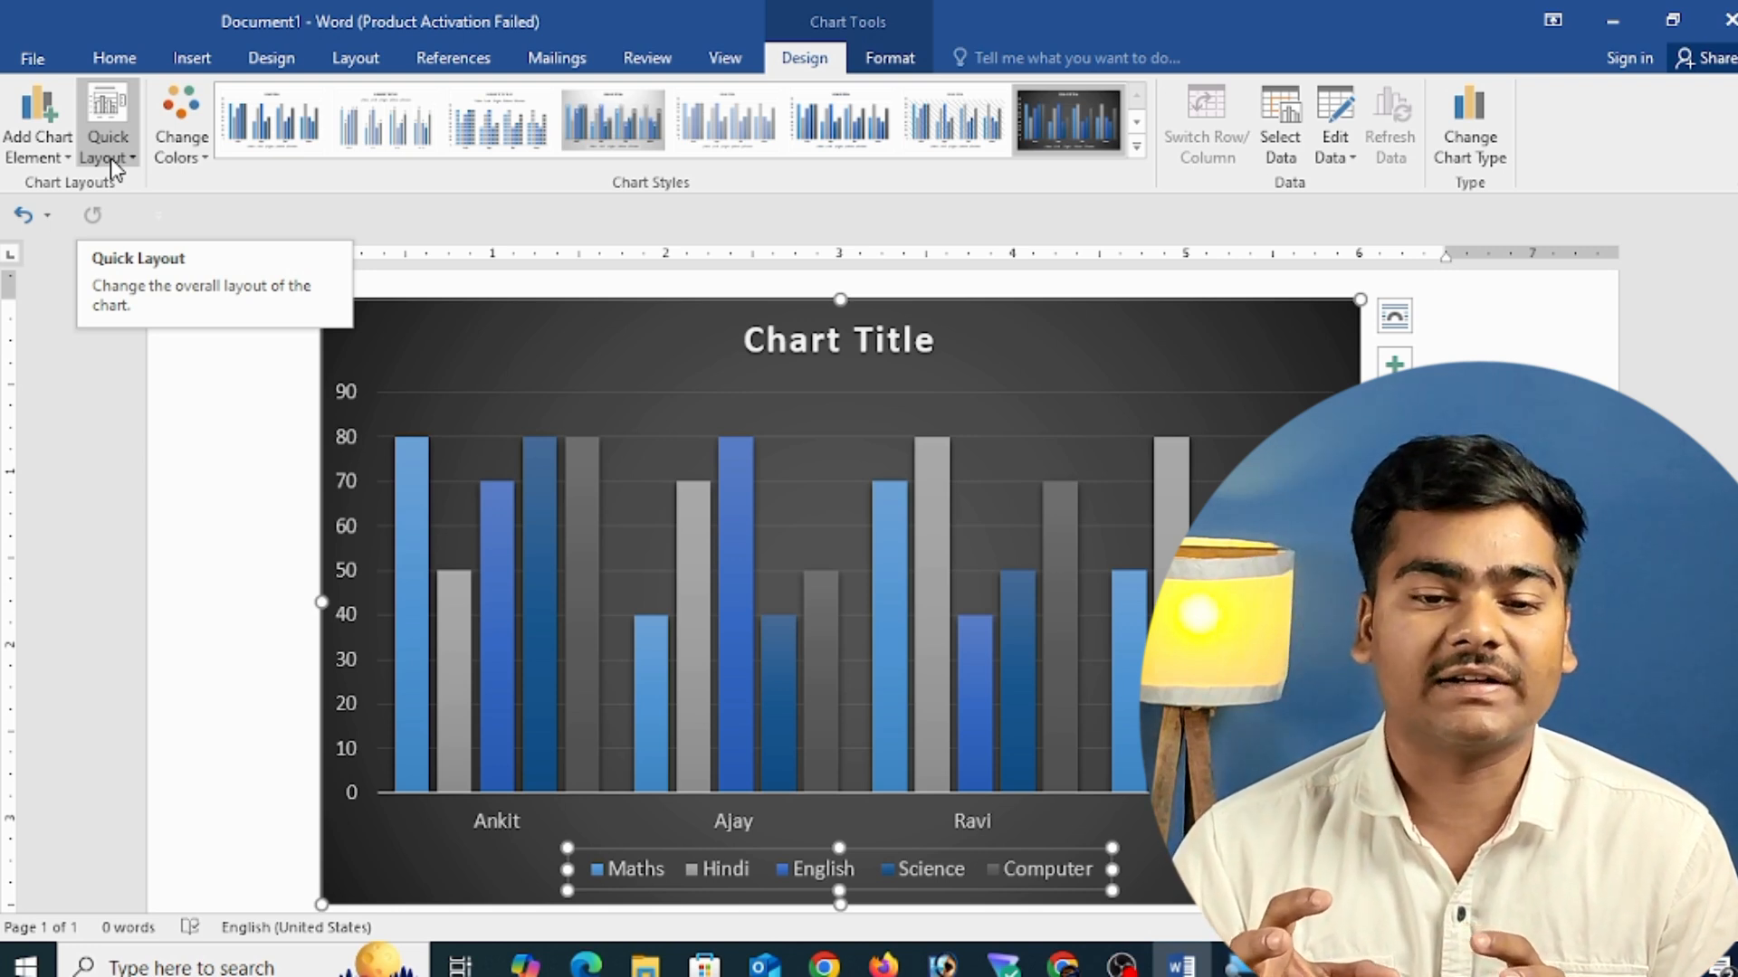
- Apply the fifth quick layout, with a data table and vertical axis title, and inspect both added elements
left_click(837, 371)
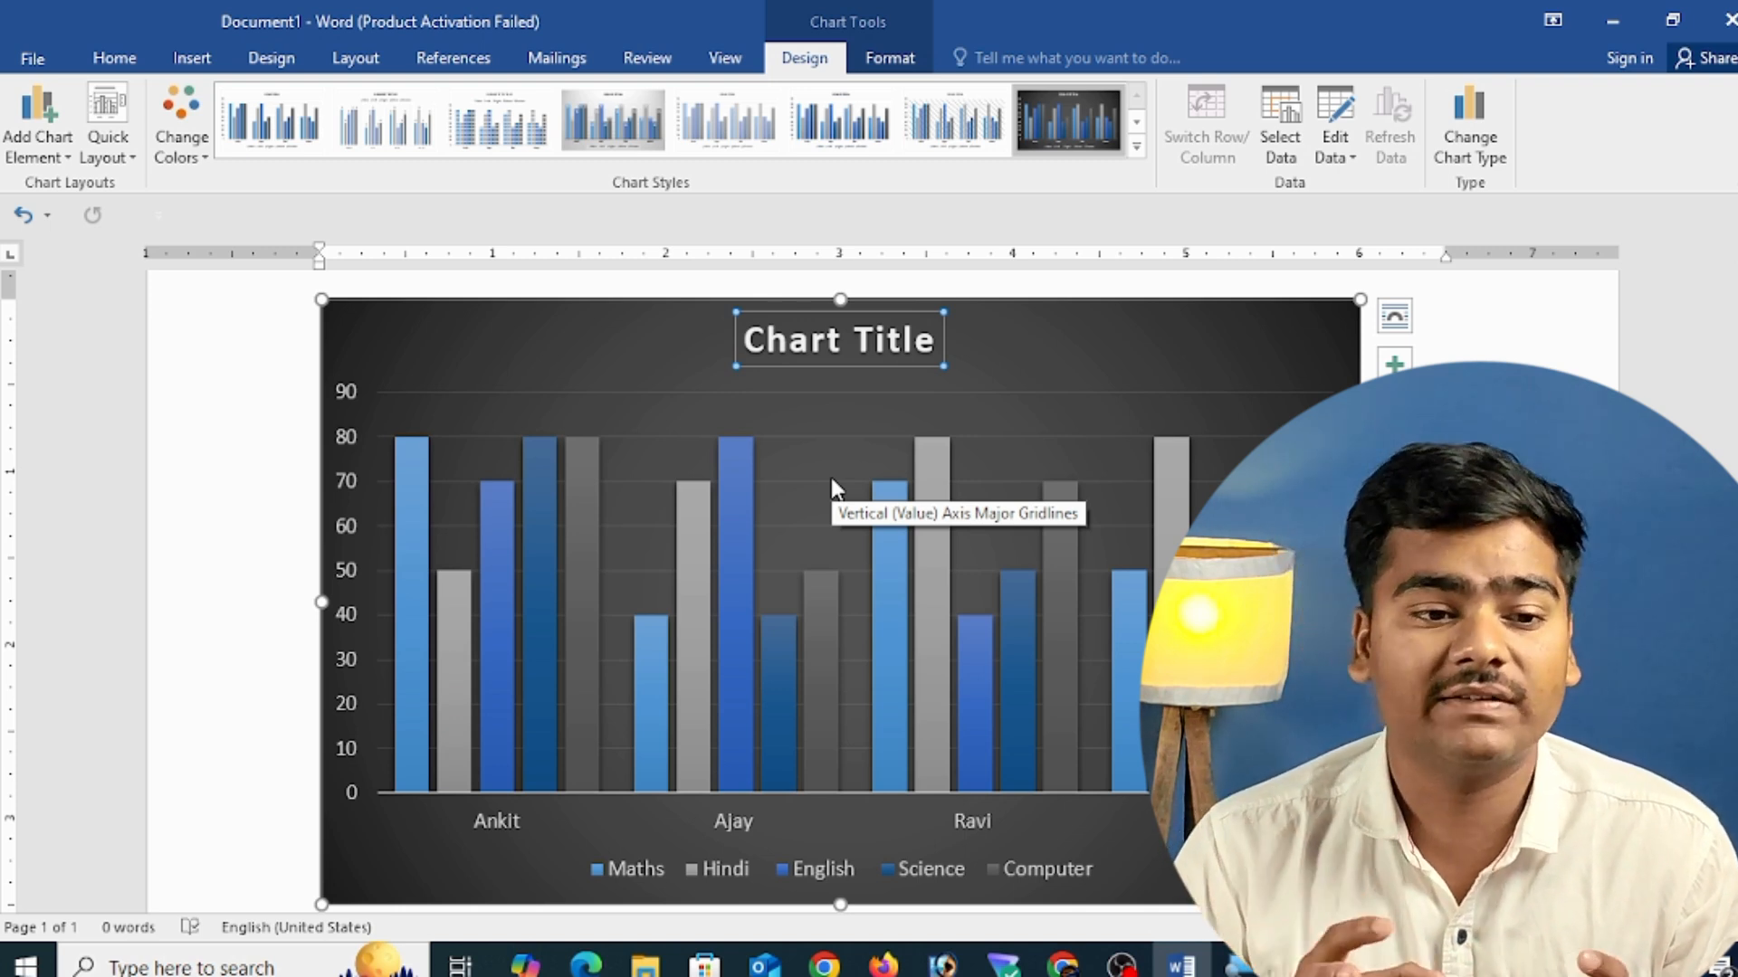
left_click(125, 158)
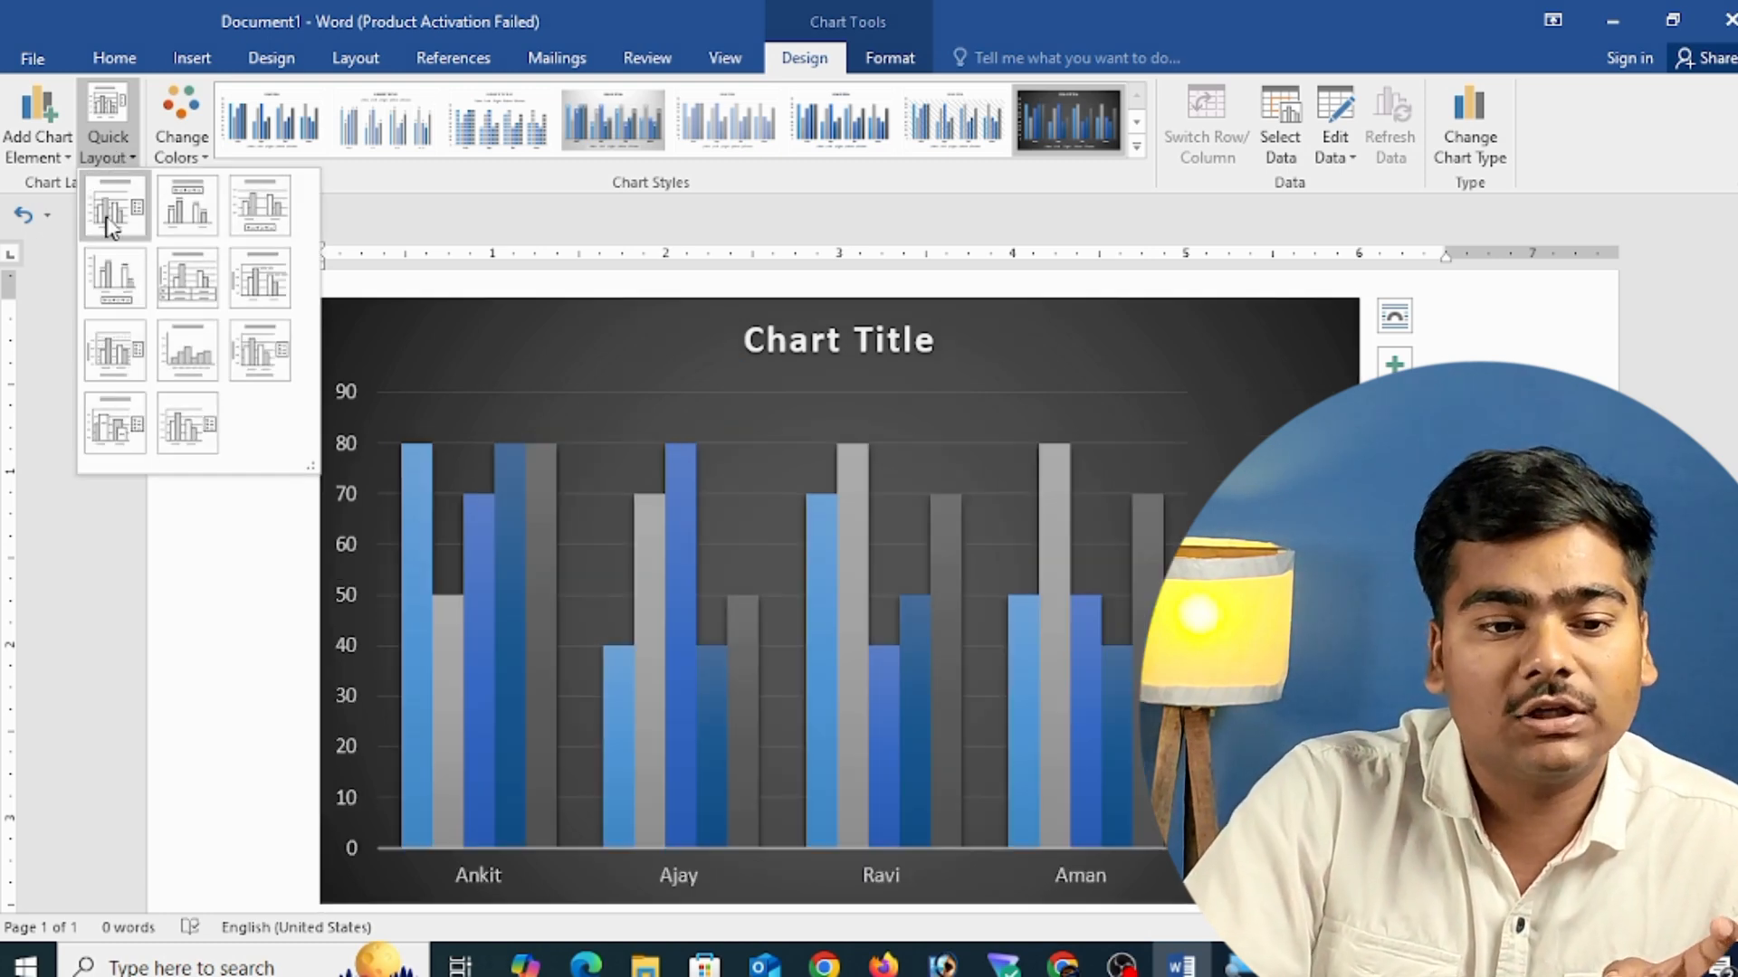
left_click(199, 290)
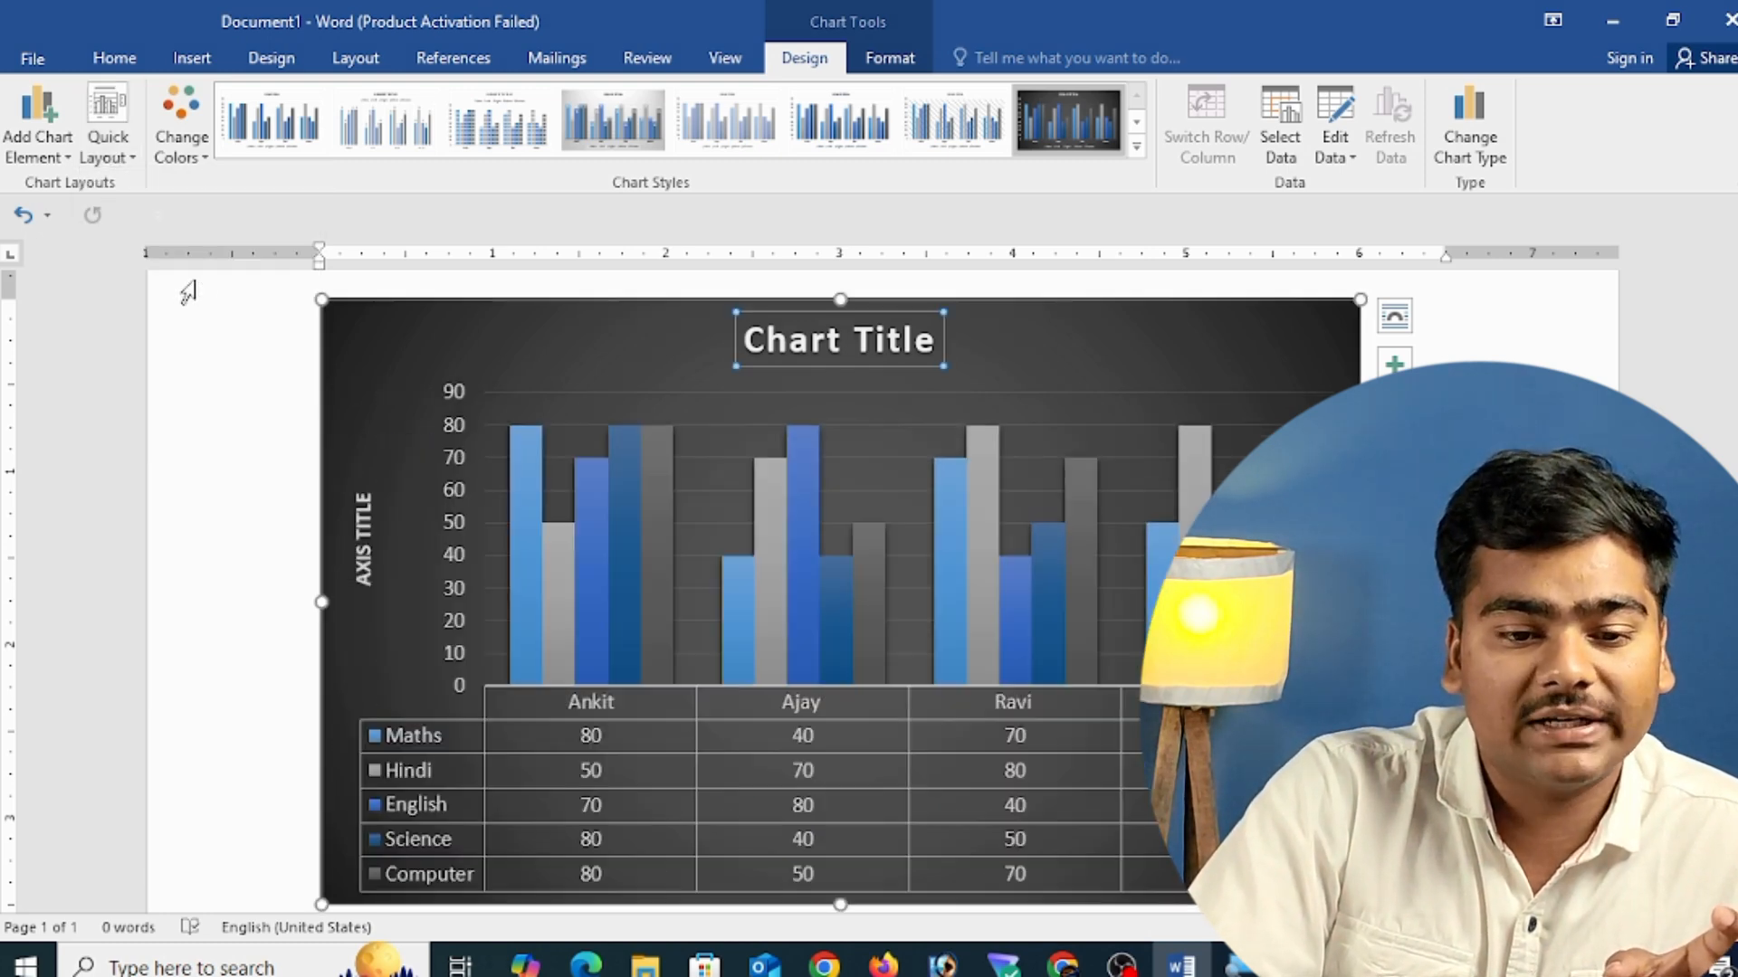
left_click(358, 548)
left_click(438, 751)
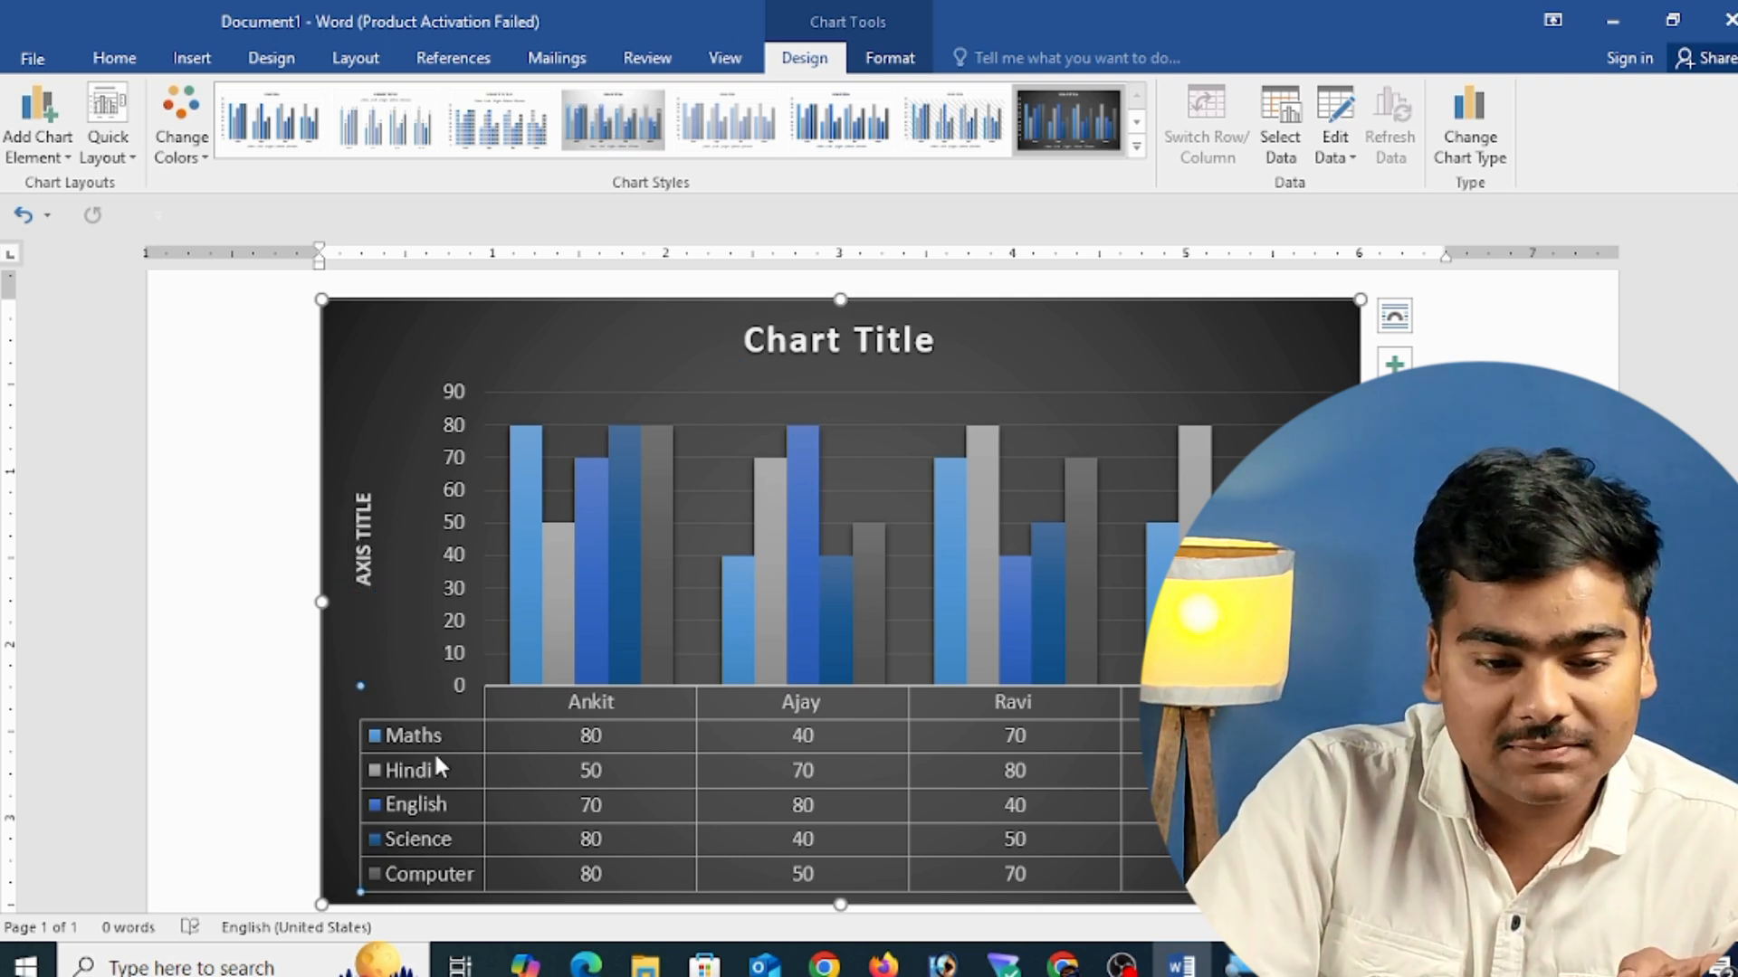
- Try the fourth quick layout with data labels, and settle on the first one with a chart title and side legend
left_click(108, 136)
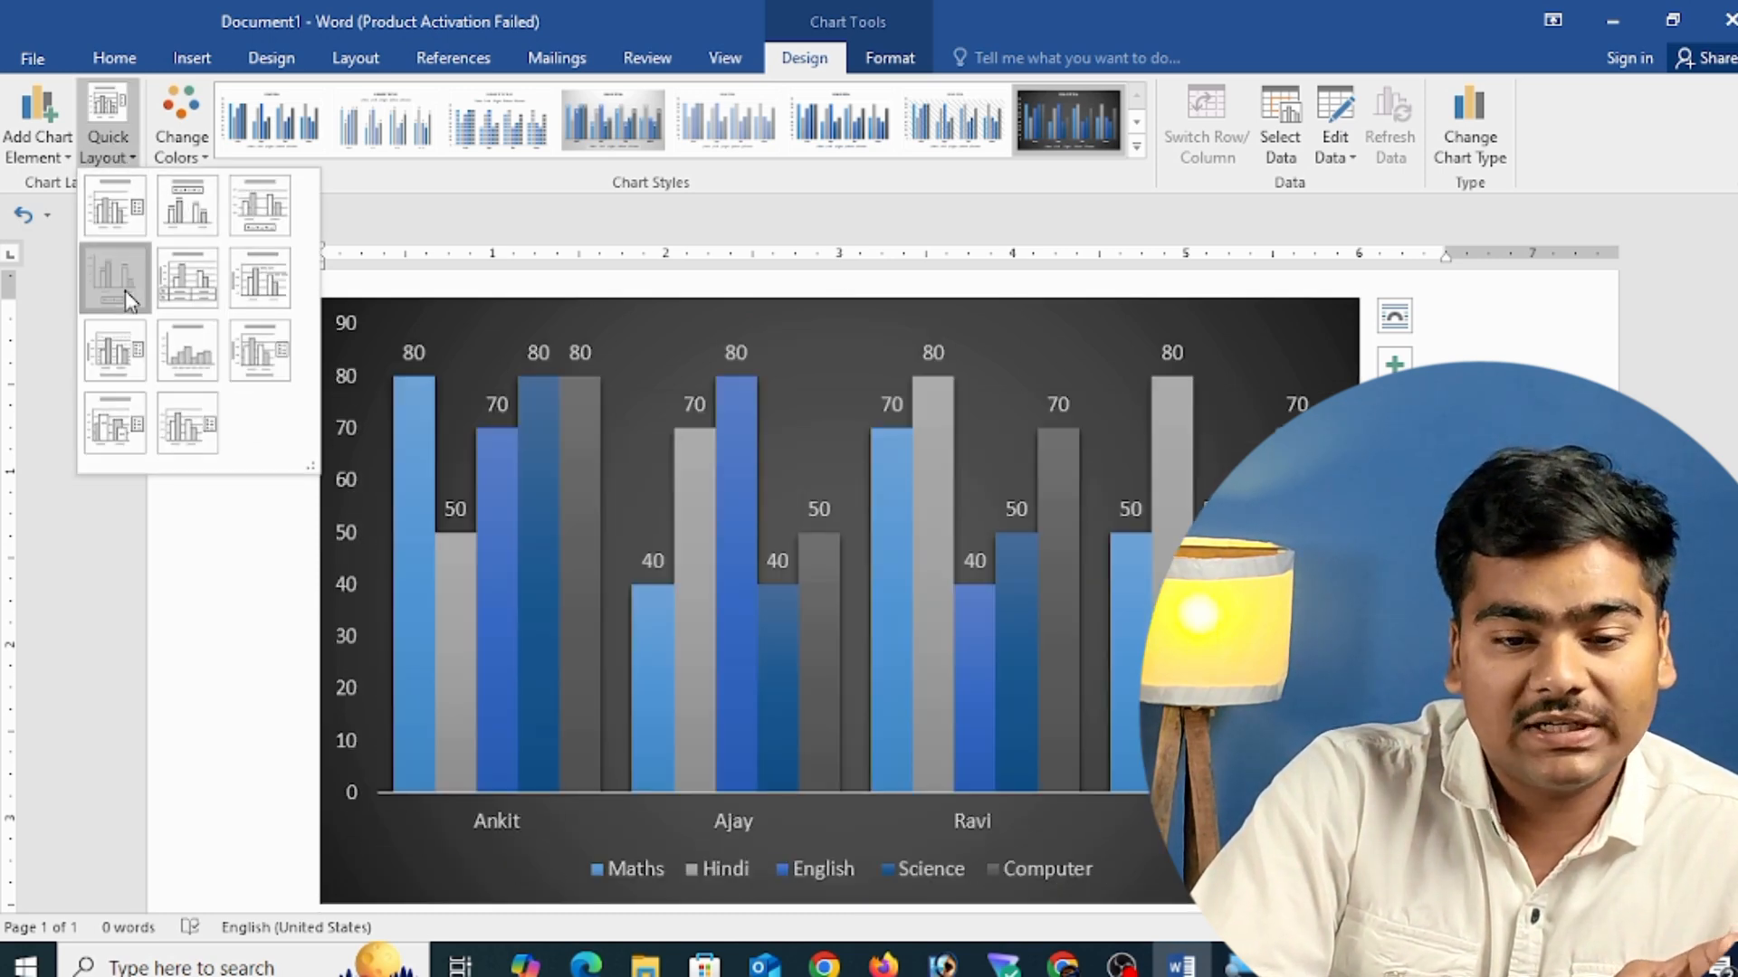
left_click(127, 297)
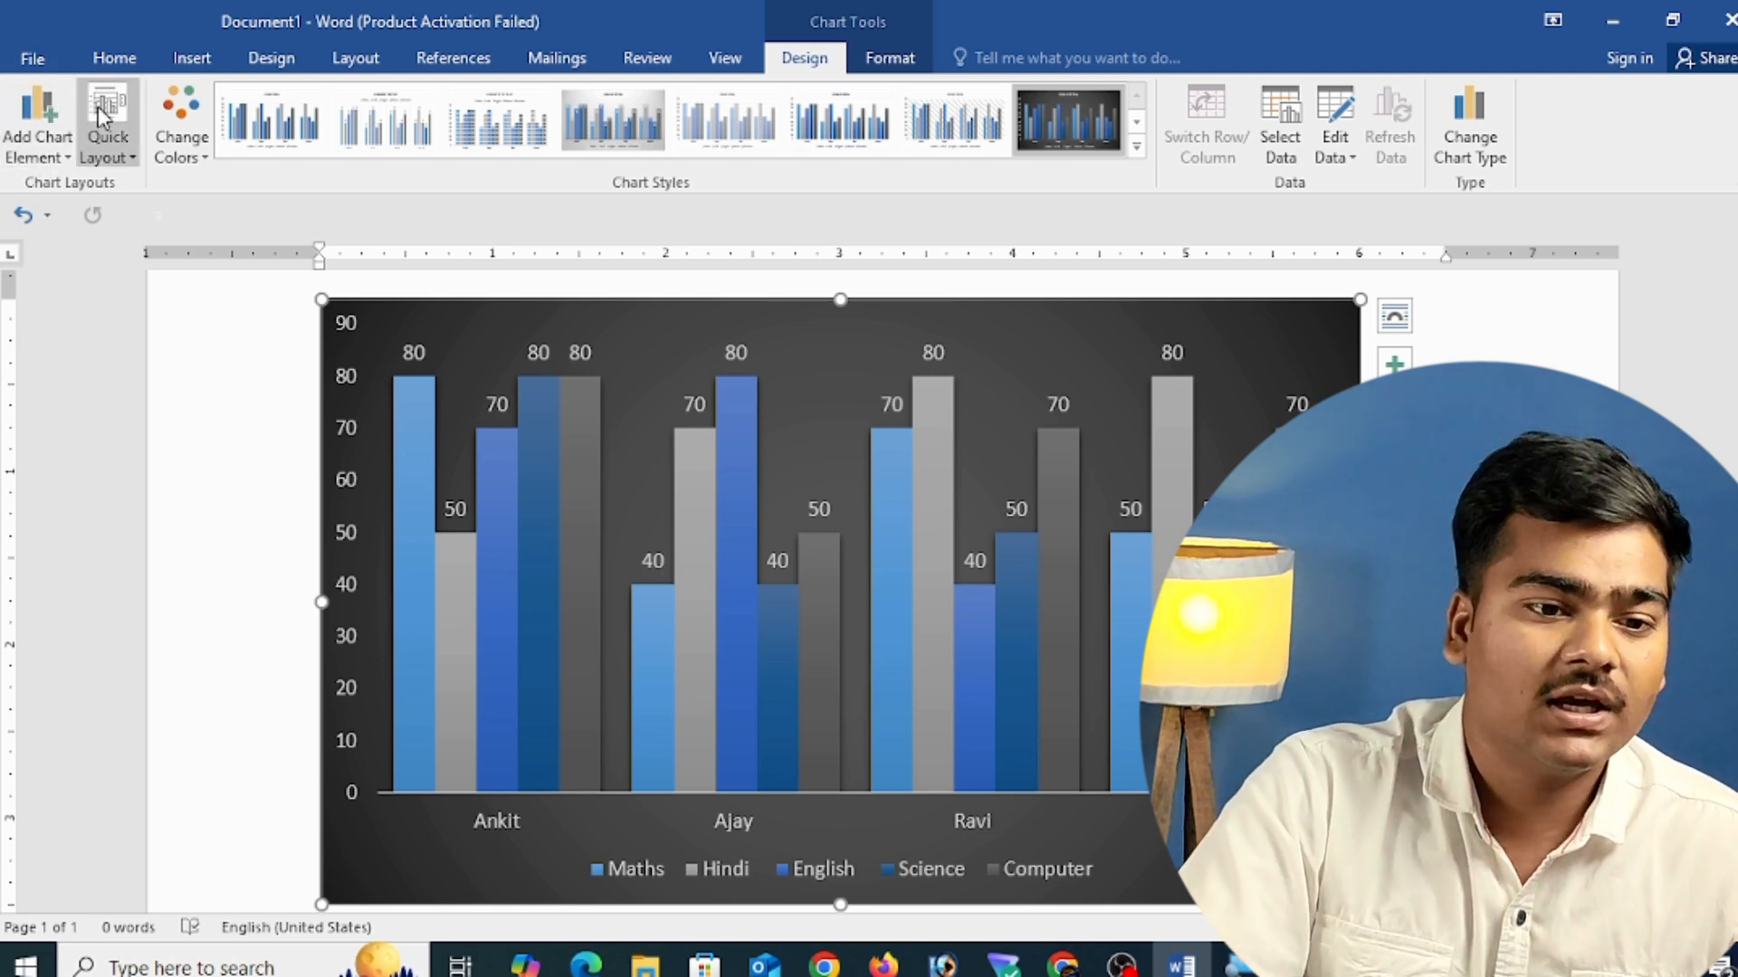
left_click(114, 118)
left_click(126, 210)
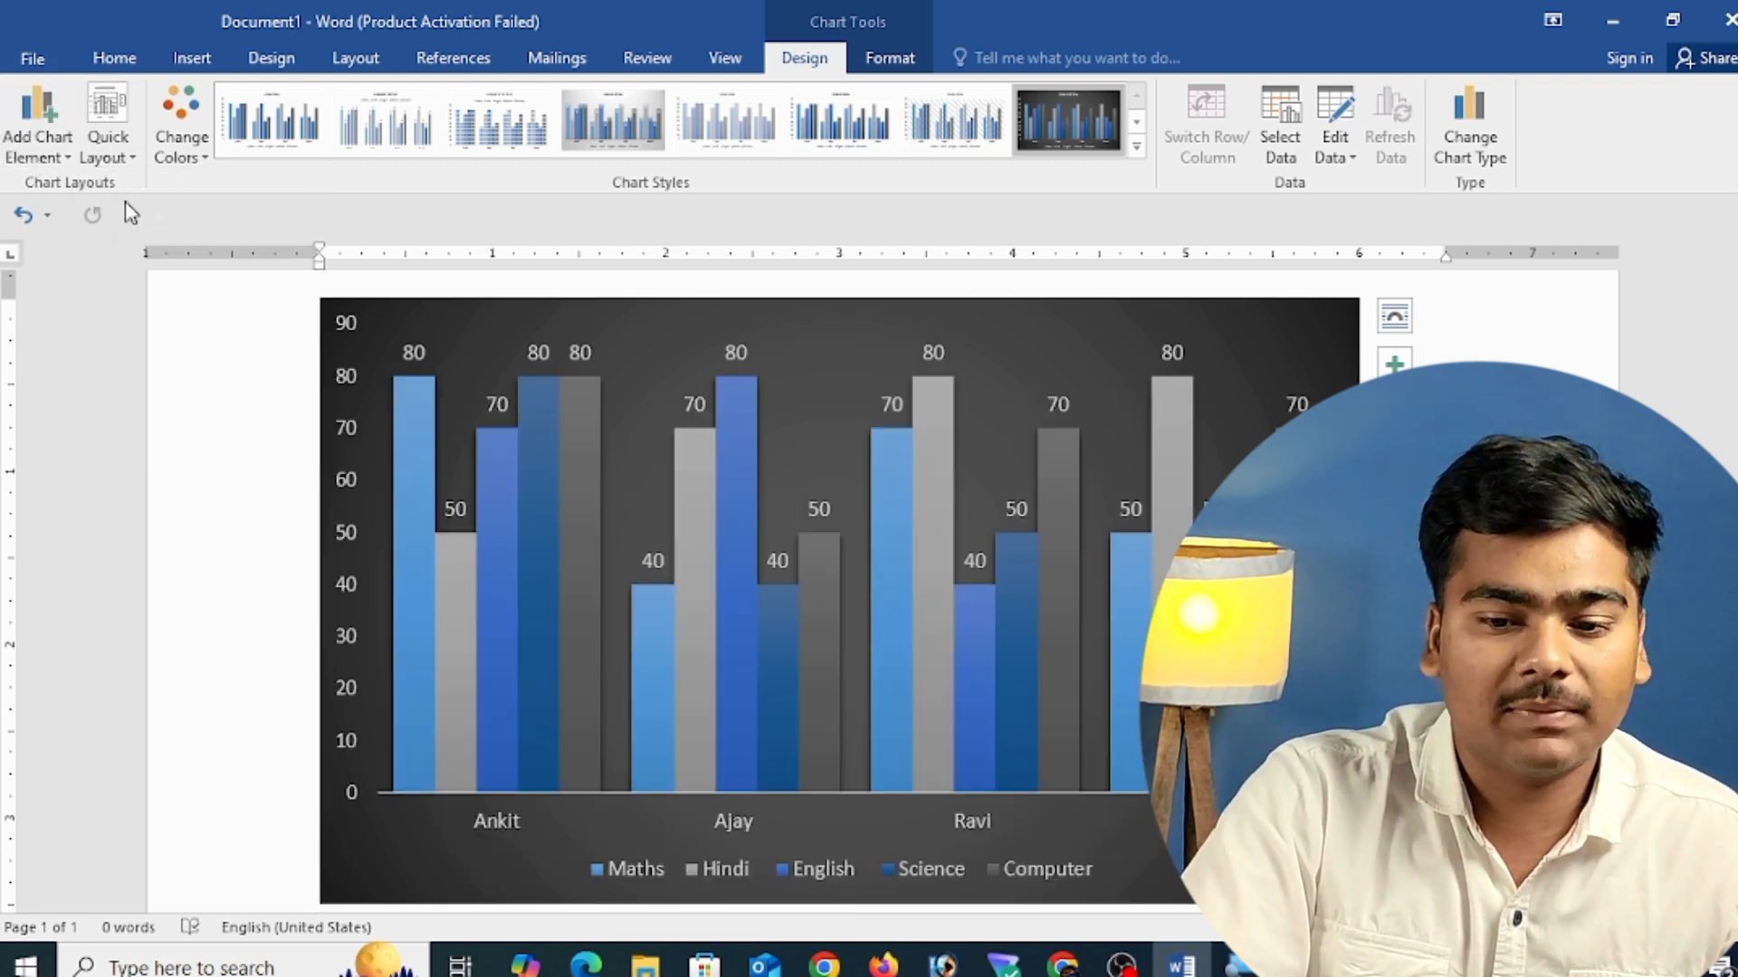
- Hide the chart's primary horizontal axis and primary vertical axis
left_click(16, 152)
mouse_move(65, 187)
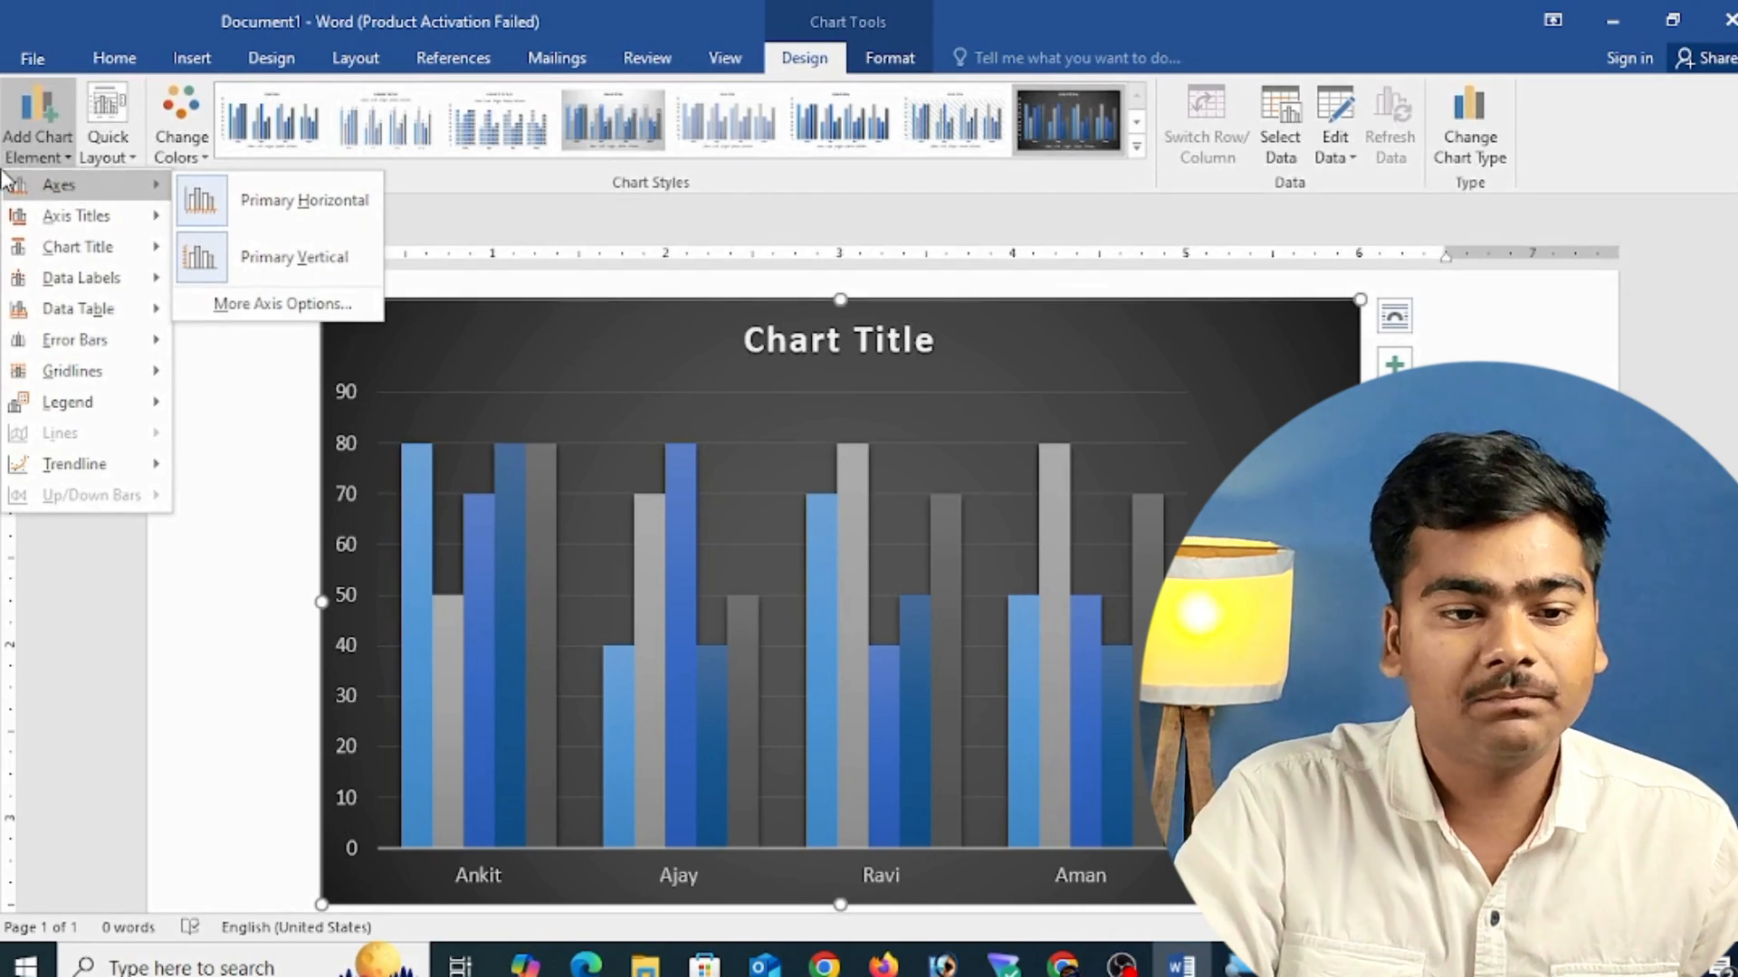
left_click(289, 197)
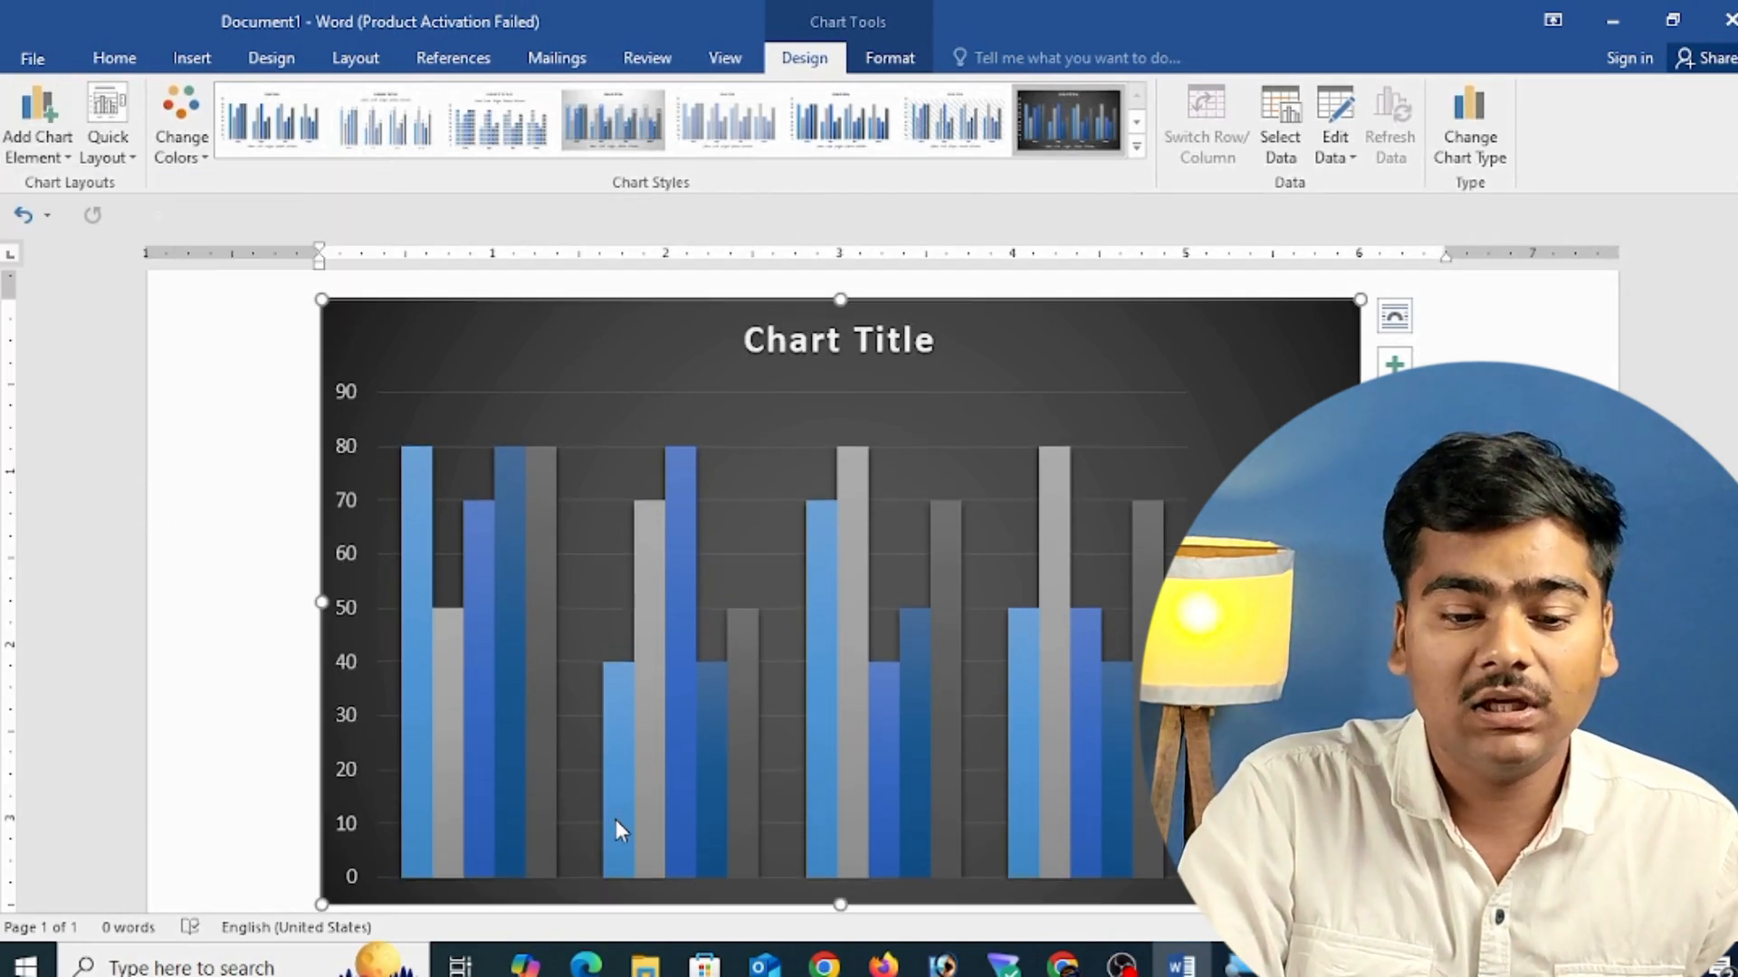
mouse_move(616, 819)
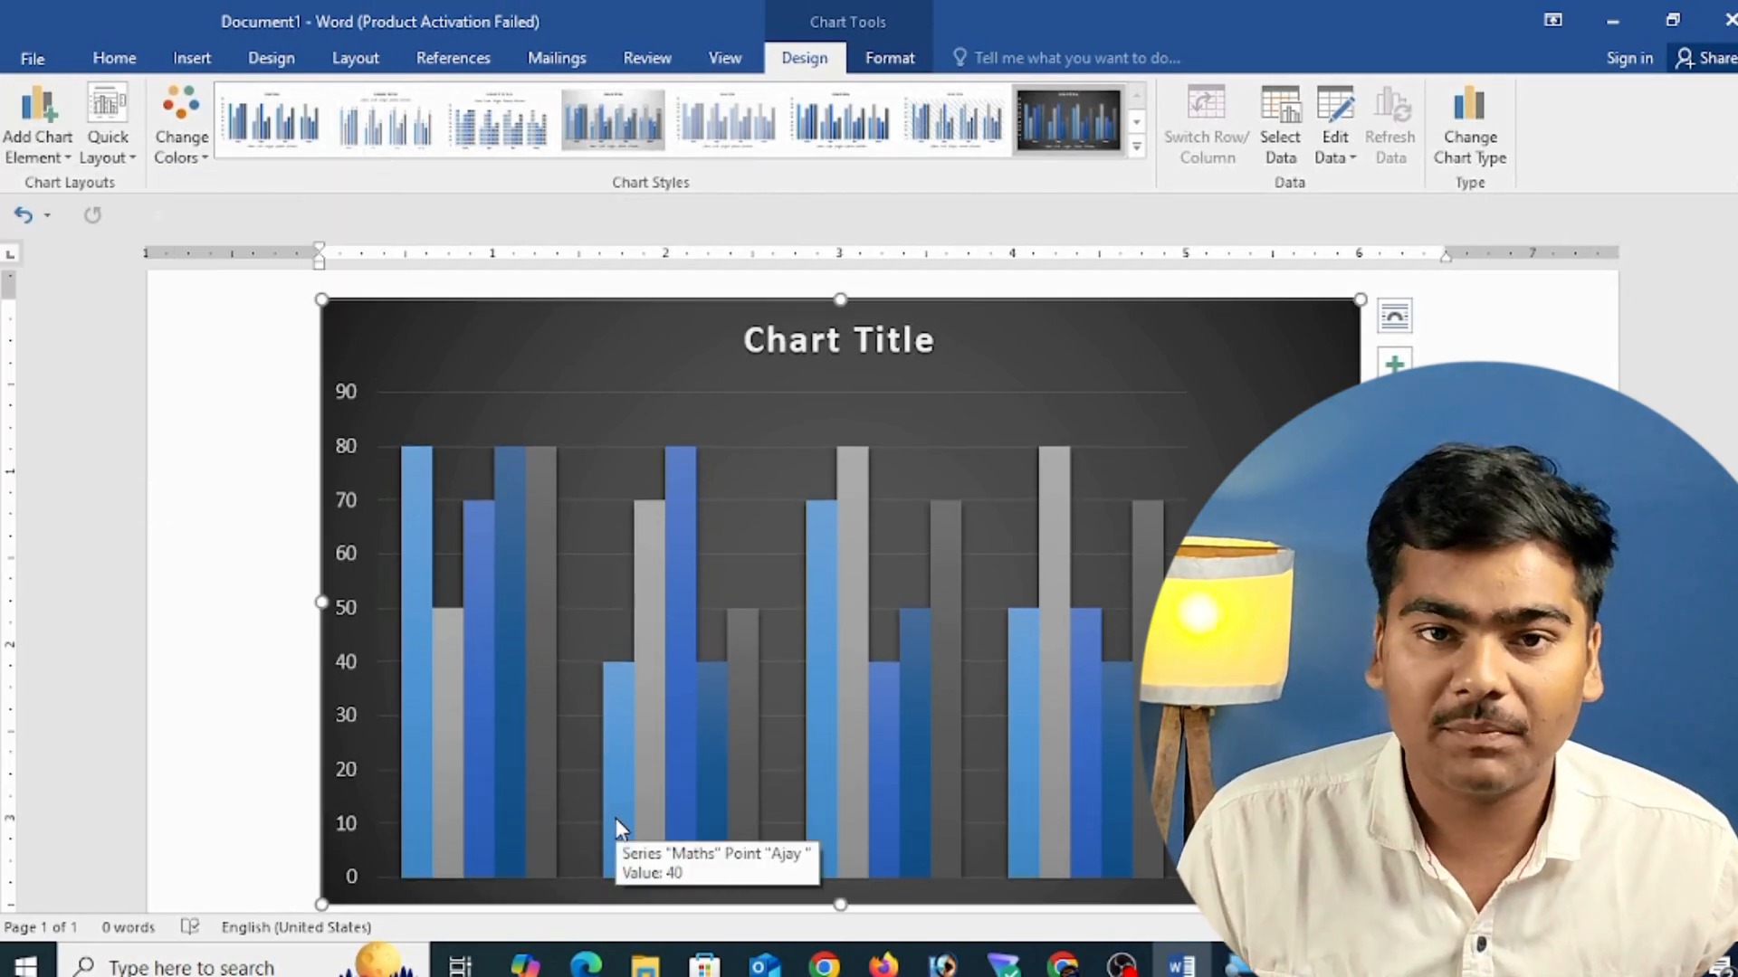
left_click(41, 146)
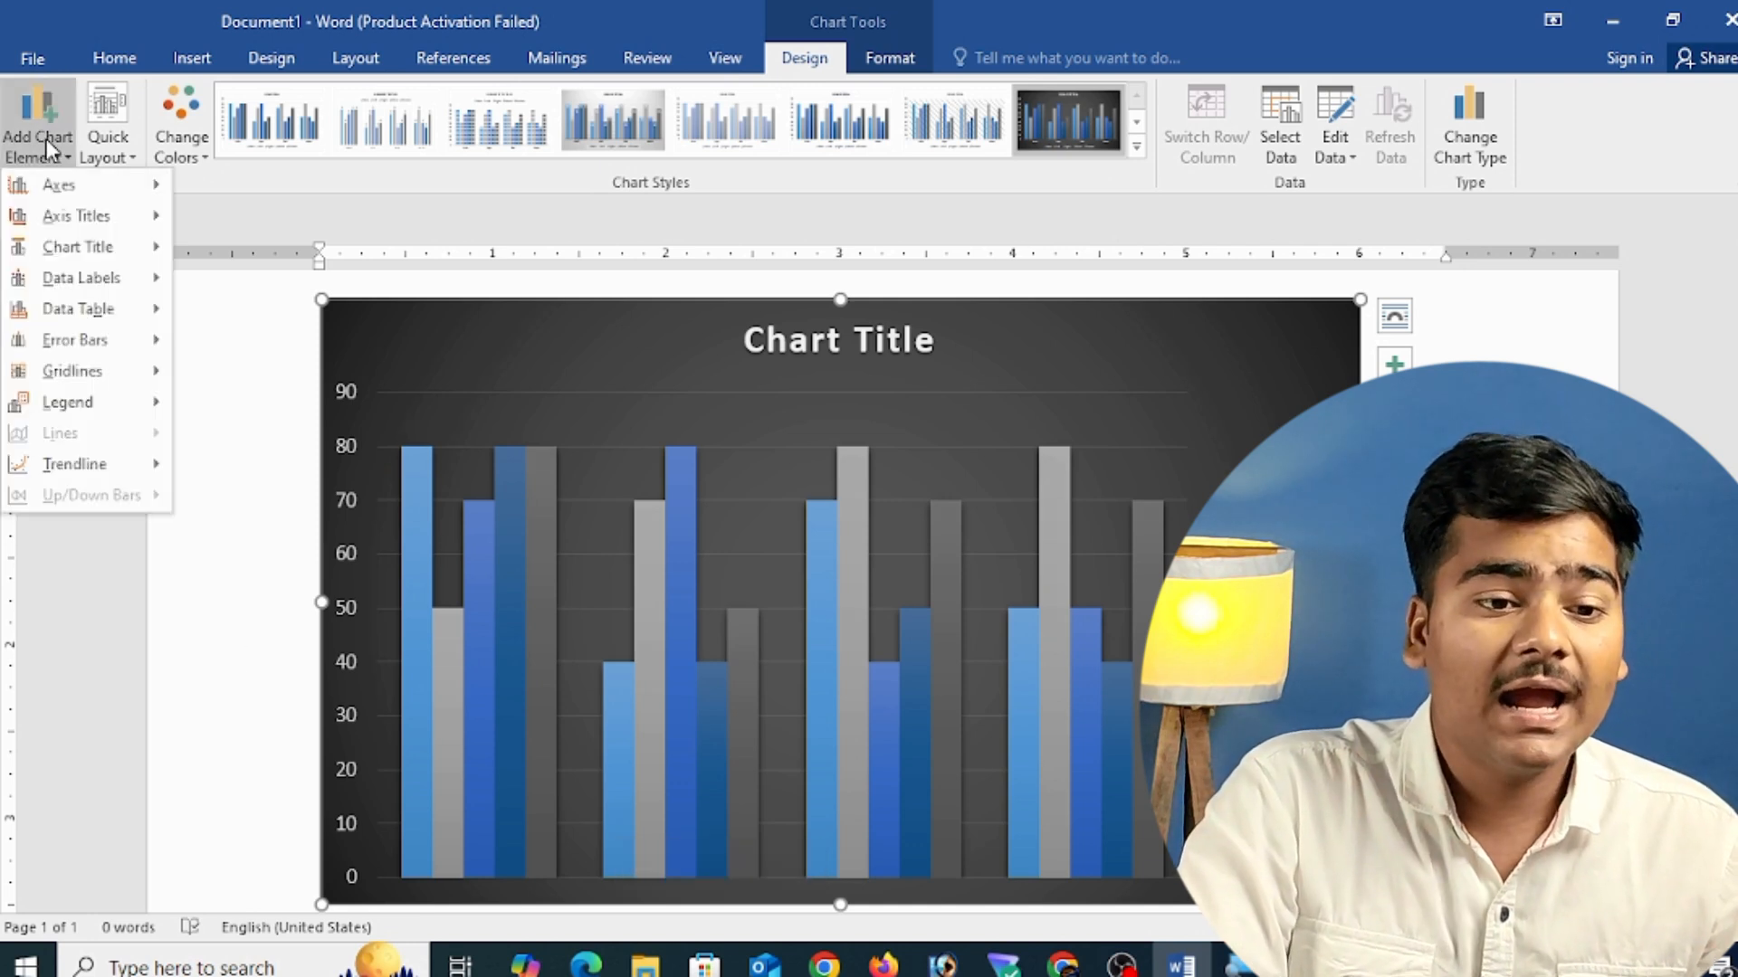
mouse_move(71, 195)
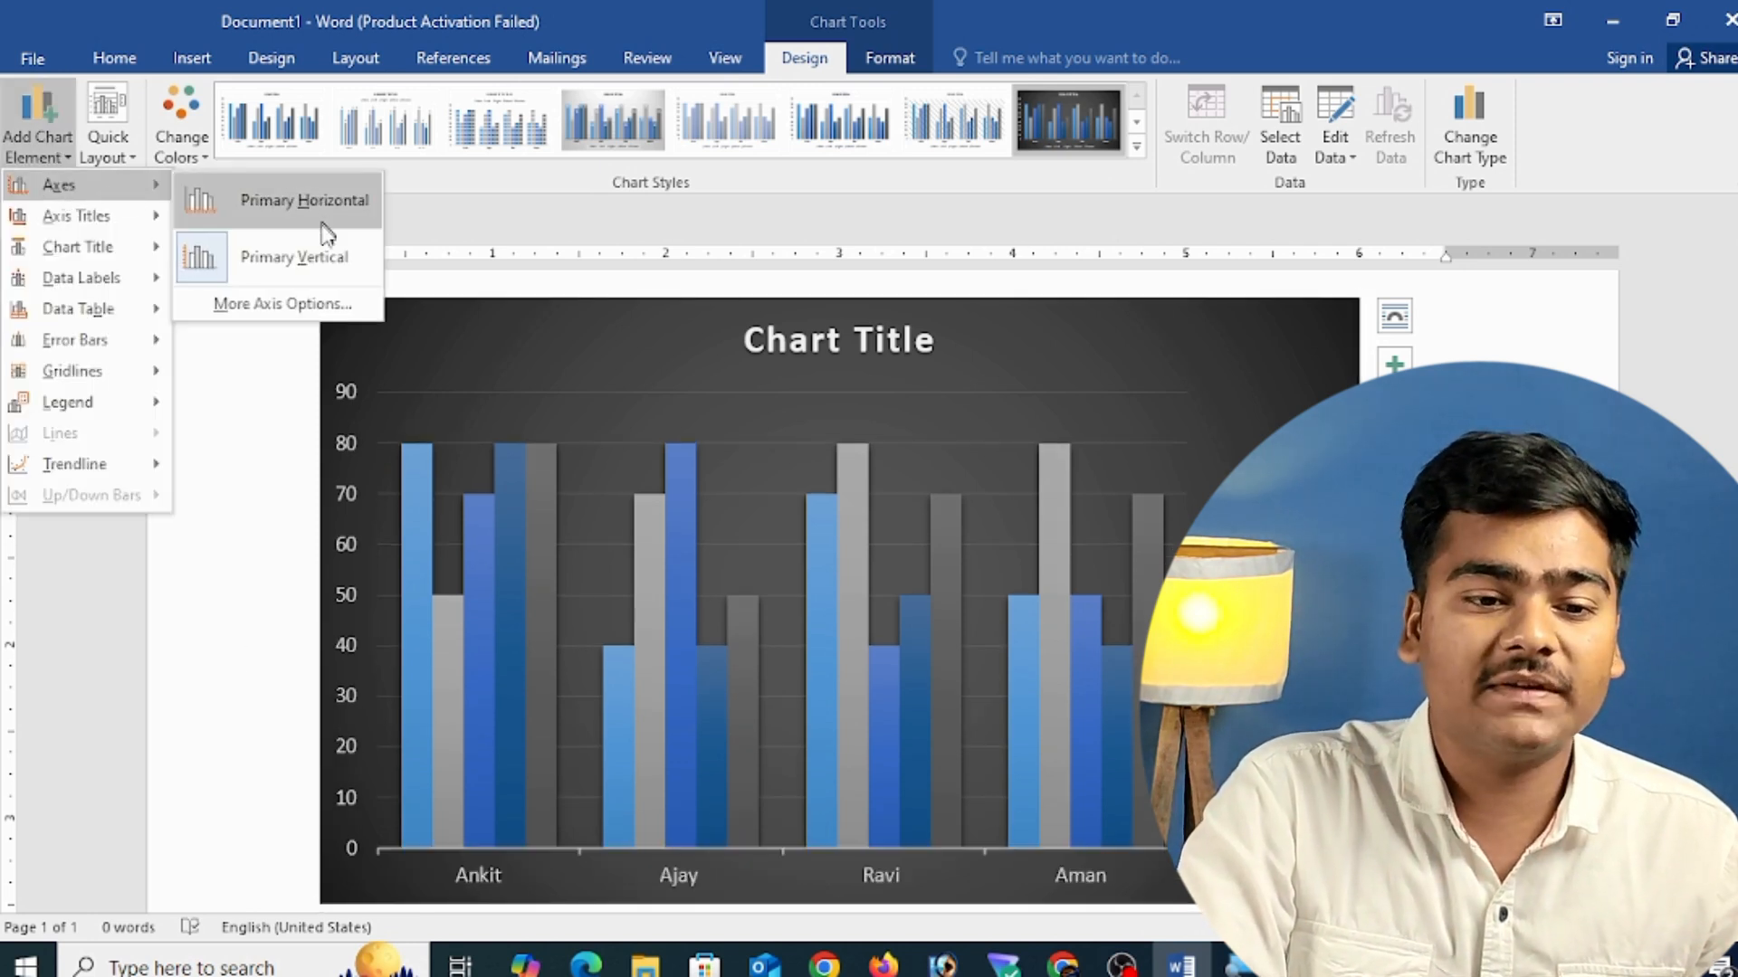
left_click(323, 262)
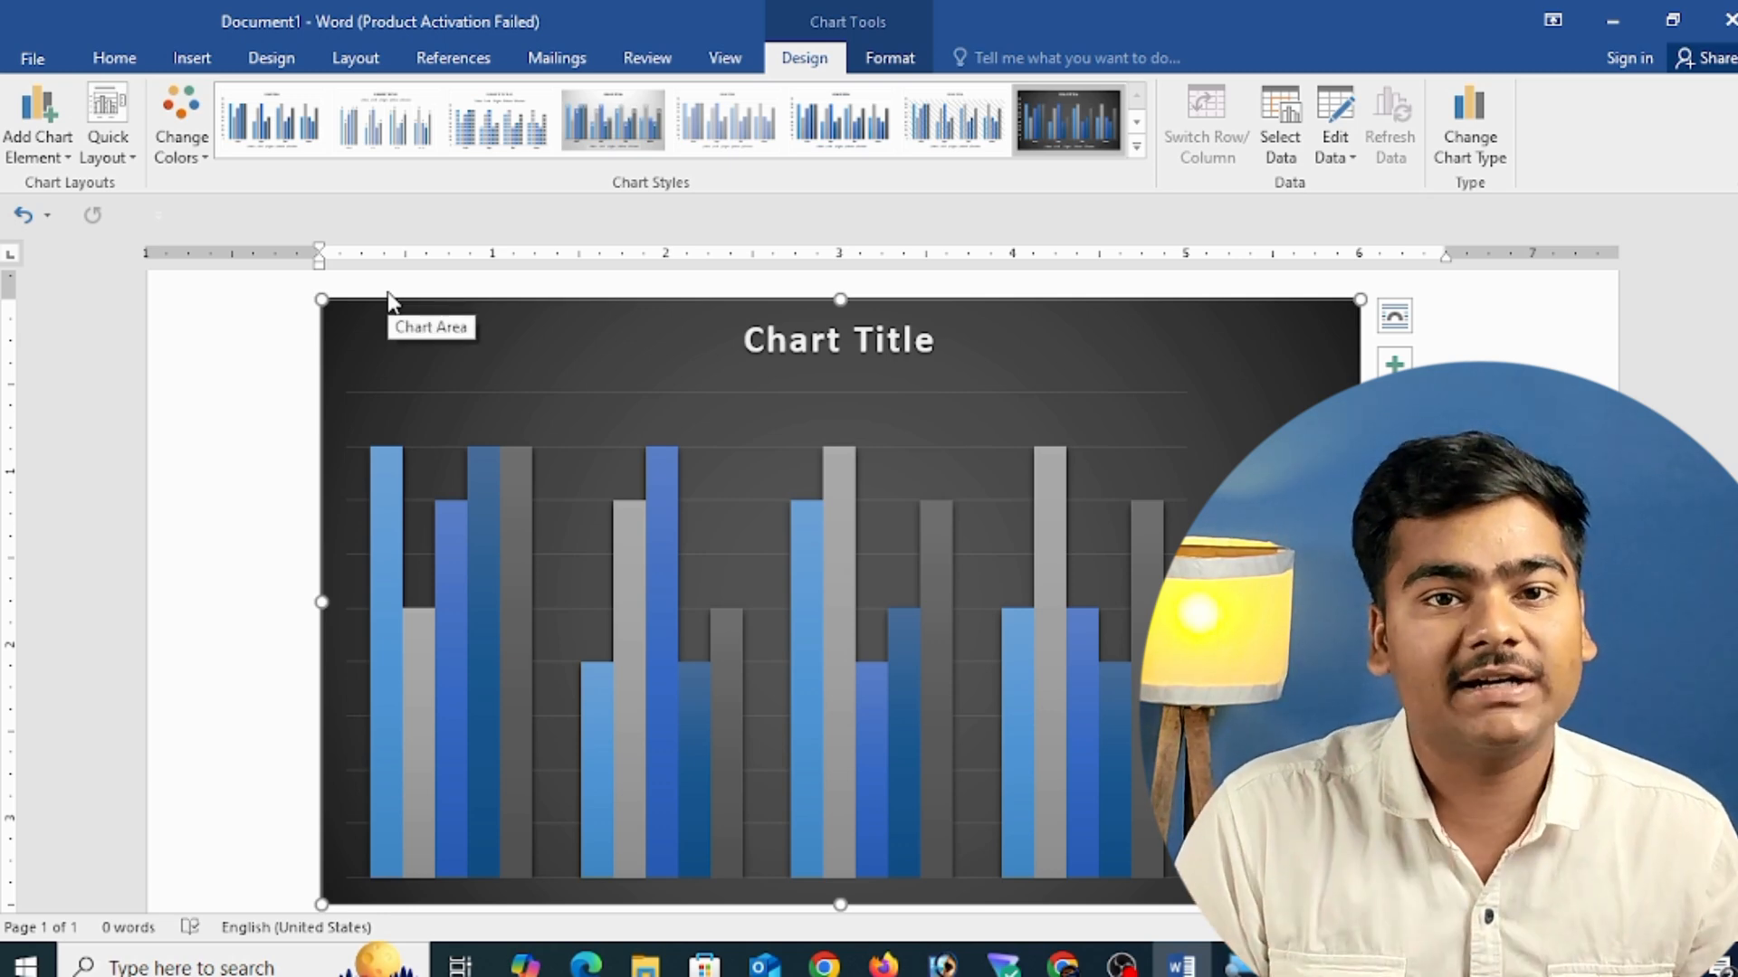
- Restore the chart's primary horizontal and primary vertical axes
left_click(65, 162)
mouse_move(63, 182)
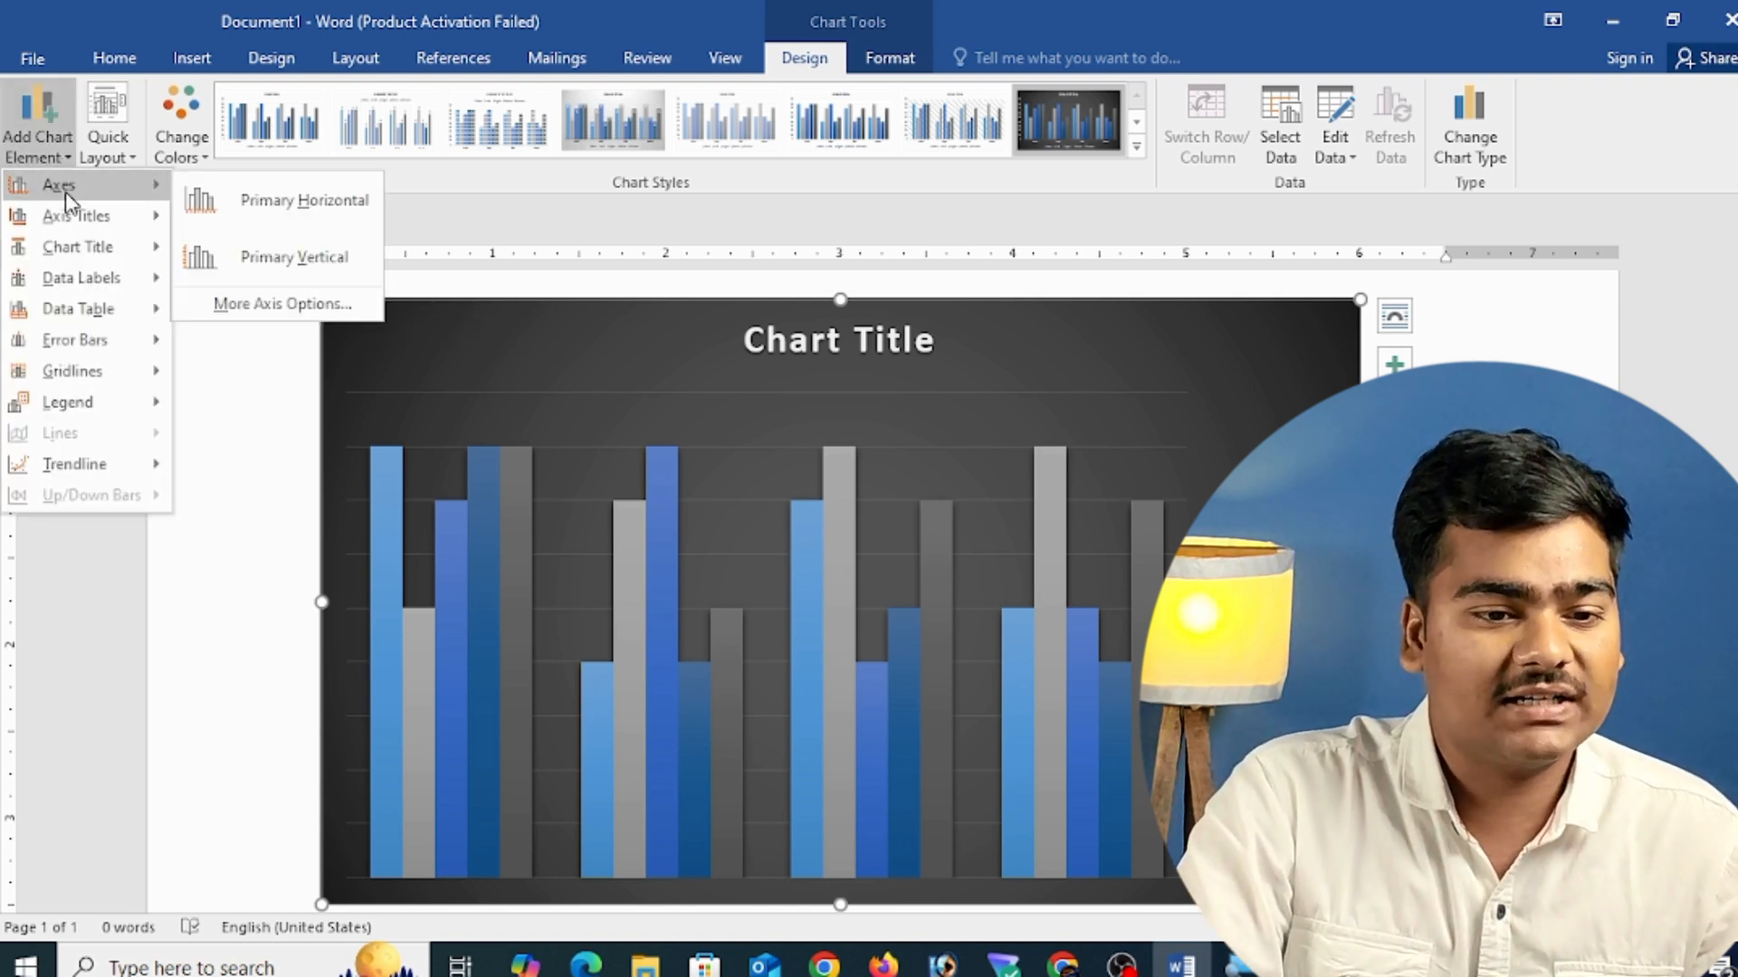
left_click(296, 201)
left_click(36, 135)
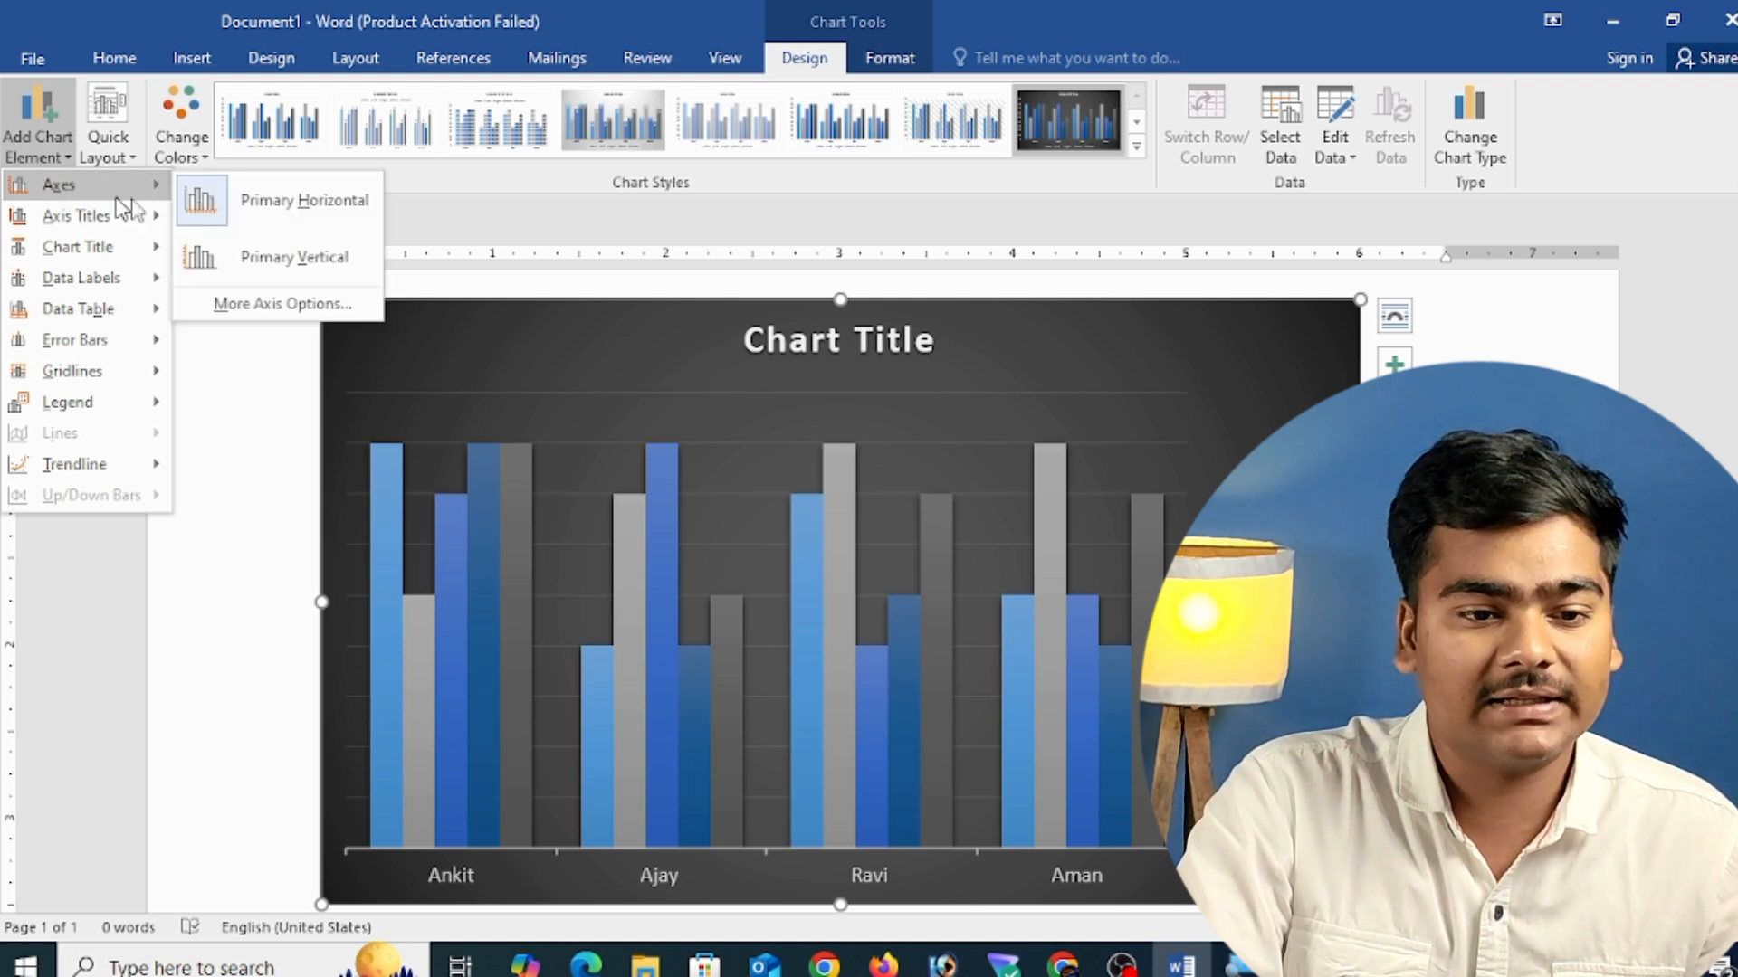
left_click(291, 256)
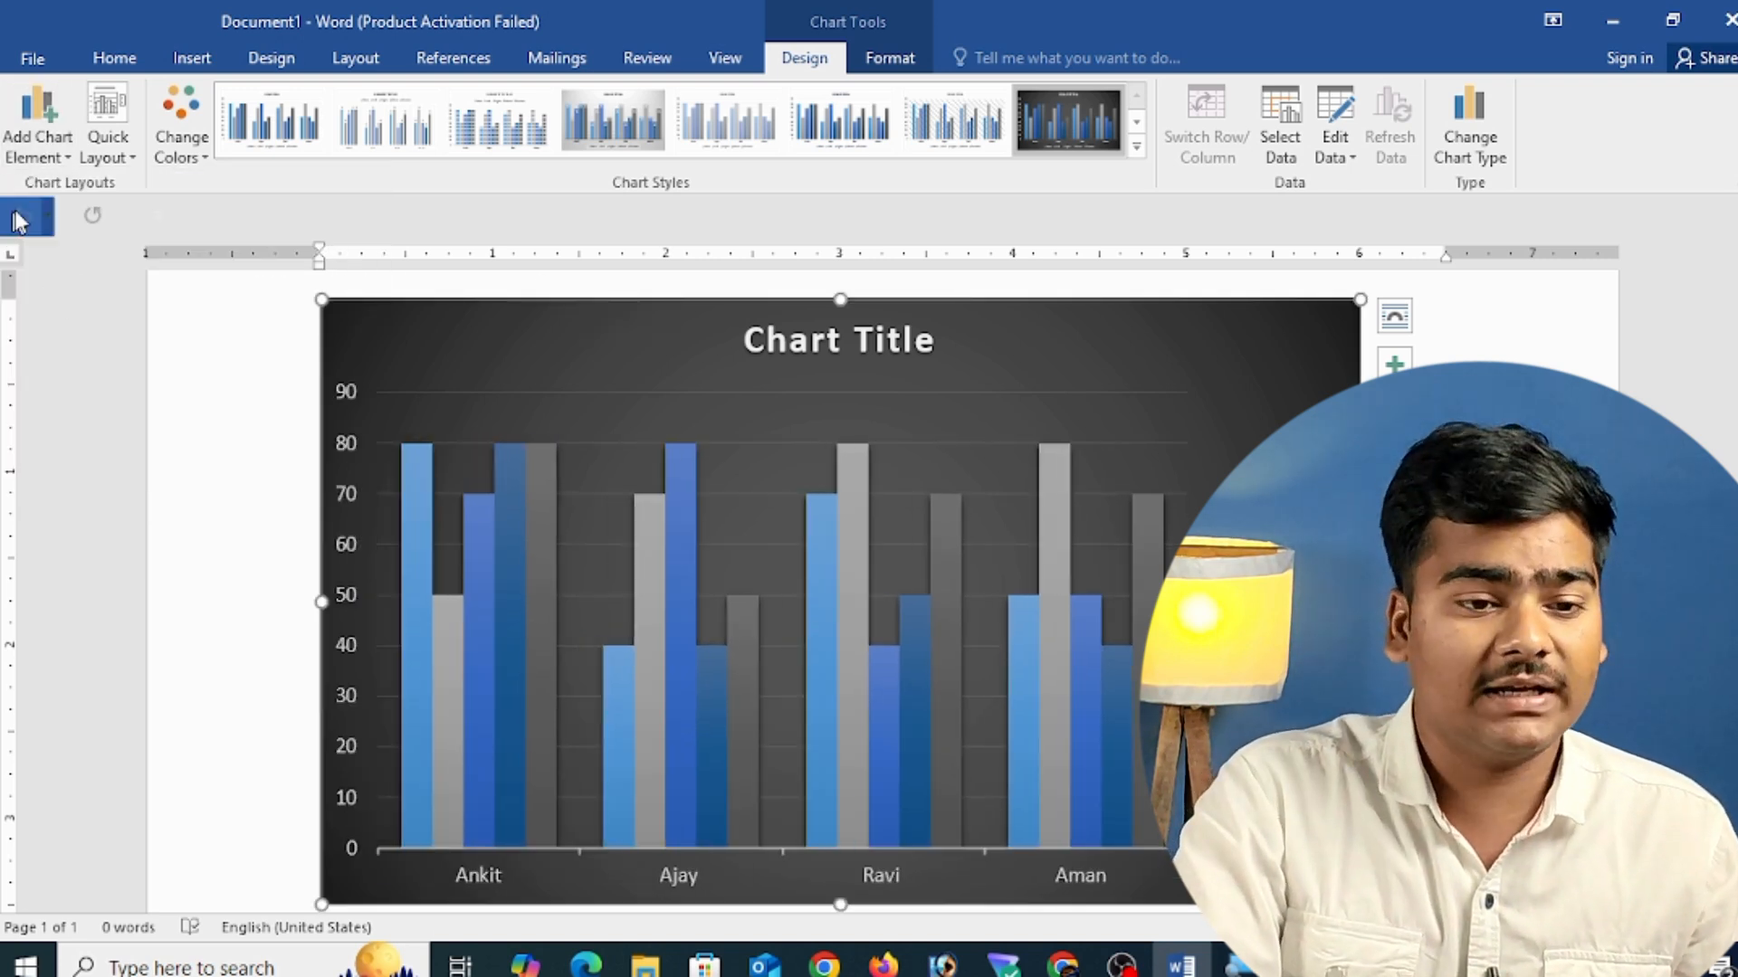
- Add a primary horizontal and a primary vertical axis title to the chart
left_click(36, 140)
mouse_move(76, 218)
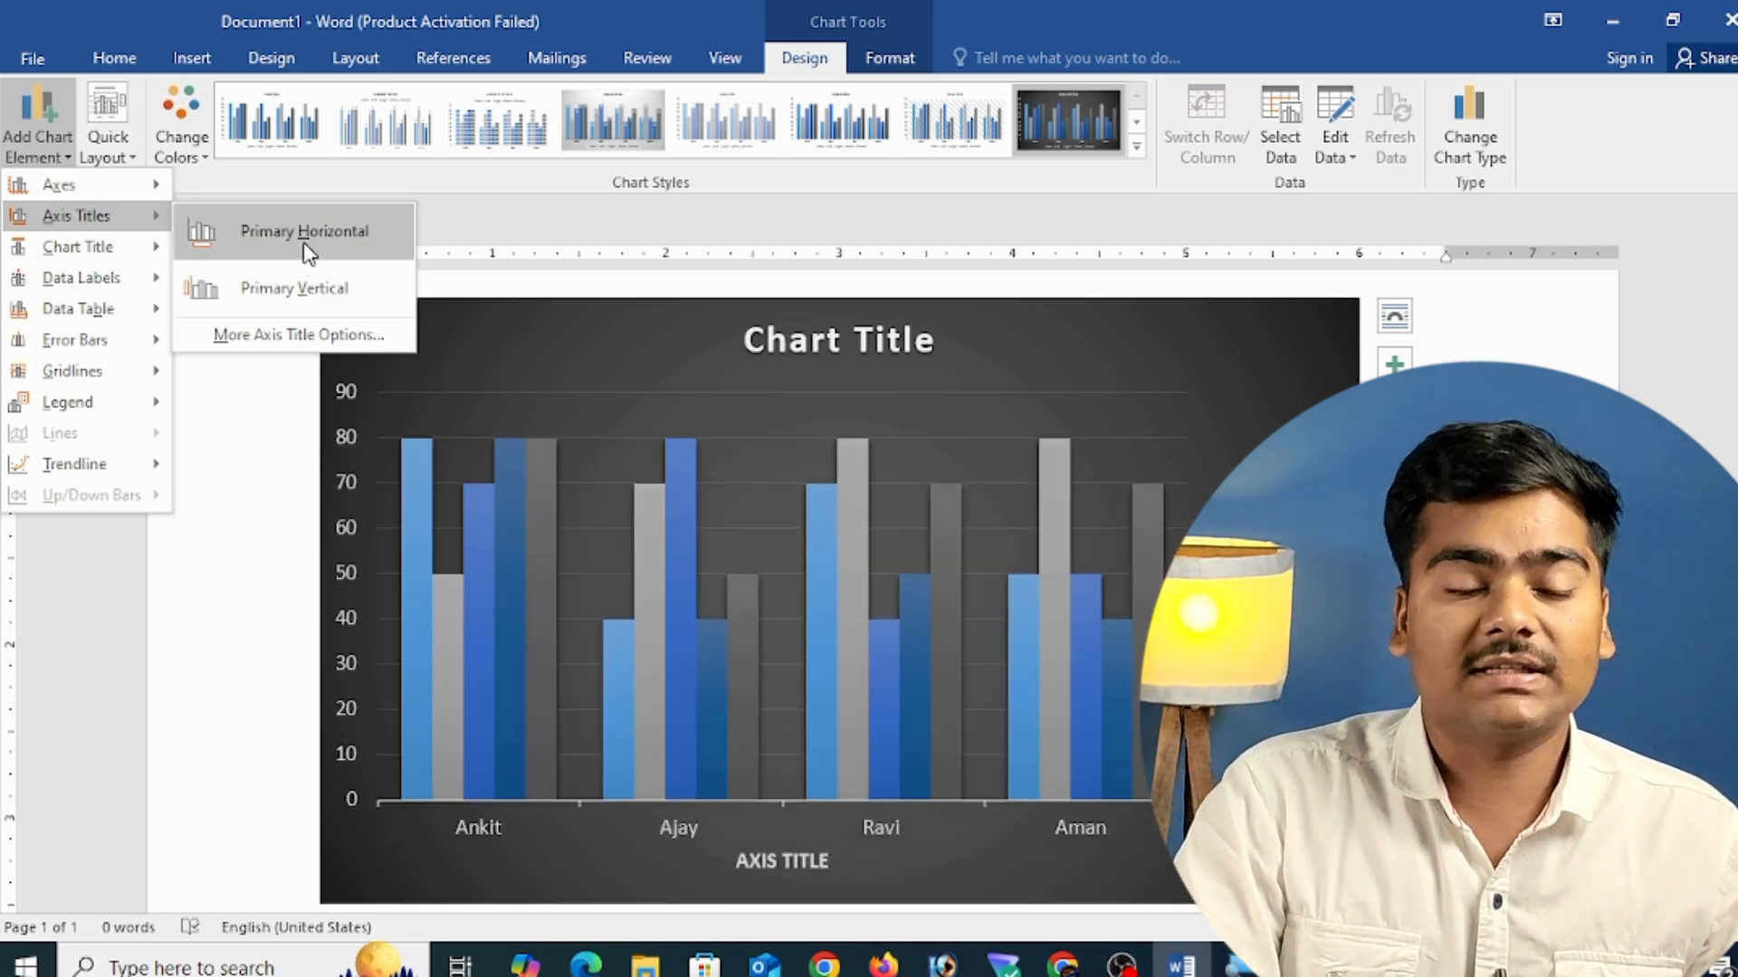
left_click(304, 233)
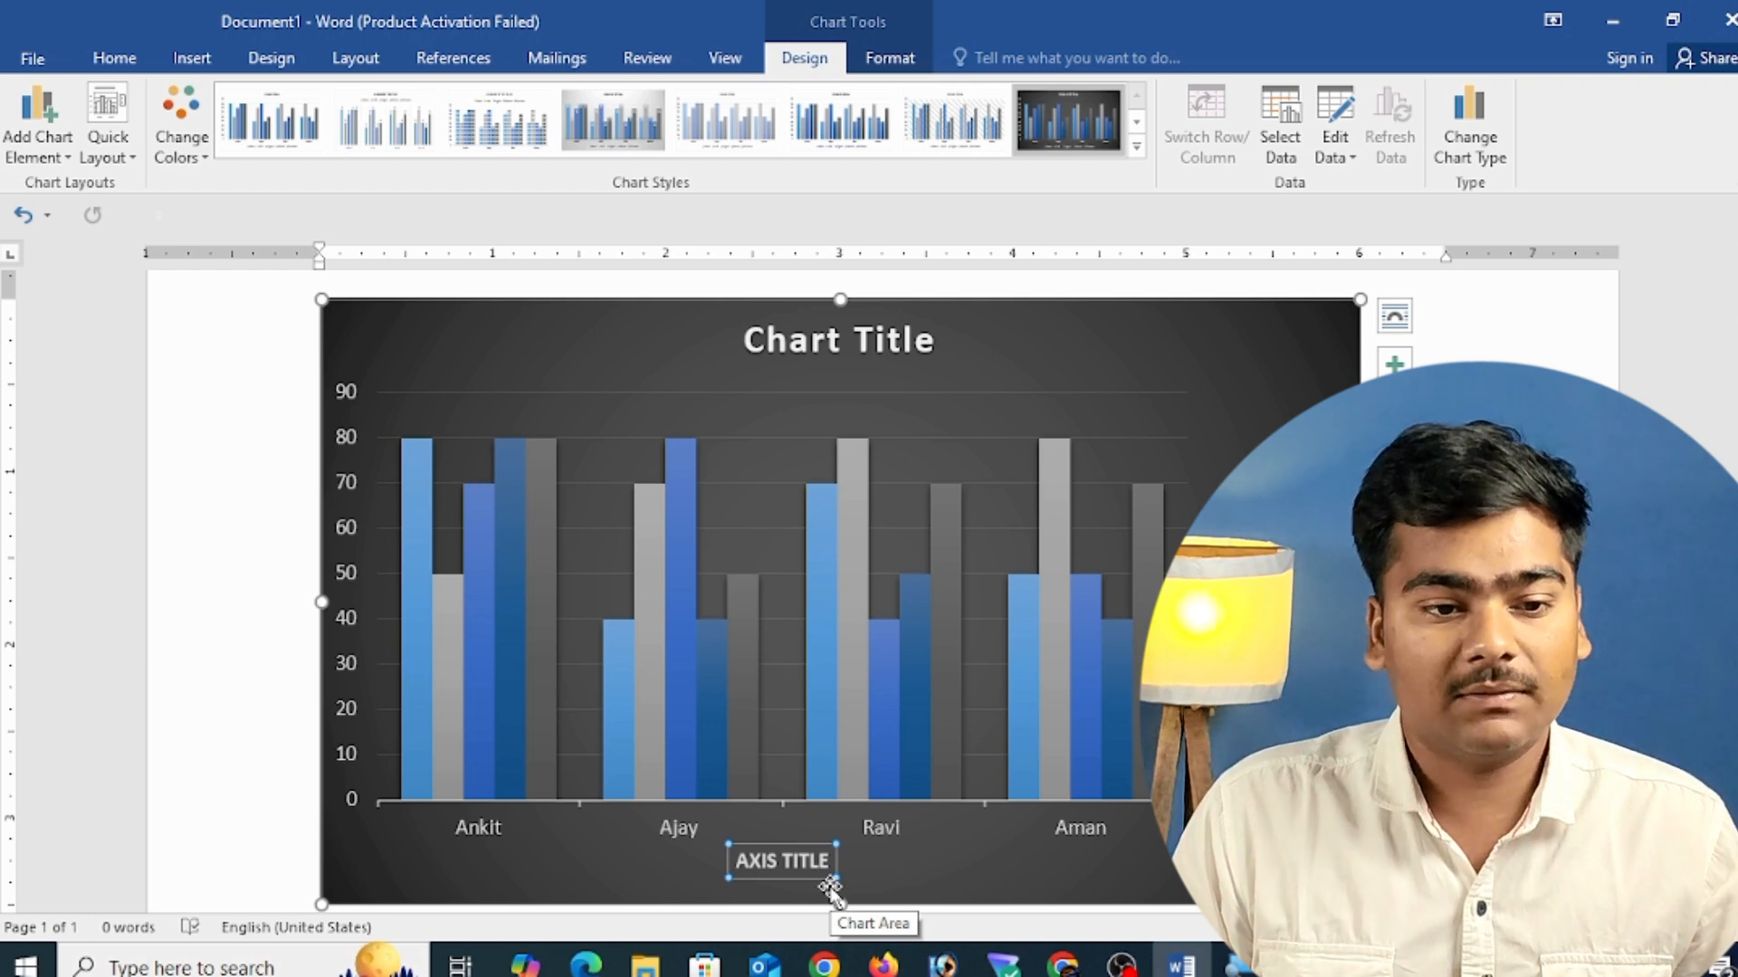
left_click(36, 164)
mouse_move(77, 215)
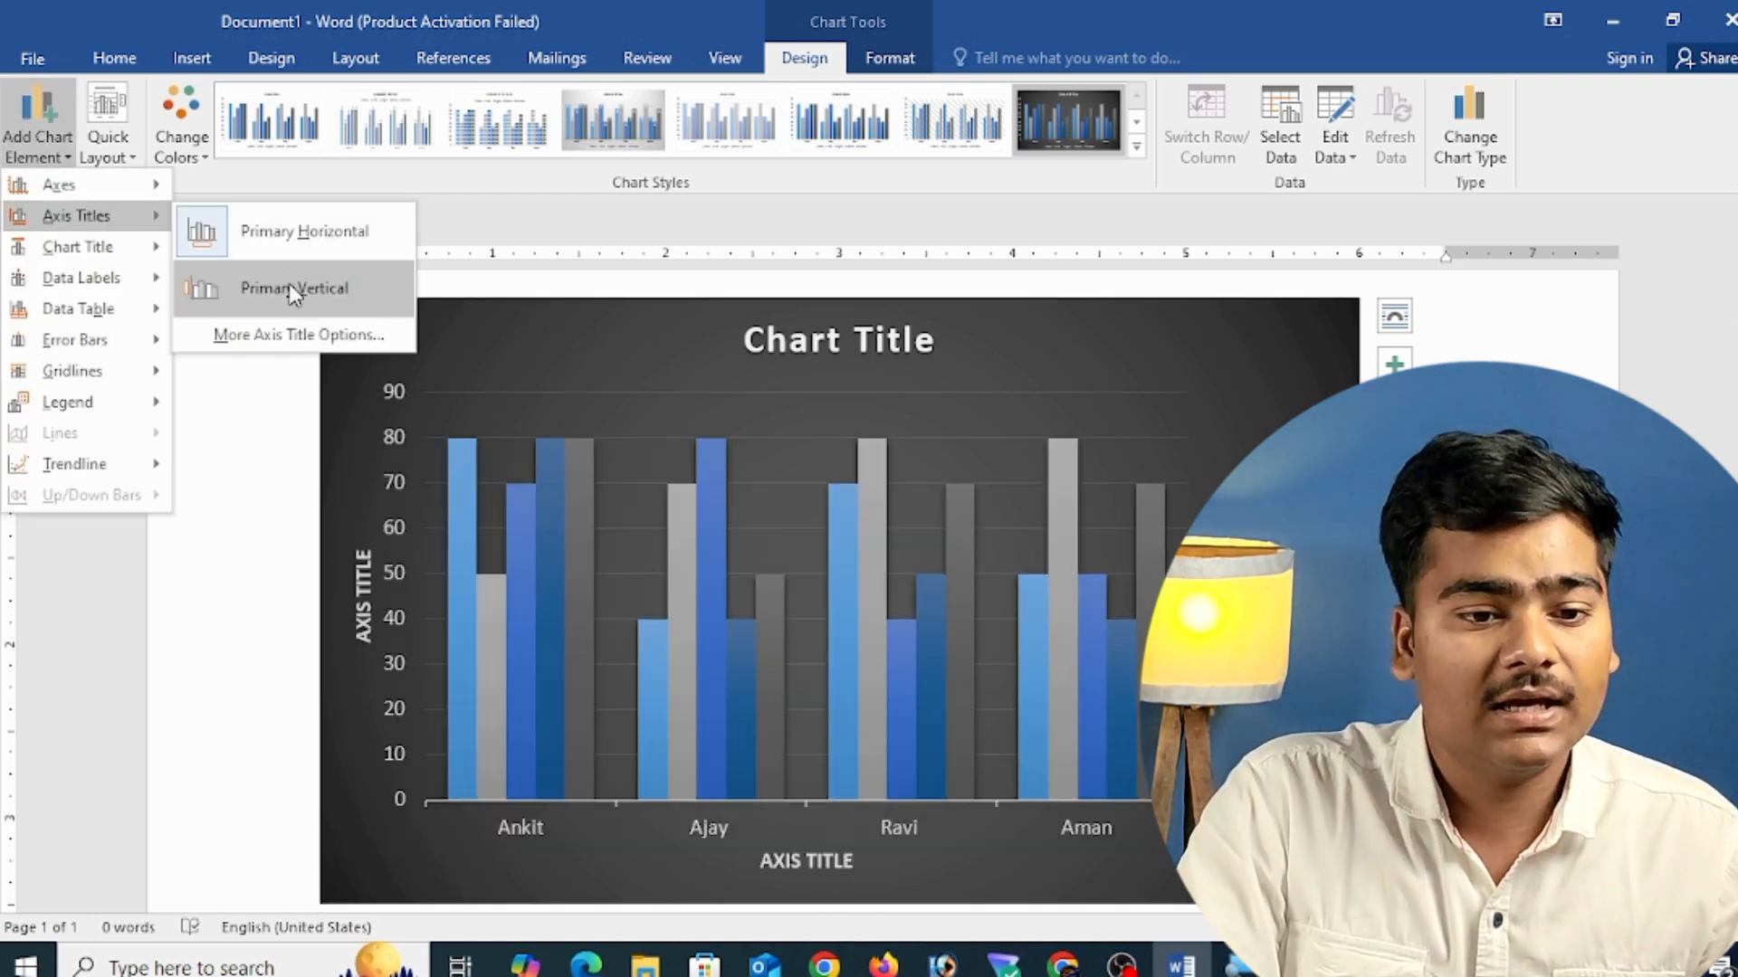
left_click(358, 312)
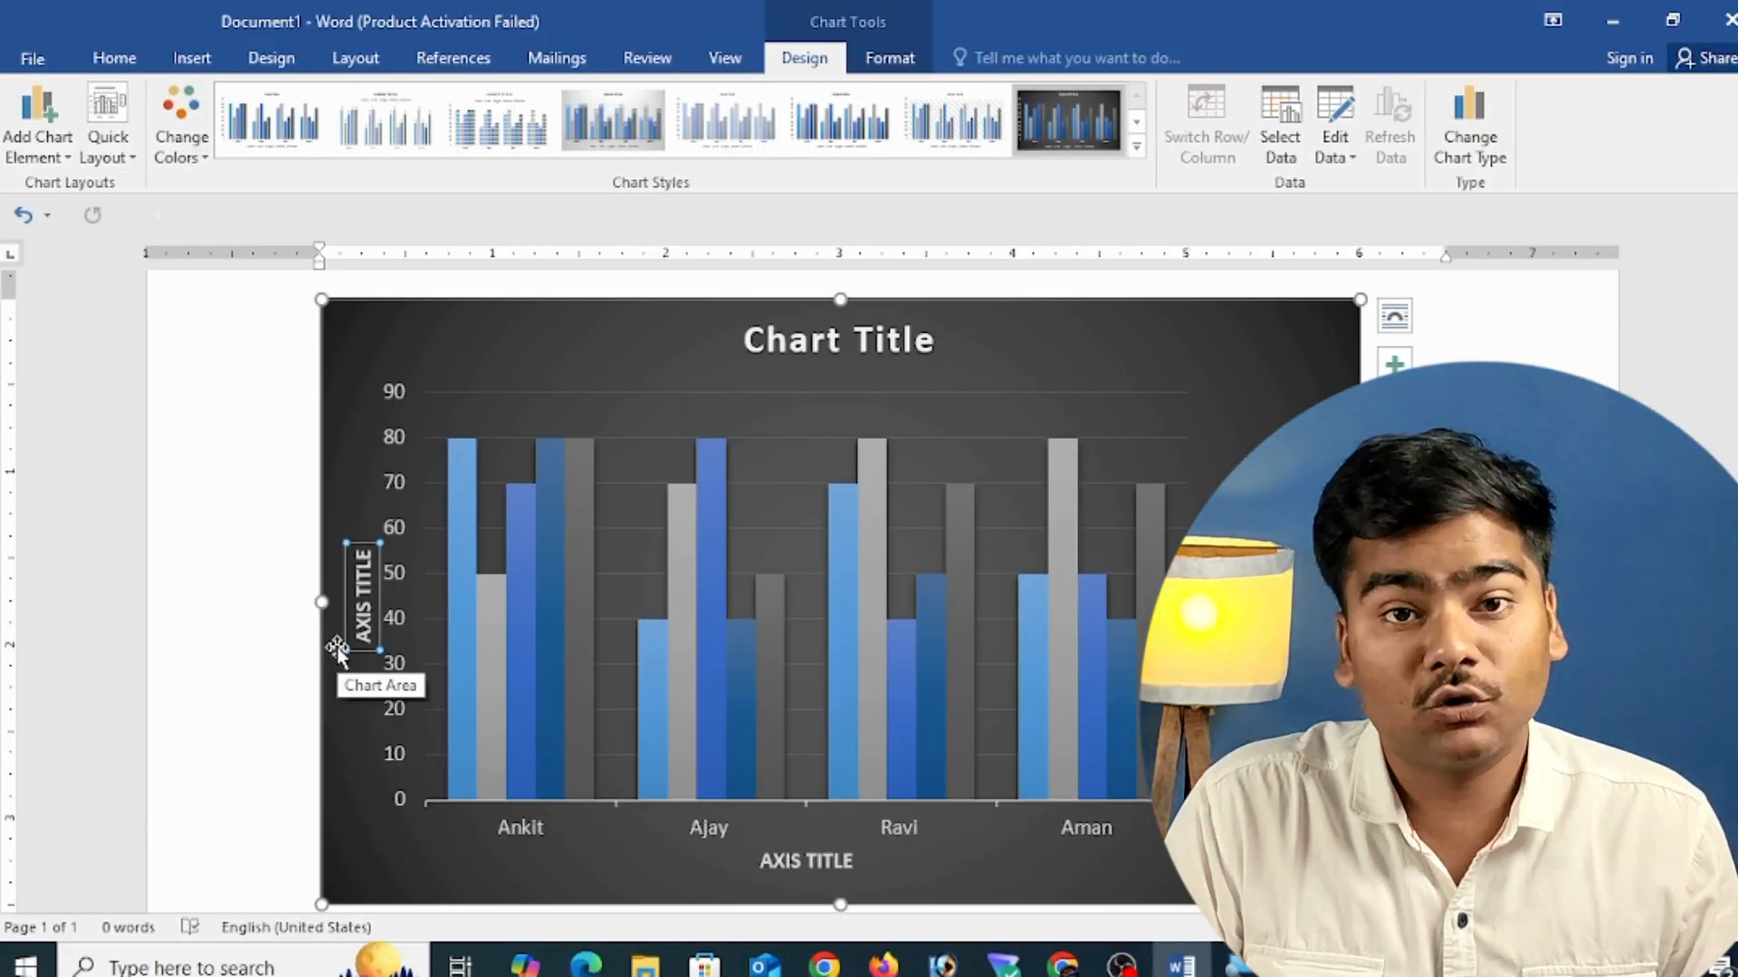
left_click(935, 352)
key("Delete")
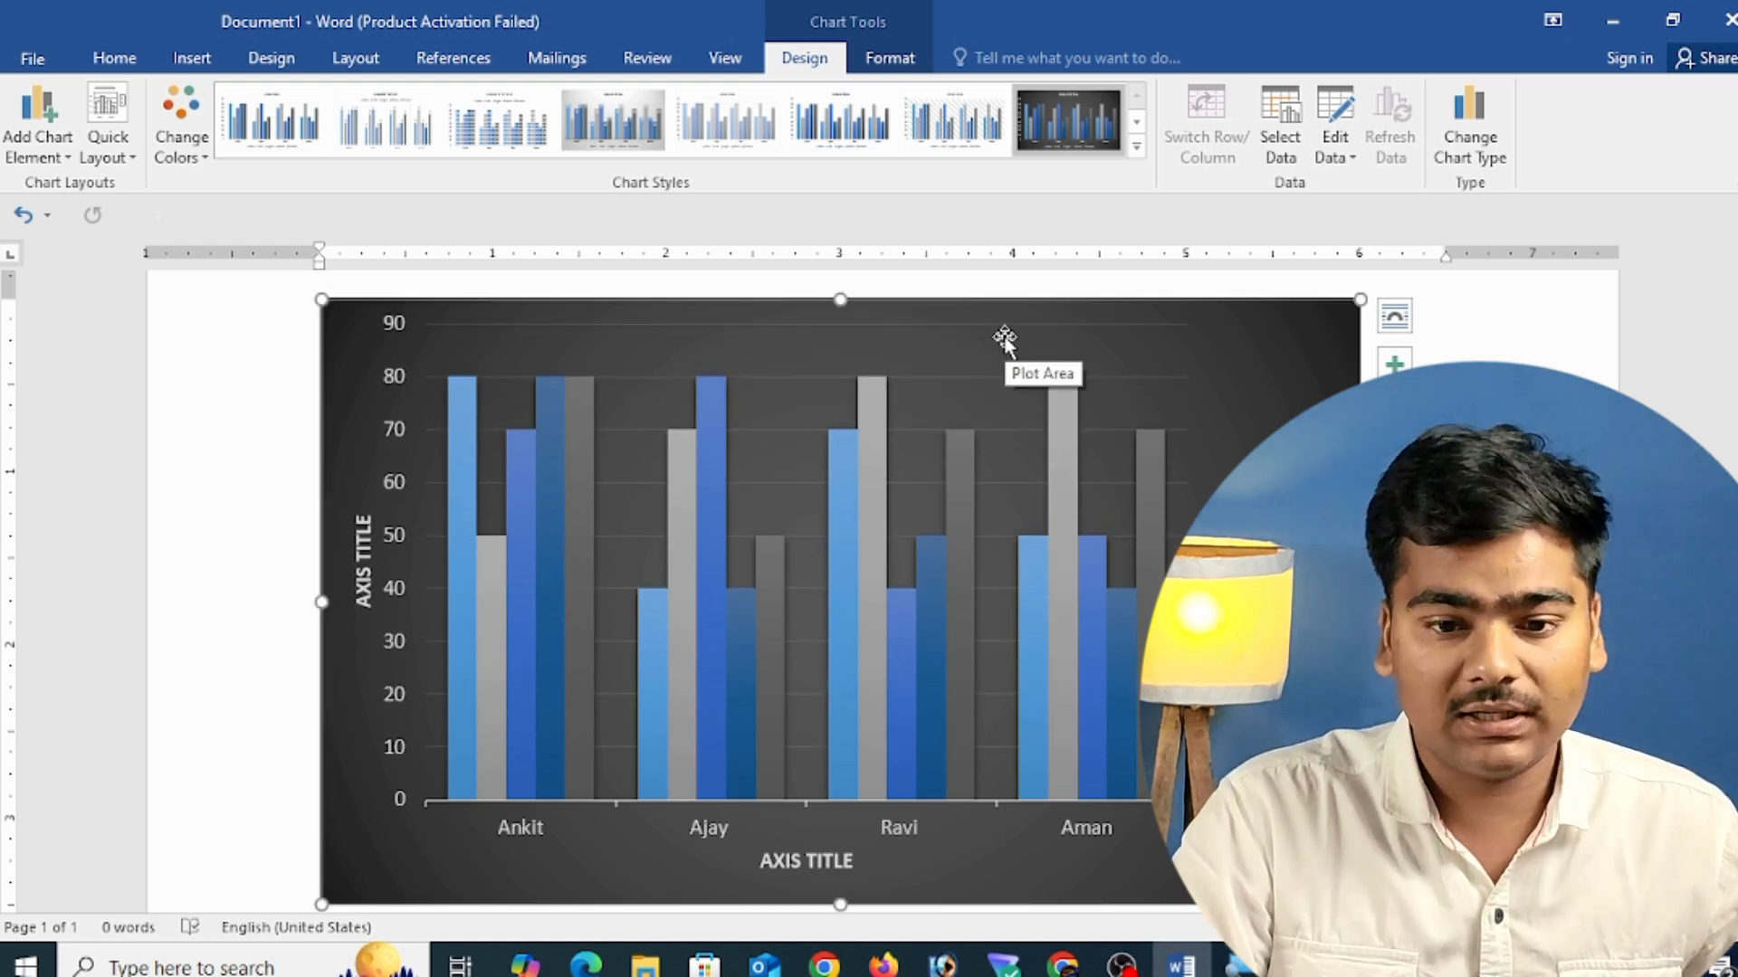
key("ctrl+z")
- Replace the chart title's placeholder text with "Studnet Data" and close the title formatting options
left_click(932, 336)
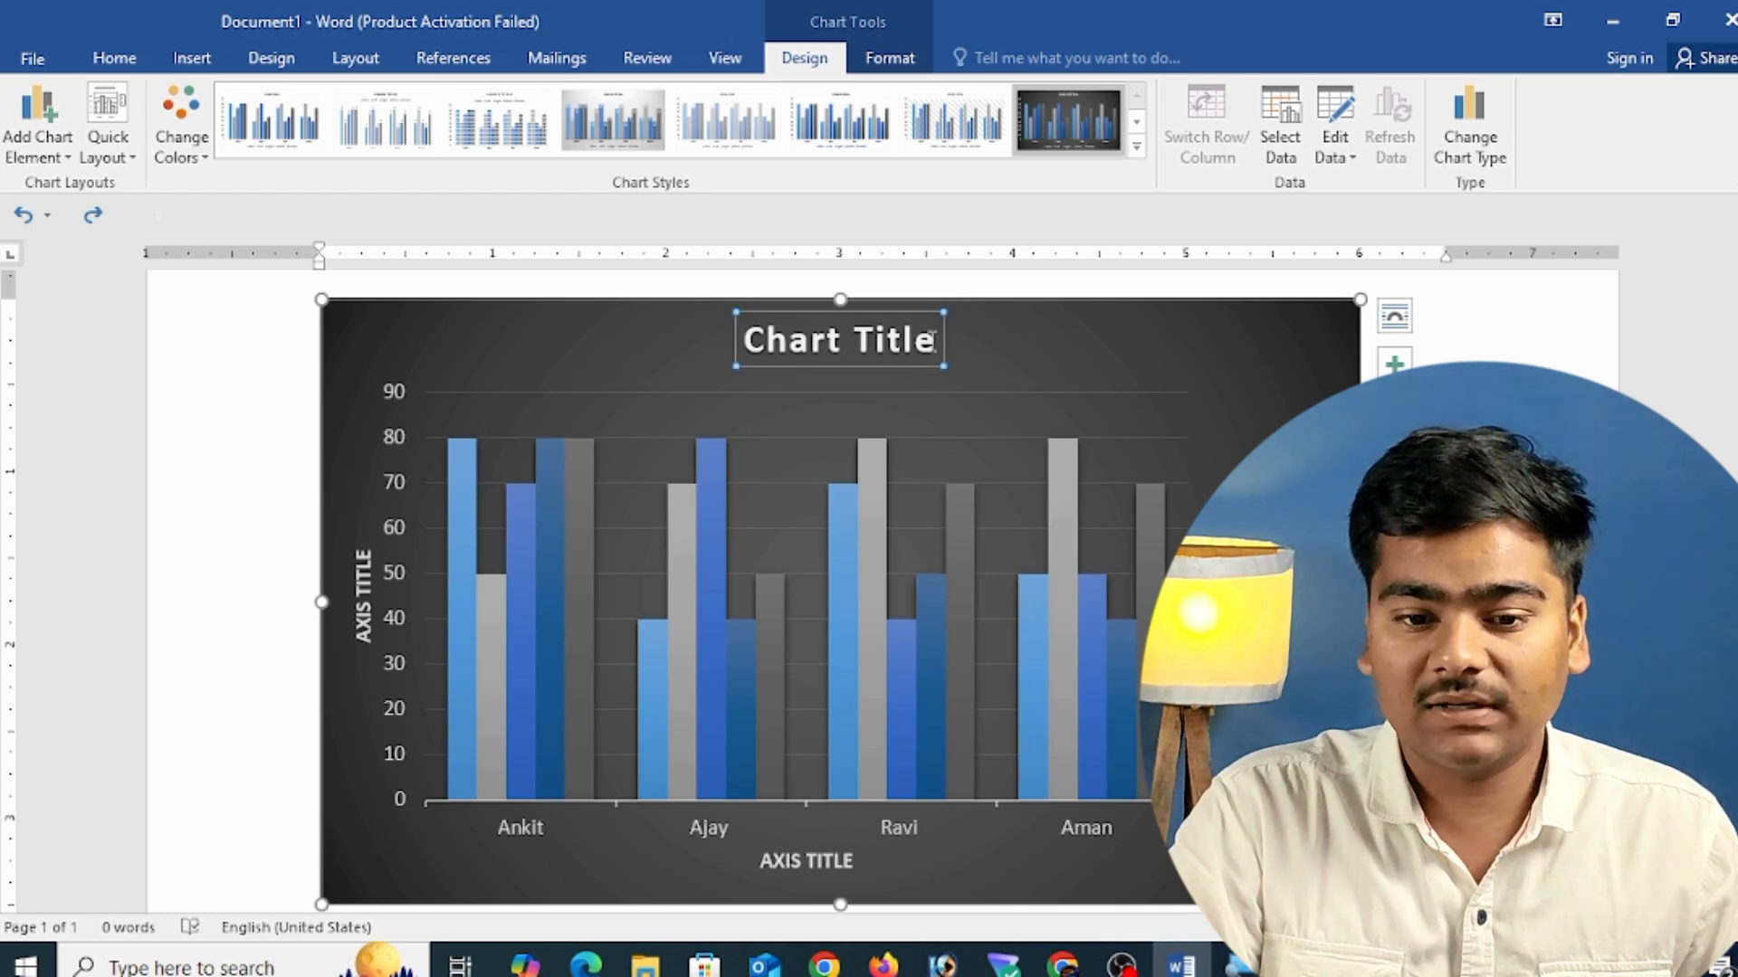
double_click(933, 337)
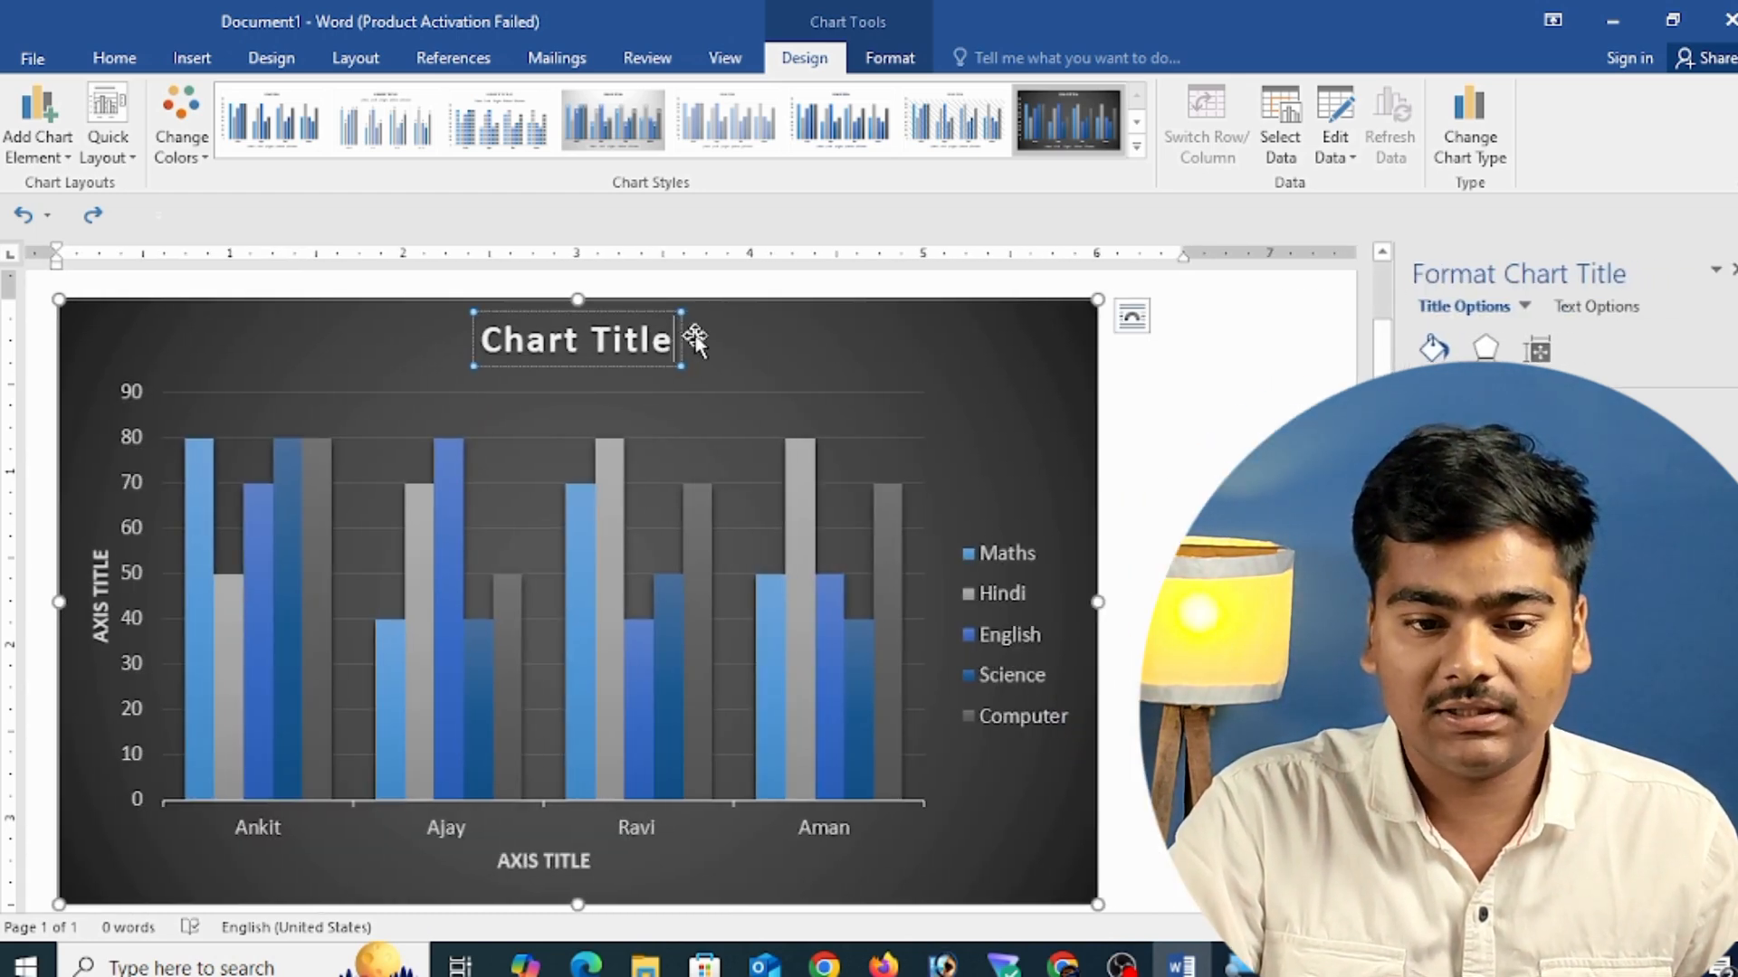
key("BackSpace")
key("BackSpace")
key("BackSpace")
key("BackSpace")
key("BackSpace")
key("BackSpace")
key("BackSpace")
key("BackSpace")
key("BackSpace")
key("BackSpace")
key("BackSpace")
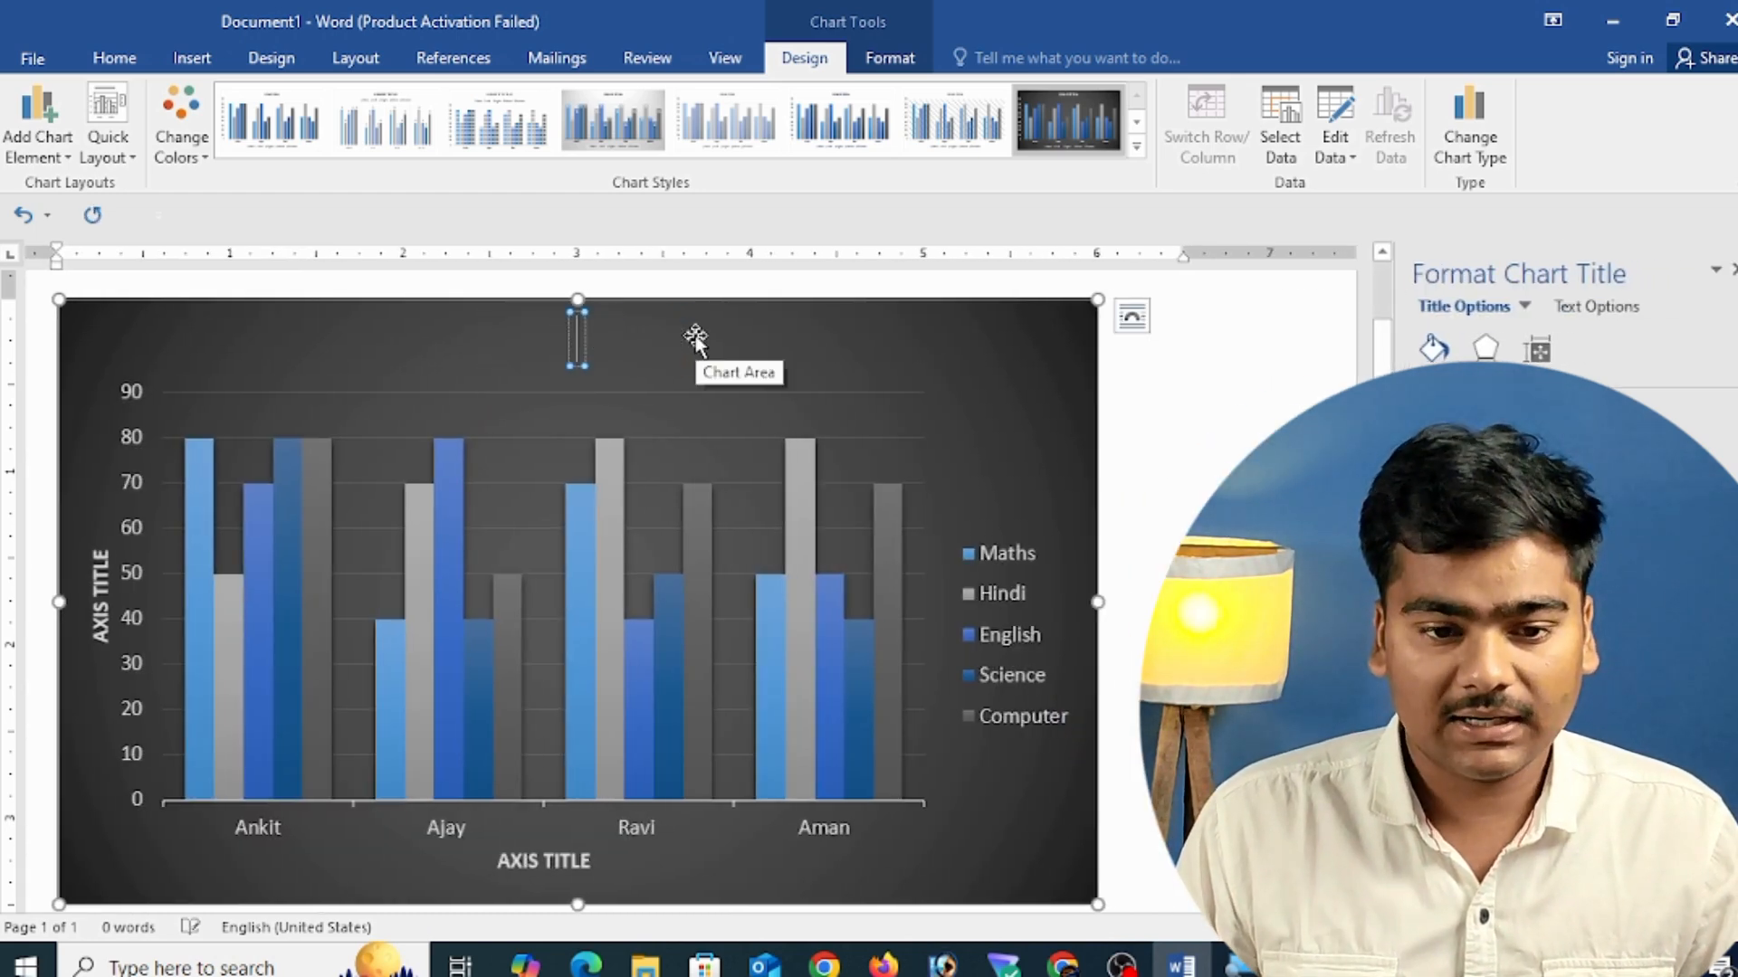
type("Studnet Data")
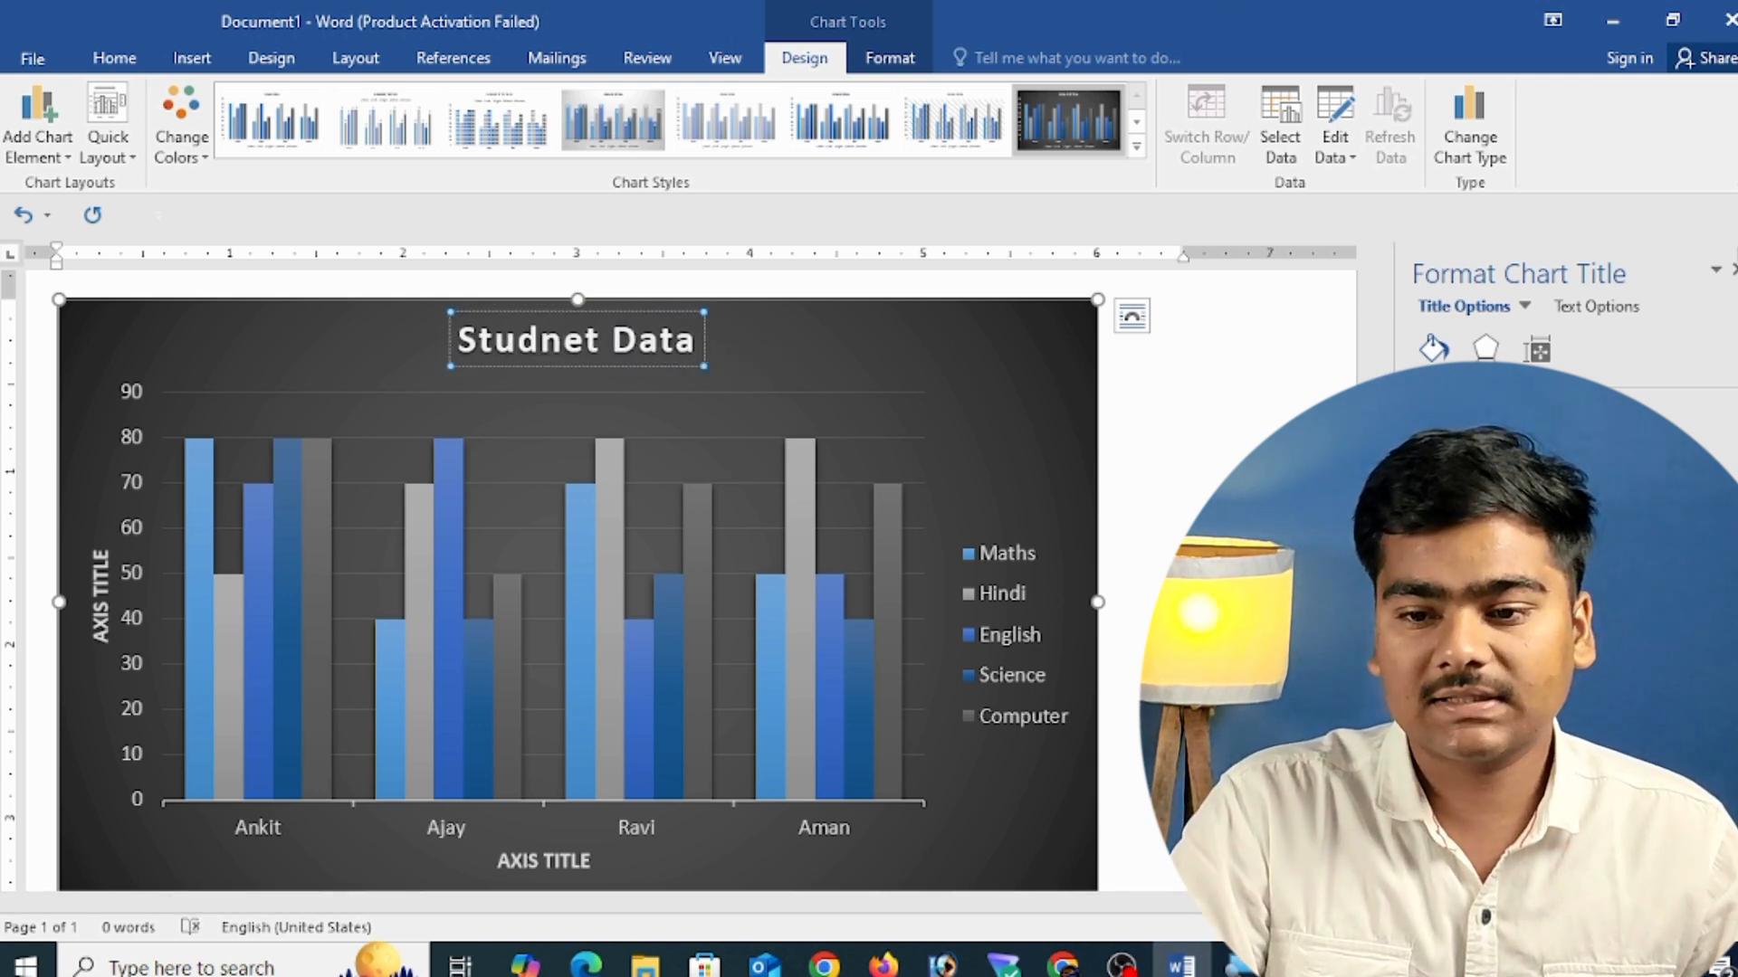
left_click(1730, 269)
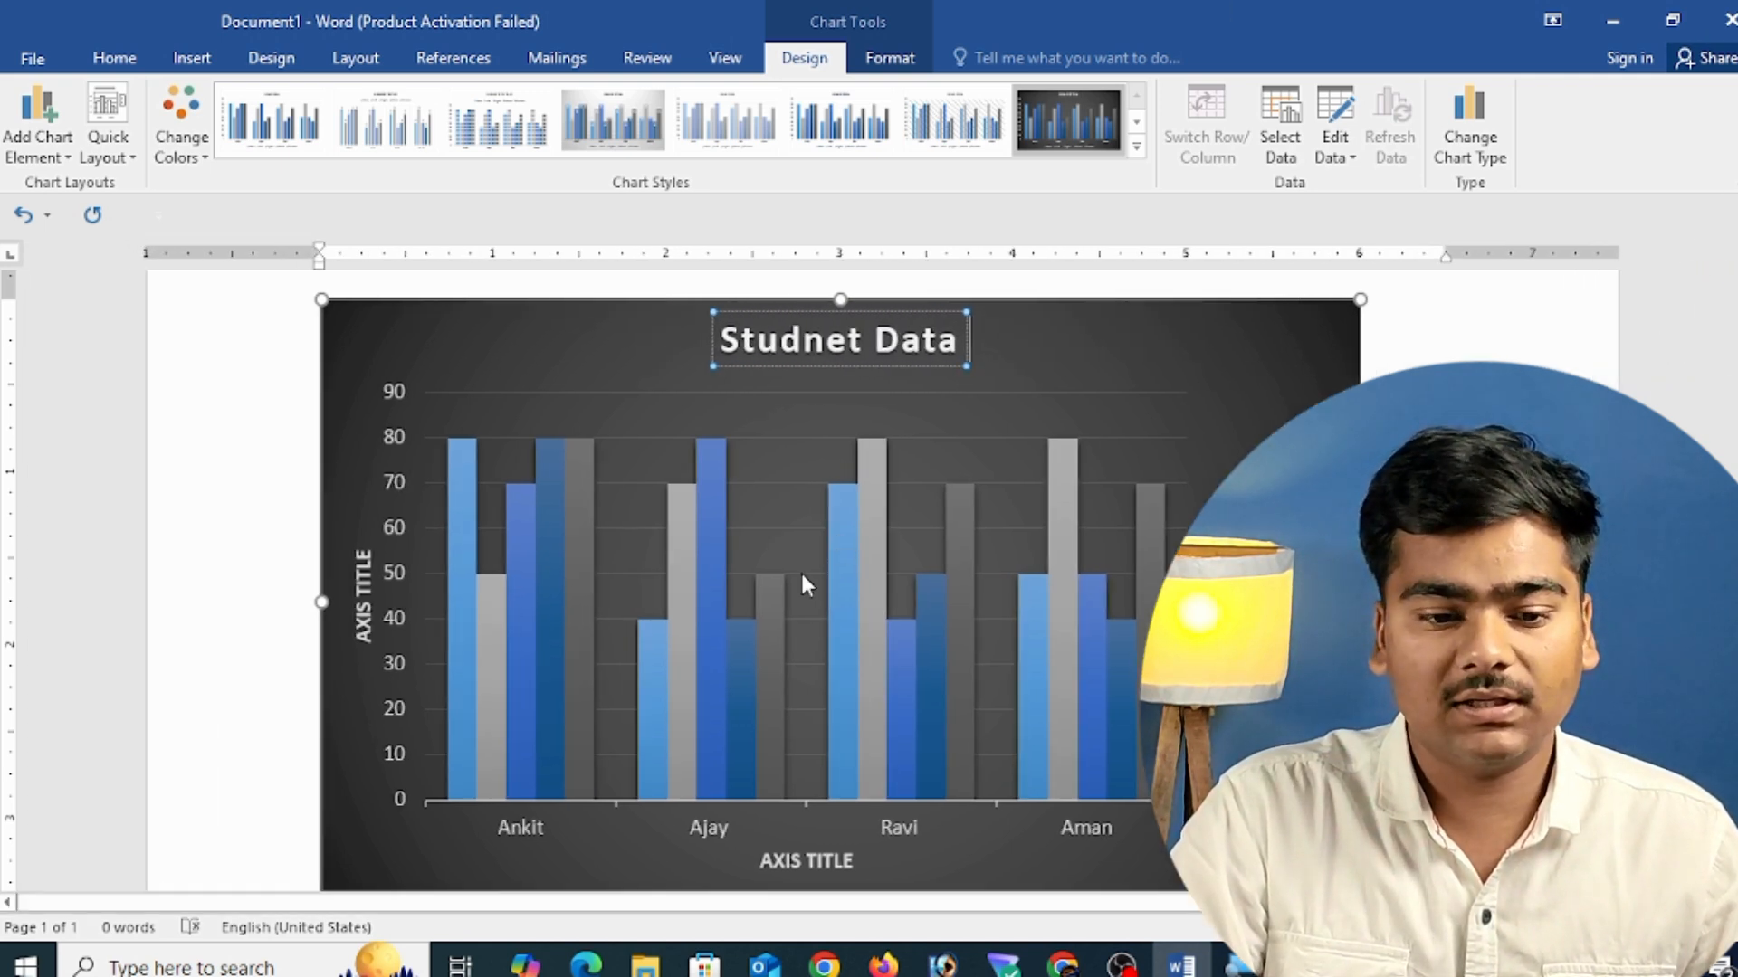
- Change the vertical axis title to "SERIESE 0-100"
left_click(362, 602)
type("SERIES")
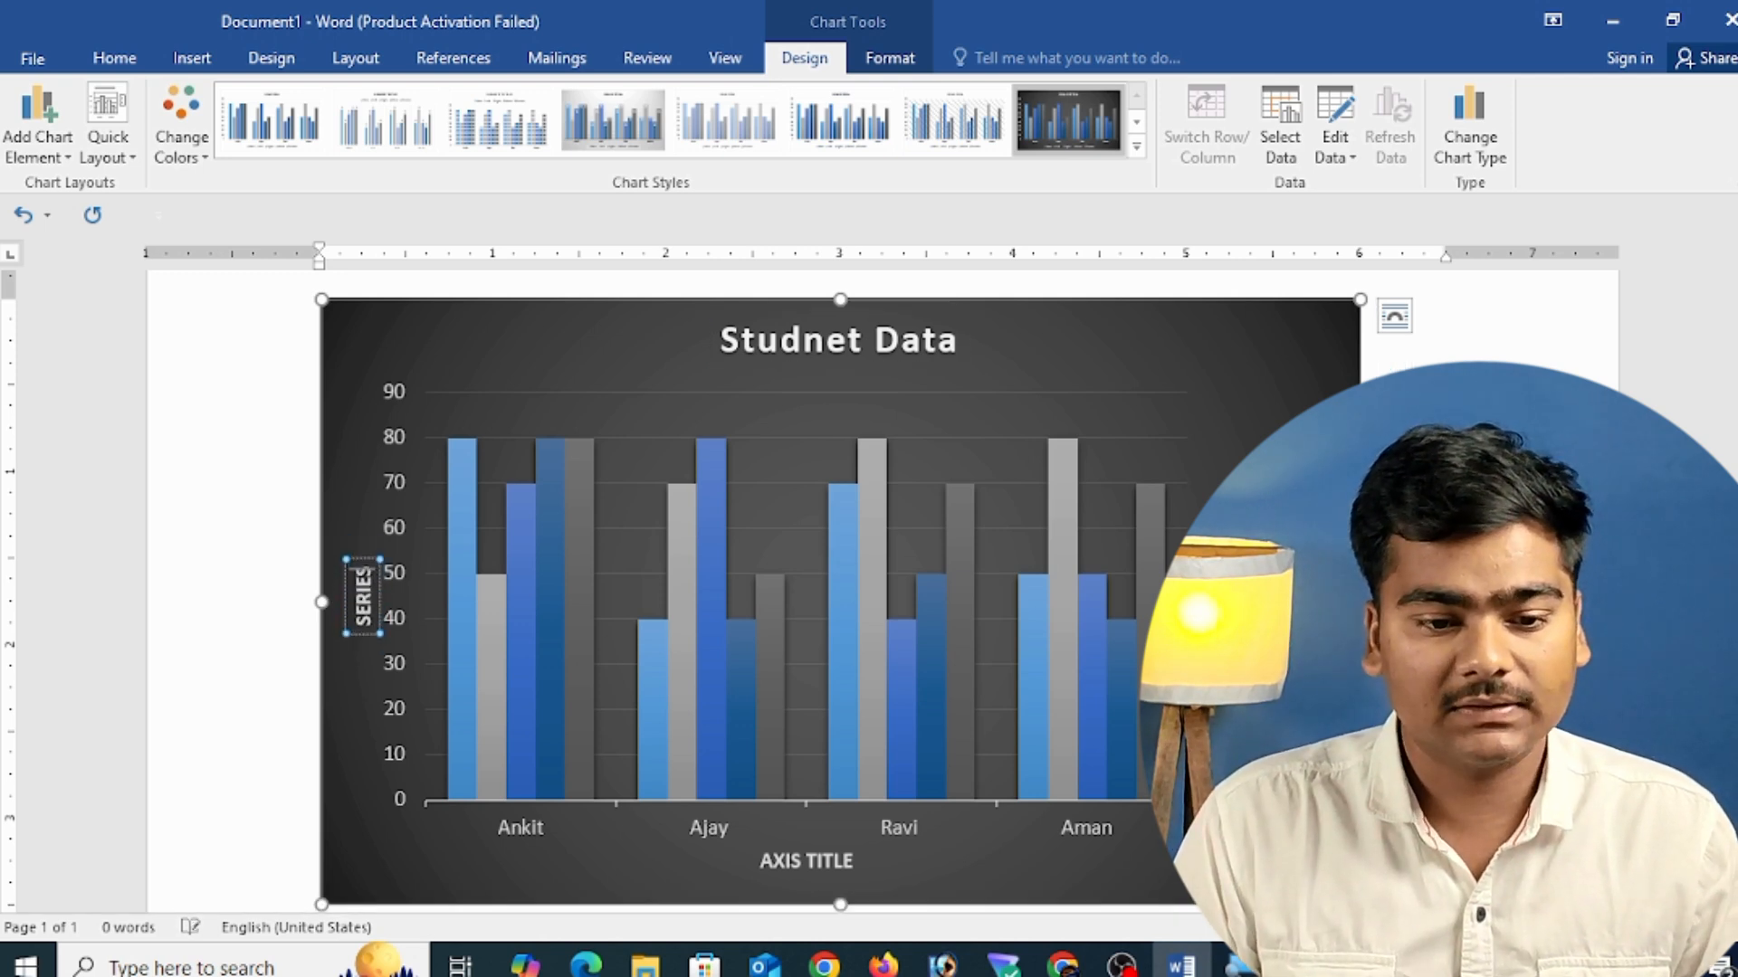
type("E 0-100")
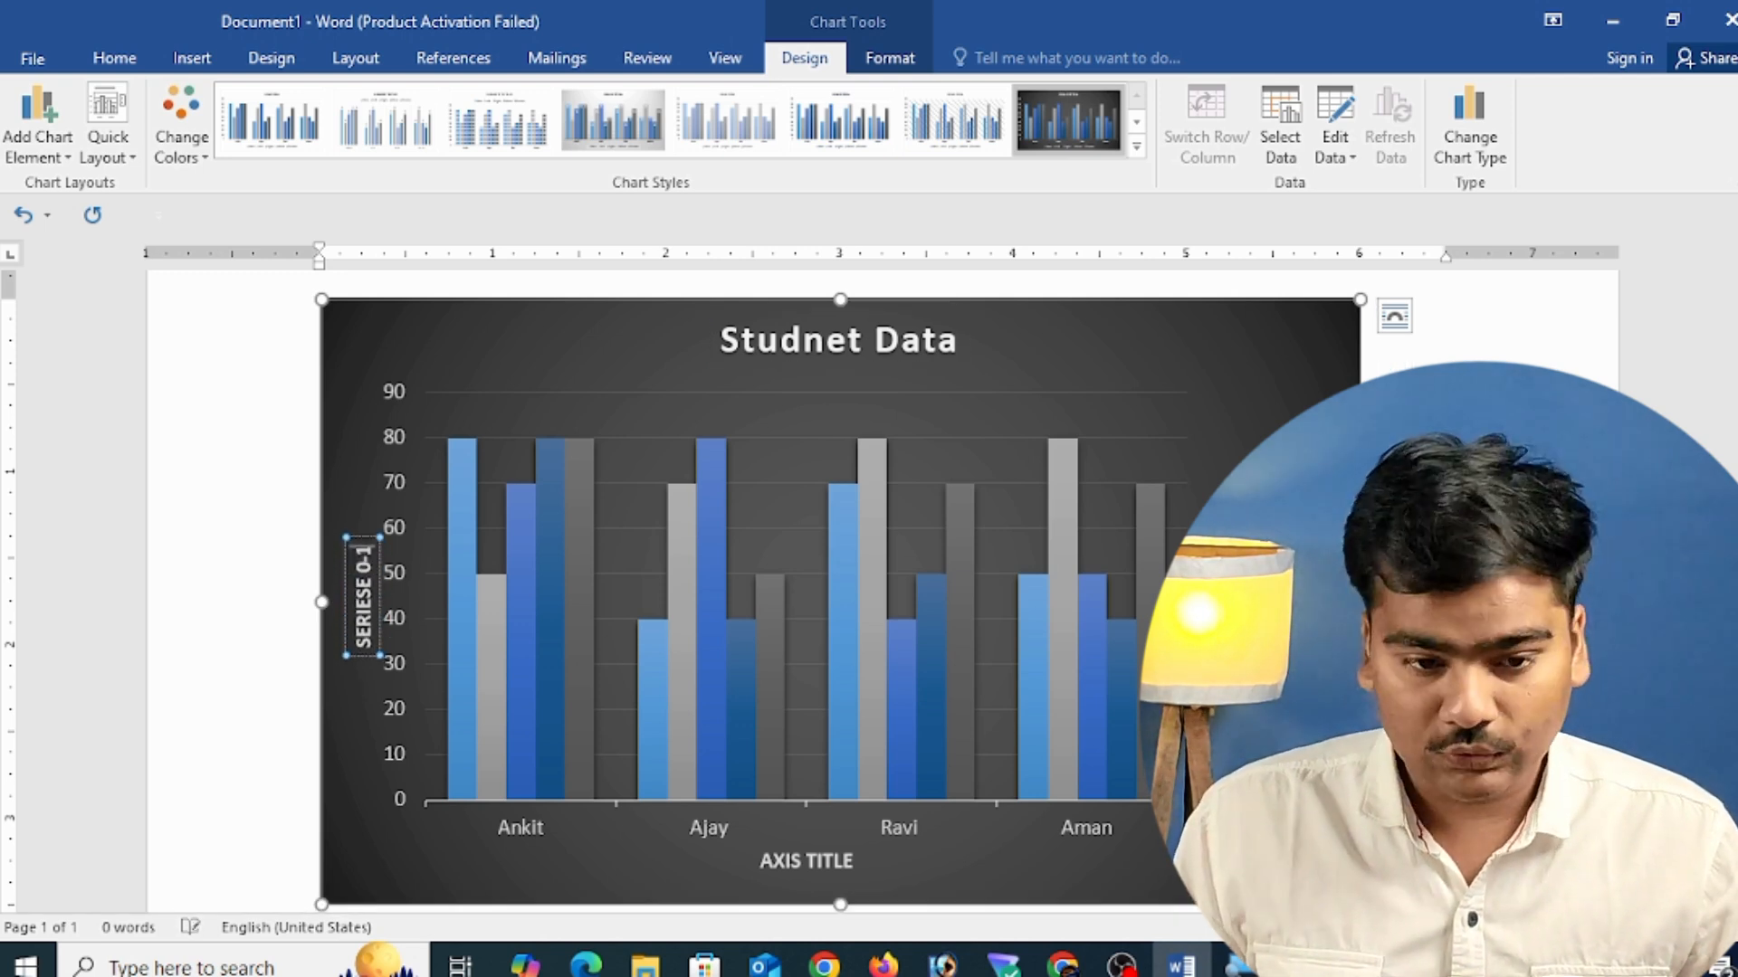
- Change the horizontal axis title to "STUDENT NAME"
left_click(823, 864)
key("Delete")
type("STUDN")
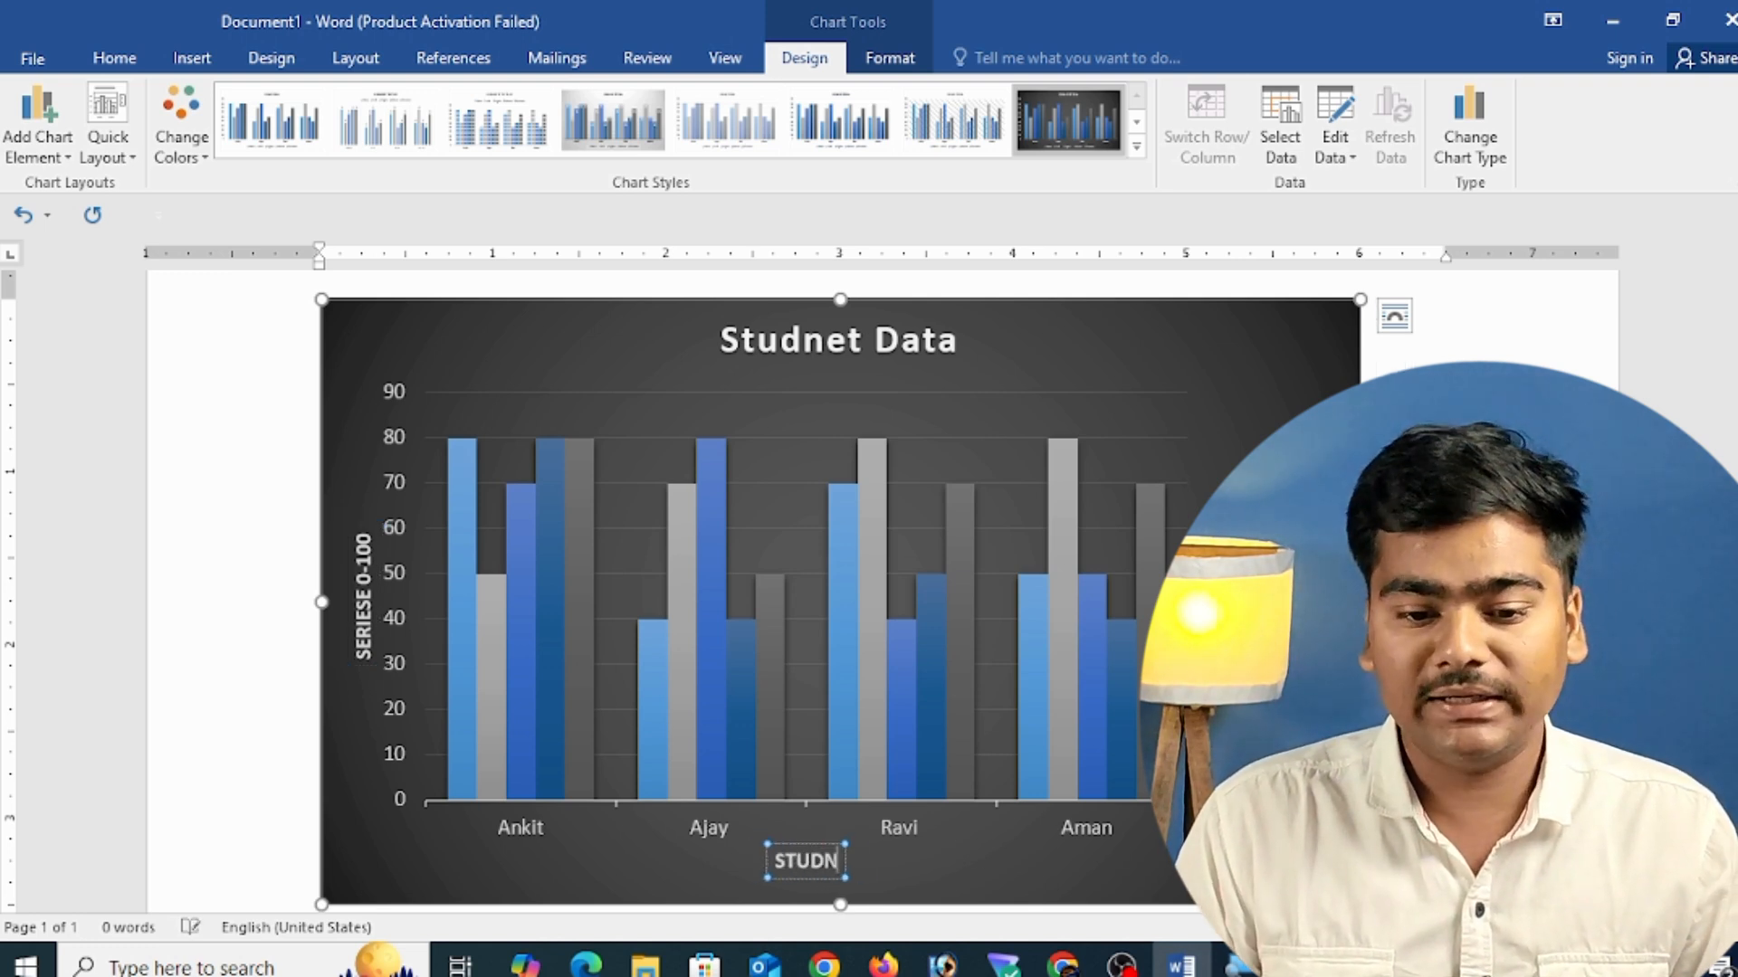
key("BackSpace")
type("ENT")
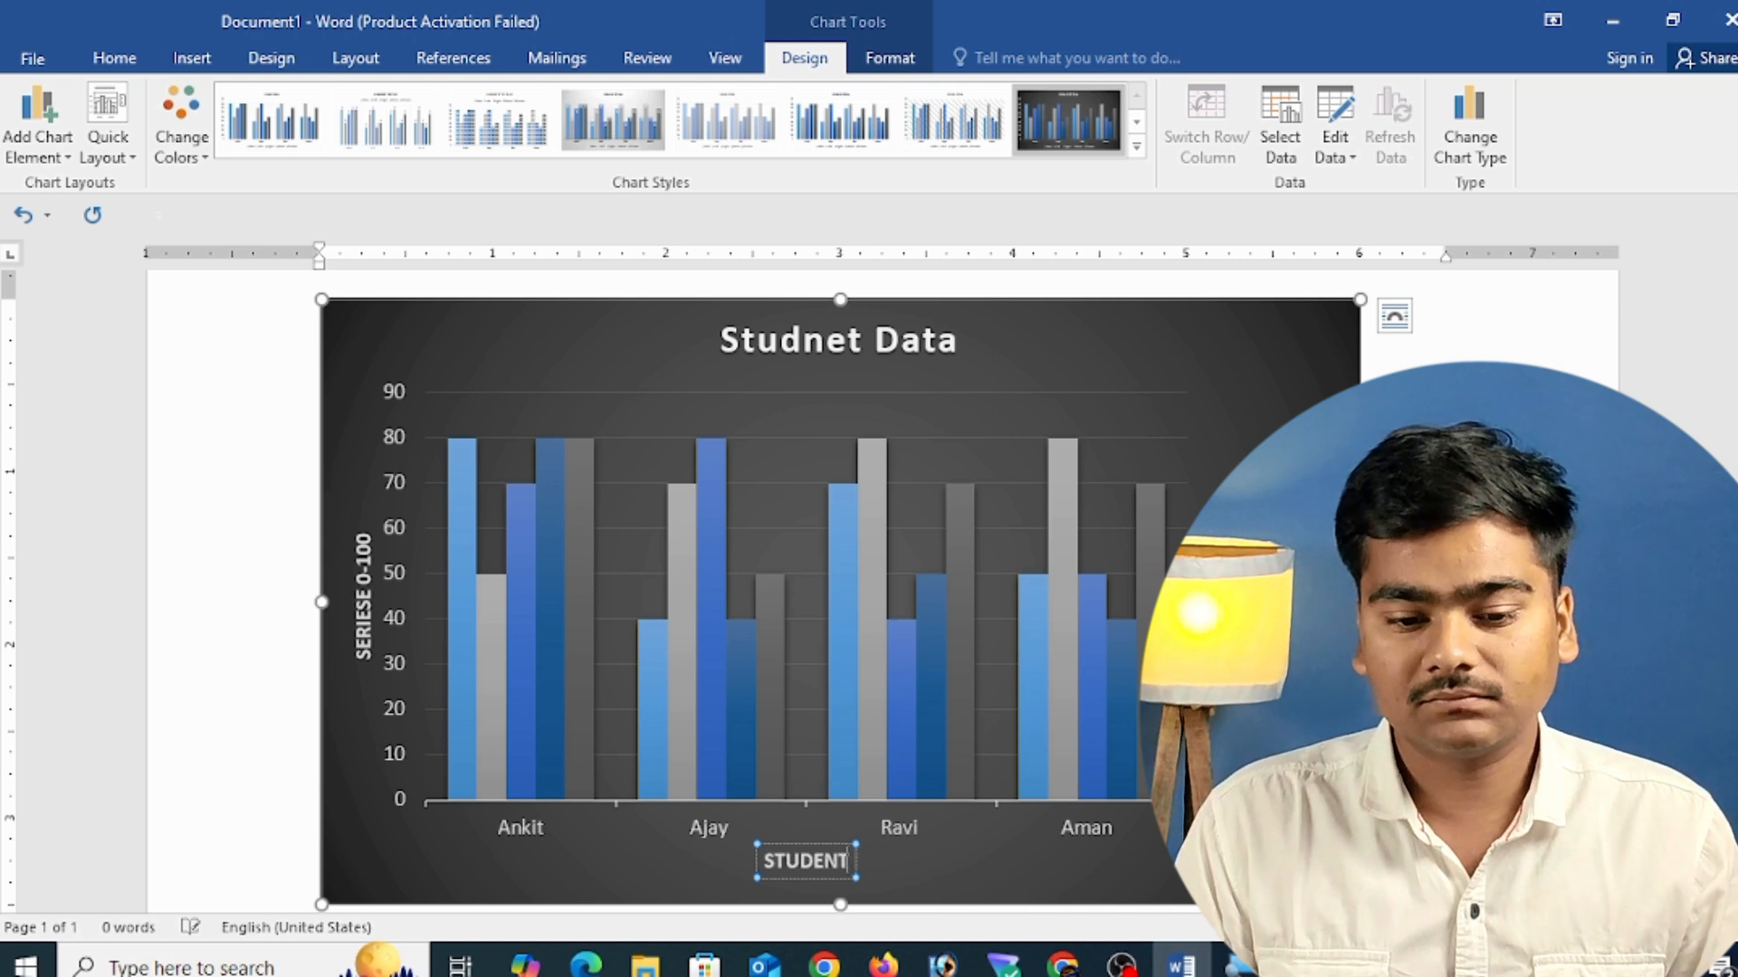
type(" NAME")
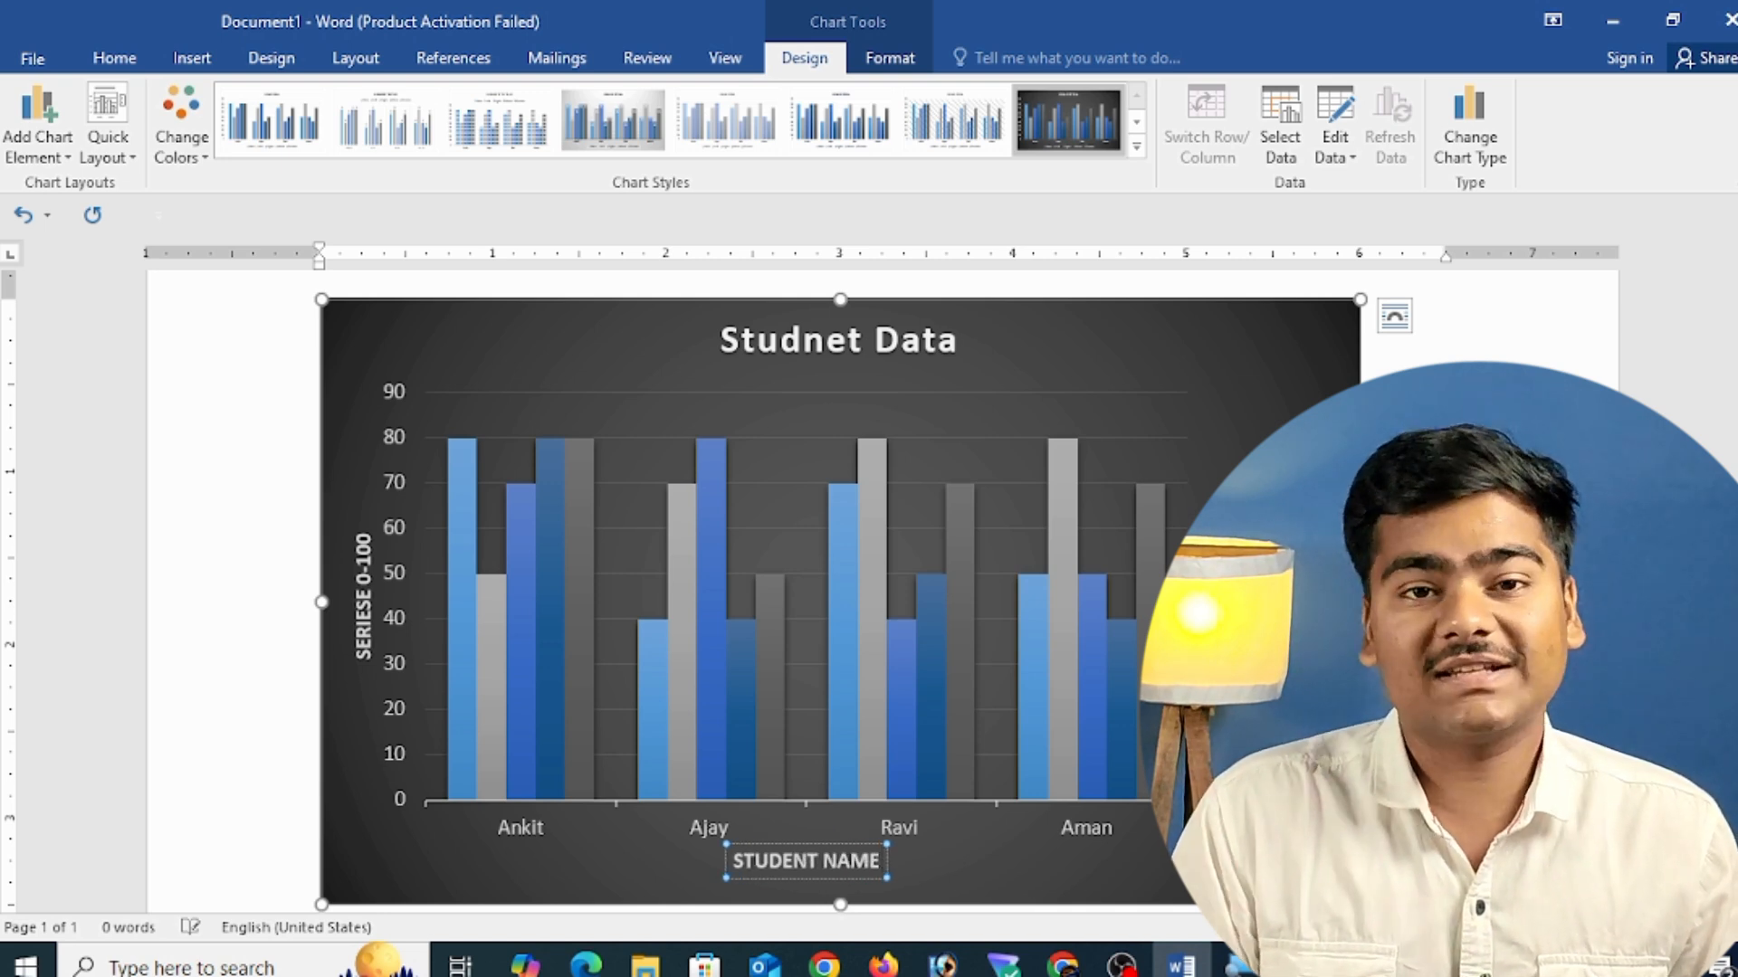
- Remove the chart title by setting the Chart Title element to None
scroll(815, 598, "up", 2)
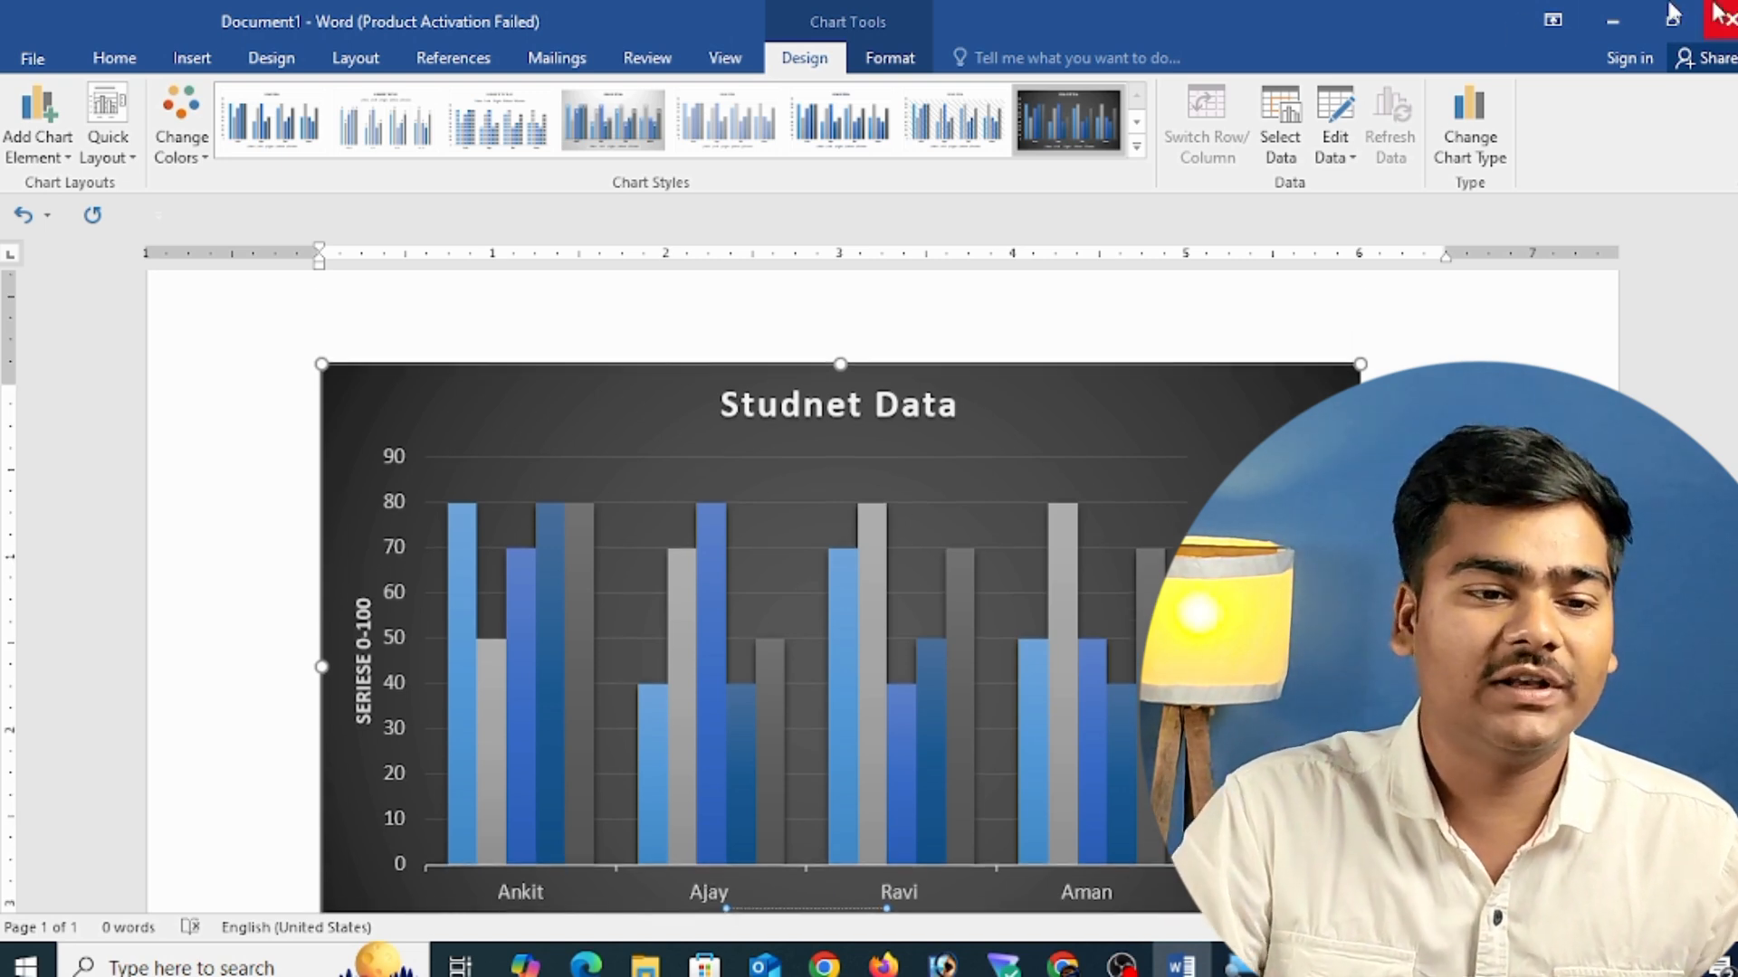
left_click(30, 160)
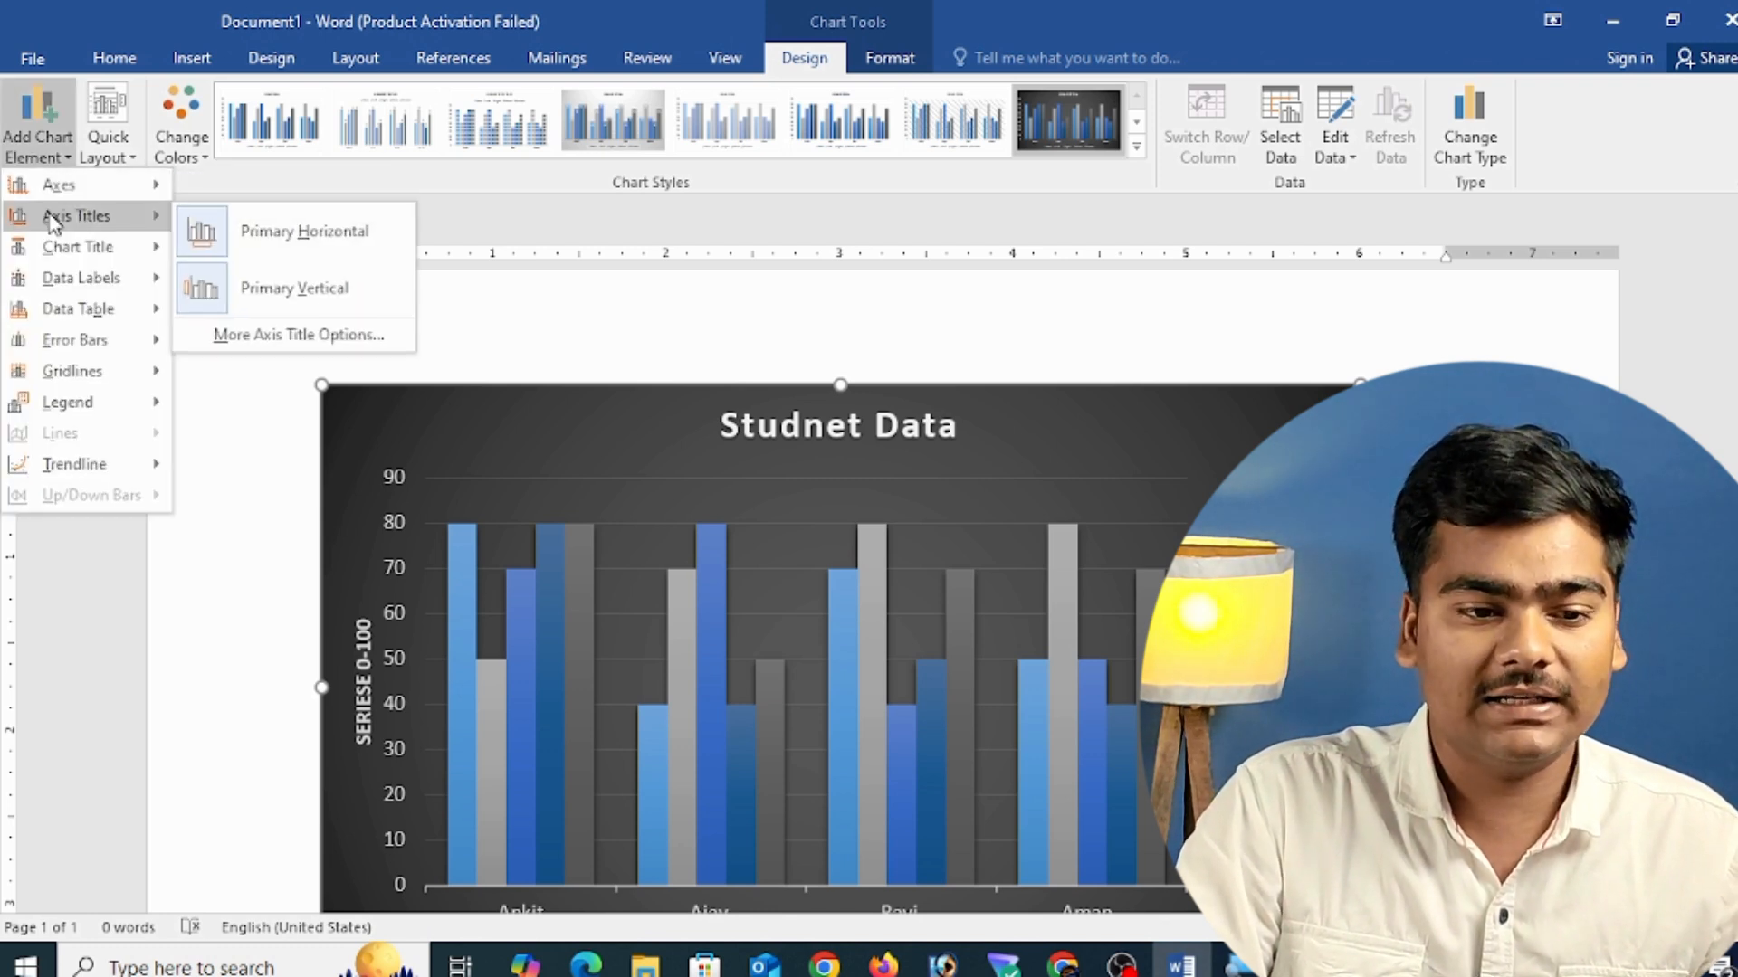
mouse_move(72, 260)
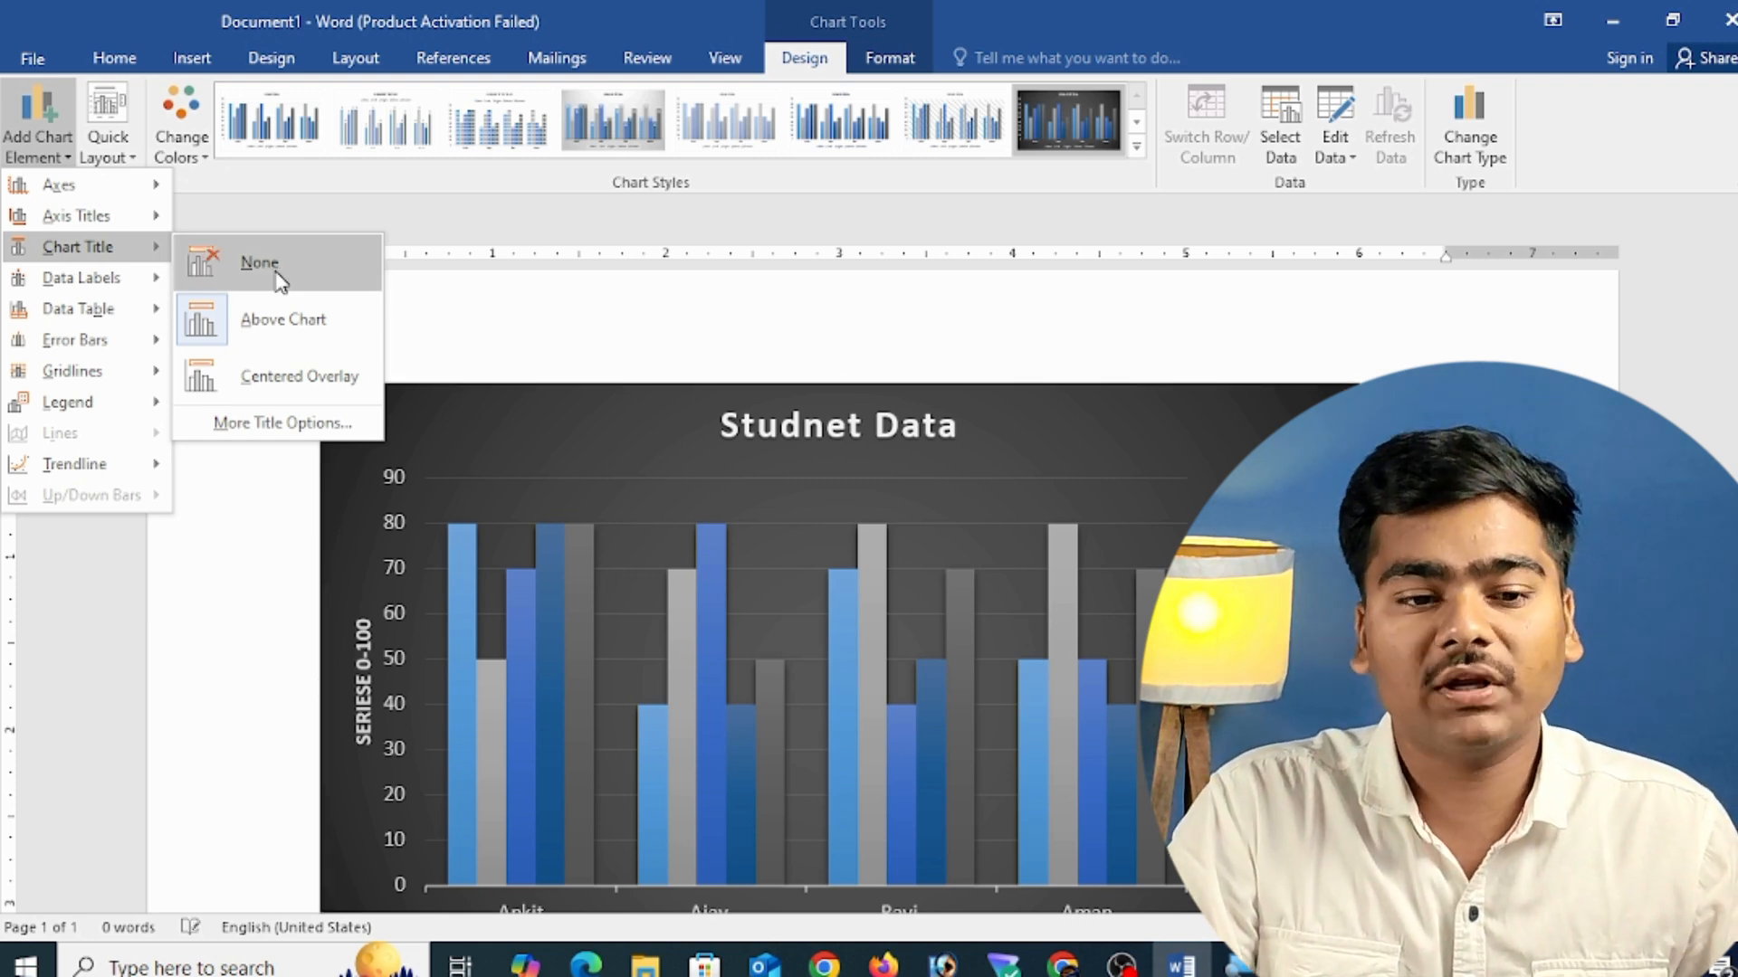
left_click(277, 271)
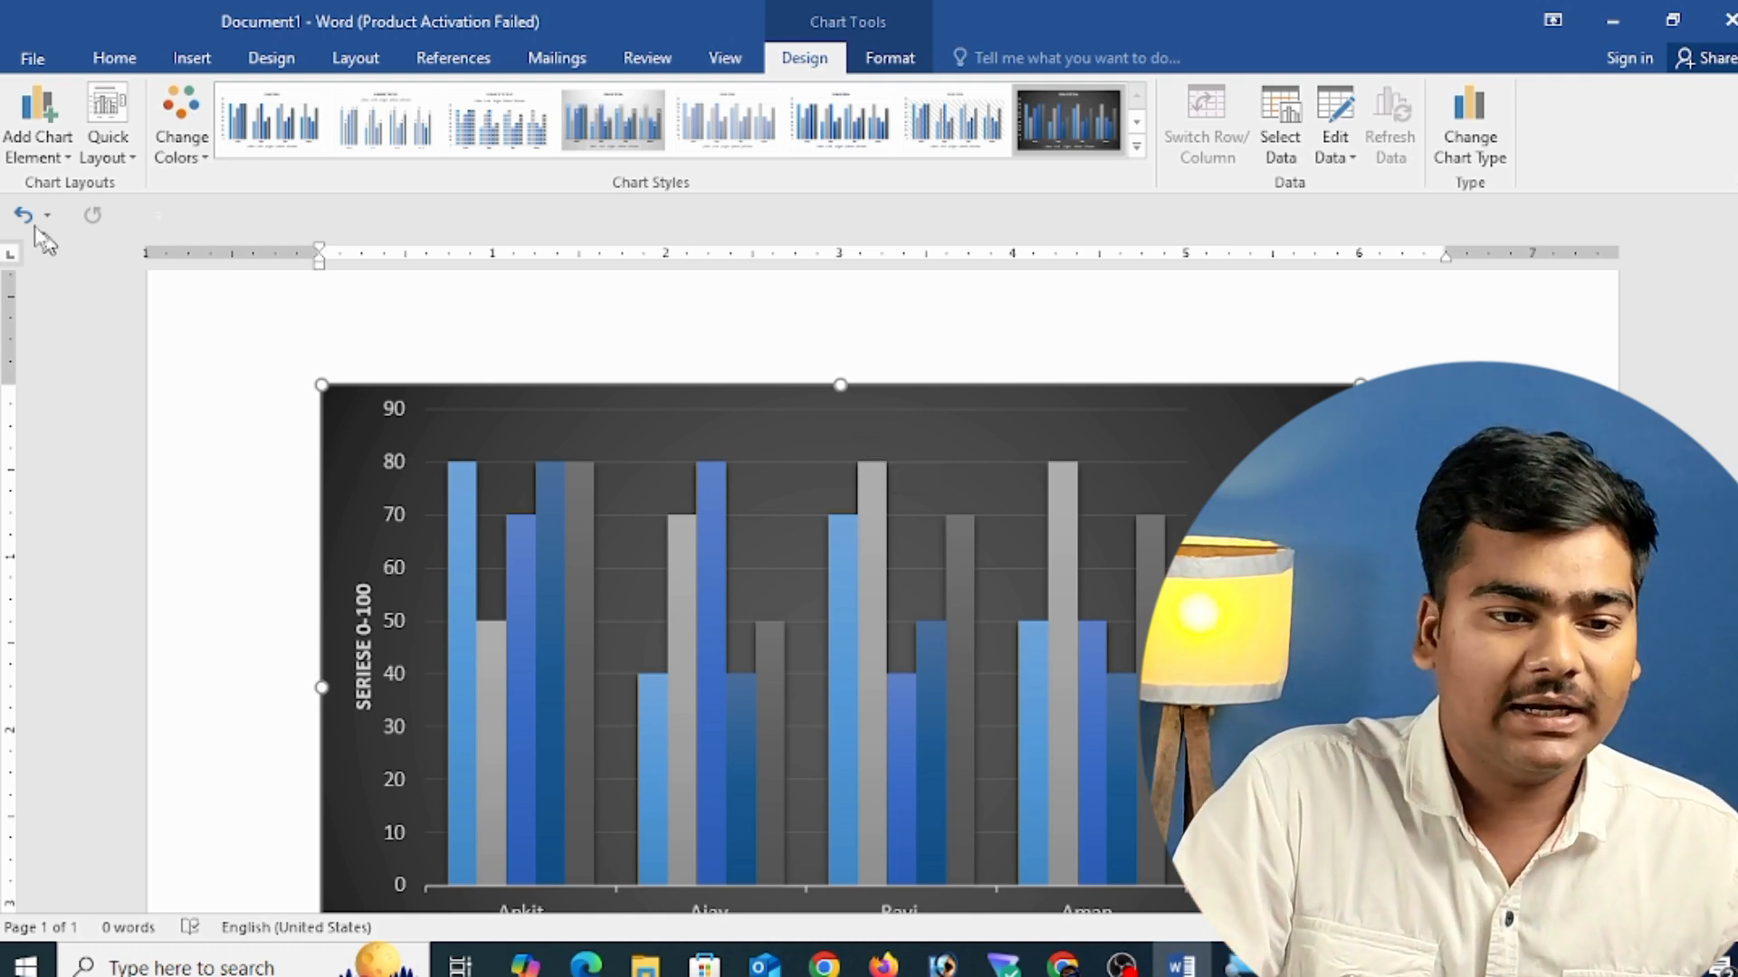
- Add a chart title with the Above Chart option and clear its placeholder text
left_click(37, 149)
mouse_move(91, 256)
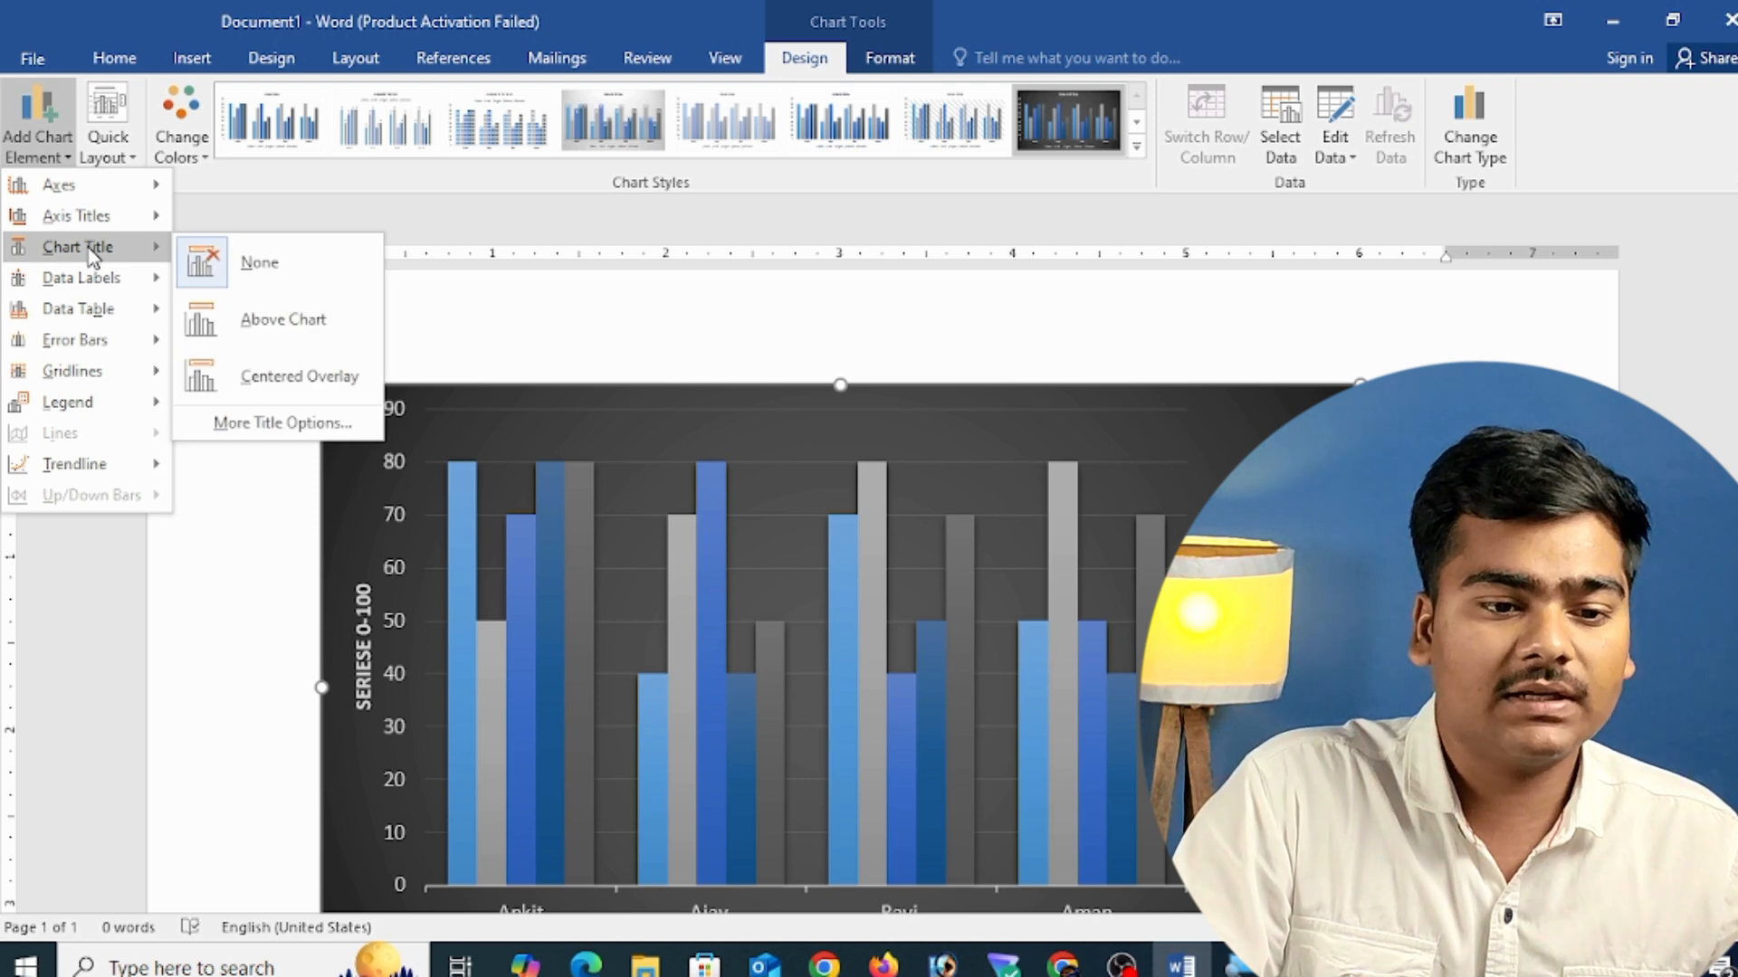
left_click(338, 328)
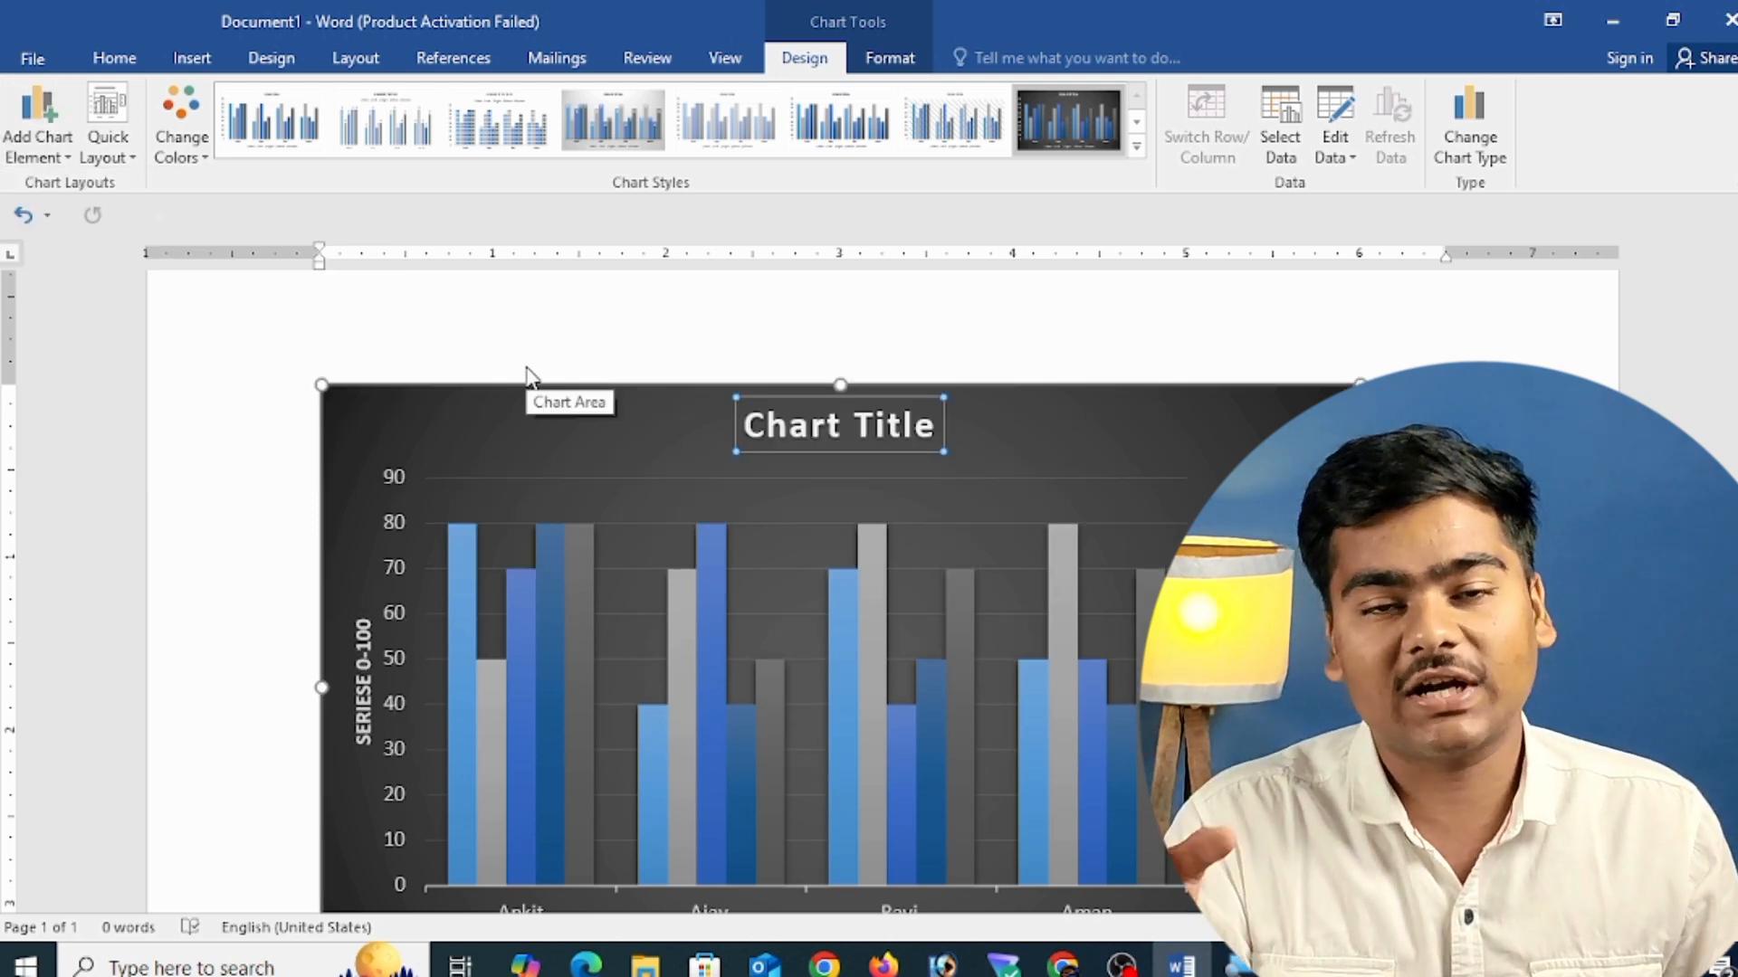
key("BackSpace")
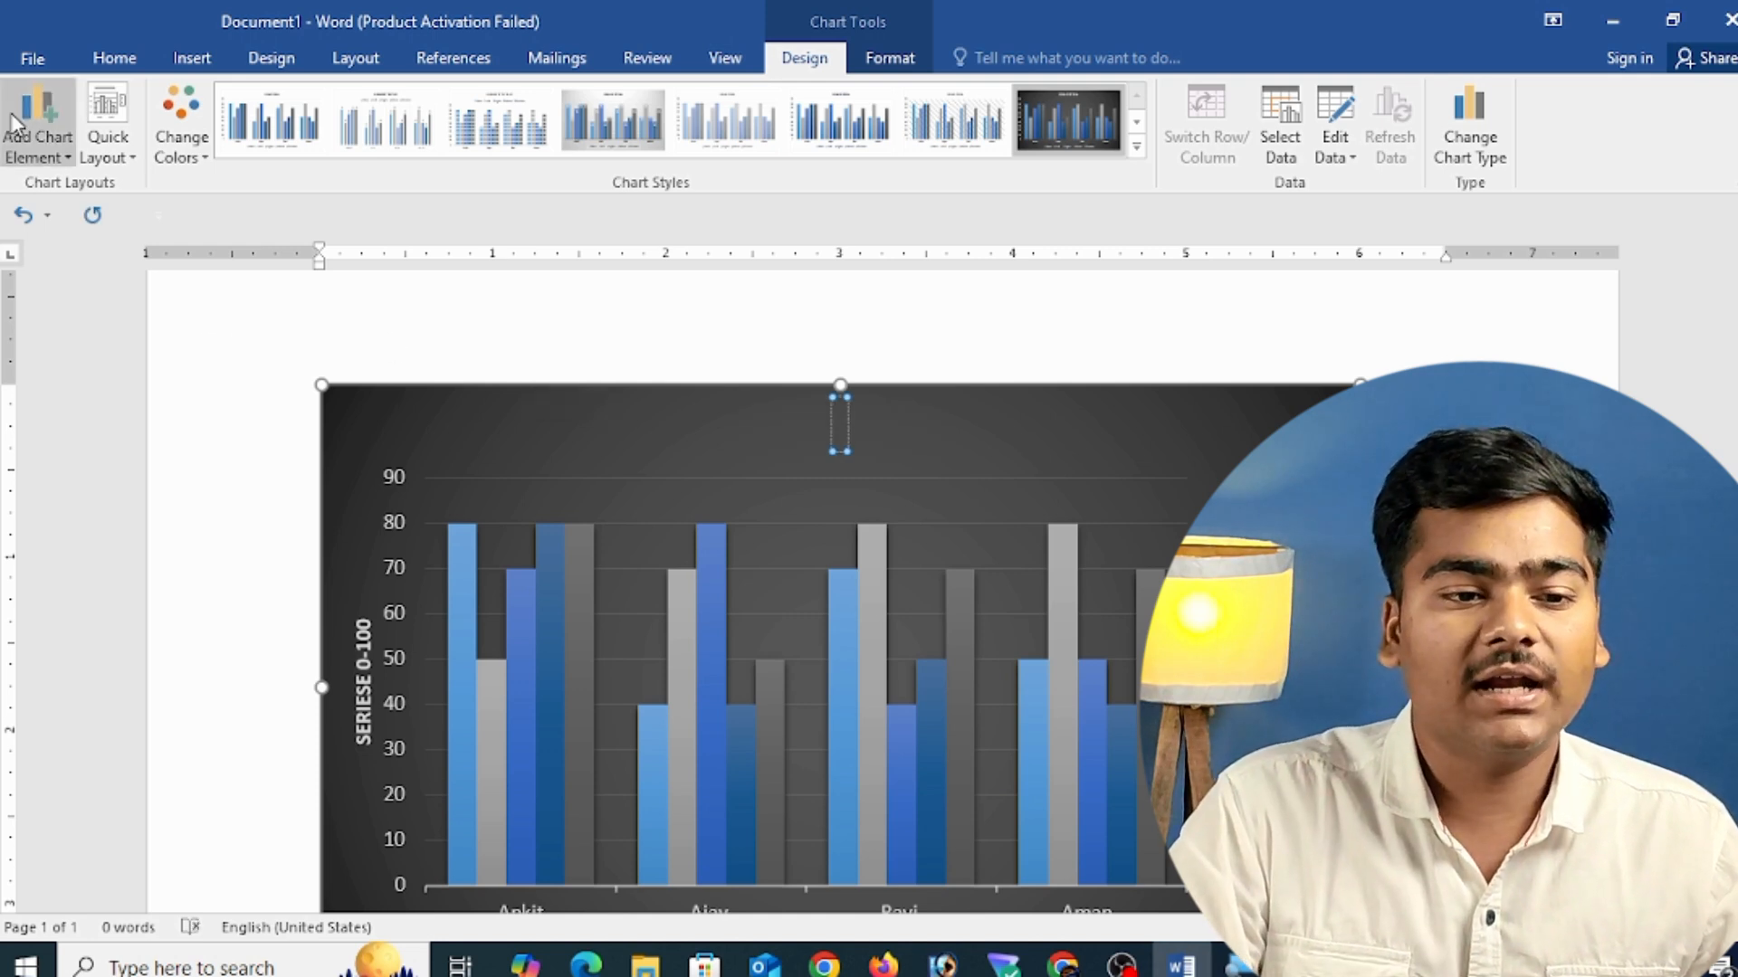
- Change the chart title's placement to Centered Overlay
left_click(37, 145)
mouse_move(85, 250)
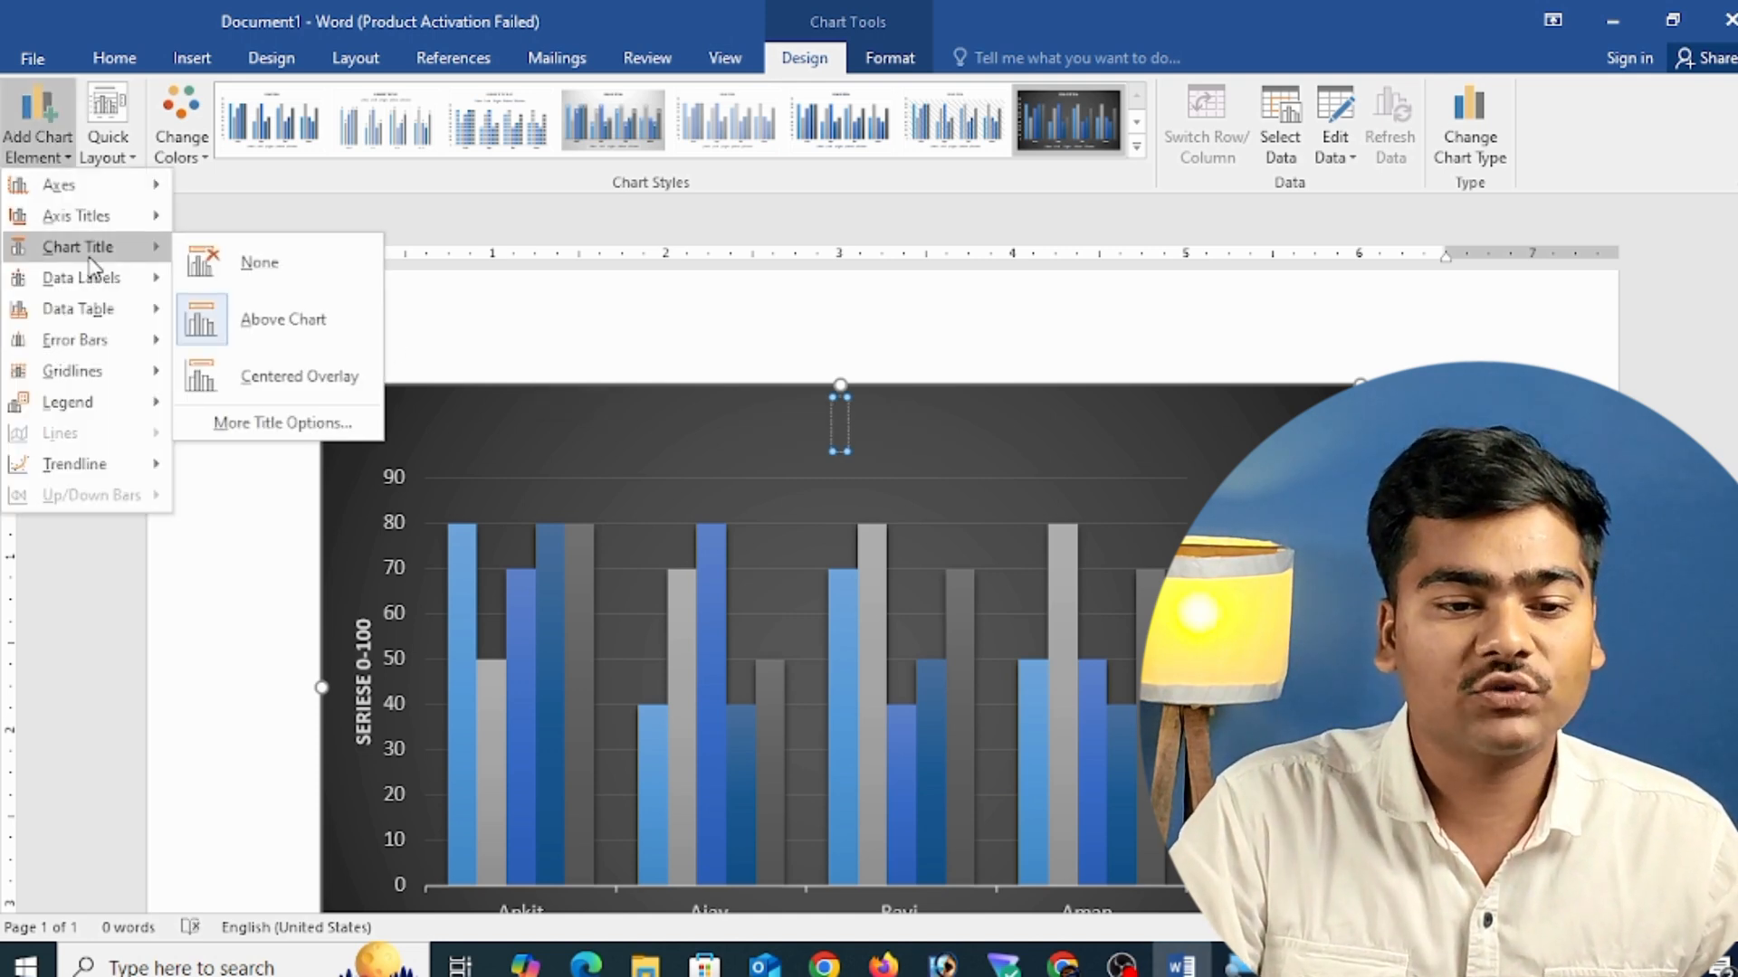
left_click(312, 391)
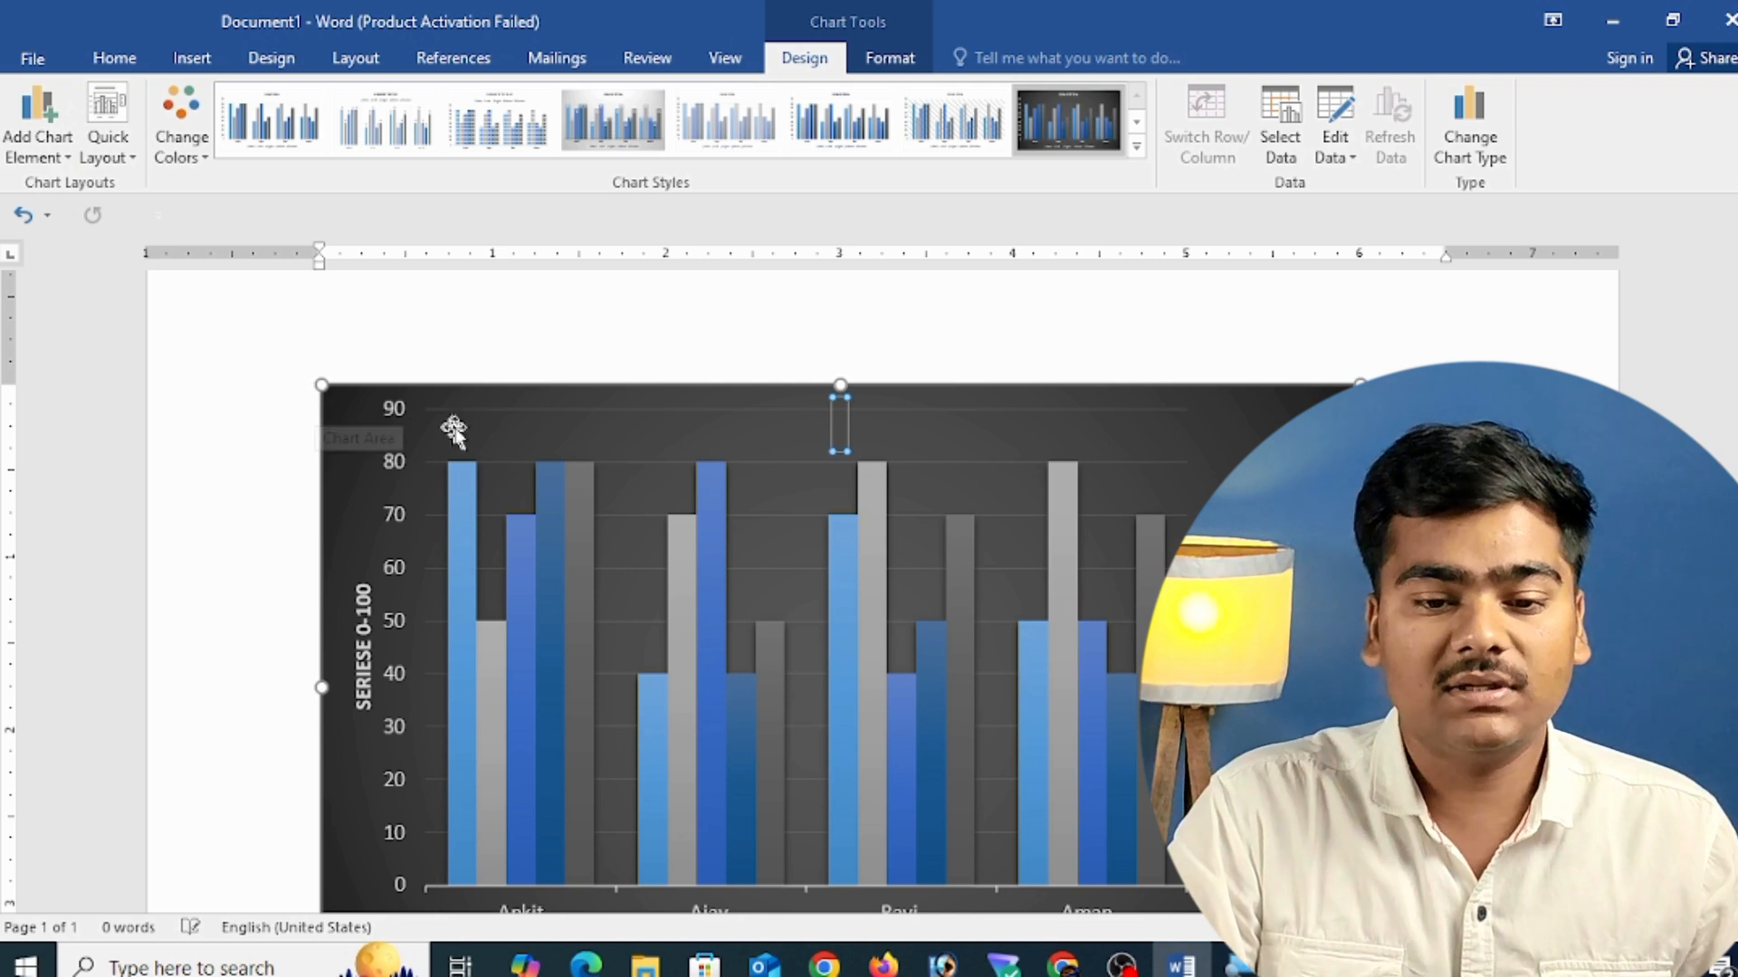
left_click(28, 145)
mouse_move(78, 244)
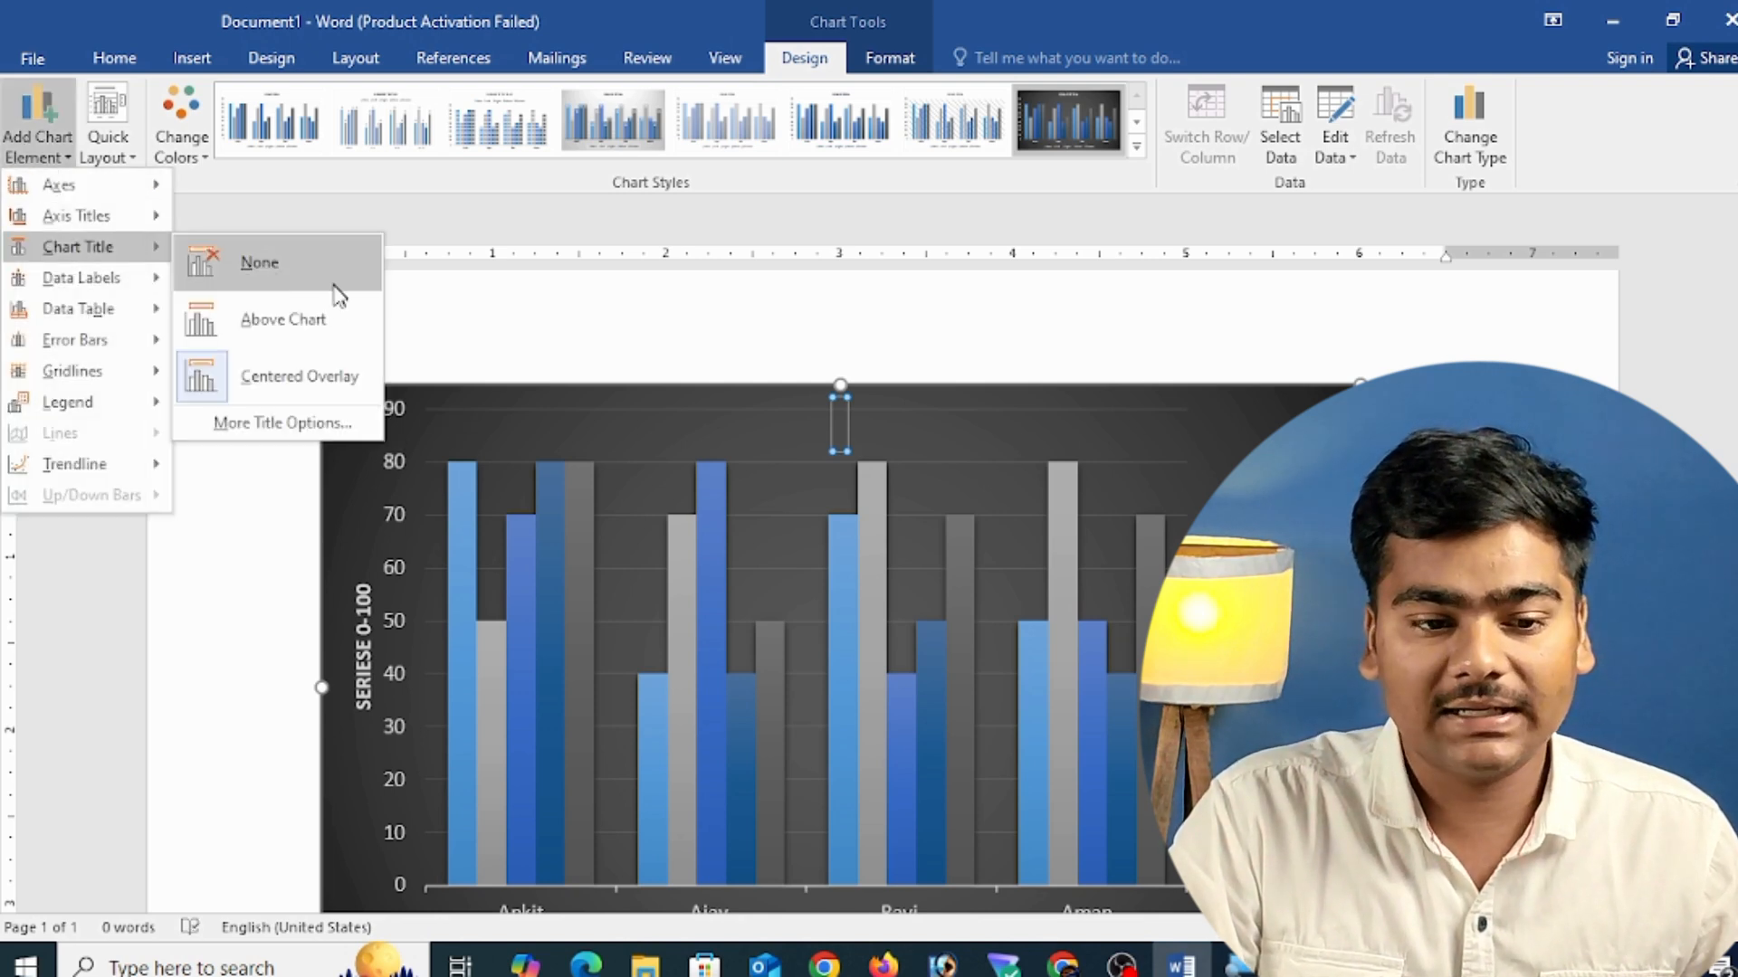
left_click(300, 376)
- Enter "Studnet Name" as the text of the empty chart title
left_click(817, 435)
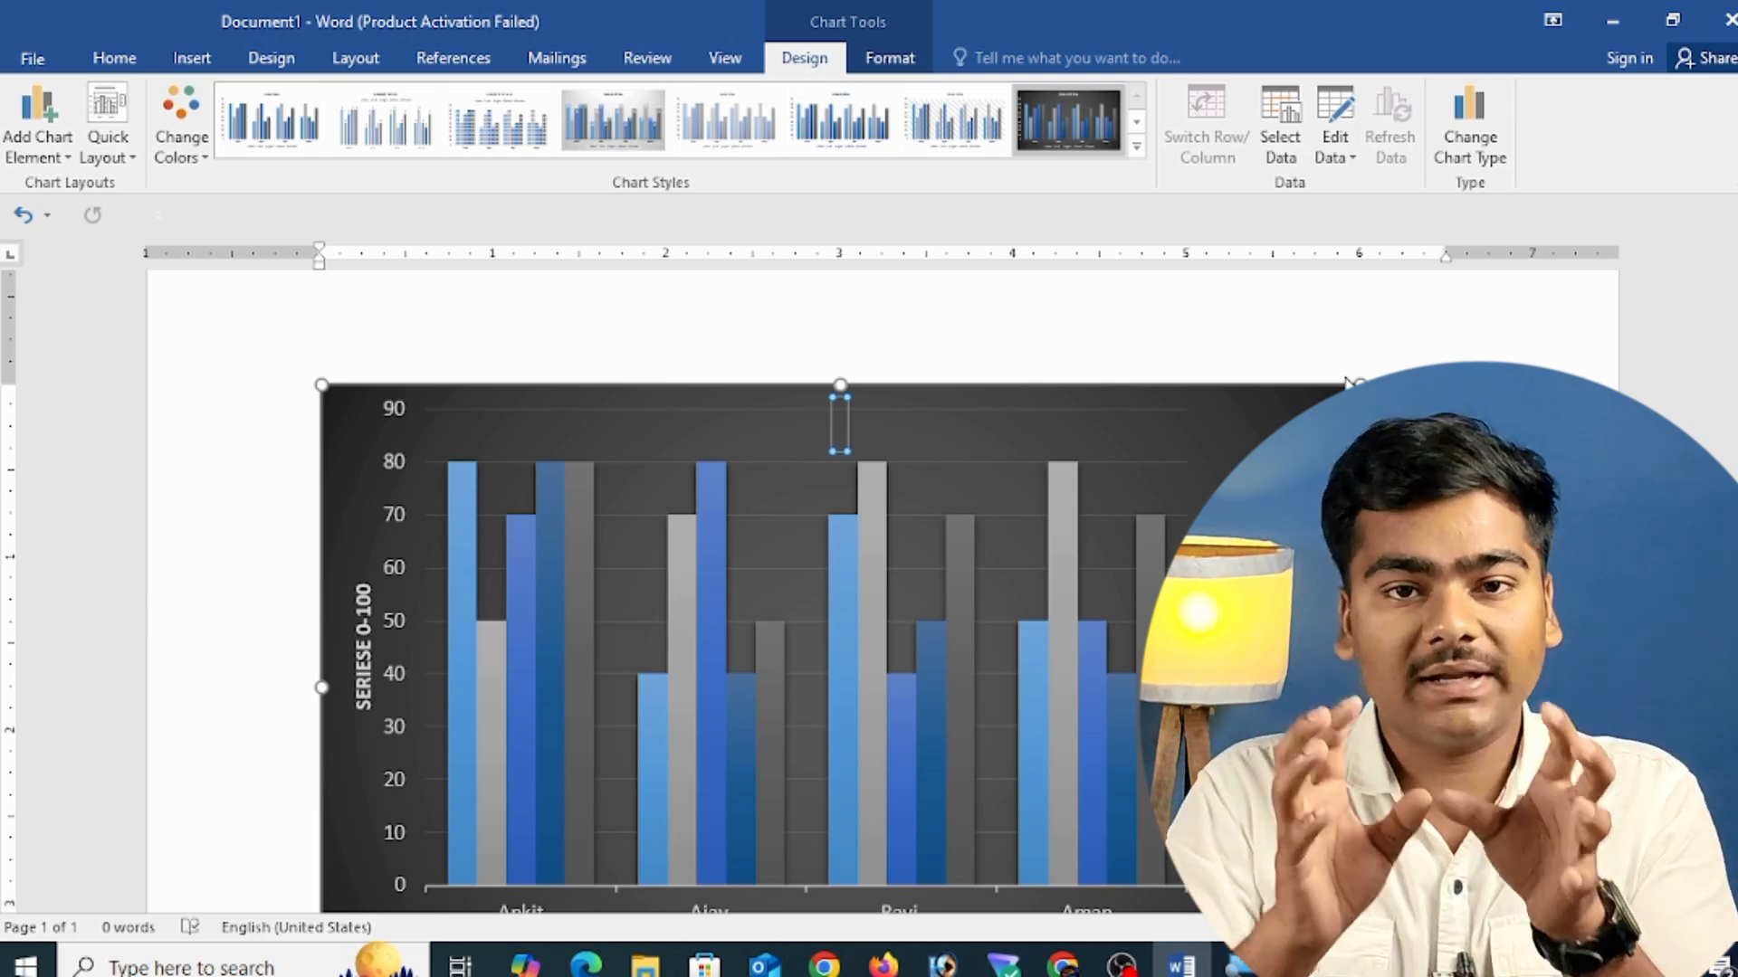
type("stund")
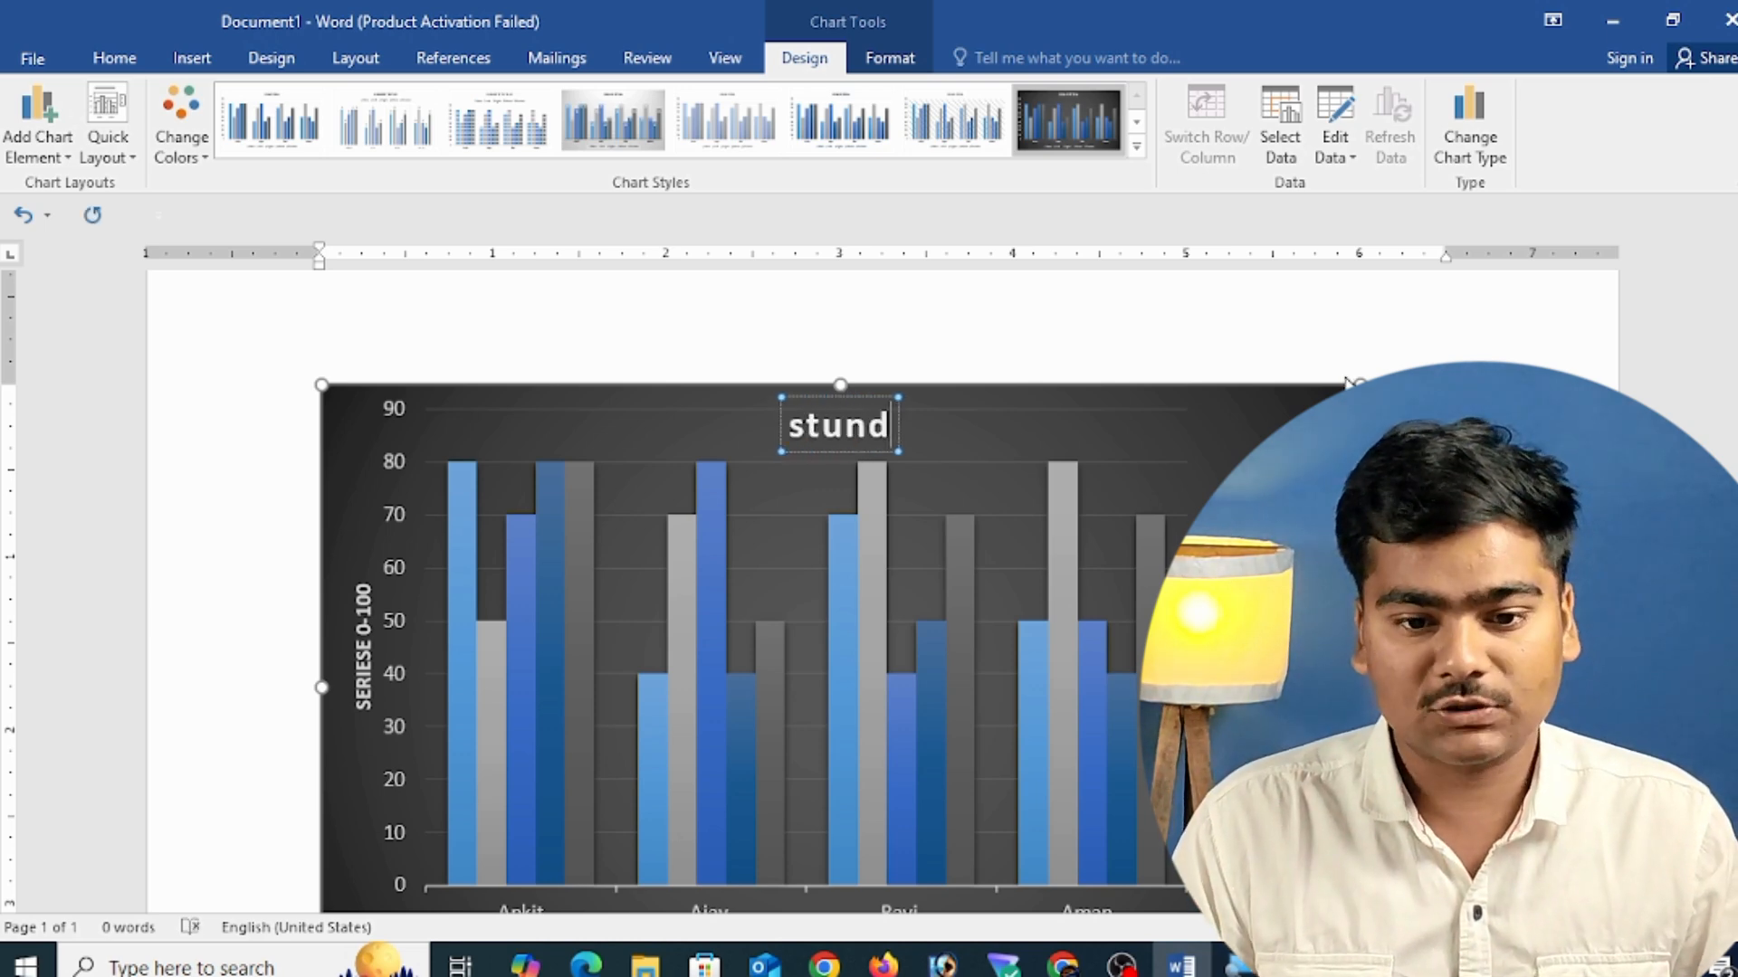
key("BackSpace")
key("BackSpace")
key("BackSpace")
key("BackSpace")
key("BackSpace")
type("Studn")
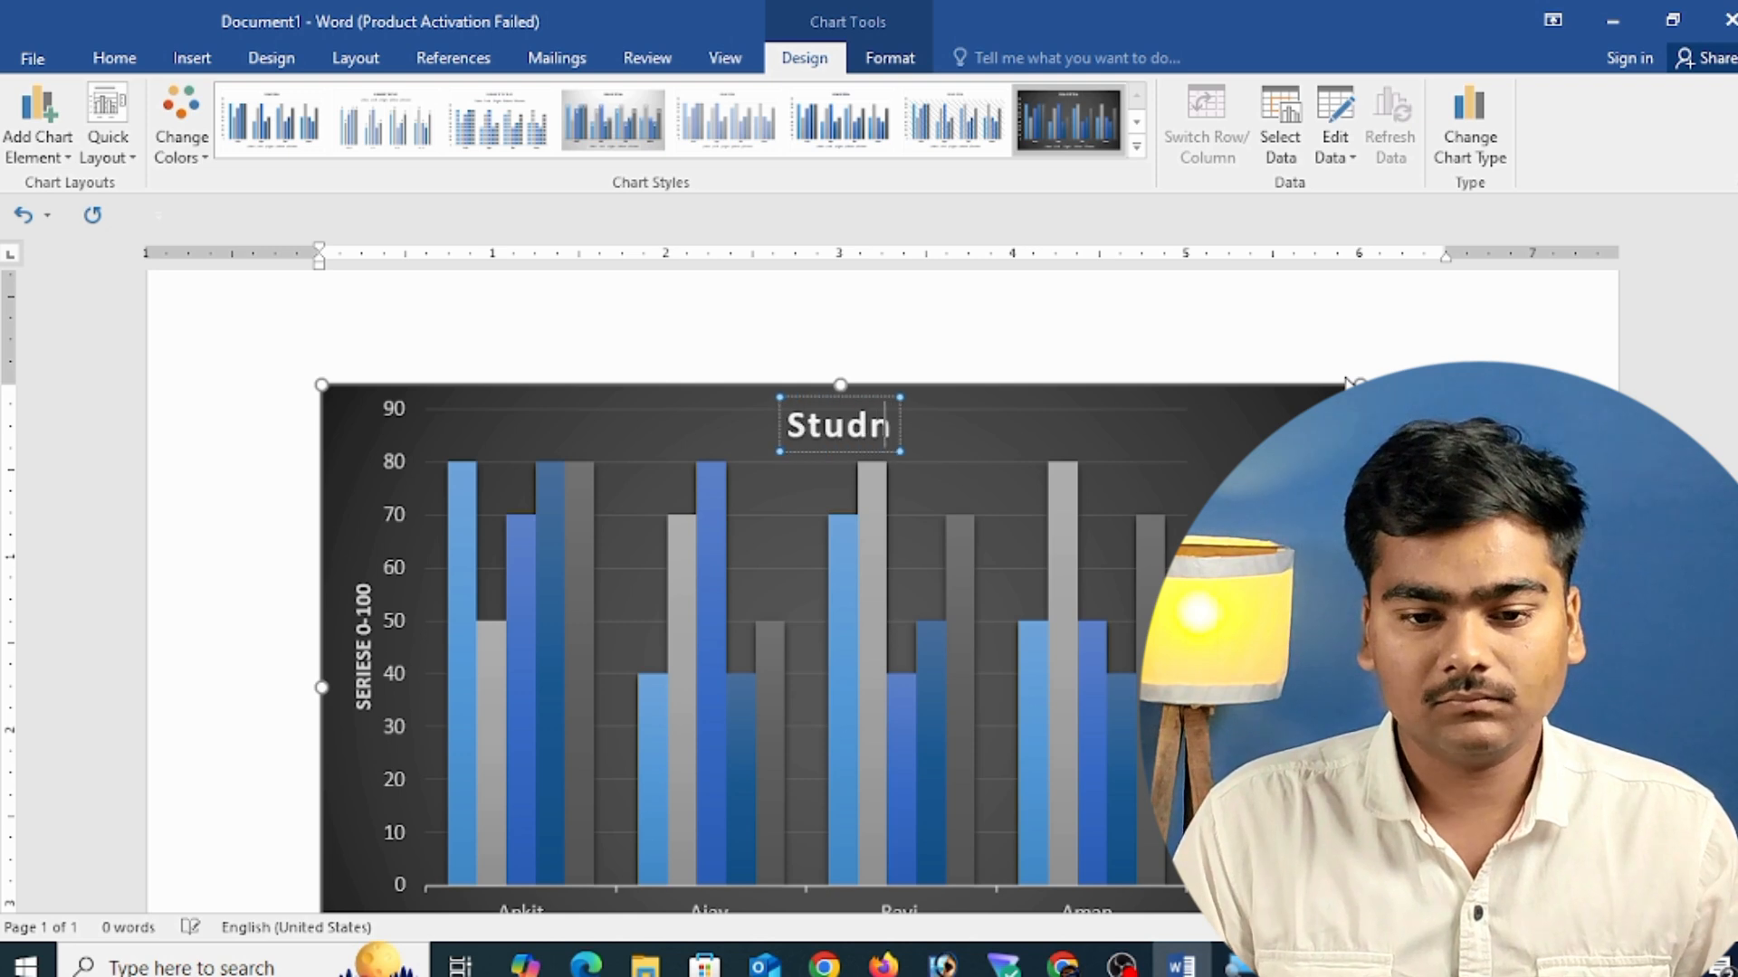
type("et Name")
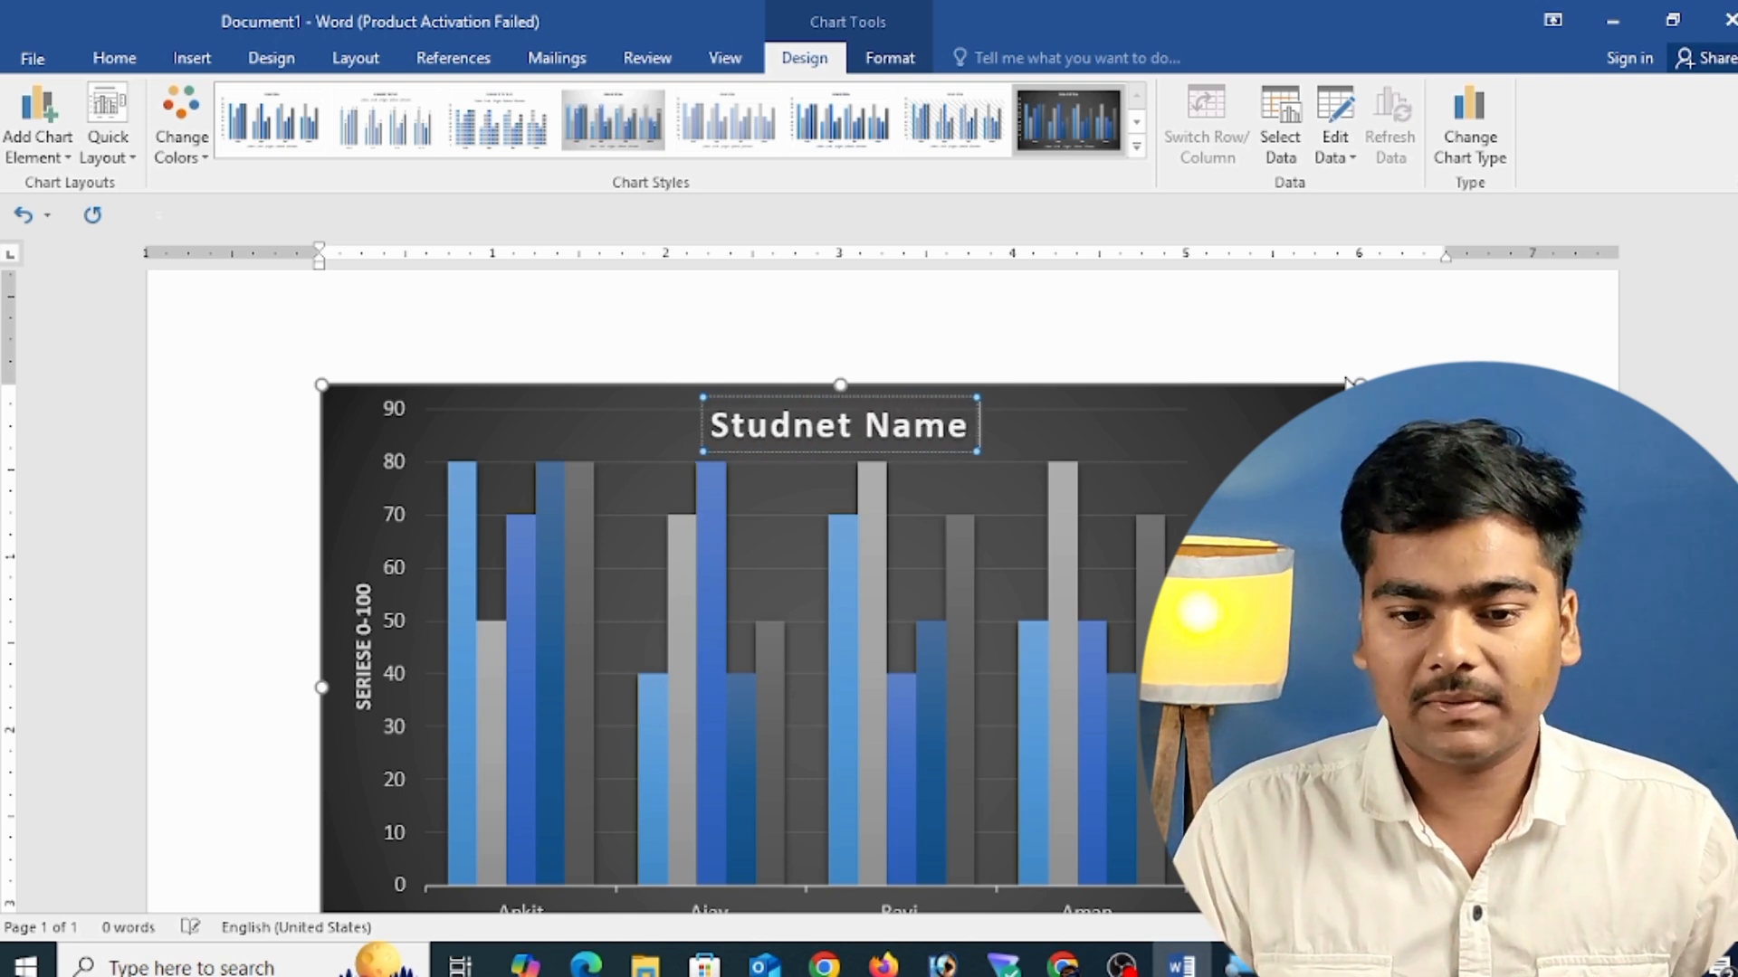
- Show data labels in the Center position on the chart's columns
left_click(19, 159)
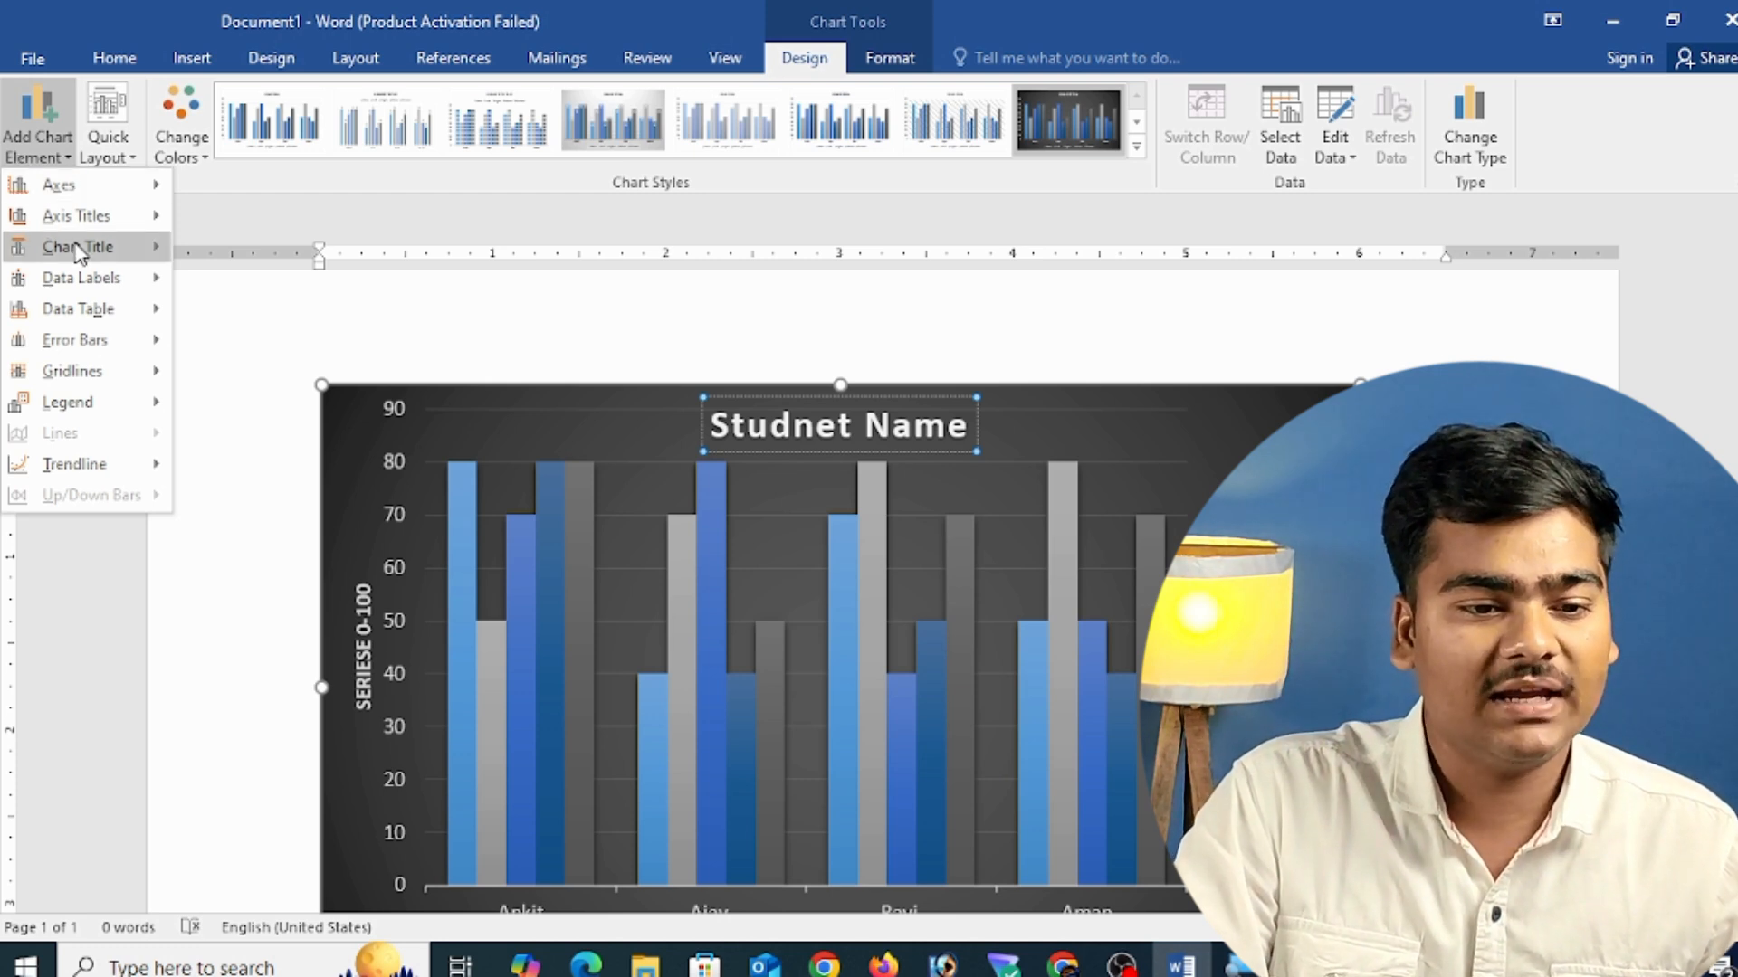
mouse_move(97, 286)
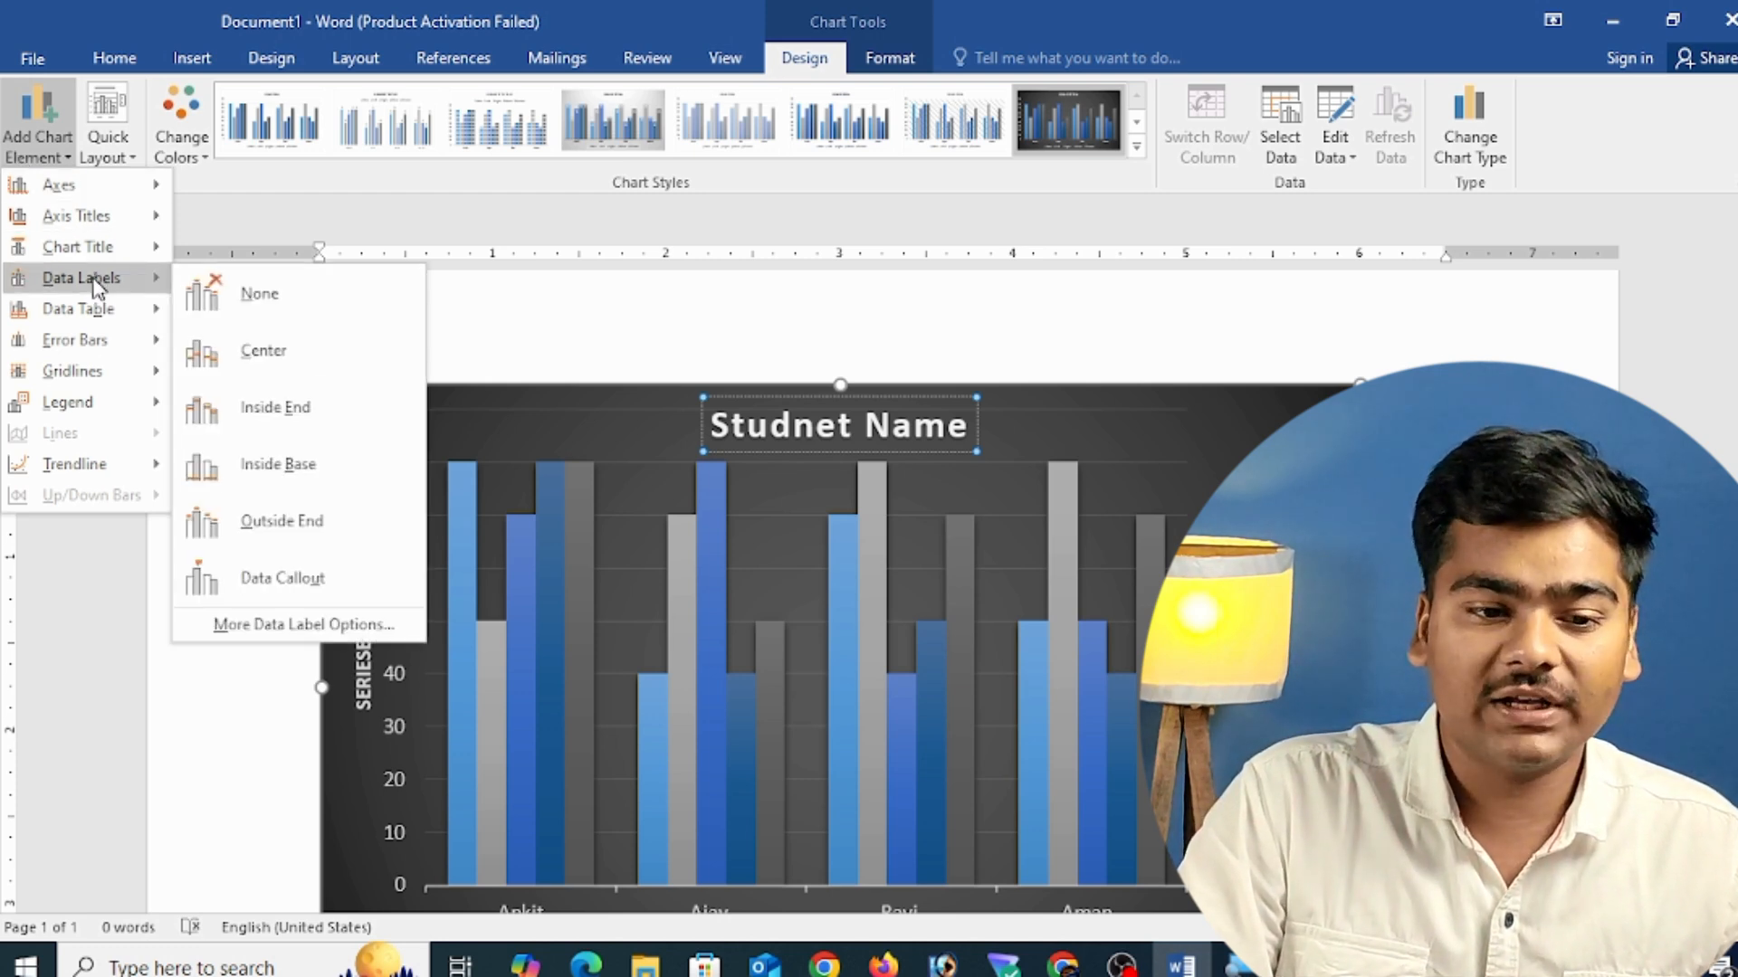
left_click(312, 293)
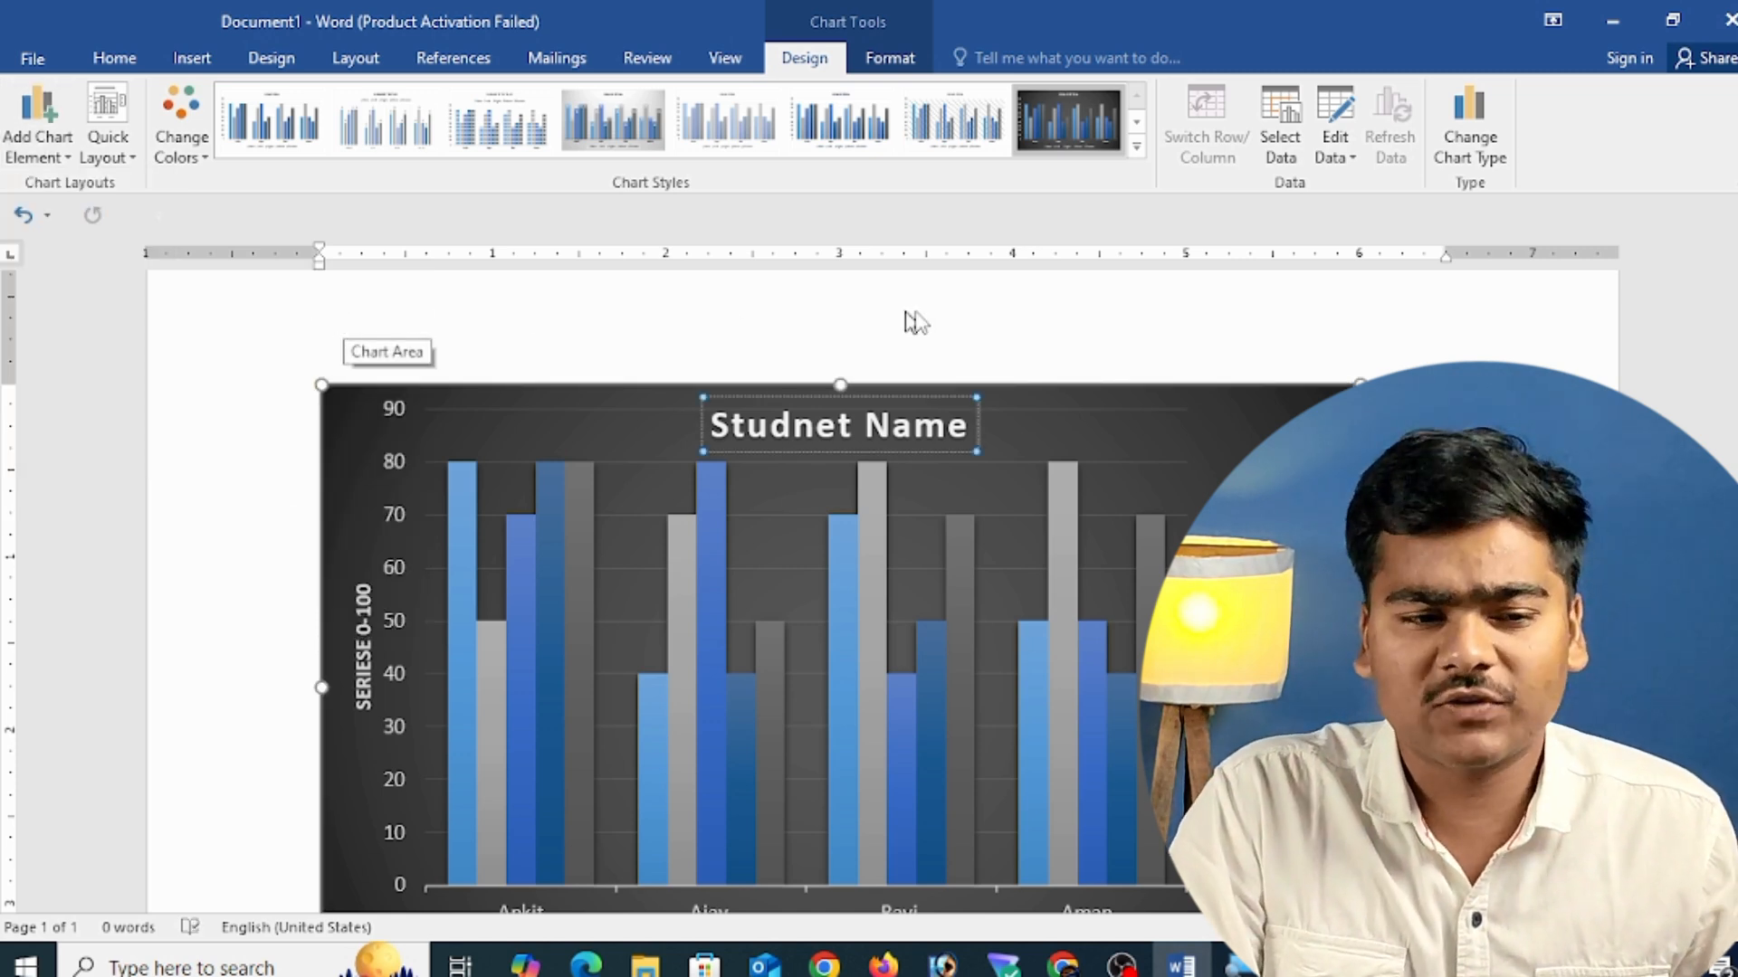
left_click(27, 145)
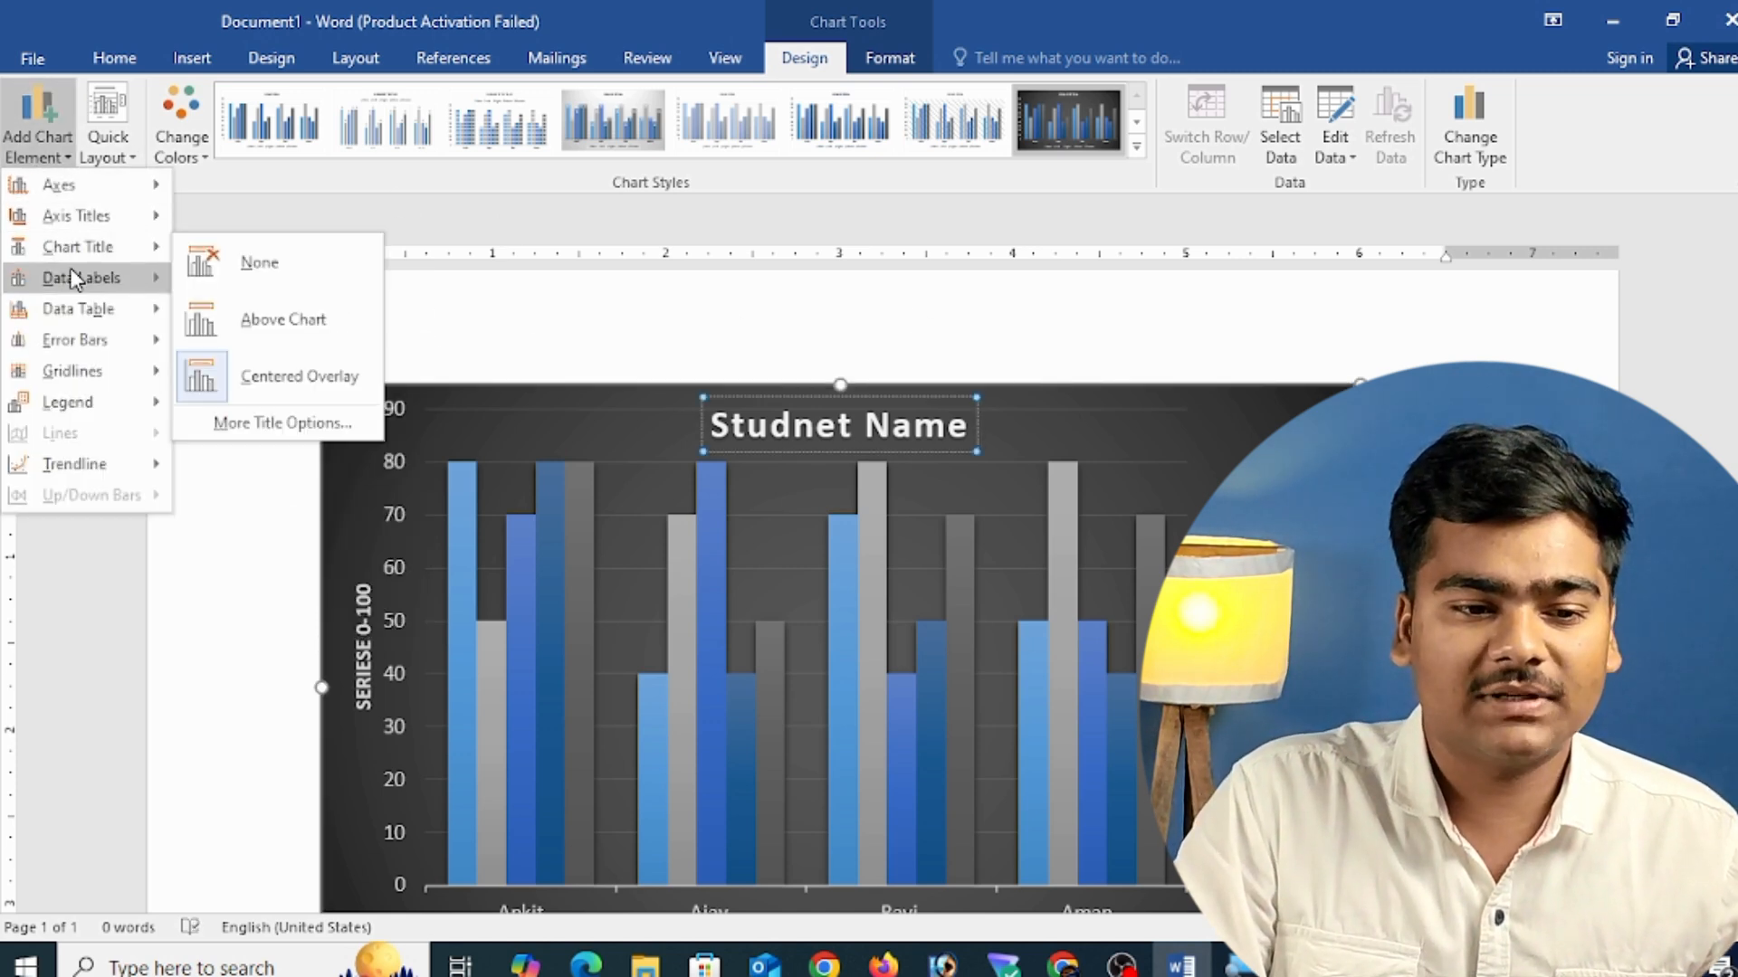
mouse_move(76, 279)
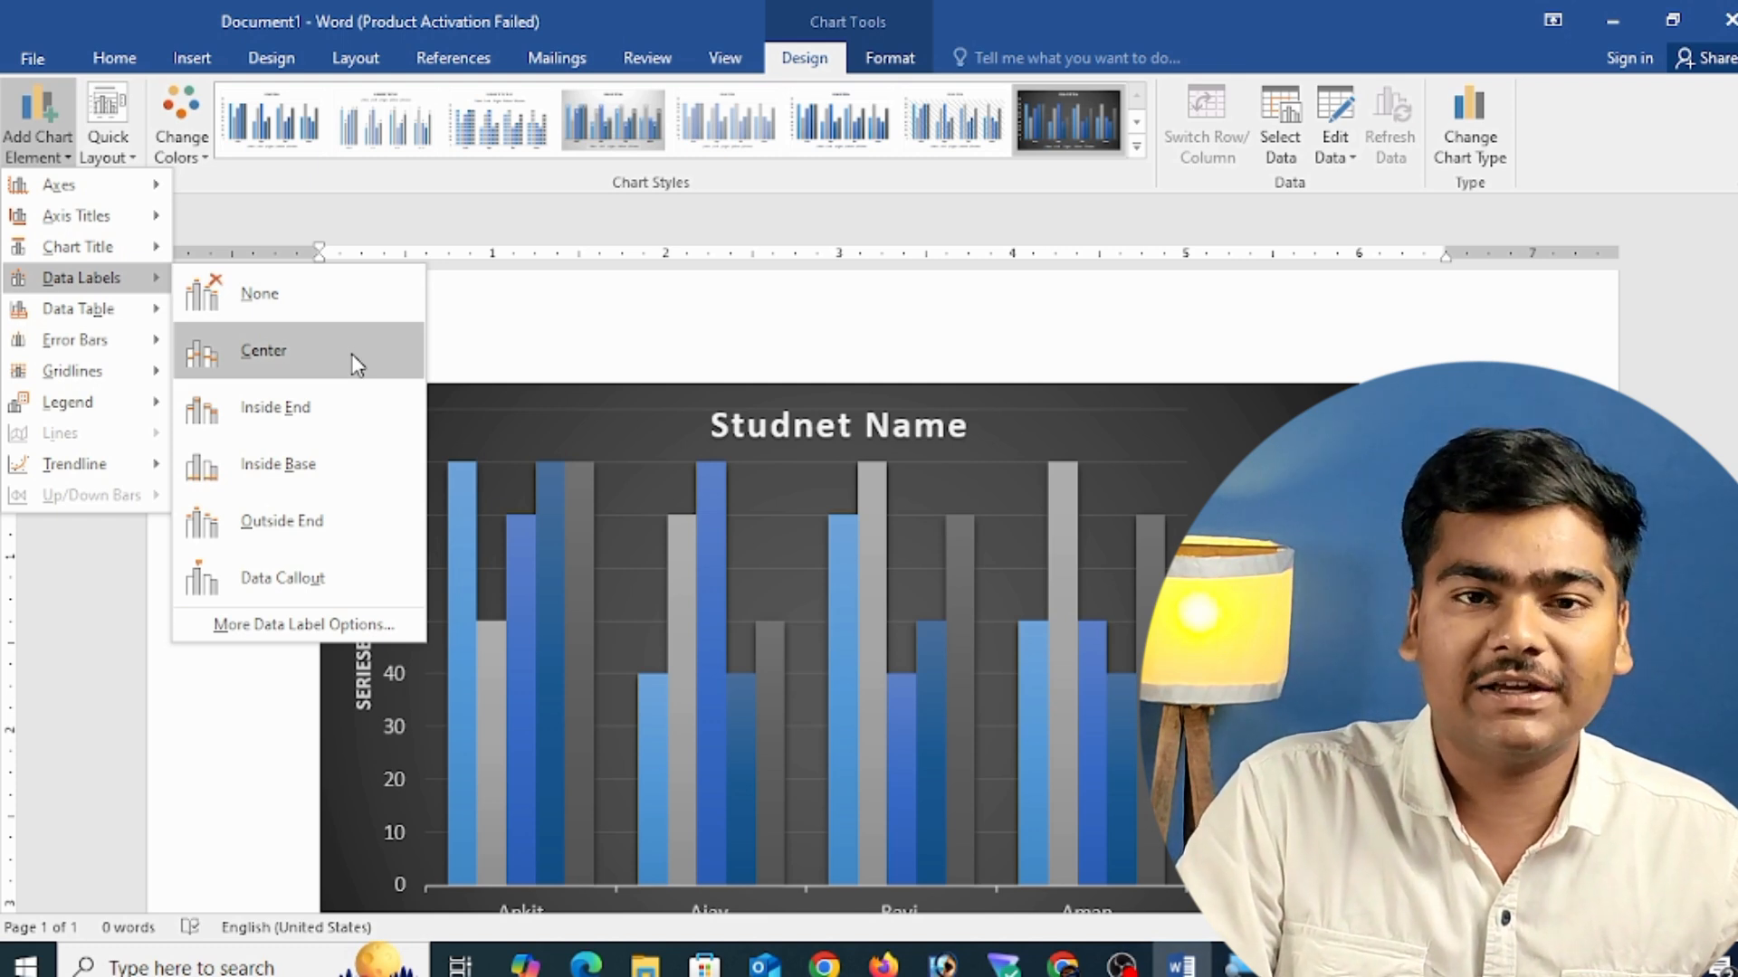
left_click(356, 364)
mouse_move(578, 650)
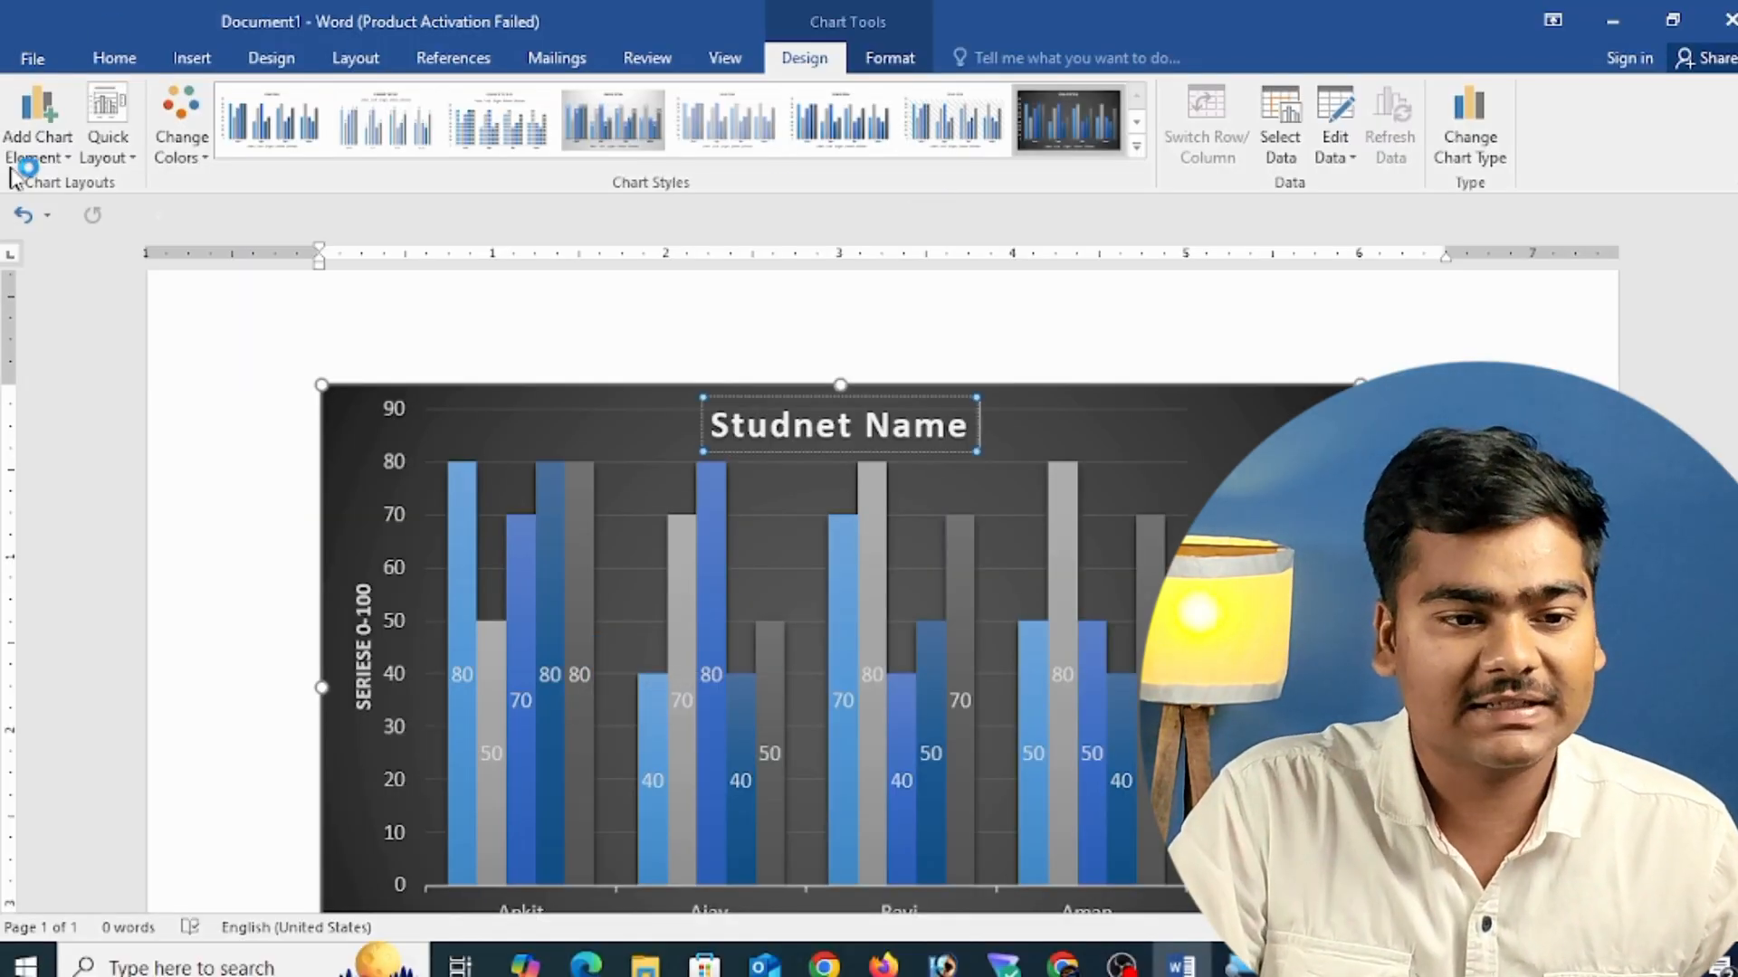
- Try the Inside End and Inside Base positions for the columns' data labels
left_click(34, 127)
mouse_move(145, 281)
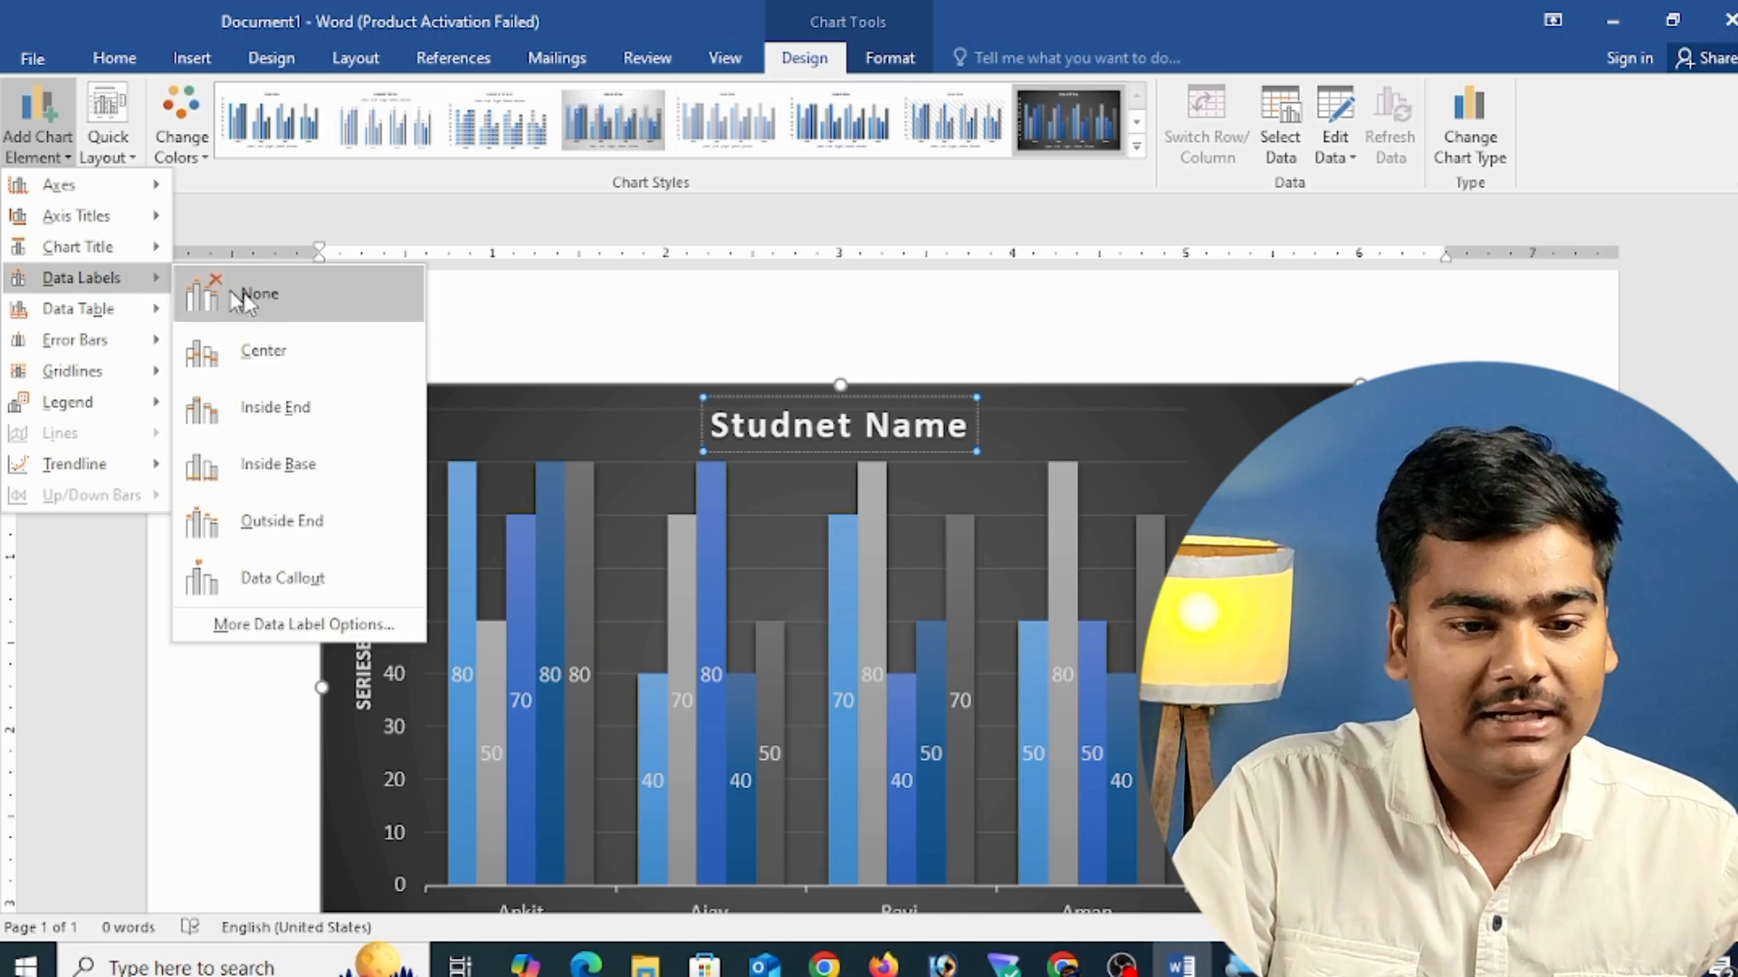
left_click(275, 408)
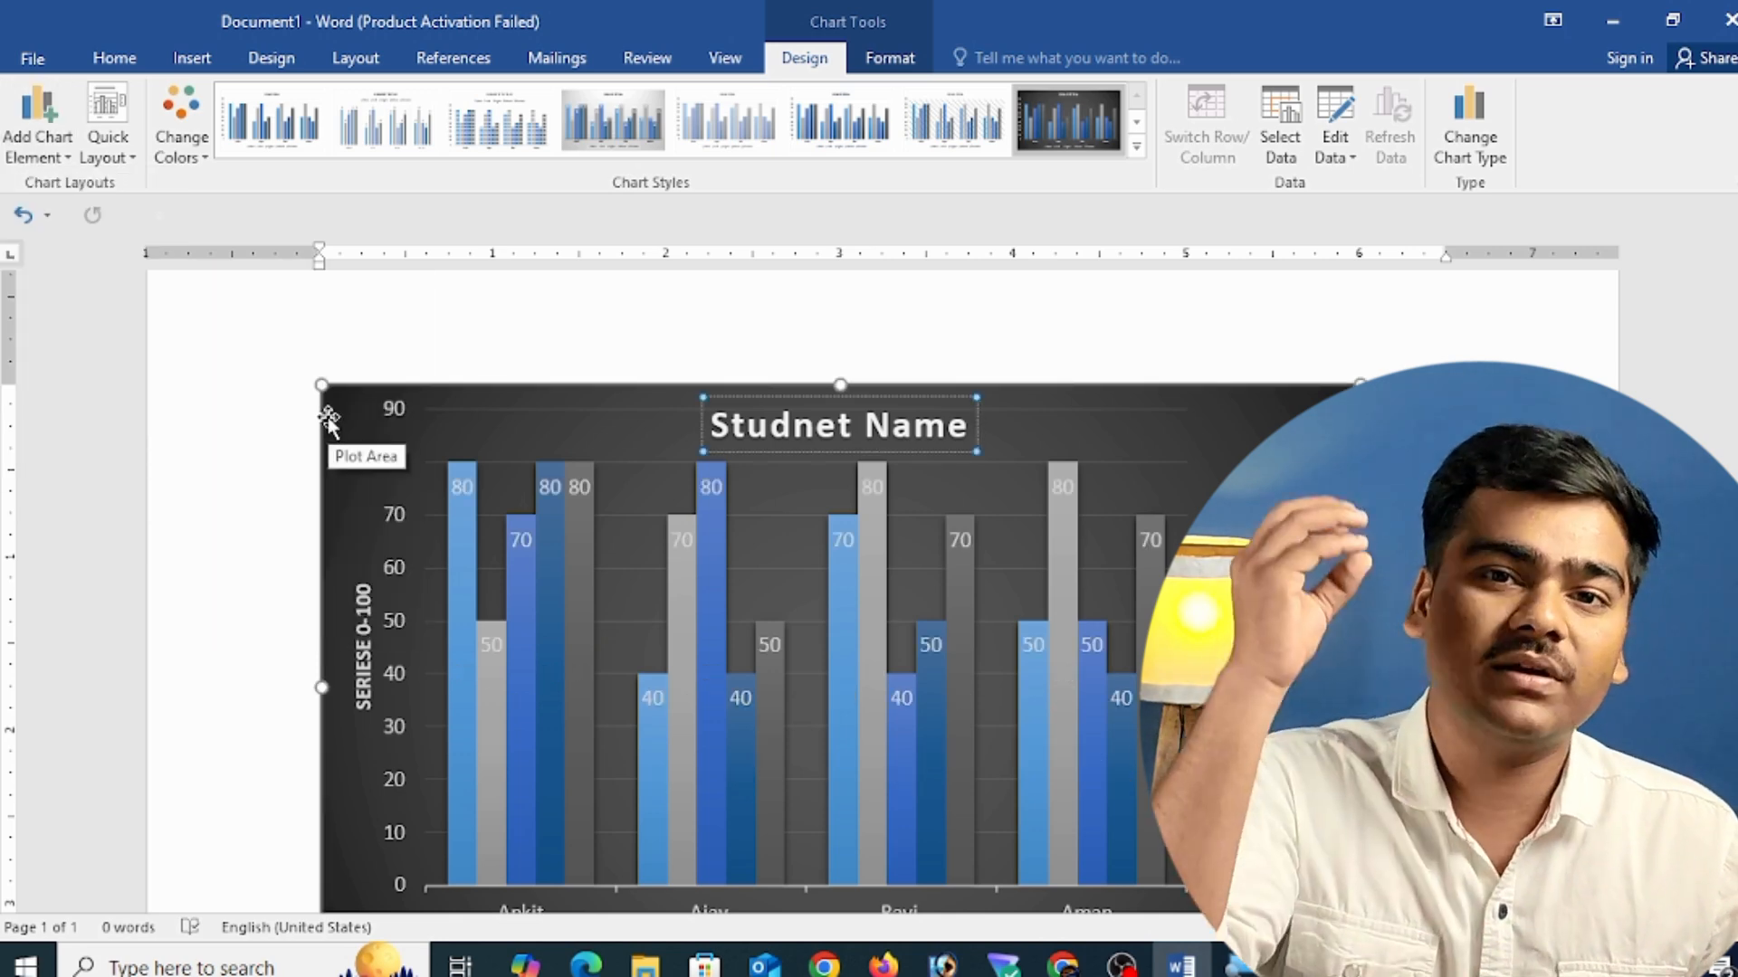
left_click(53, 156)
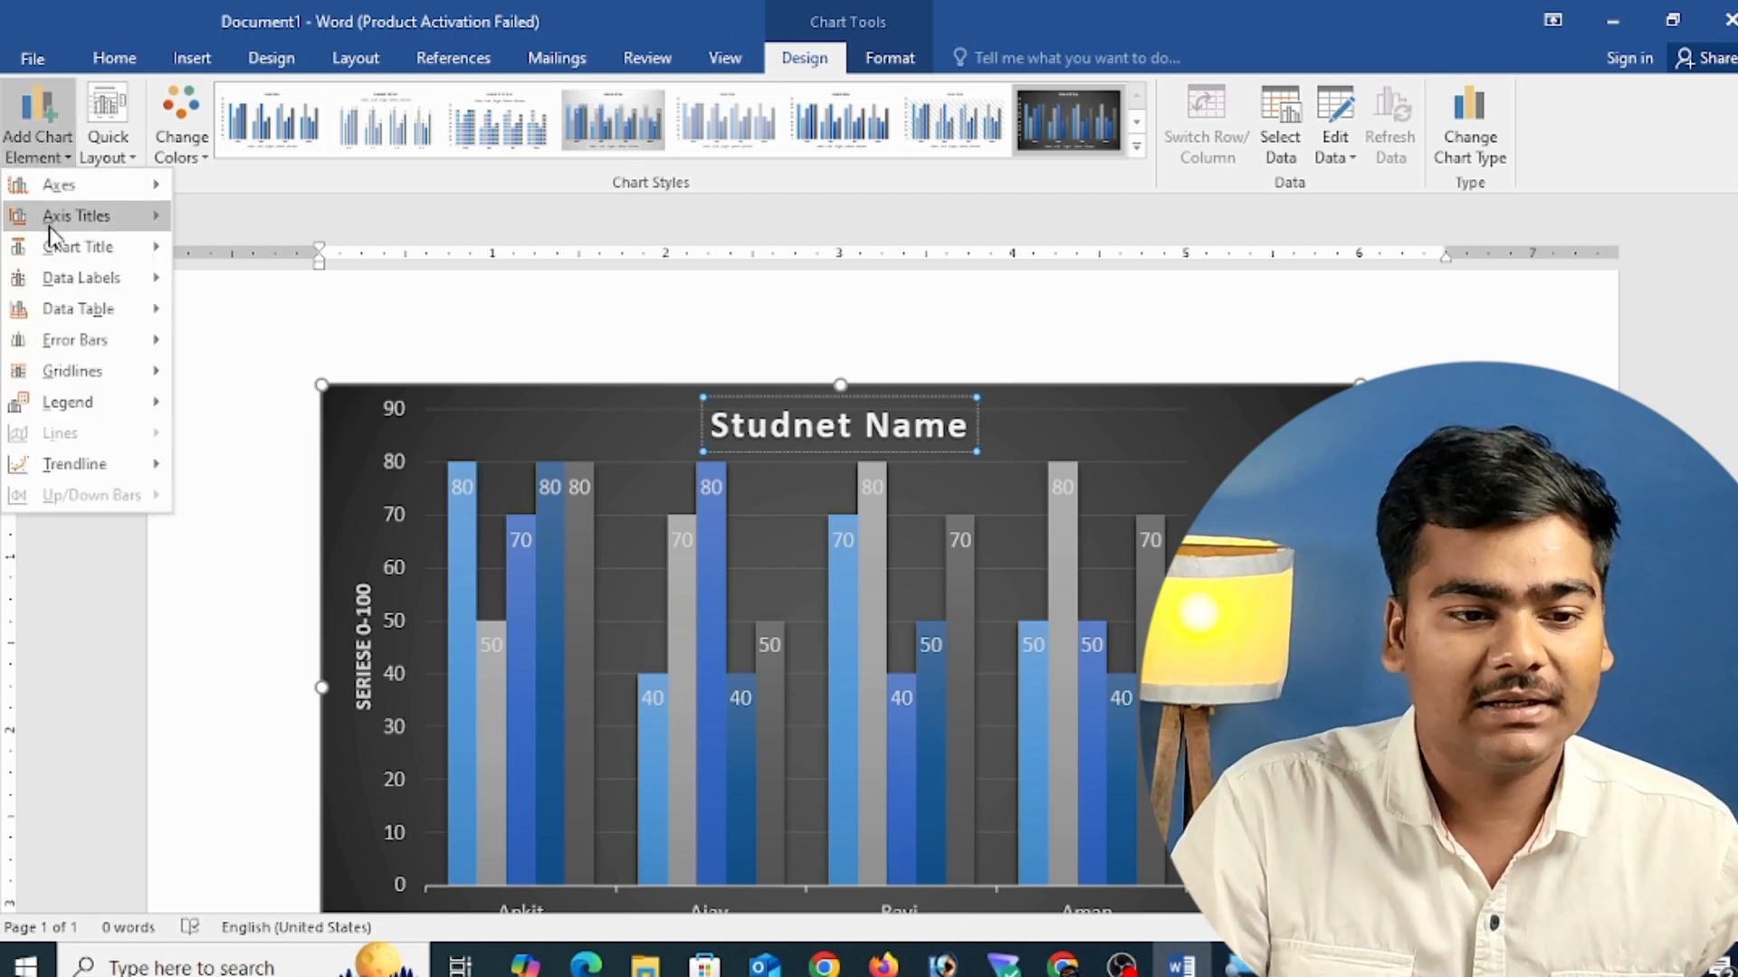
mouse_move(72, 280)
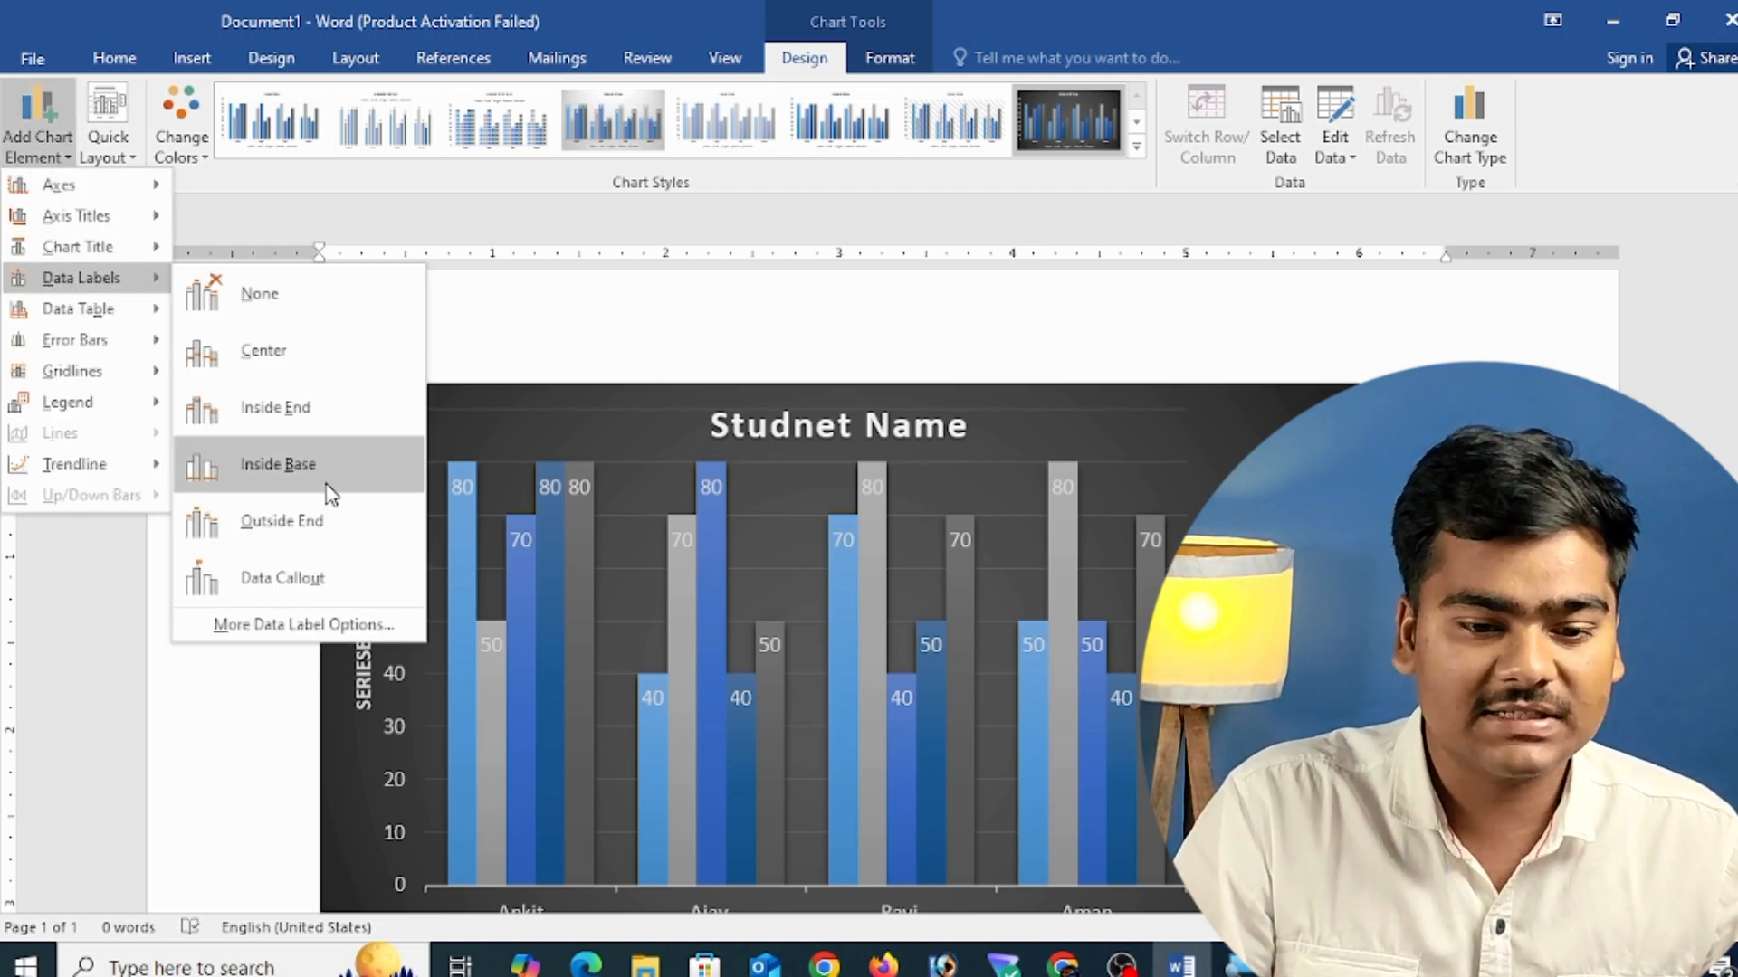
left_click(278, 464)
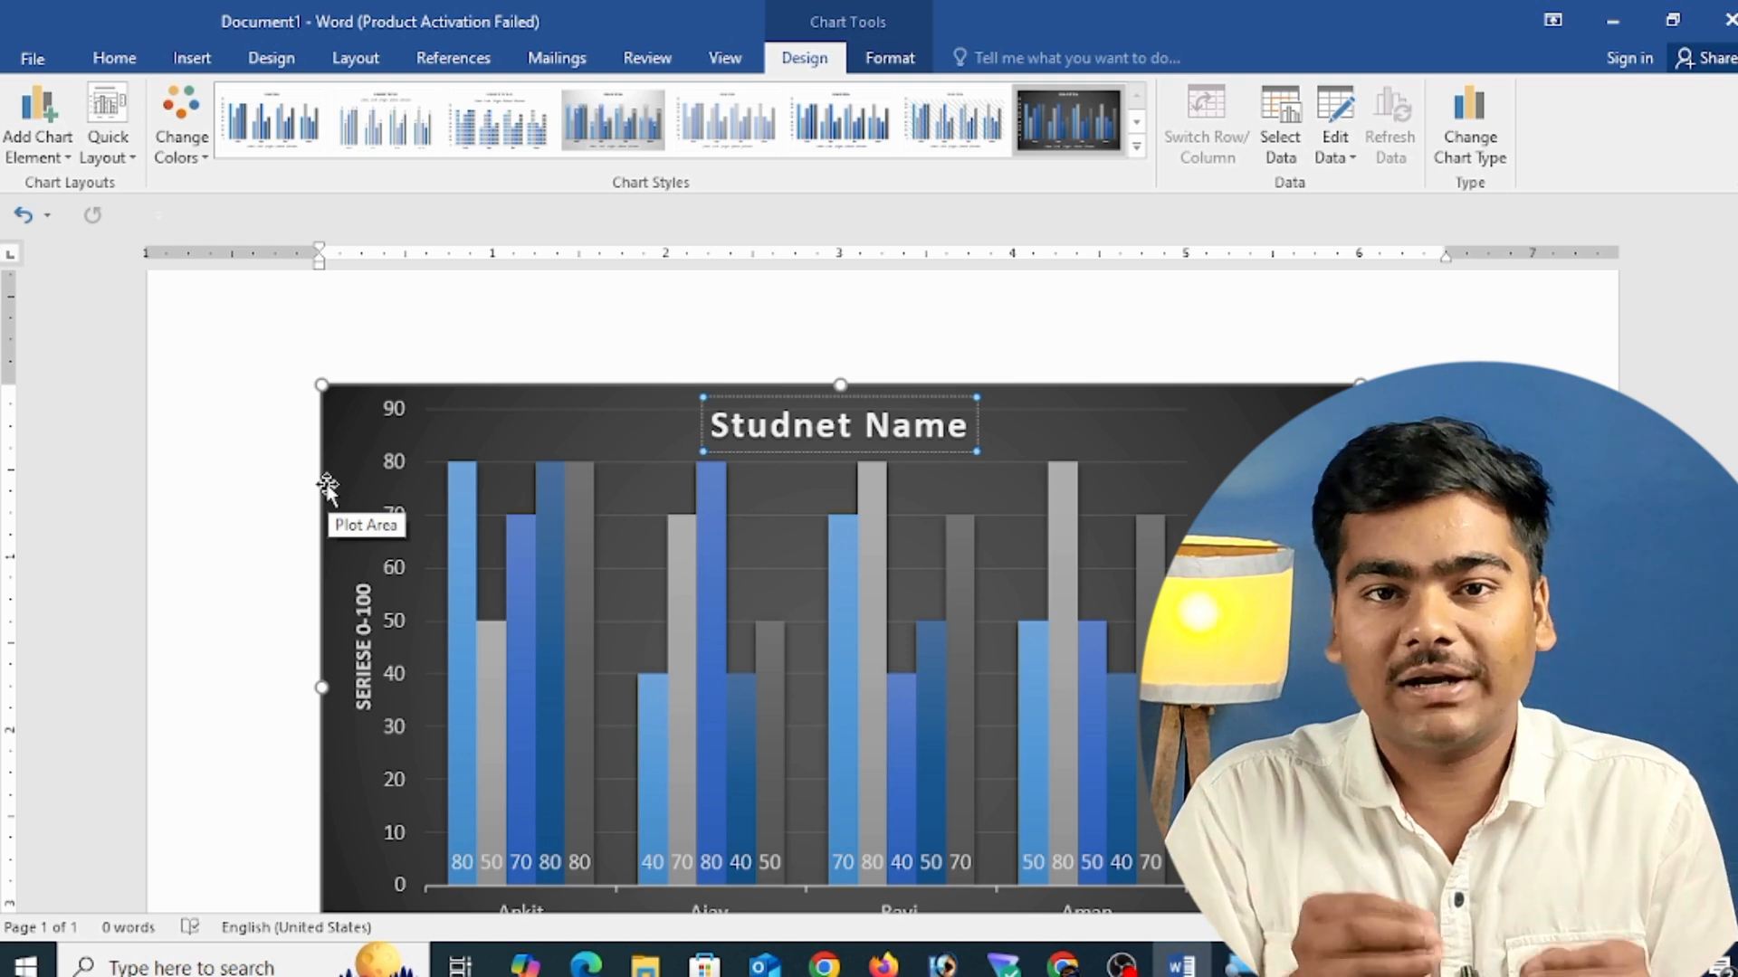
- Try the Outside End and Data Callout options for the columns' data labels
left_click(37, 145)
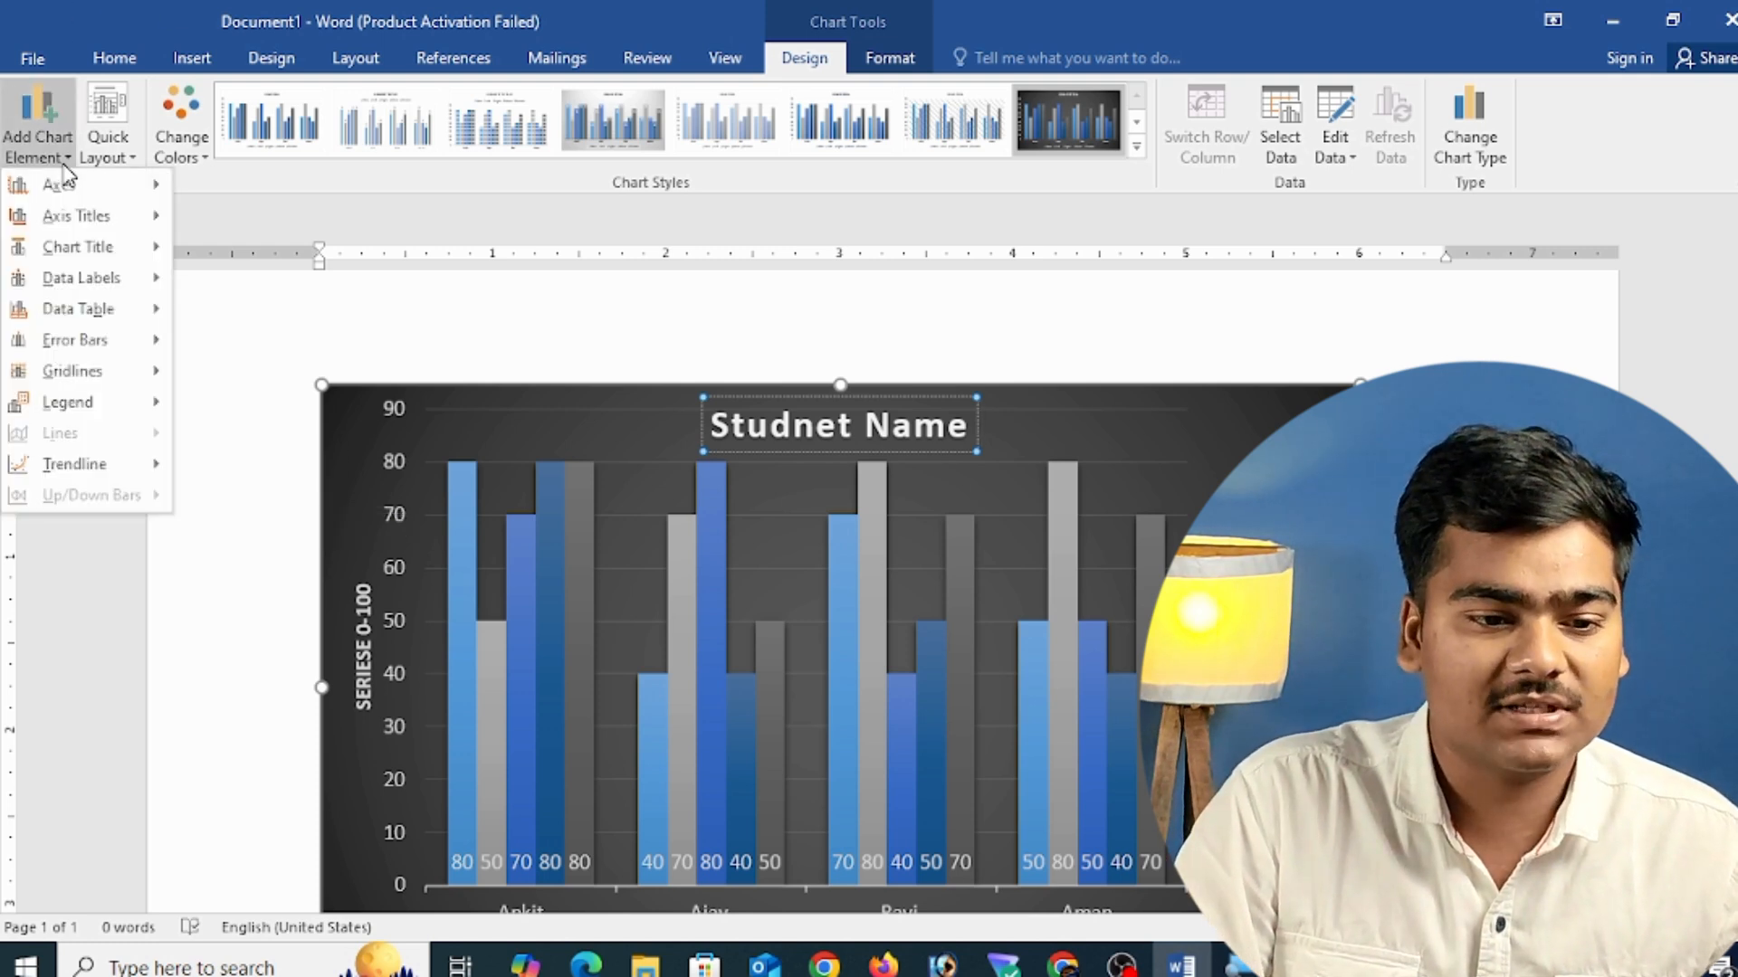
mouse_move(112, 293)
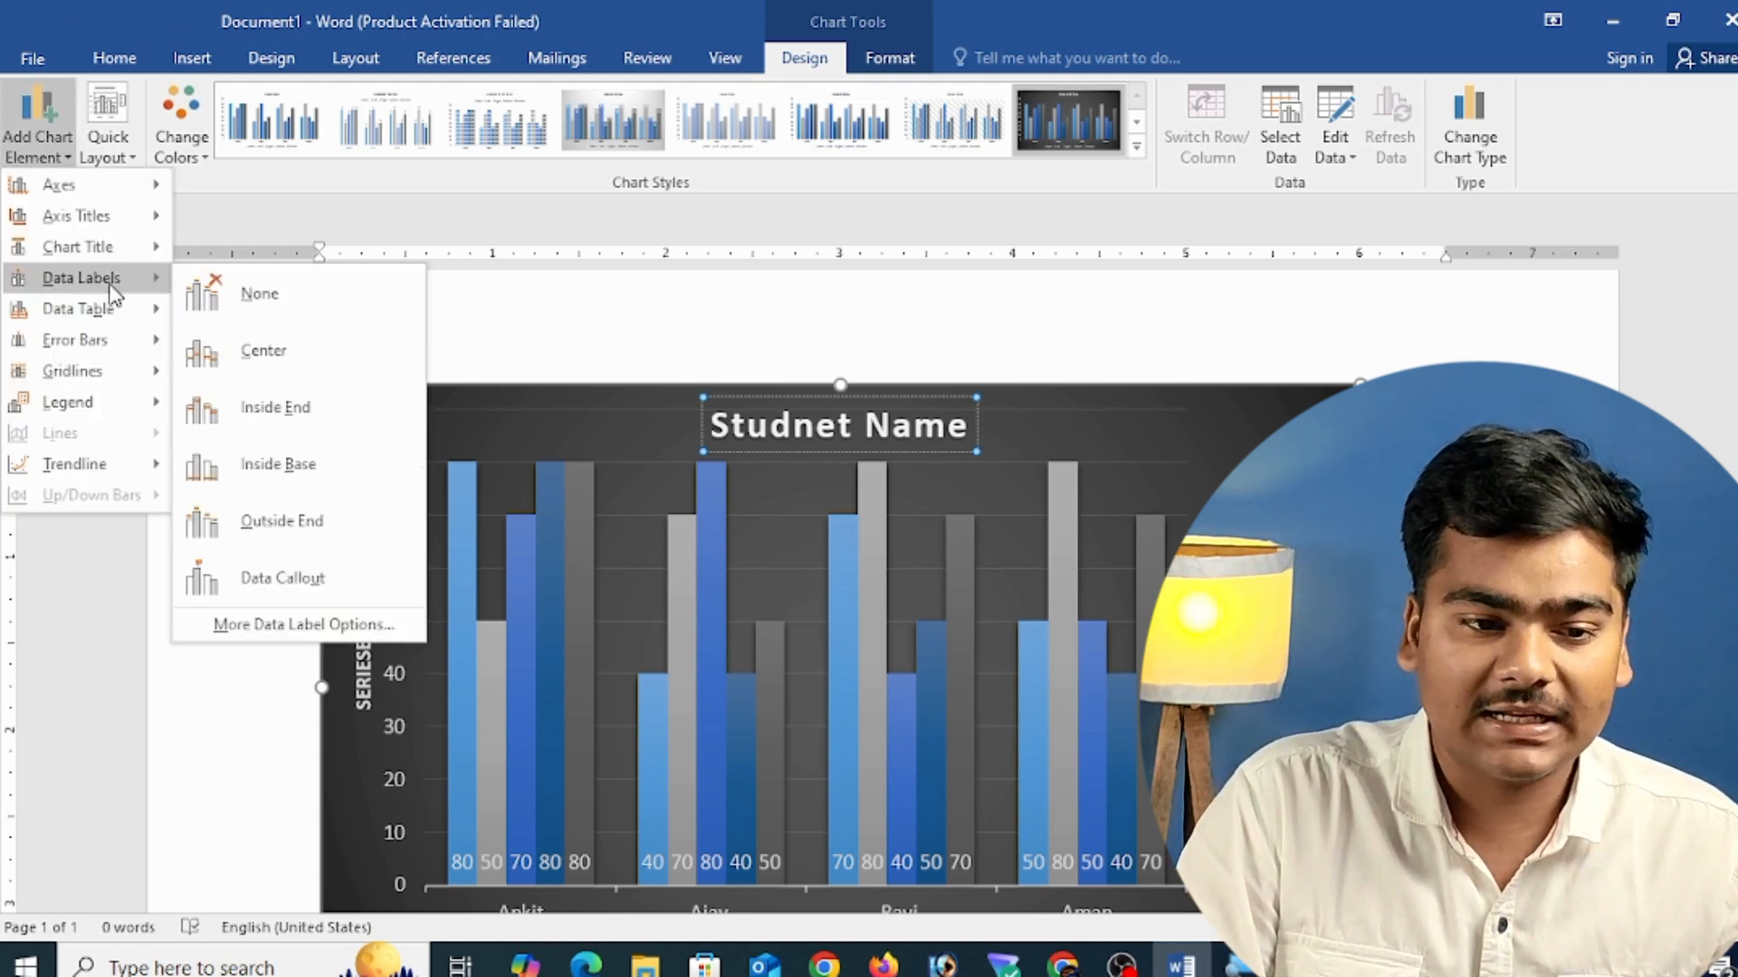
left_click(284, 521)
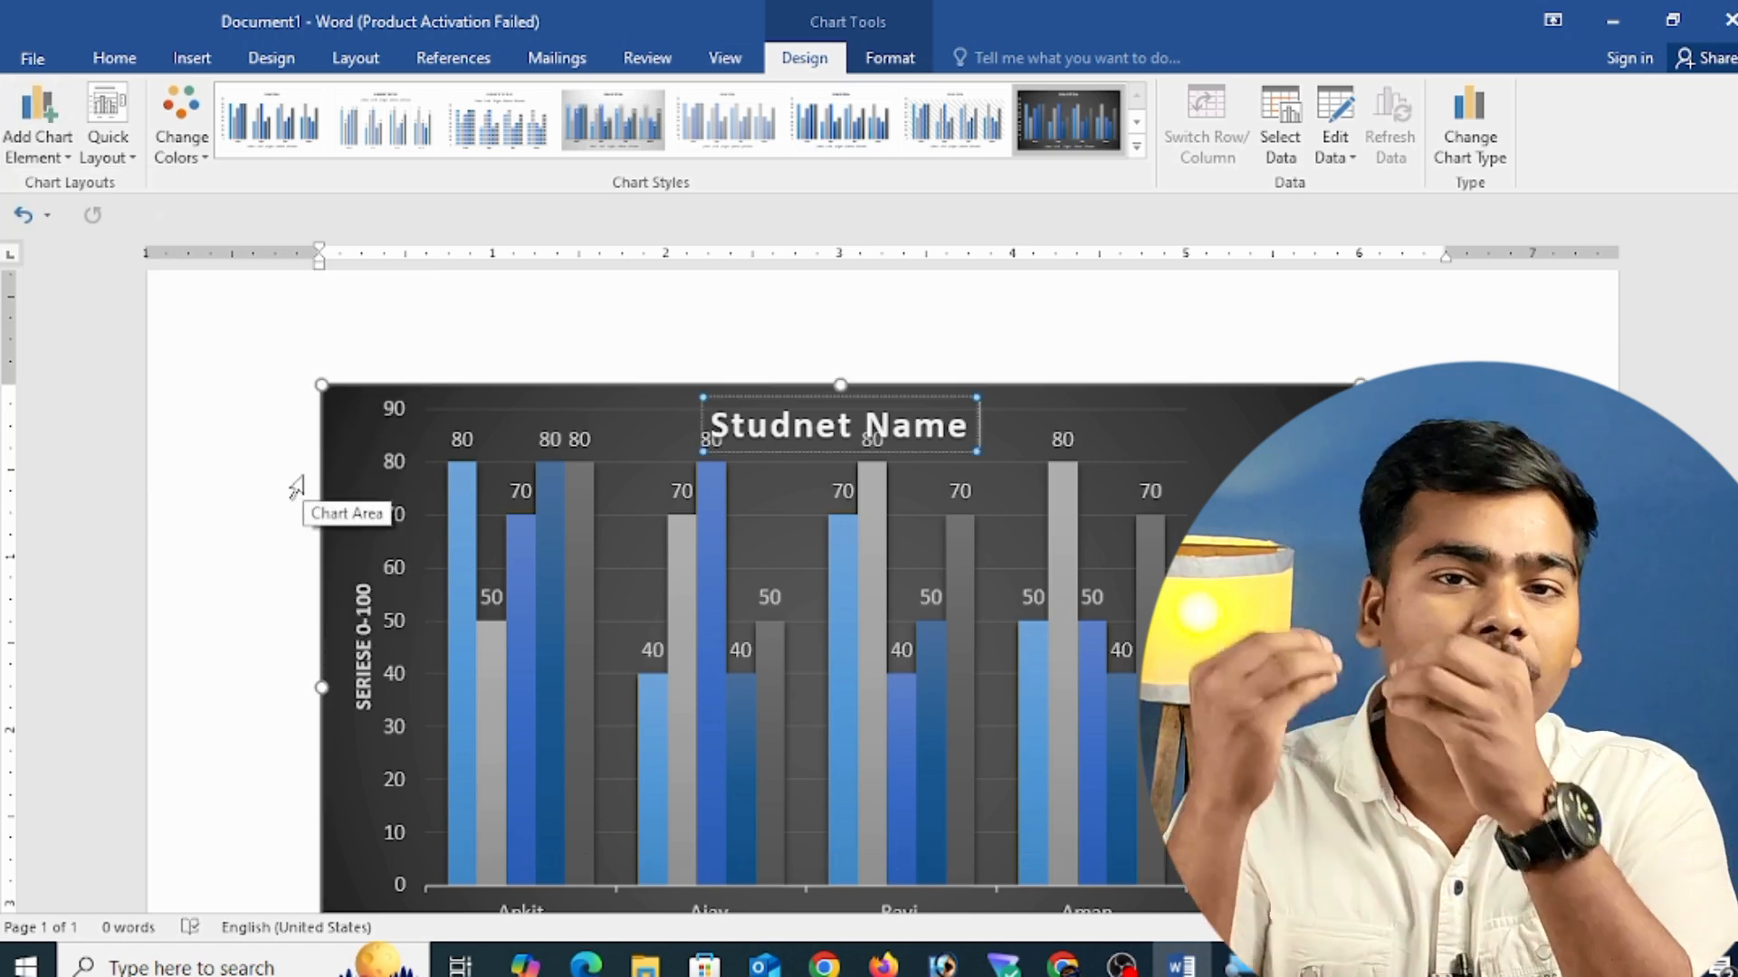
left_click(28, 118)
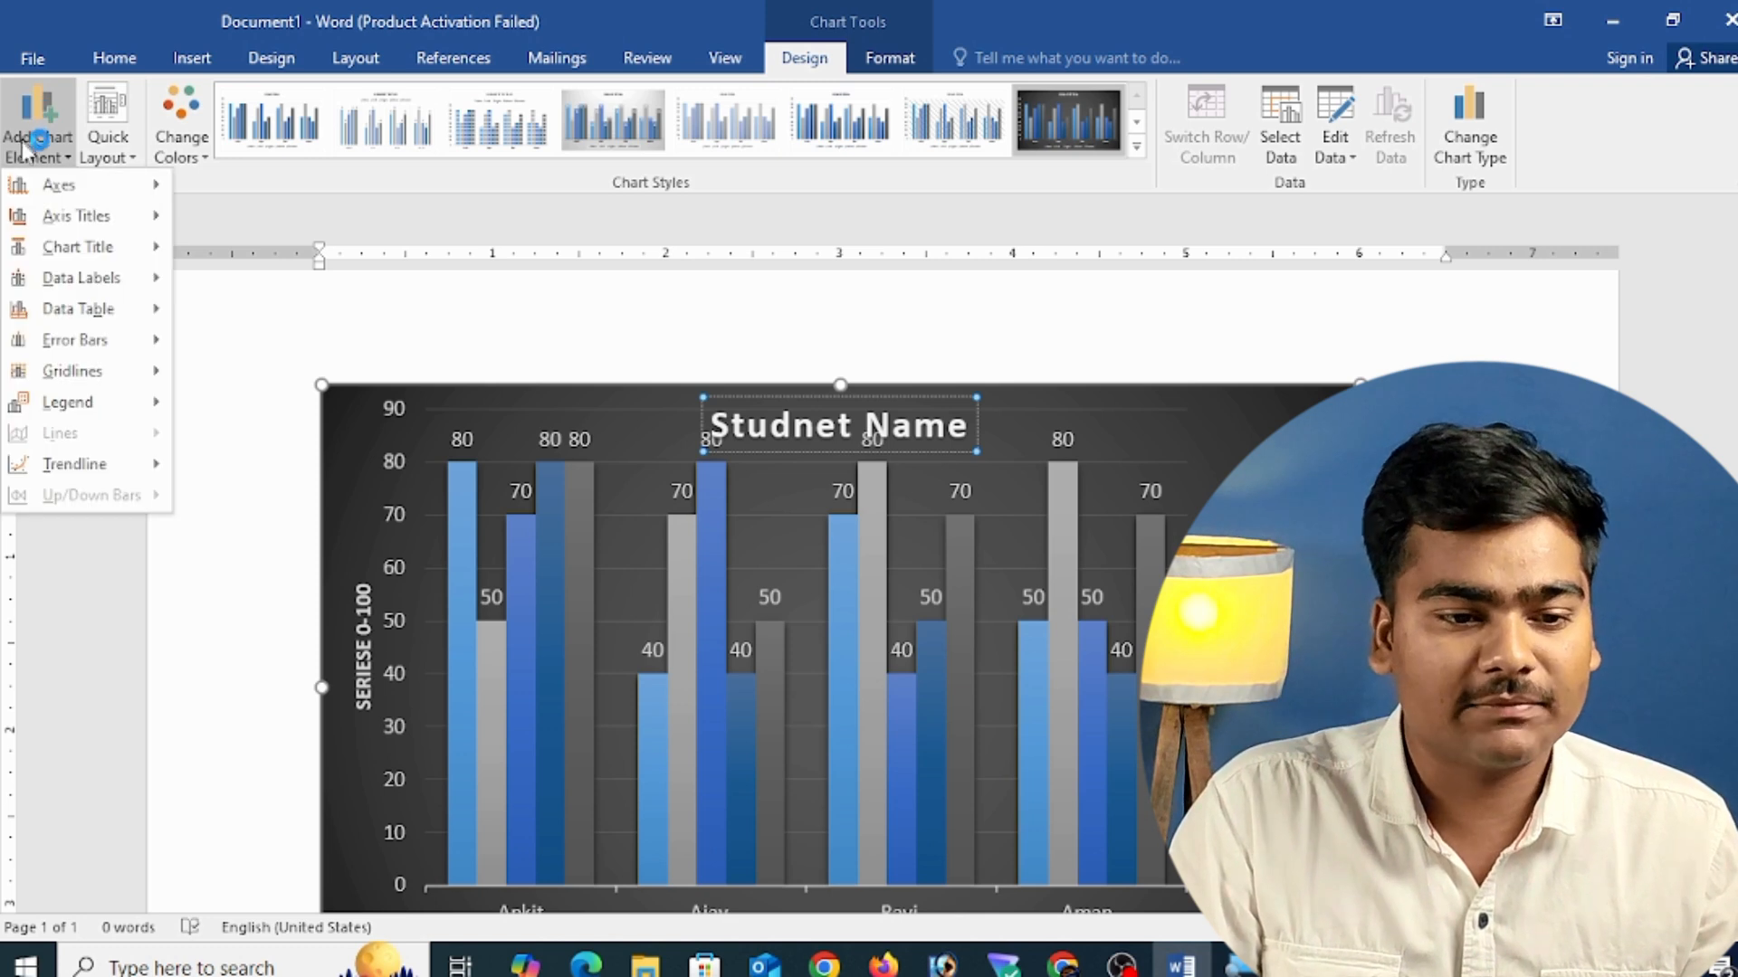
mouse_move(135, 278)
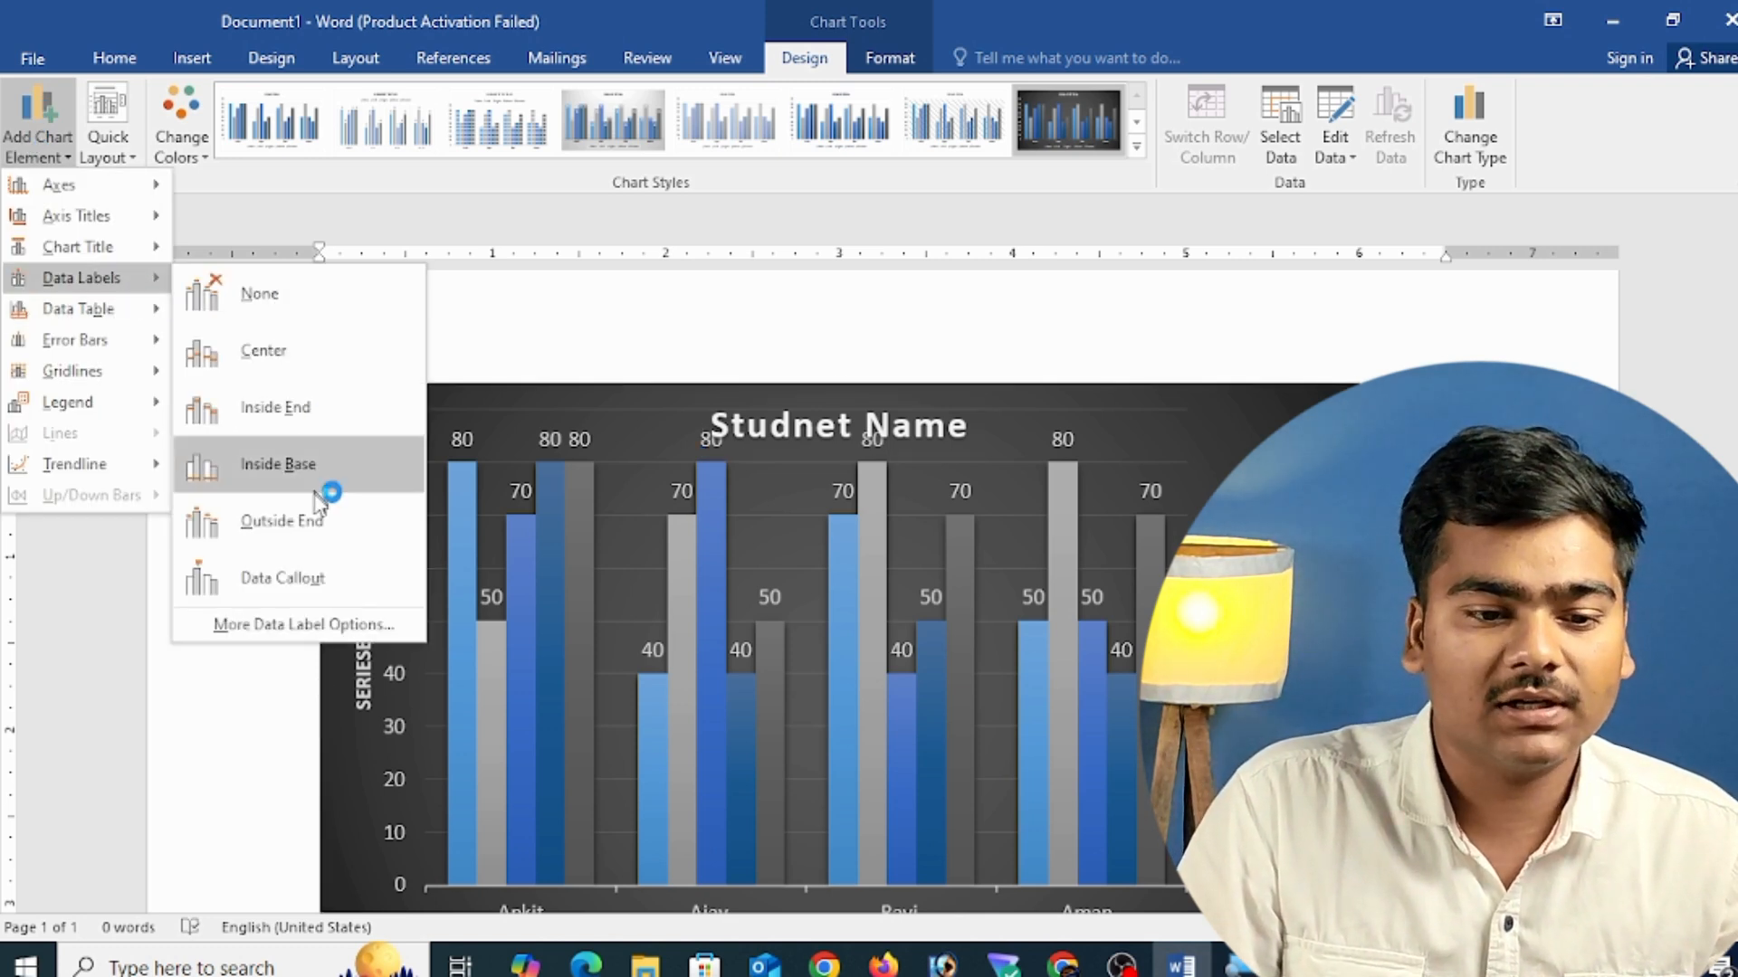
left_click(335, 578)
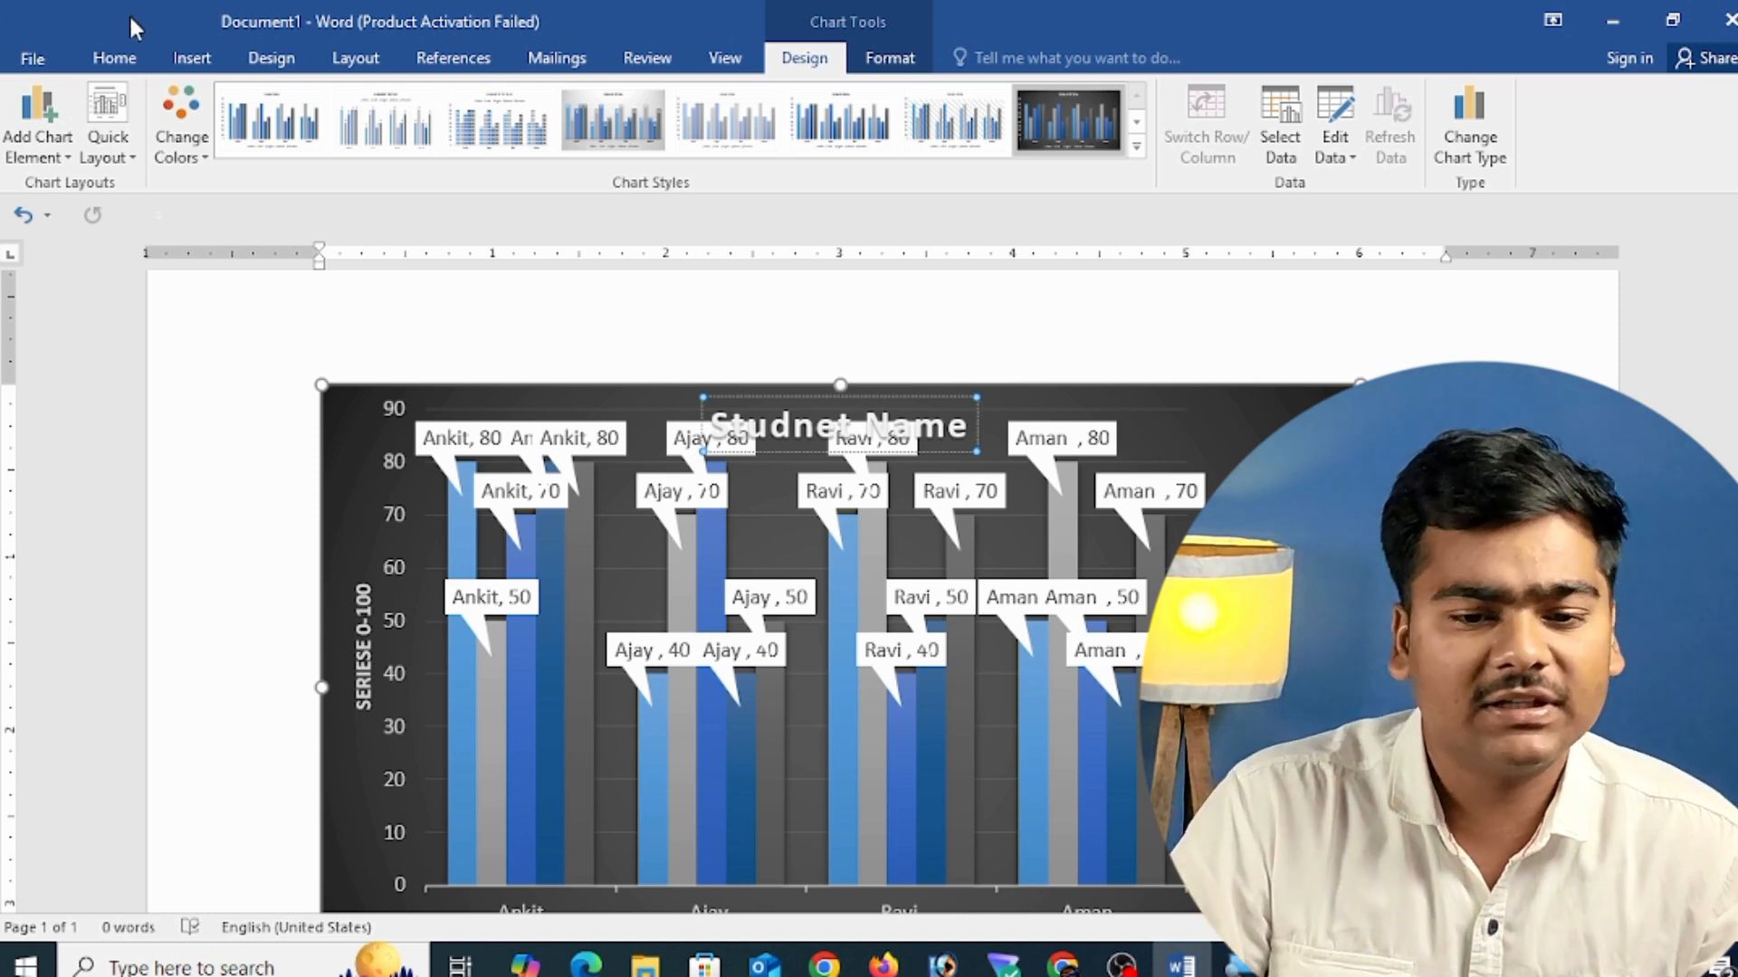
- Remove the data callouts from the chart by setting Data Labels to None
left_click(41, 153)
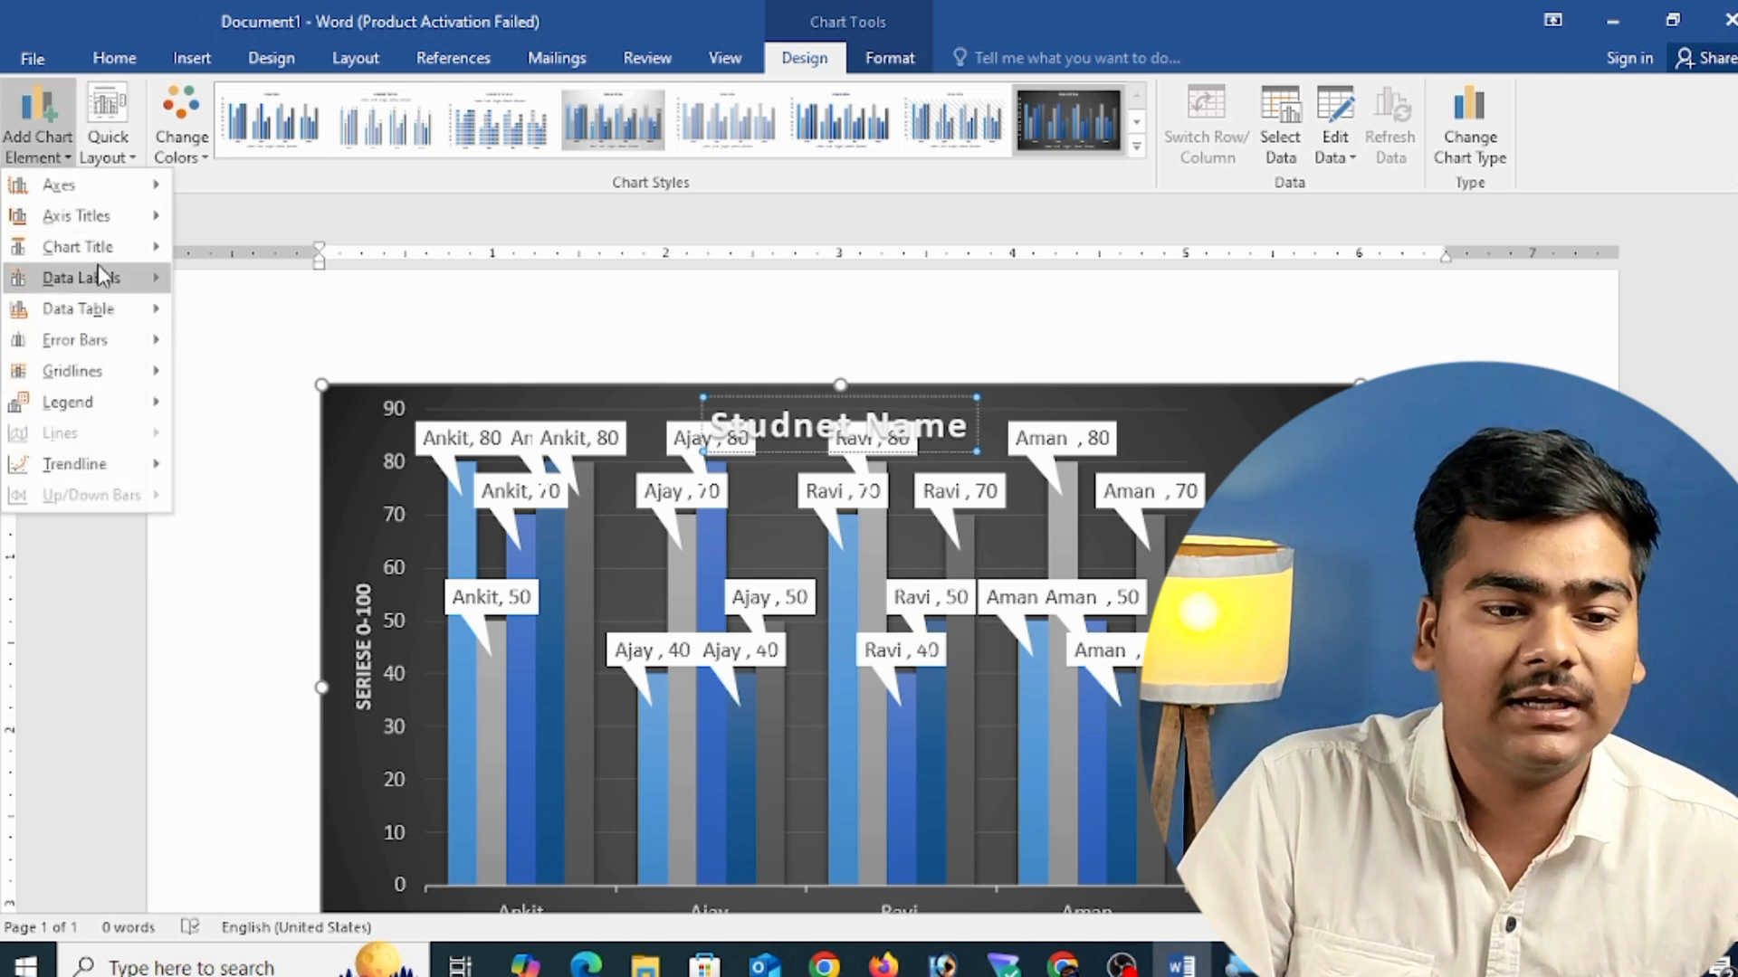
mouse_move(99, 276)
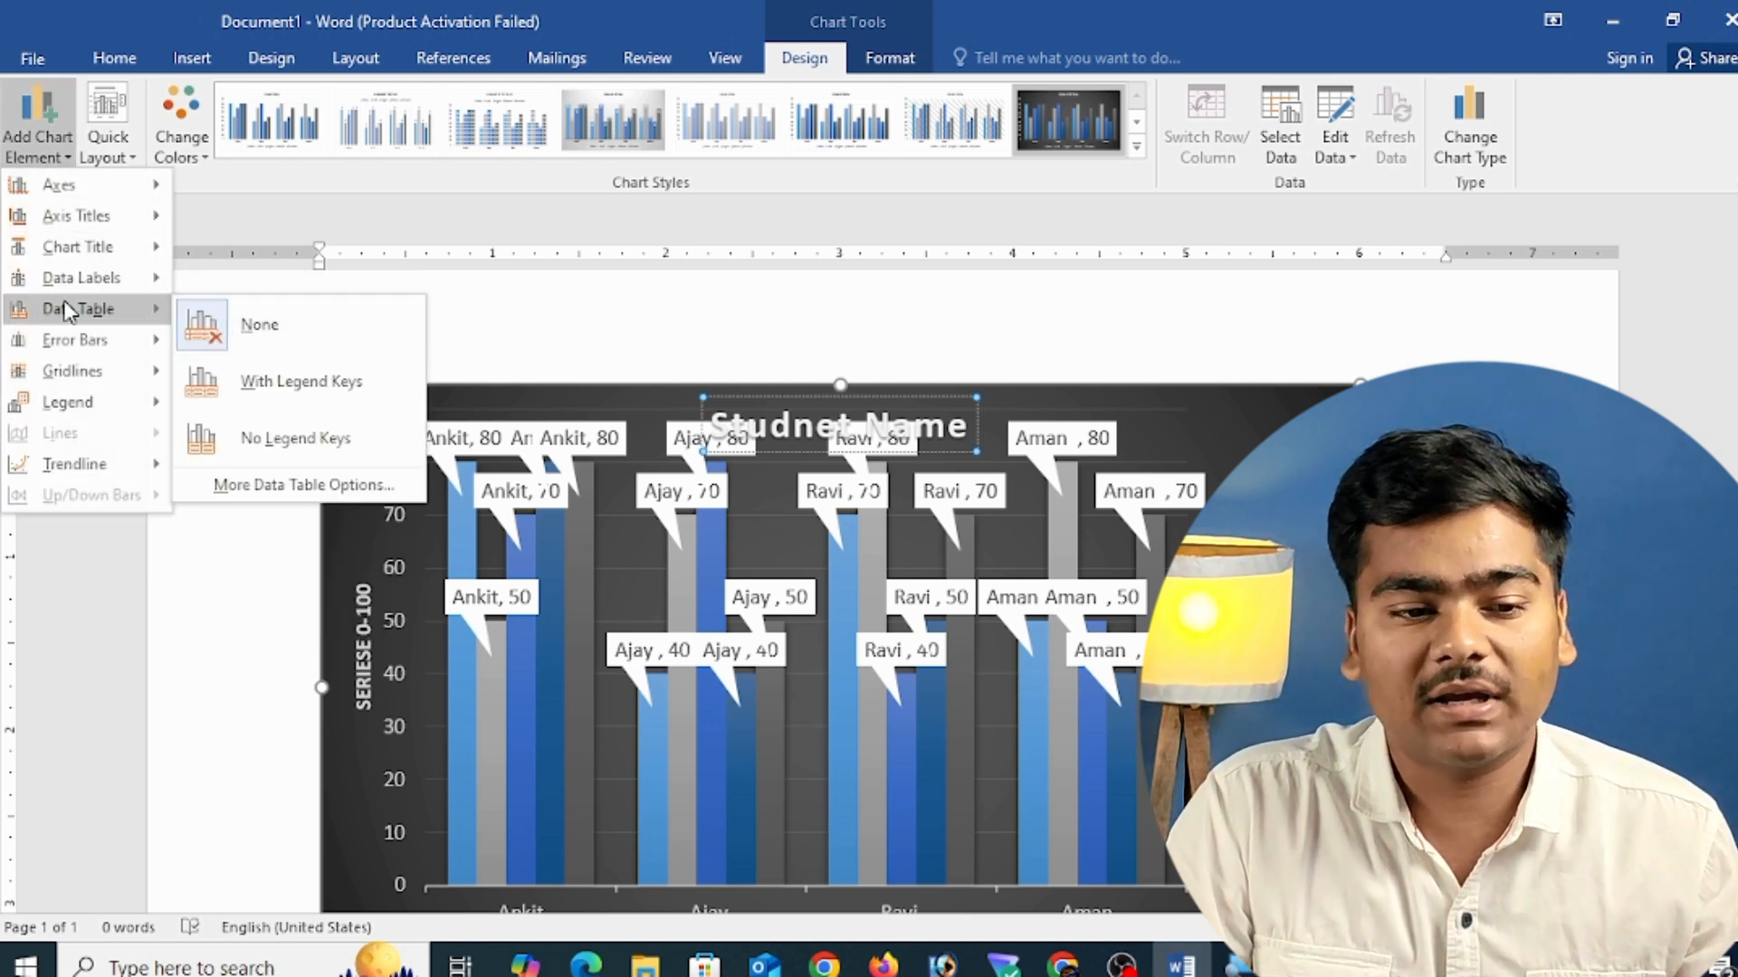
left_click(258, 297)
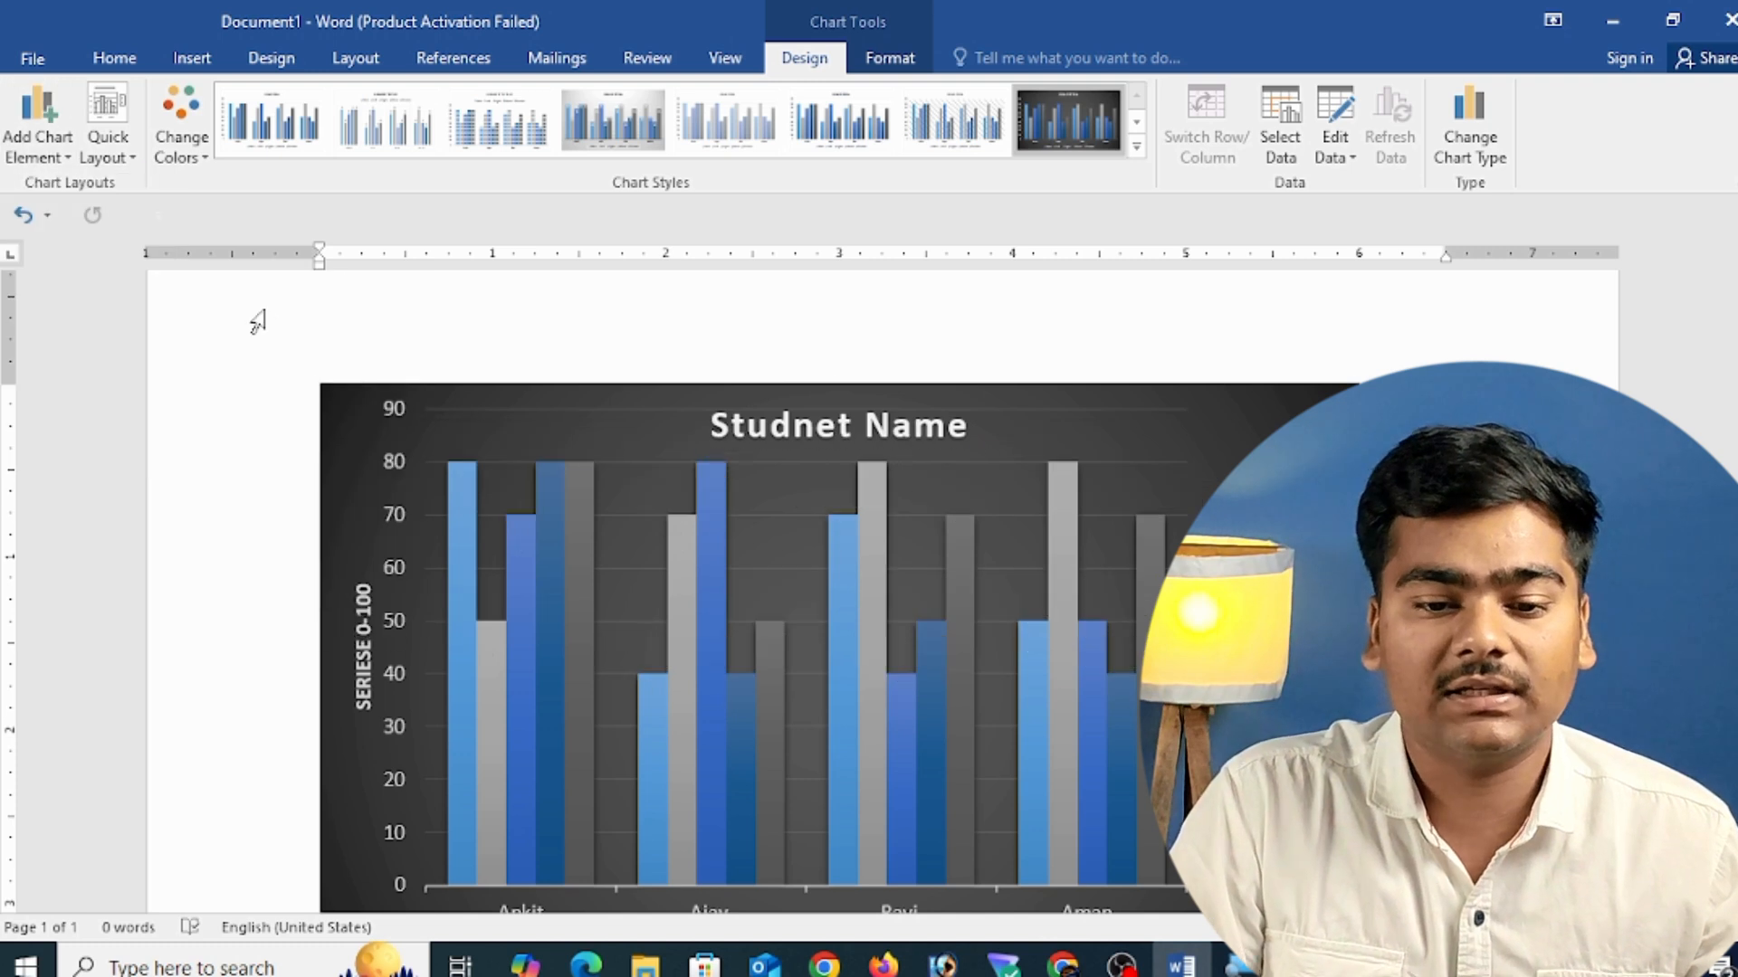
- Add a data table to the chart using the With Legend Keys option
left_click(20, 158)
mouse_move(99, 312)
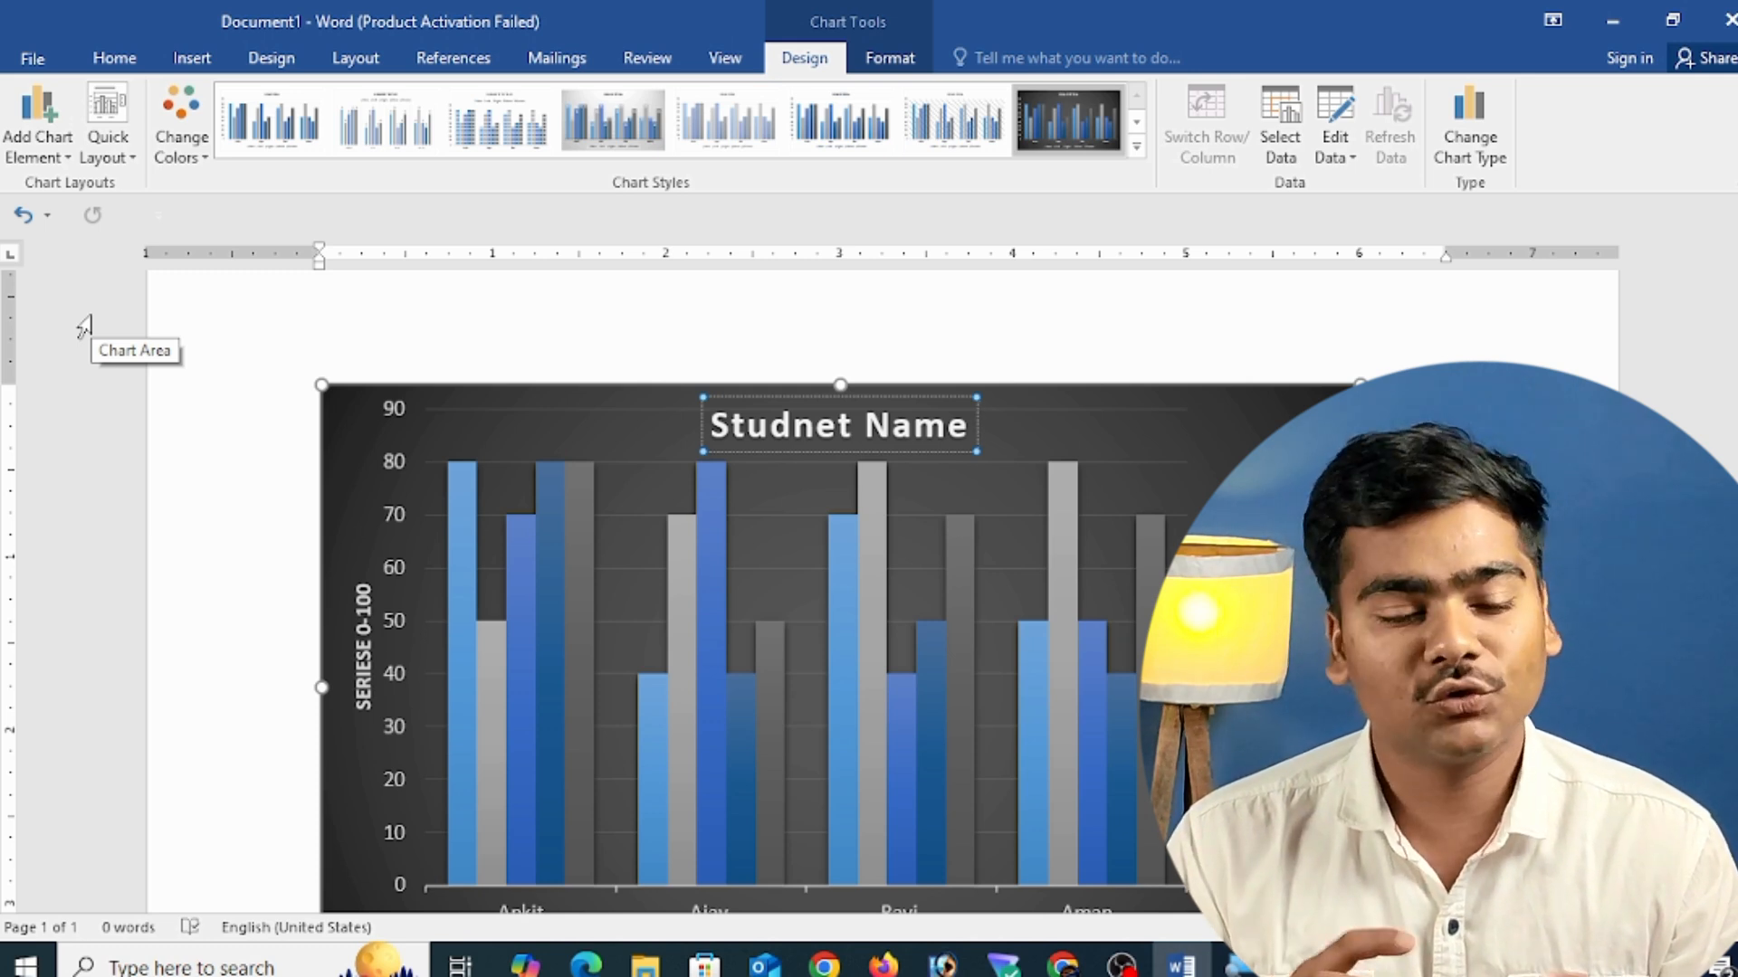
left_click(25, 212)
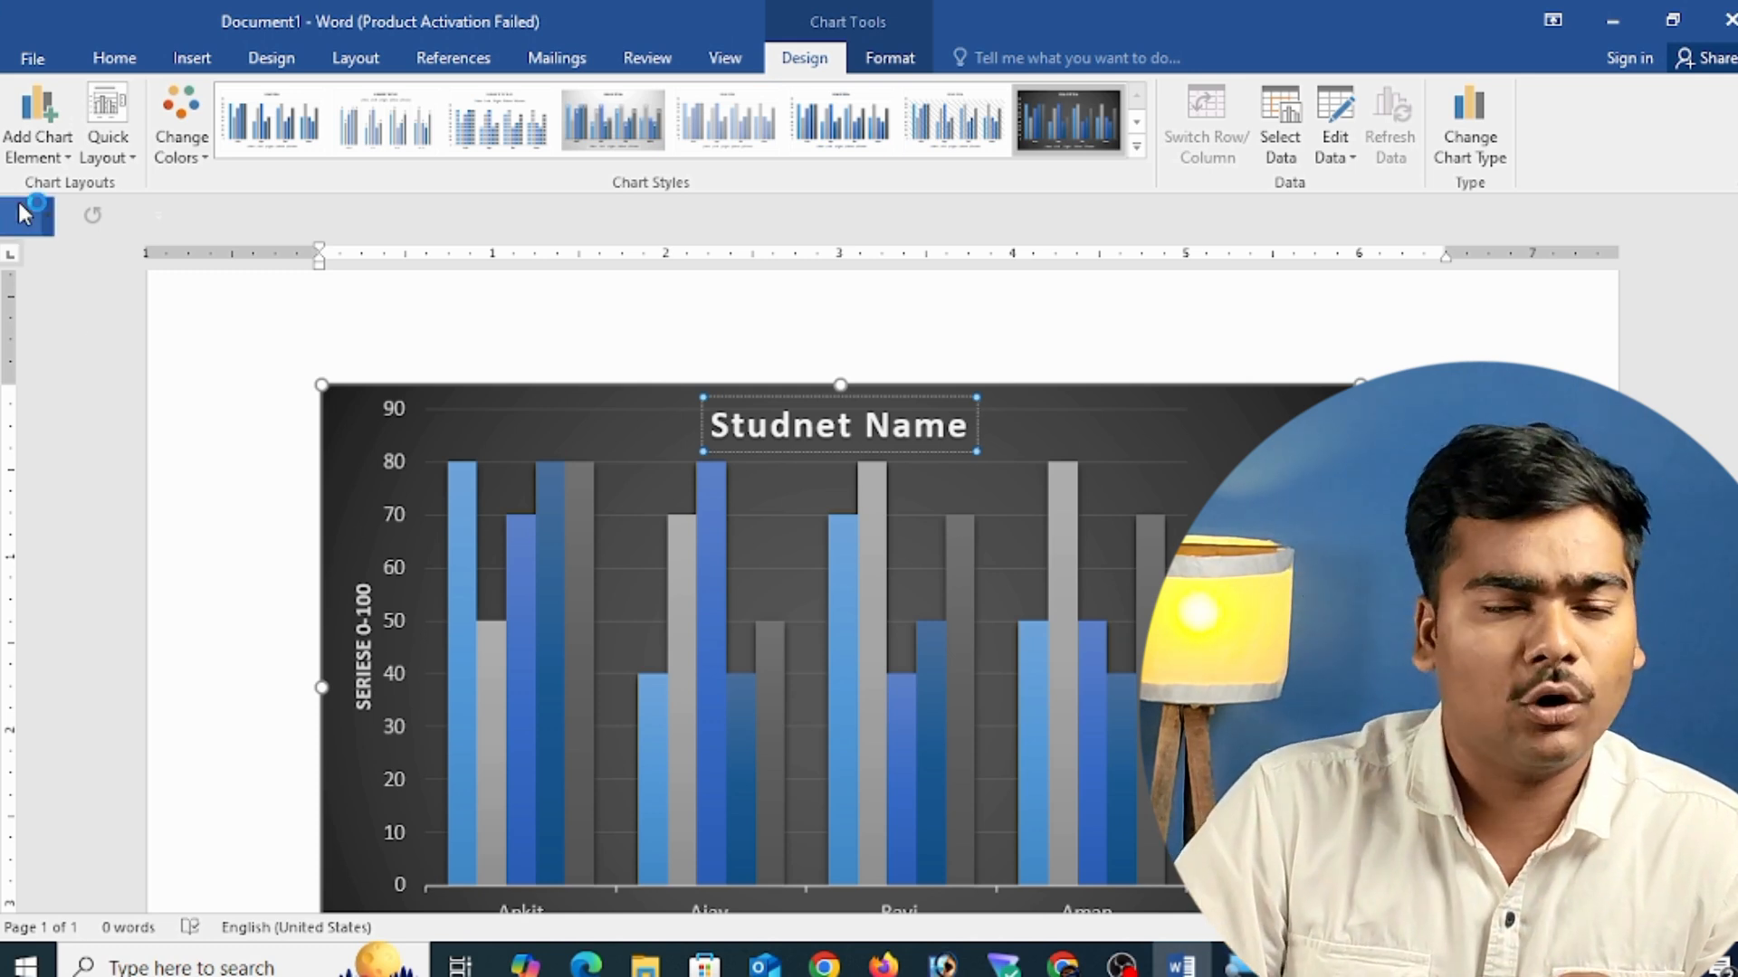
left_click(36, 136)
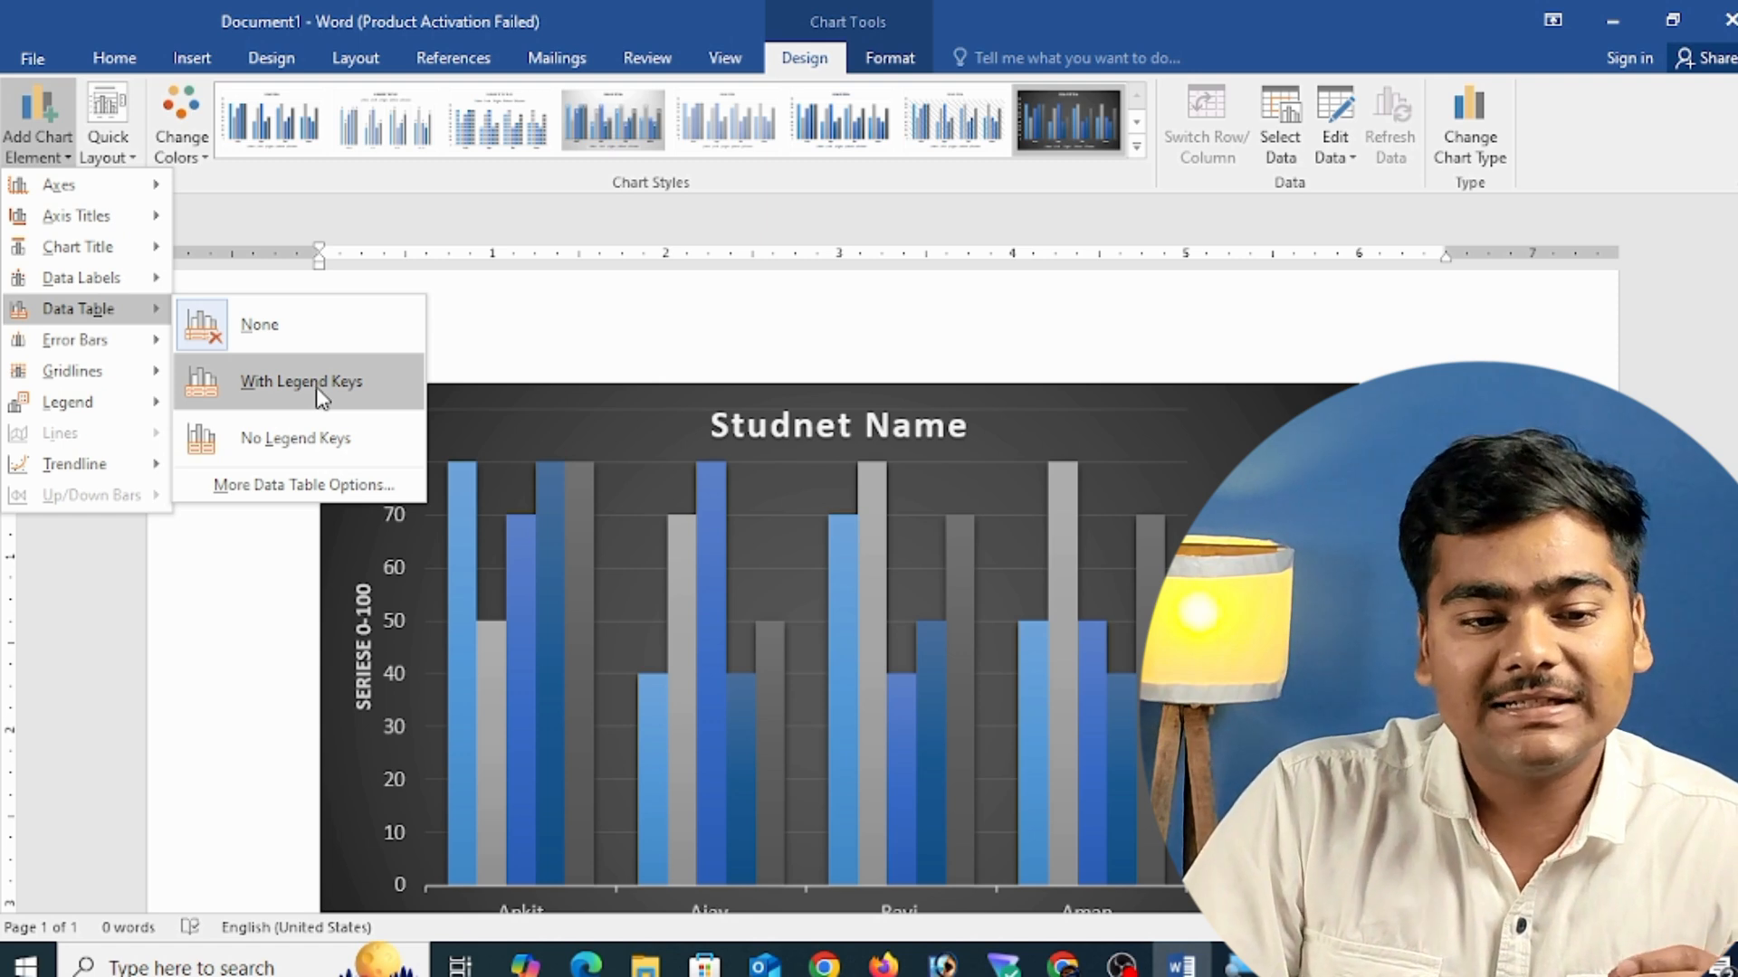
left_click(323, 383)
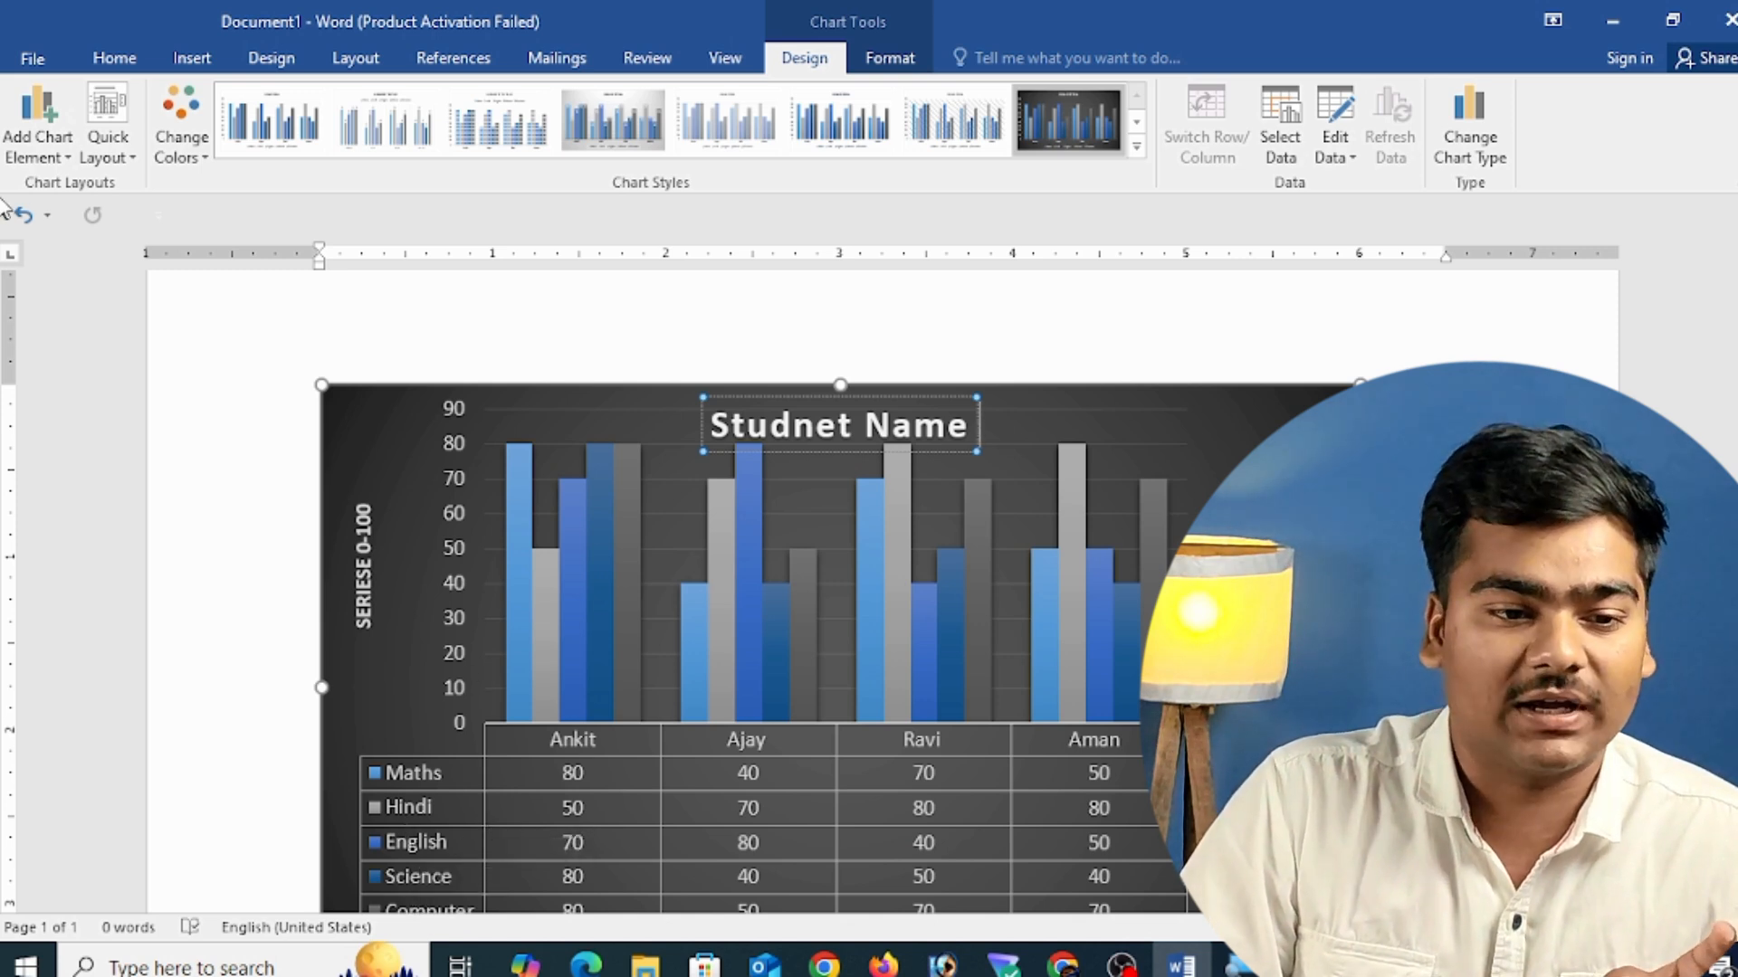
- Switch the chart's data table to the No Legend Keys option
left_click(38, 136)
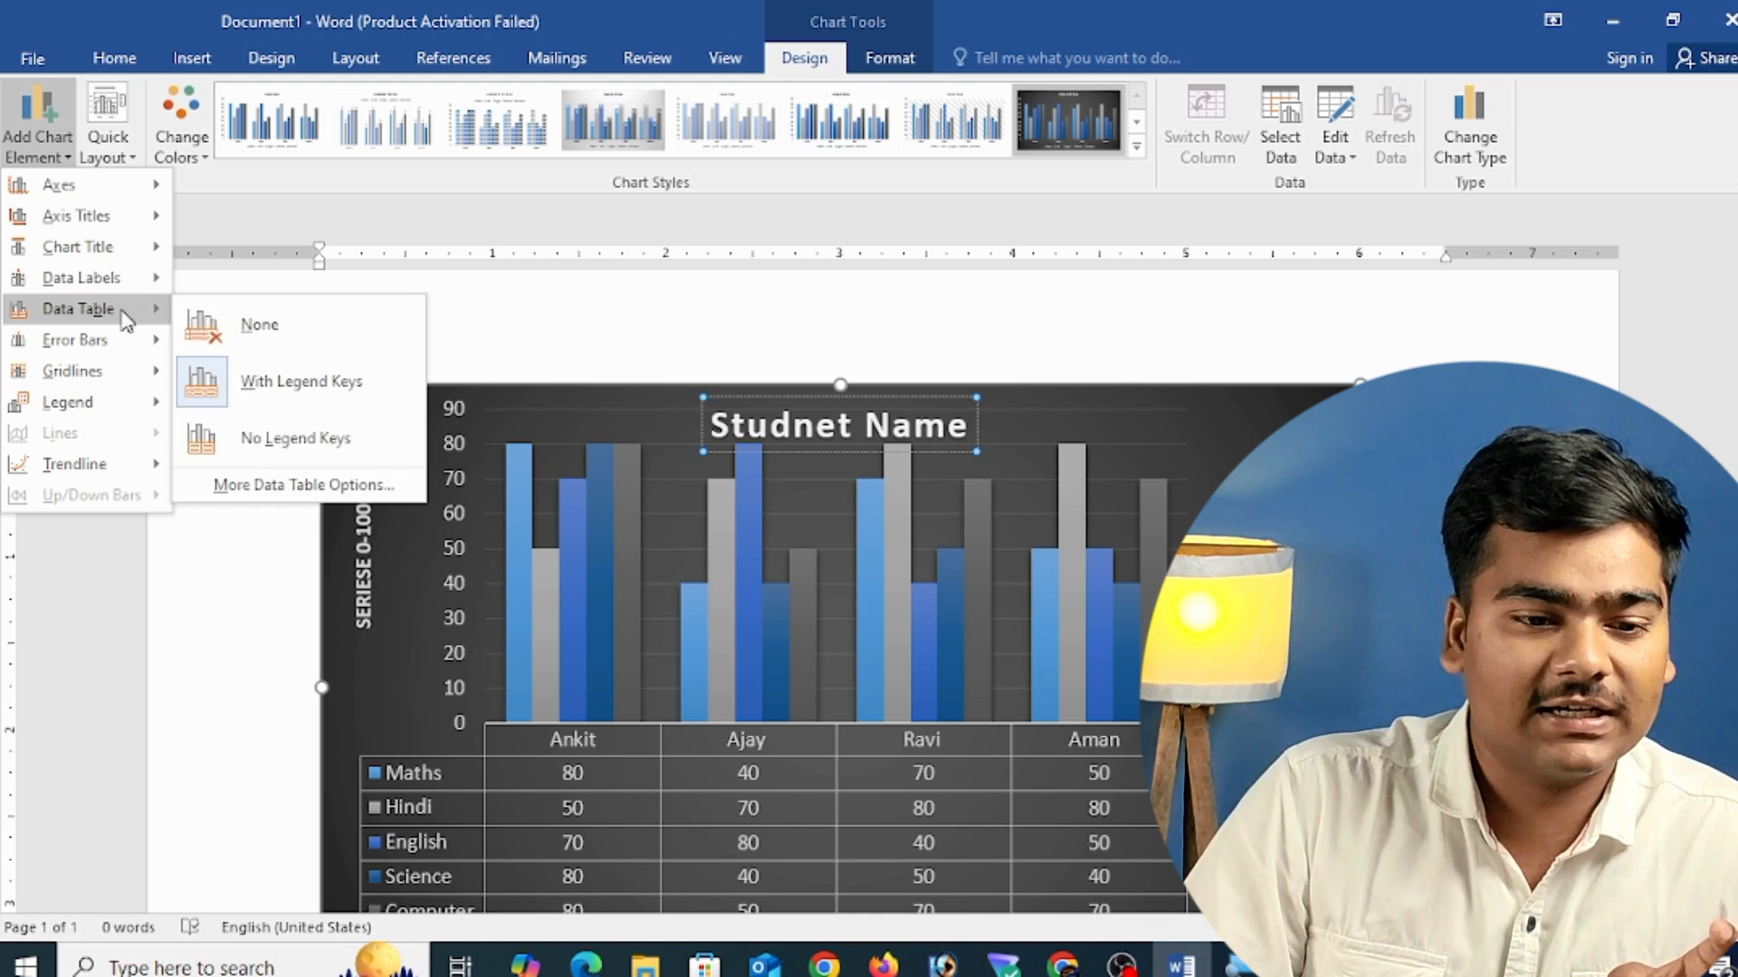
left_click(351, 466)
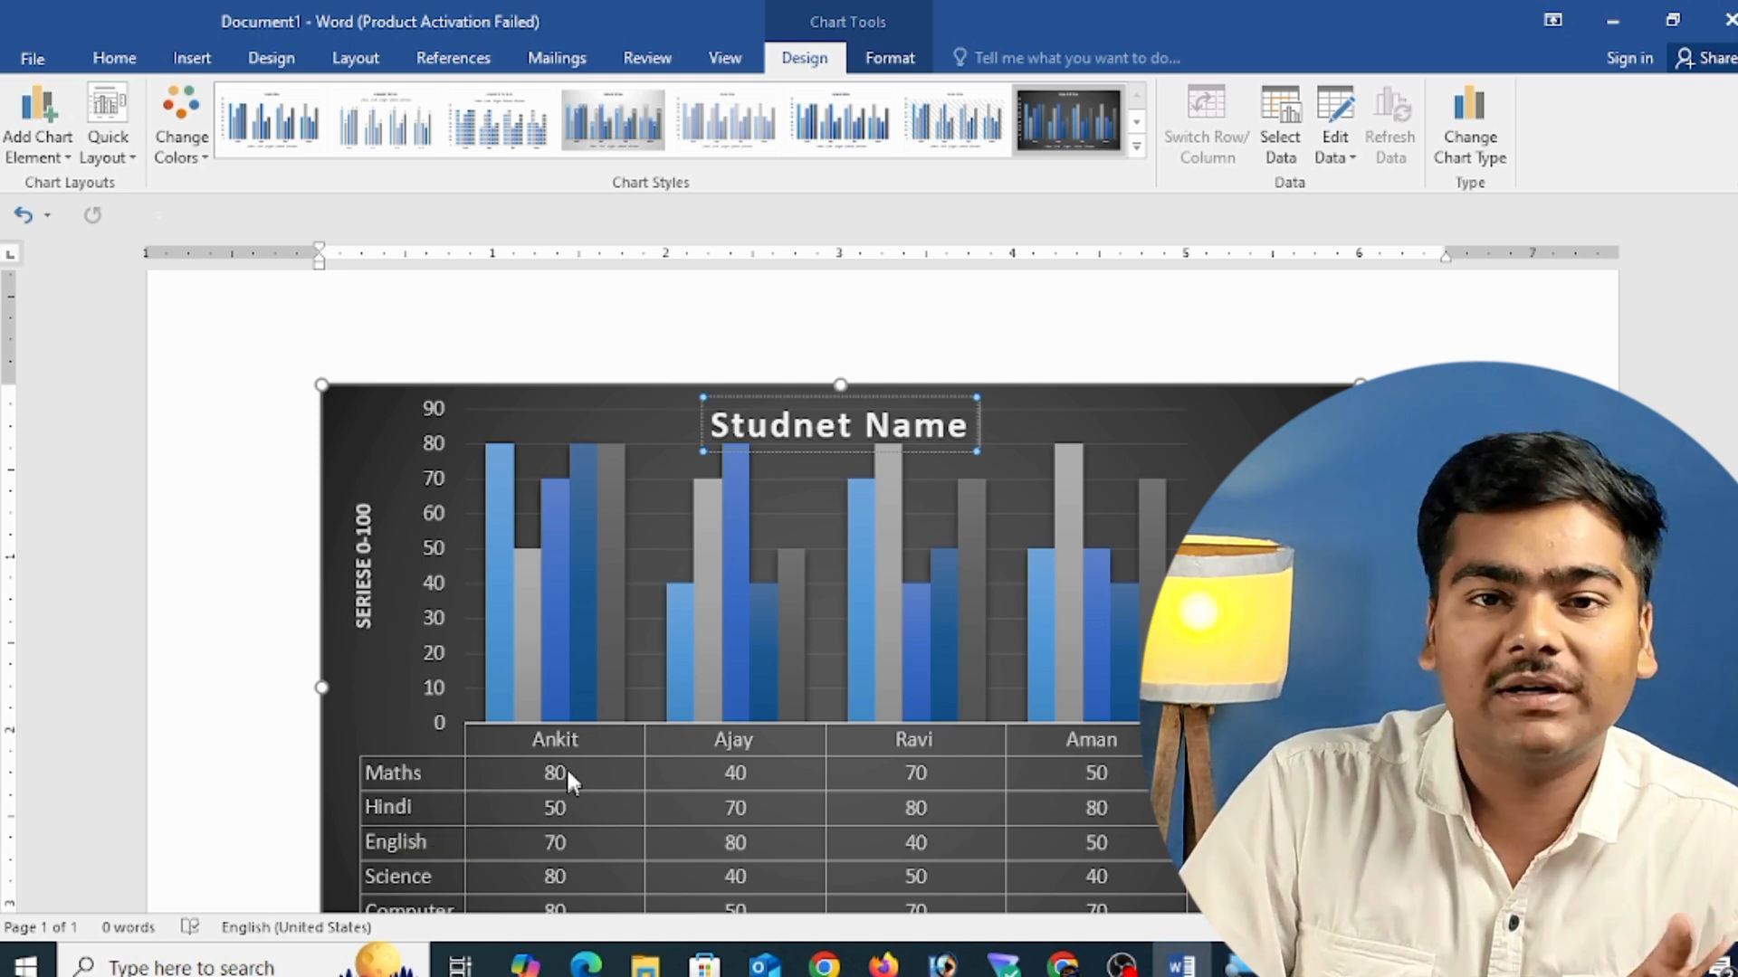
- Try Standard Error error bars on the chart's columns
left_click(38, 126)
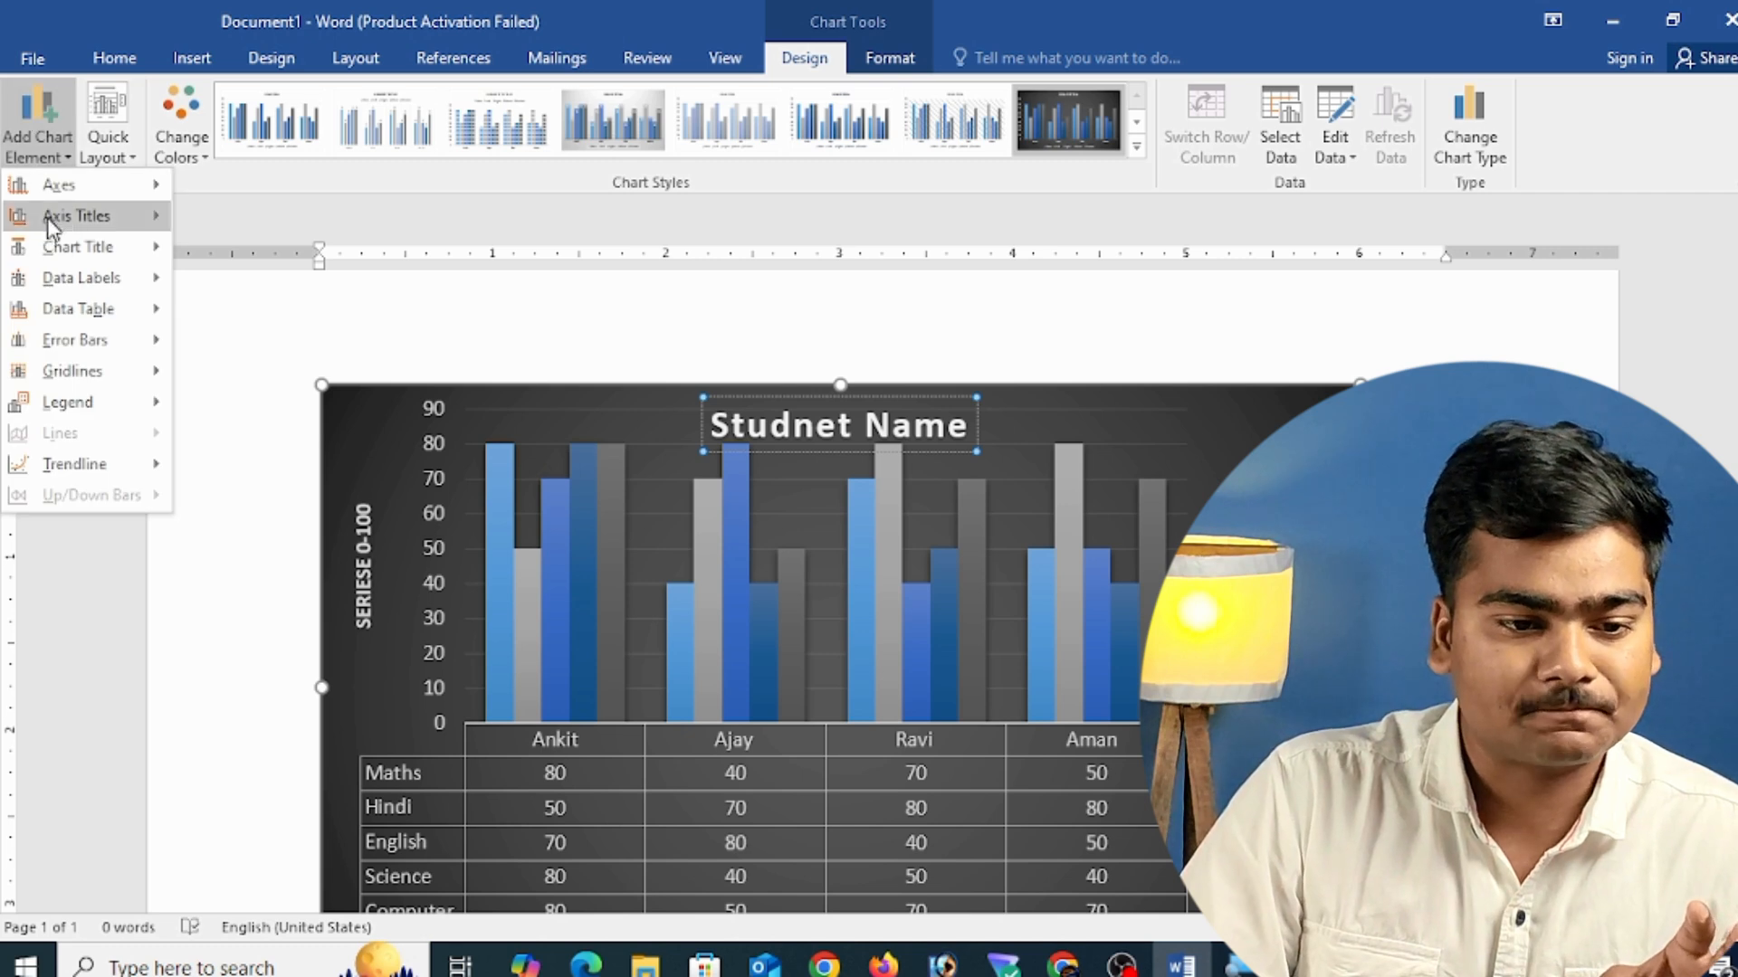
mouse_move(121, 316)
mouse_move(117, 349)
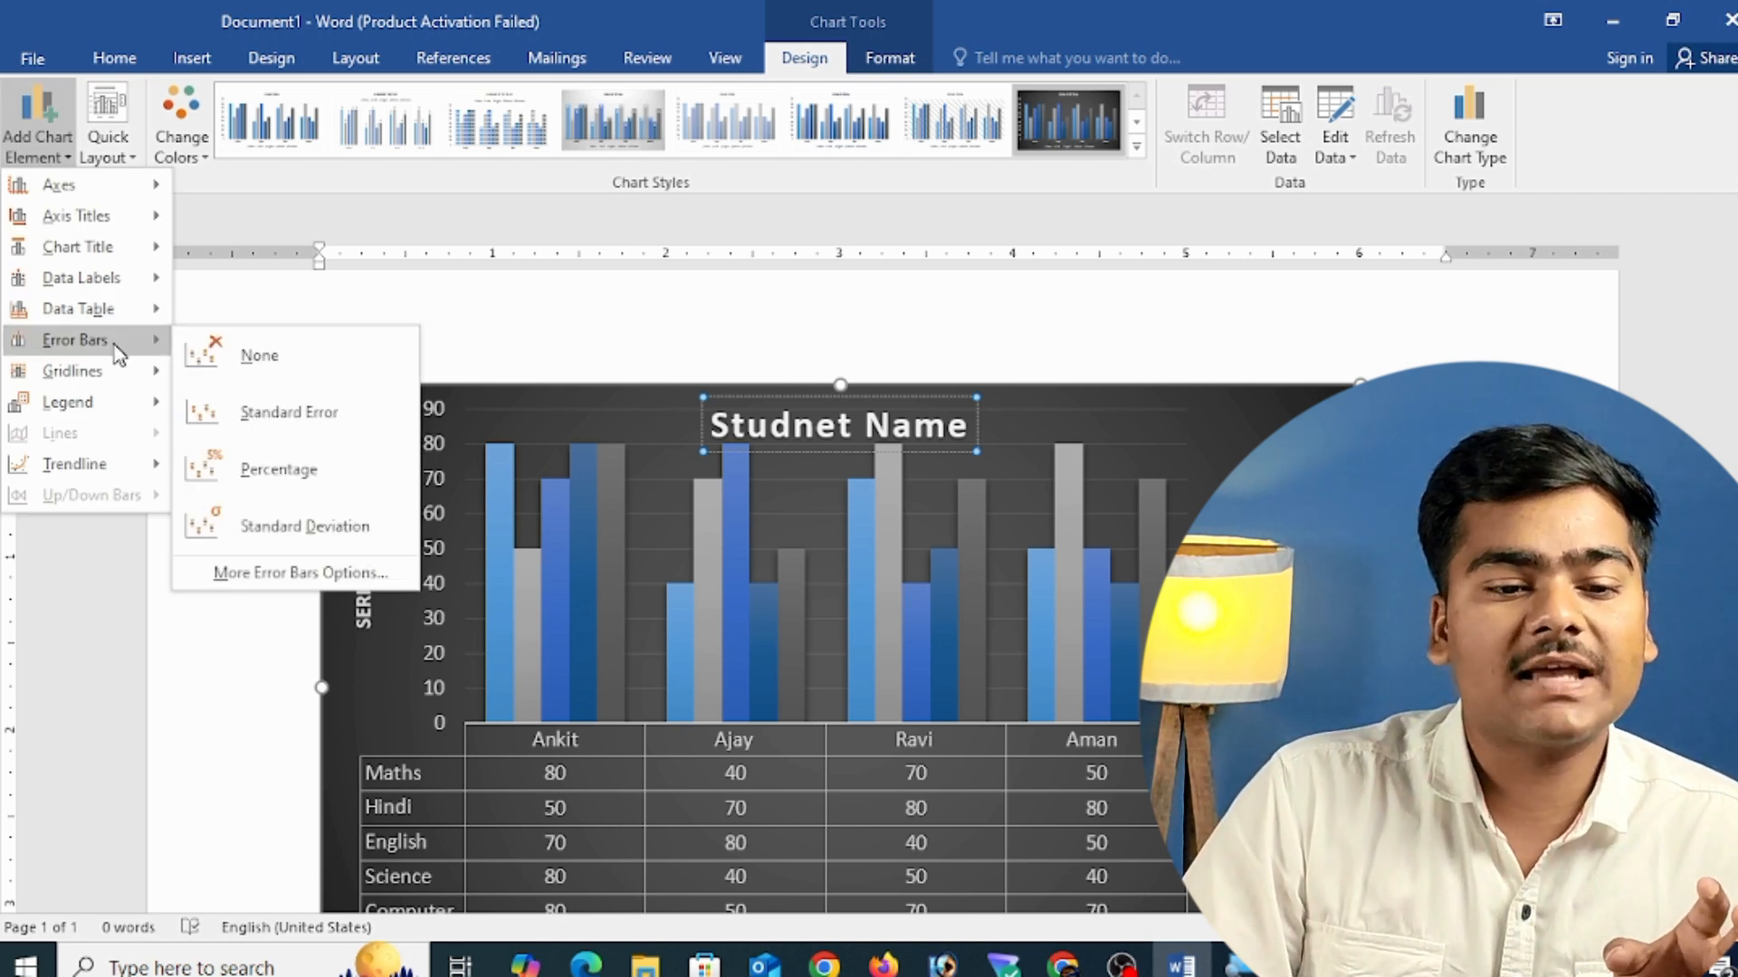
left_click(313, 419)
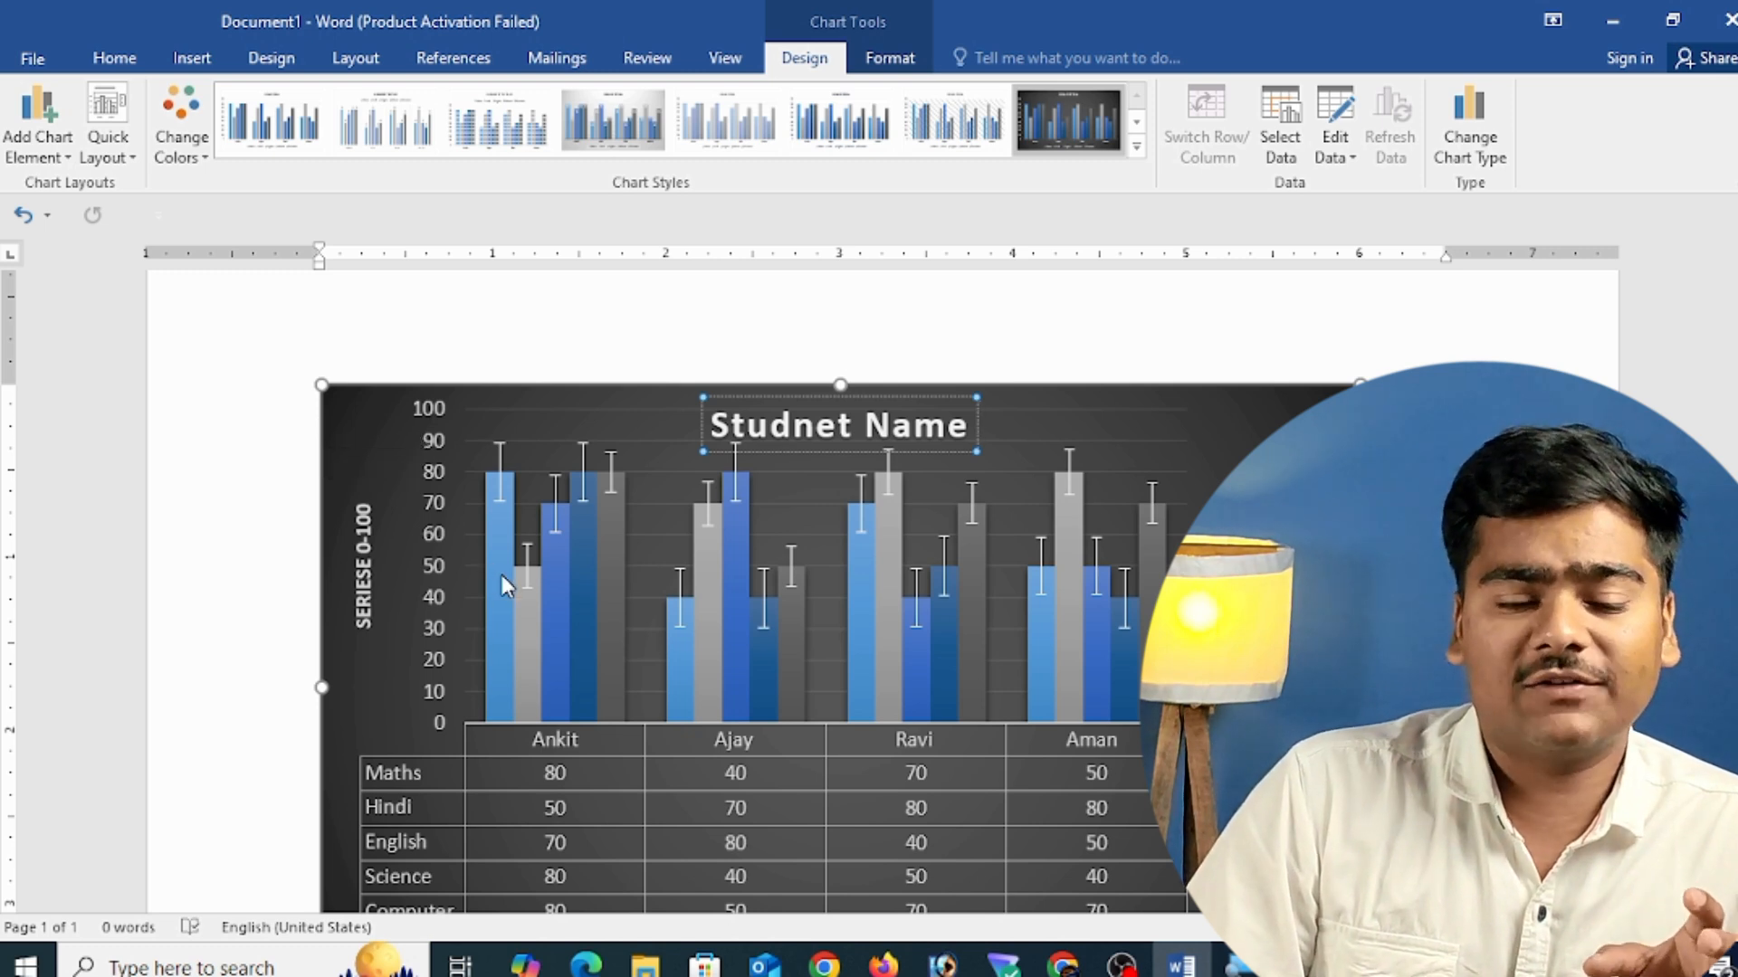
- Change the columns' error bars to the Percentage type
left_click(23, 145)
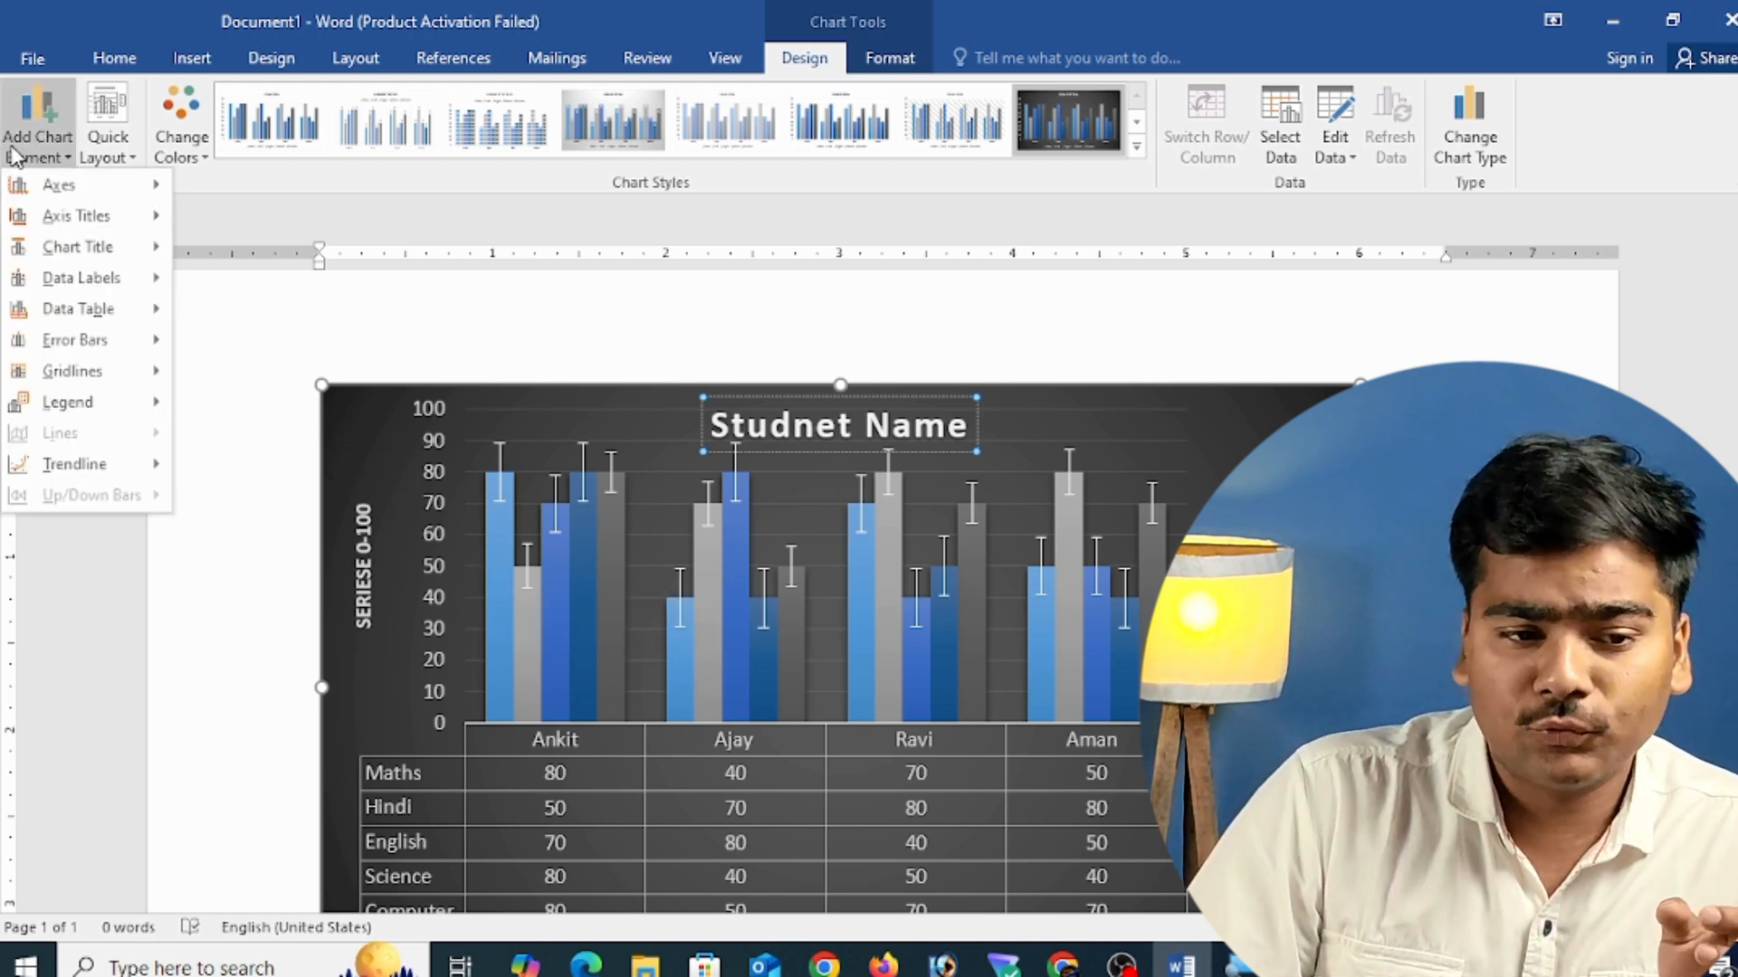
mouse_move(106, 343)
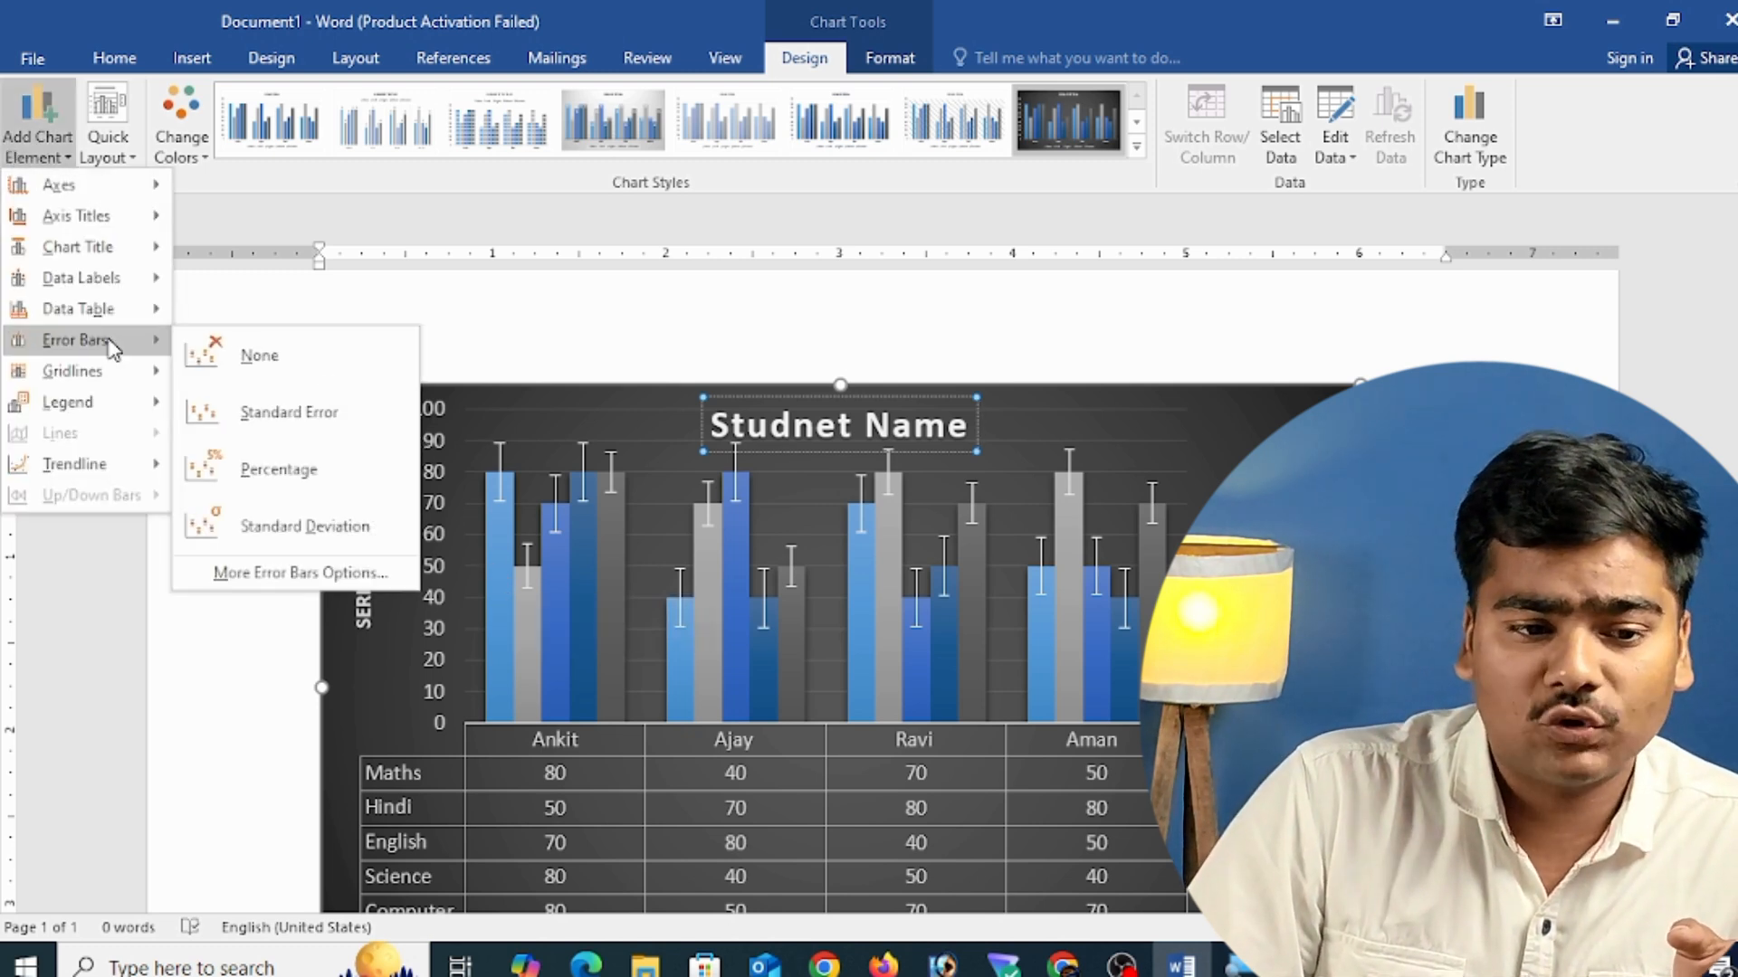
left_click(334, 481)
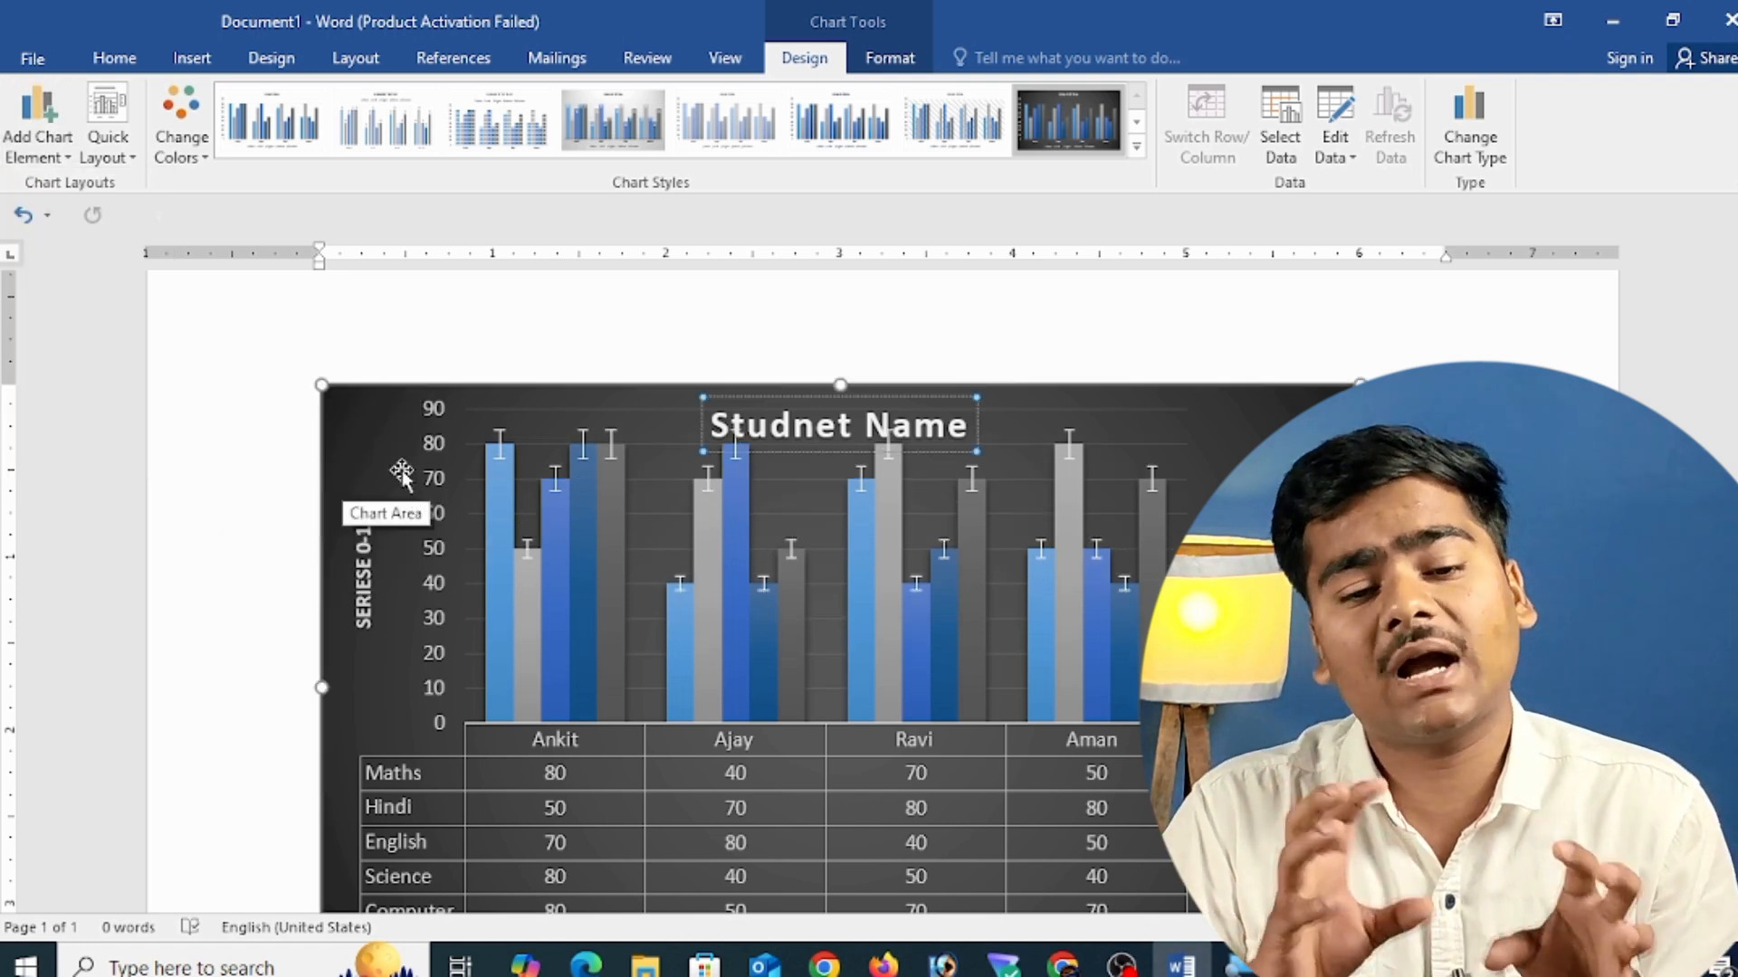
- Add Primary Major Vertical, Primary Minor Horizontal and Primary Minor Vertical gridlines to the chart
left_click(38, 135)
mouse_move(145, 385)
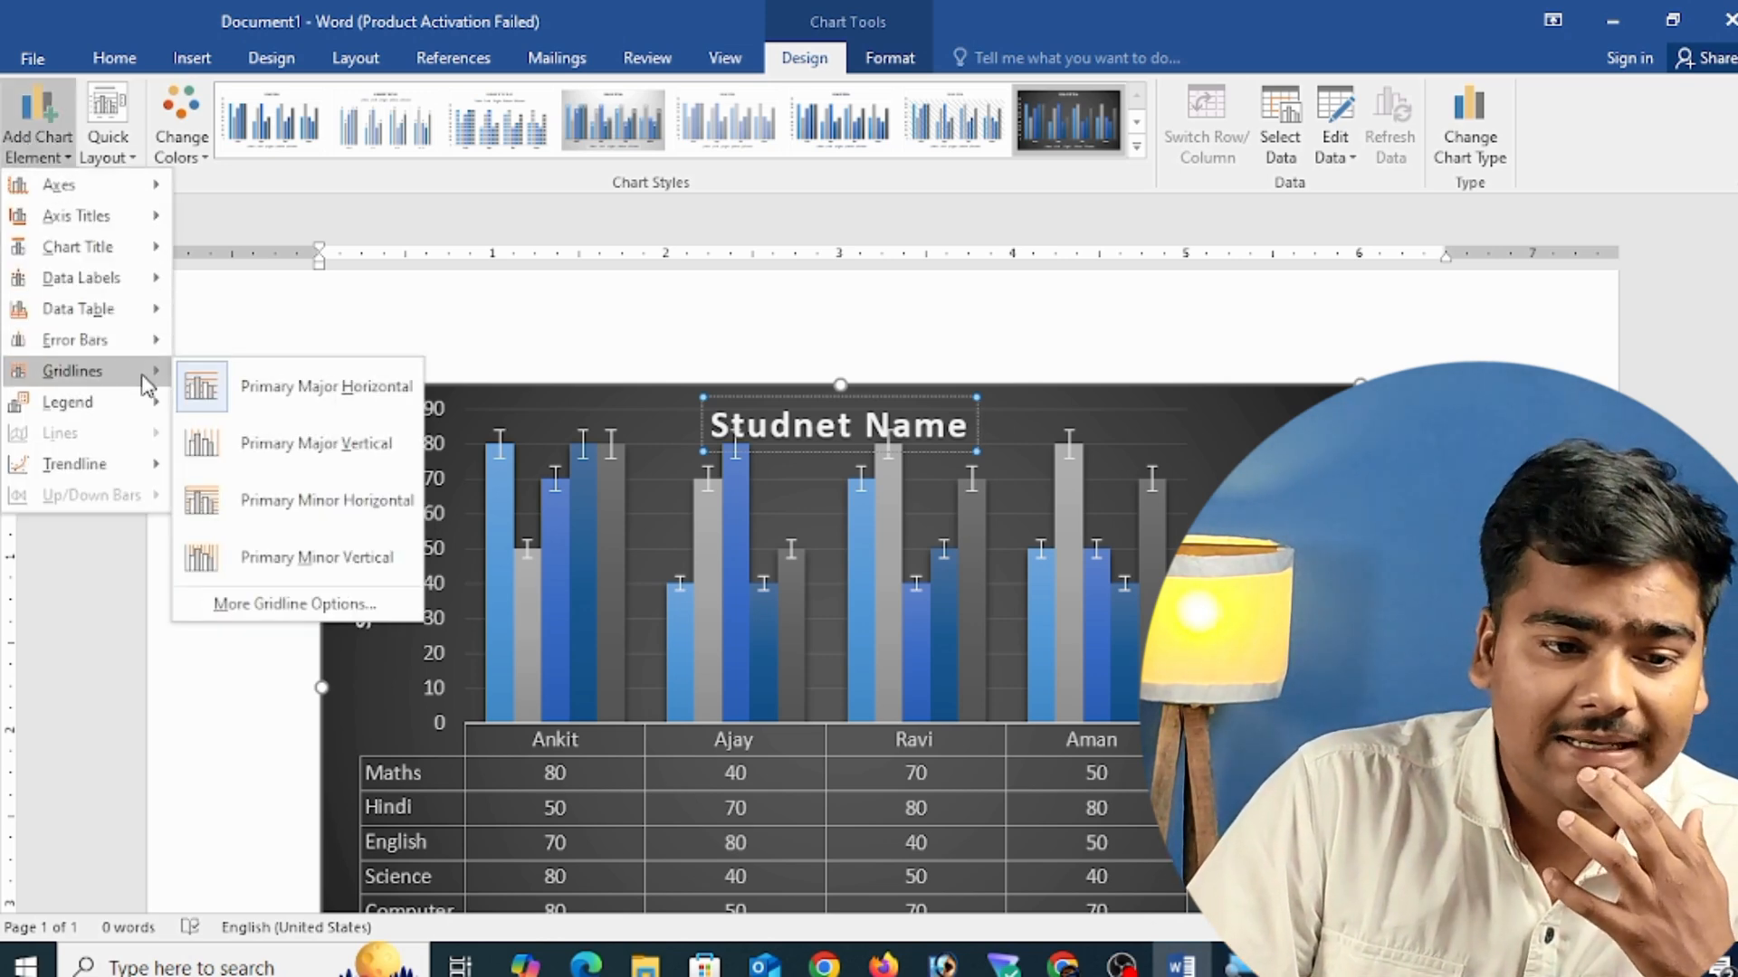
left_click(322, 444)
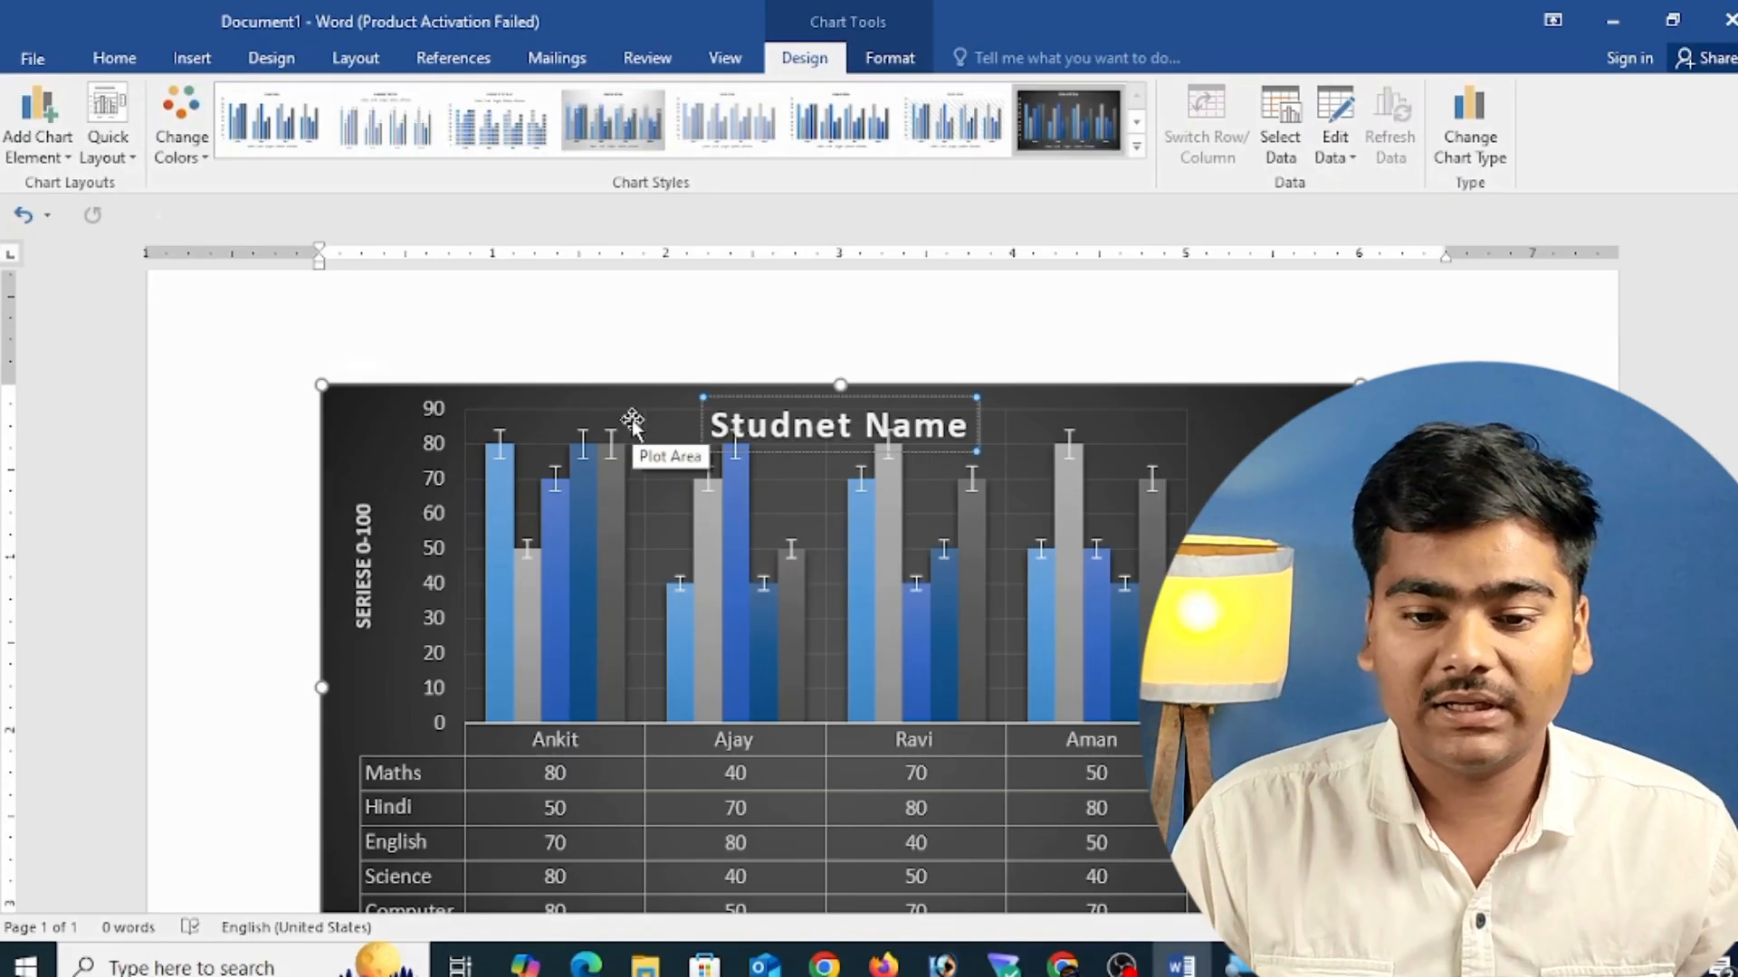
left_click(37, 155)
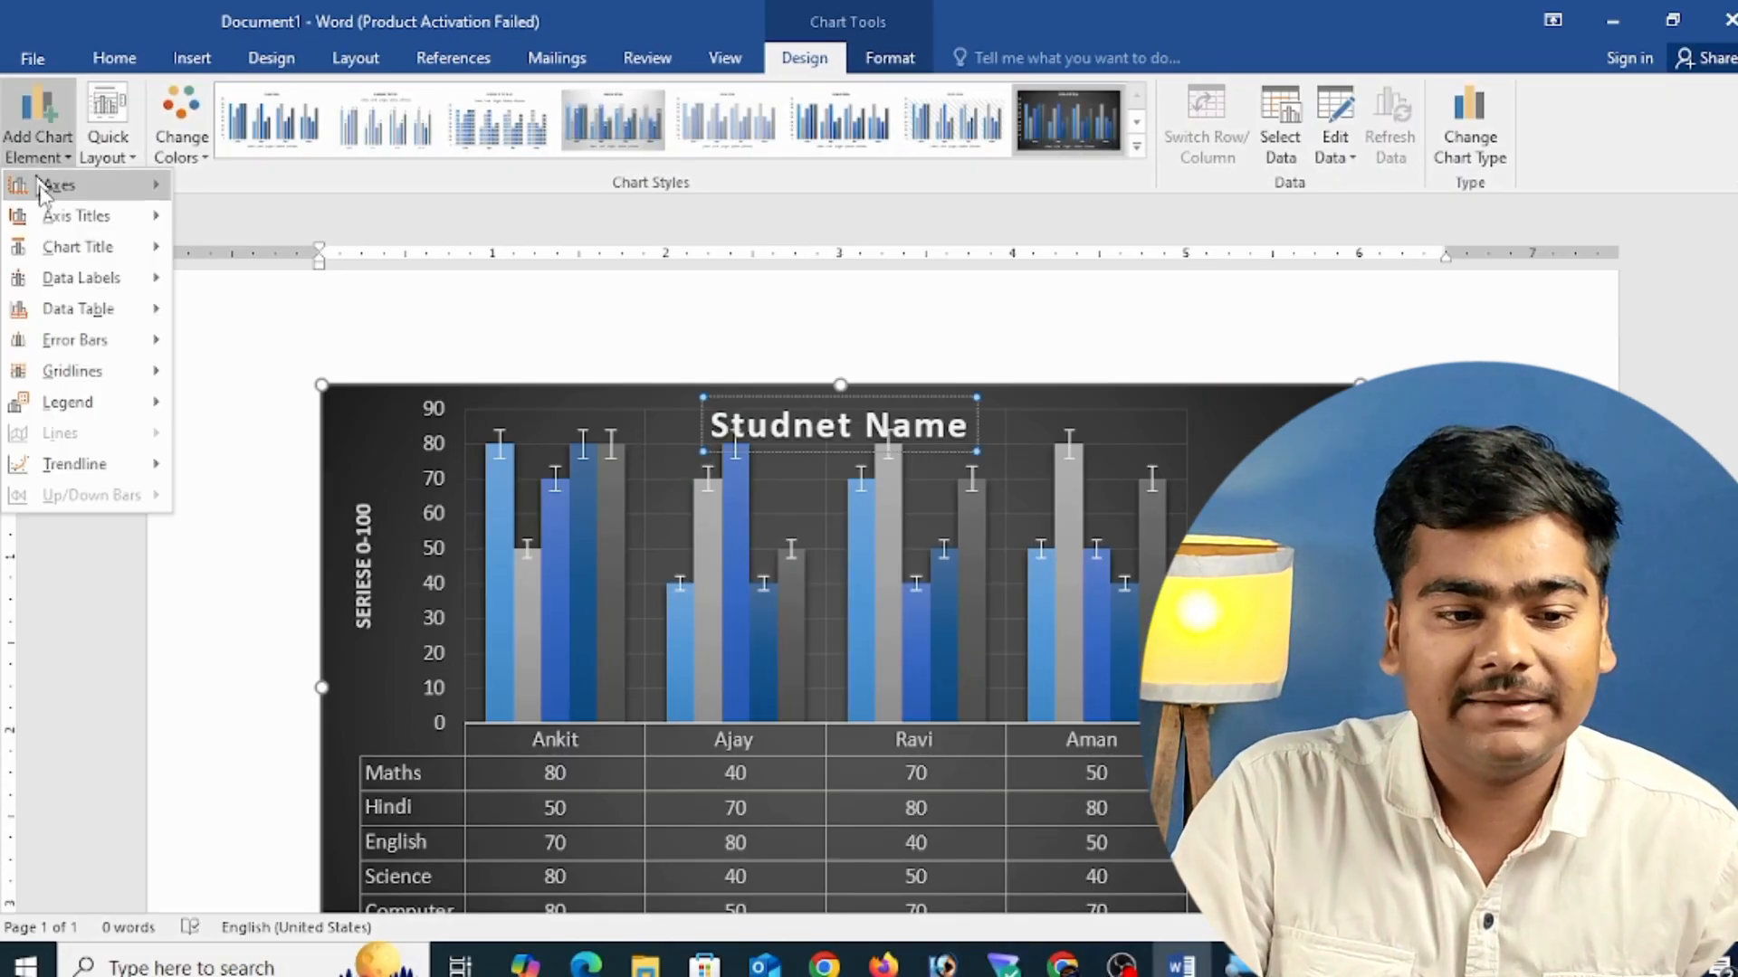
mouse_move(81, 371)
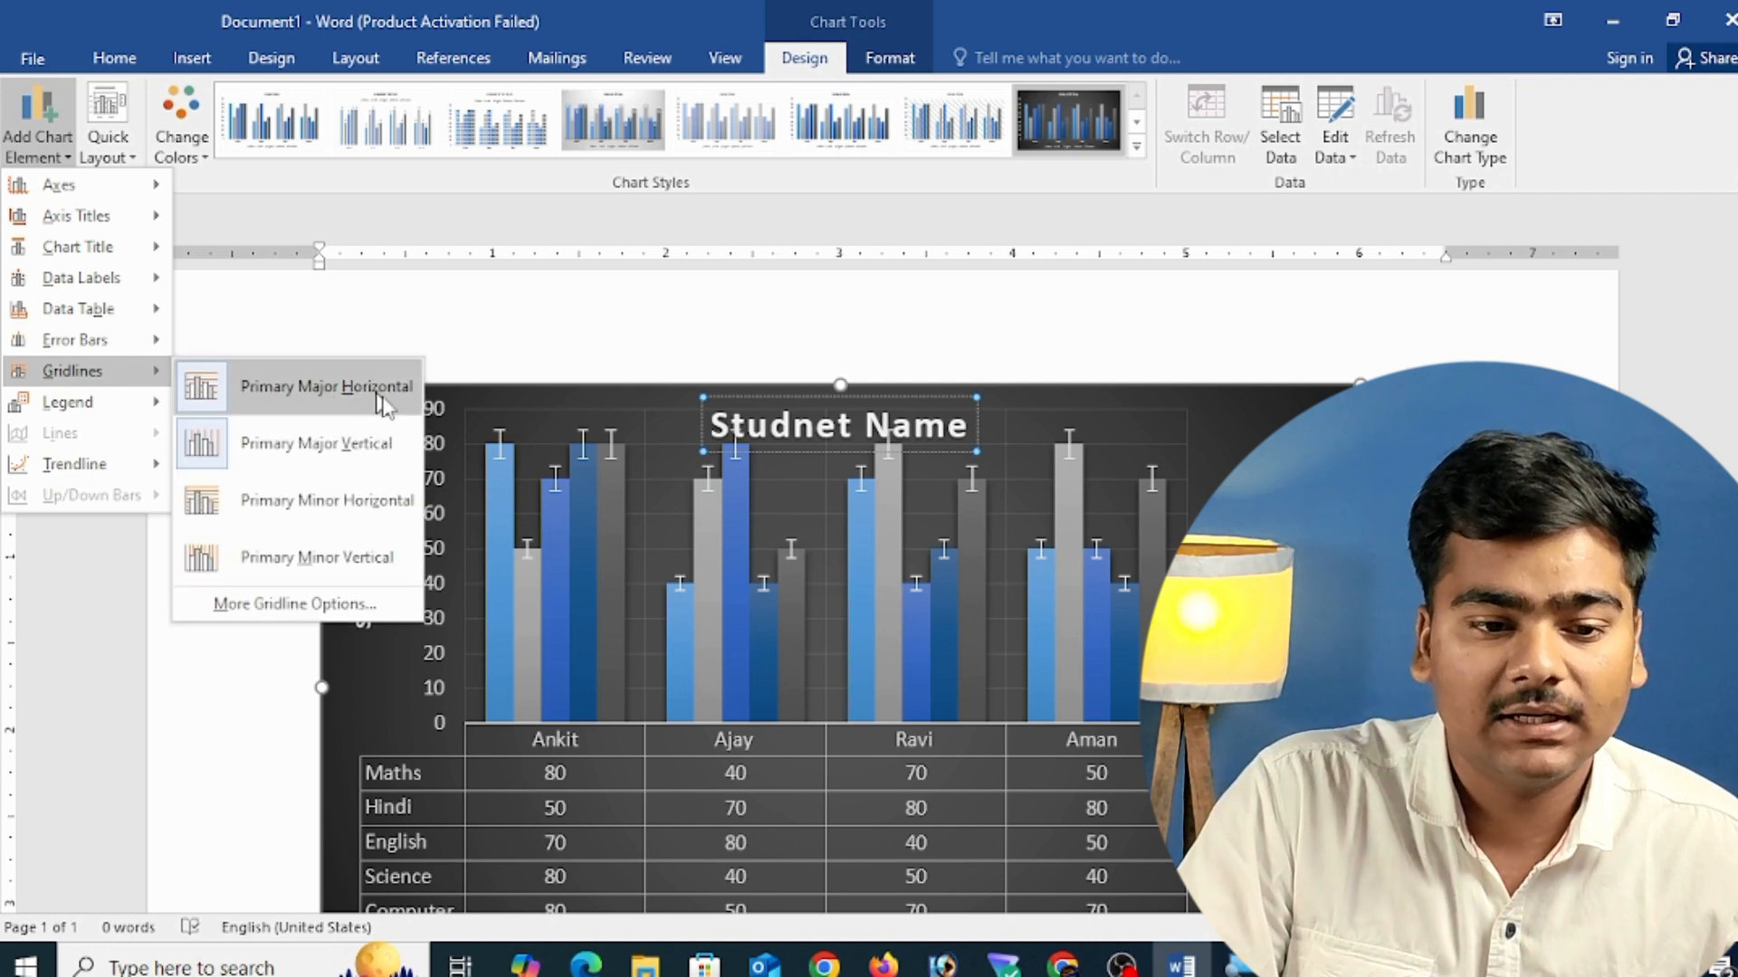
left_click(358, 511)
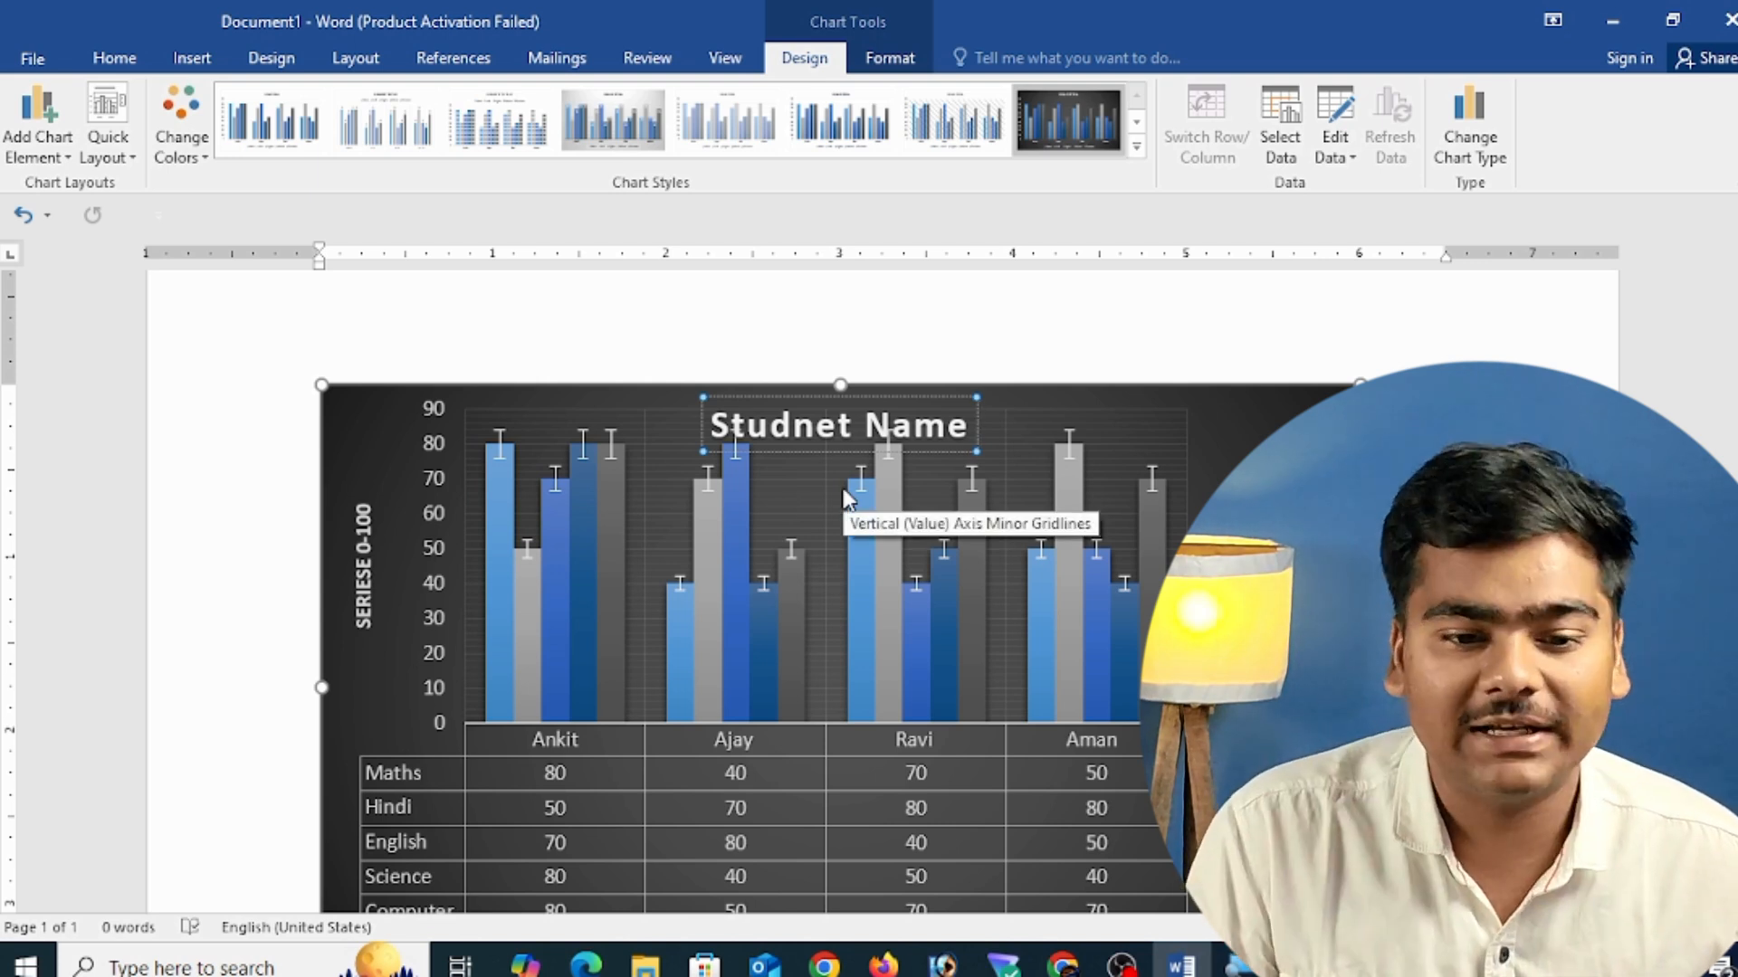
left_click(37, 127)
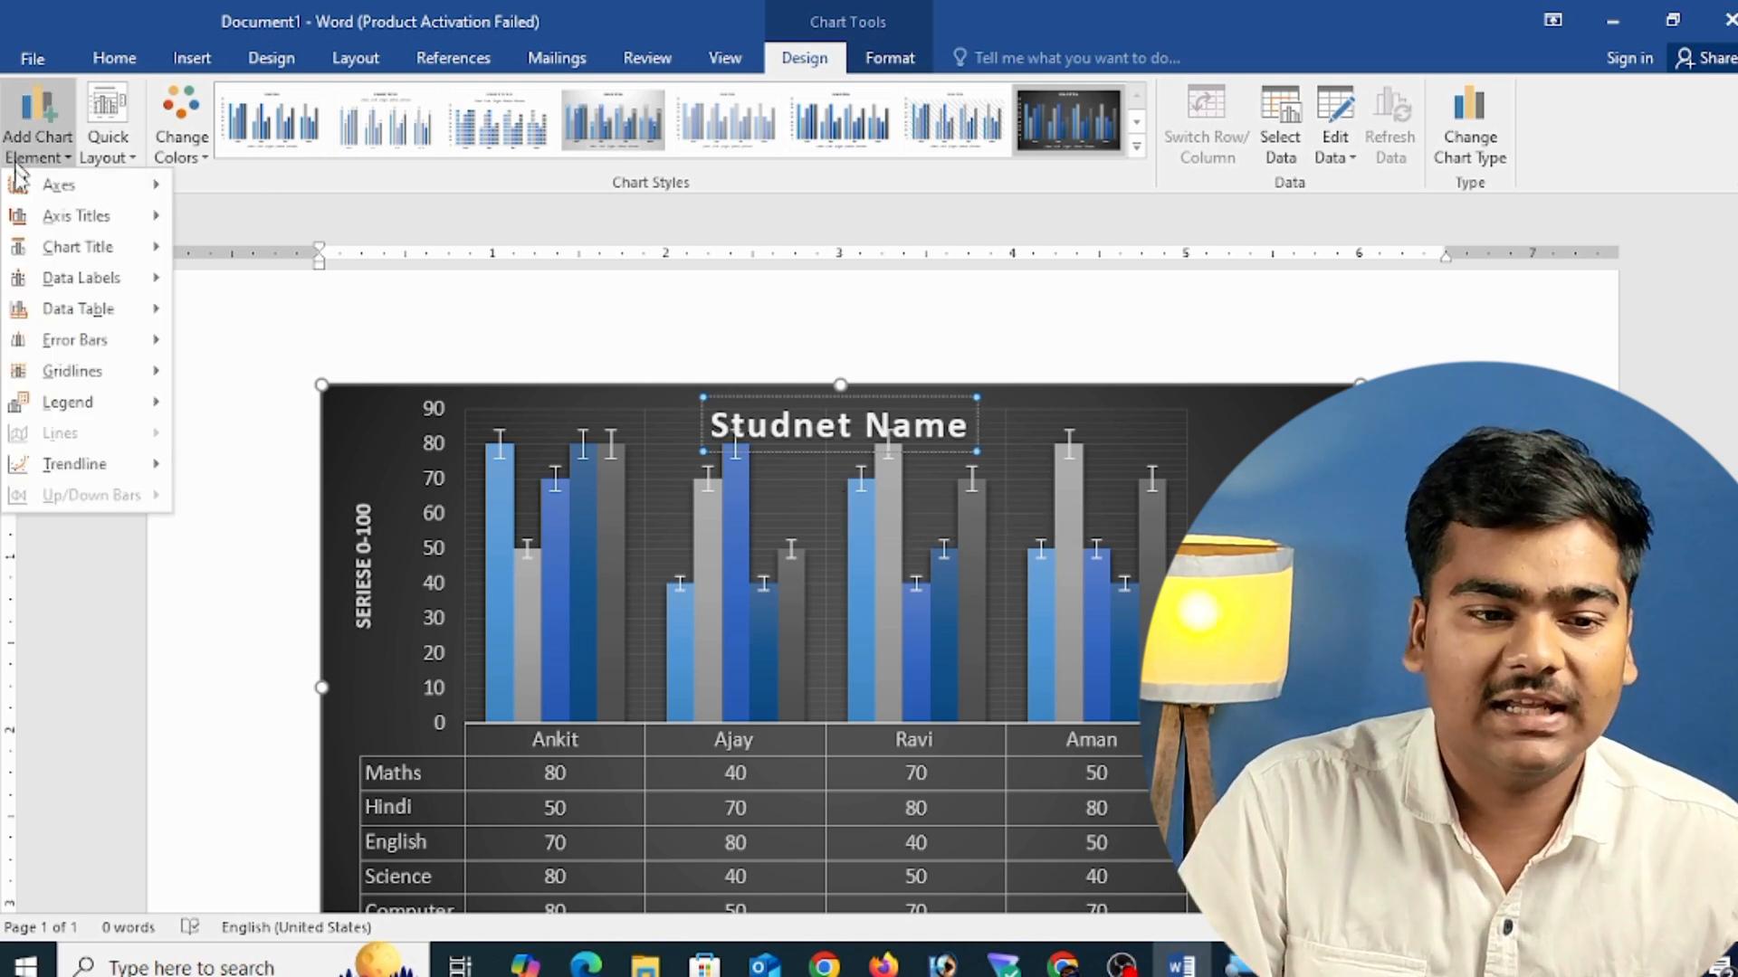
mouse_move(73, 394)
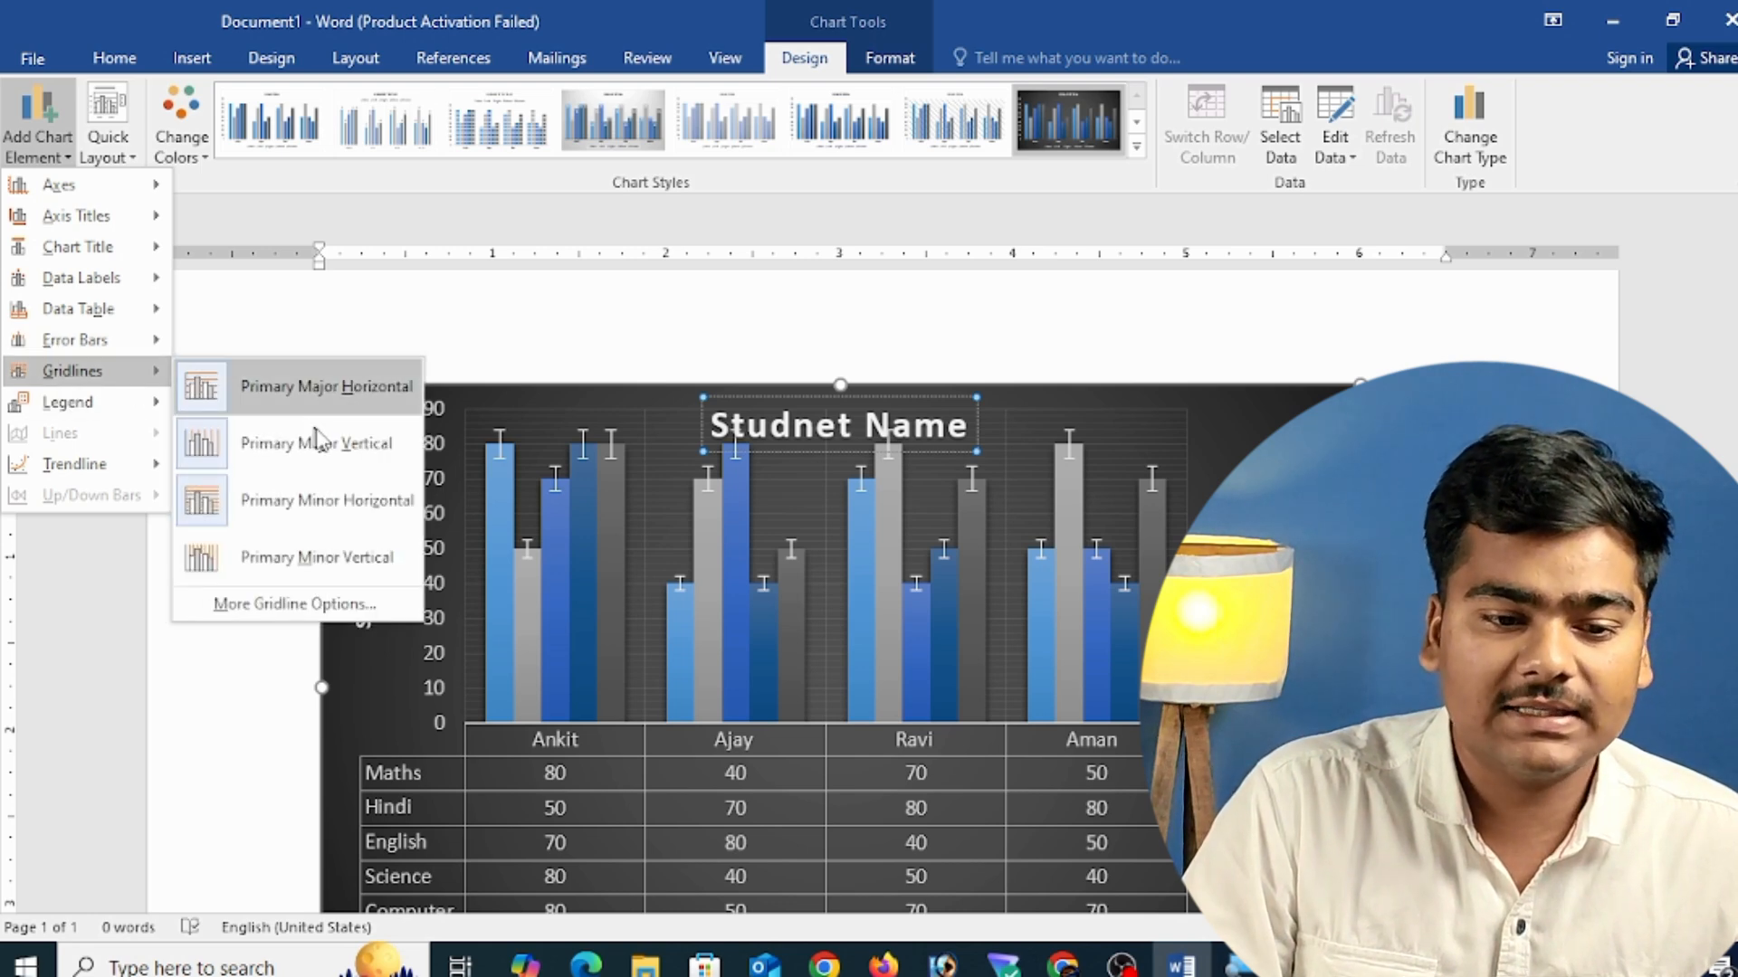
left_click(361, 563)
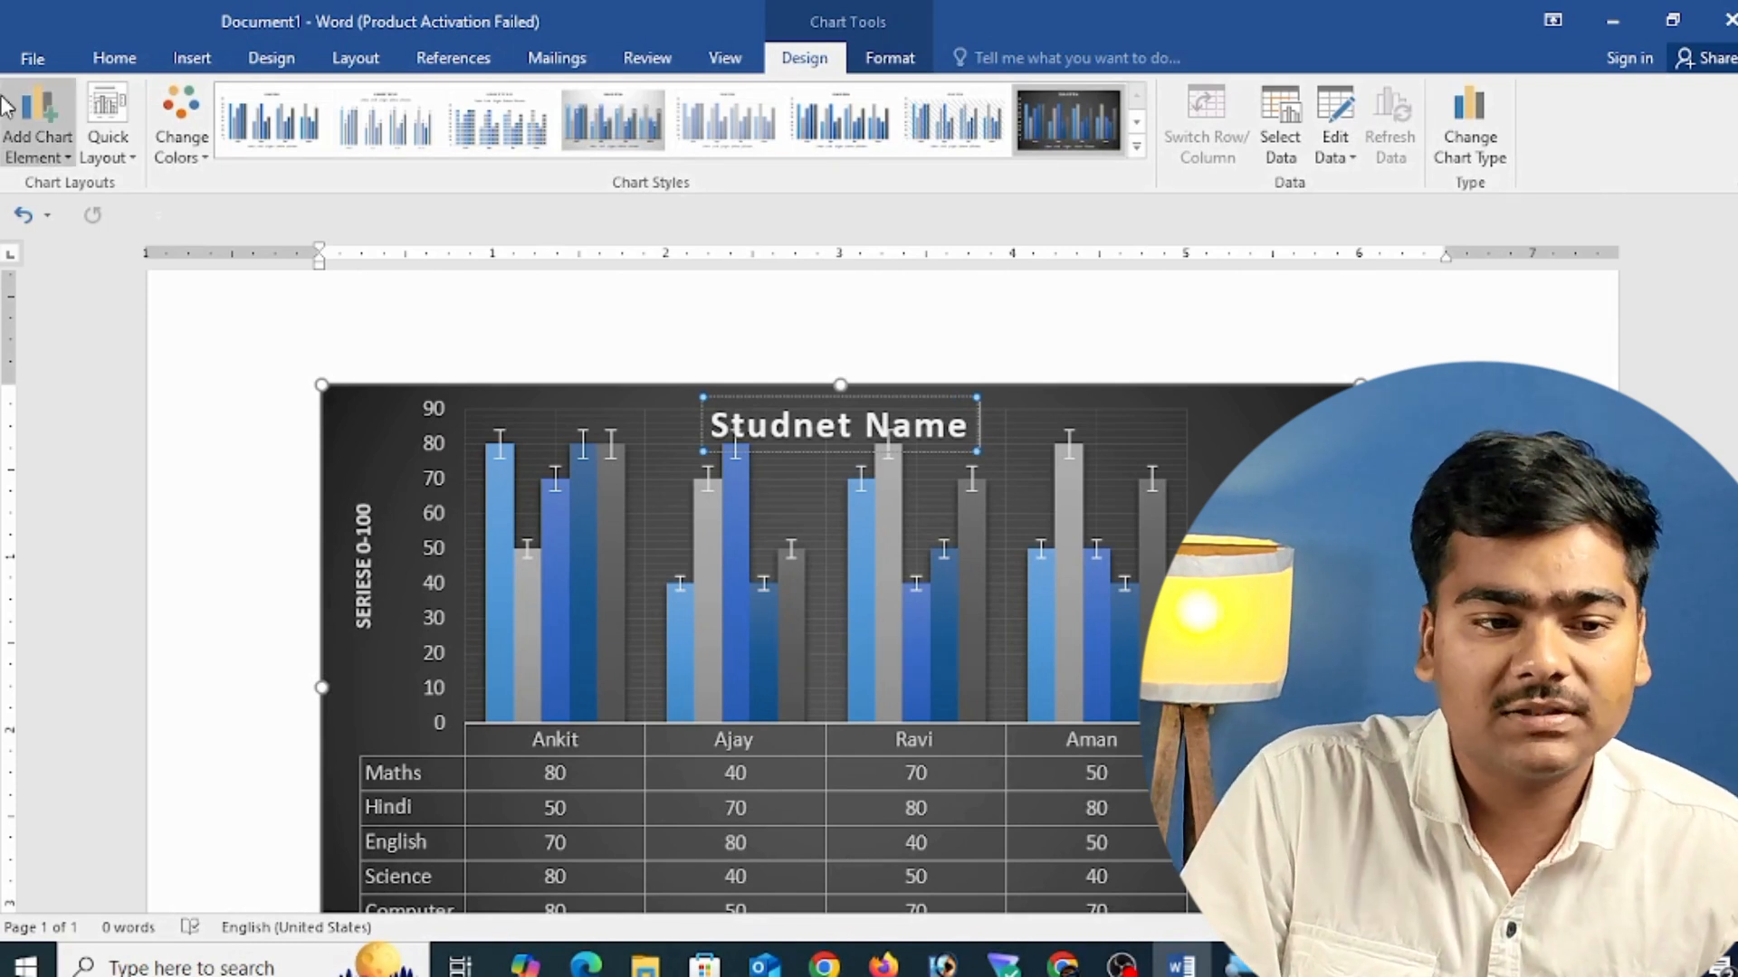
- Turn off all four gridline types in the chart, both major and minor, horizontal and vertical
left_click(27, 127)
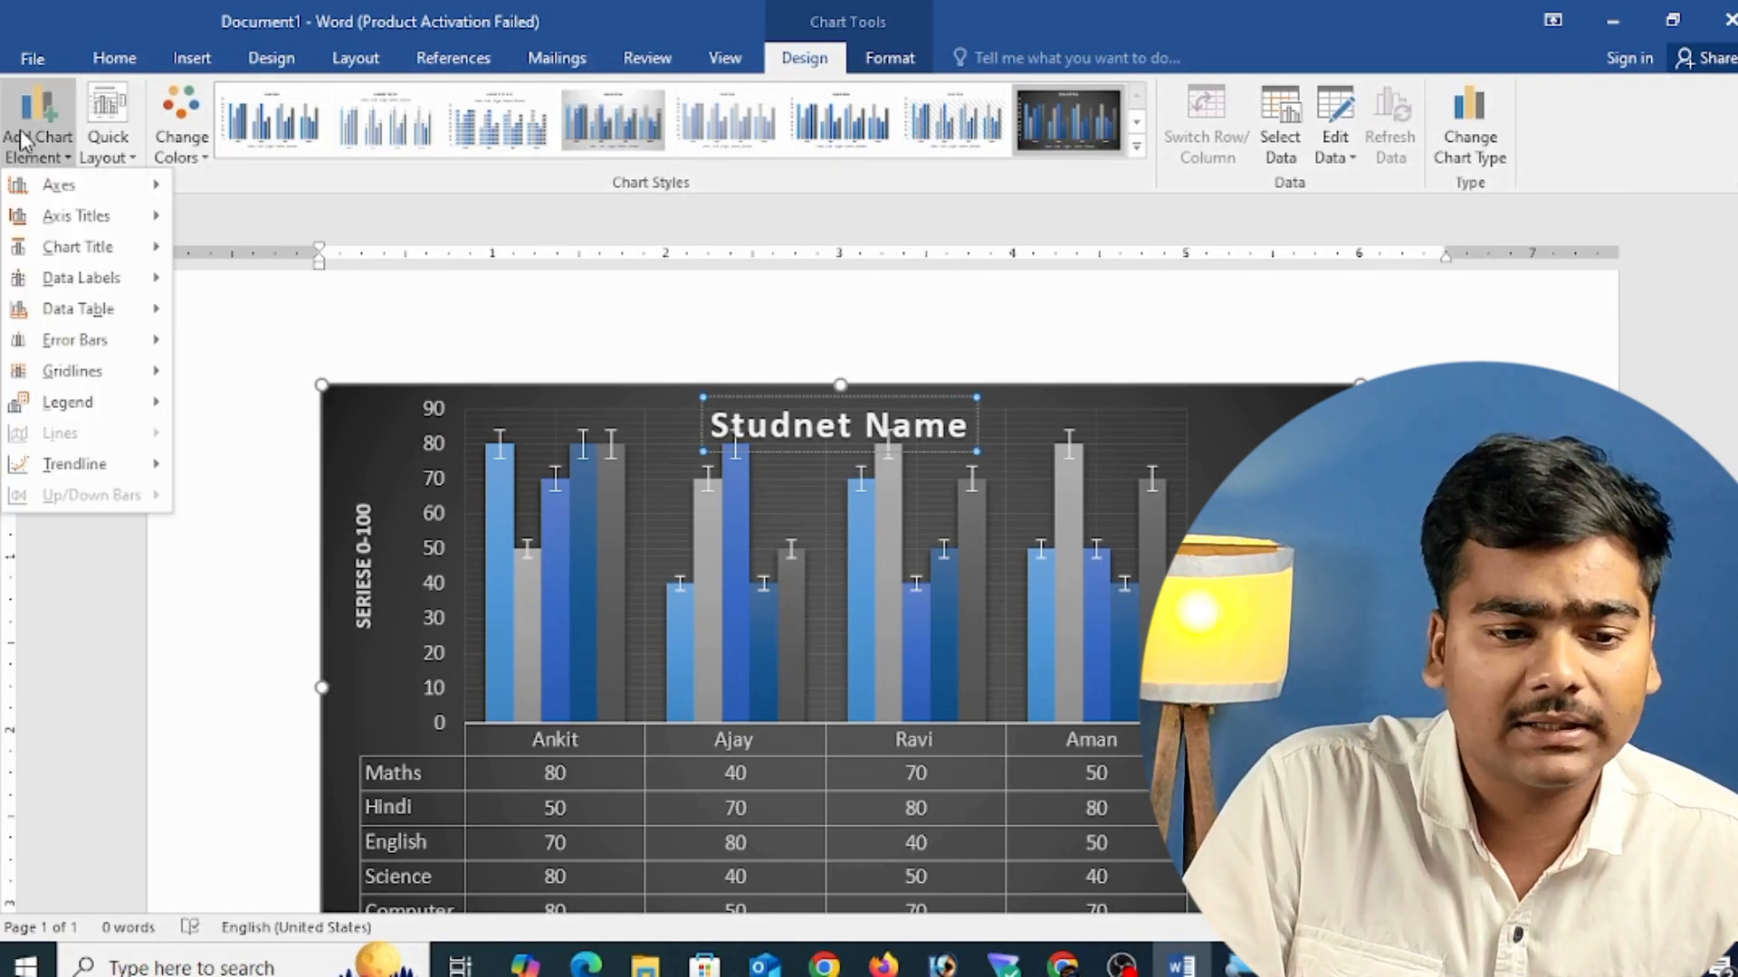
mouse_move(95, 375)
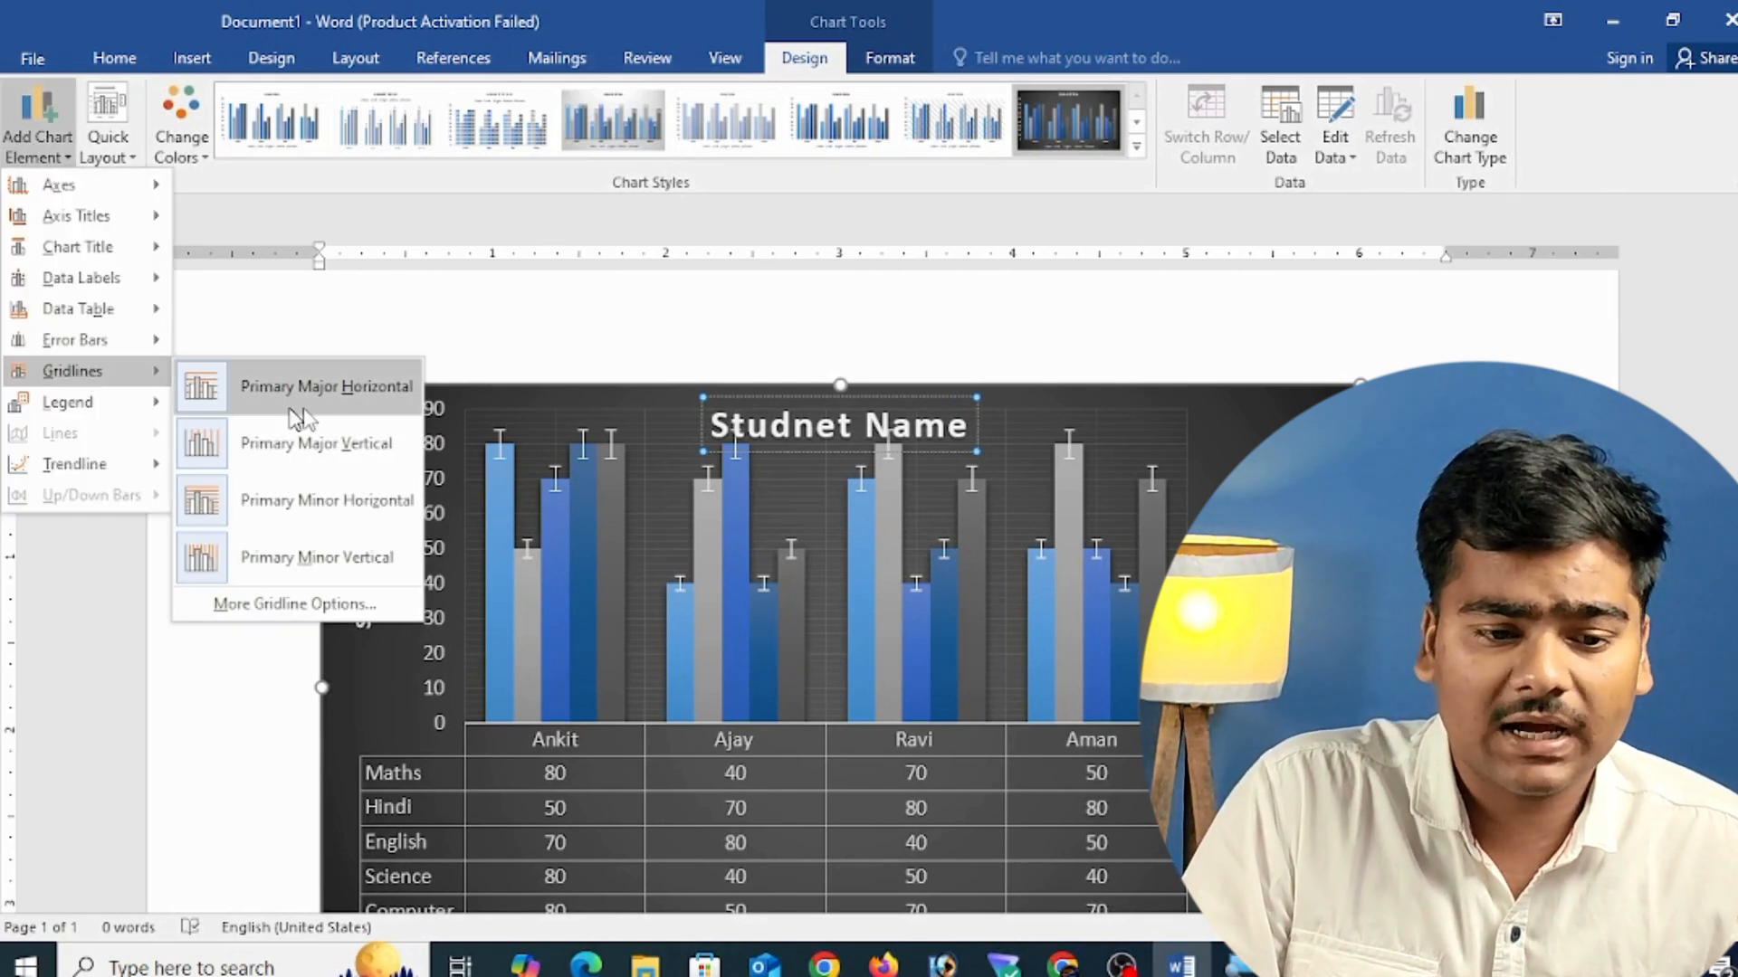
left_click(272, 387)
left_click(36, 127)
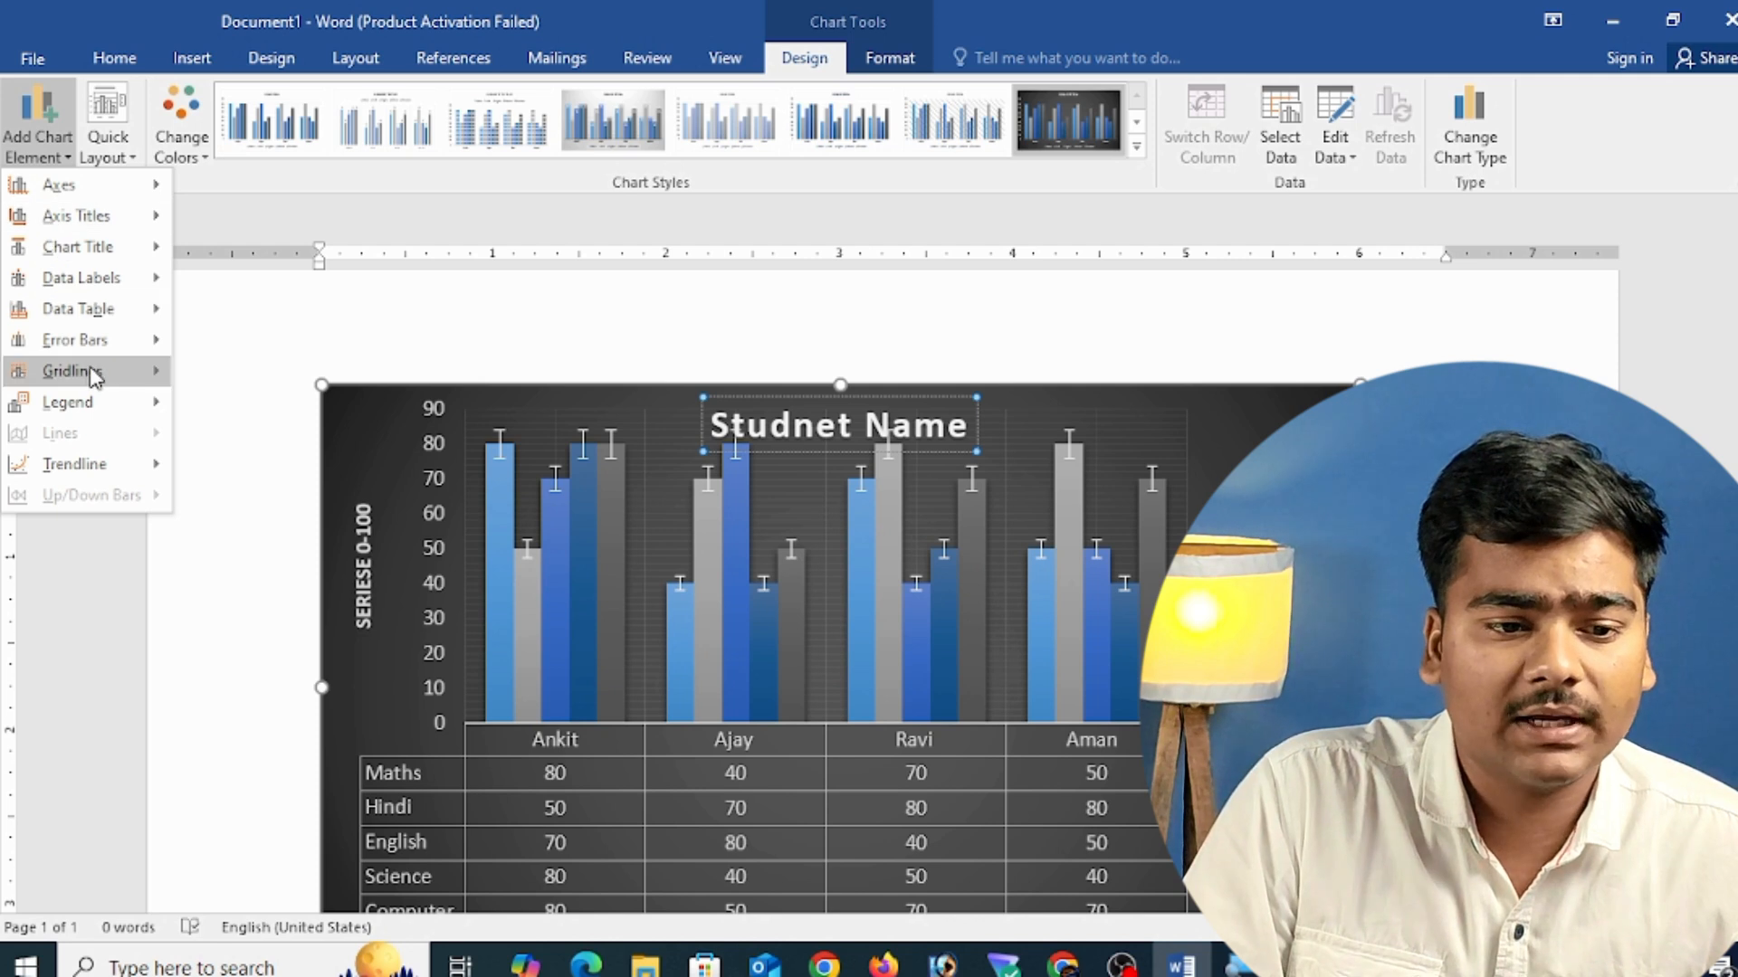
mouse_move(79, 369)
left_click(434, 453)
left_click(36, 126)
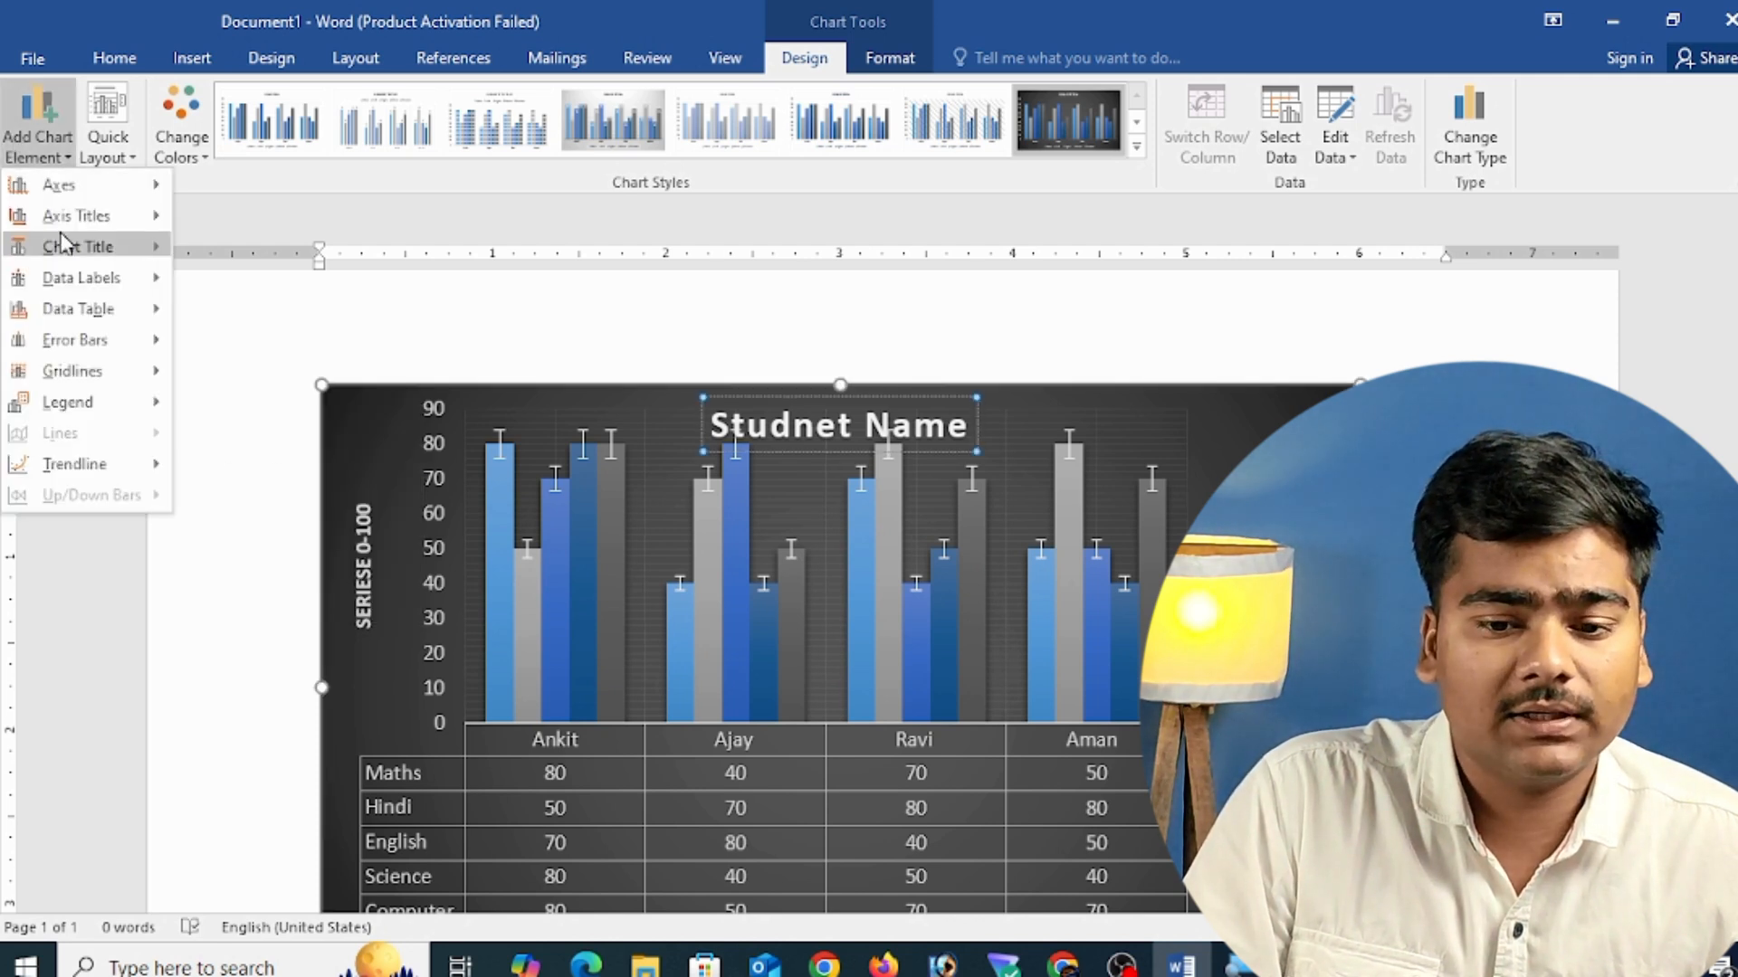
mouse_move(77, 371)
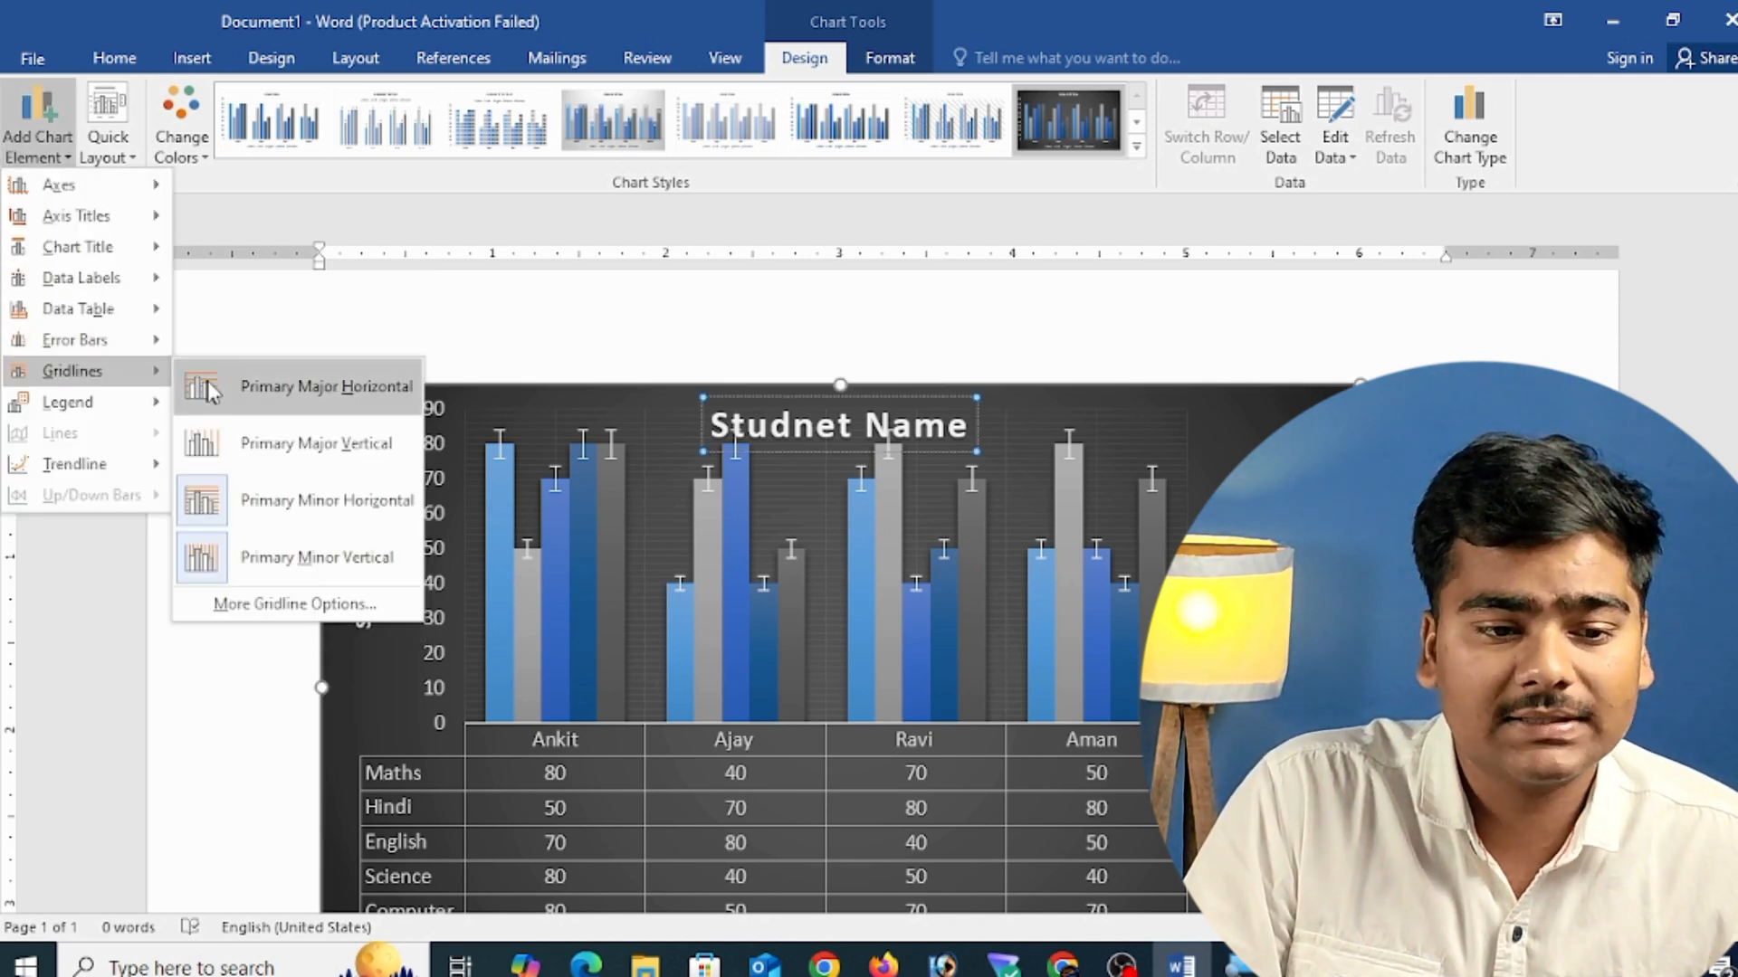
left_click(254, 502)
left_click(32, 149)
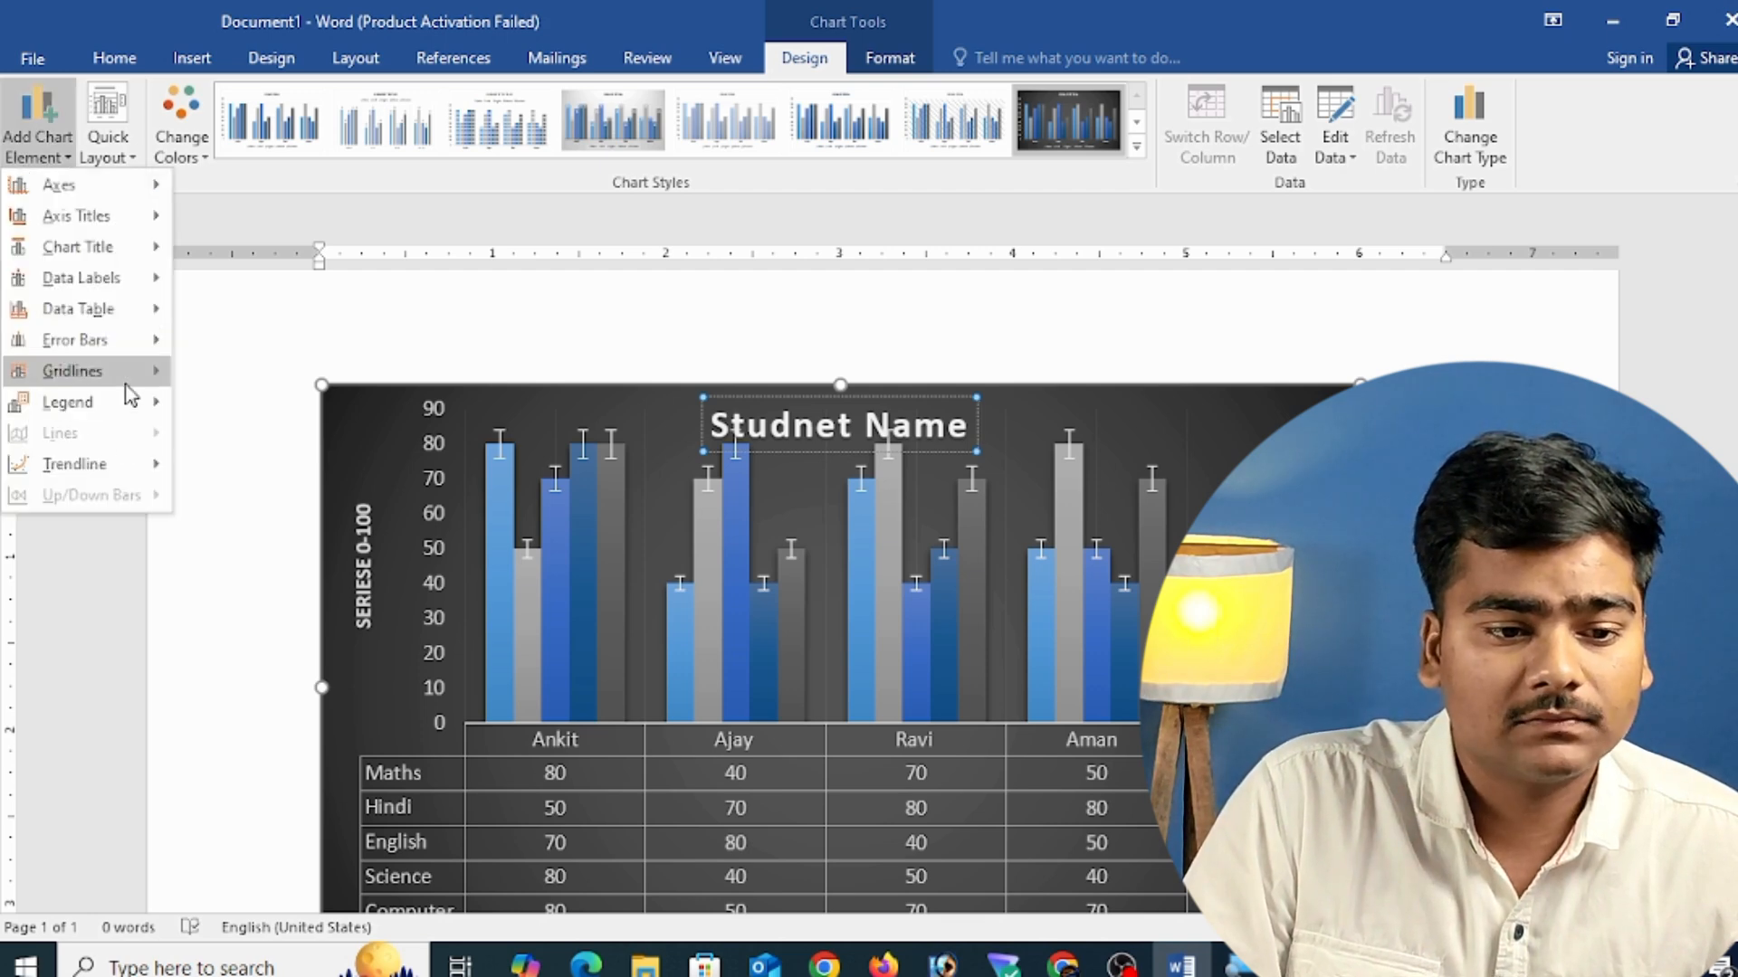
mouse_move(127, 373)
left_click(285, 560)
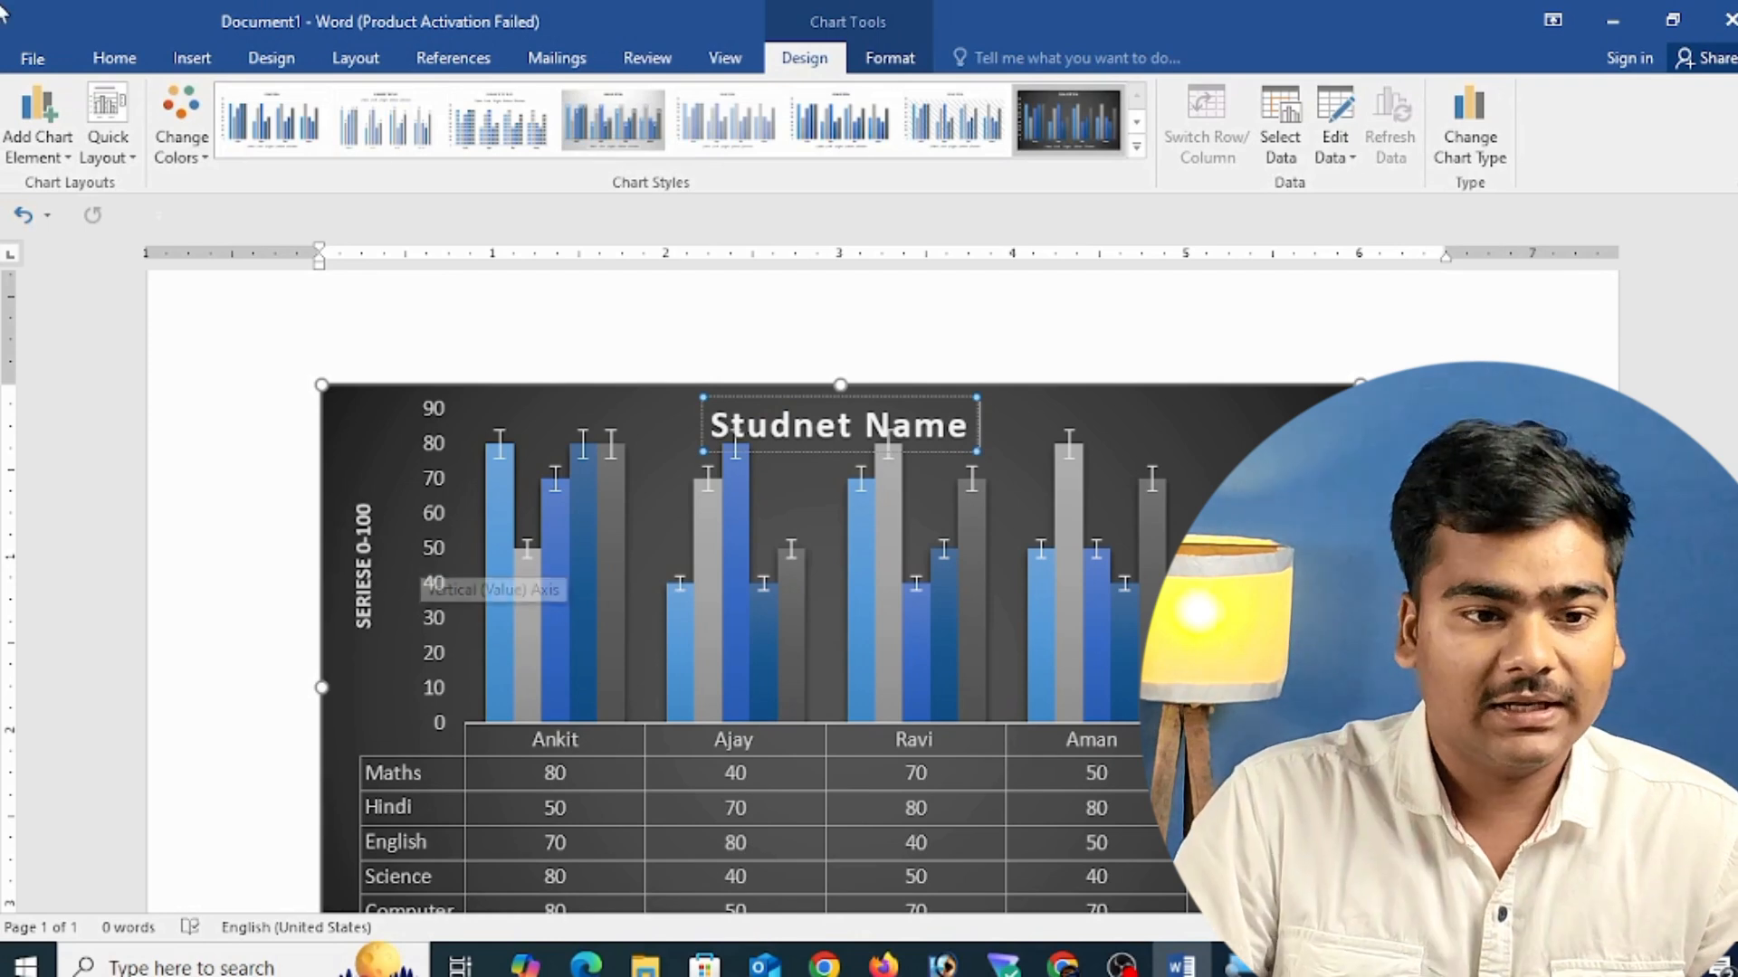
- Try the Top and Left positions for the chart's legend
left_click(37, 122)
mouse_move(107, 418)
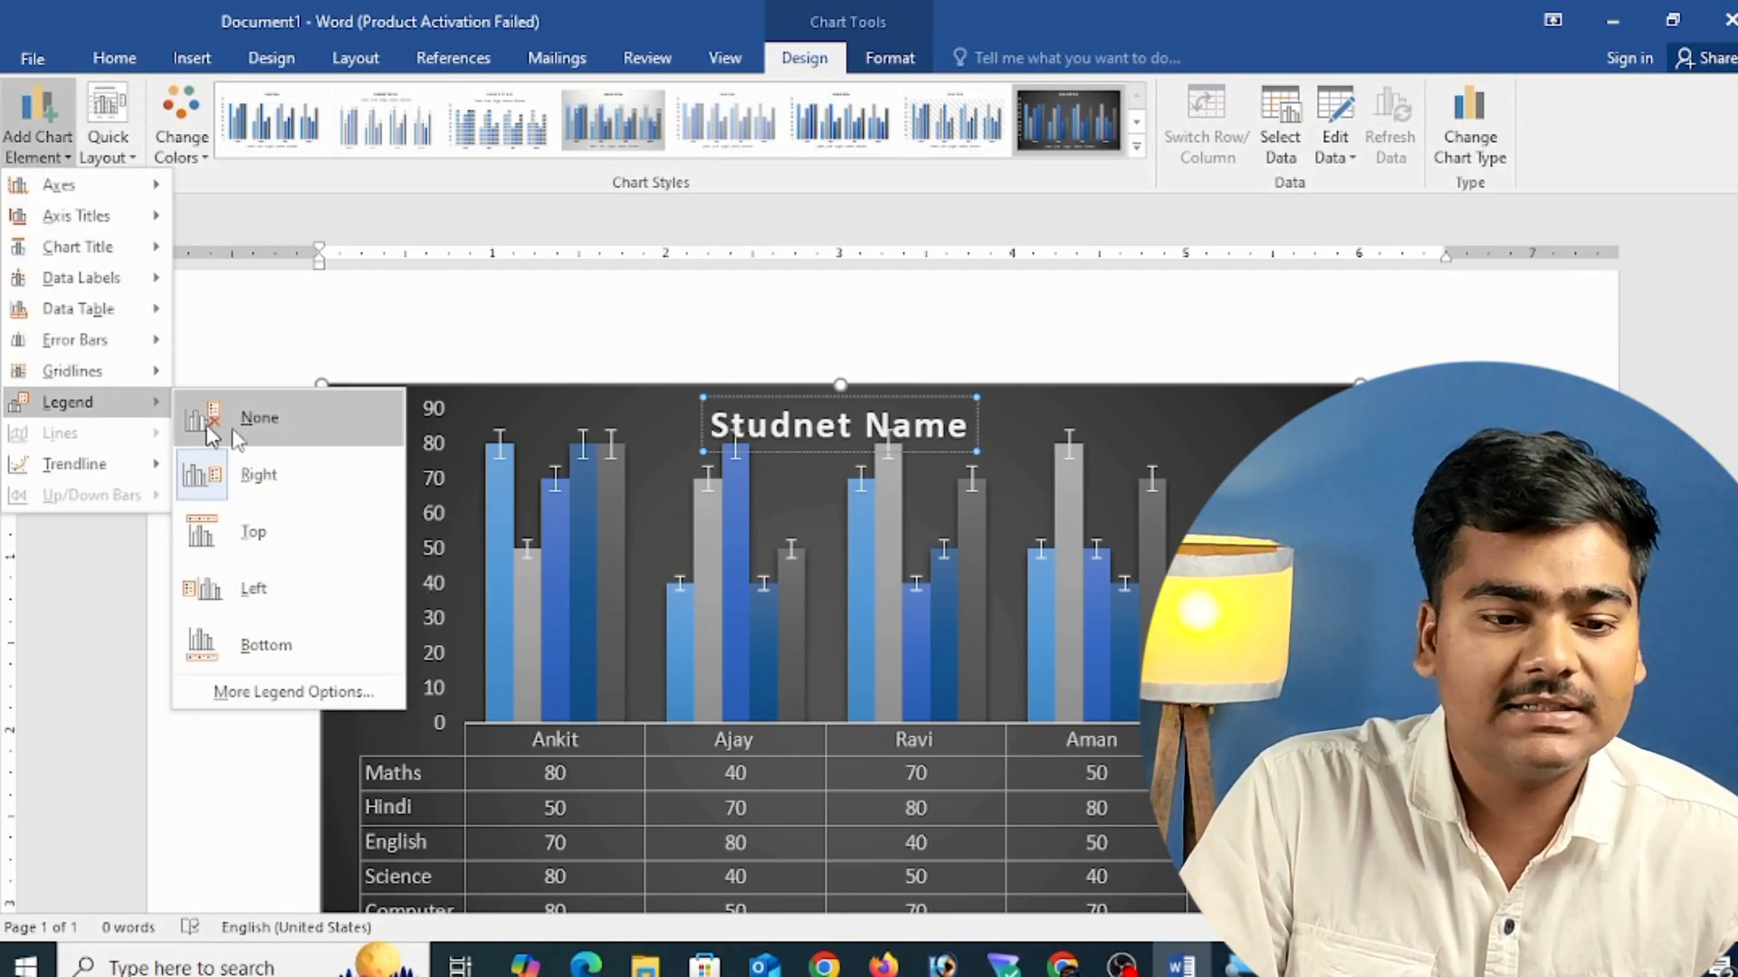
left_click(286, 532)
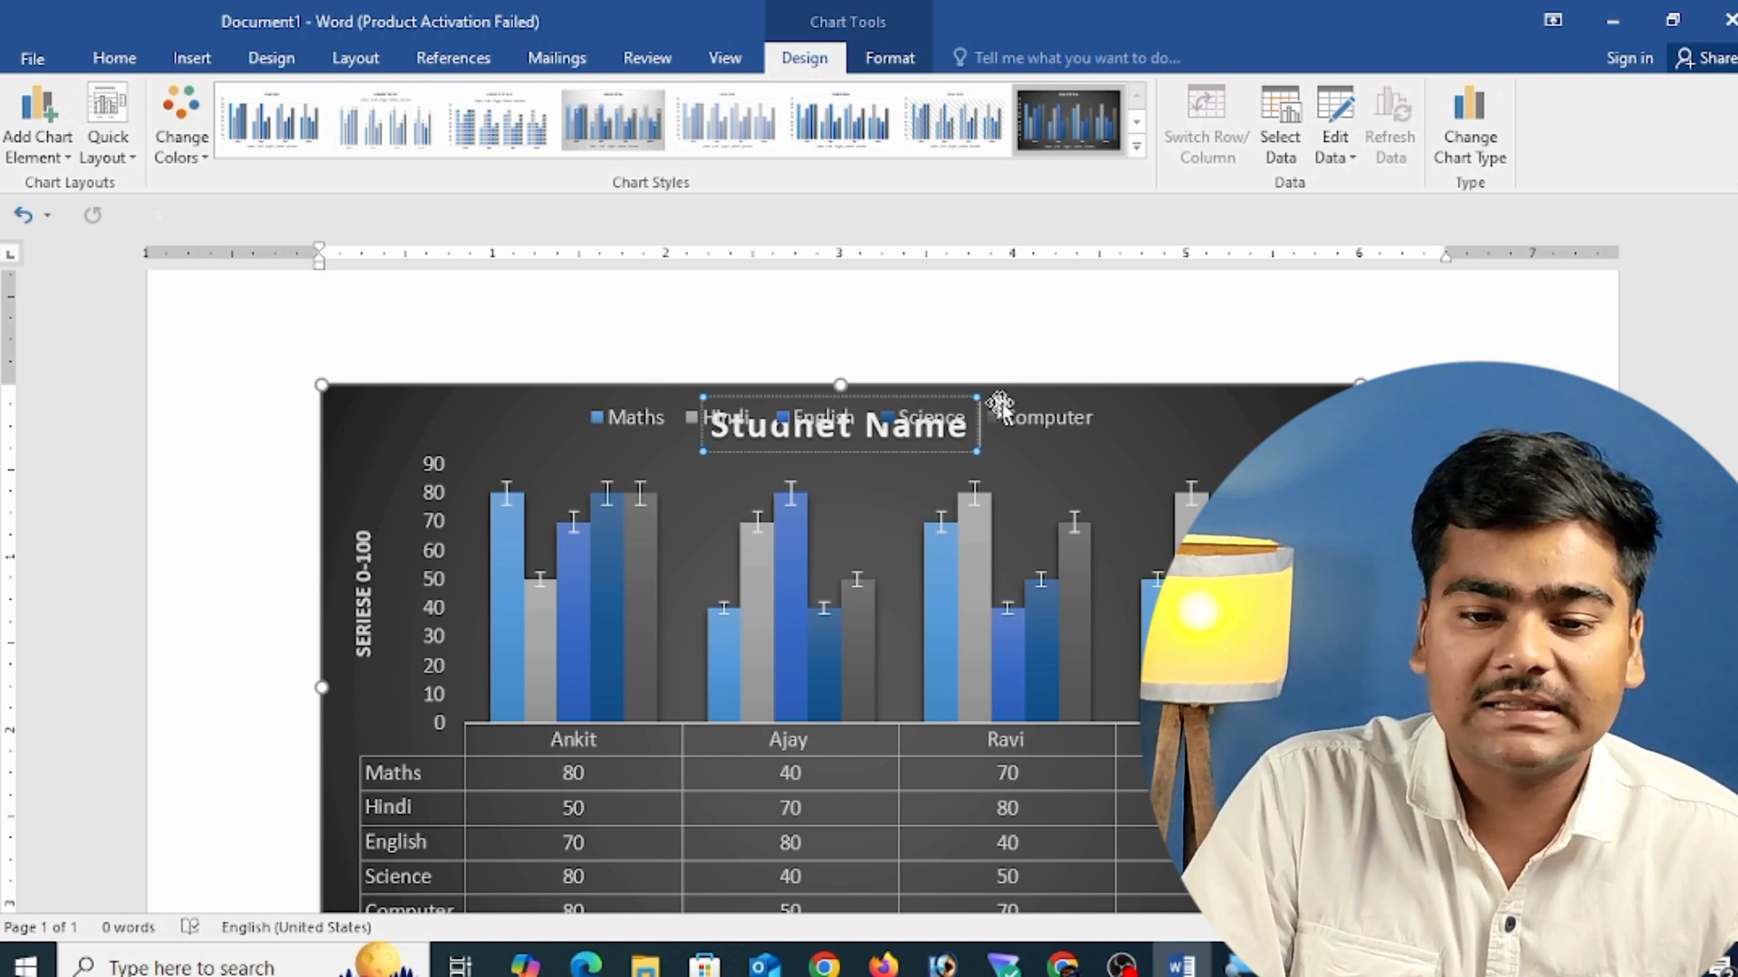
left_click(38, 145)
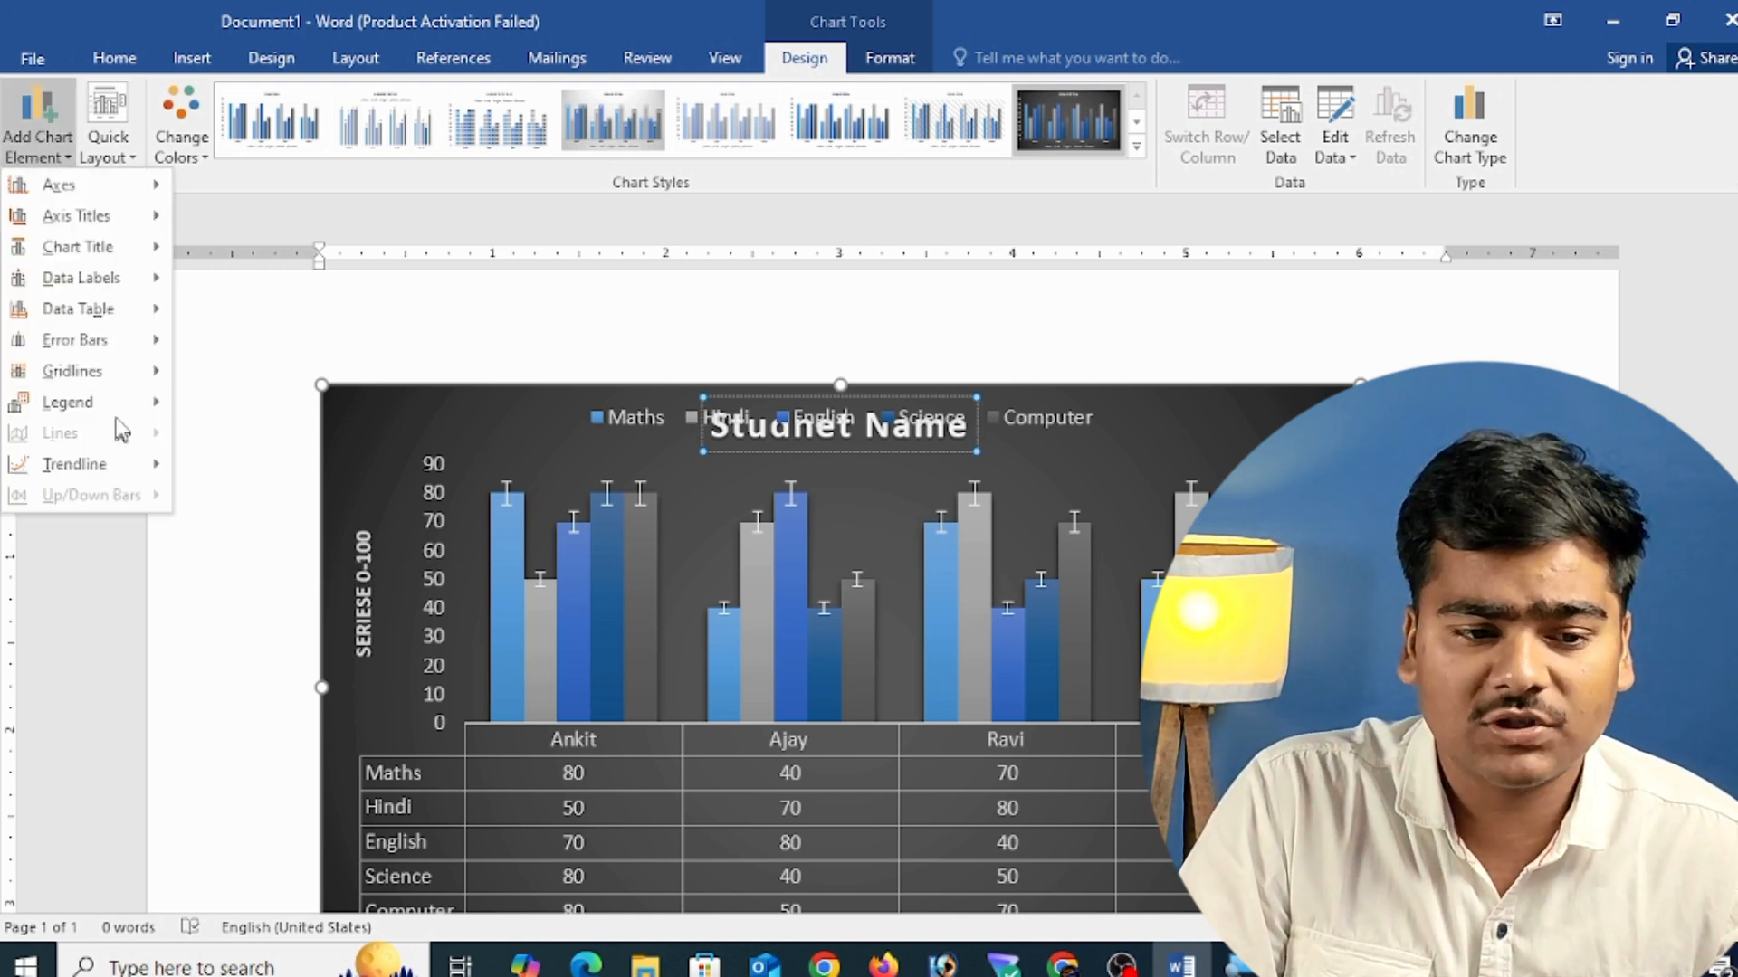
mouse_move(125, 421)
left_click(290, 608)
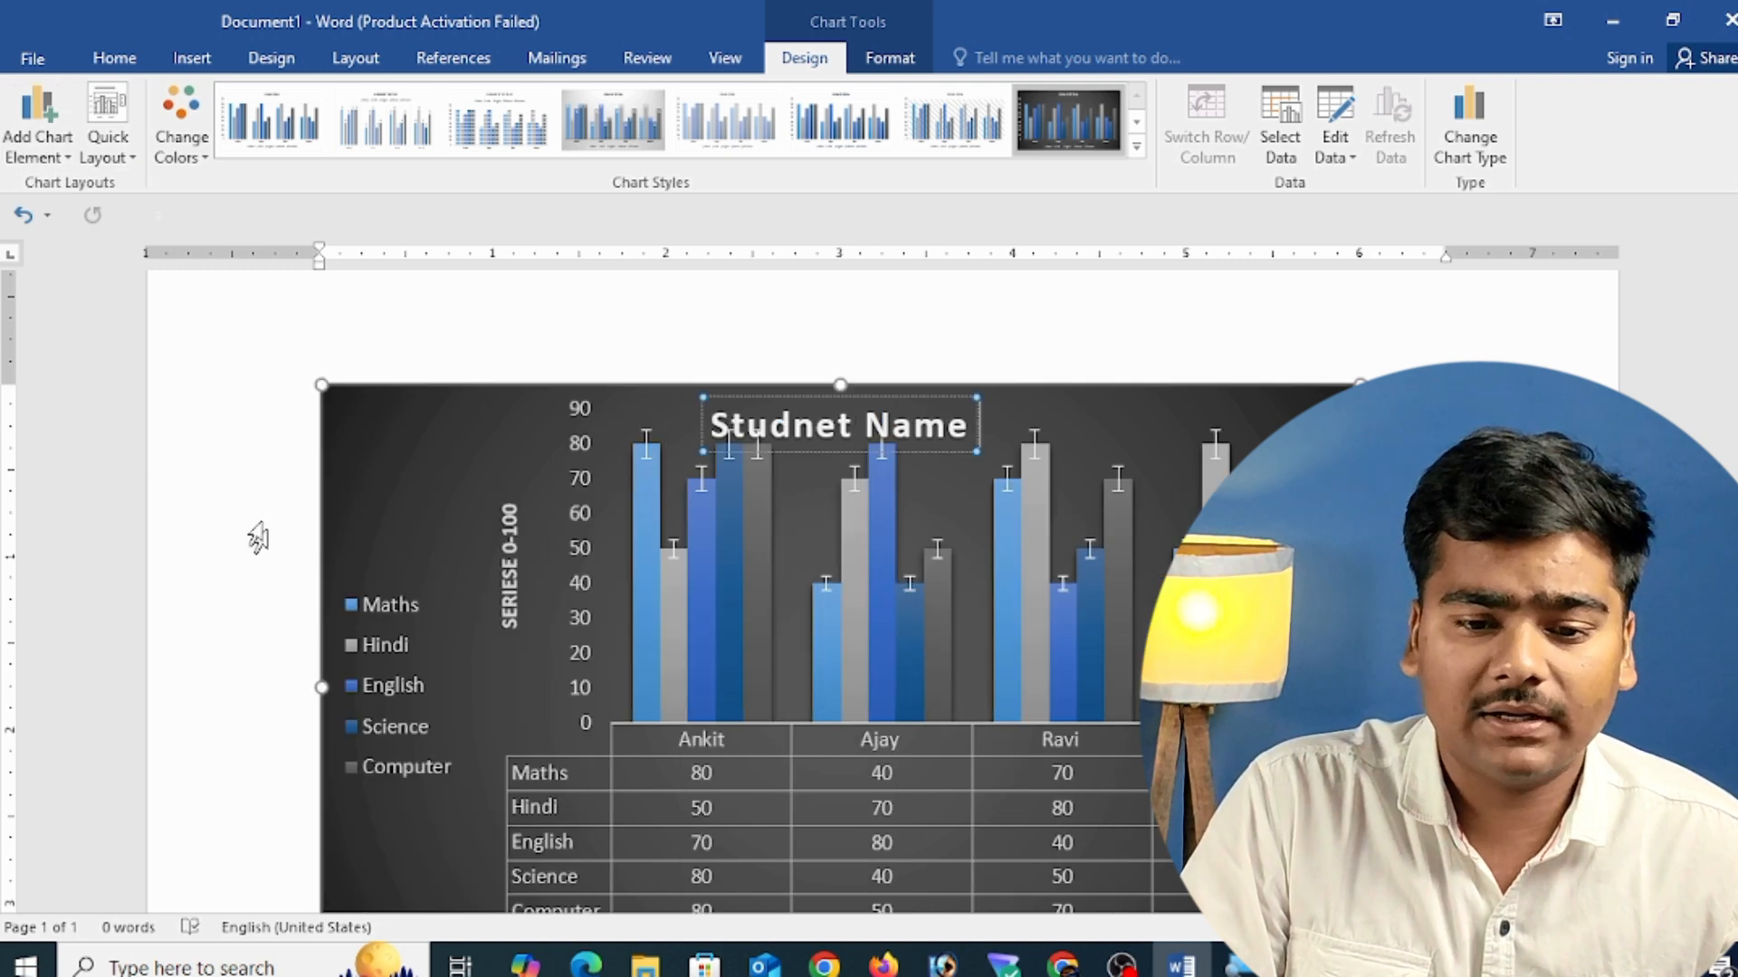
- Place the chart's legend at the Bottom position
left_click(38, 145)
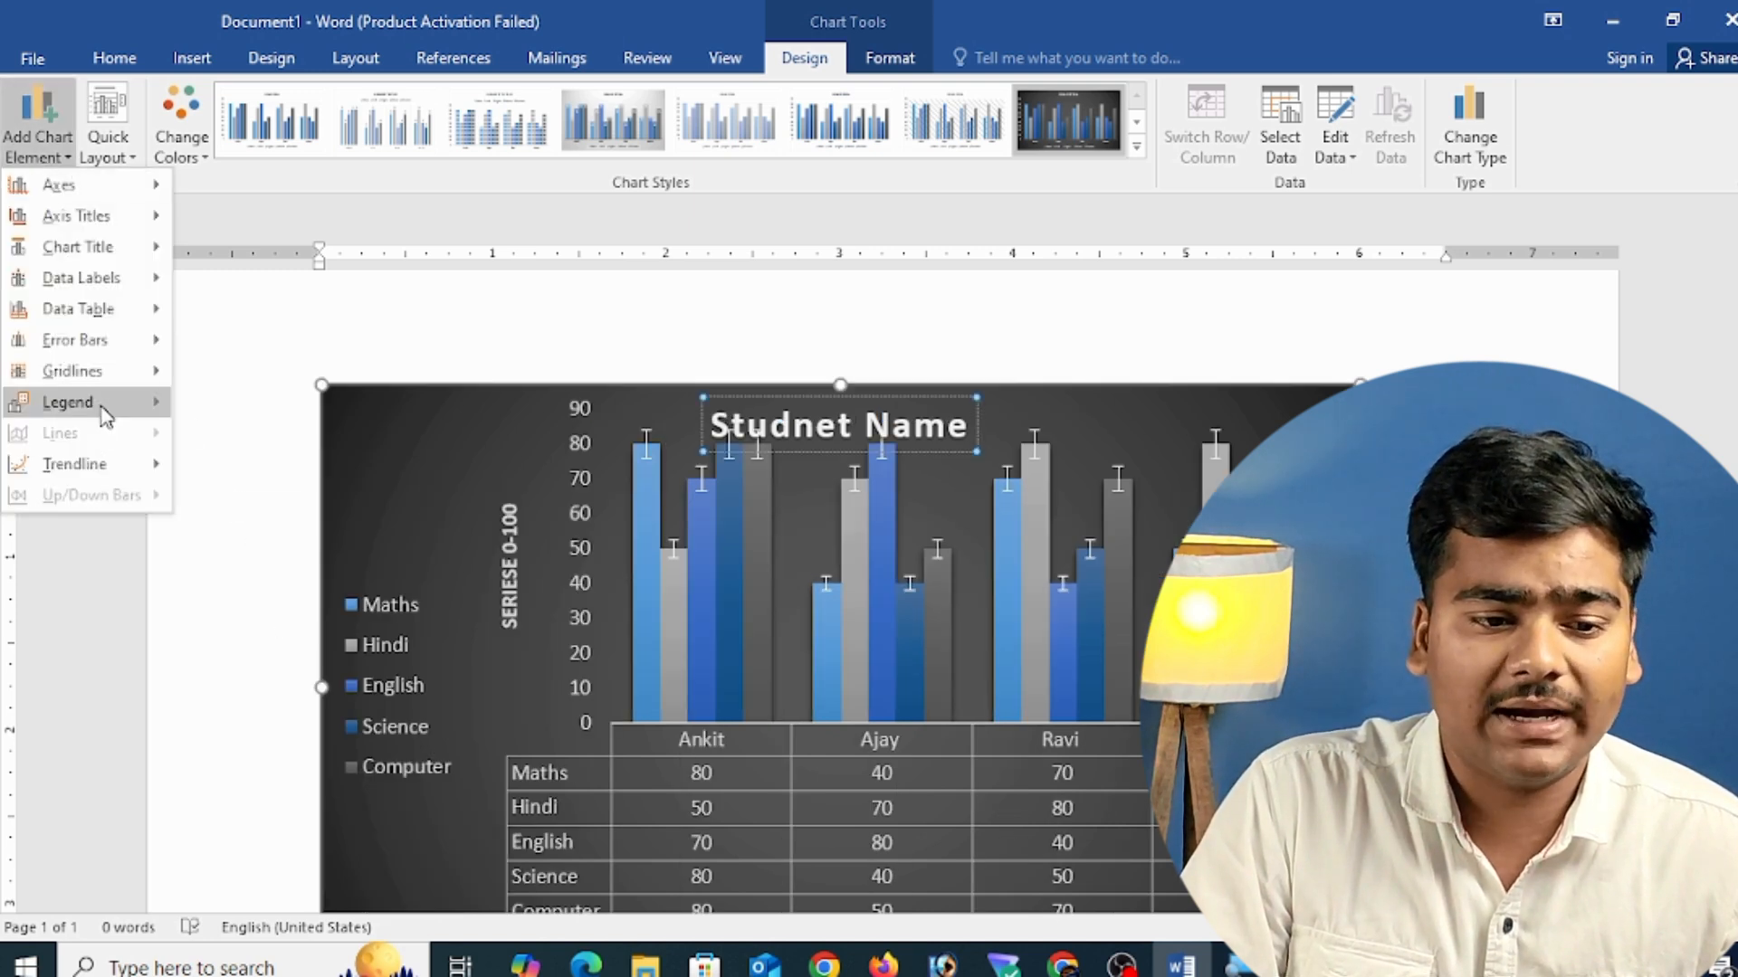
mouse_move(102, 402)
left_click(290, 646)
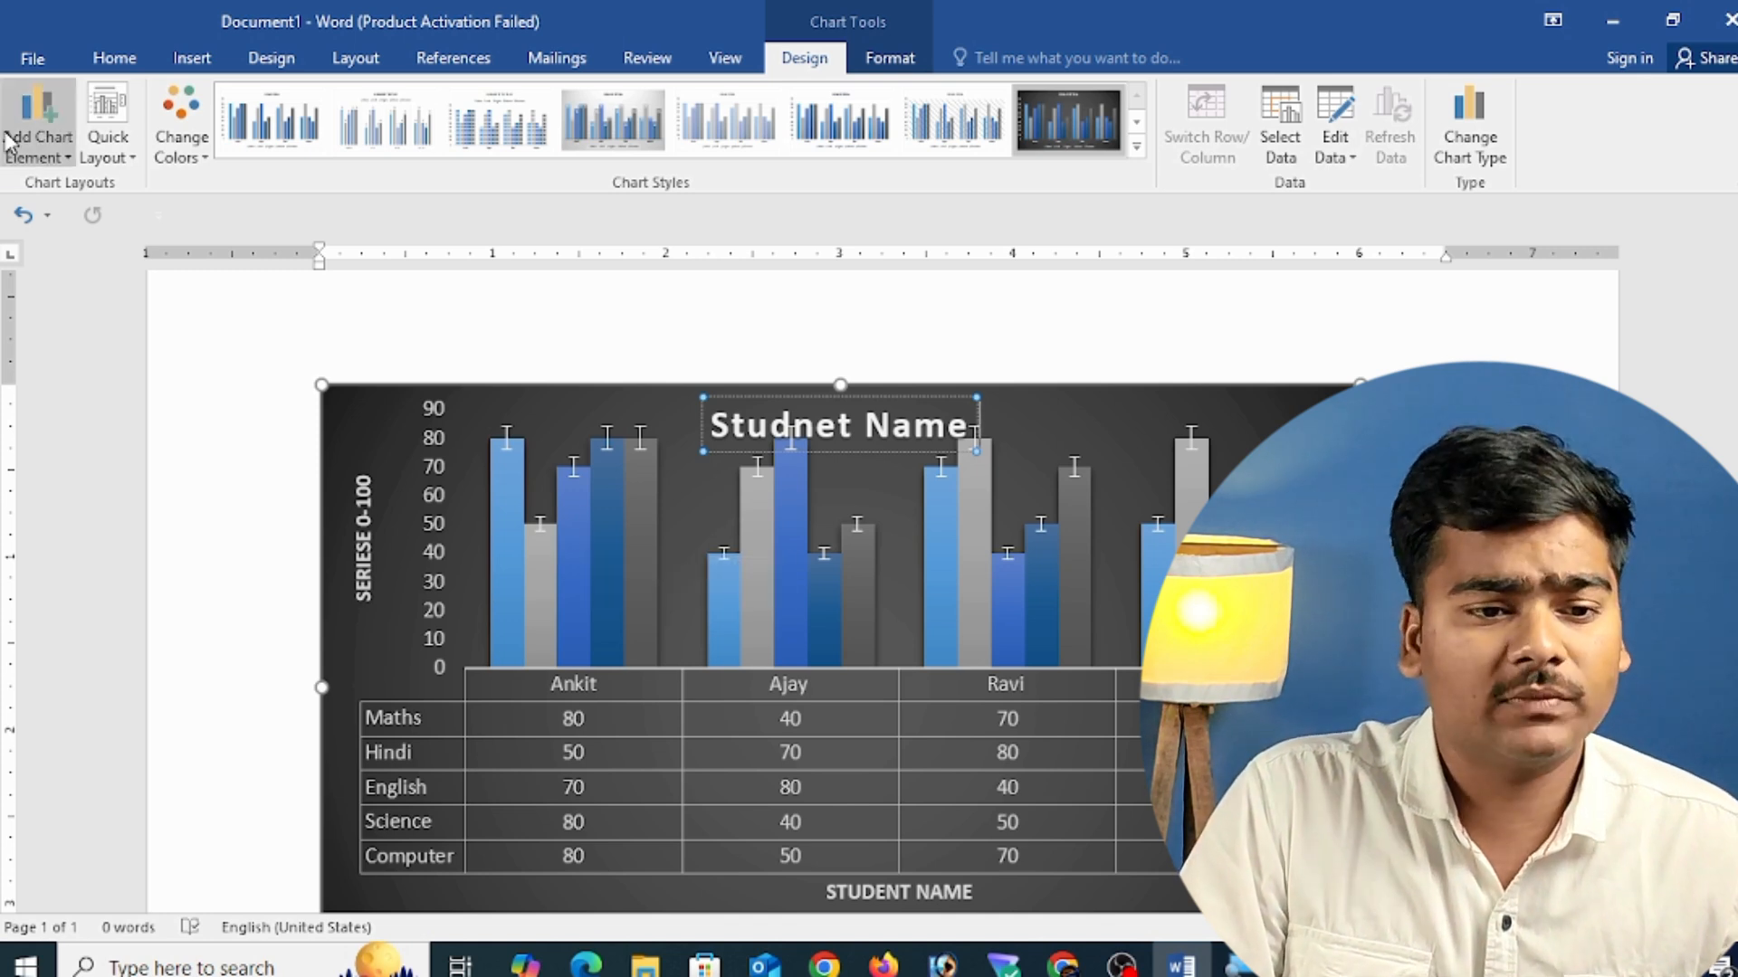
- Add an Exponential trendline based on the Maths series
left_click(38, 144)
mouse_move(79, 478)
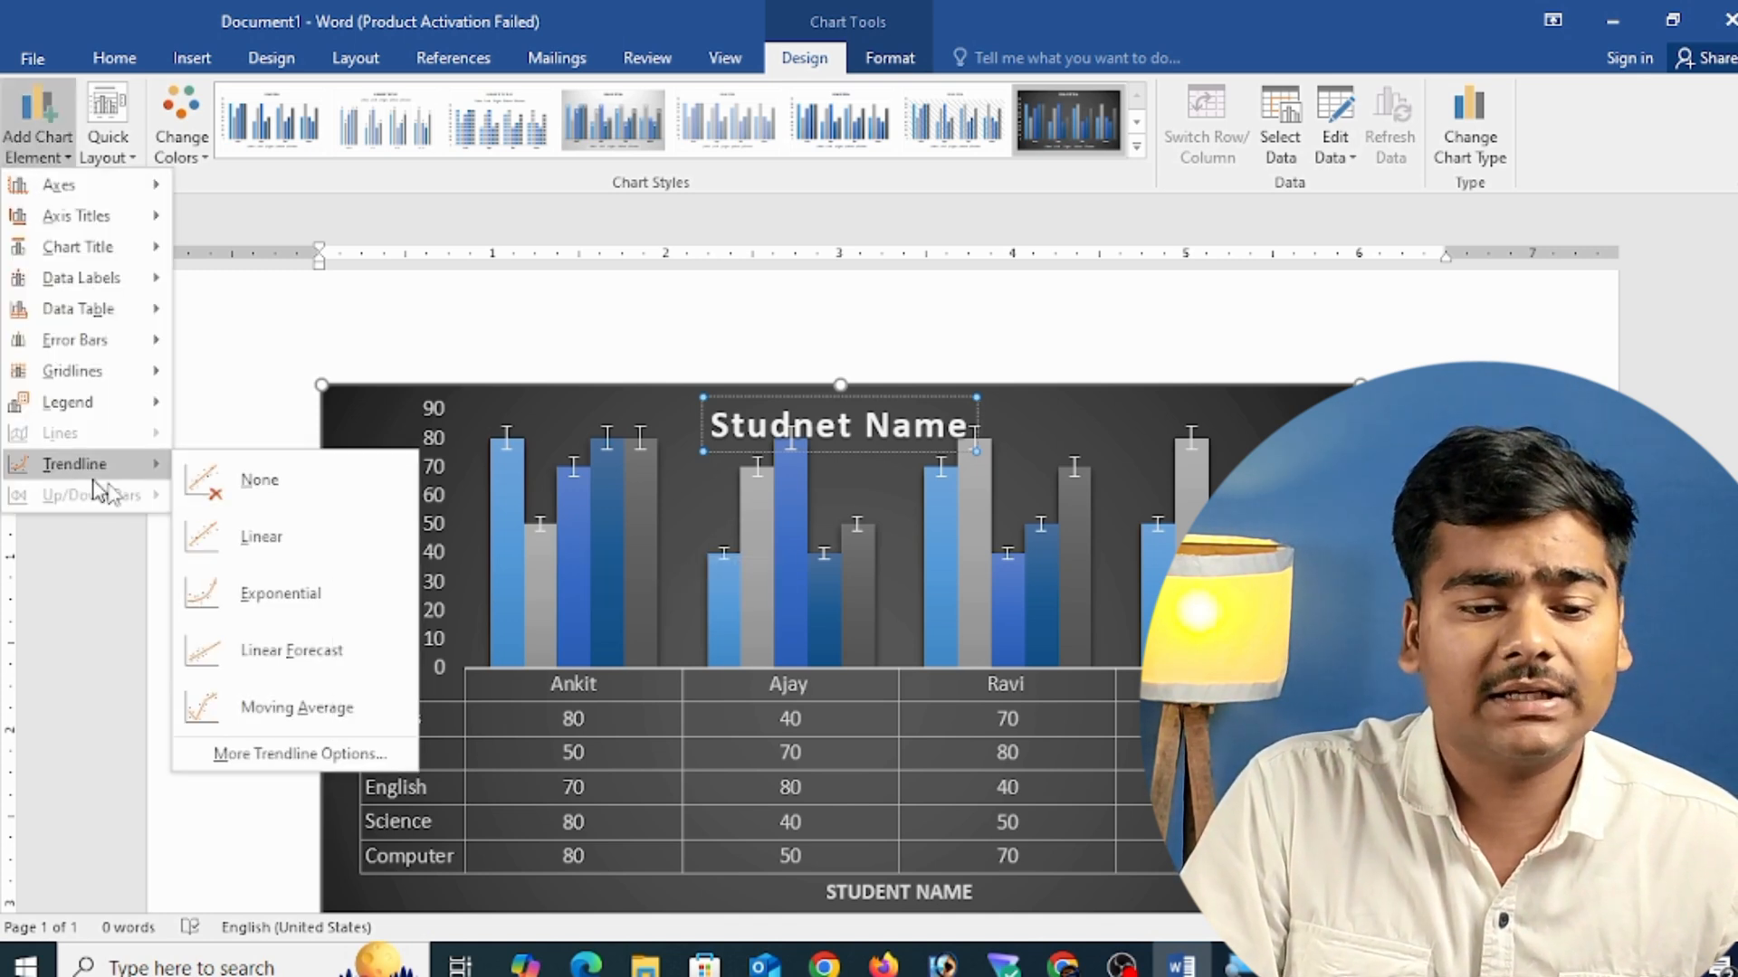
left_click(323, 582)
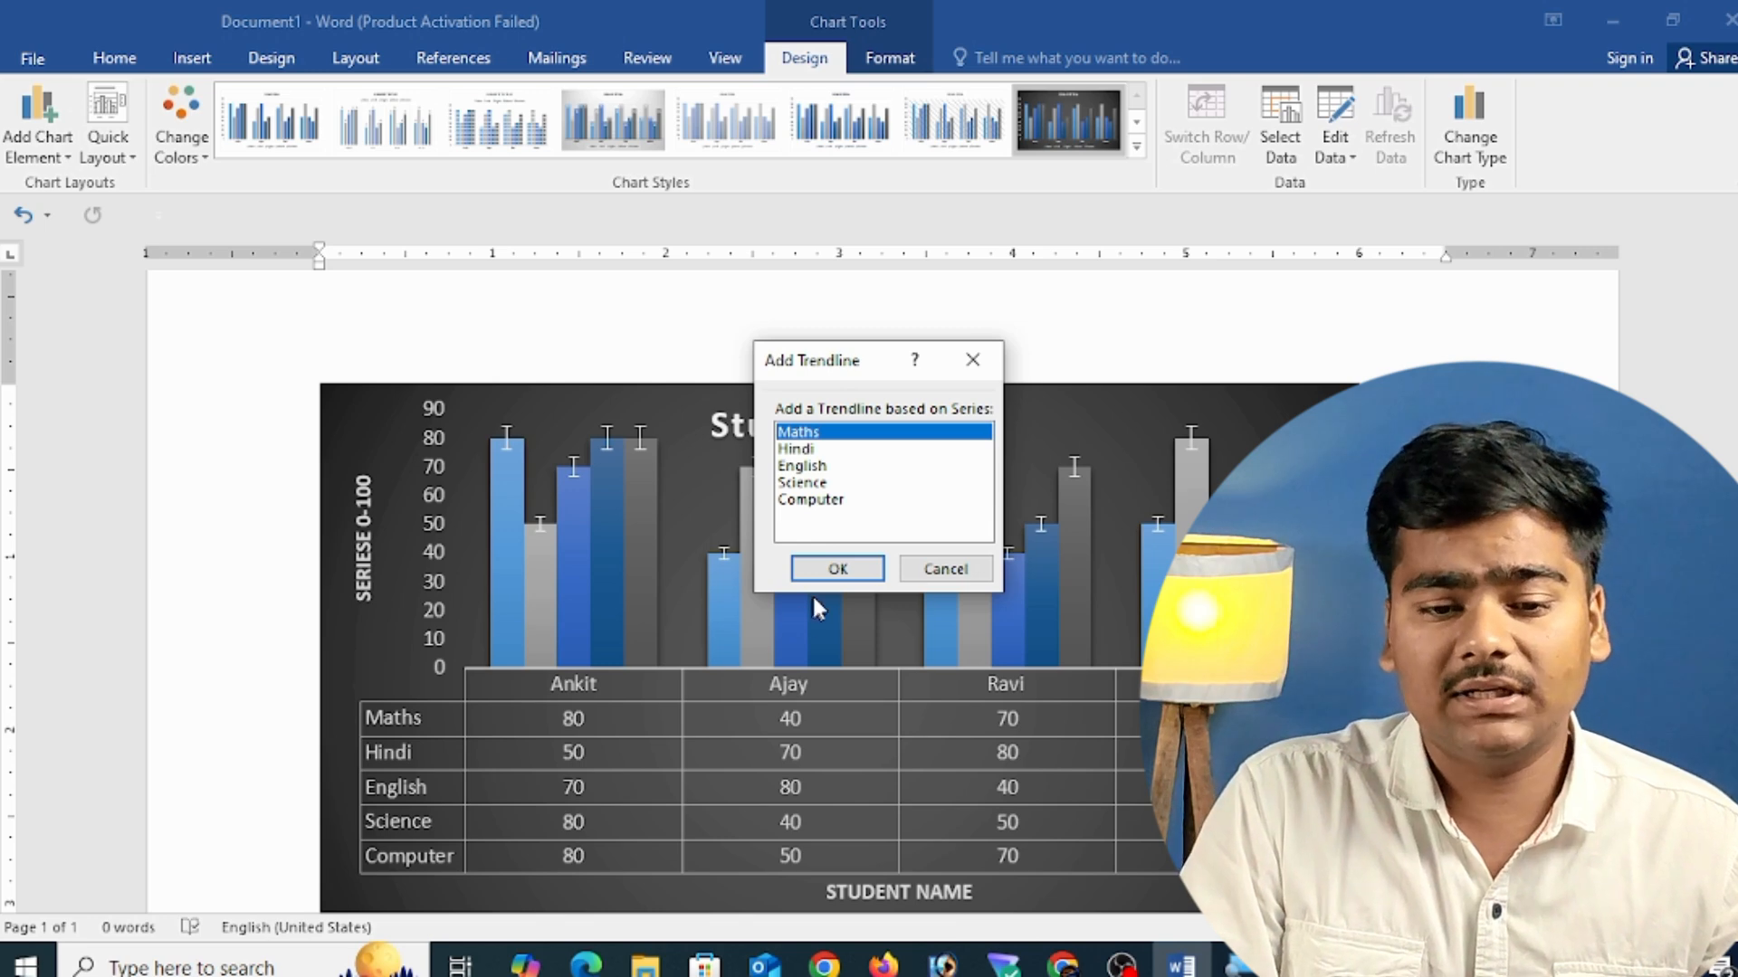
left_click(835, 569)
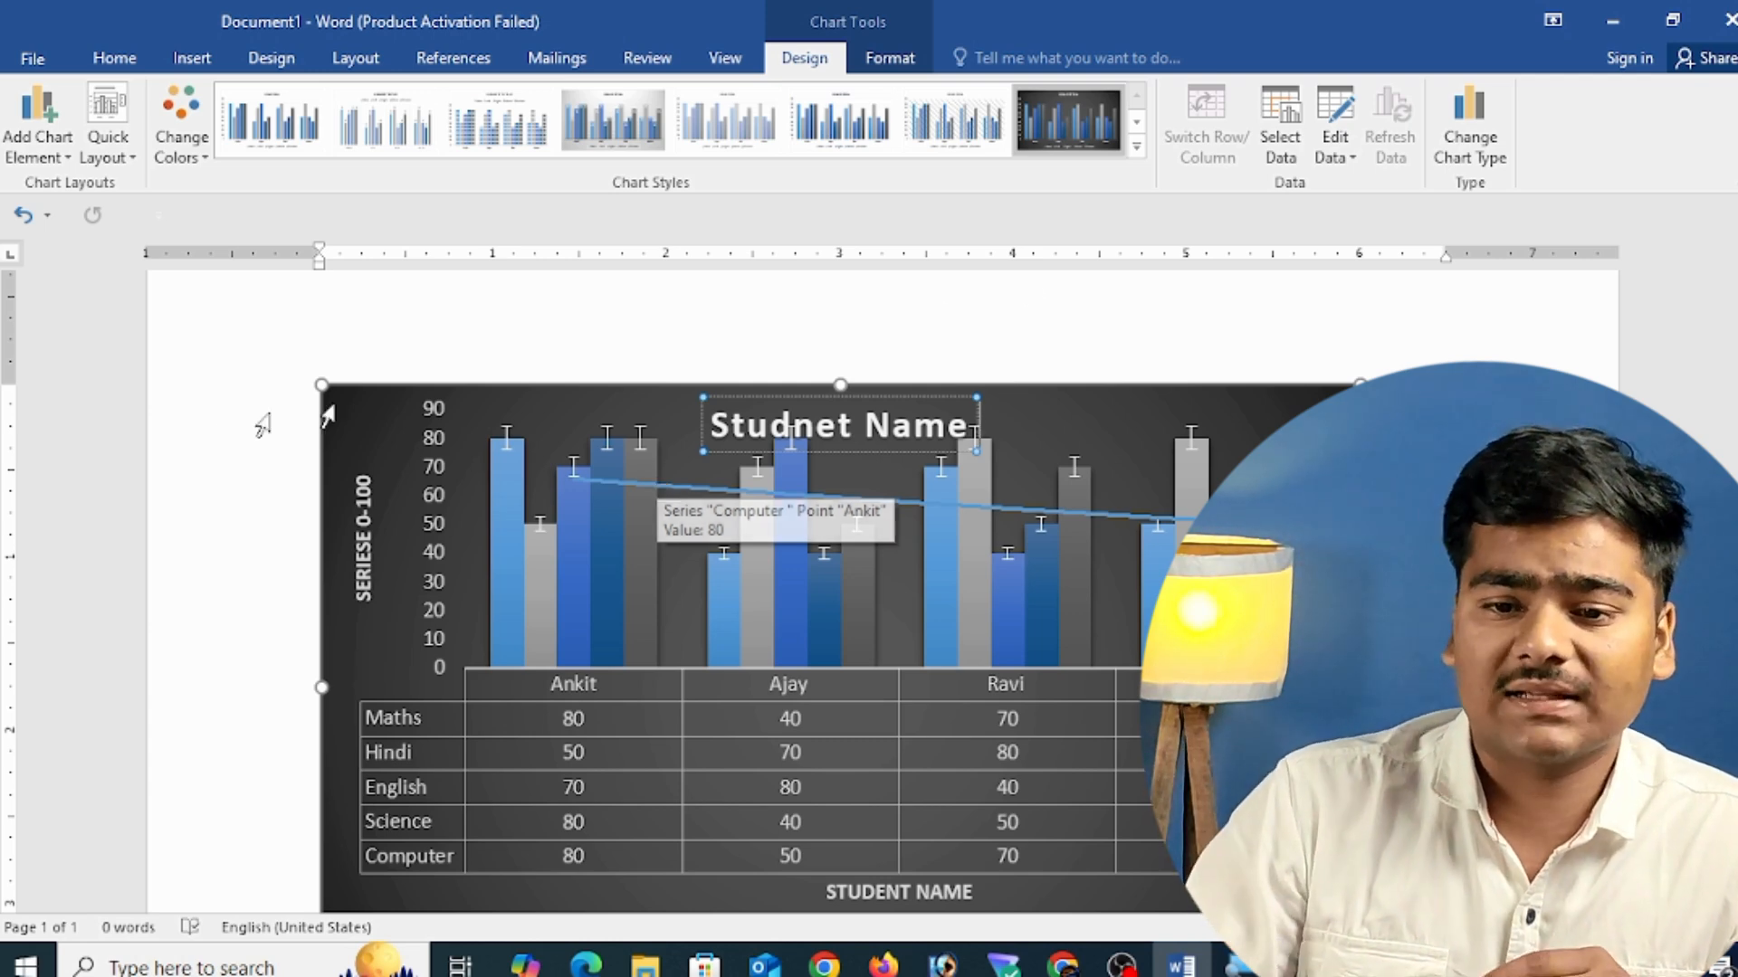
- Remove the Maths series from the chart's data source and close the chart's data sheet
left_click(1290, 132)
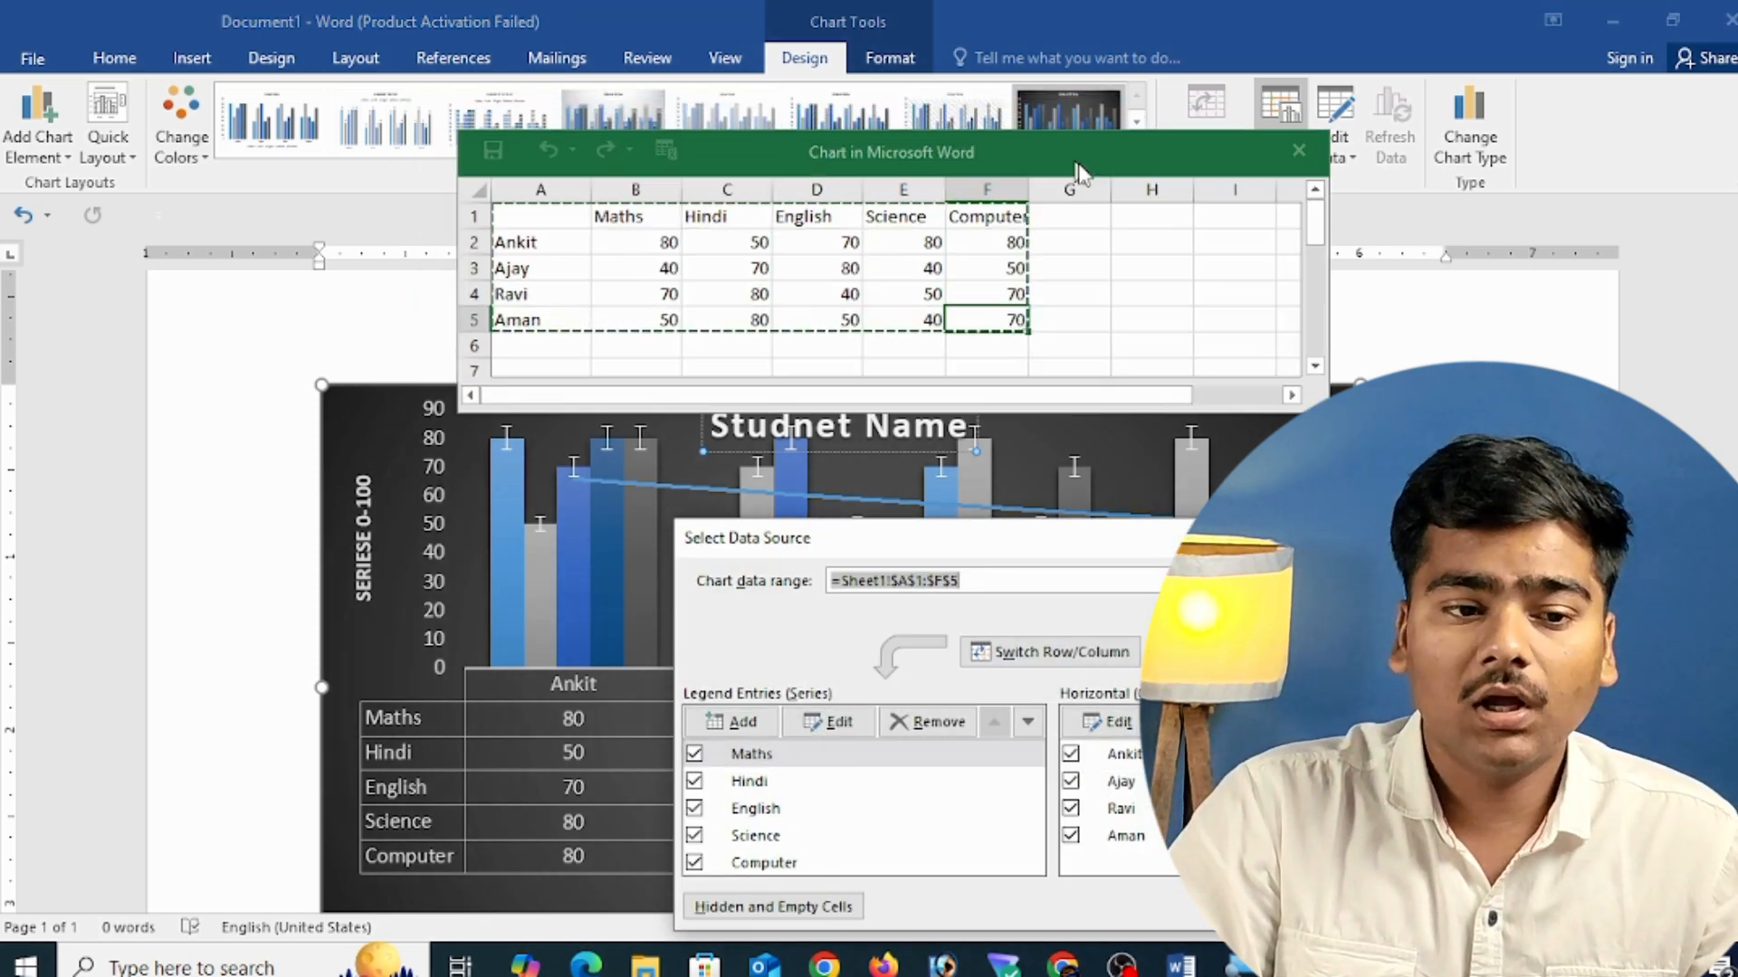
left_click_drag(1077, 172, 1245, 205)
left_click_drag(1142, 550, 1171, 339)
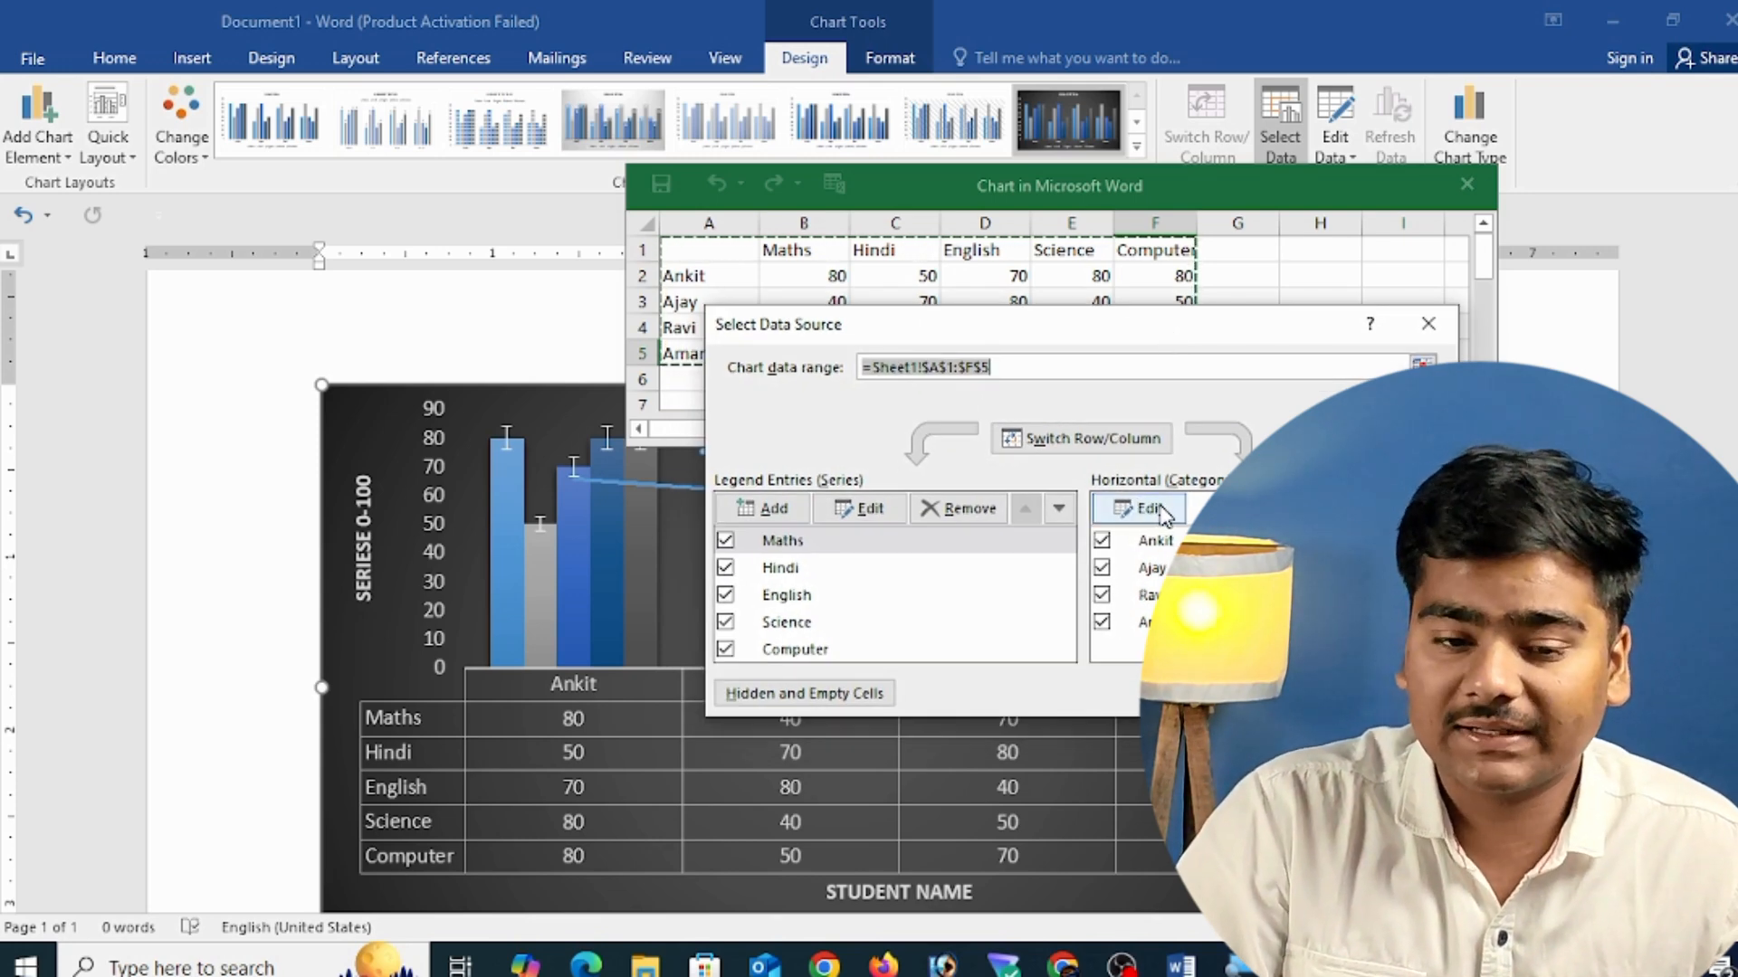
left_click(887, 541)
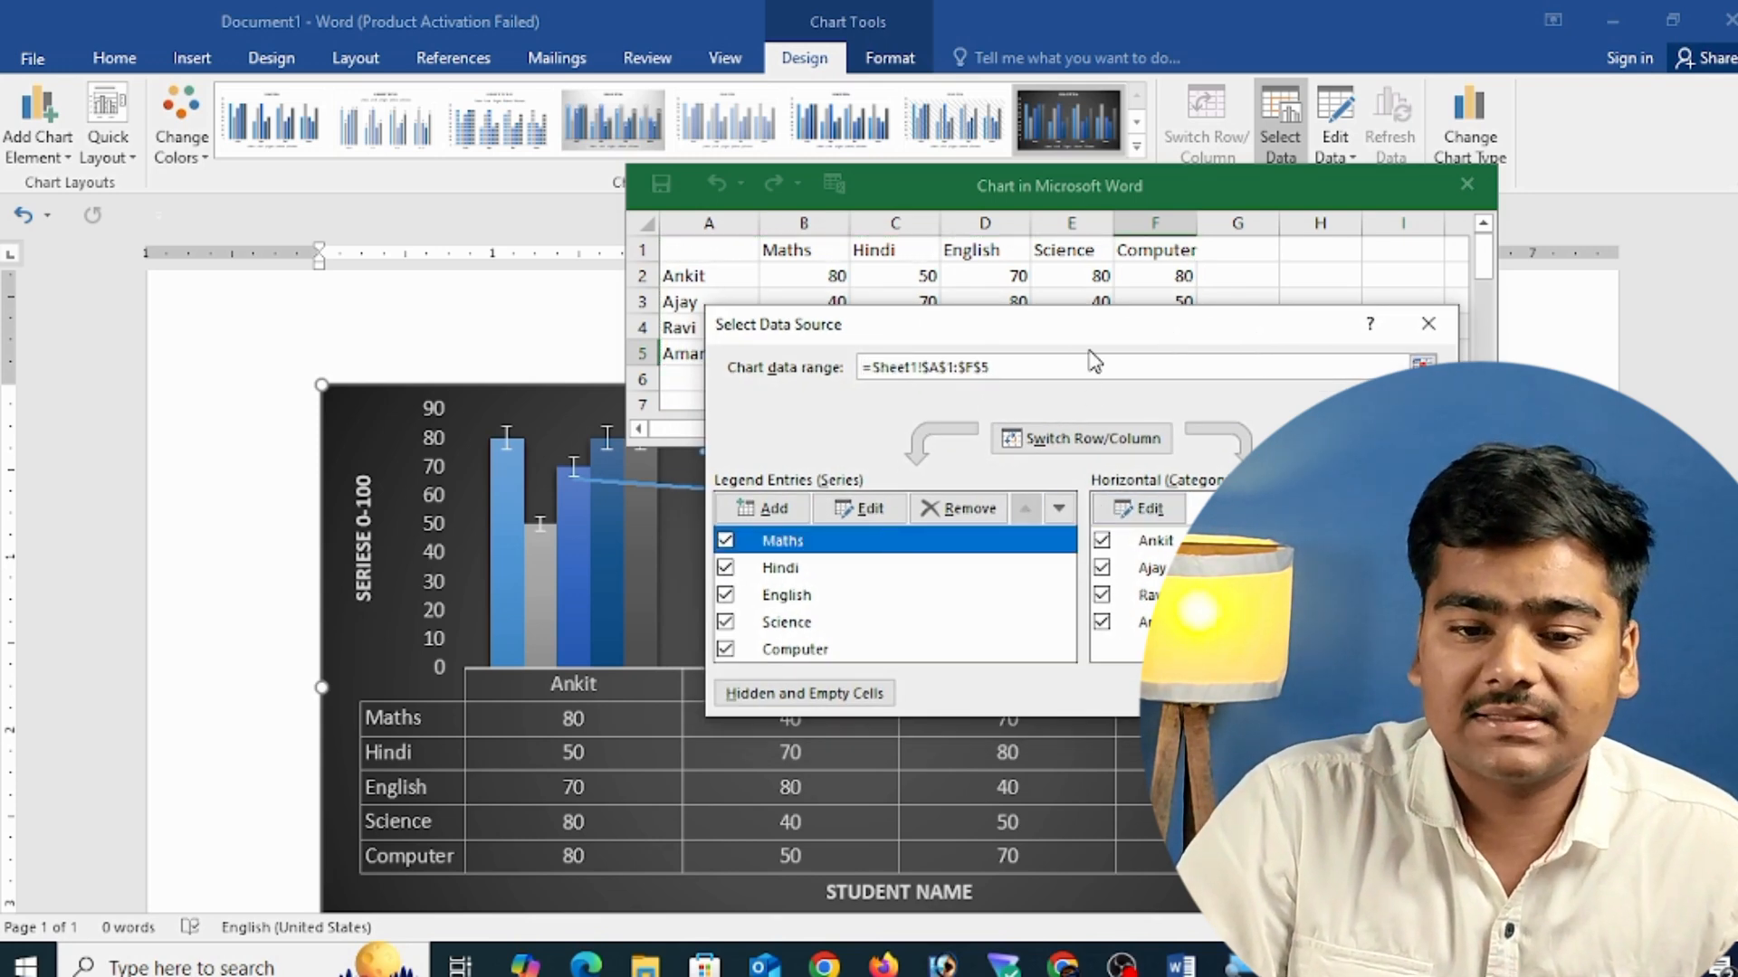
left_click_drag(1077, 344, 1176, 243)
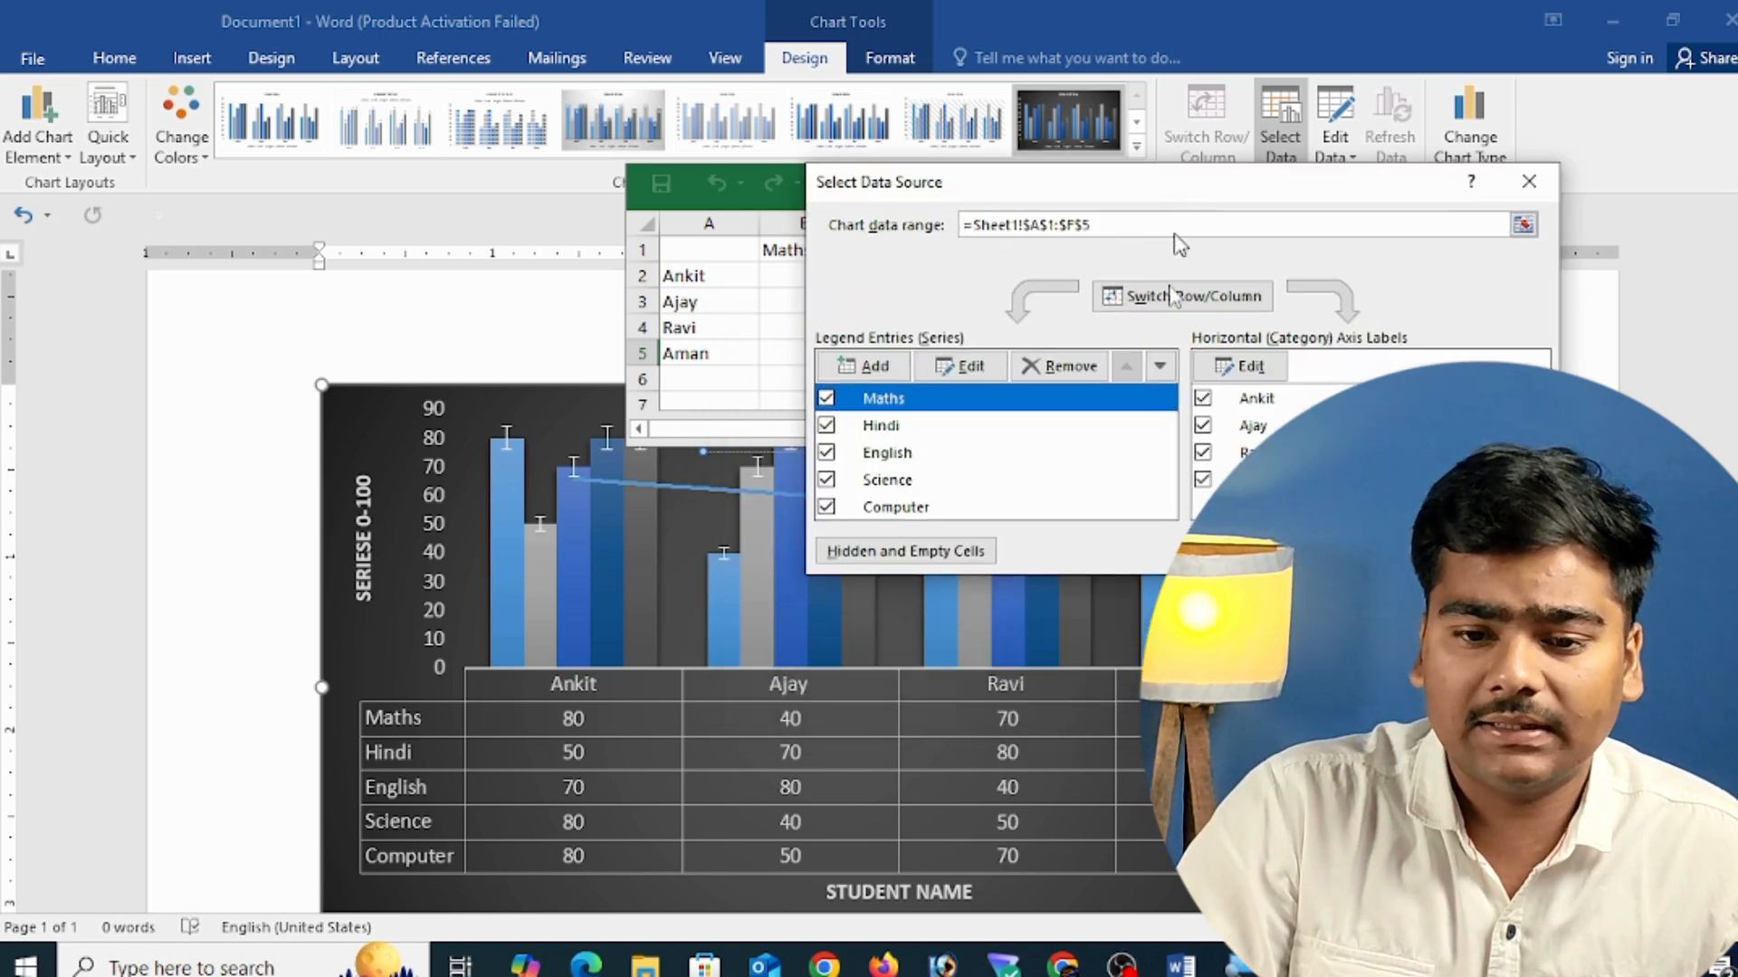
left_click(1061, 367)
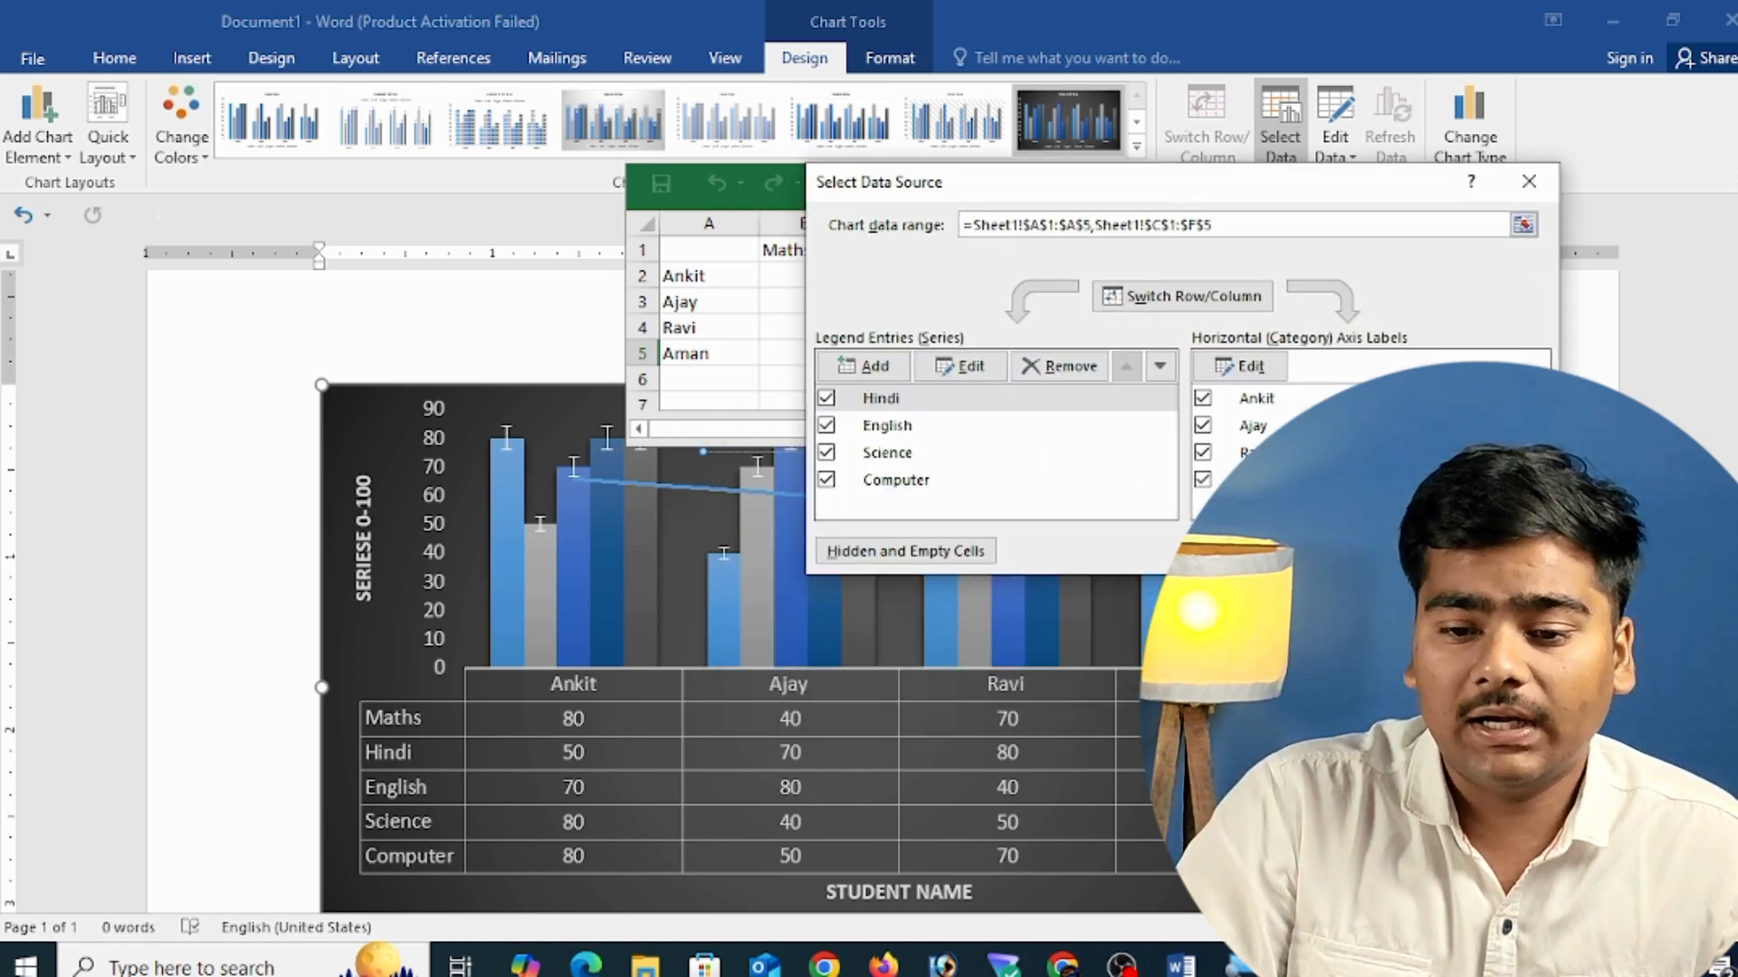
left_click(1389, 551)
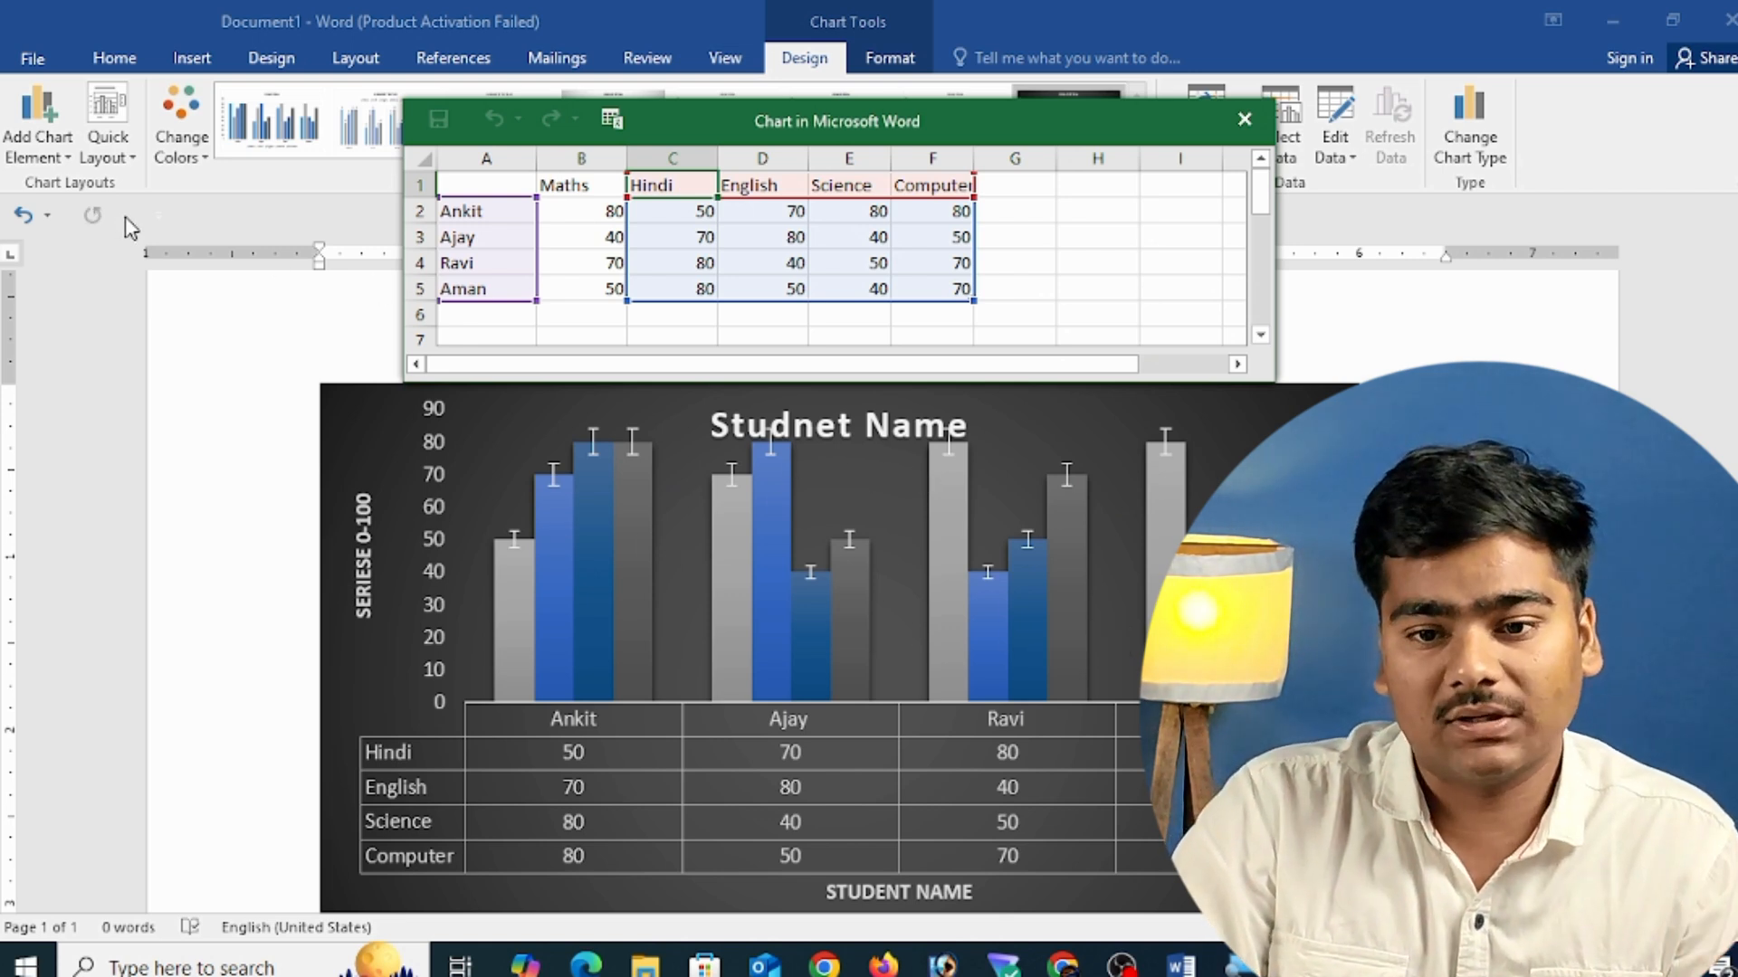
left_click(1239, 124)
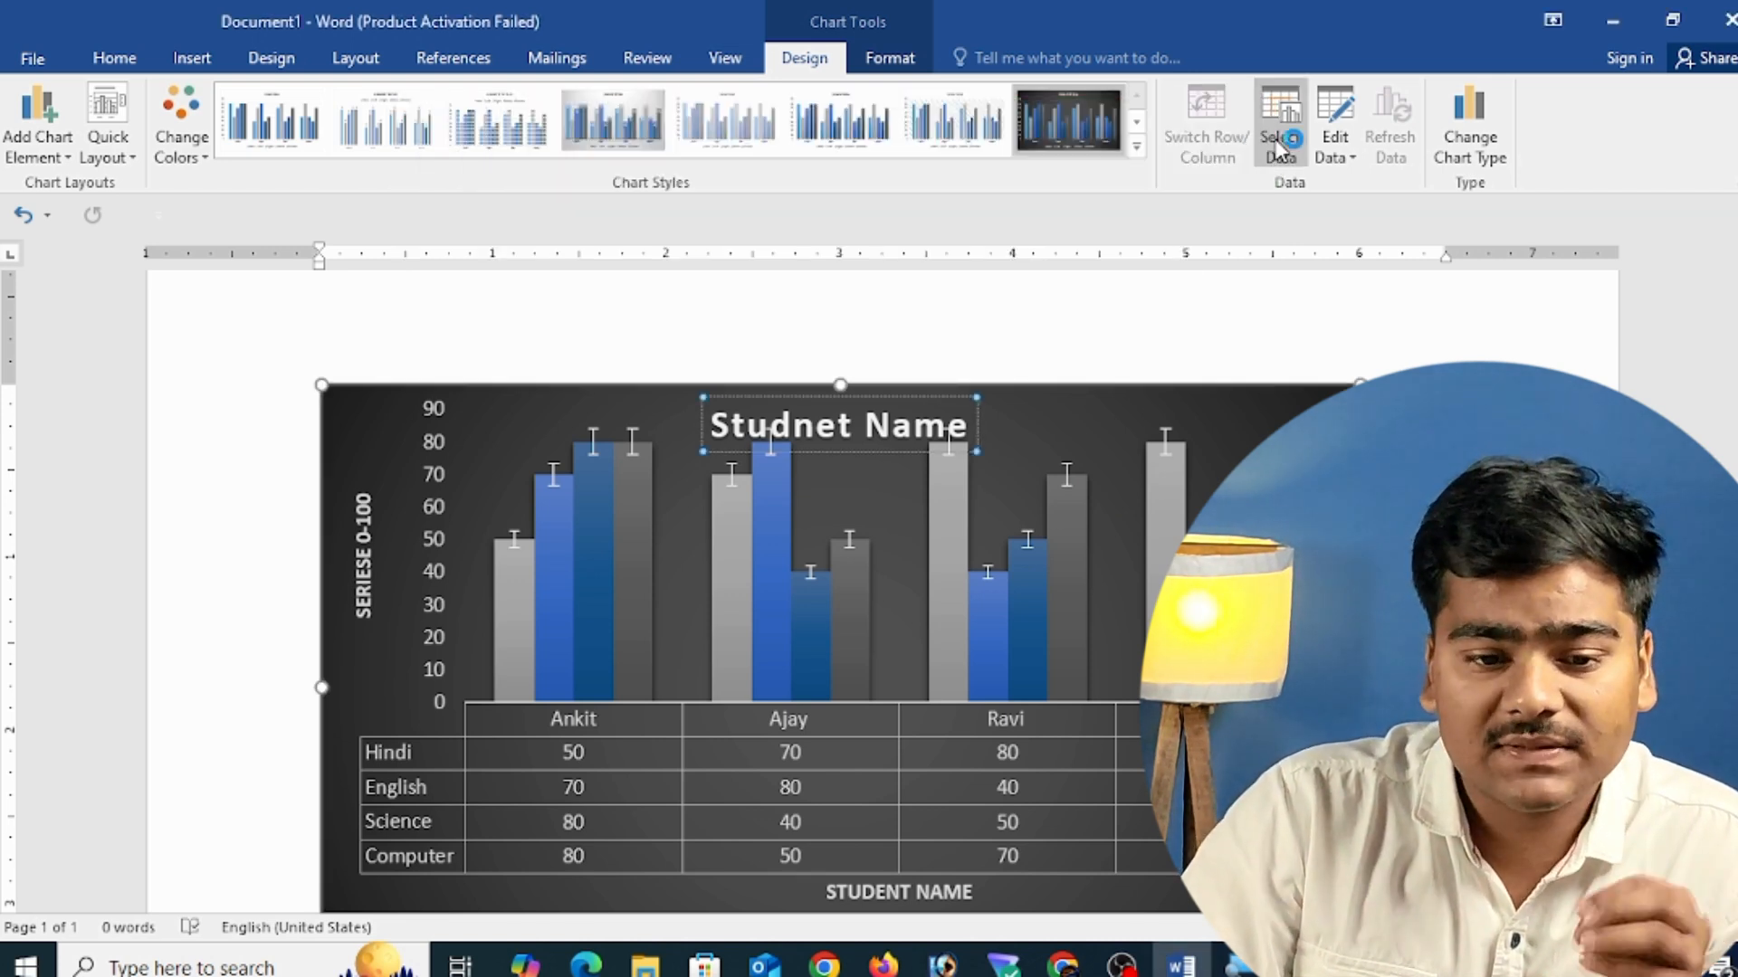
- Add a chart series named from cell B1 (Maths) with values B2:B5, and close the chart's data sheet
left_click(1279, 145)
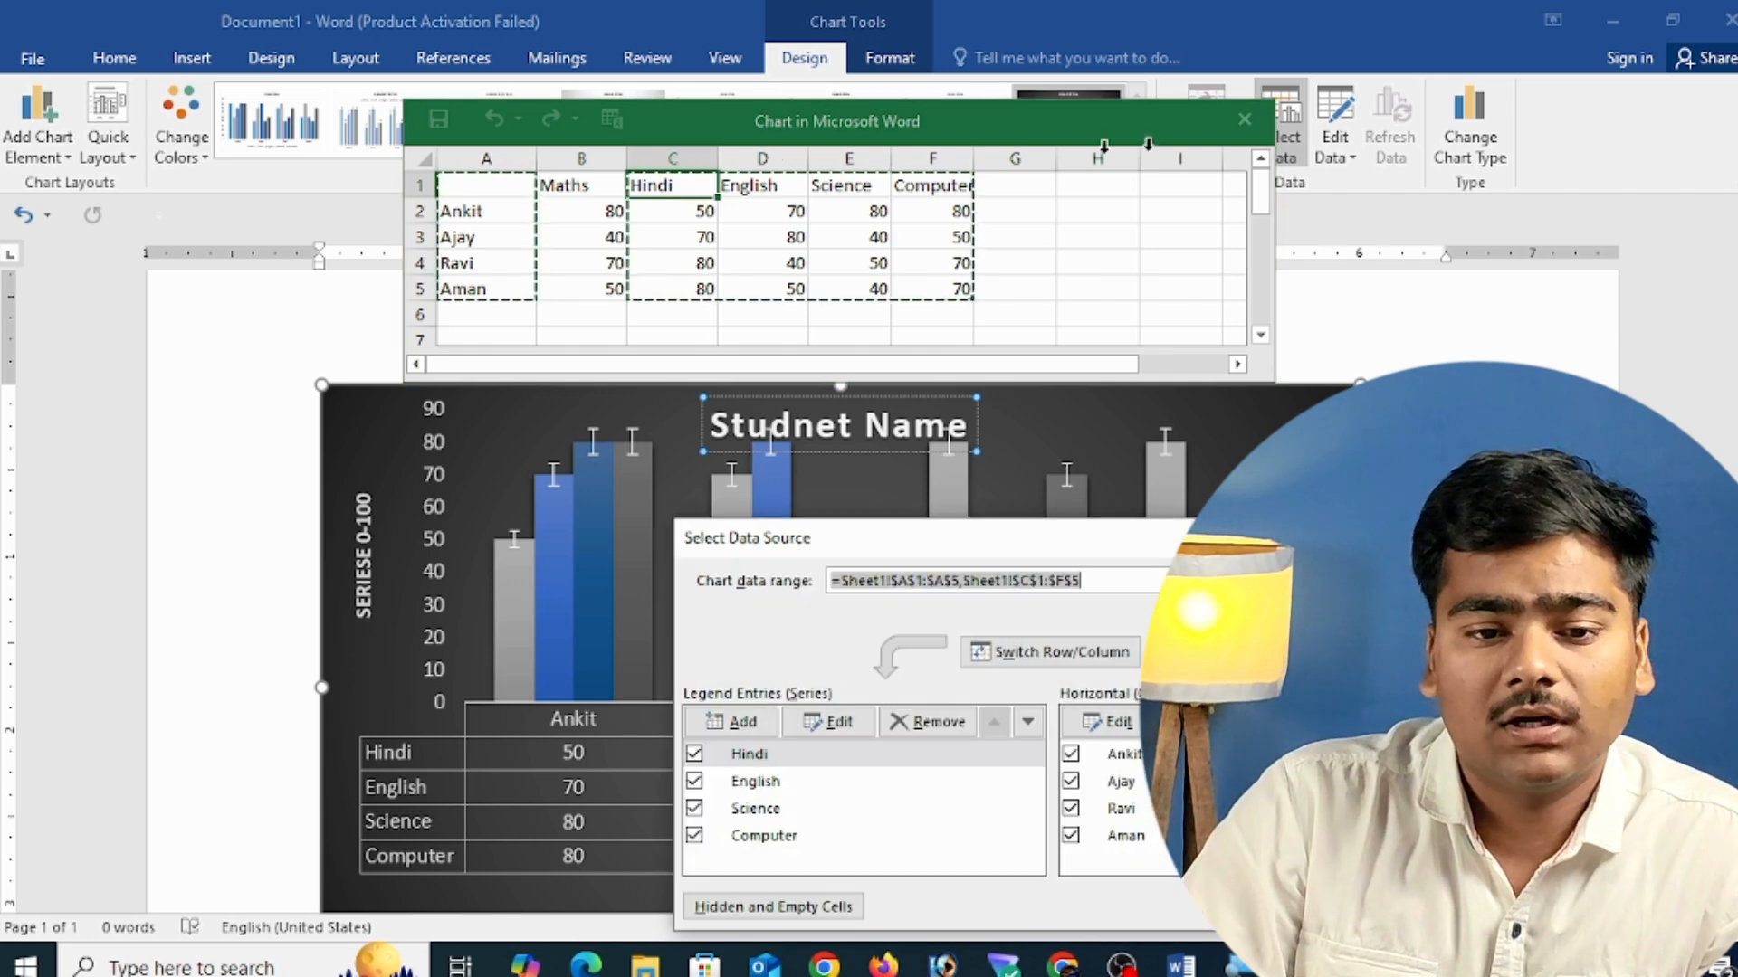
left_click_drag(925, 556, 844, 322)
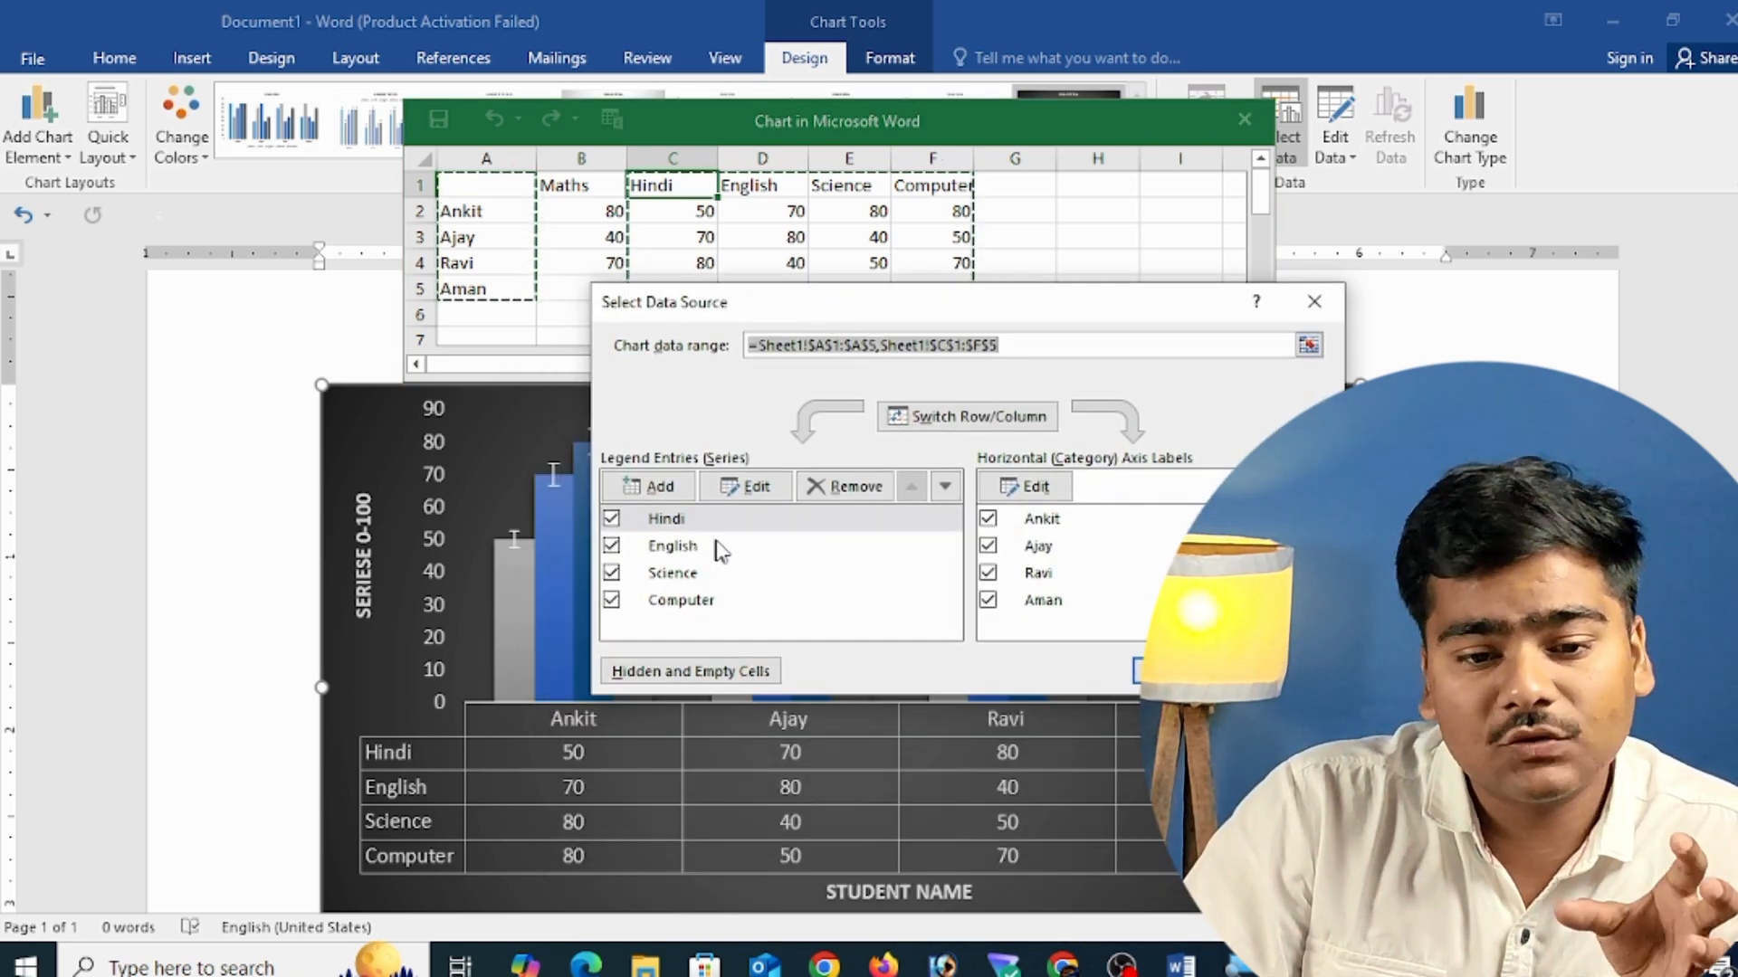
left_click(658, 487)
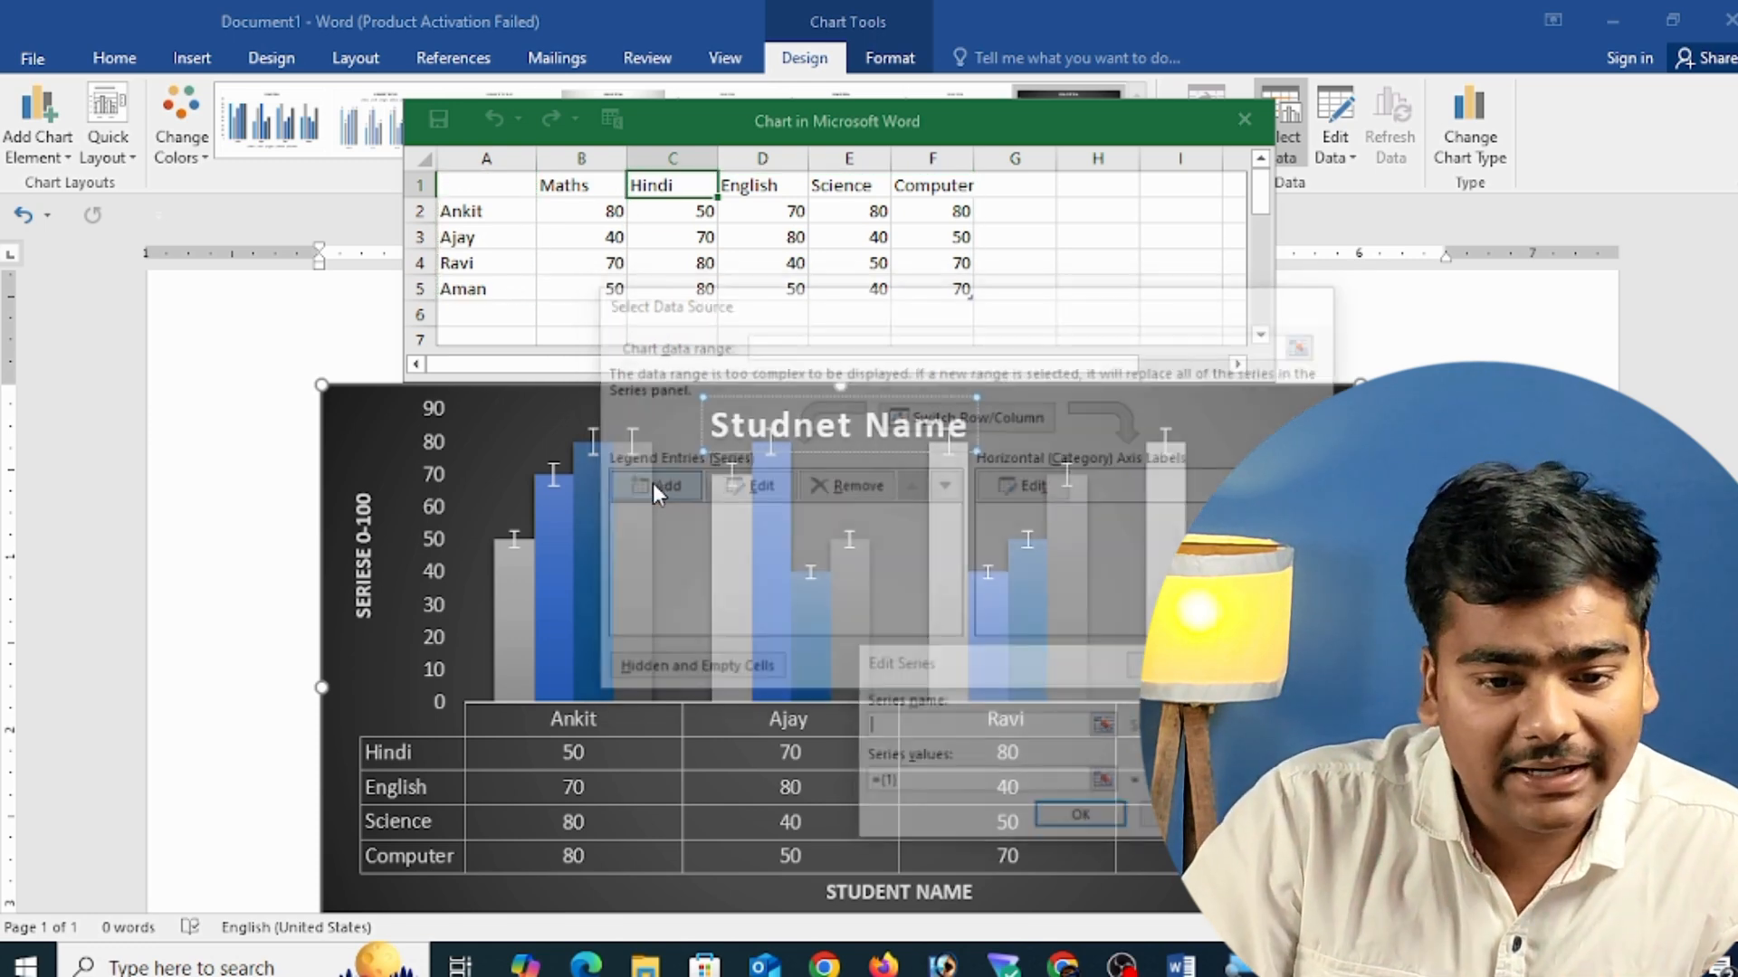
left_click_drag(970, 681, 933, 383)
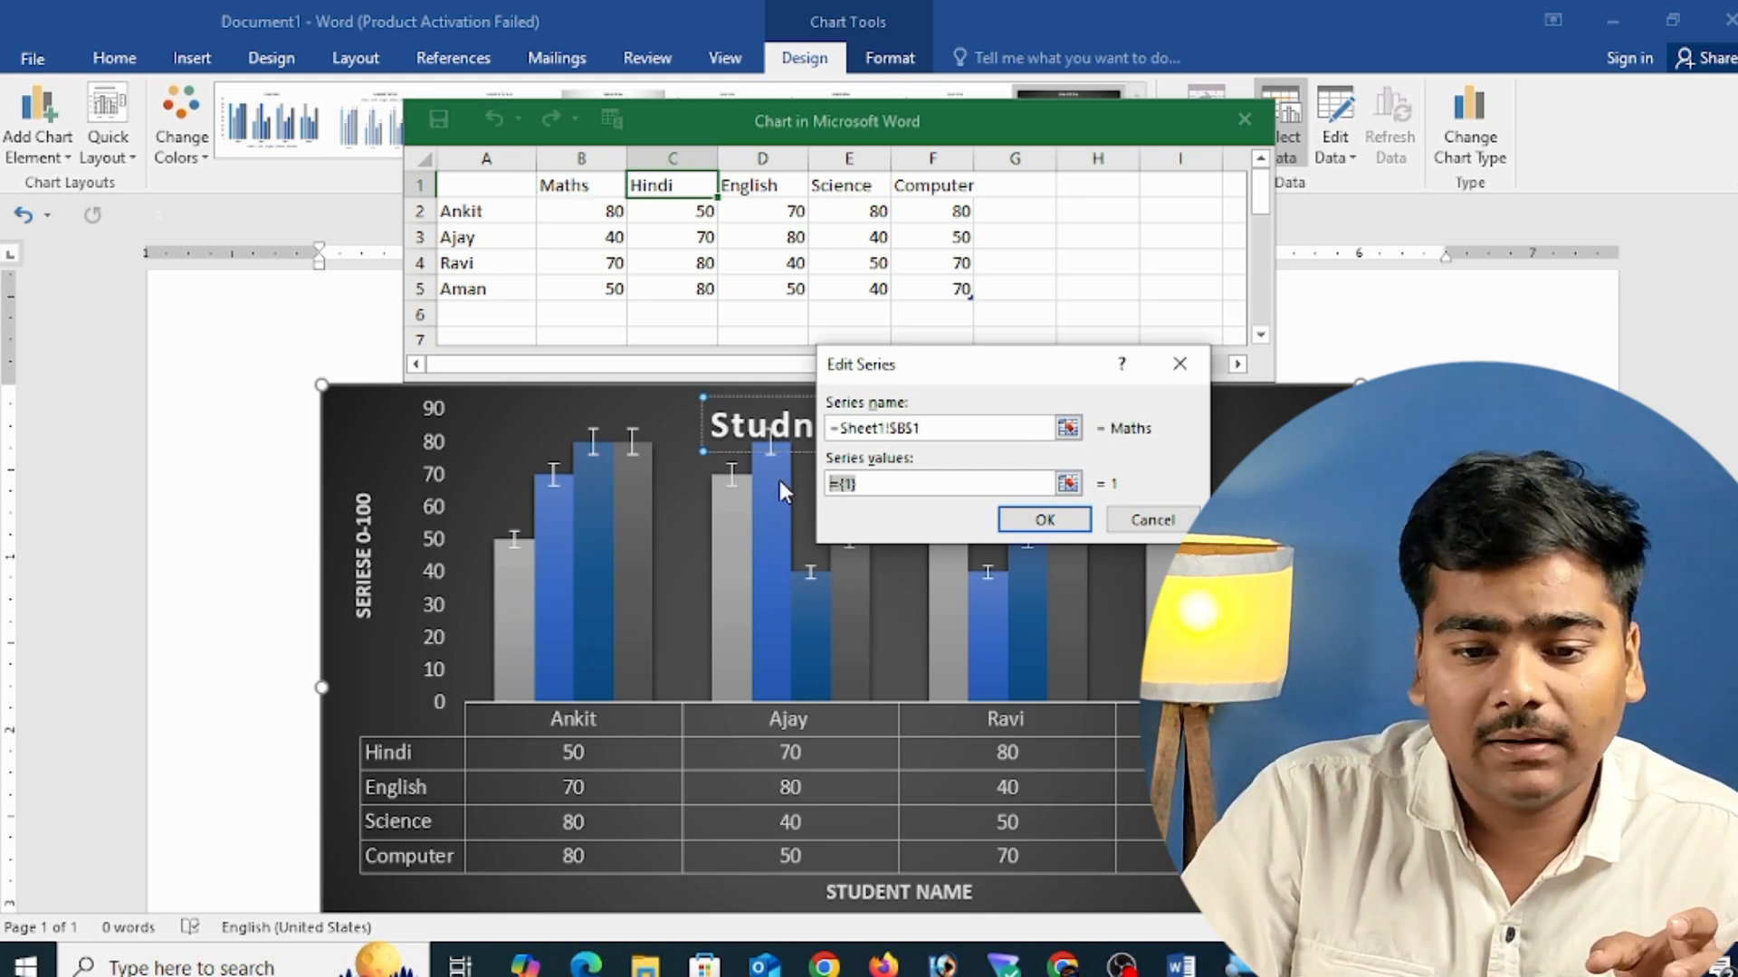
key("BackSpace")
left_click_drag(606, 212, 607, 276)
left_click_drag(603, 212, 616, 299)
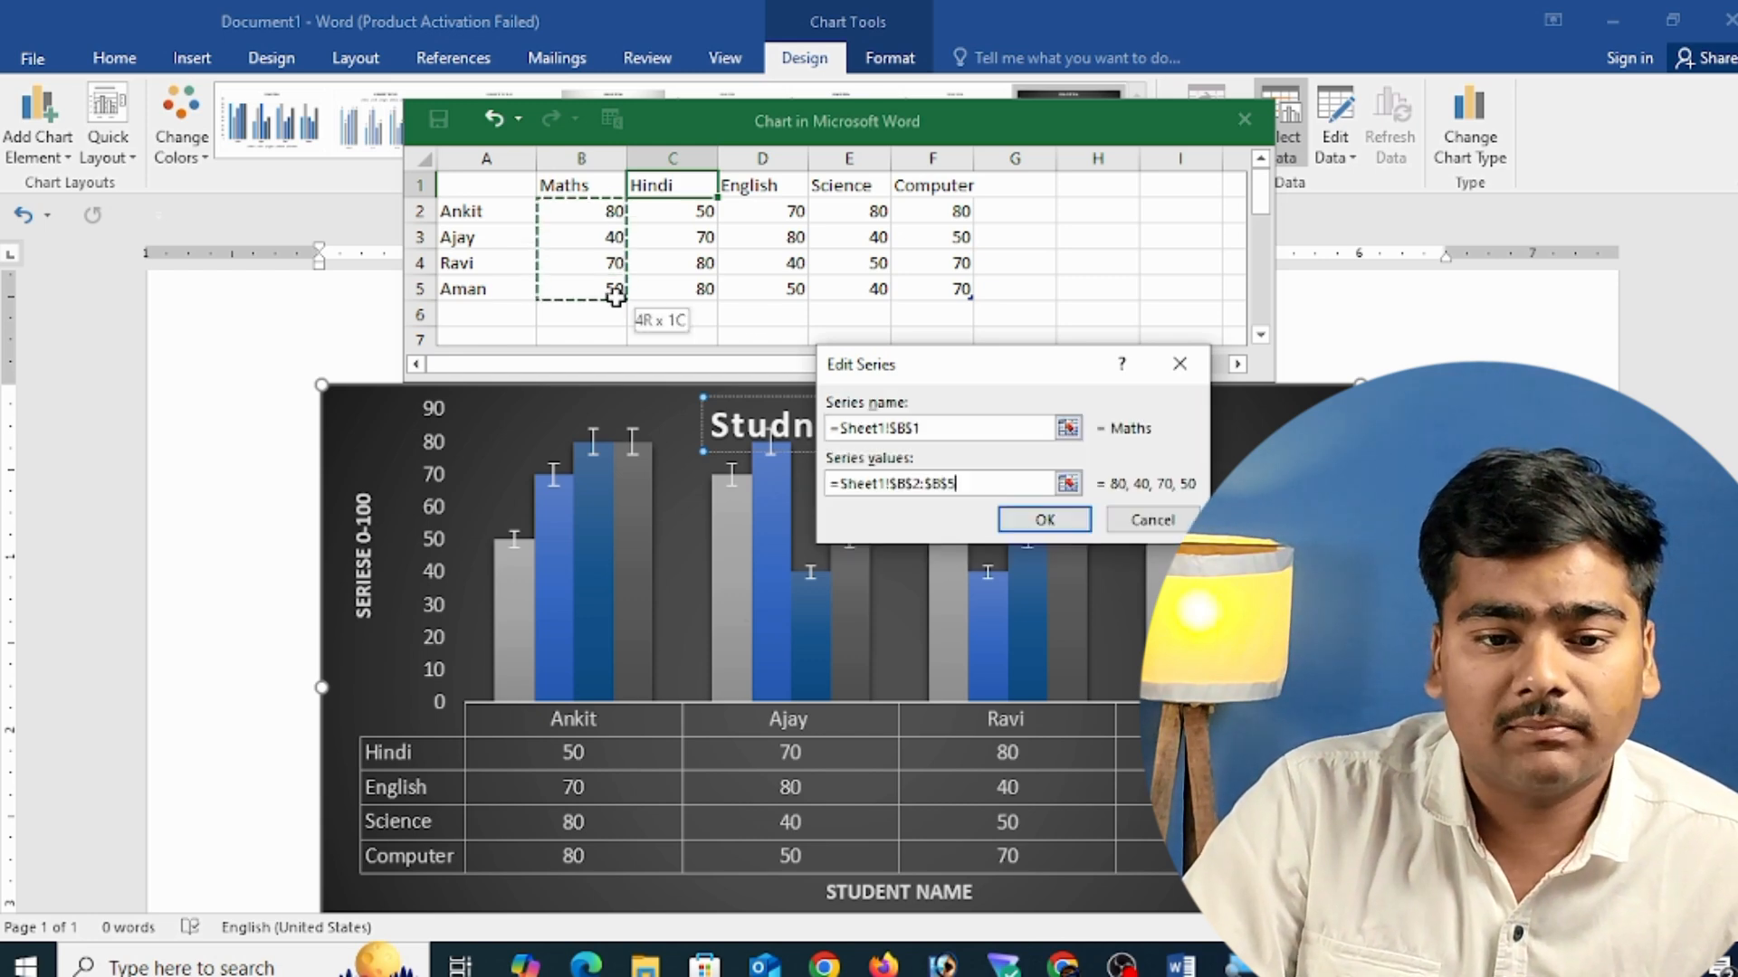
left_click(1068, 521)
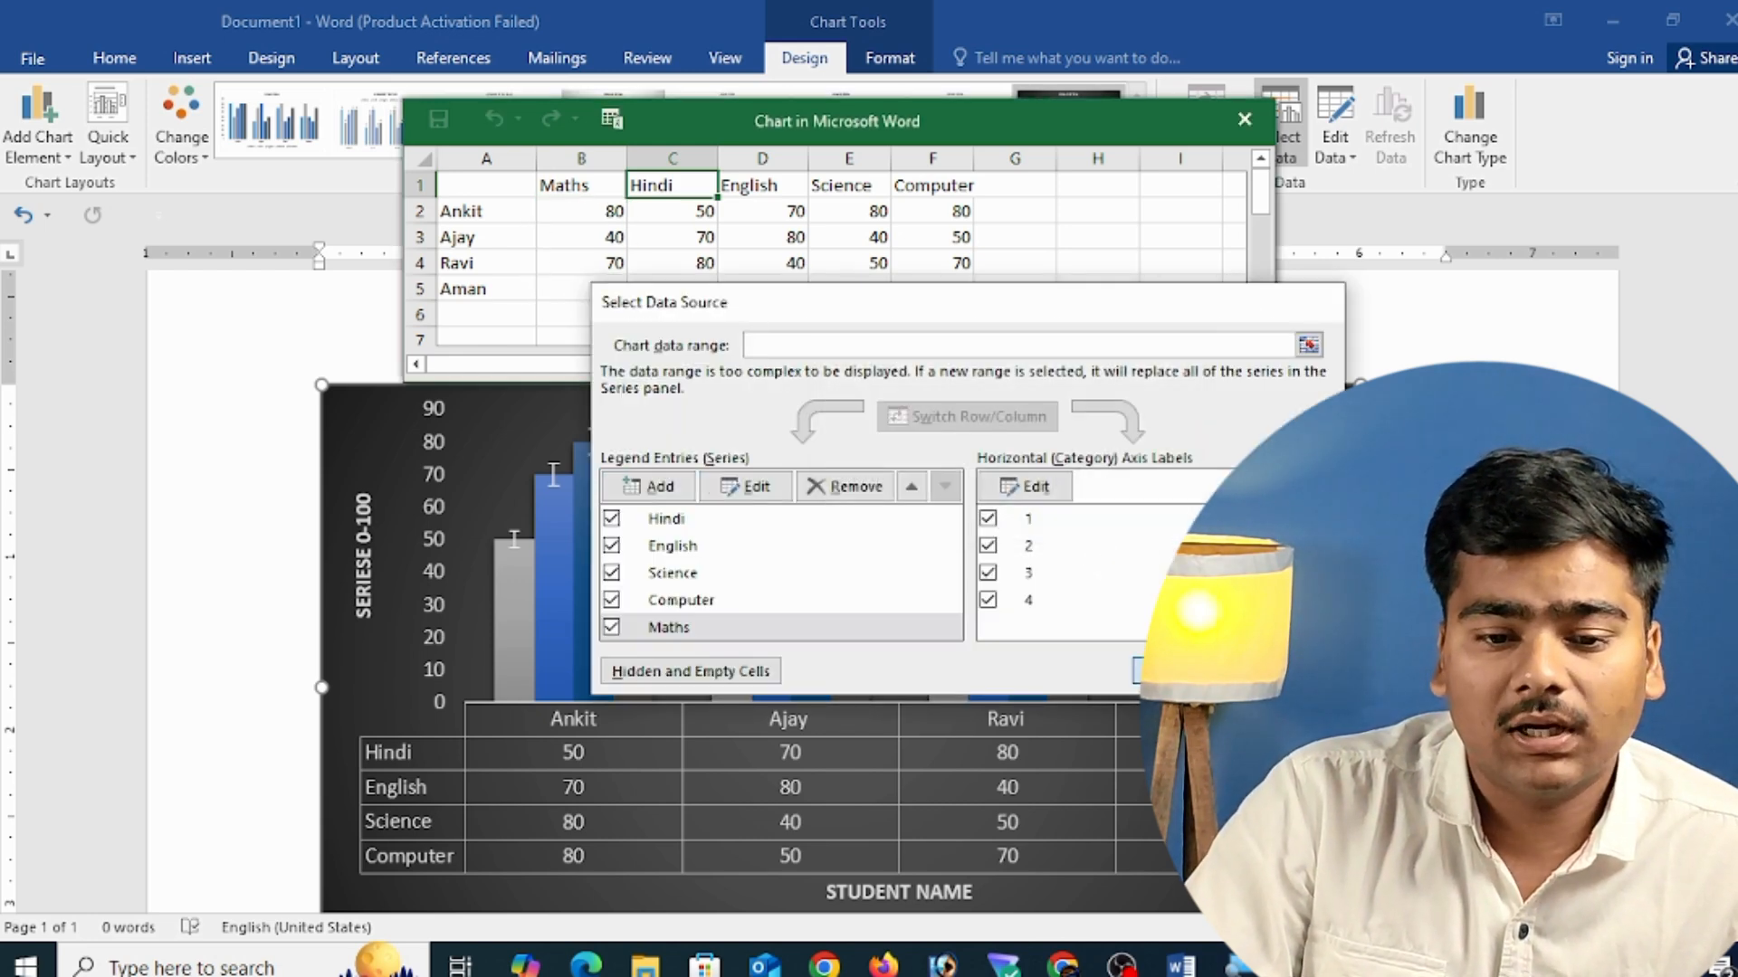
left_click(1127, 667)
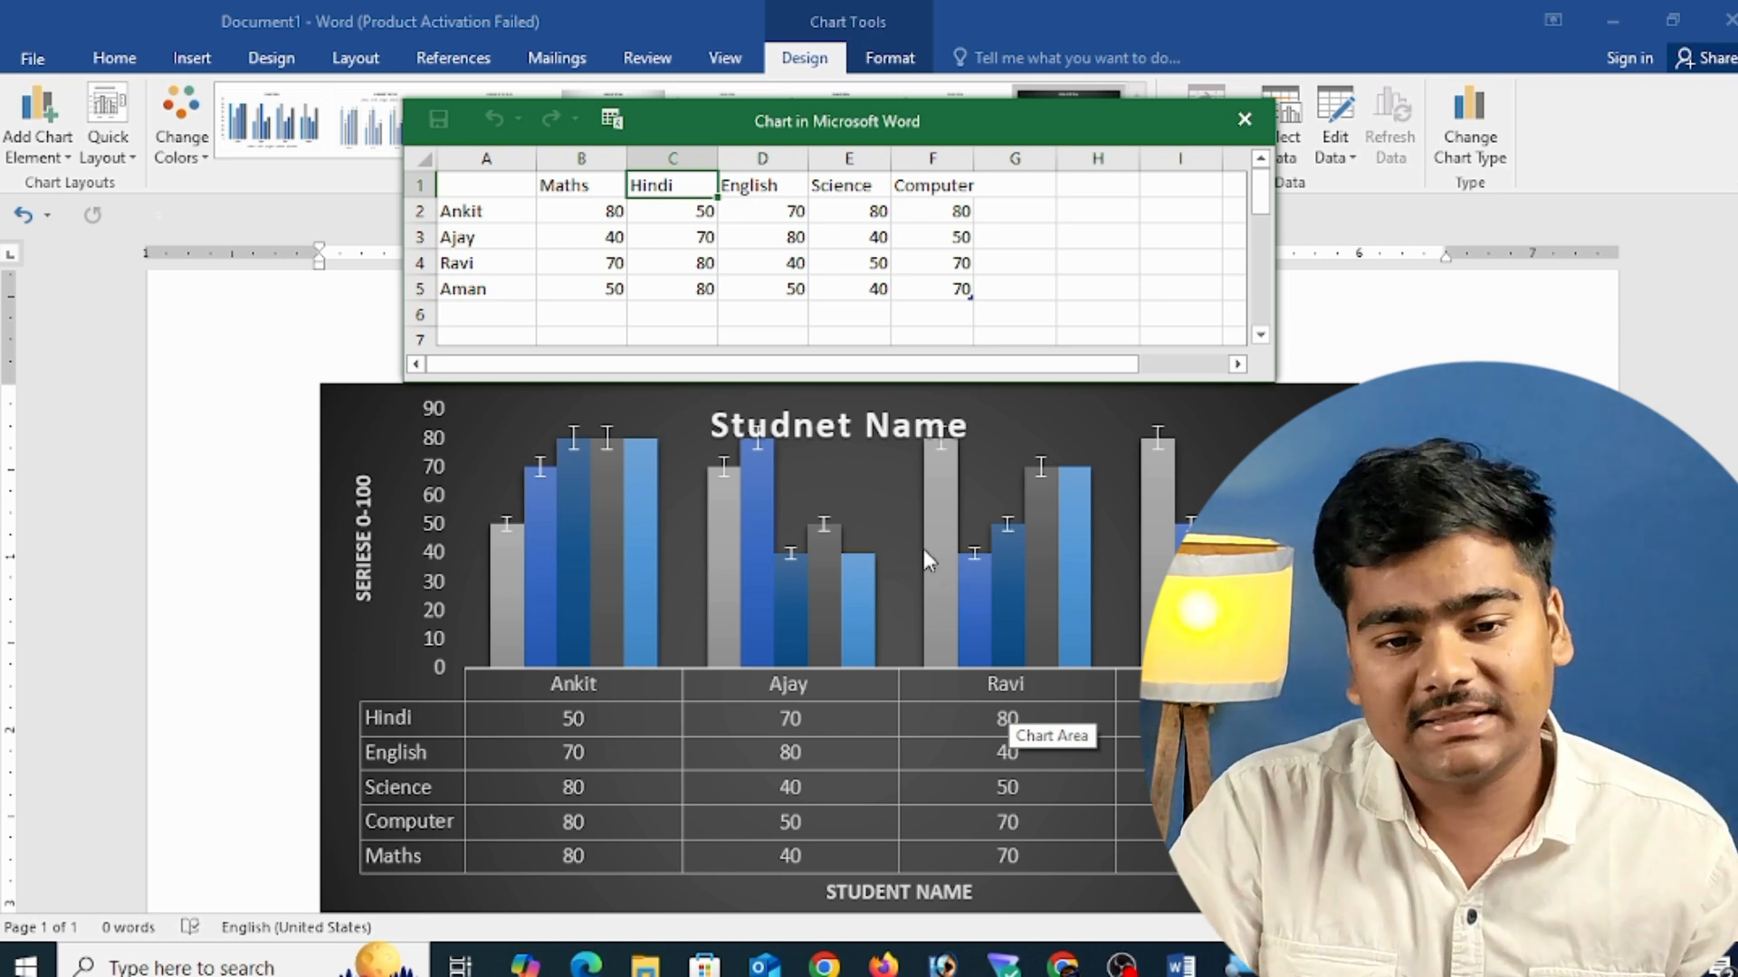
left_click(1244, 119)
- Set the first student's Hindi mark in cell C2 of the chart data to 90 and close the data sheet
left_click(1336, 149)
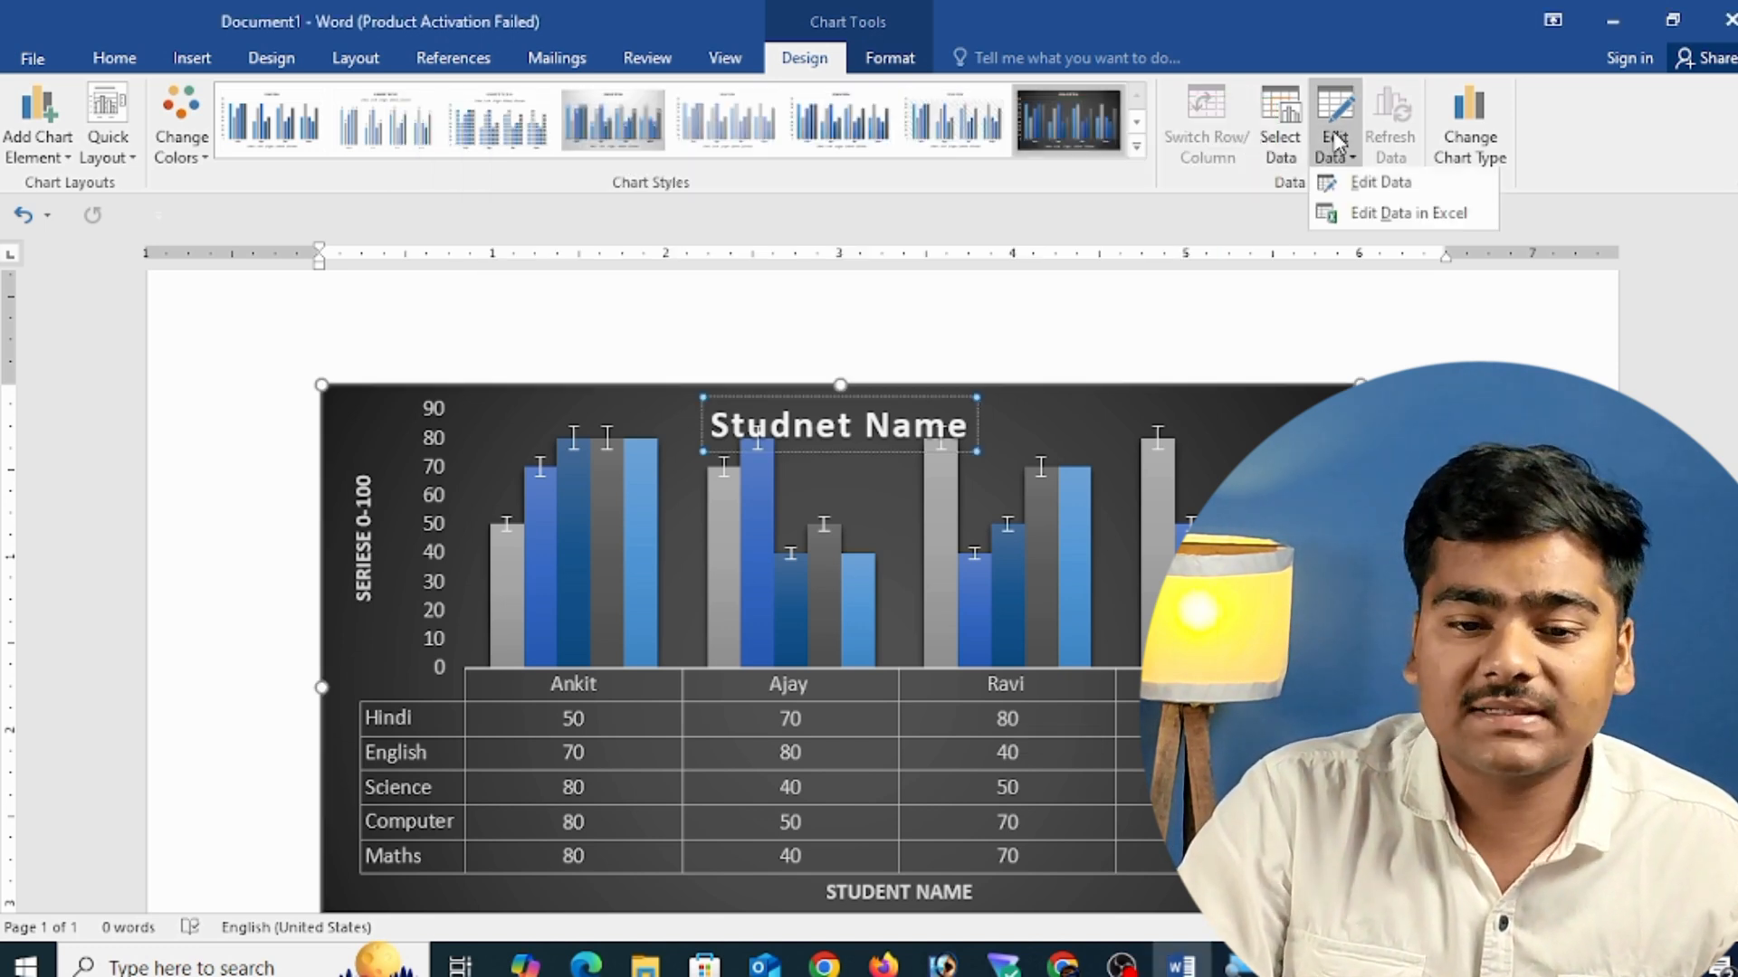
left_click(1365, 187)
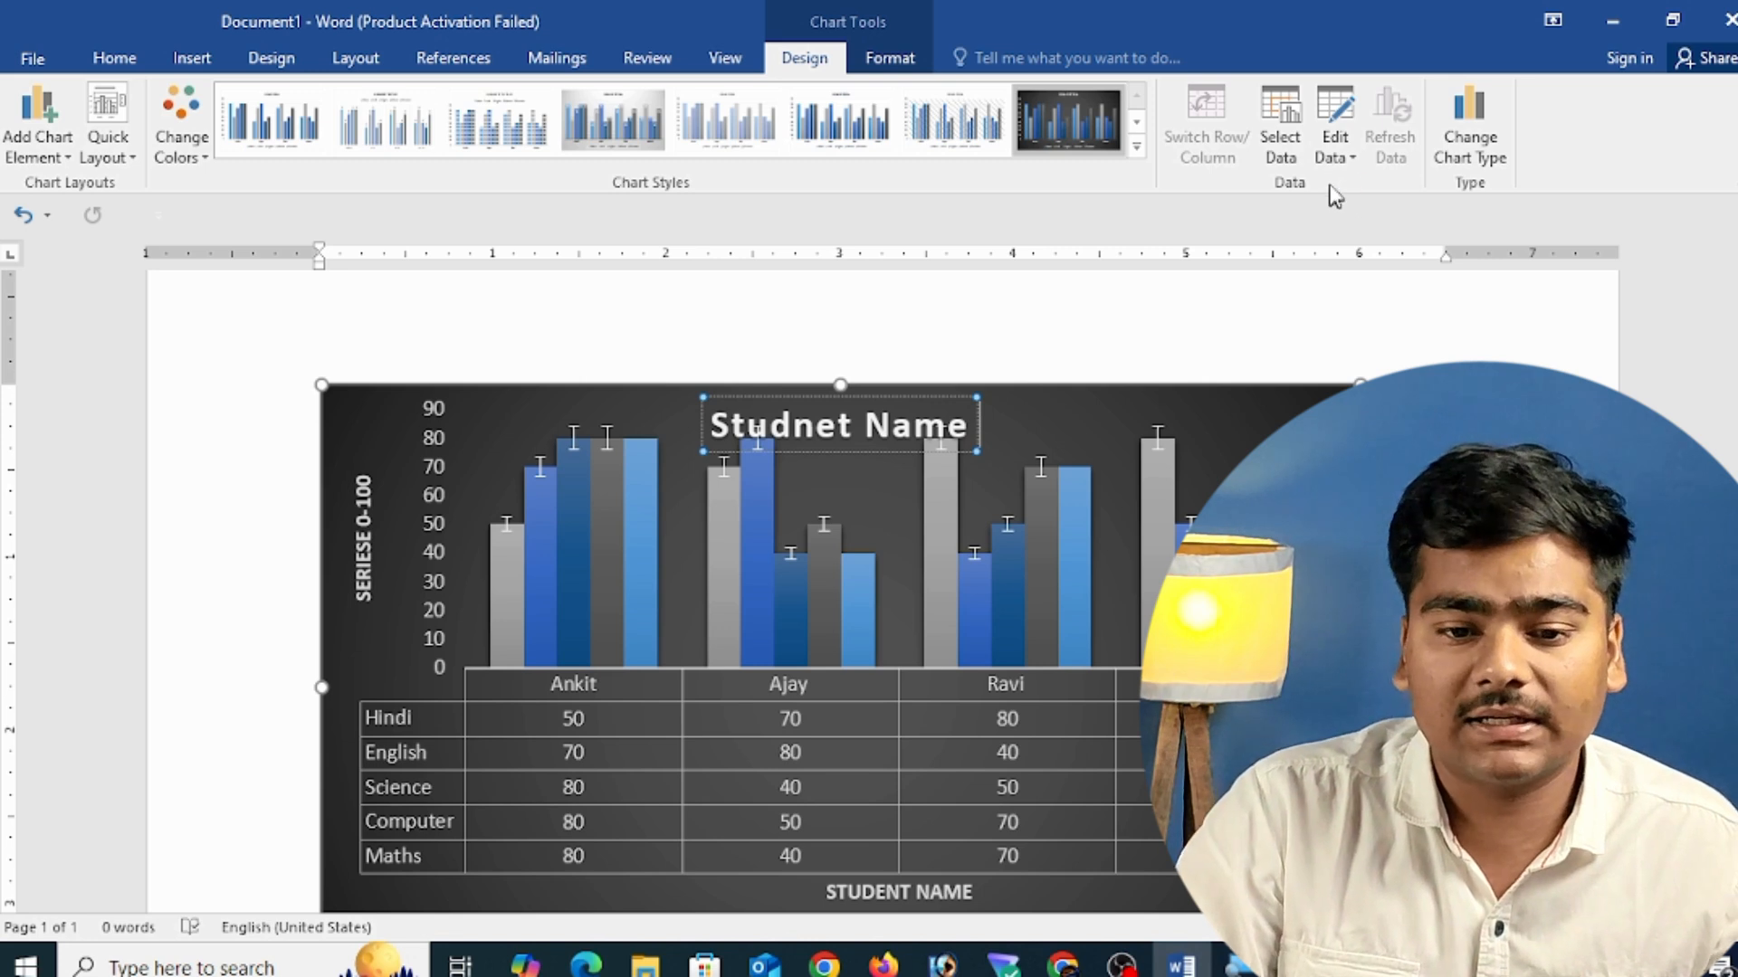
left_click(740, 235)
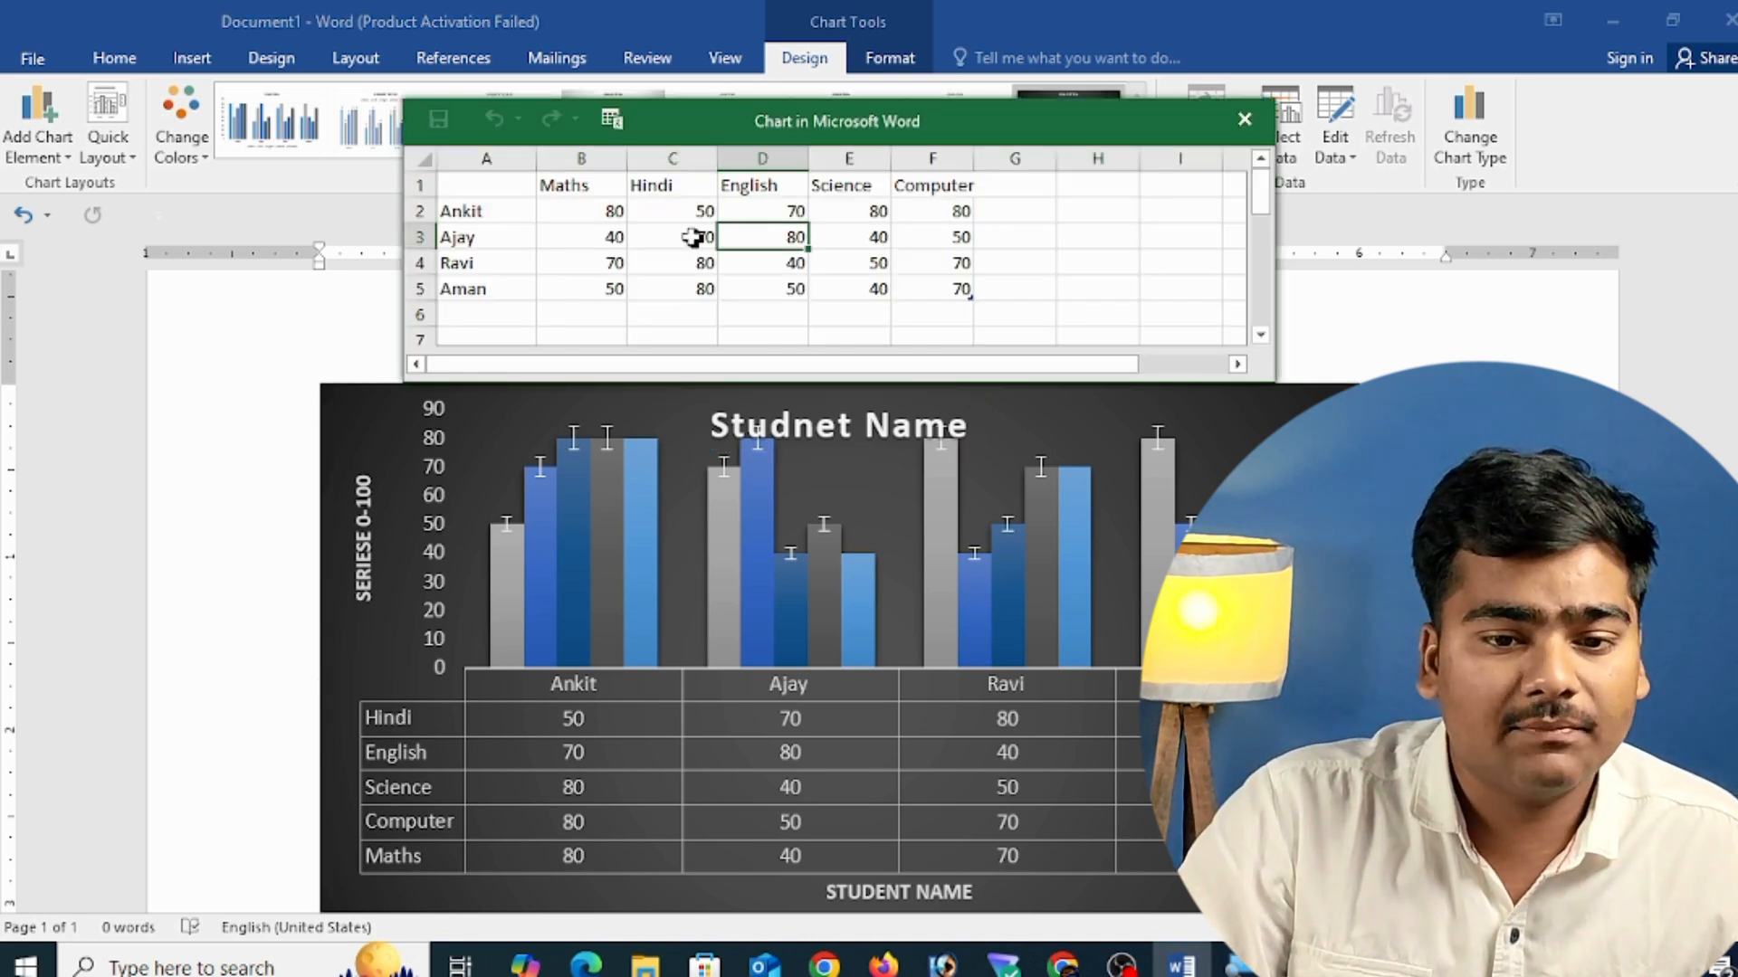
left_click(684, 214)
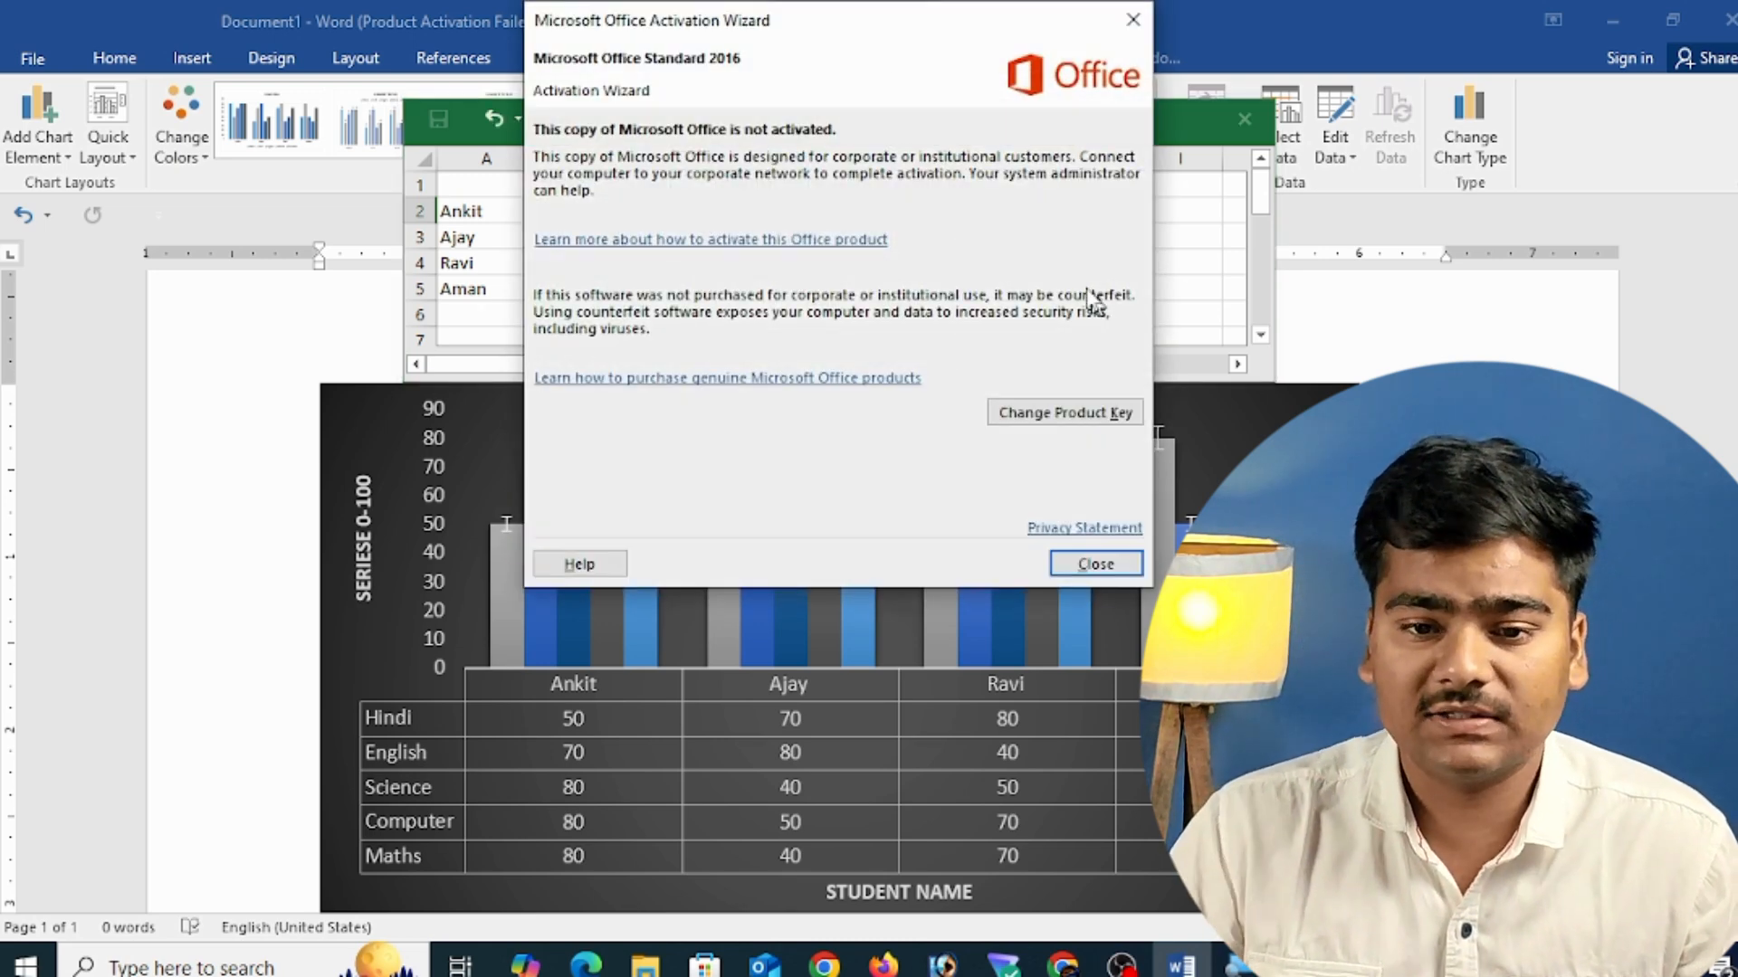
left_click(1132, 19)
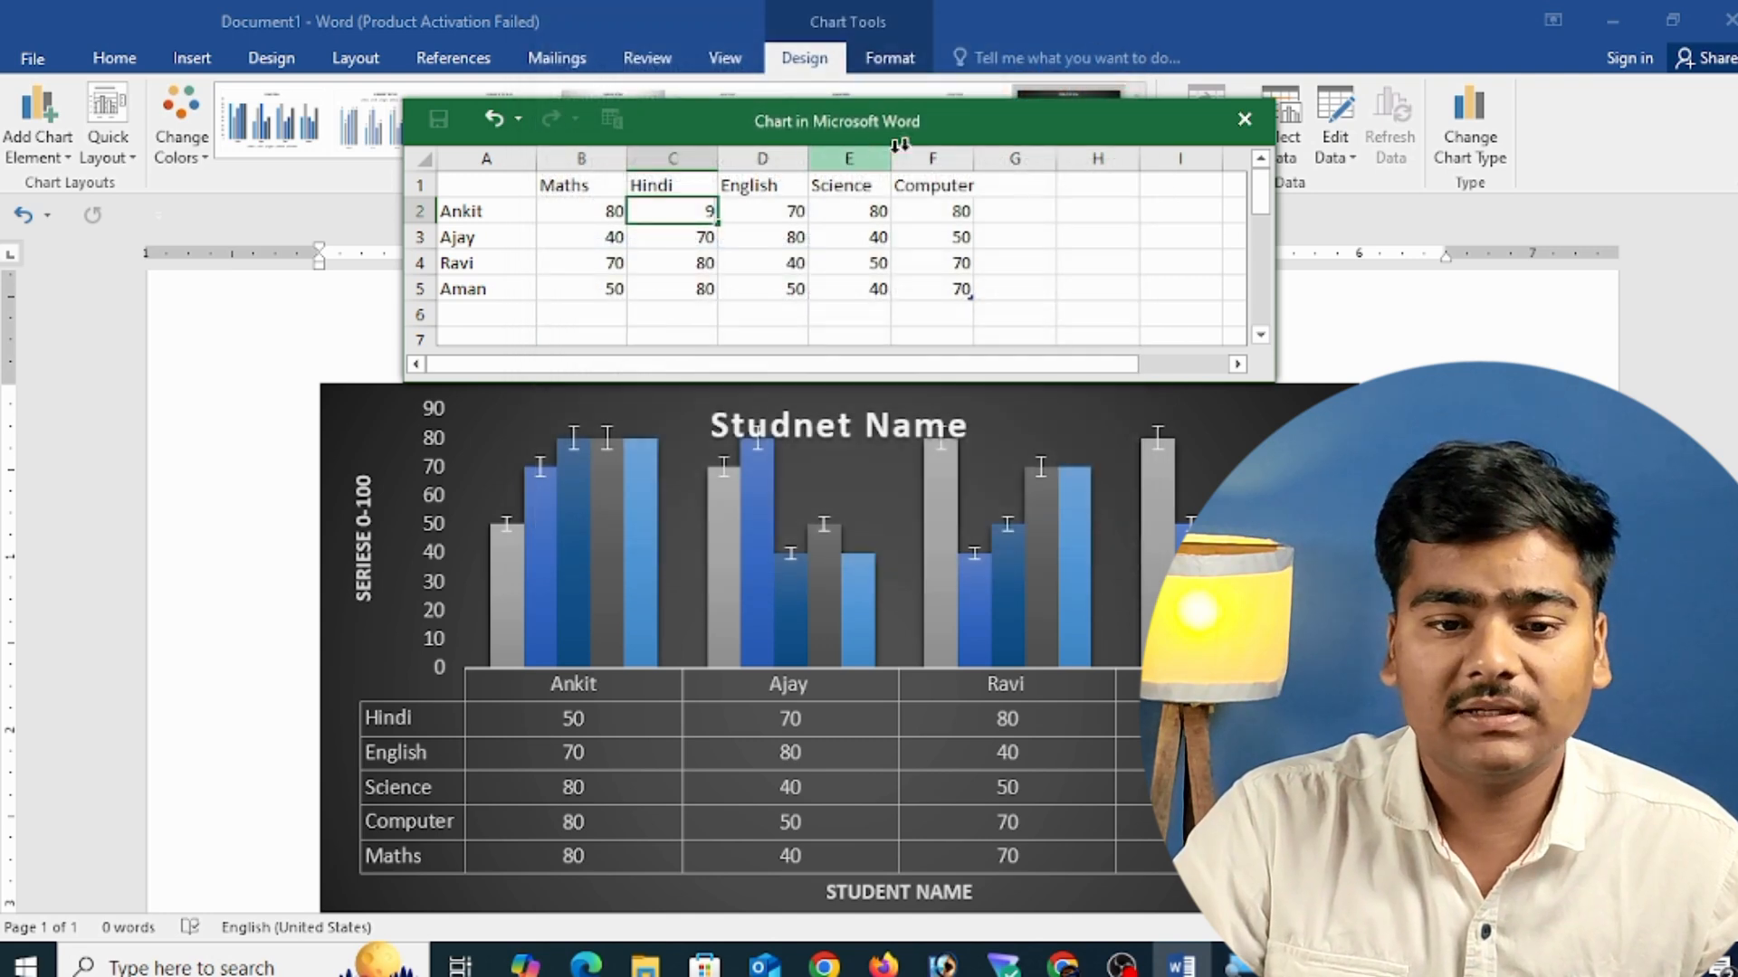
type("90")
key("Return")
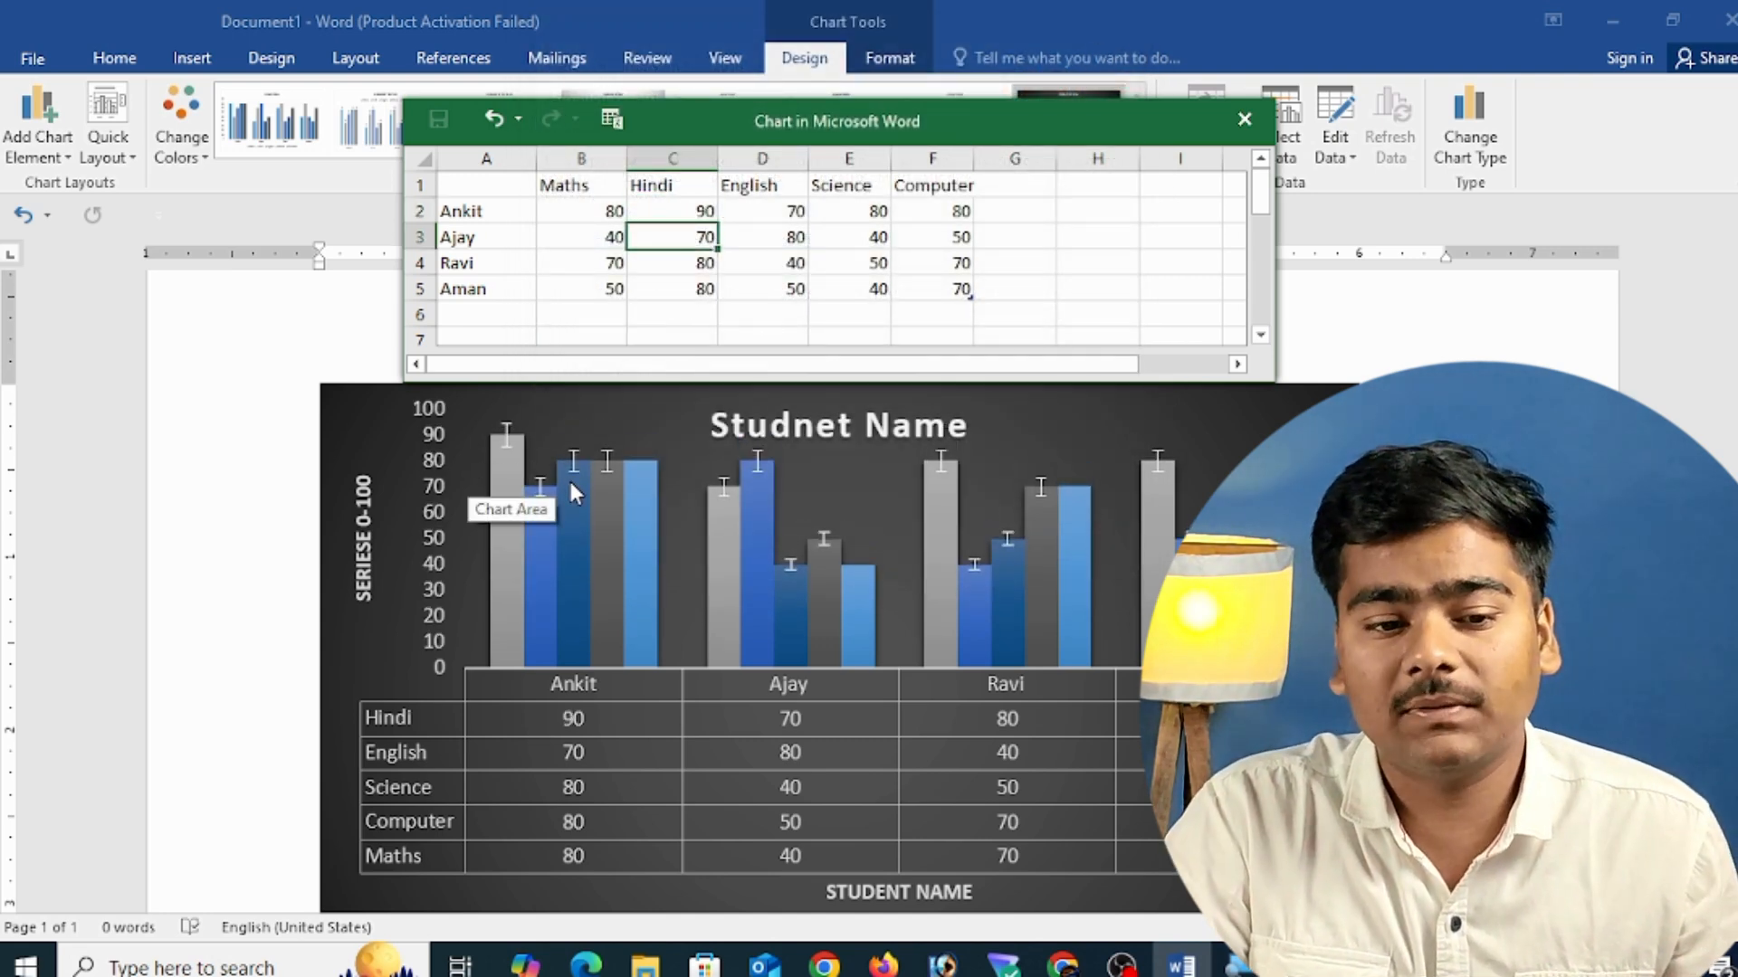
left_click(1246, 121)
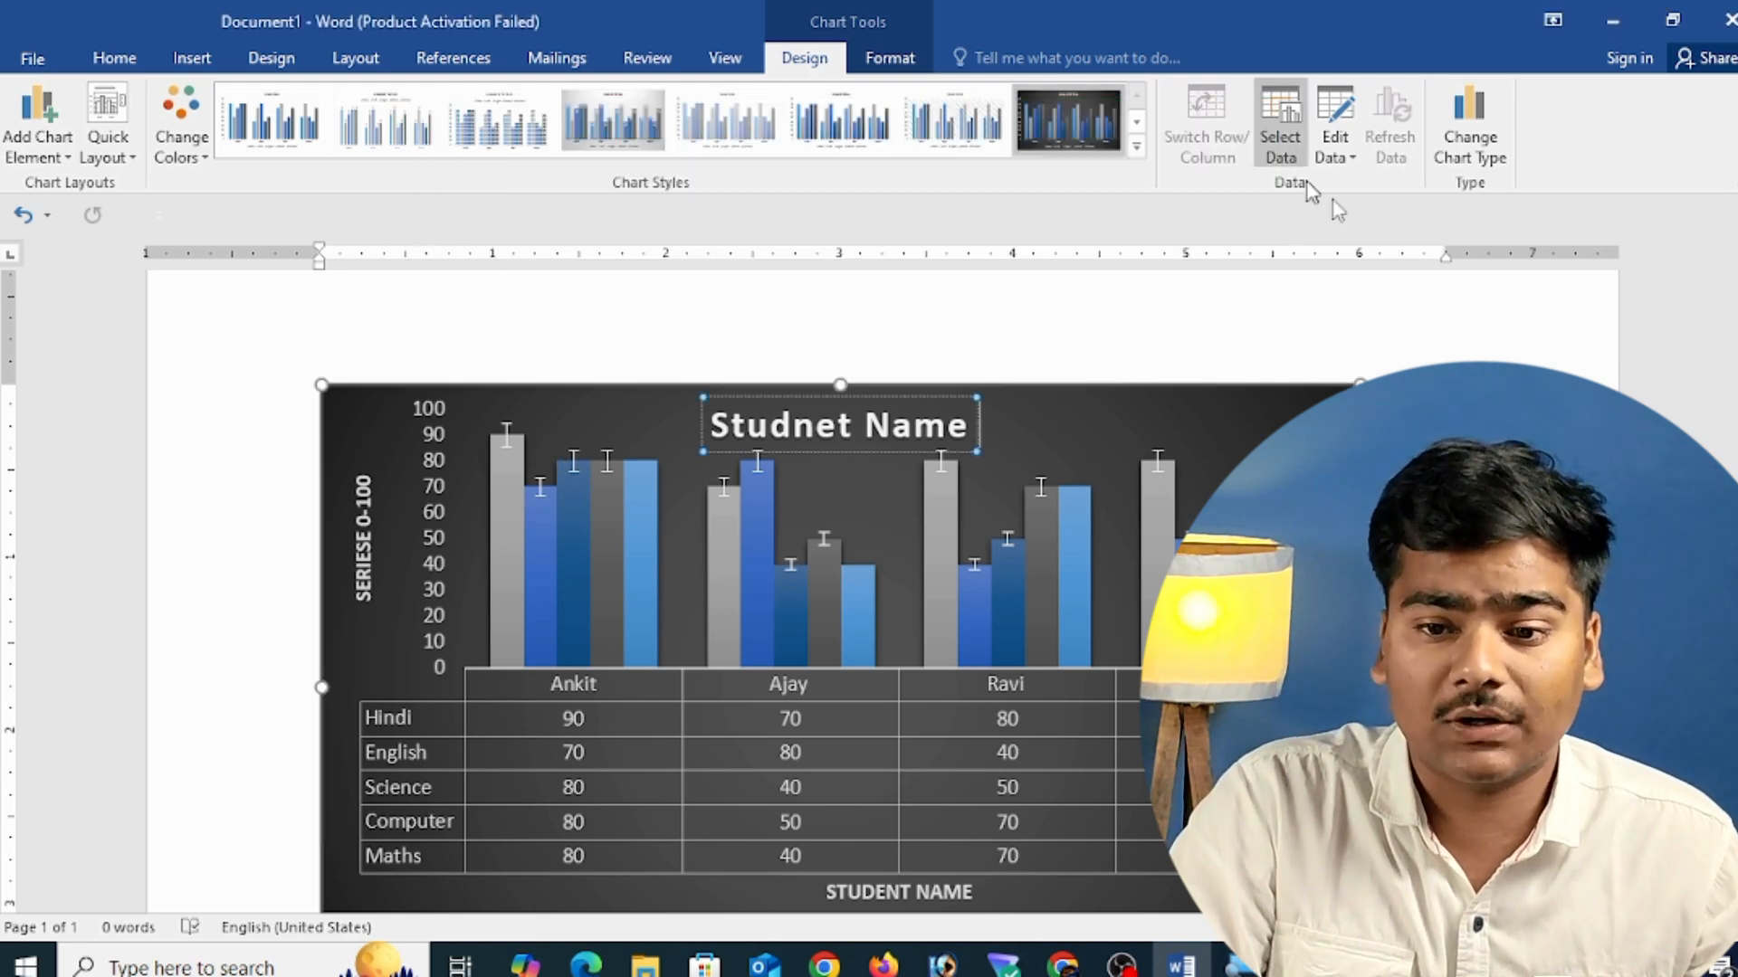
- Change the chart type to 3-D Column
left_click(1477, 163)
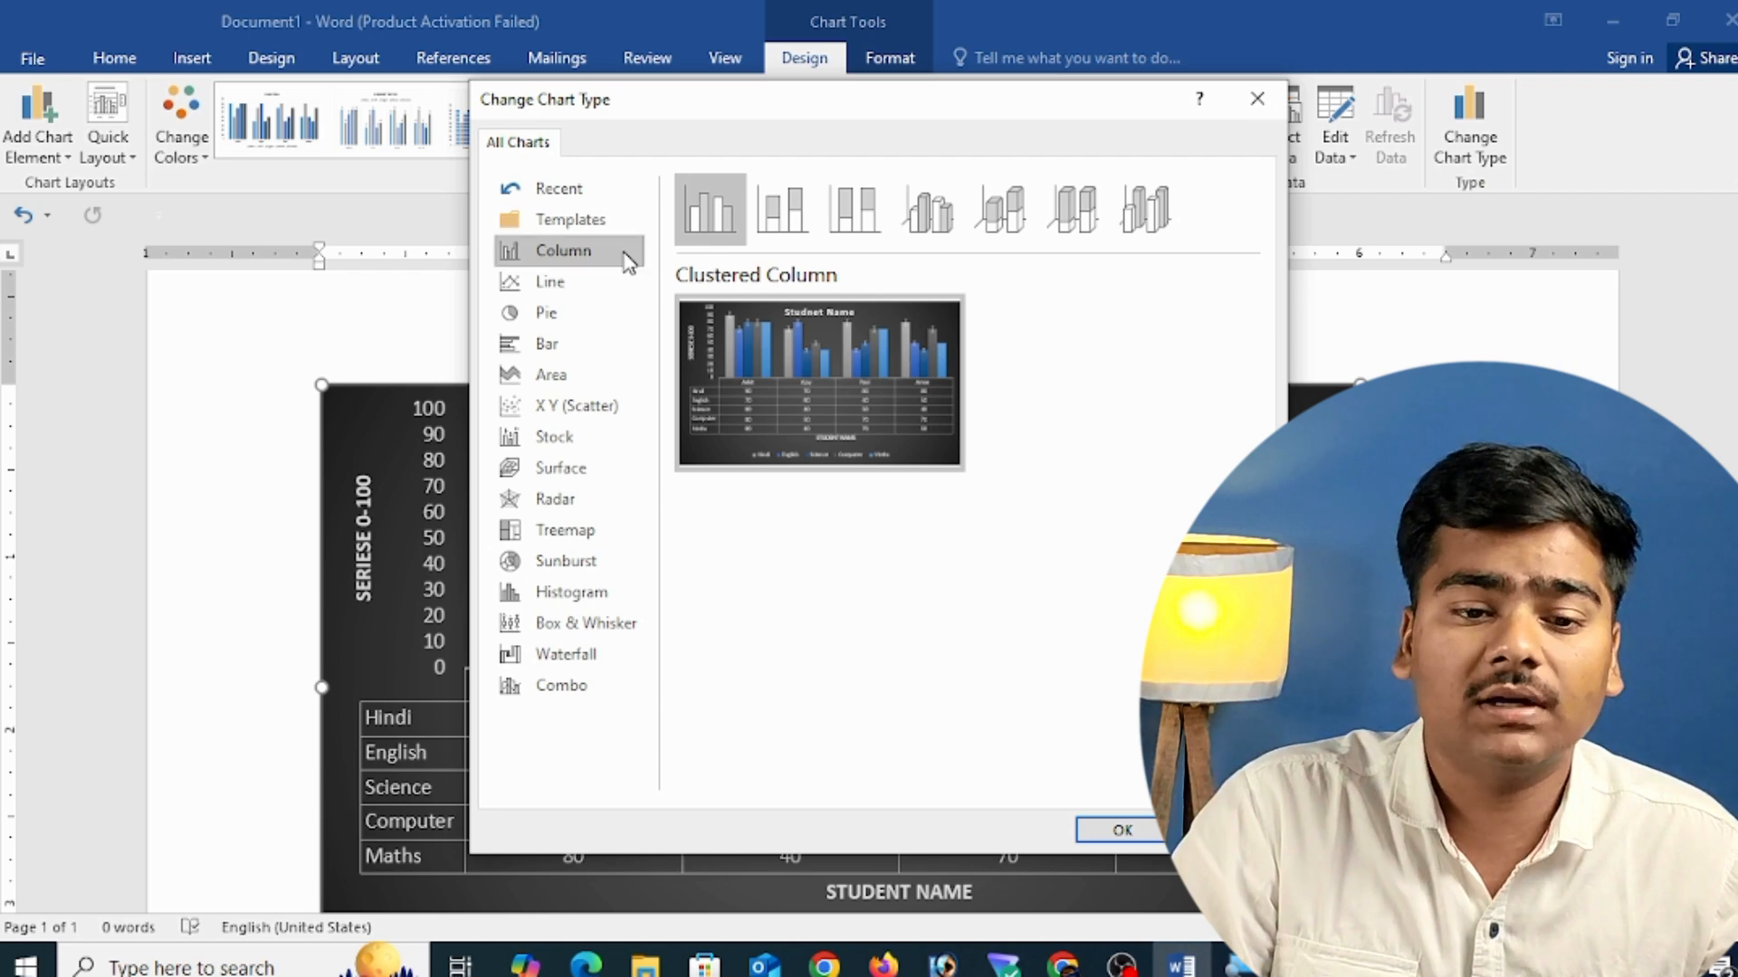
left_click(1142, 210)
left_click(1097, 834)
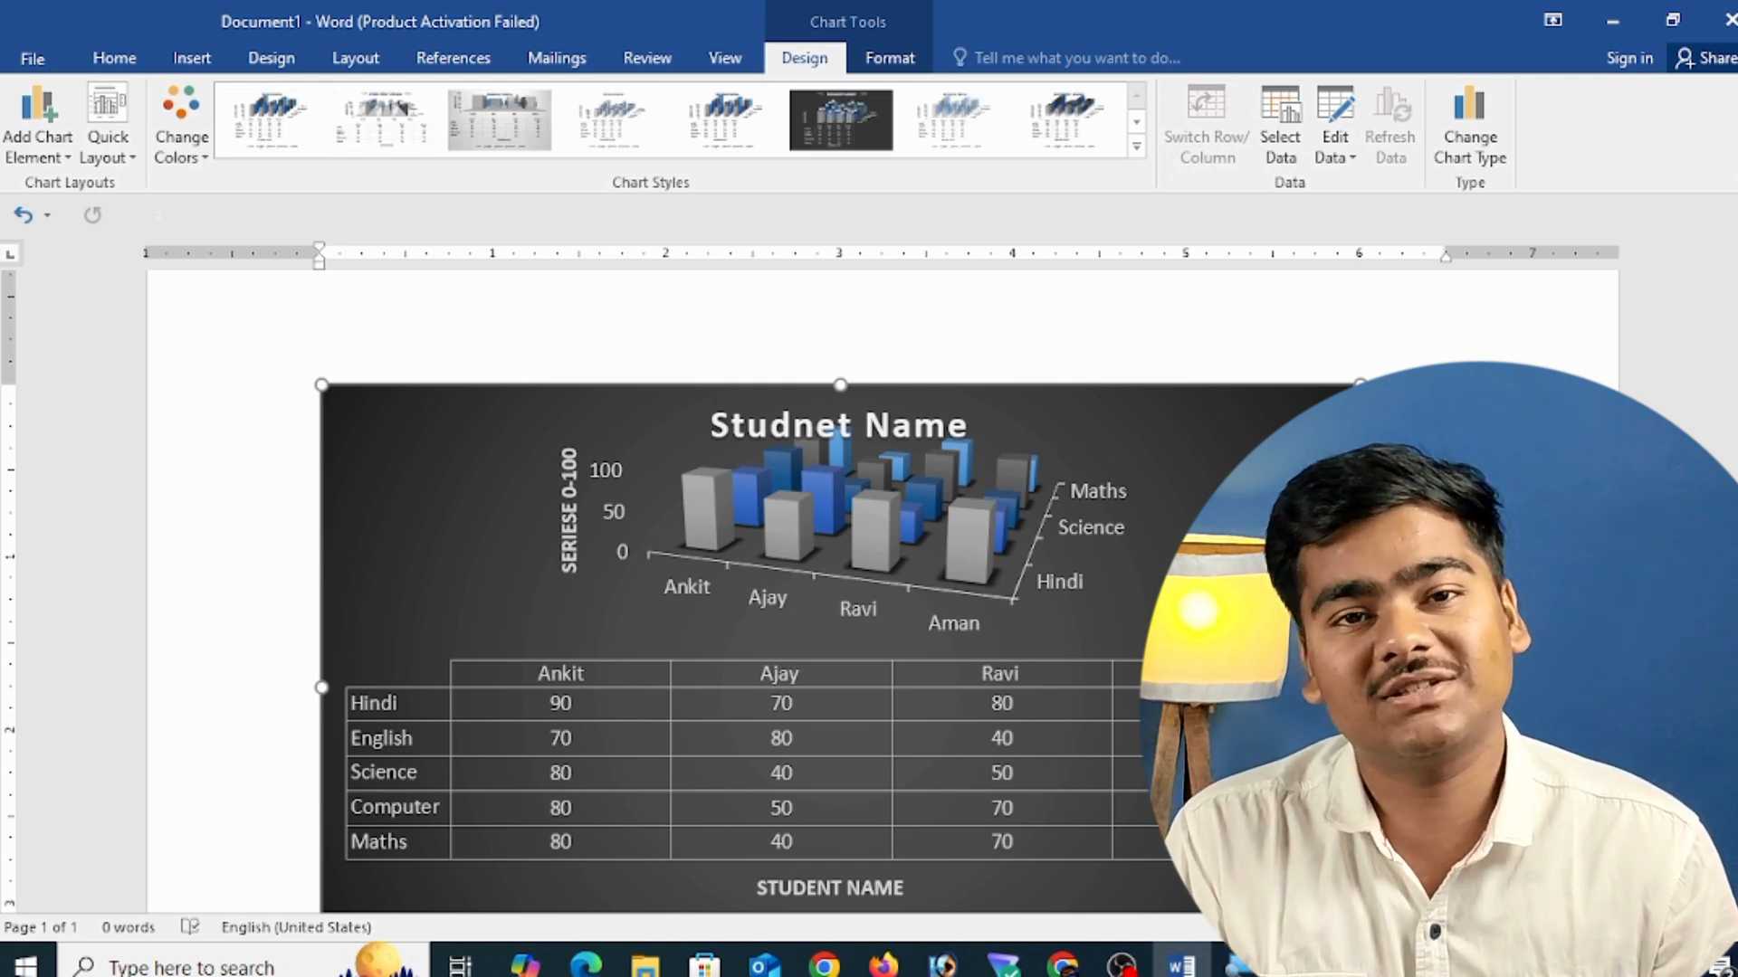
- Preview the Area chart type, and change the chart to Clustered Bar
left_click(1475, 154)
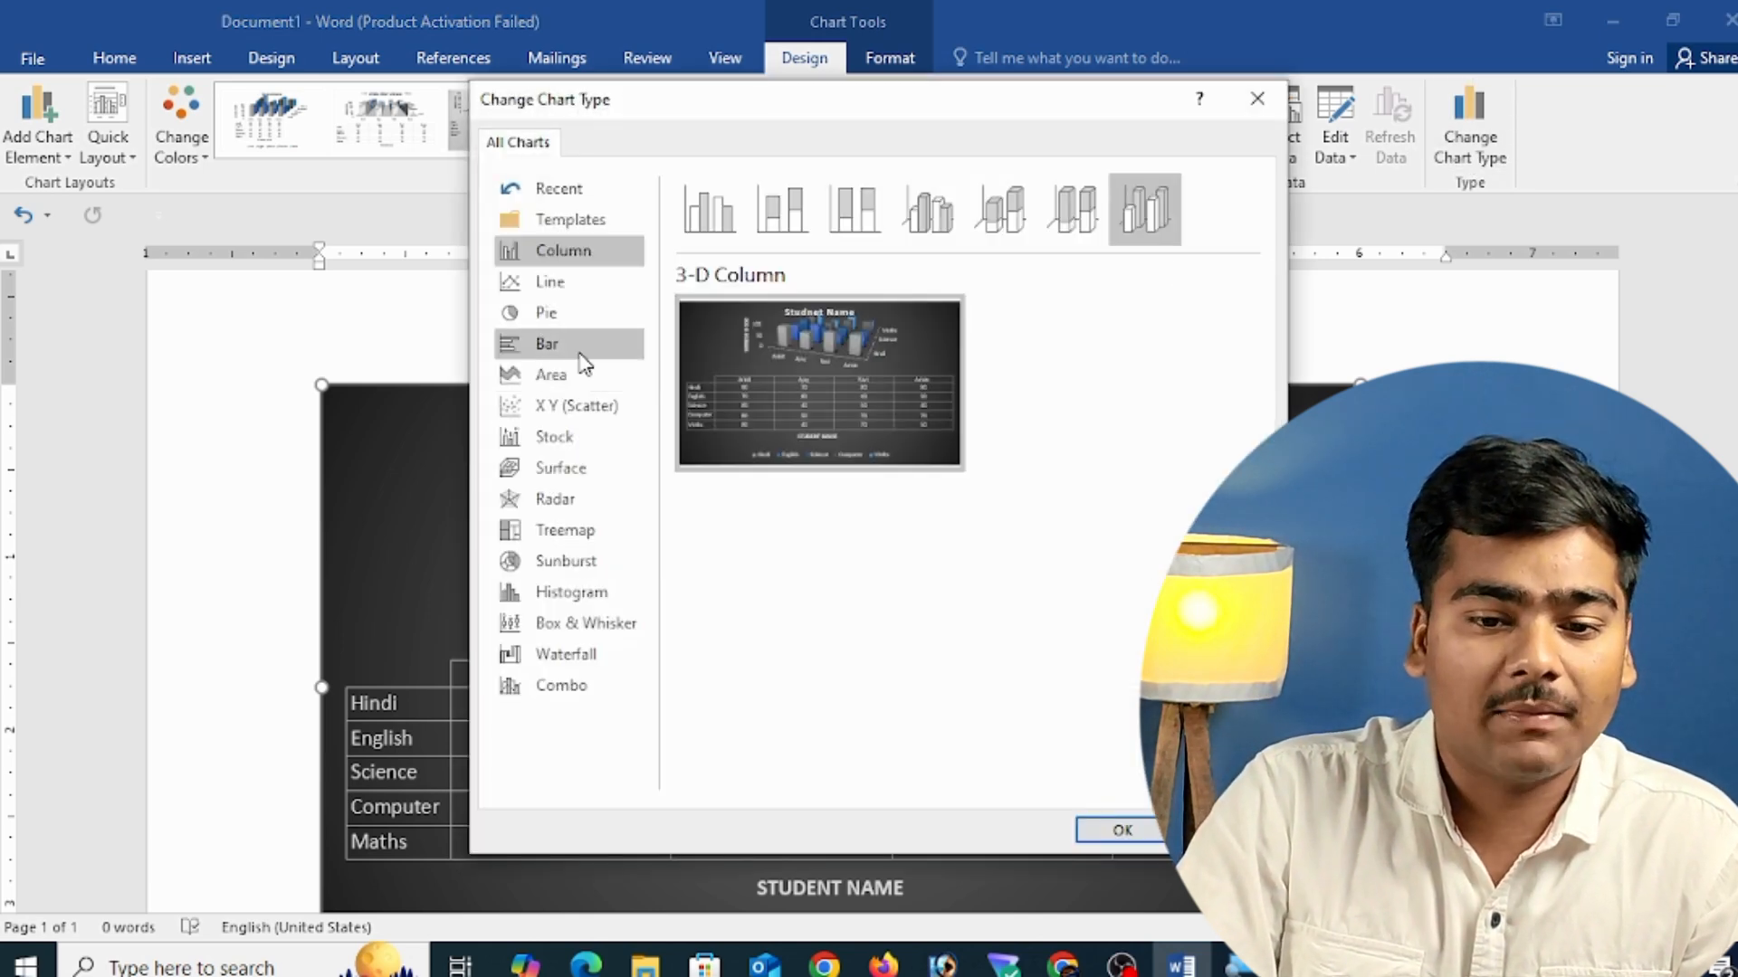
left_click(582, 355)
left_click(586, 376)
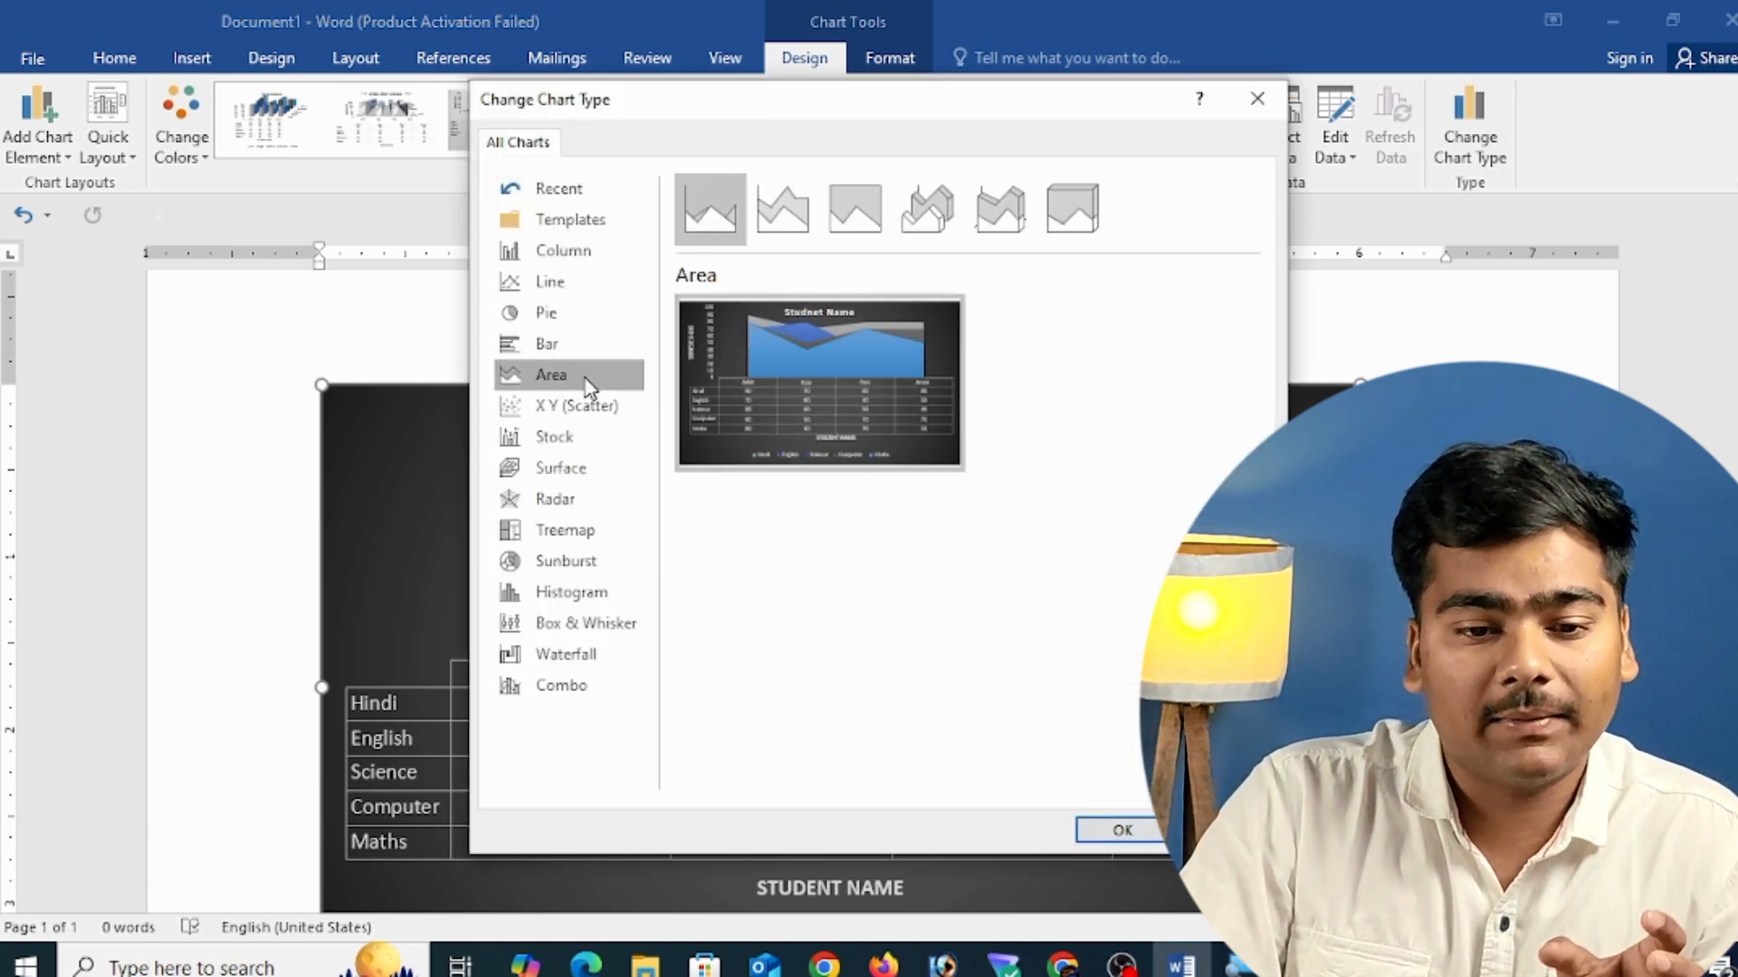
left_click(579, 346)
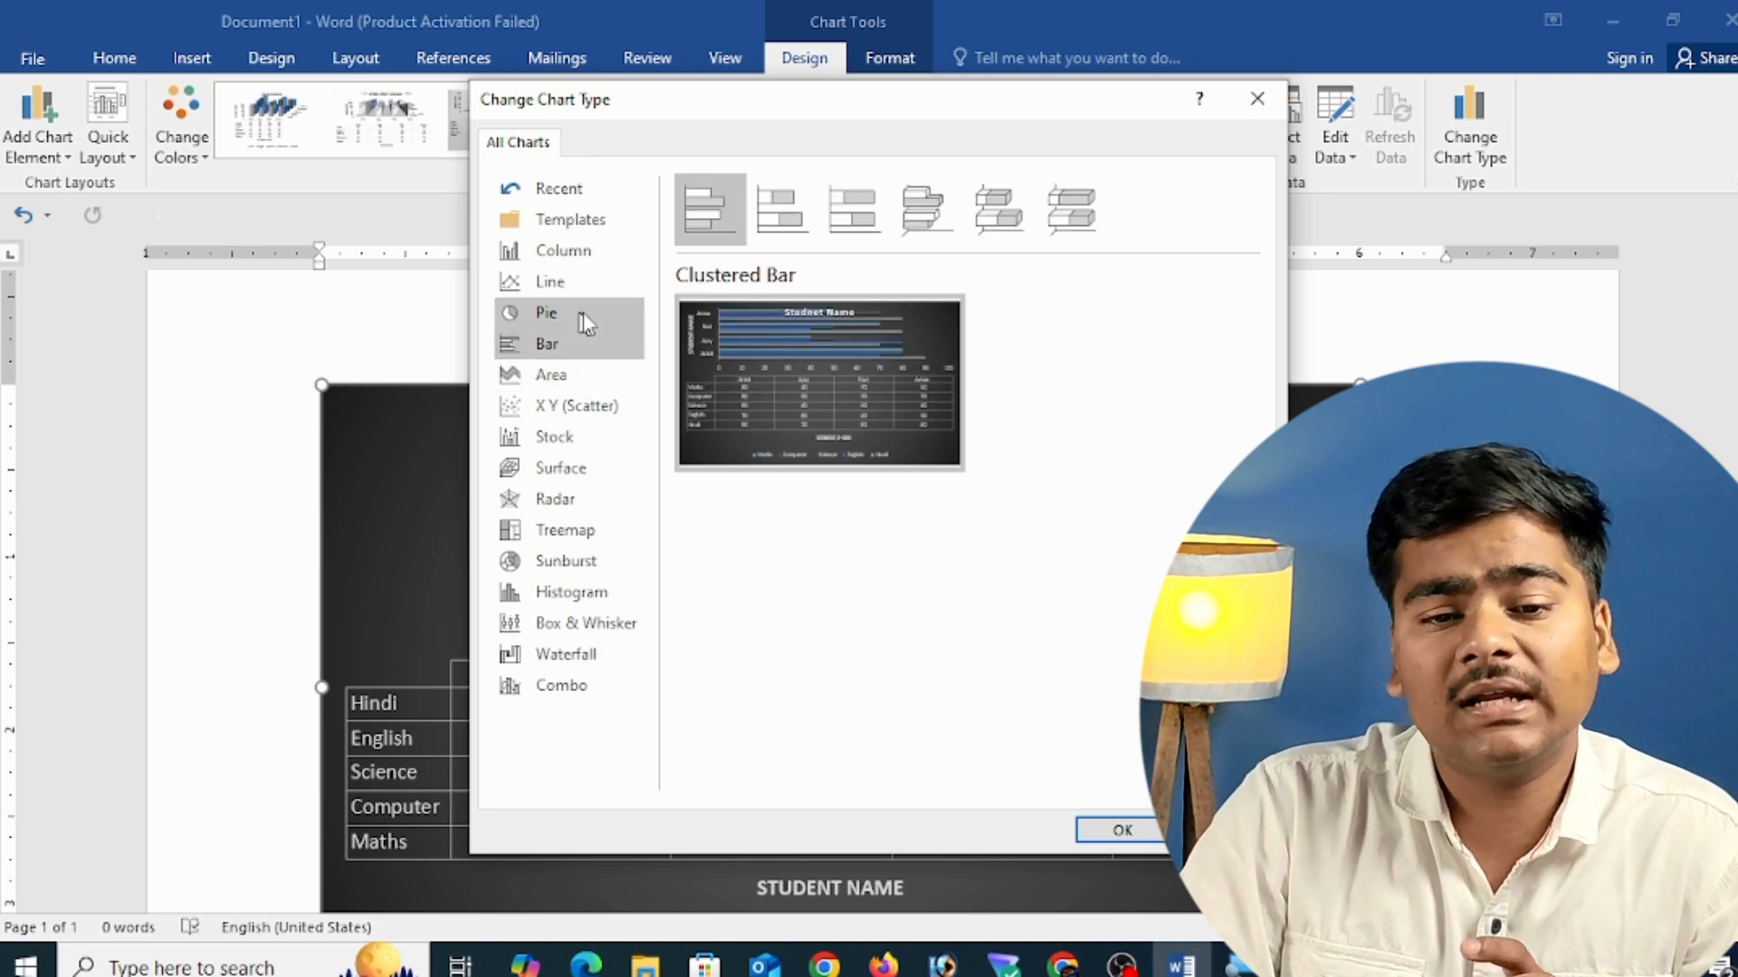
left_click(1127, 829)
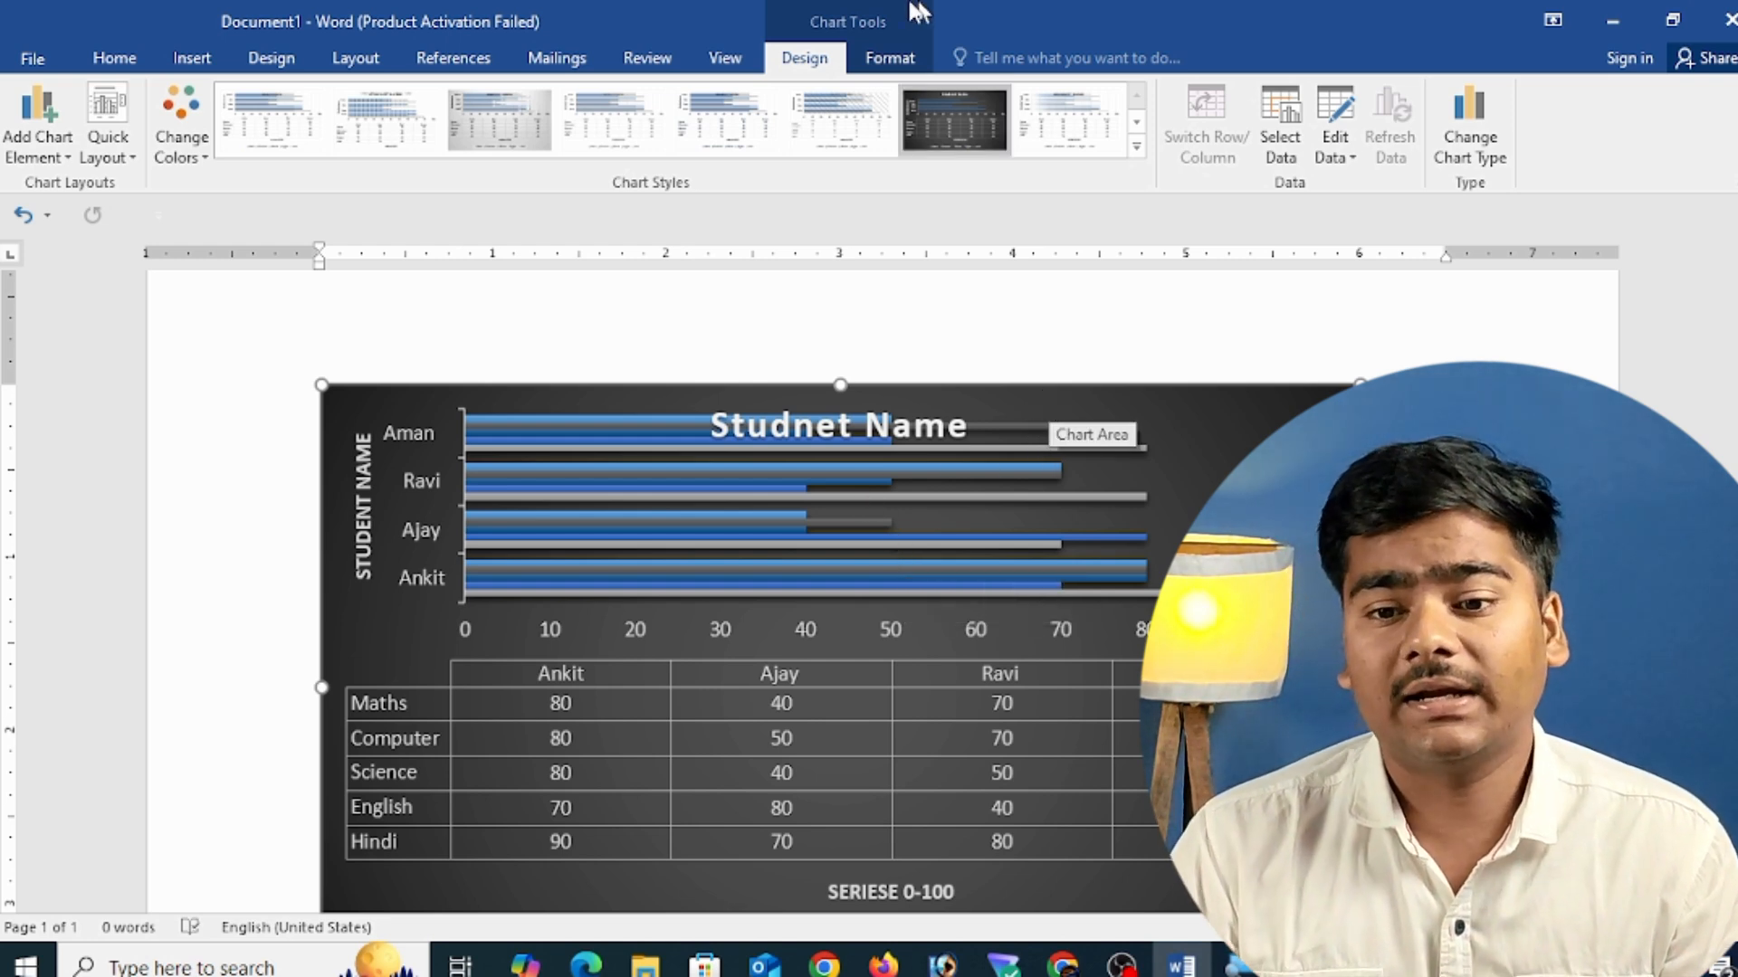
- Change the chart type back to Clustered Column
left_click(1498, 125)
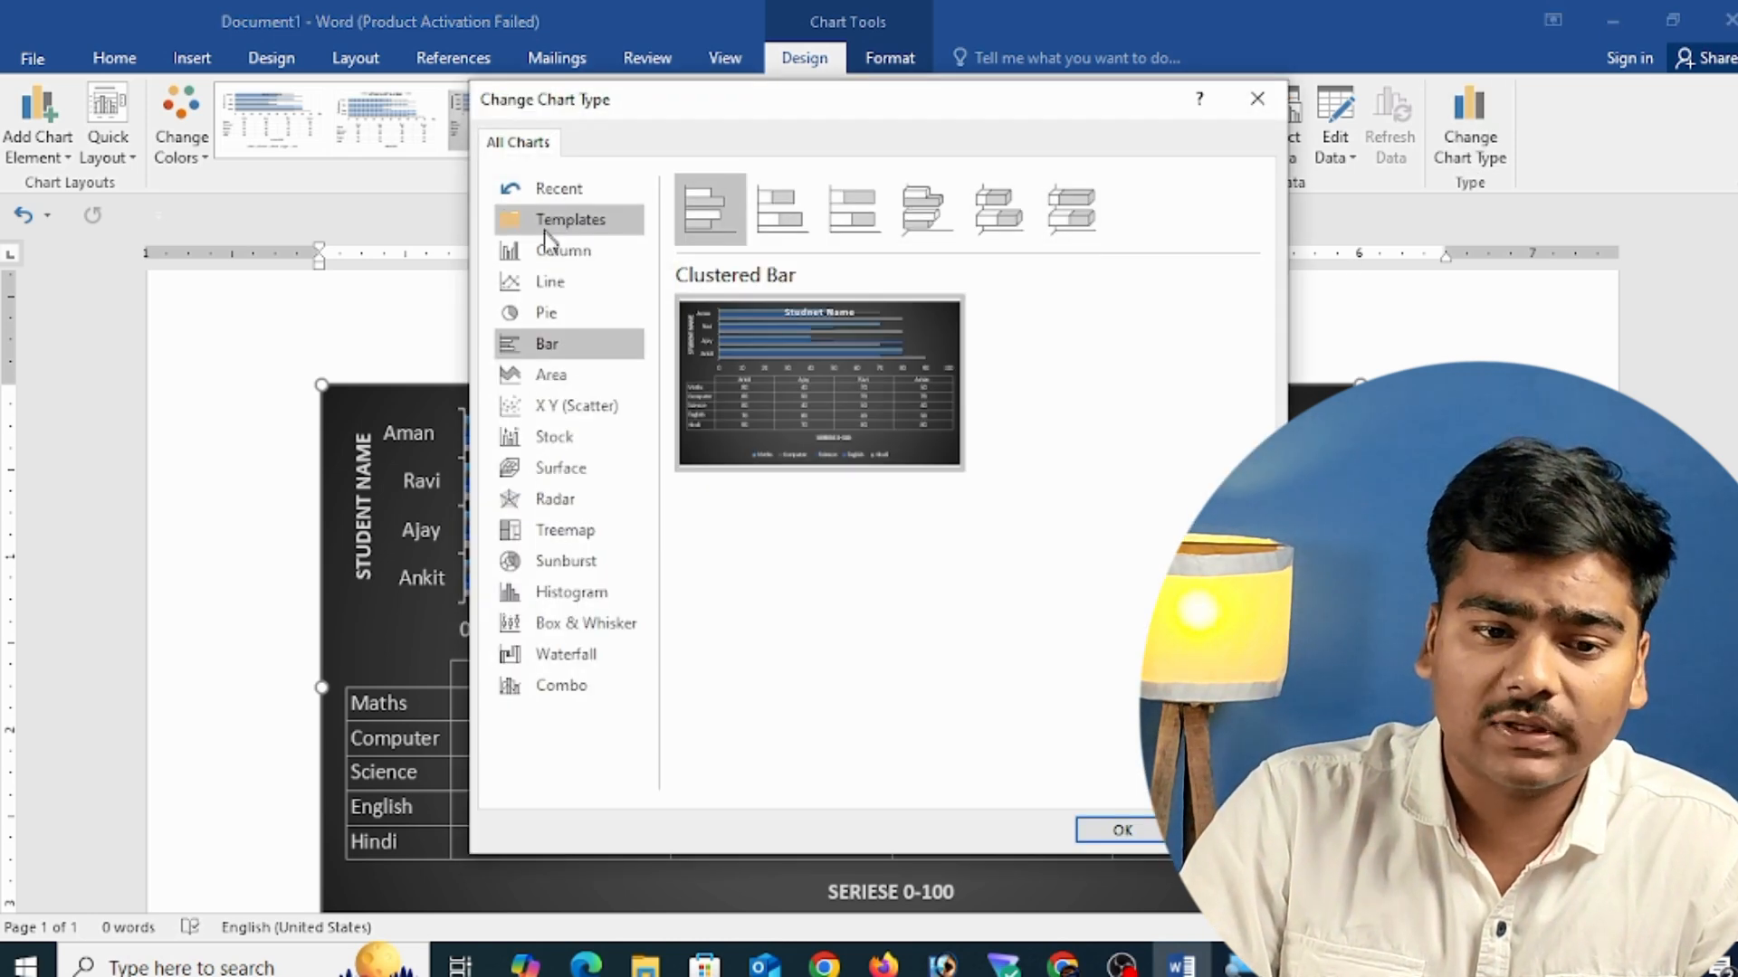
left_click(552, 255)
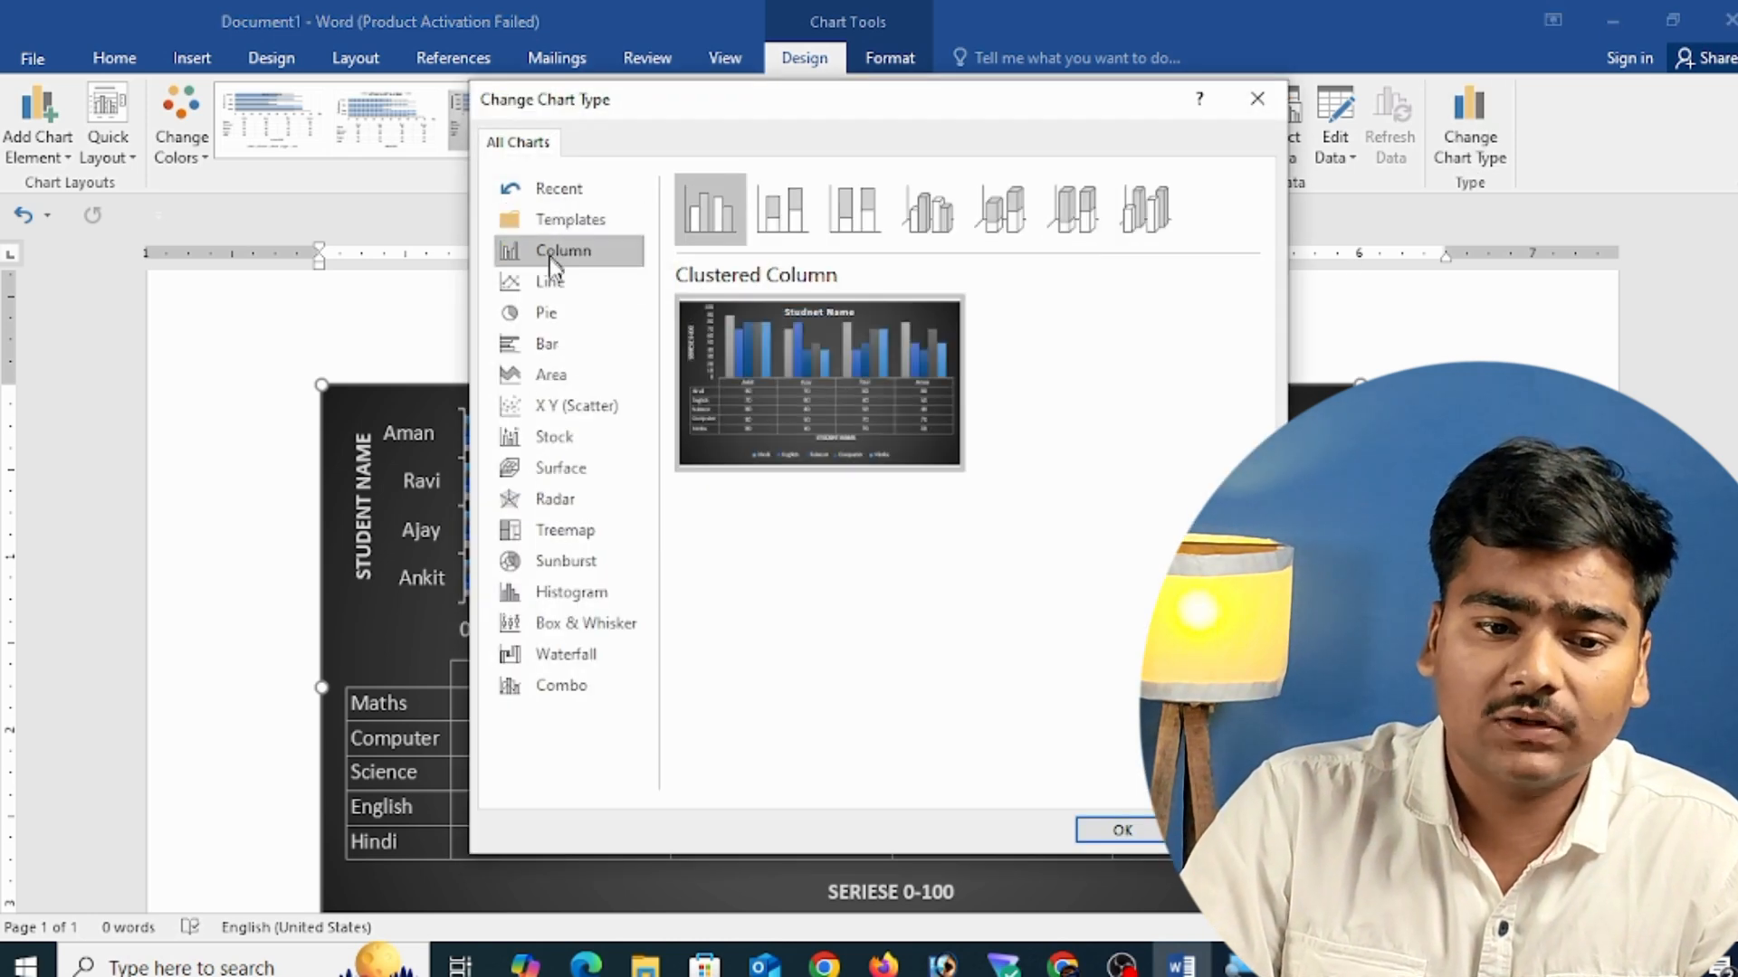
left_click(1116, 846)
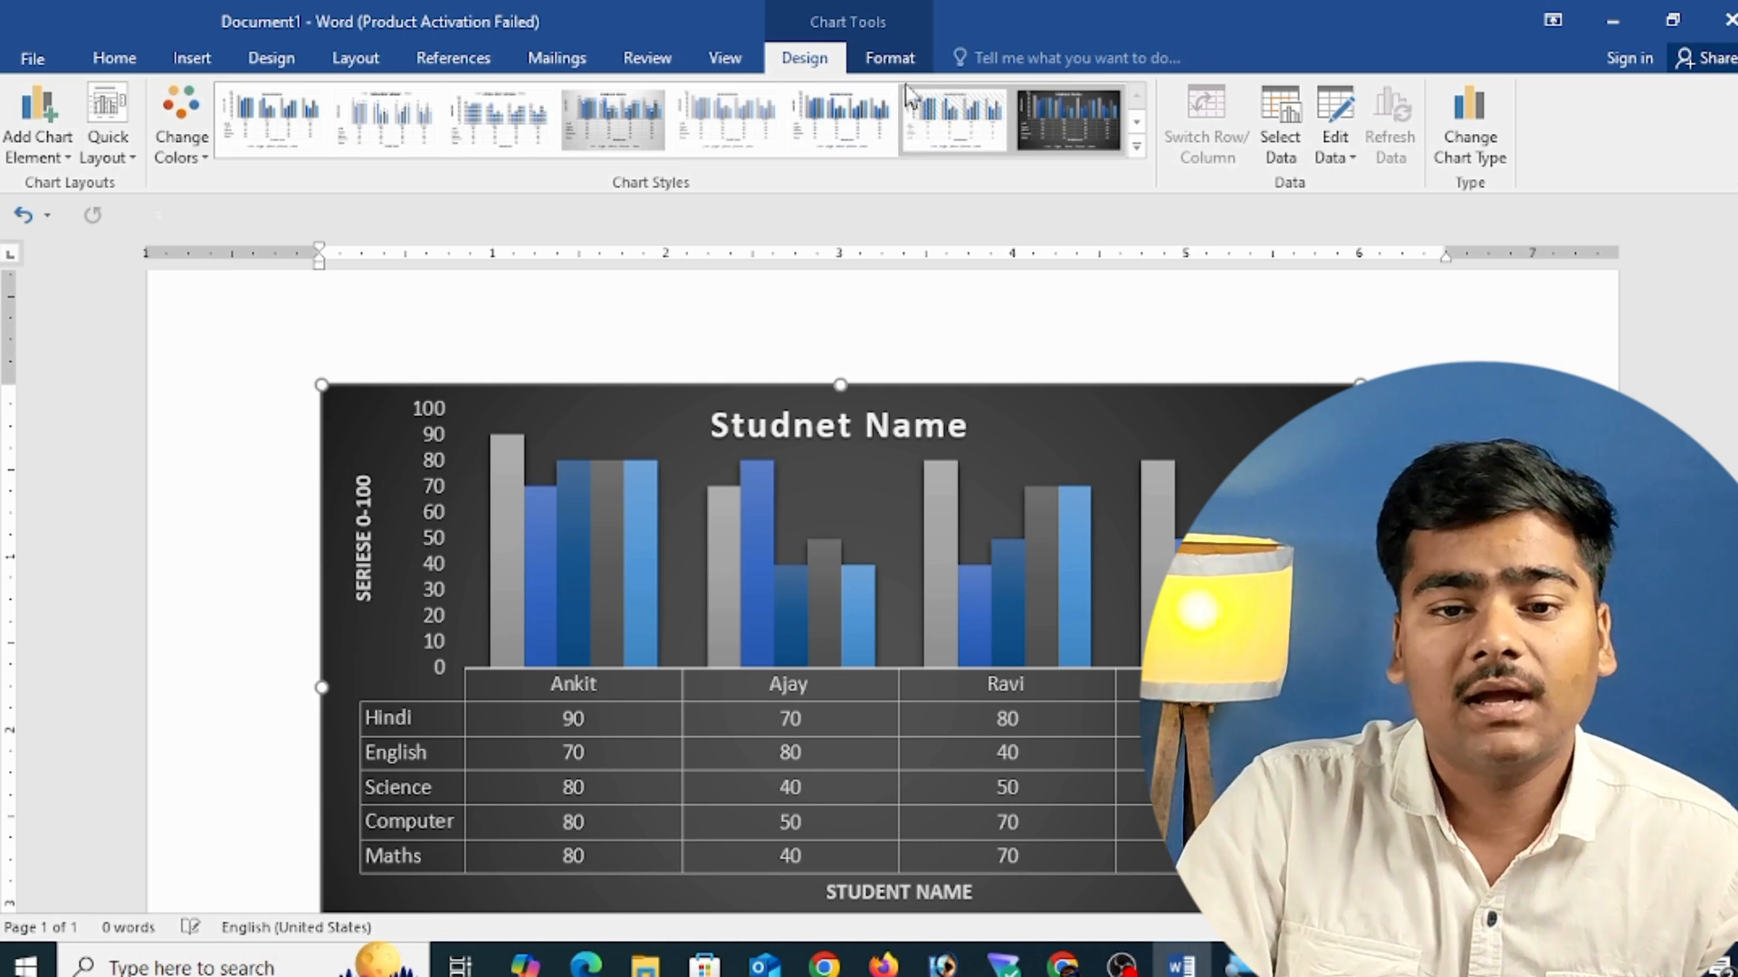
- Select the chart's Data Table for formatting, and switch the selection to the Horizontal (Category) Axis
left_click(890, 59)
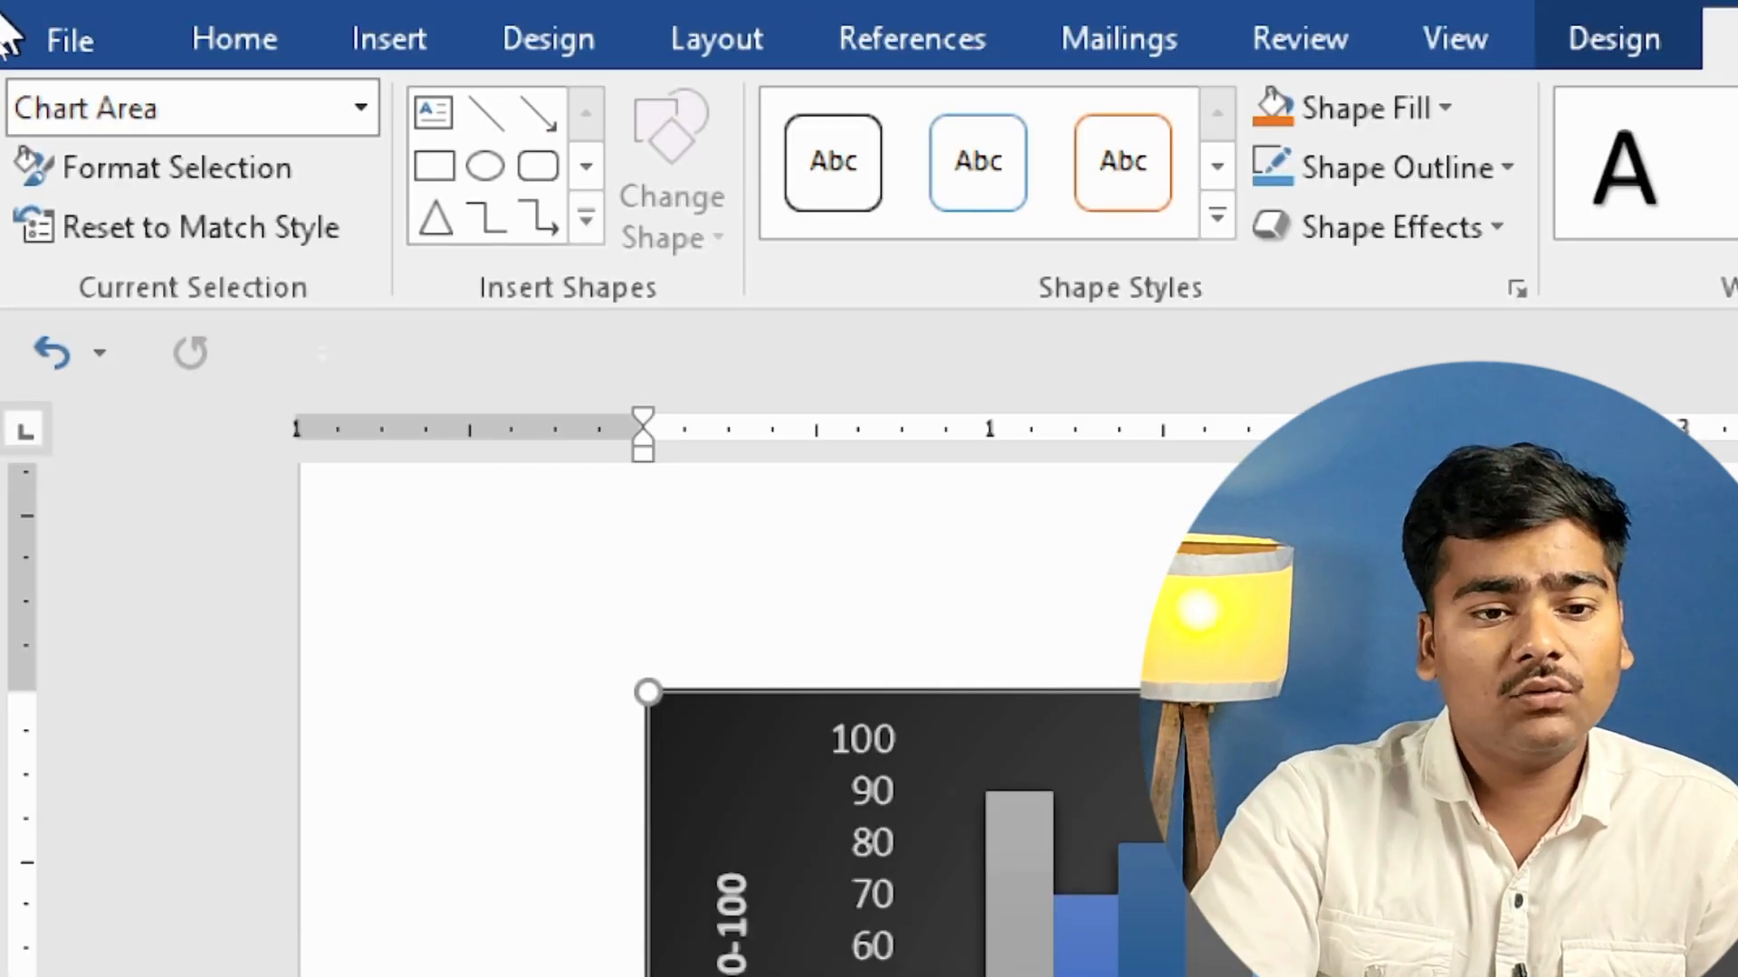
left_click(360, 107)
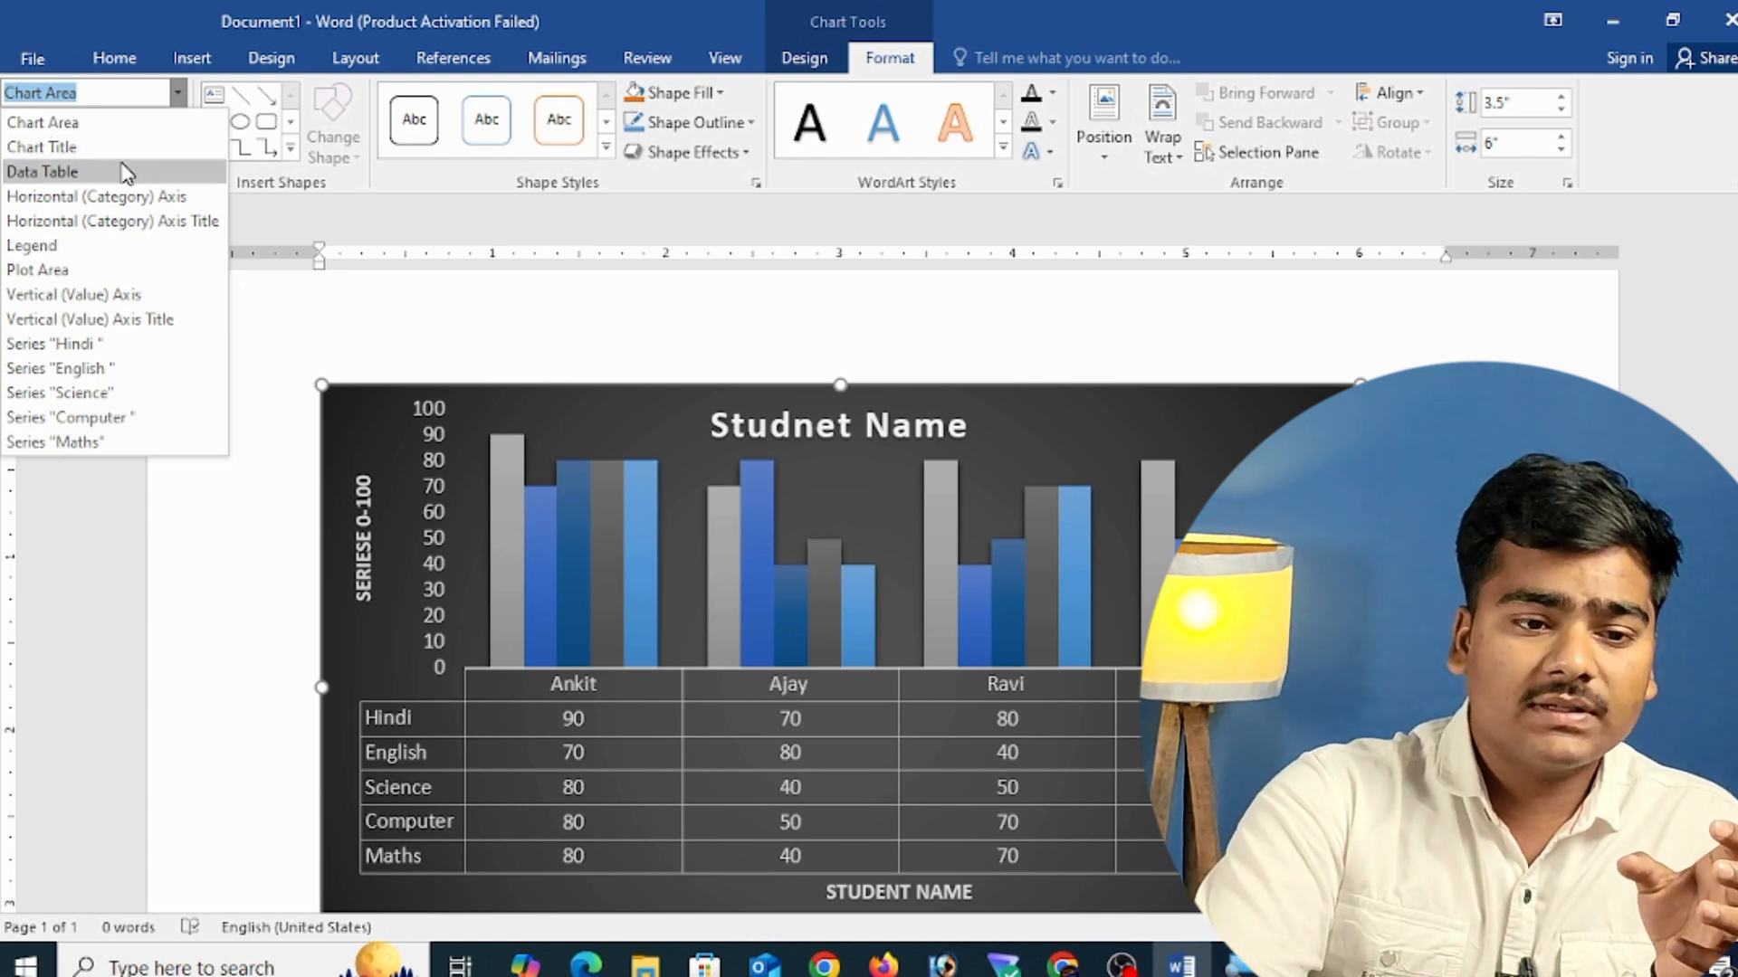
left_click(122, 171)
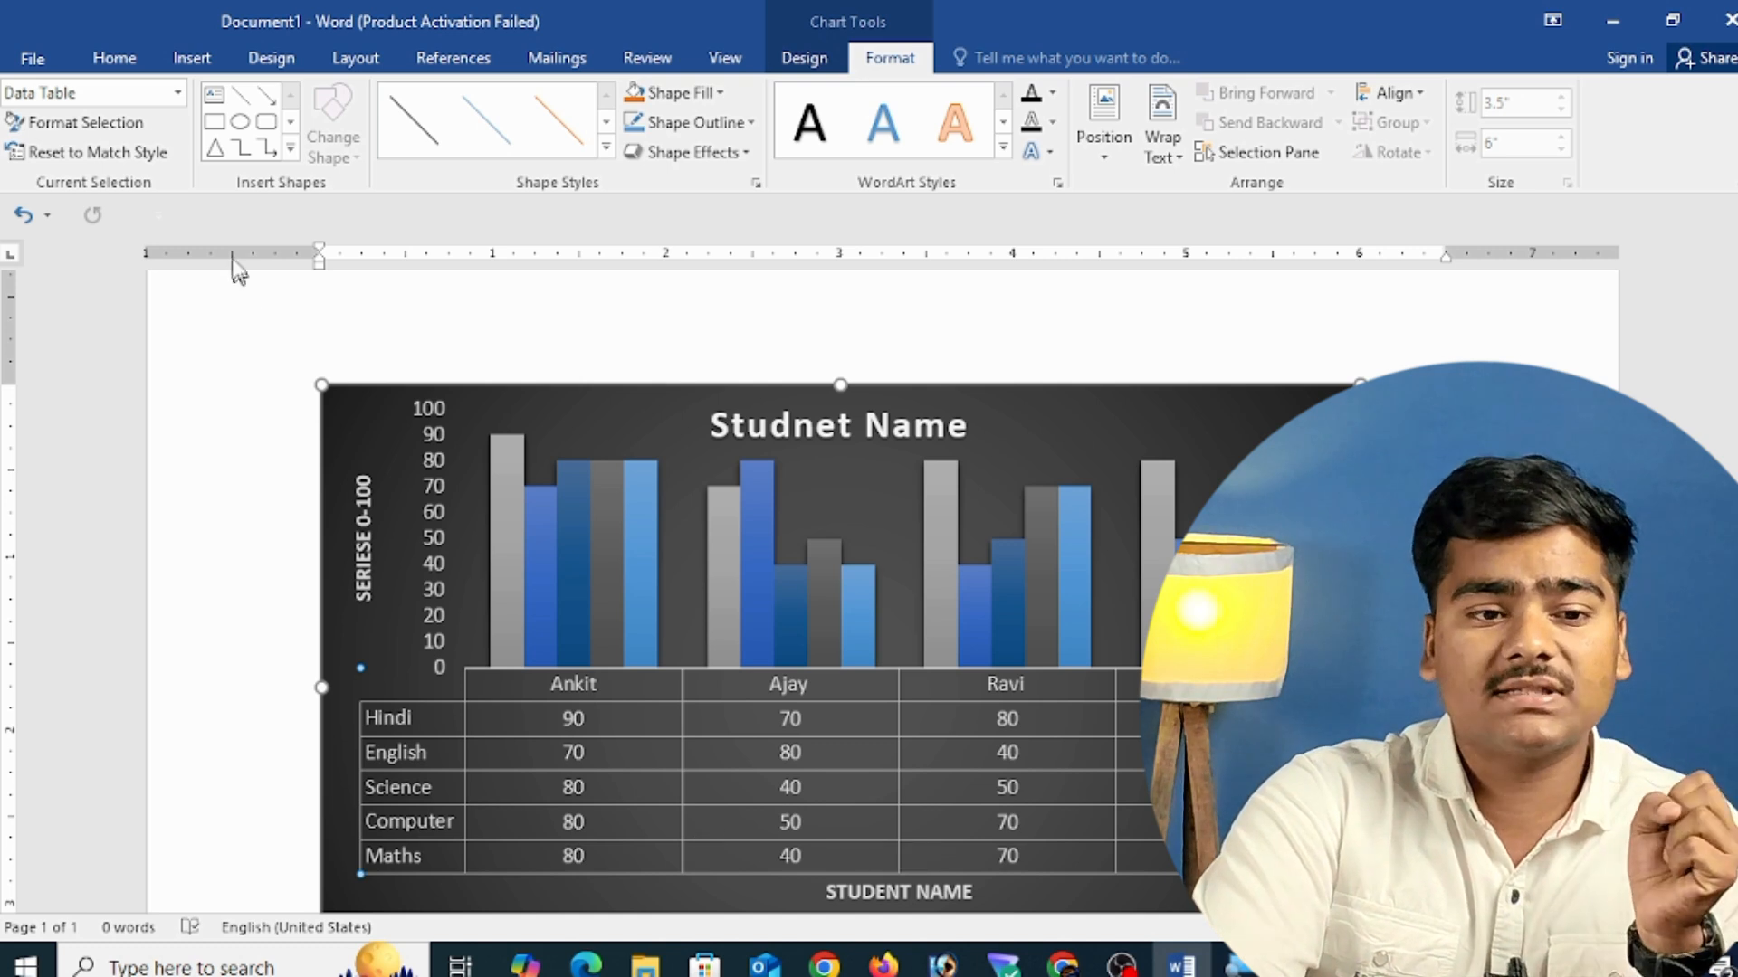
left_click(177, 92)
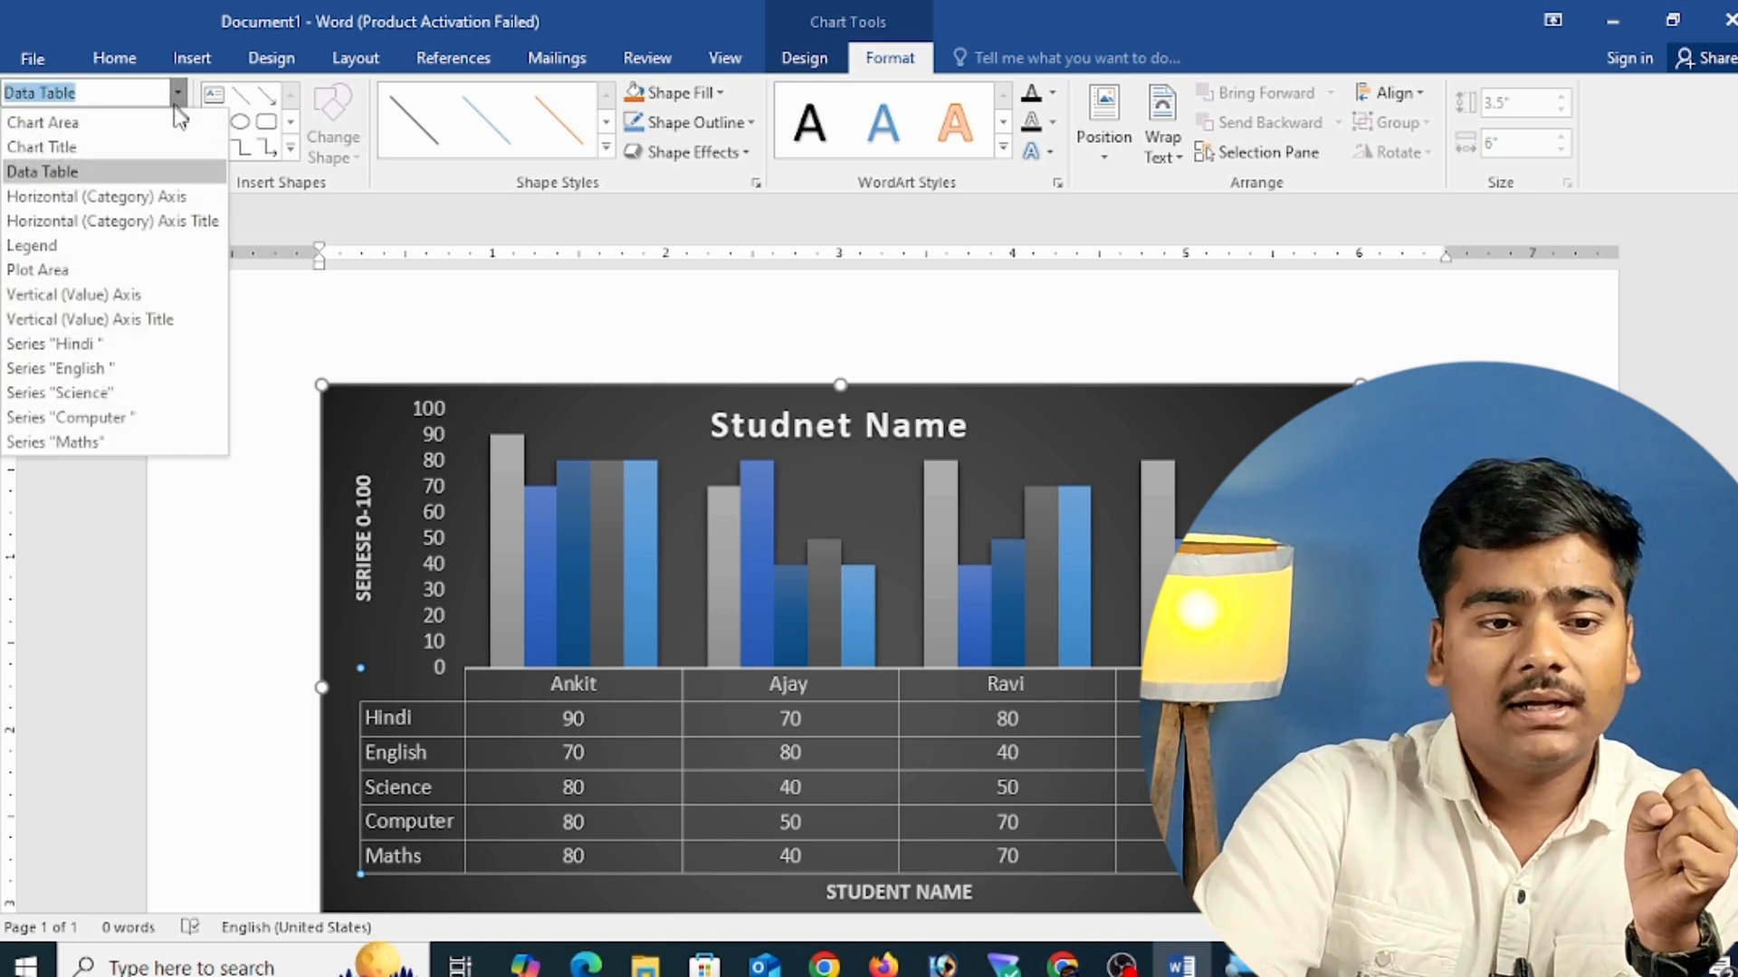
left_click(156, 201)
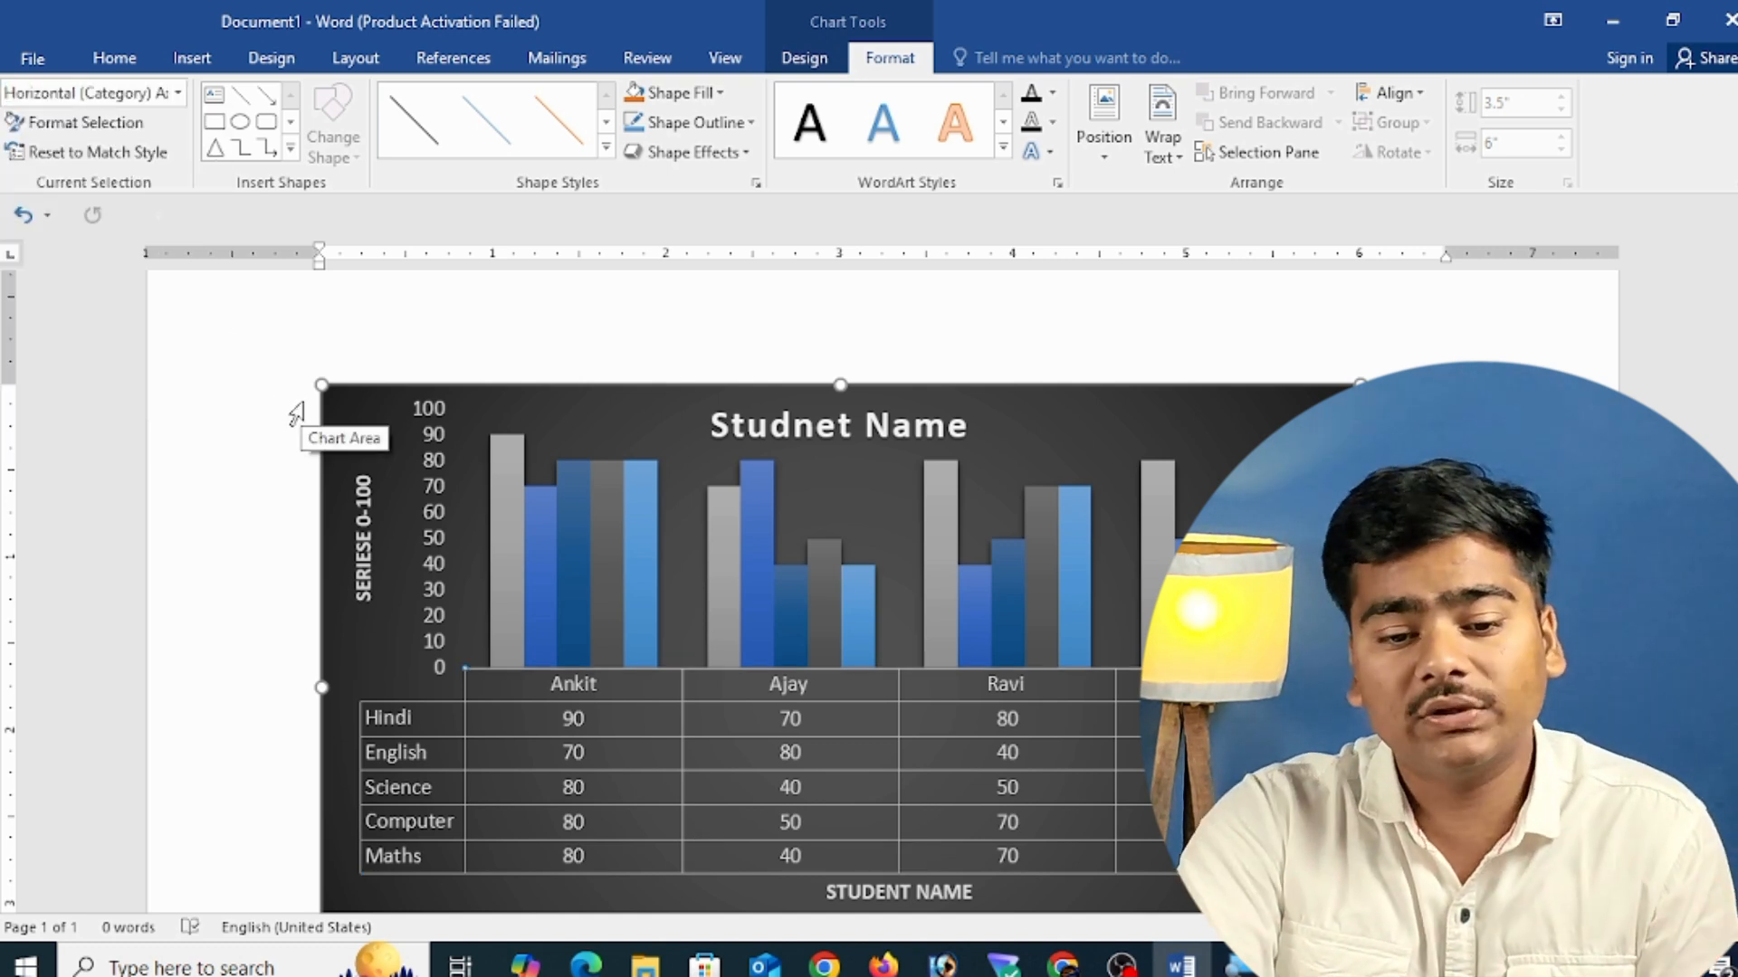
- Select the chart's Horizontal (Category) Axis Title, Legend and Plot Area one after another
left_click(177, 93)
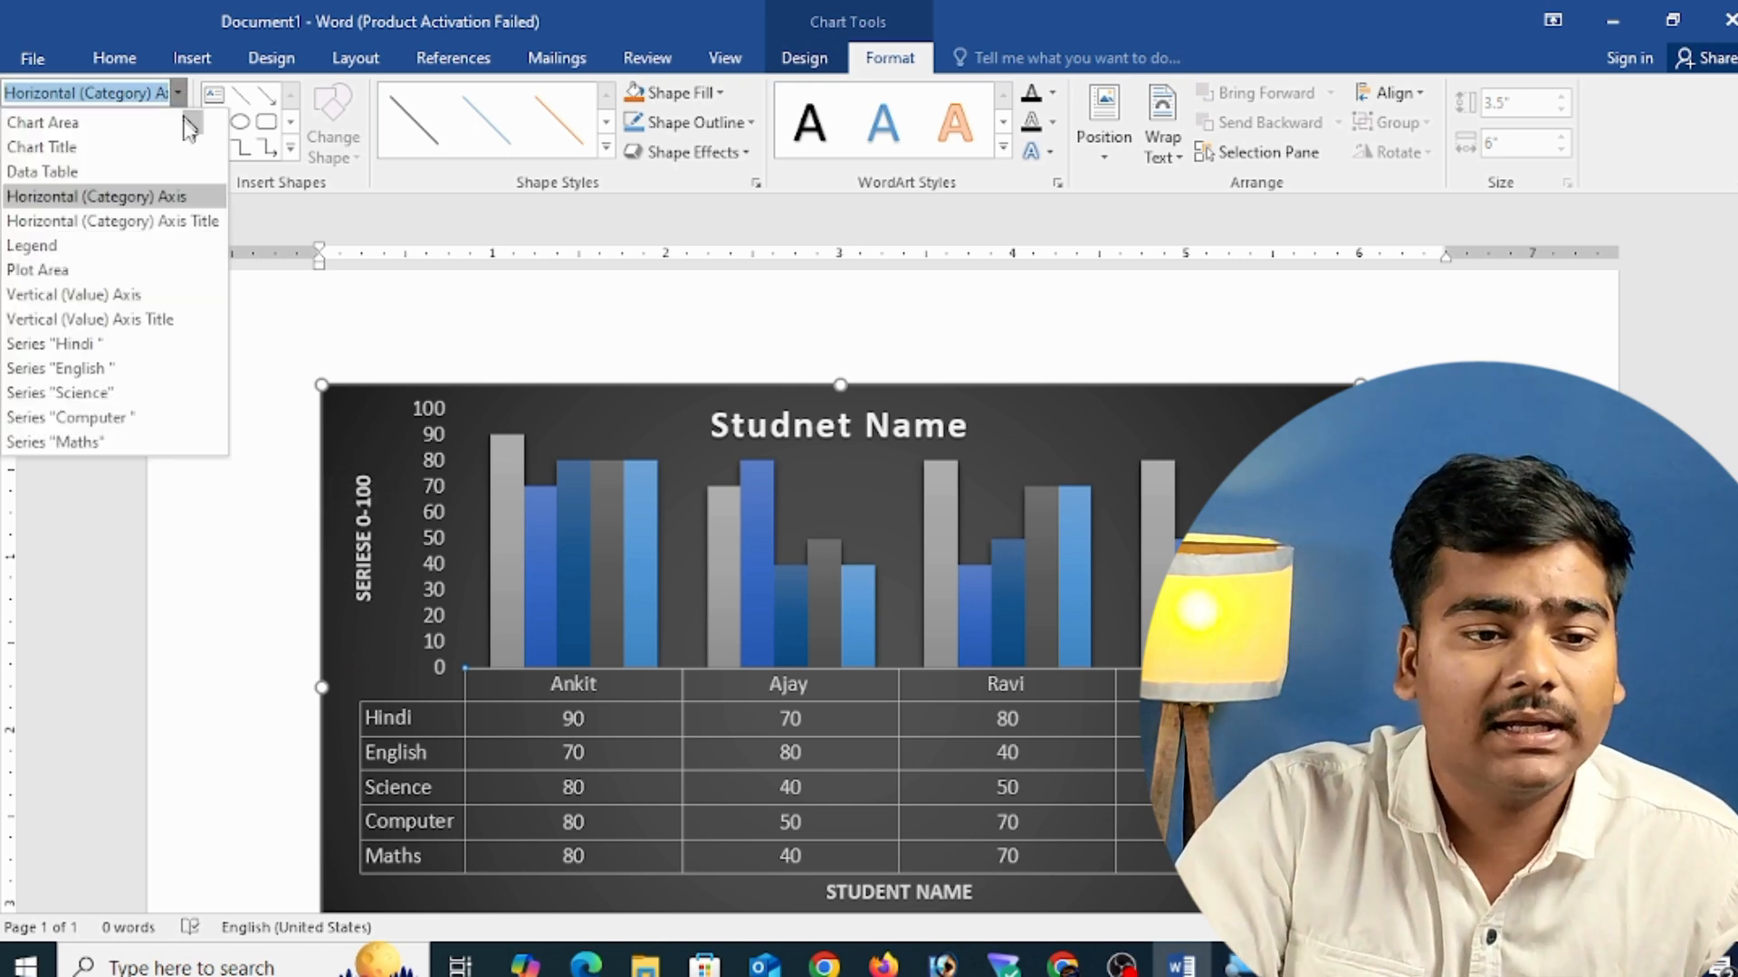
left_click(181, 225)
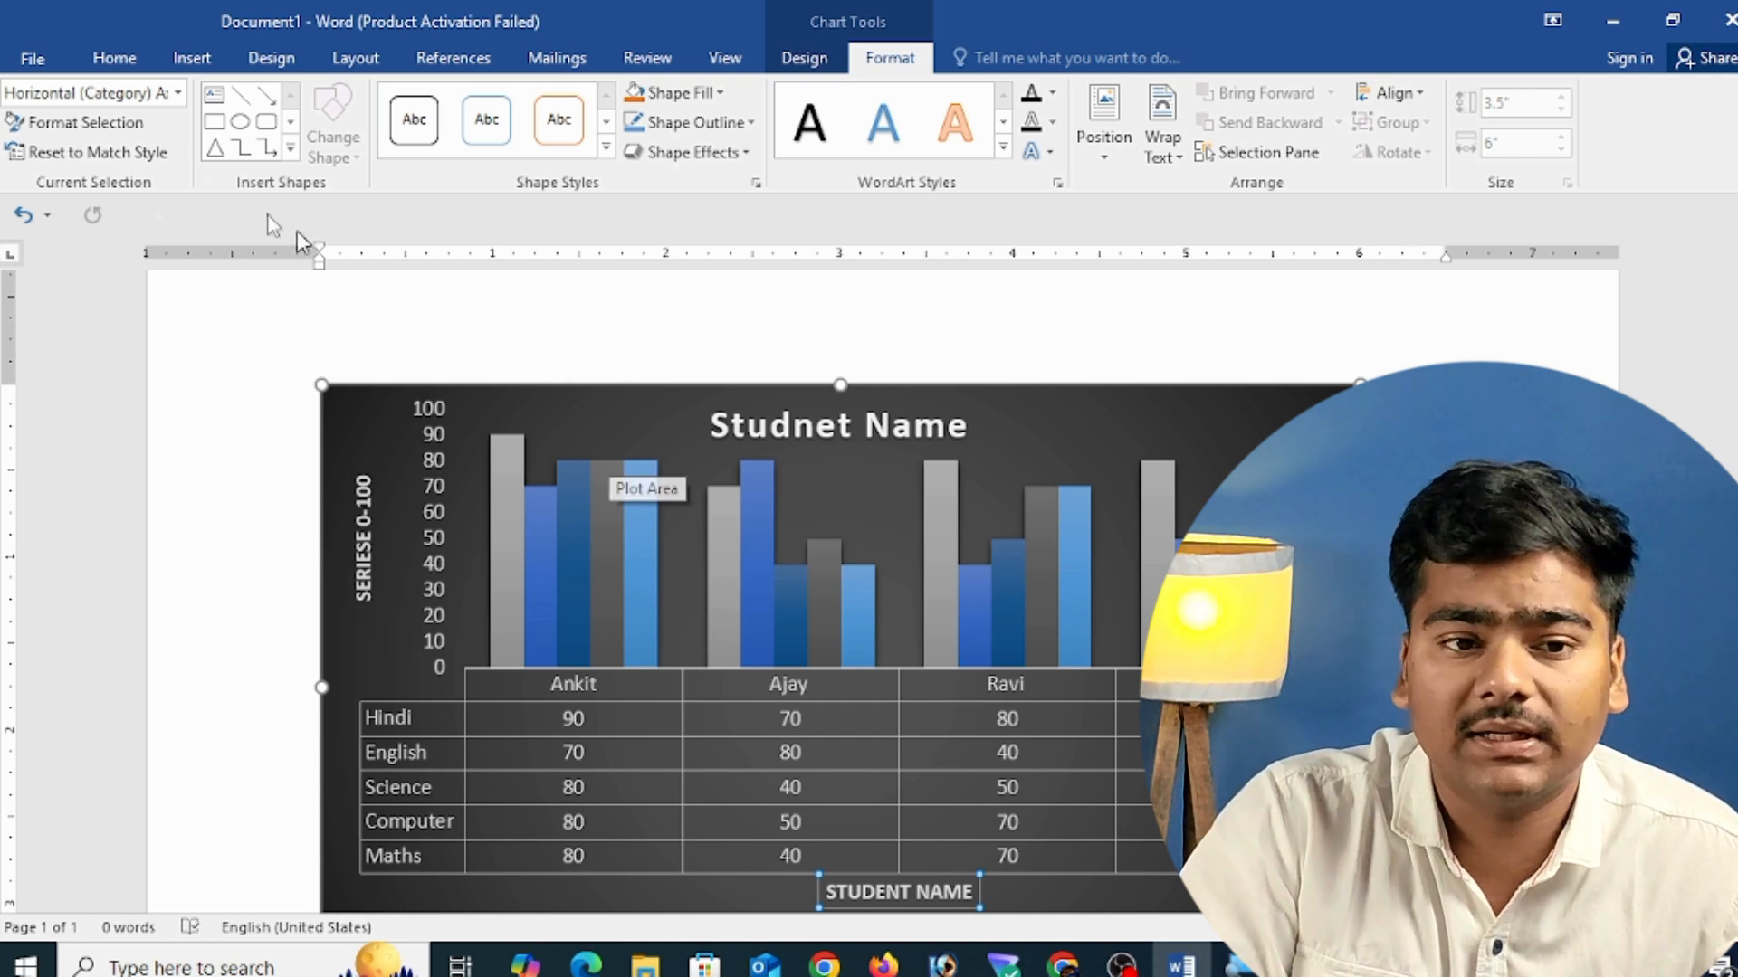
left_click(177, 93)
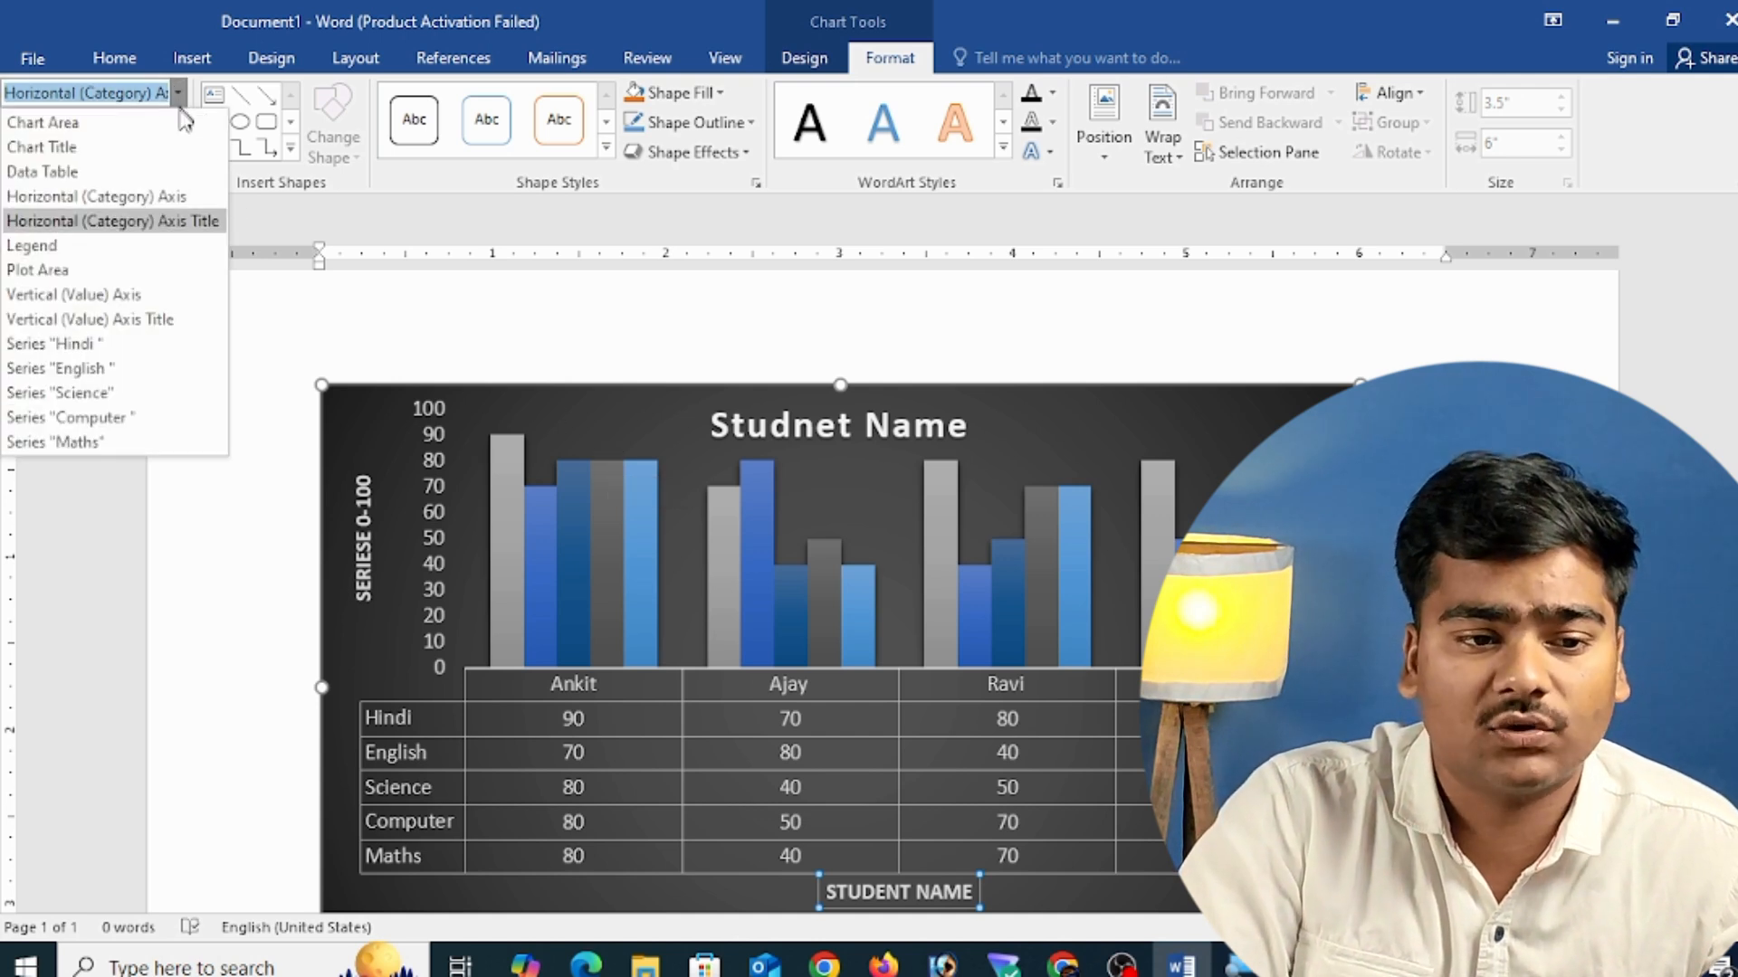
left_click(170, 256)
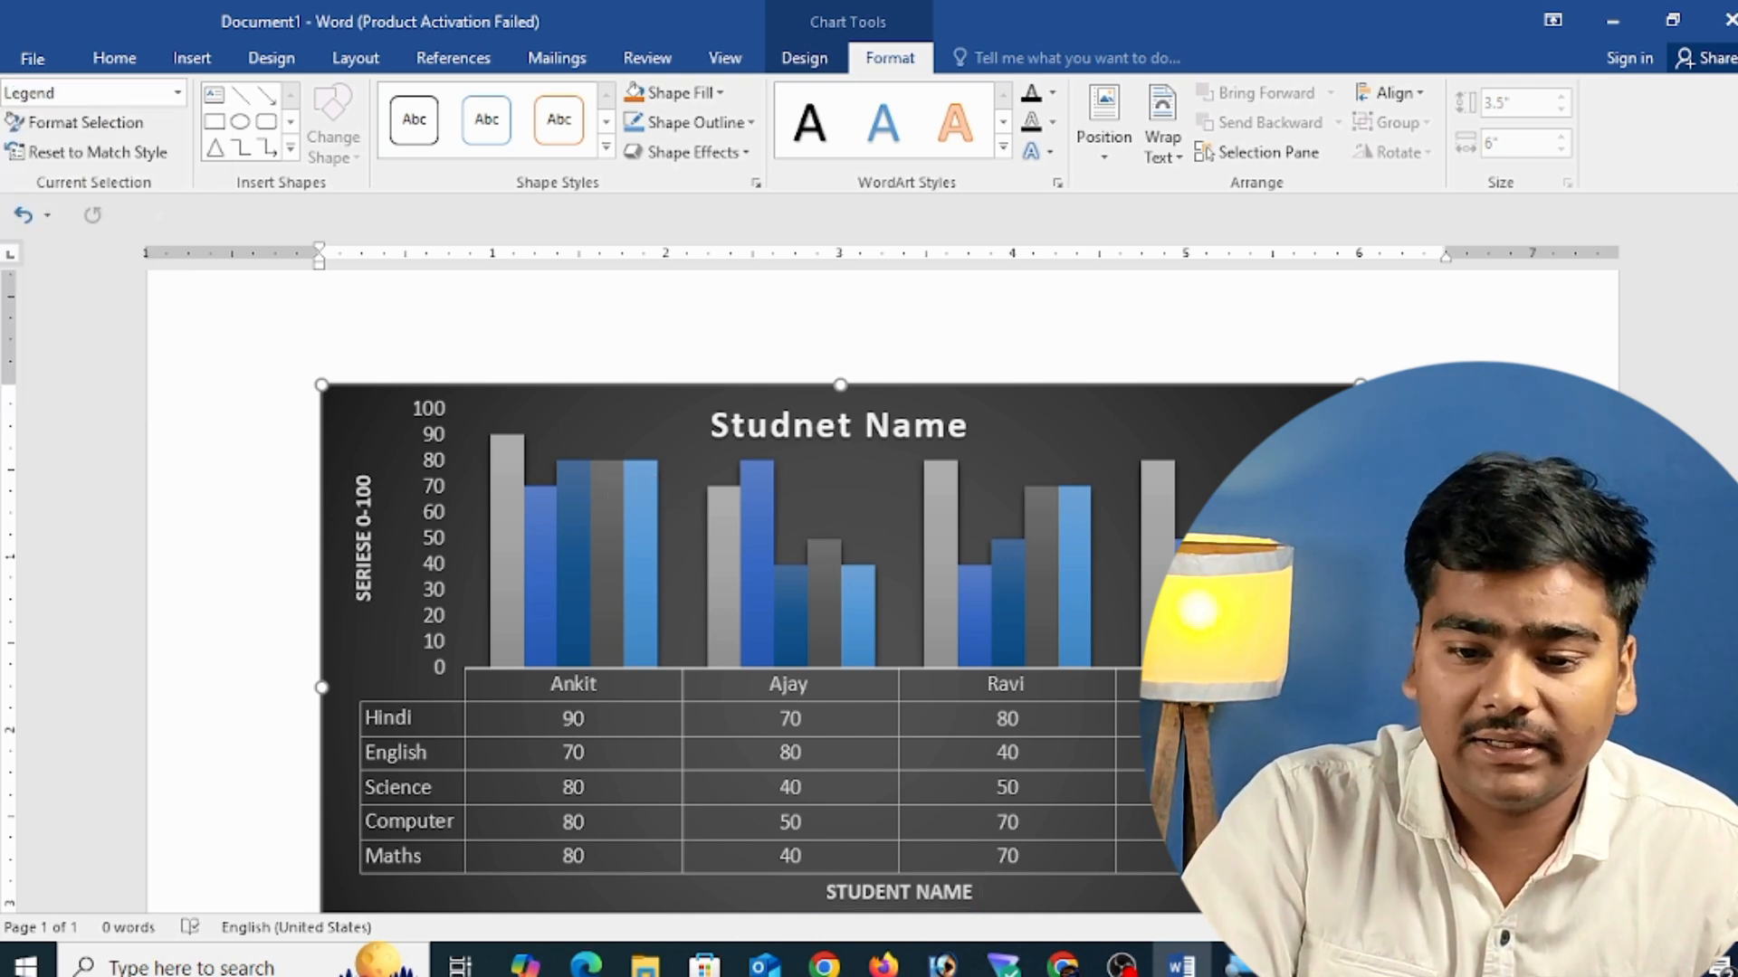
left_click(177, 92)
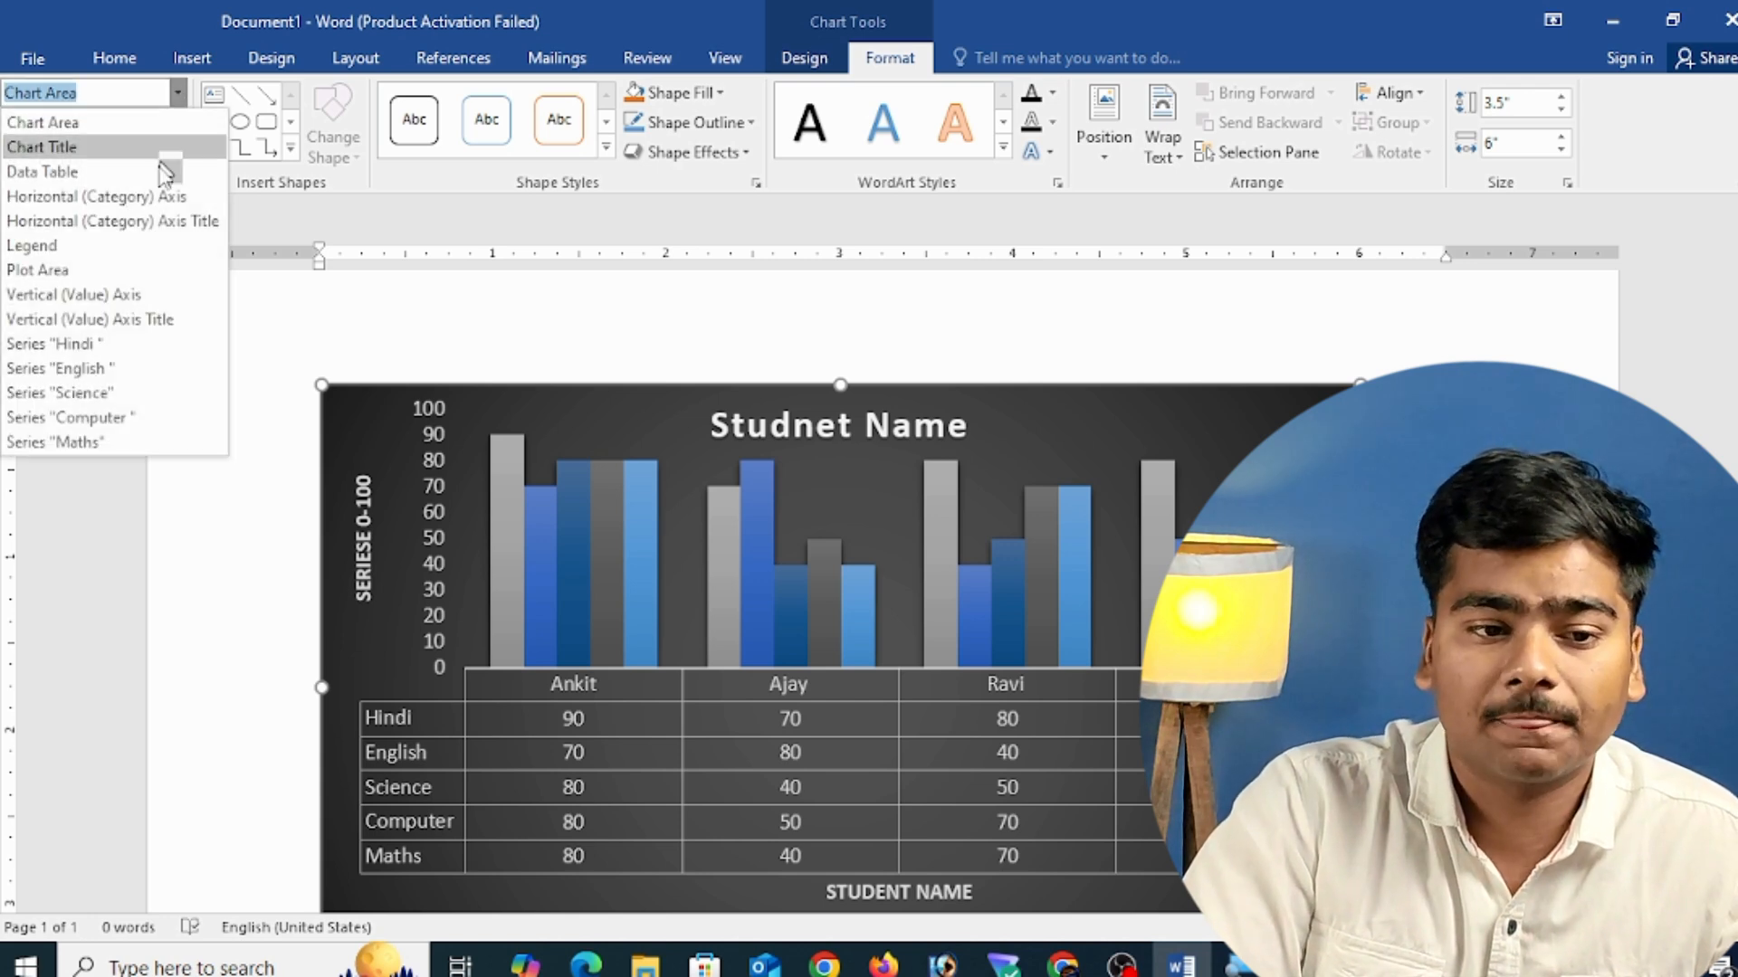
left_click(136, 270)
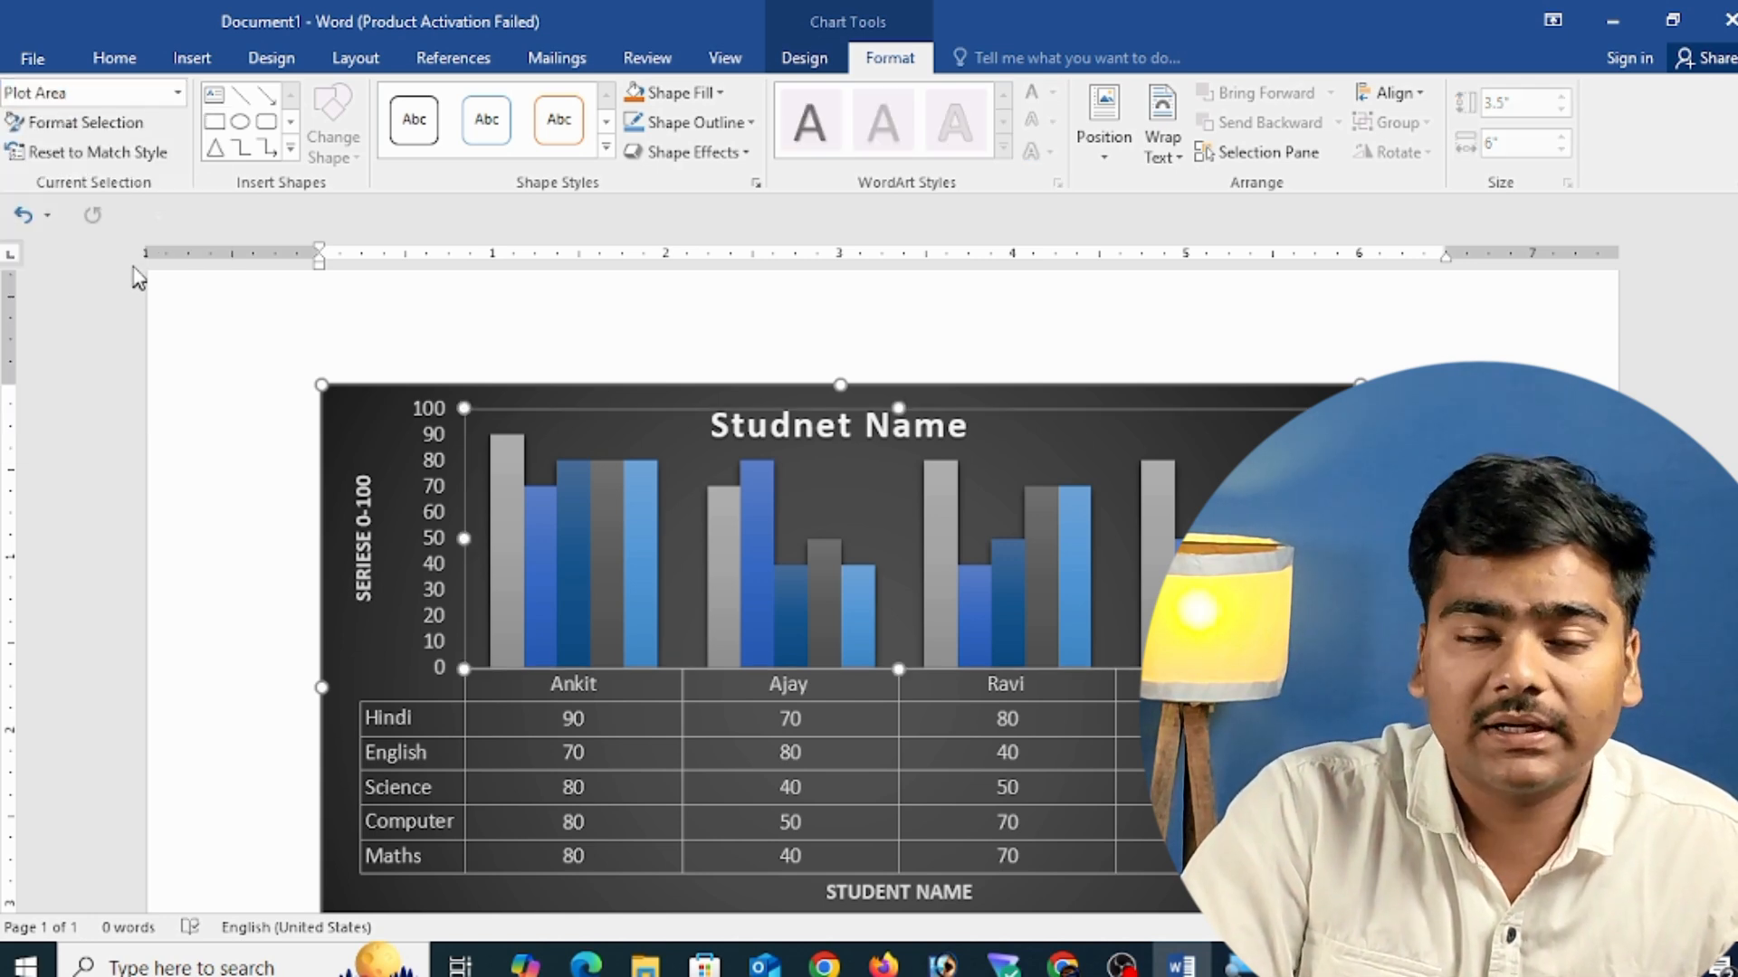
- Open the formatting options for the Hindi series, try plotting it on the secondary axis, and return it to the primary axis
left_click(177, 93)
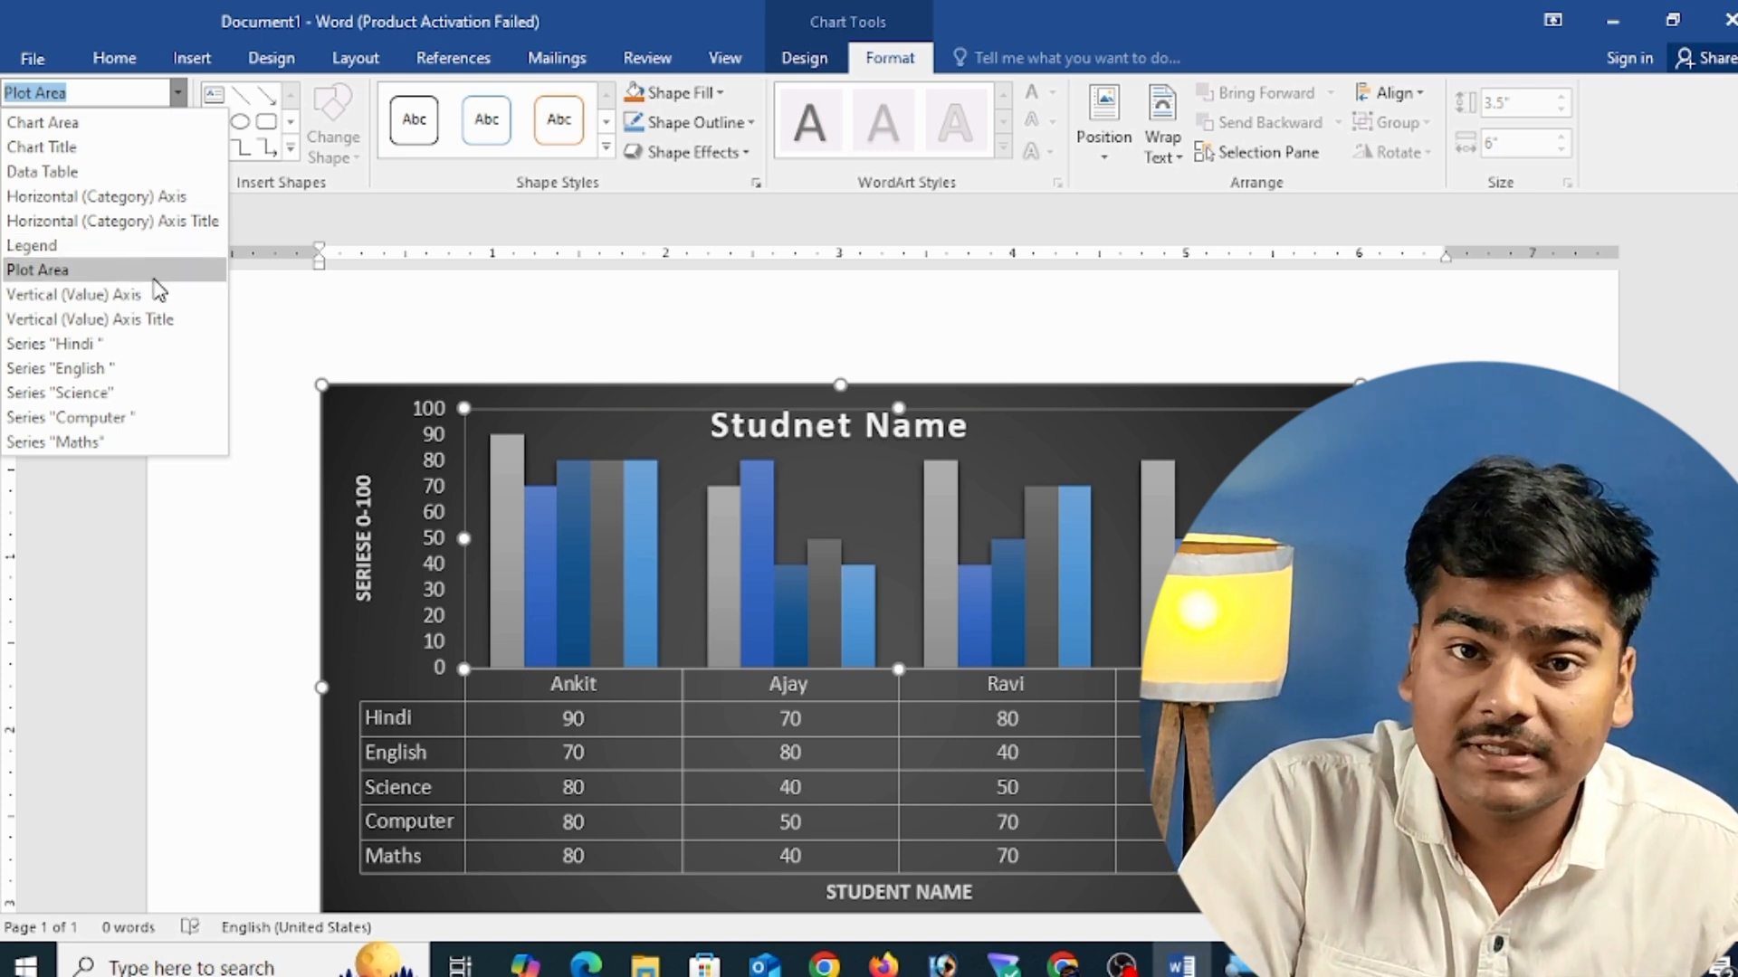
left_click(65, 344)
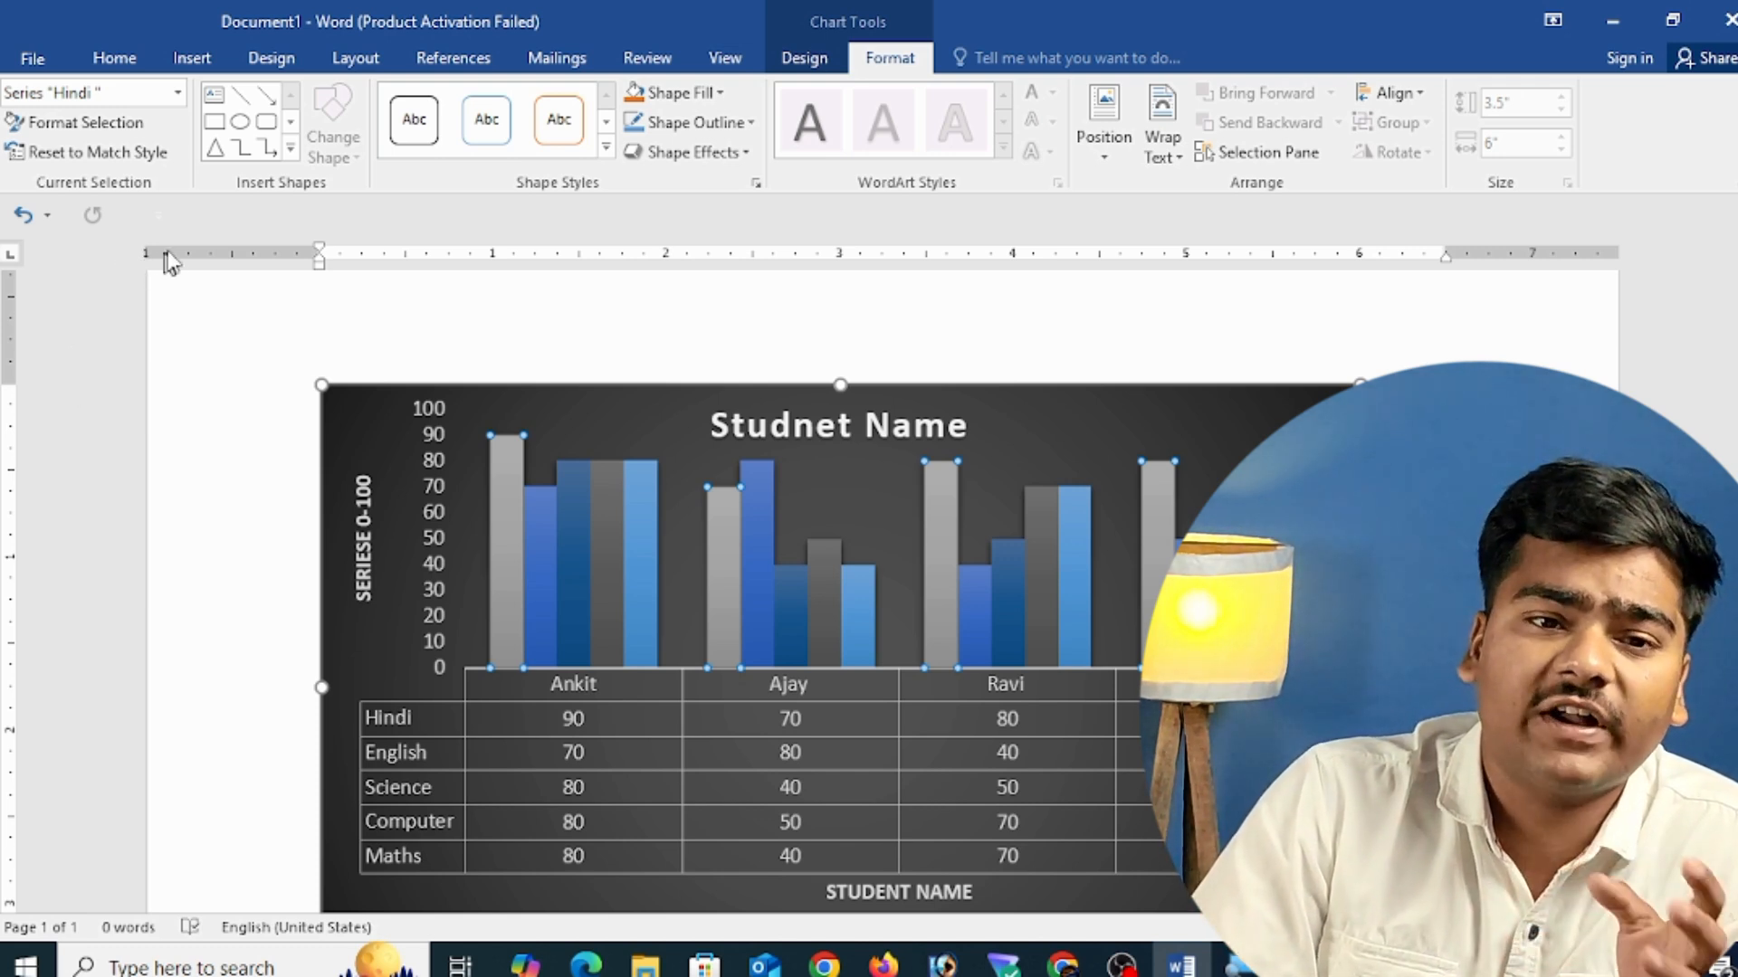
left_click(97, 128)
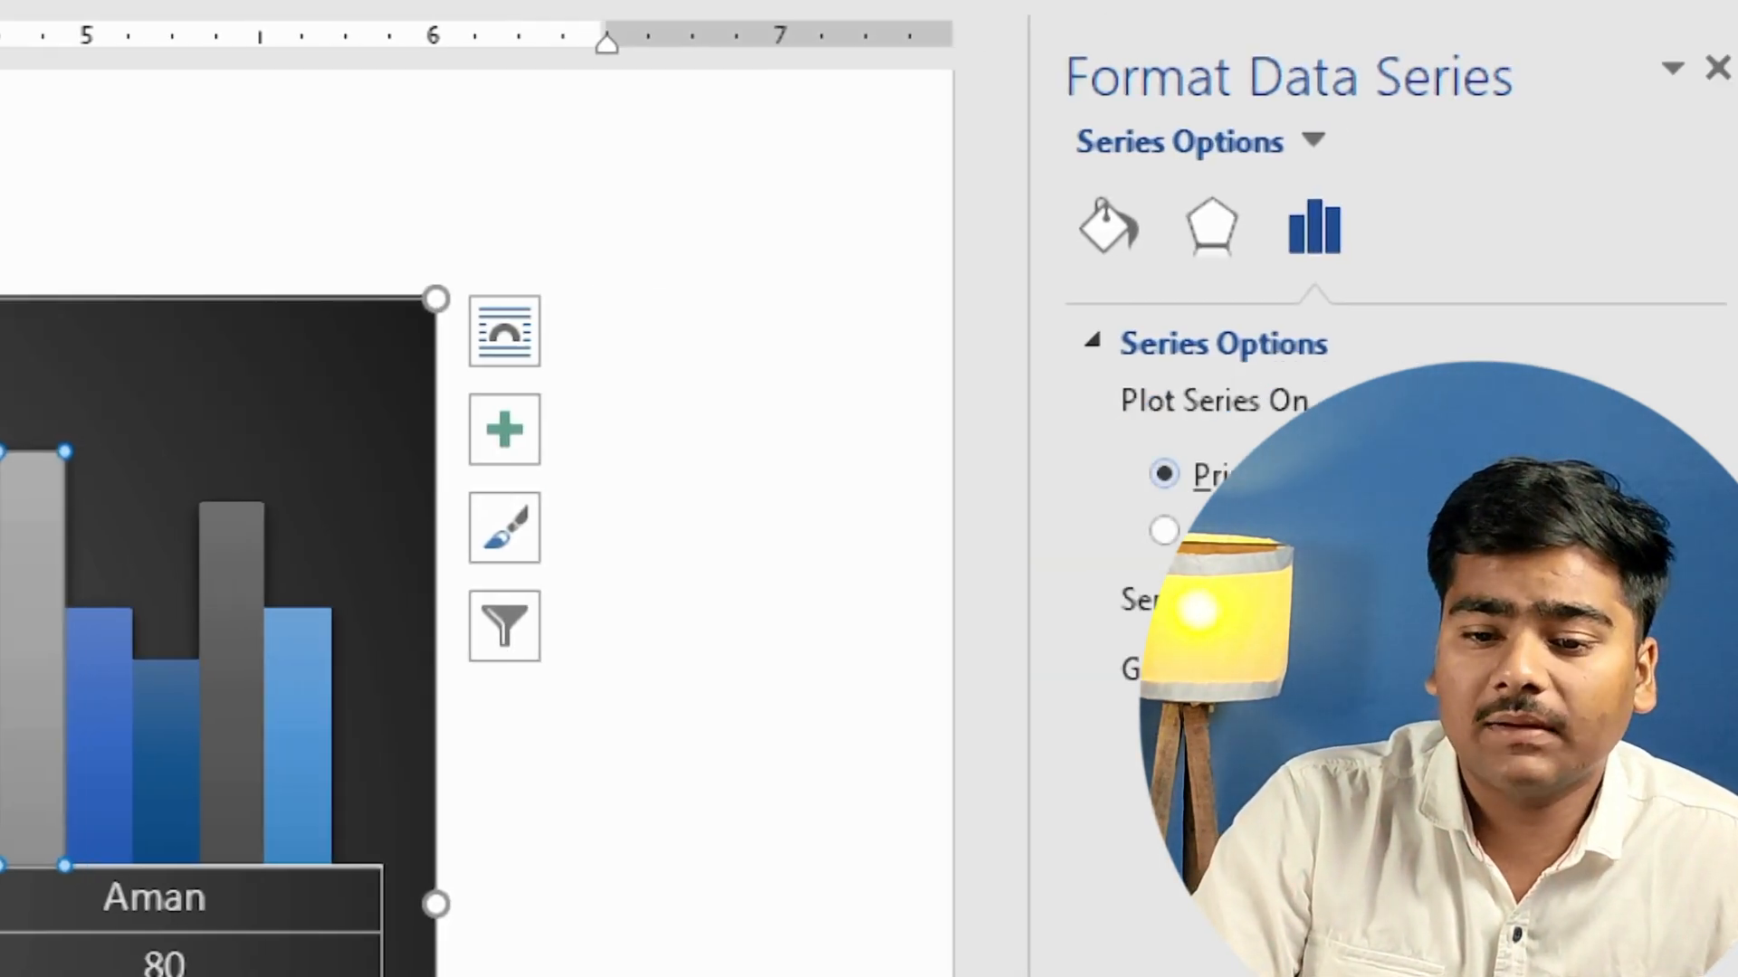
left_click(1165, 531)
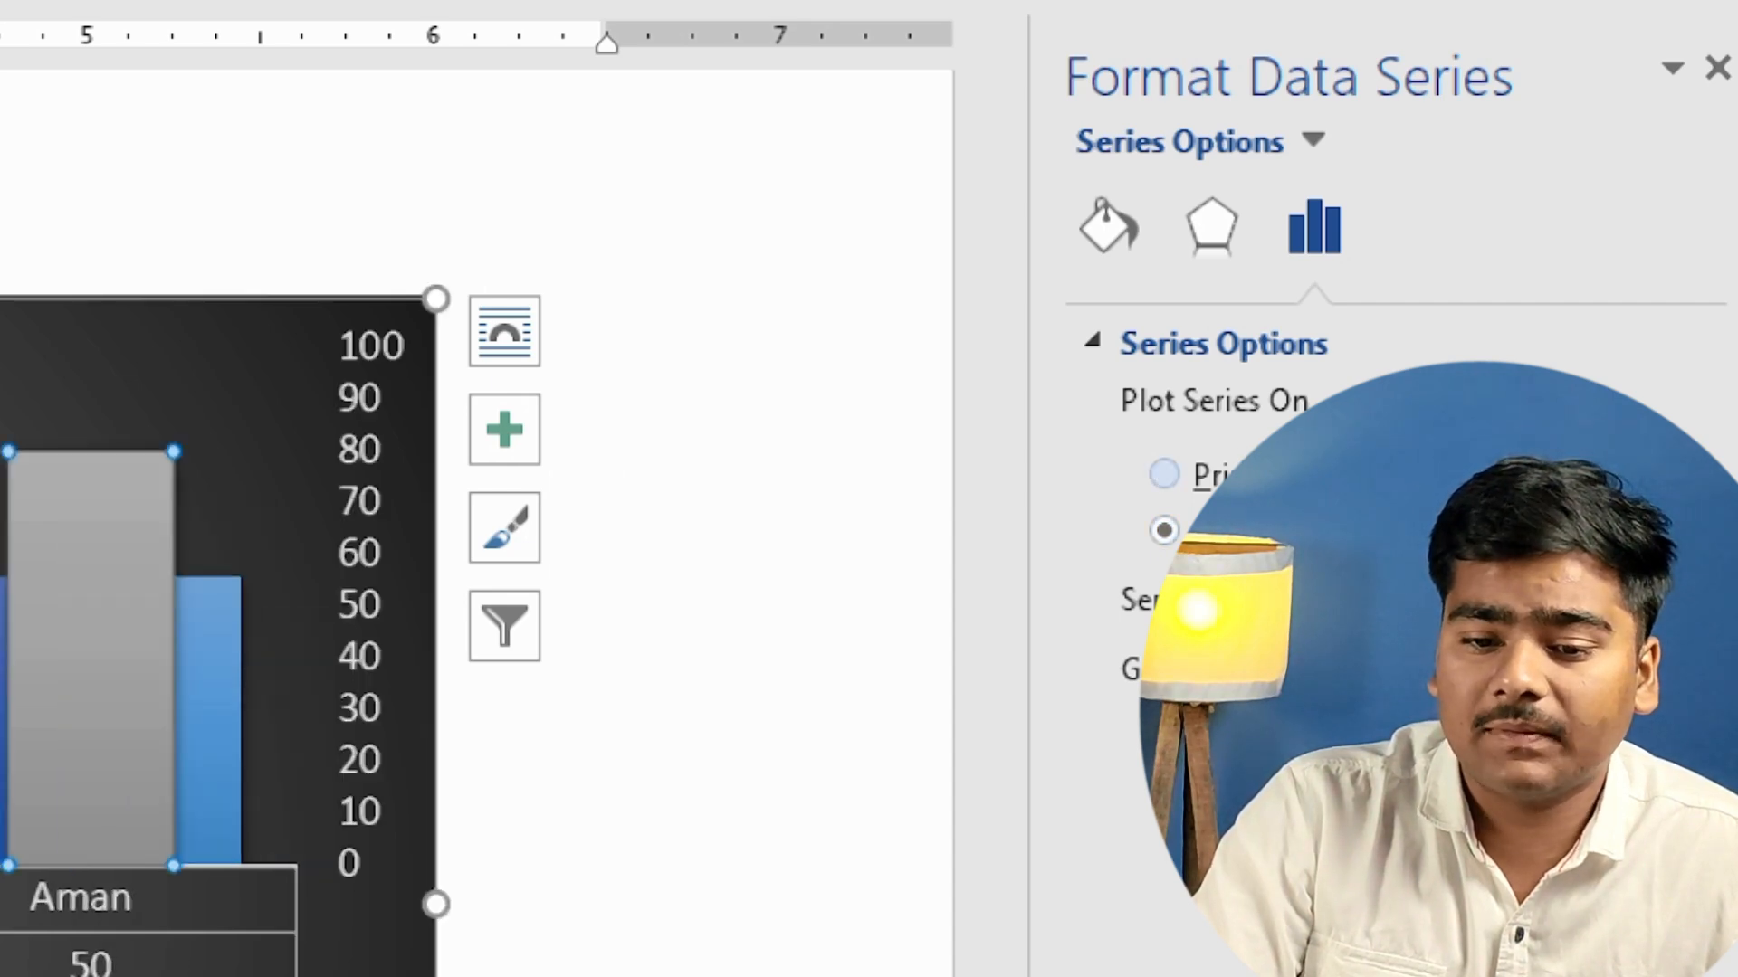
left_click(1164, 474)
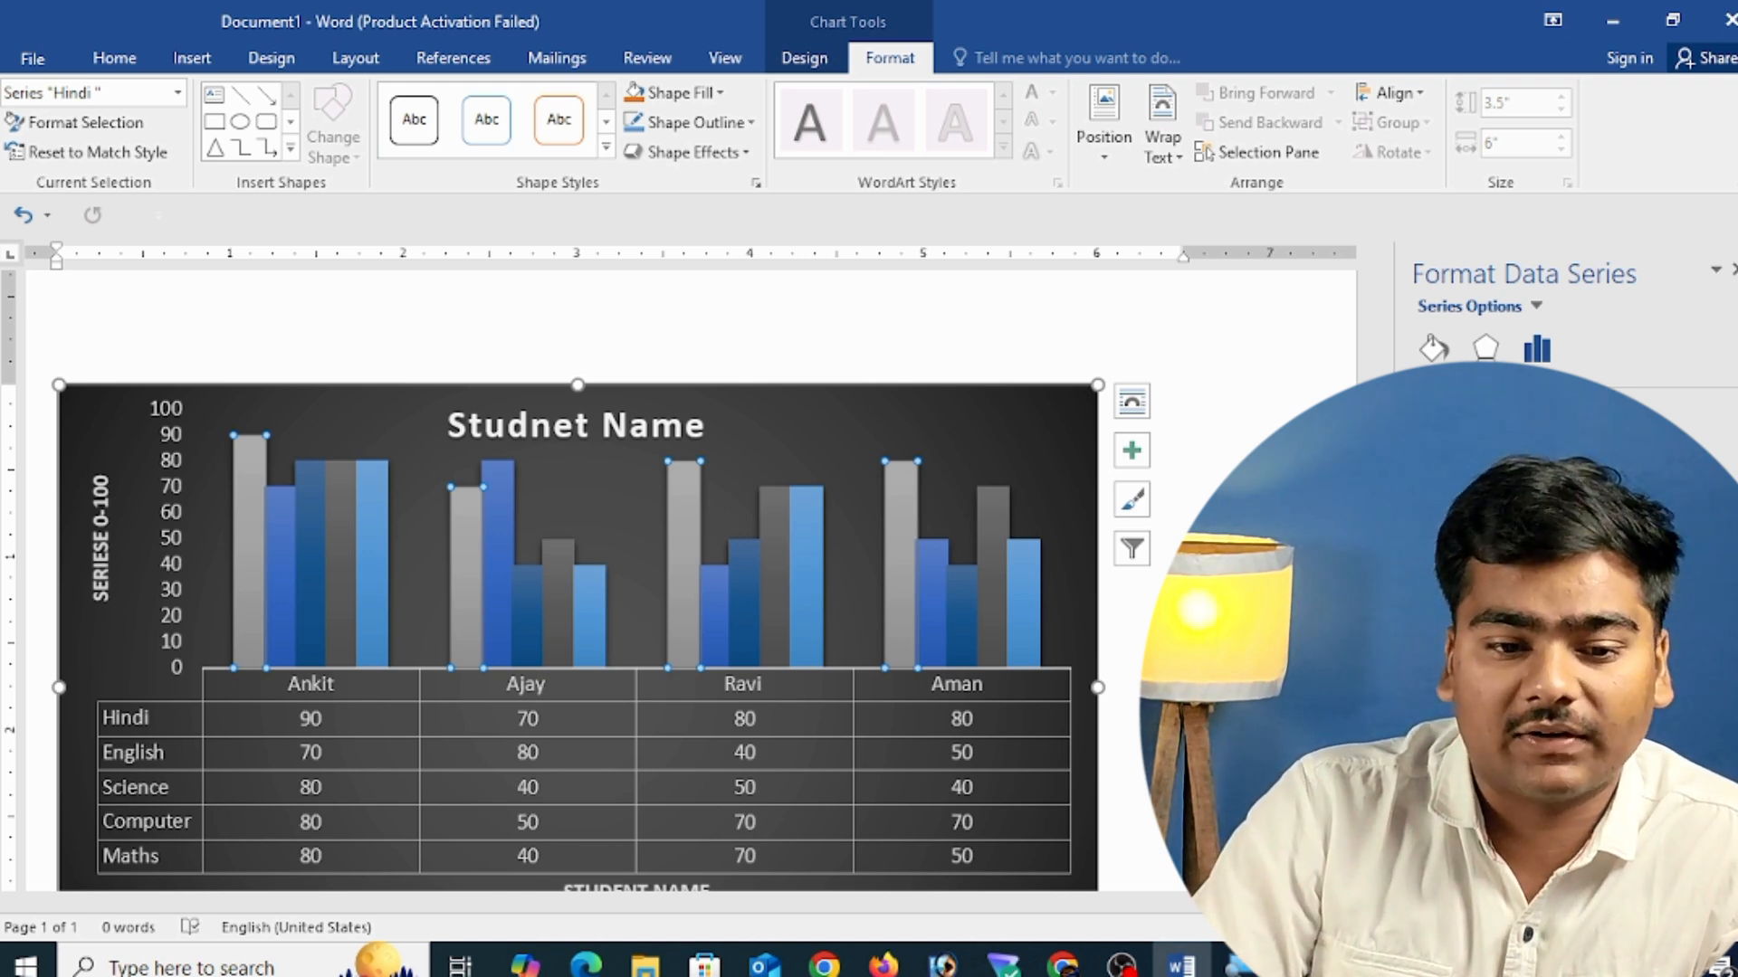
- Try the Hindi series without a fill, and give it a solid dark red fill with adjusted transparency
left_click(1485, 349)
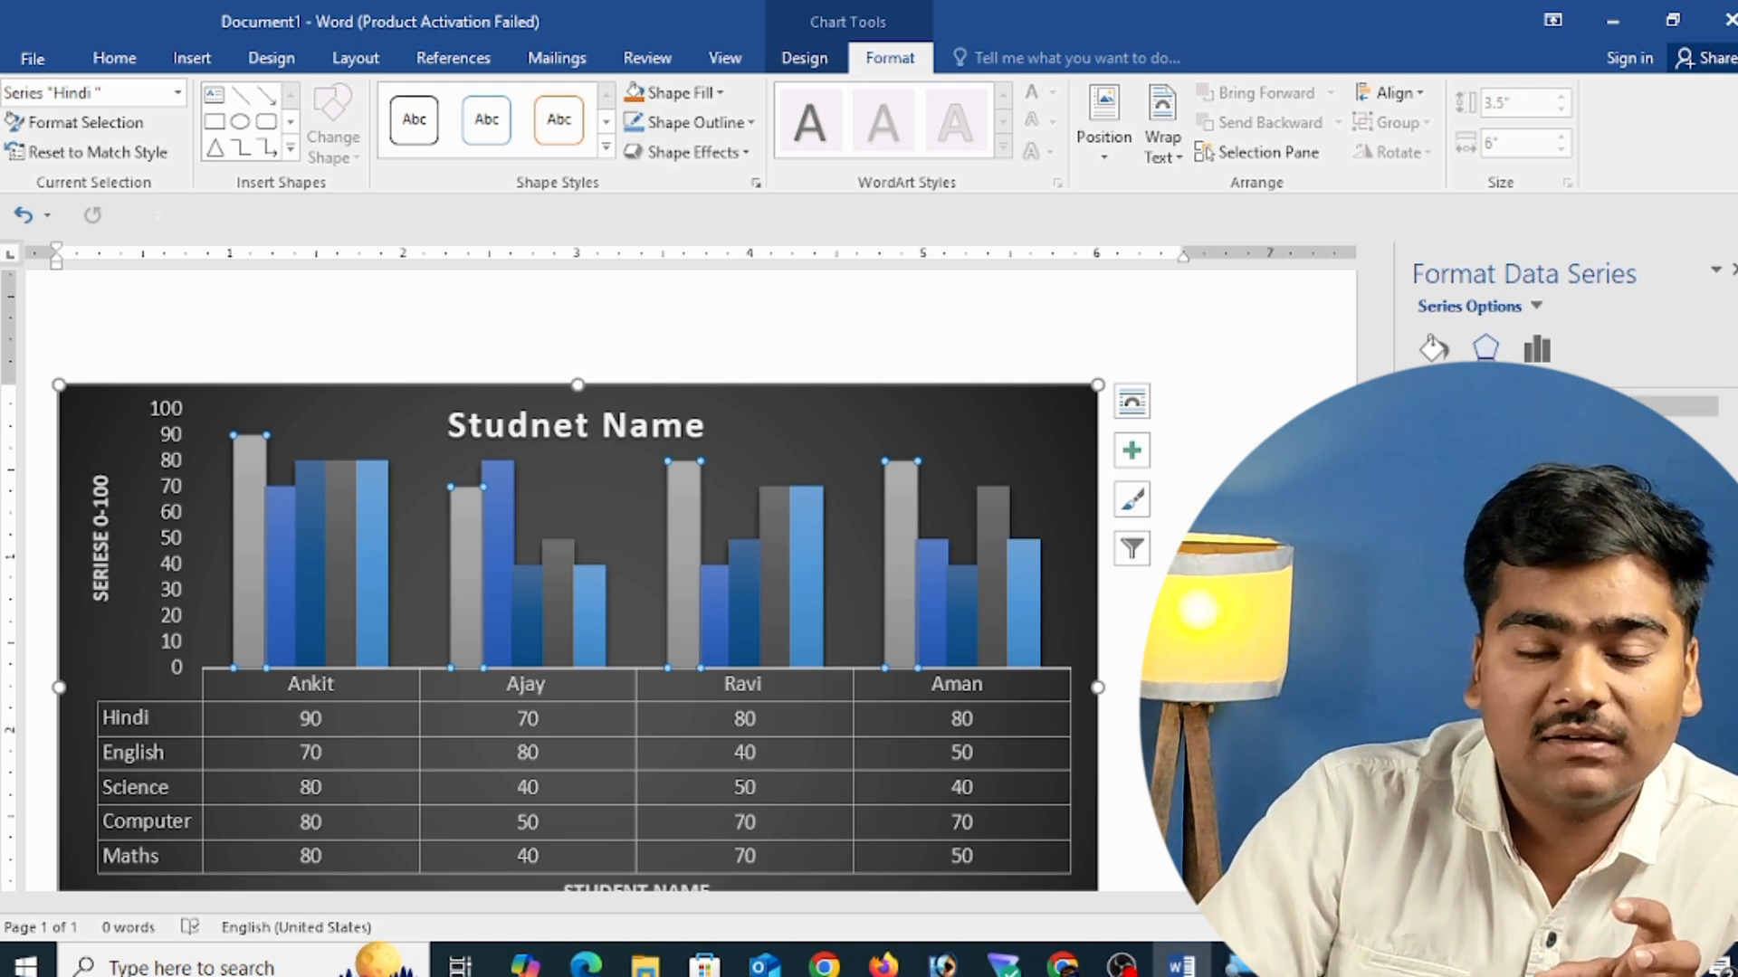
left_click(1466, 406)
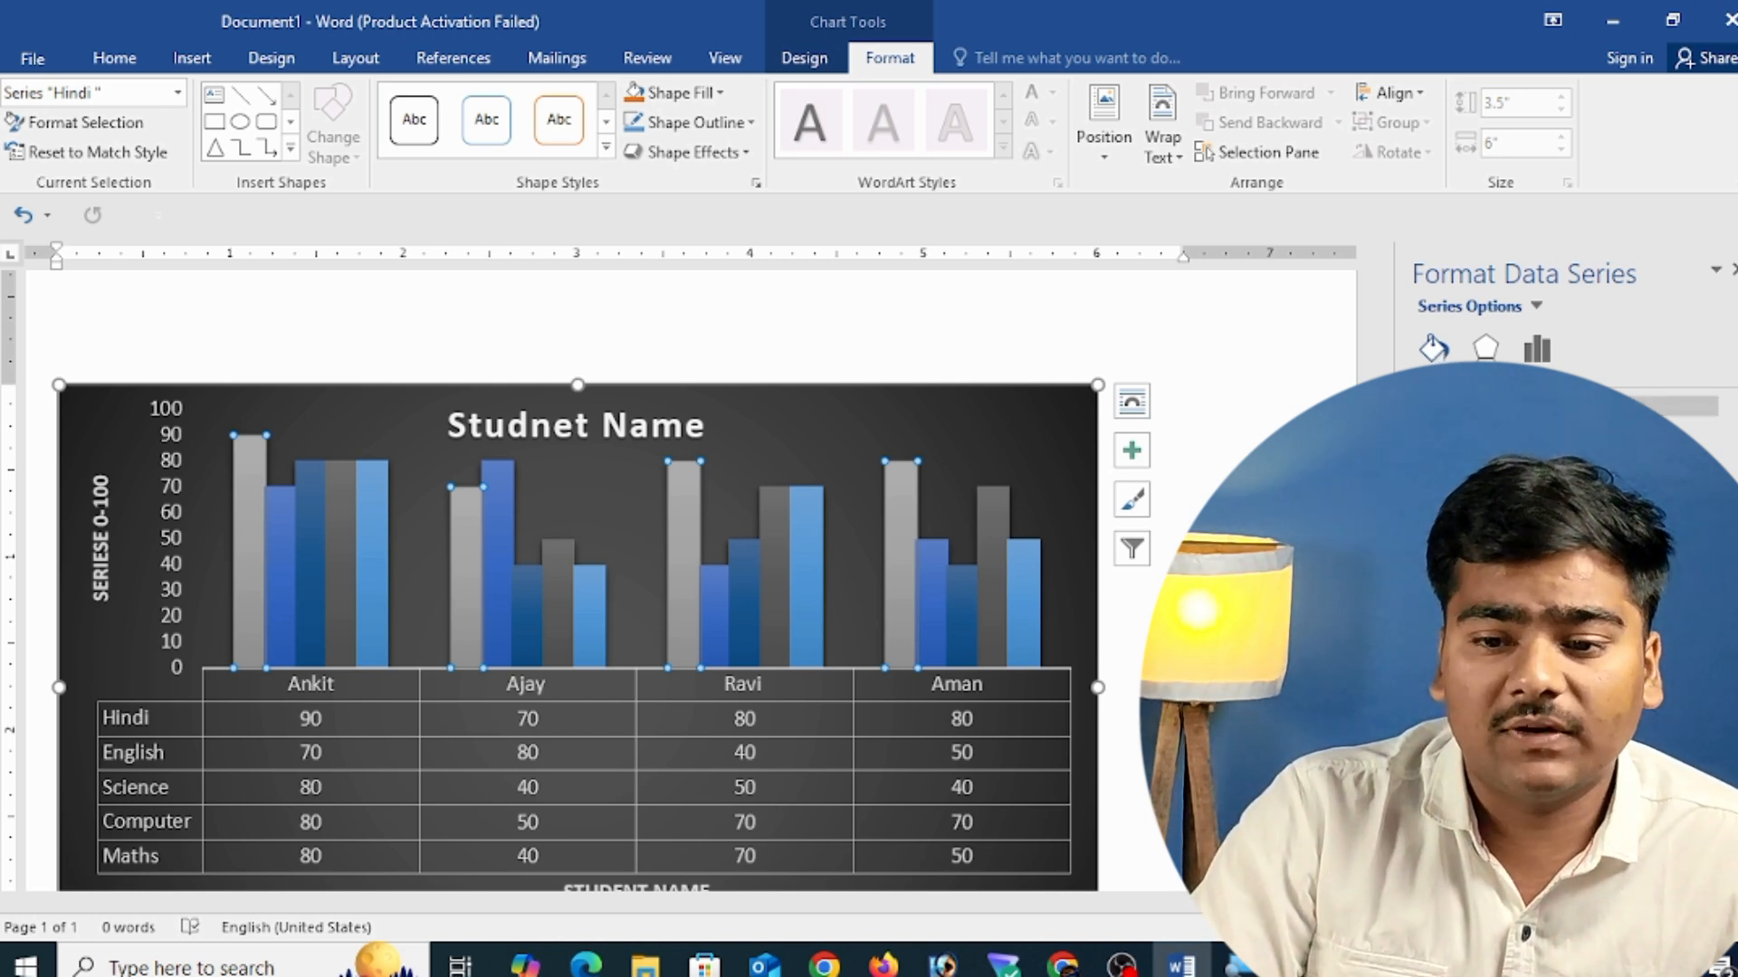
left_click(1450, 440)
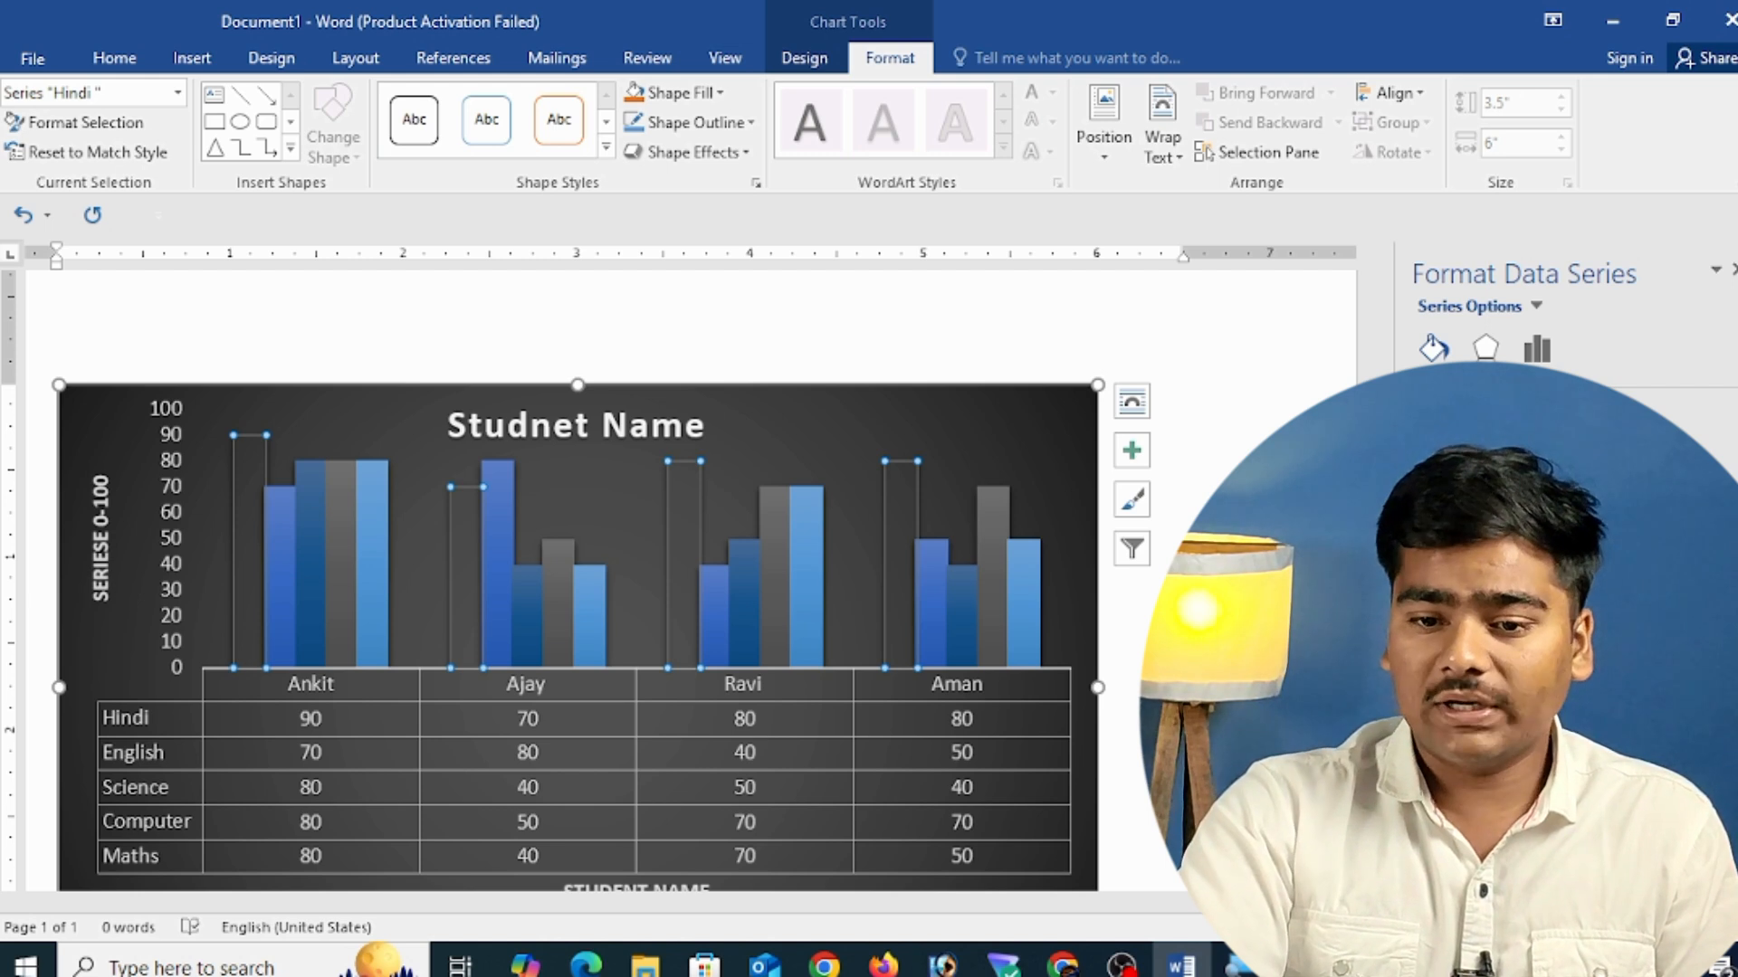
left_click(1450, 469)
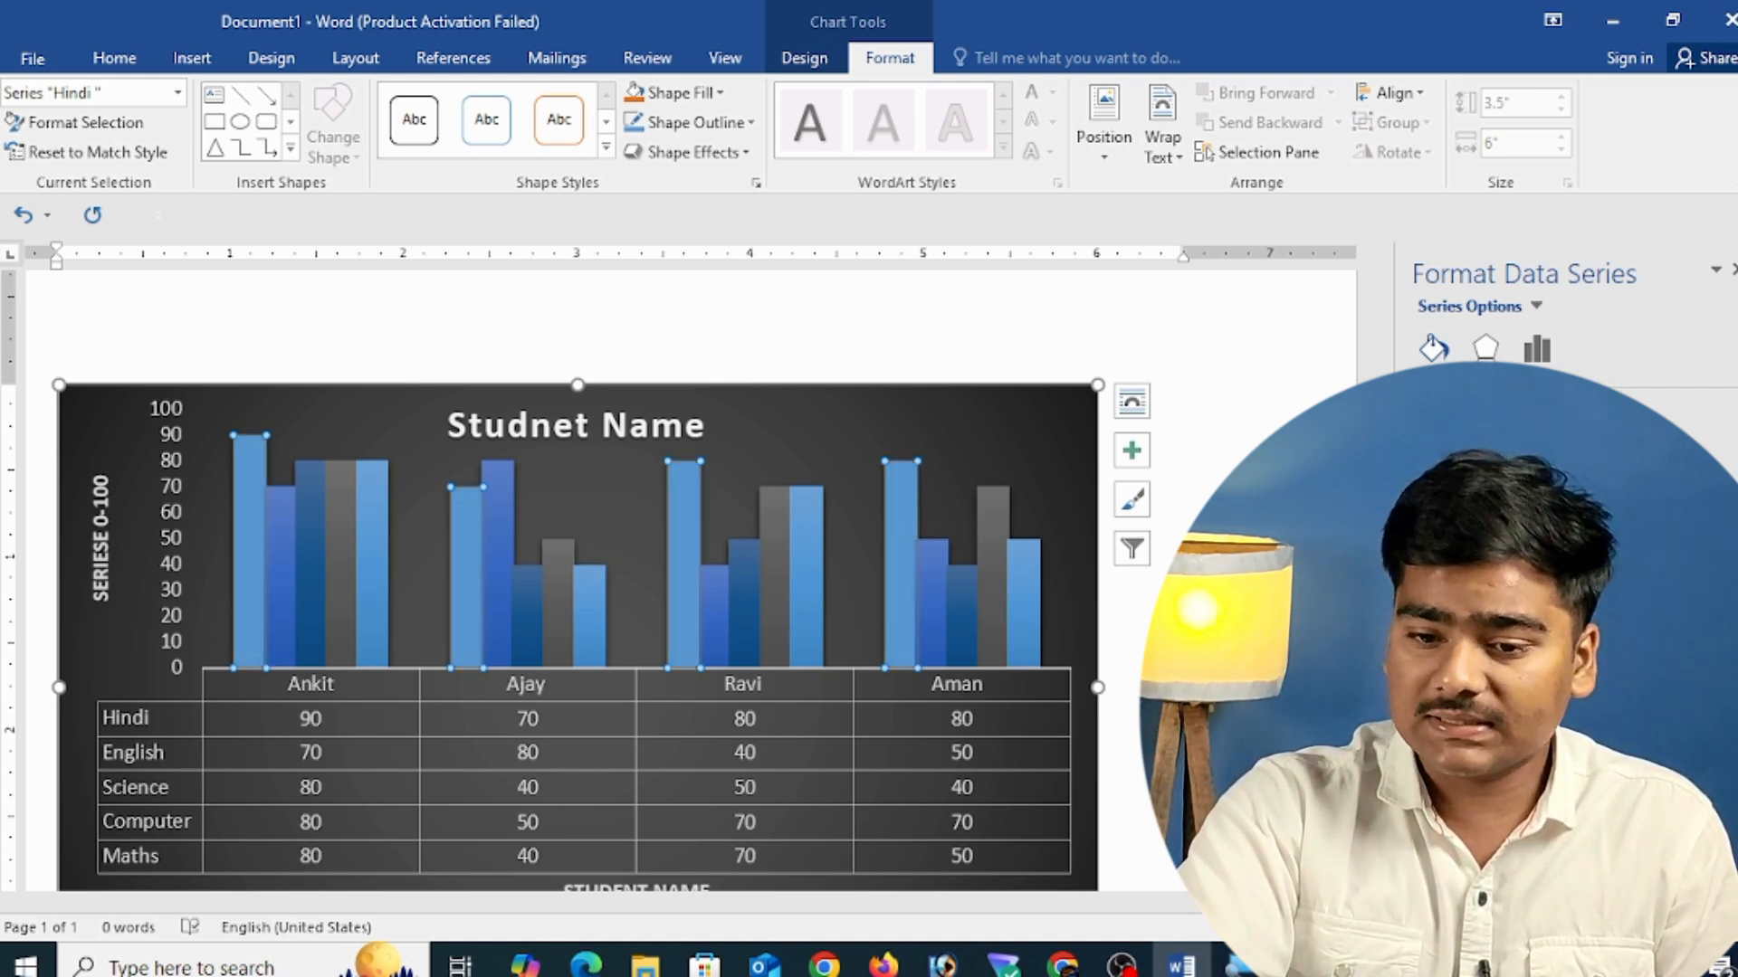
left_click(1541, 880)
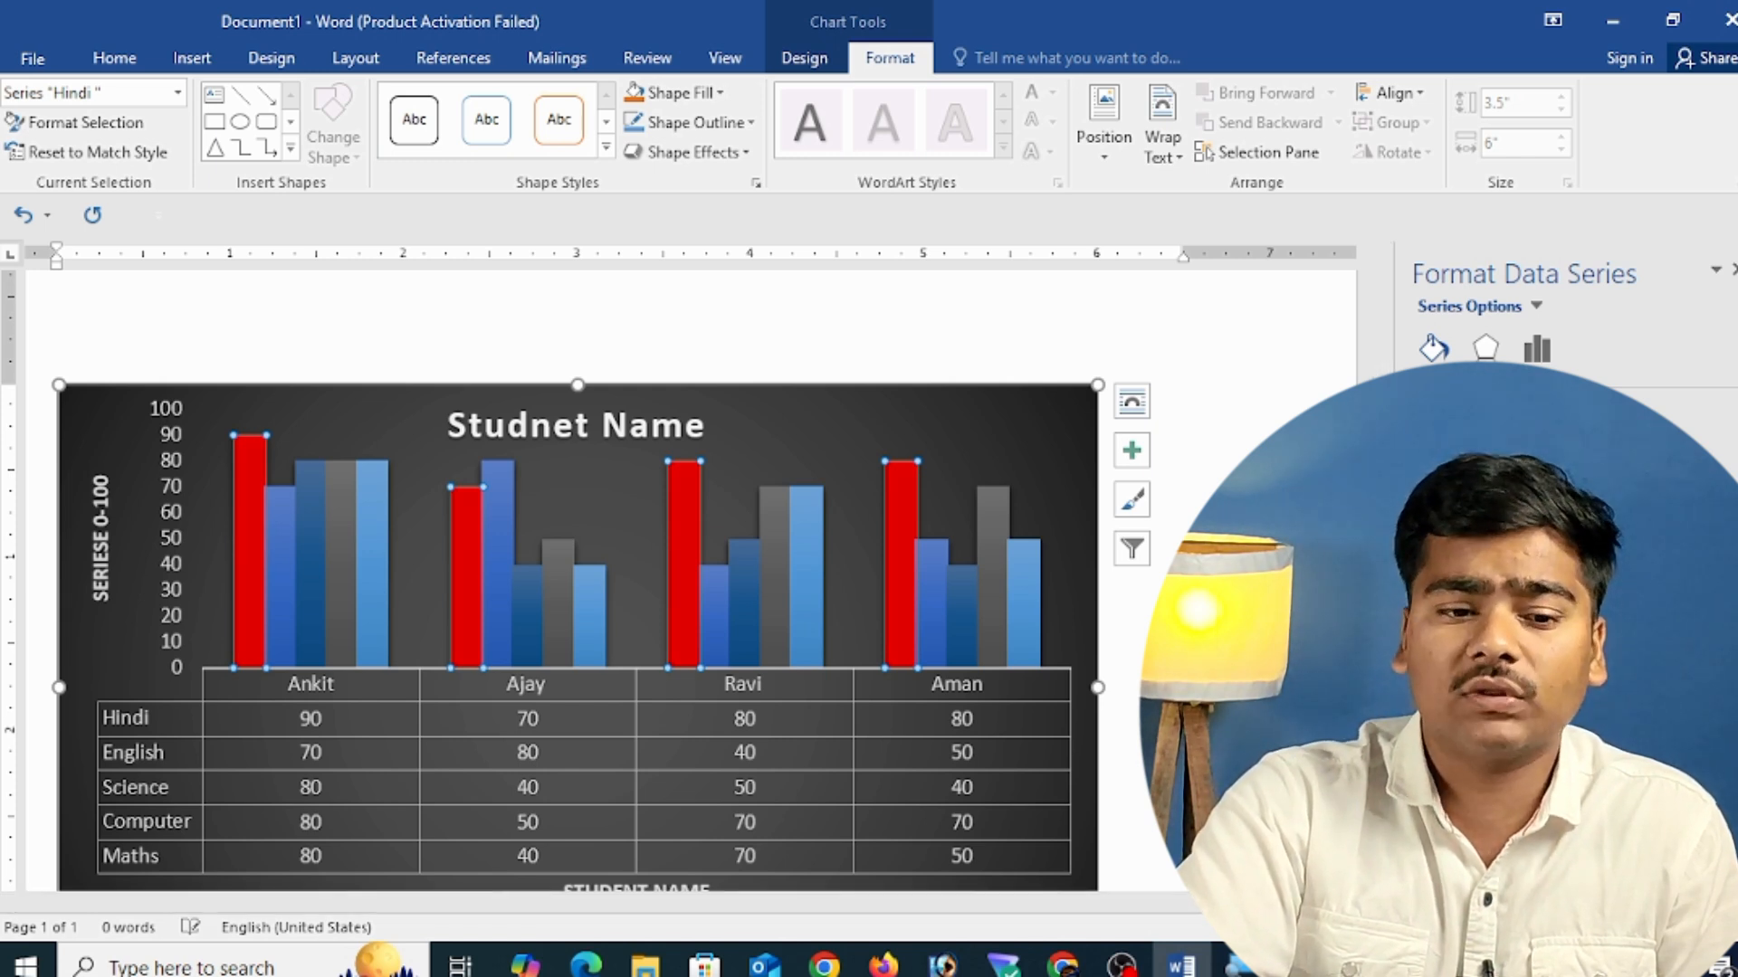
left_click(1517, 880)
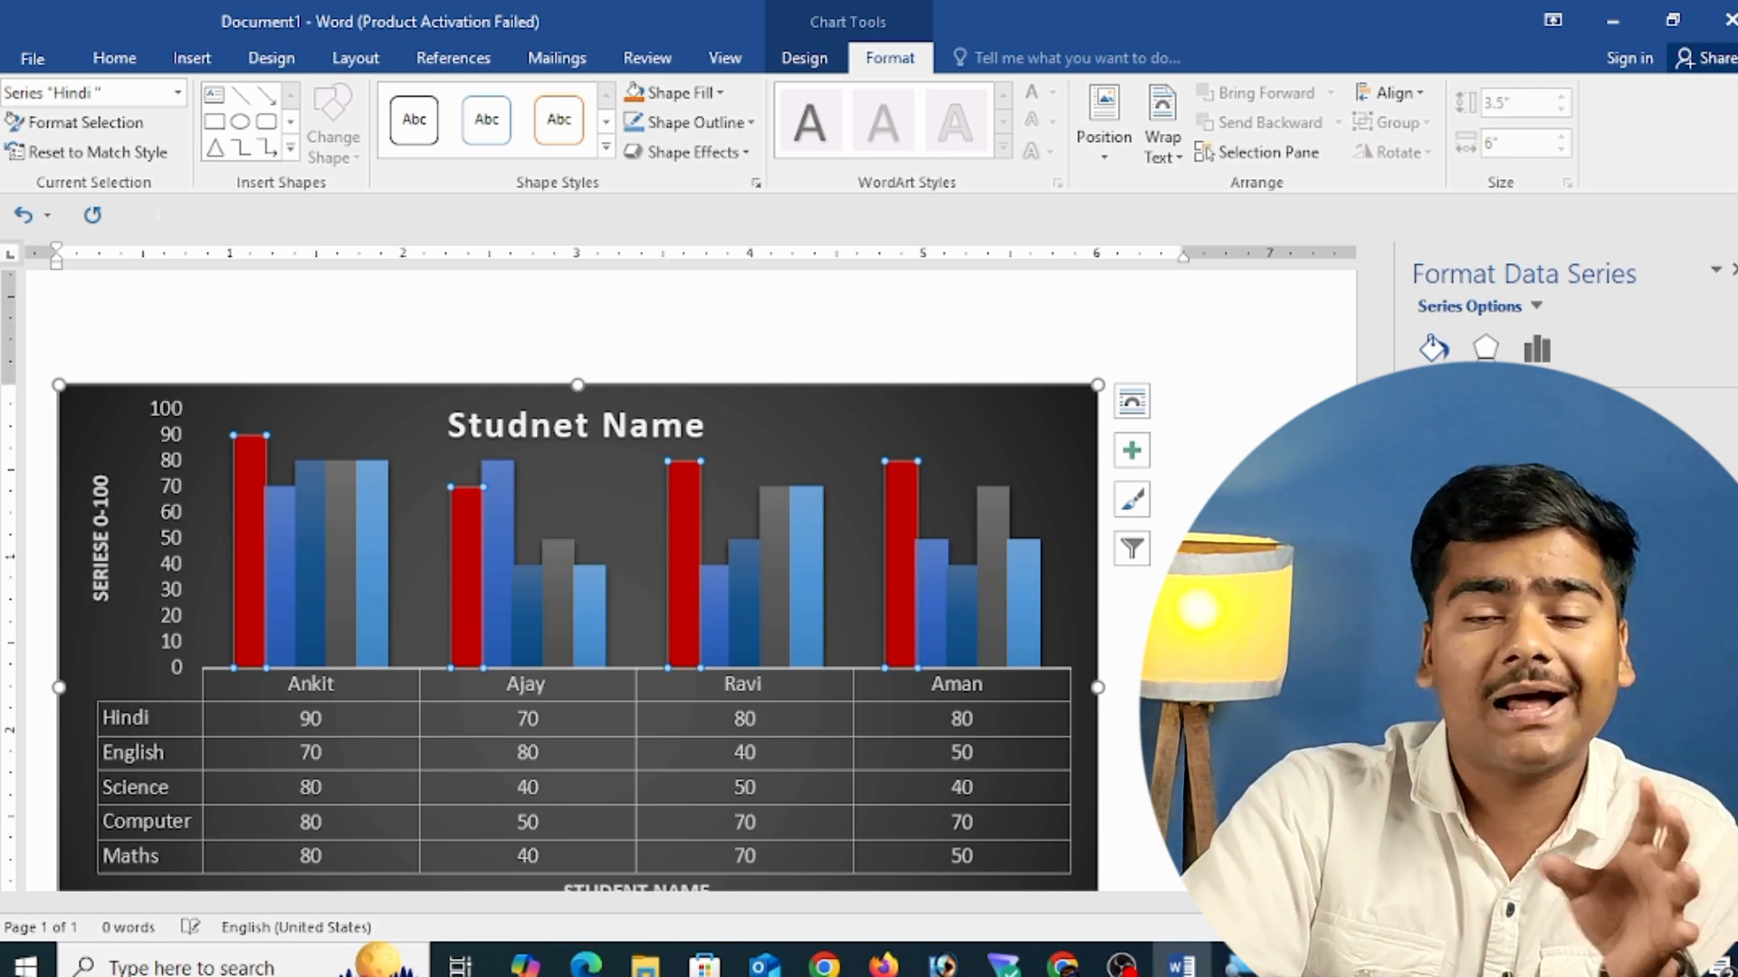
left_click_drag(1538, 724, 1575, 724)
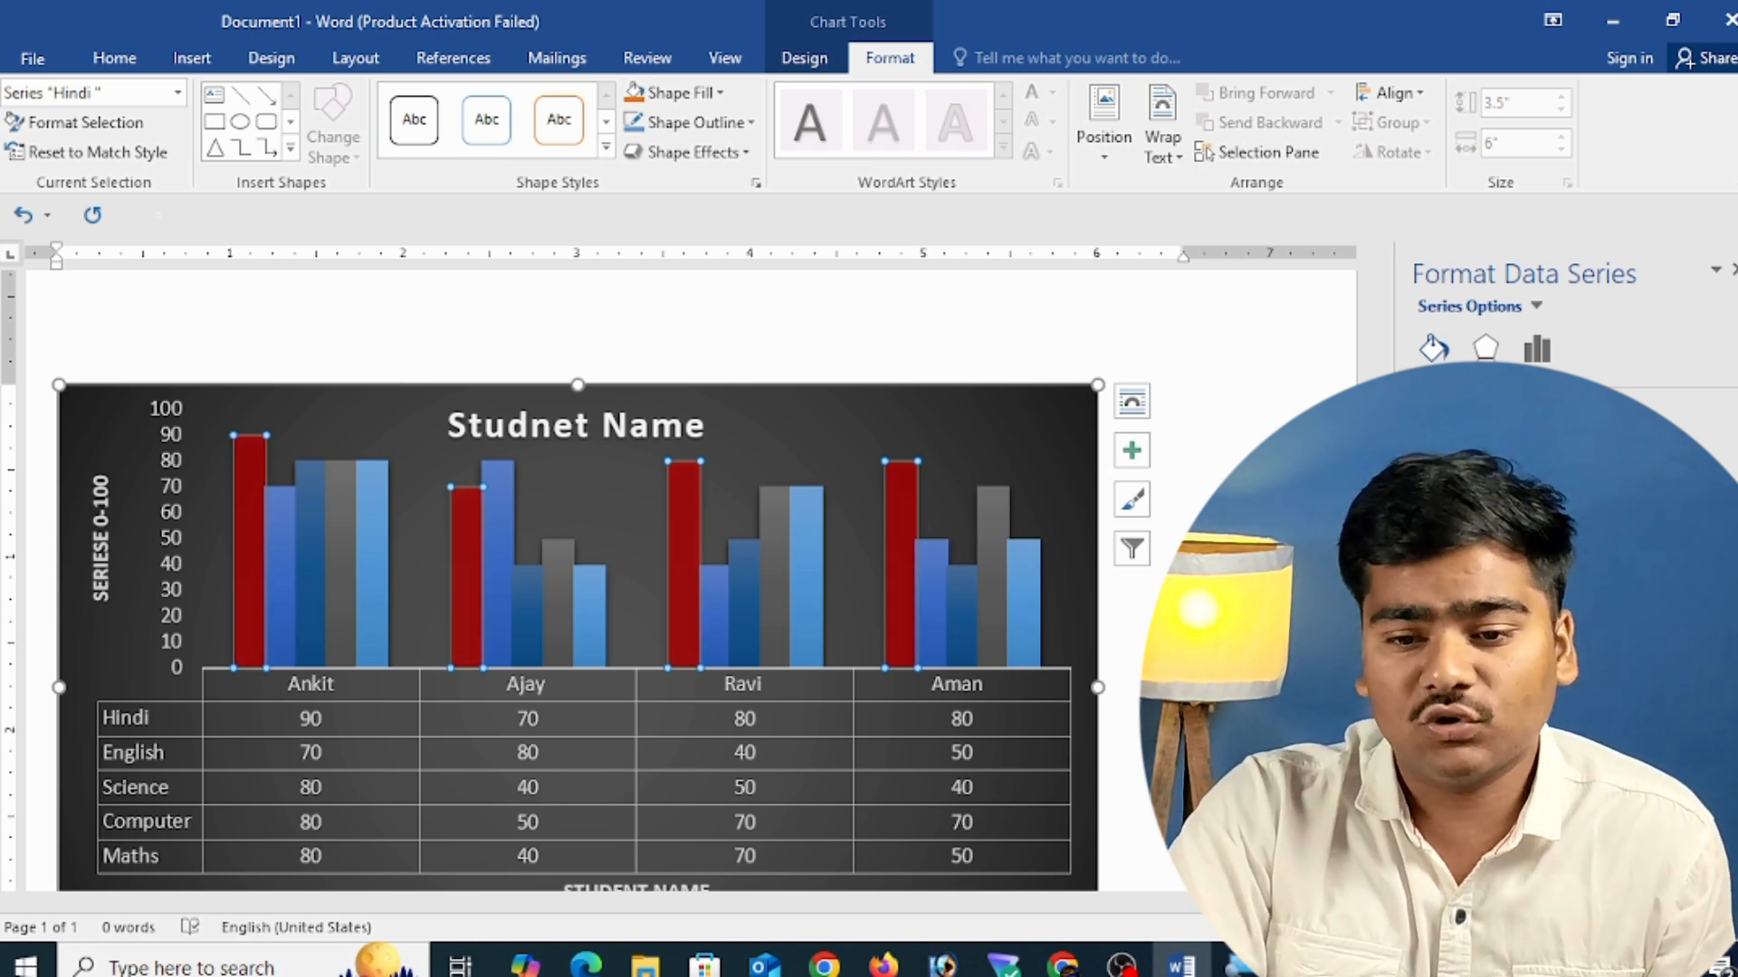
- Apply a gradient fill to the Hindi series, try several gradient variations, and make the gradient's upper end red
left_click(1457, 495)
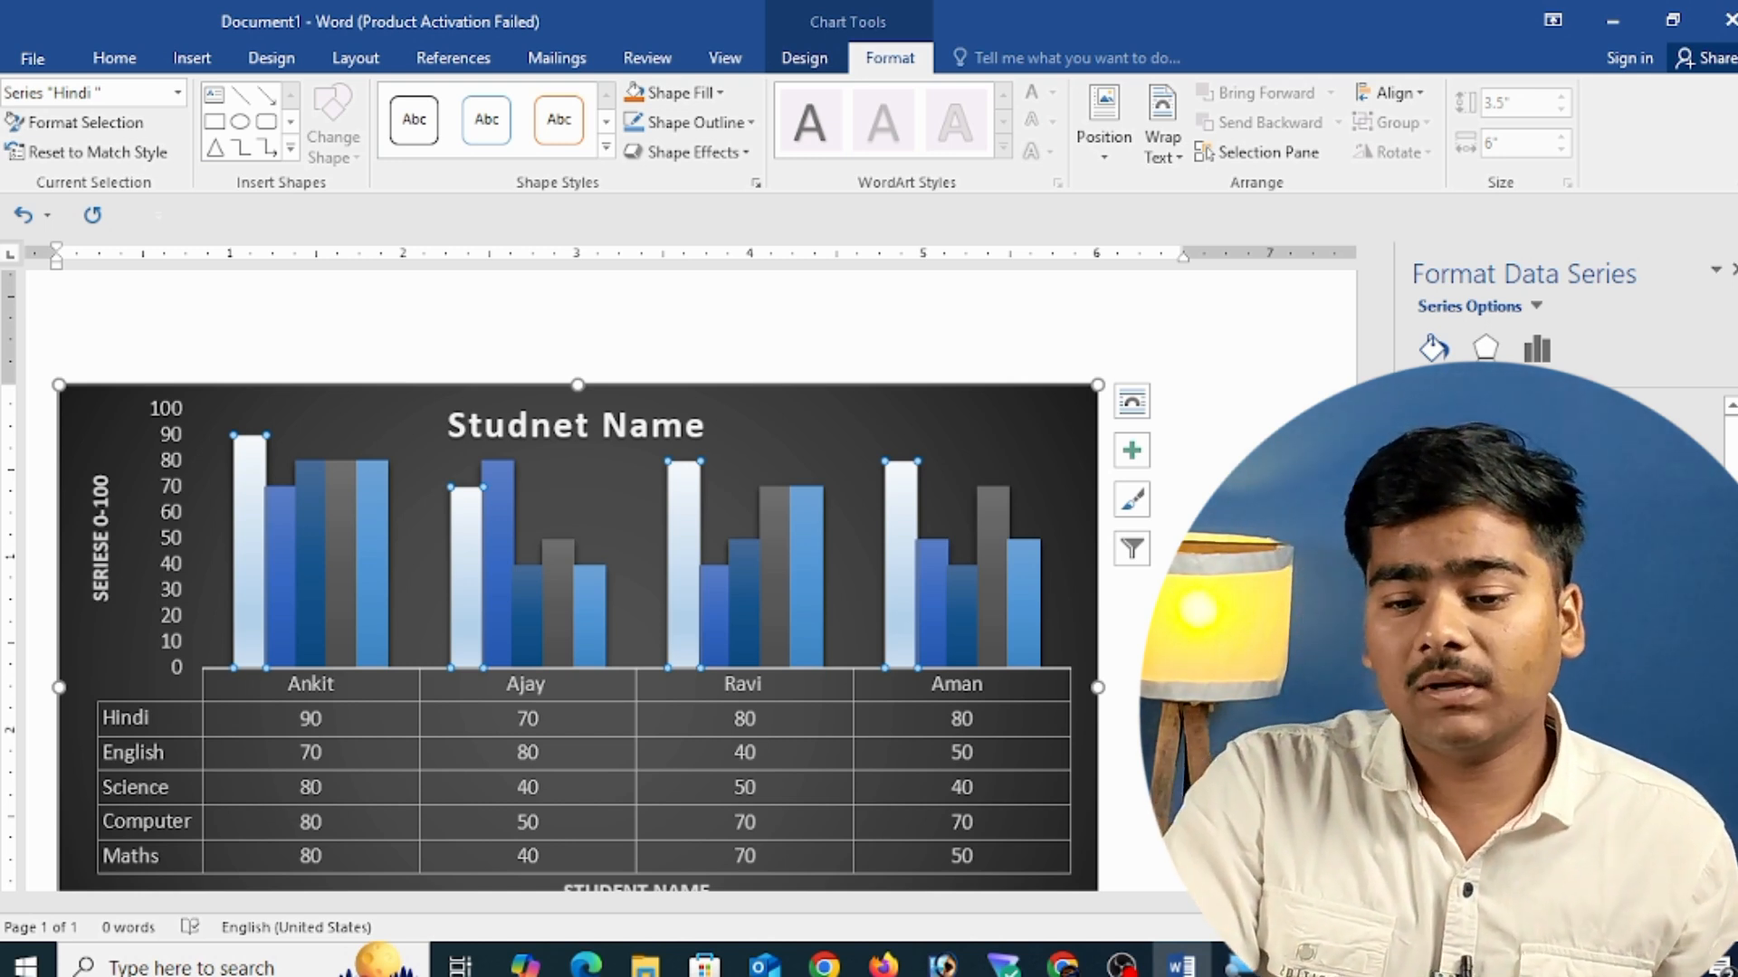
left_click(1690, 685)
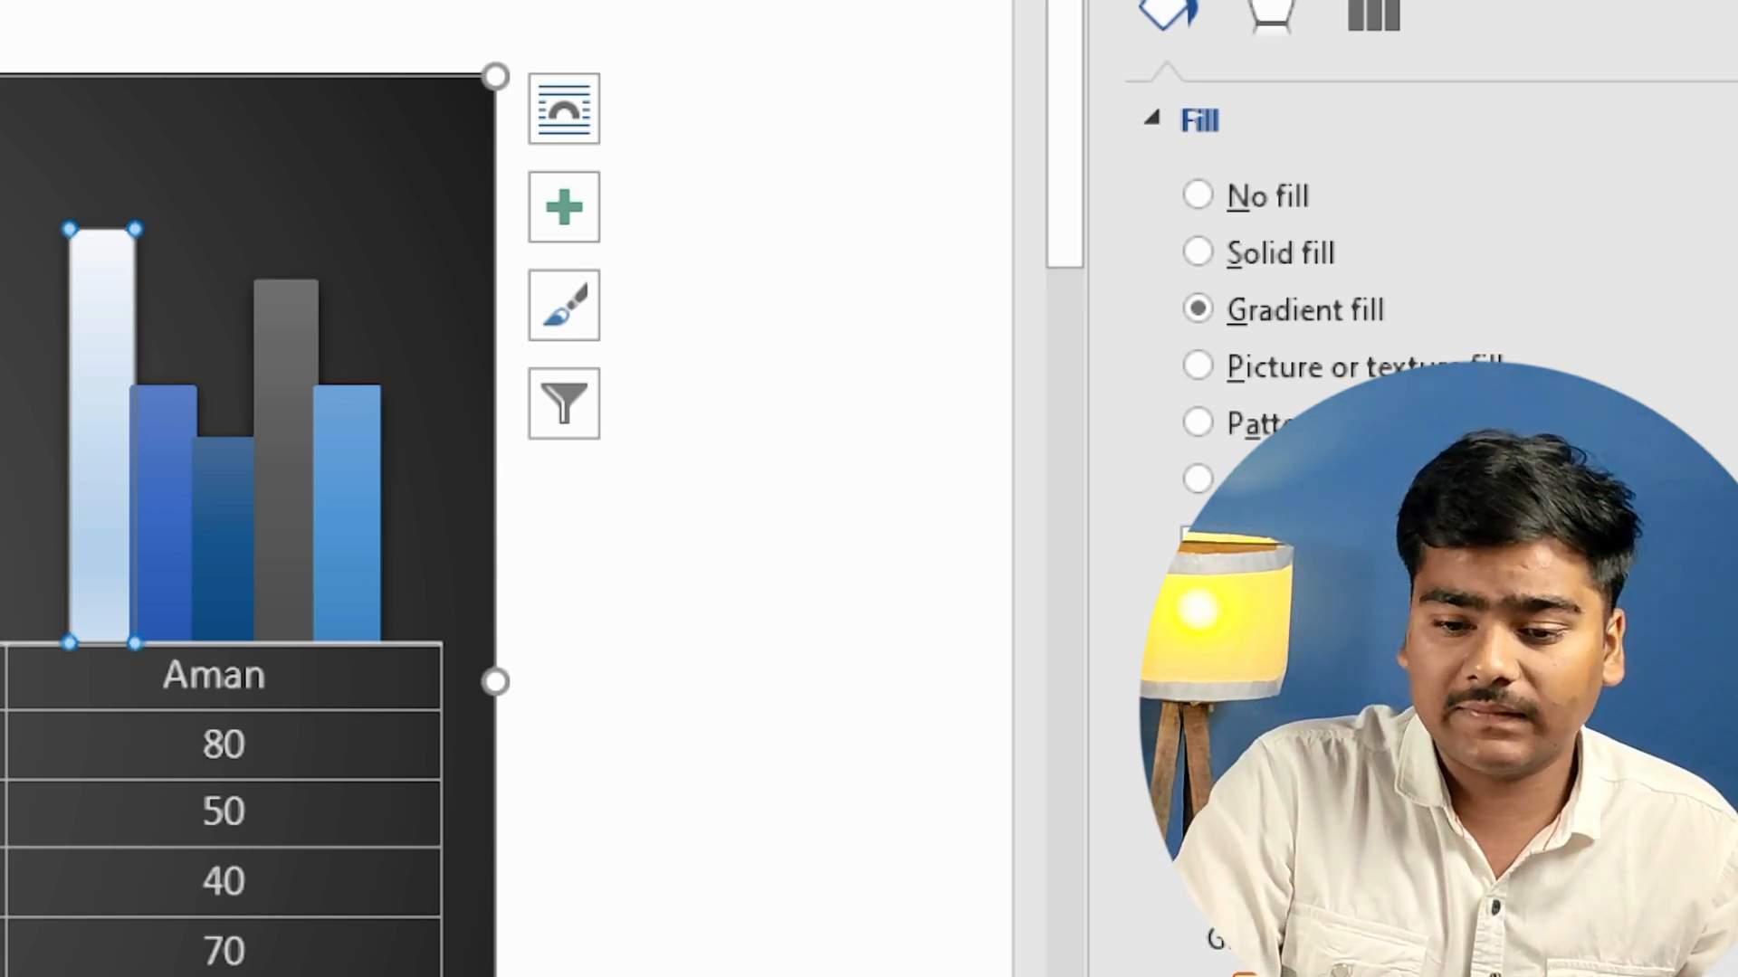
left_click(1593, 892)
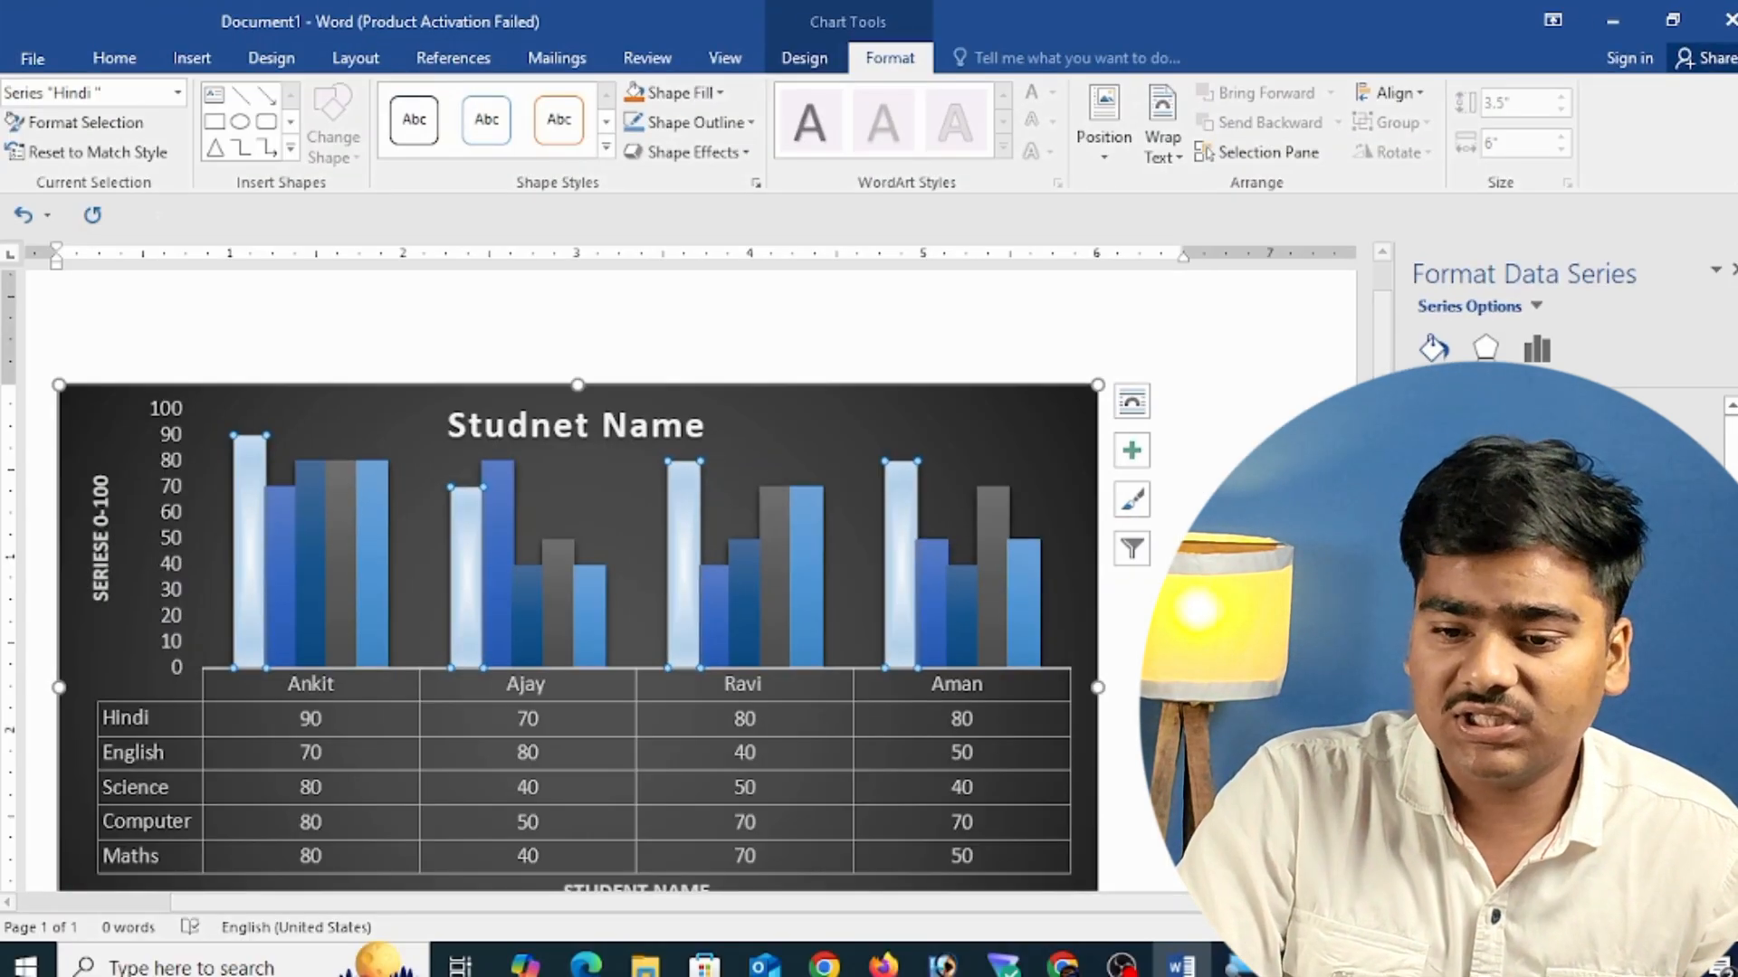
left_click(1593, 860)
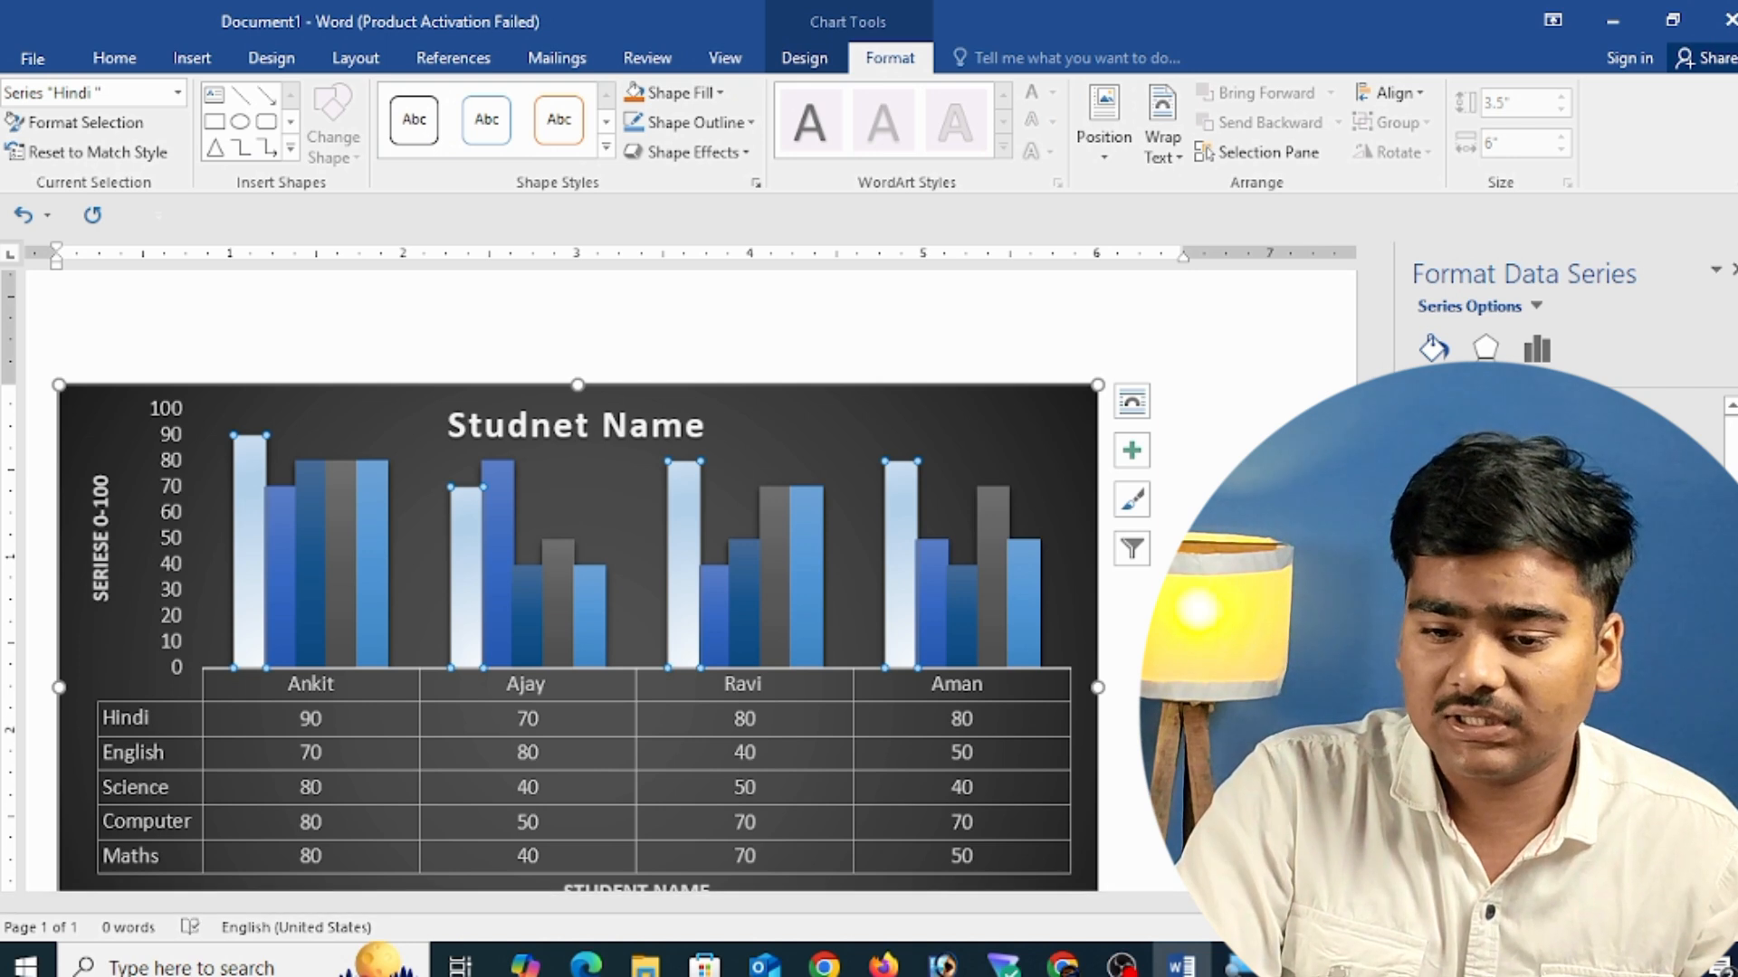
left_click(1592, 878)
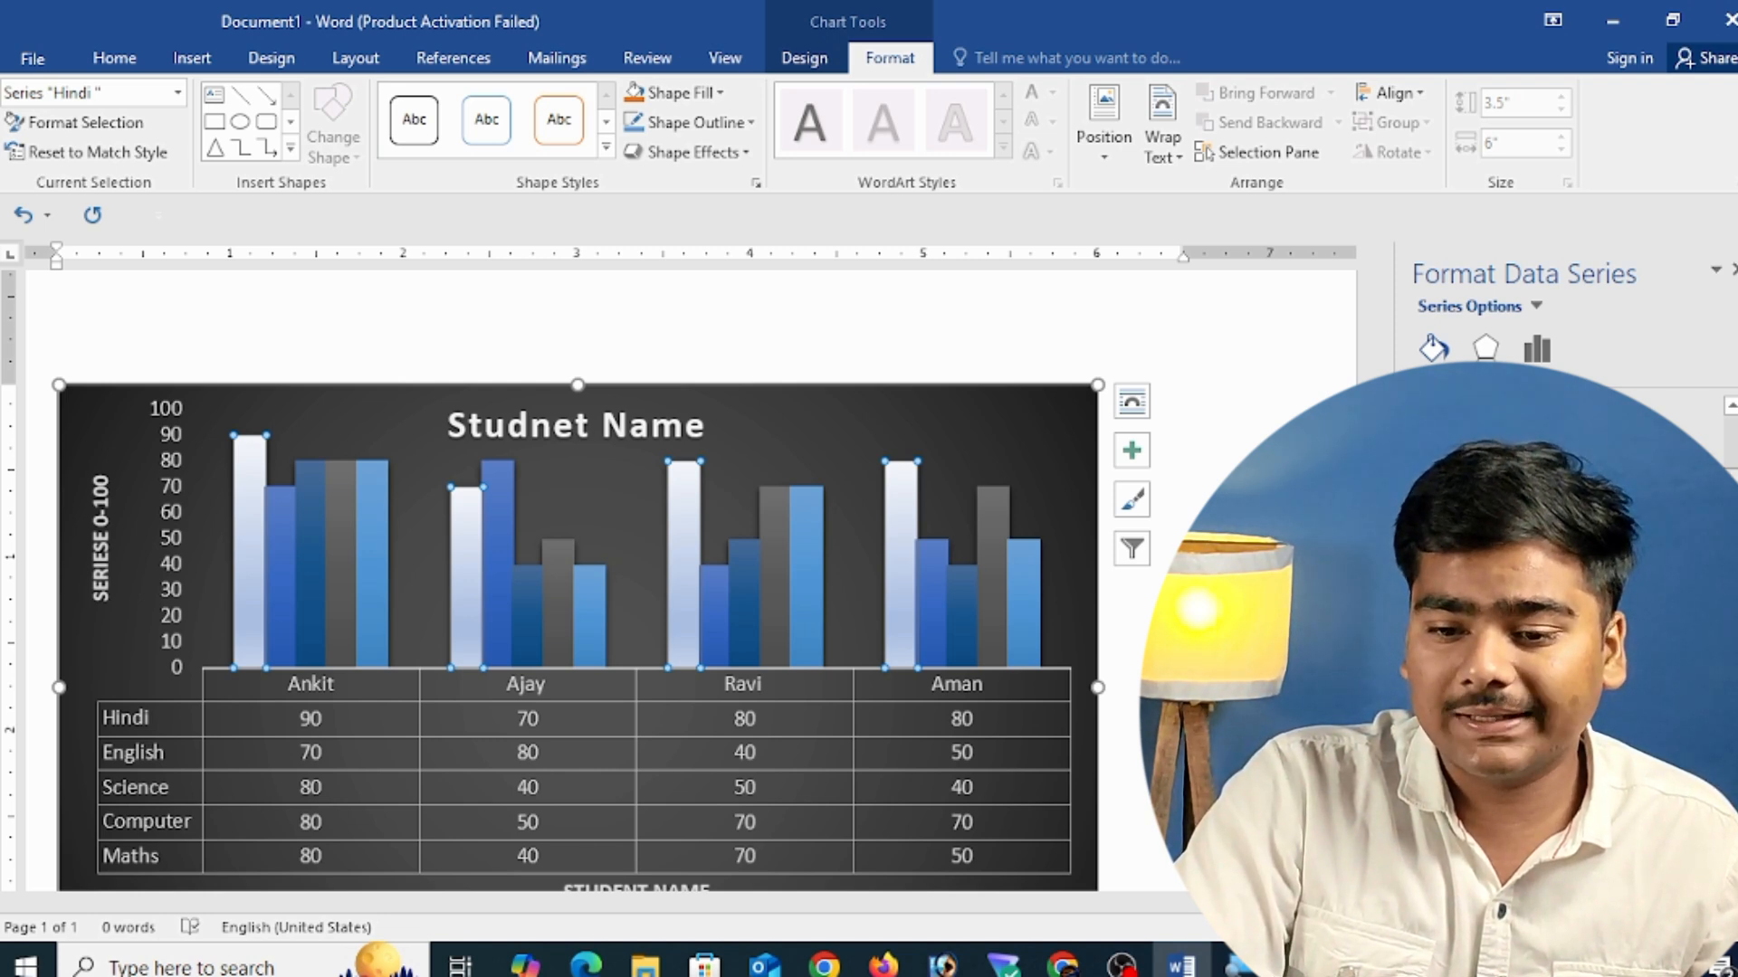
left_click(1529, 769)
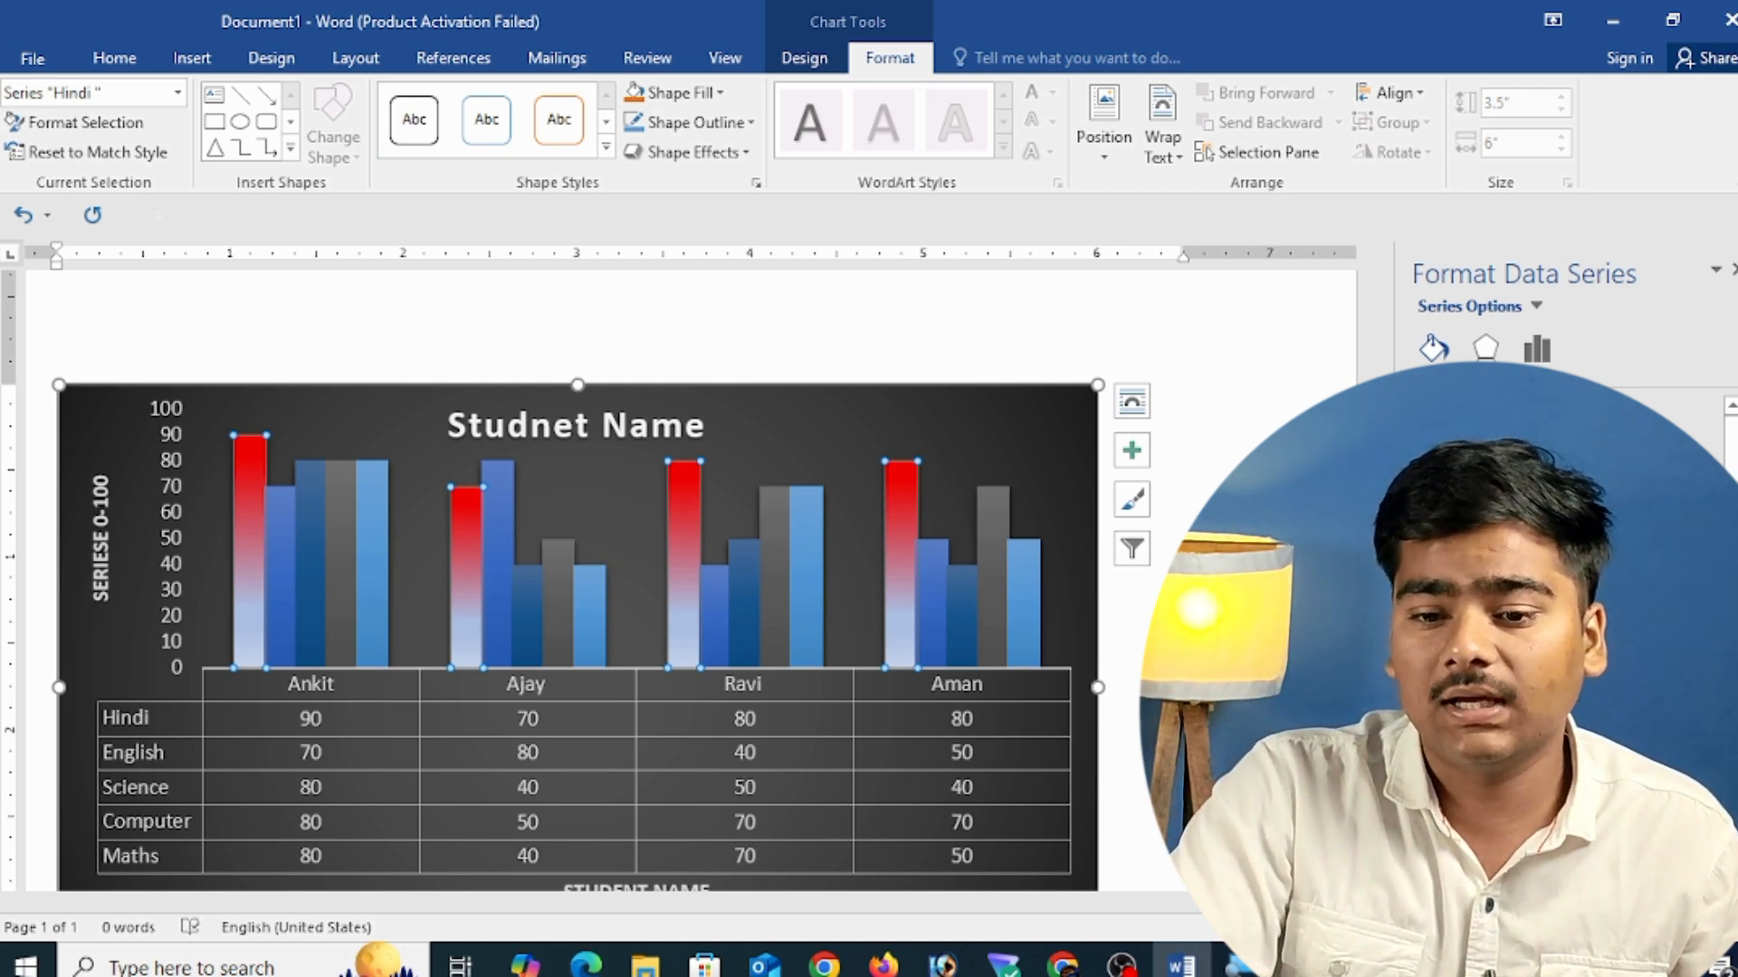
left_click(1502, 517)
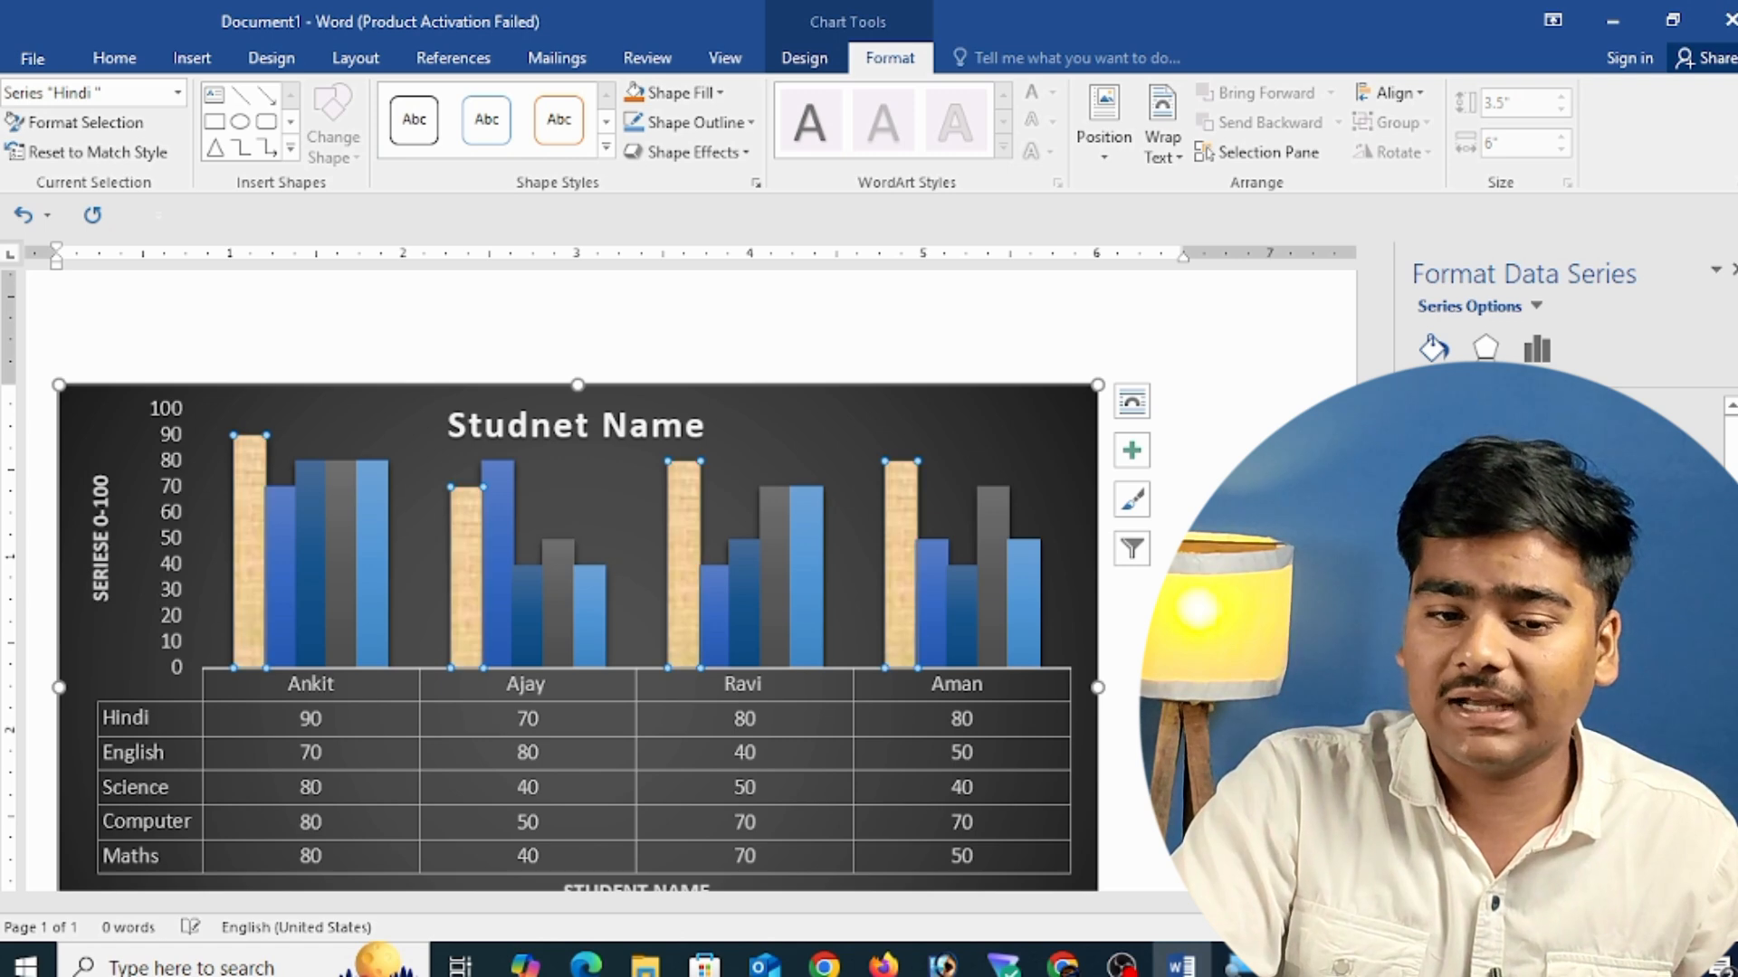
left_click(1485, 489)
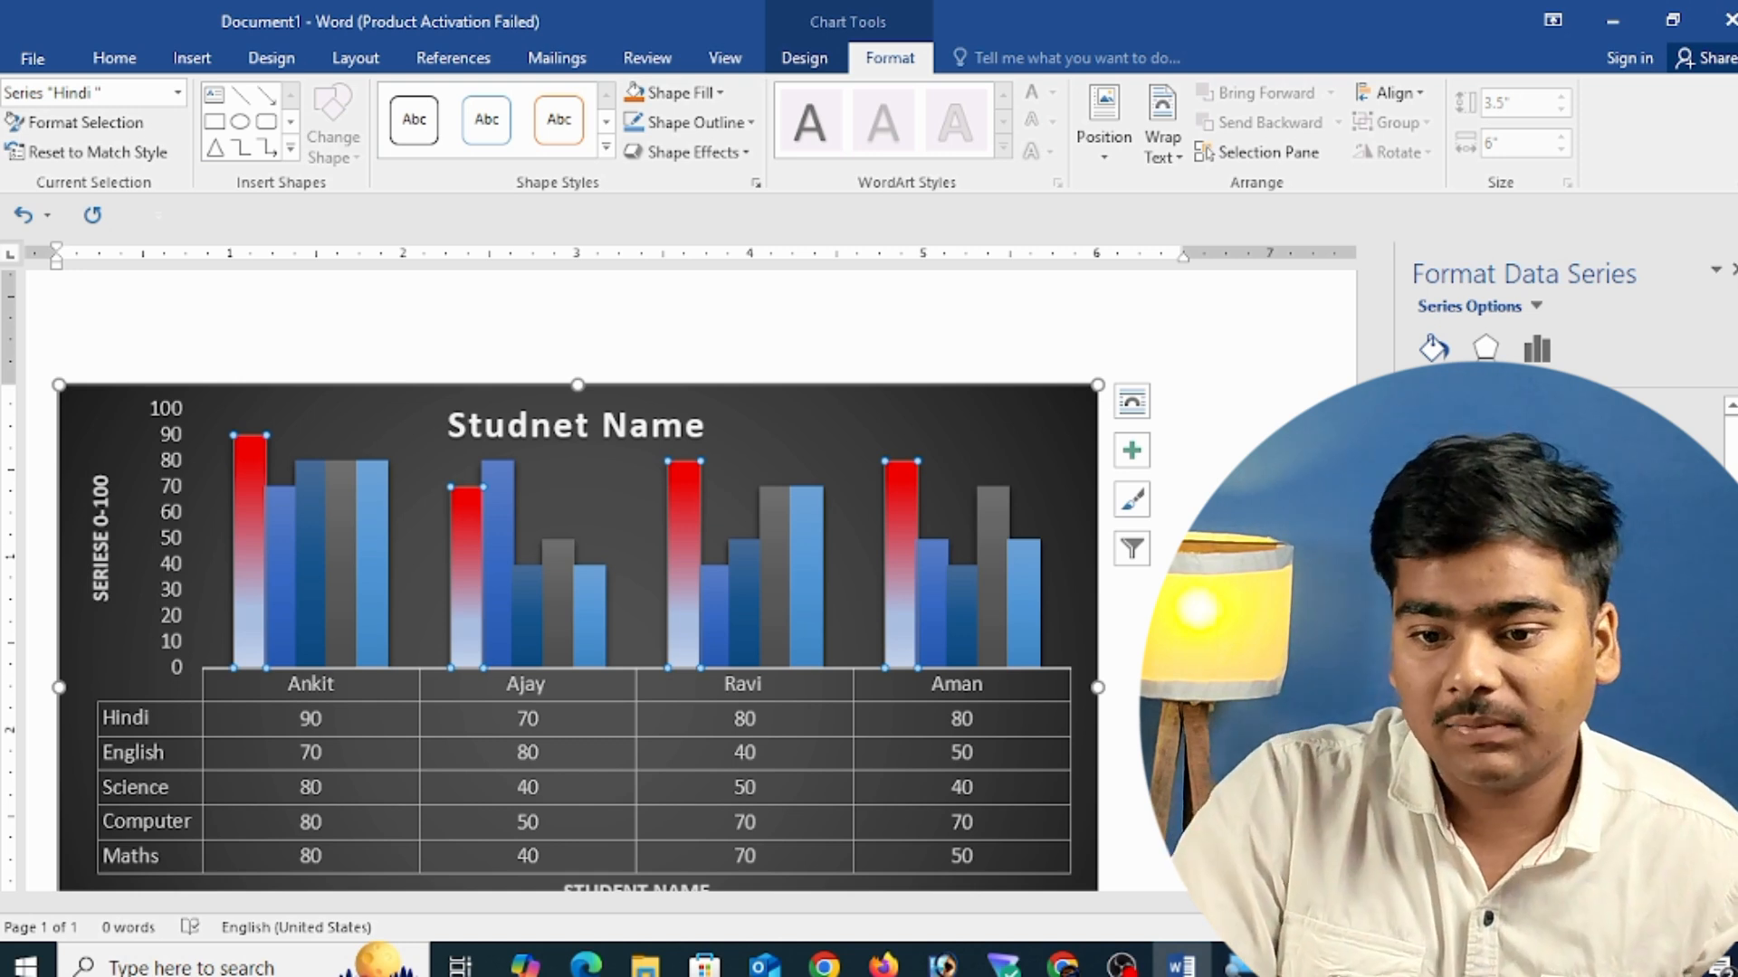
left_click(1484, 532)
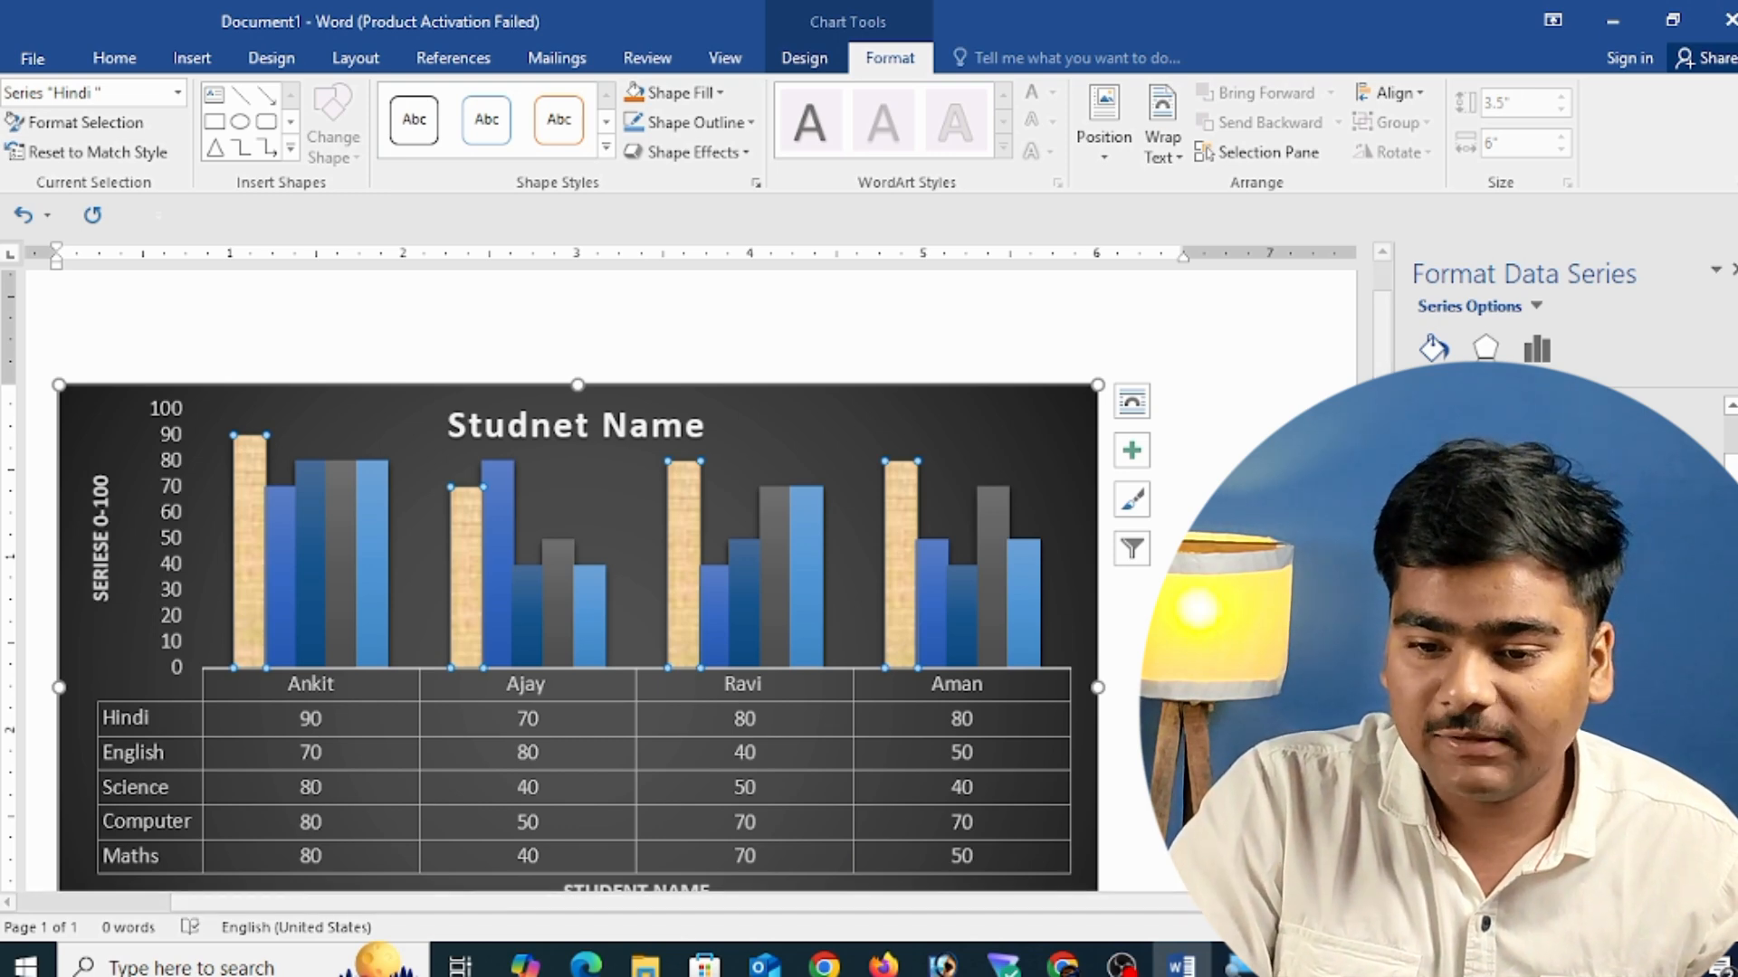
left_click(1459, 679)
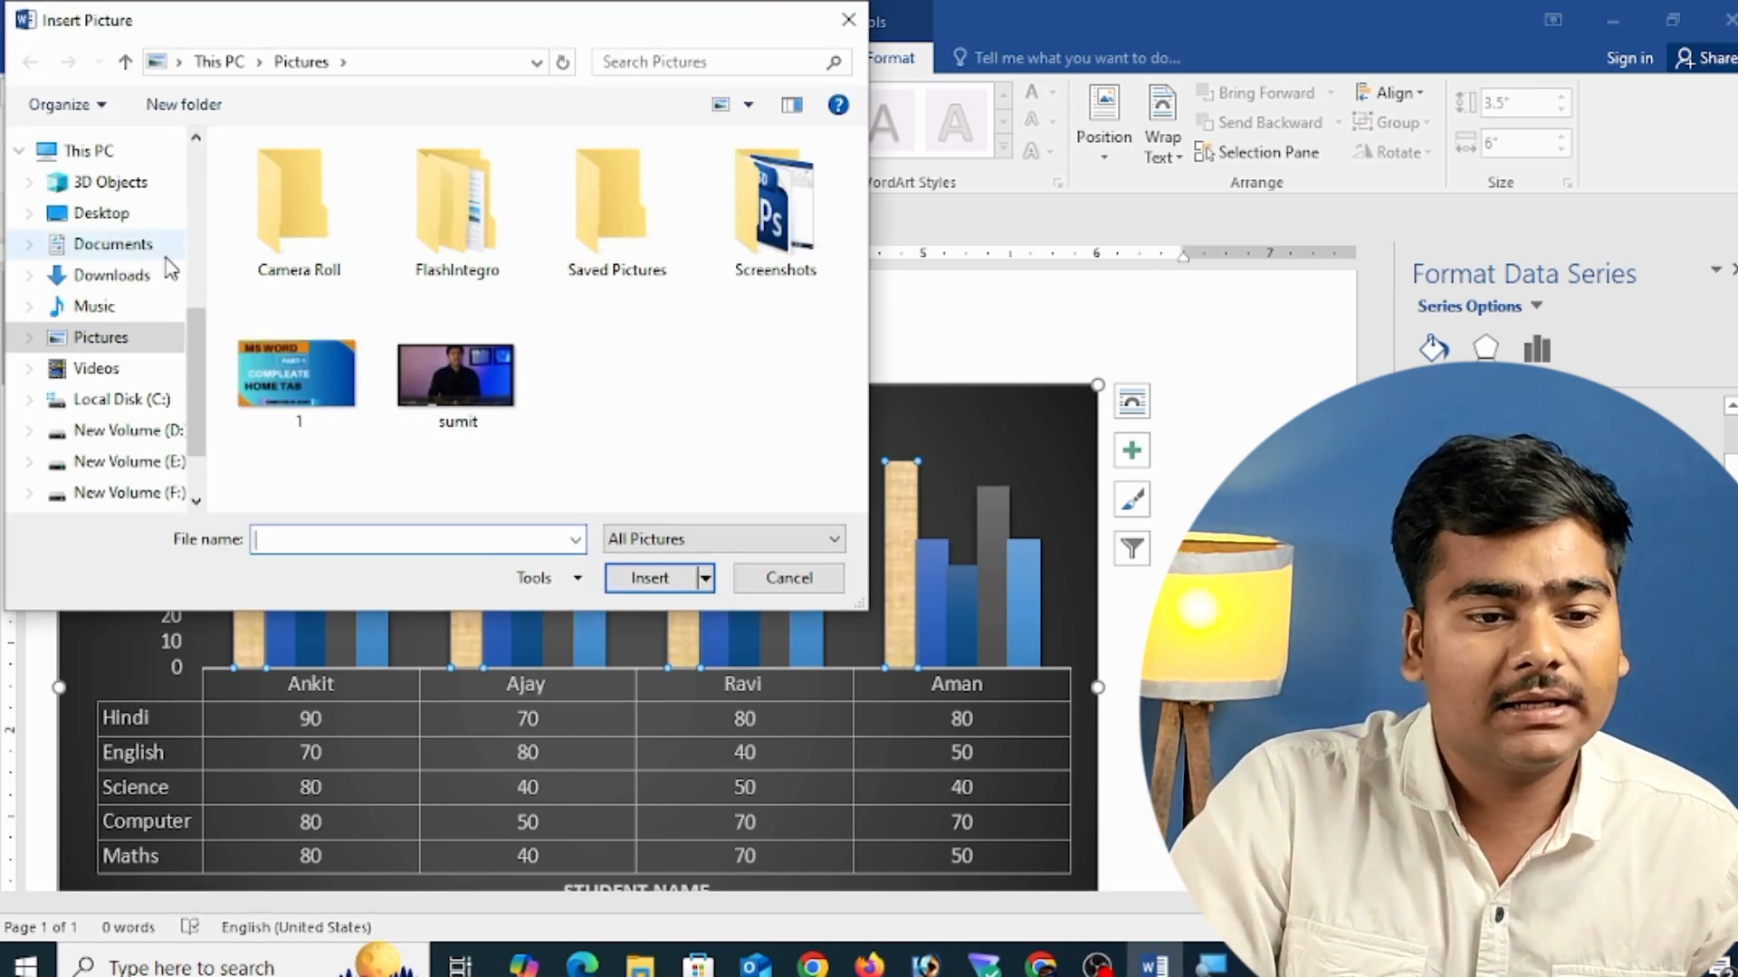
scroll(127, 245, "up", 4)
scroll(124, 262, "up", 1)
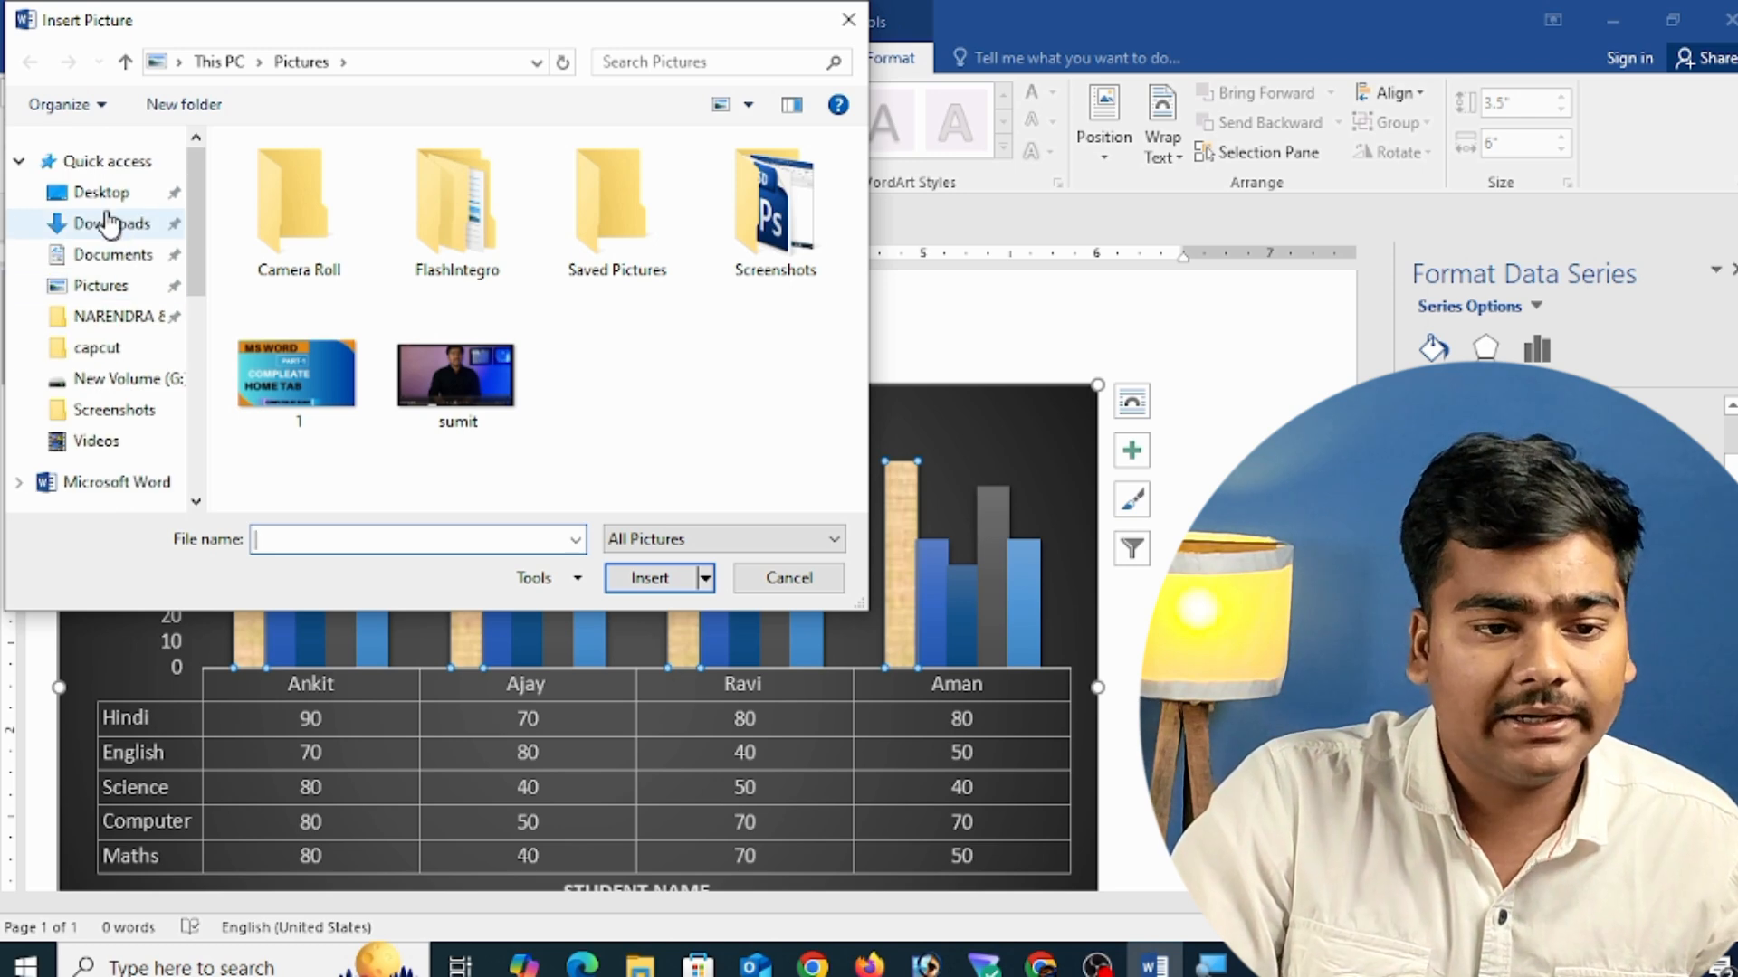
left_click(102, 192)
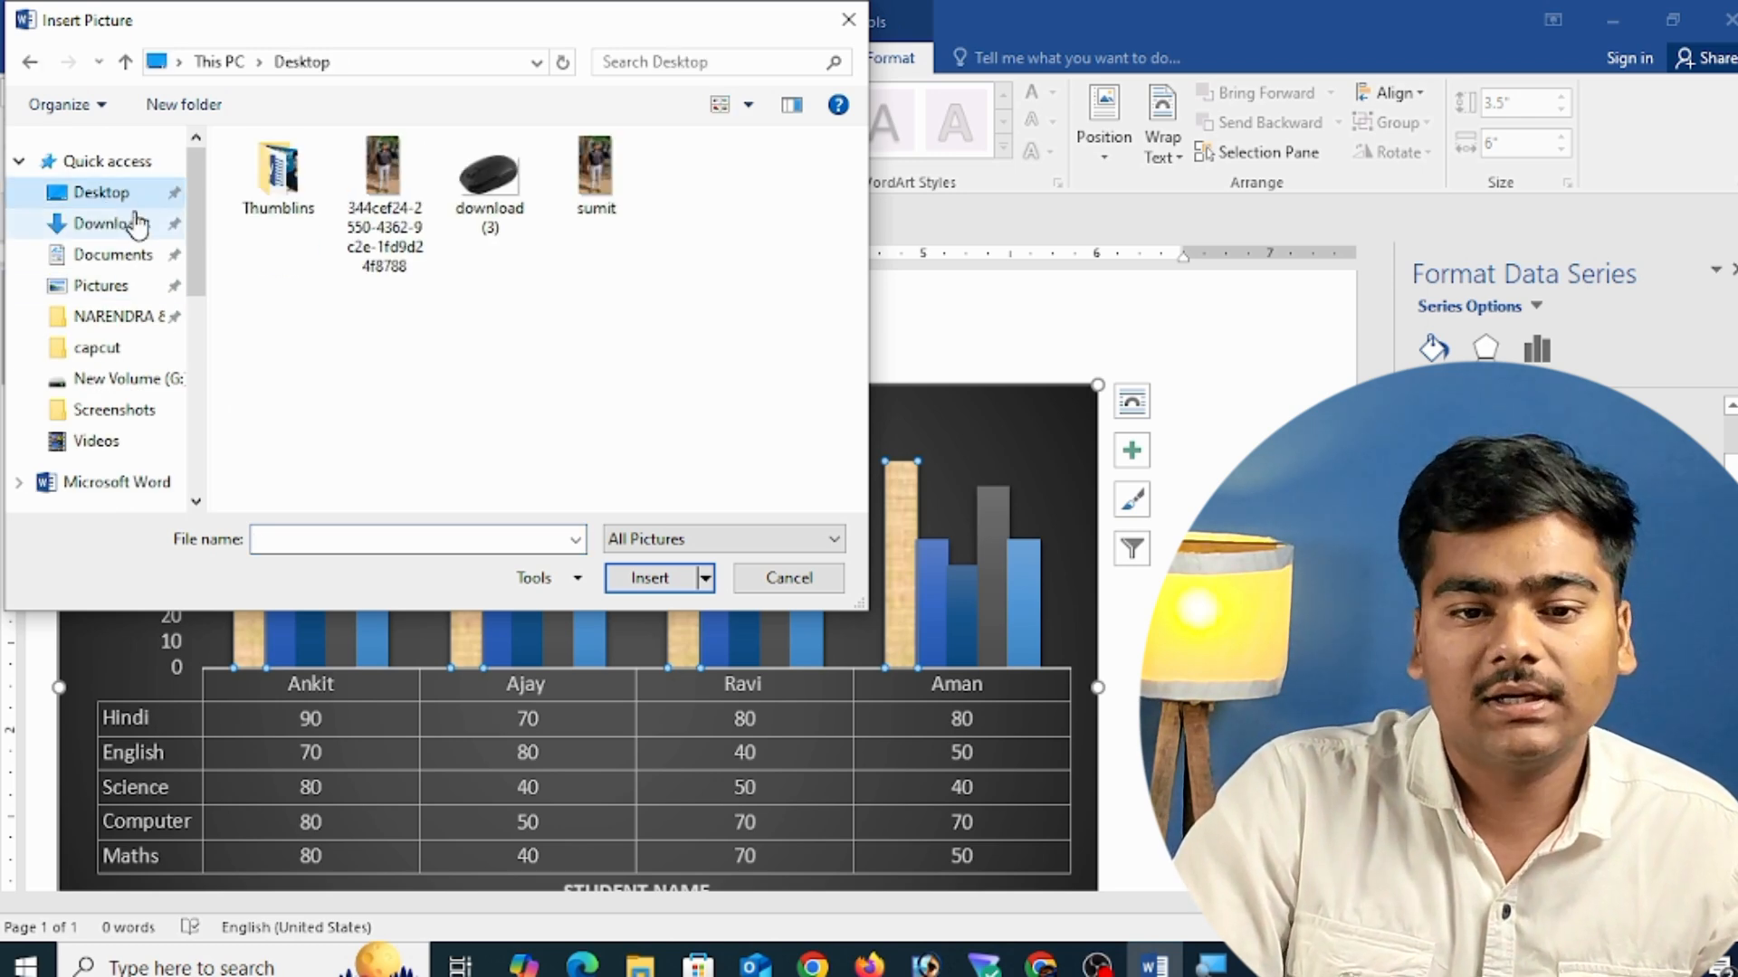
left_click(383, 181)
left_click(660, 578)
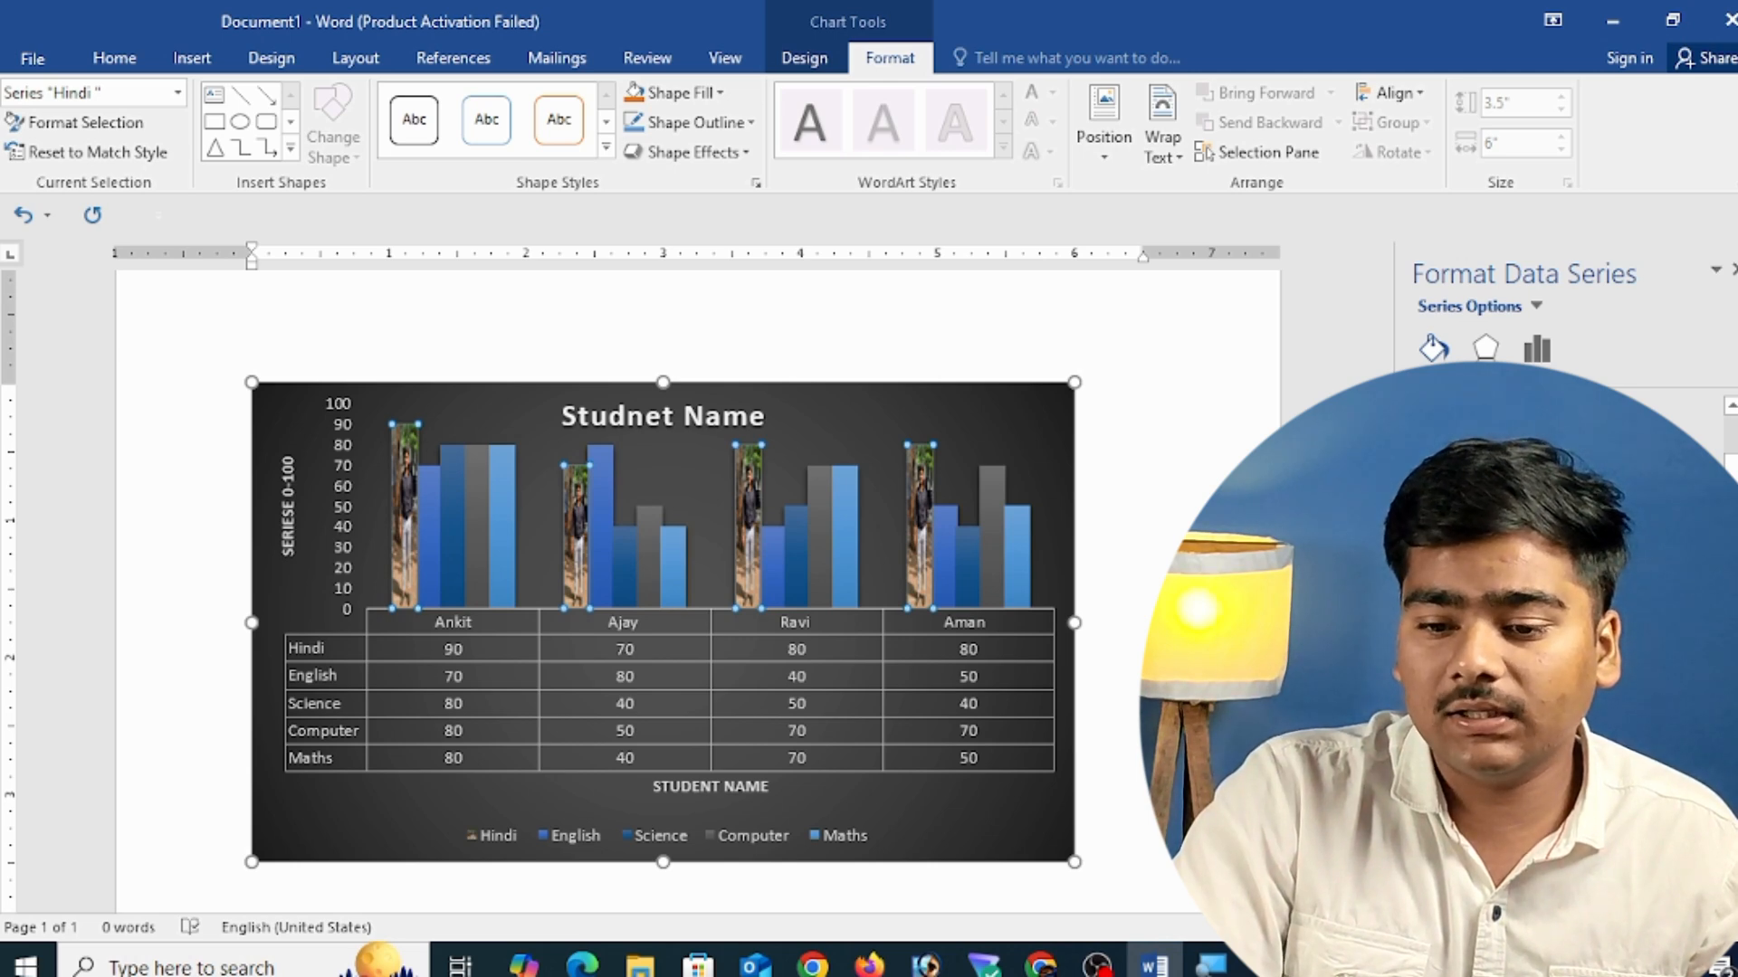
- Replace the picture in the Hindi series with a brown wood-grain texture and adjust how the texture fills the columns
left_click(1691, 678)
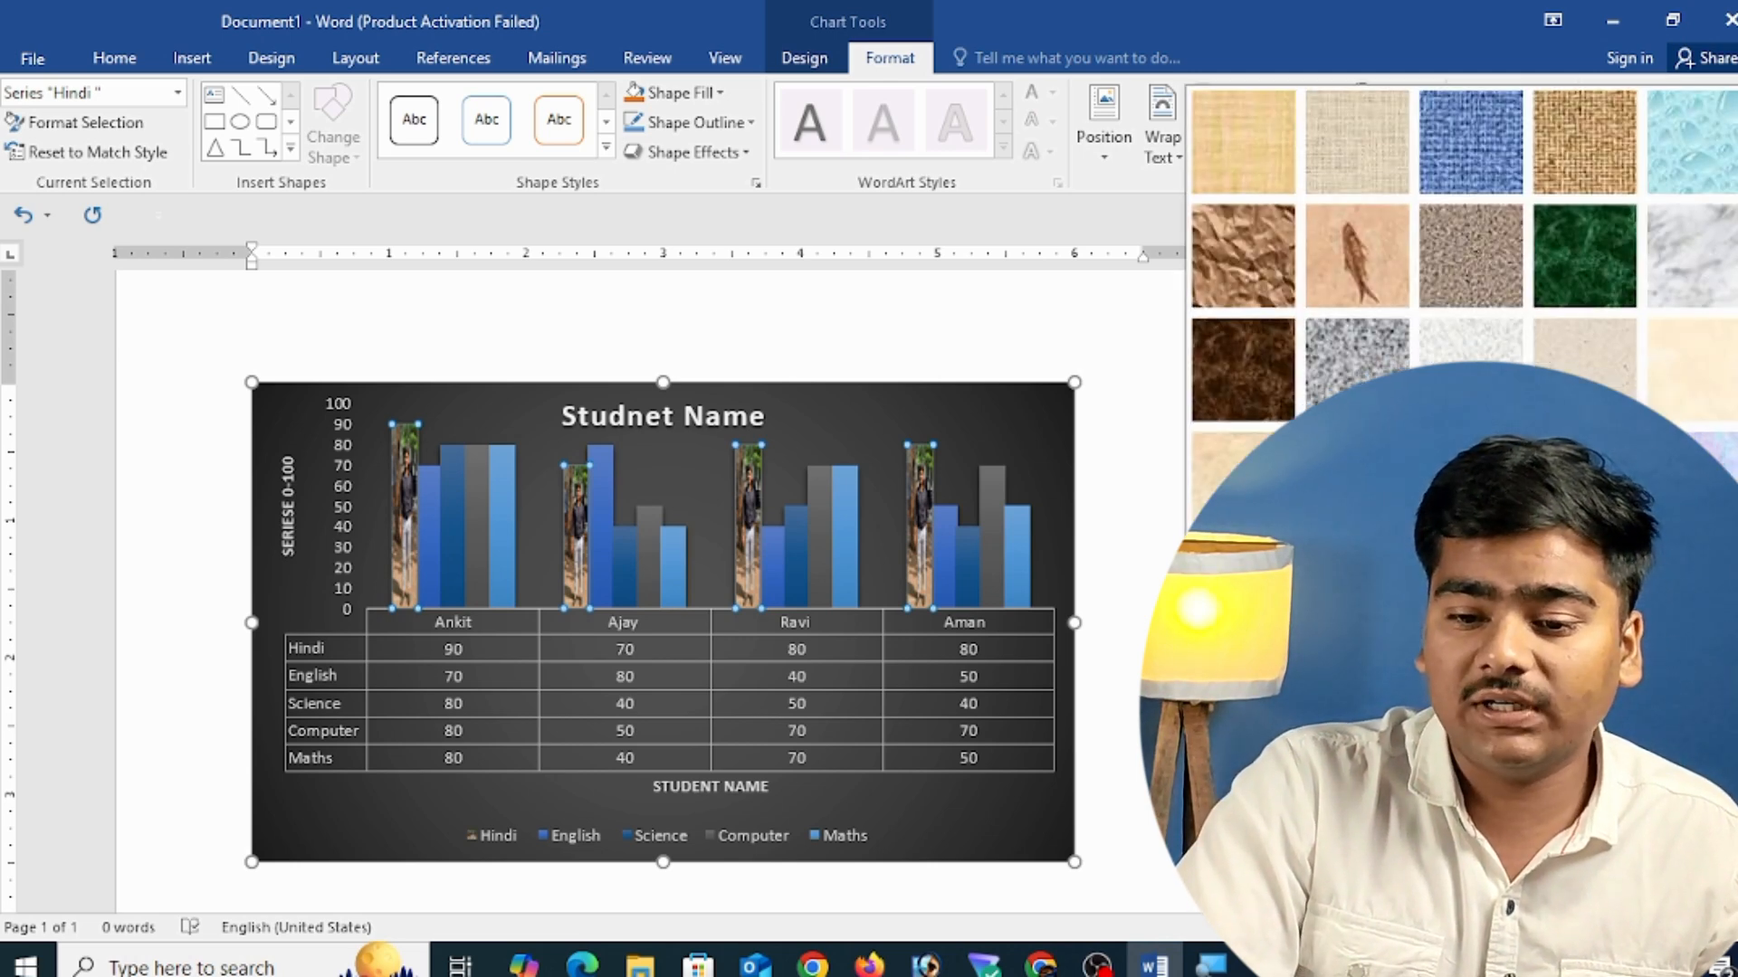
left_click(1357, 598)
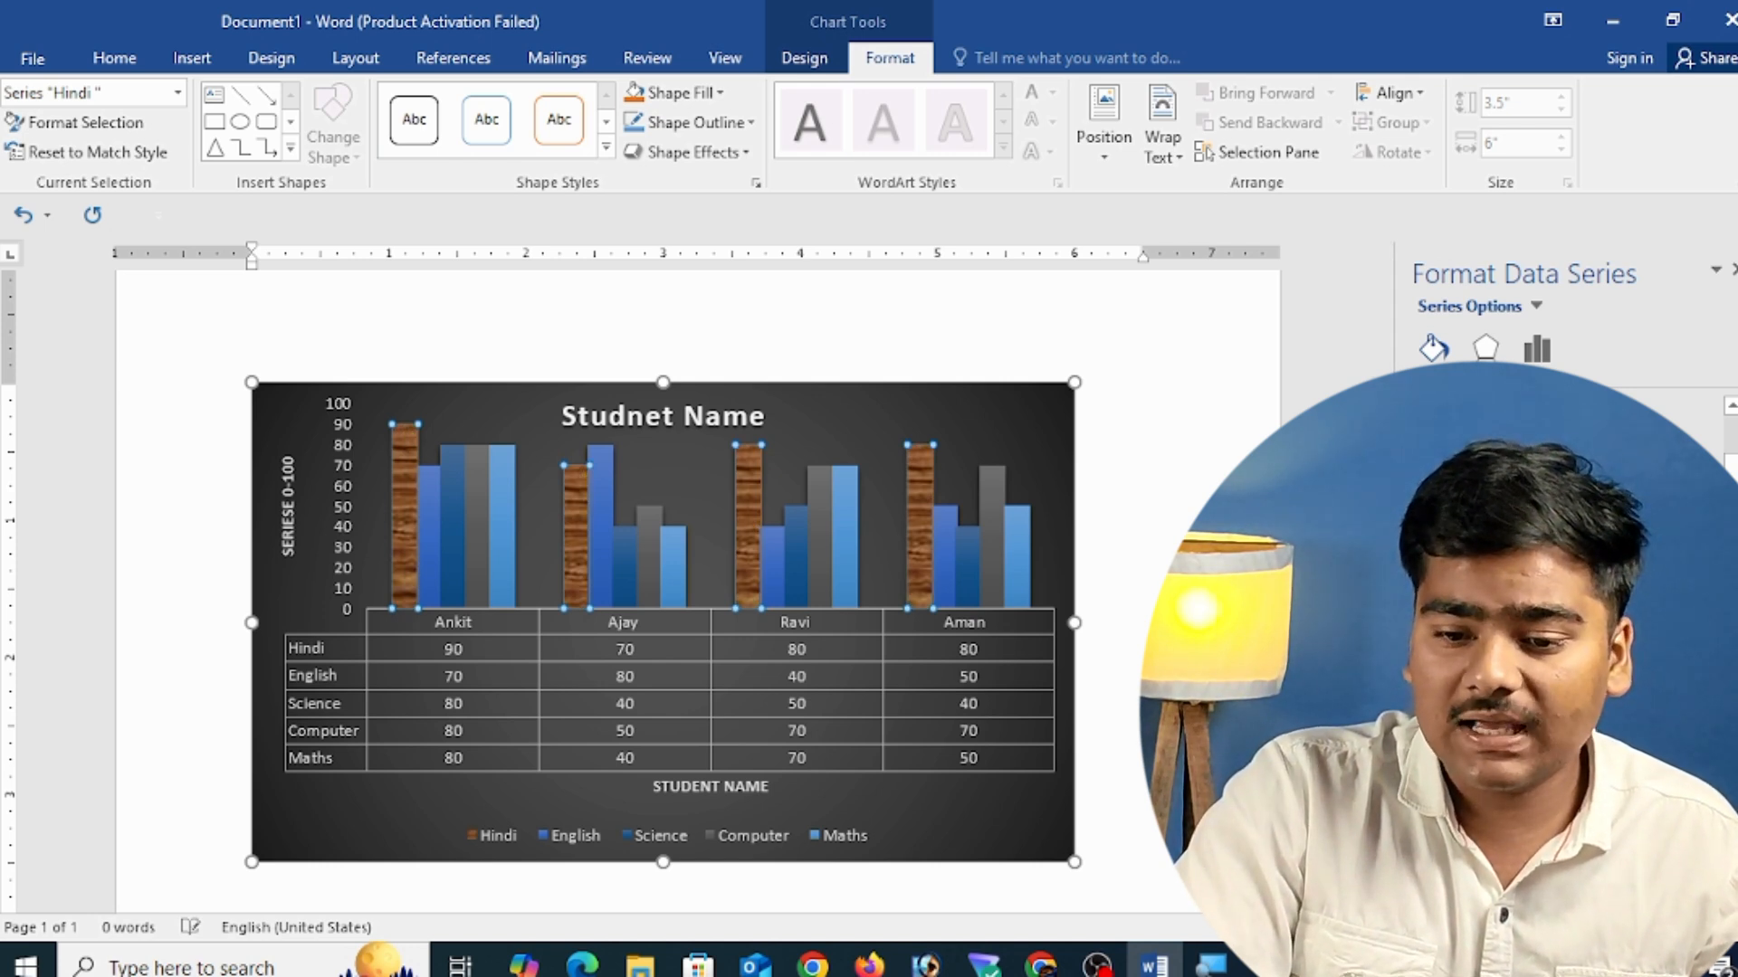
left_click(1439, 769)
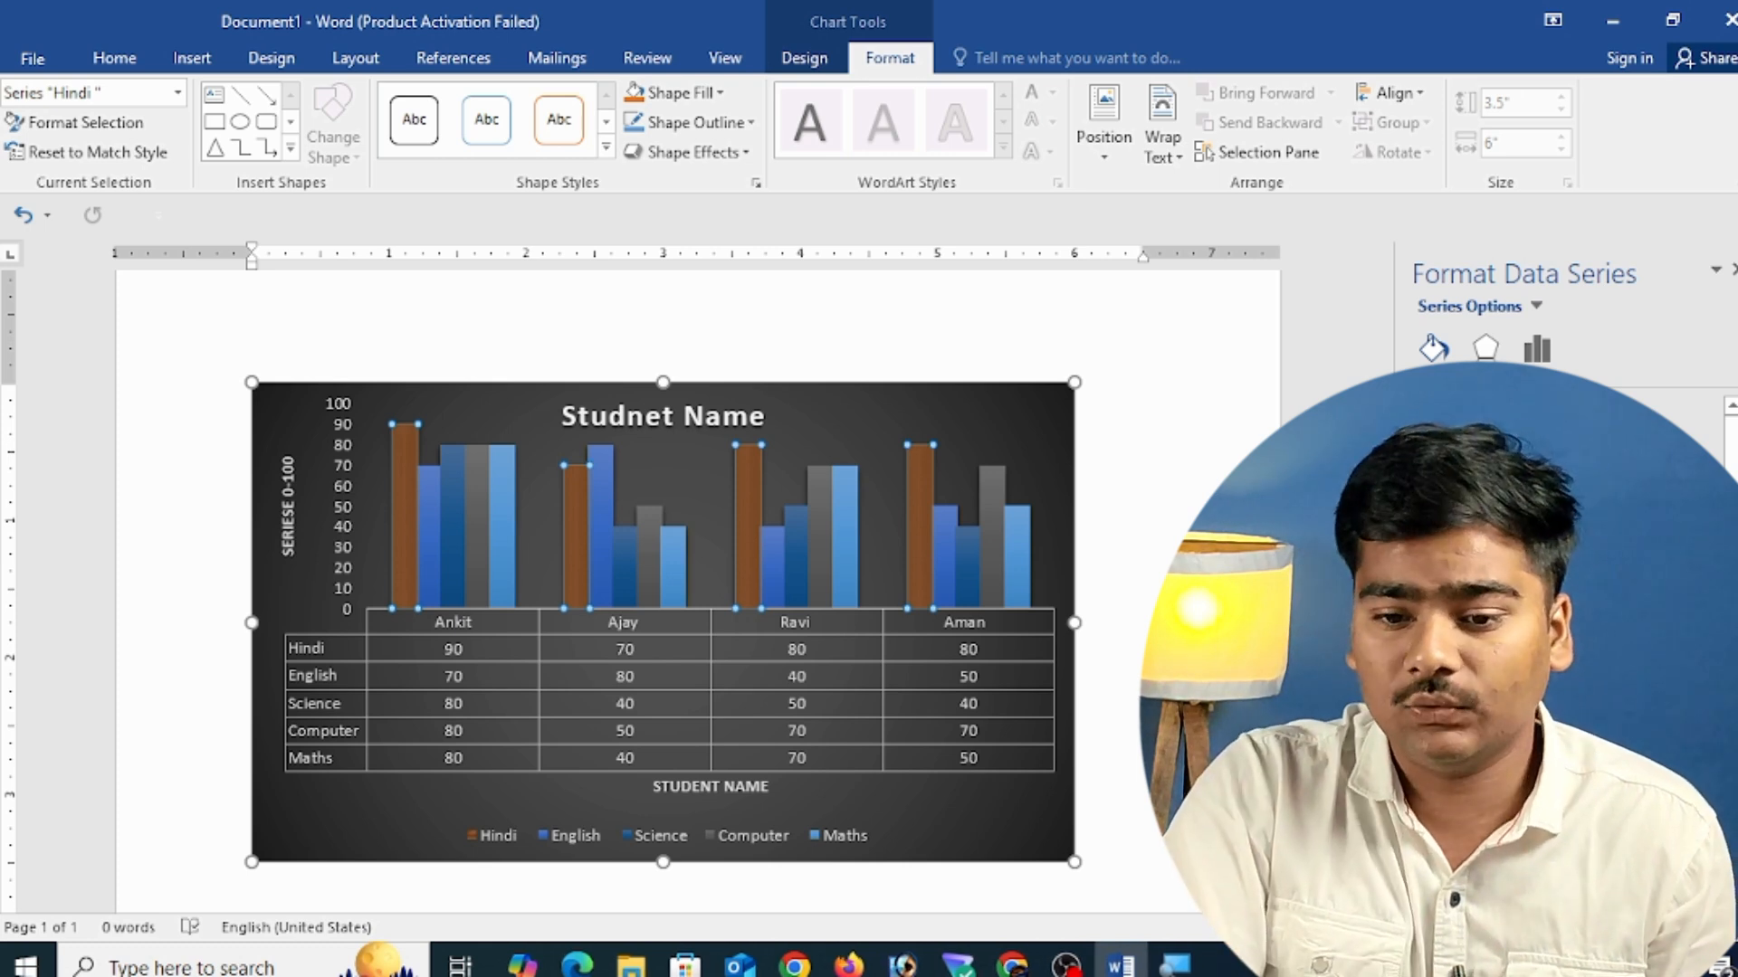
- Apply a pattern fill of red diagonal stripes on white to the Hindi series
left_click(1475, 558)
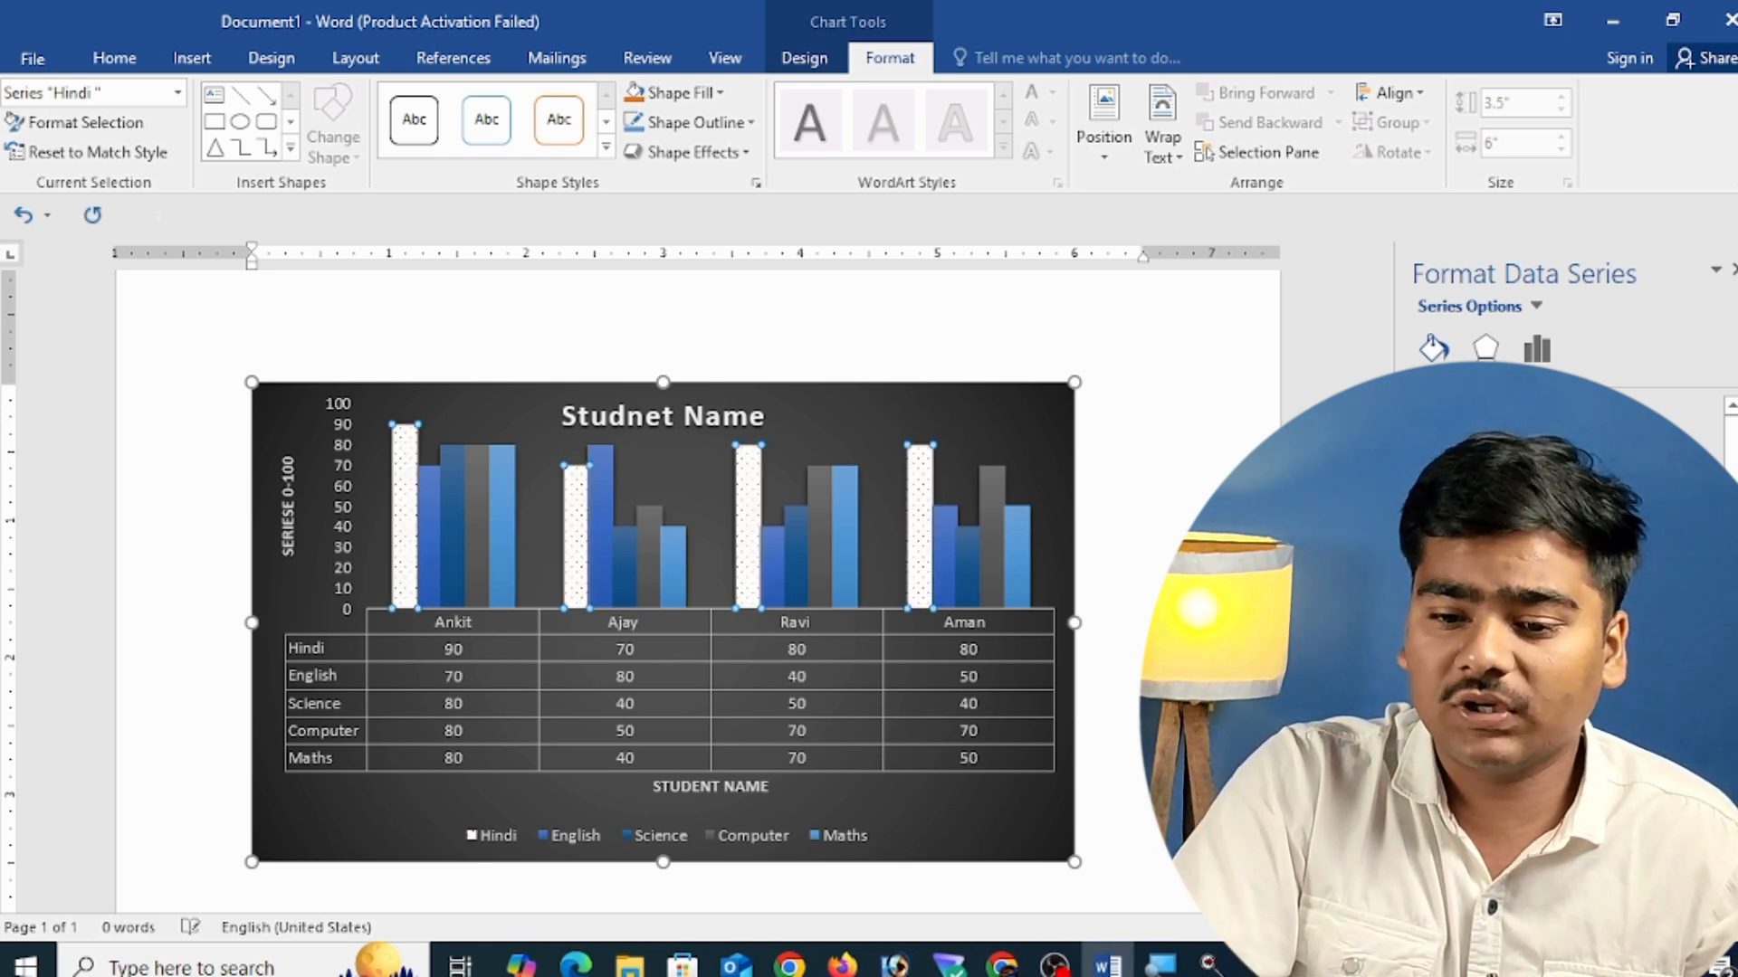
left_click(1452, 724)
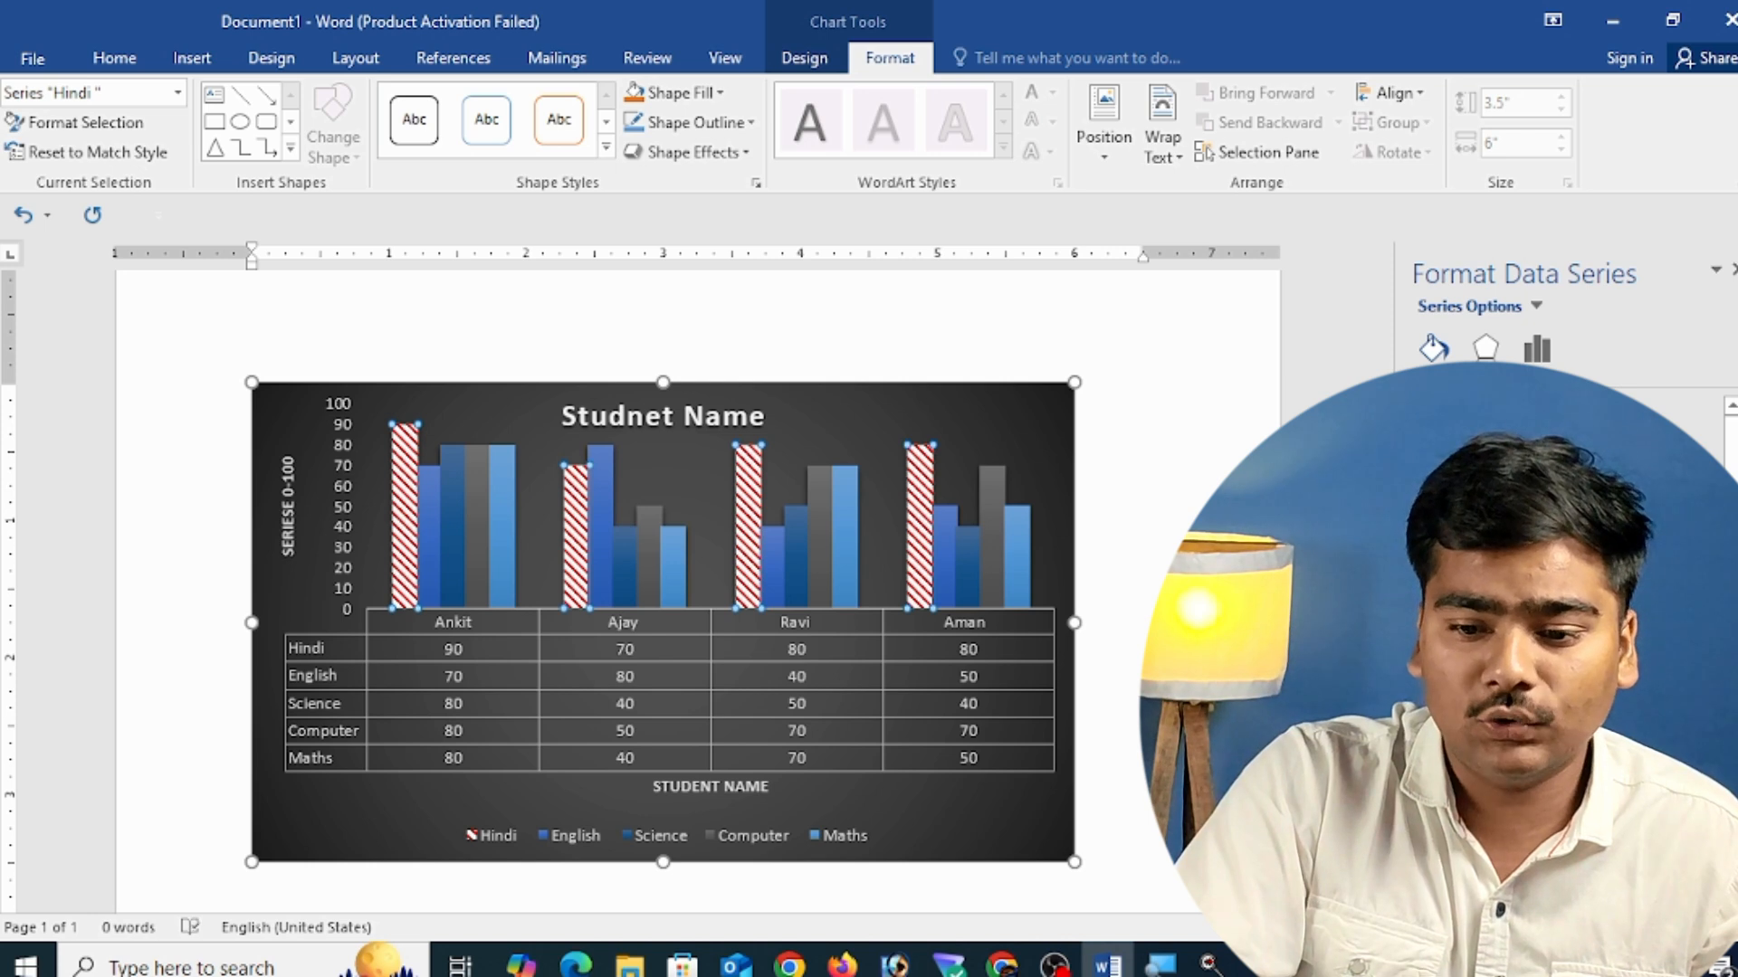
- Try several pattern fills on the Hindi series, ending with a red-and-white brick pattern
left_click(1509, 765)
left_click(1510, 738)
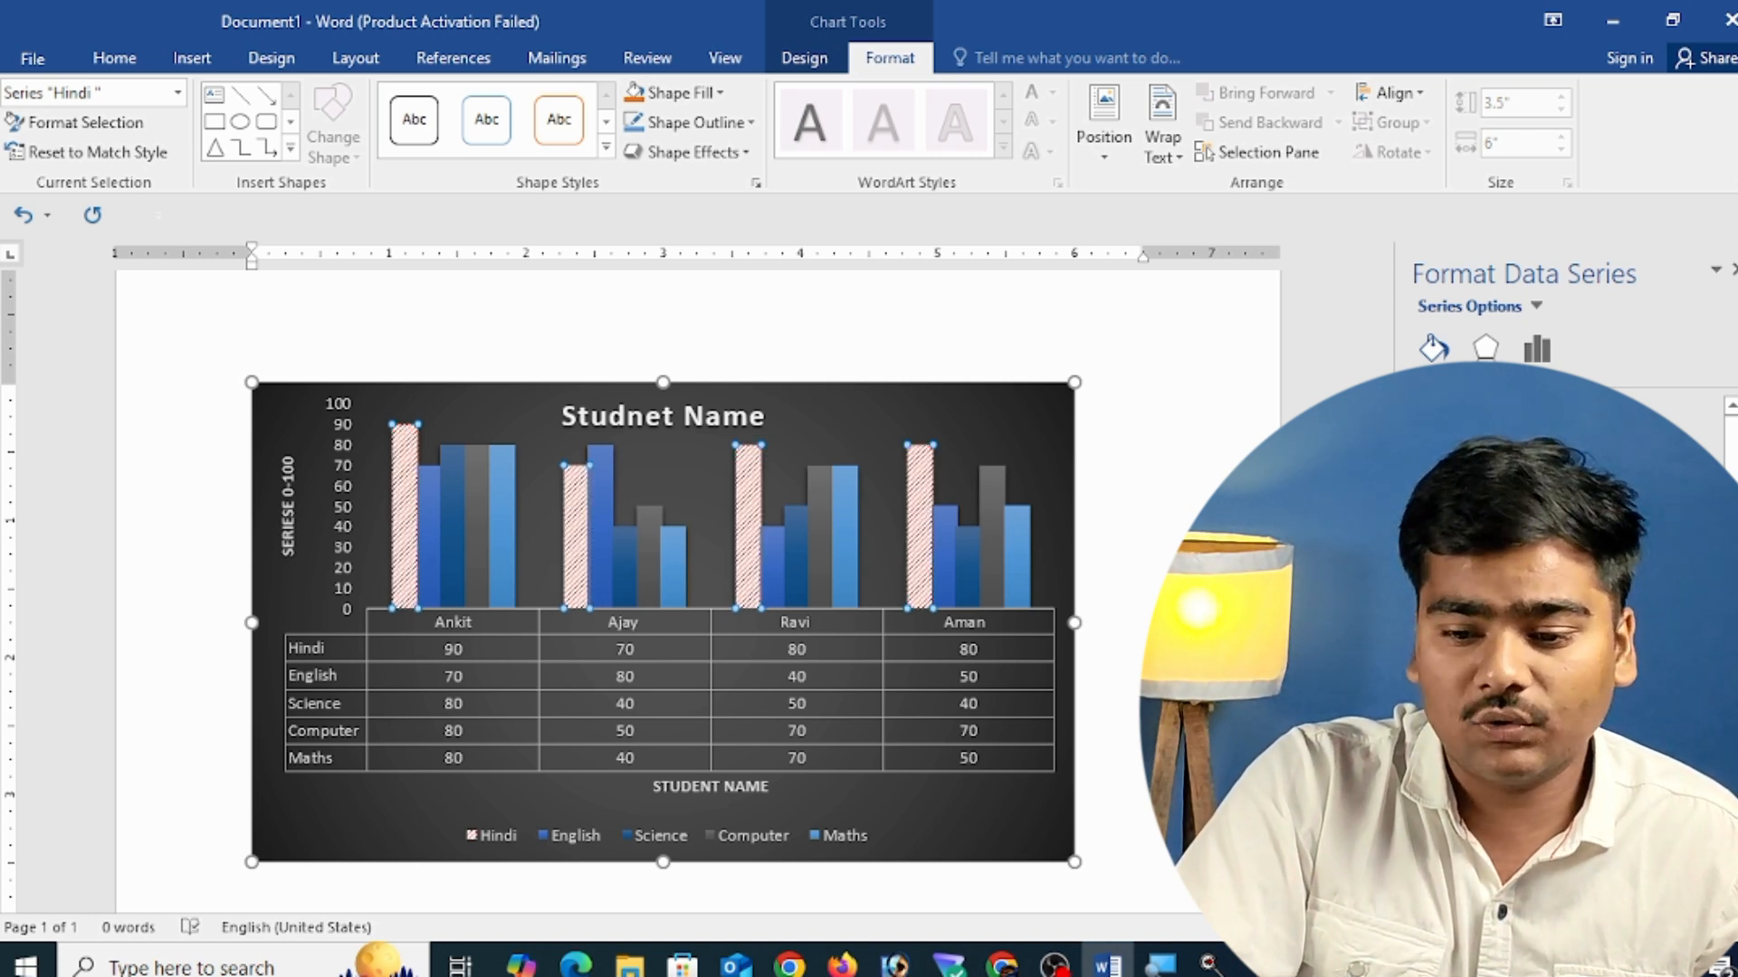
left_click(1457, 788)
left_click(1488, 787)
scroll(1502, 761, "down", 4)
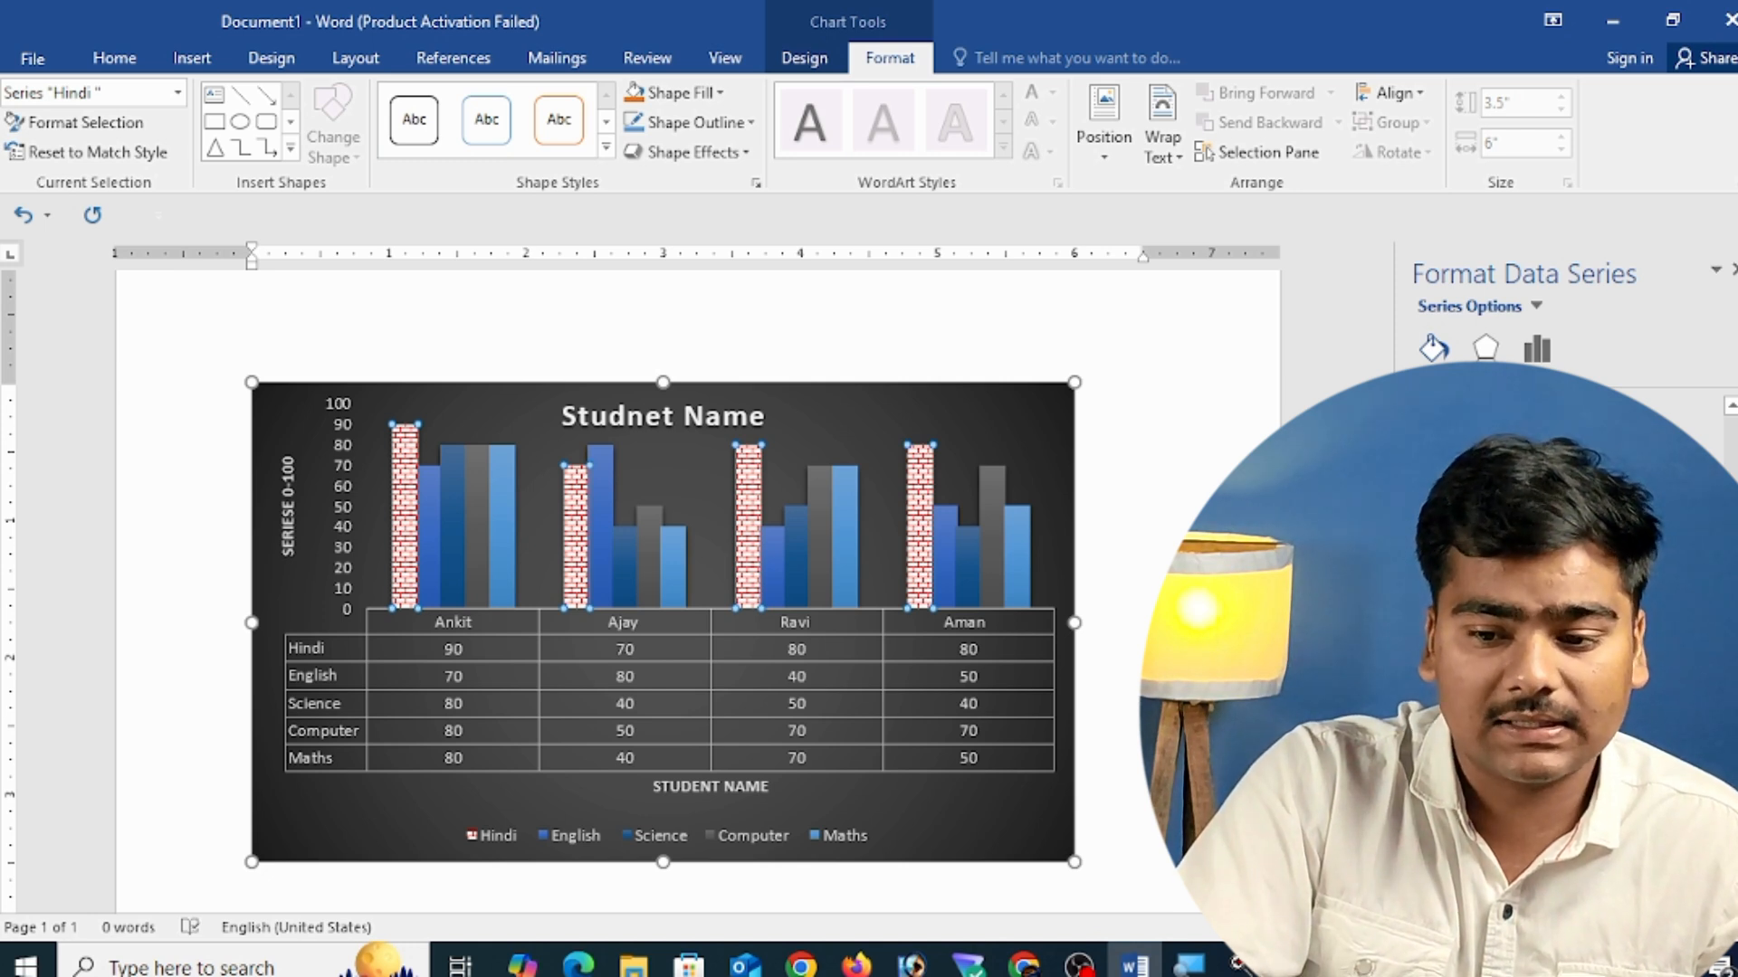
- Recolour the Hindi series' pattern fill in blue and dark tones and switch the pattern to diagonal stripes
left_click(1629, 769)
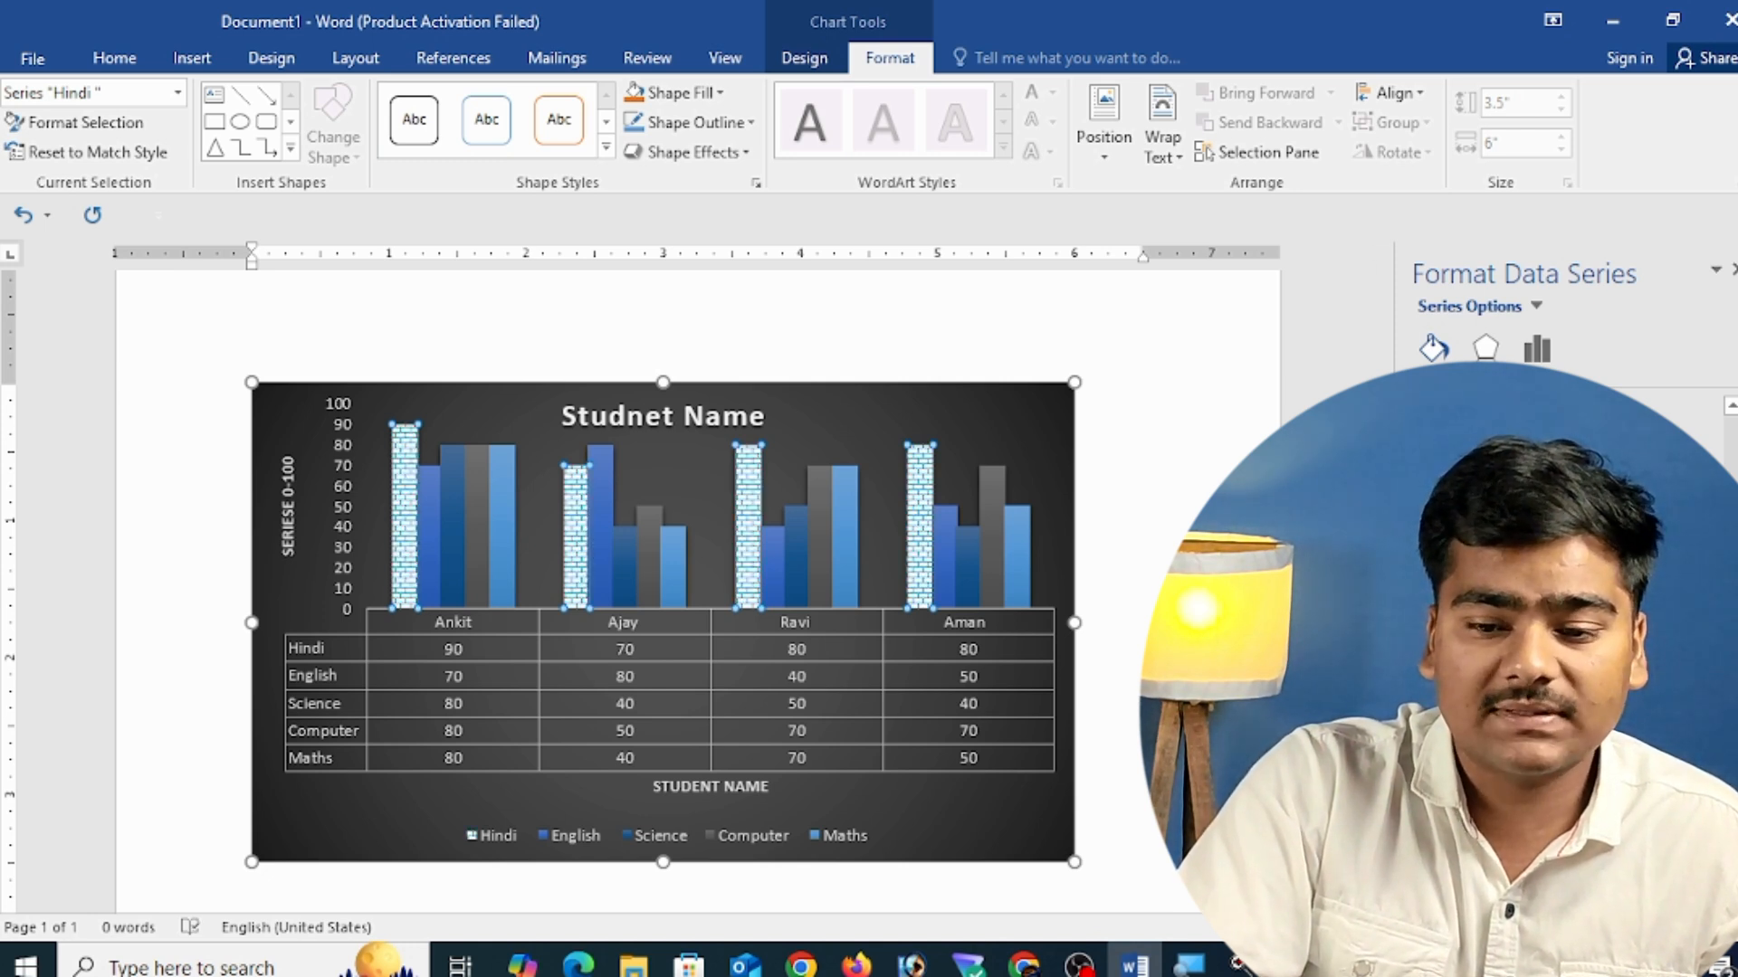
left_click(1629, 796)
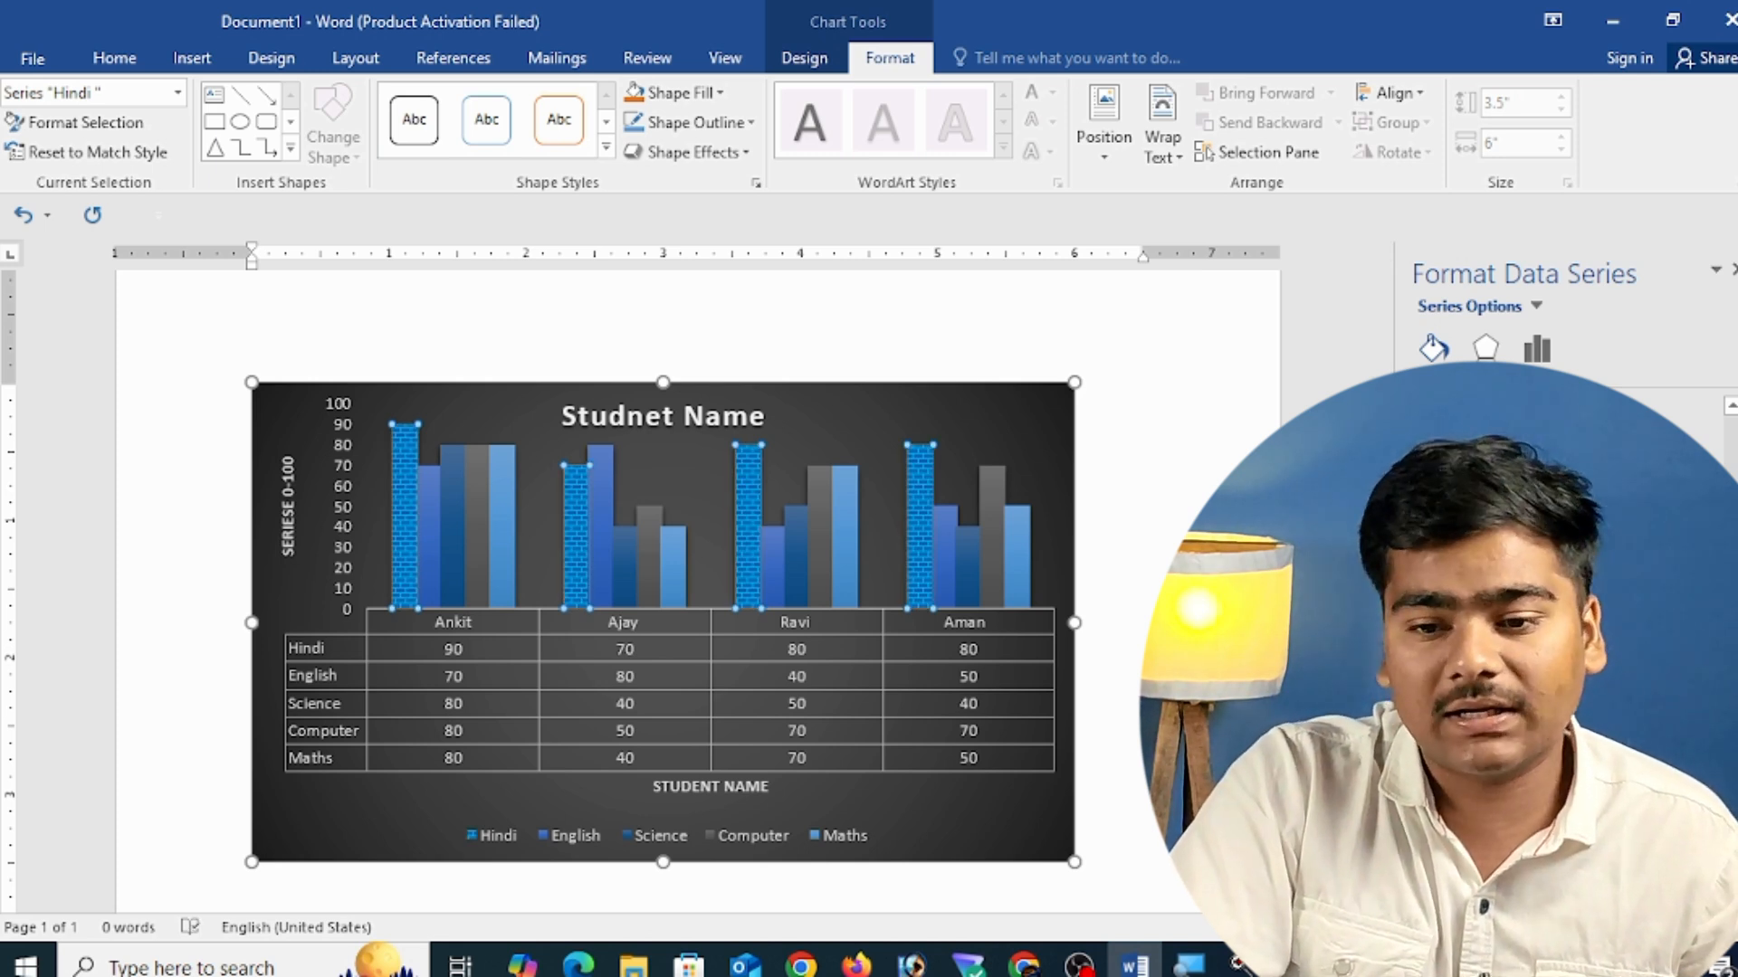
left_click(1520, 760)
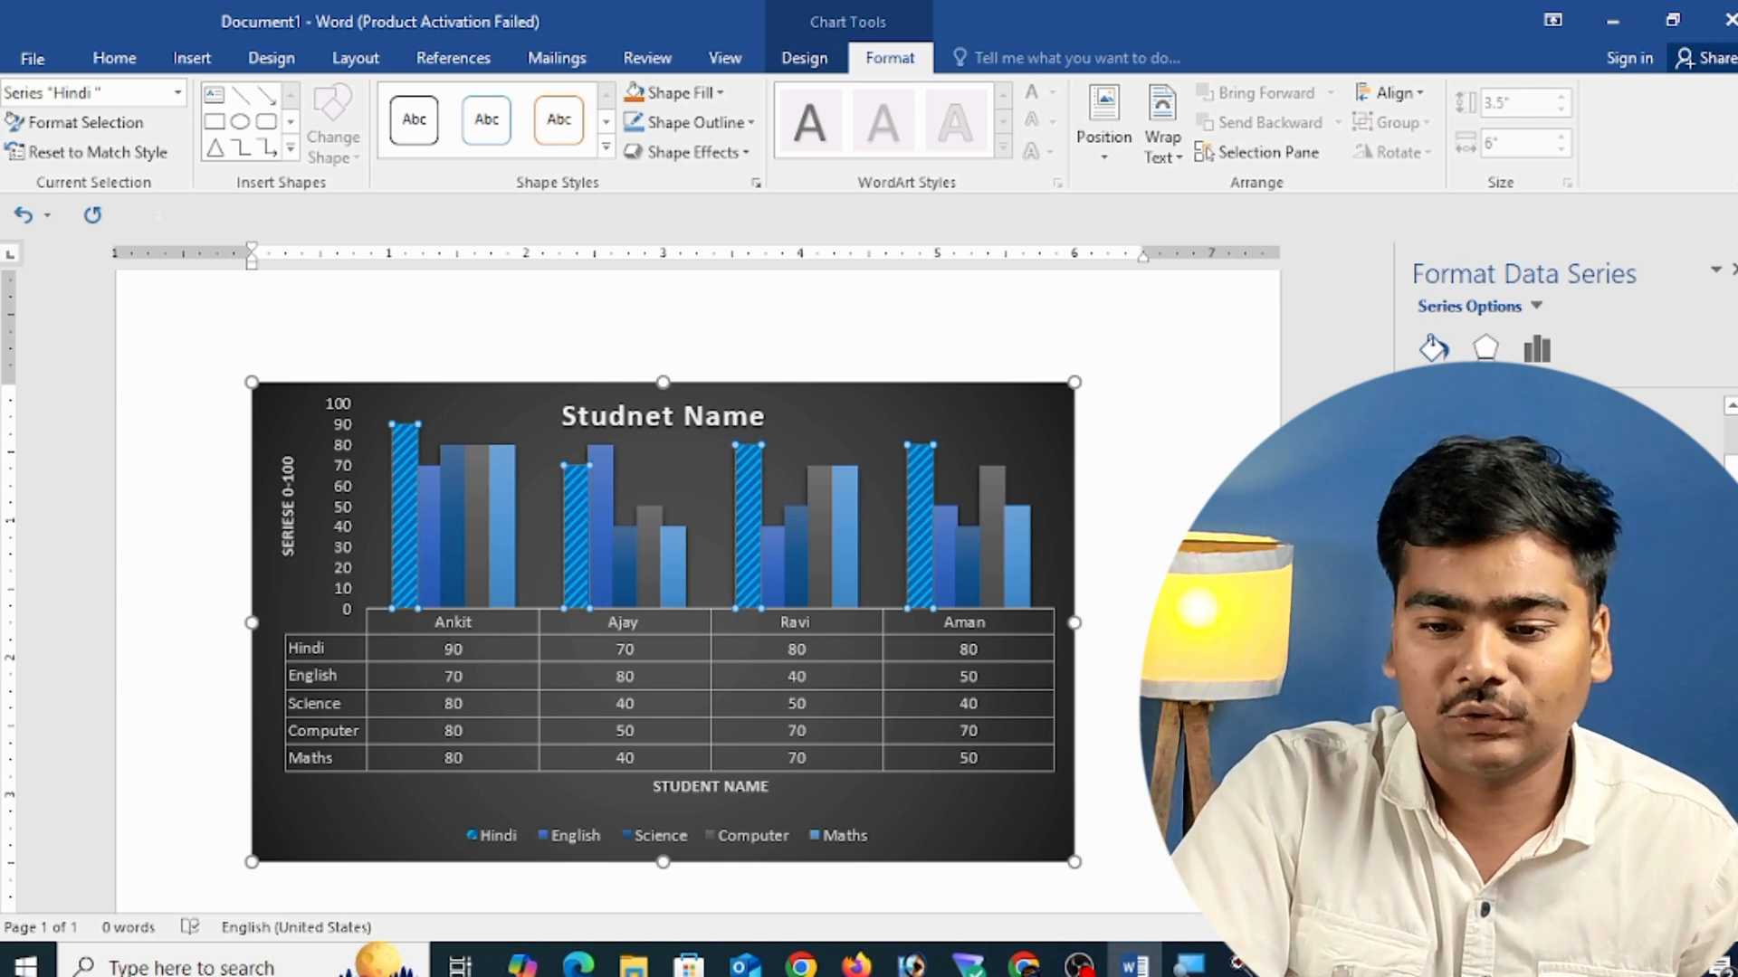
- Thicken the red border around the Hindi columns and change the border's line type
left_click(1438, 538)
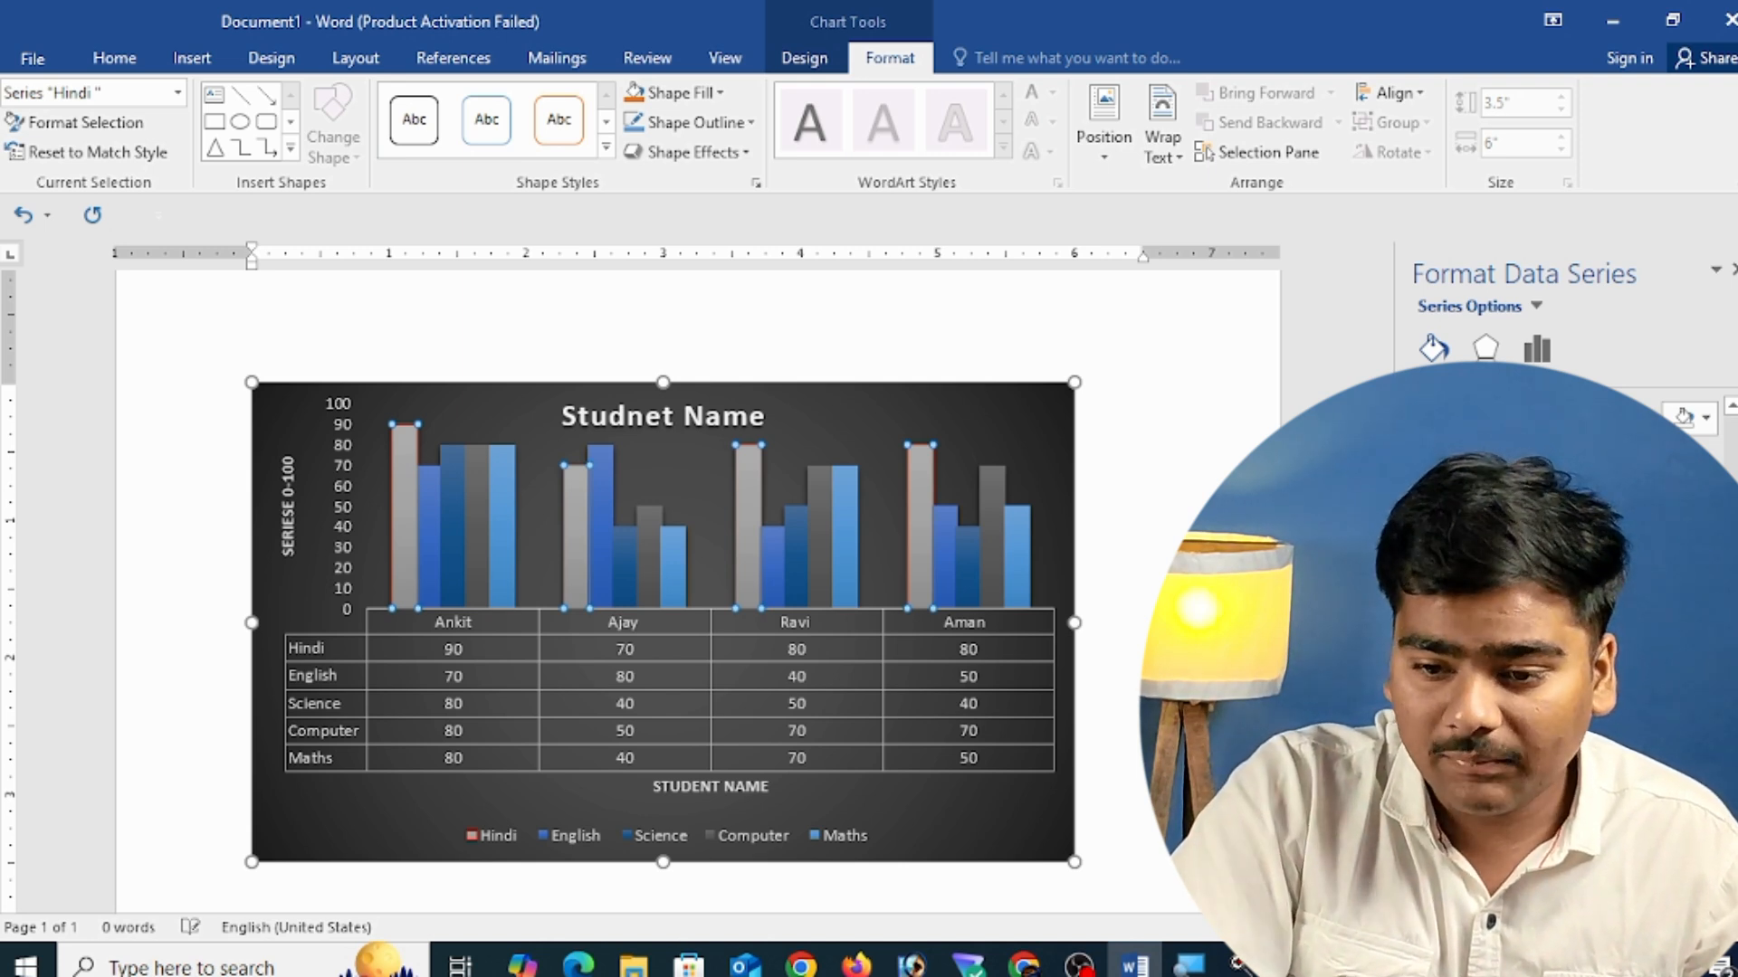
left_click(1709, 488)
left_click(1710, 488)
left_click(1709, 489)
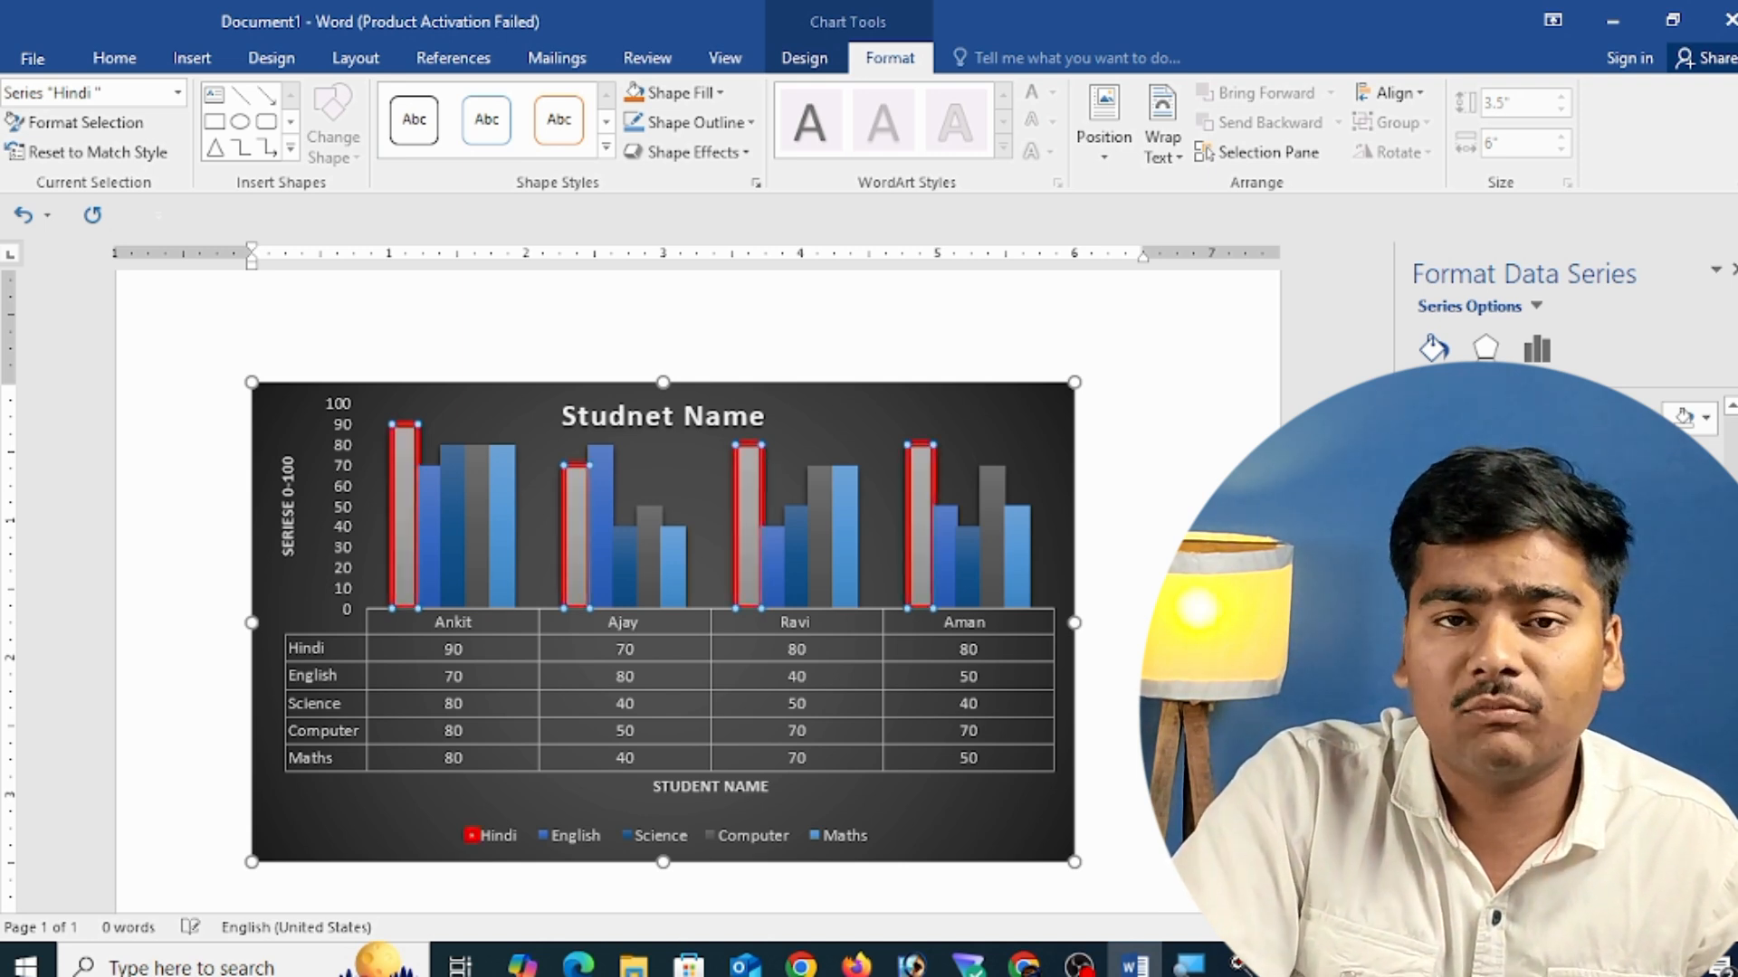
left_click(1709, 488)
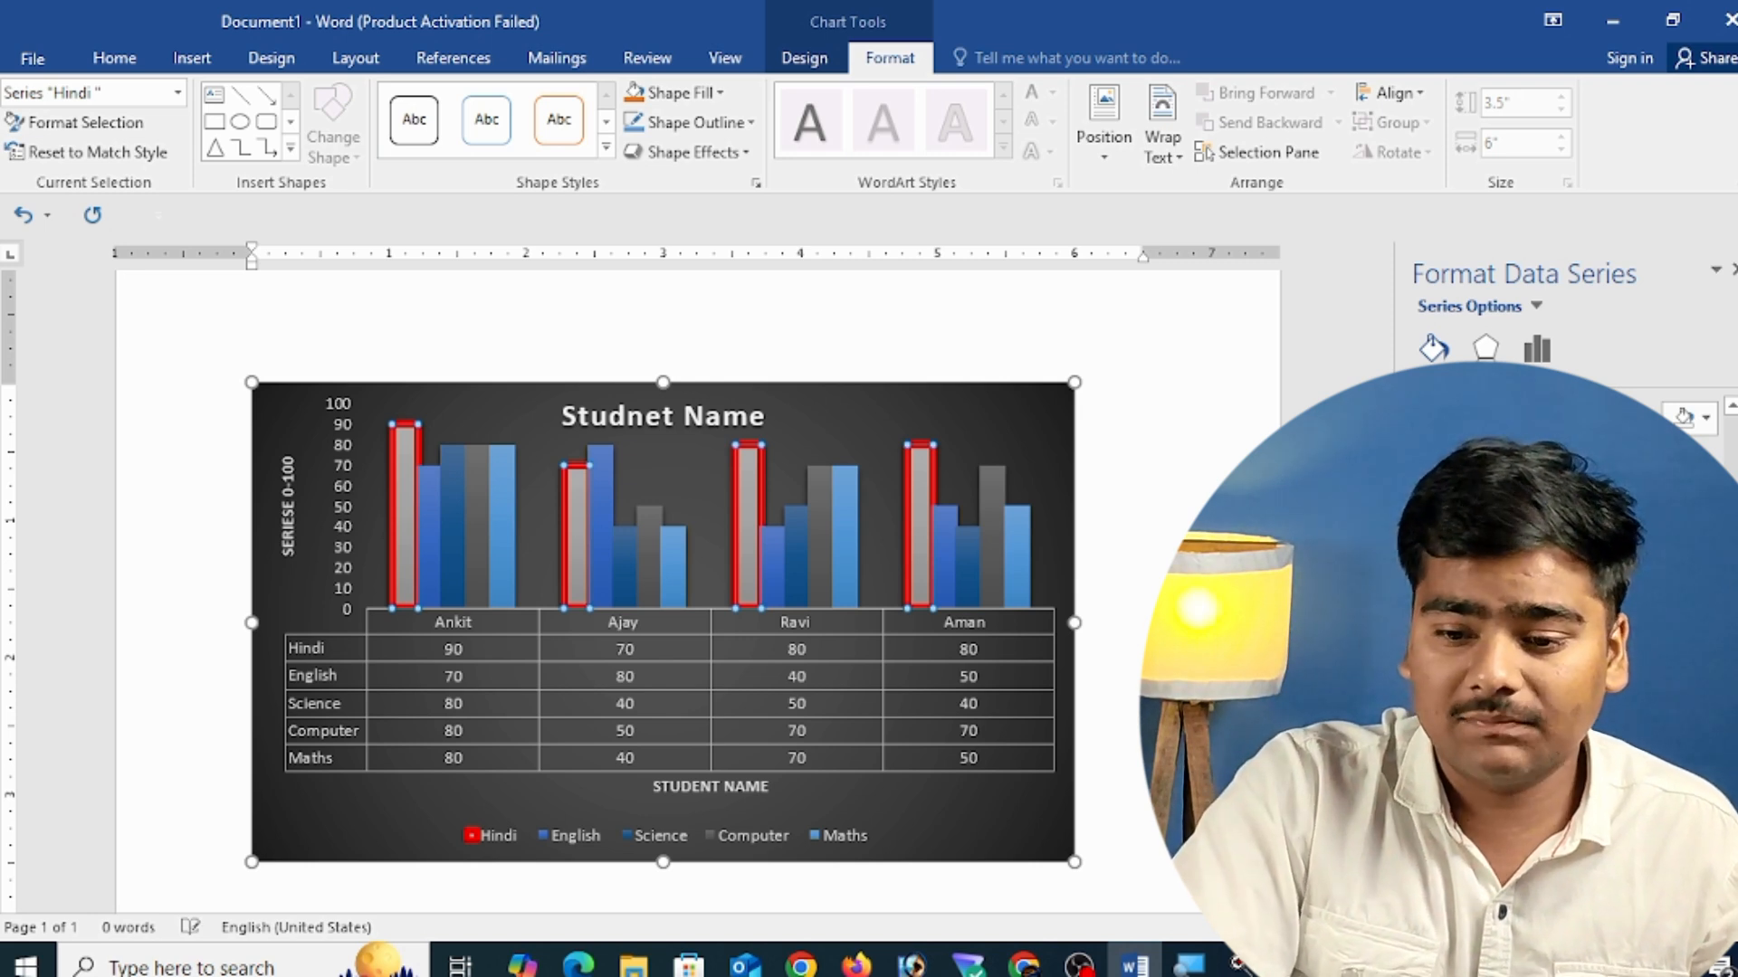
left_click(1674, 587)
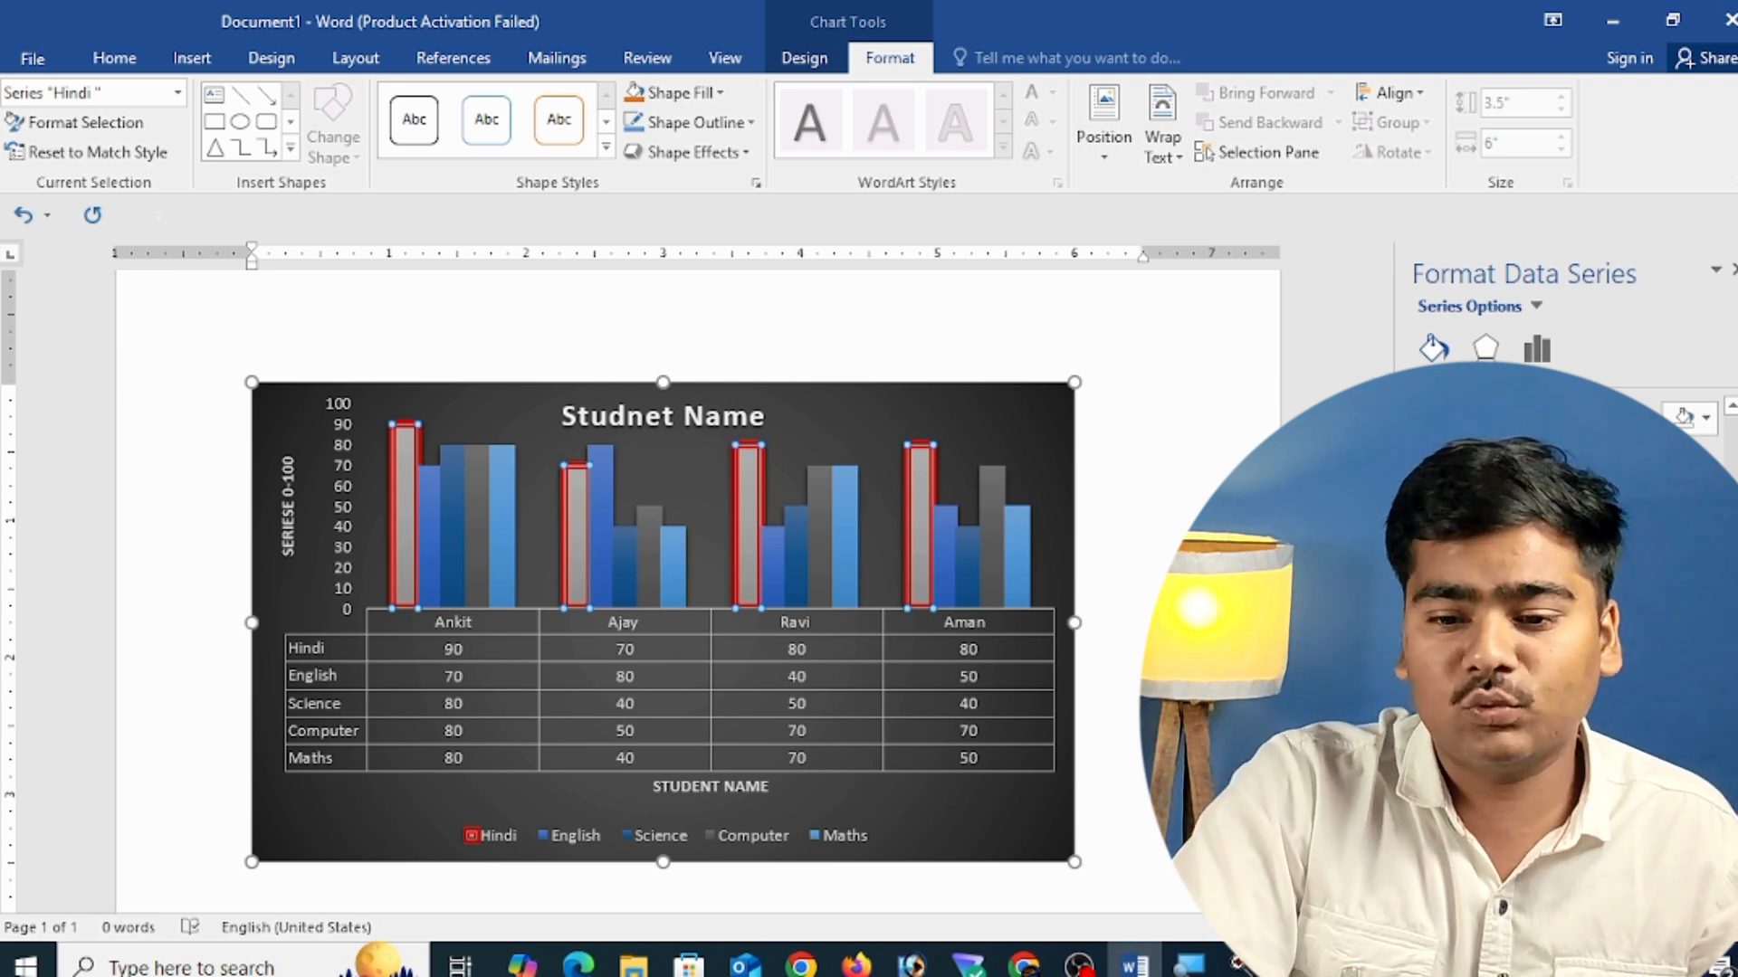
- Close the data series formatting pane and reset the Hindi series to match the chart style
left_click(1538, 350)
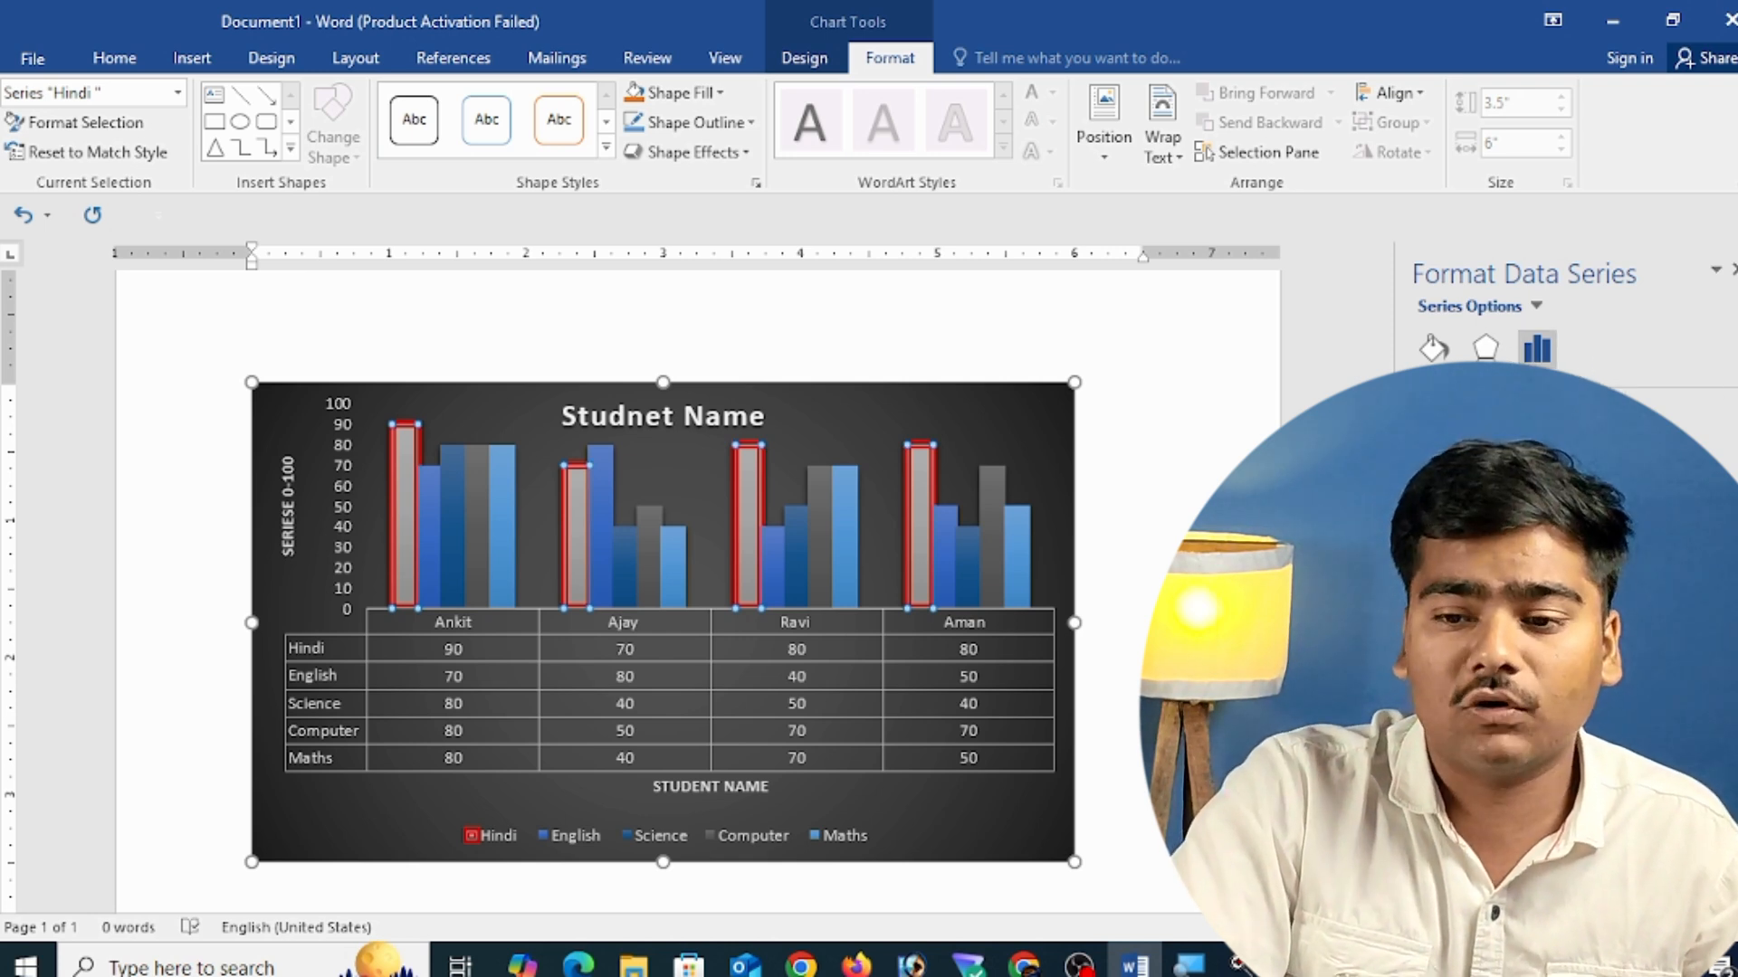
left_click(1732, 270)
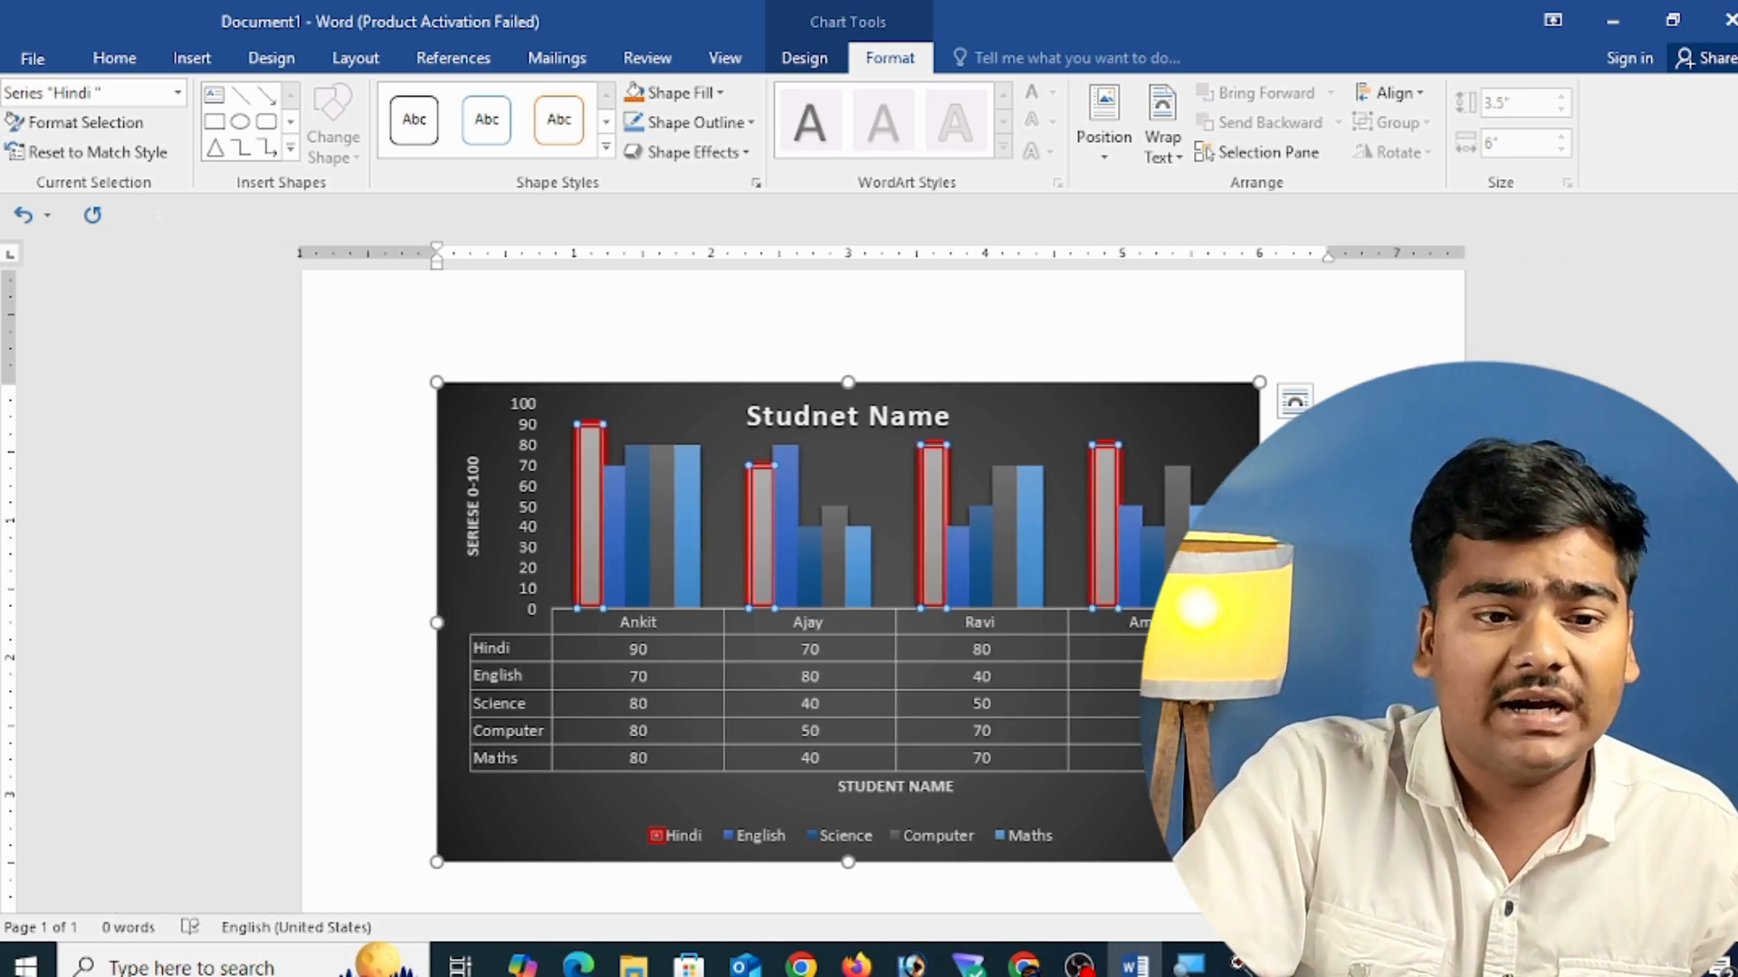
left_click(96, 154)
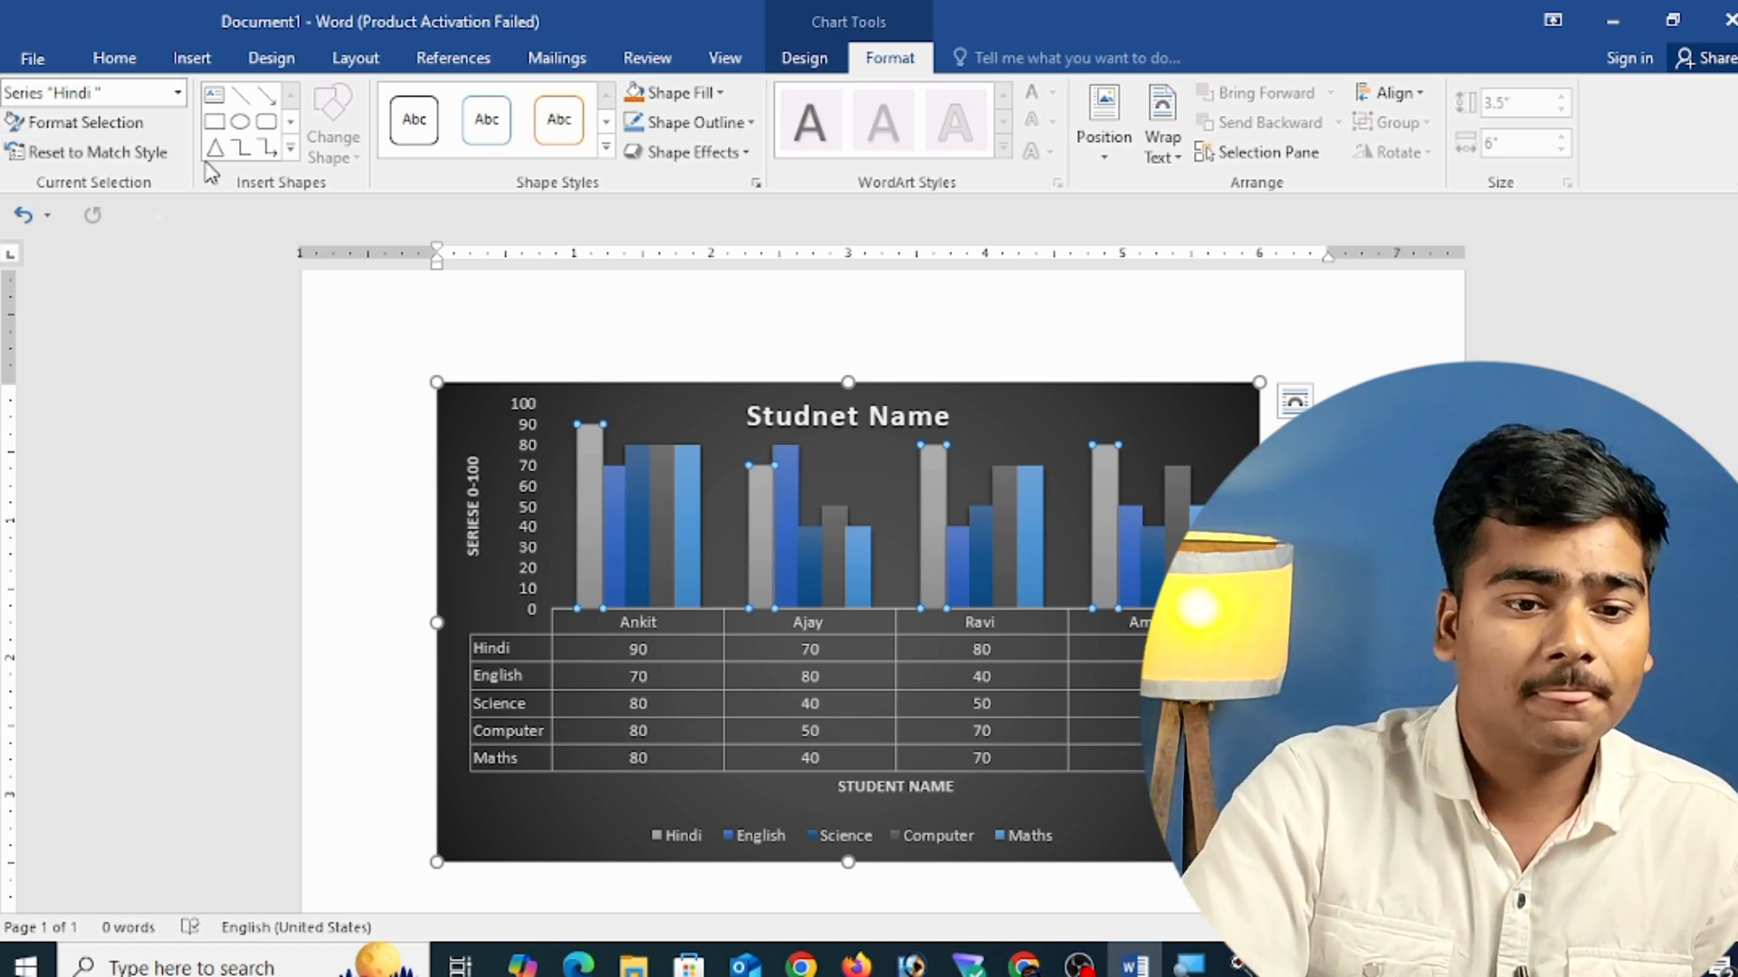
- Draw a circle about 0.45" high and 0.44" wide in the chart's upper-right corner and undo it
left_click(290, 149)
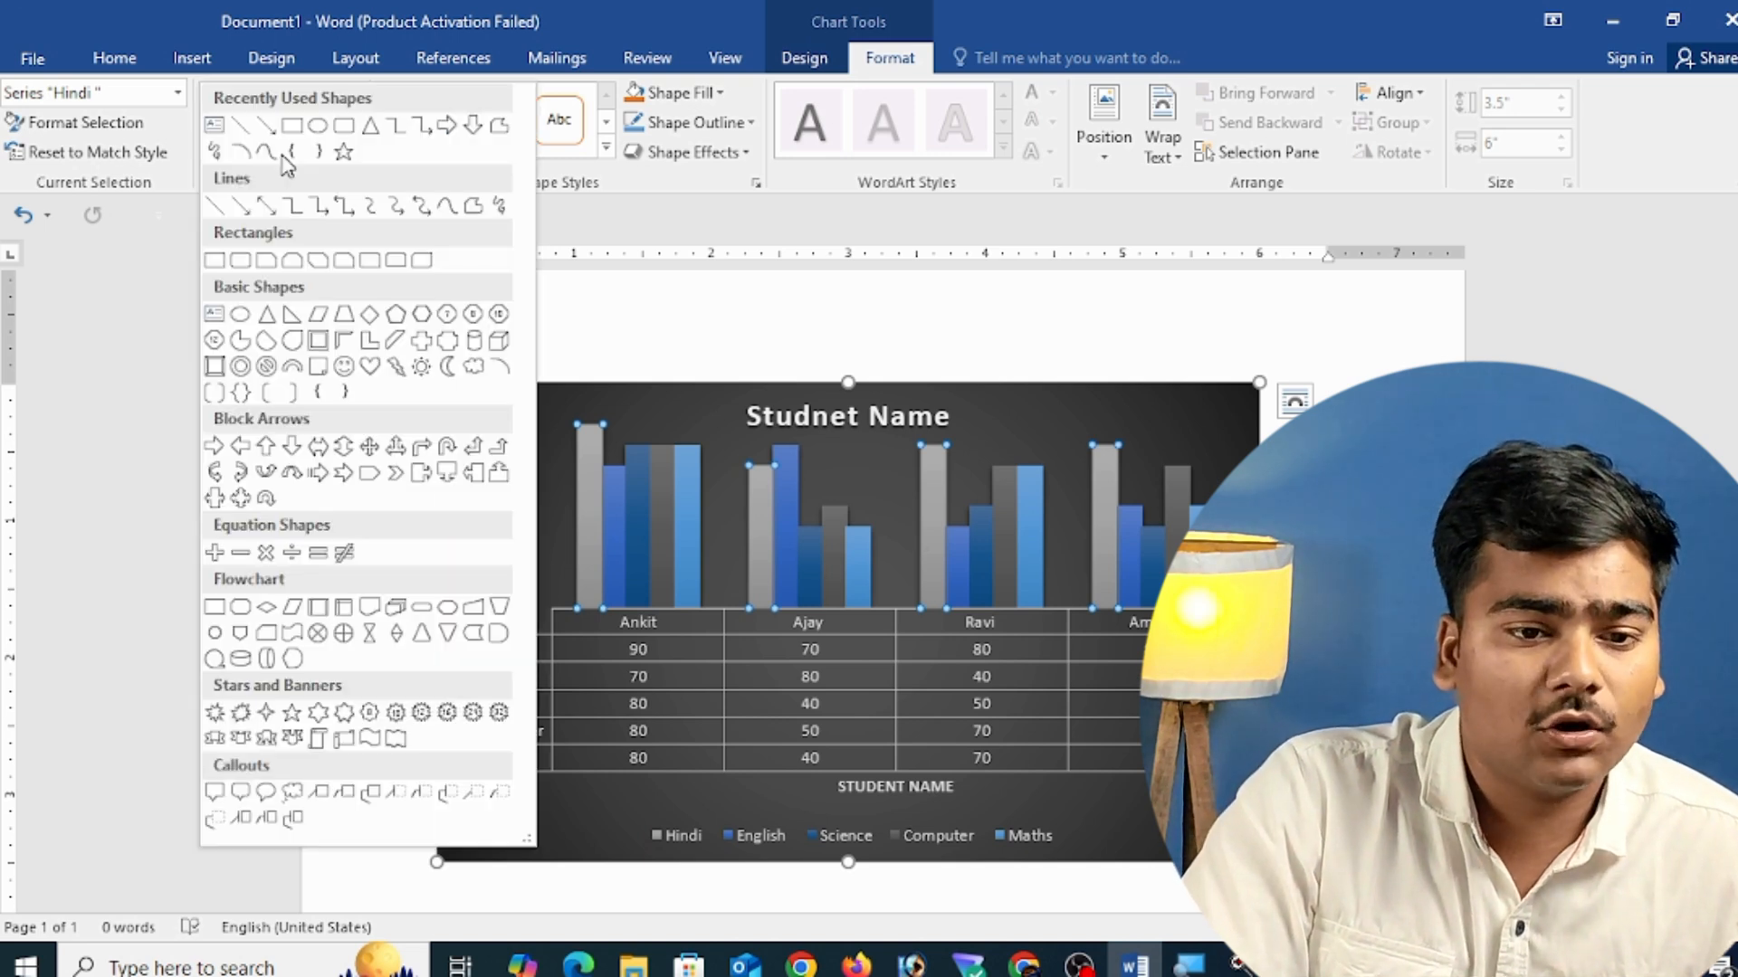
left_click(317, 126)
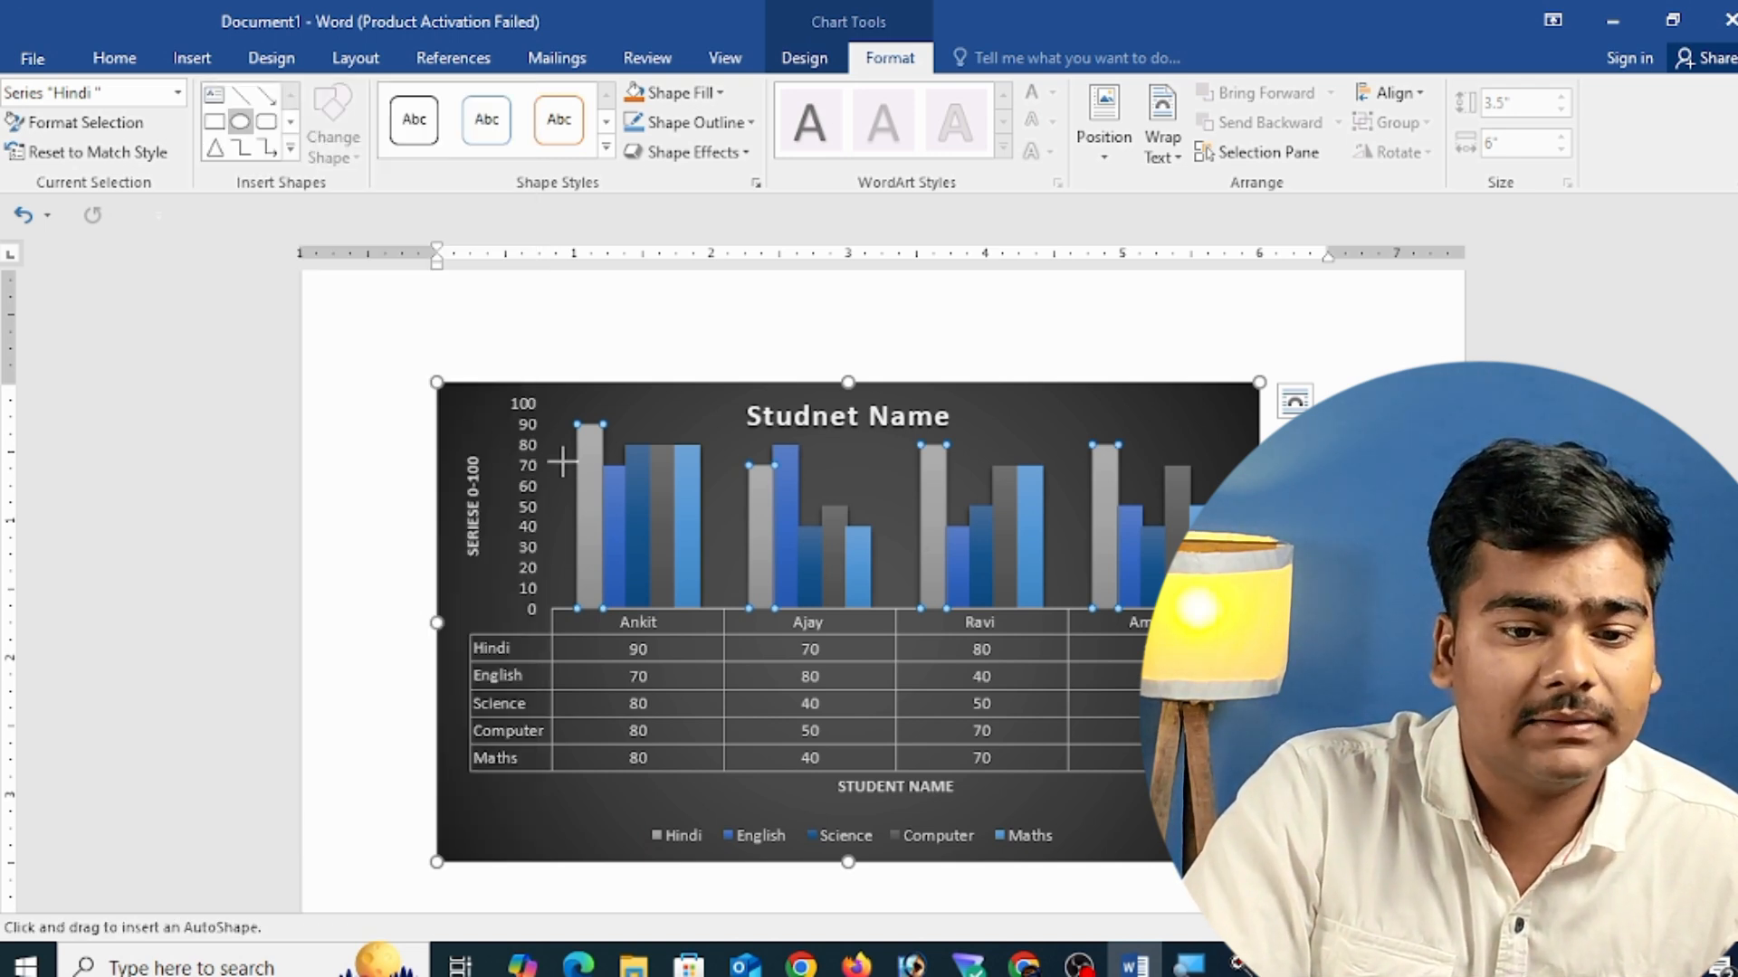
mouse_move(1162, 407)
left_mouse_down()
mouse_move(1215, 439)
mouse_move(1223, 469)
mouse_move(1205, 441)
left_mouse_up()
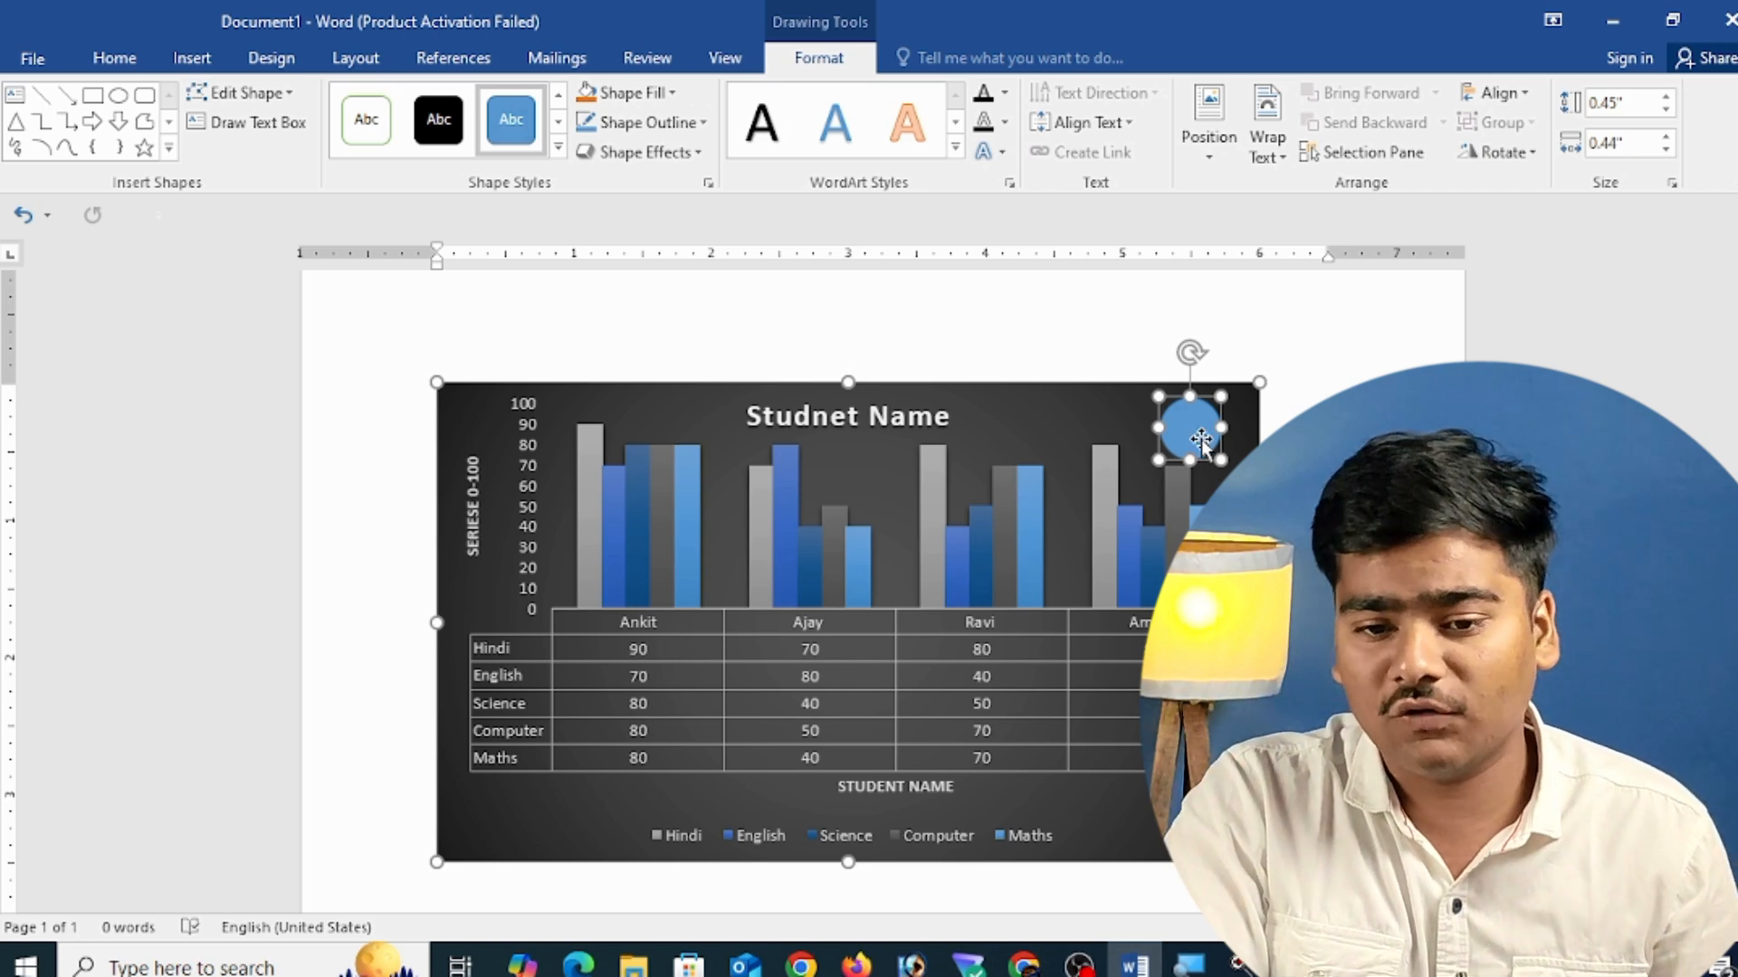
key("ctrl+z")
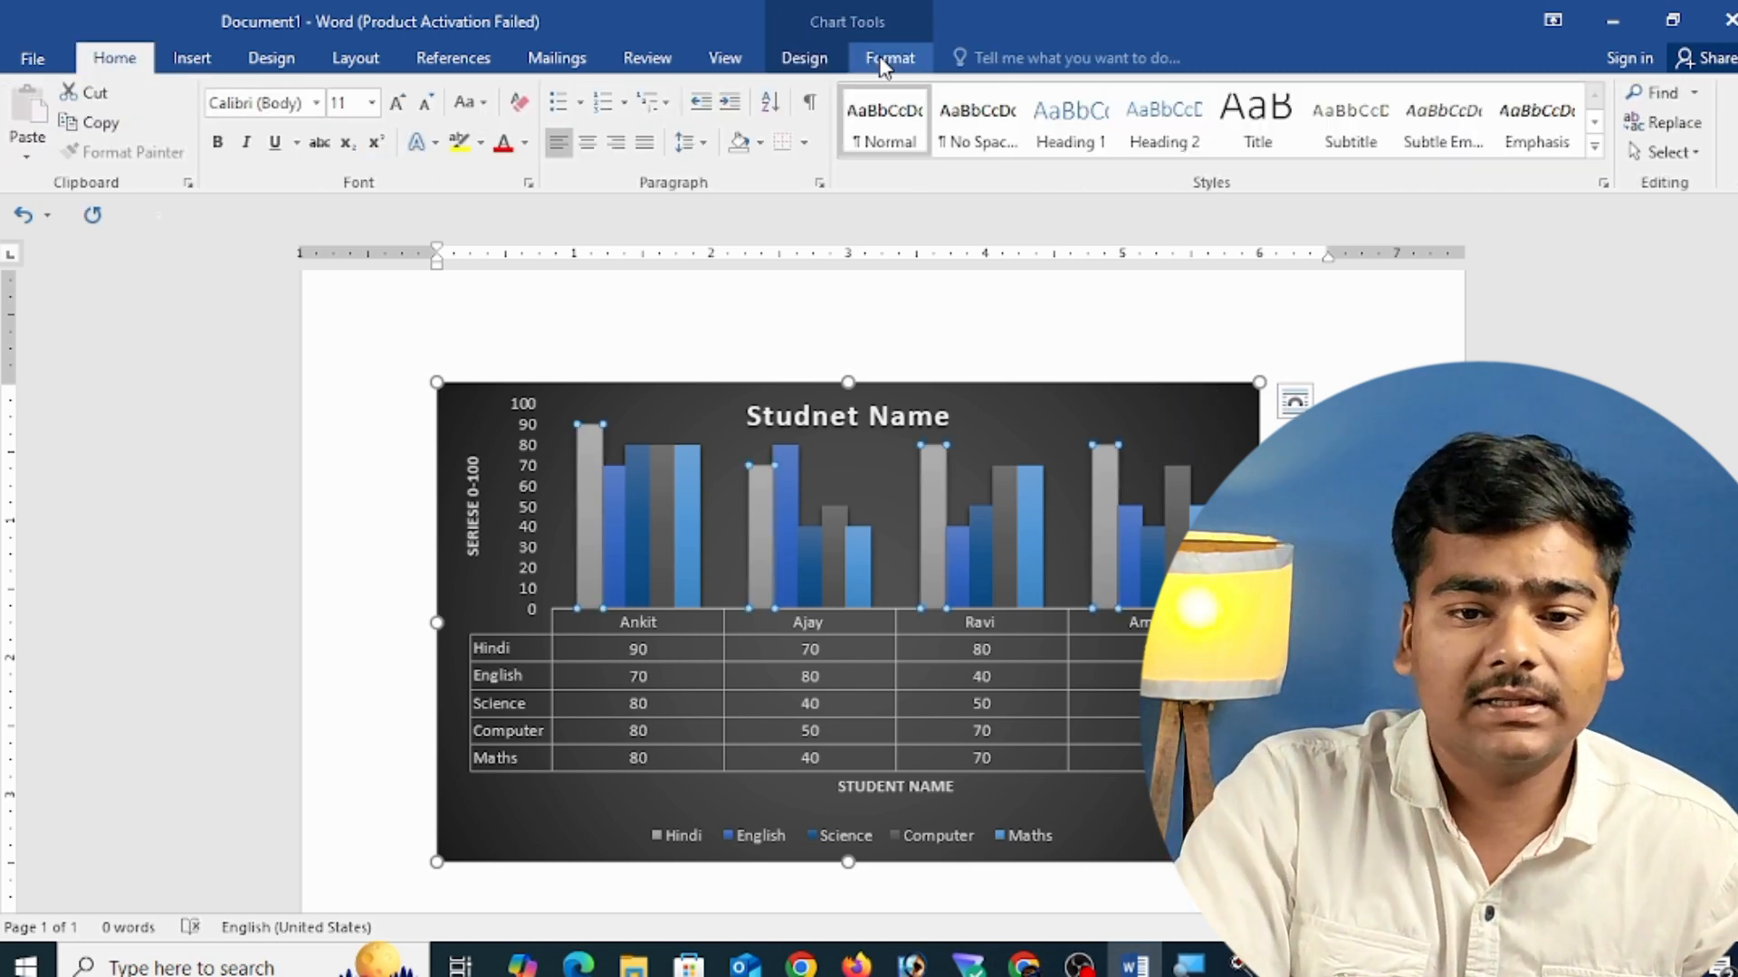
left_click(890, 58)
left_click(606, 159)
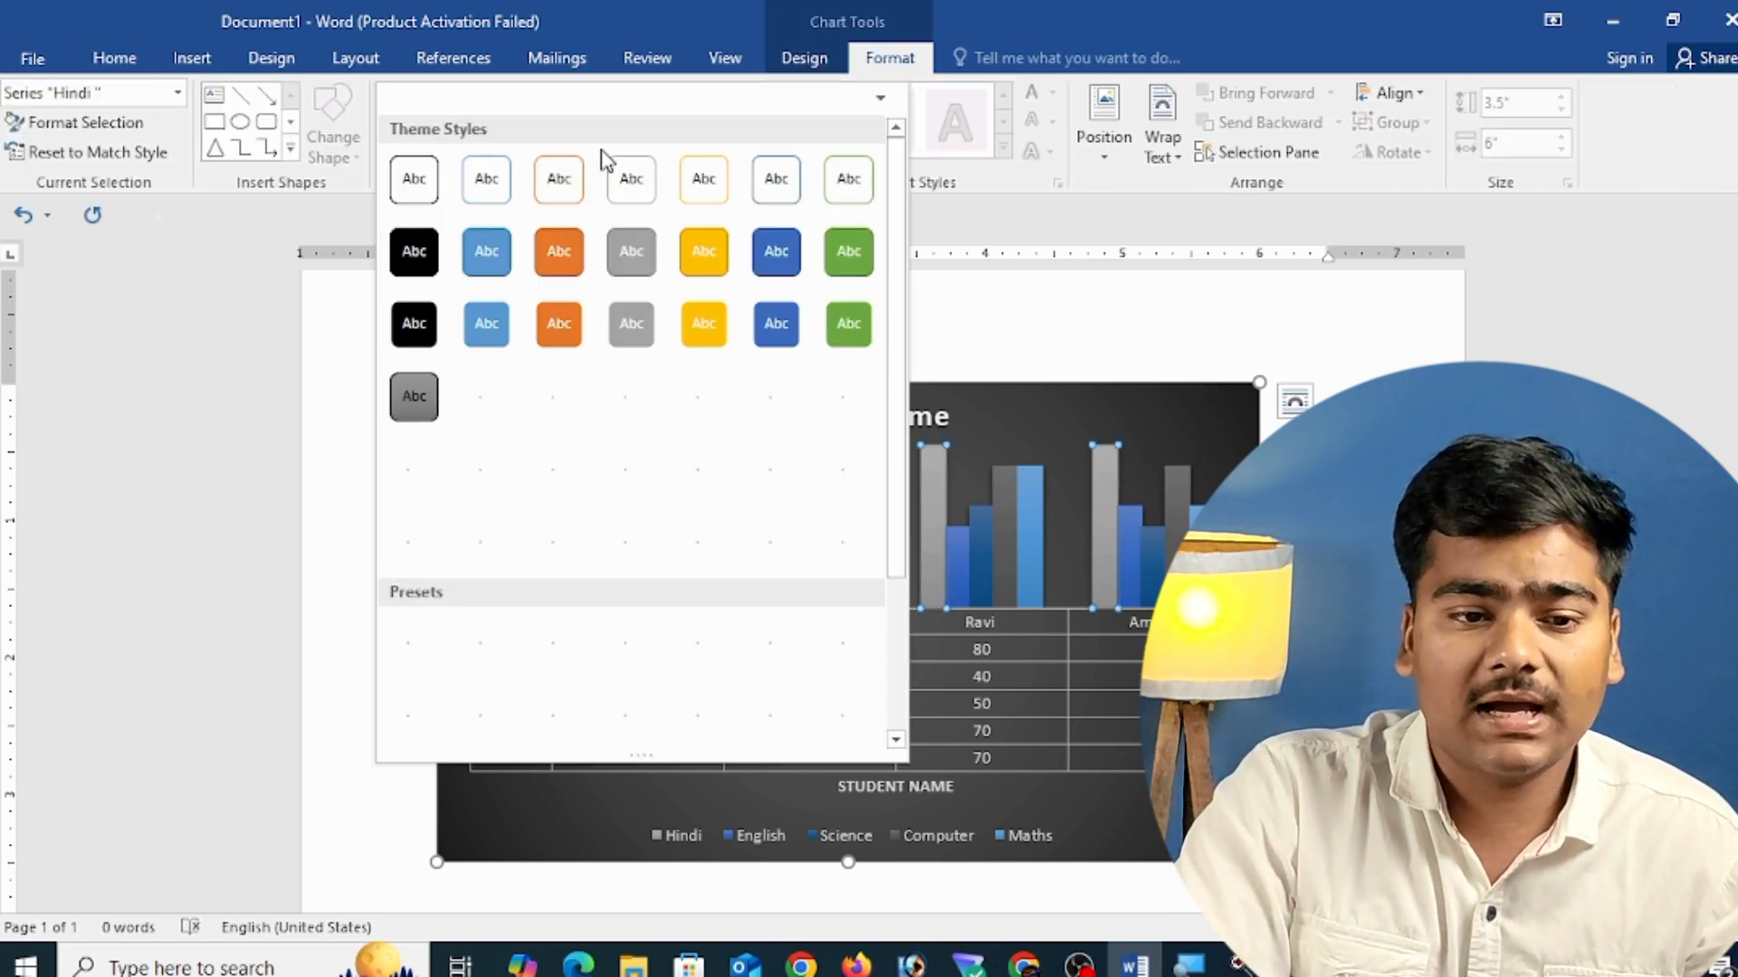
left_click(955, 303)
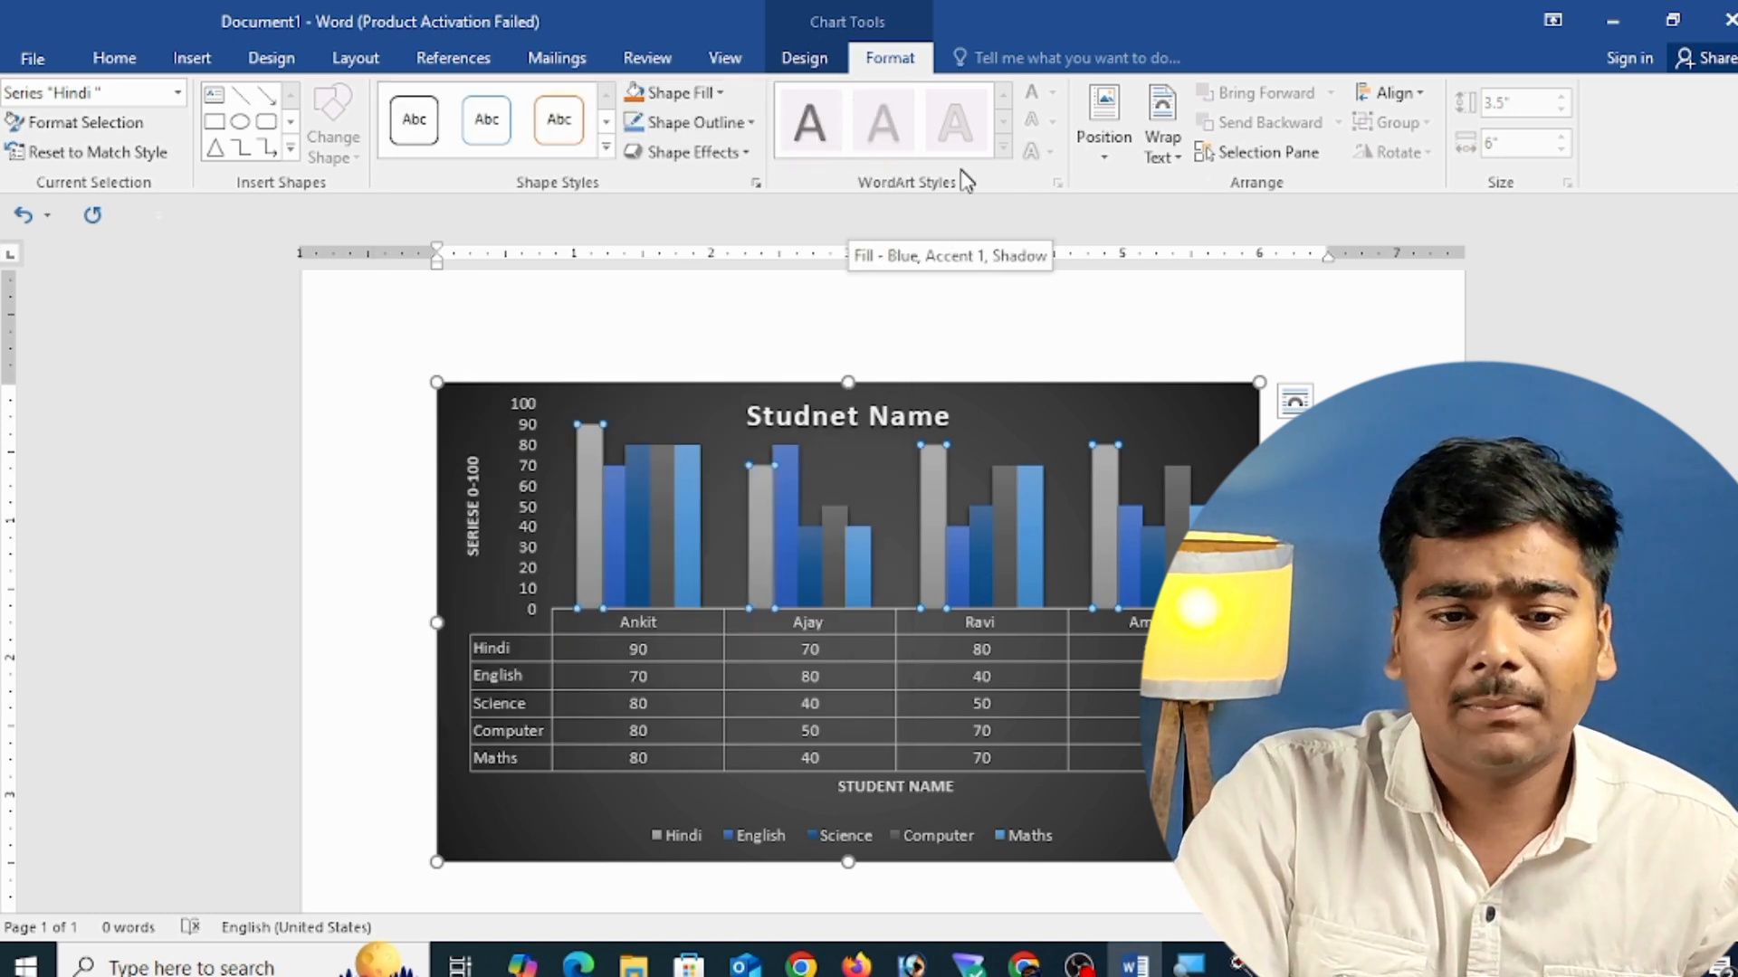
left_click(722, 94)
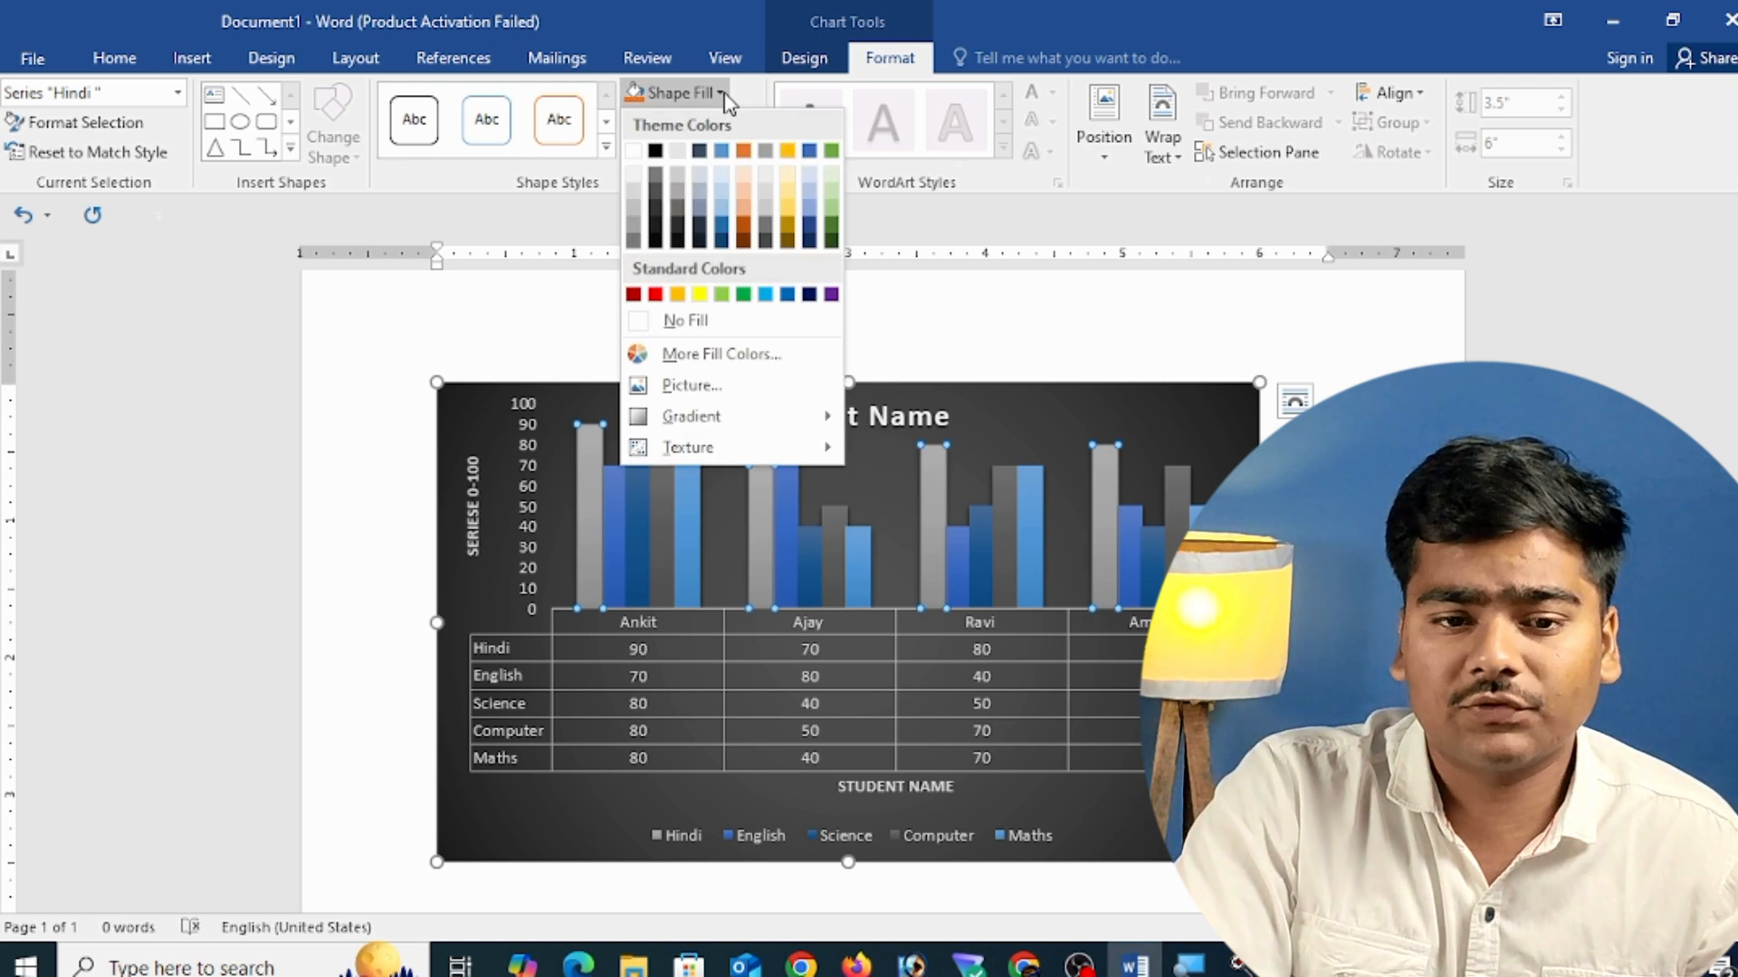
left_click(723, 94)
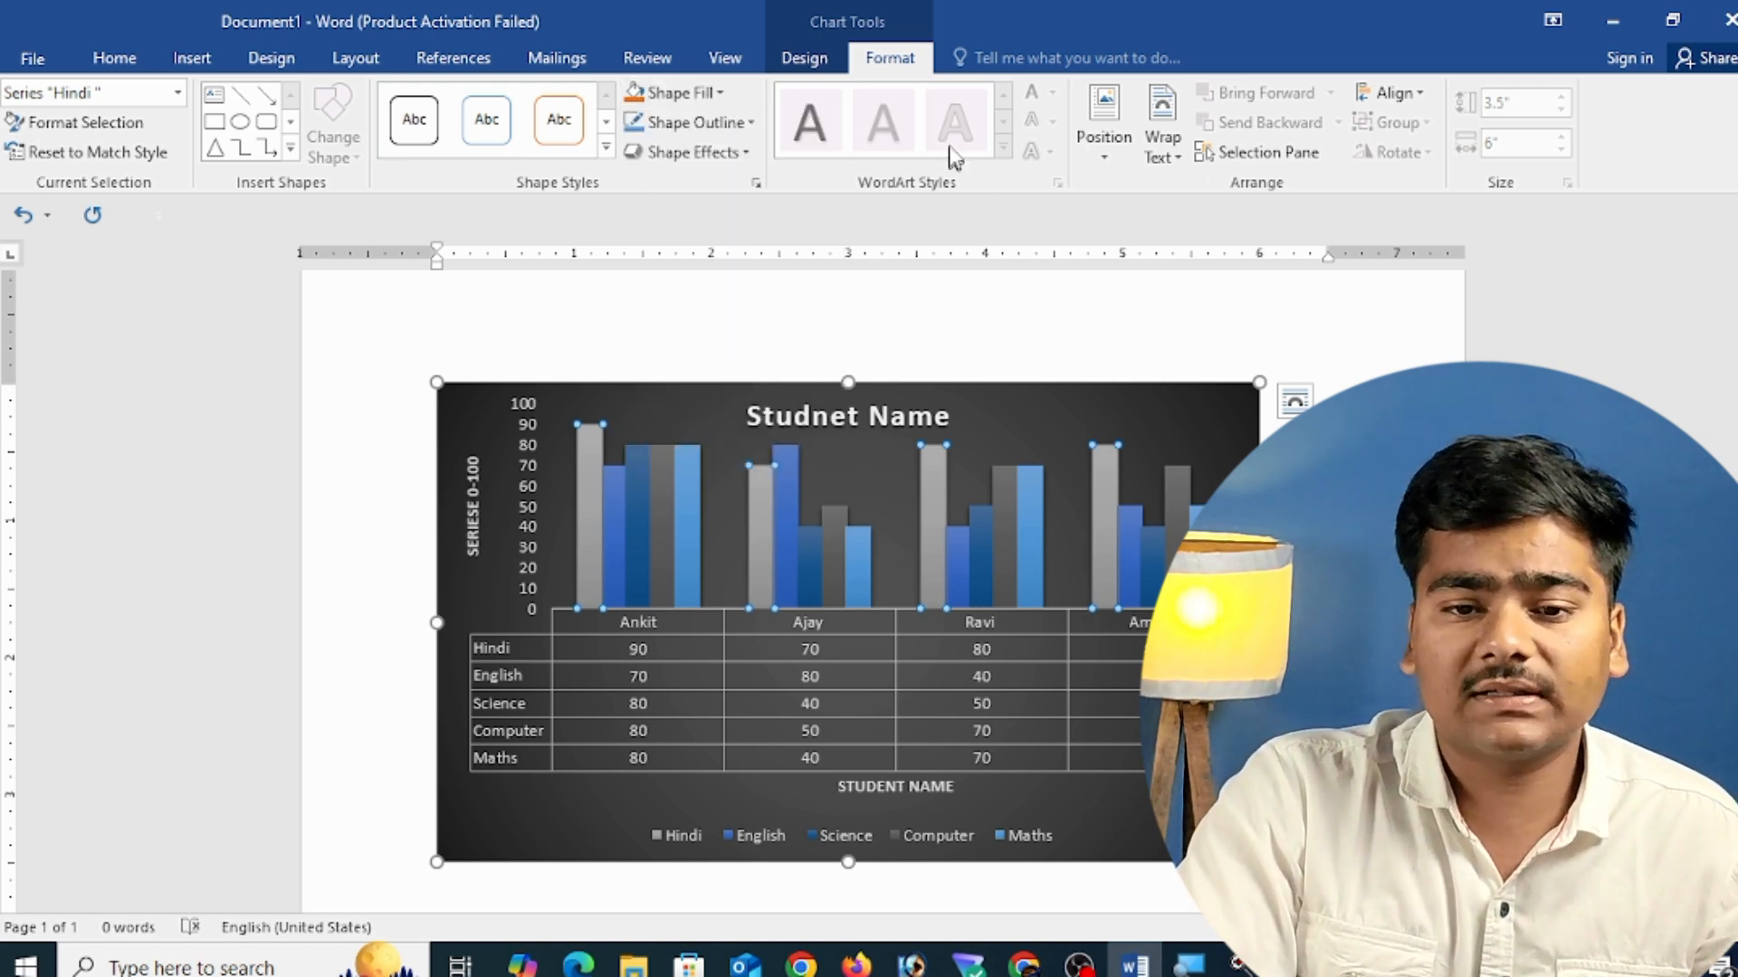
- Delete the student marks chart from the document
left_click(803, 58)
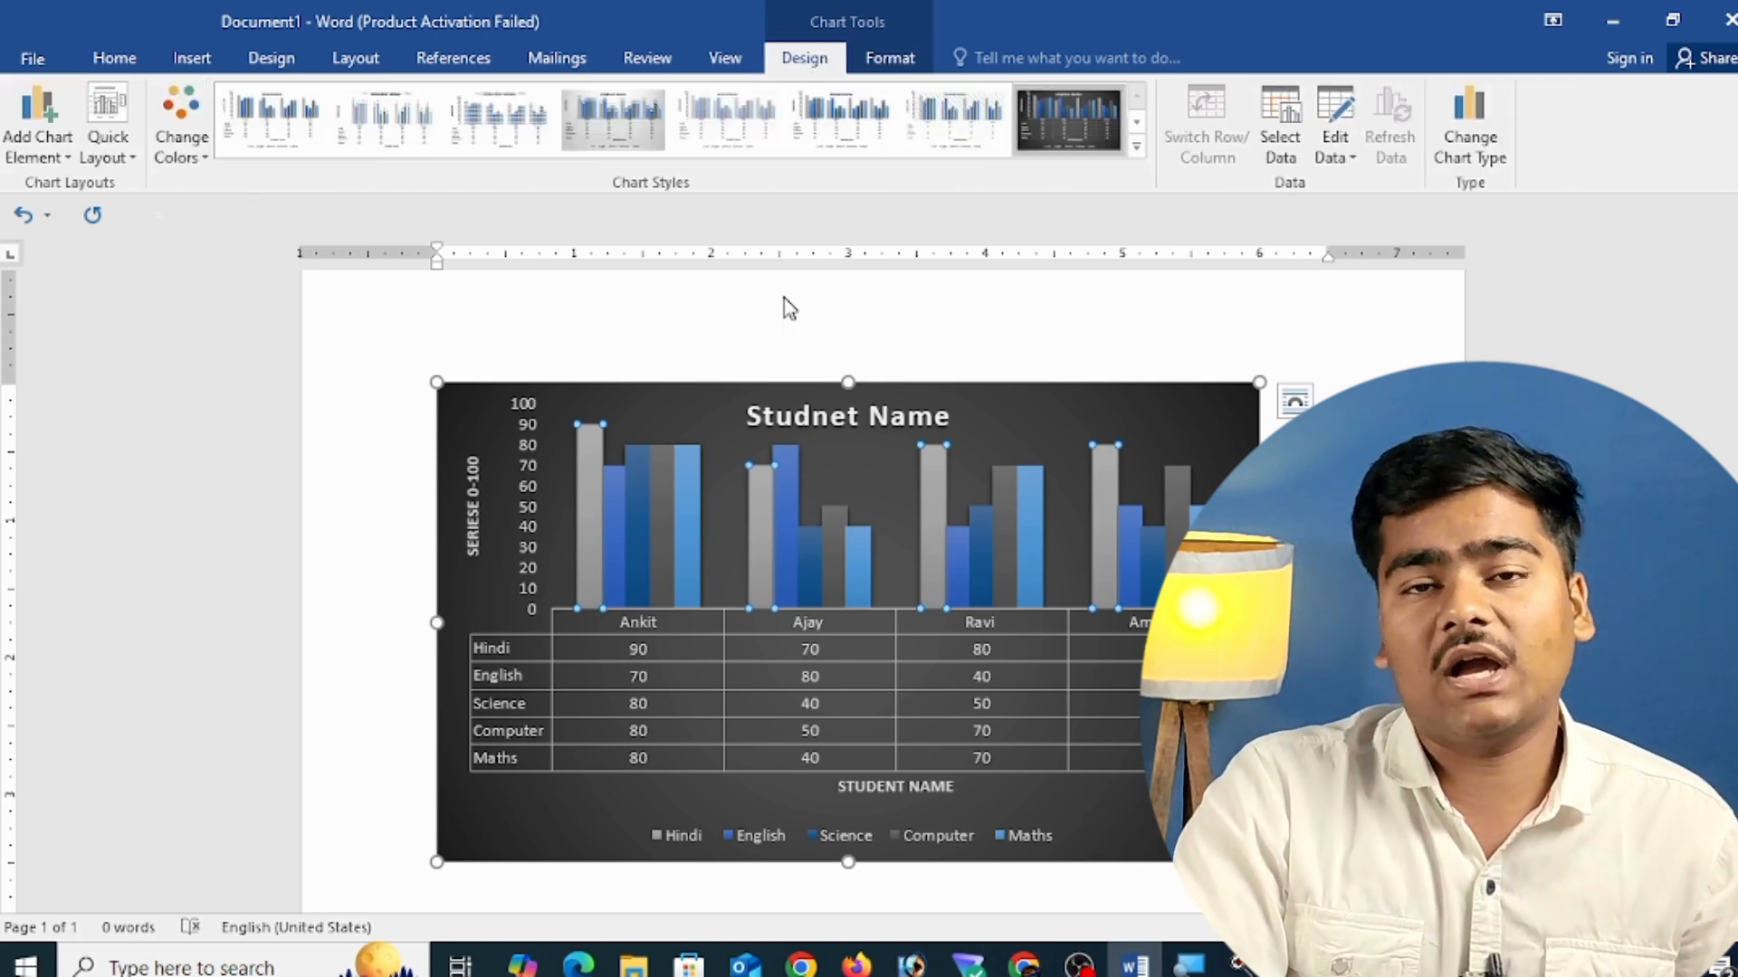
key("Delete")
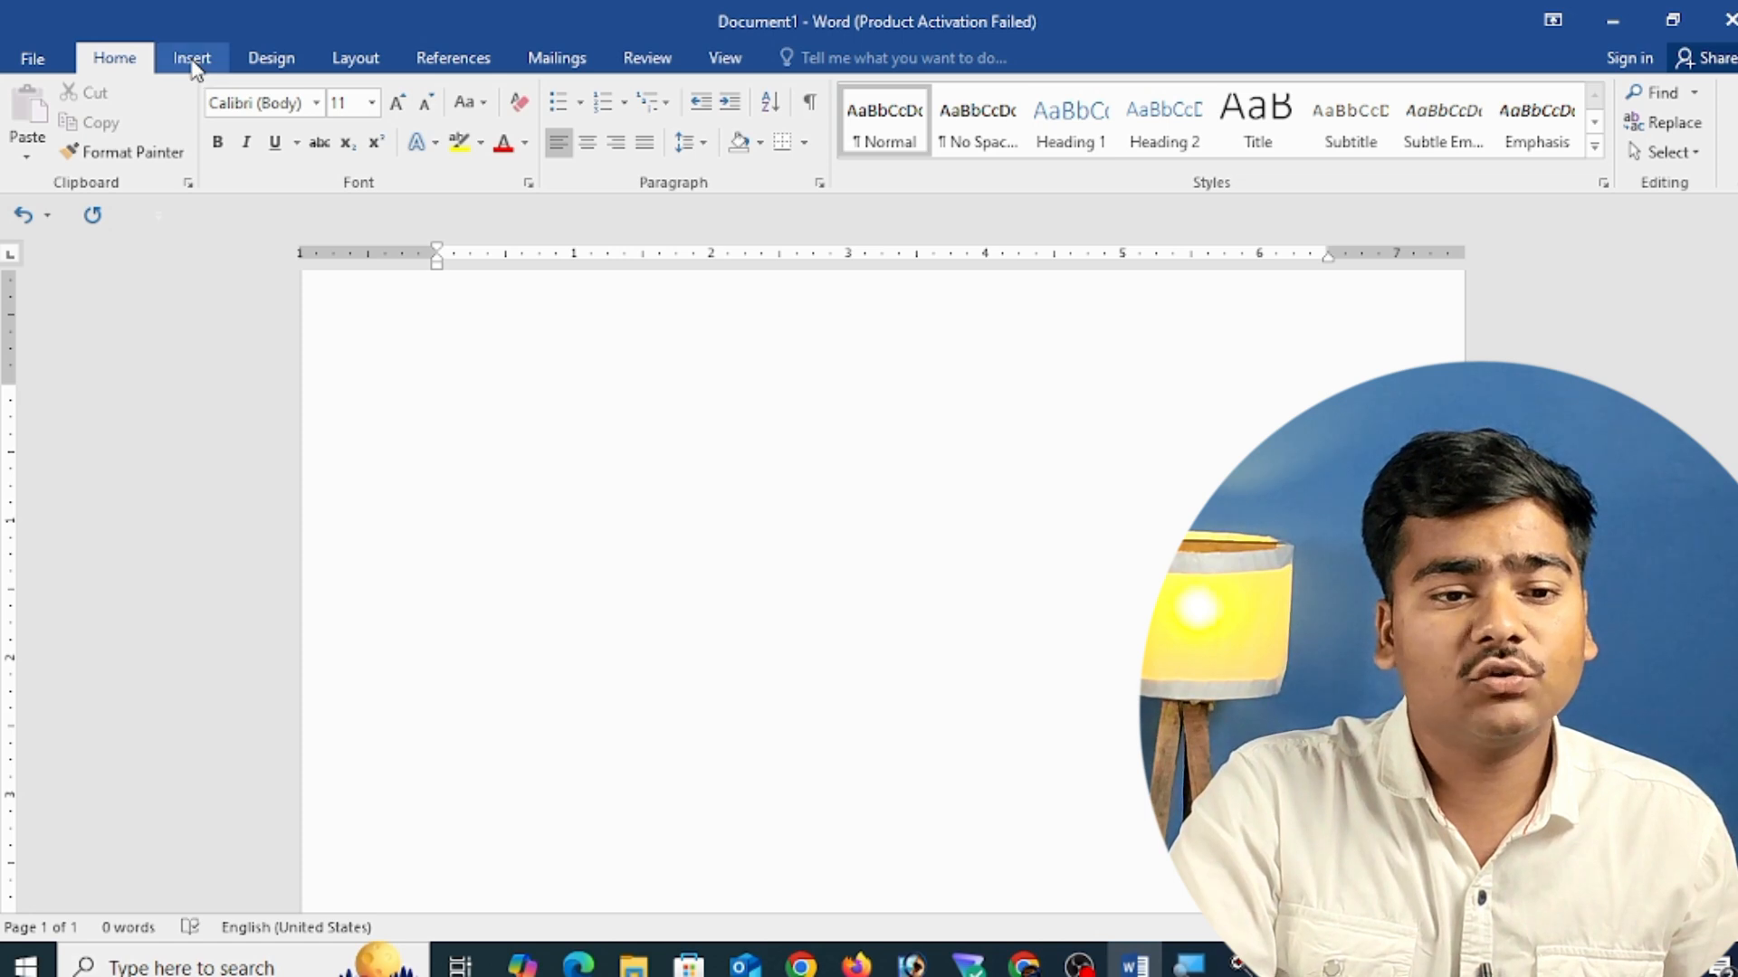
left_click(194, 61)
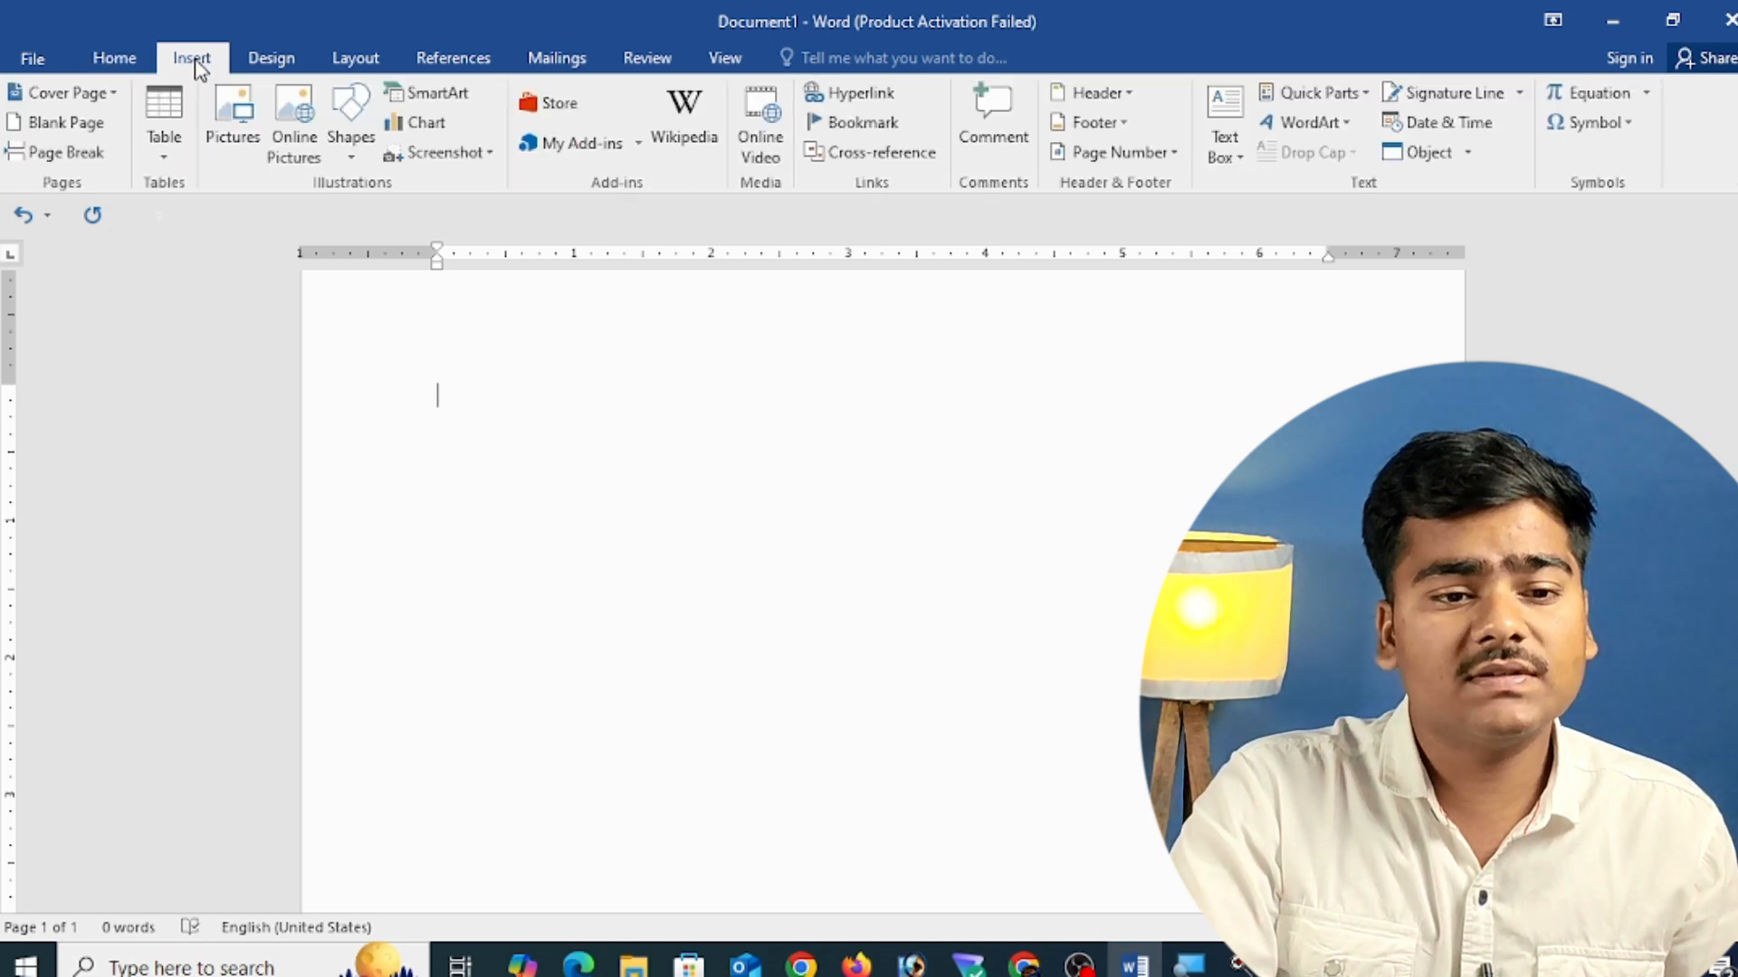
left_click(449, 156)
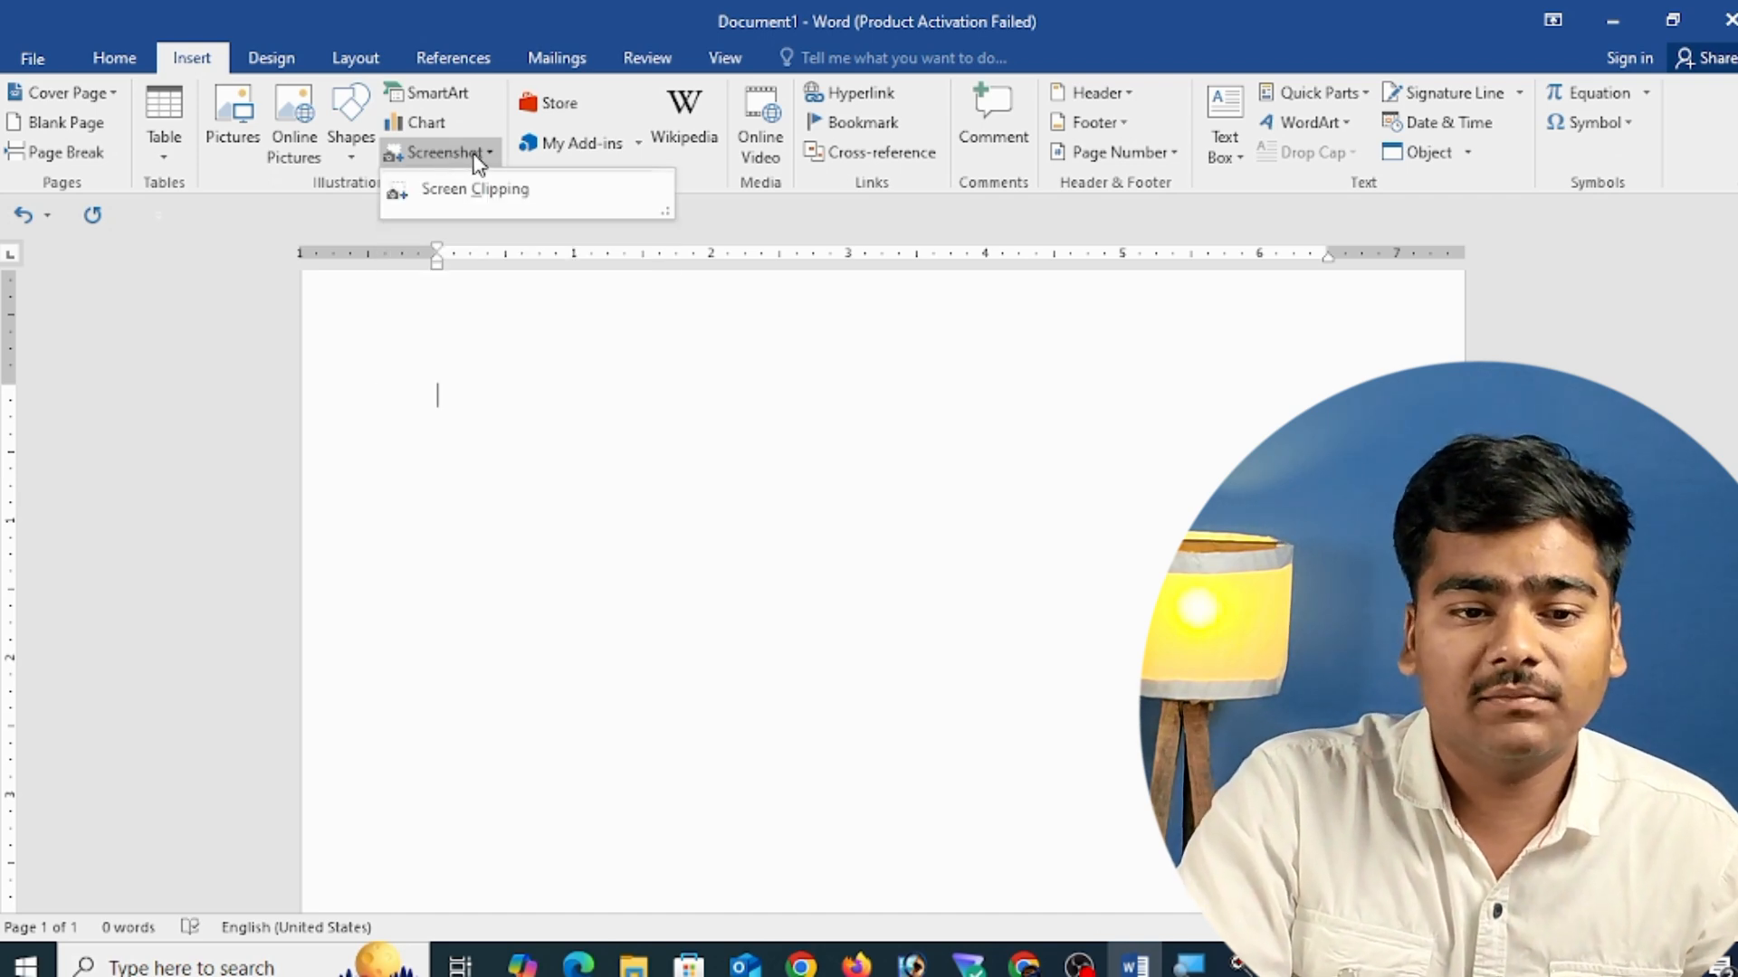
left_click(479, 189)
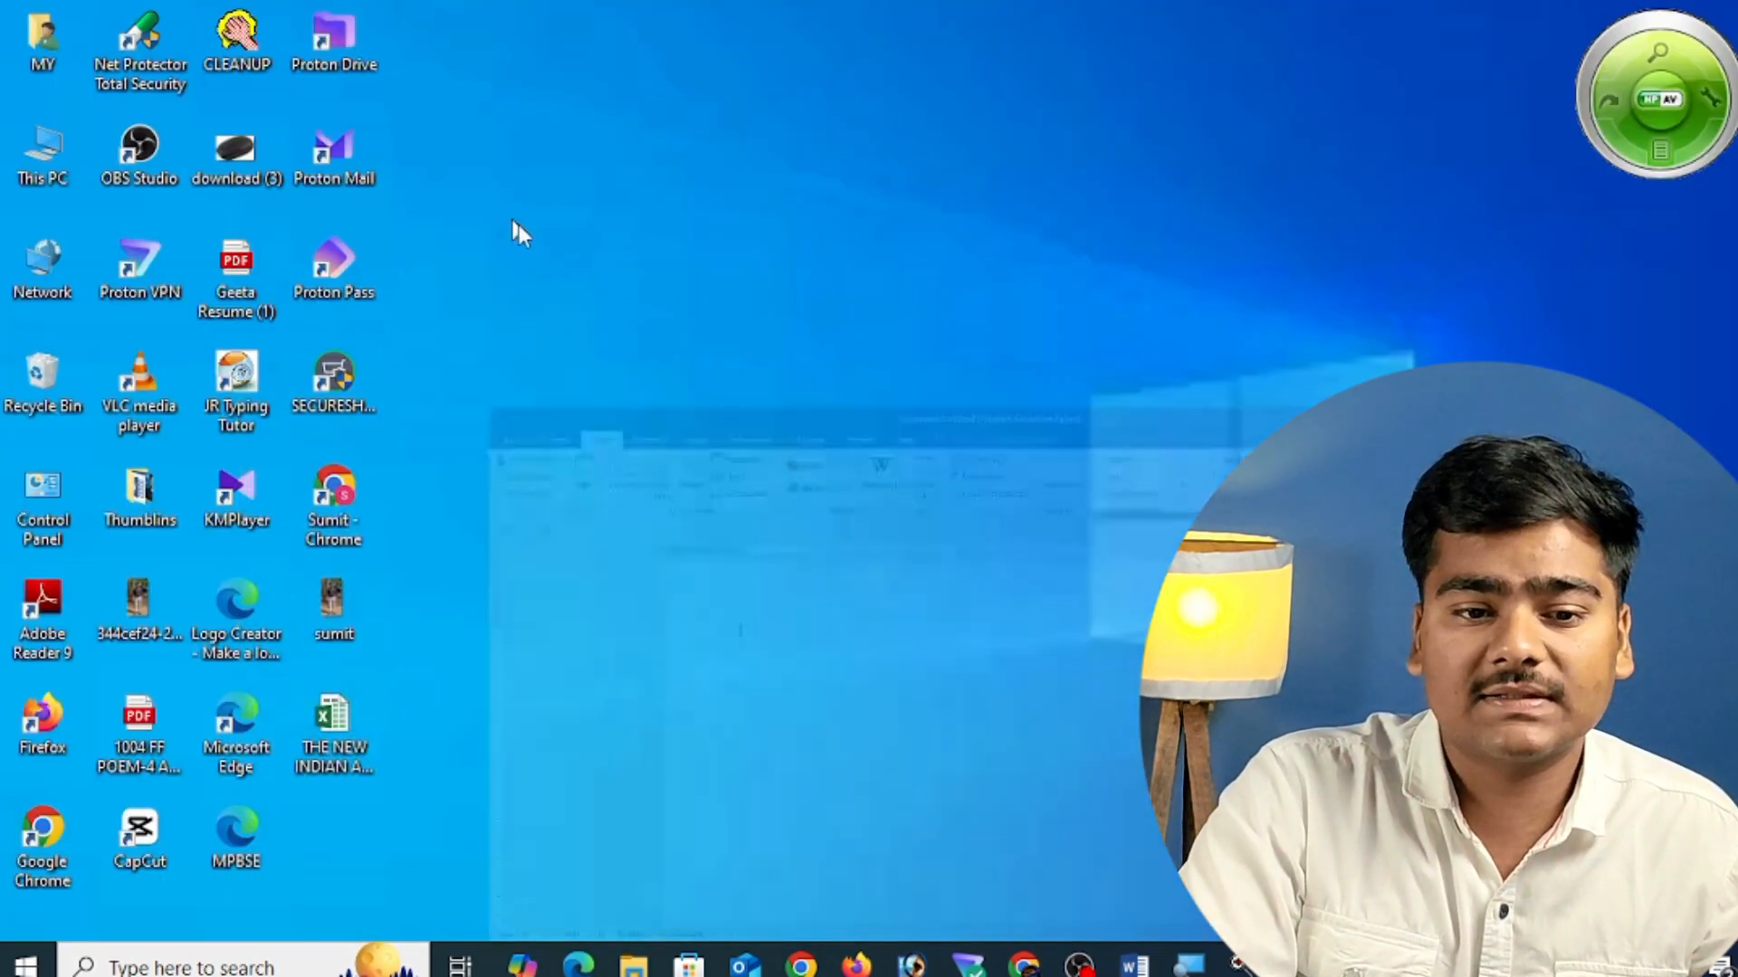
key("Escape")
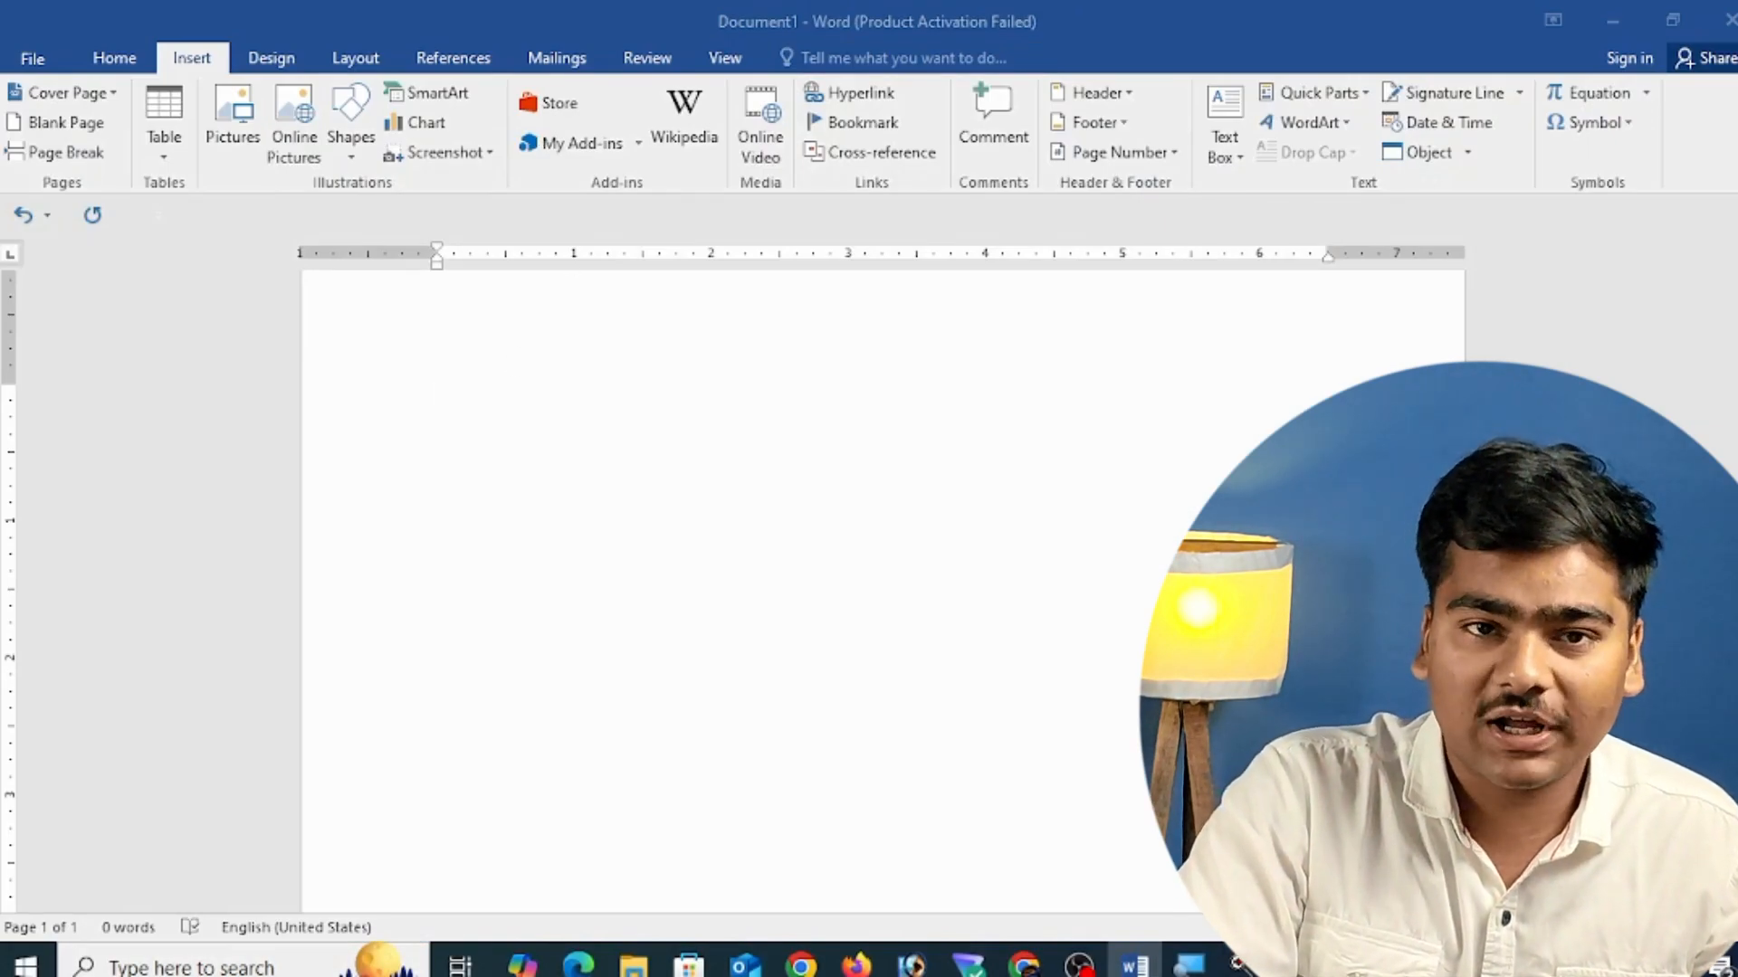
- Insert a screen clipping of the desktop wallpaper area without icons and delete the inserted picture
left_click(453, 155)
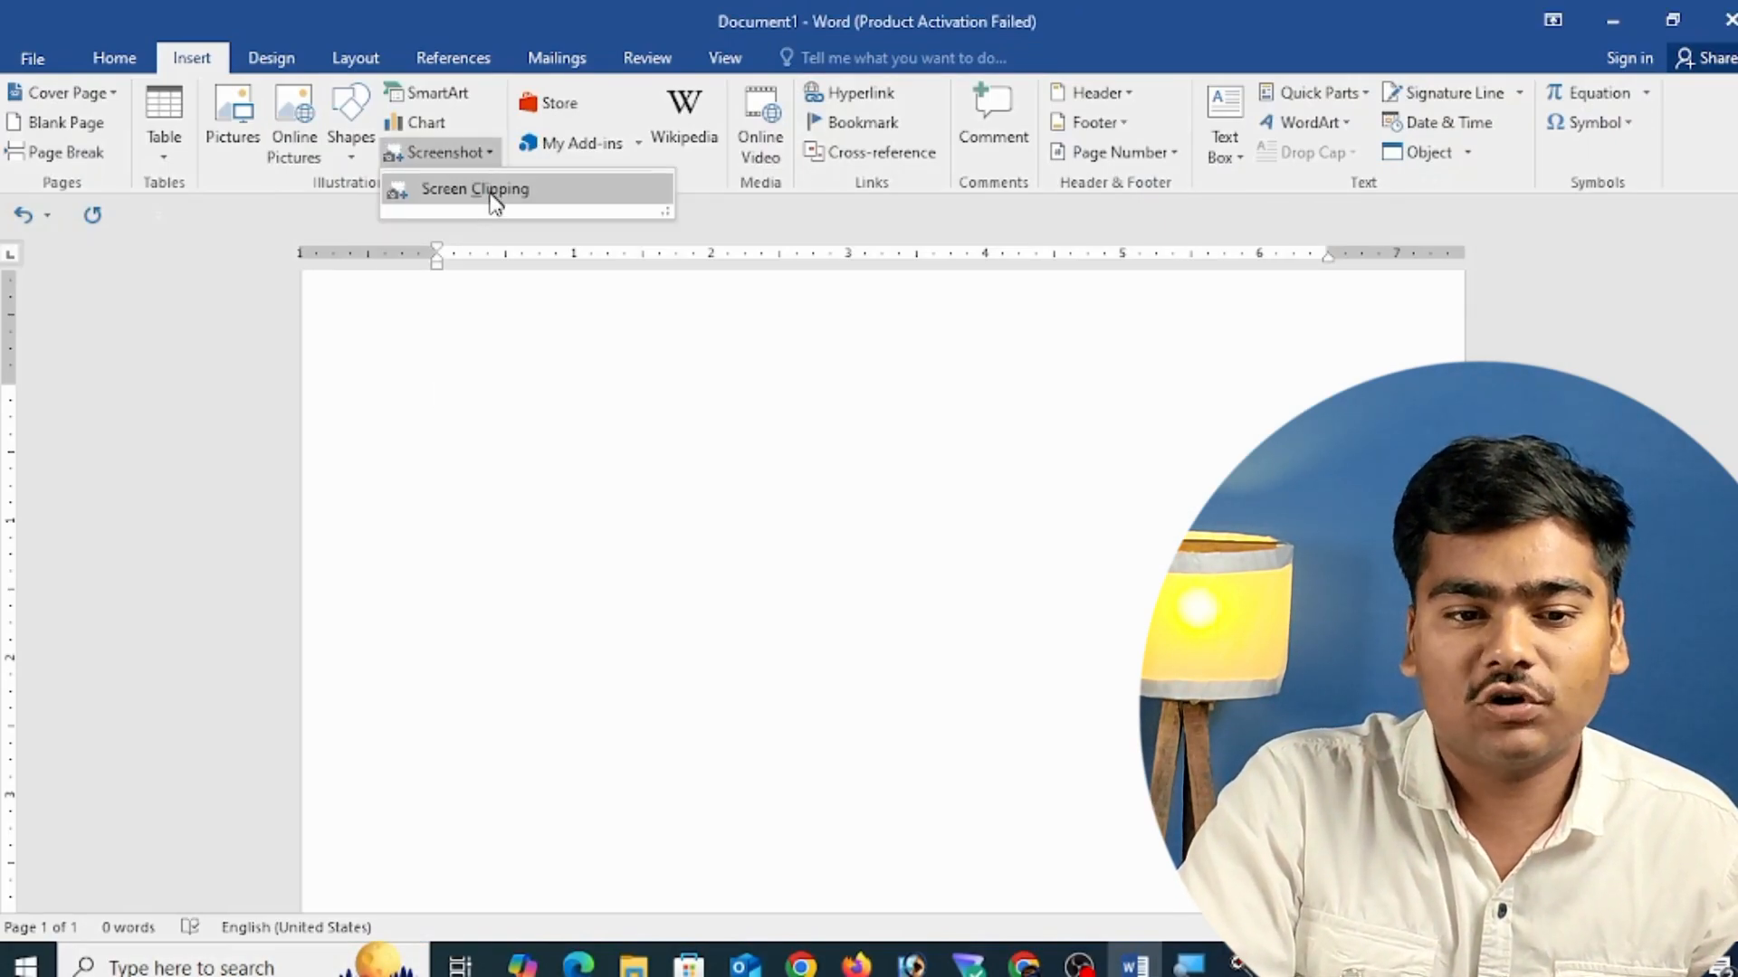
left_click(496, 203)
left_click_drag(498, 158, 1507, 805)
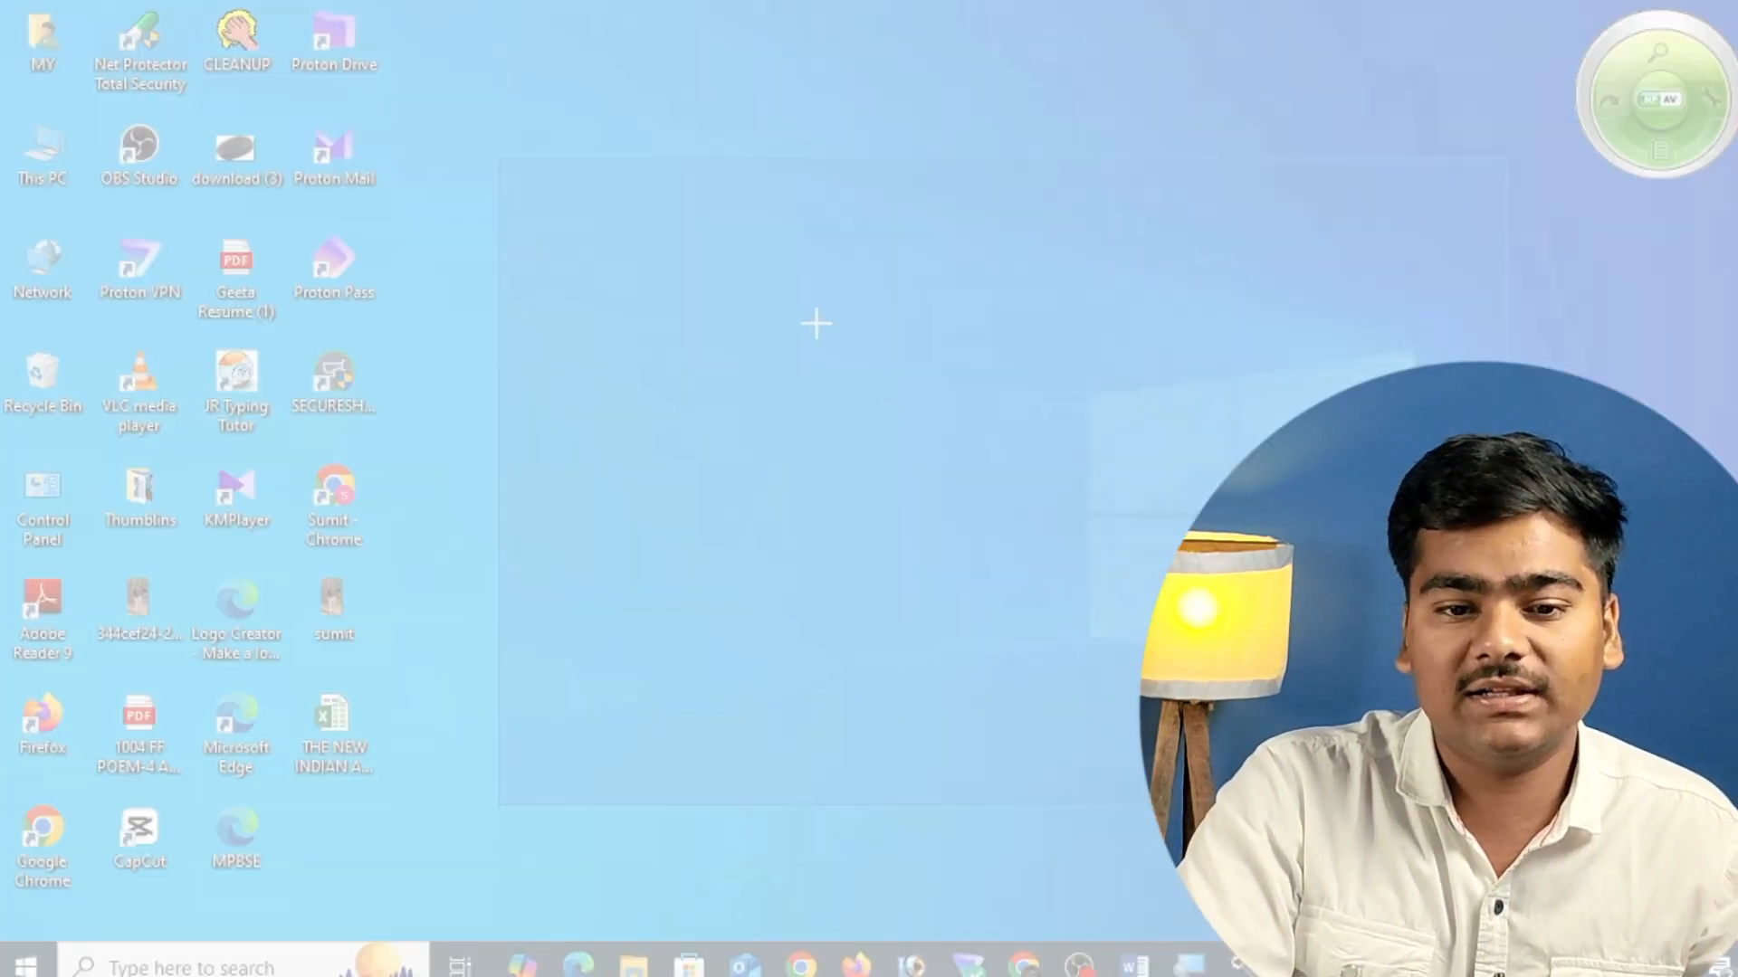
left_click_drag(551, 167, 1561, 784)
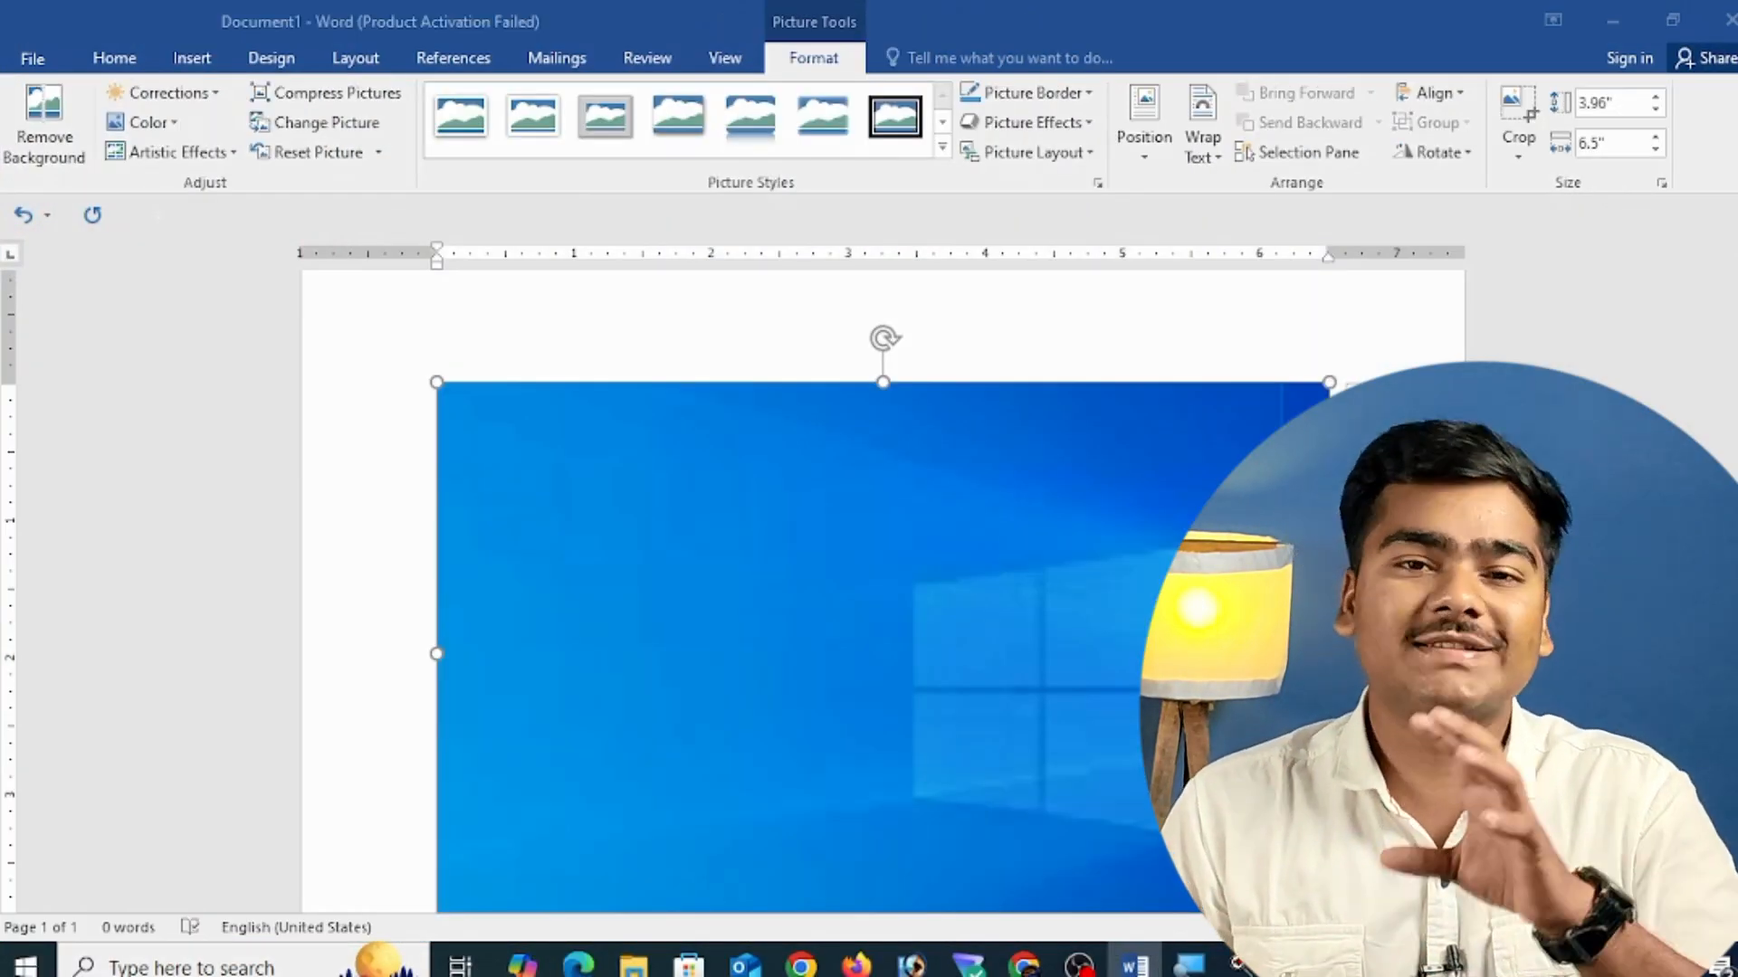
key("Delete")
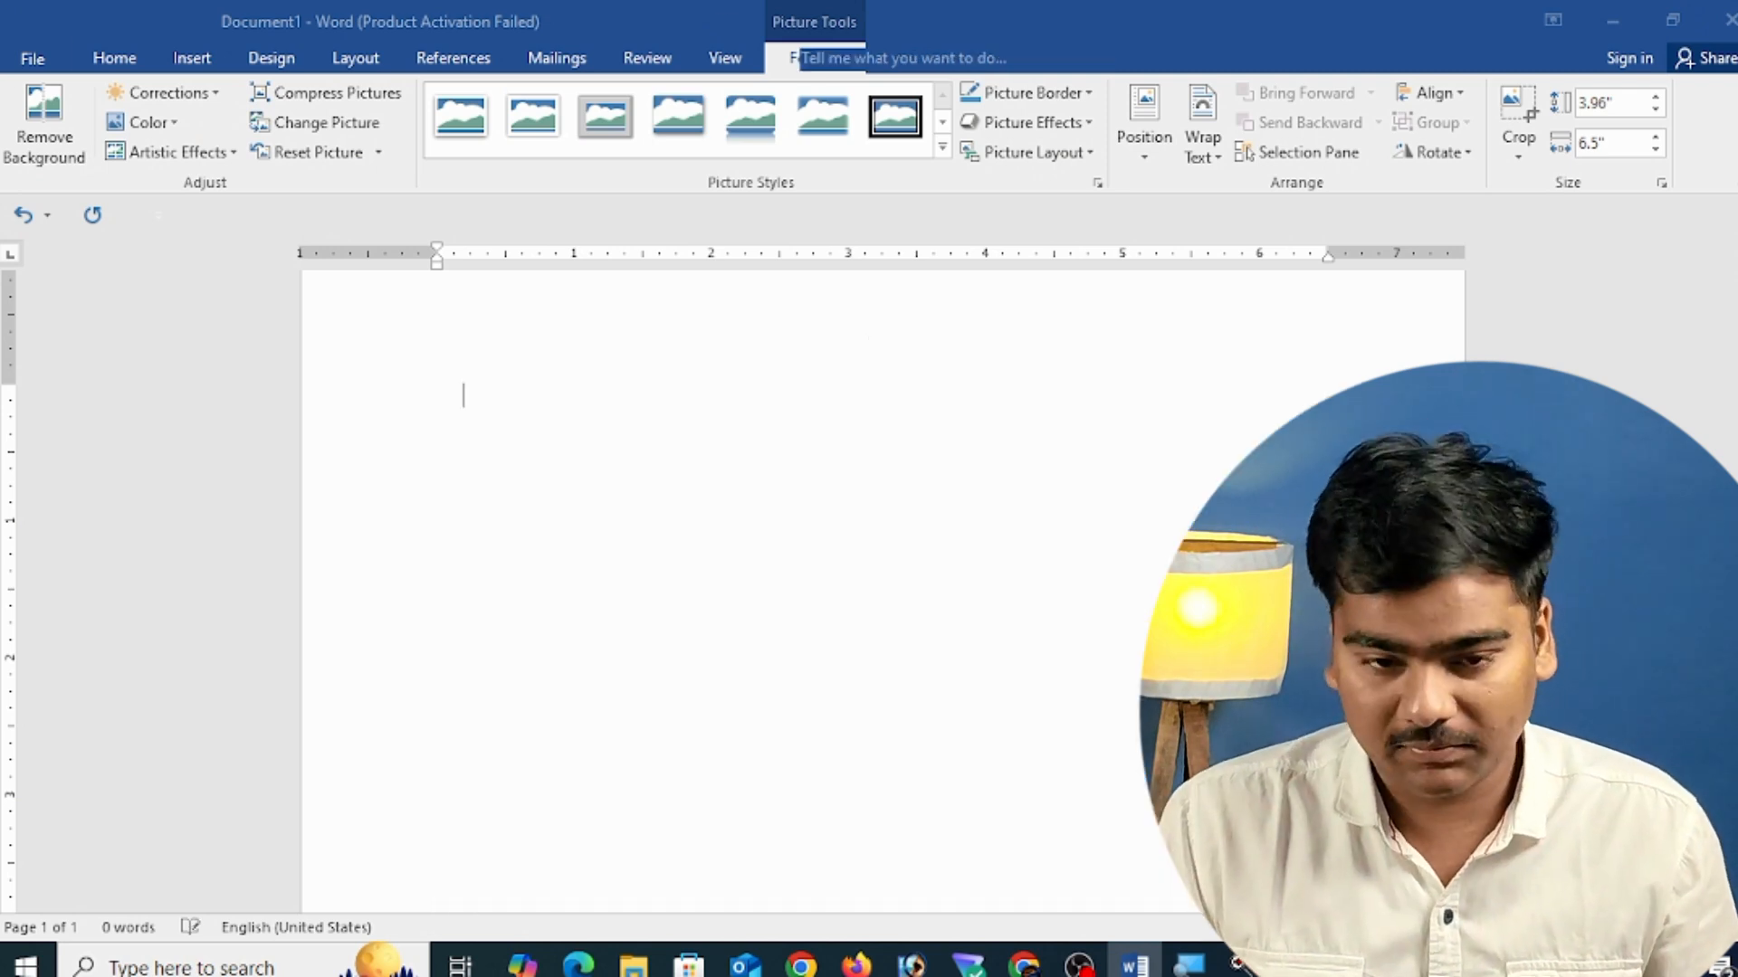
- Insert another screen clipping covering most of the icon-free desktop wallpaper, about 3.84" high and 6.5" wide in the document
left_click(191, 58)
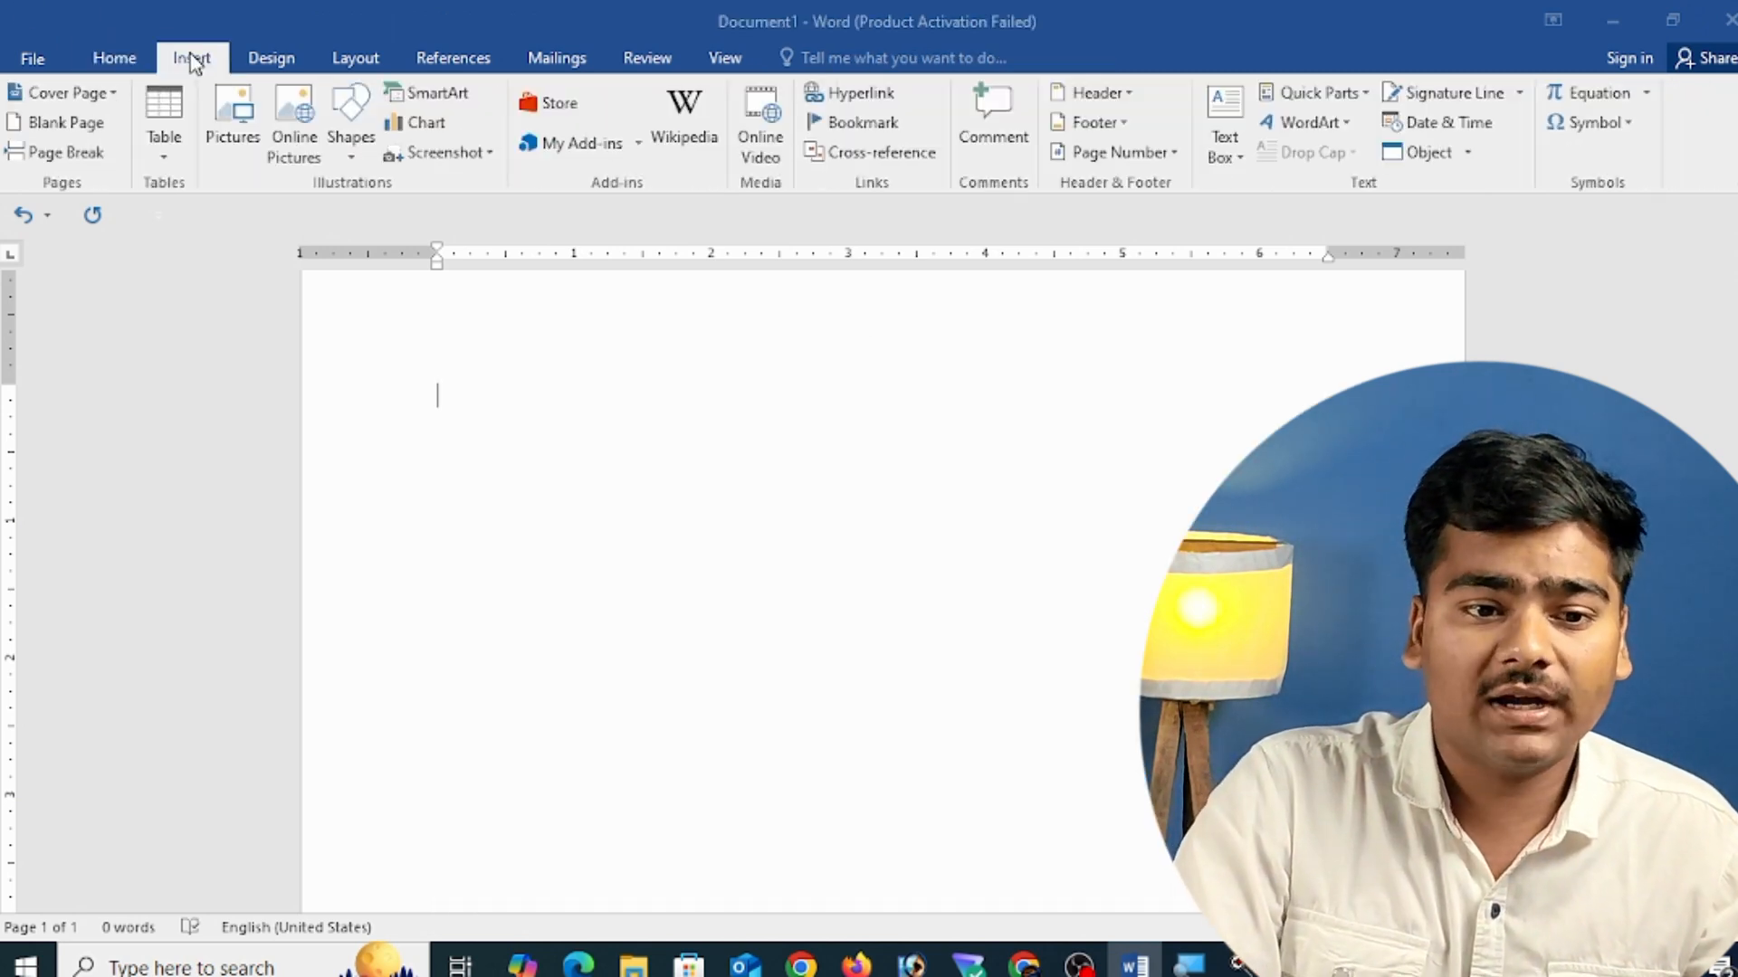
left_click(463, 159)
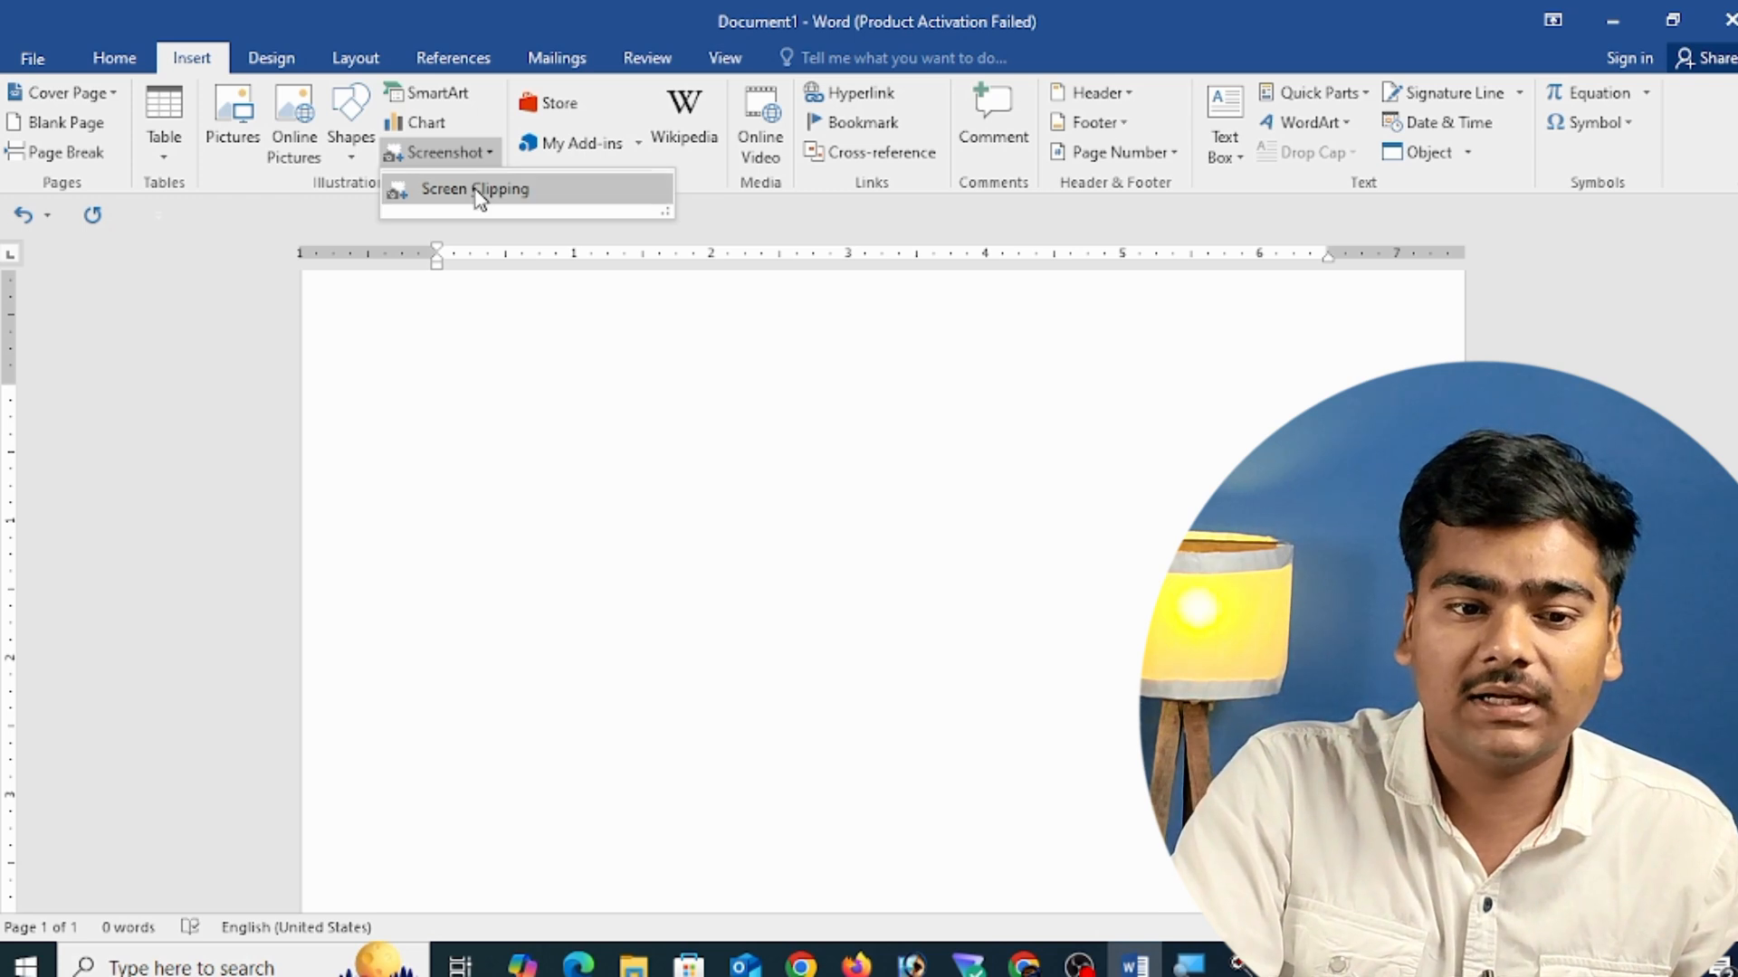
left_click(477, 192)
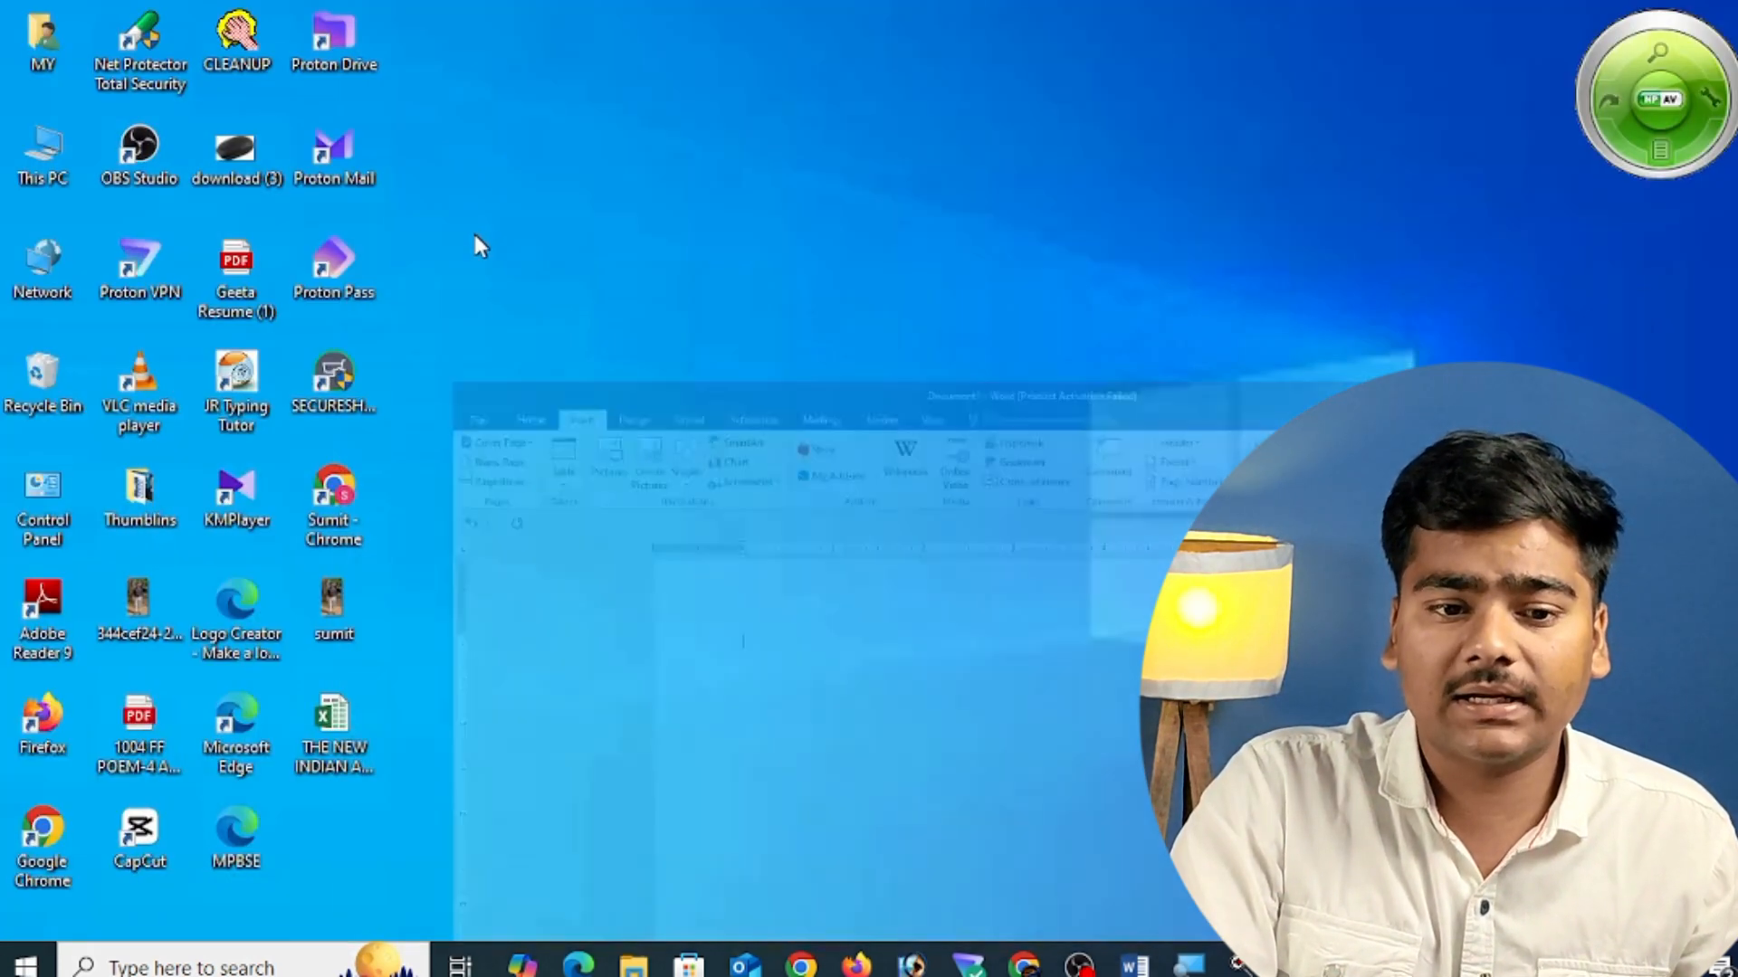
left_click_drag(197, 55, 586, 319)
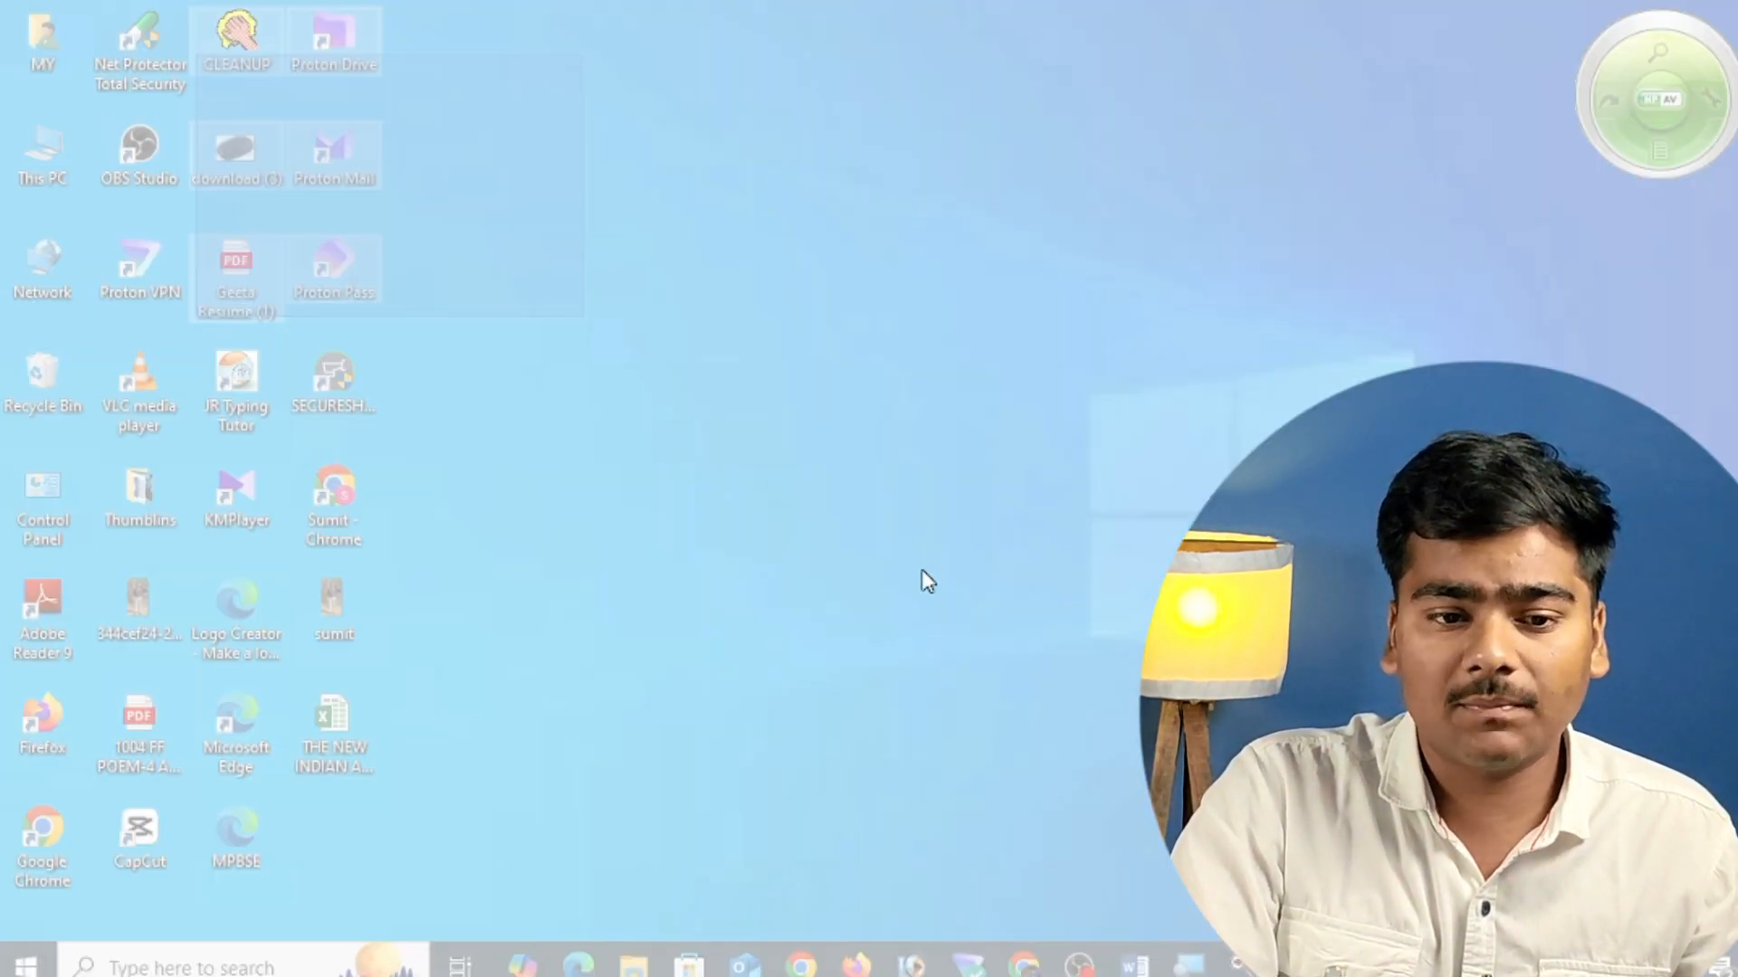
left_click_drag(457, 167, 1629, 858)
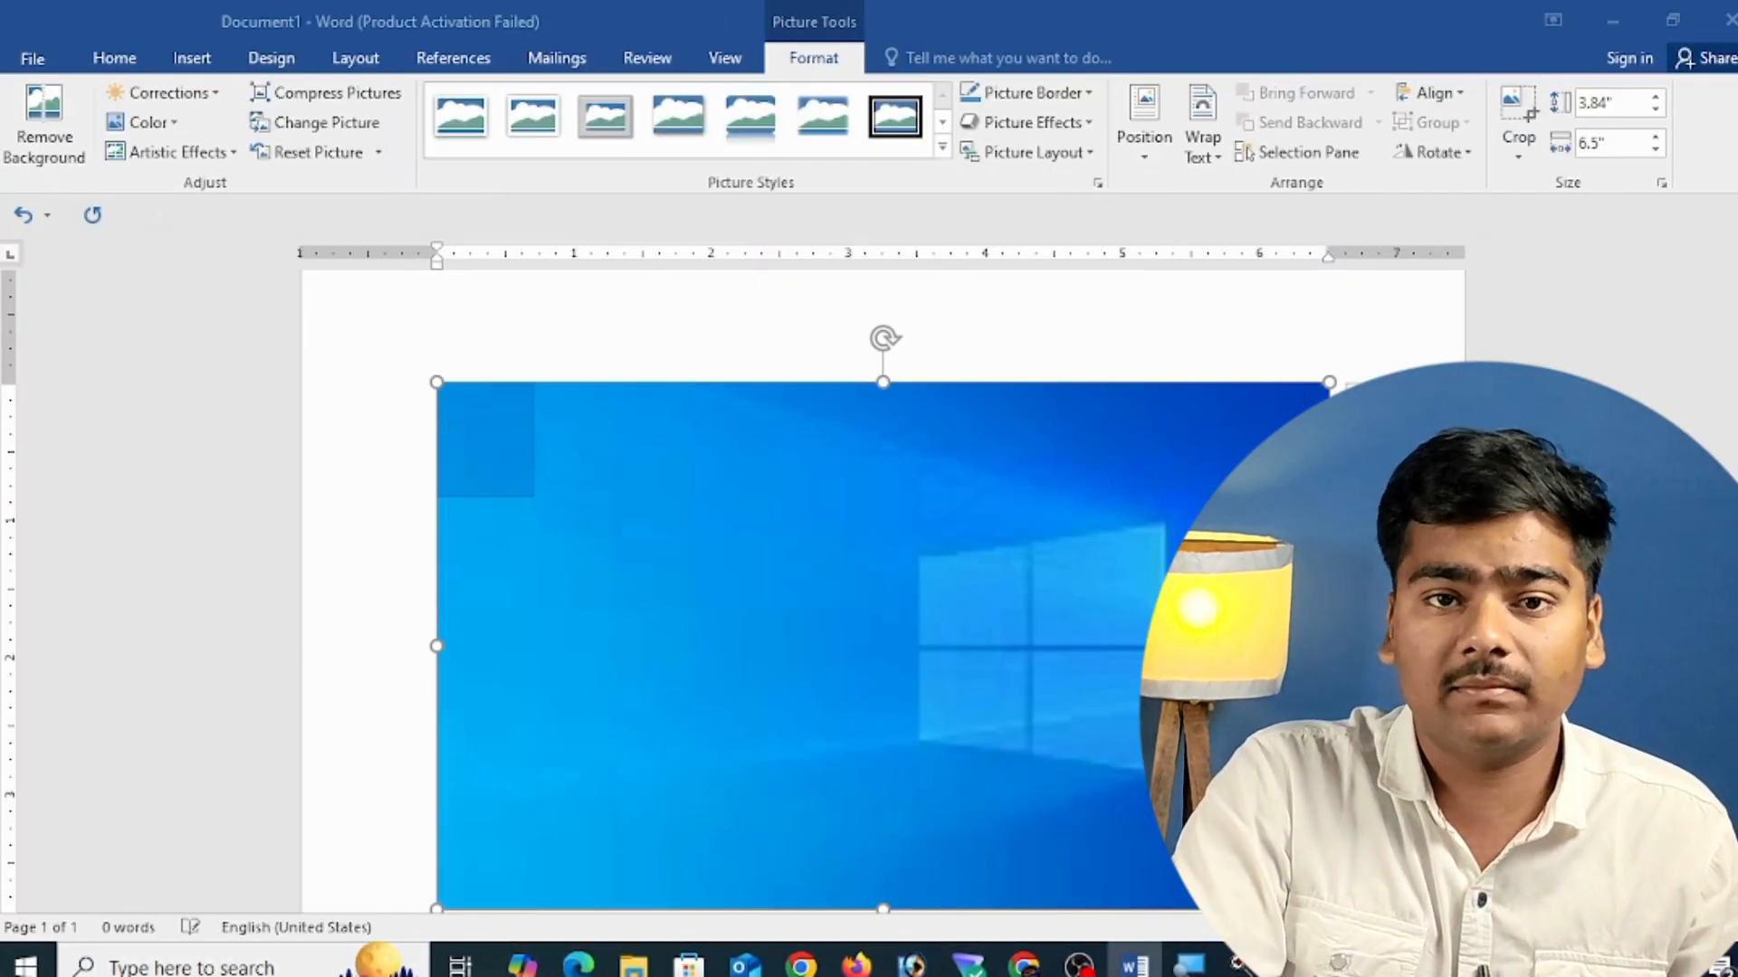
- Delete the desktop wallpaper clipping from the document
key("Delete")
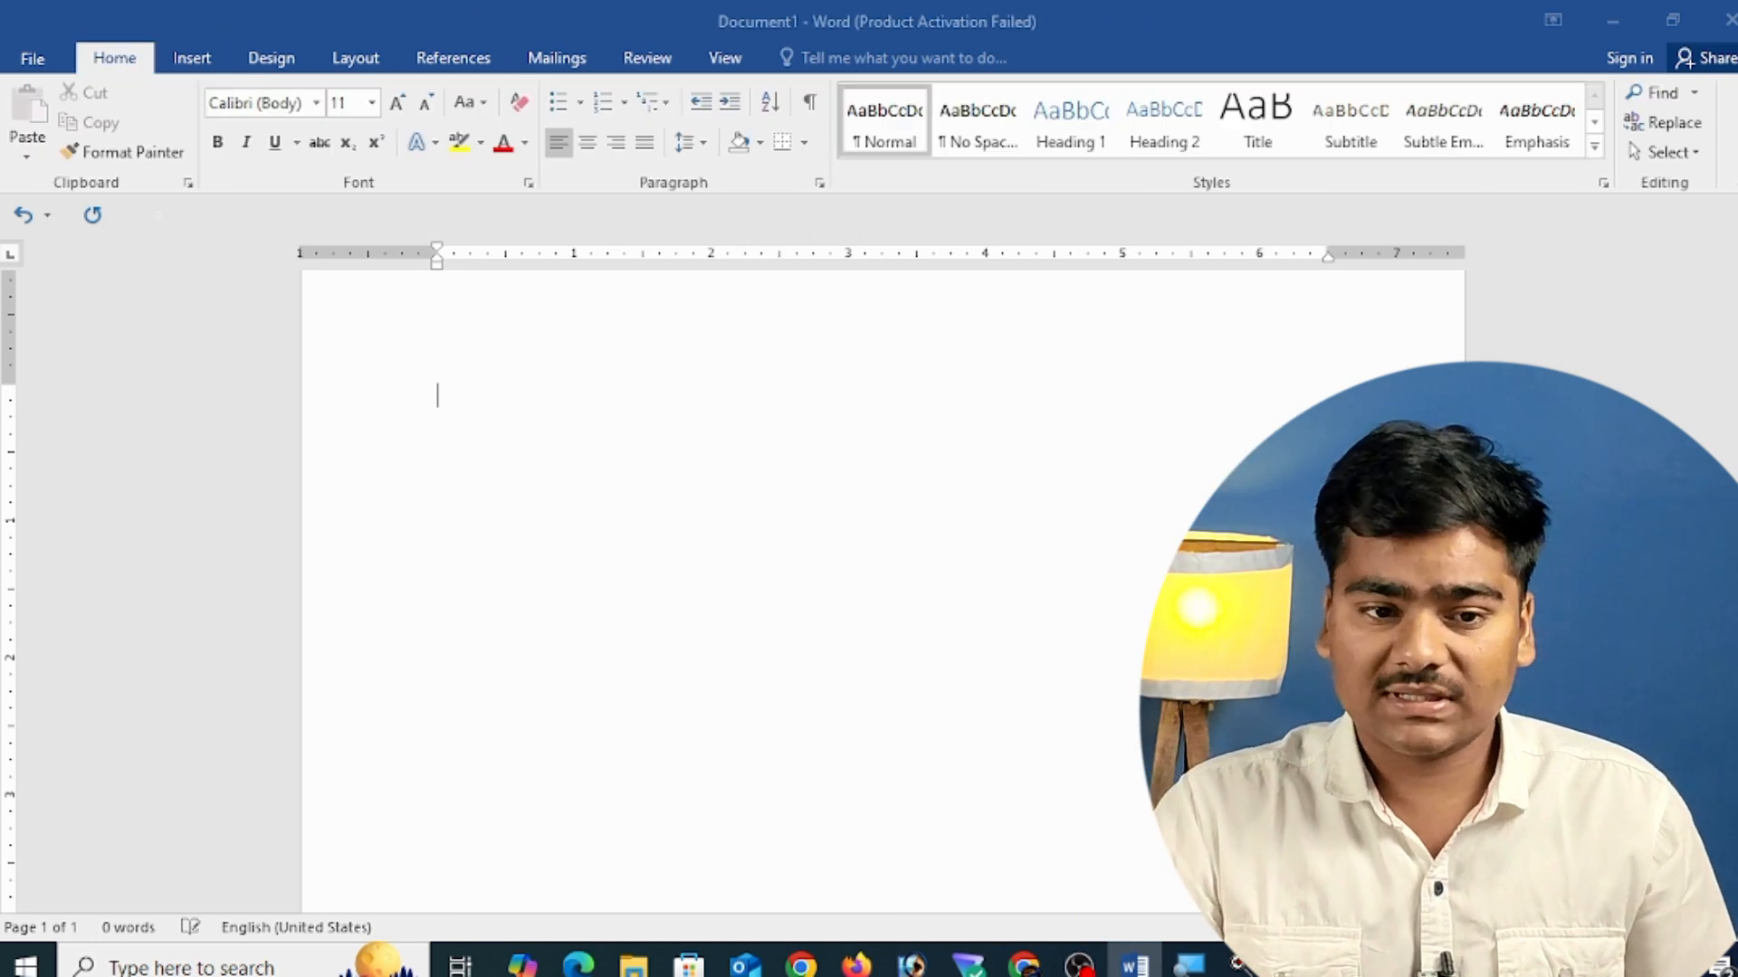
- View the Office Add-ins window and close it without adding anything
left_click(196, 54)
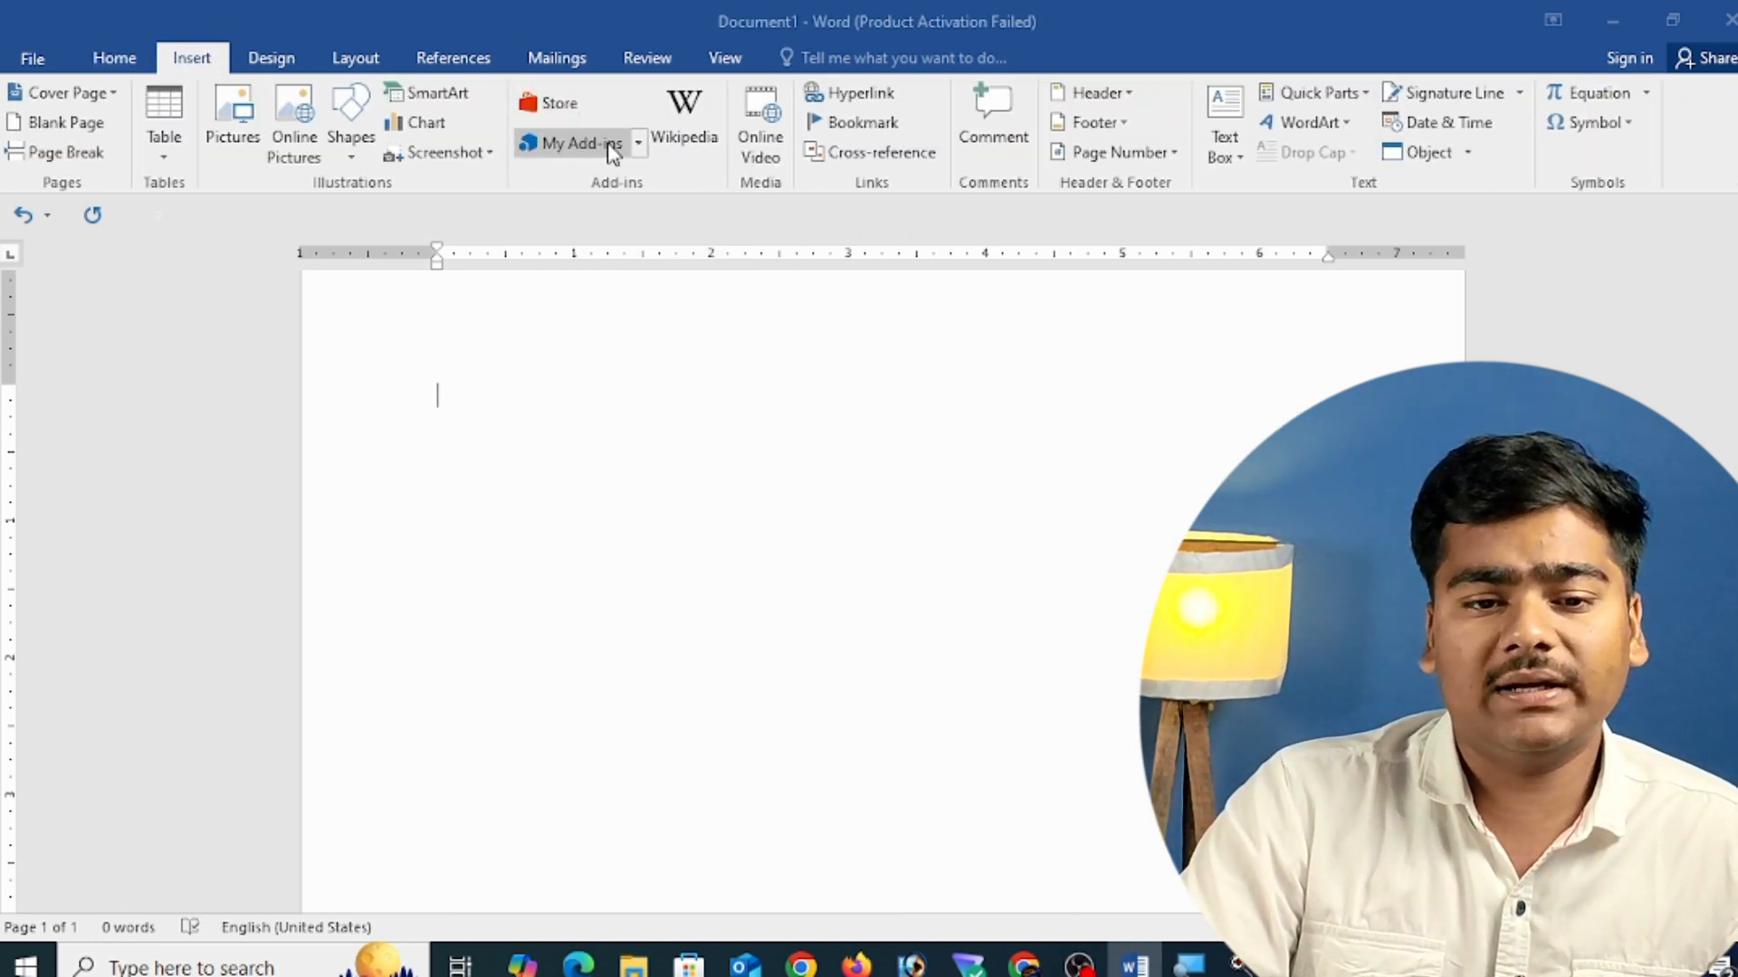
left_click(639, 145)
left_click(640, 143)
left_click(547, 107)
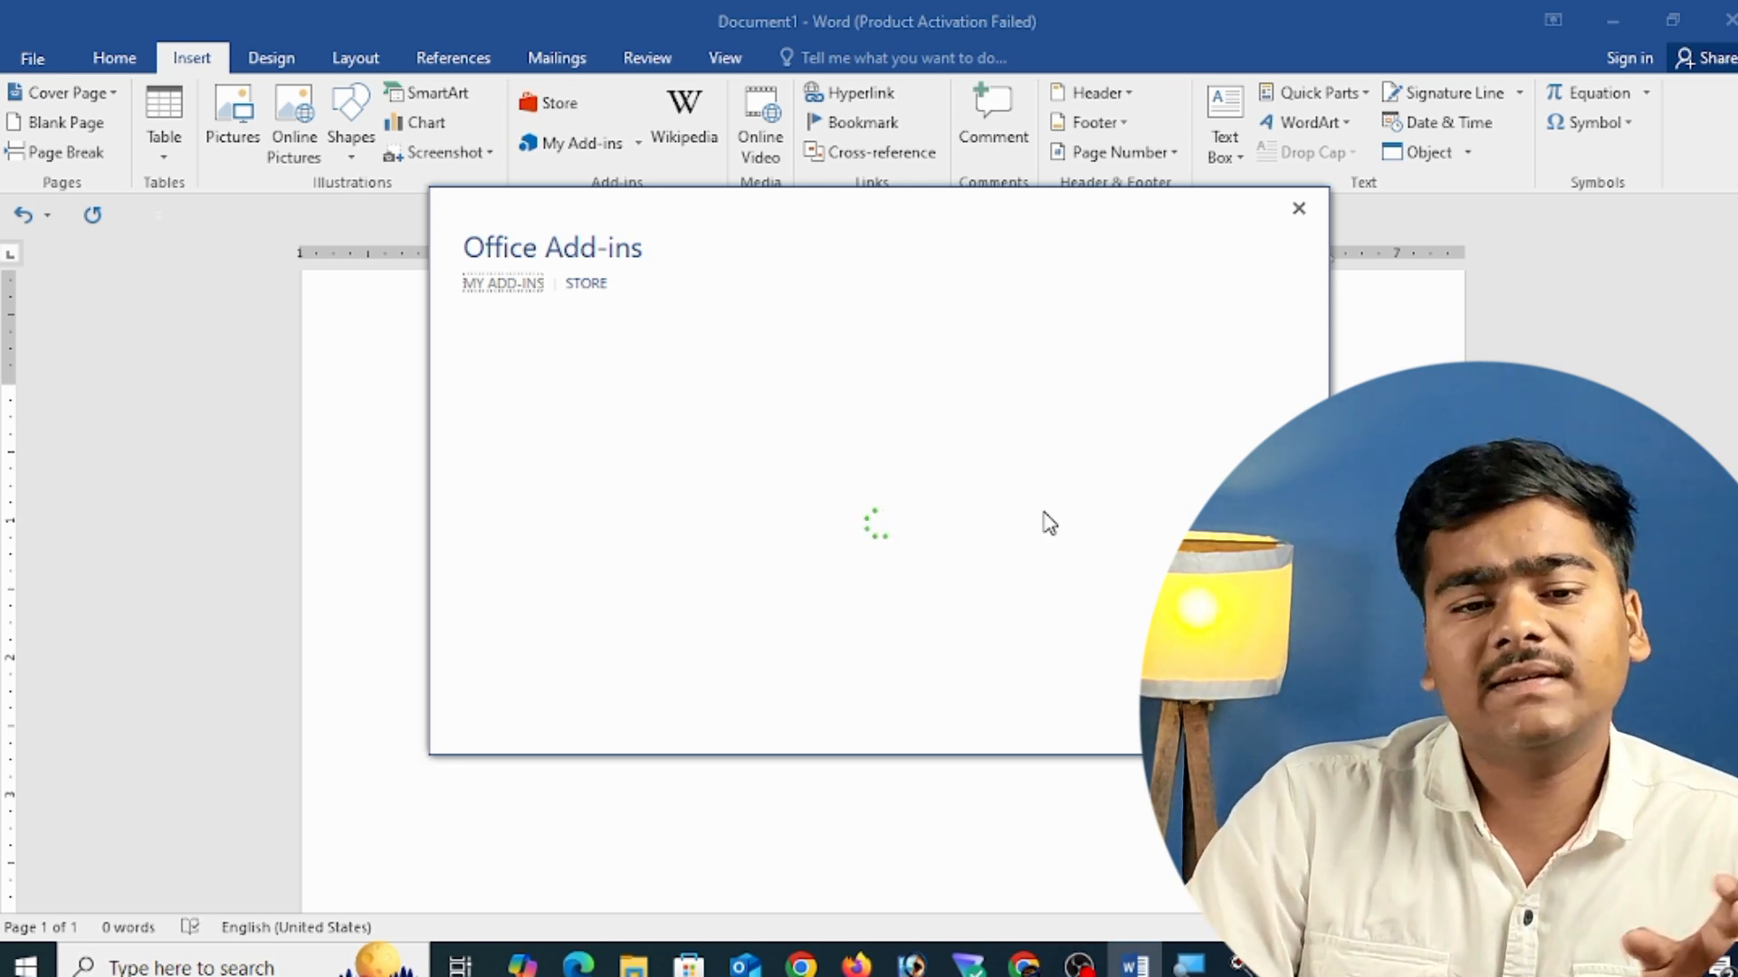
left_click(1297, 217)
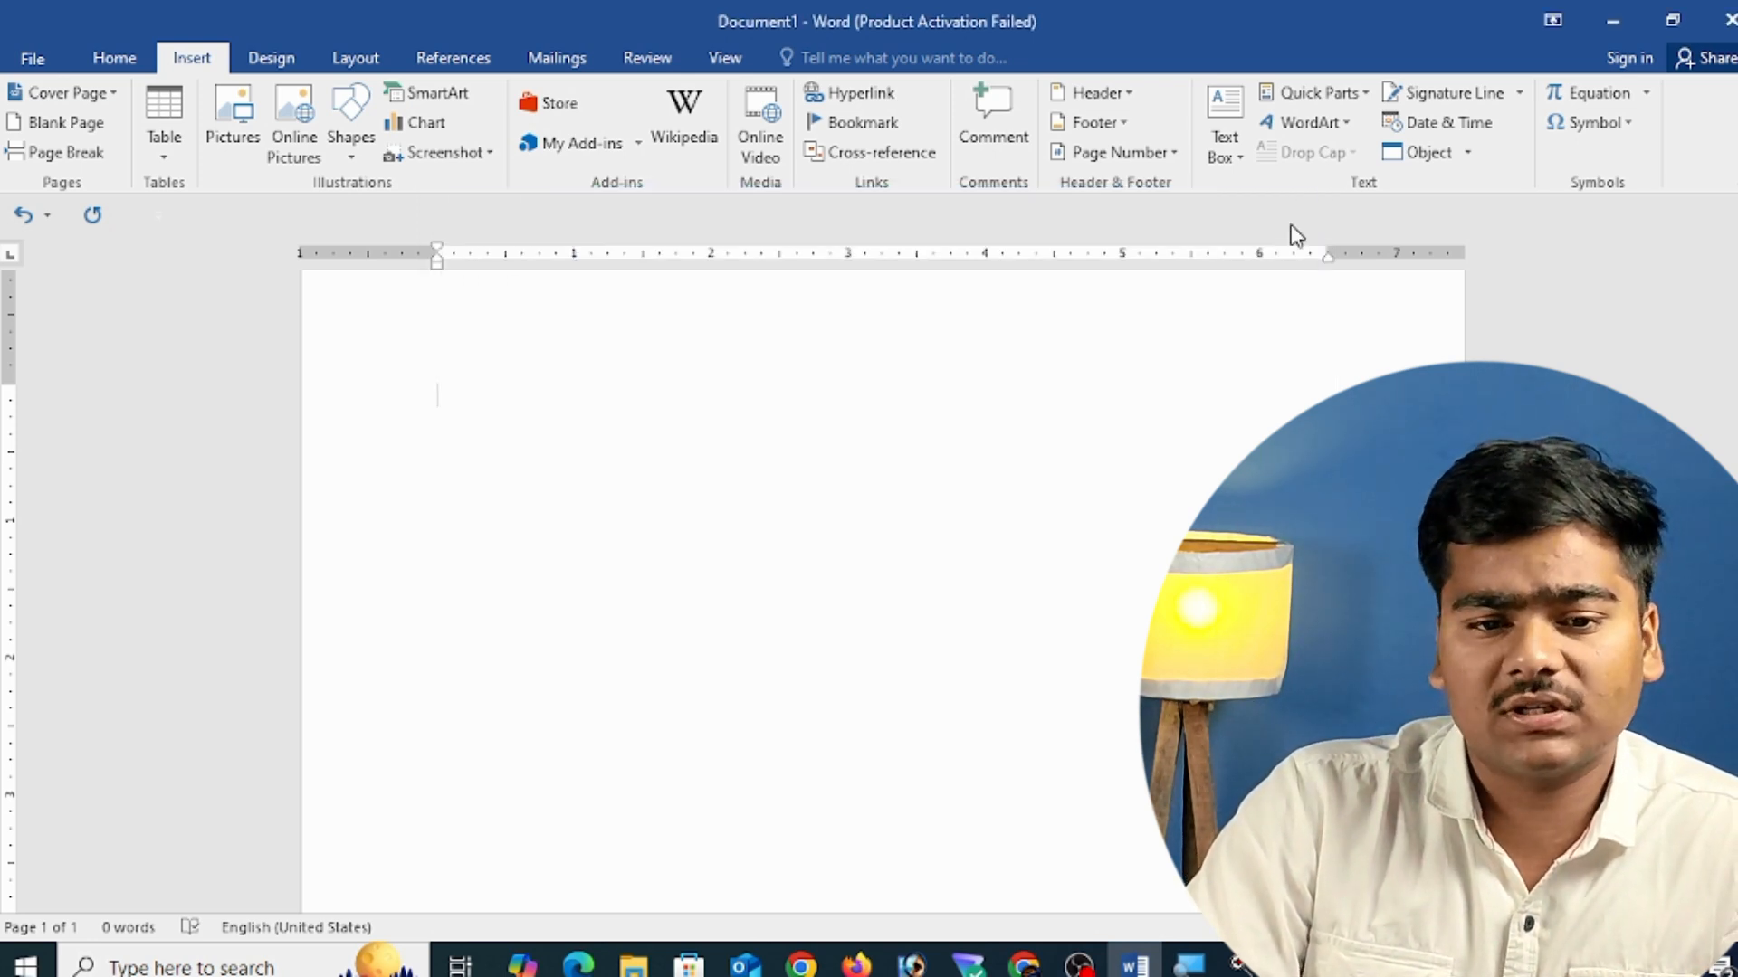
- View the Wikipedia add-in pane and the Online Video window, closing each without inserting anything
left_click(685, 150)
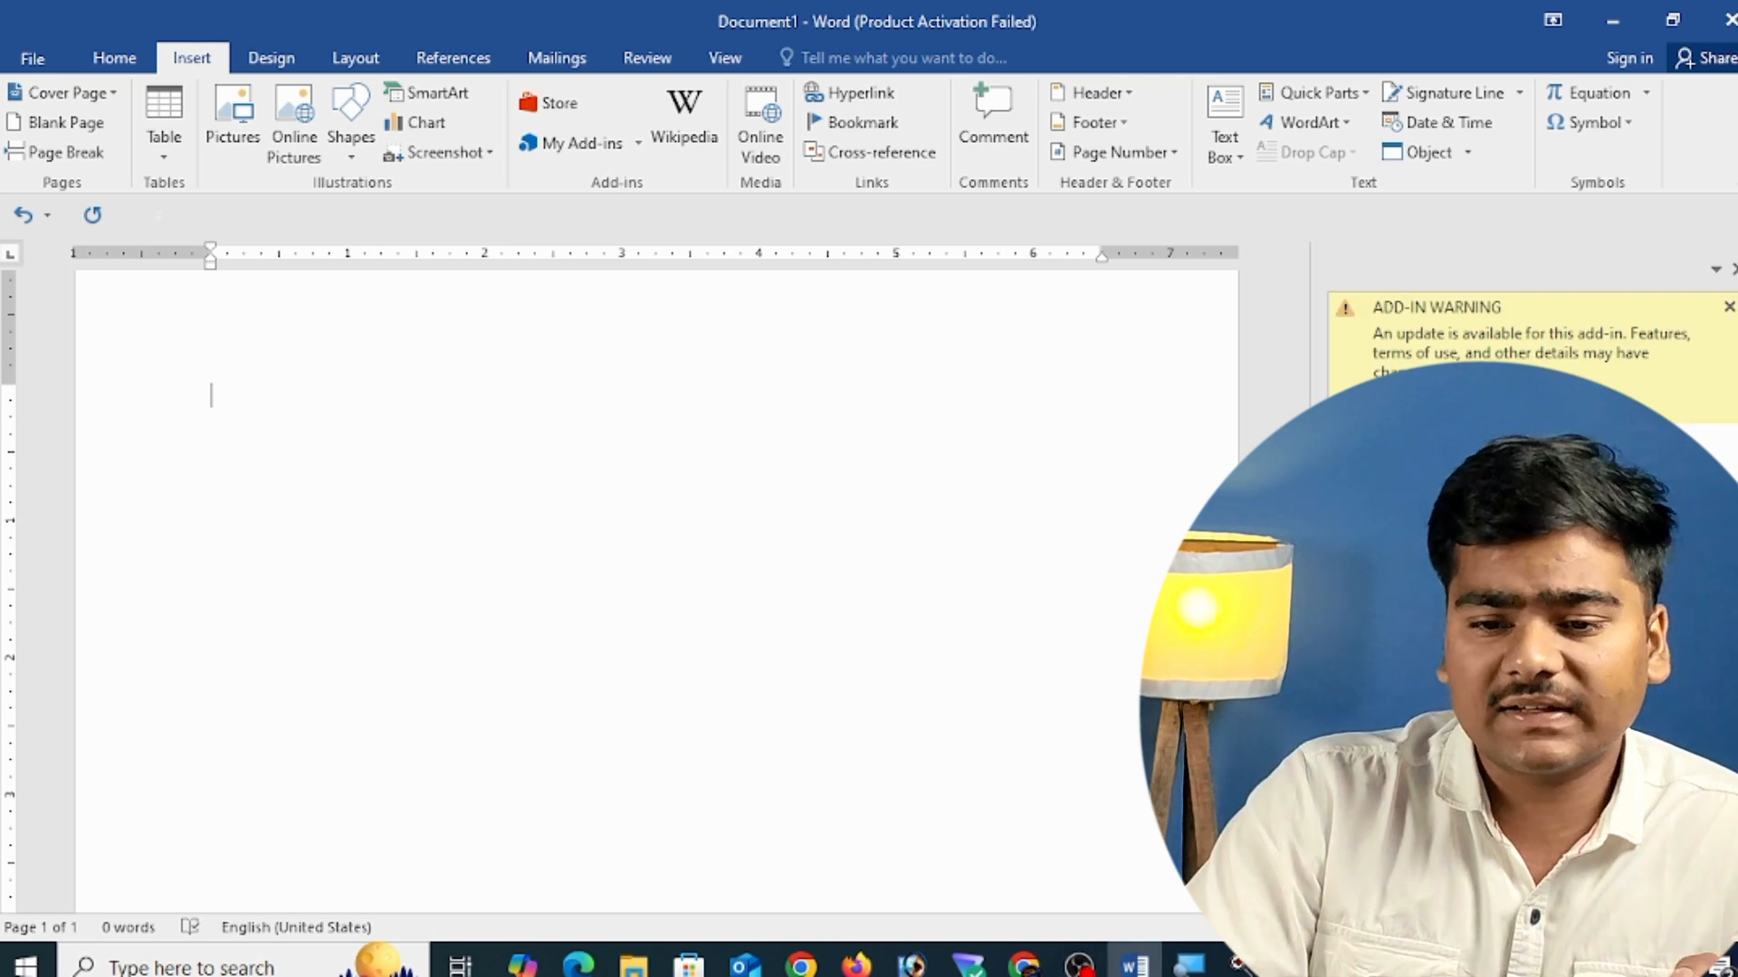
left_click(1734, 270)
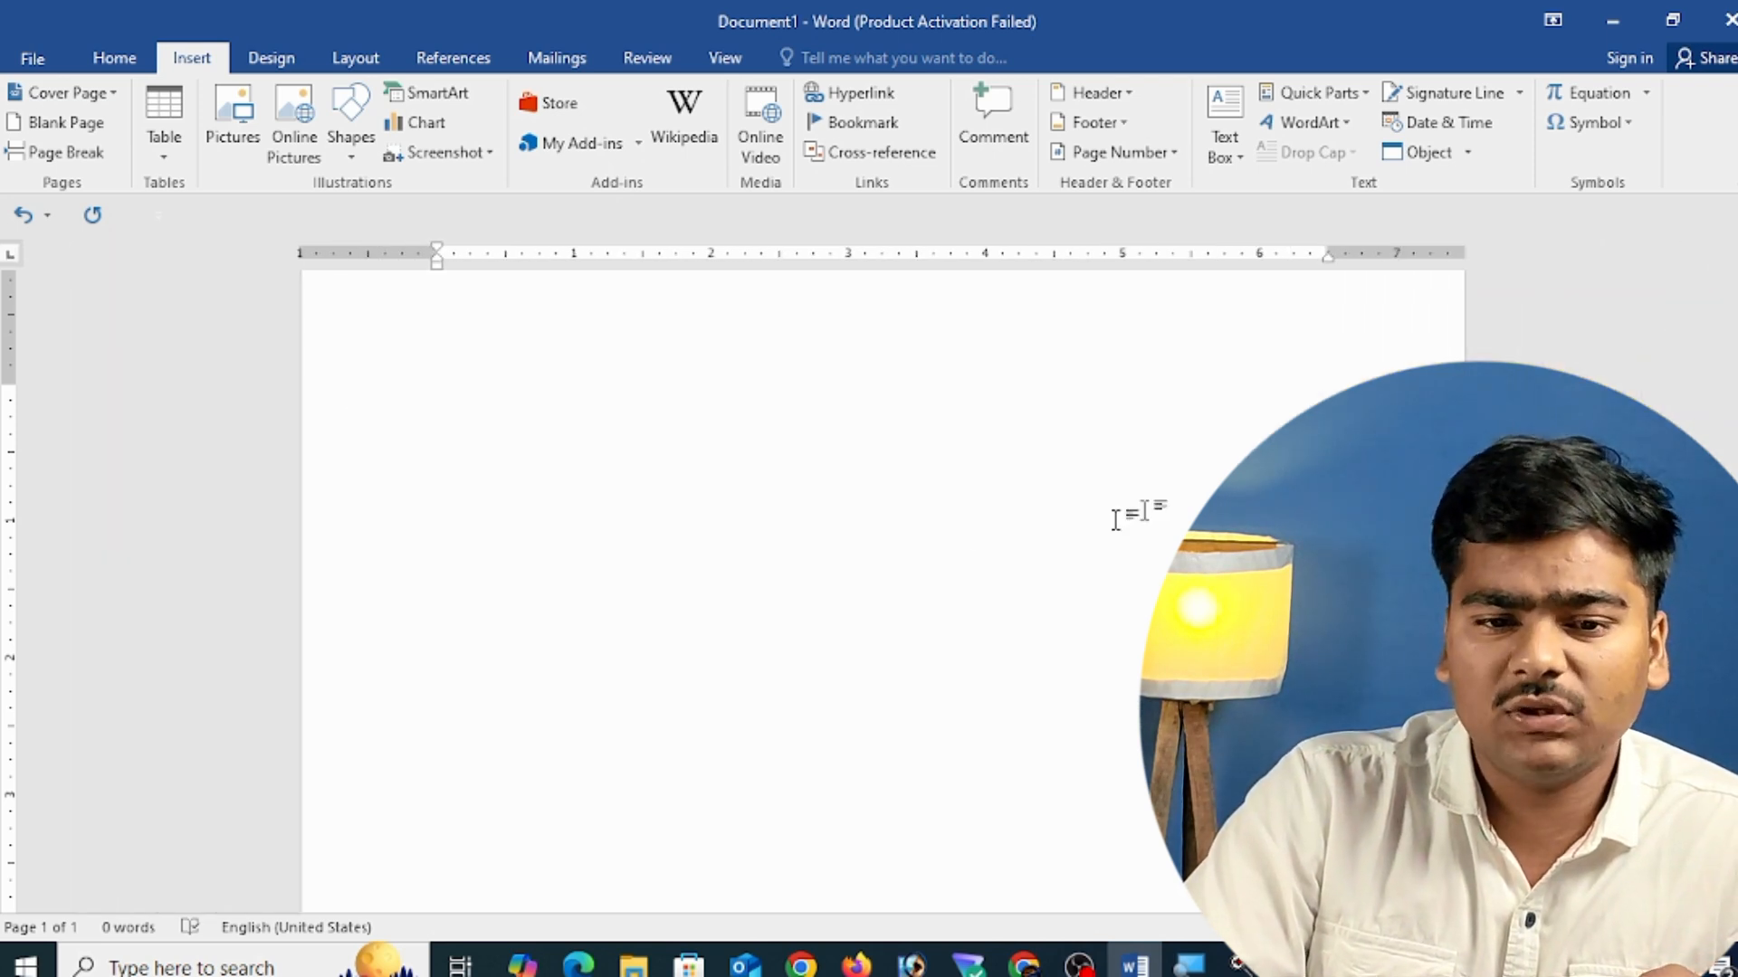
left_click(757, 132)
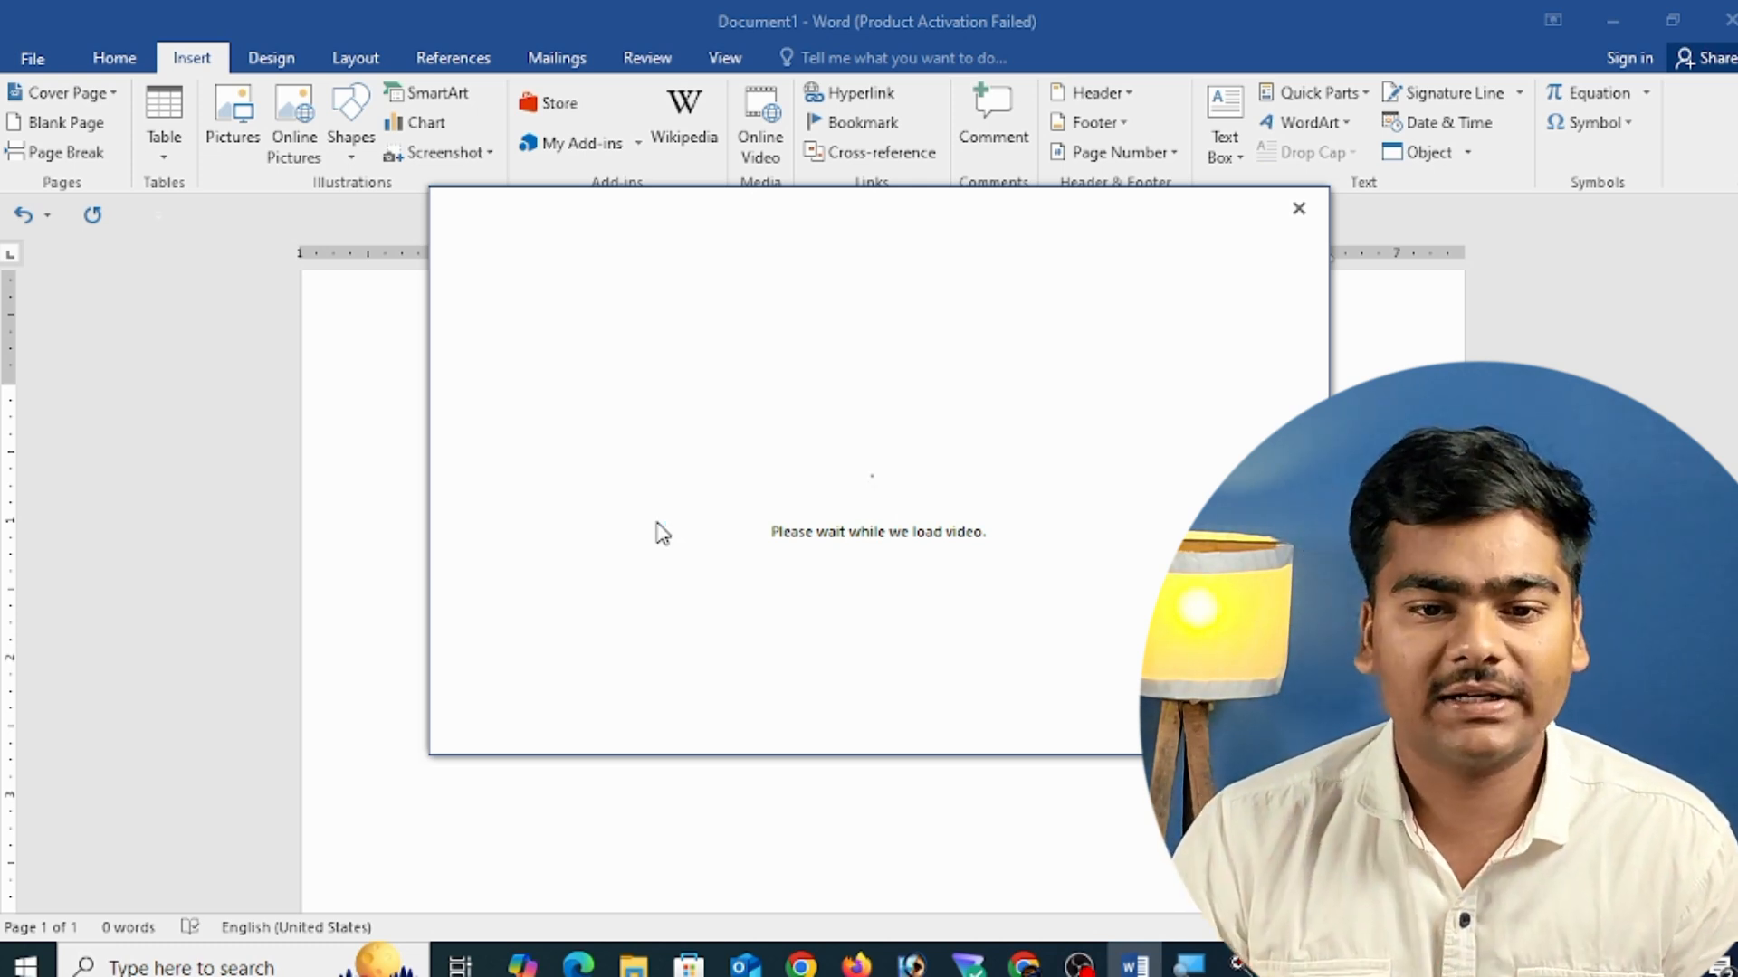
left_click(1301, 214)
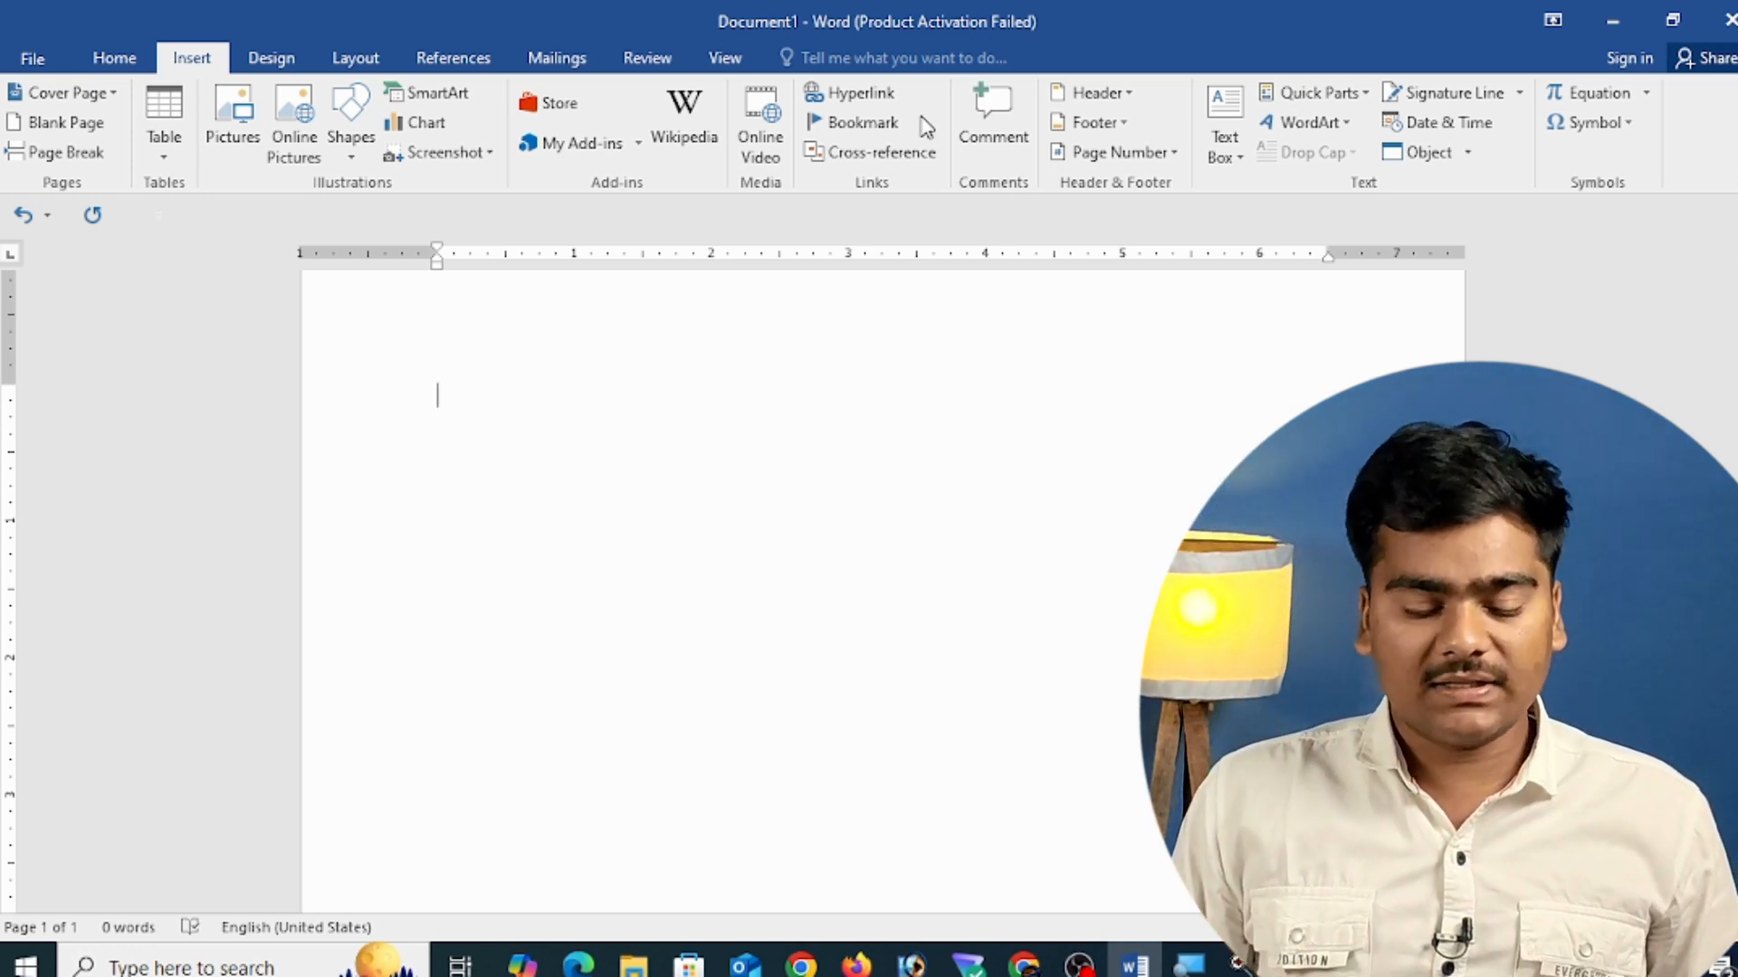
- Generate sample paragraphs with =rand() in the empty document and insert the built-in Calendar 3 quick table below them
type("=rand(")
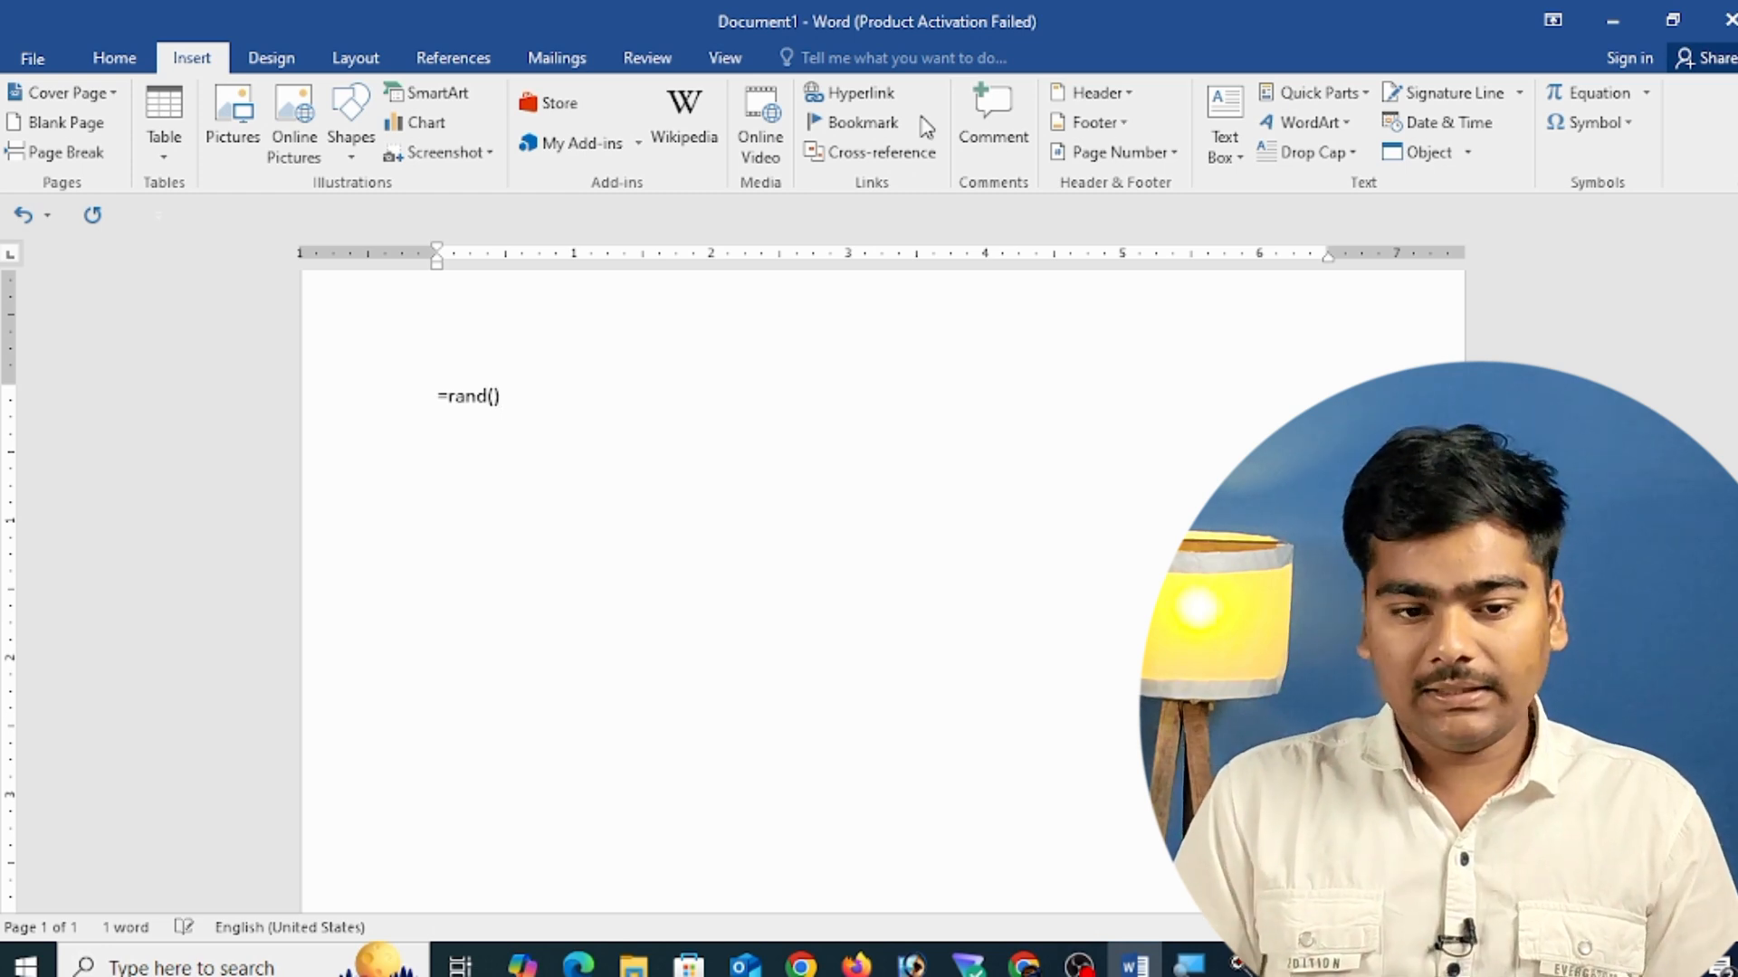
key("Return")
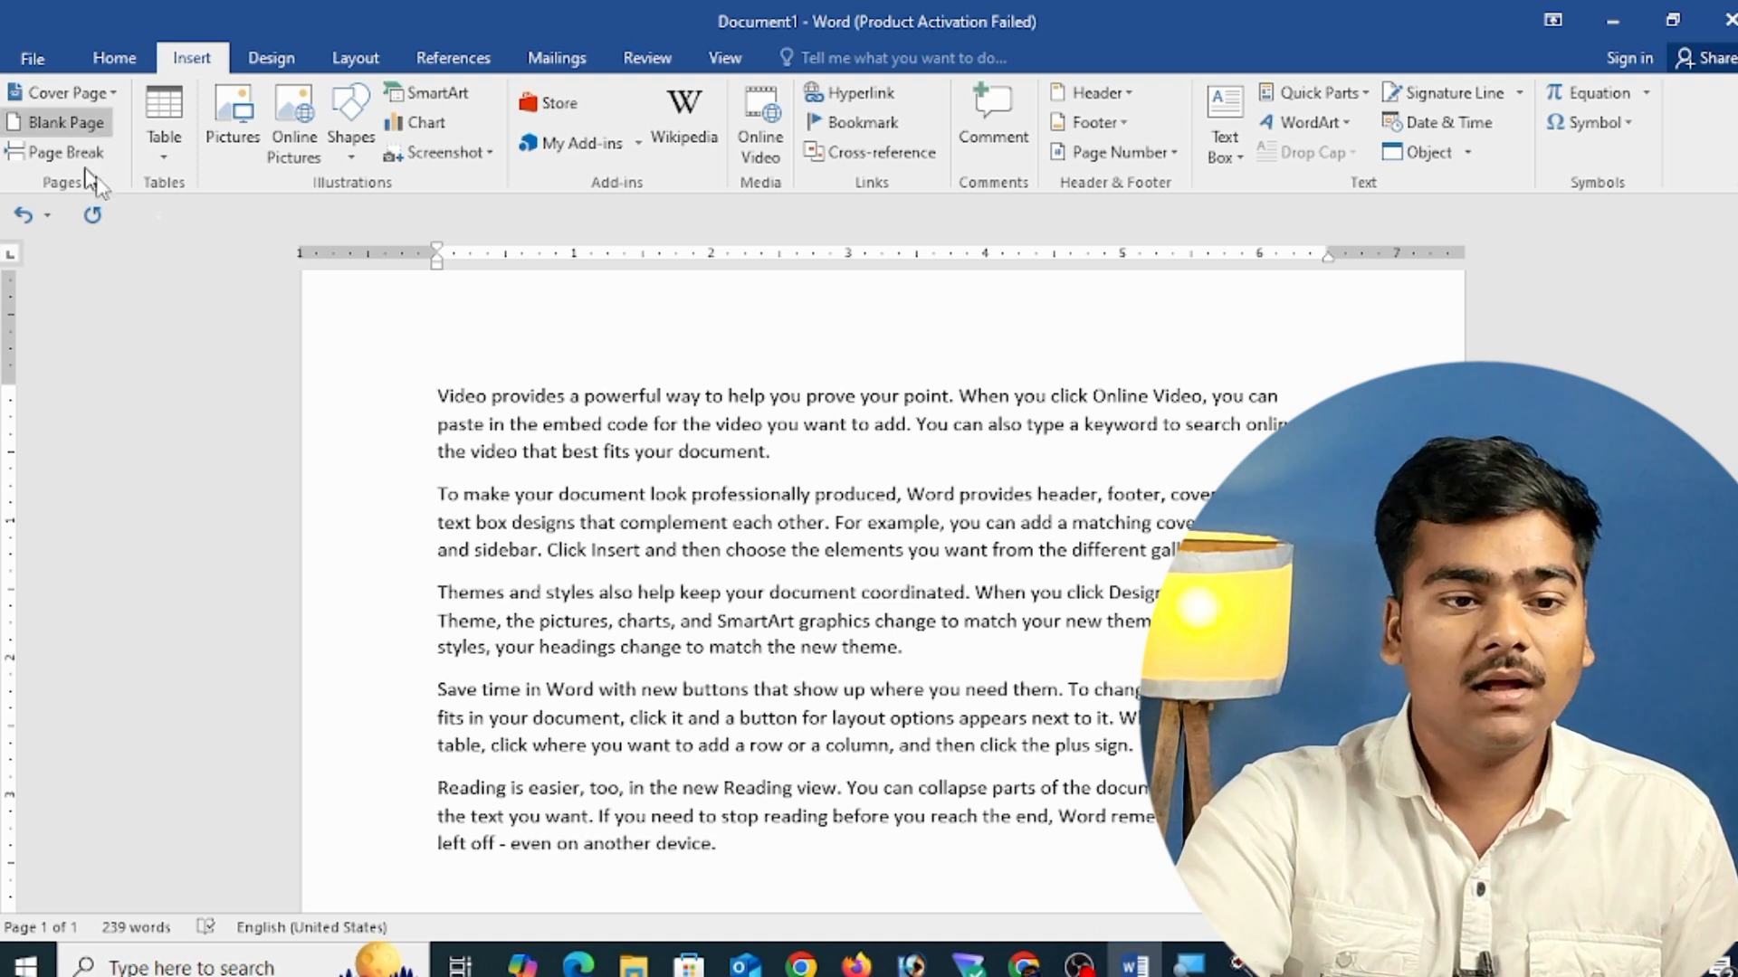
left_click(164, 143)
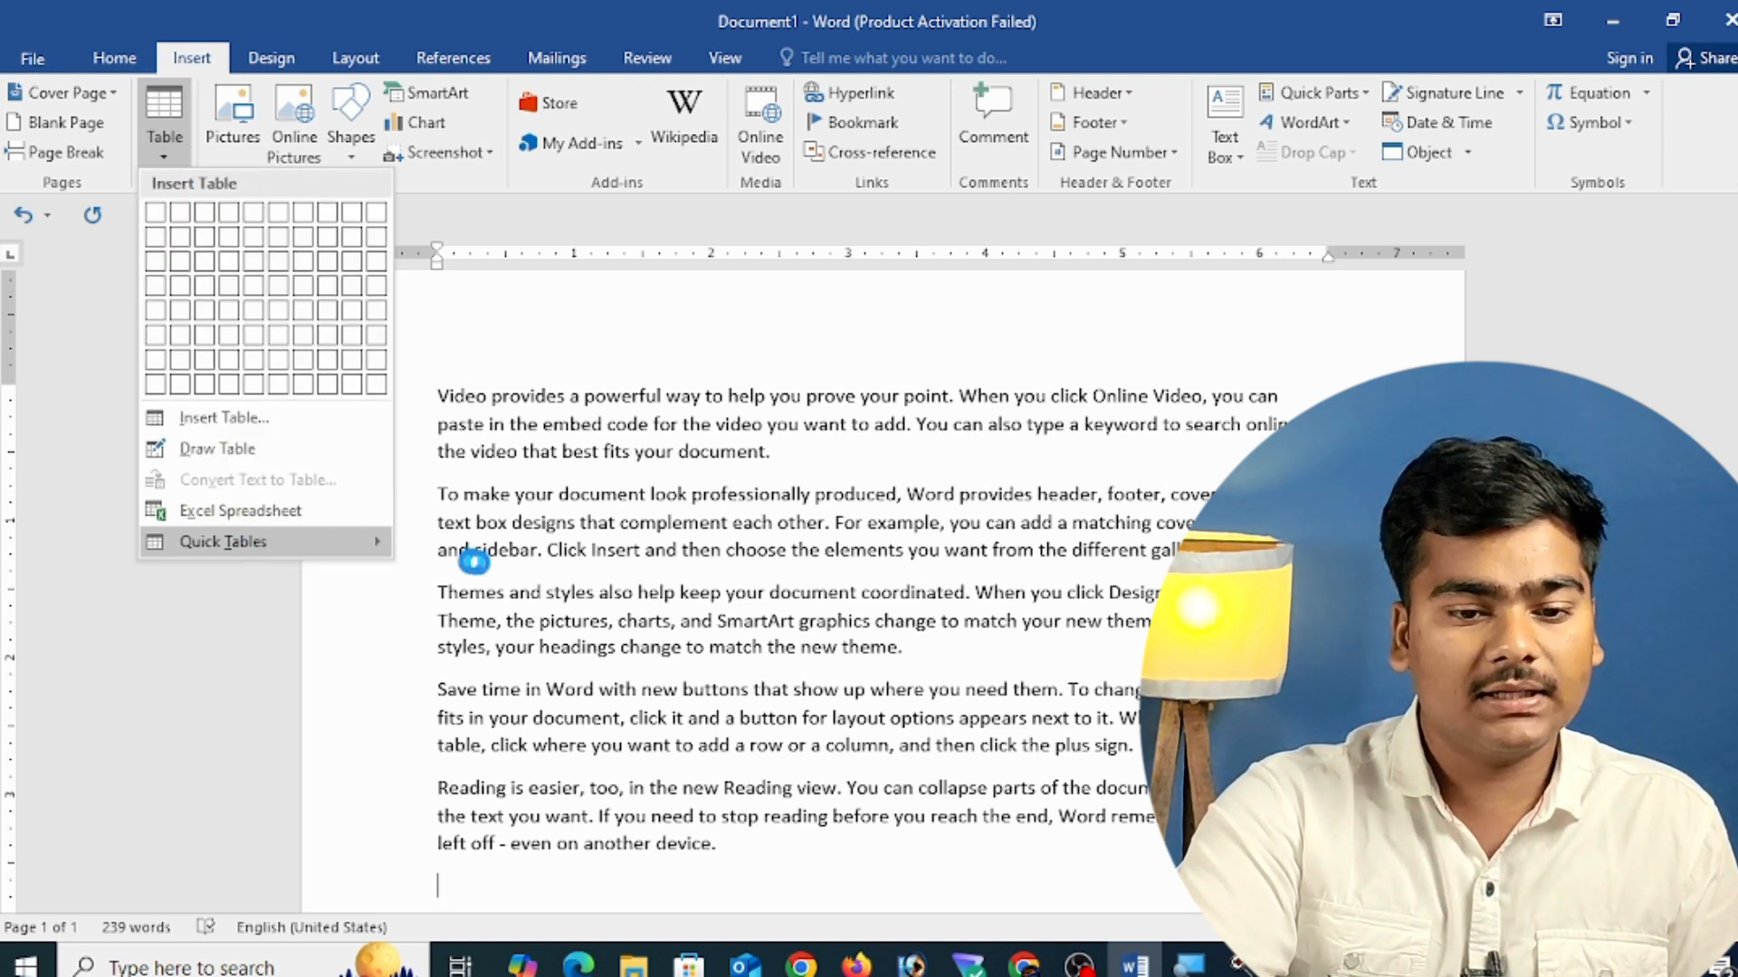
mouse_move(240, 543)
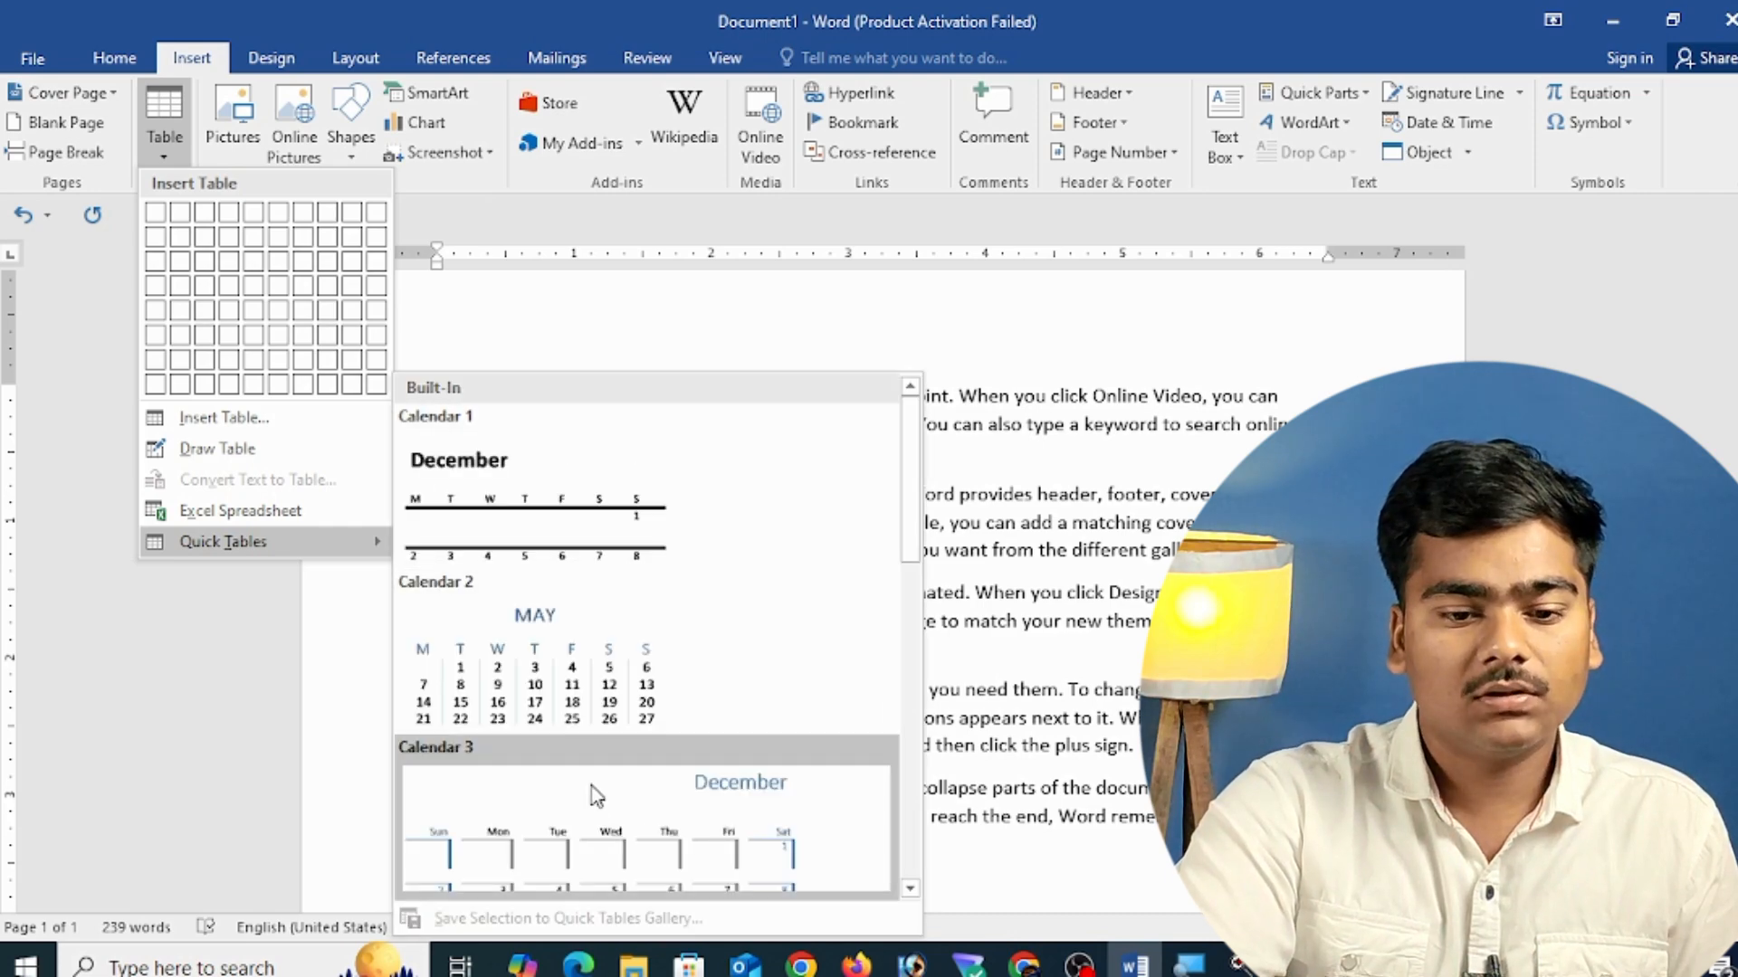
left_click(597, 837)
scroll(815, 588, "down", 4)
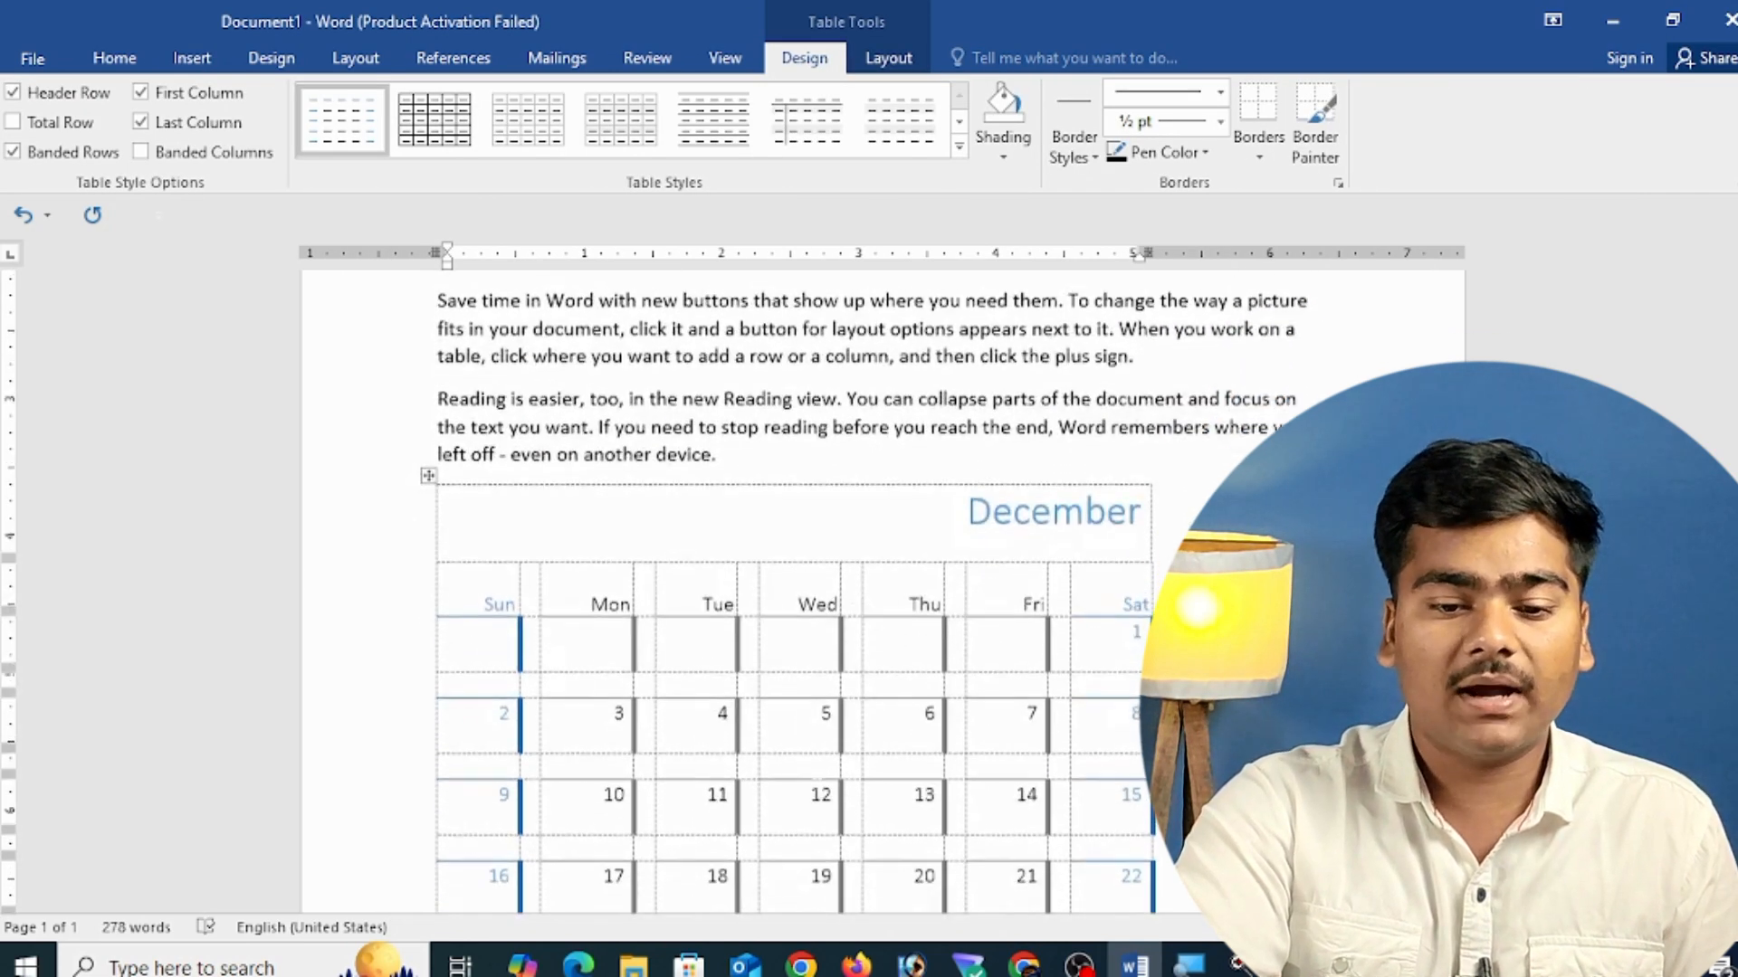
scroll(814, 589, "up", 5)
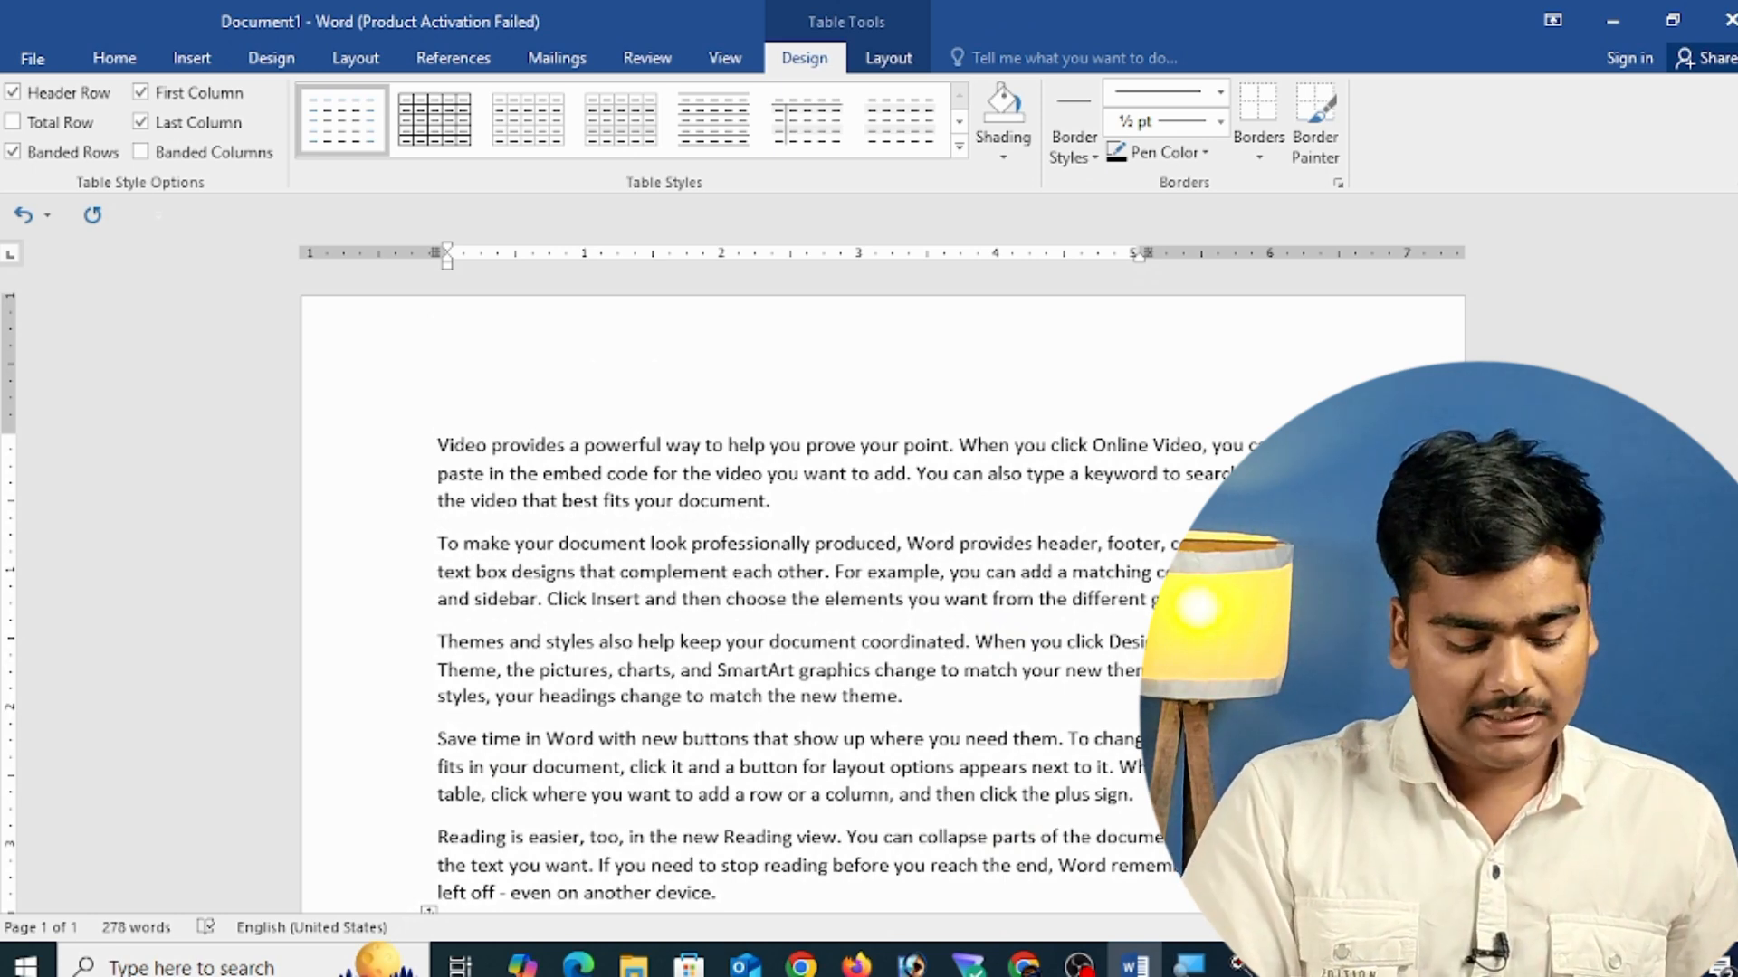
- Save the document in the Documents folder as a Word Document named "Company detils"
key("ctrl+s")
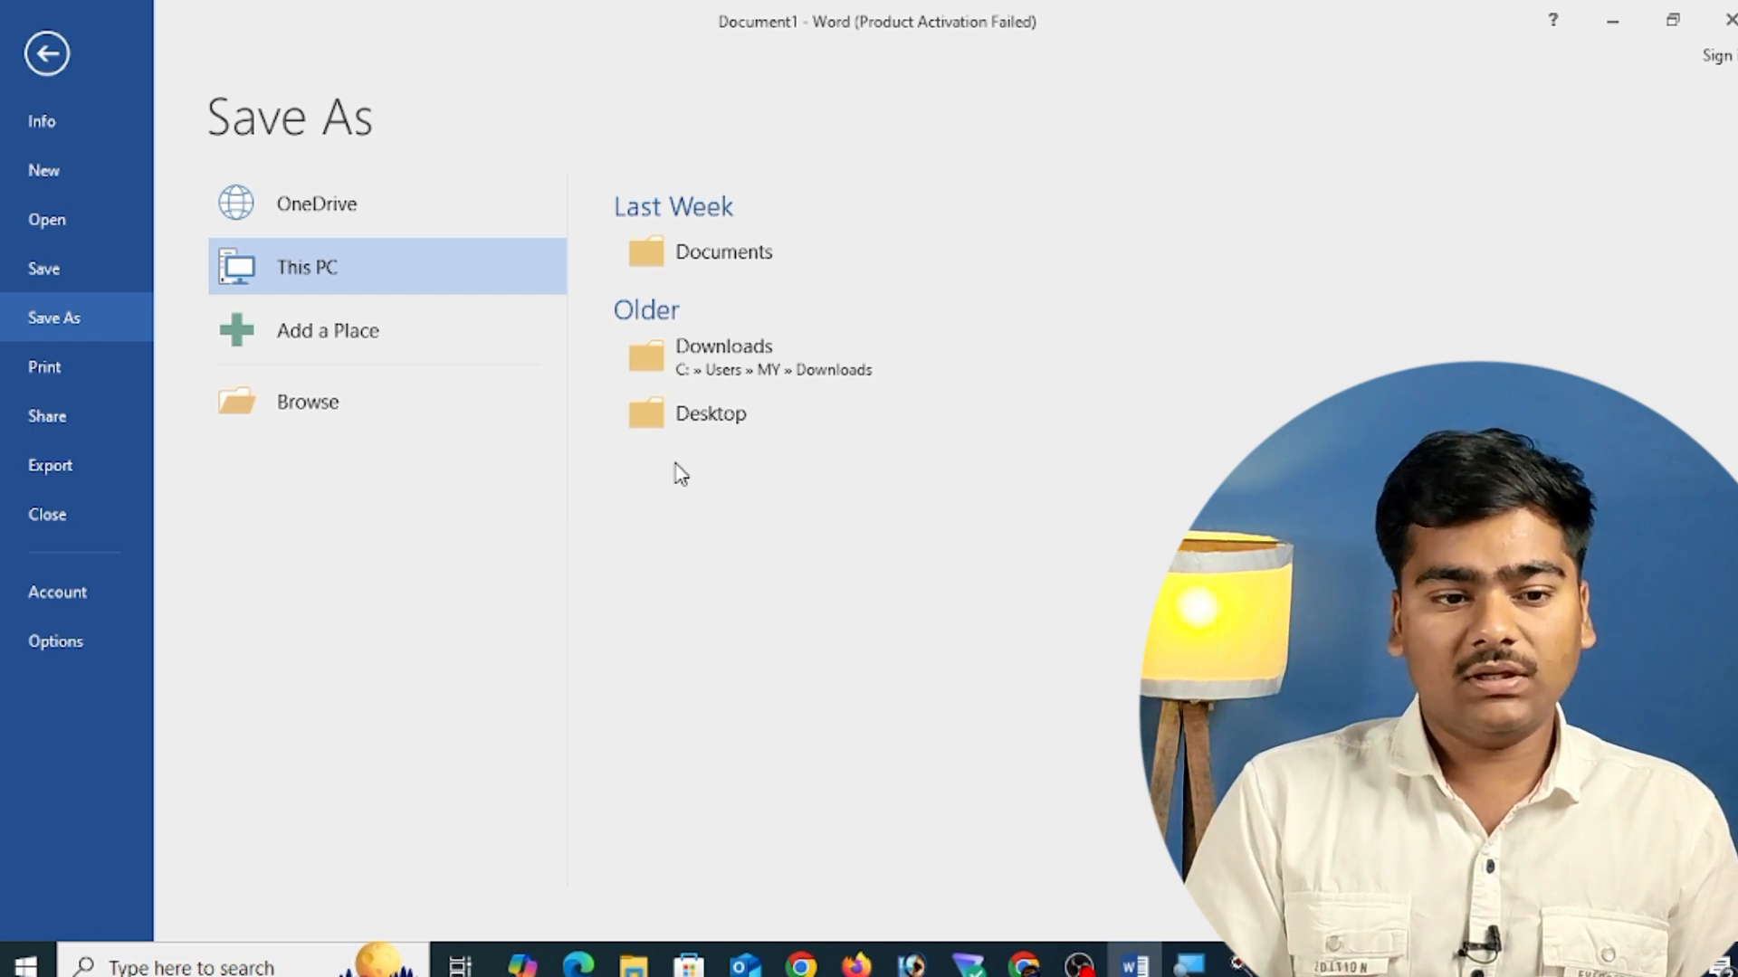
double_click(349, 283)
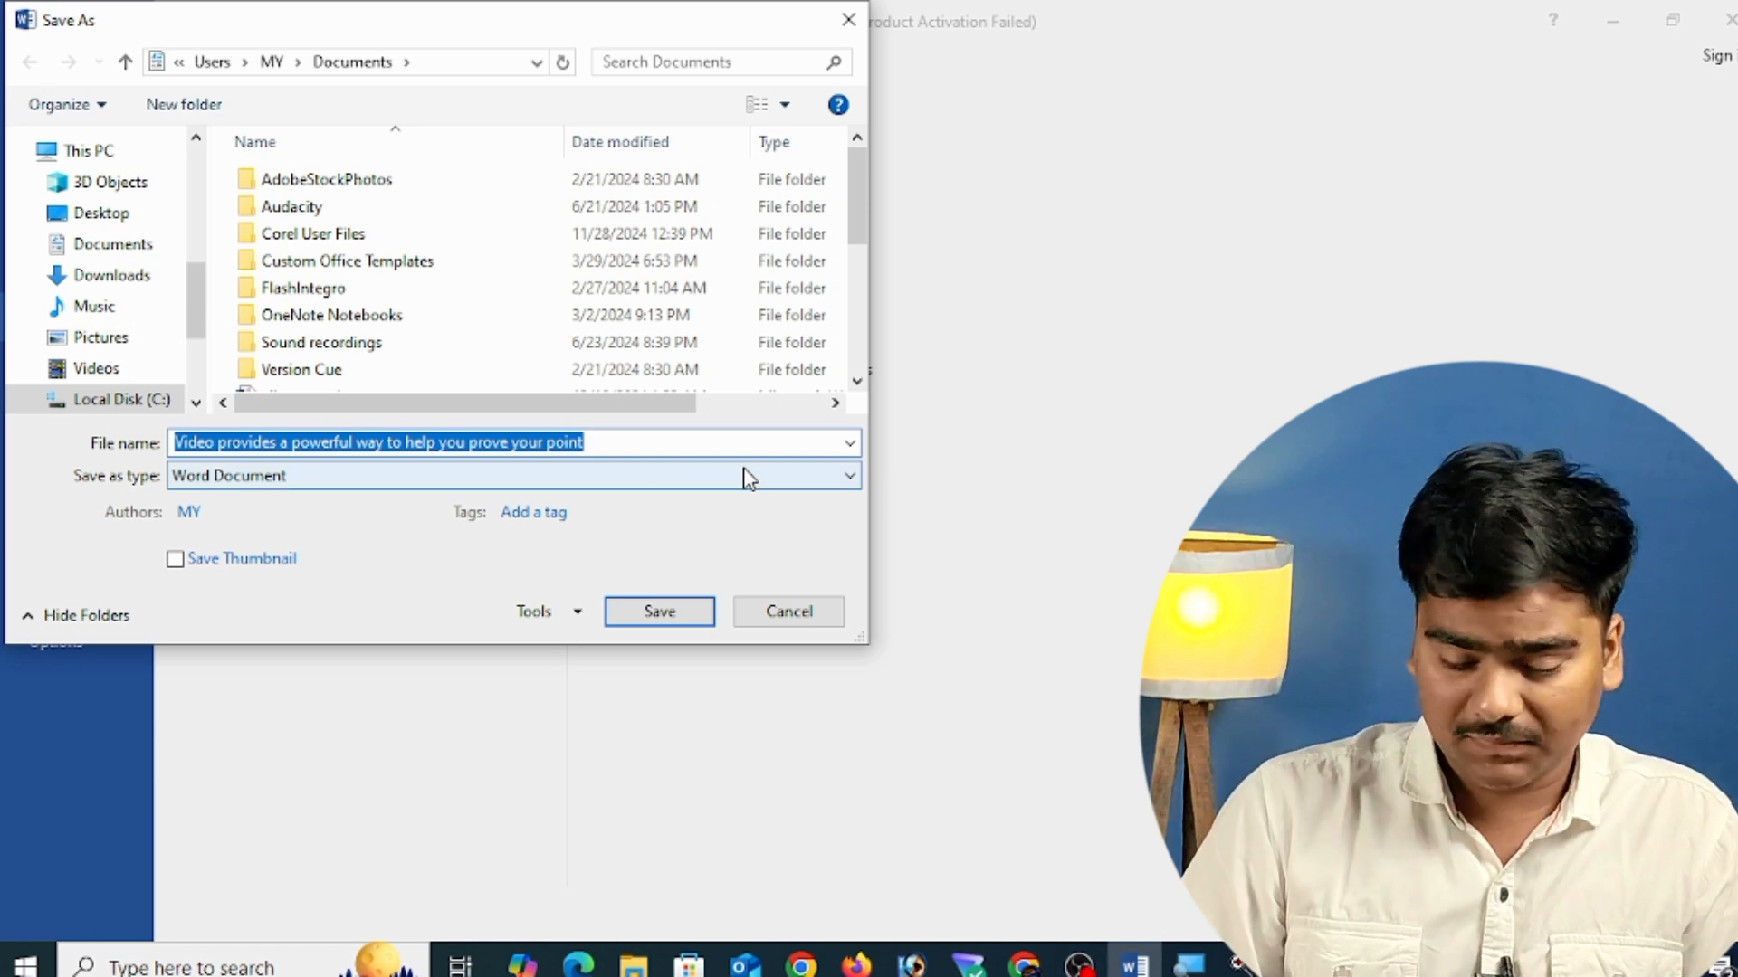
key("BackSpace")
type("Computi")
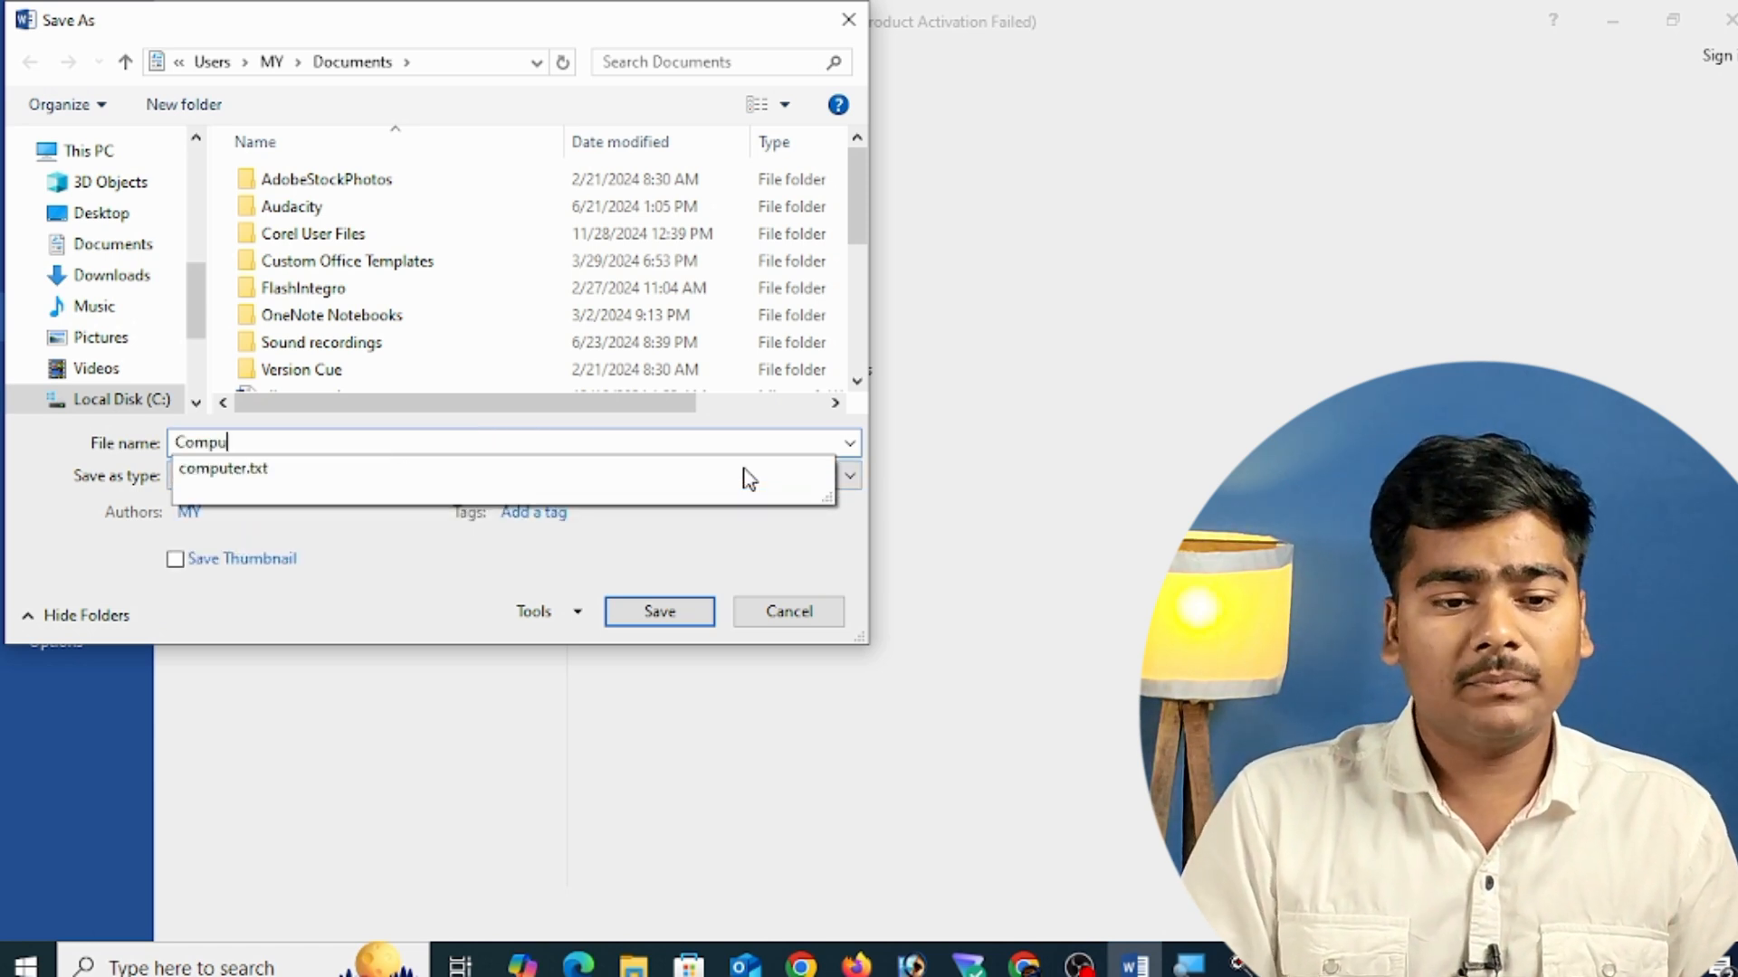
key("BackSpace")
key("BackSpace")
key("BackSpace")
key("BackSpace")
type("pany detils")
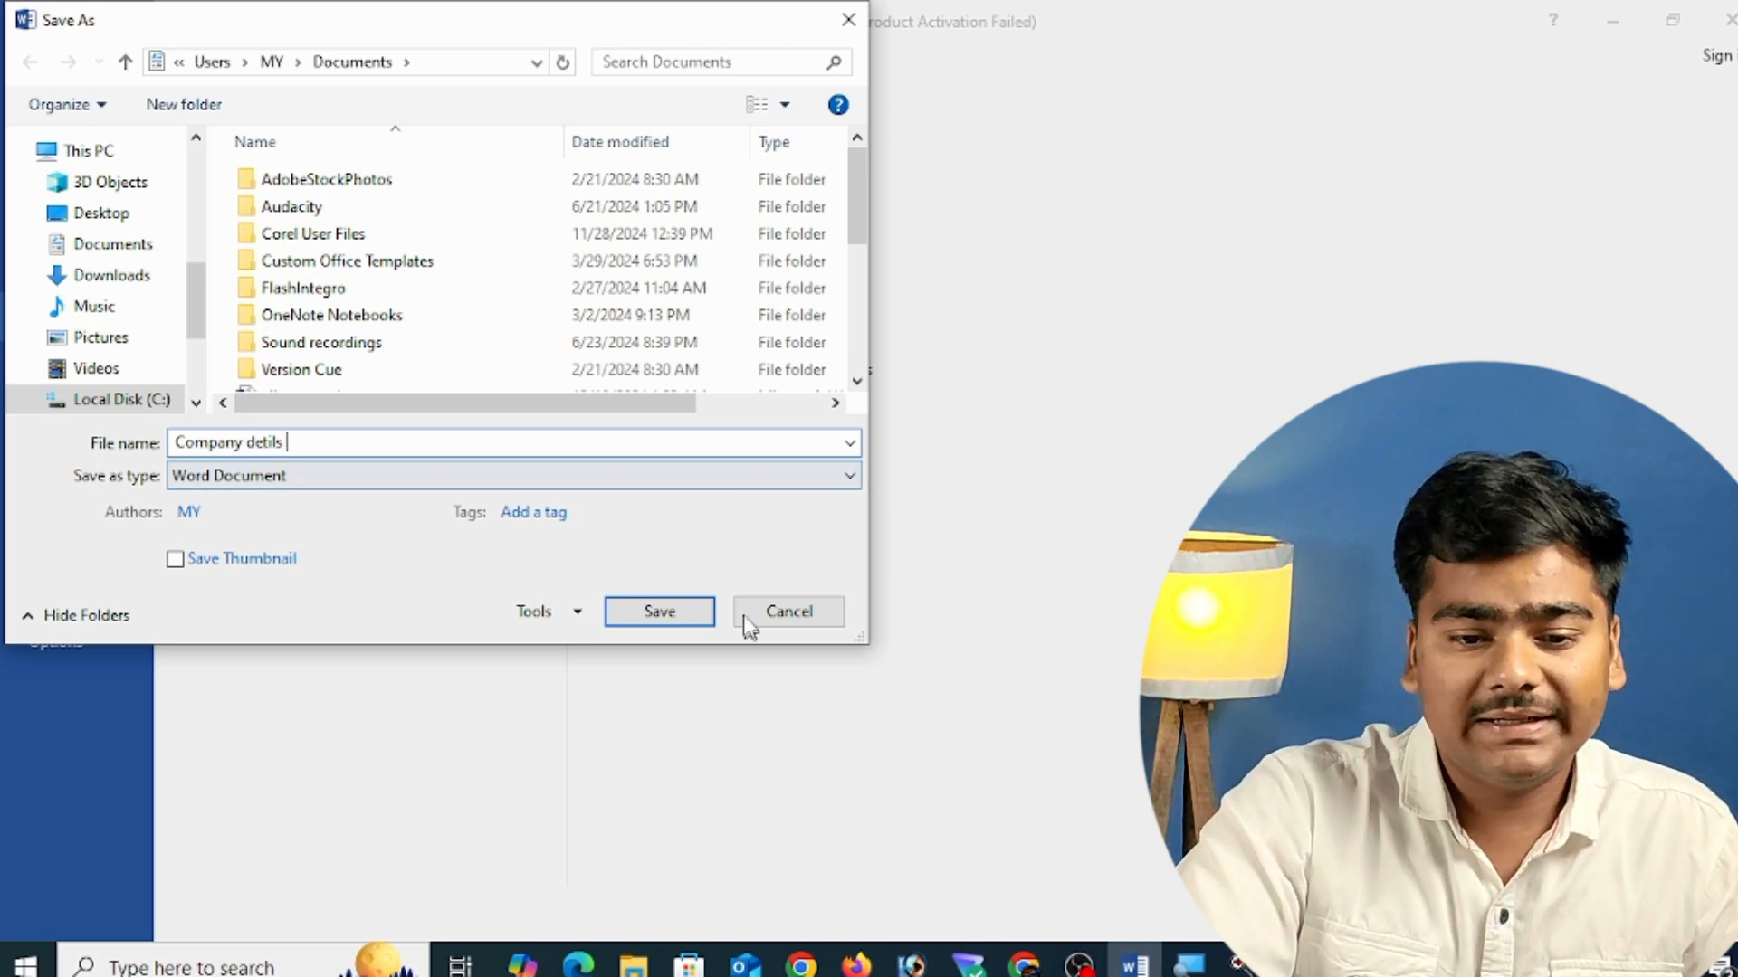
left_click(681, 611)
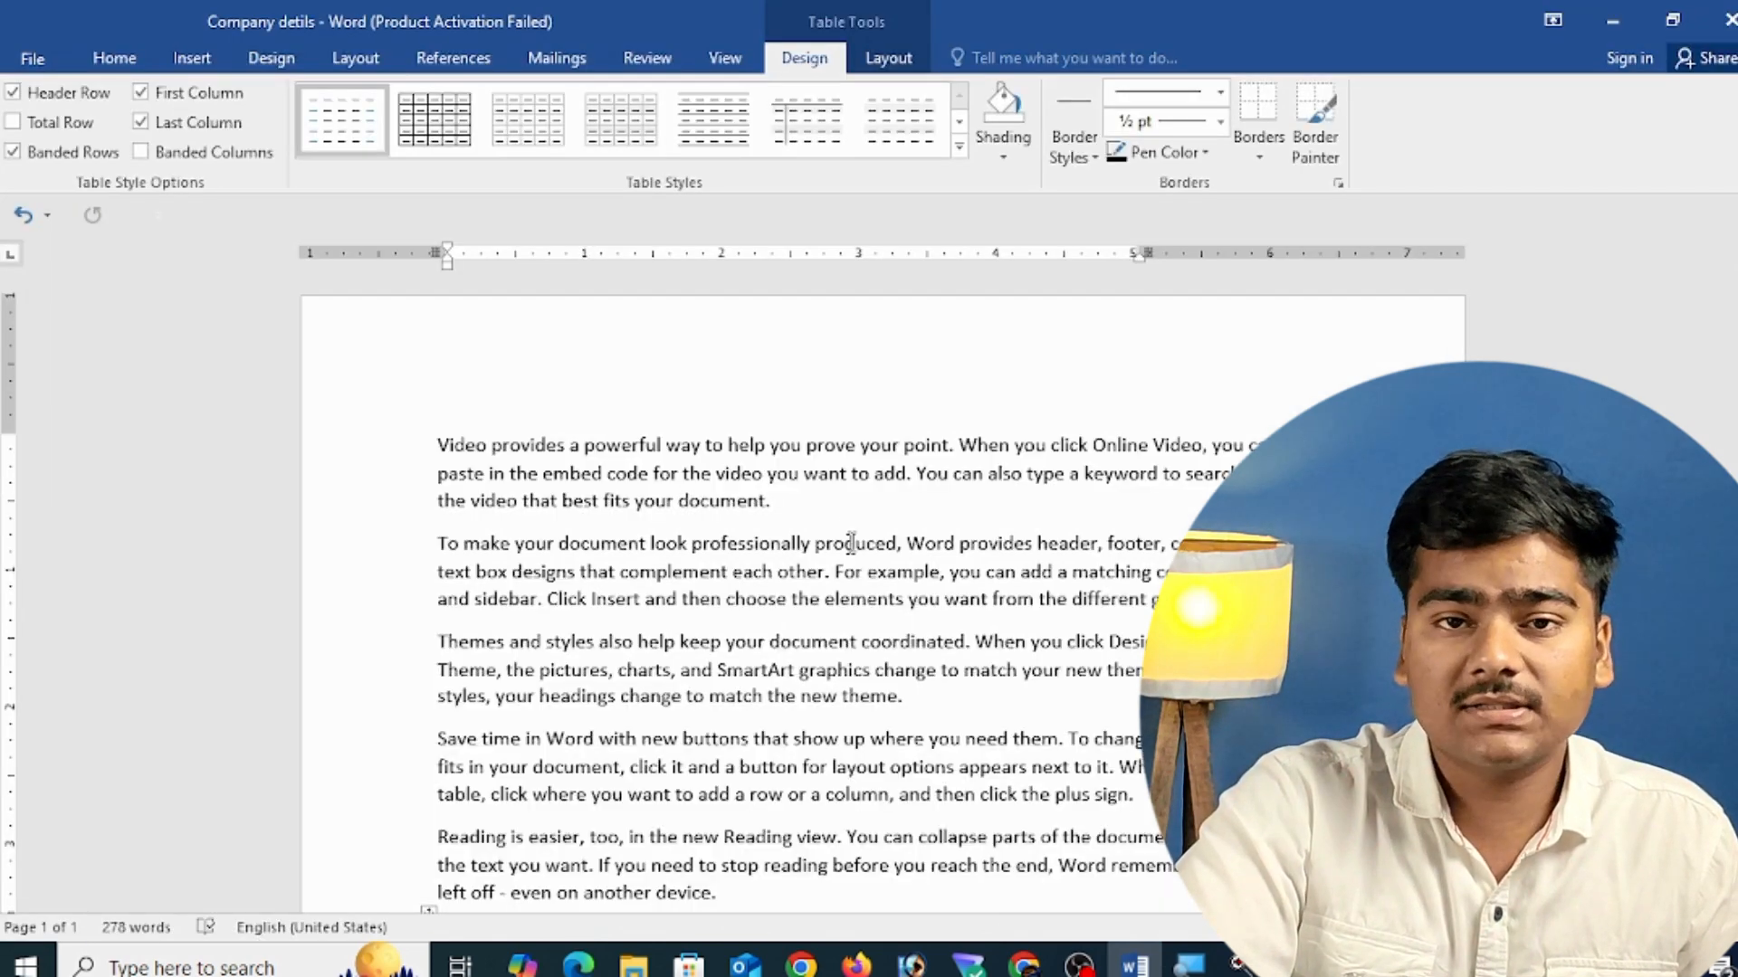
- Create a new blank document and enter the heading "Company Details", correcting the misspelled second word with the spelling suggestion
key("ctrl+n")
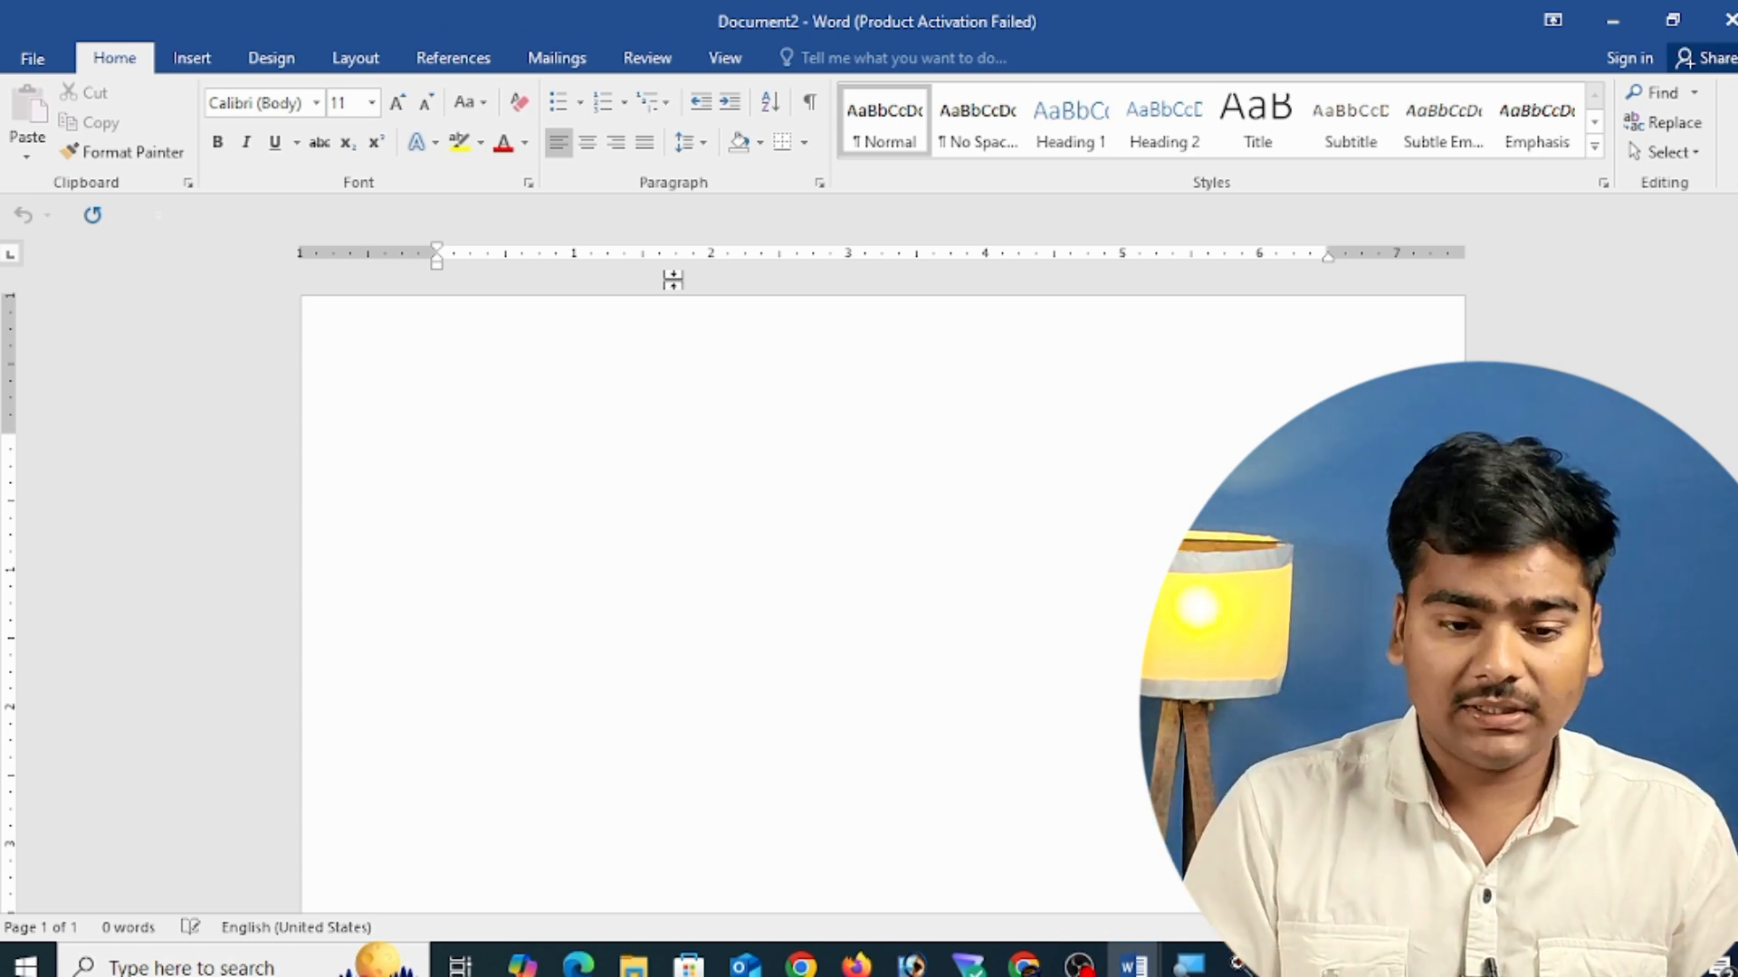
type("C")
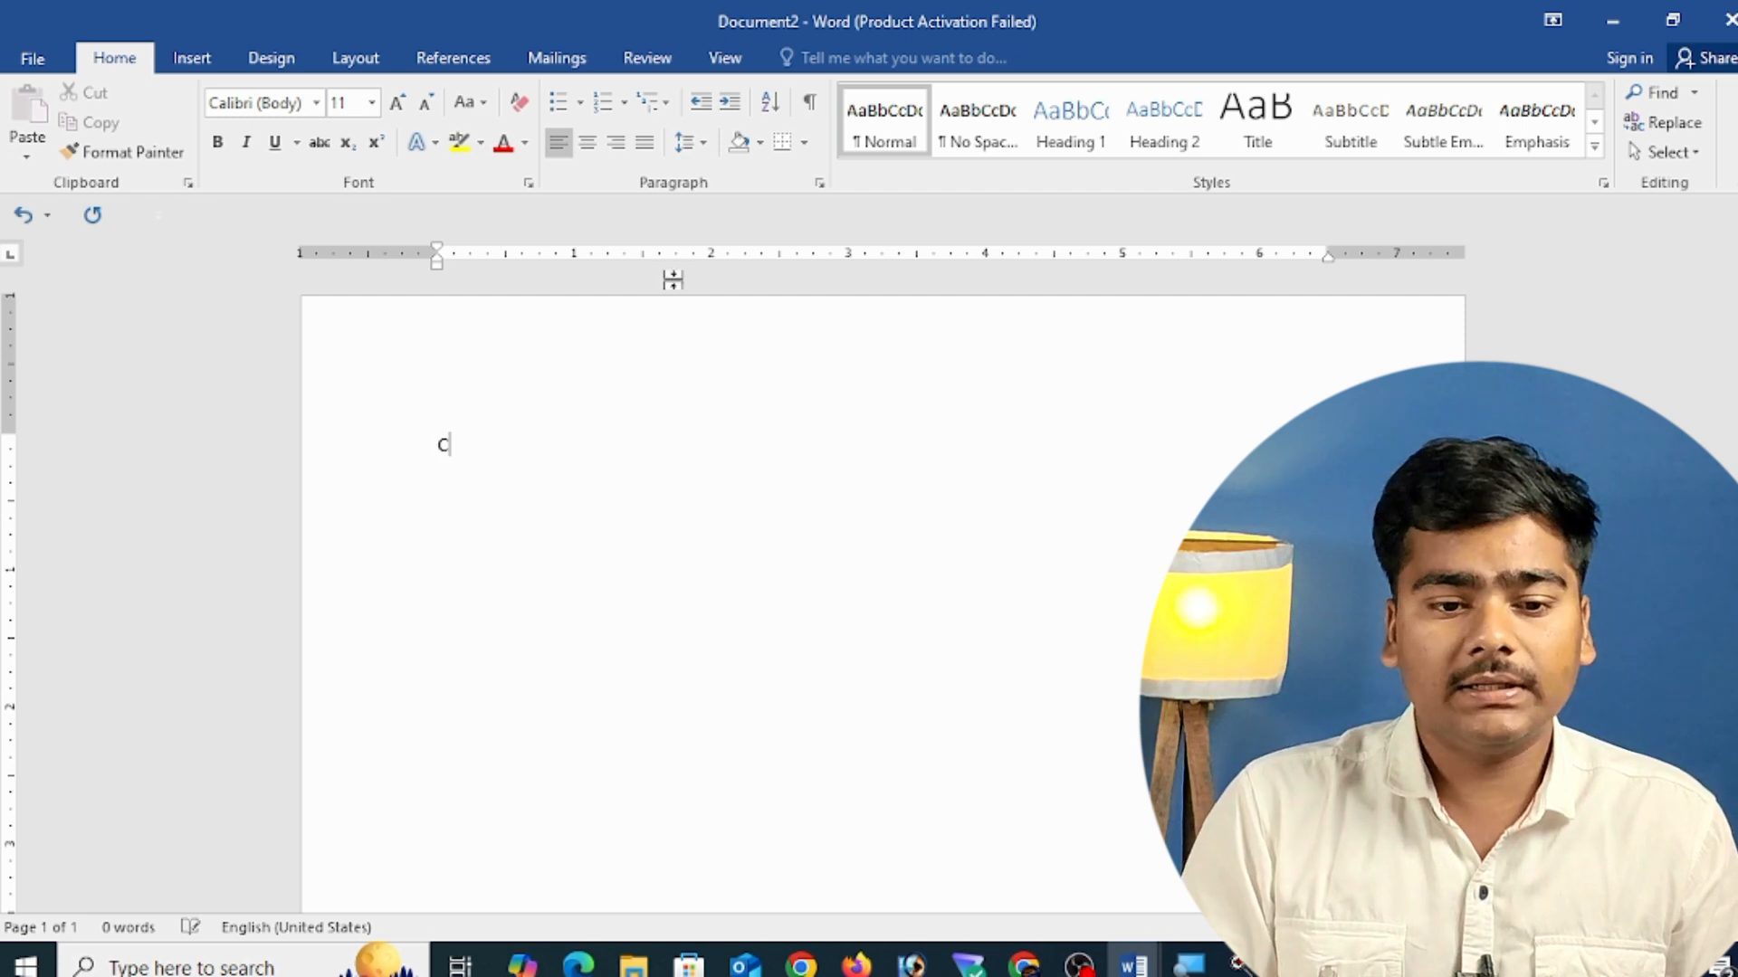
type("oma")
key("BackSpace")
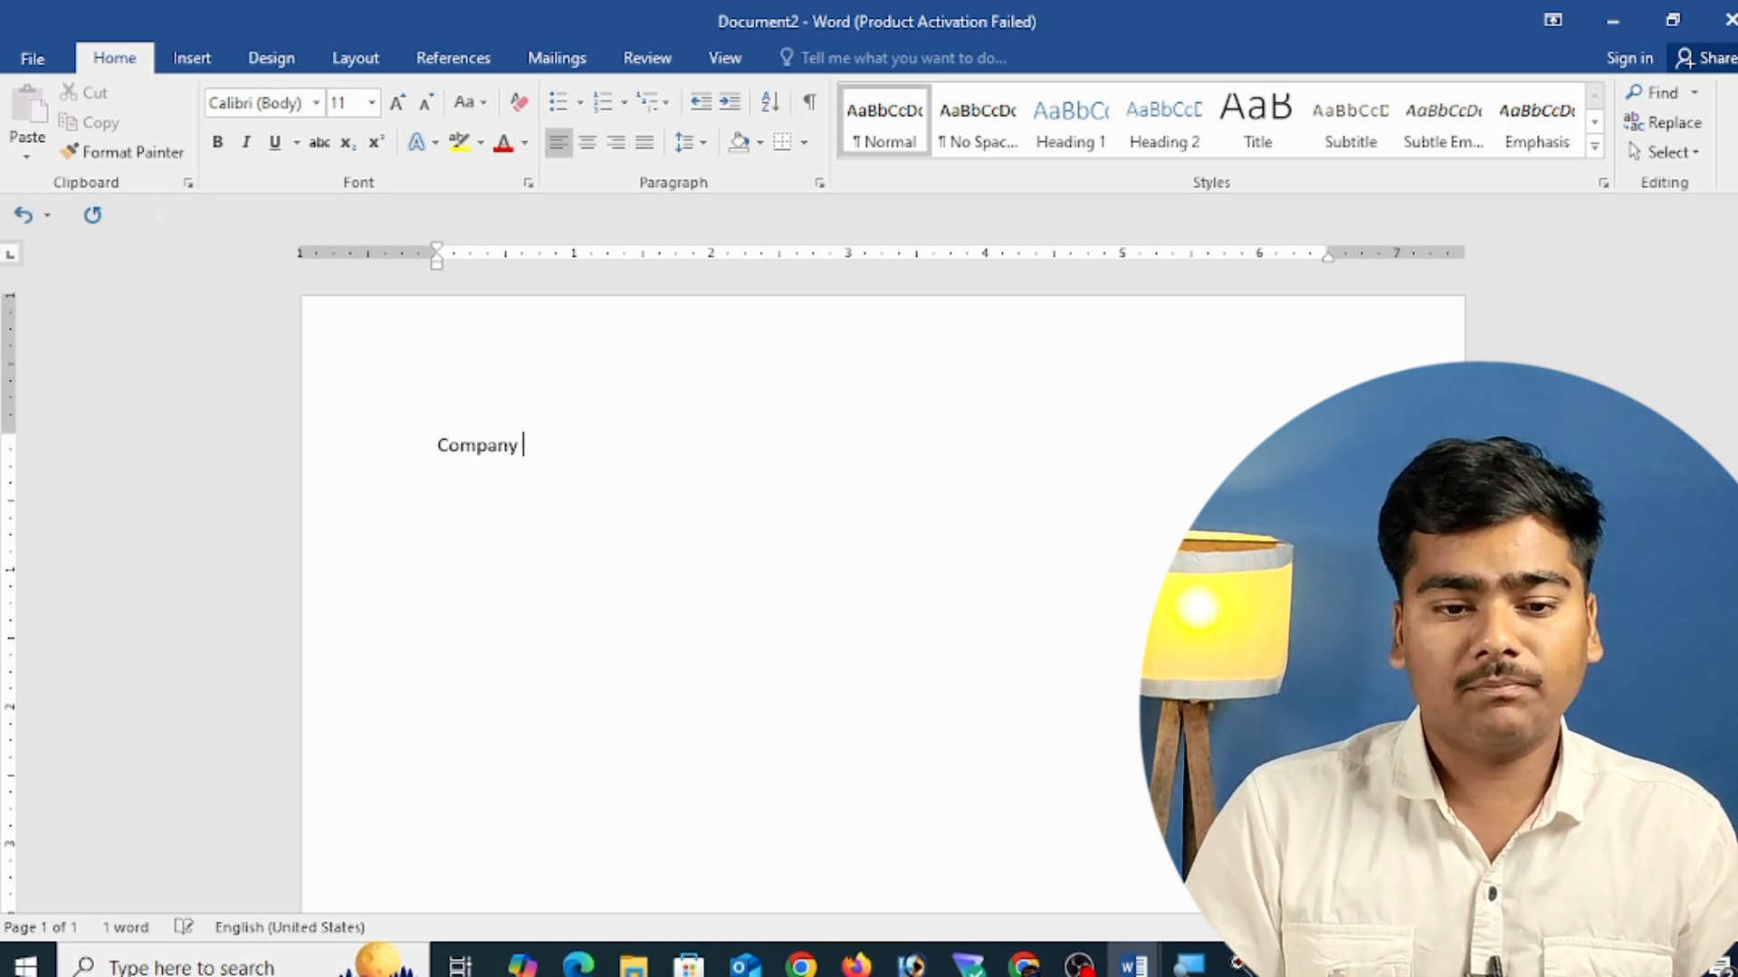
type("pany Detilas")
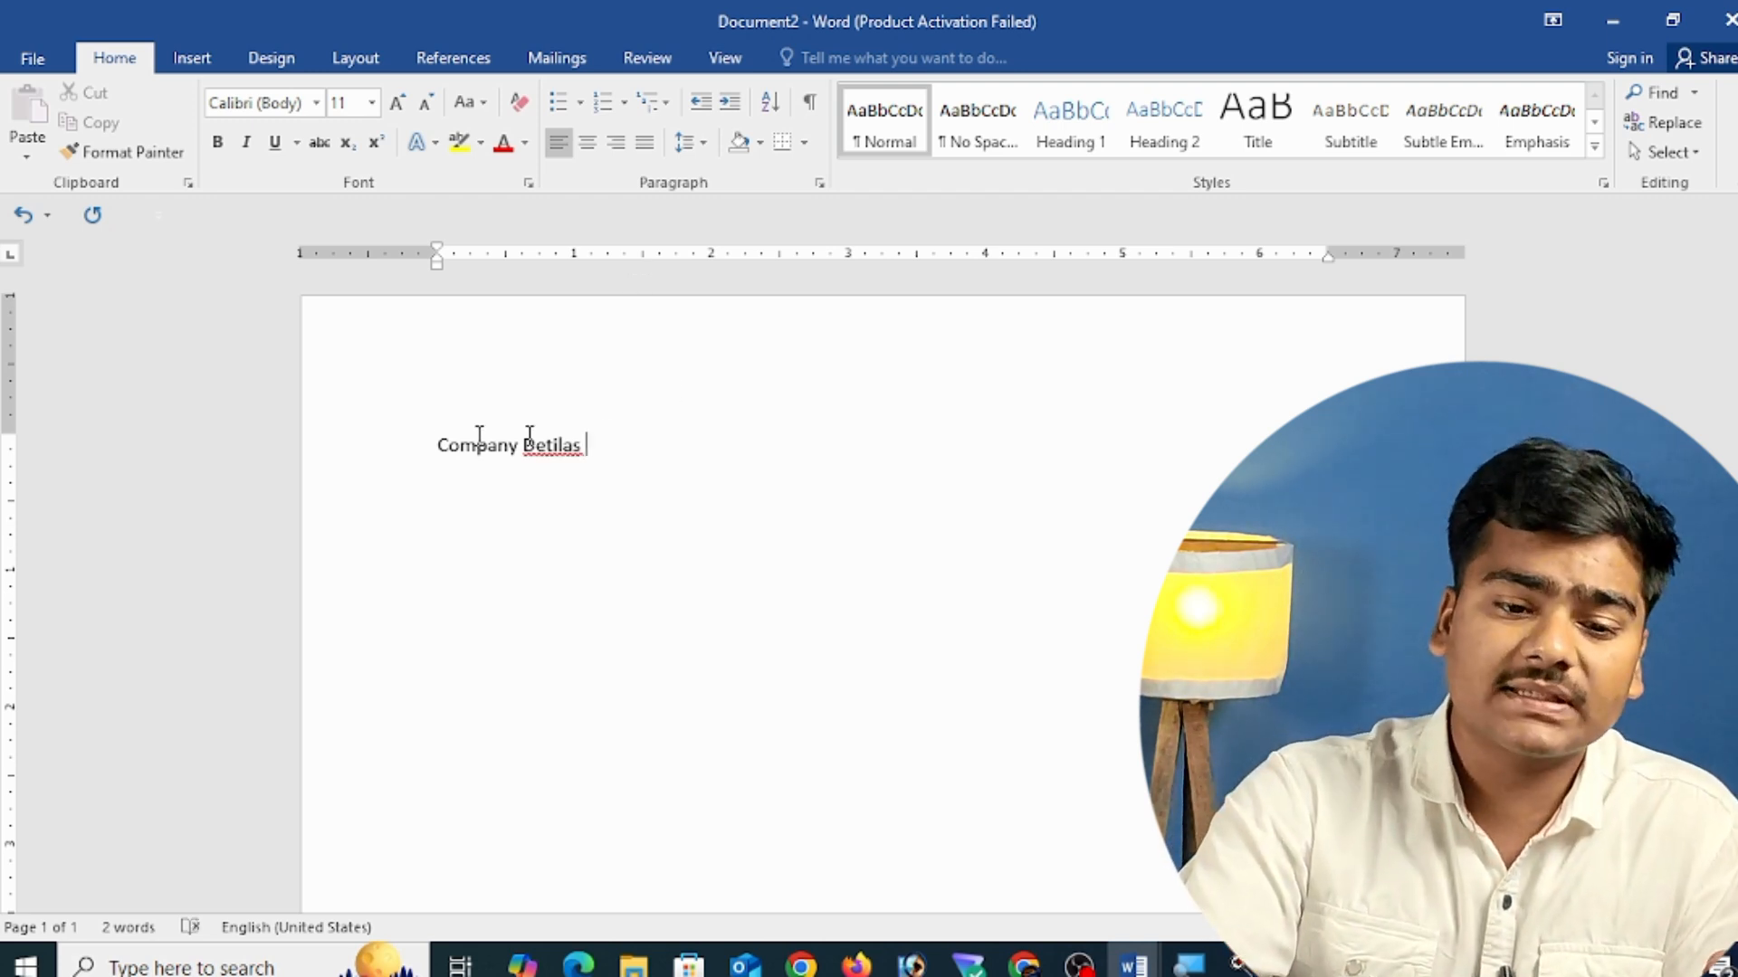
right_click(570, 448)
left_click(638, 475)
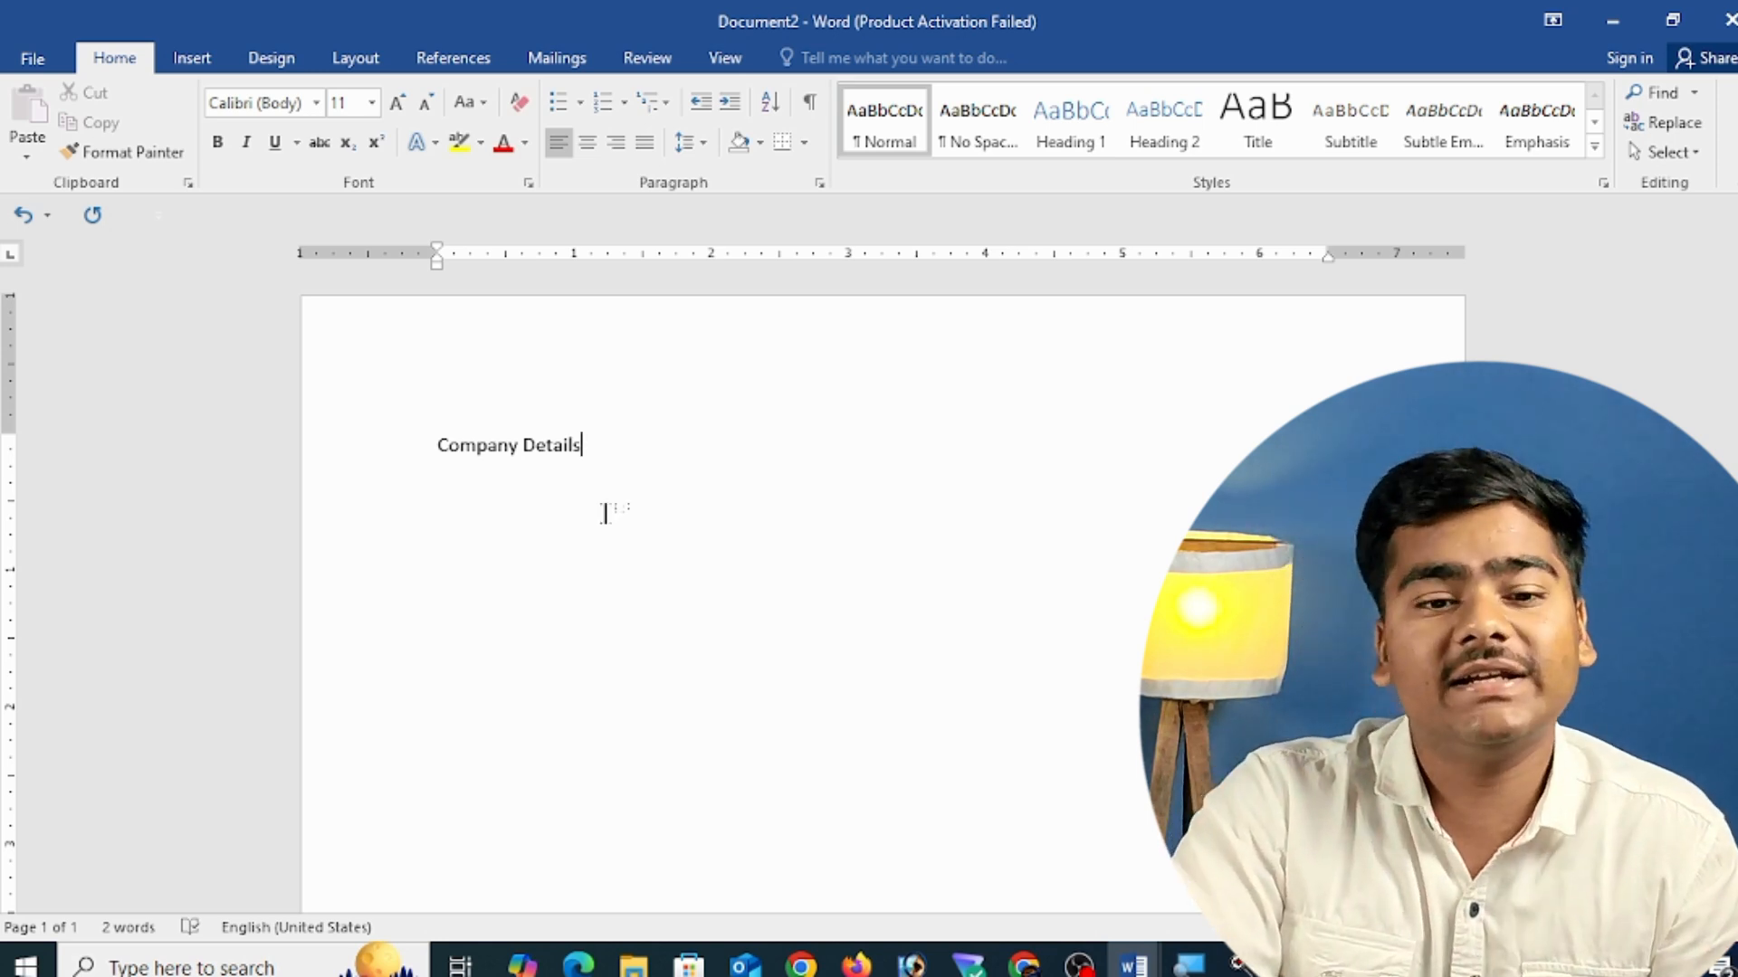
- Enlarge the "Company Details" heading to font size 18
left_click(368, 426)
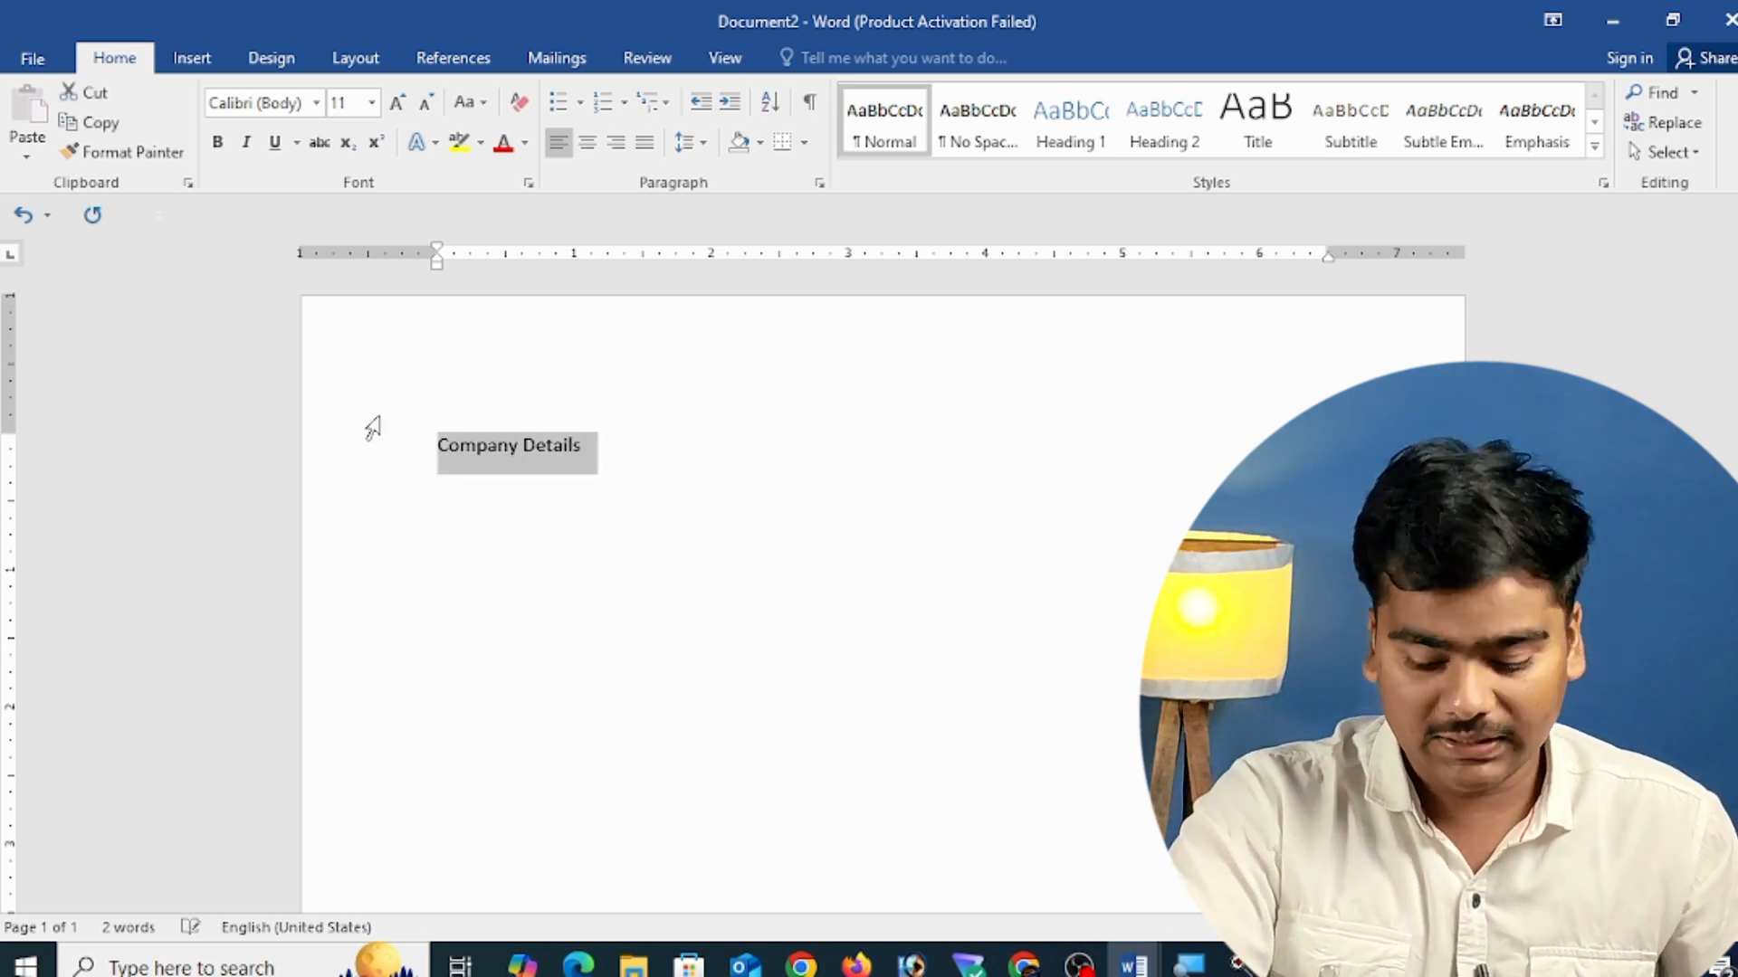
key("ctrl+shift+period")
key("ctrl+shift+period")
key("Right")
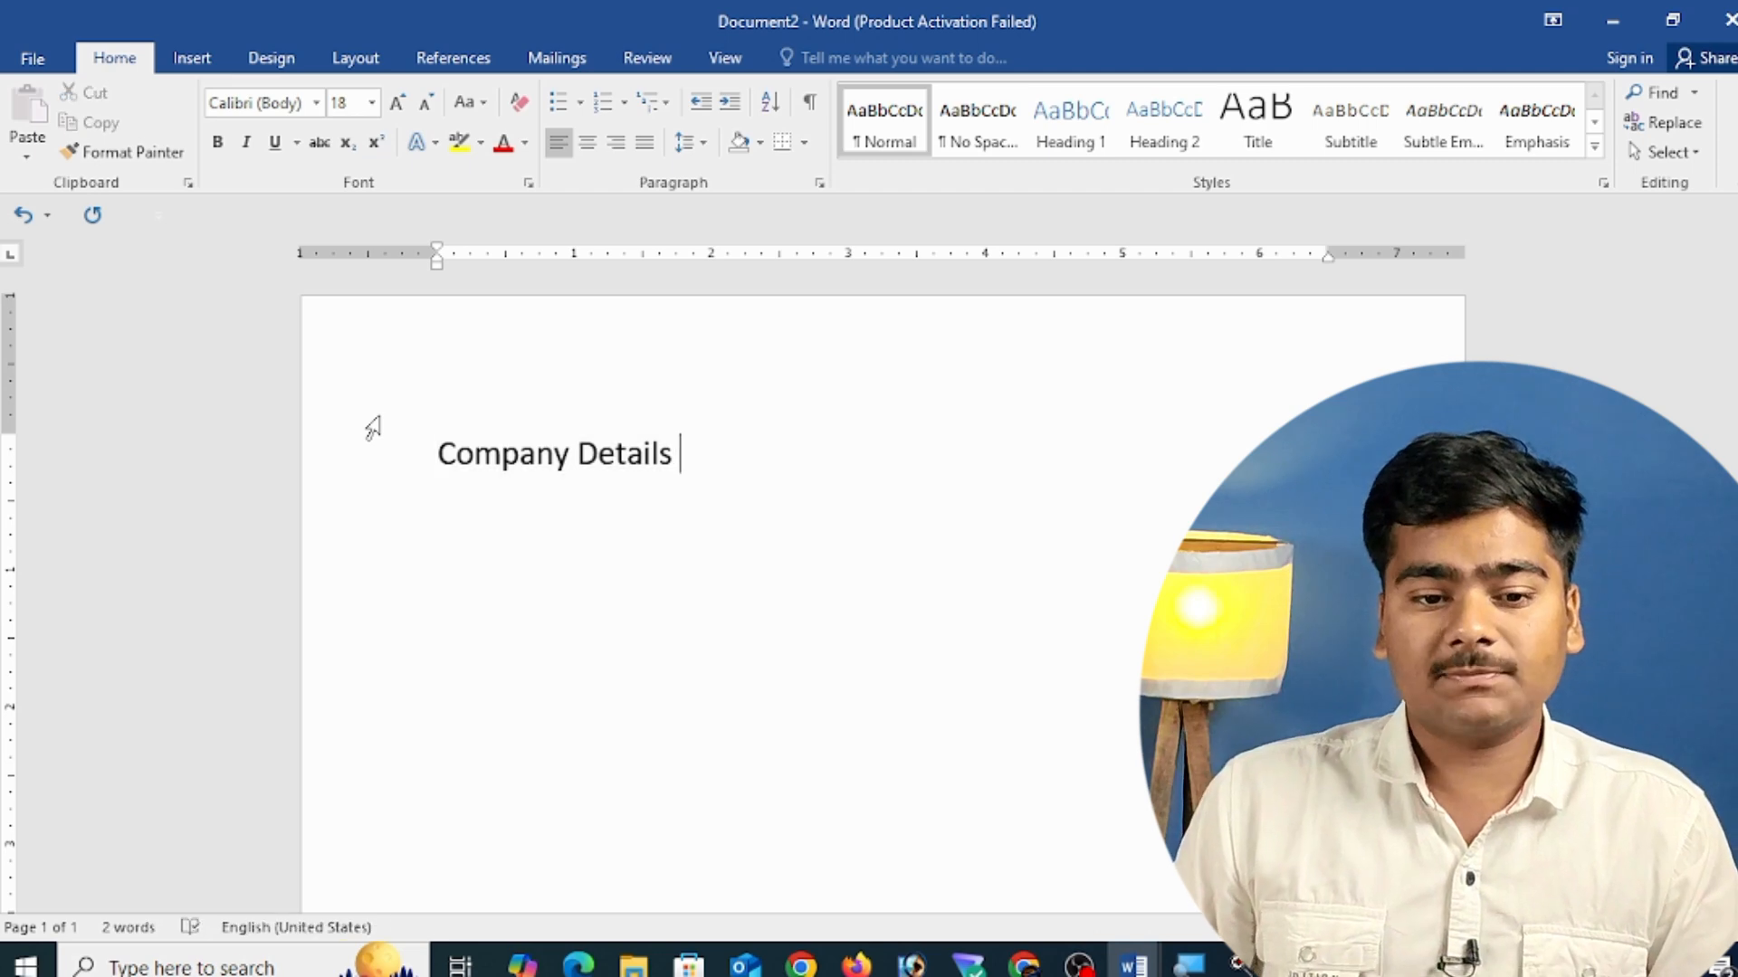
- Generate sample paragraphs with =rand() on the line below the "Company Details" heading
type("=rand()")
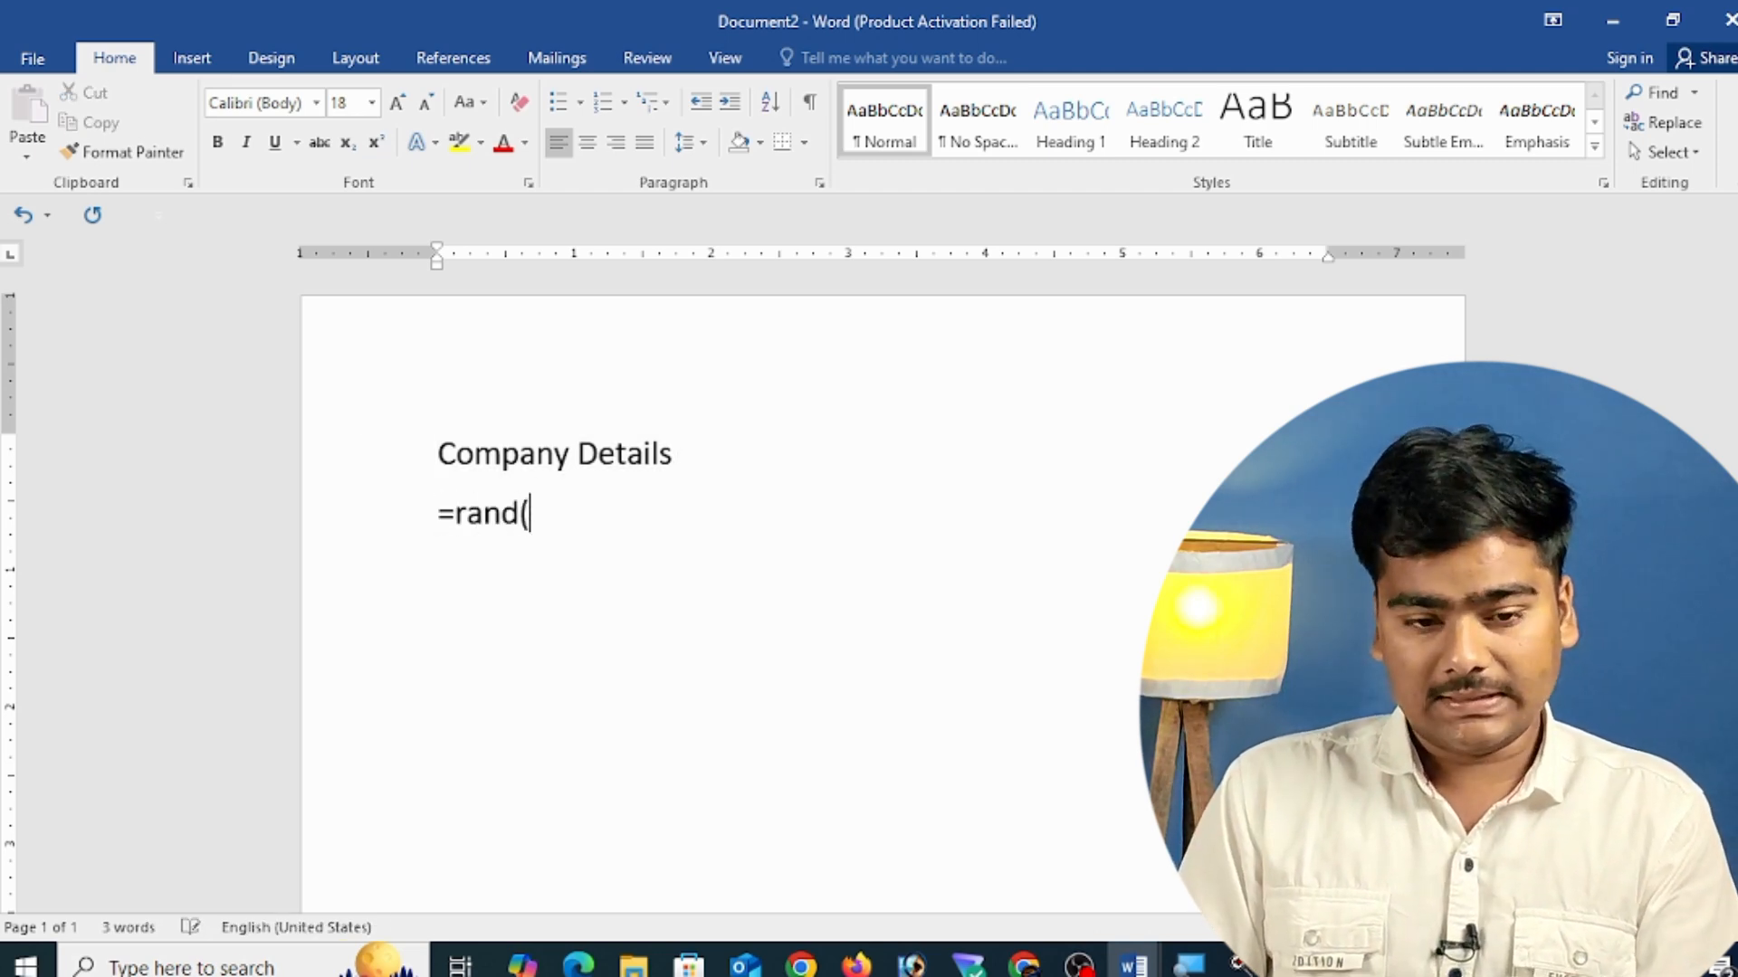
key("Return")
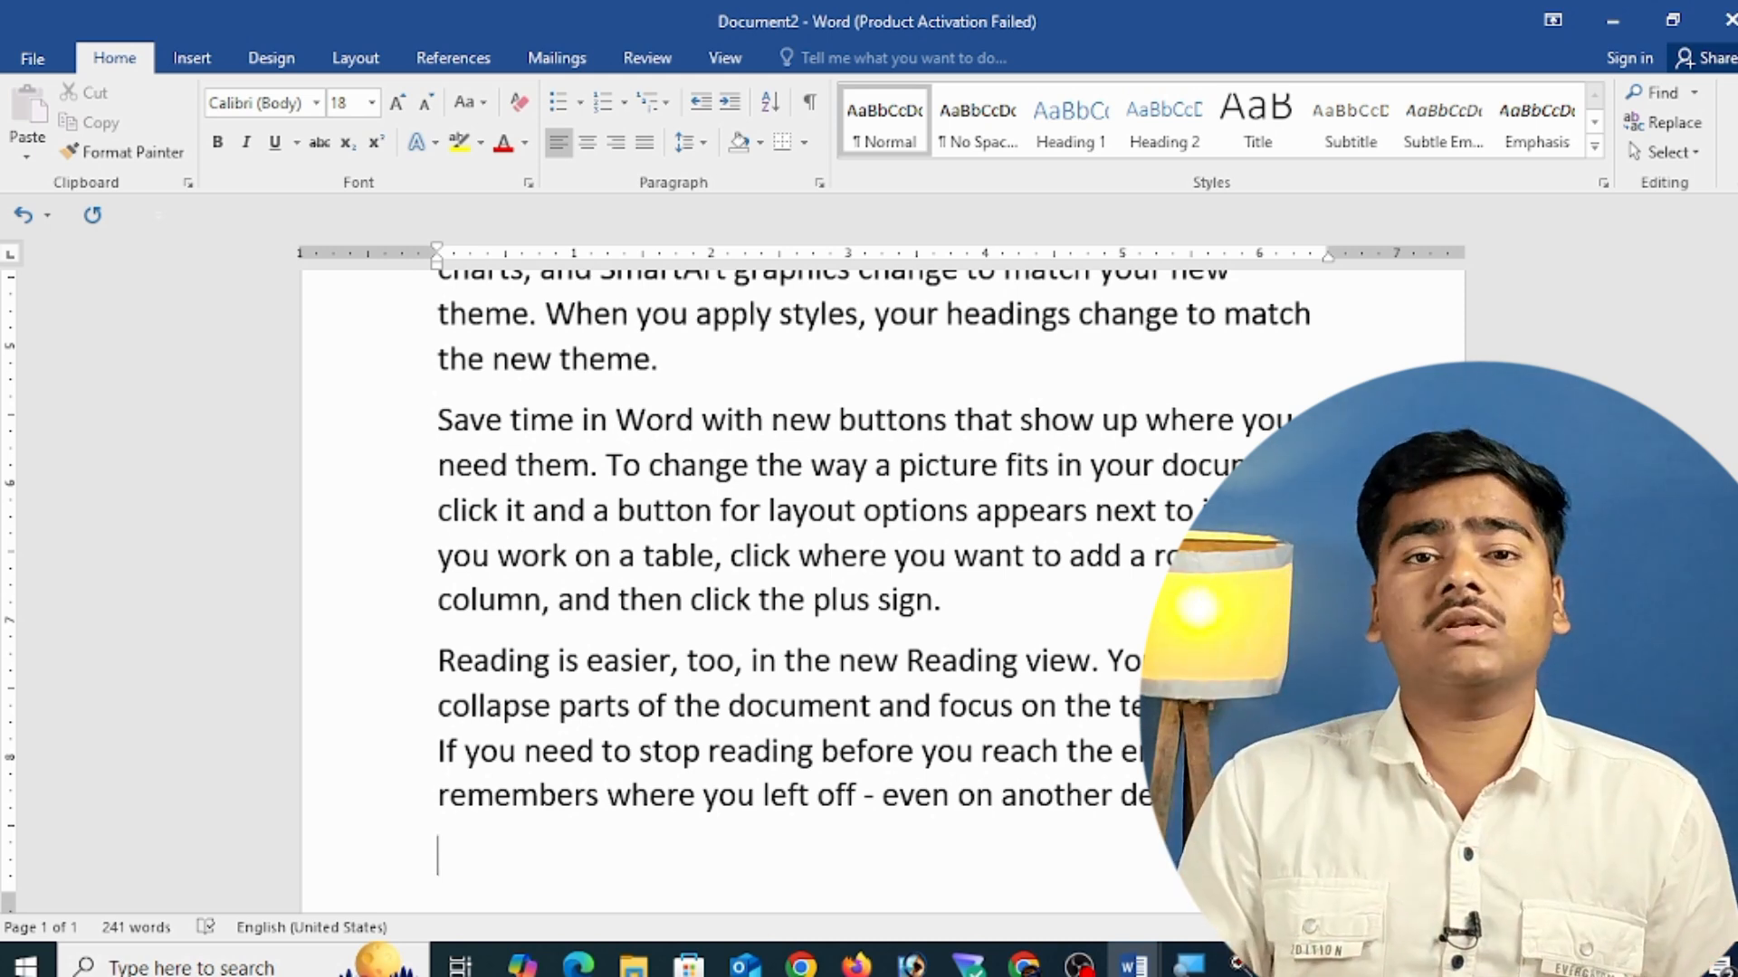
scroll(562, 465, "up", 15)
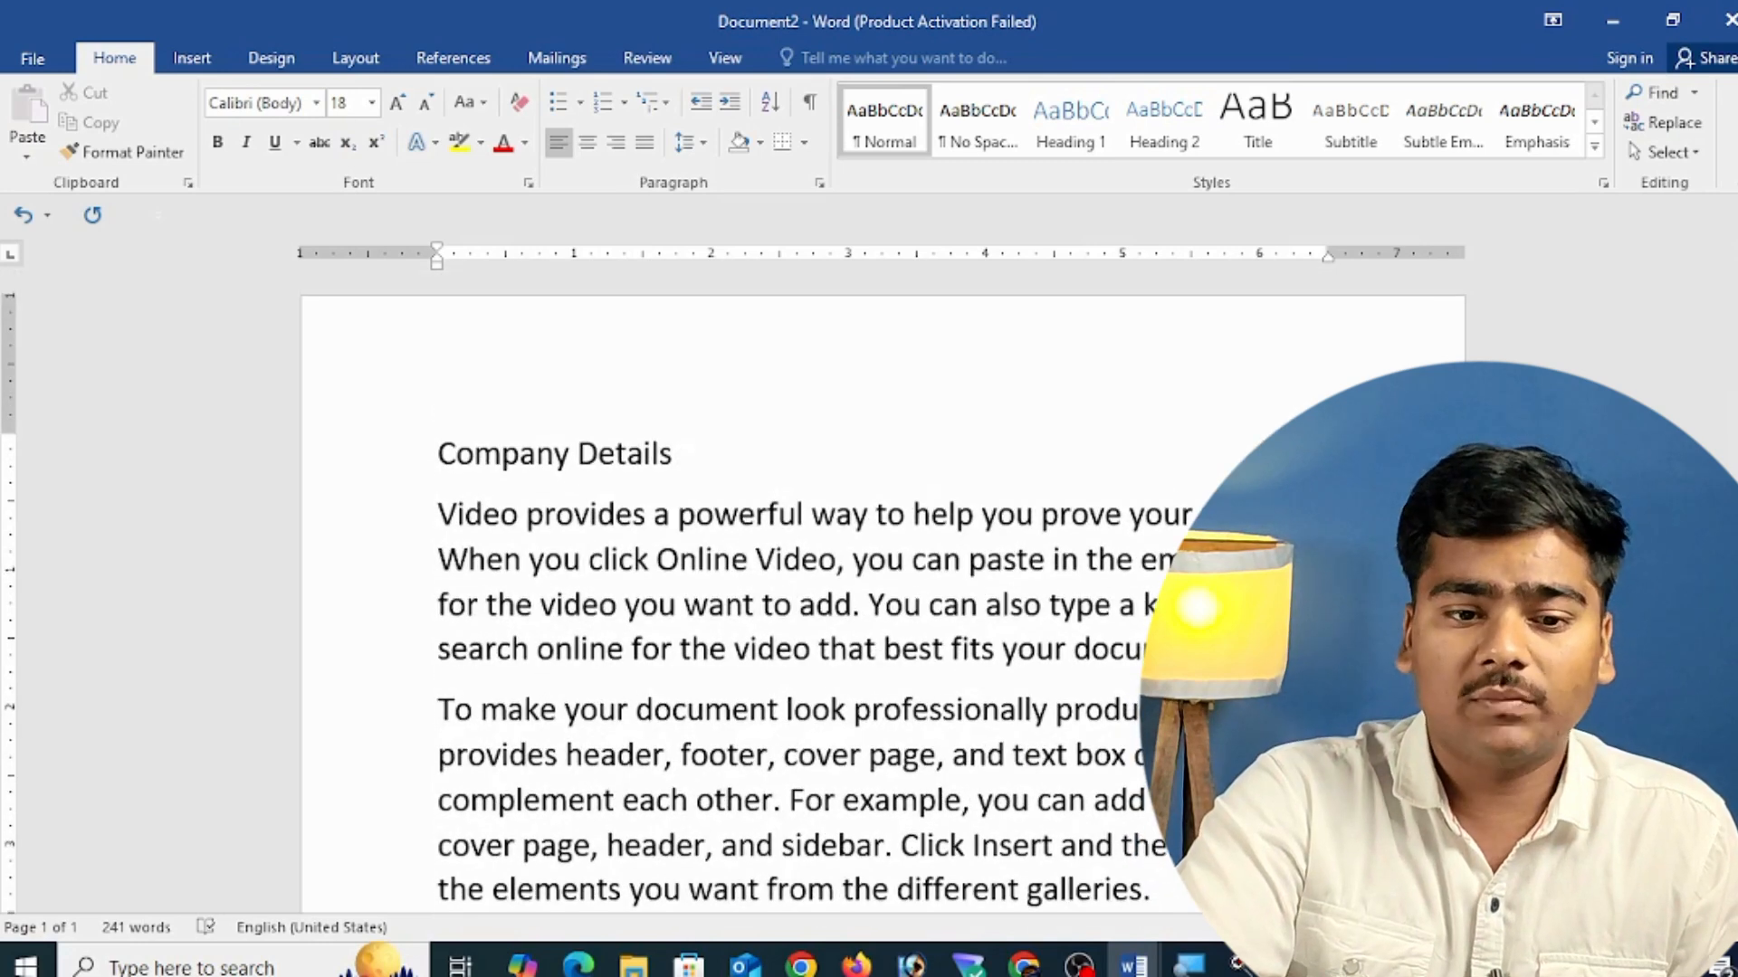
- Hyperlink the "Company Details" heading to the existing file "Company detils" in the Documents folder
left_click_drag(692, 454, 436, 412)
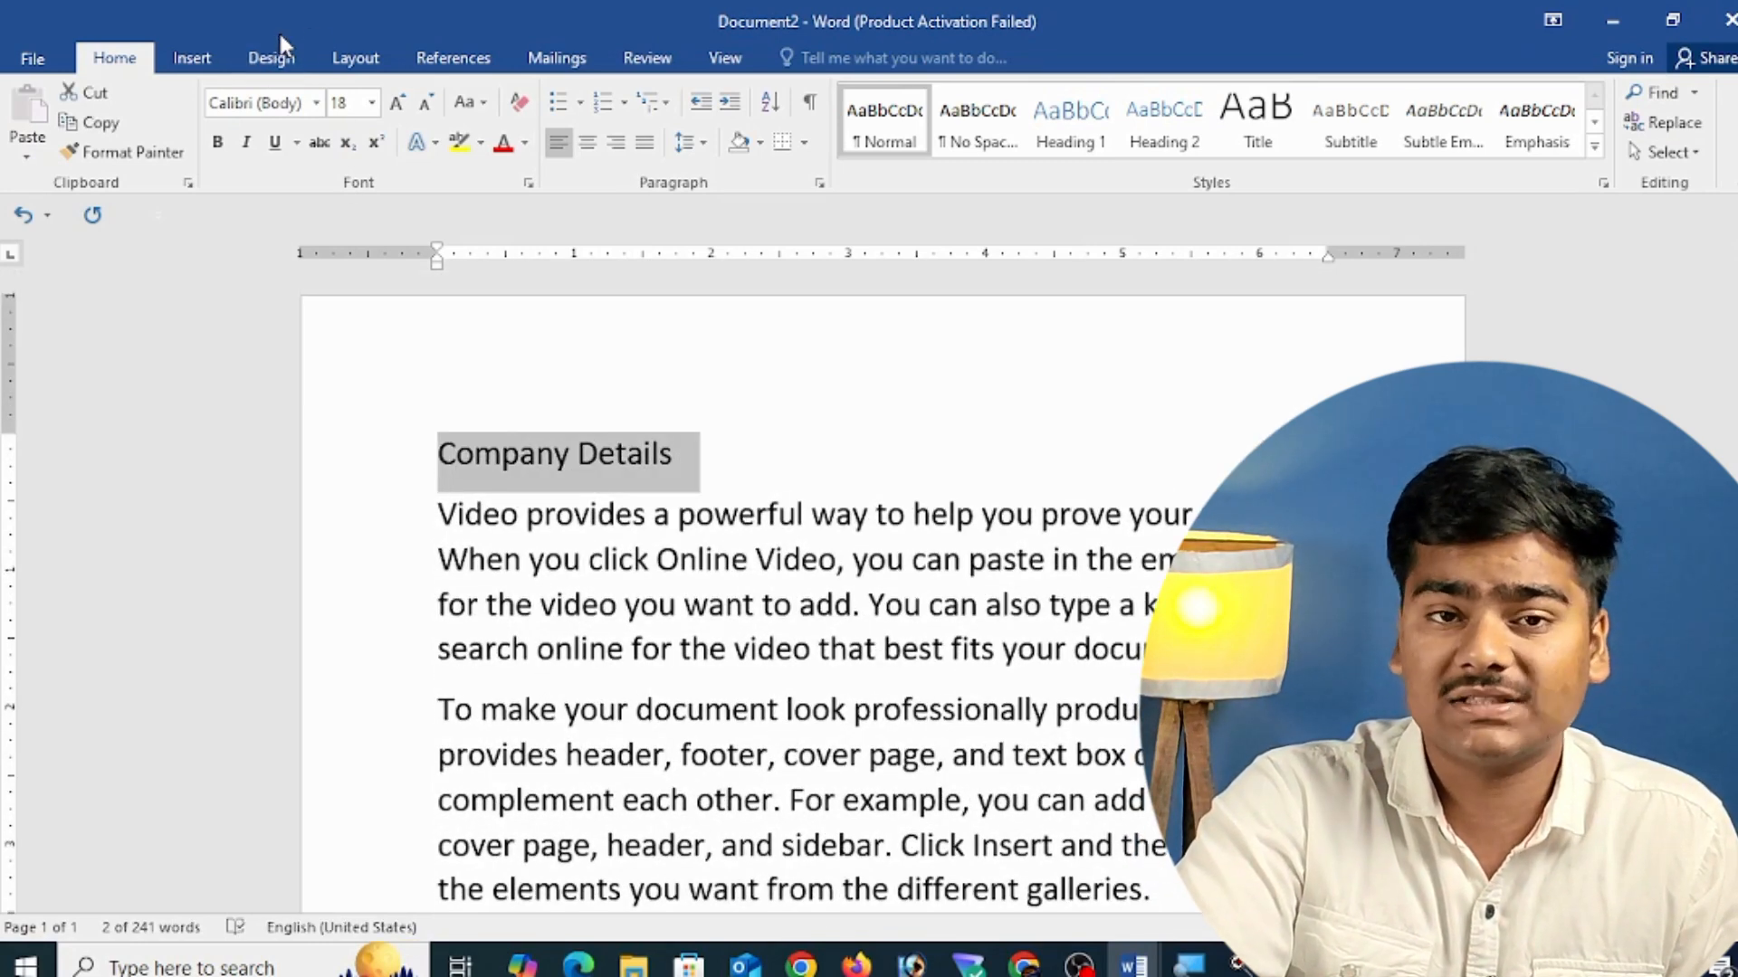
left_click(270, 57)
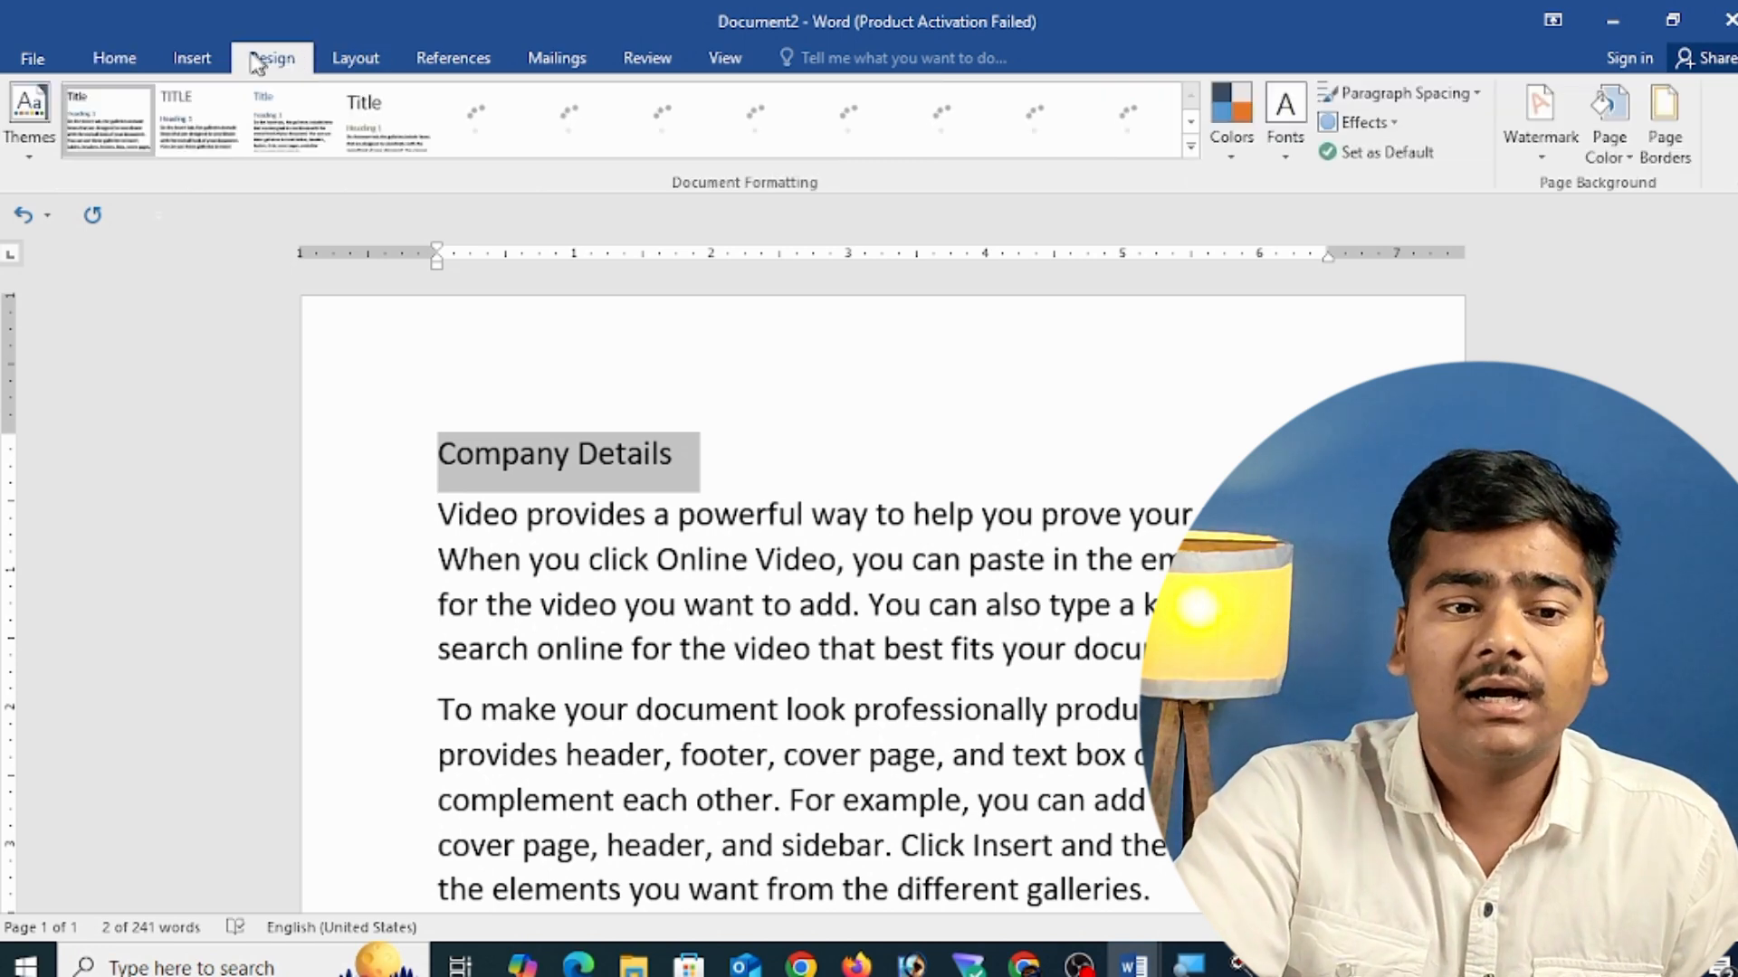
left_click(192, 58)
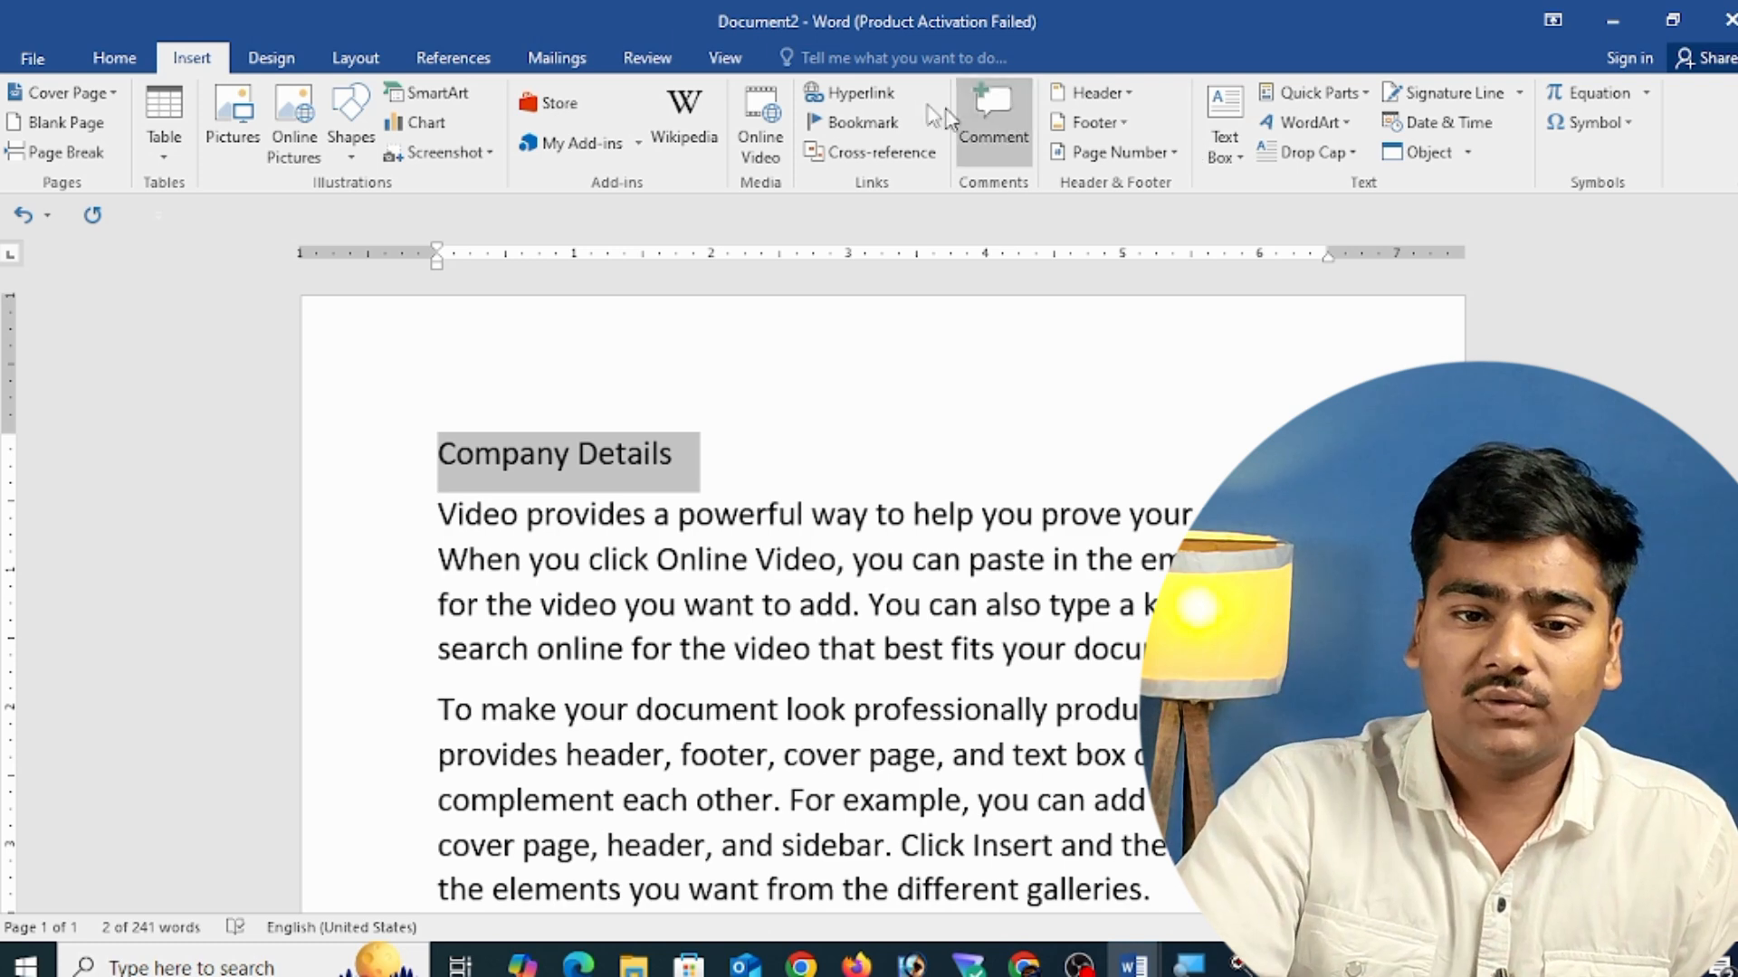
left_click(855, 94)
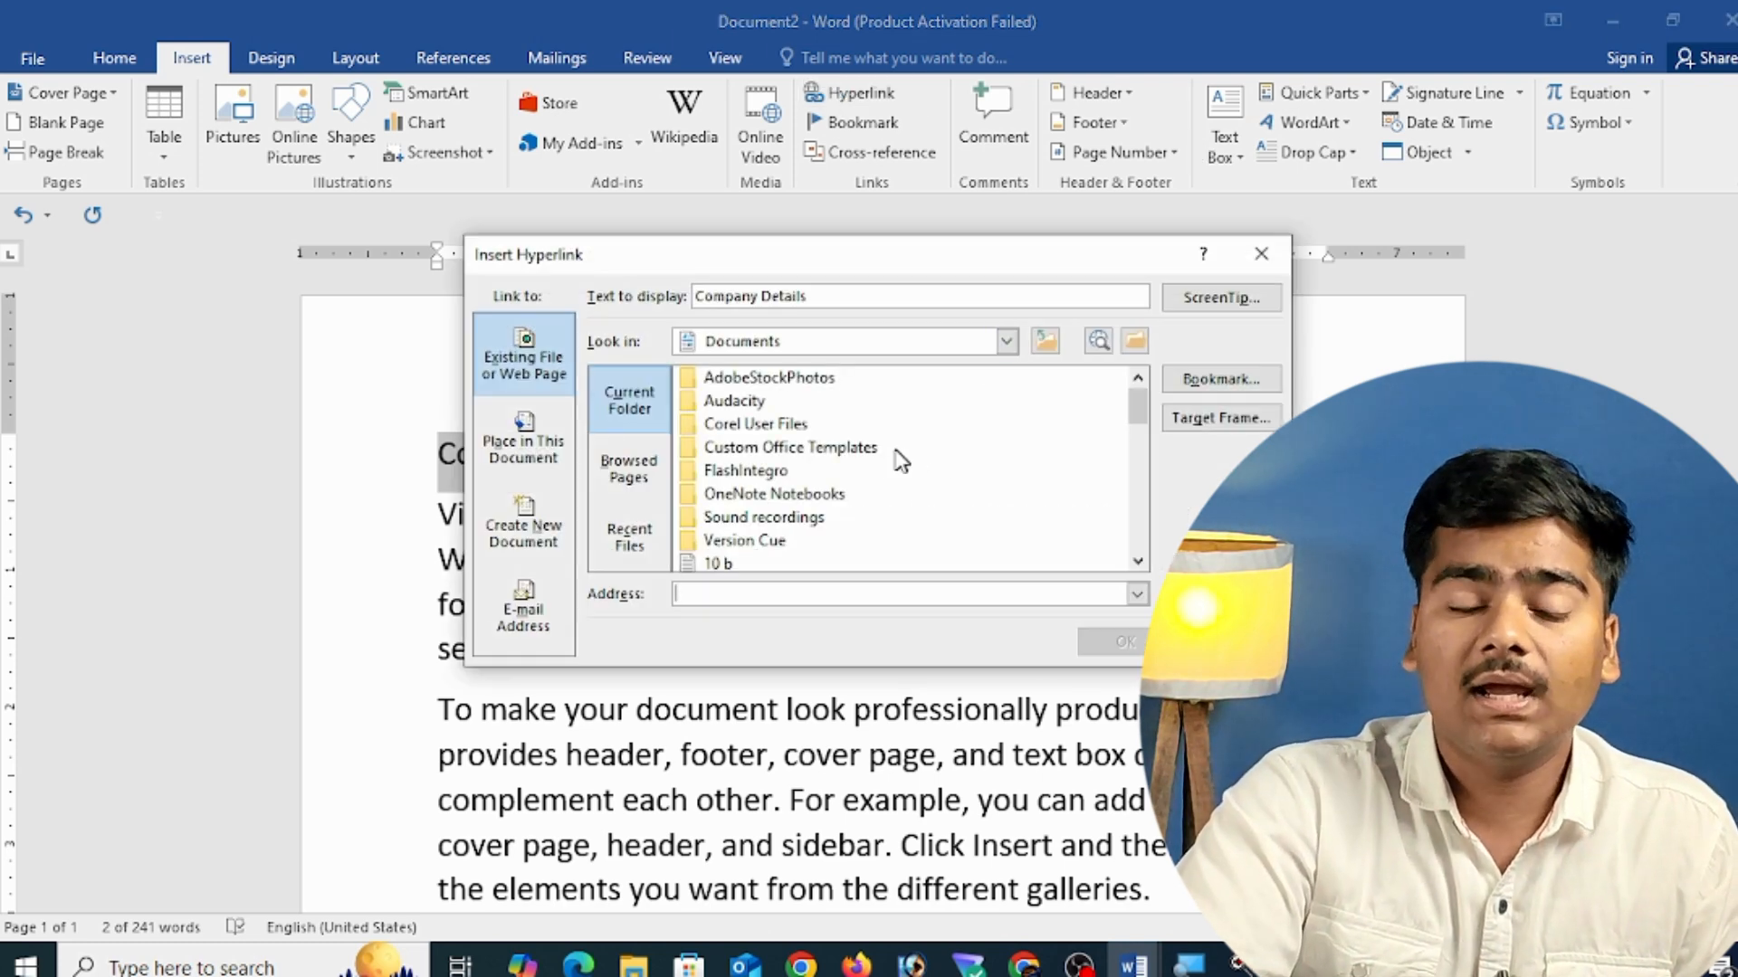
scroll(801, 517, "down", 5)
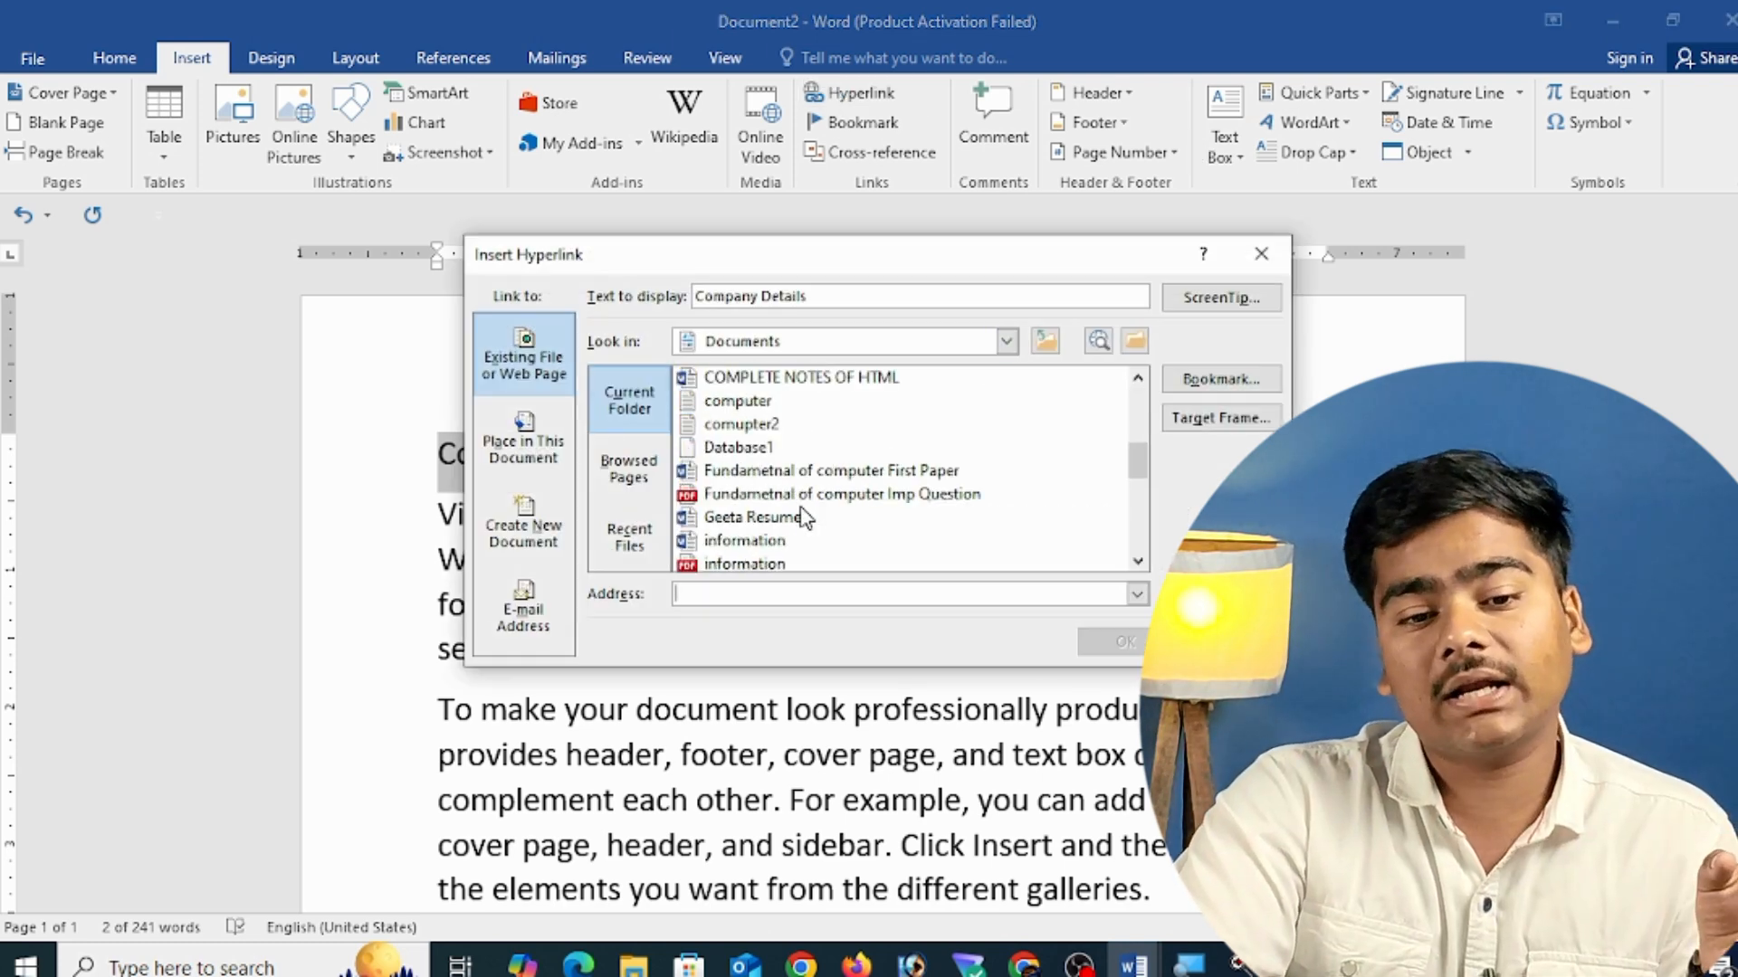
scroll(802, 509, "down", 8)
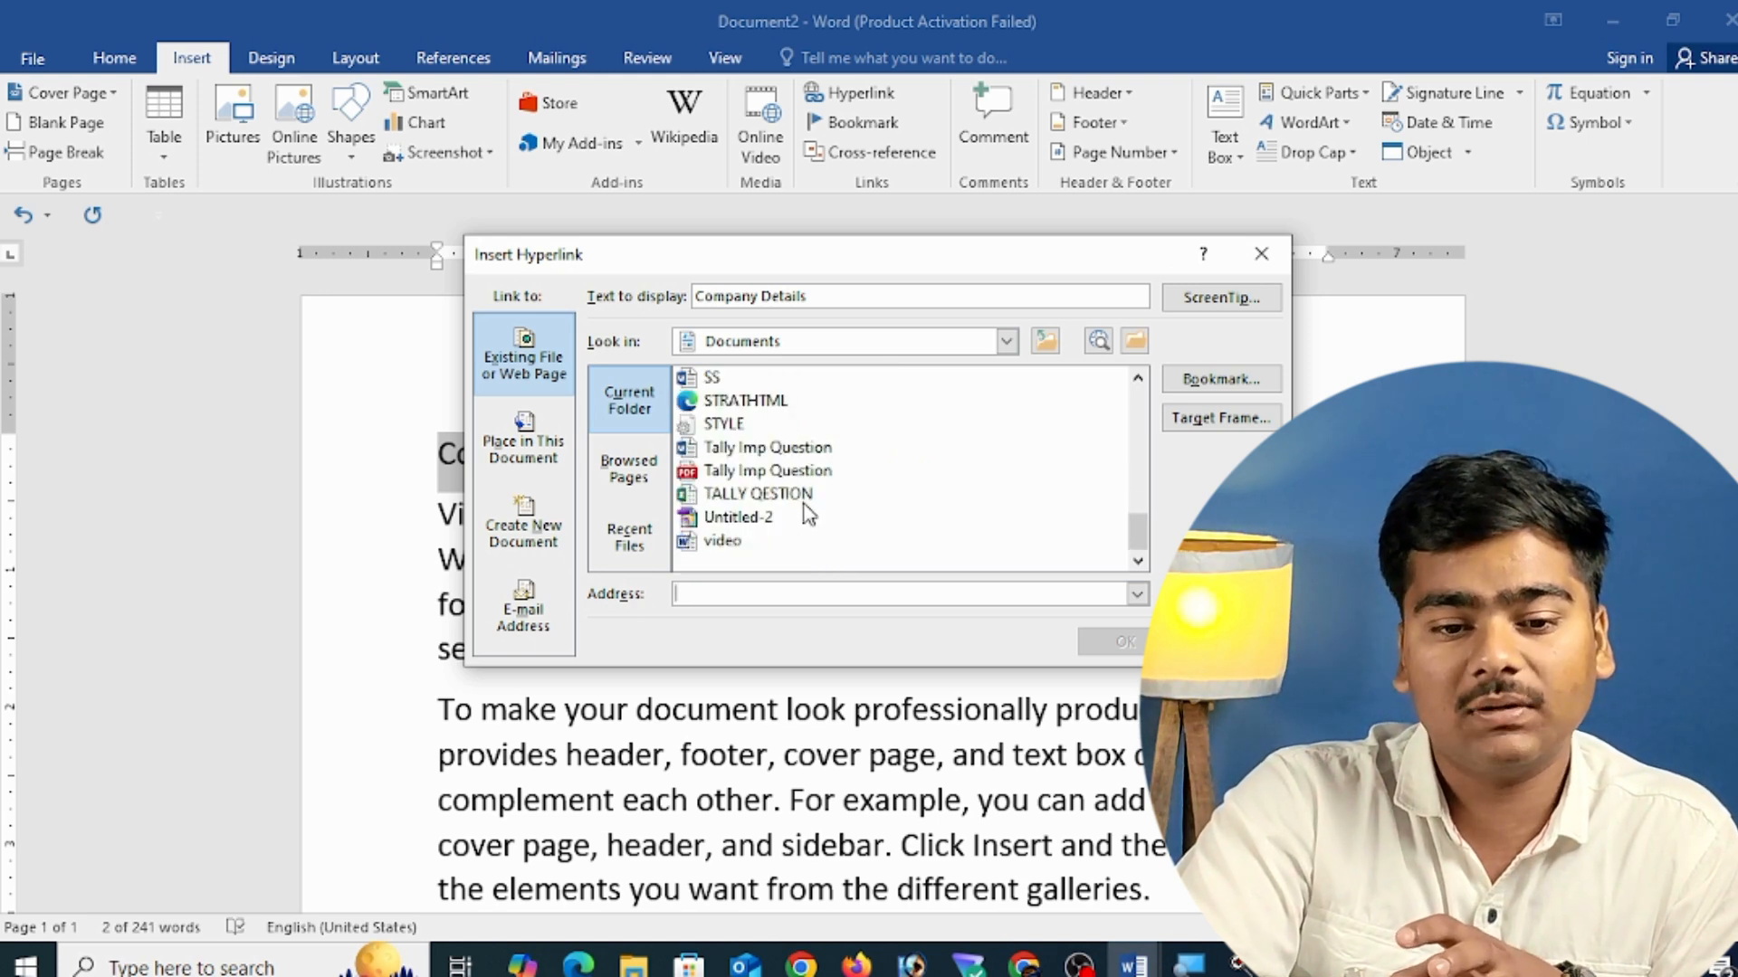
scroll(791, 541, "up", 9)
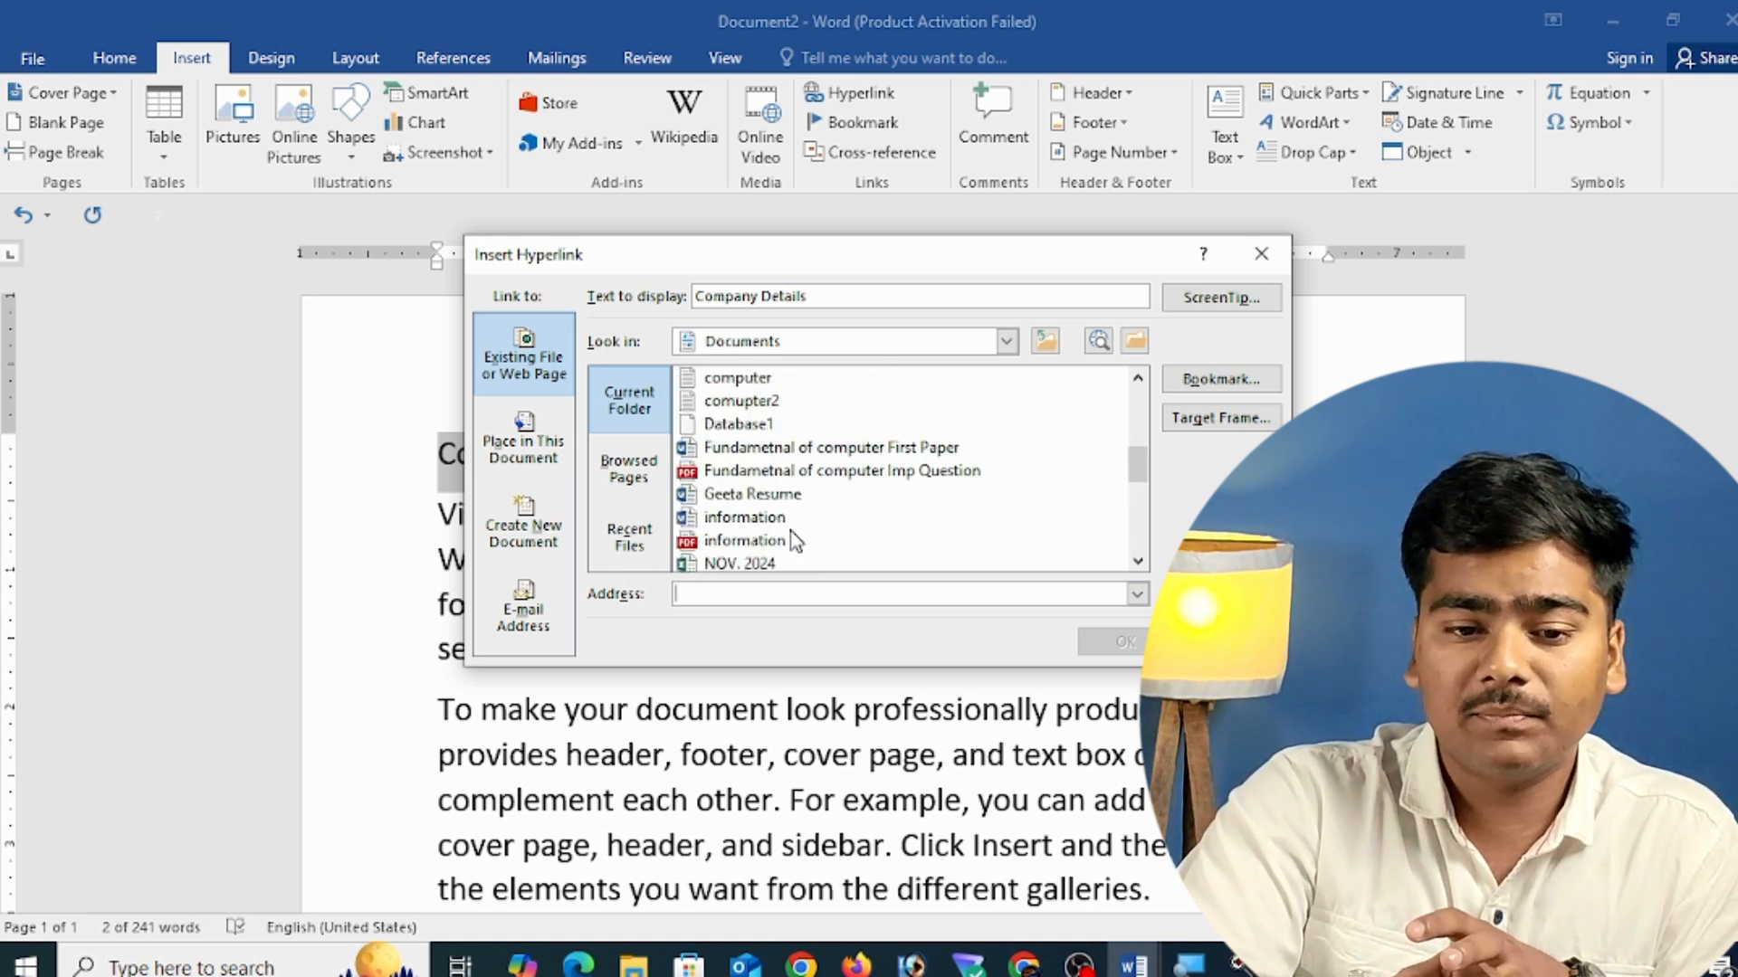
scroll(794, 541, "up", 4)
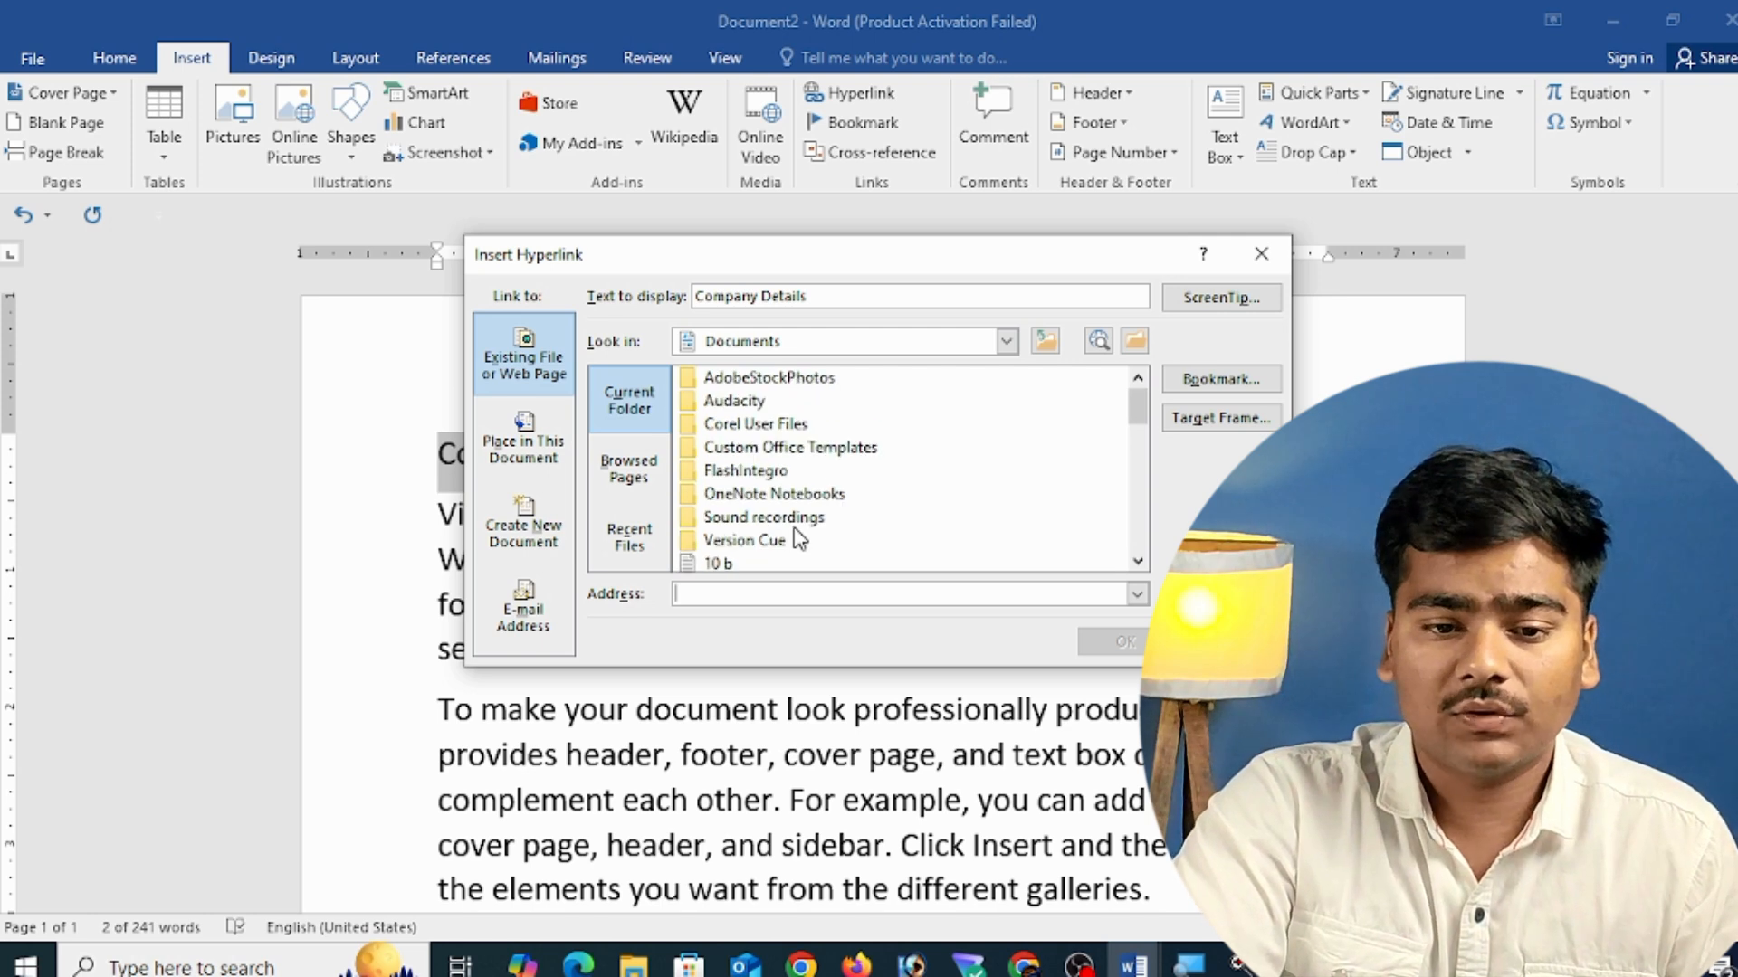
scroll(800, 536, "down", 3)
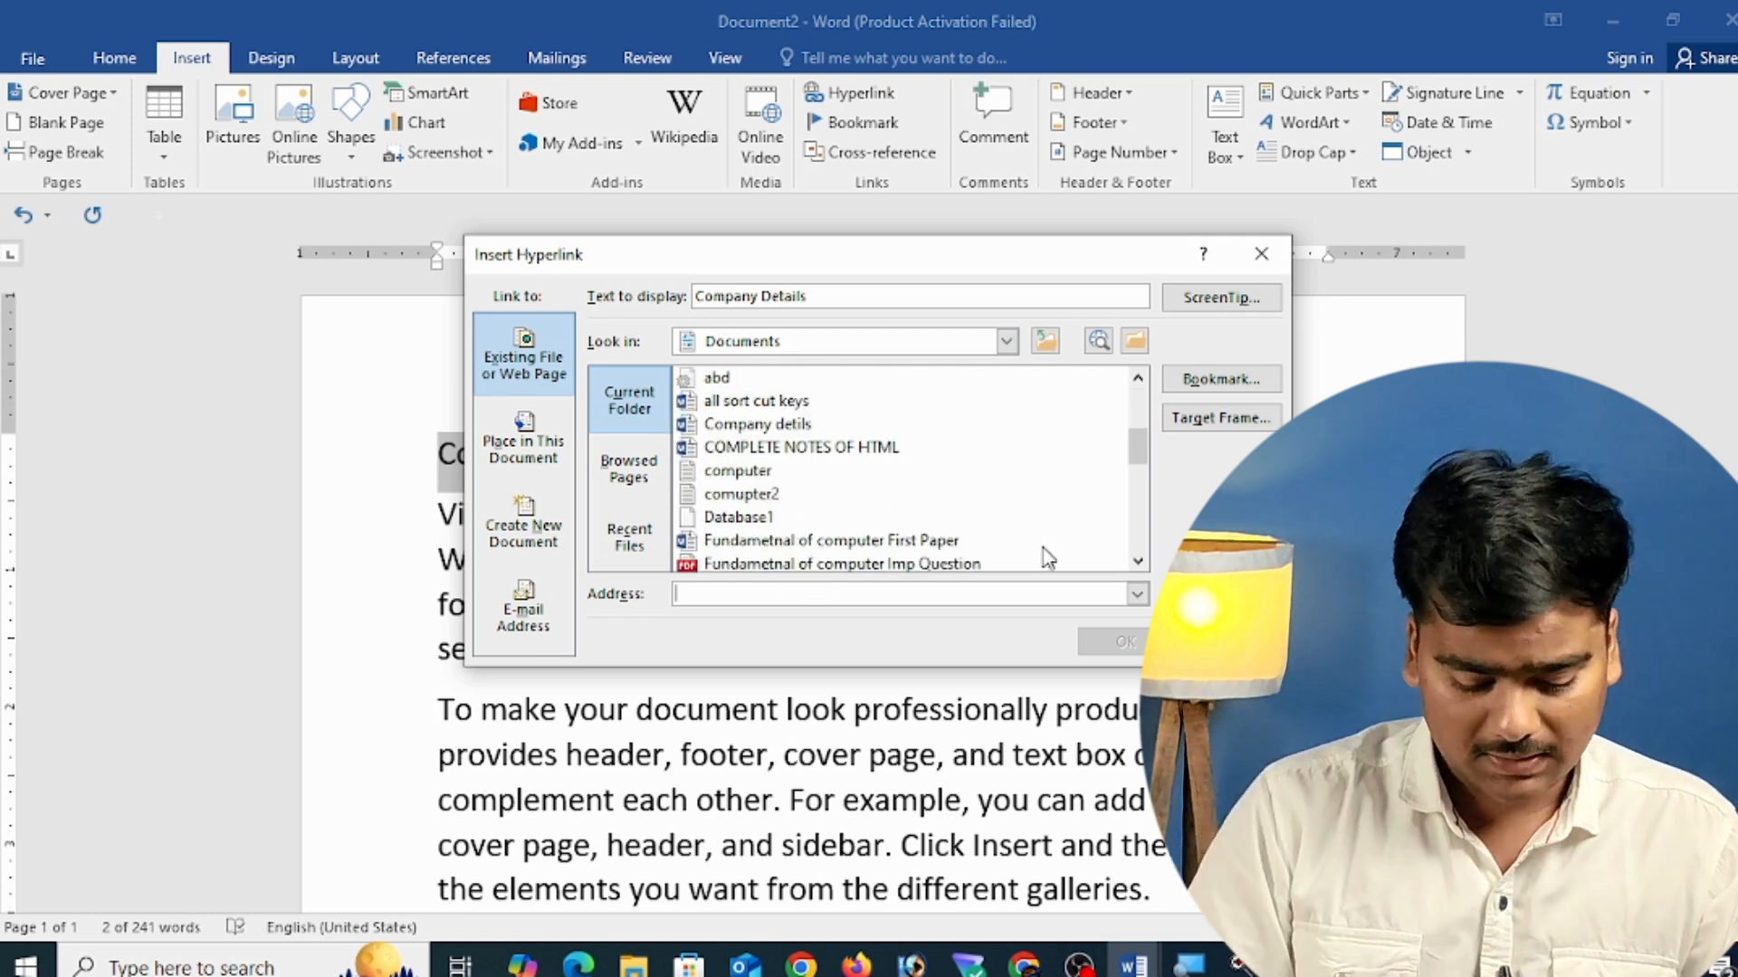
type("compny")
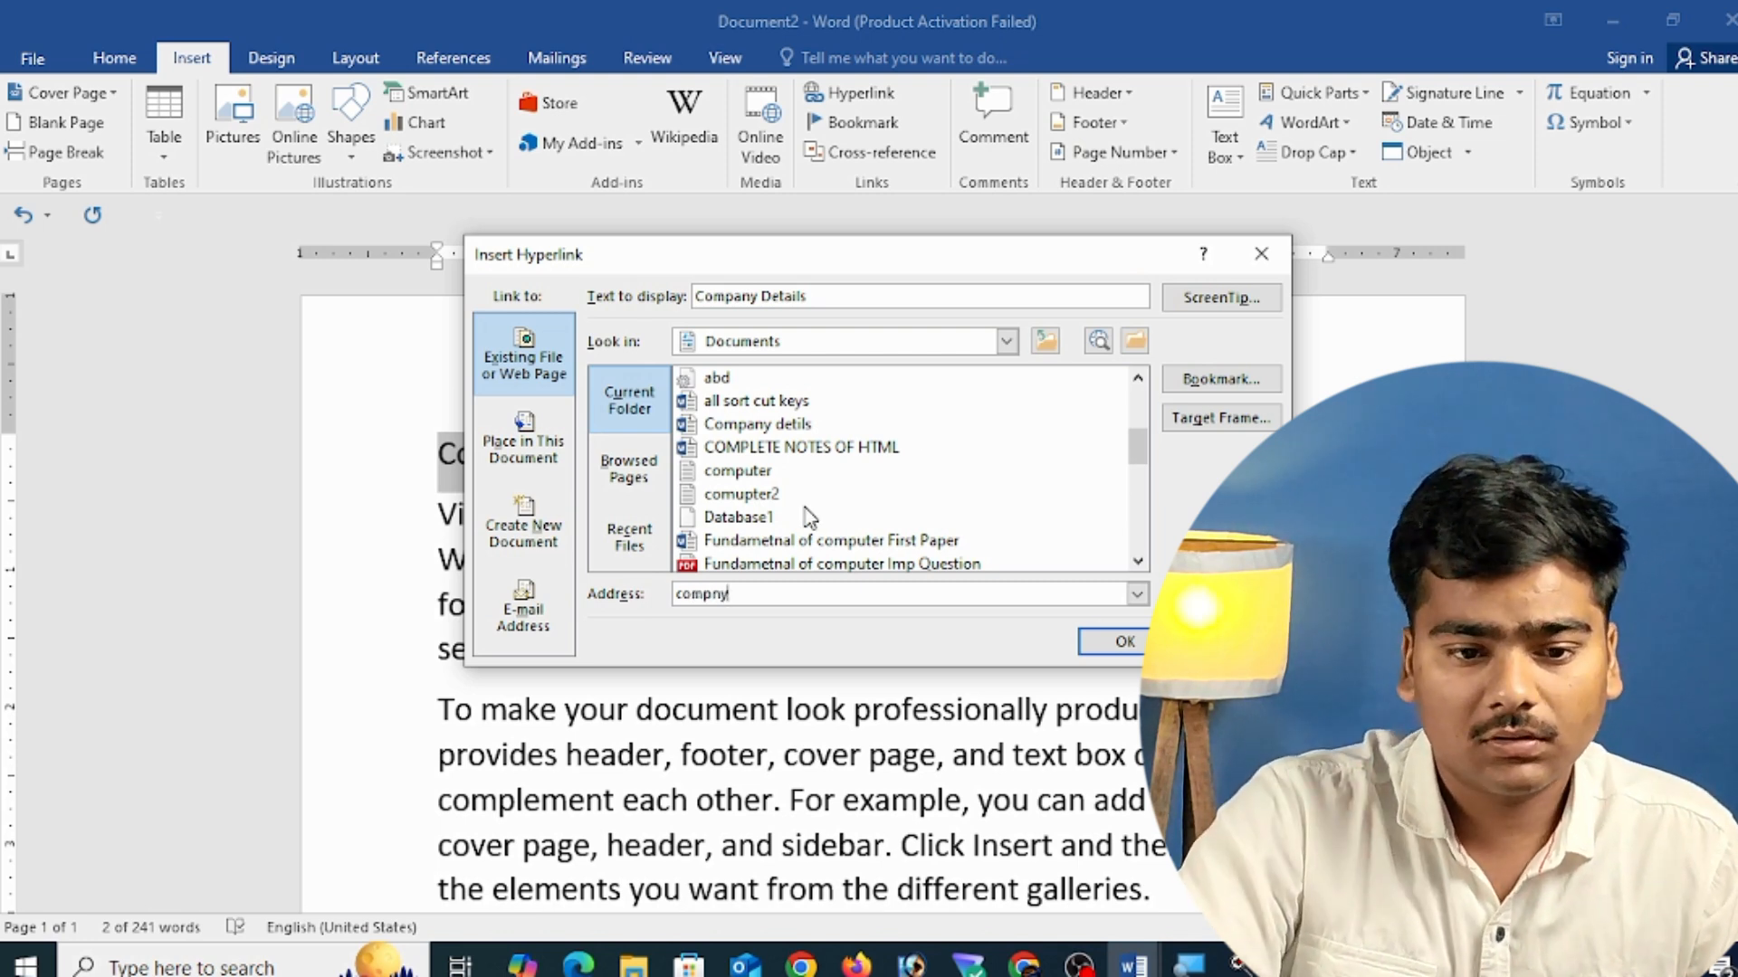
scroll(796, 515, "down", 3)
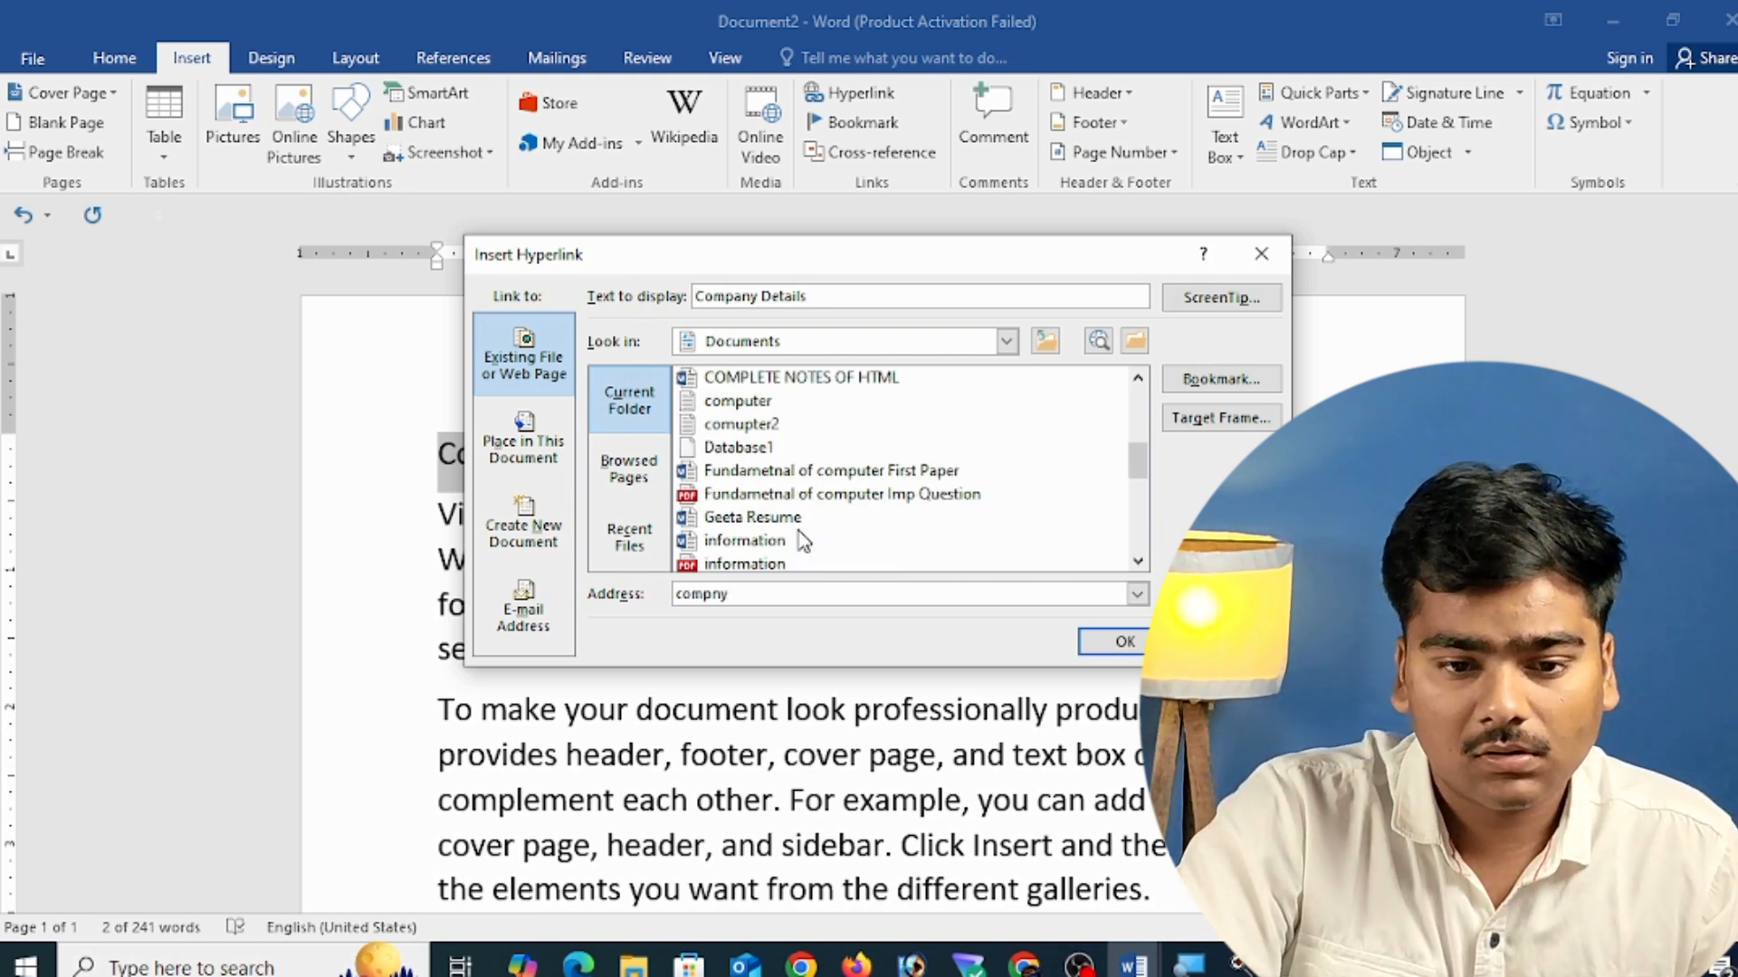
scroll(896, 541, "down", 3)
scroll(901, 543, "down", 5)
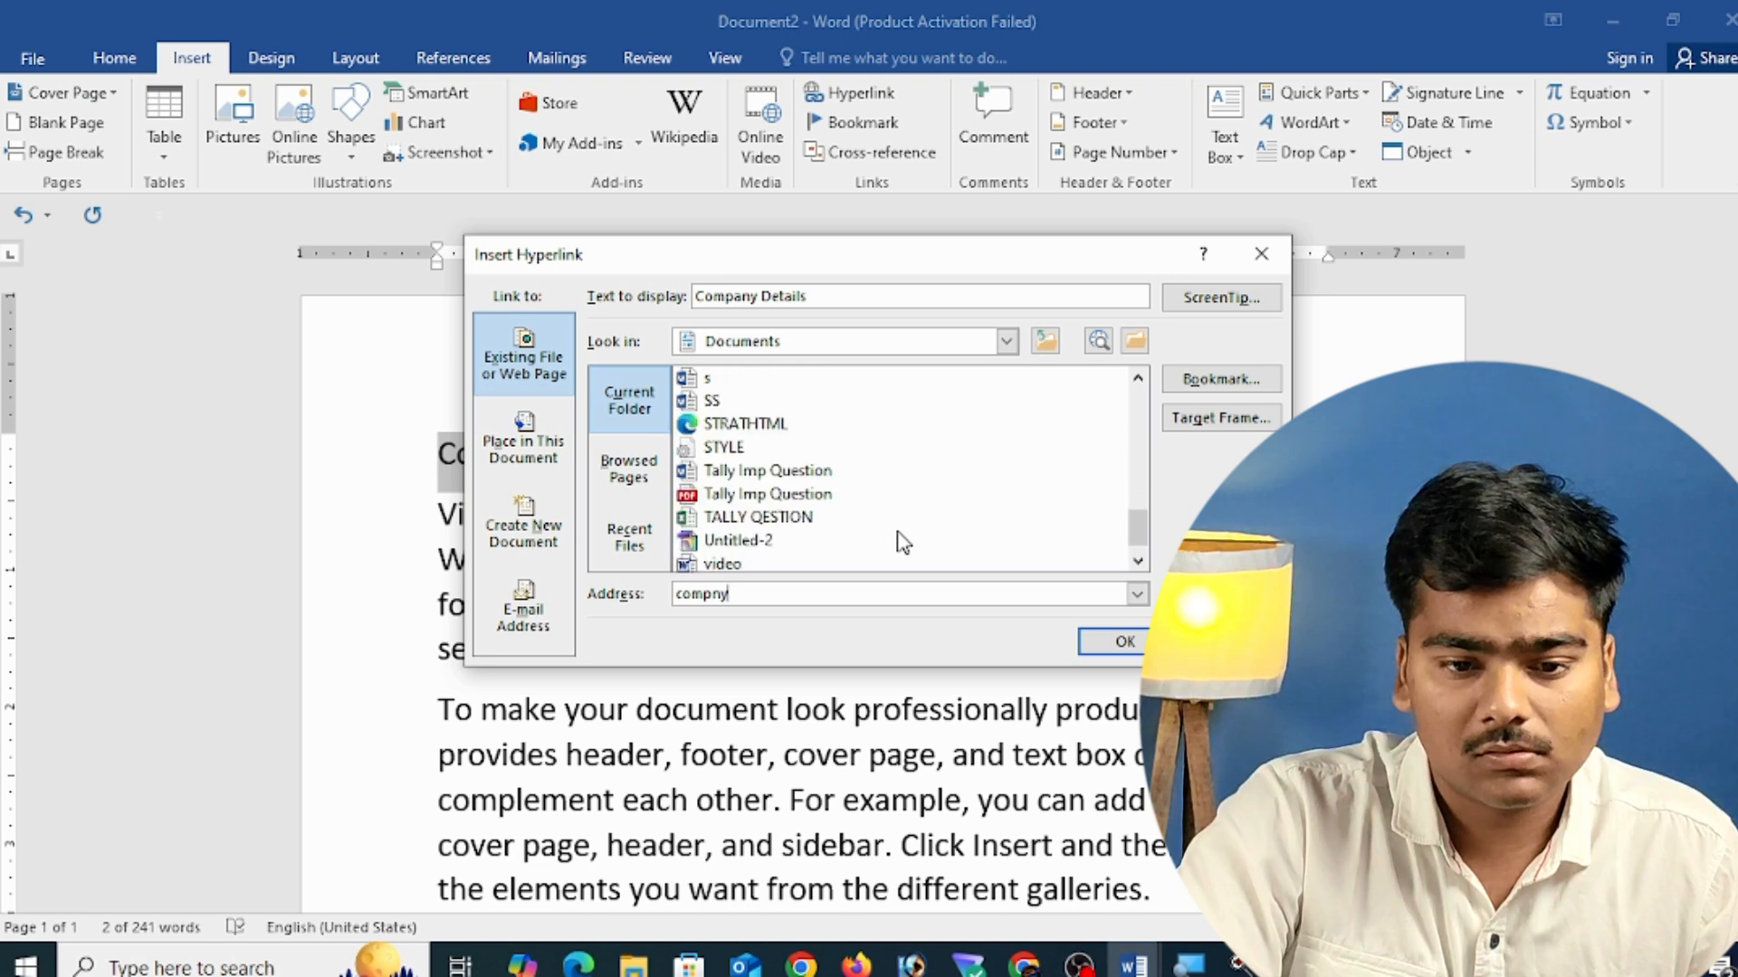
scroll(903, 545, "up", 2)
scroll(896, 548, "up", 10)
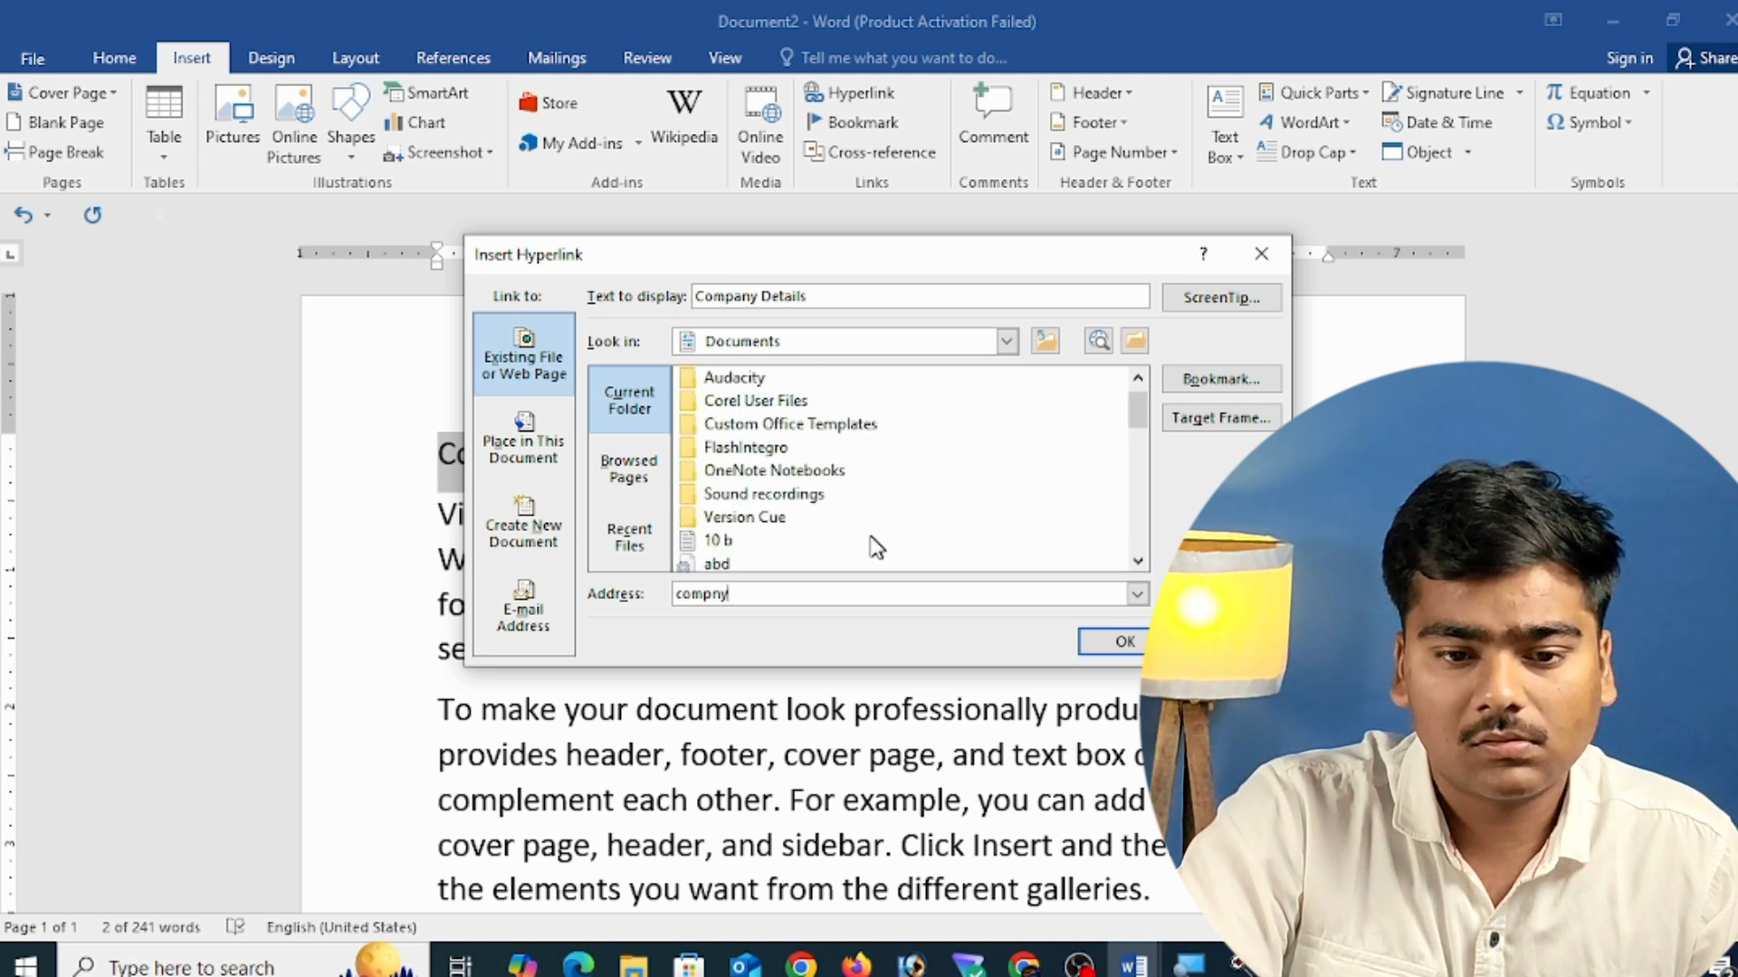
scroll(874, 548, "down", 2)
left_click(786, 470)
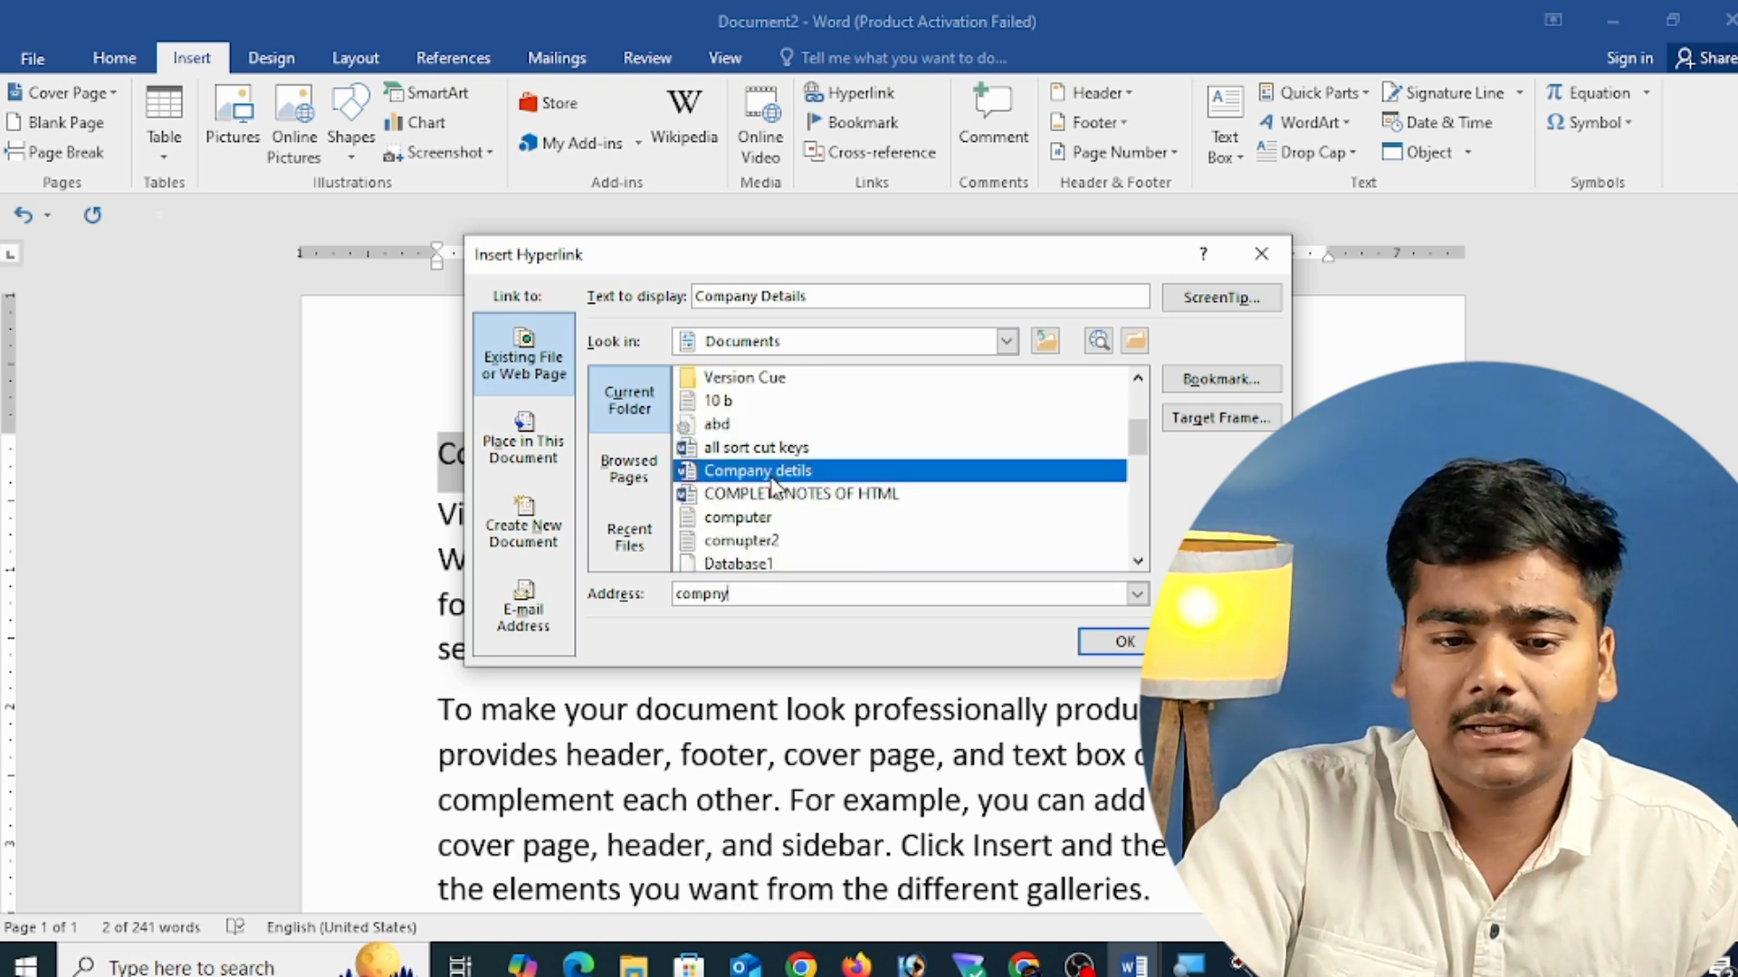
left_click(1106, 643)
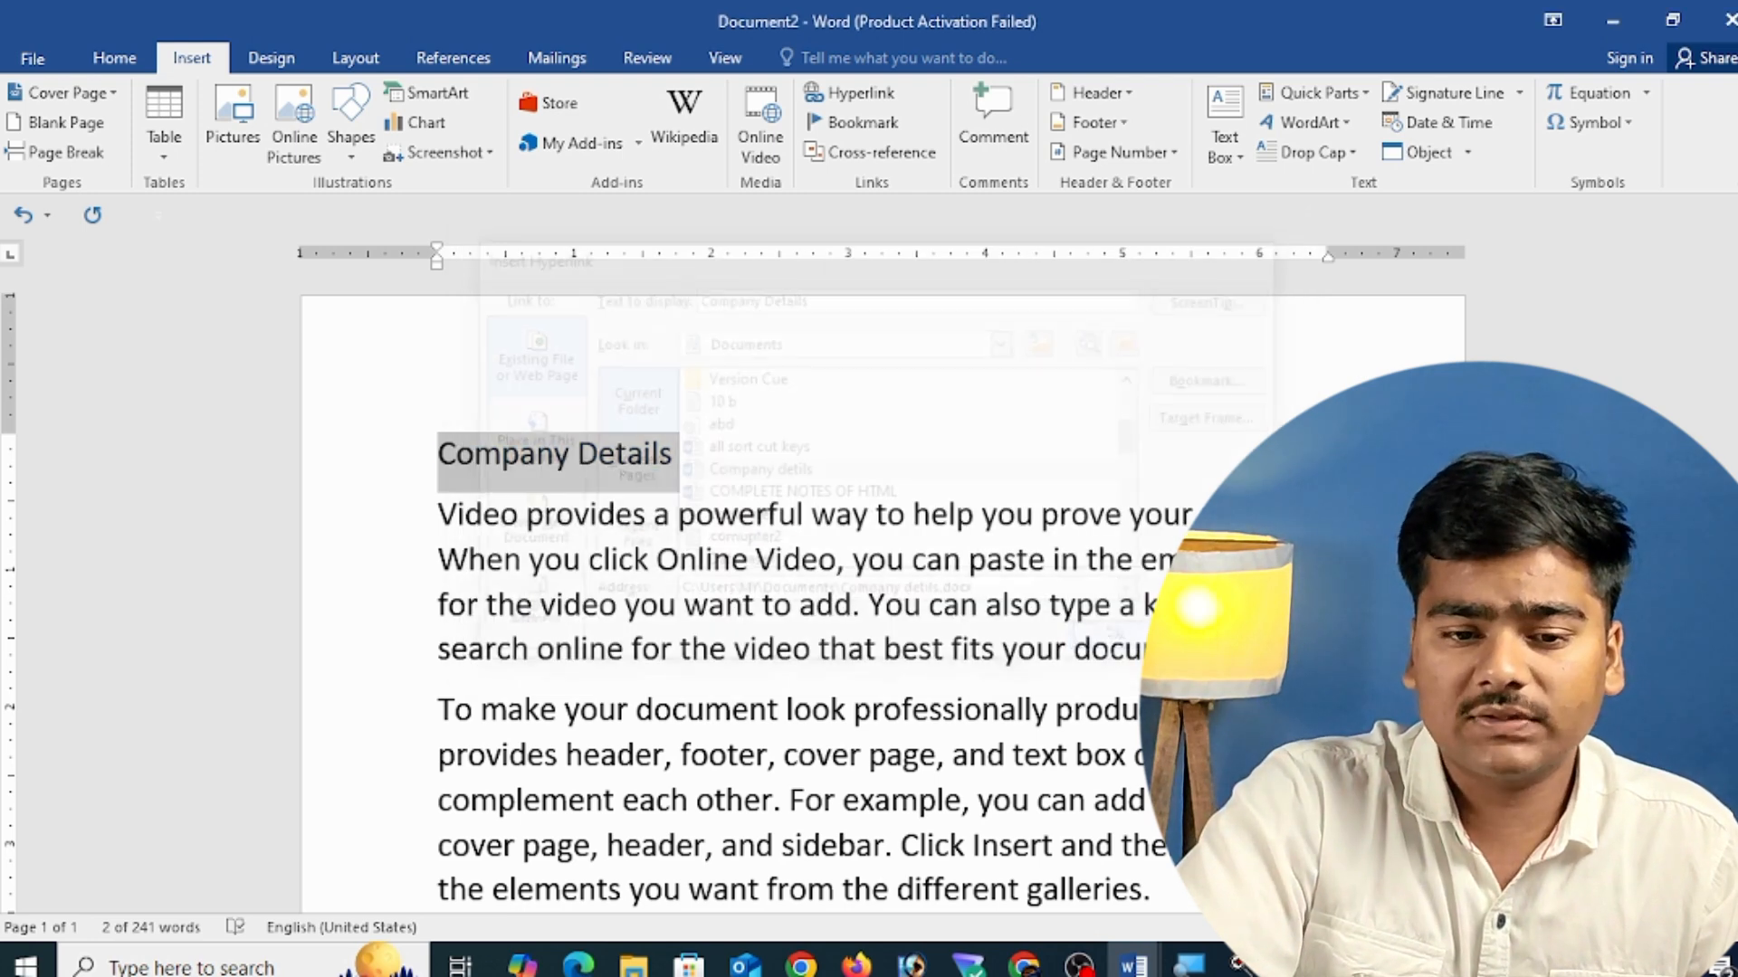
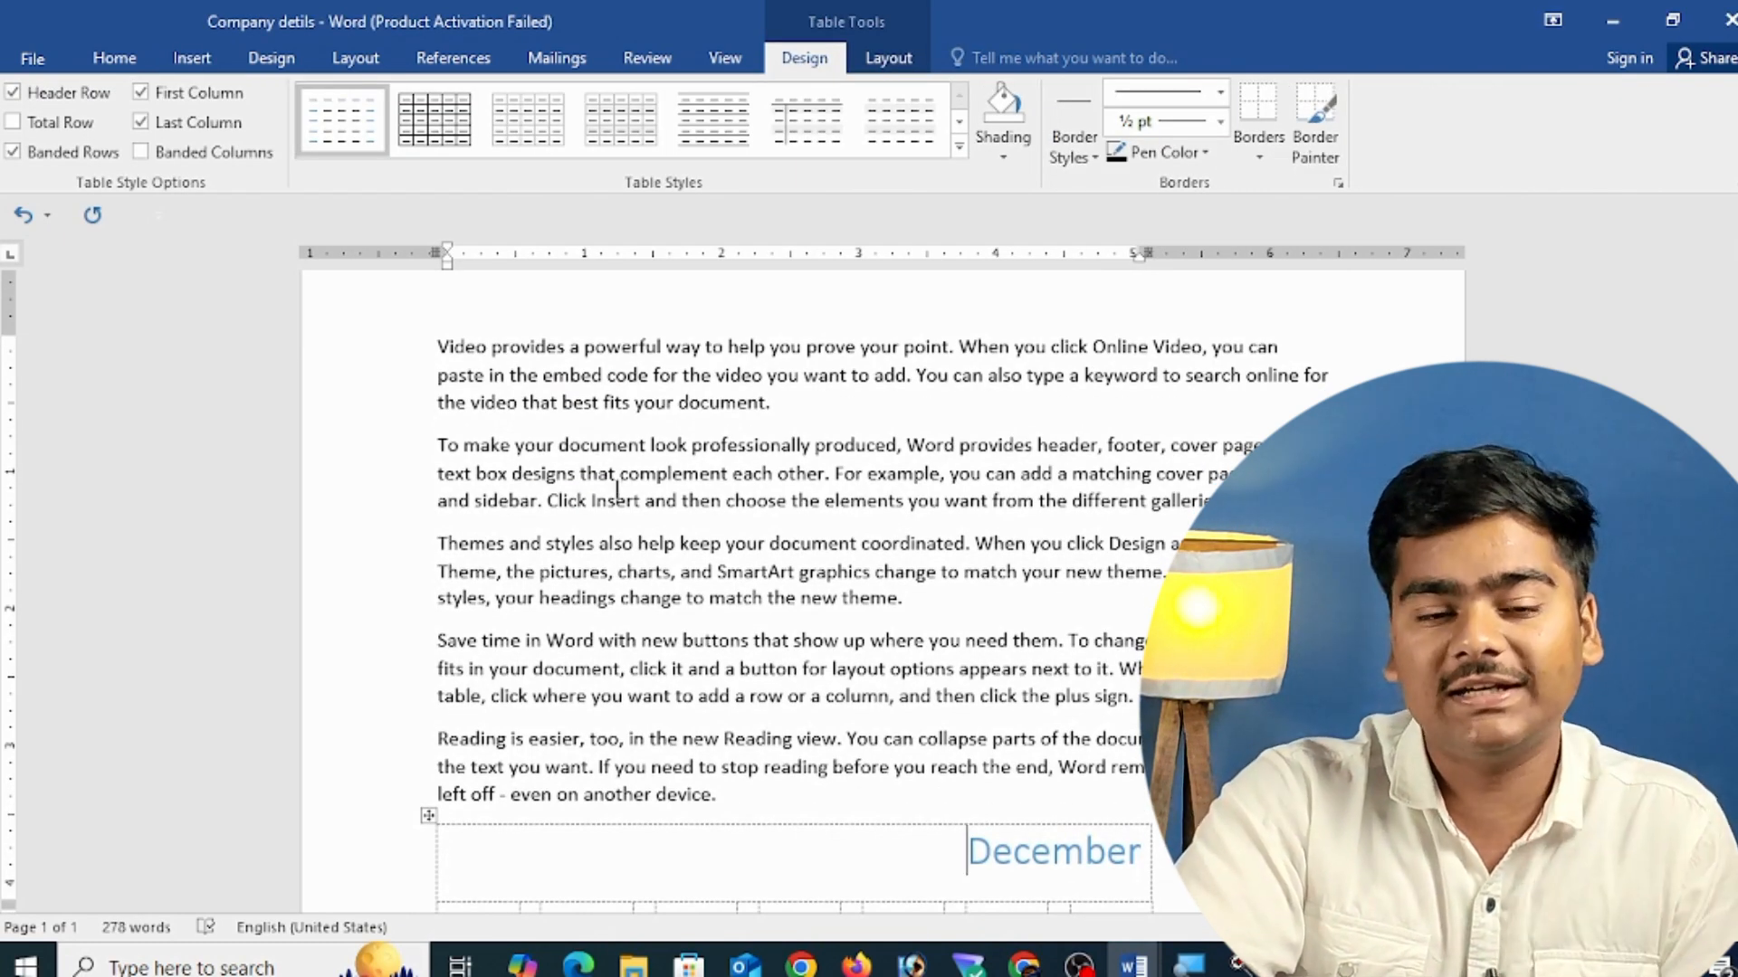
- Review the linked document and follow the "Company Details" hyperlink again, accepting the security notice
scroll(617, 491, "down", 5)
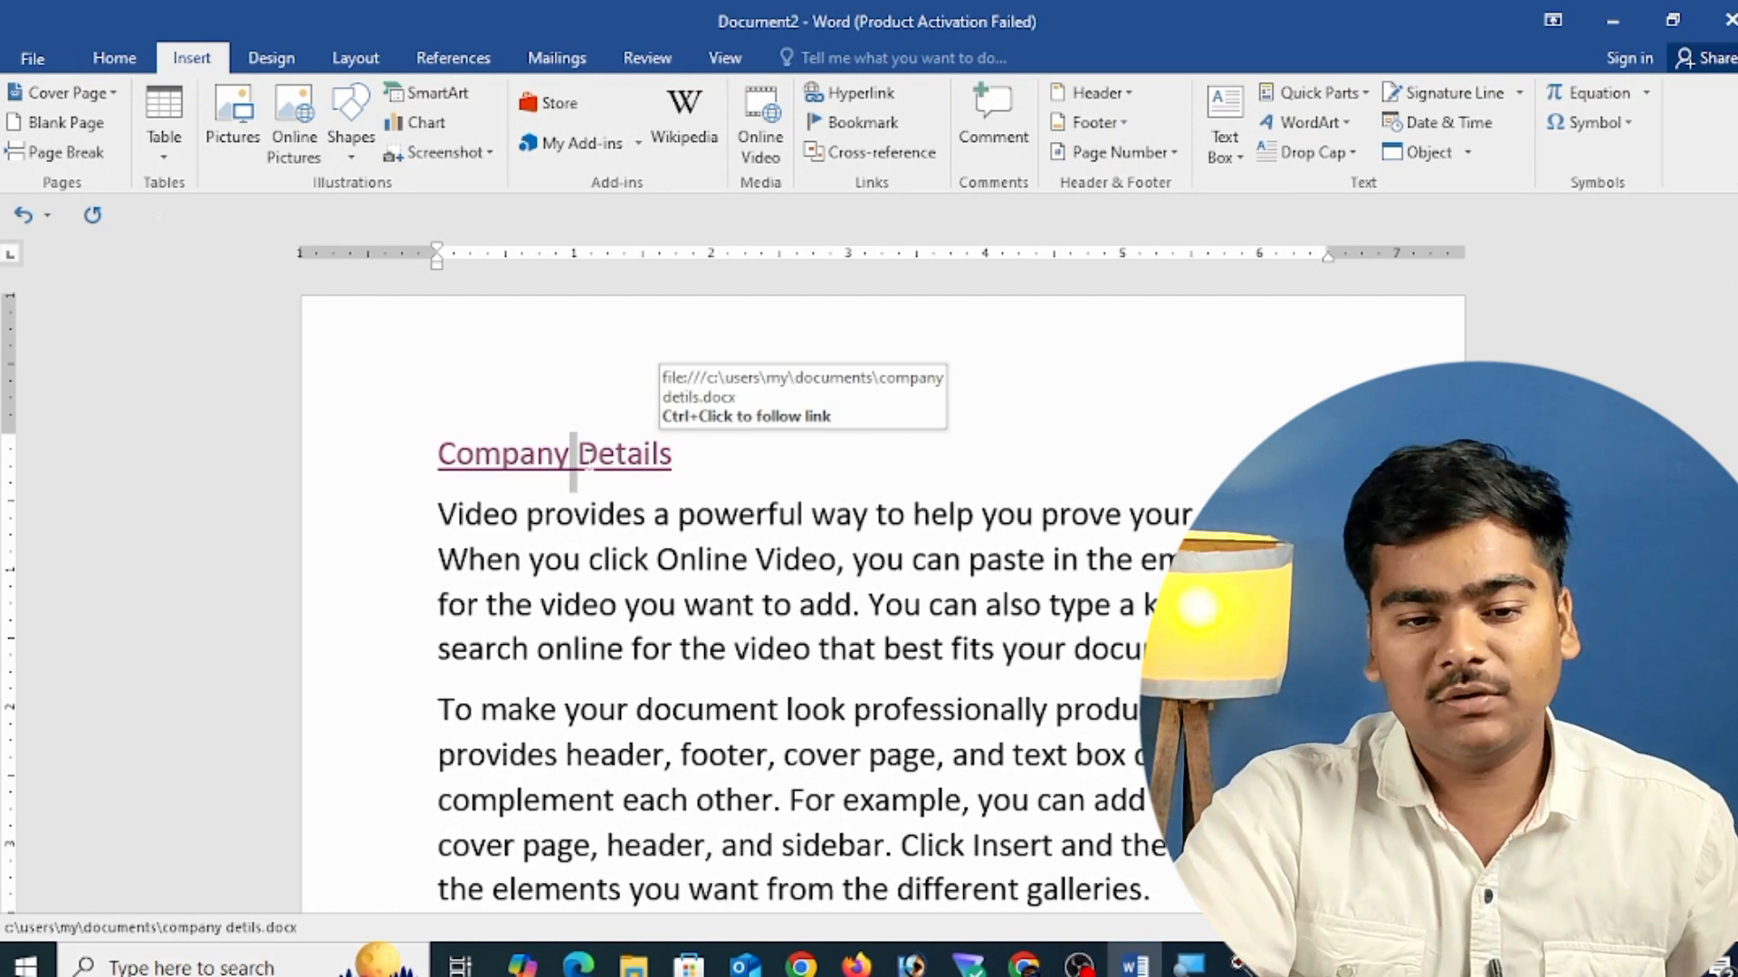
left_click(583, 456, "ctrl")
left_click(949, 598)
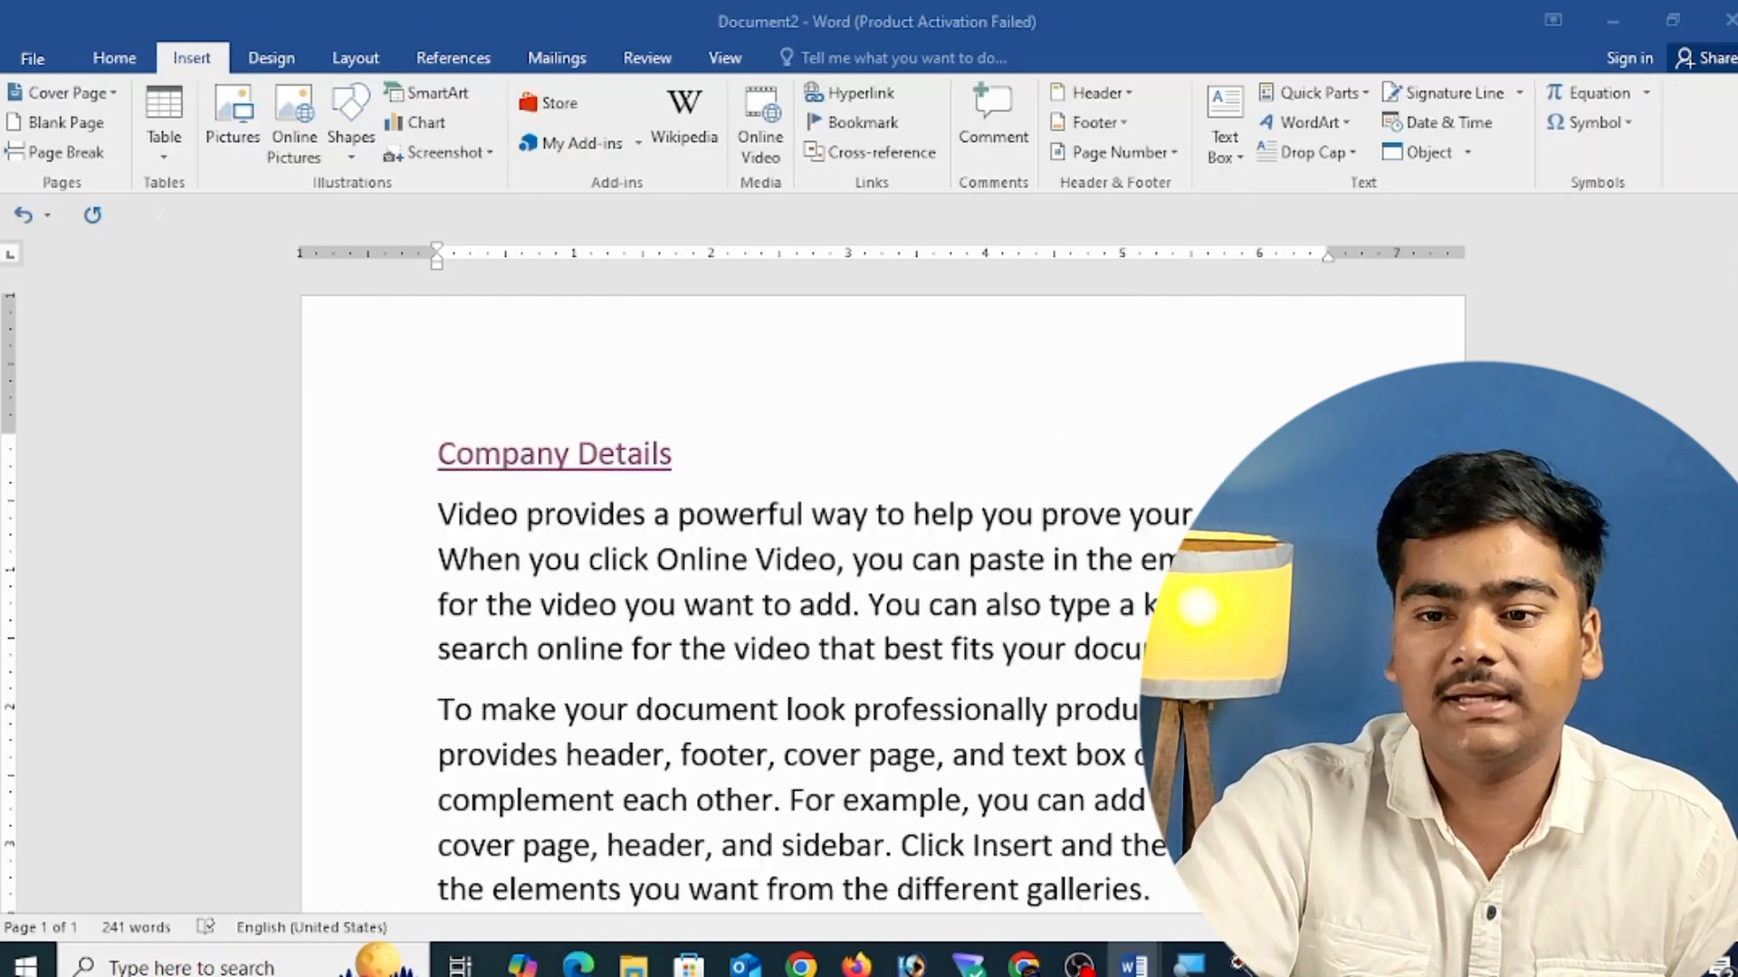
- Hyperlink the line "To make your document look professionally produced, Word" to the existing file "all sort cut keys" in Documents
scroll(607, 453, "down", 5)
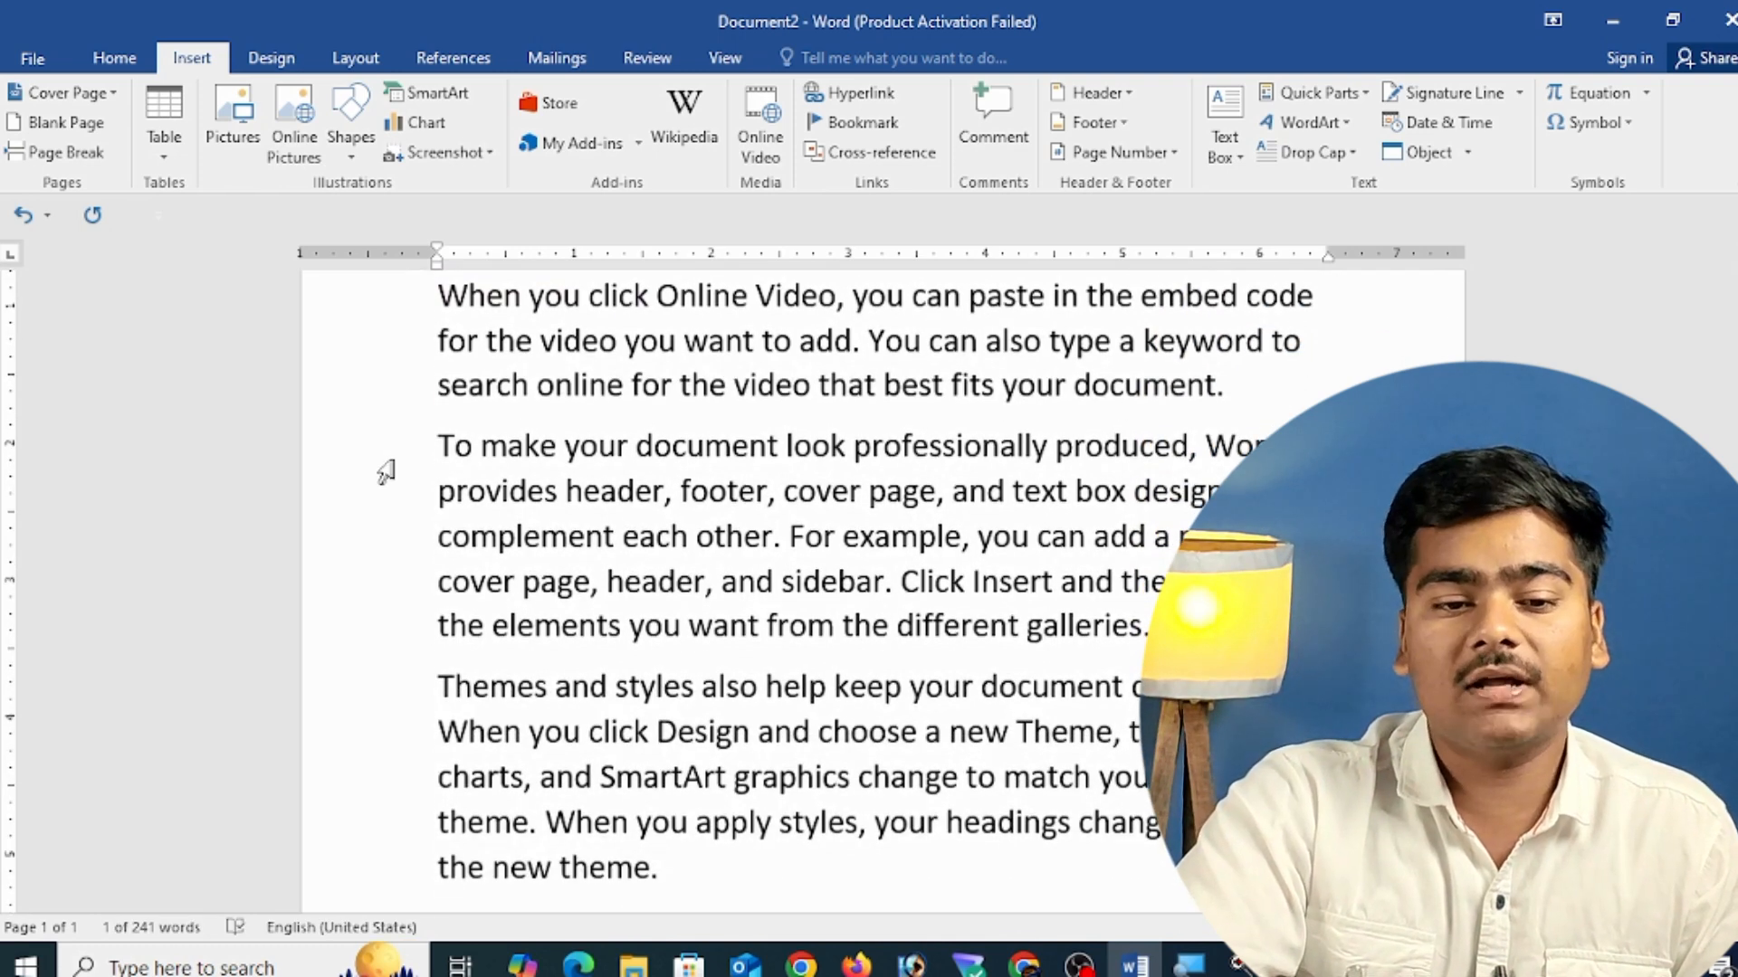
left_click(370, 464)
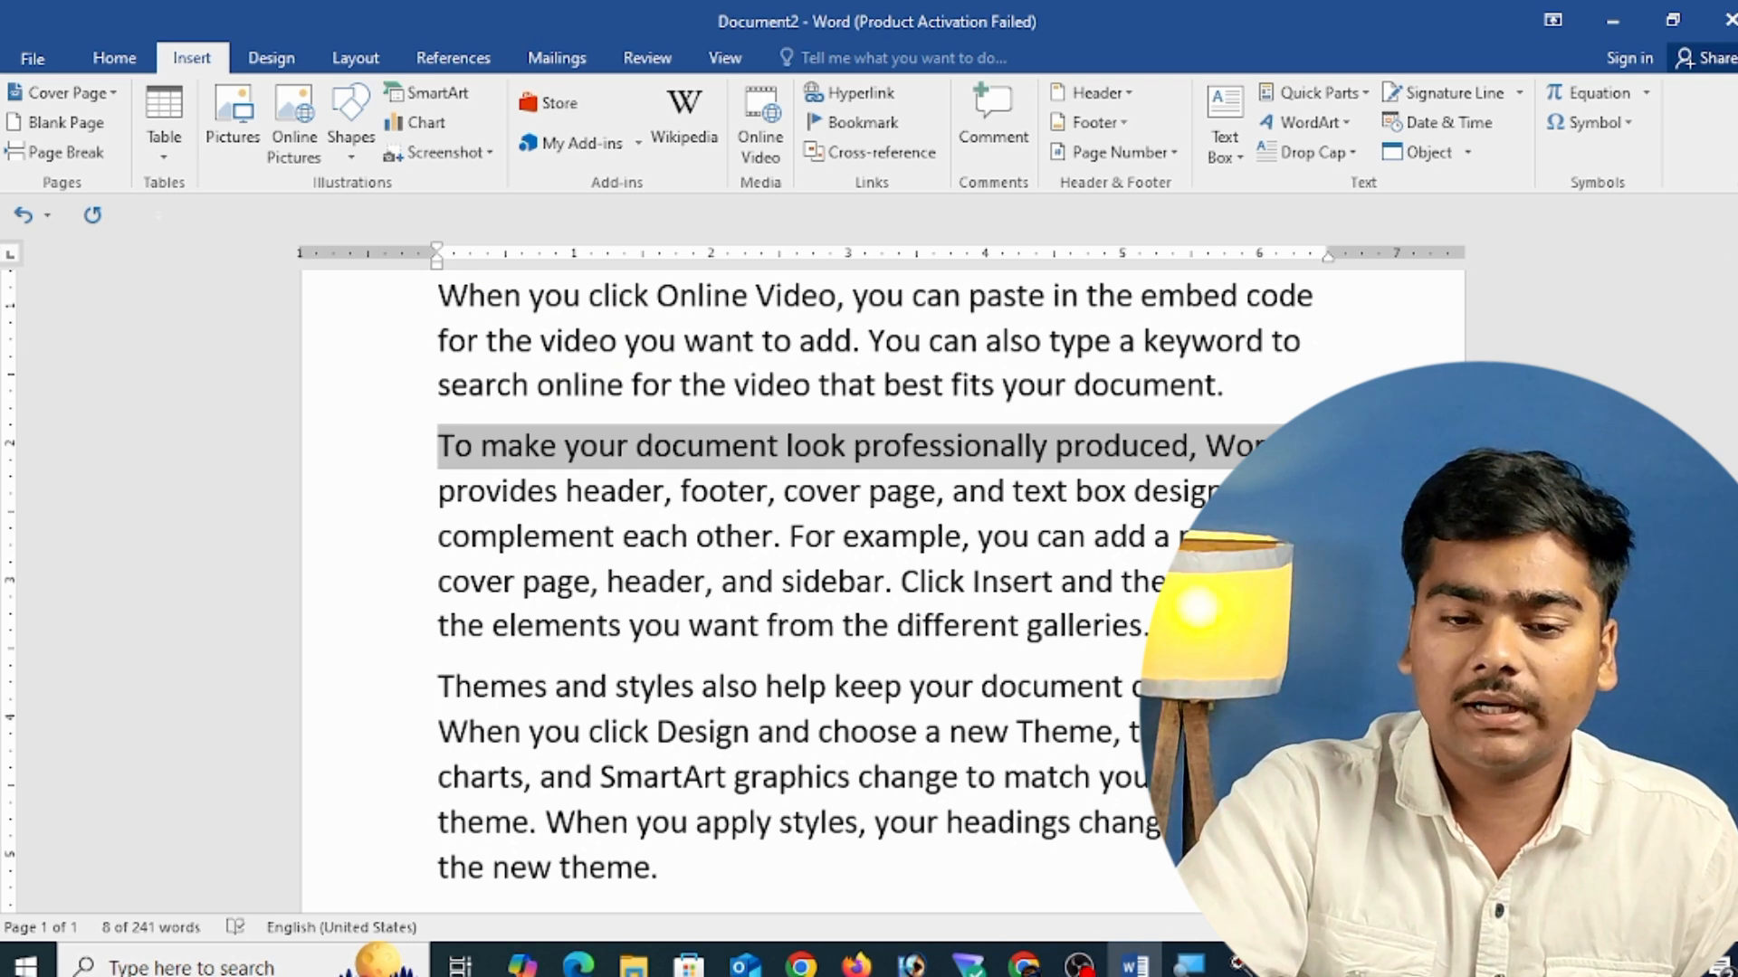
left_click(883, 99)
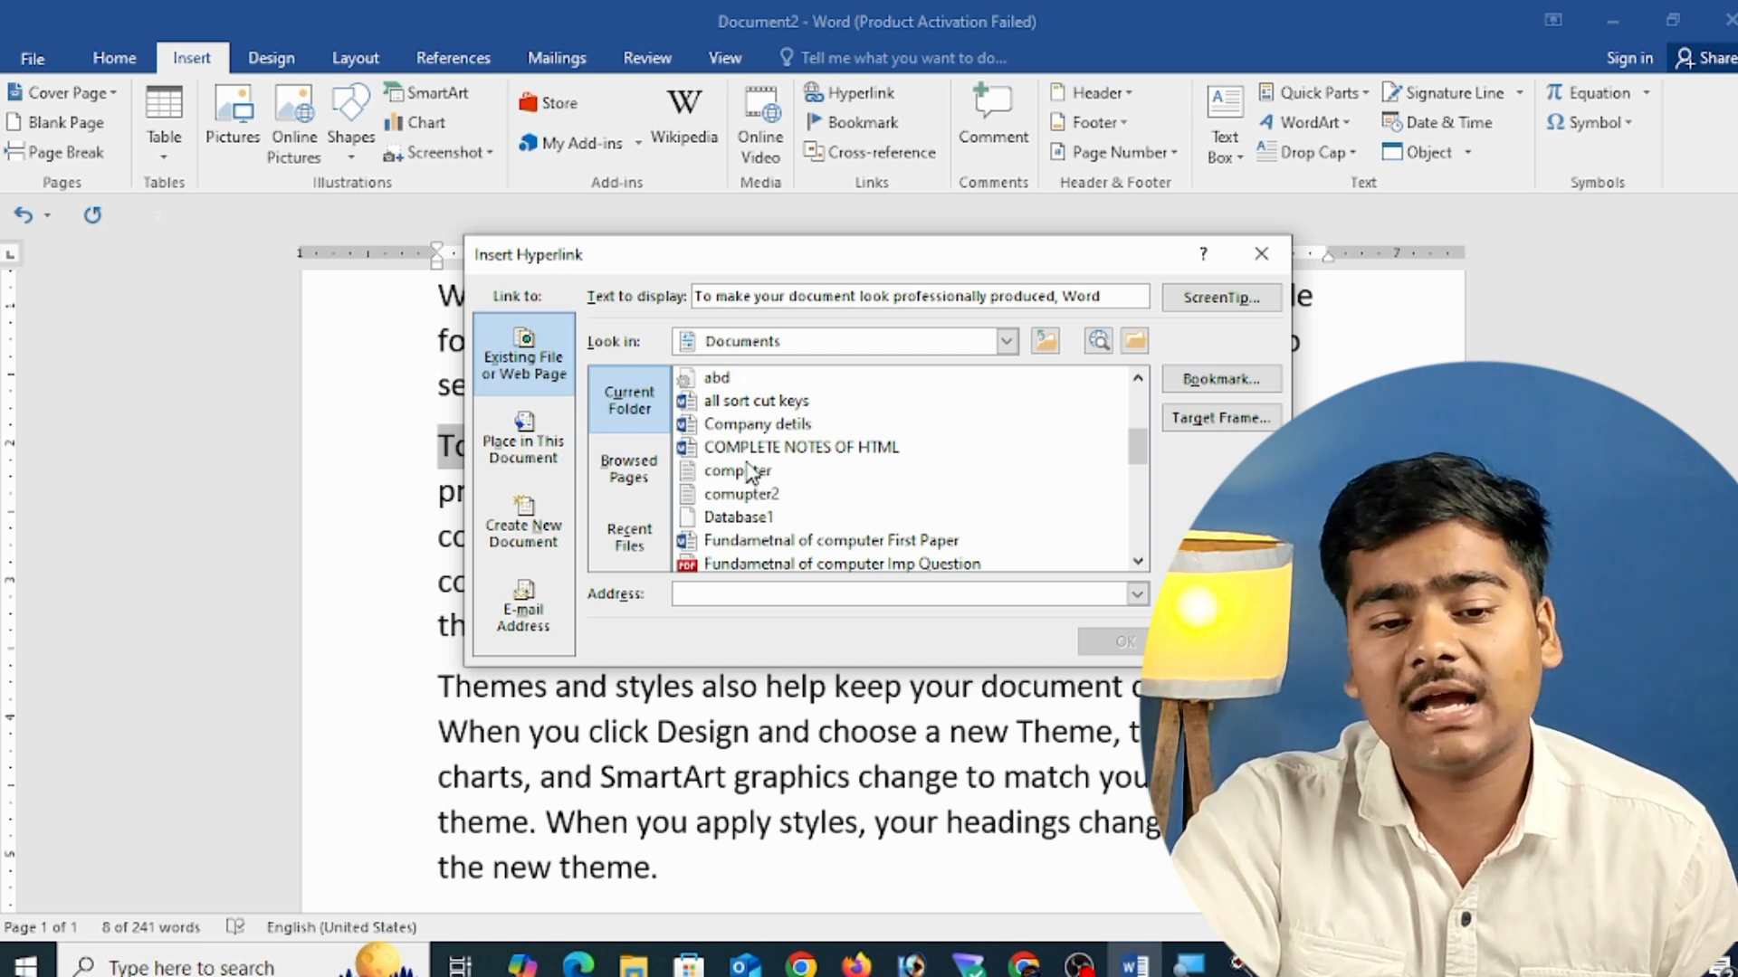
left_click(774, 407)
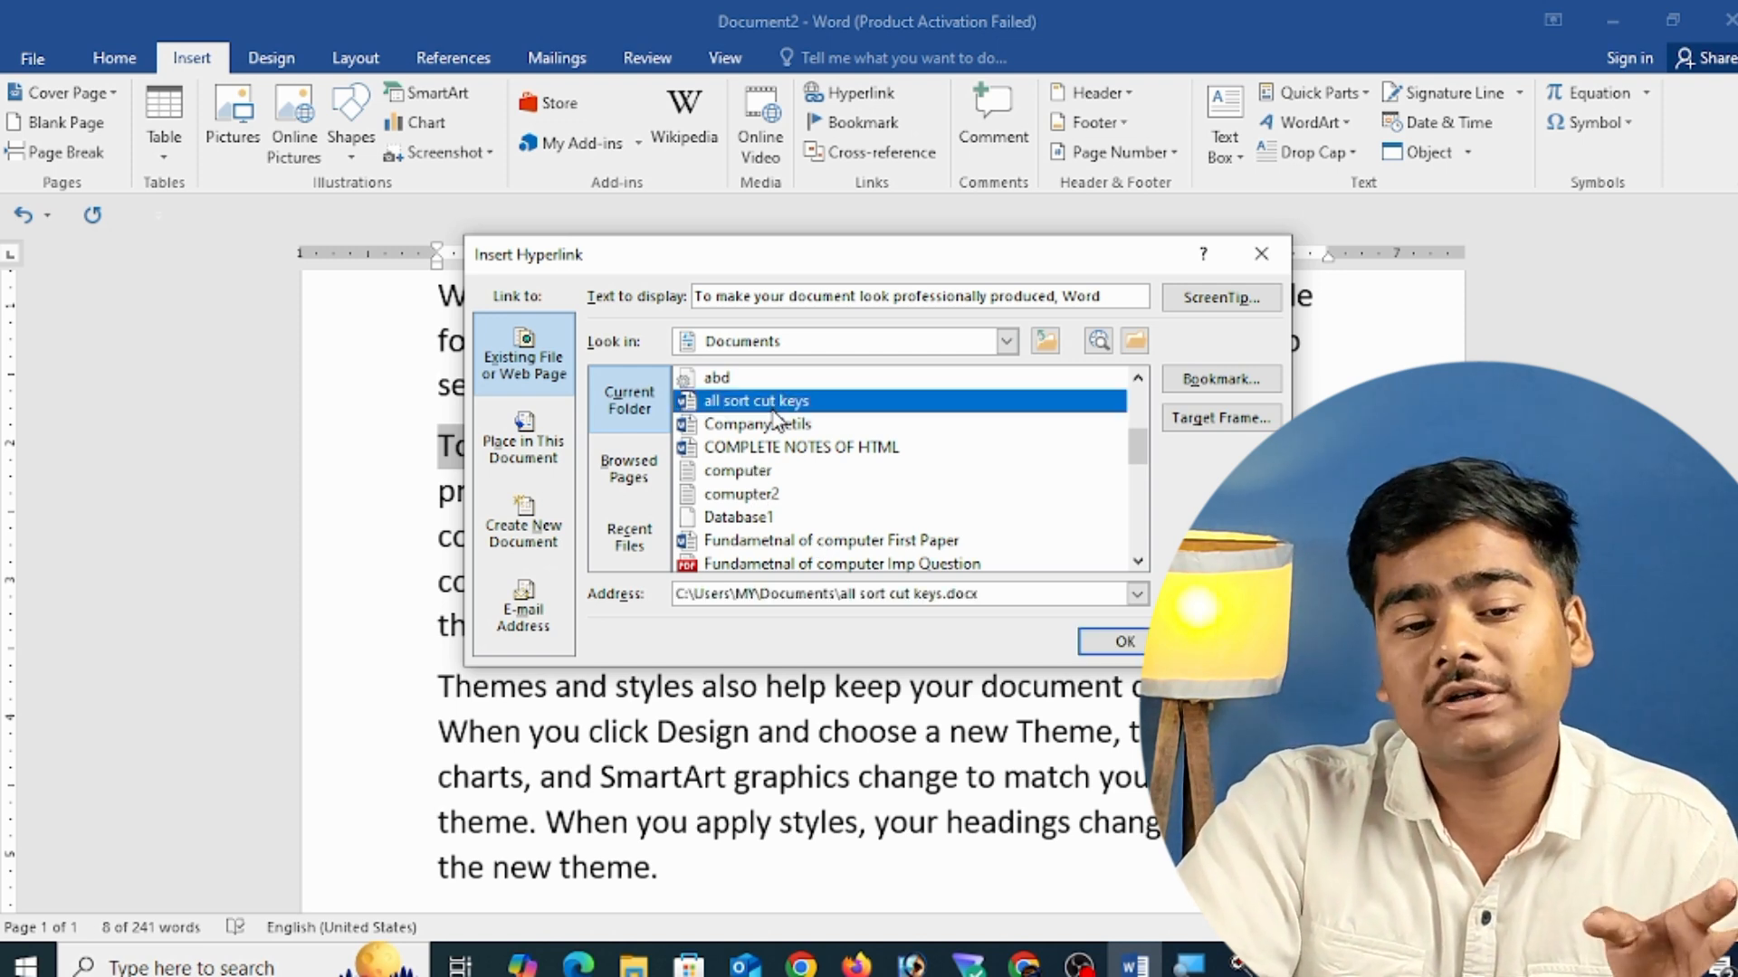
left_click(1125, 641)
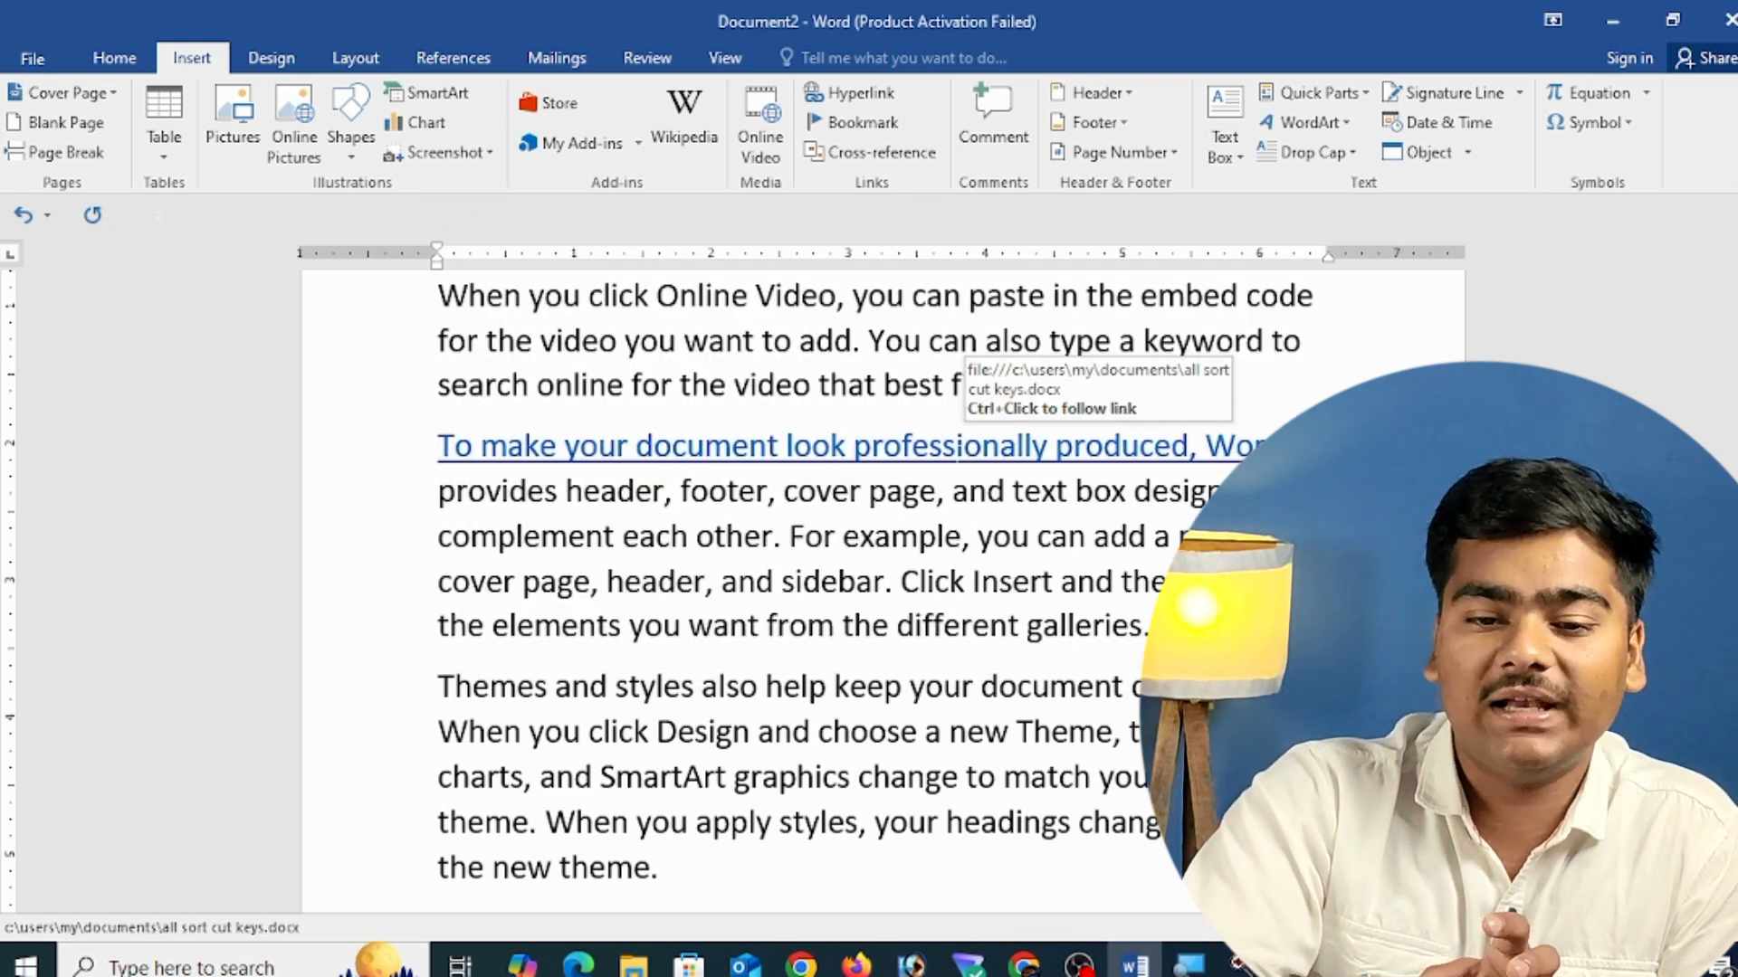
- Follow the hyperlink on the "To make your document" line, look through the opened "all sort cut keys" document and close it
left_click(939, 457, "ctrl")
left_click(951, 601)
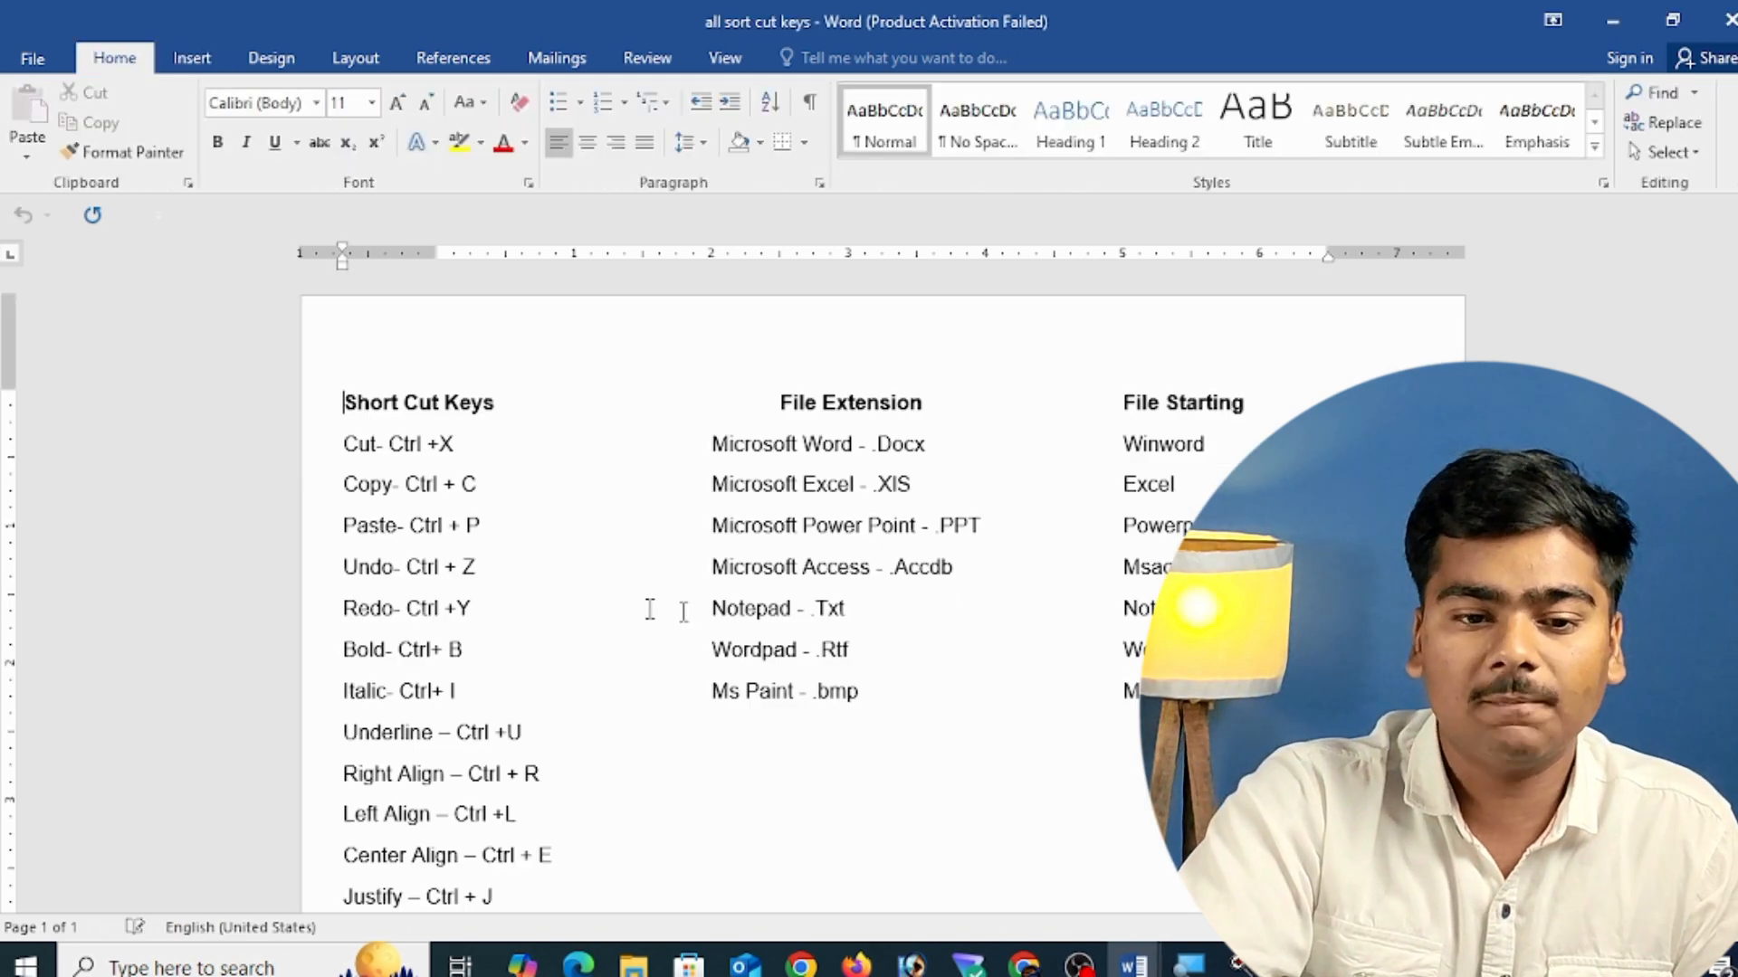
scroll(651, 609, "down", 3)
scroll(628, 504, "down", 15)
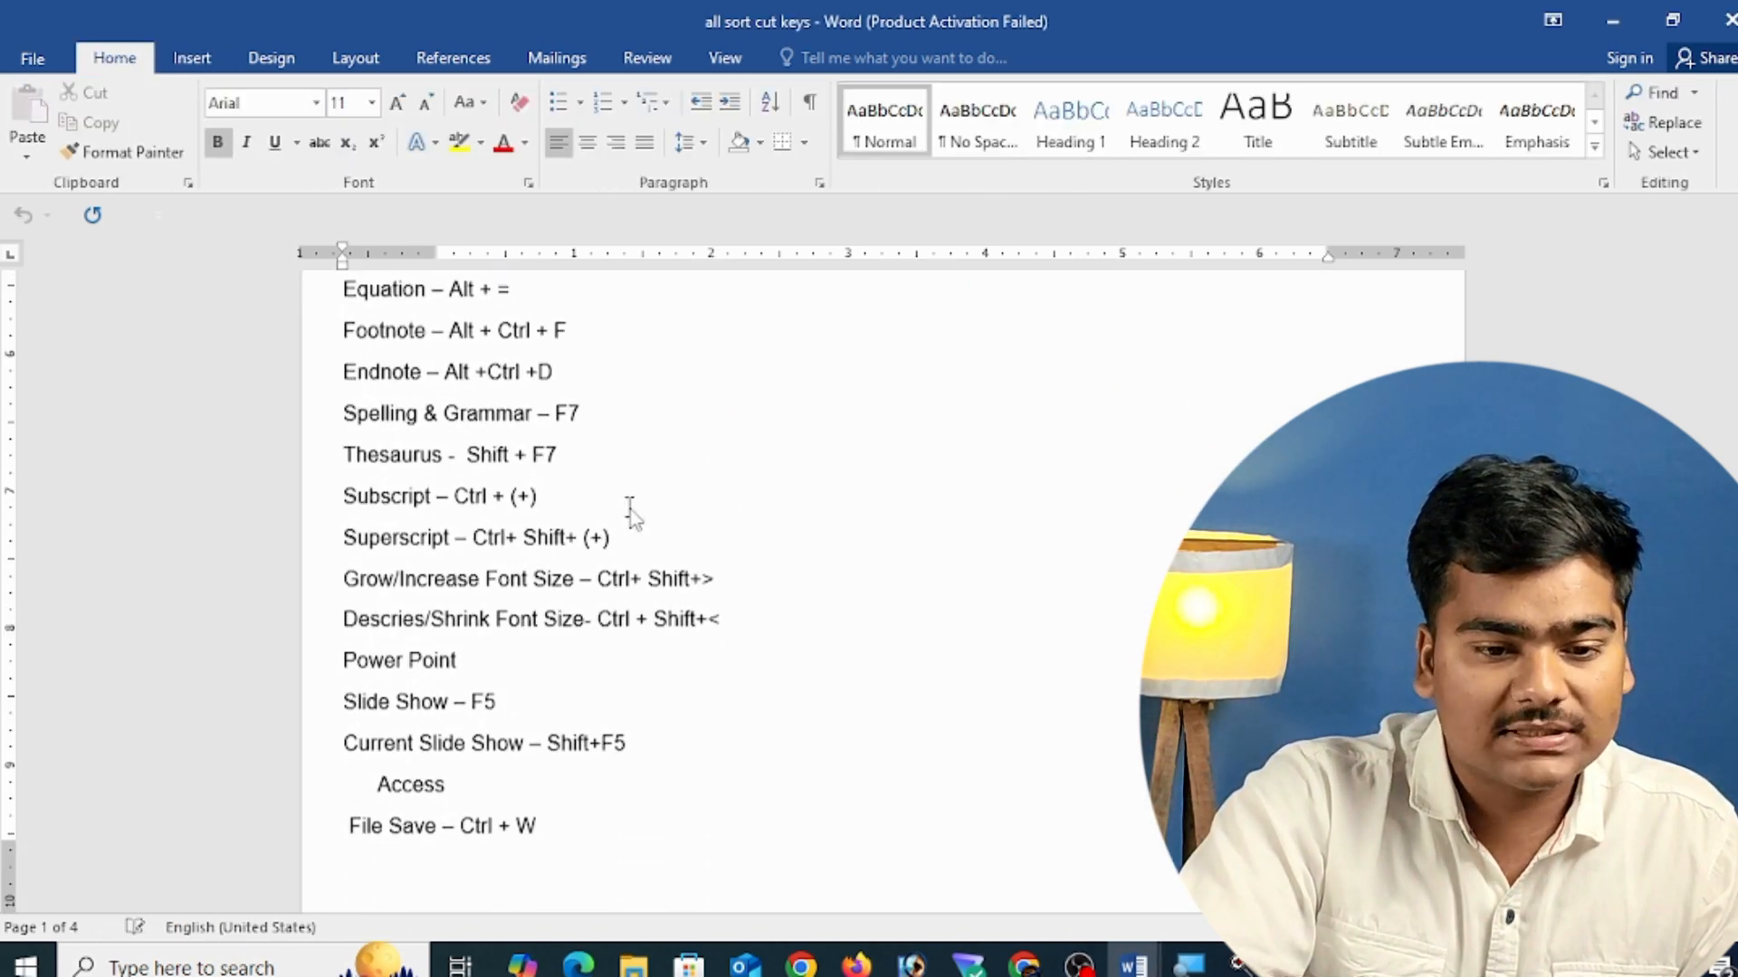
scroll(761, 589, "down", 1)
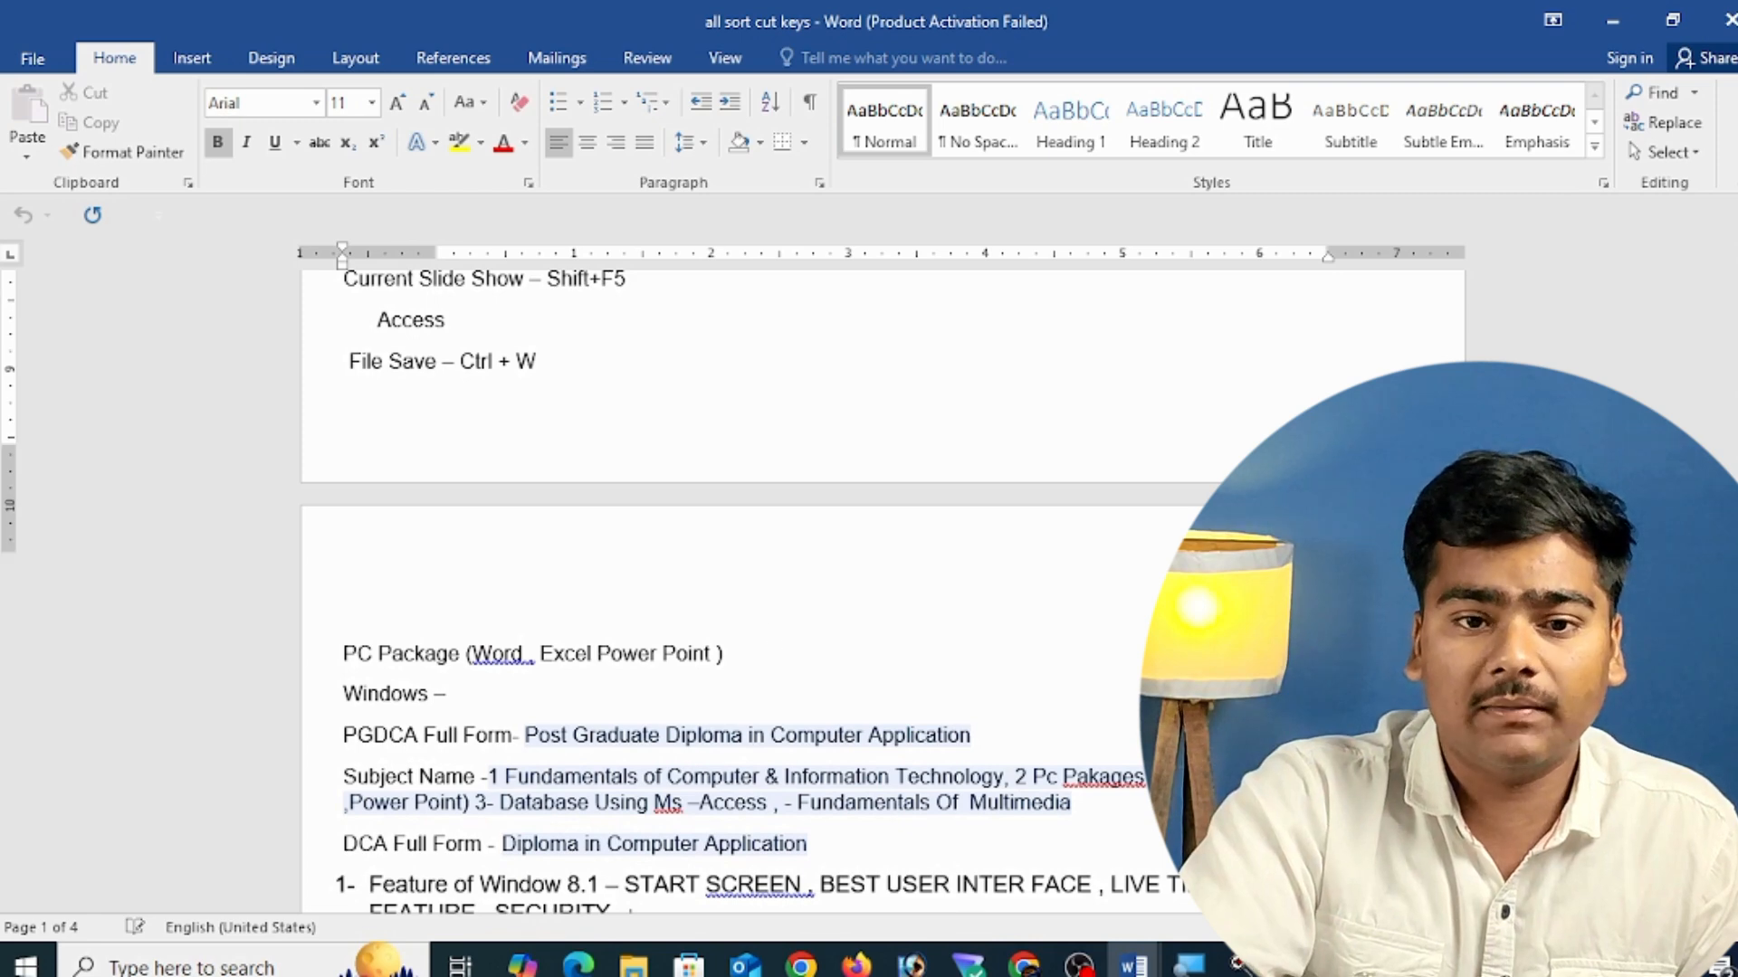
scroll(761, 588, "up", 8)
scroll(760, 588, "up", 5)
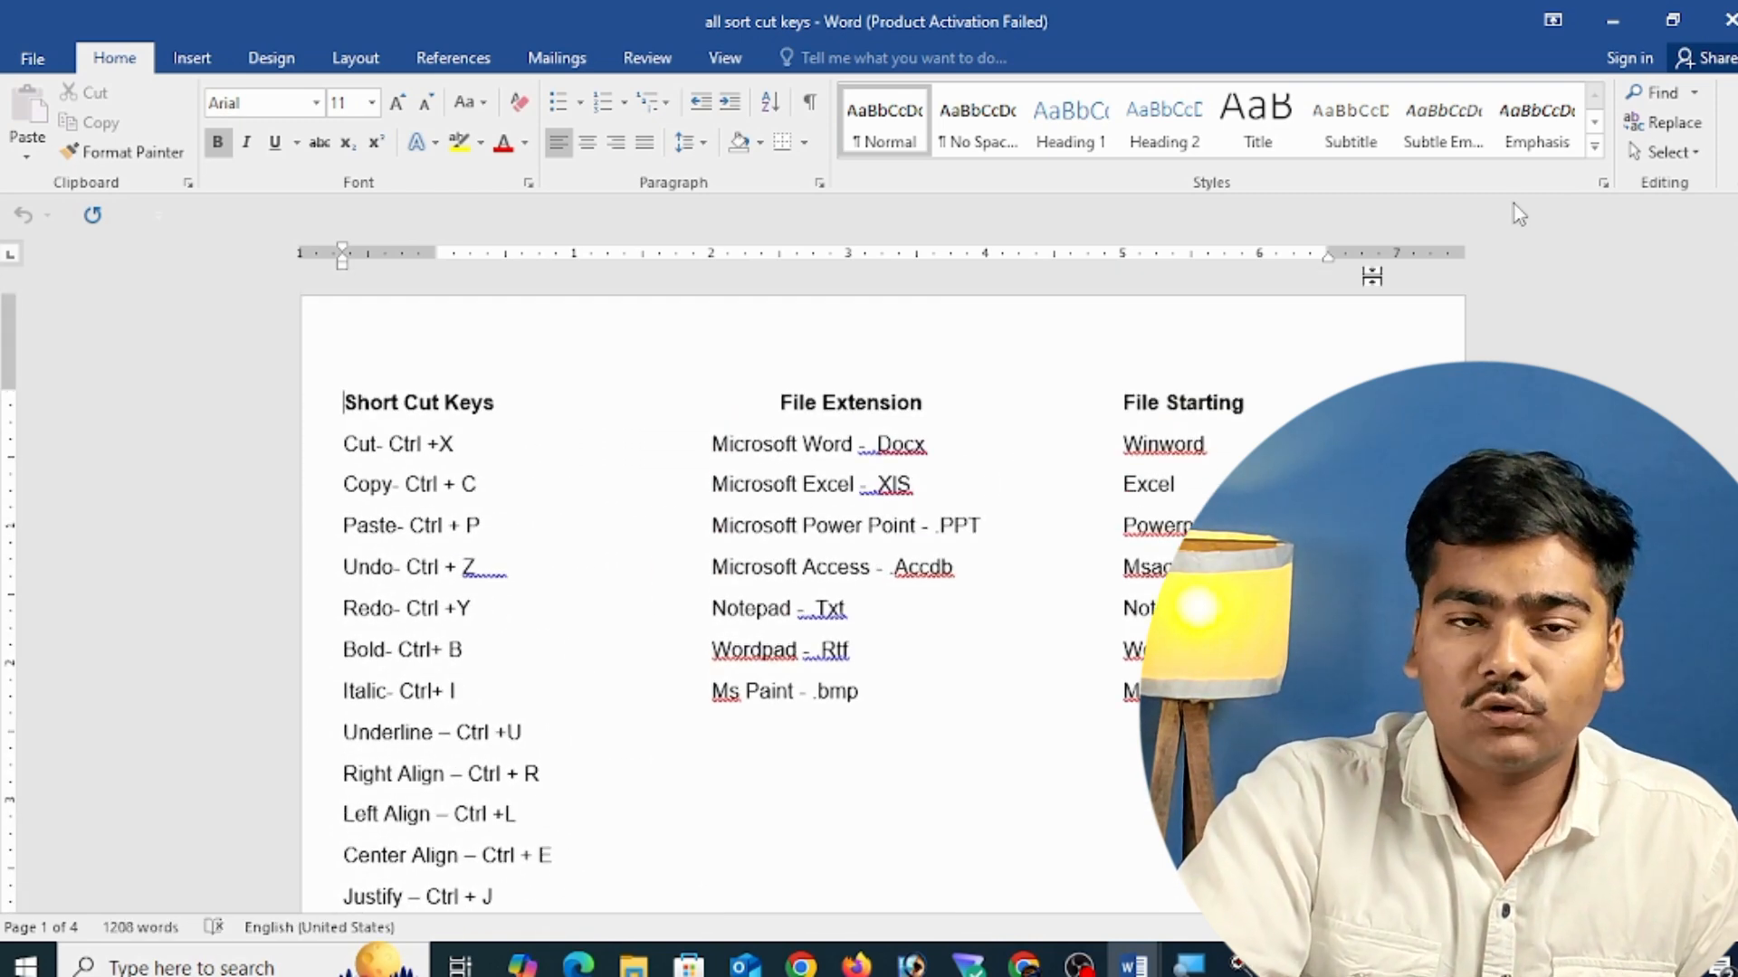
left_click(1724, 20)
- Open the "Company detils" document through the "Company Details" hyperlink, accepting the security notice
scroll(1405, 303, "up", 2)
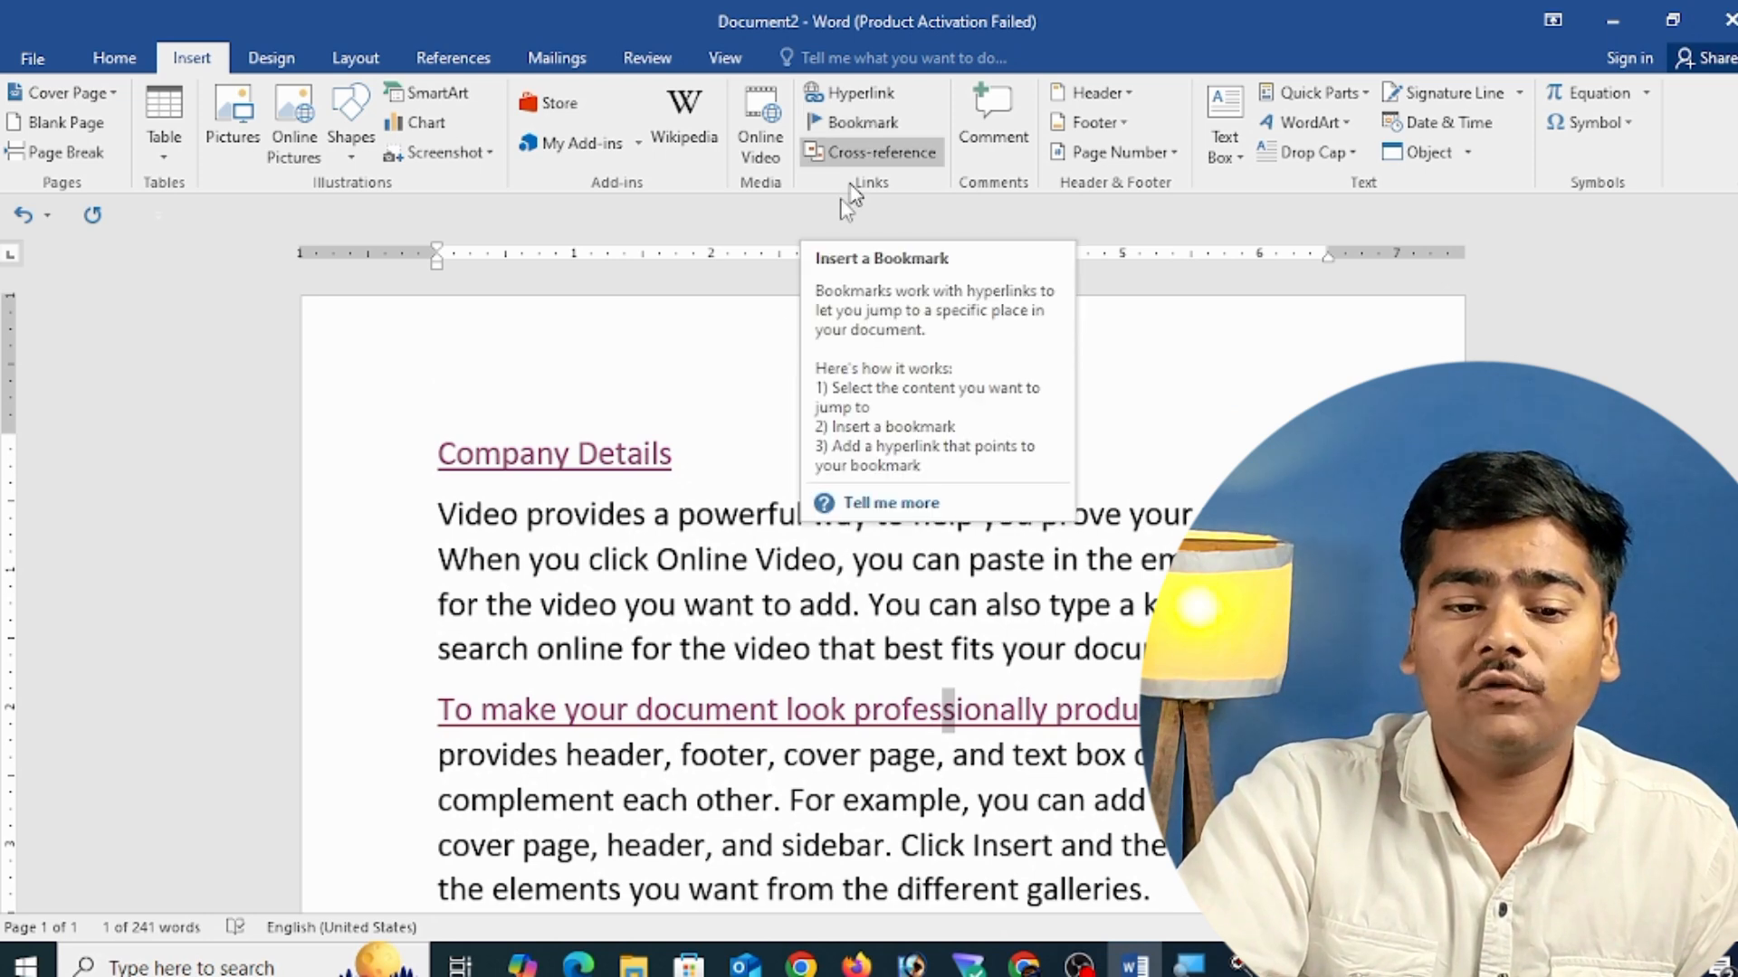
left_click(605, 472, "ctrl")
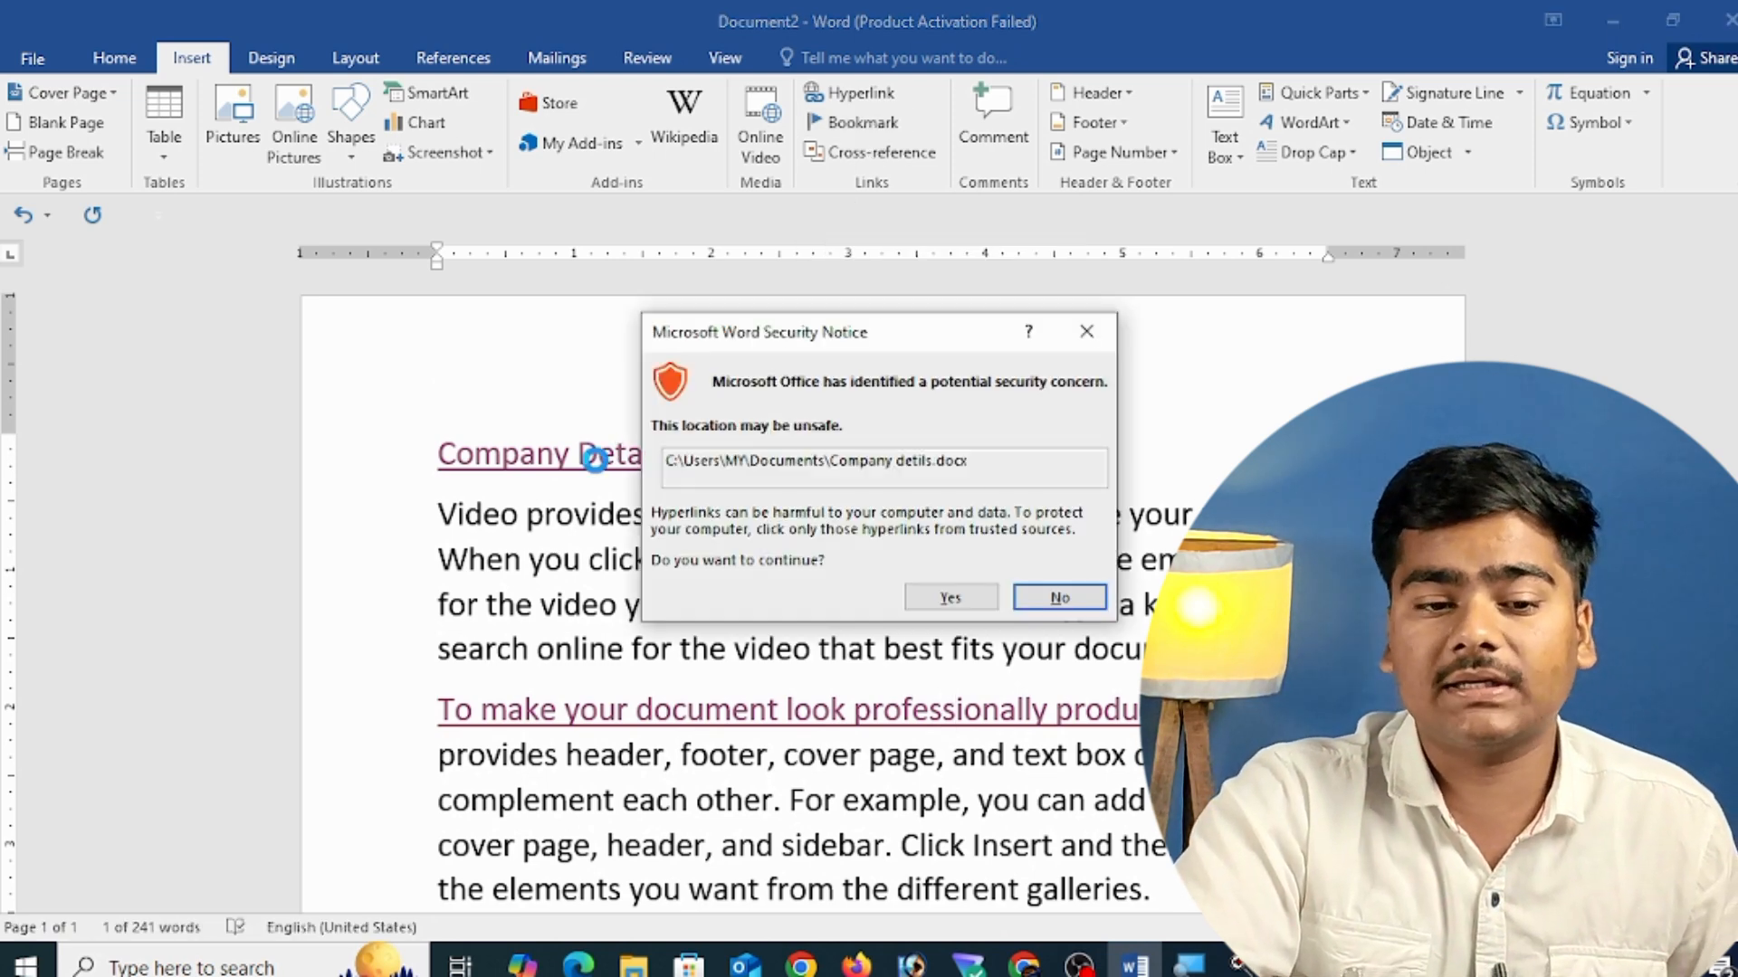
left_click(946, 596)
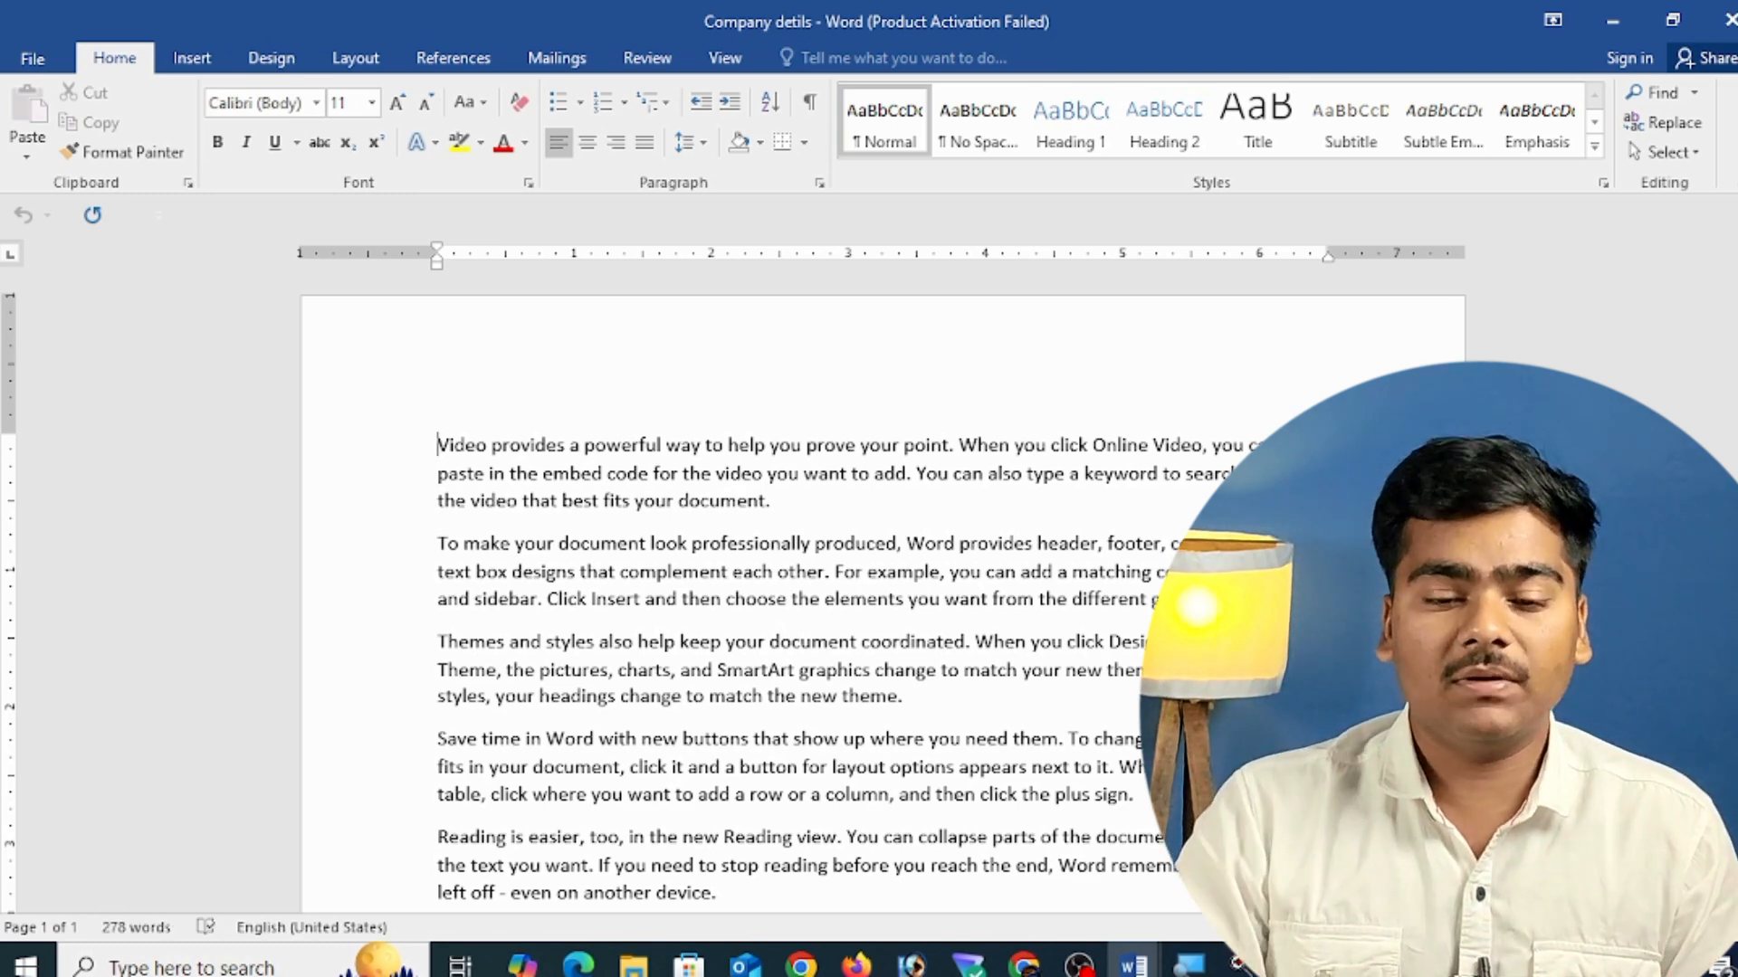
scroll(931, 568, "down", 2)
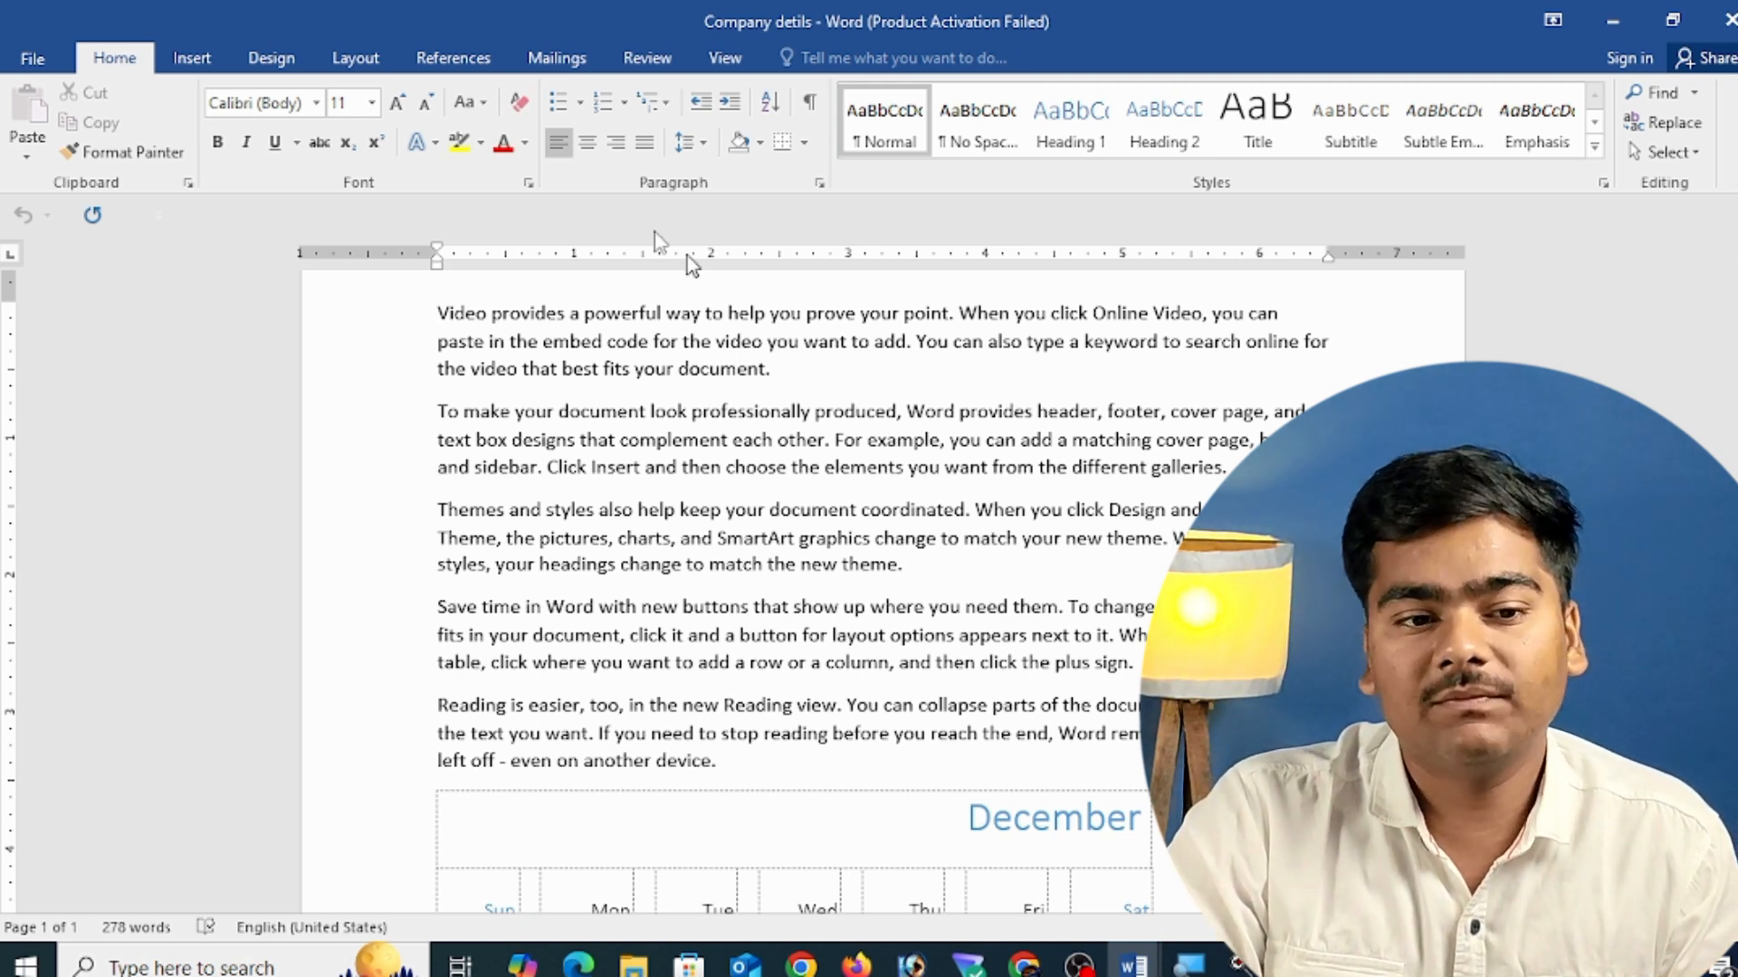
- Add a bookmark named "computer" in the third paragraph of the "Company detils" document
left_click(191, 58)
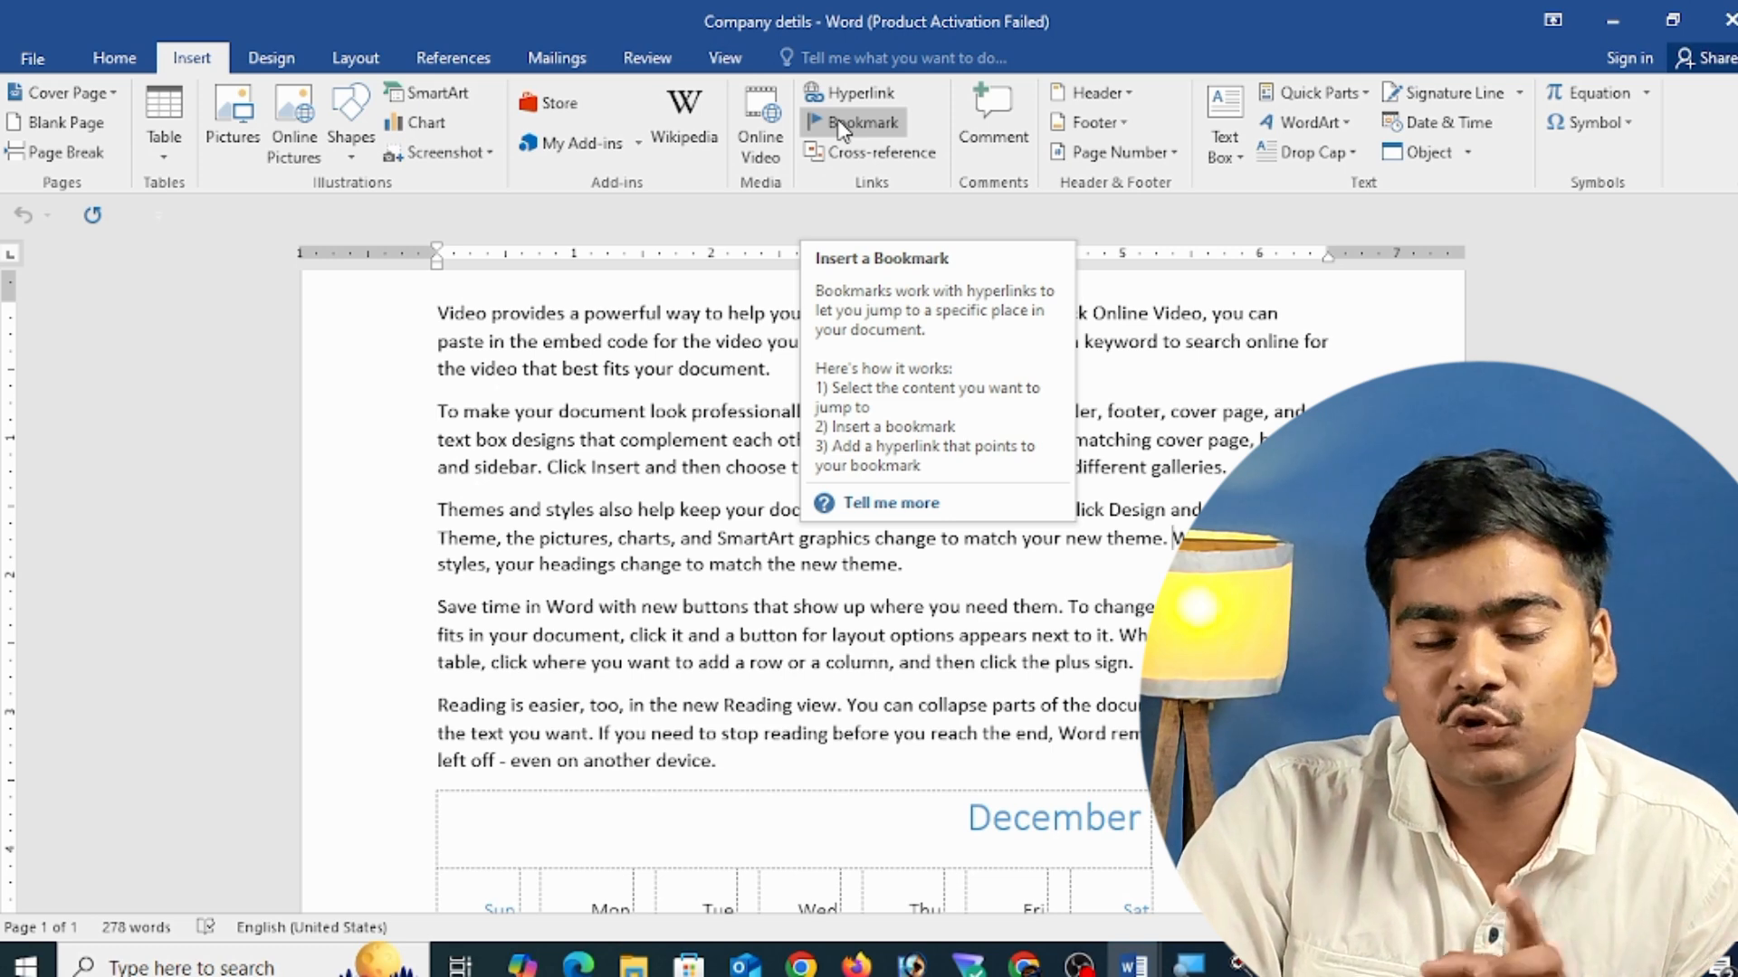
left_click(842, 127)
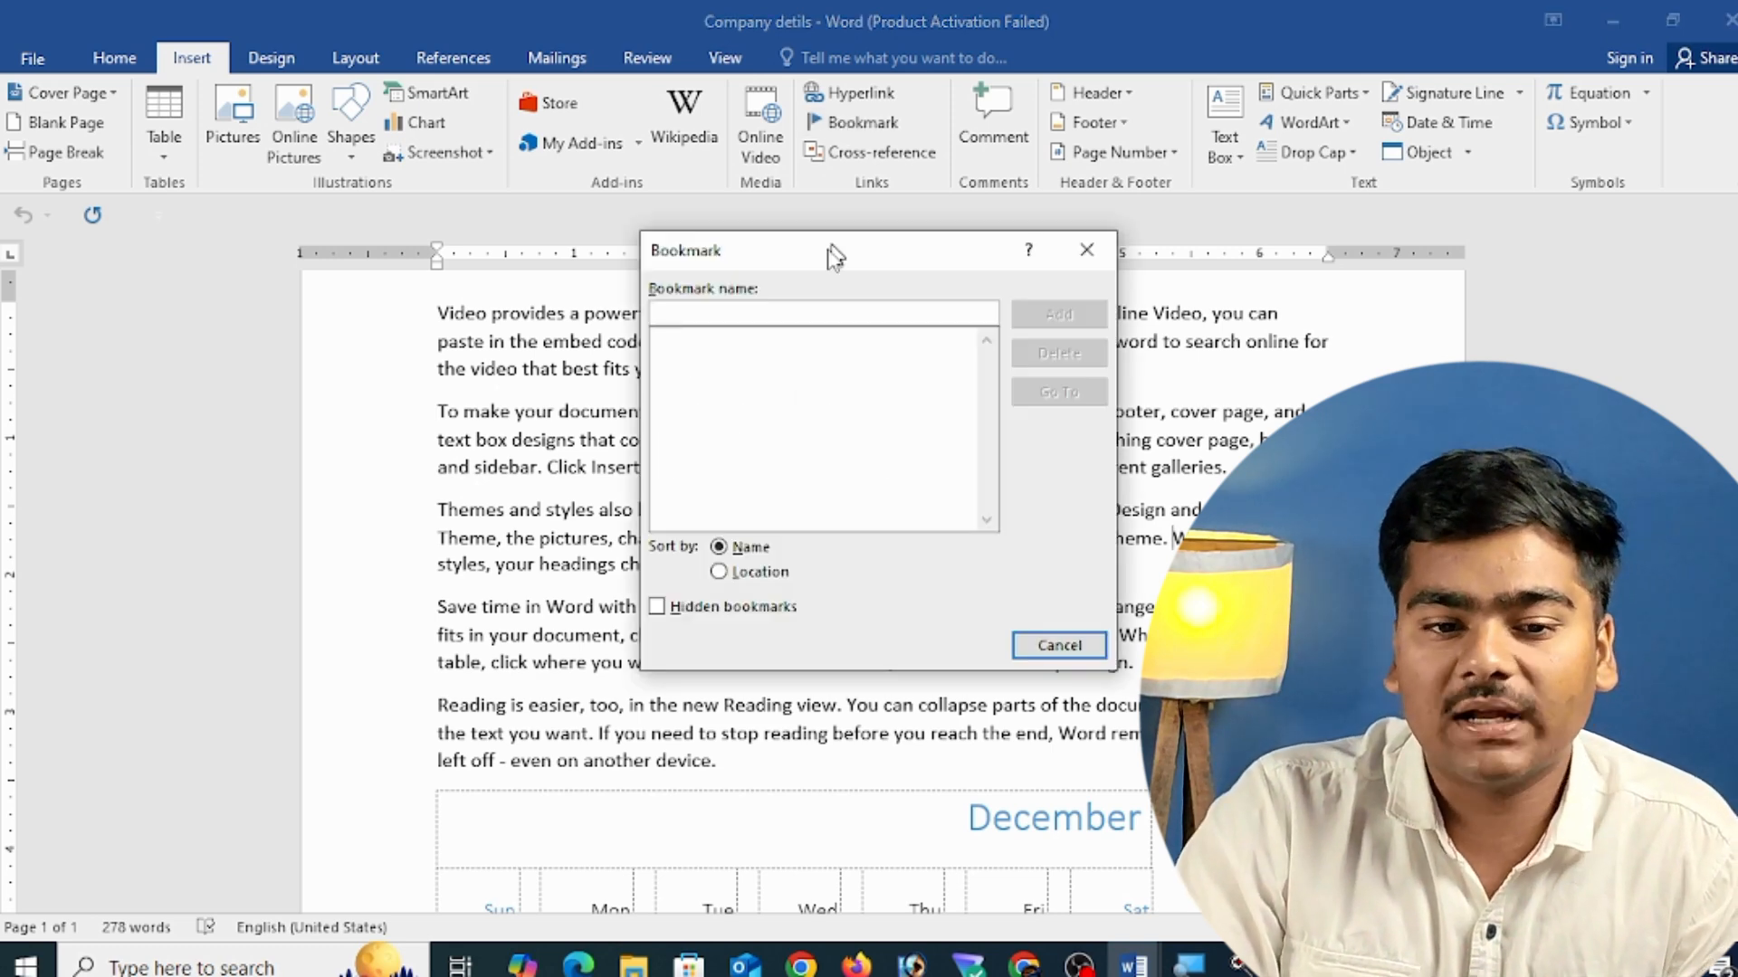
type("comp")
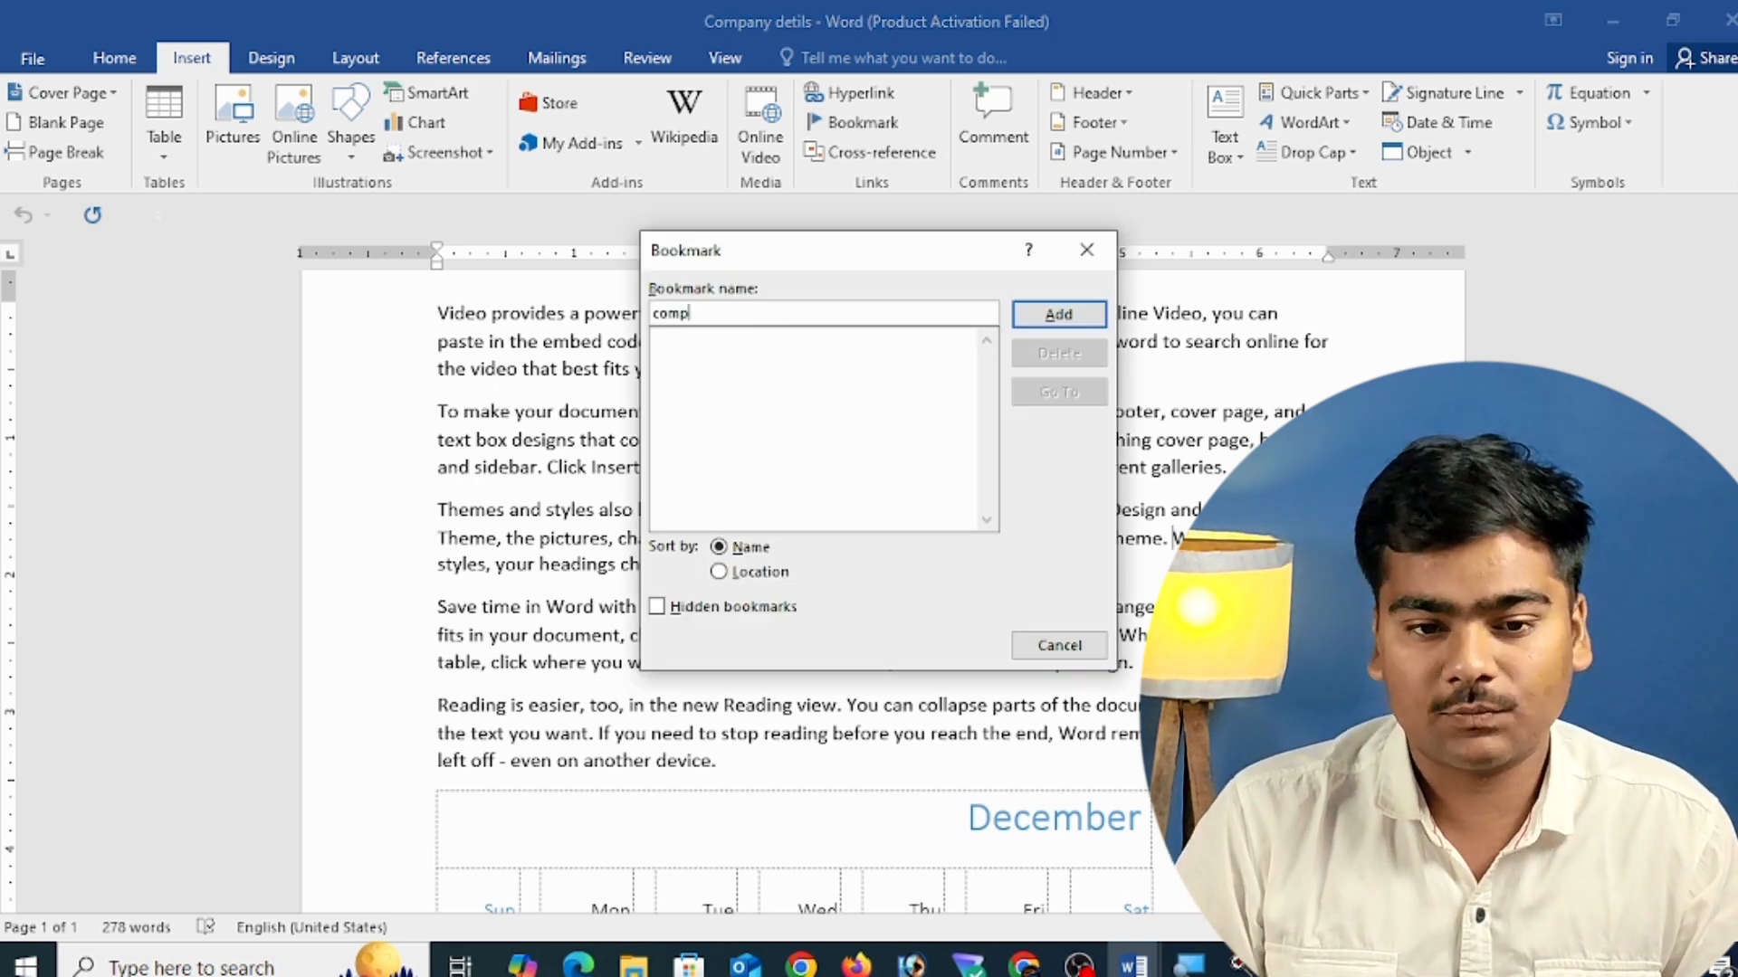
type("uter")
left_click(1097, 318)
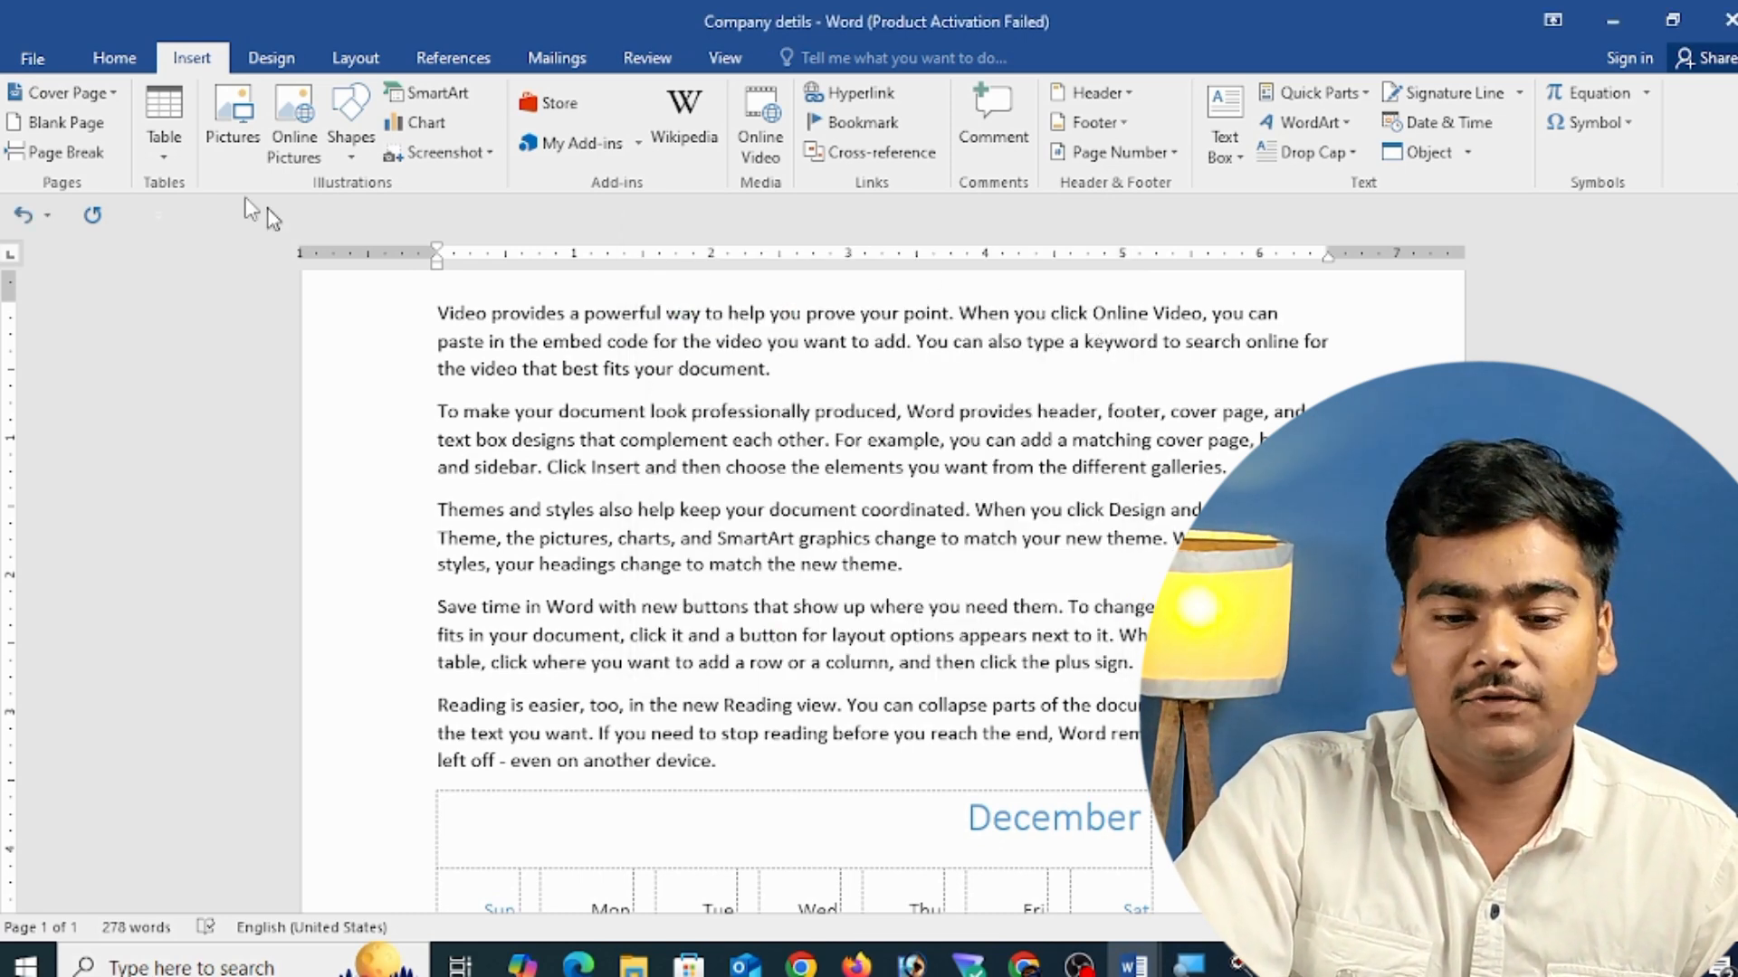
- Close the "Company detils" document and reopen it through the "Company Details" hyperlink, accepting the security notice
left_click(1724, 20)
left_click(915, 513)
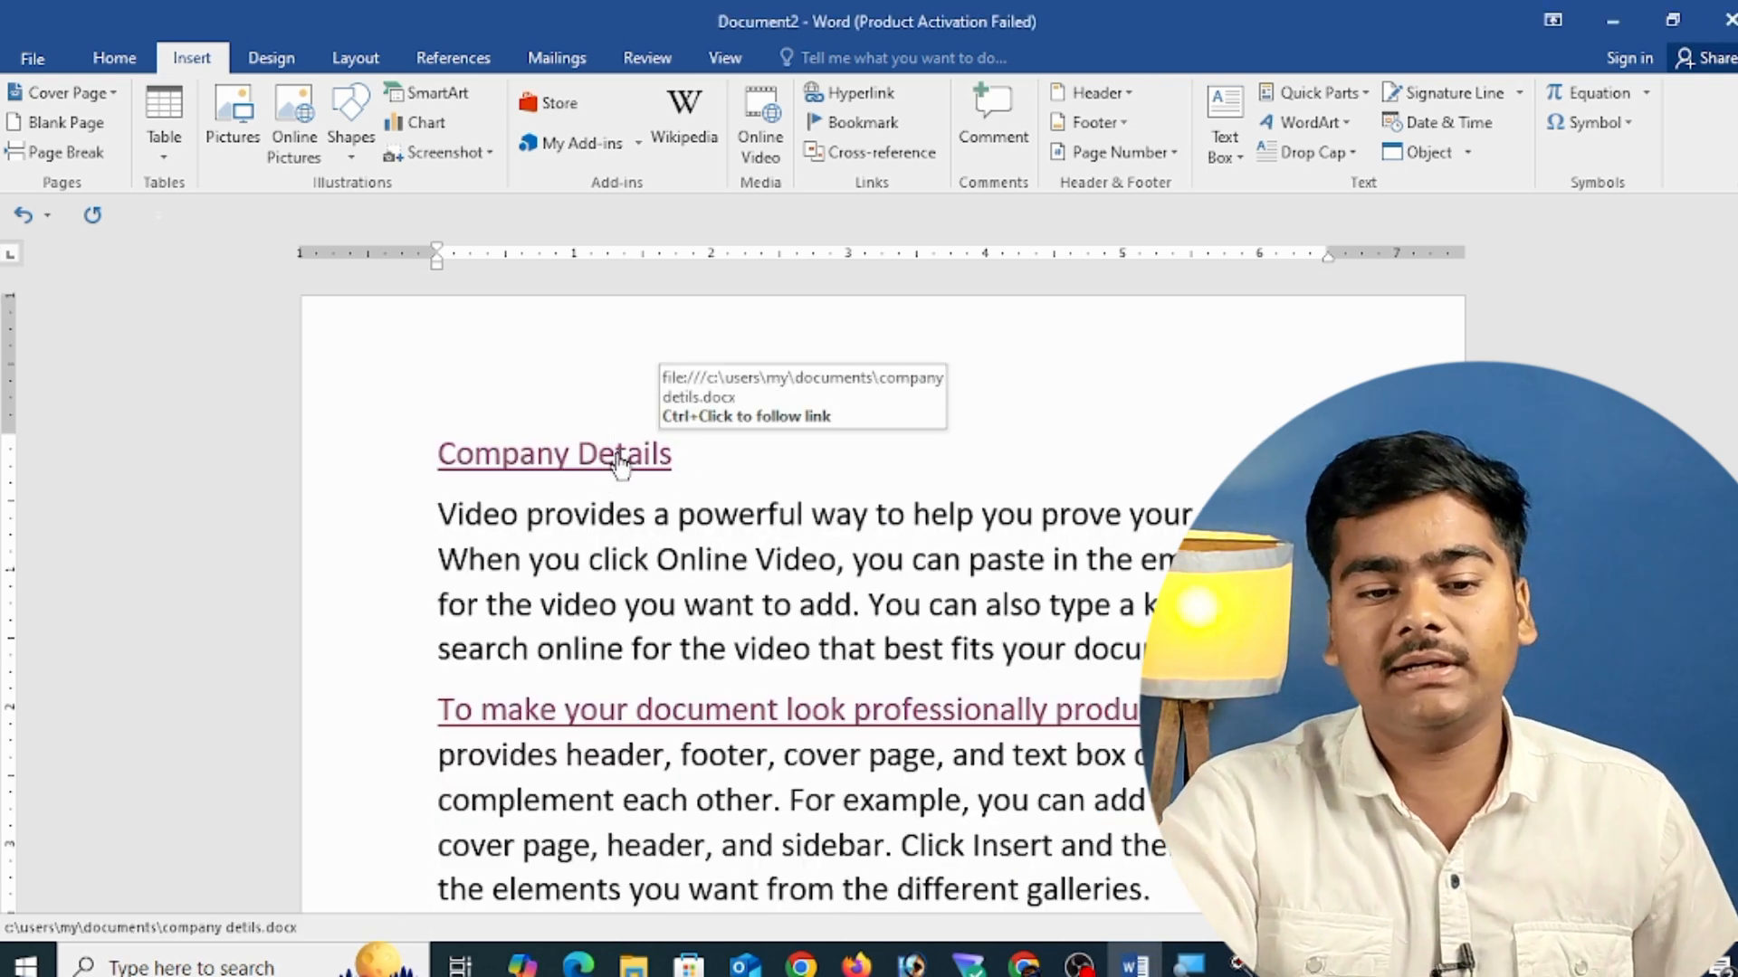
left_click(638, 455, "ctrl")
left_click(932, 603)
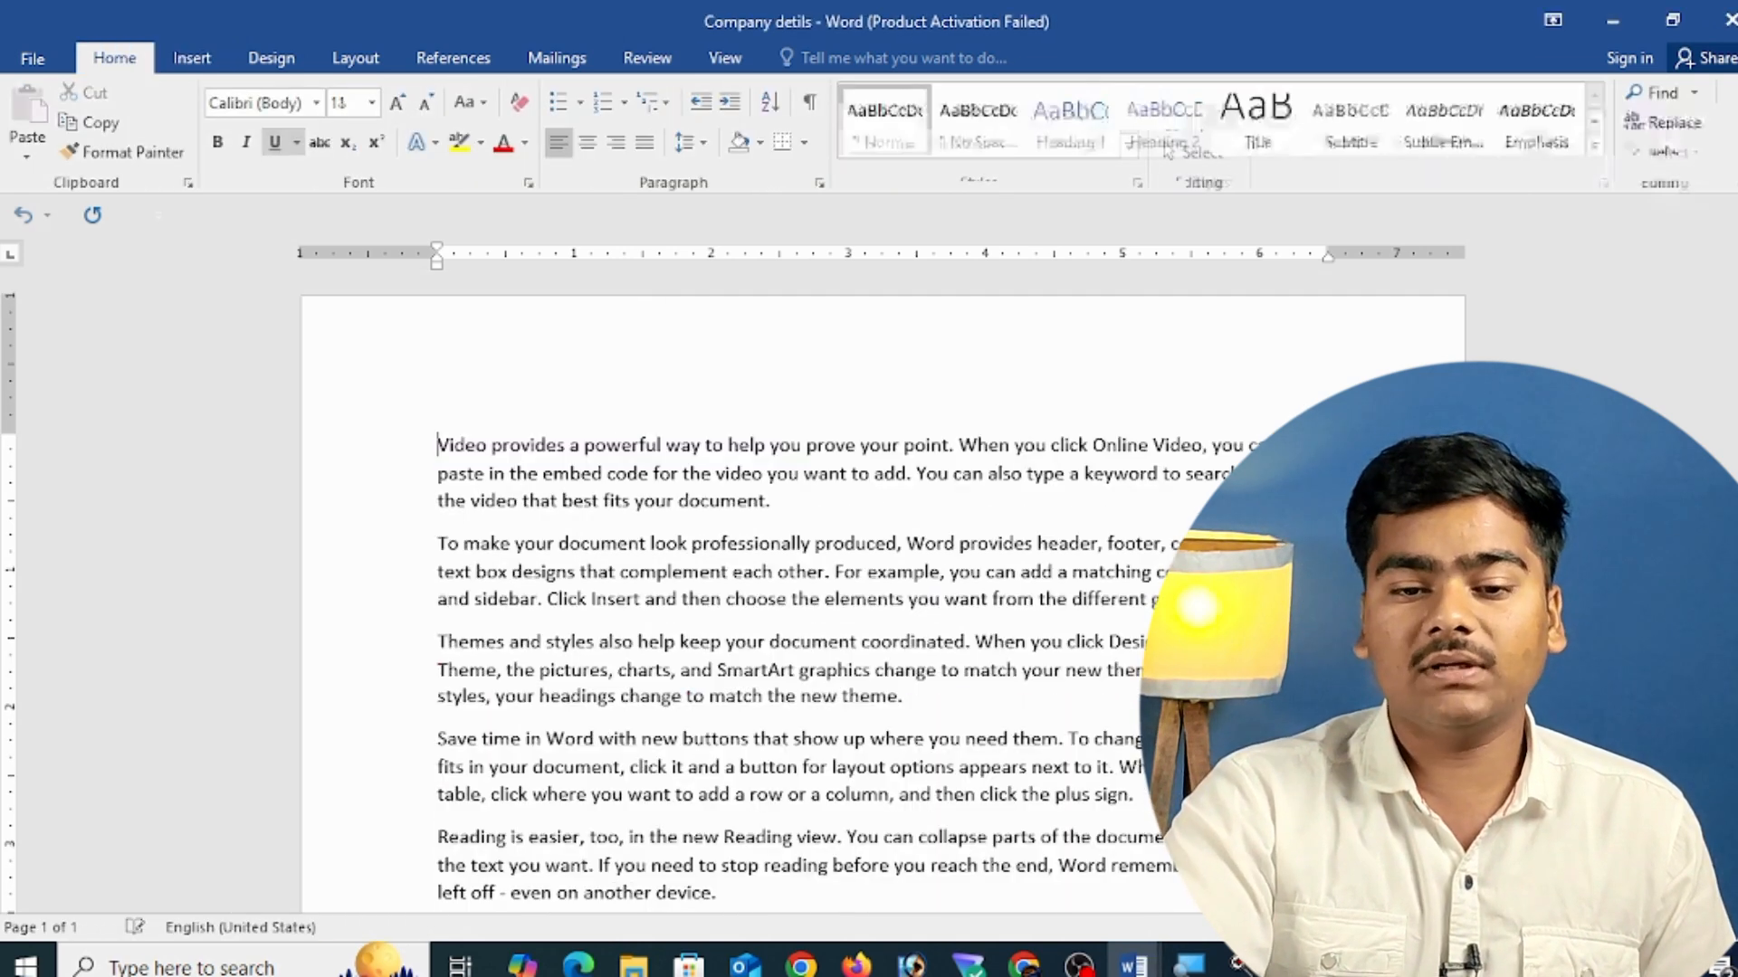
- Check the bookmark list of the "Company detils" document sorted by location, and close it
scroll(222, 496, "up", 5, "ctrl")
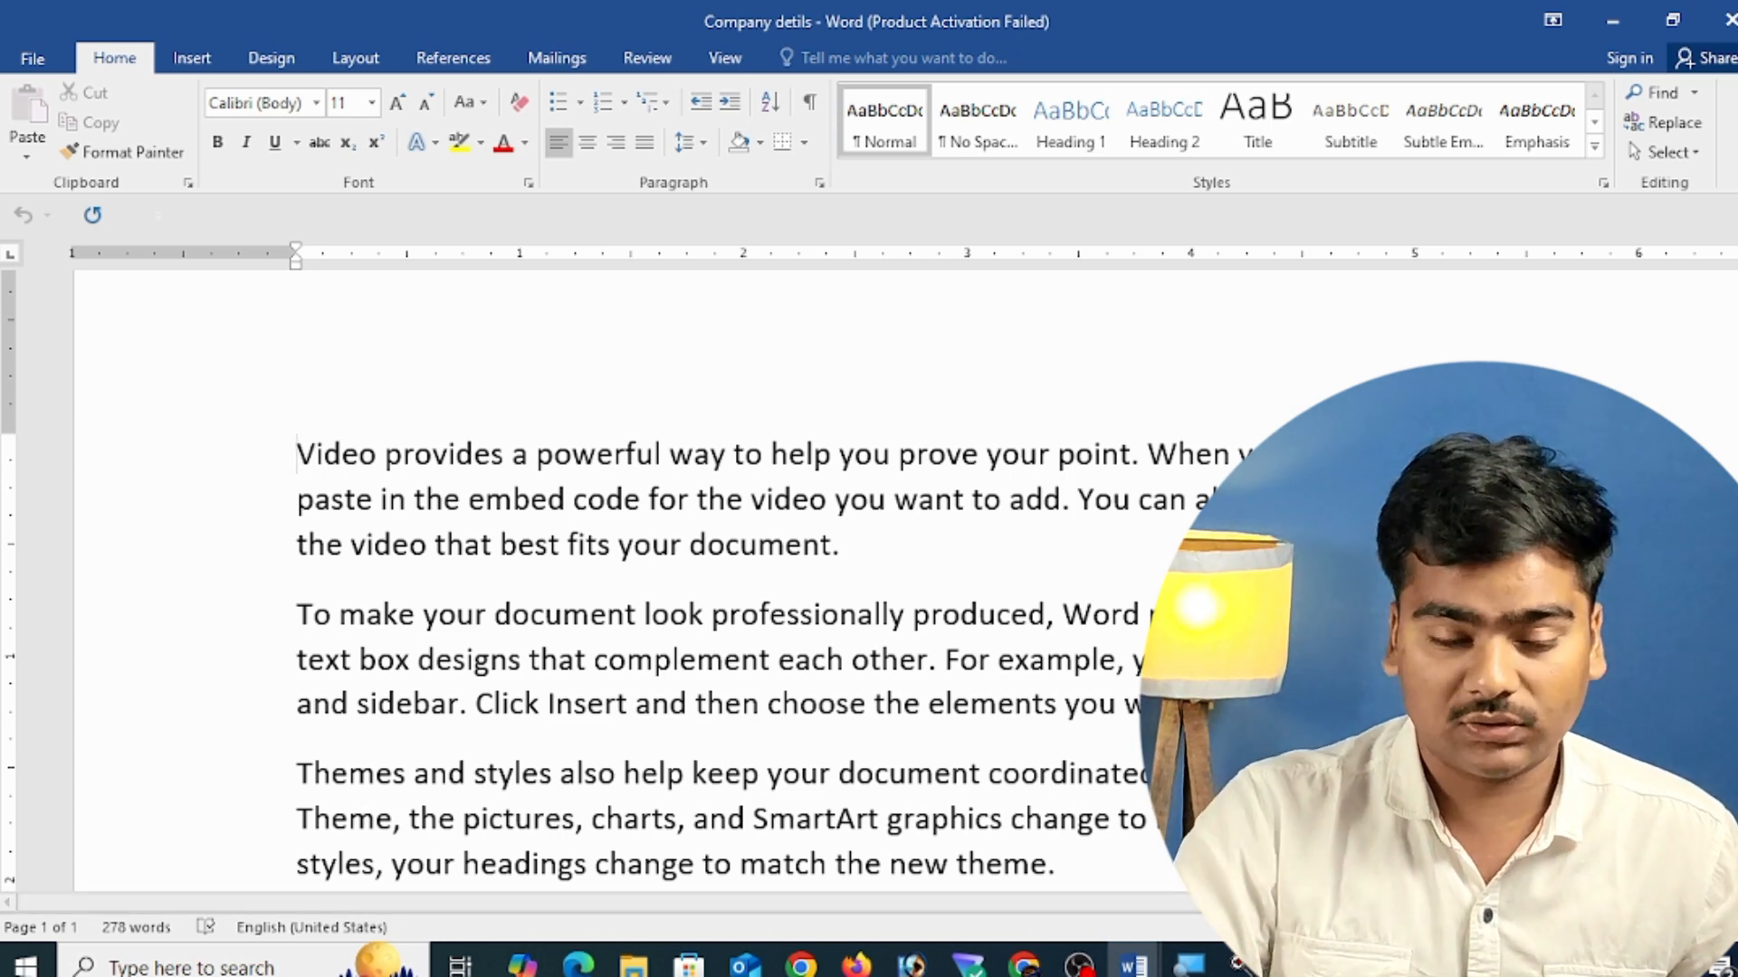
scroll(634, 579, "down", 6)
left_click(191, 57)
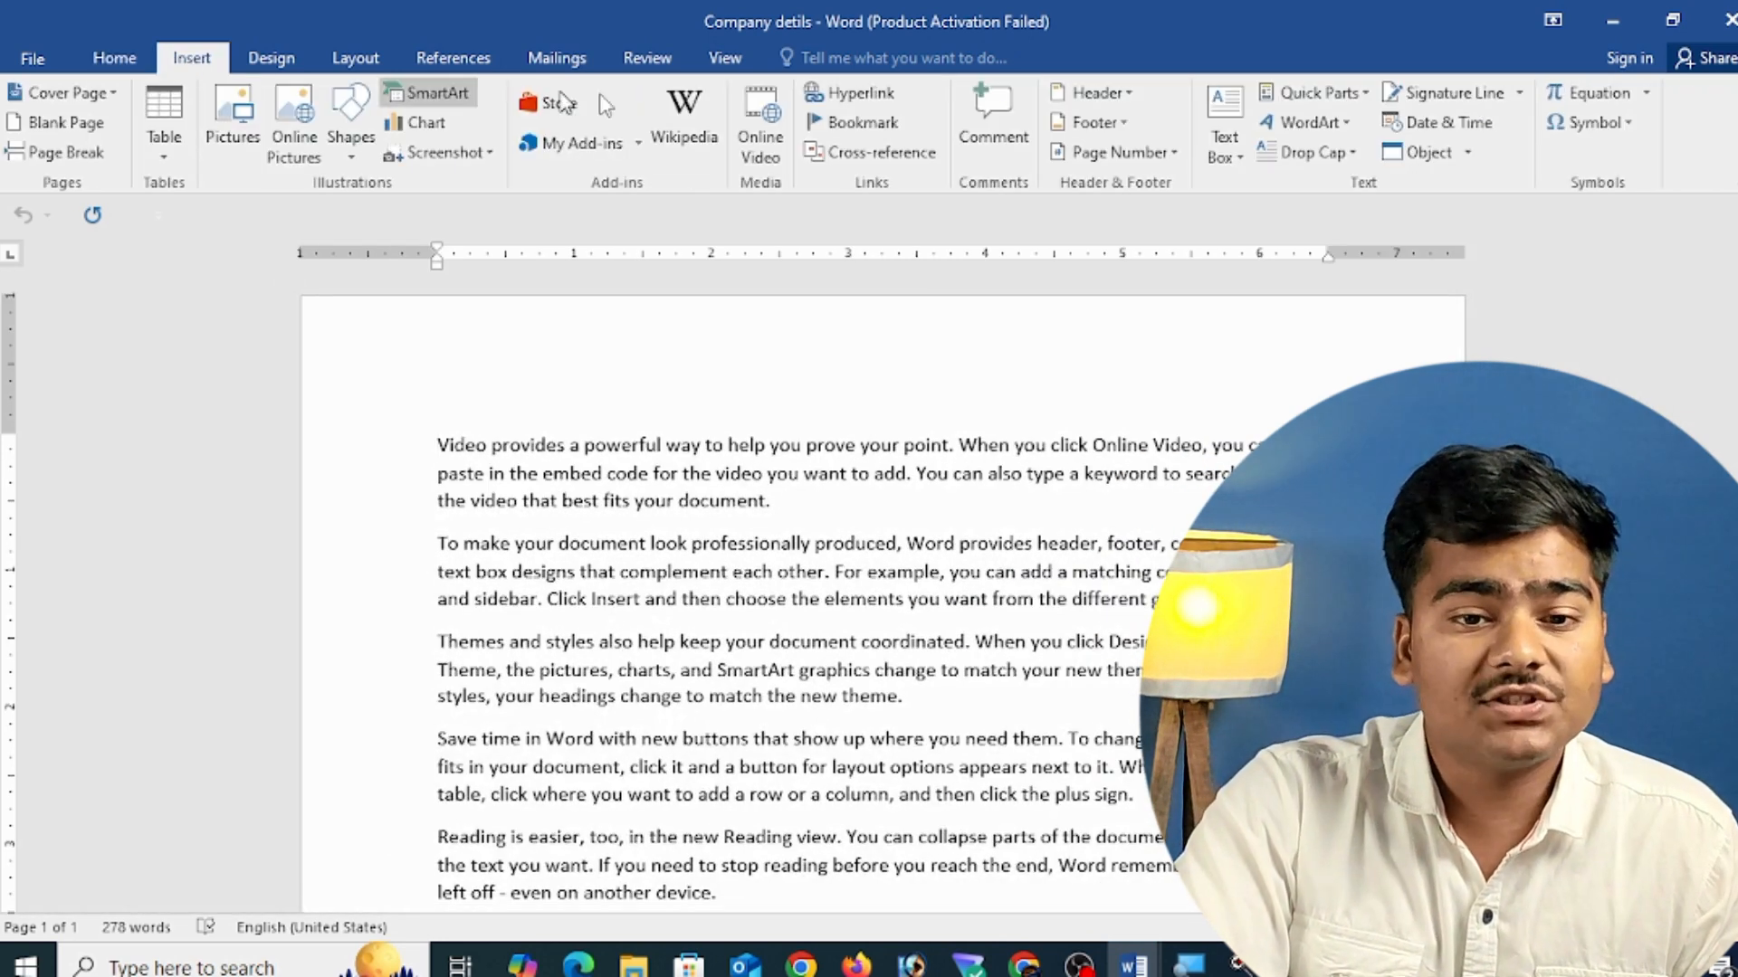
left_click(855, 122)
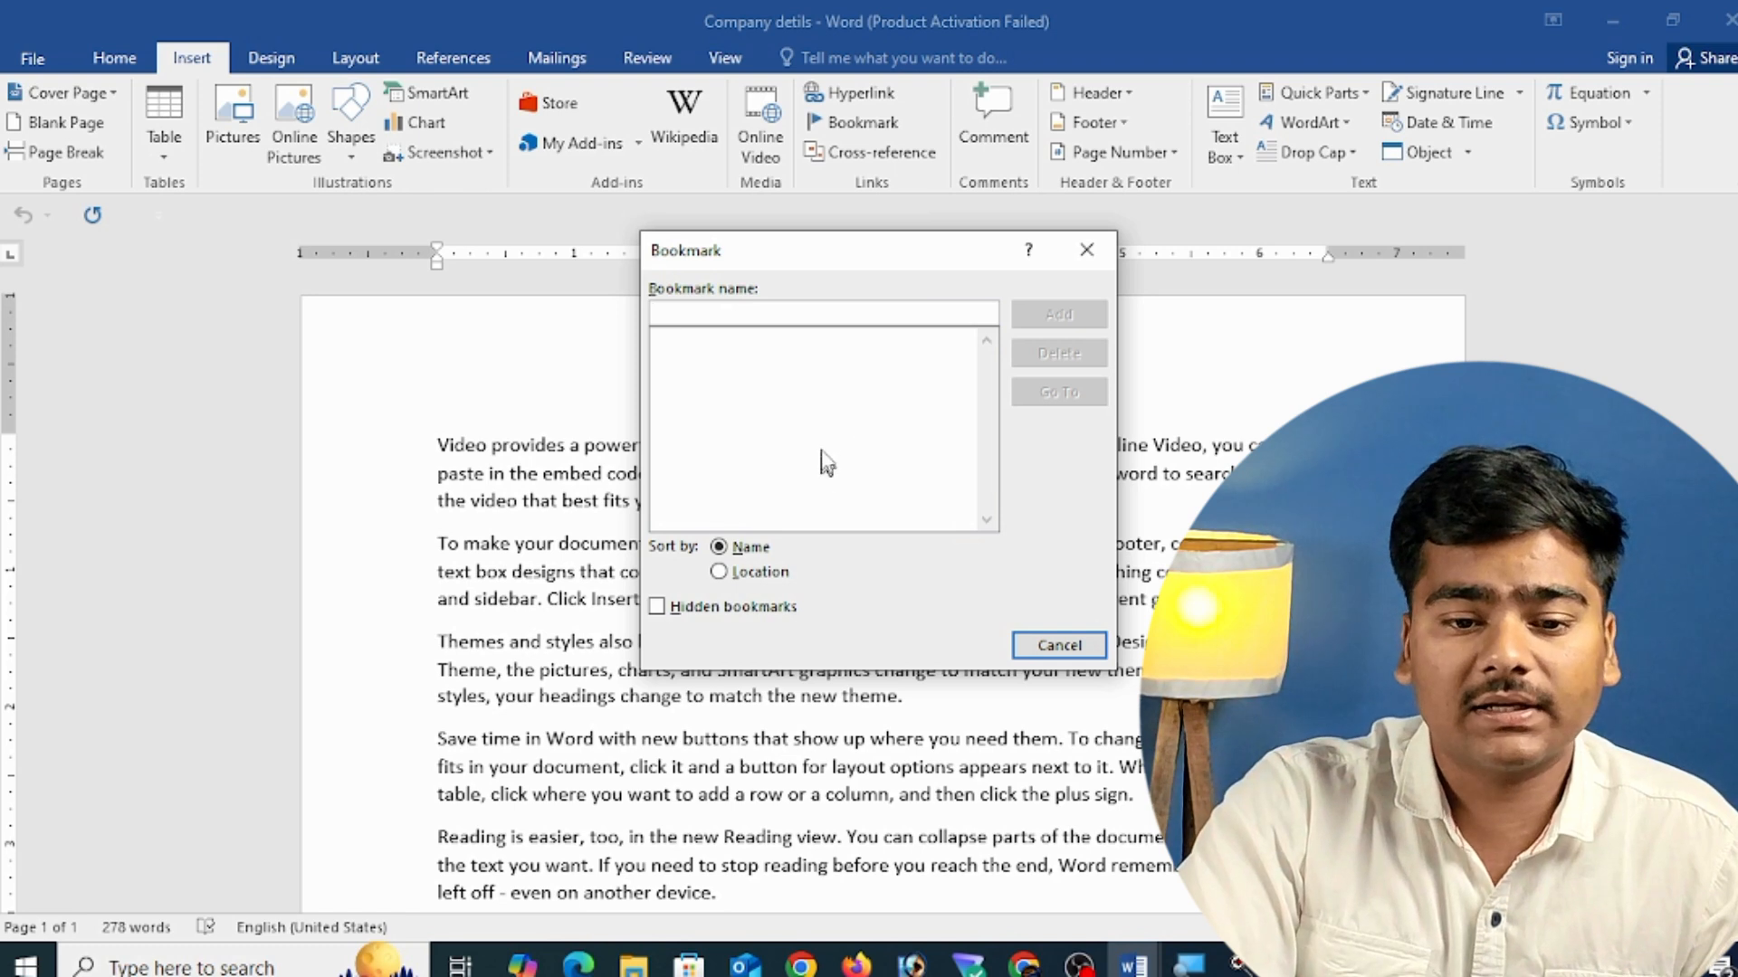
left_click(719, 571)
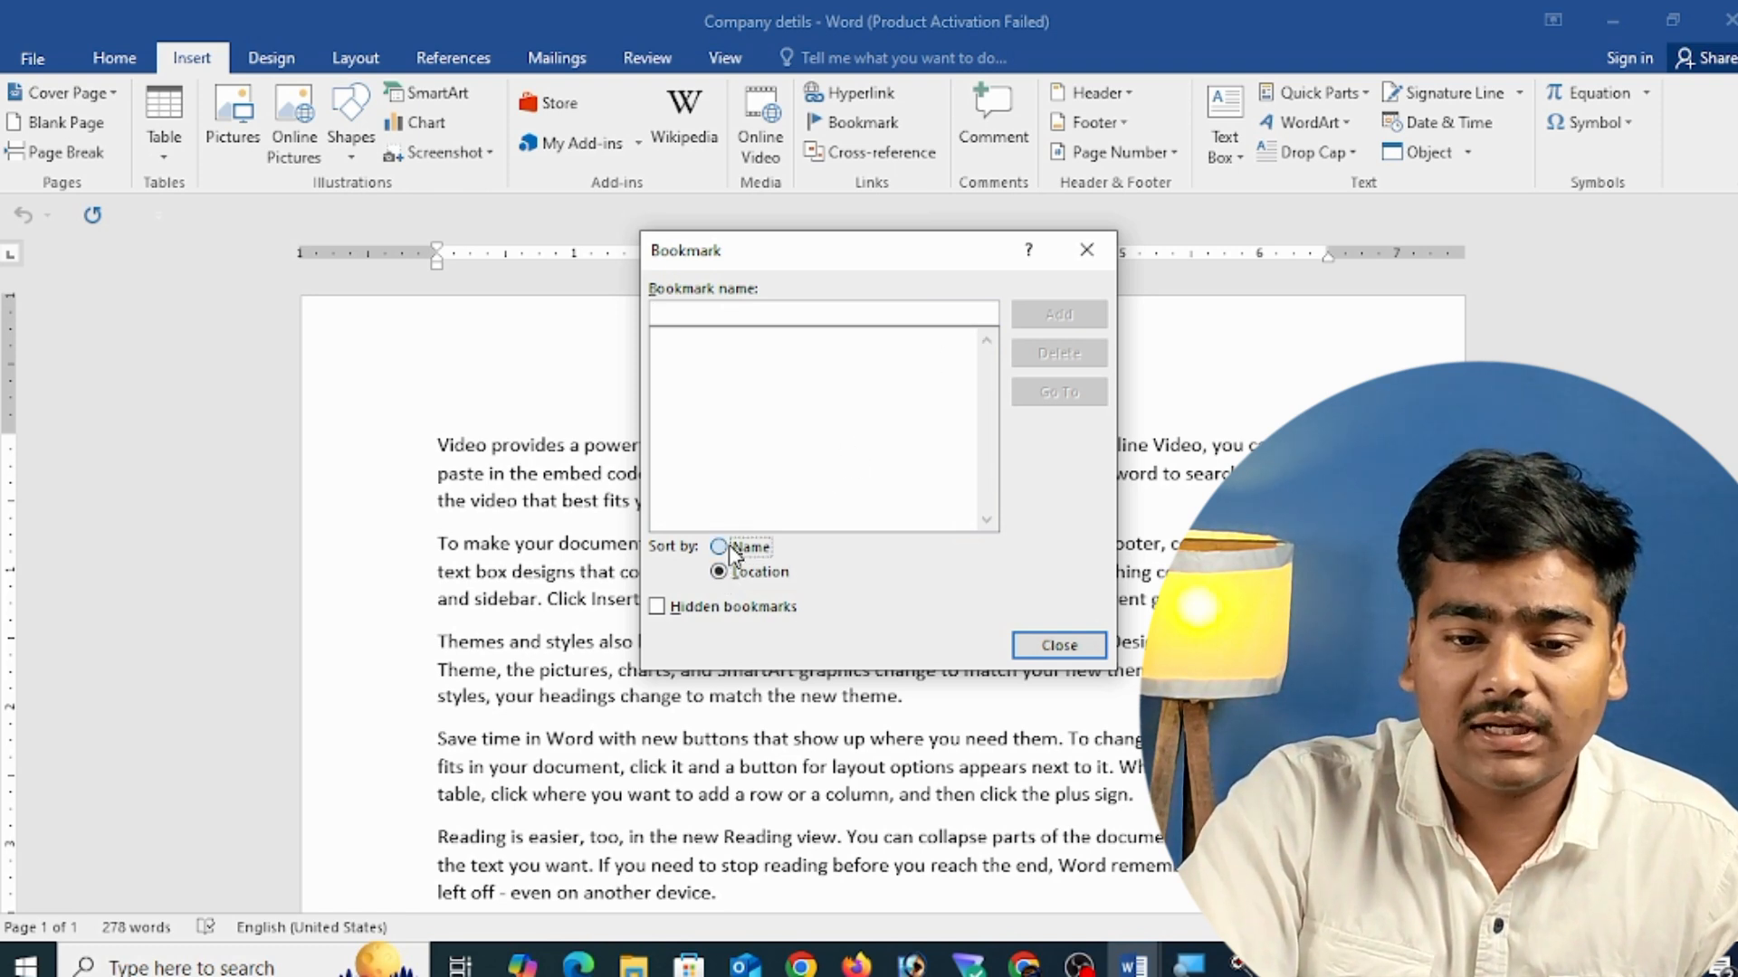
left_click(1085, 254)
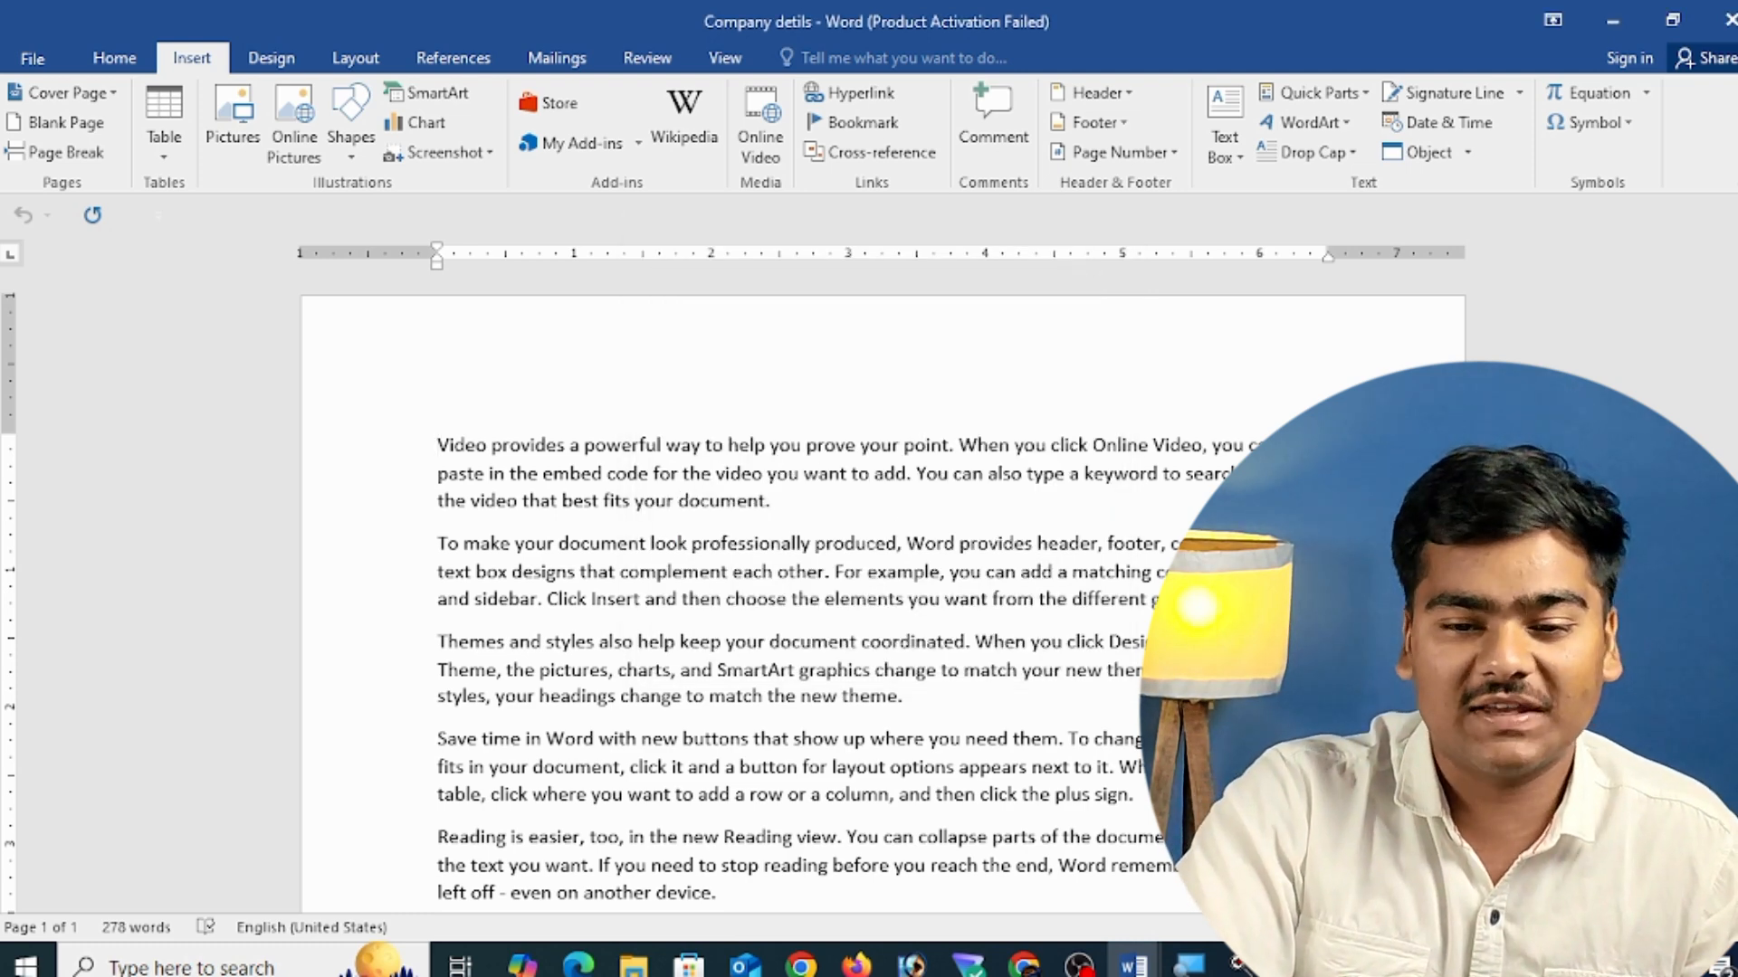
- Add the bookmark "computer" again in the reopened "Company detils" document
scroll(905, 535, "down", 4)
scroll(1105, 517, "up", 4)
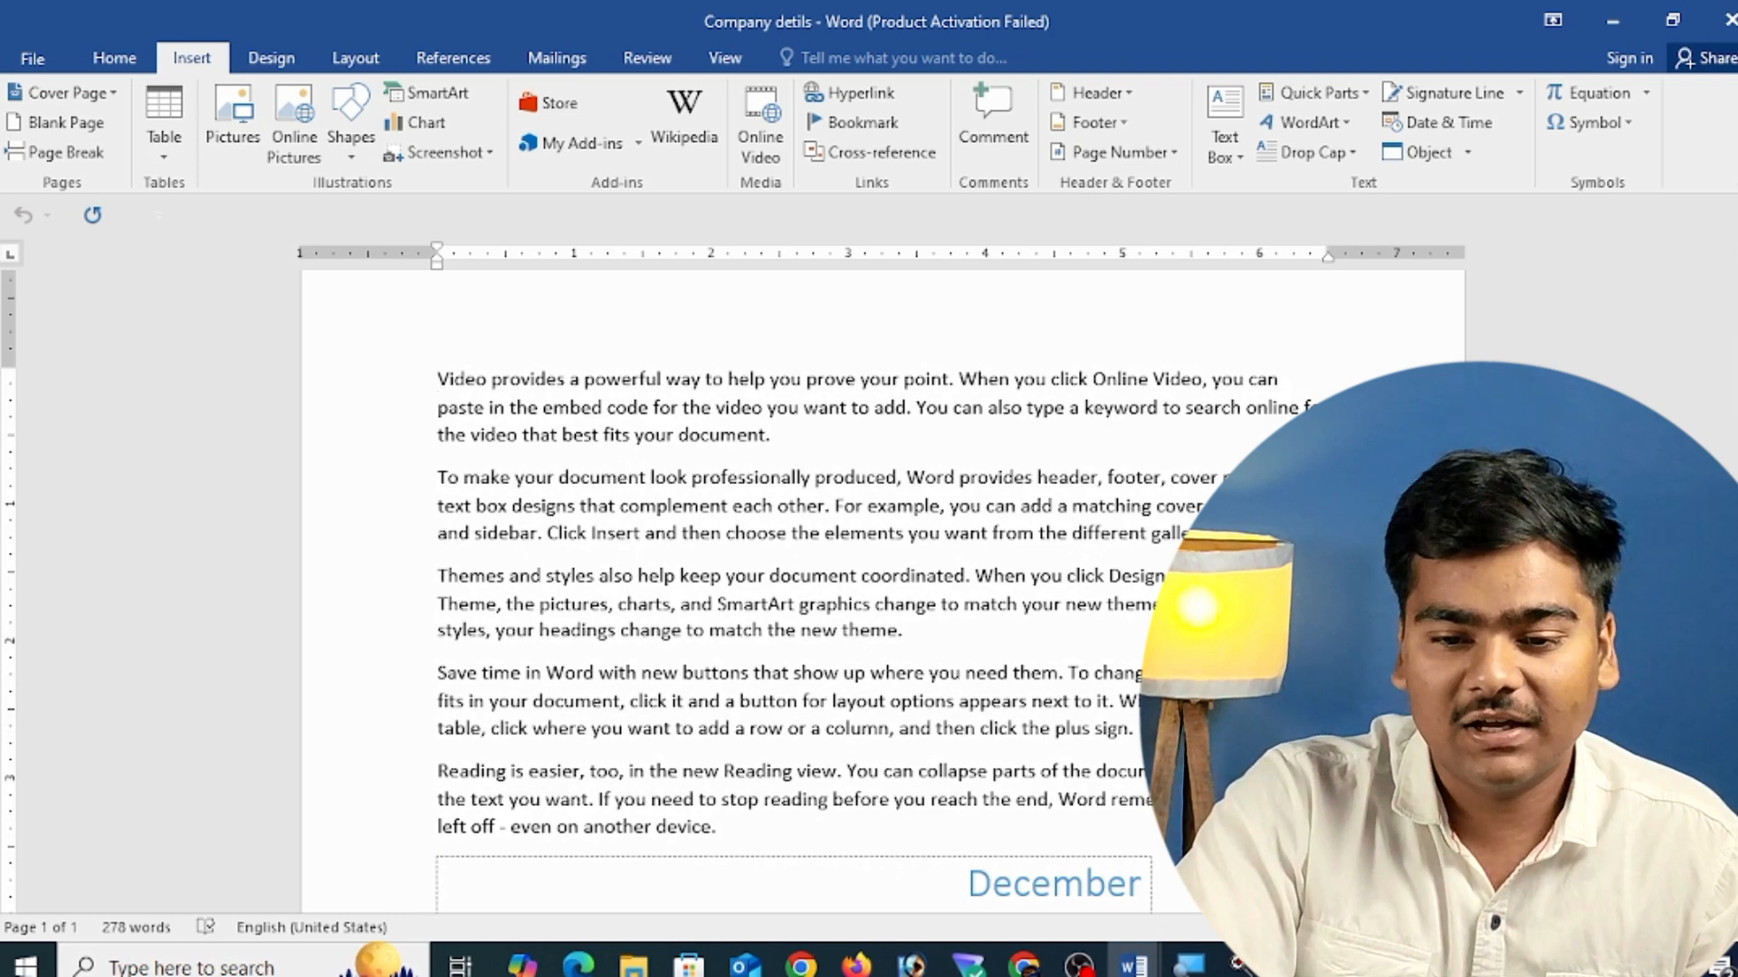
left_click(856, 123)
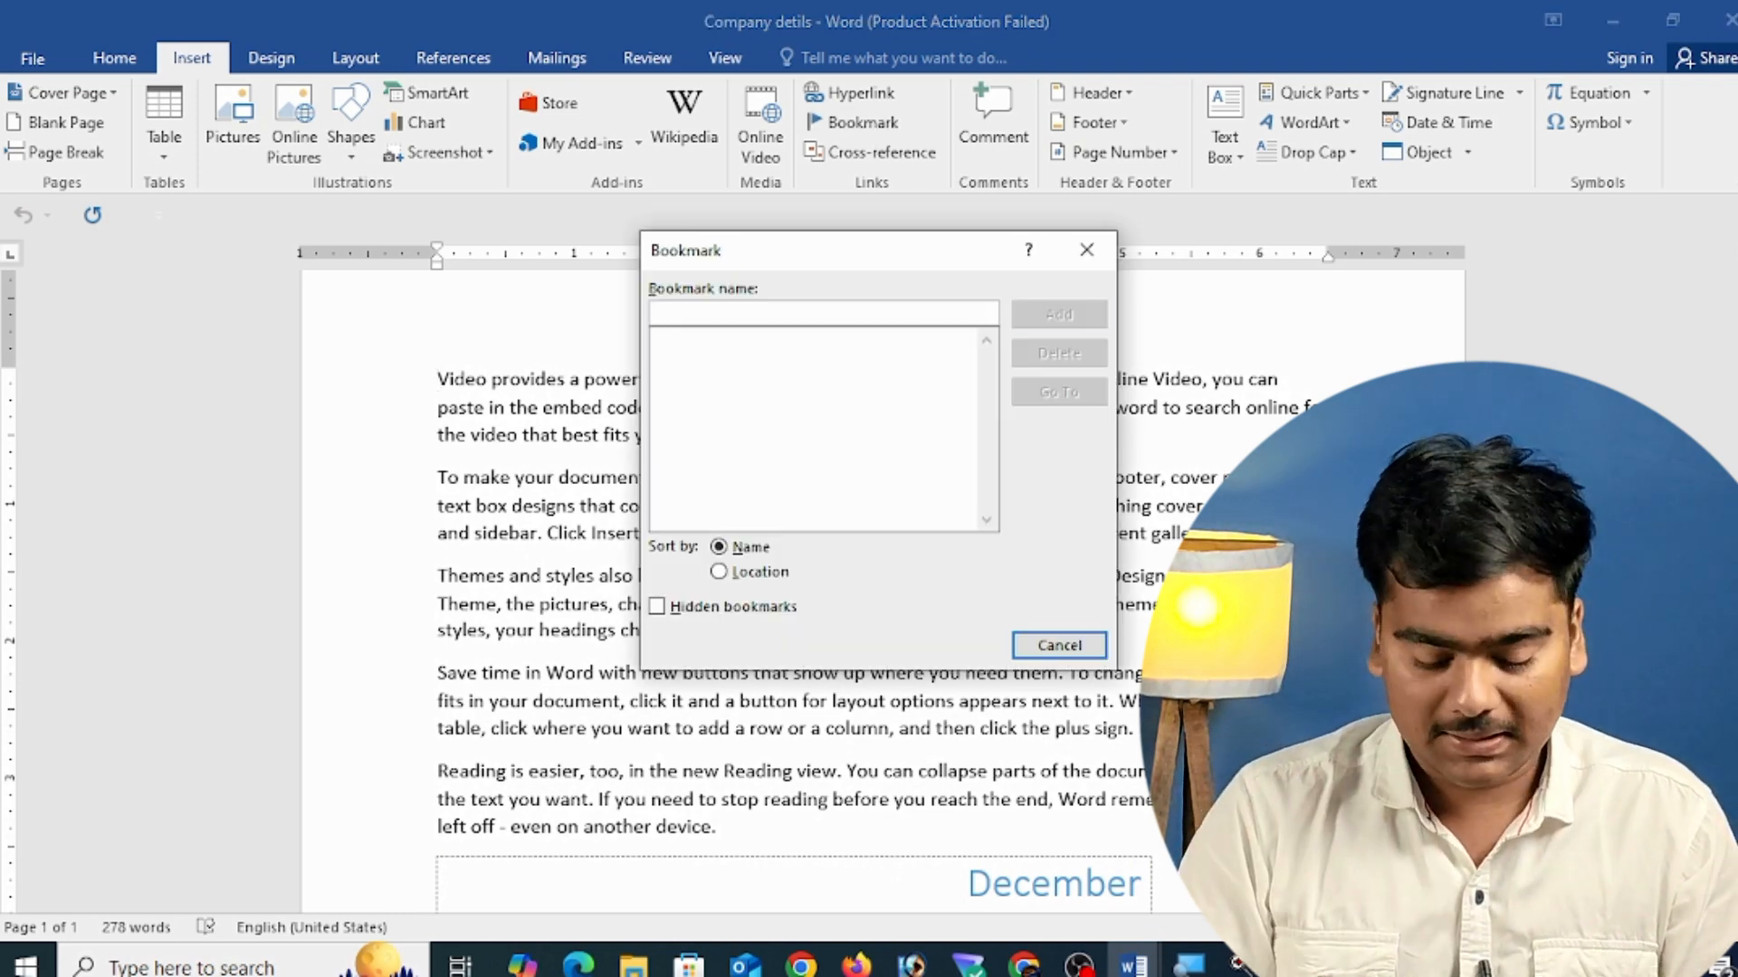
type("computer")
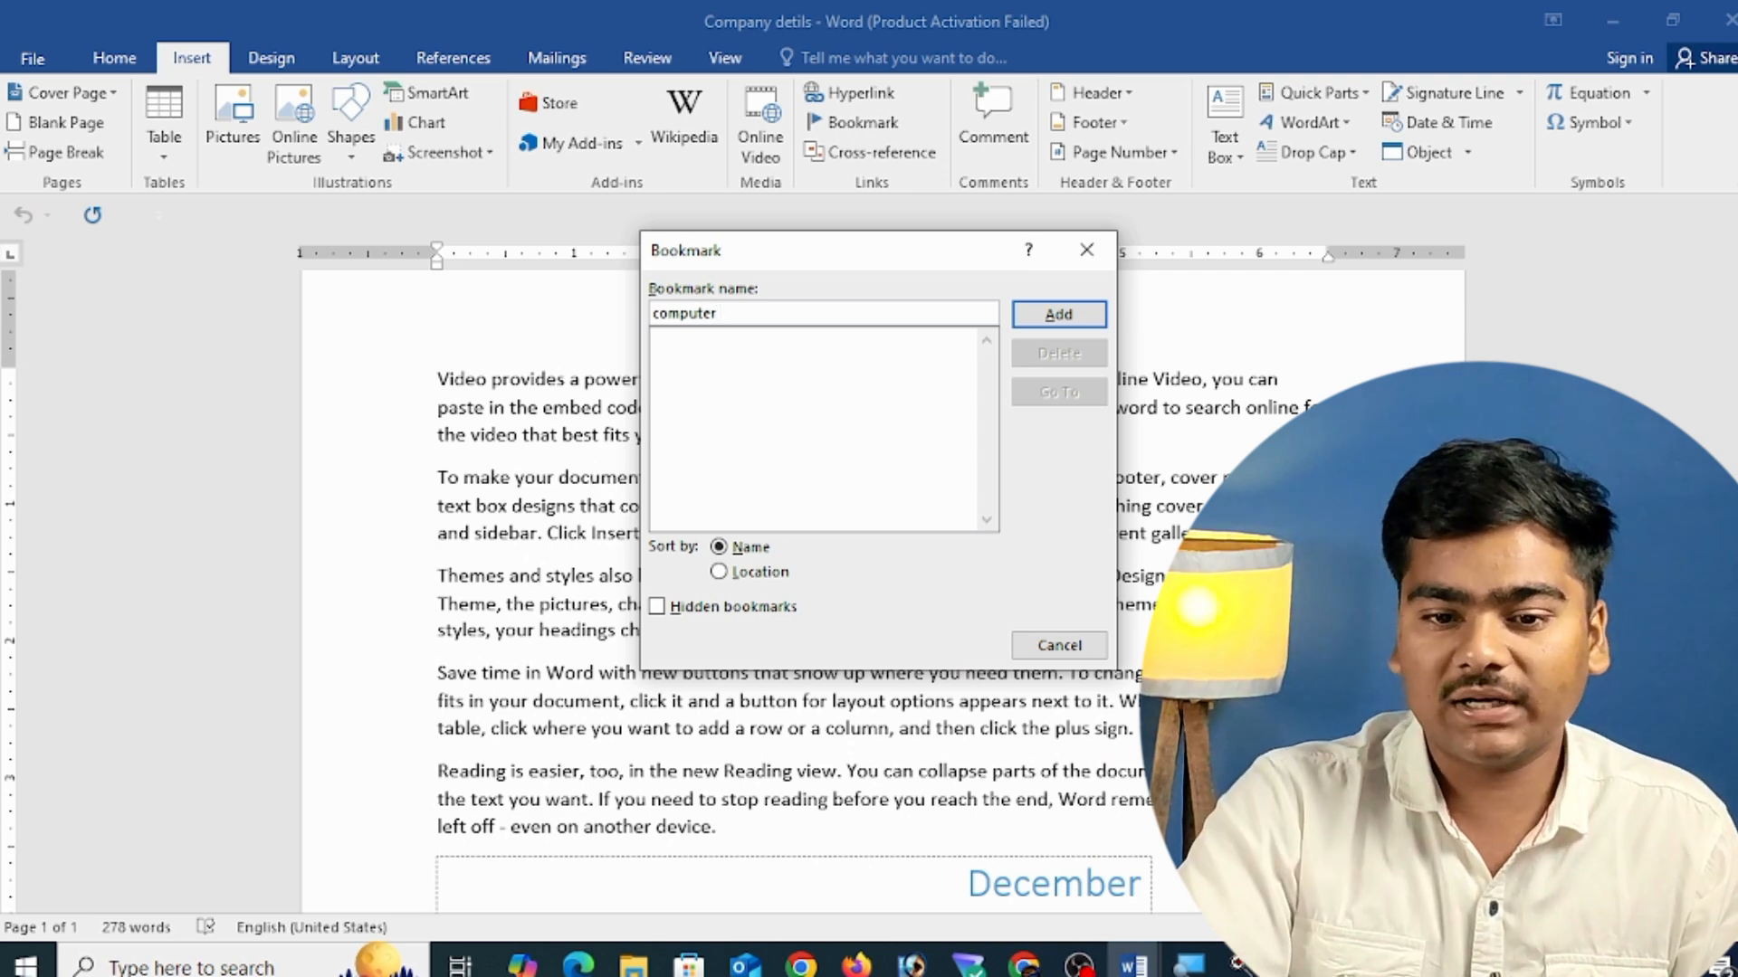
left_click(1061, 313)
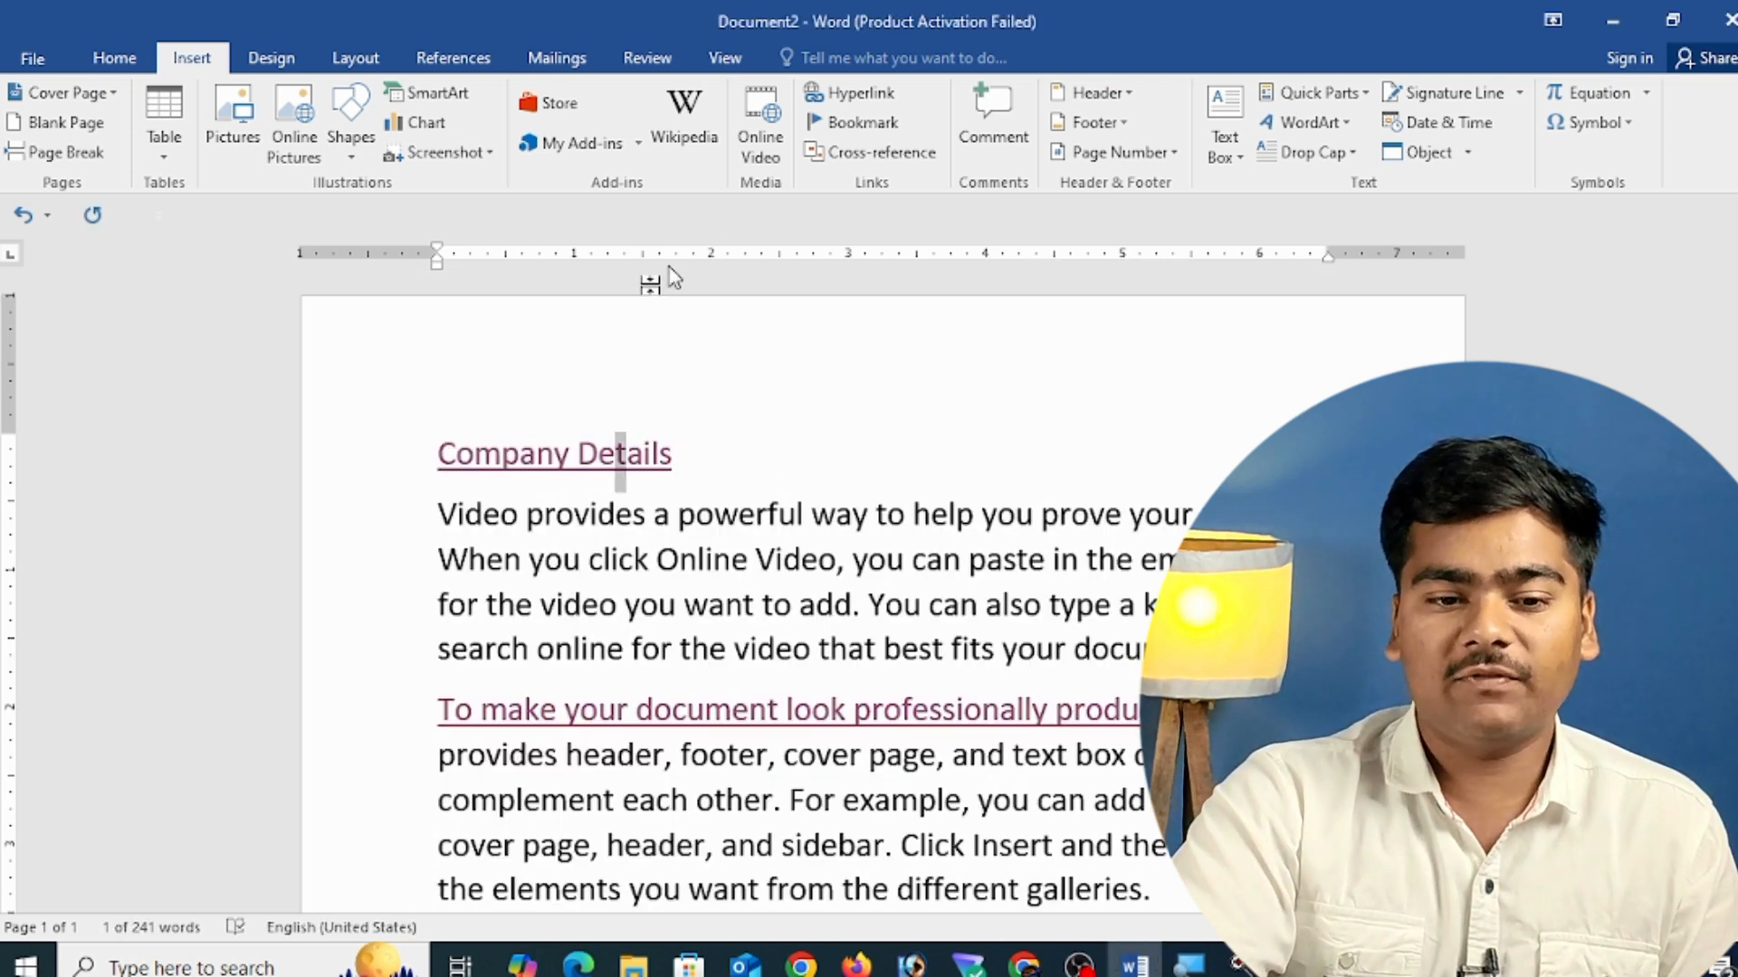
- Reopen "Company detils" through the "Company Details" hyperlink and go to its bookmark "computer"
left_click(539, 457, "ctrl")
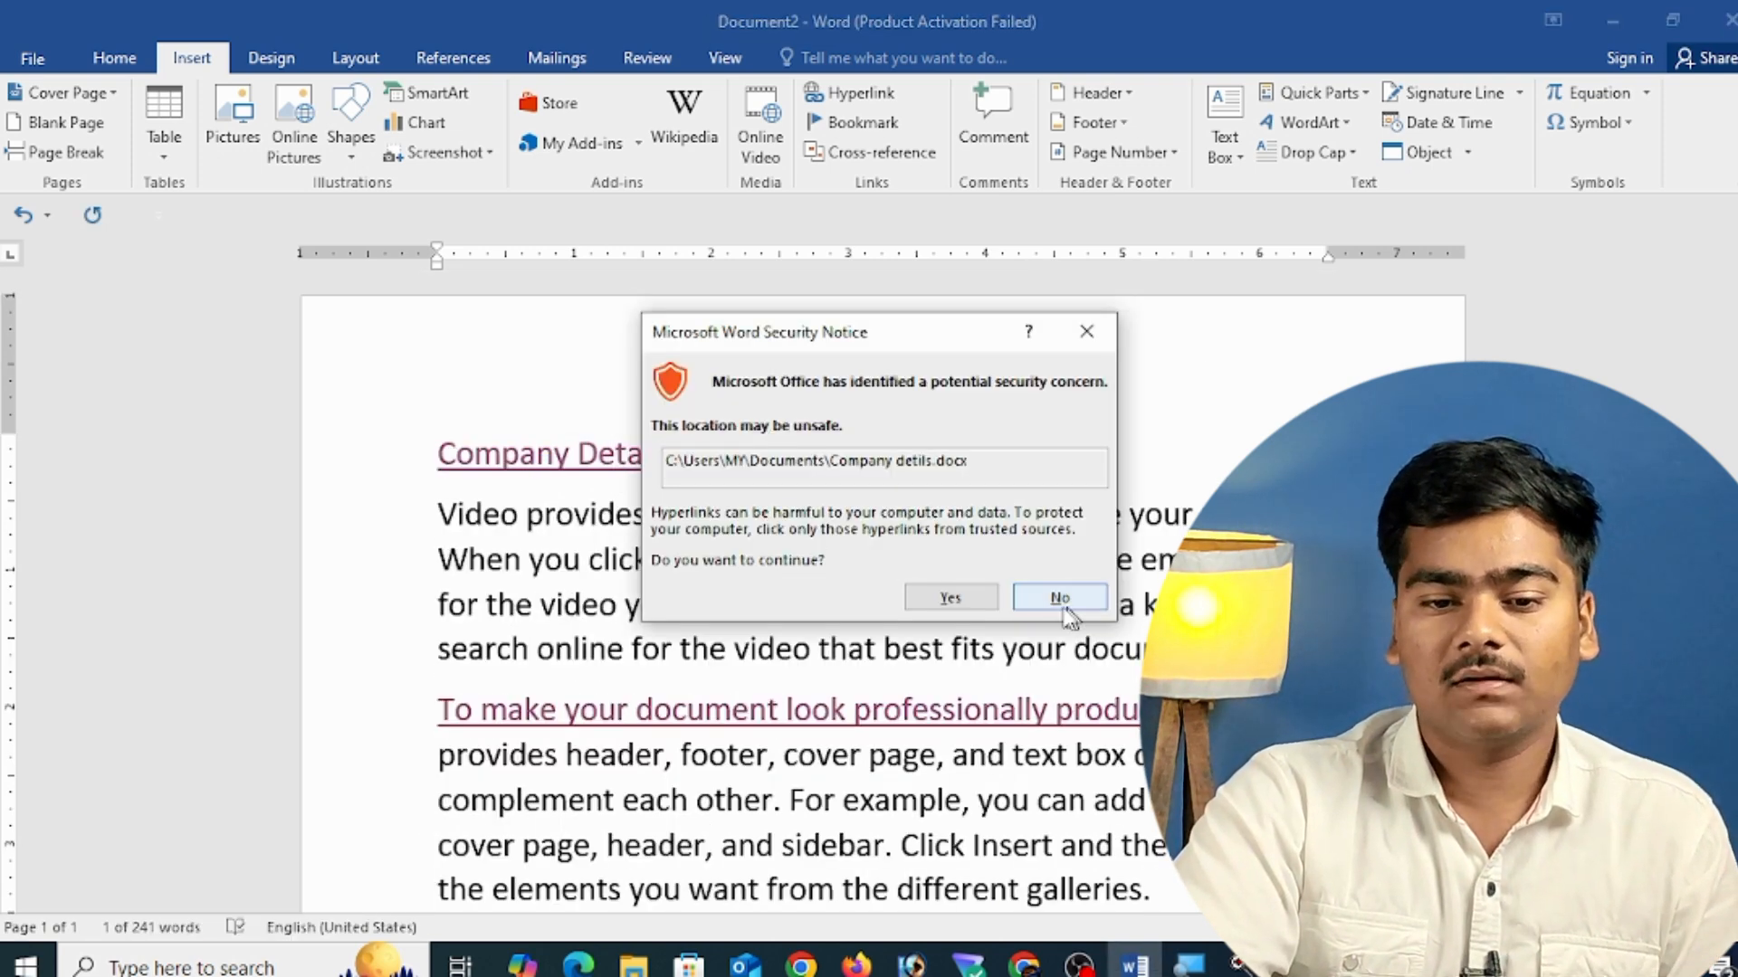
left_click(984, 596)
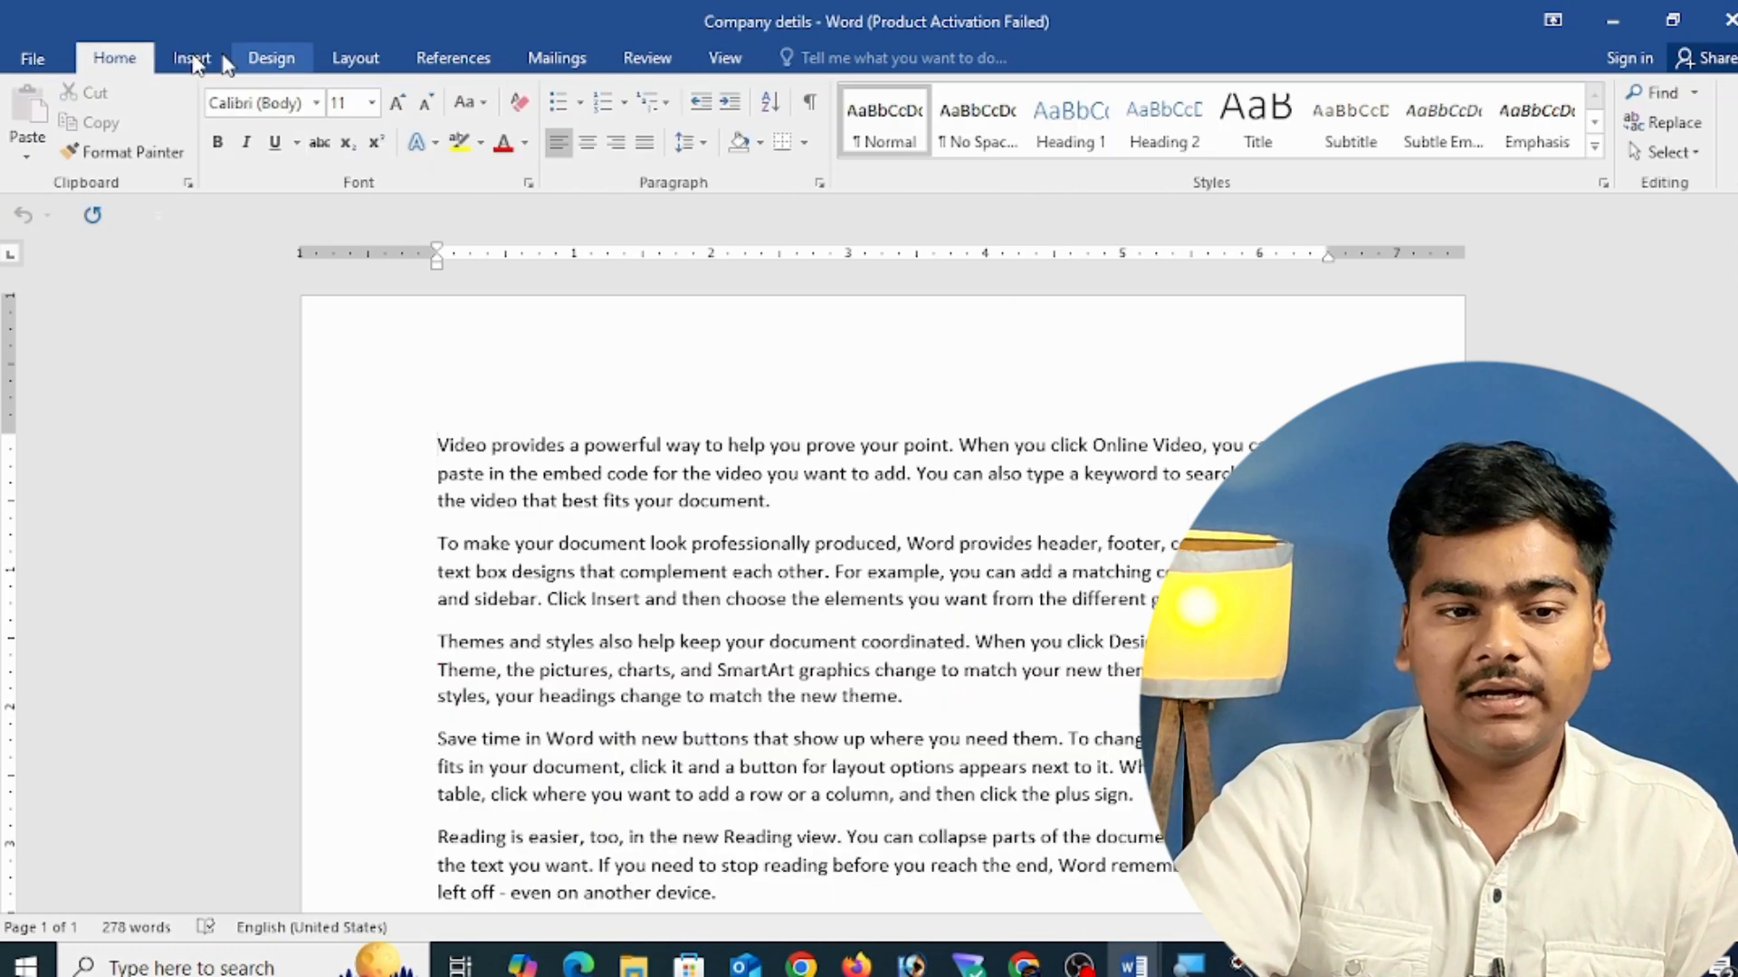
left_click(192, 59)
left_click(862, 122)
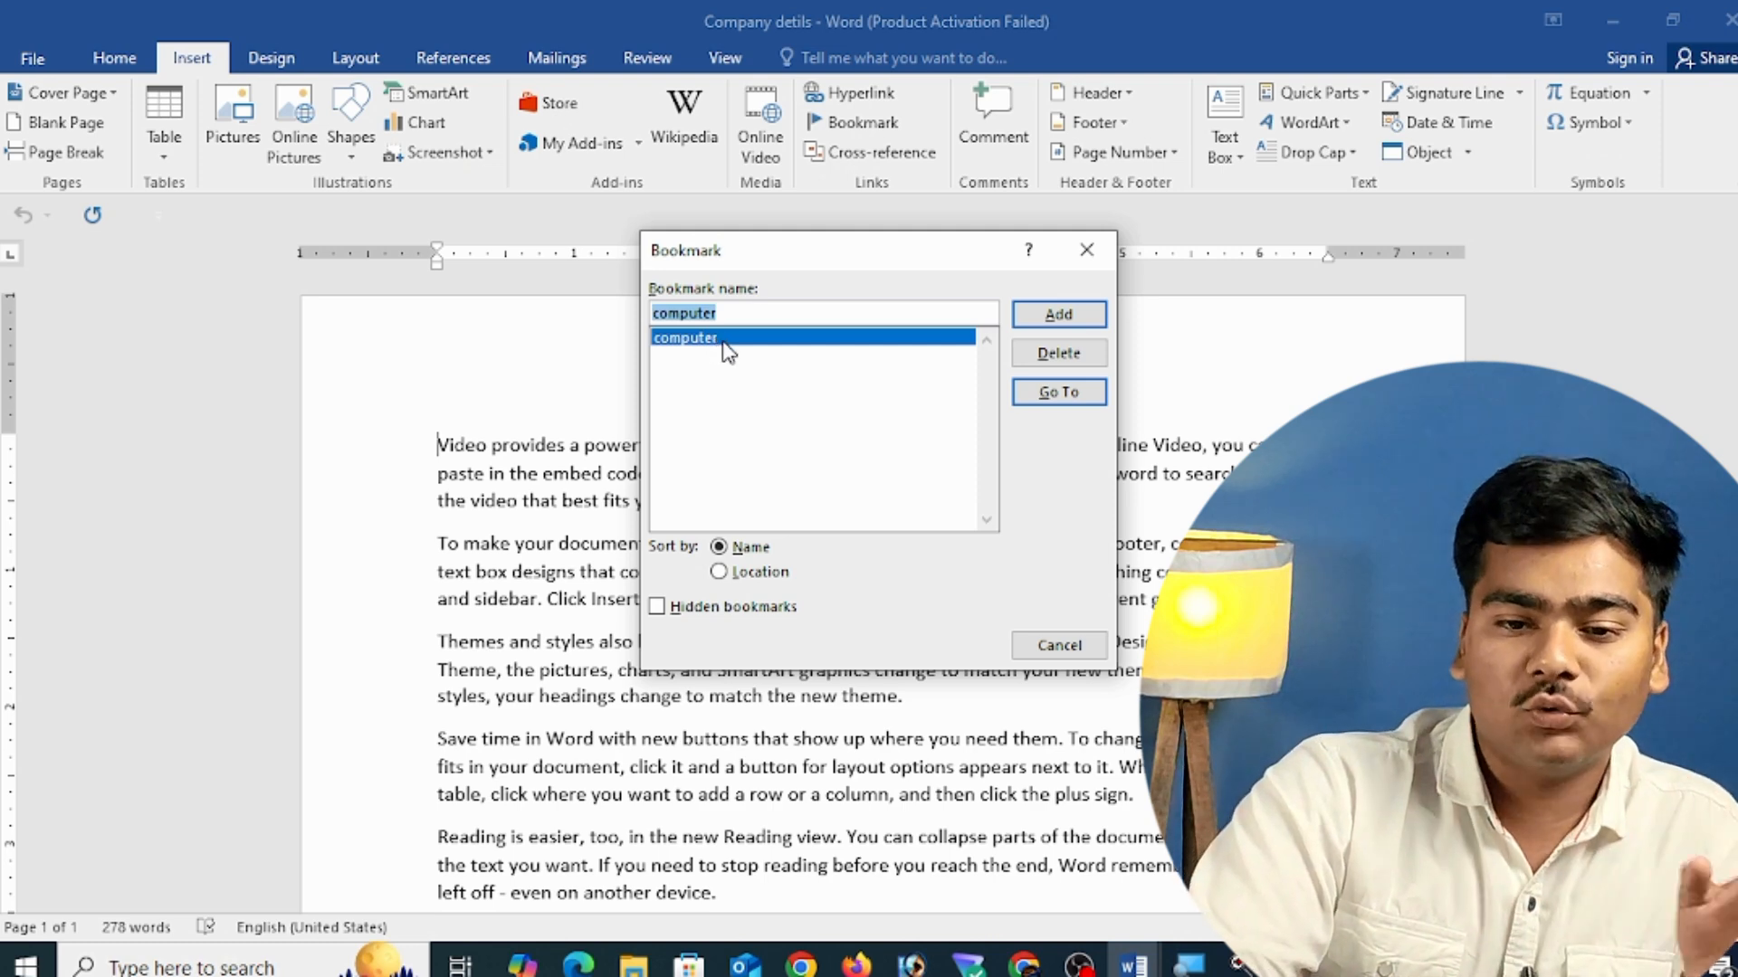
left_click_drag(817, 259, 612, 222)
left_click(841, 358)
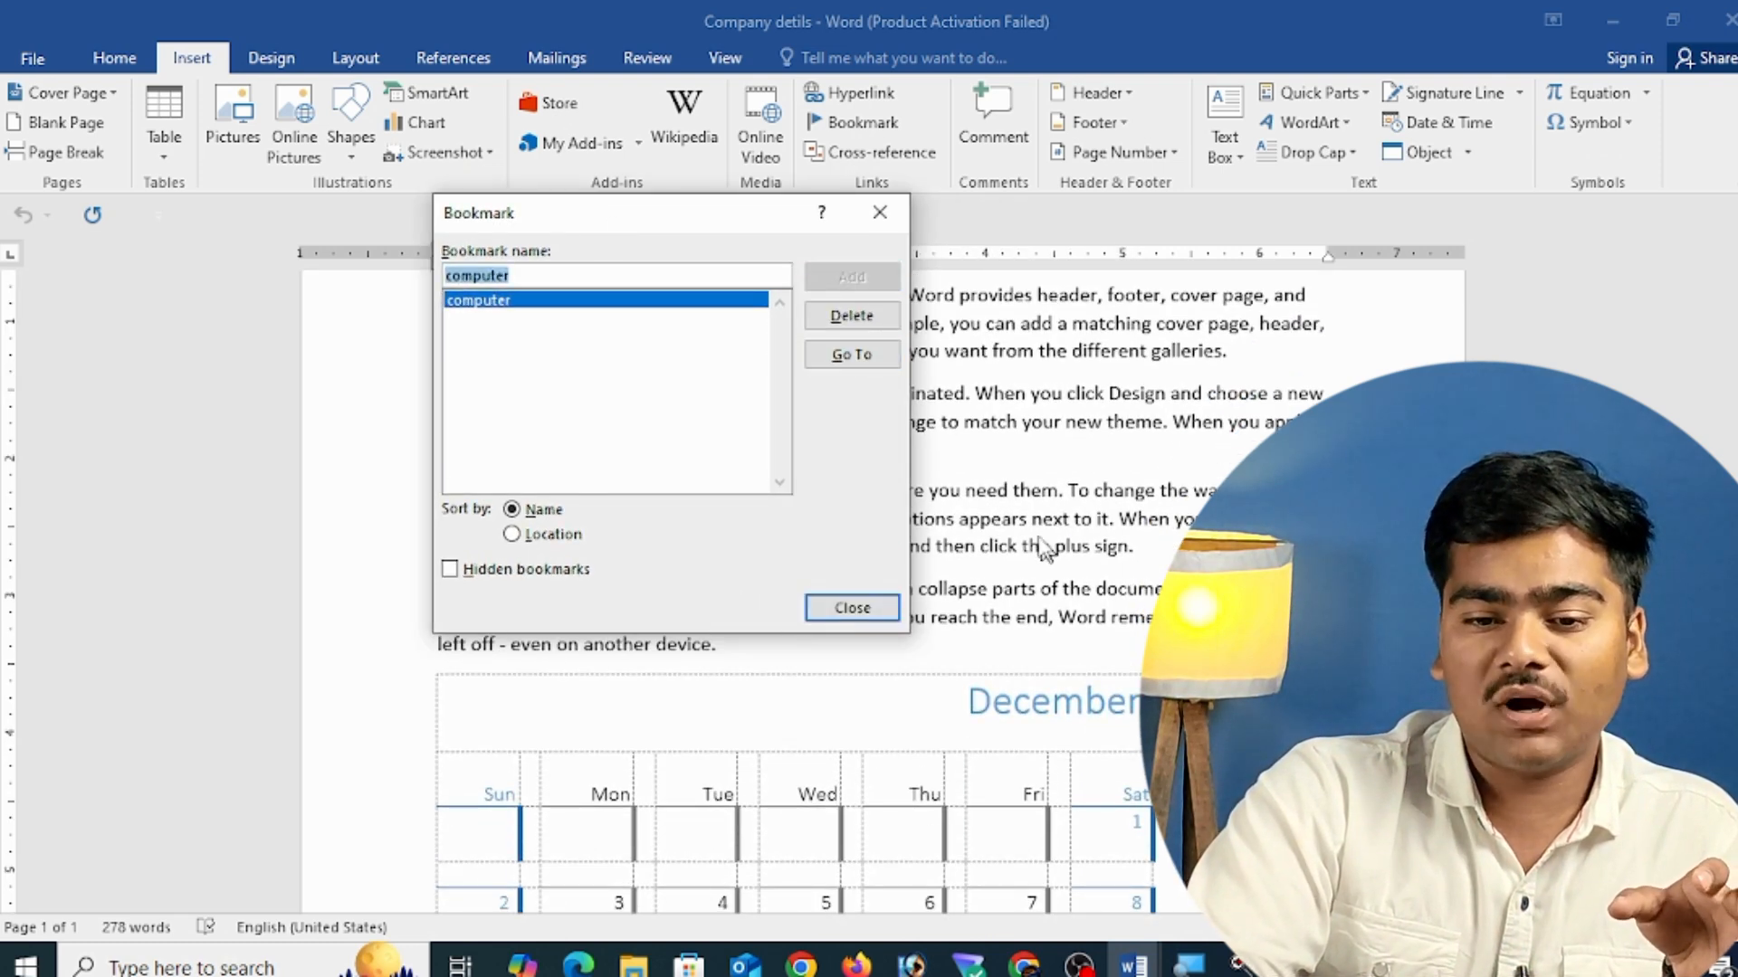
left_click(865, 609)
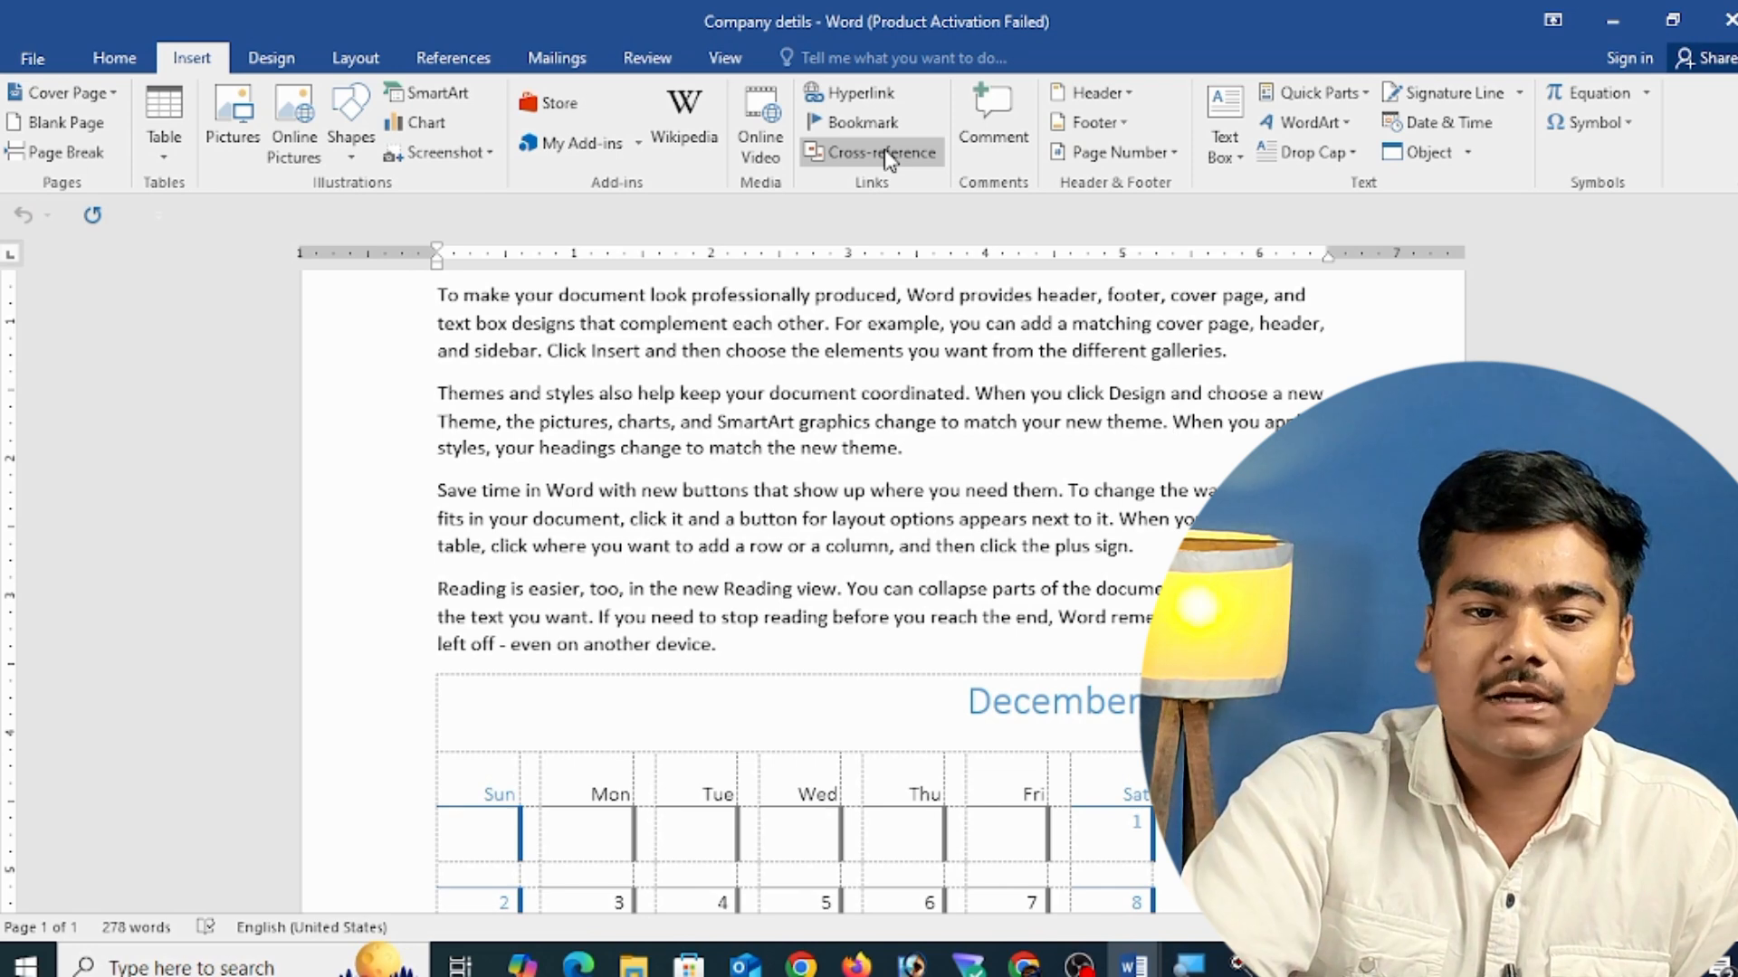
left_click(457, 61)
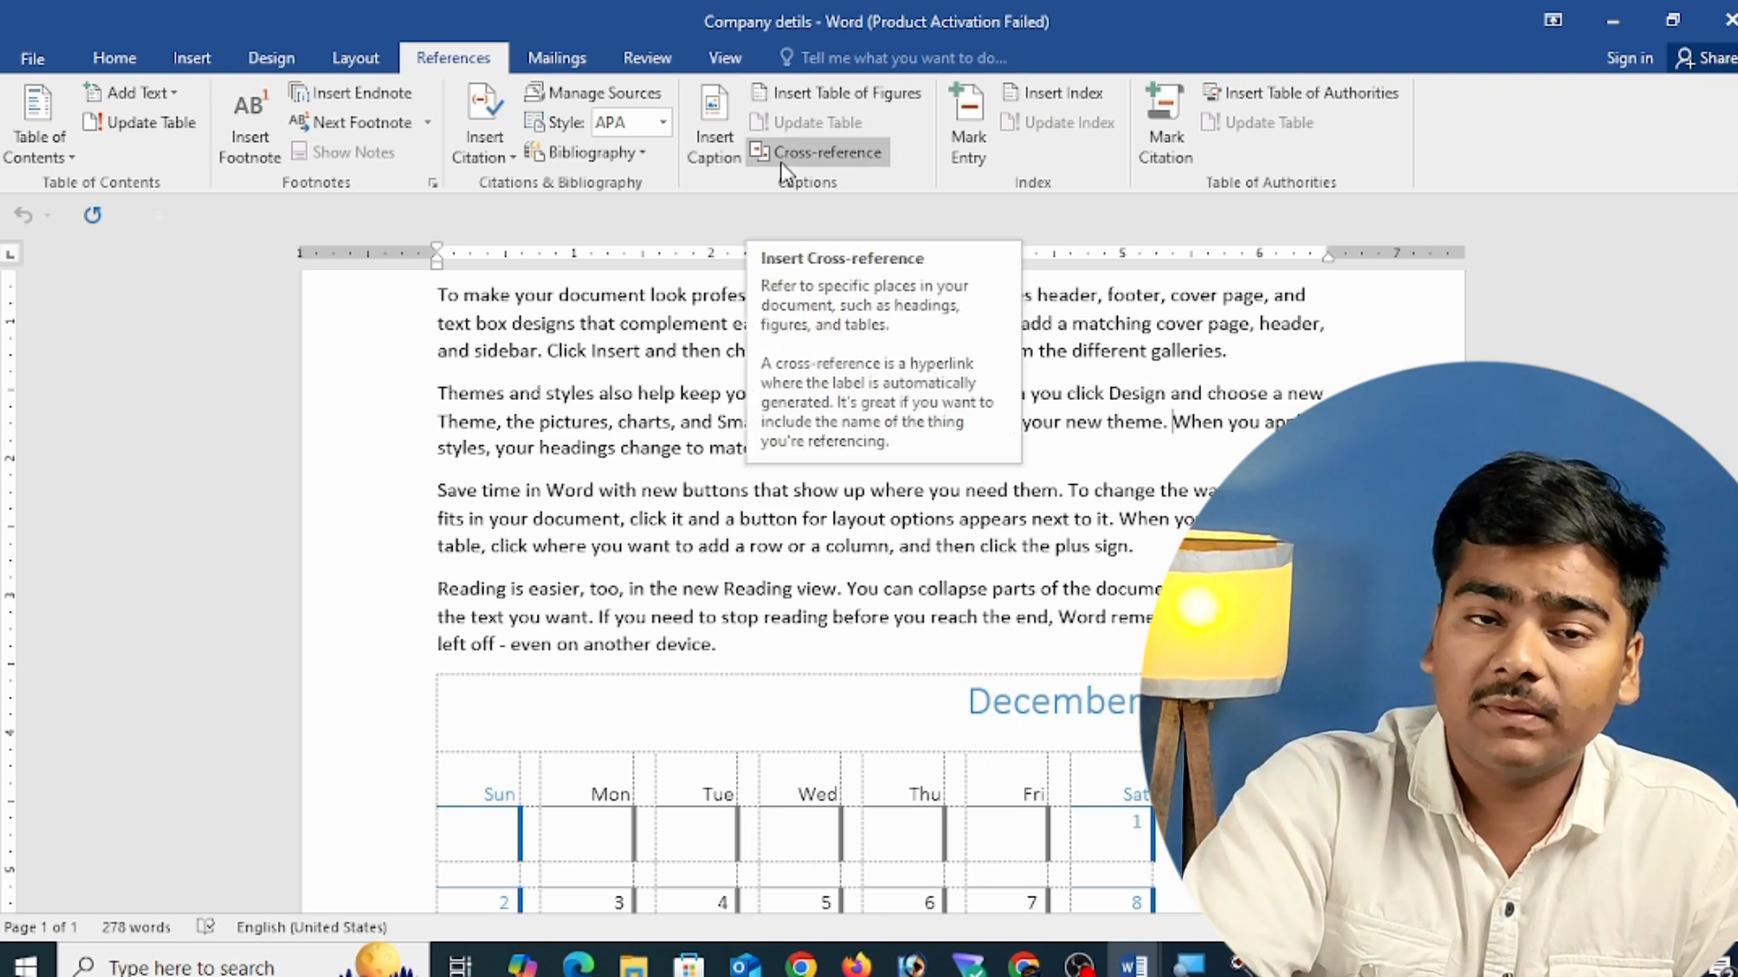
left_click(191, 58)
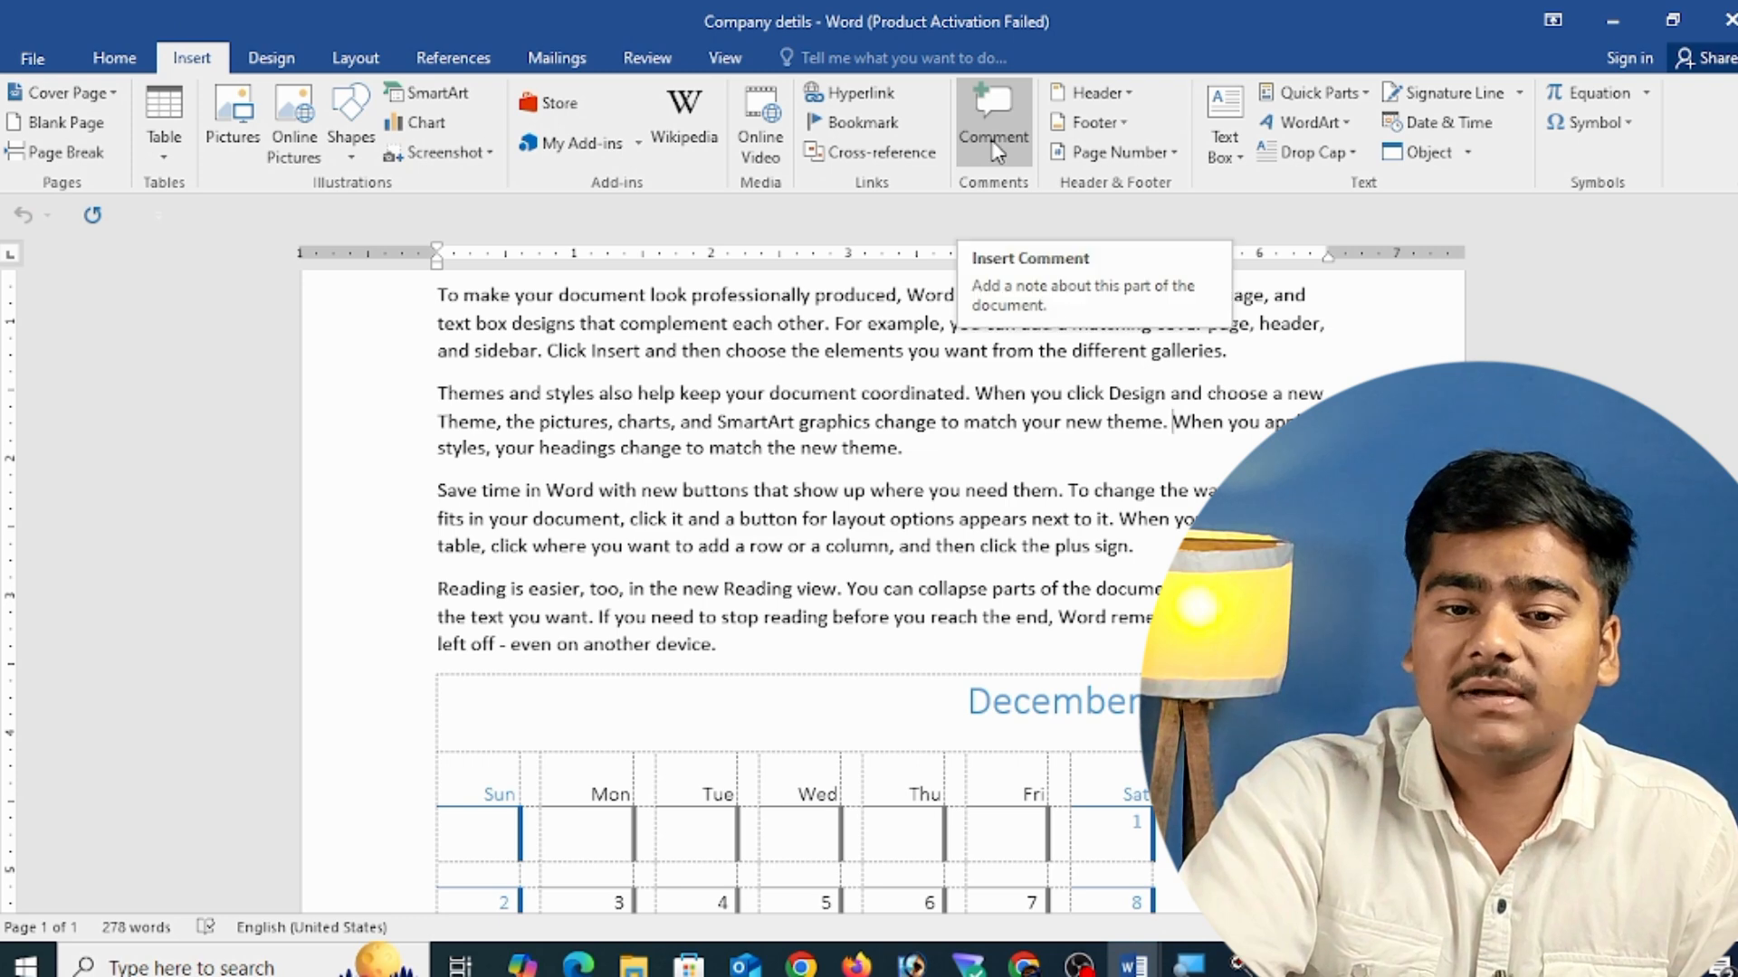
- Attach a comment to the first line of the first paragraph and paste the copied text into it
scroll(779, 455, "up", 3)
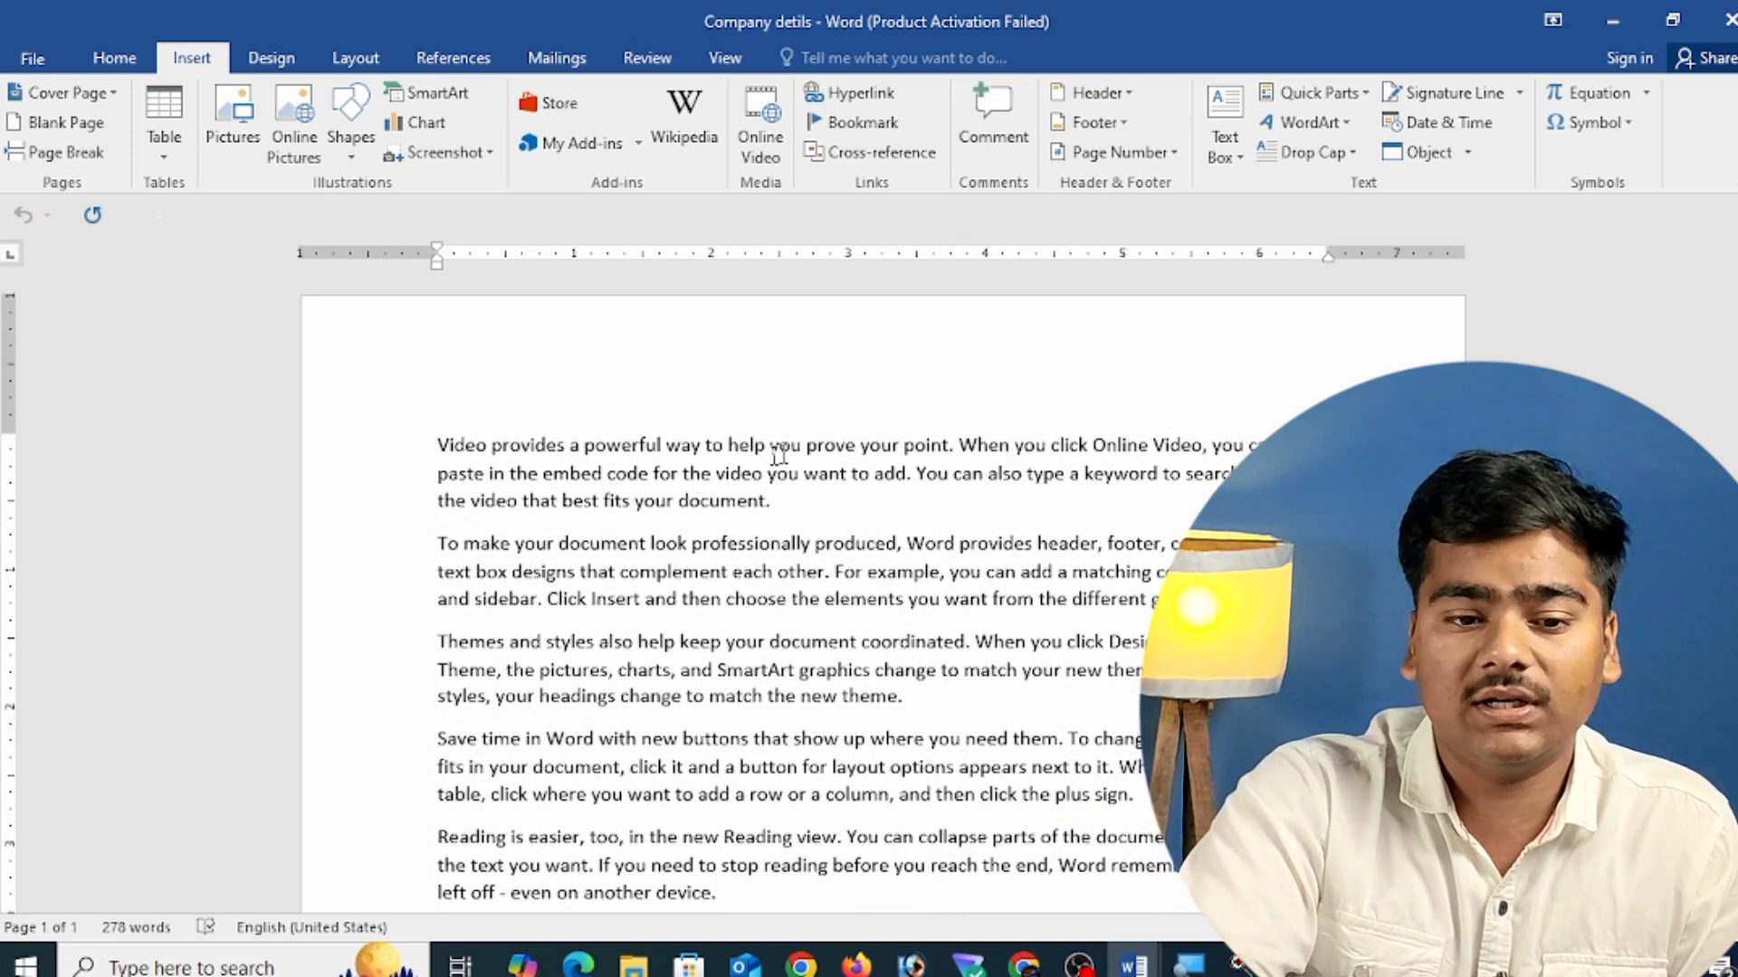
left_click(403, 482)
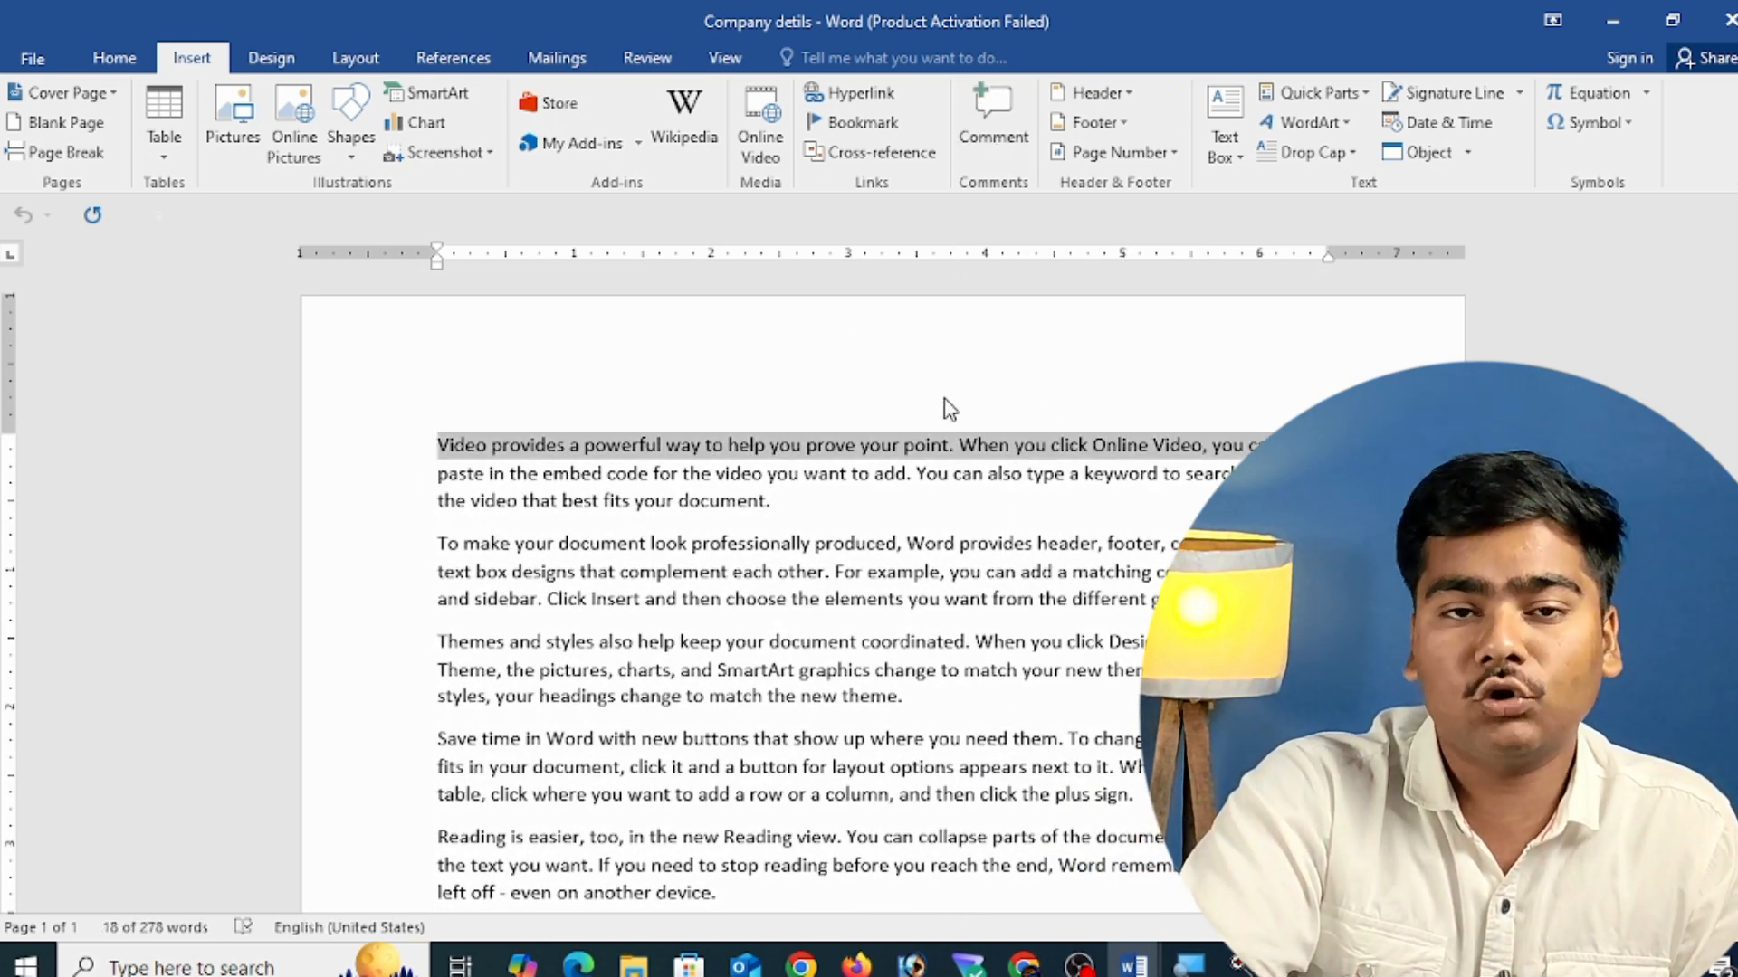
left_click(993, 117)
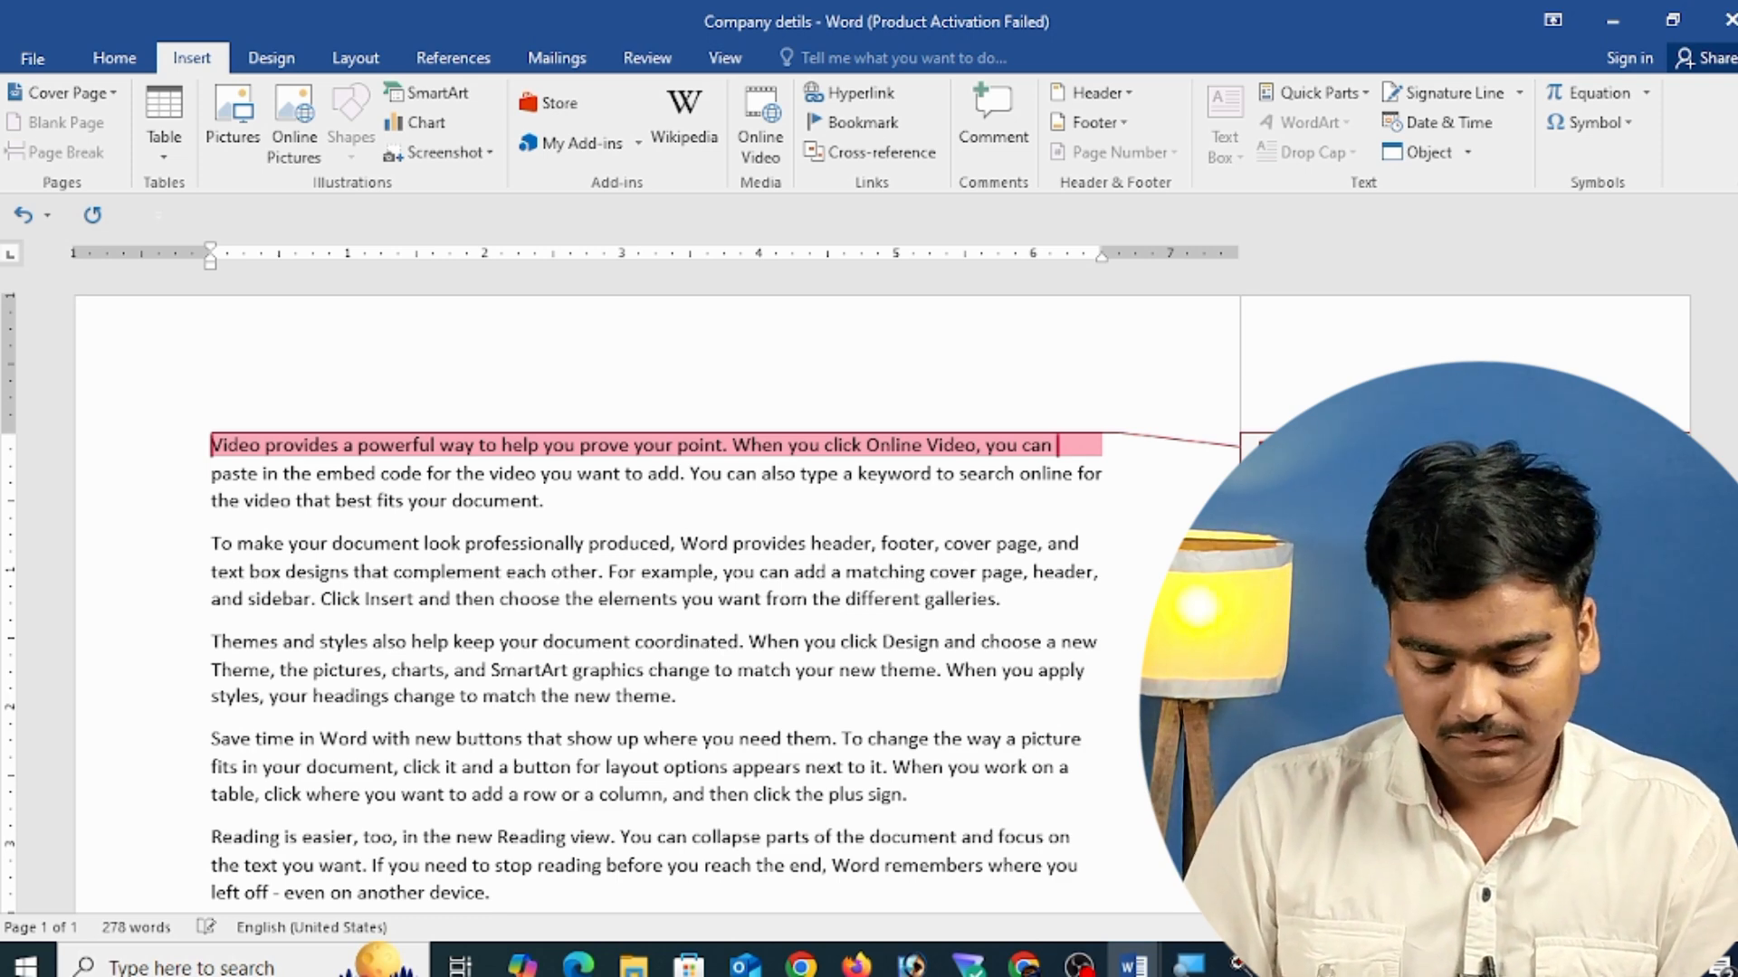
key("ctrl+v")
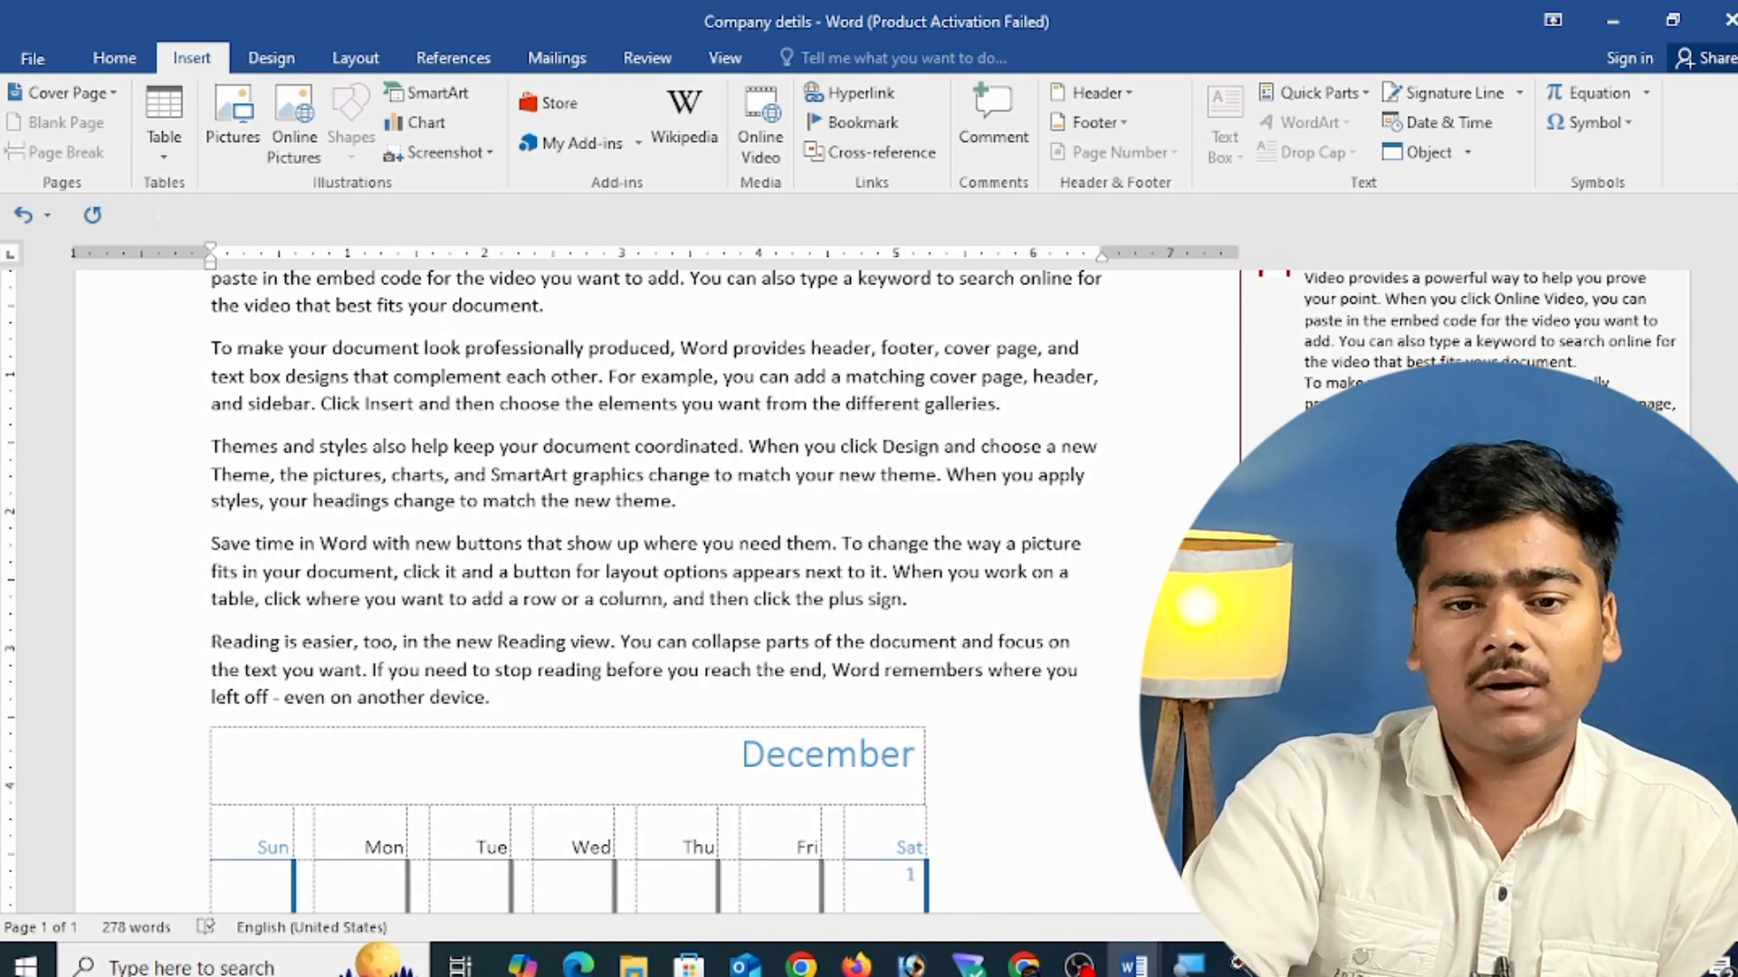
- Undo the text pasted into the first line's comment
scroll(634, 588, "up", 3)
key("ctrl+z")
key("ctrl+z")
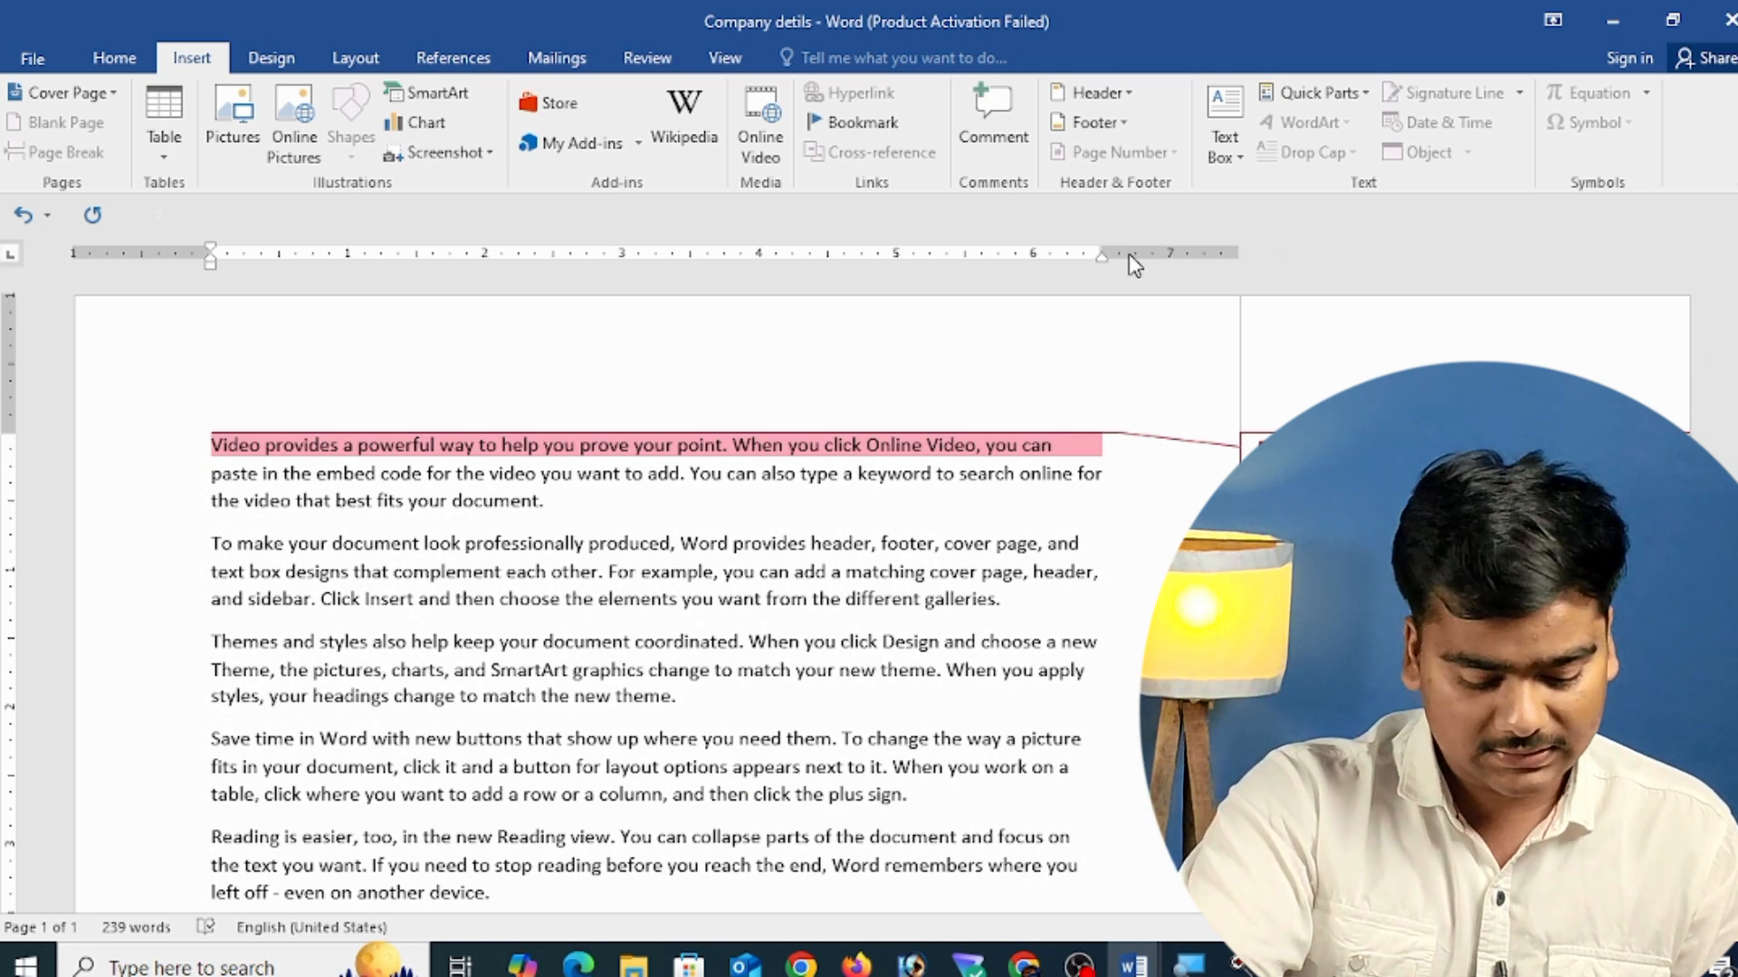
key("ctrl+y")
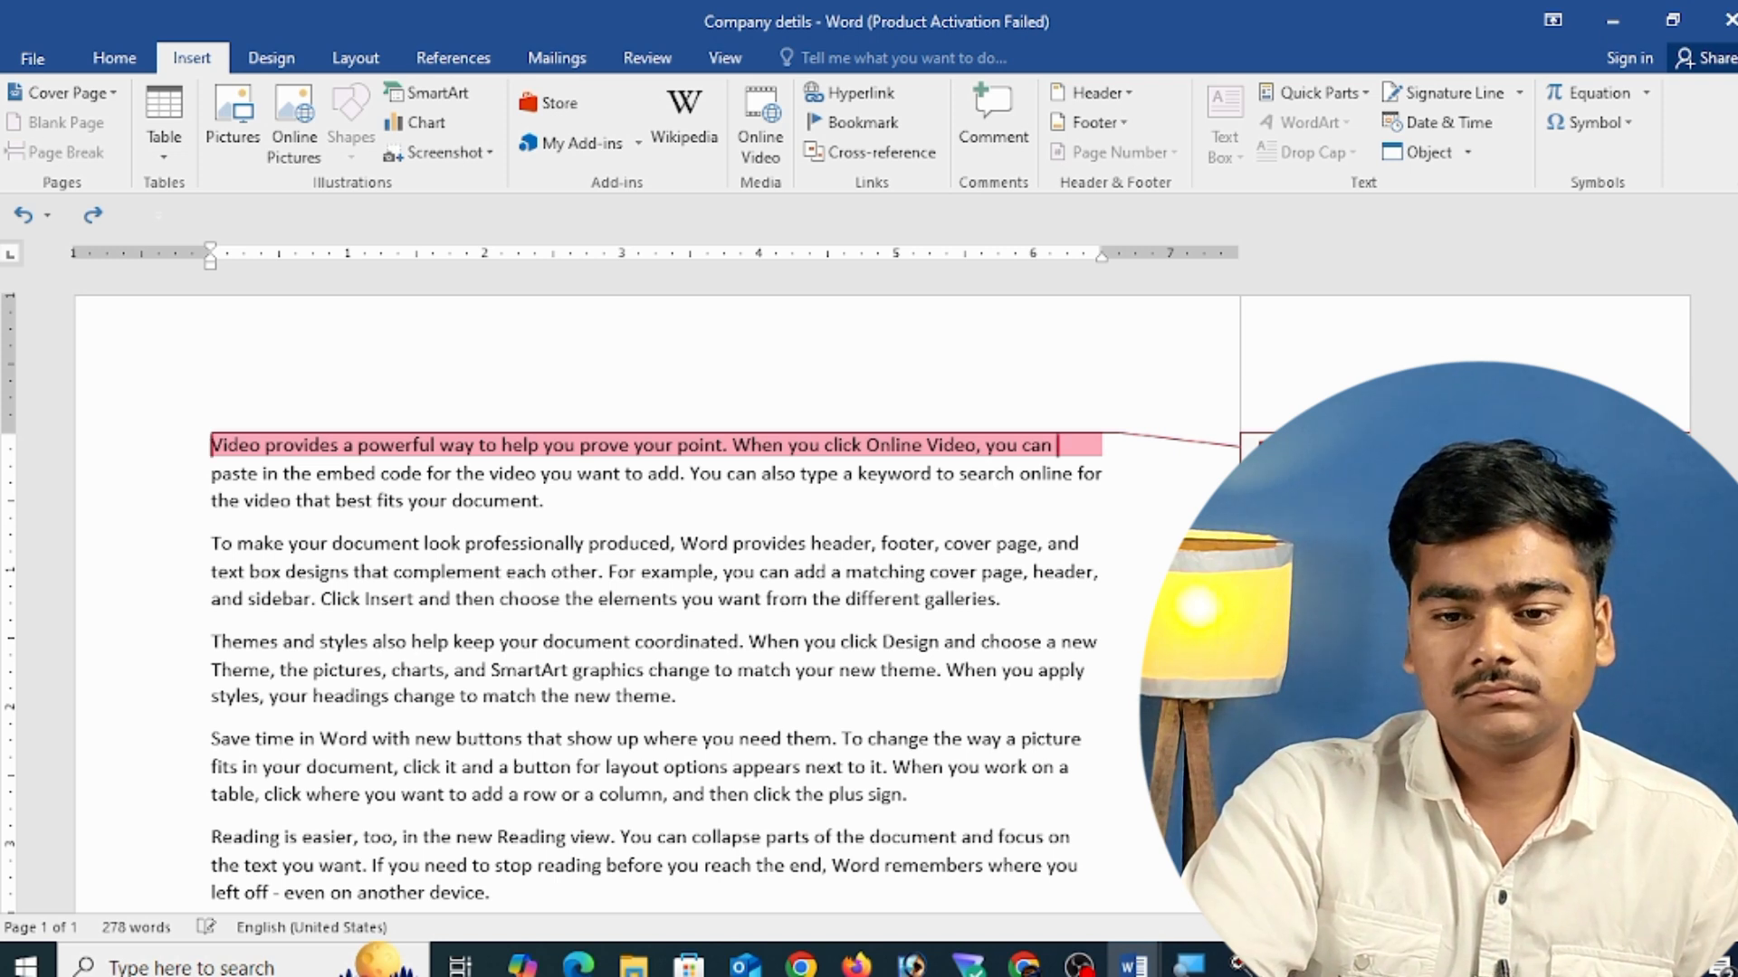
- Look over the context options for the commented line and undo the comment's insertion
right_click(1436, 445)
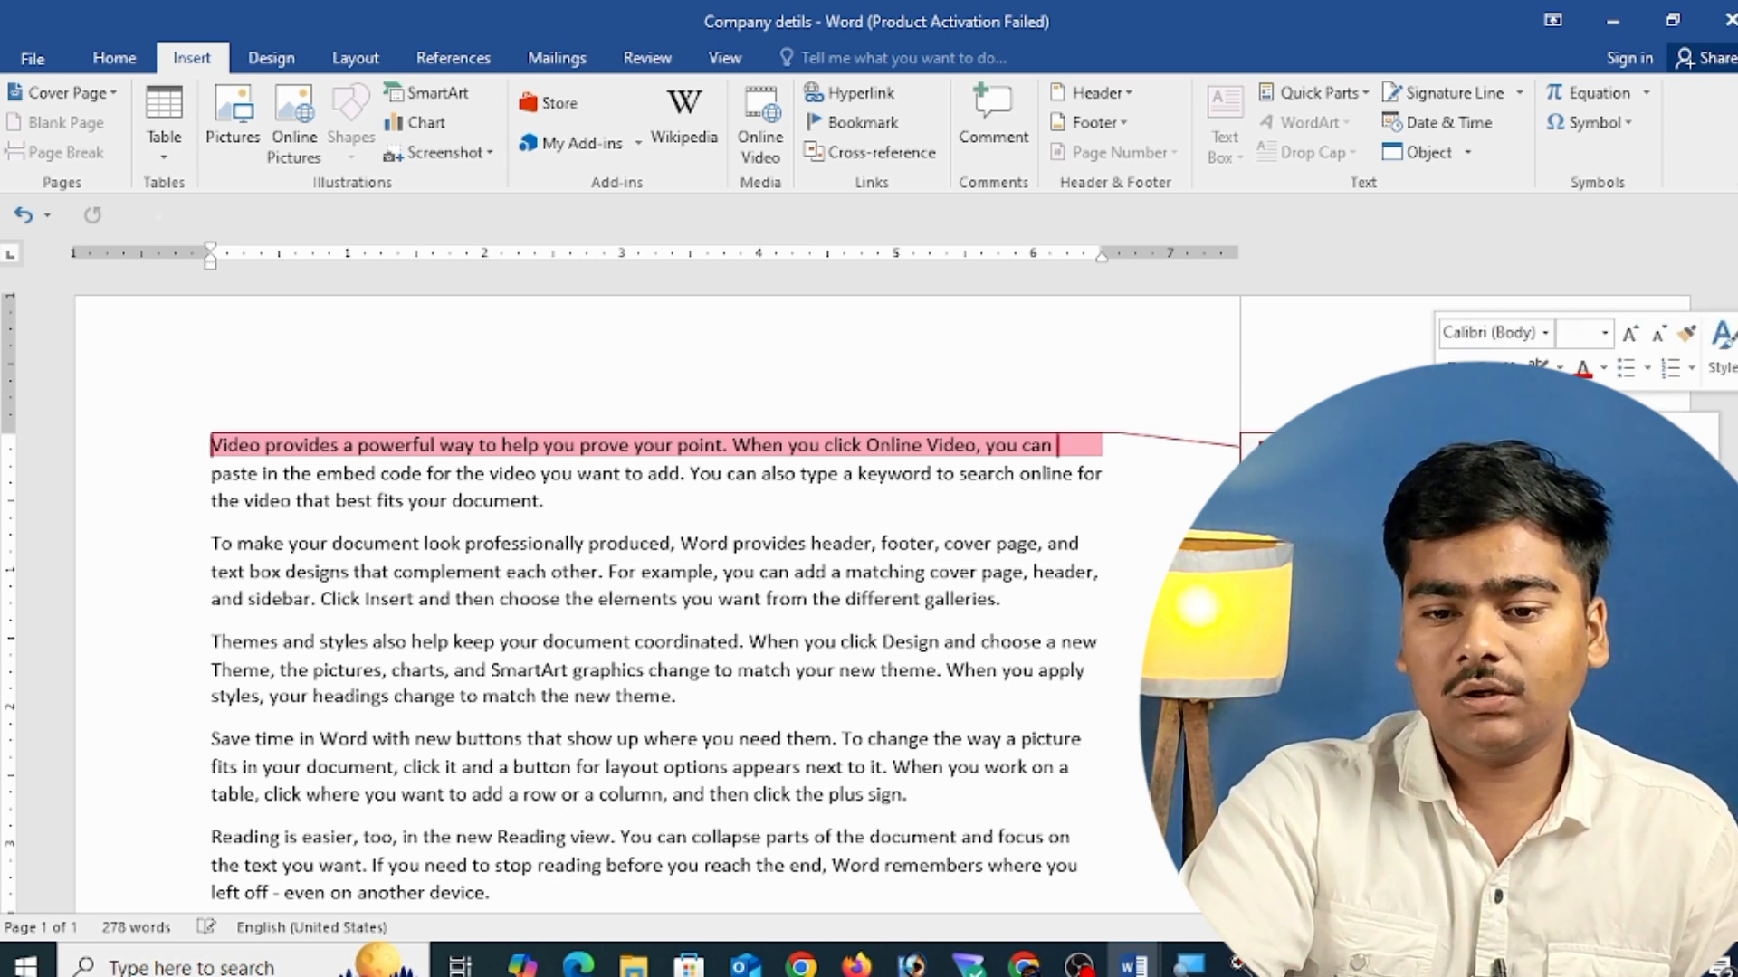
right_click(914, 444)
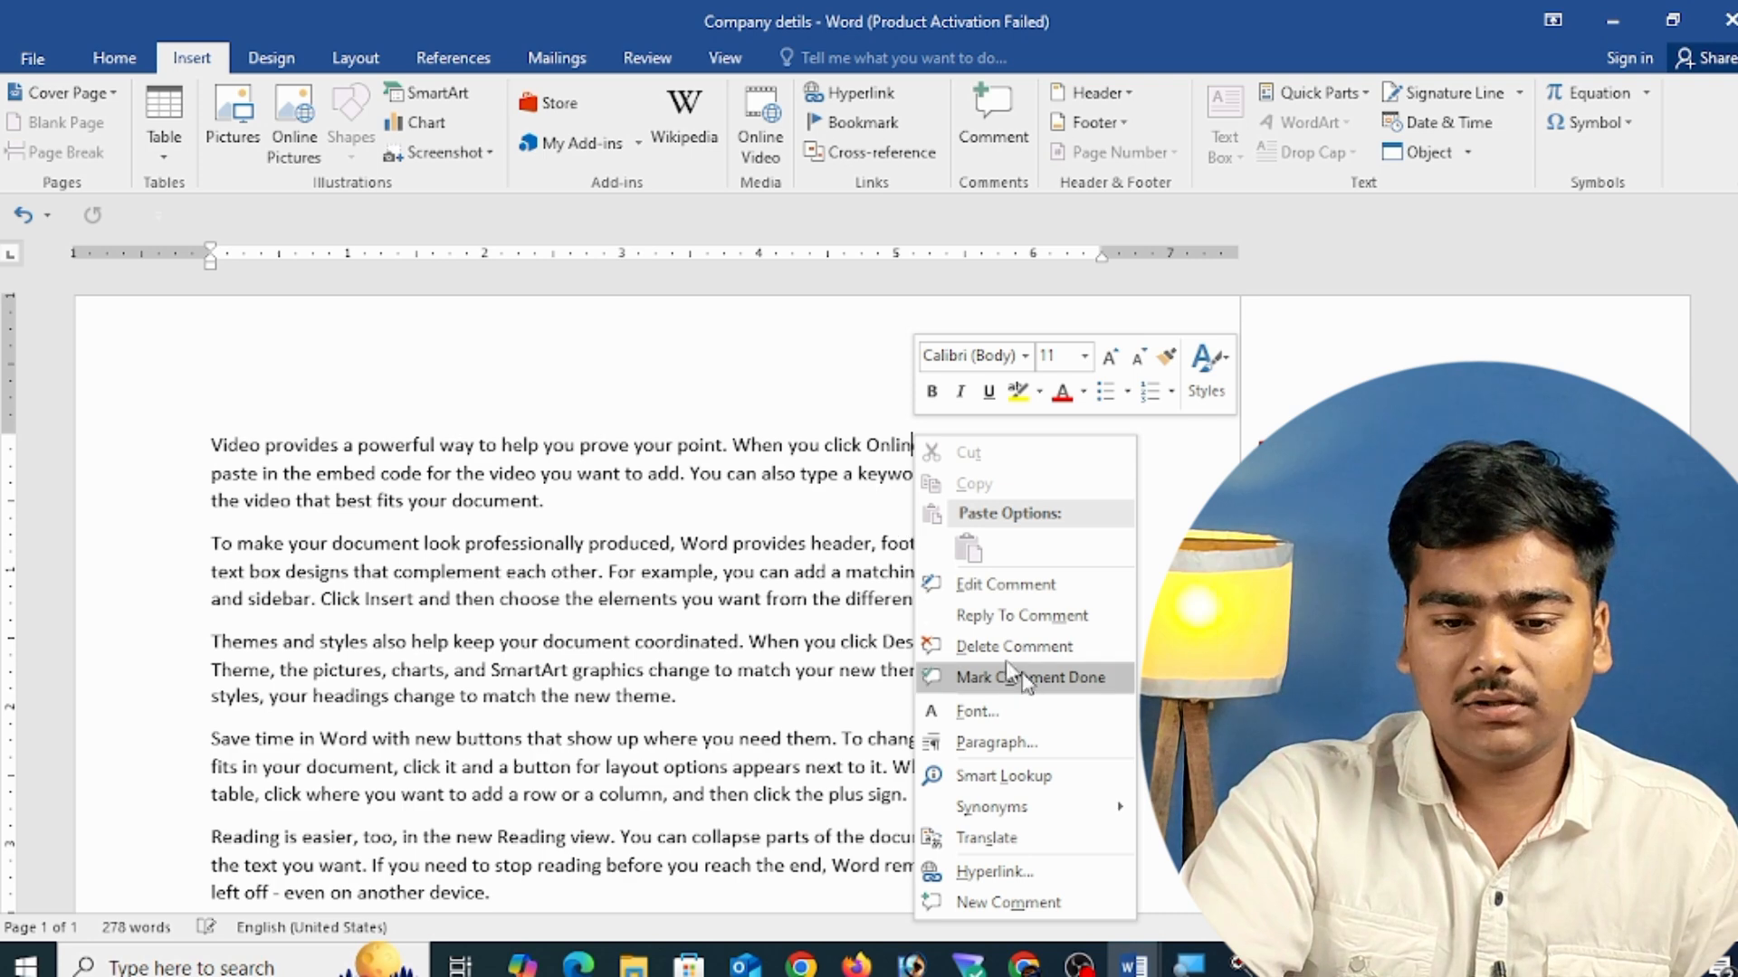
key("Escape")
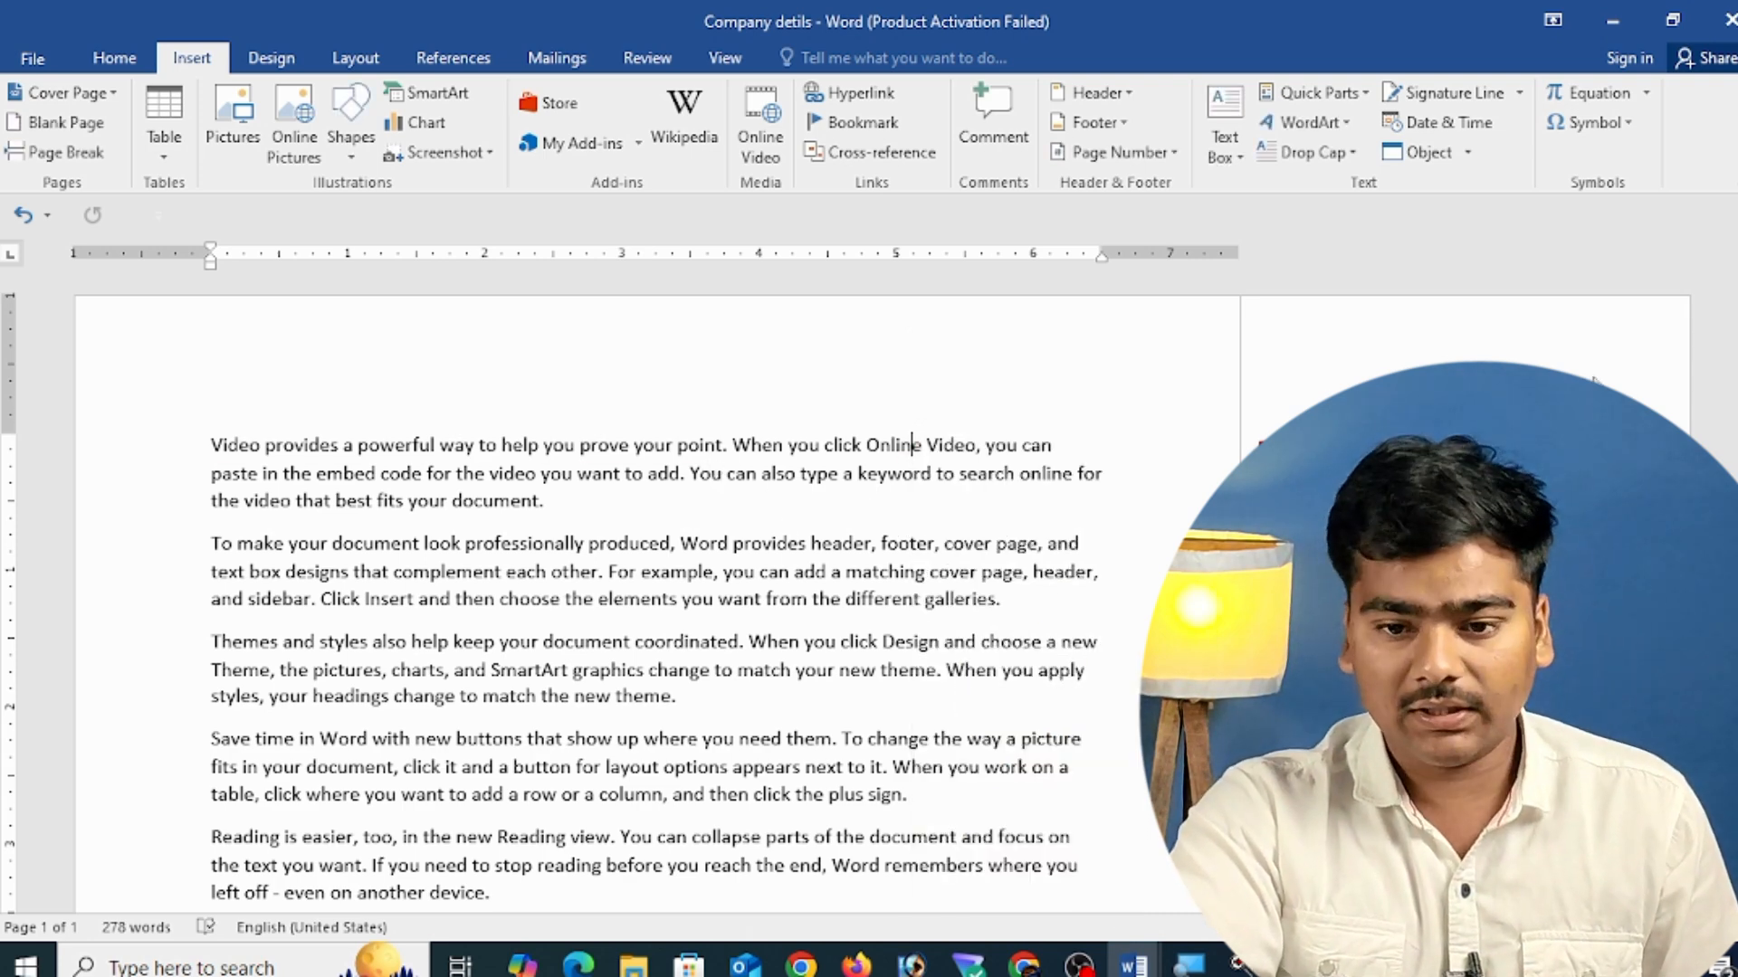
key("ctrl+z")
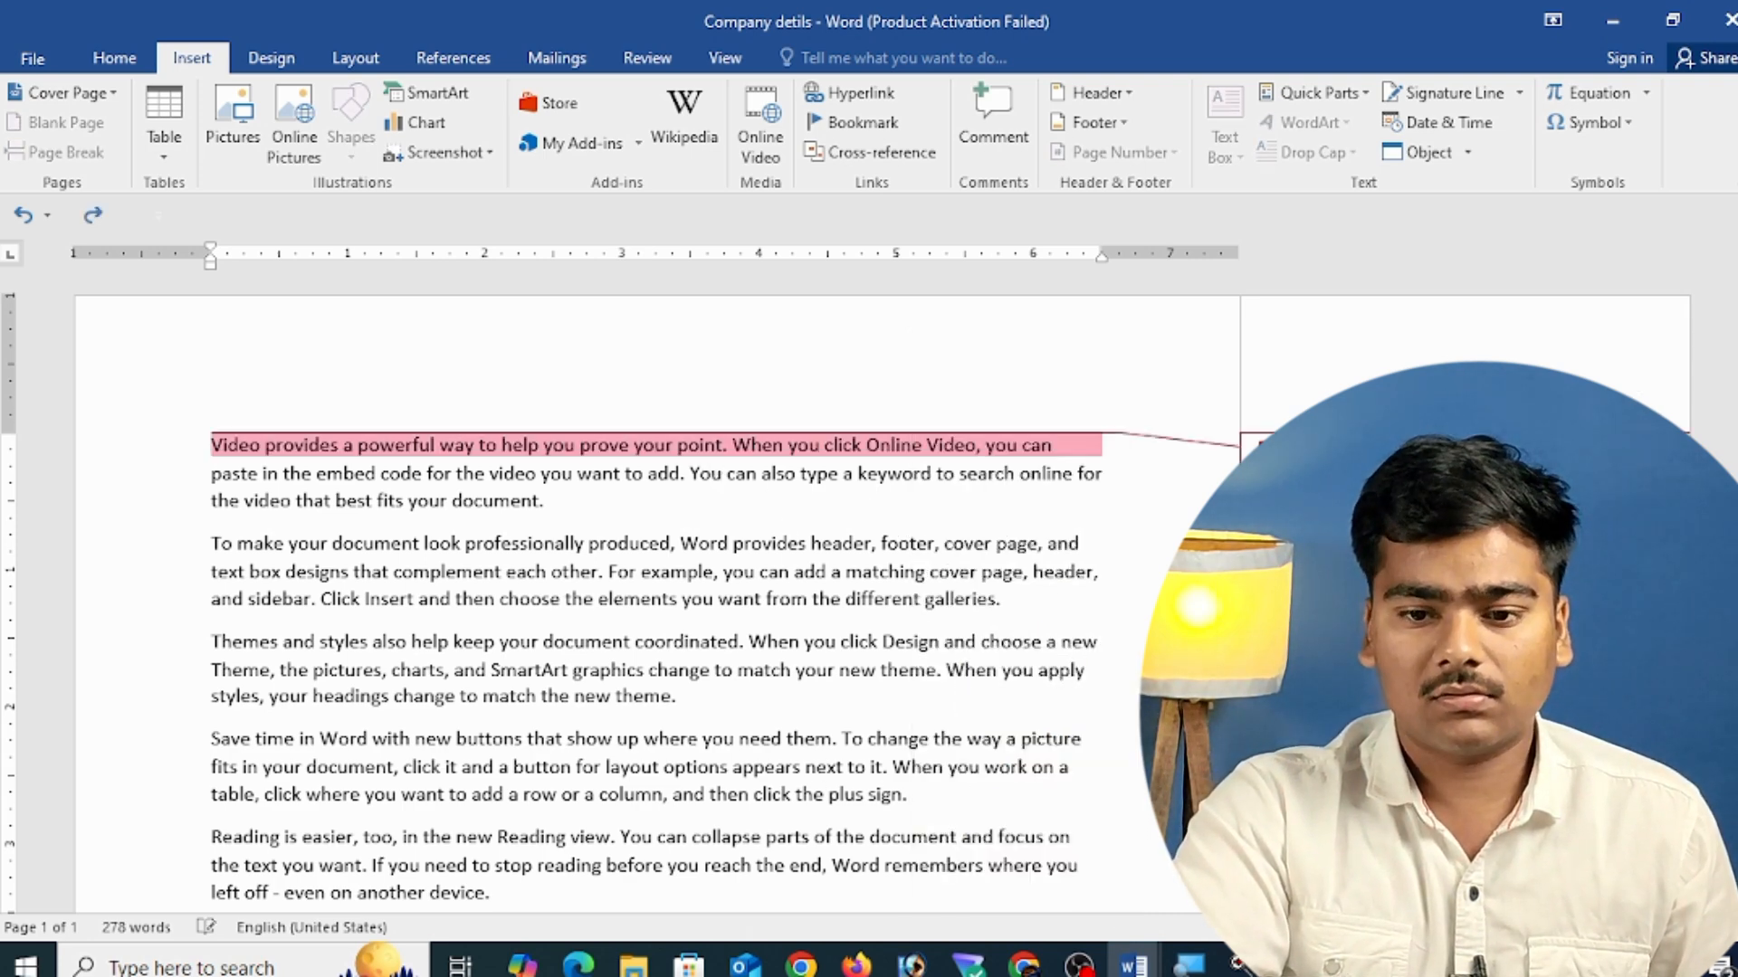
key("ctrl+z")
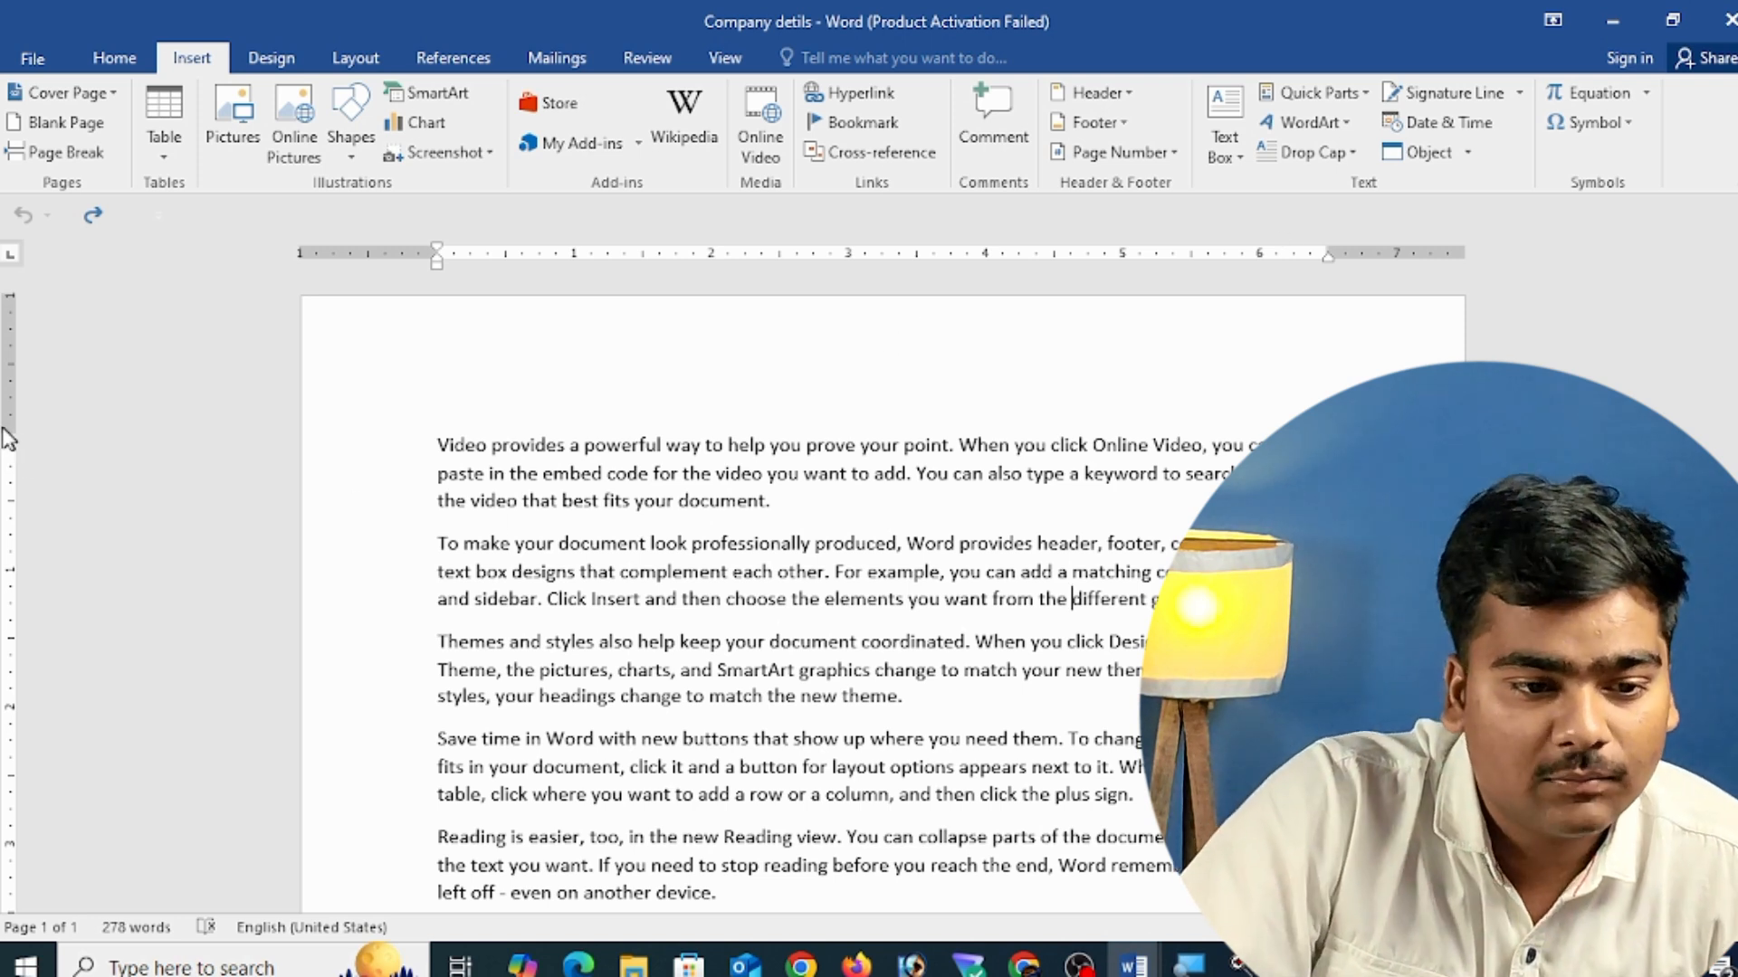
left_click_drag(4, 433, 6, 433)
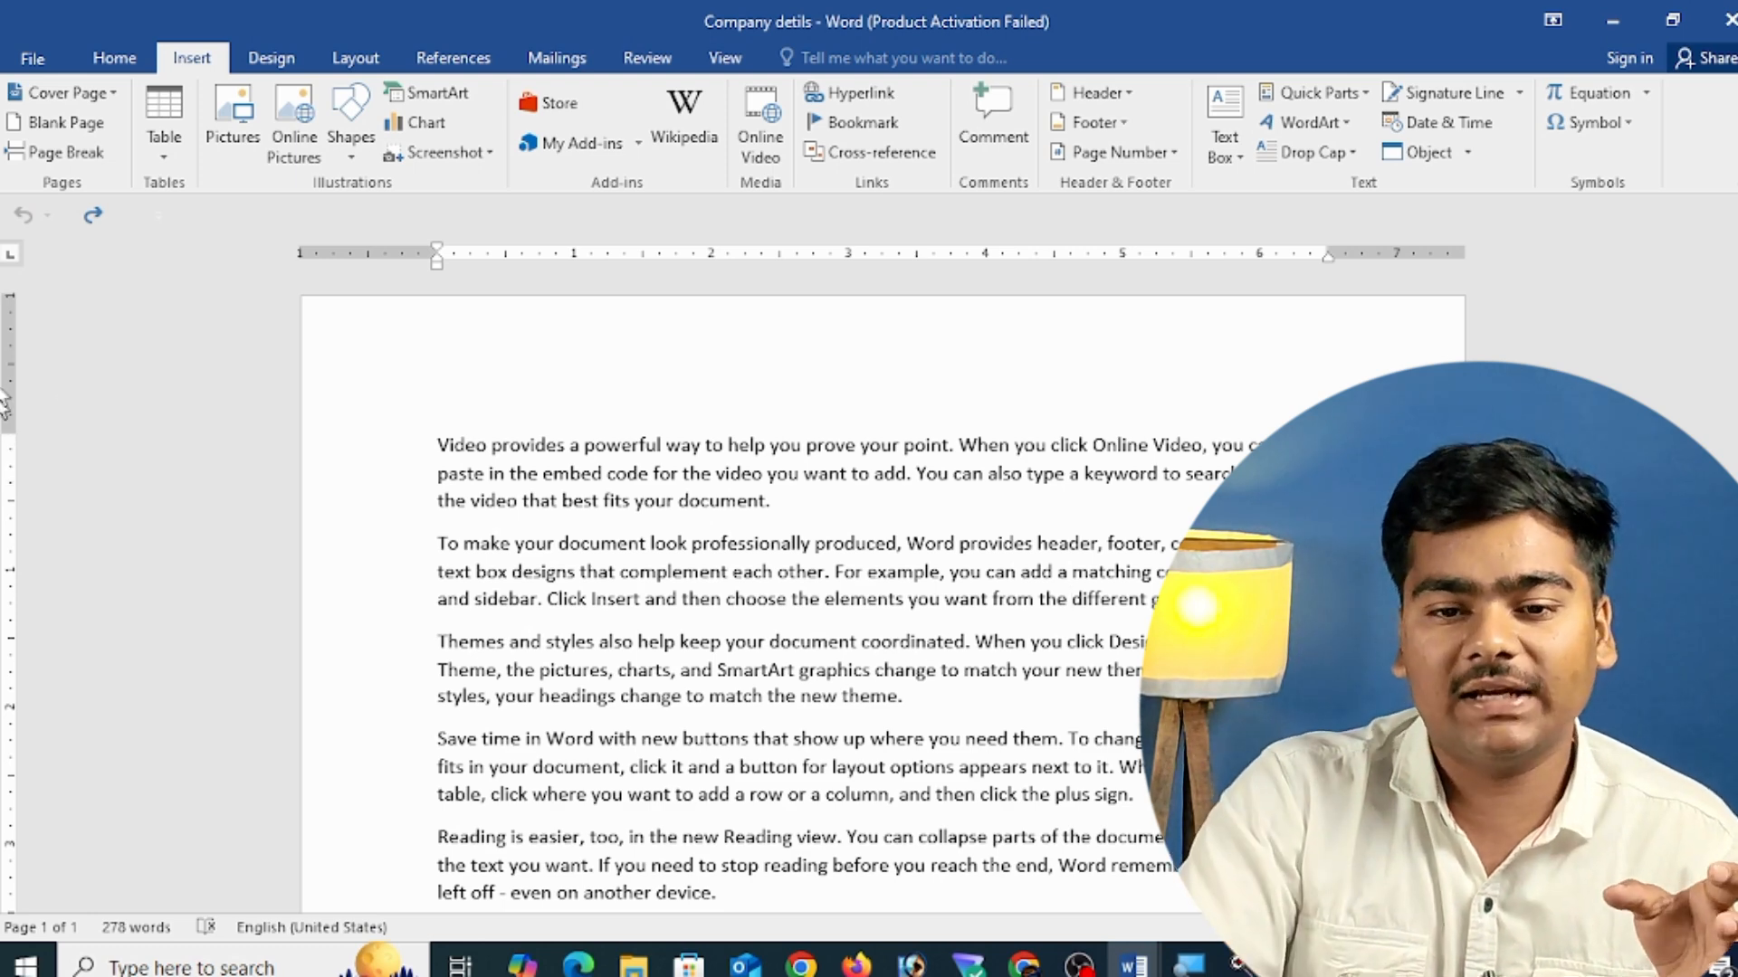
scroll(758, 538, "down", 10)
scroll(758, 538, "down", 1)
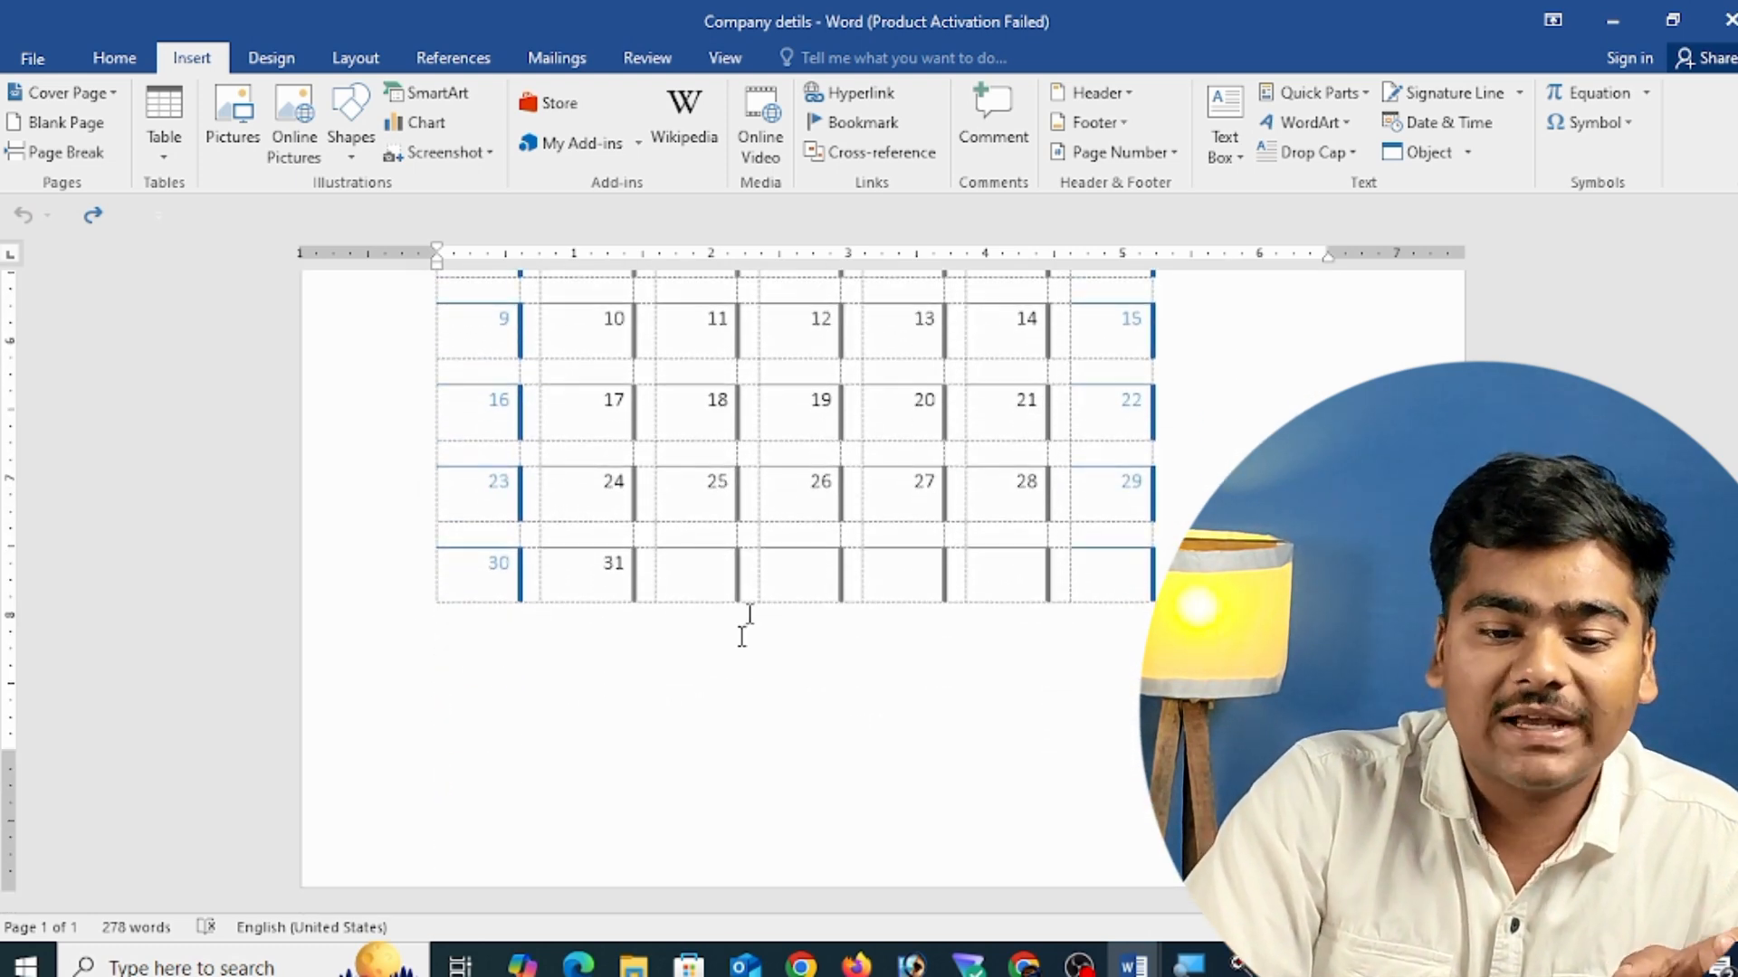
left_click(438, 615)
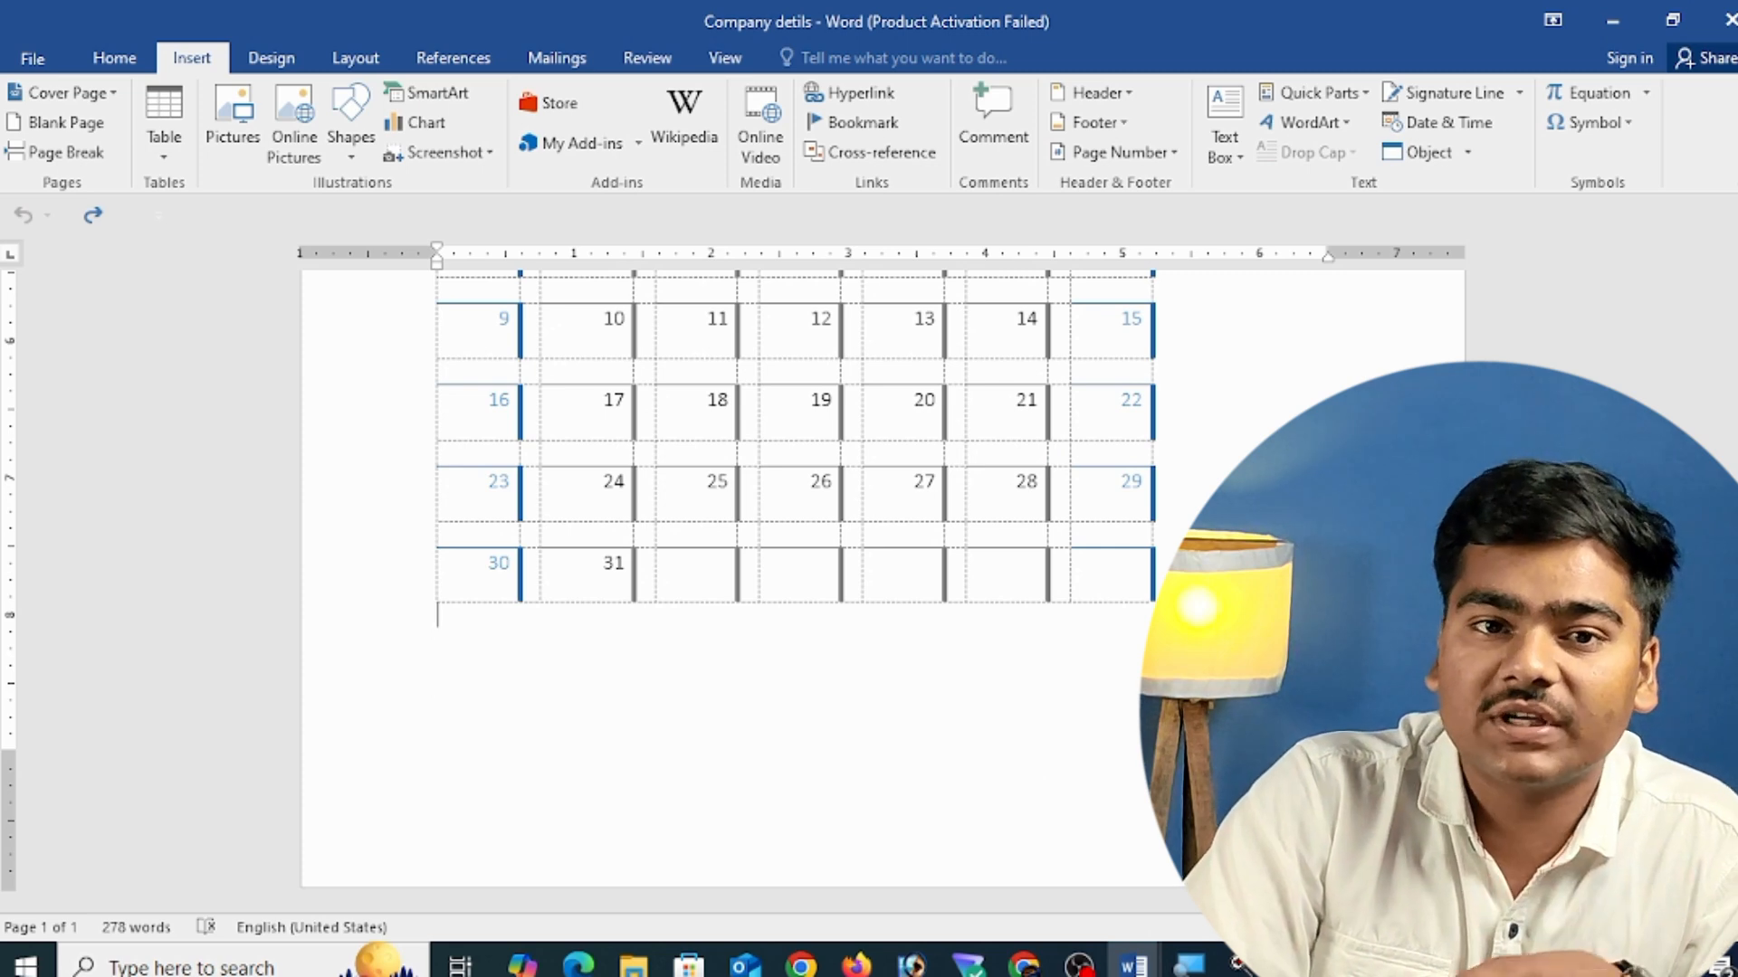
scroll(759, 592, "up", 10)
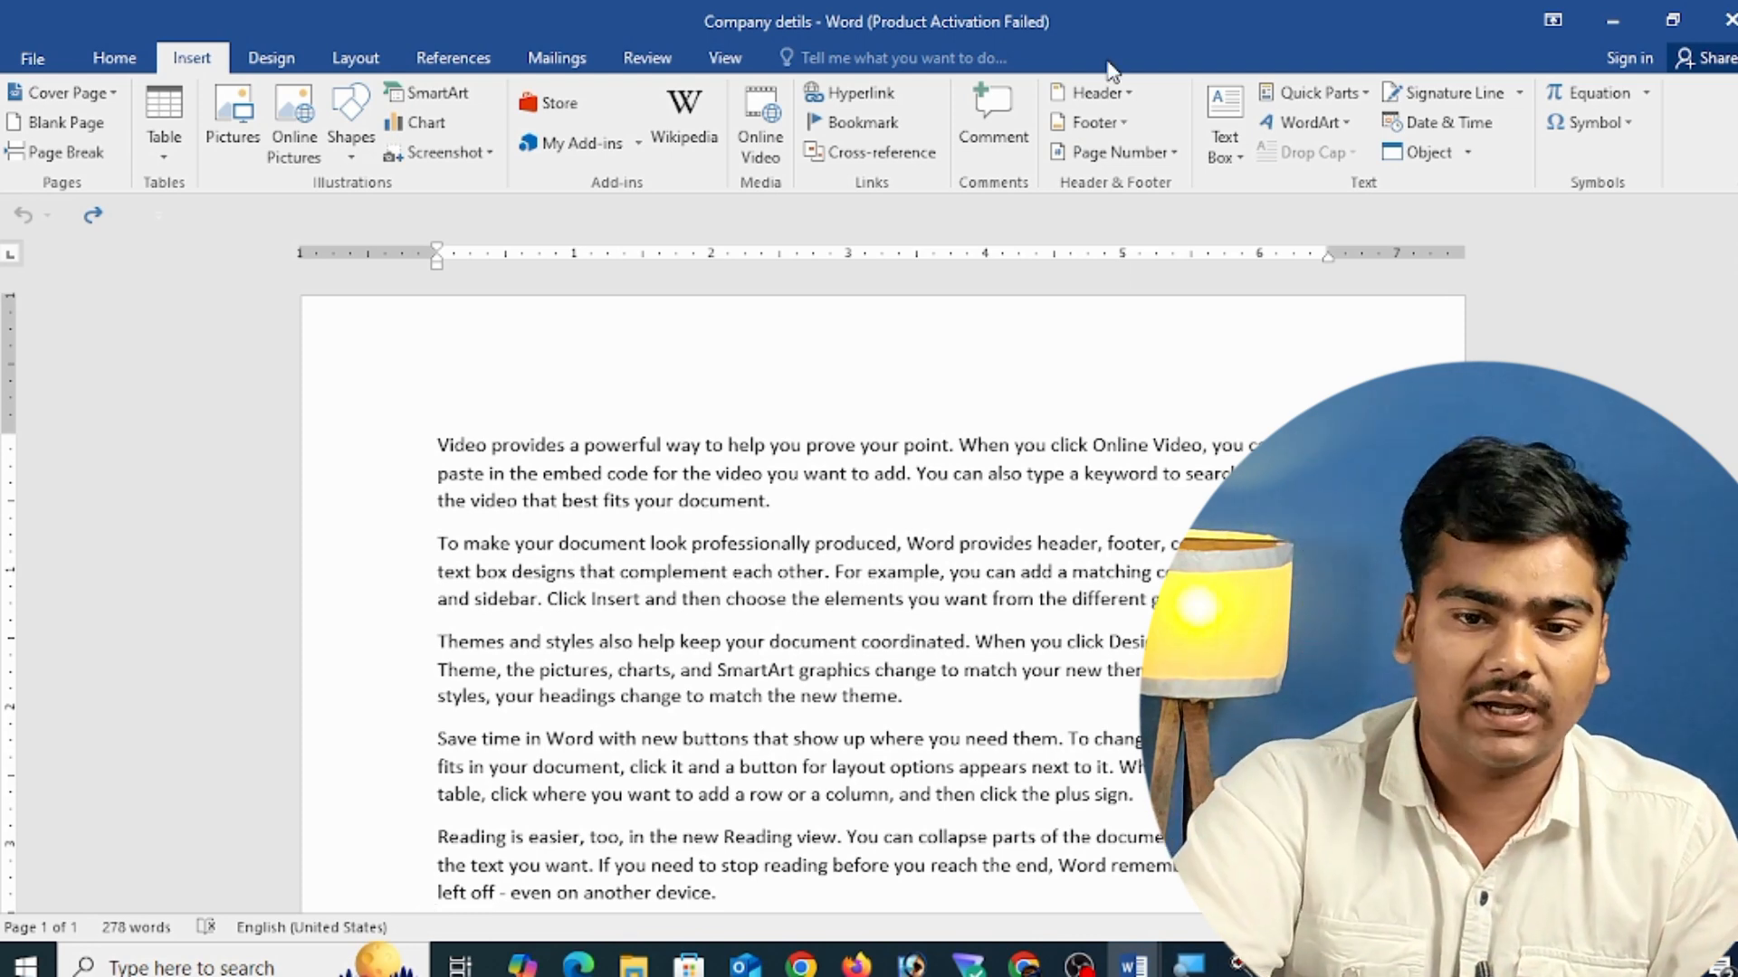
- Add a header in the Blank style and replace its placeholder with "Computer by" followed by the person's first name
left_click(1120, 95)
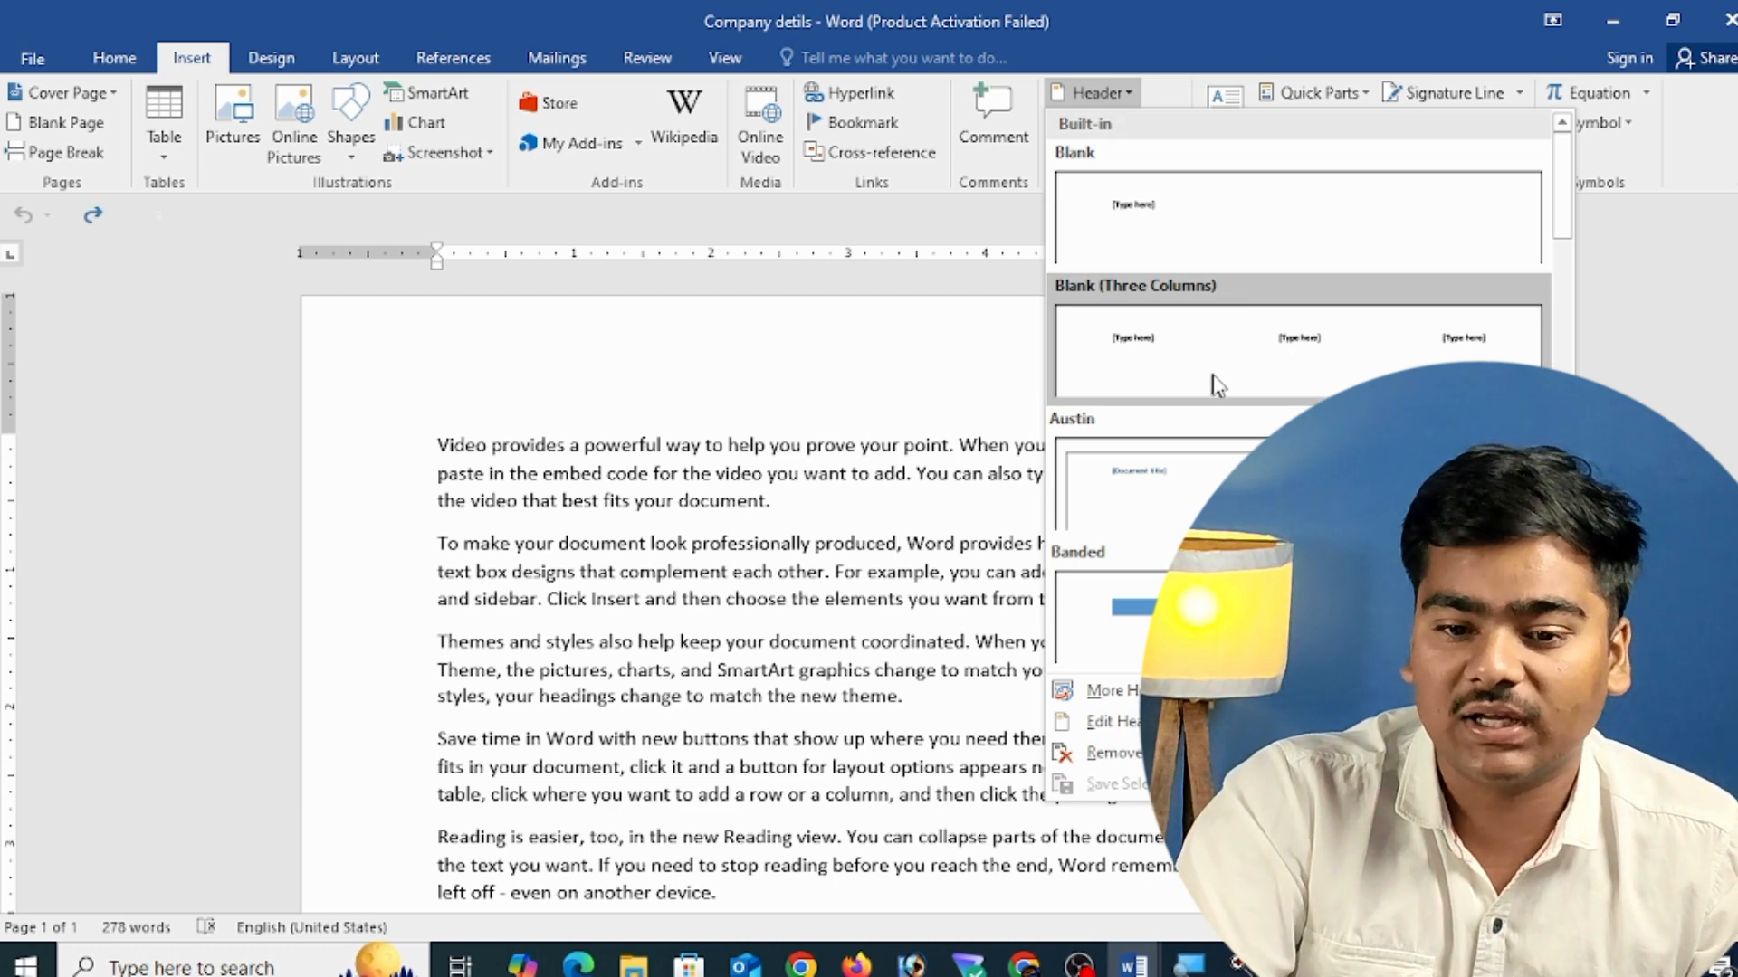
scroll(1231, 407, "down", 3)
scroll(1242, 430, "down", 3)
scroll(1258, 398, "up", 4)
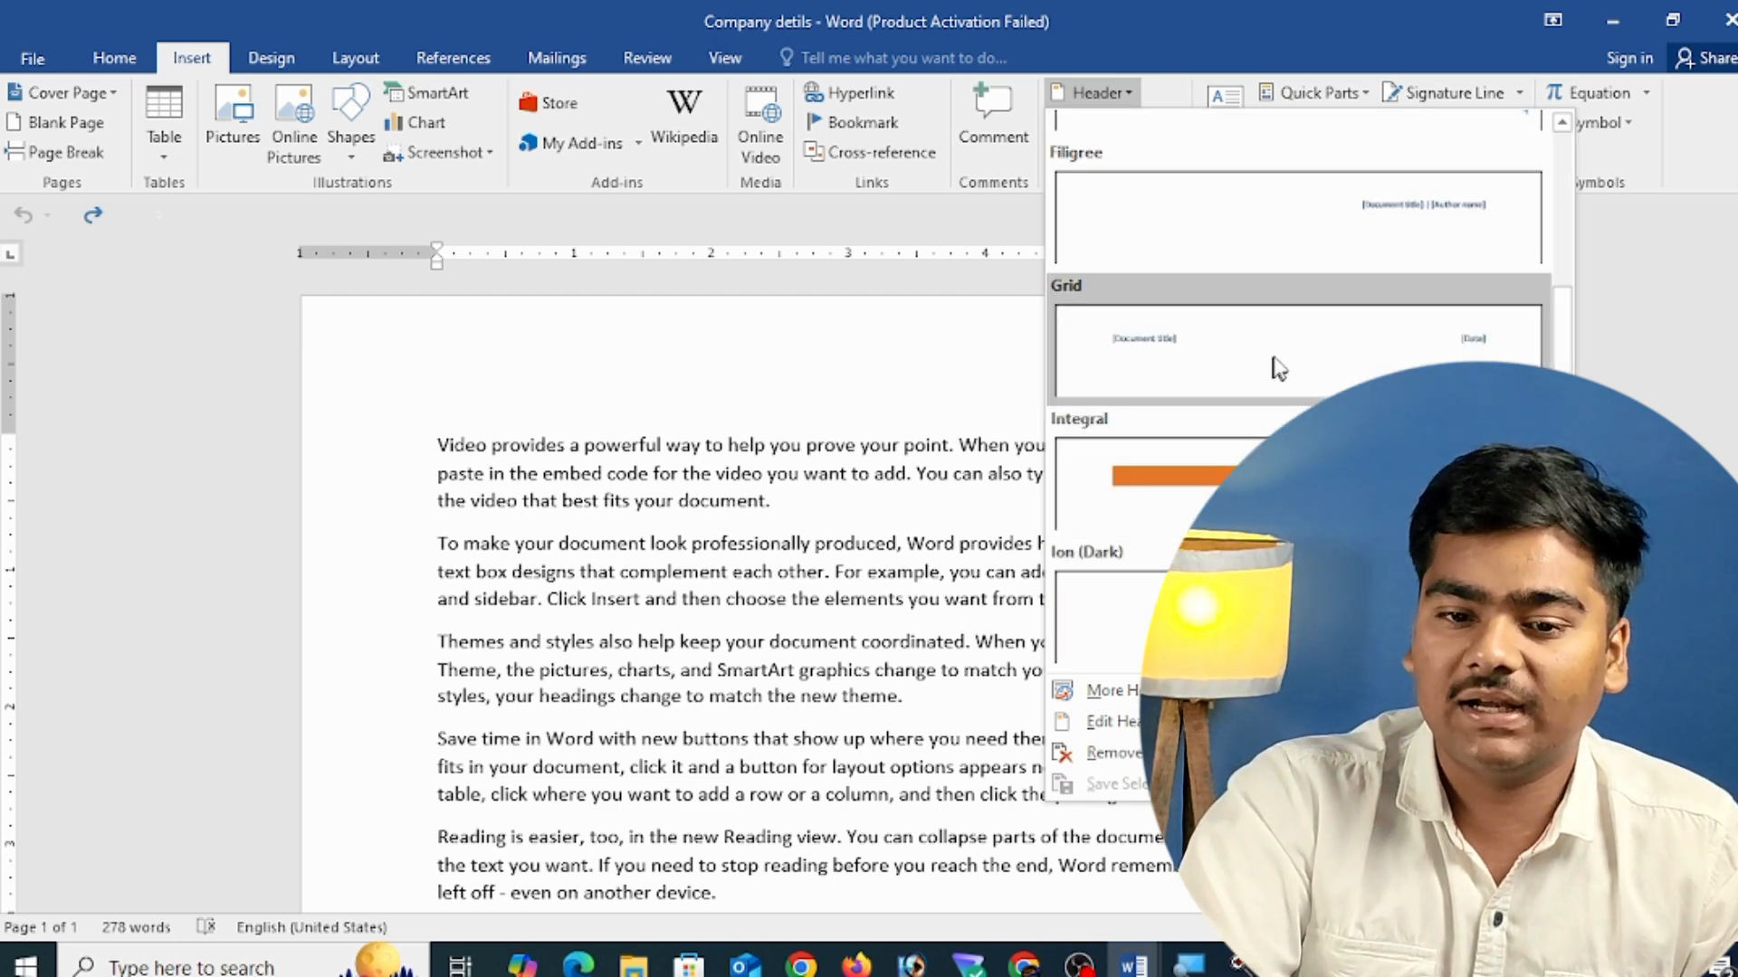
scroll(1276, 389, "up", 5)
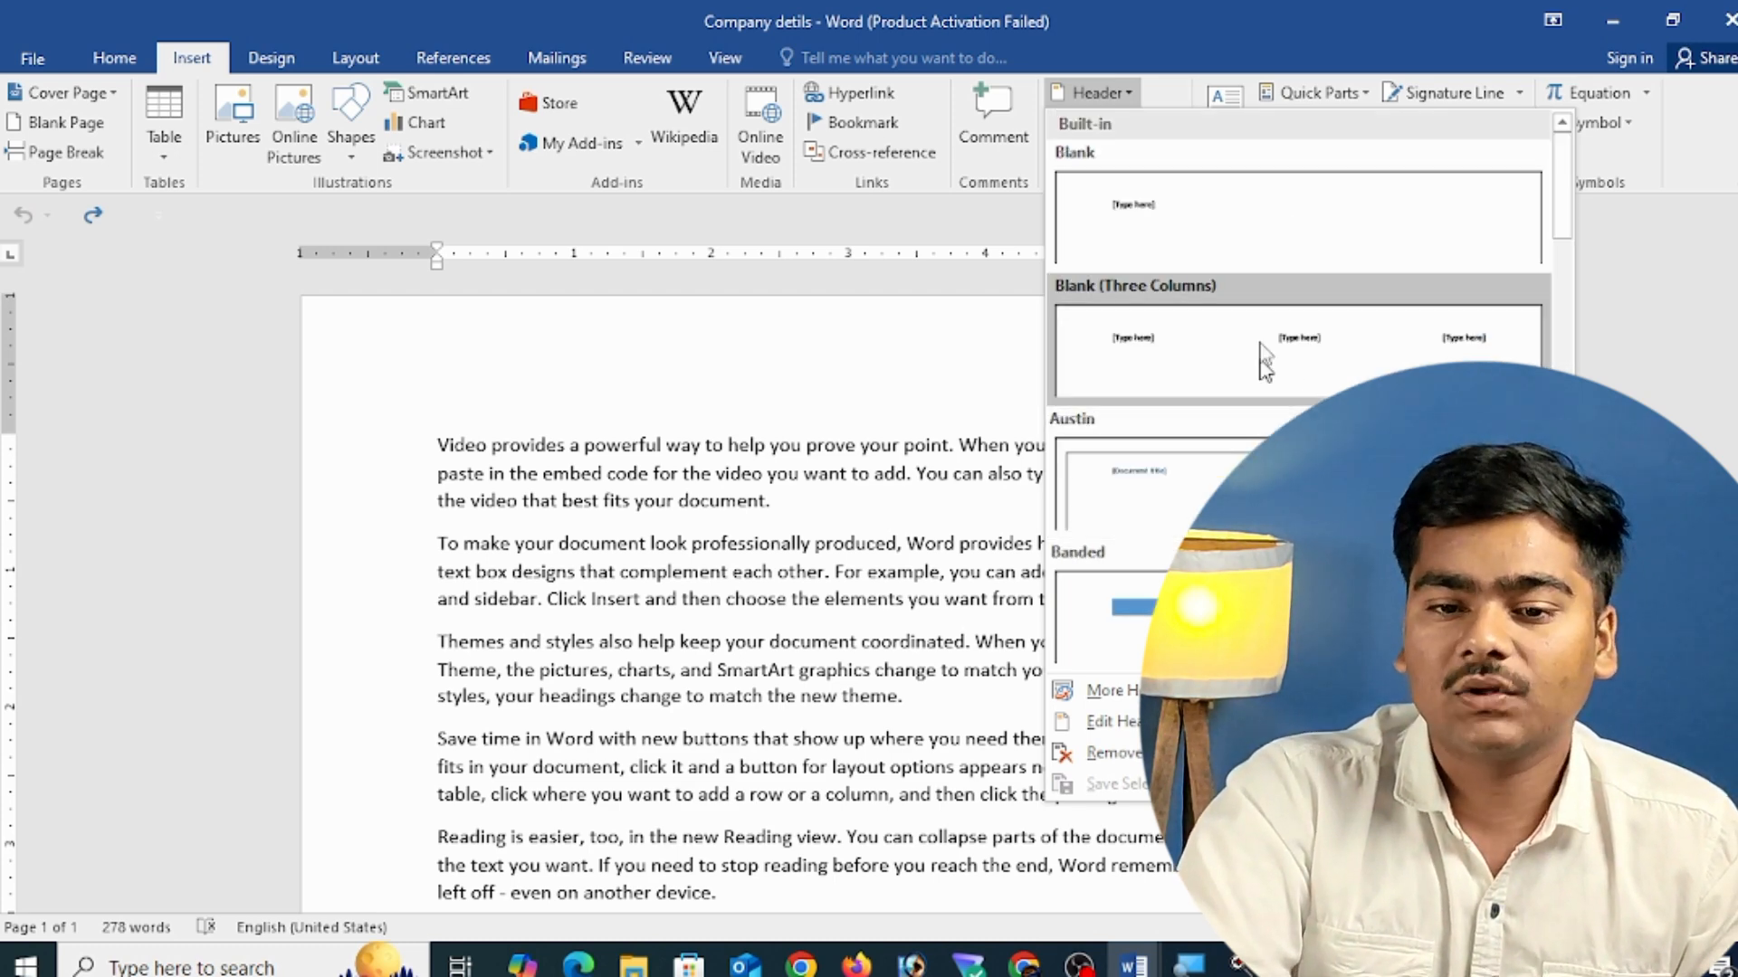
left_click(1260, 208)
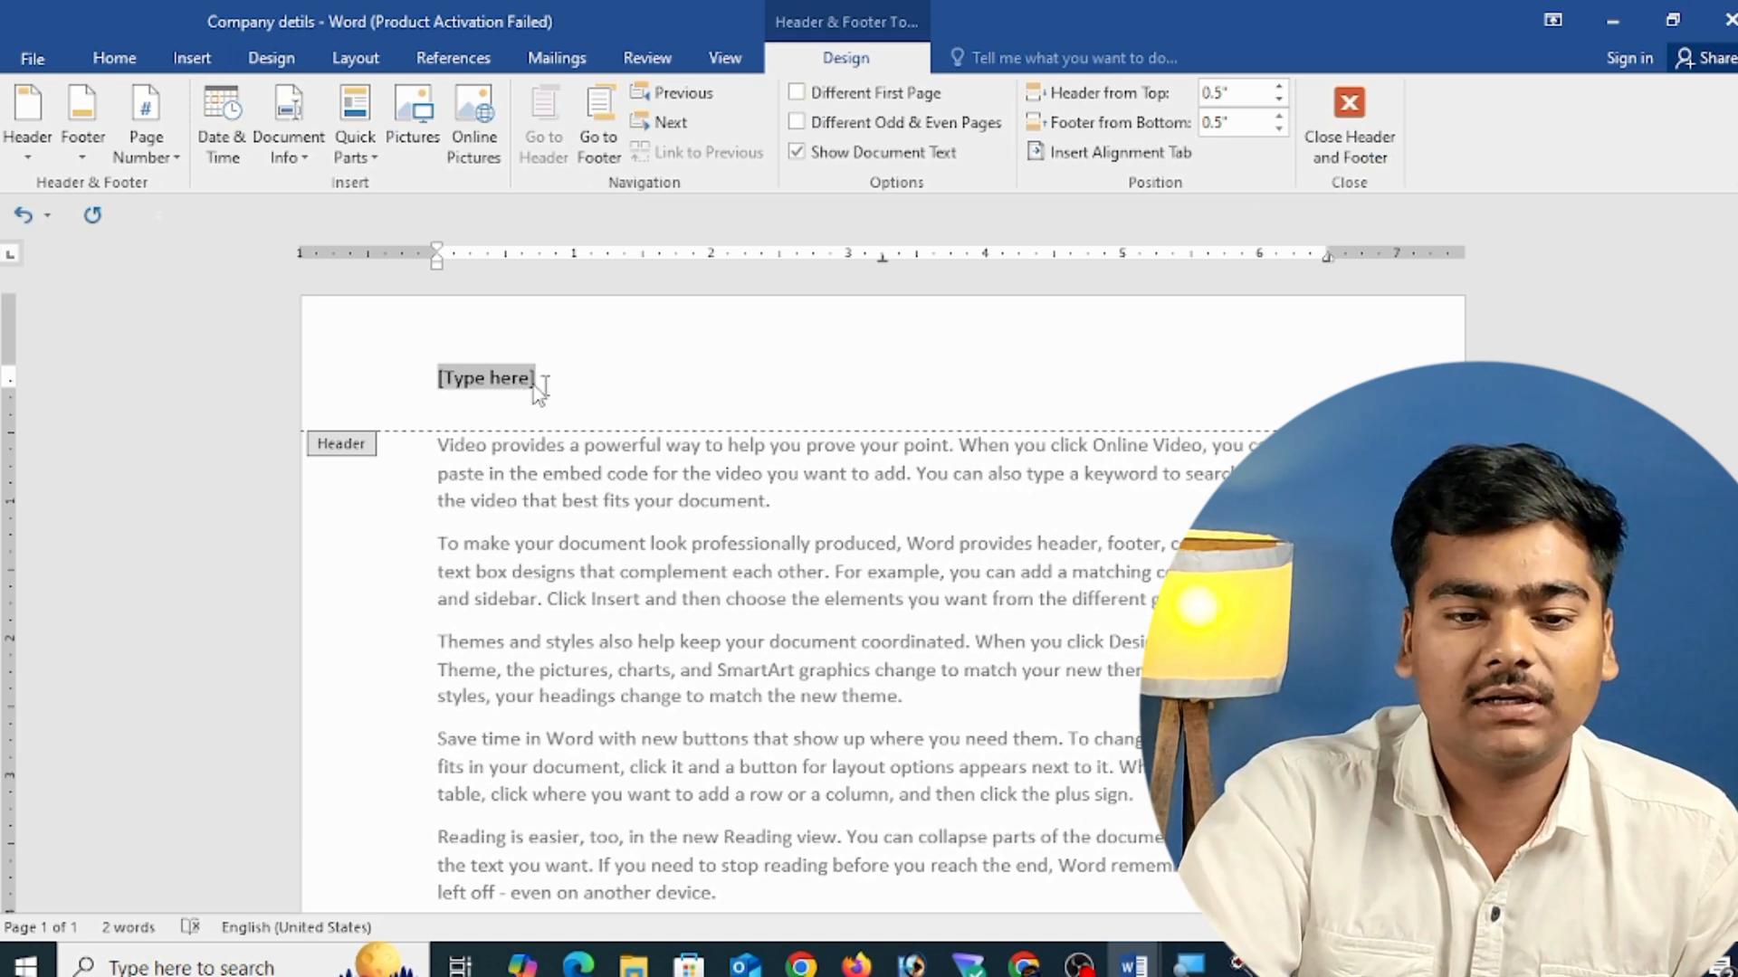
key("Delete")
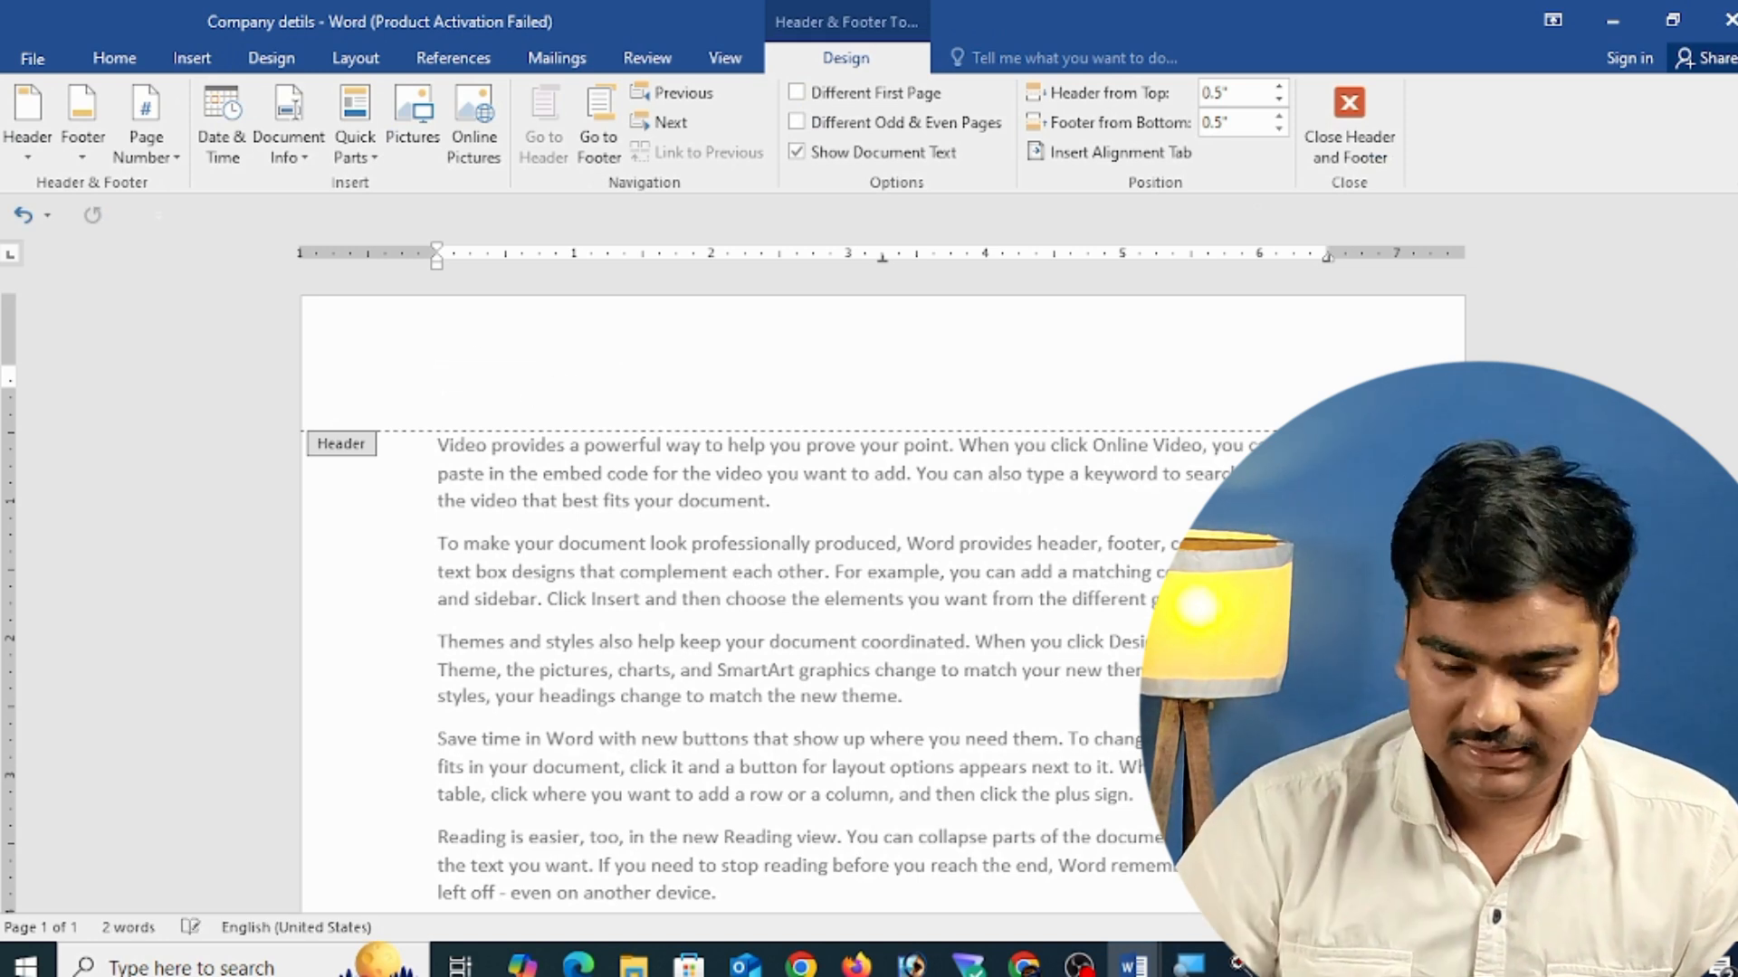
type("Computer ")
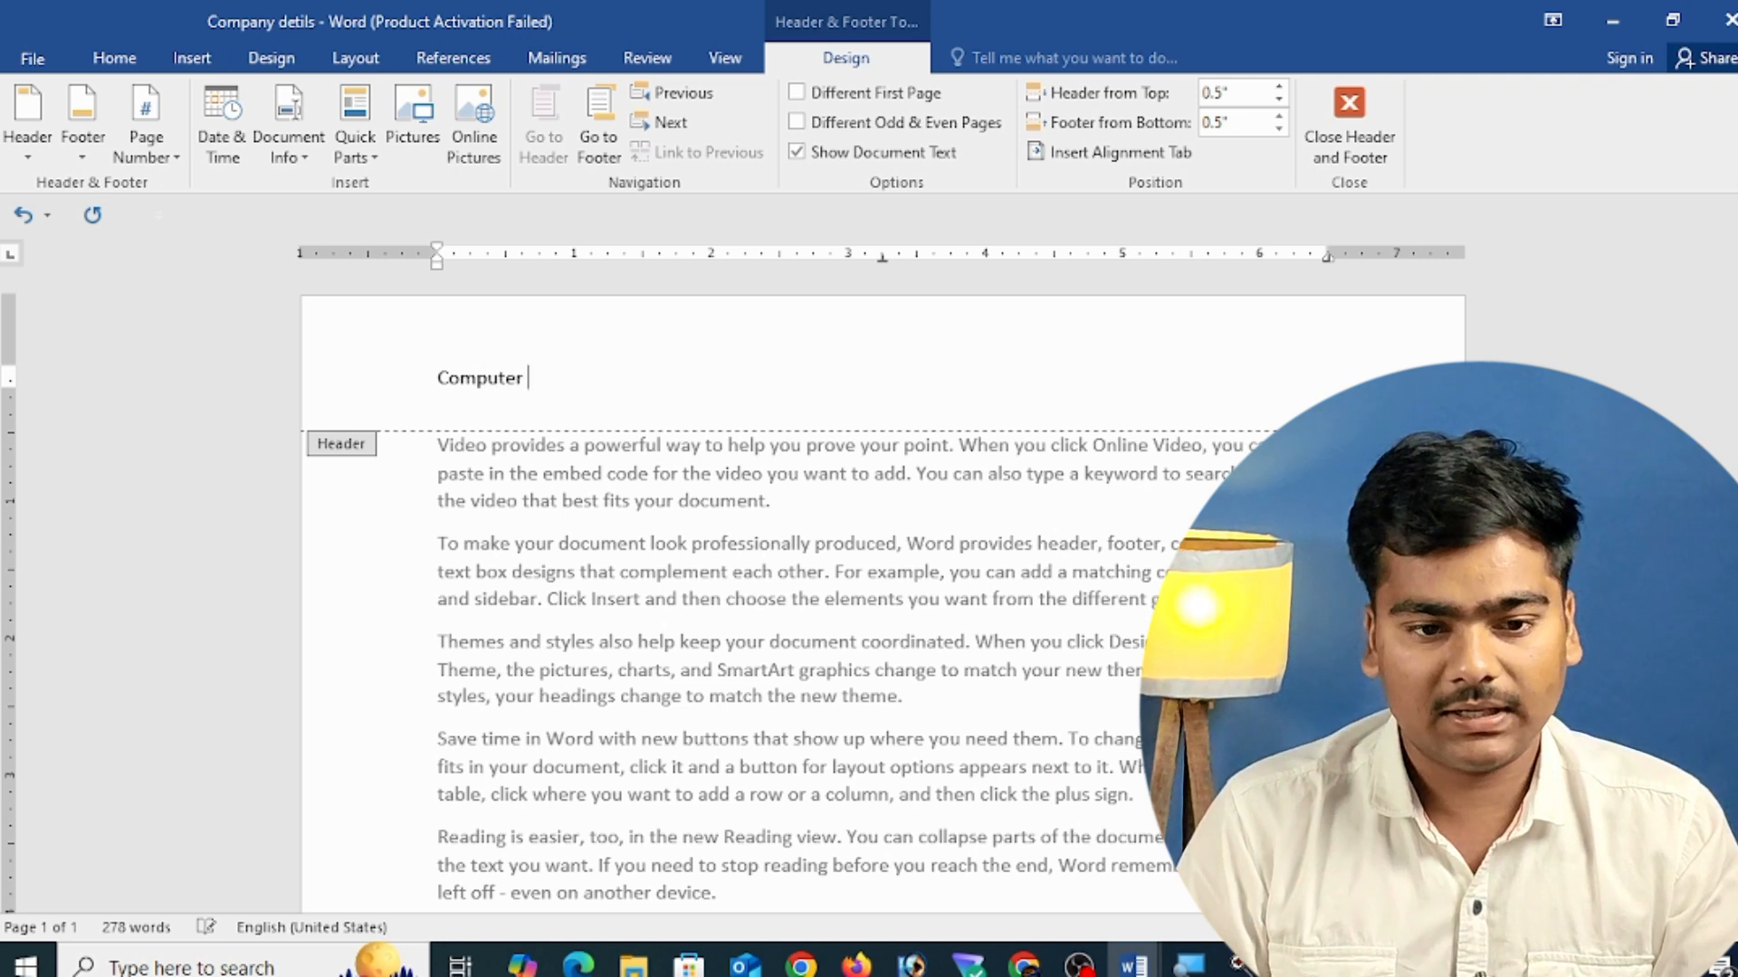
type("by Sumit")
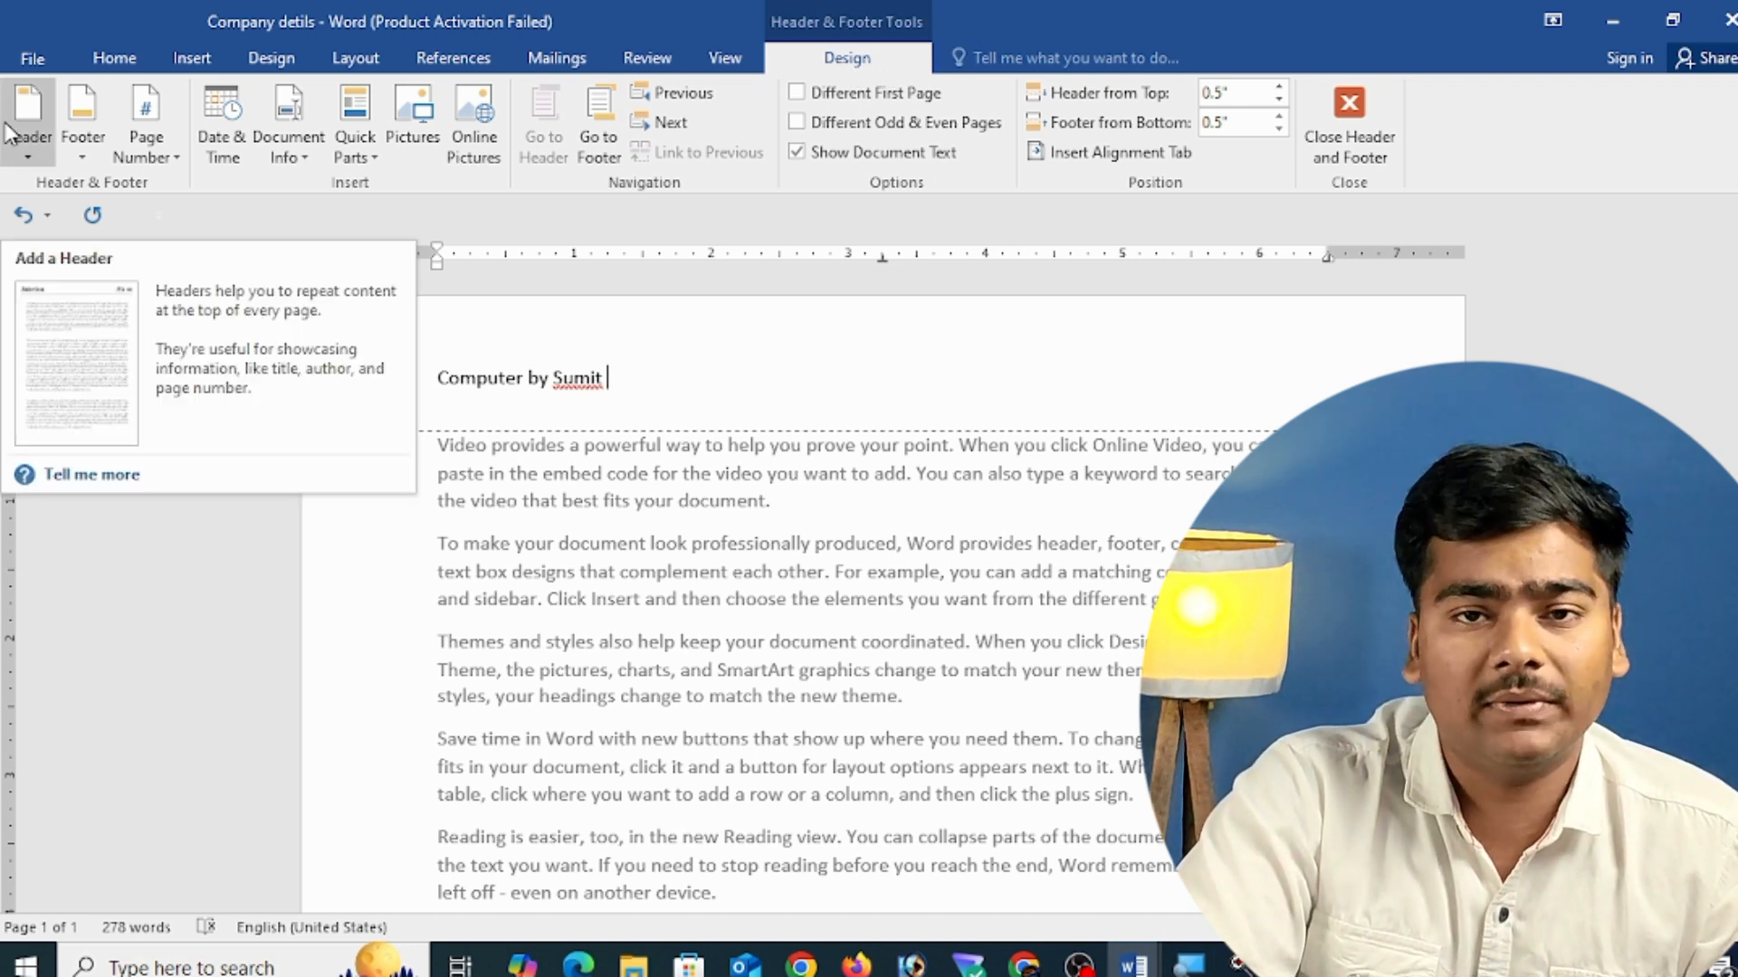
- Add a footer in the Blank style and replace its placeholder with a person's first name
left_click(79, 116)
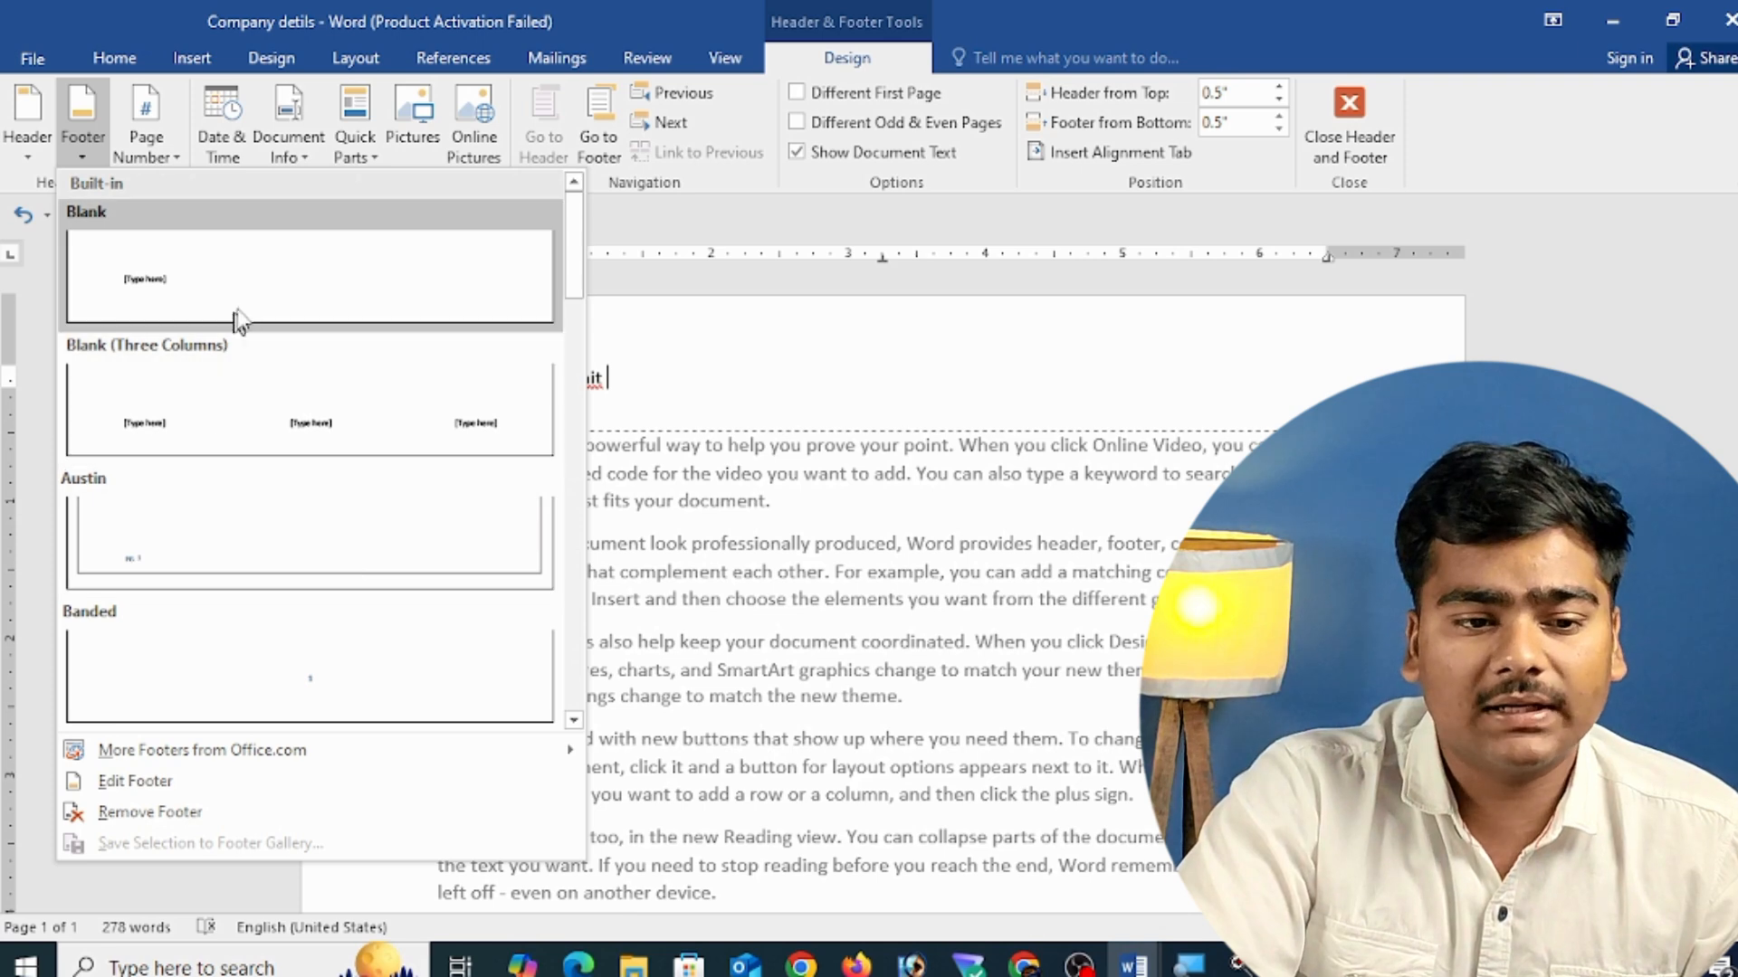
left_click(237, 317)
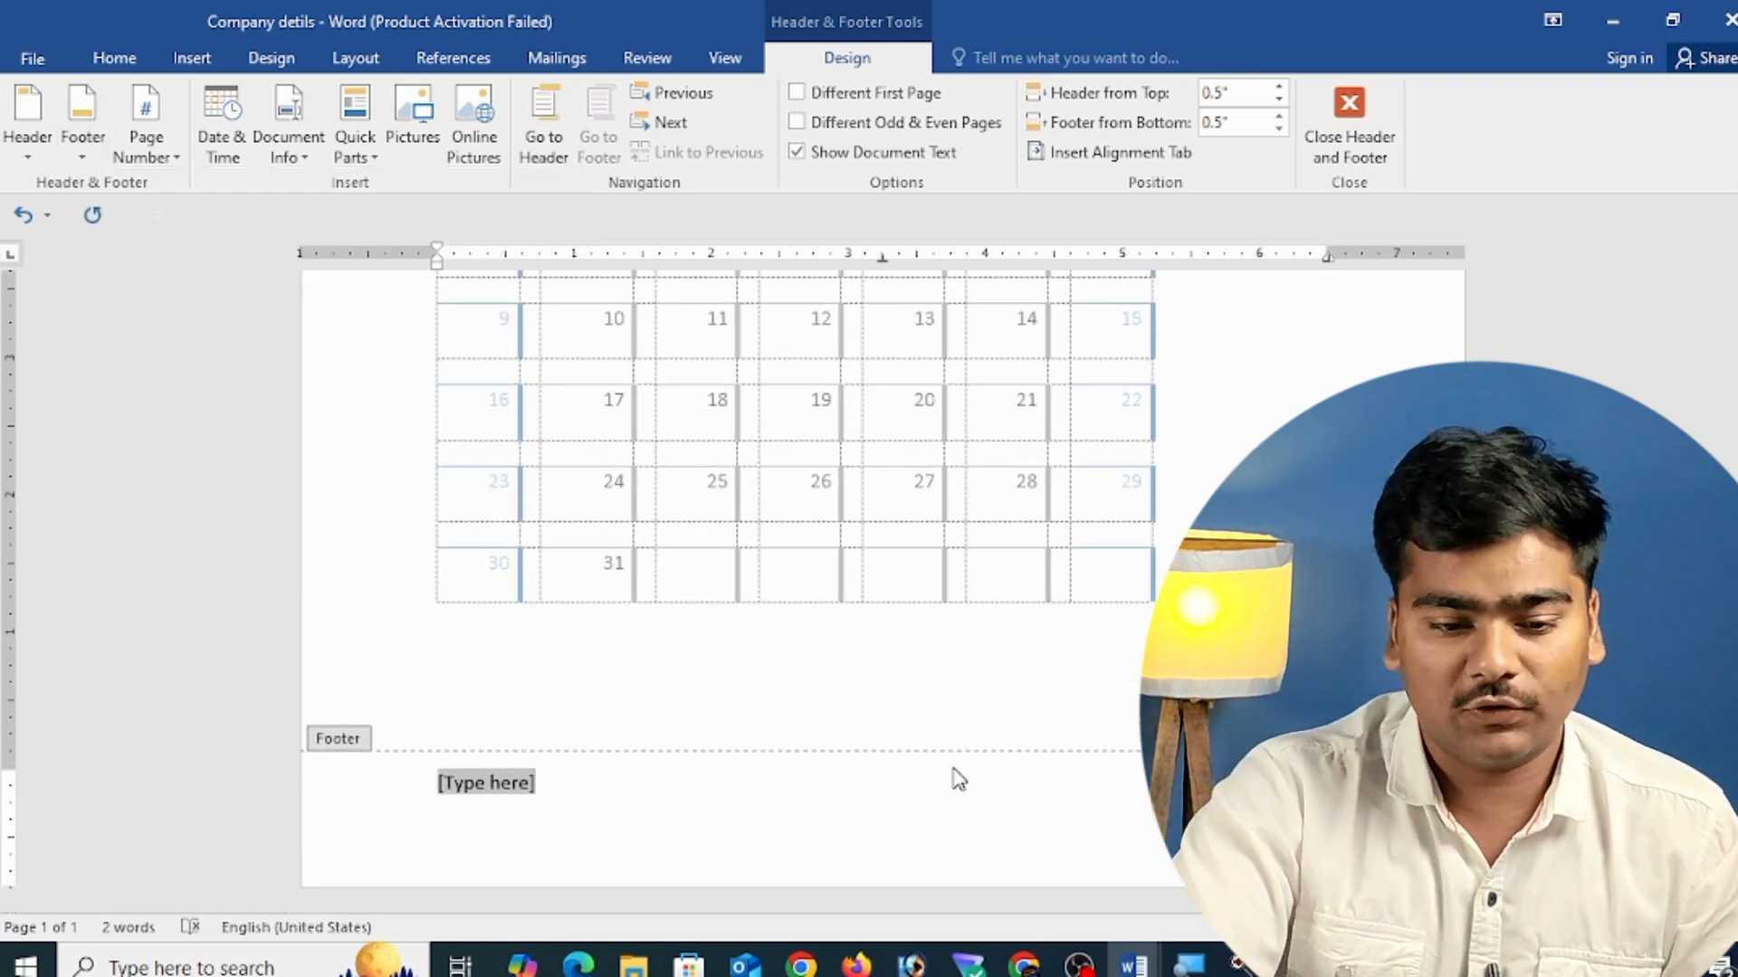
type("Sagar")
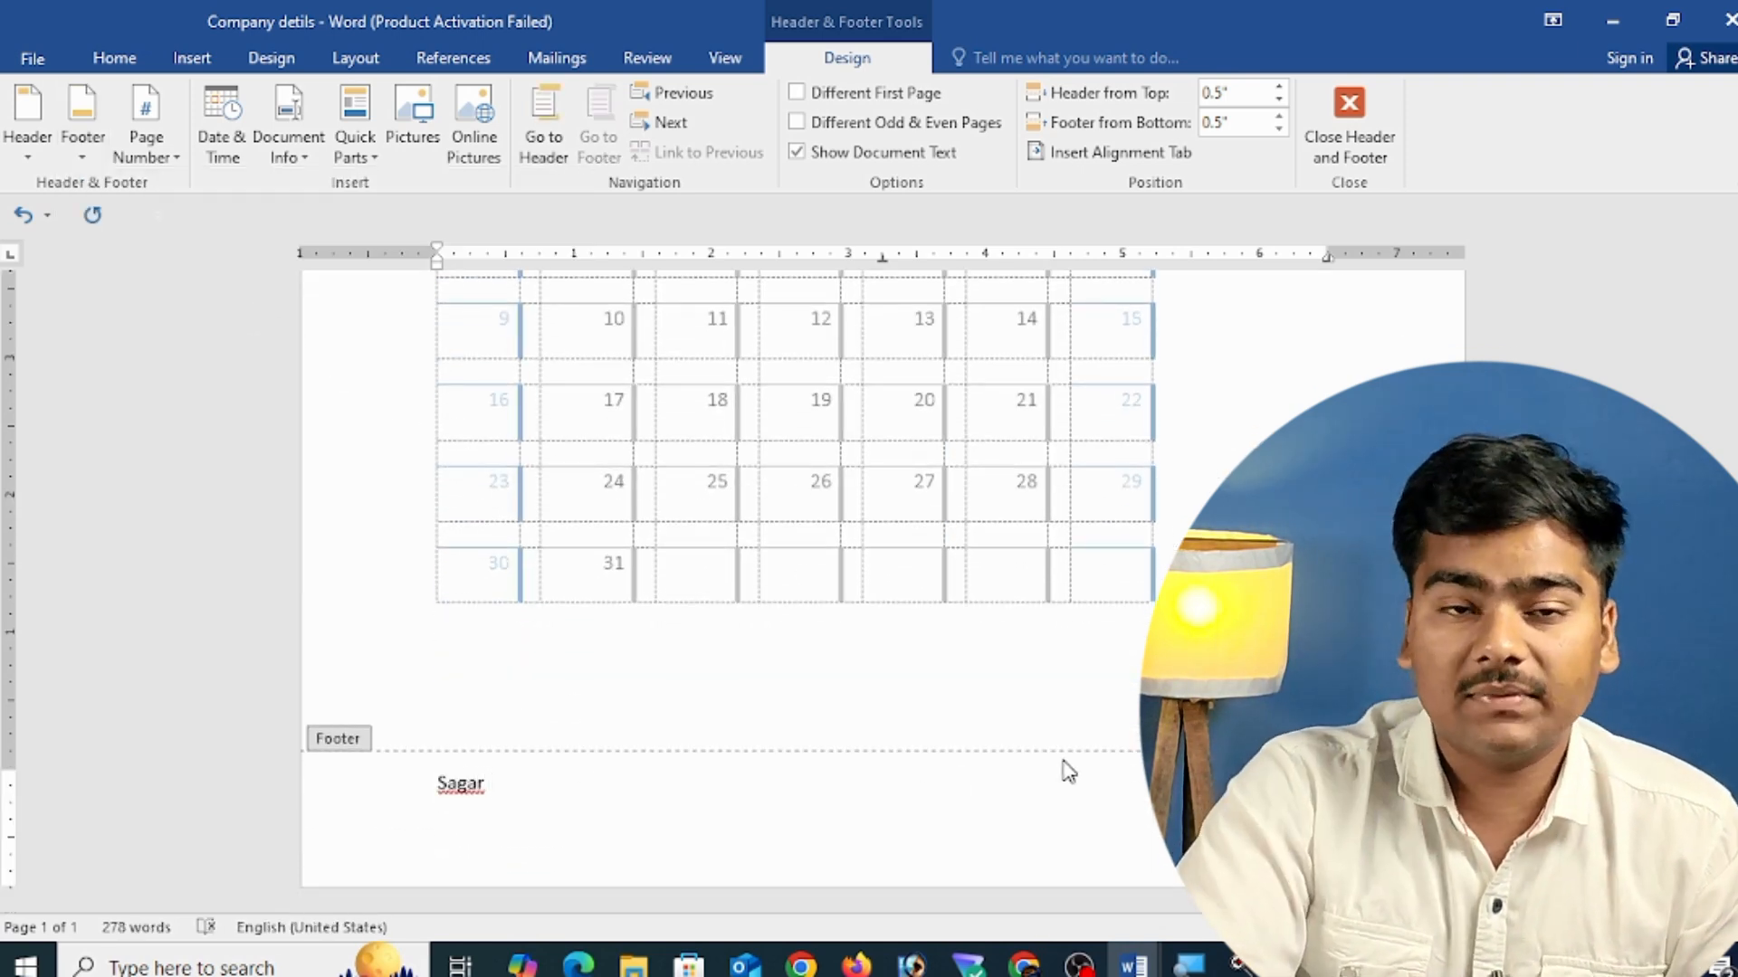
- Look over the date and time formats available for insertion and close the dialog without inserting one
scroll(604, 678, "up", 10)
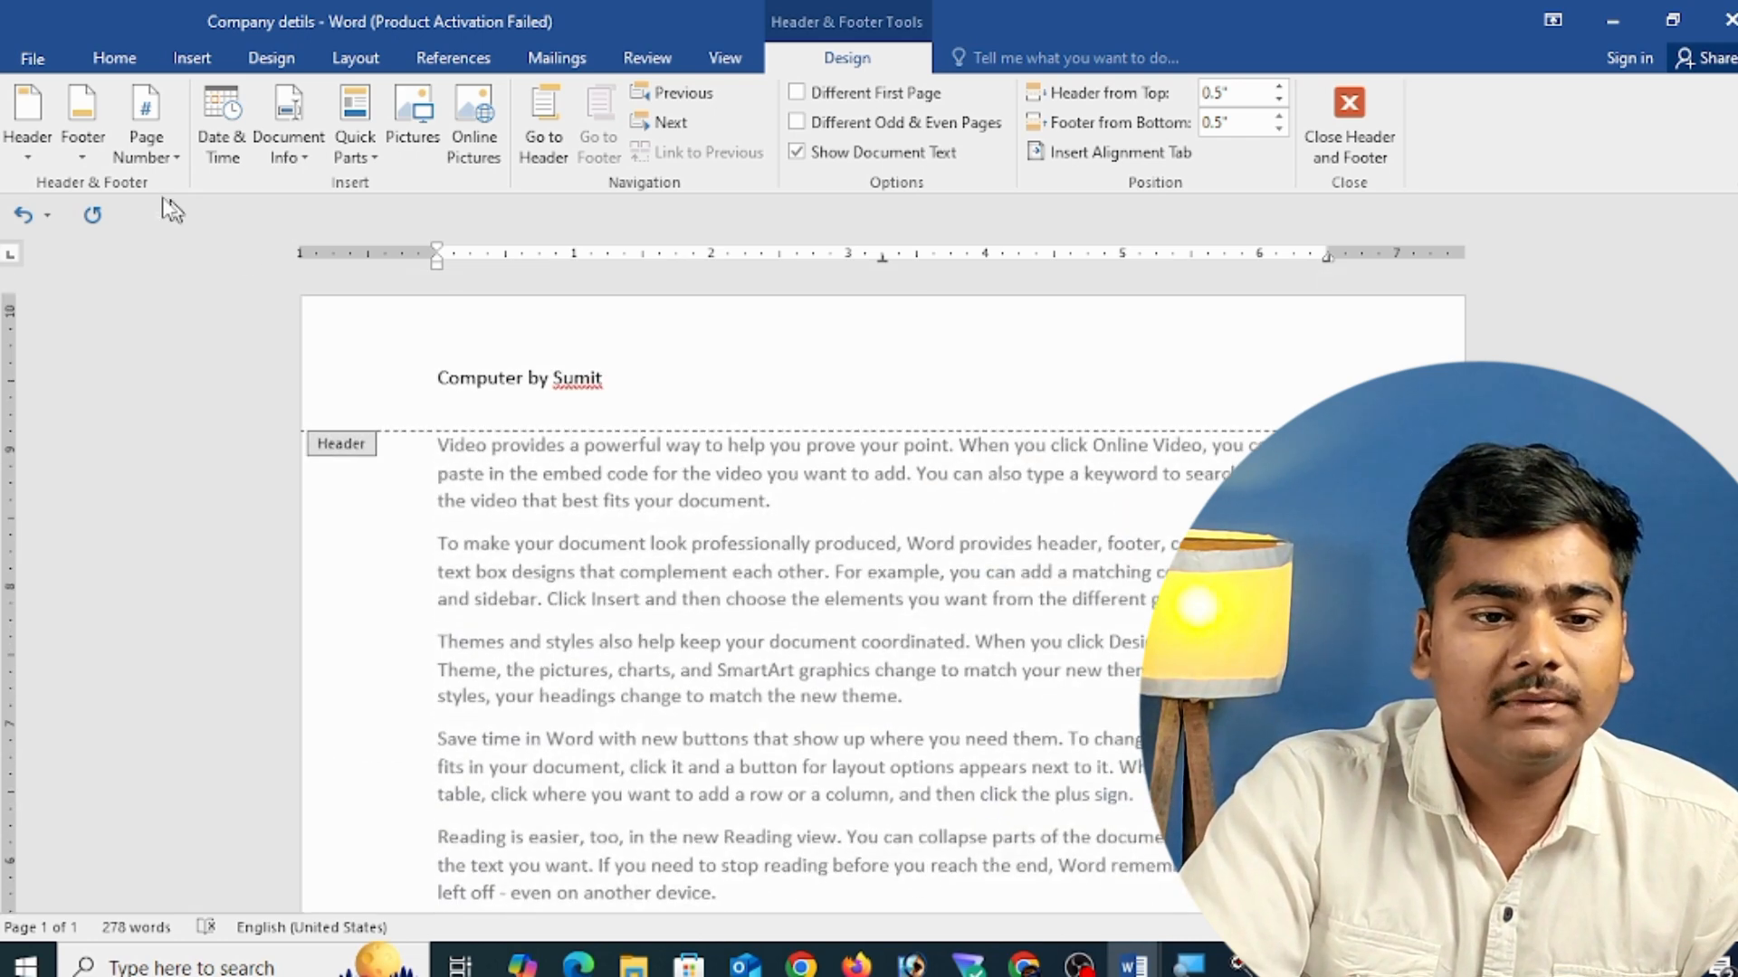
left_click(143, 155)
left_click(143, 155)
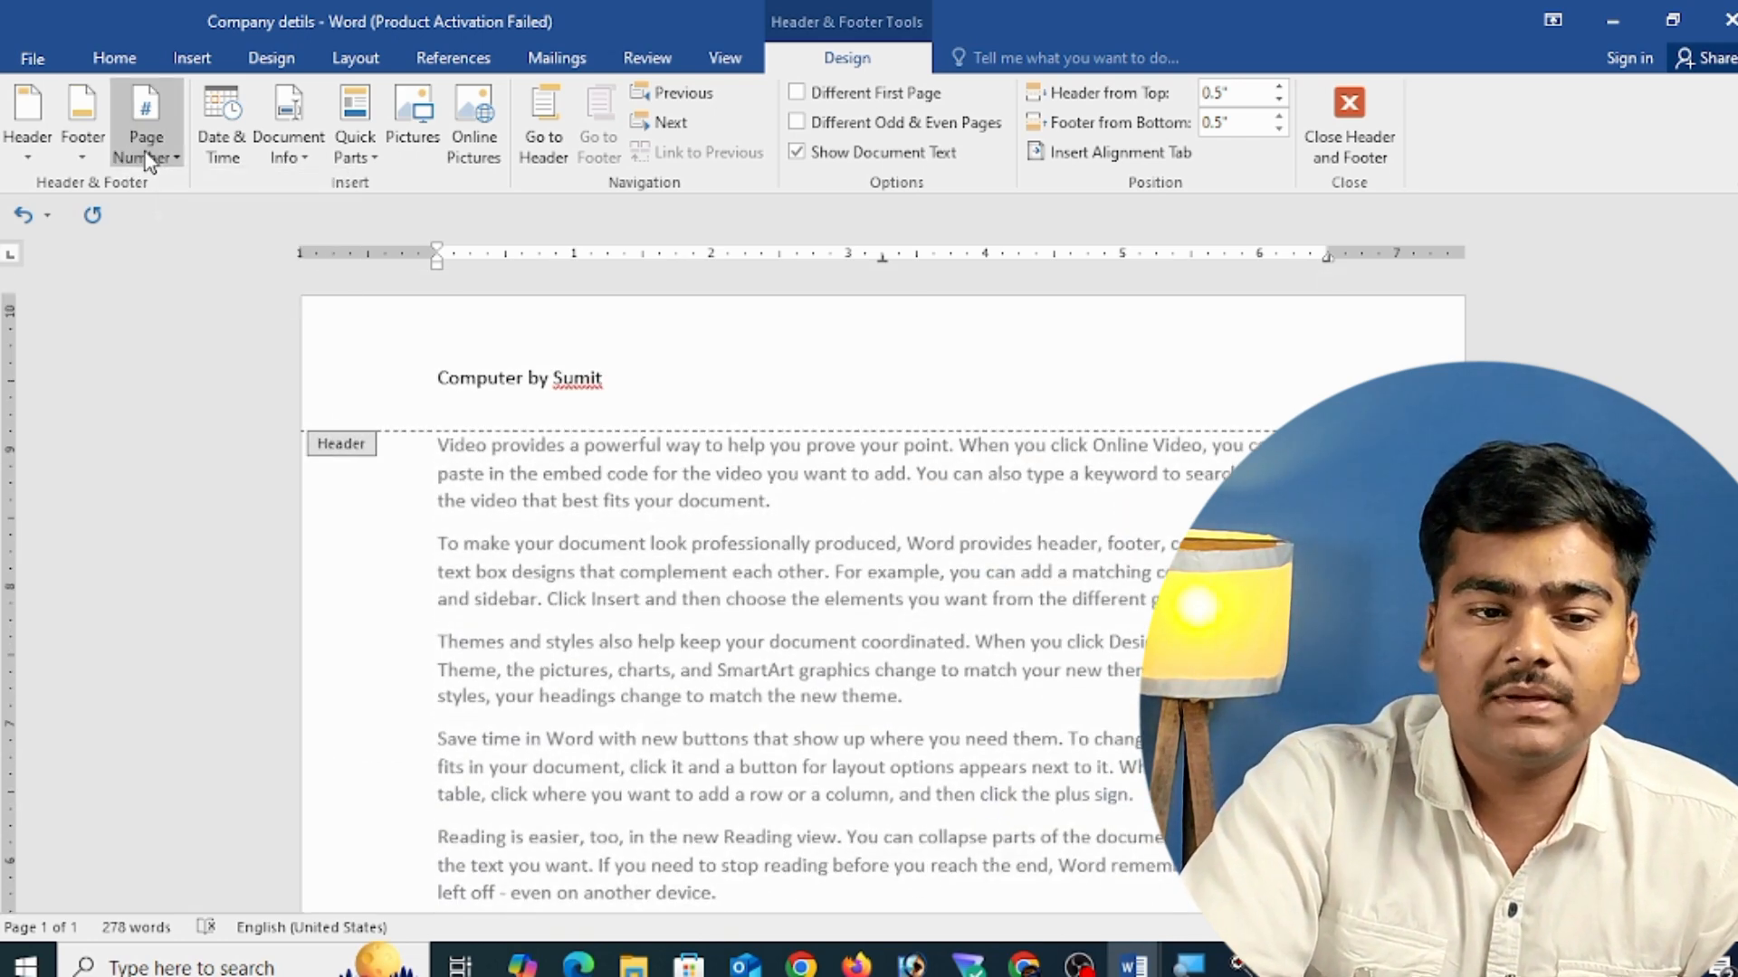
left_click(222, 145)
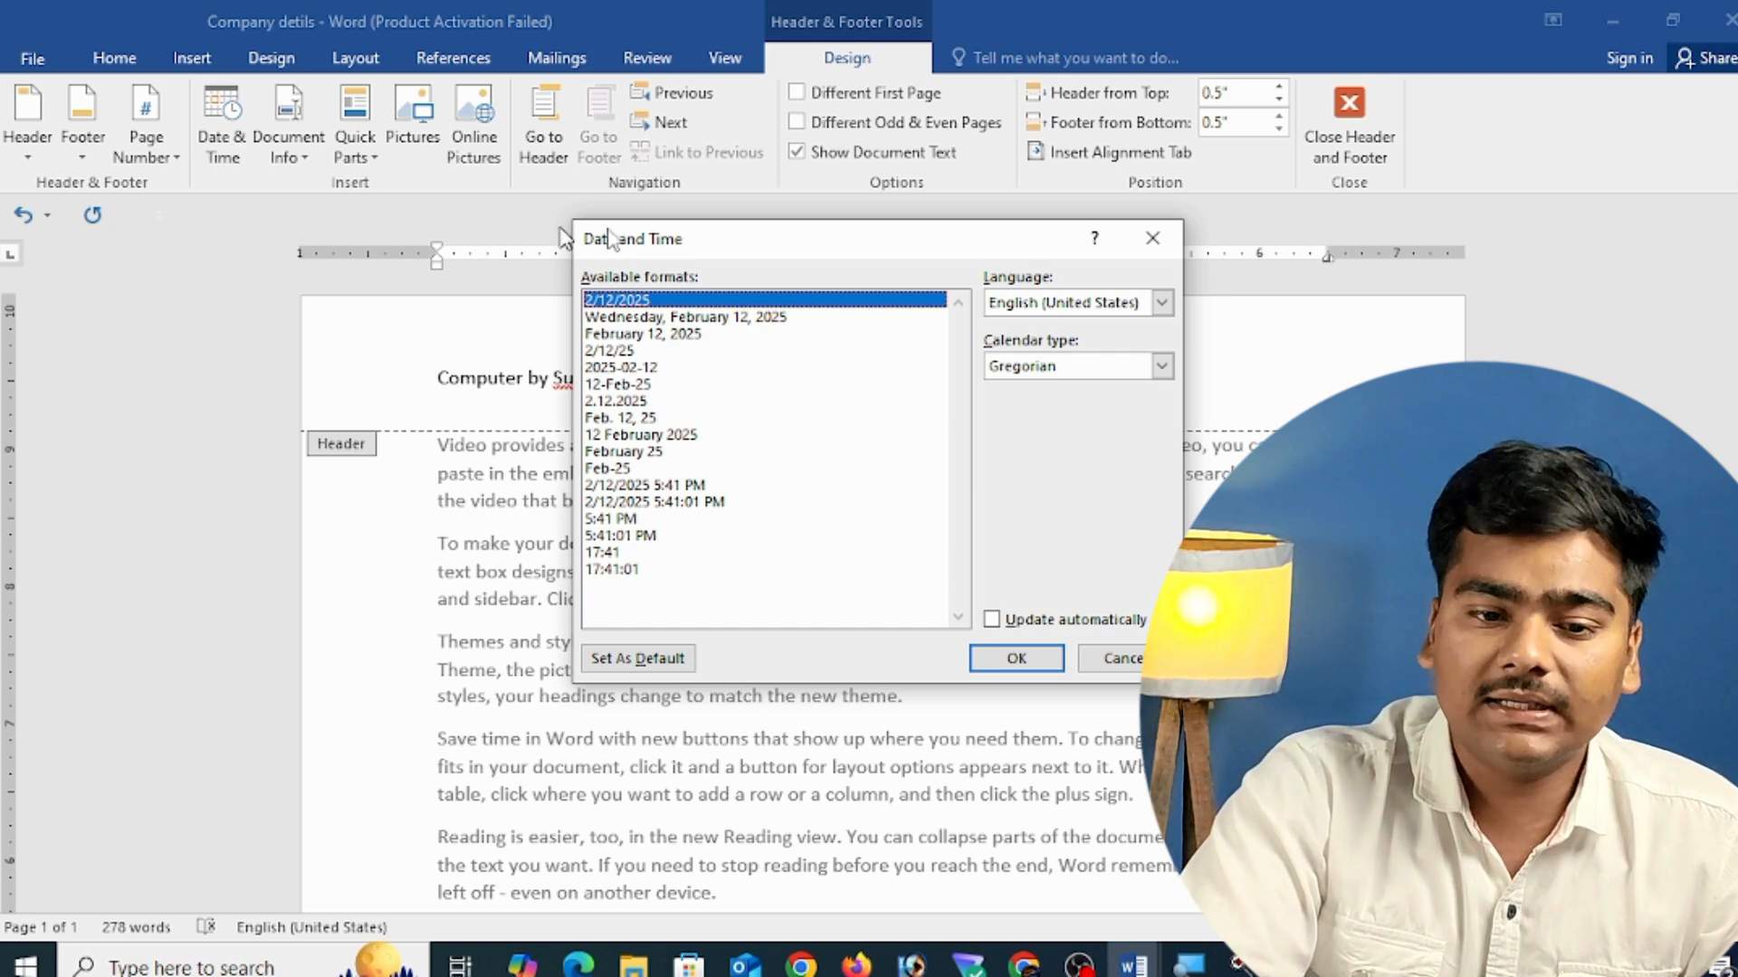
left_click(1151, 243)
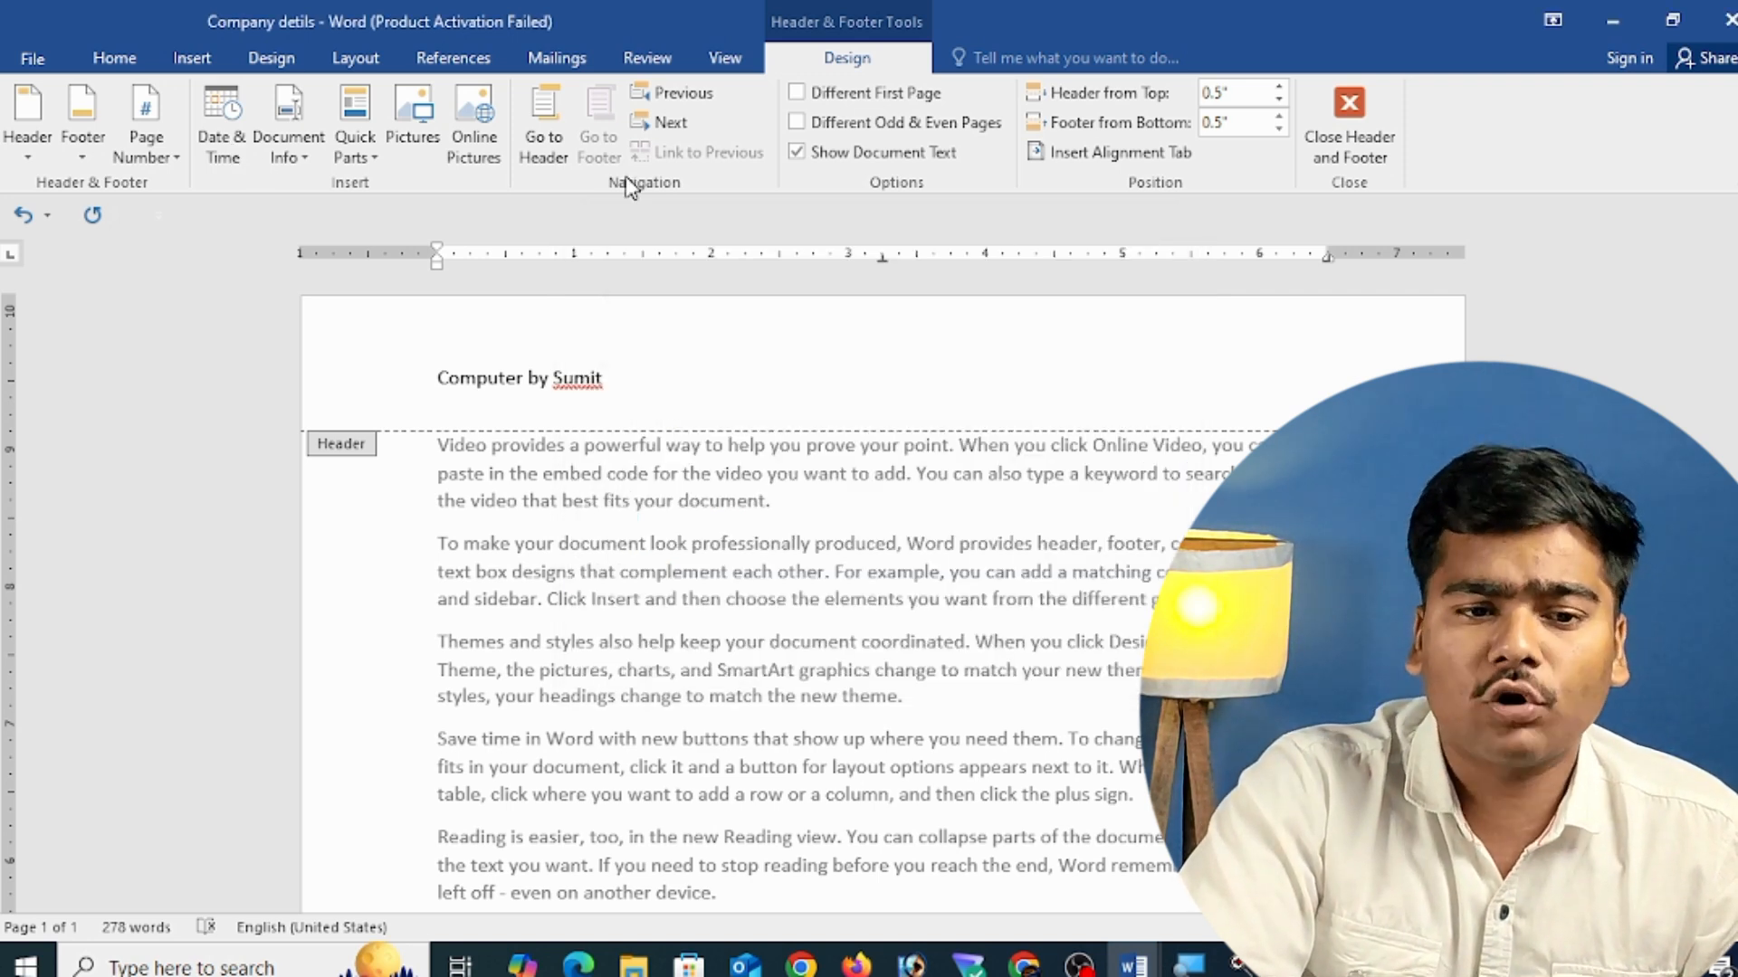
- Try inserting the document's Author property after the footer text and undo it
left_click(286, 159)
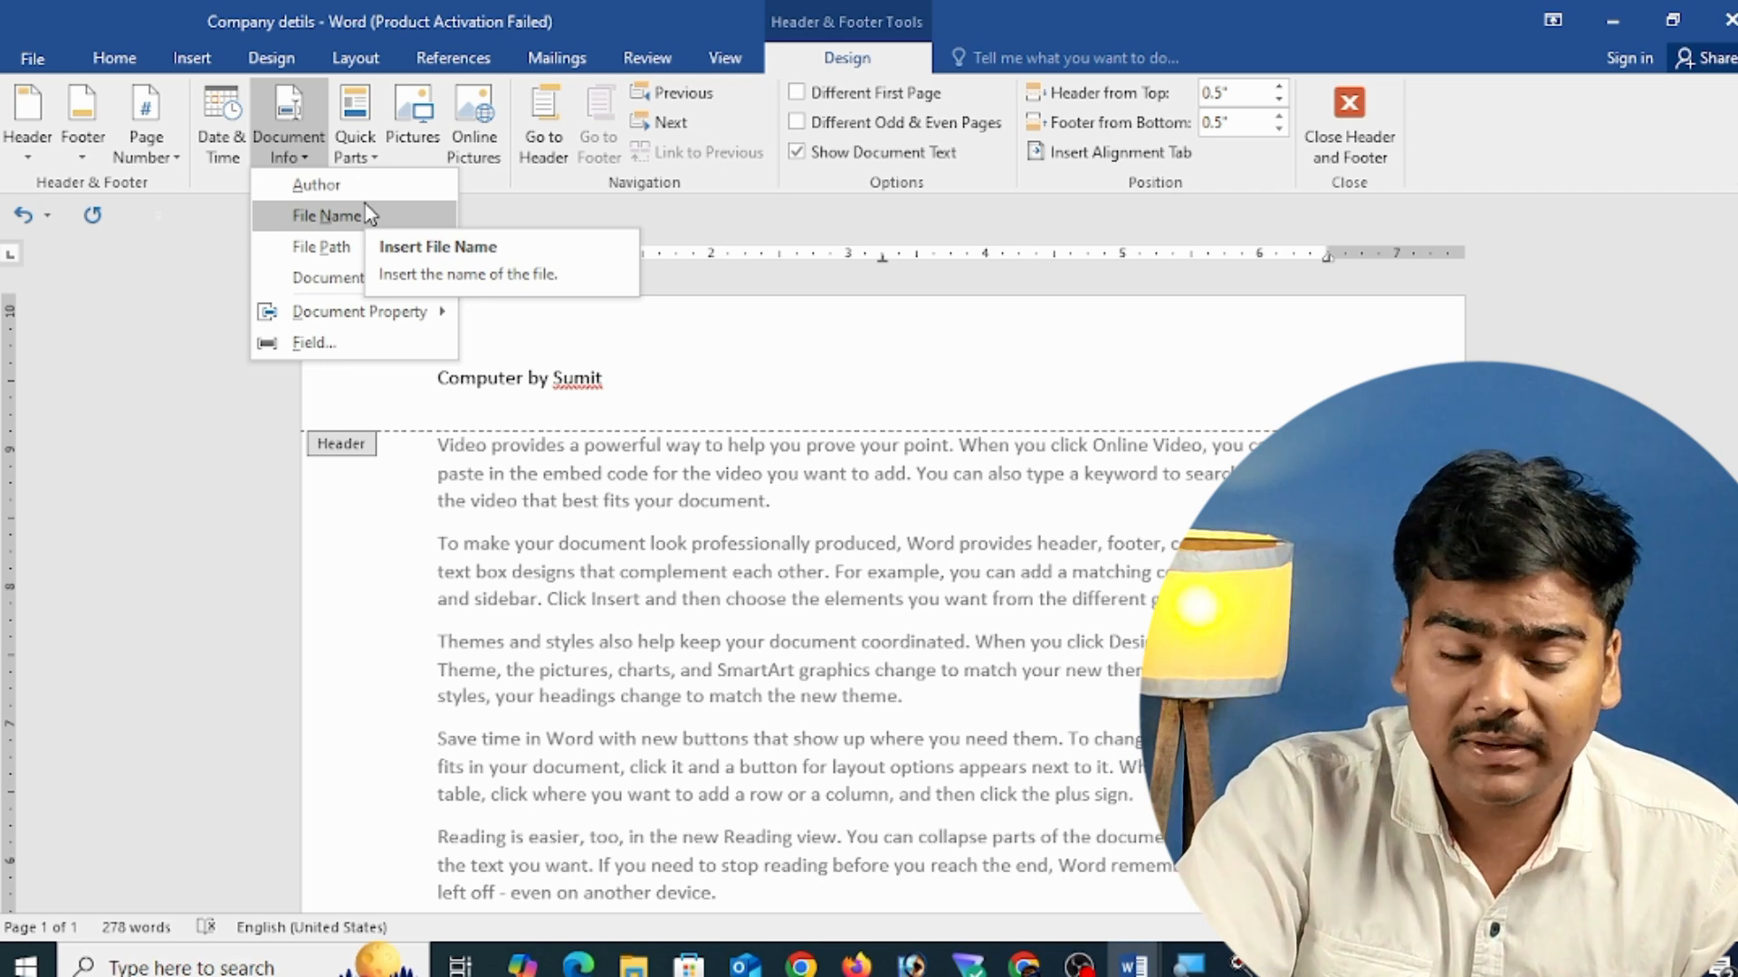
left_click(326, 184)
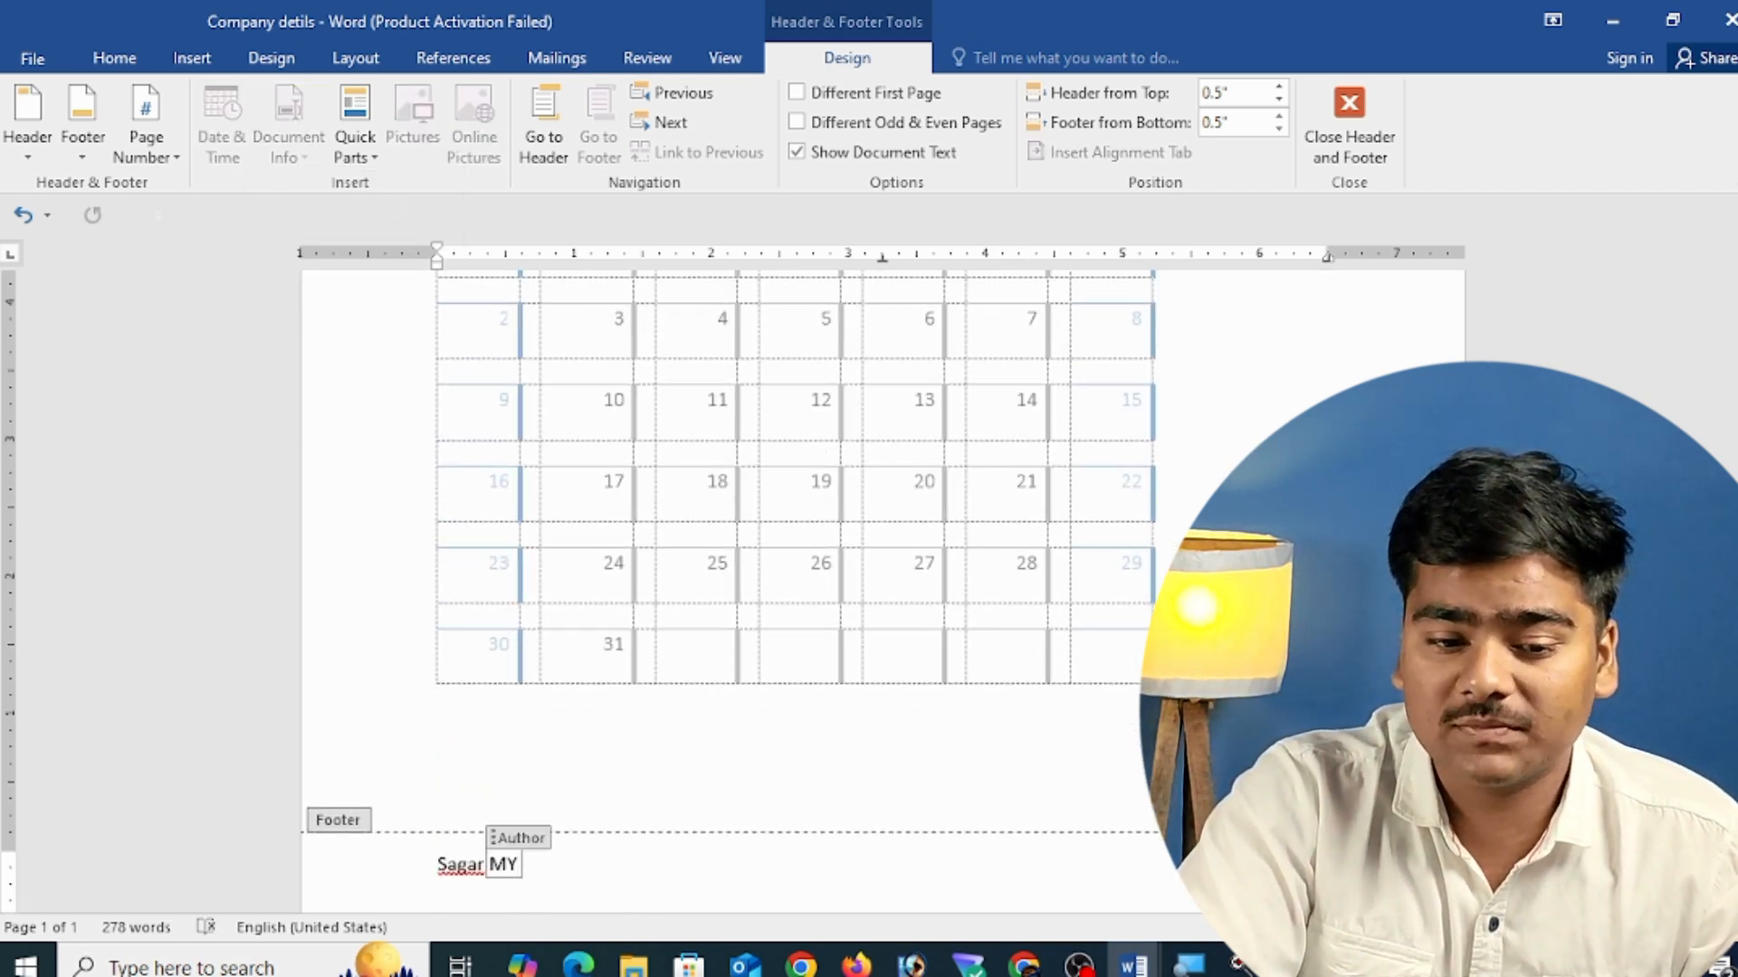
key("ctrl+z")
- Insert the Author property at the end of the header text and replace its content with the author's first name
scroll(806, 848, "up", 10)
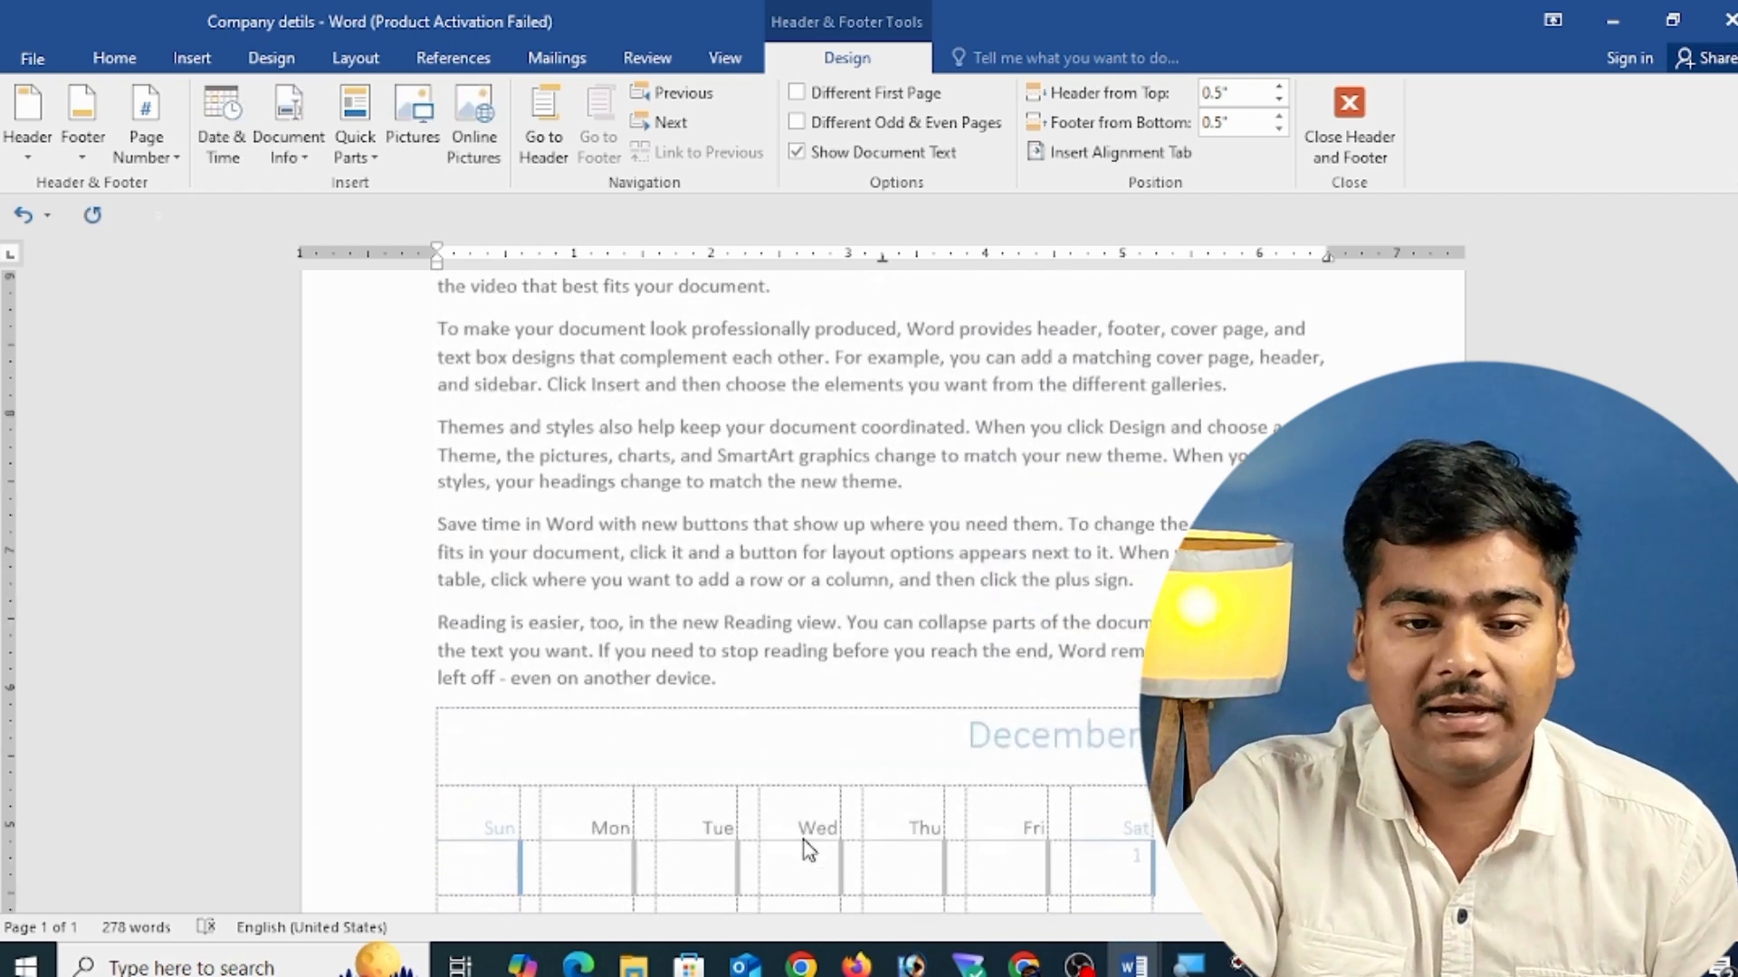
left_click(658, 376)
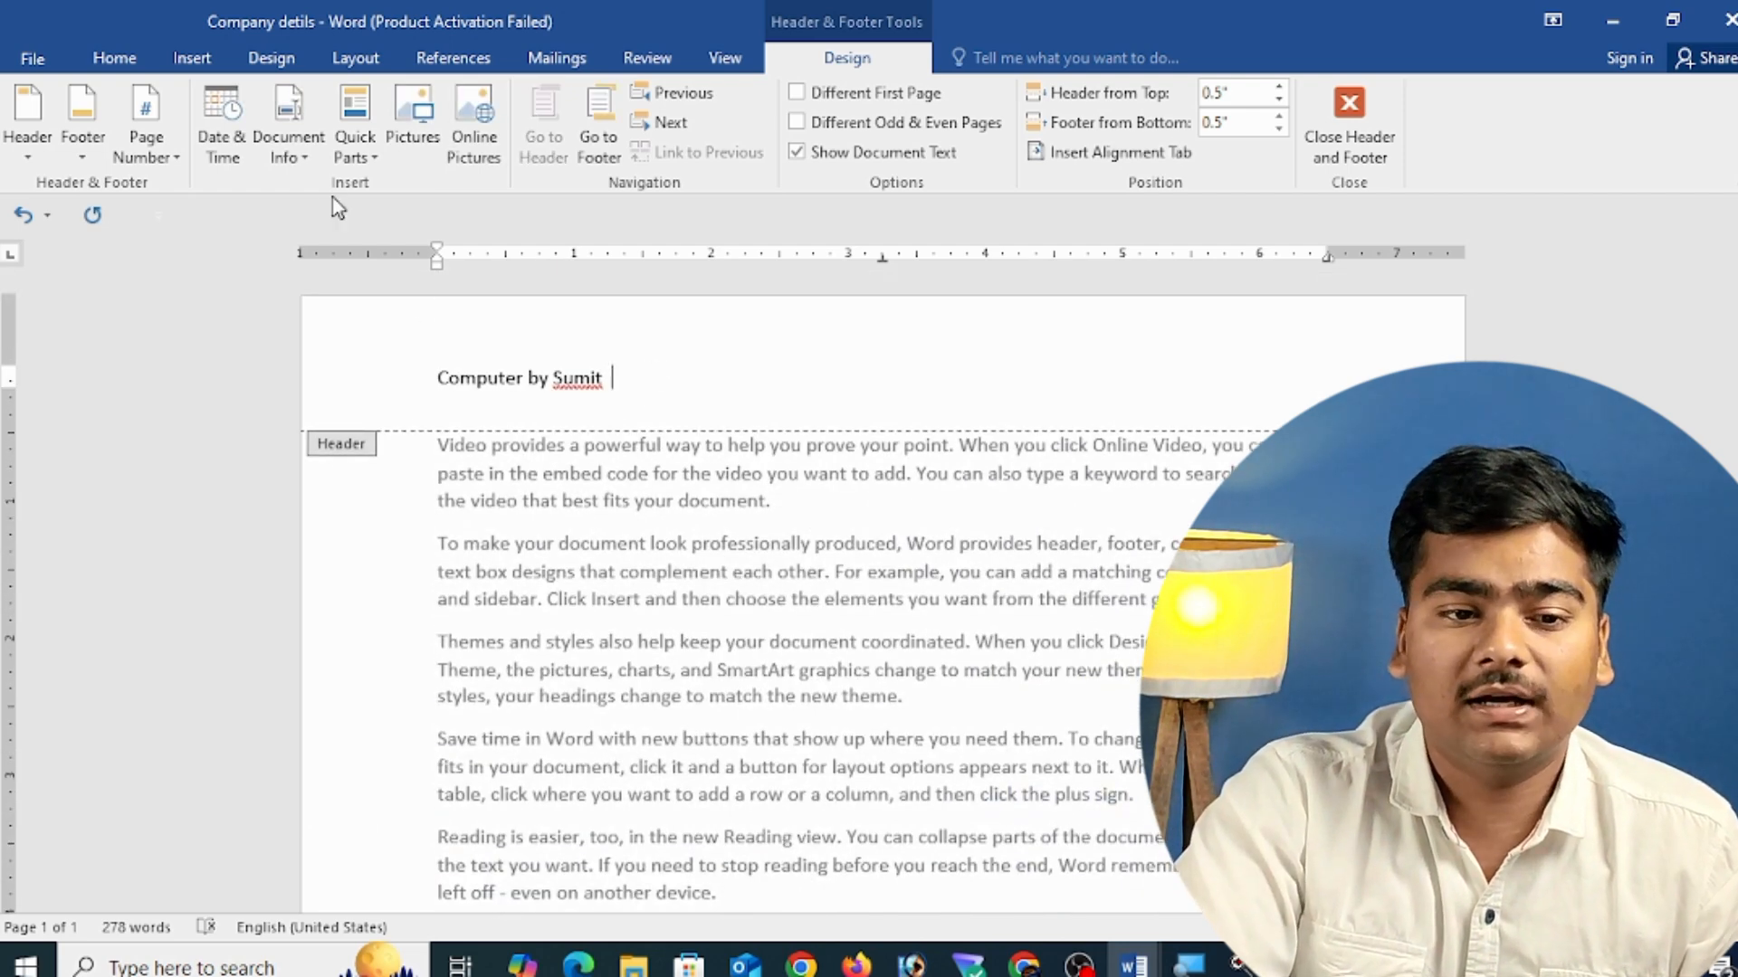
left_click(290, 147)
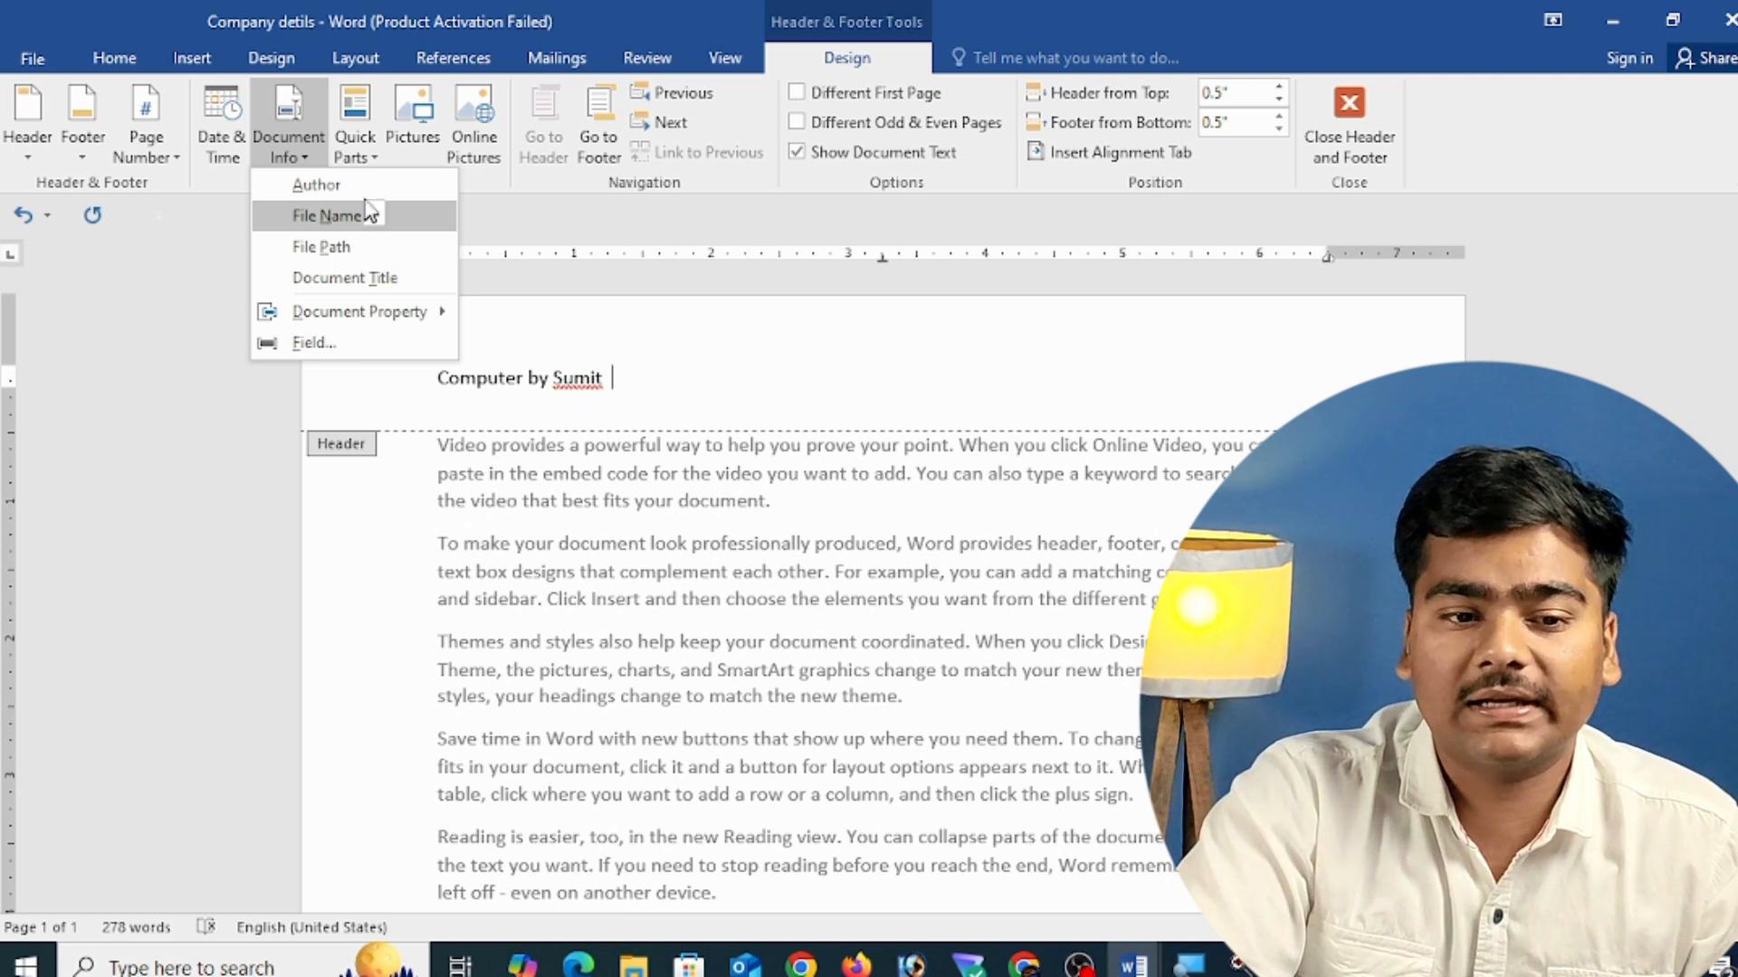
left_click(366, 185)
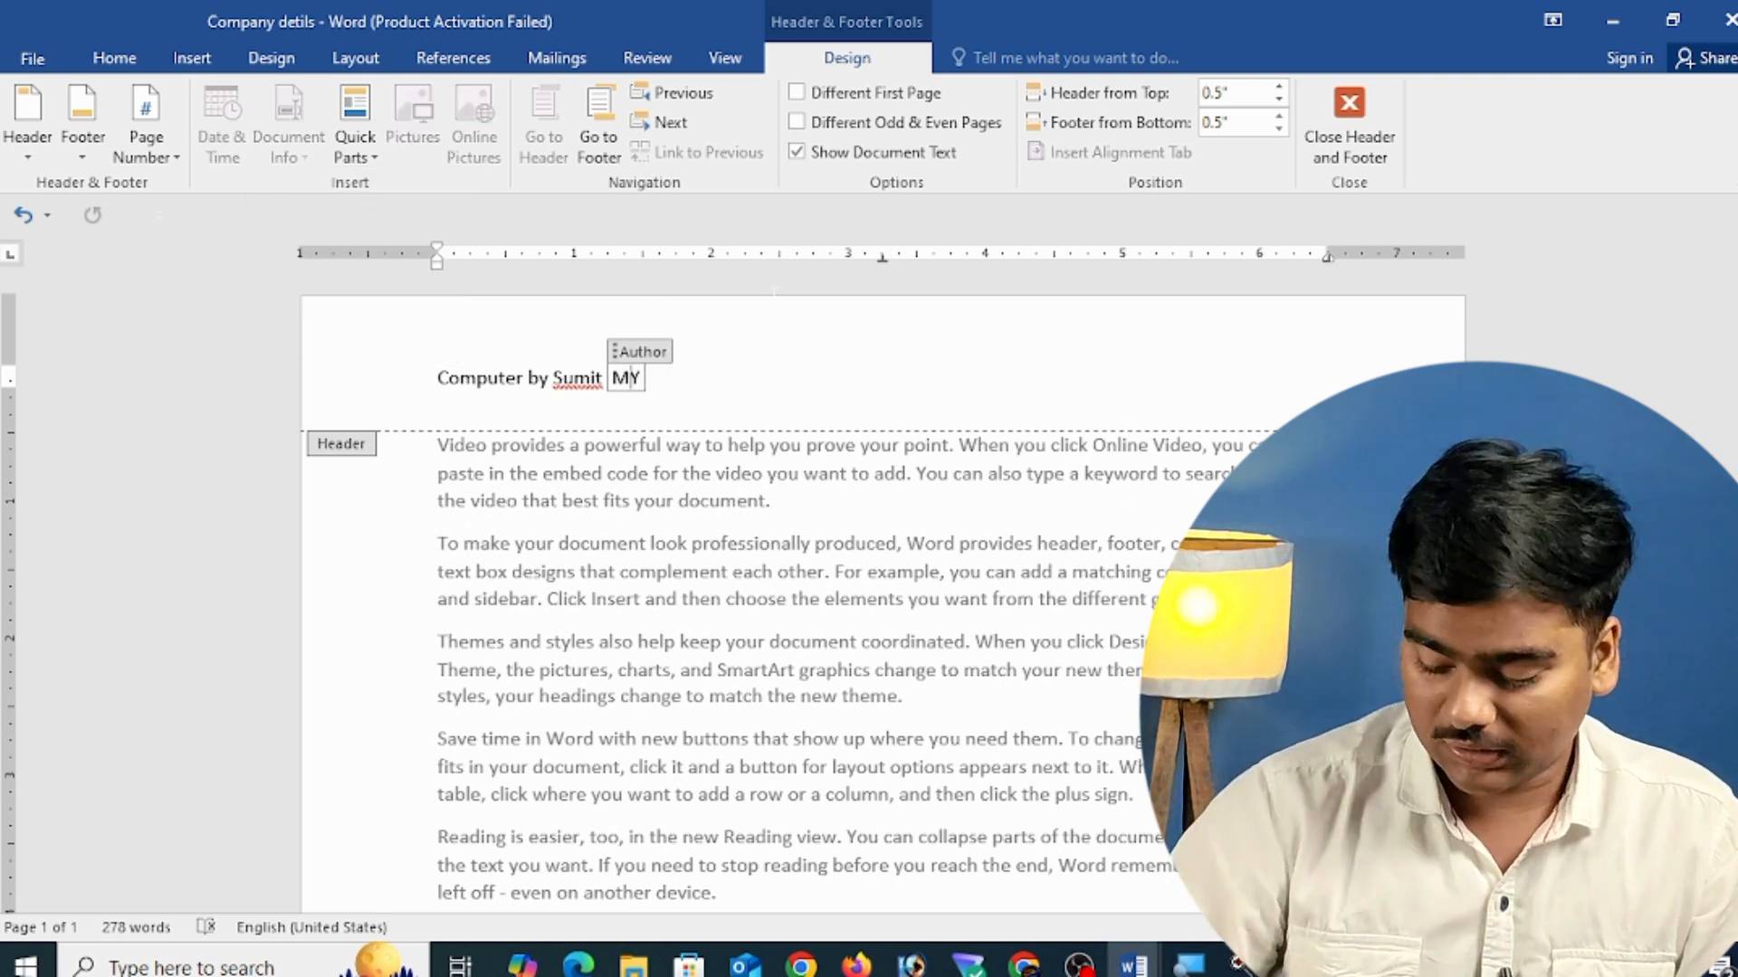
key("Right")
key("BackSpace")
key("BackSpace")
type("Sumit")
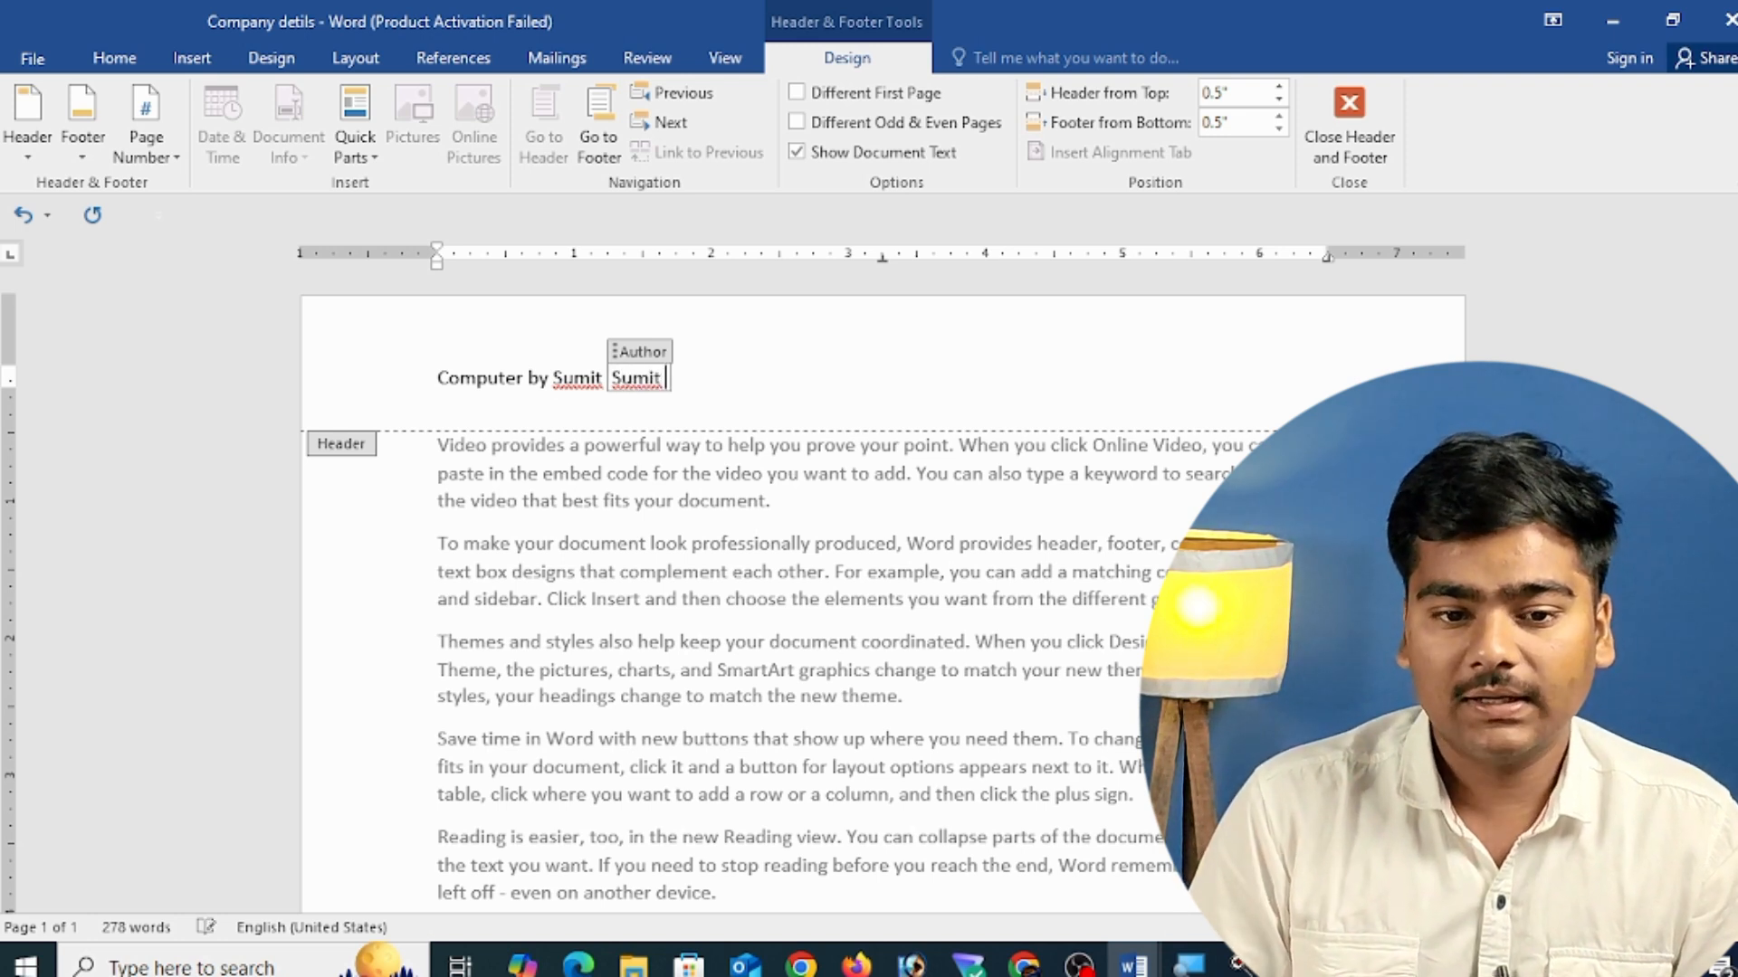
left_click(711, 393)
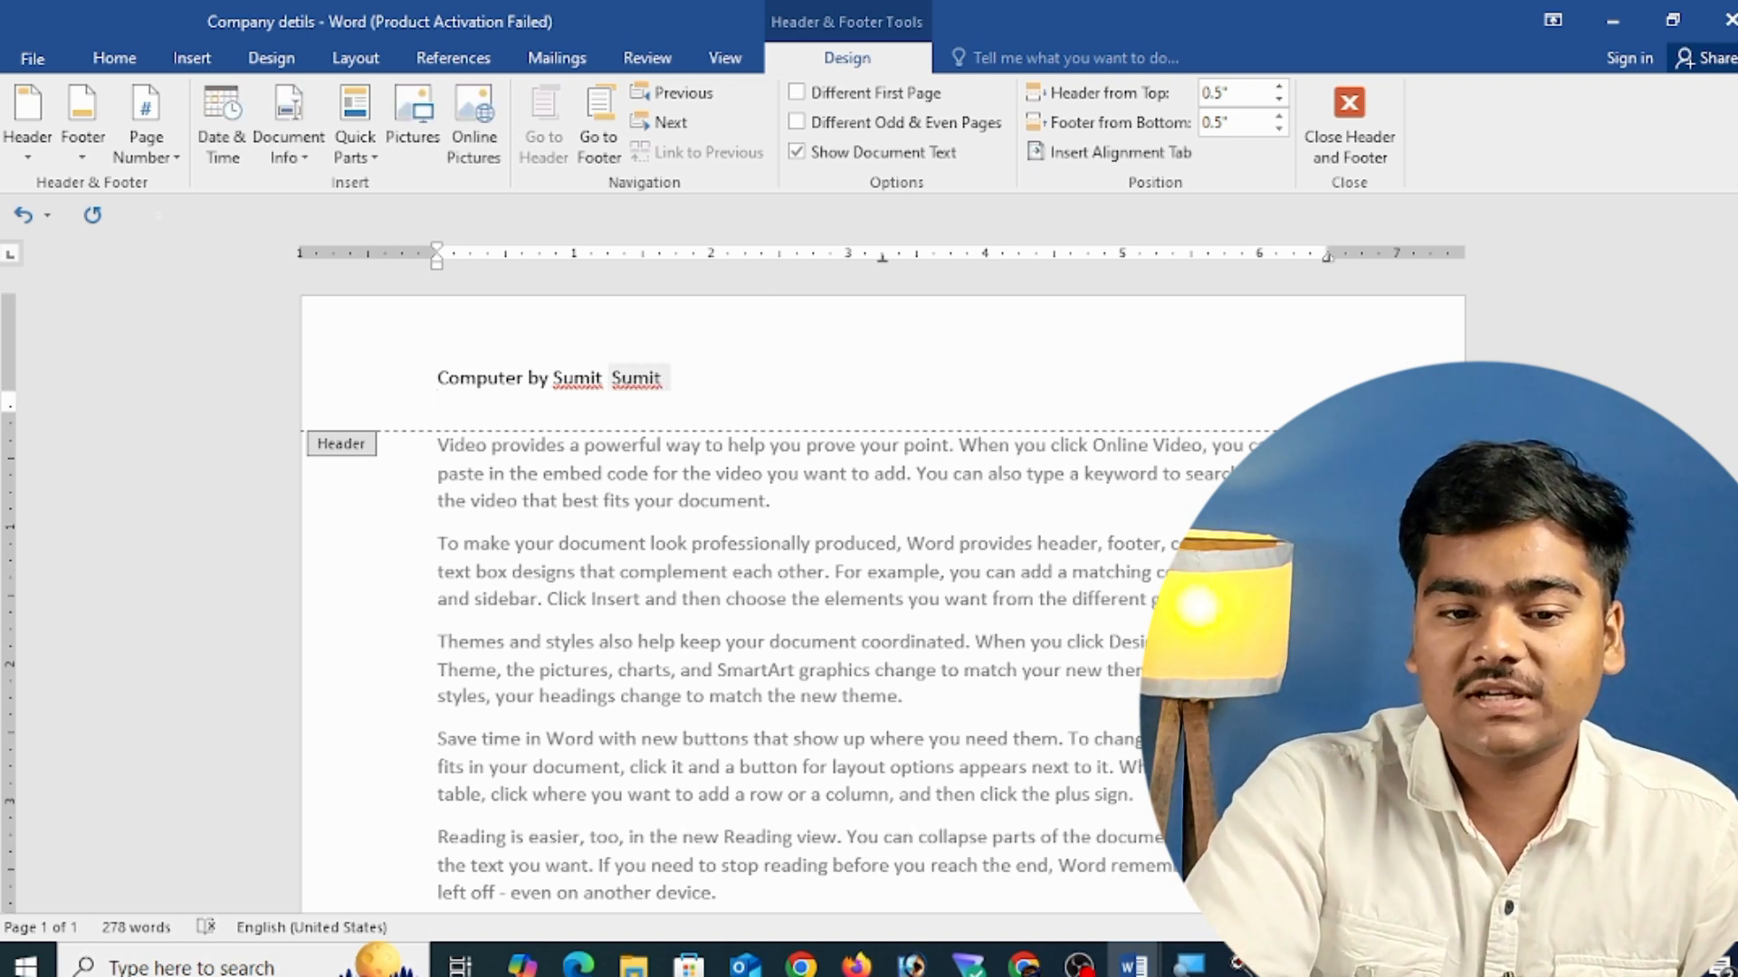
- Examine the Quick Parts options and AutoText entries, both inside the header's Author field and on the empty header line
left_click(633, 378)
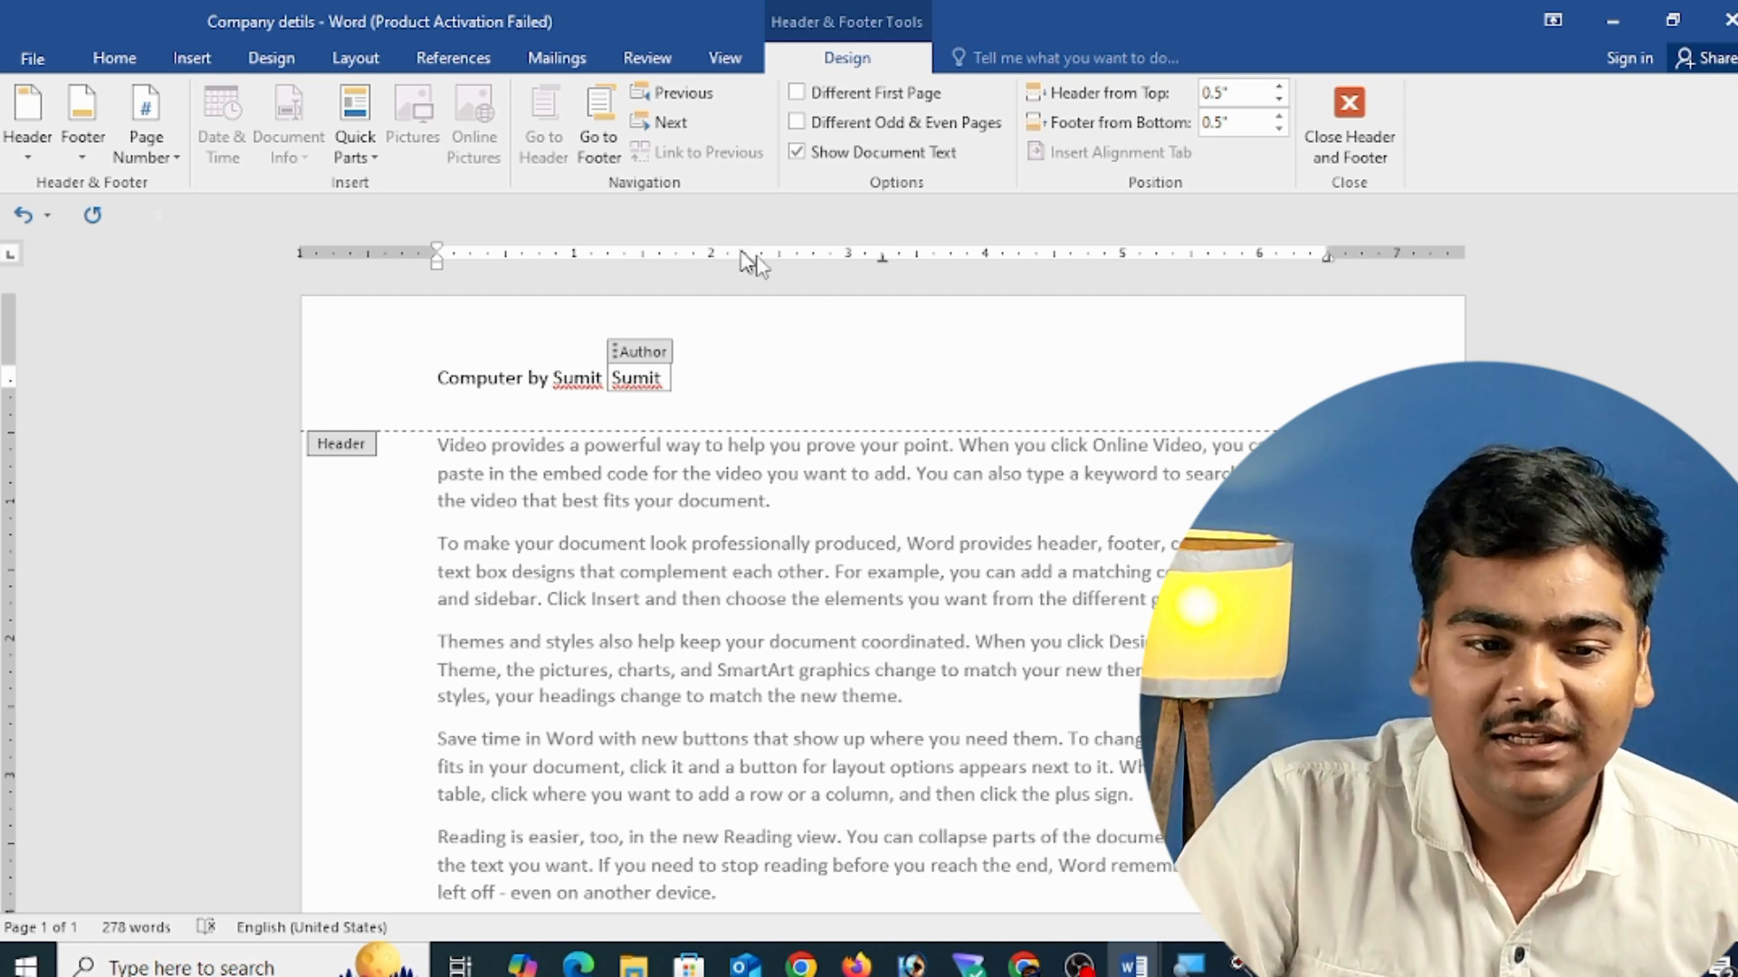
left_click(355, 147)
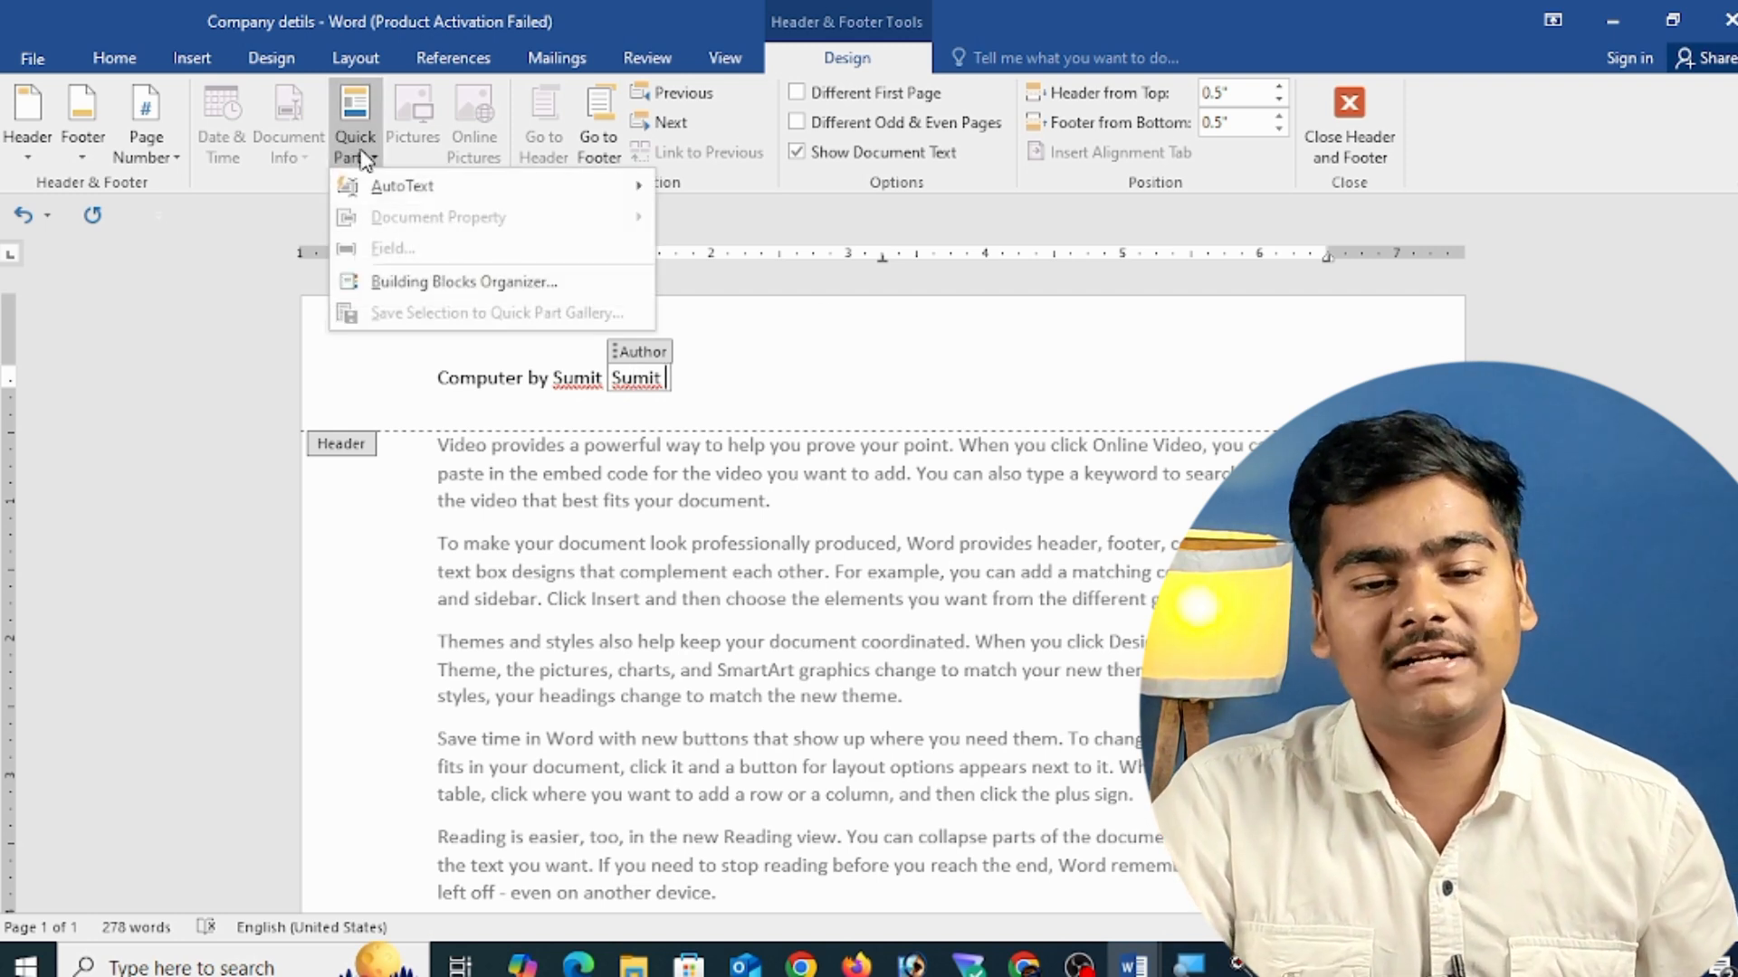
mouse_move(401, 198)
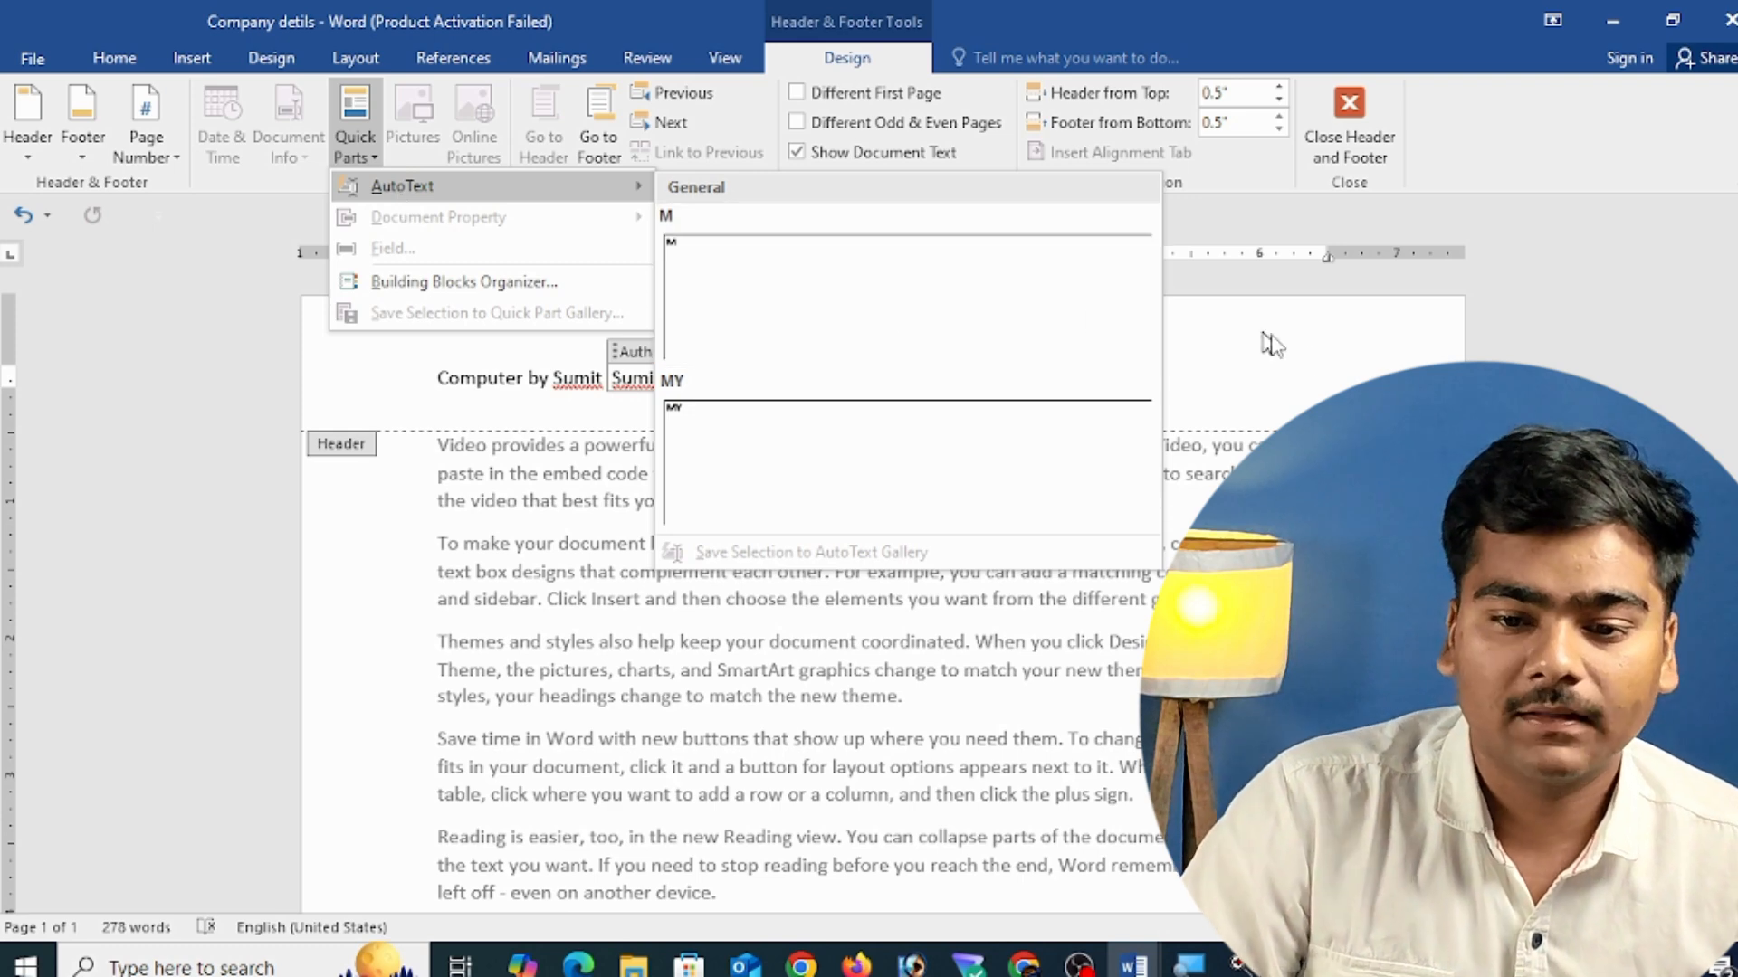
left_click(1265, 334)
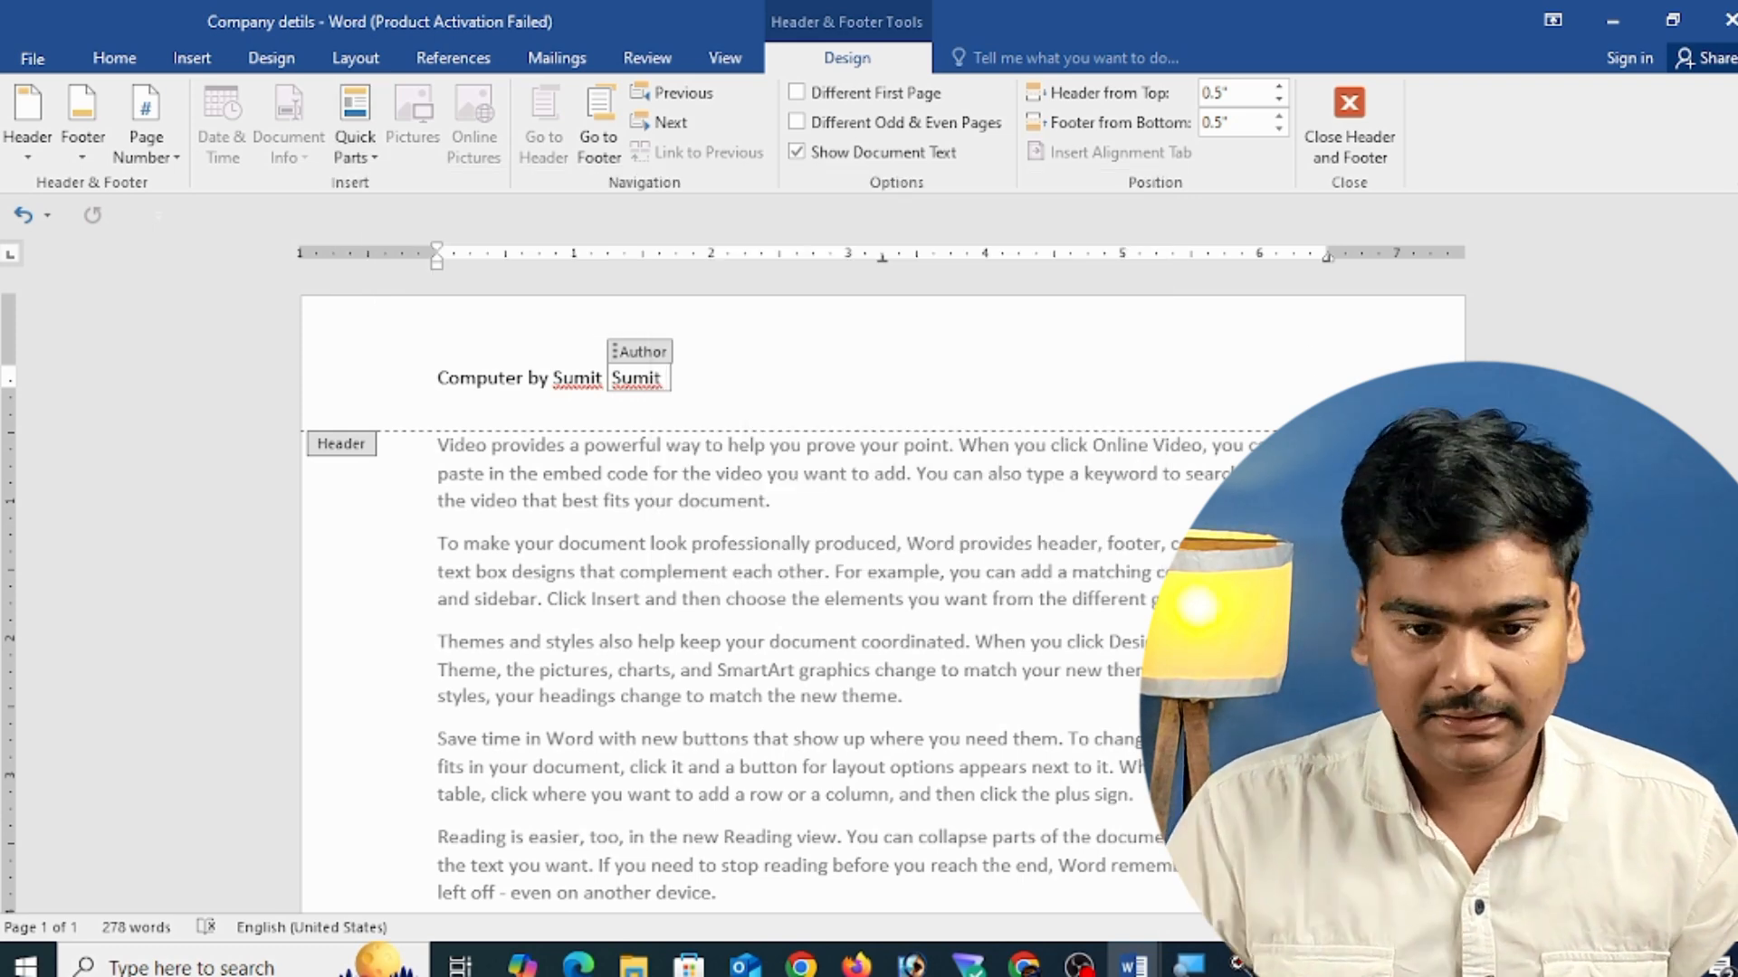
double_click(471, 377)
left_click(677, 373)
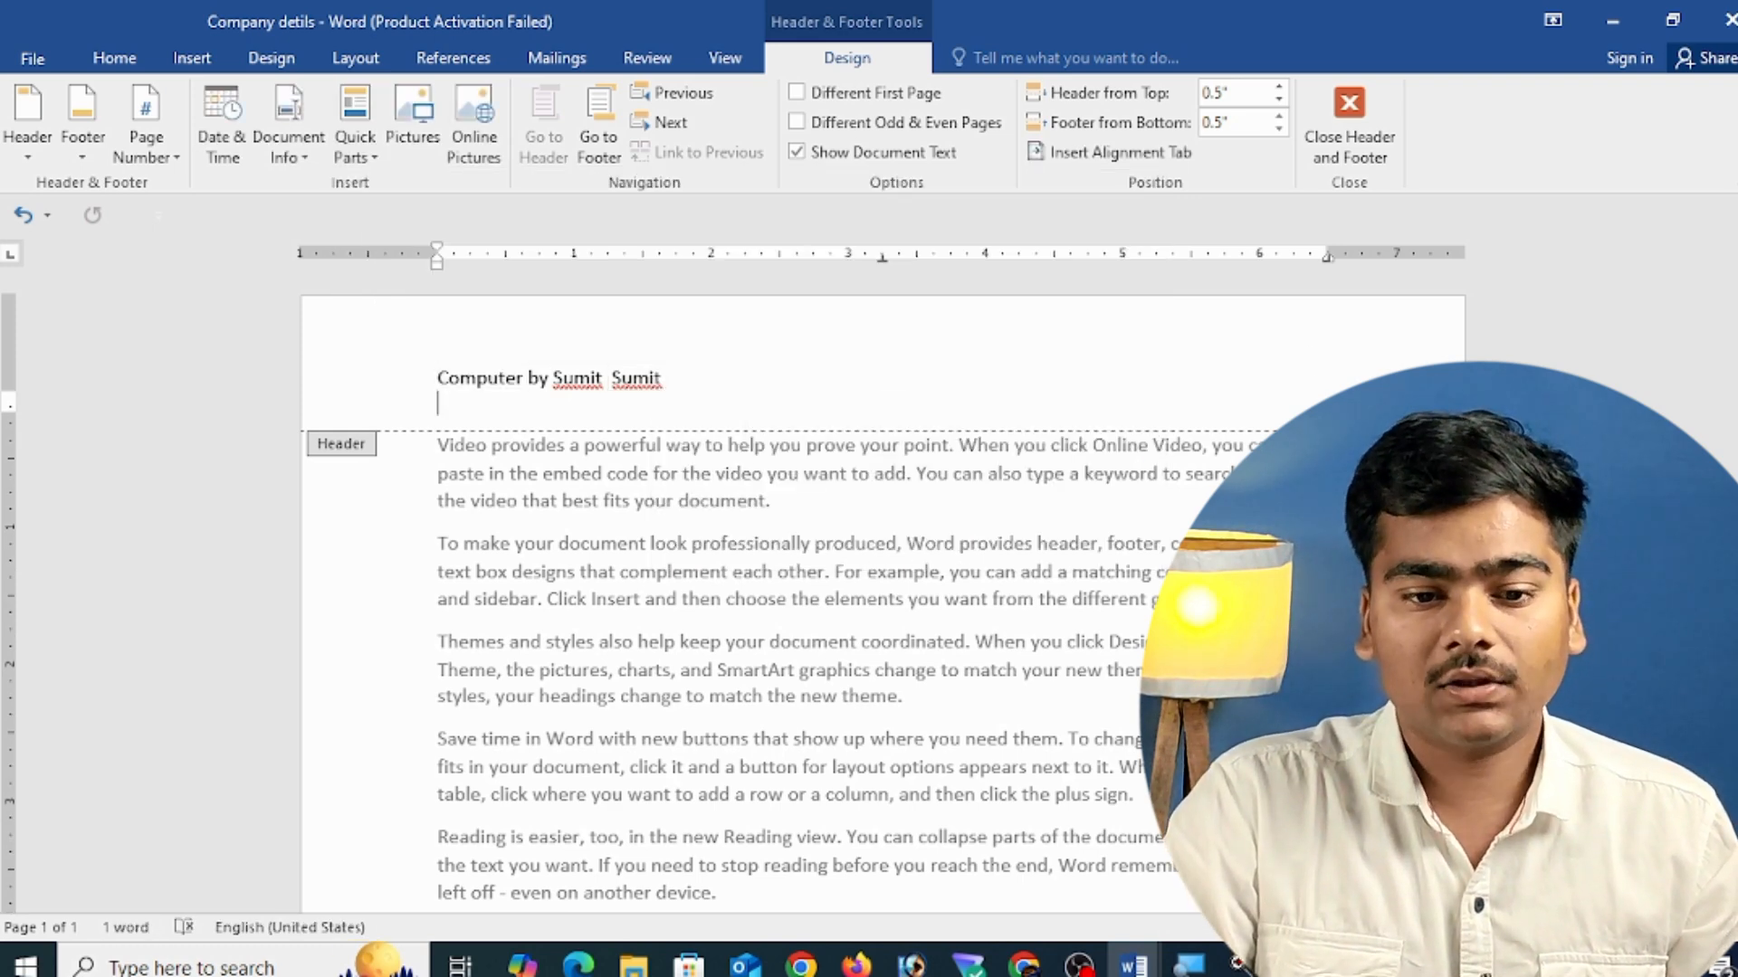
left_click(356, 144)
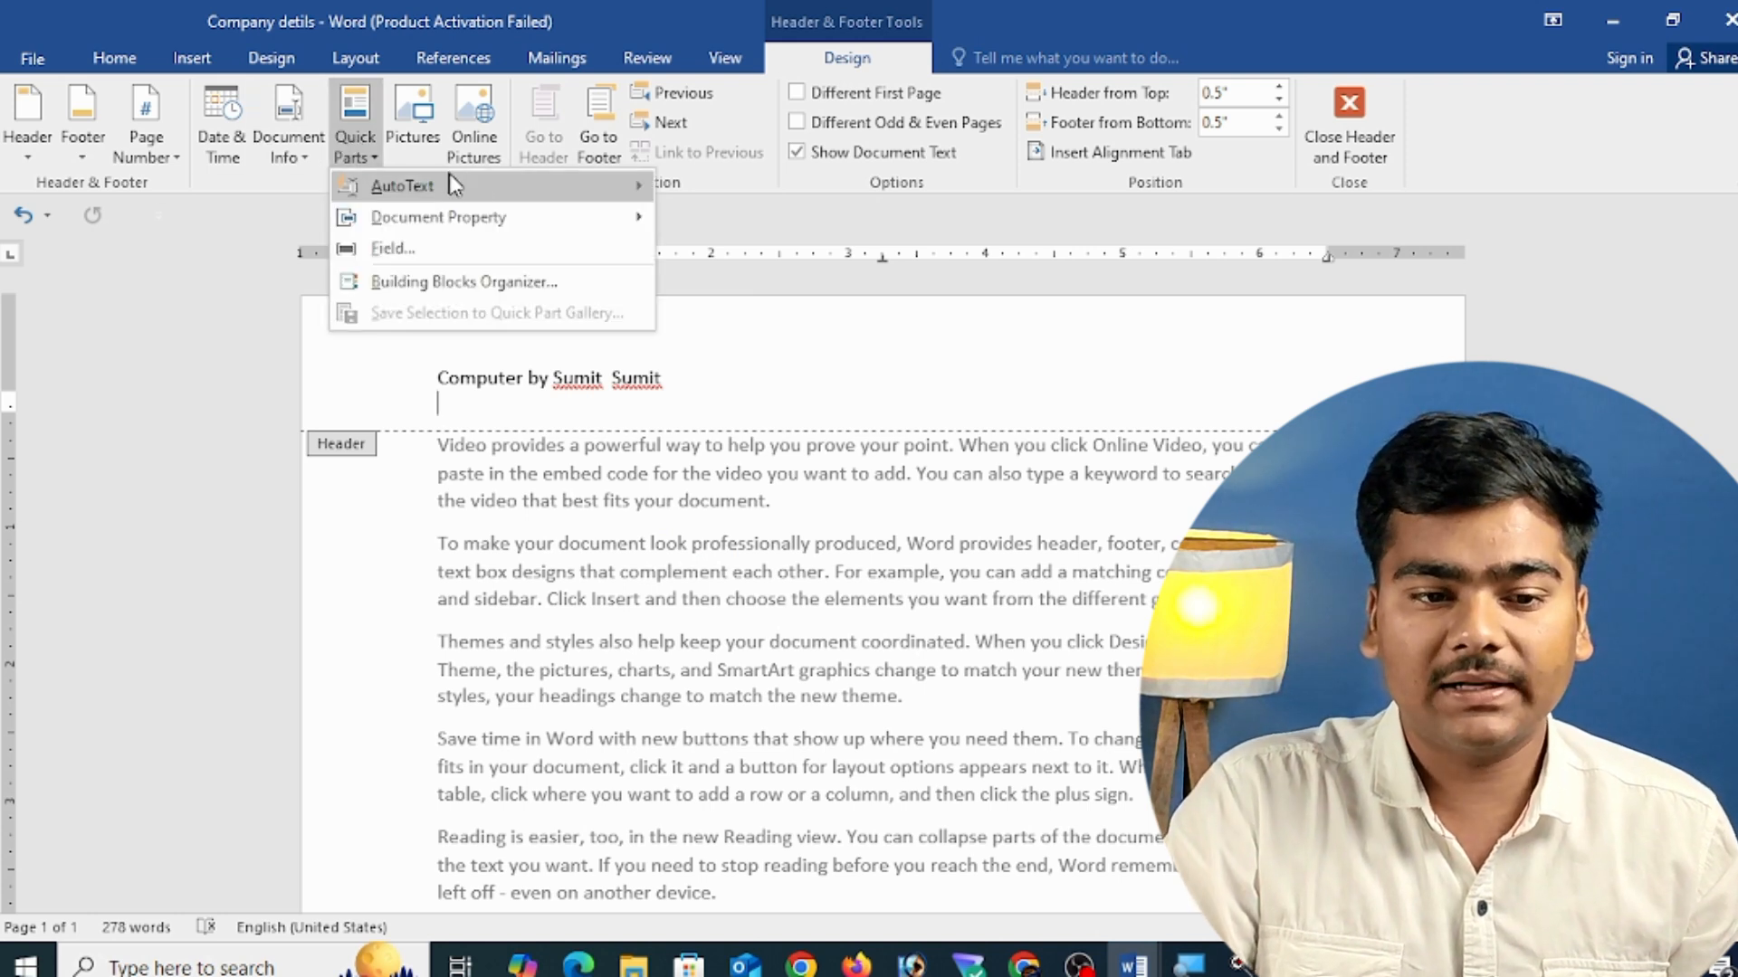
mouse_move(484, 198)
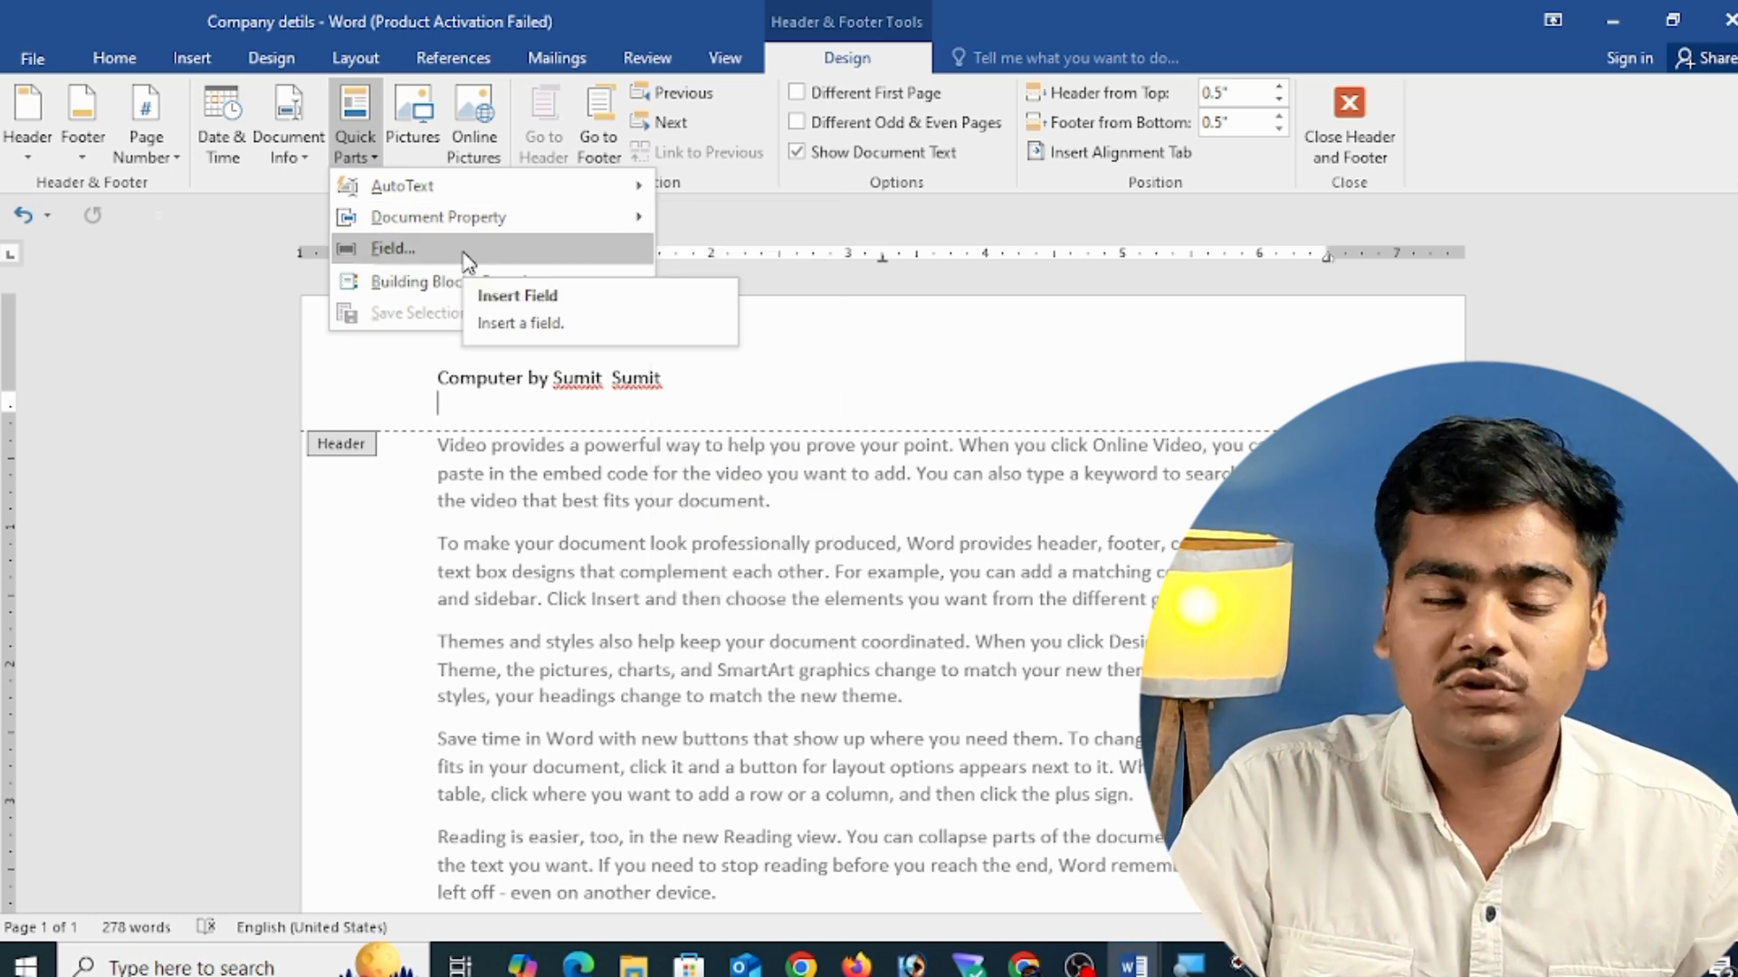
left_click(355, 118)
- Open the Insert Picture dialog for the header and close it without choosing a picture
left_click(413, 118)
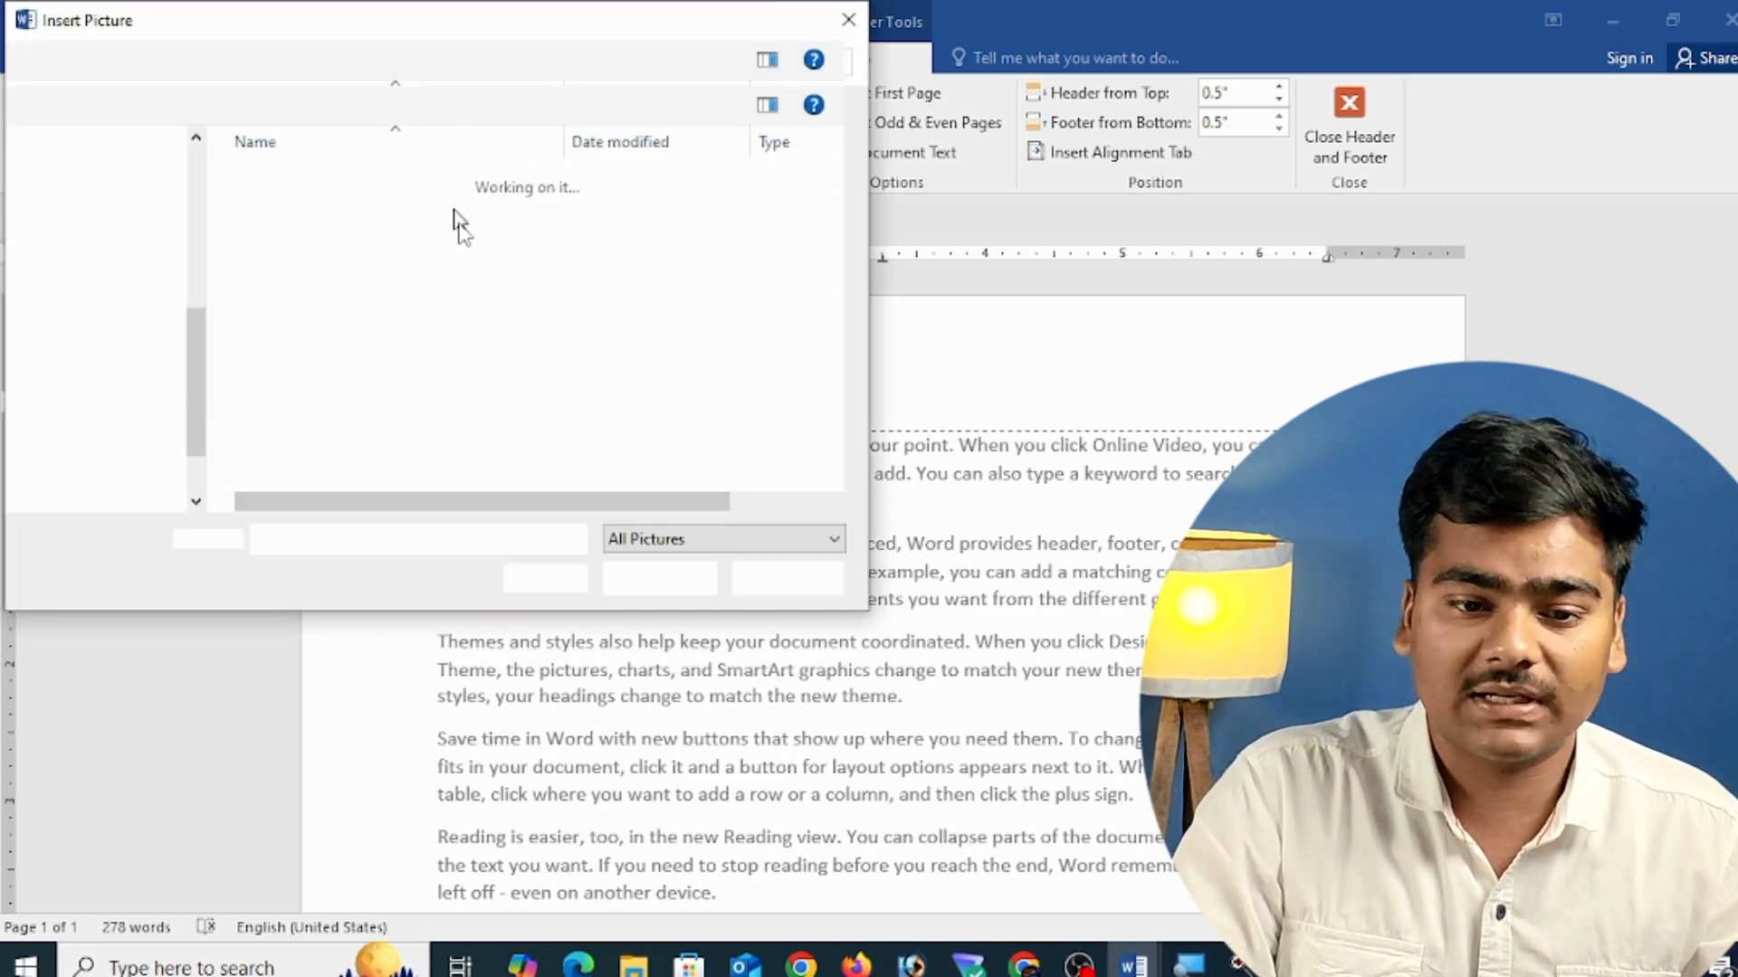
left_click(849, 21)
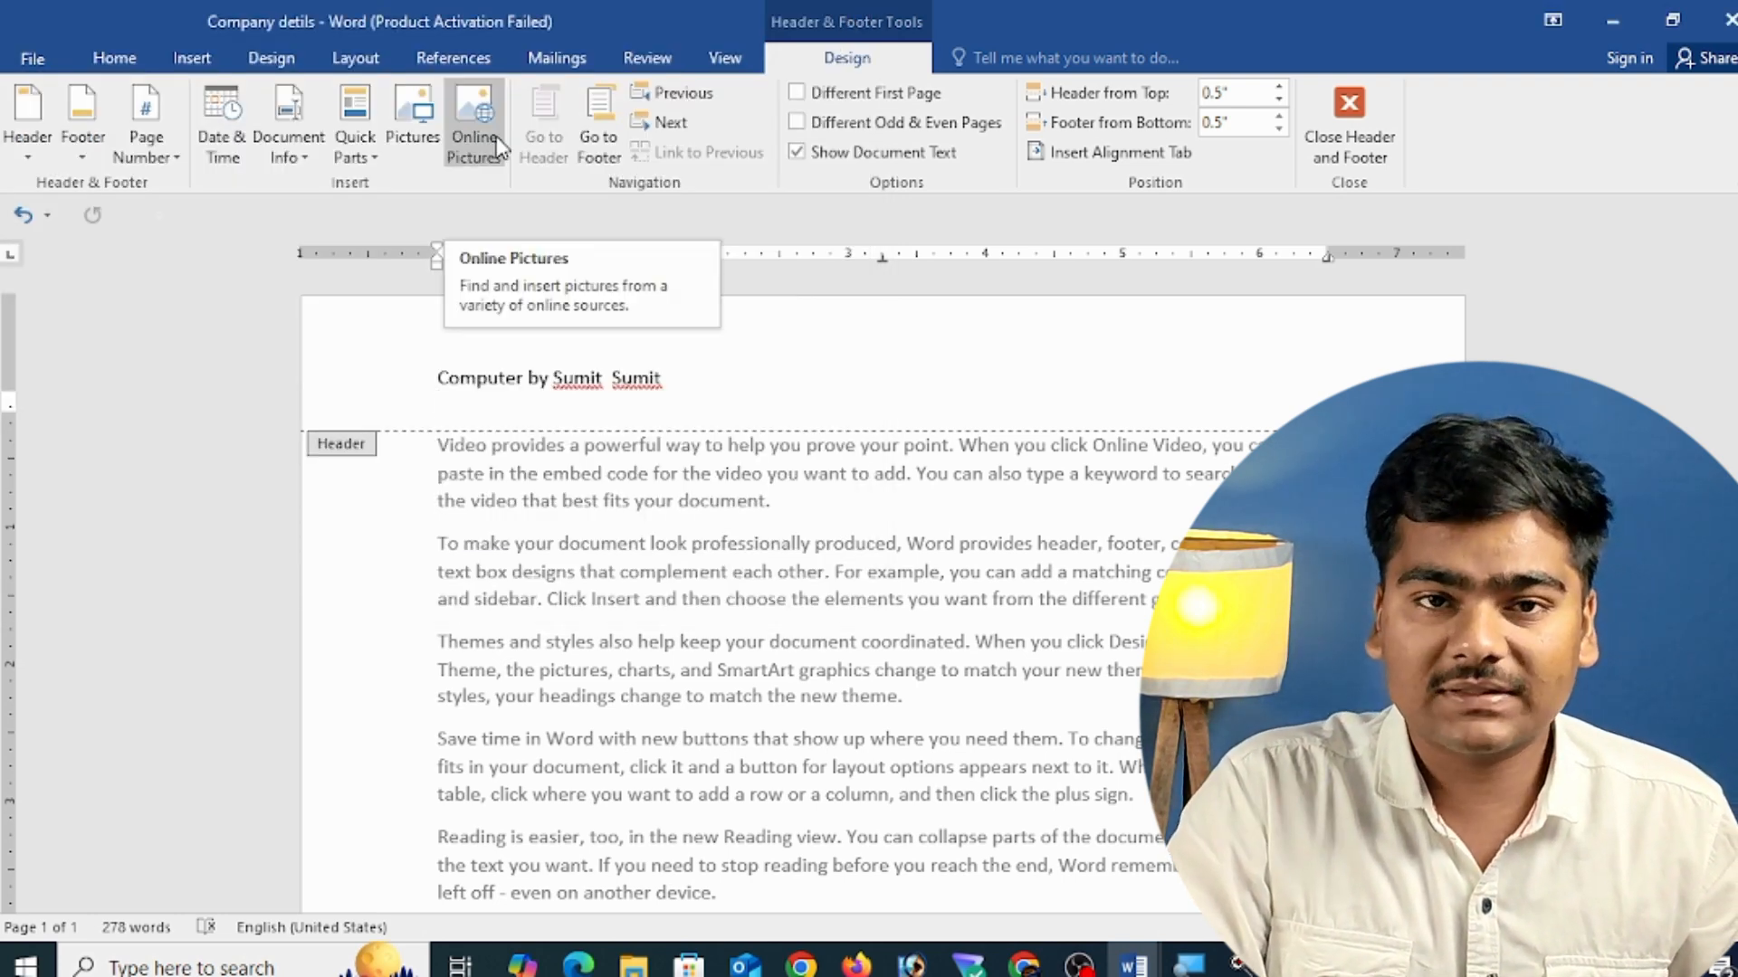
- Go to the page's footer and return to its header
left_click(606, 142)
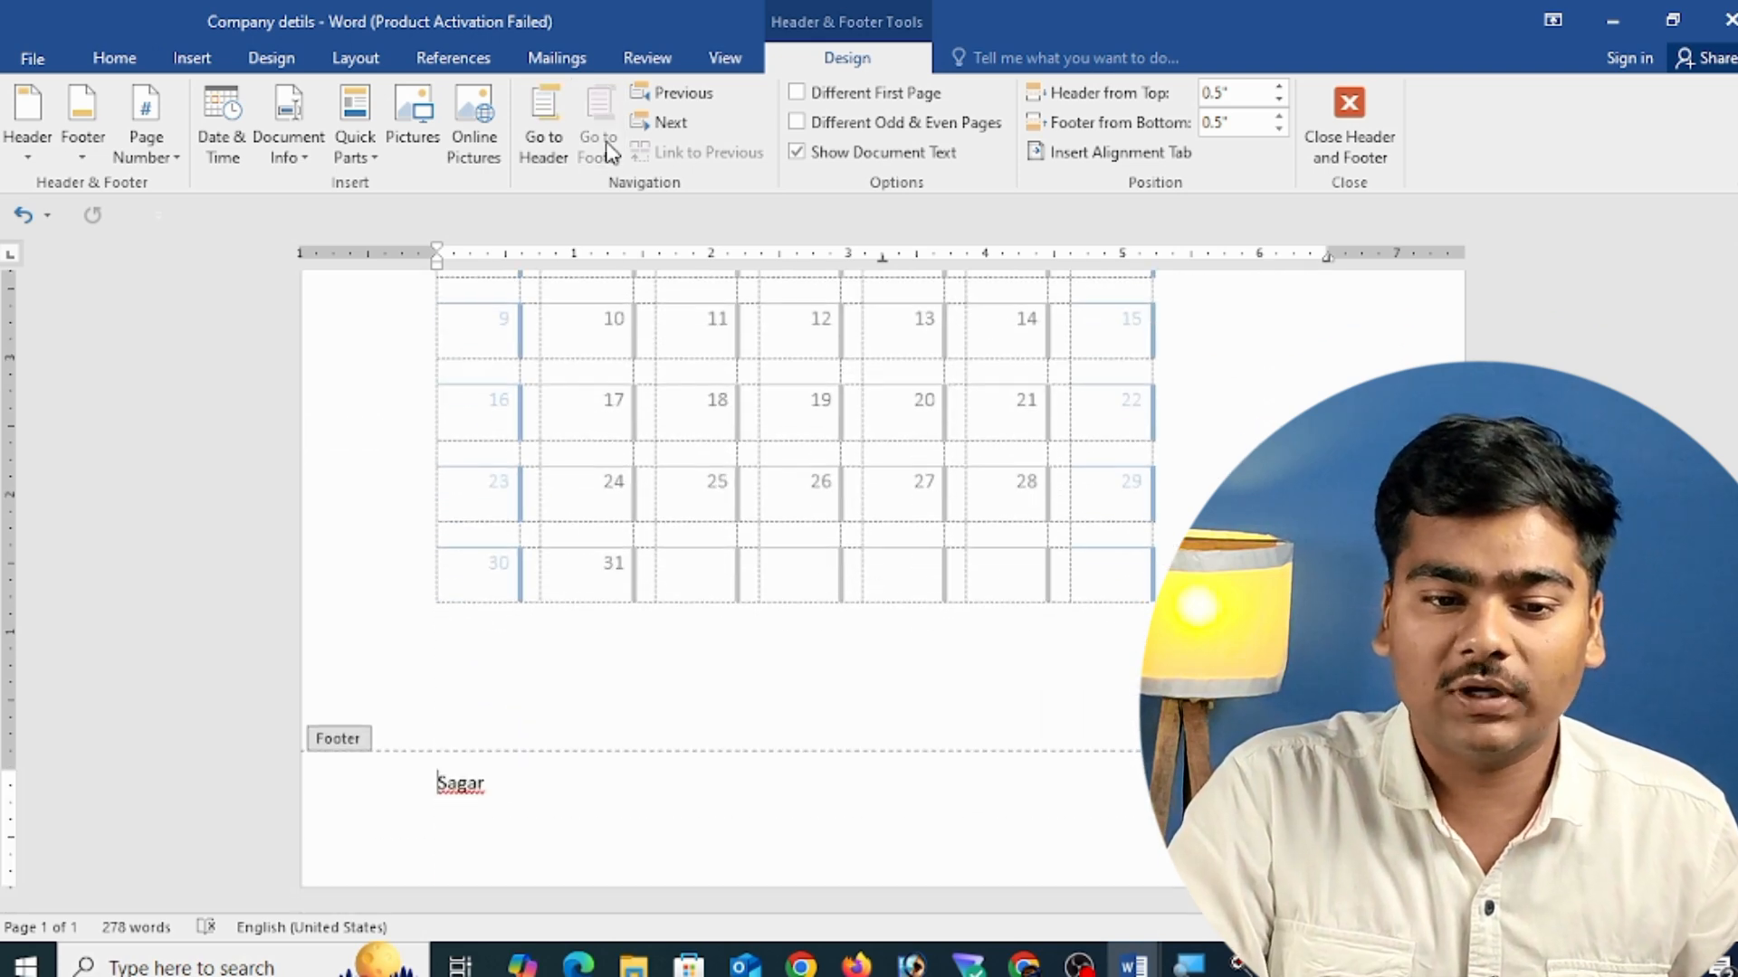
left_click(548, 145)
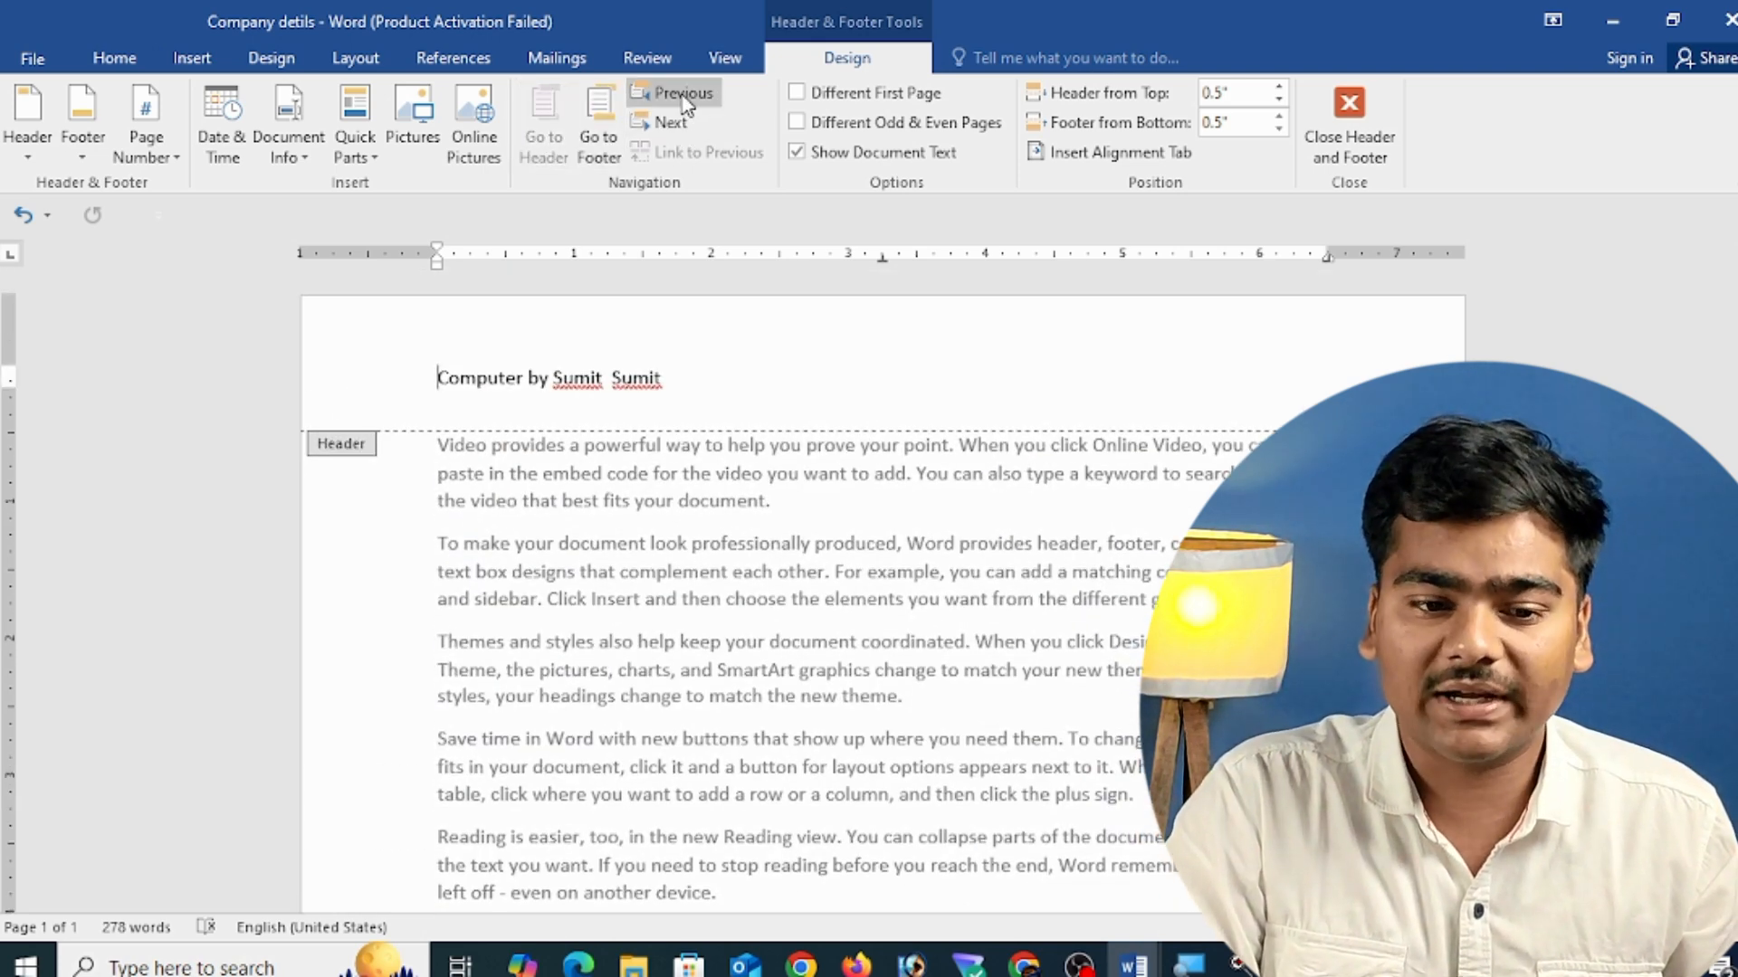
- Try the Different First Page option, turn it off again, and enable Different Odd & Even Pages
left_click(881, 95)
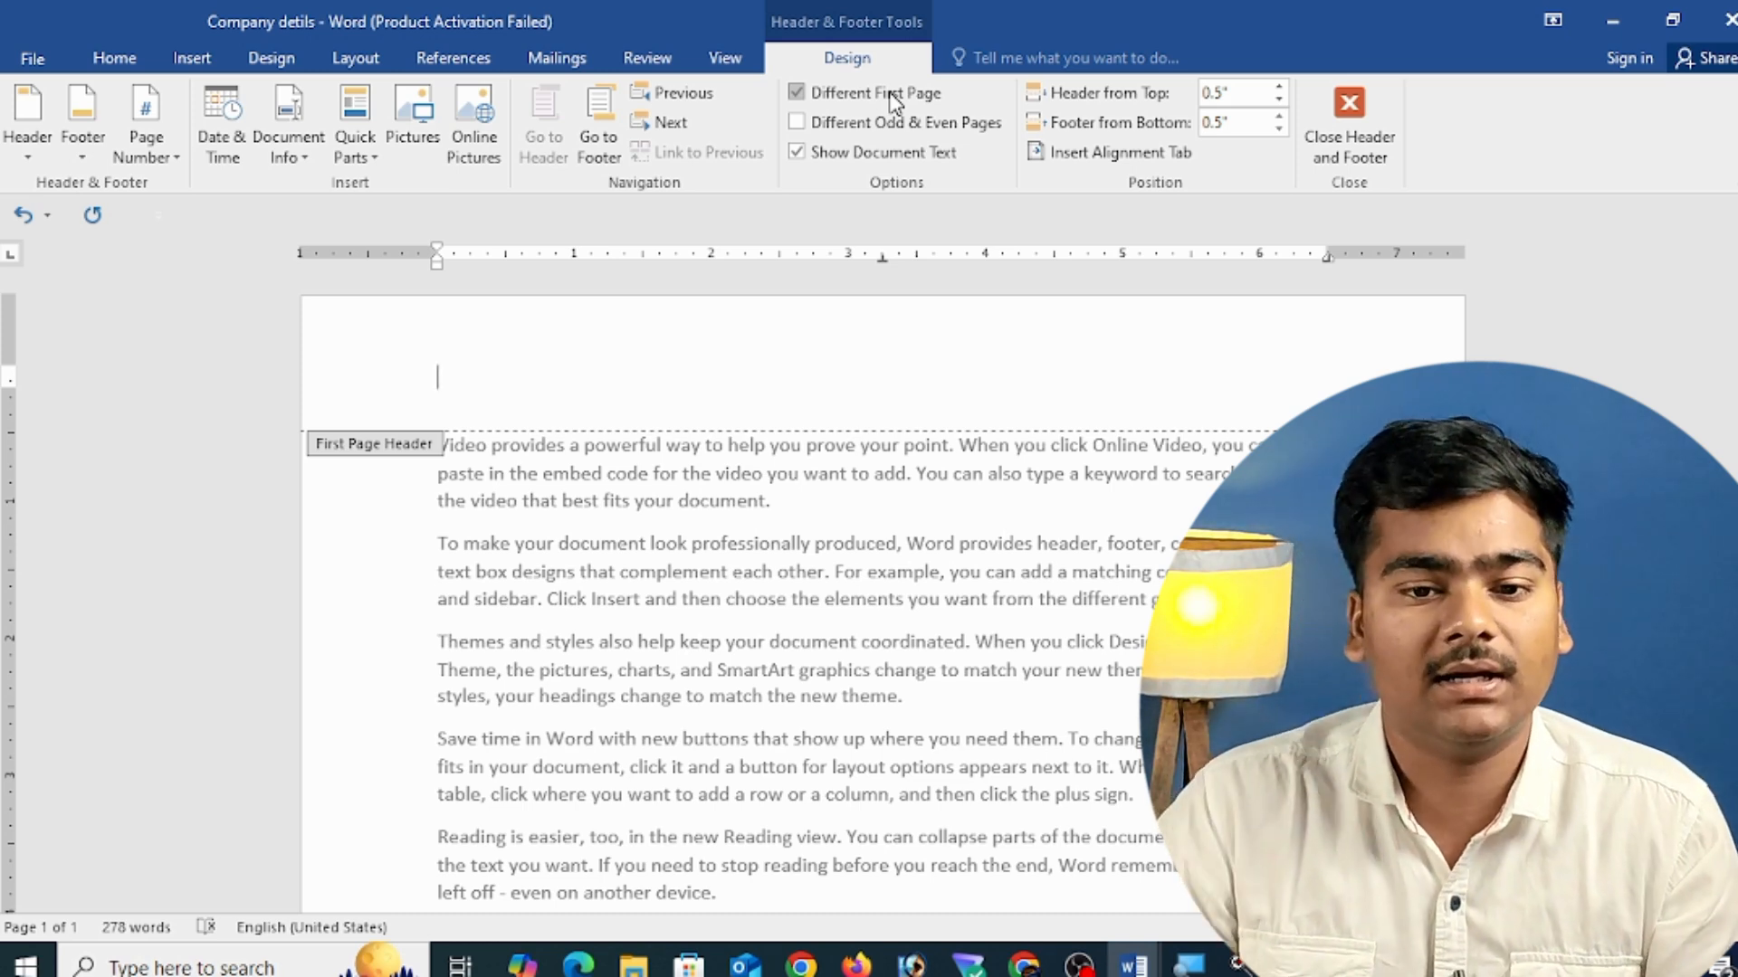
left_click(892, 94)
left_click(886, 122)
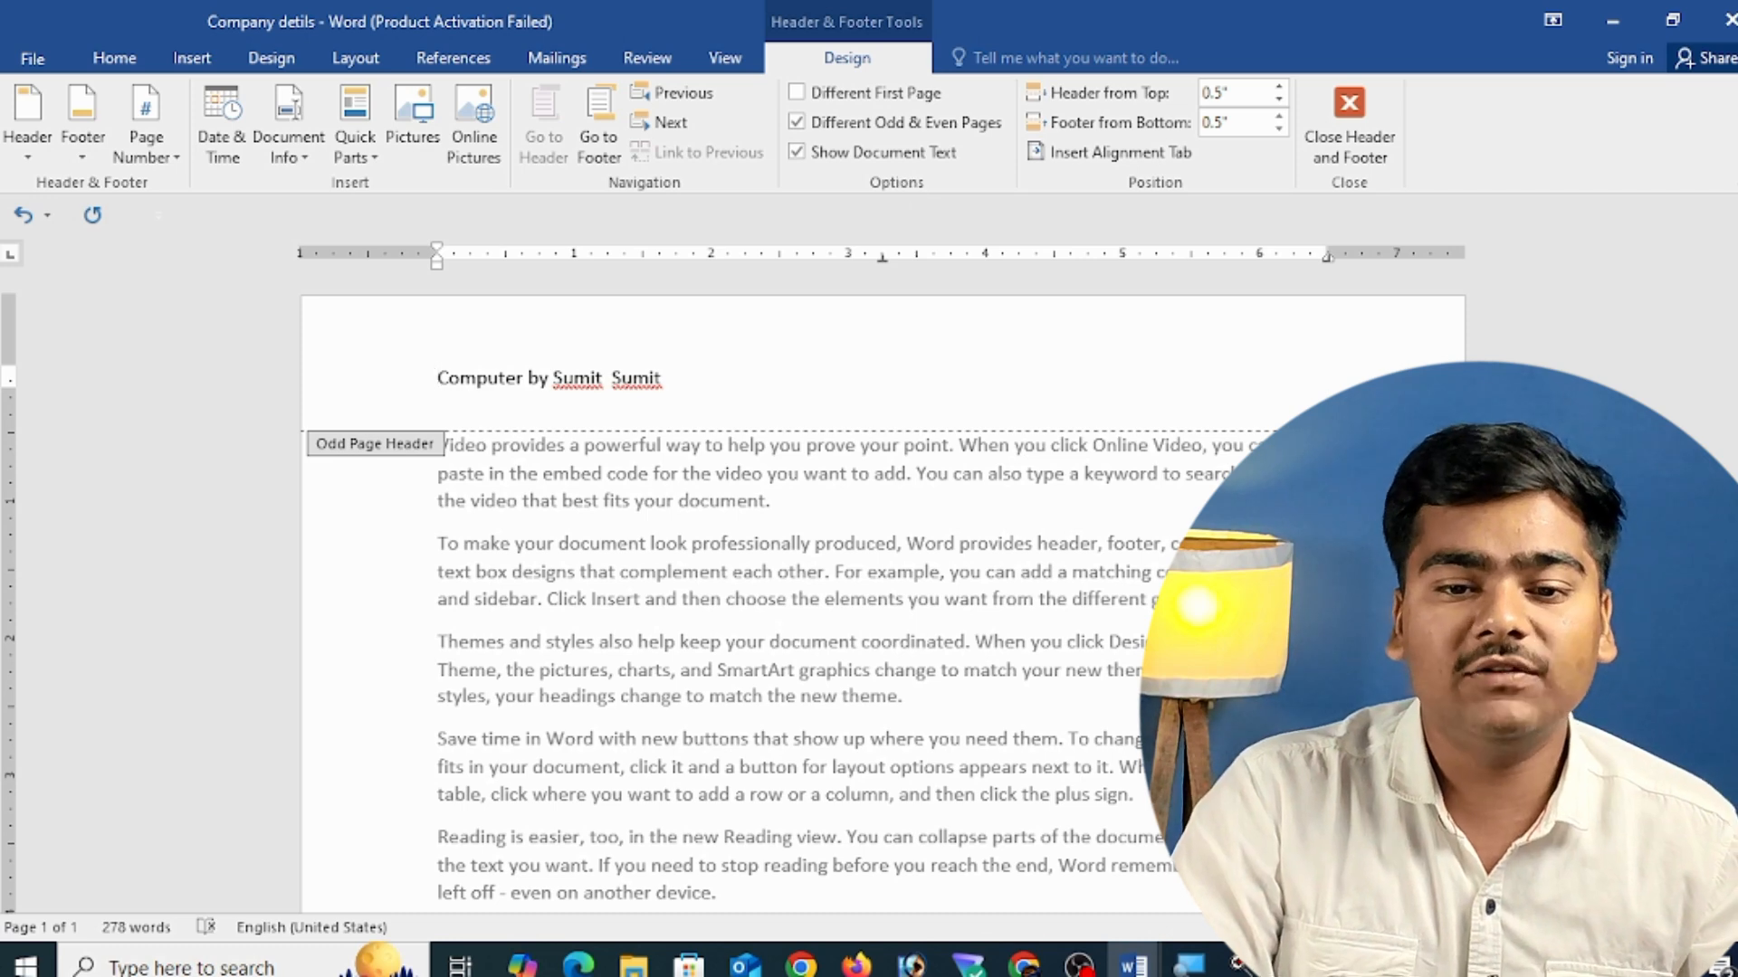
- Review the page under the odd-page header and close header and footer editing
scroll(1047, 387, "down", 10)
scroll(1021, 425, "up", 4)
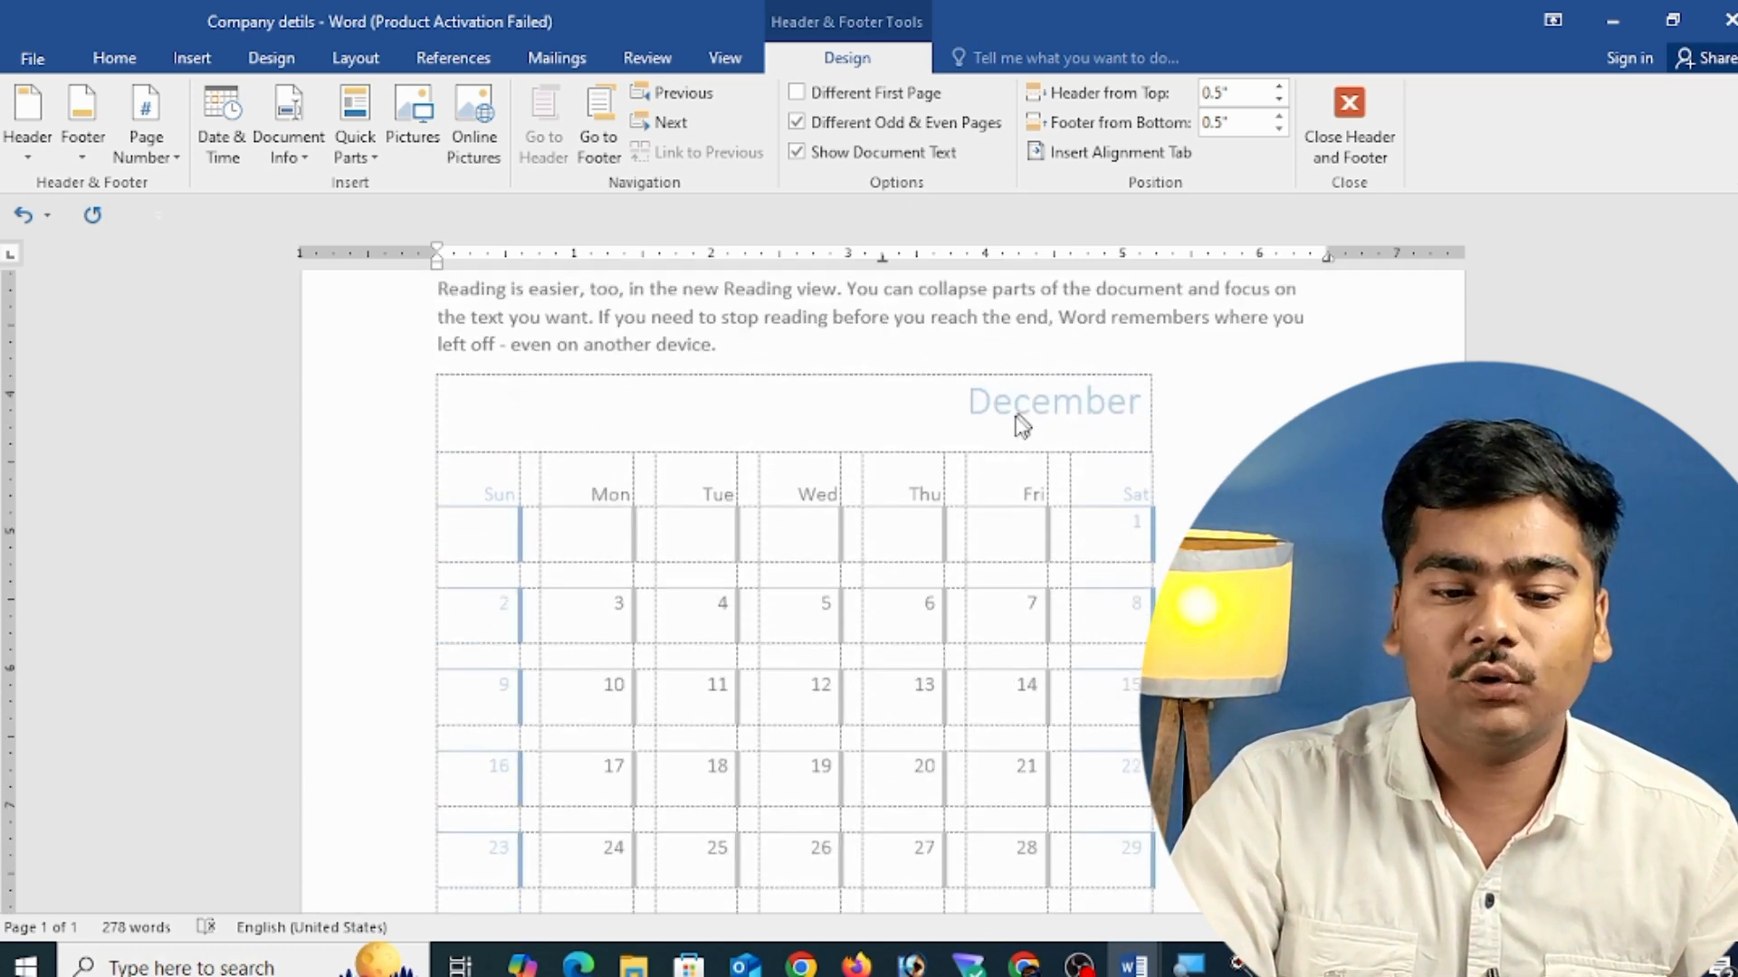
scroll(1021, 425, "up", 8)
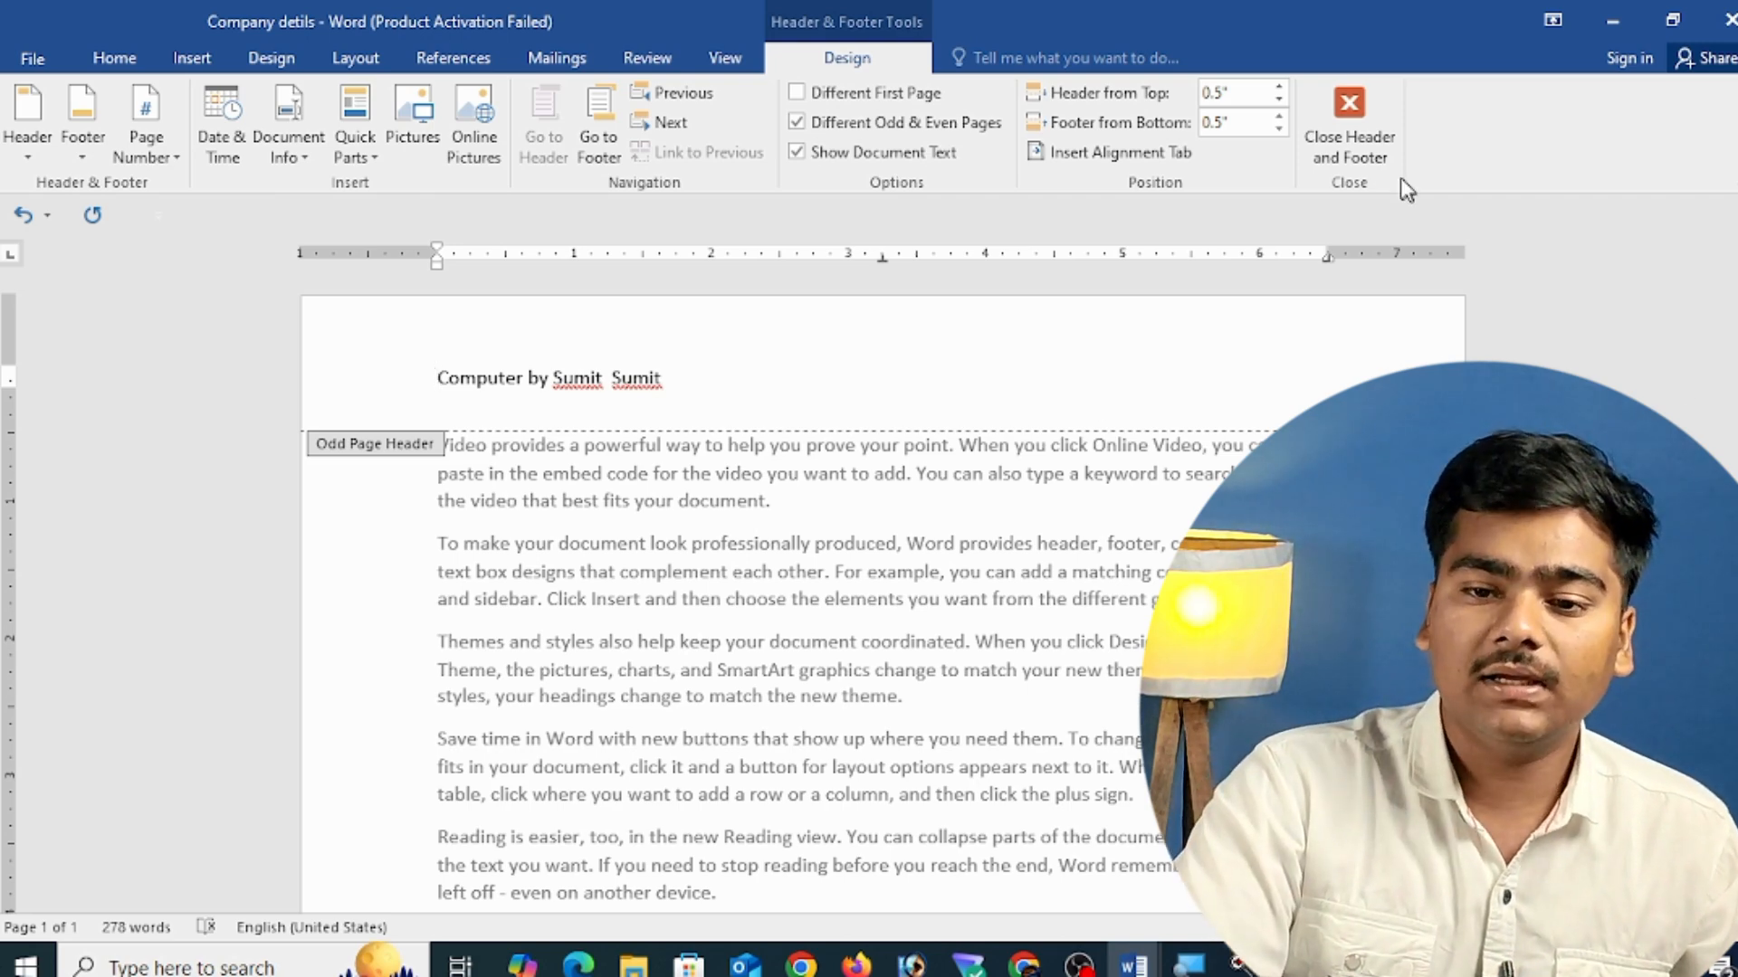
left_click(1358, 145)
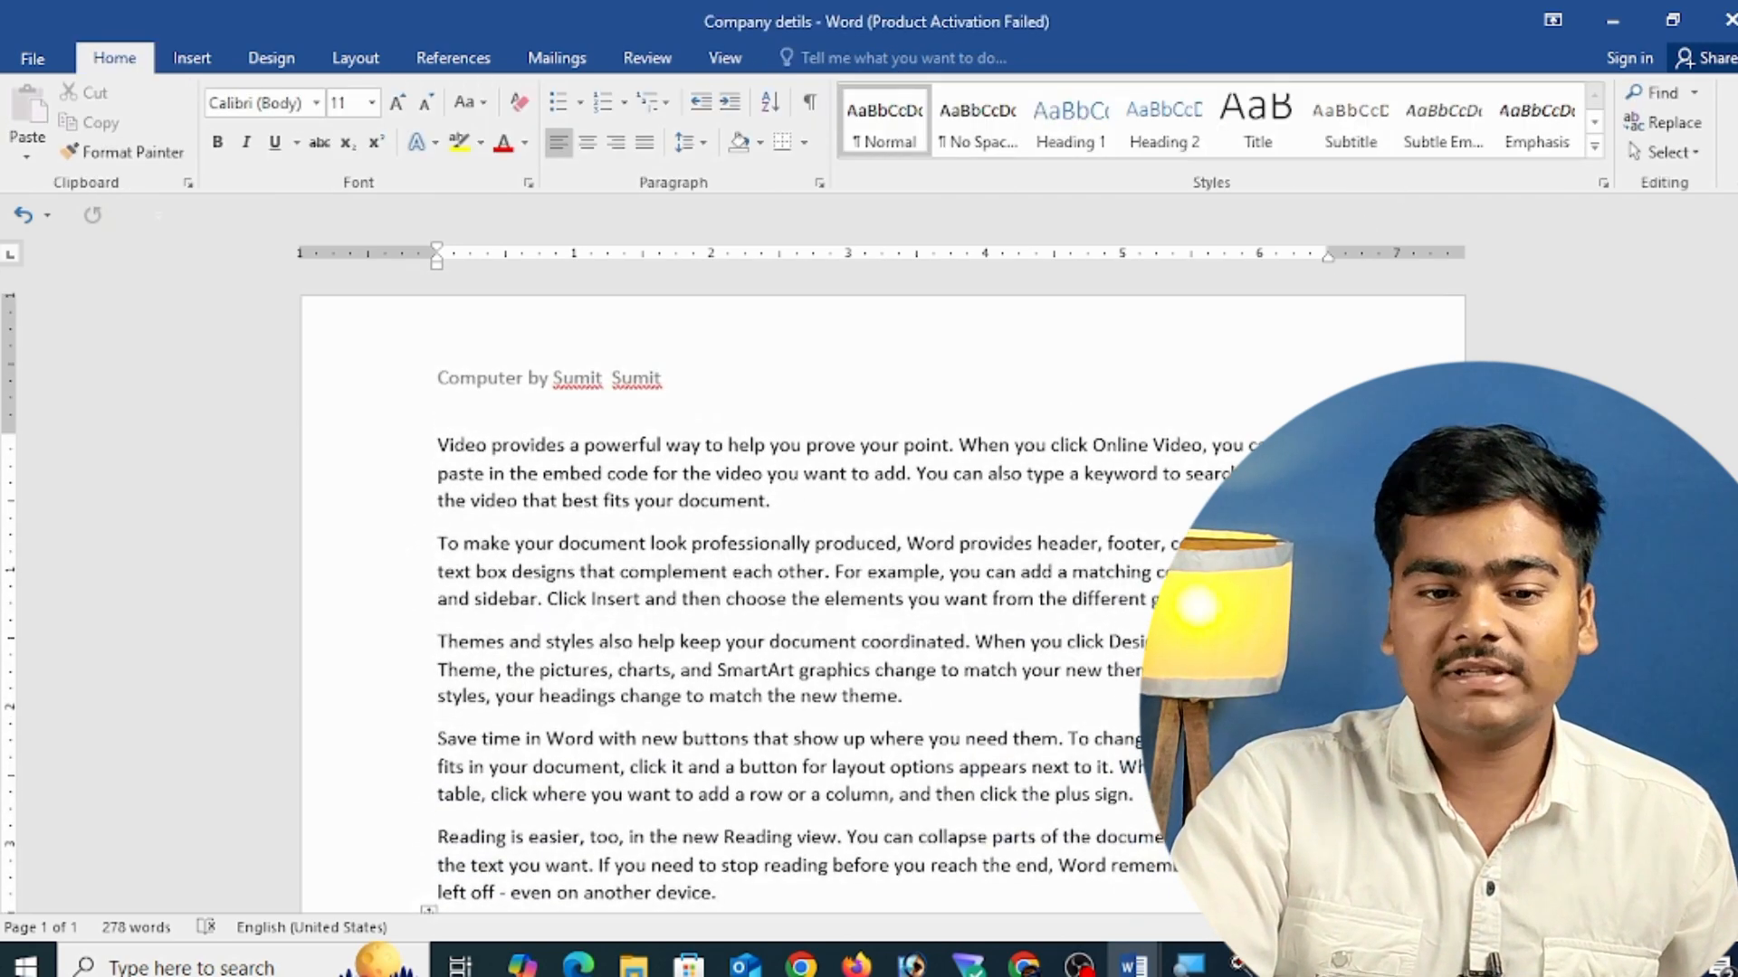
- Add two blank pages with page breaks after the December calendar and compare the odd and even page headers
scroll(882, 598, "down", 5)
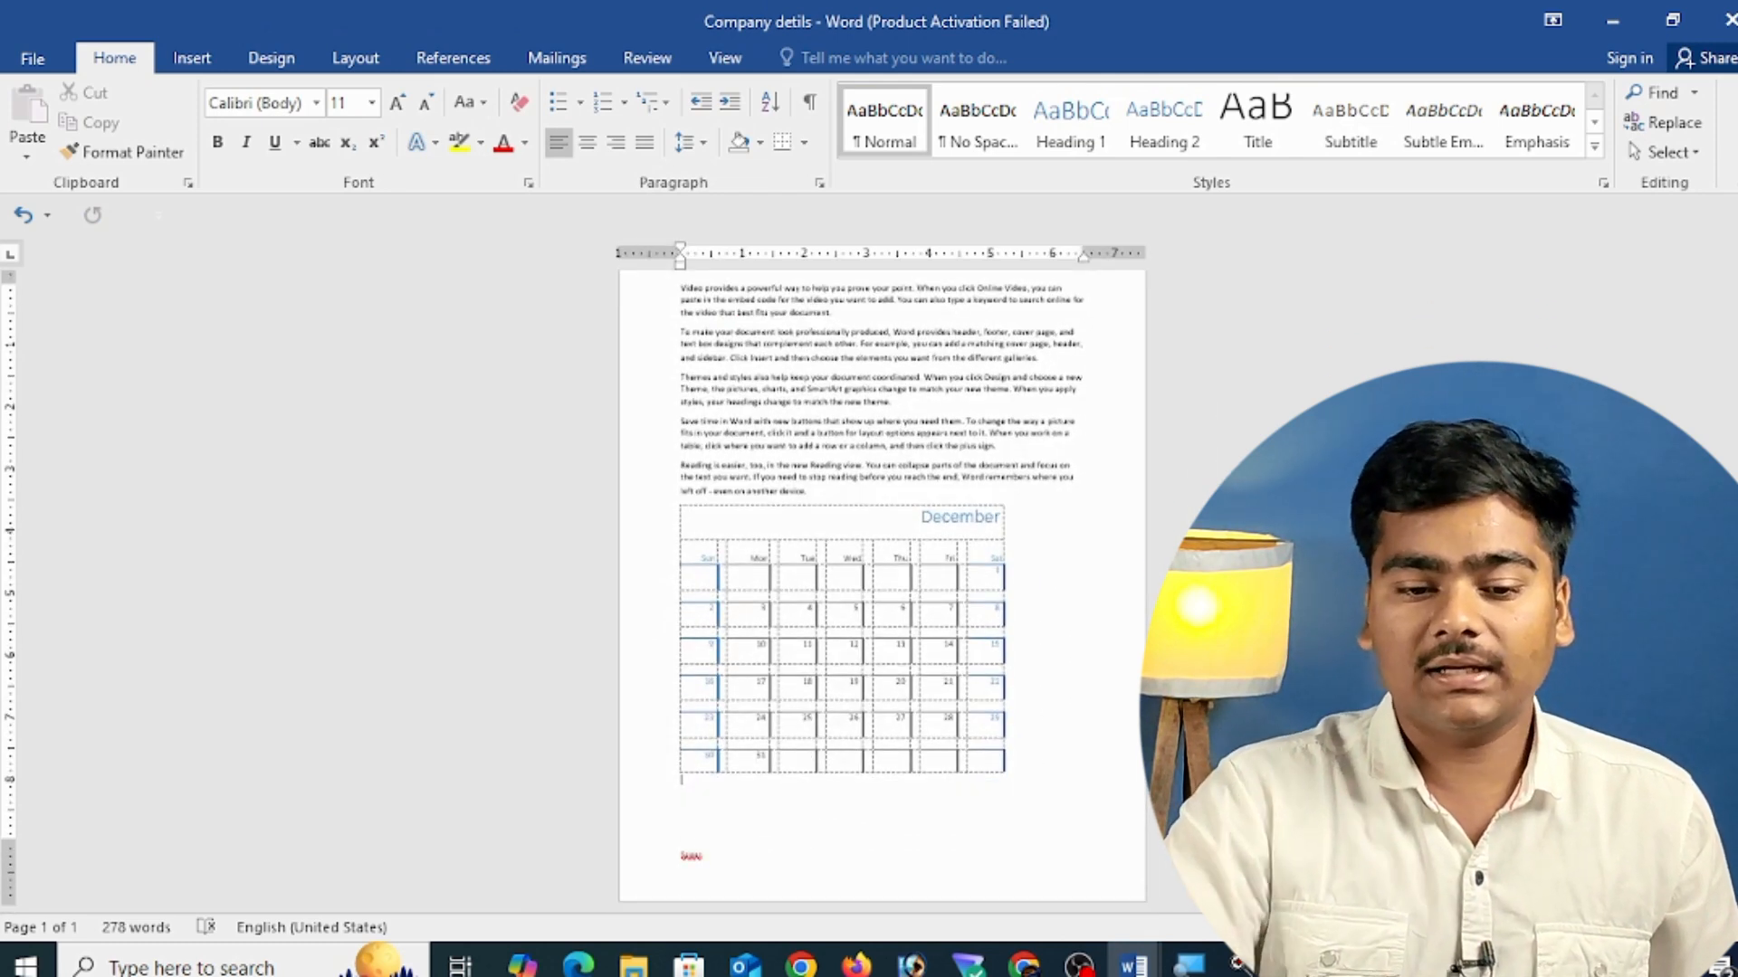
key("ctrl+Return")
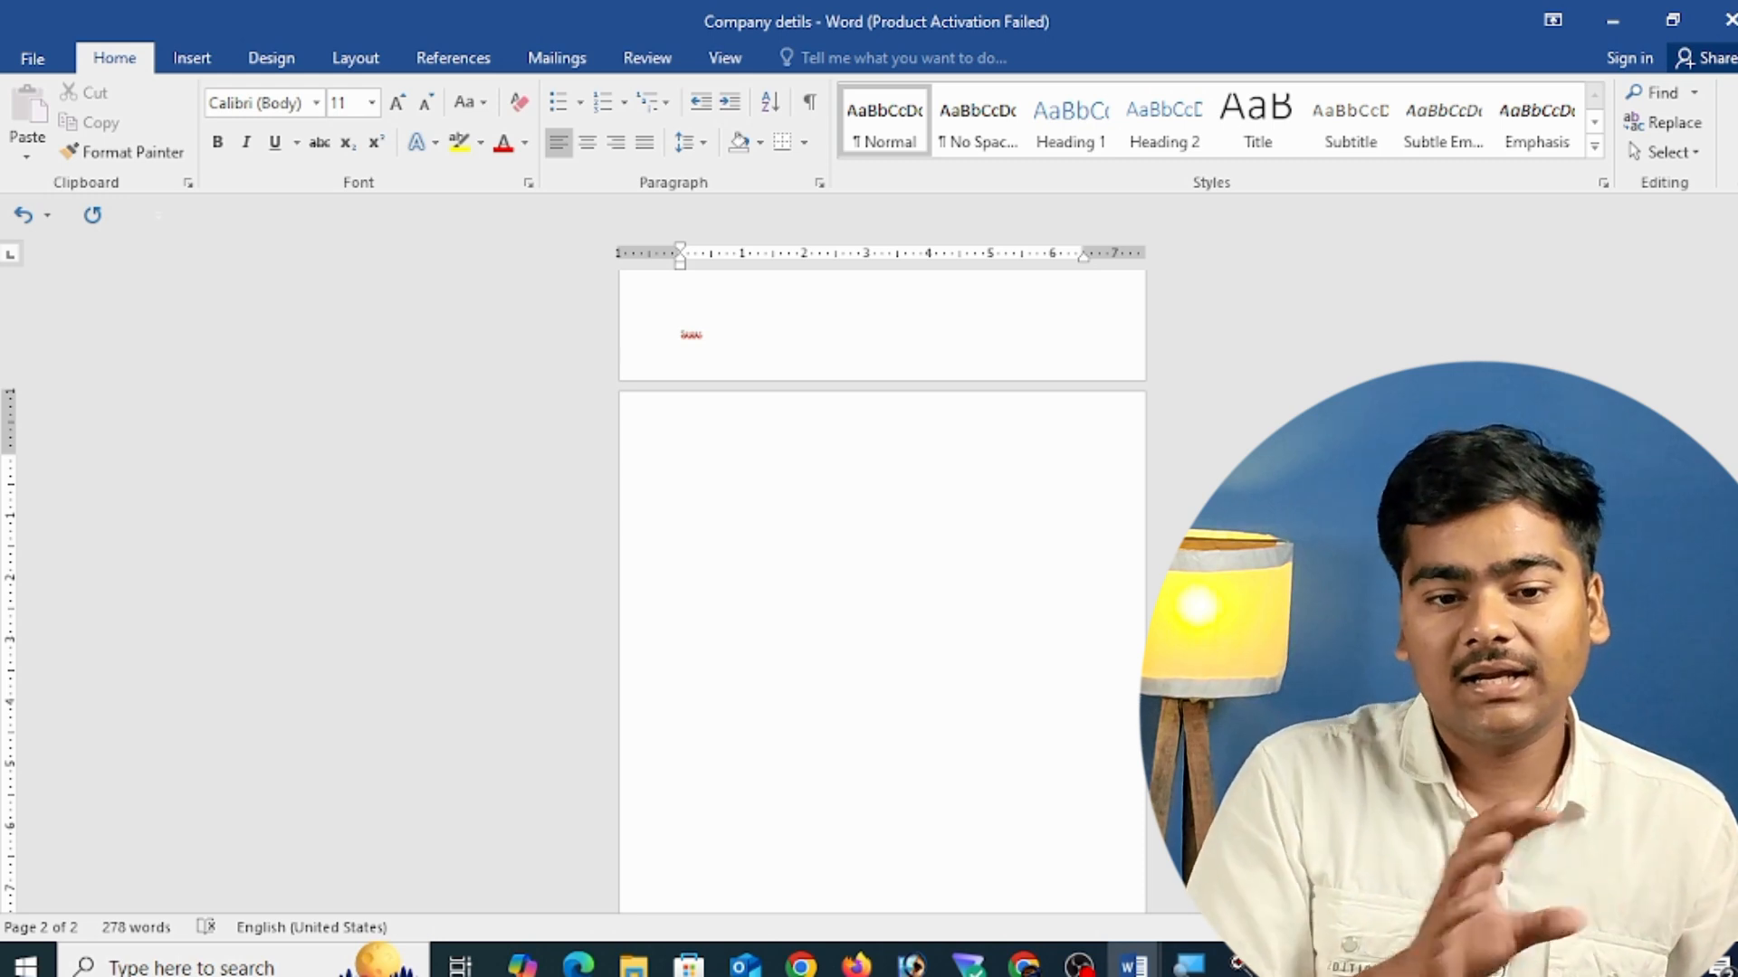
scroll(882, 589, "up", 5)
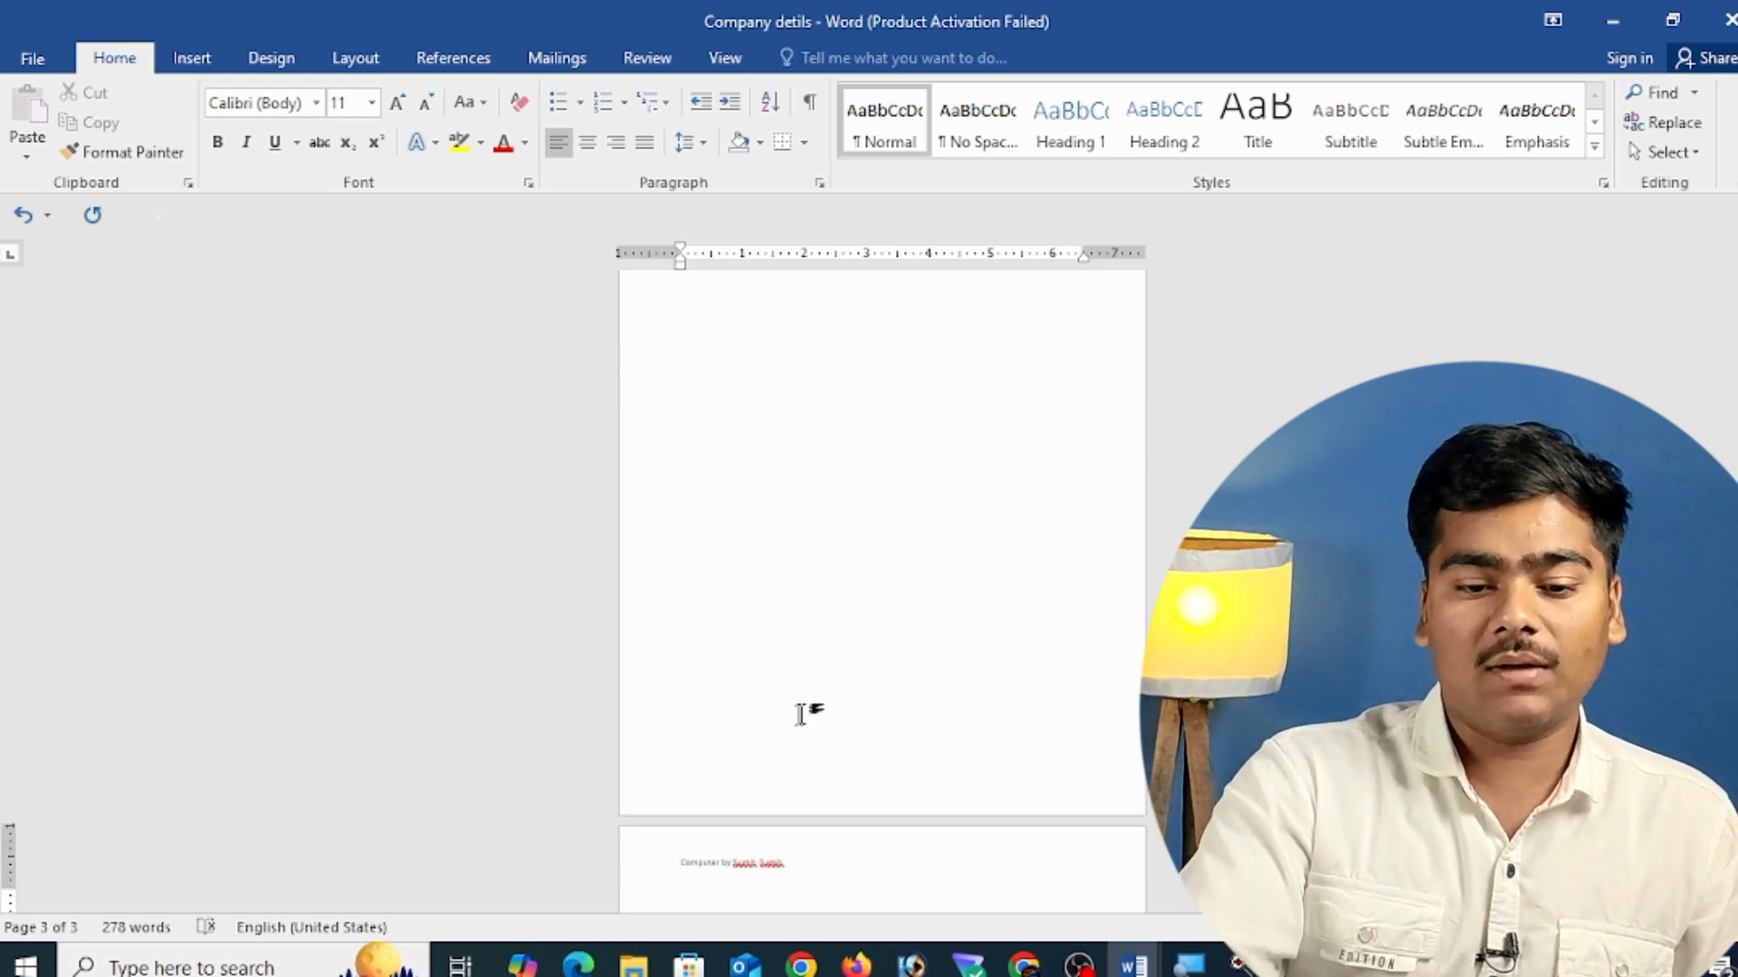
scroll(971, 687, "down", 3)
scroll(699, 706, "up", 4, "ctrl")
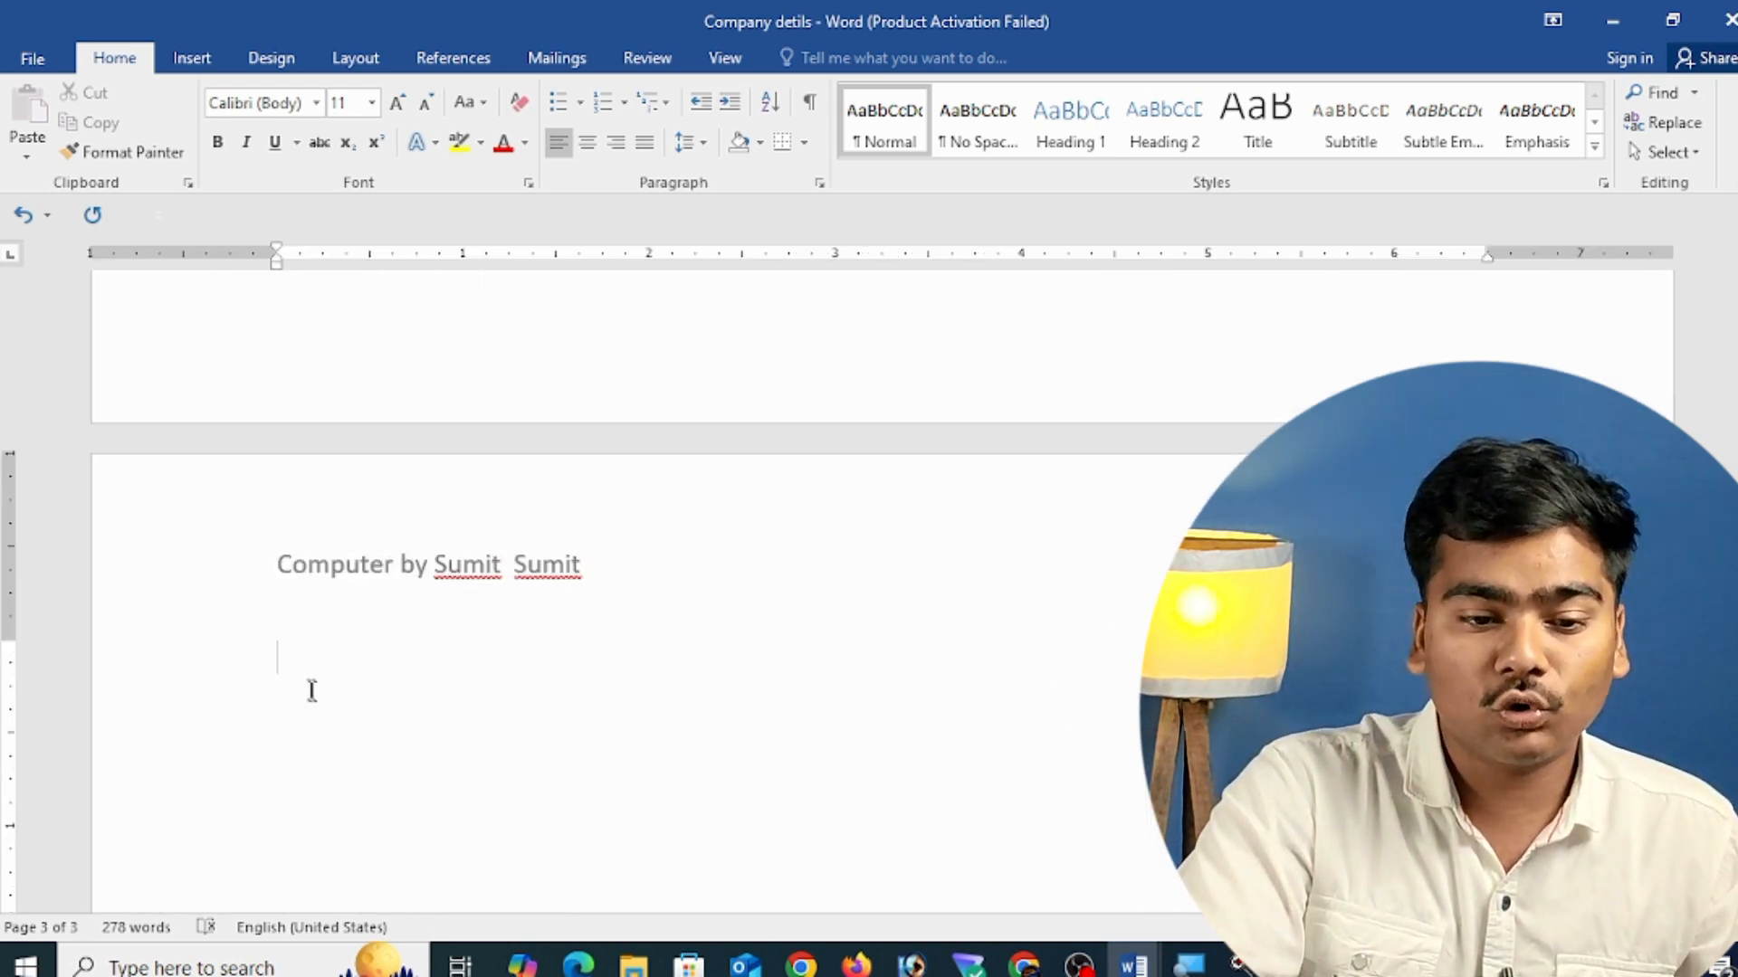
scroll(977, 710, "down", 3)
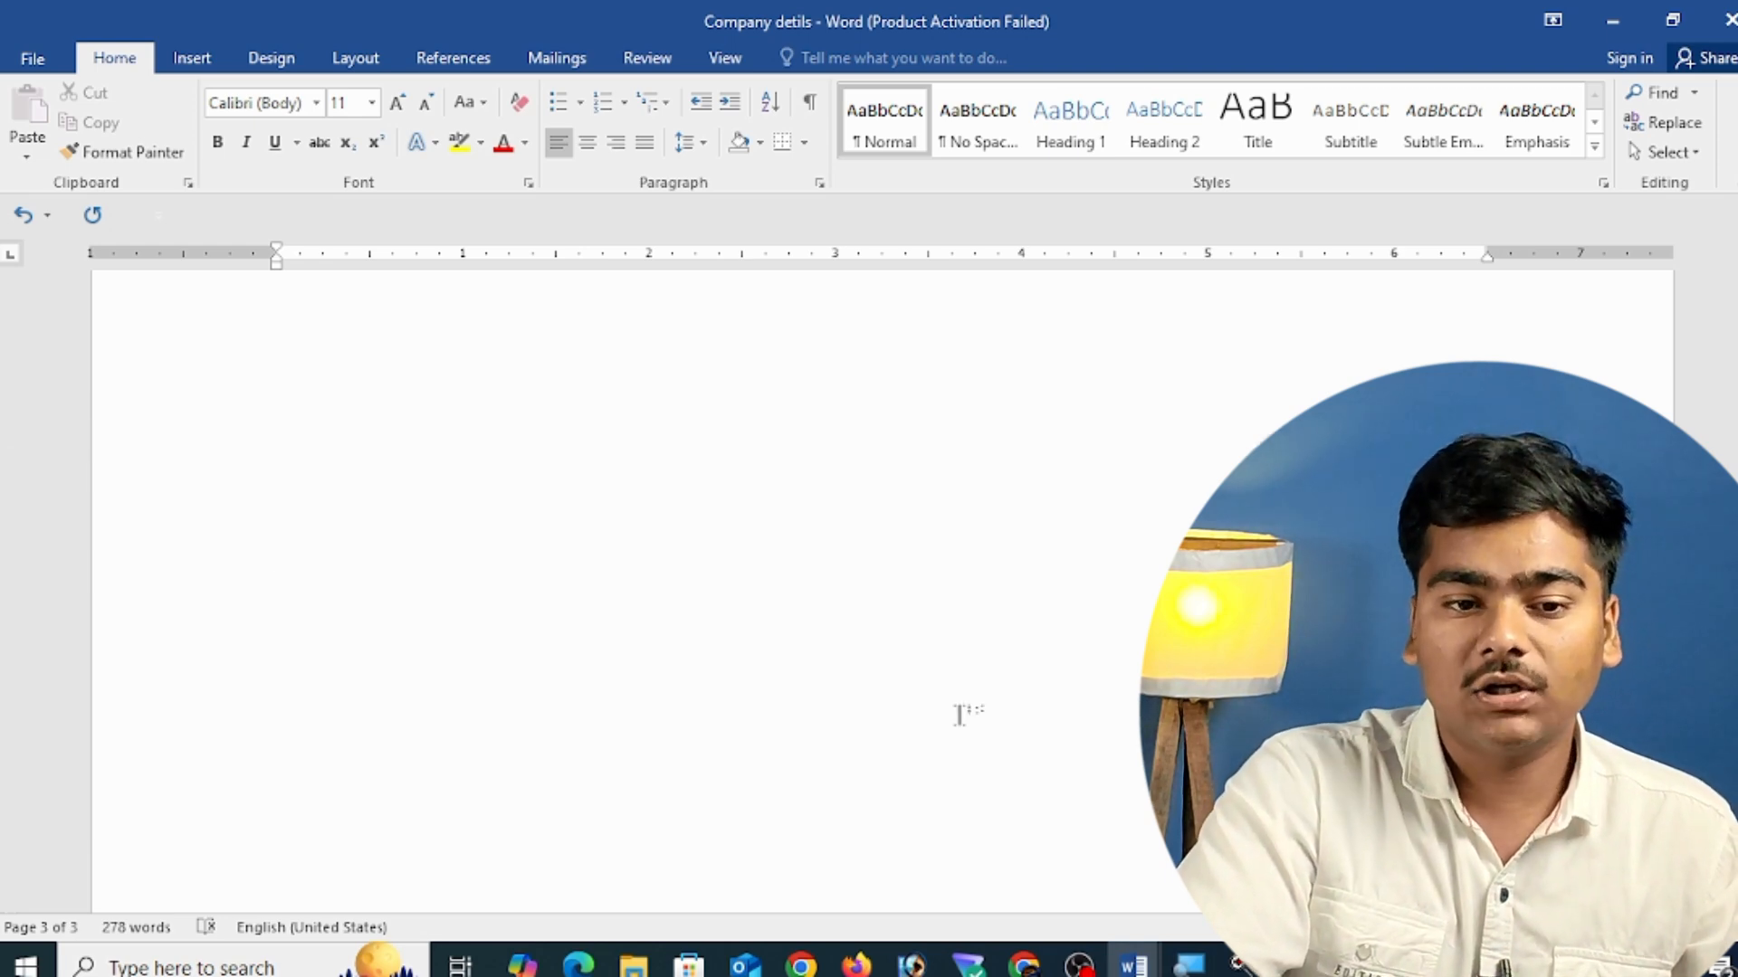
scroll(960, 715, "up", 10)
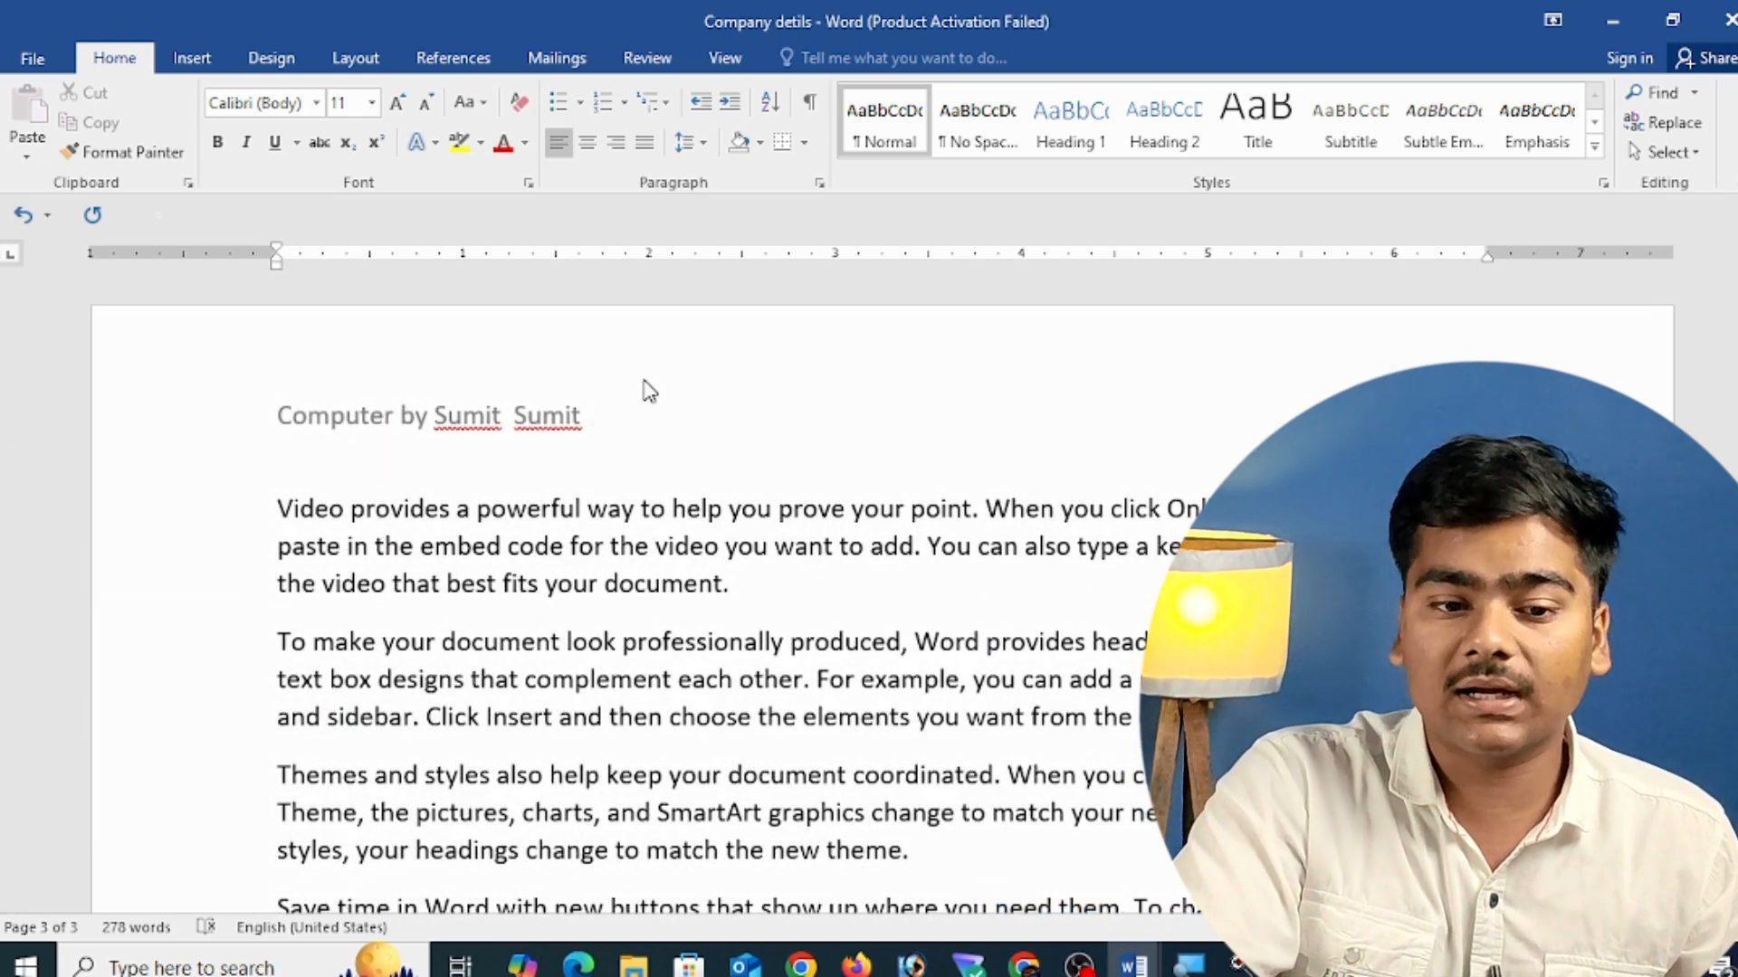
- Reopen the first page's header, turn off Different Odd & Even Pages, and try to hide the document text
left_click(632, 417)
double_click(624, 419)
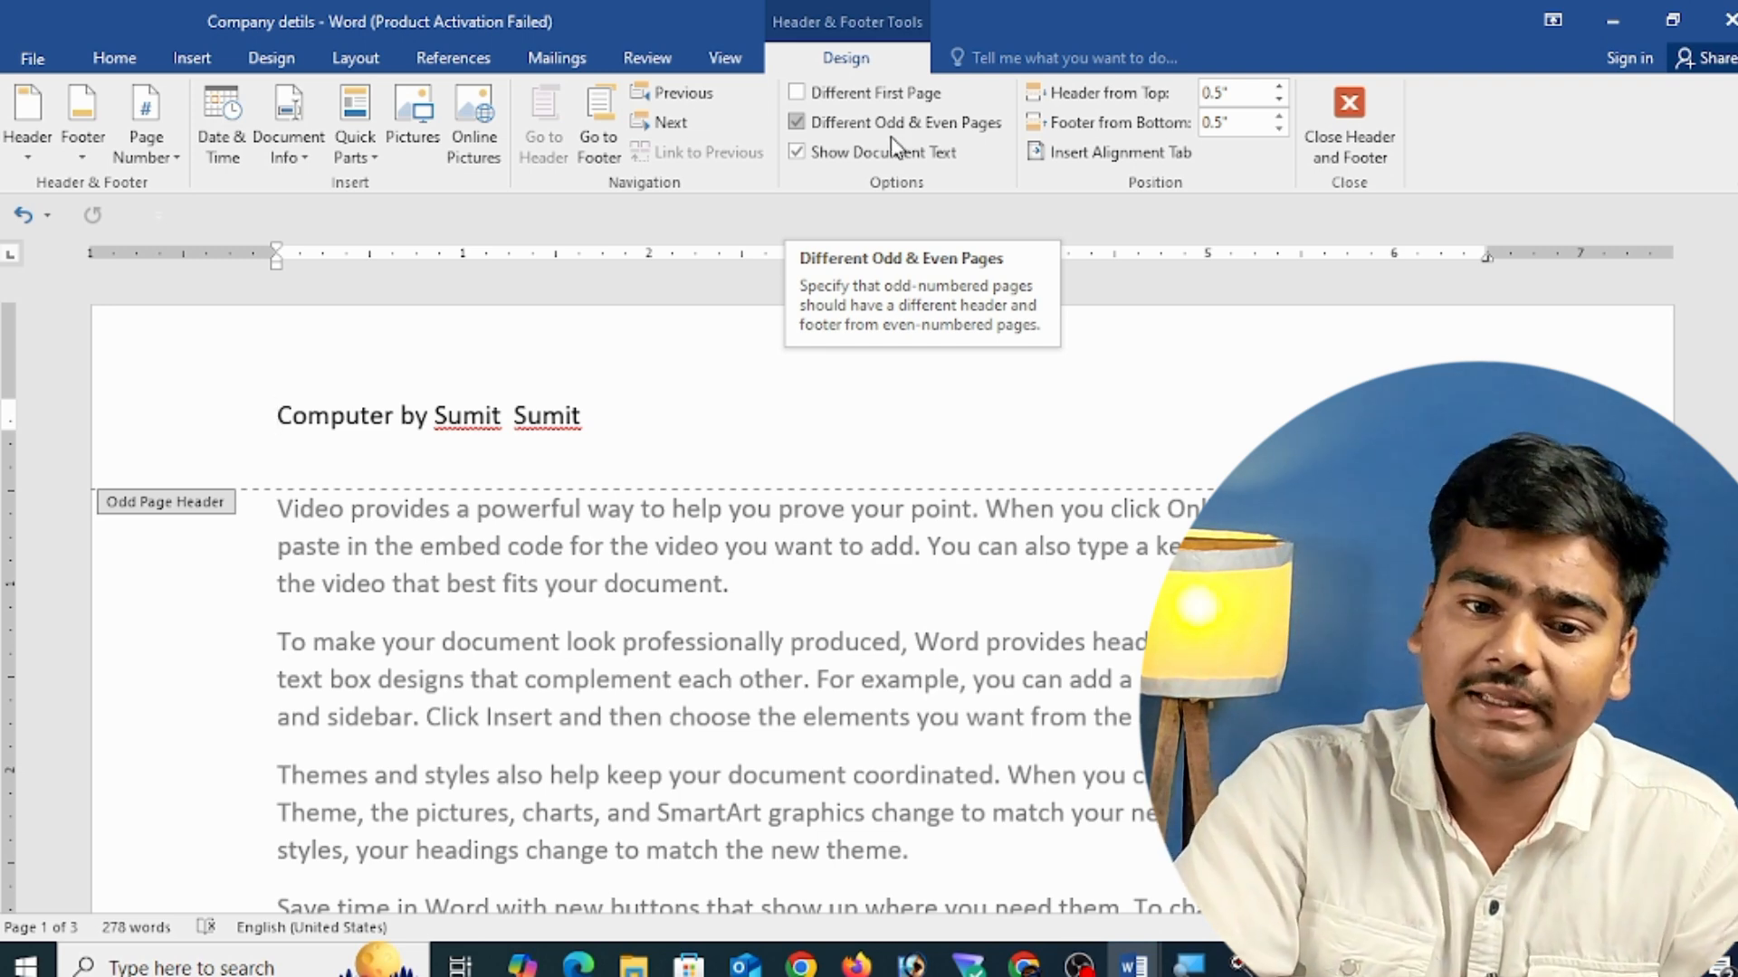
left_click(902, 127)
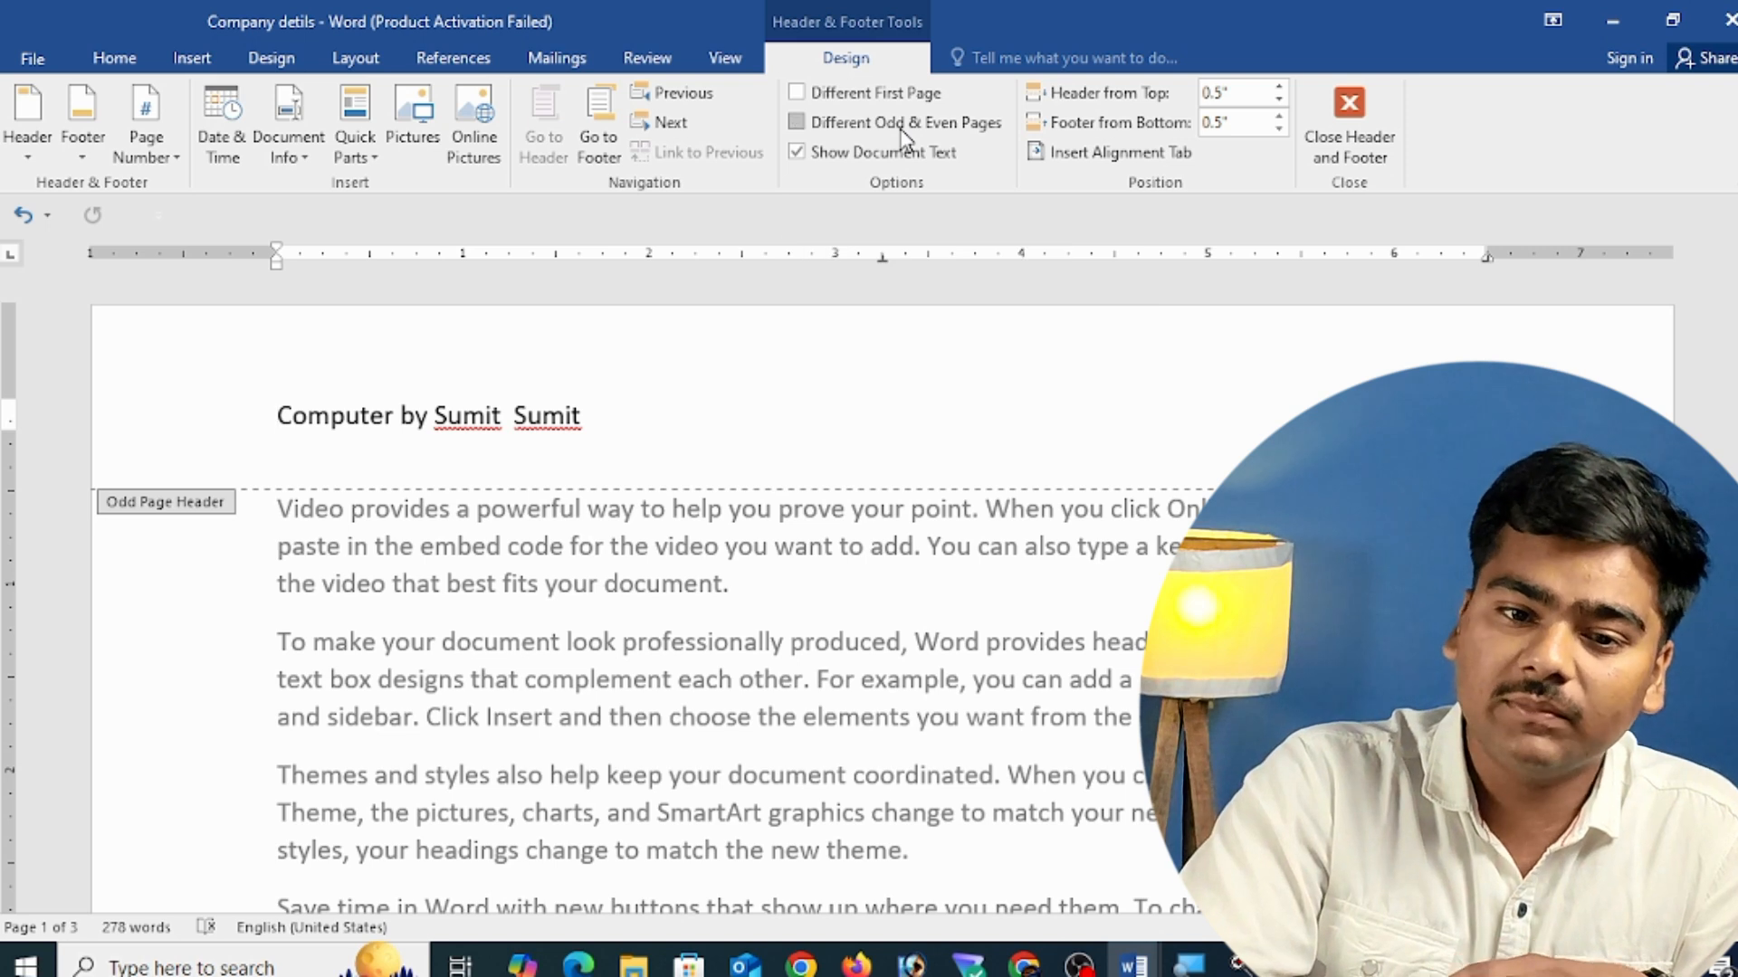
left_click(933, 155)
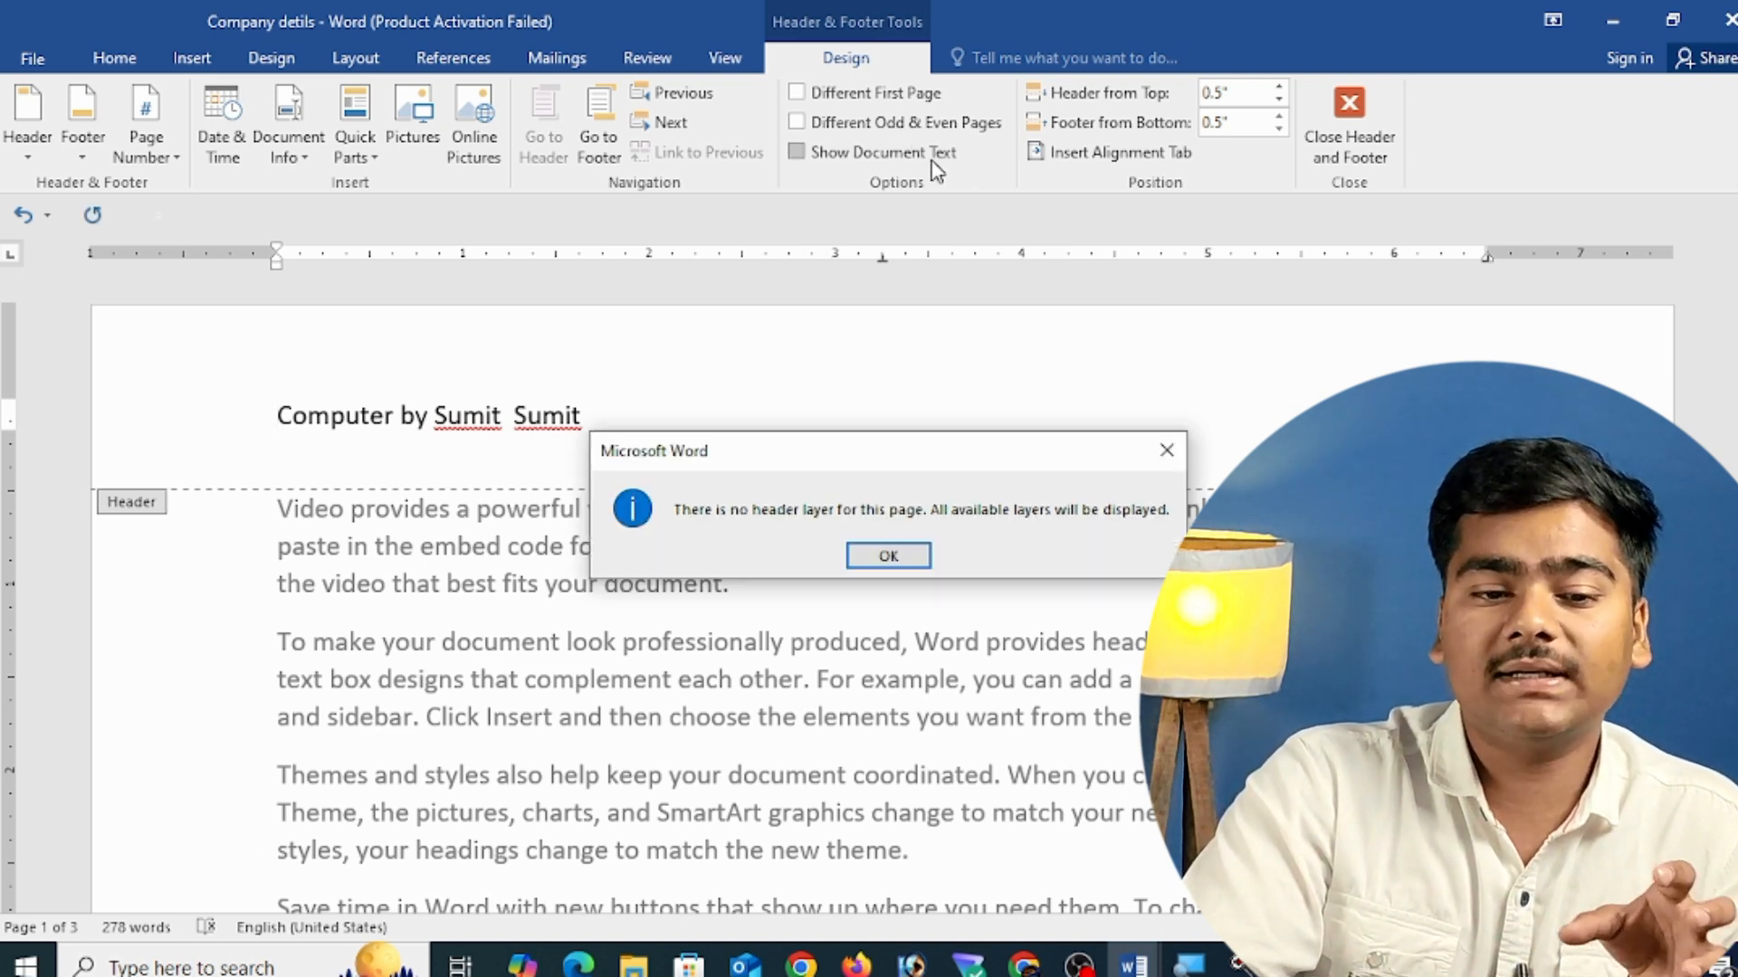
left_click(884, 554)
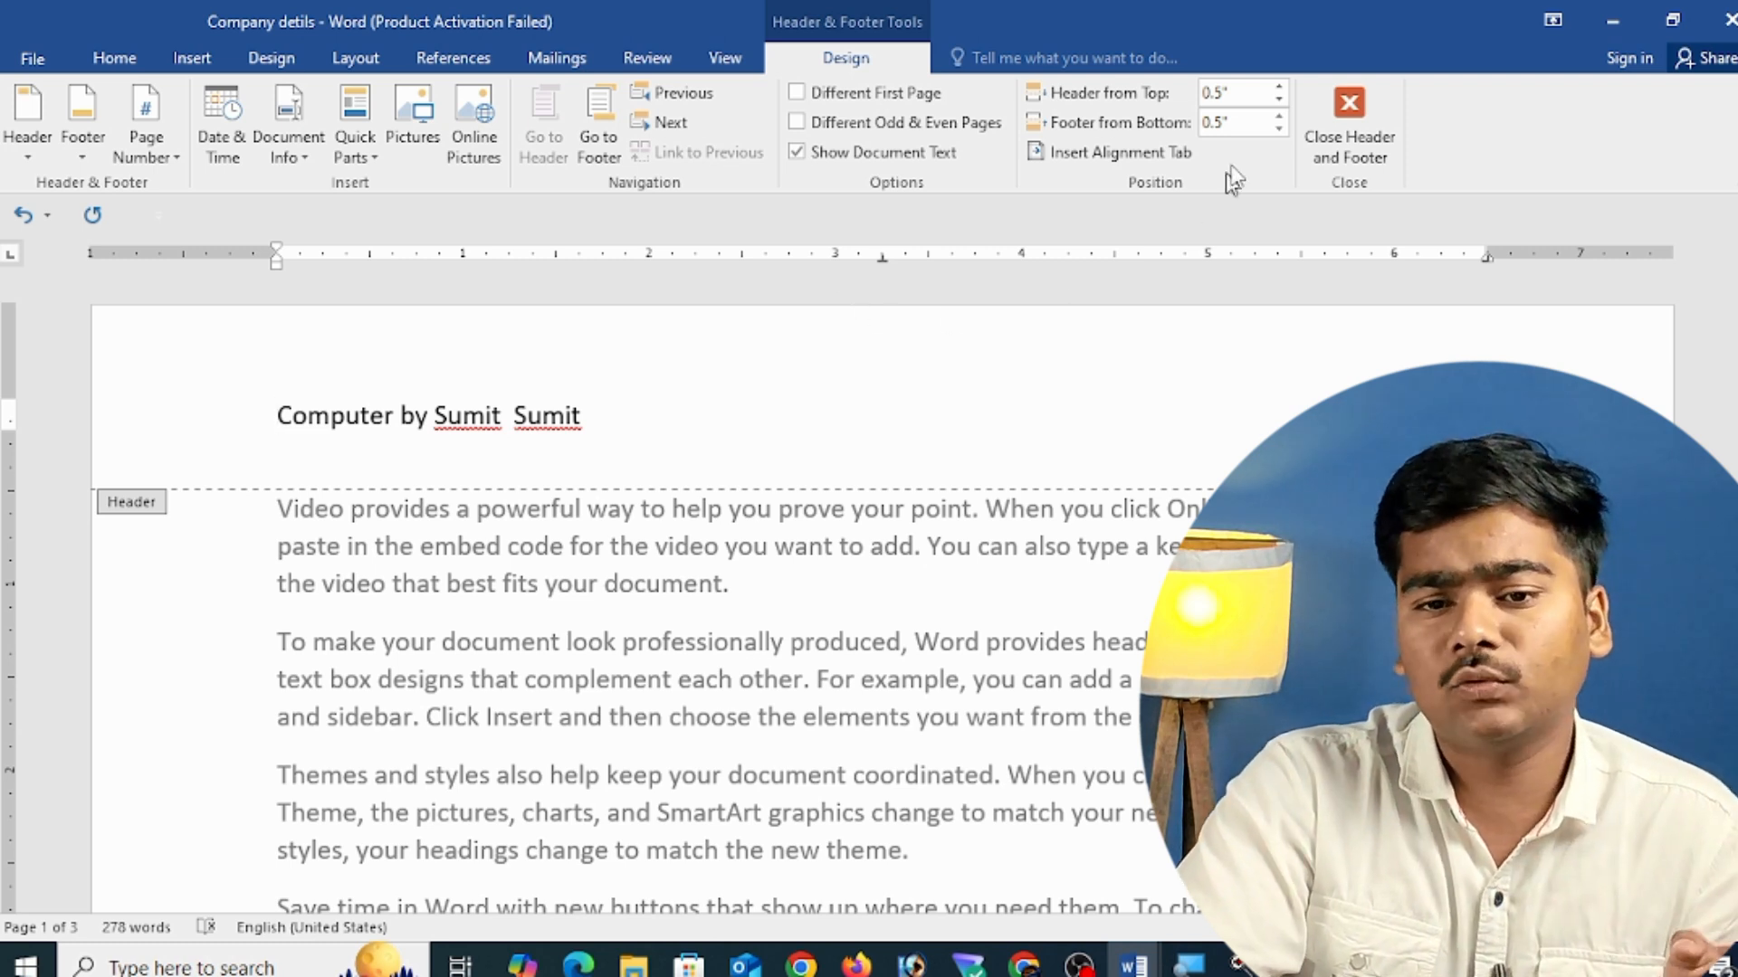
- Try a larger header distance, return it to 0.5" from the top, and set the footer distance to 0.7" from the bottom
left_click(1282, 84)
left_click(1281, 83)
left_click(1282, 100)
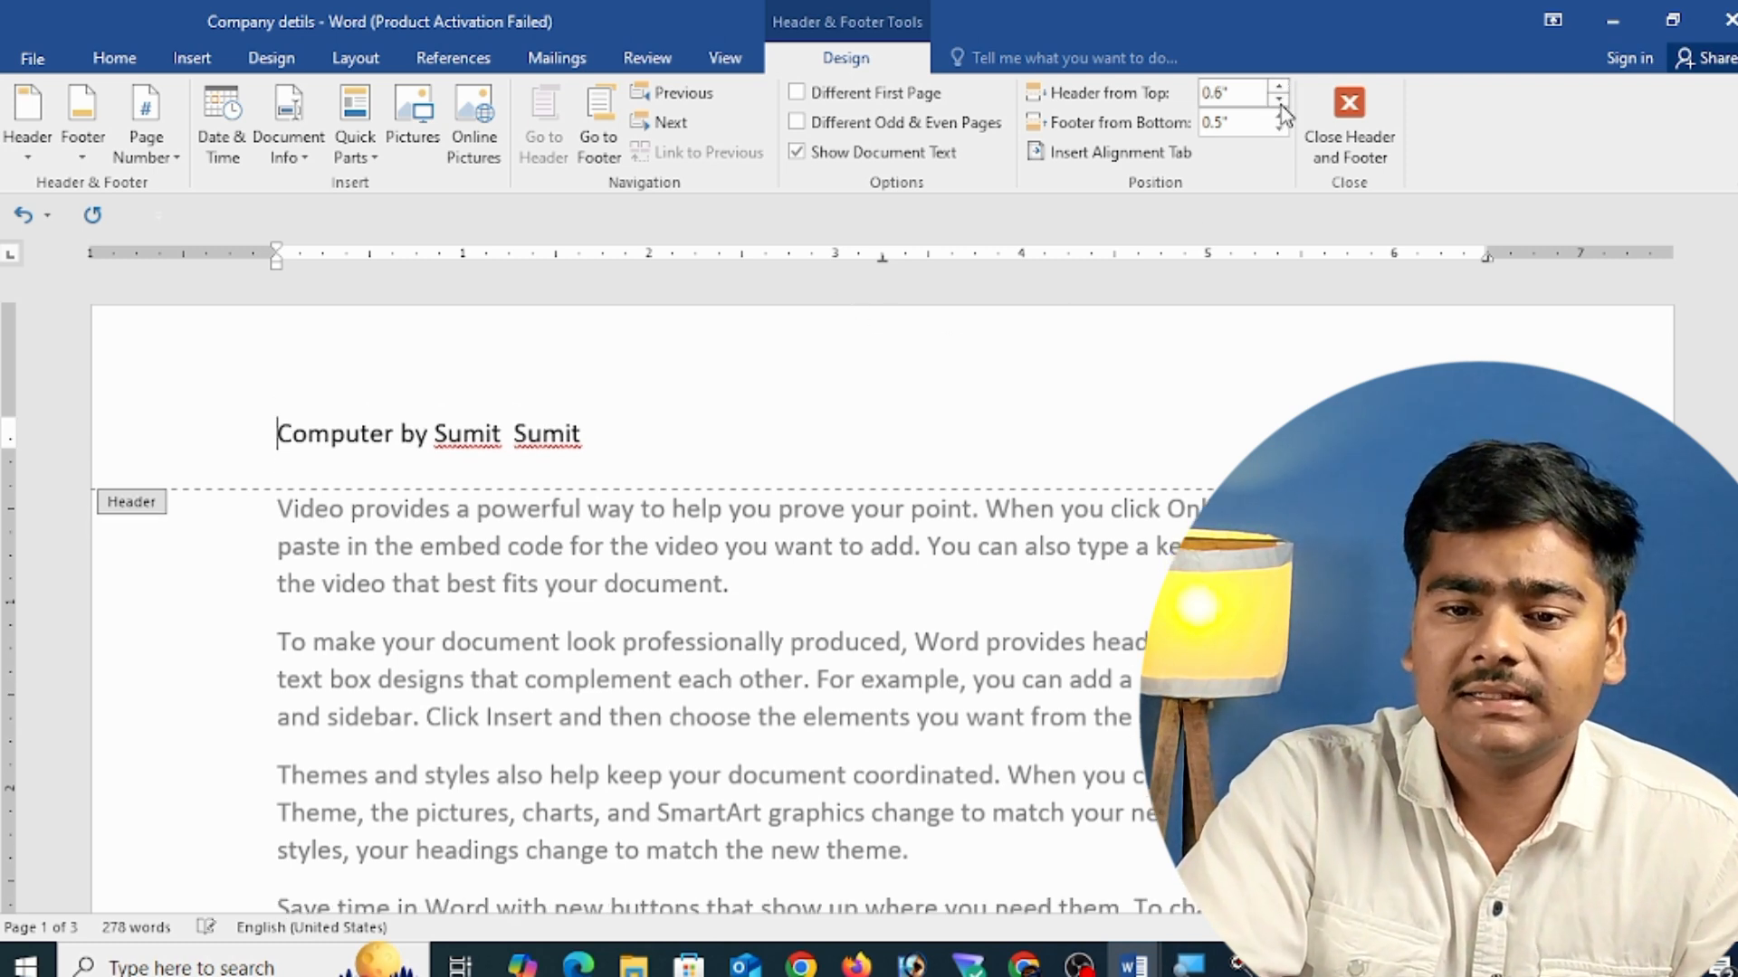
left_click(1282, 100)
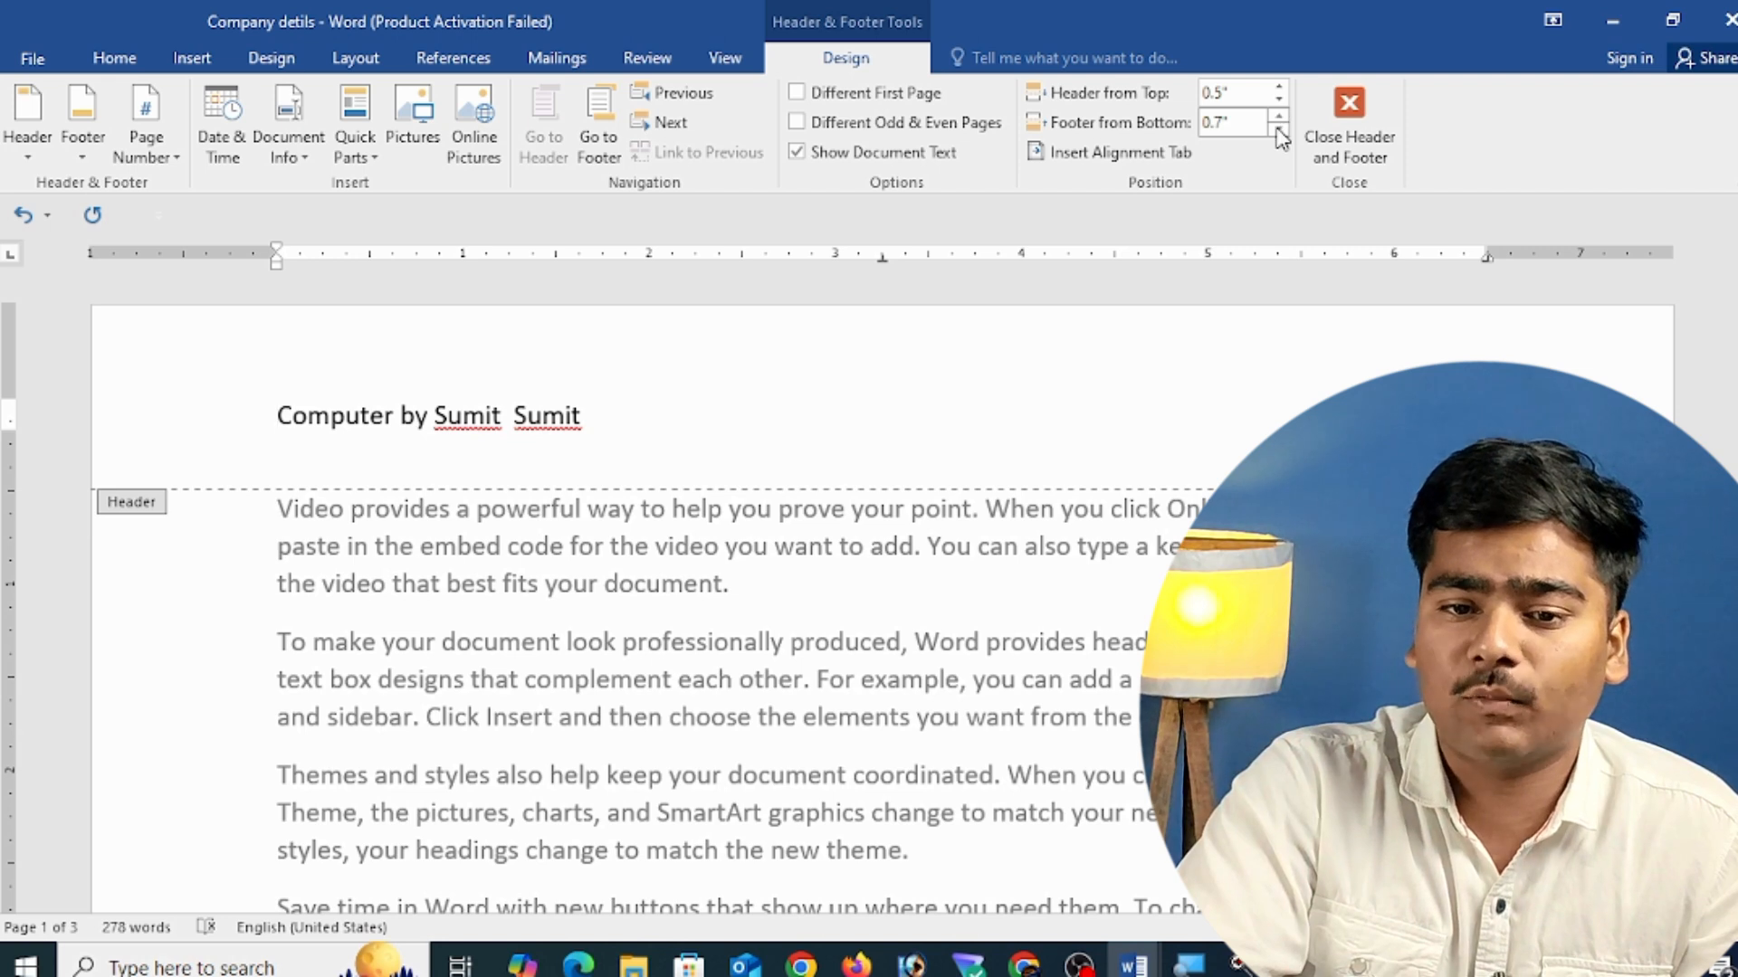
- Center the header text with an alignment tab relative to the margin, without a leader, and close header editing
left_click(1135, 153)
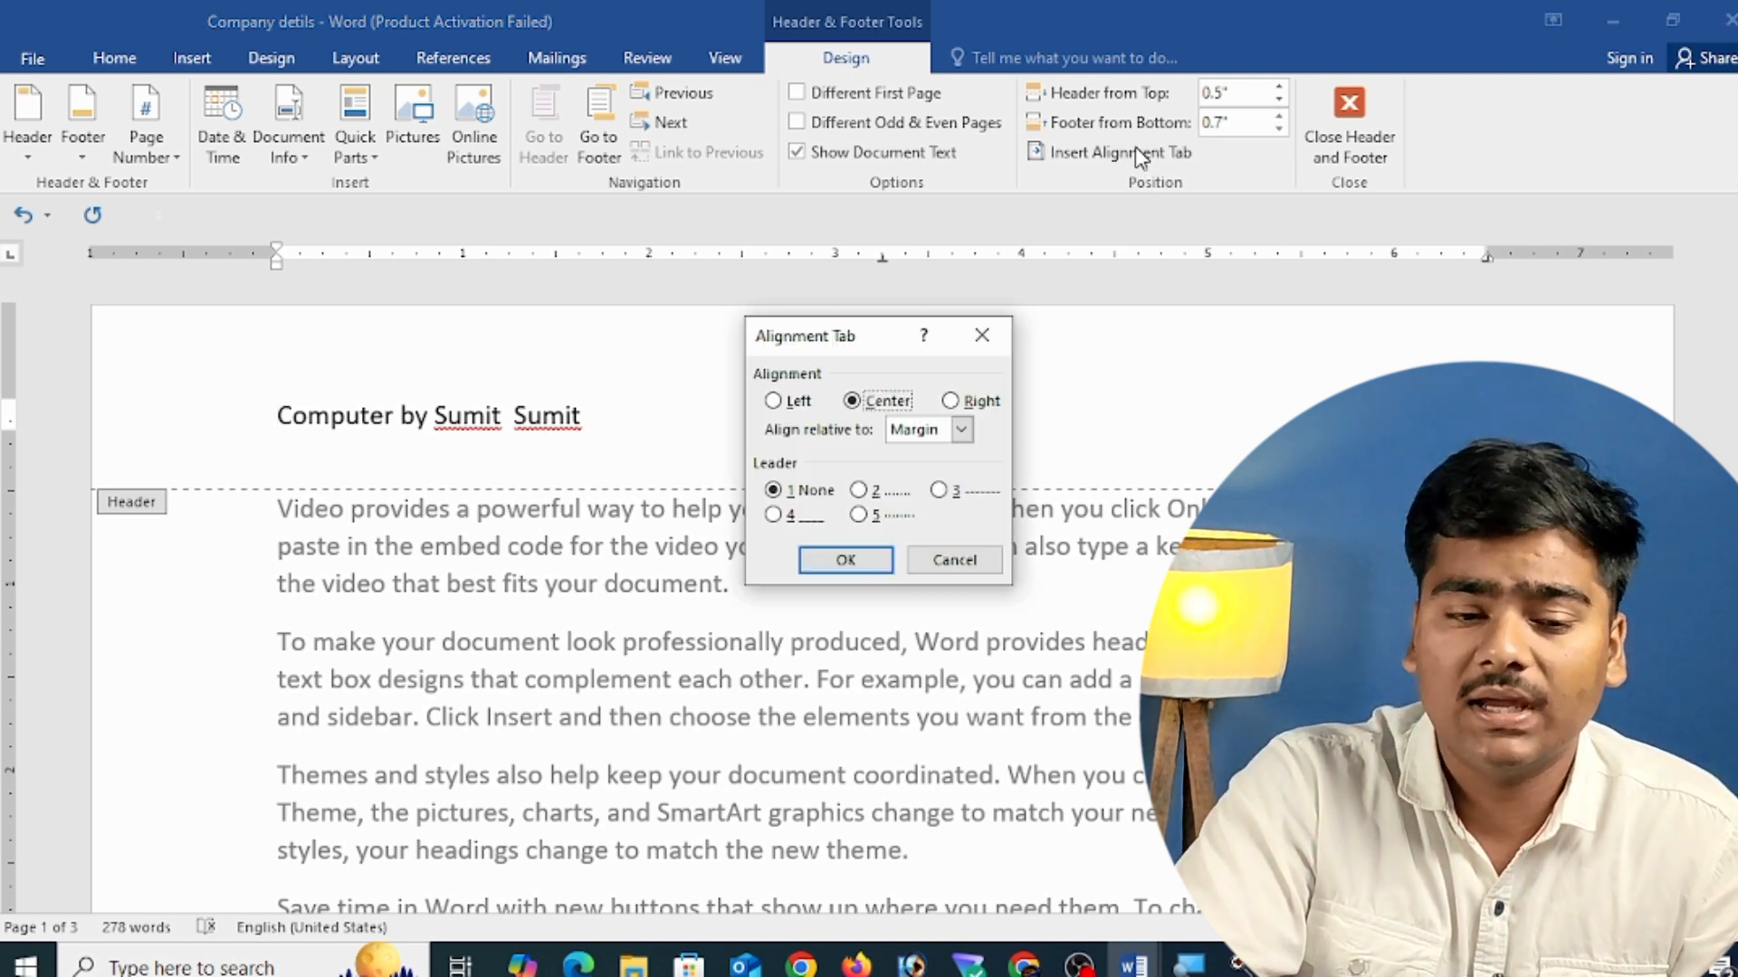
left_click(950, 401)
left_click(852, 401)
left_click(846, 560)
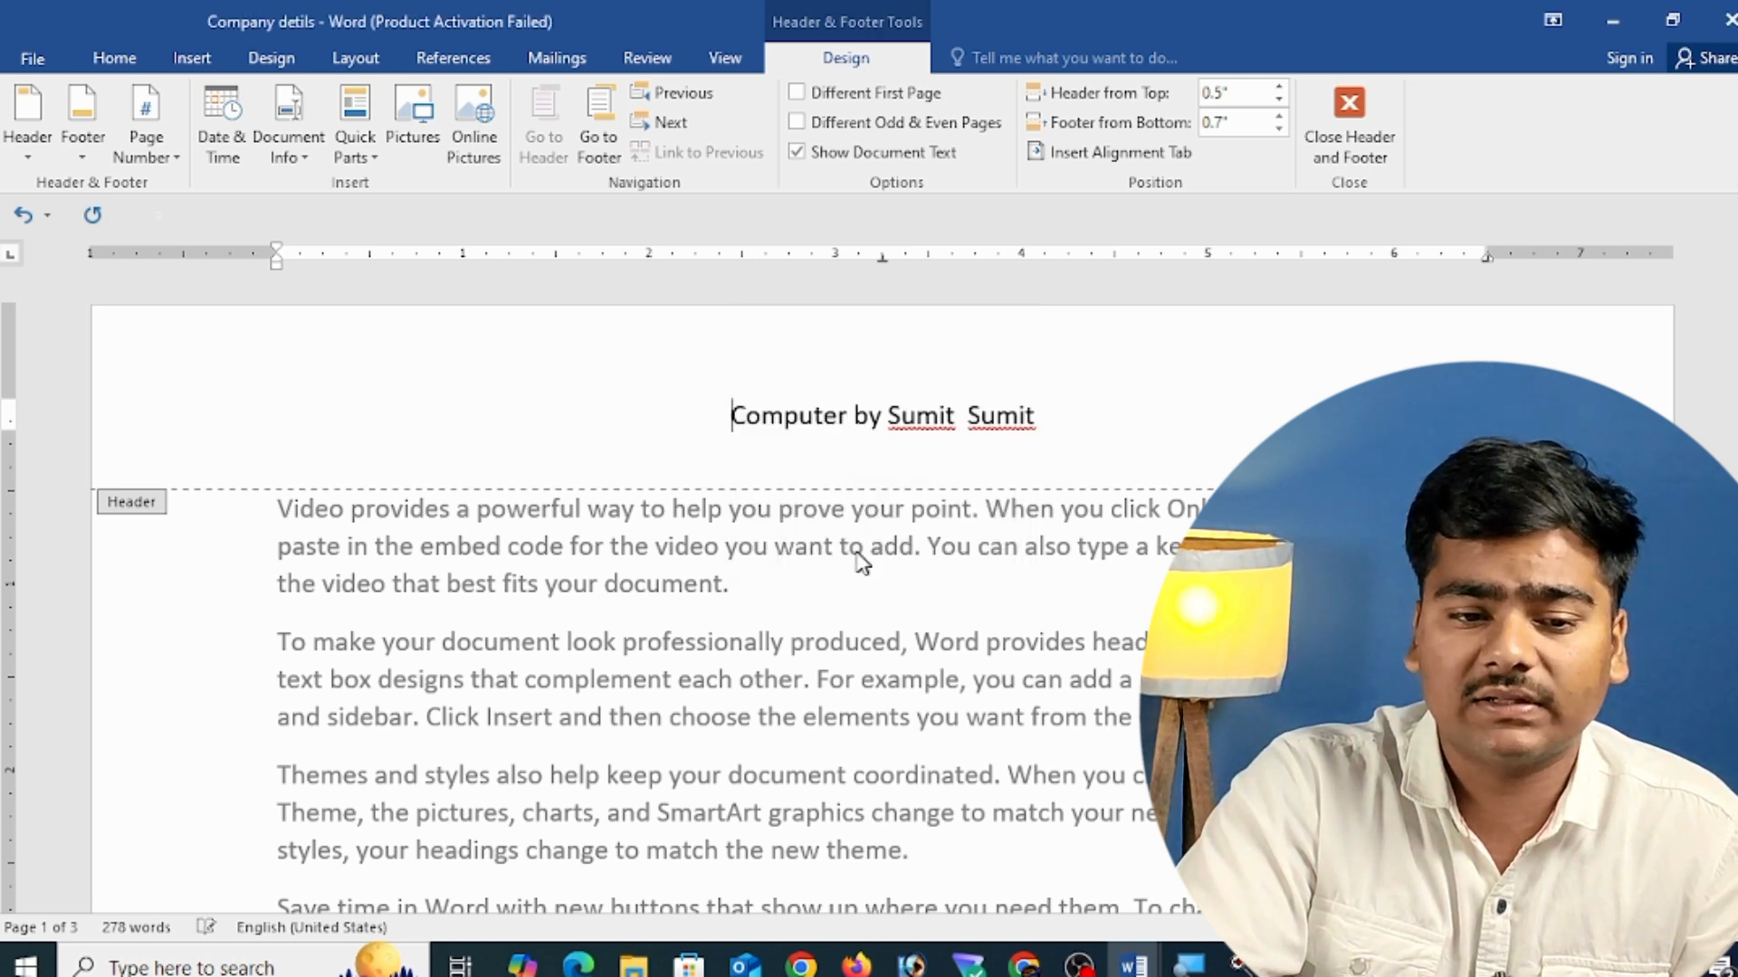
left_click(1355, 158)
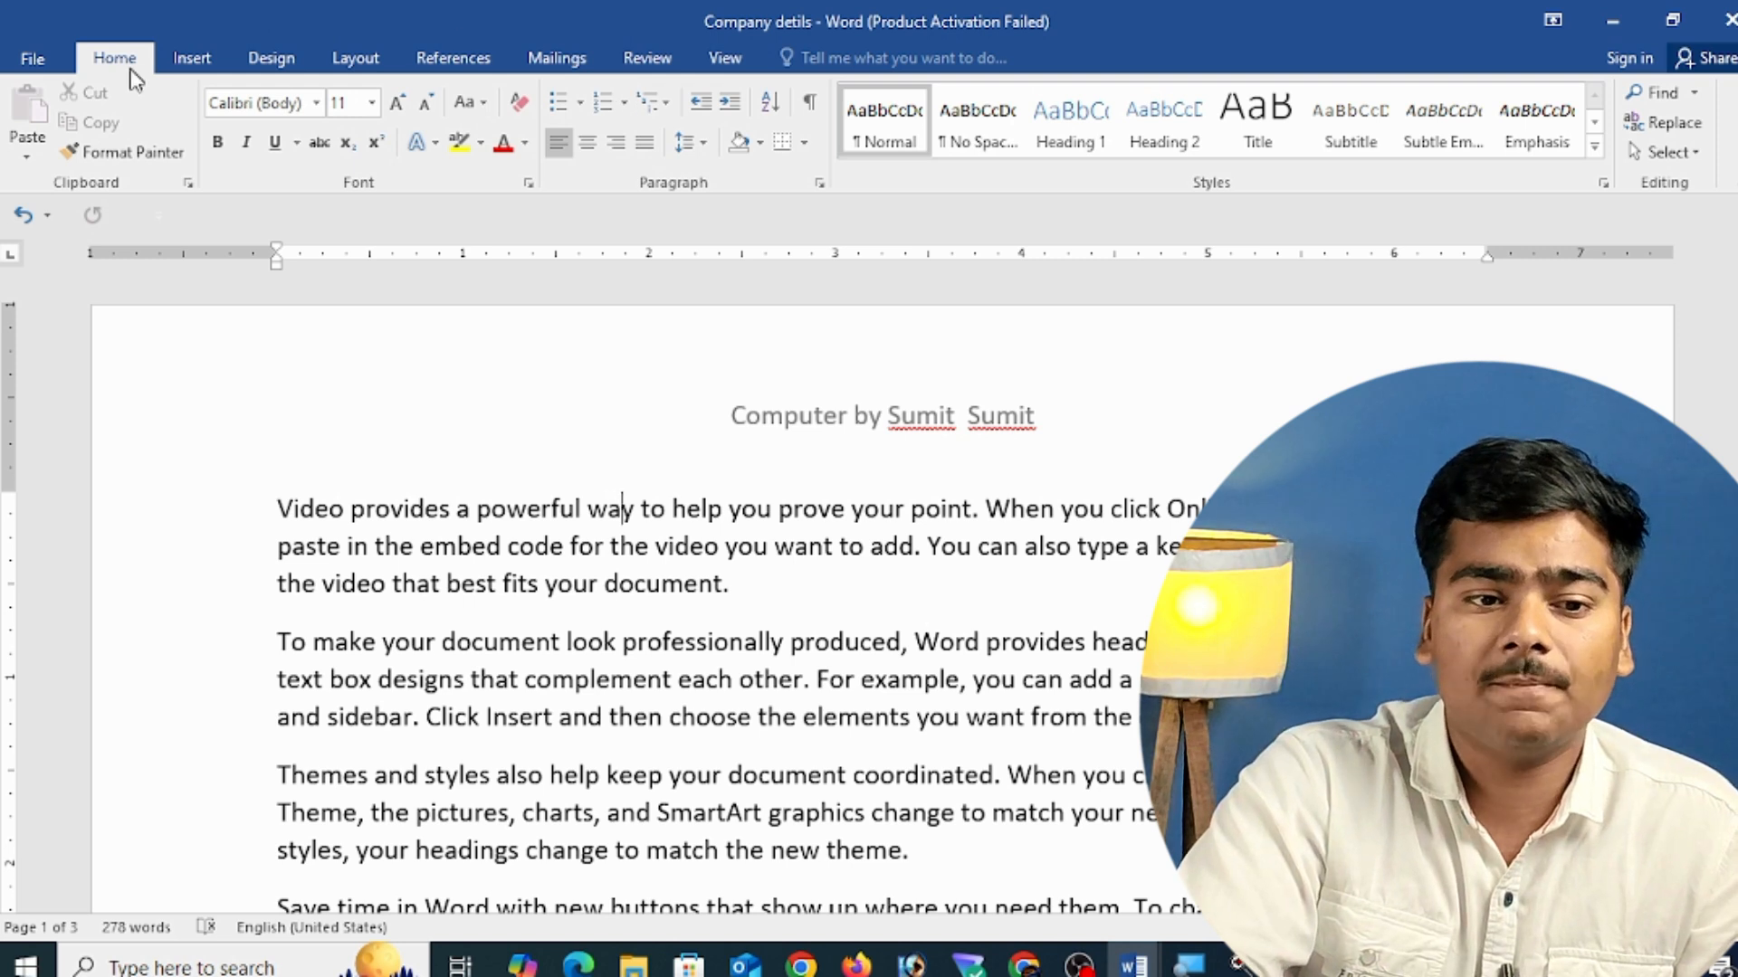
- Insert a plain left-aligned page number at the top of the page and close header editing
left_click(191, 60)
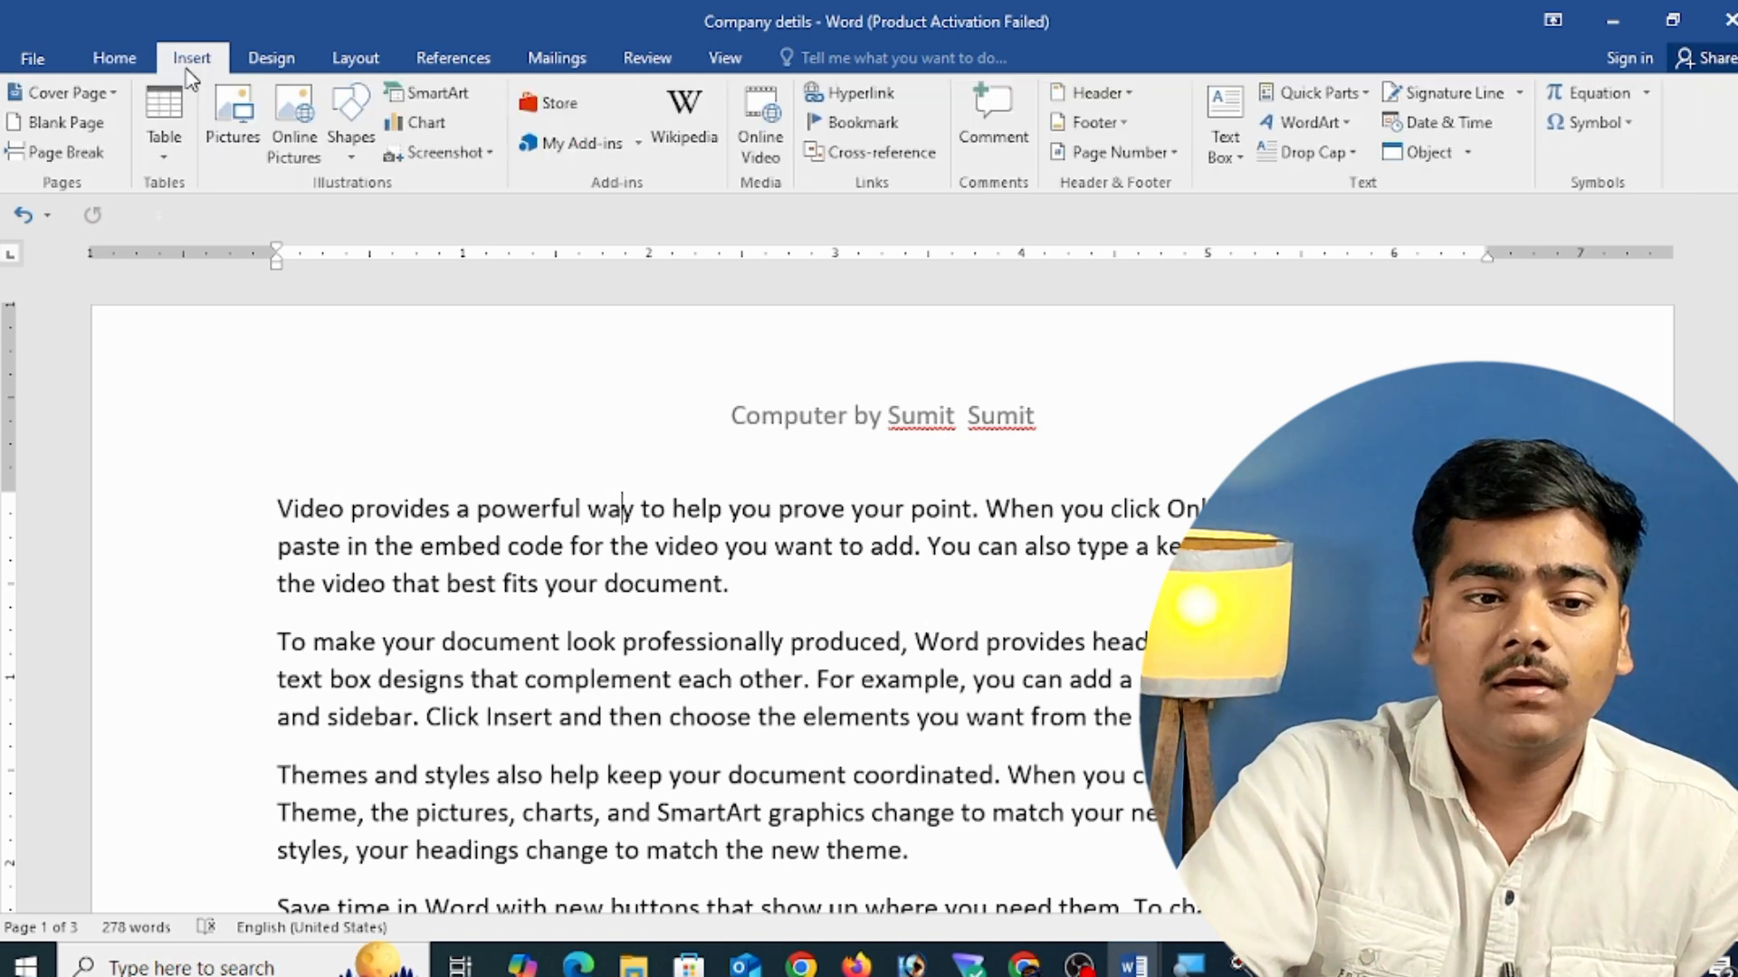
left_click(1108, 156)
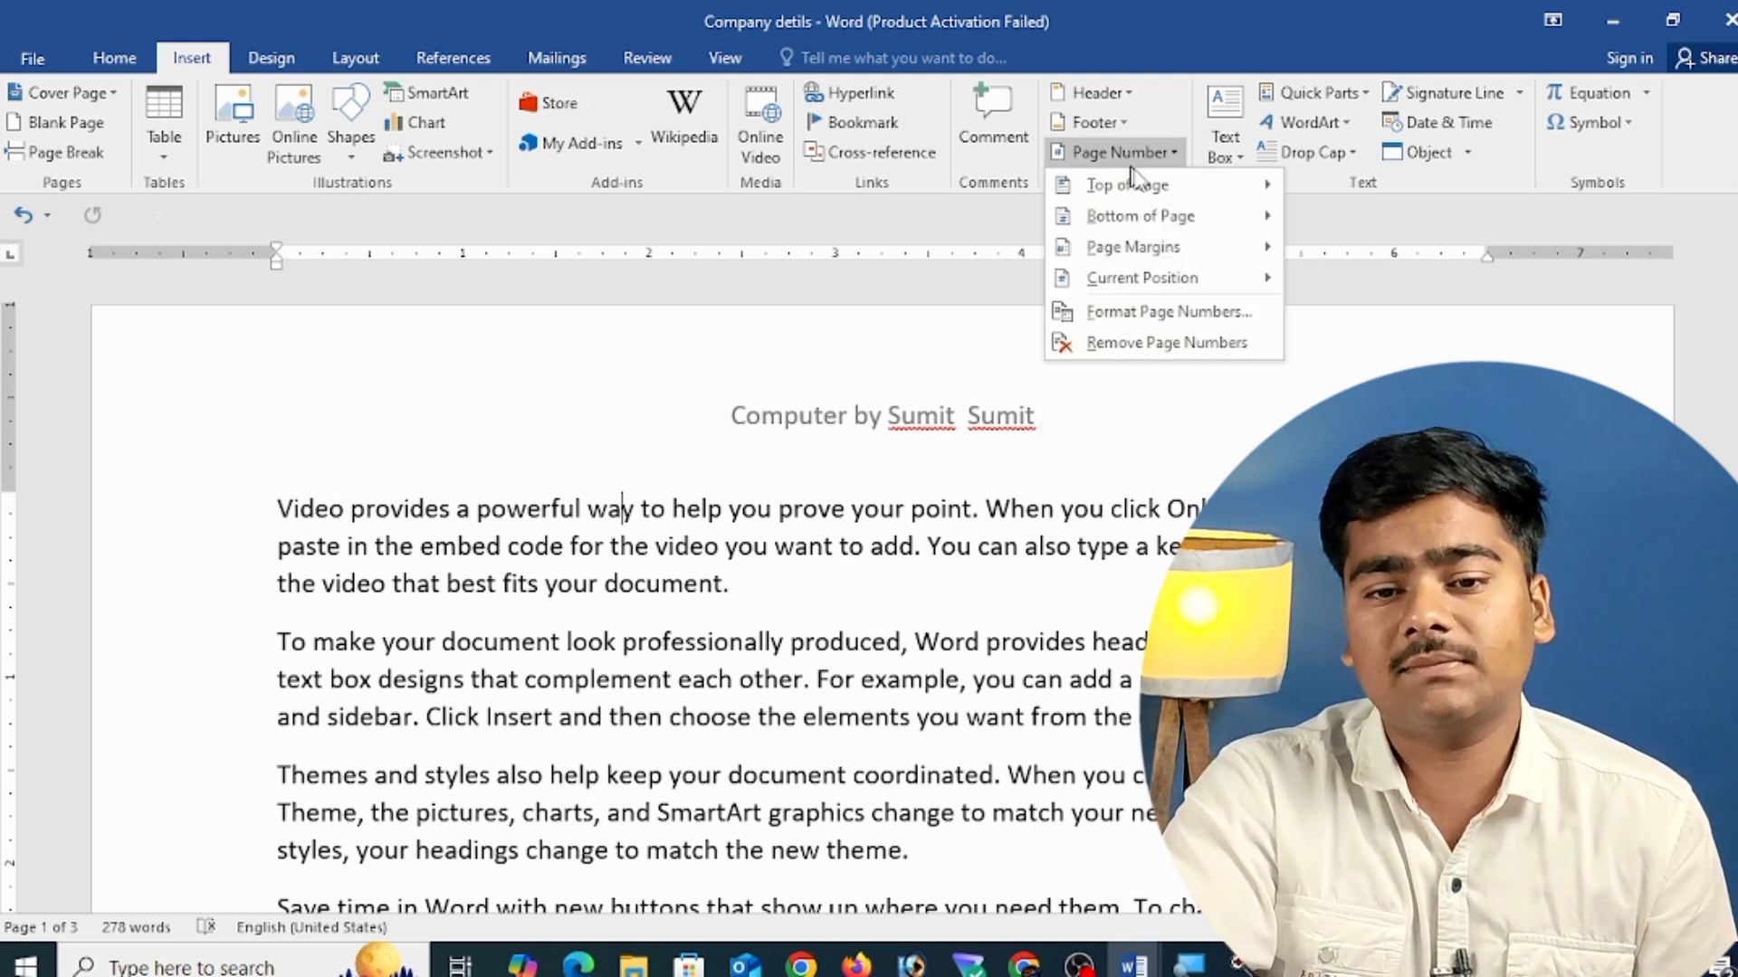
mouse_move(1175, 192)
left_click(778, 272)
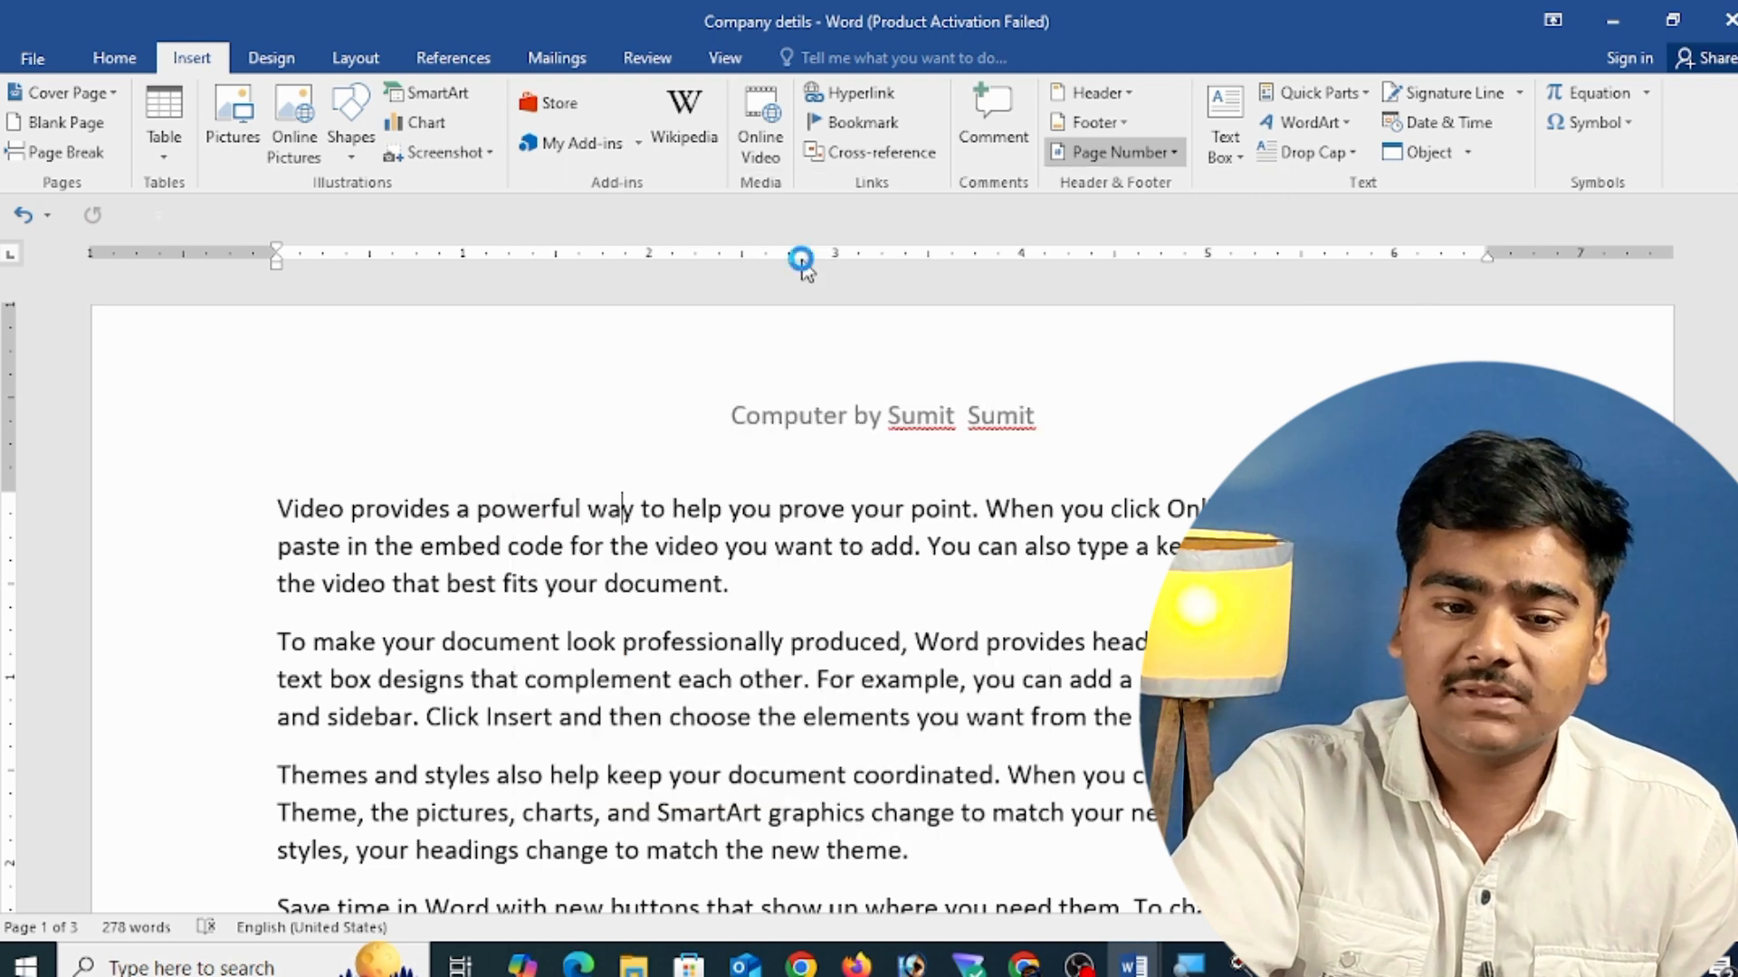
left_click(1382, 126)
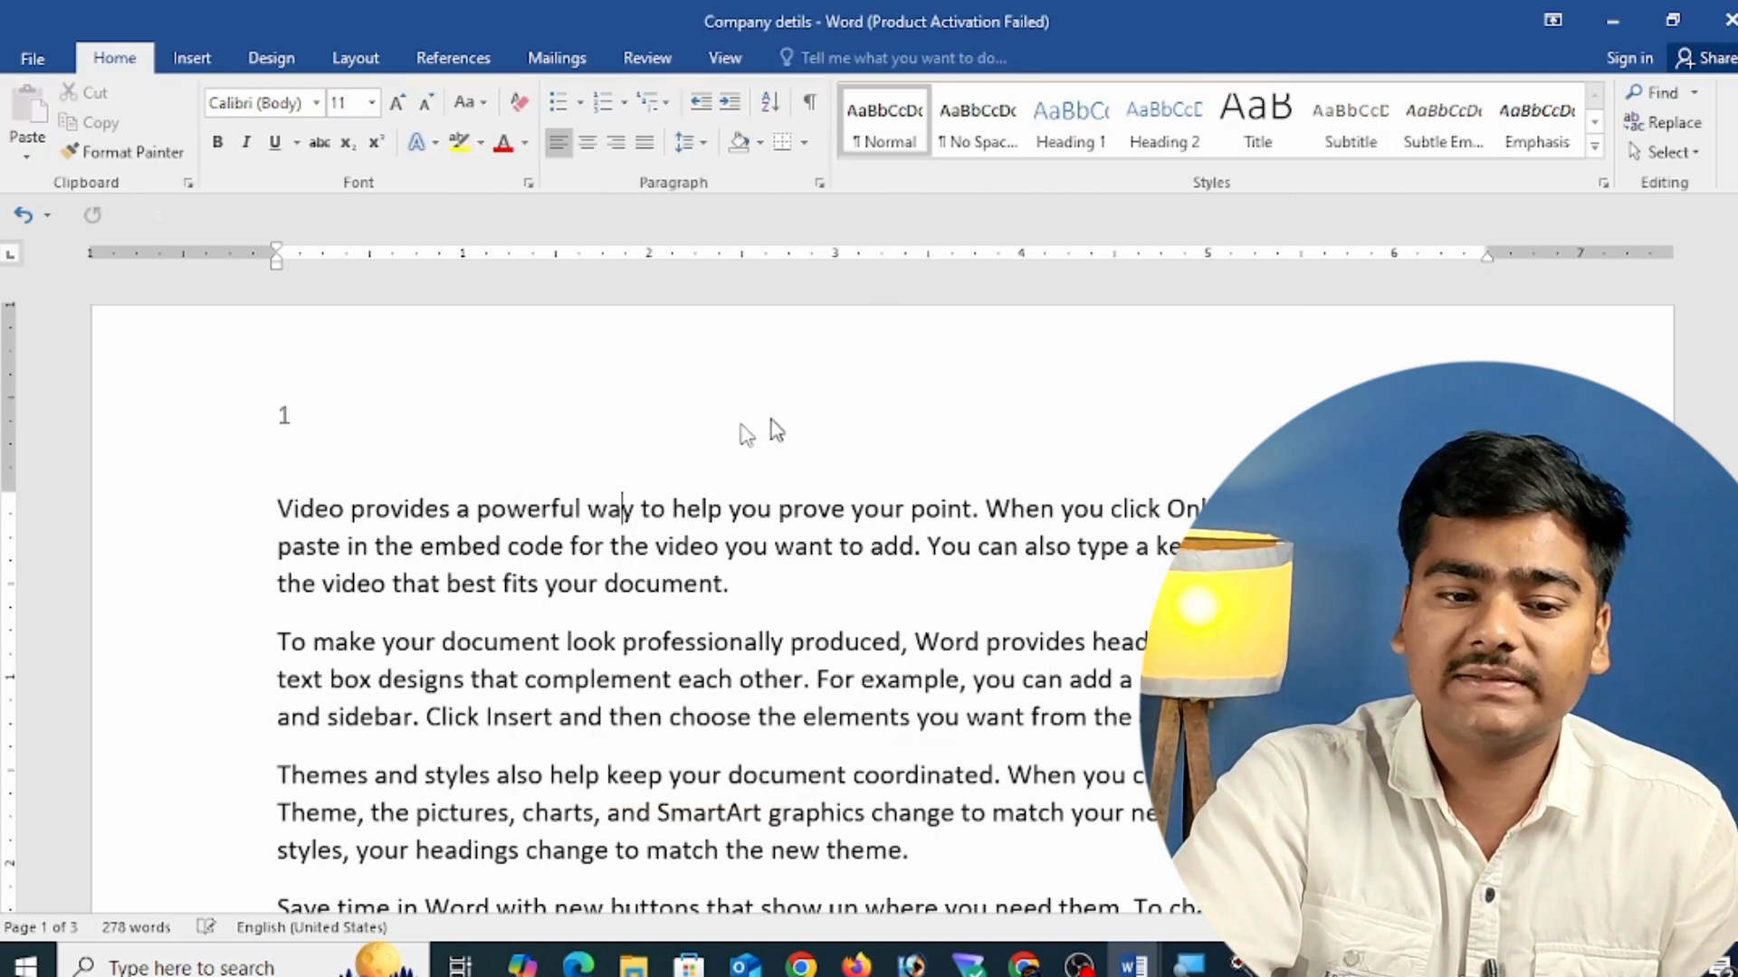
- Insert repeated page breaks inside the word "way" in the first paragraph until the remaining text starts on page 10
key("ctrl+Return")
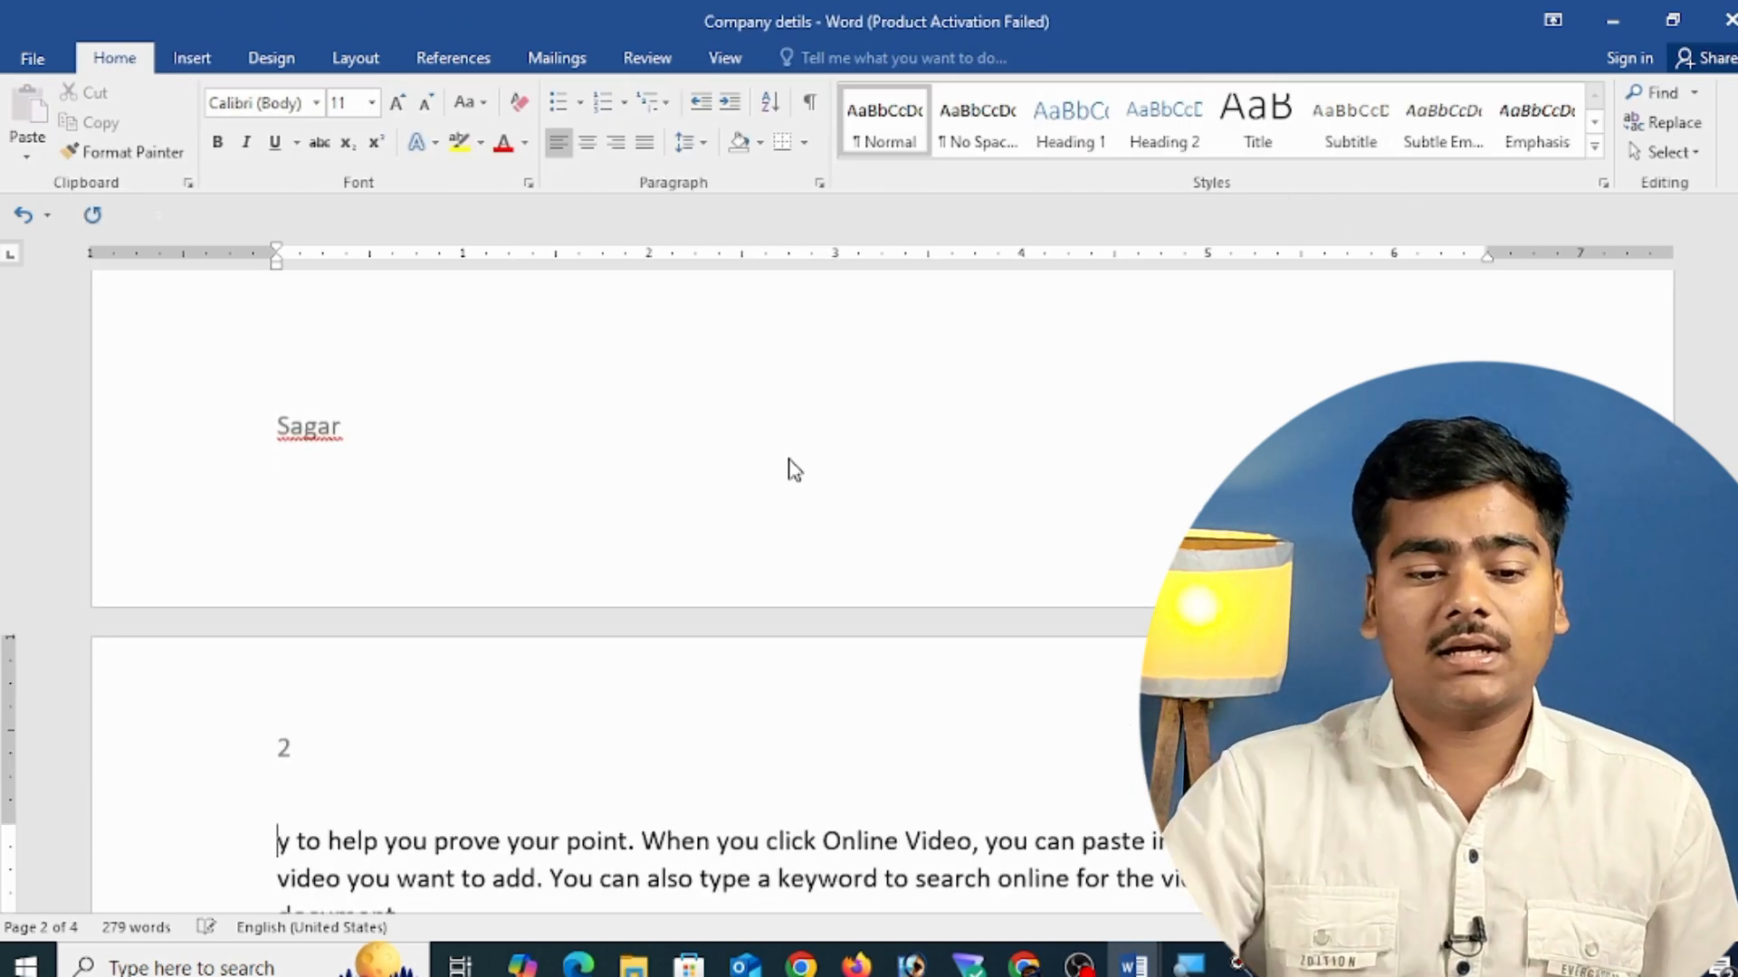
key("ctrl+Return")
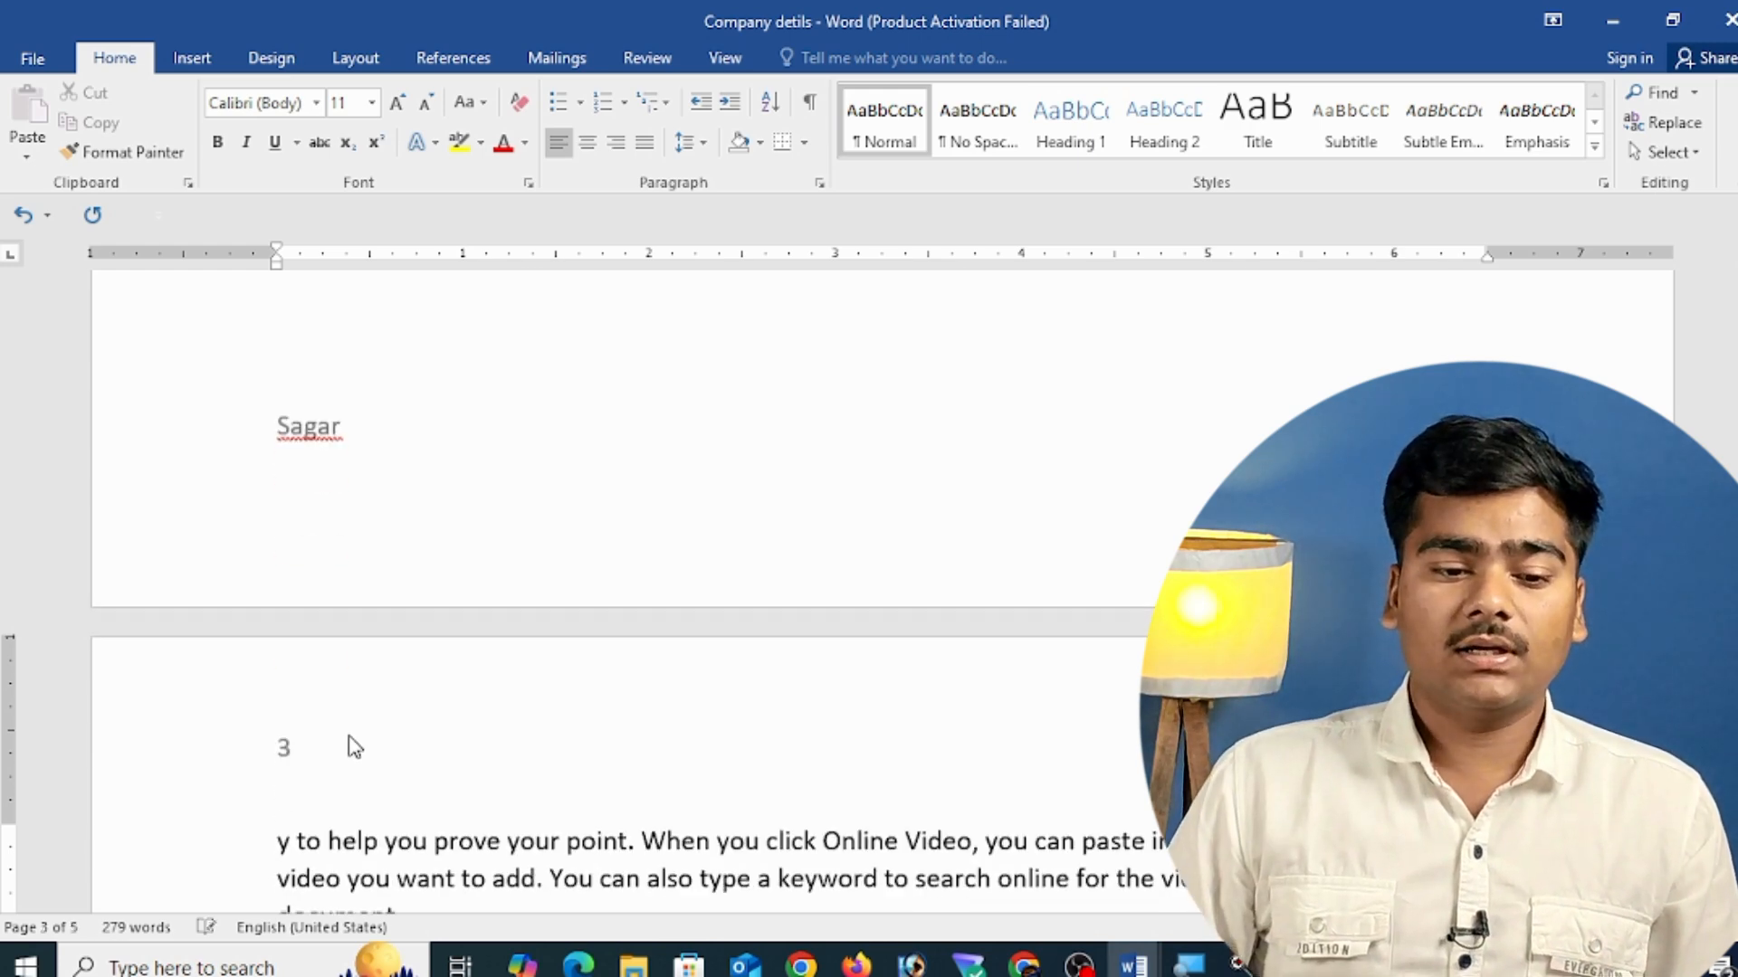
key("ctrl+Return")
key("ctrl+Return")
key("ctrl+Return")
key("ctrl+Return")
key("ctrl+Return")
key("ctrl+Return")
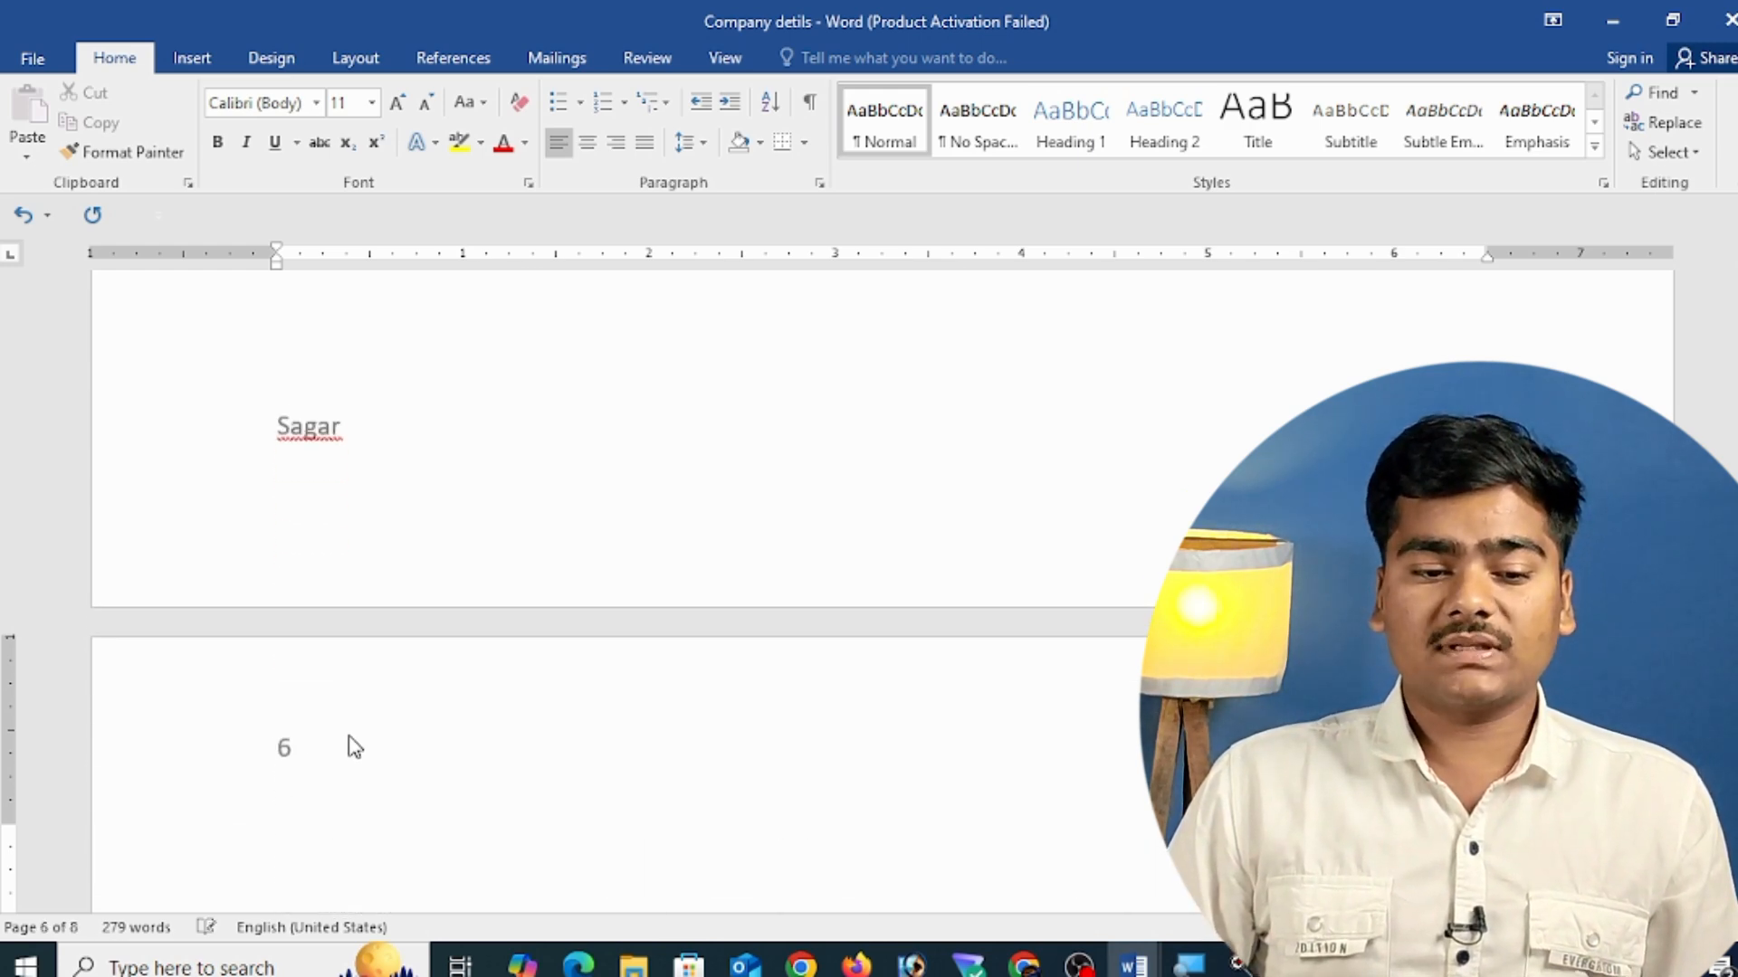
key("ctrl+Return")
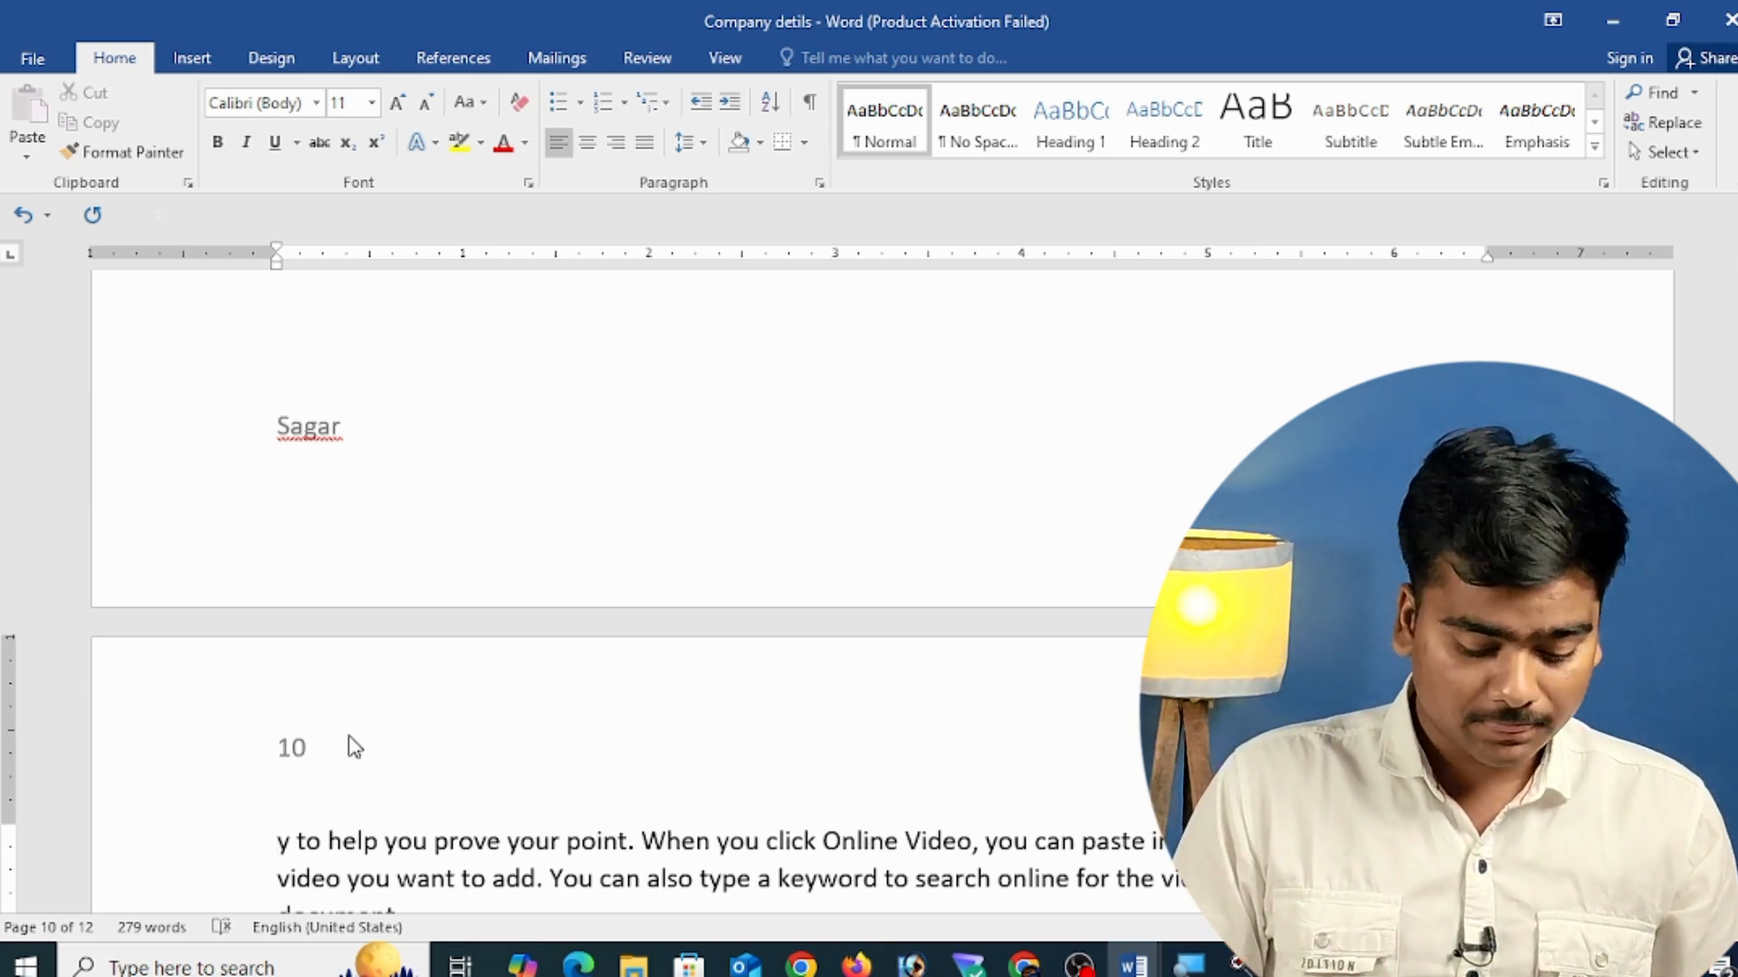
- Create a new blank document
key("ctrl+n")
left_click(191, 57)
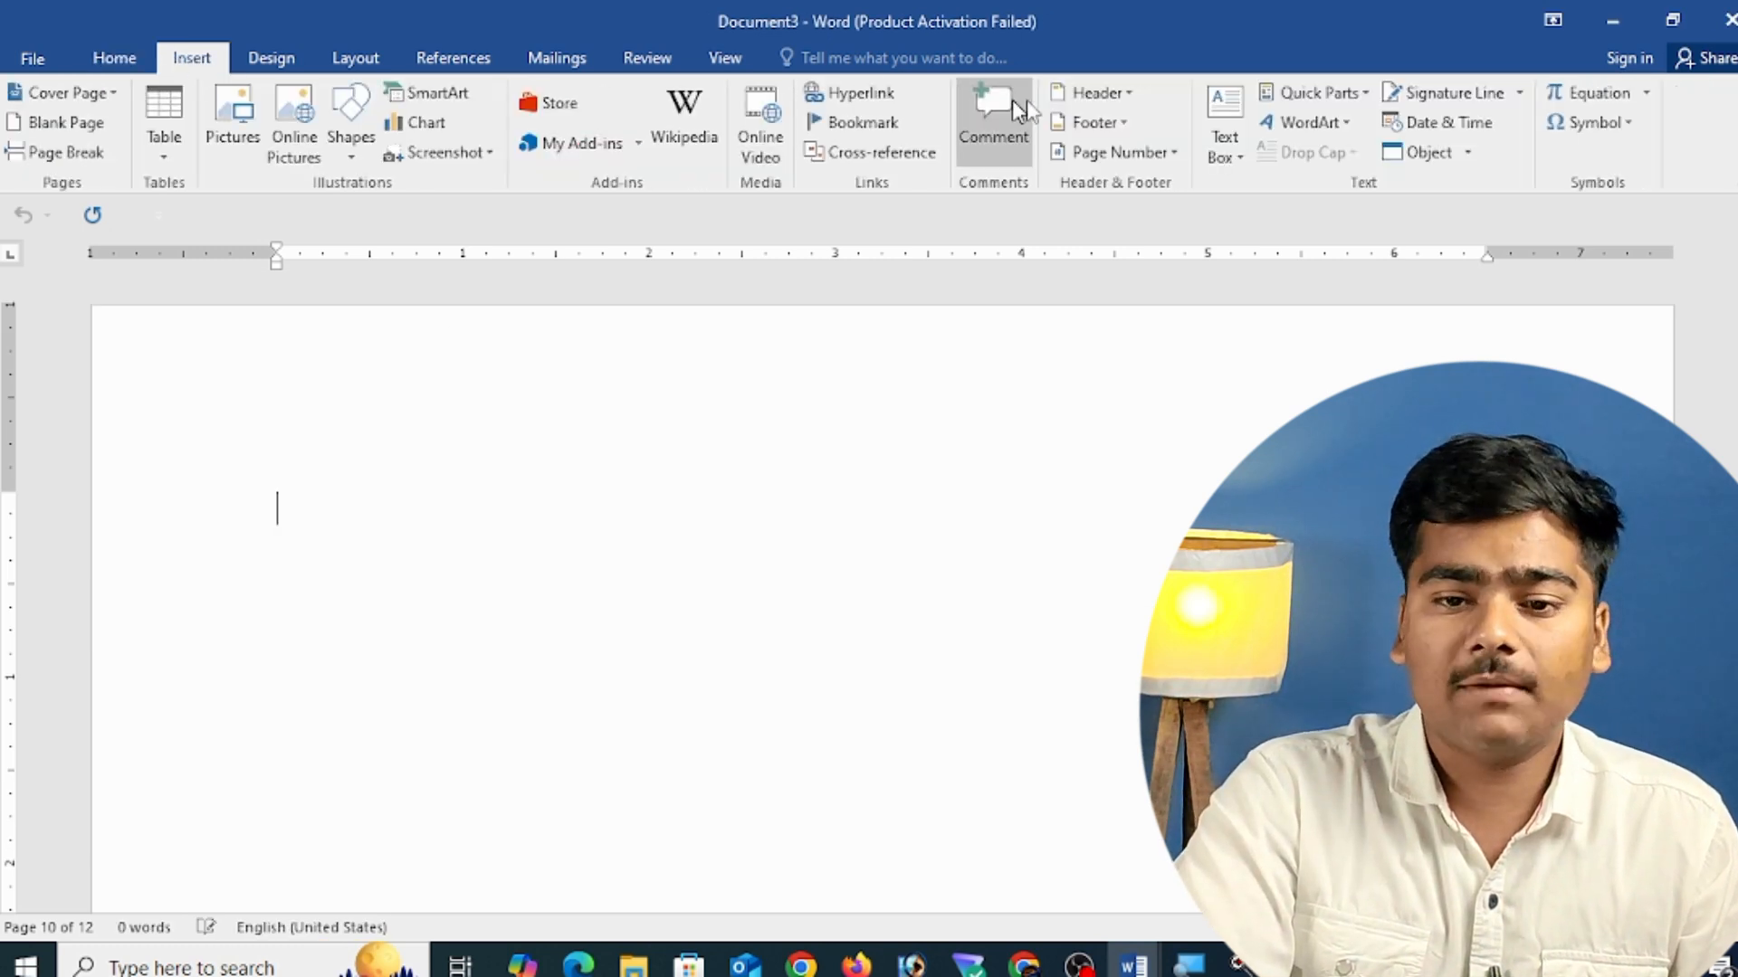
- Try a built-in quote text box containing "sadfsdfsf" and delete the box
left_click(1232, 145)
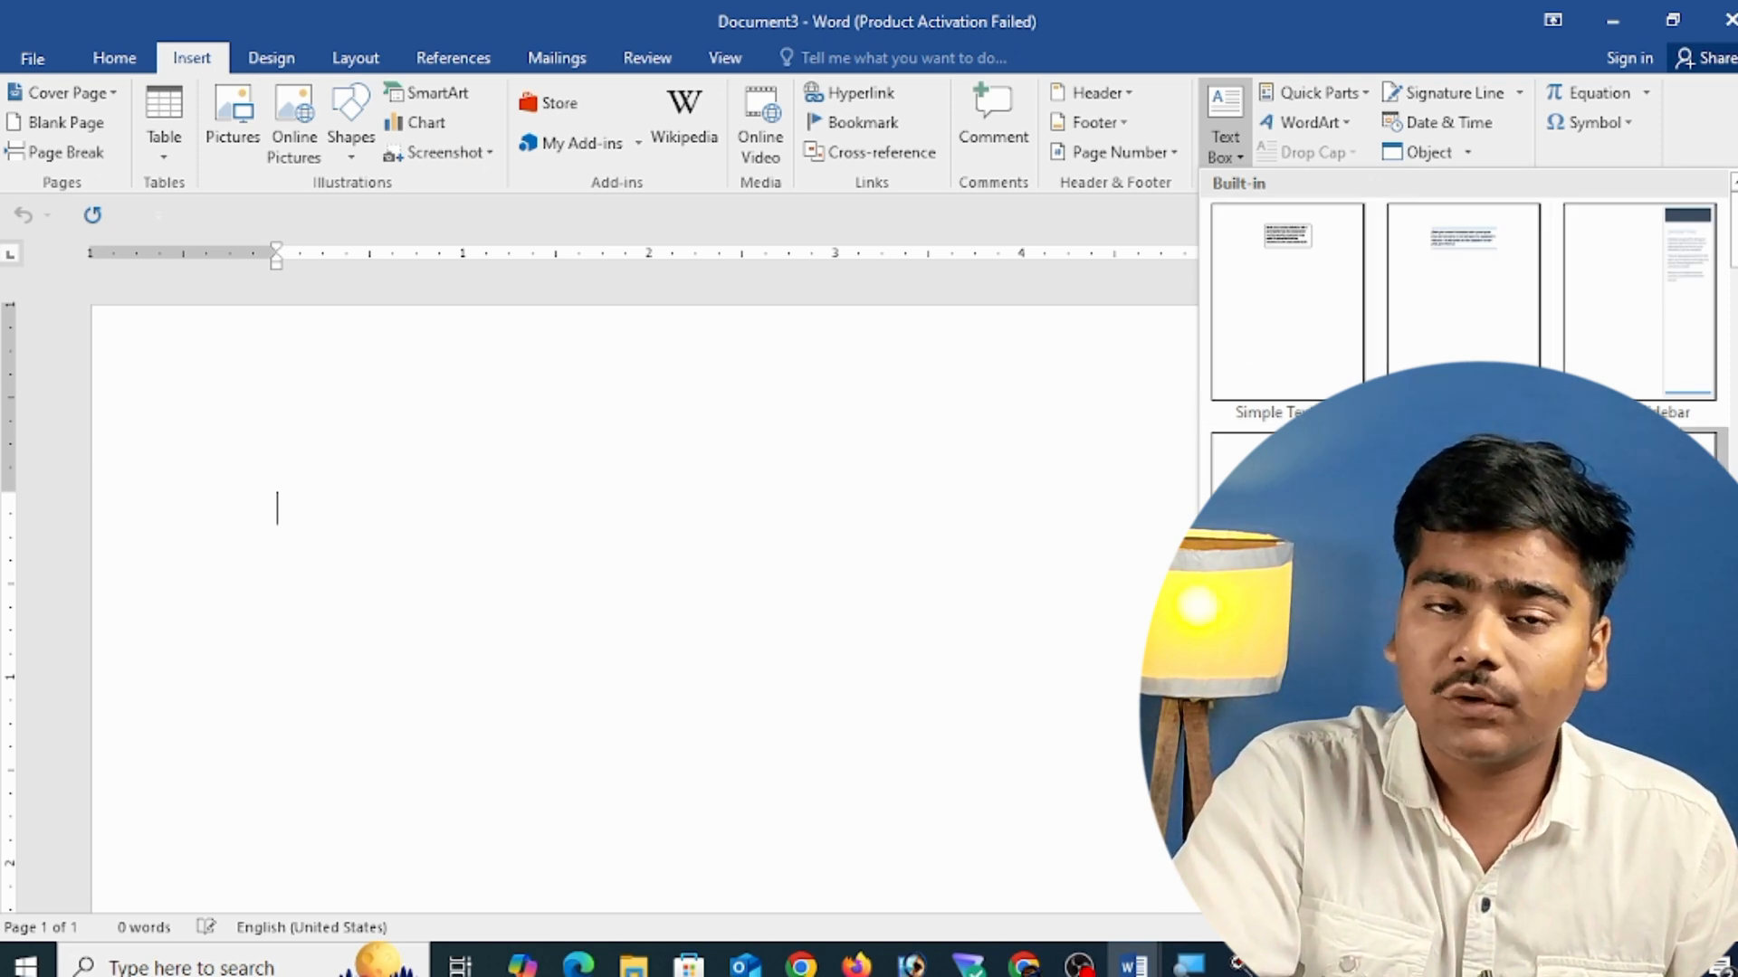
scroll(1249, 312, "down", 5)
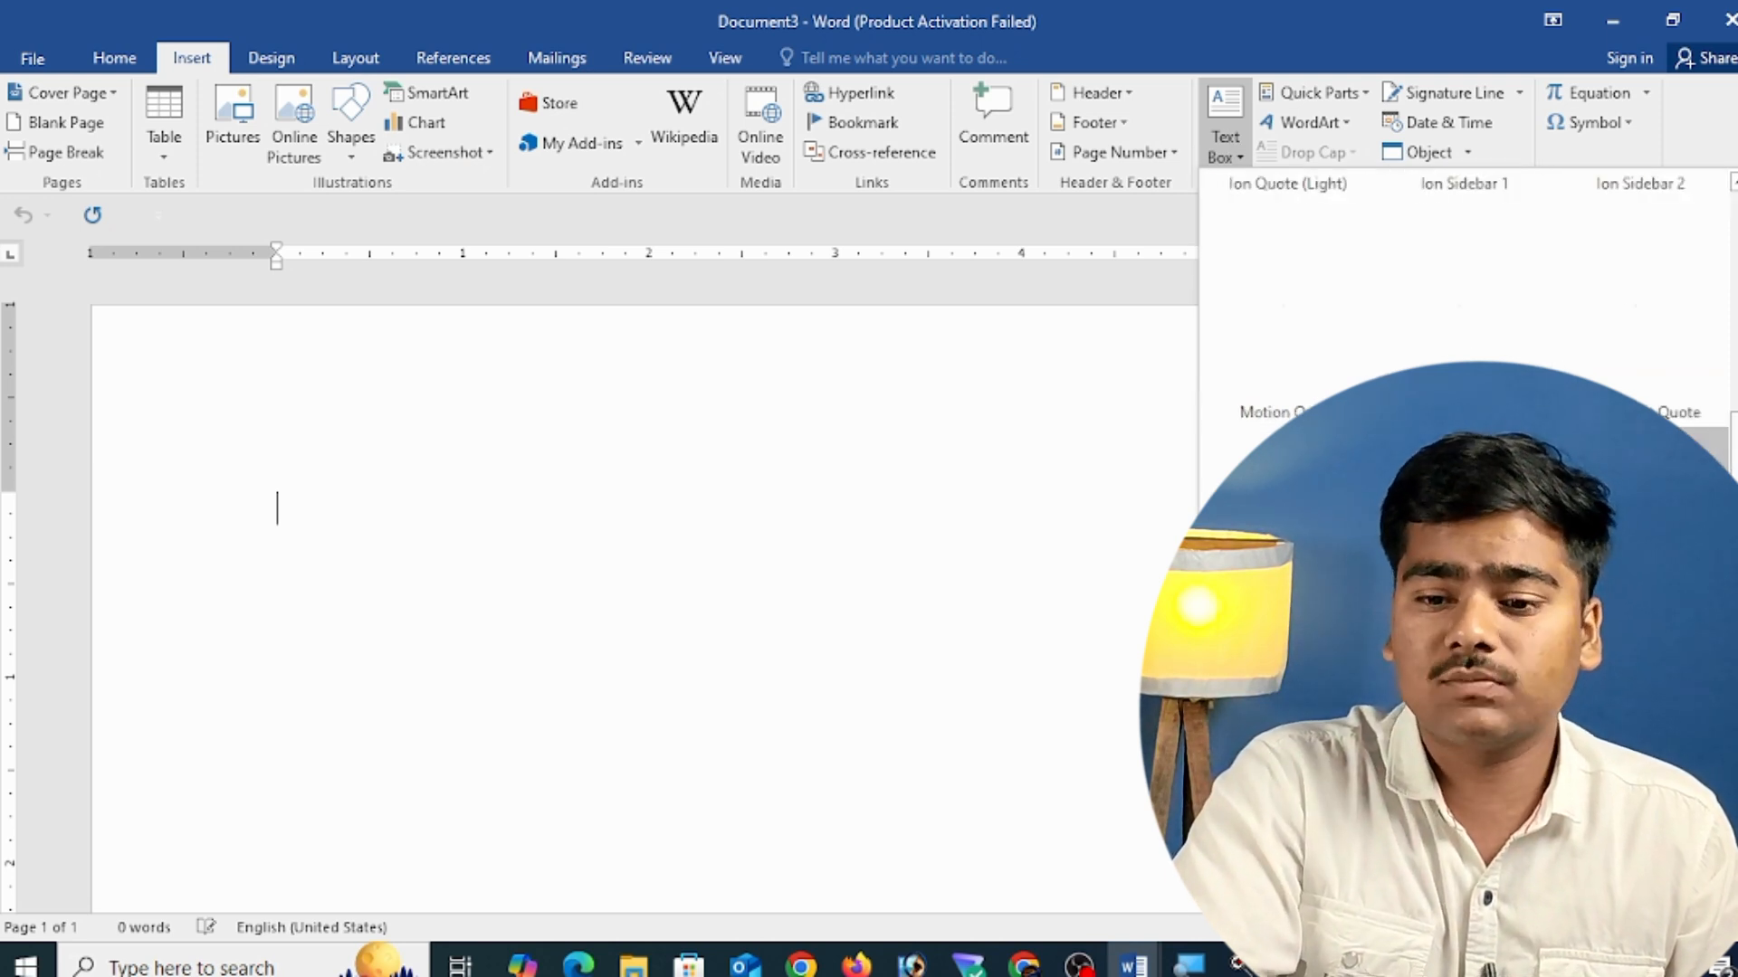
left_click(1342, 353)
type("sadfsdfsf")
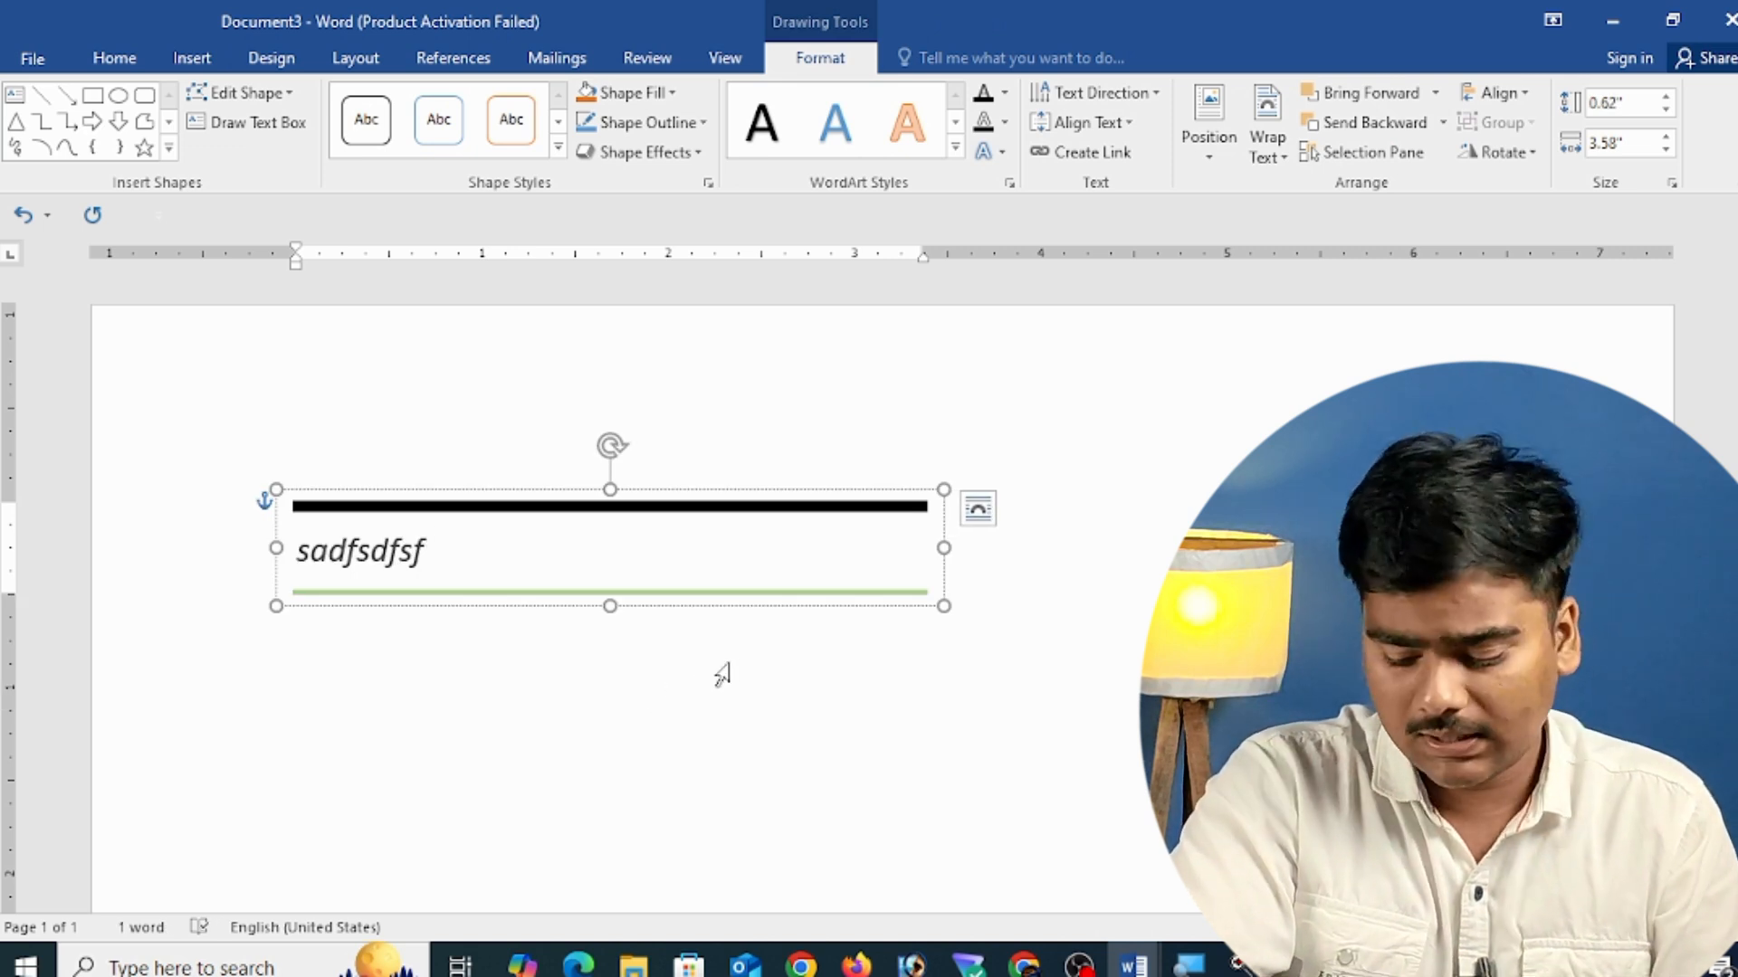
left_click(737, 503)
key("Delete")
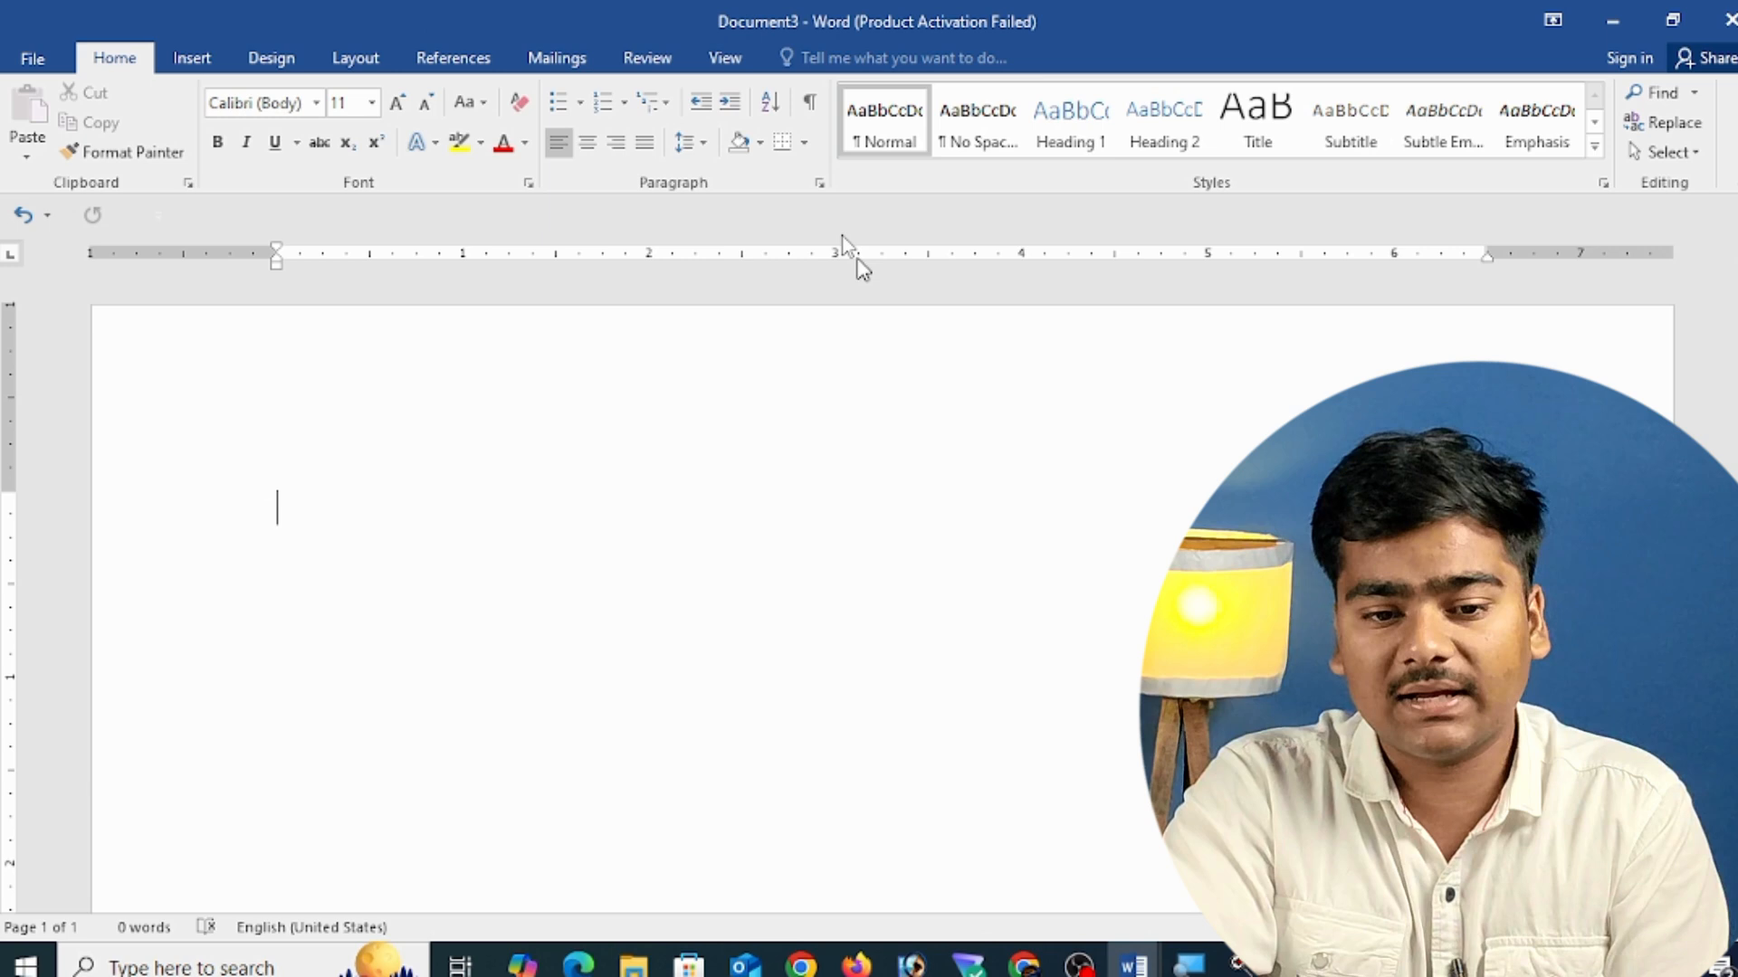
- Draw a plain text box about 1.04" high and 4.6" wide near the page's upper edge and enter sample text
left_click(192, 58)
left_click(1236, 155)
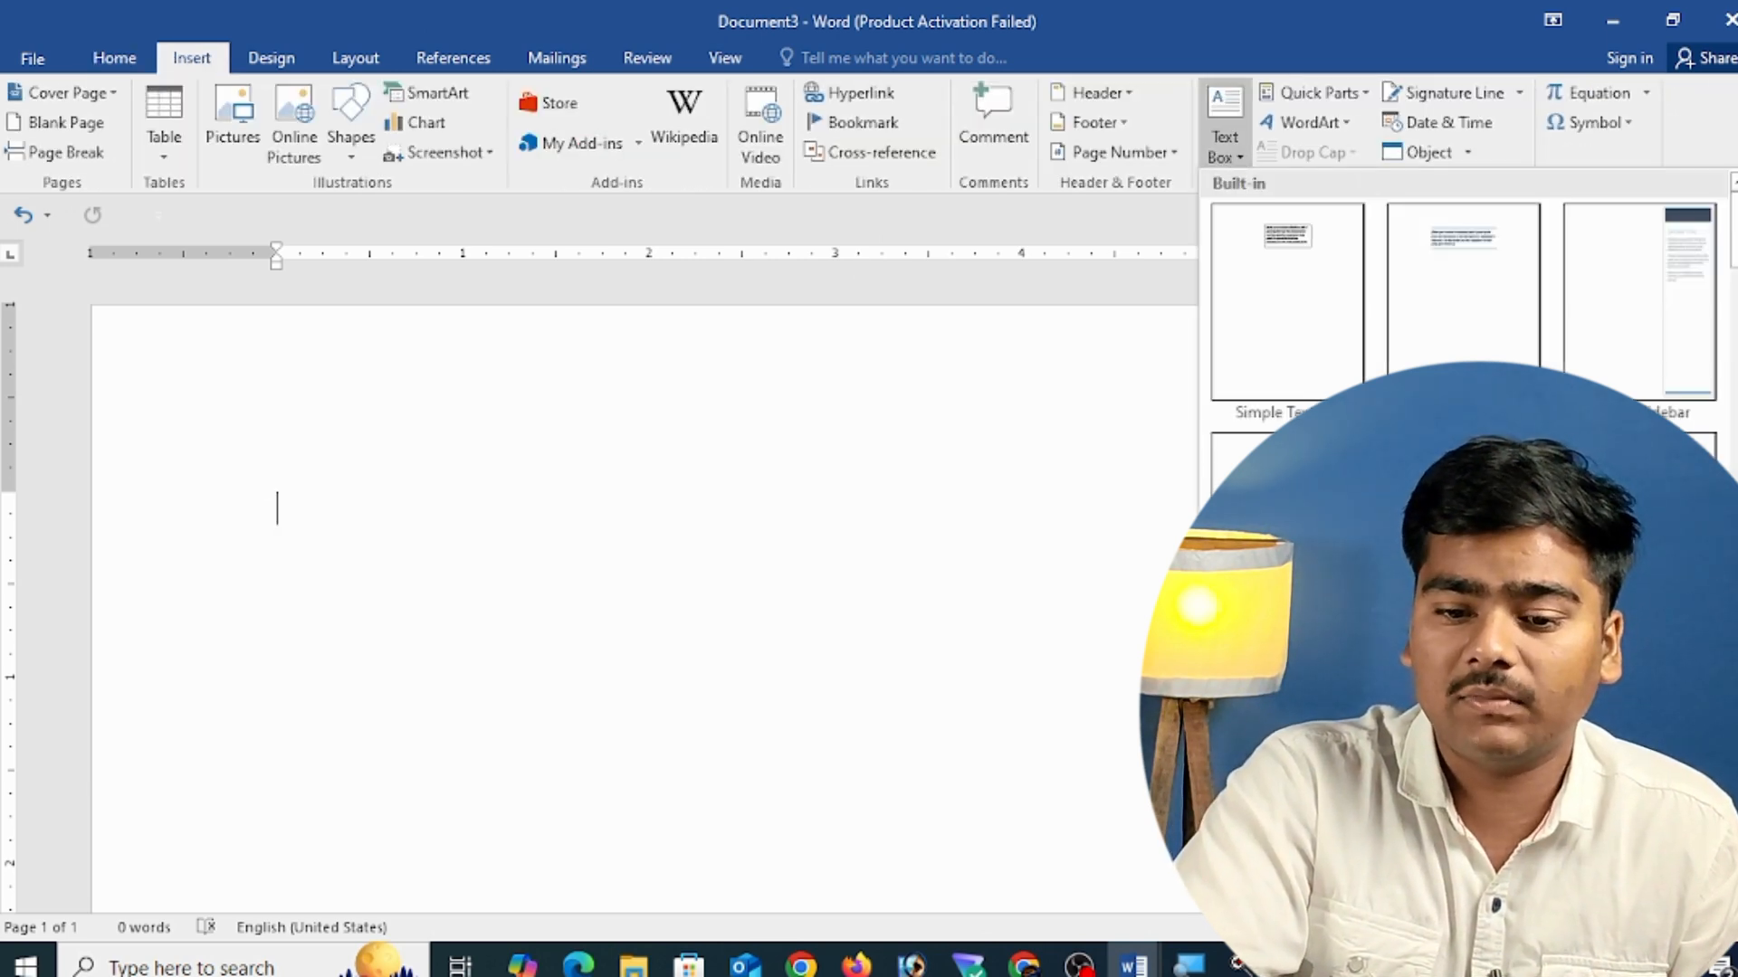
left_click(1285, 683)
left_click_drag(291, 378, 1150, 572)
type("sg")
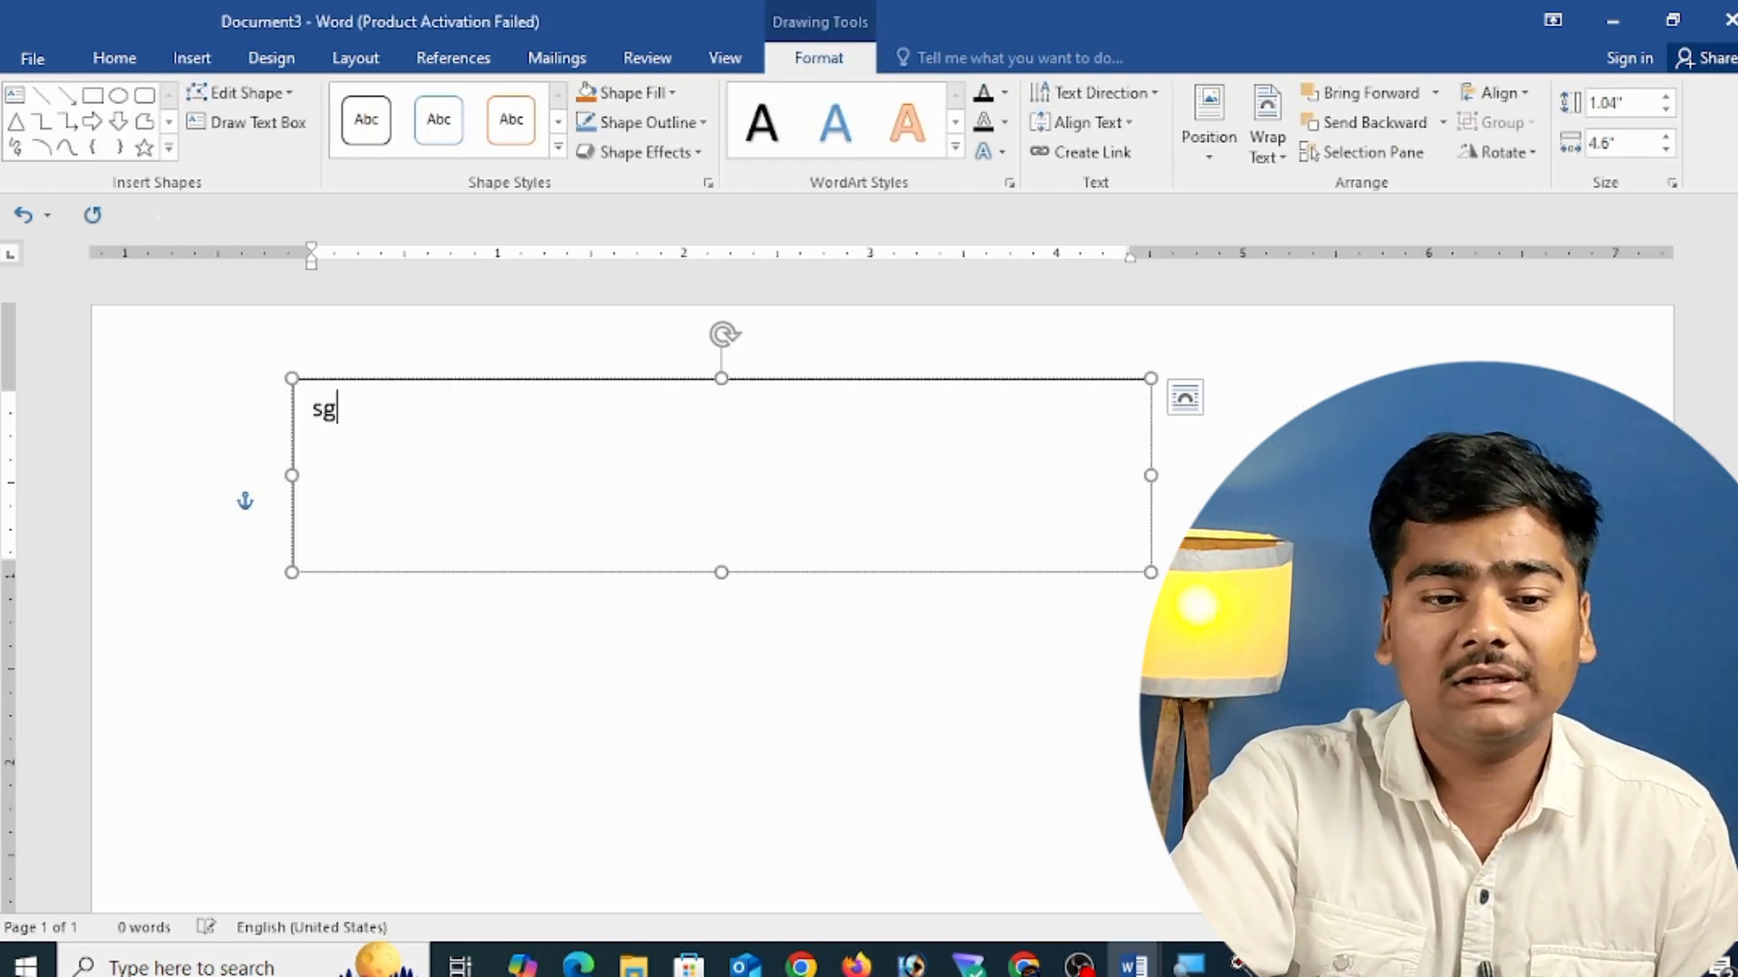
type("safasdfsdf")
- Clear the sample text from the drawn text box and delete the box
key("BackSpace")
key("BackSpace")
key("BackSpace")
key("BackSpace")
key("BackSpace")
key("BackSpace")
key("BackSpace")
key("BackSpace")
key("BackSpace")
key("BackSpace")
key("BackSpace")
key("BackSpace")
key("BackSpace")
key("BackSpace")
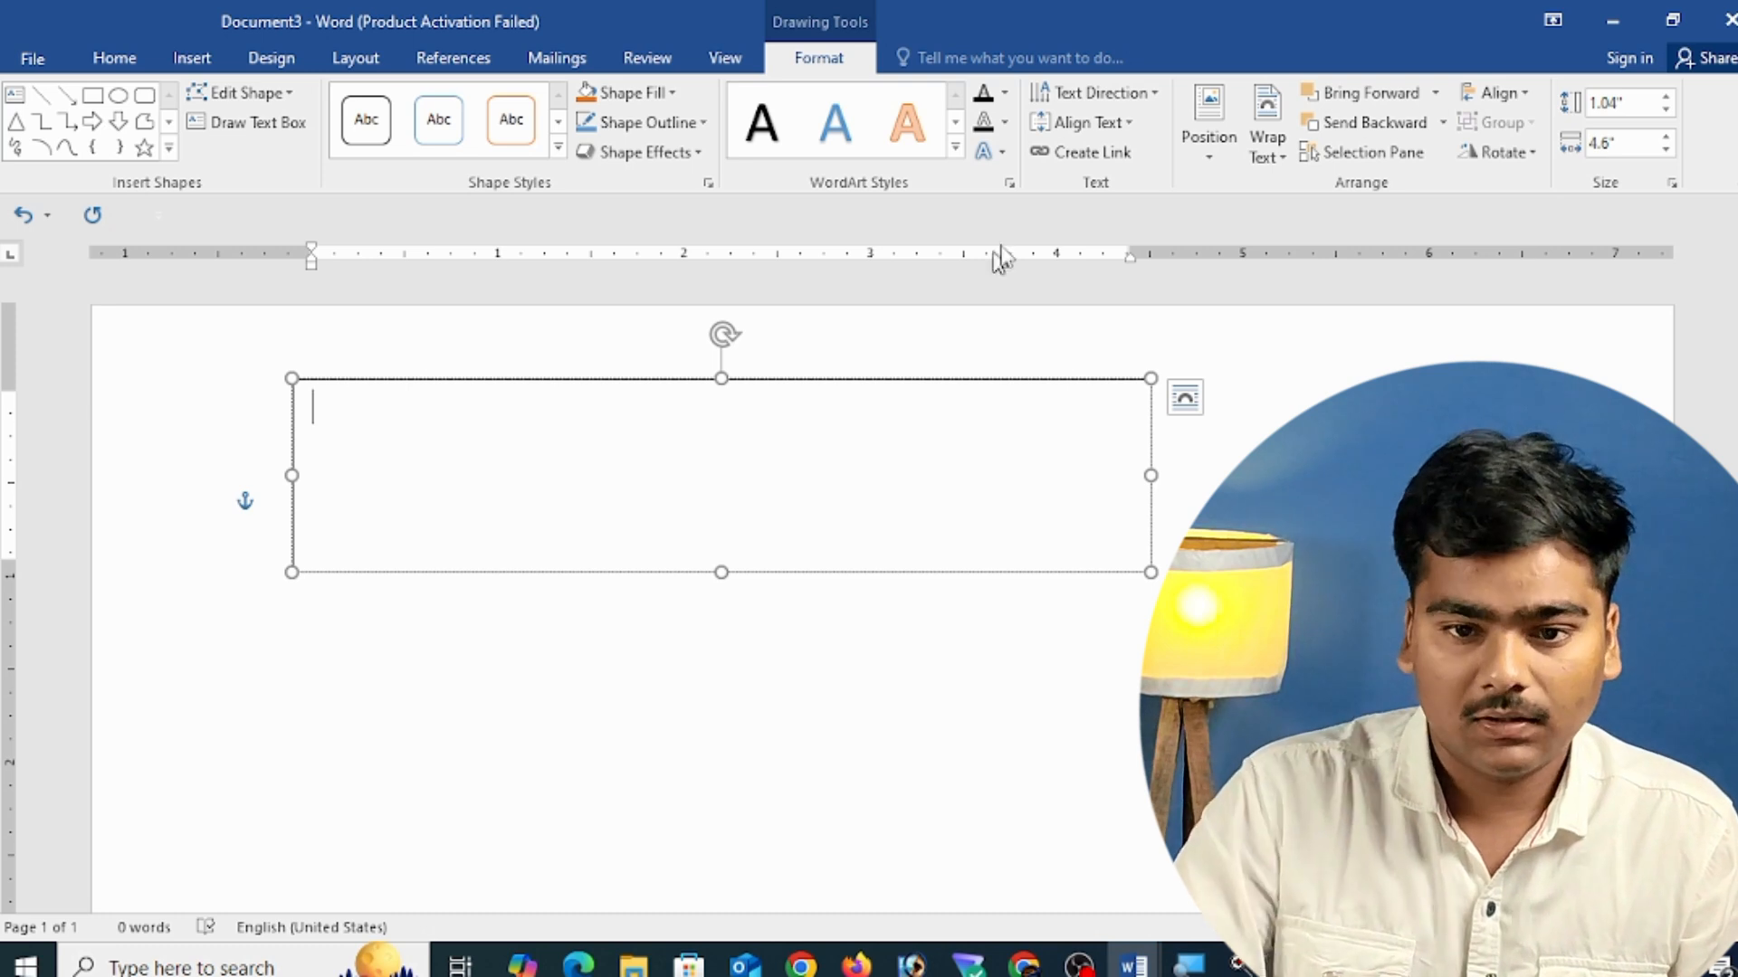
left_click(921, 380)
key("Delete")
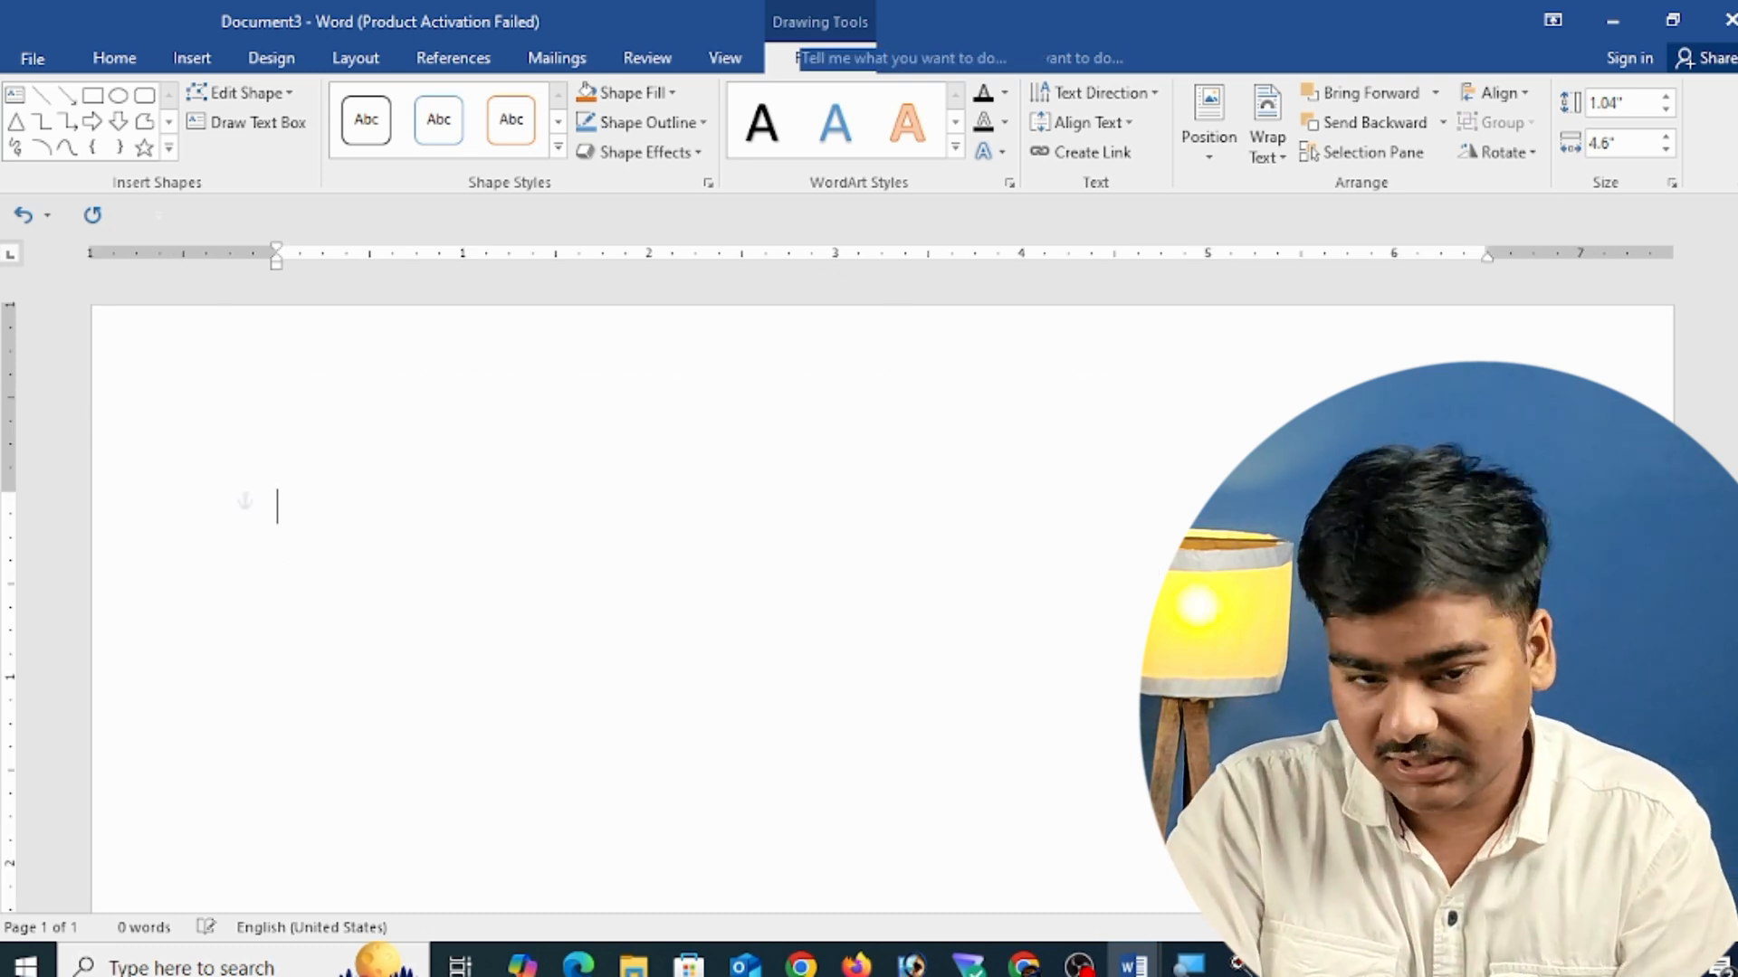
- Insert the Company Address document property from the Quick Parts and fill in the company's address
left_click(191, 58)
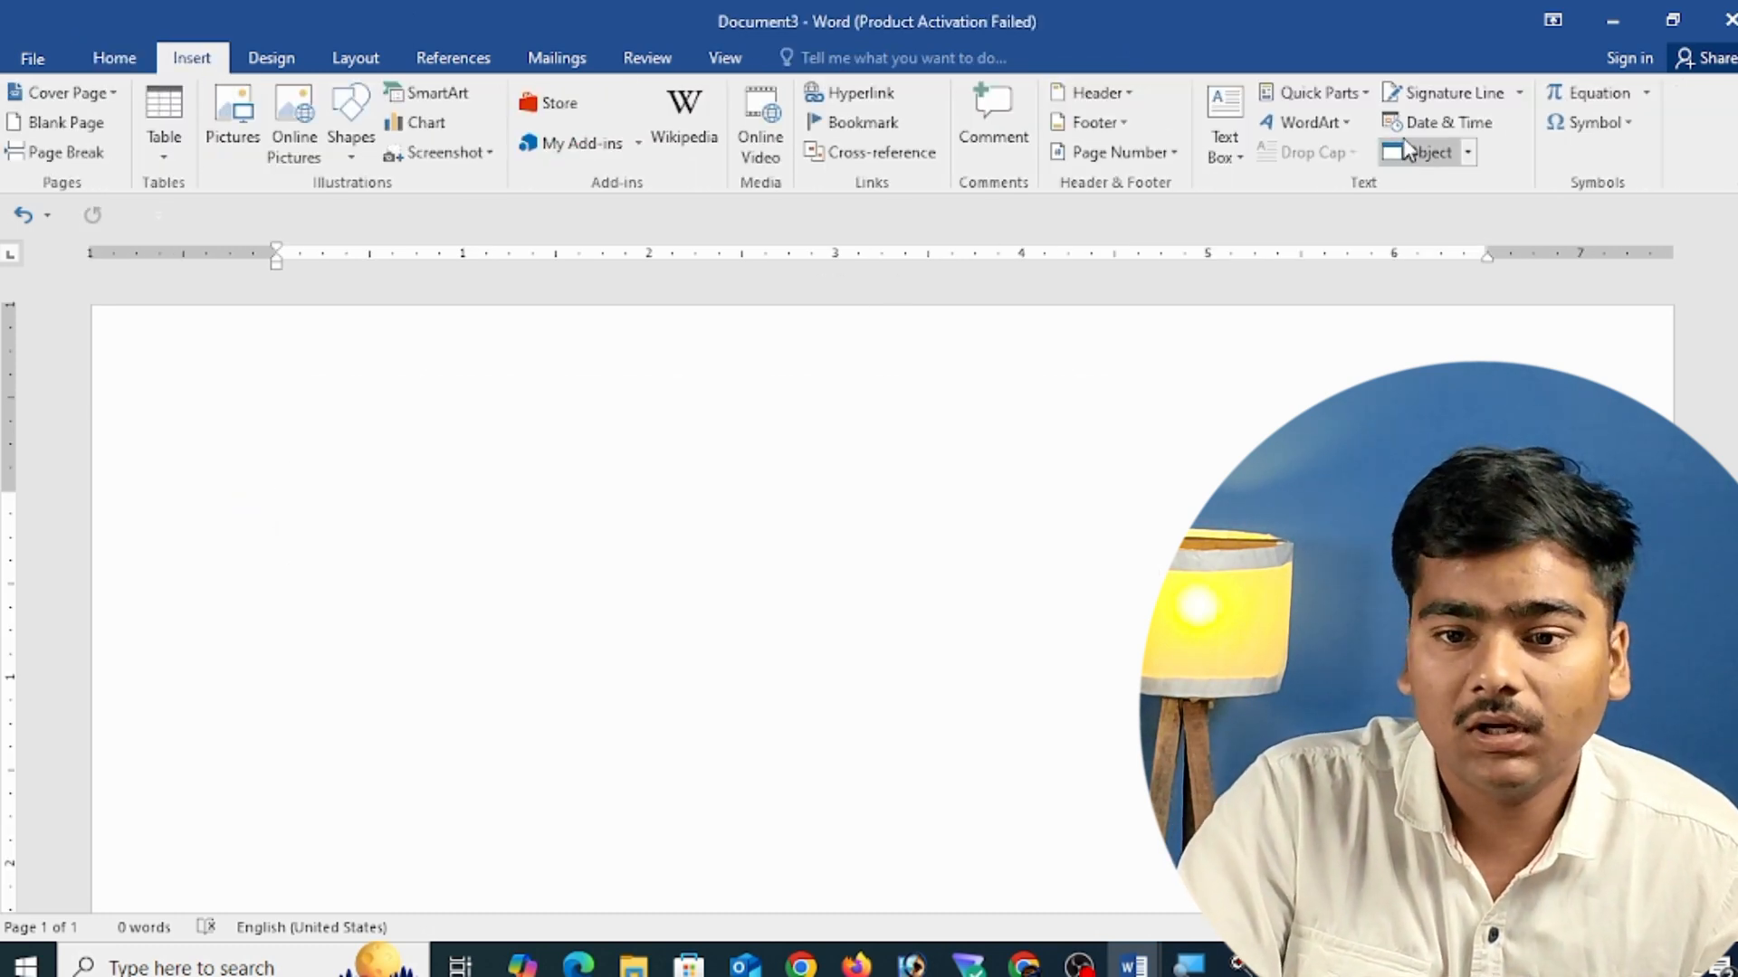
left_click(1337, 100)
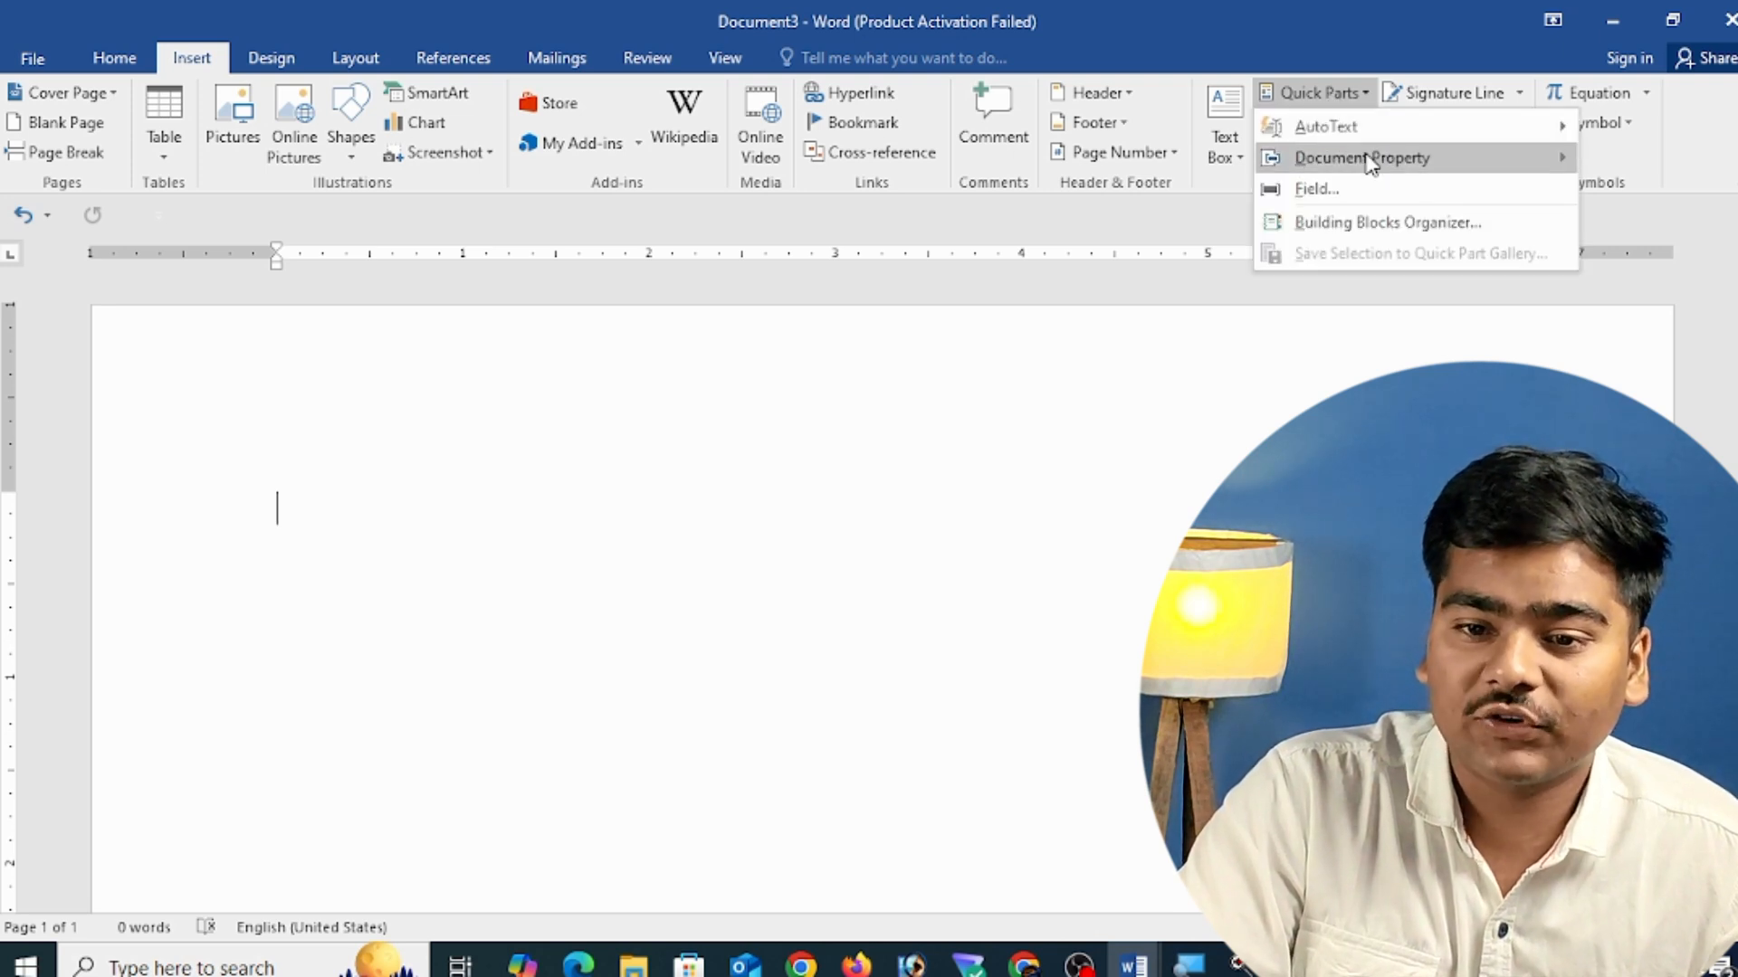
mouse_move(1365, 161)
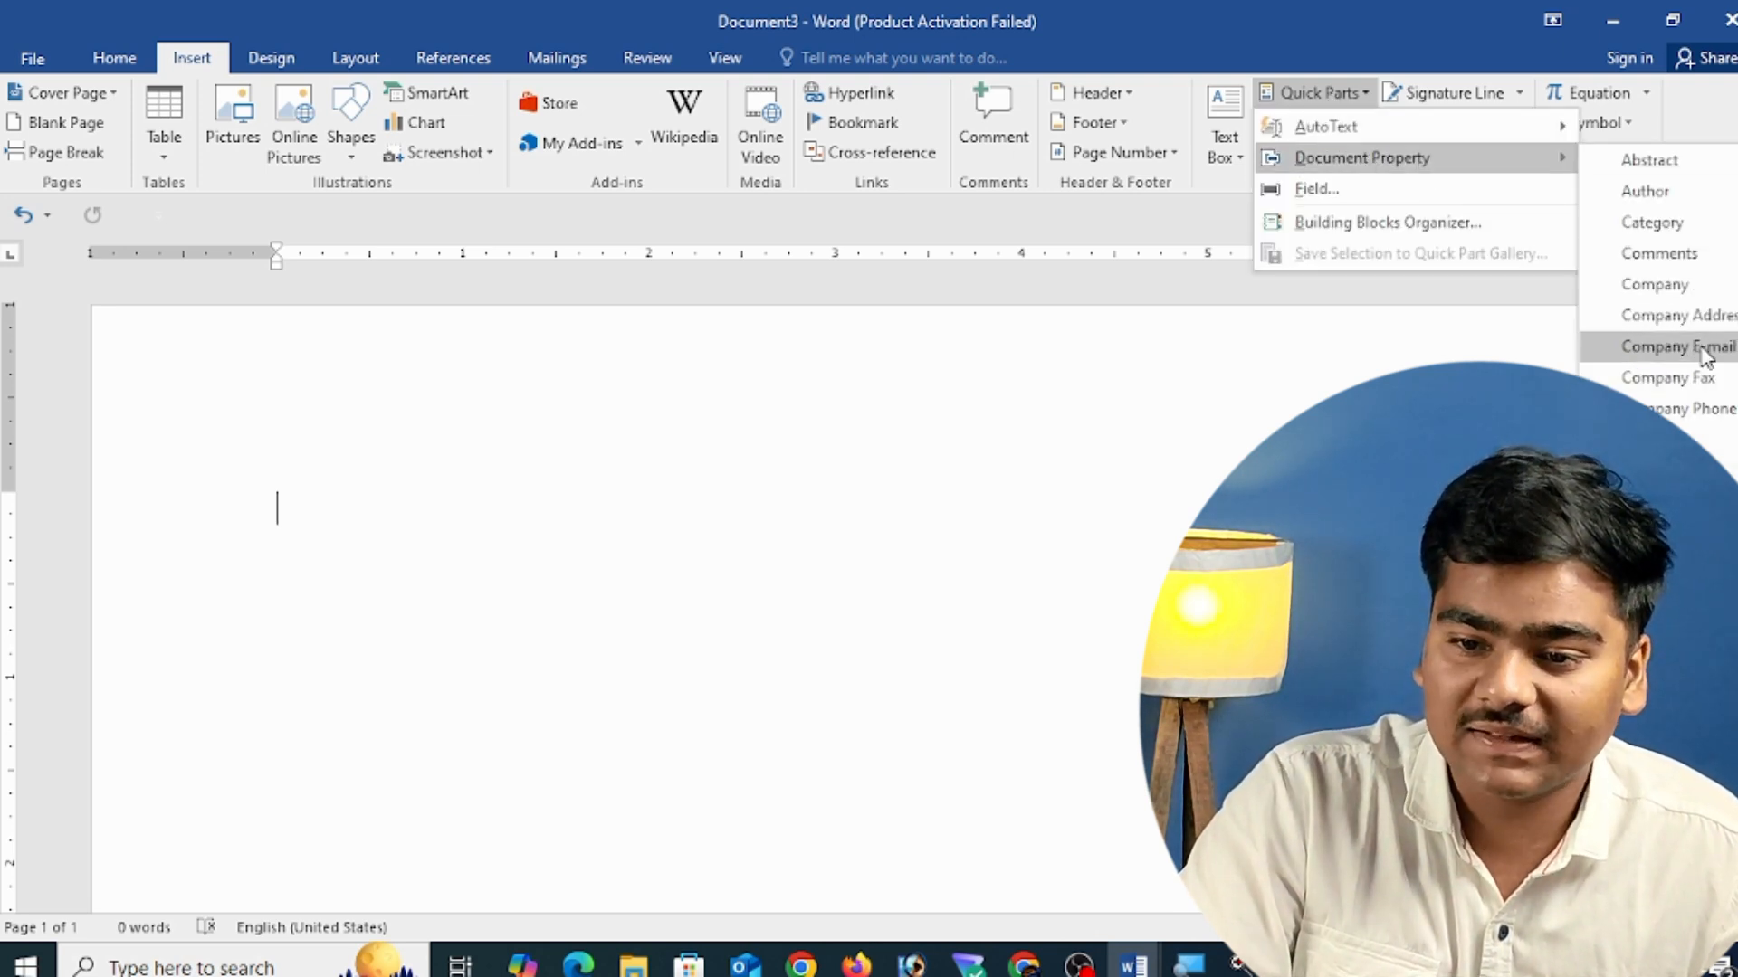
left_click(1684, 316)
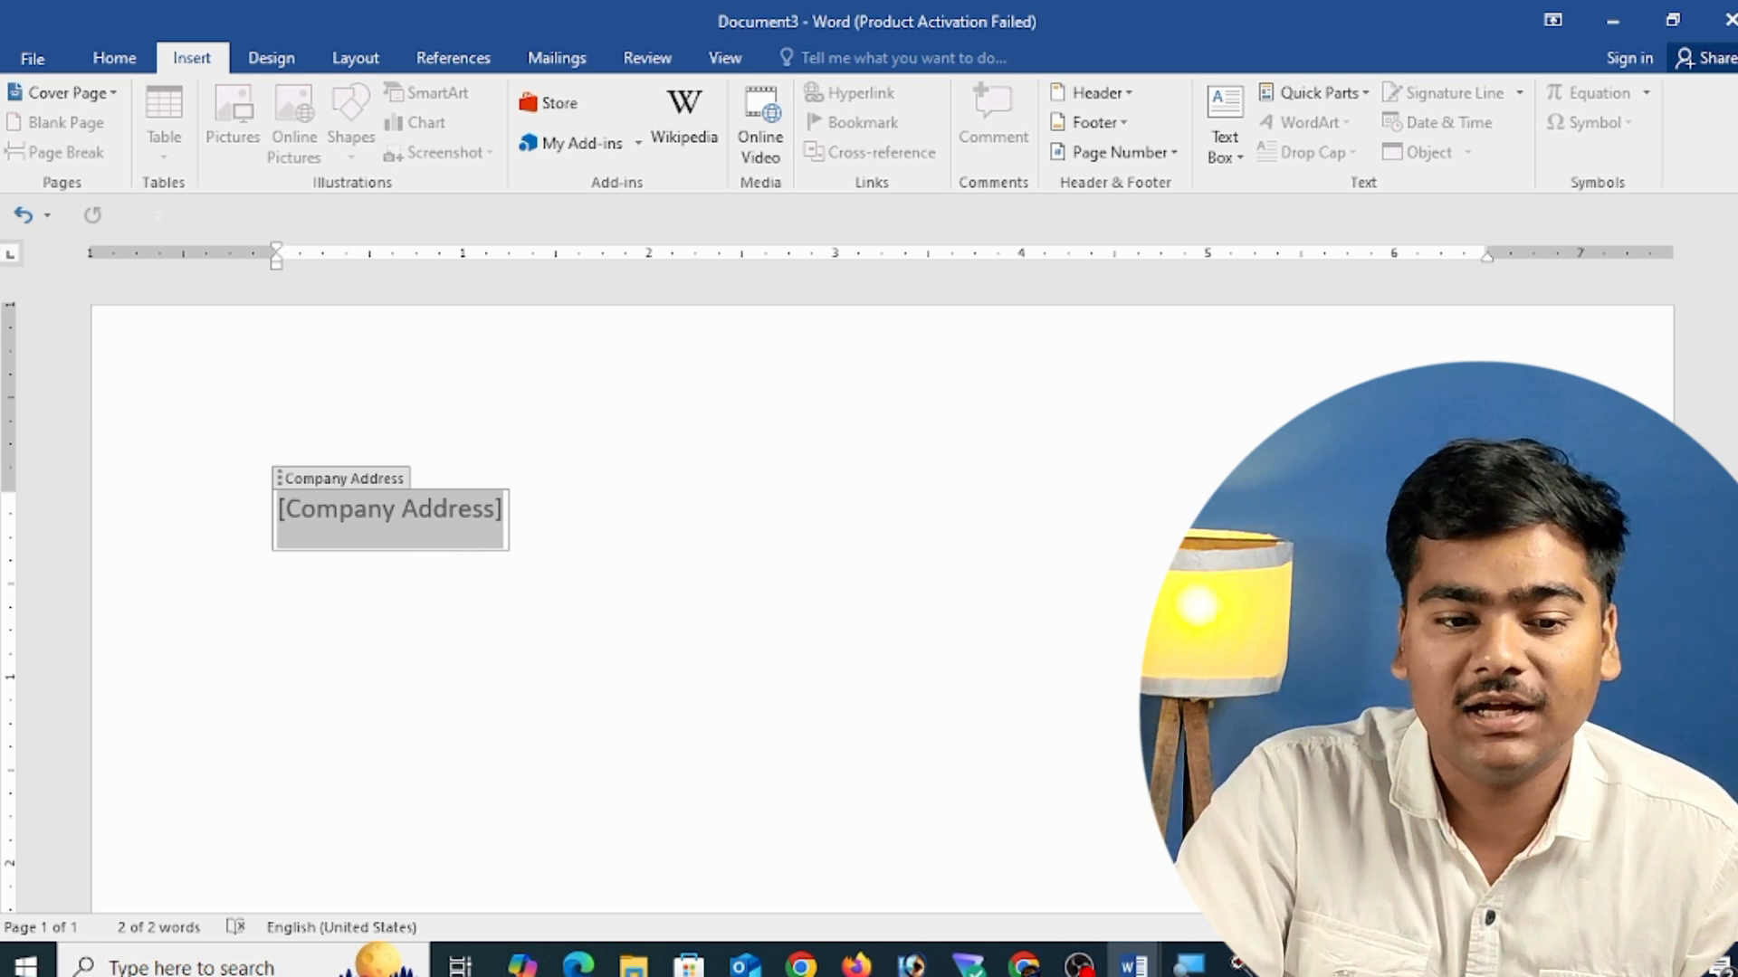
type("compute rby")
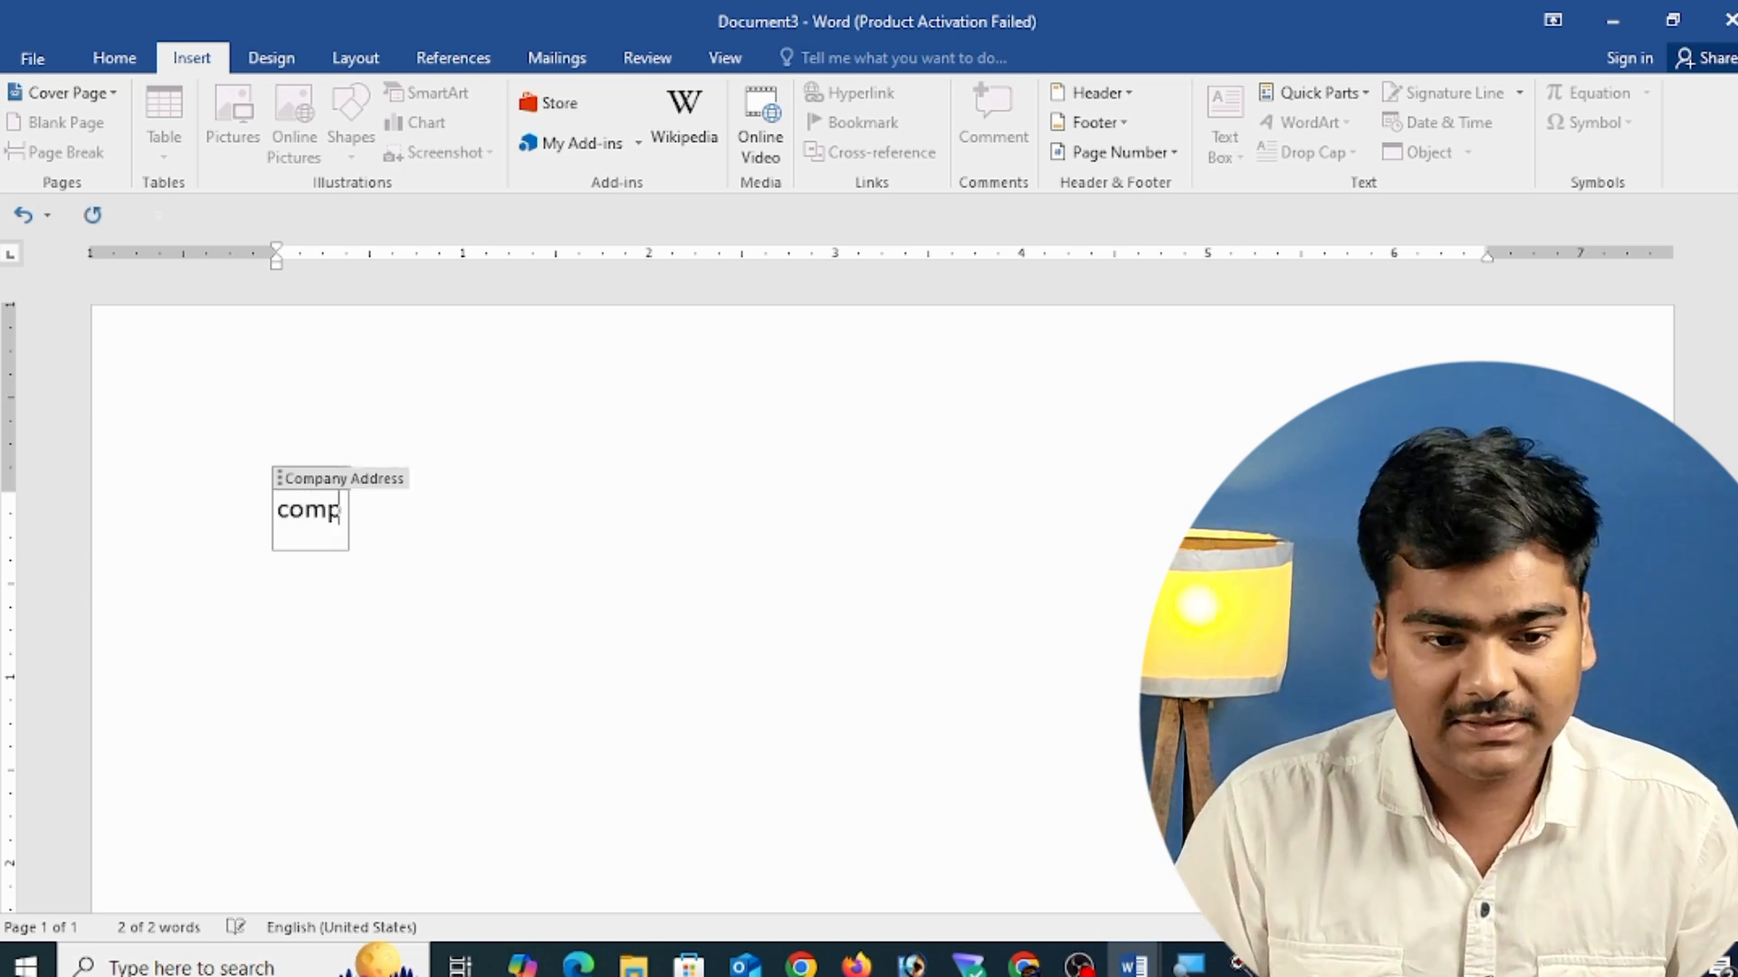
key("BackSpace")
key("BackSpace")
key("BackSpace")
key("BackSpace")
key("BackSpace")
key("BackSpace")
key("BackSpace")
key("BackSpace")
key("BackSpace")
key("BackSpace")
key("BackSpace")
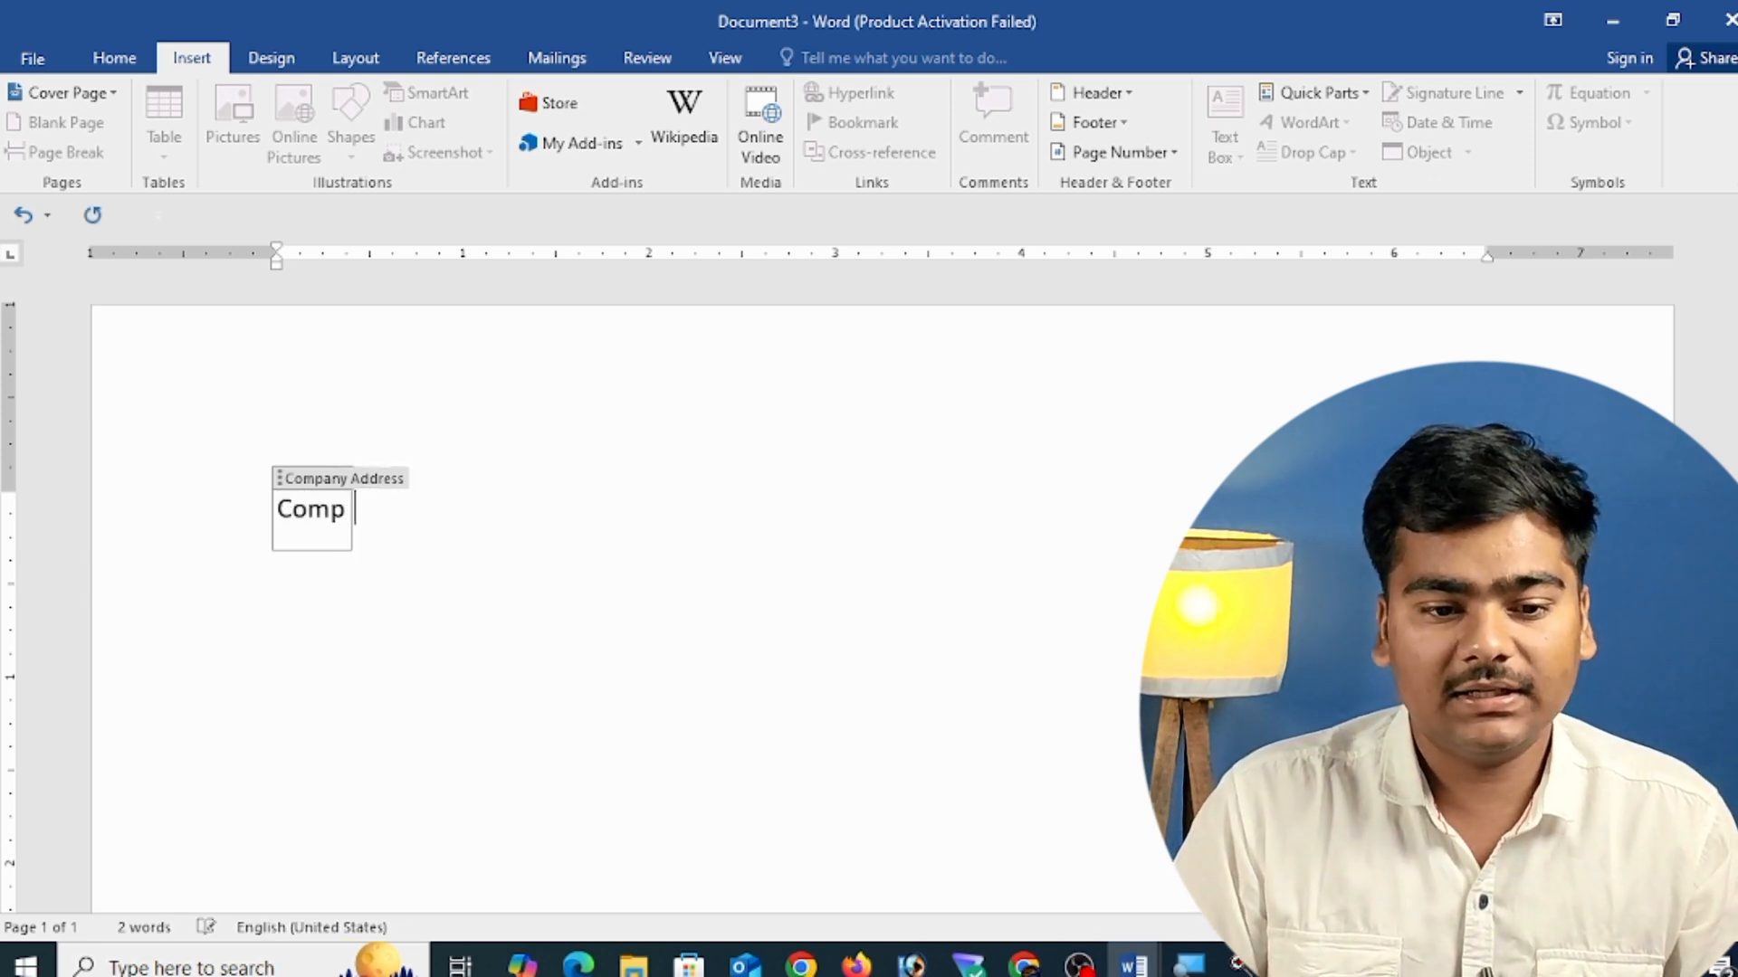
type("sagat")
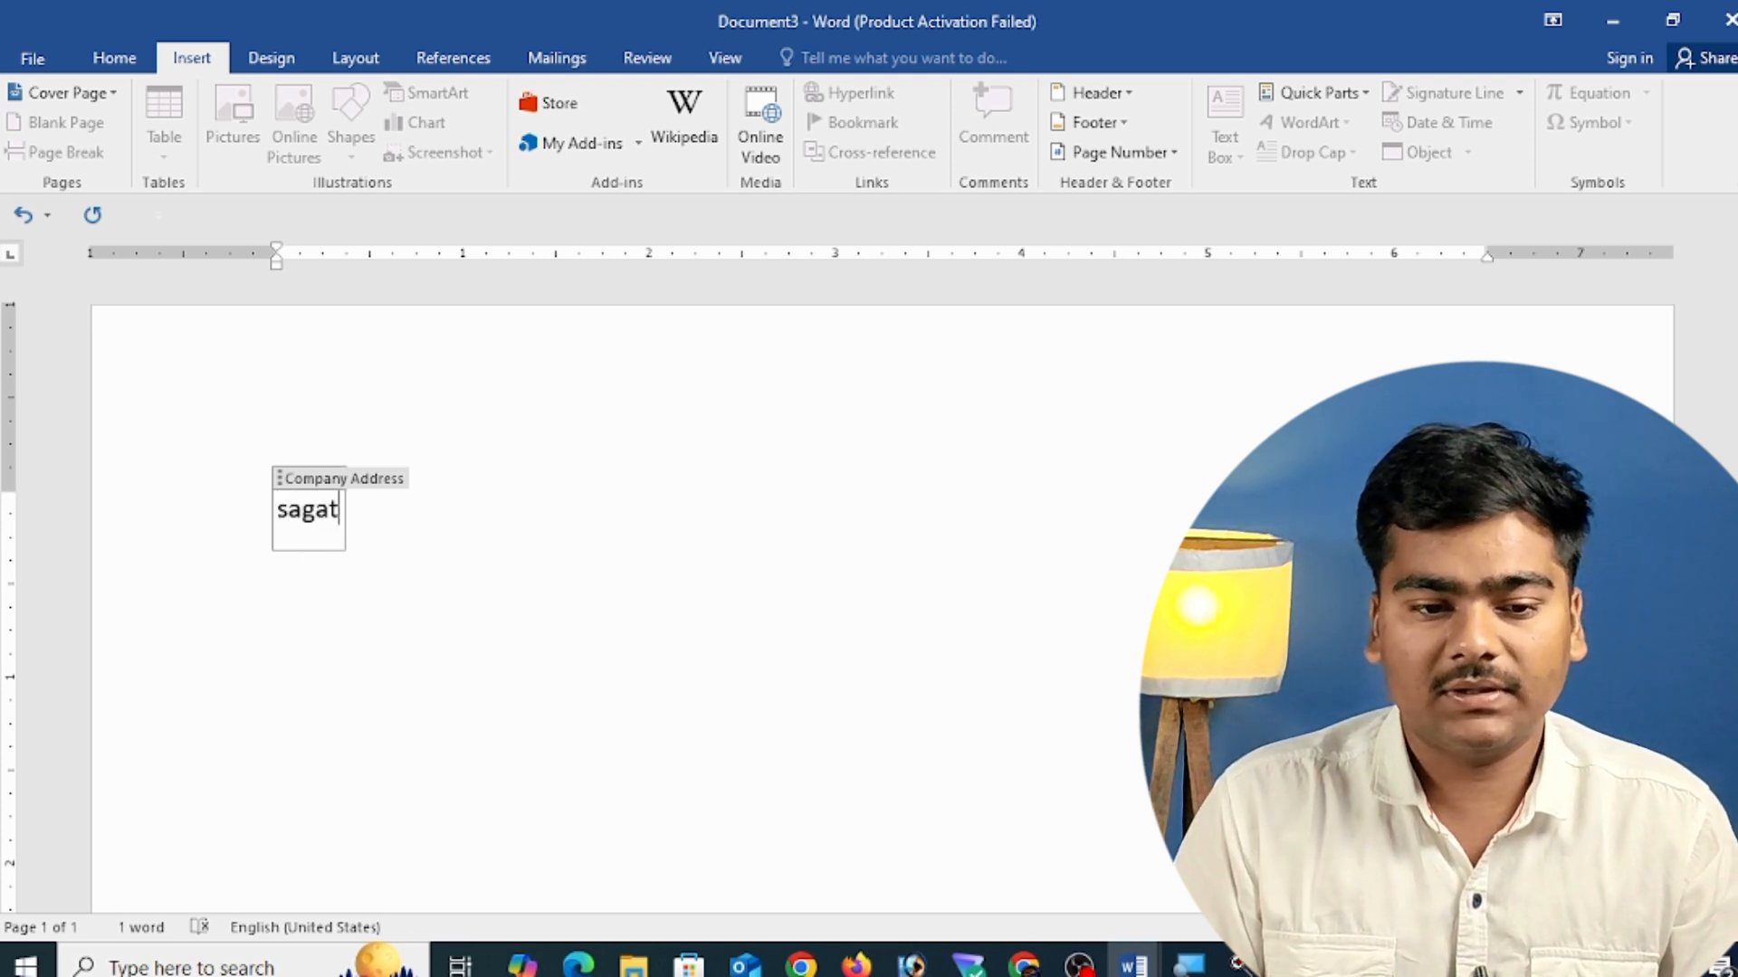
type(" mp")
left_click(826, 539)
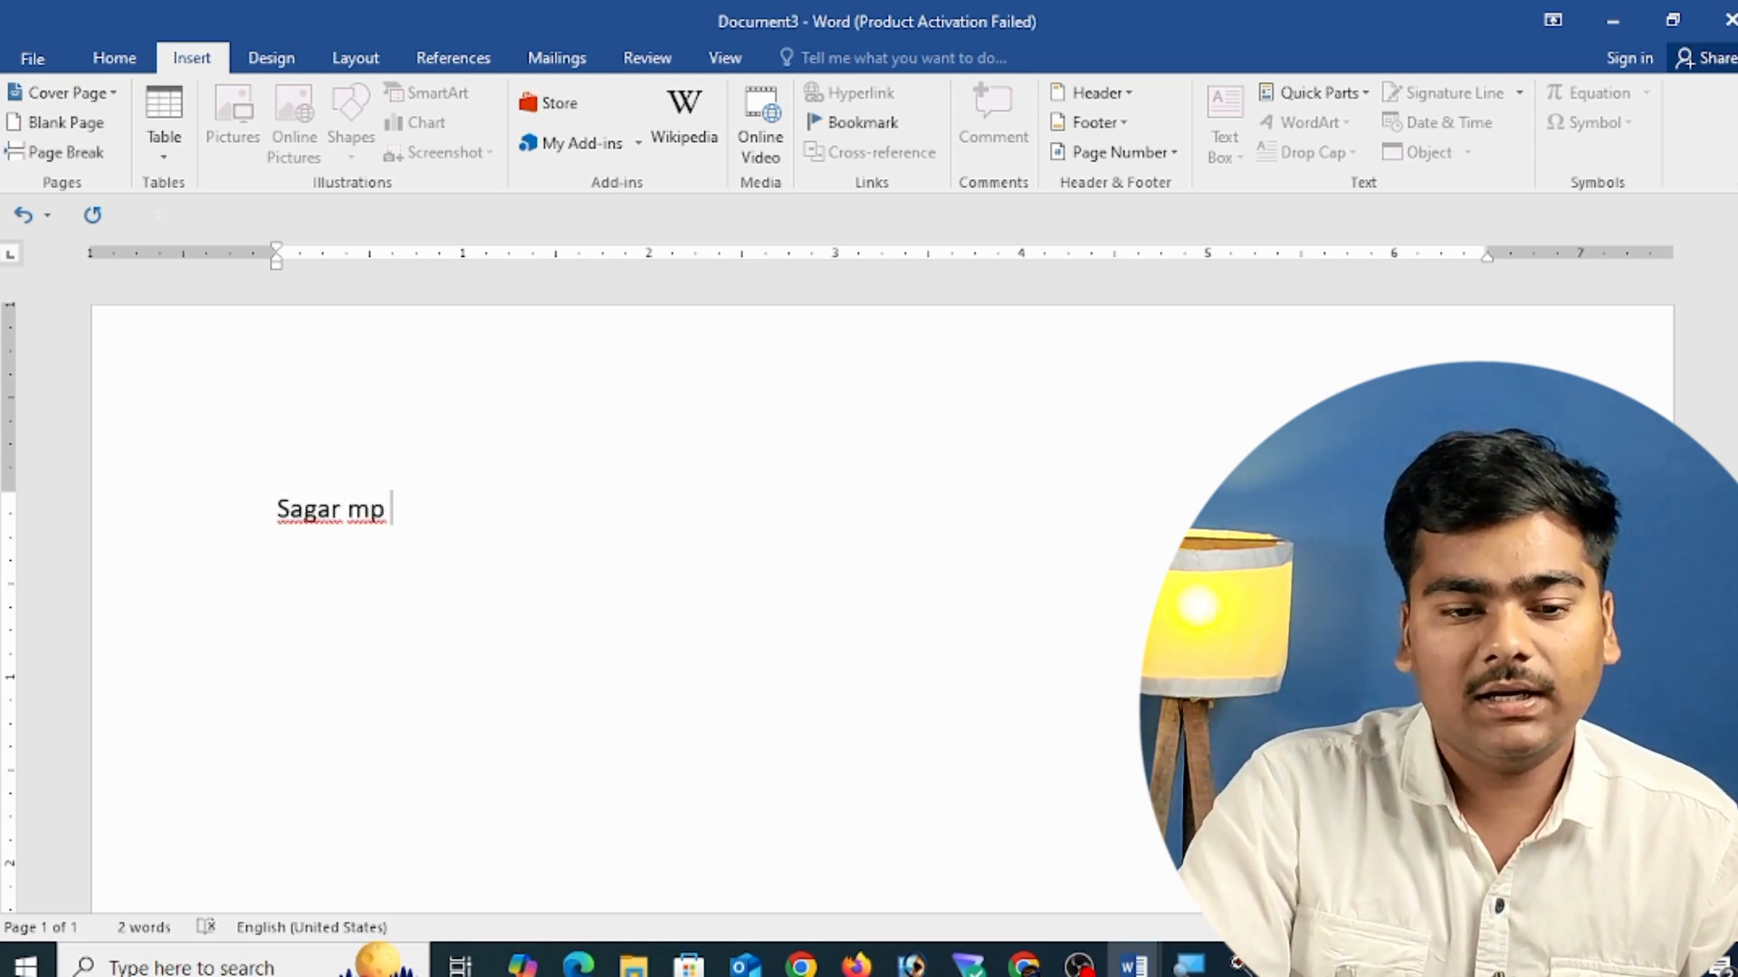
- Delete the Company Address field from the page
left_click(341, 509)
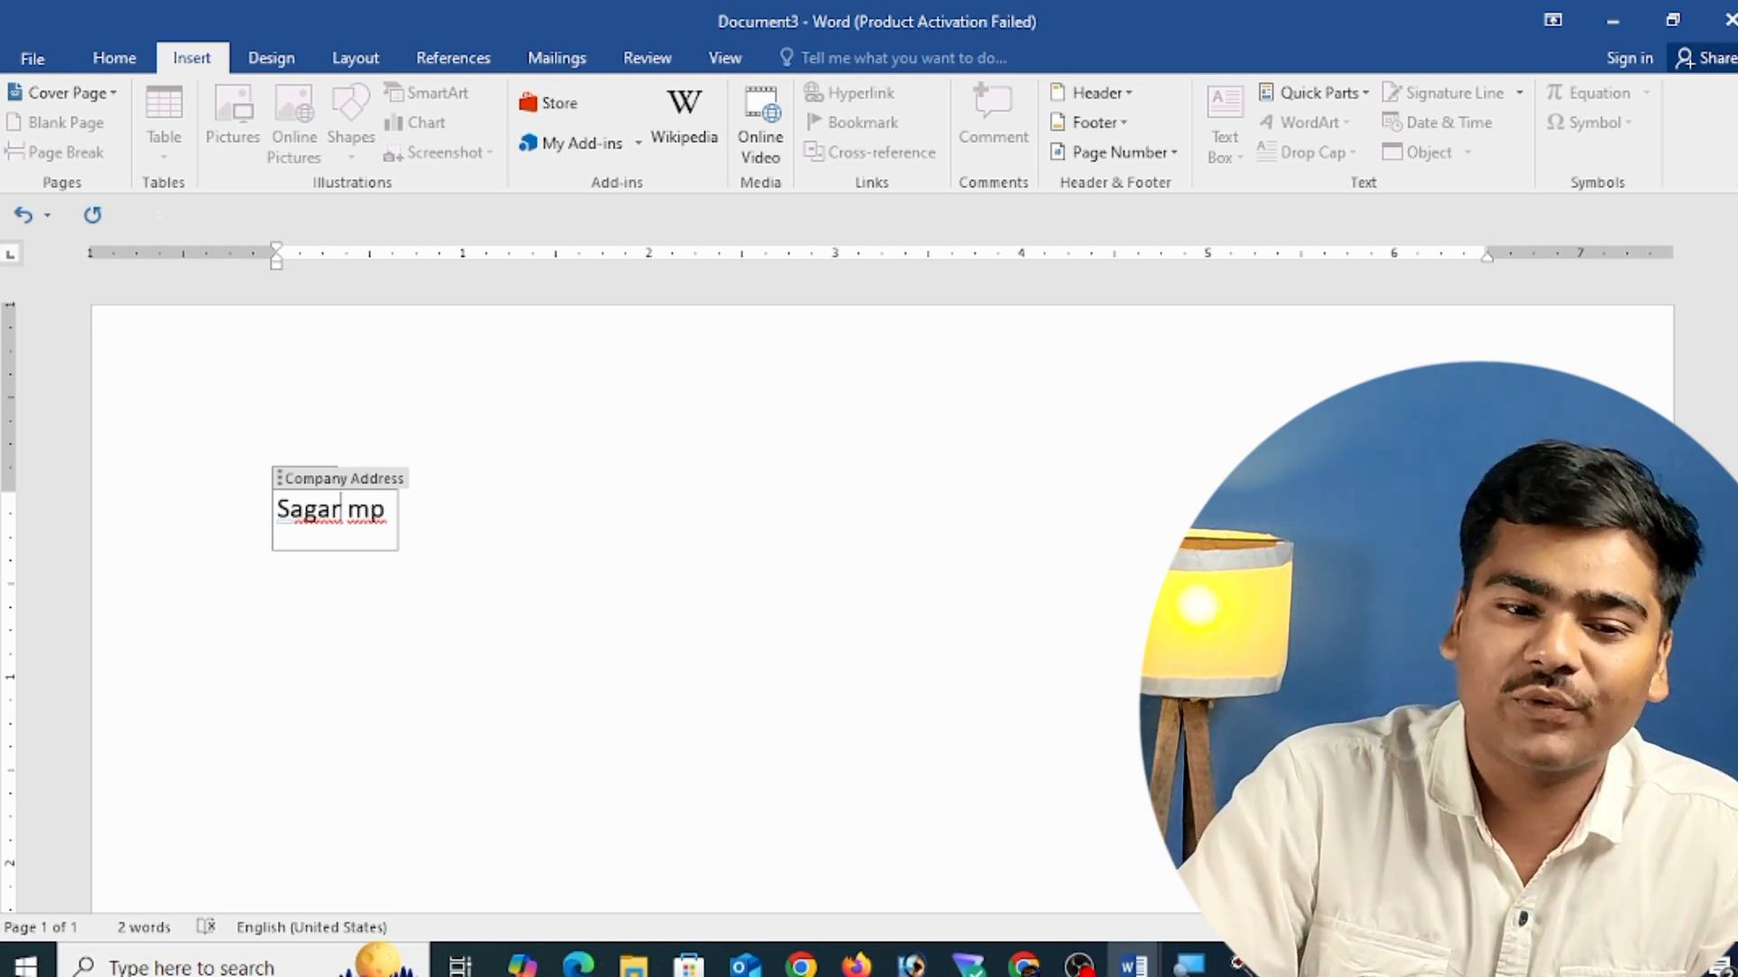
left_click(341, 480)
key("Delete")
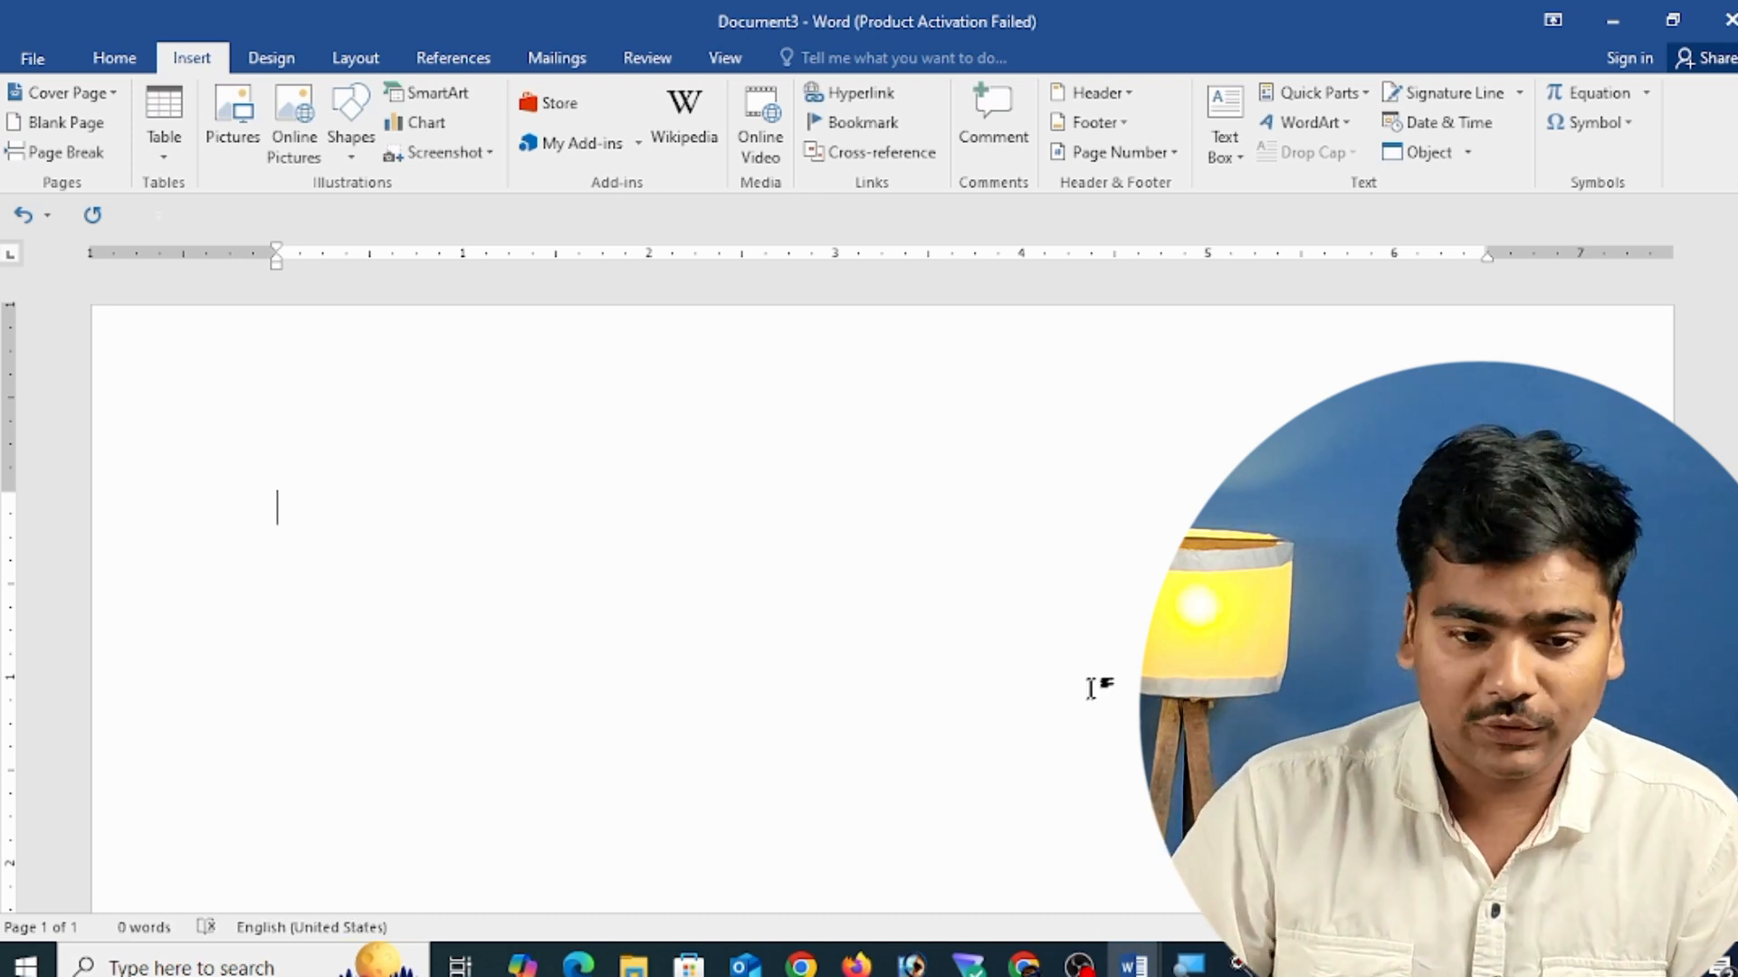
- Insert blue shadowed WordArt and replace its placeholder text with "Computer by" followed by the author's first name
left_click(1348, 127)
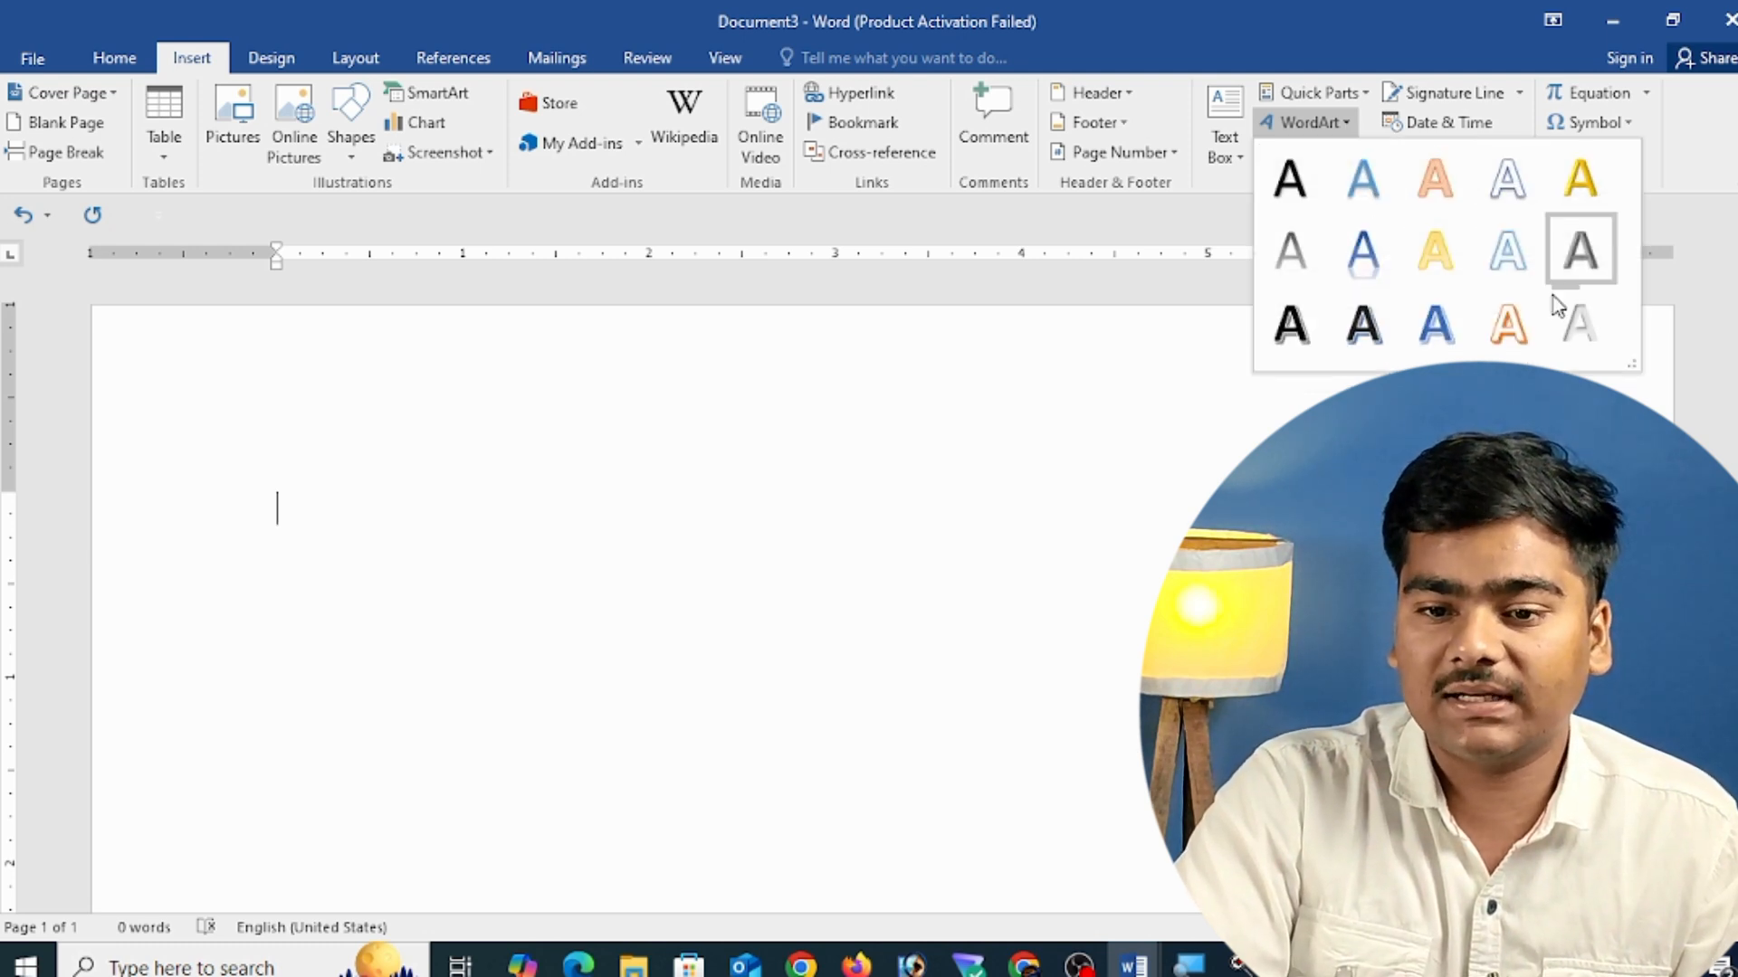
left_click(1435, 322)
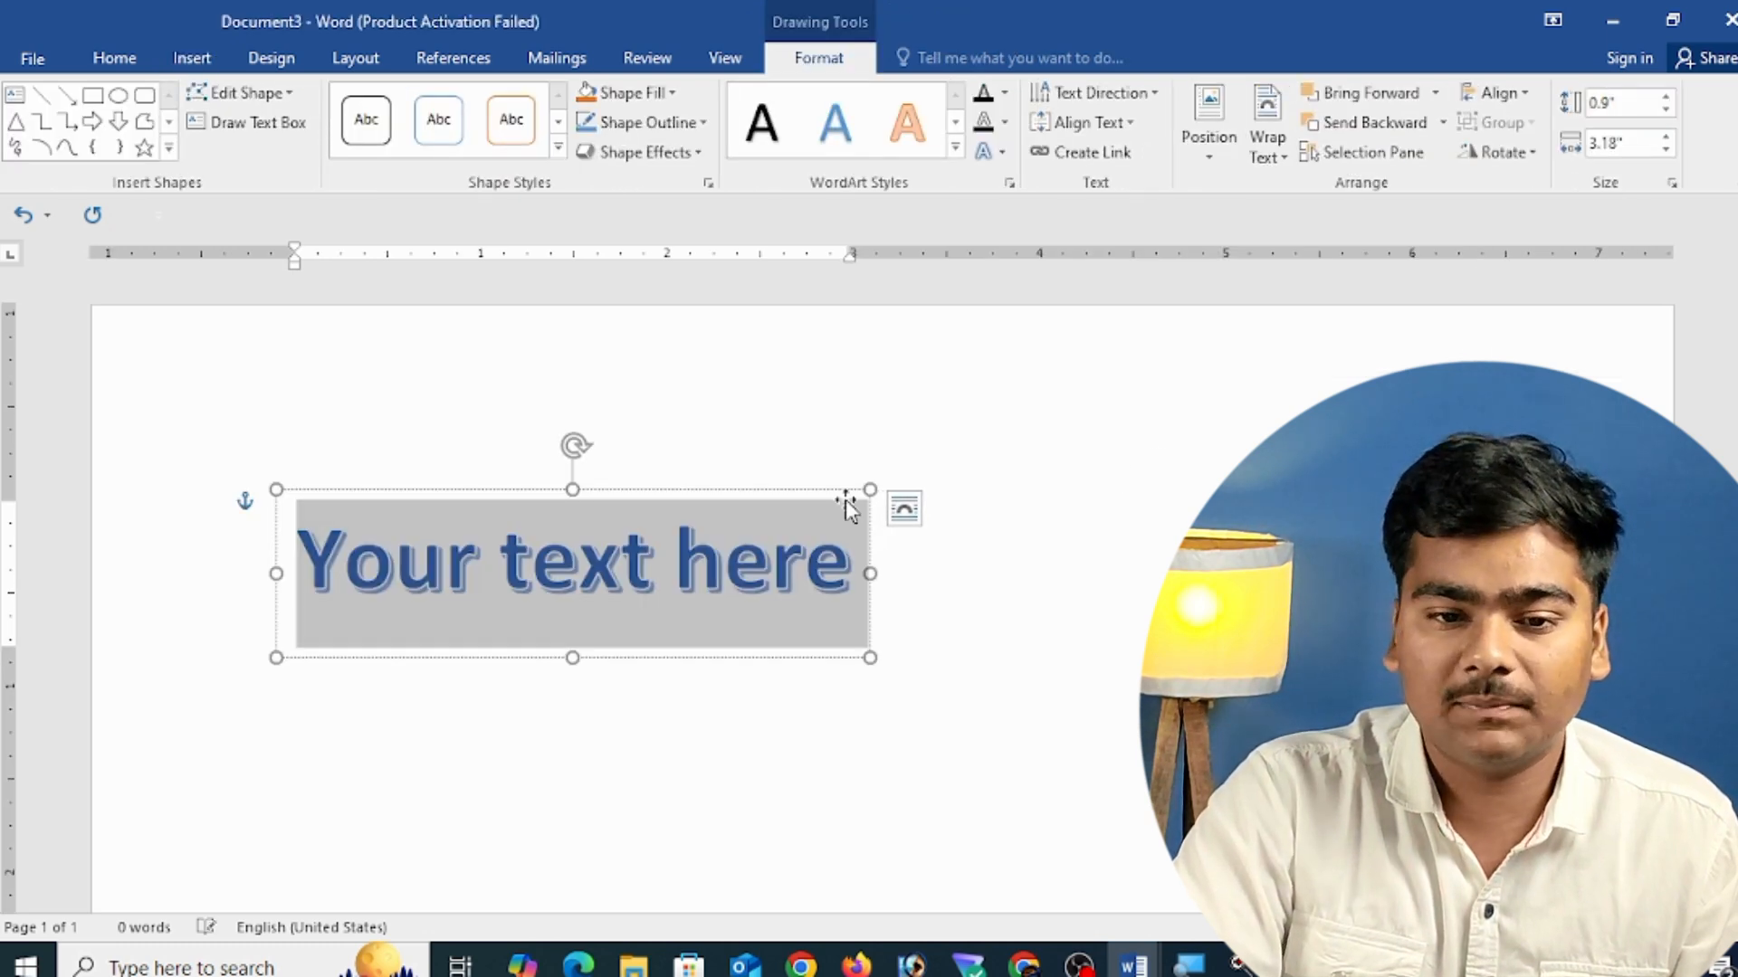
left_click(833, 569)
key("BackSpace")
key("BackSpace")
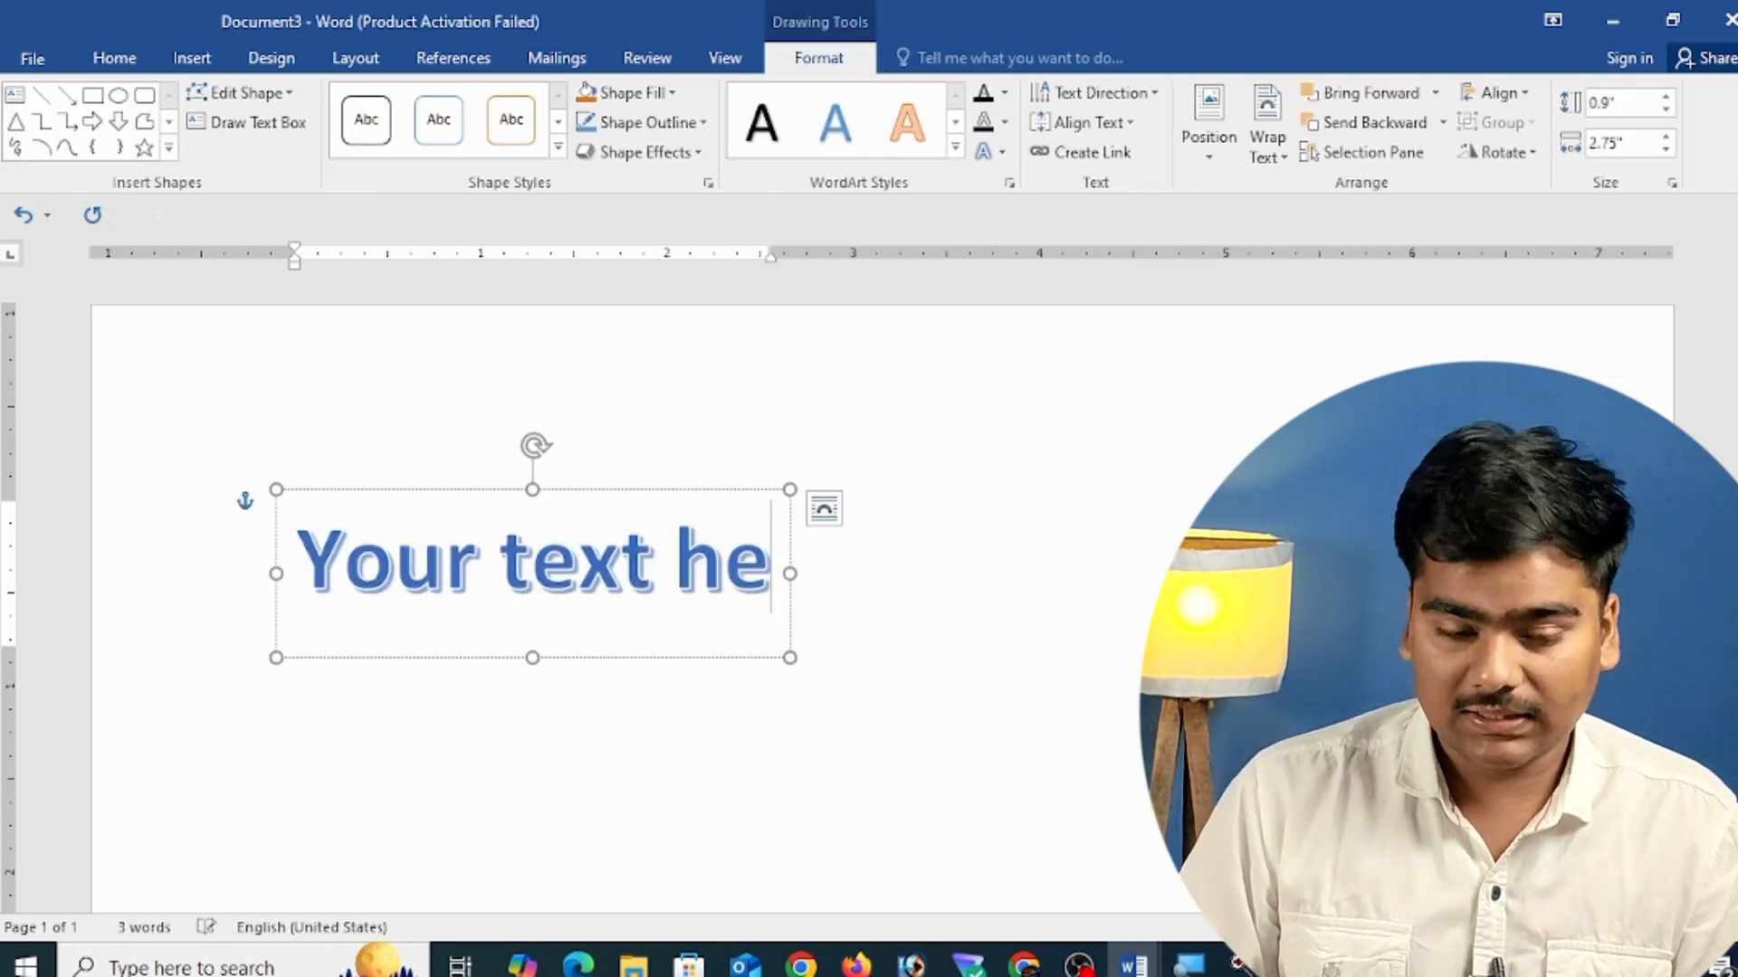
key("BackSpace")
key("BackSpace")
key("BackSpace")
key("BackSpace")
key("BackSpace")
key("BackSpace")
key("BackSpace")
key("BackSpace")
key("BackSpace")
key("BackSpace")
key("BackSpace")
key("BackSpace")
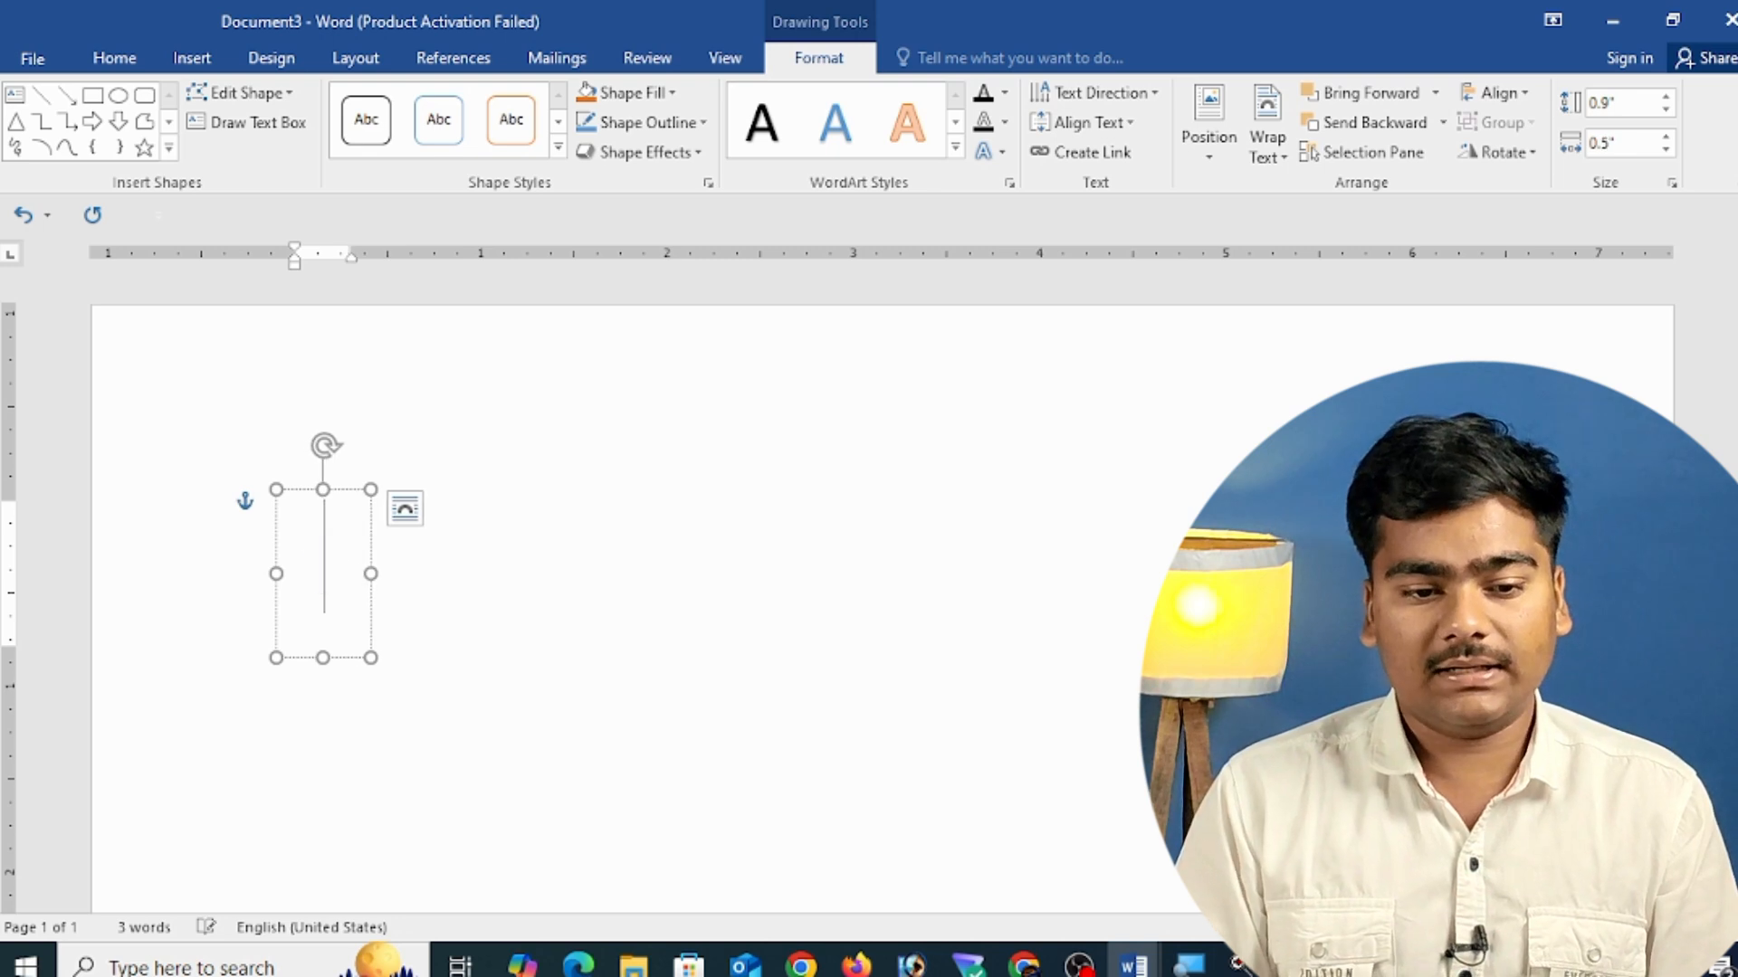
type("Computer by Sumi")
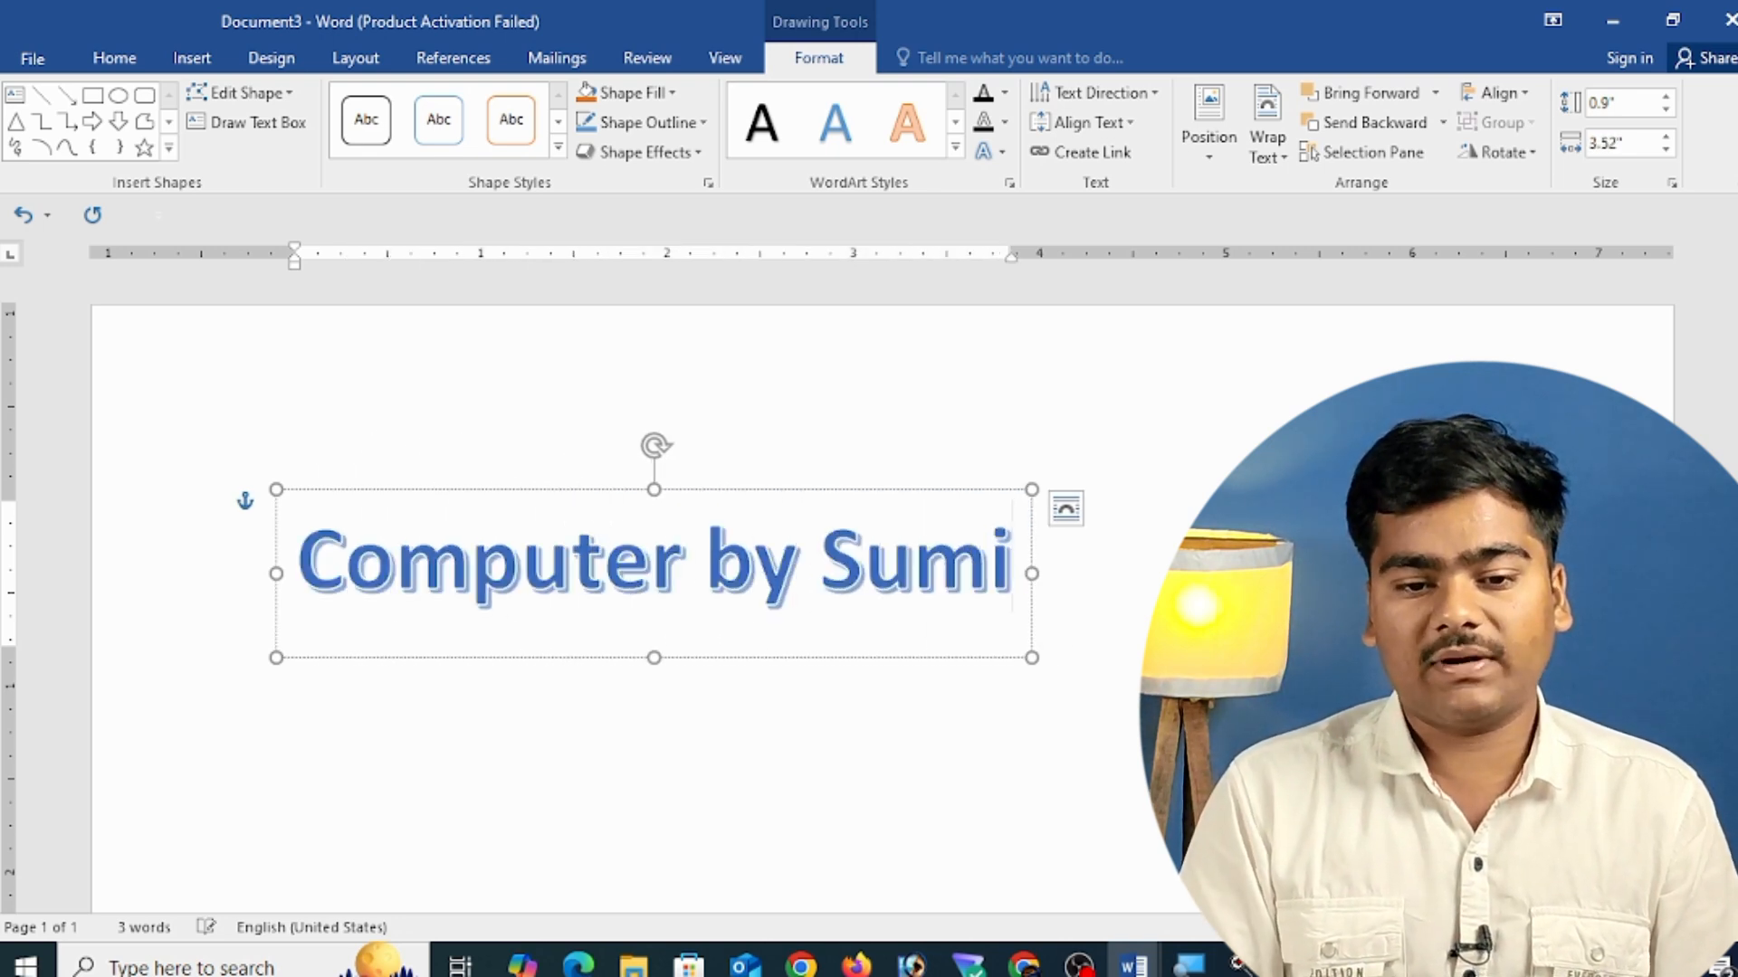
type("t")
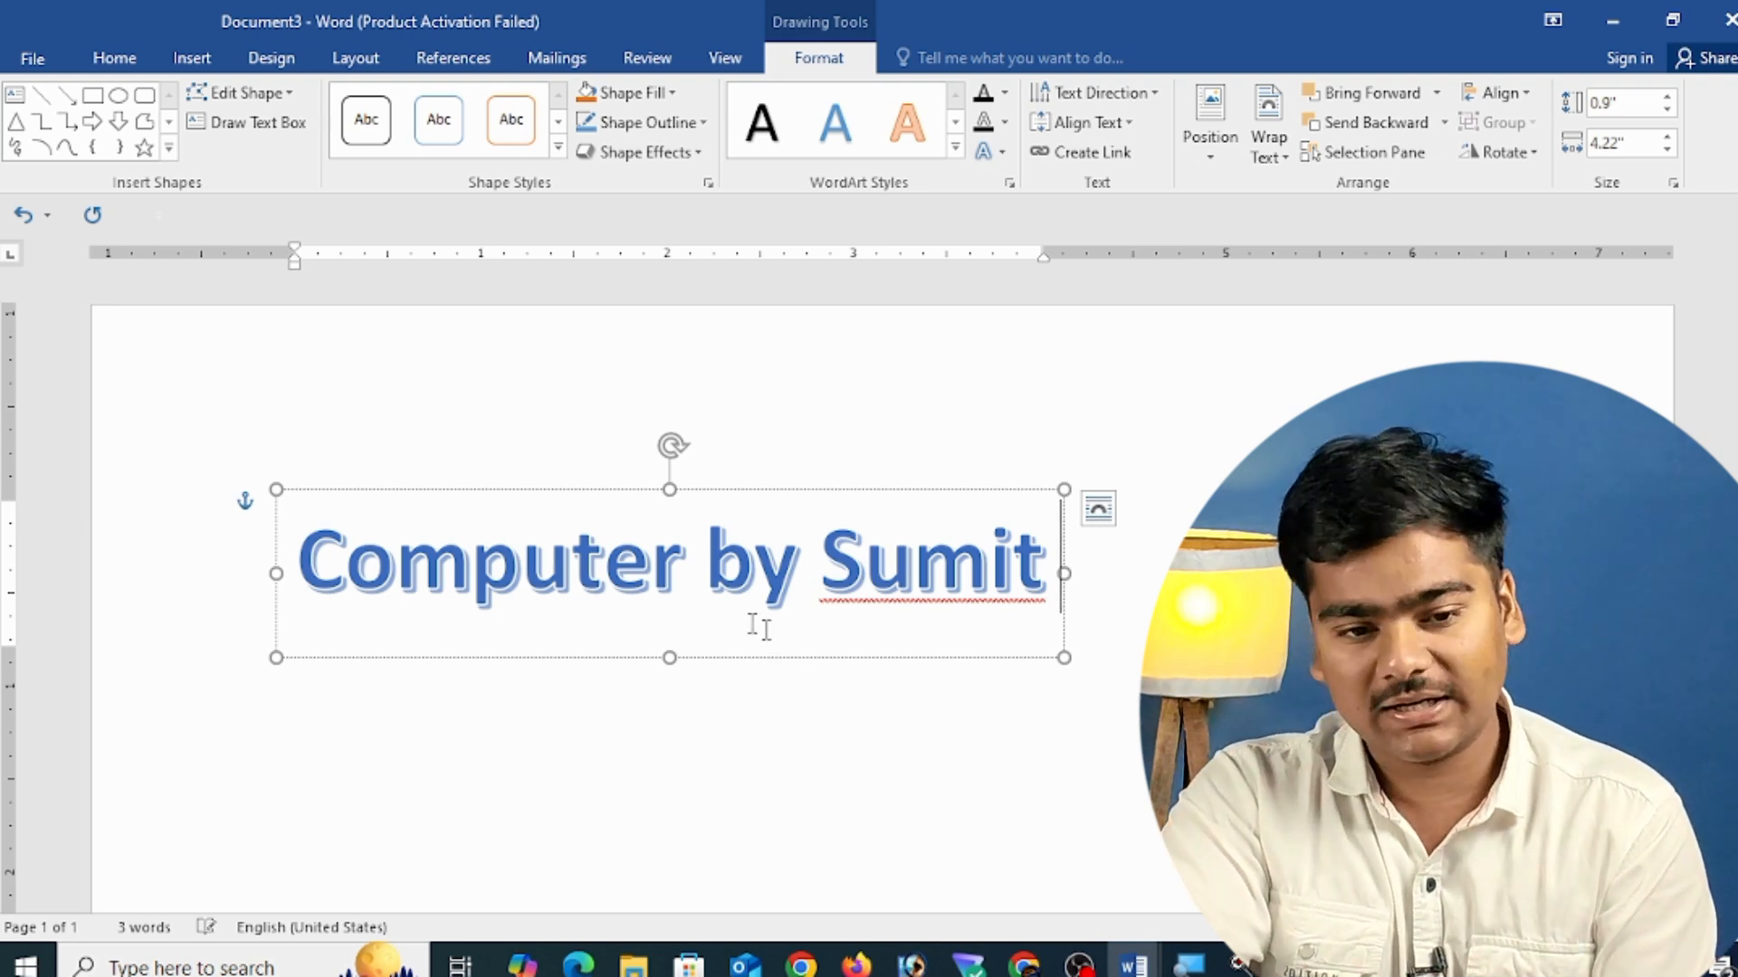
- Delete the WordArt box from the page
left_click(714, 583)
left_click(761, 661)
key("Delete")
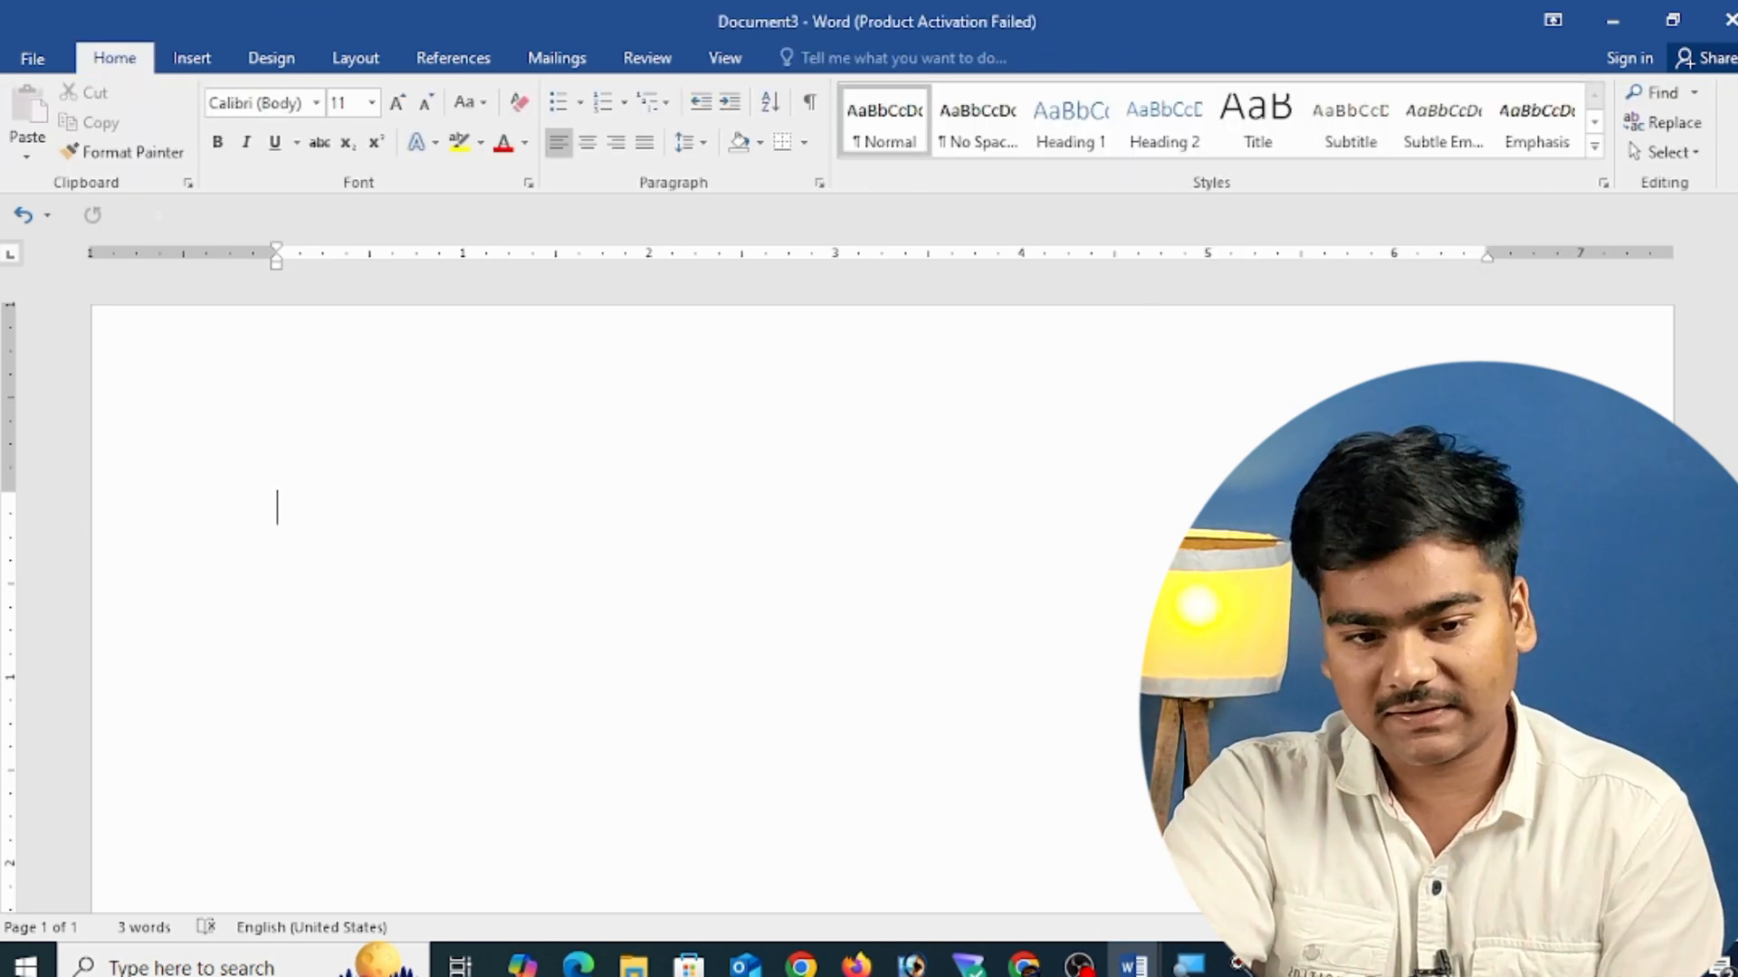
left_click(191, 57)
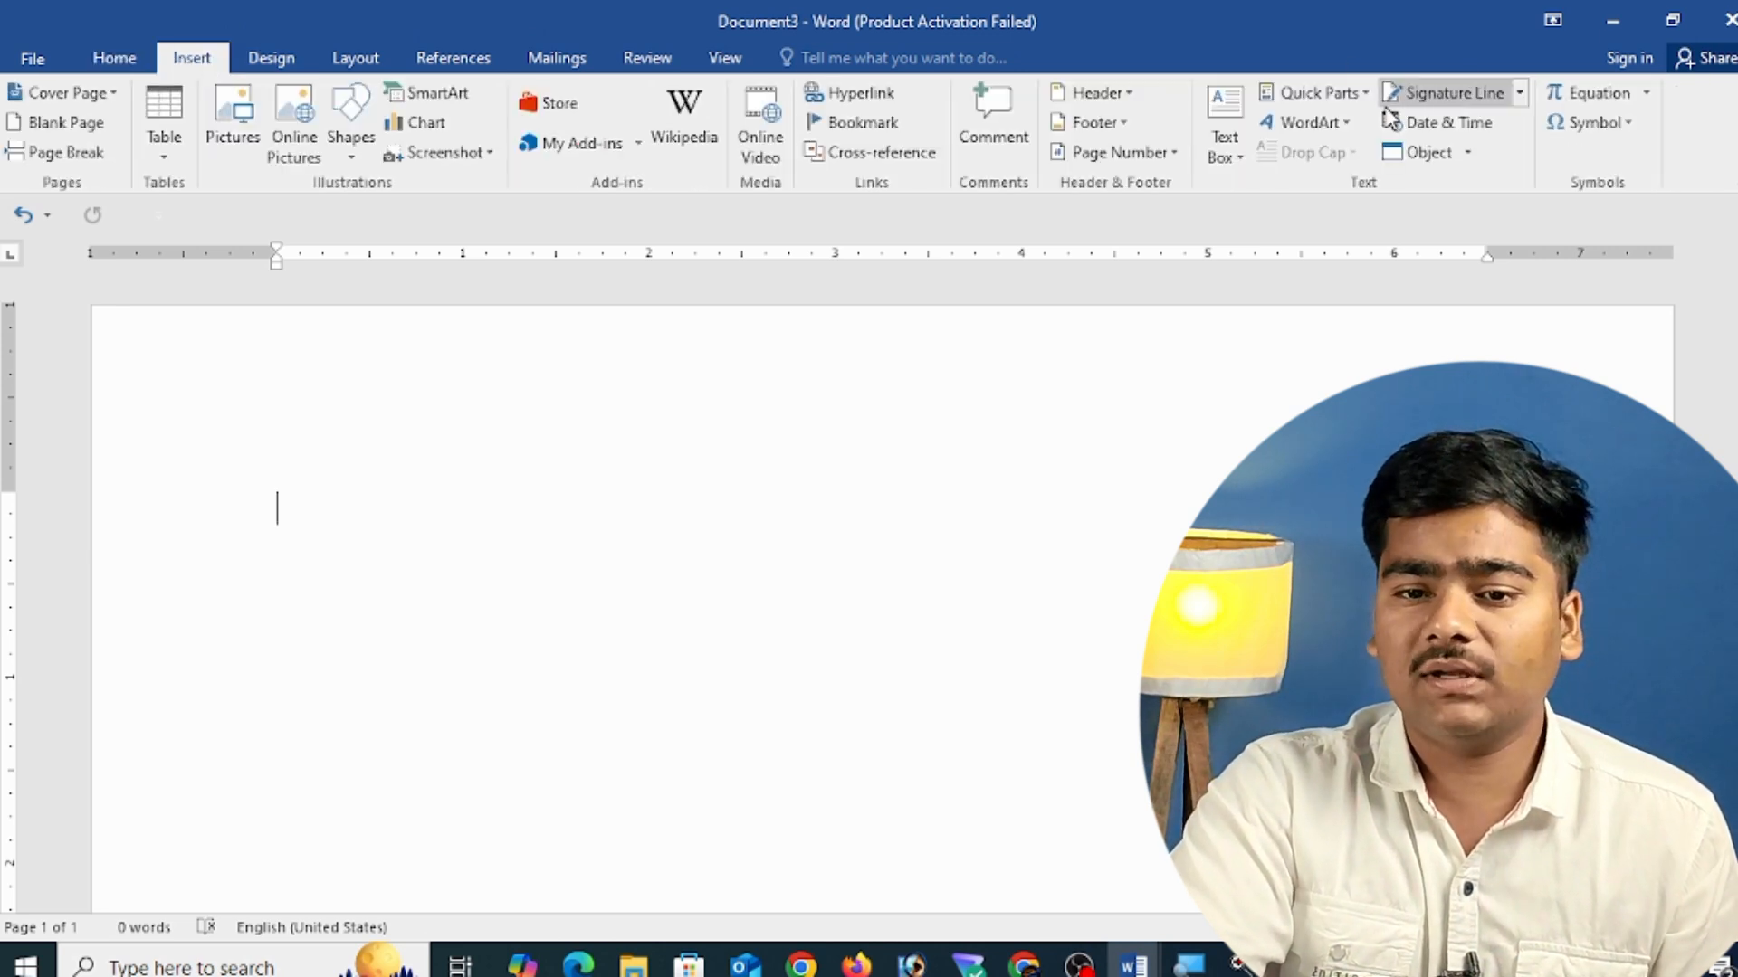
left_click(1345, 131)
left_click(1348, 134)
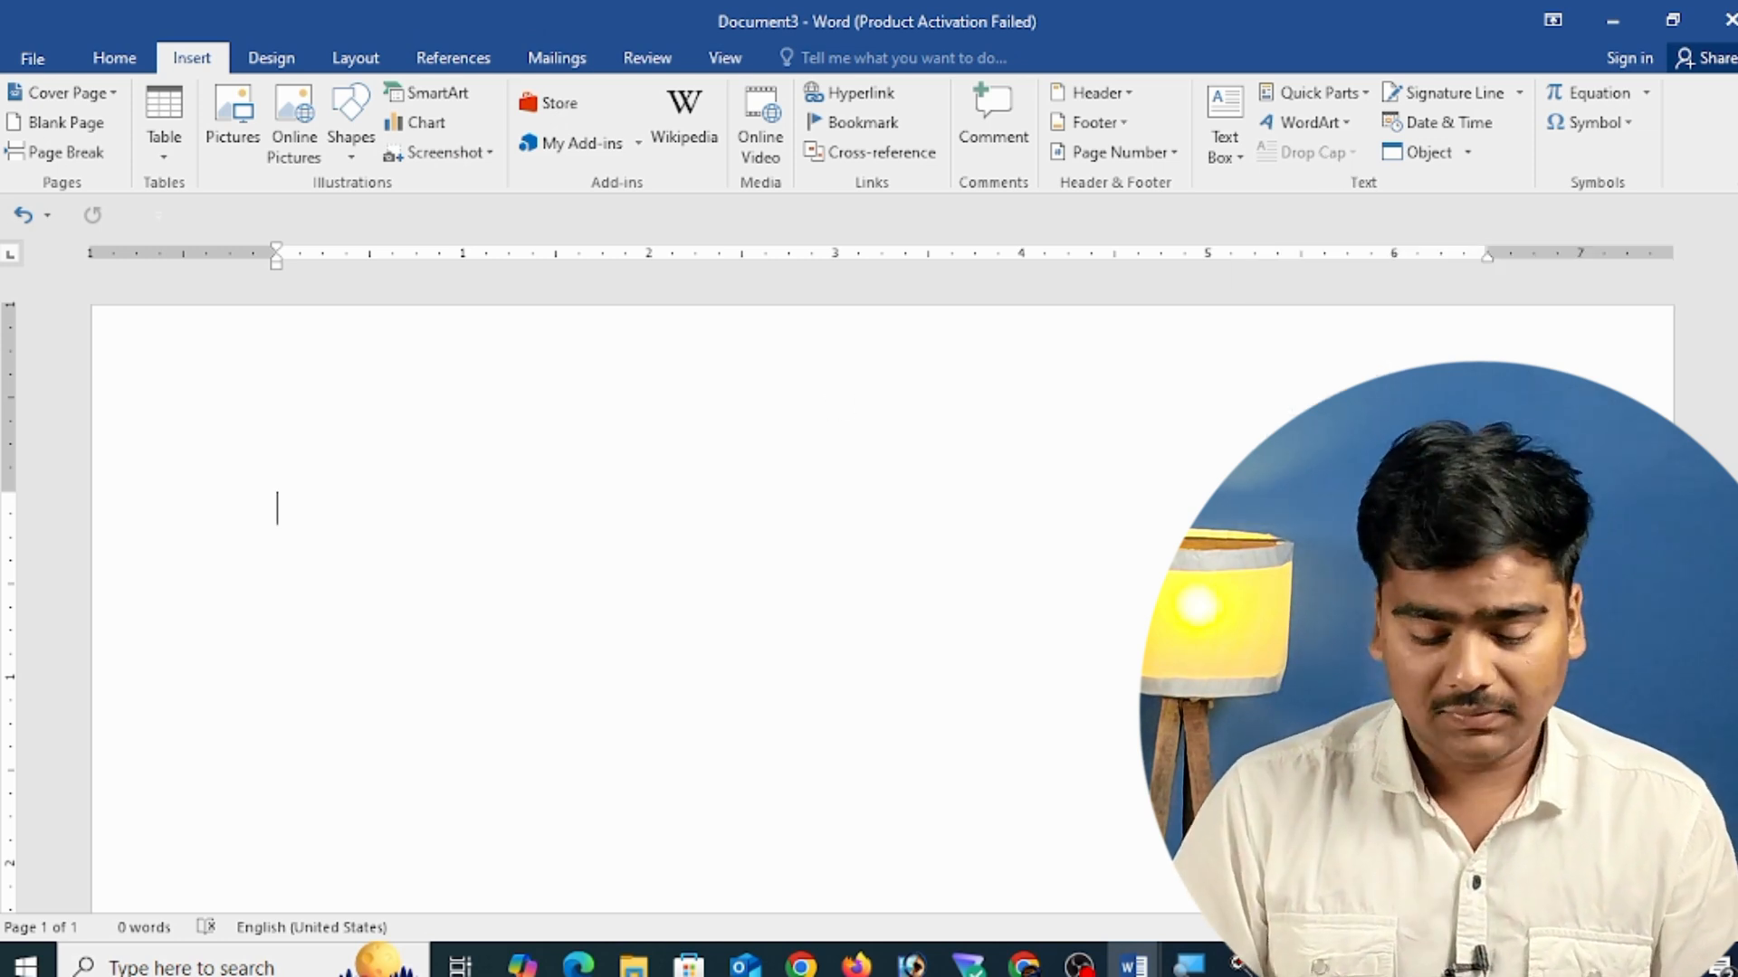
type("Computer")
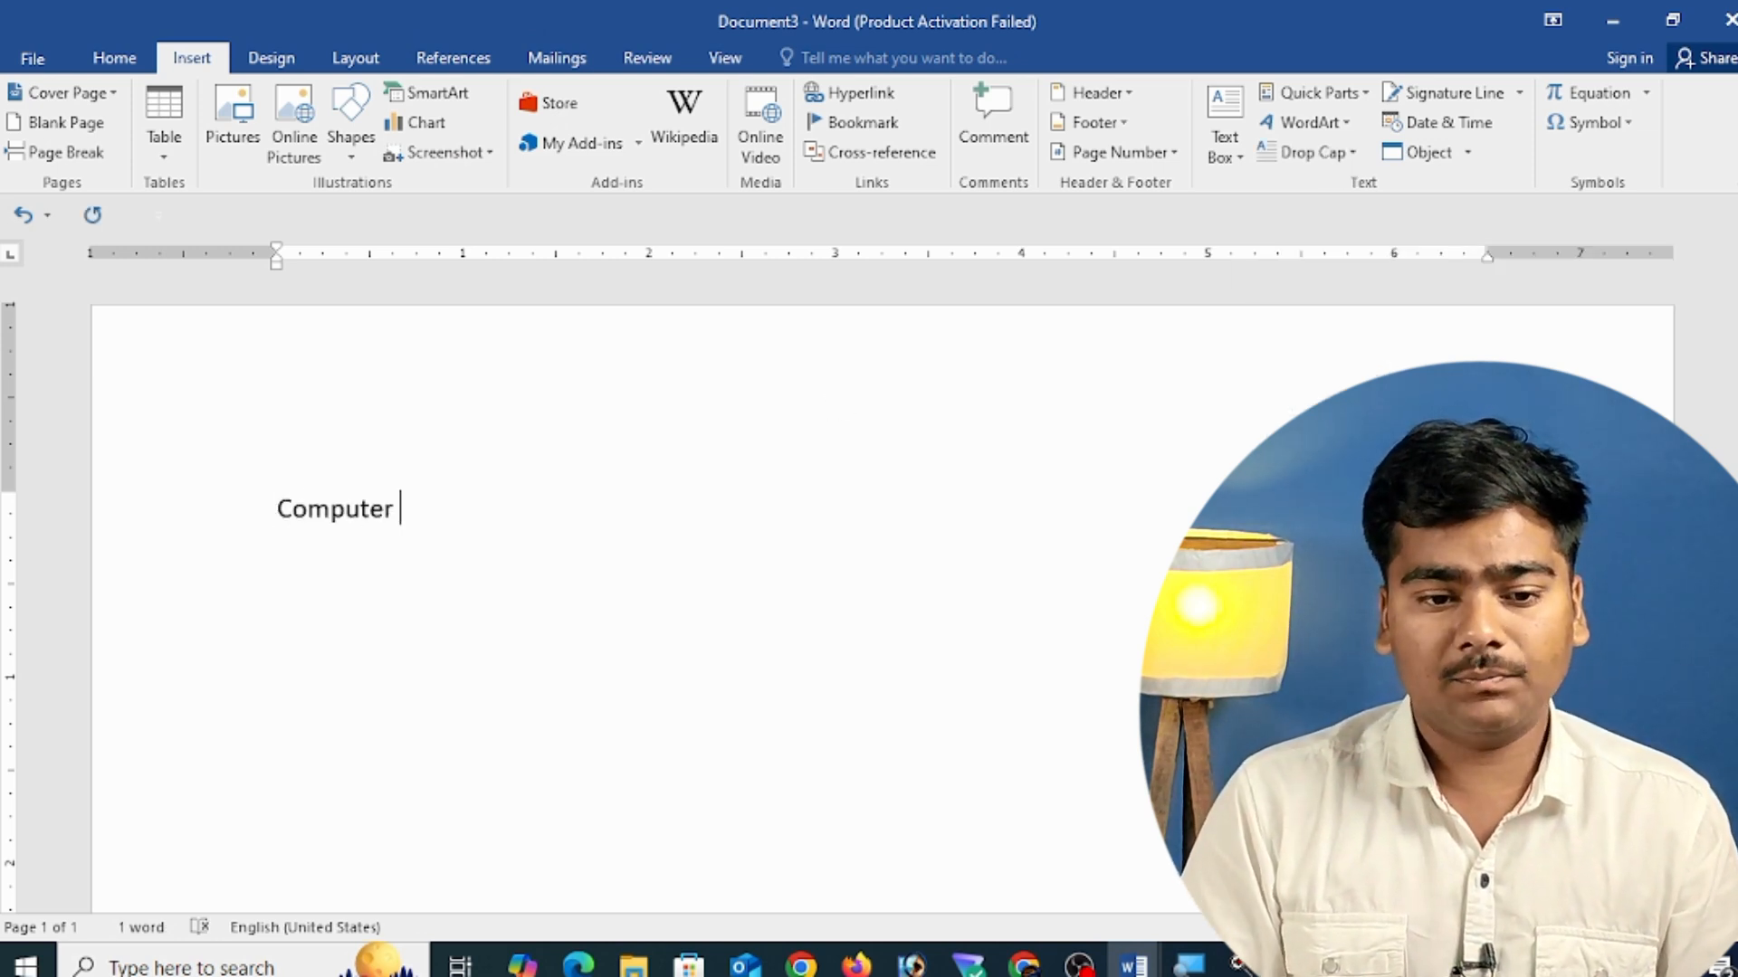
key("BackSpace")
key("BackSpace")
key("BackSpace")
key("BackSpace")
key("BackSpace")
key("BackSpace")
key("BackSpace")
key("BackSpace")
key("BackSpace")
- Generate sample paragraphs in the empty document with =rand()
type("=r")
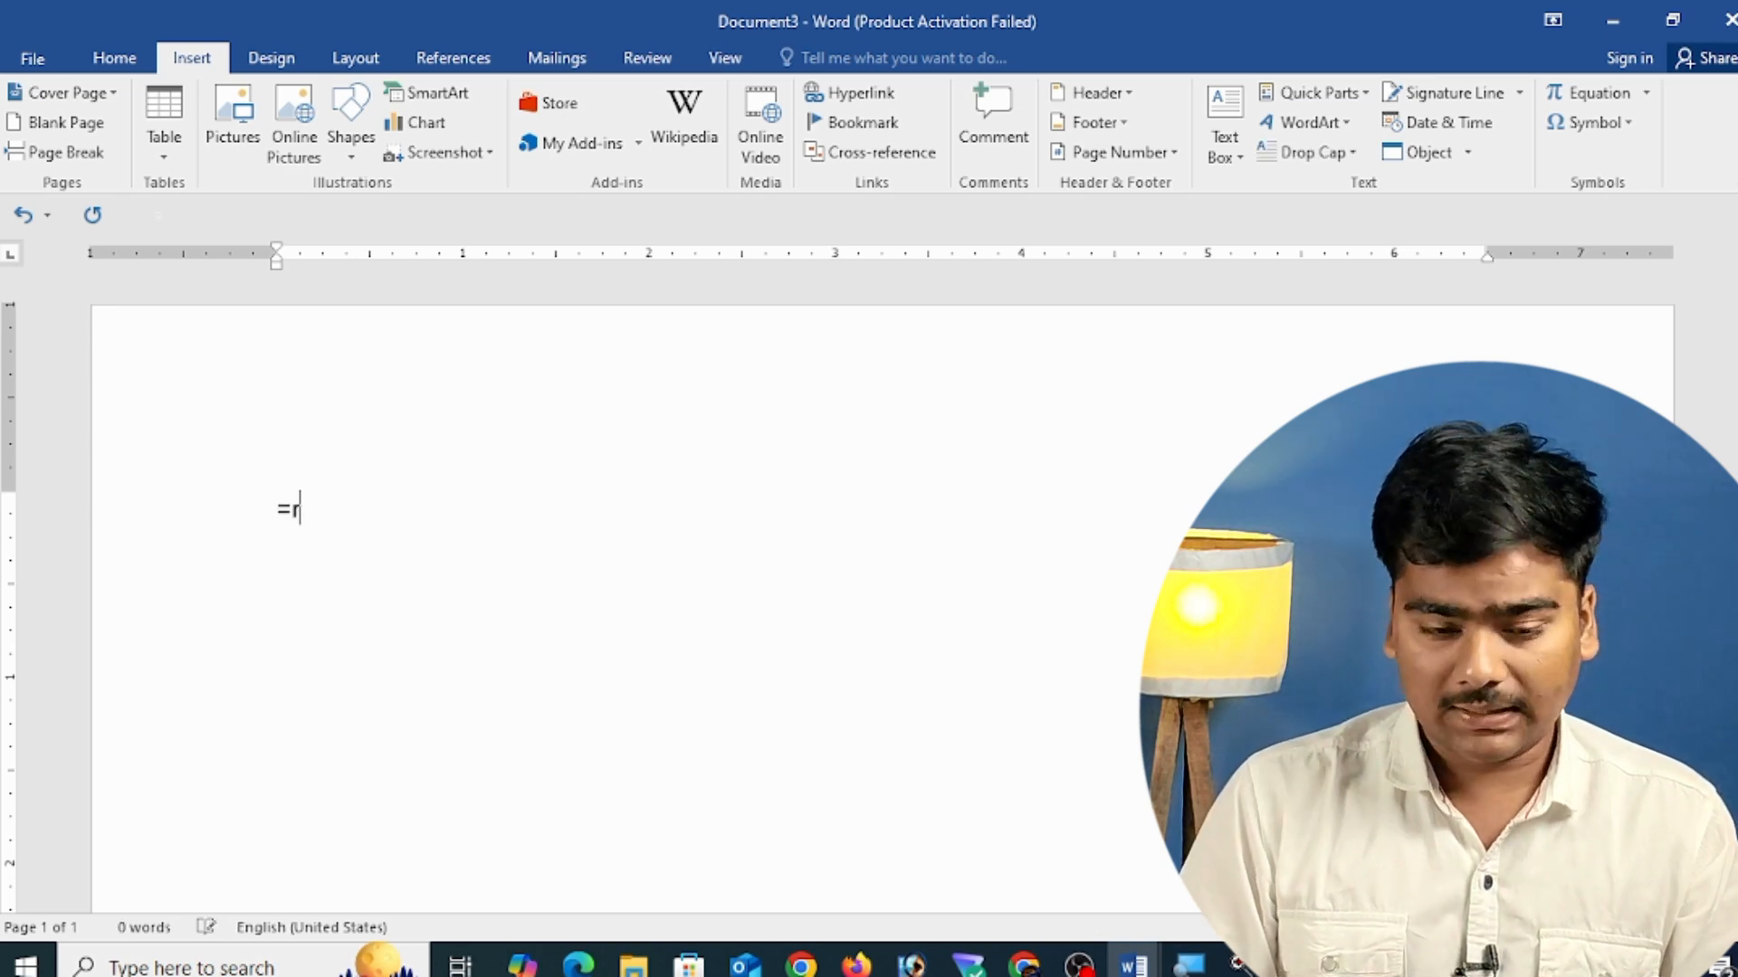
type("and()")
key("Return")
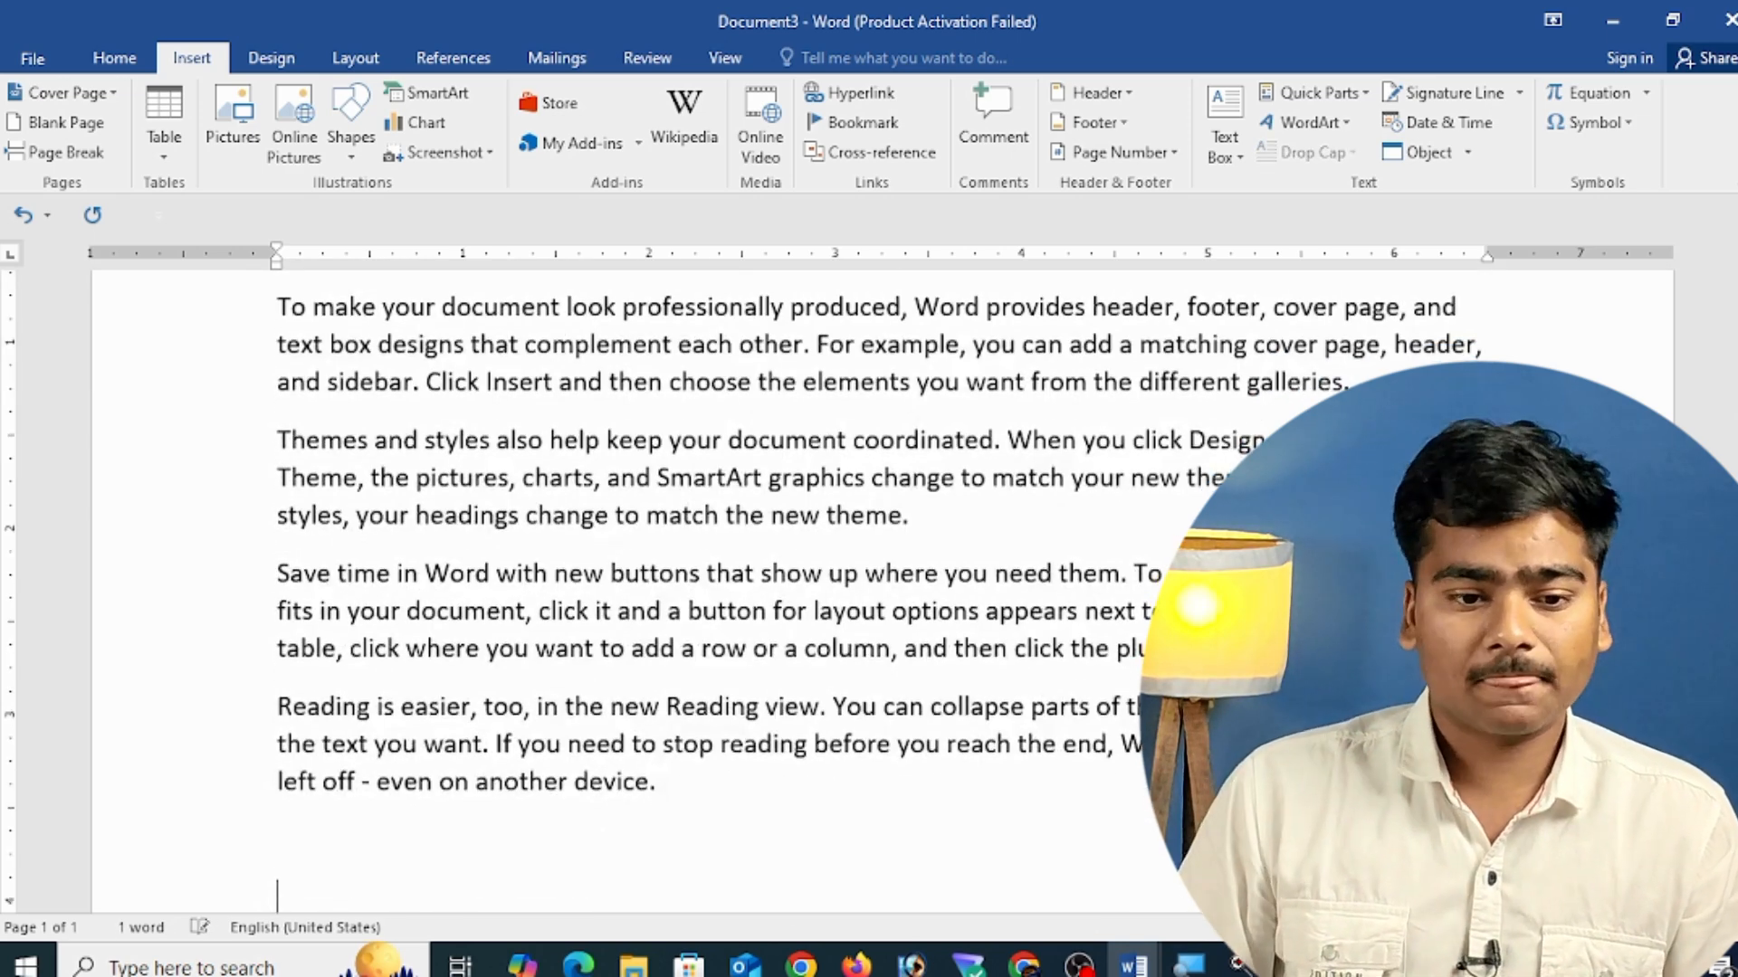
- Try a Dropped drop cap on the first paragraph's initial letter and switch it to In margin
scroll(882, 588, "up", 3)
left_click(277, 508)
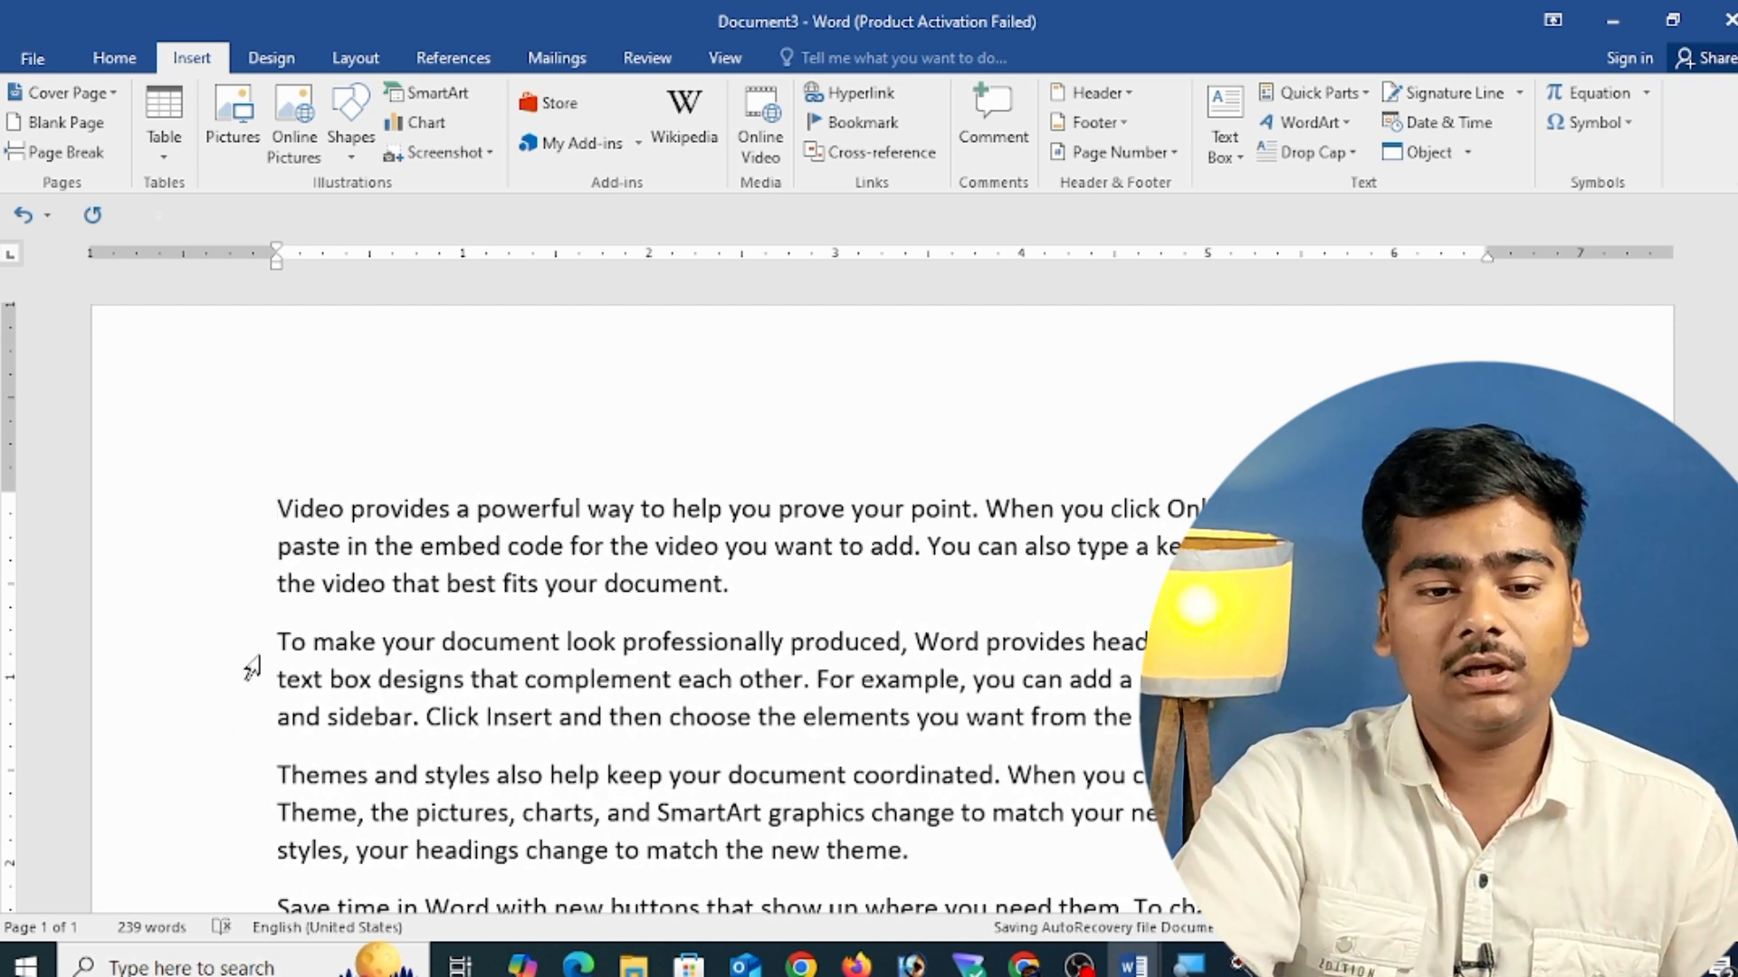
left_click(1354, 154)
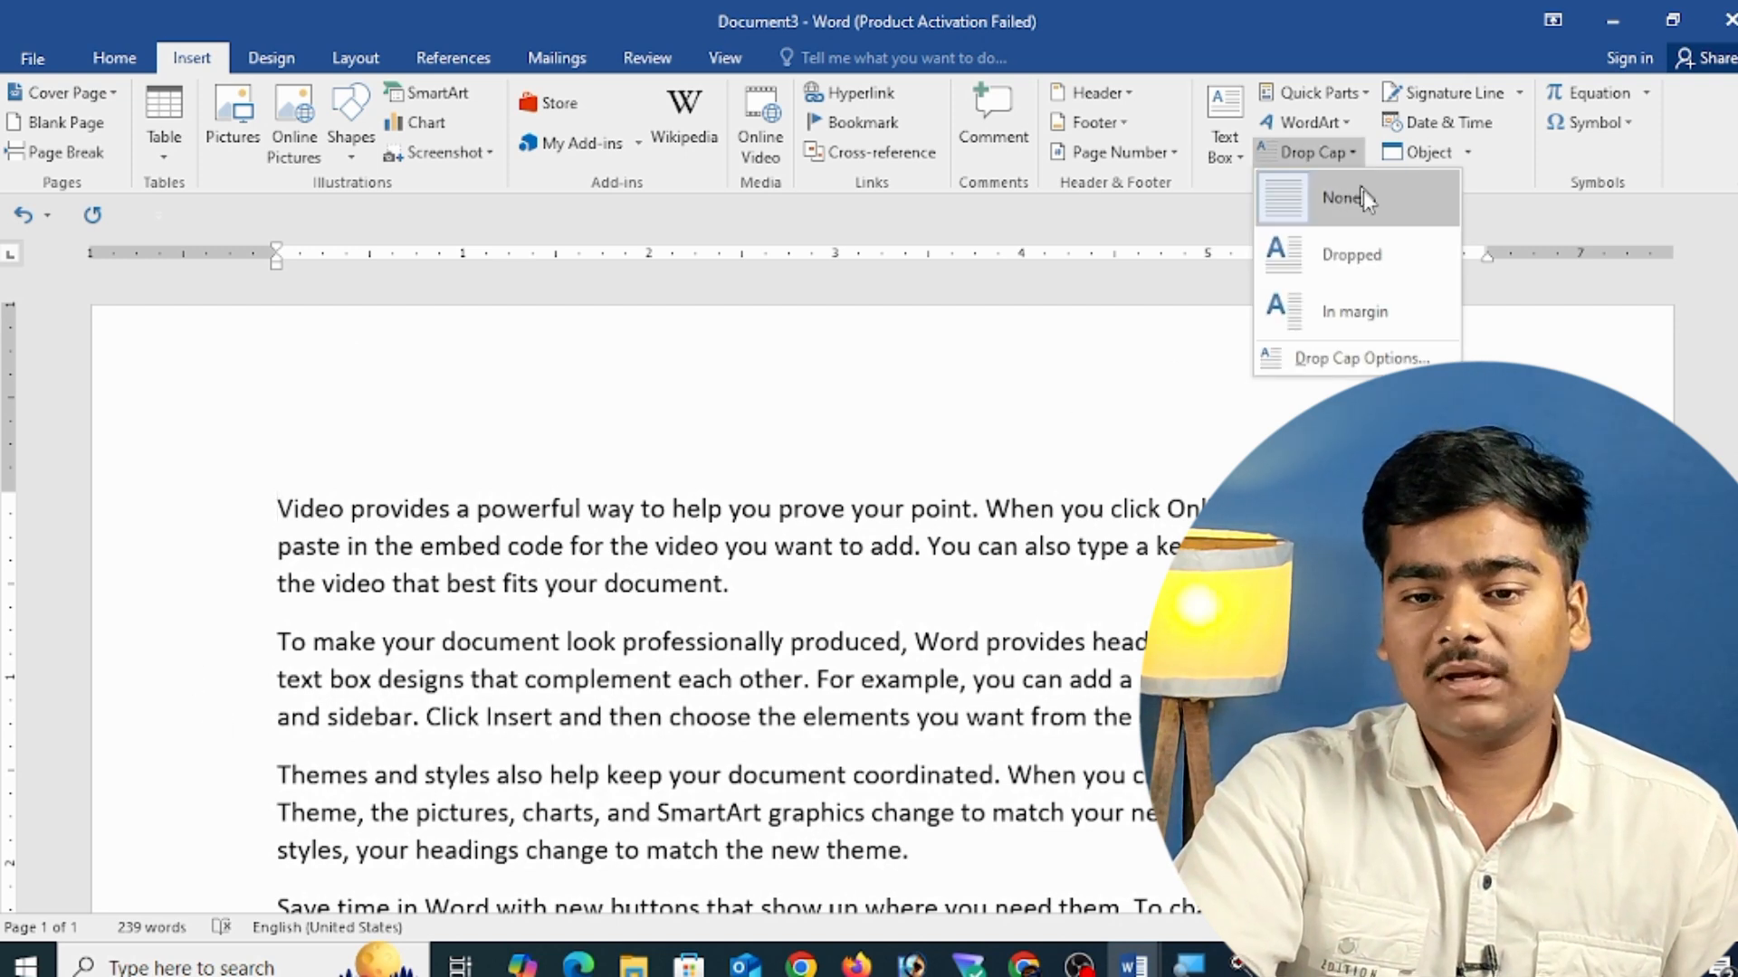
left_click(1388, 276)
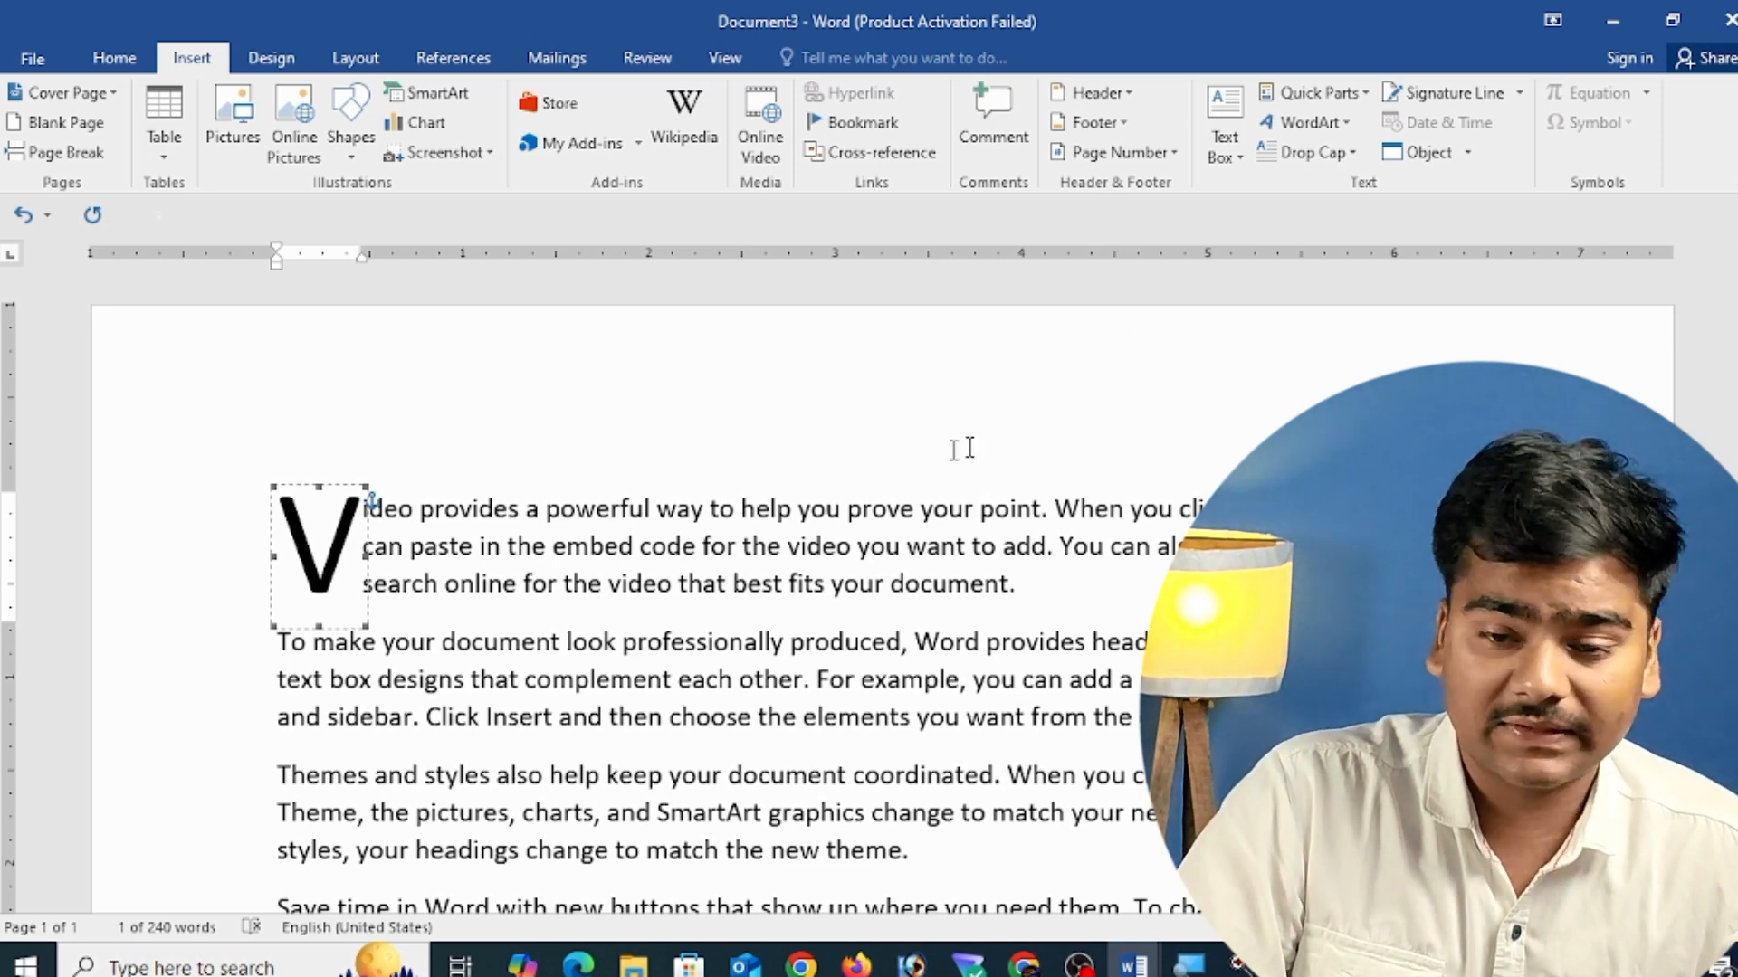
left_click(1348, 152)
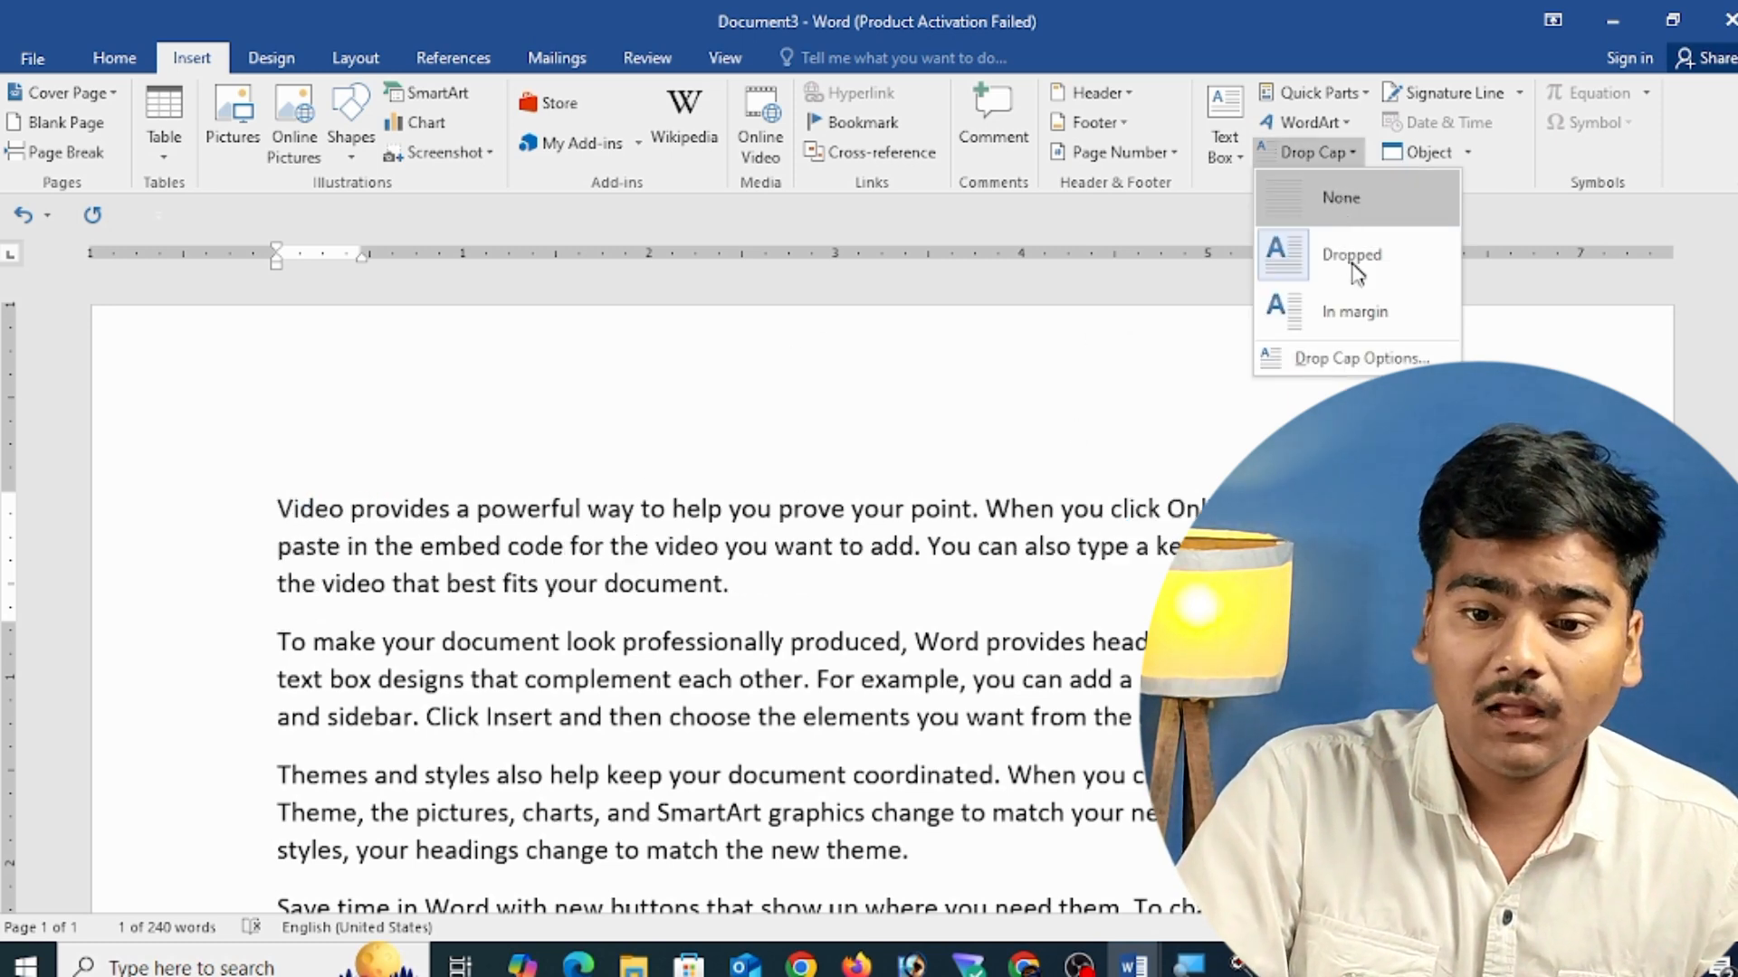
left_click(1374, 316)
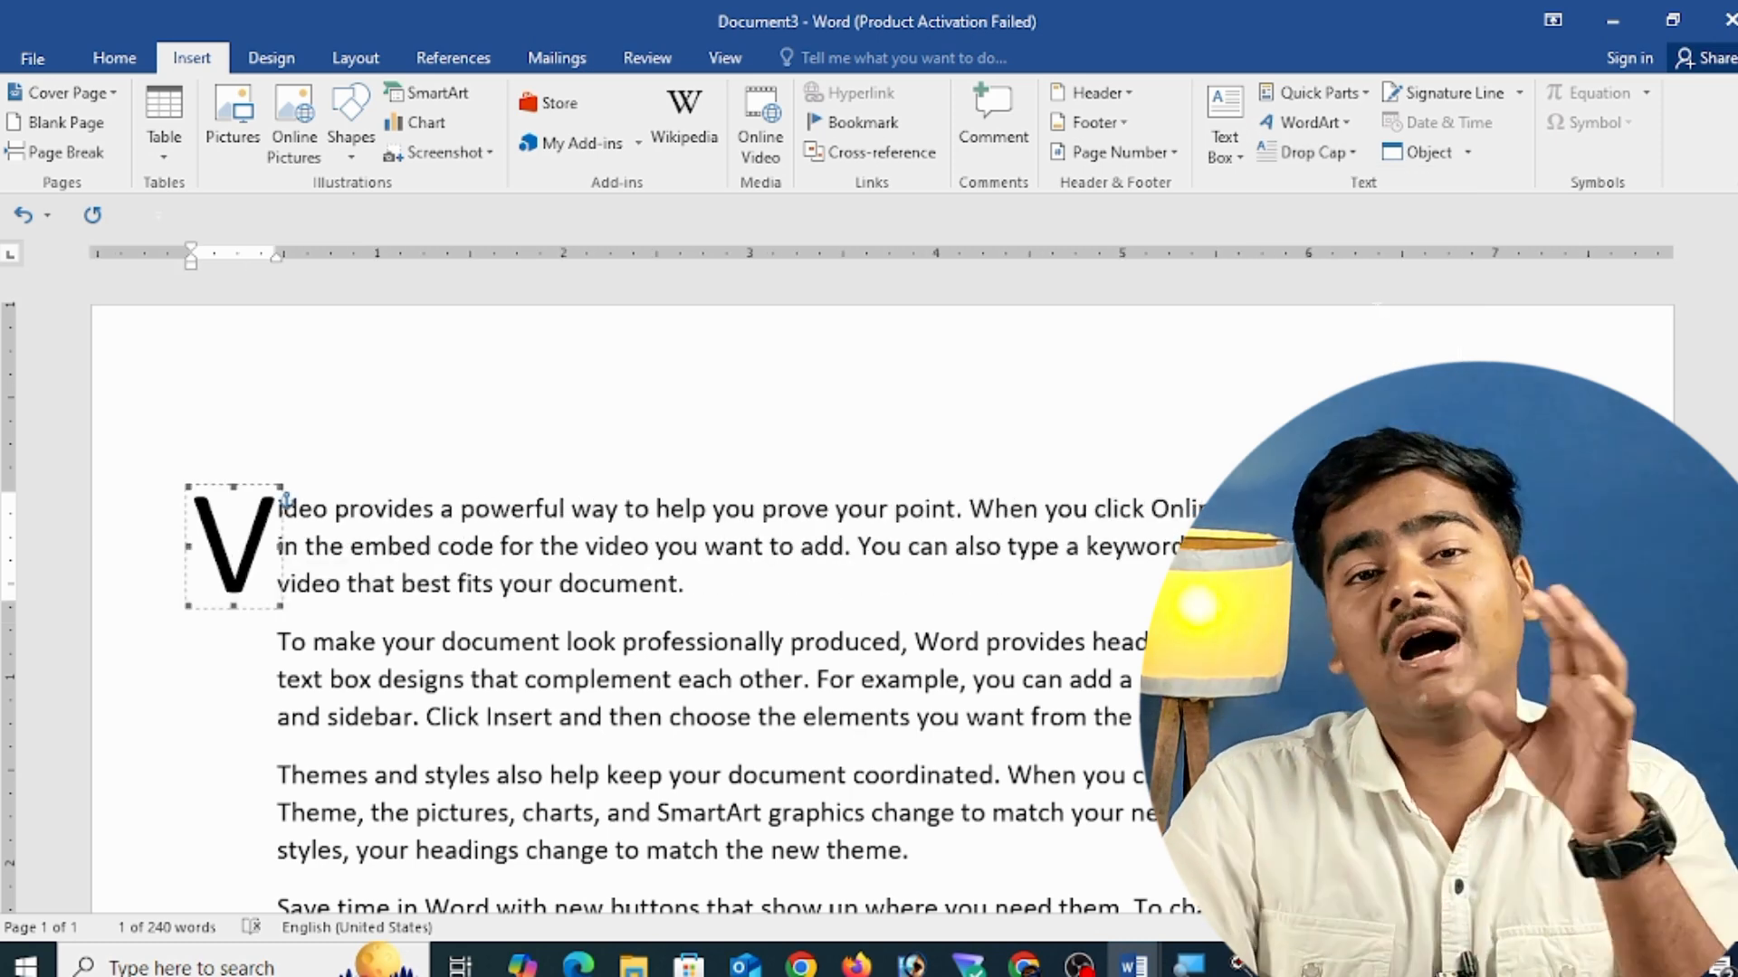
- Set the first paragraph's In margin drop cap to drop 10 lines
left_click(1348, 155)
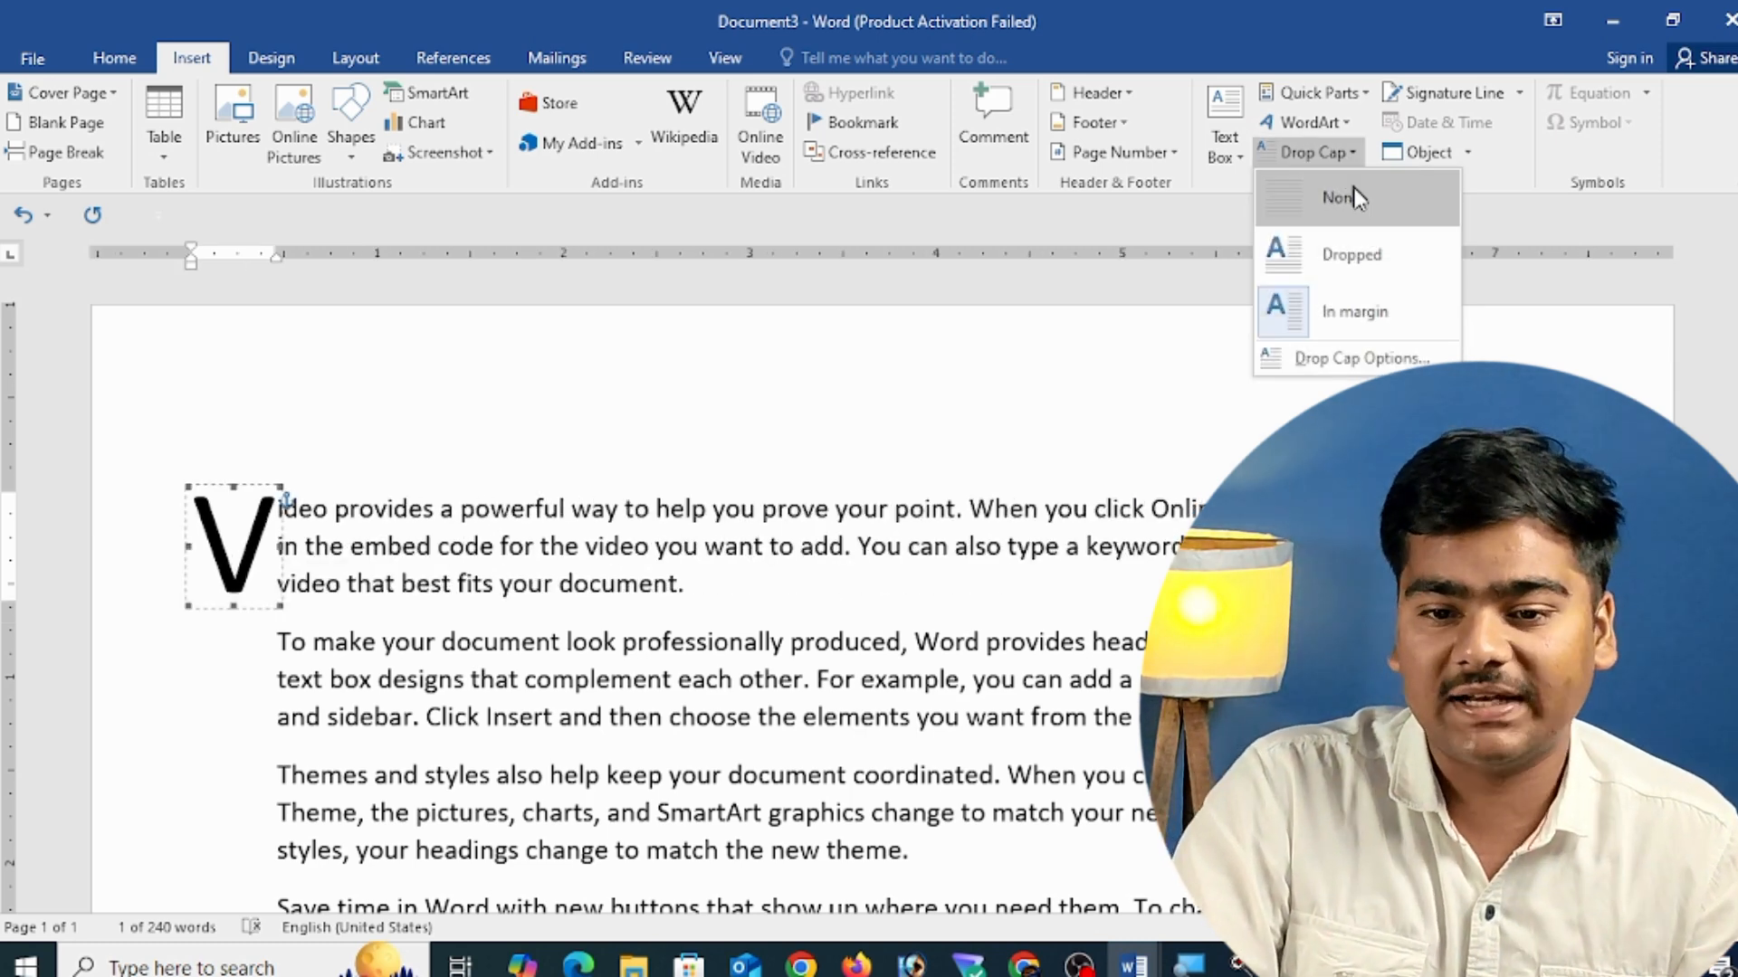
left_click(1387, 359)
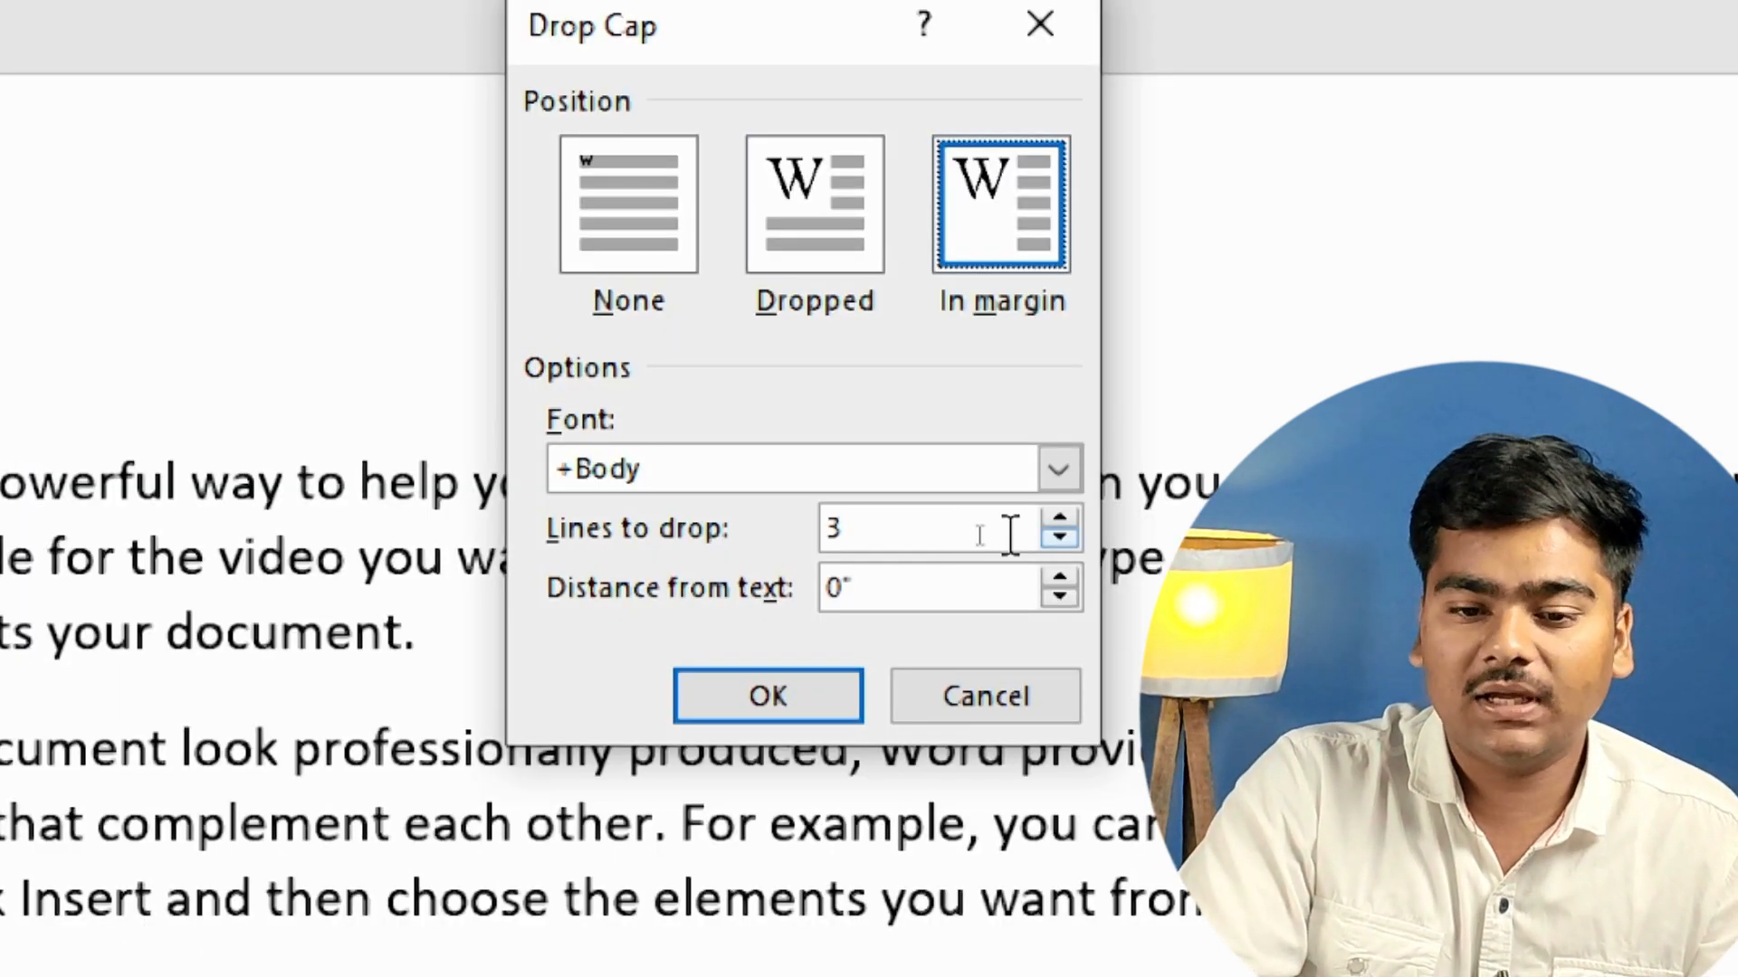
left_click(1059, 520)
left_click(1060, 519)
left_click(1059, 520)
left_click(1060, 520)
left_click(1060, 519)
left_click(1059, 519)
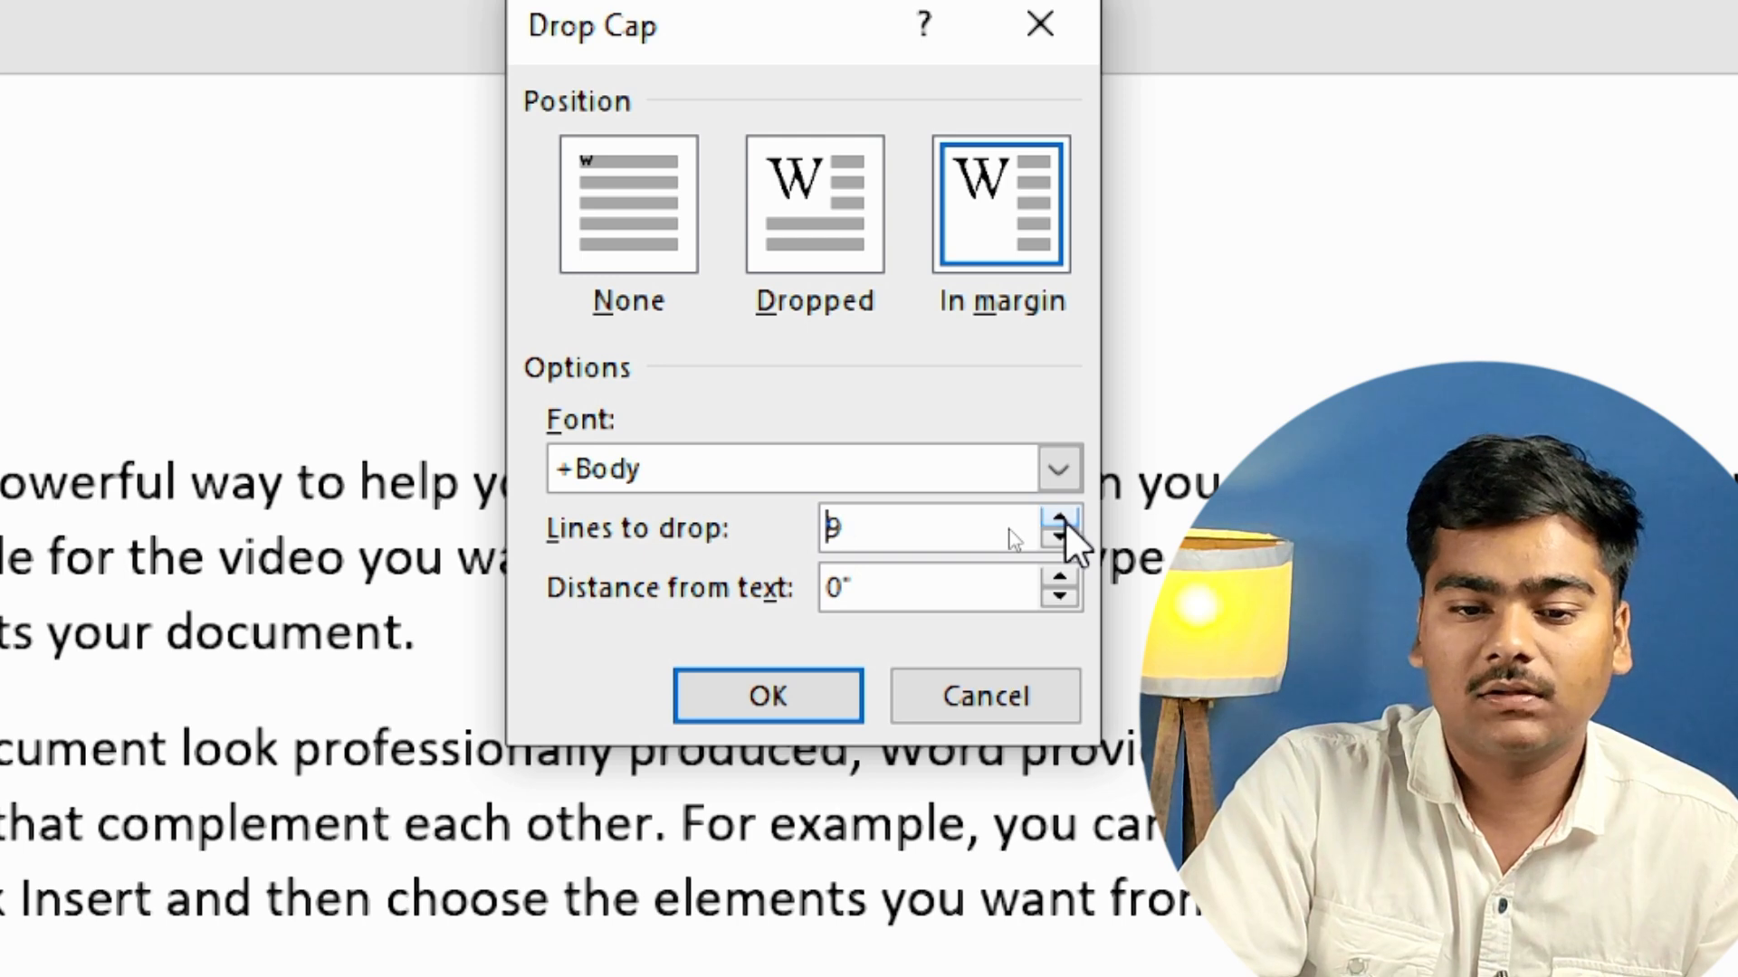
left_click(1060, 520)
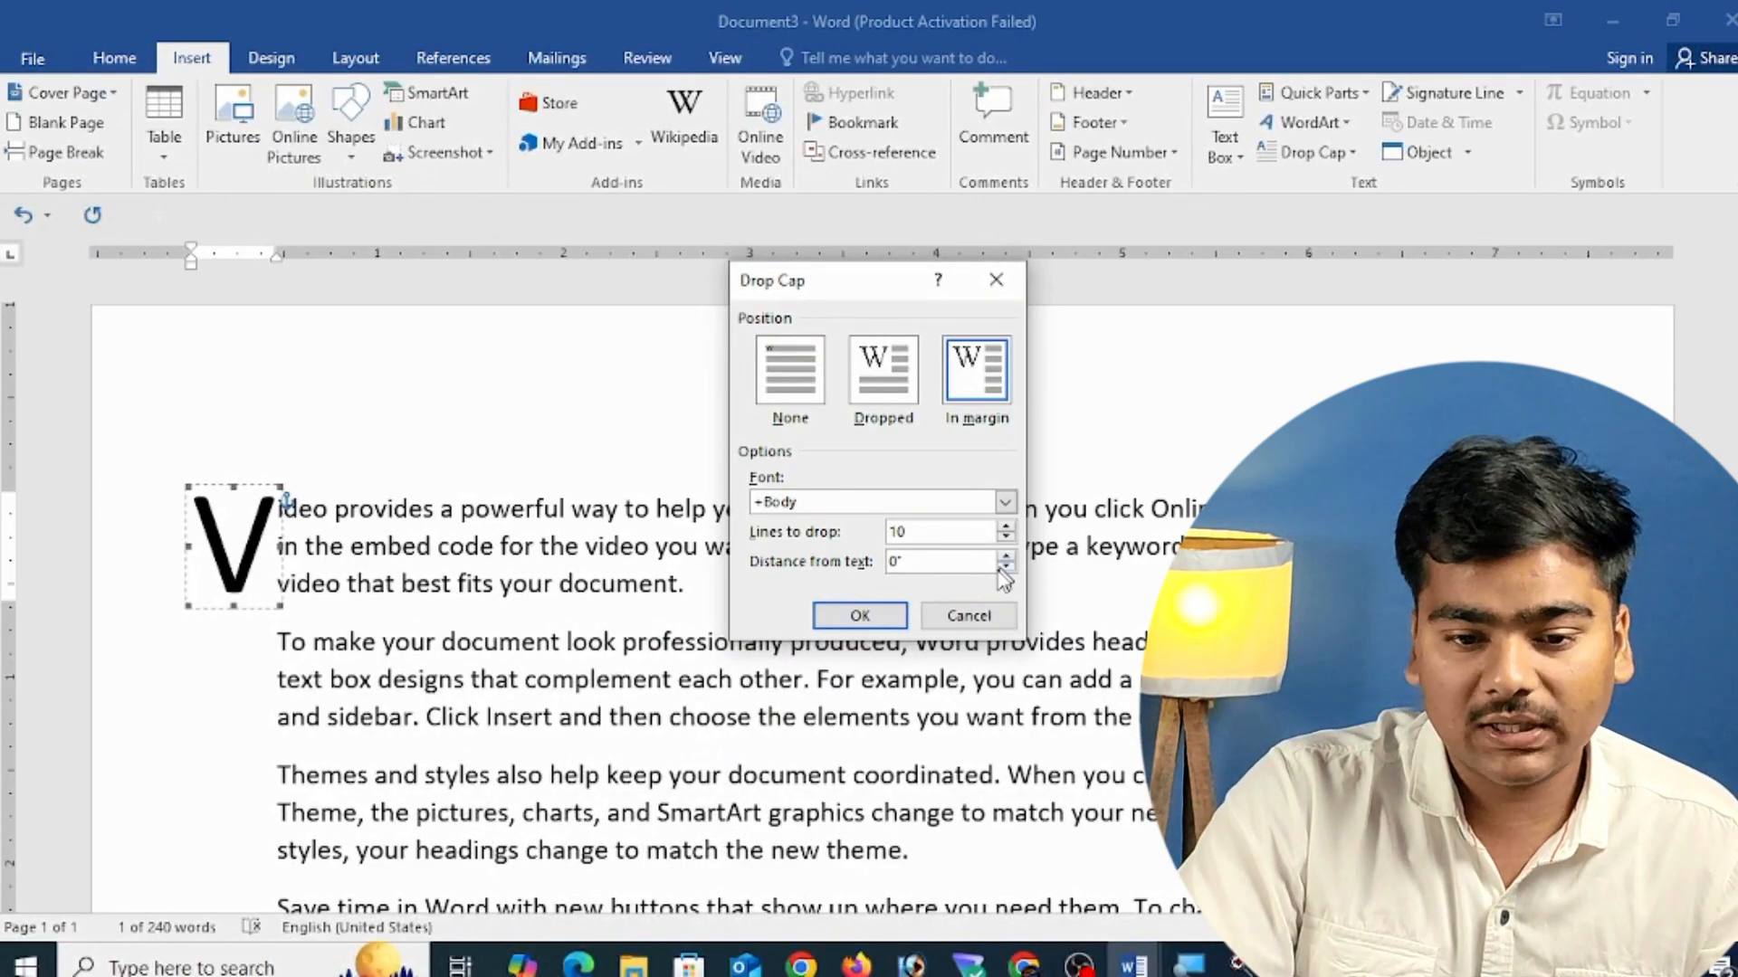
left_click(869, 615)
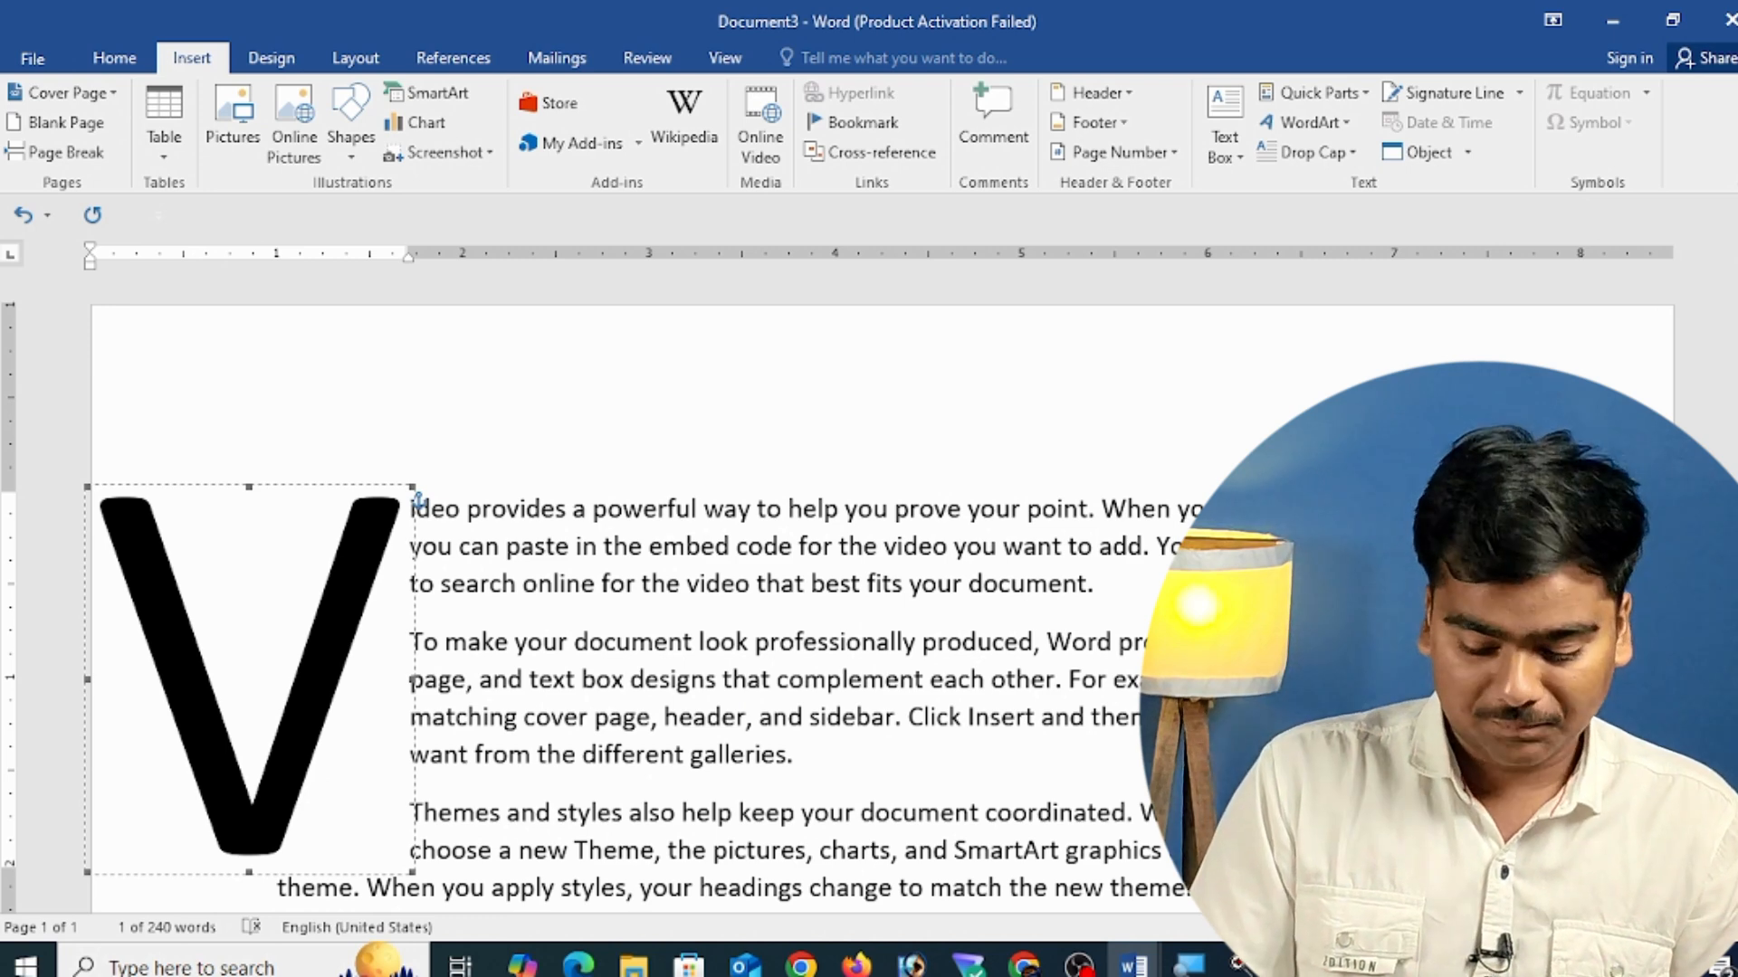
- Create a new blank document and insert a signature line with the signer's title "Dirctor Signature"
key("ctrl+n")
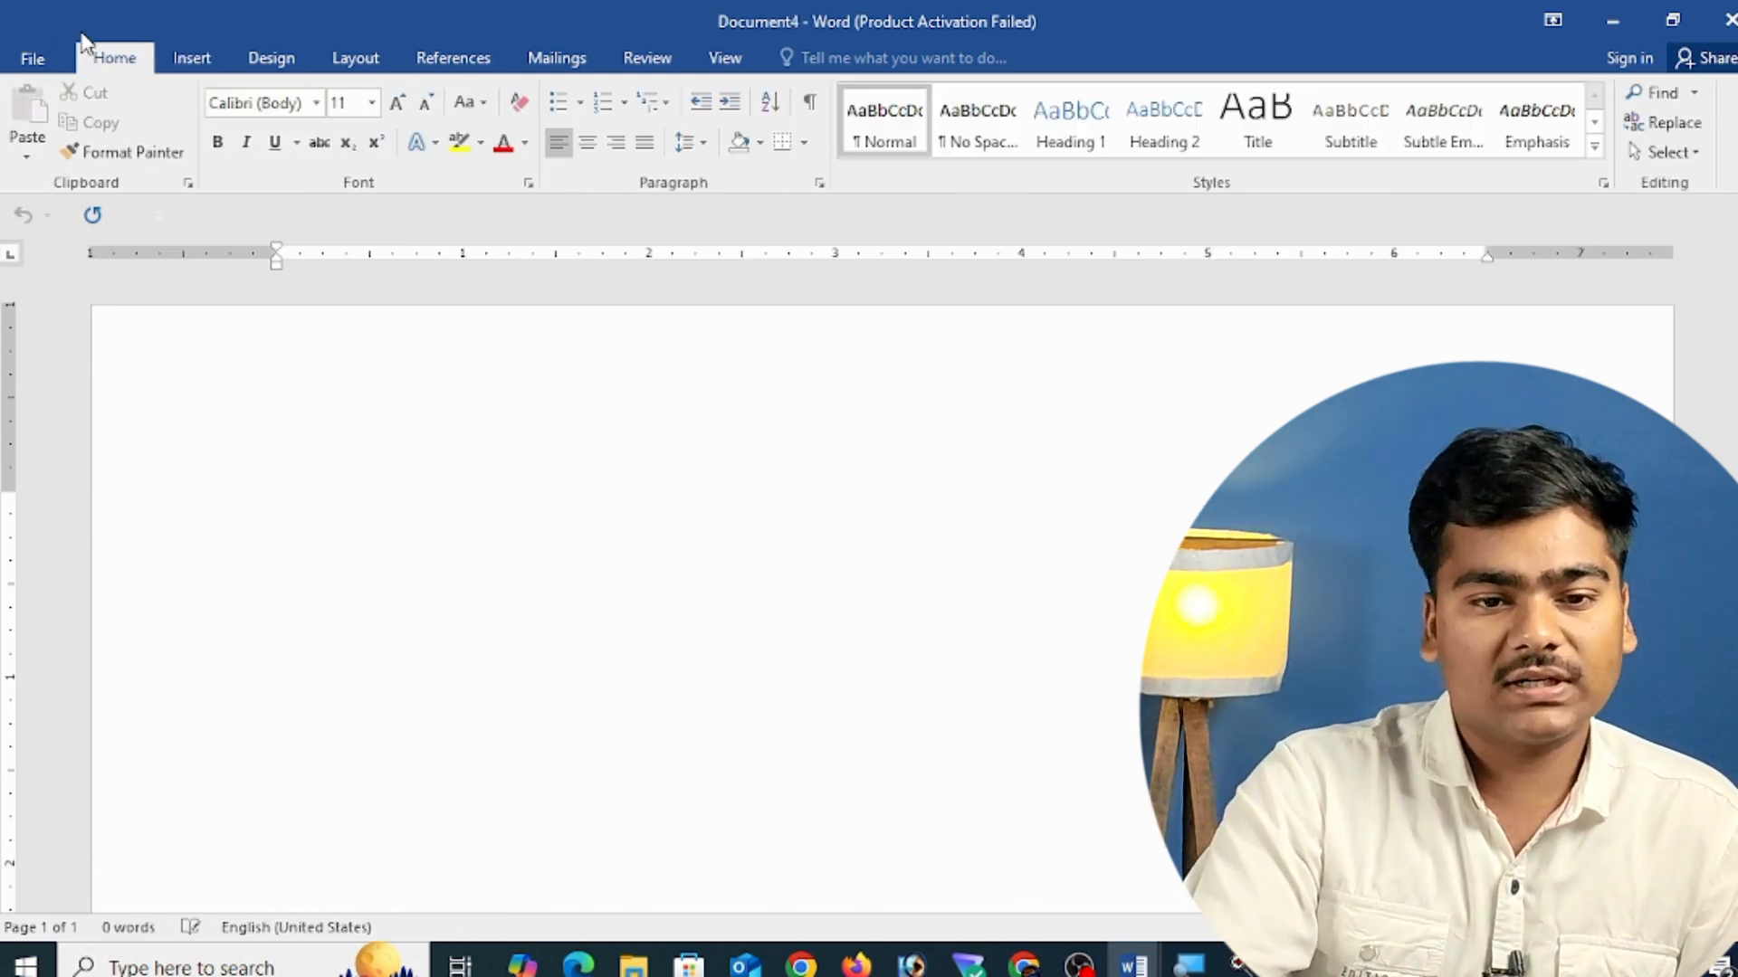
left_click(192, 60)
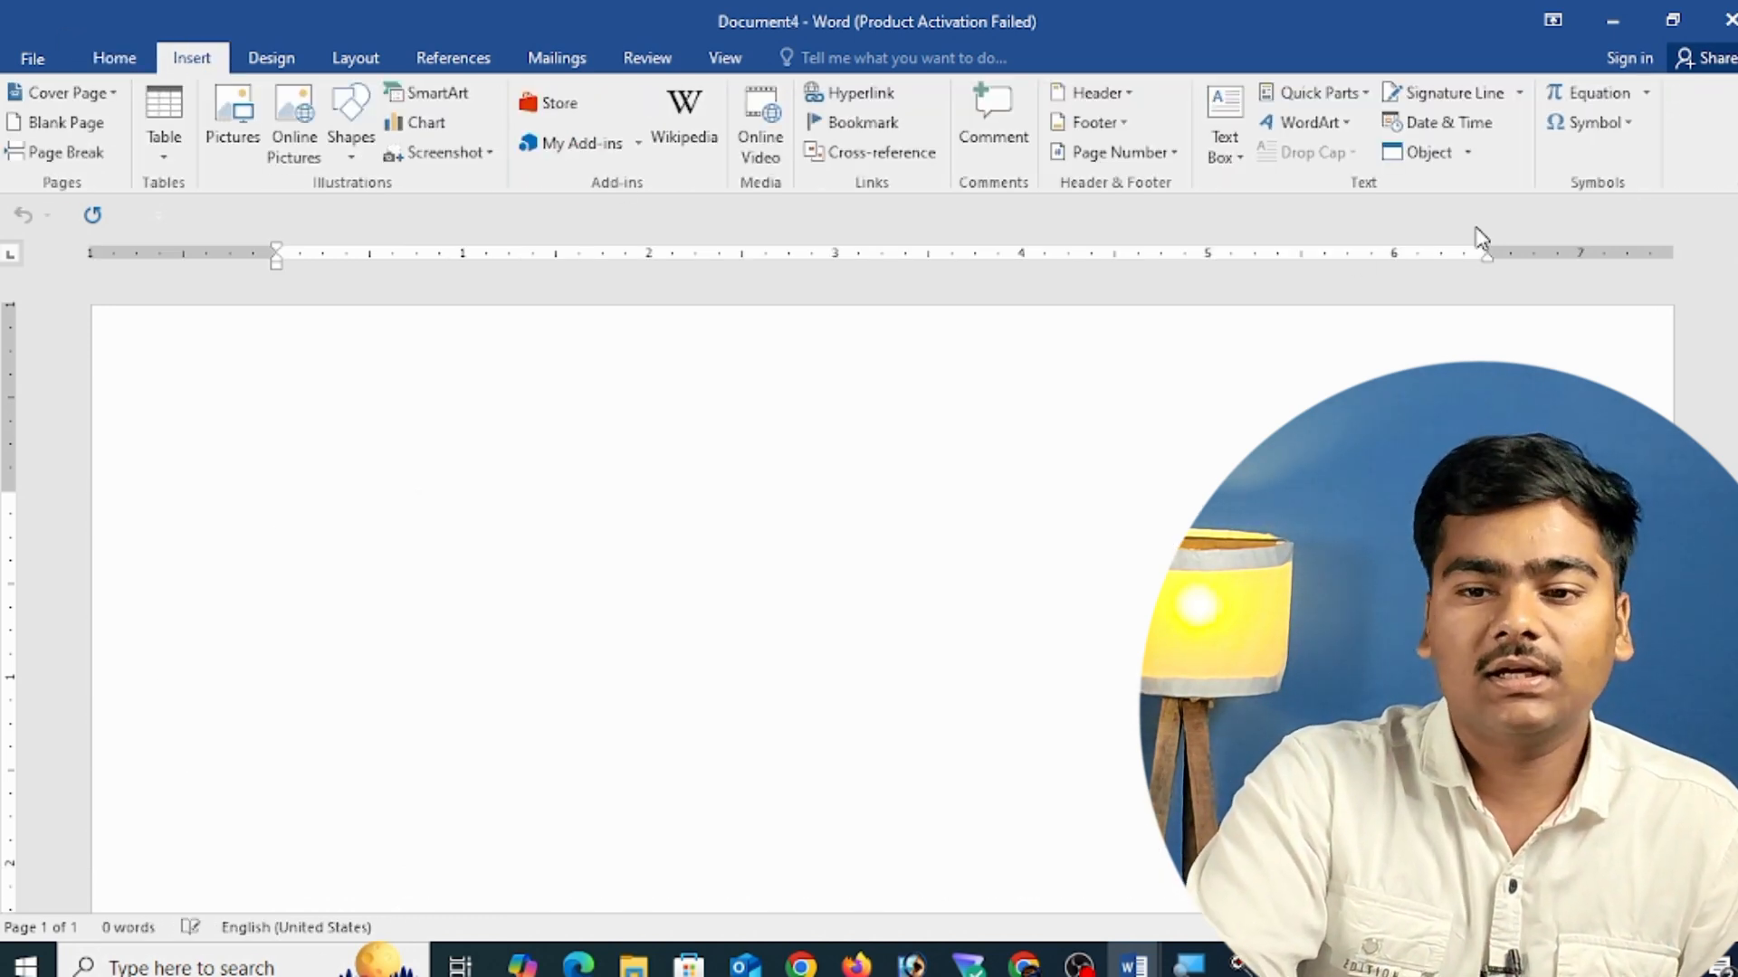
left_click(1491, 103)
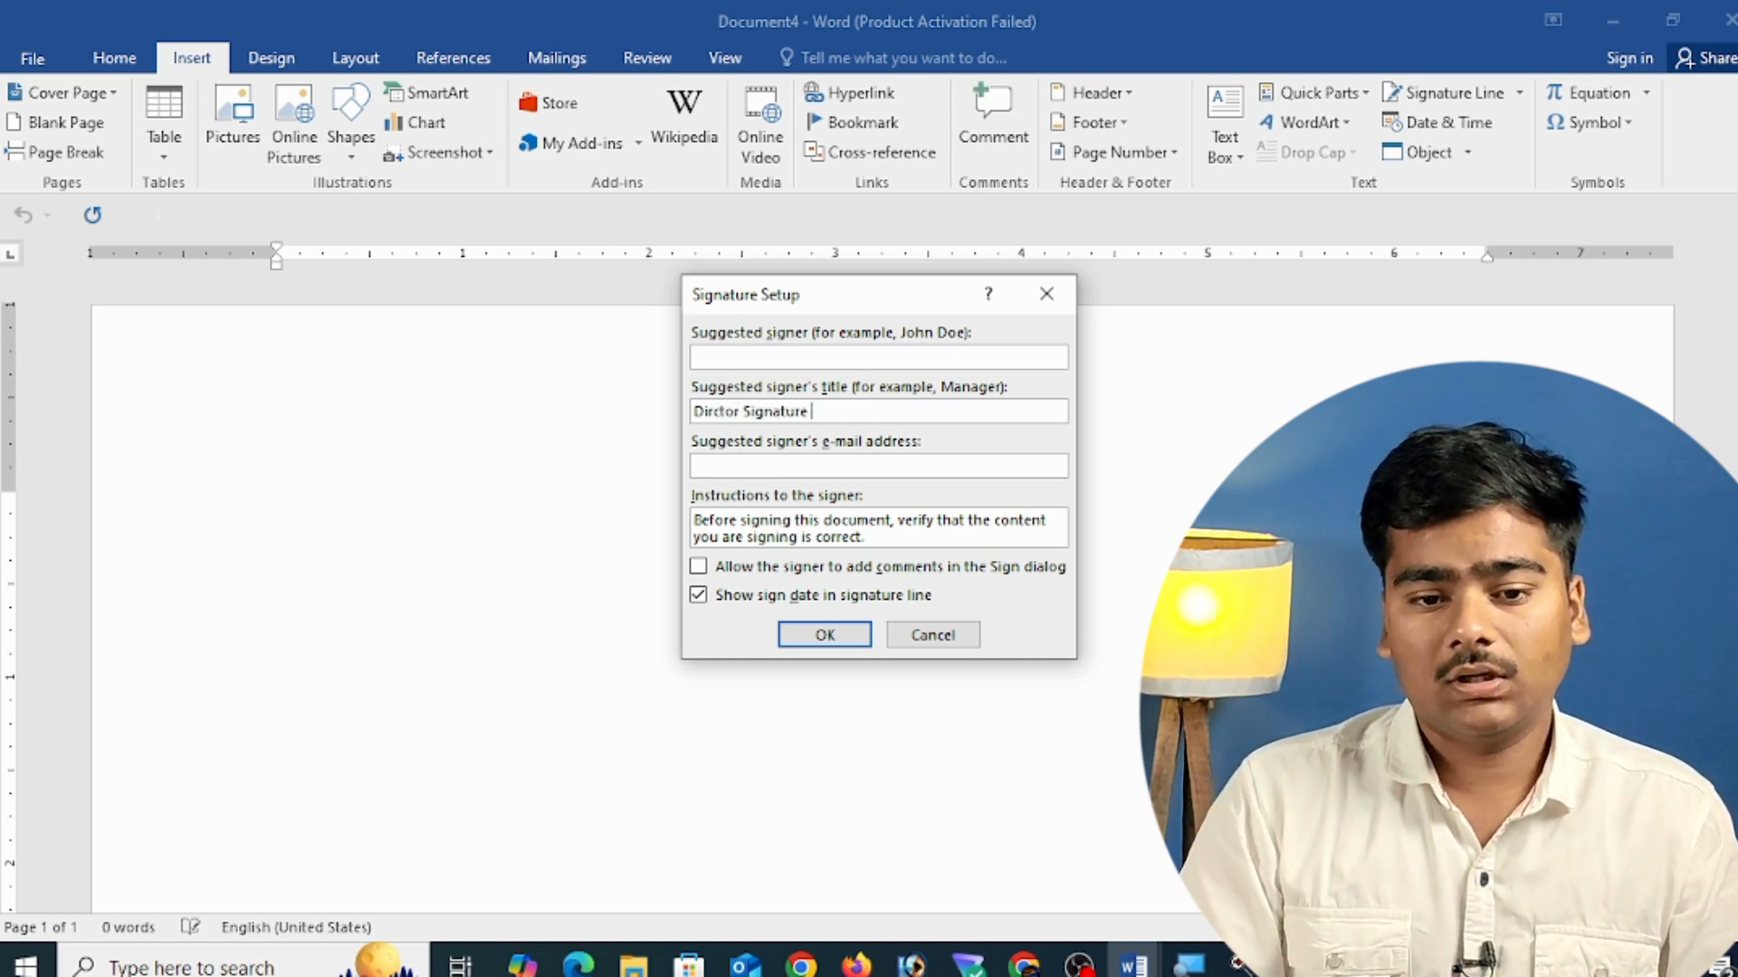
left_click(818, 640)
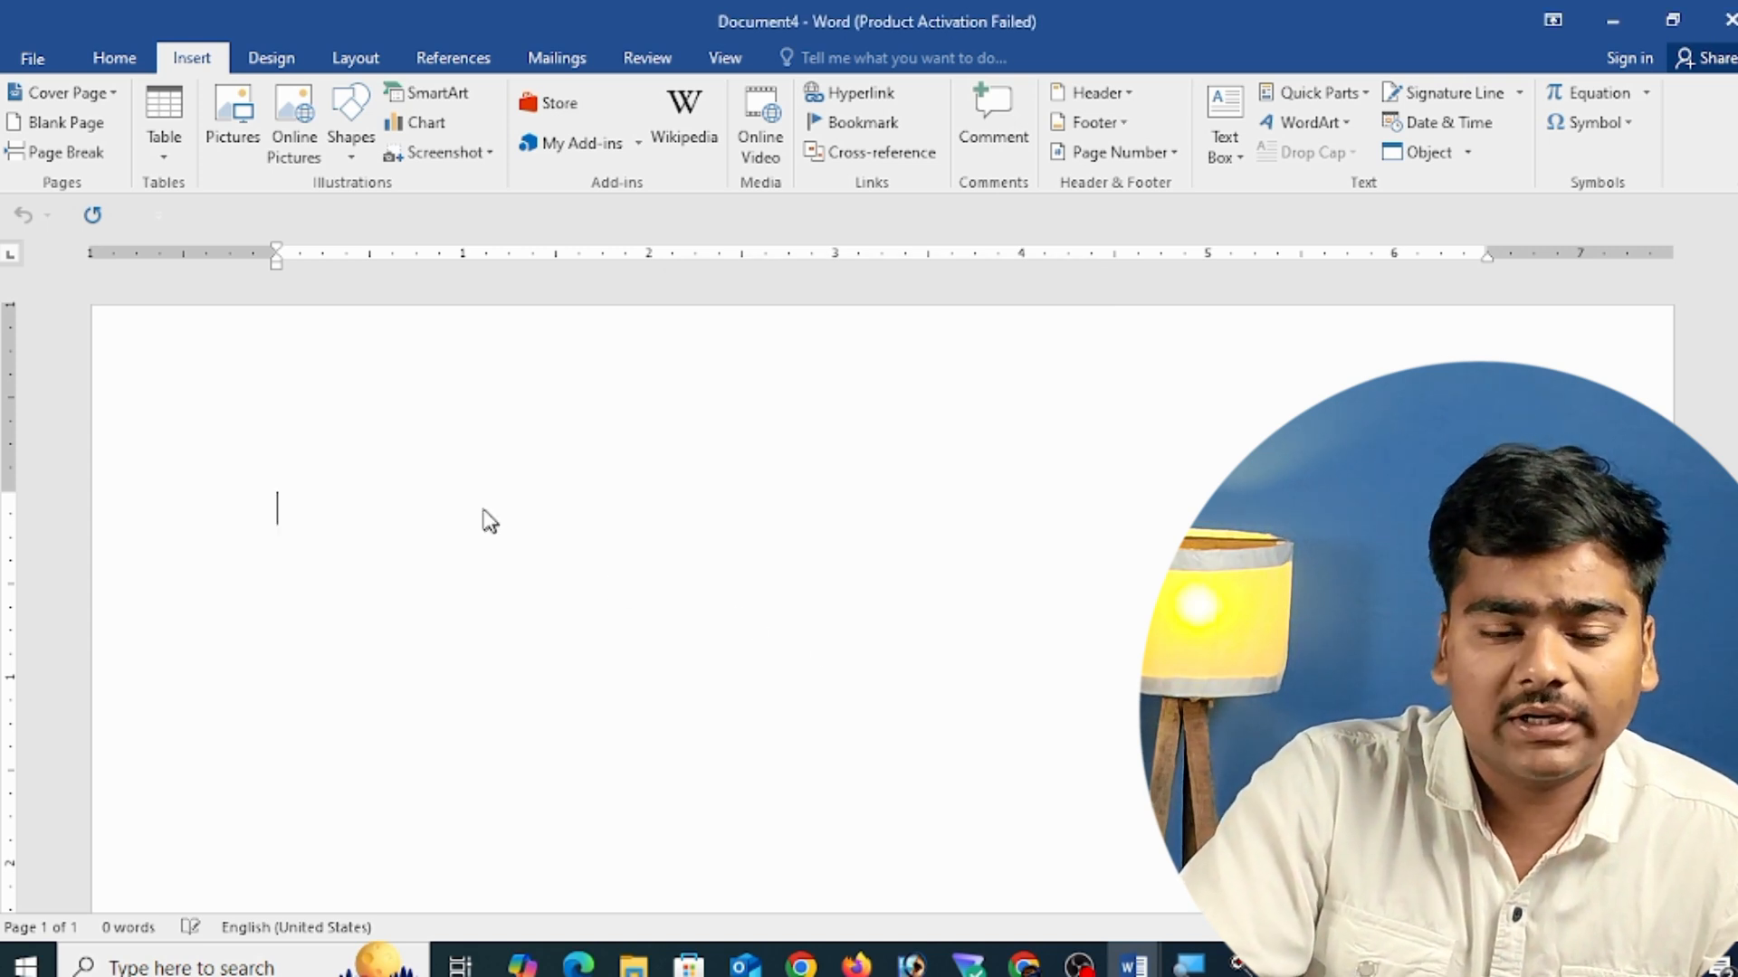
- Delete the signature line from the document
mouse_move(612, 578)
left_mouse_down()
mouse_move(644, 609)
mouse_move(676, 582)
left_mouse_up()
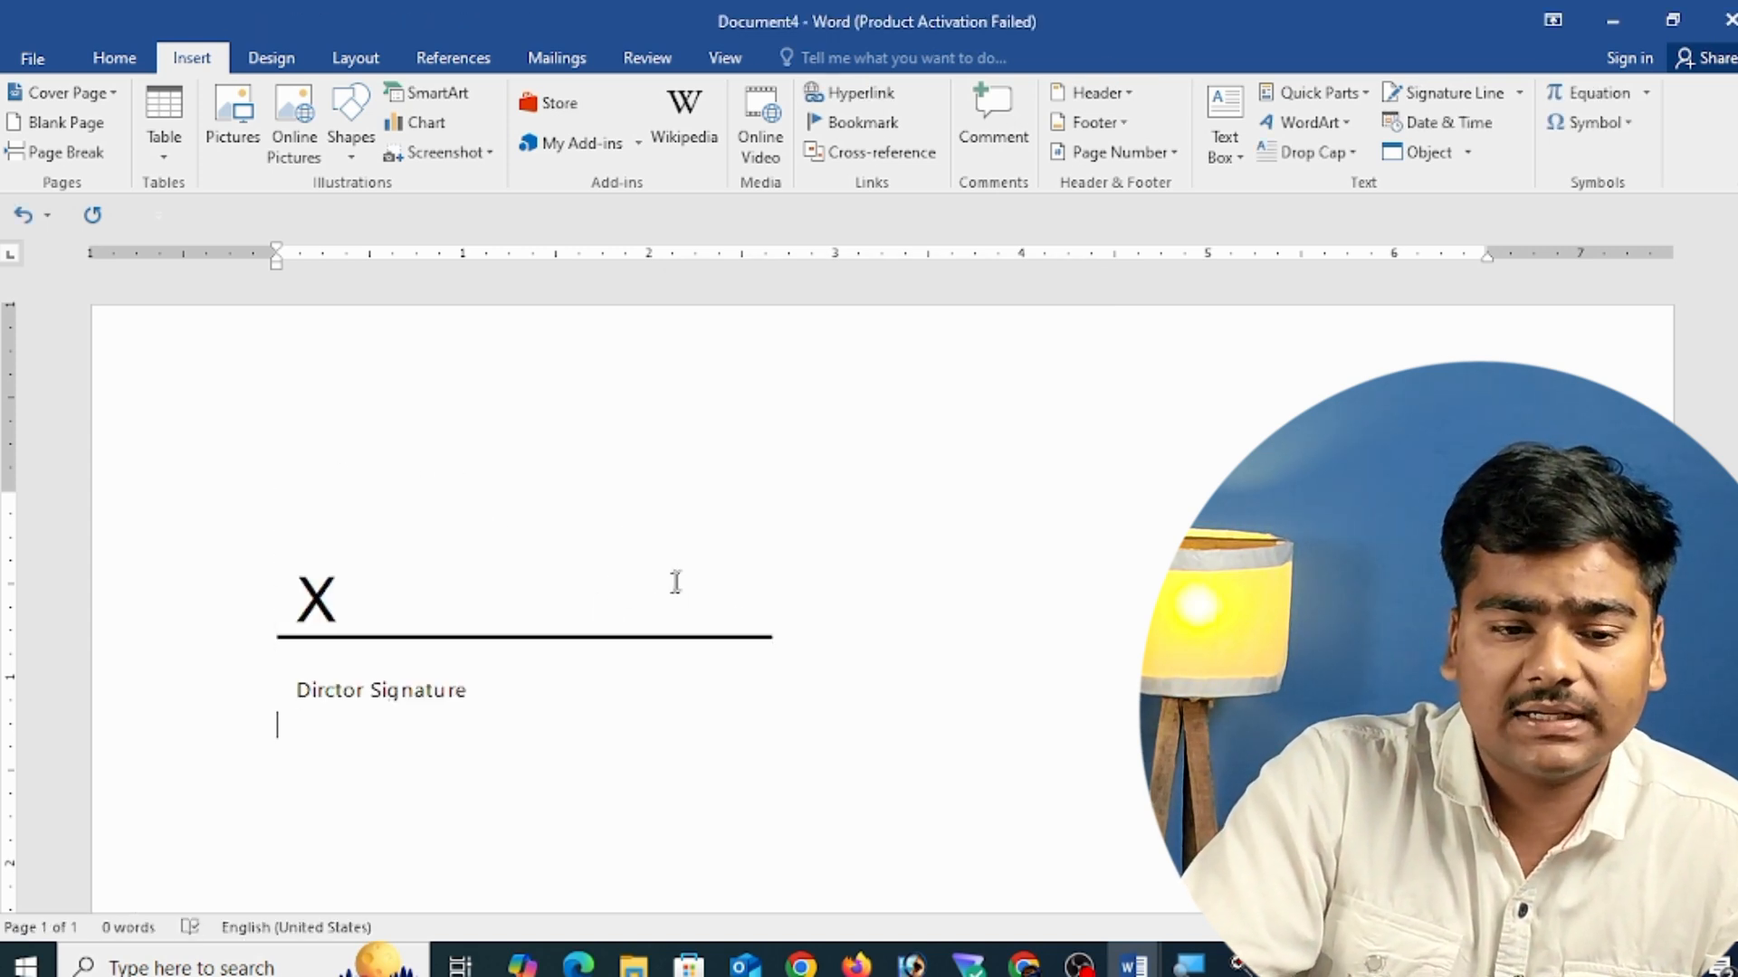
left_click(666, 654)
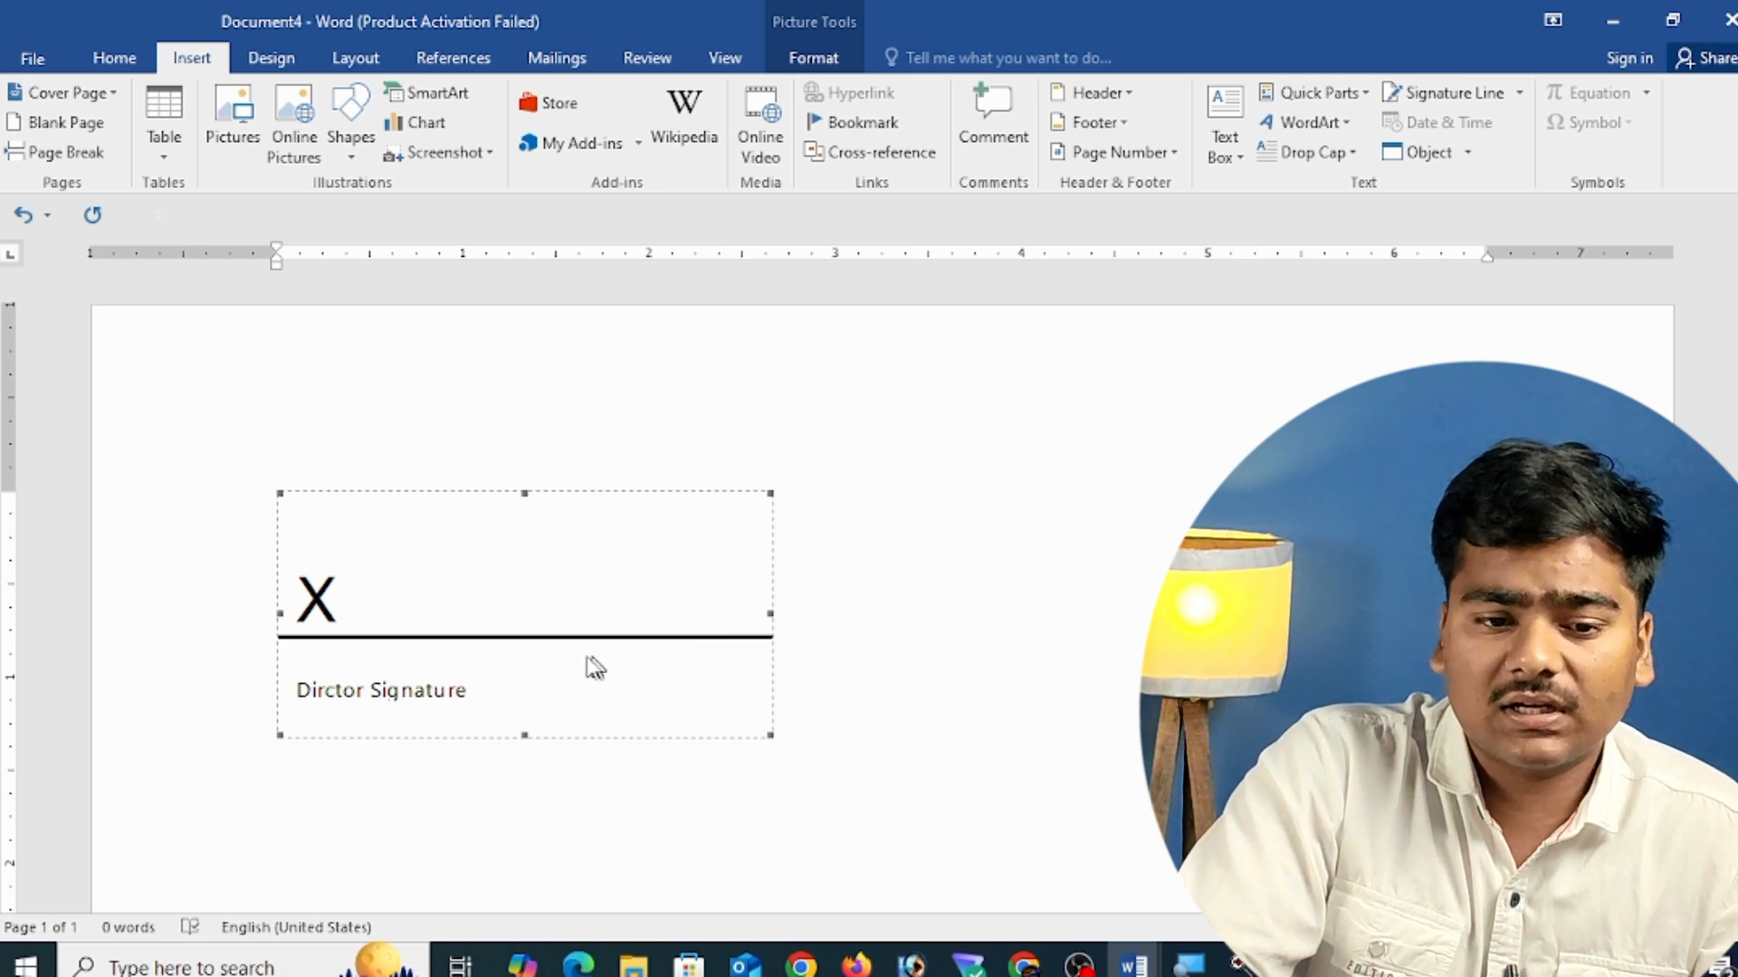
left_click(774, 724)
left_click(569, 631)
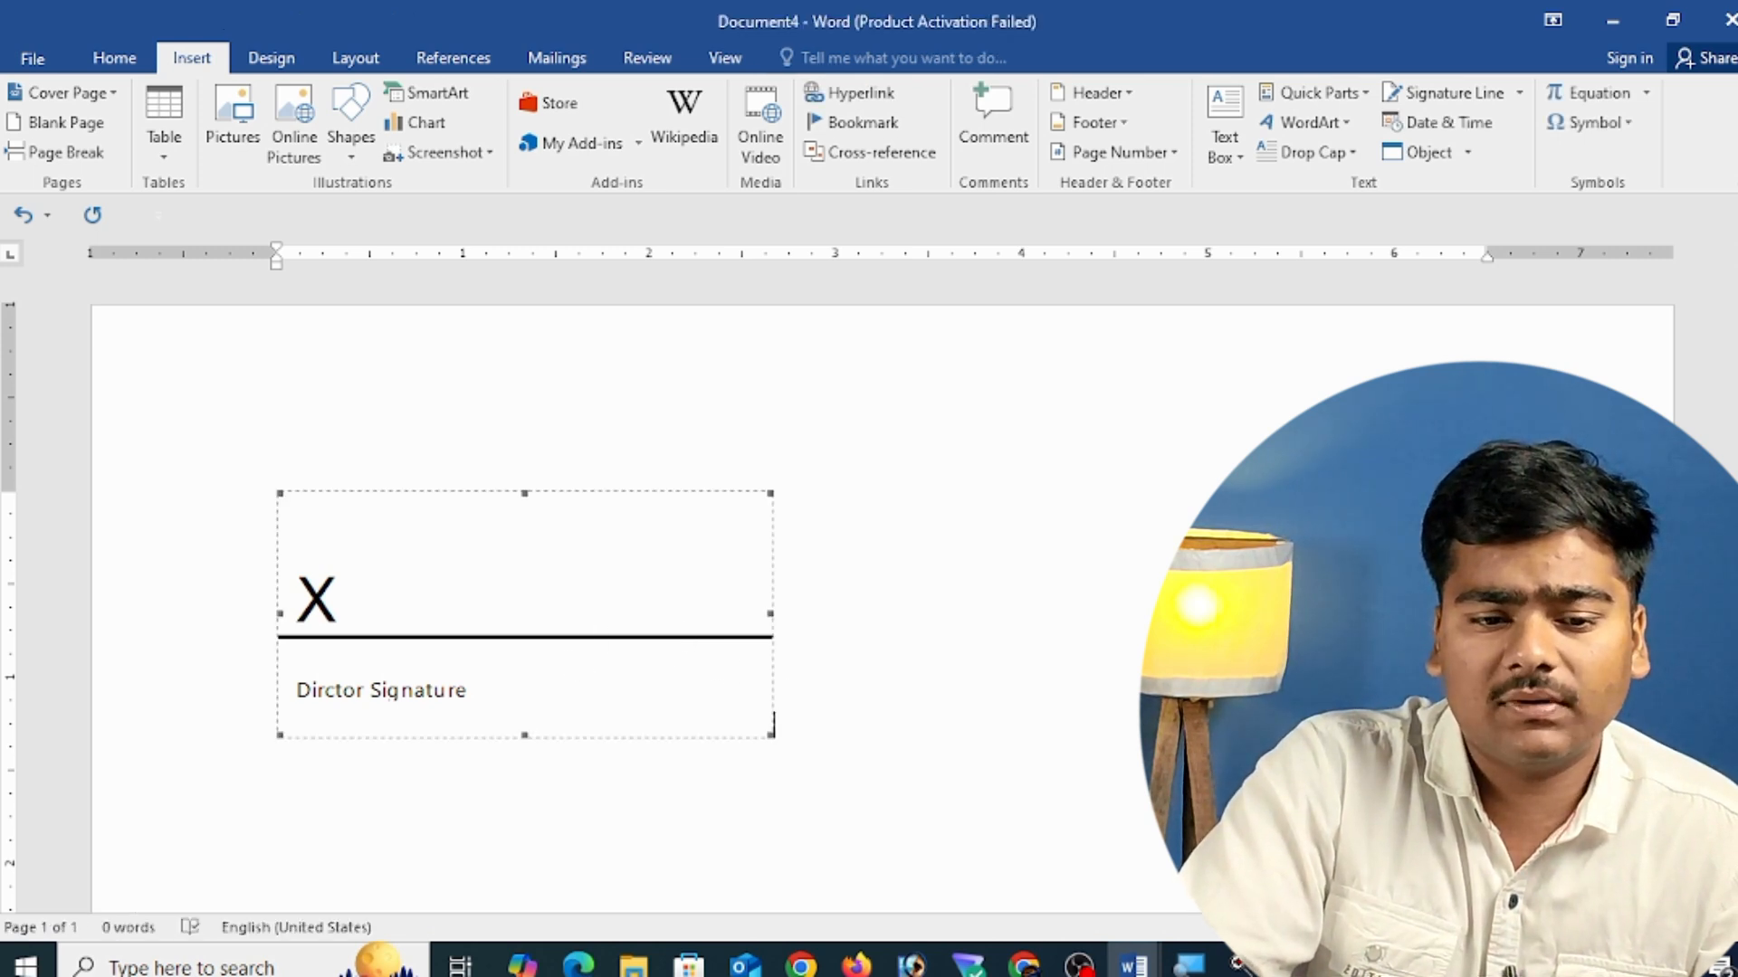
key("Delete")
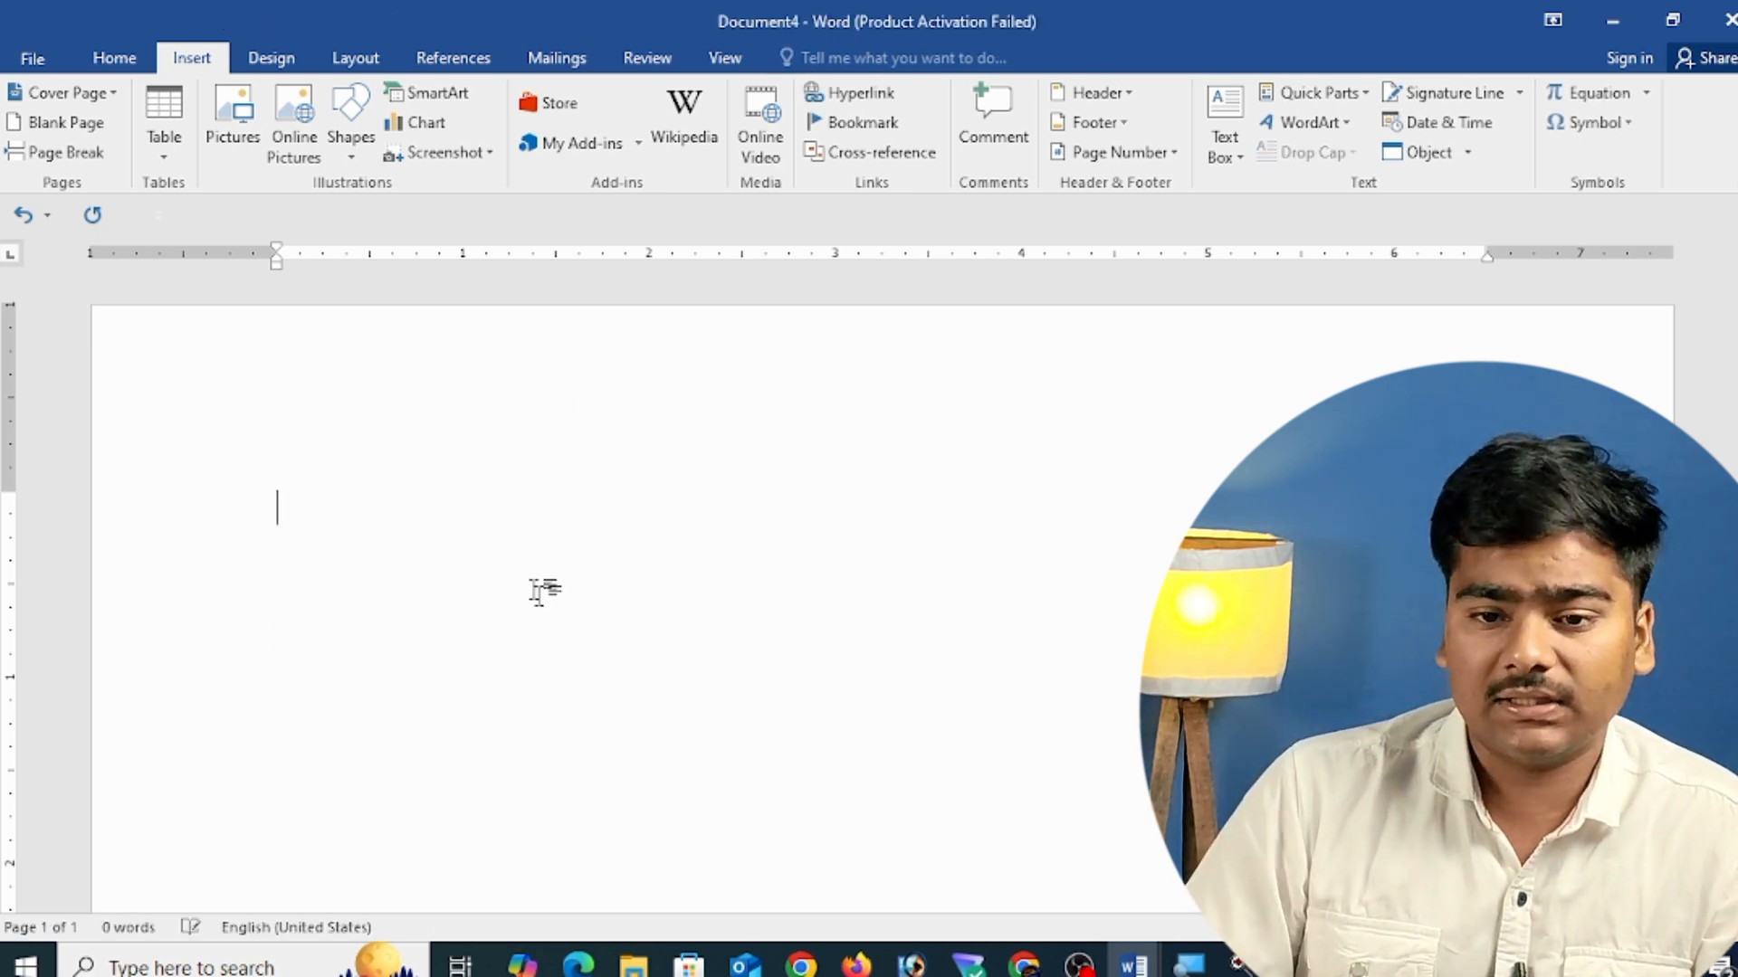
- Try the 12 February 2025 format among the available date and time formats and cancel the insertion
left_click(1478, 125)
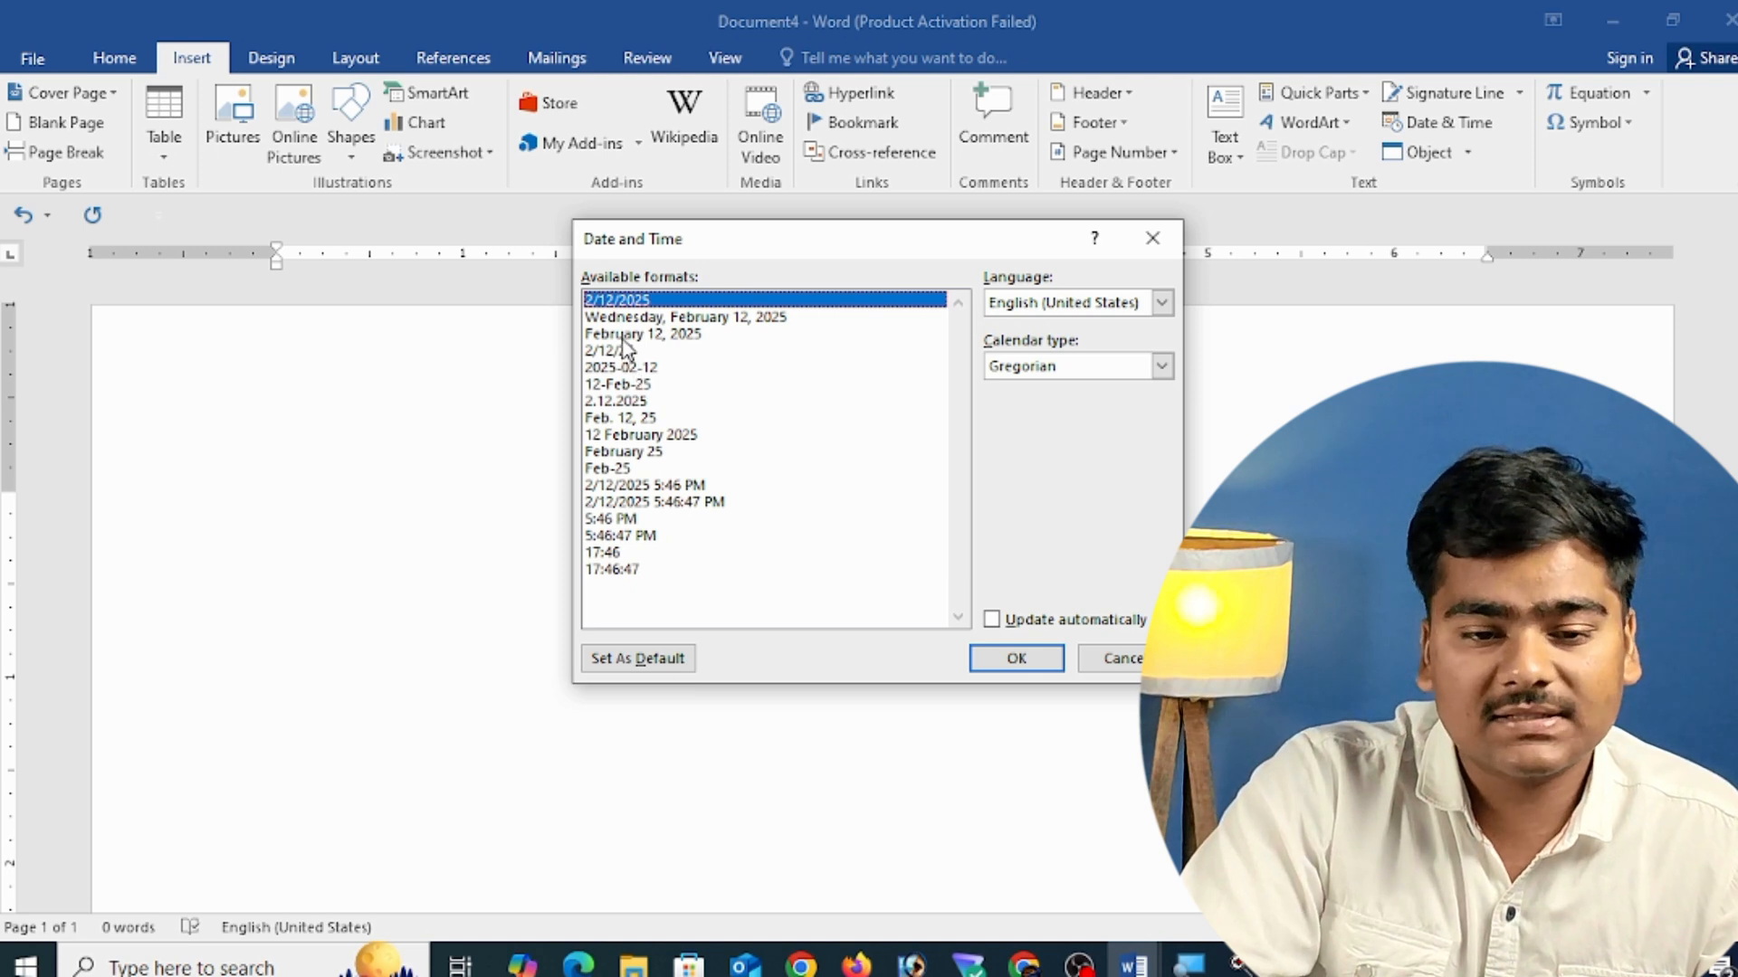
left_click_drag(625, 349, 640, 436)
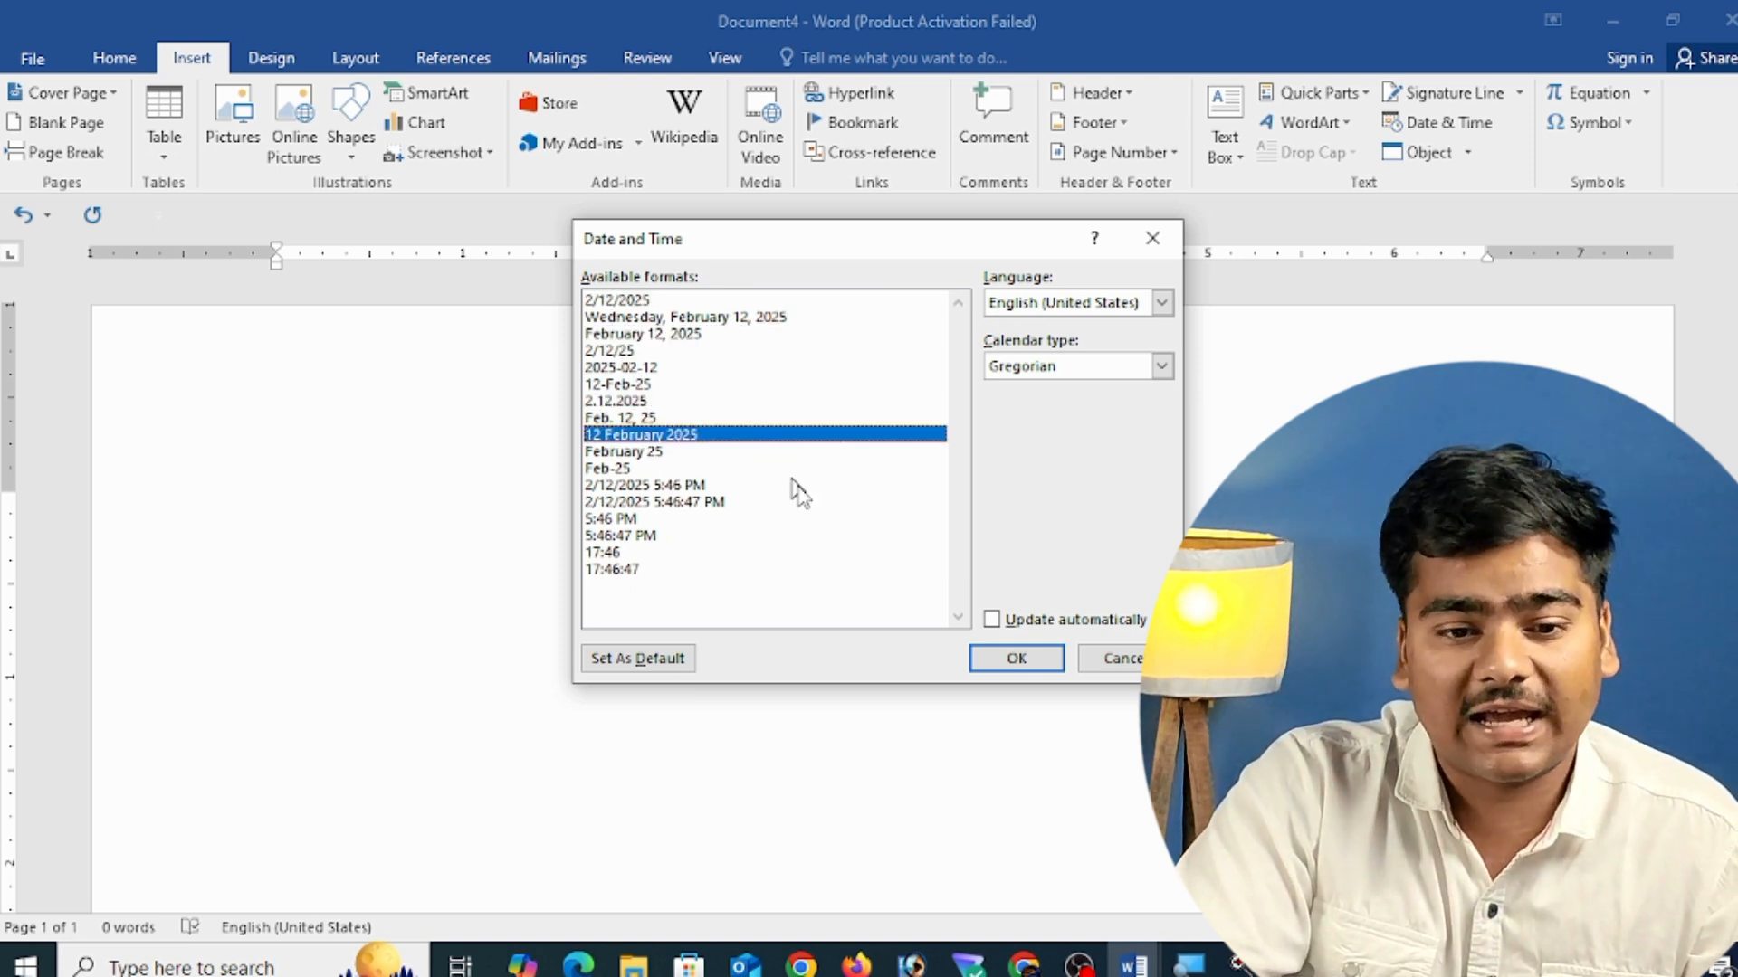
left_click(1098, 668)
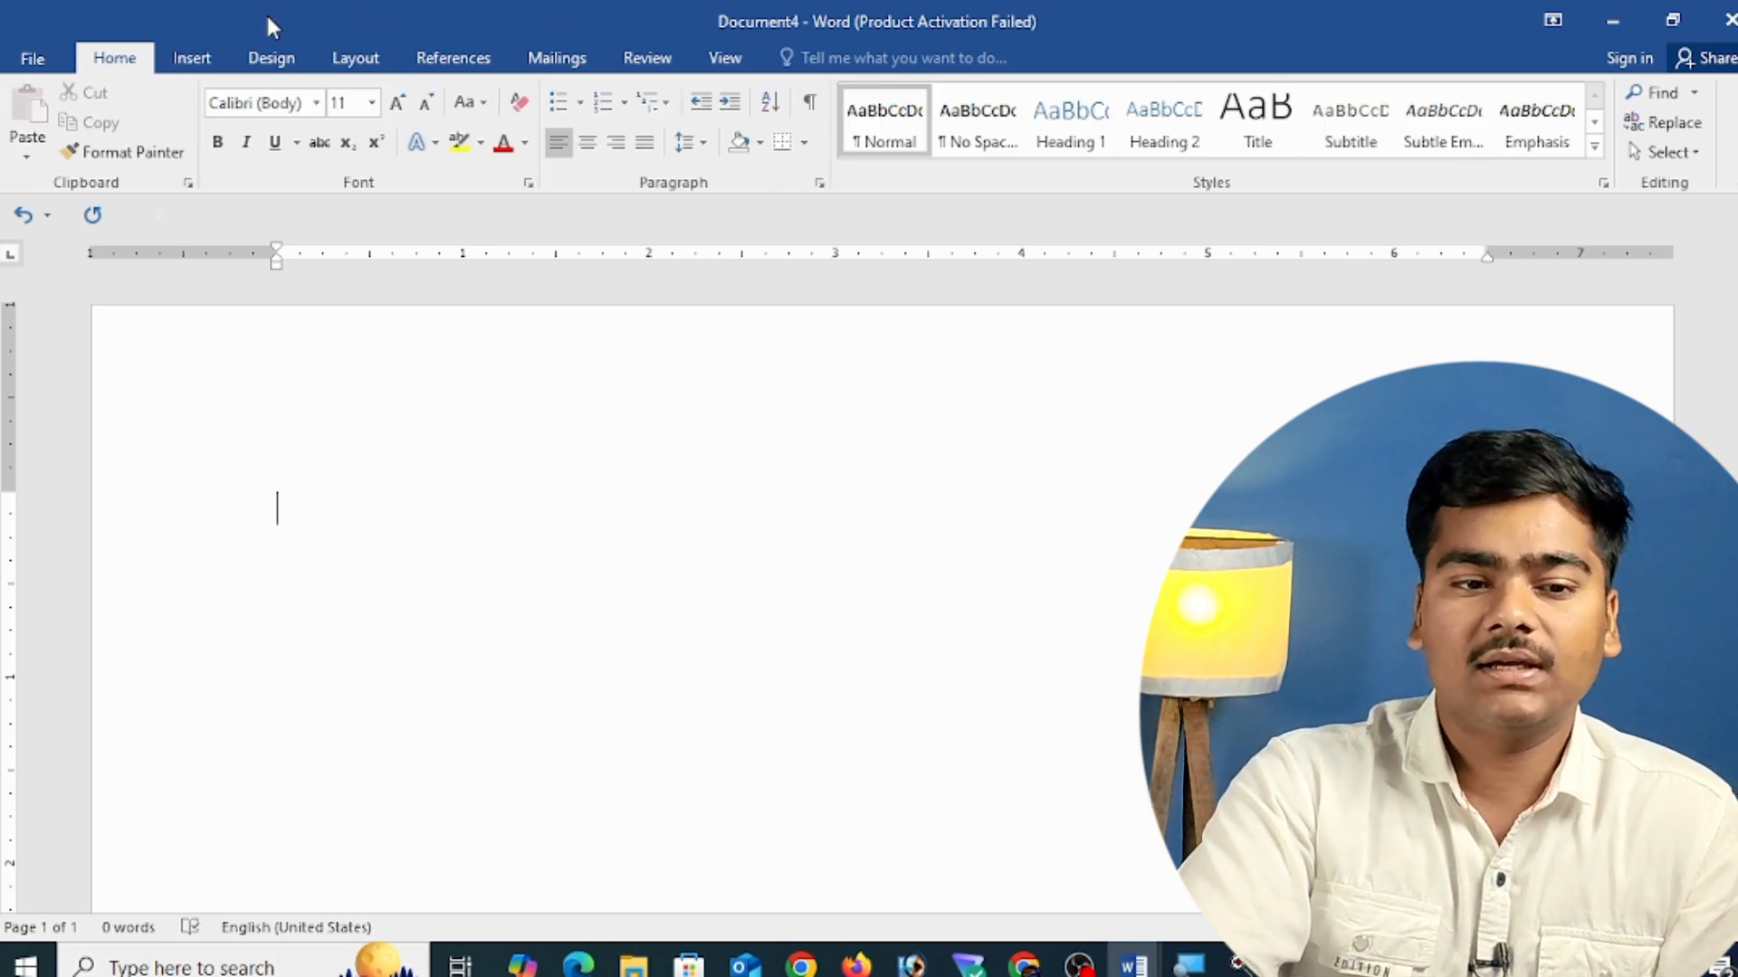
- Browse the types of new objects that can be embedded in the document
left_click(191, 57)
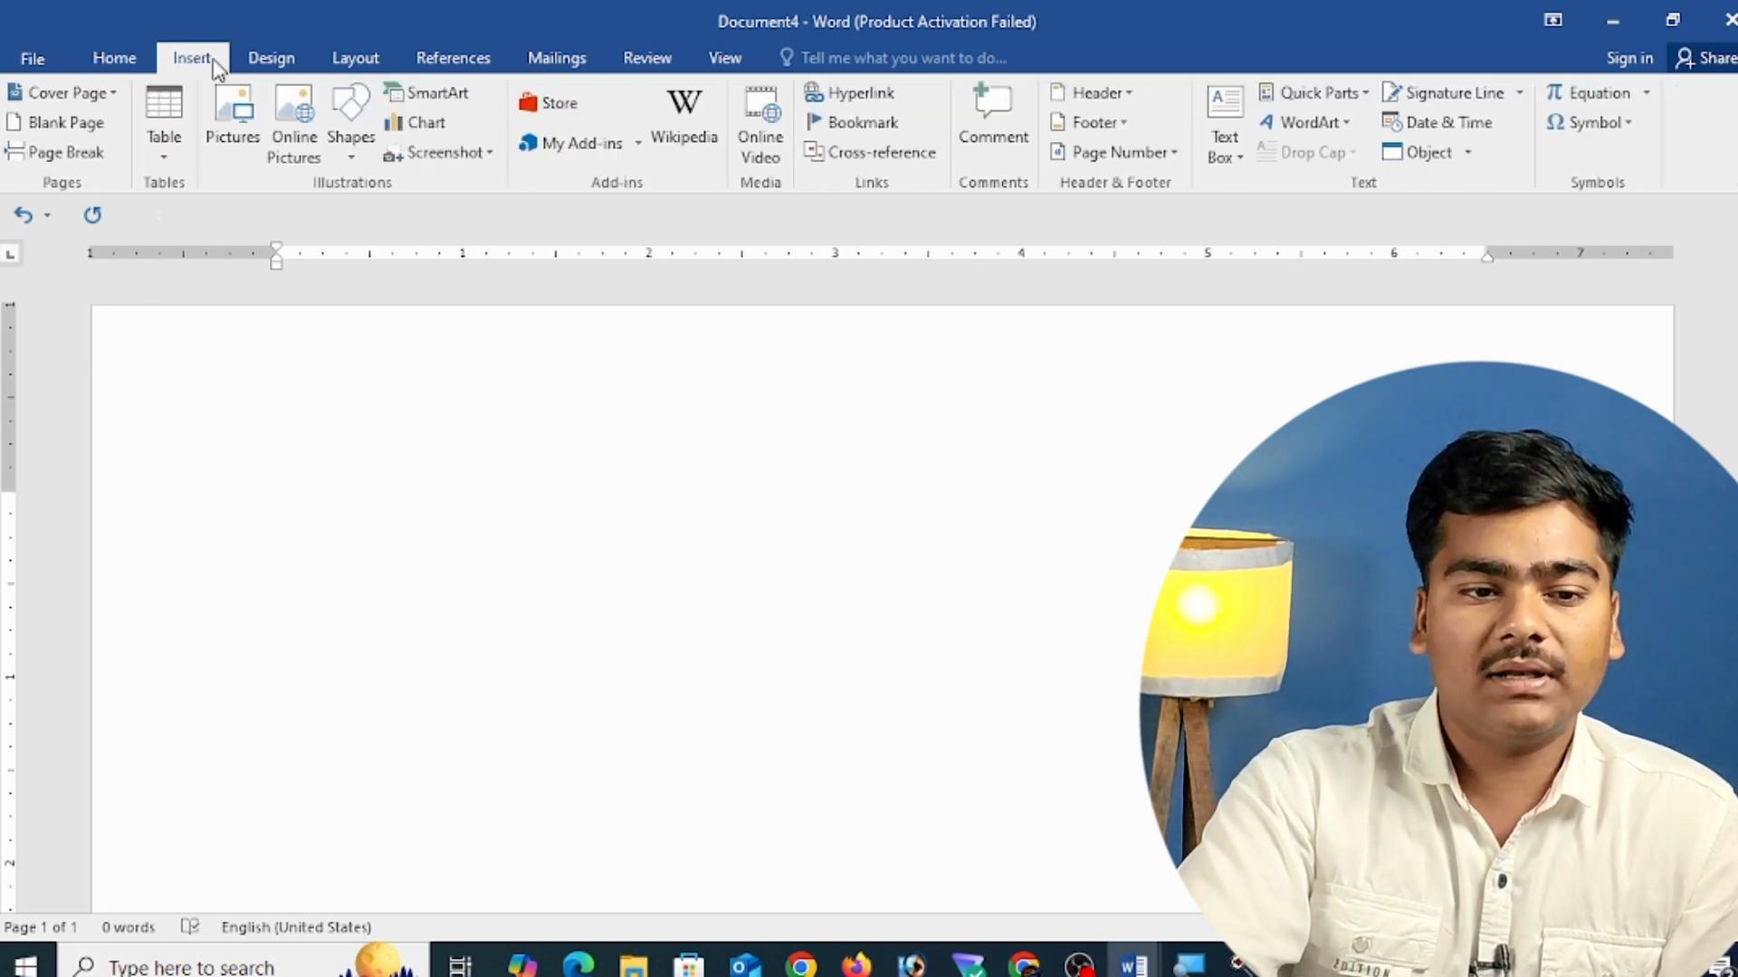
left_click(1467, 152)
left_click(1427, 150)
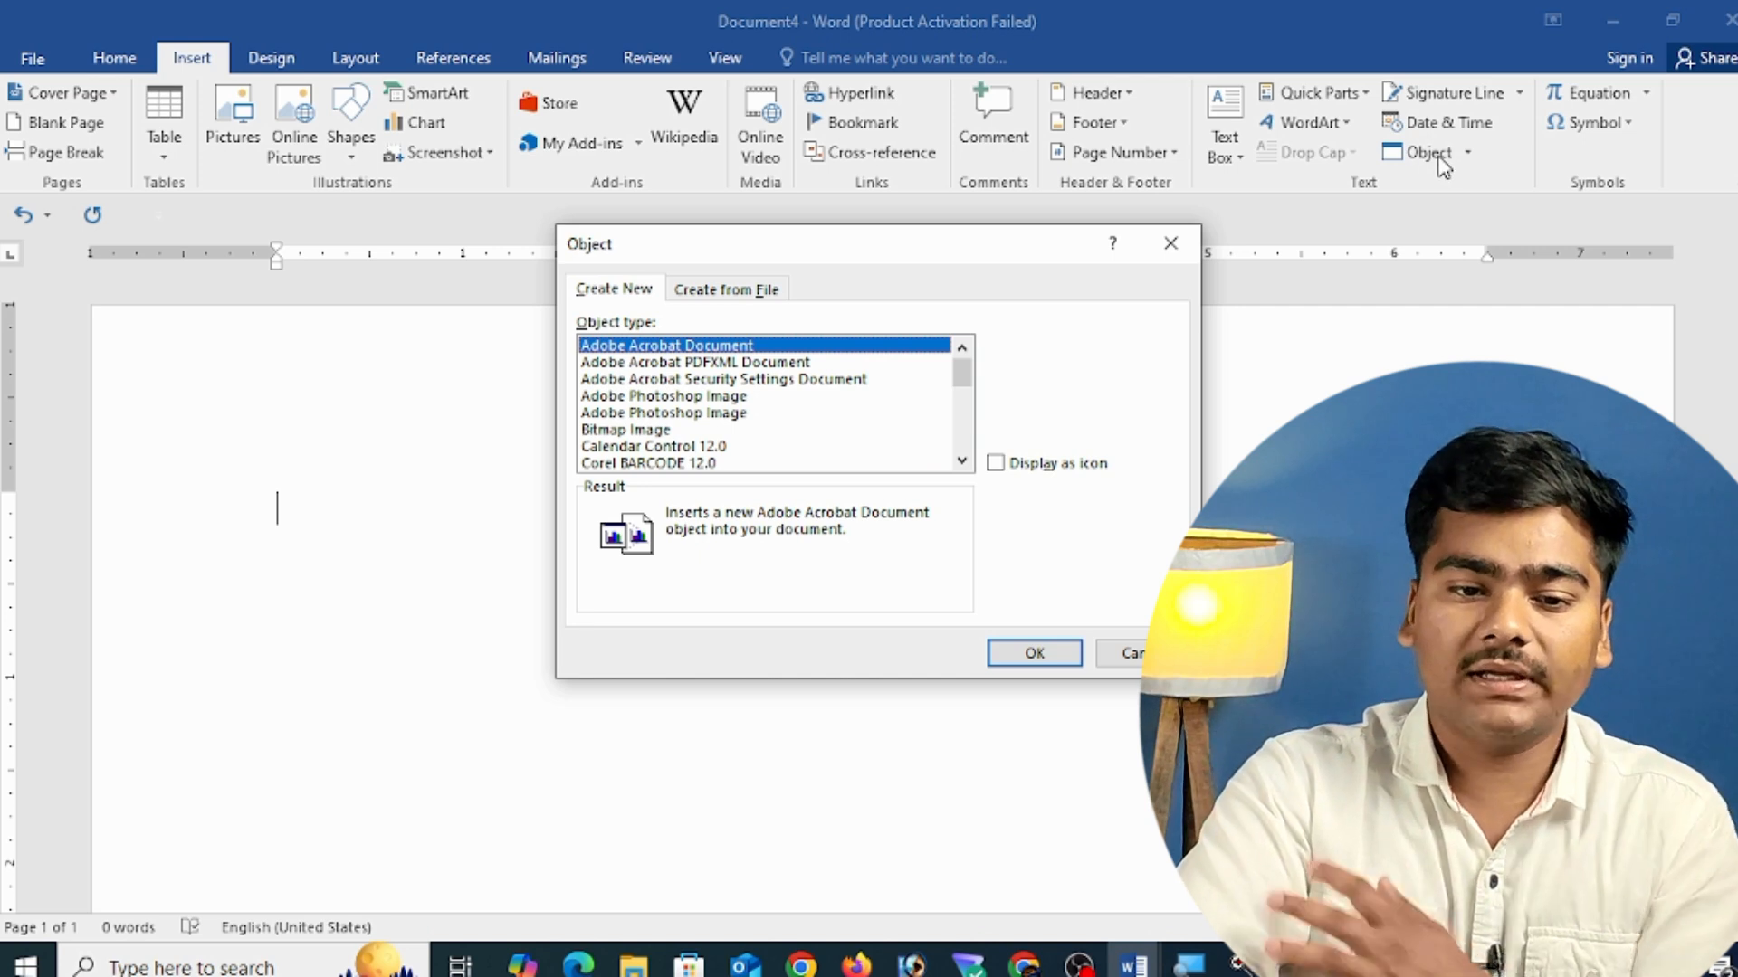
left_click(740, 299)
left_click(659, 304)
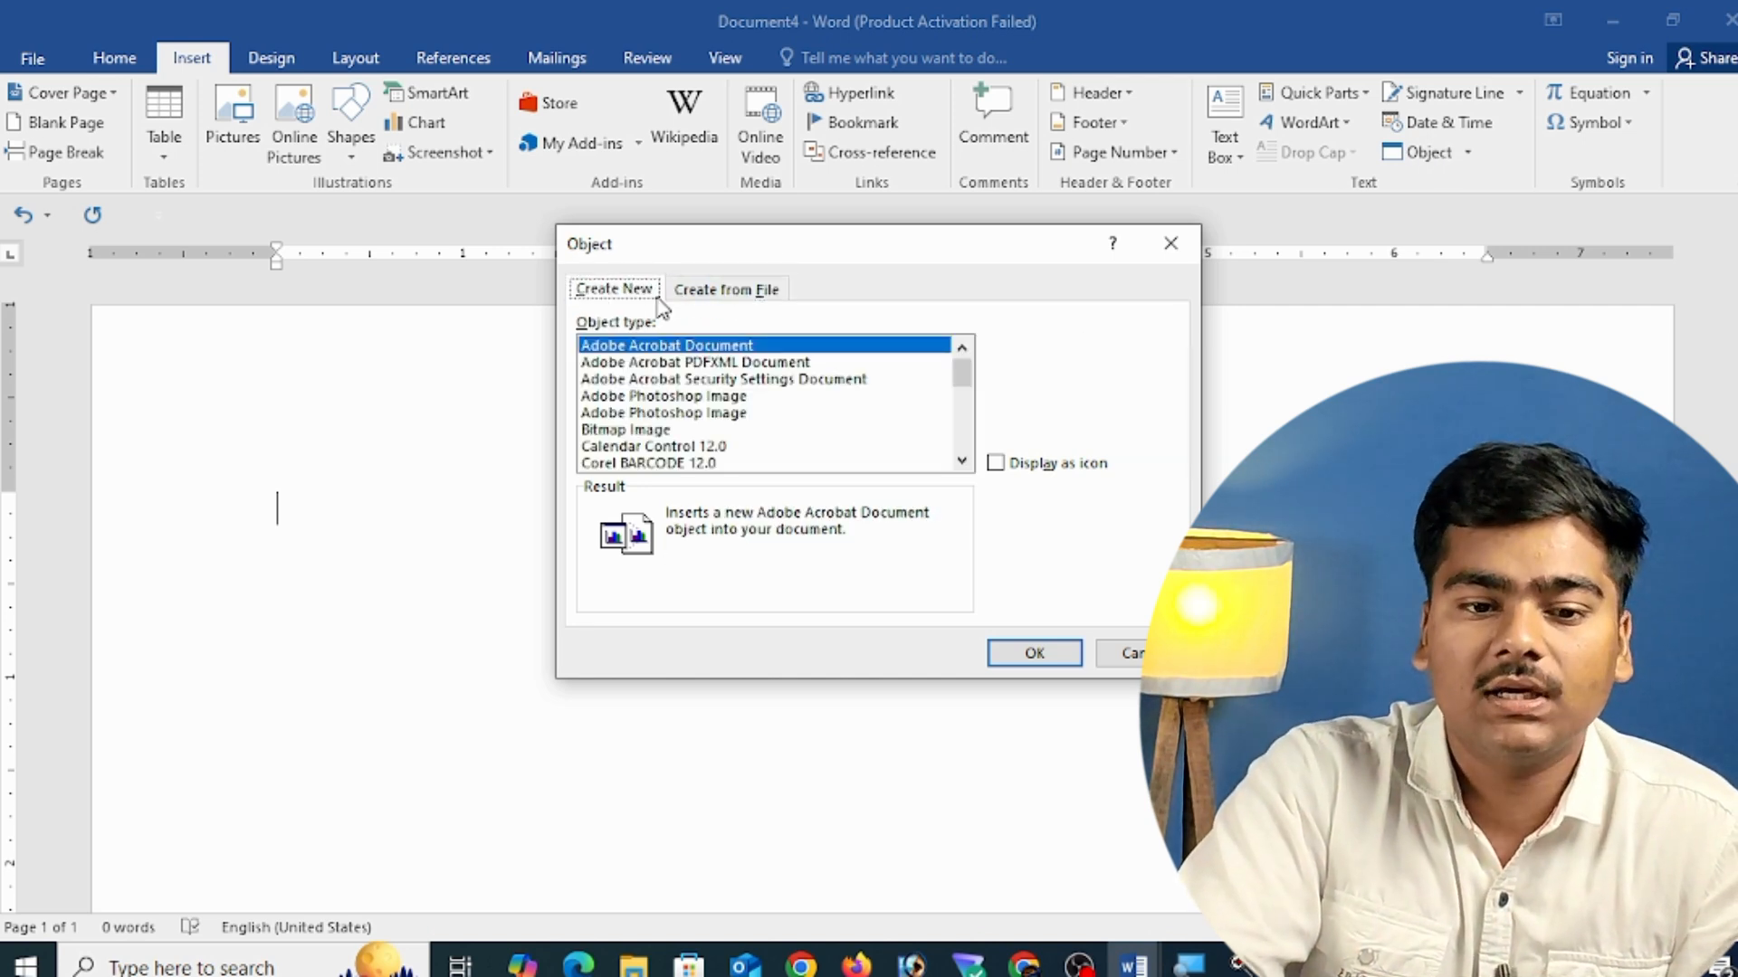
scroll(746, 398, "down", 3)
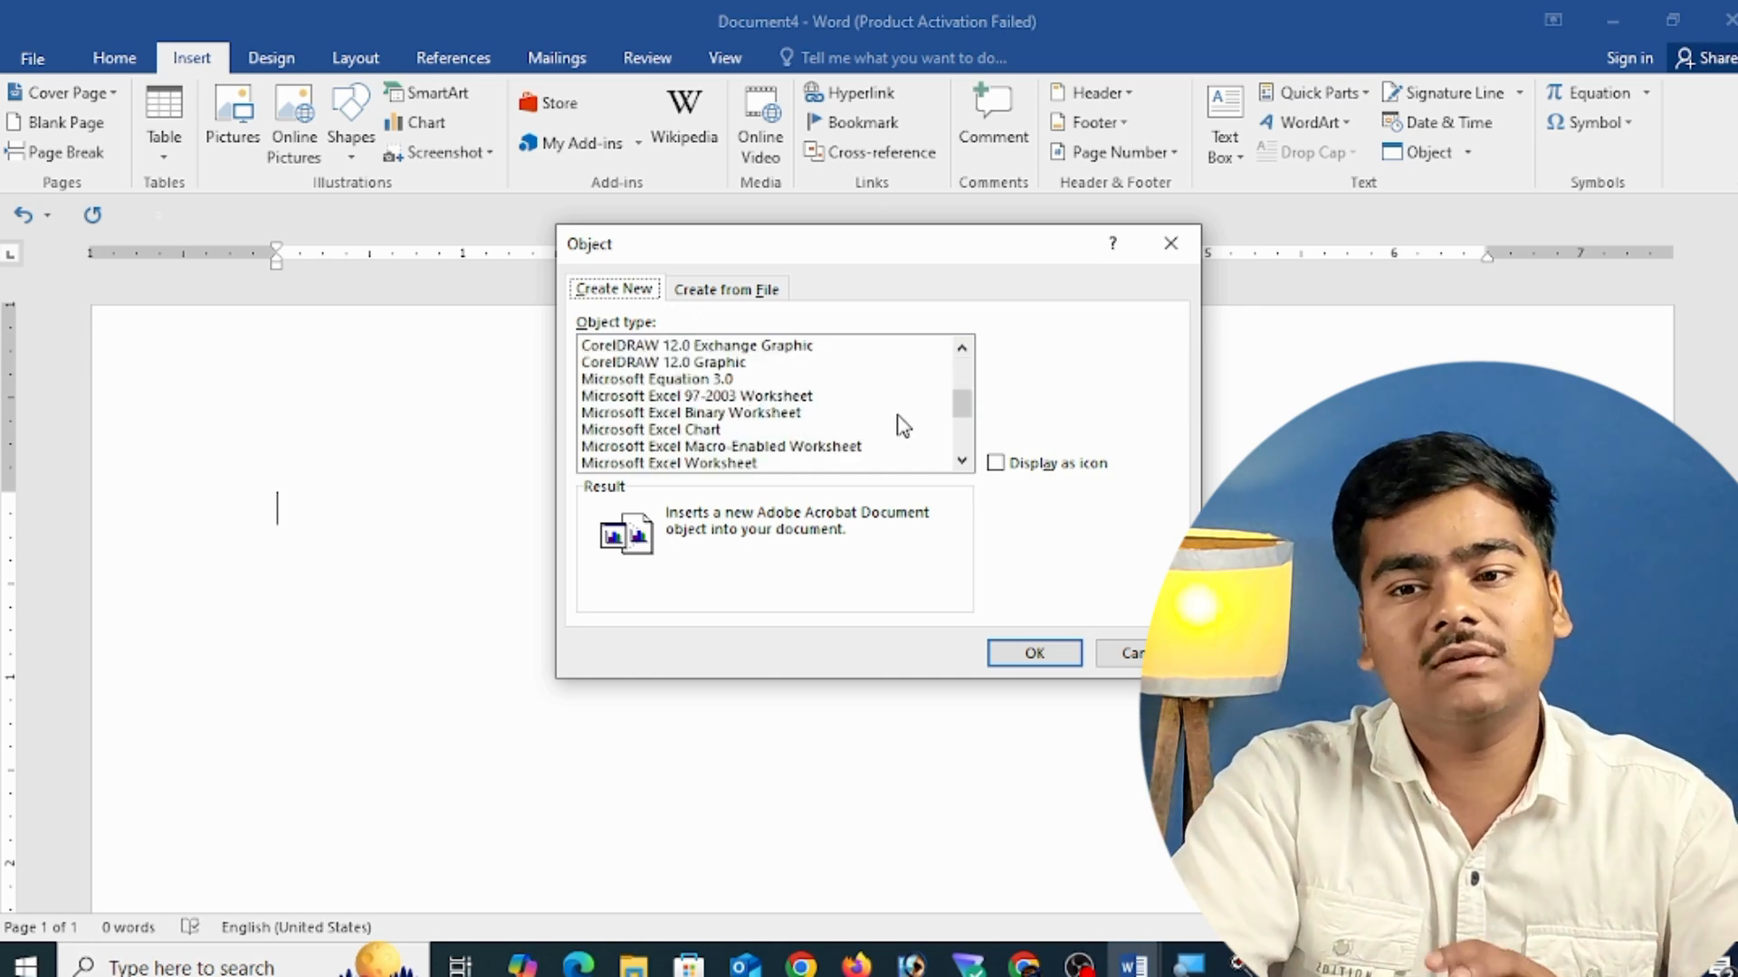
scroll(808, 419, "up", 3)
scroll(808, 419, "down", 6)
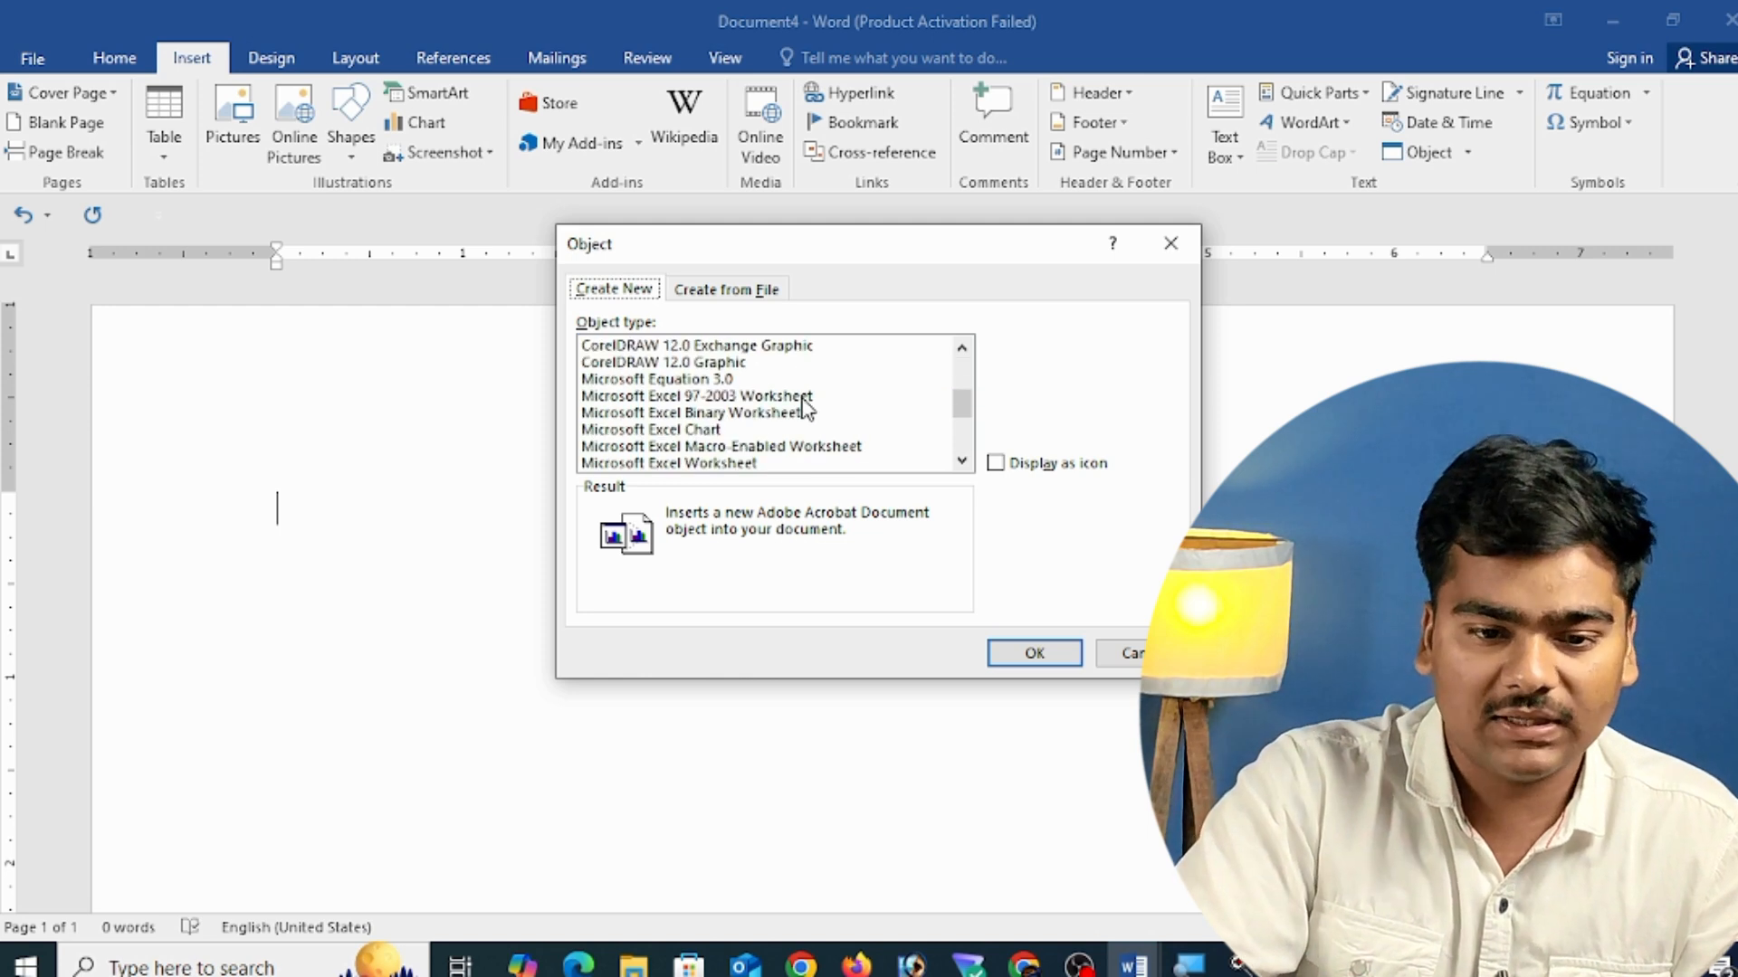
scroll(808, 402, "up", 1)
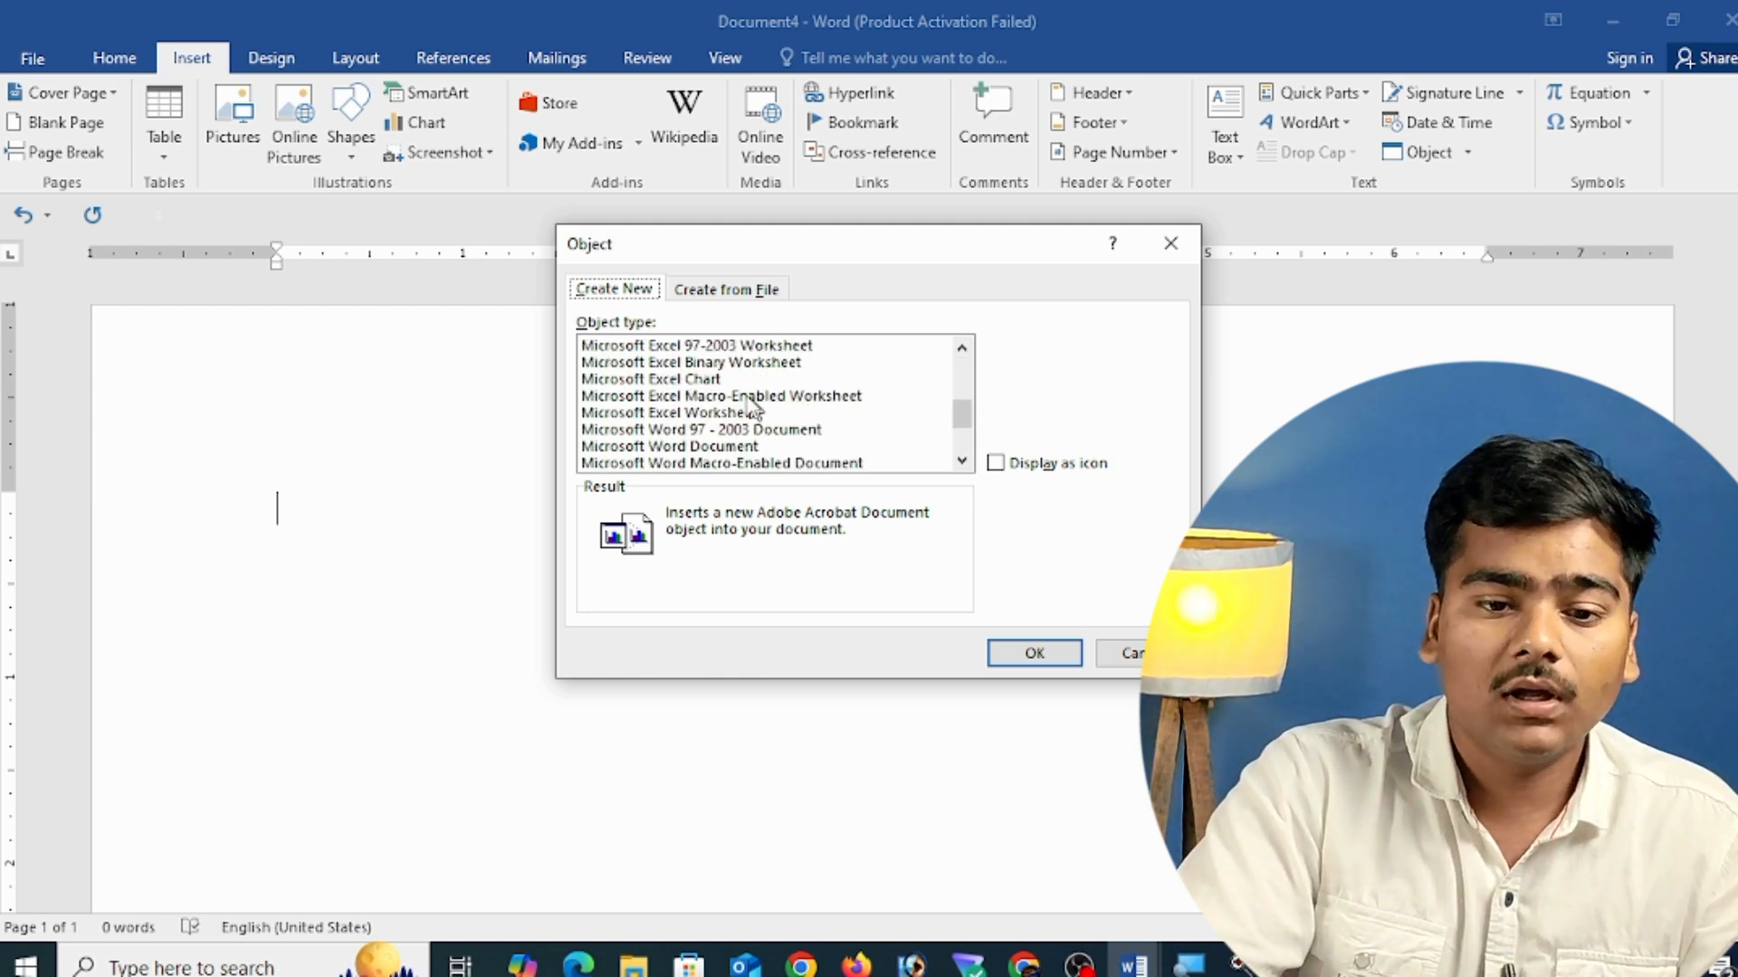
- Embed a new Microsoft Excel Worksheet object in the document
left_click(760, 366)
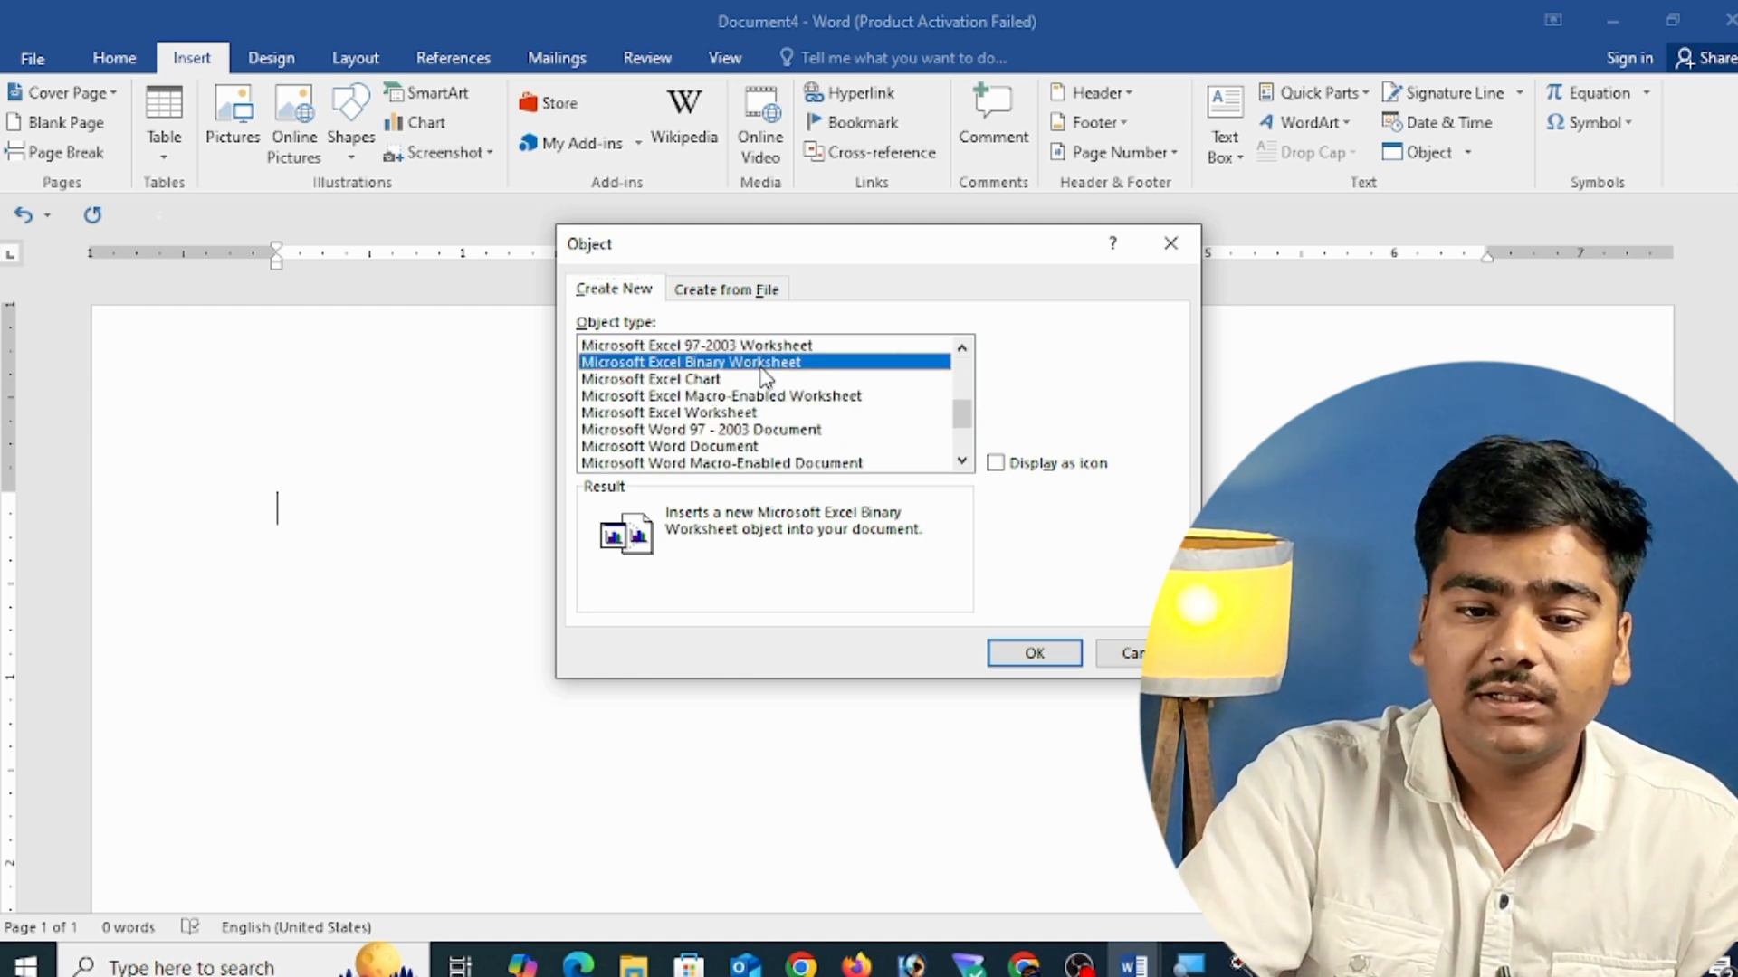
scroll(765, 376, "down", 2)
scroll(768, 398, "up", 2)
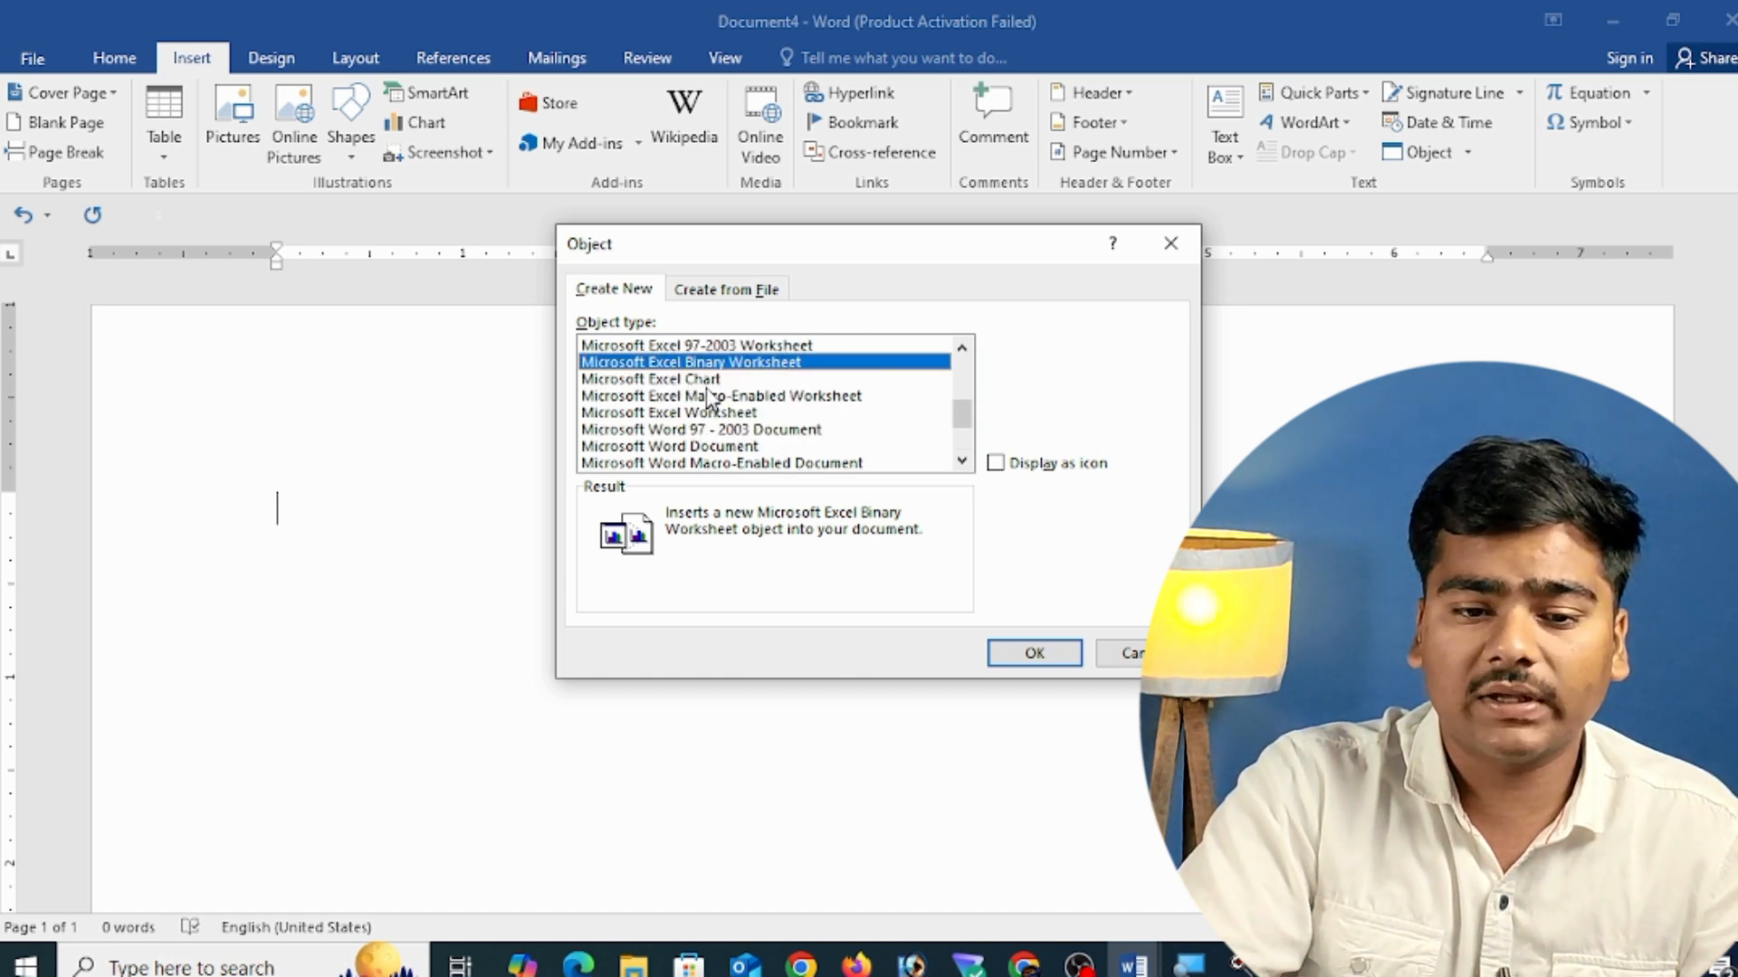
left_click(712, 380)
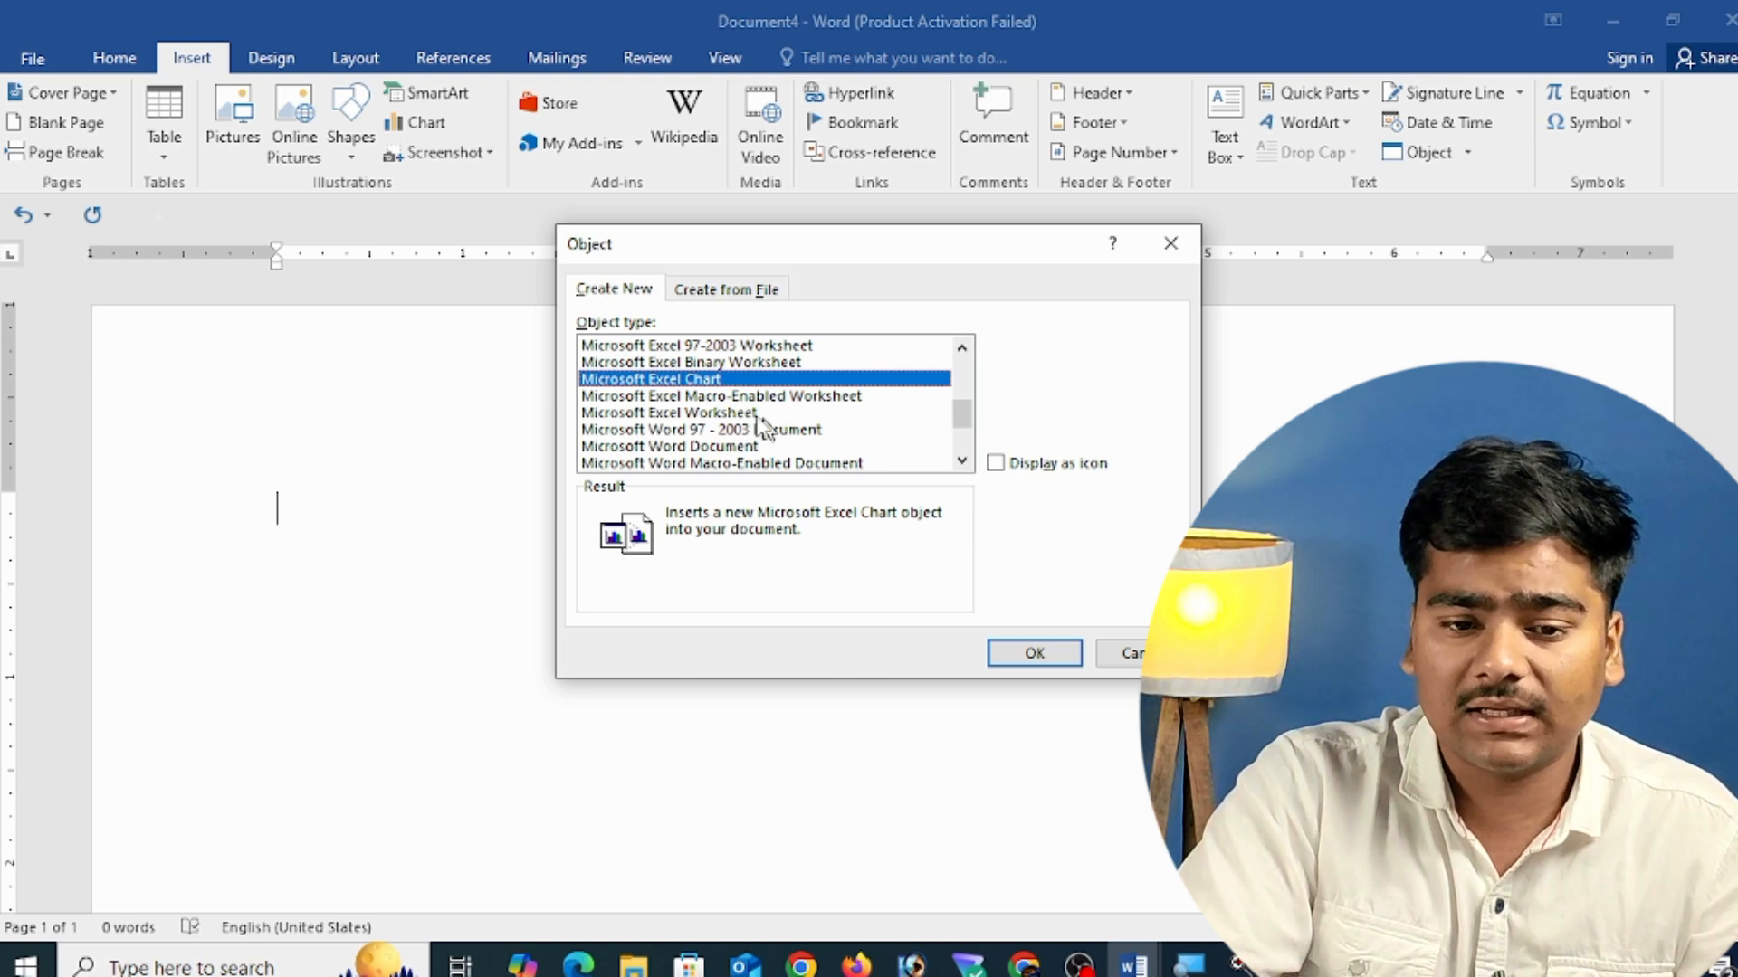
left_click(735, 413)
left_click(1035, 652)
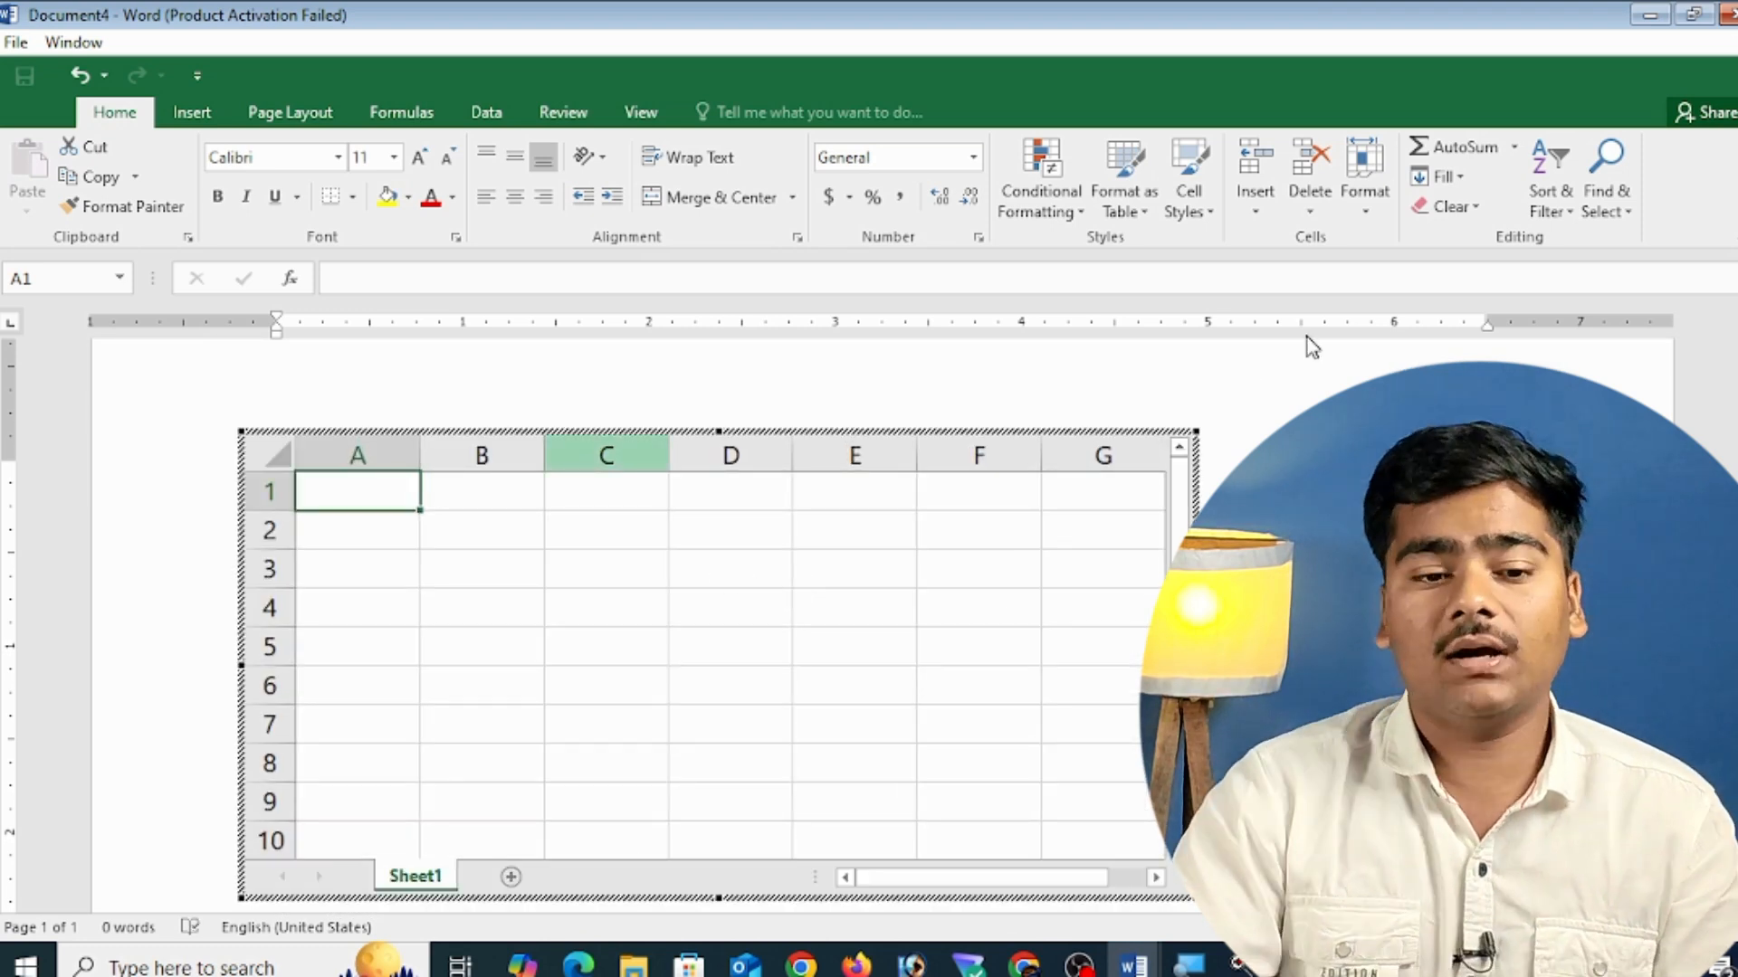
- Enter the headers name, age, city and salary in cells A1 to D1 of the embedded worksheet
type("name")
key("Tab")
type("age")
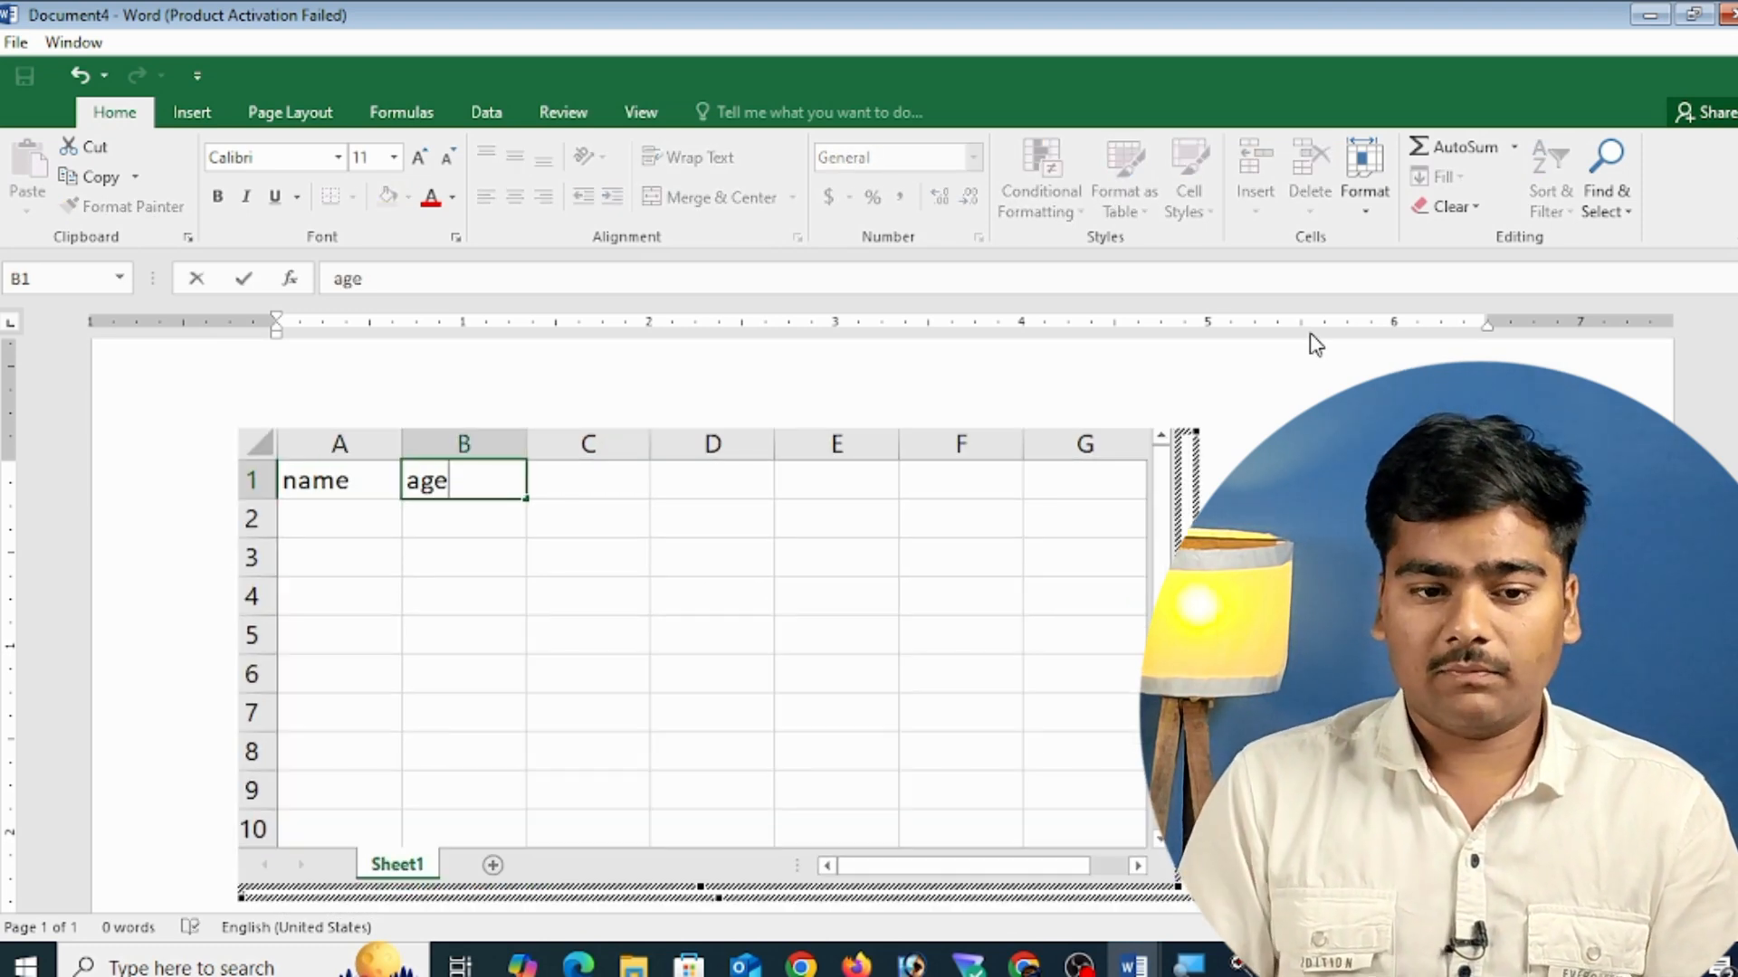
key("Tab")
type("city")
key("Tab")
type("salary")
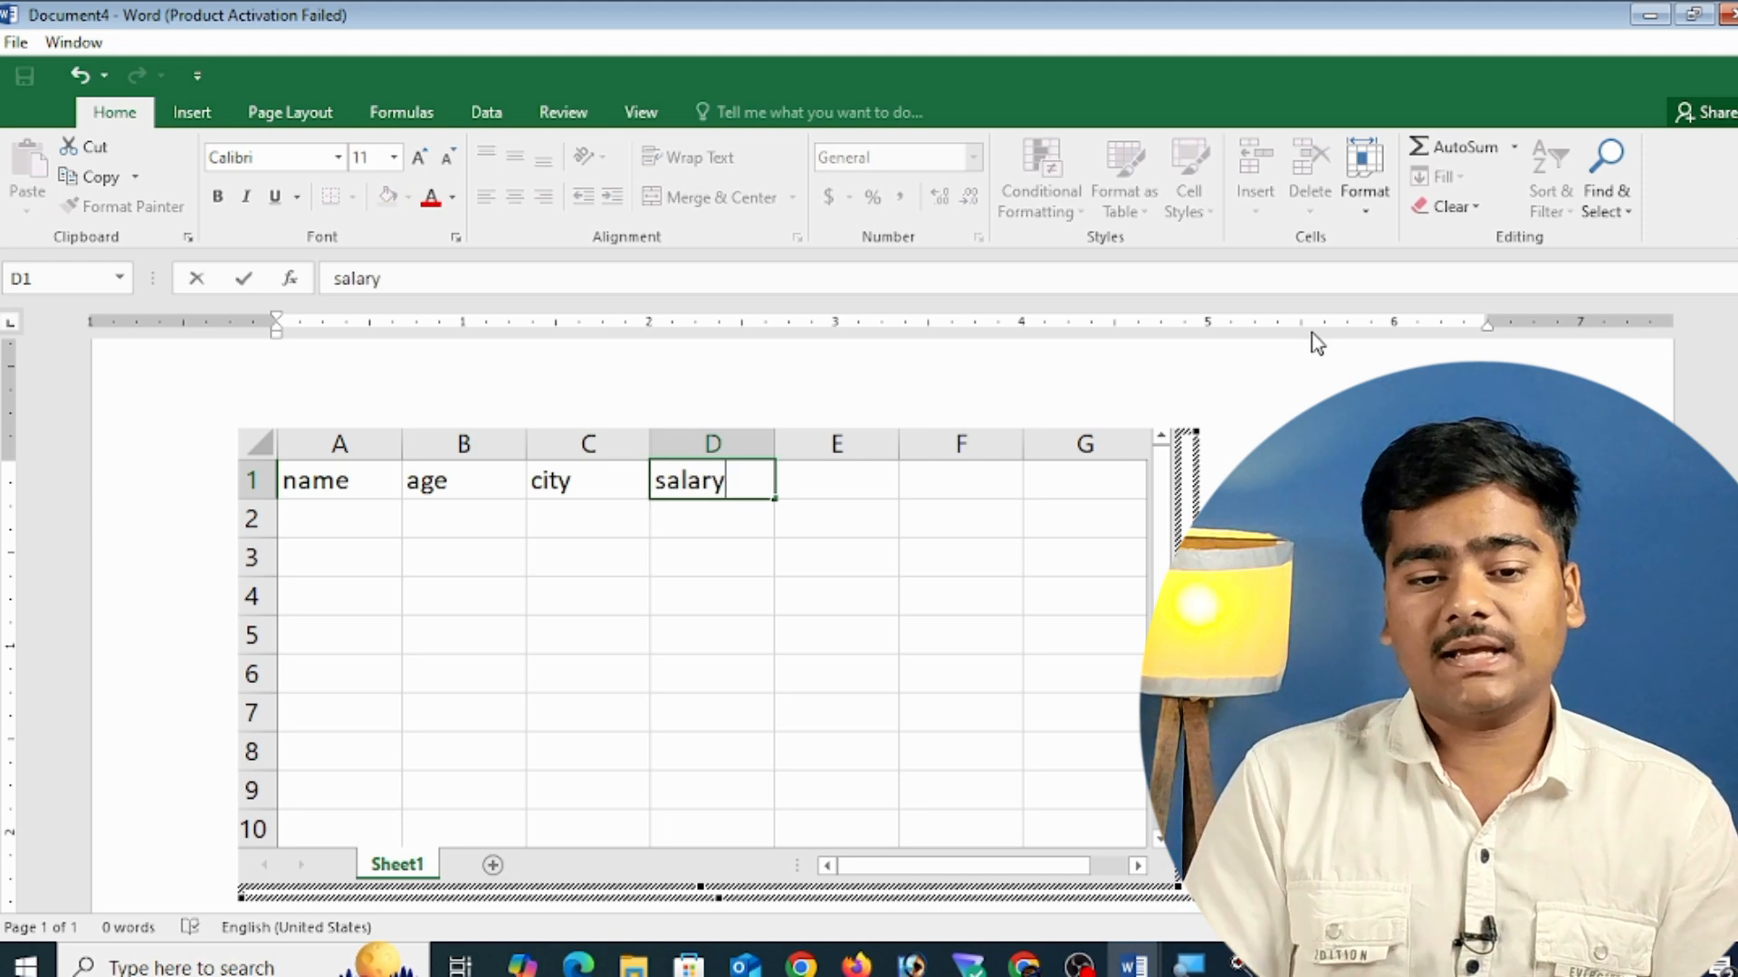
key("Return")
- Fill the name column with a in A2, b in A3 and d in A5
type("a")
key("Return")
type("b")
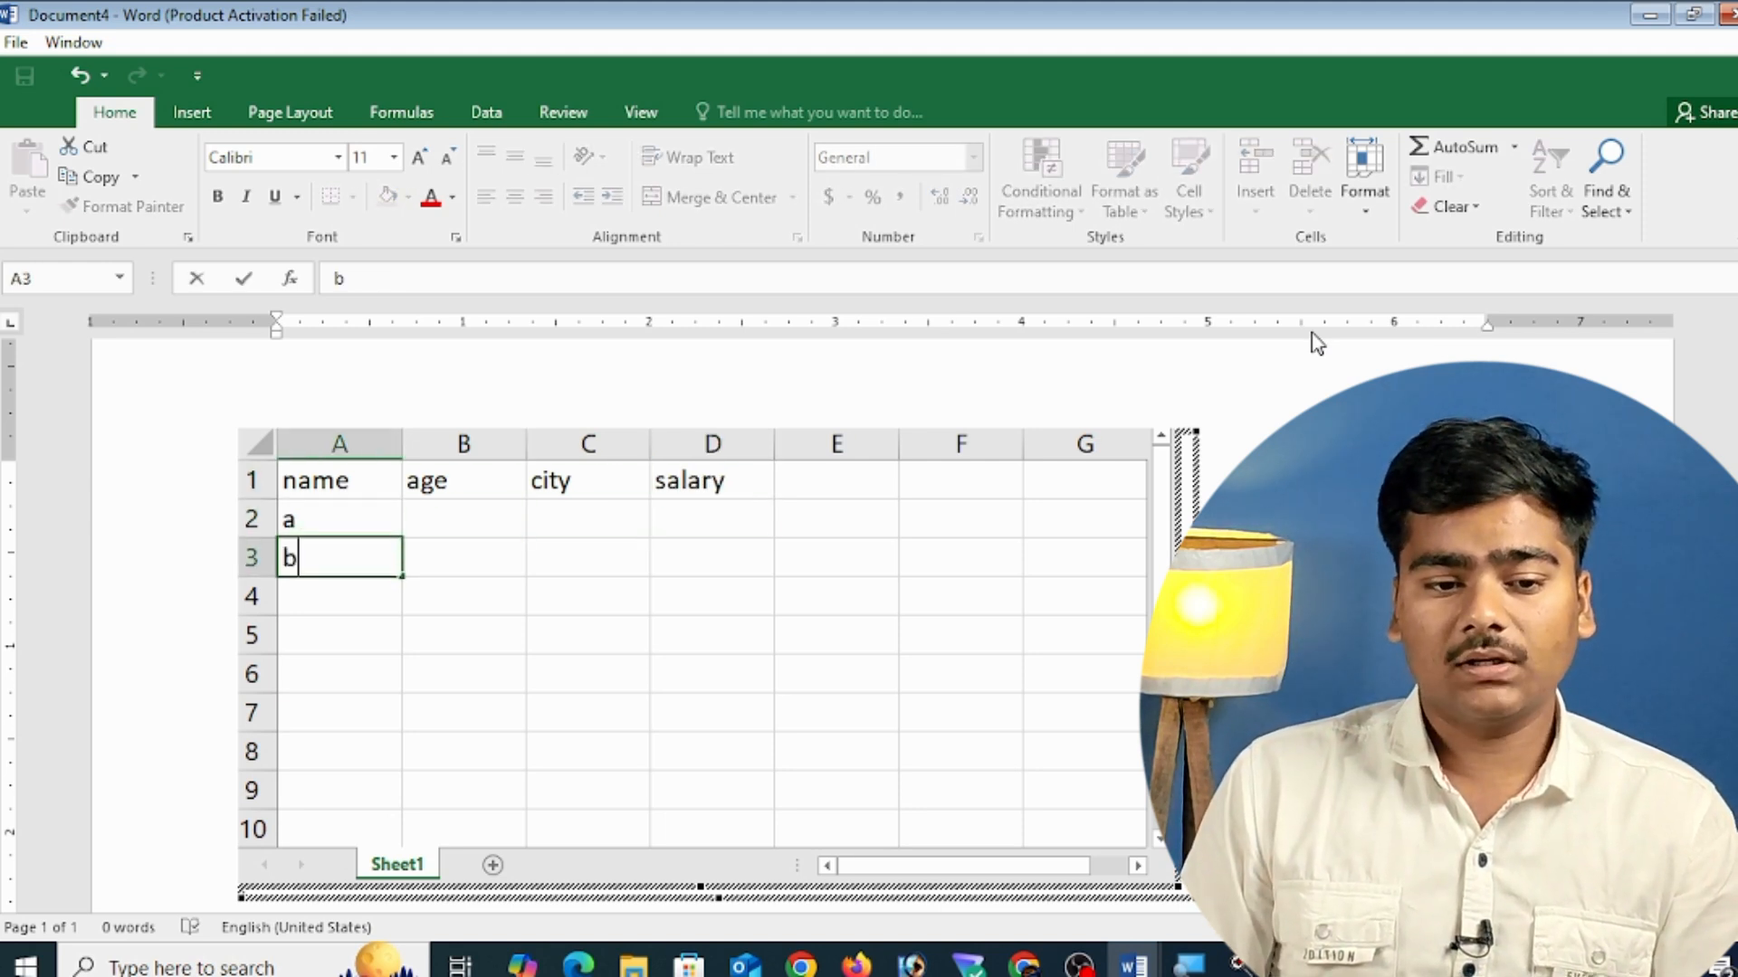
key("Return")
key("Down")
type("d")
key("Right")
- Enter the ages 20, 21 and 25 in cells B2 to B4
key("Right")
key("Up")
key("Up")
key("Up")
key("Left")
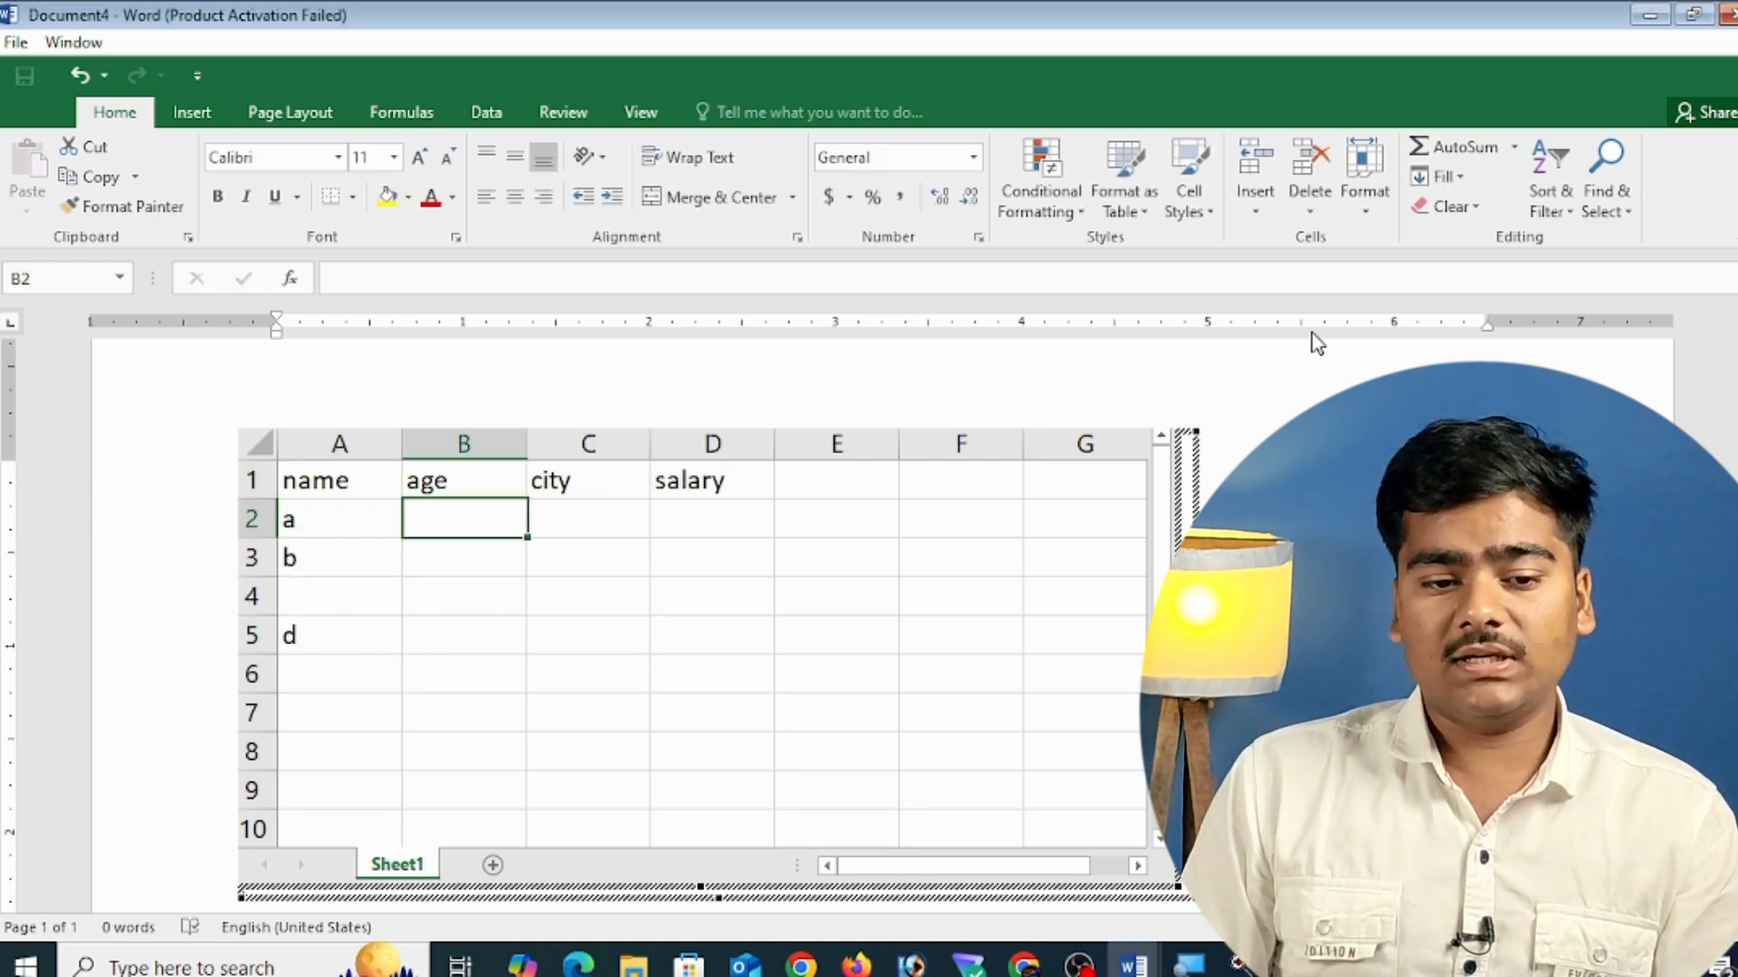
type("20")
key("Return")
type("21")
key("Return")
type("25")
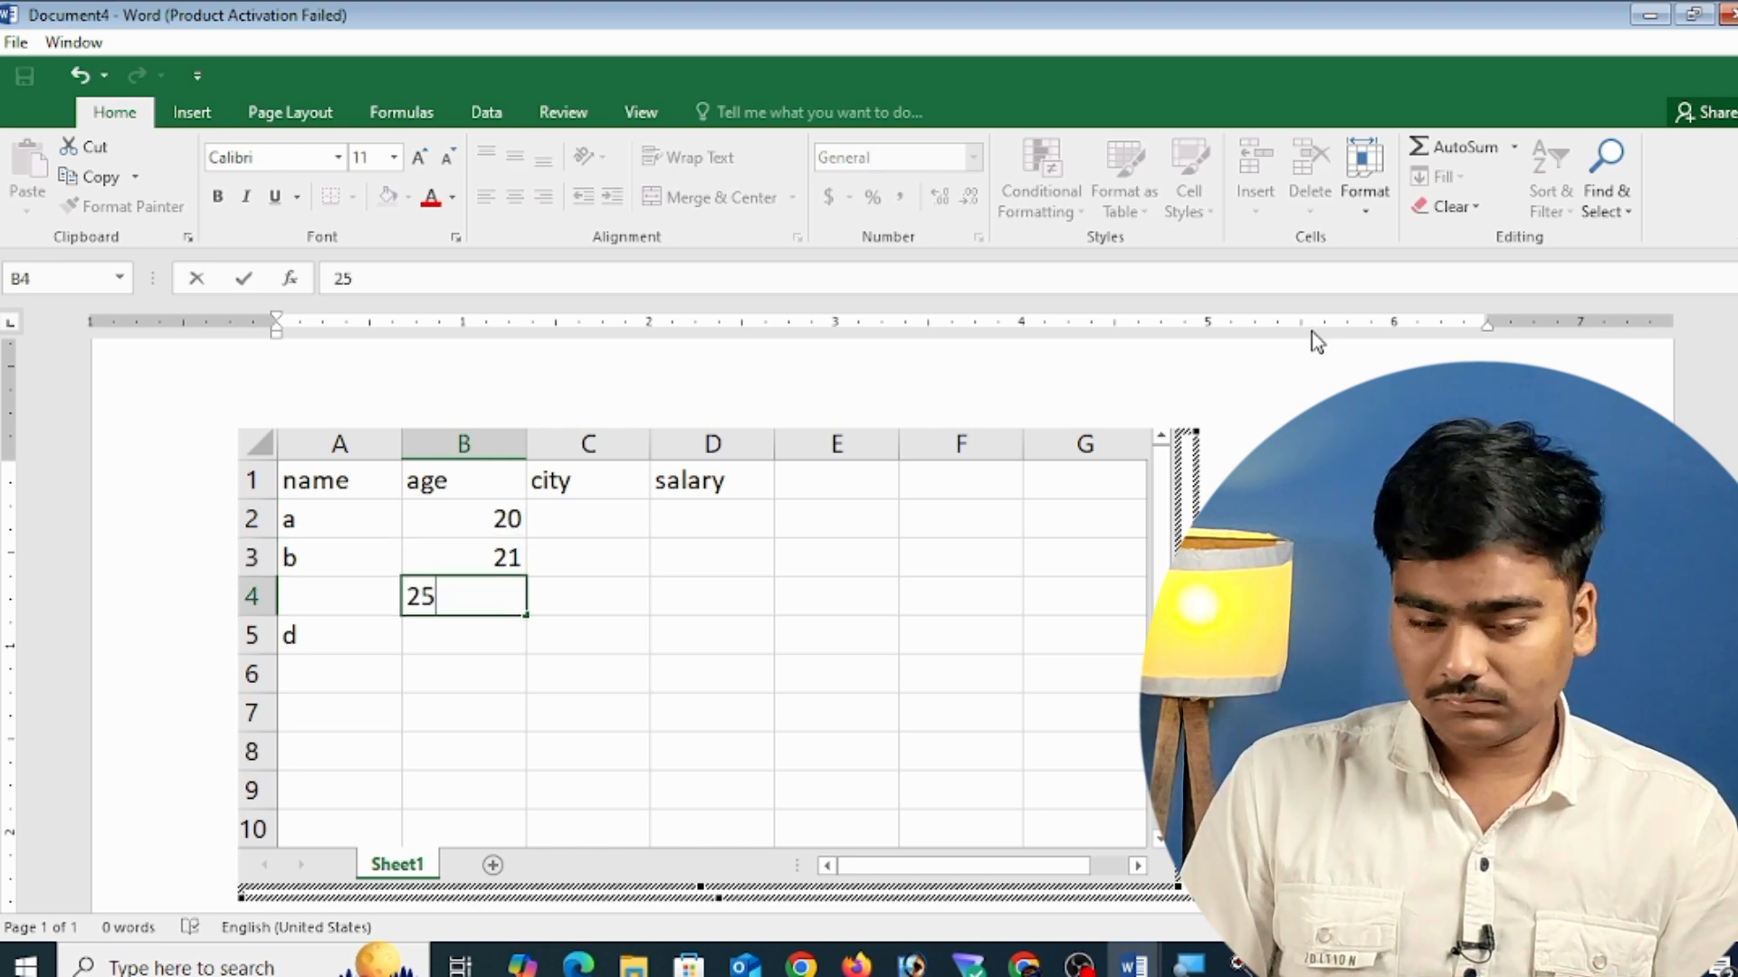
key("Tab")
- Enter the cities sagar, indore and bhopal in cells C2 to C4
key("Up")
key("Up")
type("sagar")
key("Return")
type("indore")
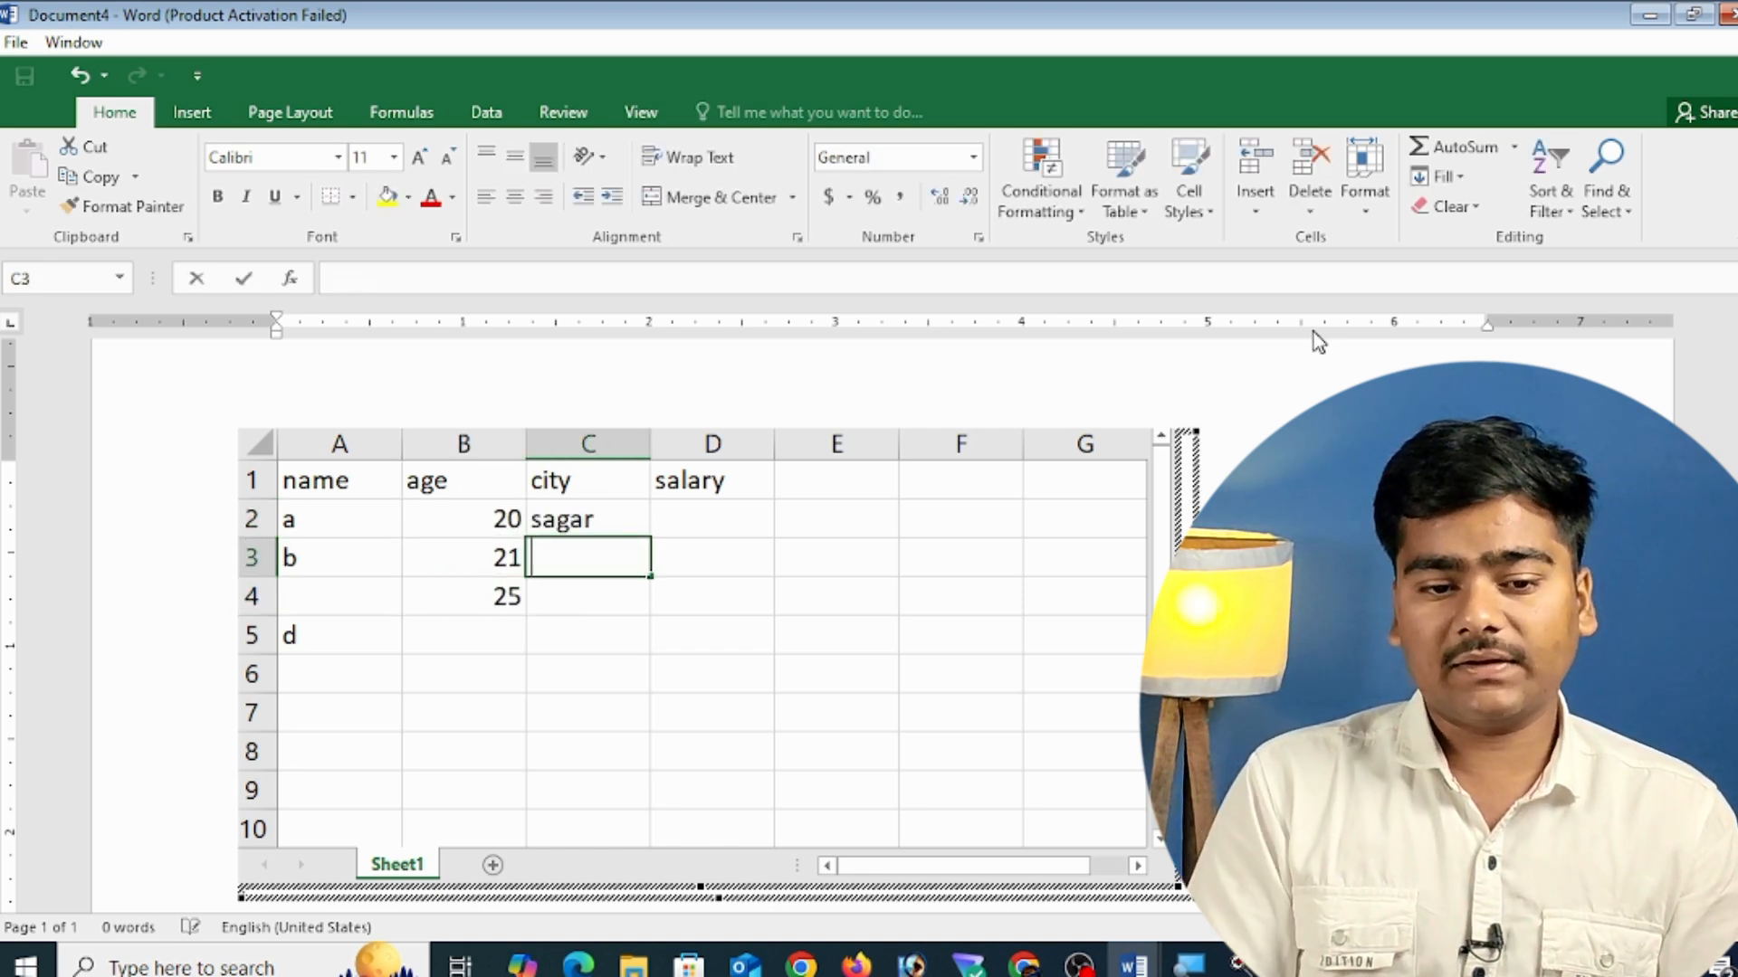
key("Tab")
key("Left")
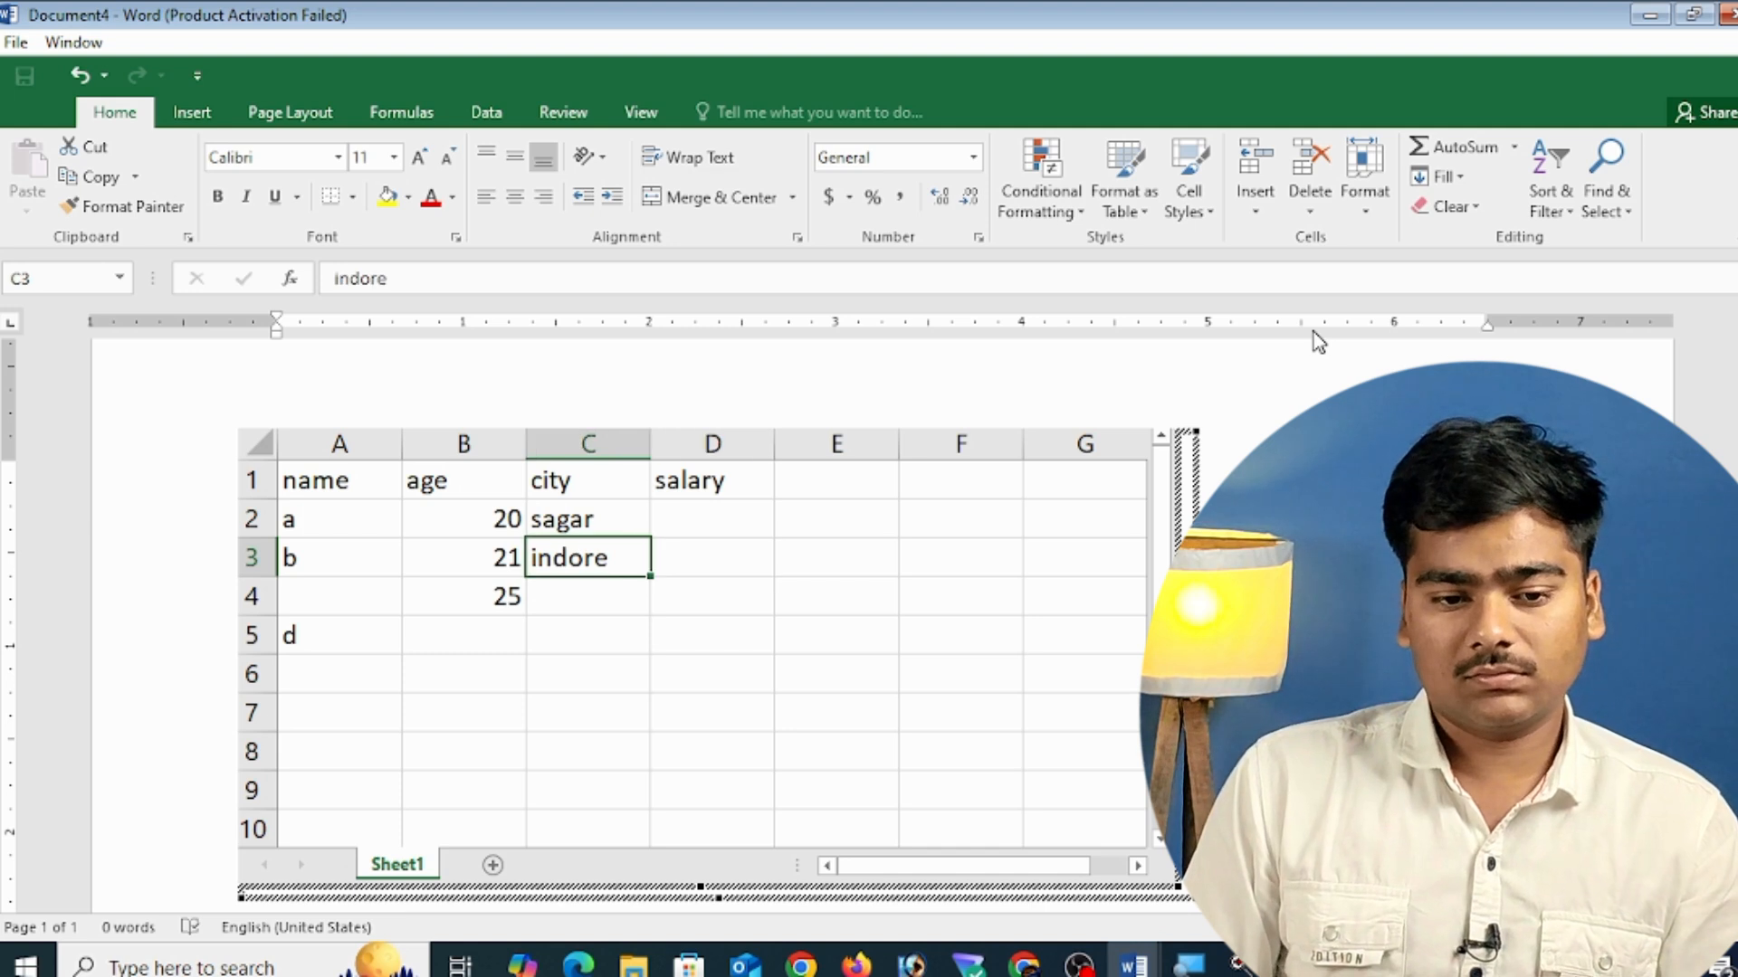
key("Down")
type("bhjopa")
key("BackSpace")
key("BackSpace")
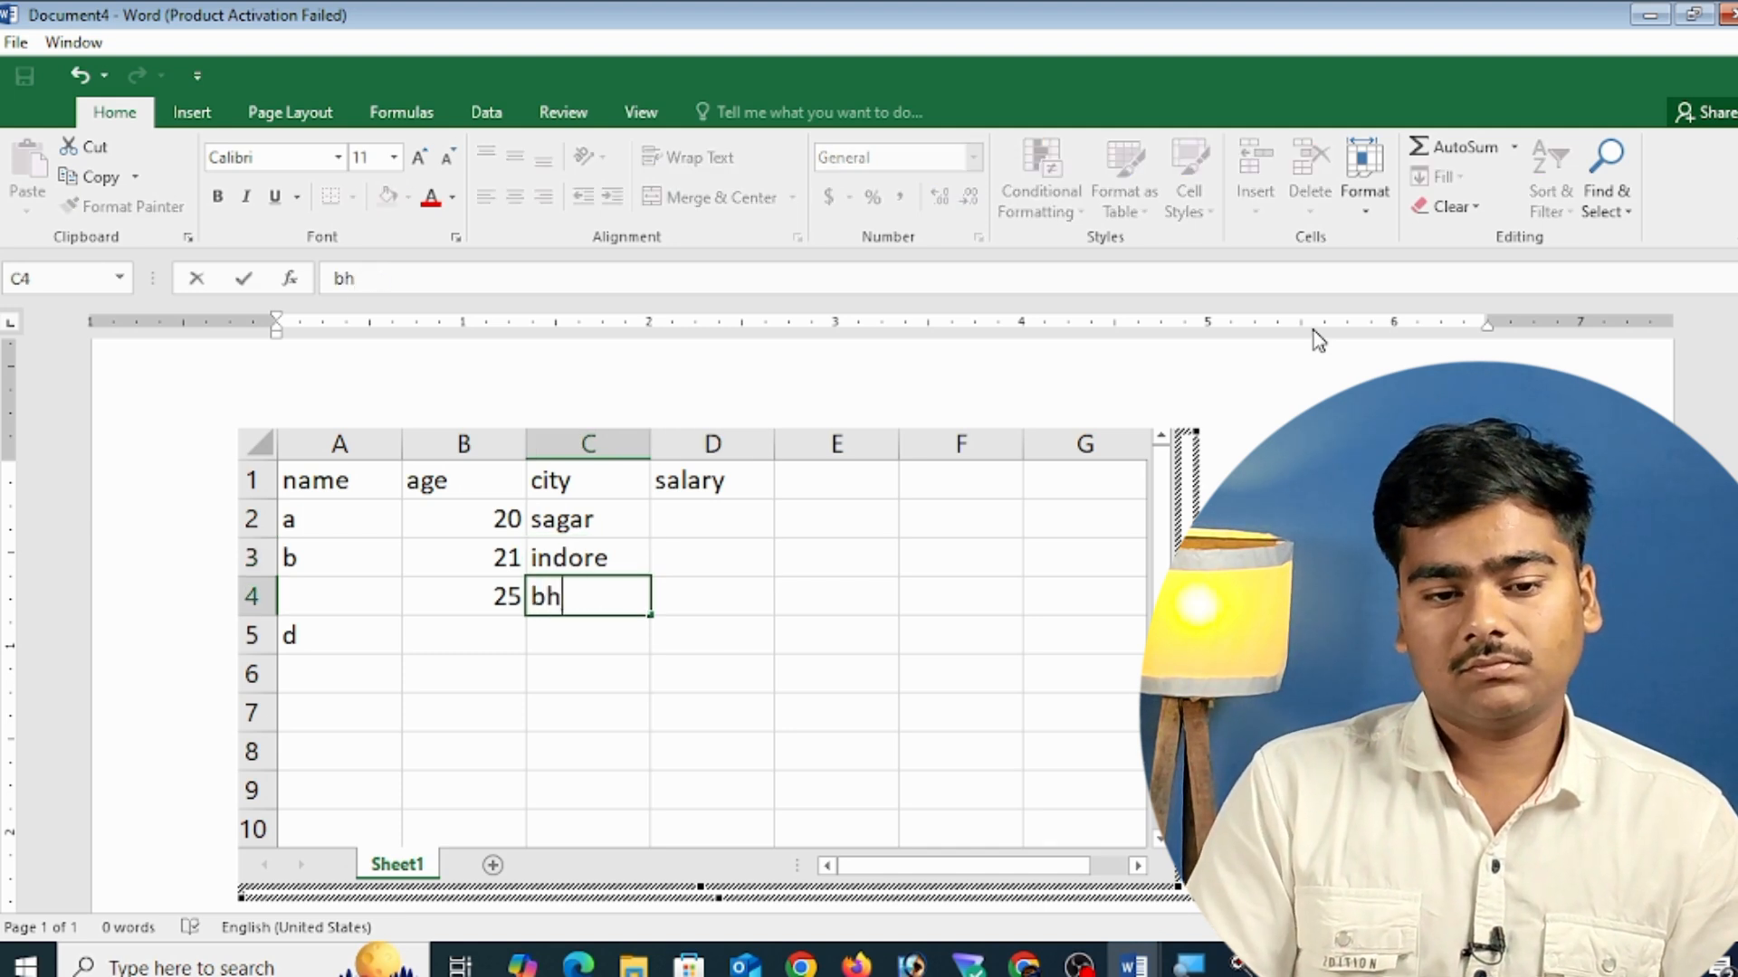
type("opa")
key("Tab")
- Enter the salaries 50, 40 and 560 in cells D2 to D4
key("Up")
key("Up")
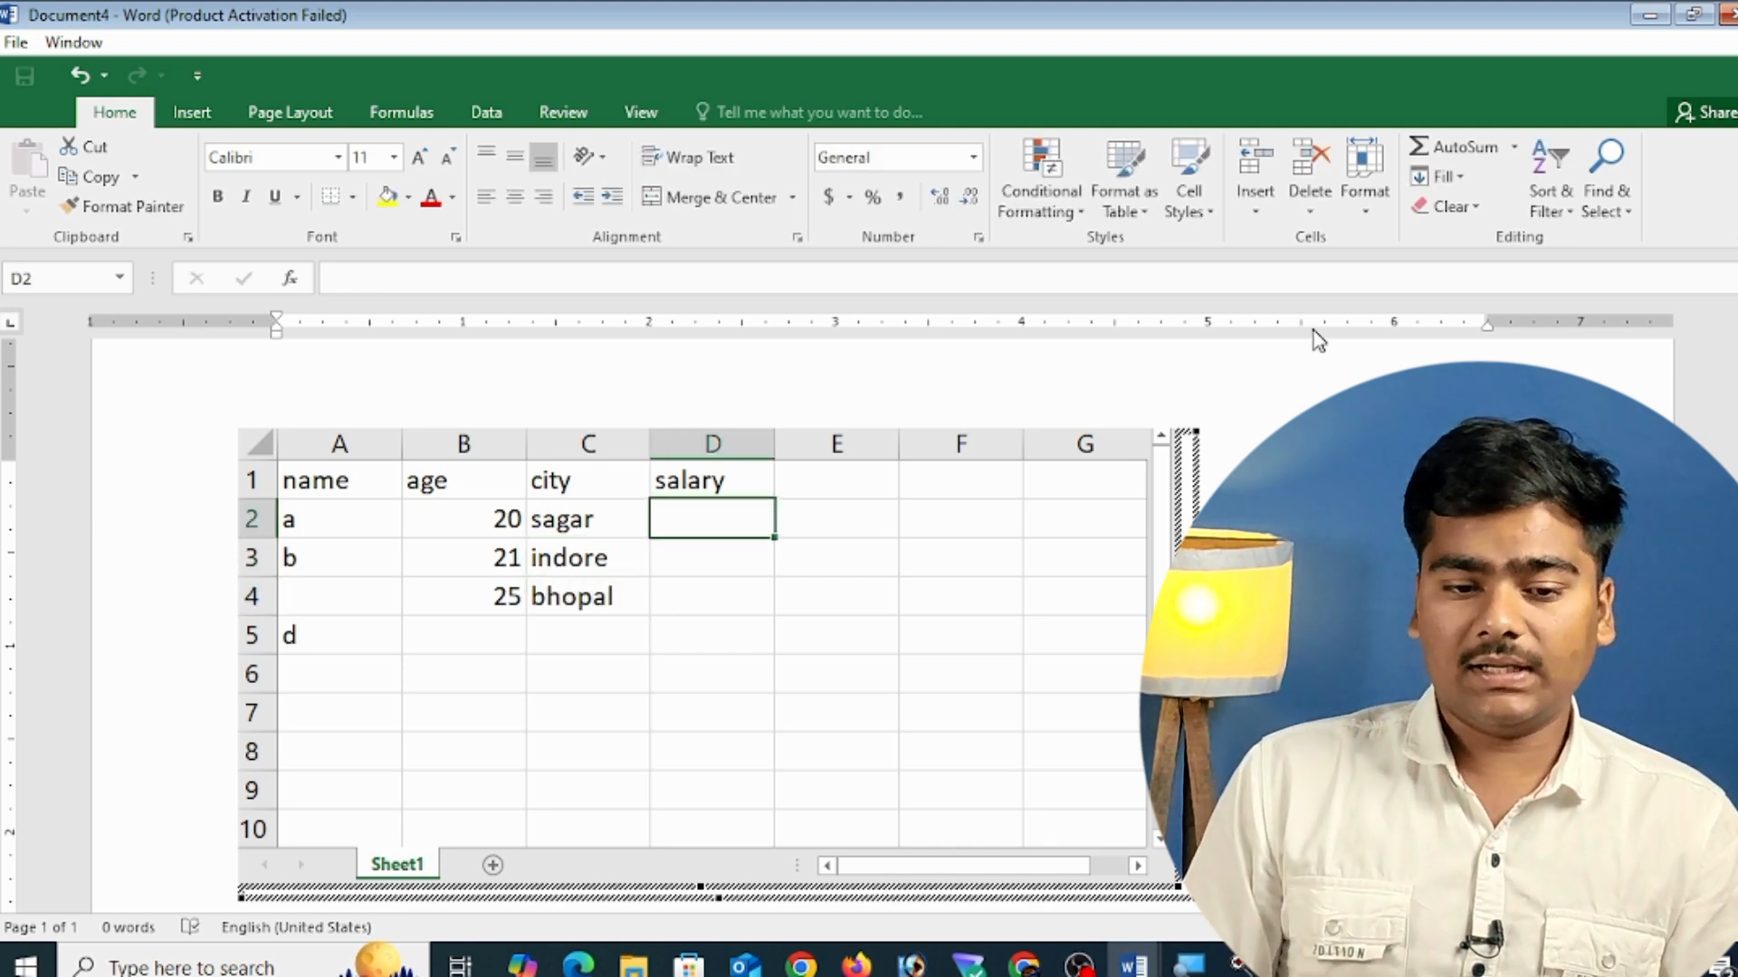
type("50")
key("Return")
type("40")
key("Return")
type("560")
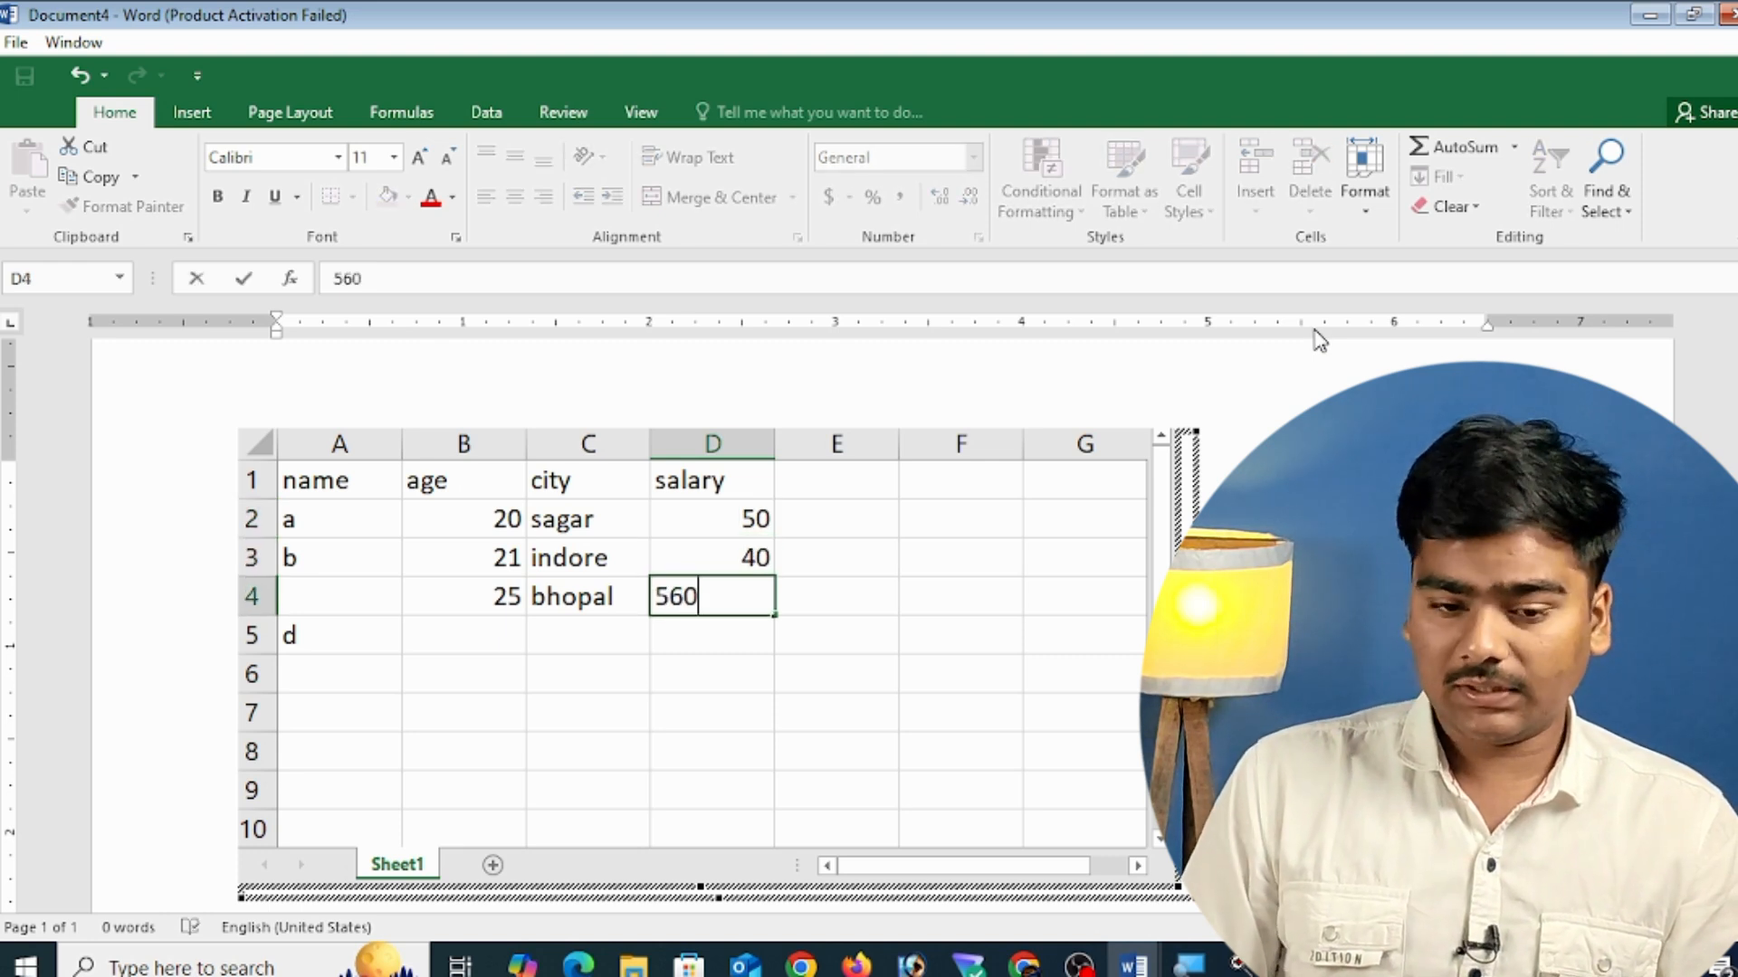
key("Return")
- Total the salaries in cell D5 with a SUM formula over D2:D4
type("=sum")
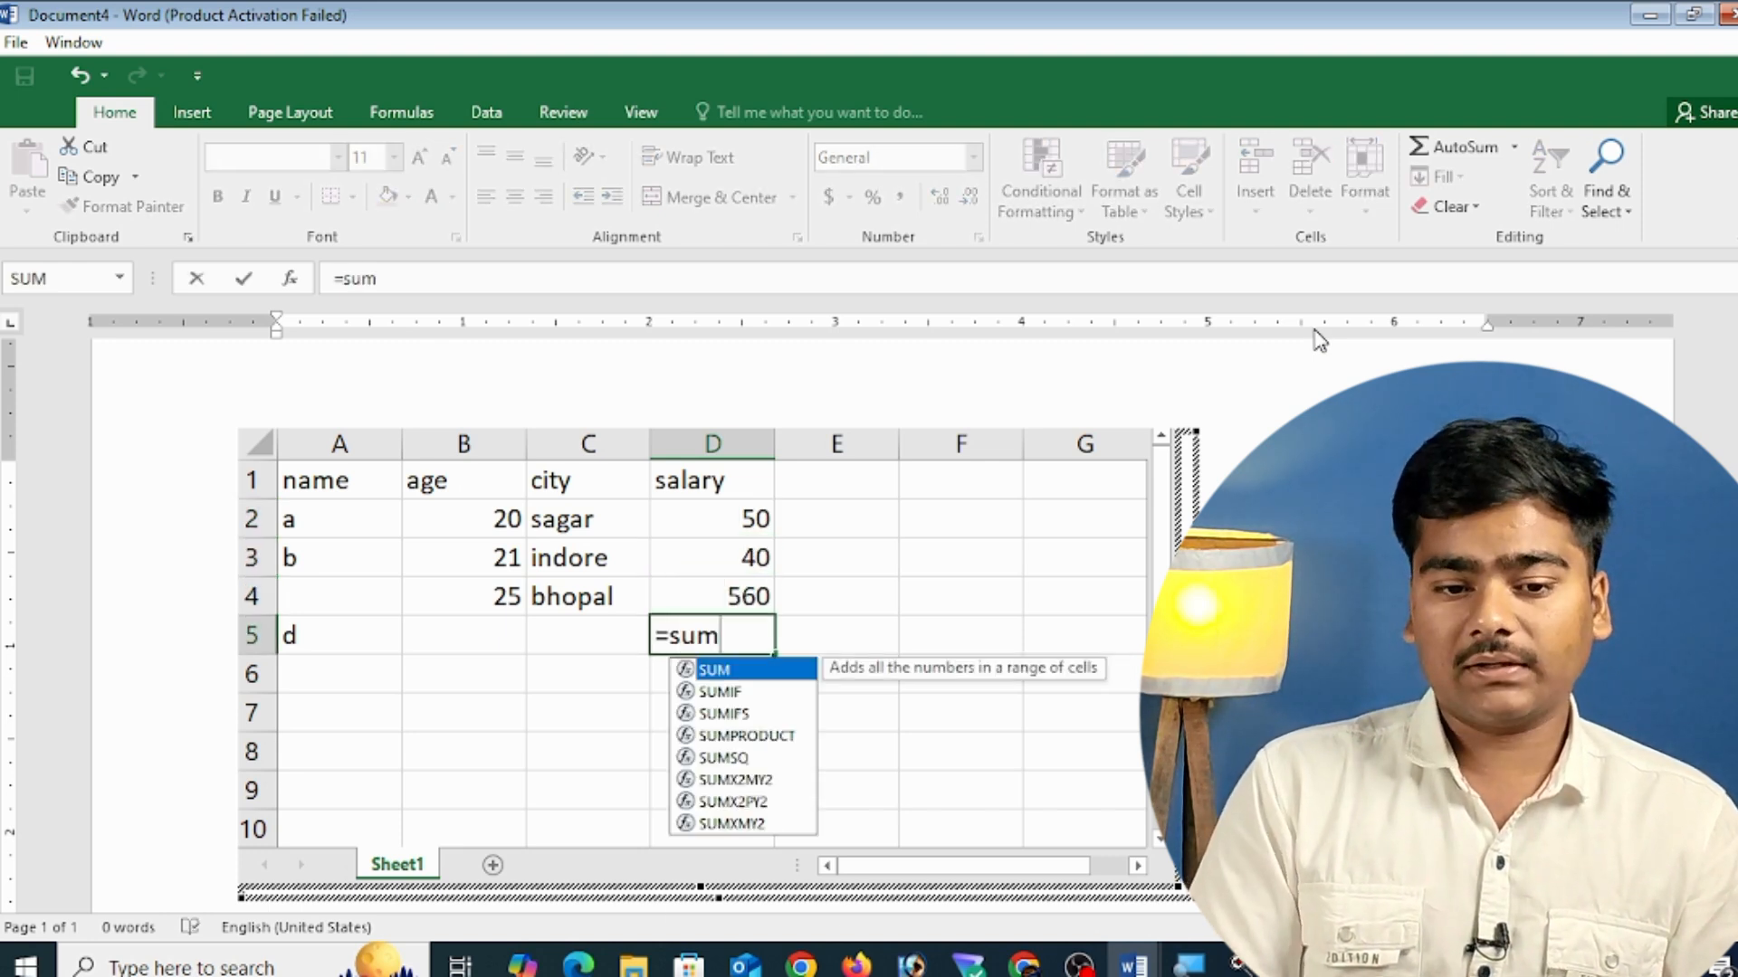
type("(")
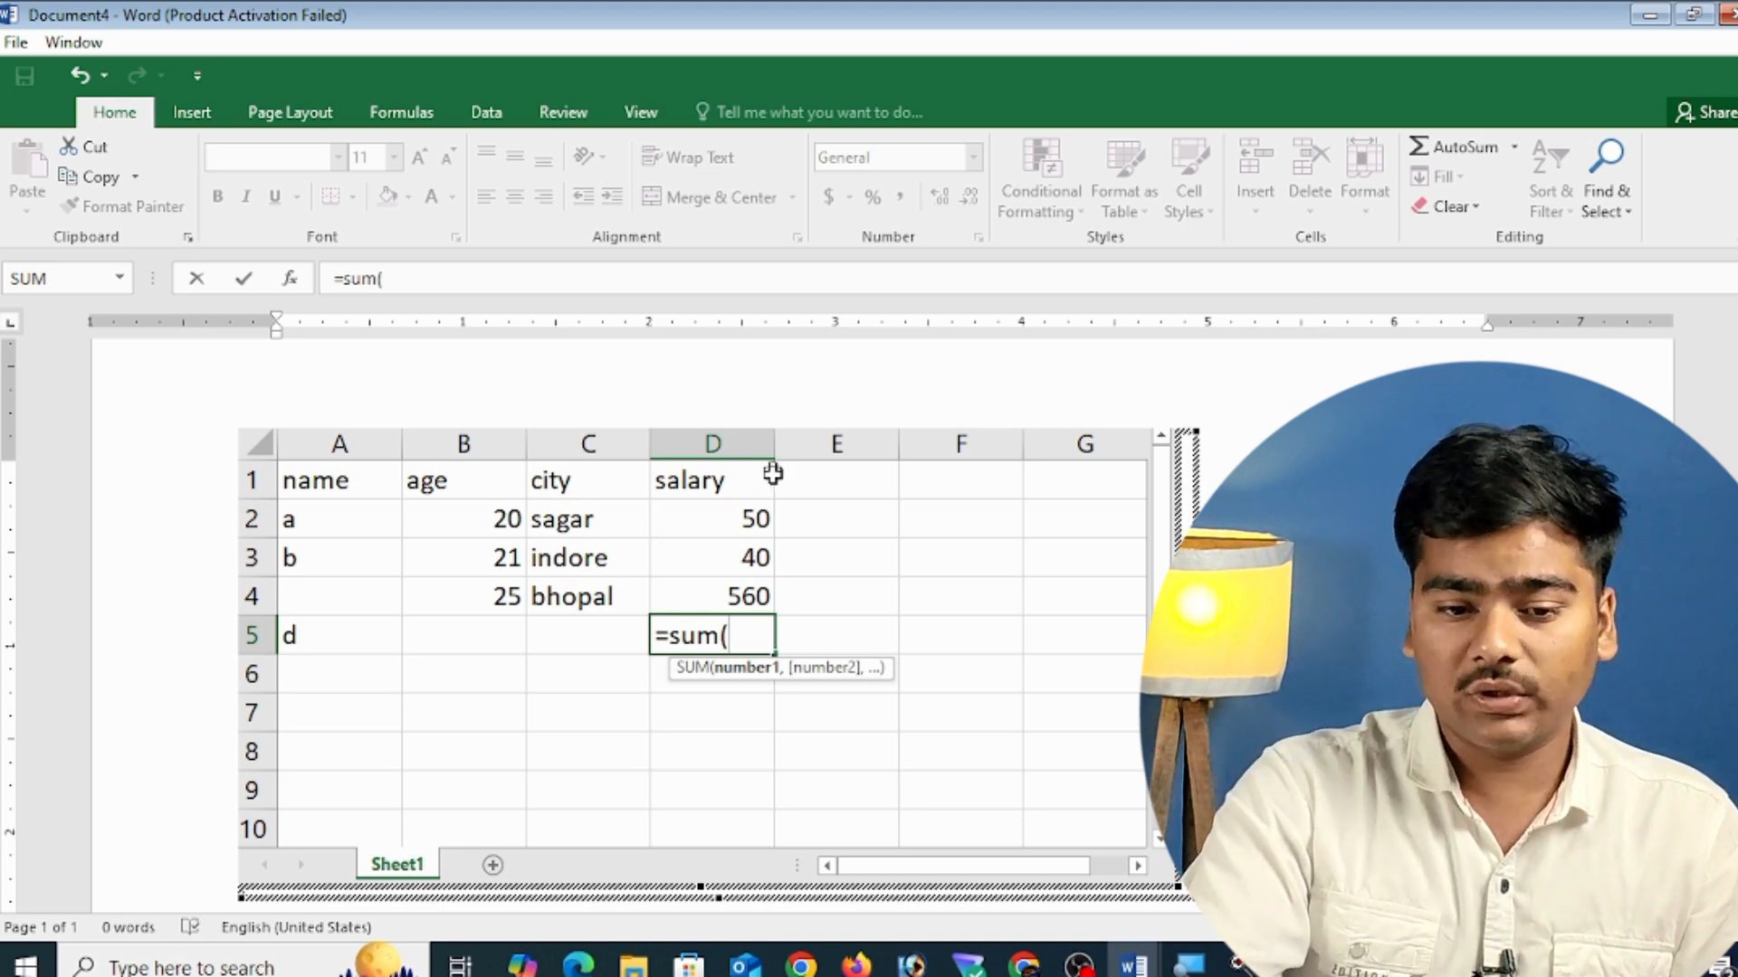
left_click_drag(706, 518, 751, 593)
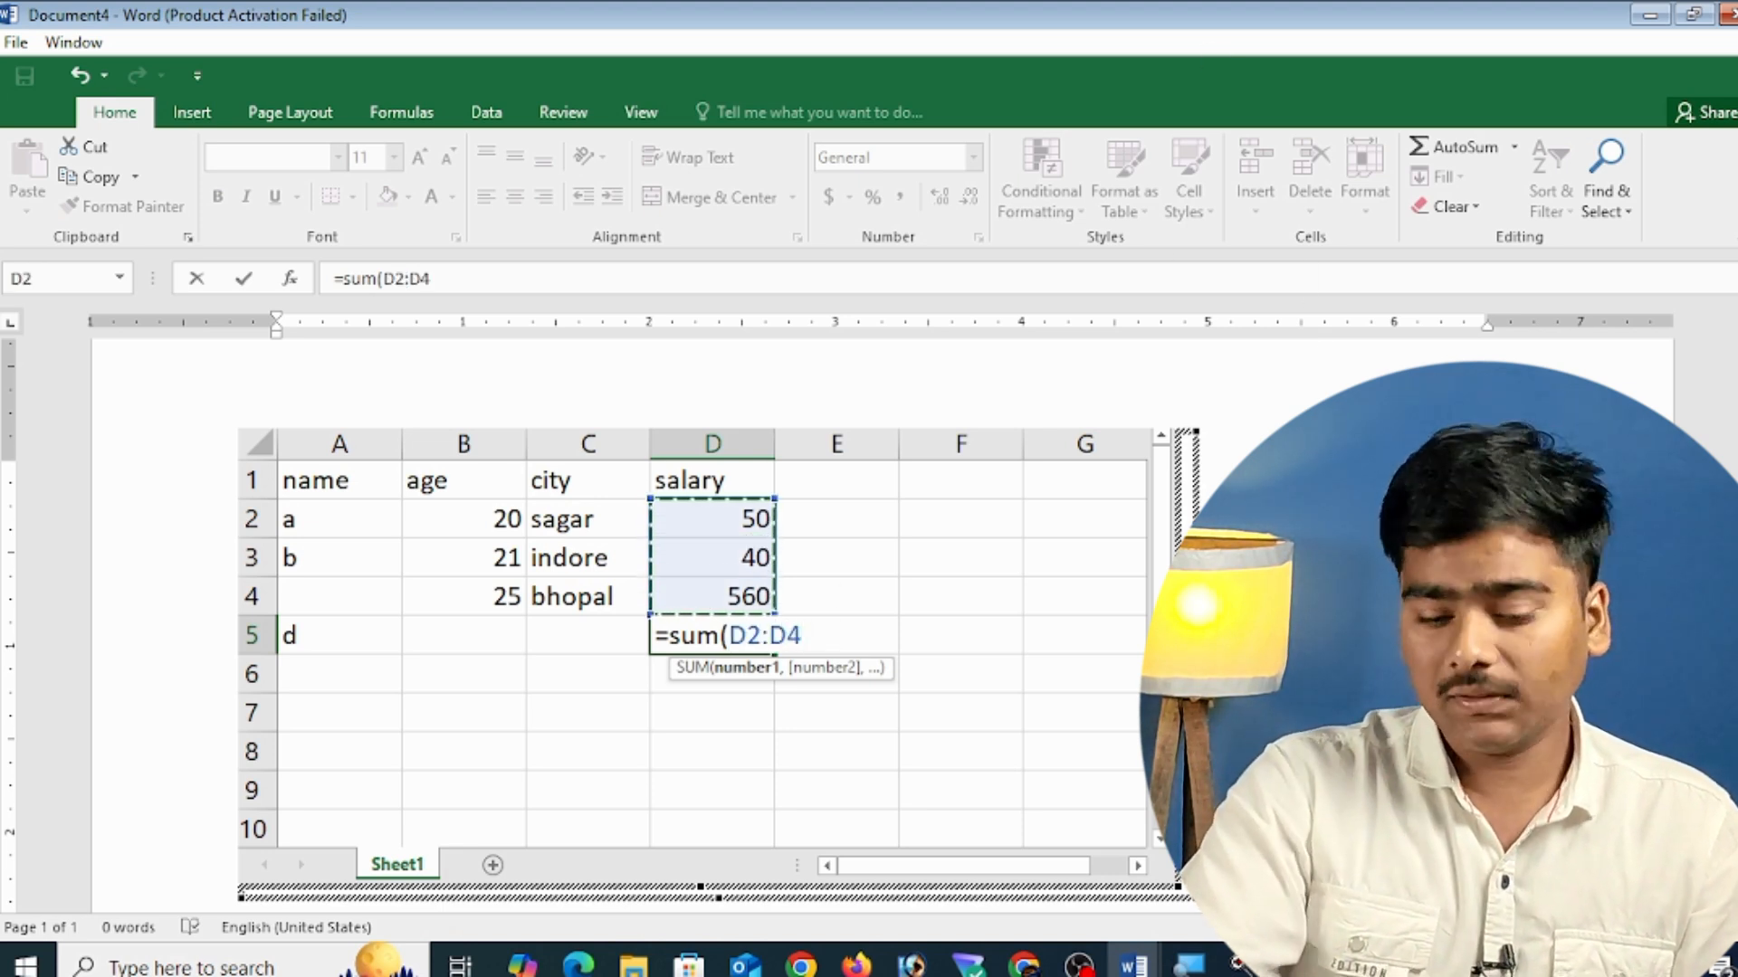
key("Return")
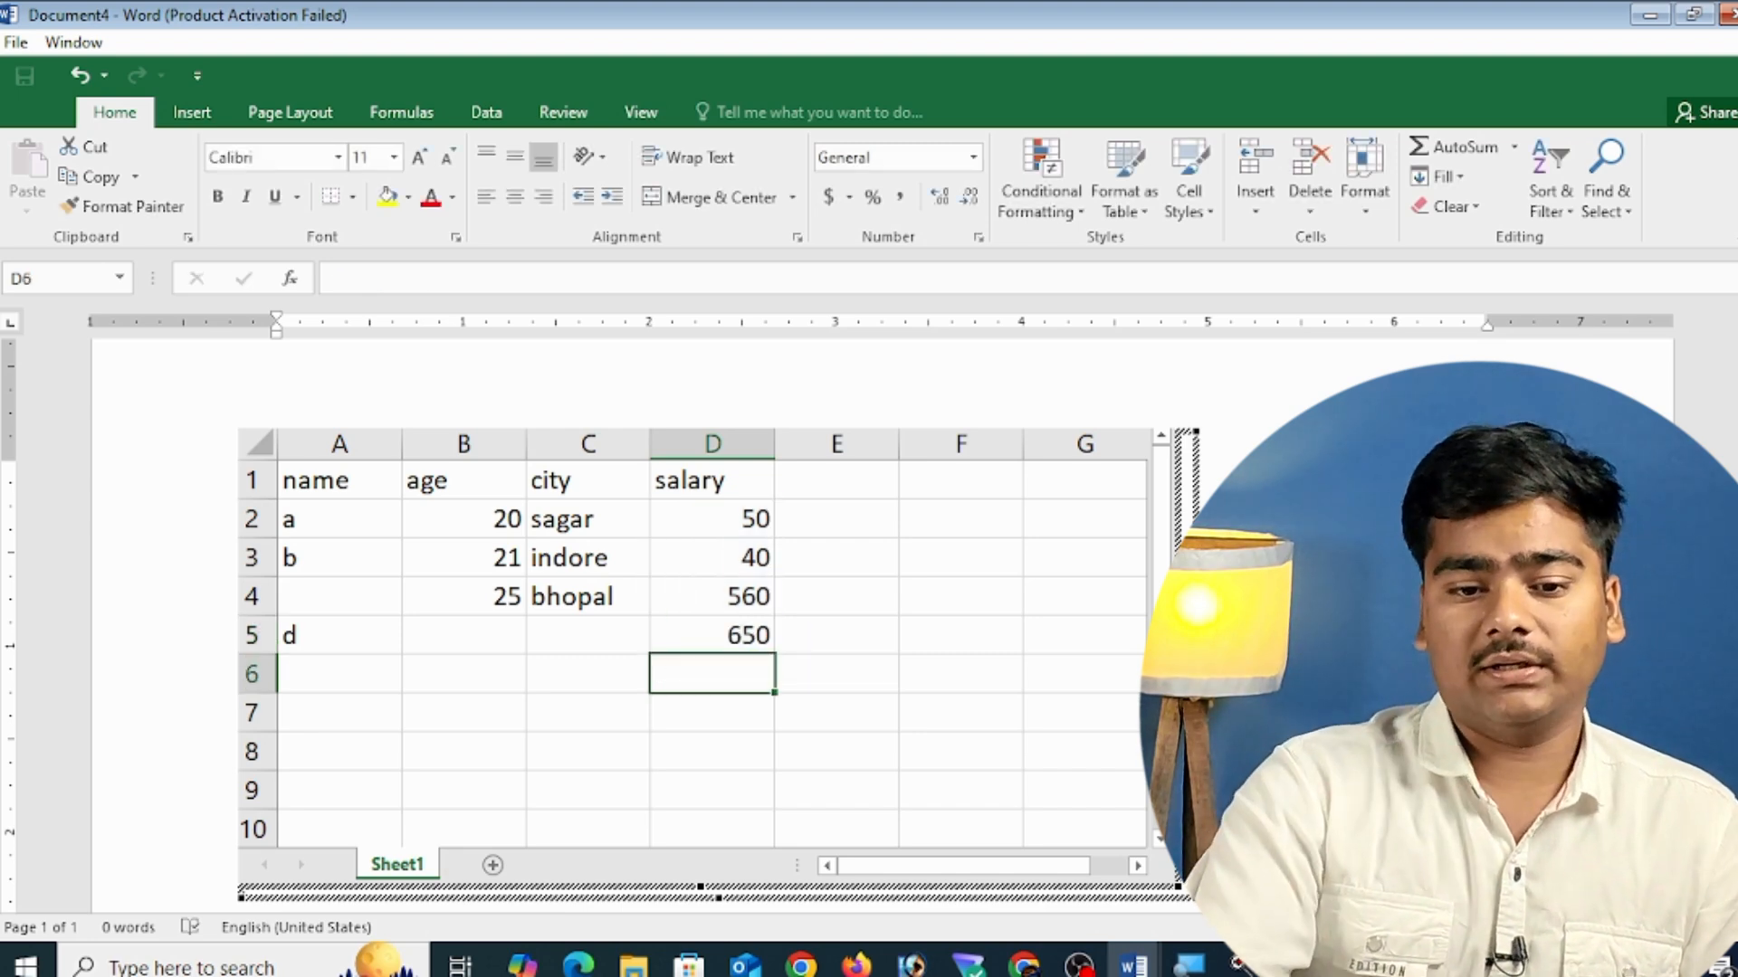
- Leave the embedded Excel worksheet and delete the object from the page
left_click(1267, 580)
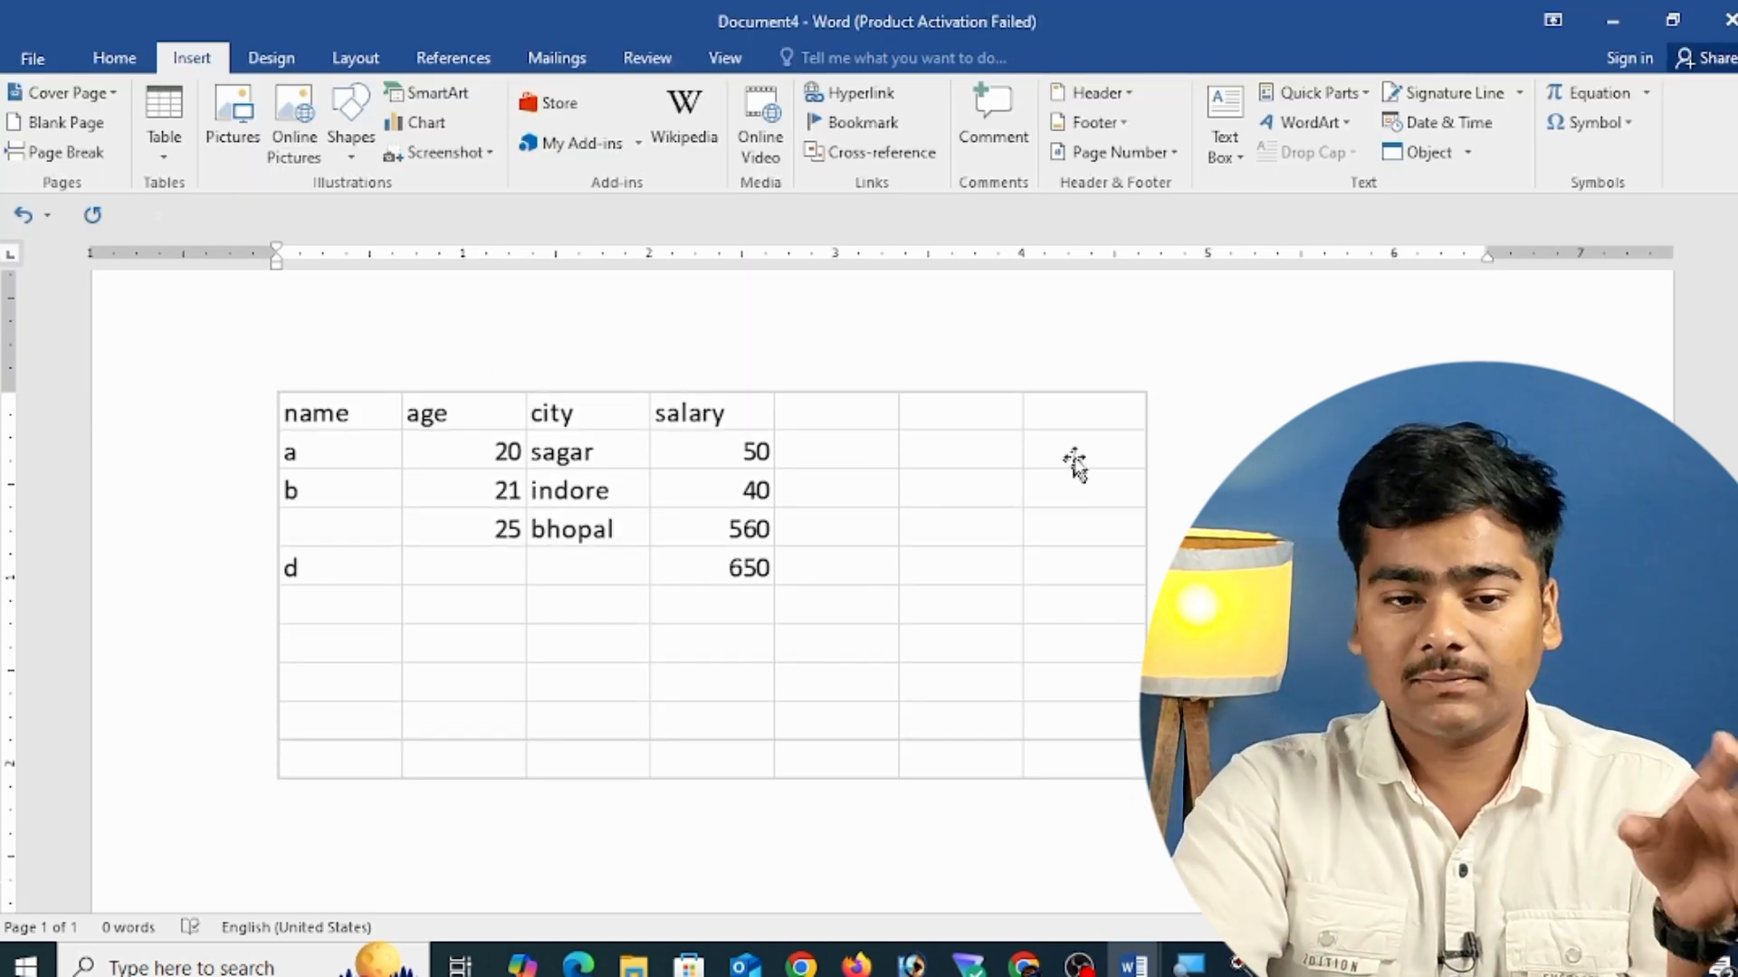
left_click(996, 494)
key("Delete")
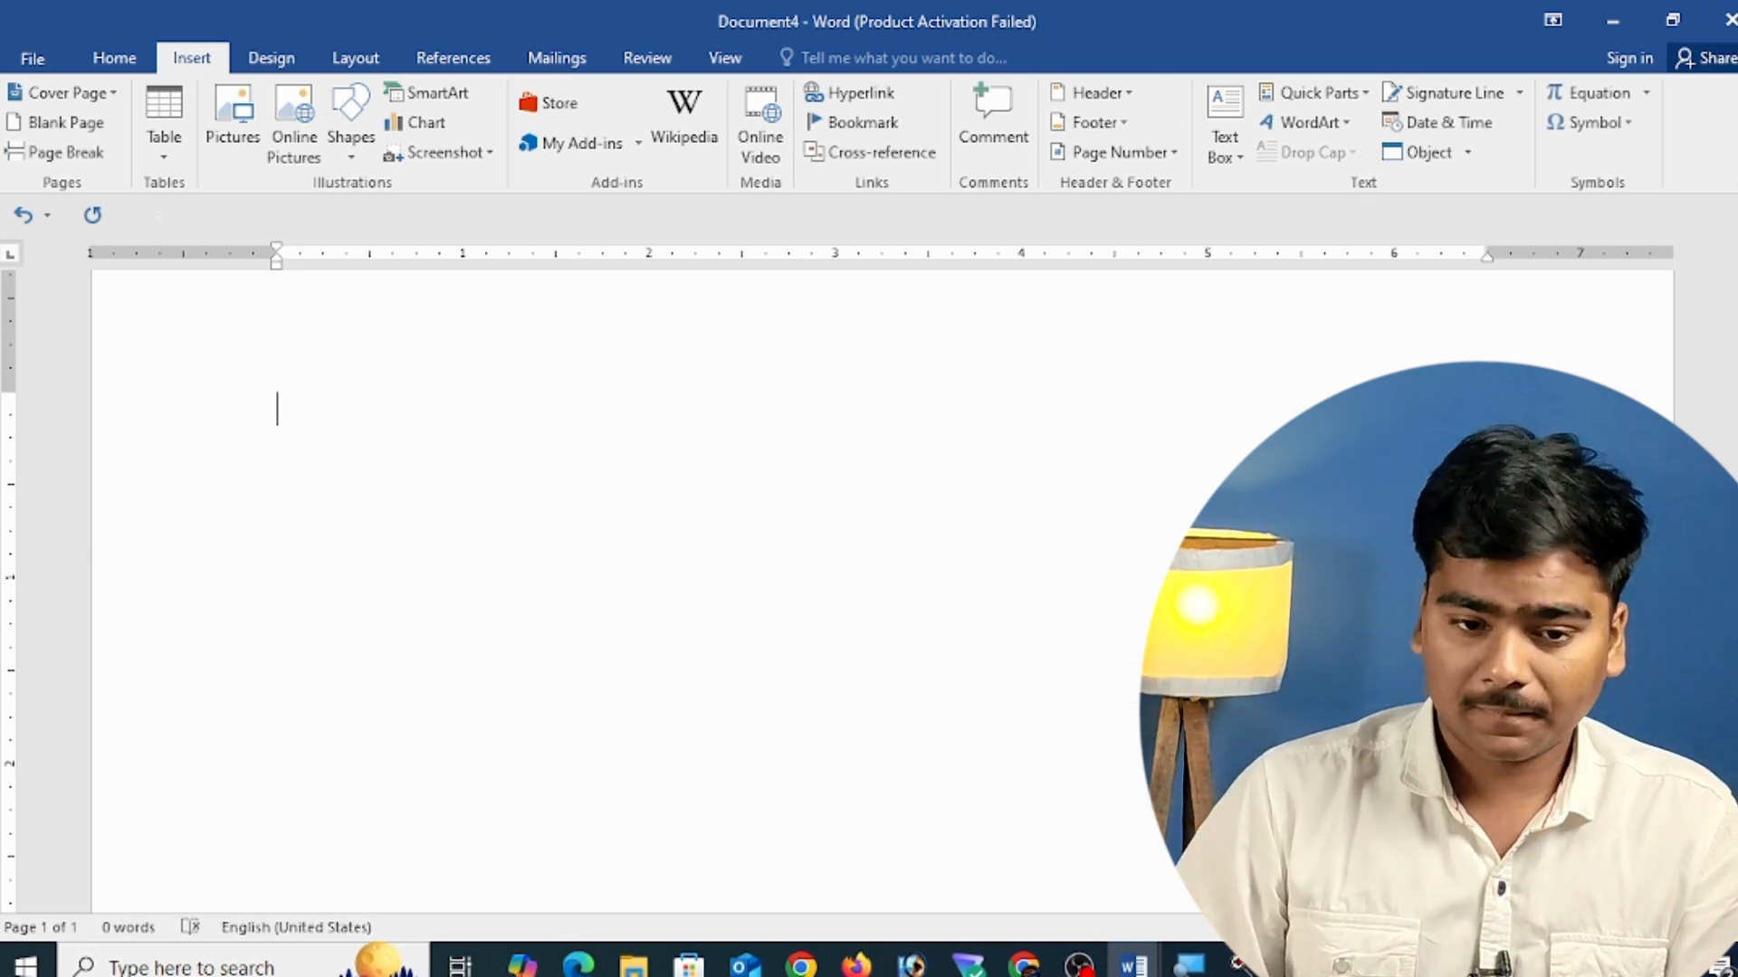
- Insert a blank equation and look through the built-in equation gallery
left_click(1646, 93)
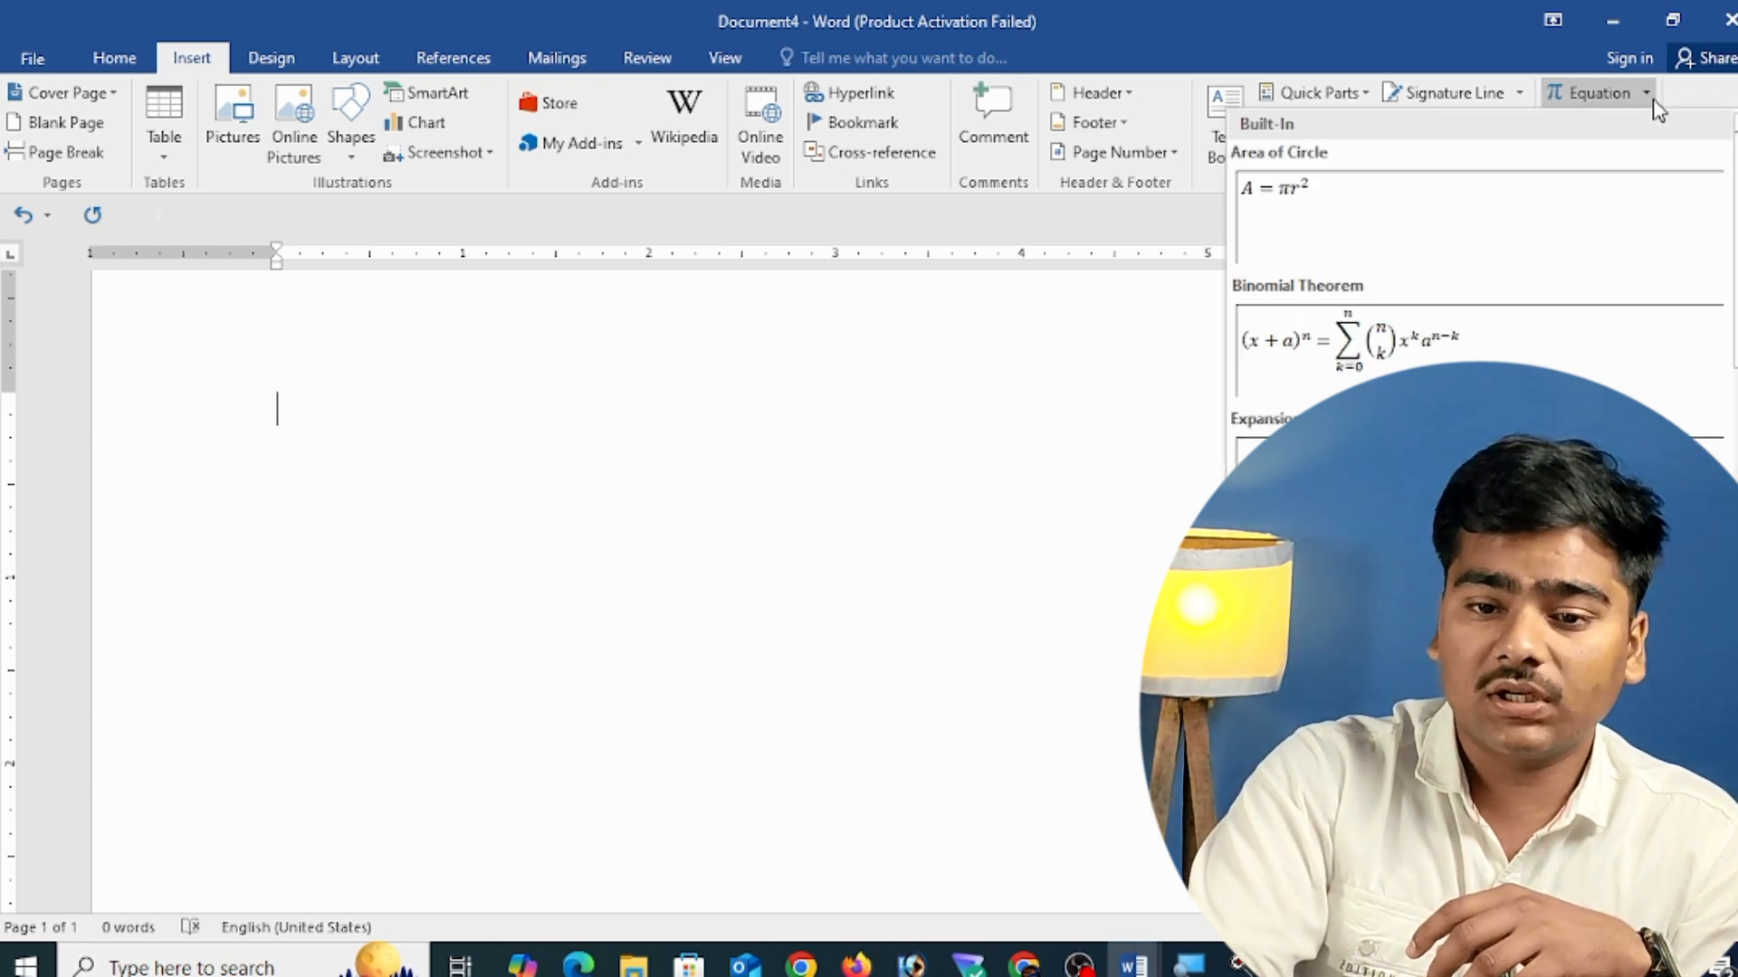
left_click(1646, 93)
left_click(1590, 93)
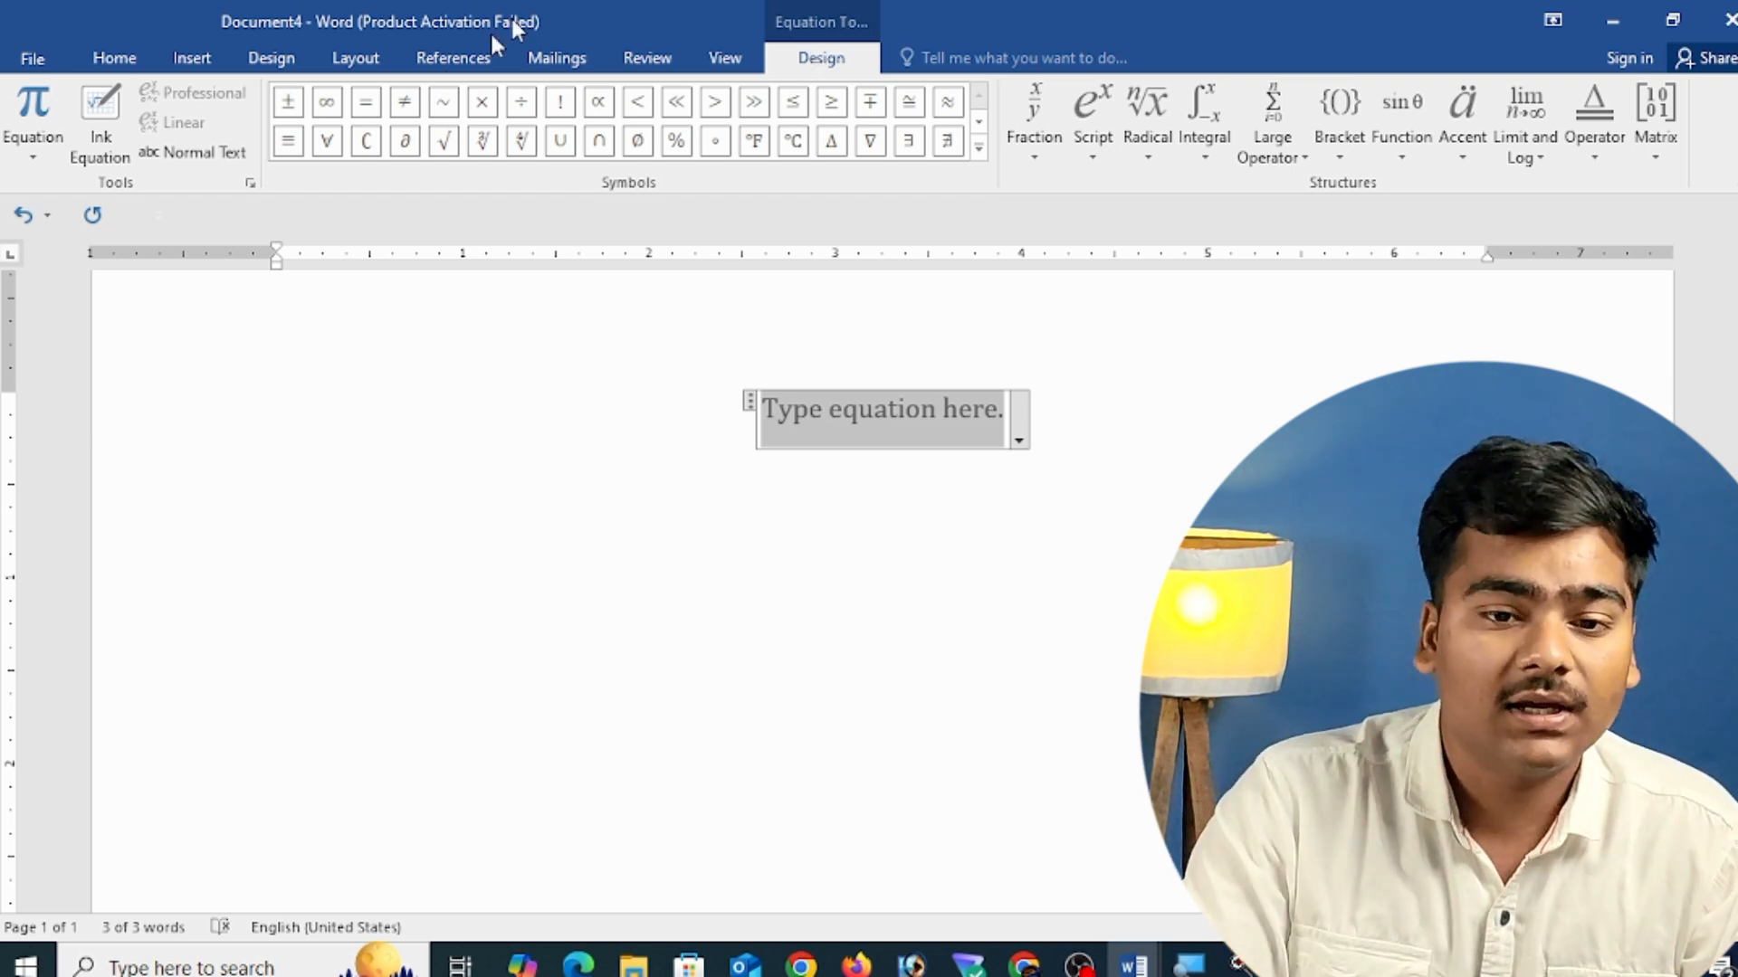
left_click(34, 160)
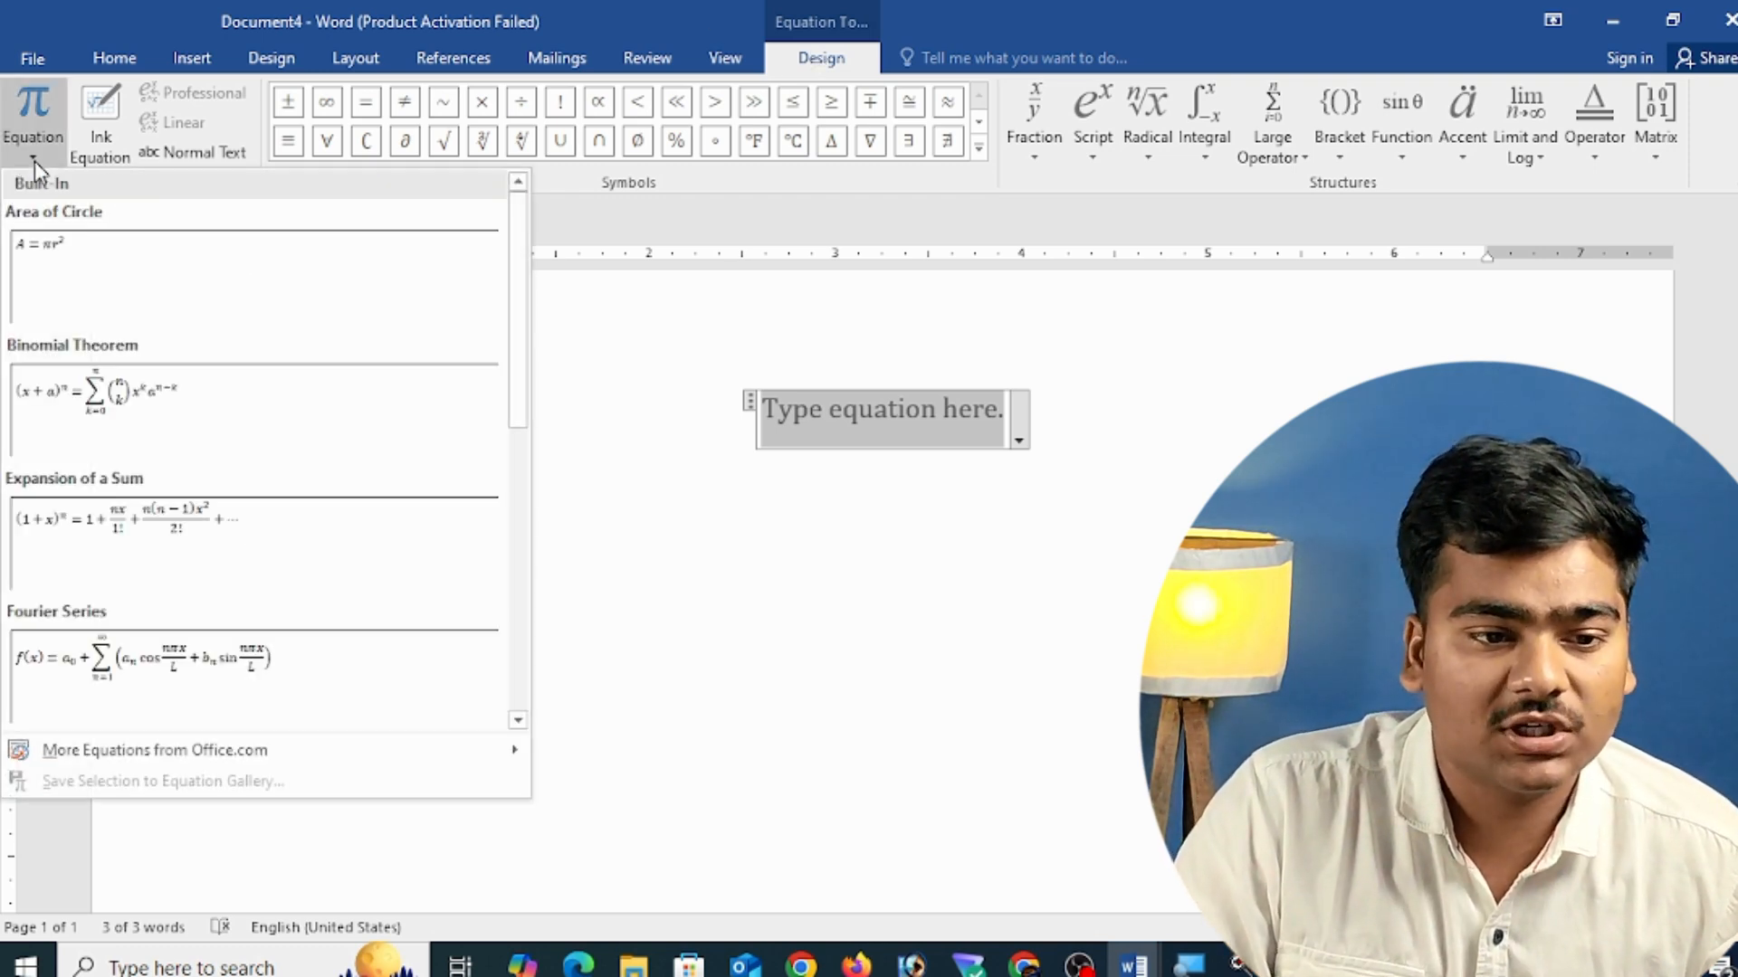
scroll(181, 543, "down", 3)
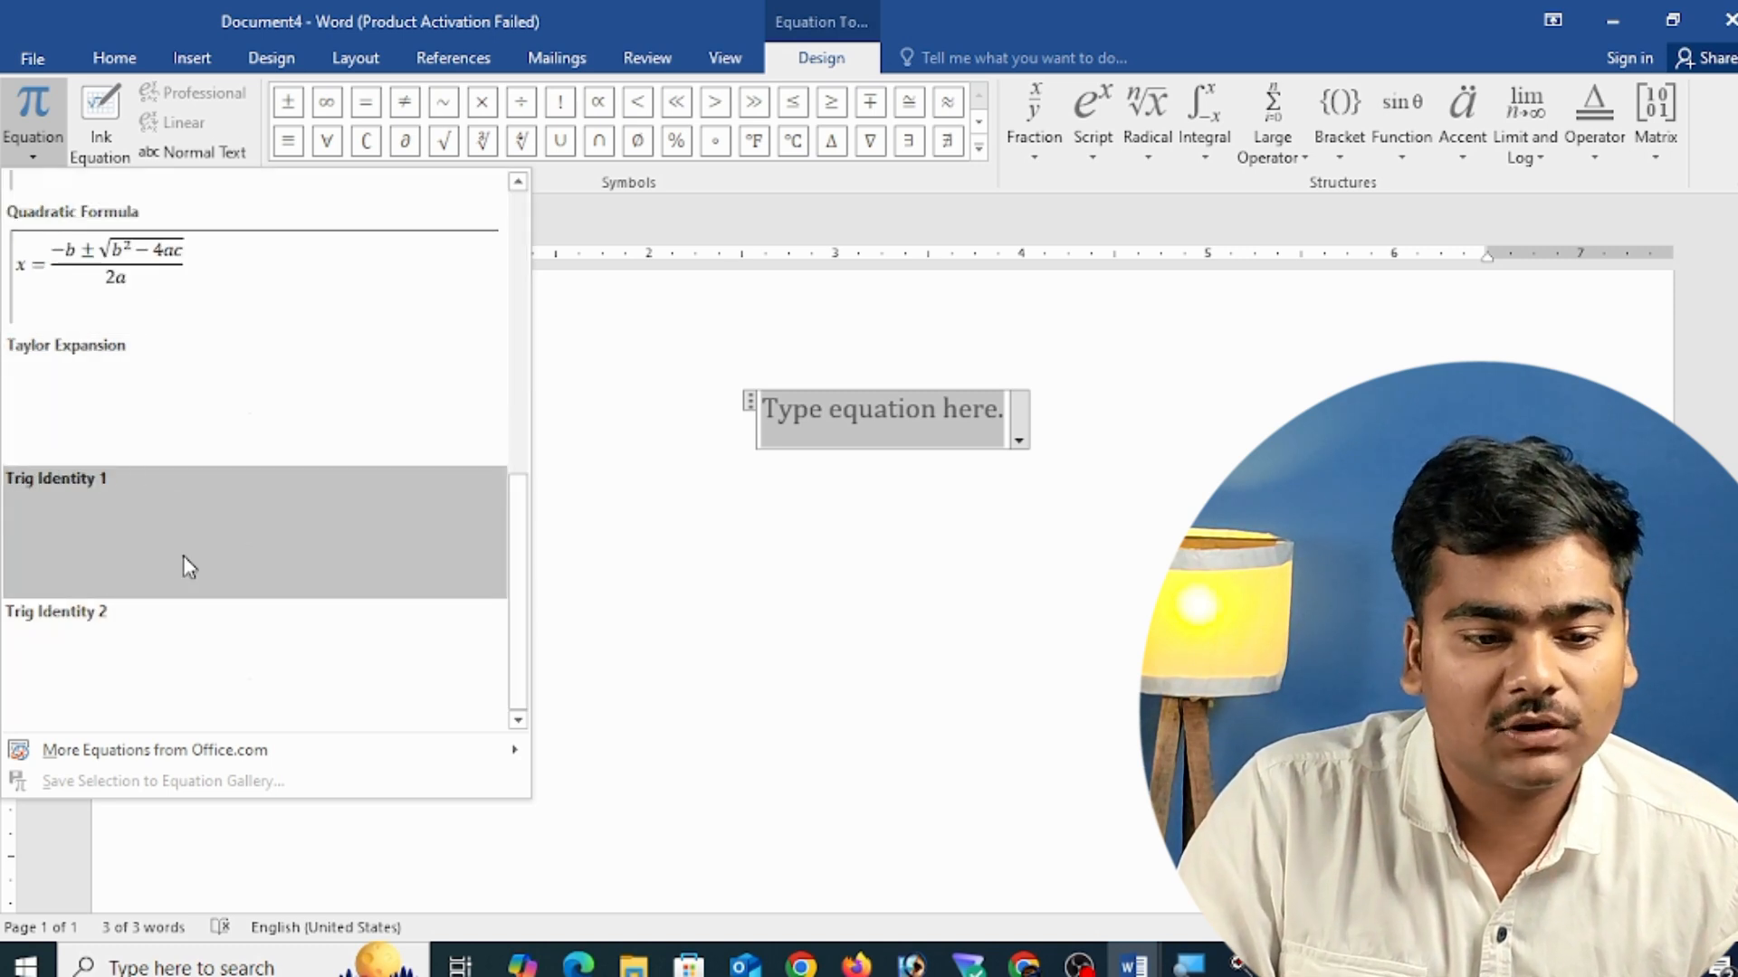
left_click(634, 324)
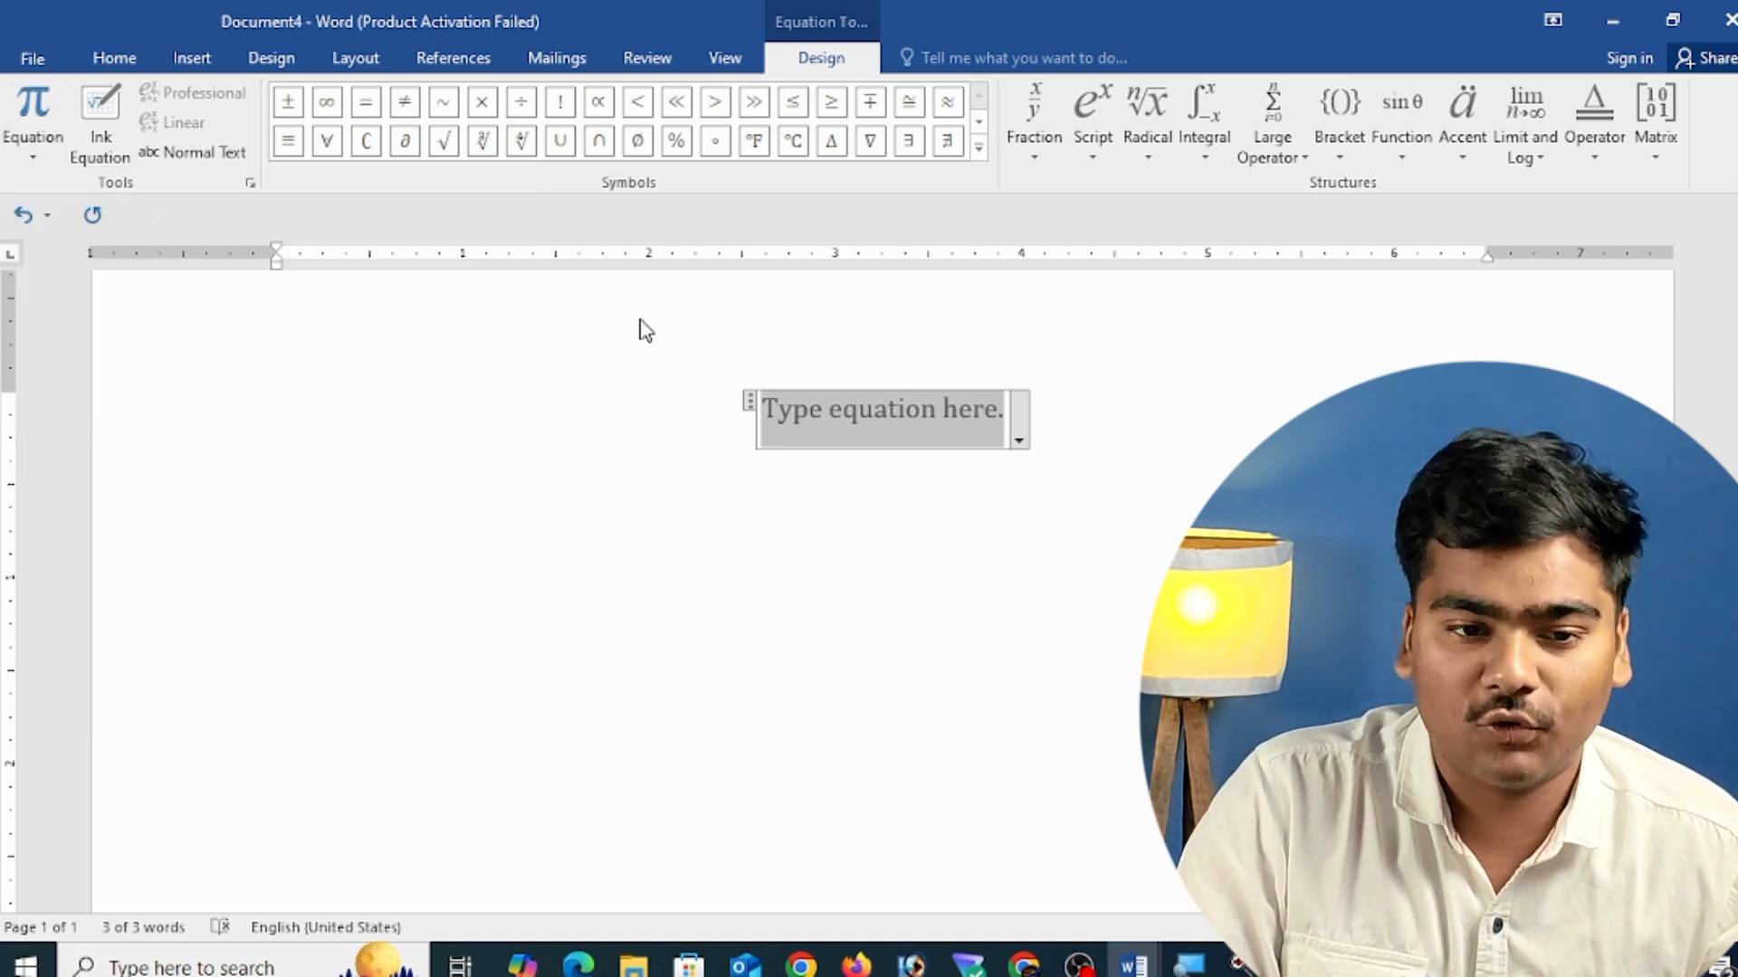
- Handwrite a π as an ink equation, erasing the stray first stroke, and clear the inserted π from the equation
left_click(107, 163)
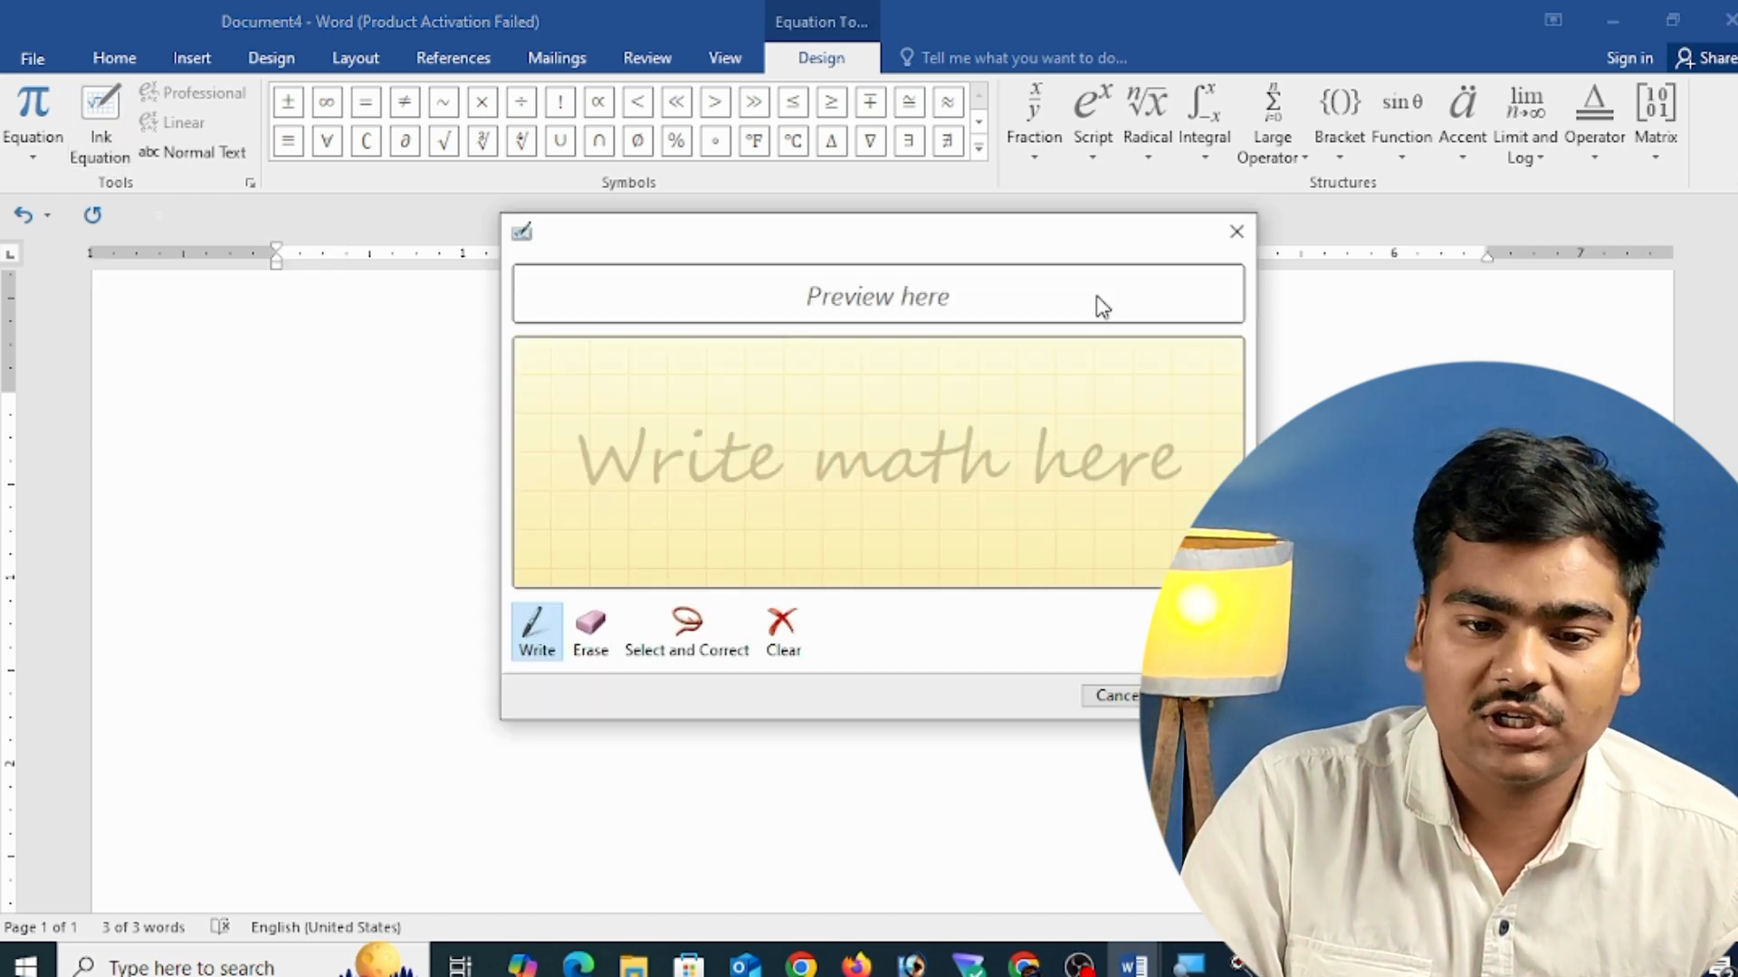
left_click_drag(654, 402, 859, 457)
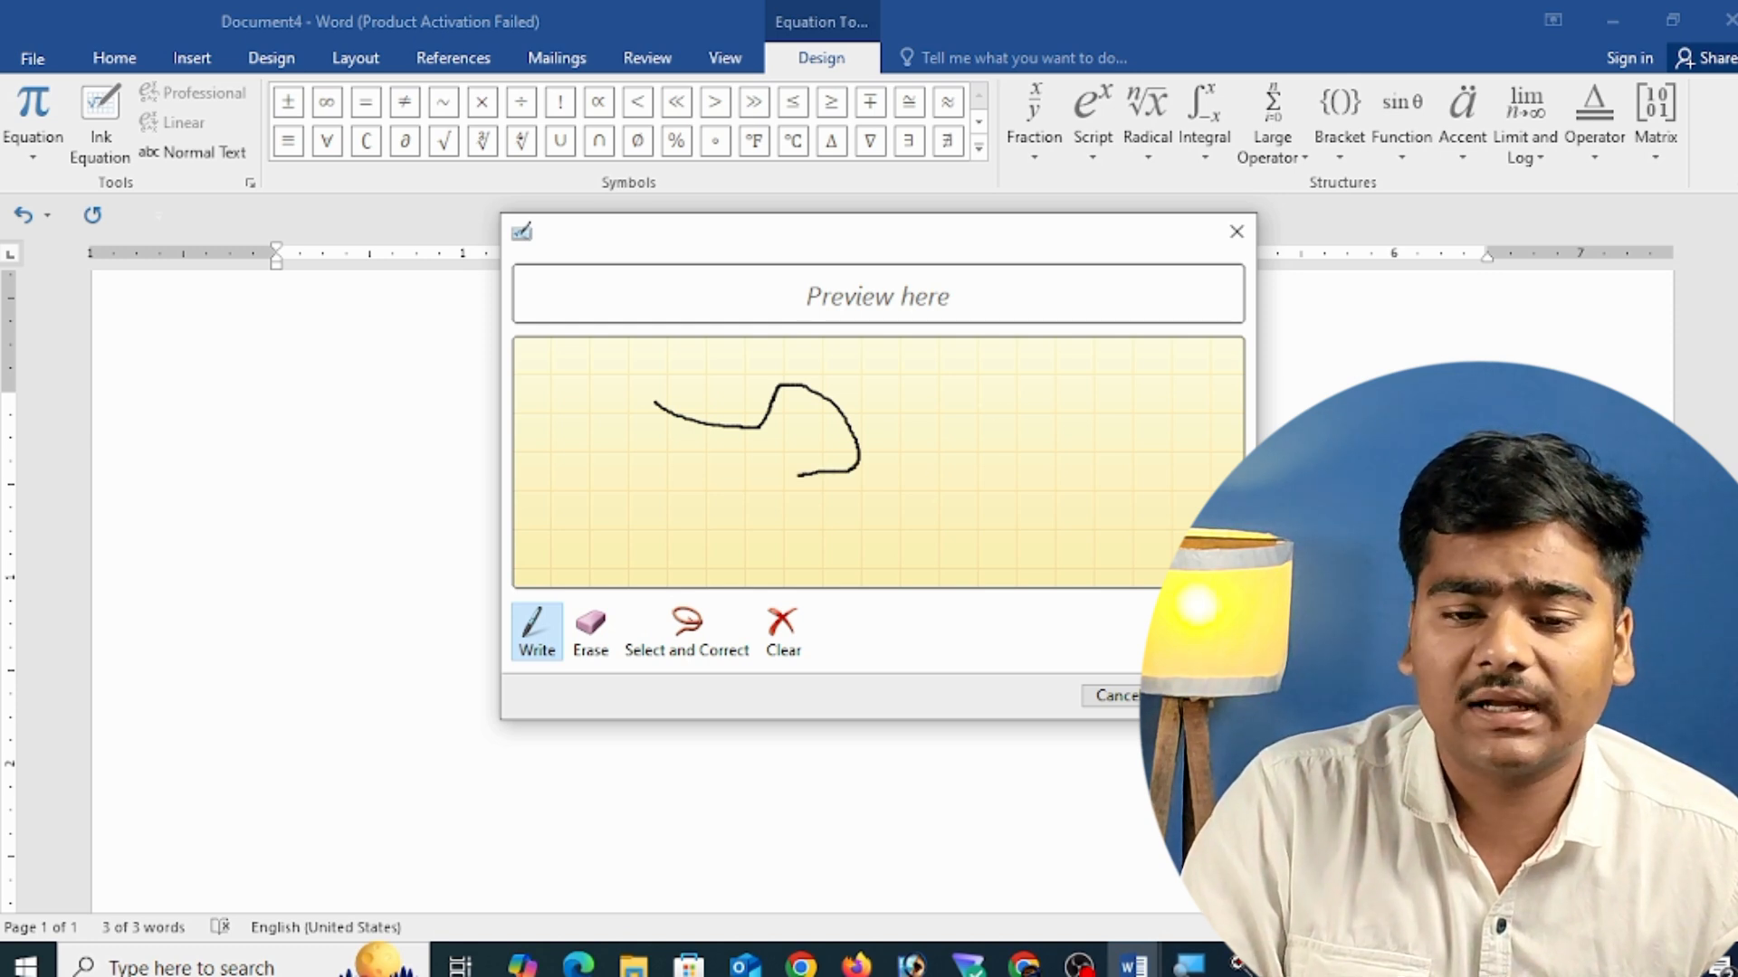
mouse_move(981, 408)
left_mouse_down()
mouse_move(1127, 413)
mouse_move(1028, 458)
mouse_move(967, 517)
left_mouse_up()
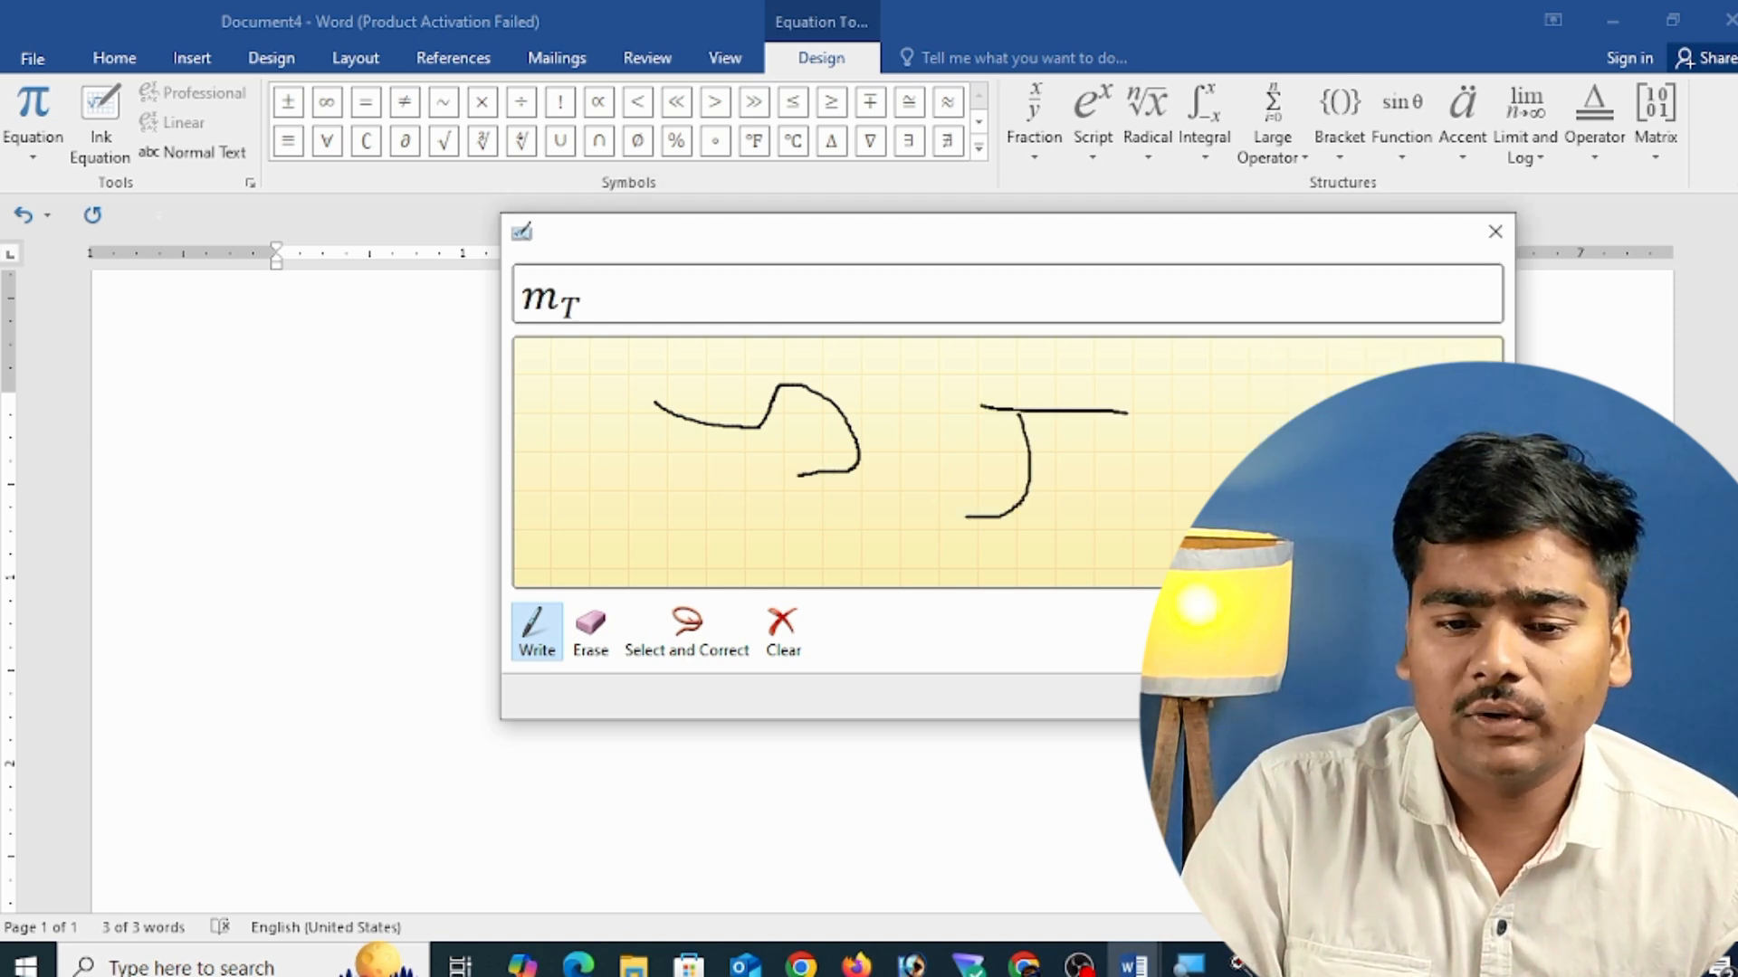
left_click_drag(1099, 418, 1141, 494)
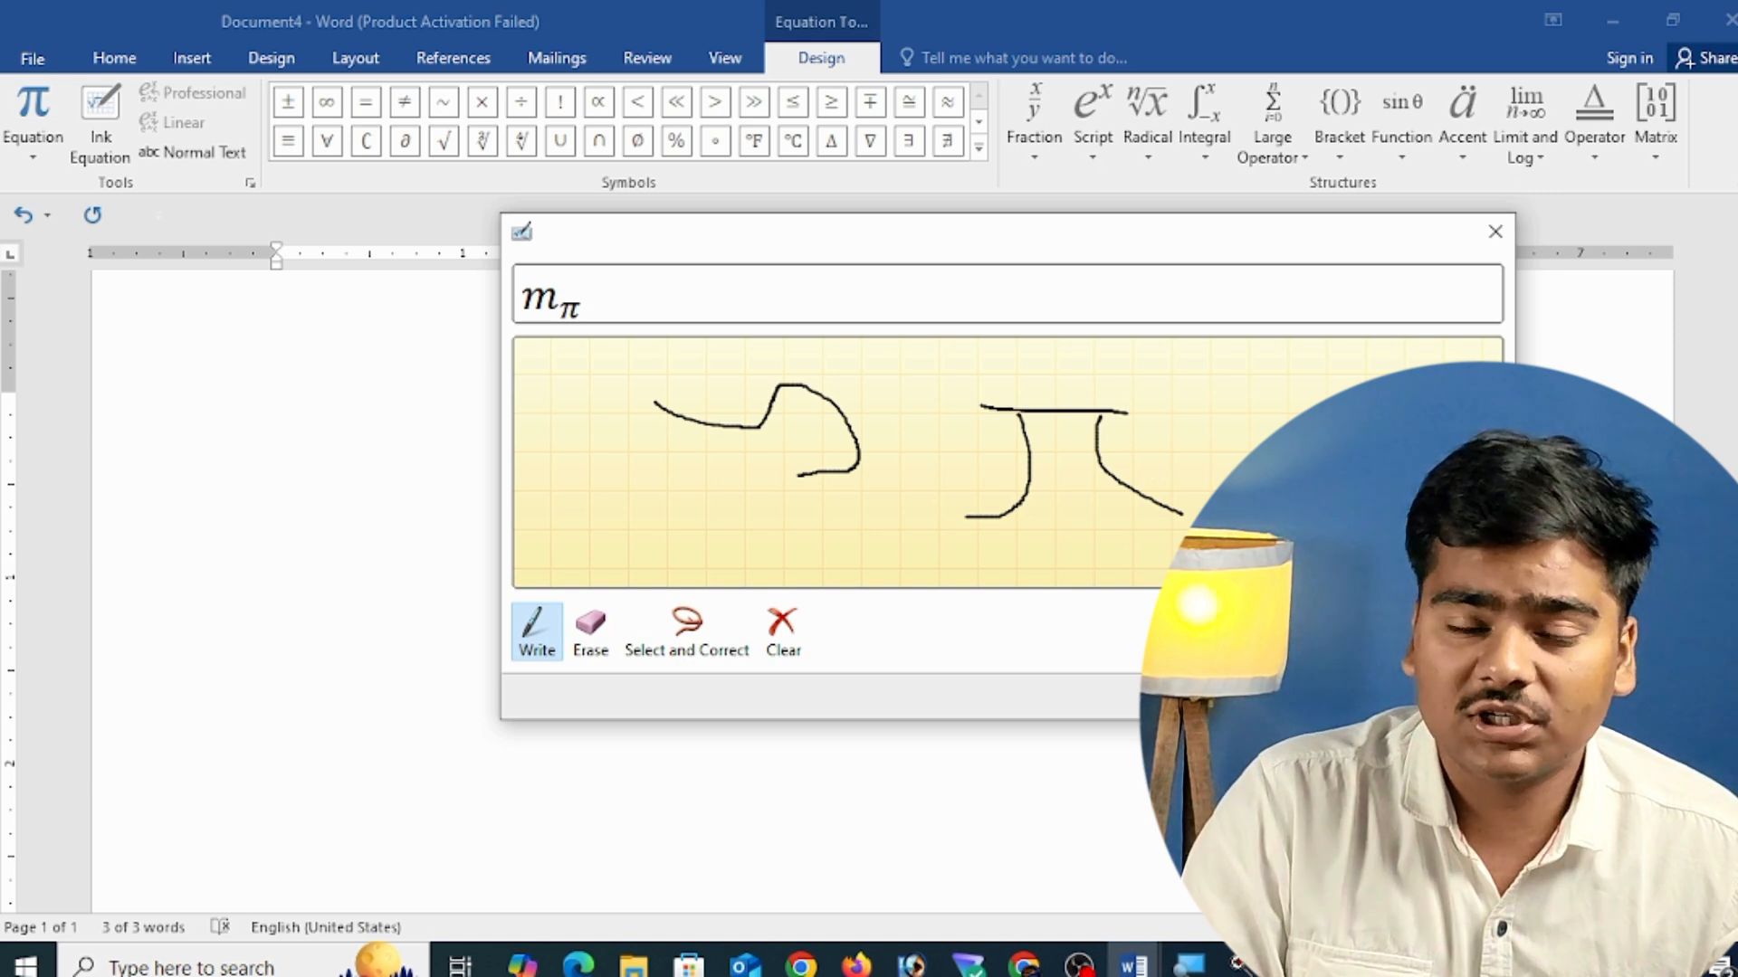
left_click(590, 629)
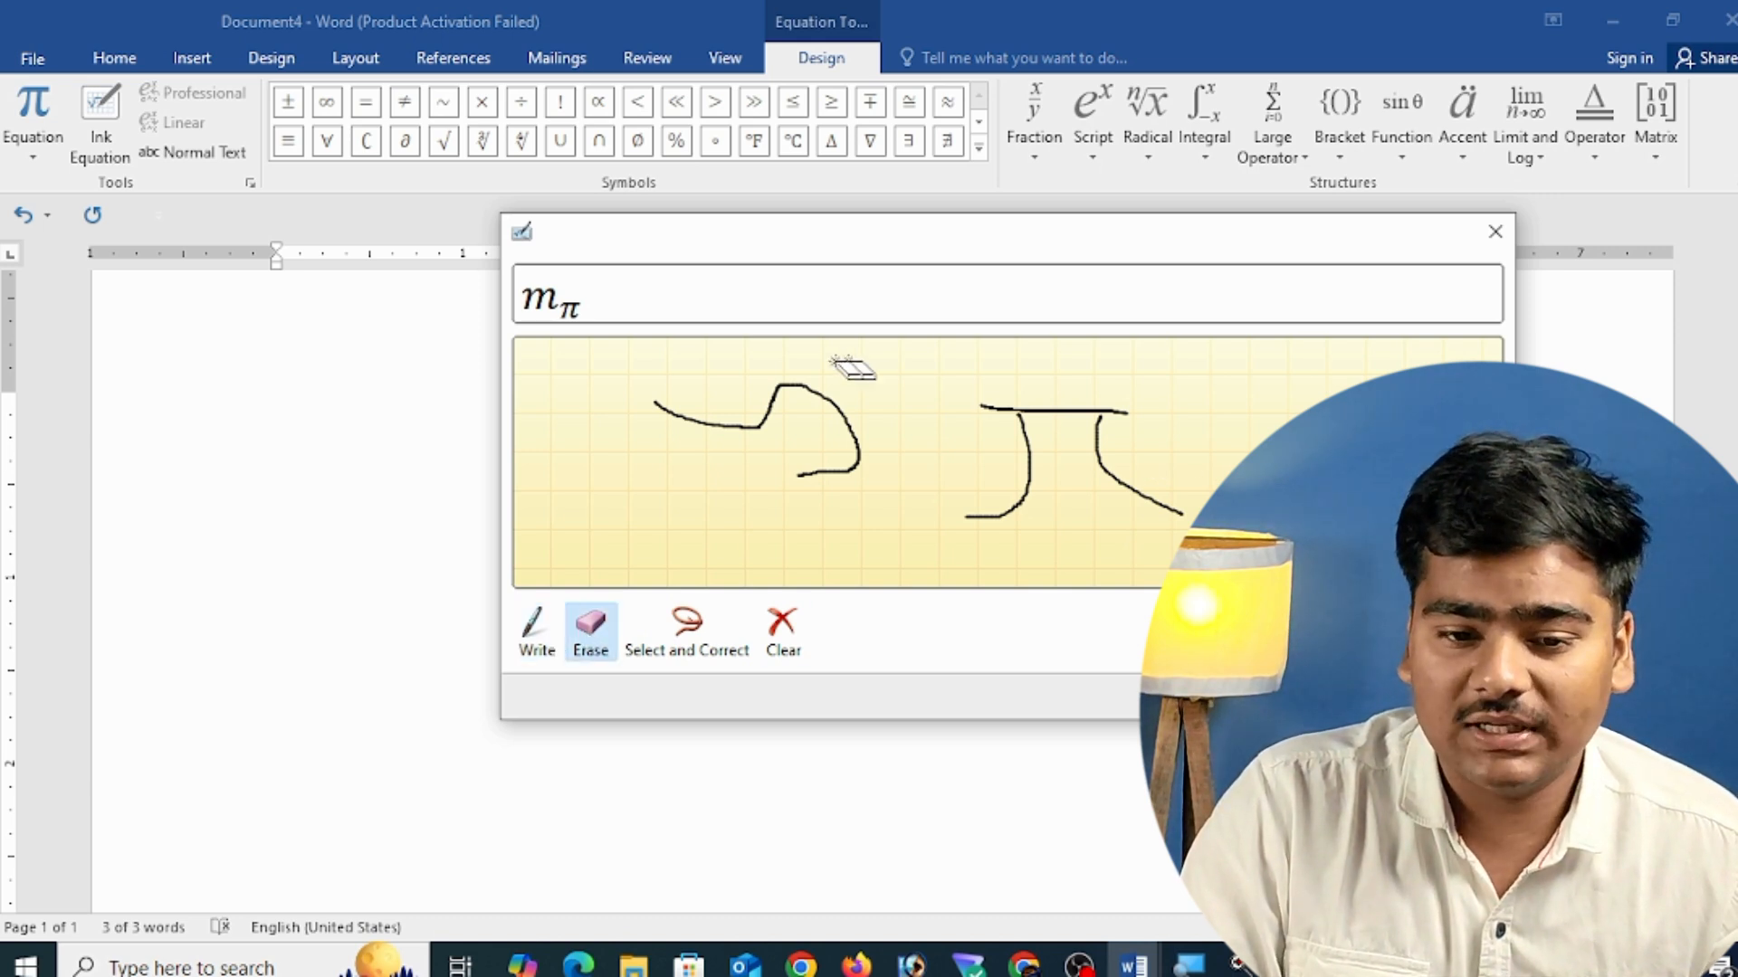
left_click_drag(833, 362, 796, 438)
left_click(1380, 697)
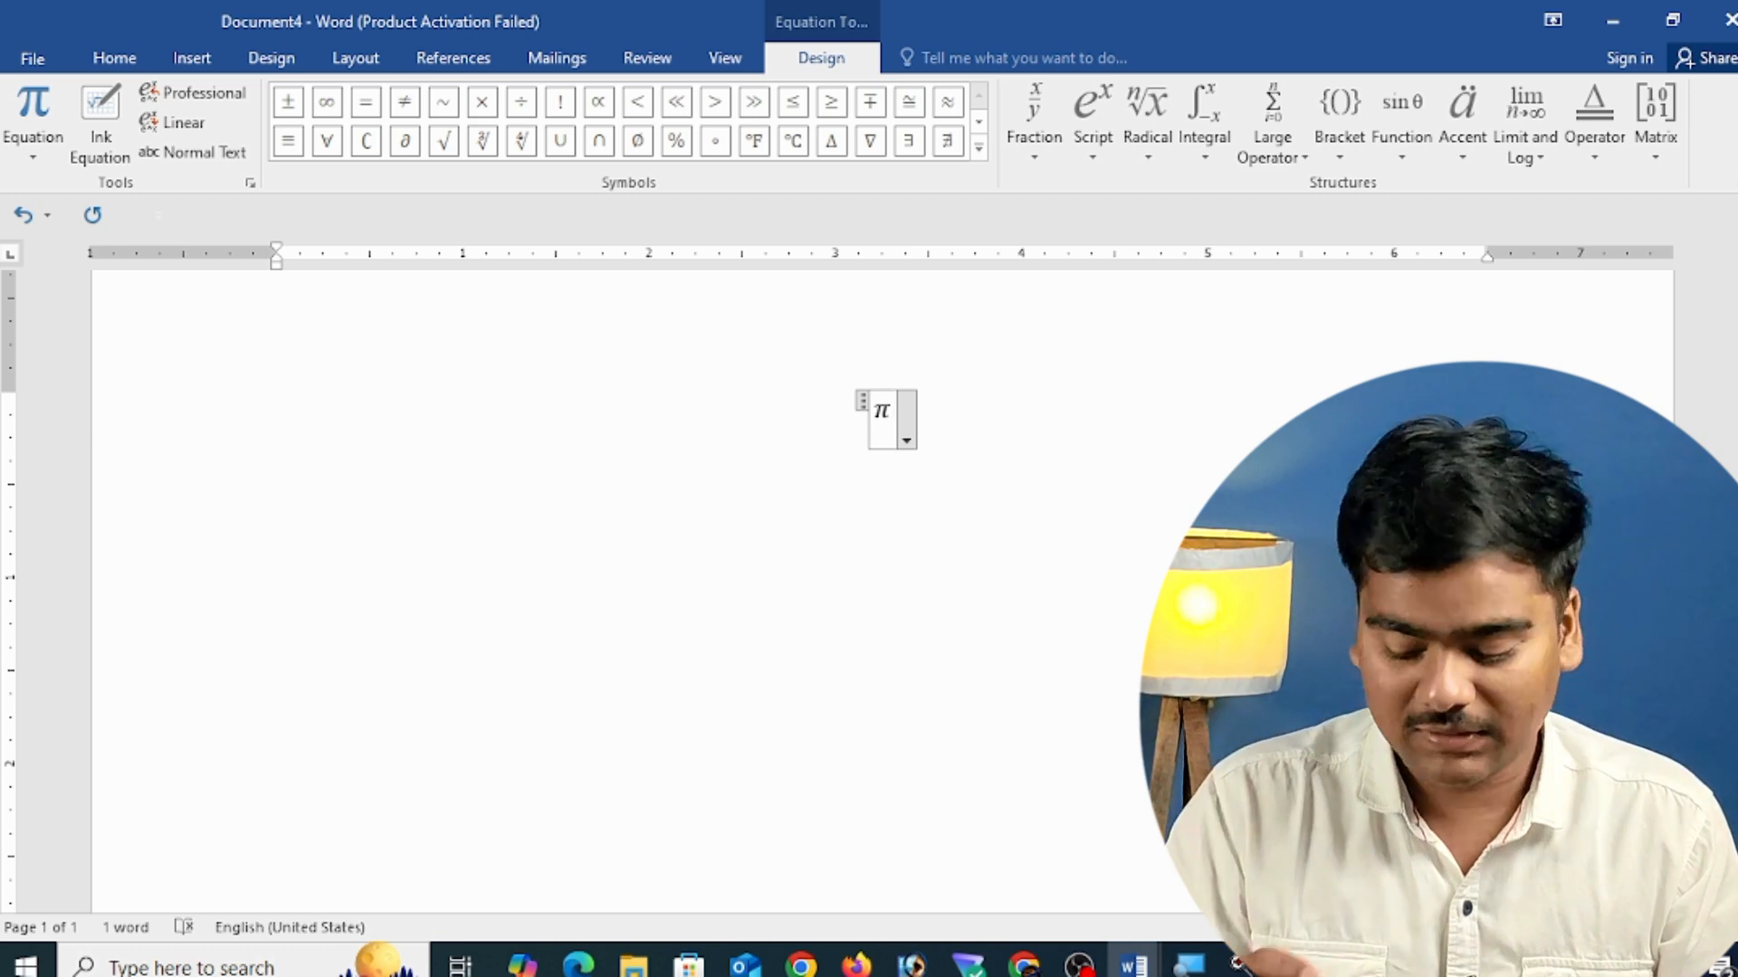
key("BackSpace")
- Handwrite o with the subscript 2 as an ink equation and insert it
left_click(101, 135)
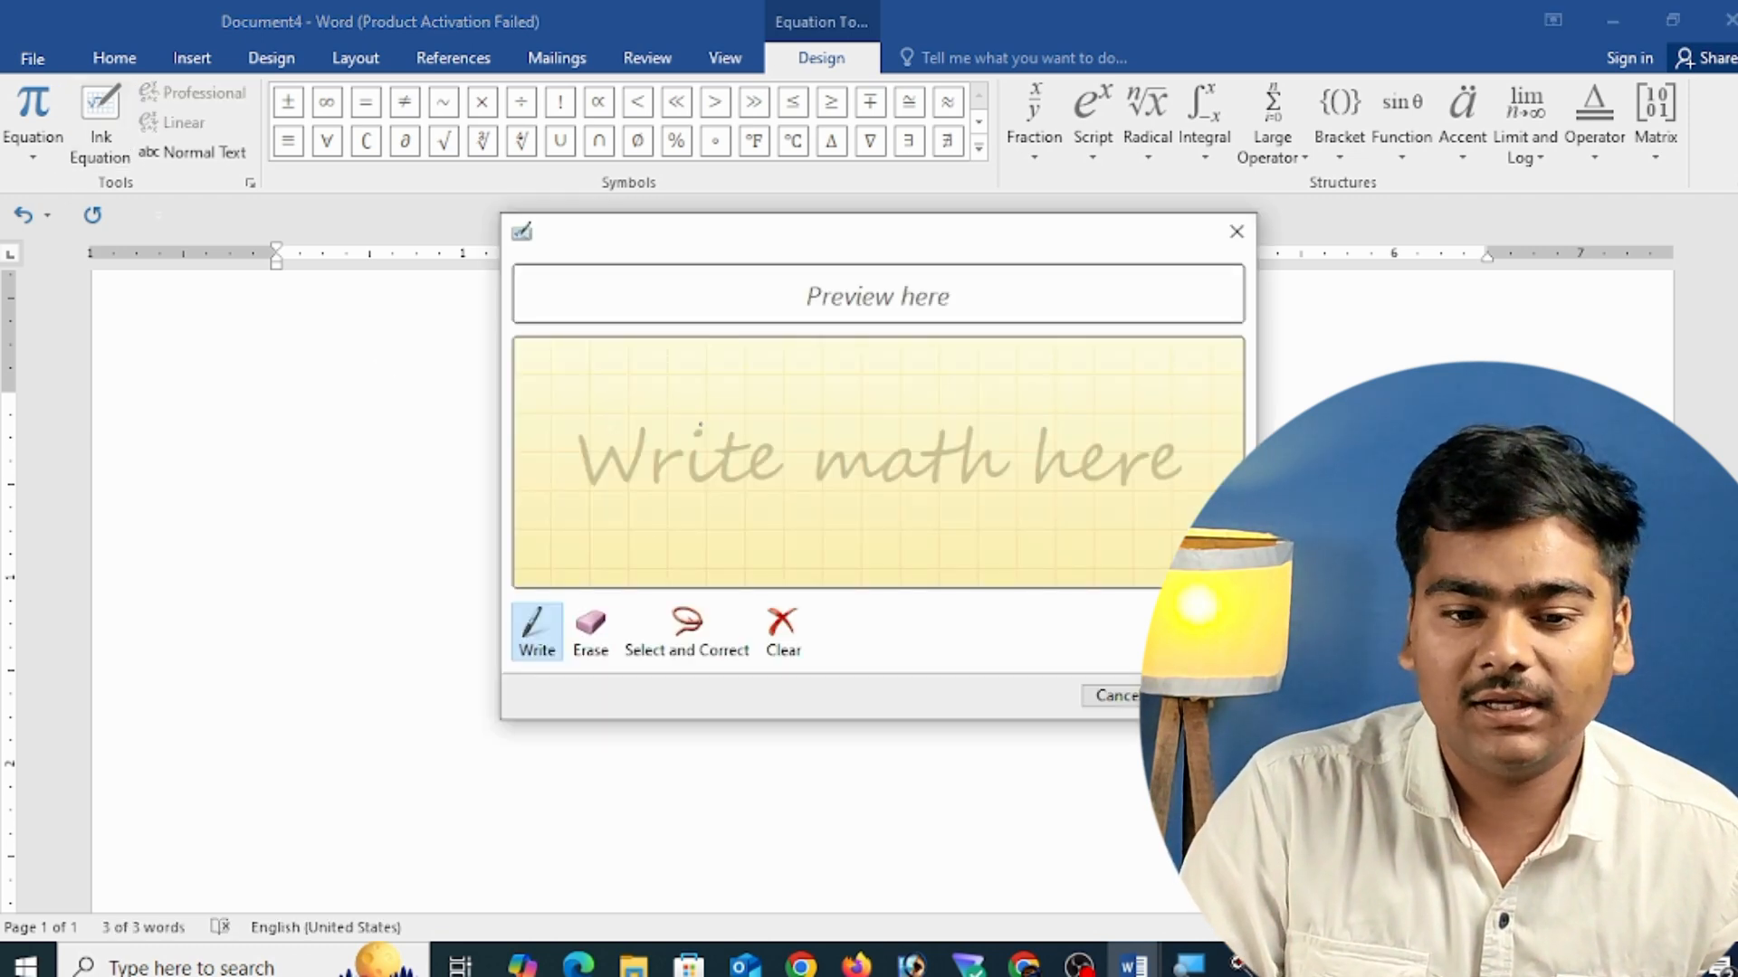
mouse_move(683, 405)
left_mouse_down()
mouse_move(676, 423)
mouse_move(820, 430)
mouse_move(686, 398)
left_mouse_up()
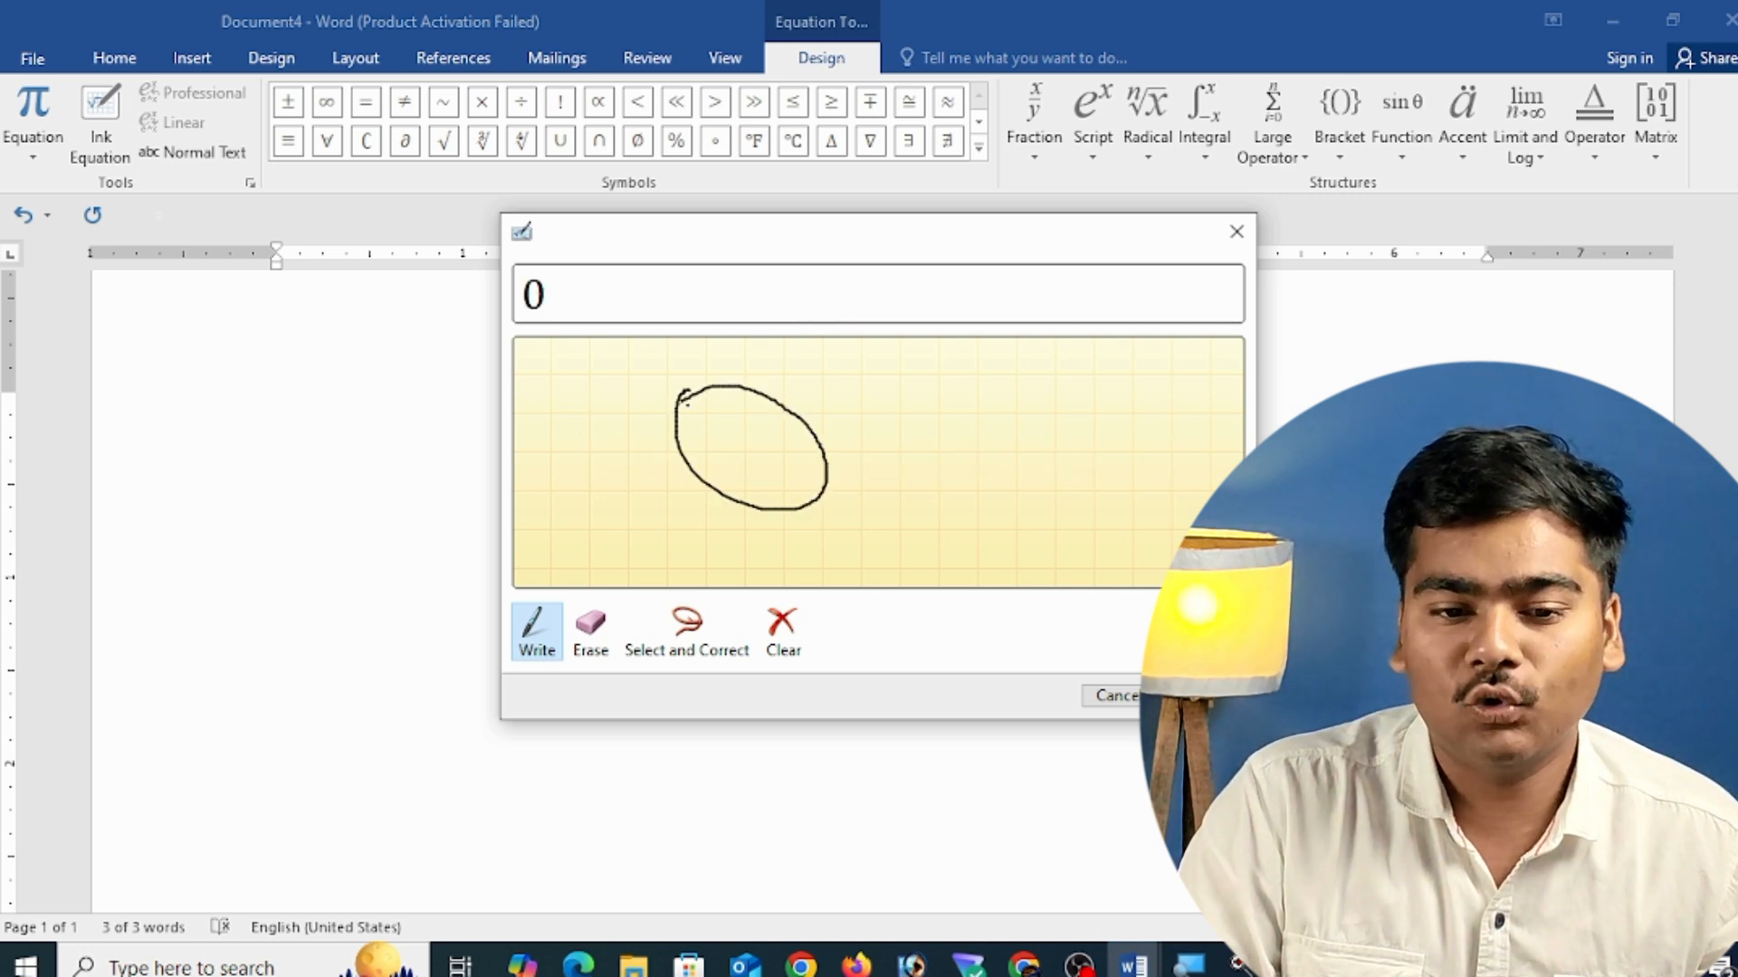
mouse_move(867, 456)
left_mouse_down()
mouse_move(887, 509)
mouse_move(1029, 512)
left_mouse_up()
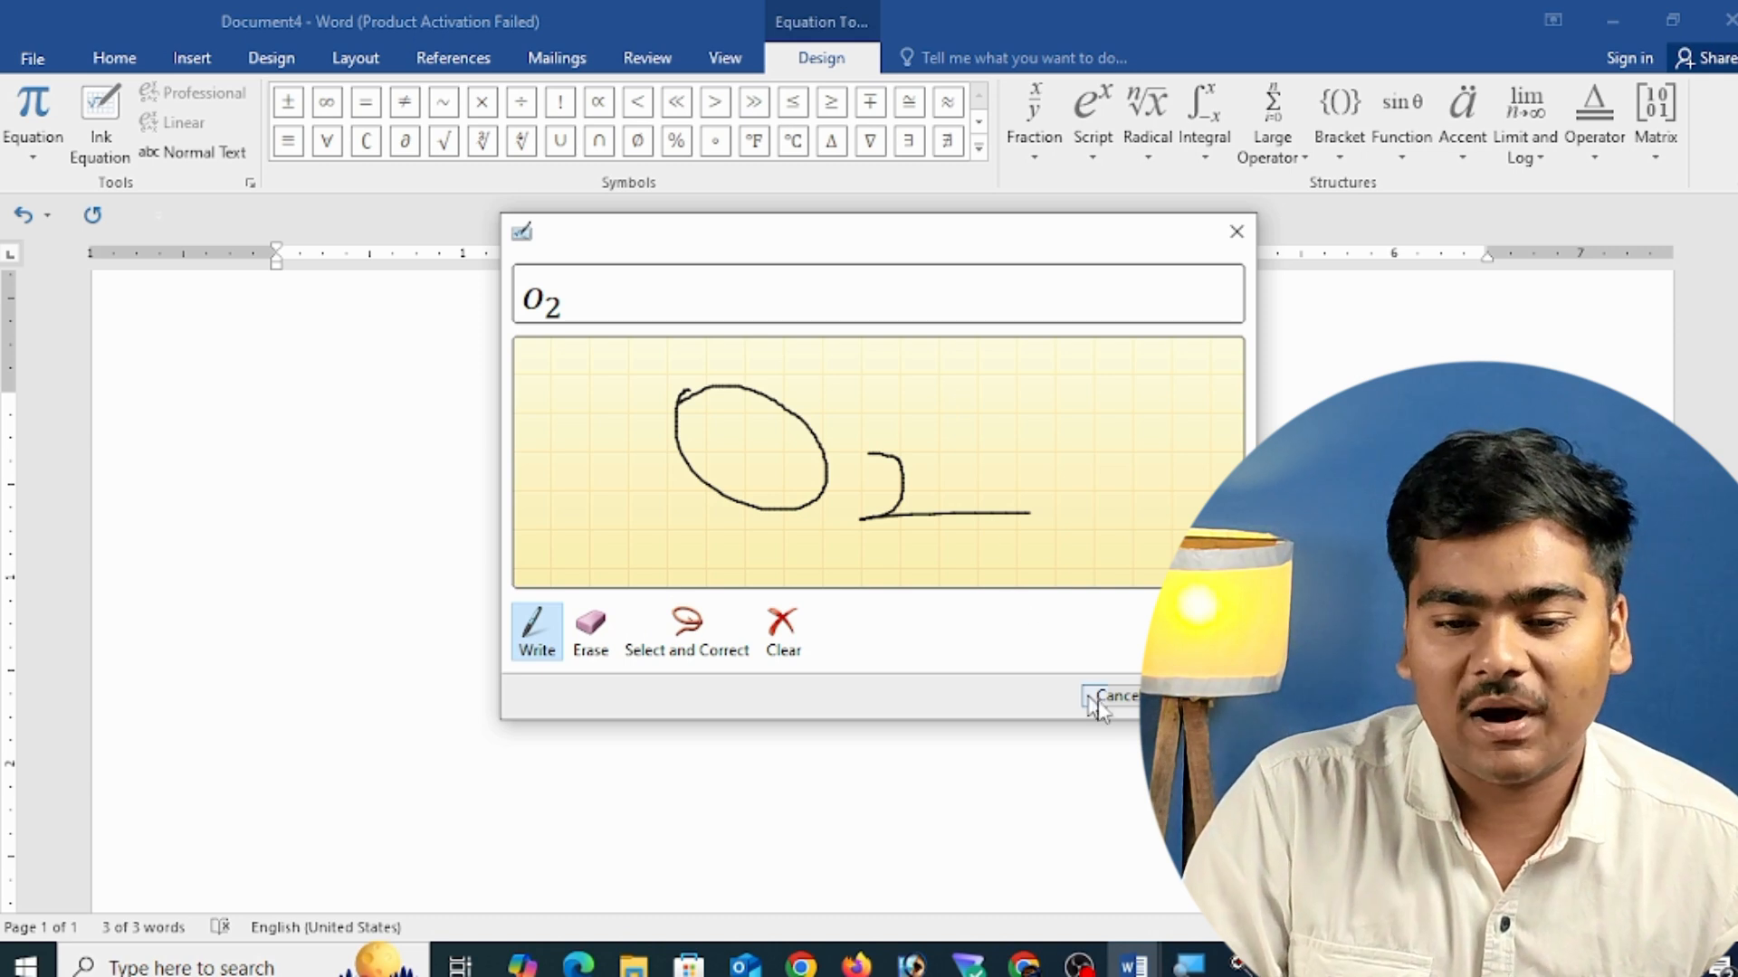
left_click(1195, 695)
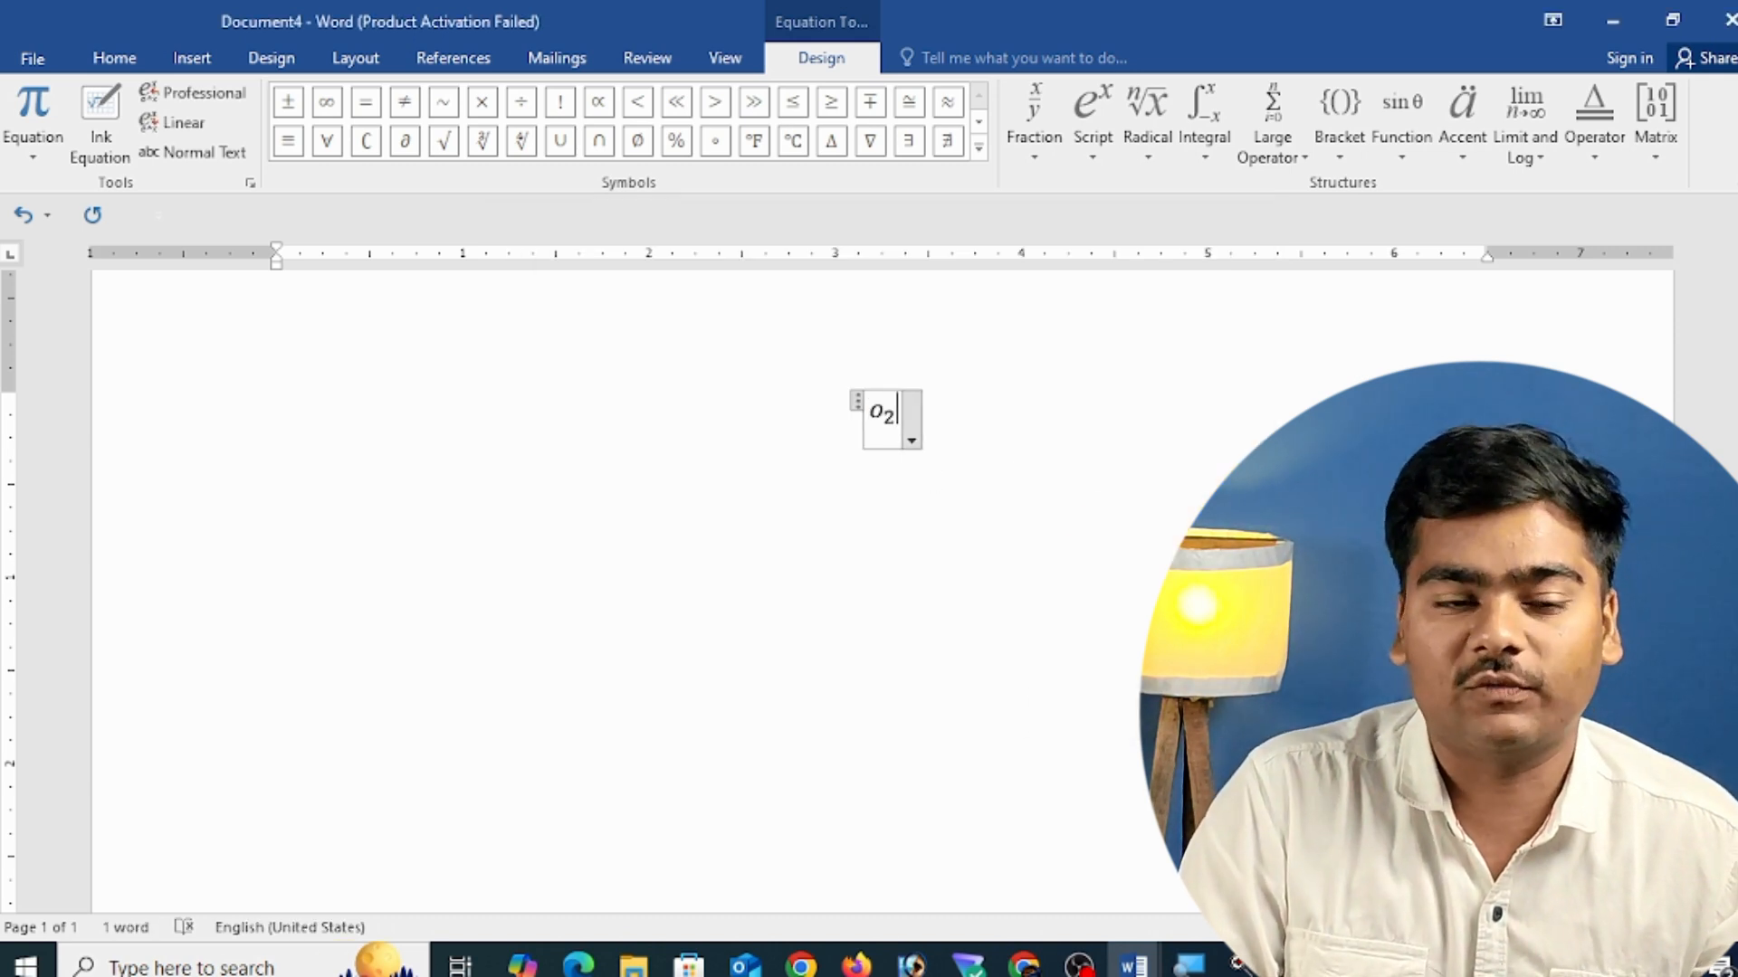
- Convert the o₂ equation to Professional format, to Linear format and to Normal Text
left_click(222, 98)
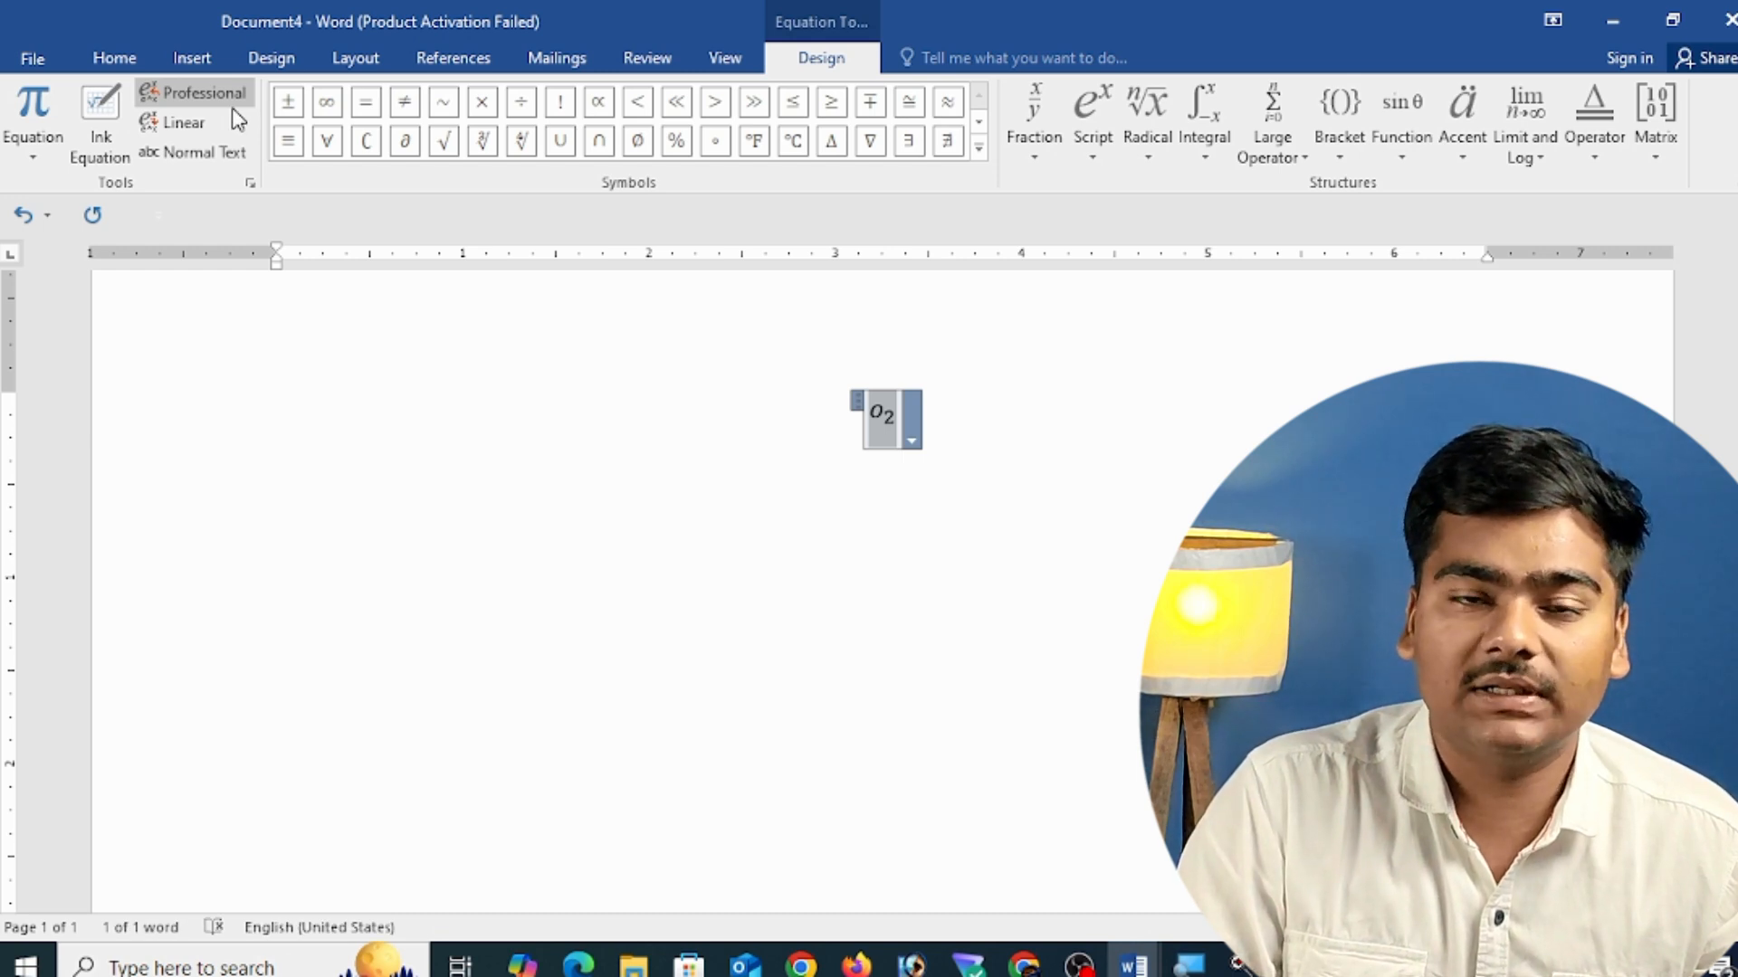
left_click(201, 125)
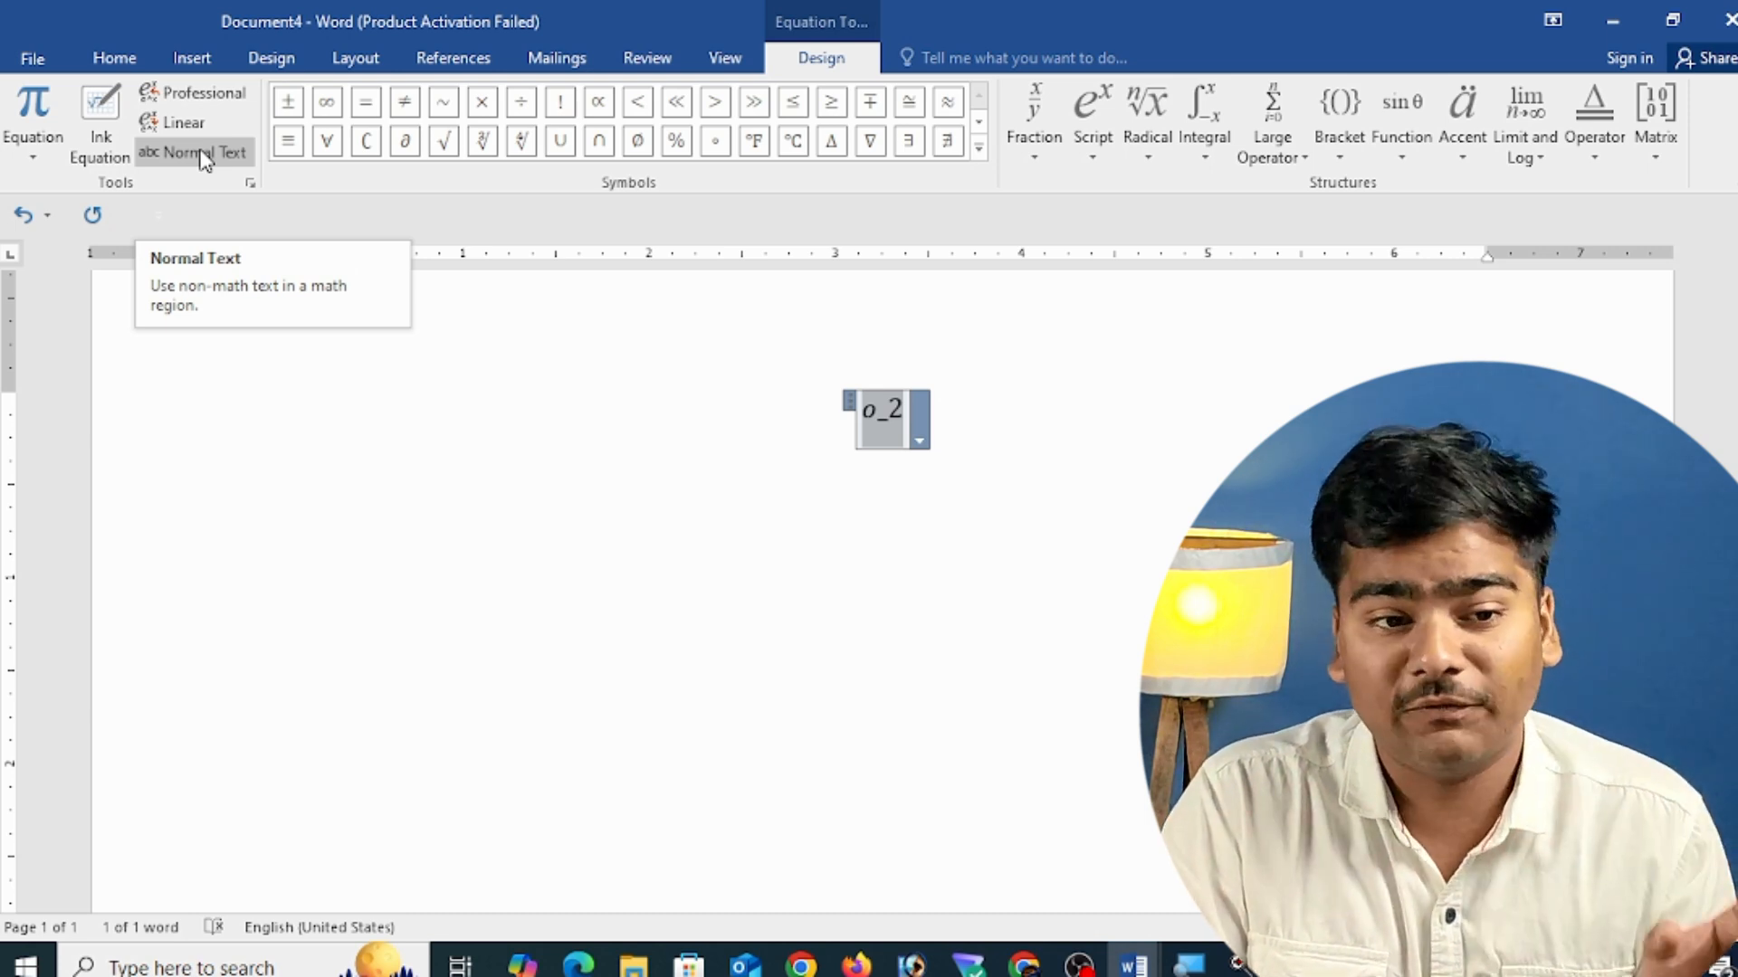
left_click(203, 153)
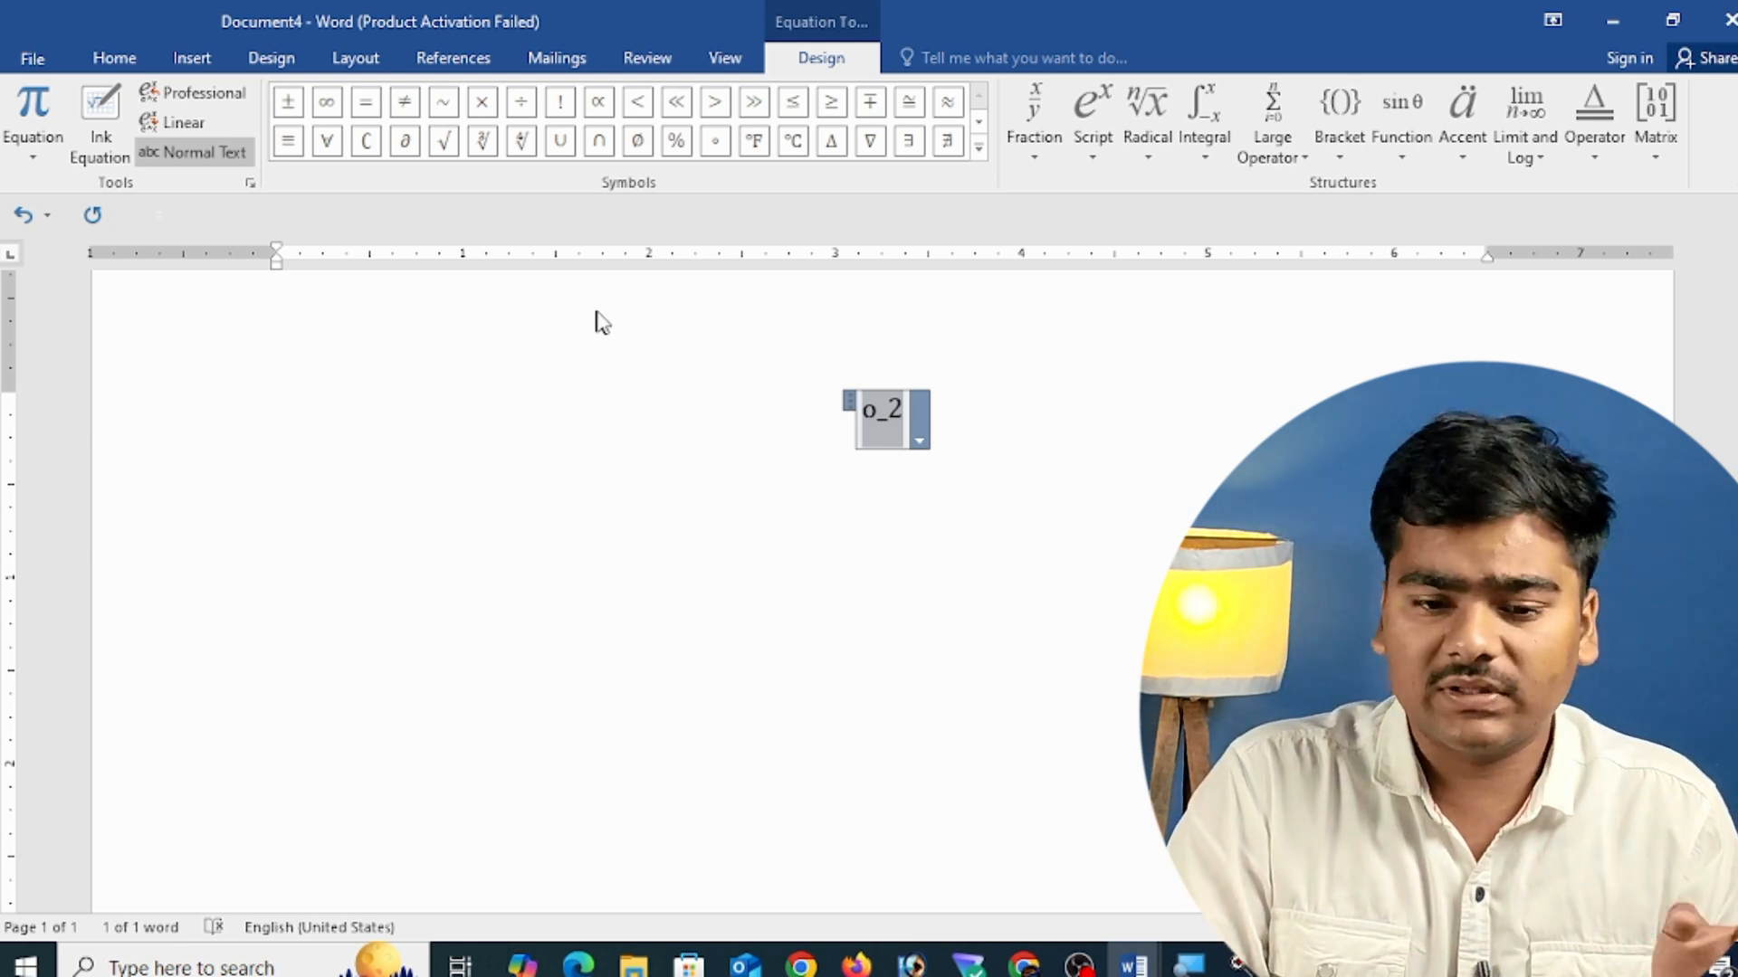
- Replace the o_2 equation with a new equation containing the Basic Math symbol β
key("BackSpace")
key("BackSpace")
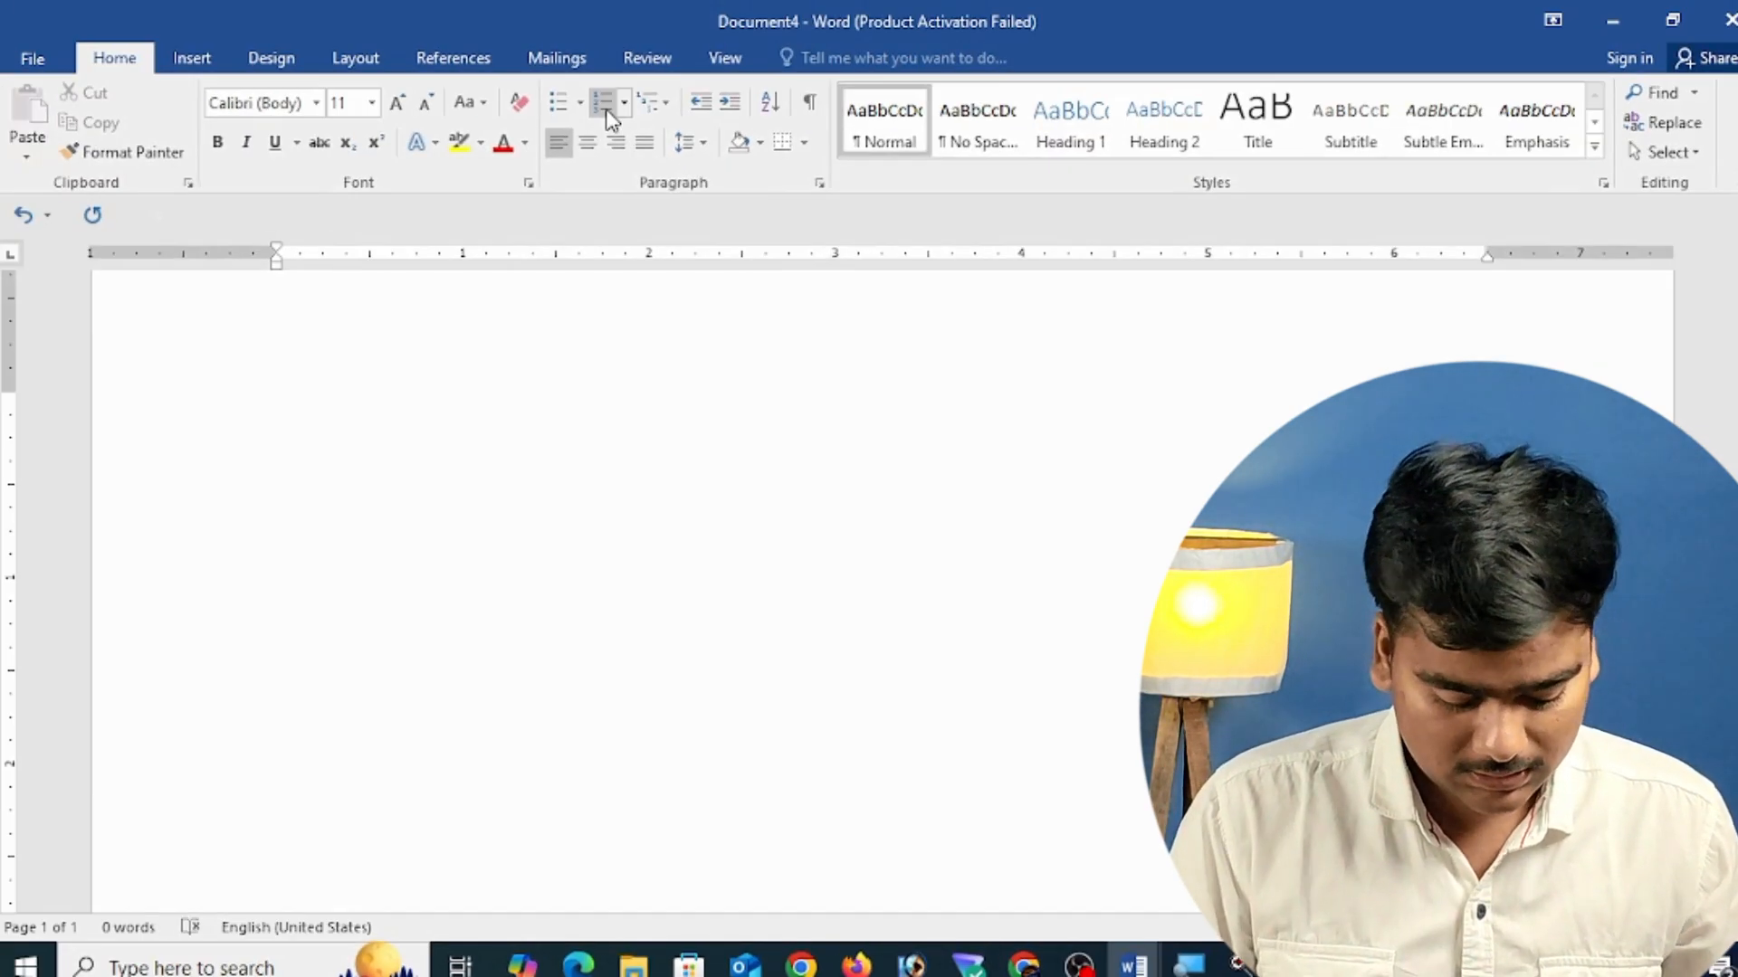
key("alt+equal")
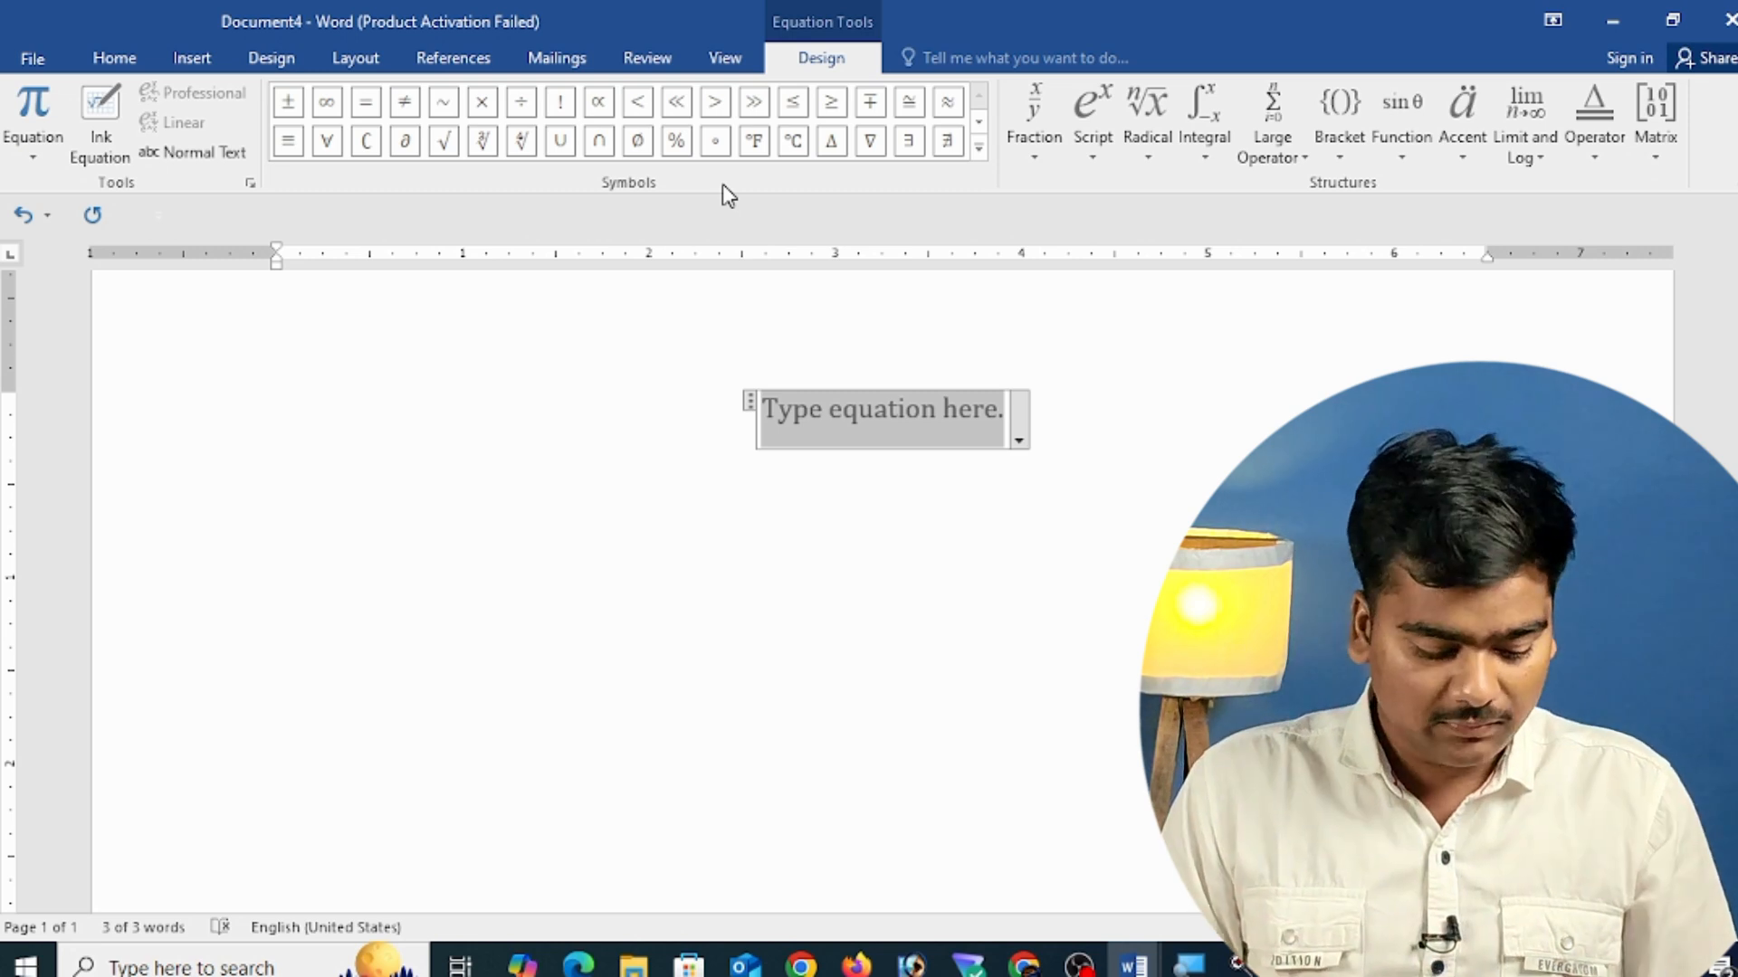
left_click(978, 147)
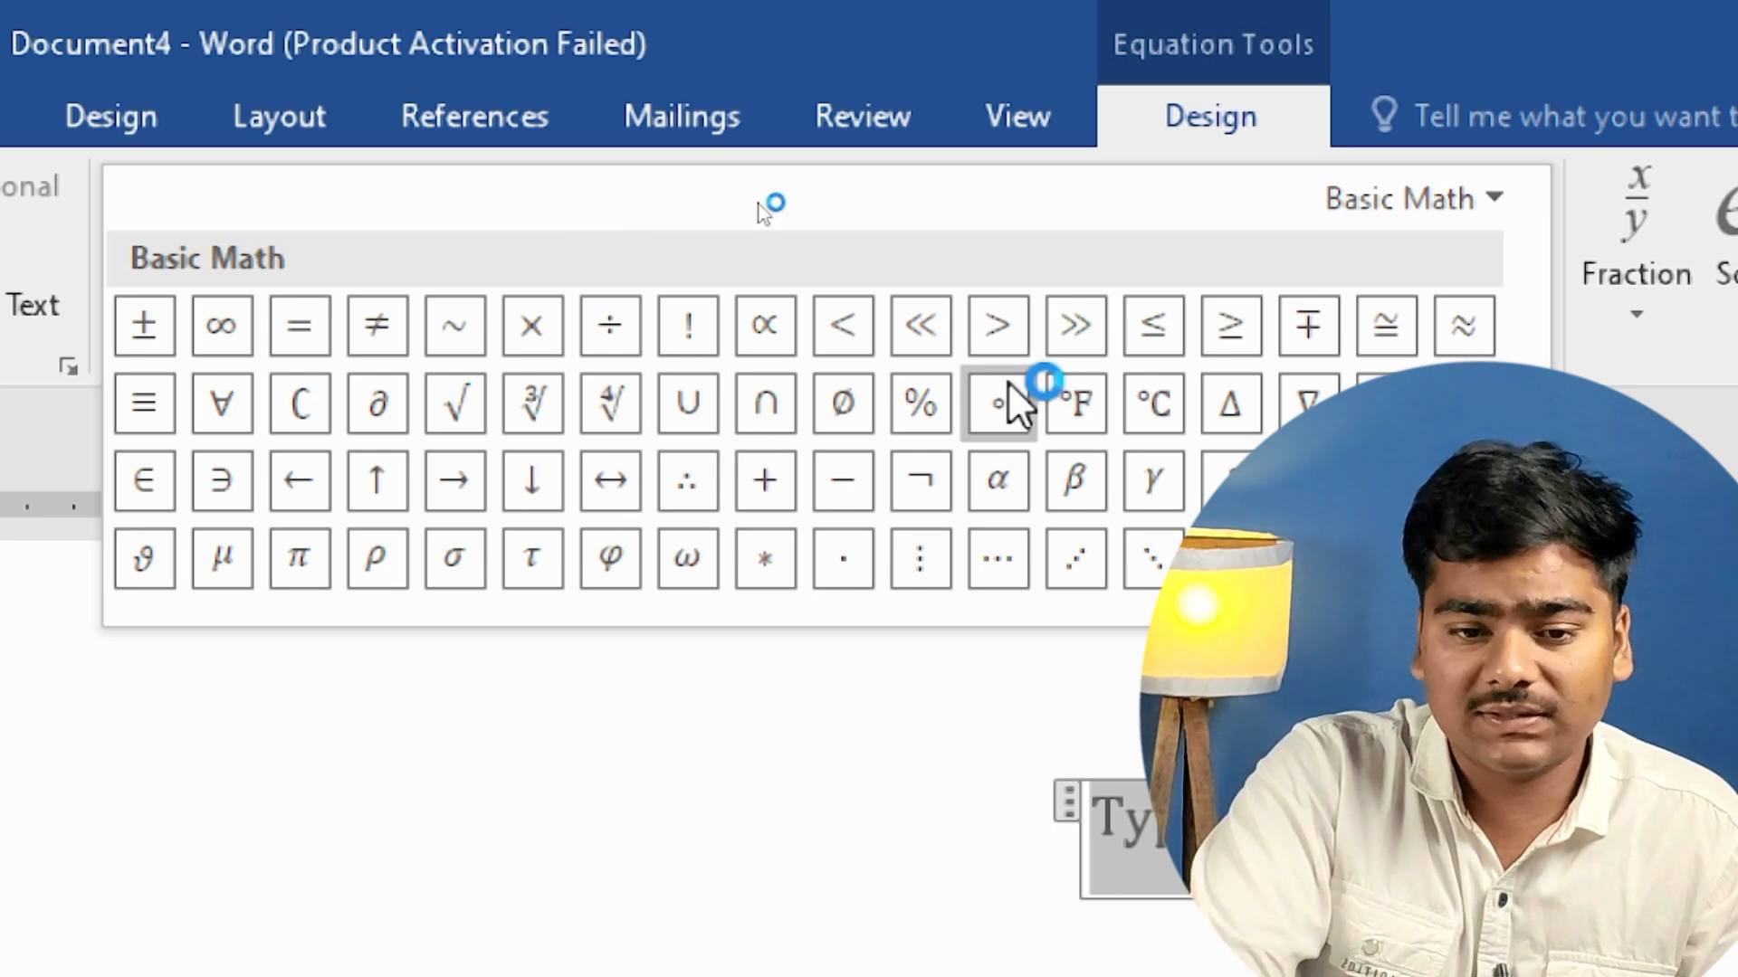
left_click(1075, 480)
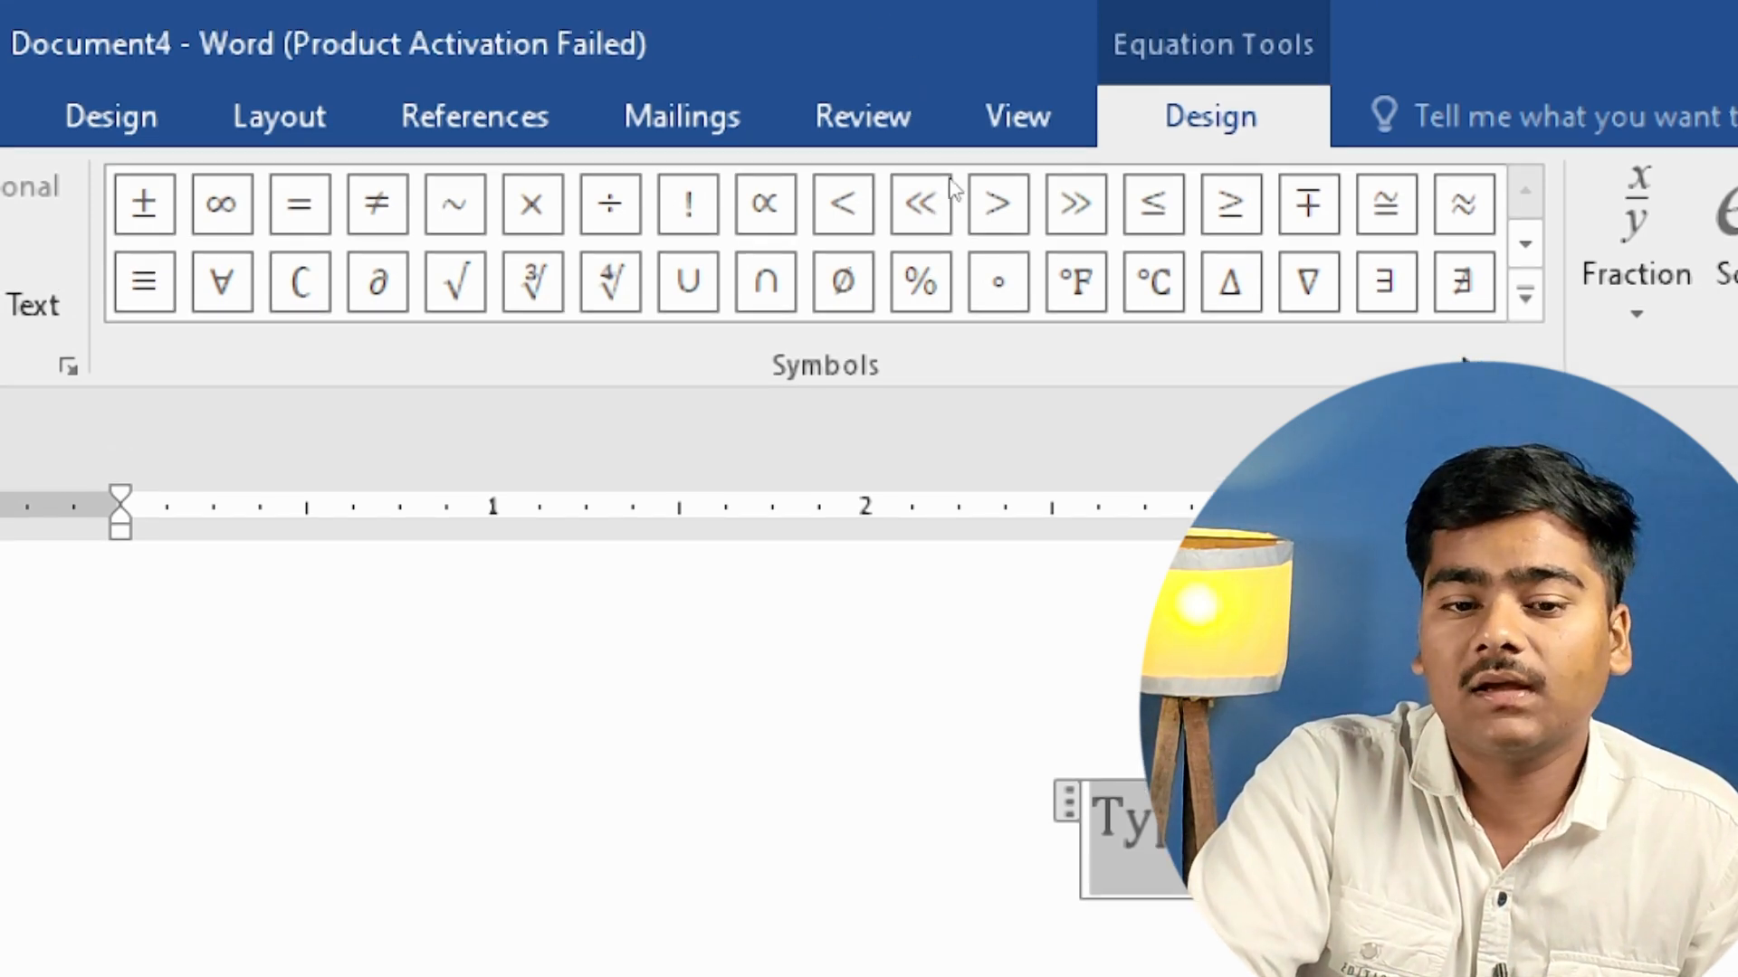
- Look through the equation symbol sets Greek Letters, Letter-Like Symbols, Operators, Arrows and Geometry
left_click(1525, 297)
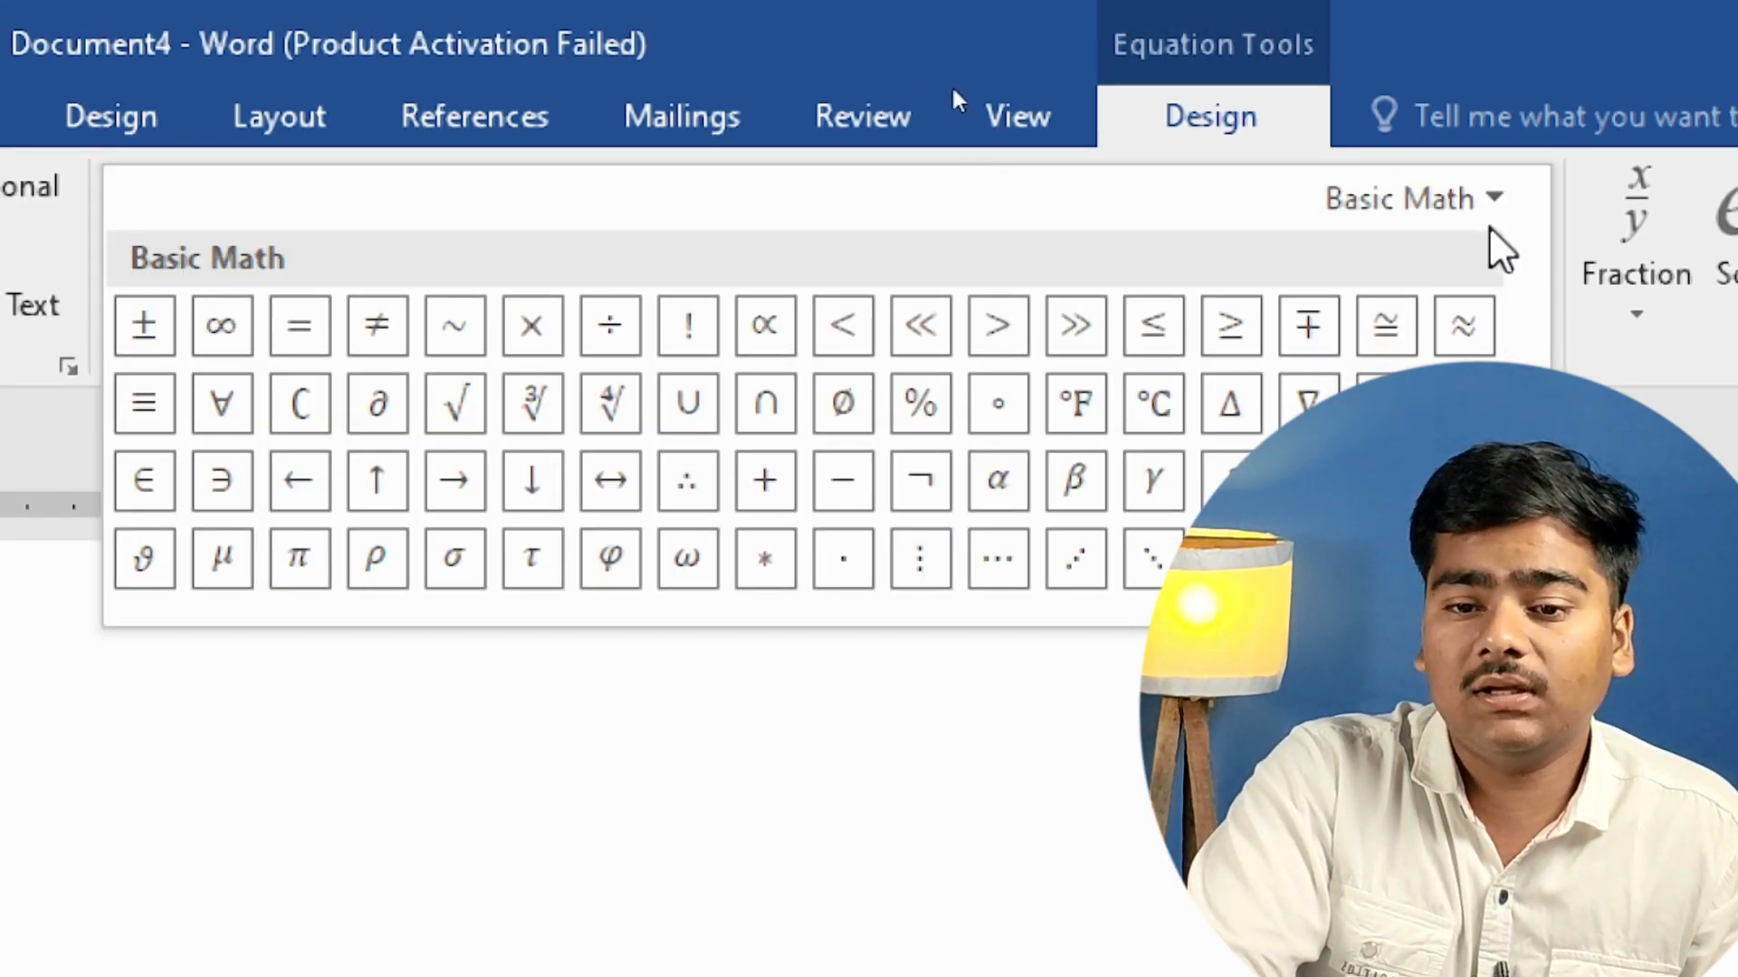
left_click(1496, 197)
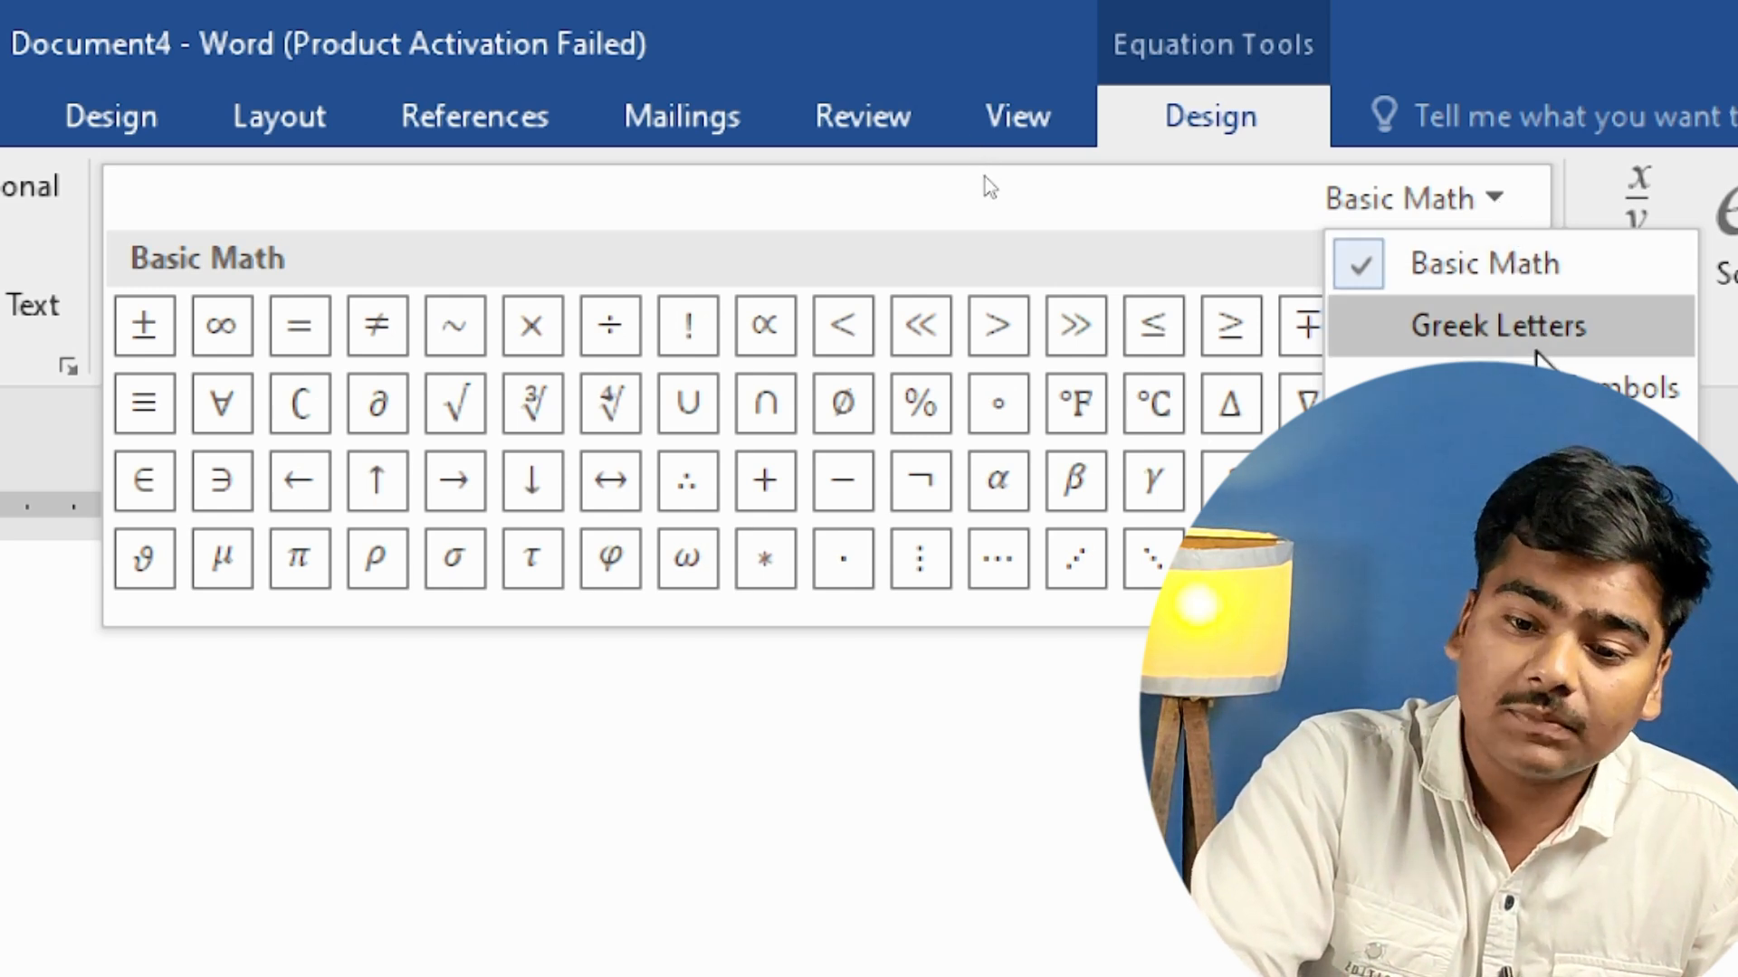
left_click(1536, 348)
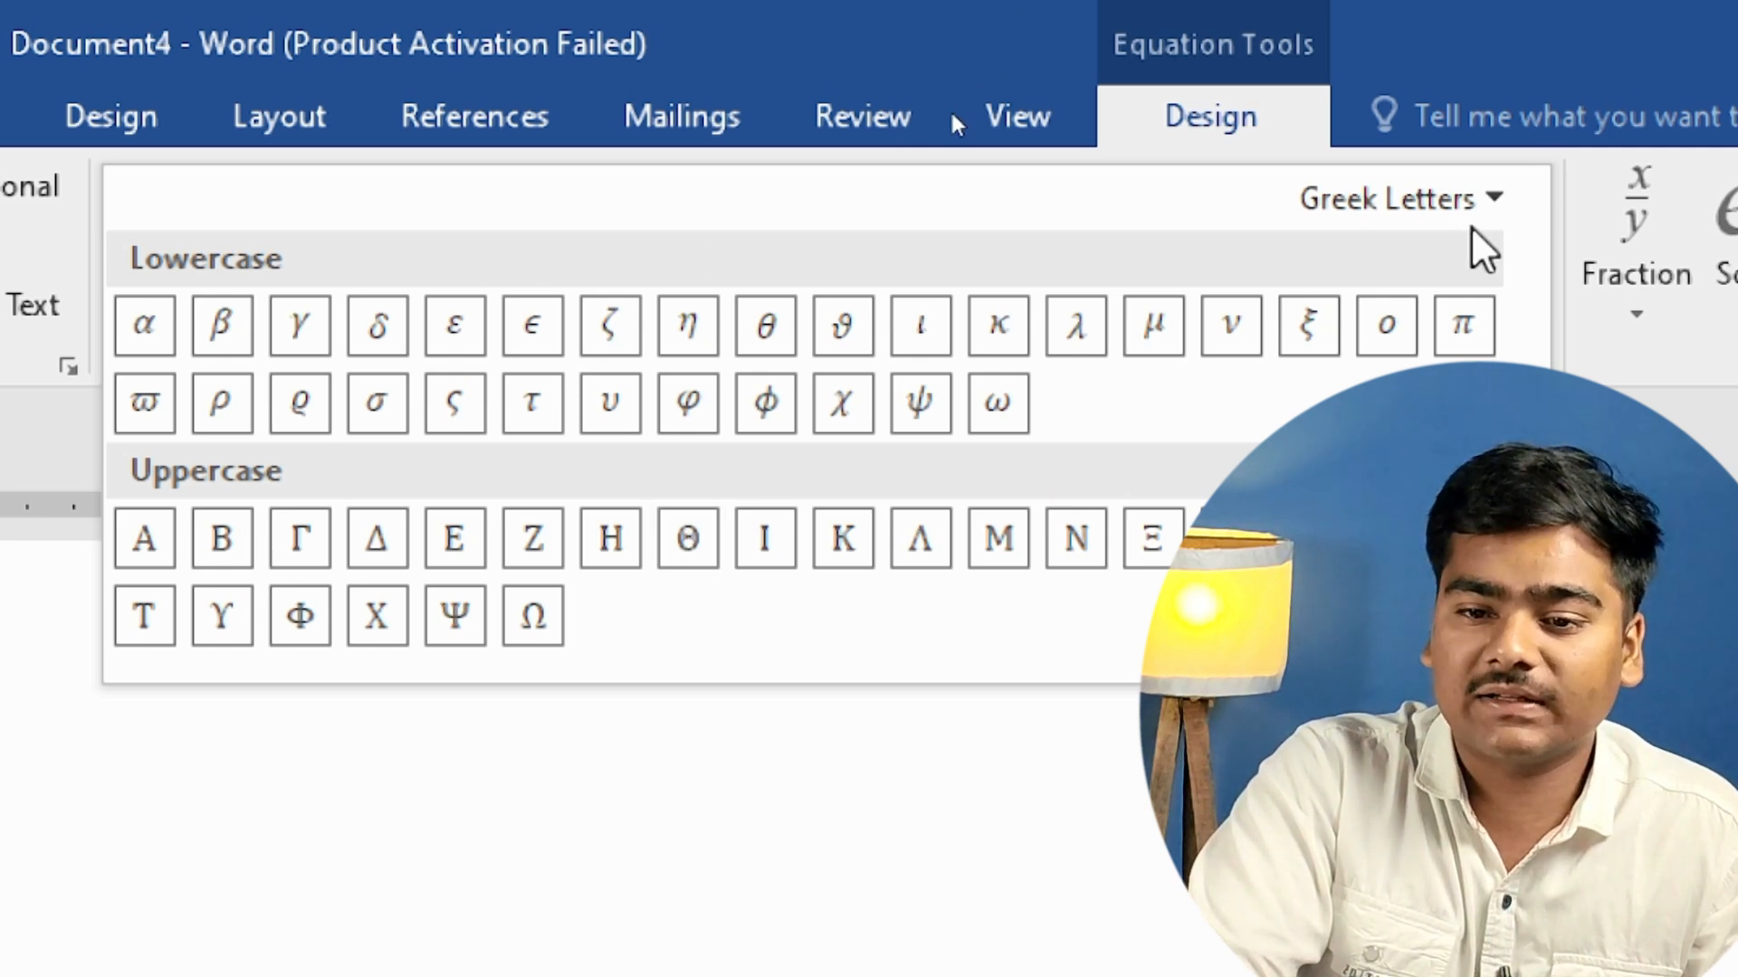
left_click(1495, 201)
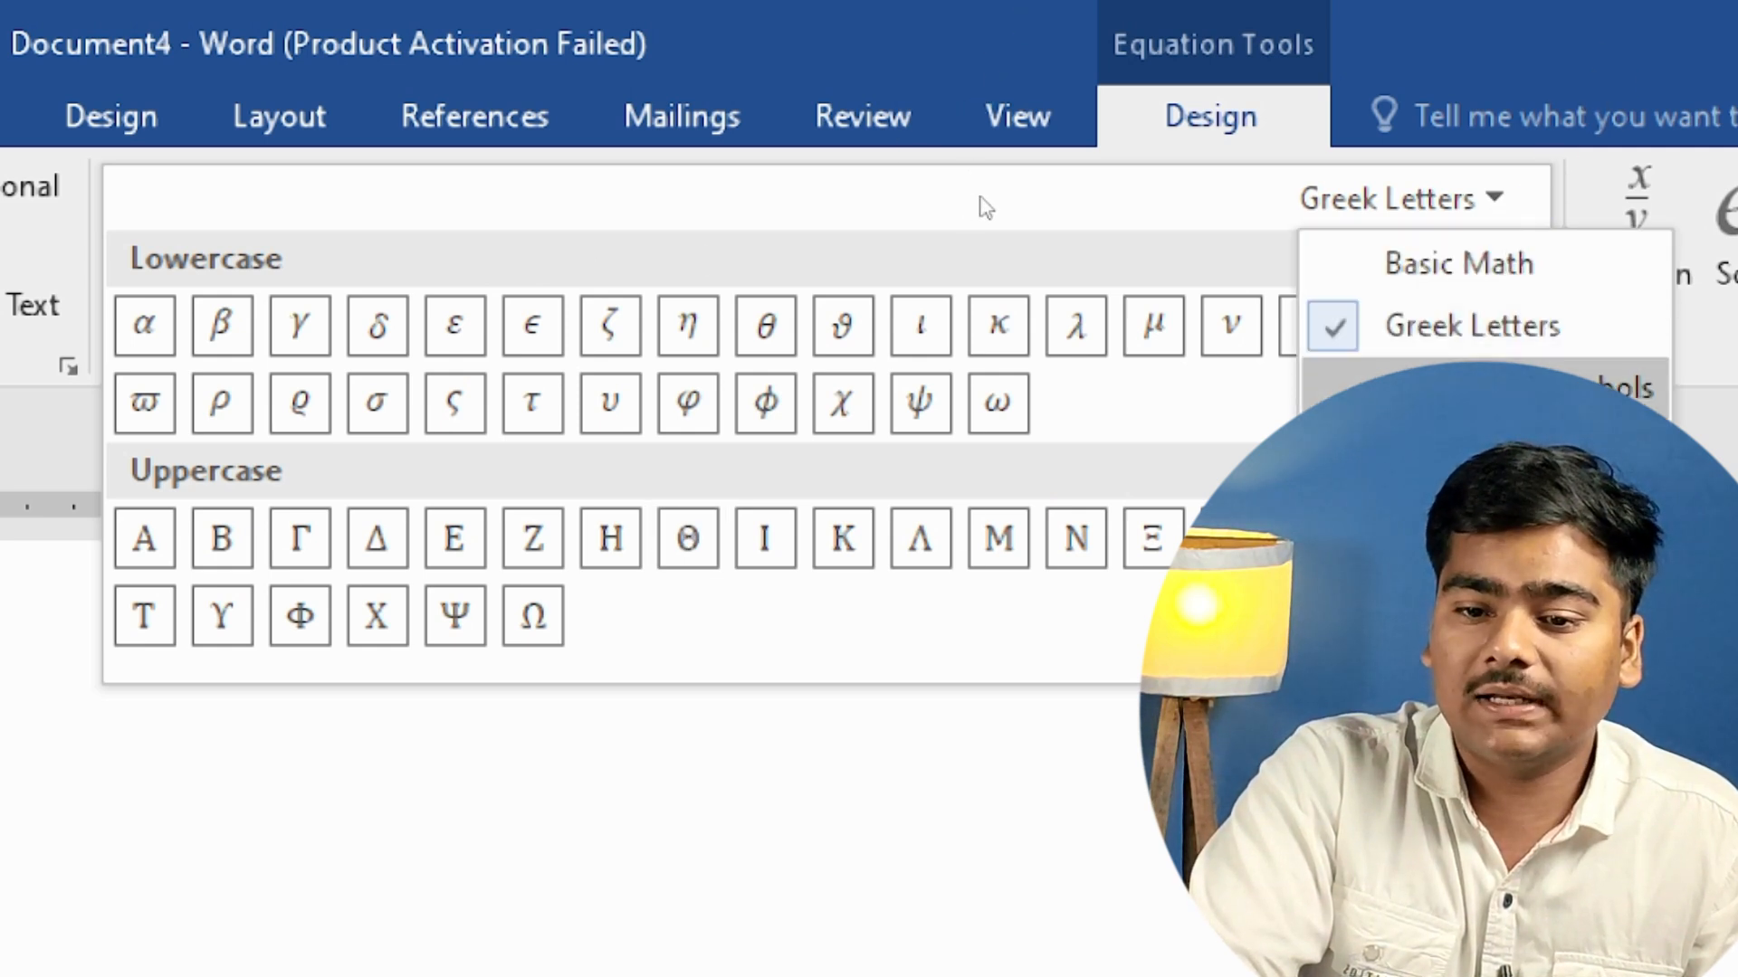
left_click(1539, 387)
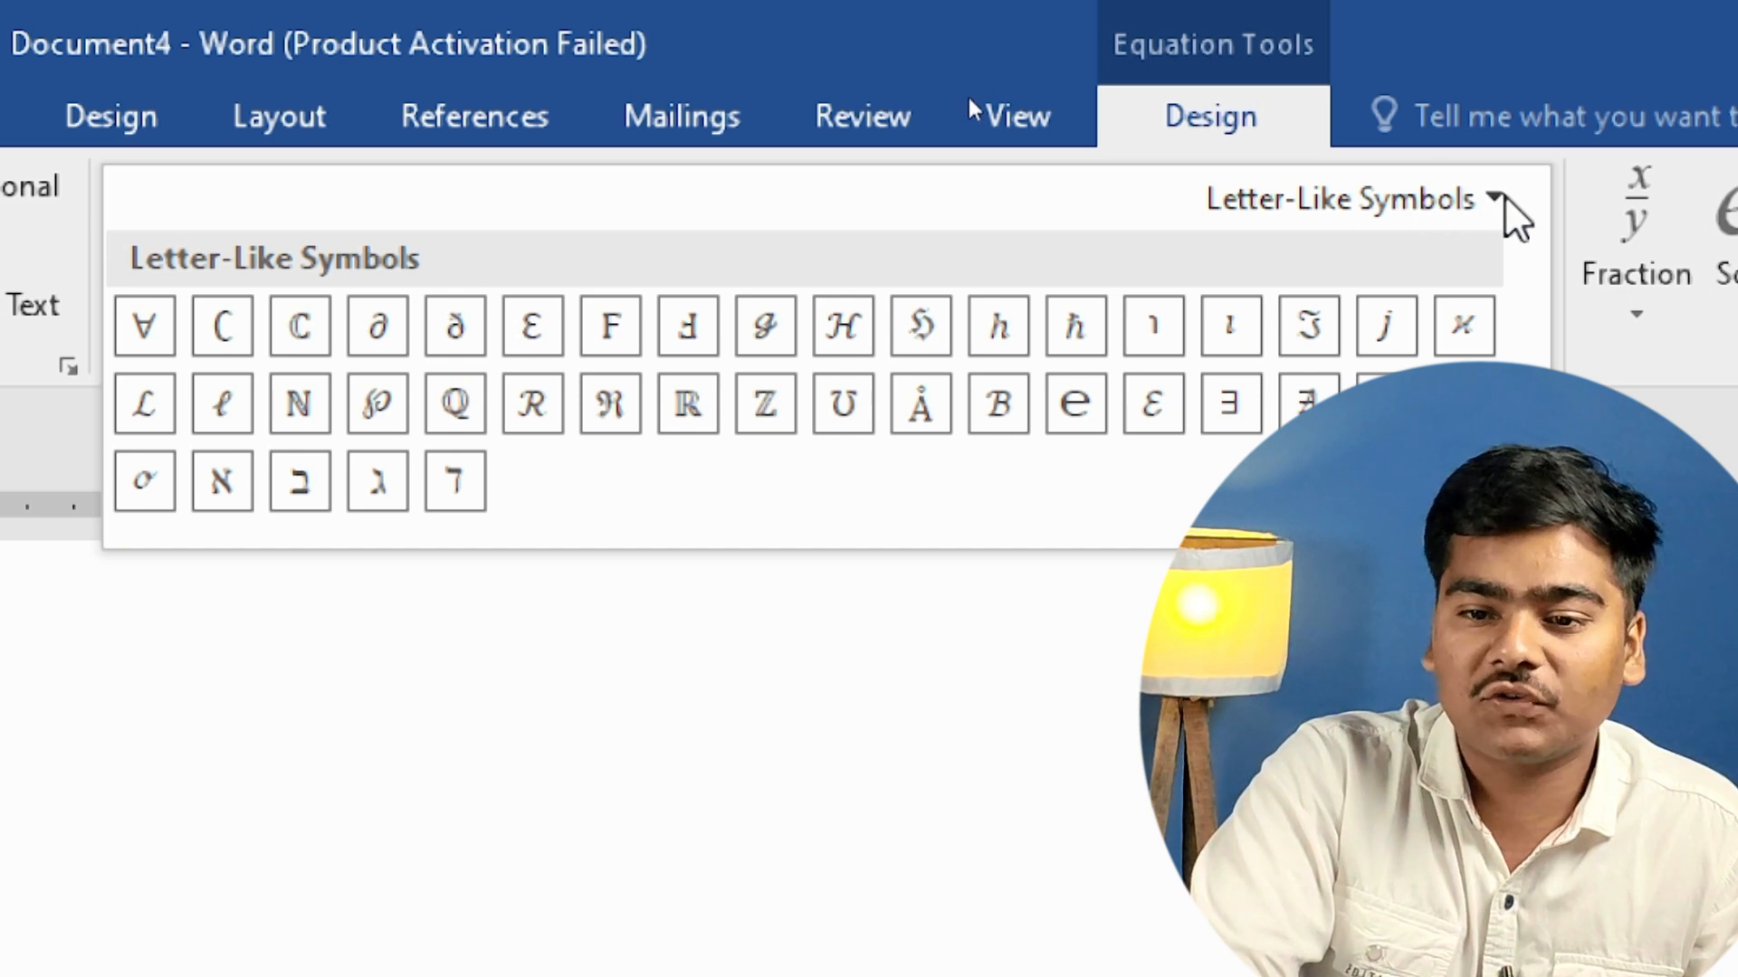
left_click(1504, 199)
left_click(1485, 451)
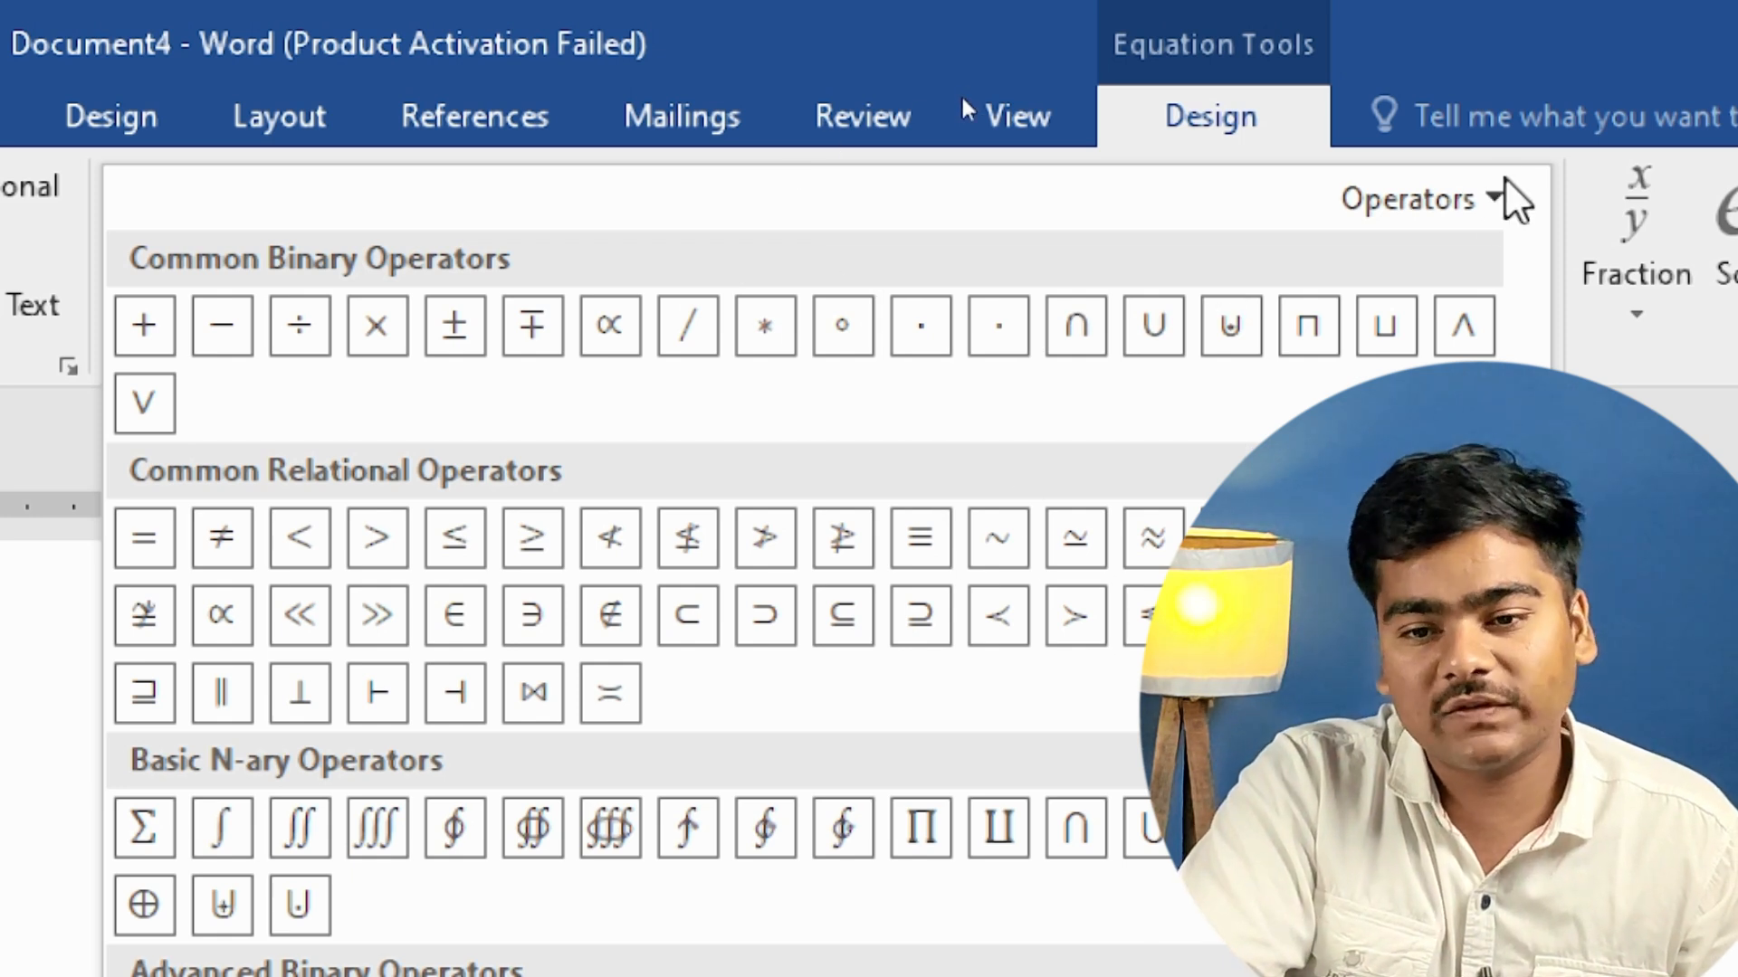
left_click(1495, 197)
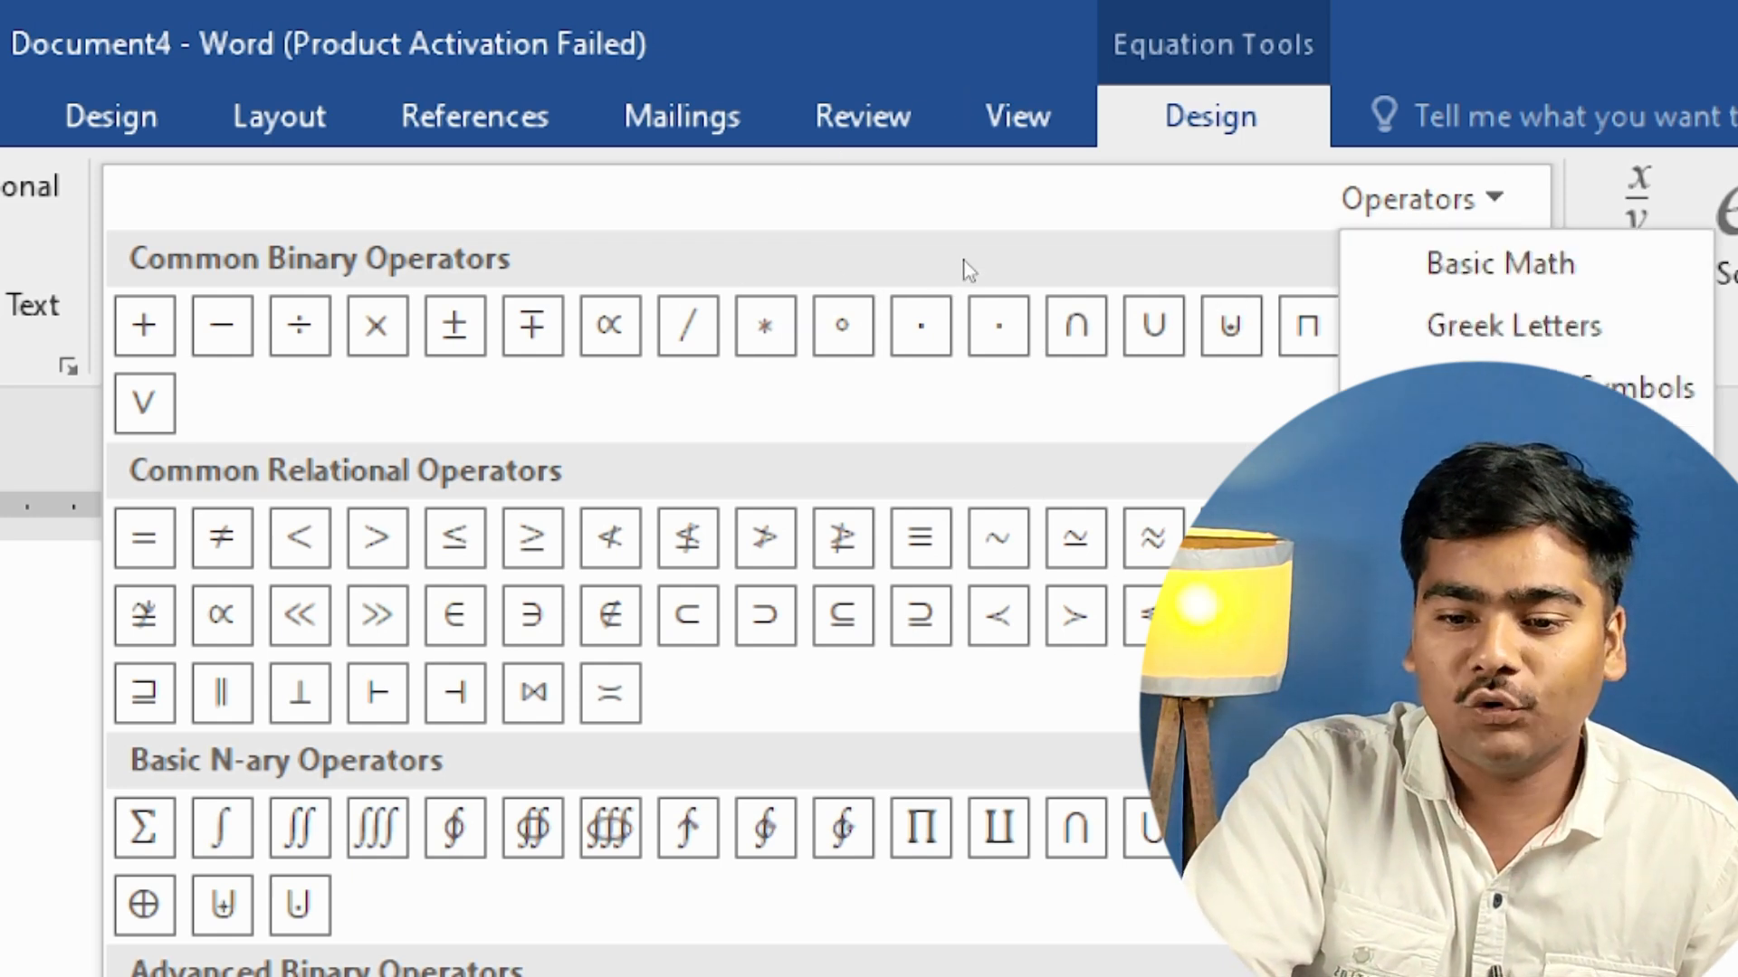
left_click(970, 234)
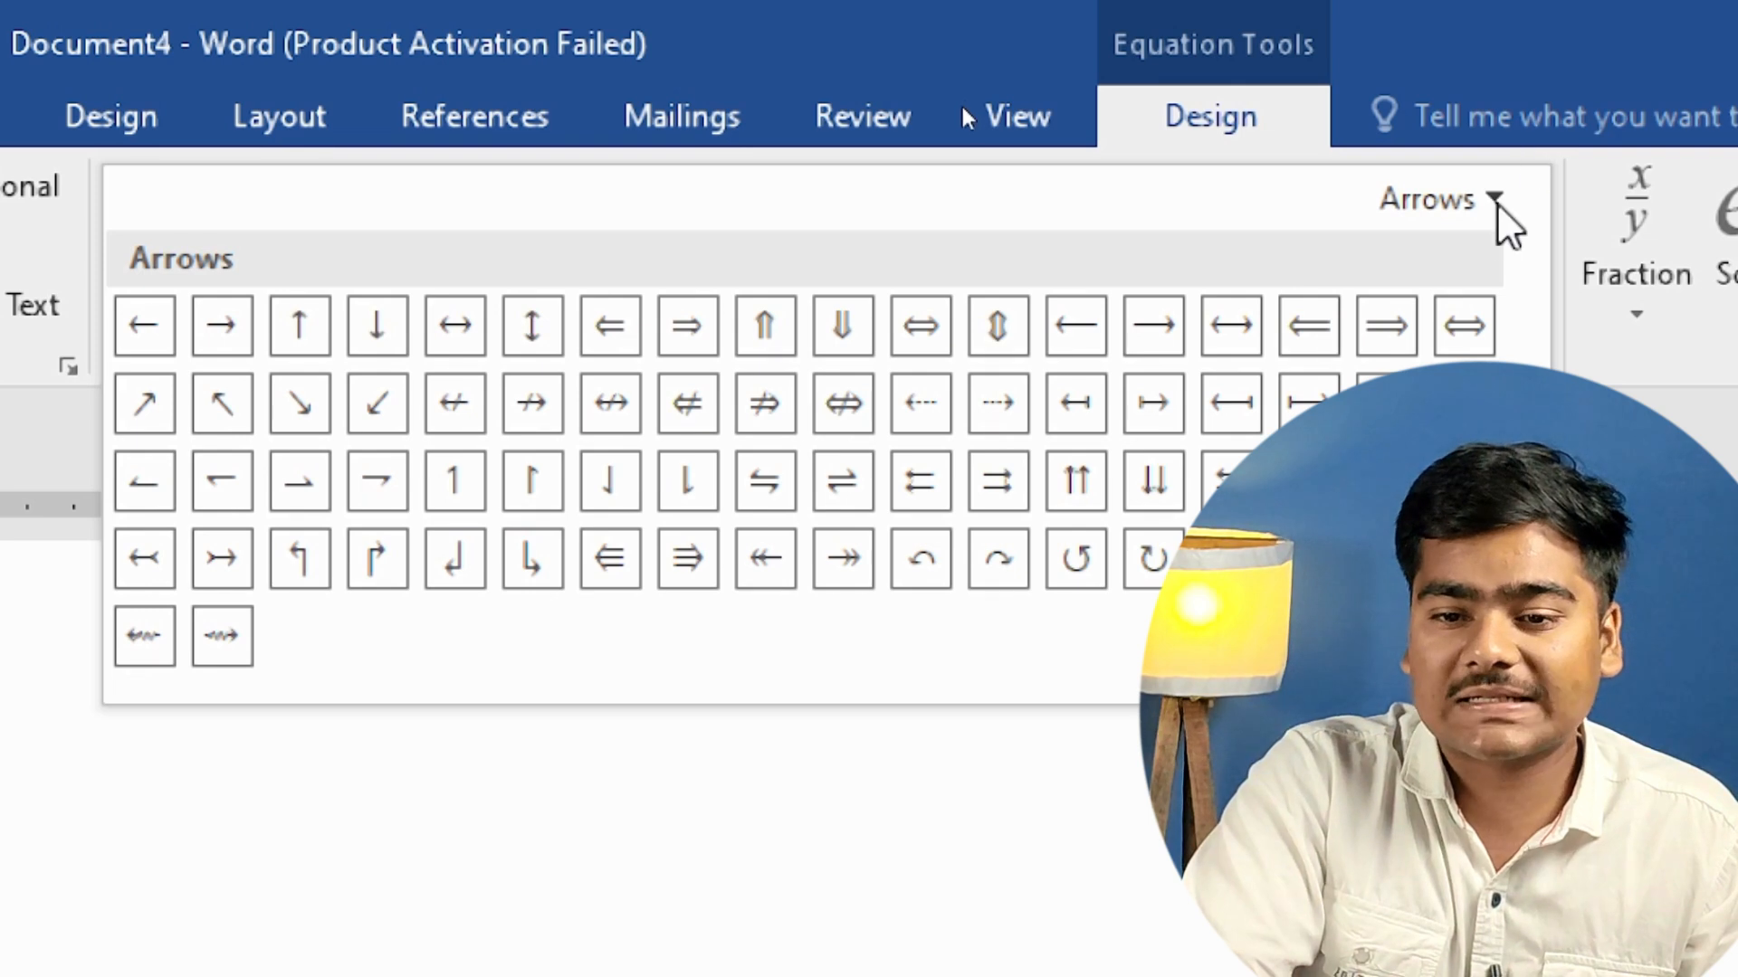
left_click(1494, 199)
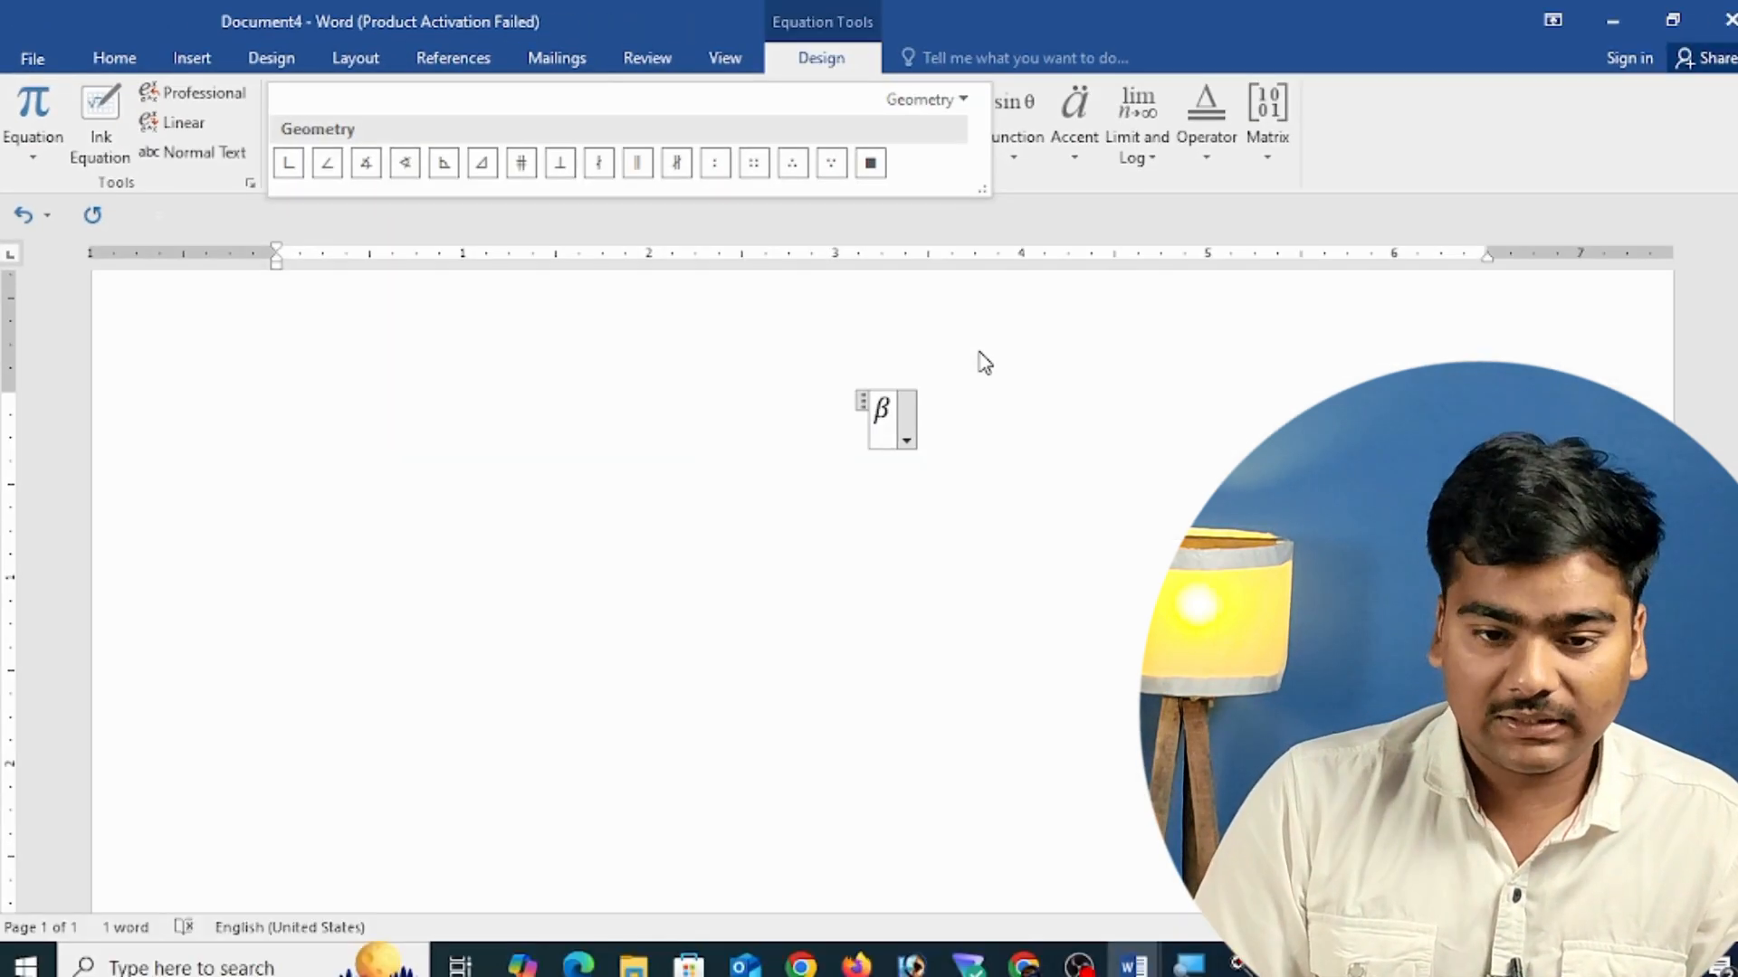
left_click(1084, 309)
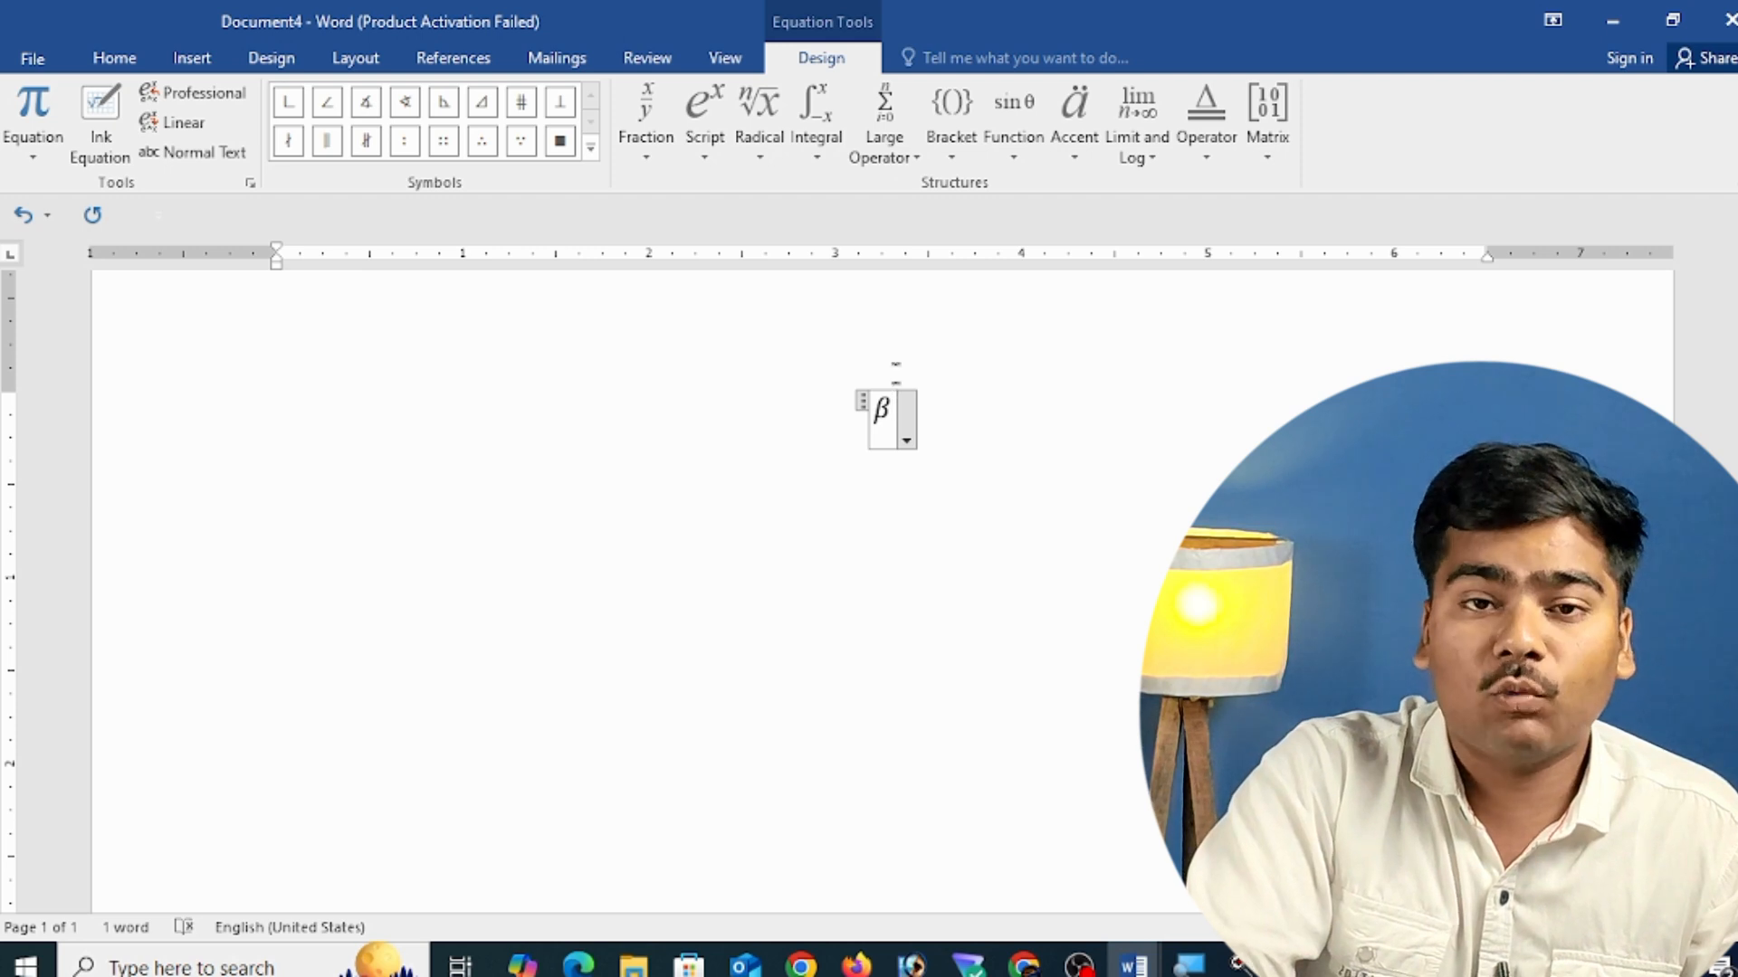
- Look through the equation structure galleries, including Fraction, Function, Accent and Limit and Log
left_click(648, 144)
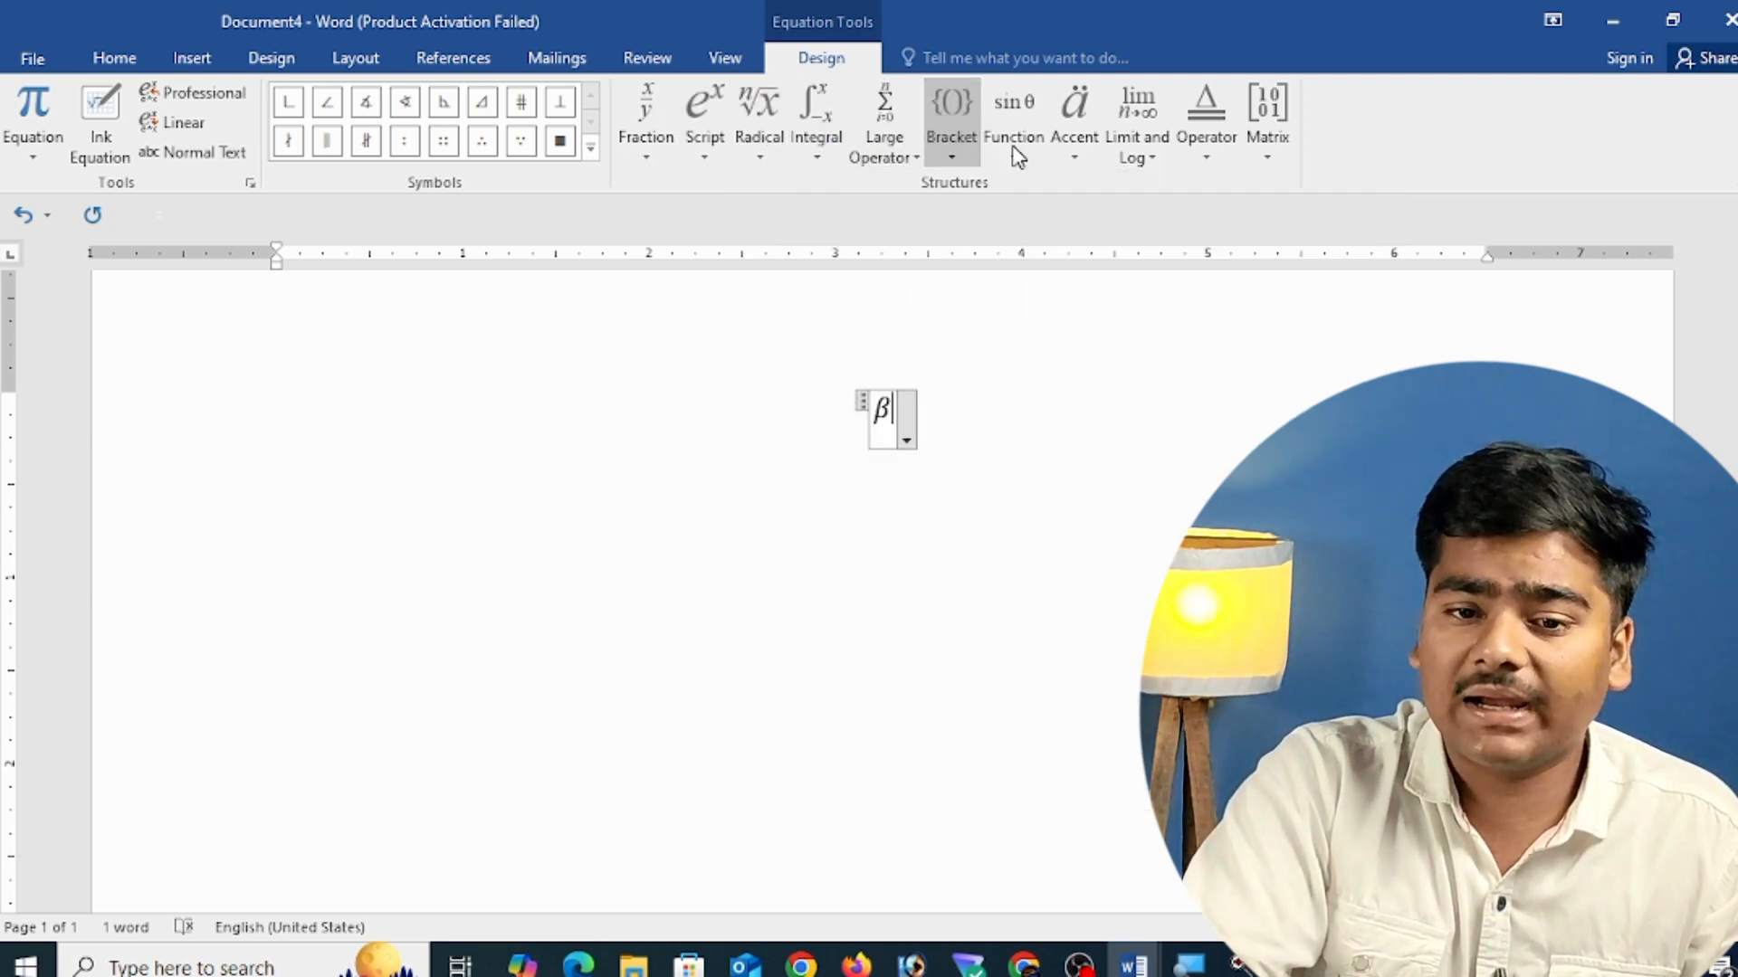
left_click(1018, 156)
left_click(1073, 156)
left_click(1142, 156)
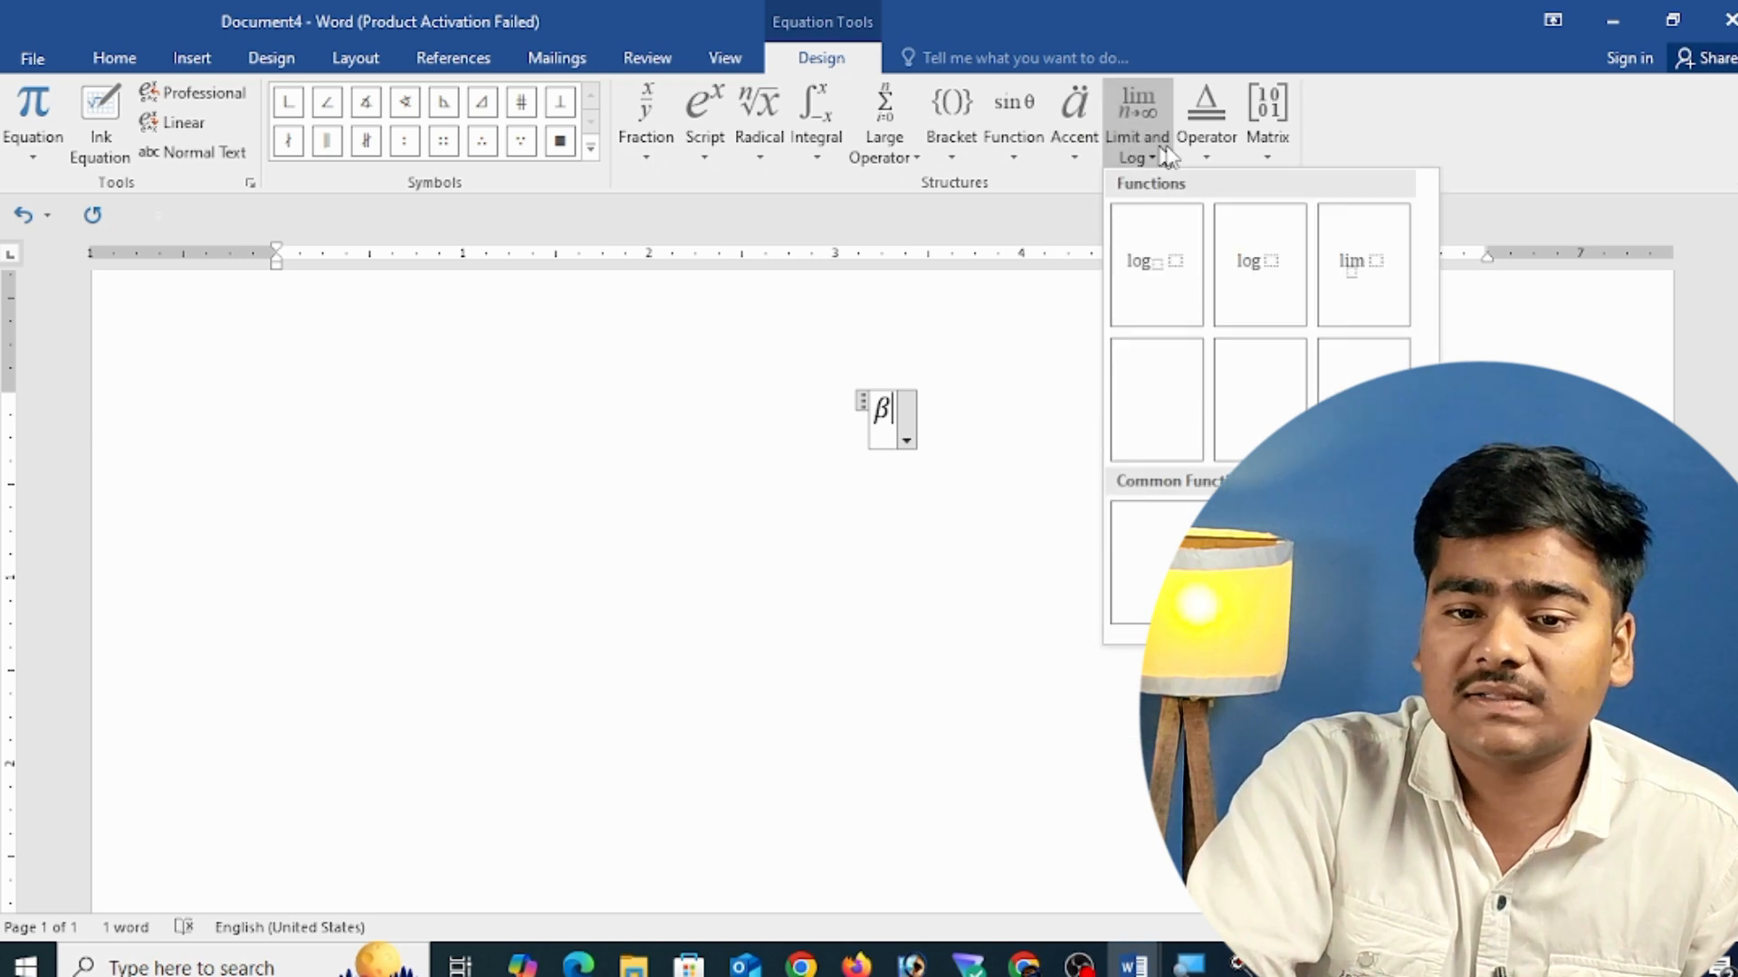
left_click(1019, 472)
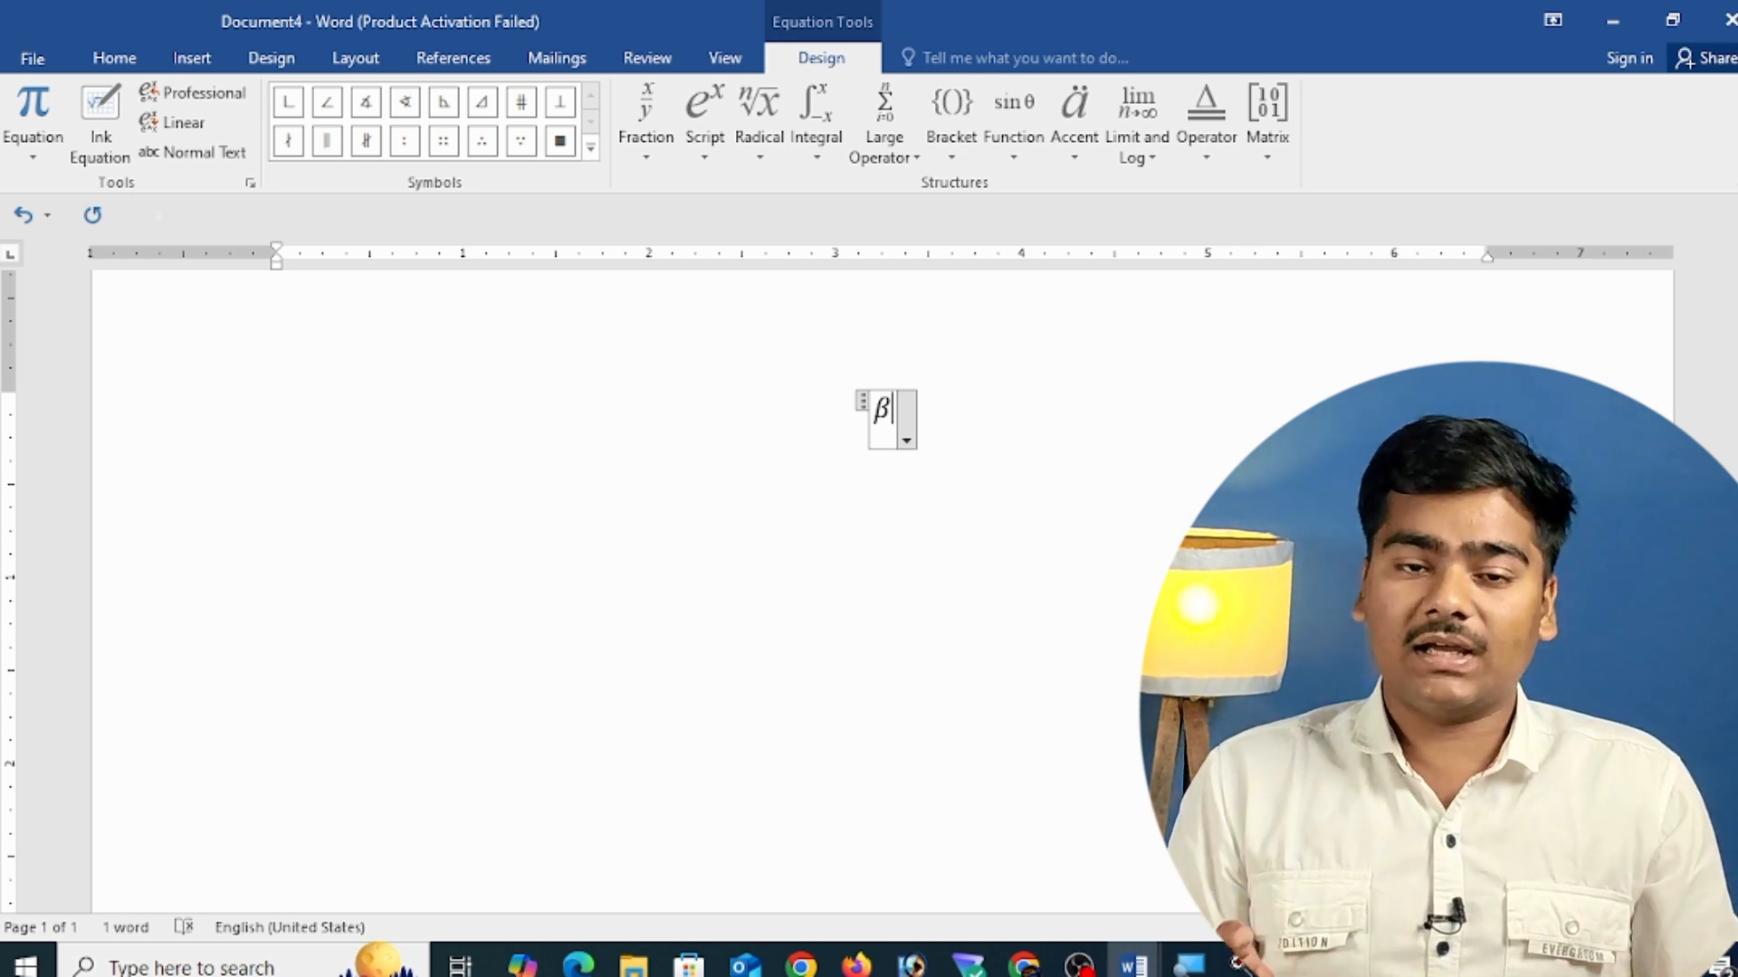
- Delete the β equation and insert a new blank equation in the document
key("ctrl+a")
key("Delete")
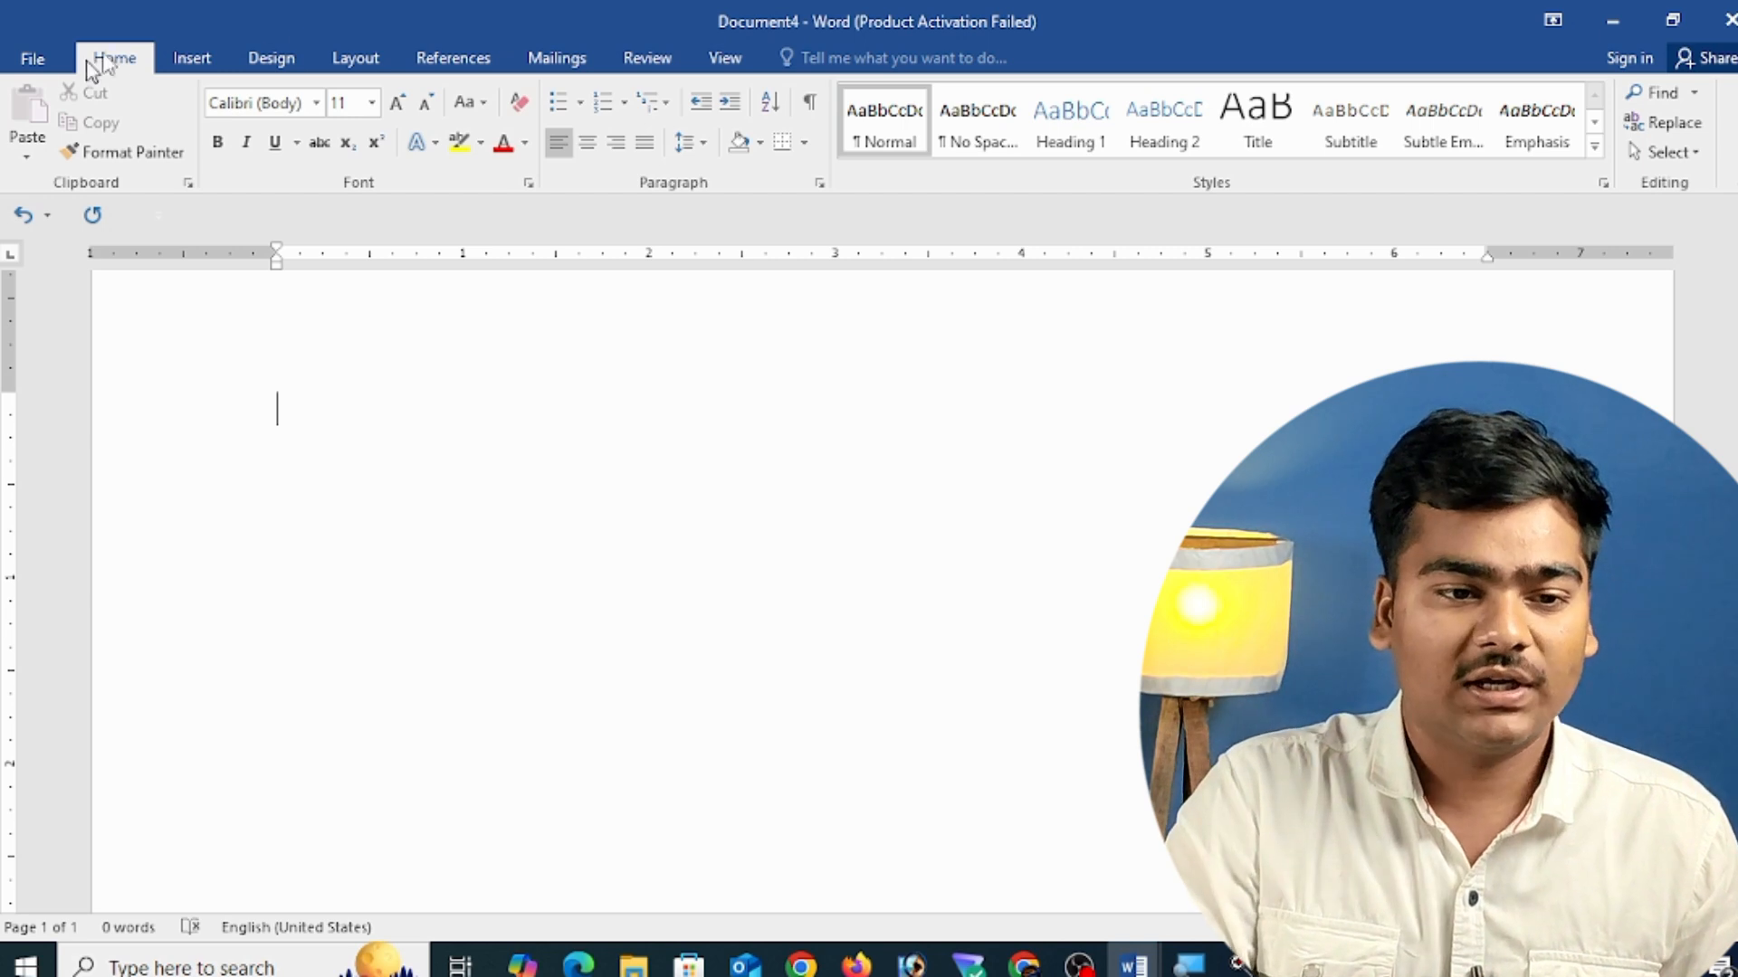
left_click(191, 58)
left_click(1629, 123)
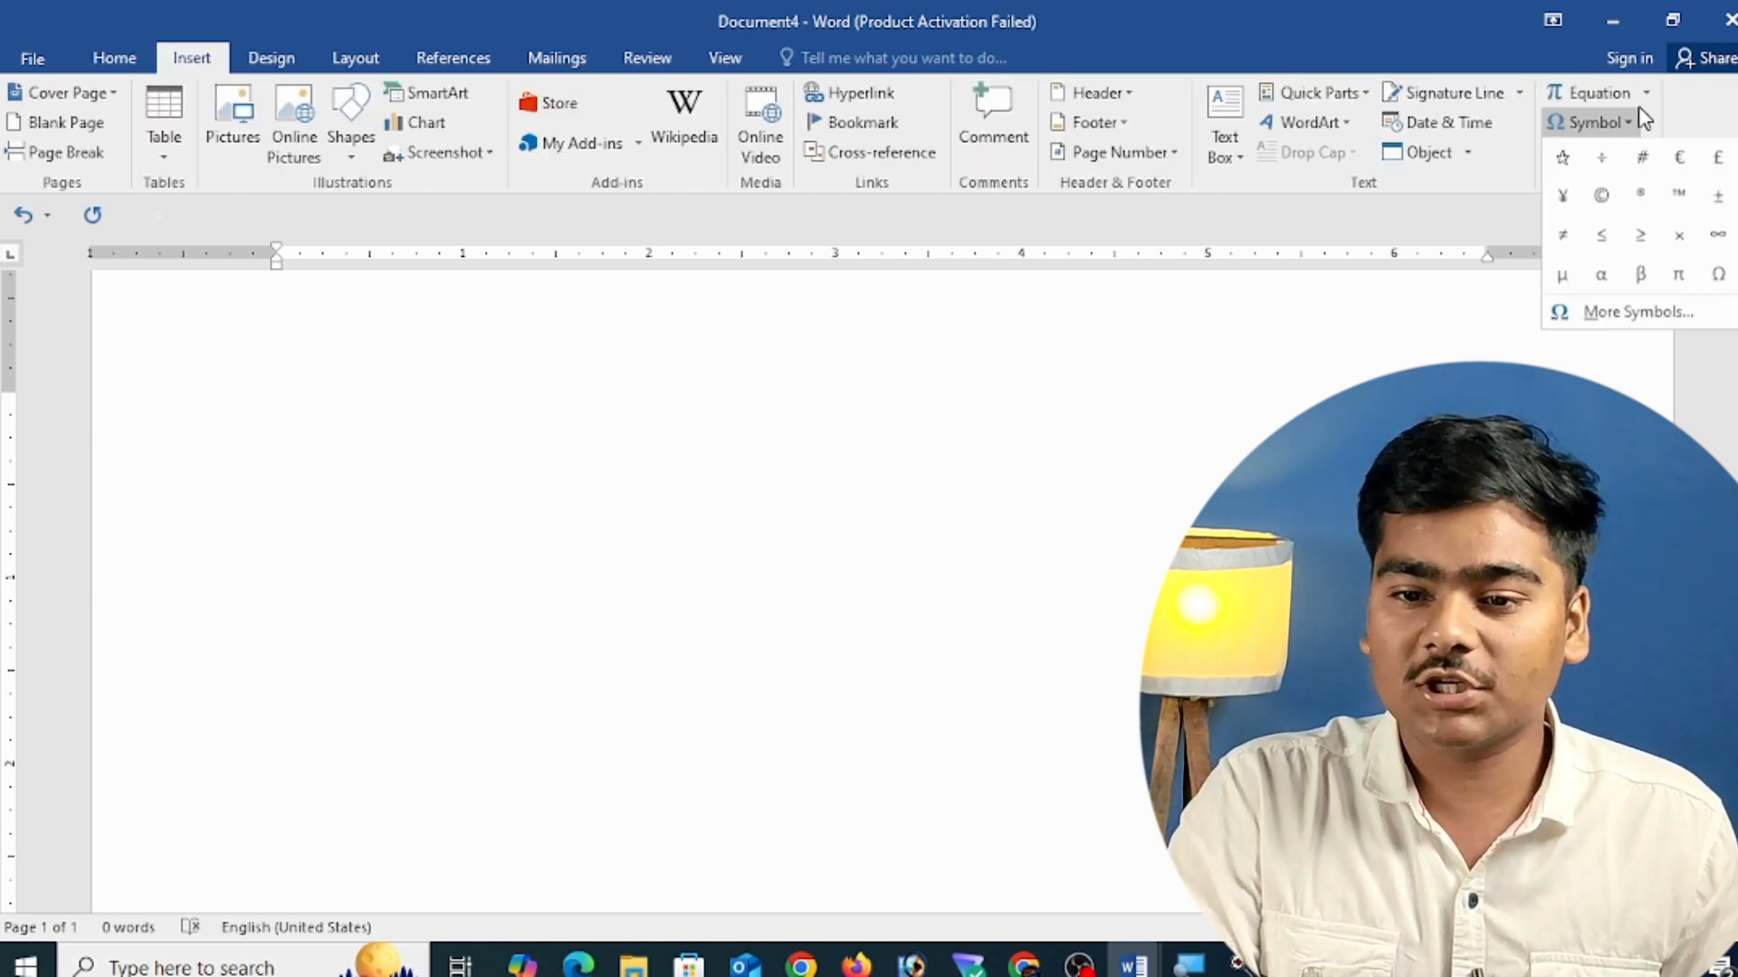
left_click(1638, 114)
left_click(1645, 98)
left_click(1616, 97)
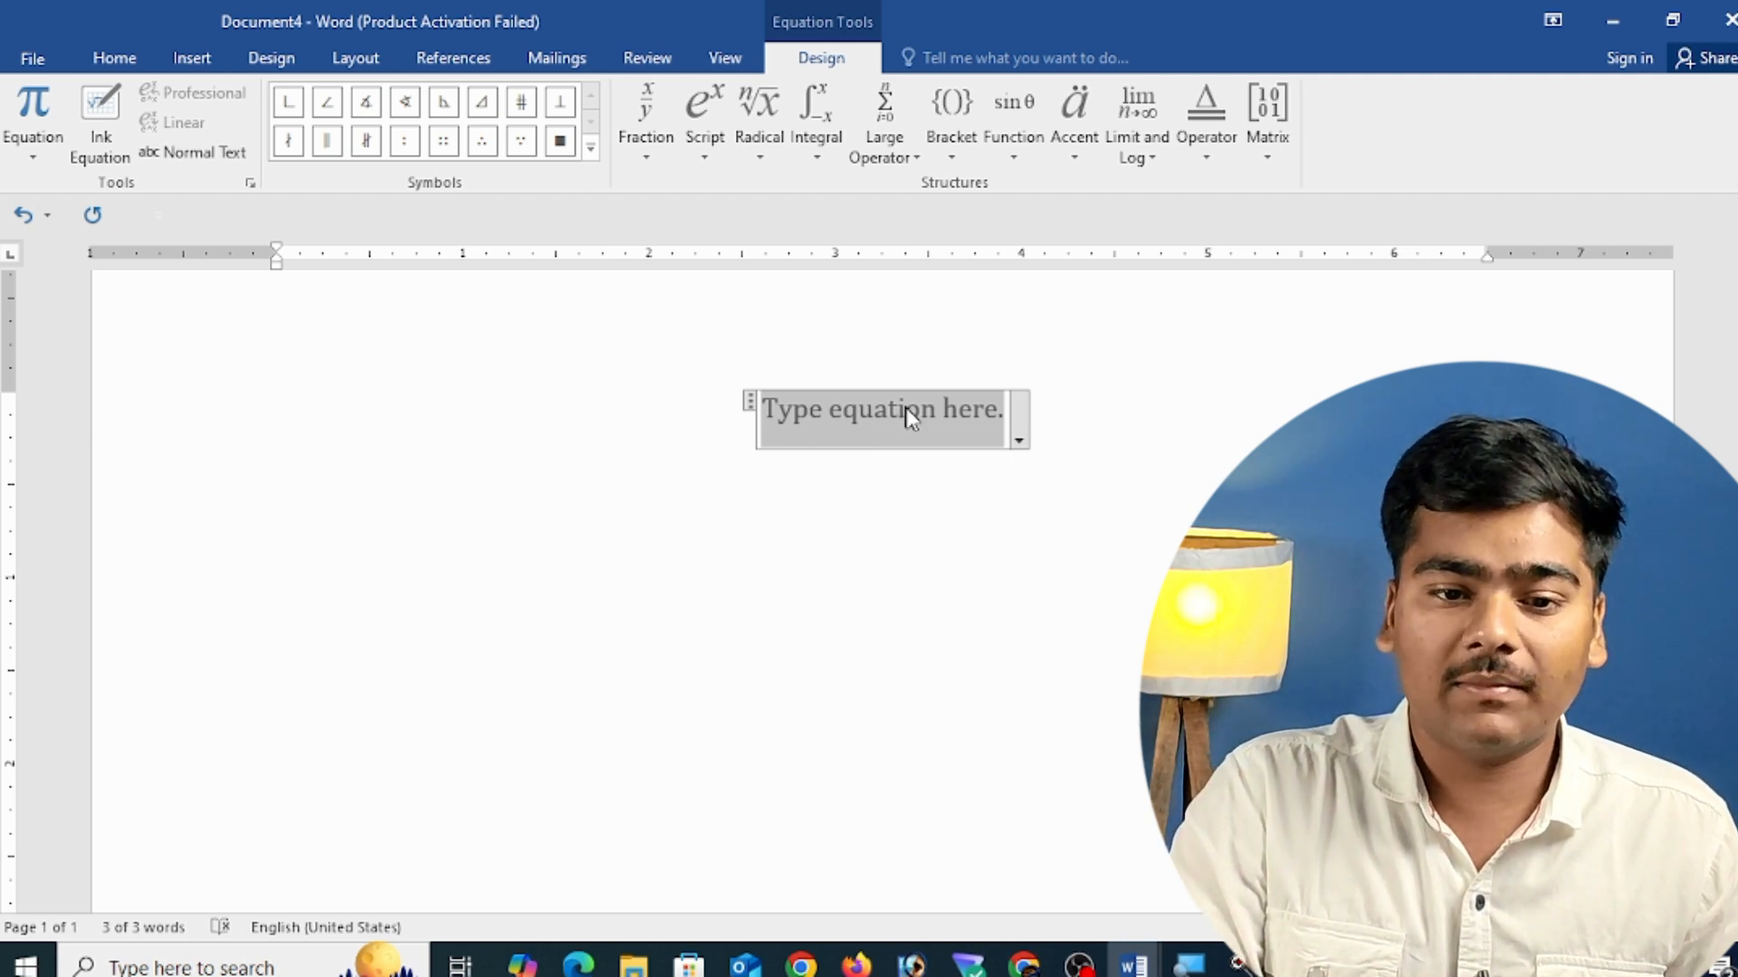
- Add a stacked fraction to the blank equation with numerator 2 and denominator 4
left_click(661, 153)
left_click(688, 283)
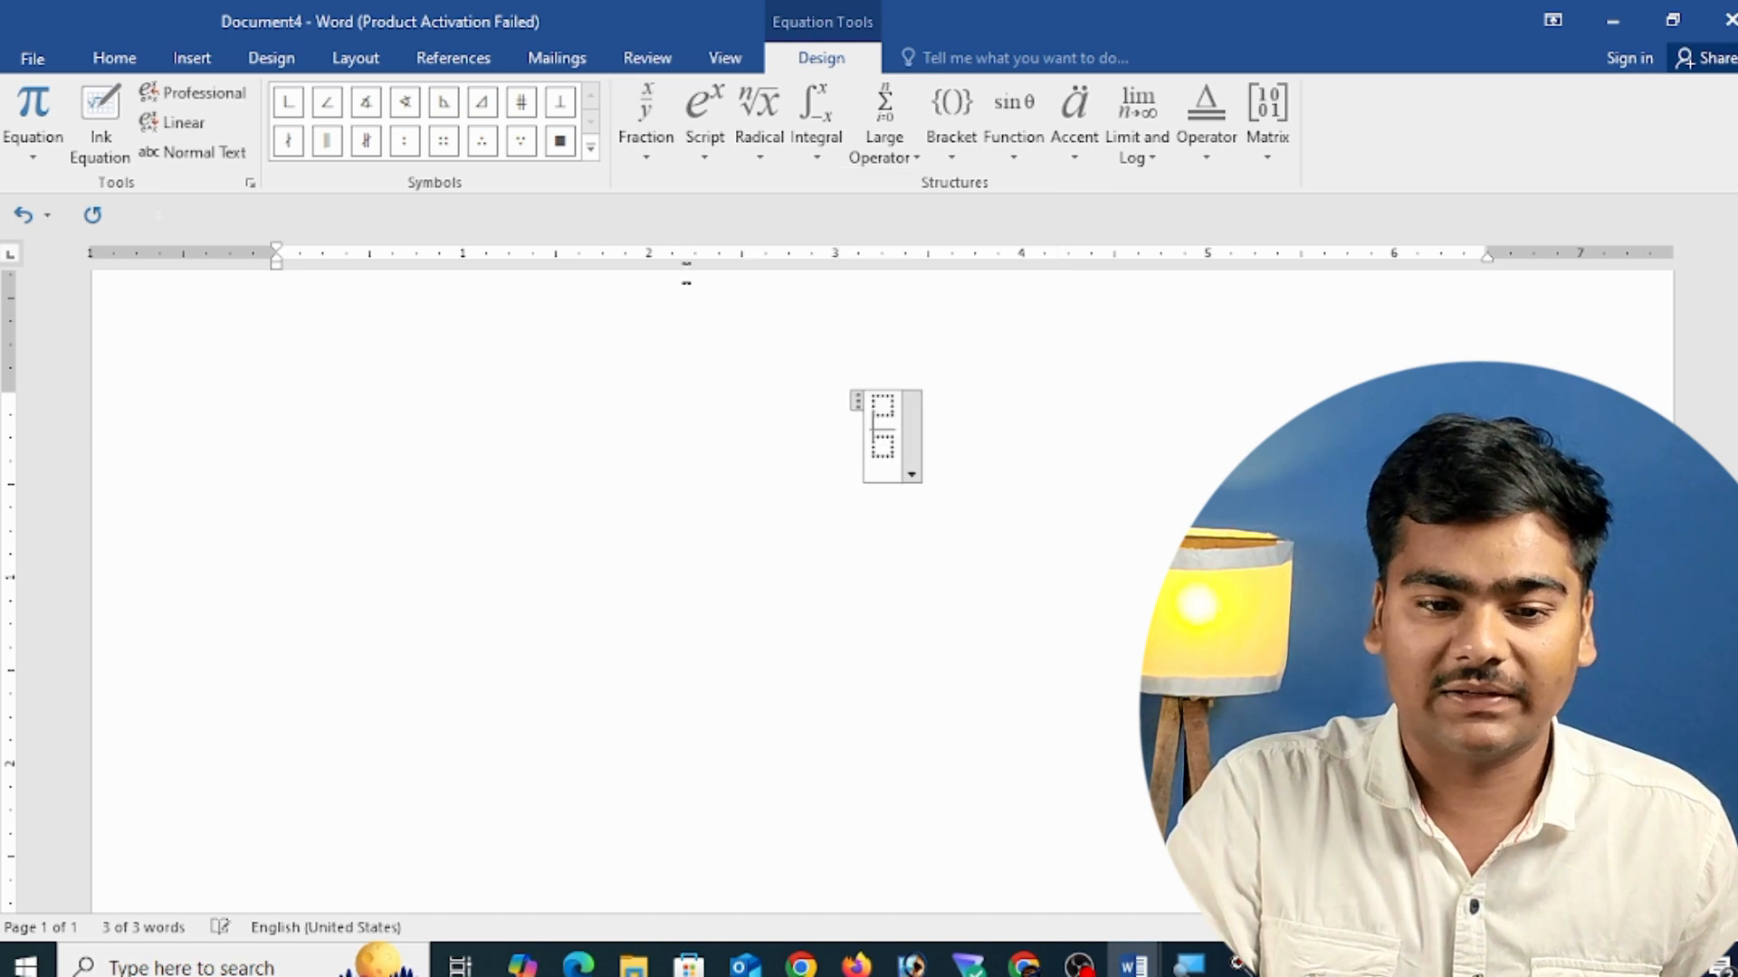
type("2")
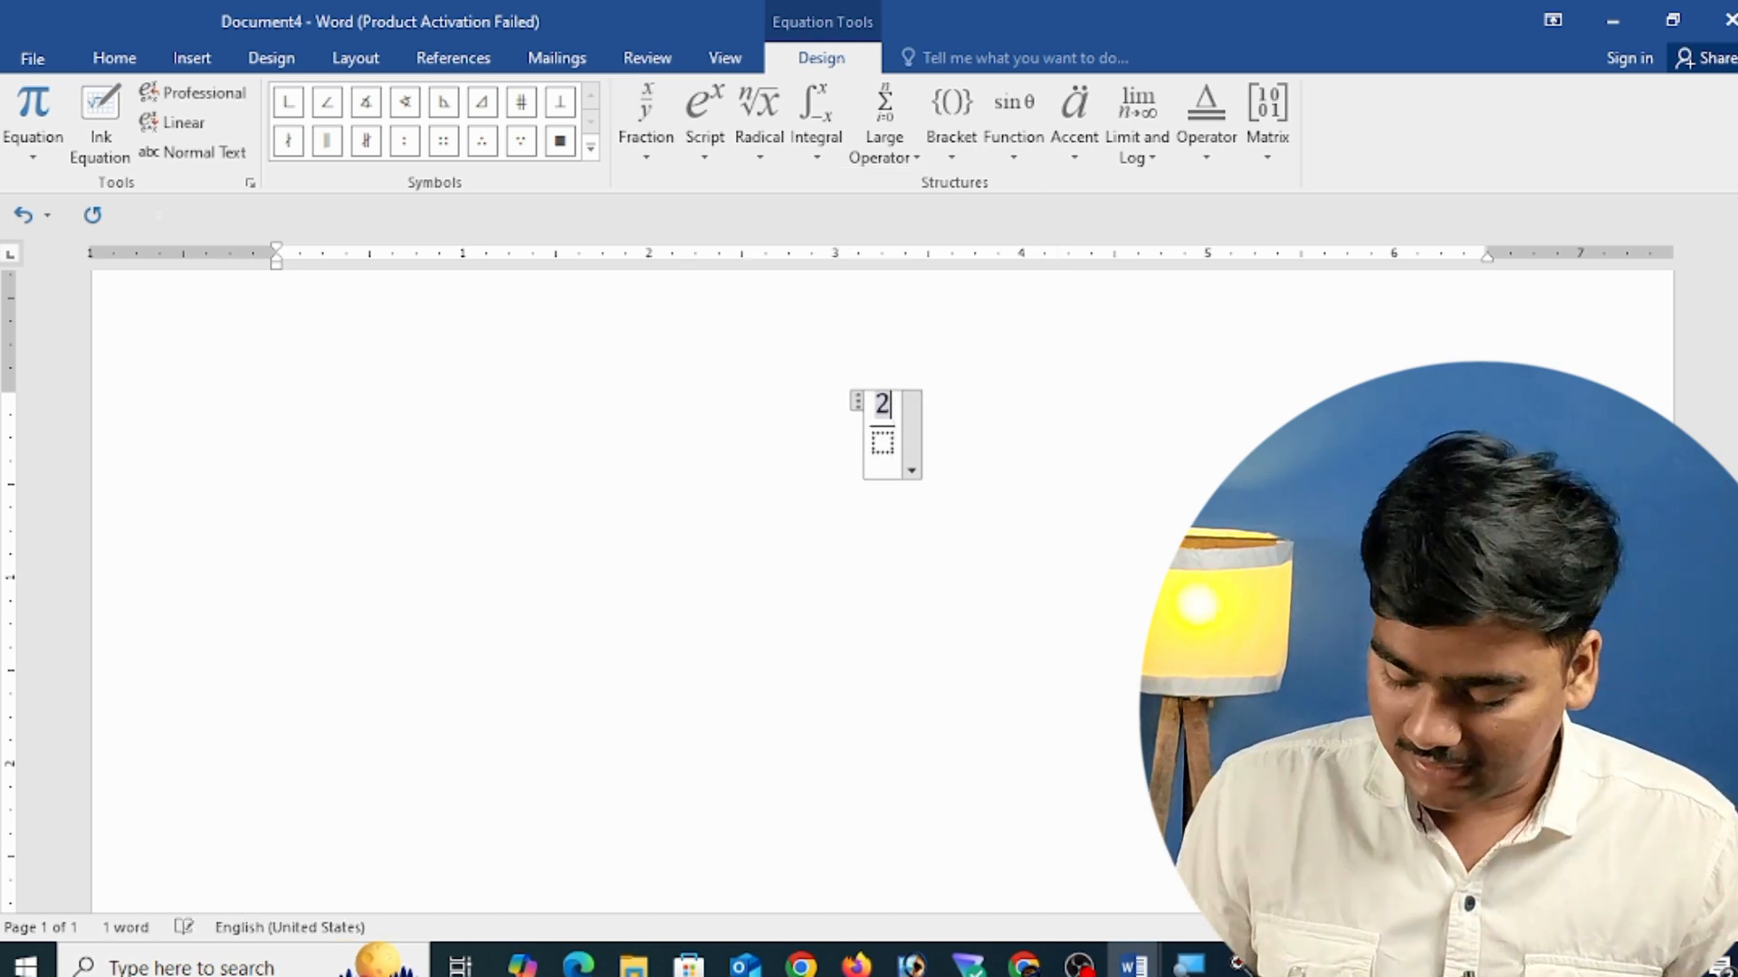
key("Down")
type("4")
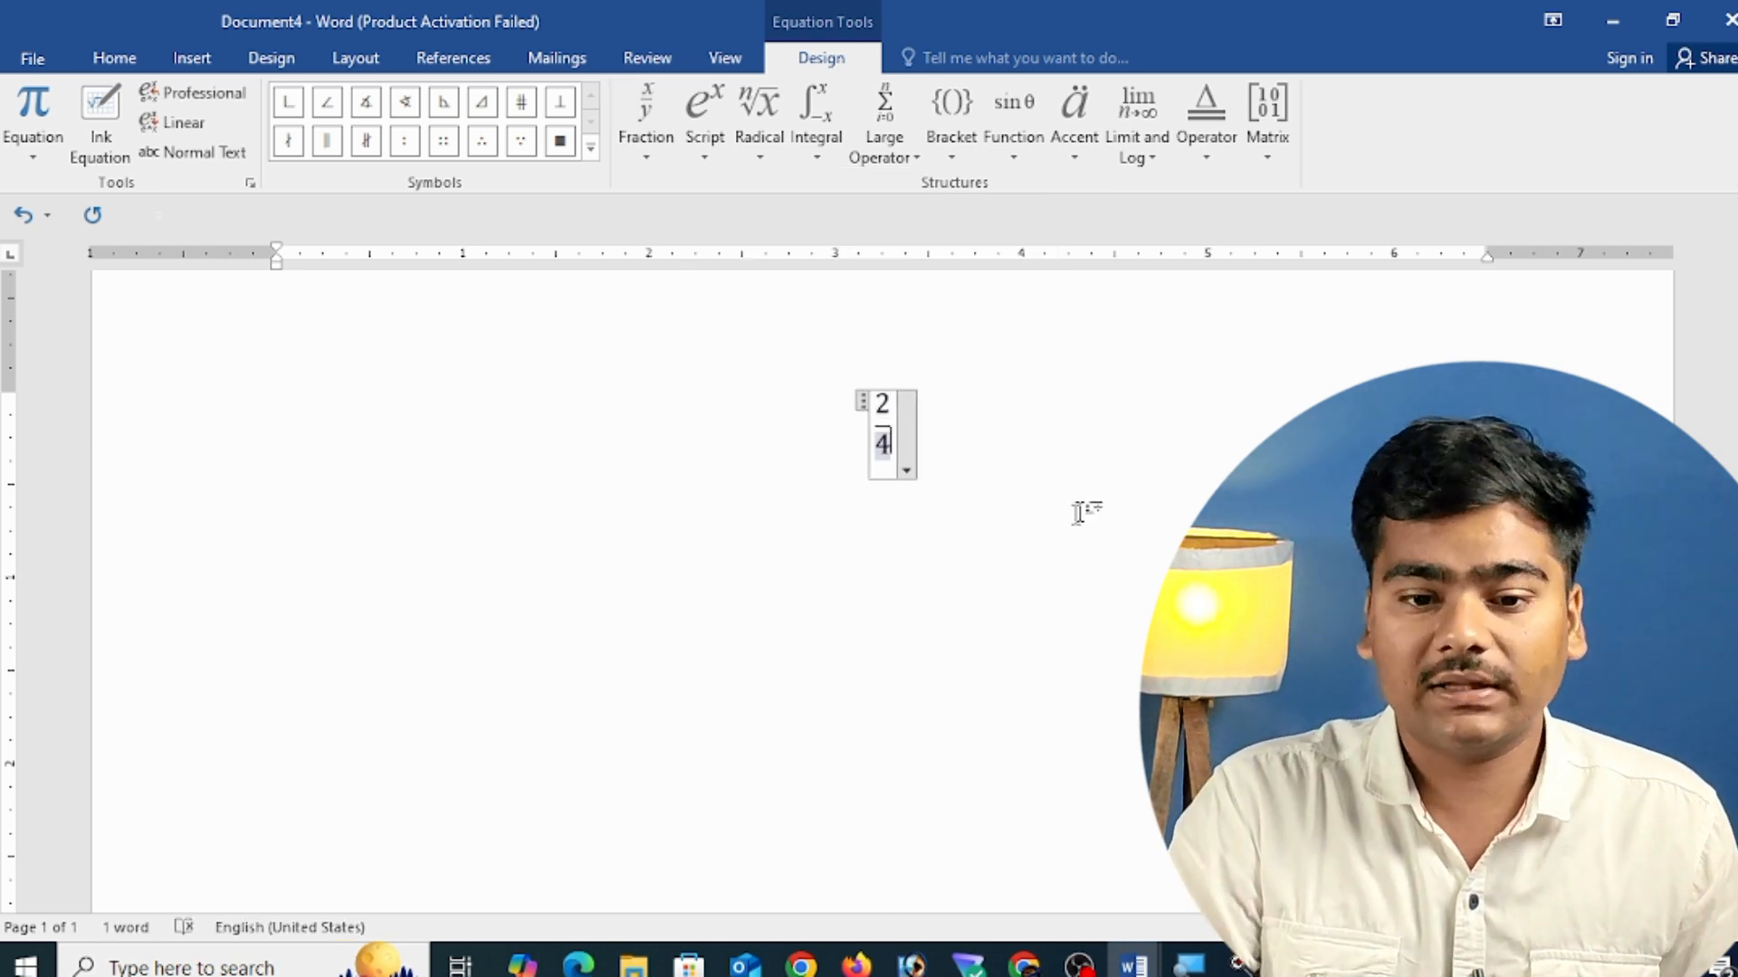
scroll(976, 528, "up", 10)
scroll(976, 529, "up", 5)
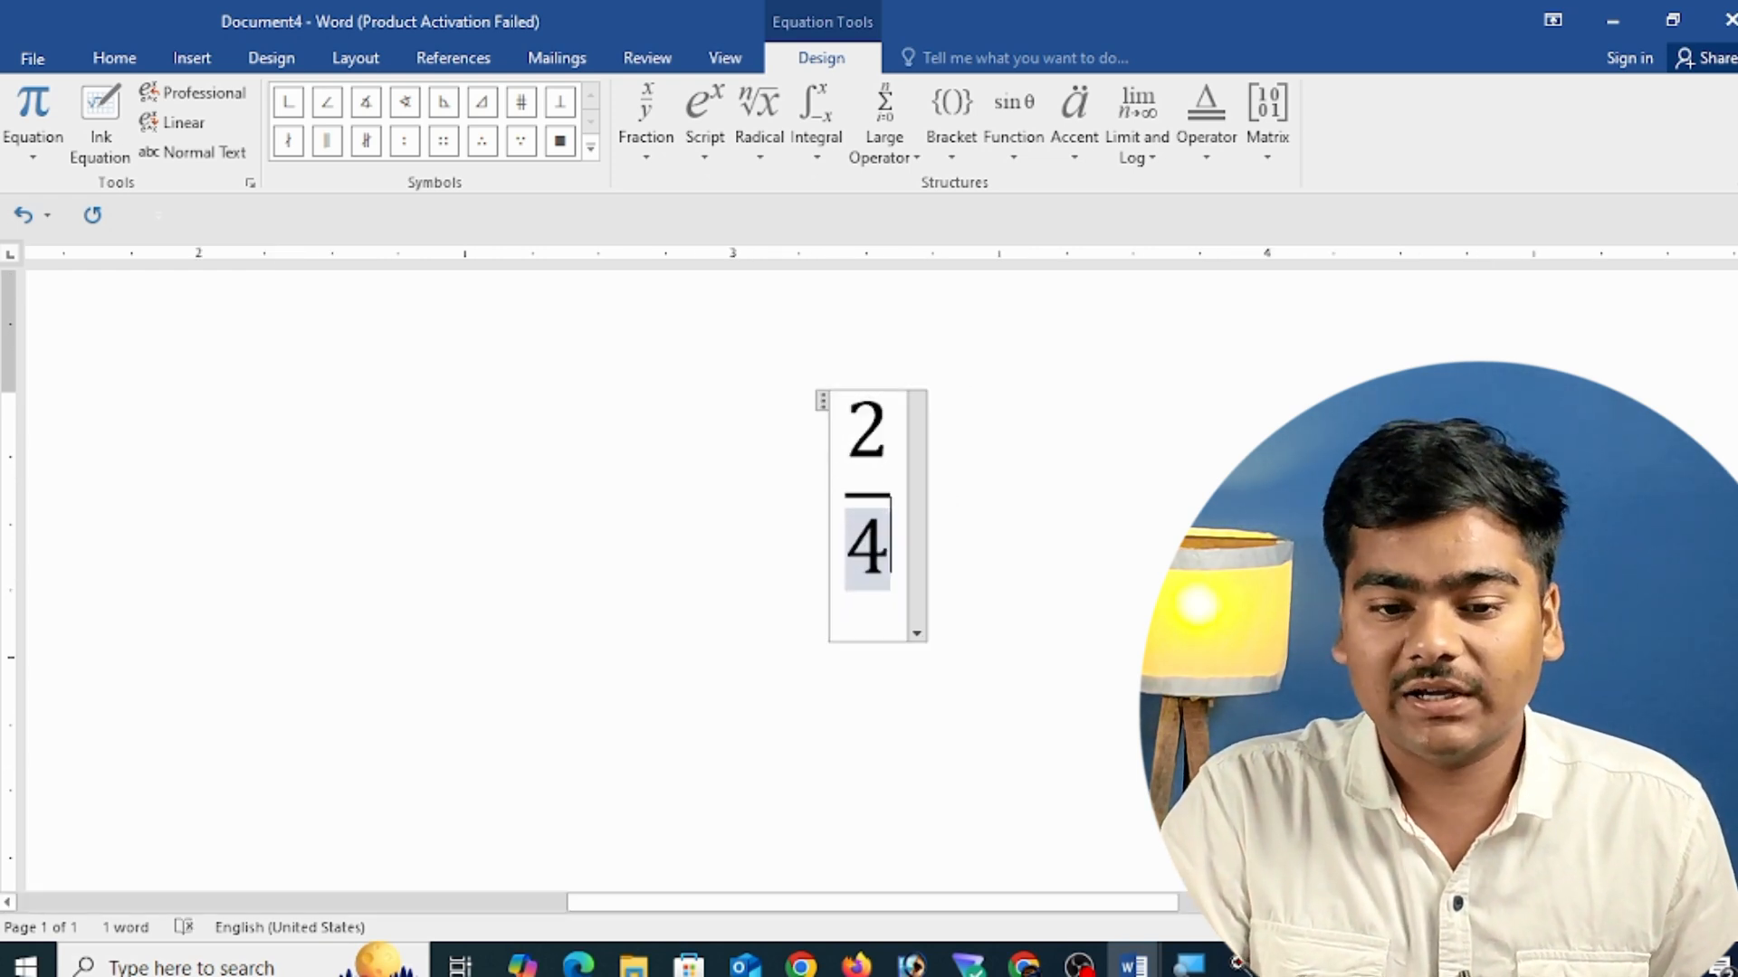
- Apply a superscript structure to the numerator 2 and enter 2 as its exponent
left_click(885, 443)
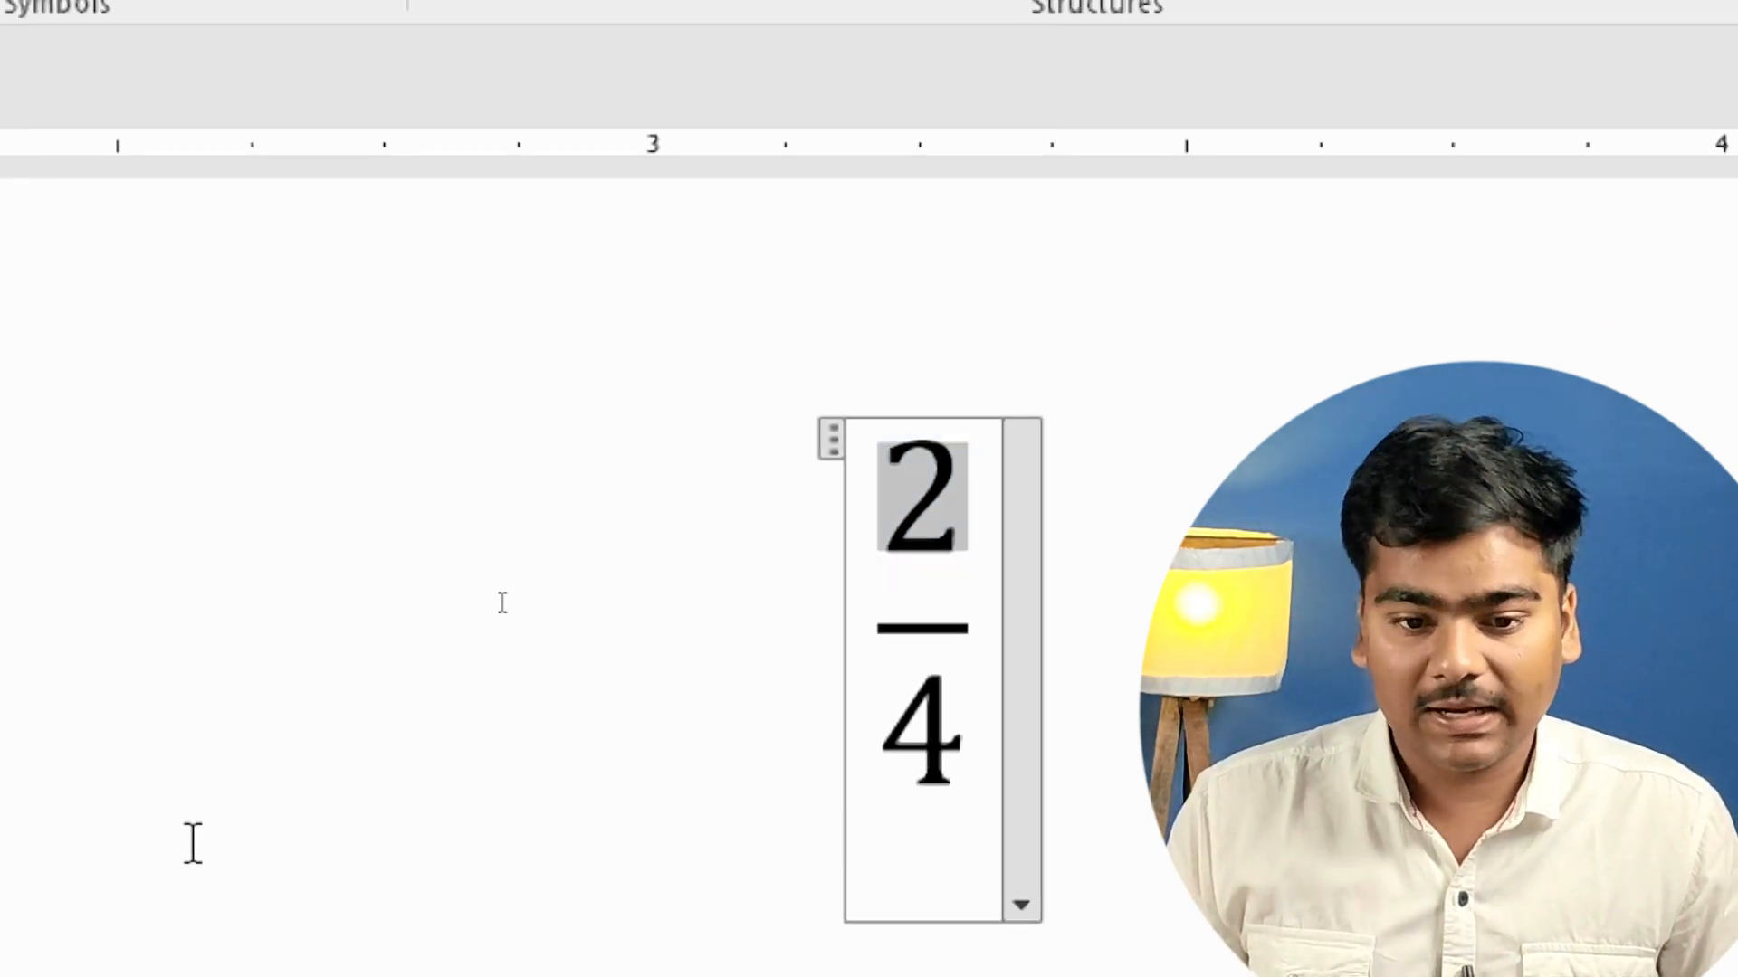
key("ctrl+a")
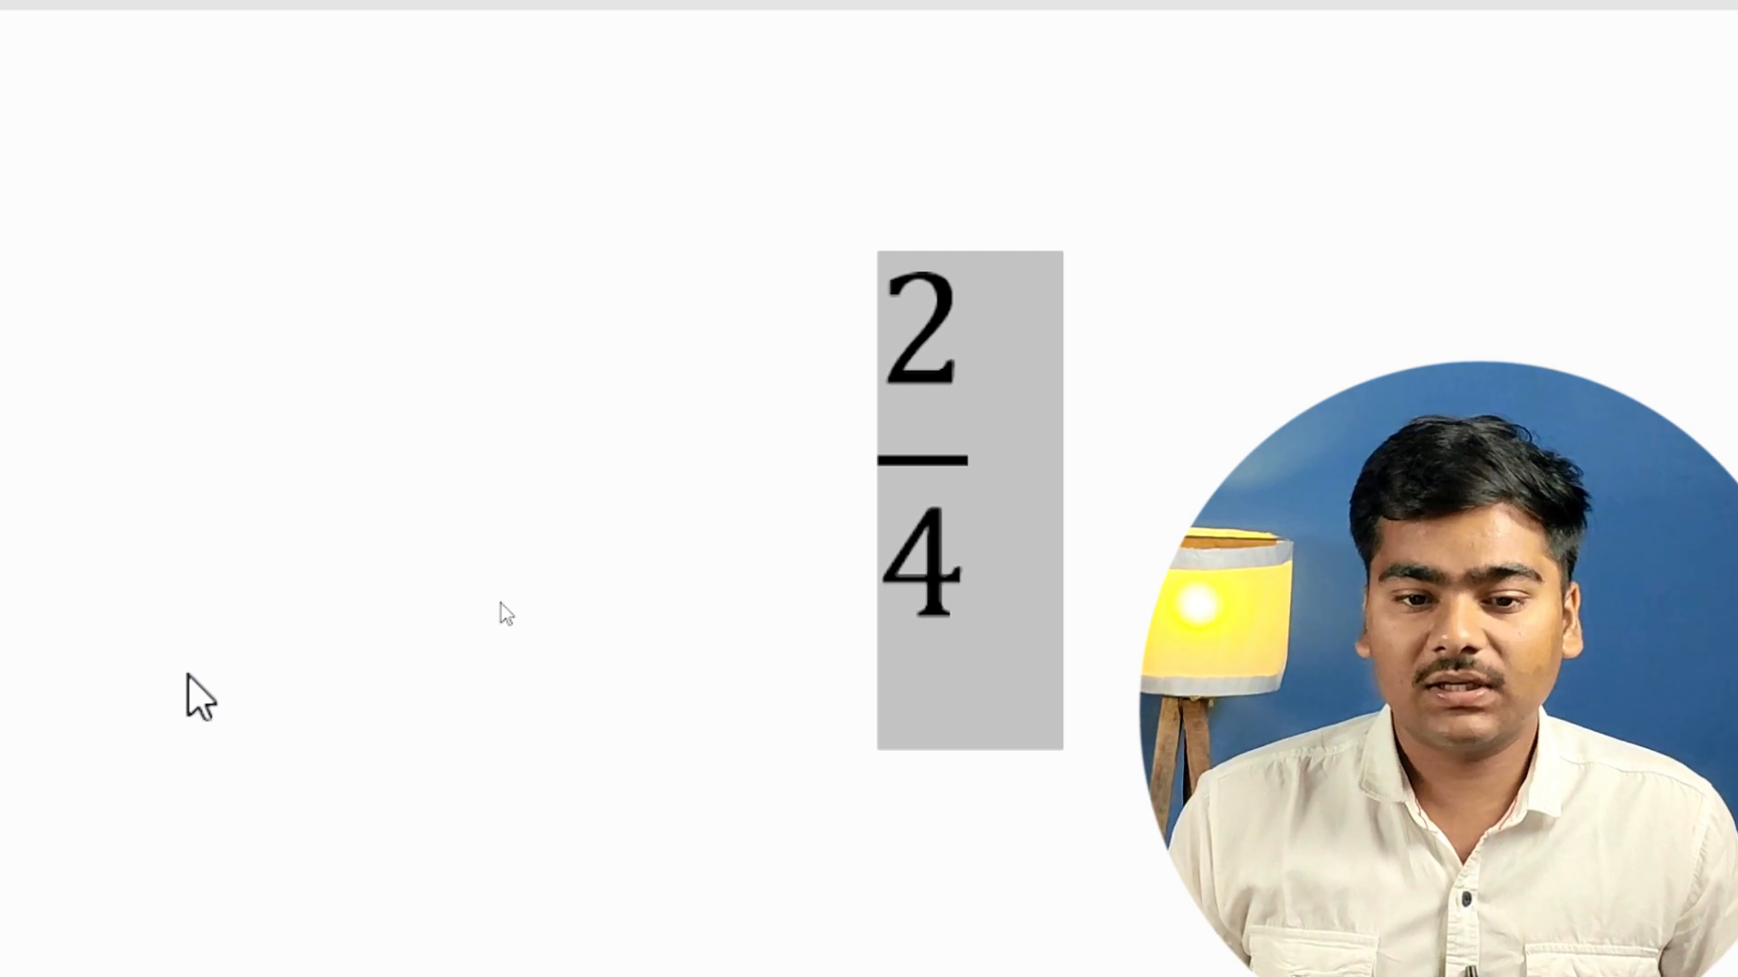
key("shift+Left")
key("shift+Left")
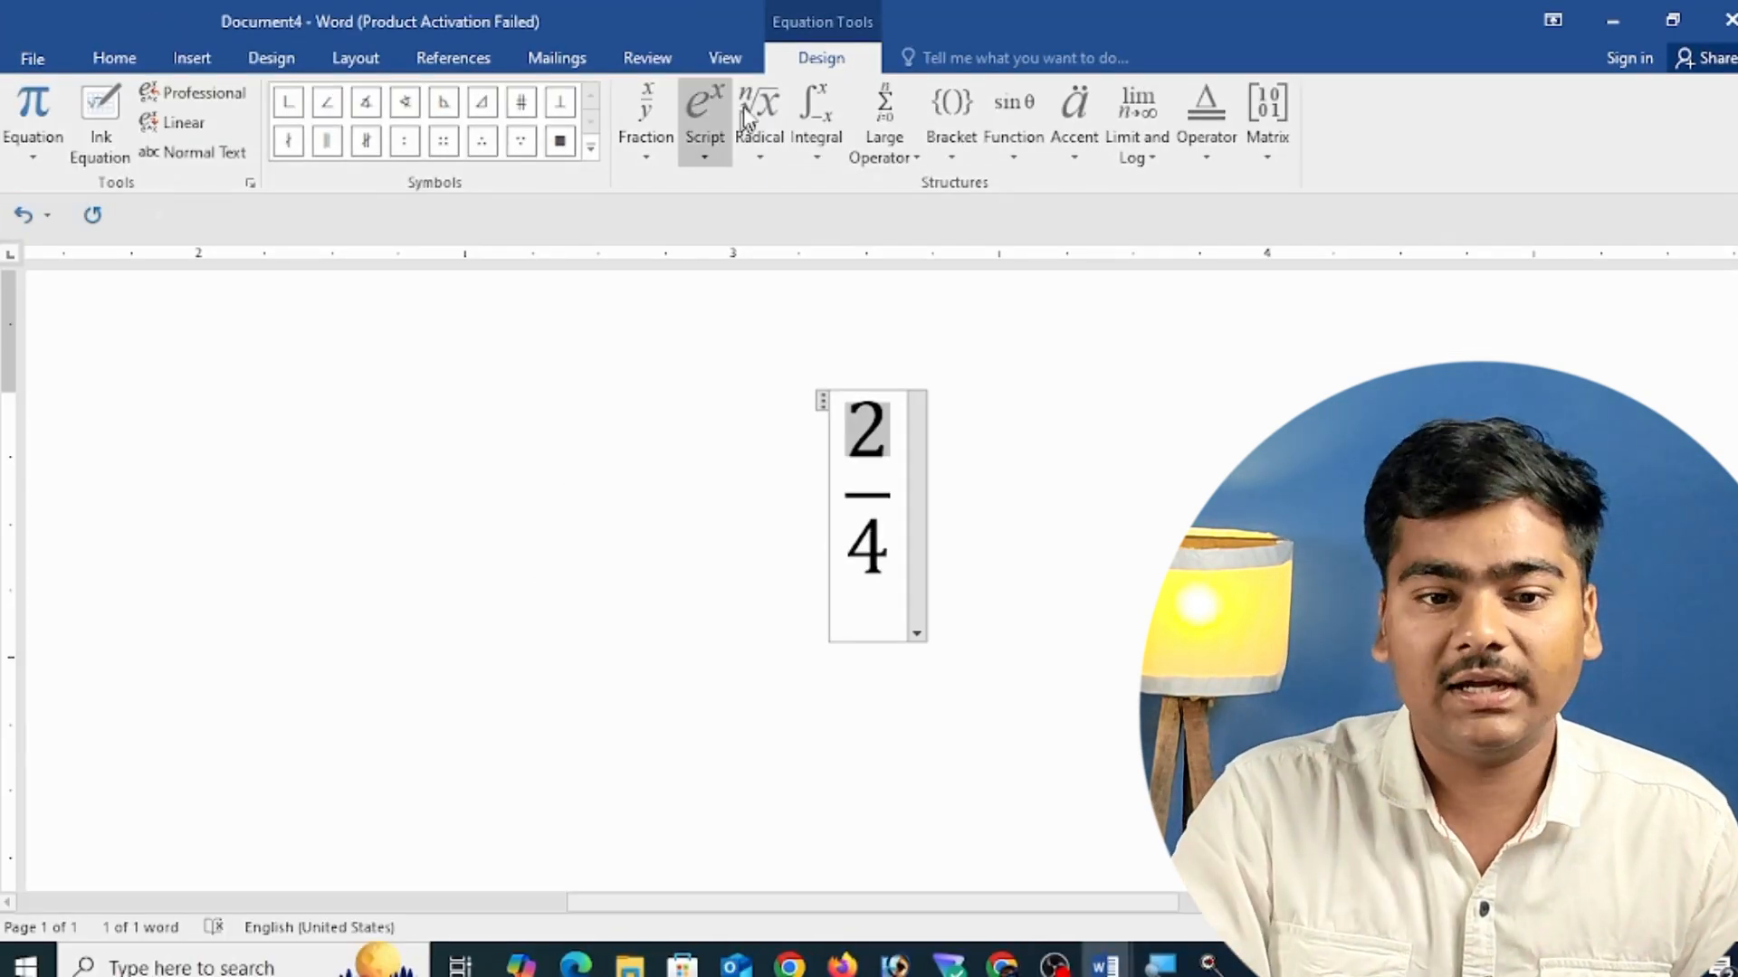
left_click(724, 143)
left_click(745, 245)
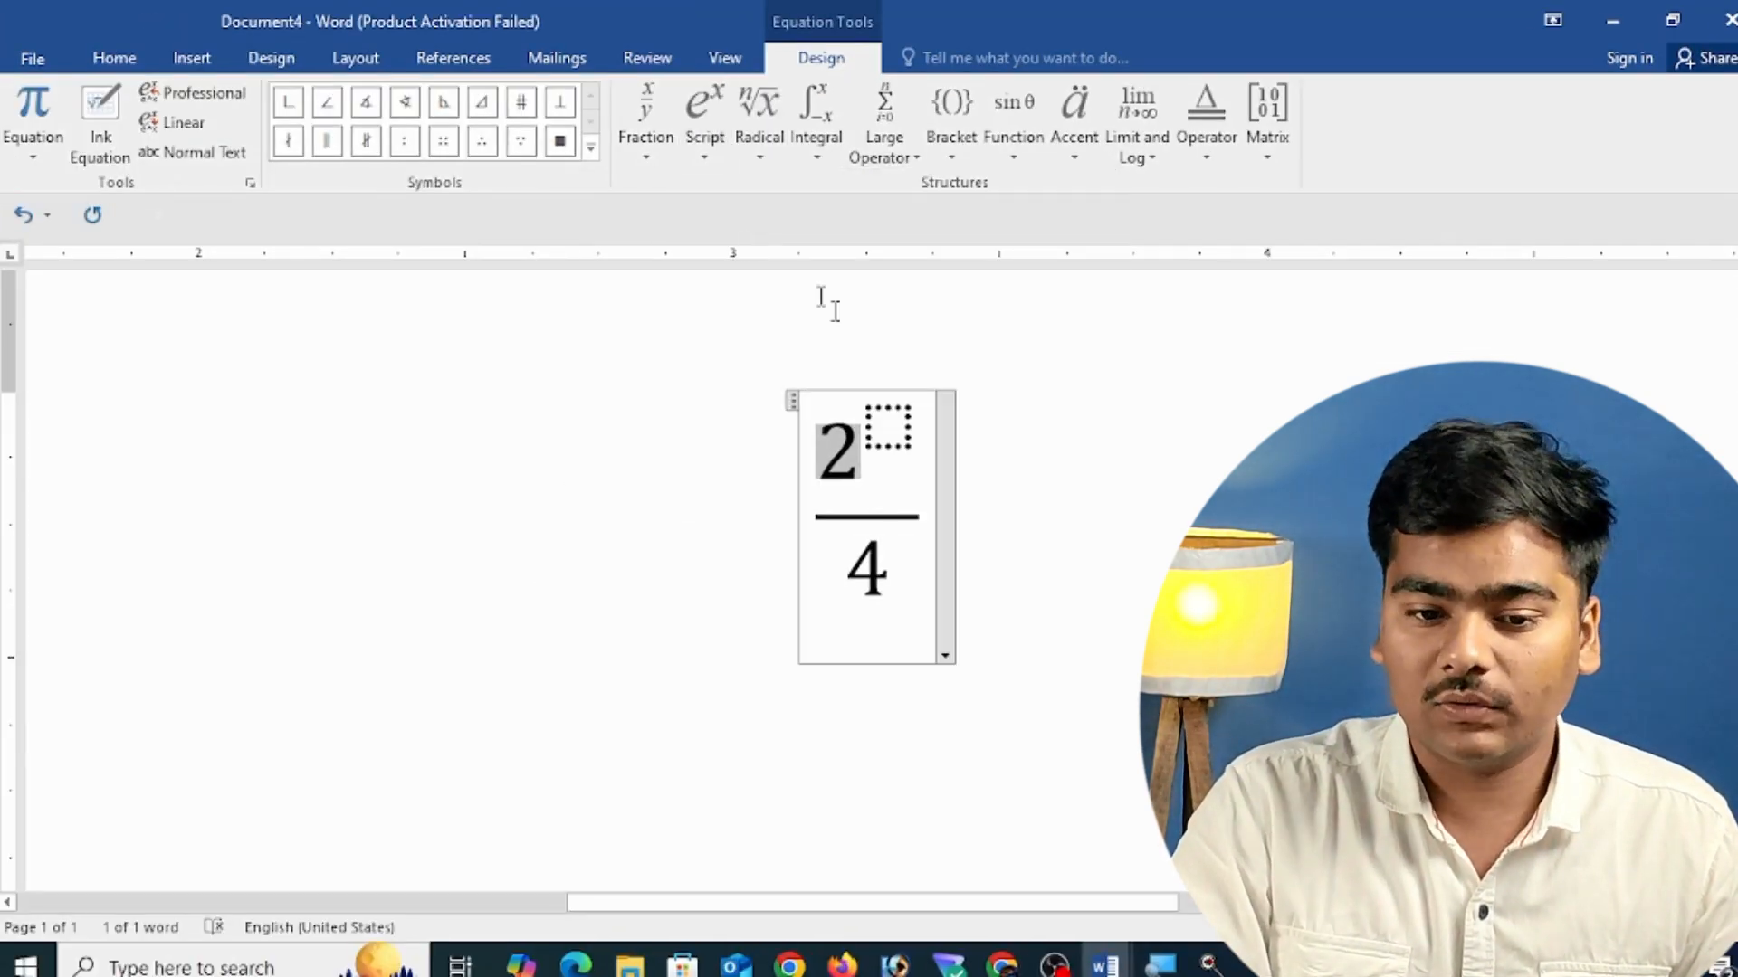
left_click(907, 437)
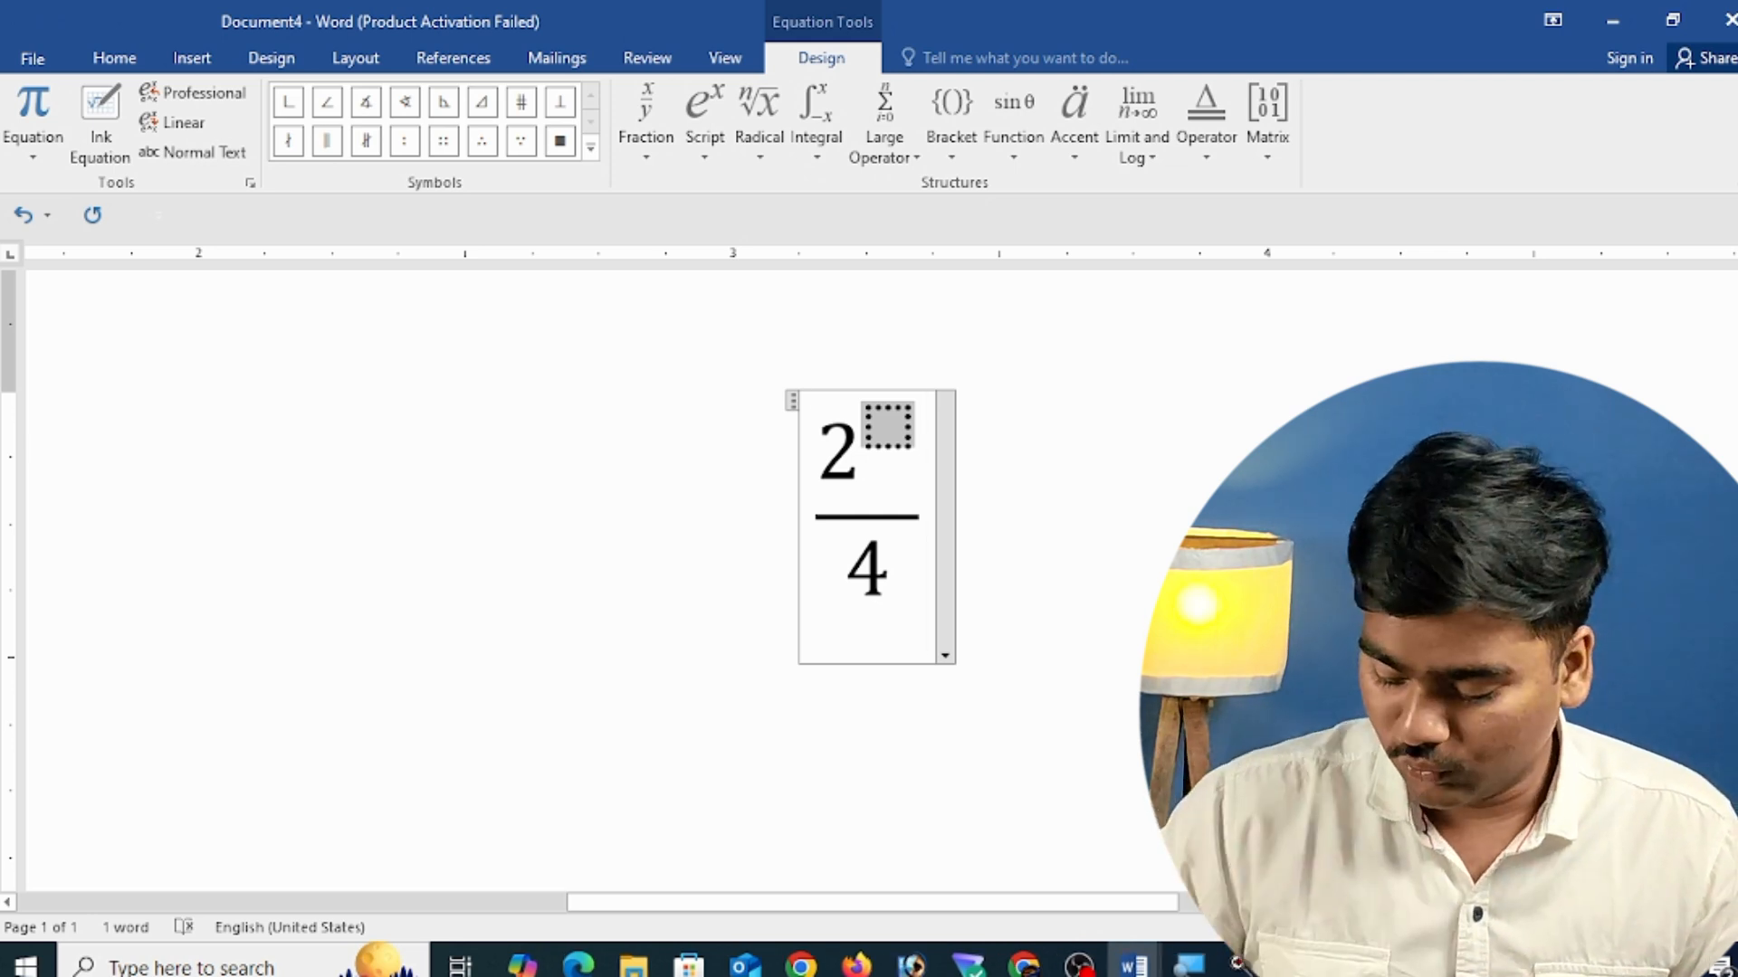
type("2")
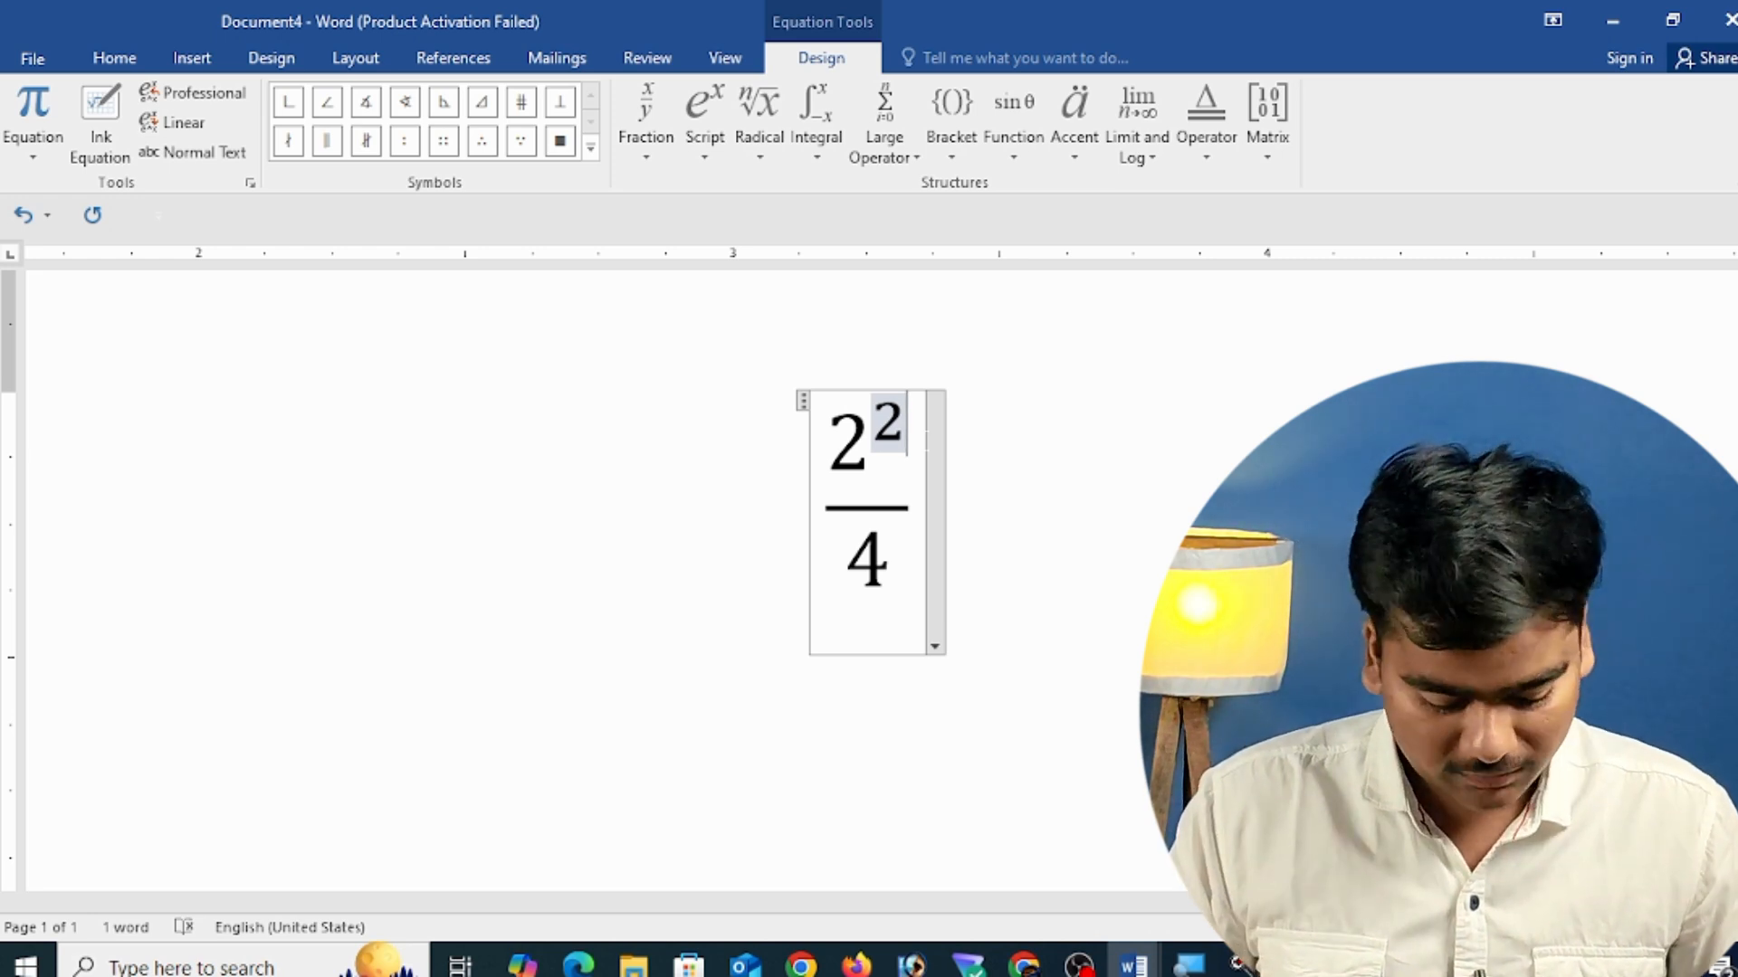
- Enclose the exponent 2 of the numerator in parentheses using a Bracket structure
key("shift+Left")
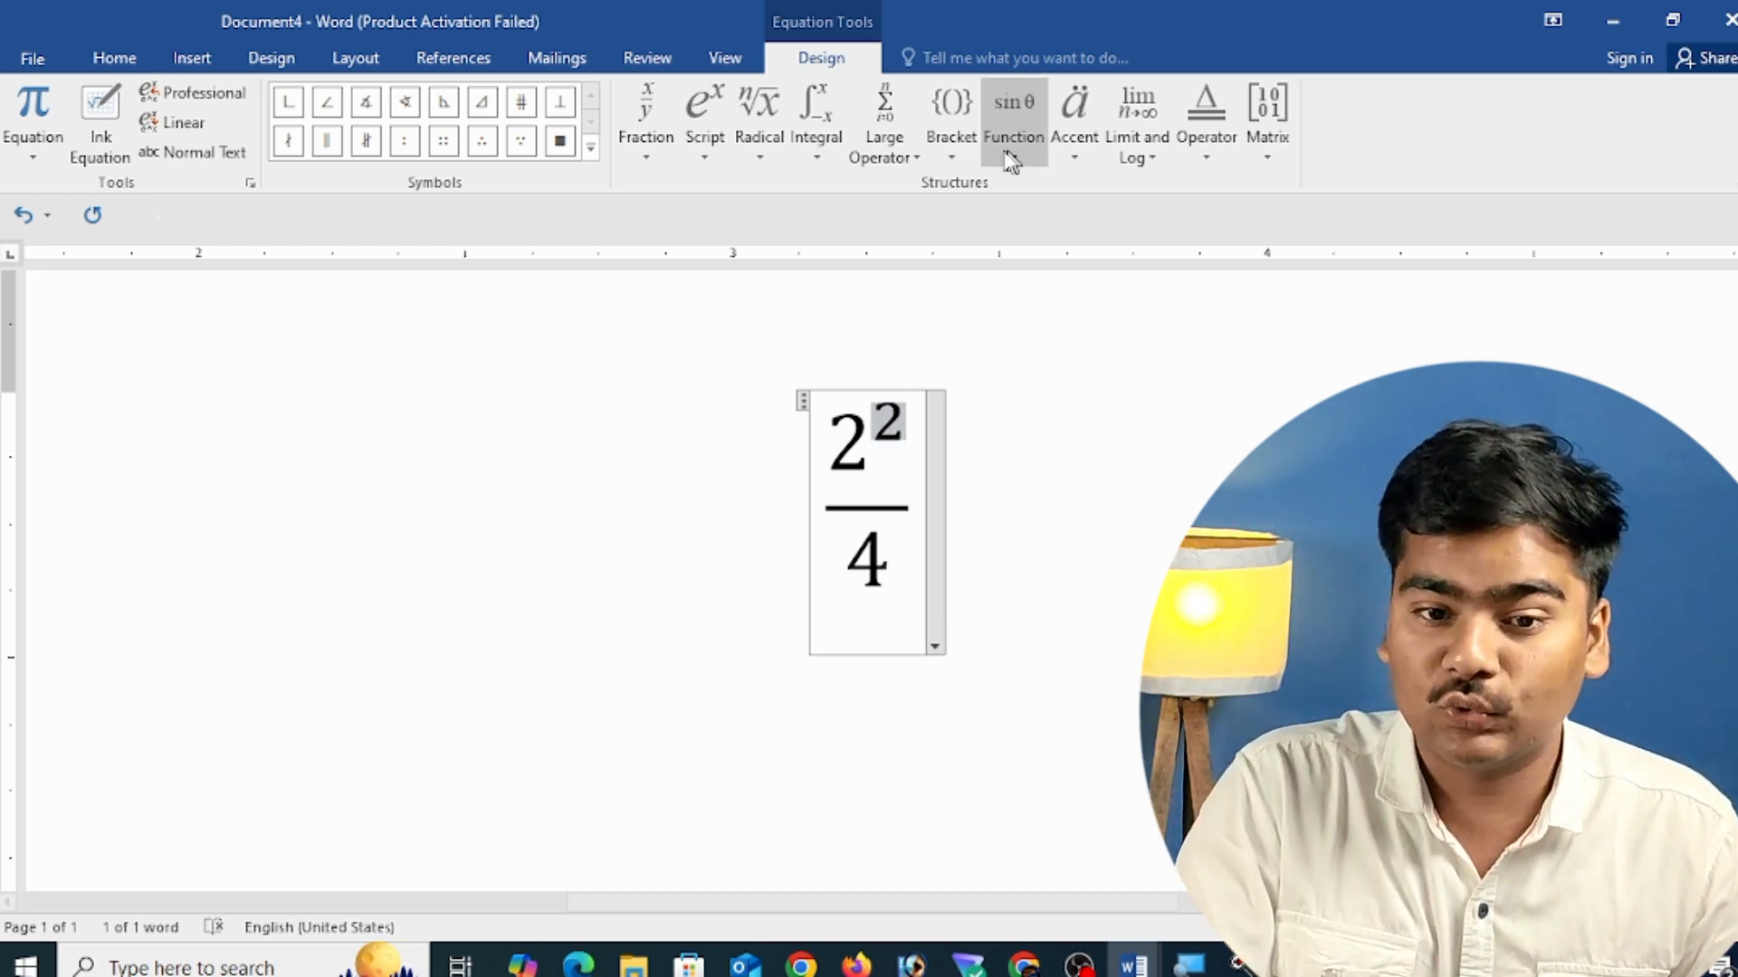
left_click(950, 134)
left_click(989, 273)
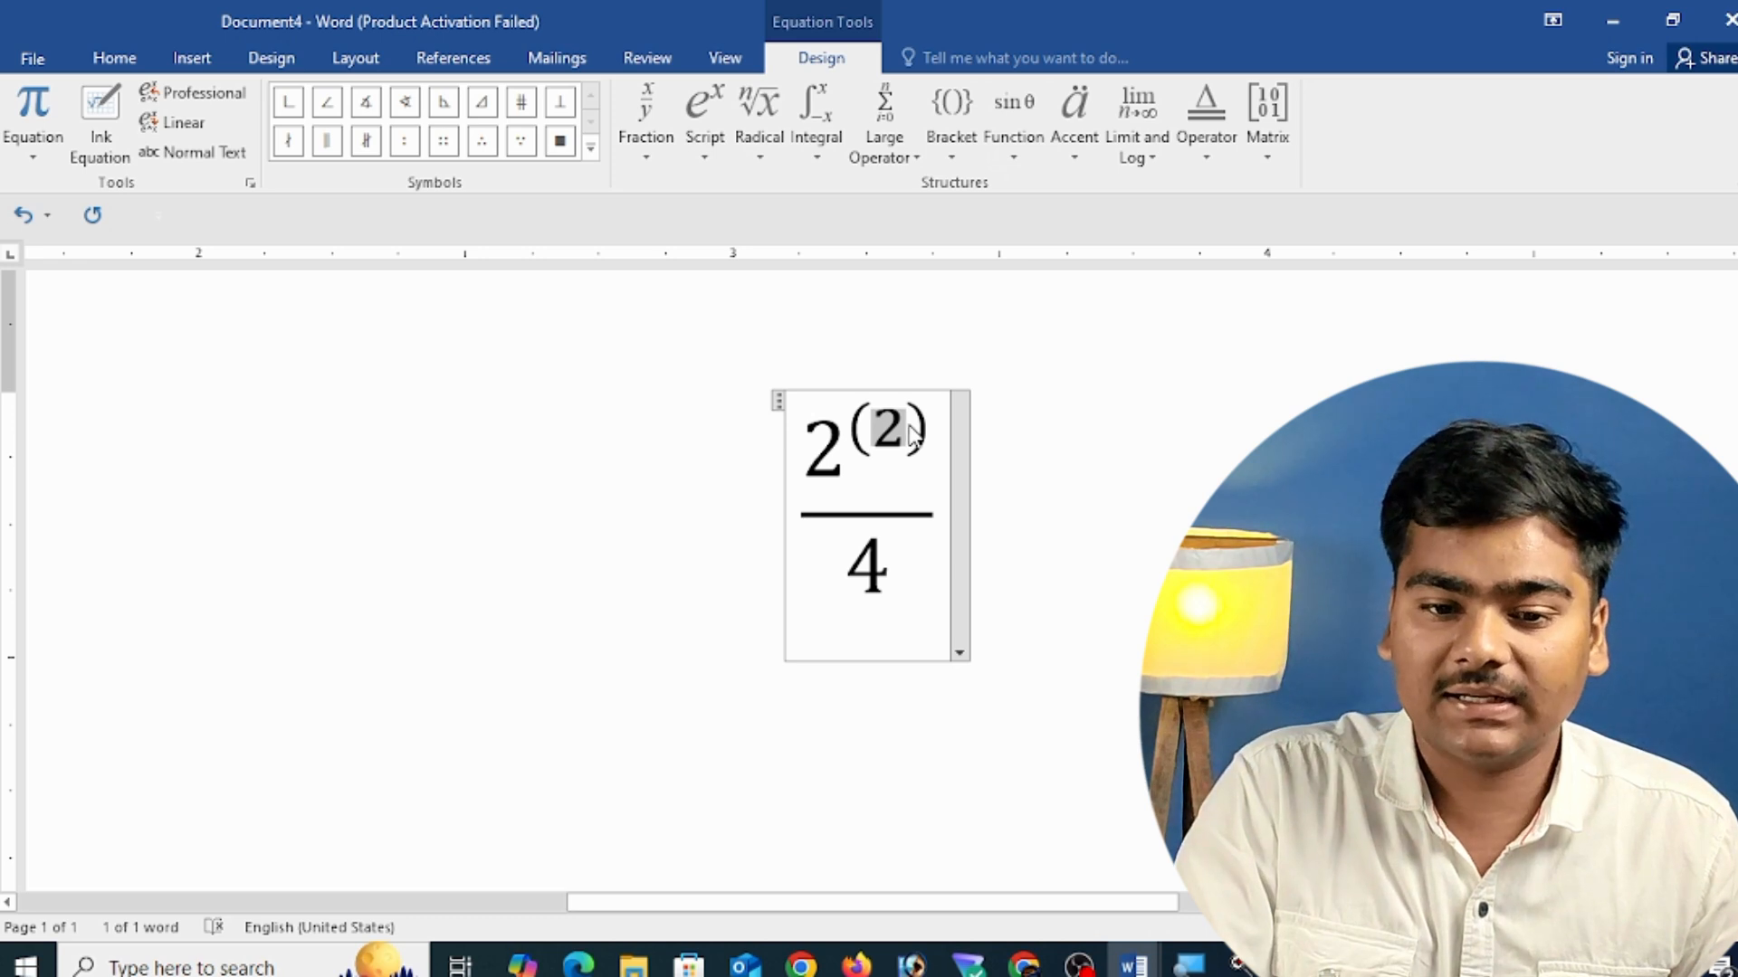
- Try the sin function structure on the denominator 4, and undo it
double_click(878, 561)
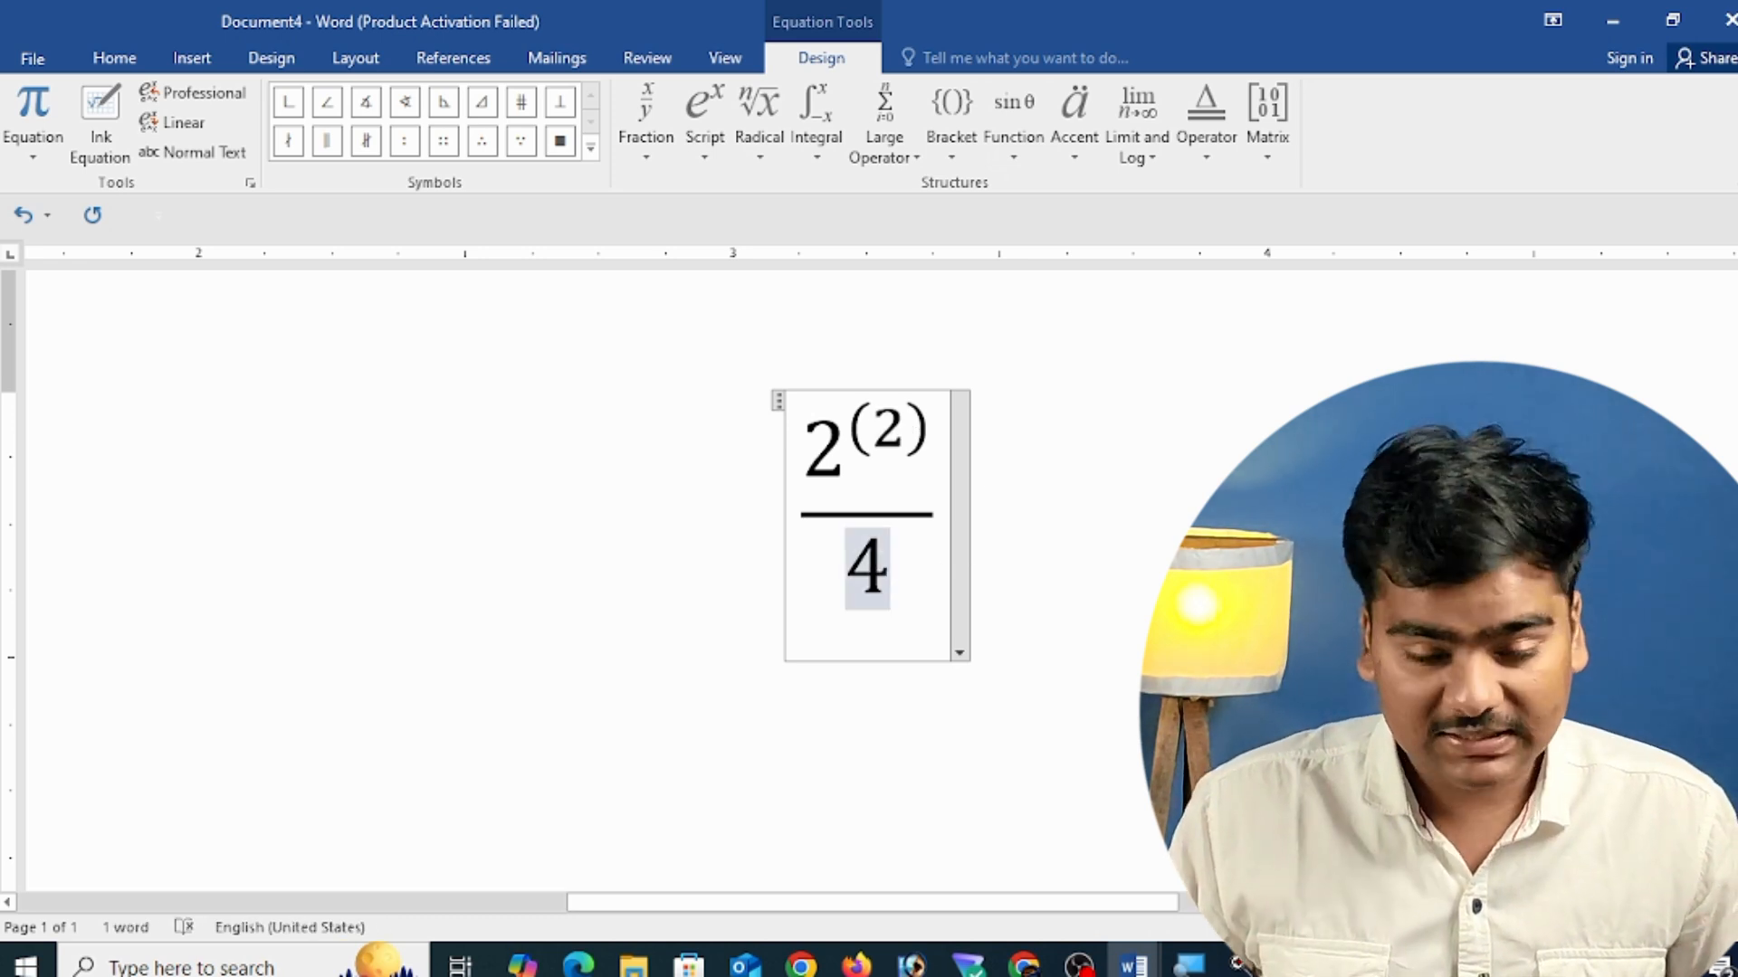
left_click(1012, 109)
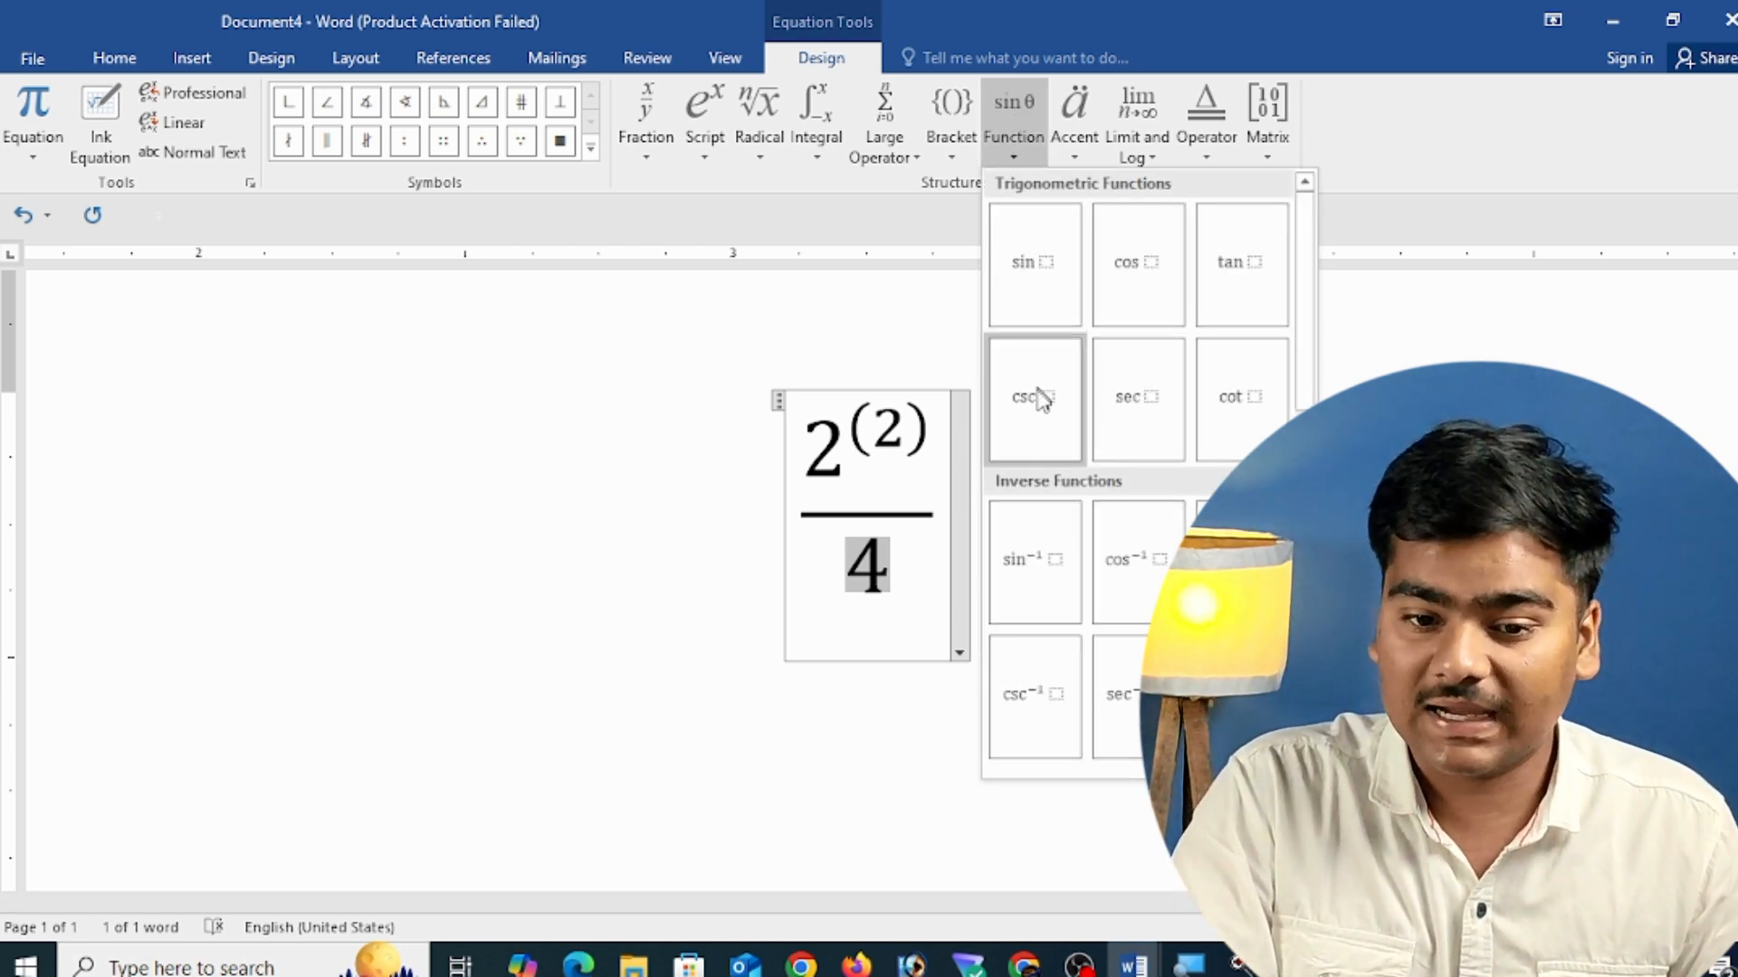
key("Escape")
left_click(1057, 269)
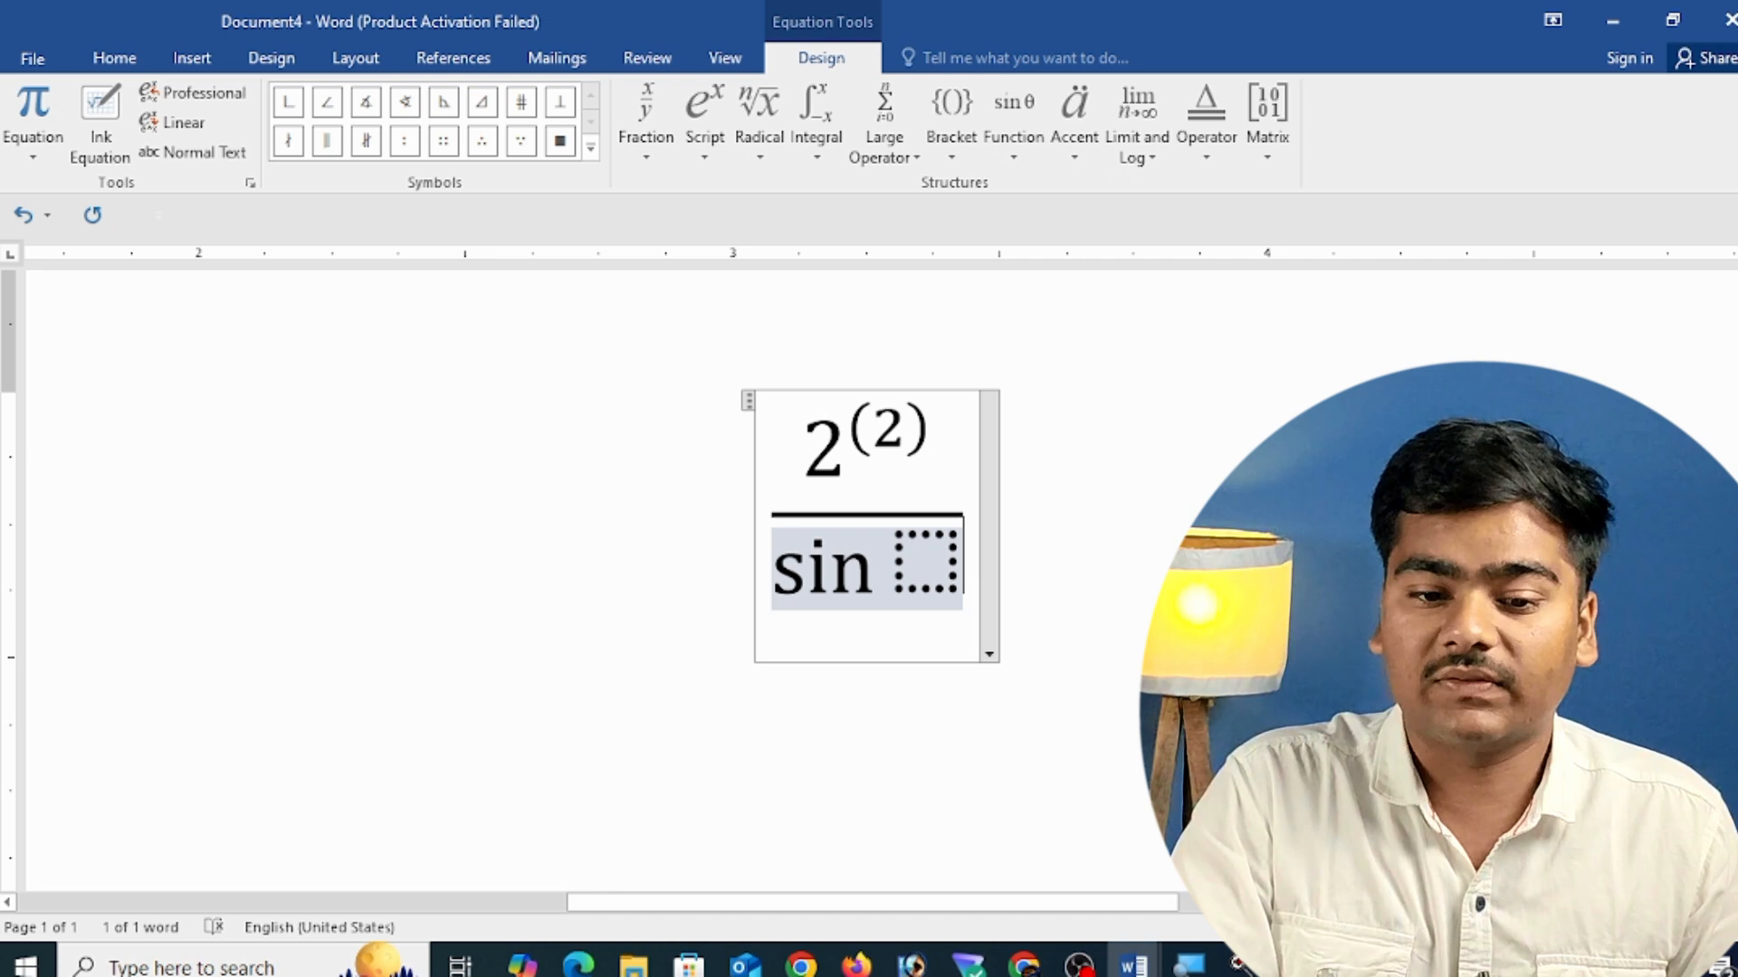
left_click(927, 562)
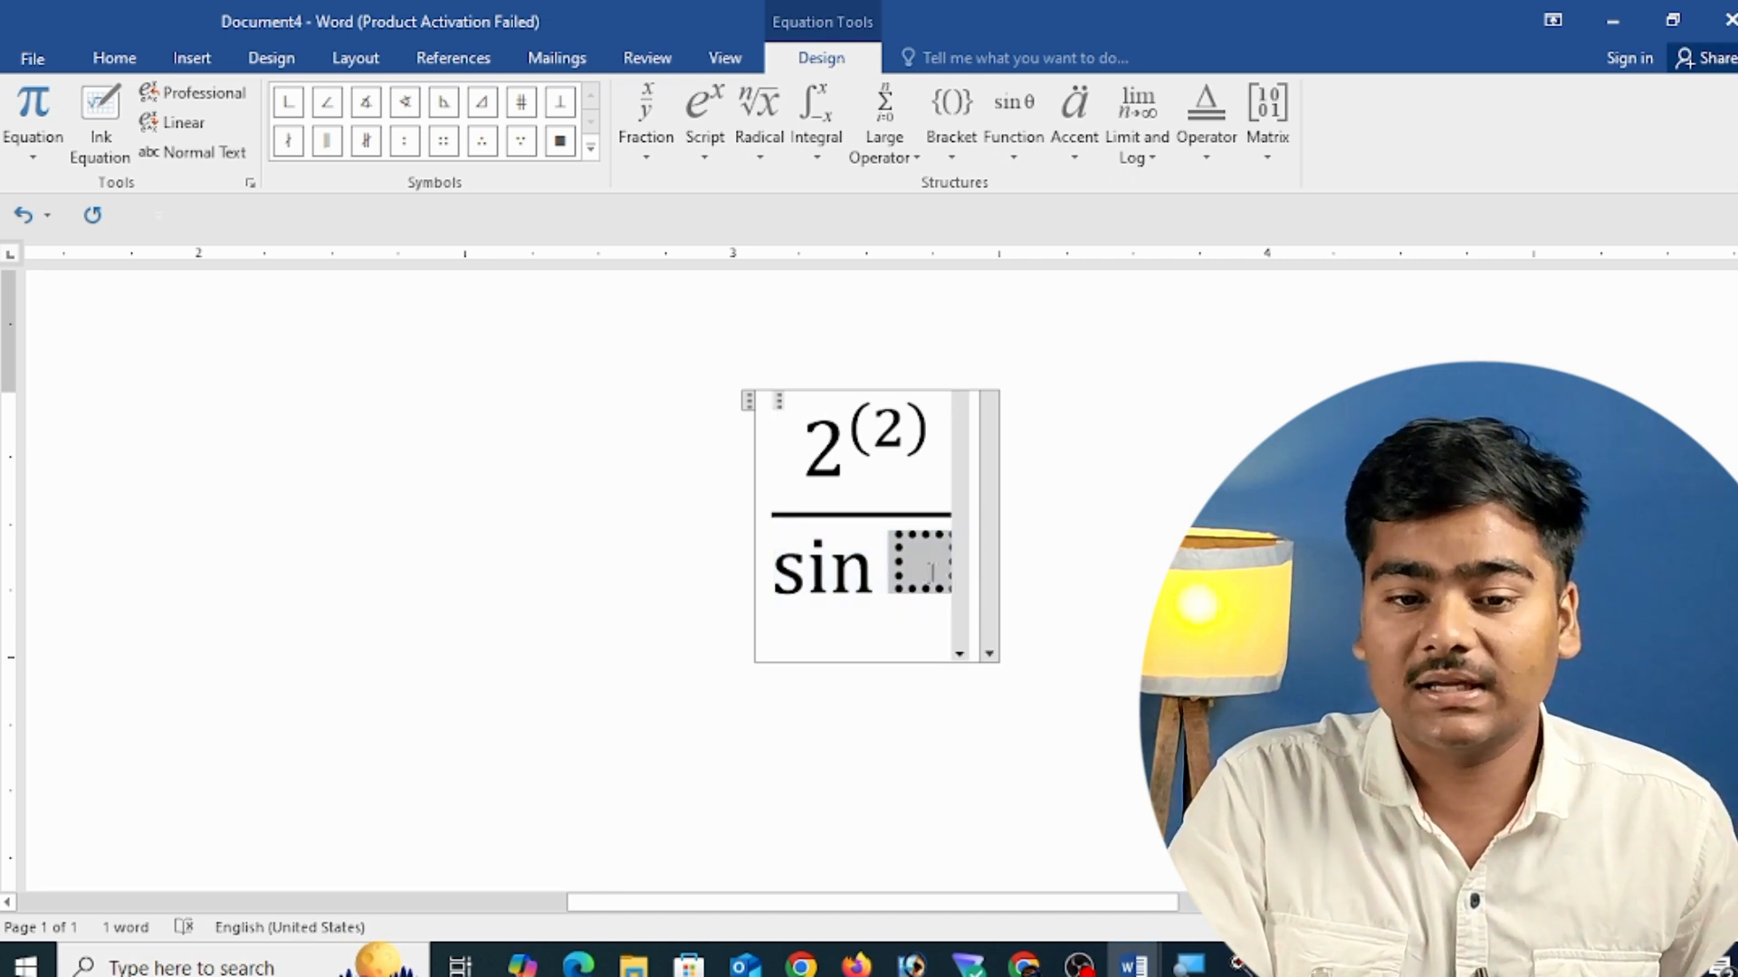
key("ctrl+z")
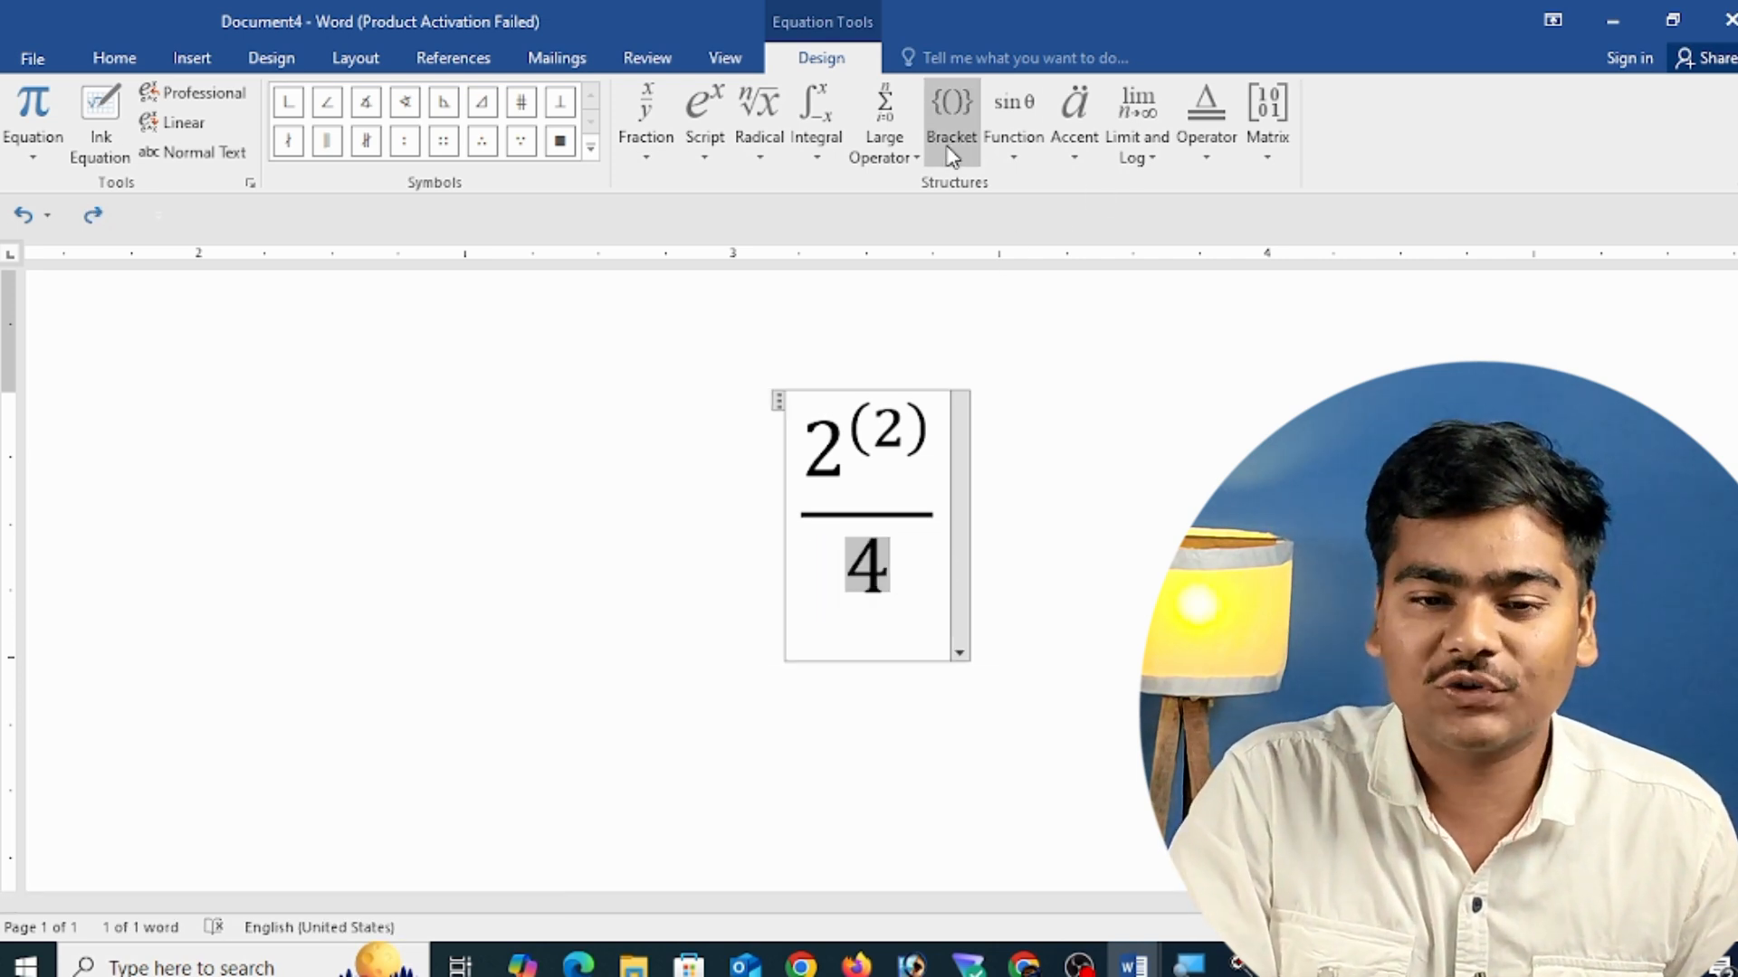
- Add a dot accent and a grave accent over the denominator 4
left_click(1086, 161)
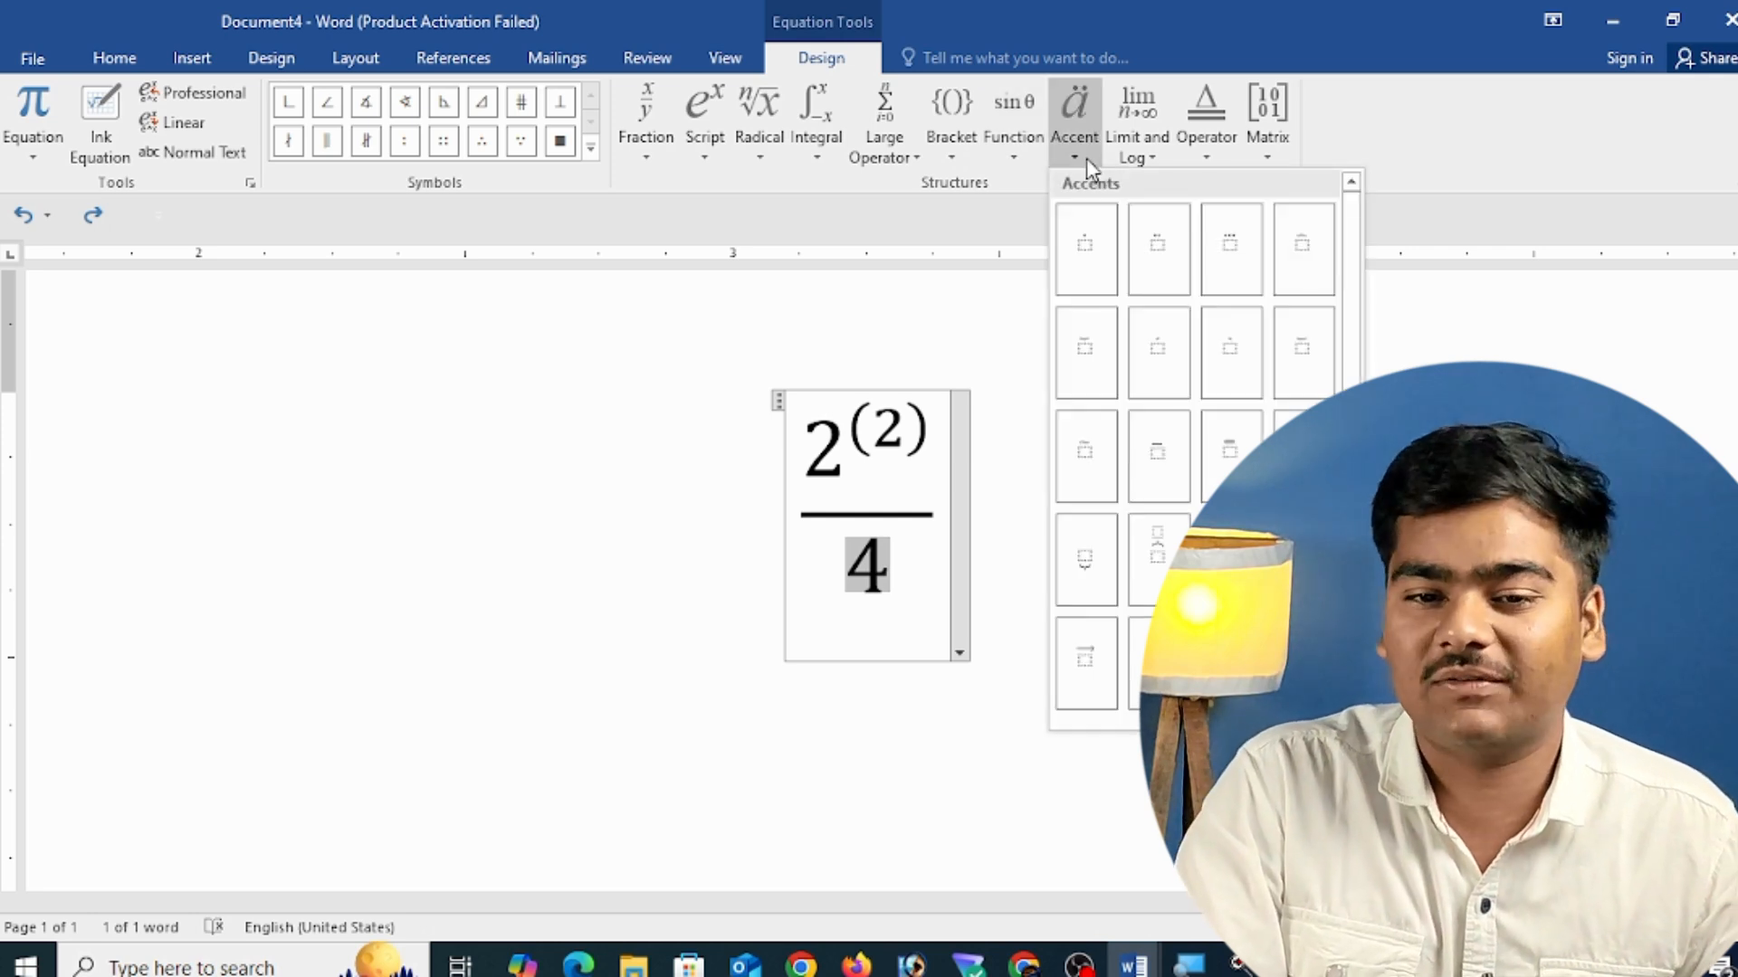
left_click(1098, 273)
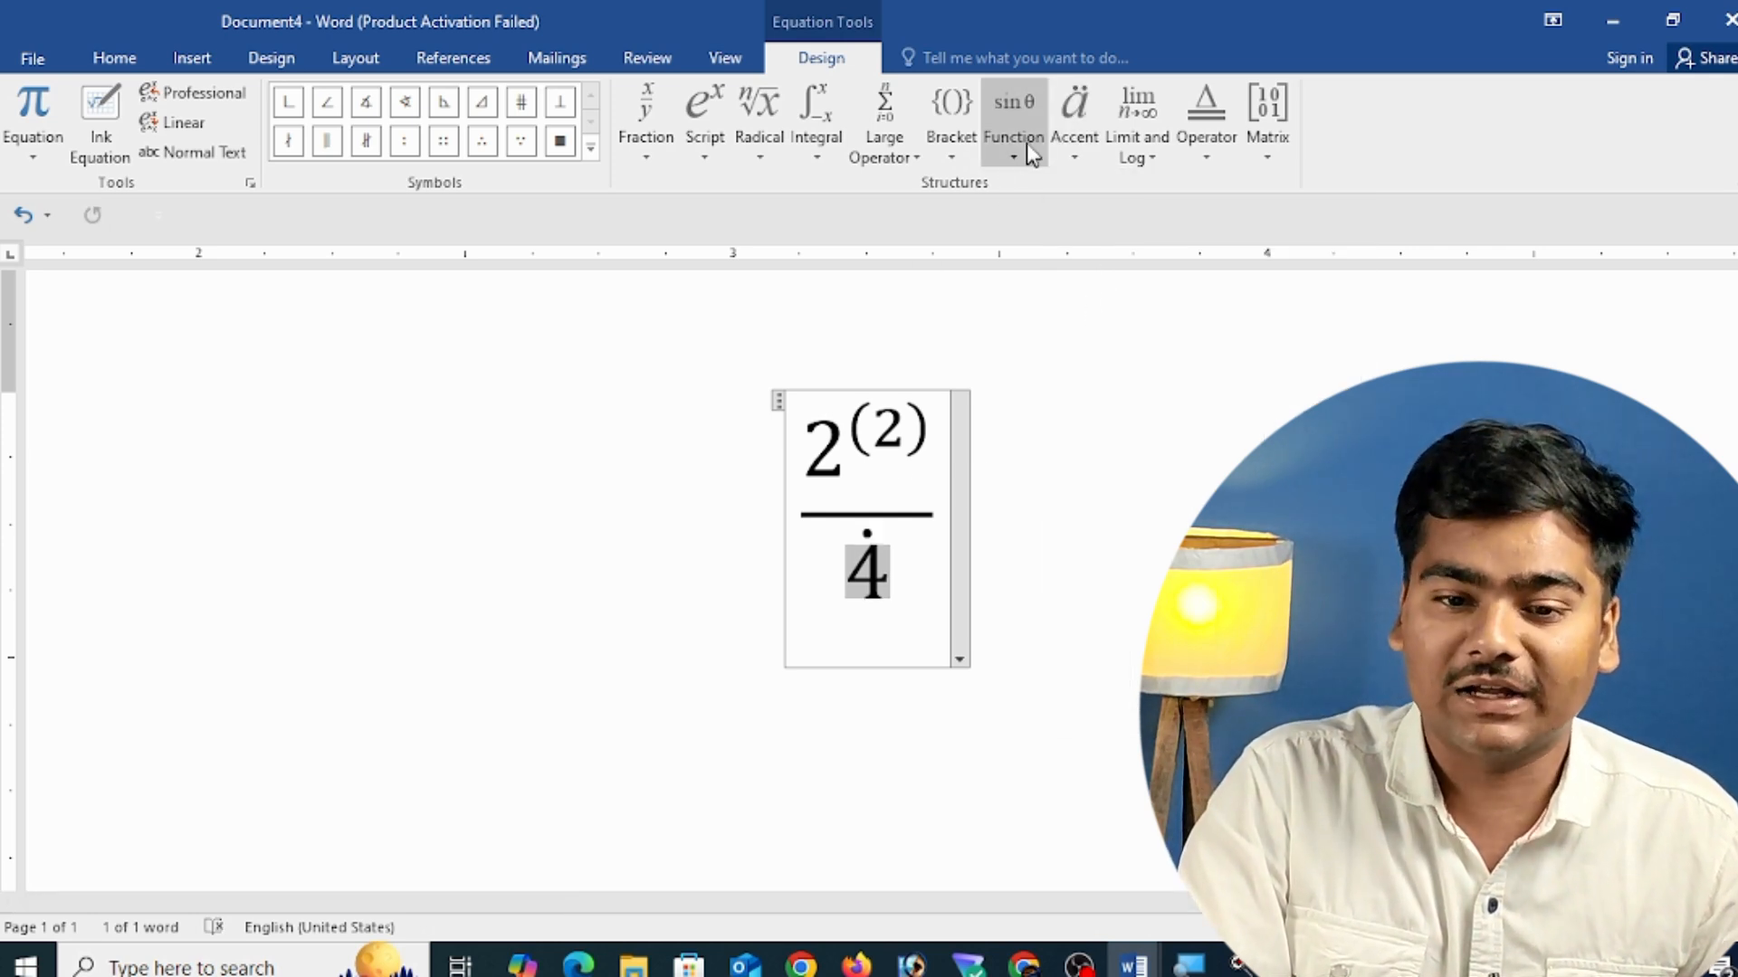
left_click(1077, 127)
left_click(1233, 353)
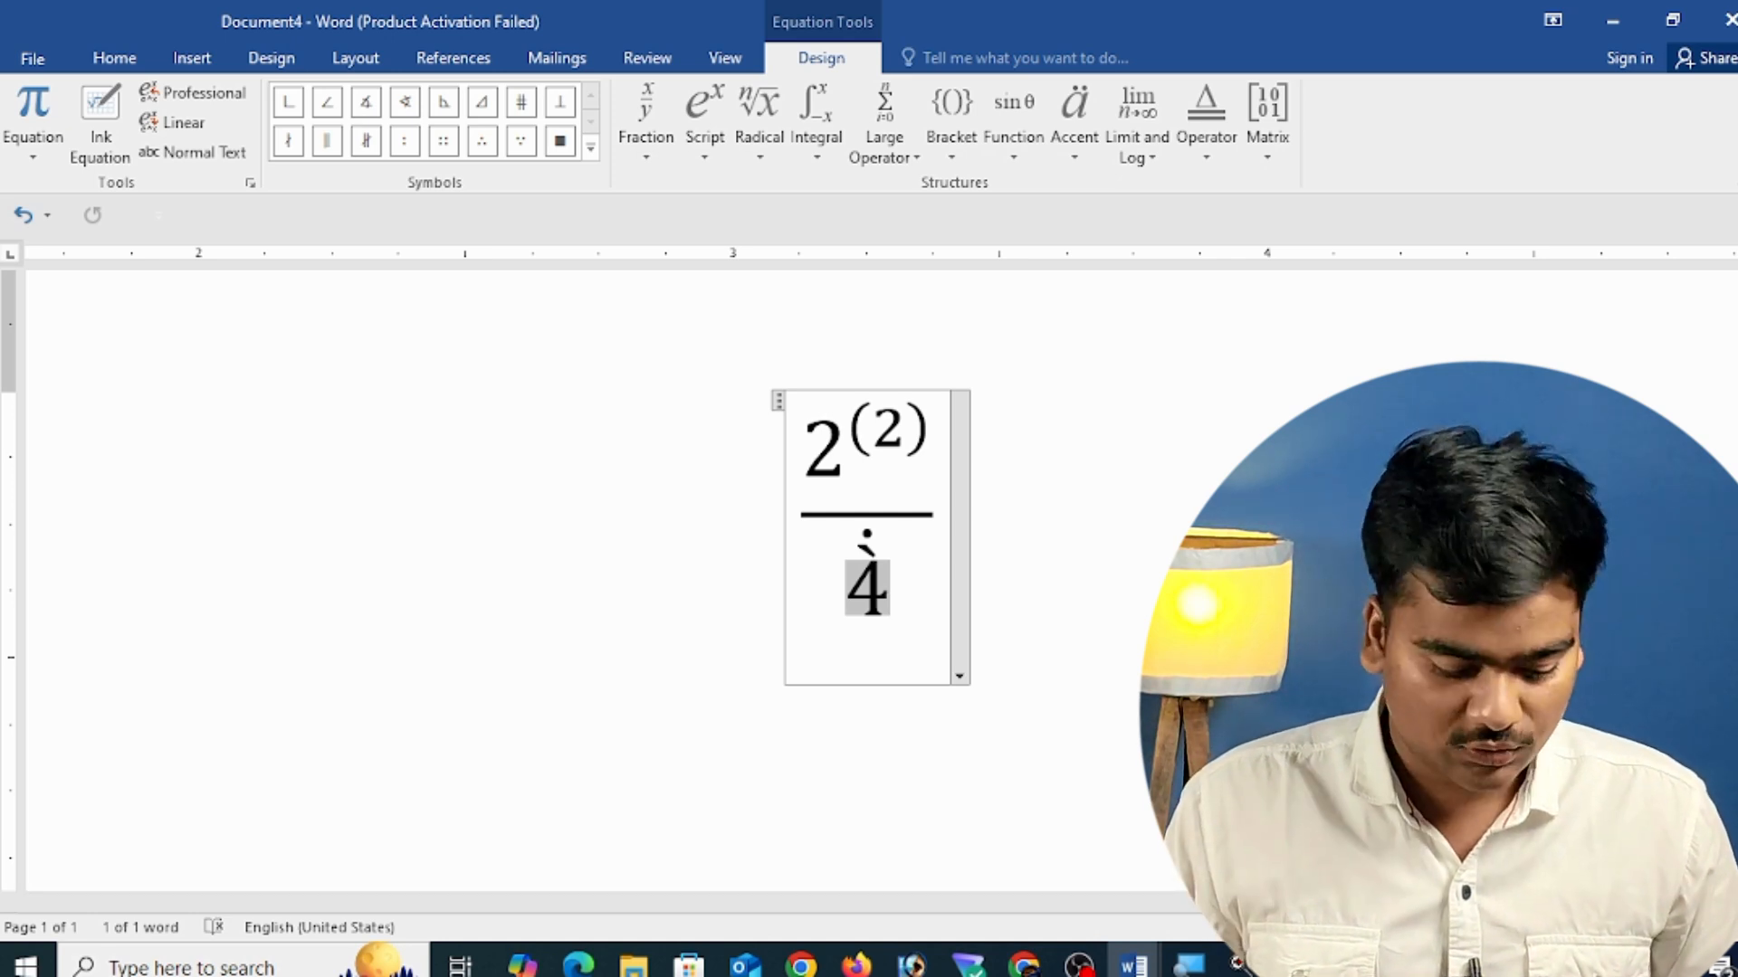
- Delete the whole equation and insert the copyright symbol © in the empty document
key("ctrl+a")
key("Delete")
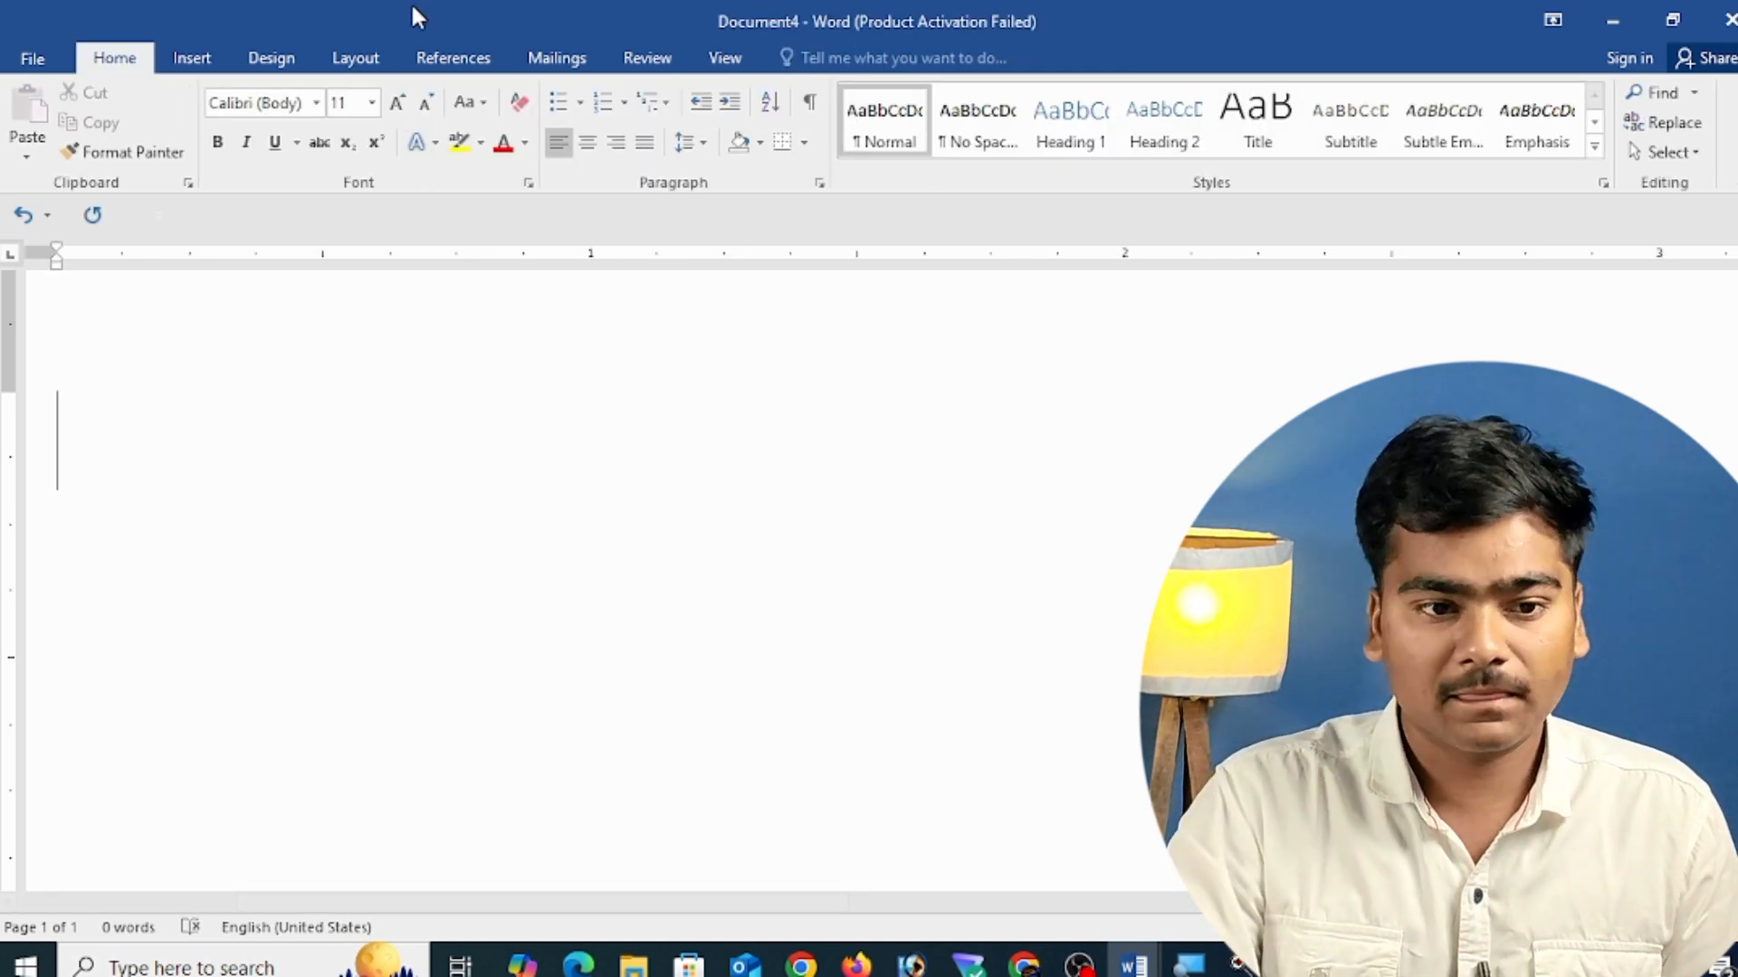
left_click(215, 62)
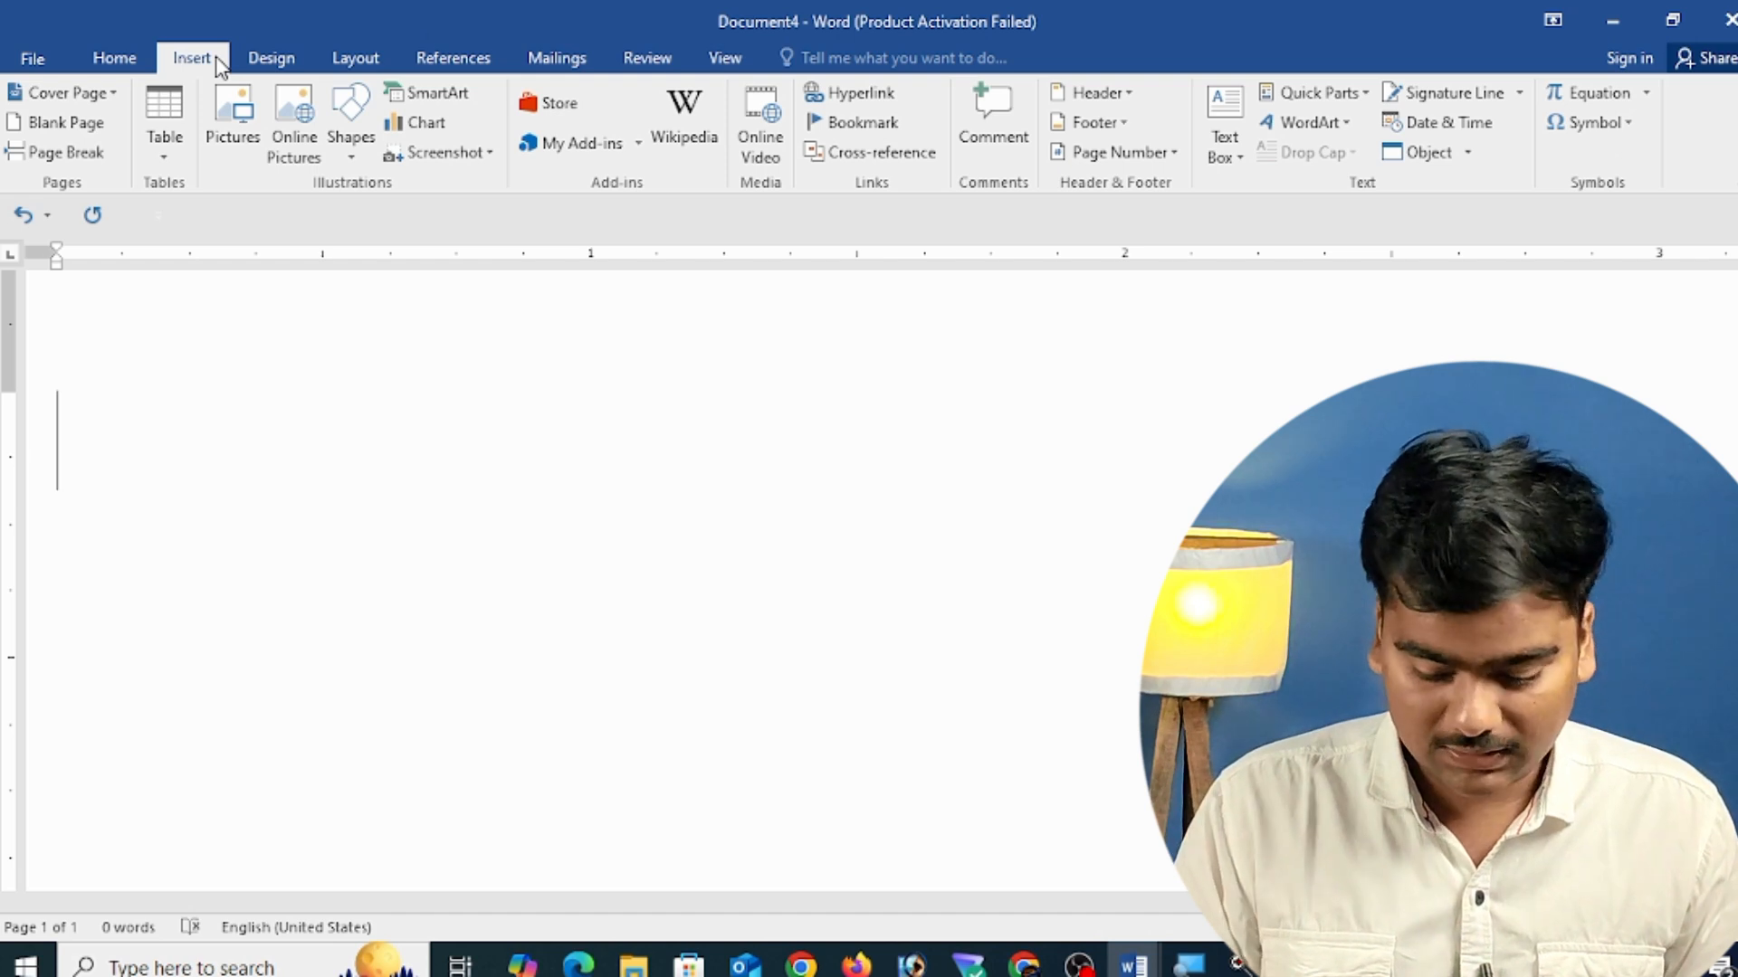
left_click(1590, 122)
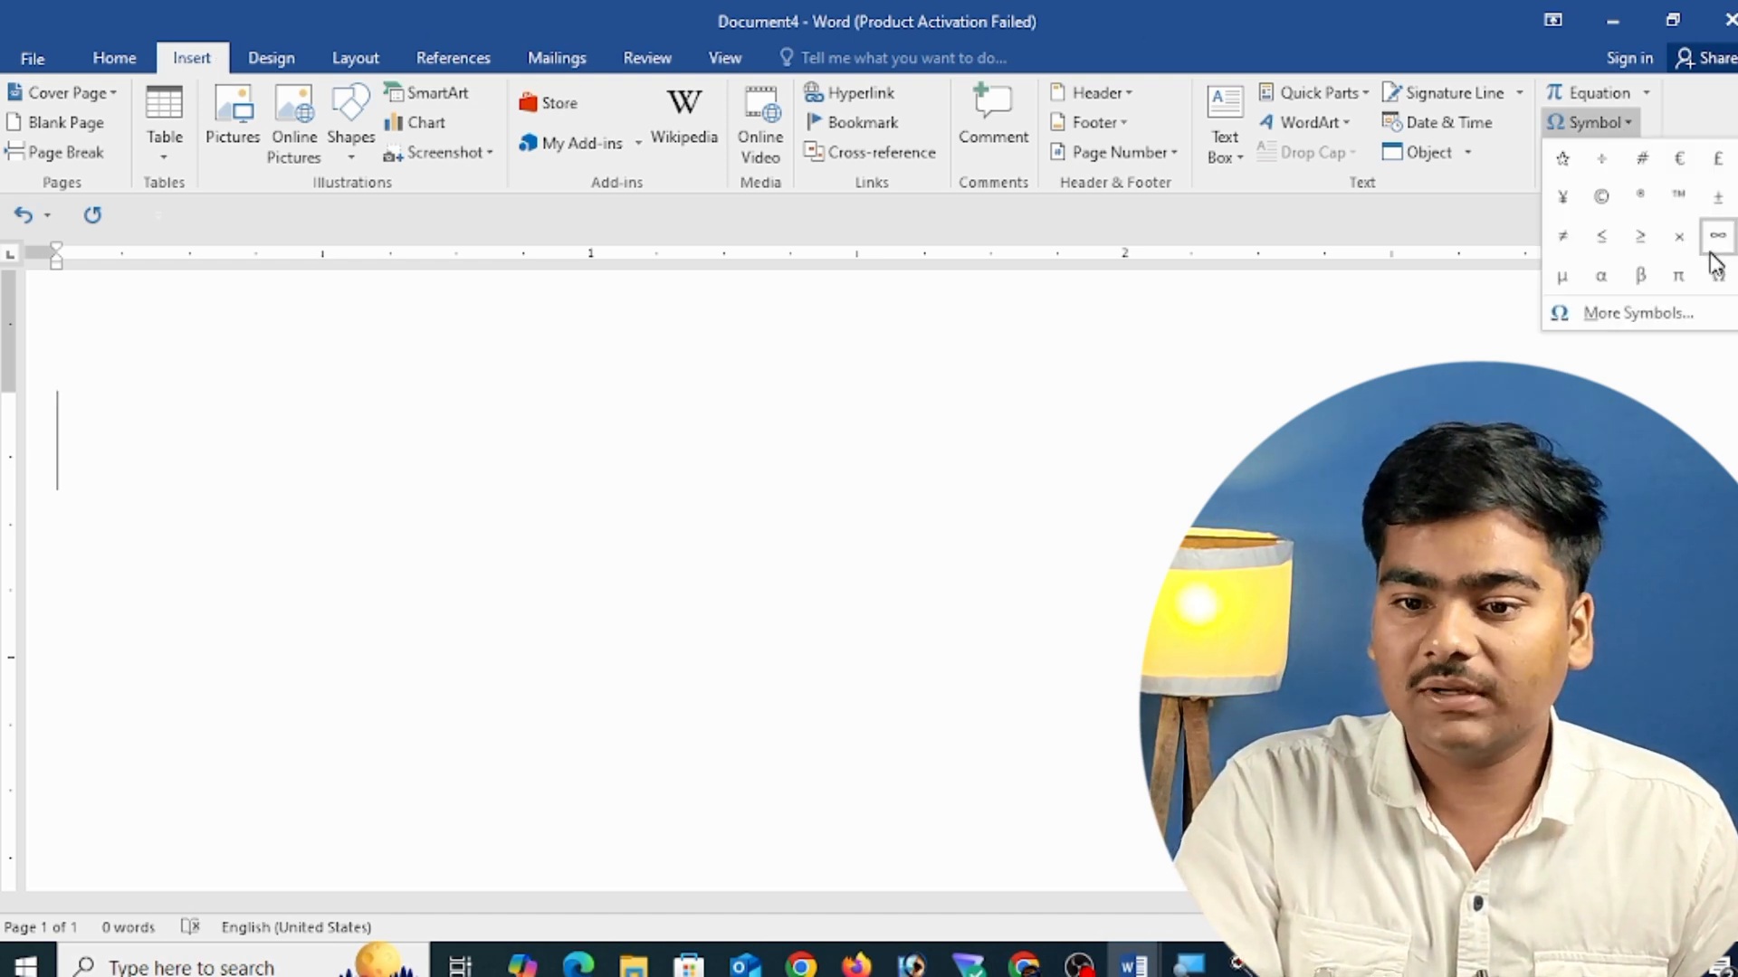
left_click(1599, 201)
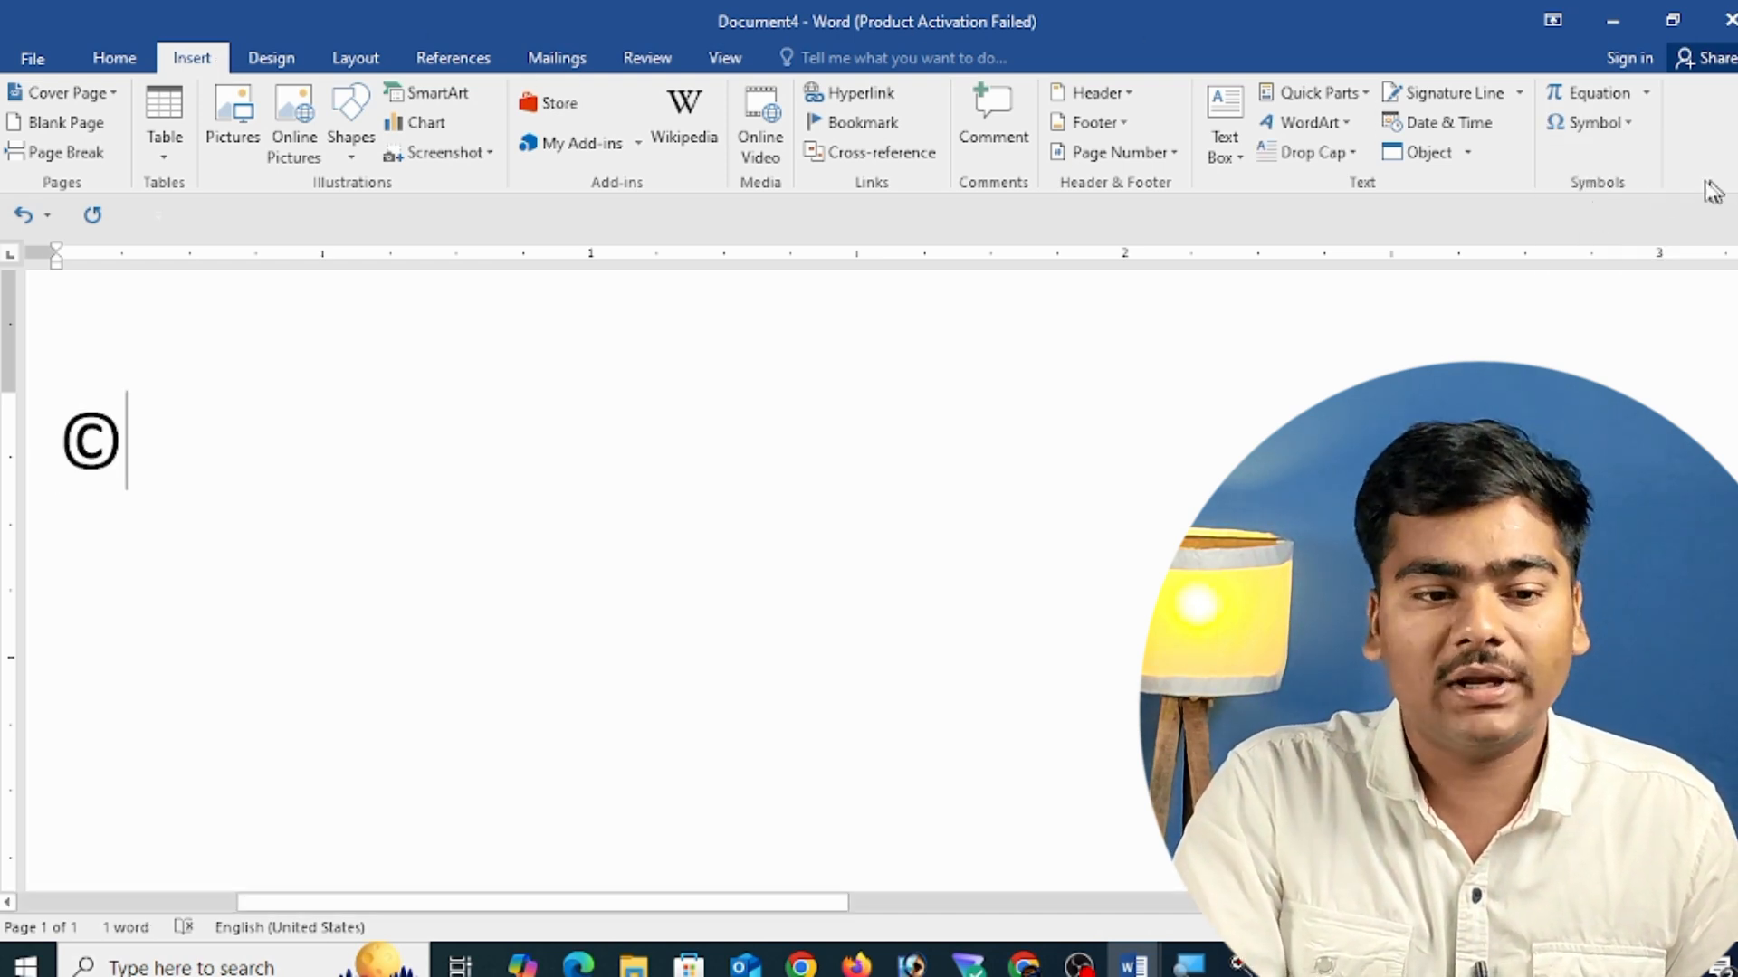
- Insert the character À from the full symbol list after the © and close the Symbol dialog
left_click(1609, 128)
left_click(1625, 313)
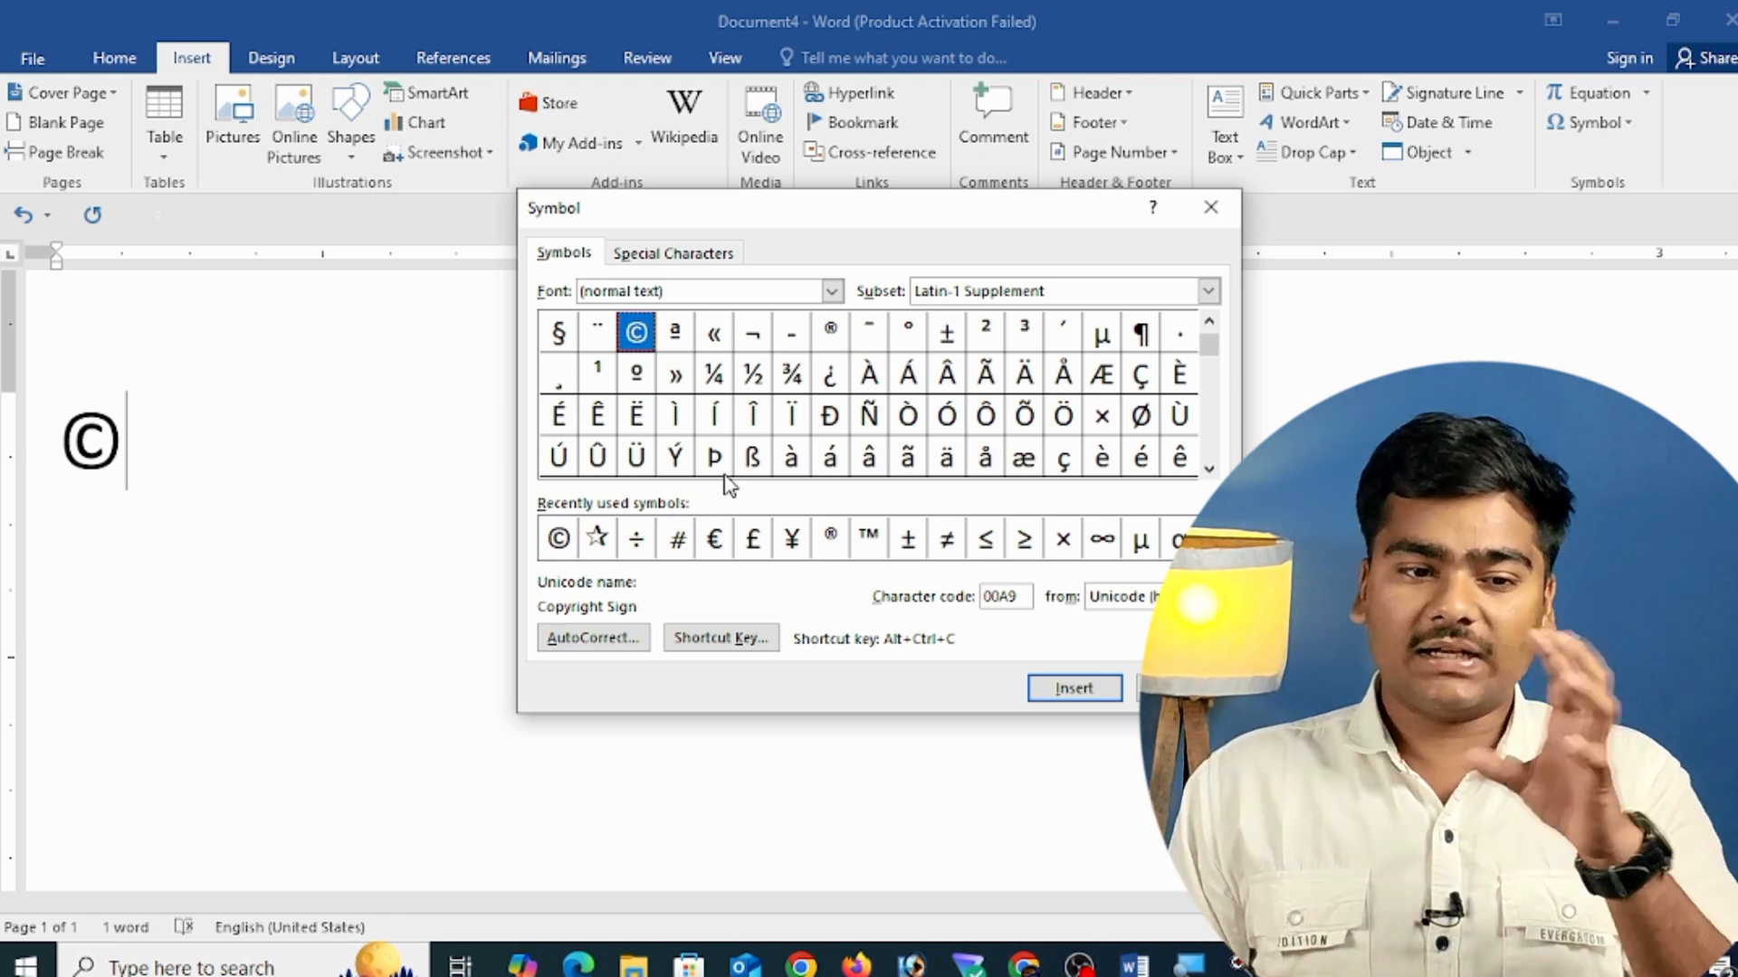
left_click(860, 385)
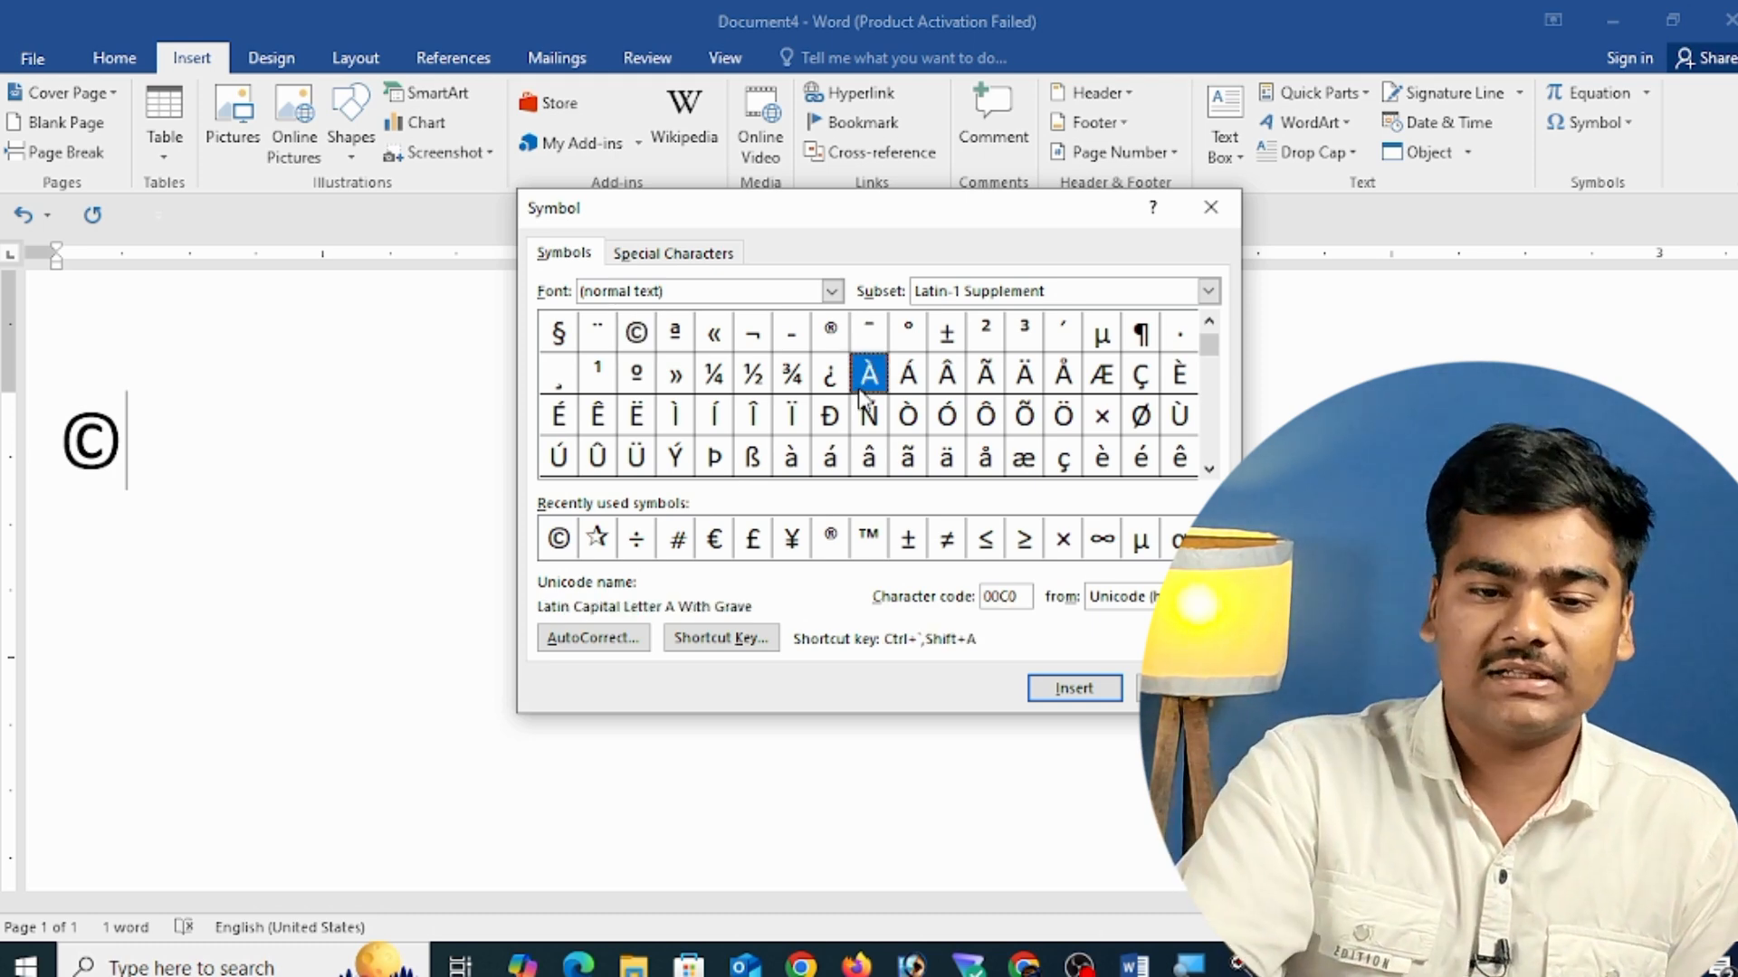
left_click(1065, 689)
left_click(1175, 688)
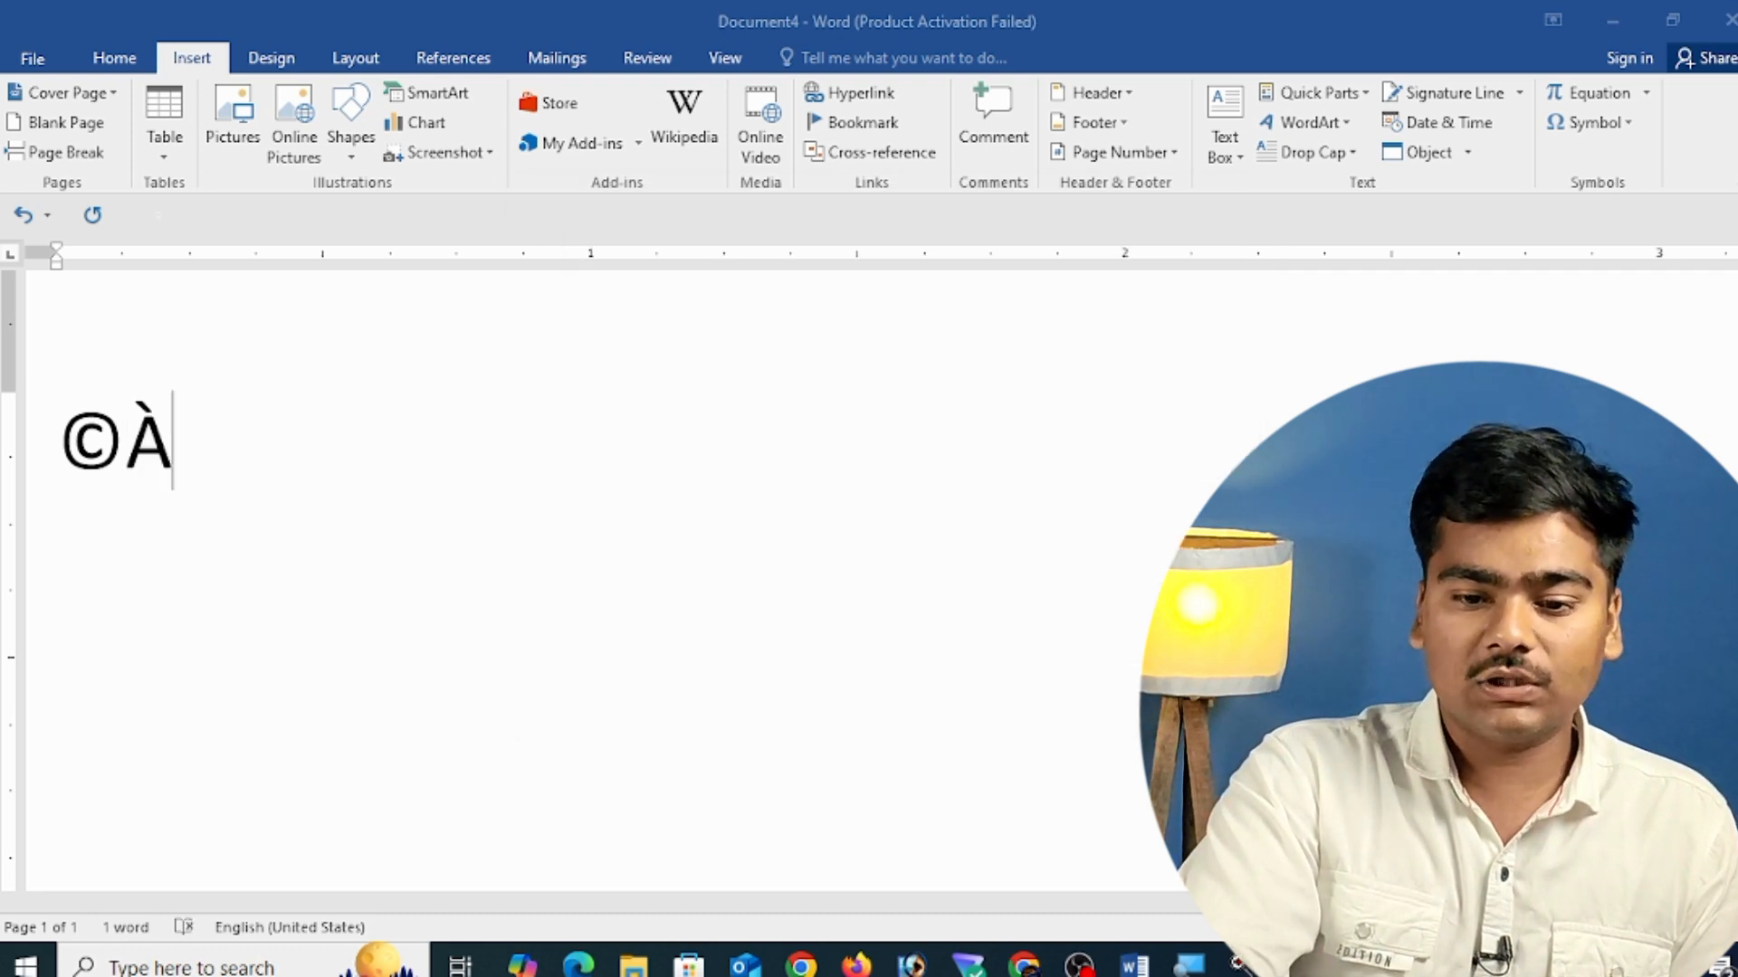